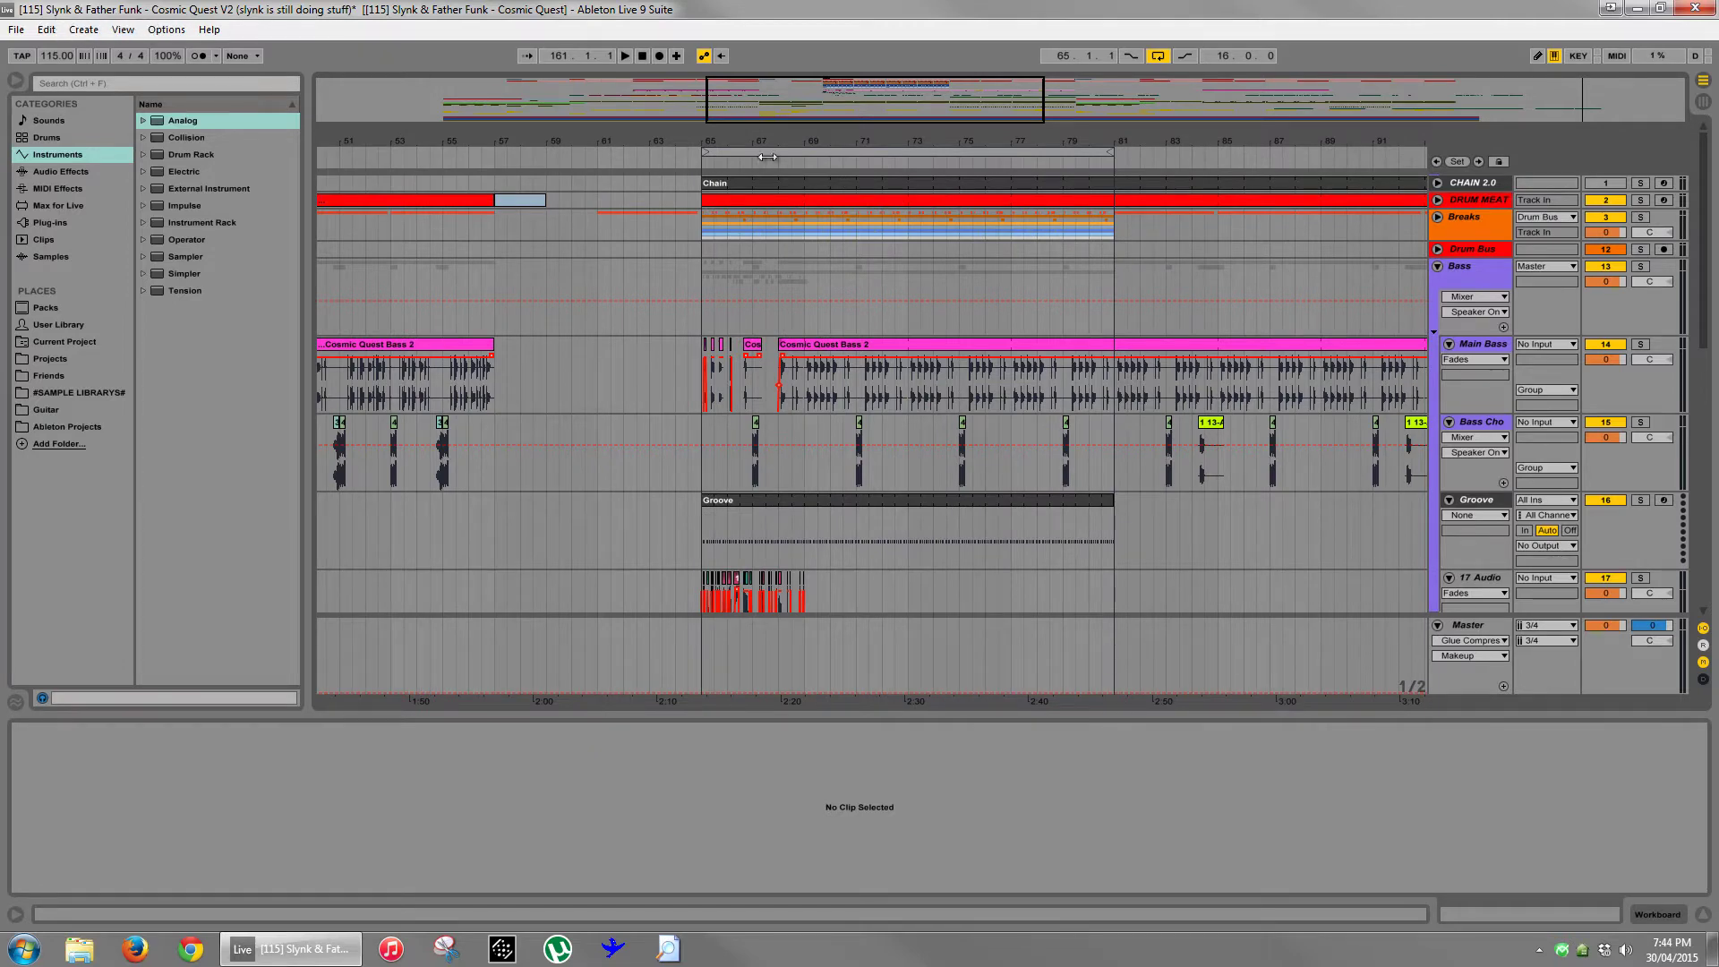
# - Look over the arrangement and mark out the recorded audio on the Workboard track from bar 31 to bar 155
pyautogui.moveTo(787, 137); pyautogui.dragTo(784, 112)
pyautogui.scroll(-4, 776, 372)
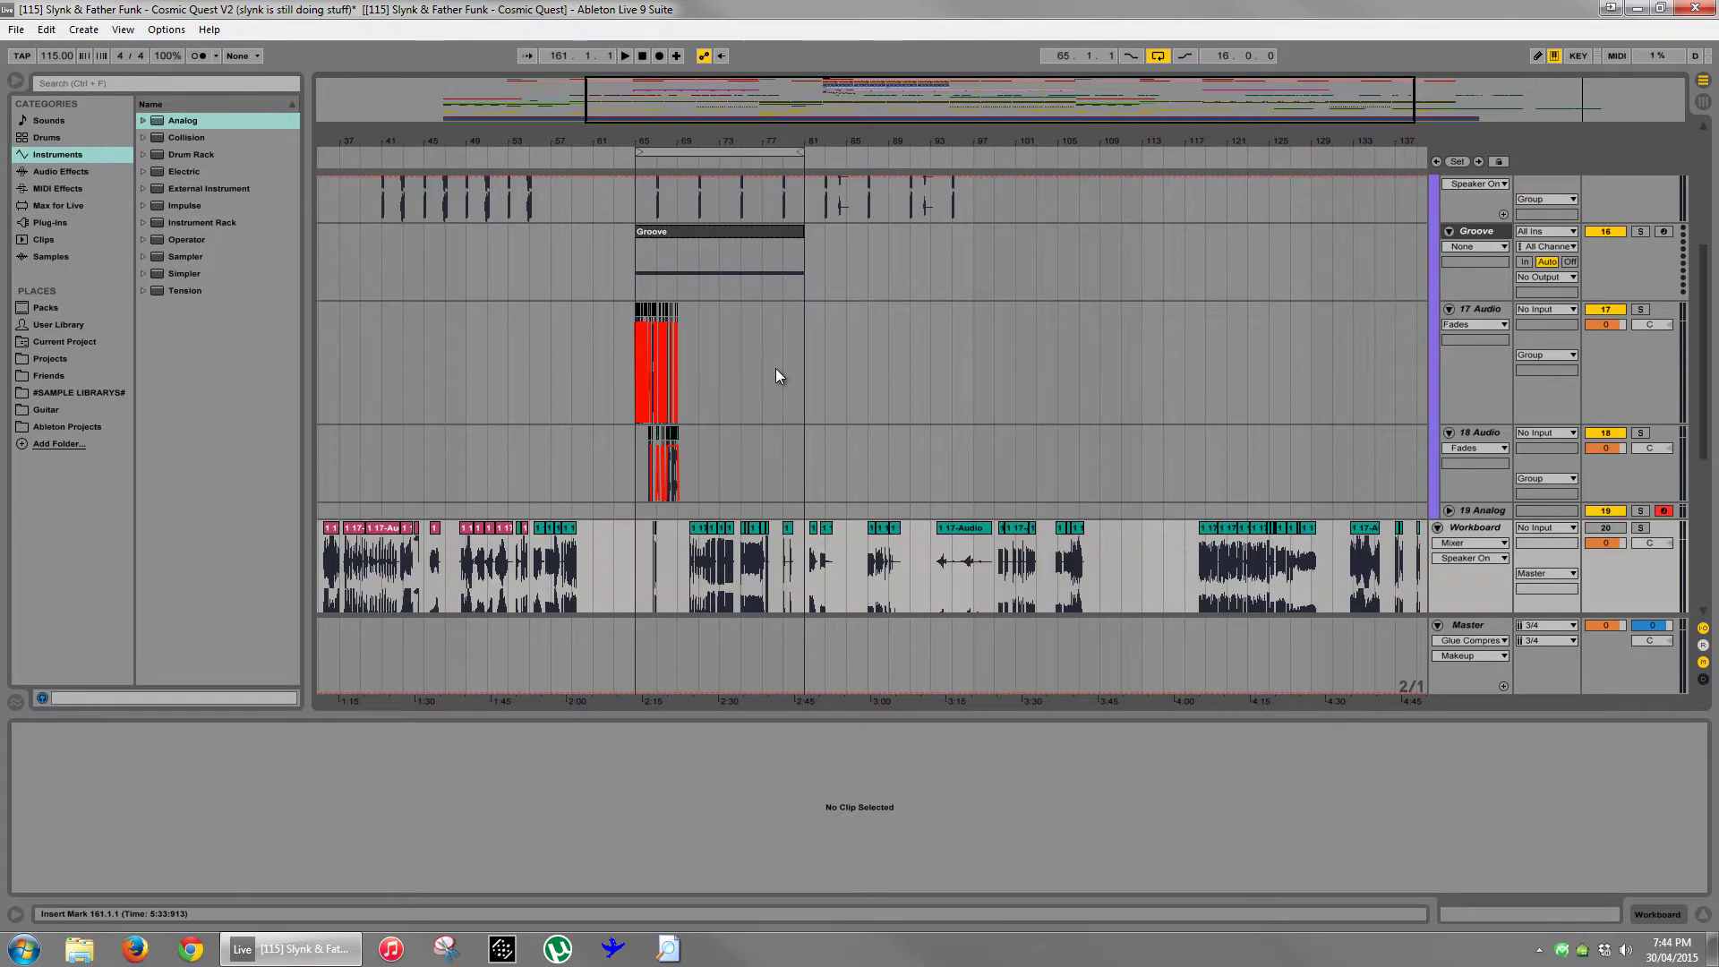
pyautogui.scroll(-3, 776, 368)
pyautogui.scroll(4, 775, 368)
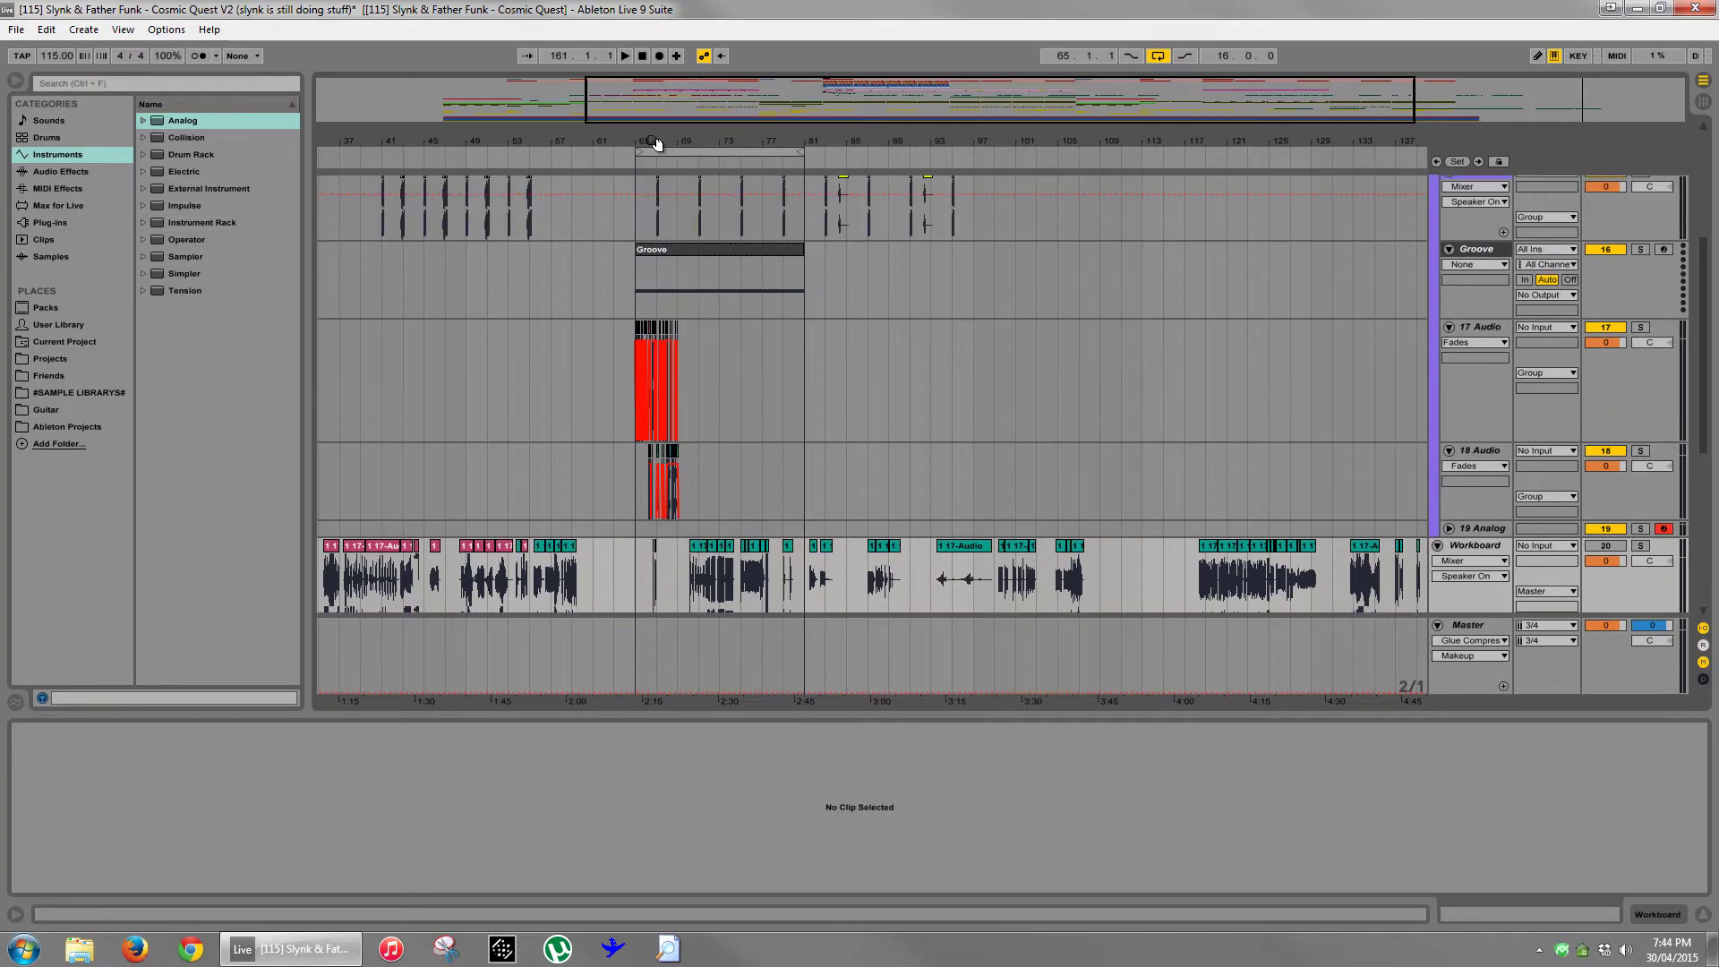
pyautogui.moveTo(656, 144); pyautogui.dragTo(852, 479)
pyautogui.click(881, 473)
pyautogui.moveTo(866, 146); pyautogui.dragTo(949, 135)
pyautogui.scroll(-3, 1015, 369)
pyautogui.moveTo(513, 430); pyautogui.dragTo(1302, 429)
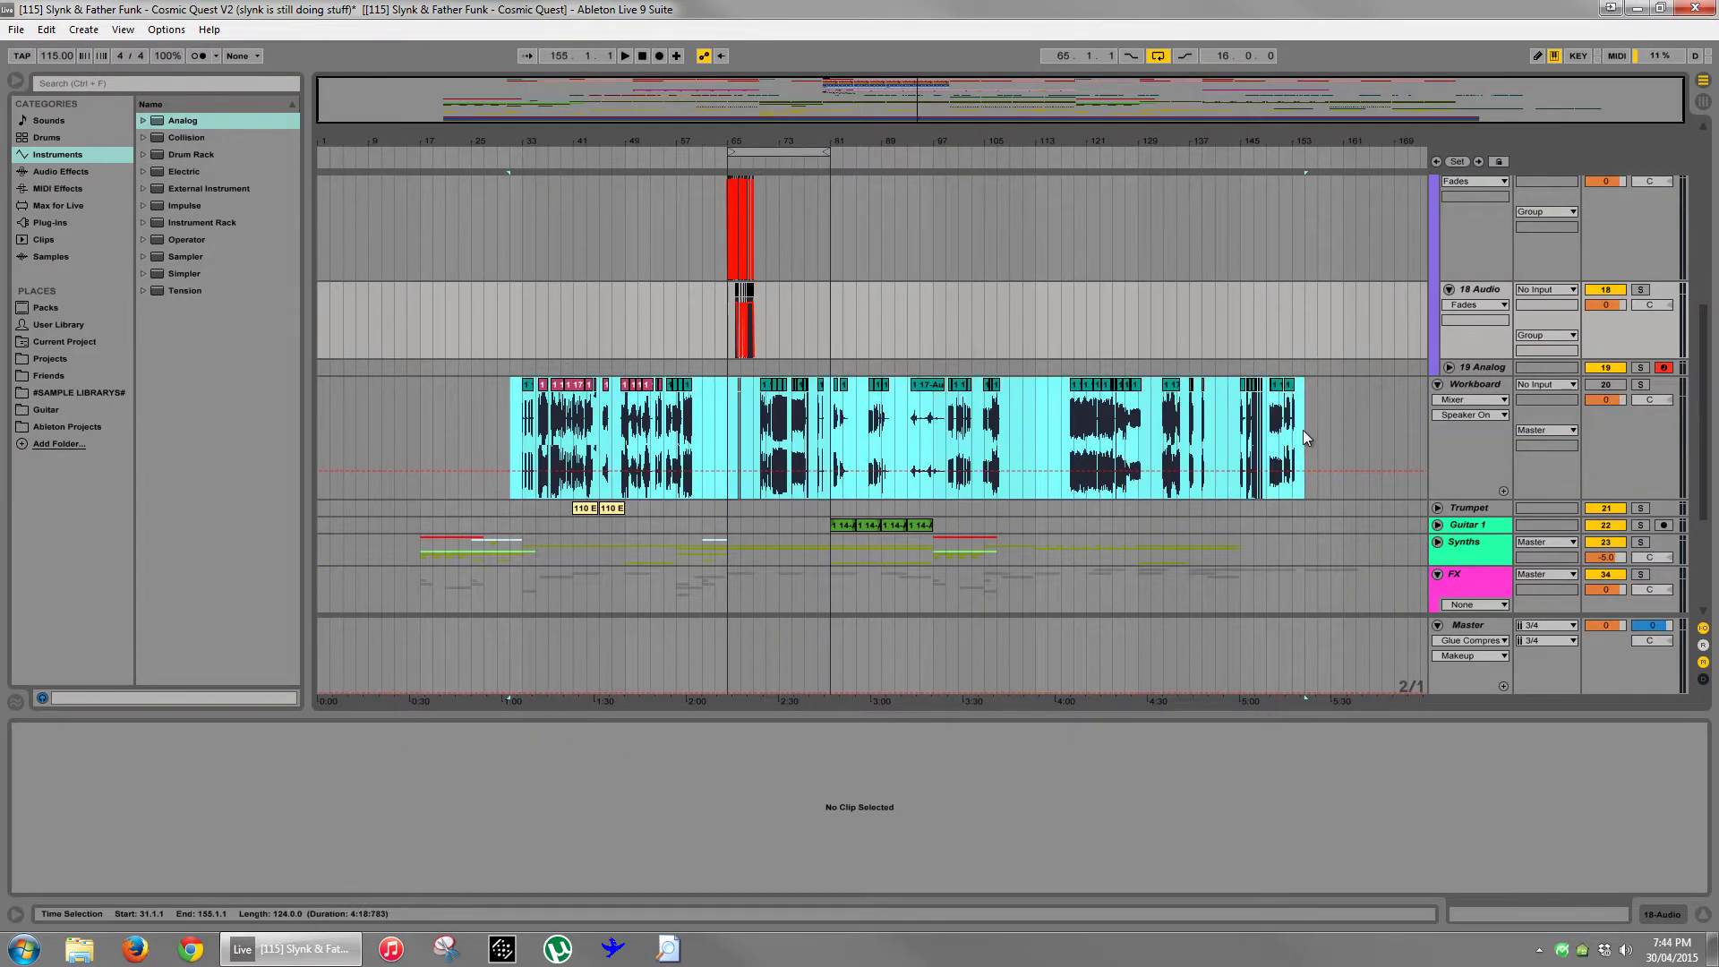
pyautogui.click(1303, 430)
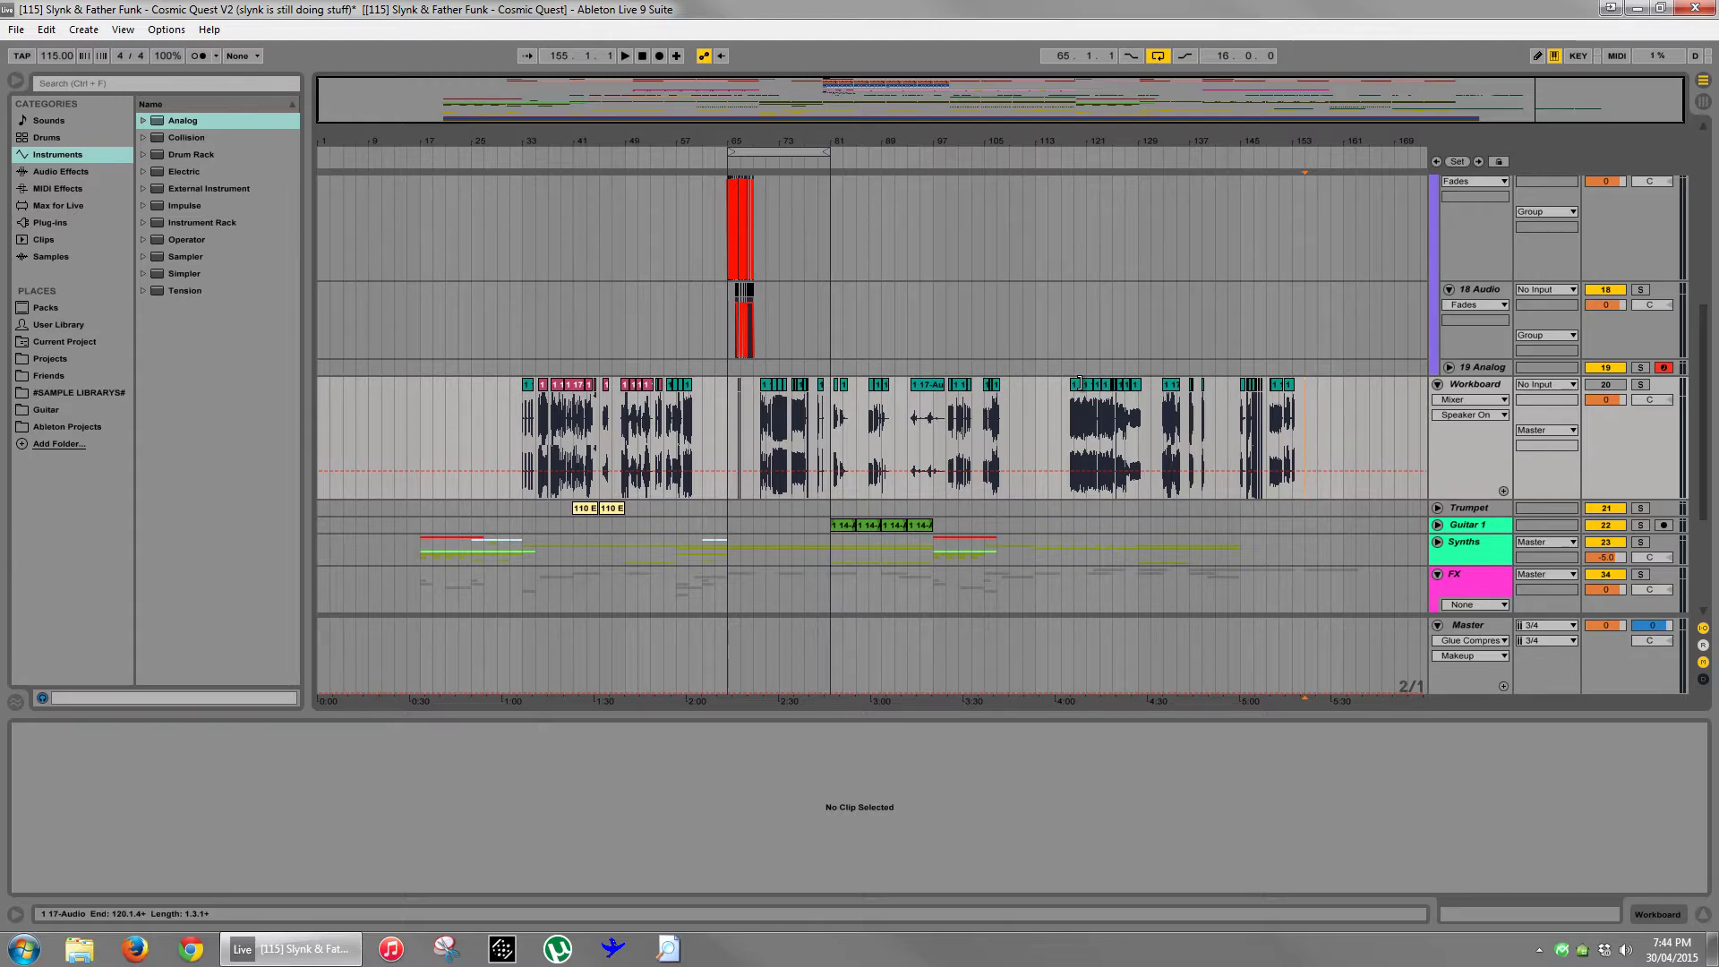
# - Return to the upper tracks and select bars 65 to 69 on the Drum Bus track
pyautogui.scroll(8, 815, 319)
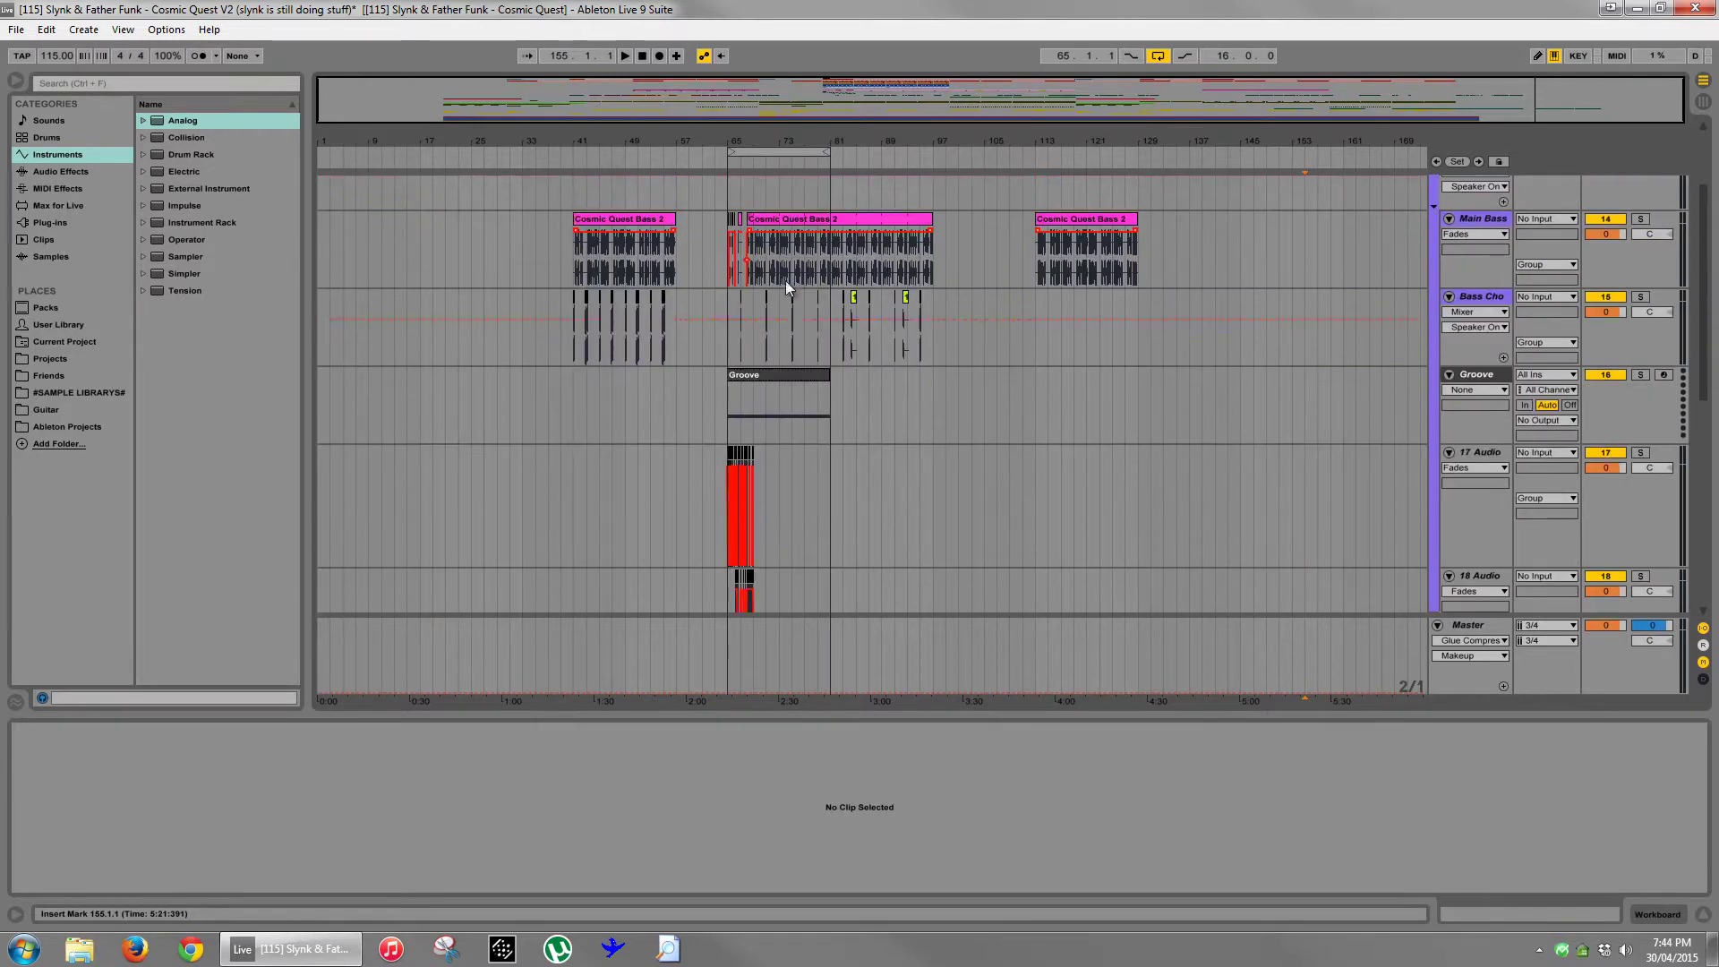
pyautogui.scroll(3, 751, 215)
pyautogui.moveTo(731, 246); pyautogui.dragTo(753, 250)
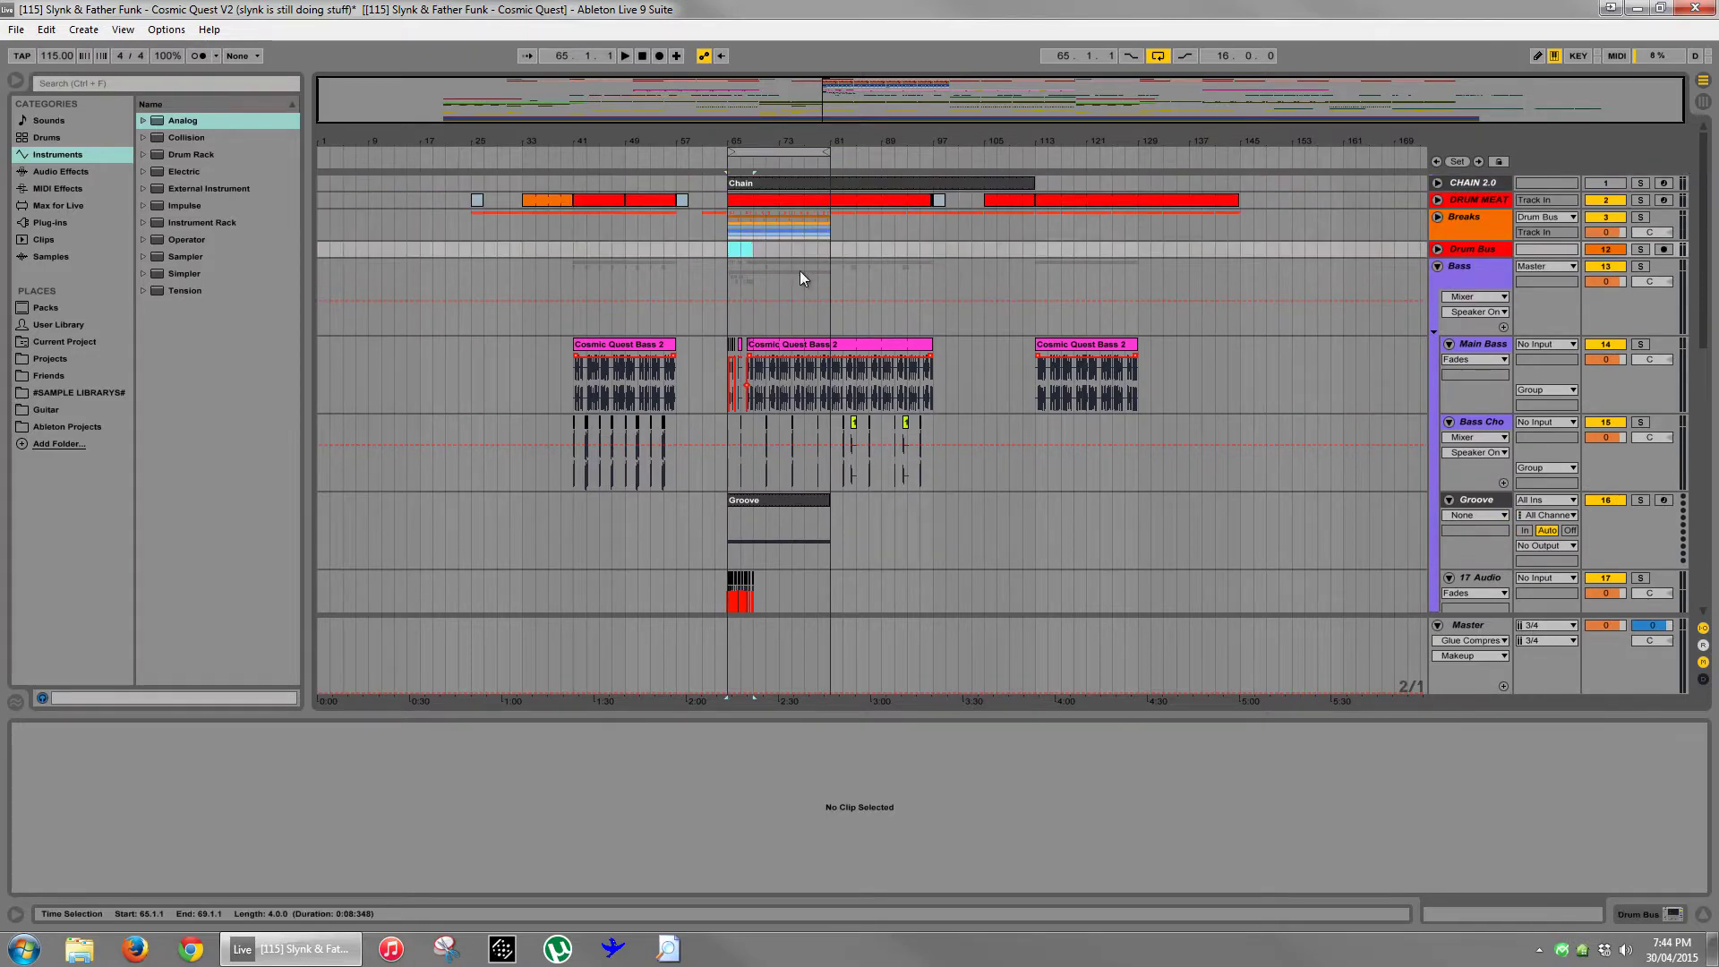
# - Mark out the Workboard recordings again and show the details of the audio clip starting at bar 132.4
pyautogui.scroll(-2, 815, 294)
pyautogui.scroll(-5, 814, 294)
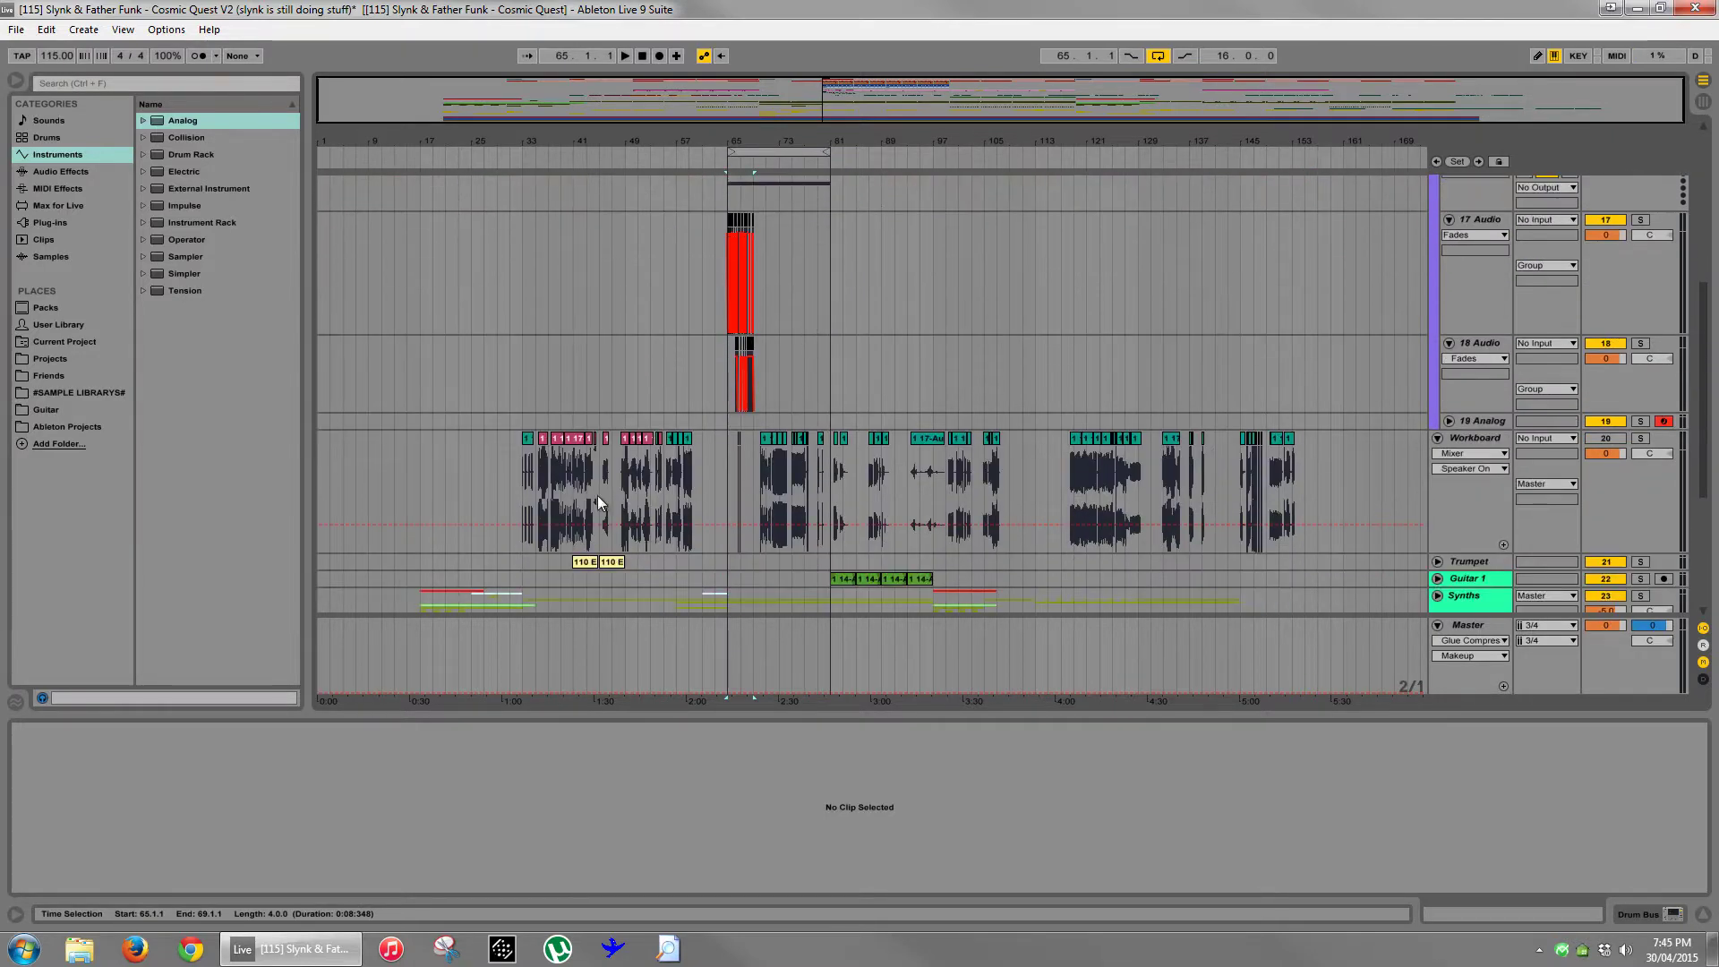
pyautogui.moveTo(507, 493); pyautogui.dragTo(1325, 480)
pyautogui.click(1325, 480)
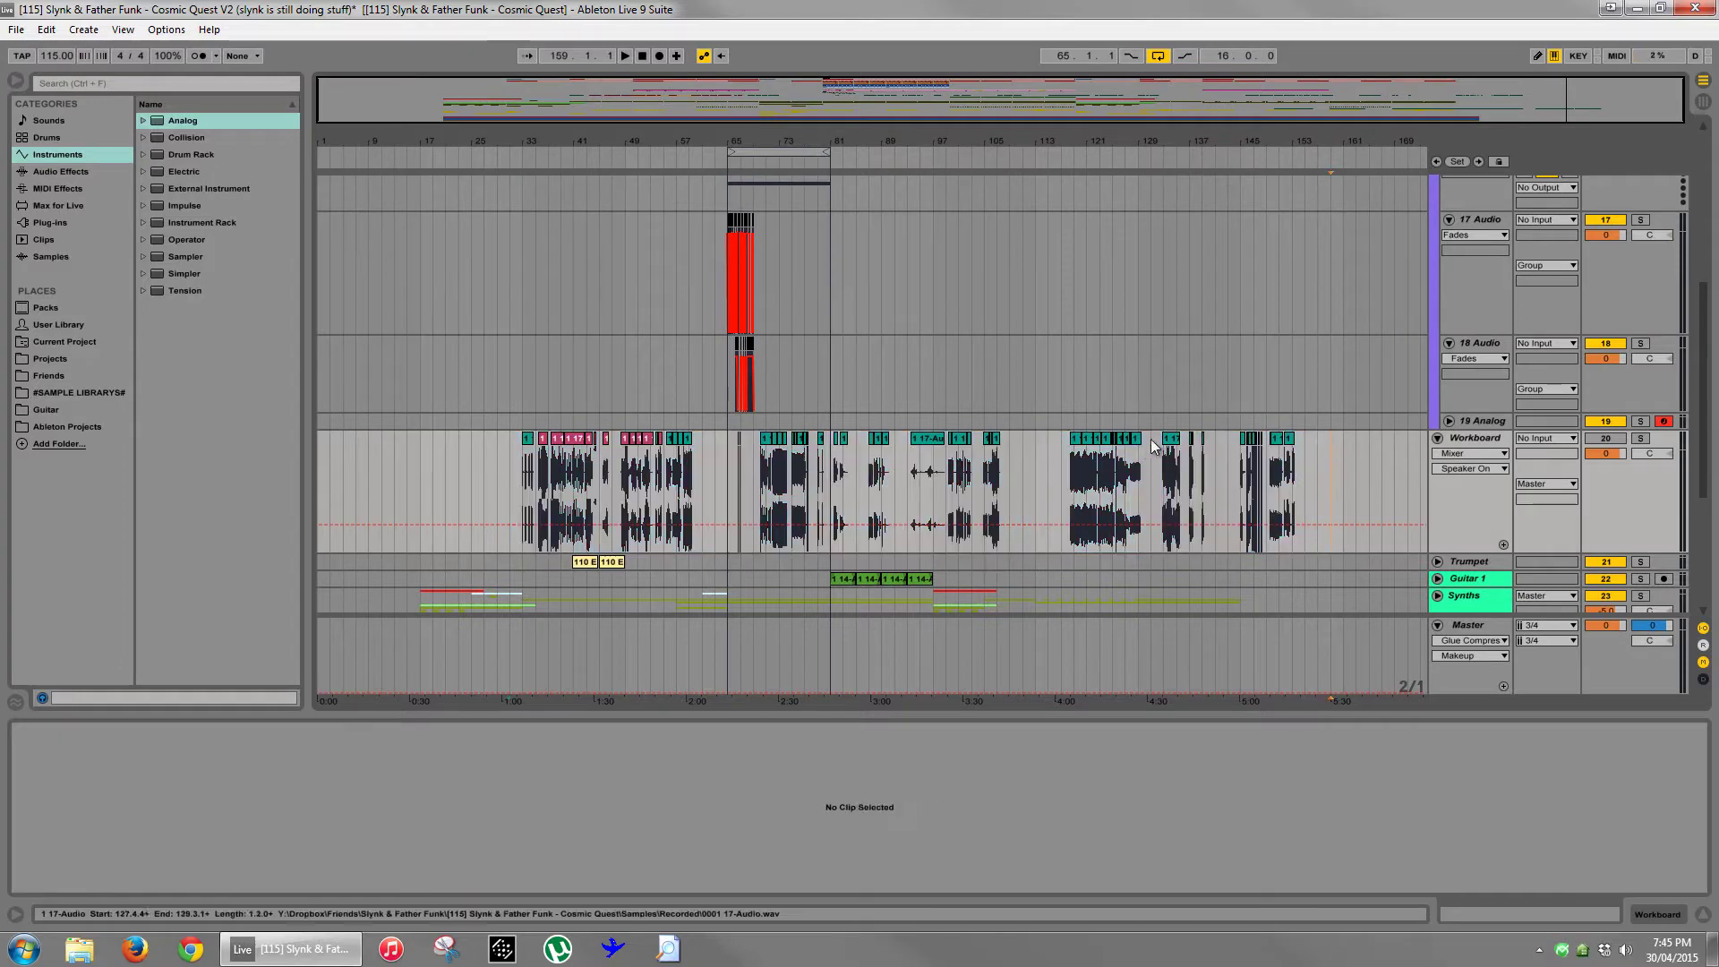
pyautogui.click(1171, 441)
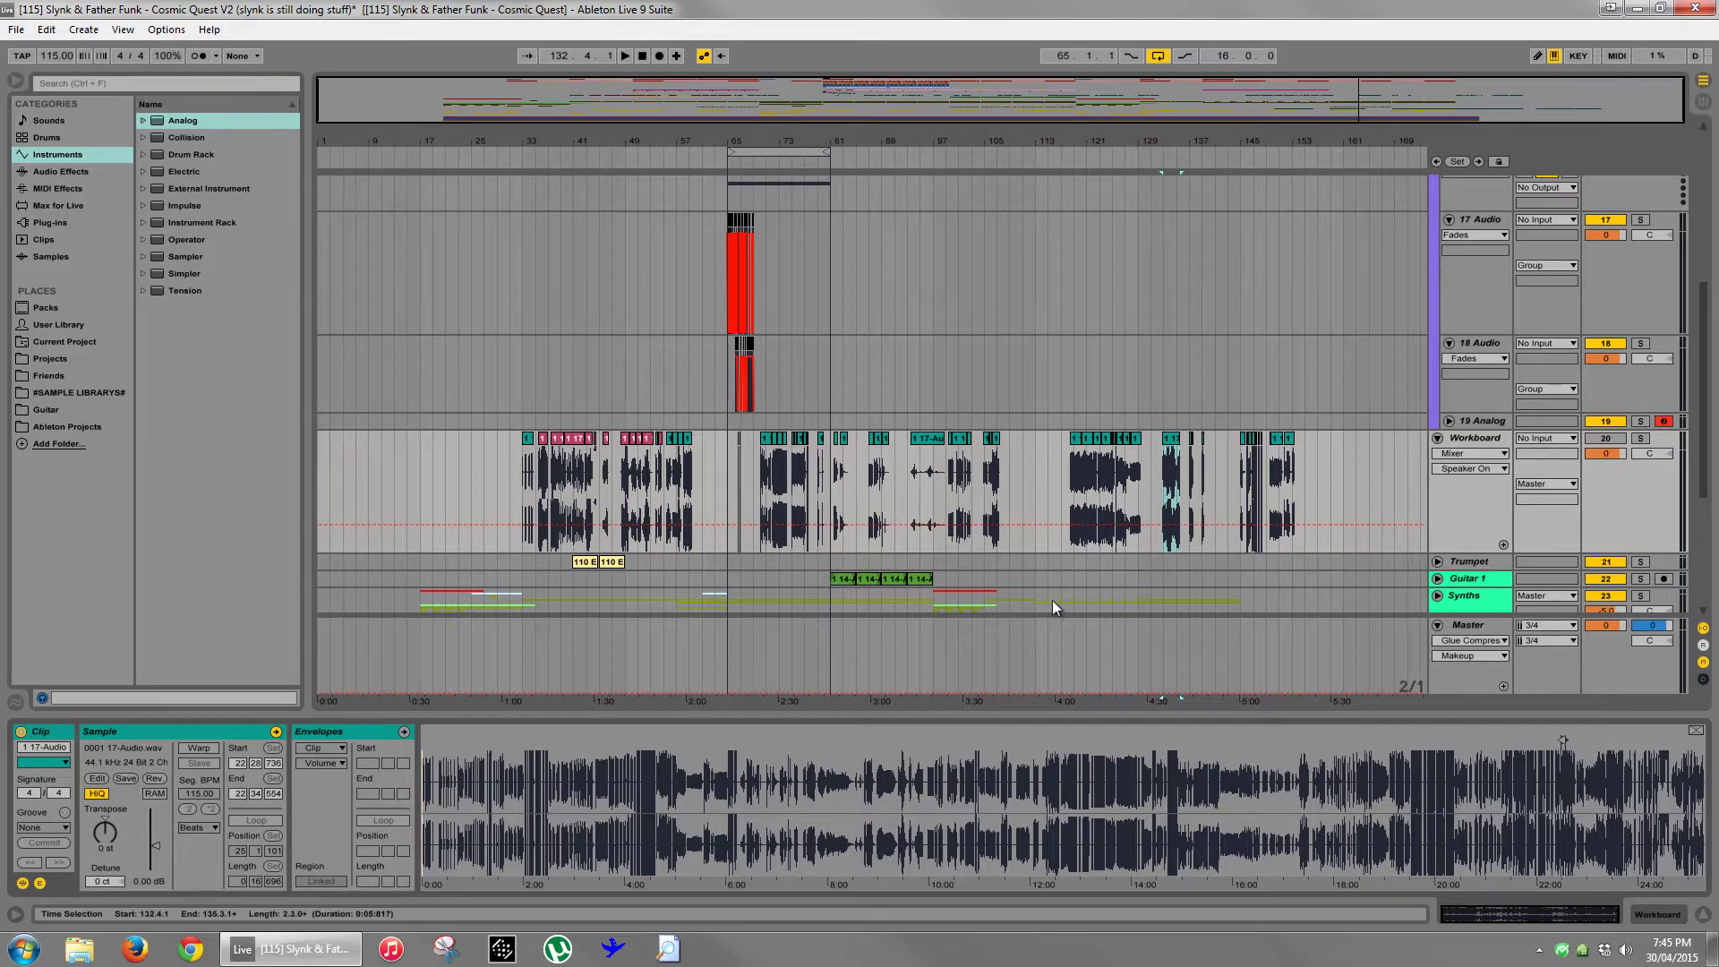
# - Select the chopped clips on 17 Audio from bar 65.1.1 to 69.2.1, then place the insert marker at bar 65 on 18 Audio
pyautogui.moveTo(744, 141); pyautogui.dragTo(804, 183)
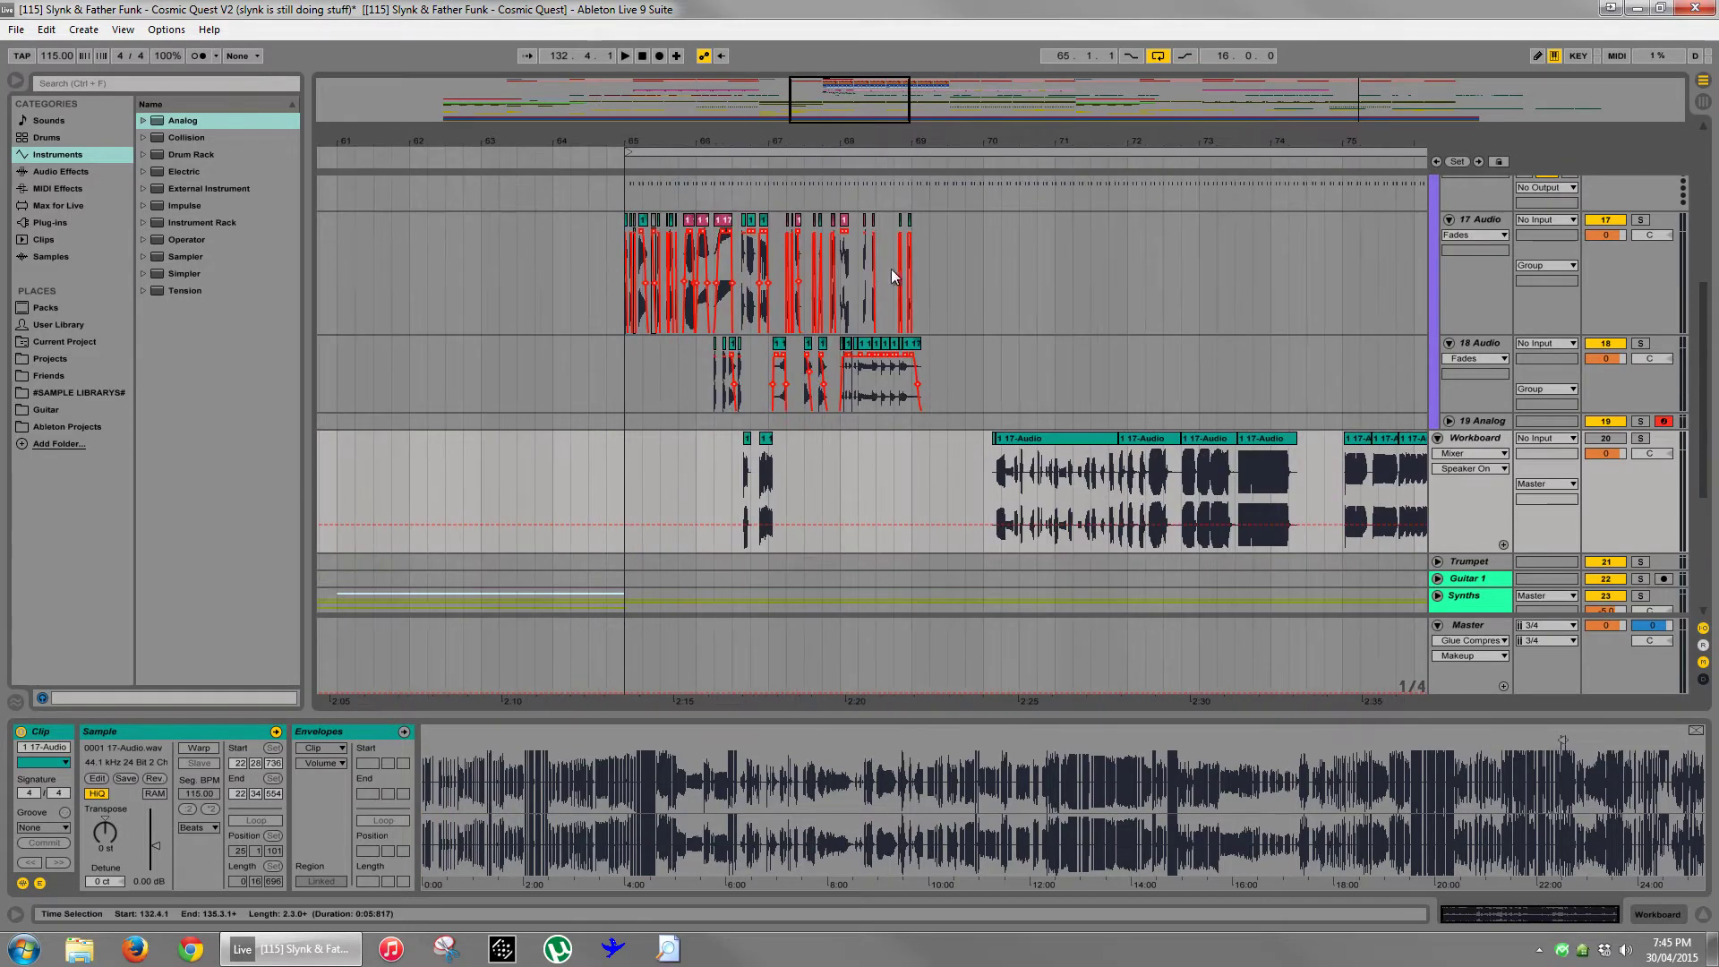
pyautogui.moveTo(922, 288); pyautogui.dragTo(624, 268)
pyautogui.scroll(5, 964, 305)
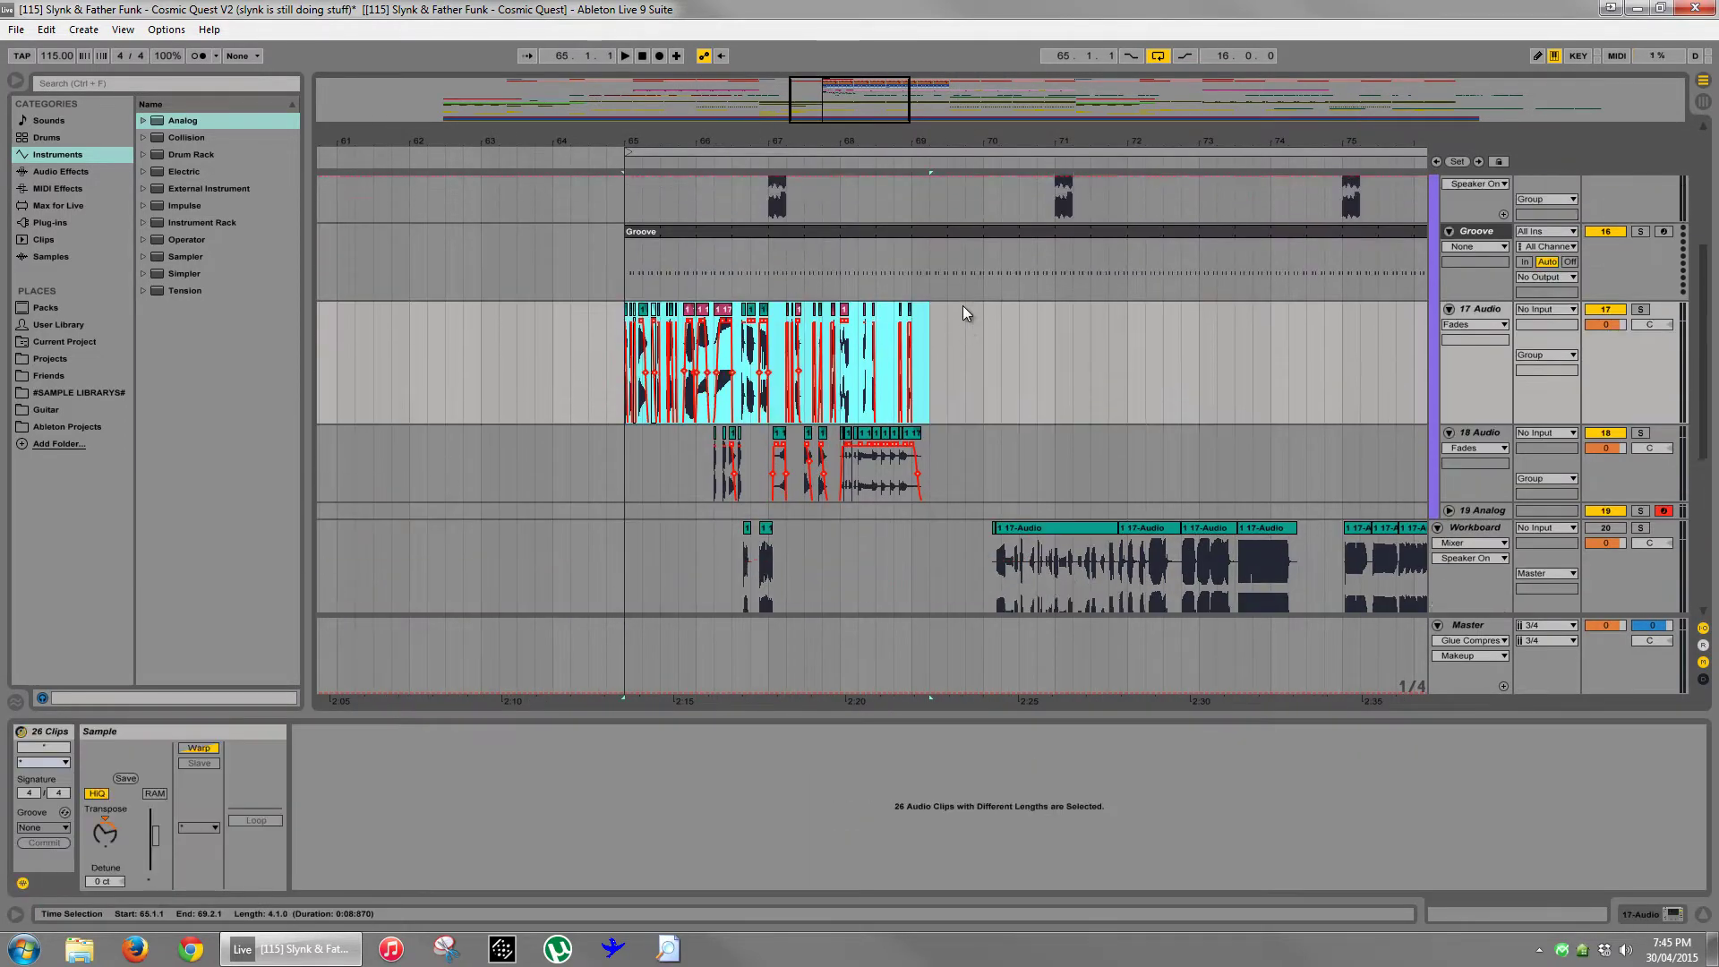
pyautogui.scroll(3, 963, 309)
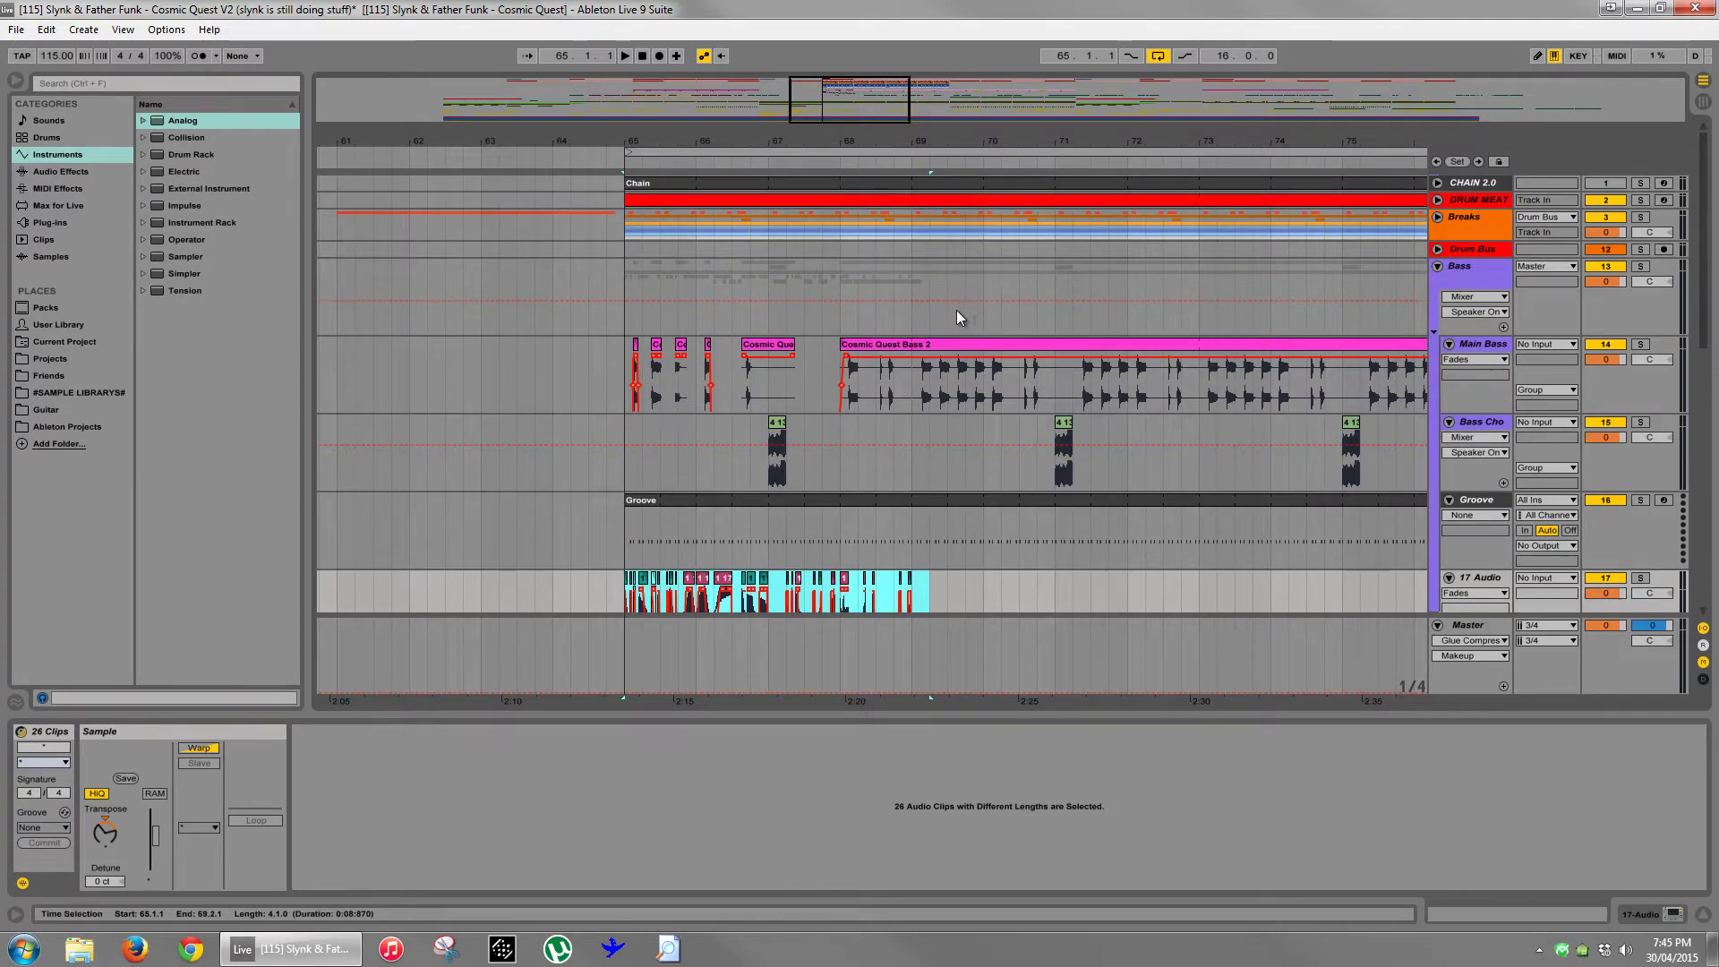
pyautogui.scroll(-8, 915, 428)
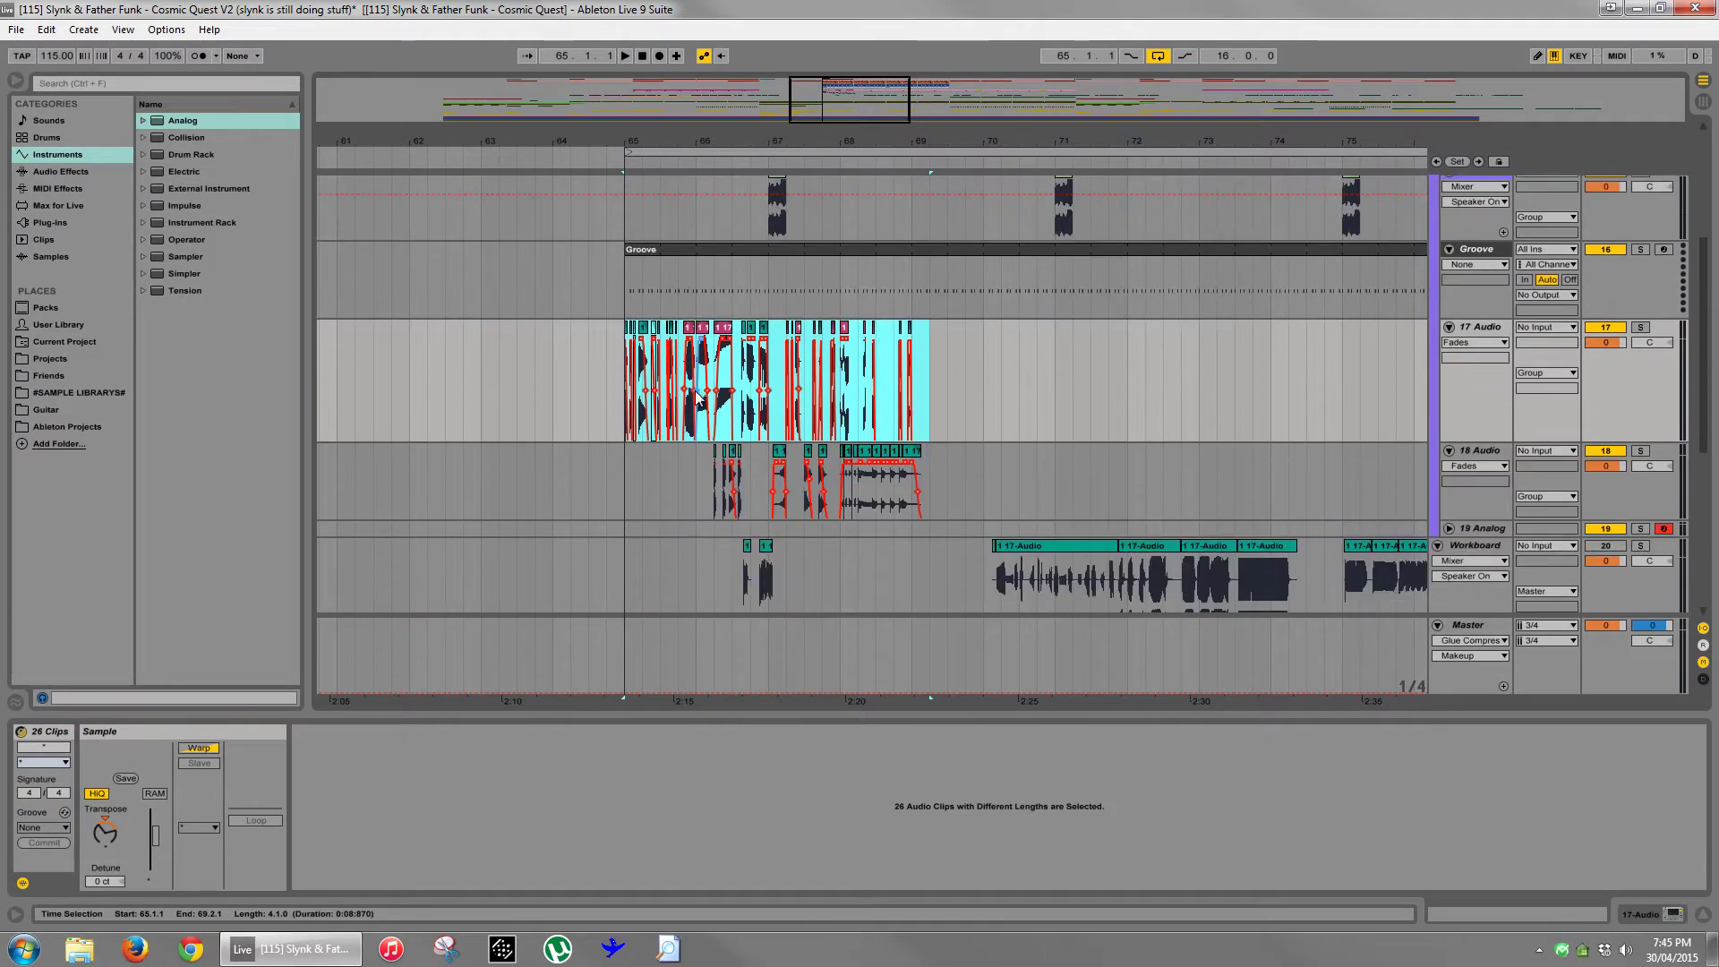
pyautogui.click(623, 485)
pyautogui.scroll(5, 694, 425)
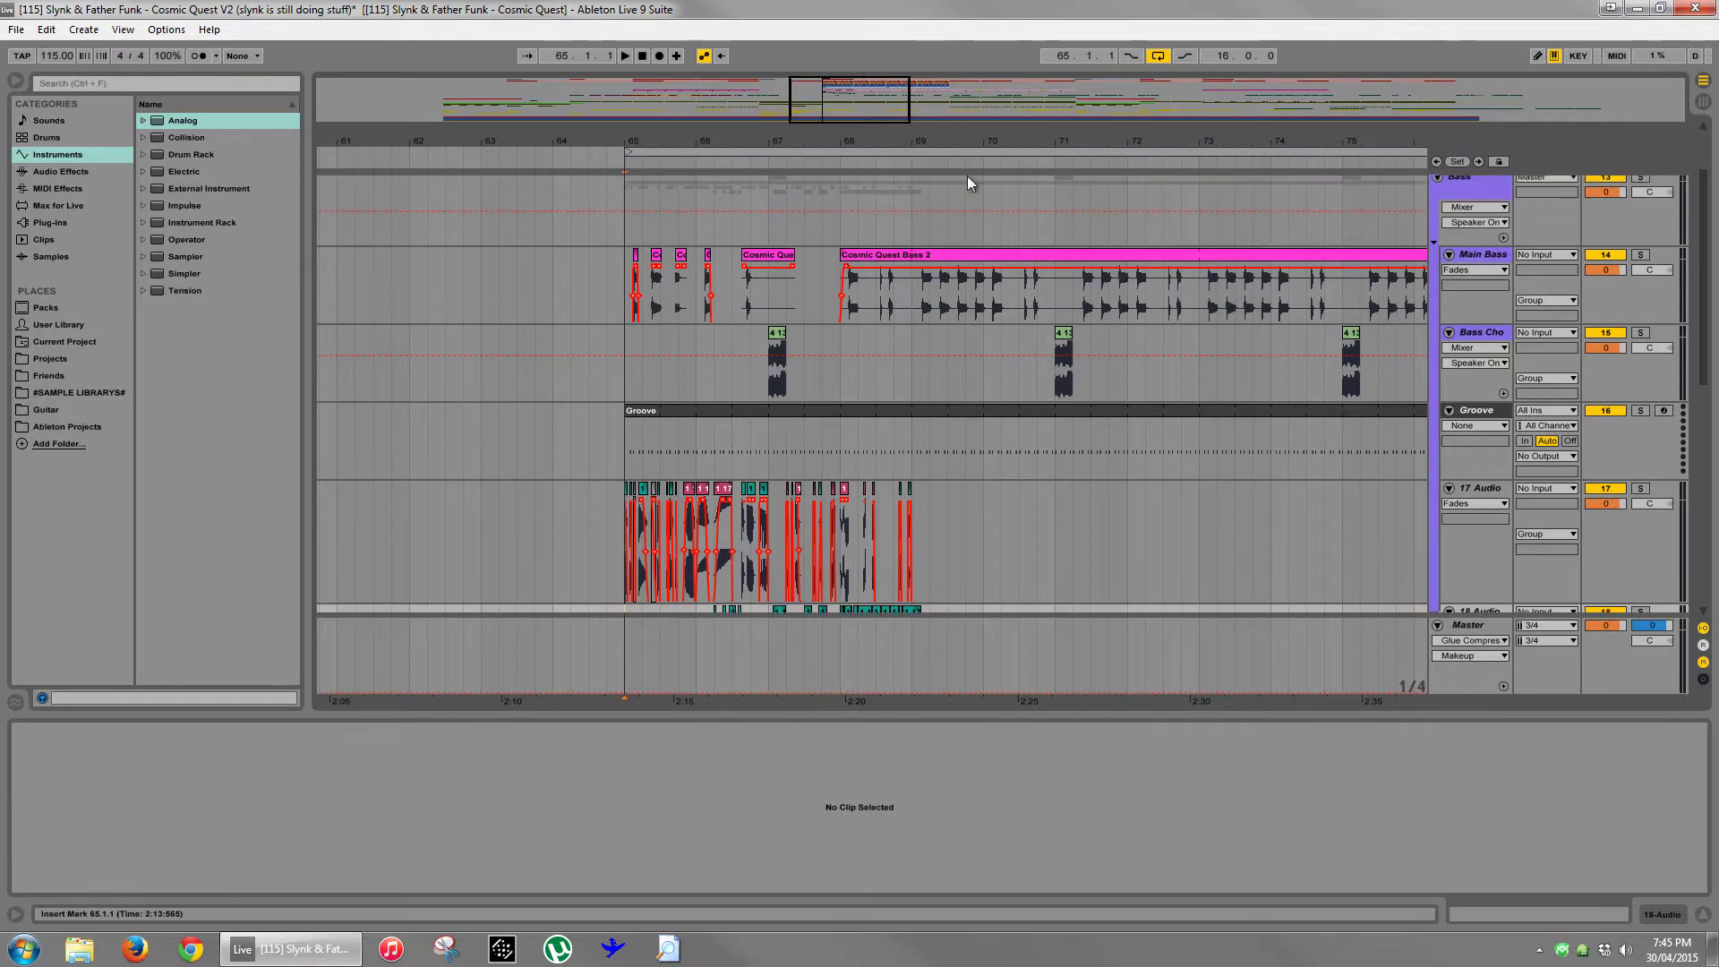
# - Place the insert marker at bar 73 on 17 Audio and play the arrangement briefly from there
pyautogui.moveTo(972, 147); pyautogui.dragTo(971, 103)
pyautogui.scroll(-5, 967, 476)
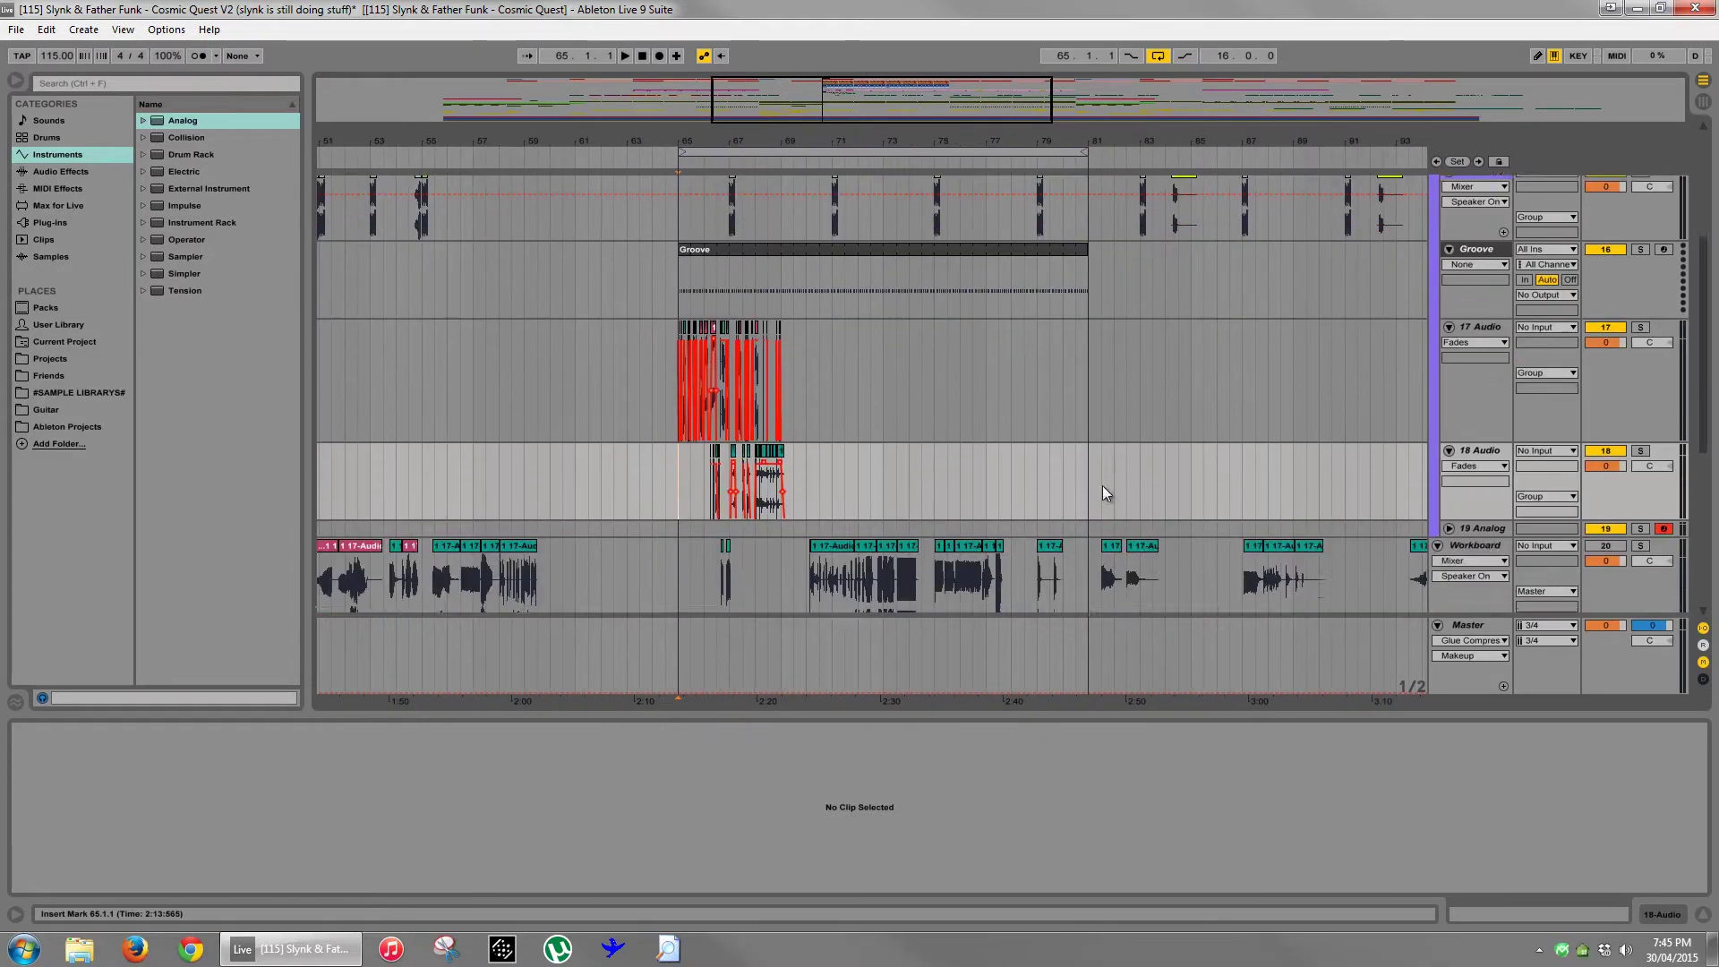
pyautogui.scroll(-3, 1103, 486)
pyautogui.scroll(4, 1110, 483)
pyautogui.click(884, 421)
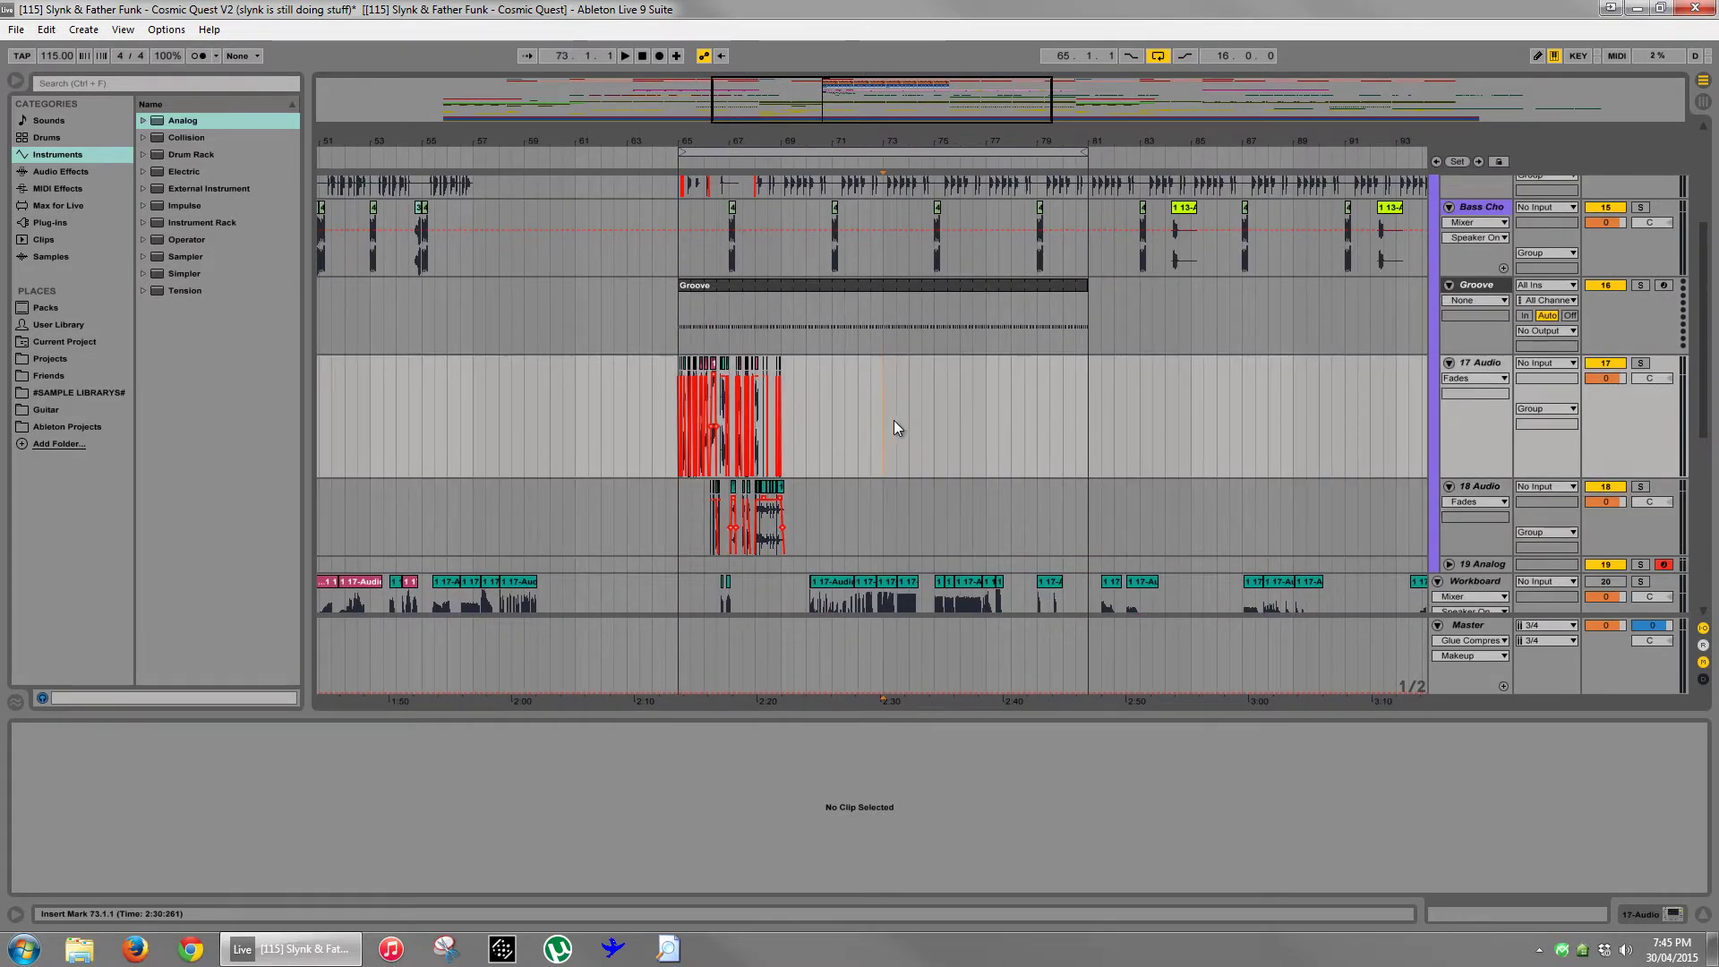
pyautogui.scroll(5, 905, 426)
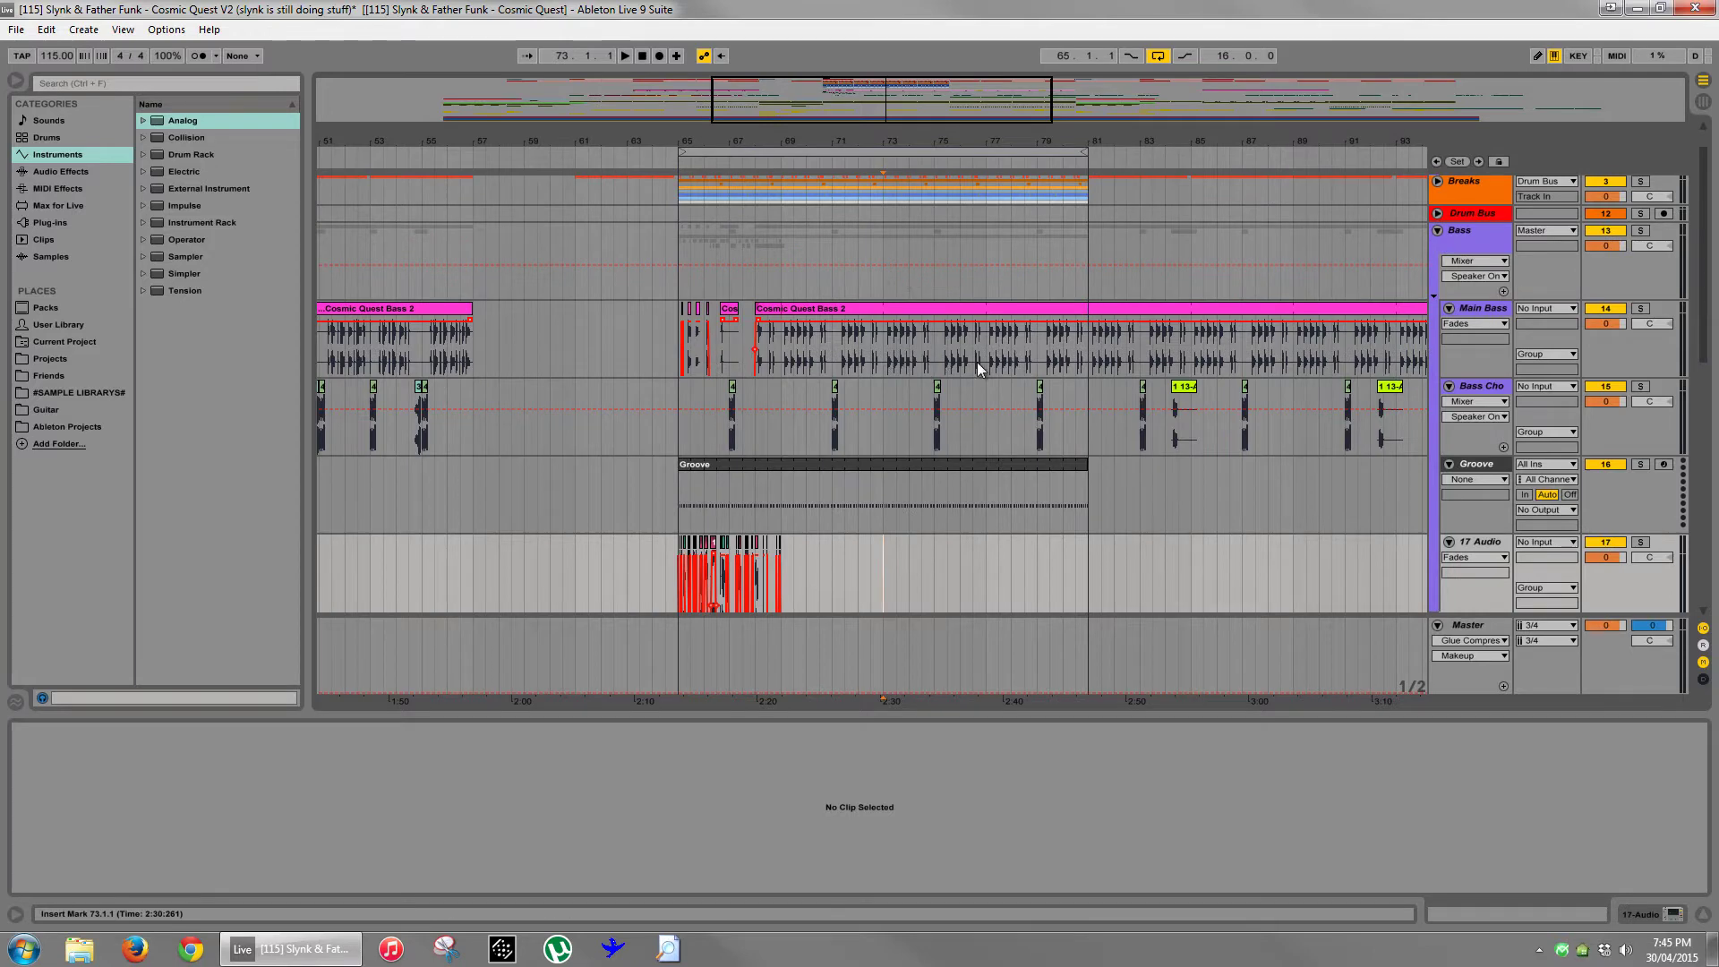
pyautogui.press('space')
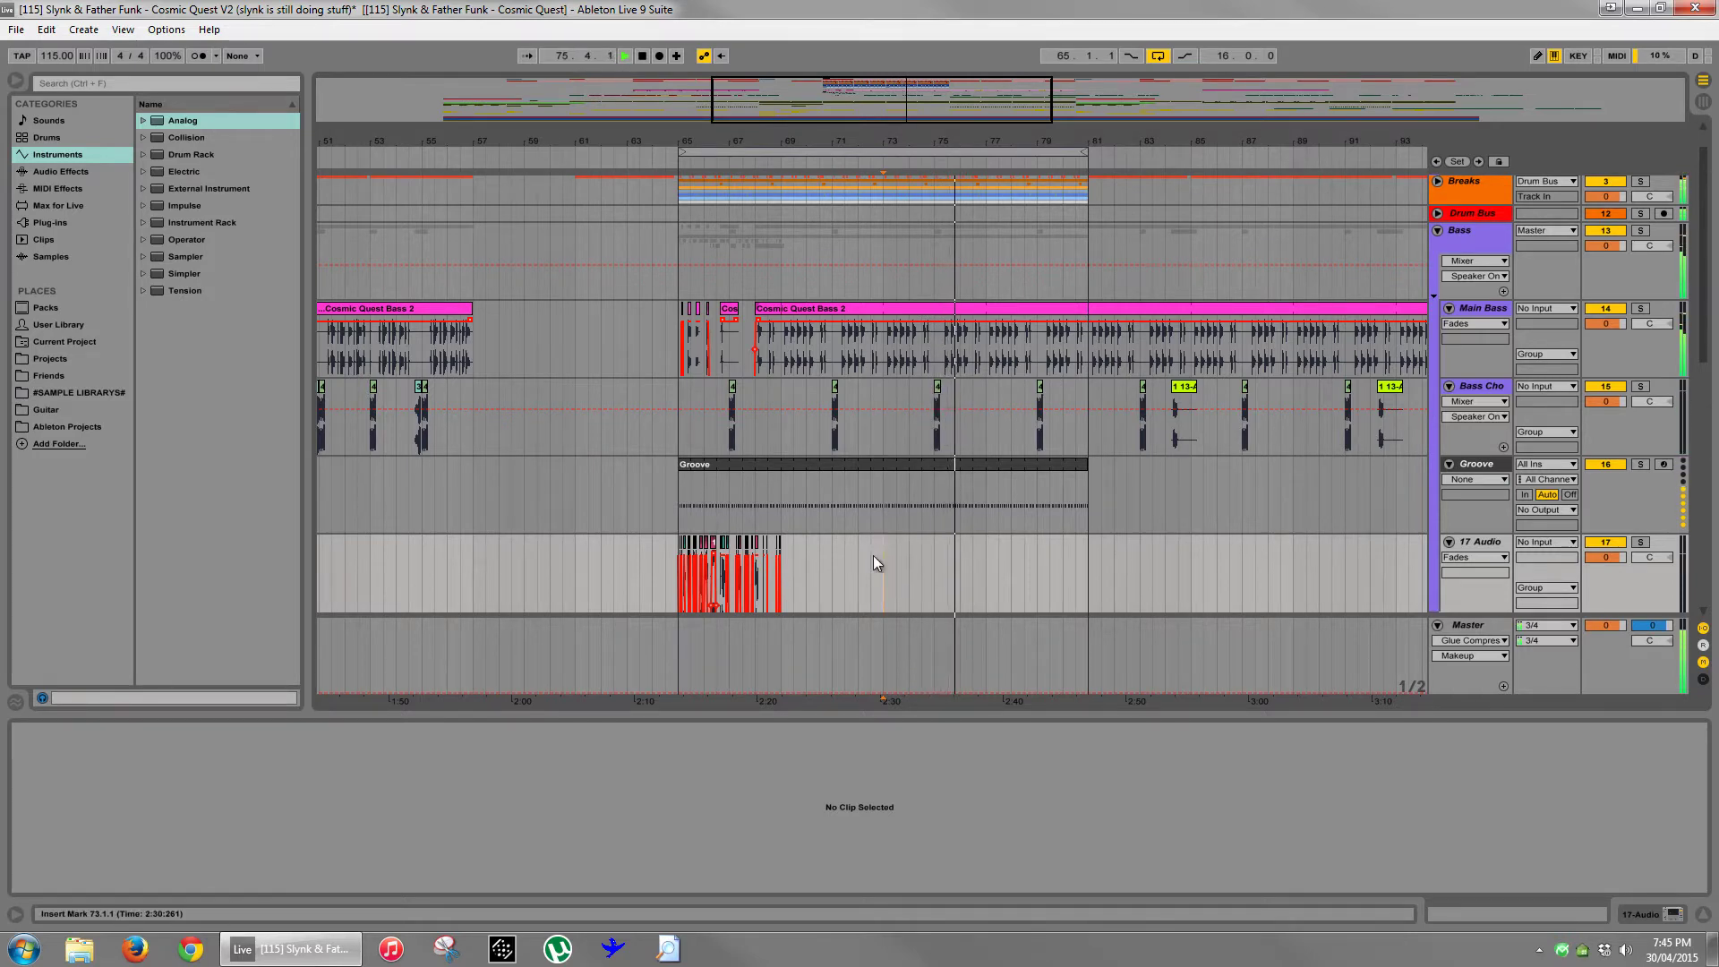
pyautogui.scroll(-3, 884, 552)
pyautogui.press('space')
# - Play the chopped clips on 17 Audio and 18 Audio from bar 65 to about bar 69
pyautogui.click(678, 524)
pyautogui.scroll(-1, 770, 493)
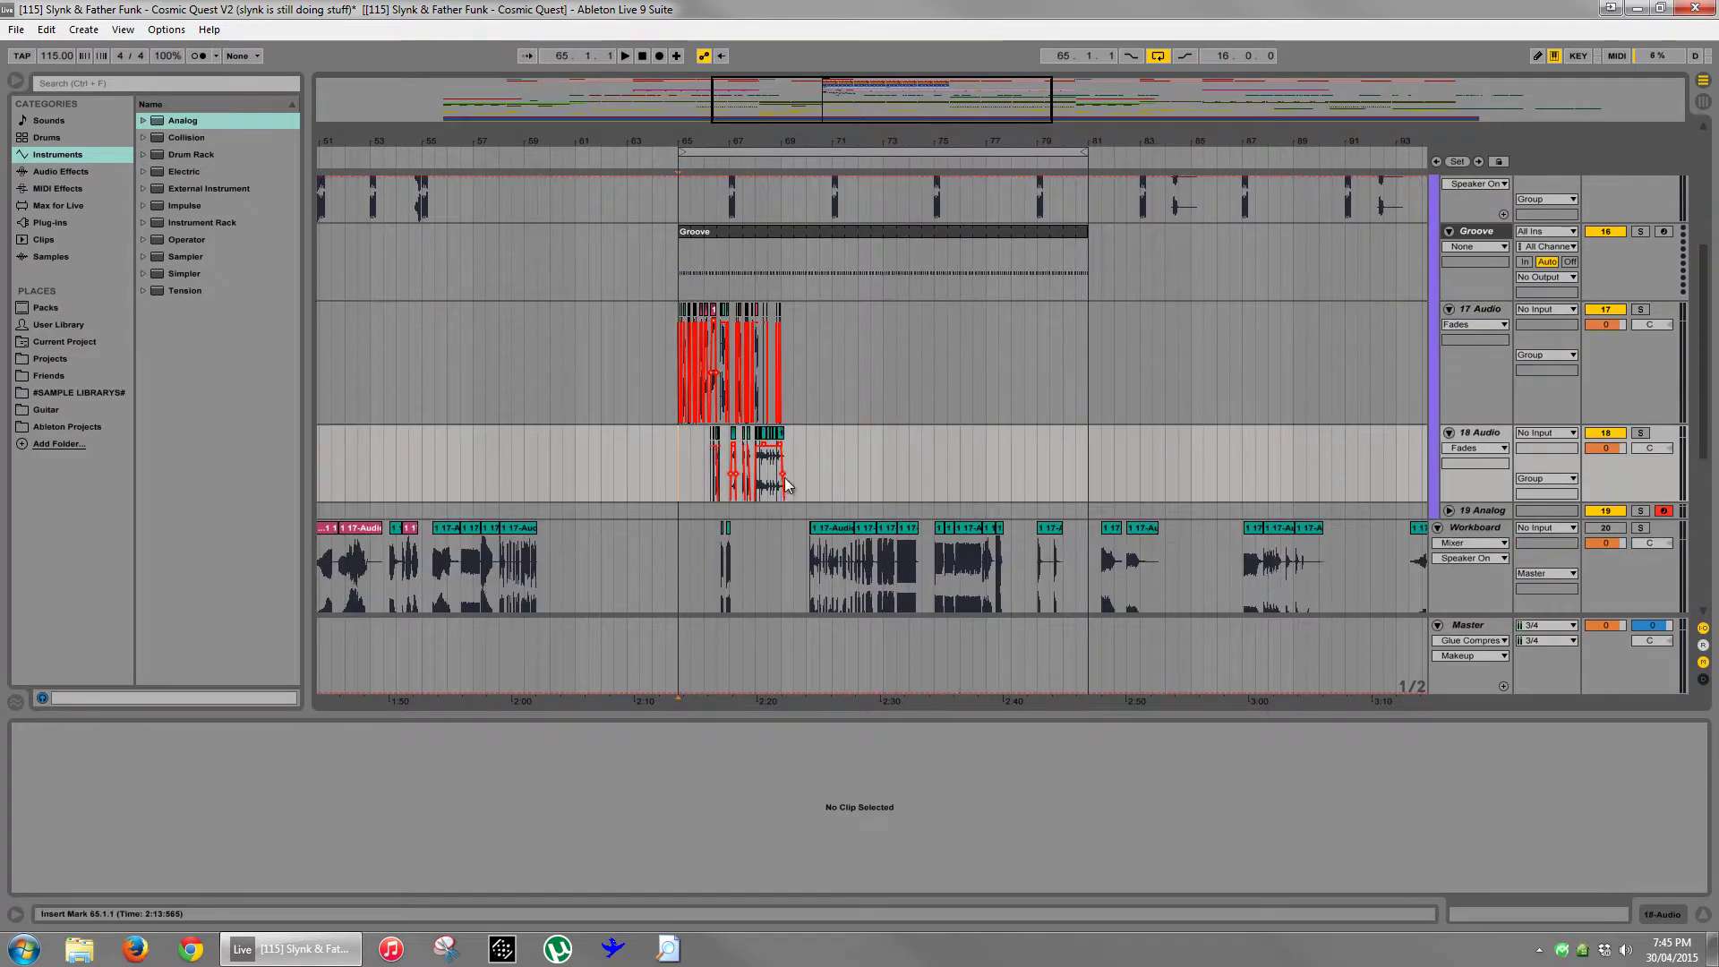
pyautogui.press('+')
pyautogui.press('+')
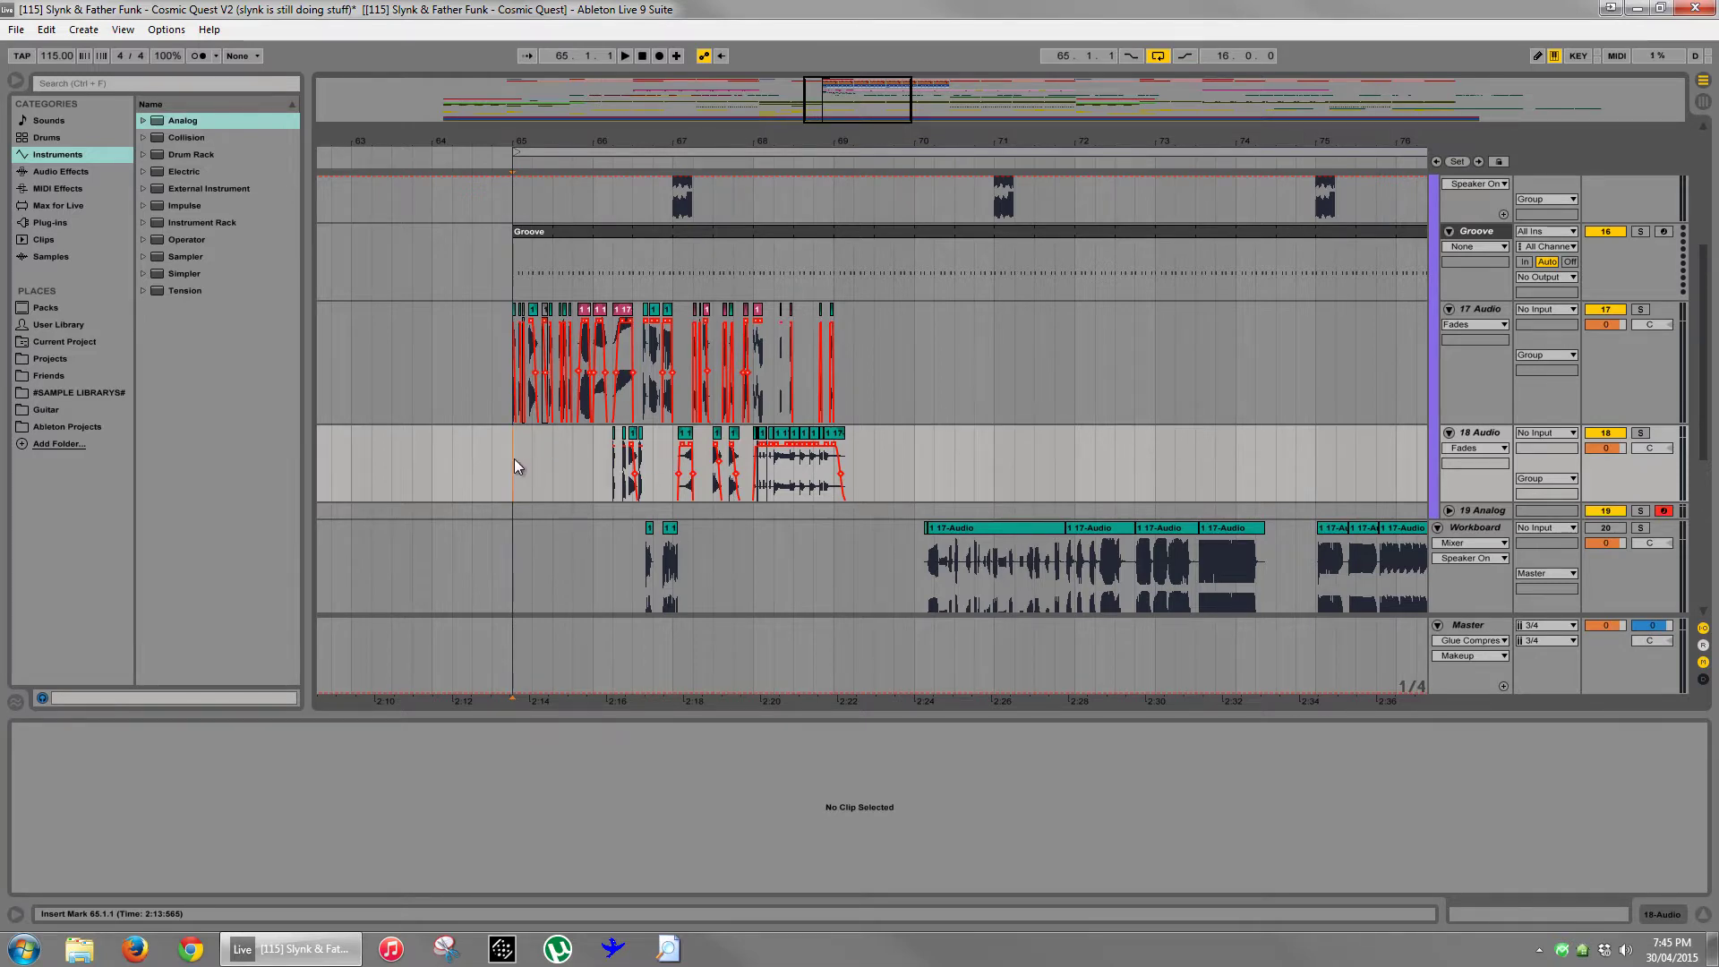
pyautogui.press('space')
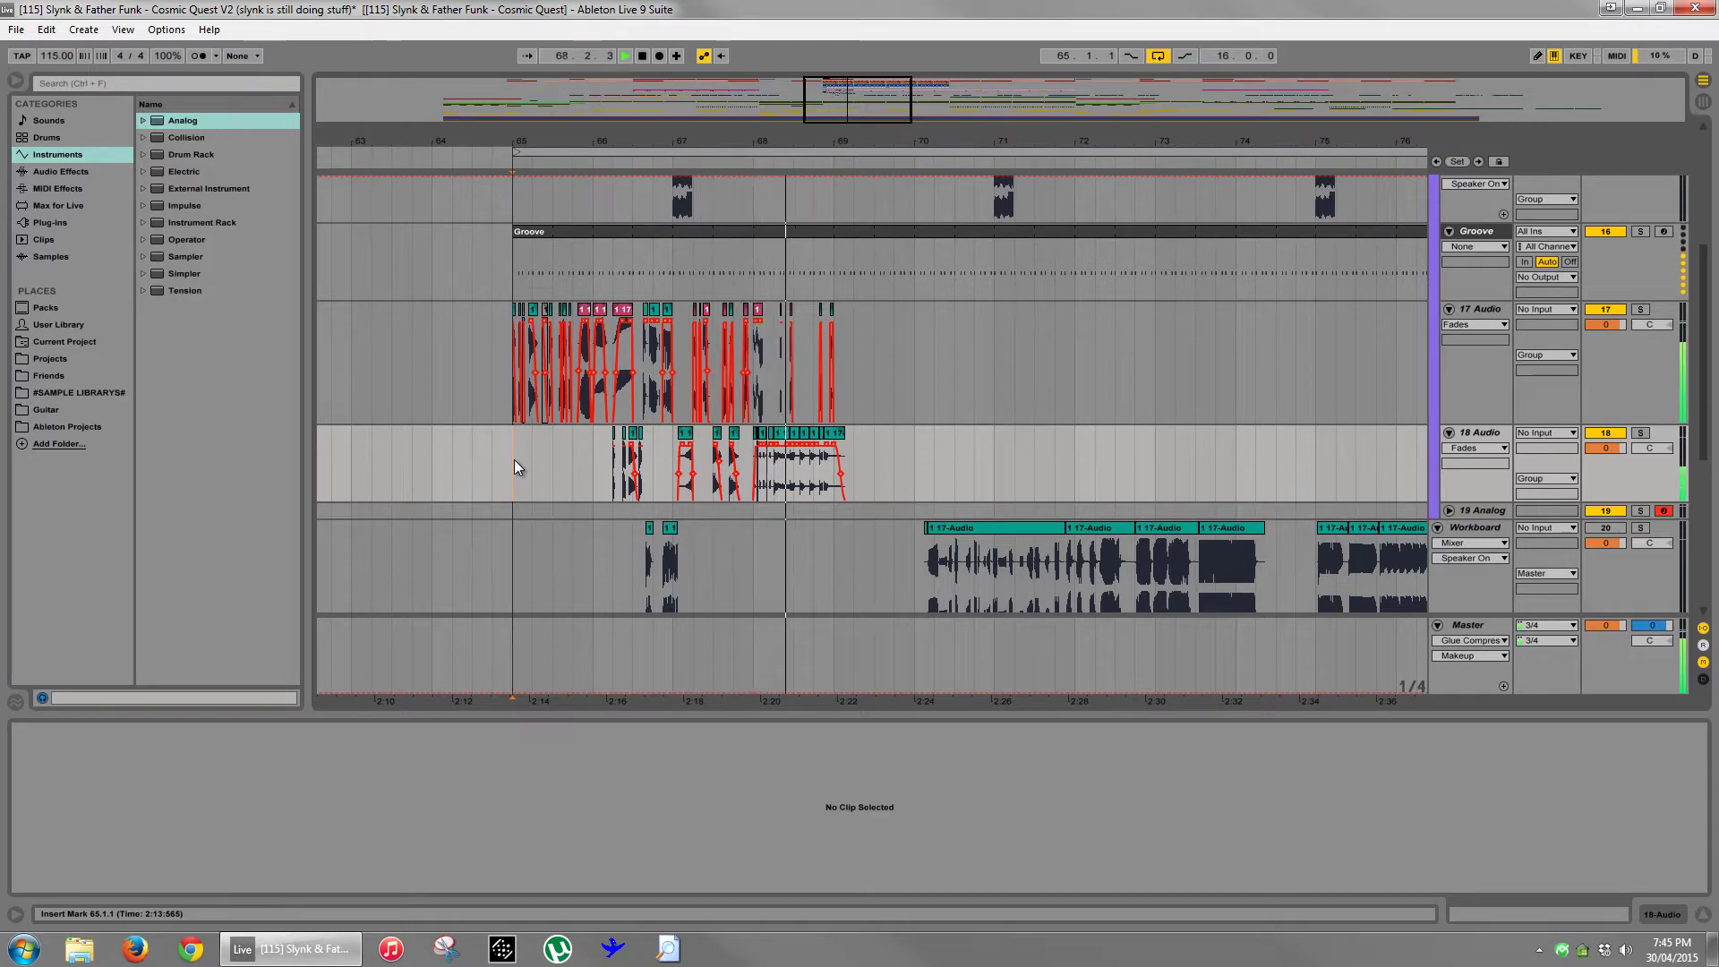
pyautogui.press('space')
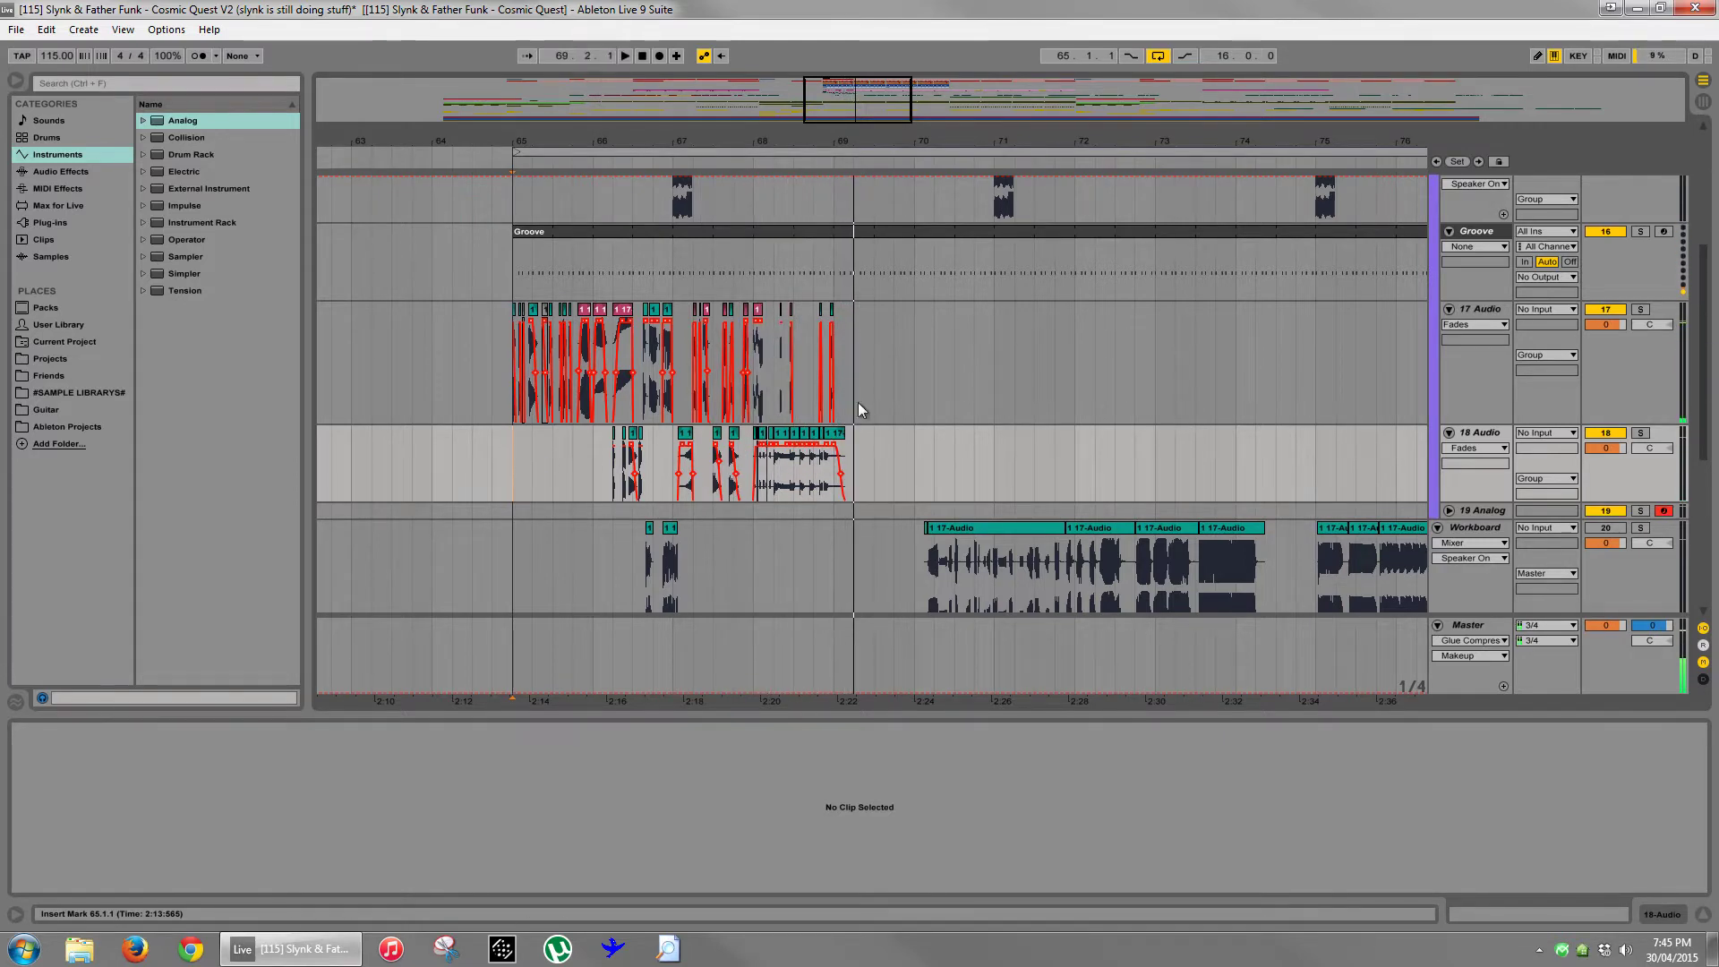
# - Inspect the individual chopped clips and their fades on 17 Audio and 18 Audio between bars 65 and 69
pyautogui.click(972, 379)
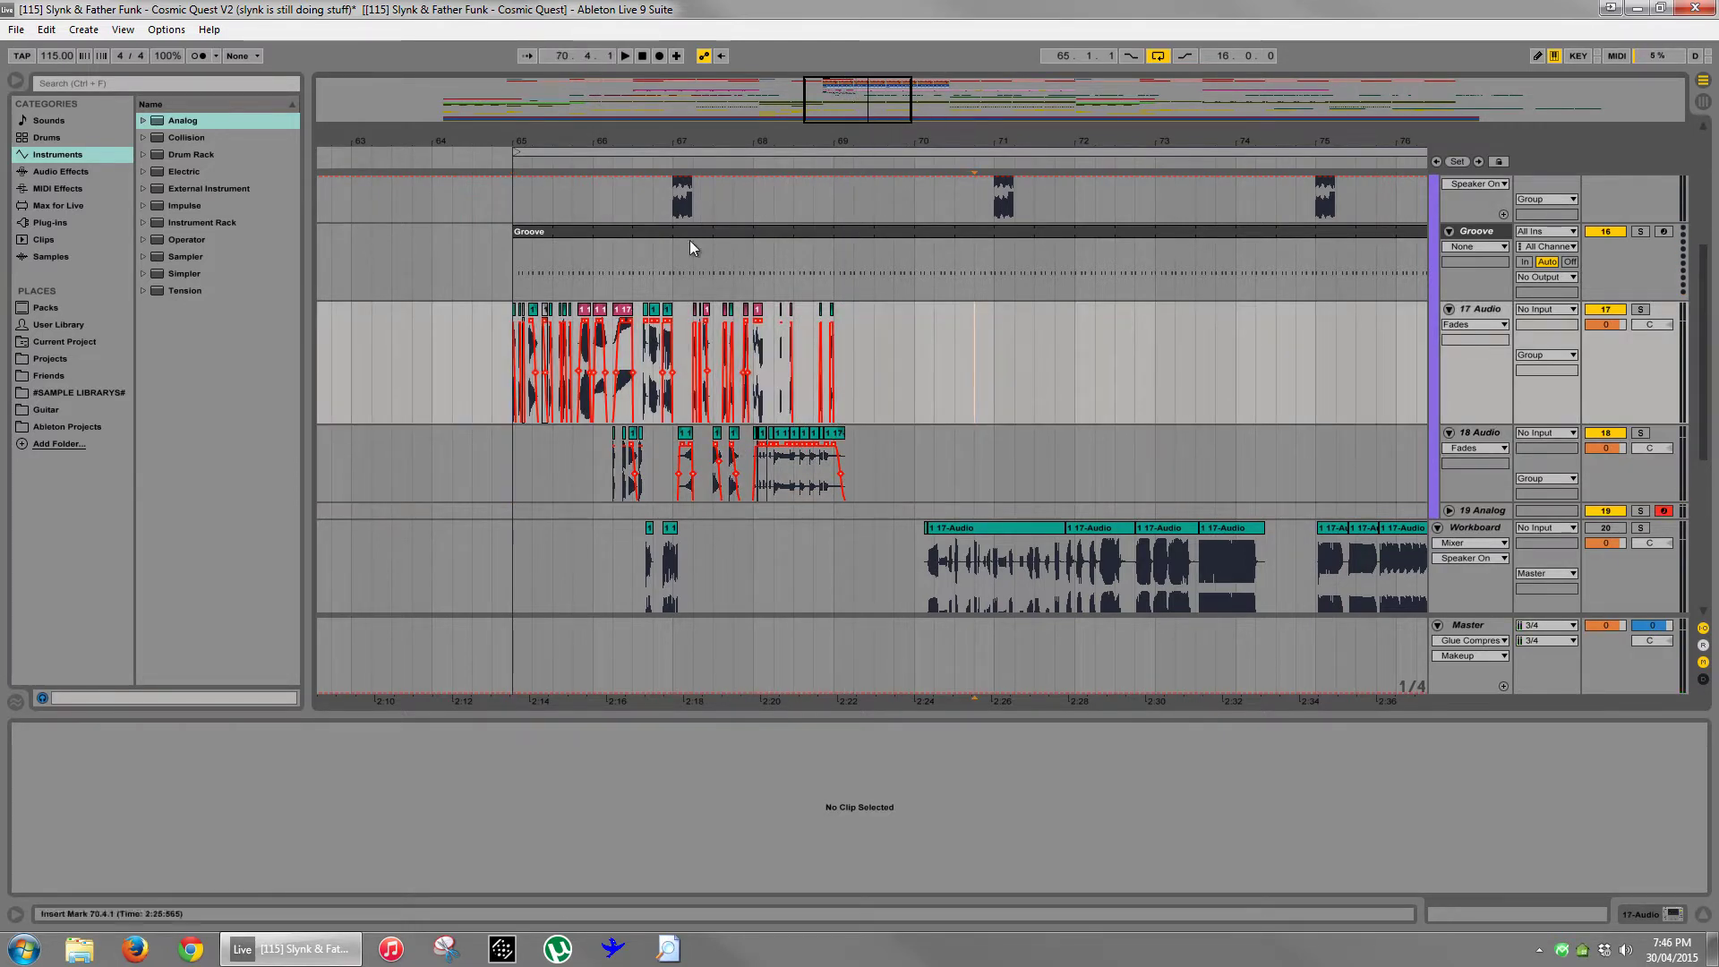
pyautogui.moveTo(534, 135); pyautogui.dragTo(394, 421)
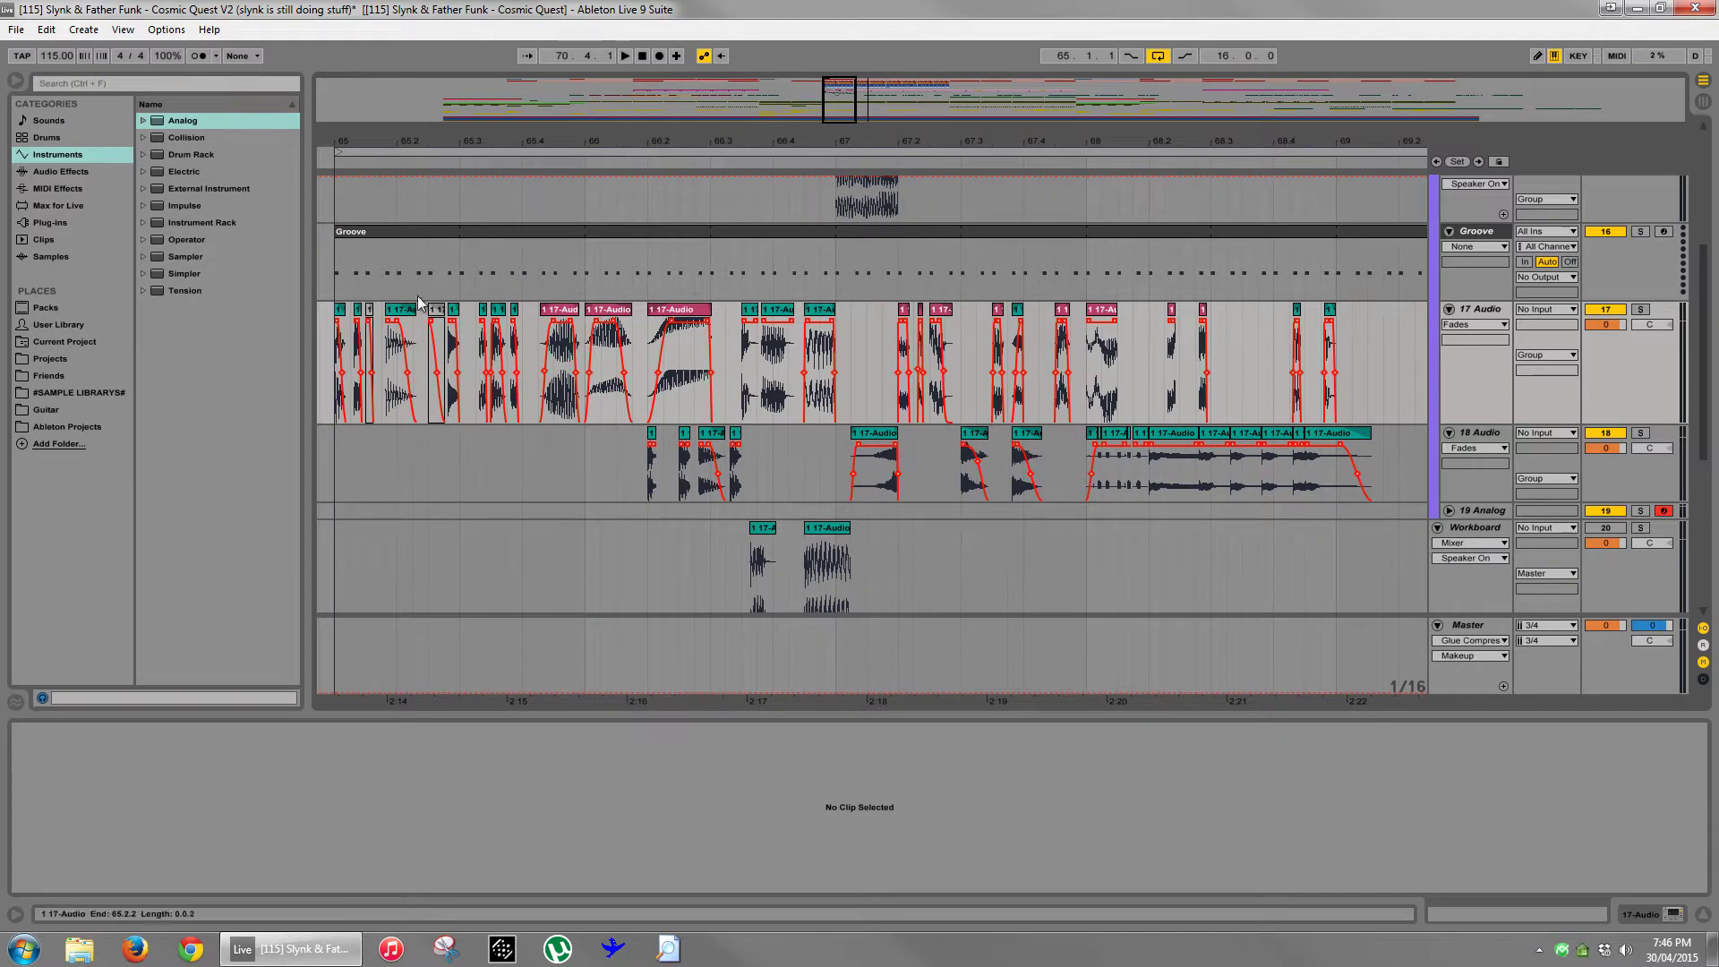
pyautogui.moveTo(486, 136); pyautogui.dragTo(636, 149)
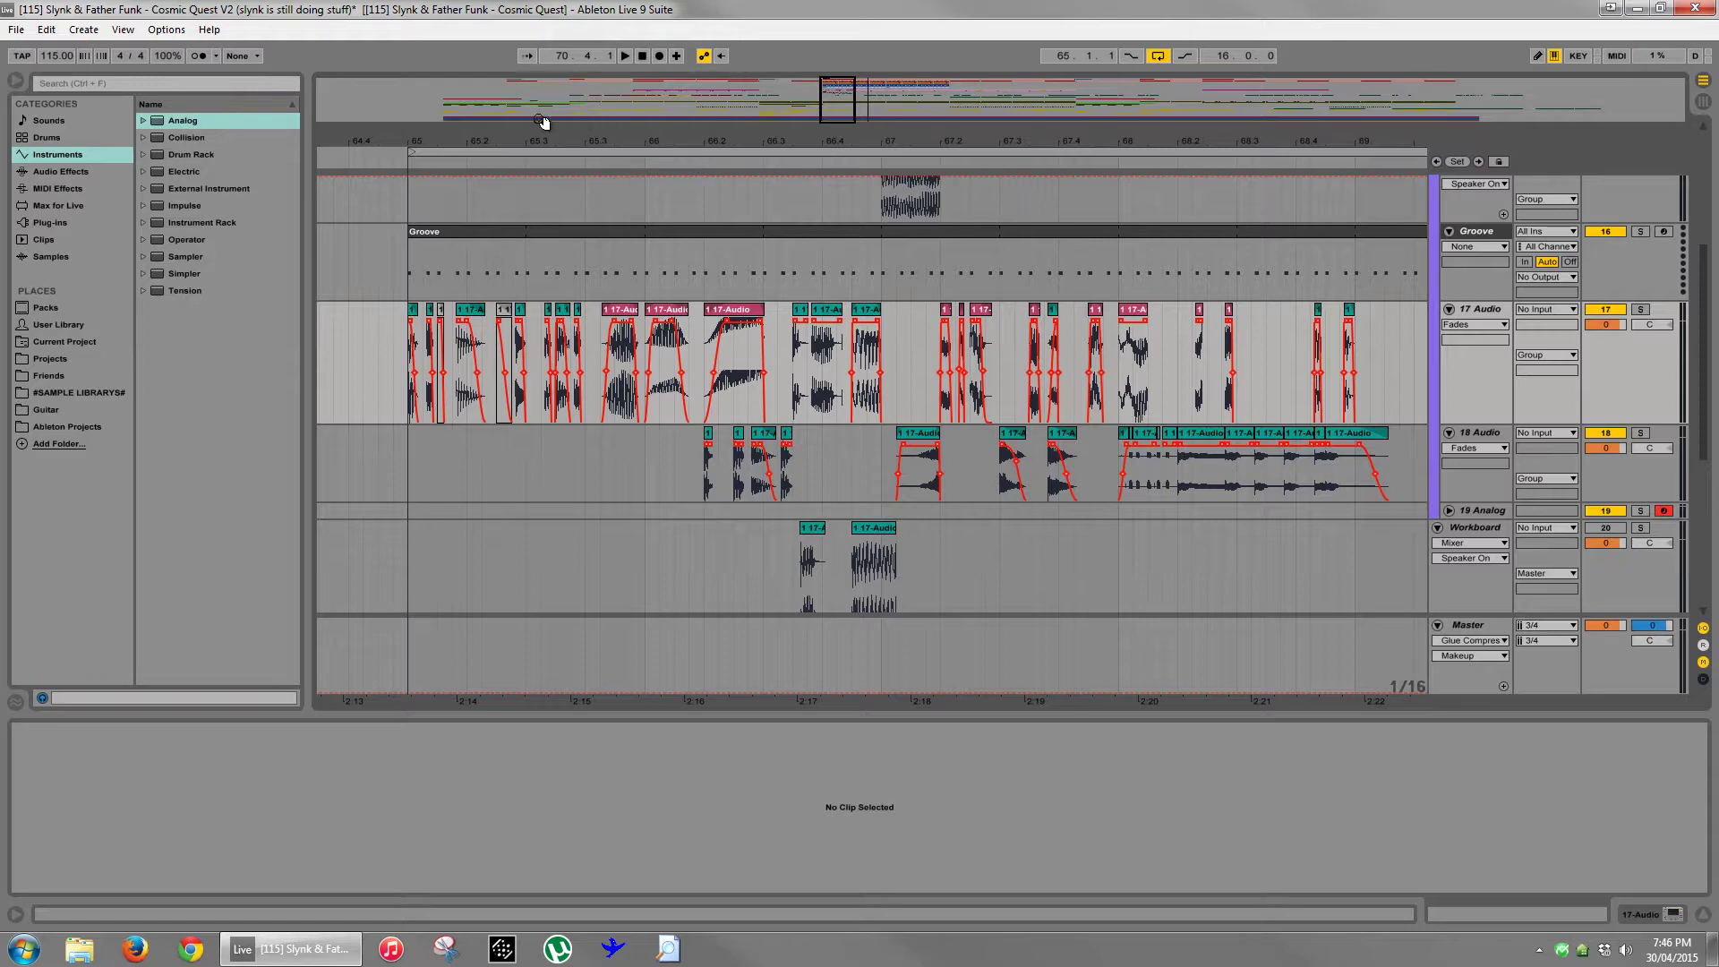
pyautogui.moveTo(459, 143); pyautogui.dragTo(647, 285)
pyautogui.scroll(6, 724, 313)
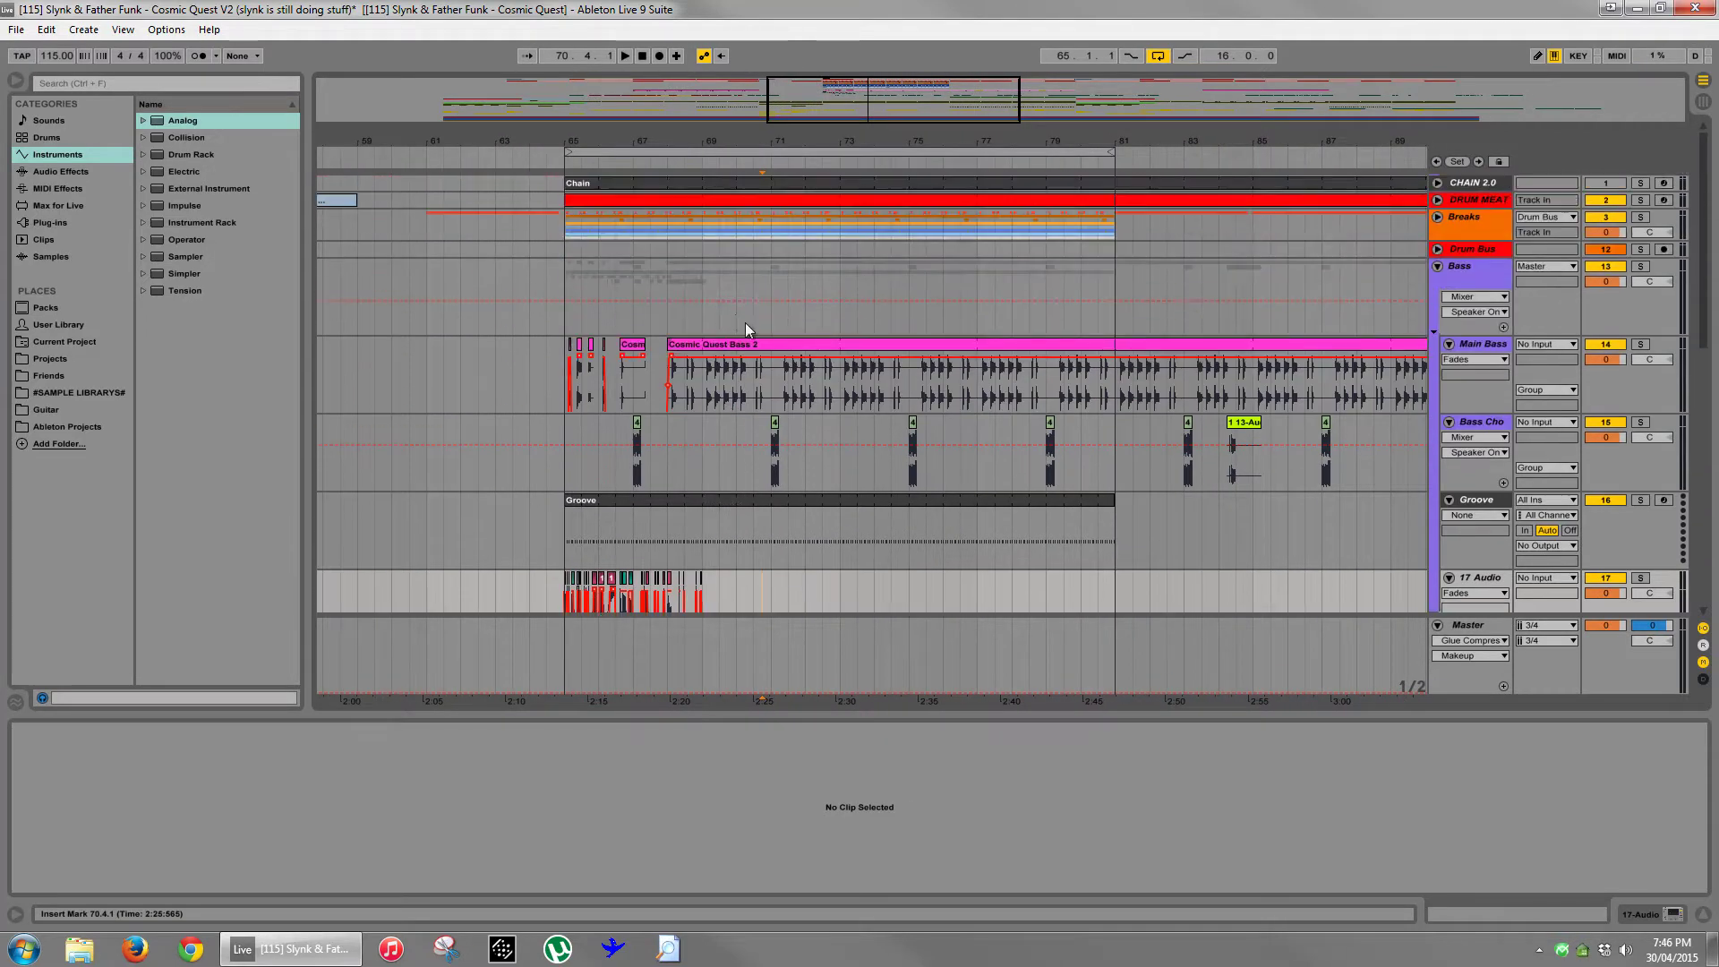
# - Unfold the Breaks group and listen to the DRUM MEAT track in solo
pyautogui.click(1437, 217)
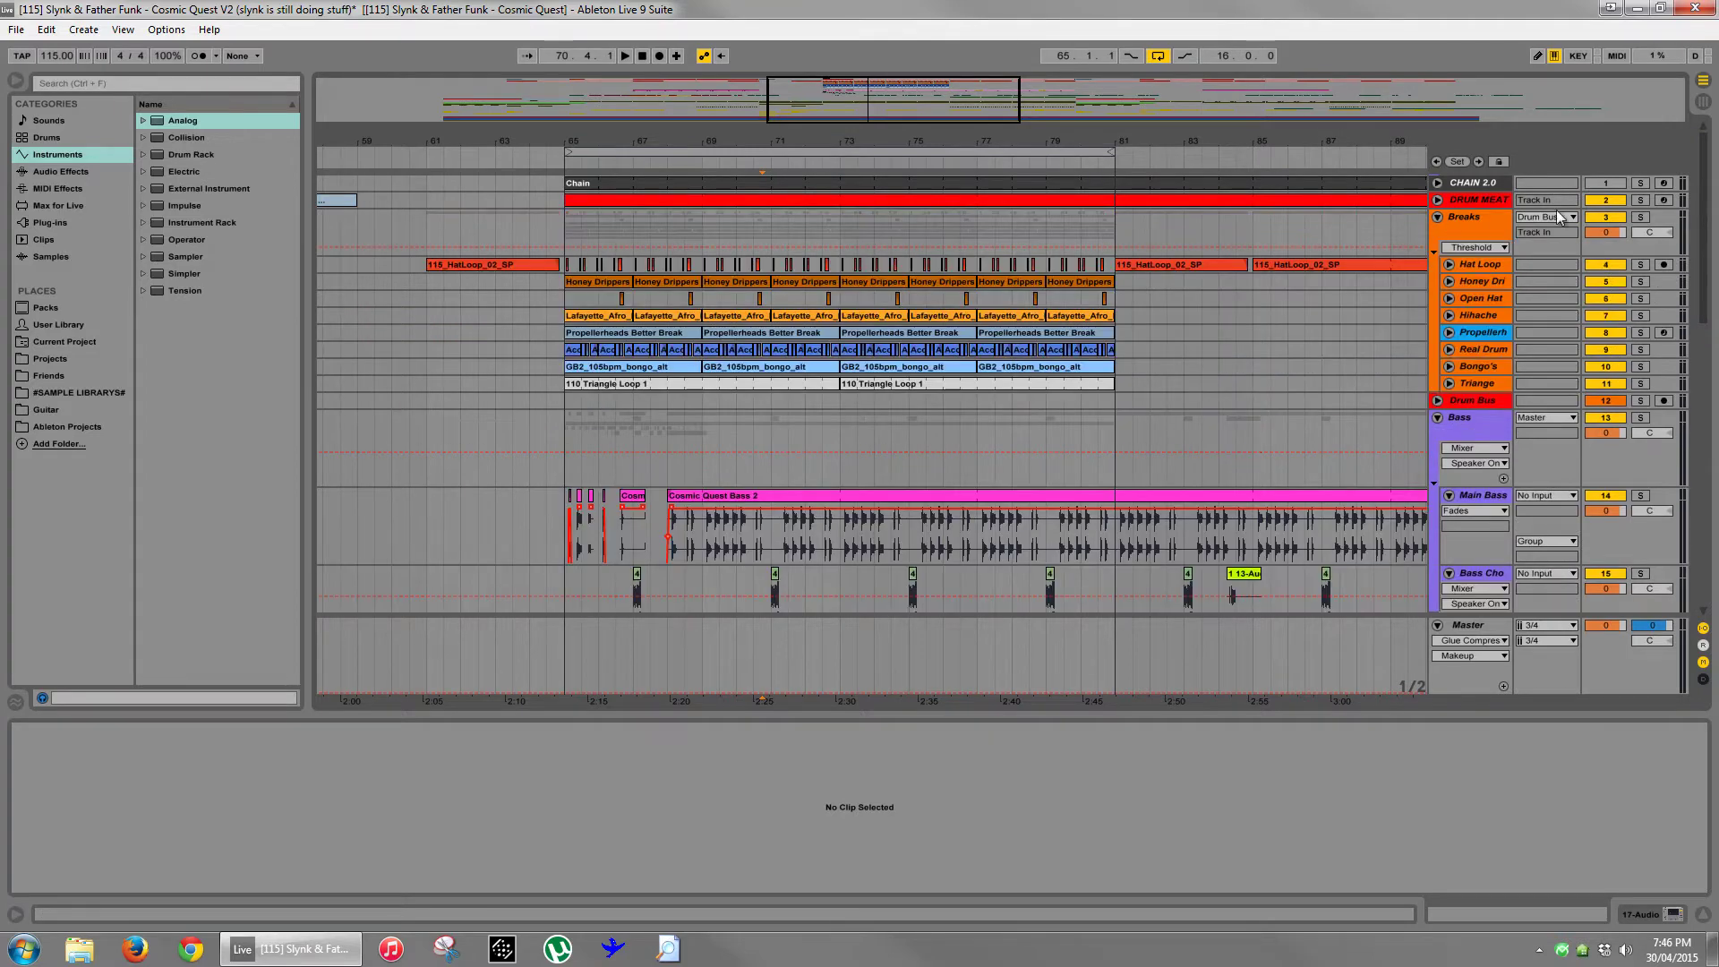
pyautogui.click(1443, 202)
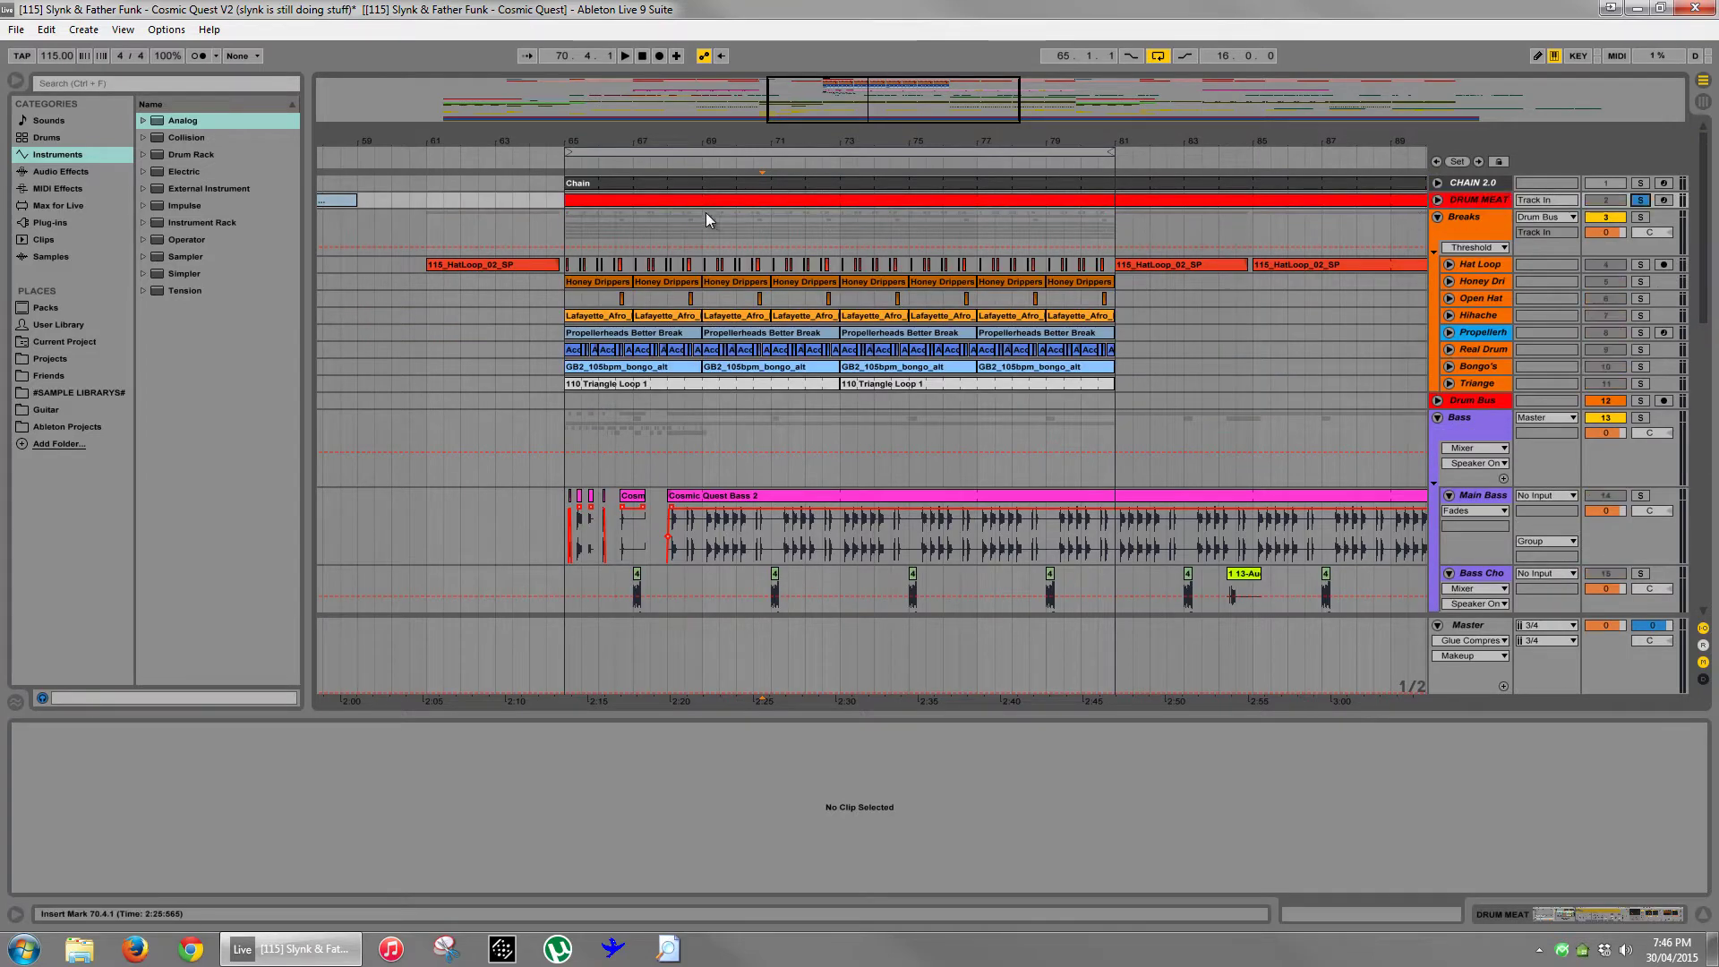
pyautogui.press('space')
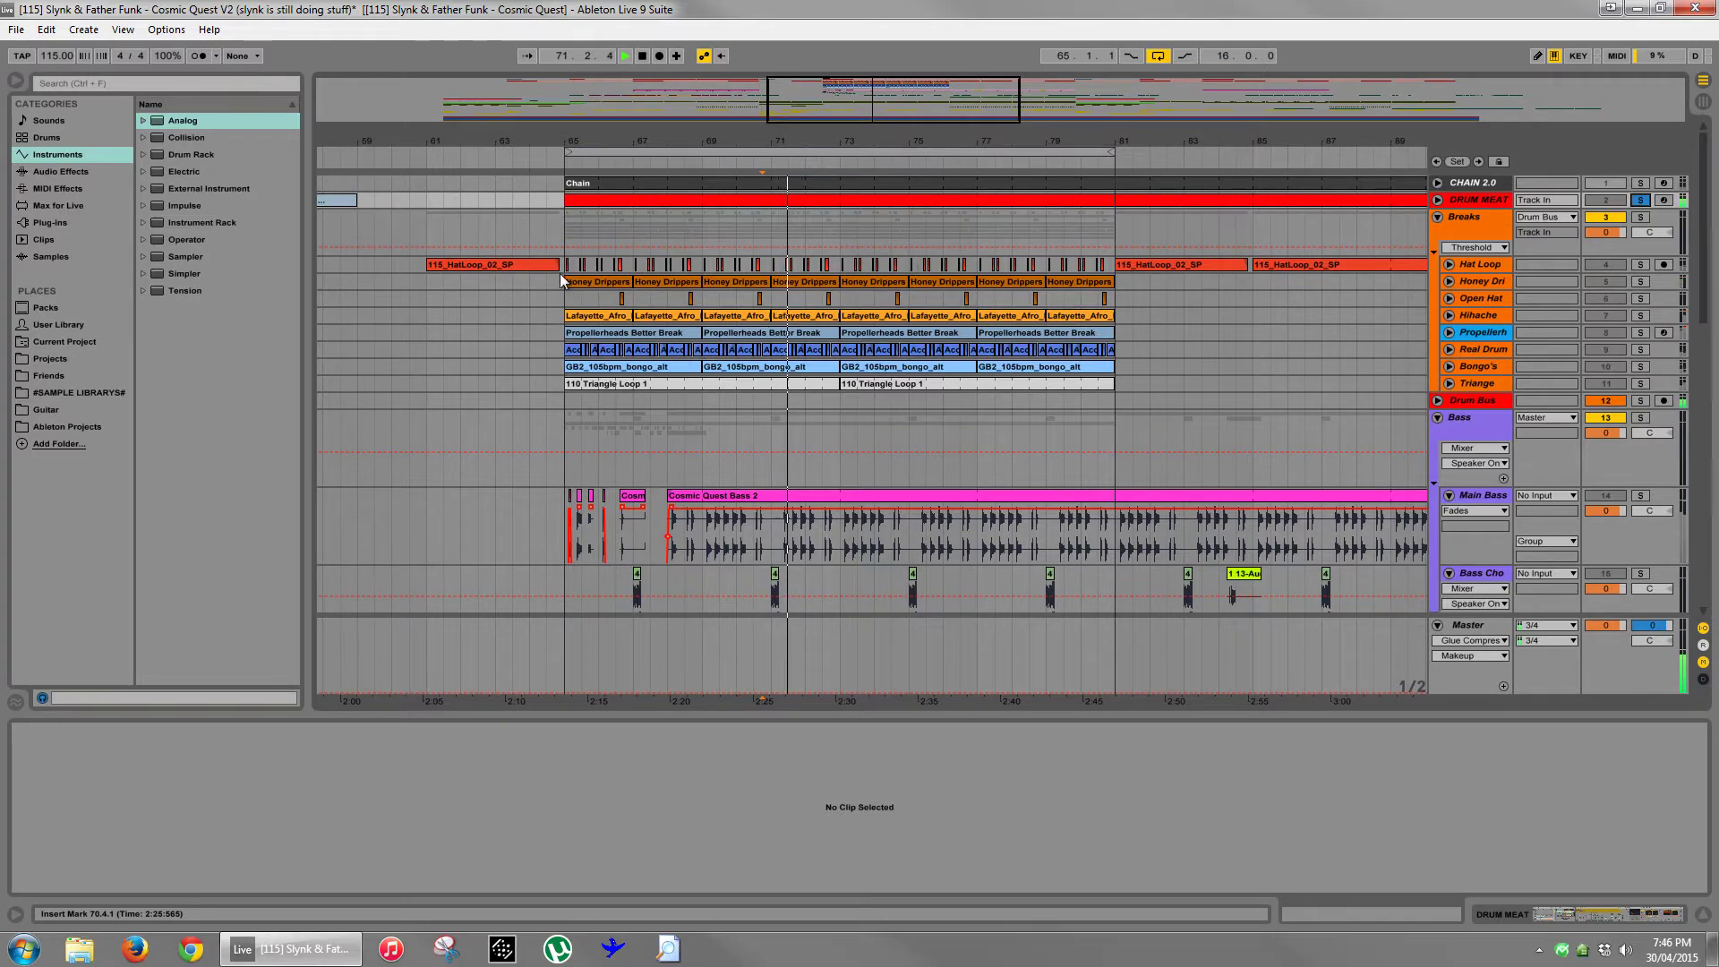
pyautogui.press('space')
# - Solo the Breaks group and play it from bar 65
pyautogui.click(566, 301)
pyautogui.click(1642, 218)
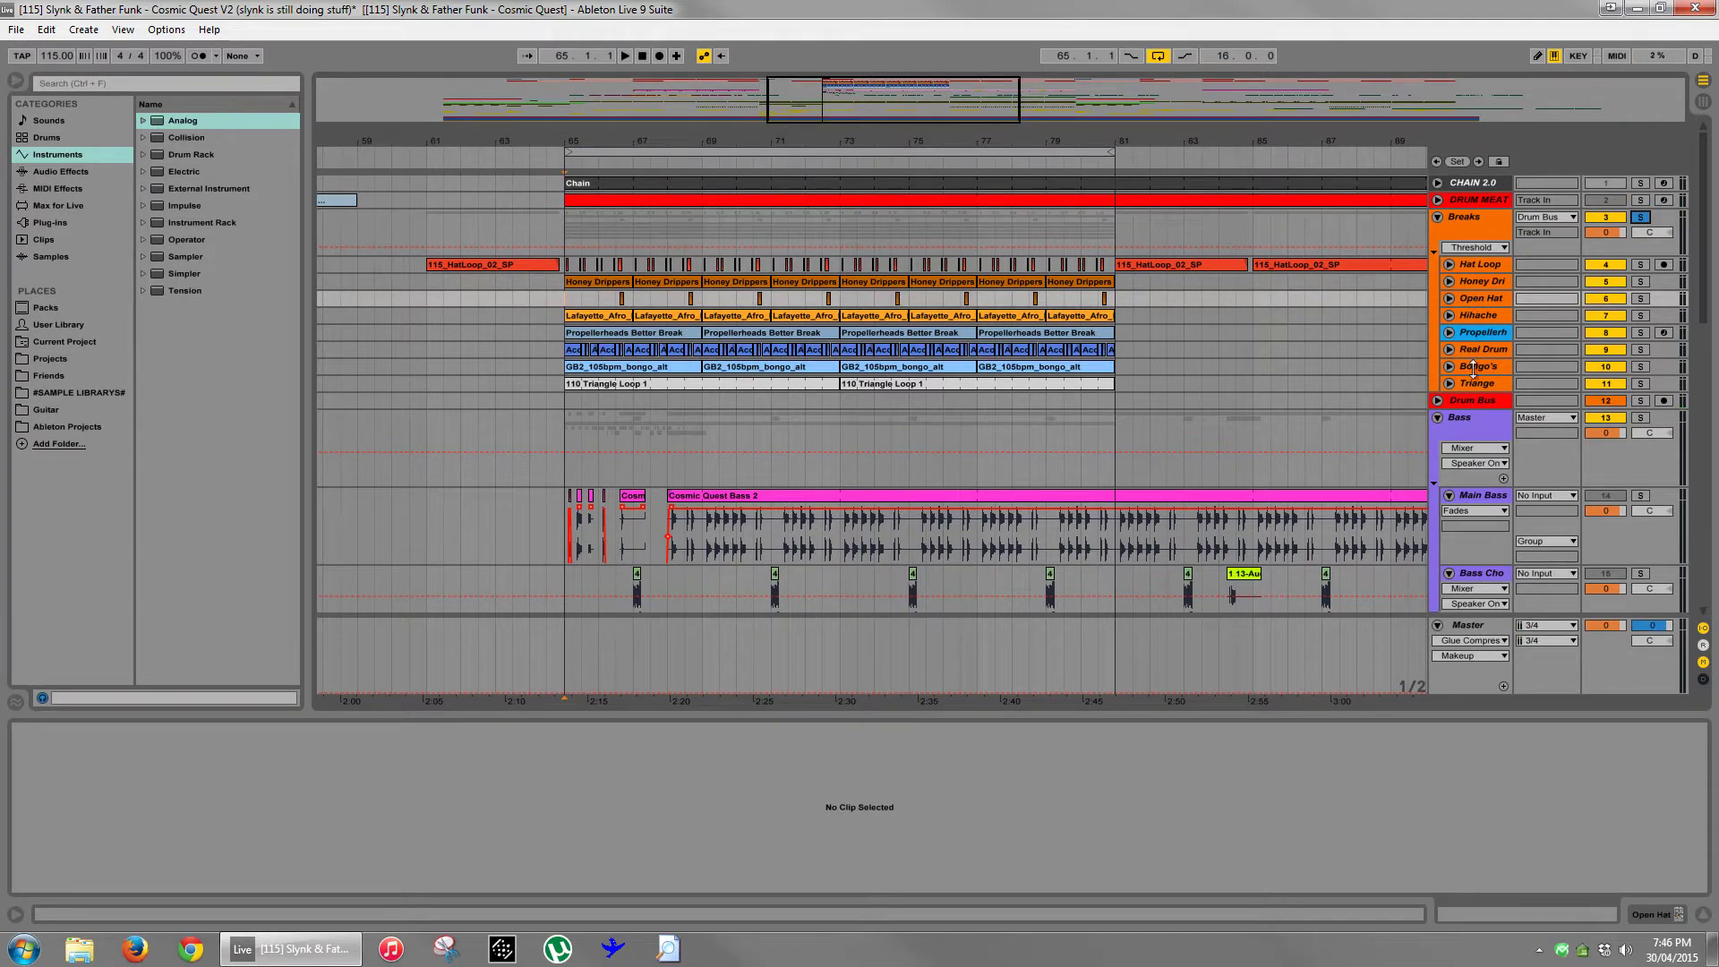
pyautogui.press('space')
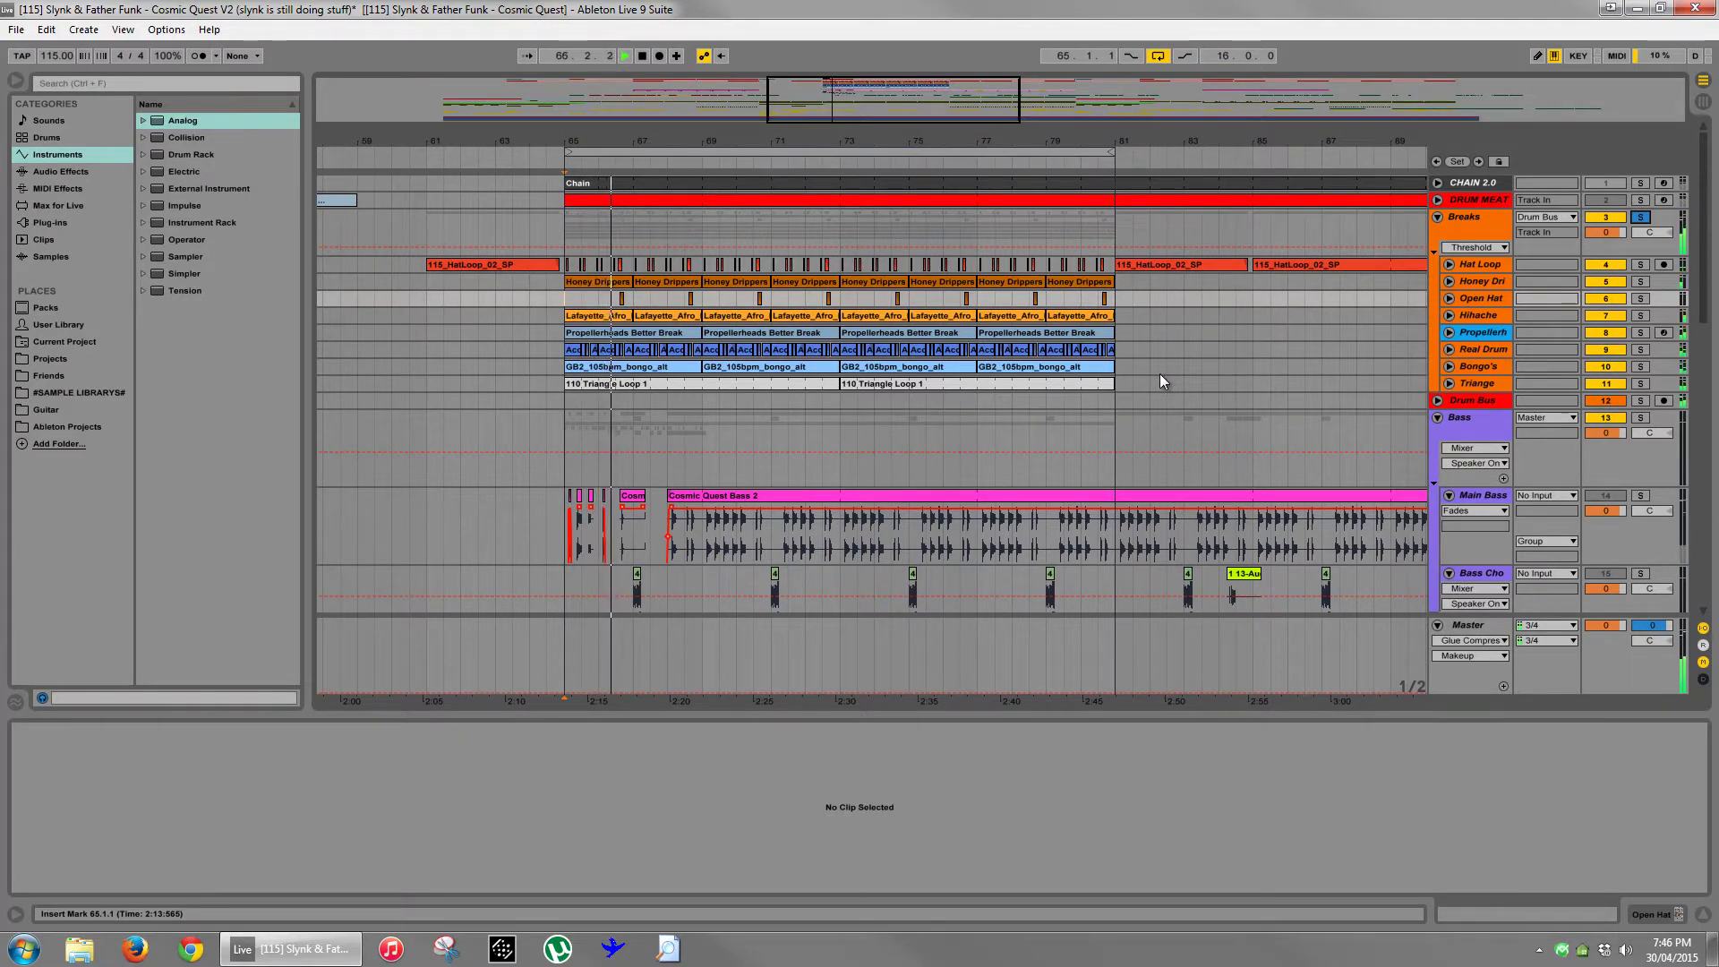
# - Solo the Synths group and play it from bar 65
pyautogui.scroll(-6, 1159, 374)
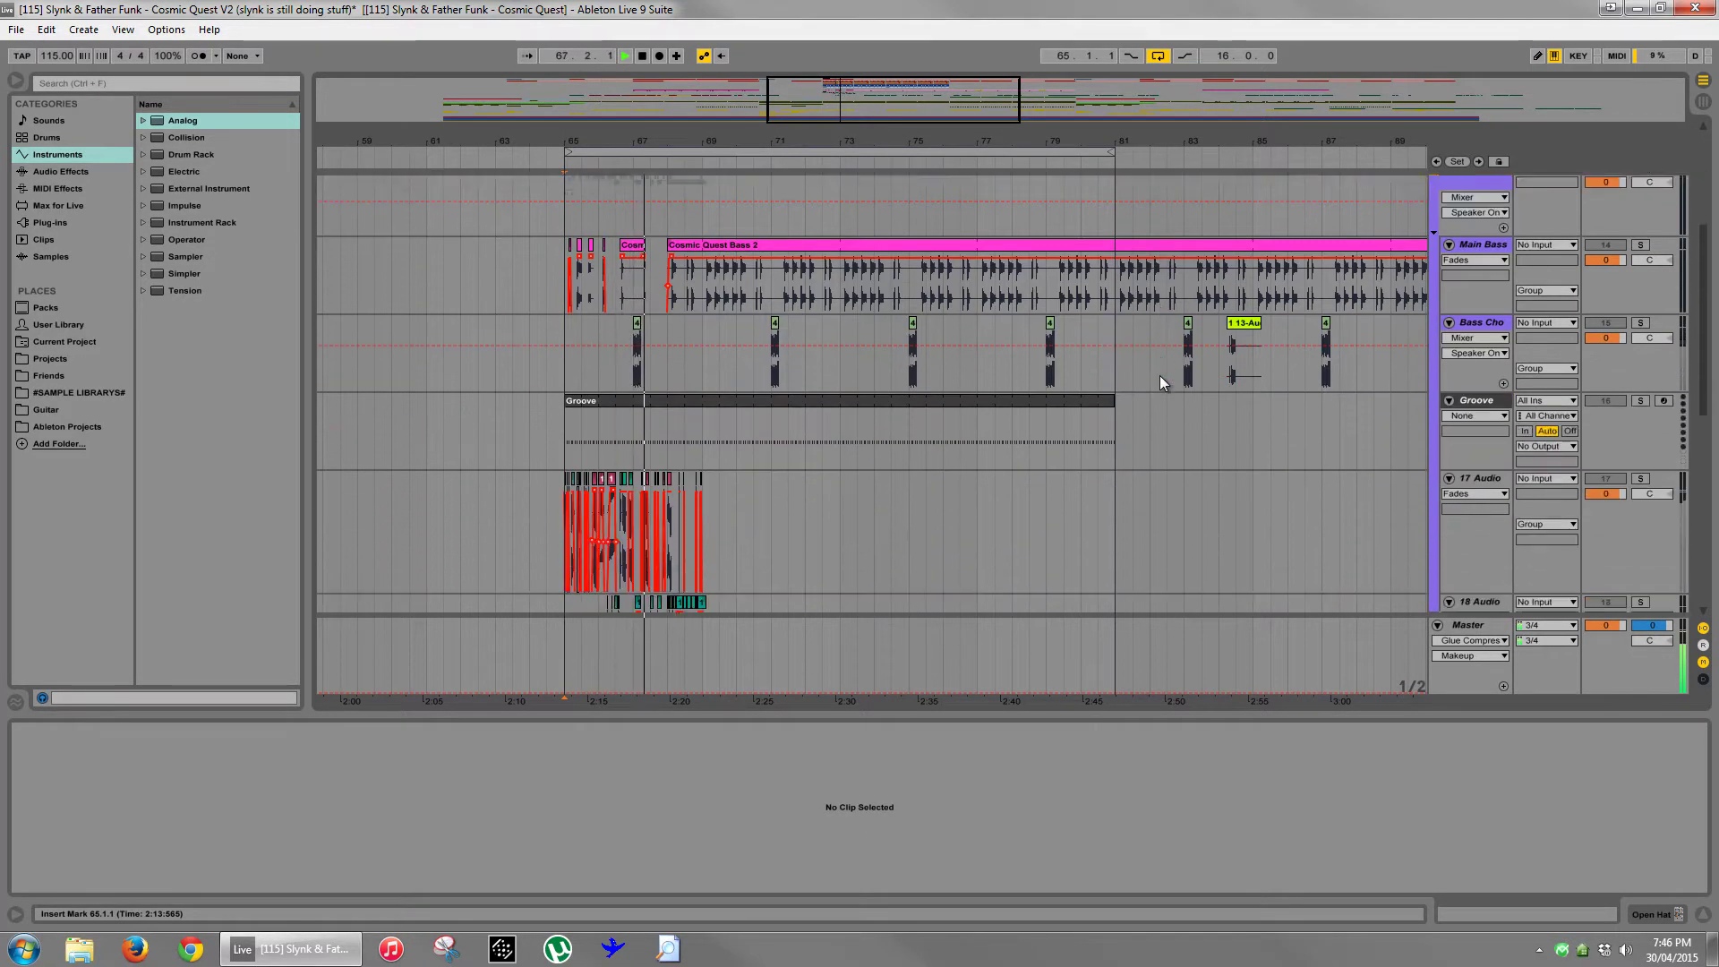
pyautogui.scroll(-10, 1158, 377)
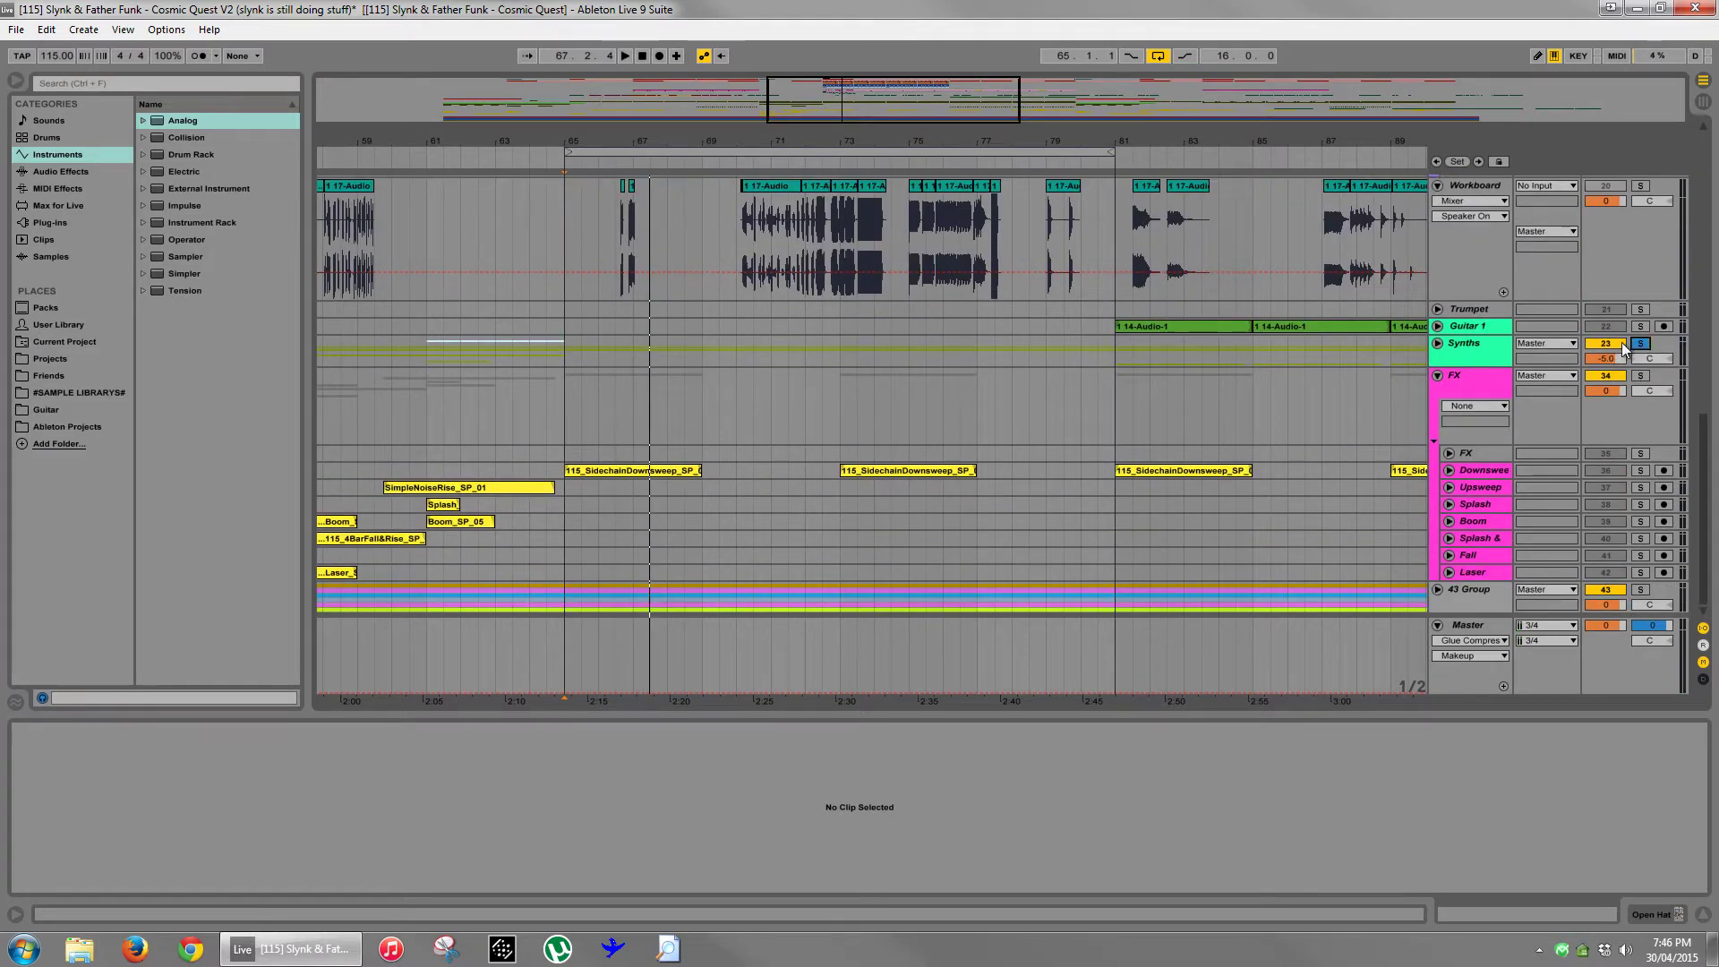
pyautogui.press('space')
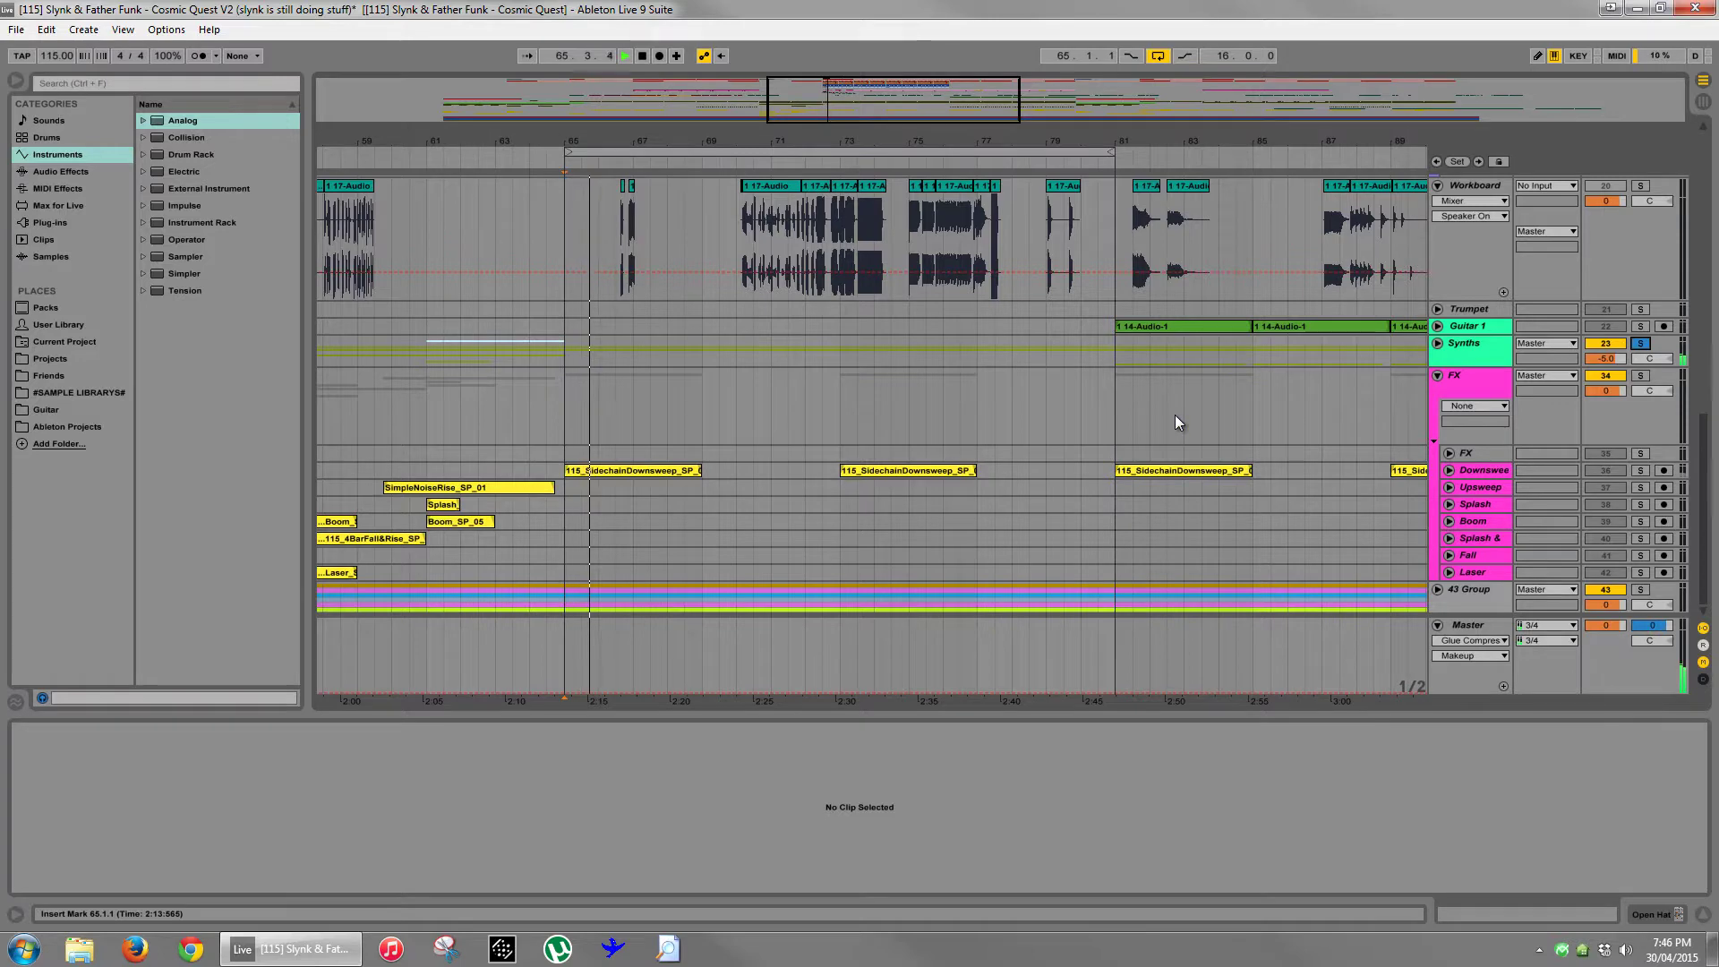
pyautogui.scroll(10, 1175, 421)
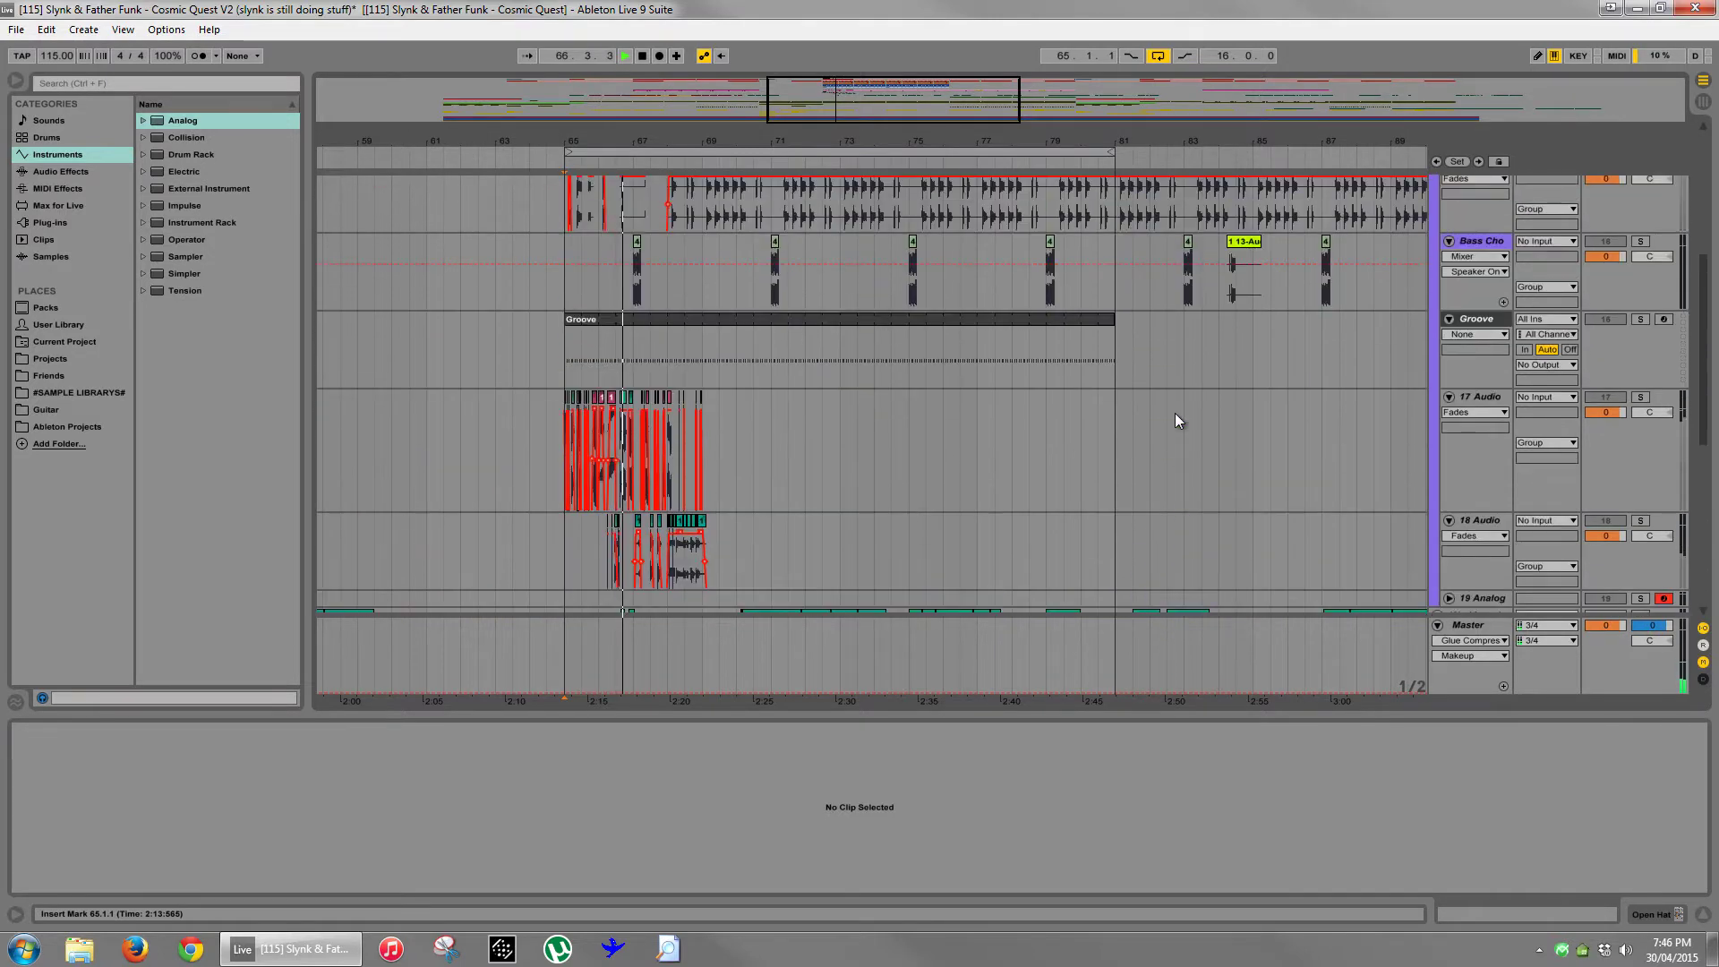
# - Solo the Main Bass track and play it from bar 69
pyautogui.scroll(1, 1175, 420)
pyautogui.press('space')
pyautogui.moveTo(638, 140); pyautogui.dragTo(671, 141)
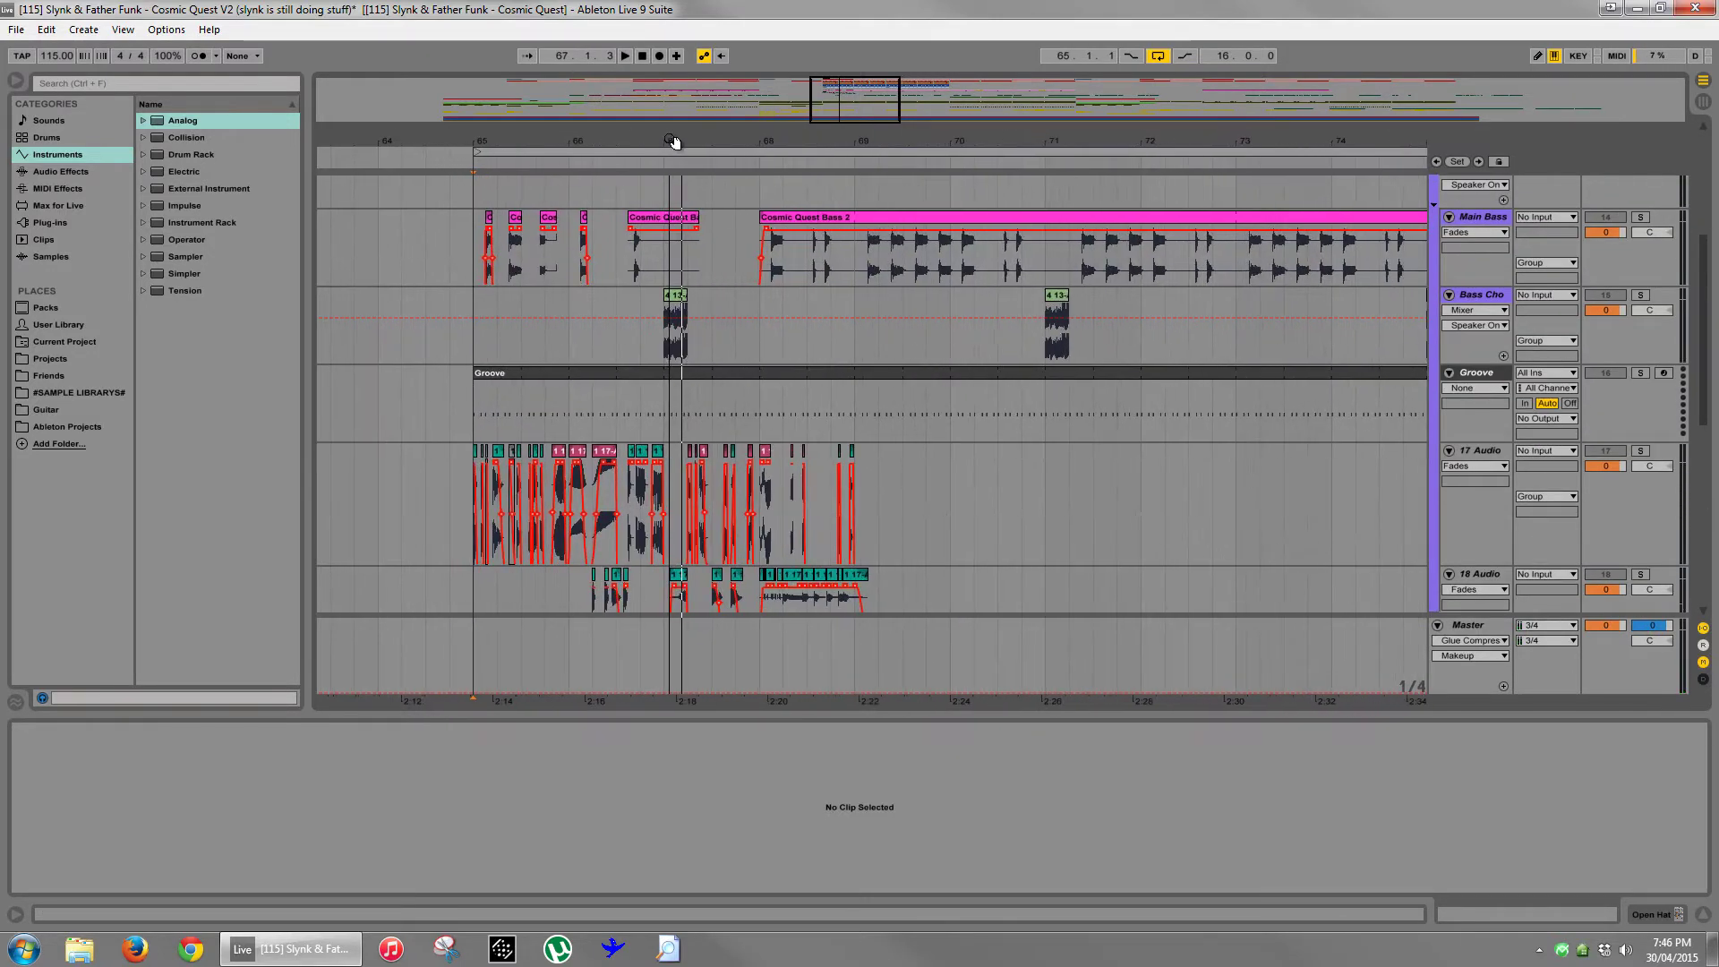
pyautogui.click(854, 270)
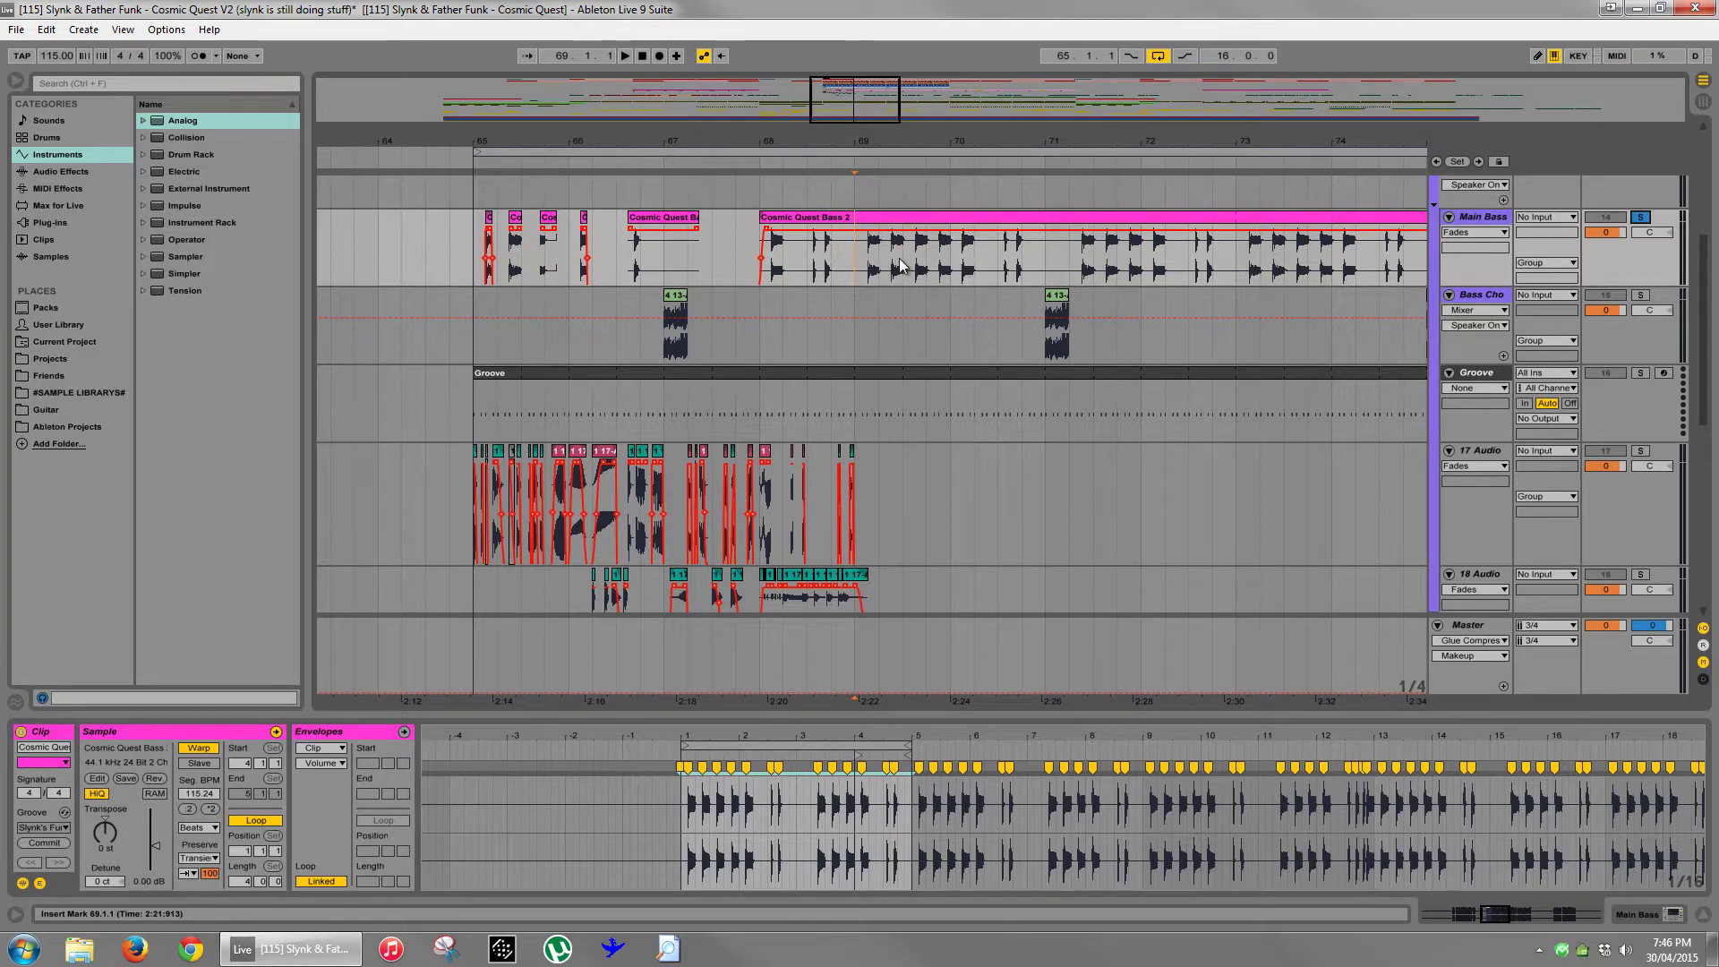
pyautogui.press('space')
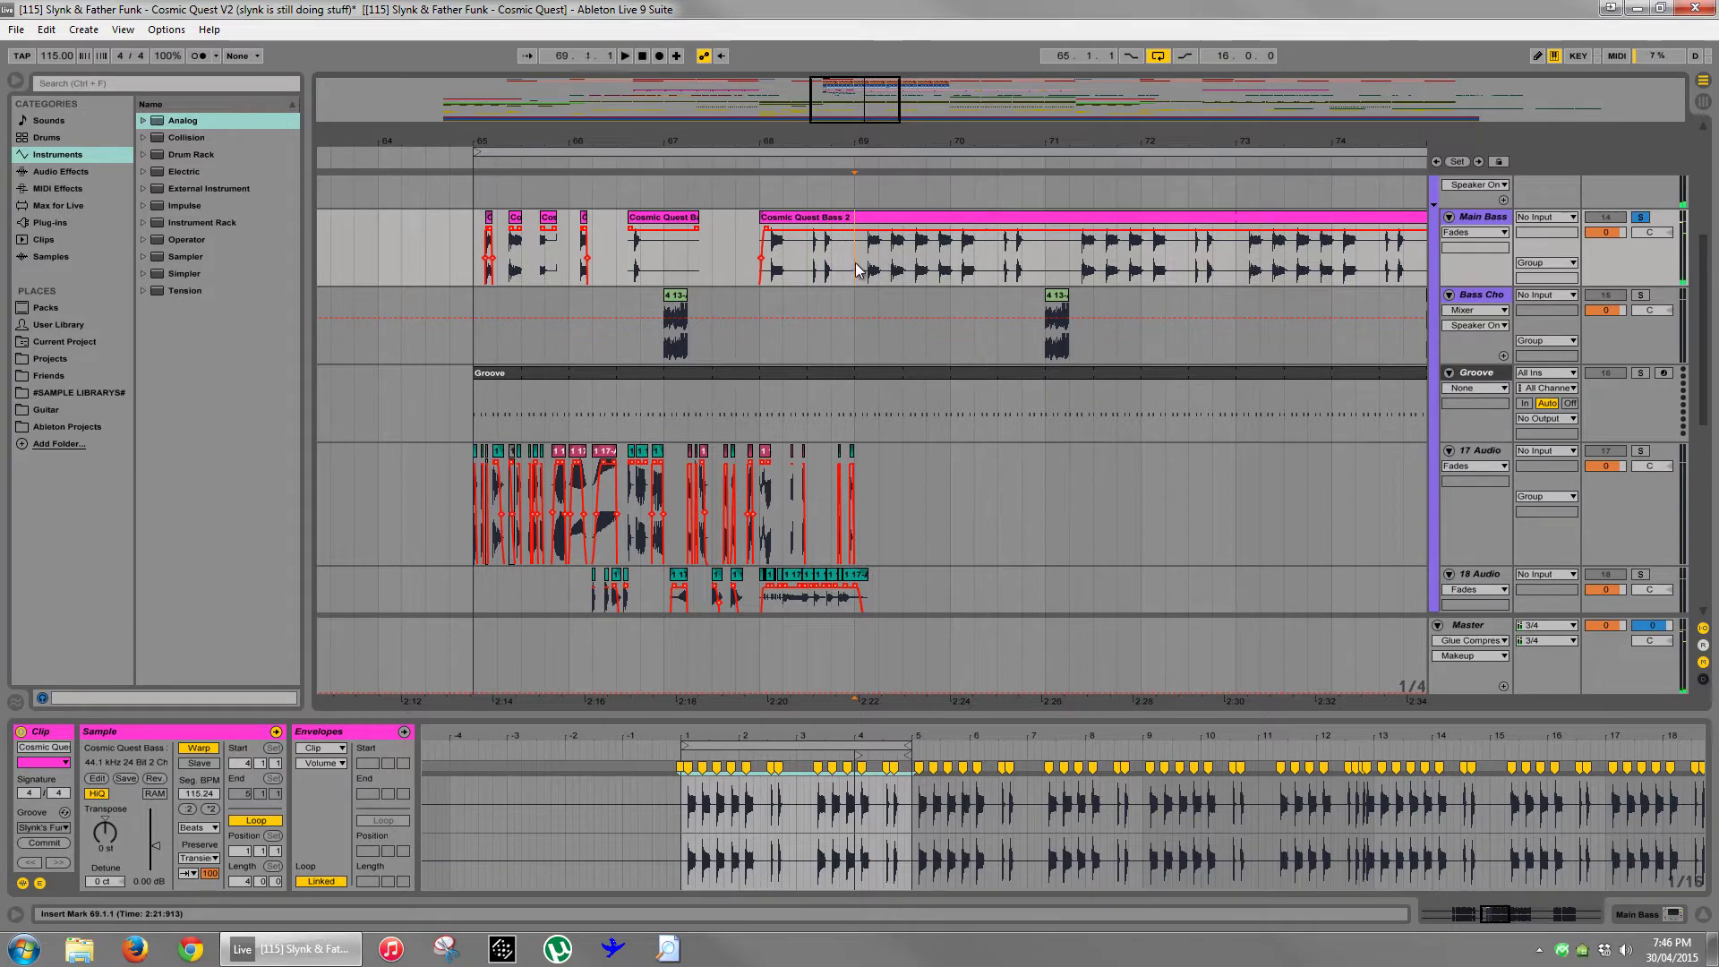
pyautogui.press('space')
# - Highlight the individual bass hits on Main Bass one after another between bars 69 and 70
pyautogui.moveTo(885, 267); pyautogui.dragTo(932, 271)
pyautogui.click(884, 267)
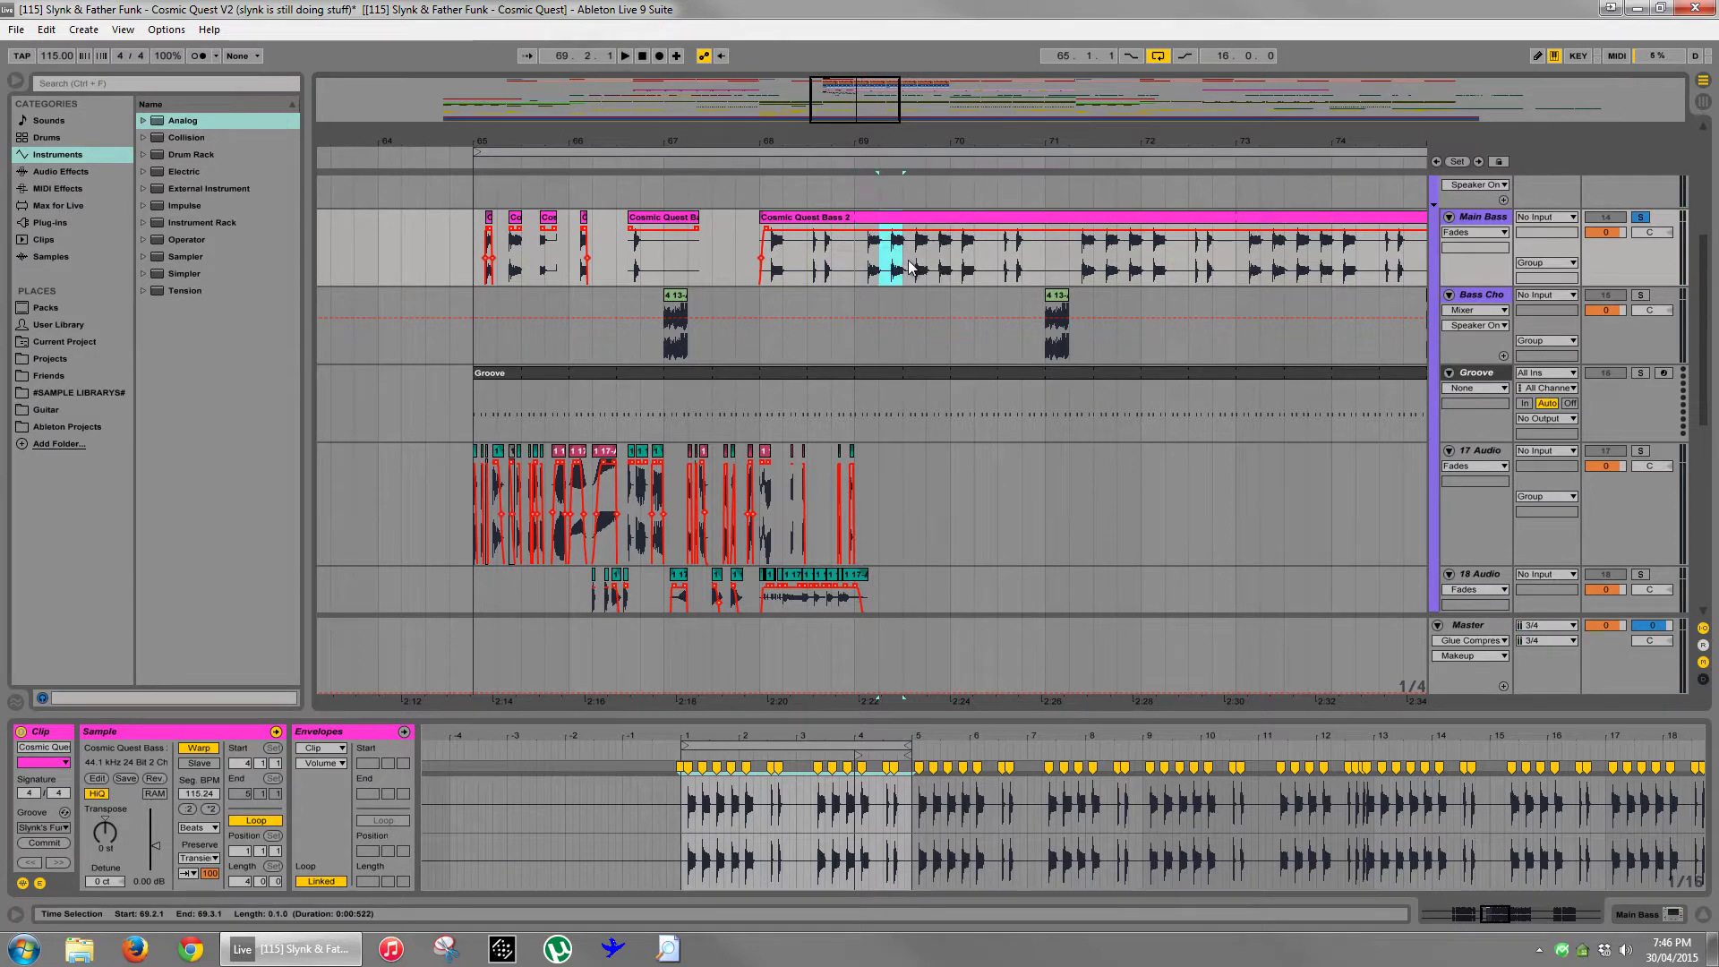
pyautogui.click(908, 268)
pyautogui.click(932, 268)
pyautogui.click(957, 268)
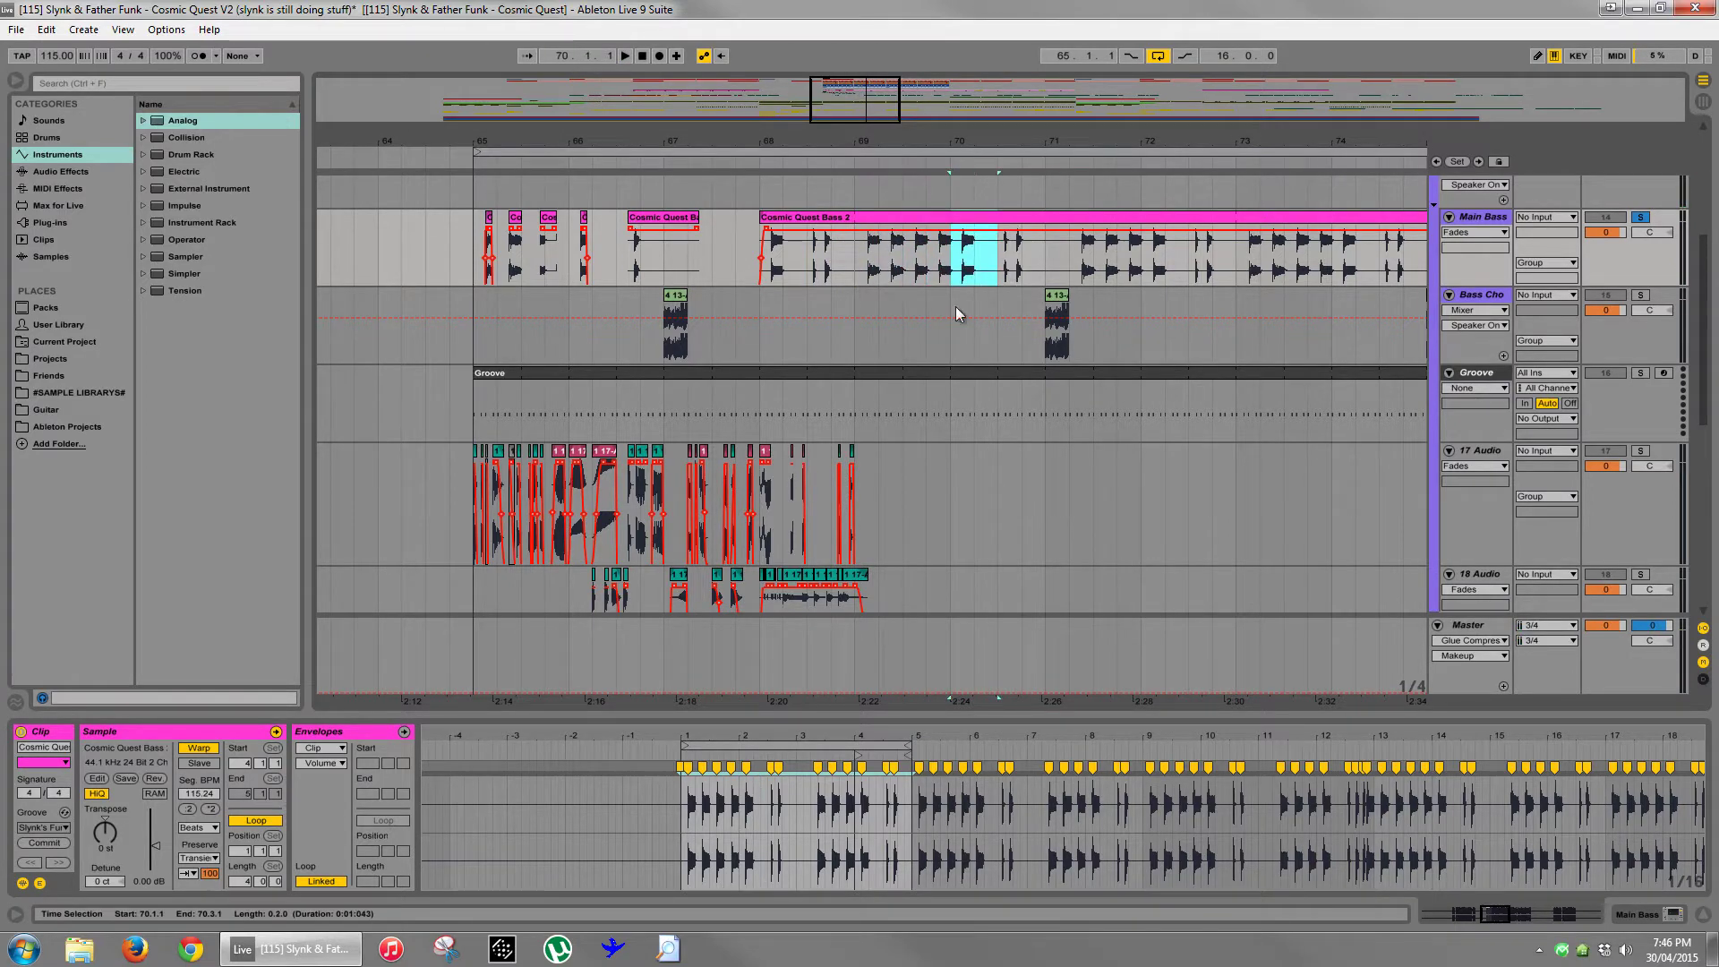
# - Highlight all chopped clips on 17 Audio and 18 Audio from bar 65 to bar 69, and clear the selection
pyautogui.scroll(-2, 954, 307)
pyautogui.click(474, 534)
pyautogui.moveTo(474, 530); pyautogui.dragTo(857, 408)
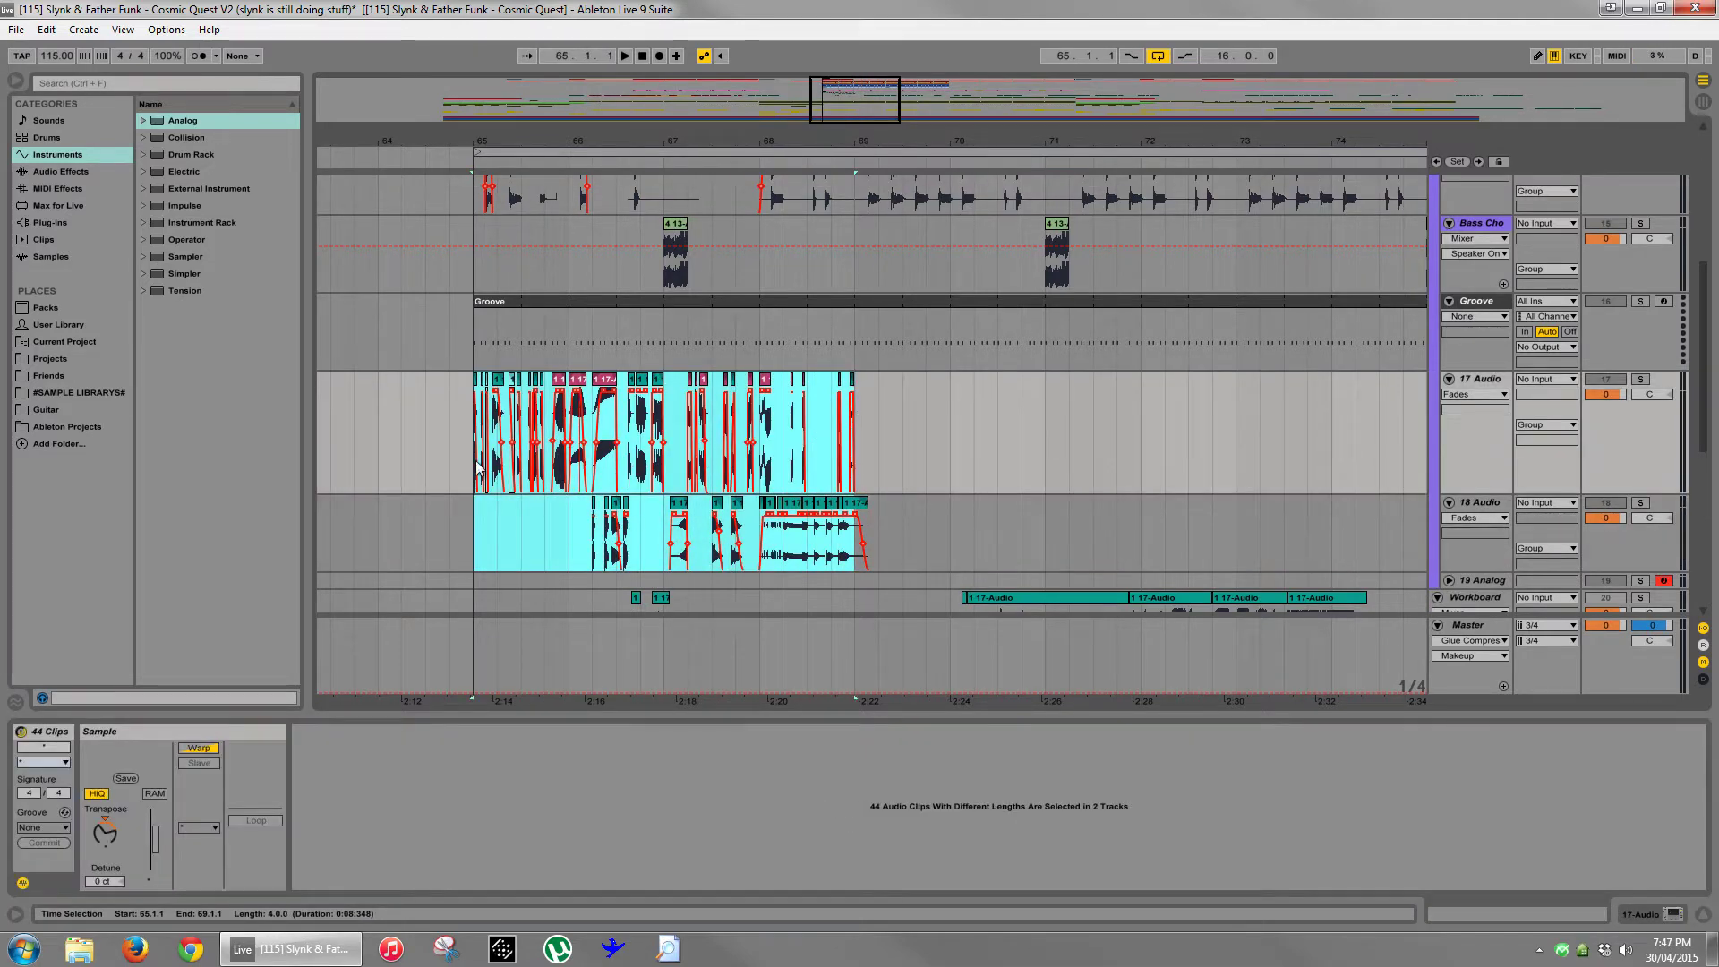
pyautogui.click(895, 443)
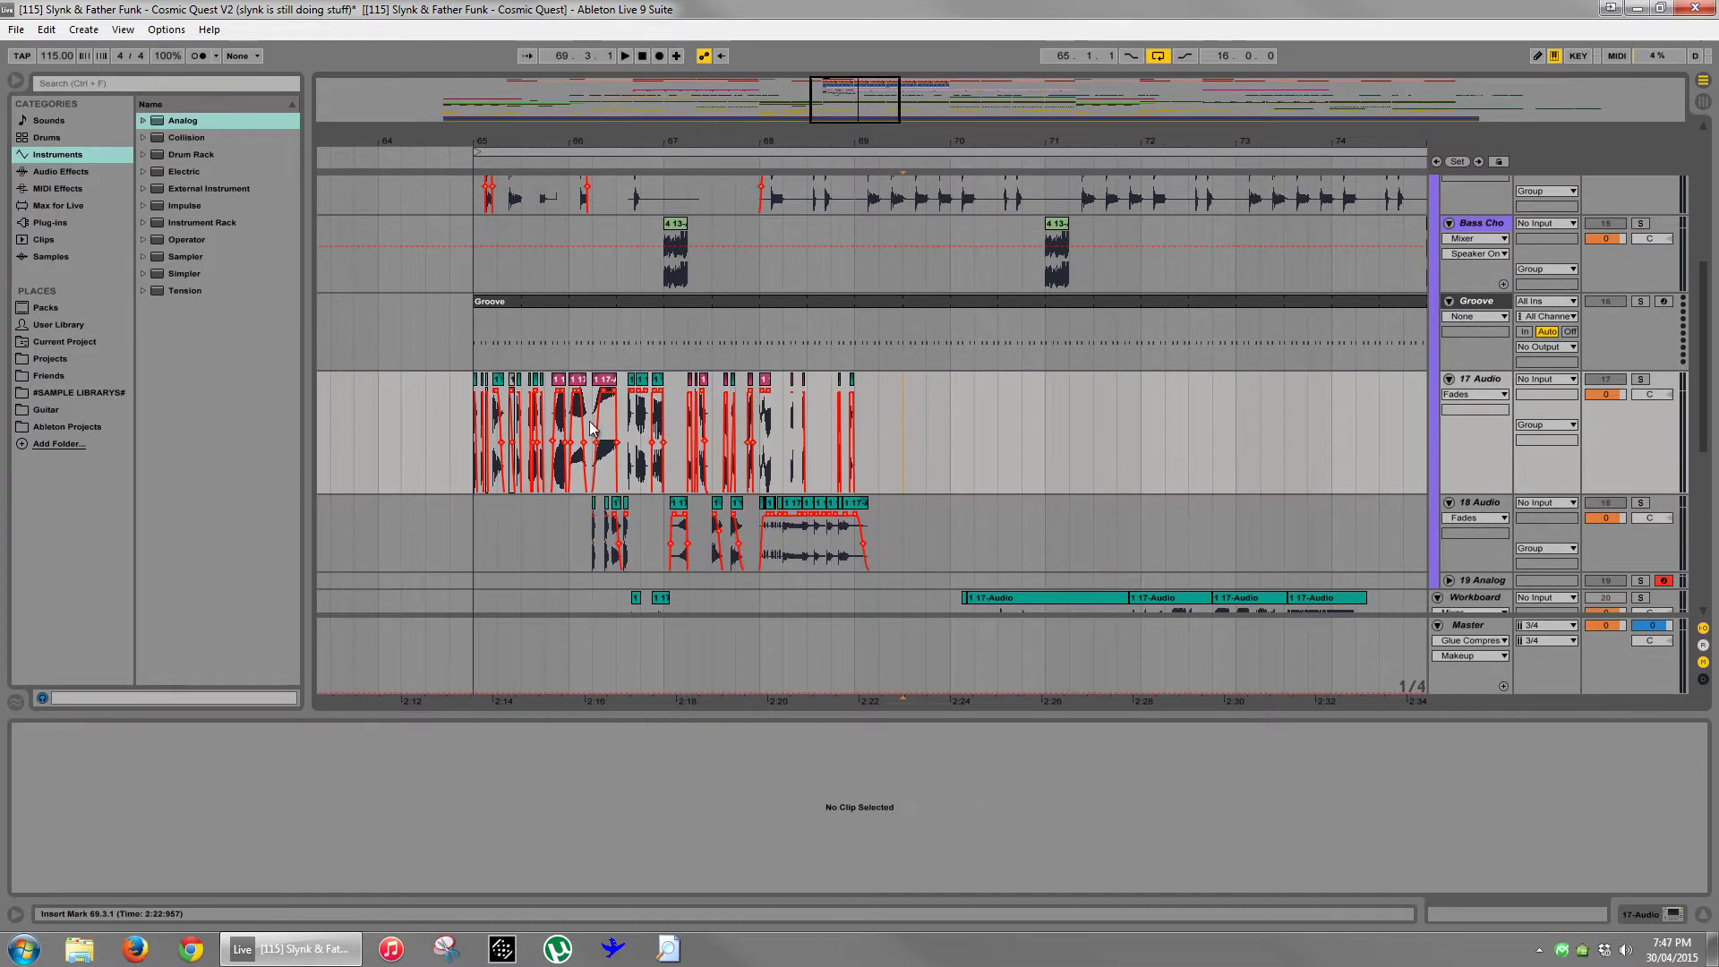
# - Examine the source clips spread along the full length of the Workboard track
pyautogui.scroll(-3, 1018, 484)
pyautogui.moveTo(986, 142); pyautogui.dragTo(985, 141)
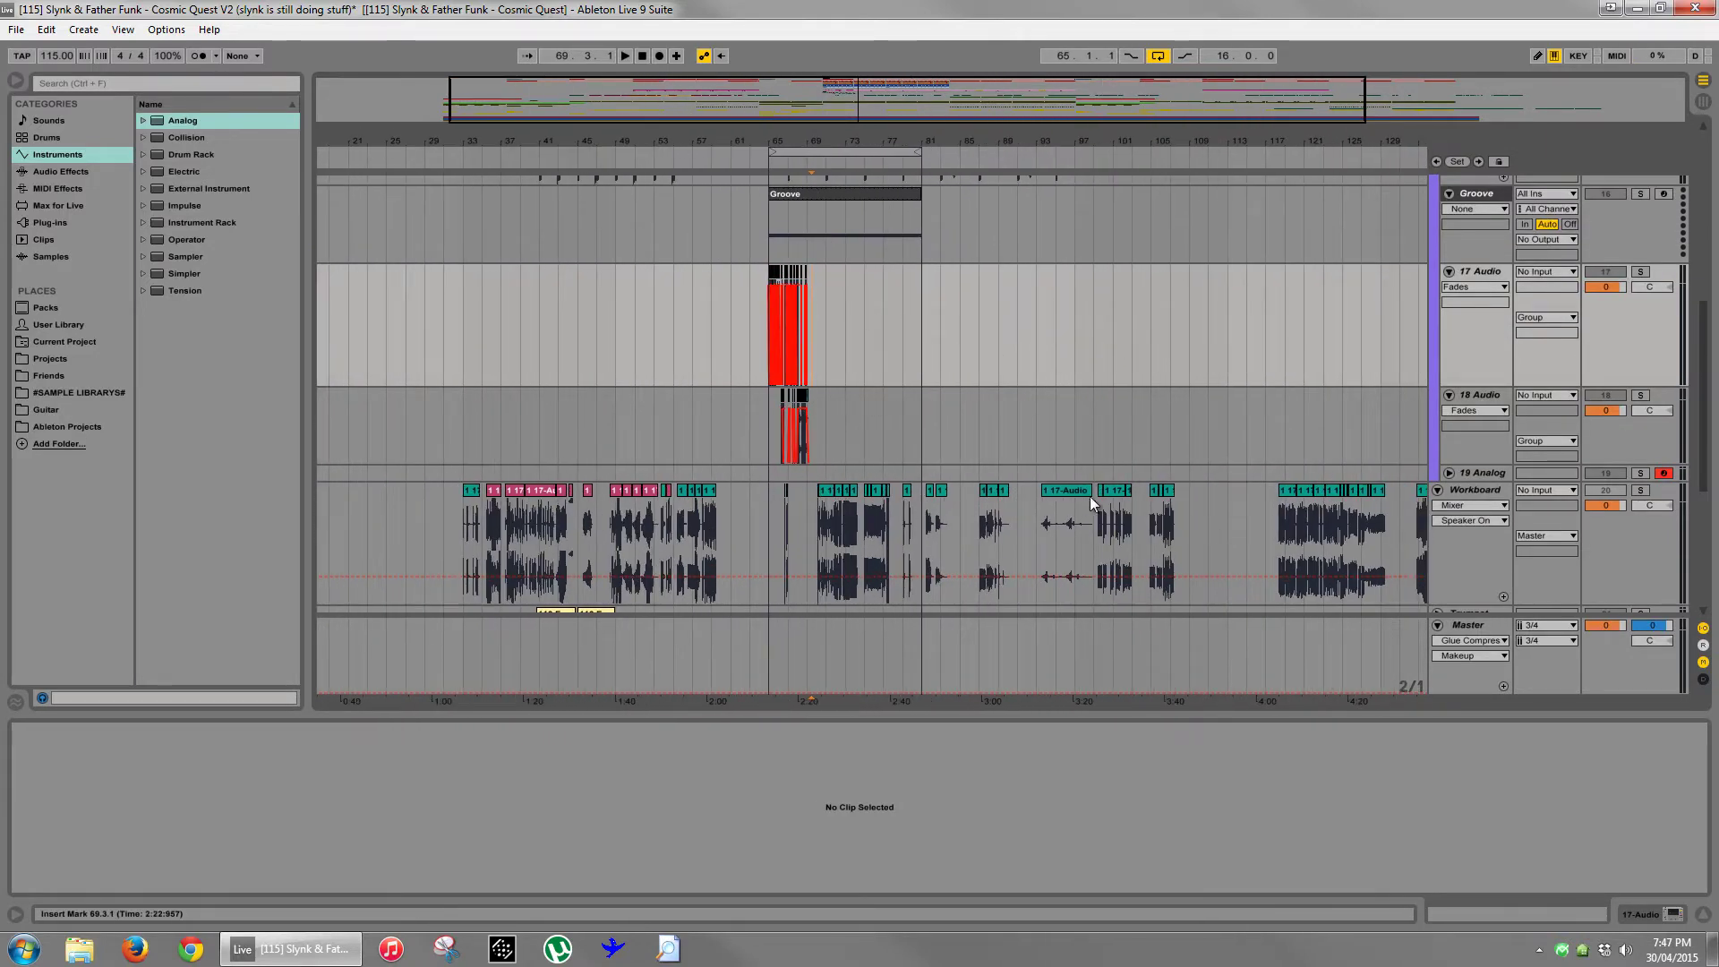
pyautogui.moveTo(1143, 142); pyautogui.dragTo(1143, 141)
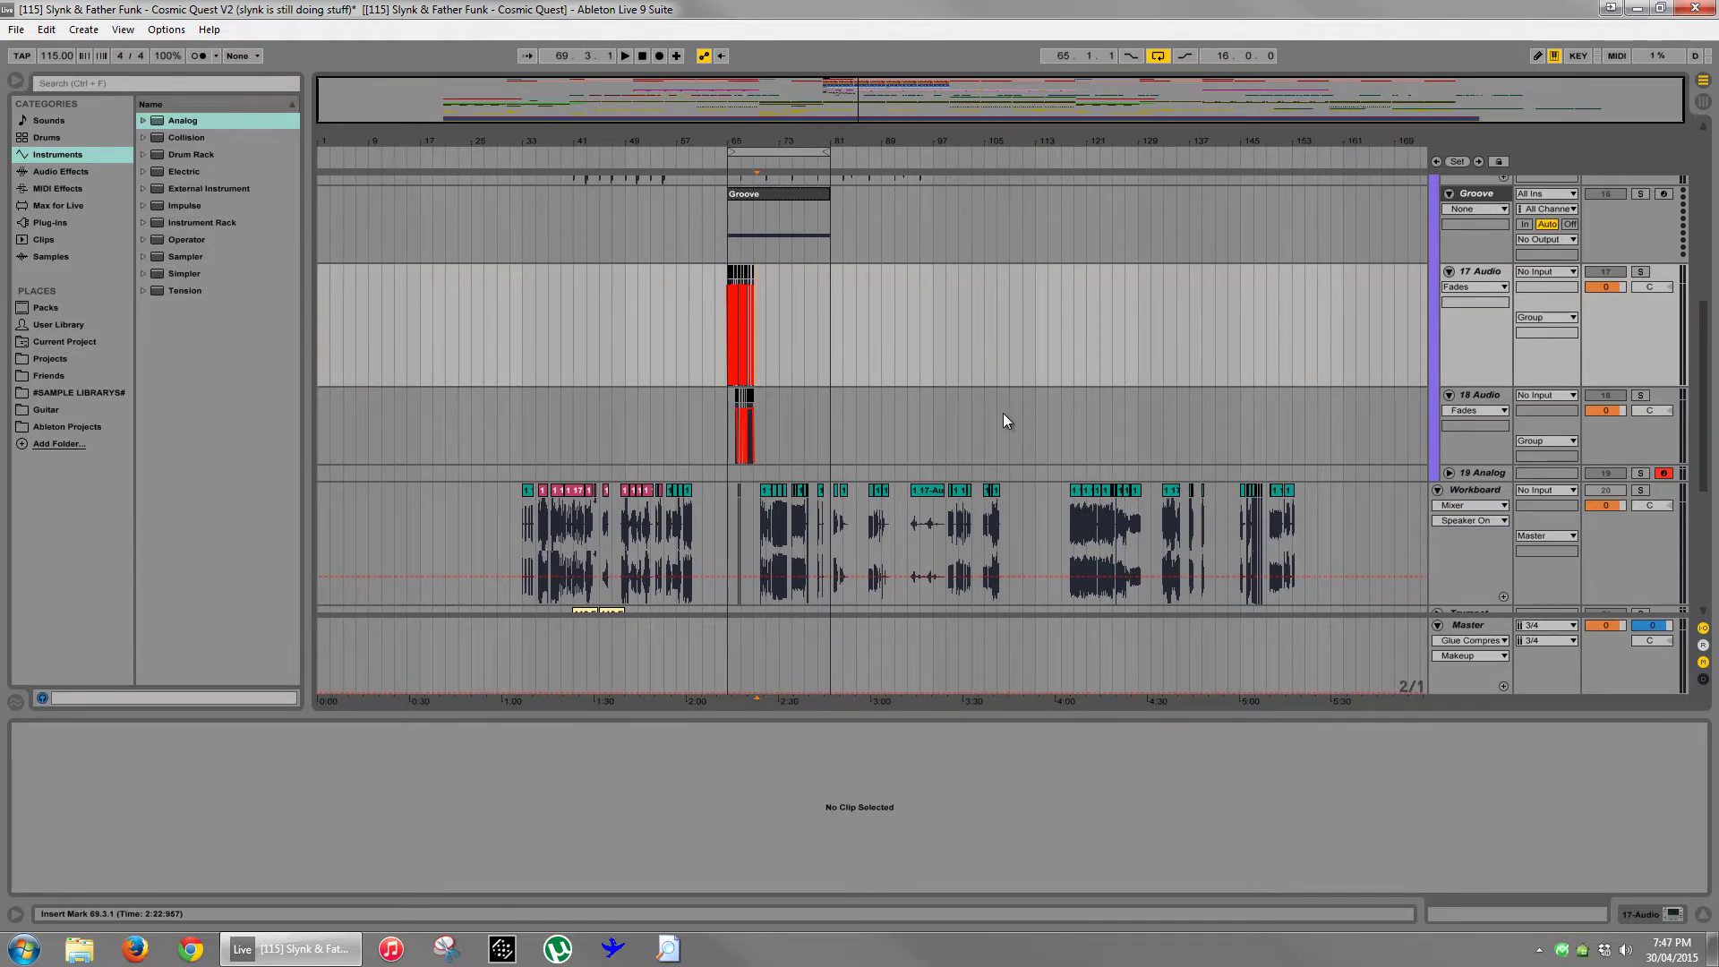
# - Solo 18 Audio and play its run of chopped clips from bar 68.2
pyautogui.moveTo(756, 150); pyautogui.dragTo(756, 148)
pyautogui.click(796, 395)
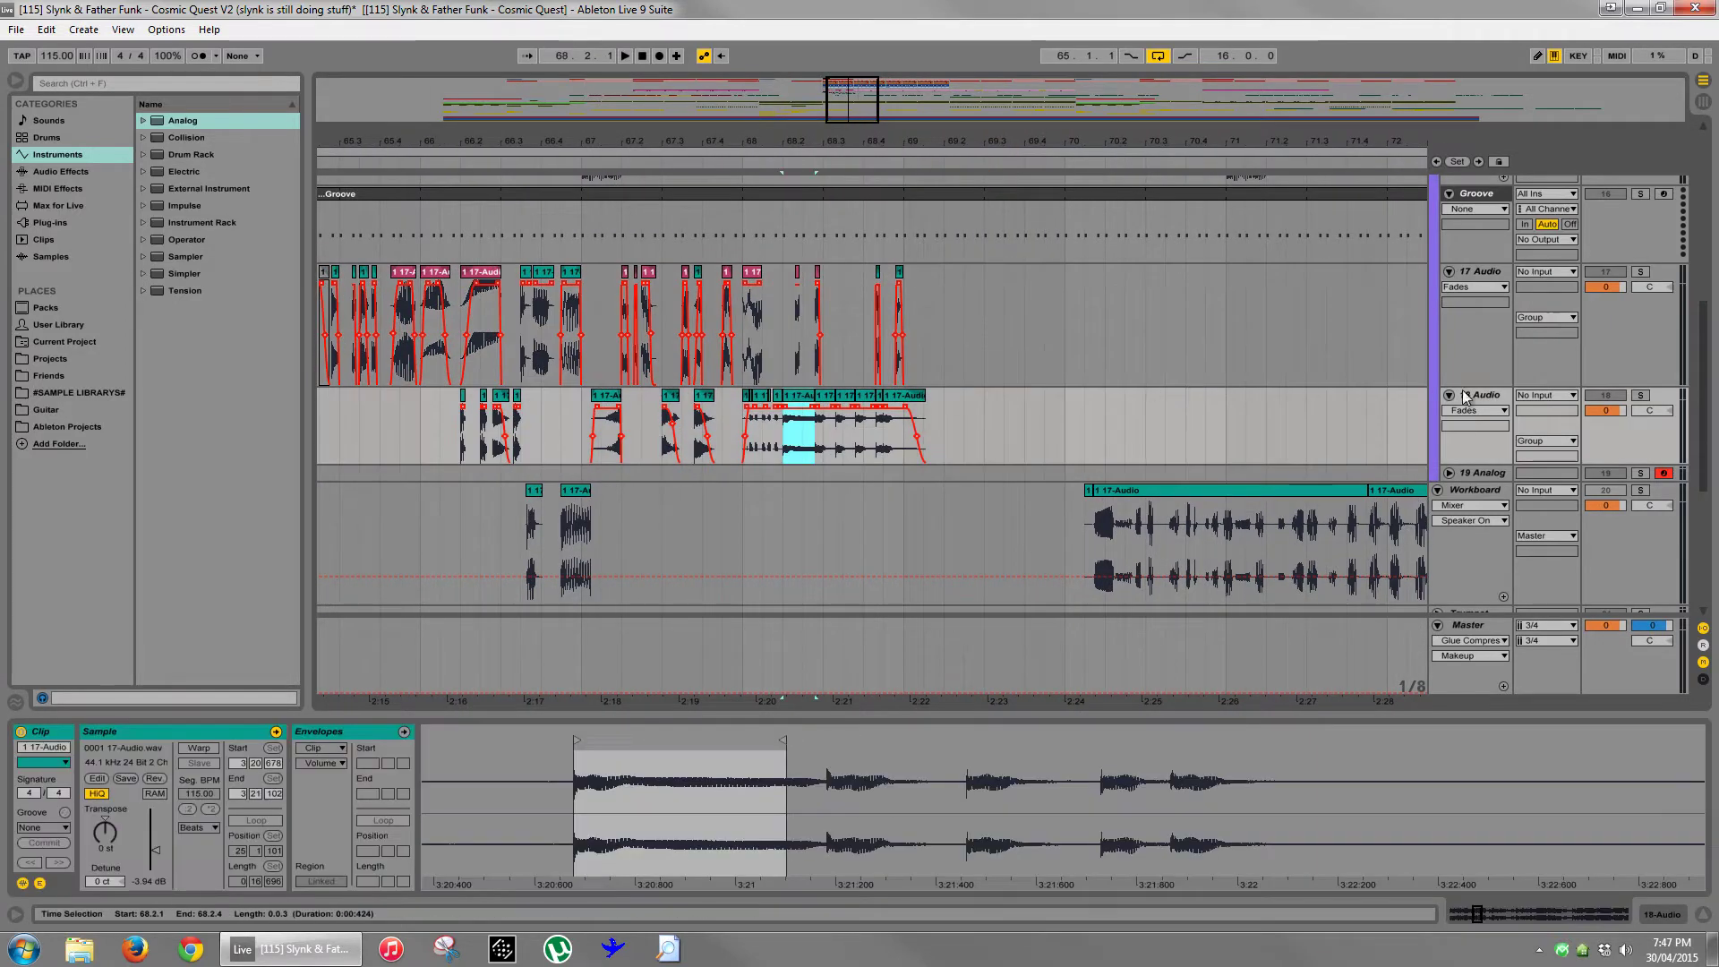
pyautogui.click(1640, 397)
pyautogui.press('space')
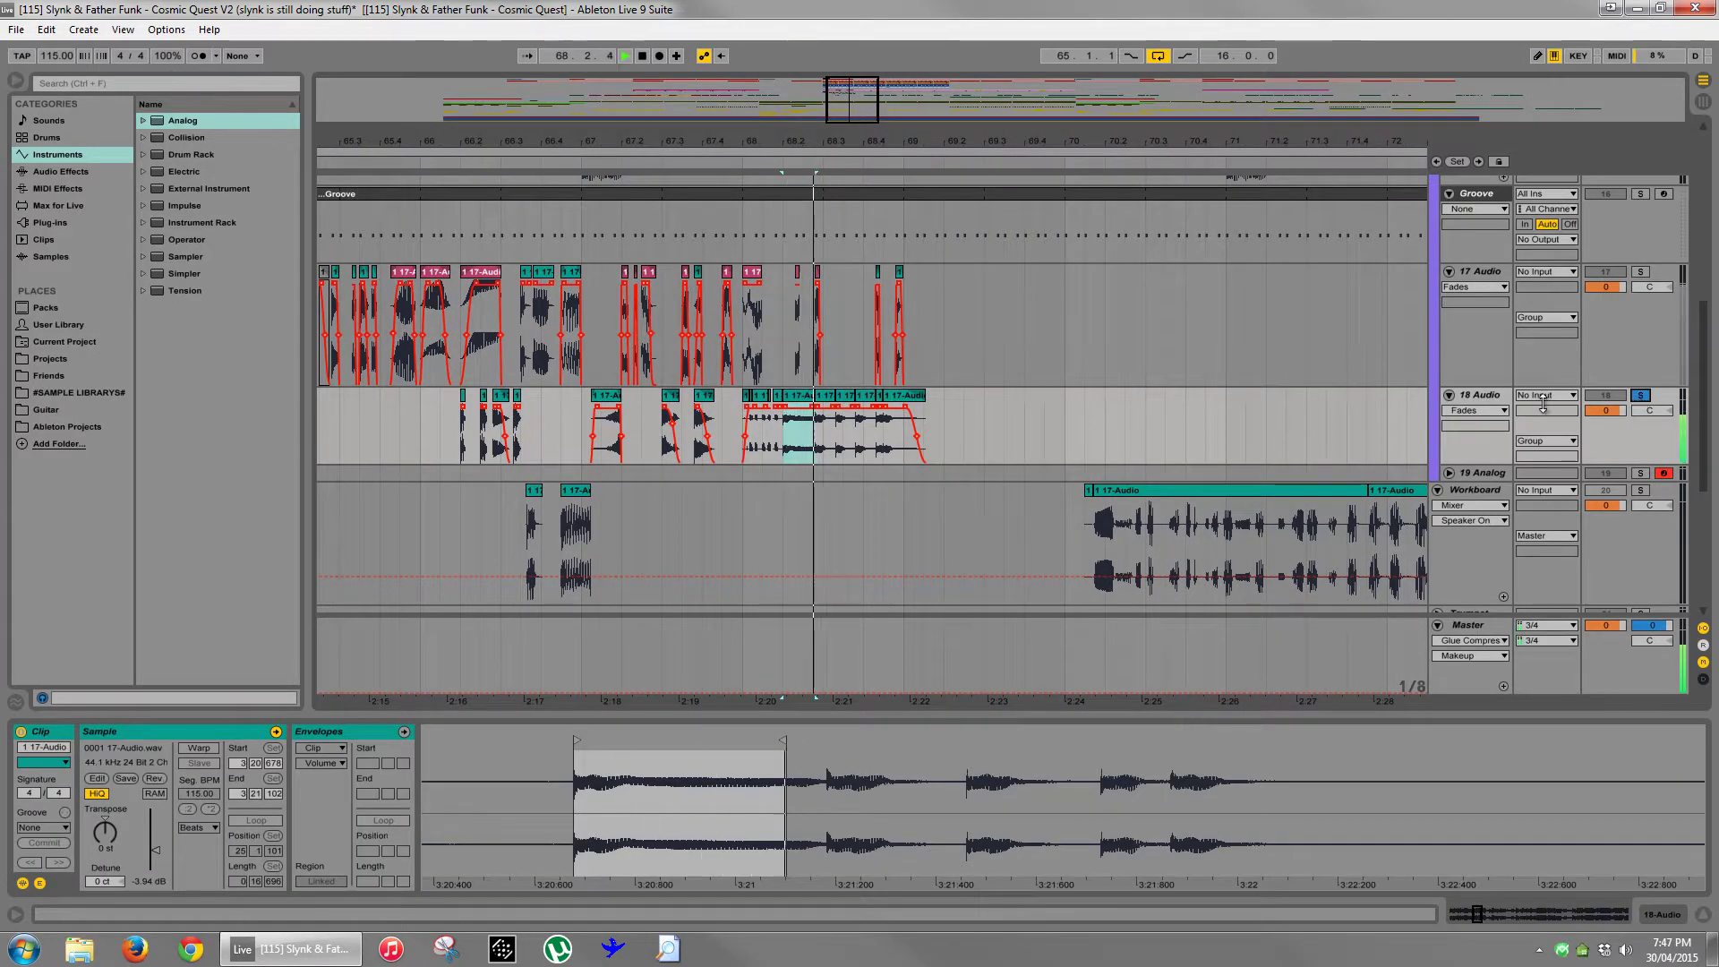
pyautogui.click(947, 427)
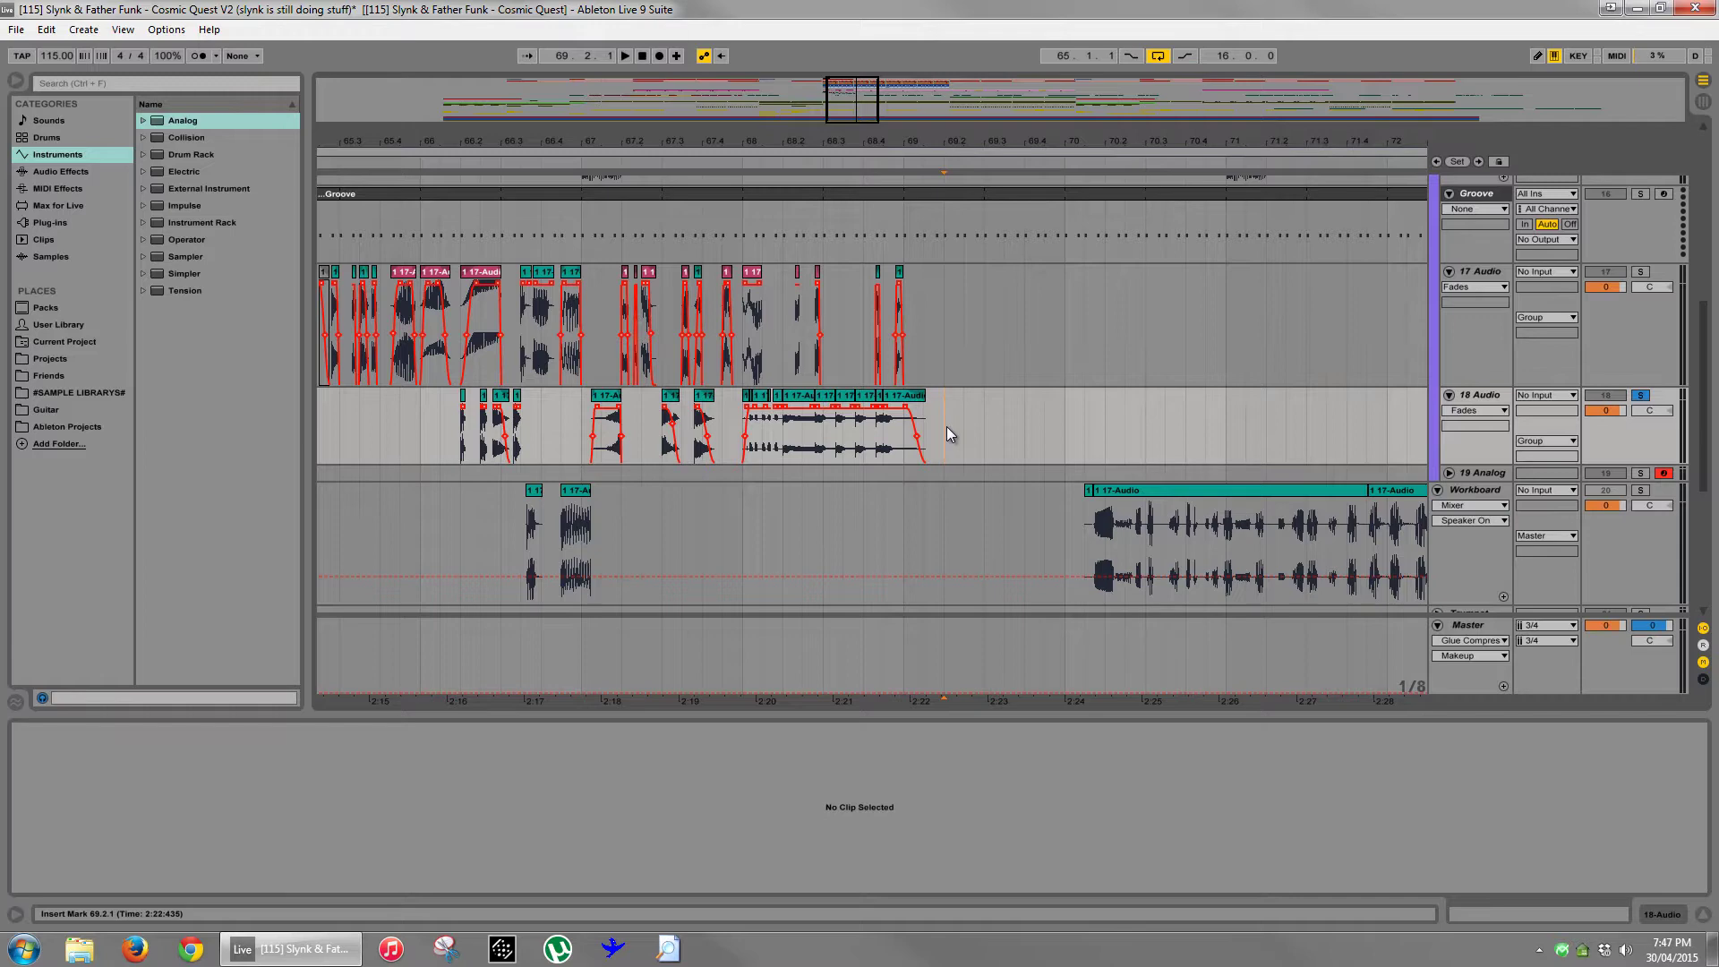
# - Solo 17 Audio and play it from the clip at bar 65.4
pyautogui.moveTo(664, 143); pyautogui.dragTo(956, 145)
pyautogui.click(700, 274)
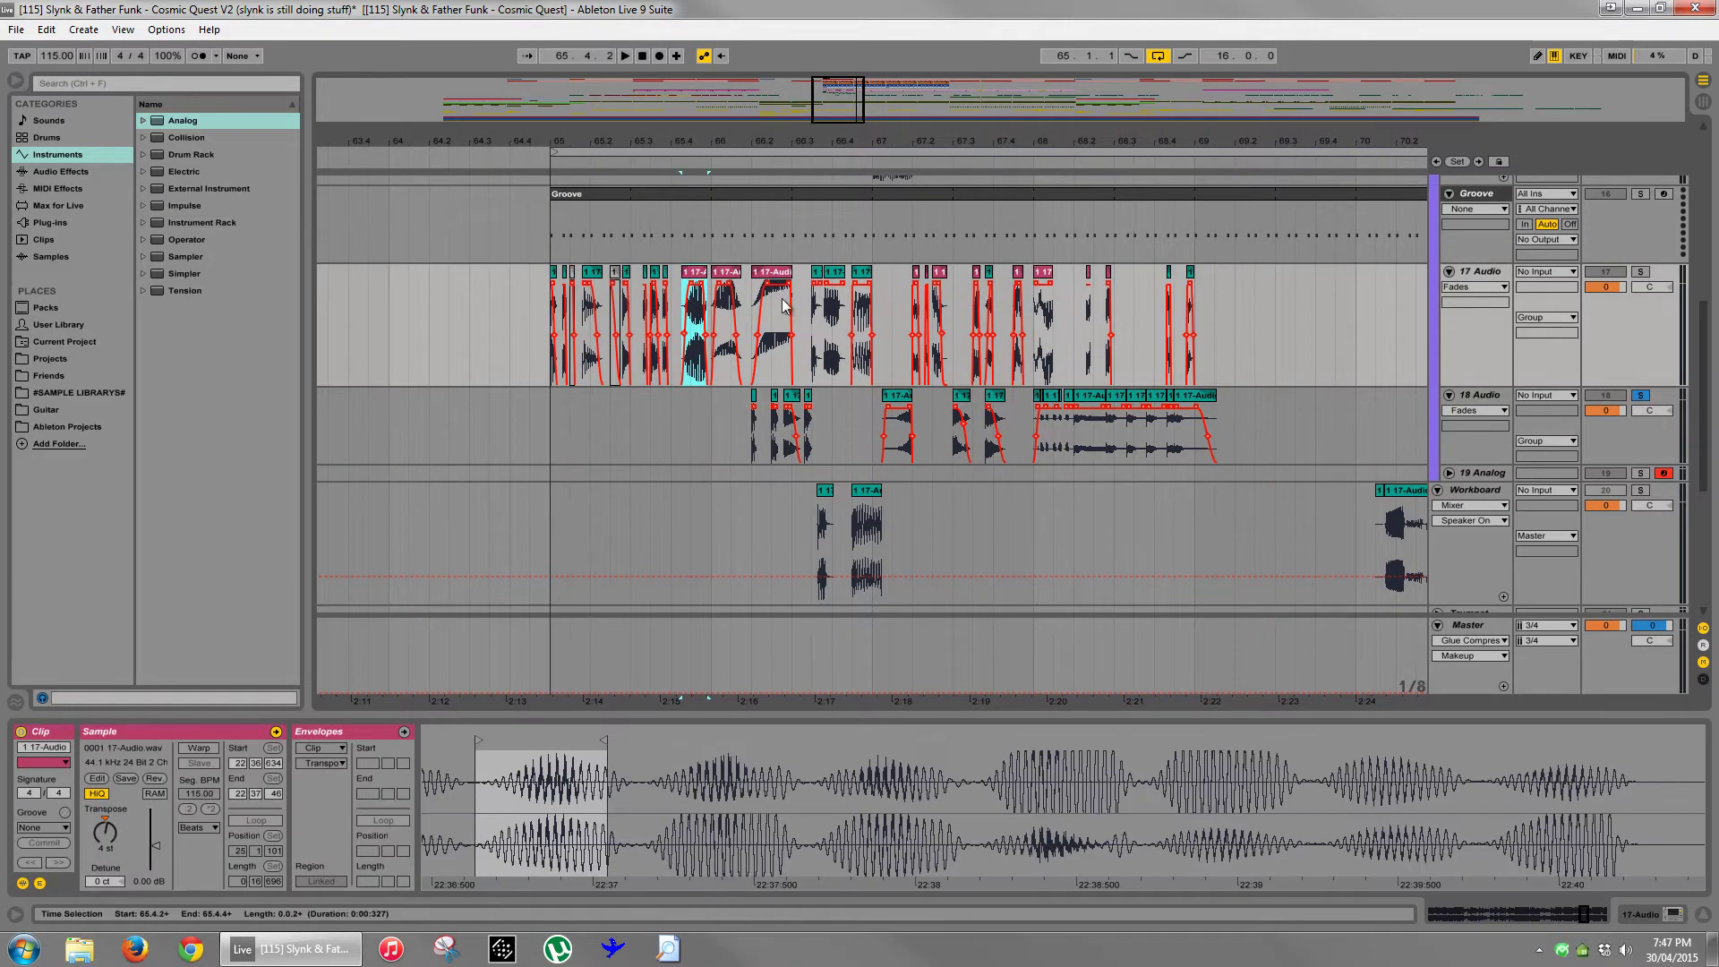
pyautogui.click(1640, 272)
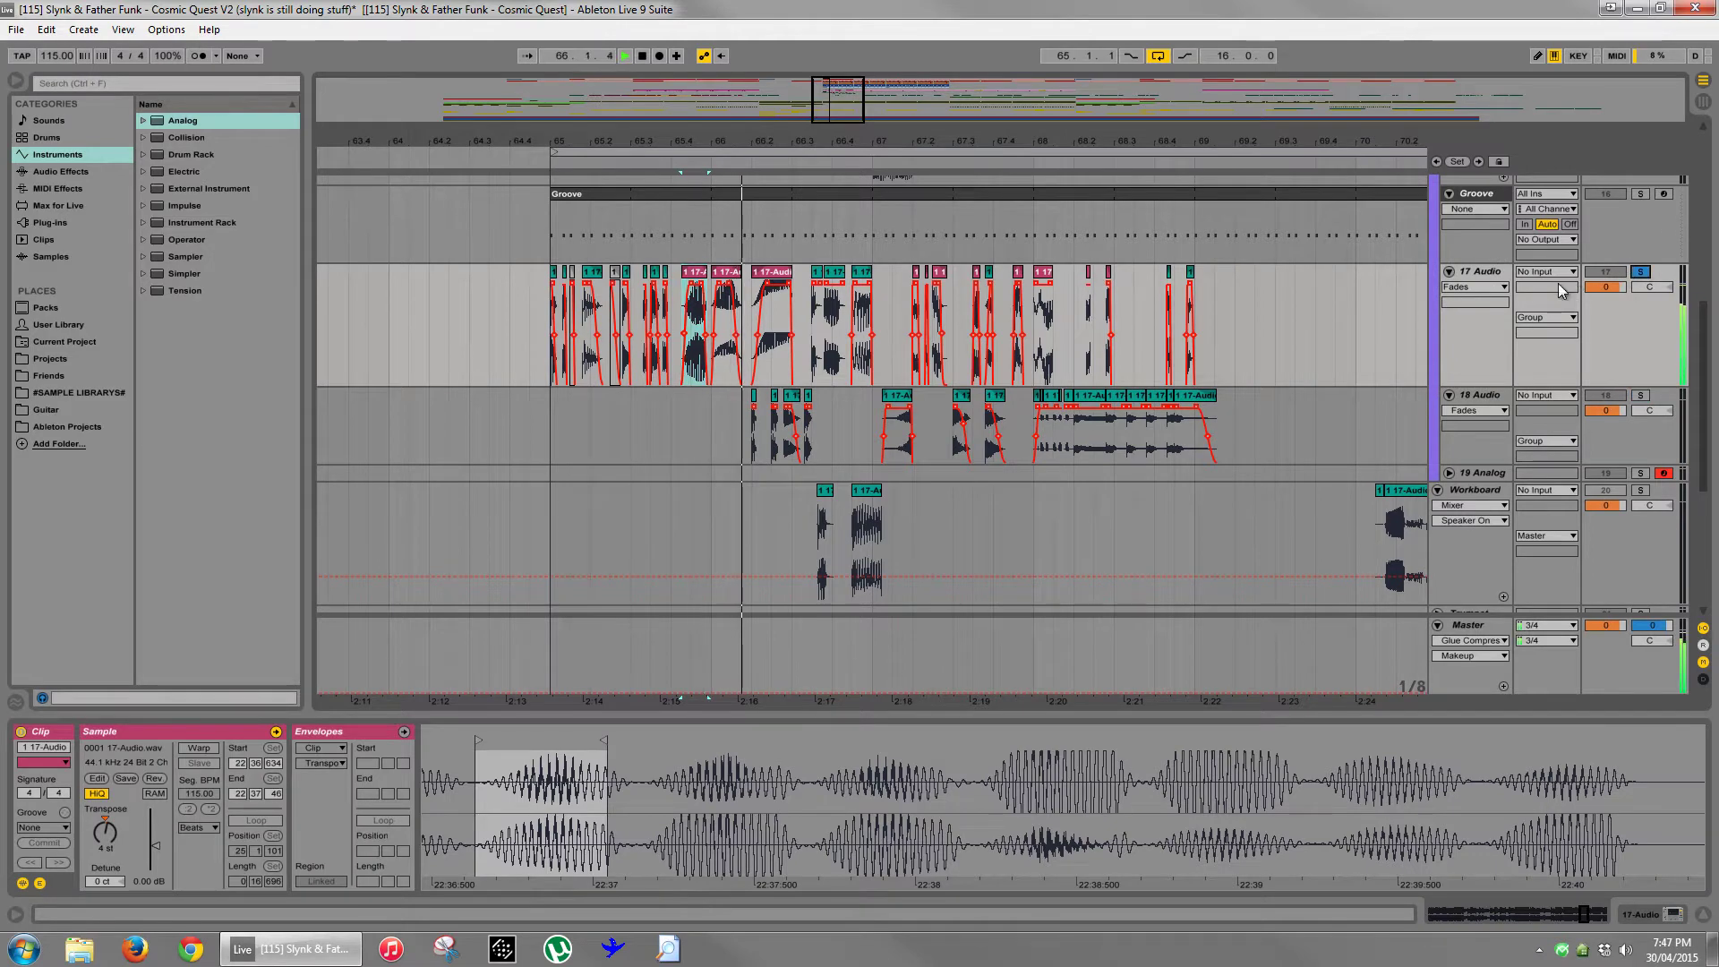
# - Inspect the clip at bar 66.2 on 17 Audio and its fades up close
pyautogui.click(776, 272)
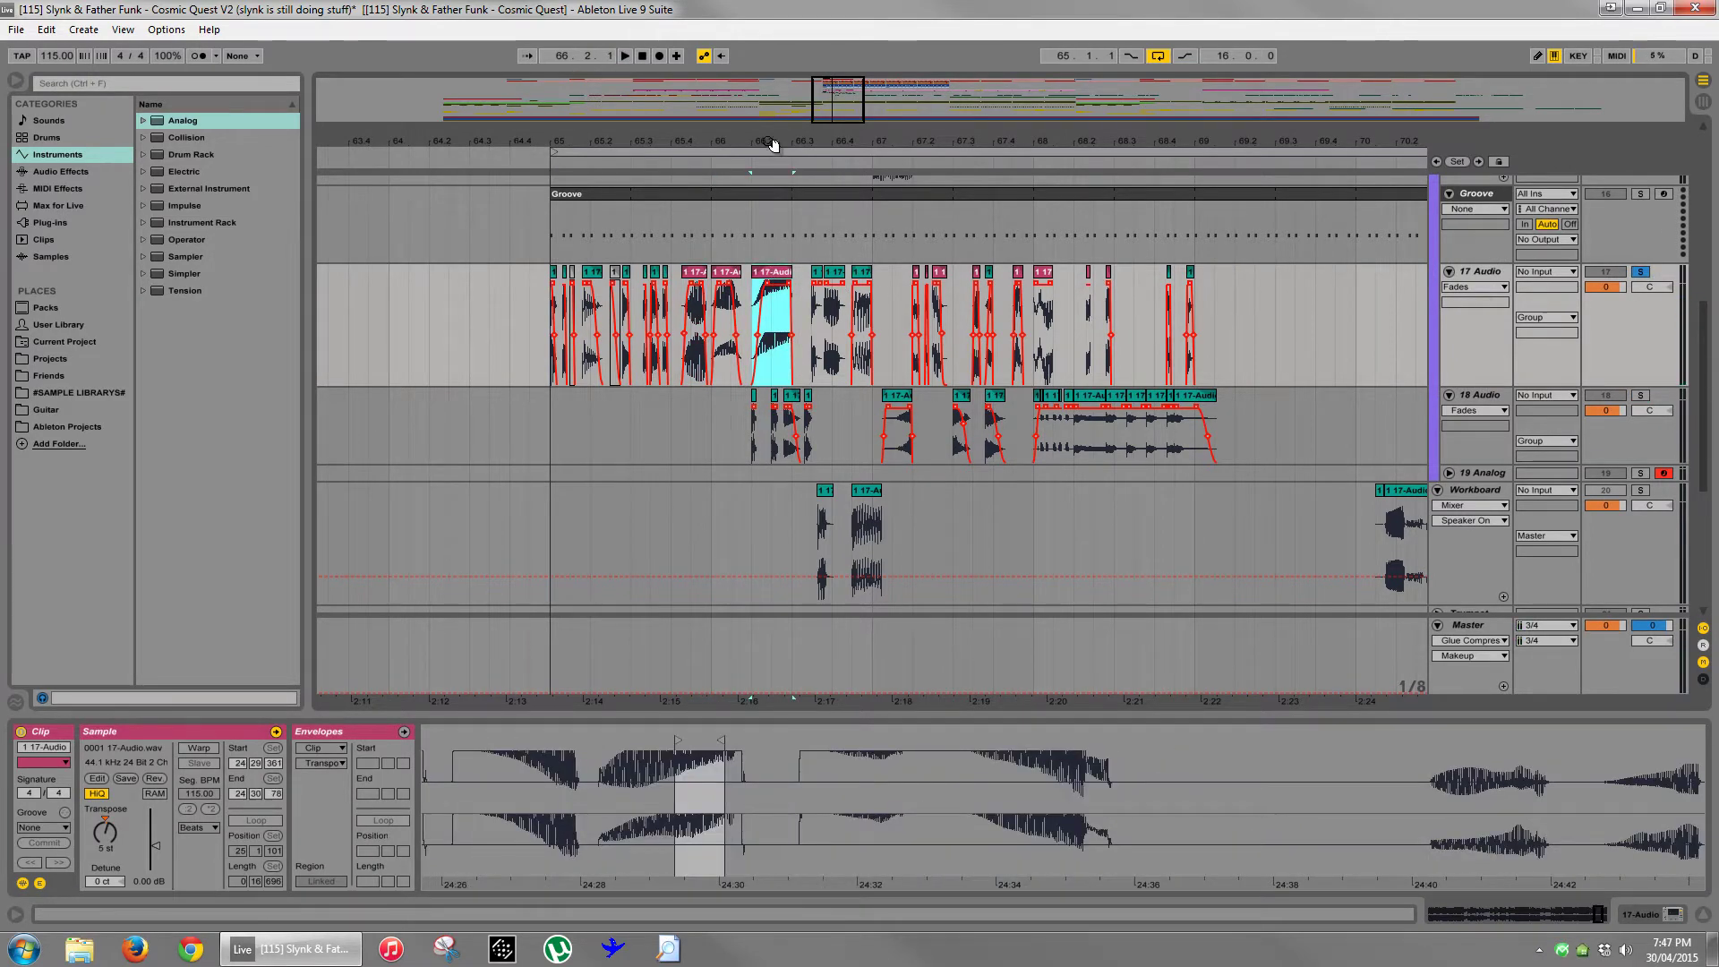
pyautogui.moveTo(776, 145); pyautogui.dragTo(775, 217)
pyautogui.click(934, 335)
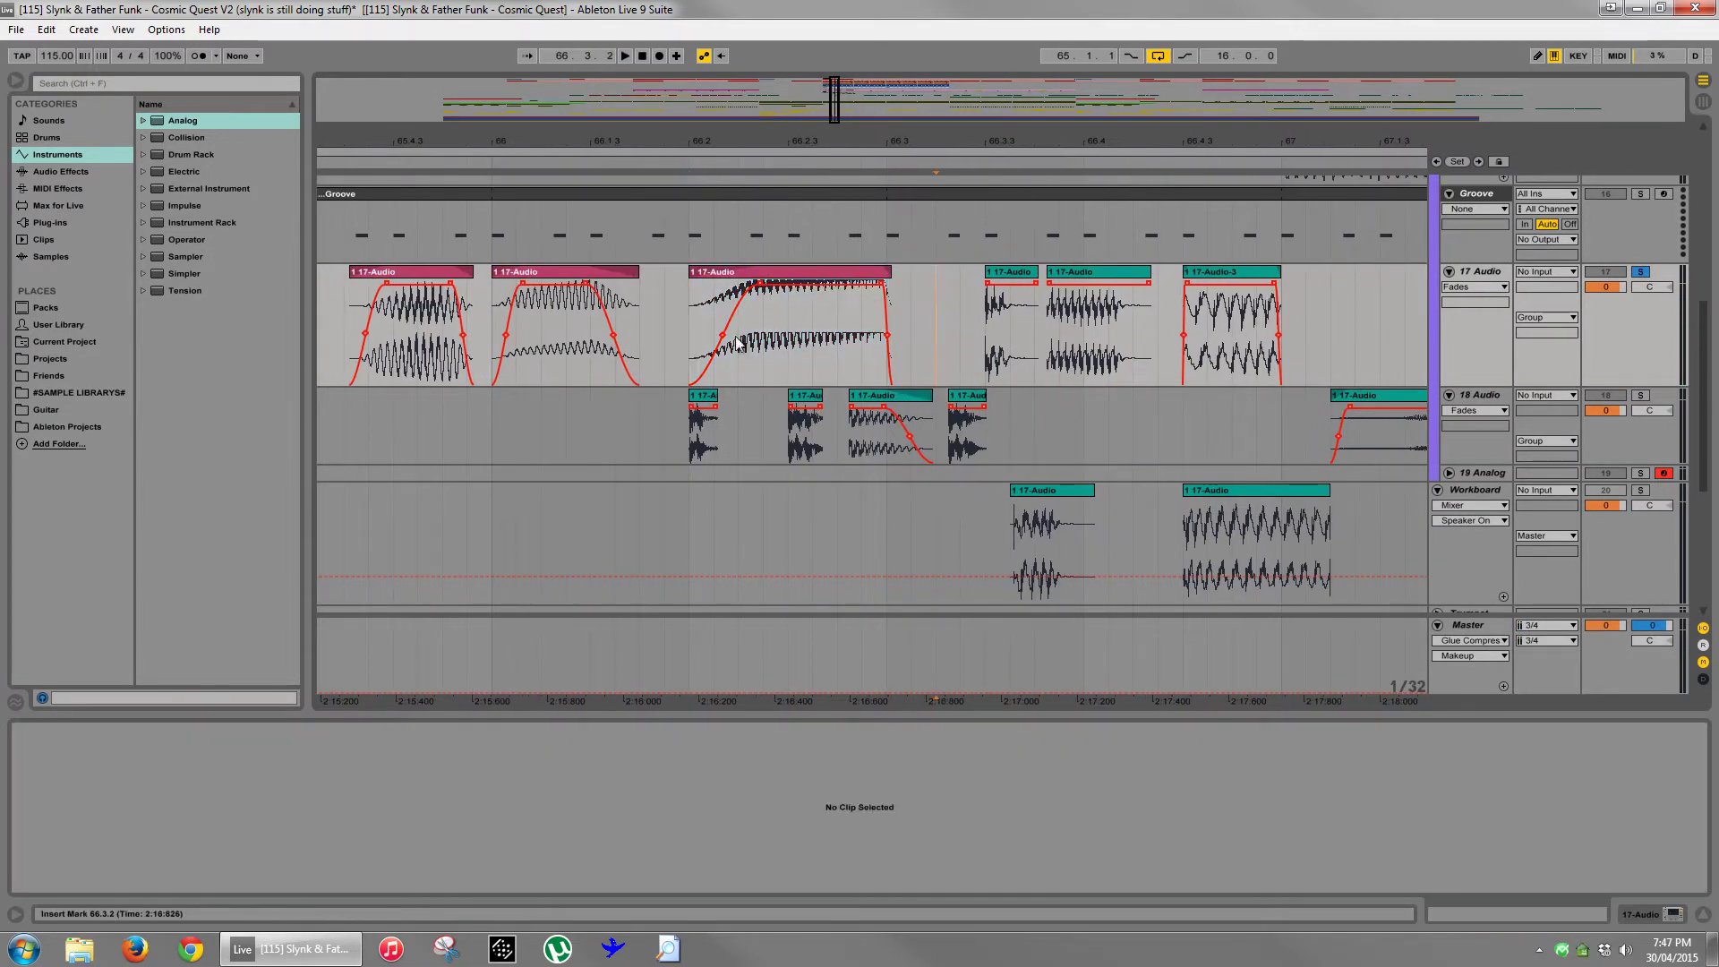
pyautogui.moveTo(889, 273)
pyautogui.mouseDown()
pyautogui.moveTo(960, 275)
pyautogui.moveTo(886, 277)
pyautogui.mouseUp()
pyautogui.moveTo(851, 142); pyautogui.dragTo(861, 125)
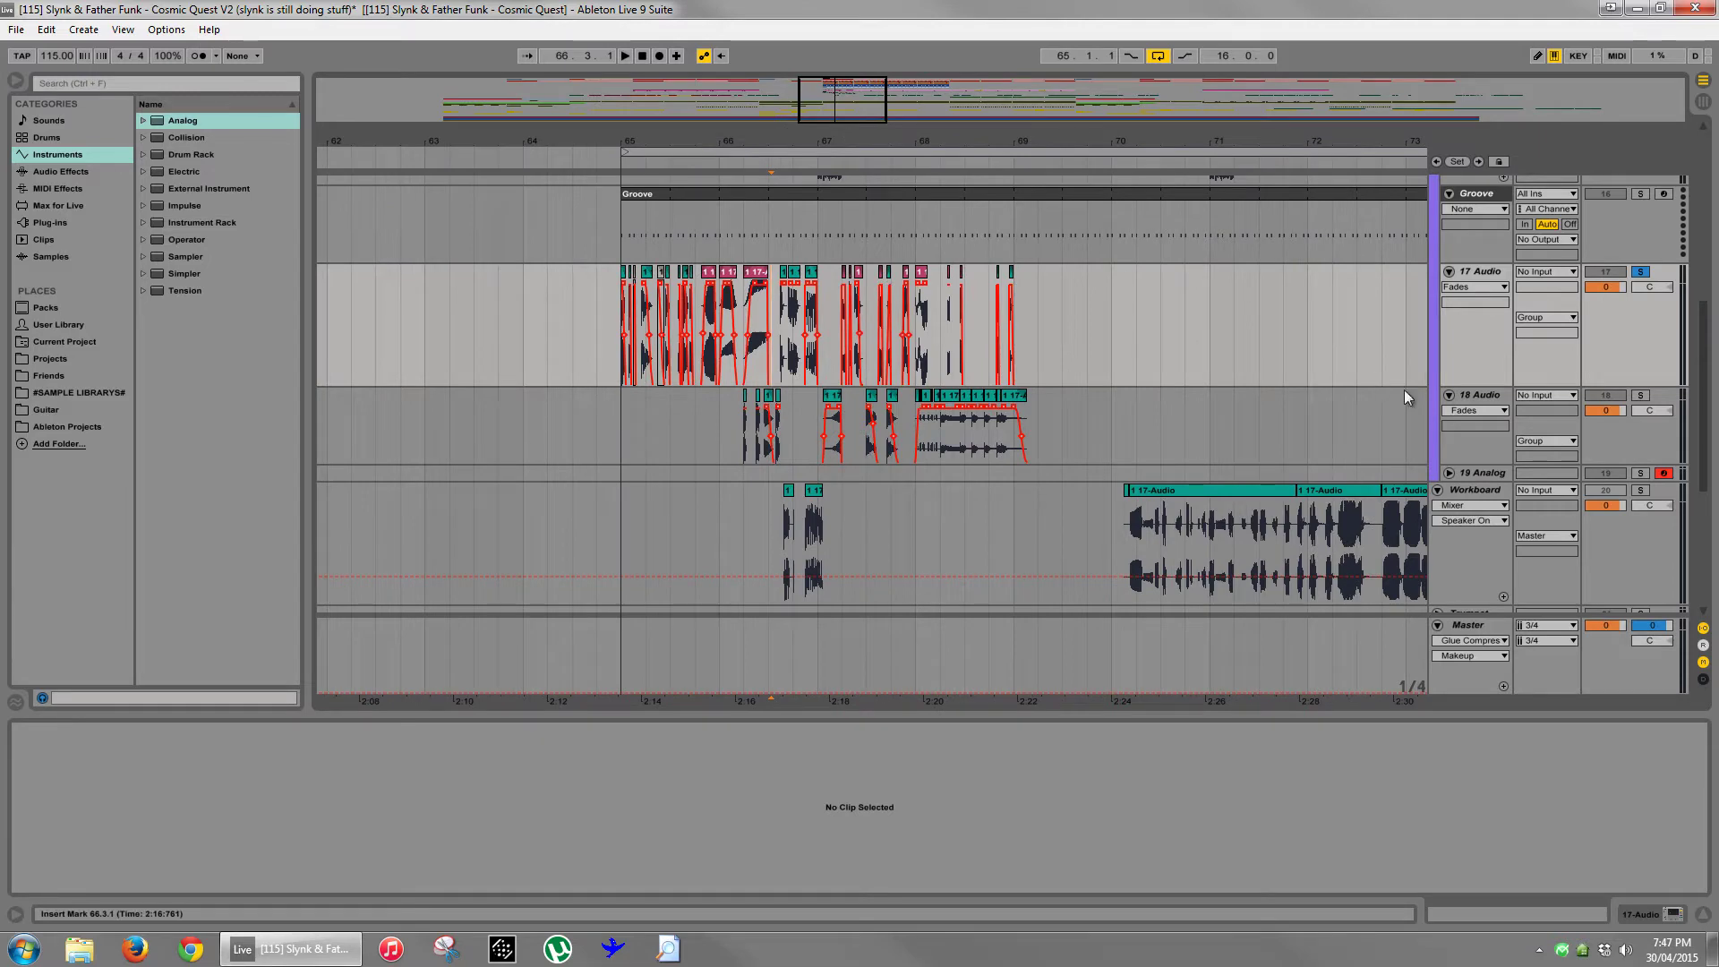
# - Fold the 18 Audio track and play the clip at bar 68 on 17 Audio
pyautogui.click(1449, 395)
pyautogui.click(1449, 268)
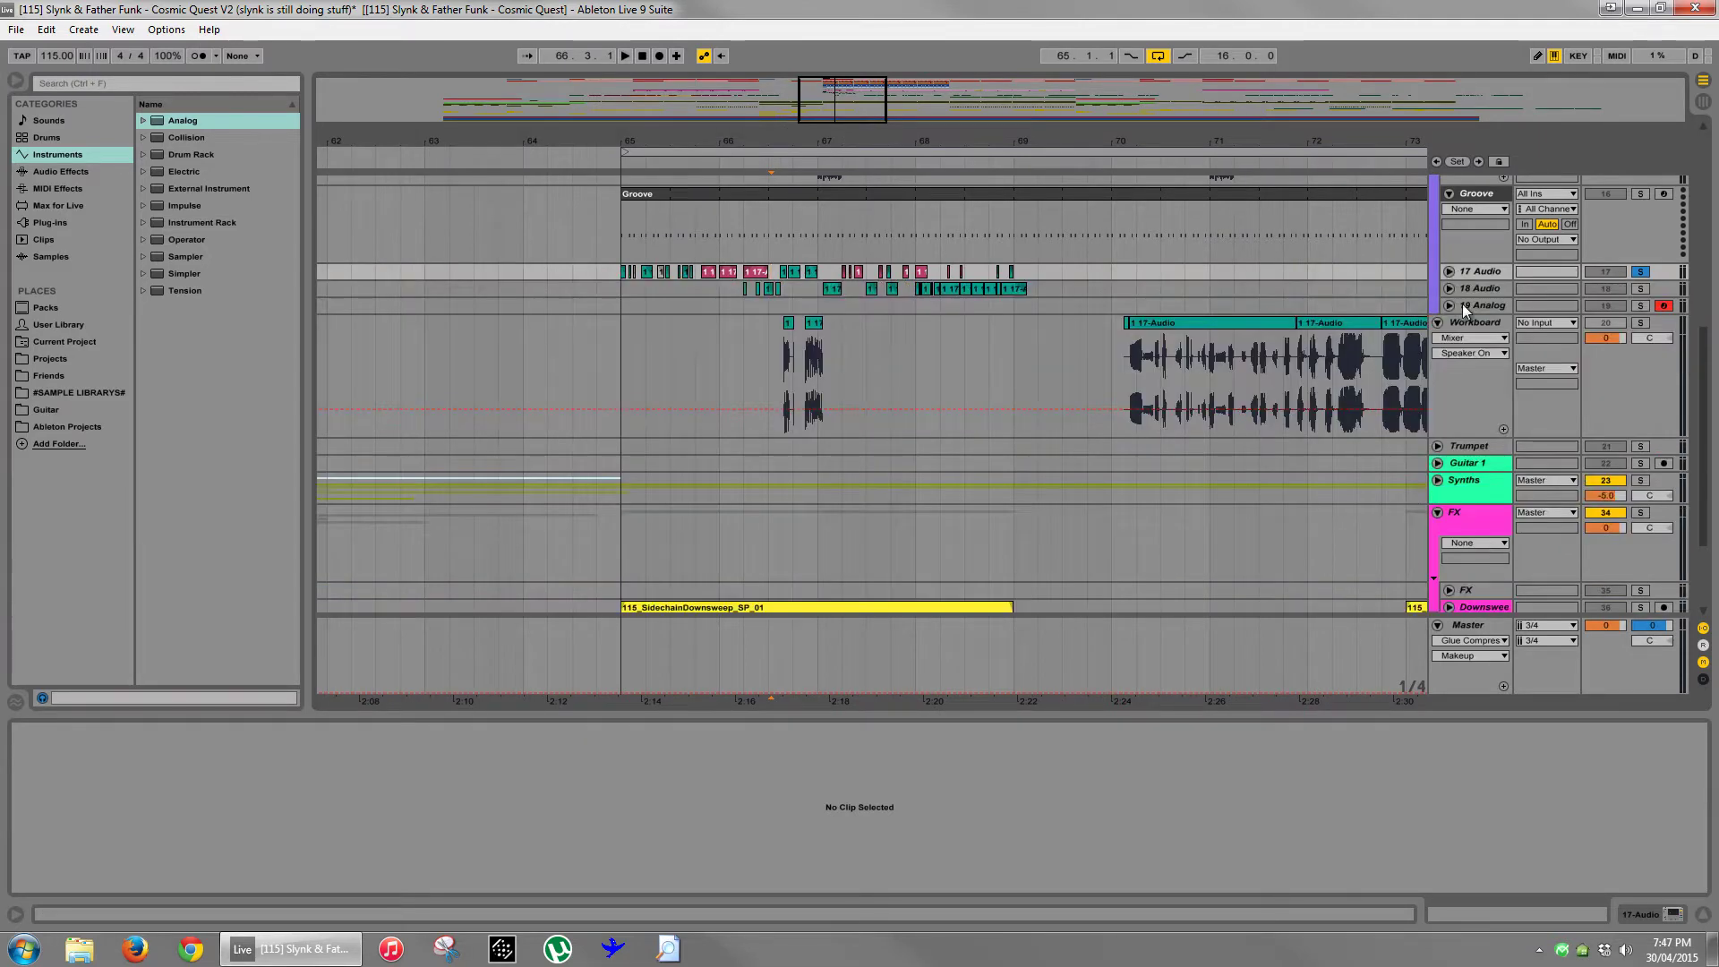
pyautogui.click(1463, 305)
pyautogui.click(922, 269)
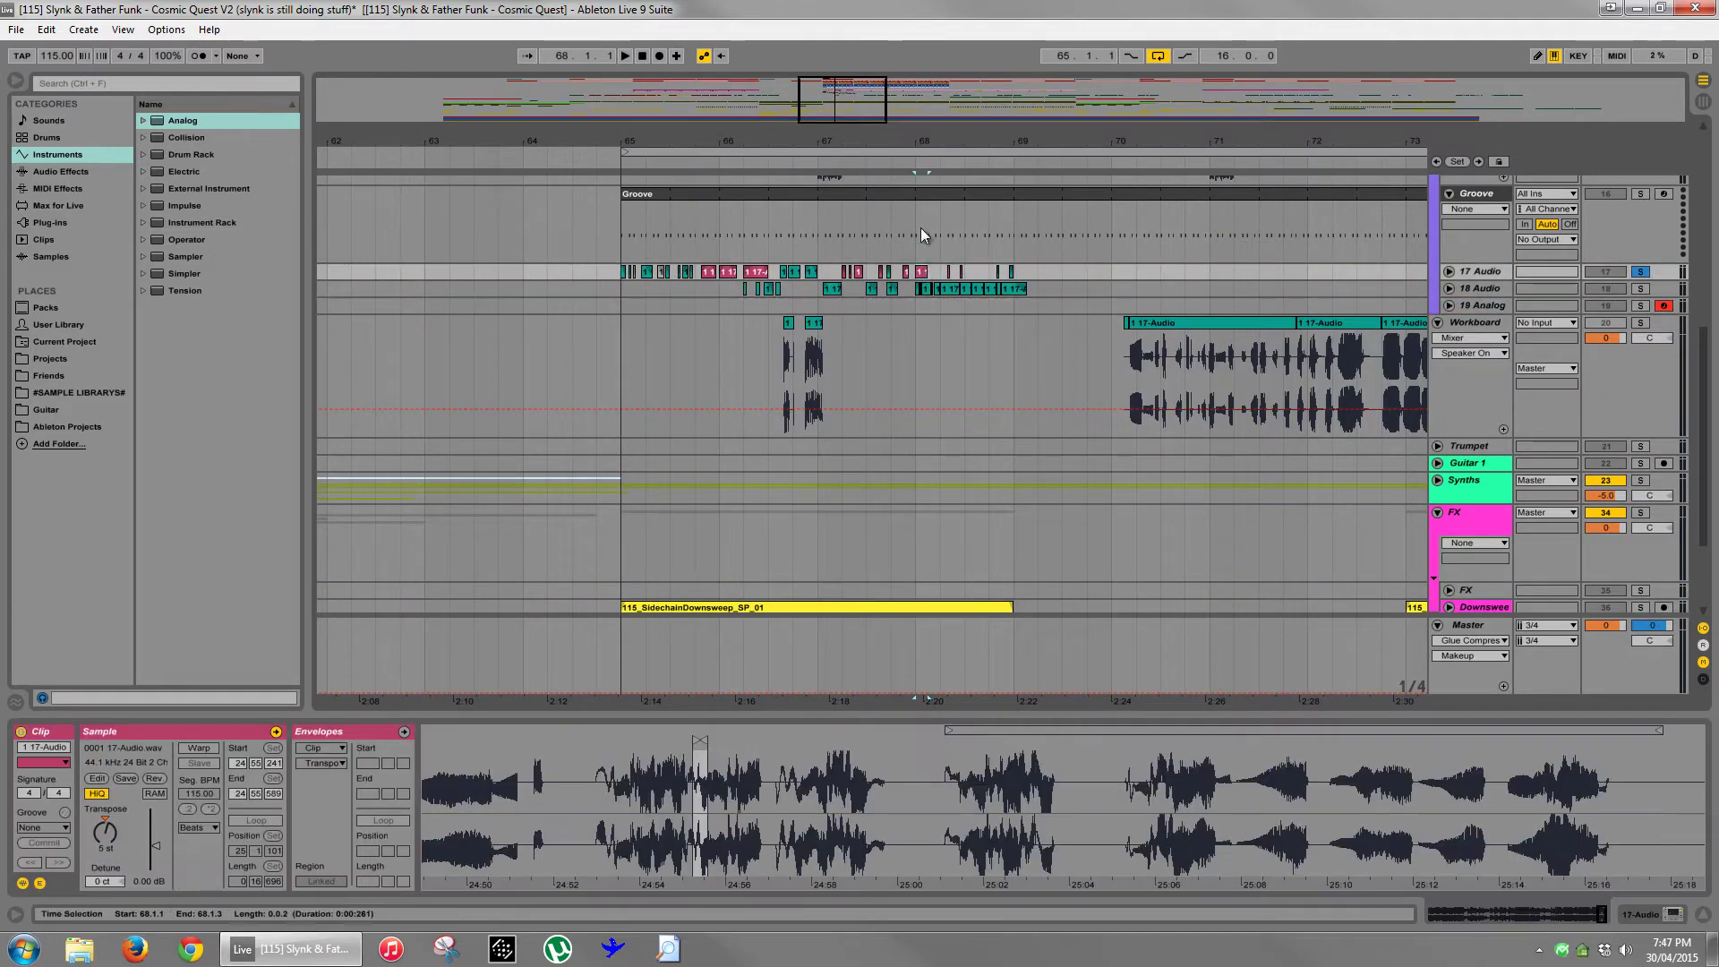
pyautogui.moveTo(921, 139); pyautogui.dragTo(919, 133)
pyautogui.click(1449, 271)
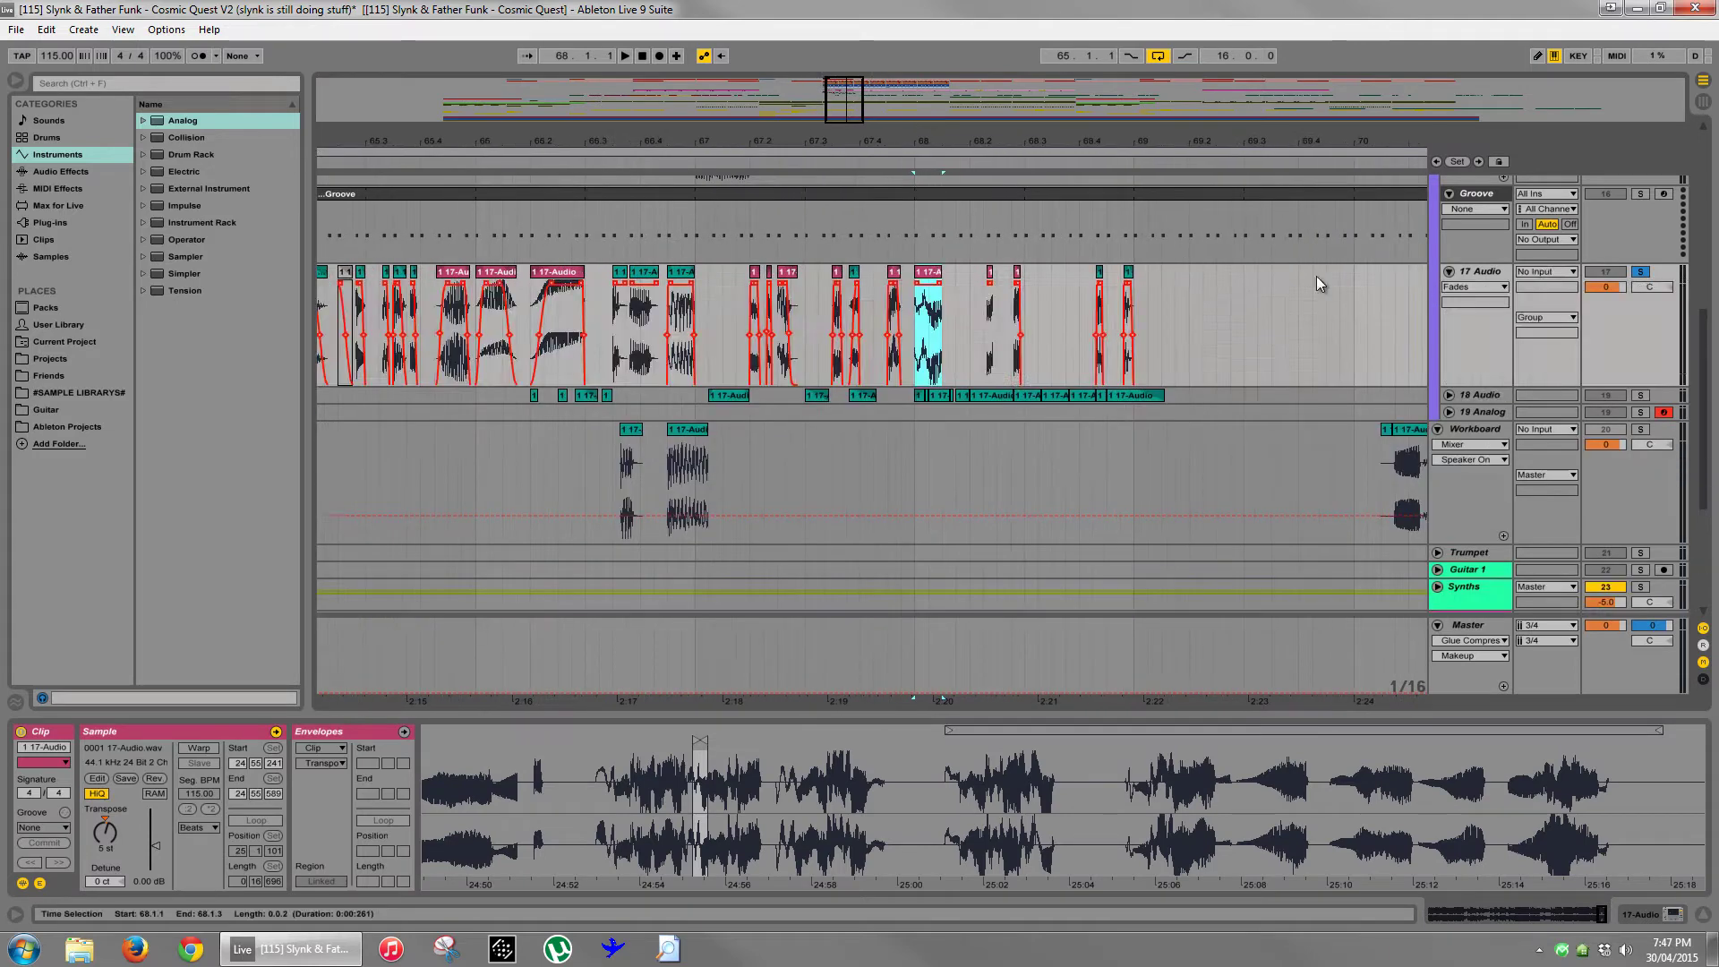
pyautogui.press('space')
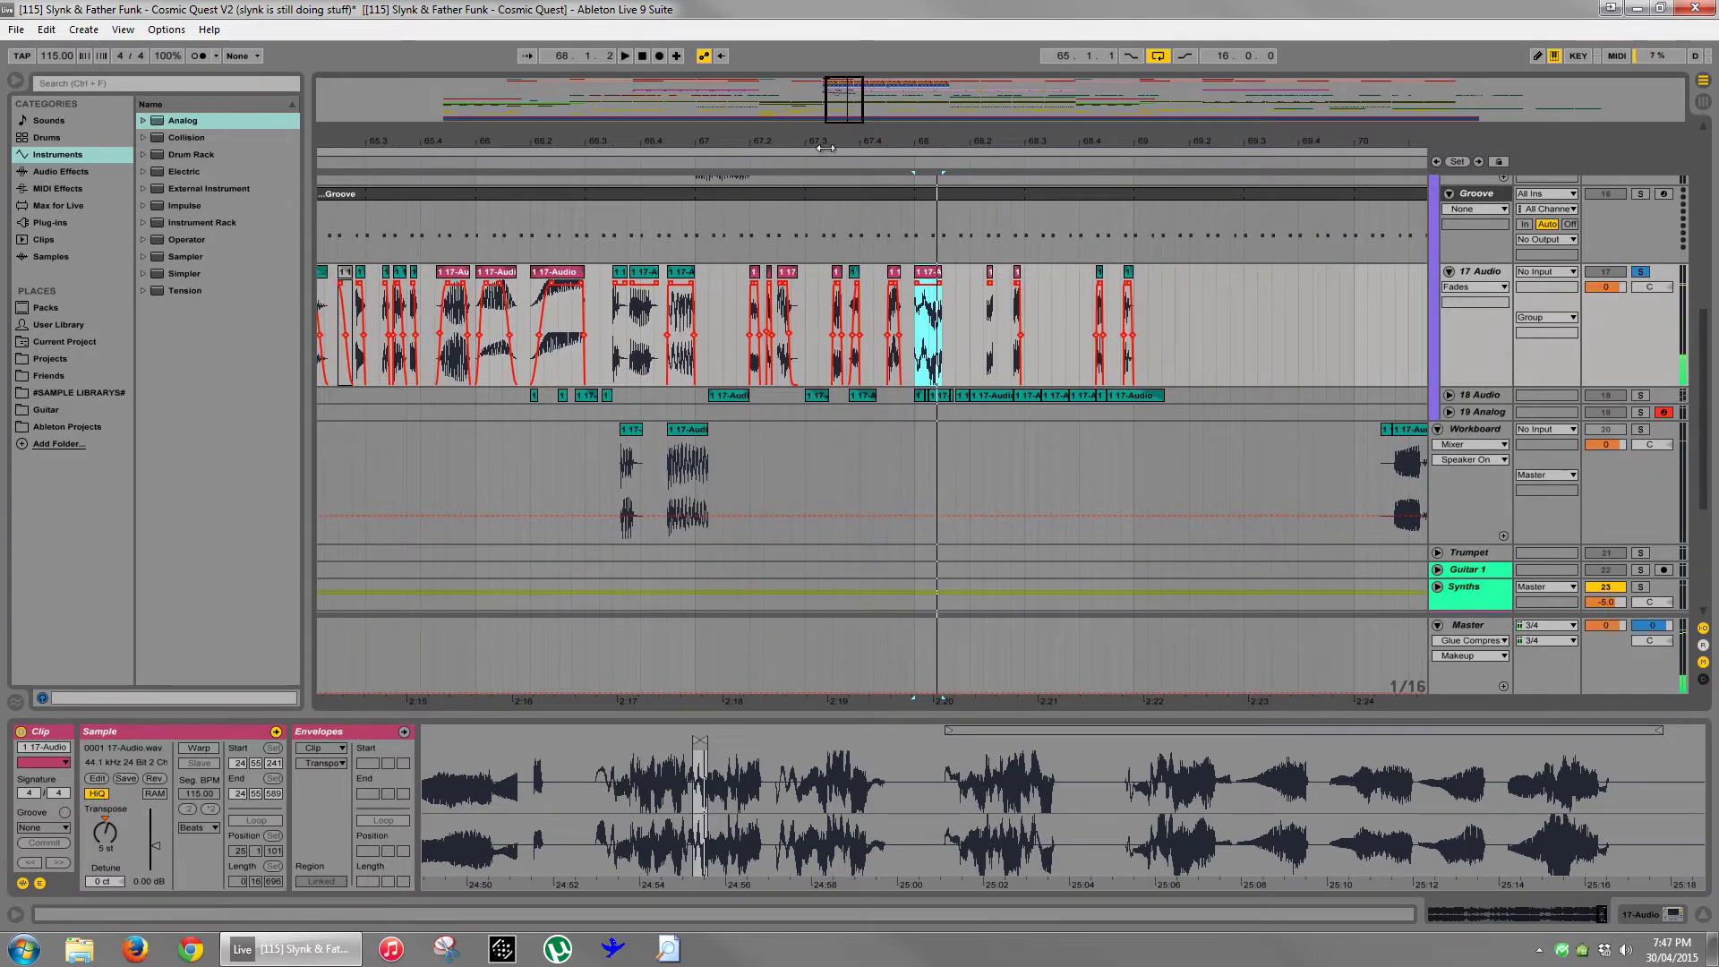
# - Paste a copy of the short clip from bar 67.4.3 at bar 61 on 17 Audio
pyautogui.click(894, 272)
pyautogui.moveTo(889, 145); pyautogui.dragTo(889, 137)
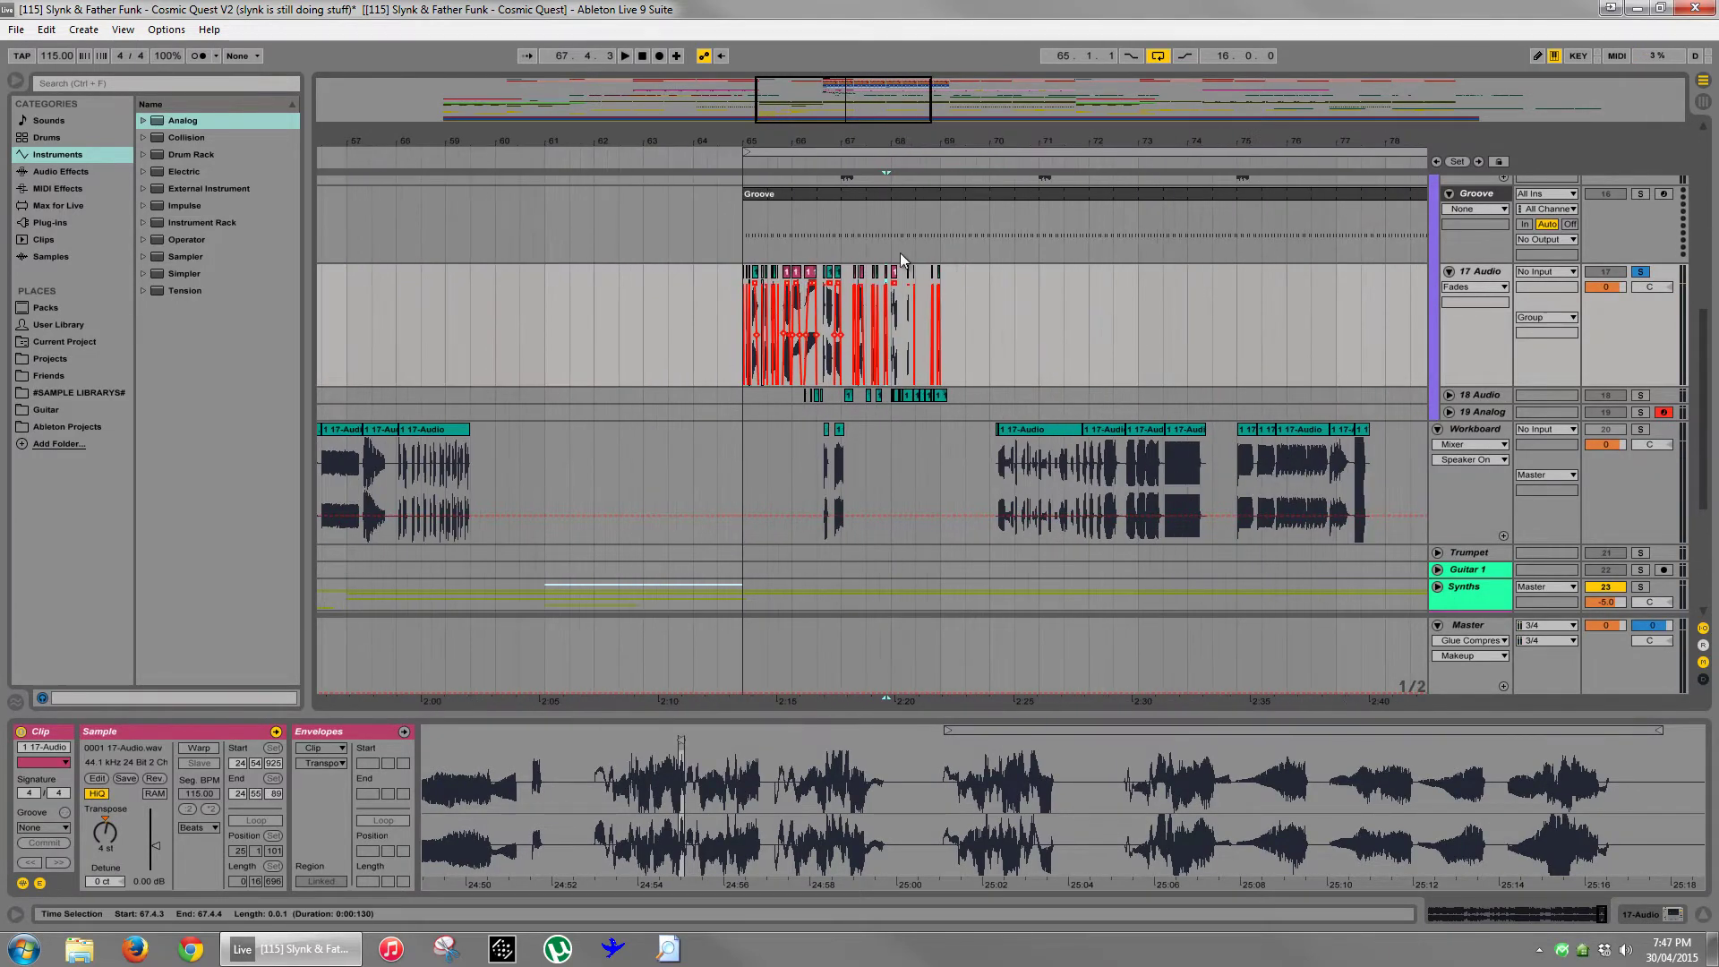
pyautogui.click(552, 315)
pyautogui.hotkey('ctrl', 'v')
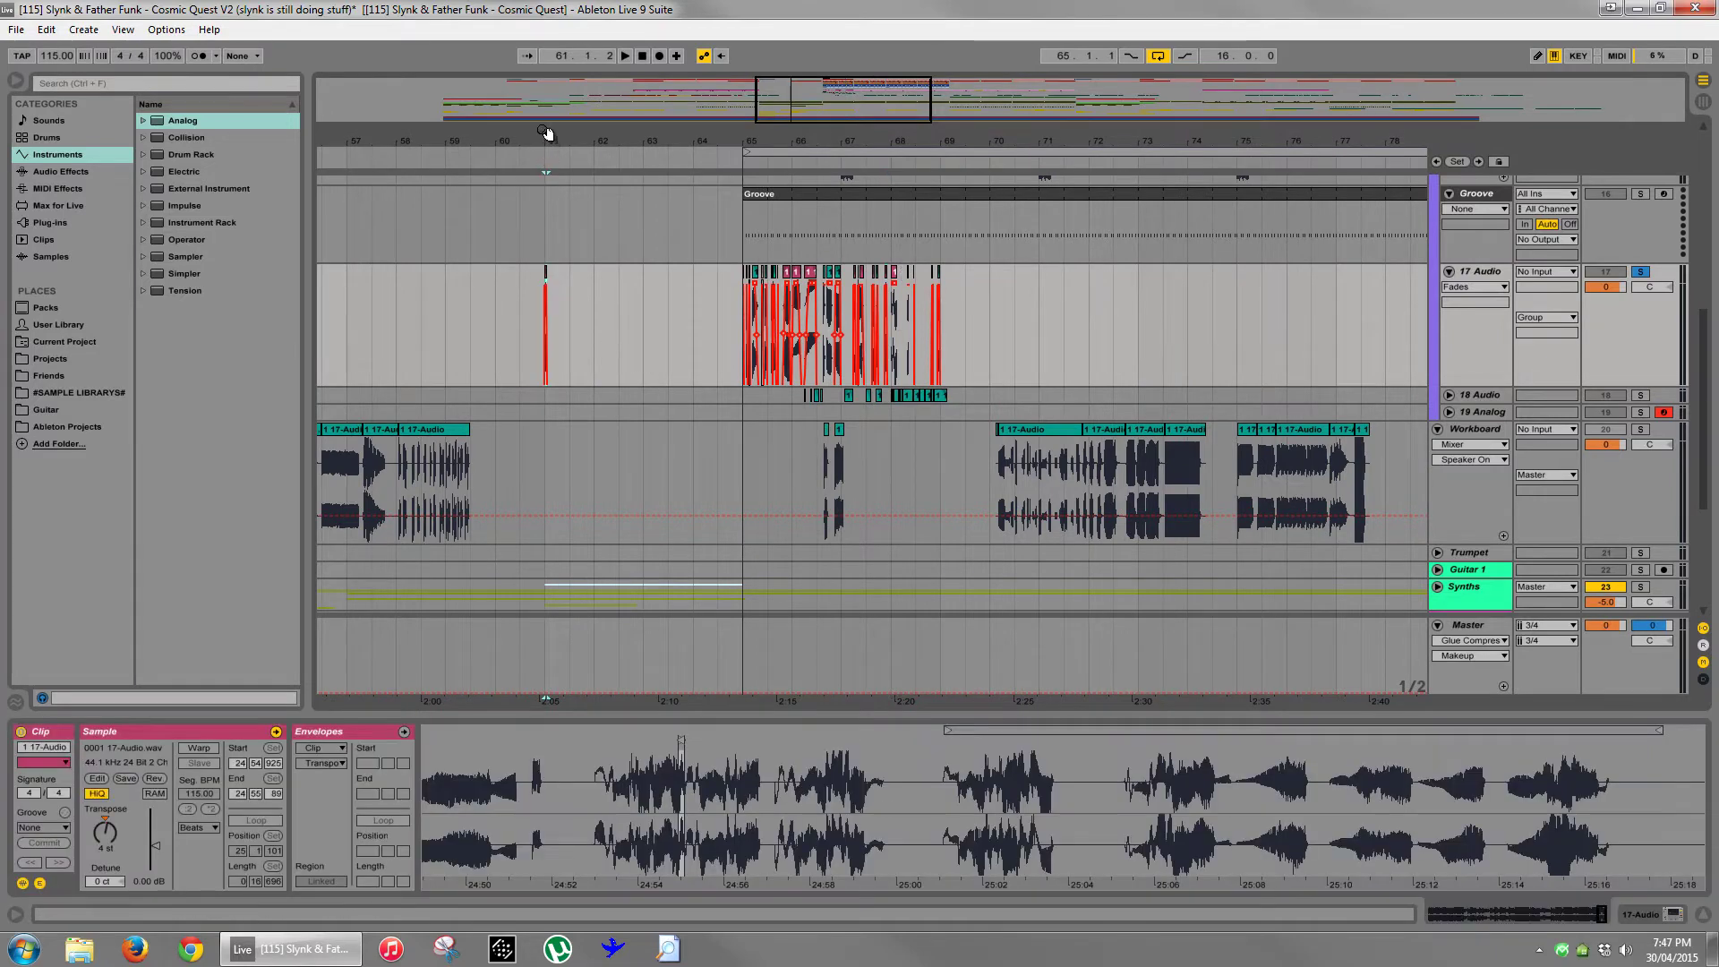
# - Extend the pasted clip's end to about bar 62.3 and play the longer recording from bar 61
pyautogui.moveTo(547, 134); pyautogui.dragTo(561, 210)
pyautogui.moveTo(574, 277); pyautogui.dragTo(1026, 278)
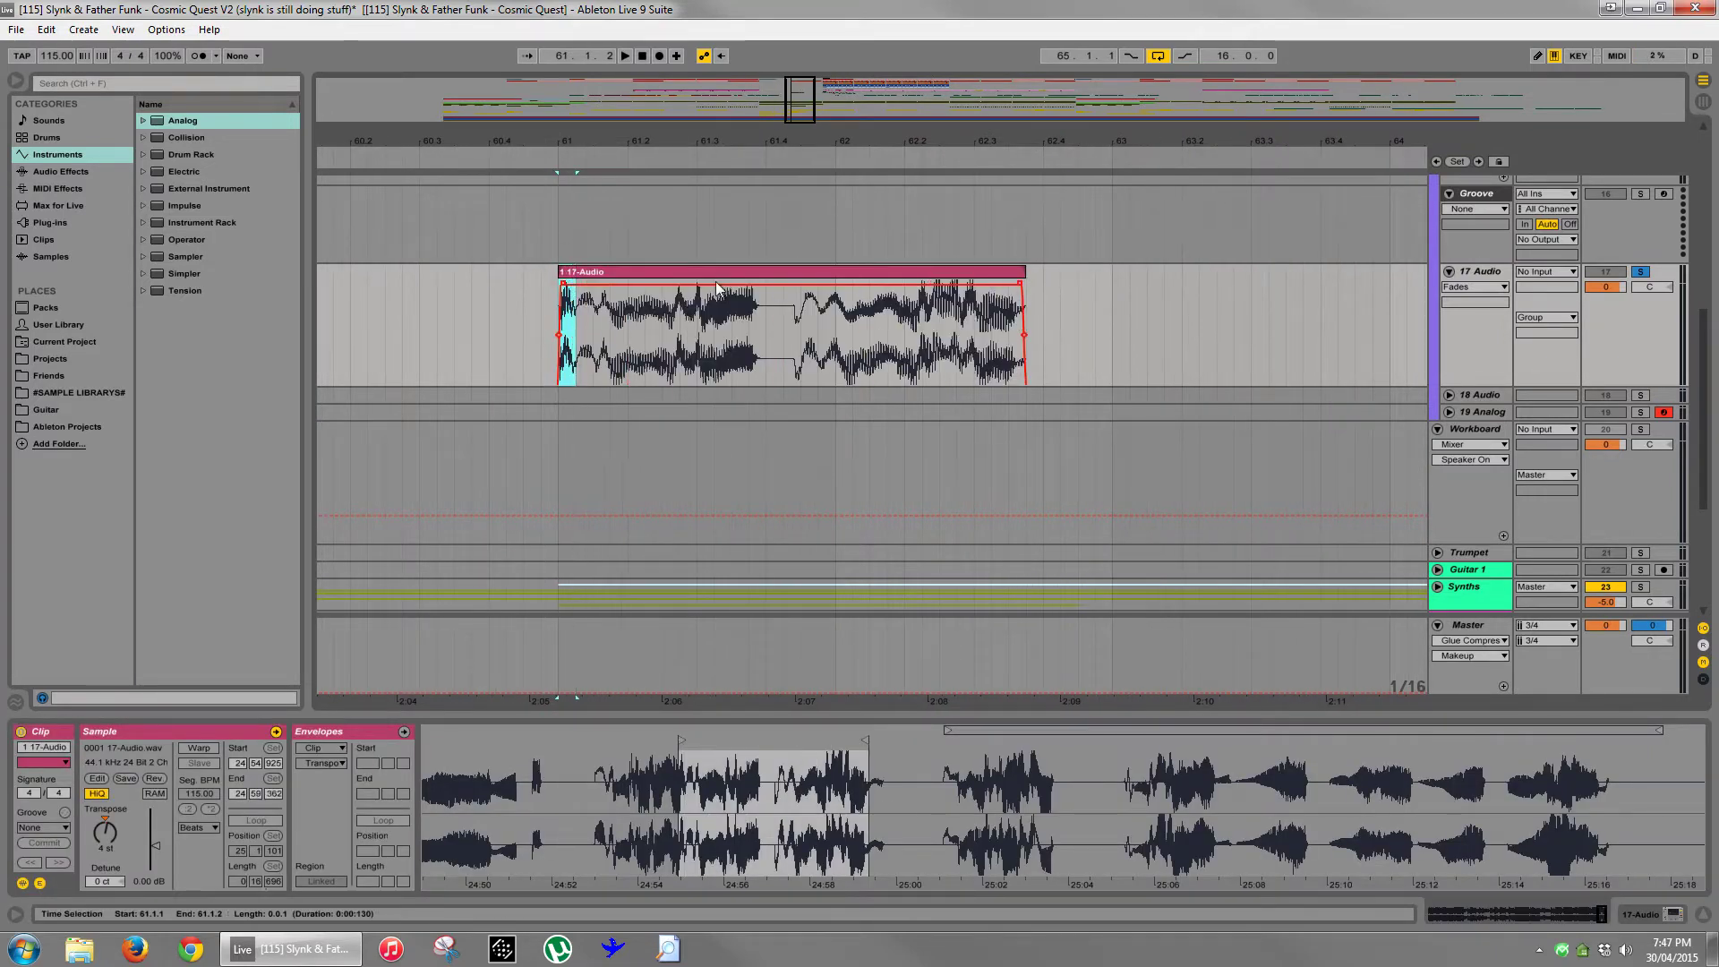
pyautogui.press('space')
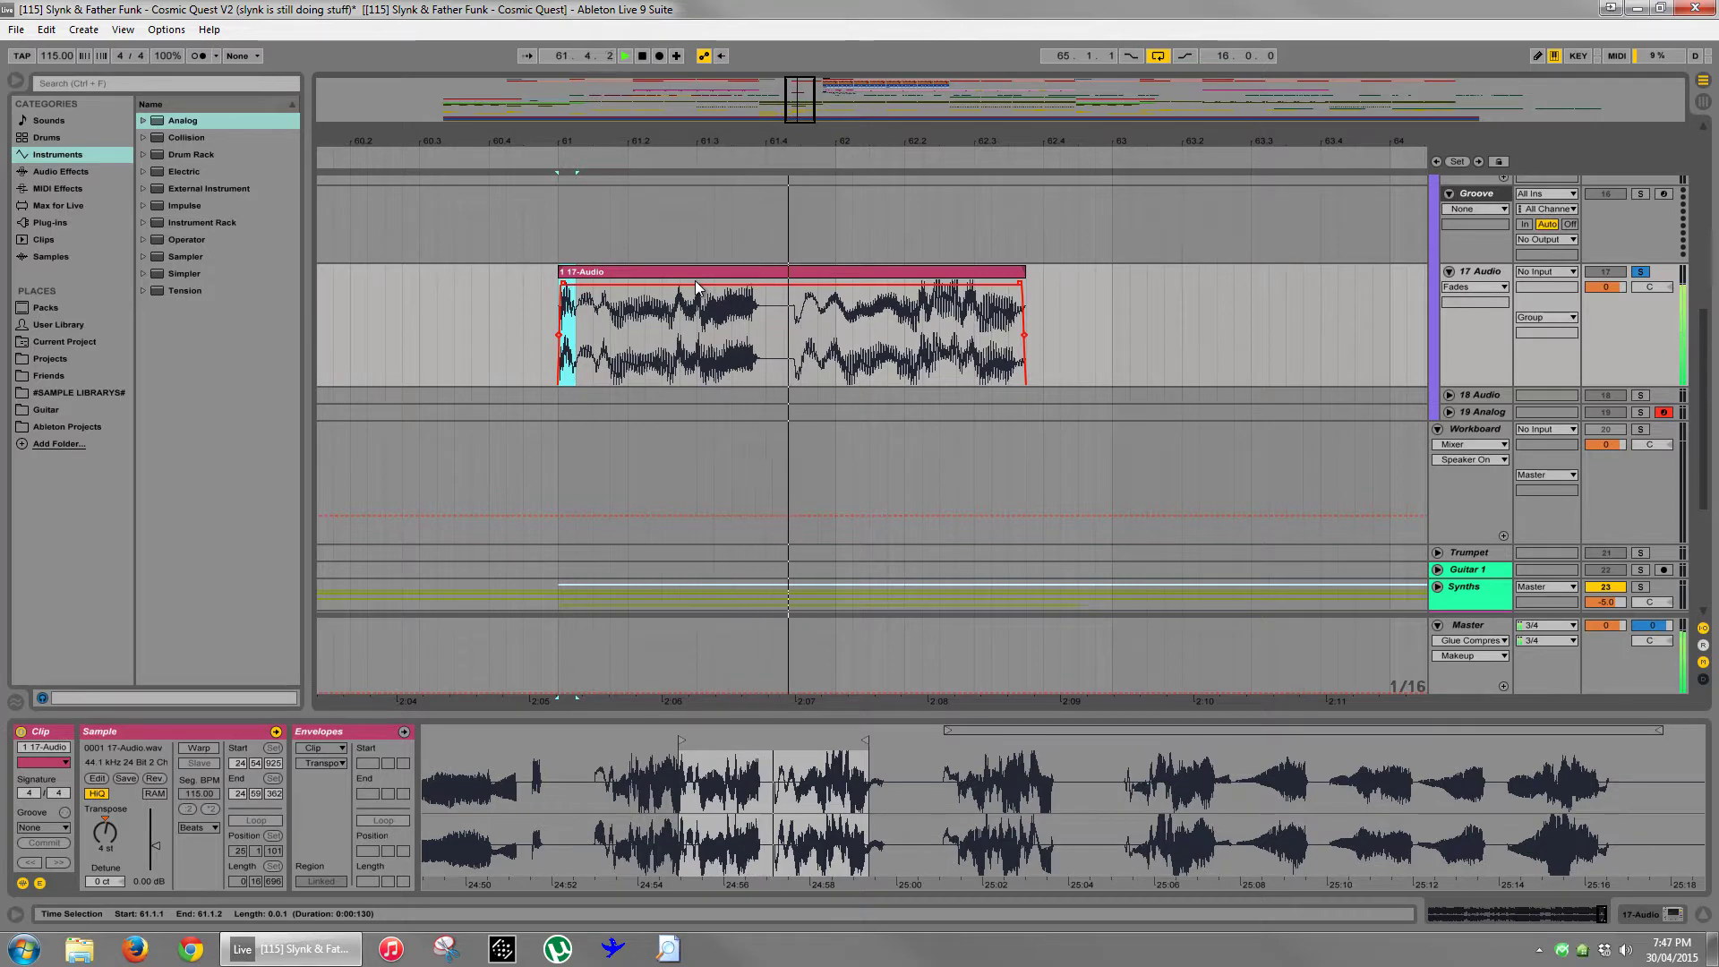
pyautogui.press('space')
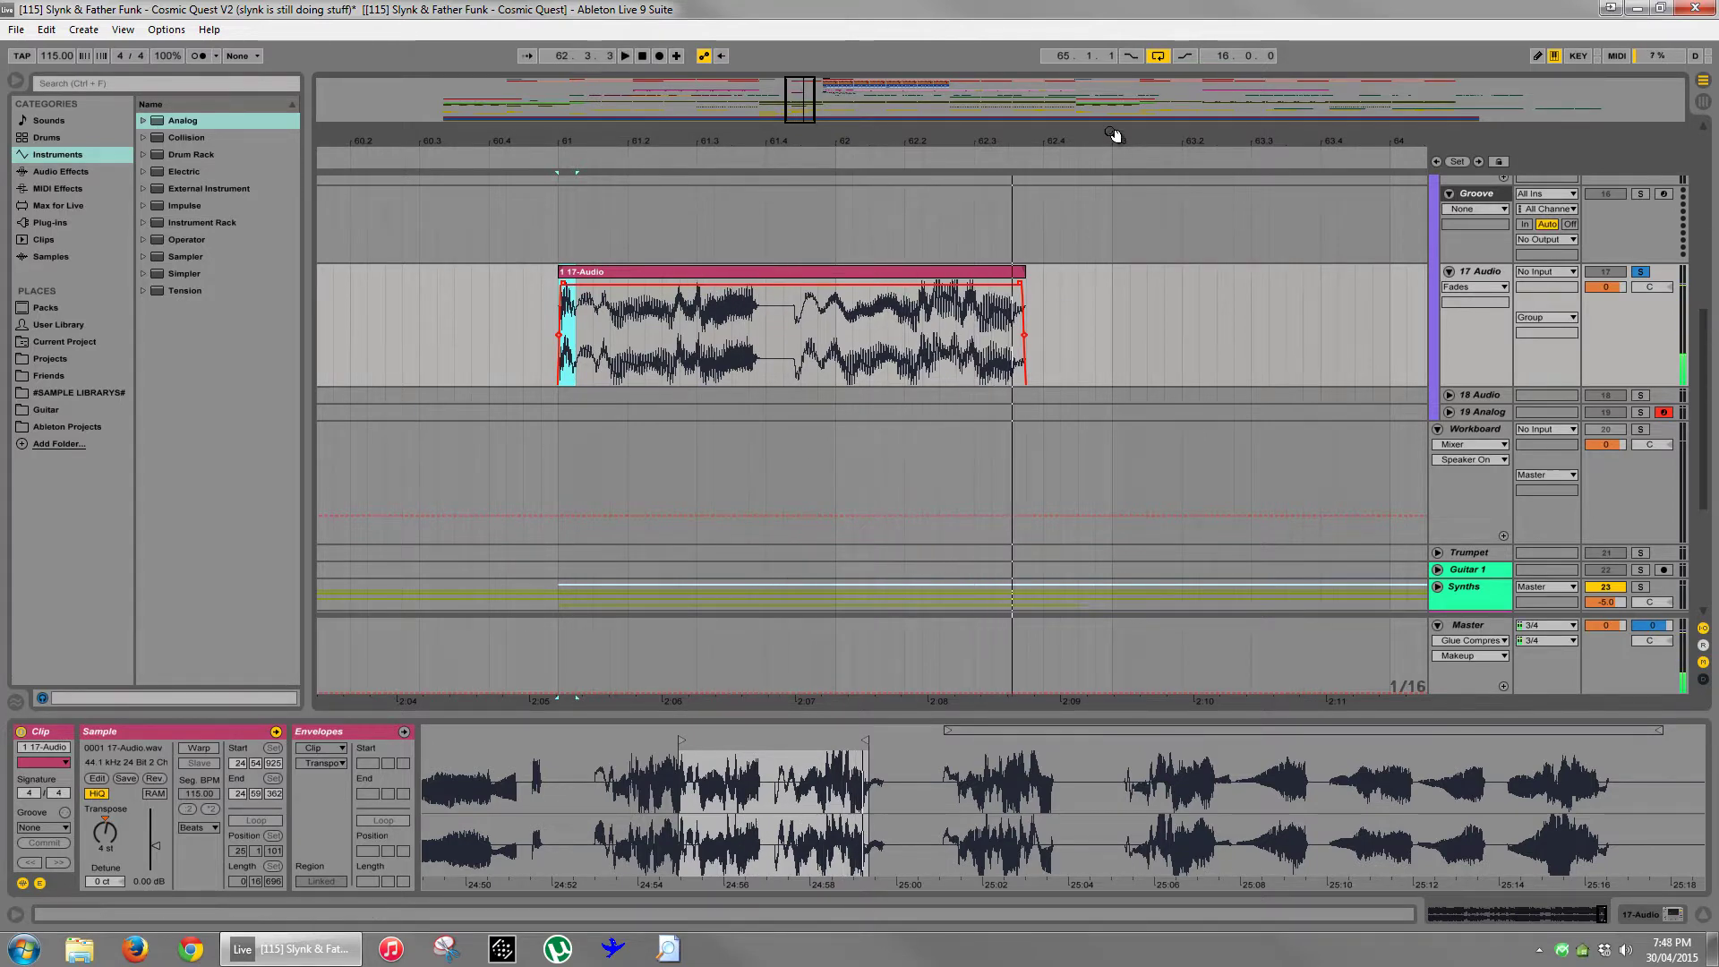
# - Insert a new MIDI track below 17 Audio and delete the extended clip at bar 61 on 17 Audio
pyautogui.moveTo(1117, 136); pyautogui.dragTo(1110, 127)
pyautogui.click(1443, 307)
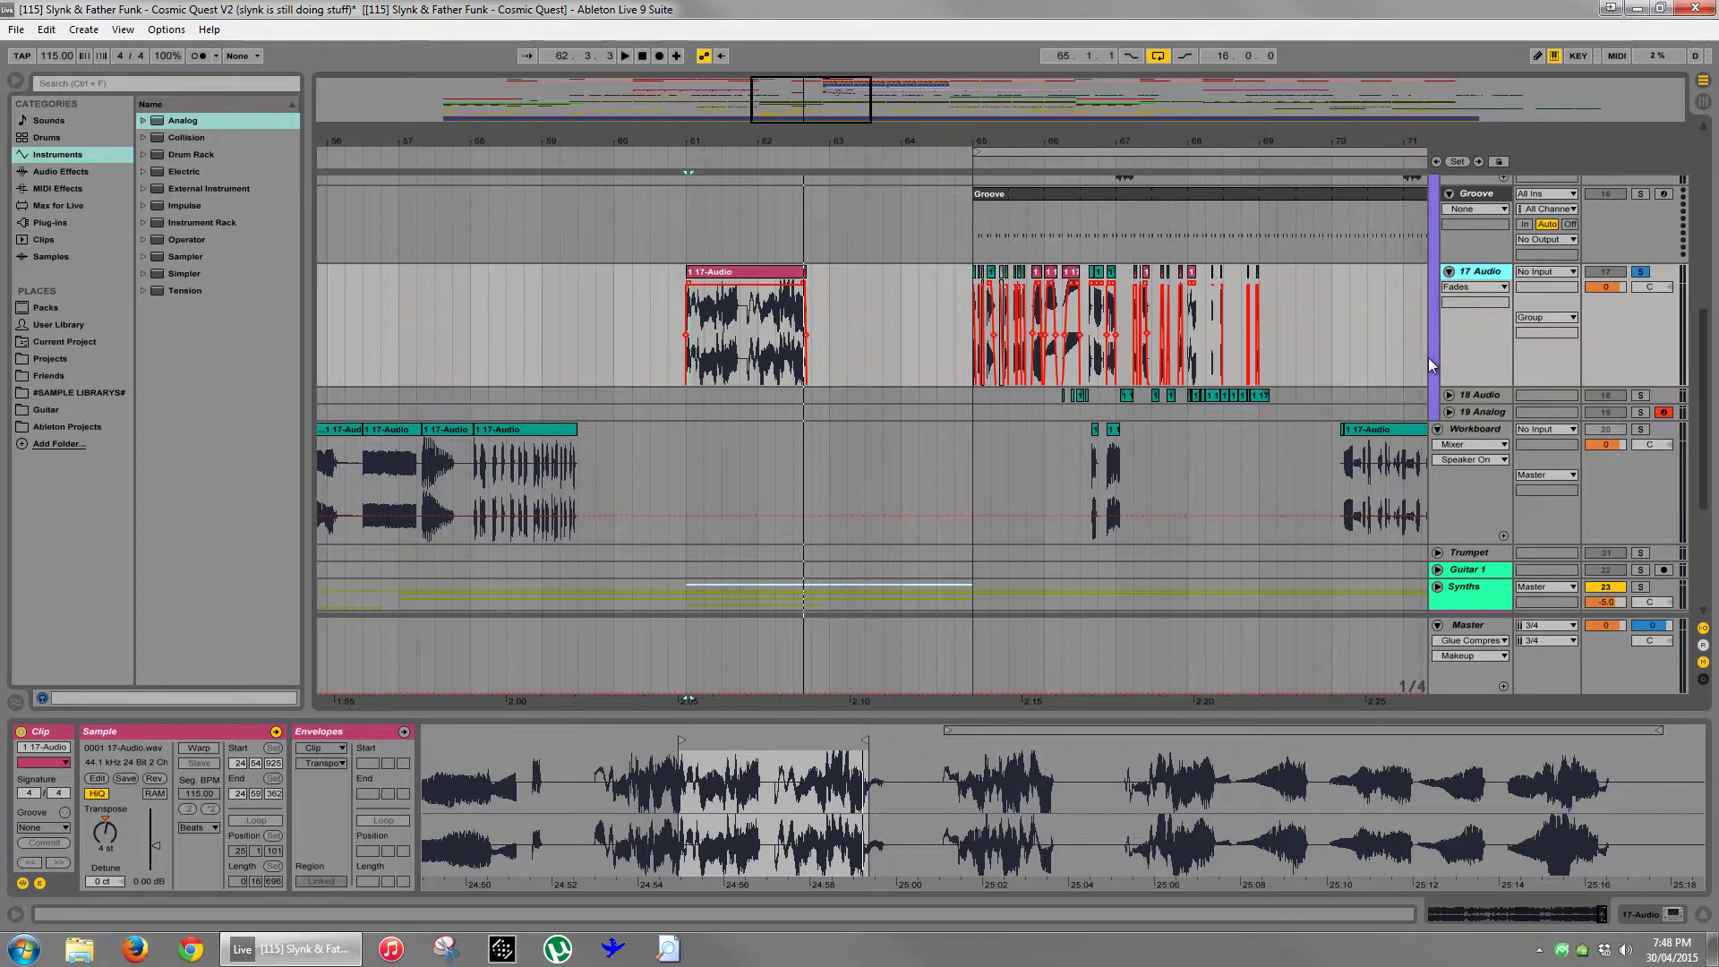
pyautogui.hotkey('ctrl', 'shift', 't')
pyautogui.moveTo(846, 325); pyautogui.dragTo(598, 305)
pyautogui.press('Delete')
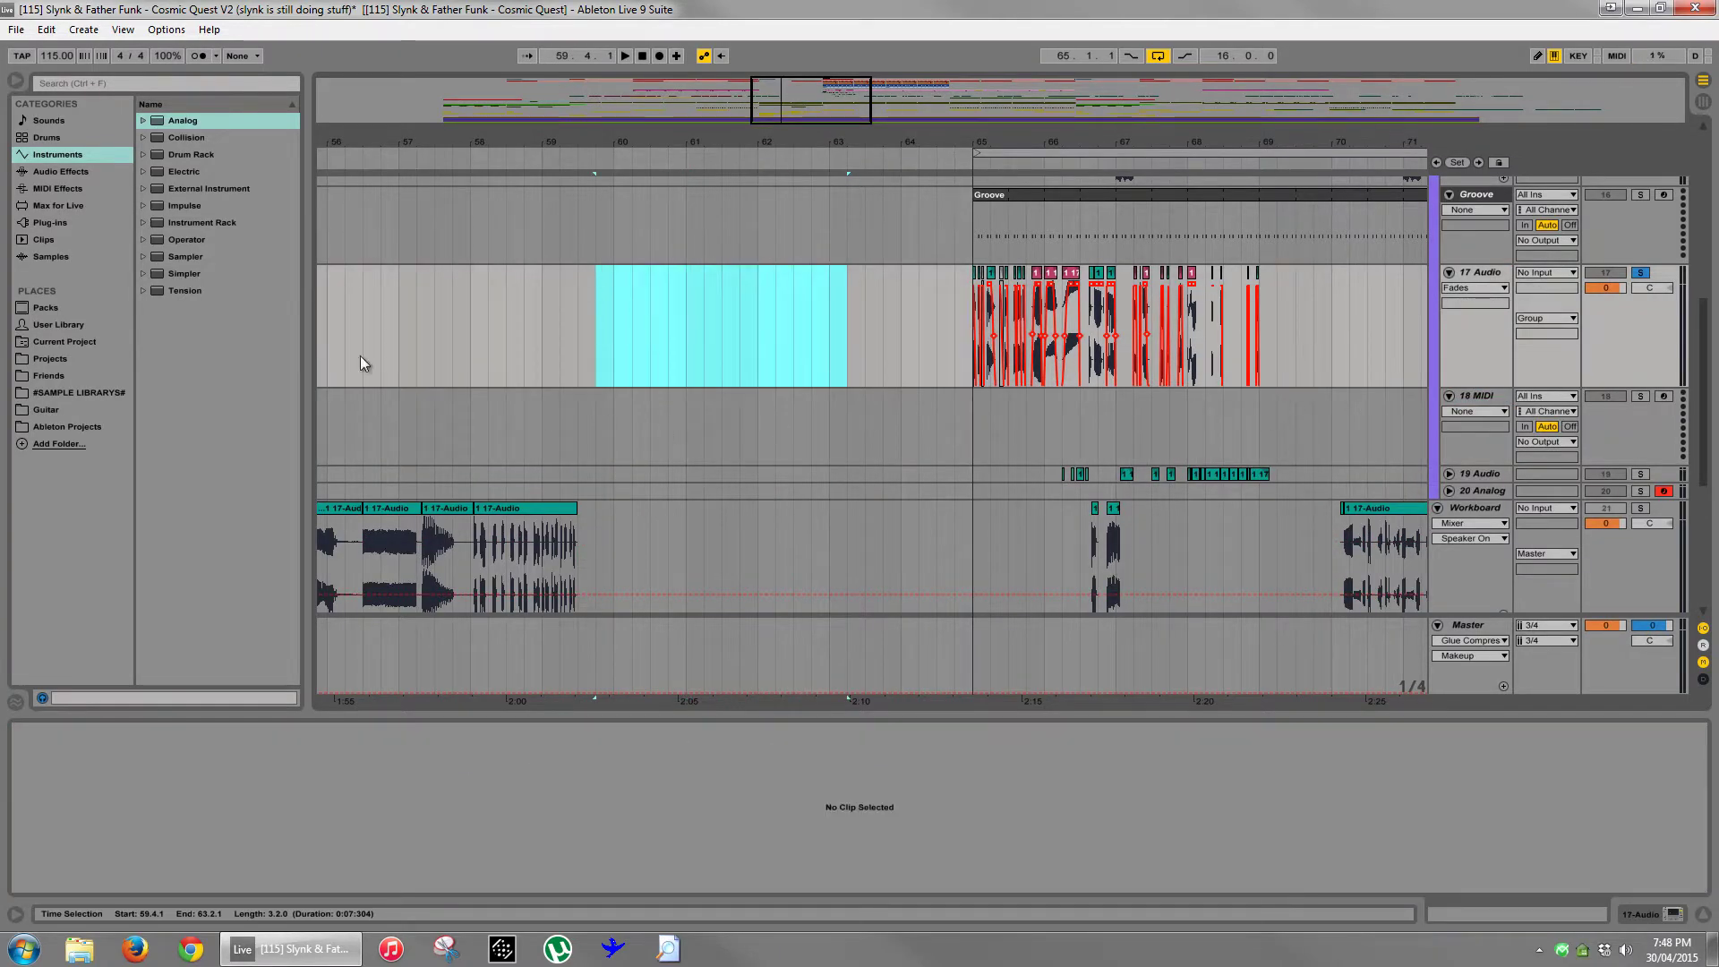
# - Load the Serum_x64 plug-in onto the new MIDI track and switch oscillator A's waveform display to 3D
pyautogui.click(52, 220)
pyautogui.moveTo(200, 479); pyautogui.dragTo(717, 430)
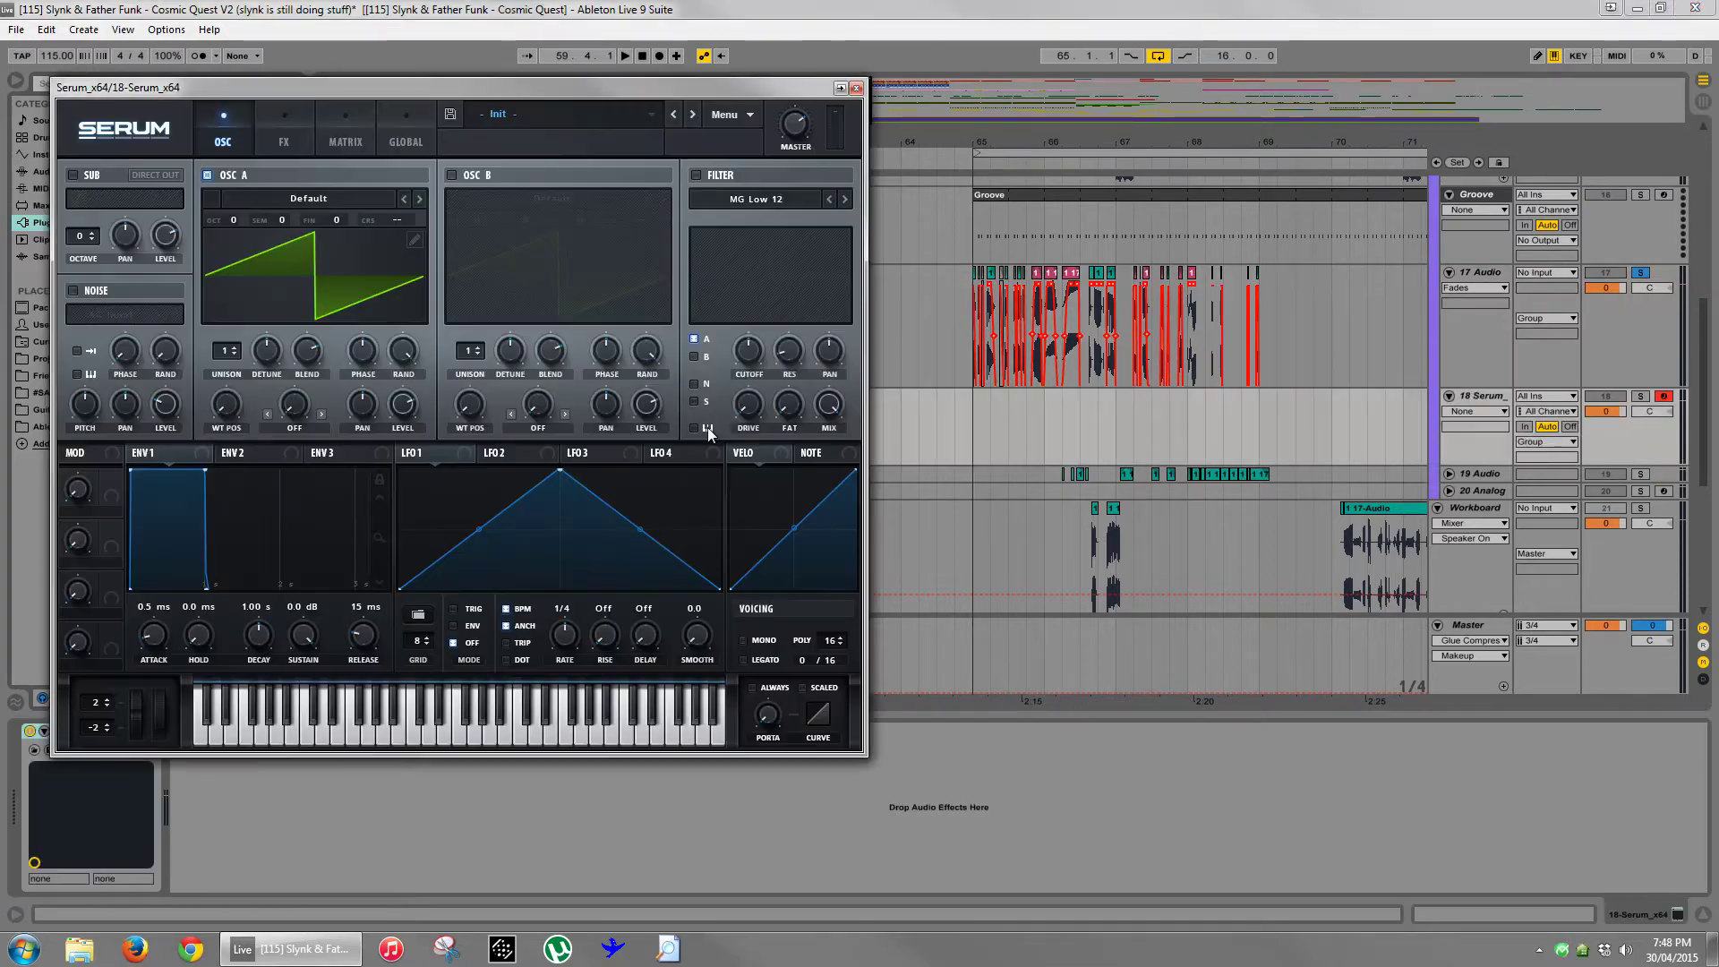
pyautogui.click(299, 286)
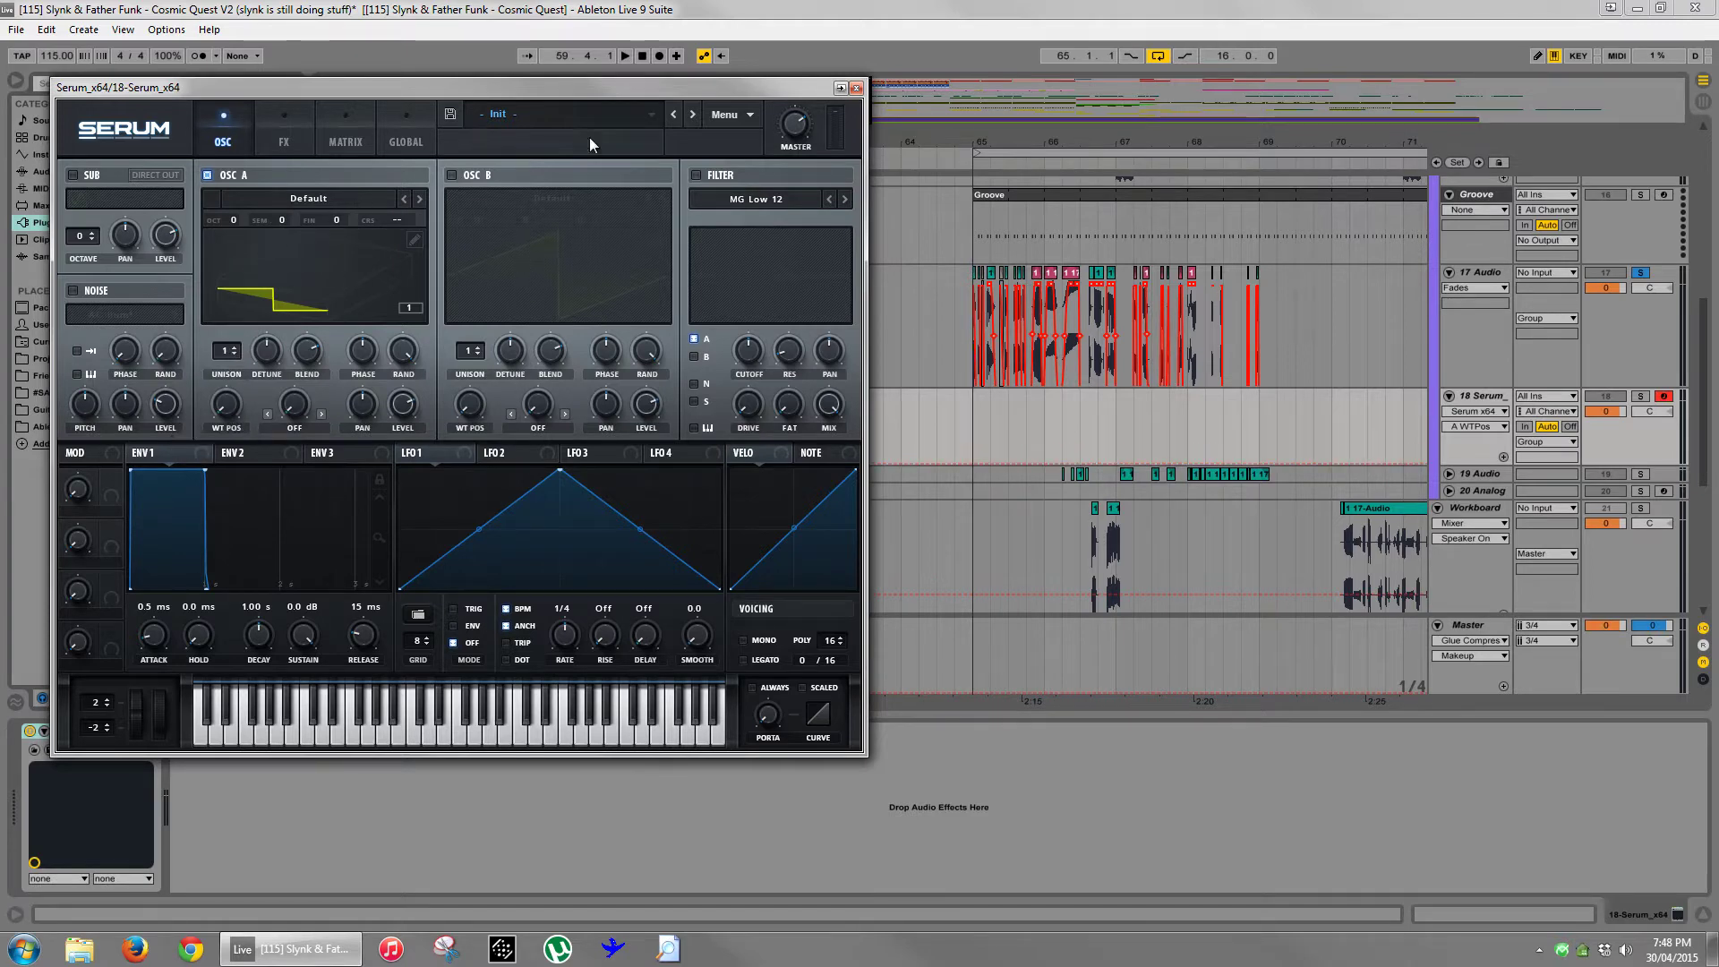
# - Load the Bass (Hard) preset BA Sever Headz [JL] in Serum and solo the Serum track
pyautogui.click(648, 112)
pyautogui.moveTo(627, 134)
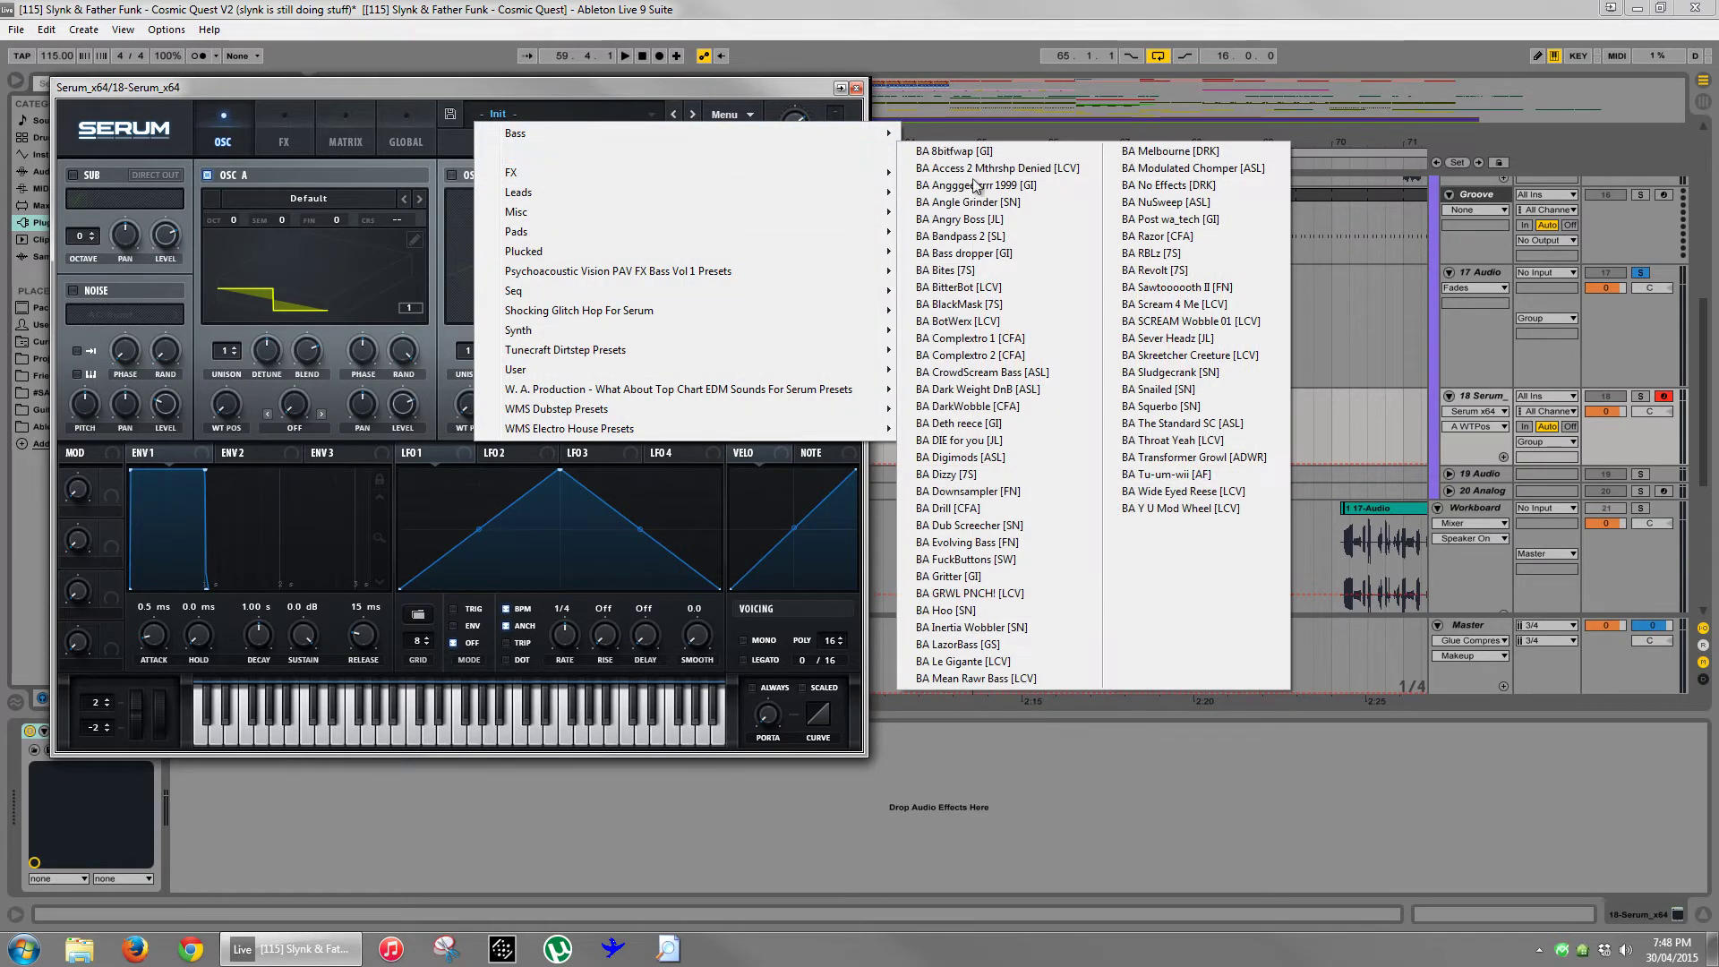
pyautogui.click(1163, 338)
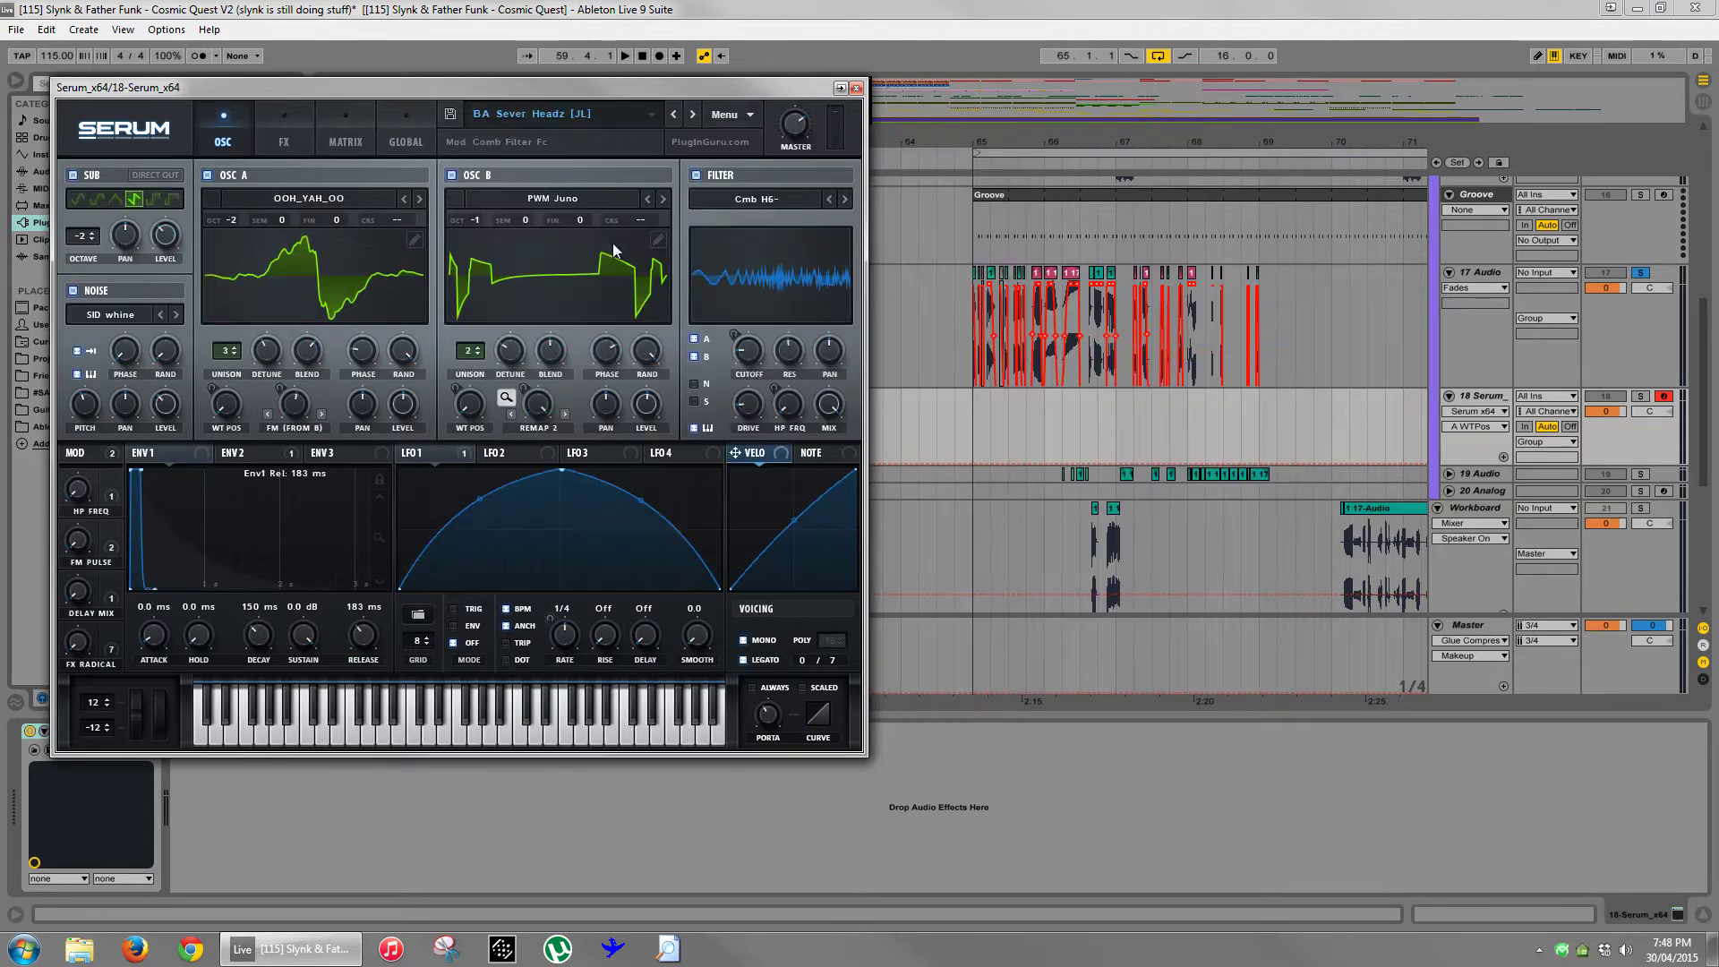
pyautogui.click(1640, 395)
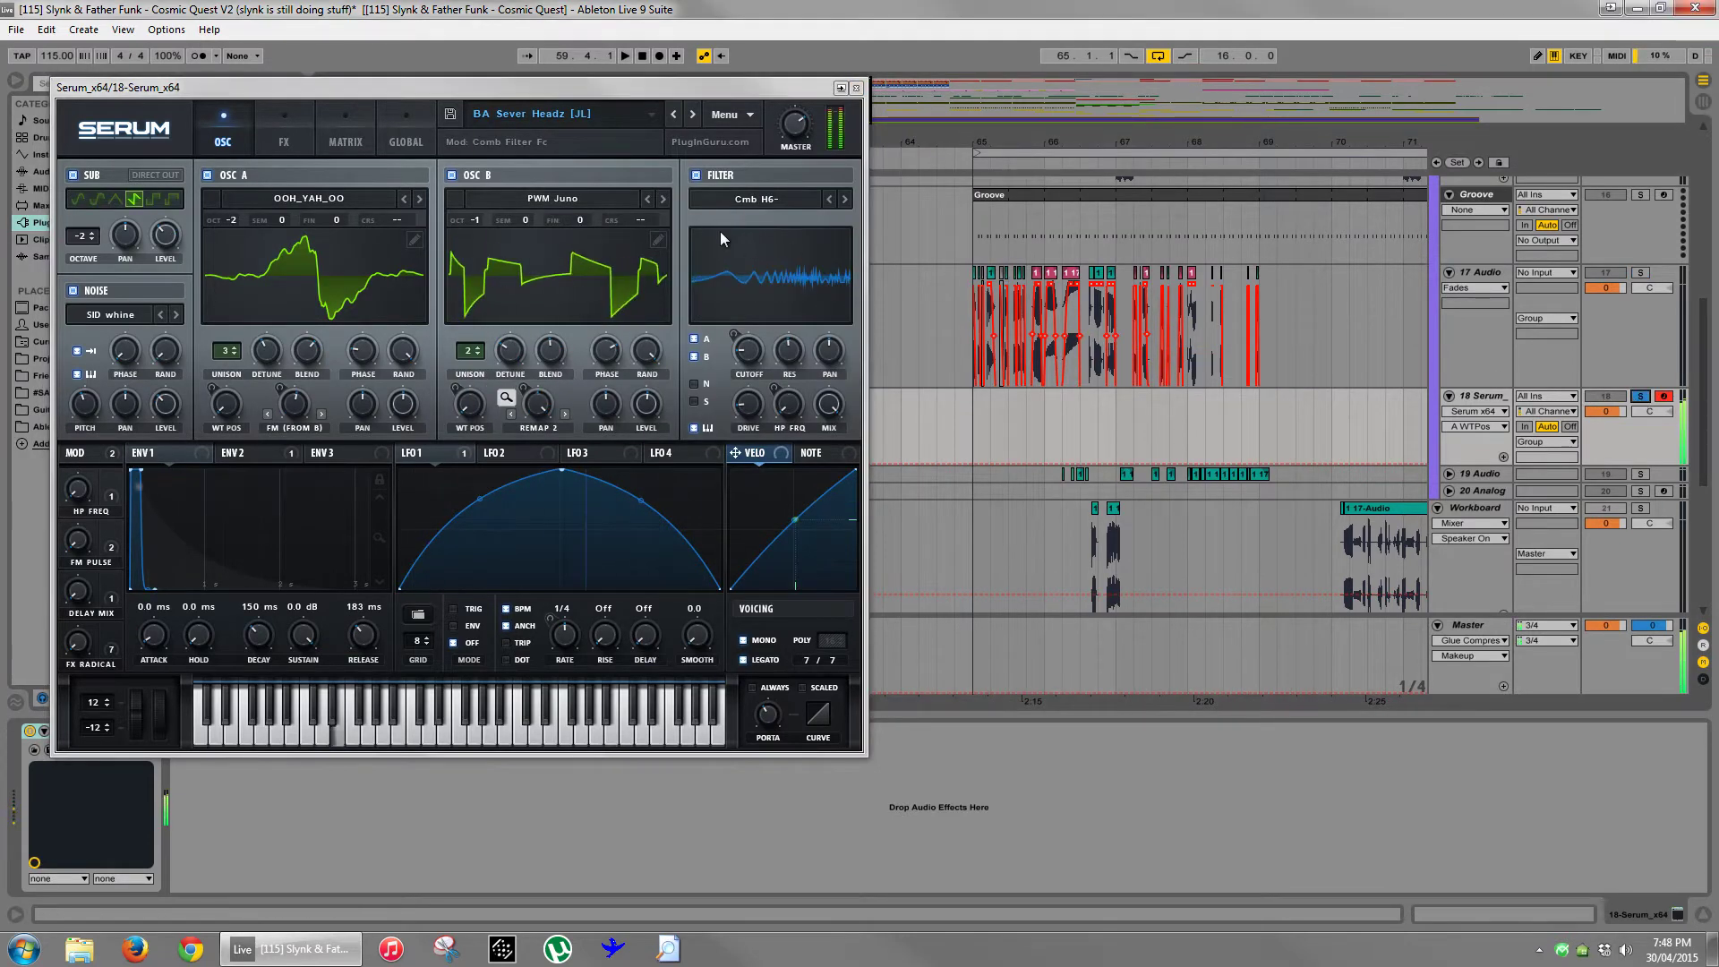
# - Load the Bass preset BA D_Bass 2 [DU] in Serum
pyautogui.click(638, 113)
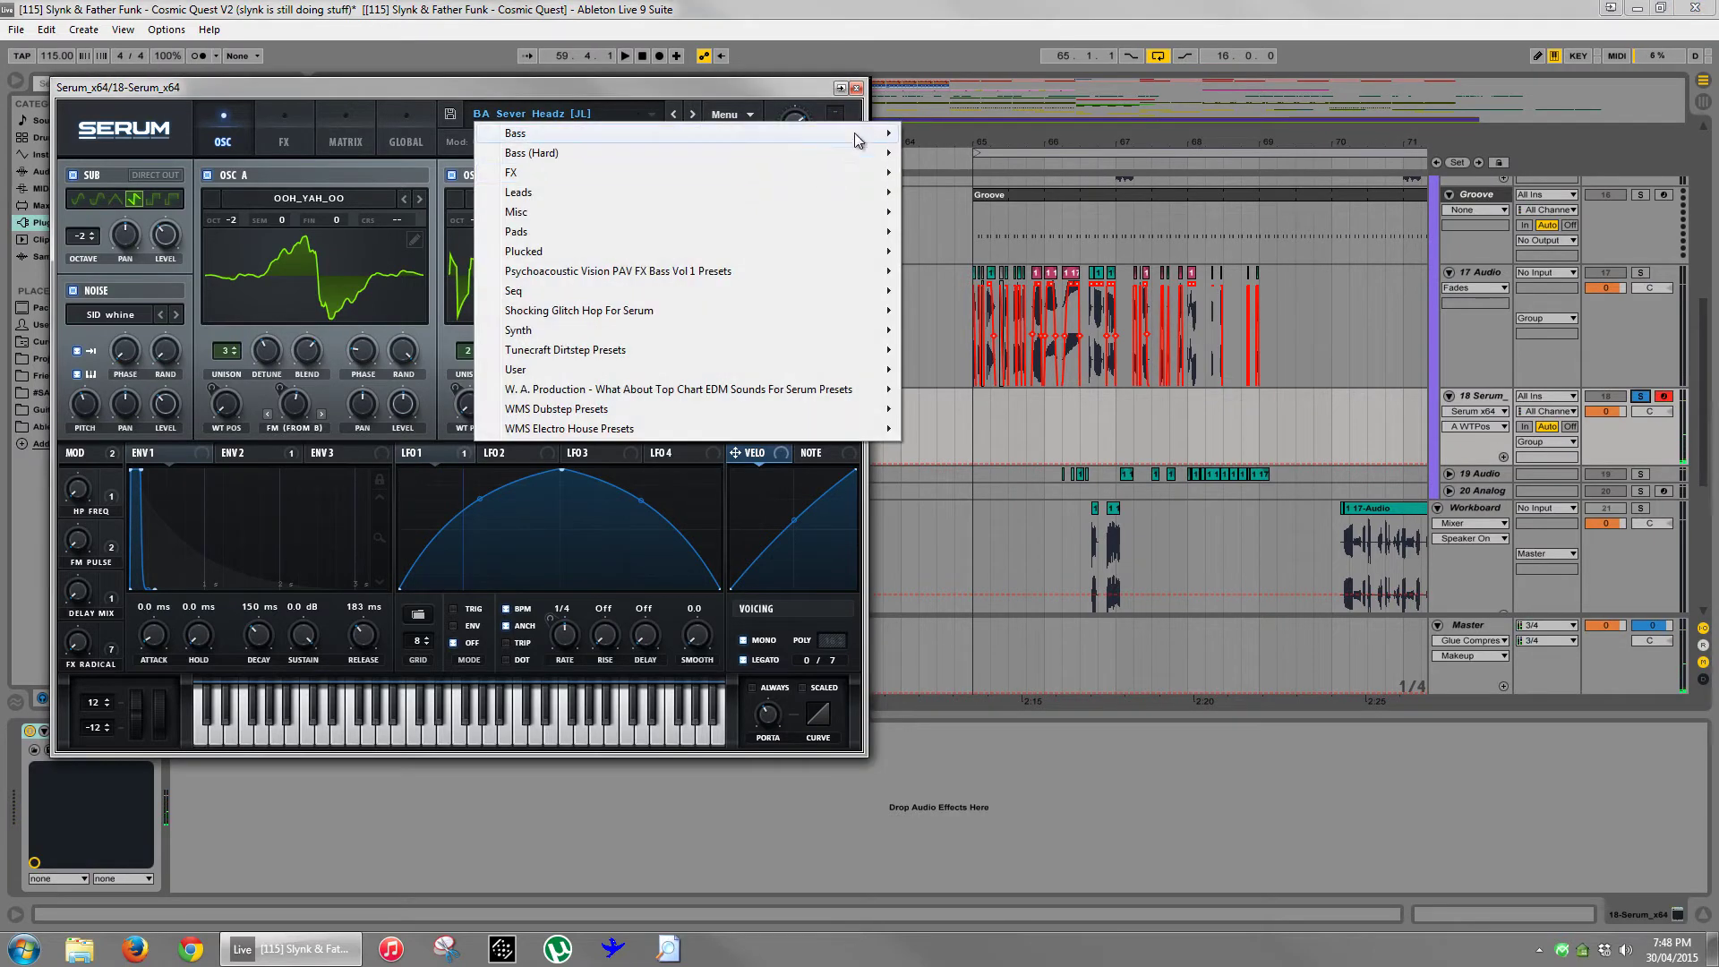
pyautogui.moveTo(845, 127)
pyautogui.click(1001, 302)
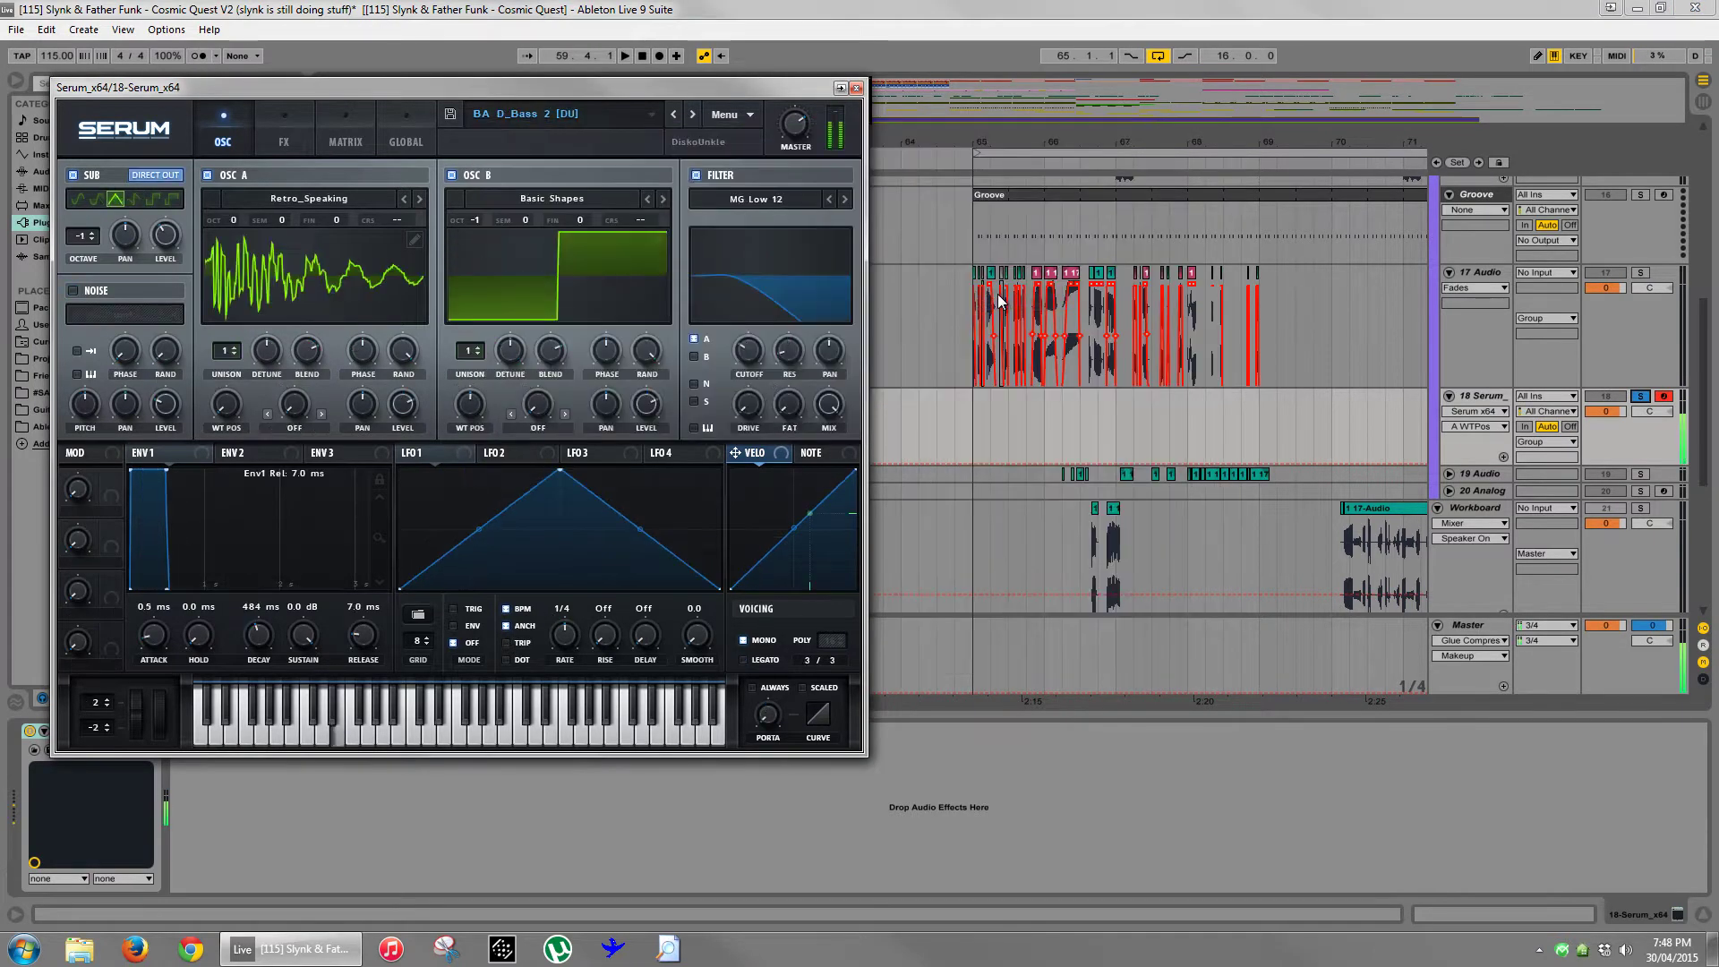
# - Sweep oscillator A's wavetable position in the current preset and in BA FM Wob [ADWR], with the waveform shown in 3D
pyautogui.moveTo(229, 406); pyautogui.dragTo(224, 378)
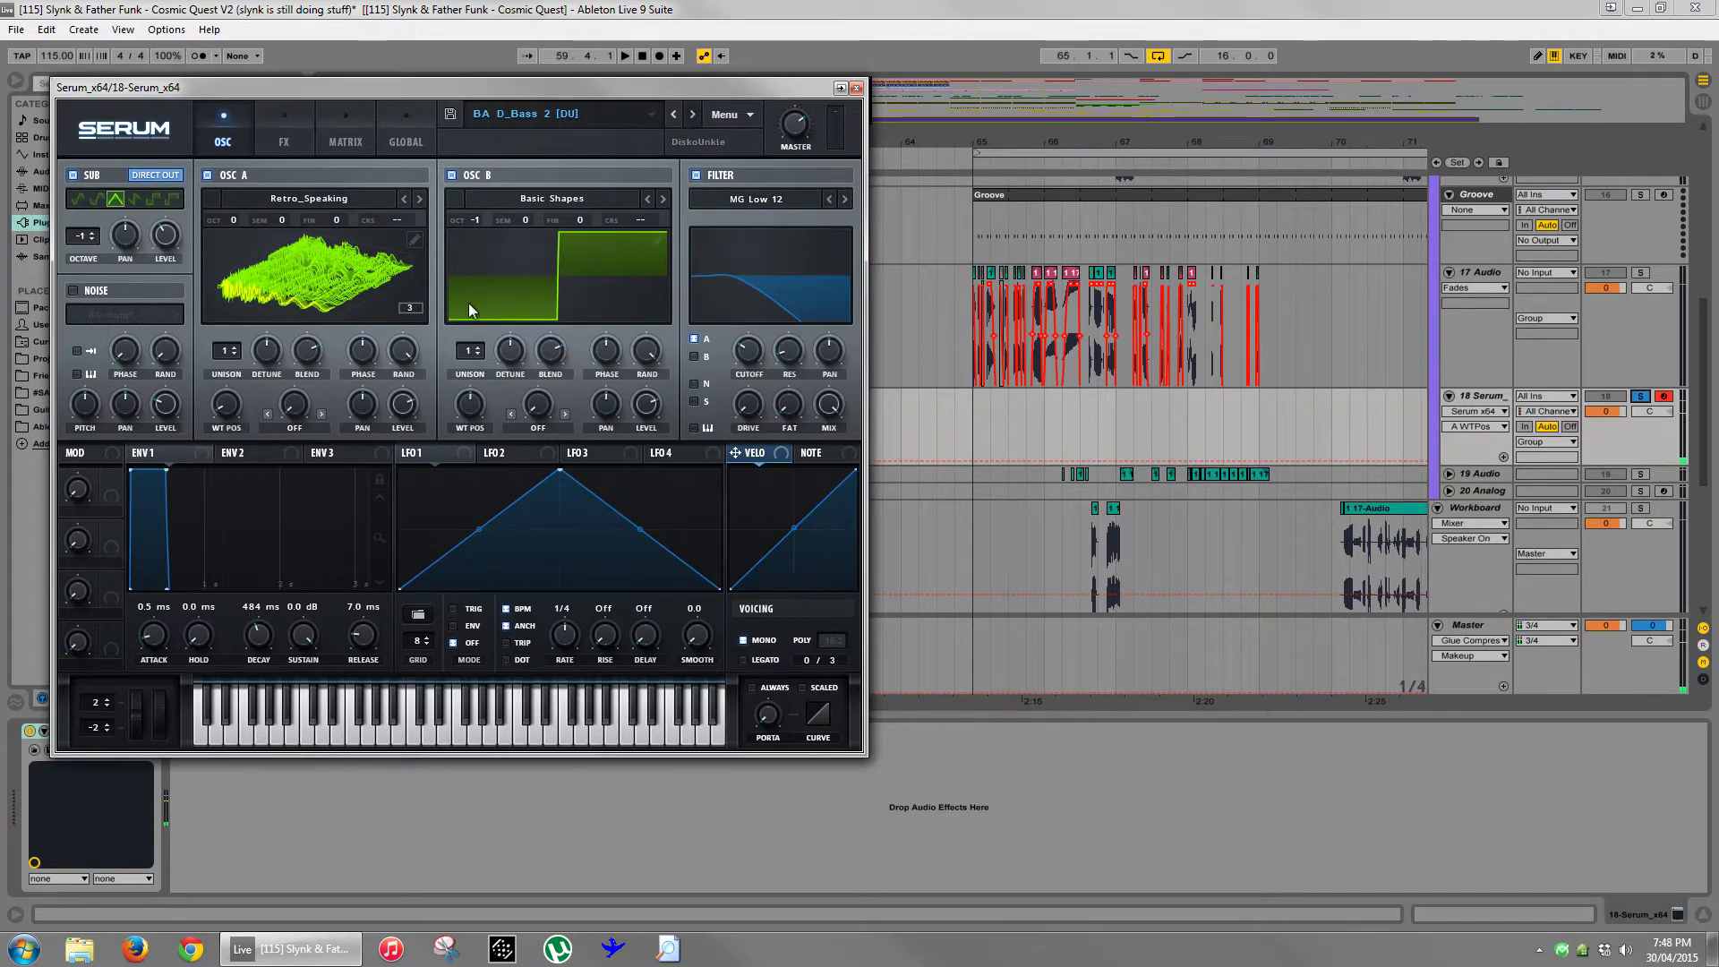
pyautogui.click(686, 118)
pyautogui.click(686, 120)
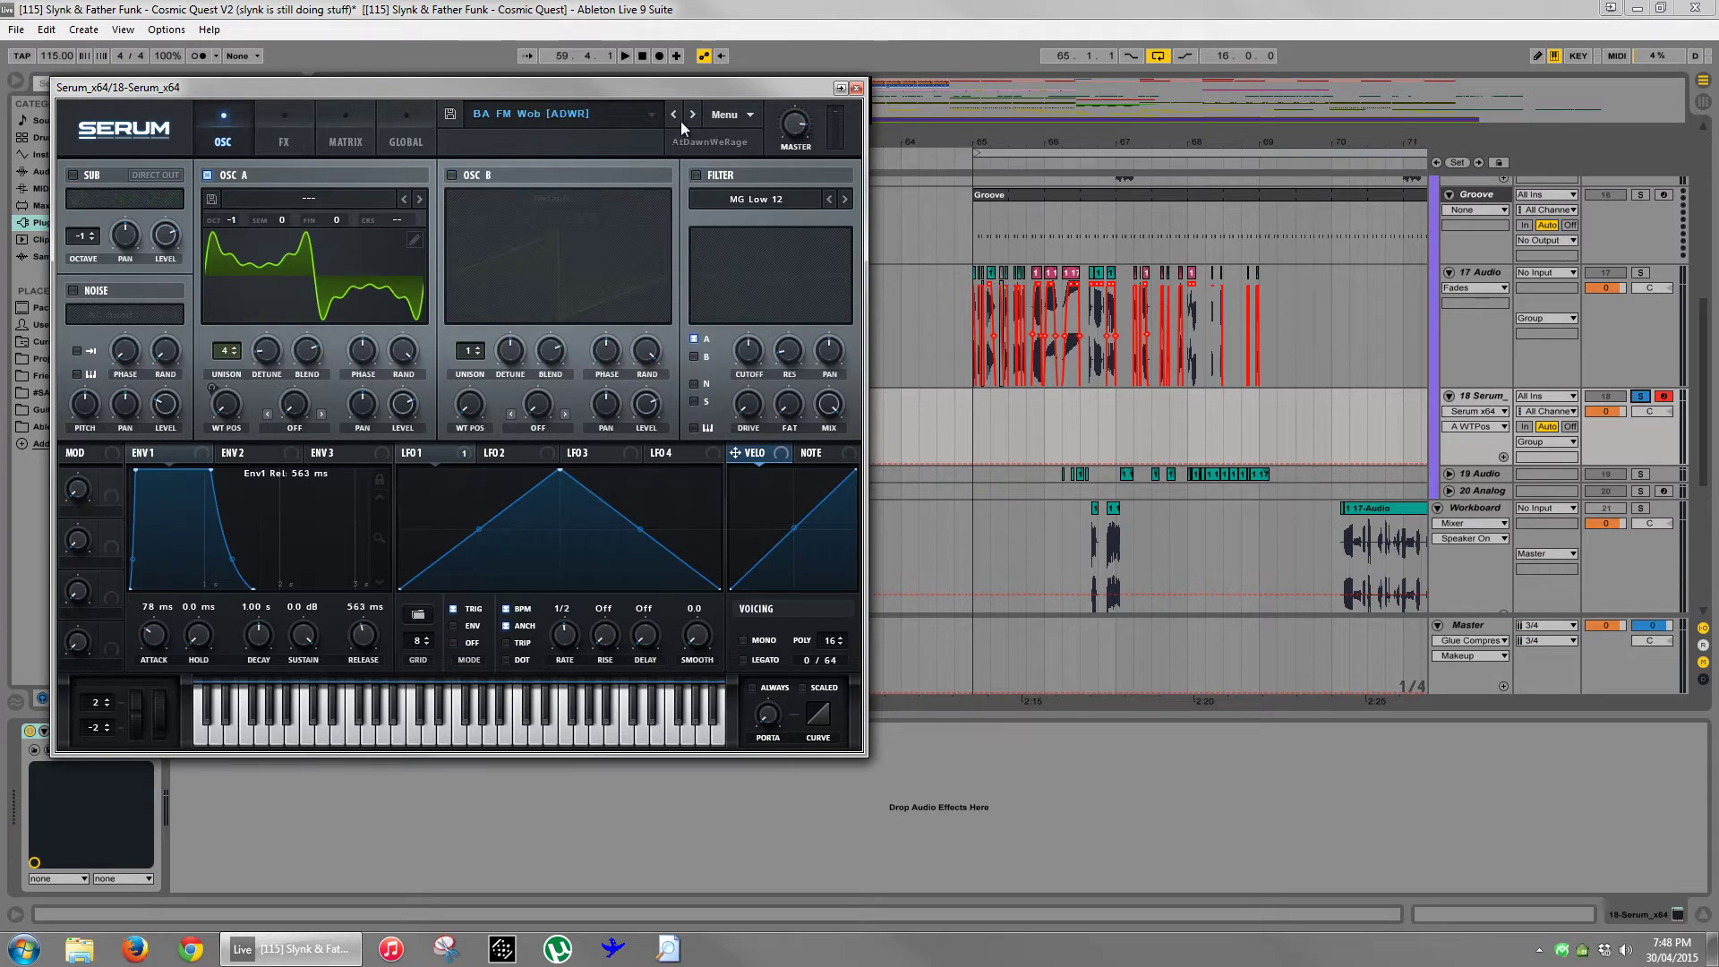
pyautogui.click(328, 285)
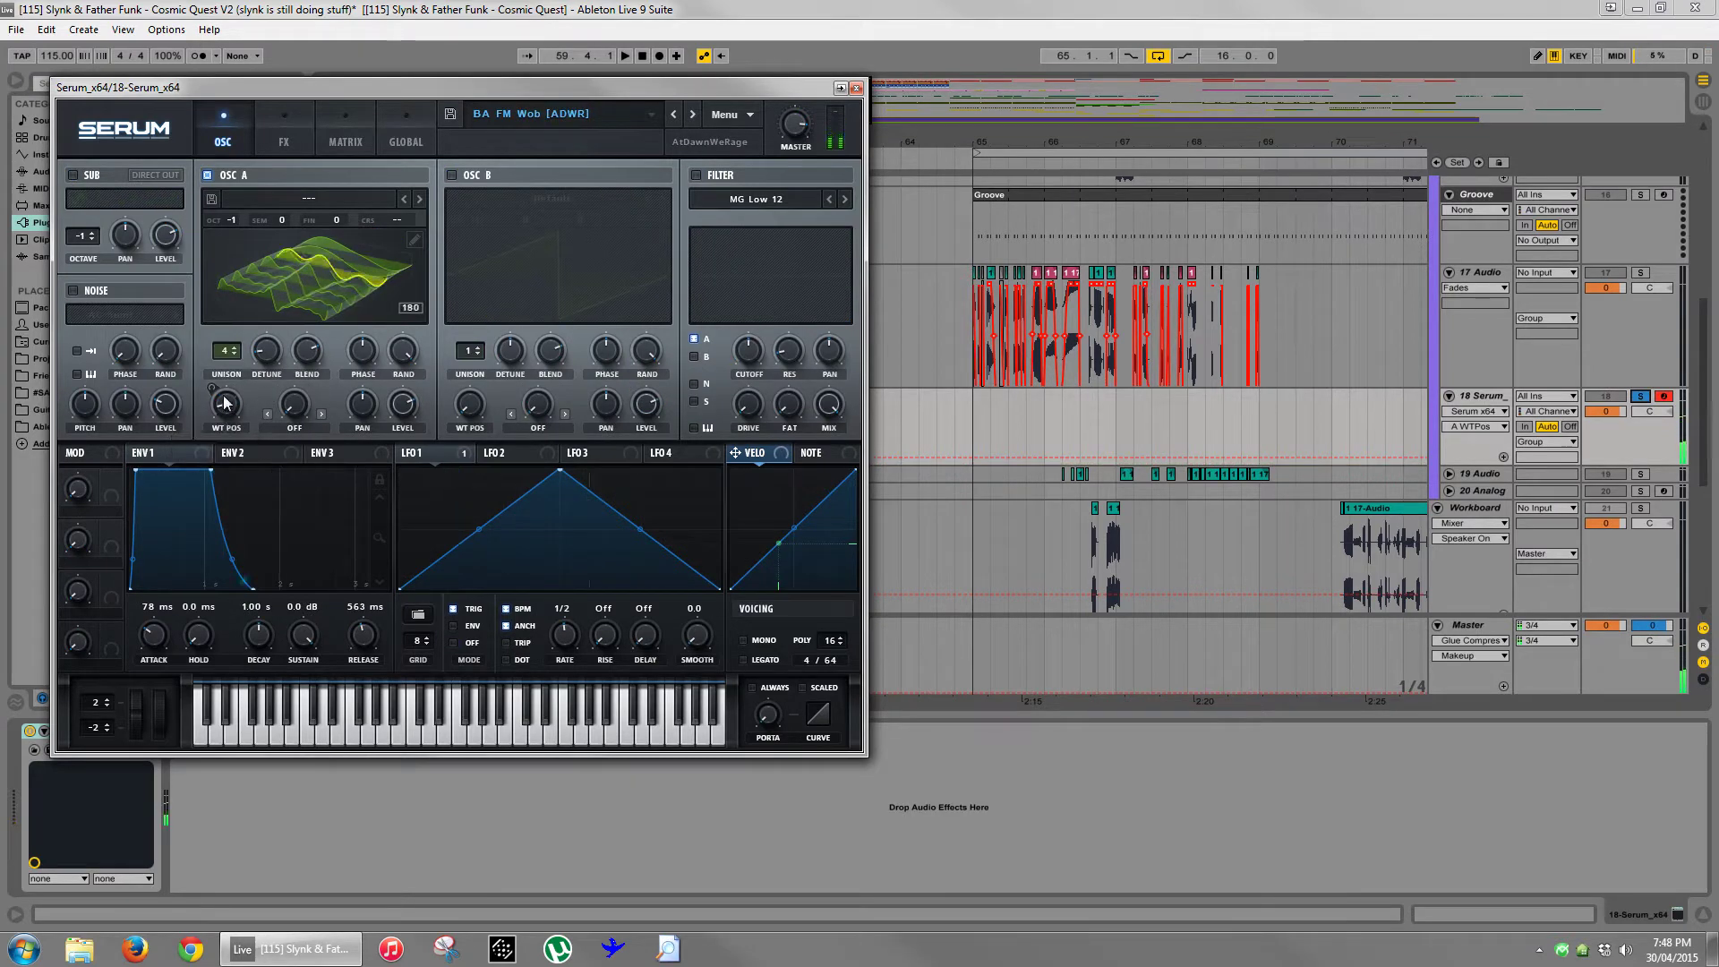
pyautogui.moveTo(226, 403); pyautogui.dragTo(224, 427)
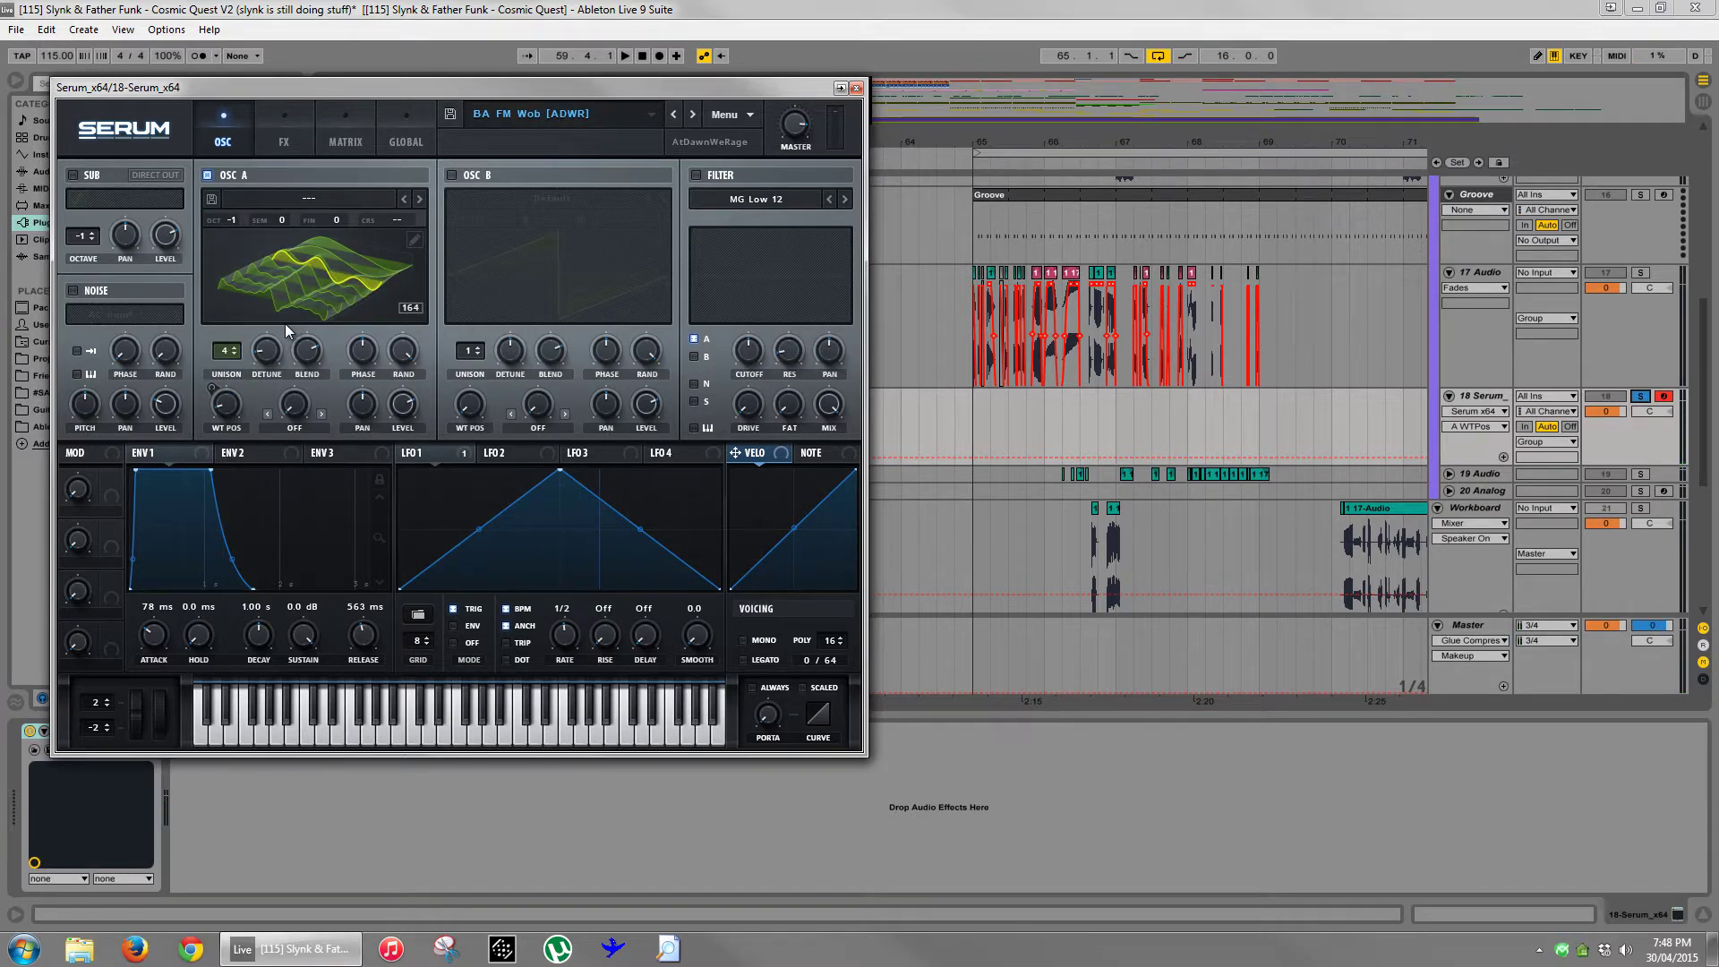
# - Load the BA Hipster Bass [FP] preset with oscillator A shown in 3D, and review oscillator A's warp modes
pyautogui.click(693, 114)
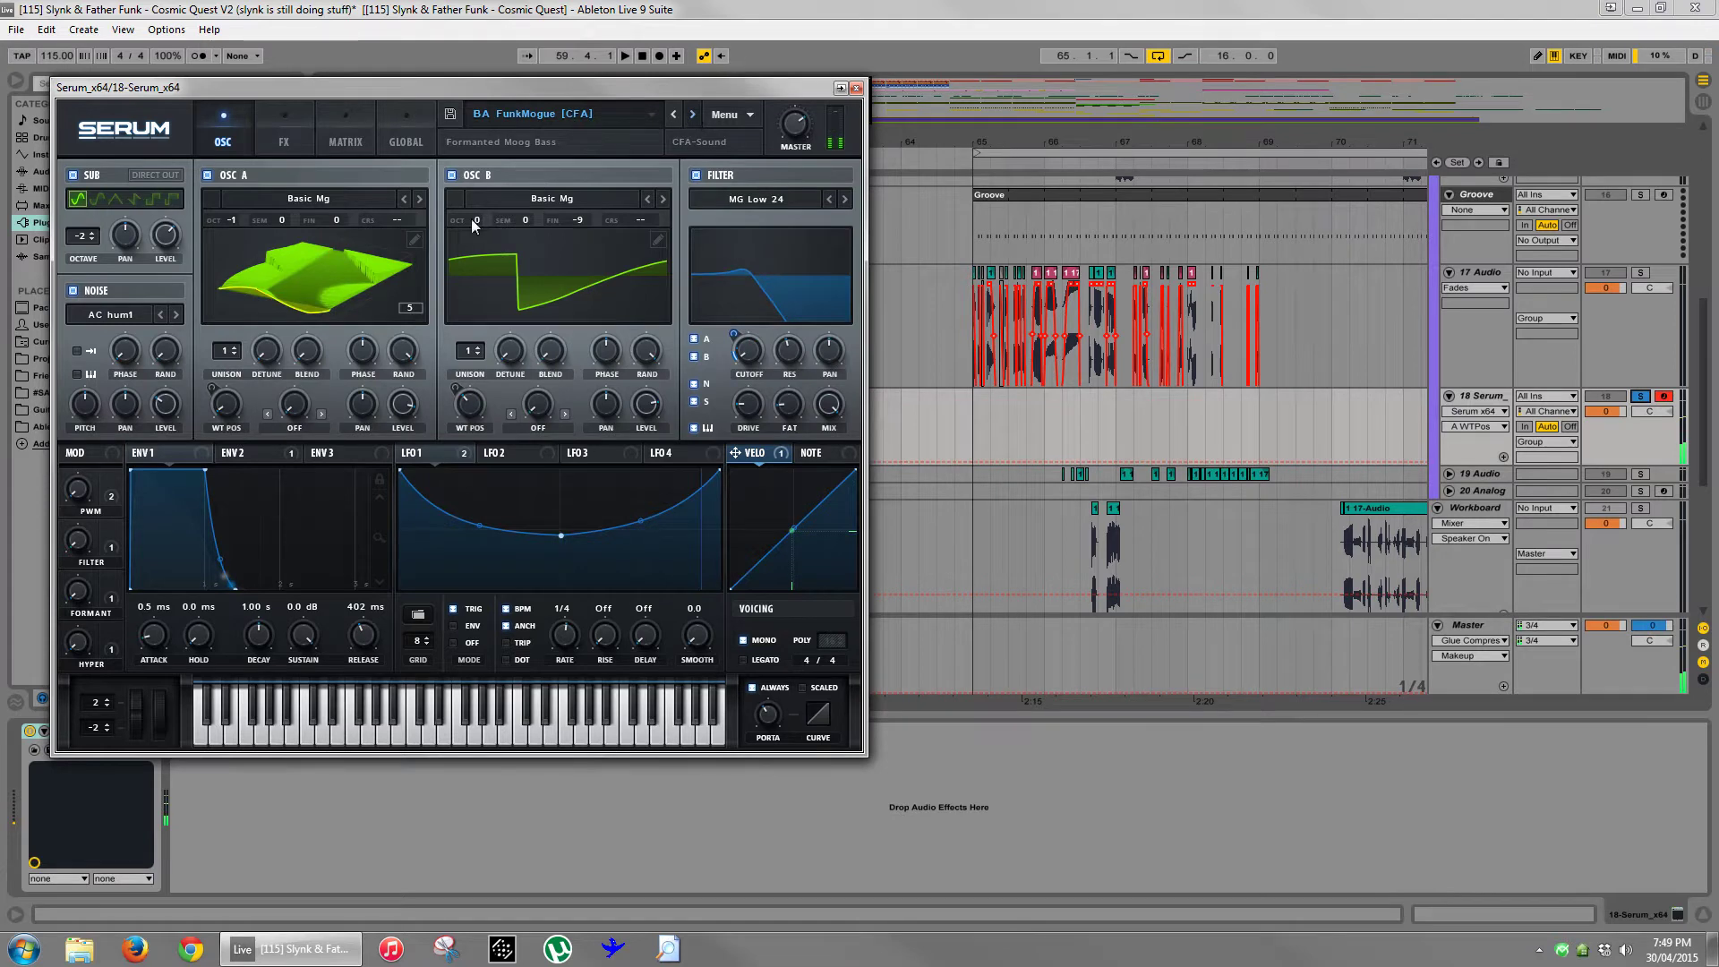
pyautogui.moveTo(233, 410); pyautogui.dragTo(229, 562)
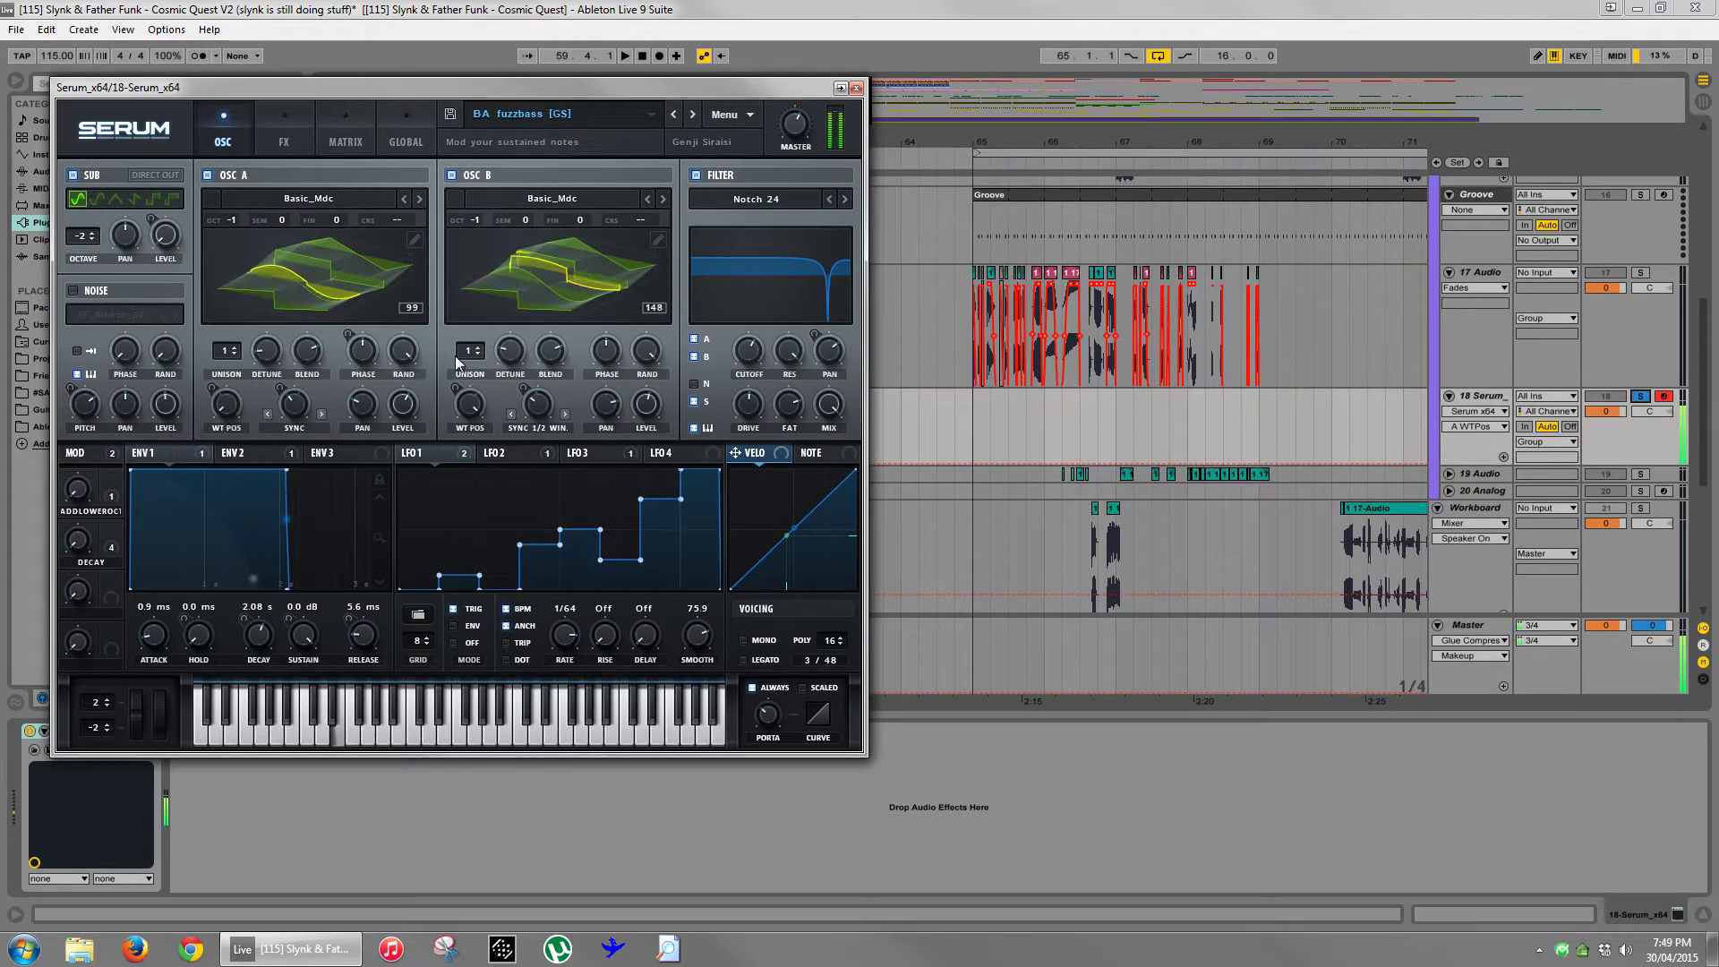
pyautogui.click(691, 115)
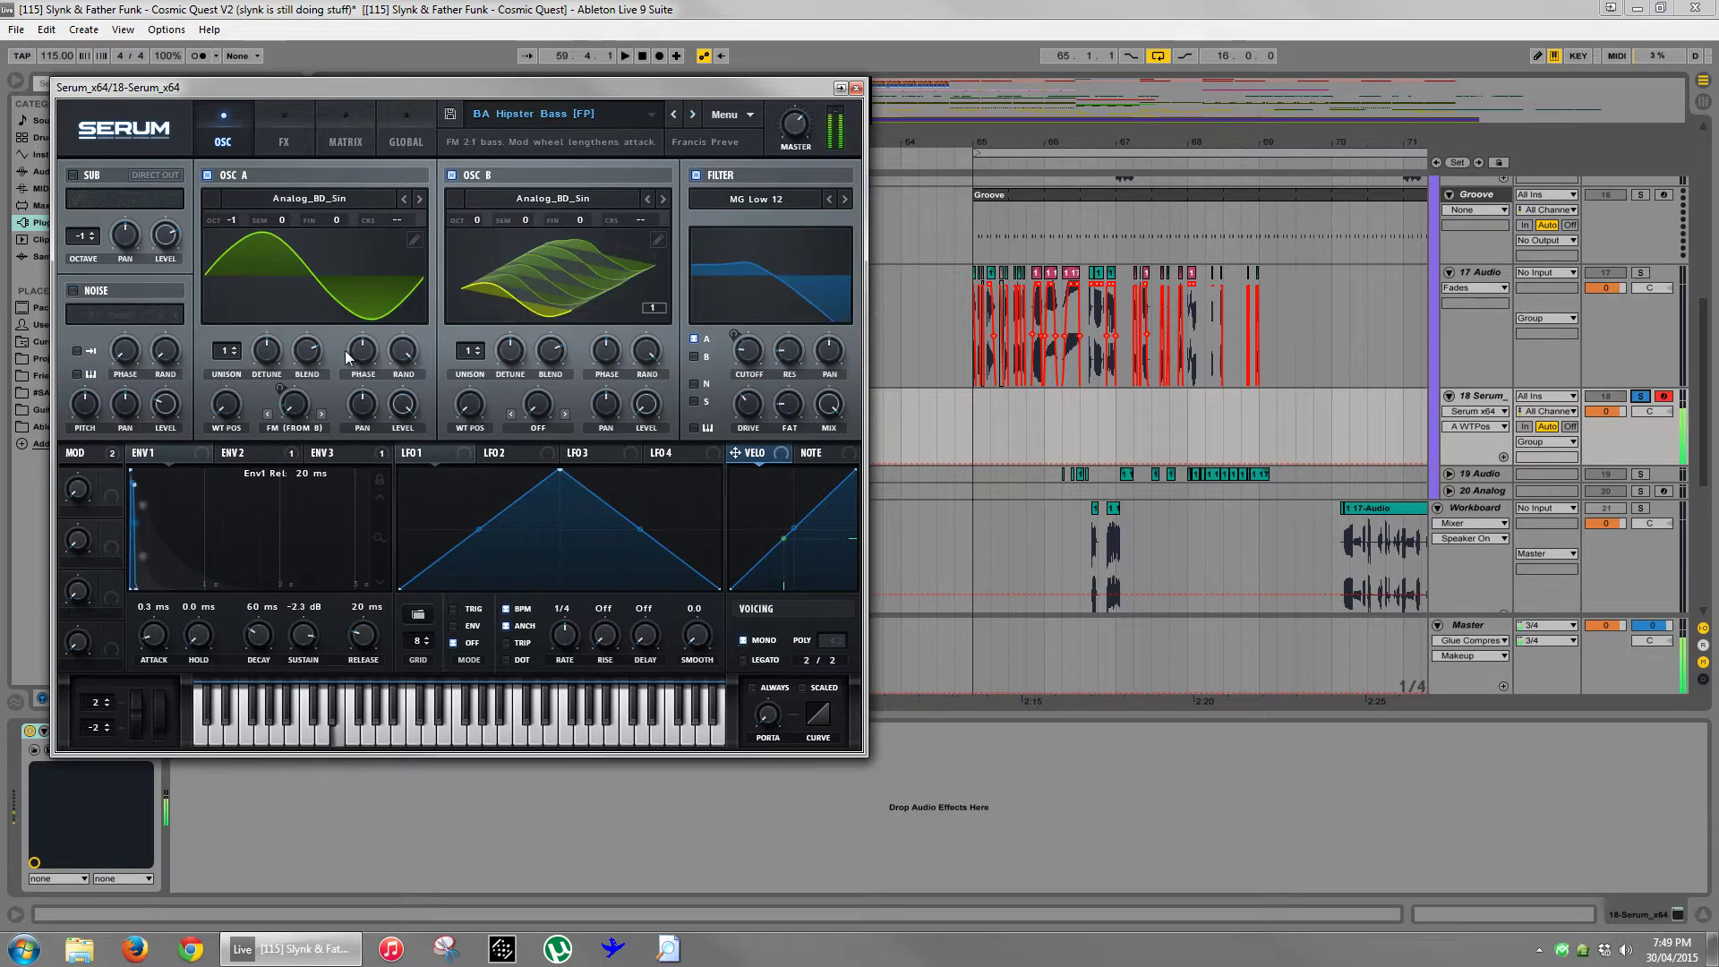
pyautogui.click(325, 321)
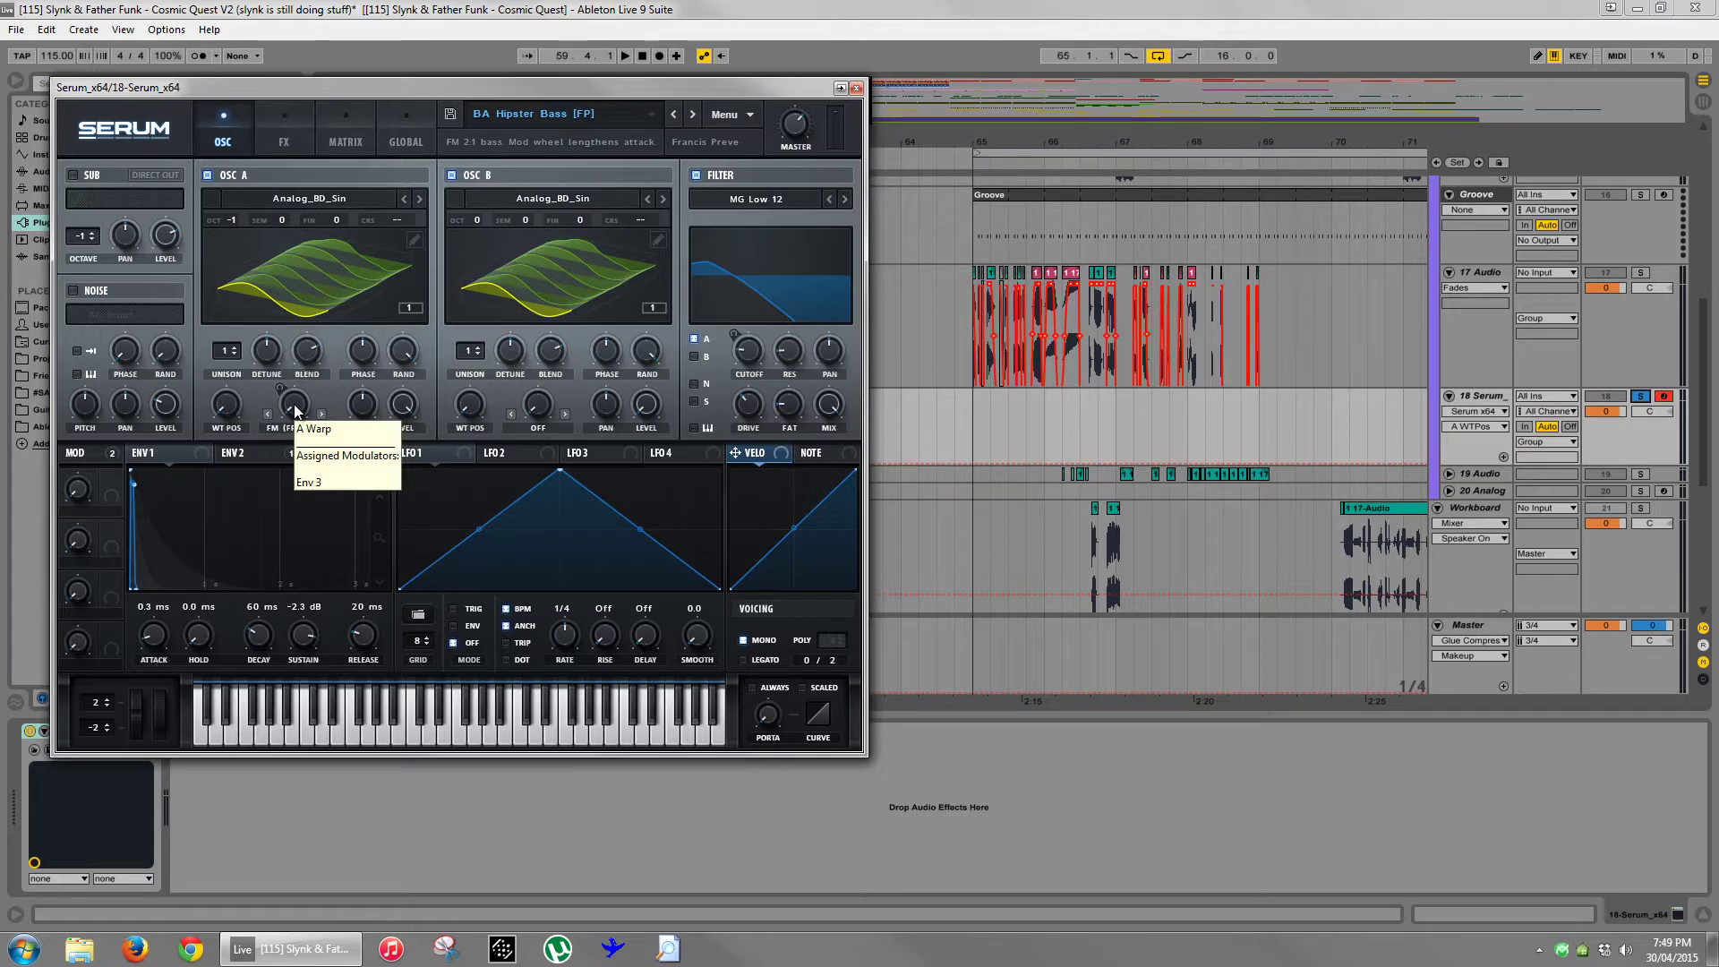
pyautogui.click(277, 427)
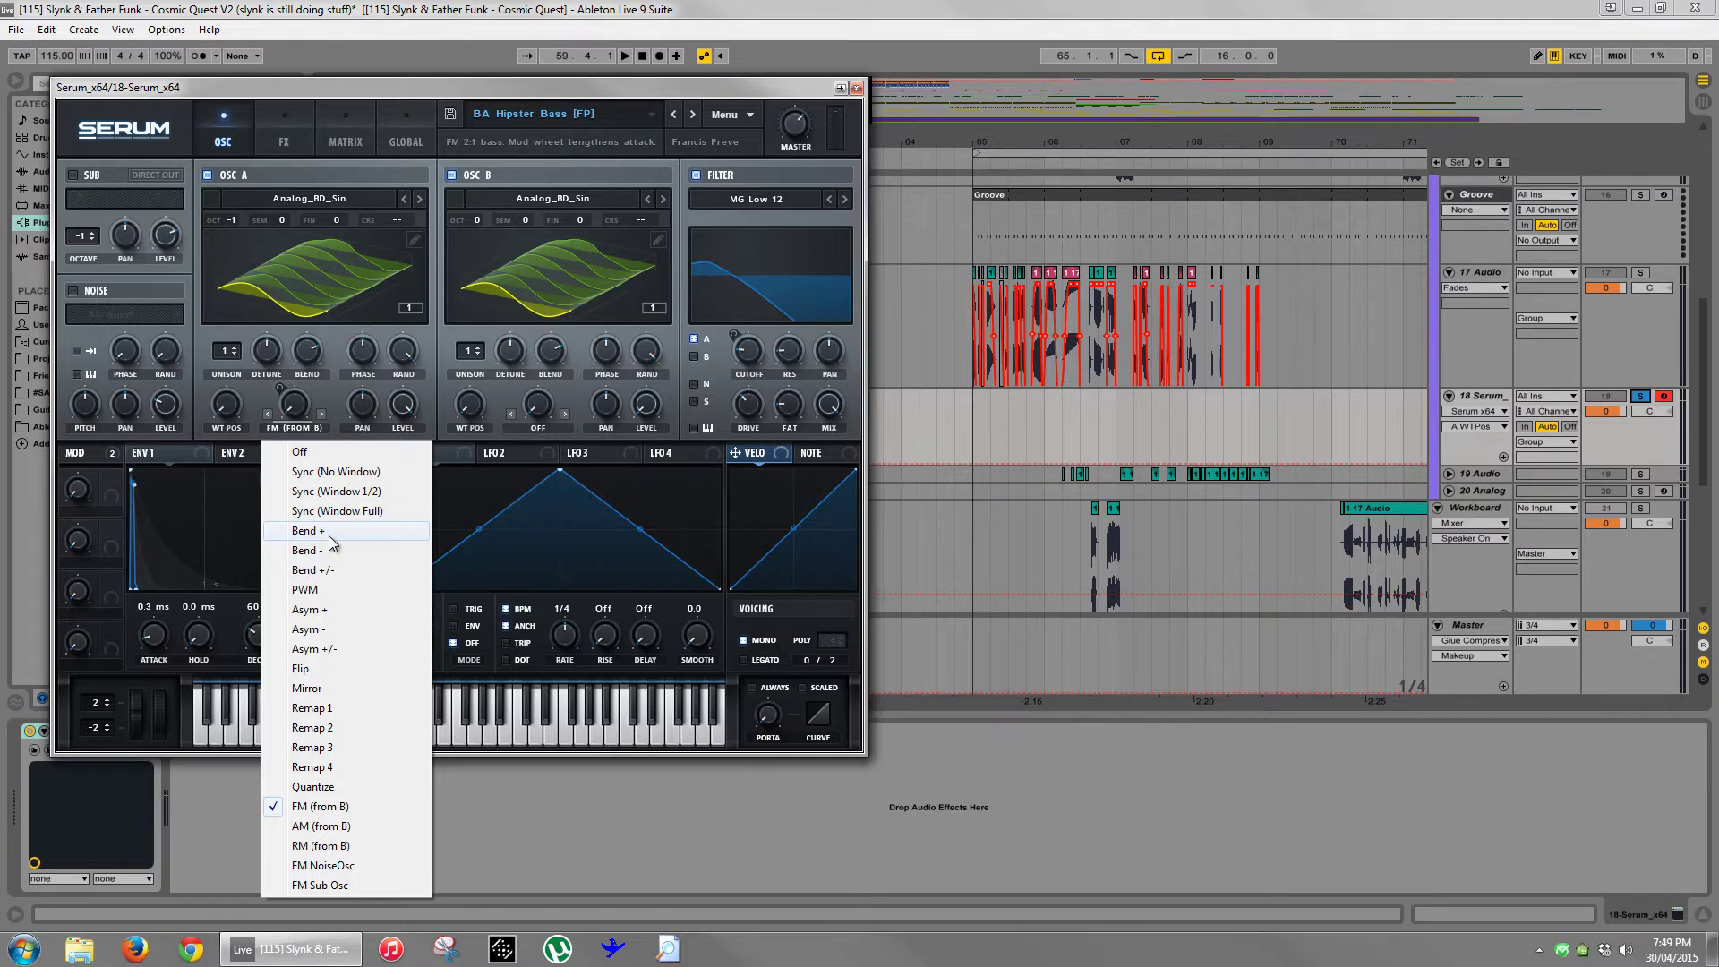
pyautogui.click(873, 94)
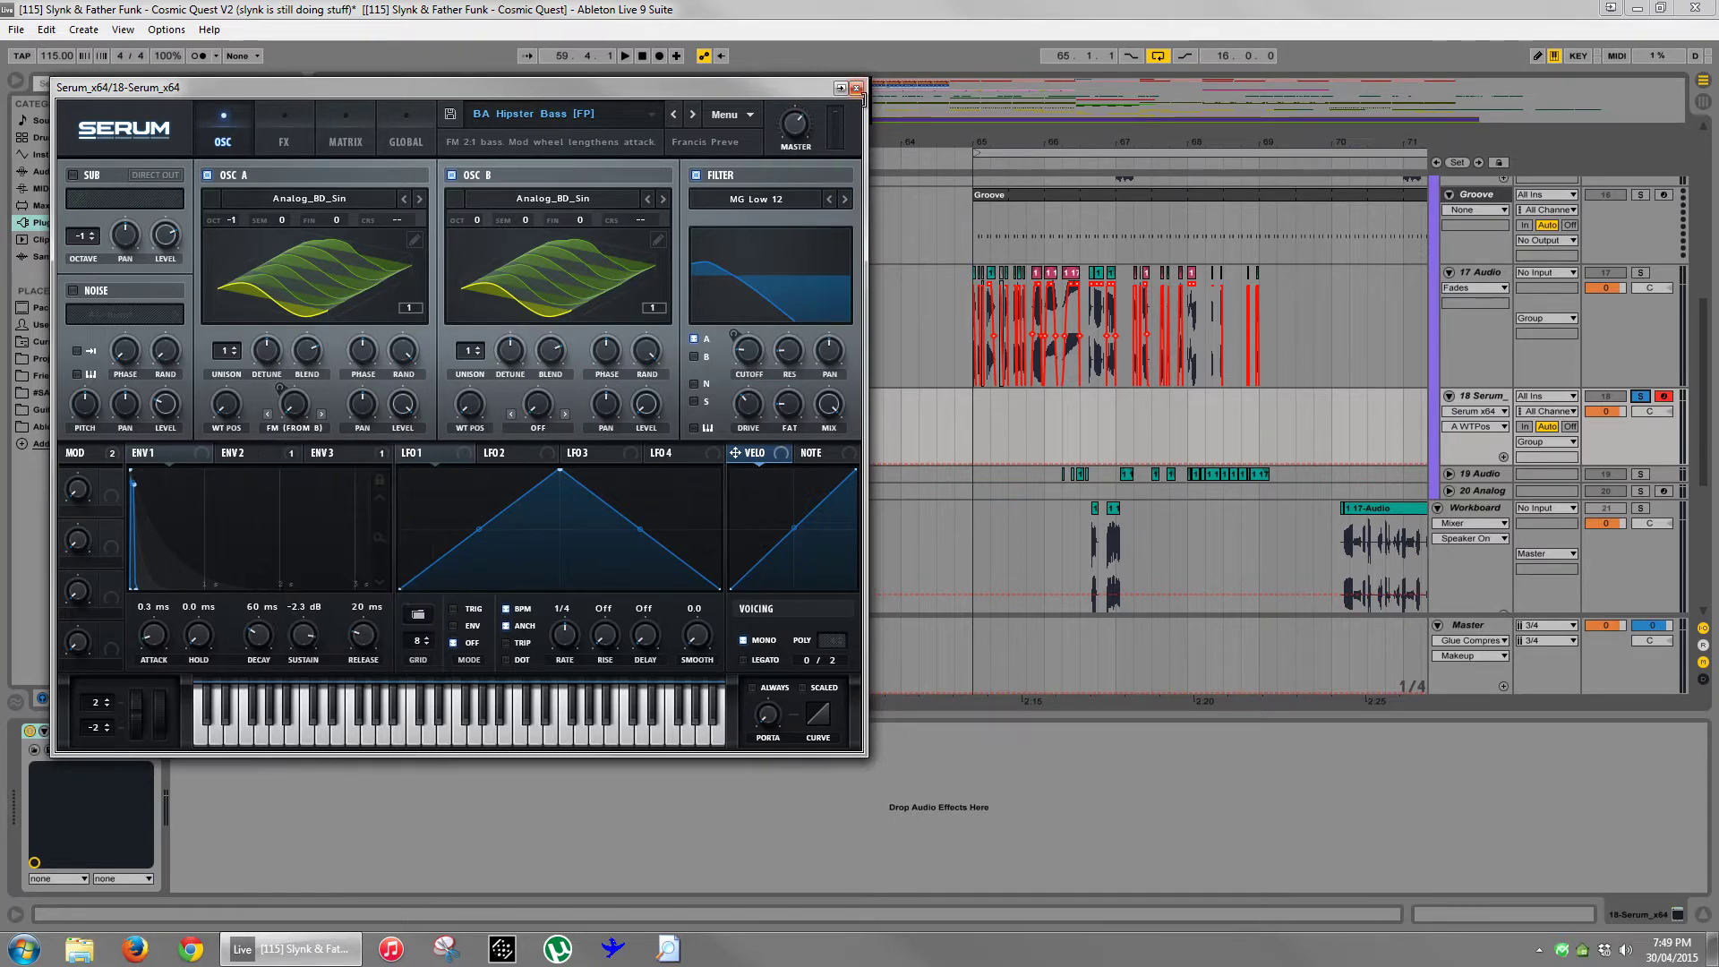
# - Insert a MIDI track below the Serum track, load Massive onto it and review OSC1's wavetable mode options
pyautogui.click(1497, 397)
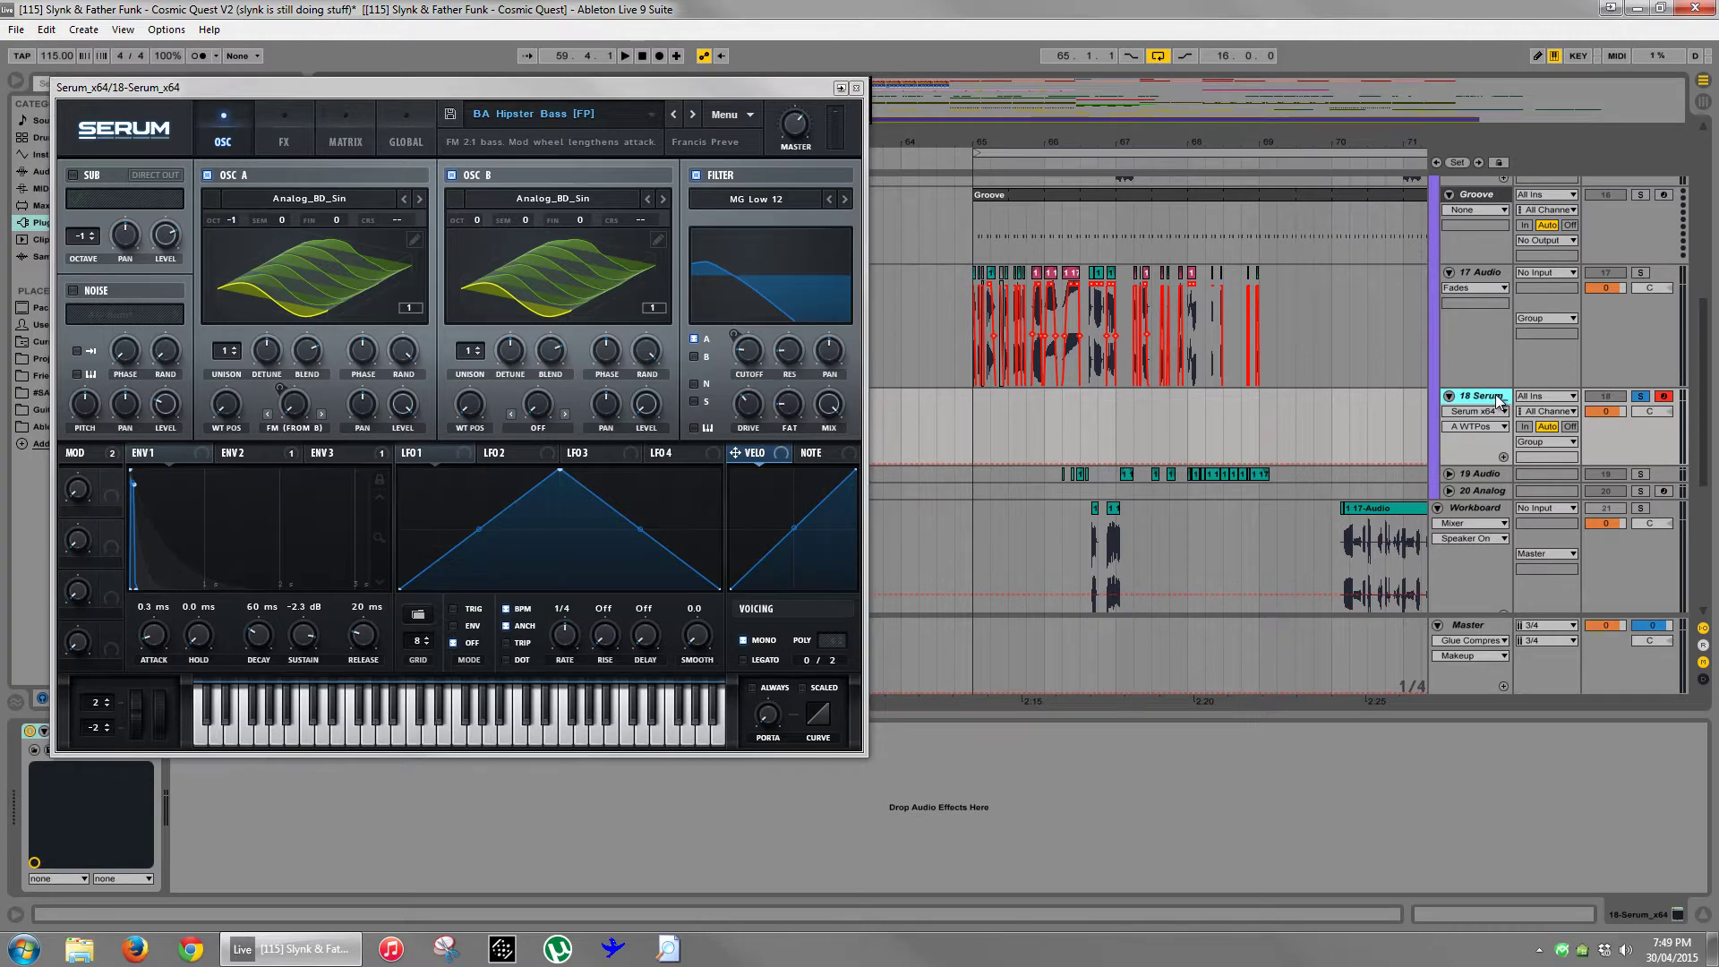
pyautogui.hotkey('ctrl', 'shift', 't')
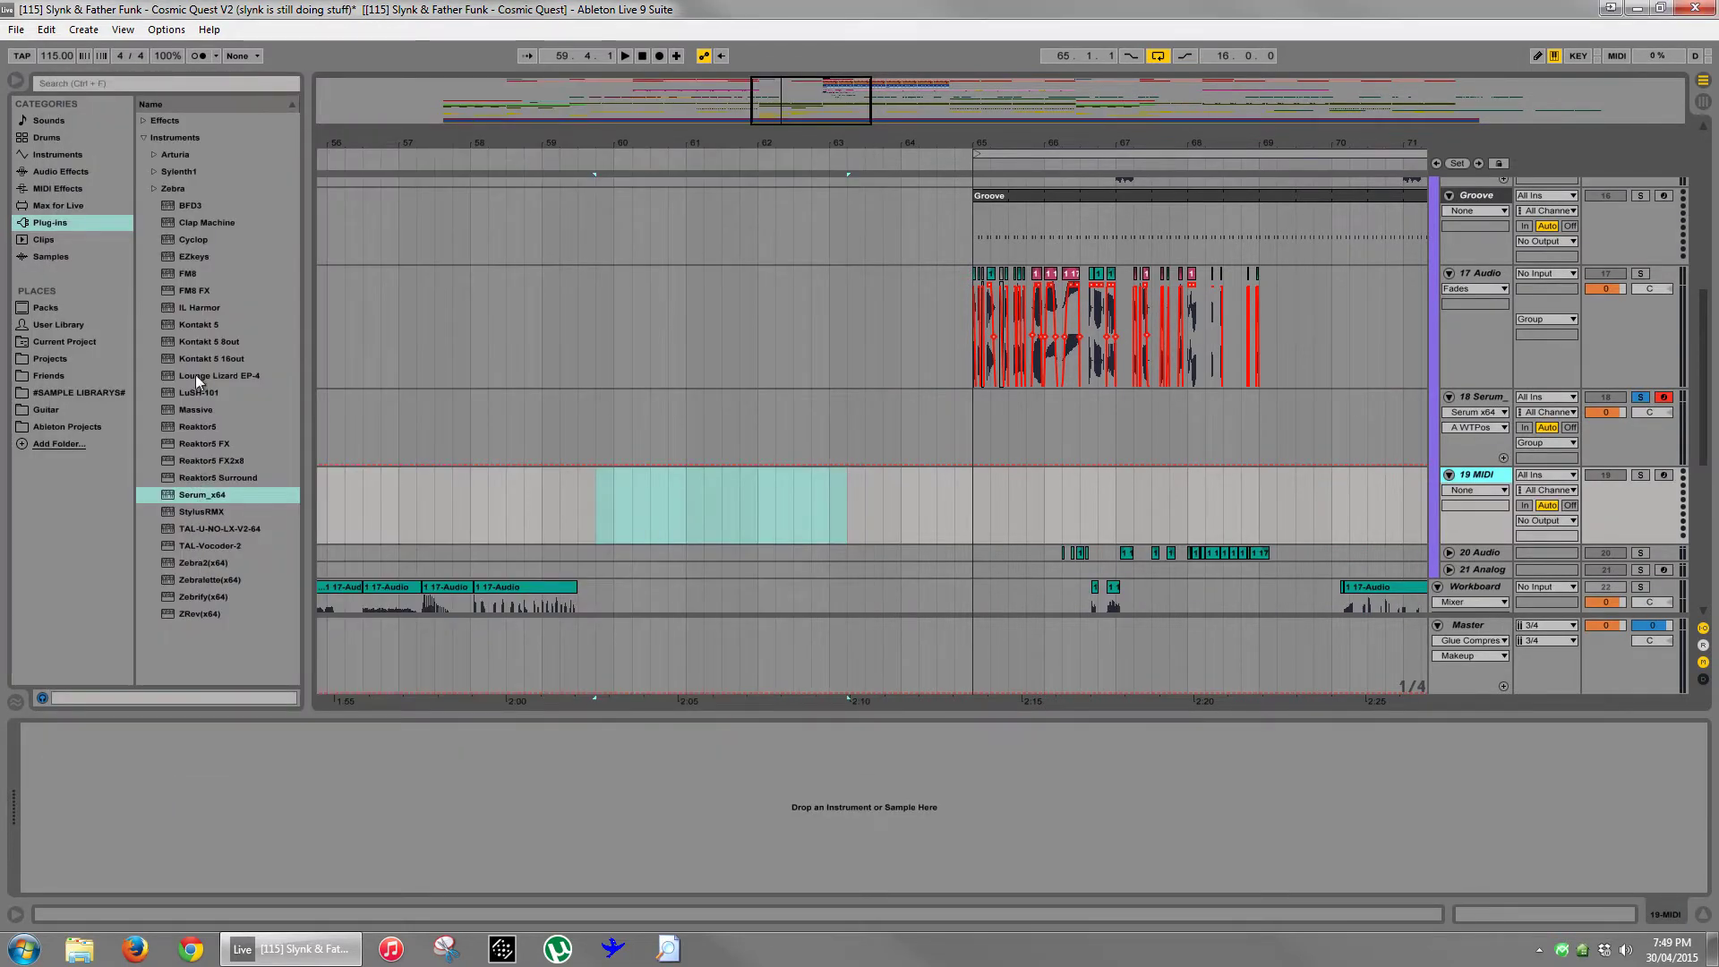
pyautogui.moveTo(188, 405); pyautogui.dragTo(689, 502)
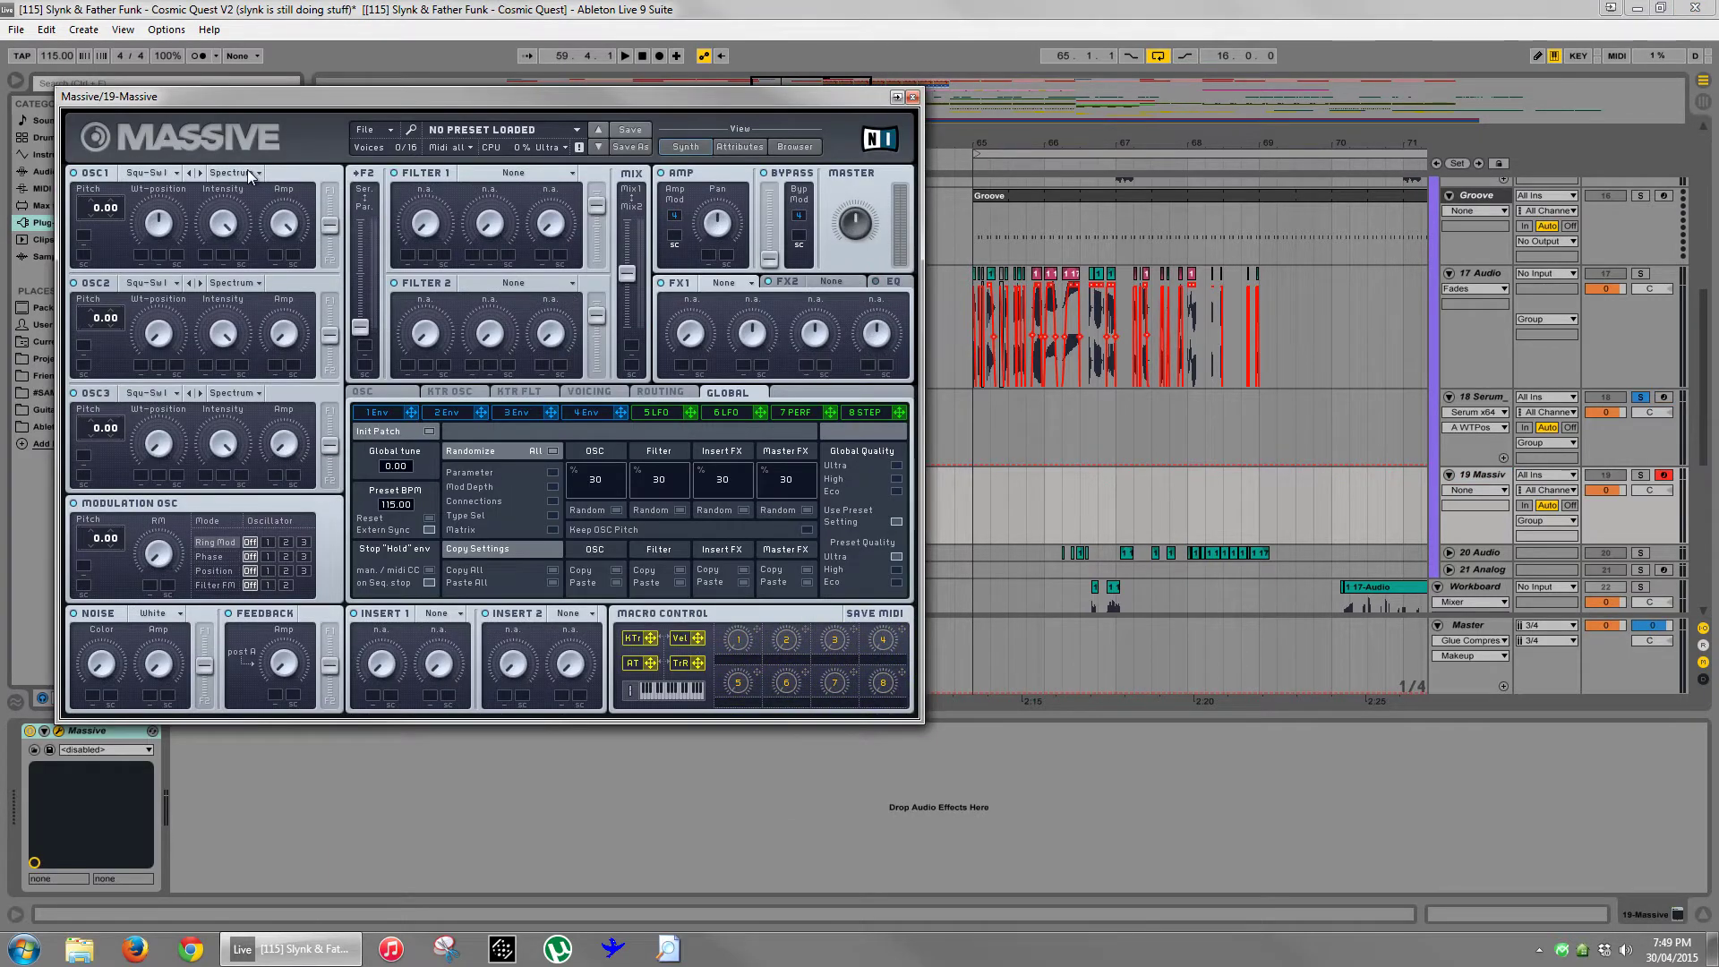
pyautogui.click(249, 176)
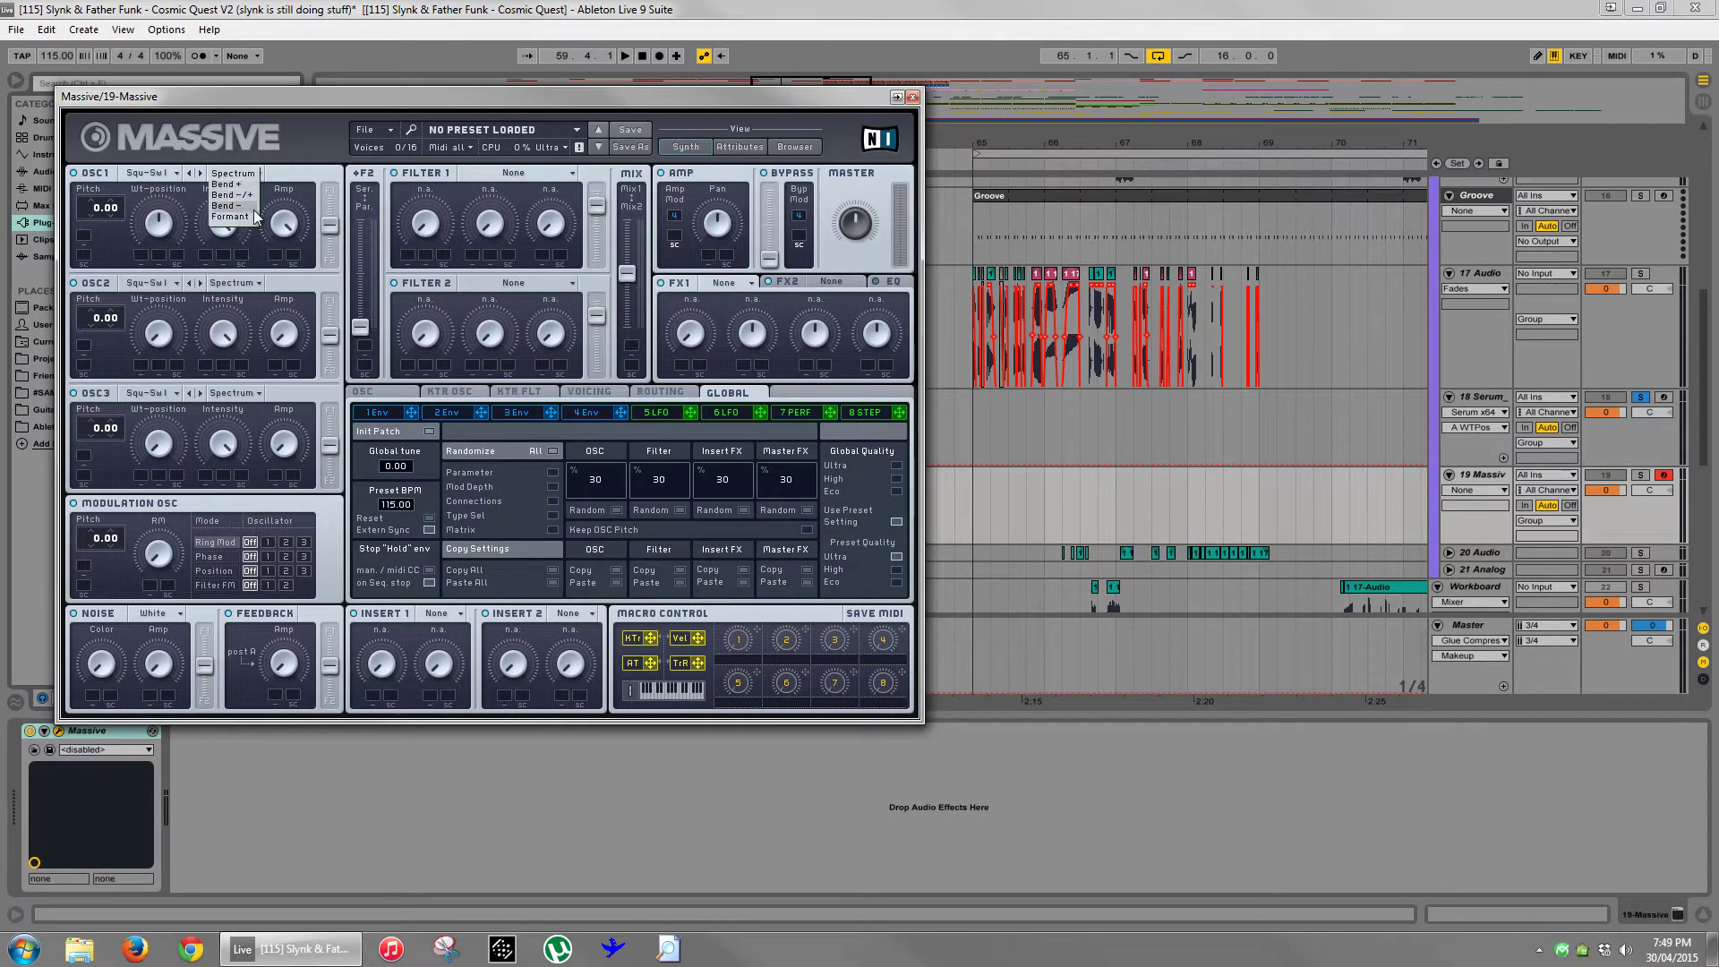
pyautogui.click(243, 174)
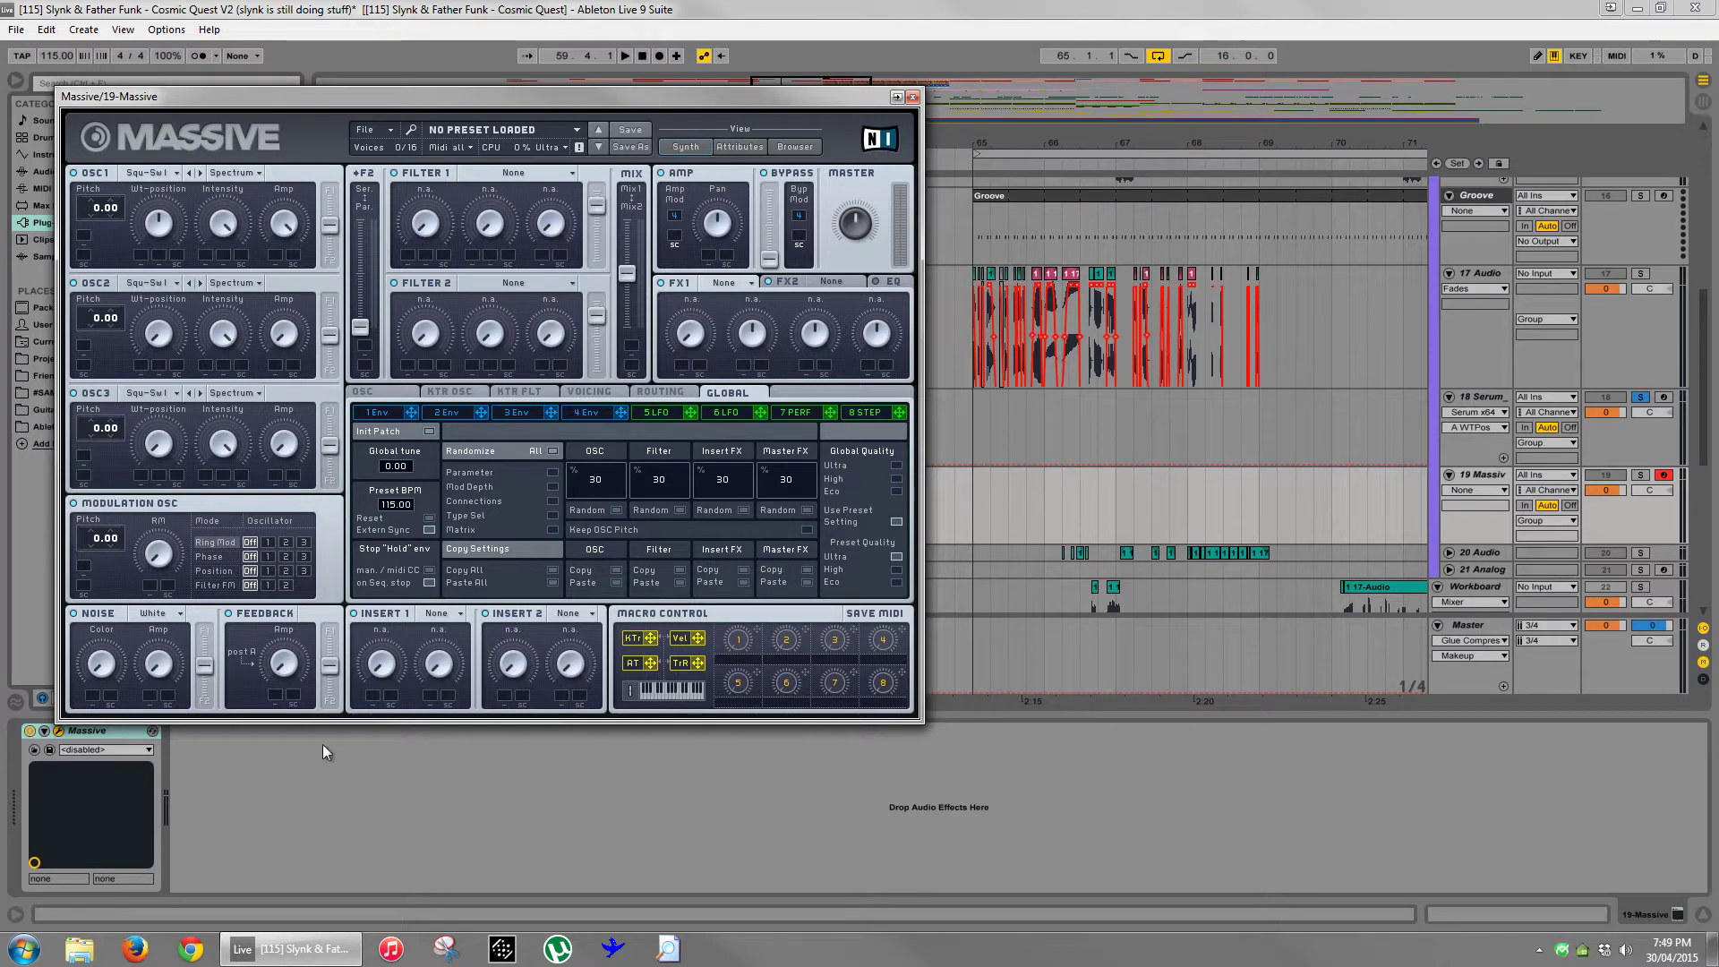
# - Close Massive, reopen Serum on its track and compare oscillator A's list of warp modes
pyautogui.click(1463, 400)
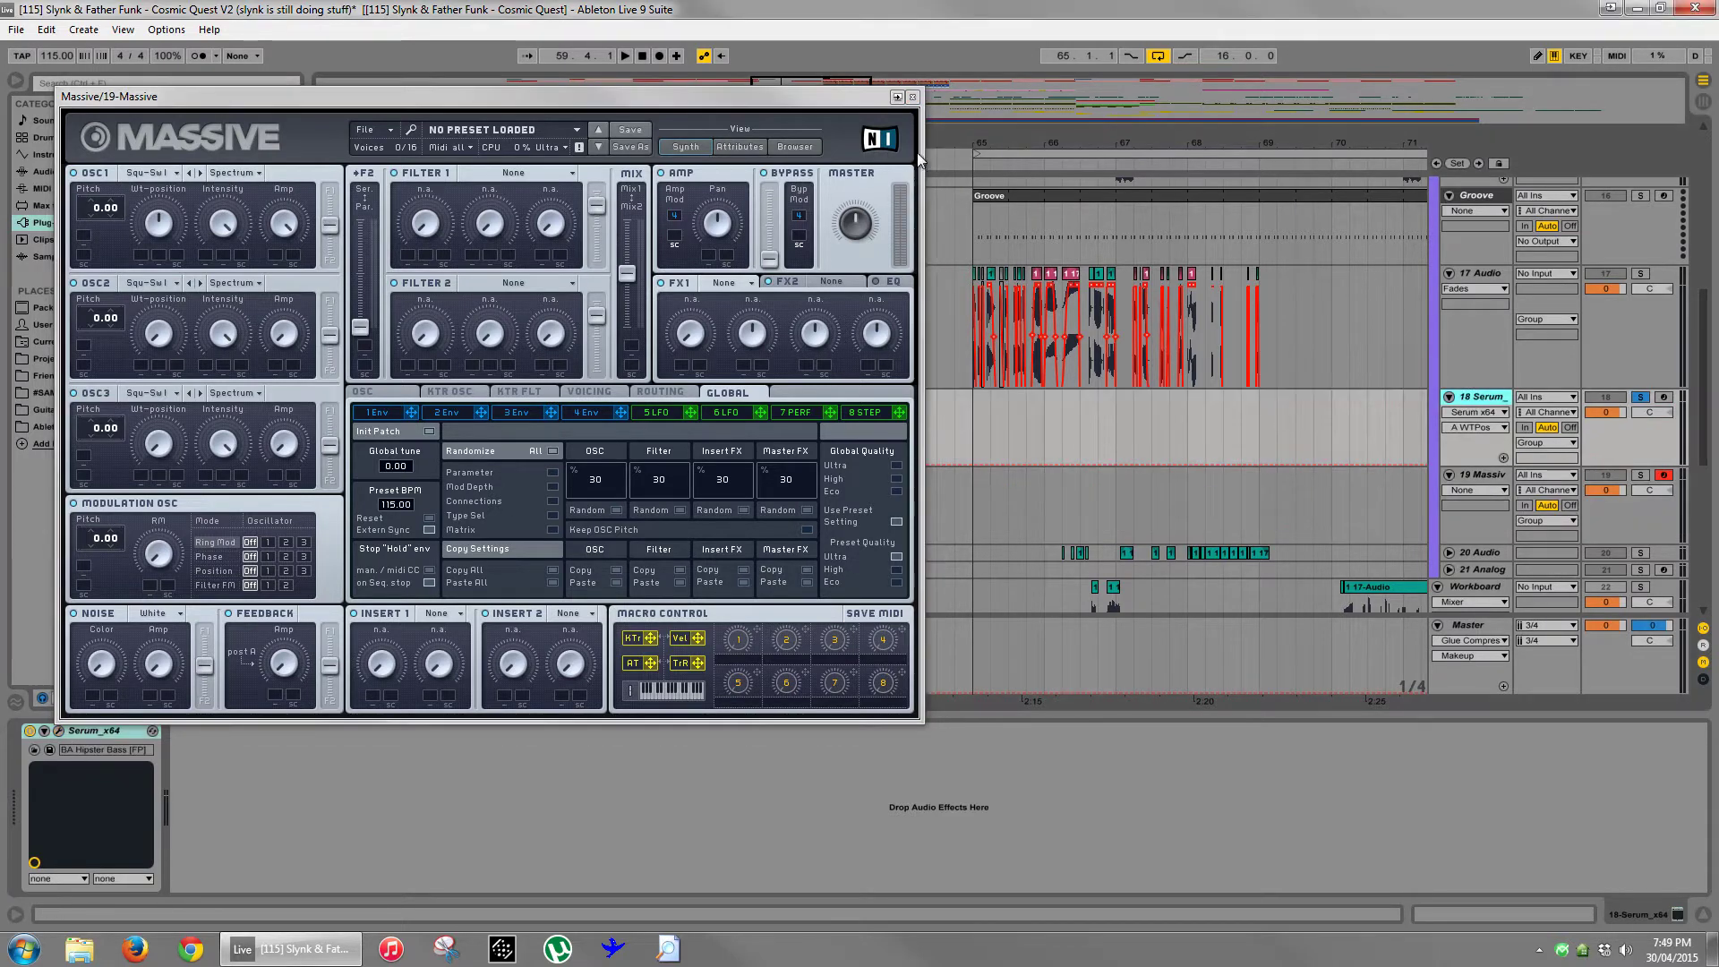
pyautogui.click(912, 98)
pyautogui.click(59, 732)
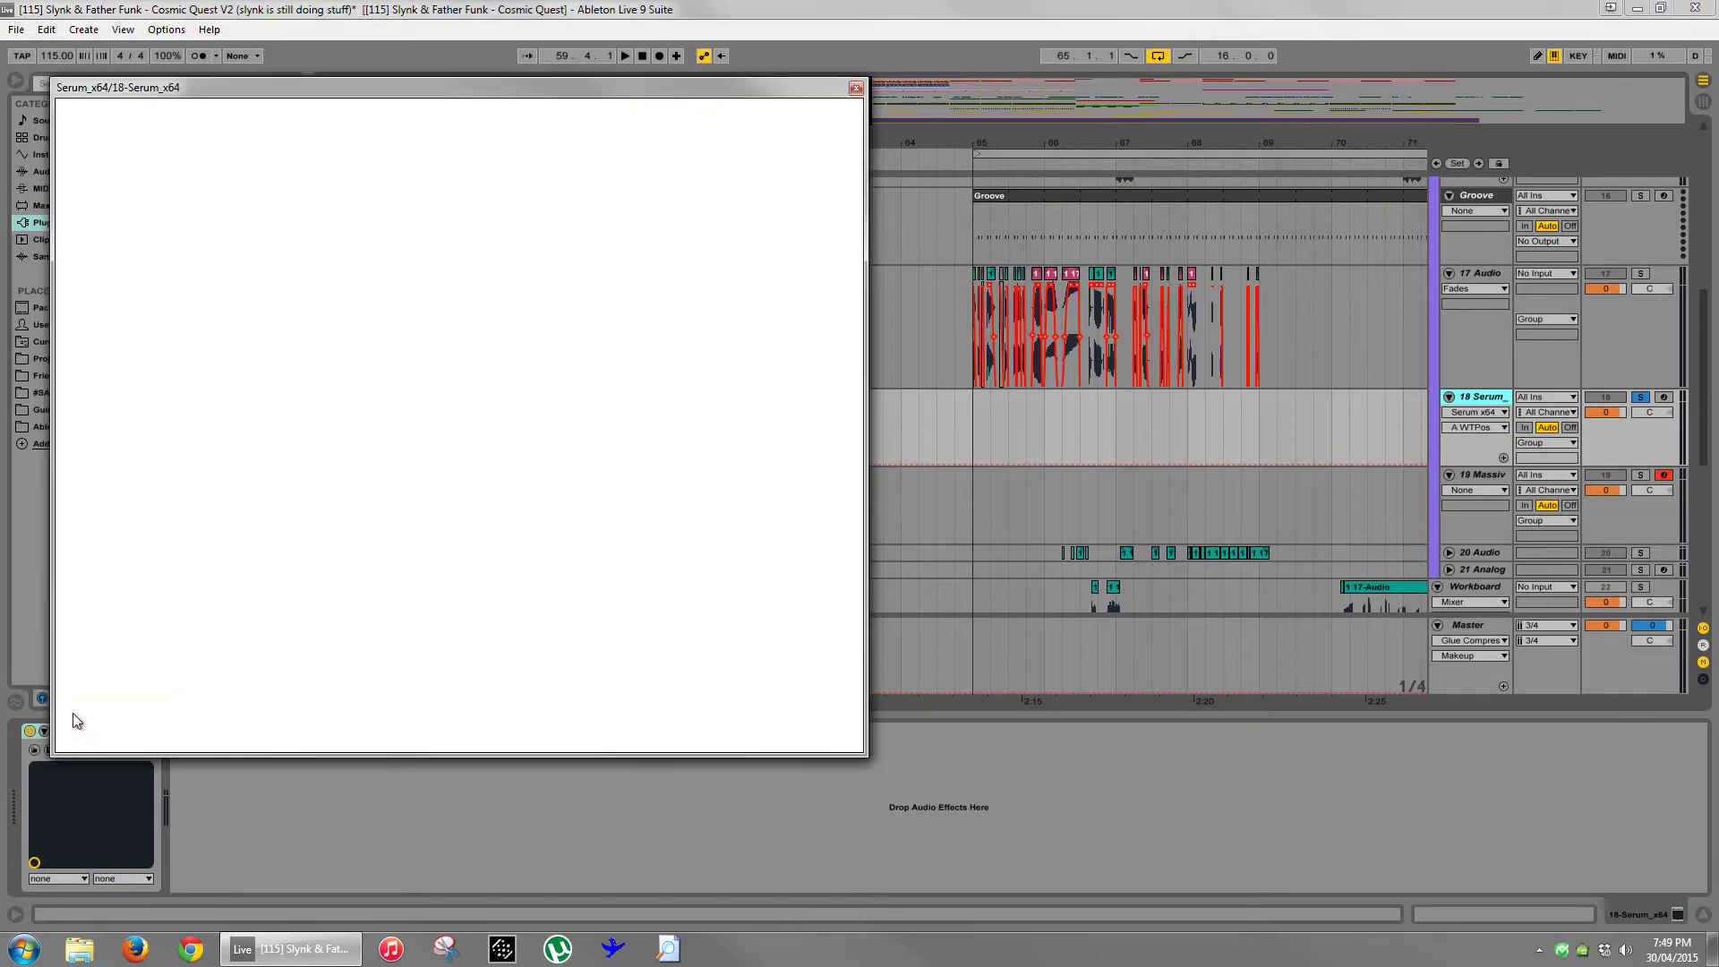
pyautogui.click(302, 428)
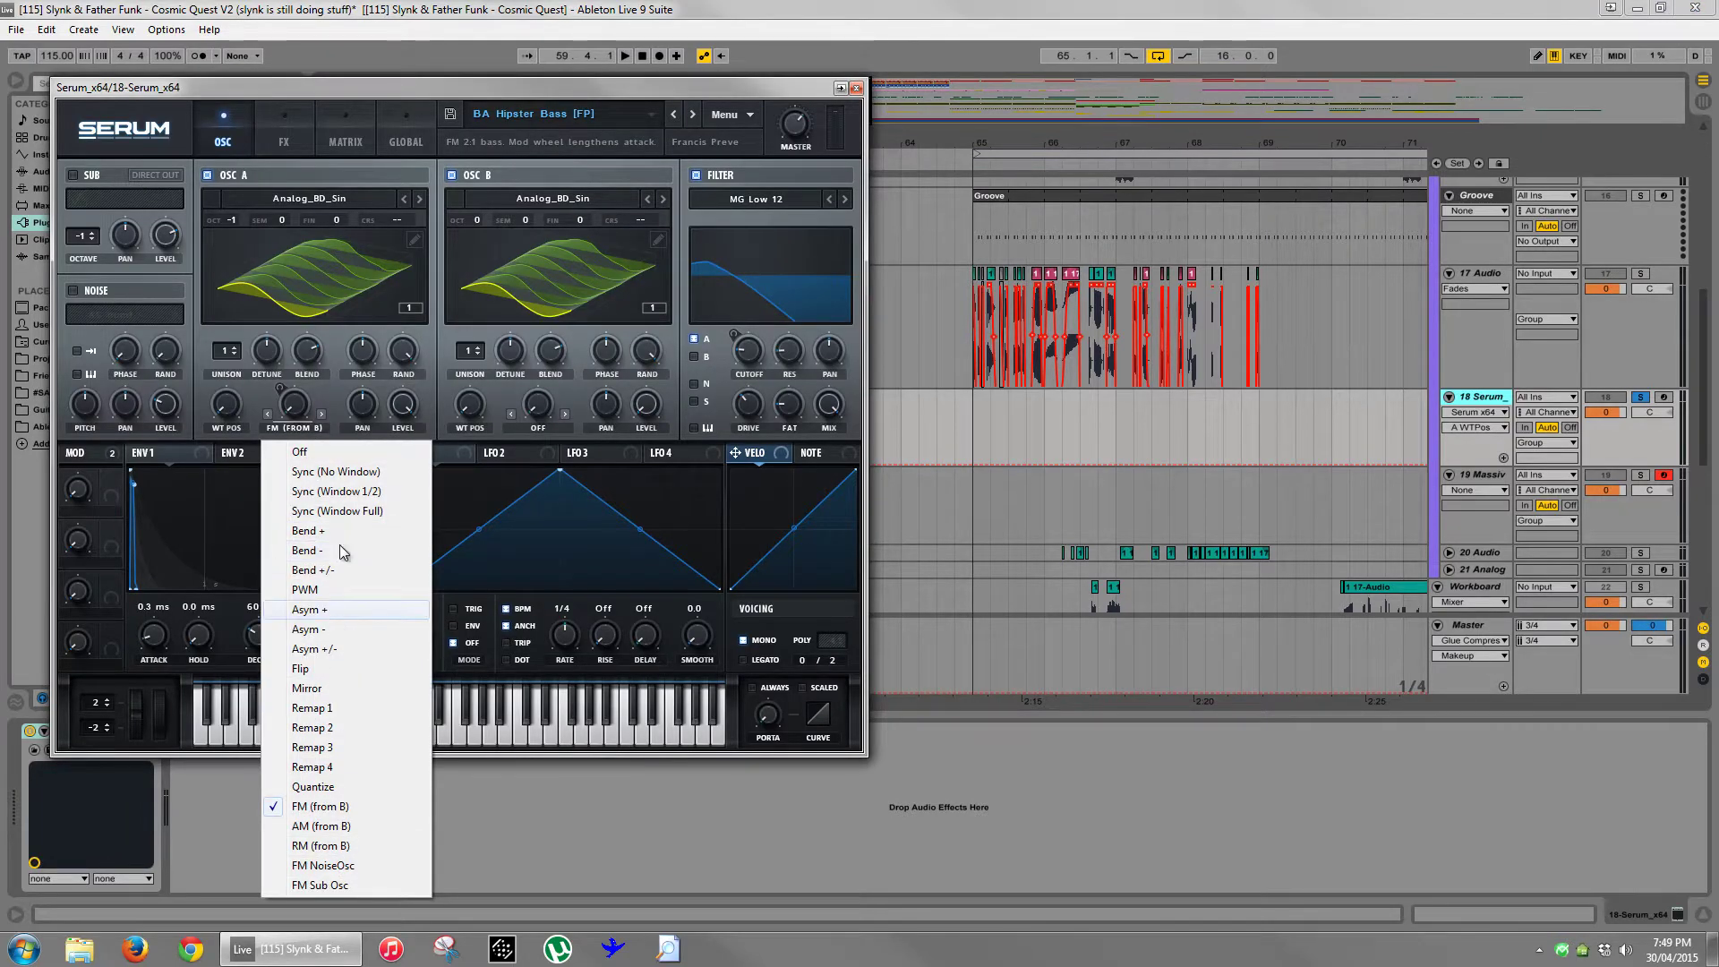
# - Load the BA Liquid neuro [GI] preset in Serum, then solo and record-arm the Serum track
pyautogui.click(690, 116)
pyautogui.click(692, 116)
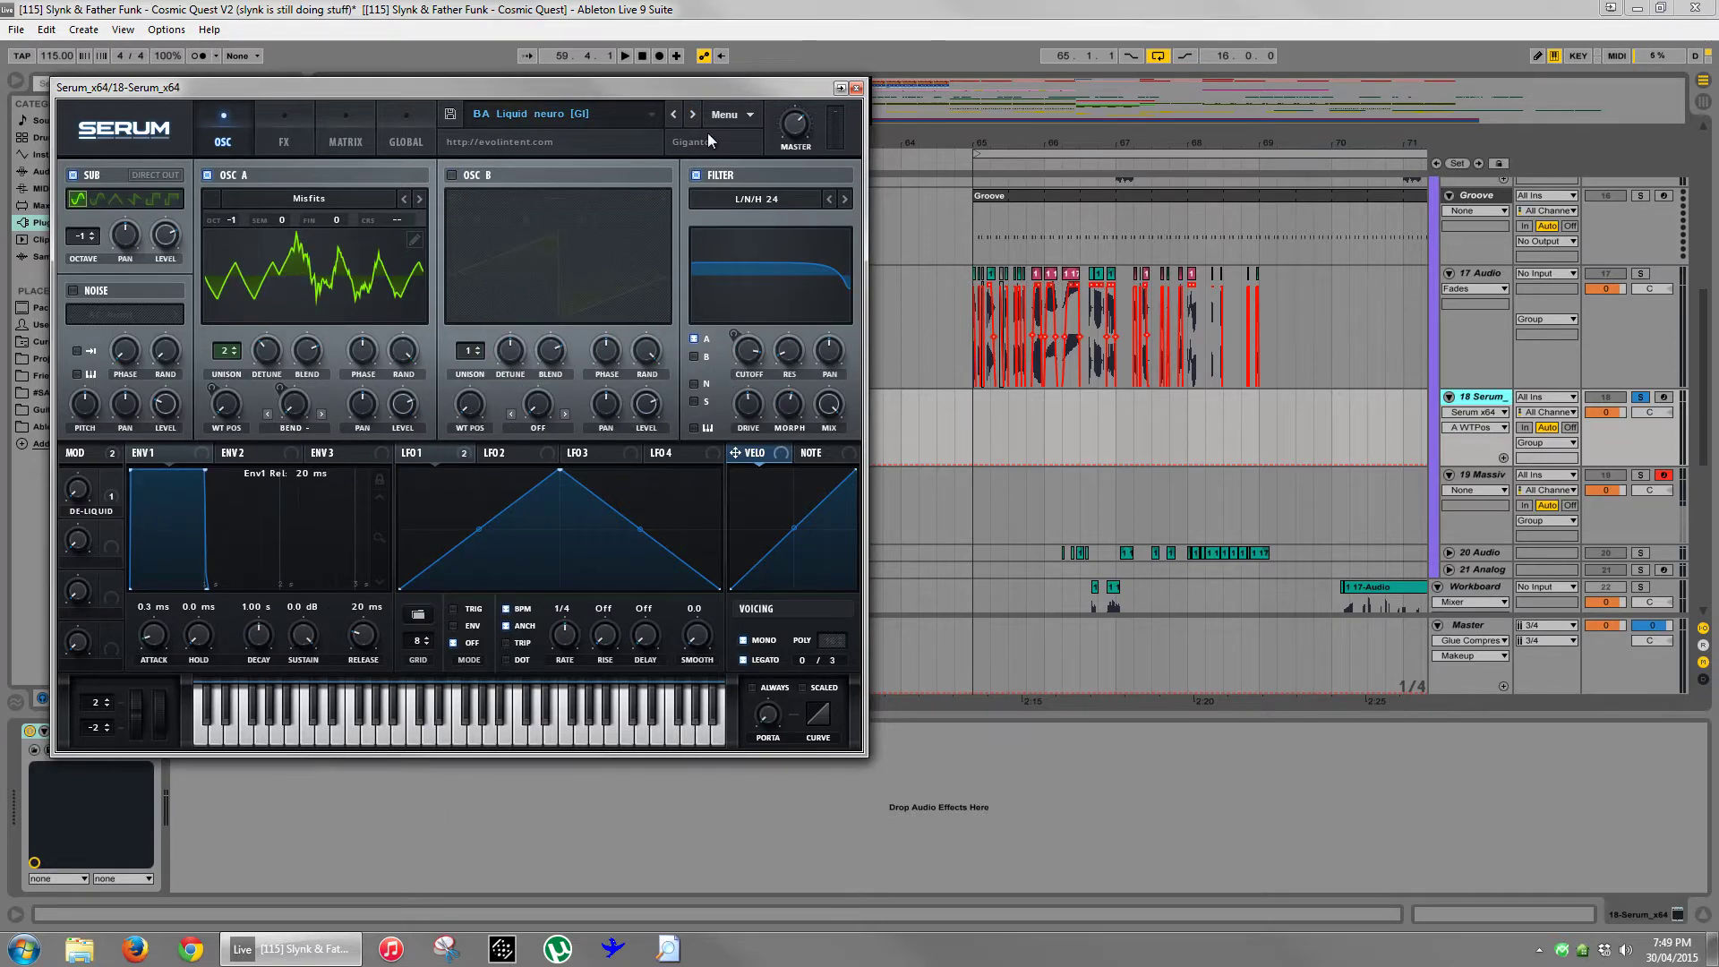
pyautogui.click(1638, 400)
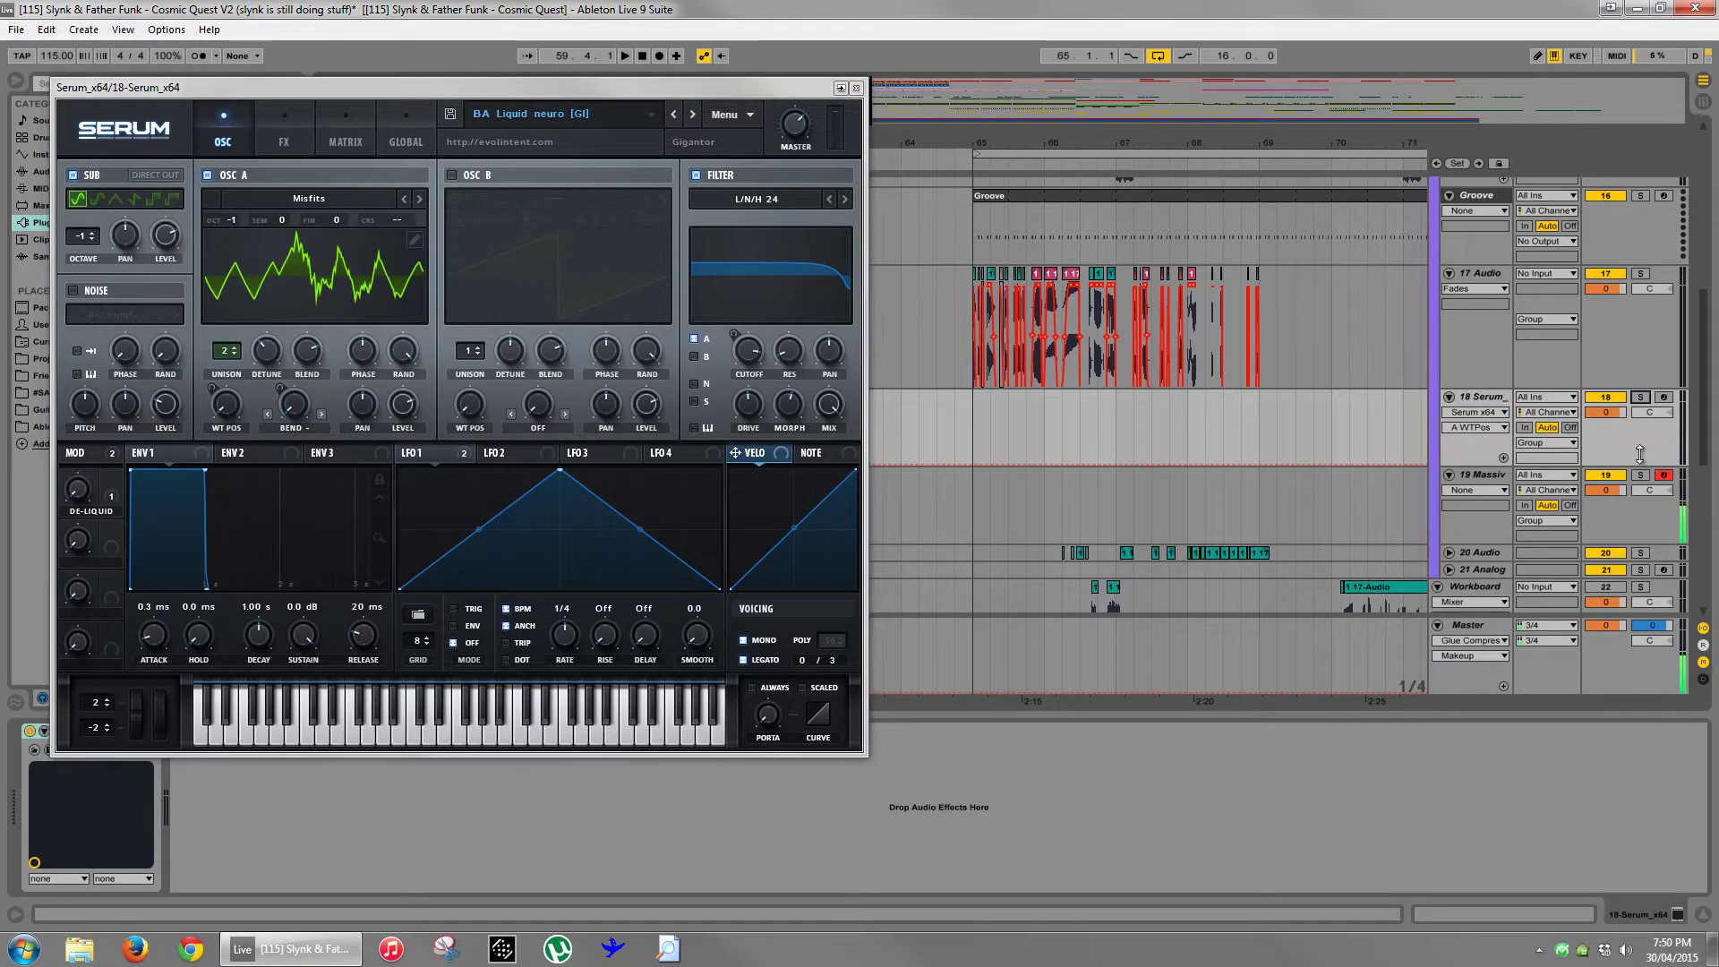
pyautogui.click(1639, 396)
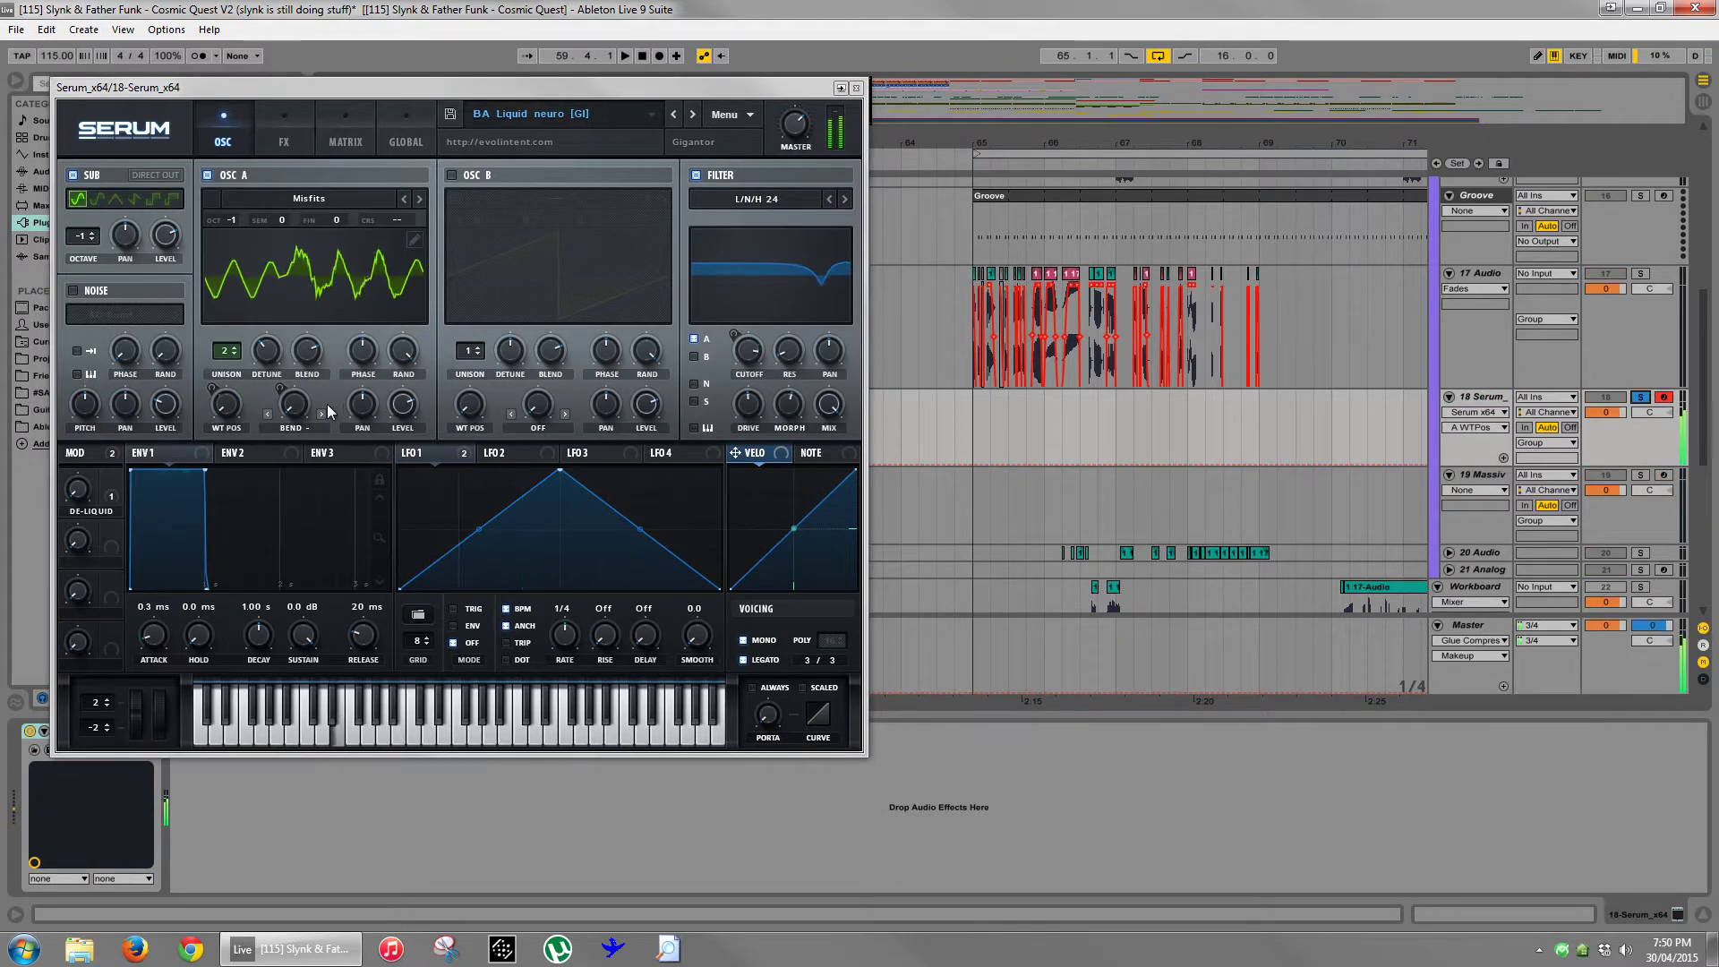
# - Try out oscillator A's warp amount and bypass the LFO 1 modulation of its wavetable position
pyautogui.moveTo(295, 405); pyautogui.dragTo(322, 440)
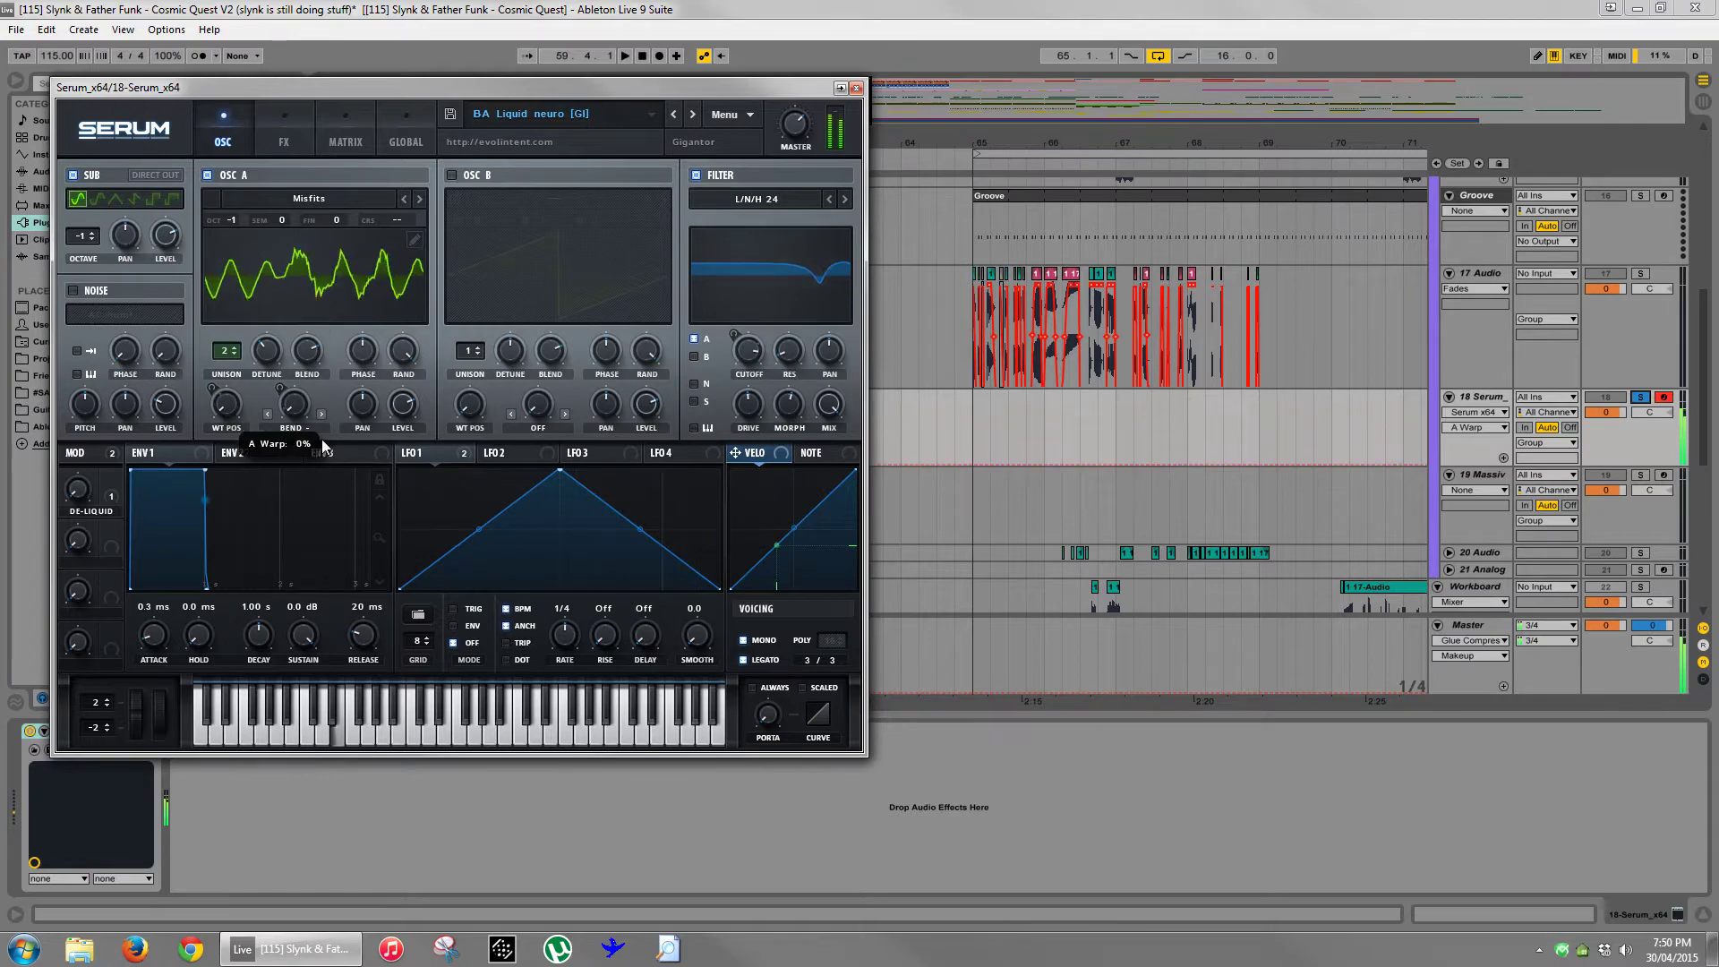
pyautogui.click(506, 454)
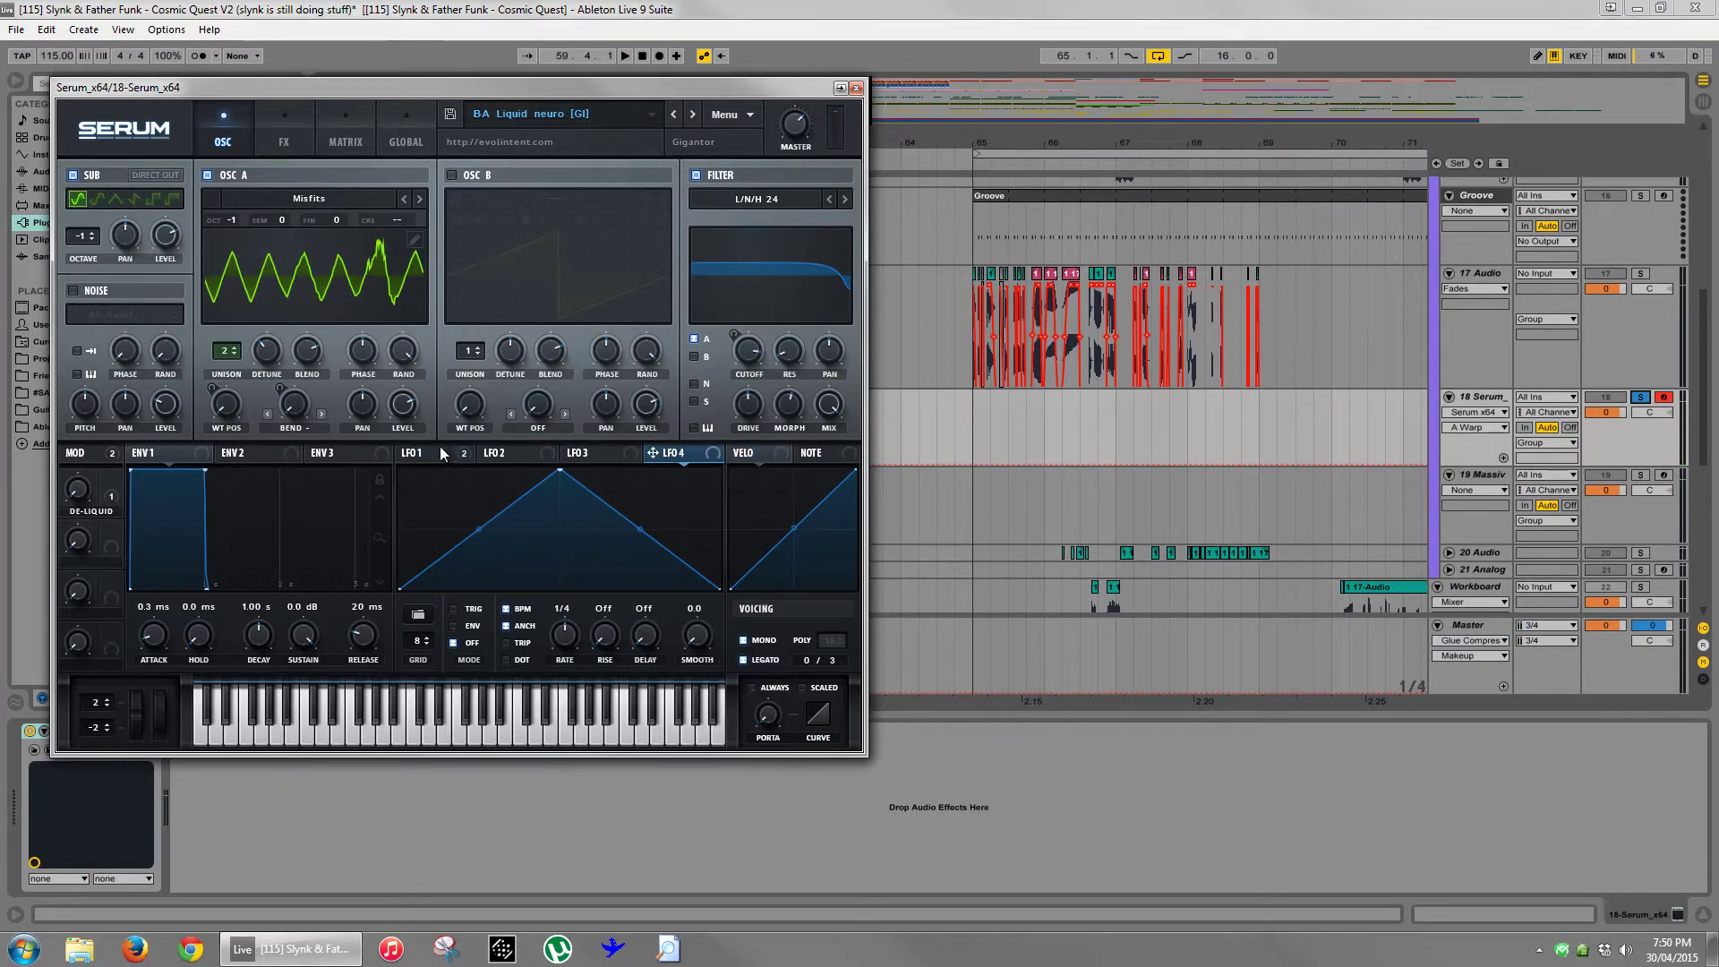
pyautogui.rightClick(213, 394)
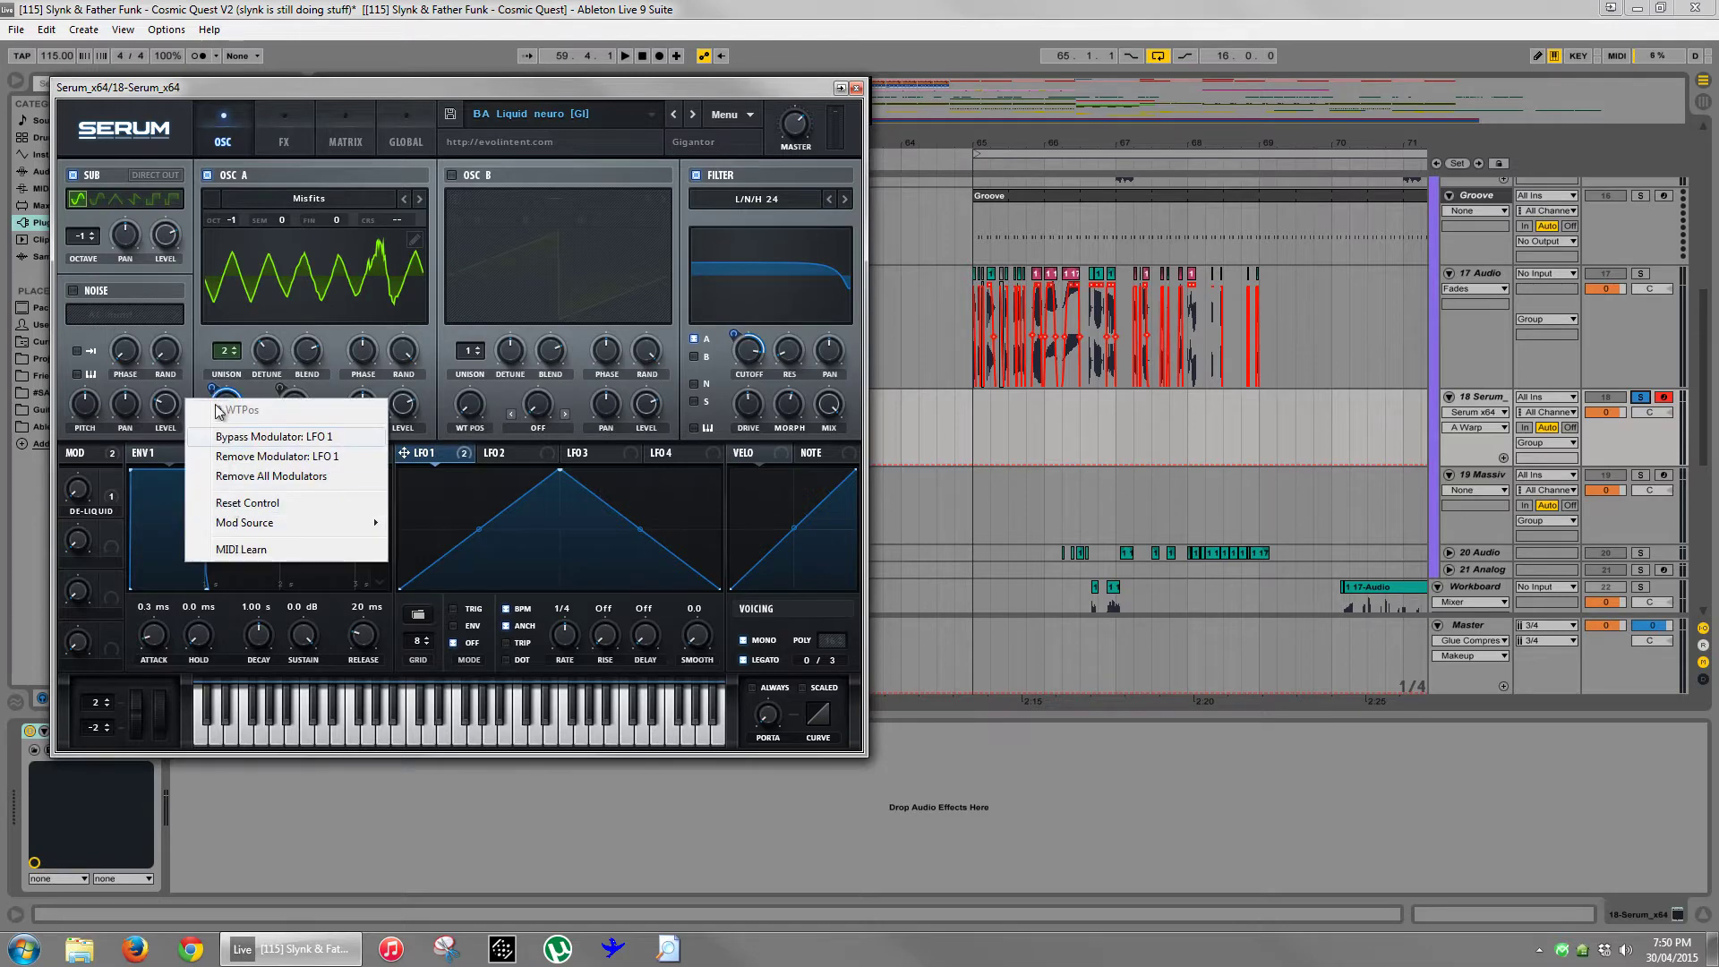
pyautogui.click(213, 387)
pyautogui.rightClick(213, 386)
pyautogui.click(213, 387)
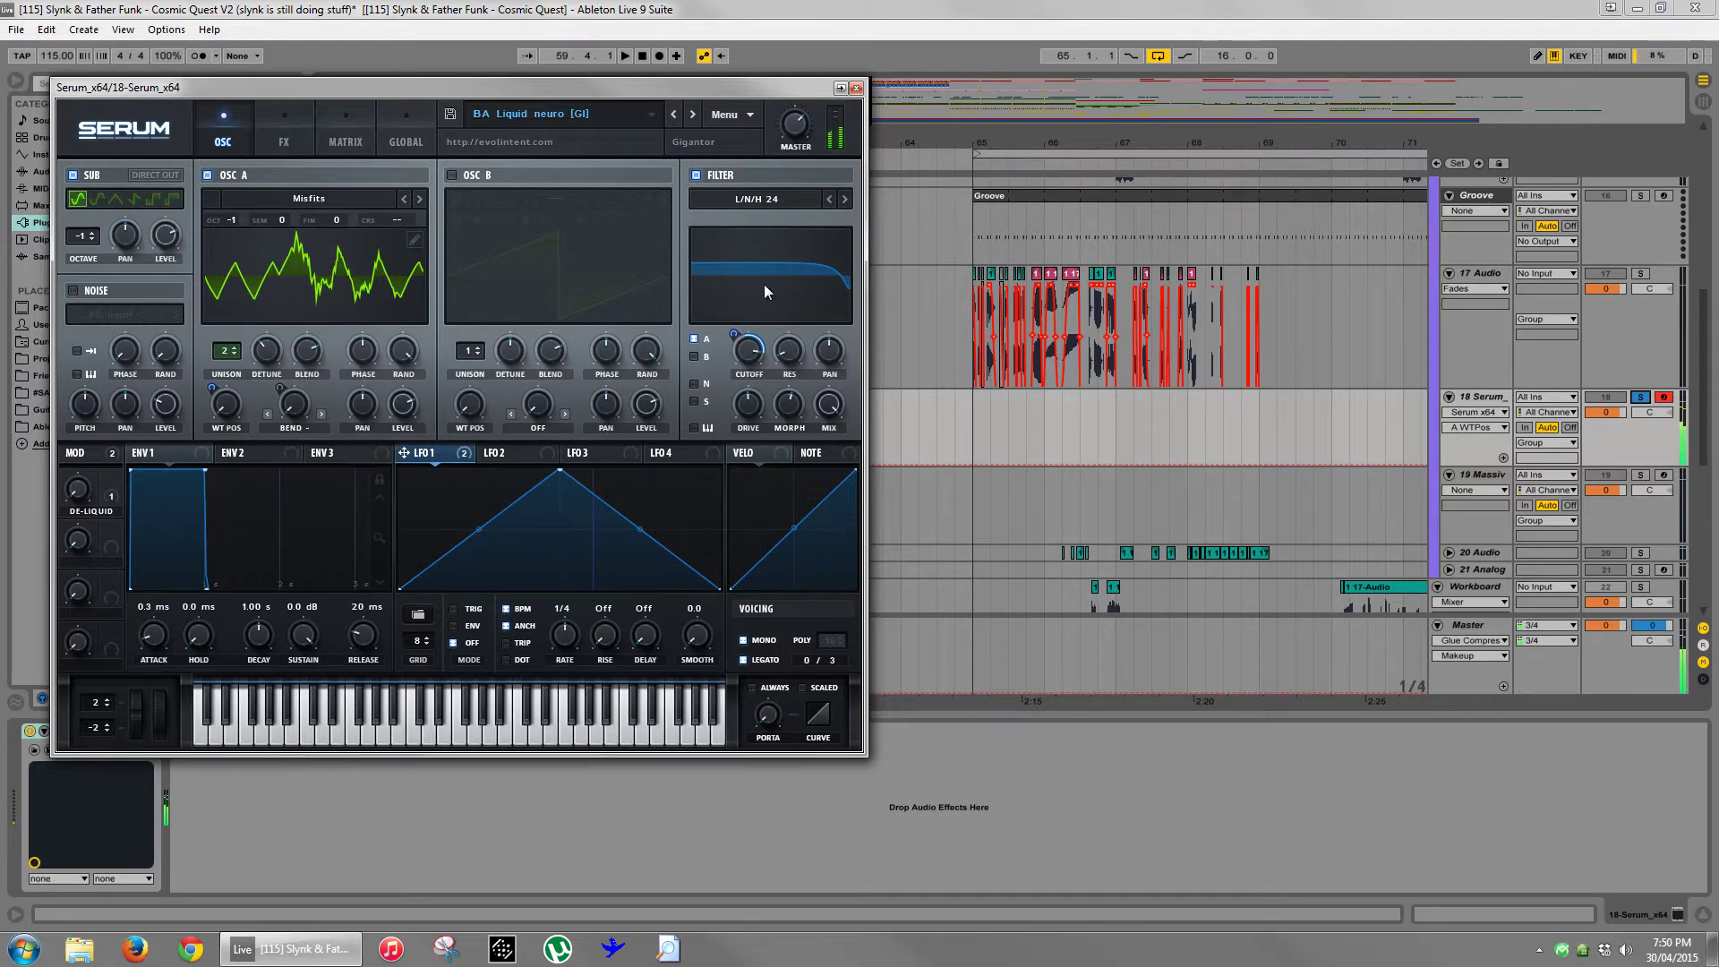
# - Switch off the filter and sweep oscillator A's warp amount in the Bend, PWM and Asym modes
pyautogui.click(696, 176)
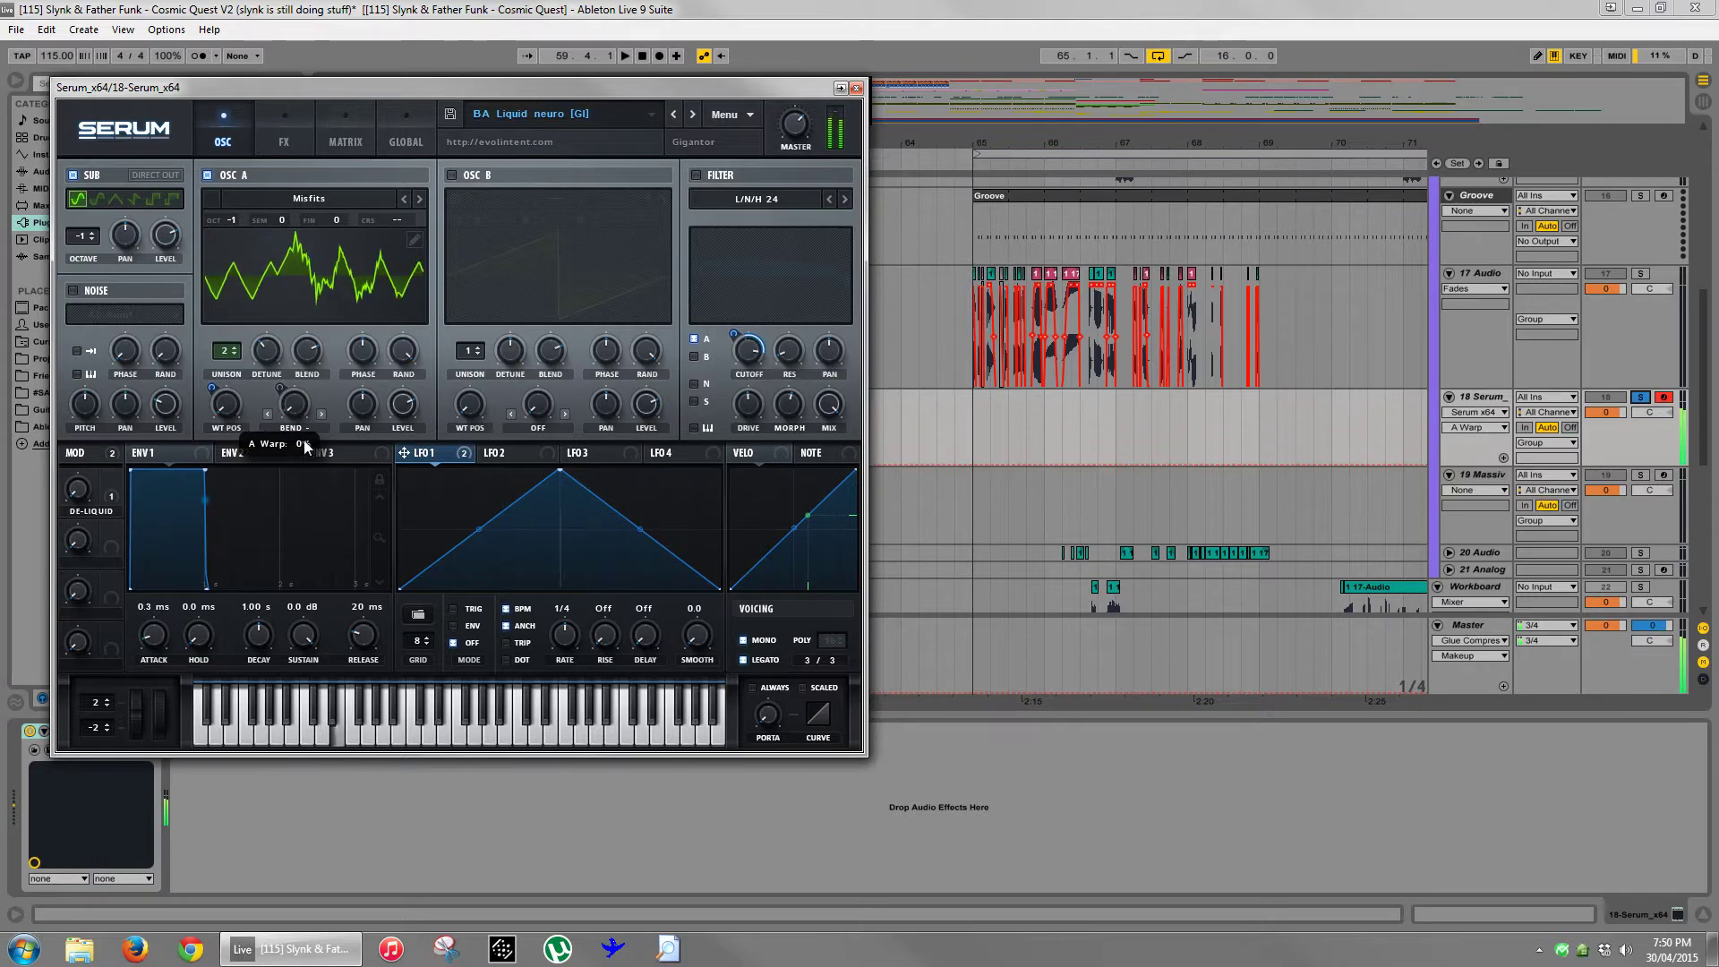
pyautogui.click(328, 299)
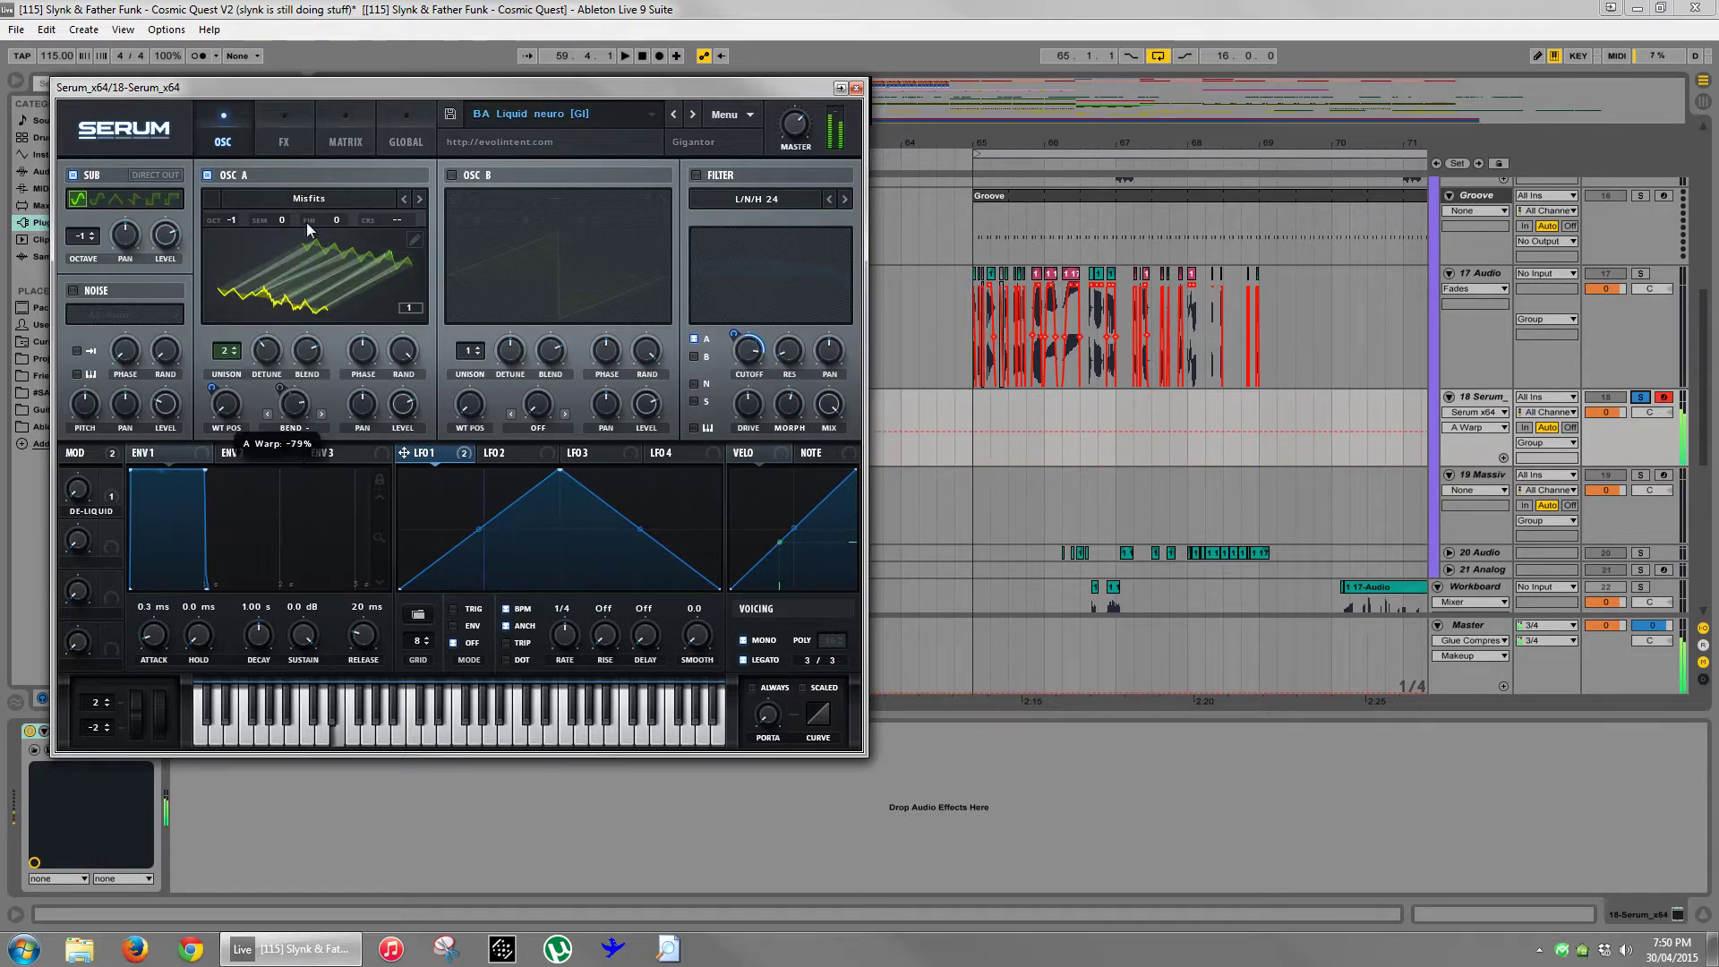
pyautogui.click(309, 296)
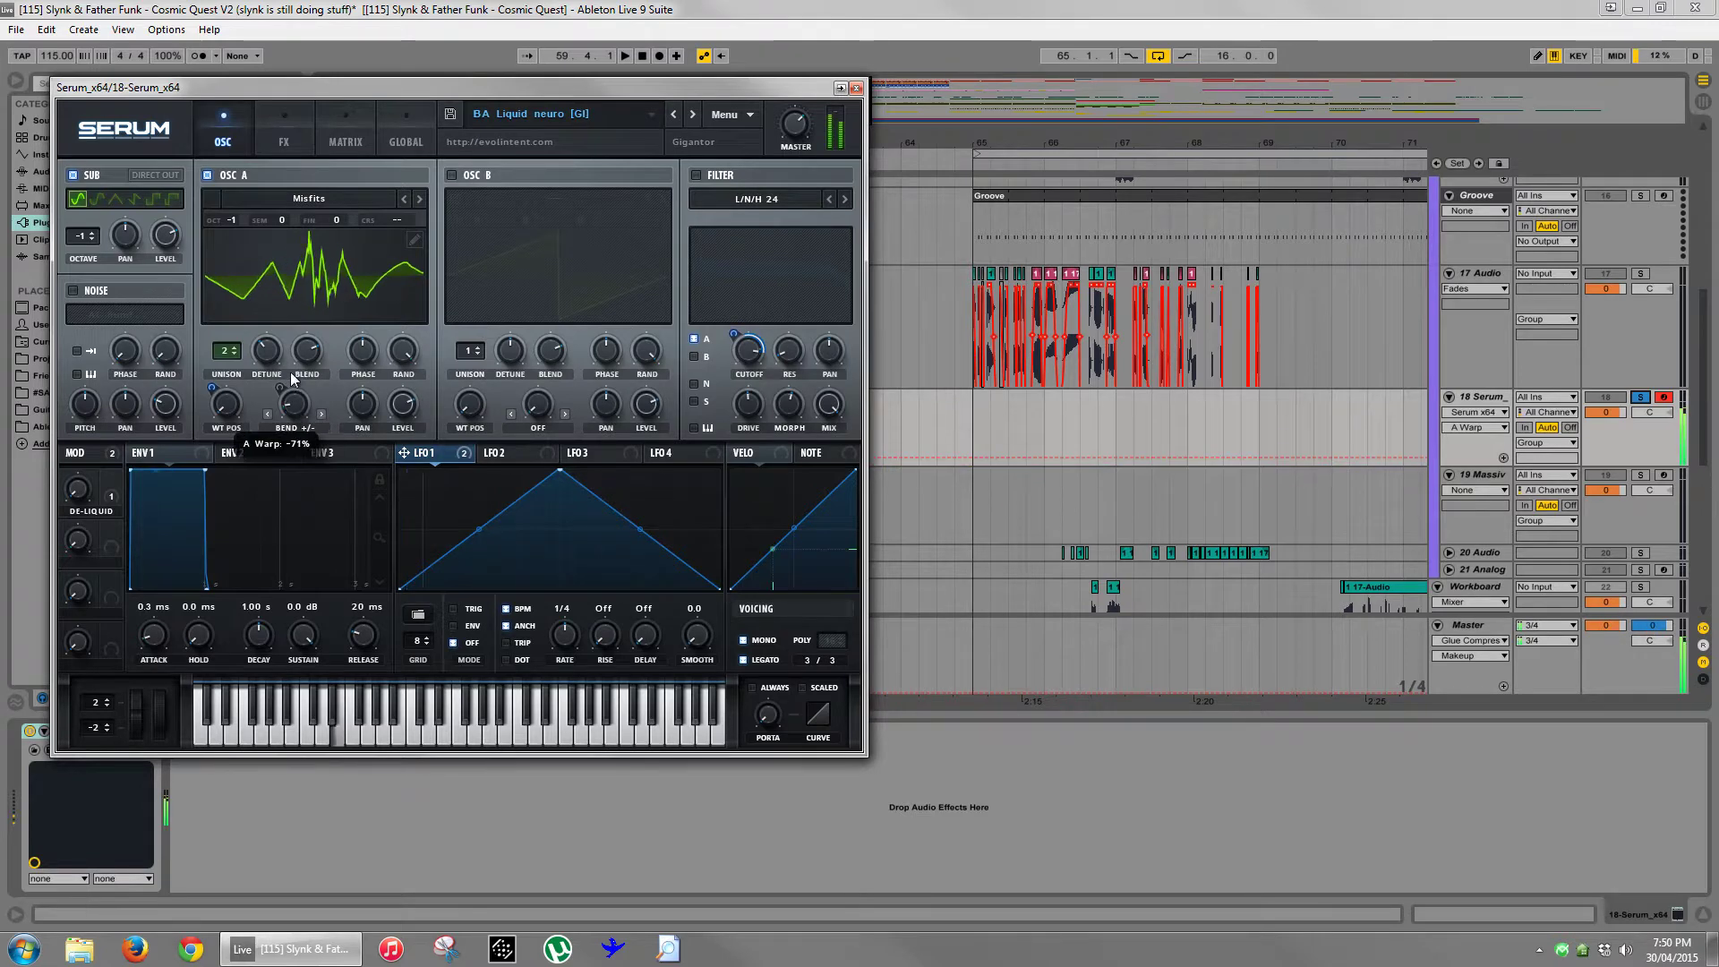
pyautogui.click(321, 414)
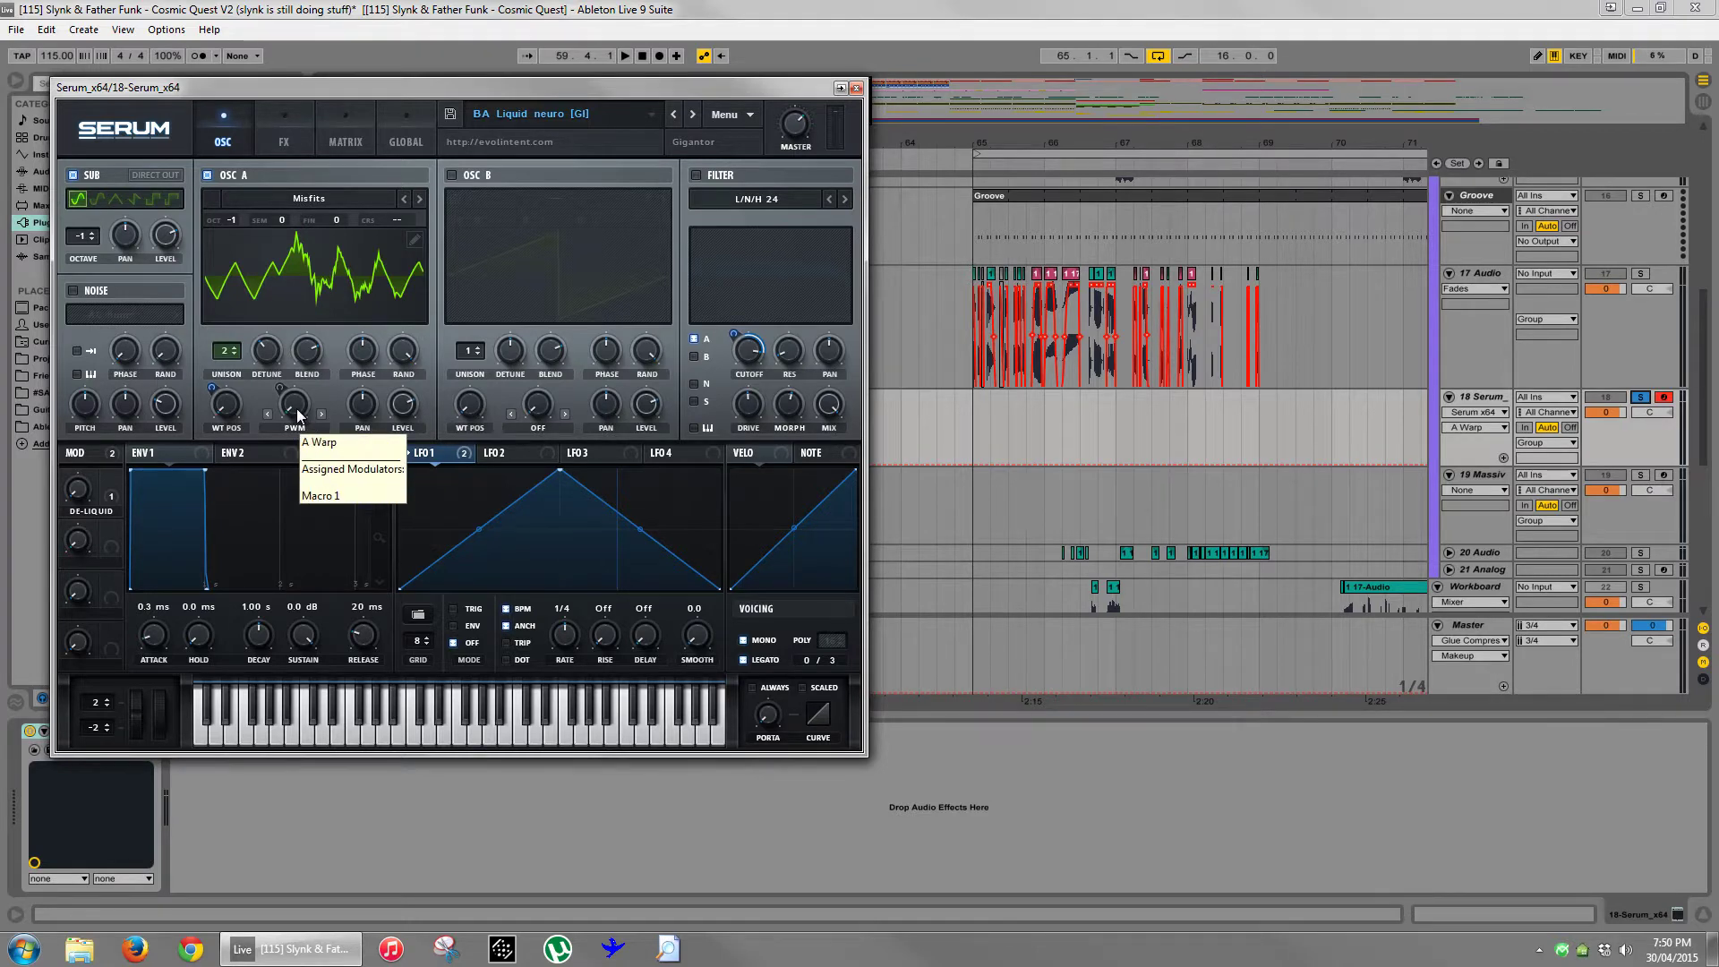
pyautogui.moveTo(296, 410); pyautogui.dragTo(519, 308)
pyautogui.click(320, 414)
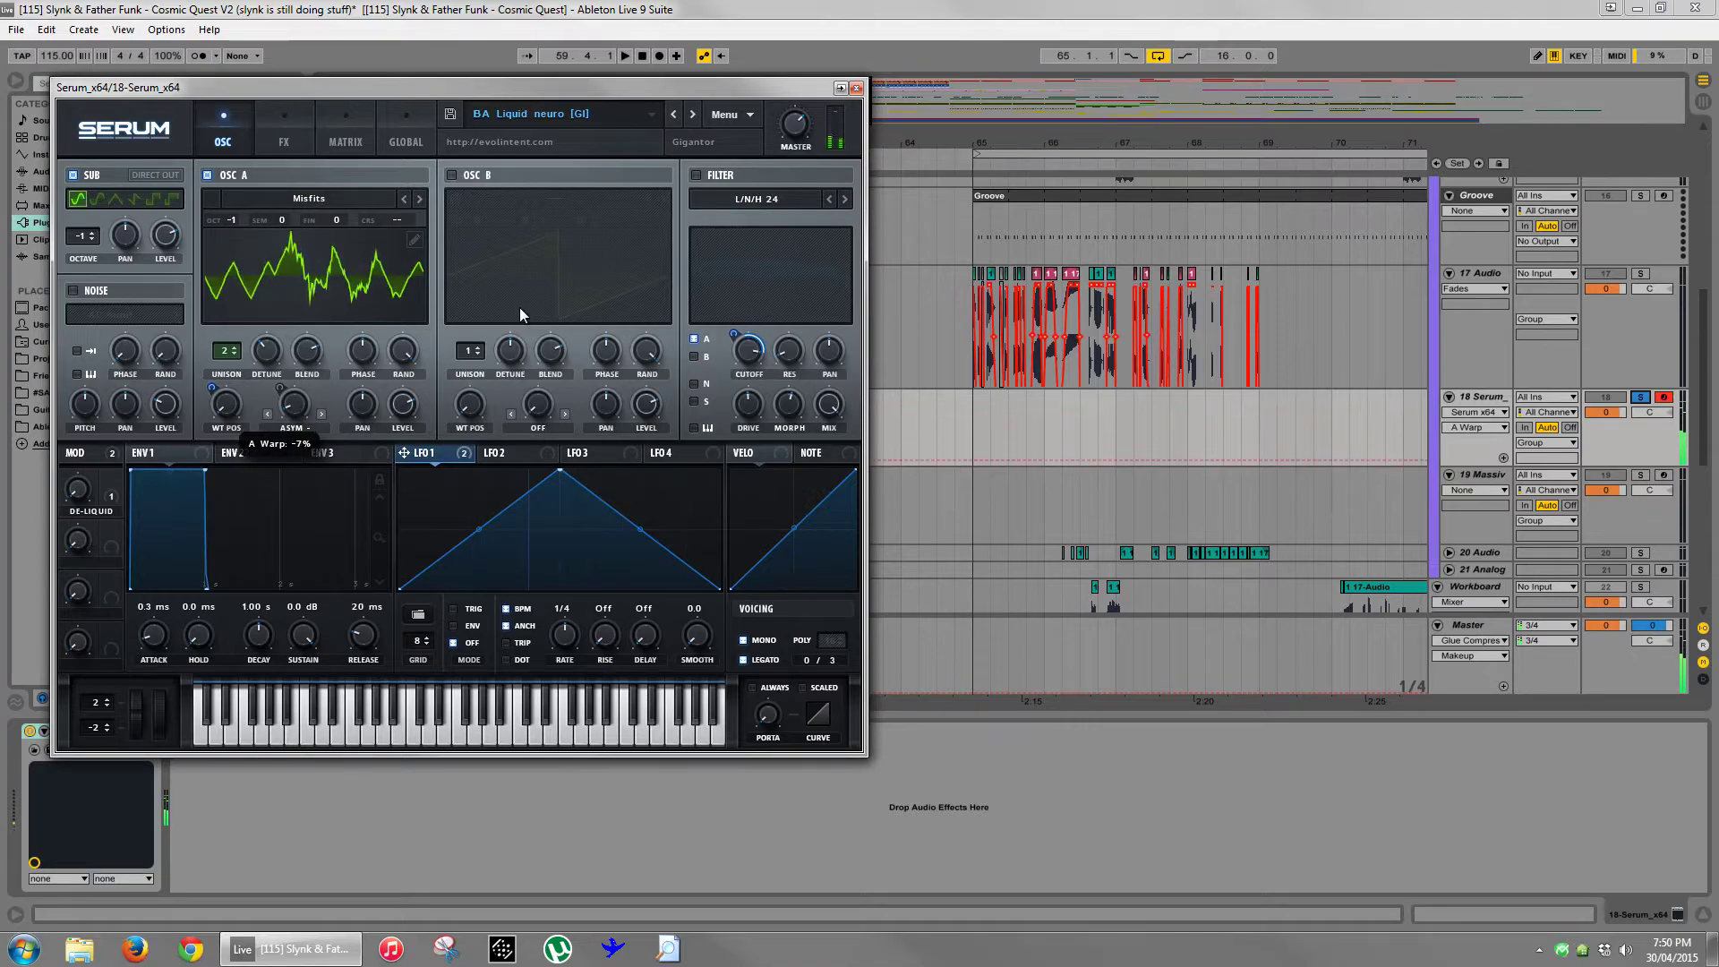
# - Close Serum and survey the raw audio clips on the Workboard track, selecting the one at bar 70
pyautogui.click(856, 88)
pyautogui.moveTo(812, 150); pyautogui.dragTo(810, 139)
pyautogui.scroll(-3, 906, 481)
pyautogui.scroll(-2, 643, 453)
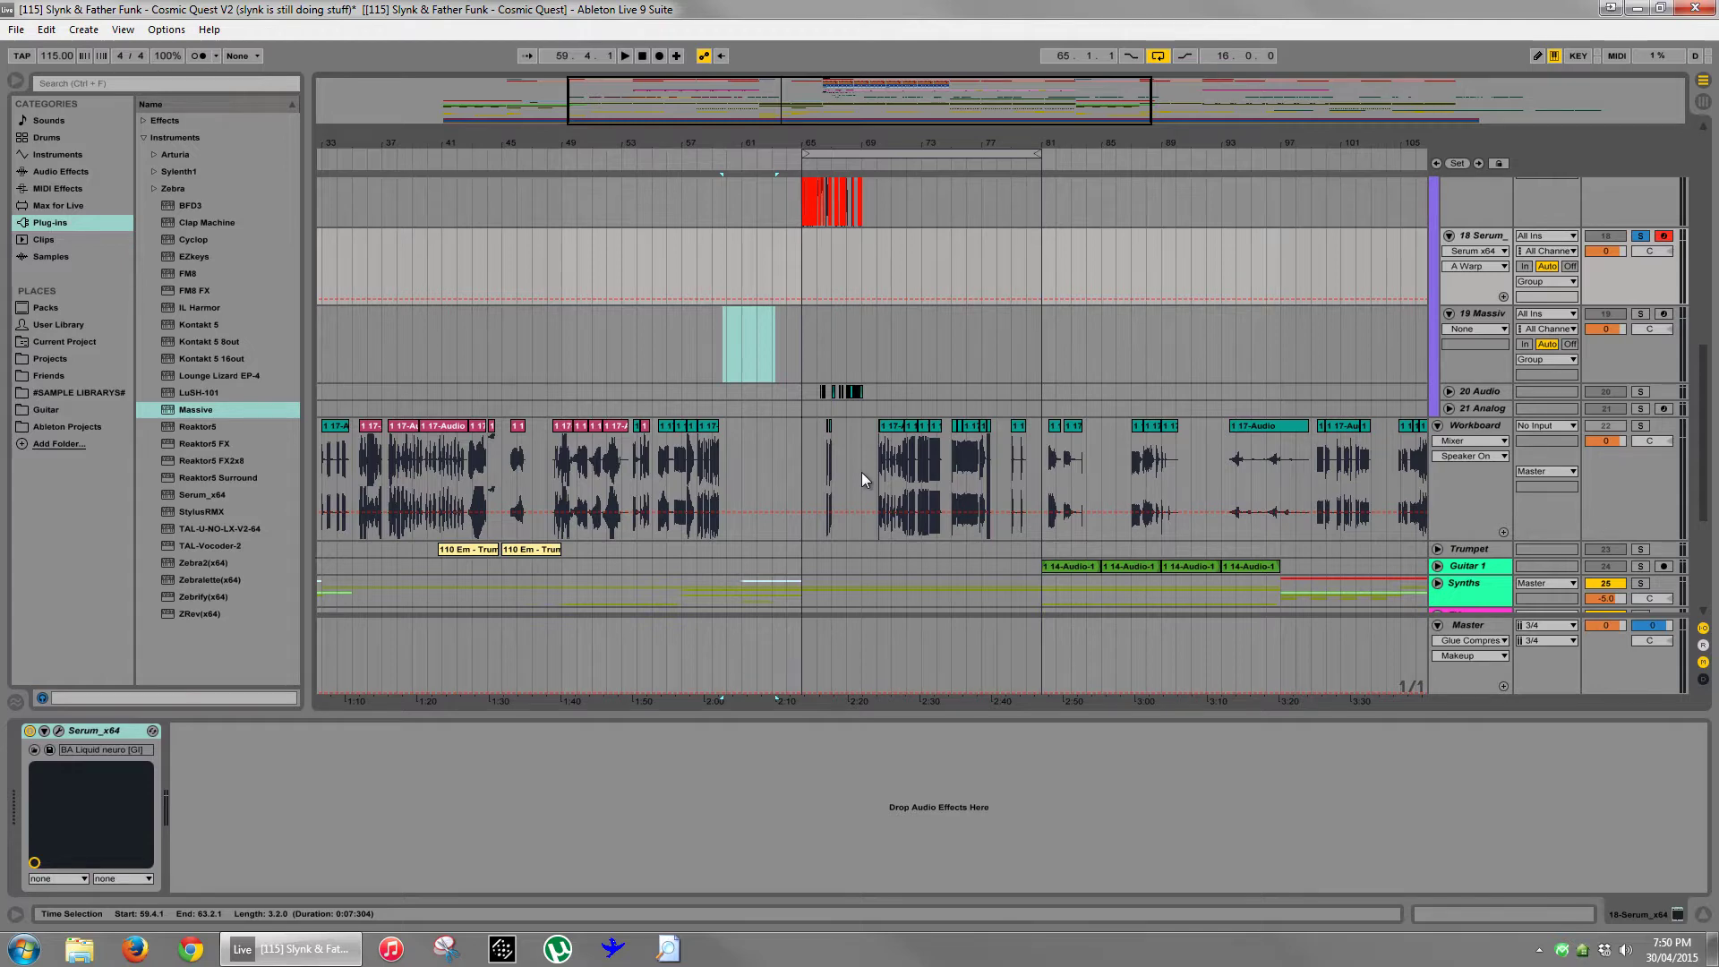
pyautogui.moveTo(868, 148); pyautogui.dragTo(761, 164)
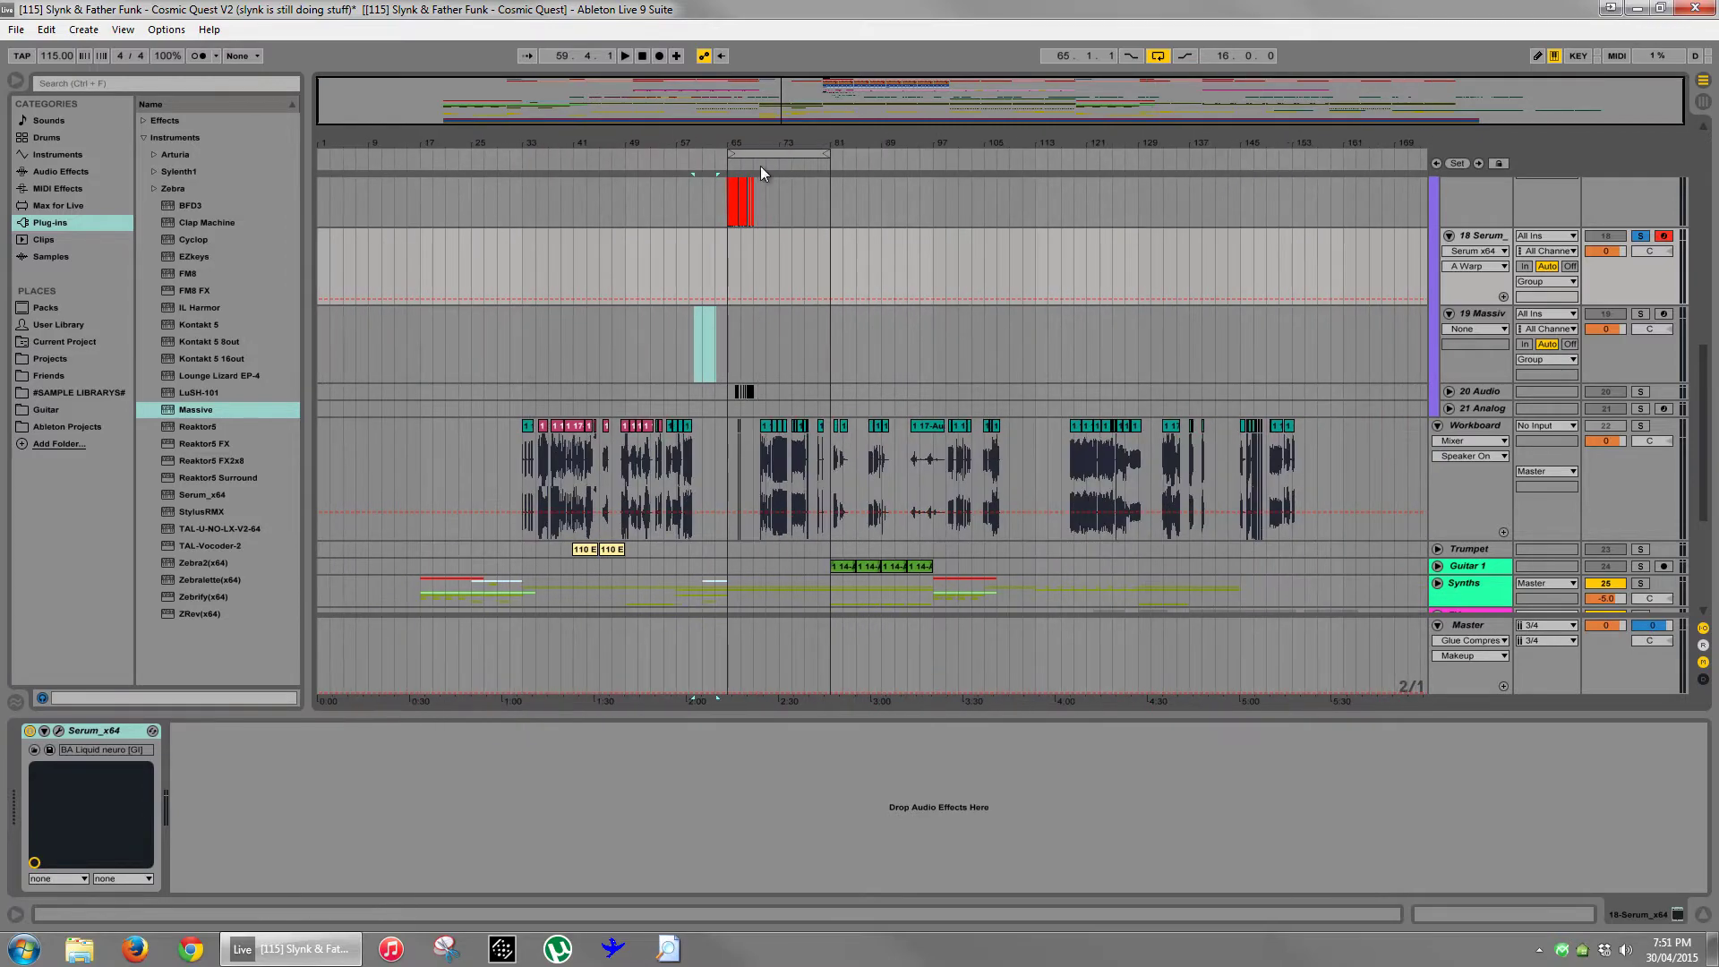
pyautogui.click(770, 443)
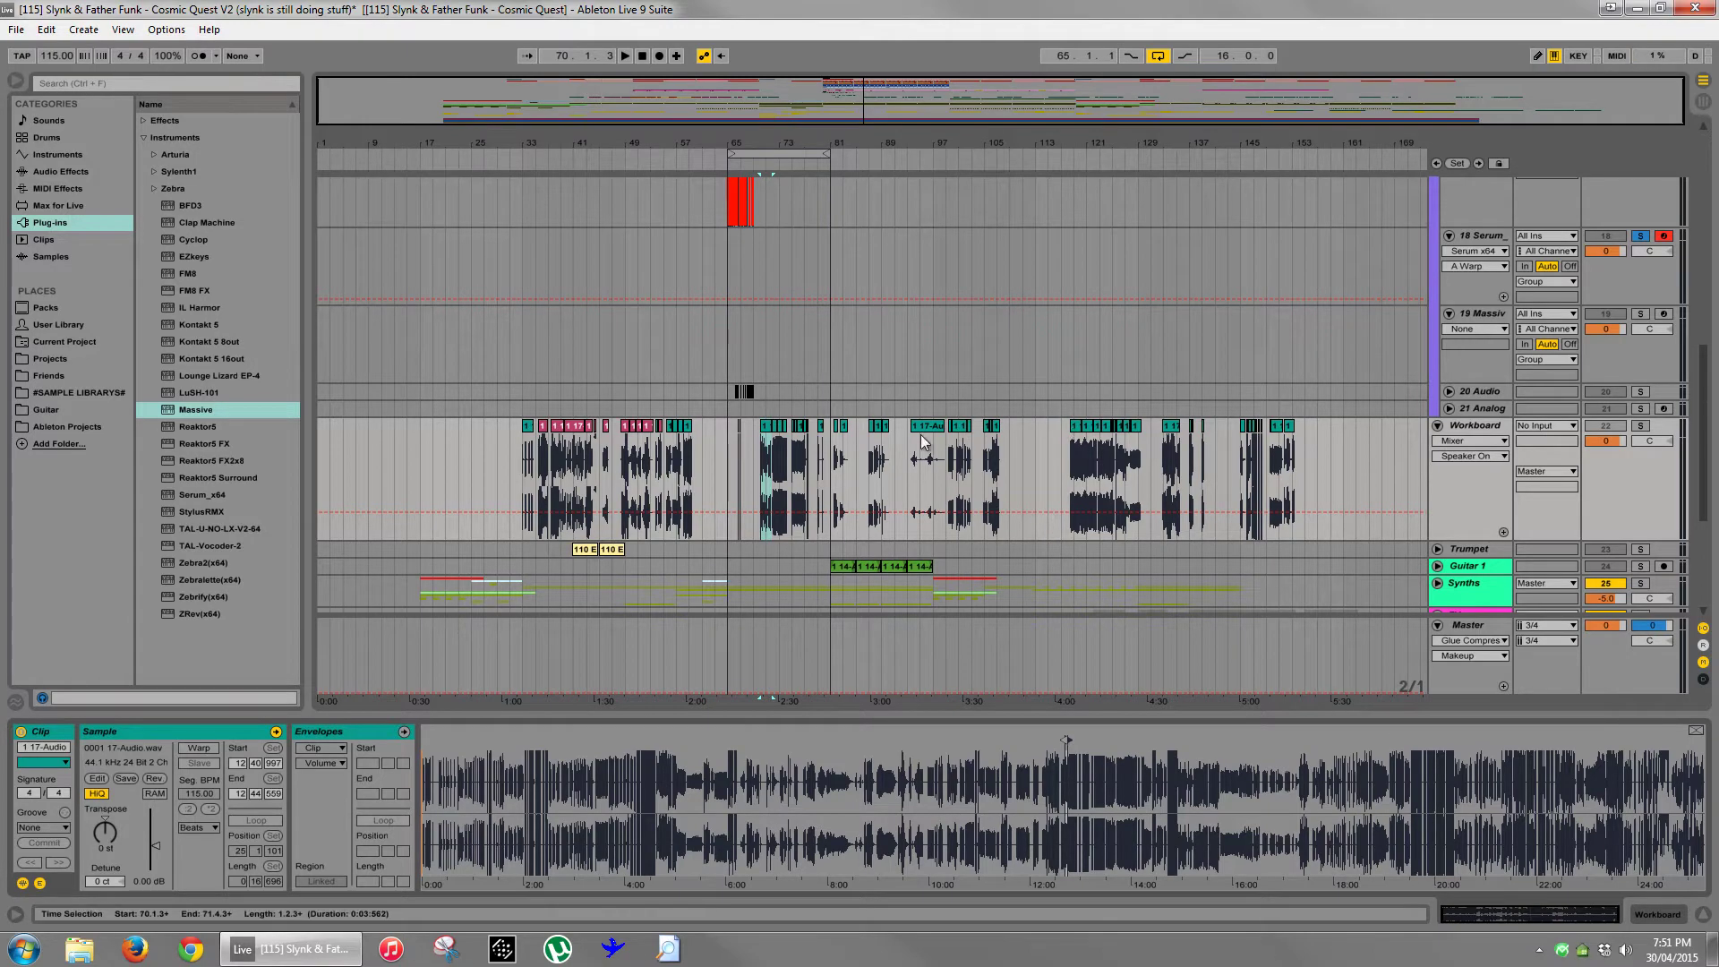
# - Examine the chopped clips on 17 Audio from bar 65 up close
pyautogui.moveTo(777, 145); pyautogui.dragTo(773, 165)
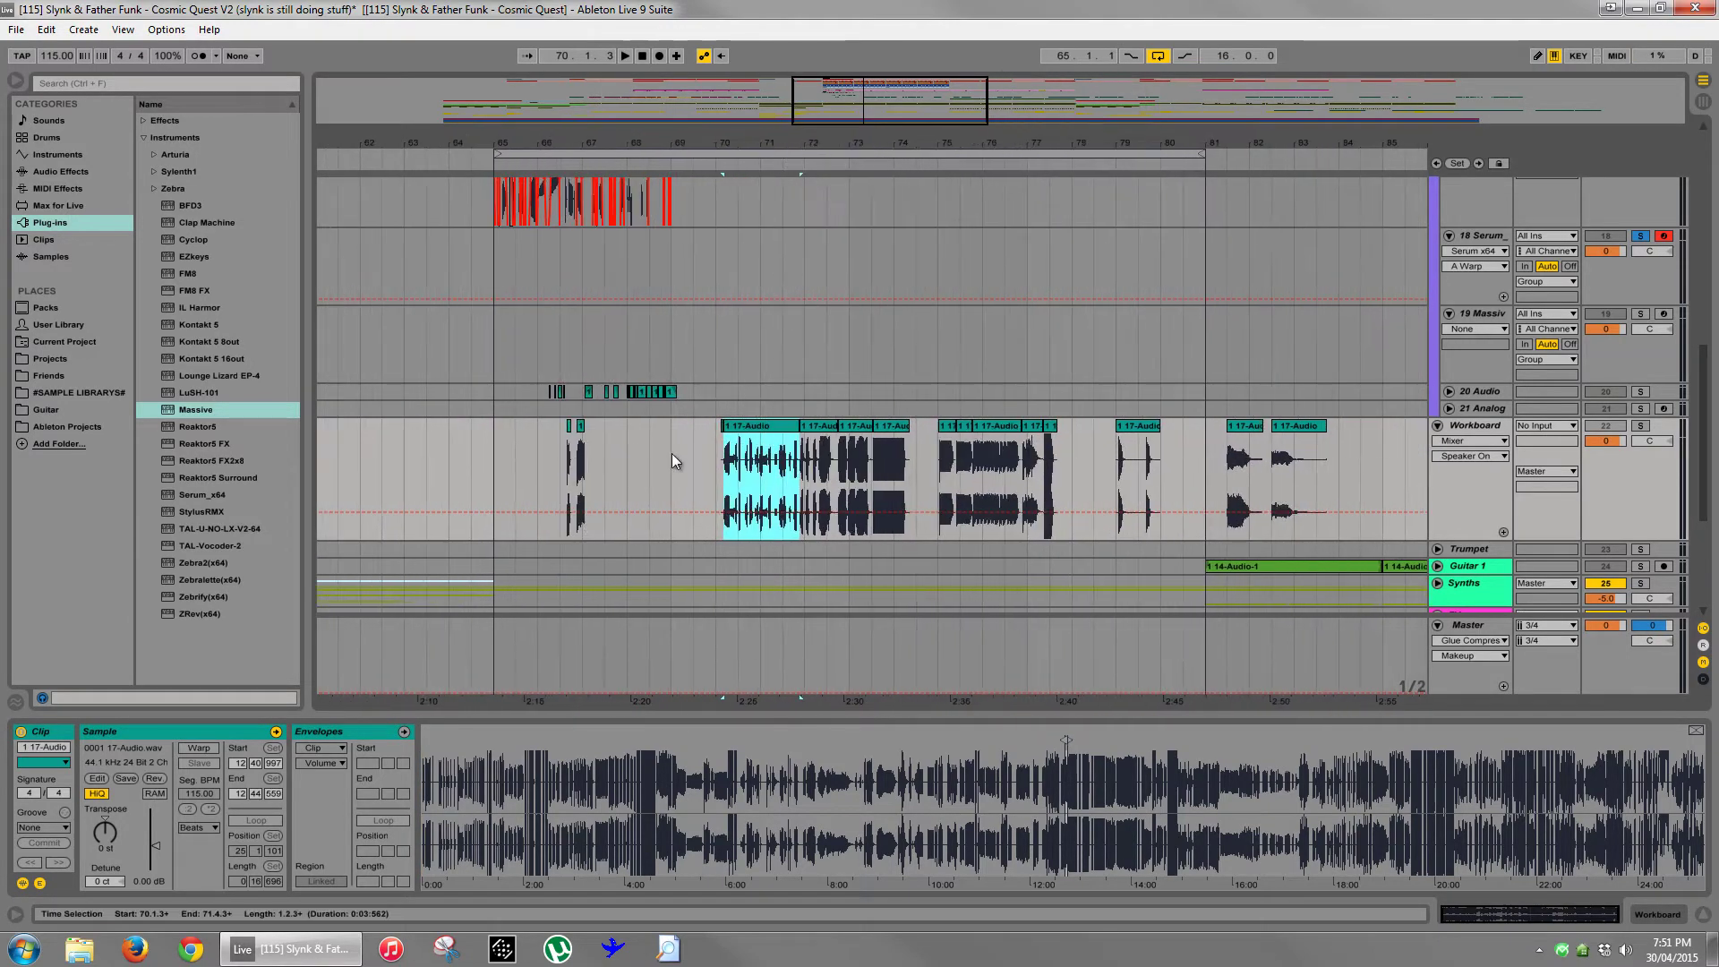
pyautogui.scroll(2, 529, 283)
pyautogui.moveTo(522, 140); pyautogui.dragTo(540, 152)
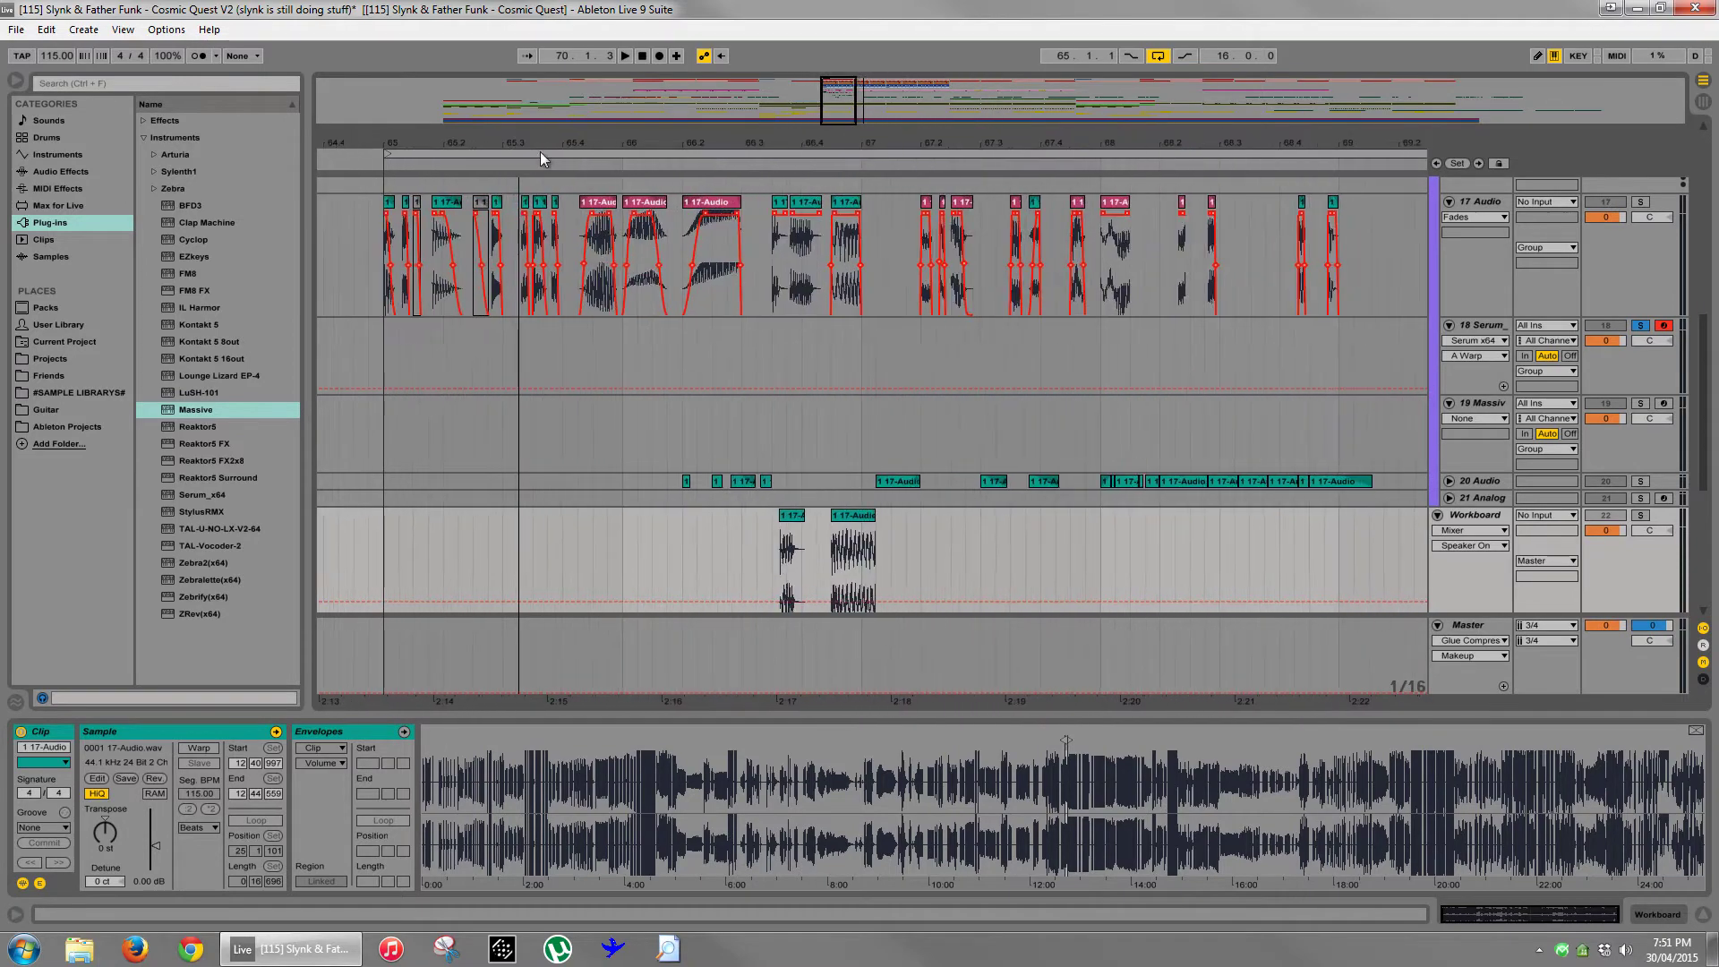
# - Play back the chopped bass section from bar 65 and stop about a bar in
pyautogui.scroll(2, 676, 261)
pyautogui.click(379, 427)
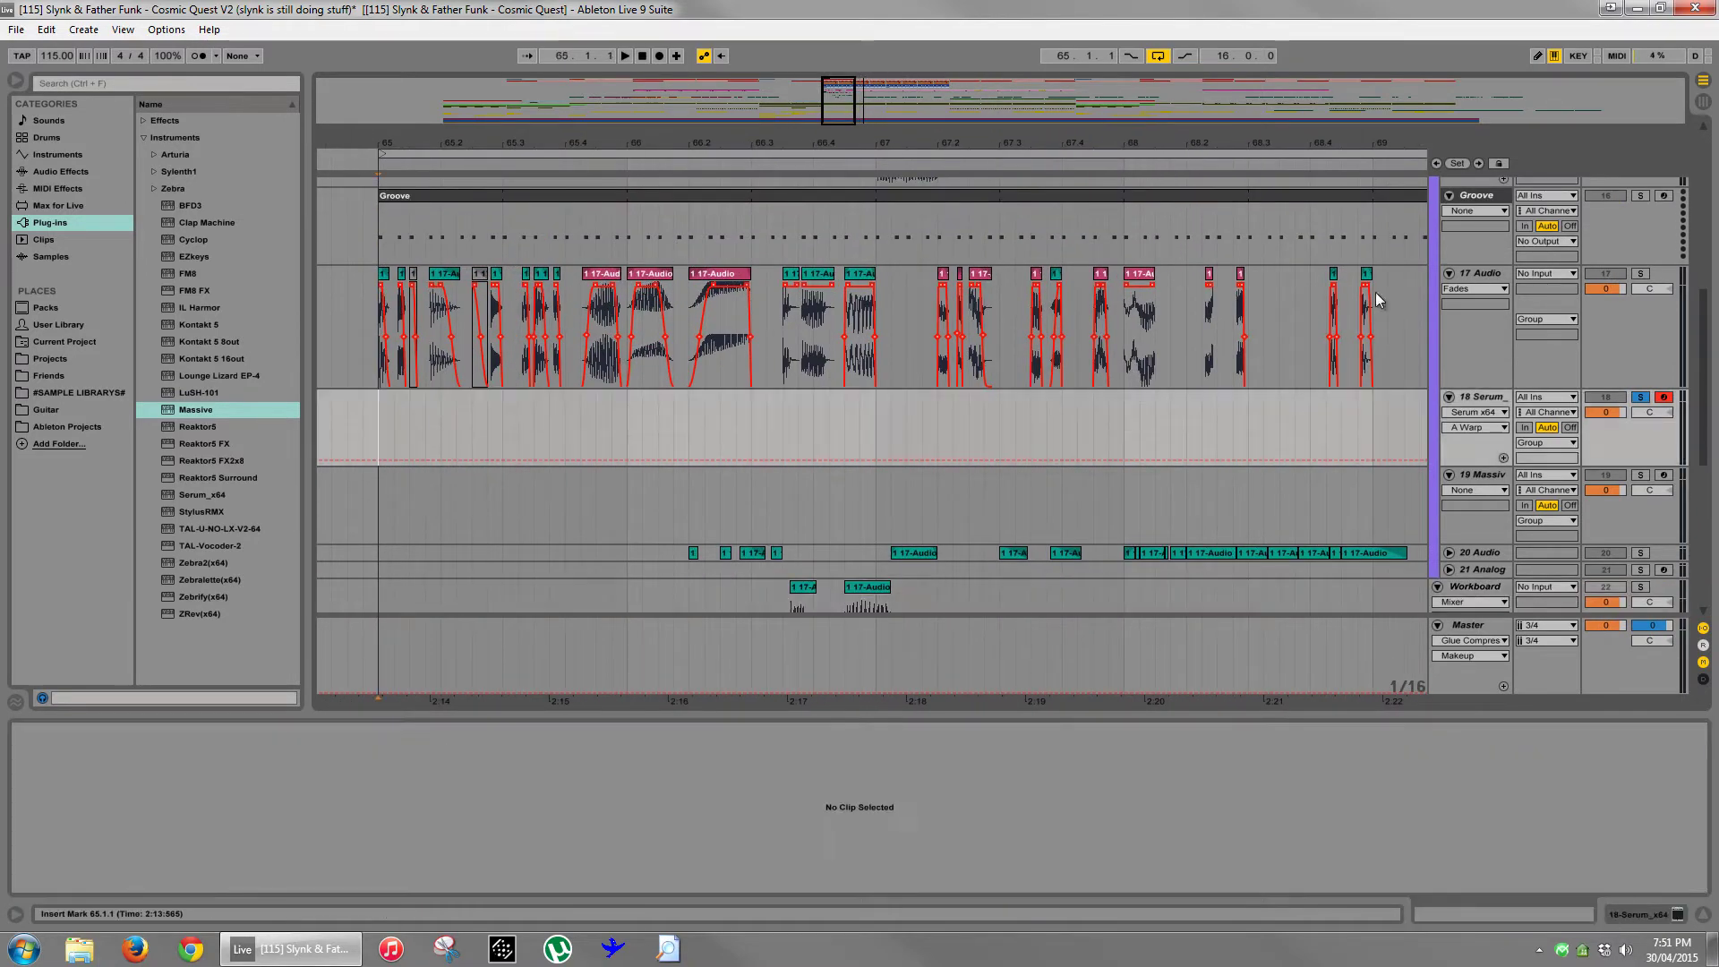
pyautogui.press('space')
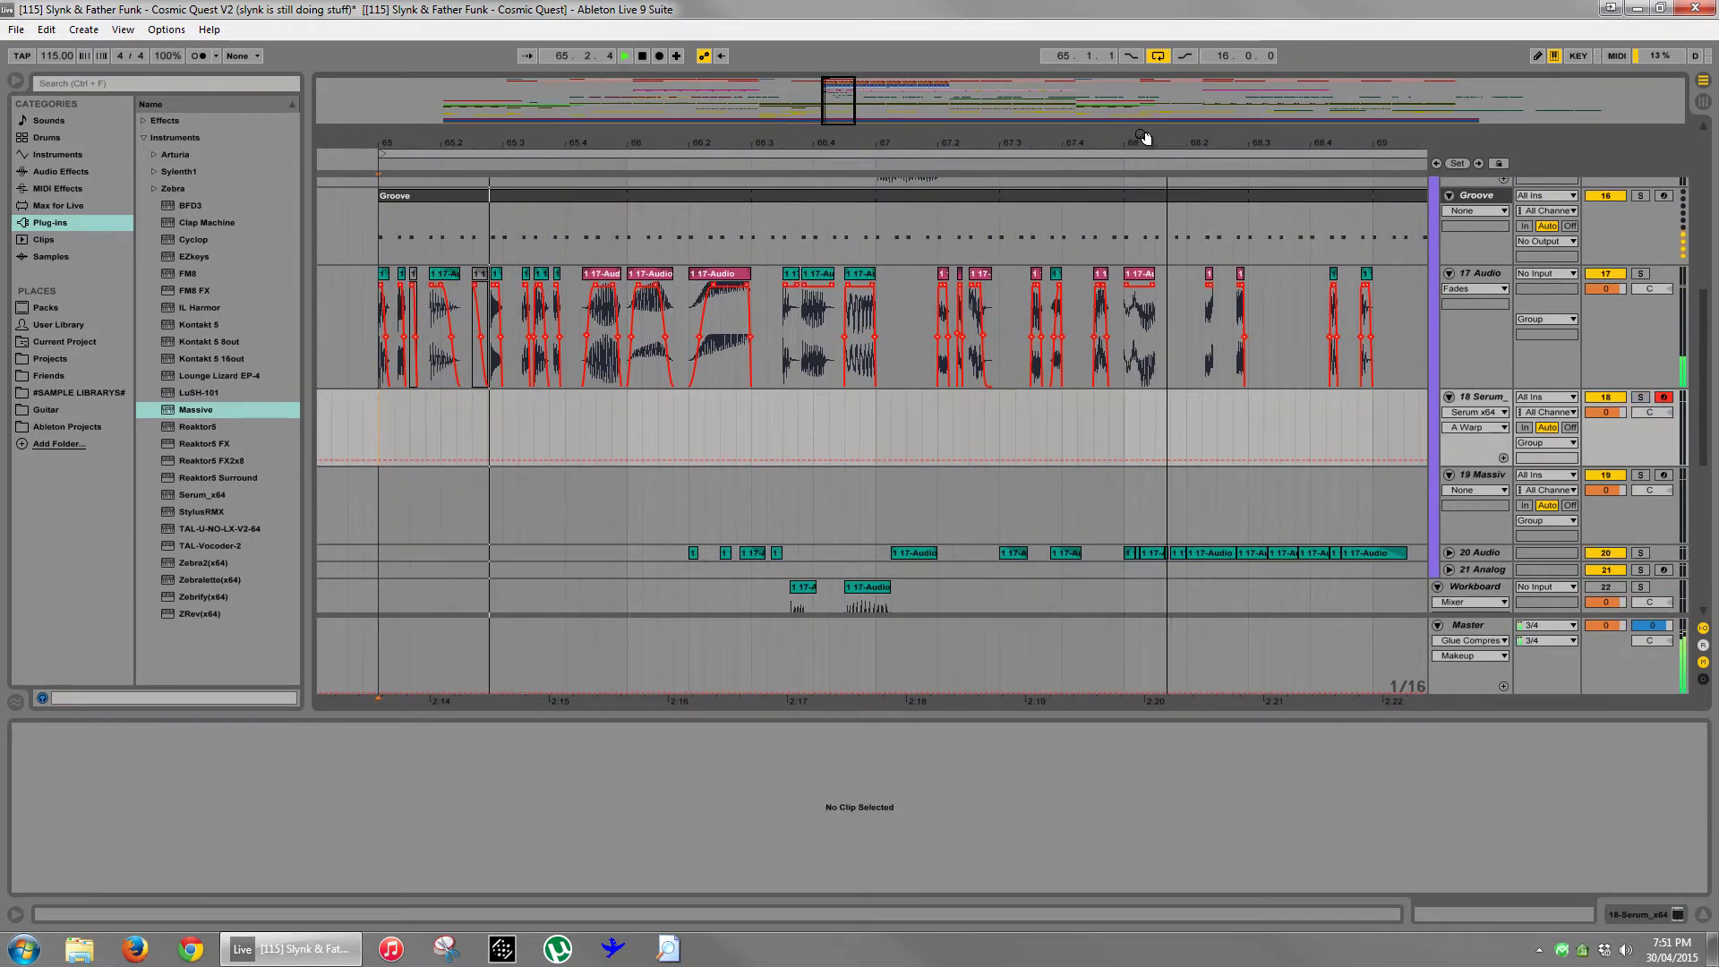
pyautogui.moveTo(1147, 139); pyautogui.dragTo(1171, 139)
pyautogui.press('space')
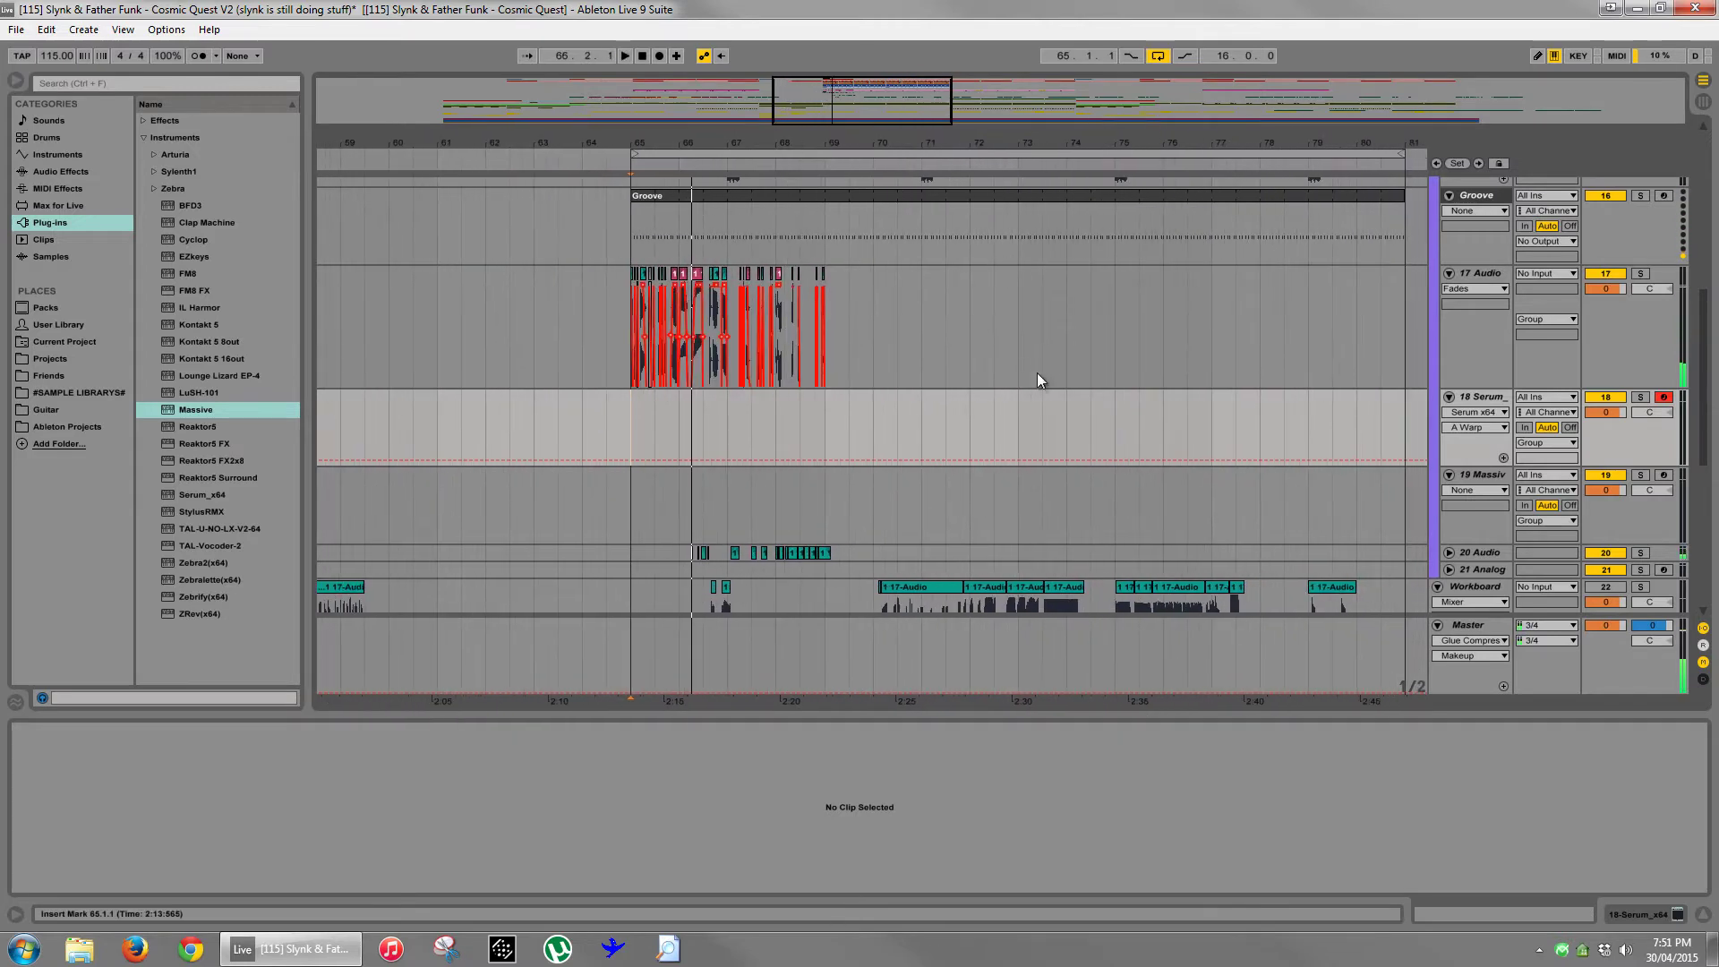
# - Highlight the chopped clips in bars 65 to 69 on 17 Audio, and the empty four bars up to bar 73
pyautogui.click(1025, 345)
pyautogui.moveTo(1028, 142); pyautogui.dragTo(1030, 143)
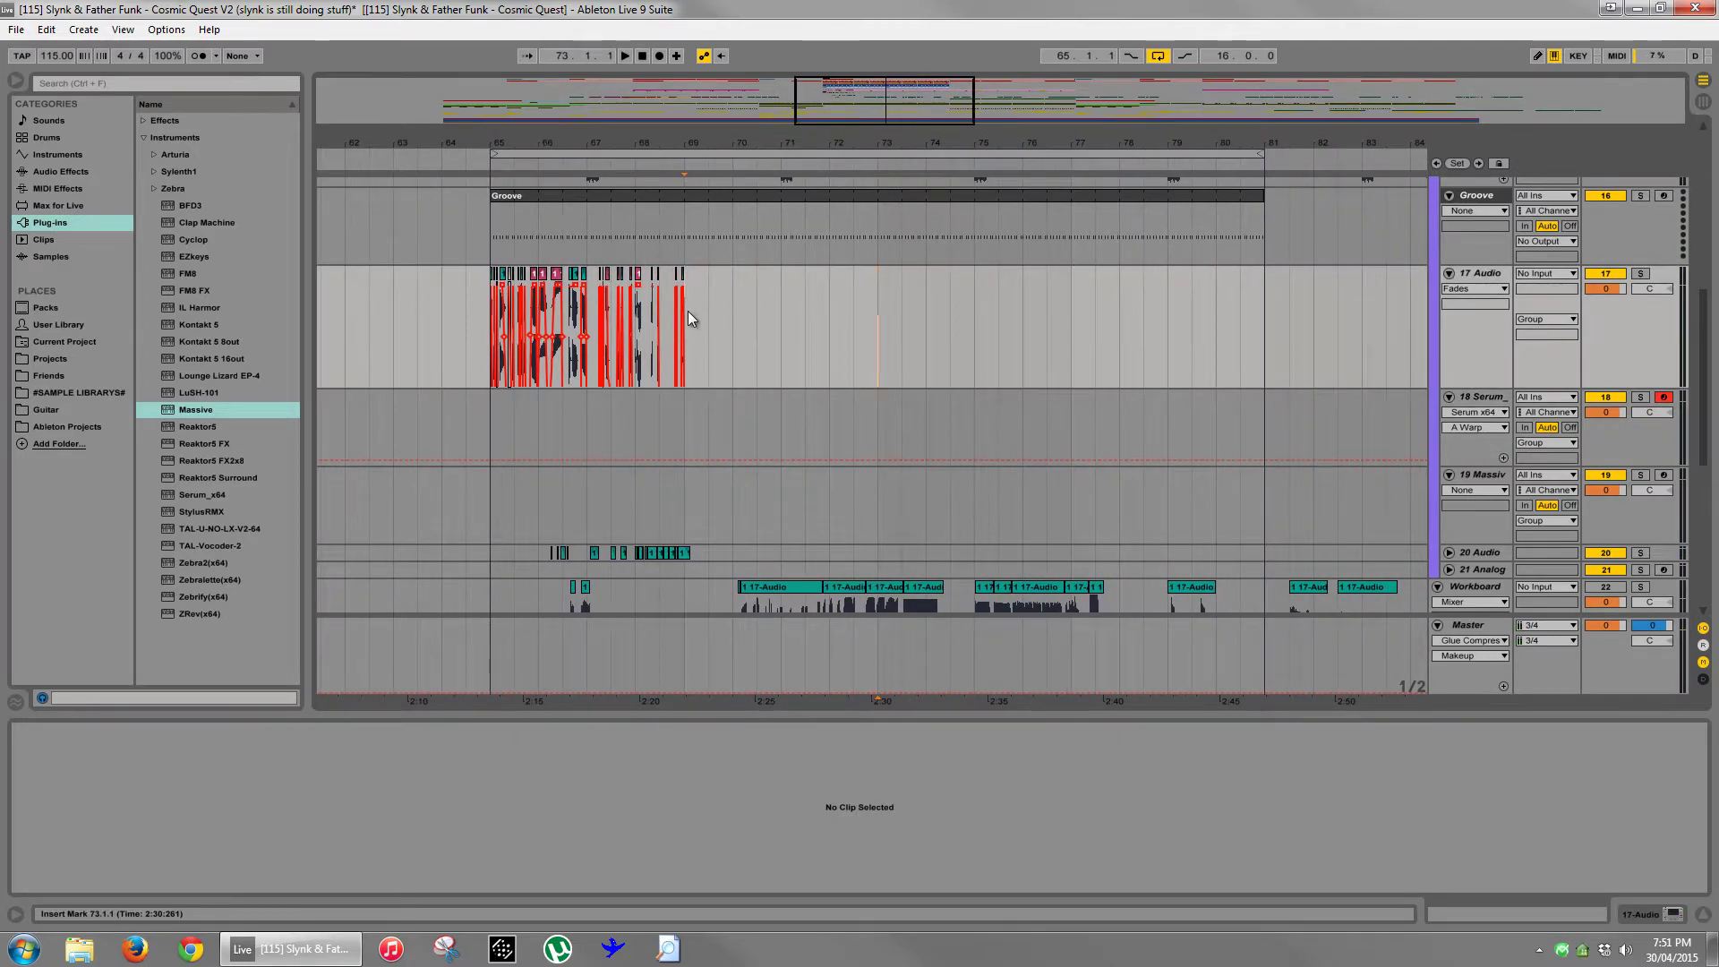
pyautogui.moveTo(688, 310); pyautogui.dragTo(491, 340)
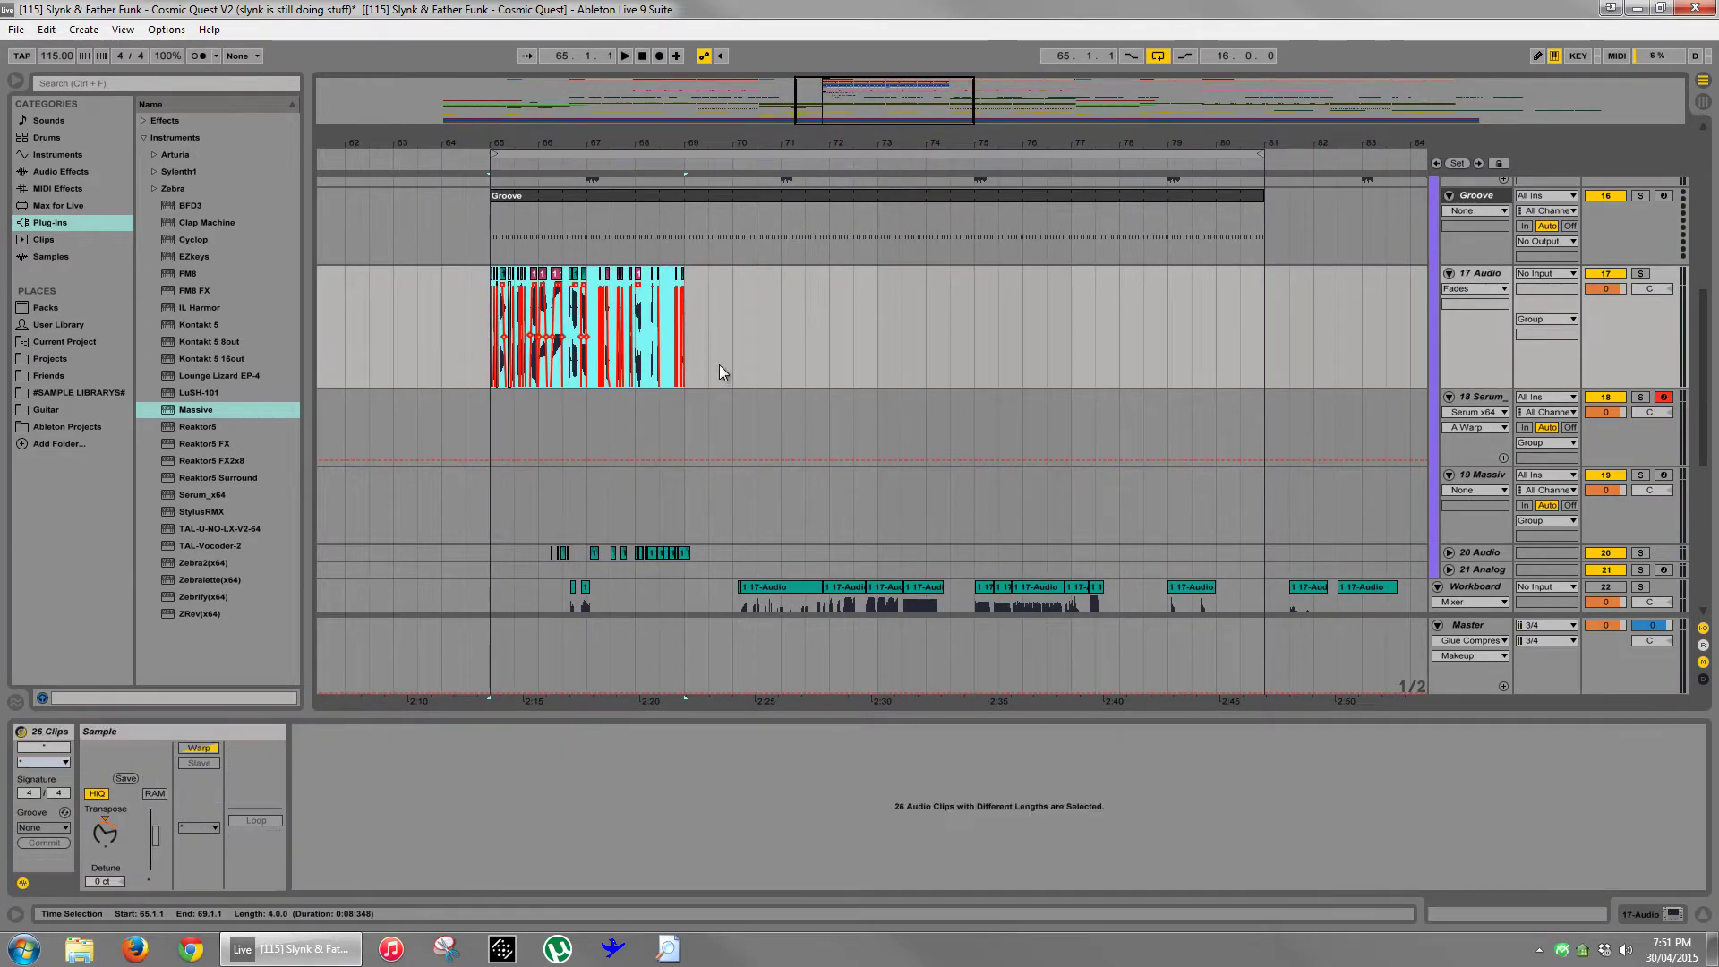
pyautogui.moveTo(691, 353); pyautogui.dragTo(878, 344)
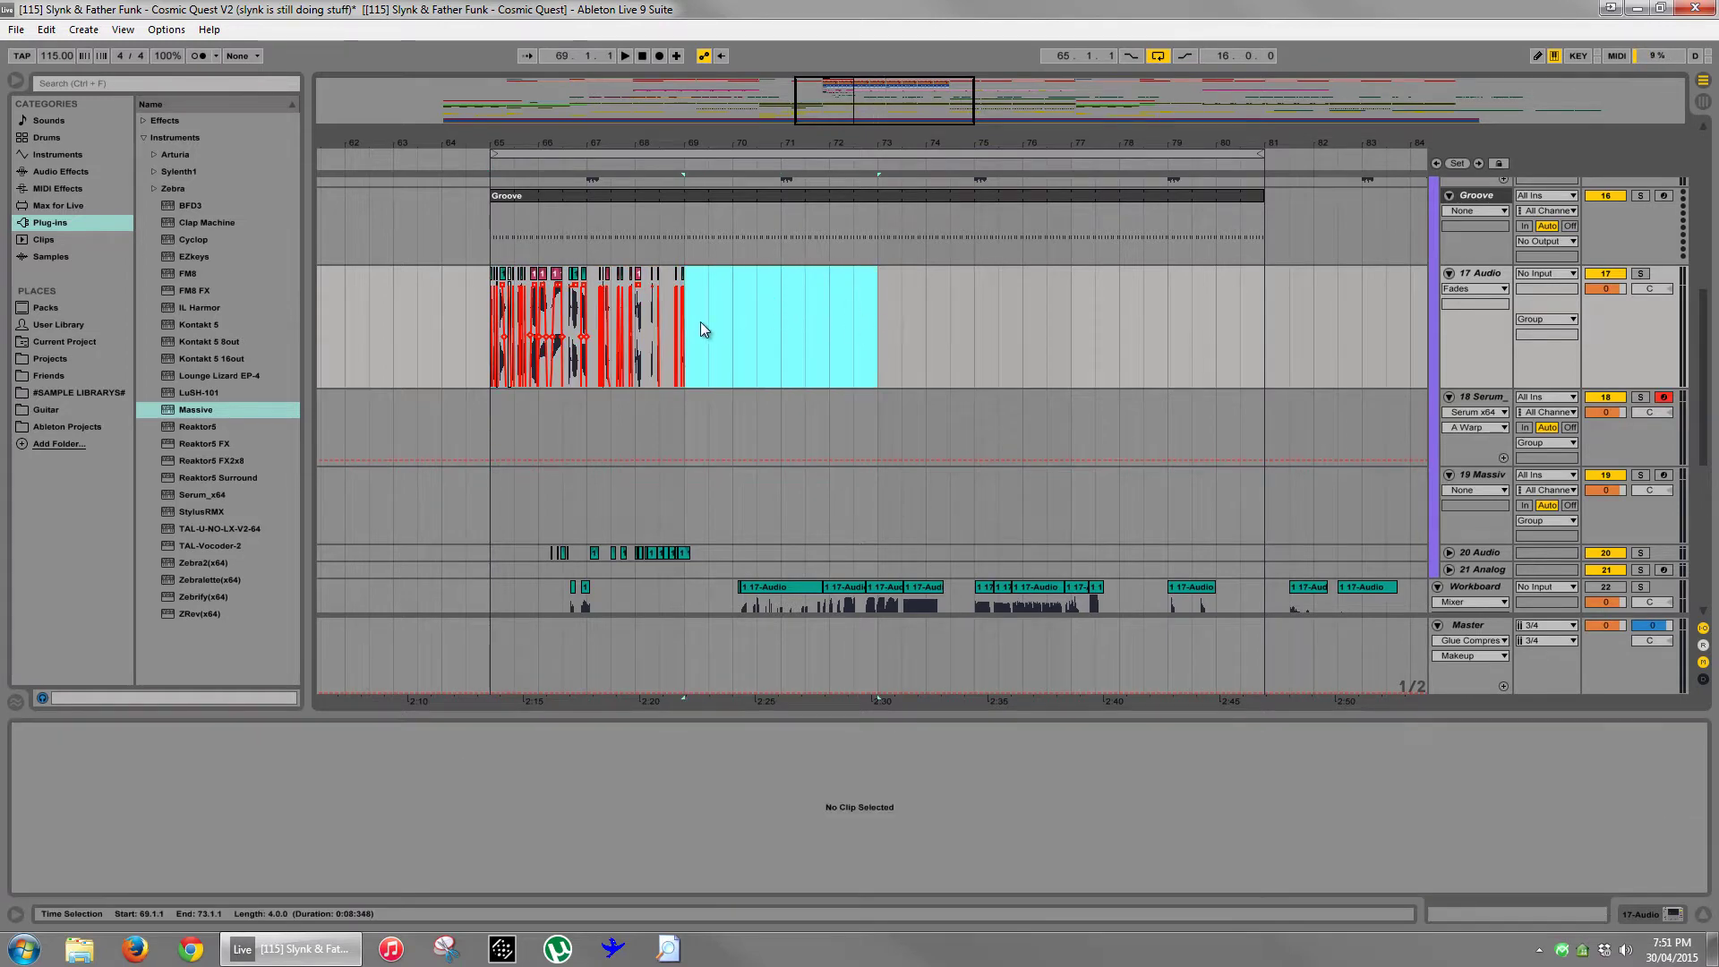
# - Delete the 18 Serum and 19 Massive tracks
pyautogui.scroll(-2, 831, 324)
pyautogui.click(1455, 351)
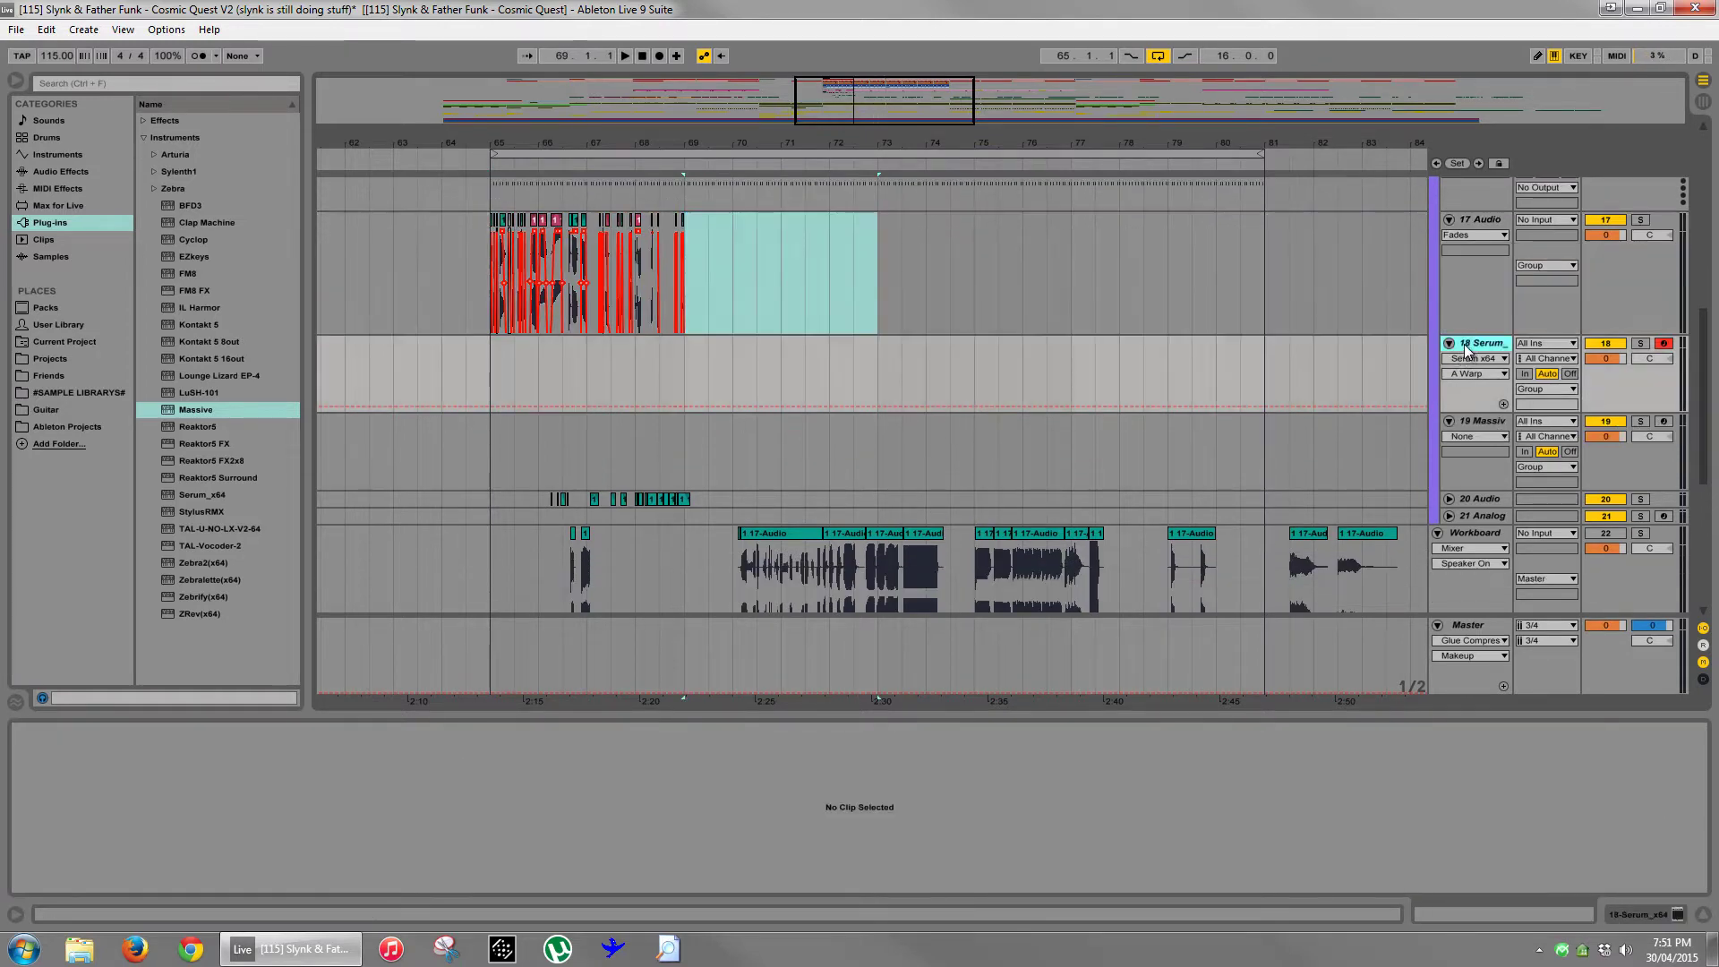
pyautogui.press('Delete')
pyautogui.press('Delete')
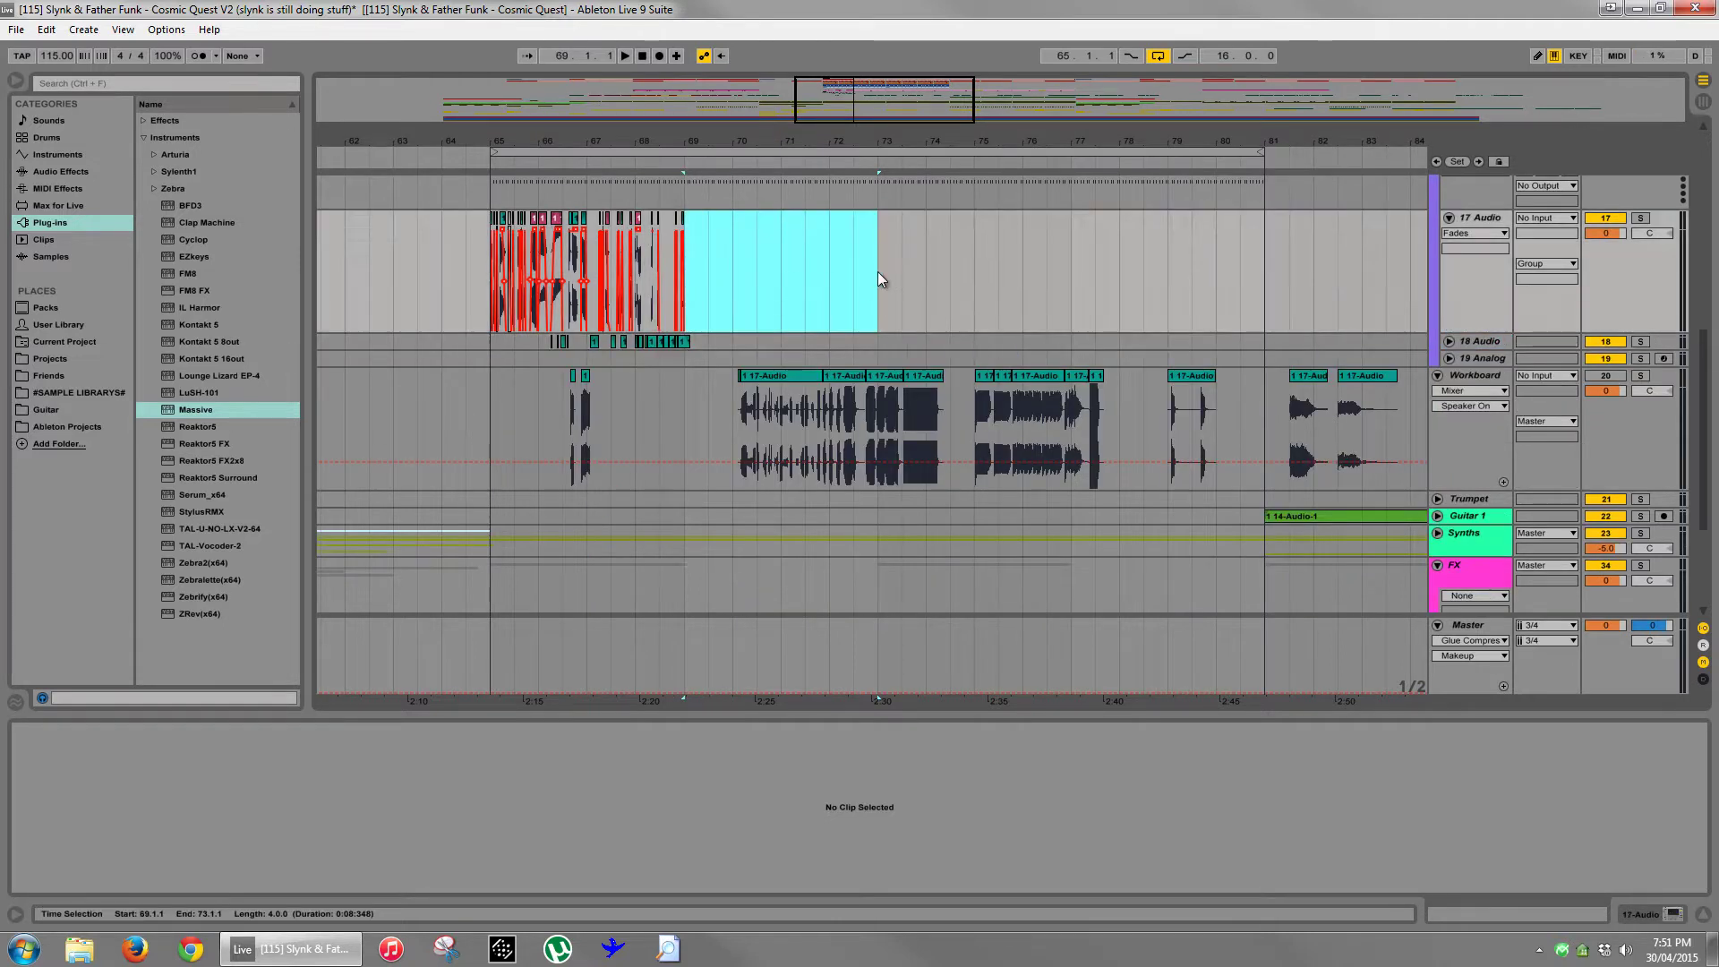
# - Mark out the stretches before and after bar 73 on 17 Audio to review the section's layout up to bar 81
pyautogui.click(877, 273)
pyautogui.moveTo(878, 273); pyautogui.dragTo(494, 287)
pyautogui.moveTo(878, 265); pyautogui.dragTo(1259, 264)
pyautogui.click(878, 273)
pyautogui.moveTo(886, 255); pyautogui.dragTo(891, 266)
pyautogui.click(884, 269)
pyautogui.moveTo(1256, 268); pyautogui.dragTo(1217, 283)
pyautogui.click(1283, 266)
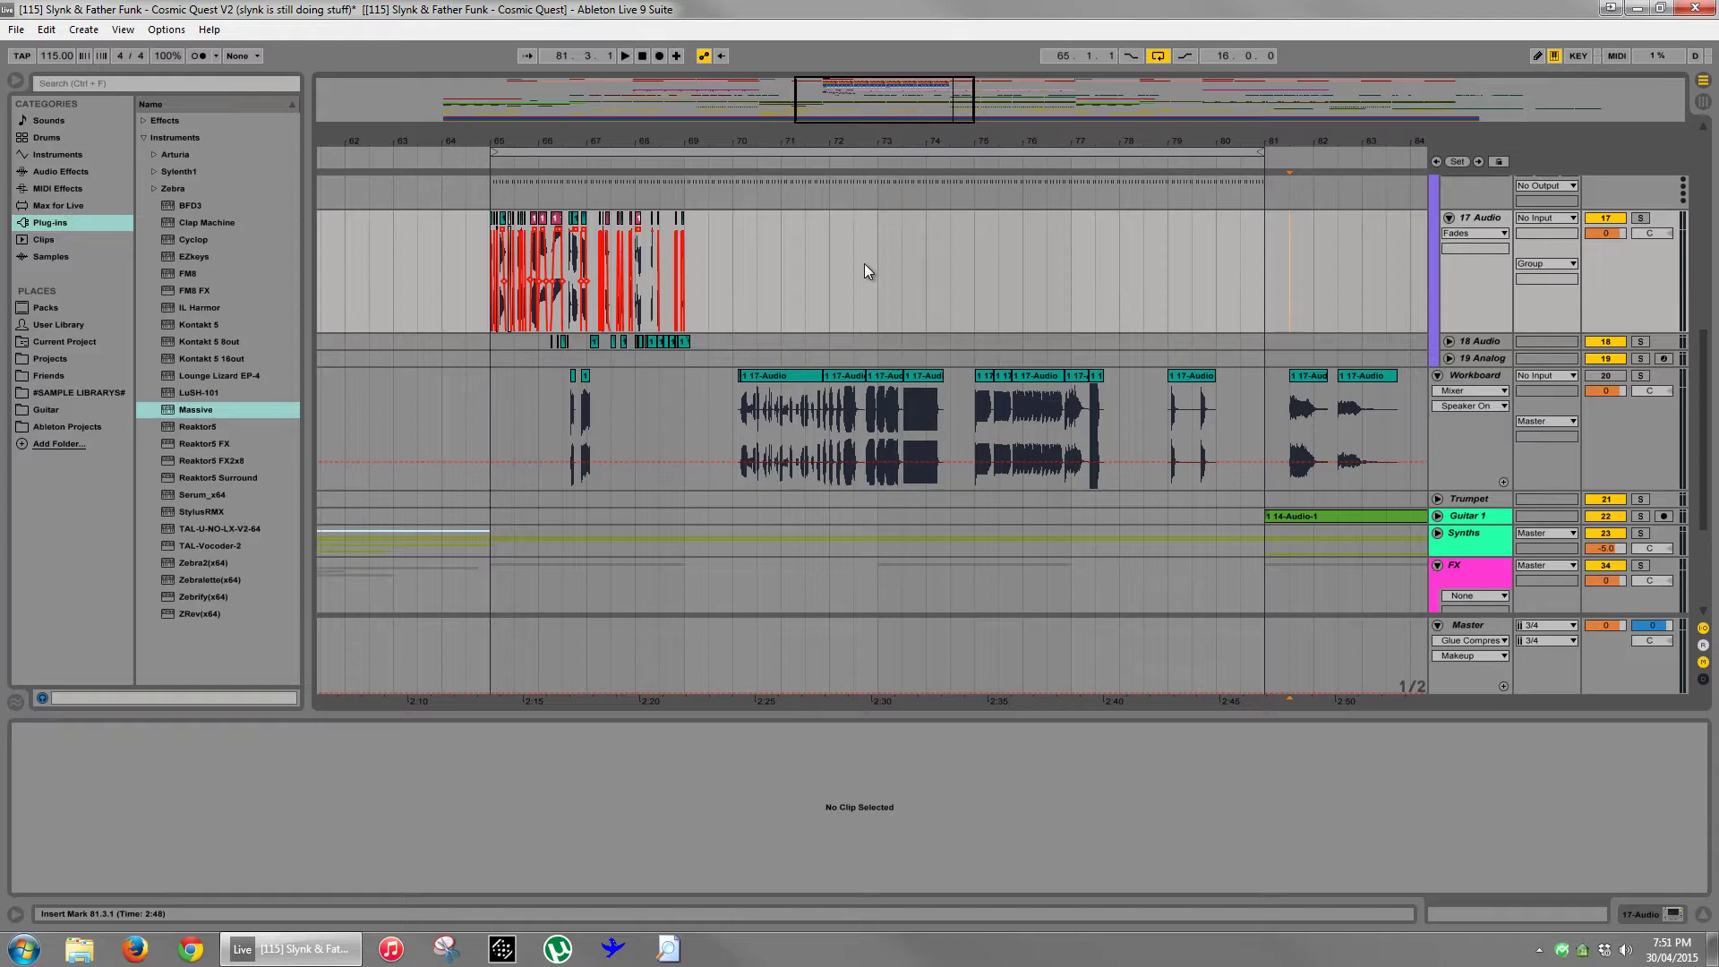
# - Highlight bars 65 to 81 across the 17 Audio and 18 Audio tracks and view the section within the arrangement
pyautogui.moveTo(489, 348); pyautogui.dragTo(685, 346)
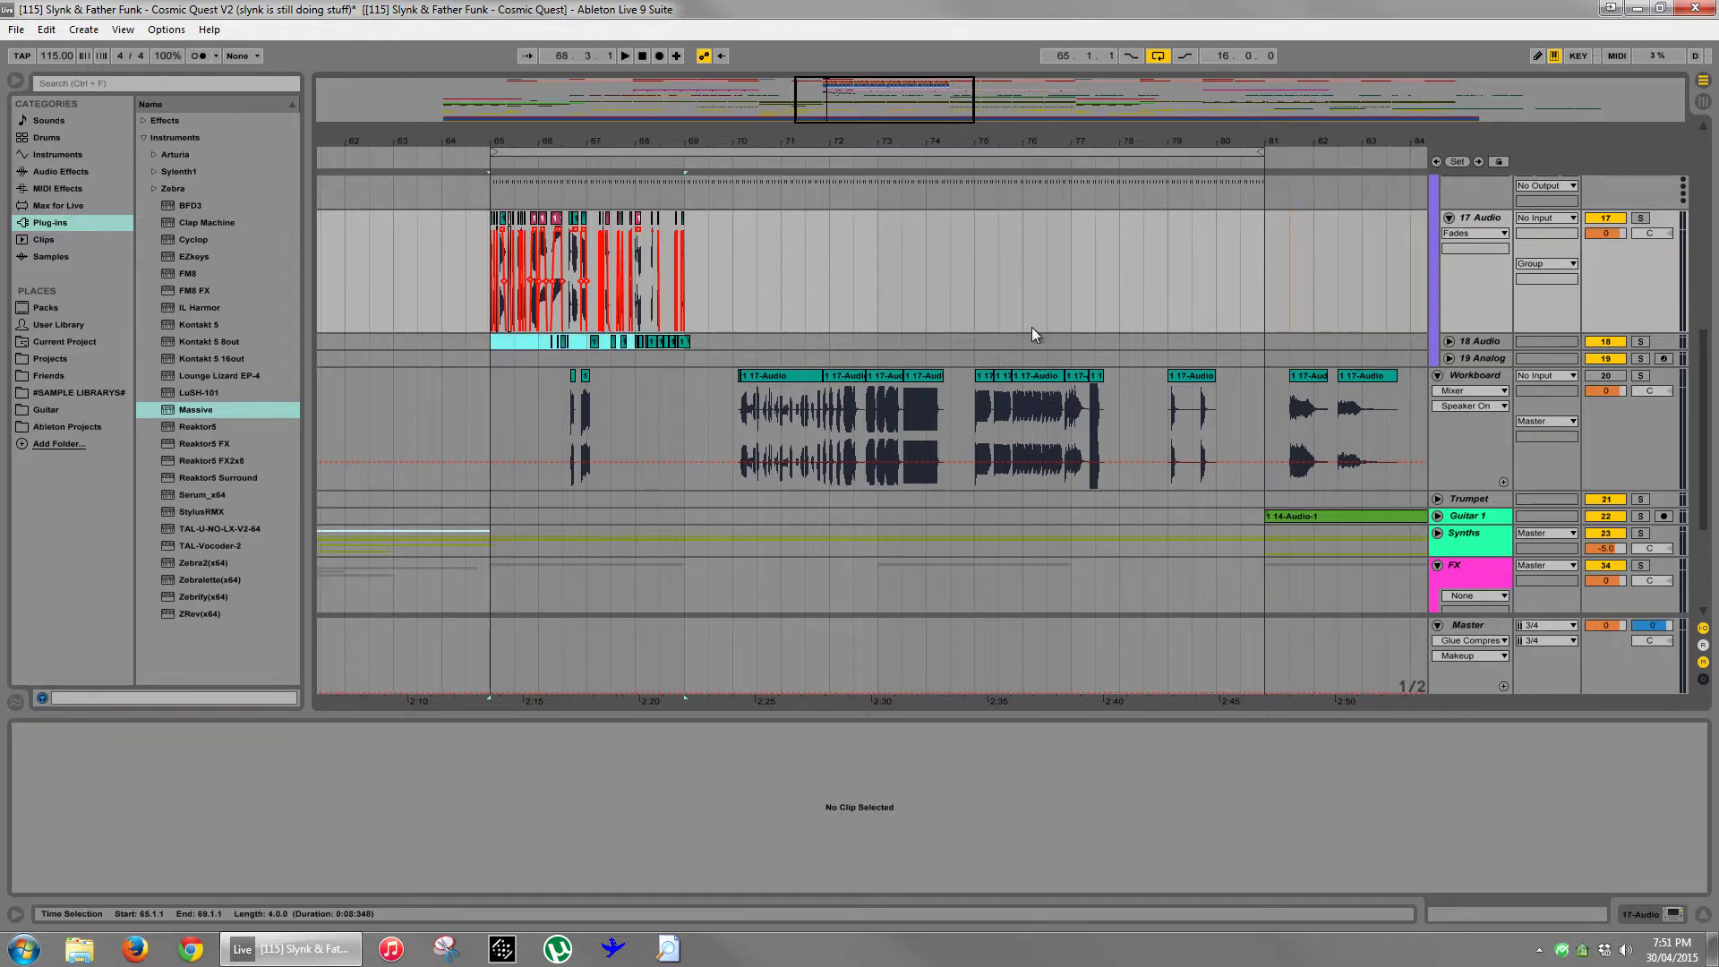
pyautogui.keyDown('shift'); pyautogui.click(1265, 339); pyautogui.keyUp('shift')
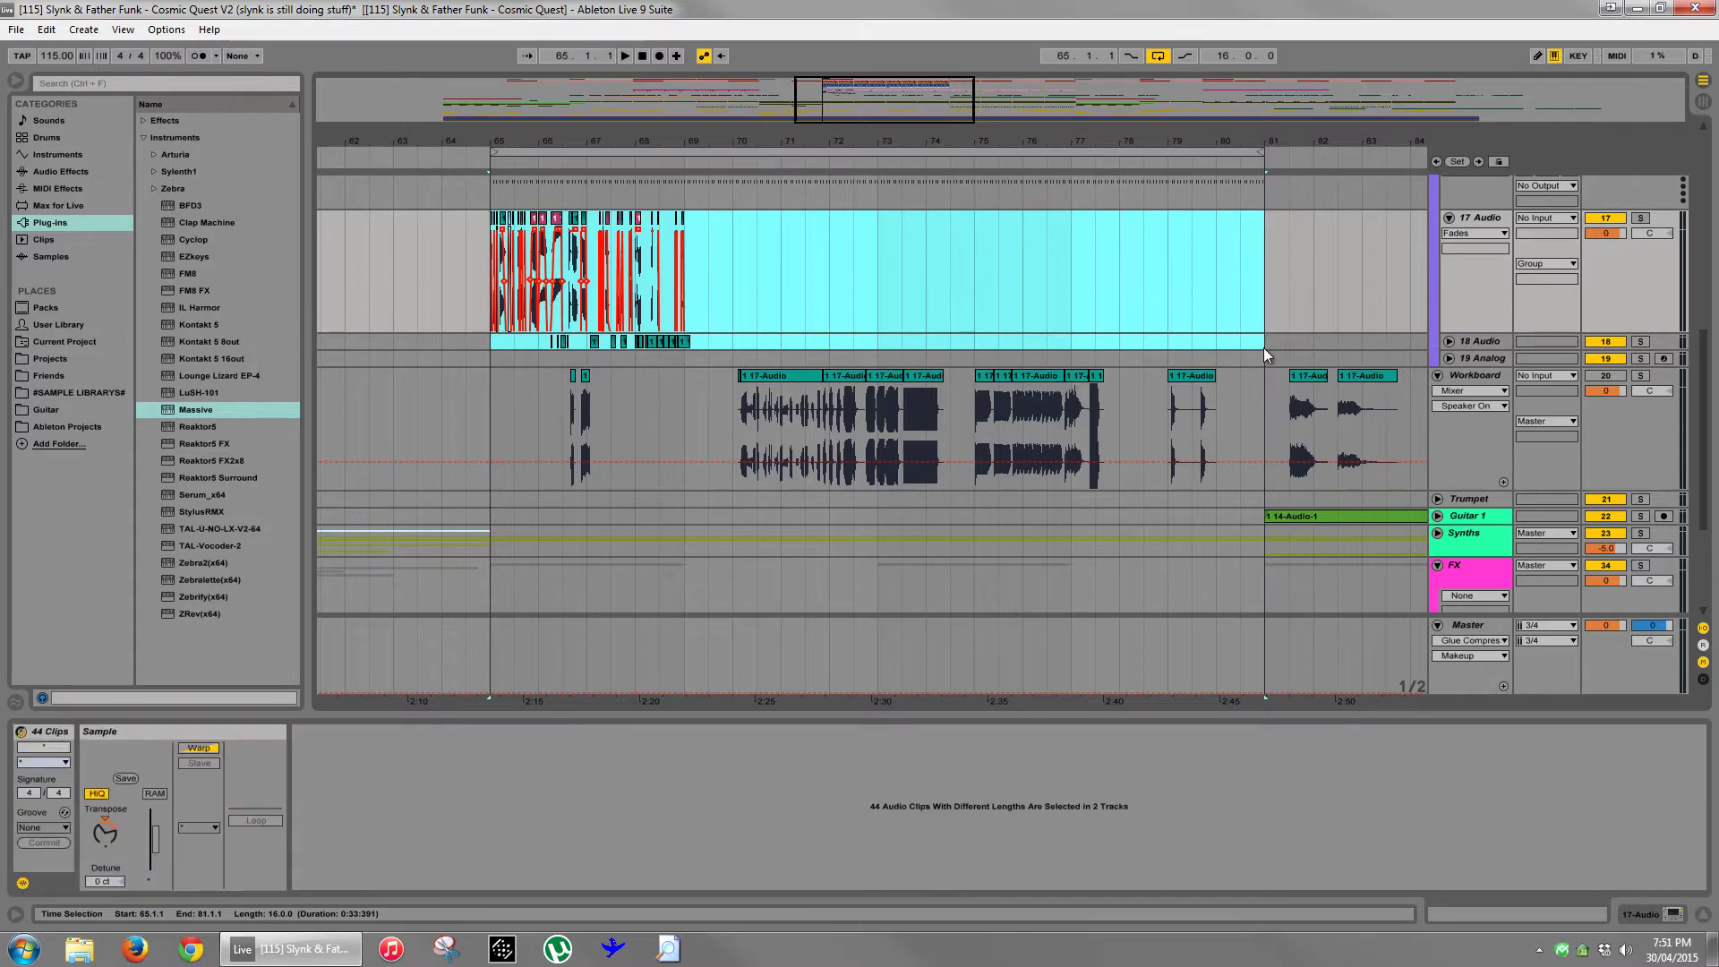
pyautogui.moveTo(1262, 146); pyautogui.dragTo(1167, 116)
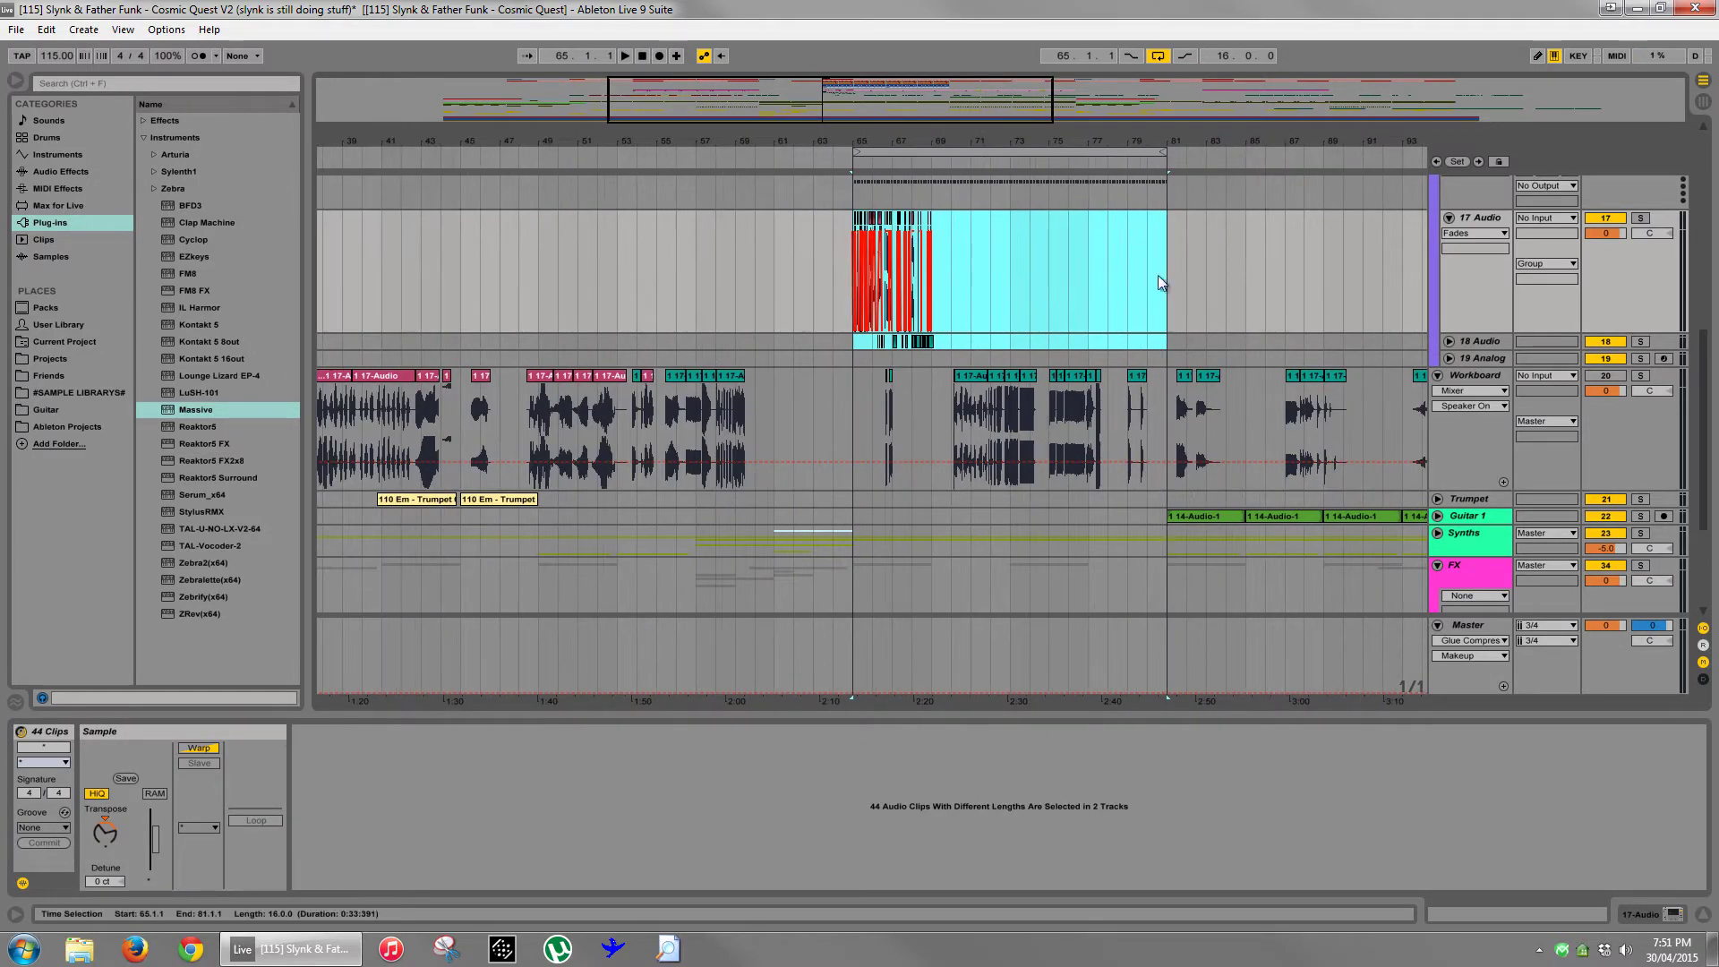
pyautogui.click(1169, 282)
pyautogui.moveTo(994, 133); pyautogui.dragTo(995, 151)
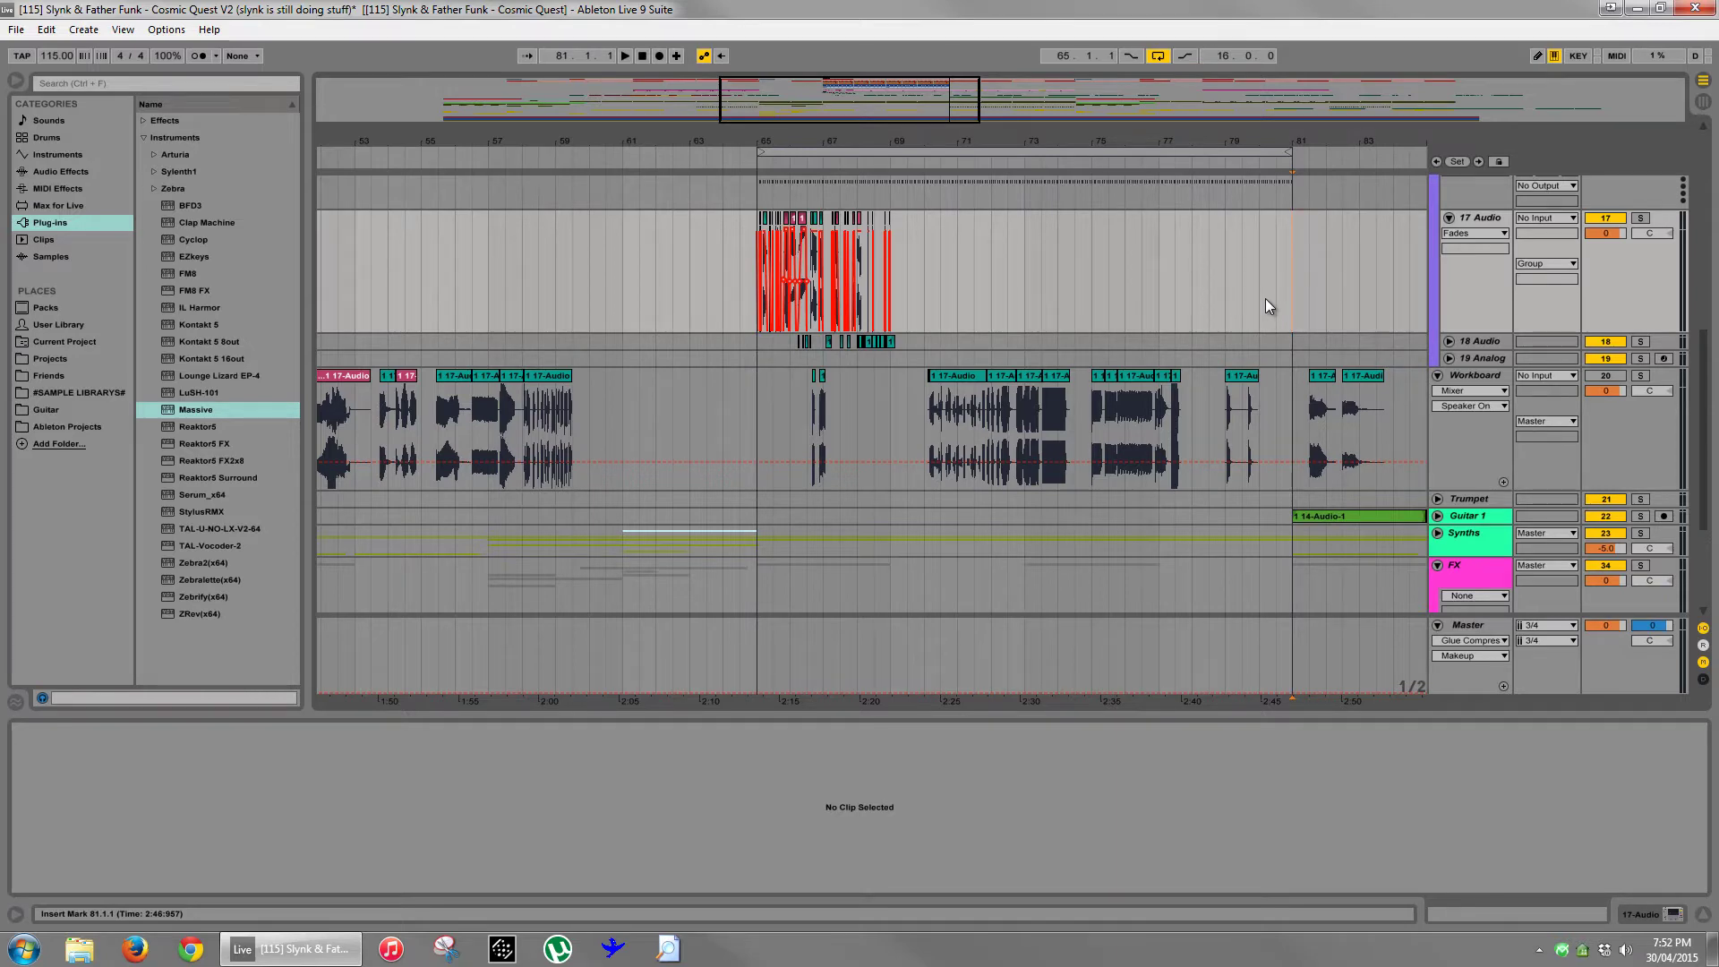
# - Examine the tracks around bars 65 to 81, including the bass chops, the Groove track and the Workboard clips
pyautogui.scroll(-1, 1114, 305)
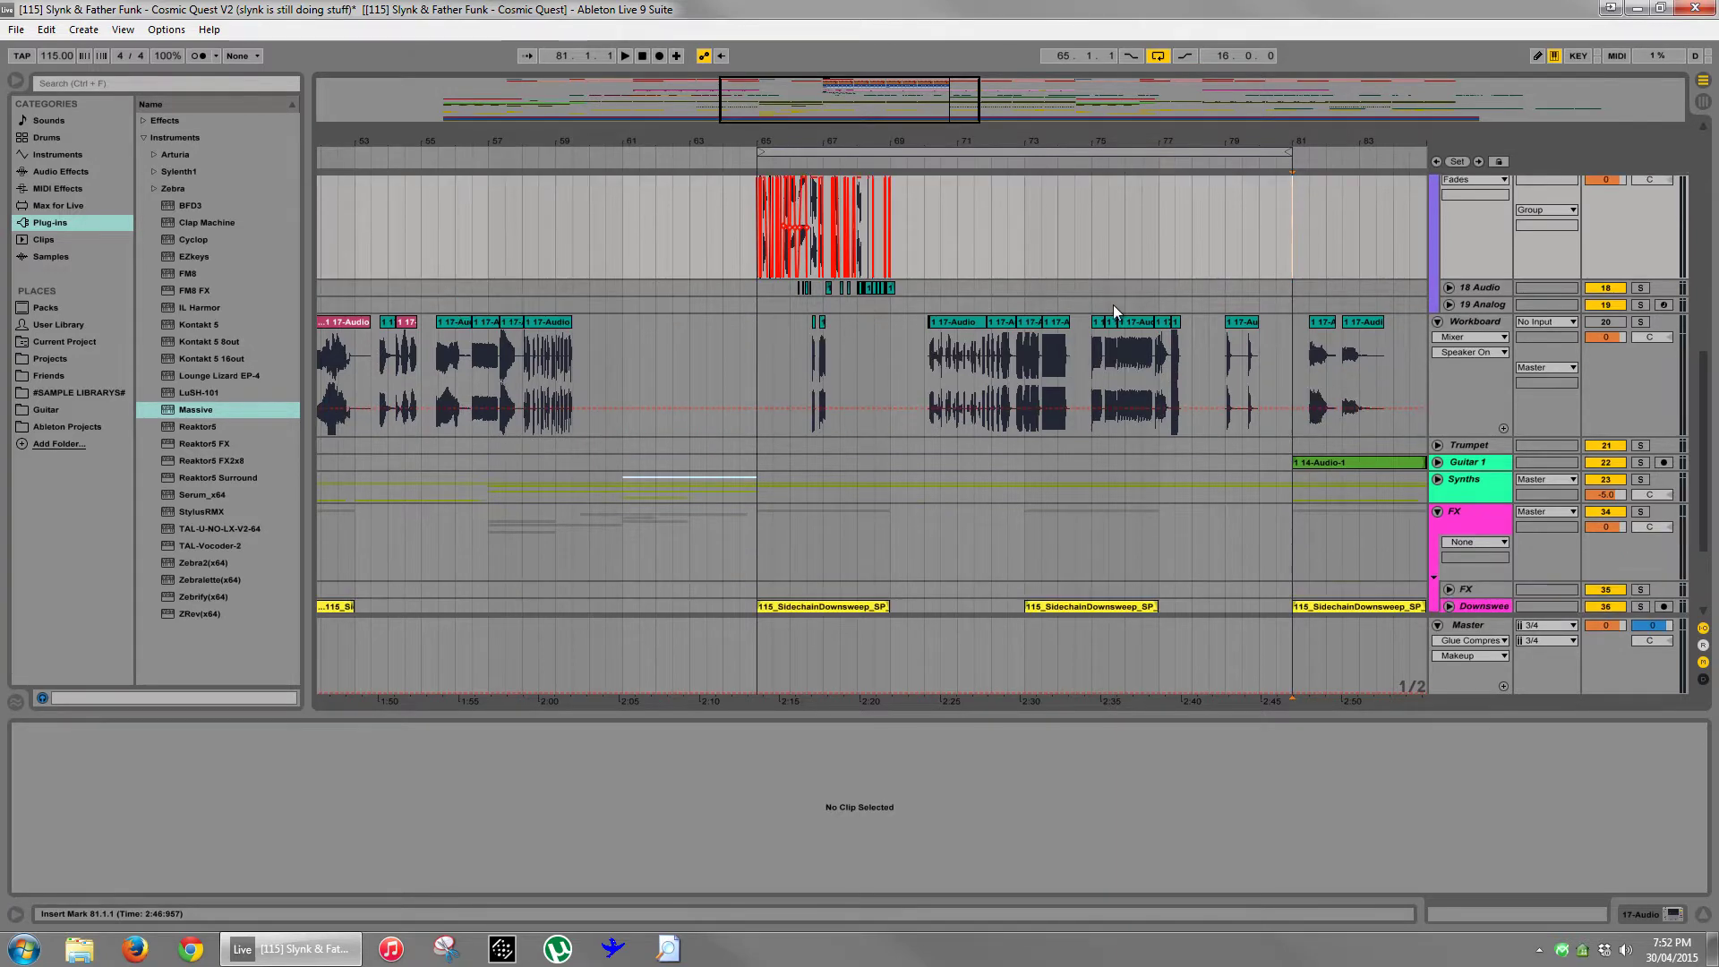
pyautogui.scroll(2, 1115, 299)
pyautogui.moveTo(1046, 144); pyautogui.dragTo(966, 144)
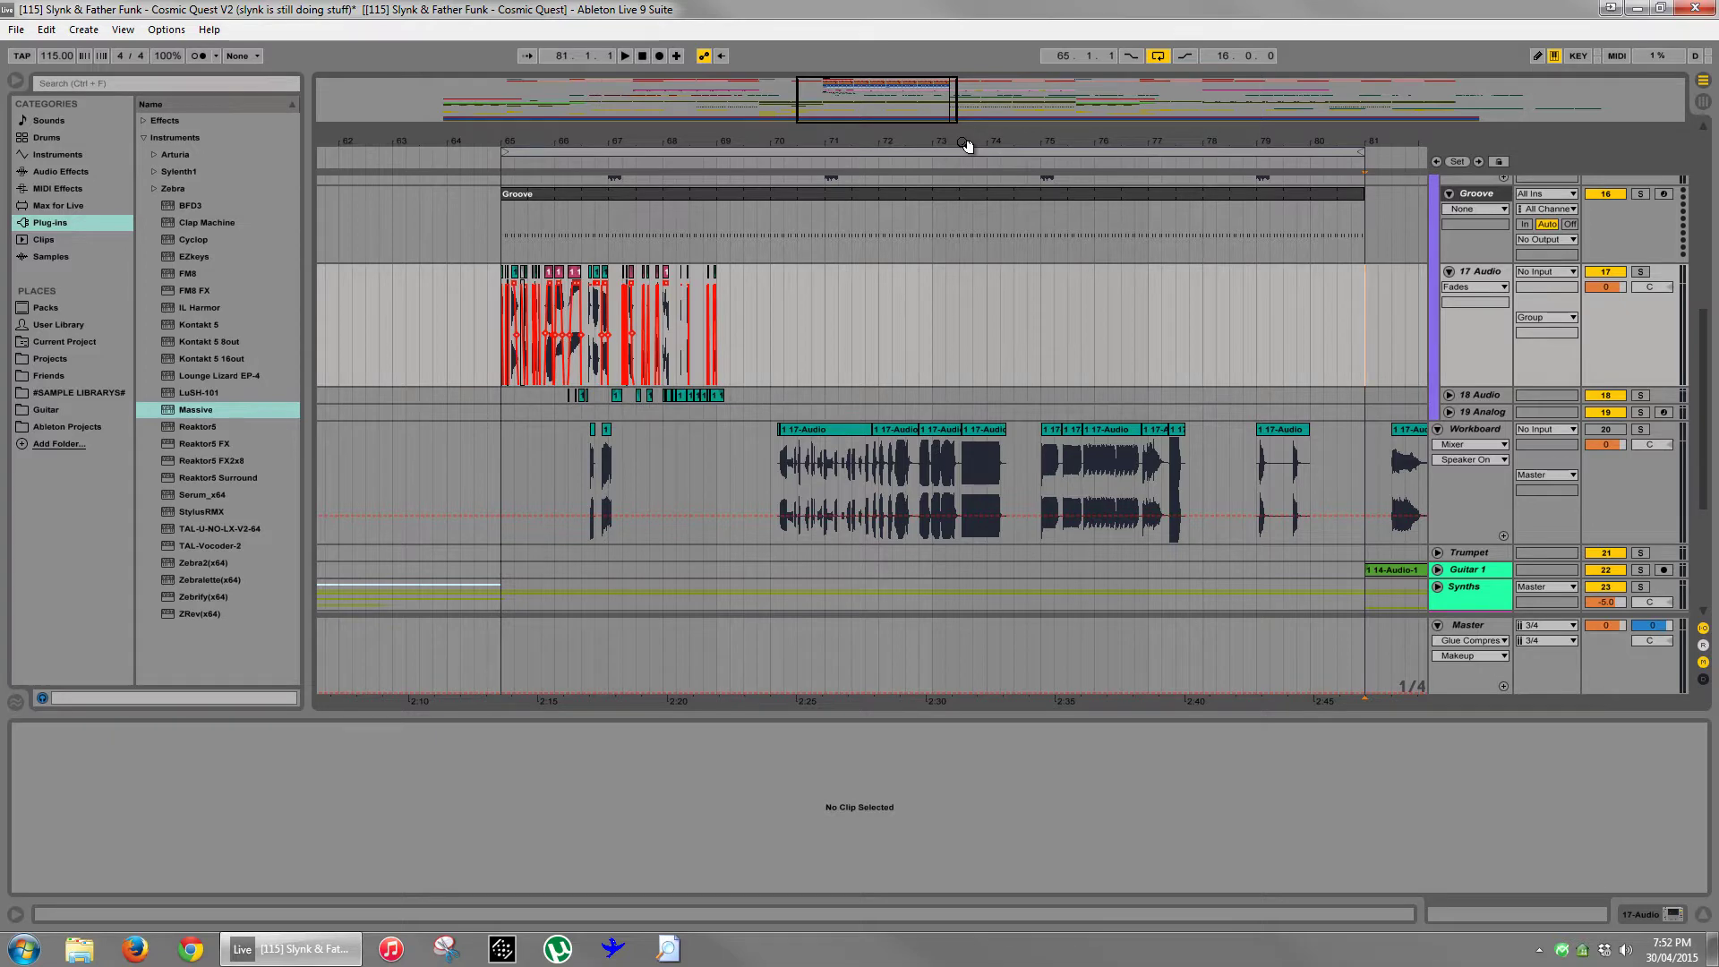
pyautogui.click(931, 309)
pyautogui.moveTo(906, 143); pyautogui.dragTo(906, 149)
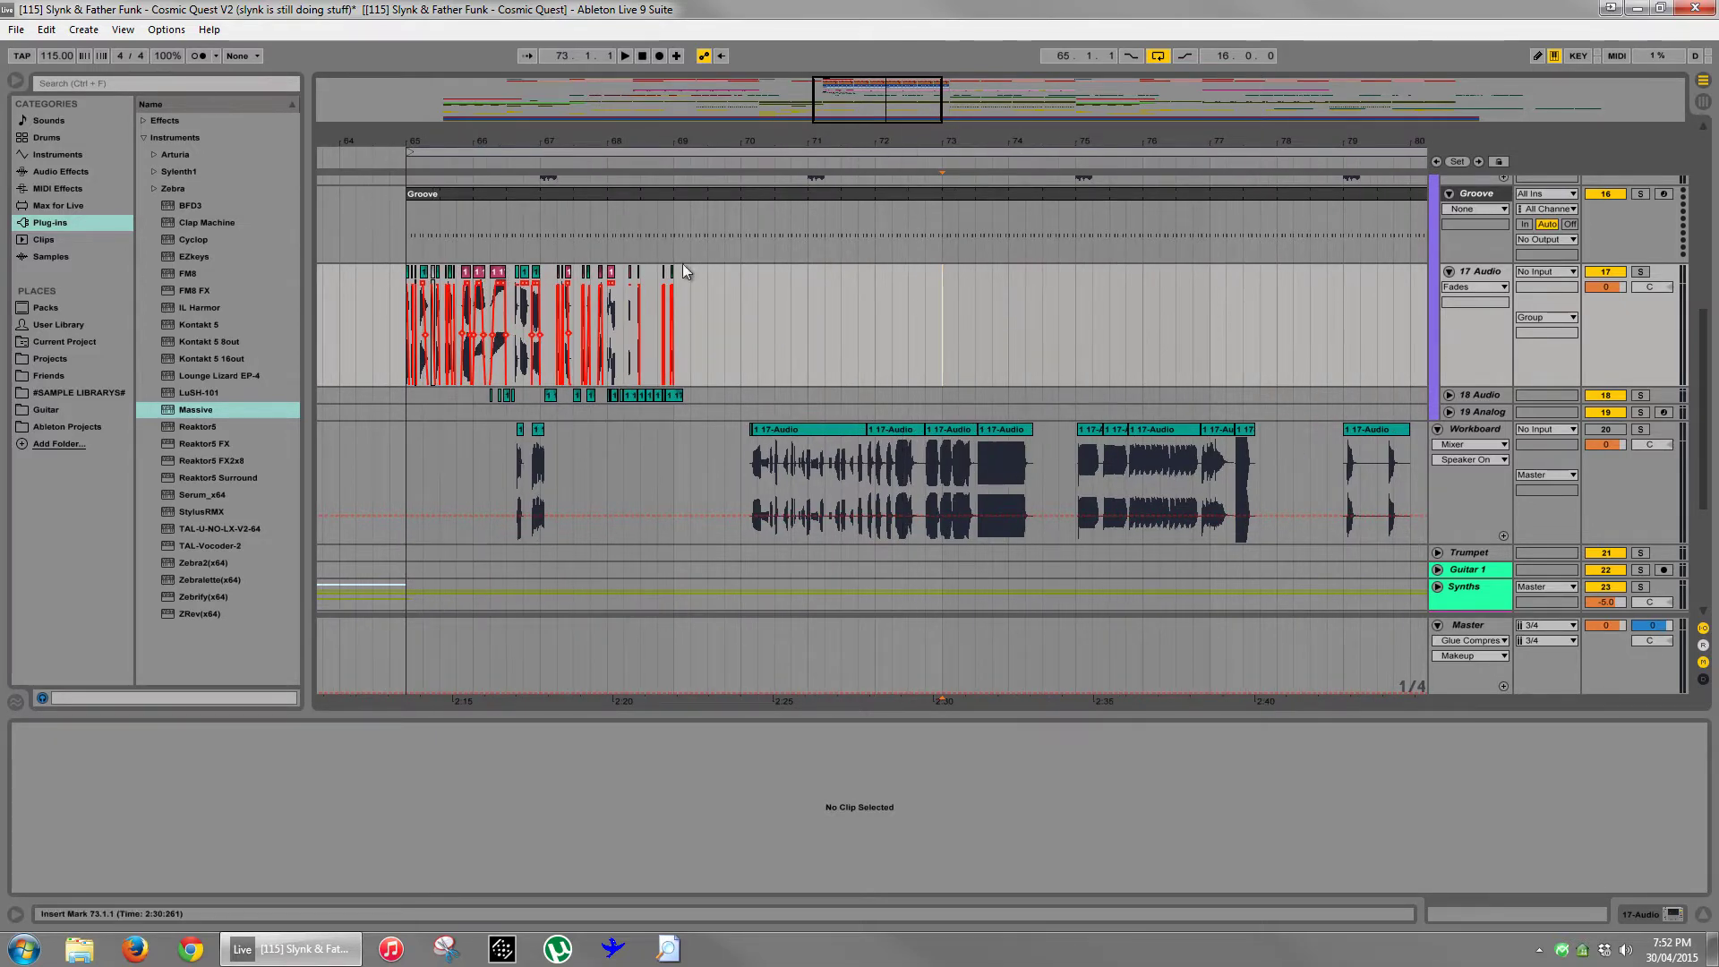
pyautogui.scroll(4, 1343, 286)
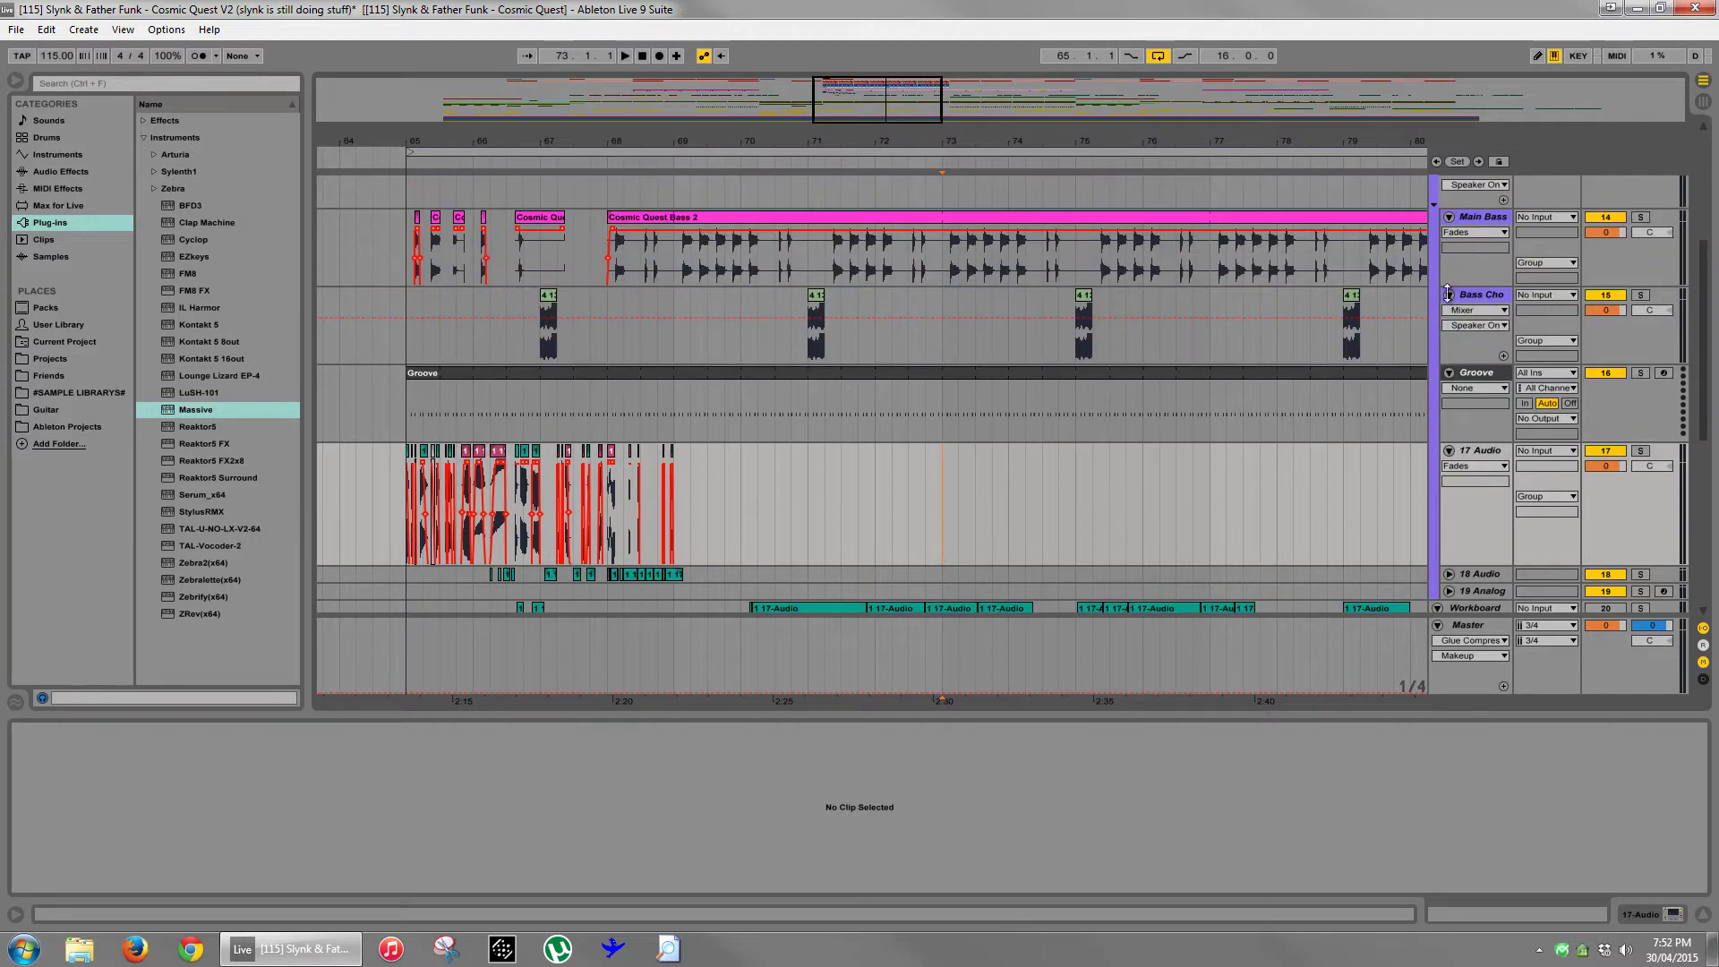
pyautogui.click(1450, 296)
pyautogui.scroll(-2, 1041, 369)
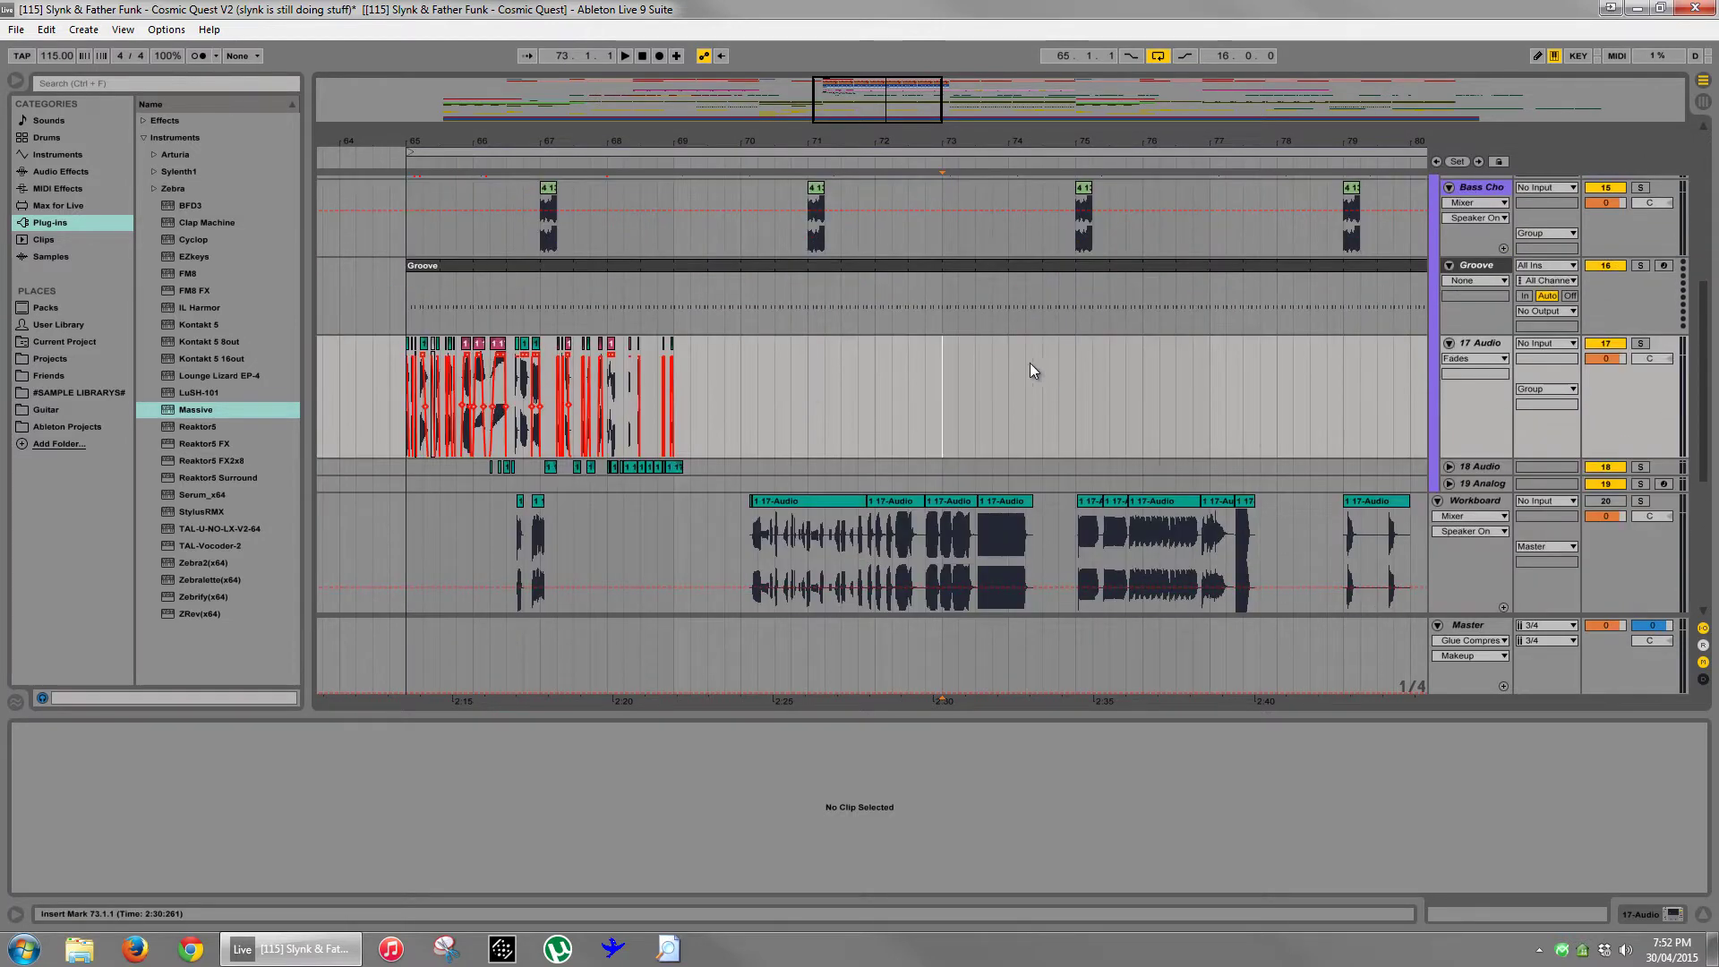
pyautogui.moveTo(959, 145); pyautogui.dragTo(959, 140)
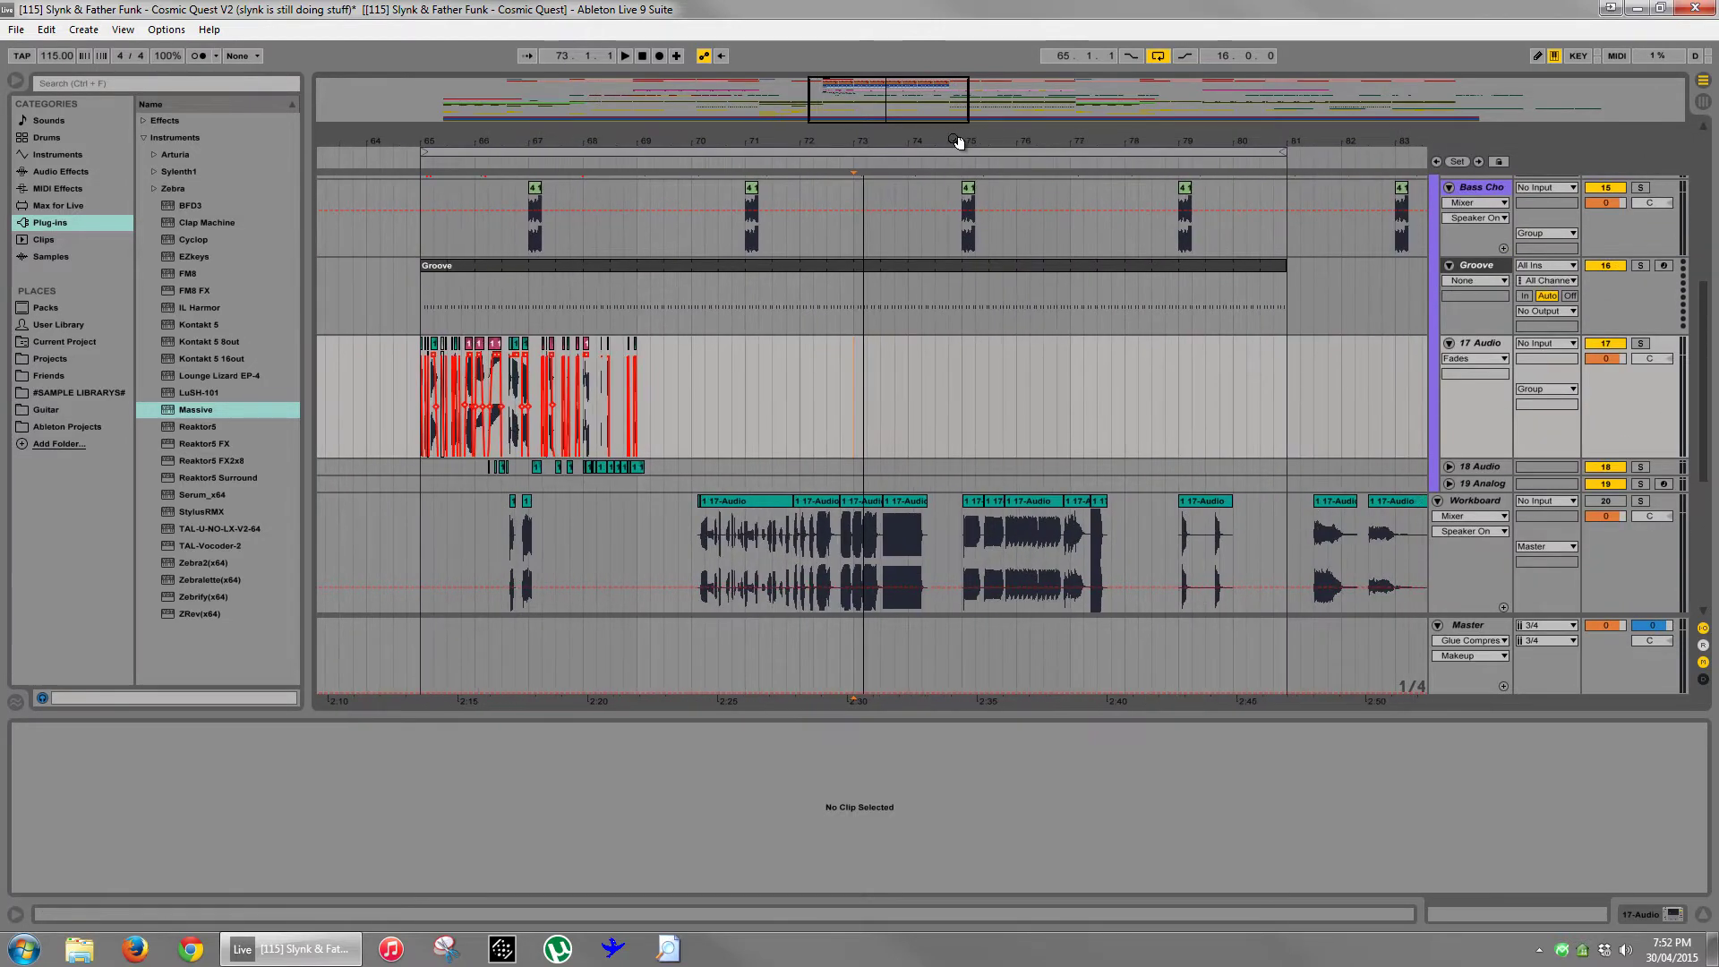
# - Highlight bars 65 to 73 on 17 Audio, the stretch up to bar 81, and the gap from bar 69 to 73
pyautogui.moveTo(857, 401); pyautogui.dragTo(421, 385)
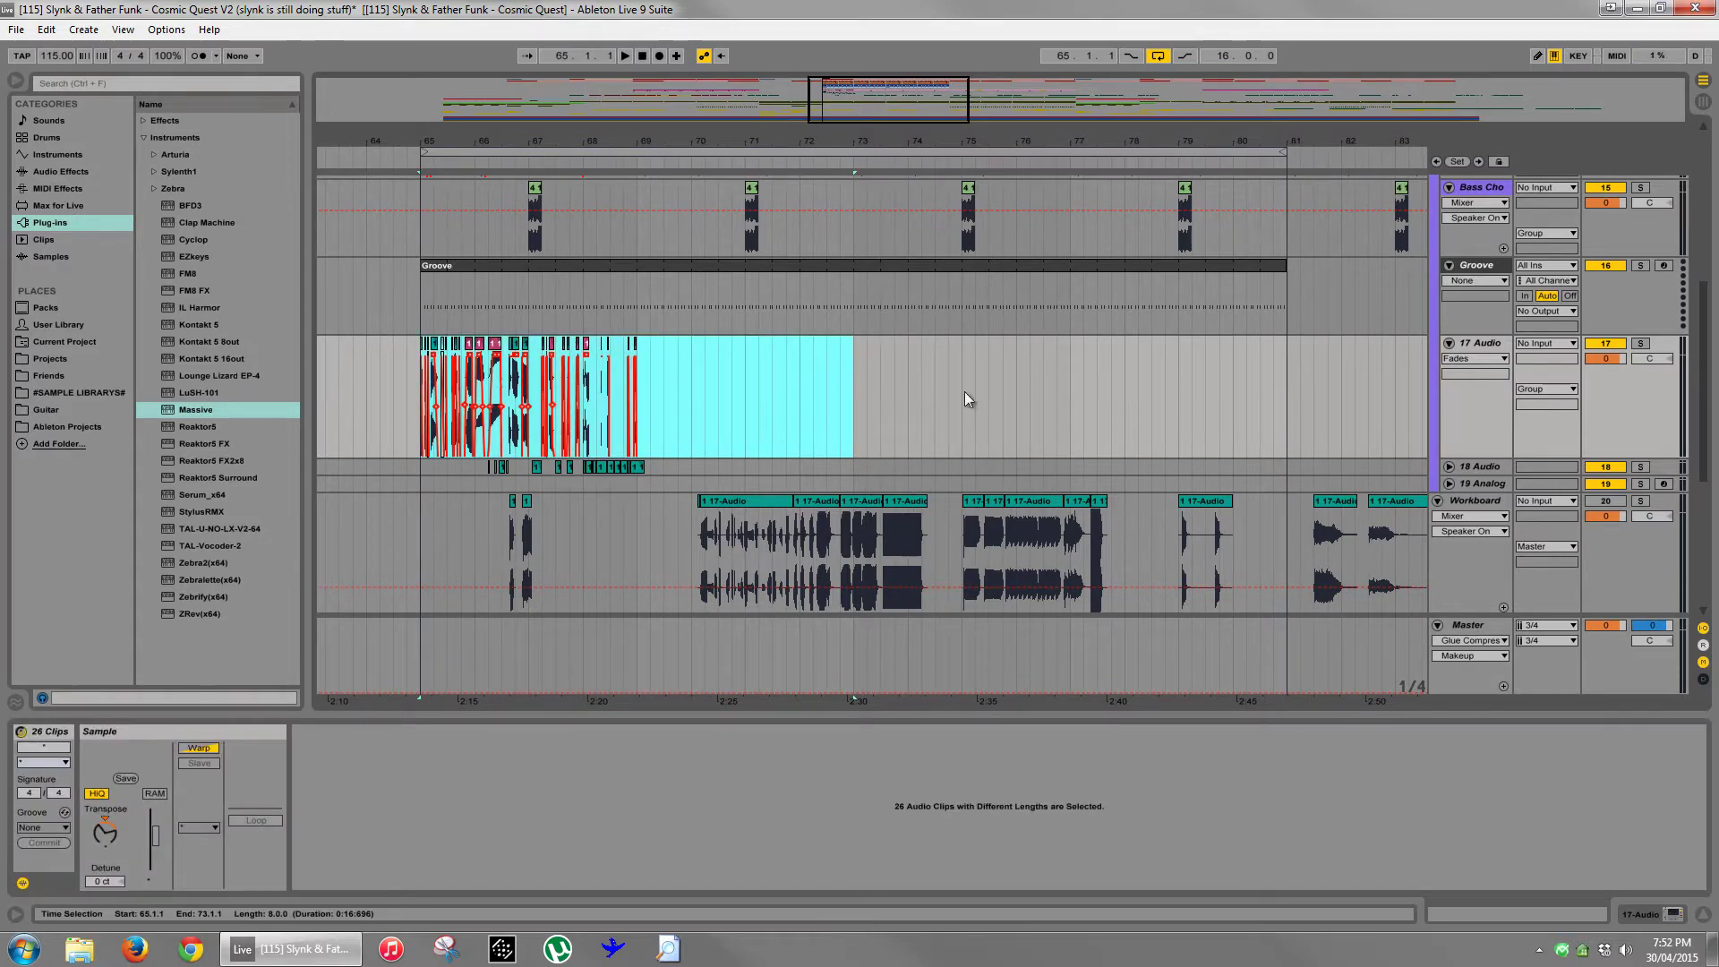
pyautogui.moveTo(854, 395); pyautogui.dragTo(1287, 387)
pyautogui.click(1299, 388)
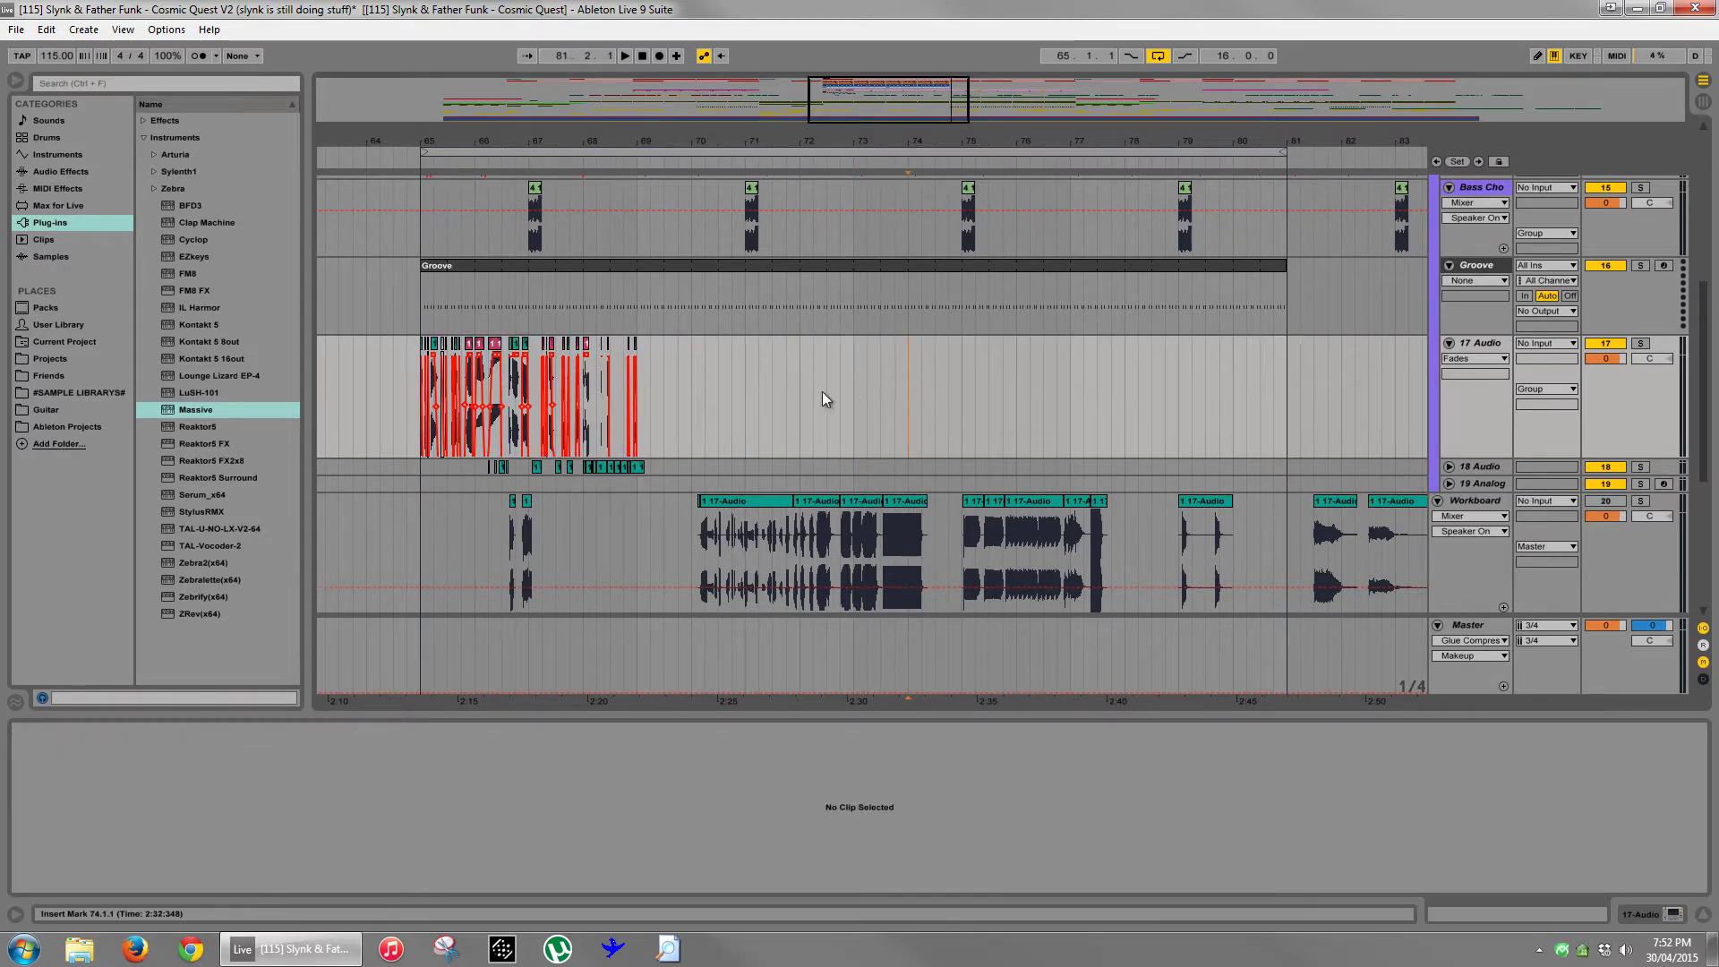
pyautogui.moveTo(853, 398); pyautogui.dragTo(641, 397)
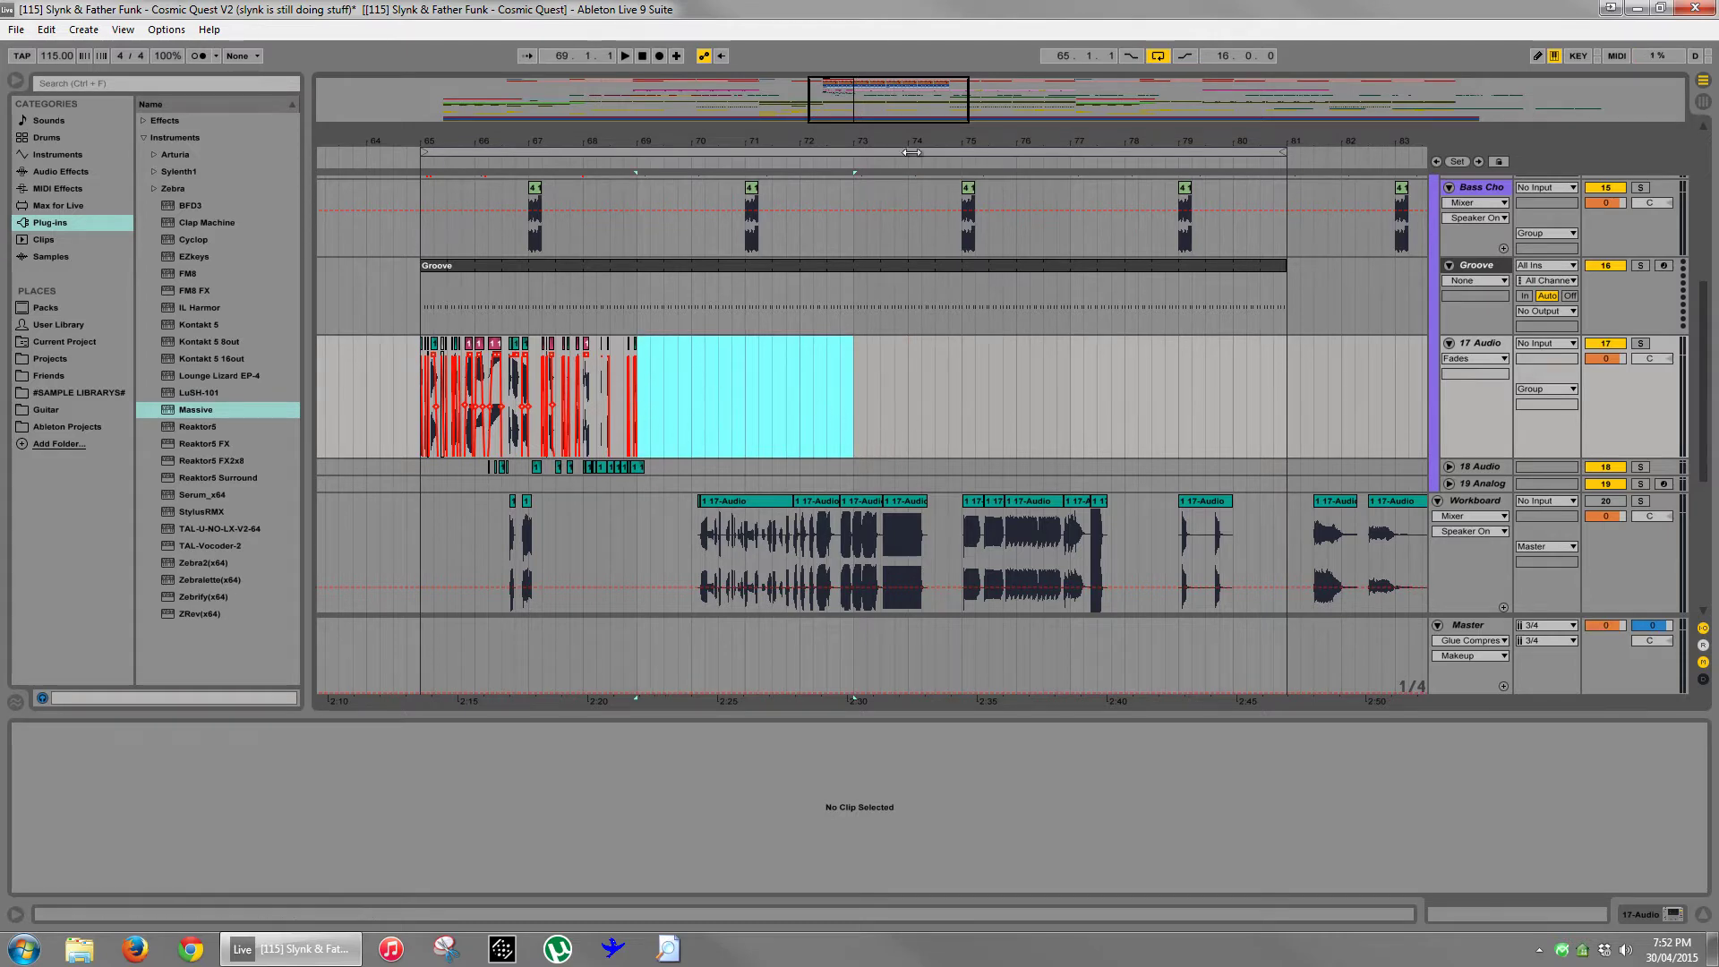
# - Colour the Workboard track cyan
pyautogui.moveTo(911, 147); pyautogui.dragTo(913, 143)
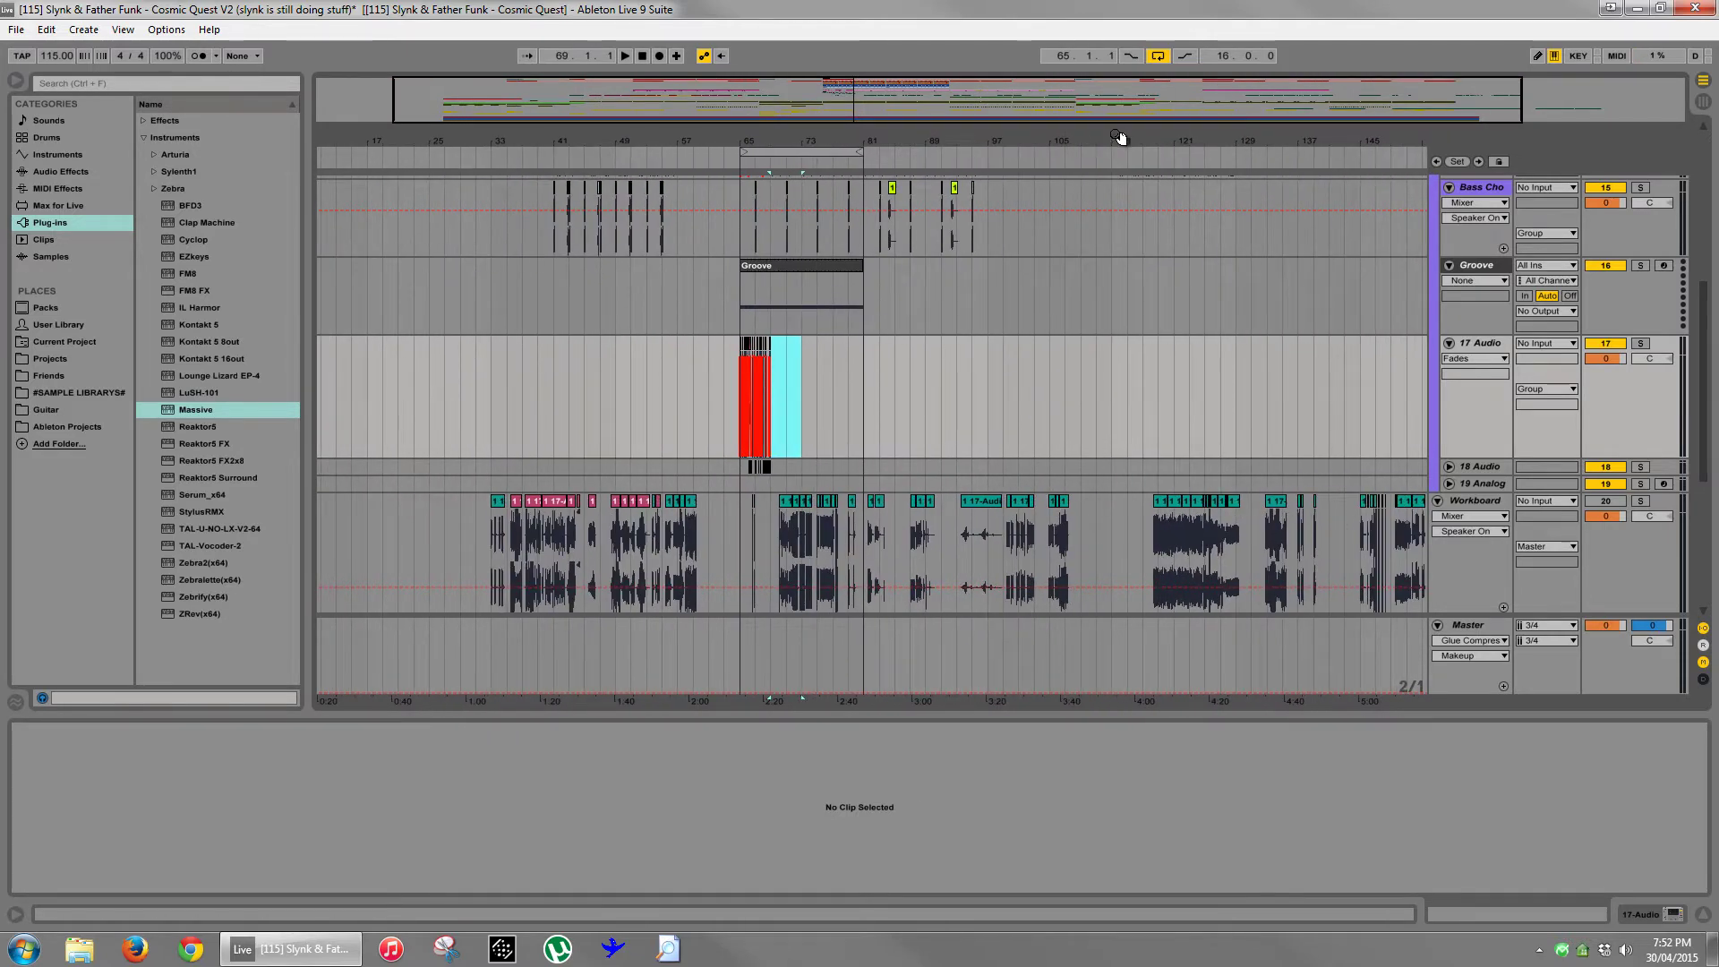
pyautogui.moveTo(1120, 138); pyautogui.dragTo(1120, 136)
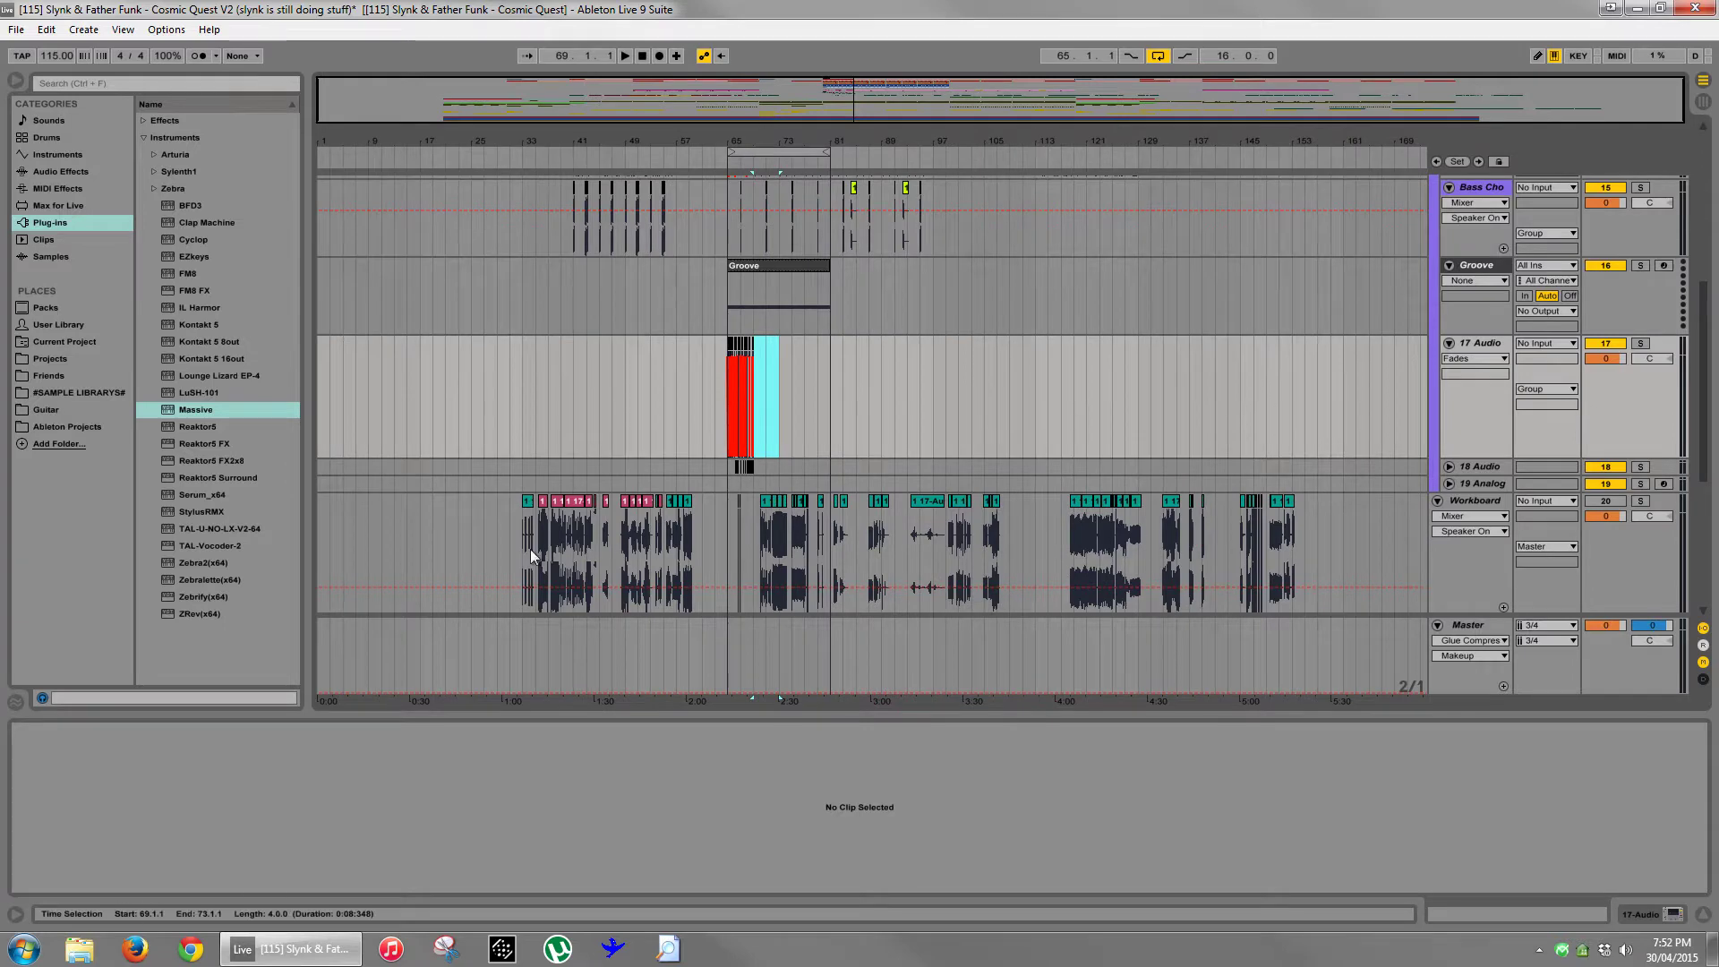
pyautogui.scroll(-2, 1161, 559)
pyautogui.click(1479, 434)
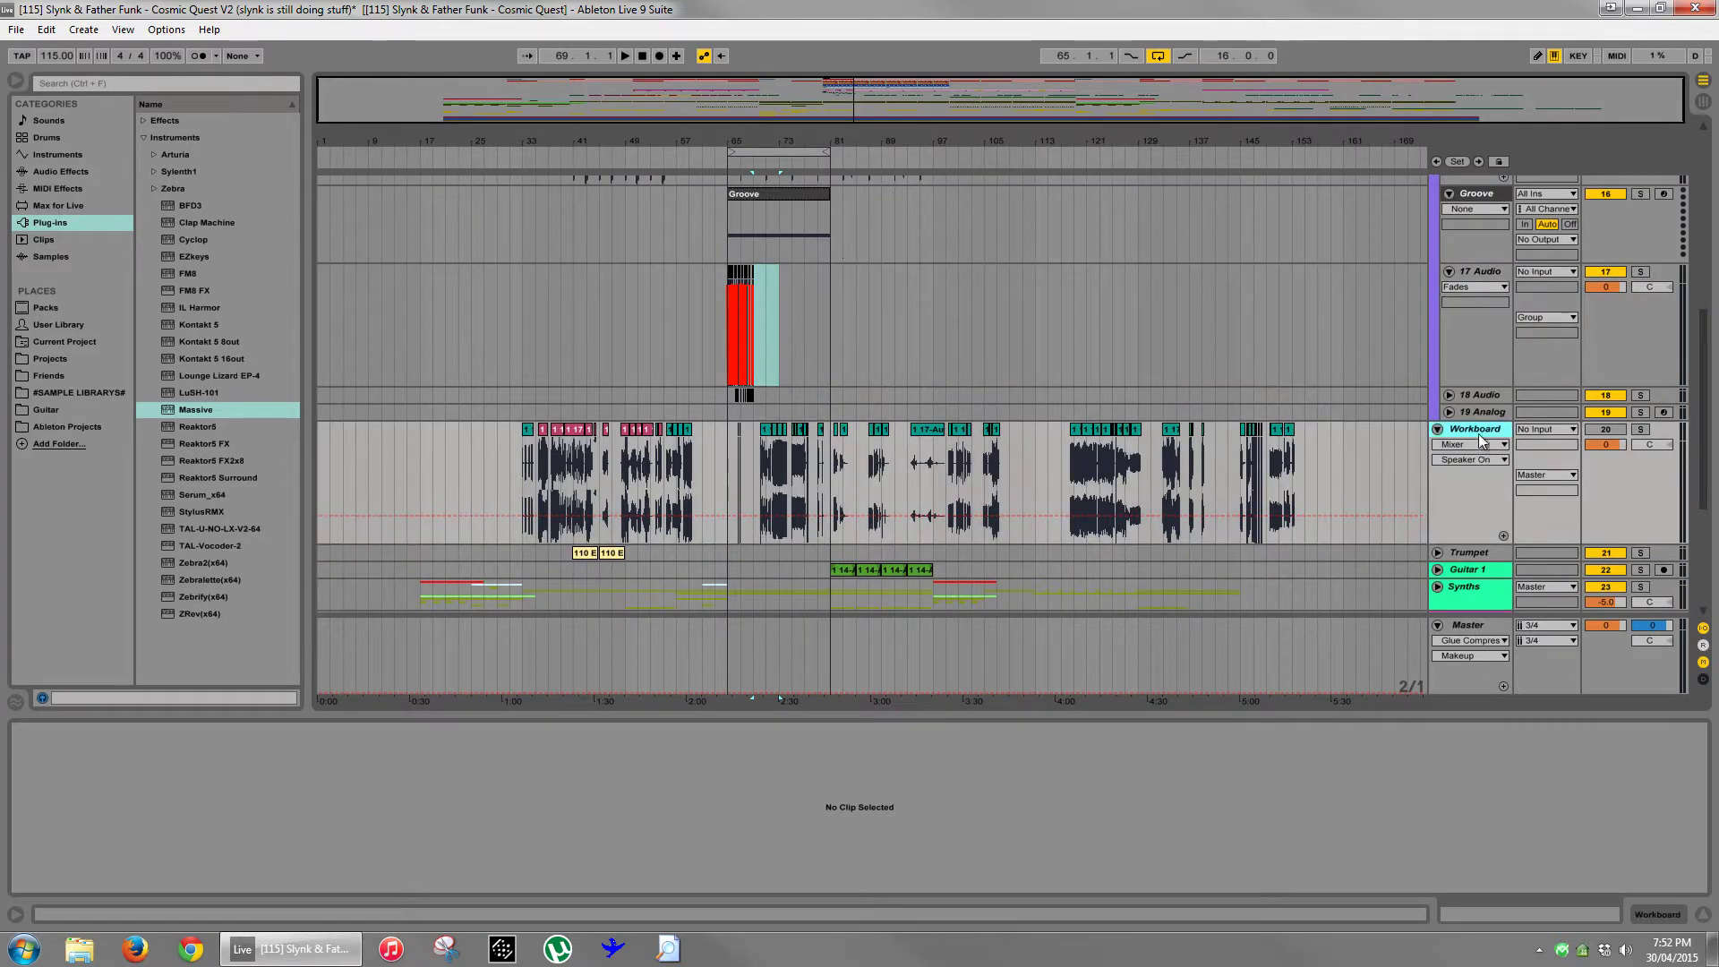
pyautogui.rightClick(1479, 428)
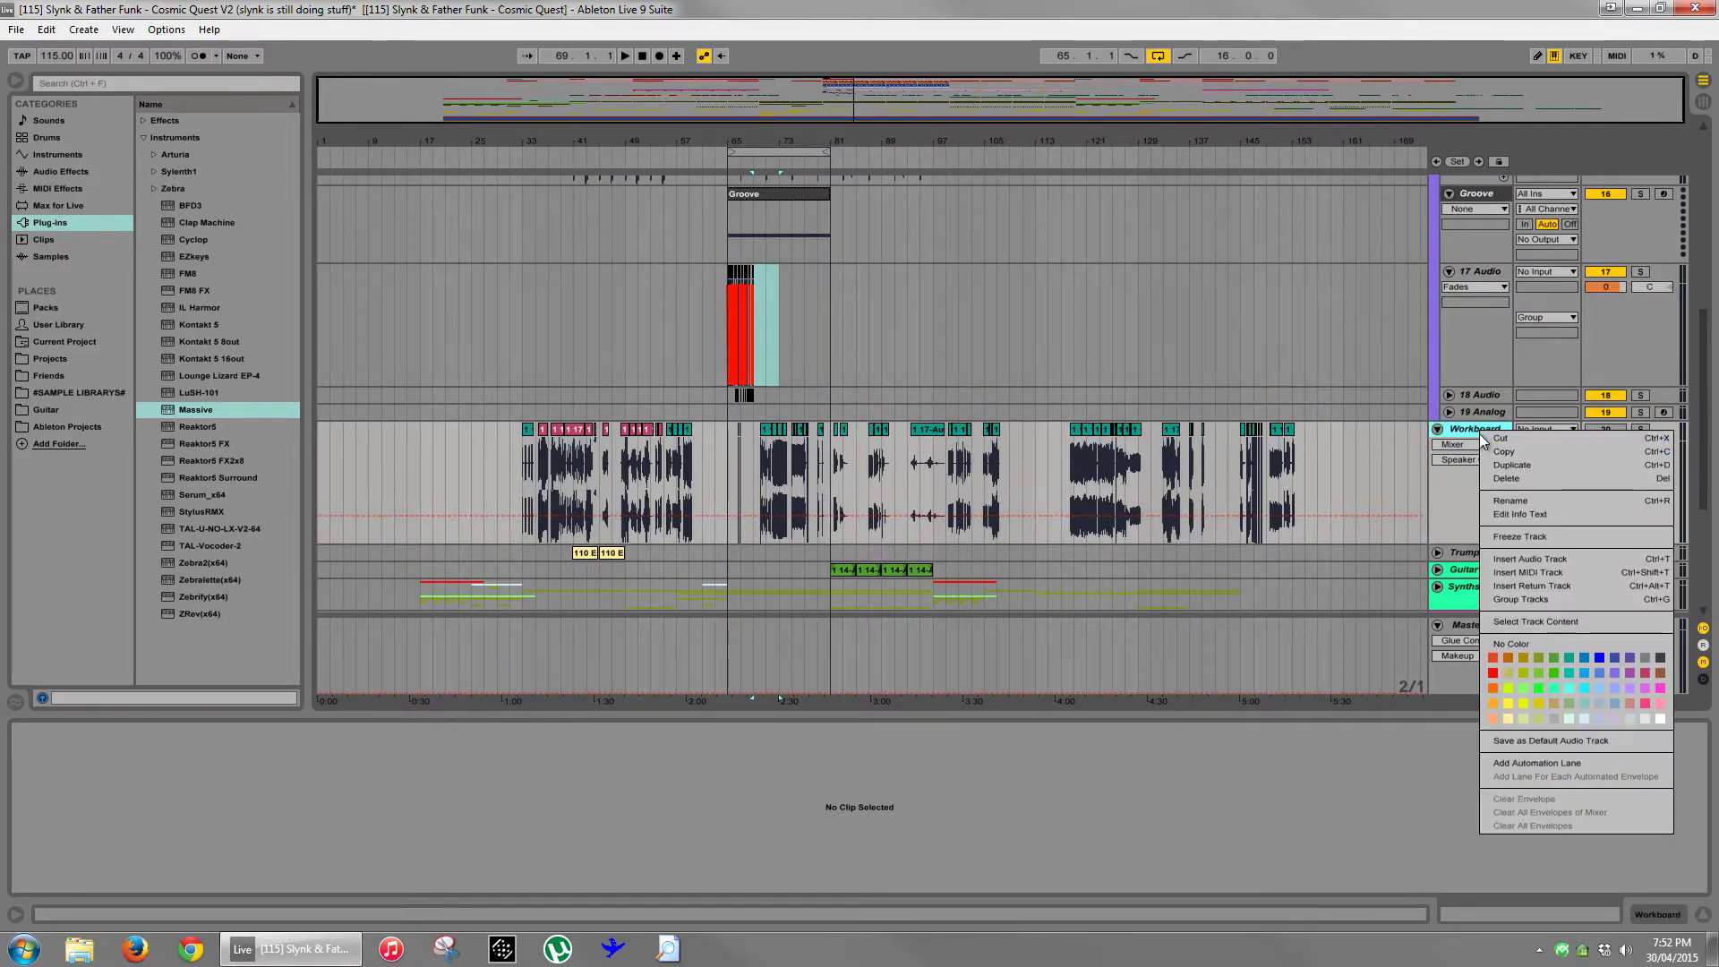
pyautogui.click(1586, 686)
pyautogui.click(1380, 453)
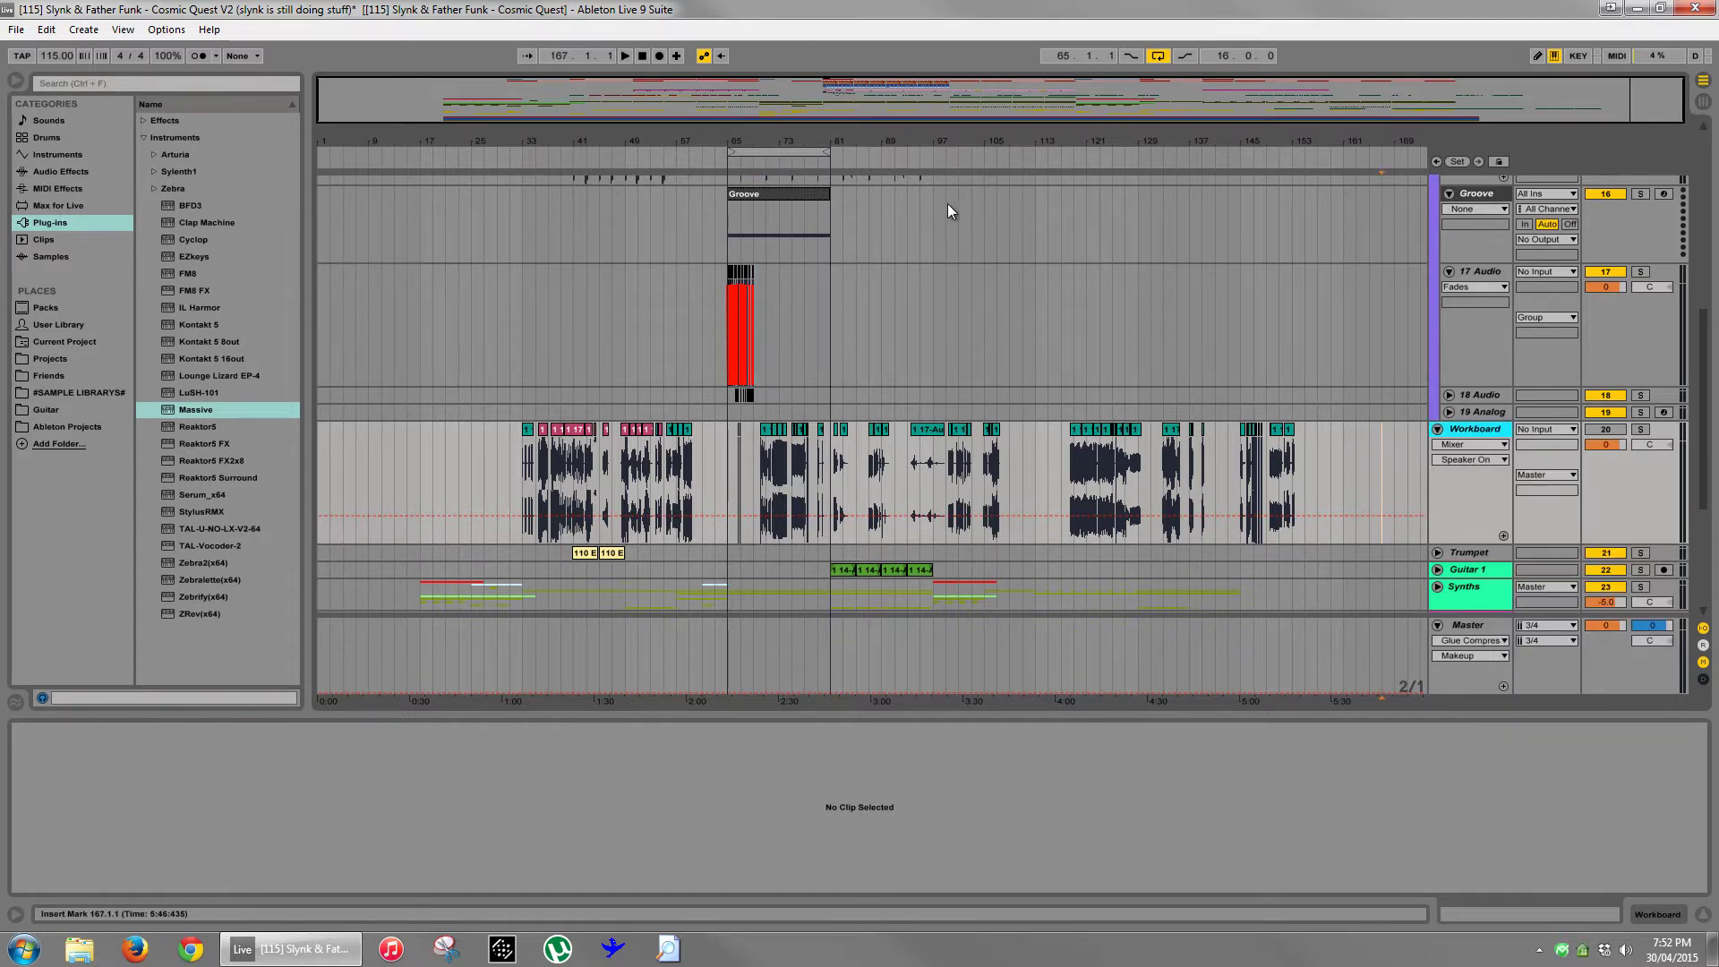
# - Unfold the 19 Analog track and arm it for recording
pyautogui.moveTo(838, 139); pyautogui.dragTo(840, 140)
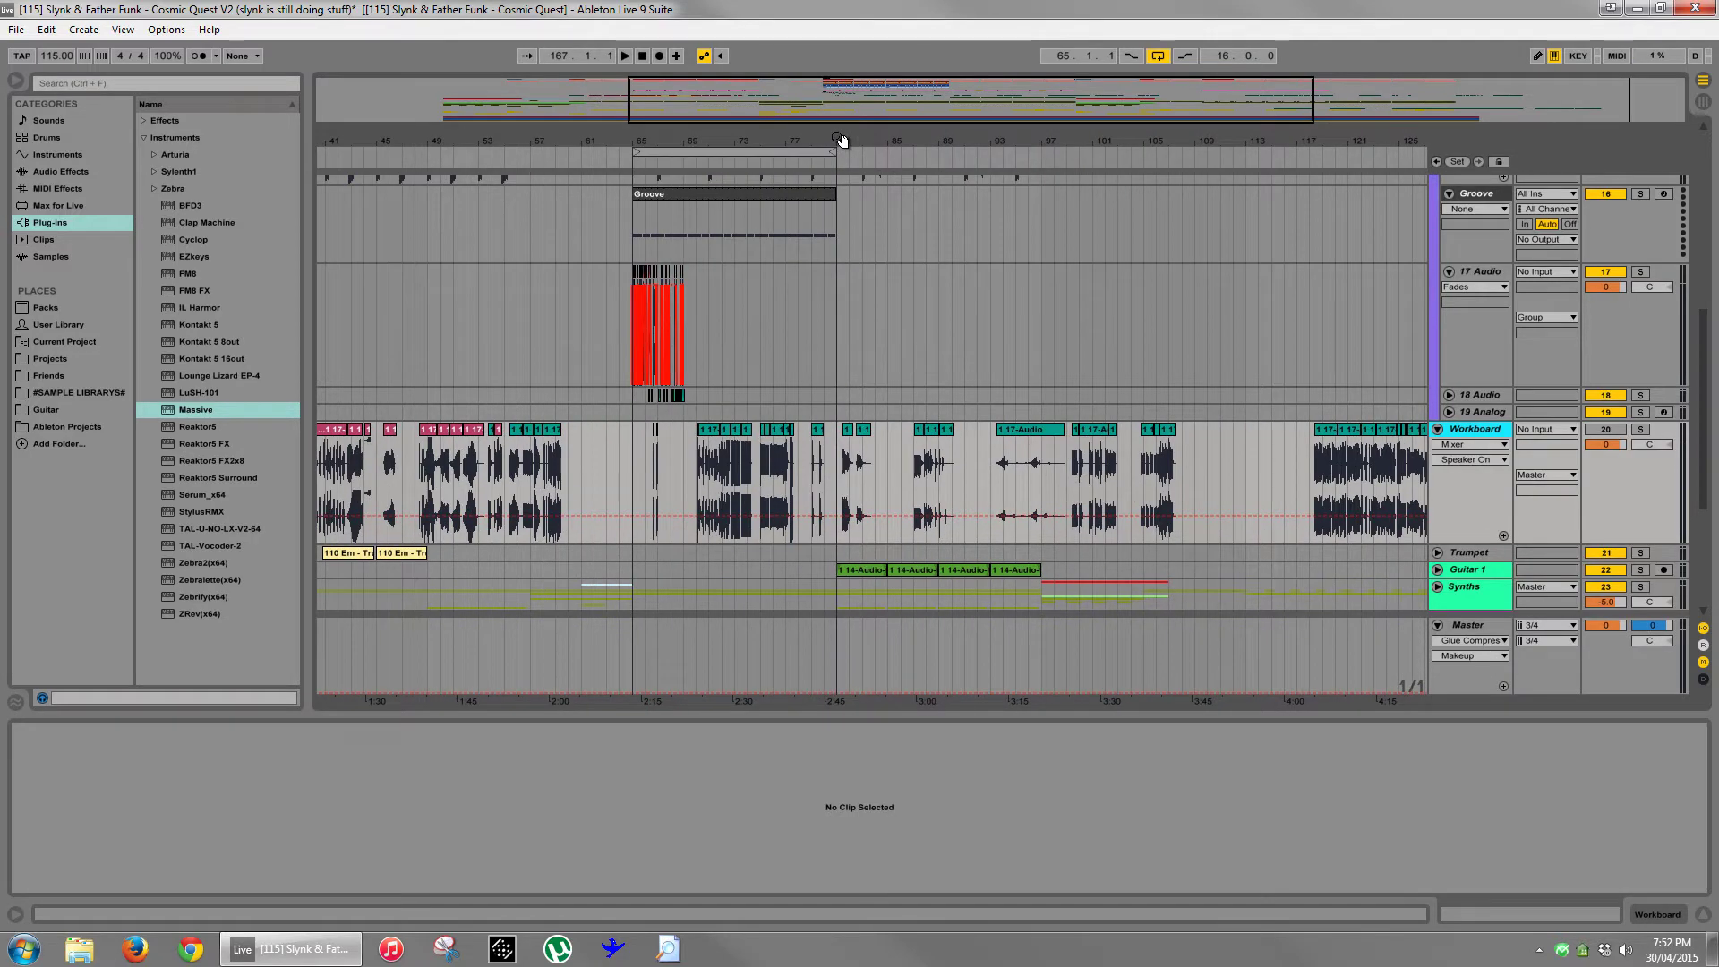
pyautogui.click(1449, 412)
pyautogui.click(1486, 416)
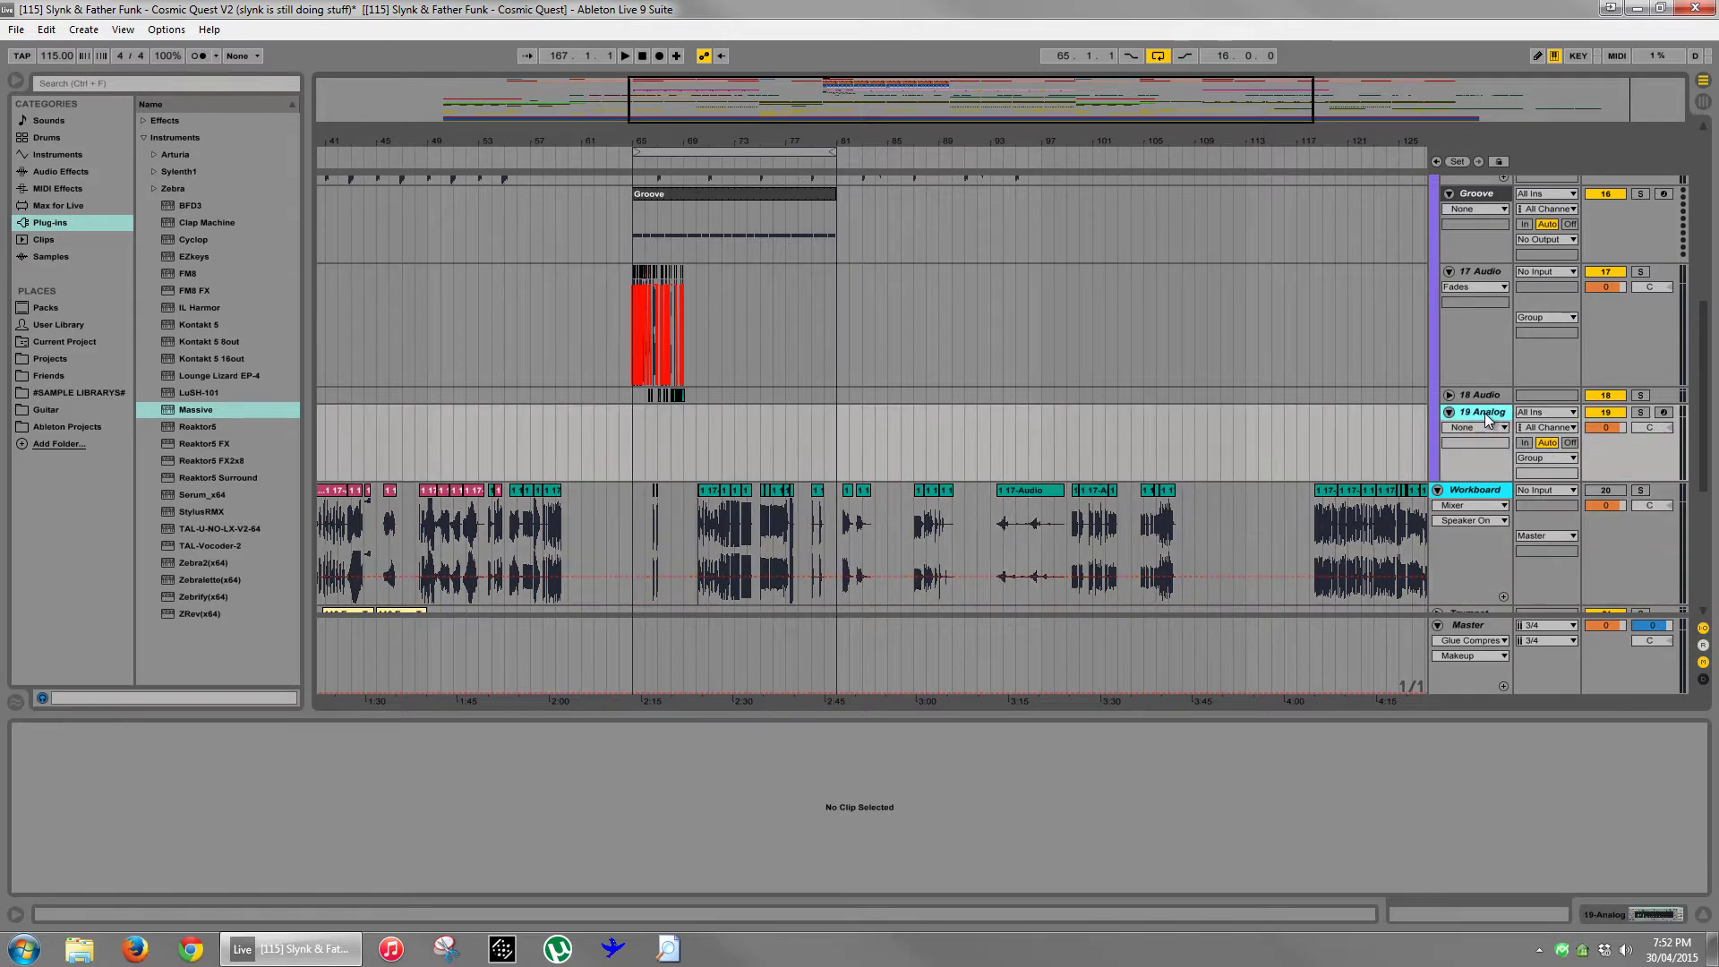
pyautogui.click(1663, 413)
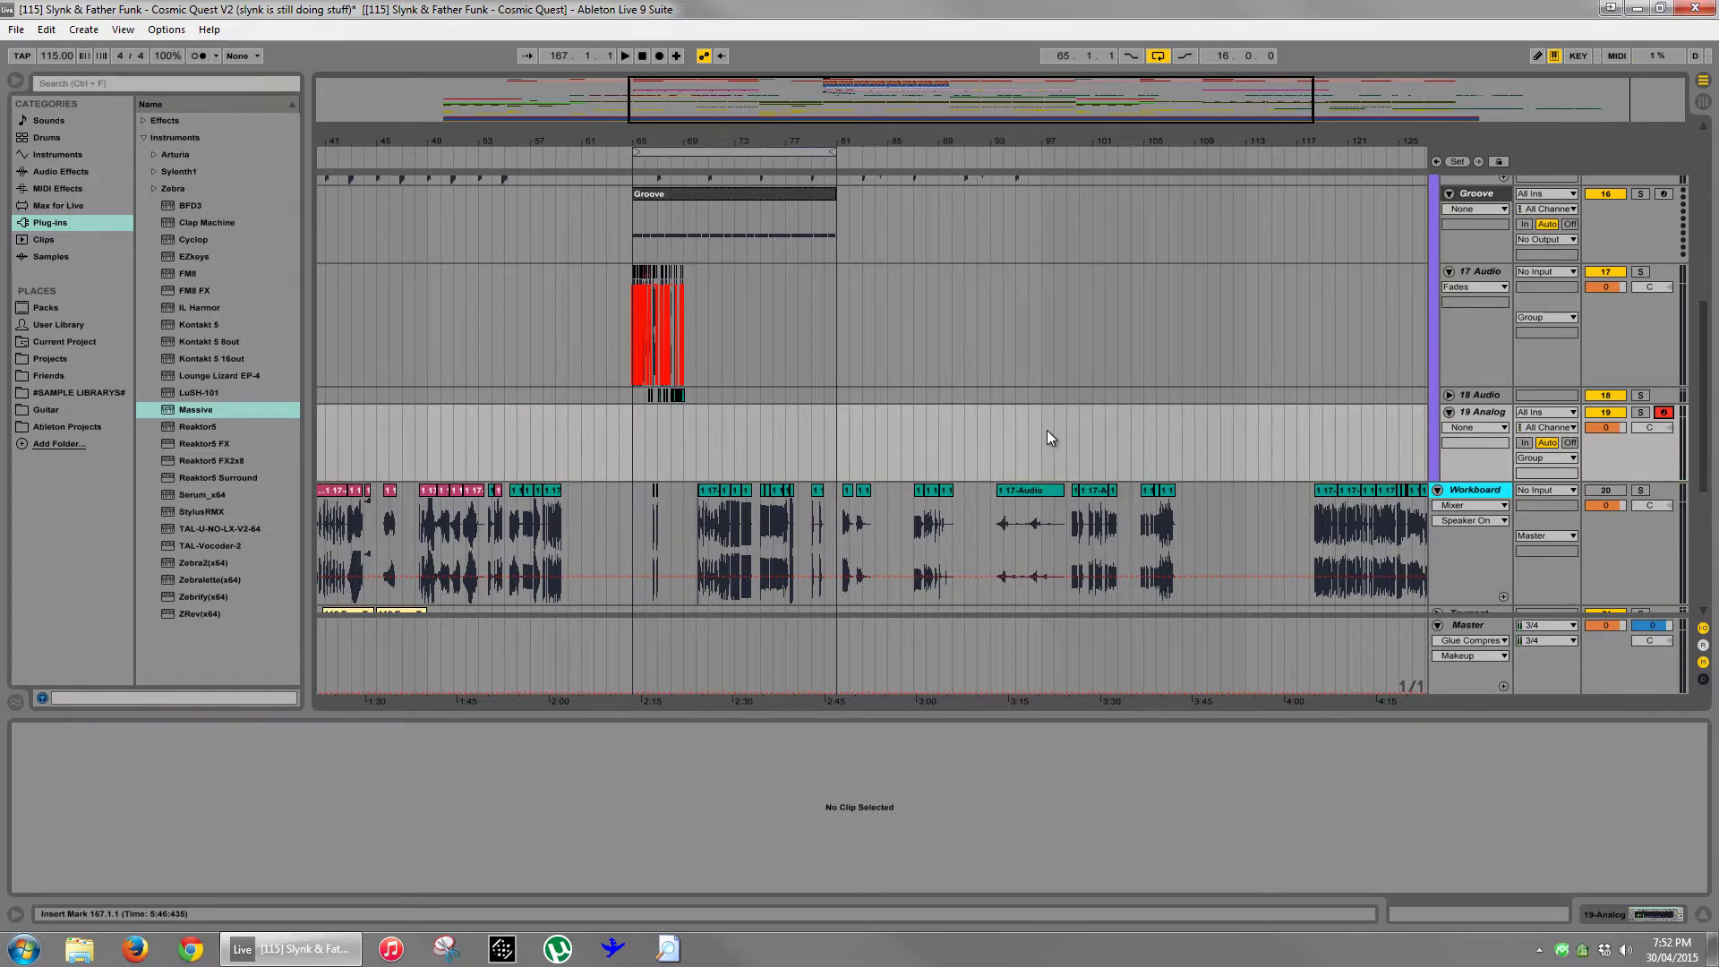
# - Move the Analog track out of the group to directly below the Workboard track
pyautogui.moveTo(693, 141); pyautogui.dragTo(688, 142)
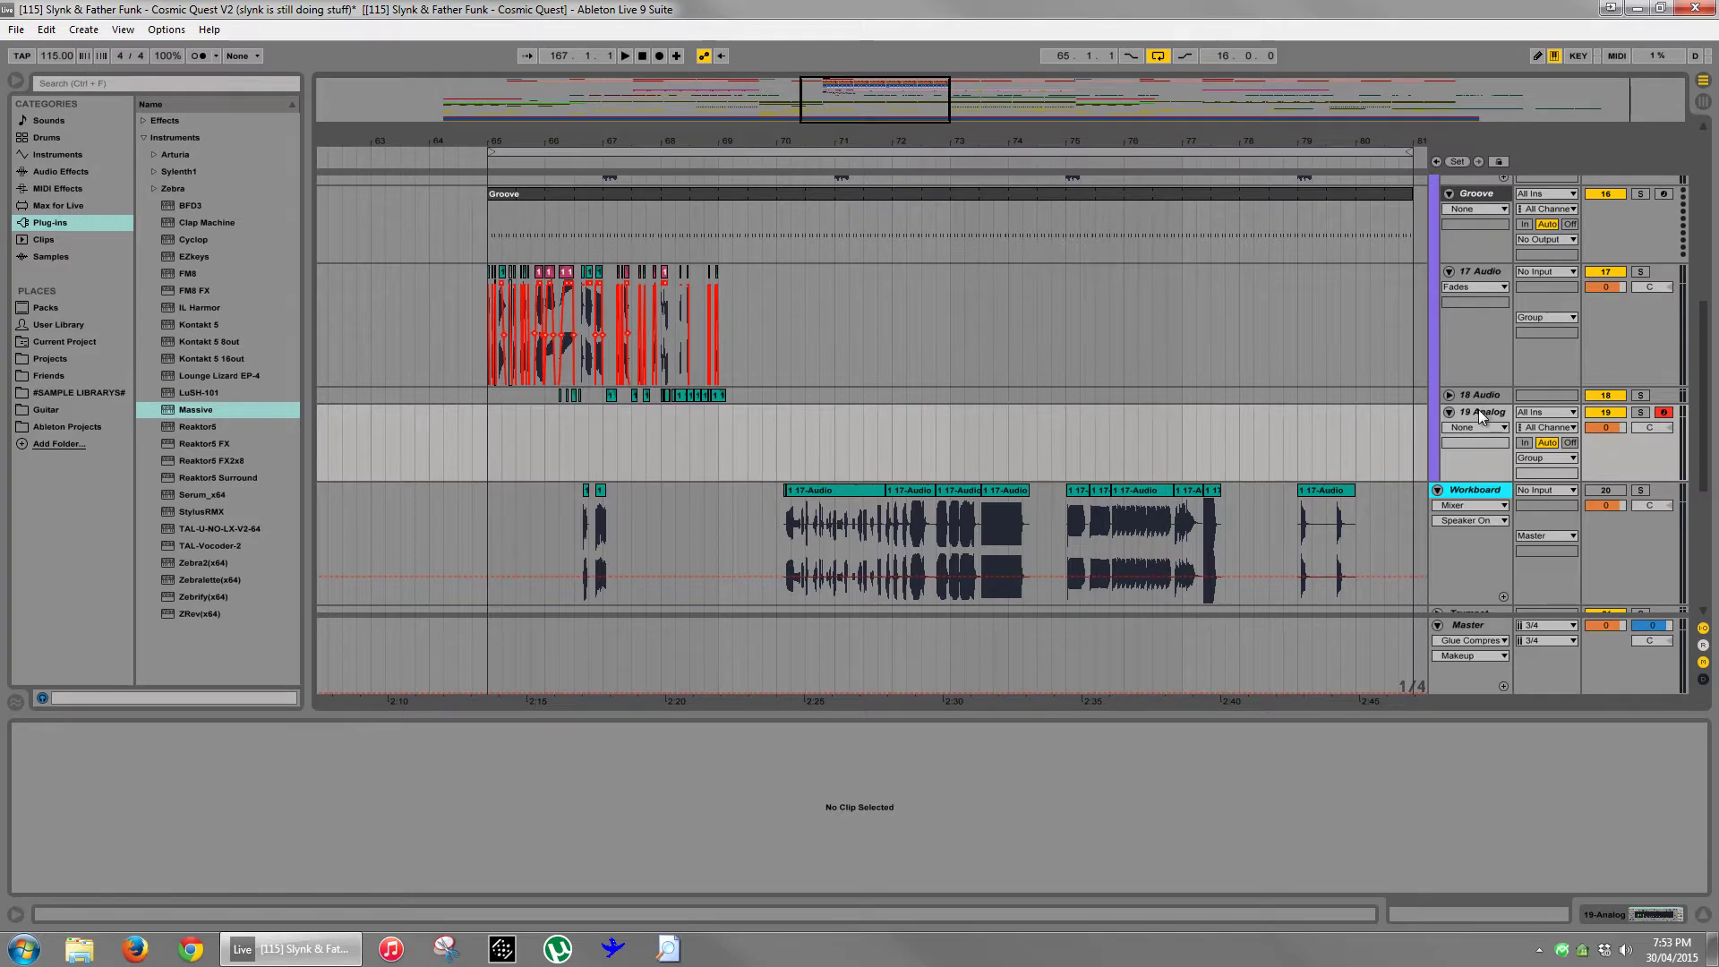
pyautogui.scroll(-2, 1479, 410)
pyautogui.moveTo(1472, 342); pyautogui.dragTo(1466, 528)
pyautogui.scroll(3, 980, 279)
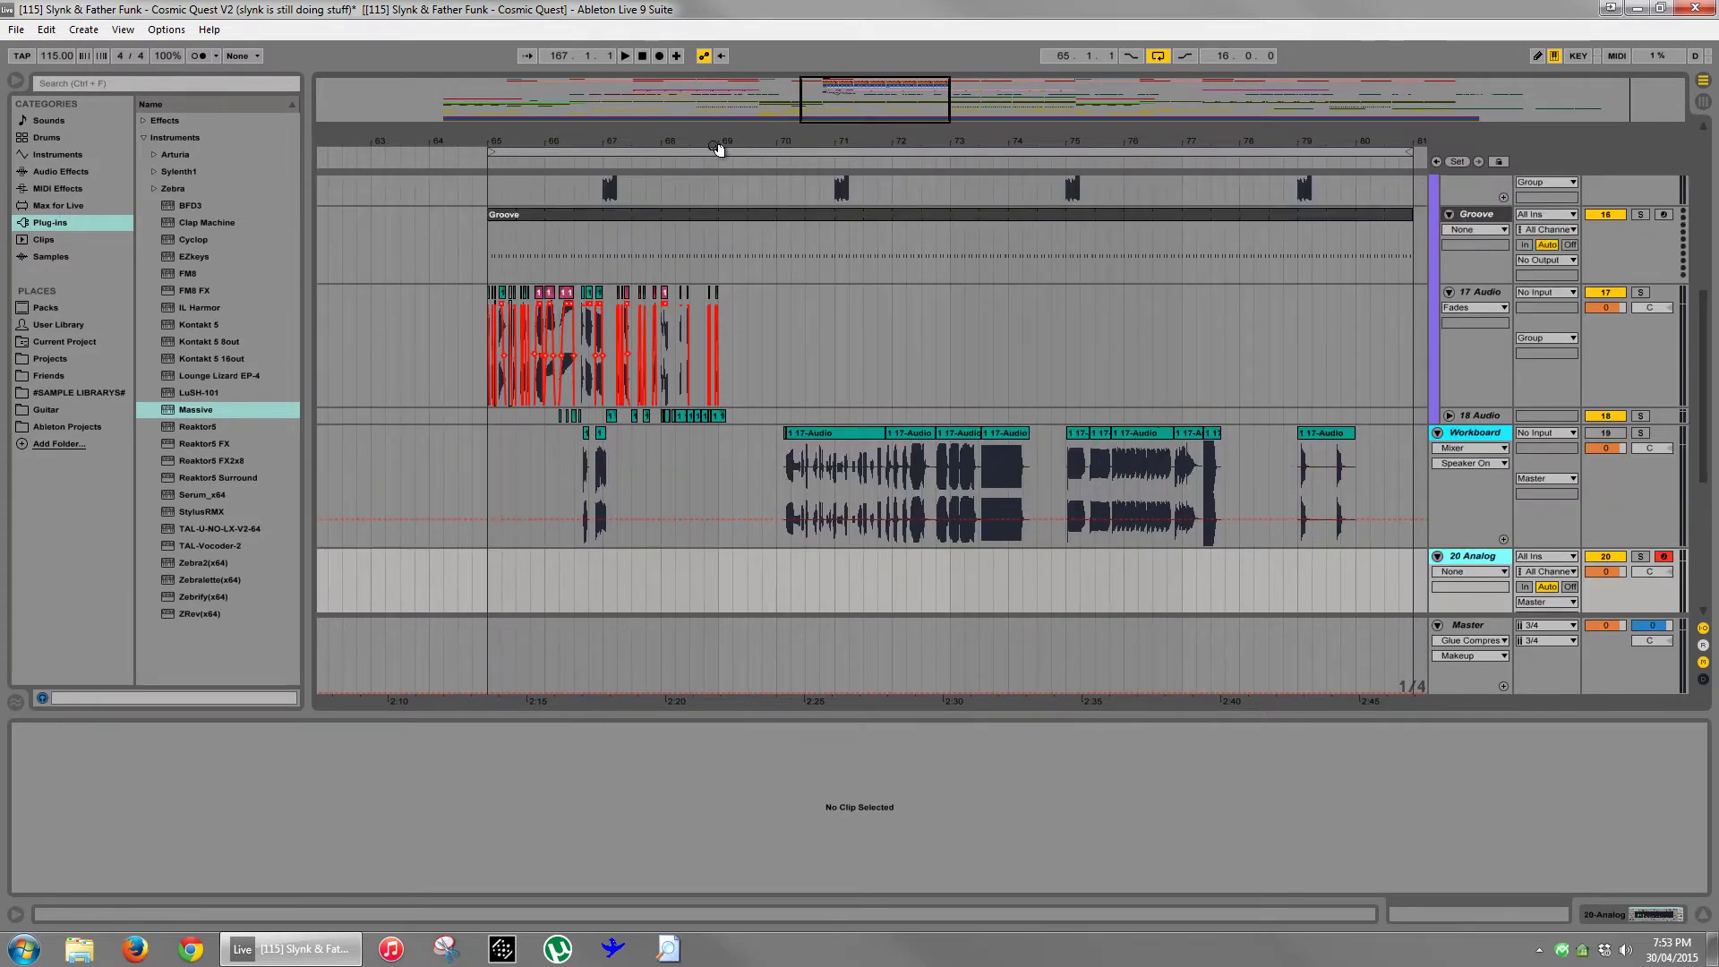
# - Play the chopped bass section from bar 65
pyautogui.moveTo(714, 146); pyautogui.dragTo(717, 157)
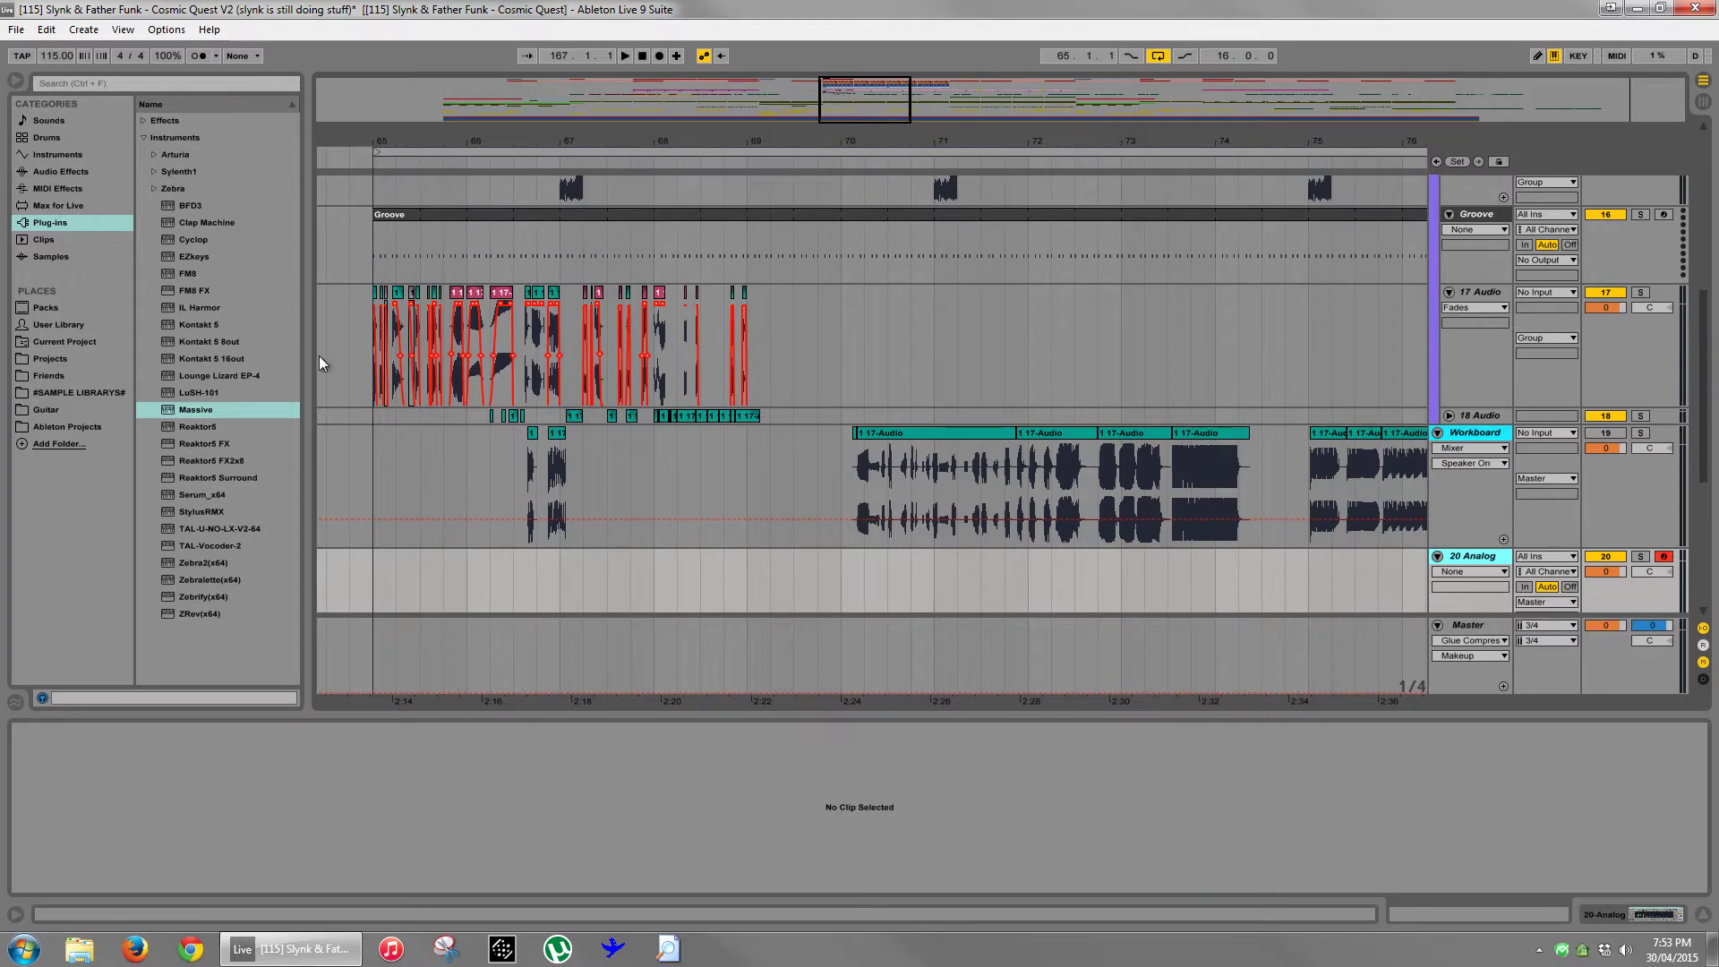
pyautogui.click(374, 433)
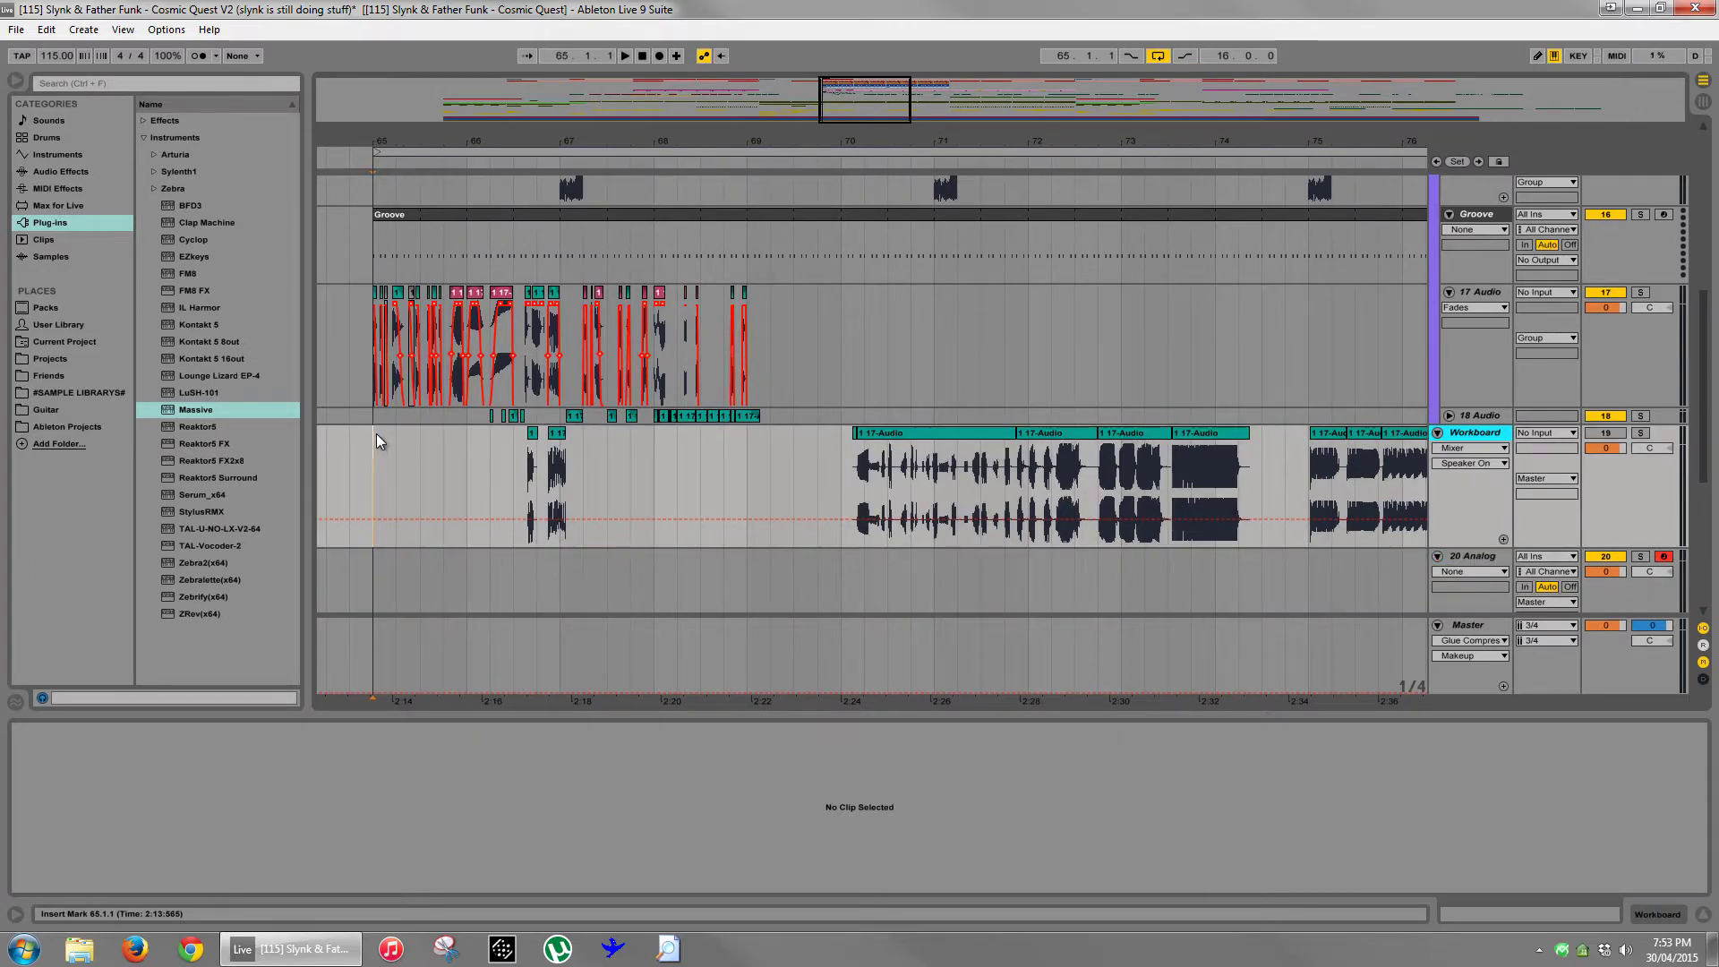
pyautogui.press('space')
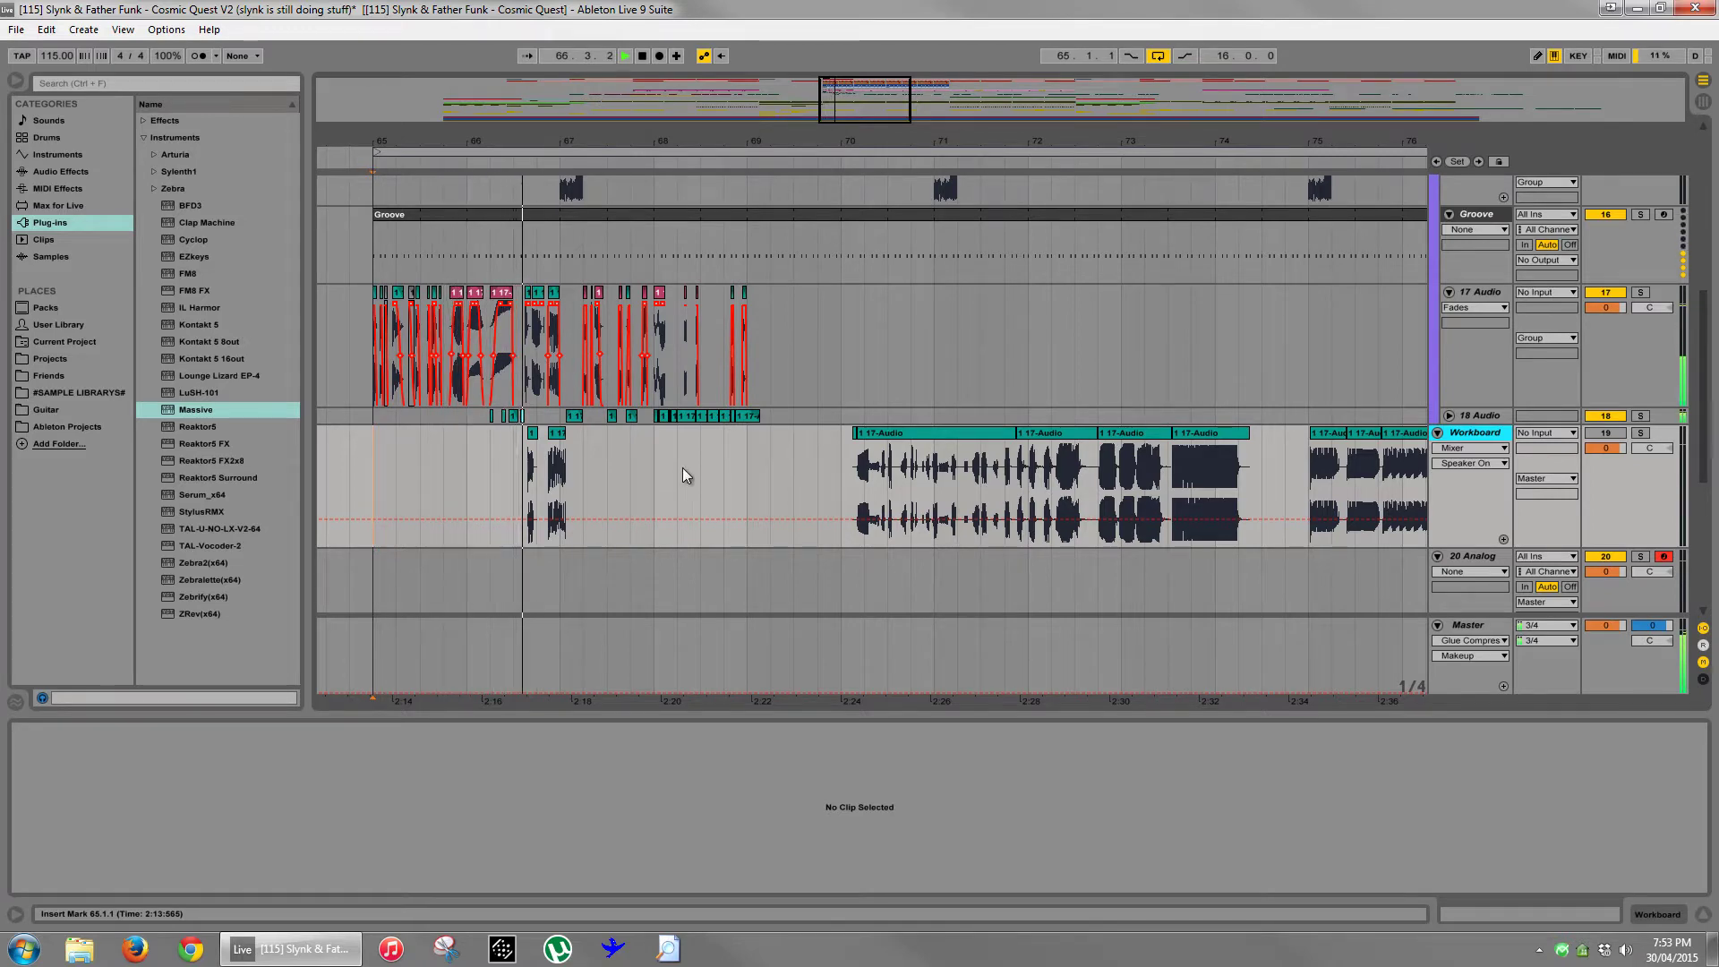
# - Stop playback and try the first long Workboard clip near bar 70 on the 17 Audio track, returning it to the Workboard at 70.1.1
pyautogui.press('space')
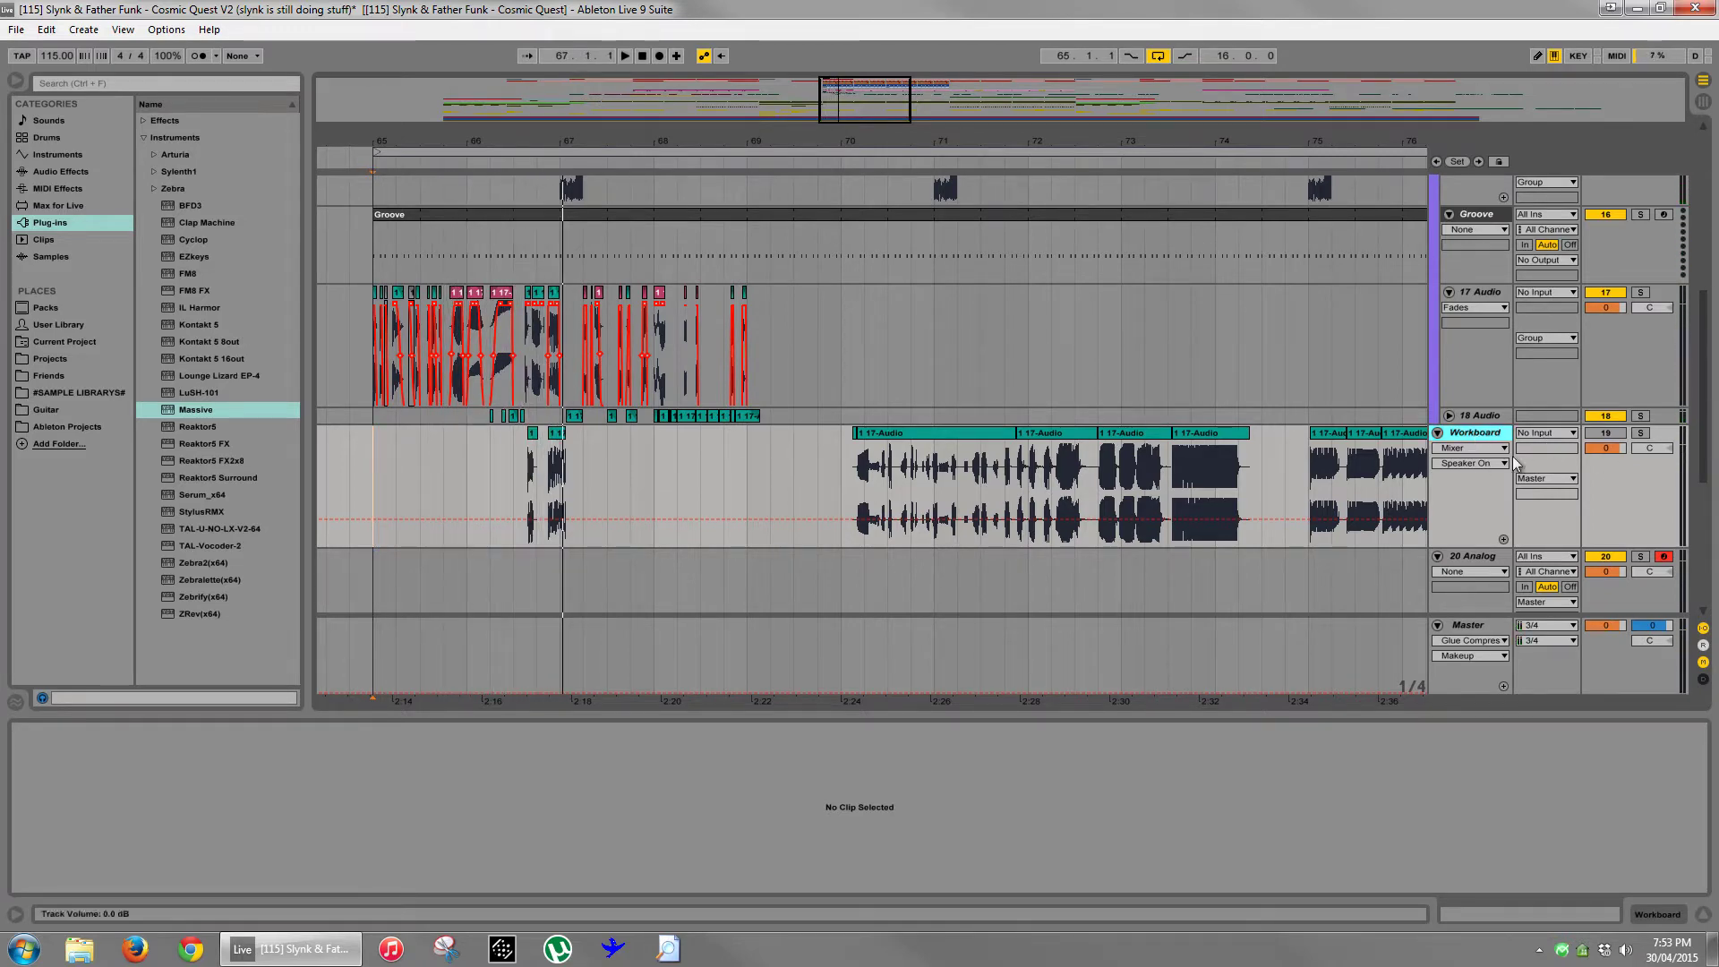
pyautogui.moveTo(973, 432); pyautogui.dragTo(933, 356)
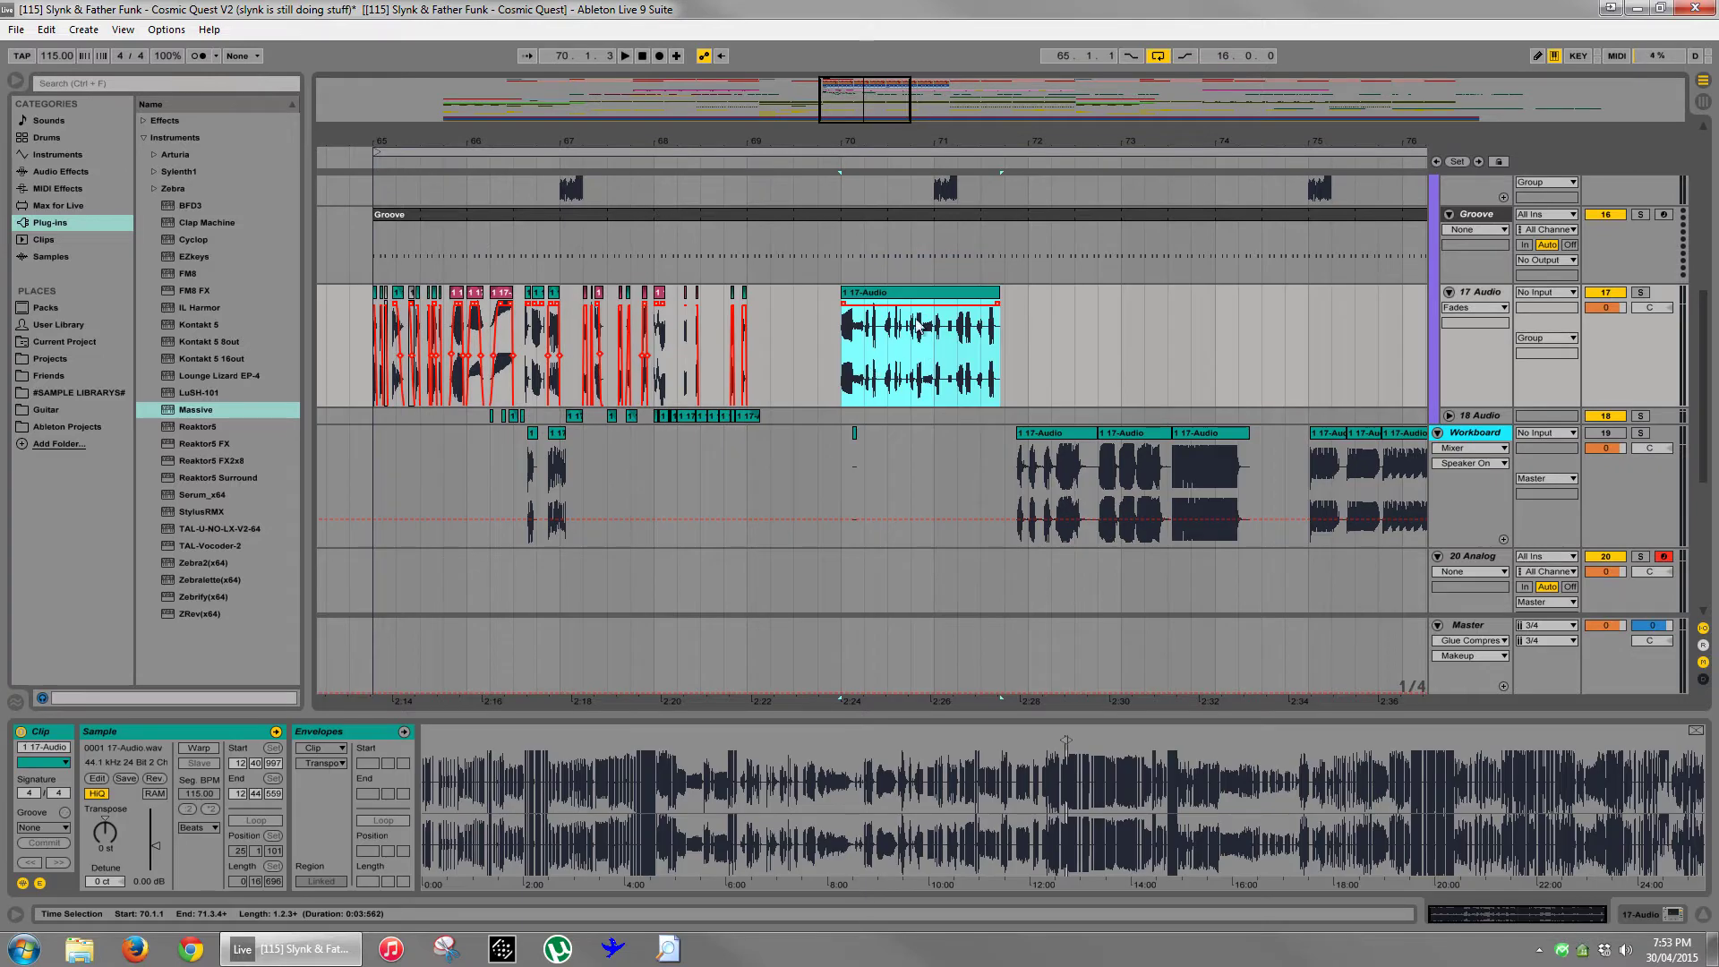
pyautogui.moveTo(918, 293); pyautogui.dragTo(924, 444)
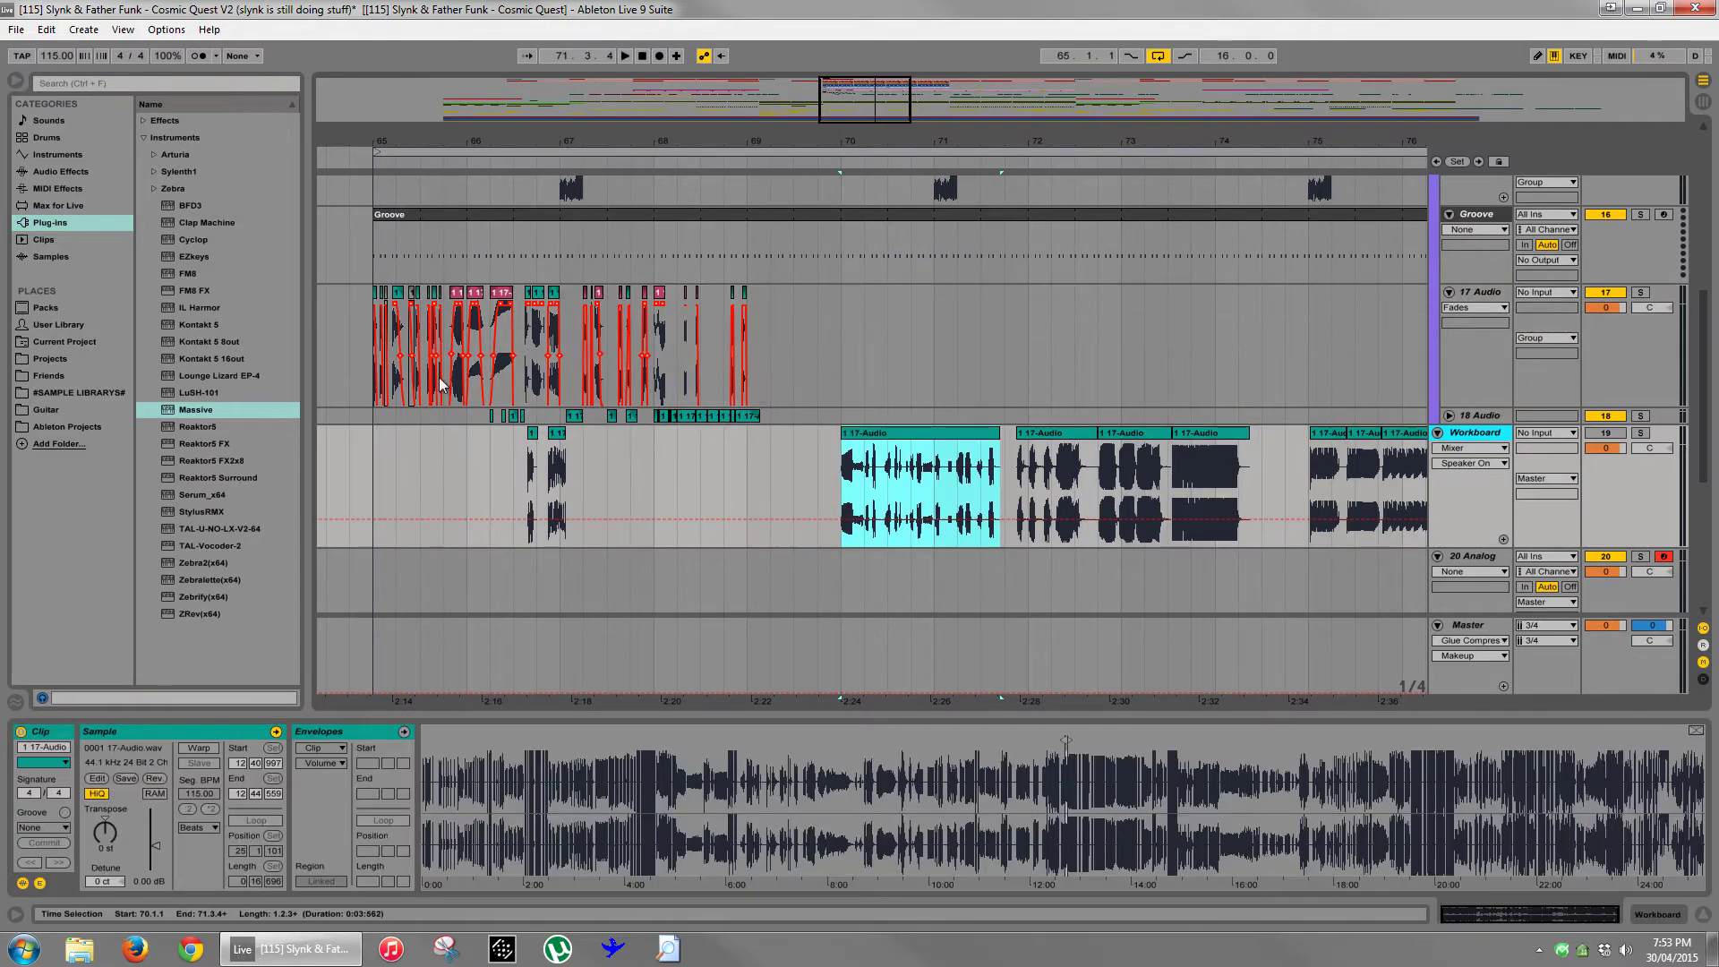
# - Play the chops from bar 65 while unfolding the 18 Audio track and reducing the height of the 17 Audio track
pyautogui.click(373, 447)
pyautogui.press('space')
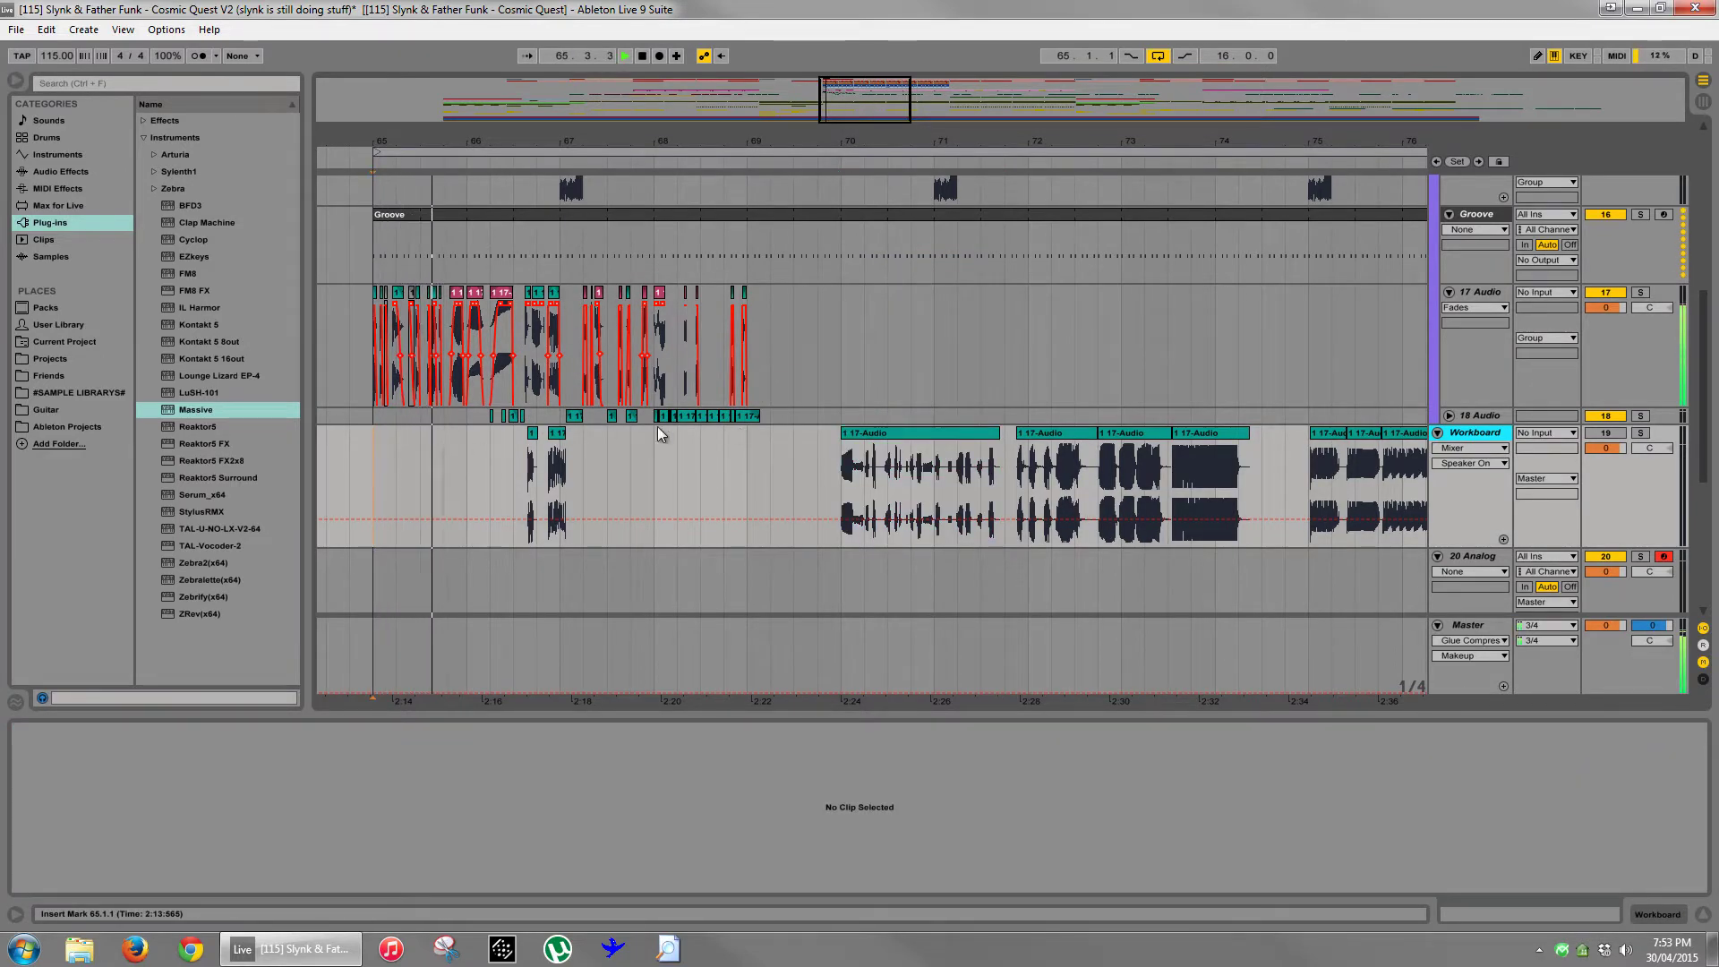
pyautogui.click(1450, 415)
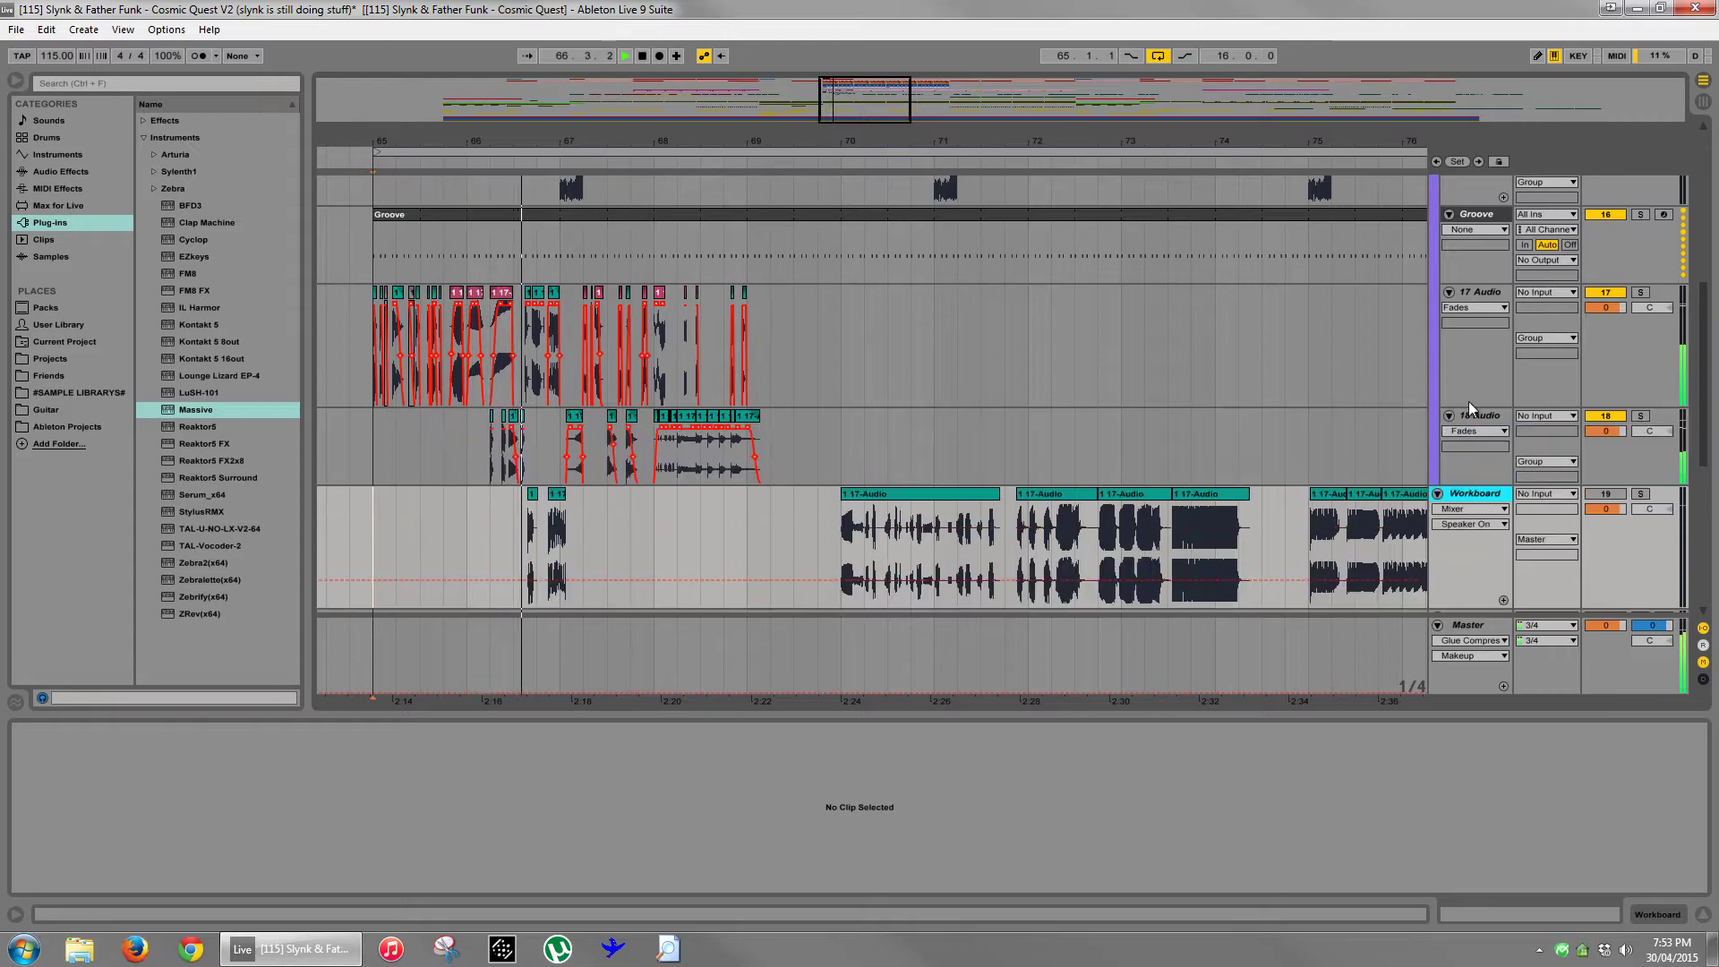
pyautogui.moveTo(1469, 404); pyautogui.dragTo(1465, 380)
pyautogui.click(910, 340)
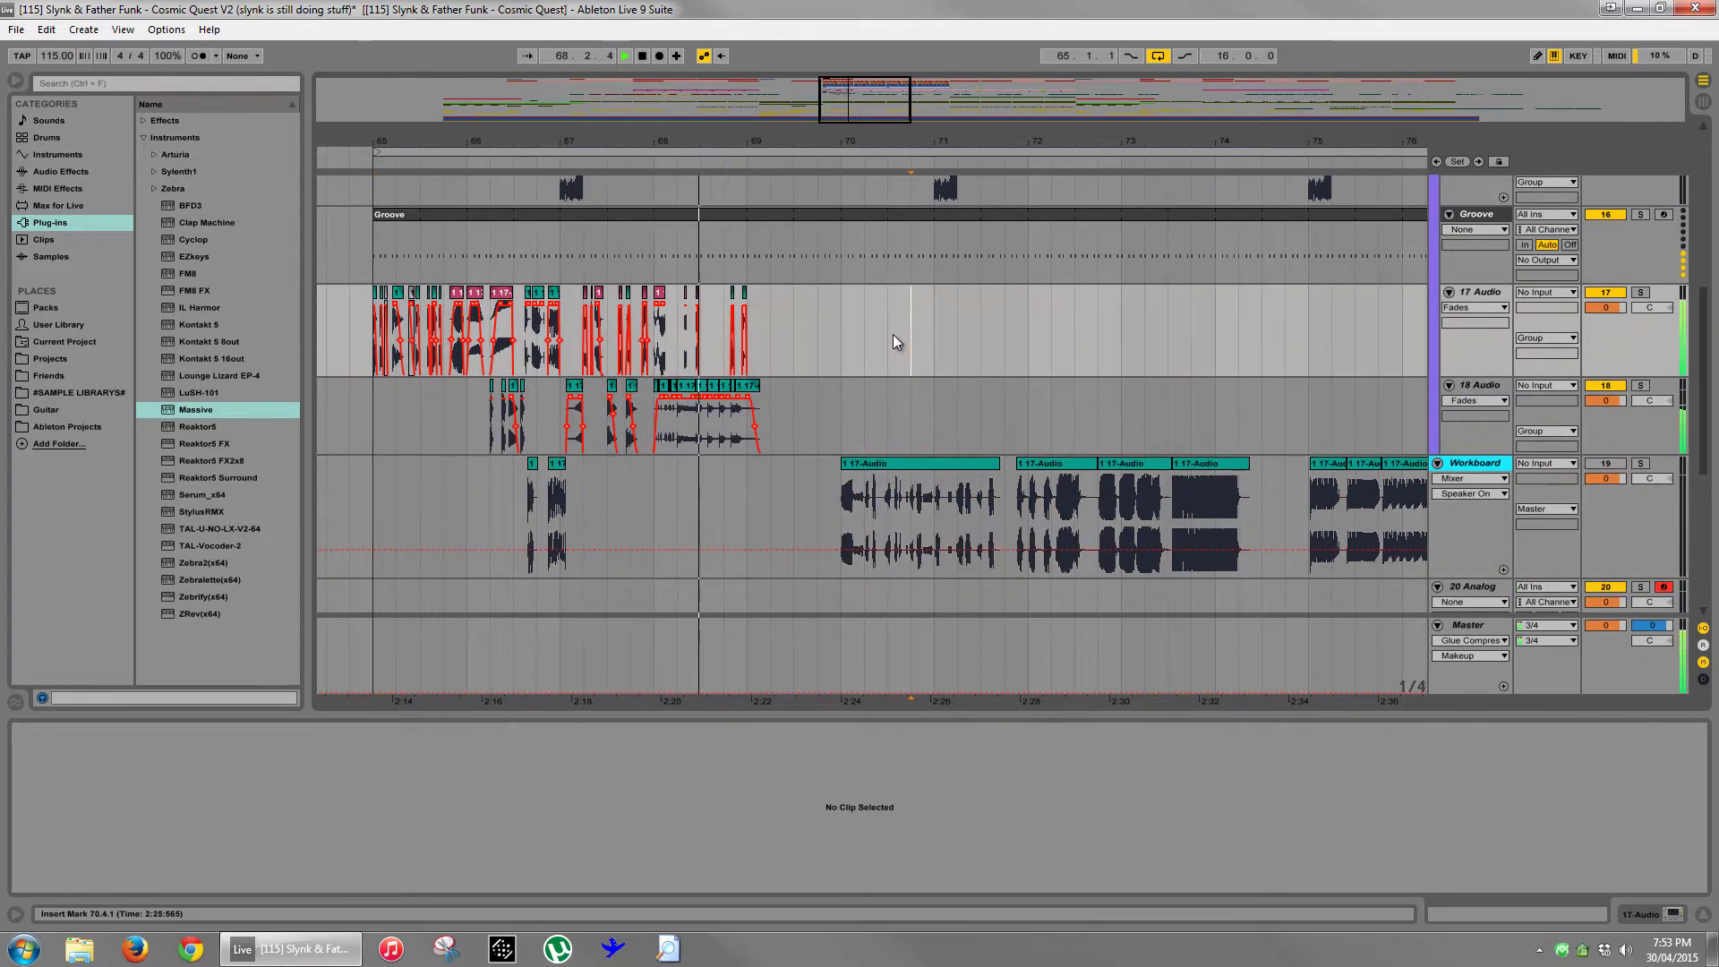
pyautogui.press('space')
# - Copy a short bass clip from around bar 56 of the Workboard track to the 17 Audio track near bar 71
pyautogui.moveTo(731, 139); pyautogui.dragTo(860, 179)
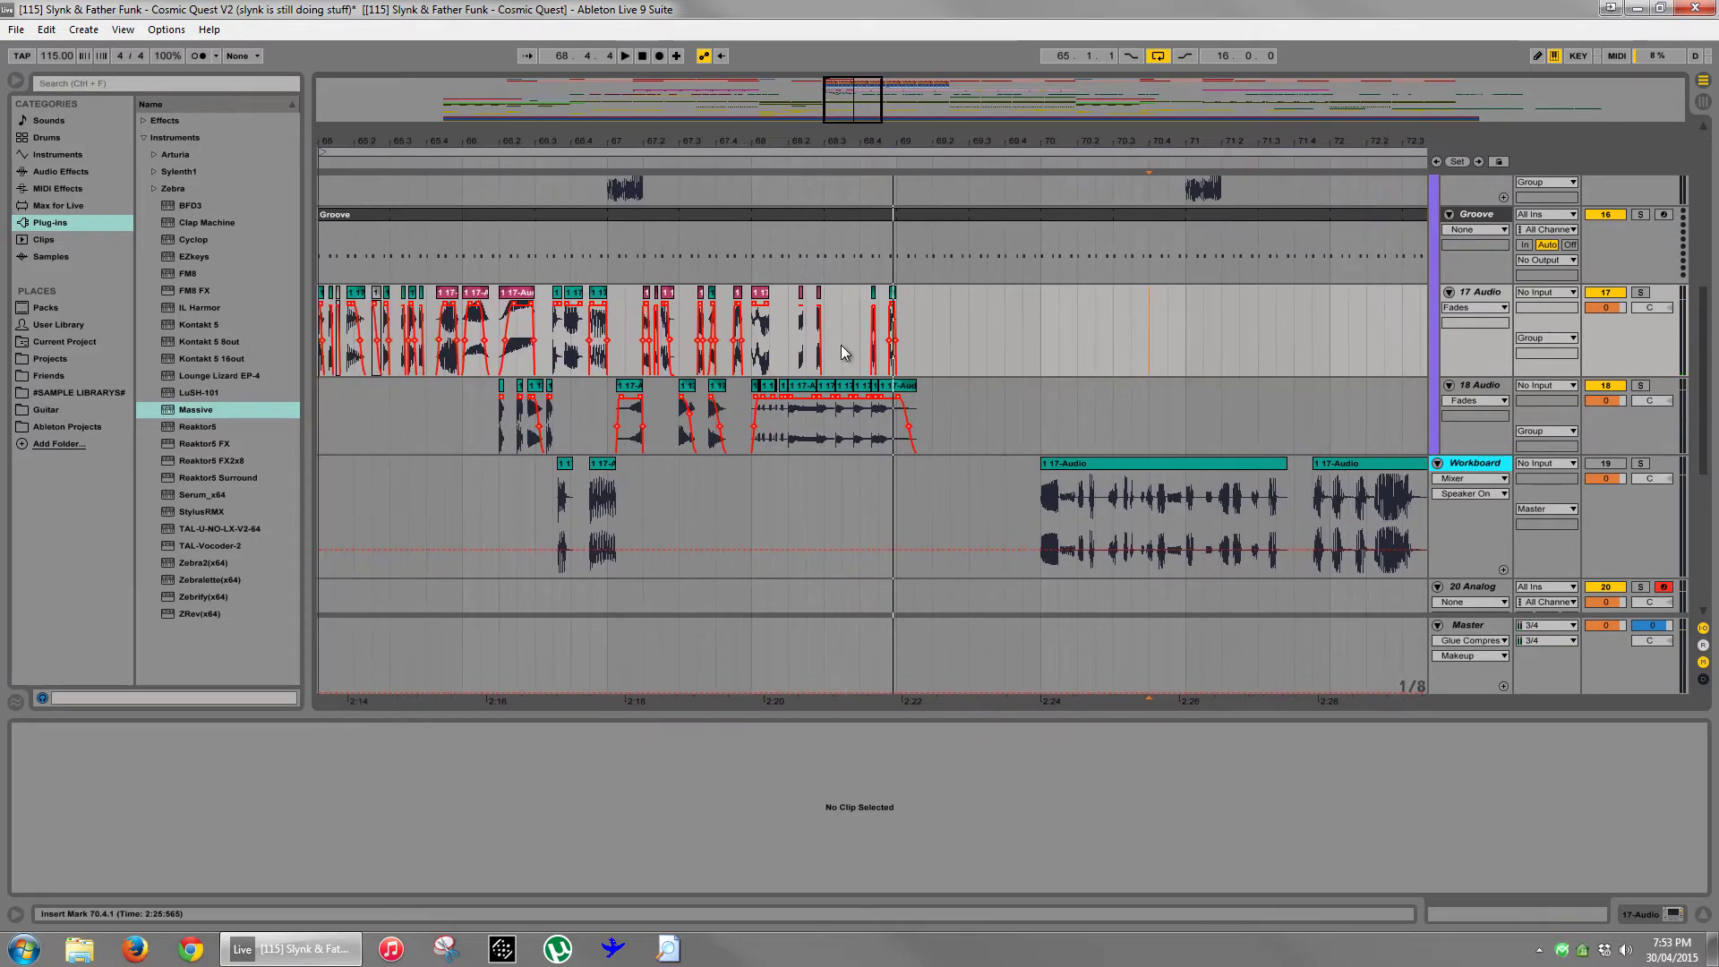
pyautogui.moveTo(841, 350); pyautogui.dragTo(855, 351)
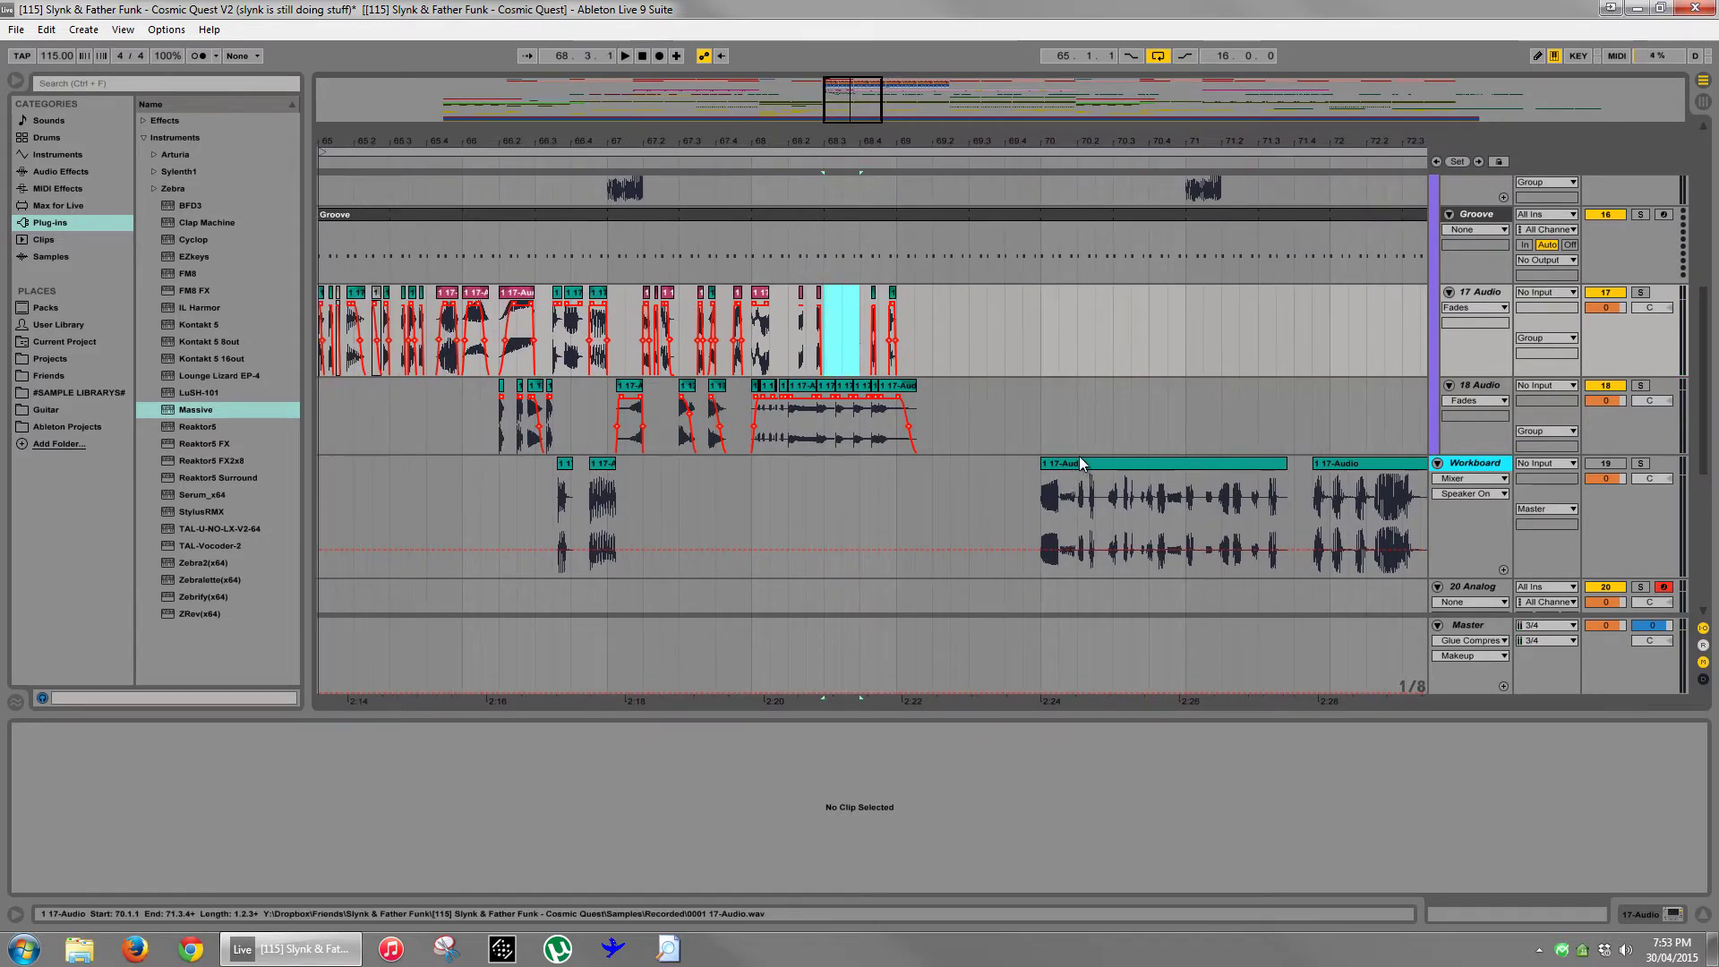
pyautogui.click(1160, 464)
pyautogui.moveTo(1097, 145); pyautogui.dragTo(1097, 144)
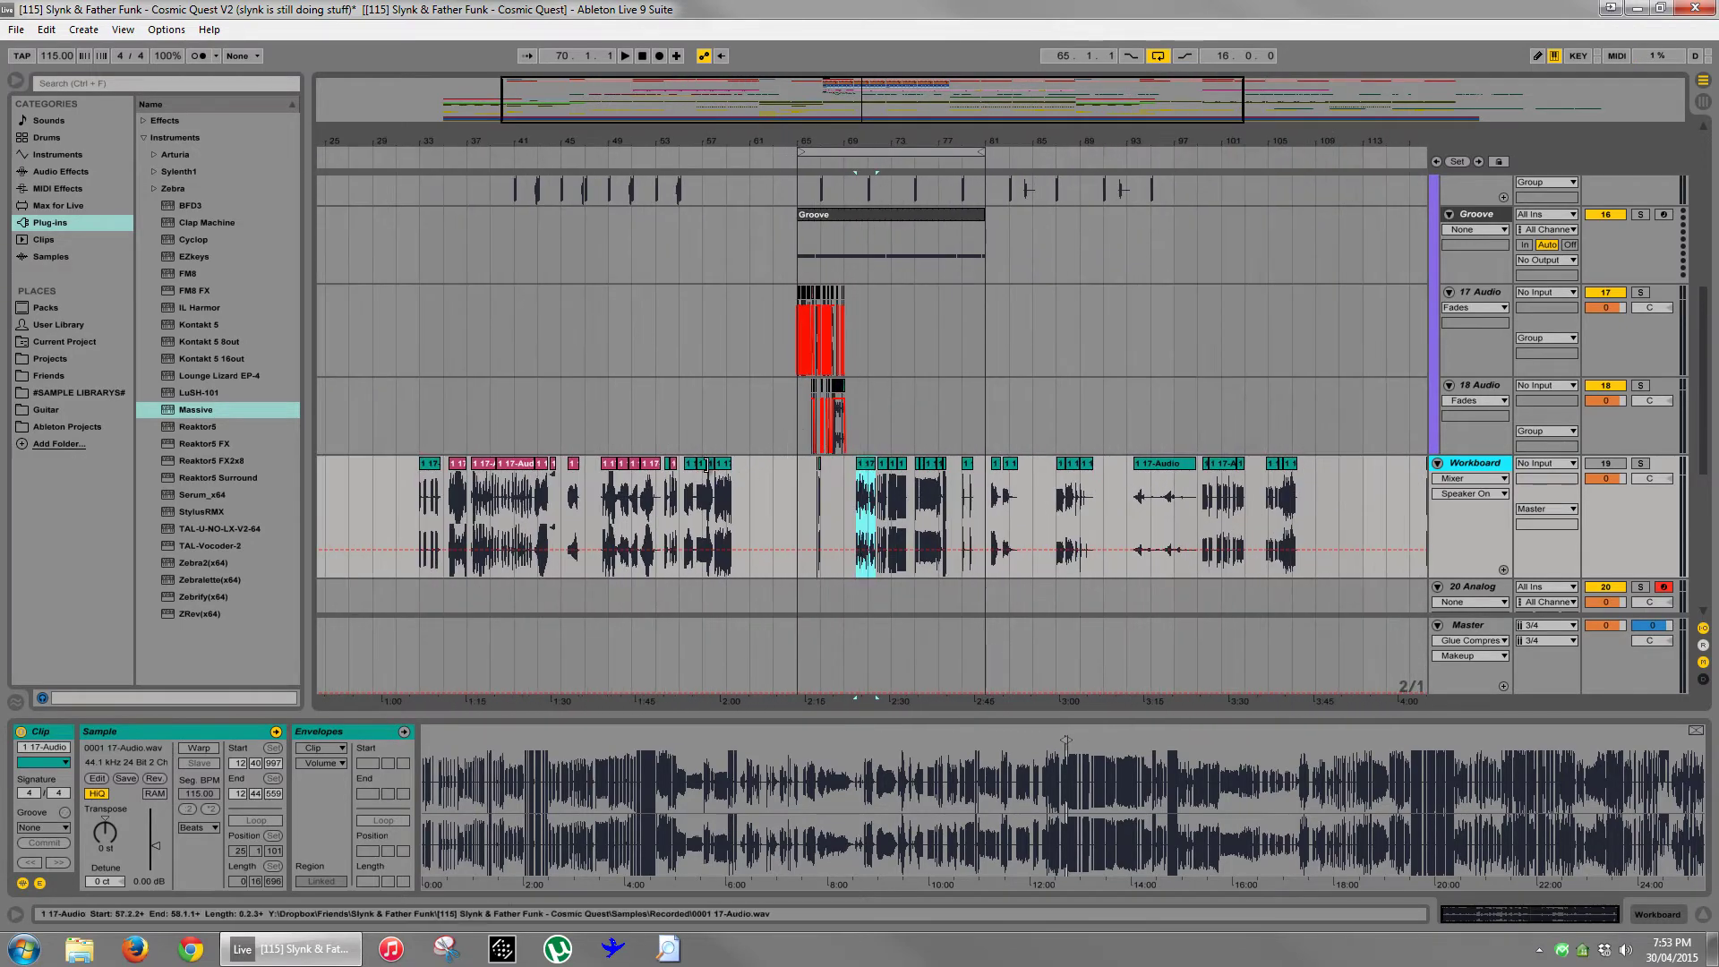
pyautogui.moveTo(690, 463); pyautogui.dragTo(876, 350)
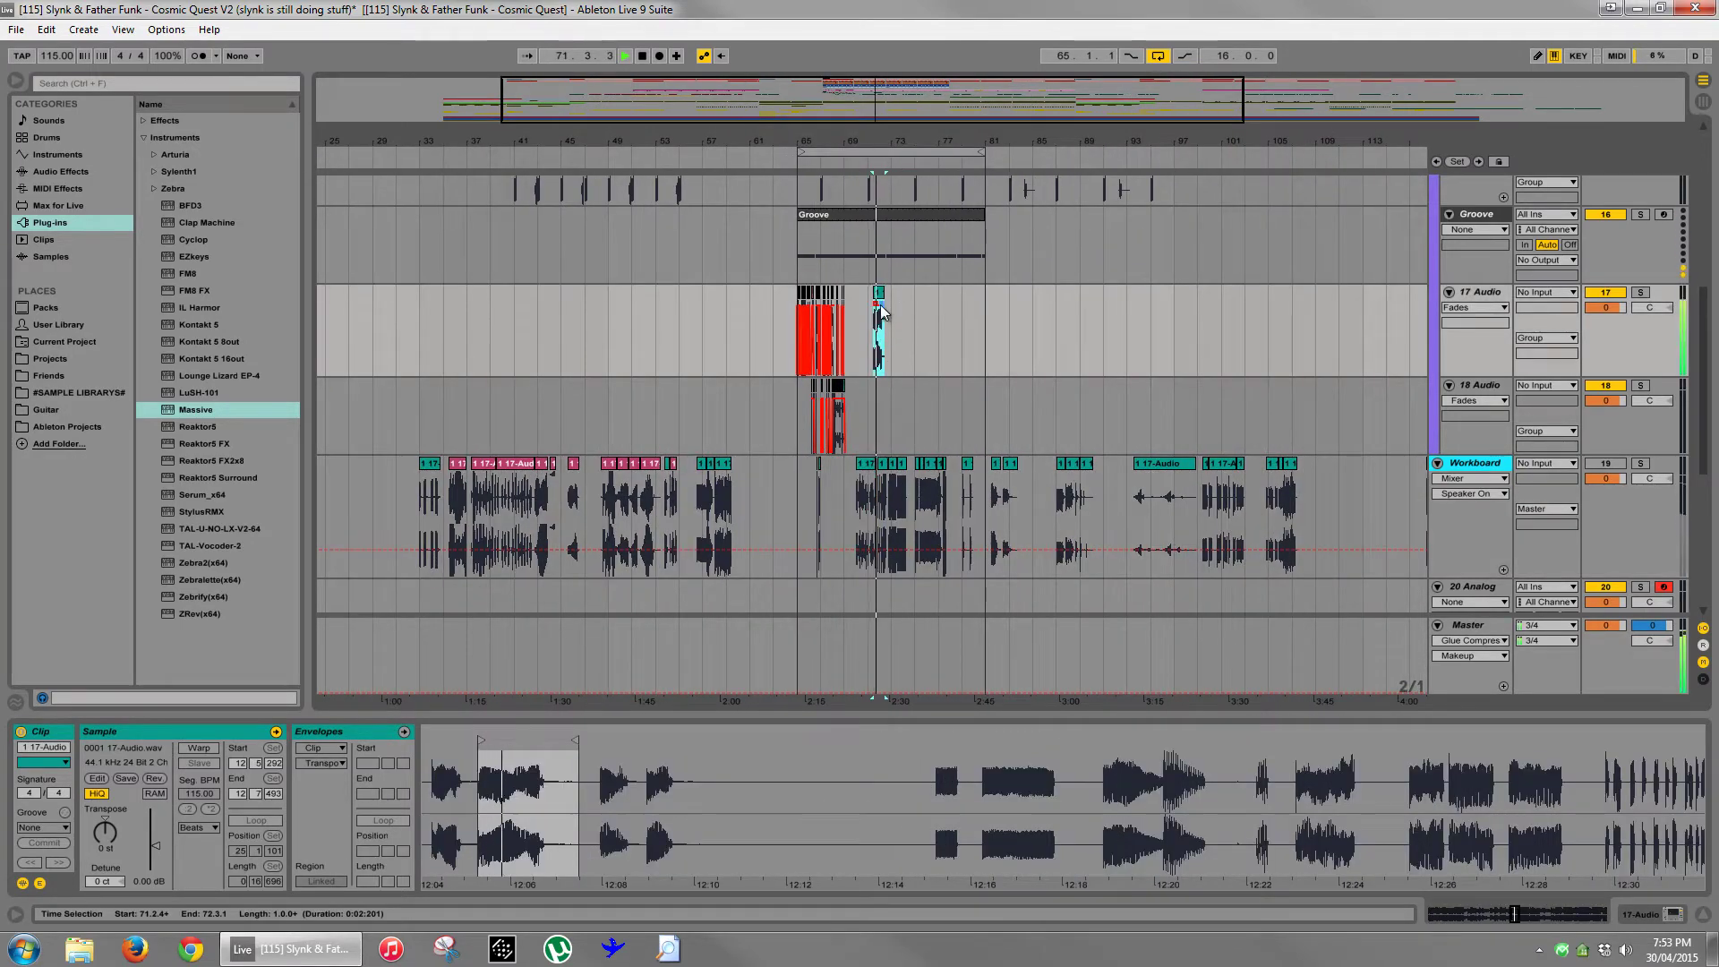
# - Move the copied bass clip to just after bar 69 on the 17 Audio track and transpose it up 5 semitones
pyautogui.moveTo(859, 135); pyautogui.dragTo(860, 145)
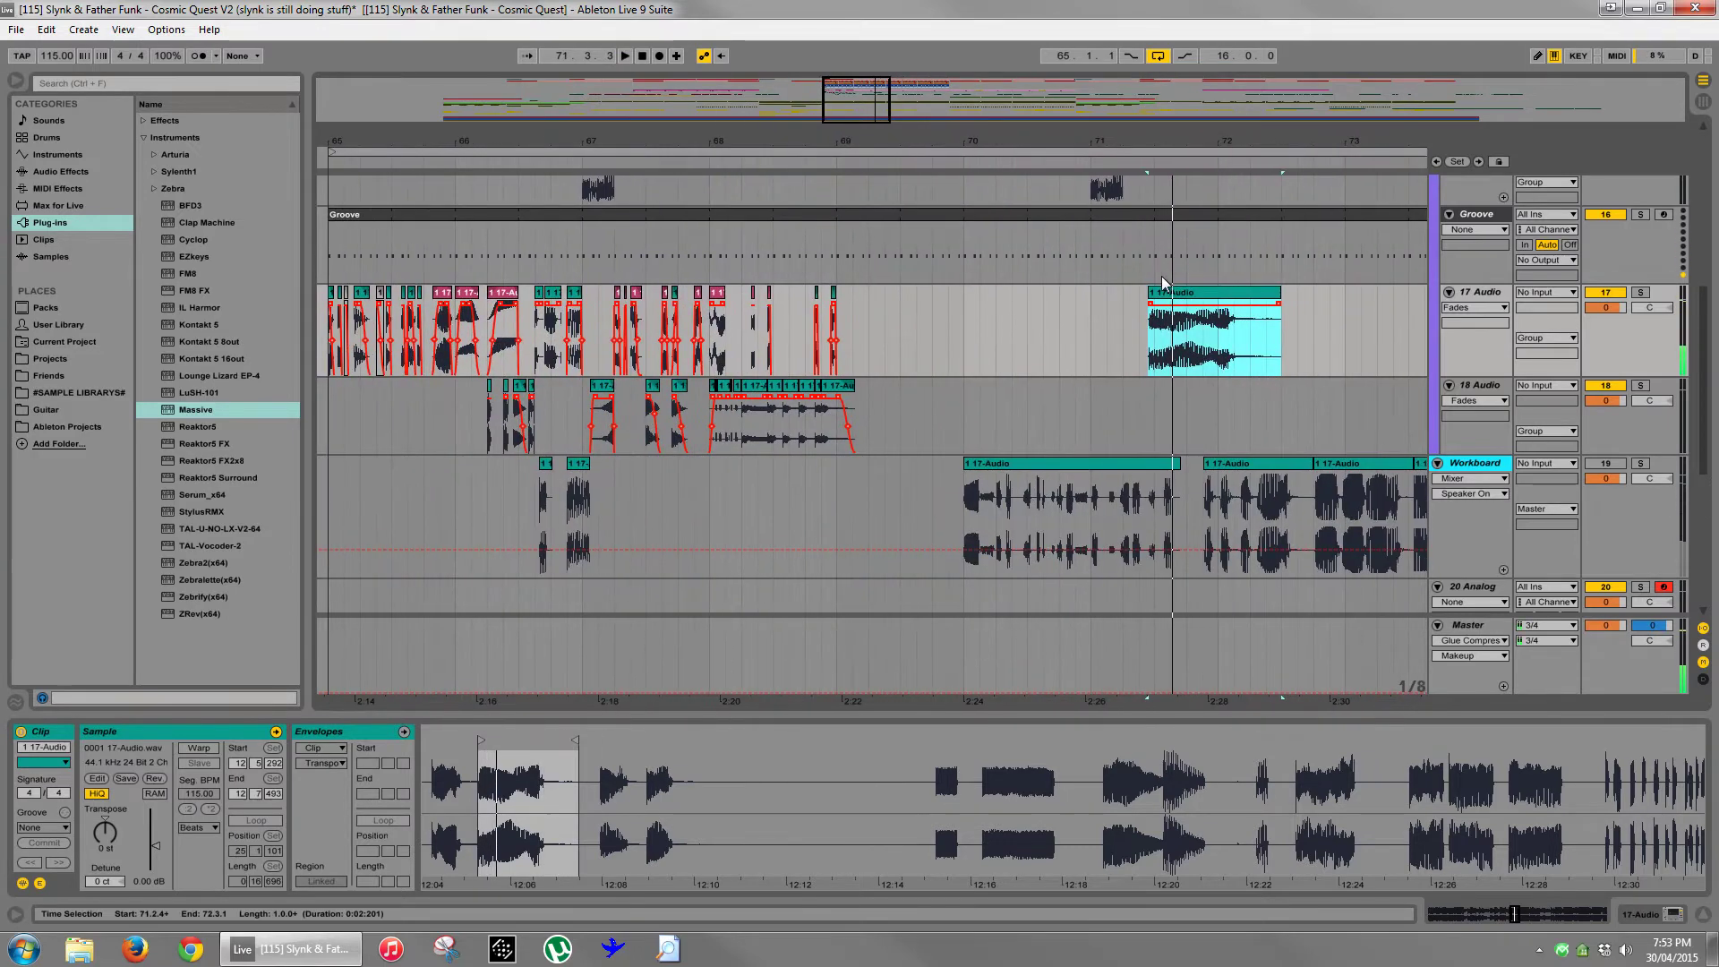
pyautogui.moveTo(1155, 295); pyautogui.dragTo(834, 314)
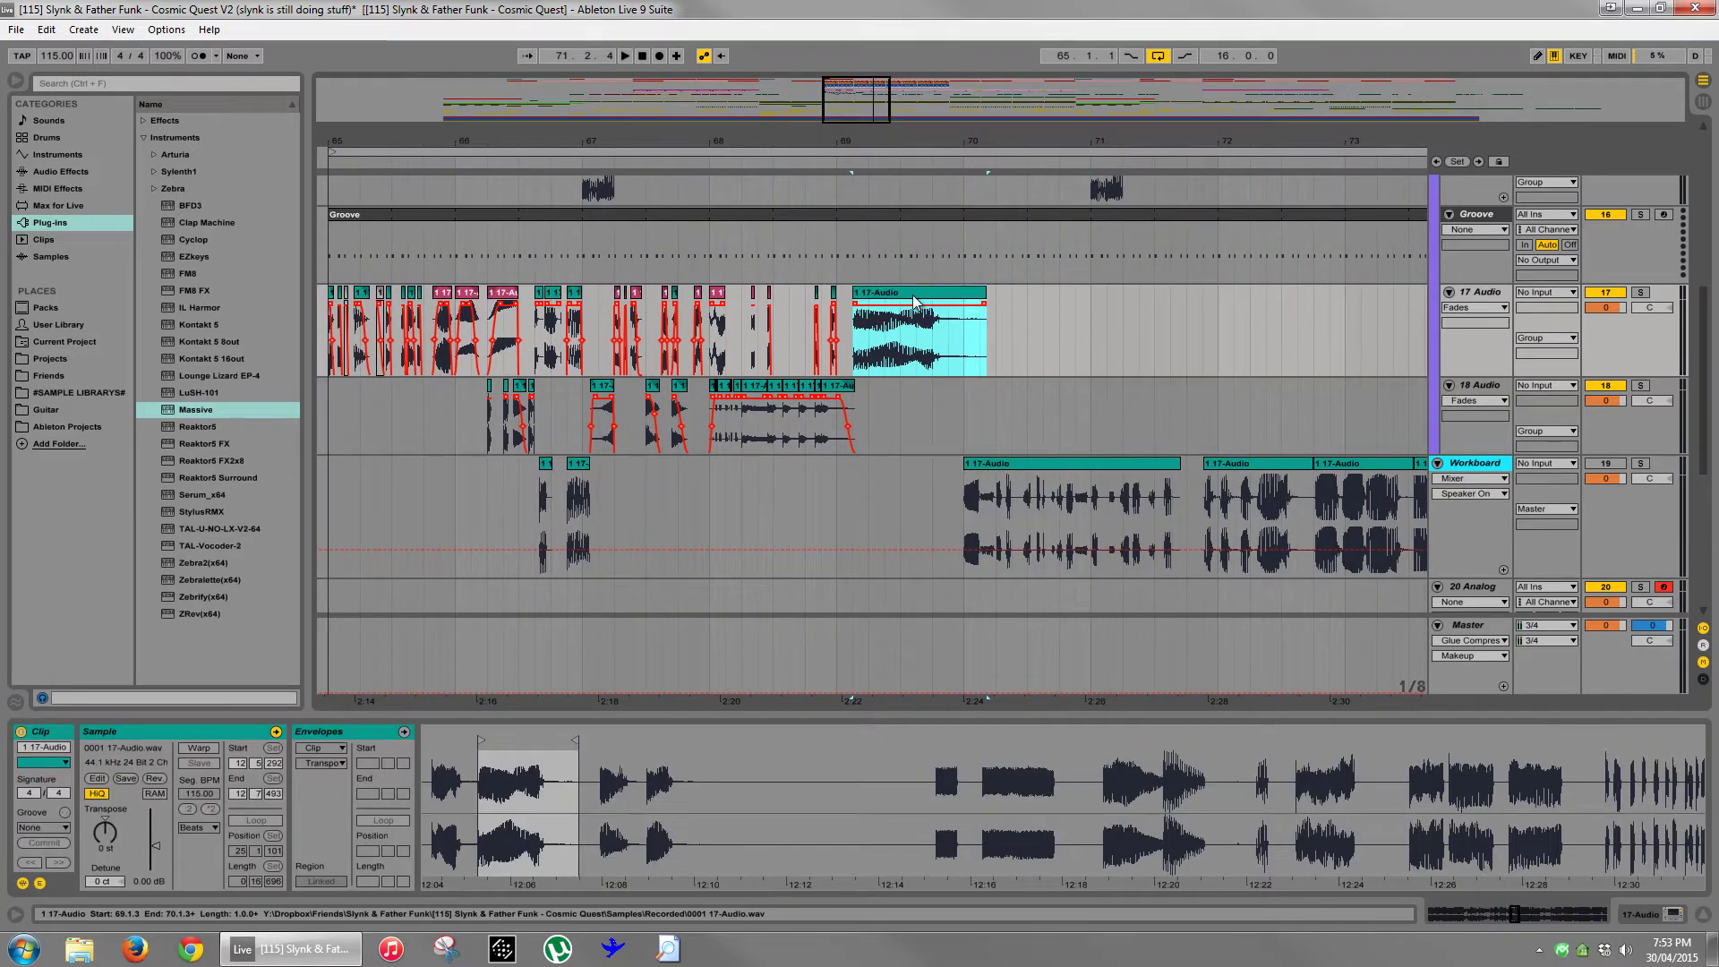
pyautogui.moveTo(101, 837); pyautogui.dragTo(100, 832)
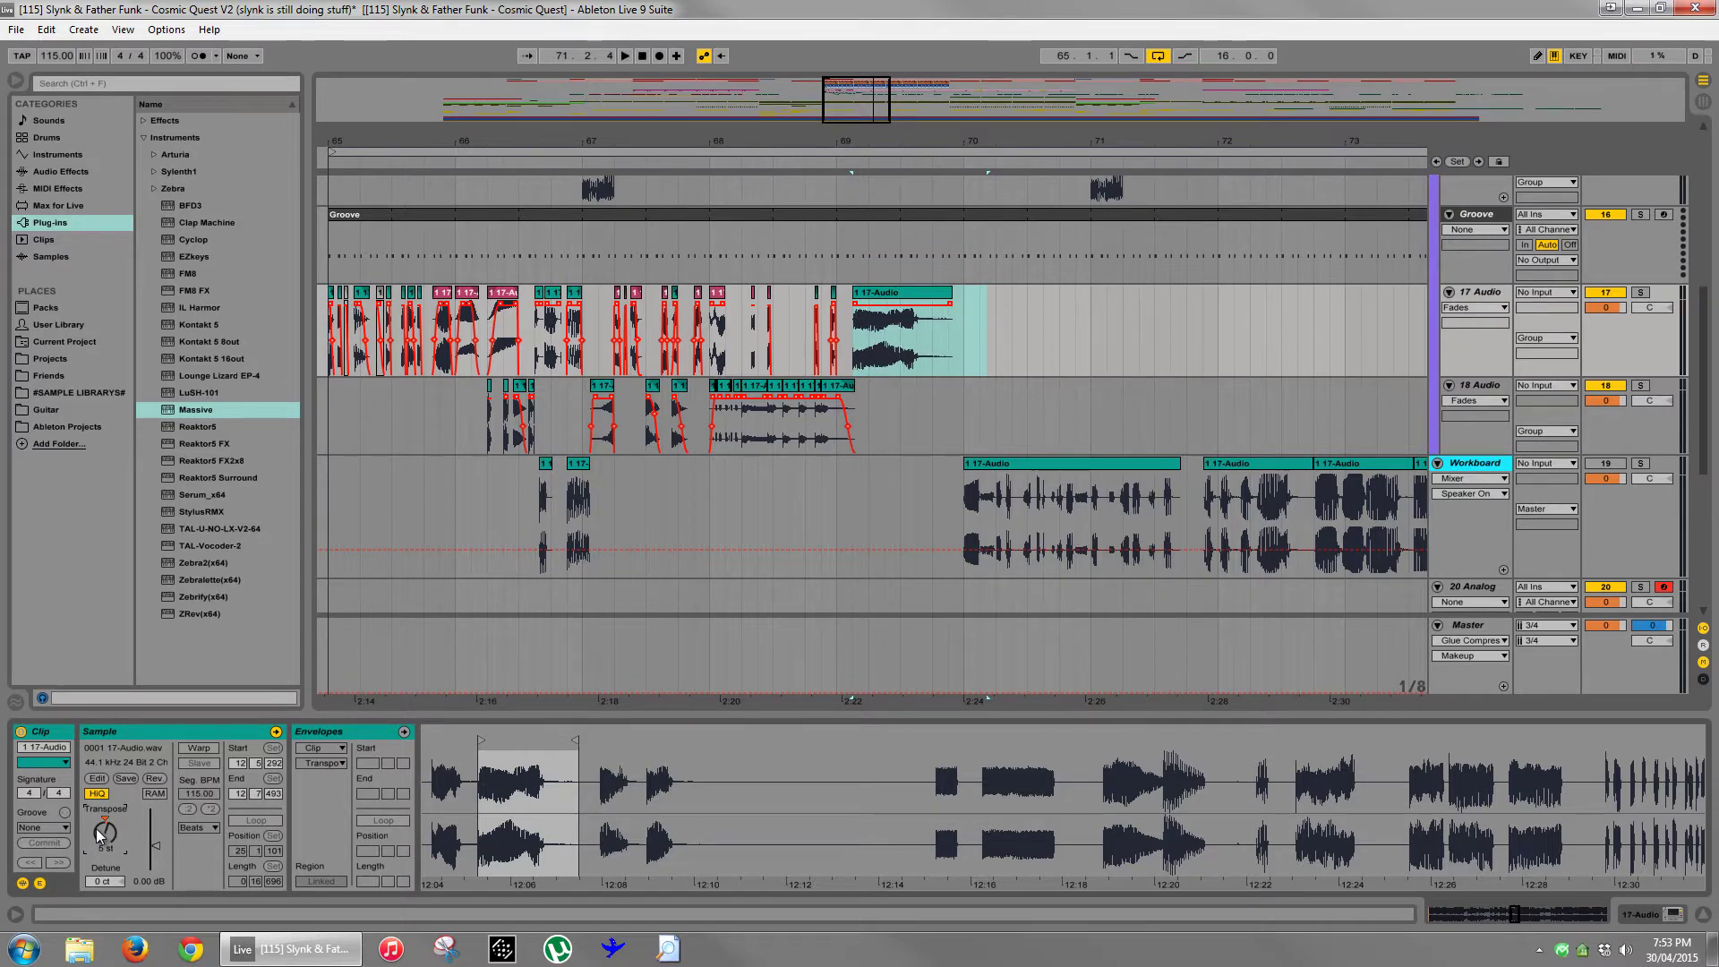
# - Play the chops from 68.3, shorten the copied bass clip and move it into the gap at 68.3.2 on the 17 Audio track
pyautogui.click(776, 351)
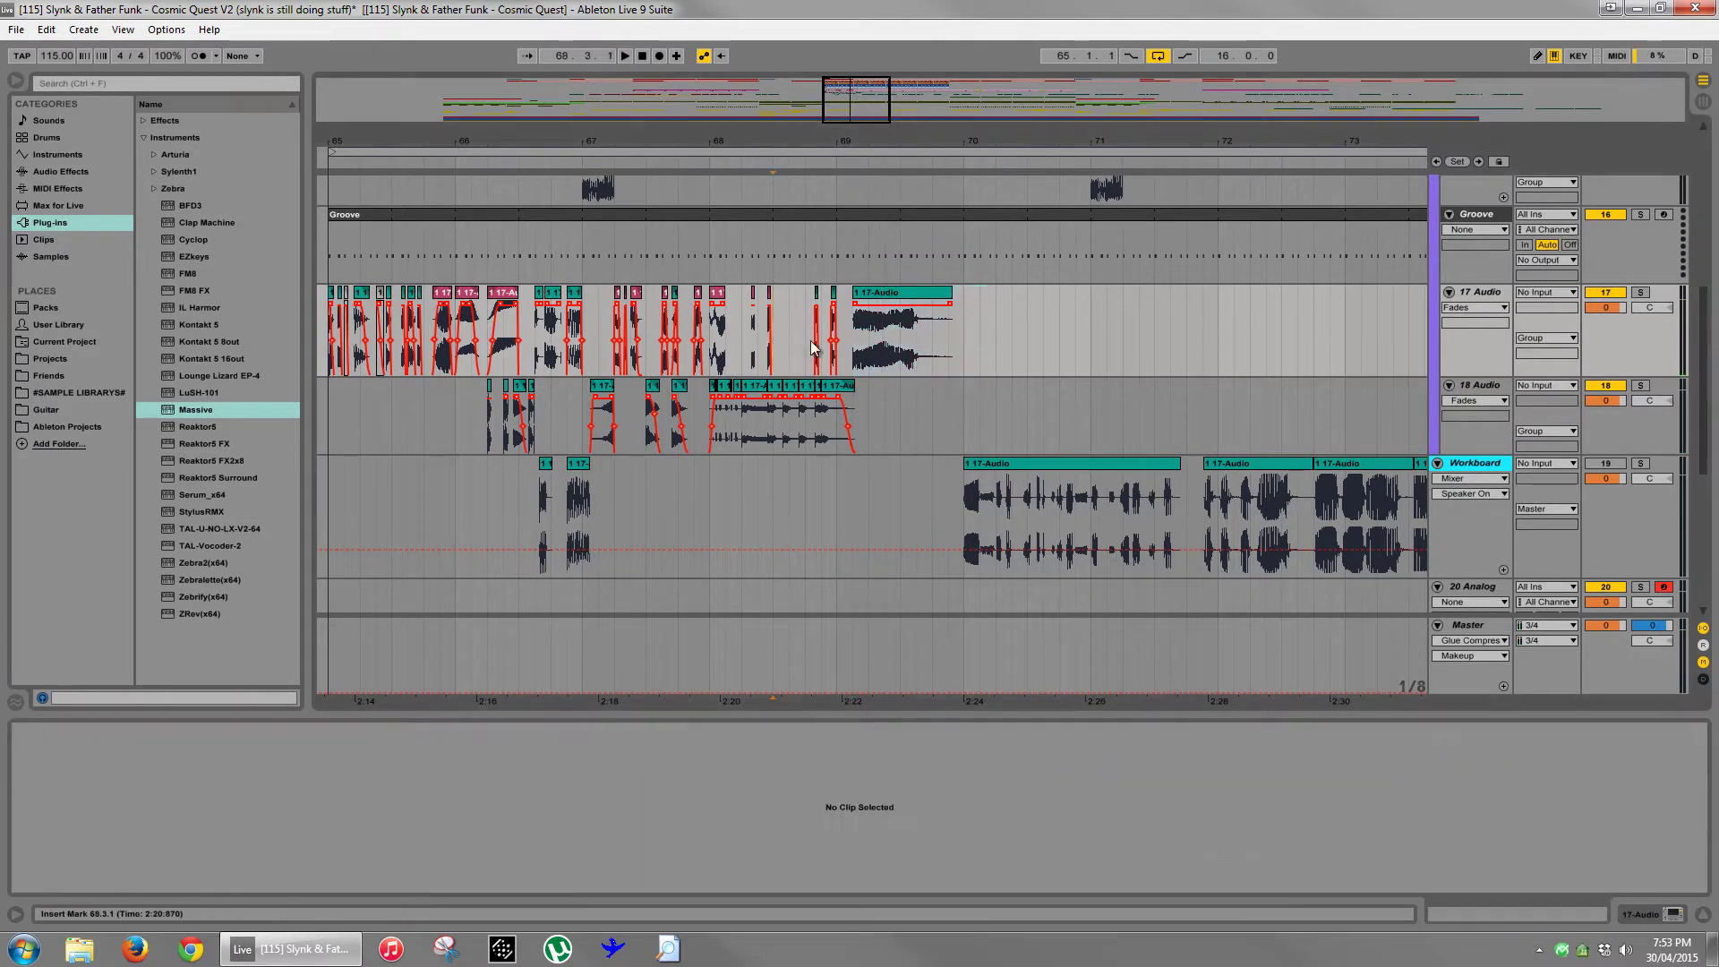
pyautogui.press('space')
pyautogui.moveTo(803, 144); pyautogui.dragTo(801, 141)
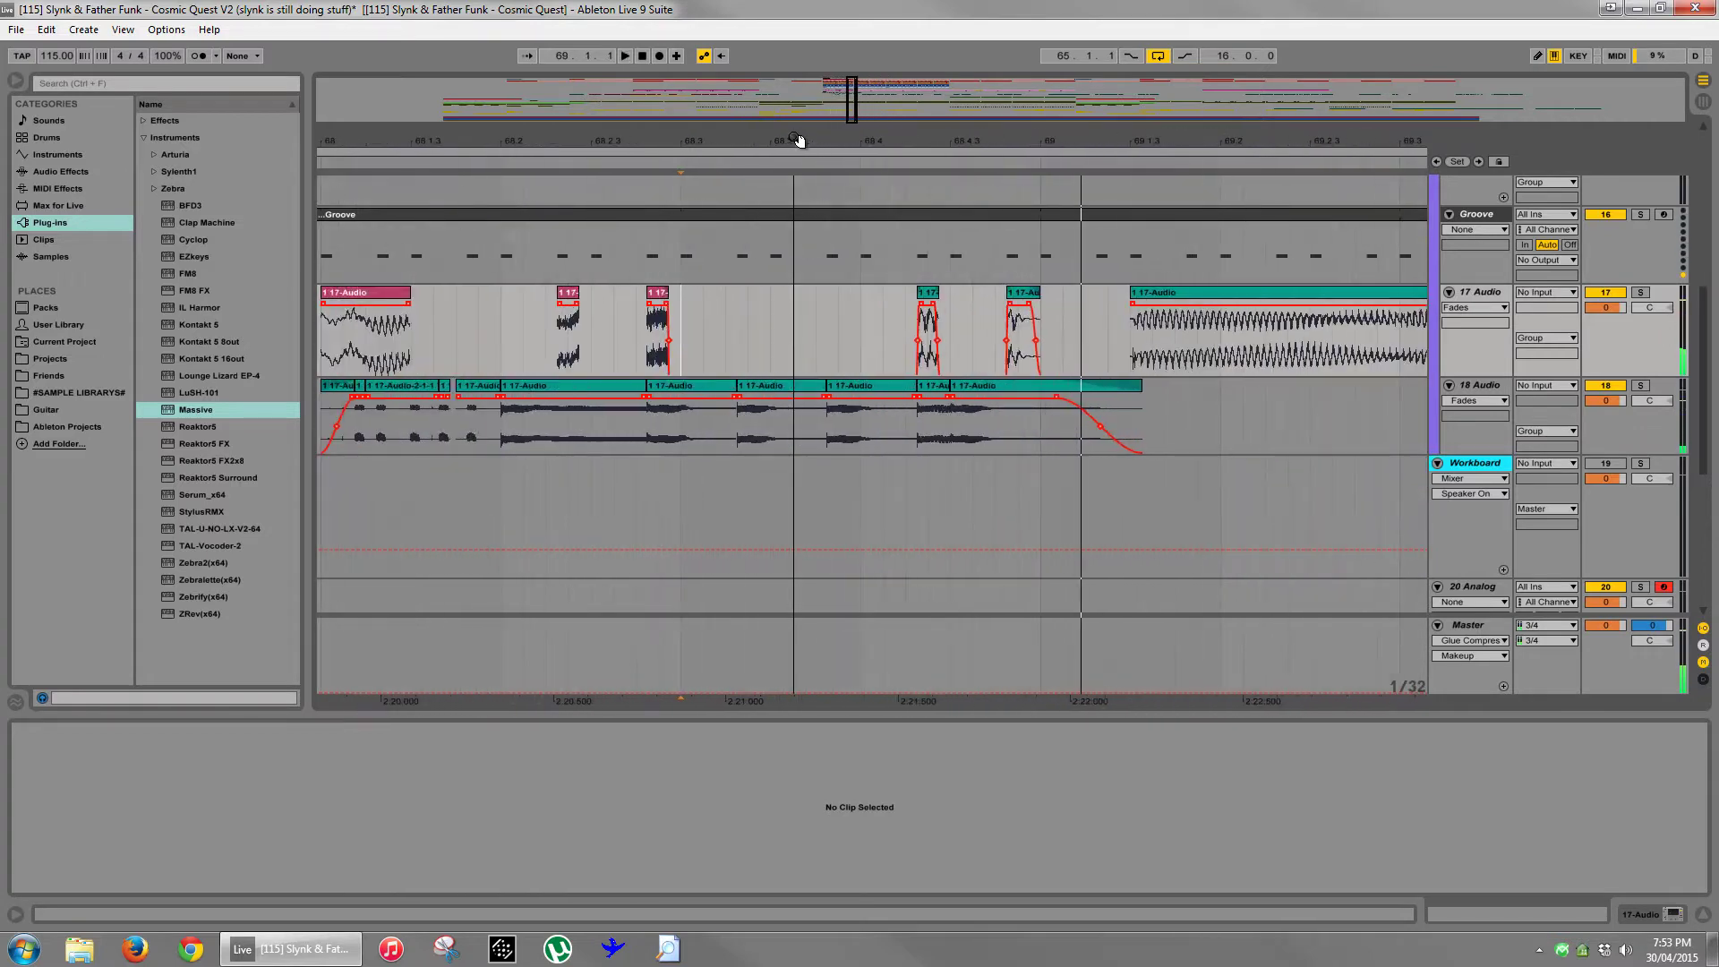
pyautogui.moveTo(1213, 153); pyautogui.dragTo(1212, 140)
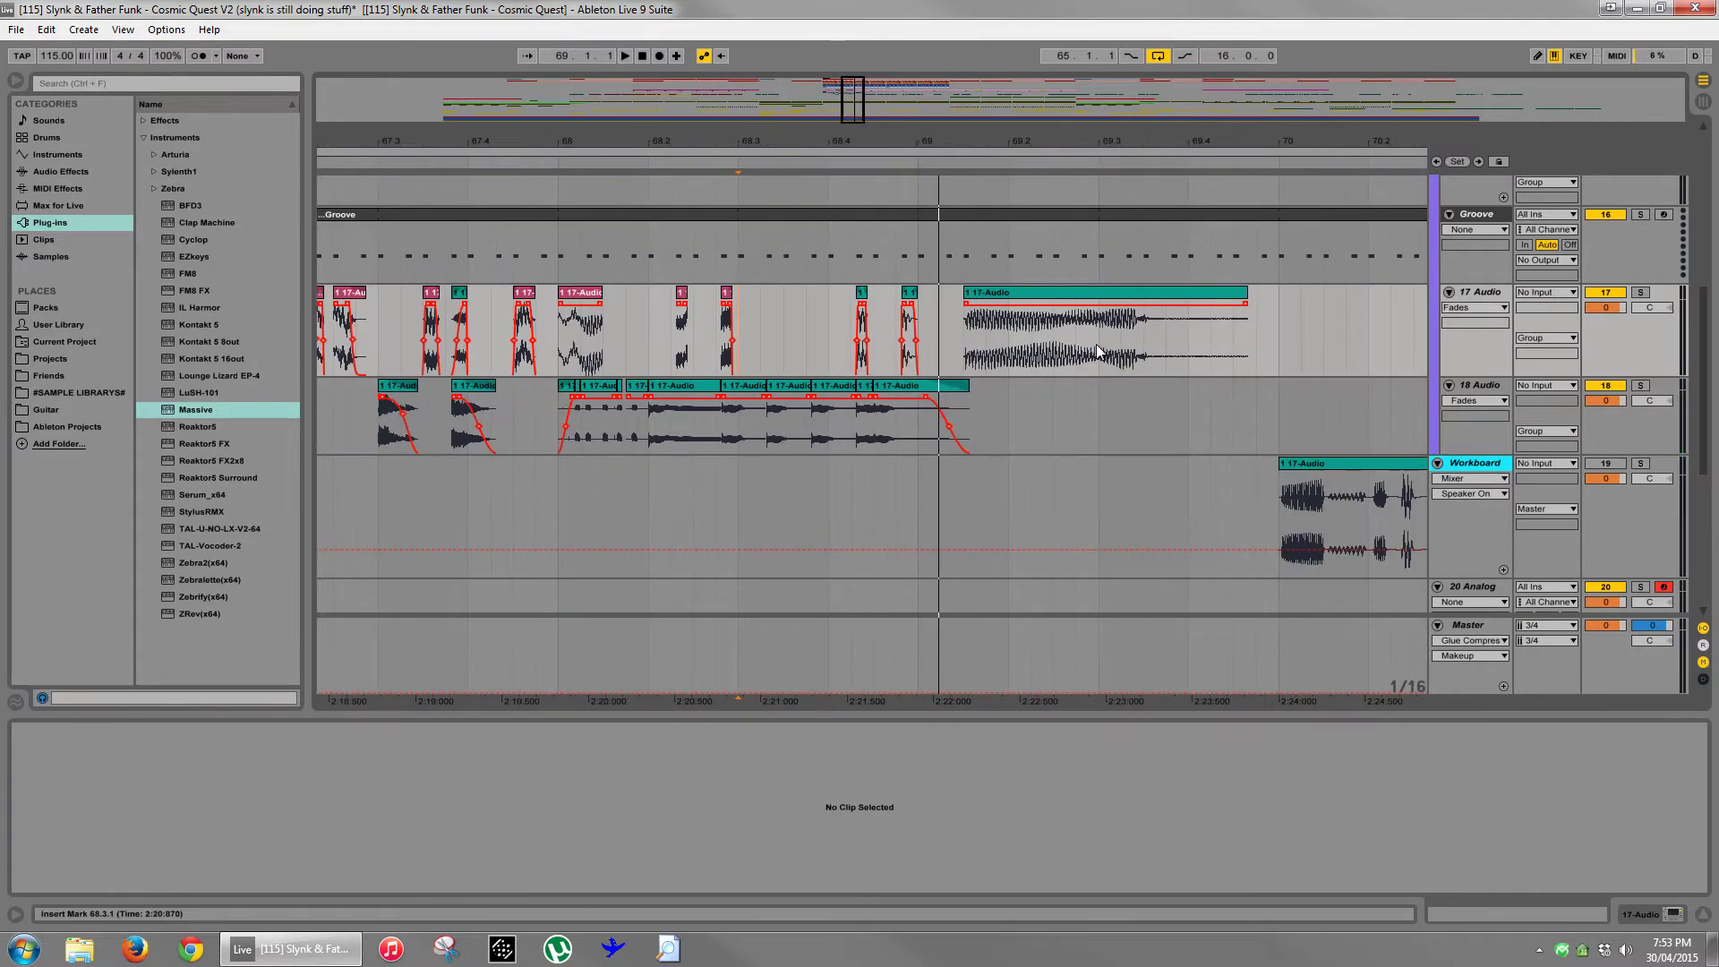
pyautogui.moveTo(1099, 331); pyautogui.dragTo(1282, 329)
pyautogui.moveTo(1103, 298); pyautogui.dragTo(792, 299)
# - Select the clip on the Groove track and show the Groove Pool
pyautogui.moveTo(792, 152); pyautogui.dragTo(736, 260)
pyautogui.click(1482, 216)
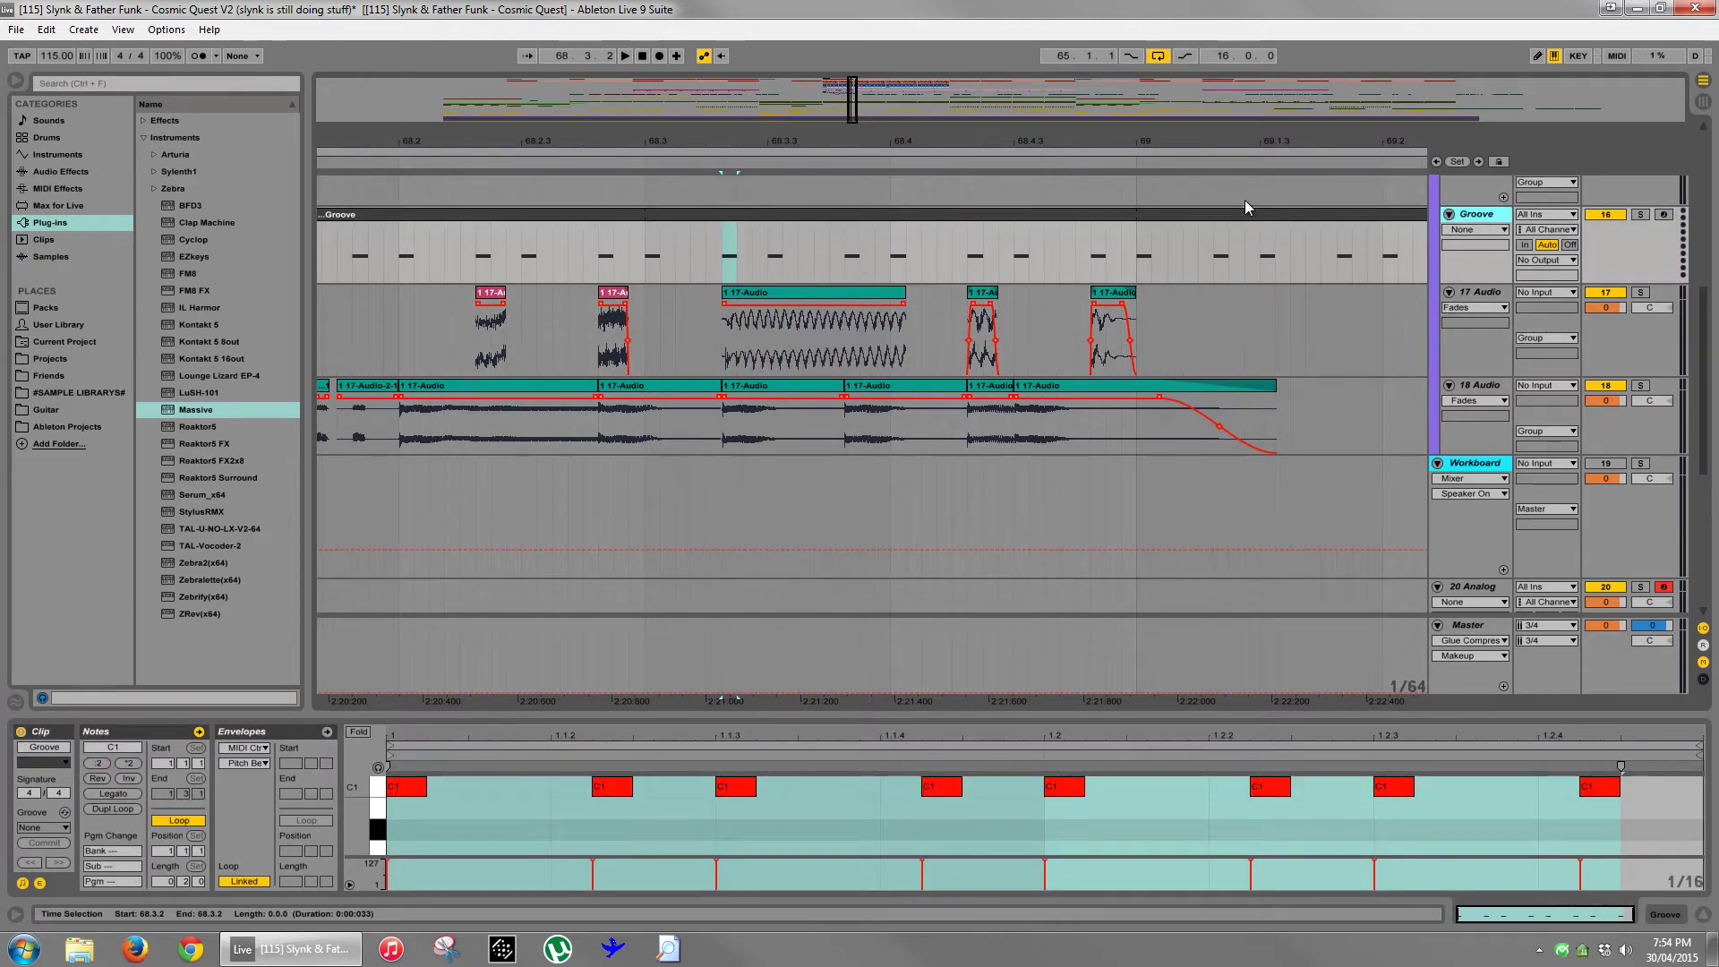
pyautogui.moveTo(1218, 133)
pyautogui.mouseDown()
pyautogui.moveTo(1170, 130)
pyautogui.moveTo(1223, 131)
pyautogui.mouseUp()
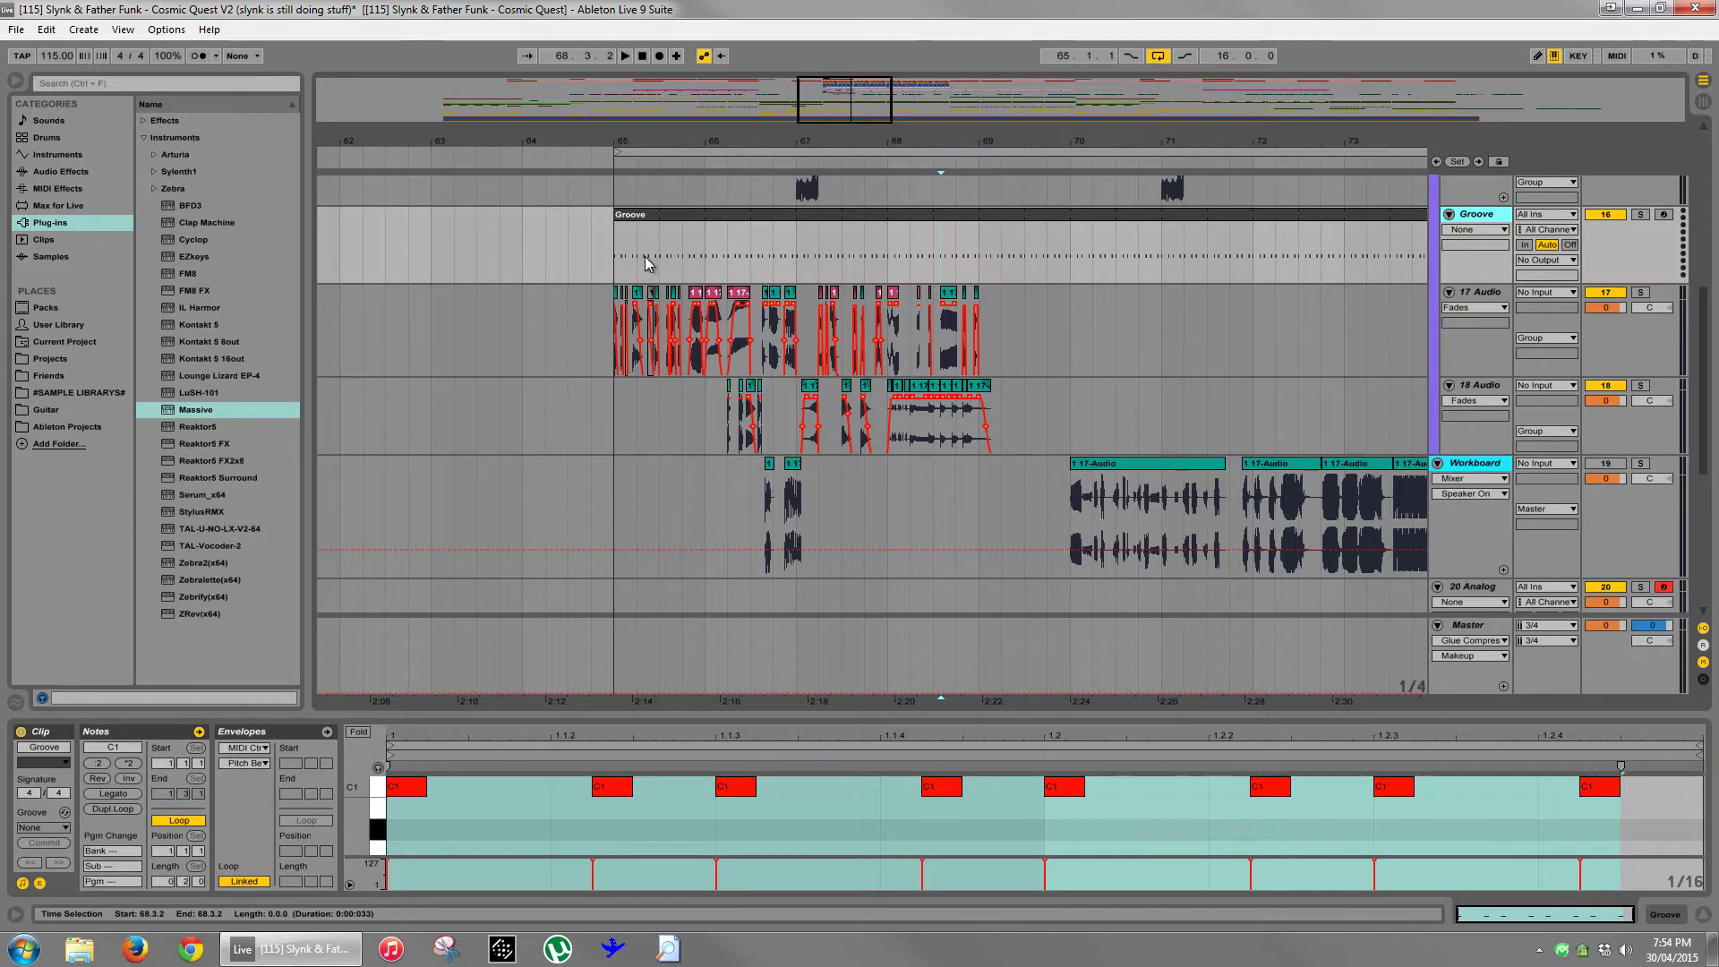
pyautogui.hotkey('shift', 'Tab')
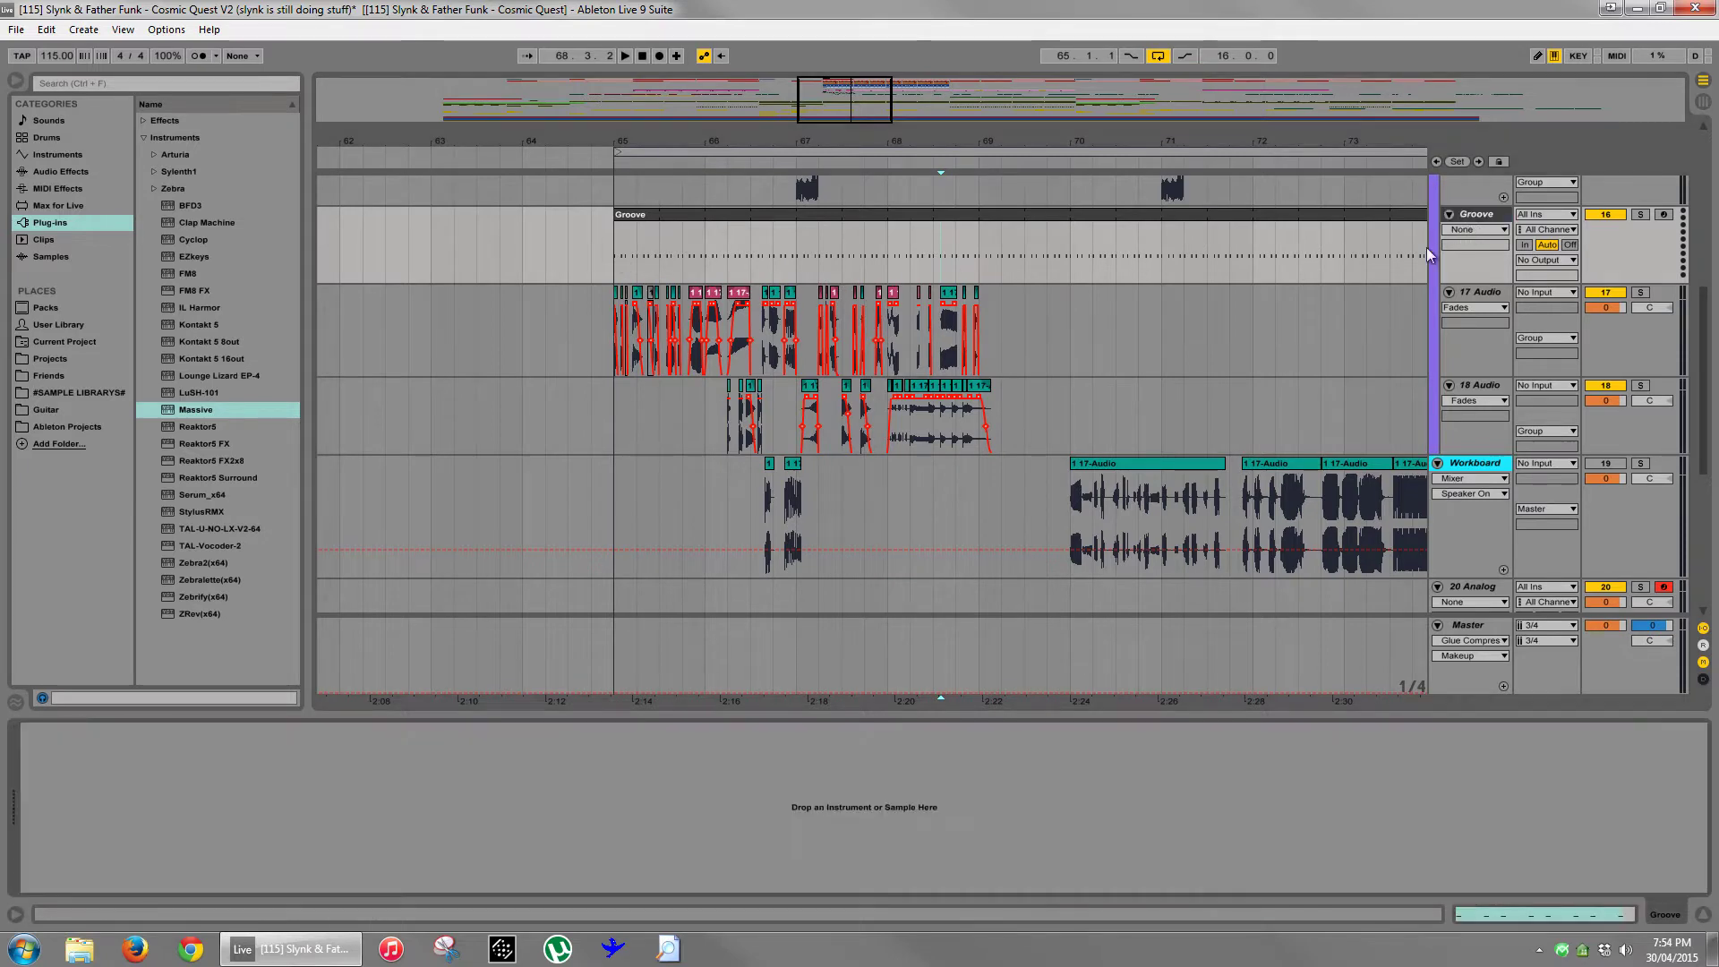
pyautogui.click(820, 217)
pyautogui.click(14, 704)
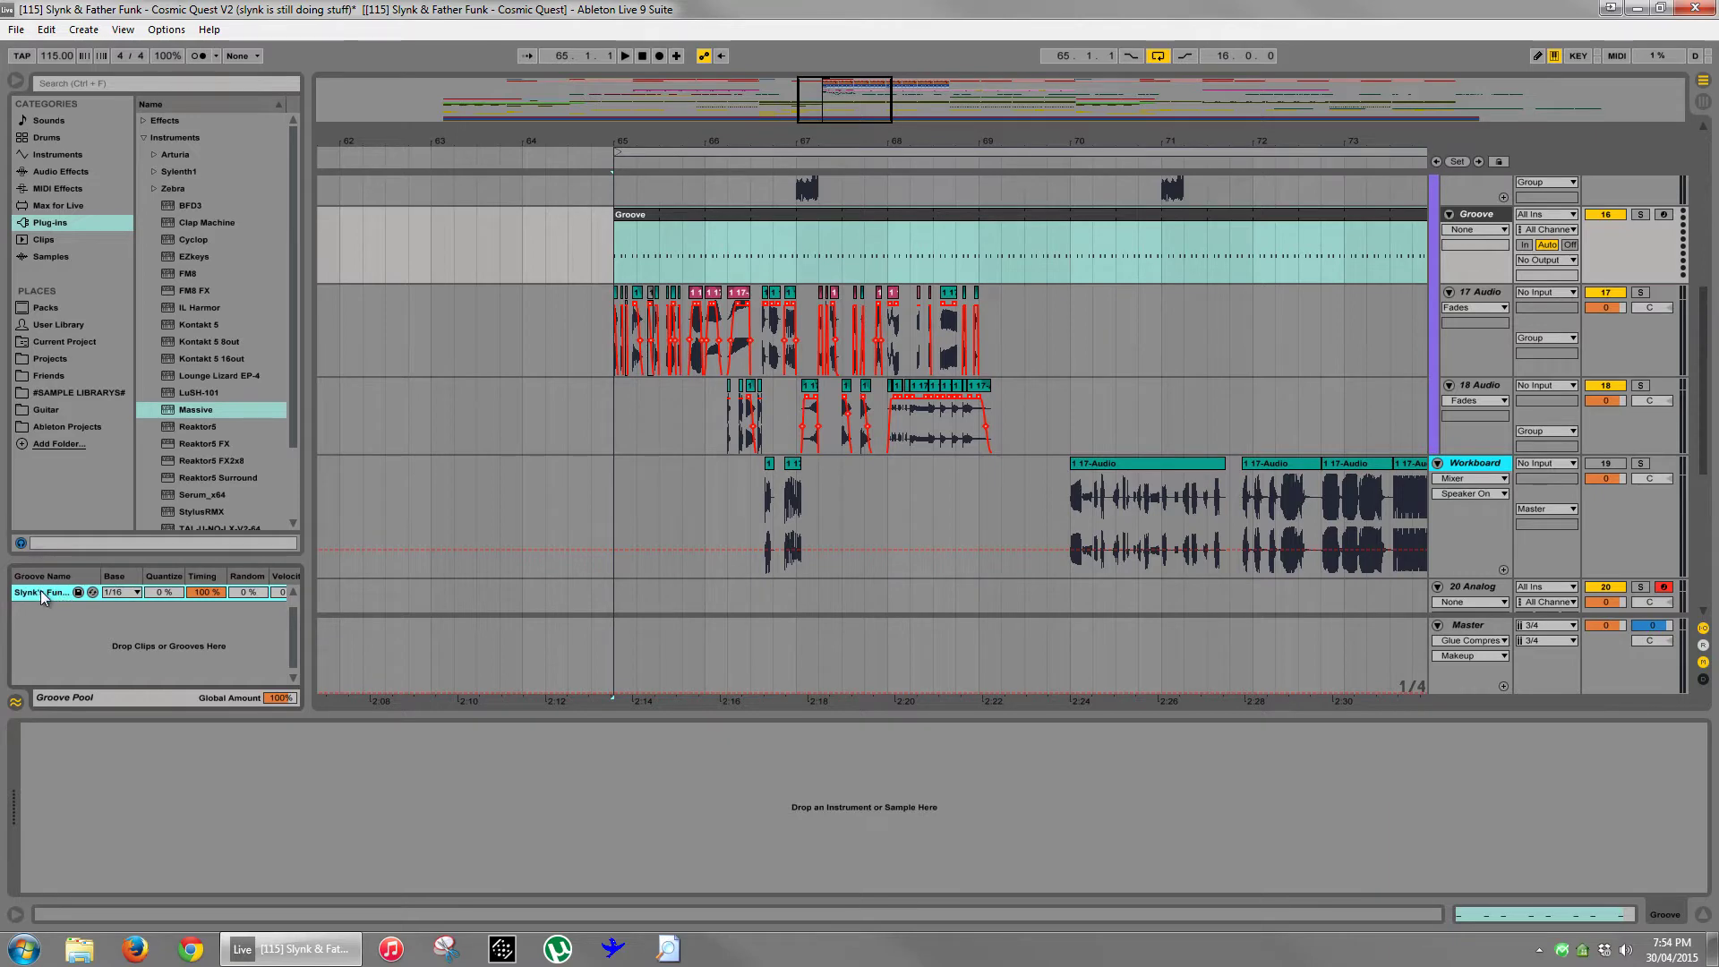
# - Compare the straight sixteenth position at 65.1.2 with the swung note beside it in the Groove clip
pyautogui.moveTo(652, 143); pyautogui.dragTo(679, 269)
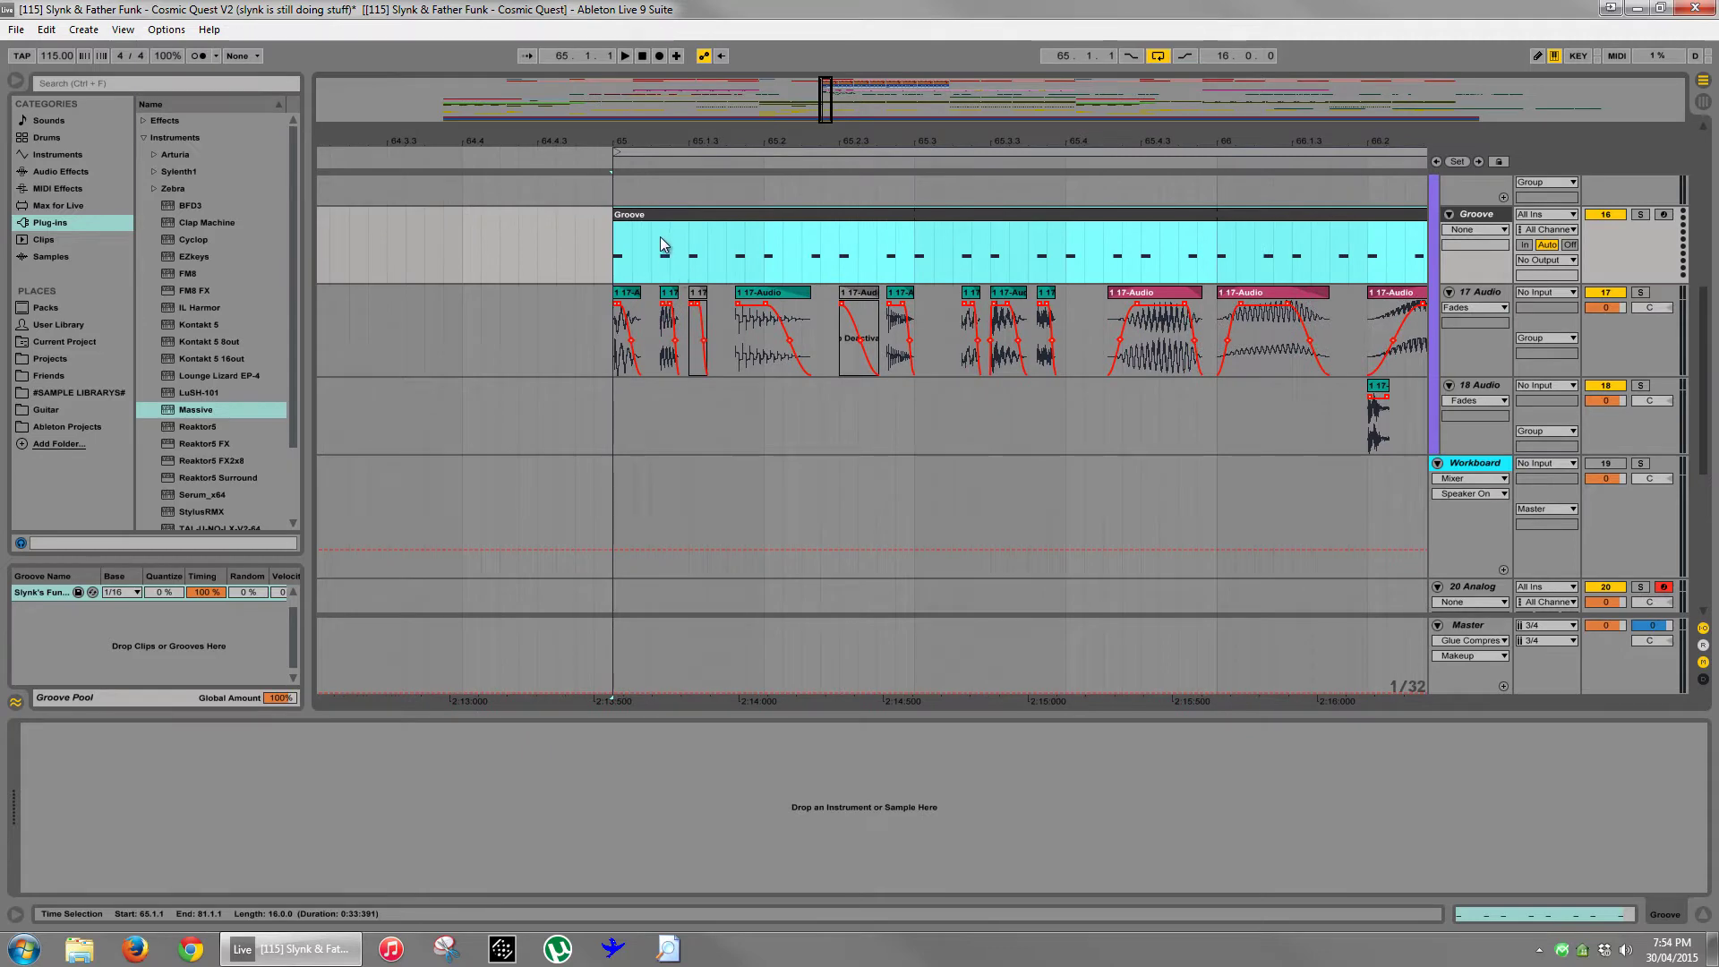
pyautogui.moveTo(660, 142); pyautogui.dragTo(656, 170)
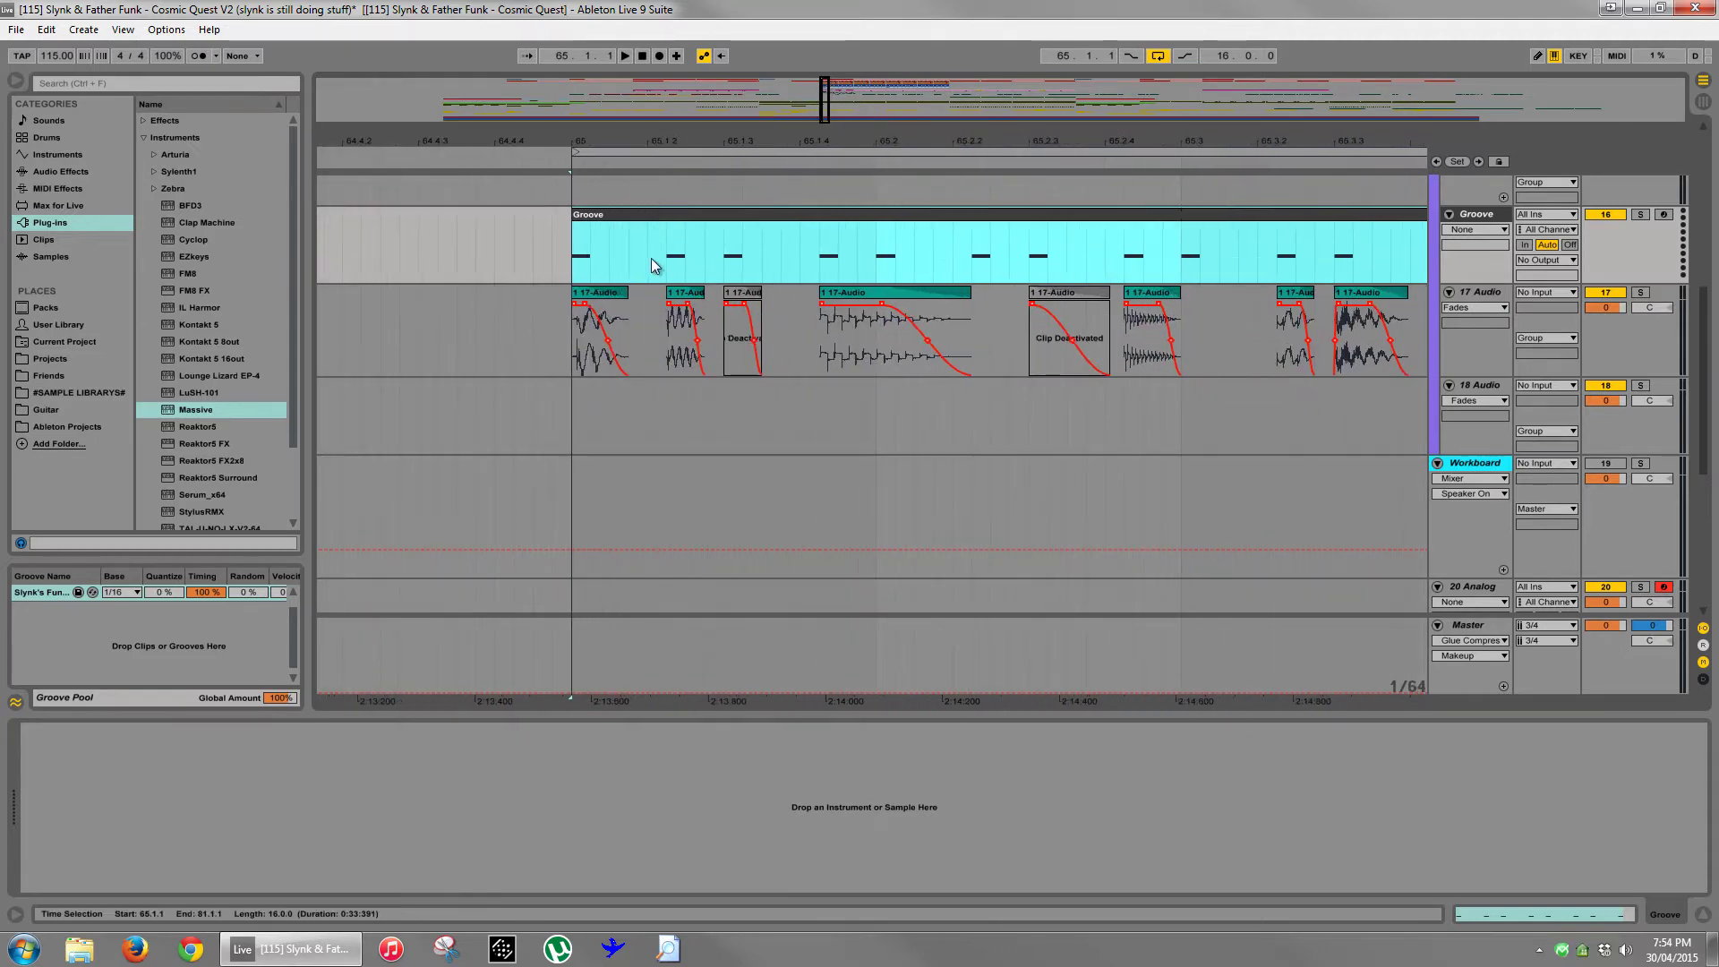
pyautogui.moveTo(654, 260); pyautogui.dragTo(663, 238)
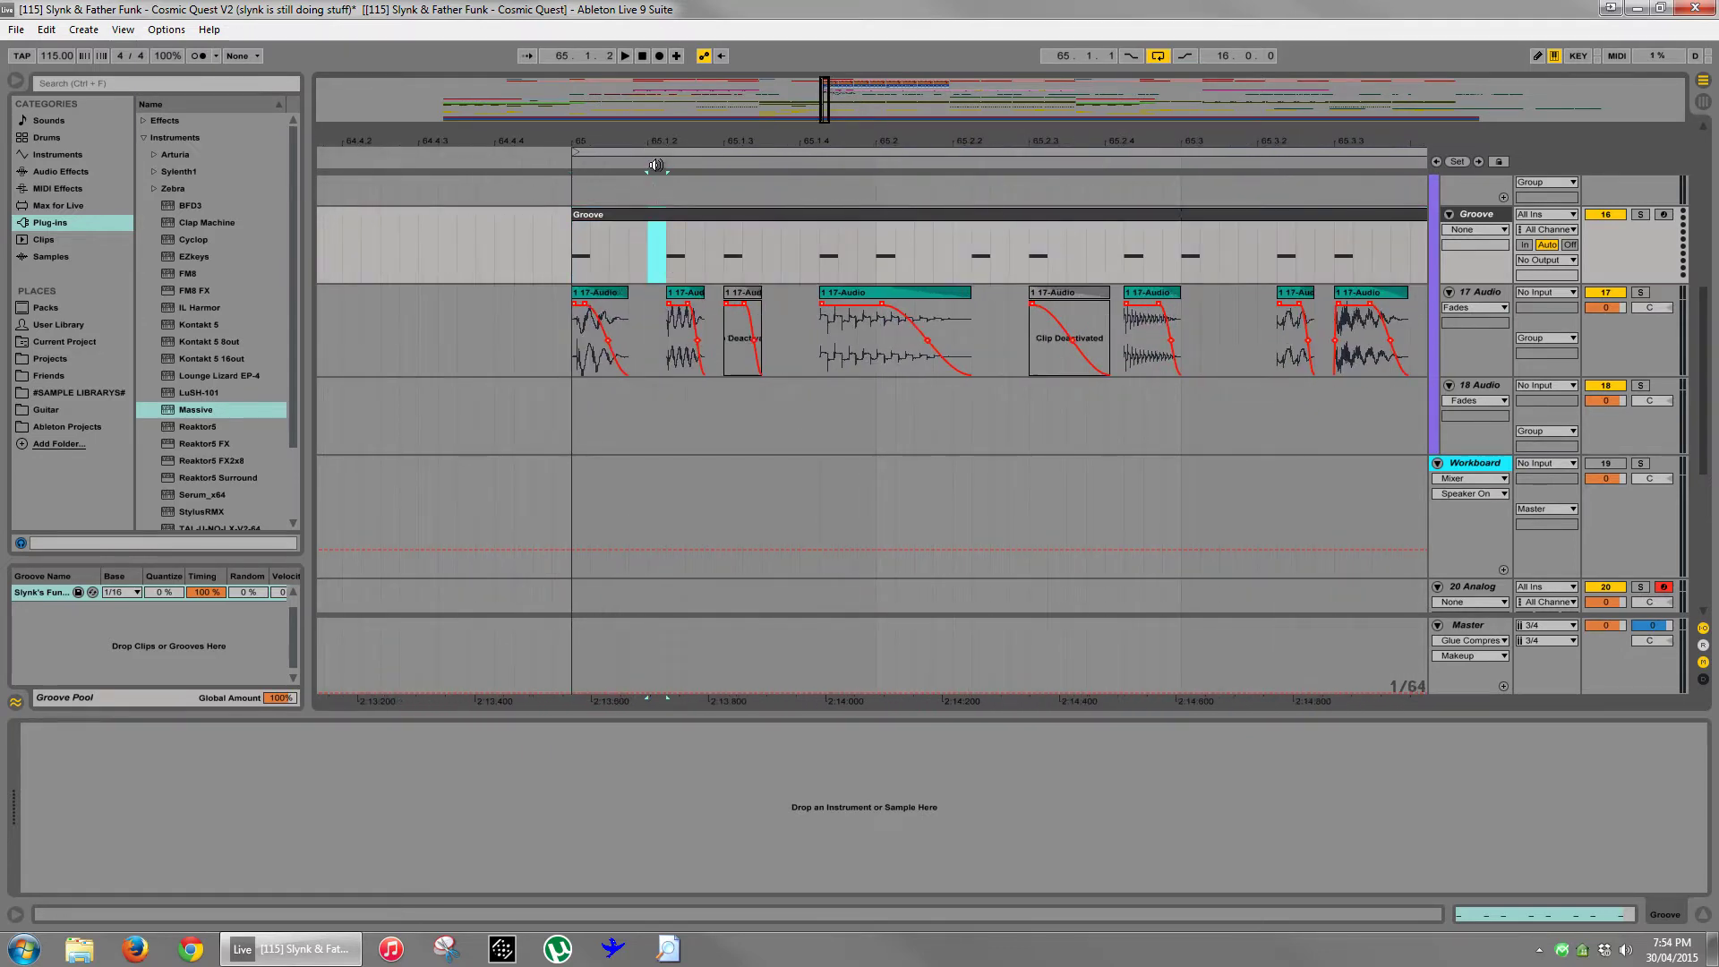
pyautogui.click(653, 254)
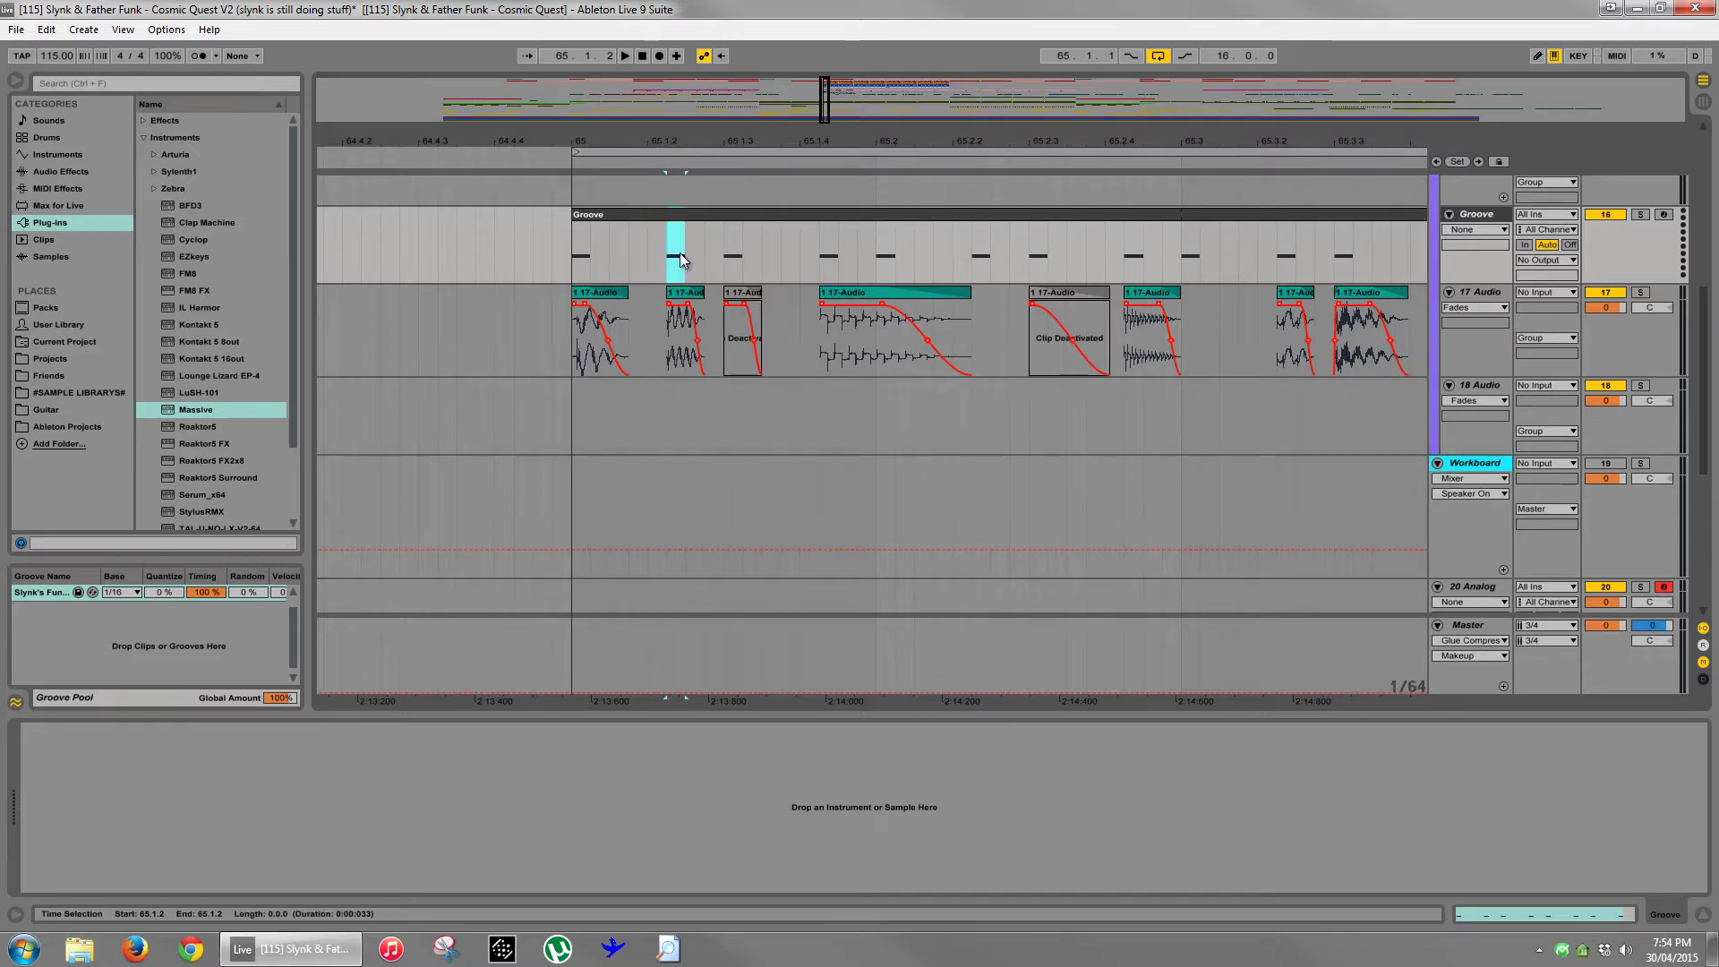
# - Select the 110 Triangle Loop 1 clip and examine the groove assigned to it
pyautogui.scroll(10, 680, 260)
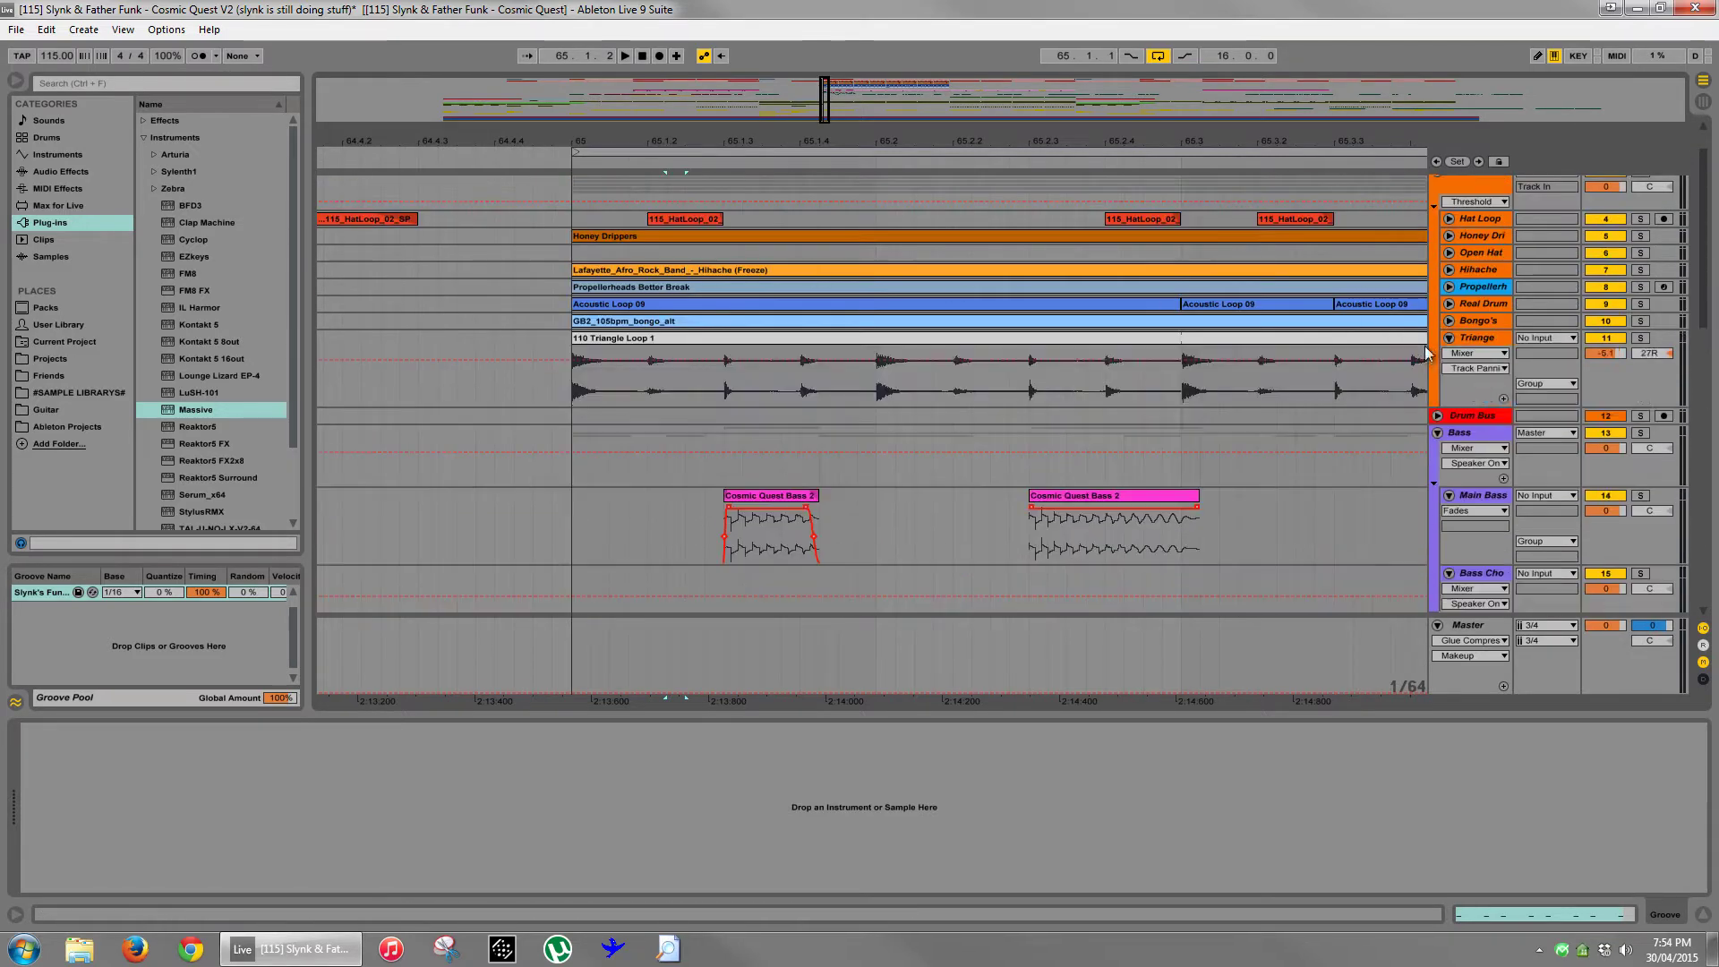
pyautogui.scroll(-4, 780, 363)
pyautogui.click(663, 270)
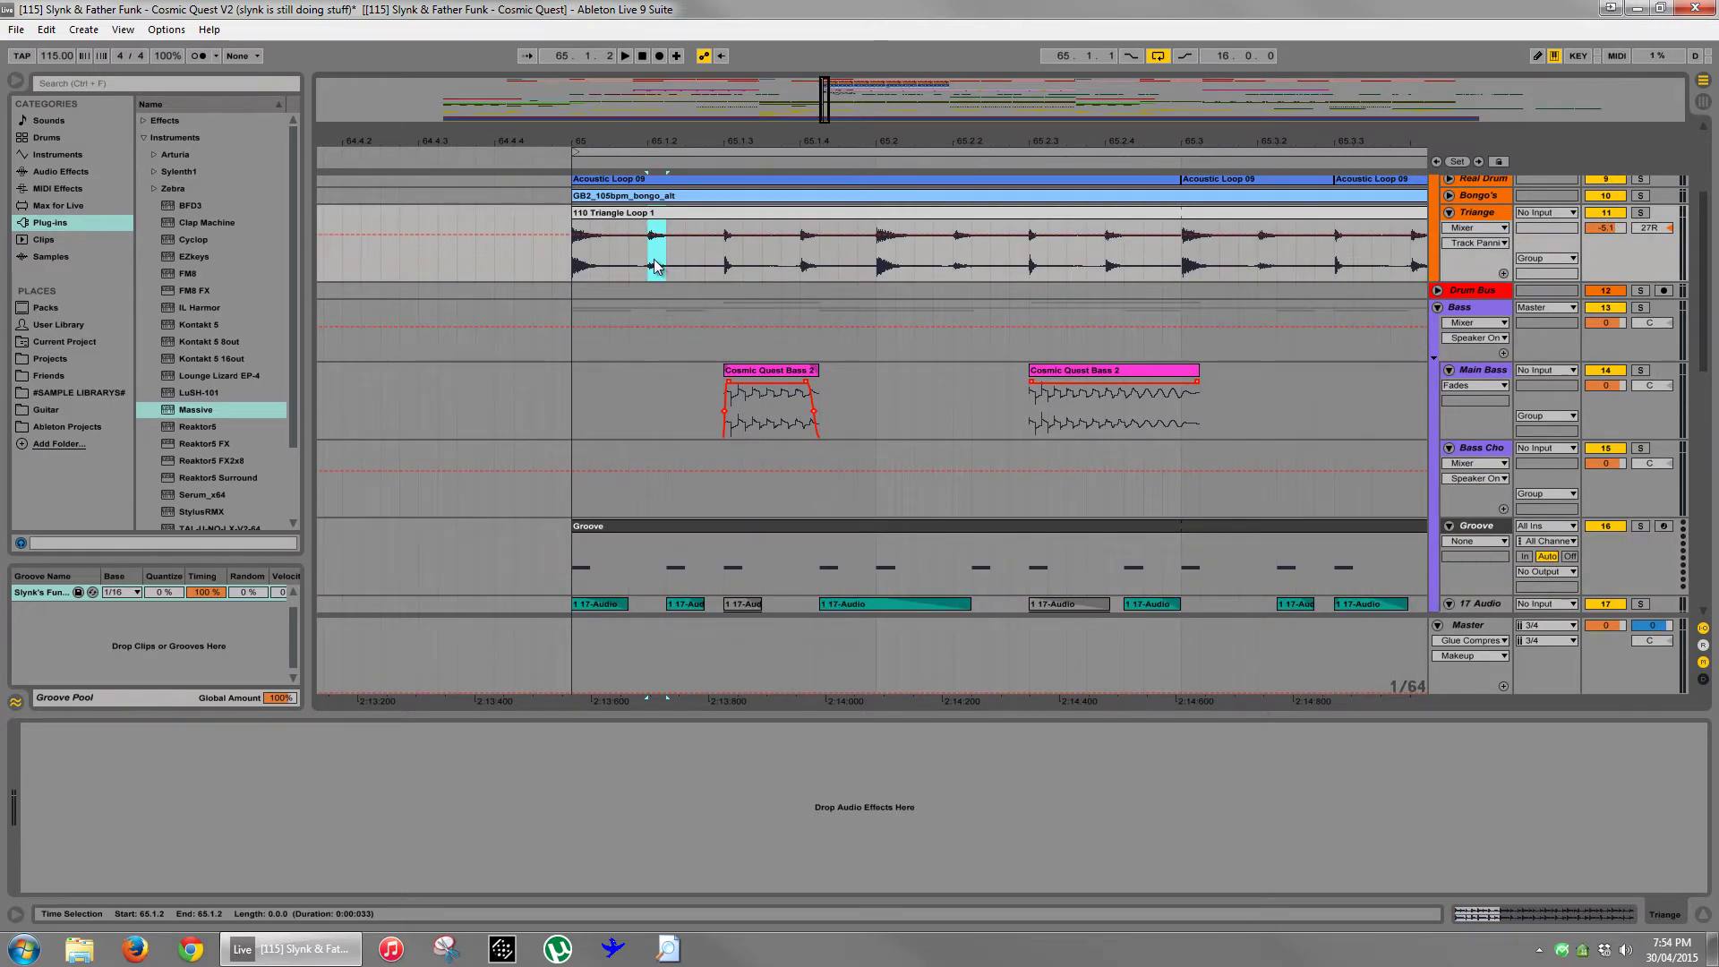
pyautogui.click(1078, 212)
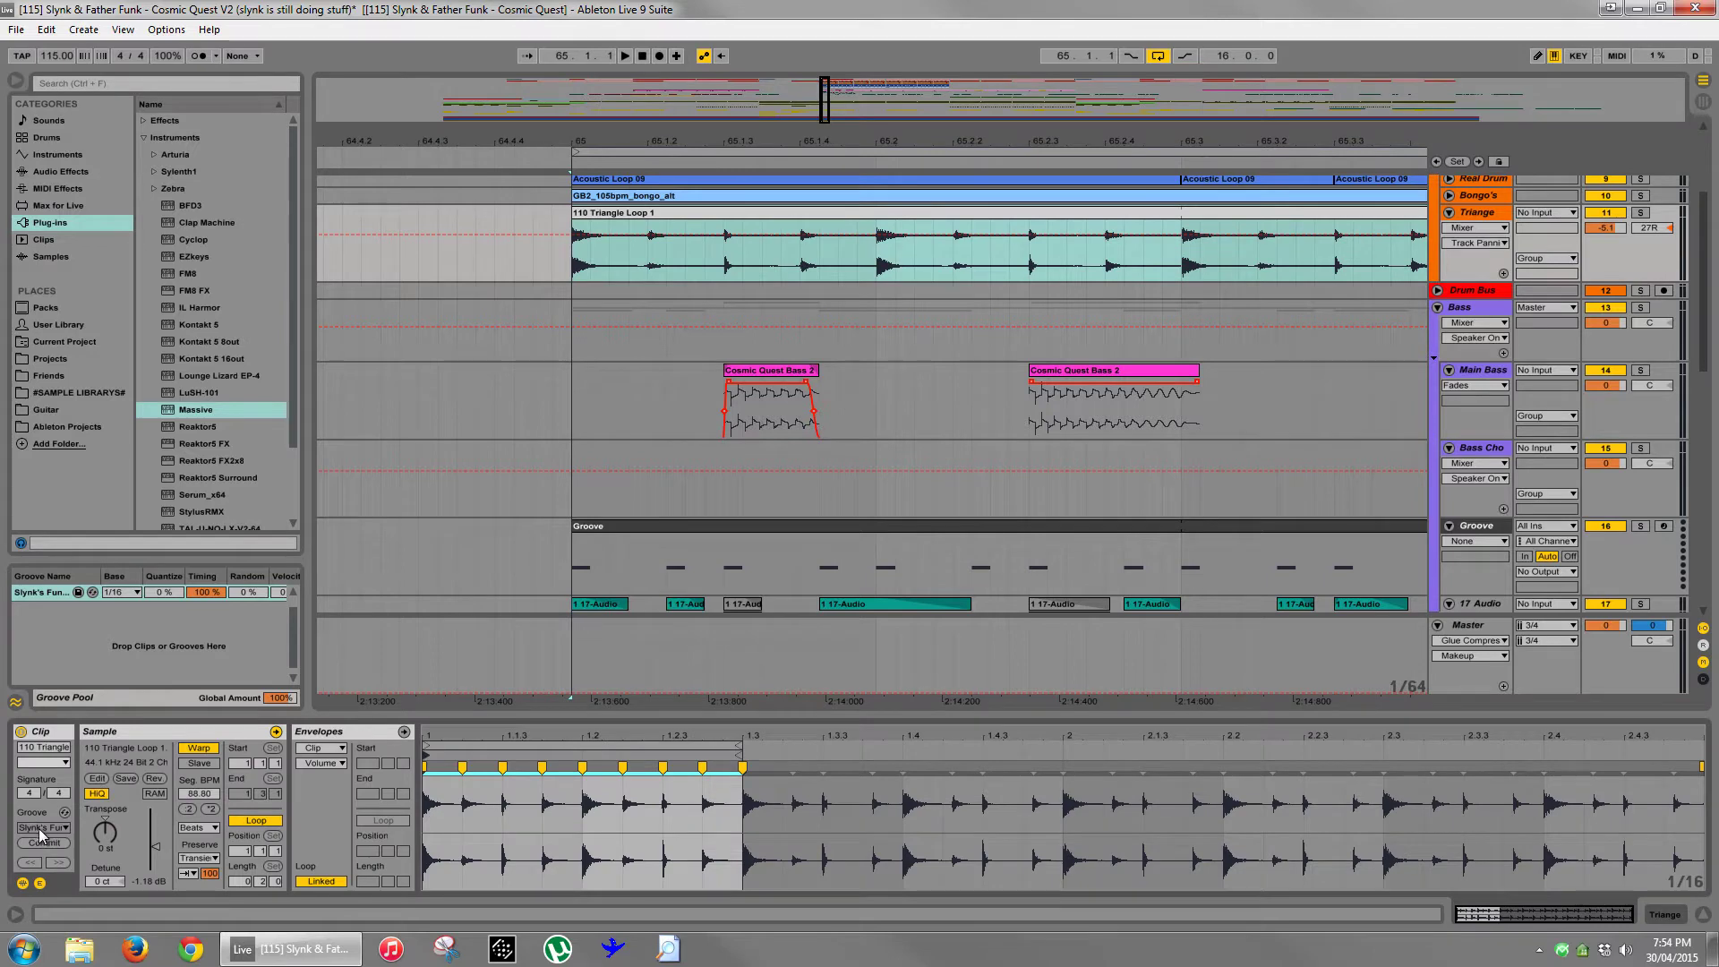
# - Try shifting the triangle hit at 65.1.2 one 1/64 grid step later, and undo the shift
pyautogui.moveTo(649, 262); pyautogui.dragTo(667, 260)
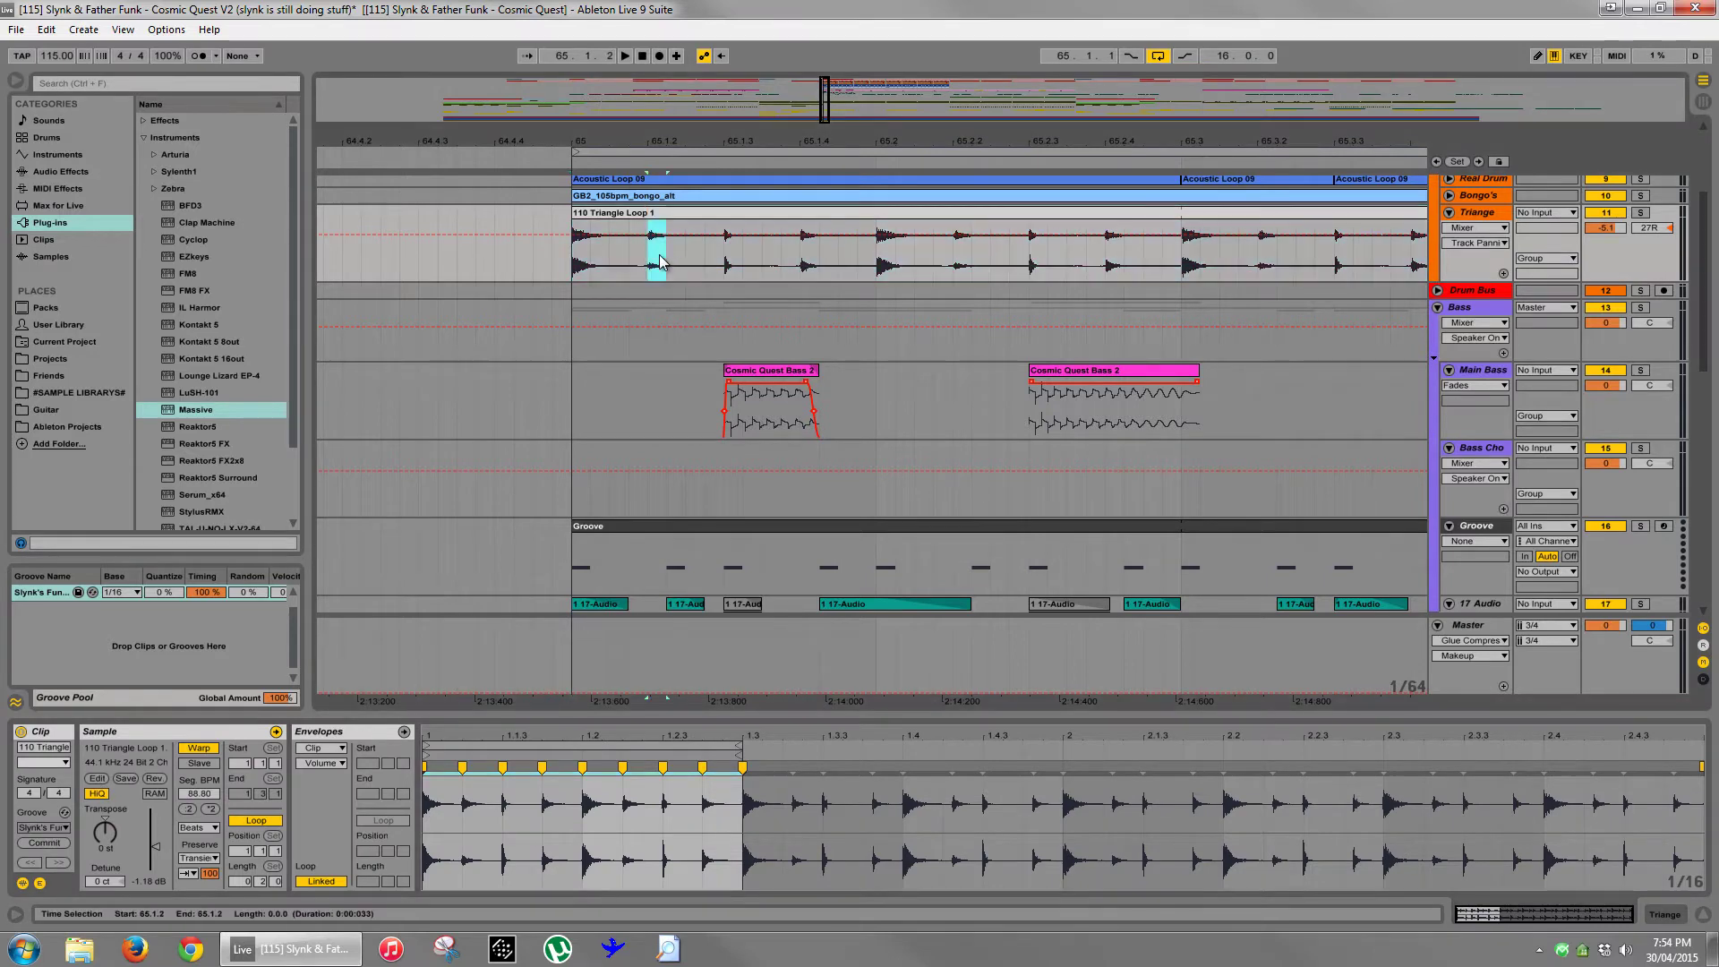
pyautogui.hotkey('ctrl', 'e')
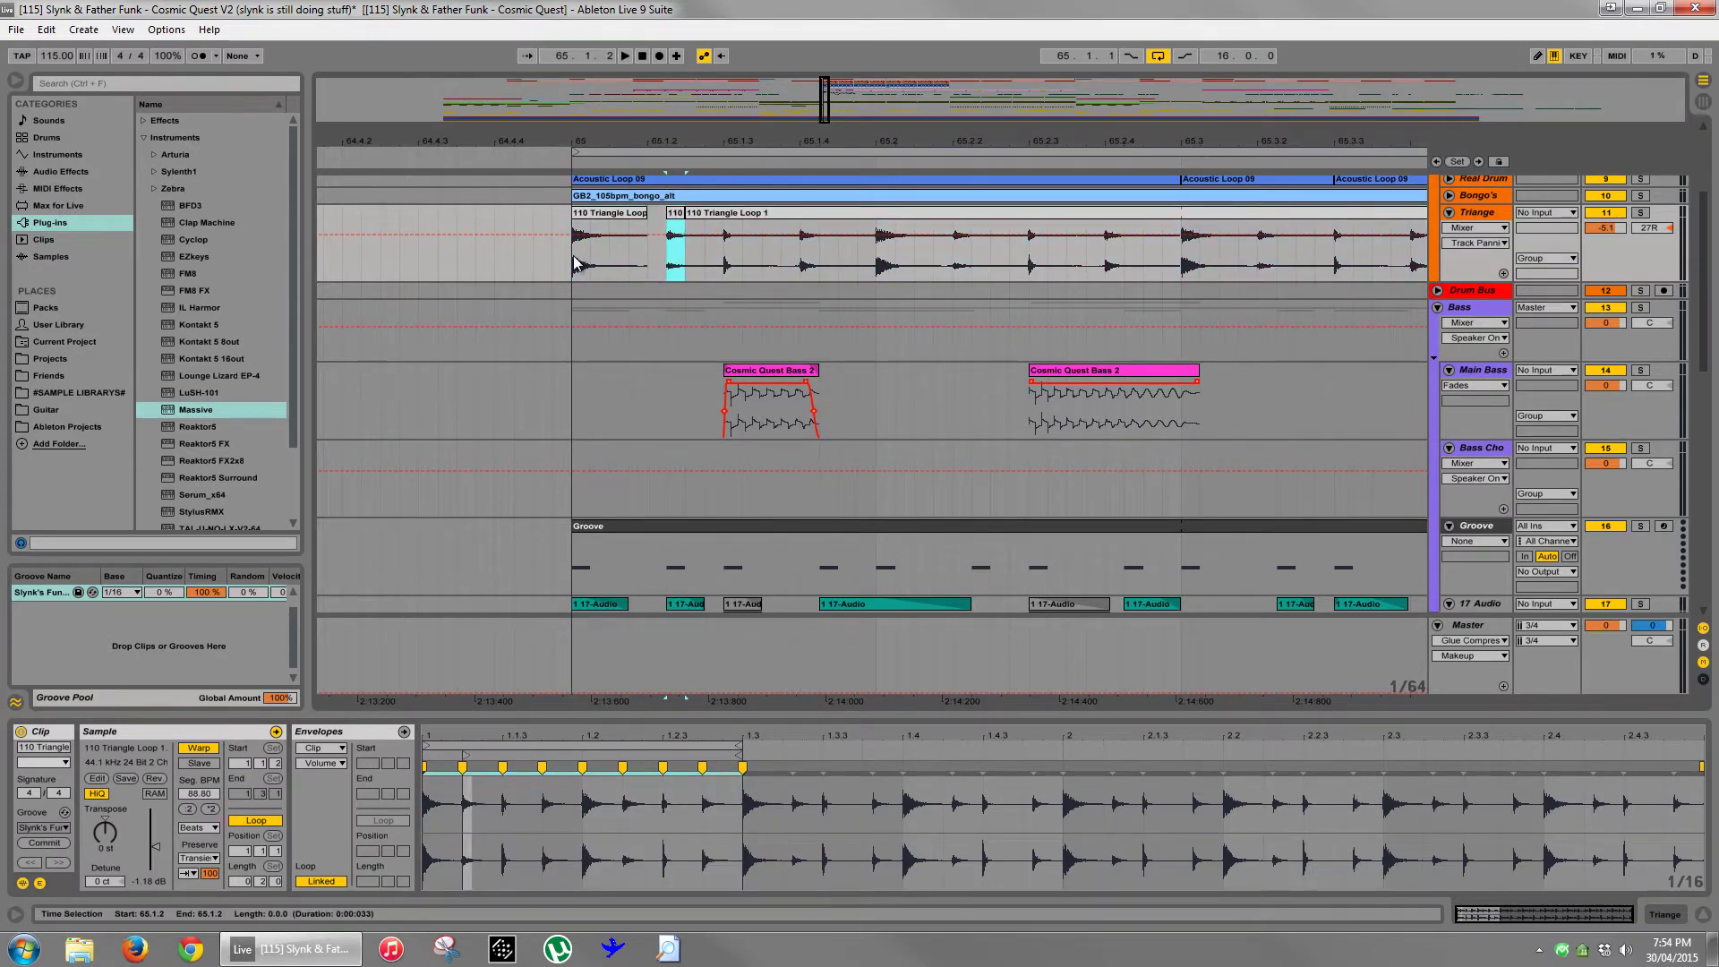
pyautogui.hotkey('ctrl', 'z')
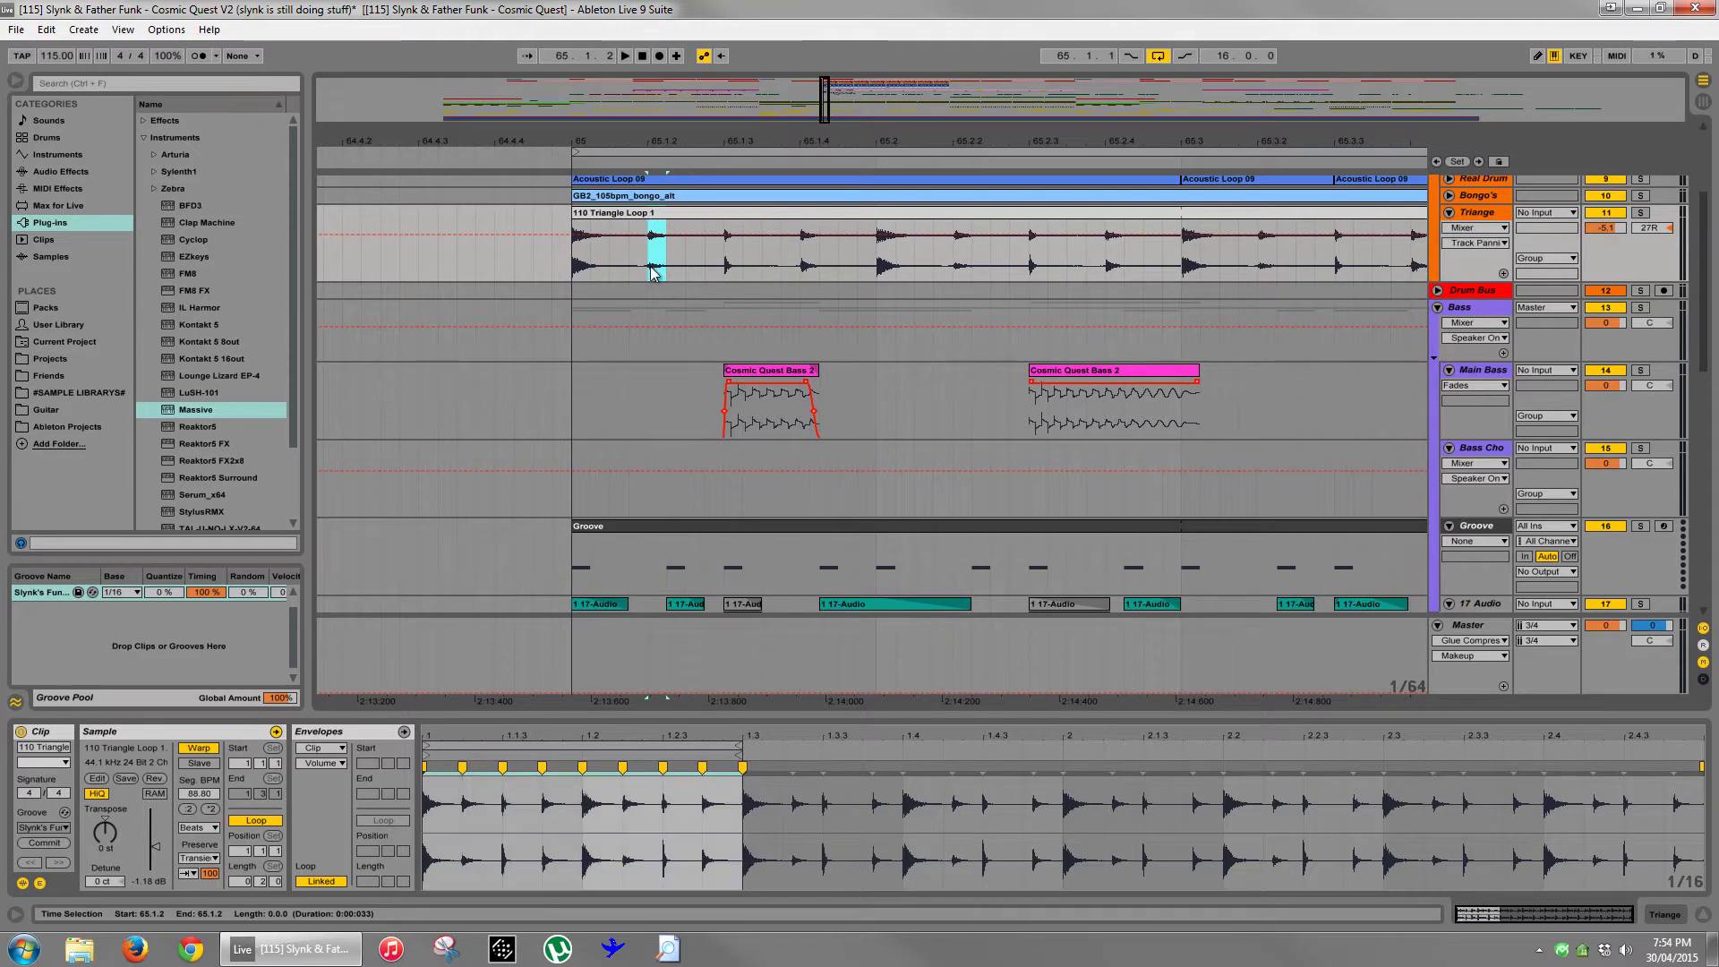
# - Fold the Triangle track and return to the Groove and bass chop tracks
pyautogui.click(667, 380)
pyautogui.scroll(-2, 1450, 235)
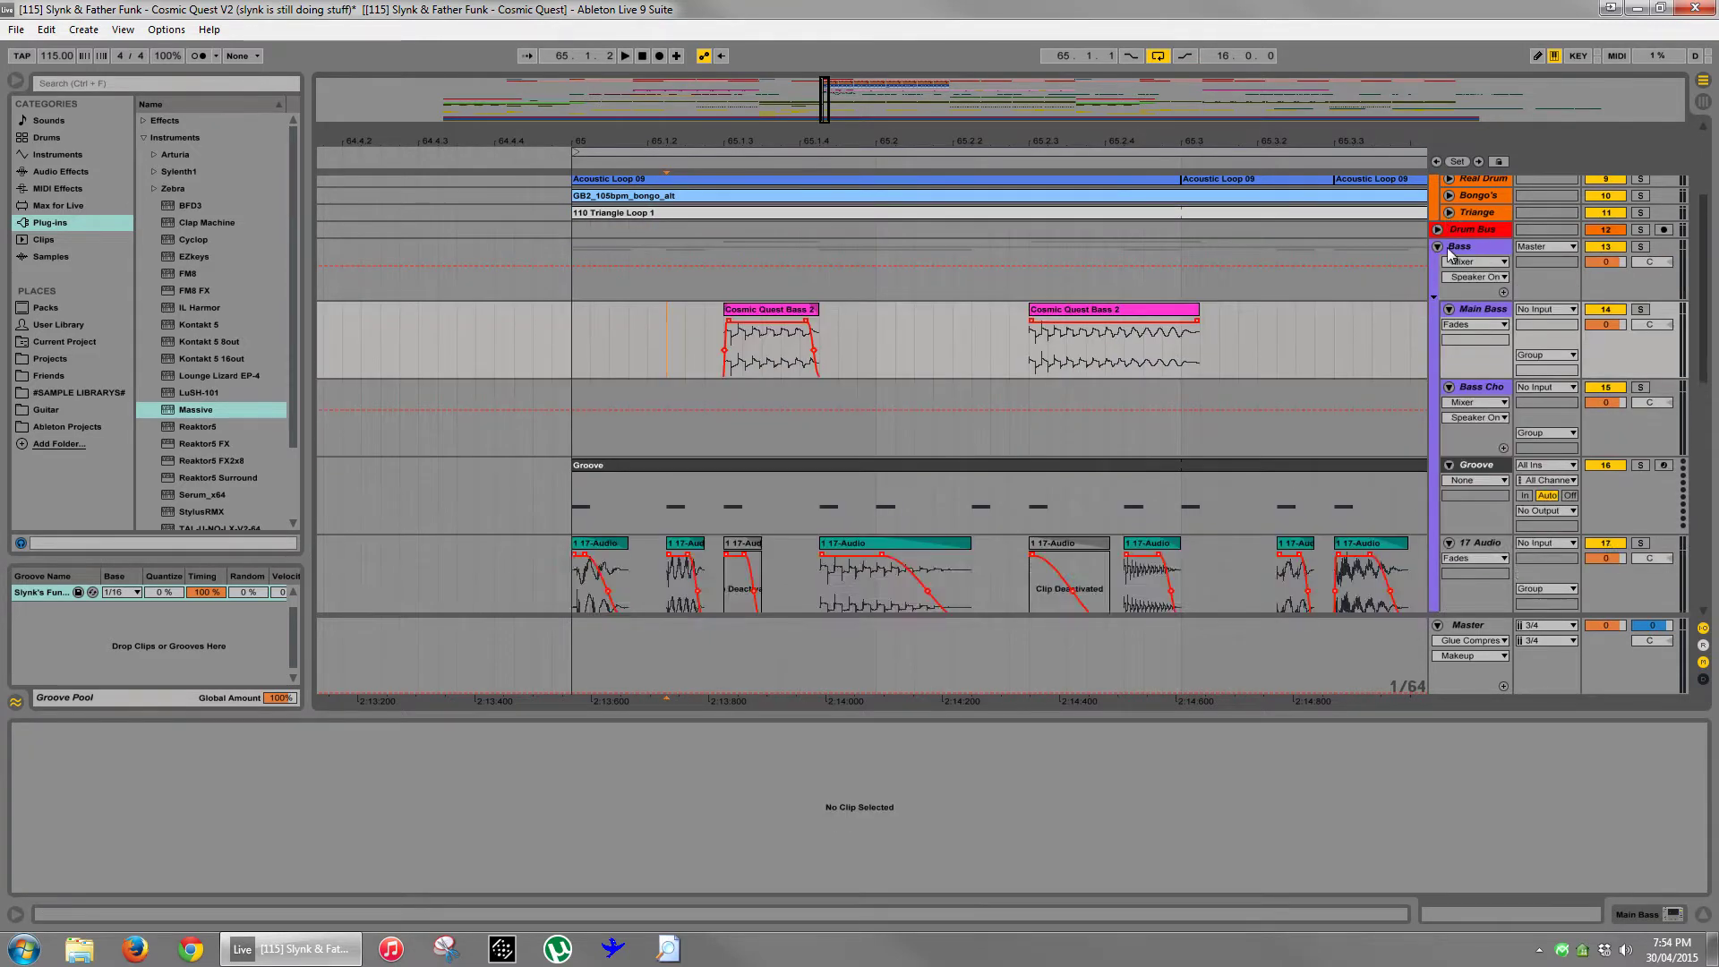
pyautogui.scroll(3, 1458, 236)
pyautogui.scroll(-4, 1433, 251)
pyautogui.scroll(-4, 1379, 278)
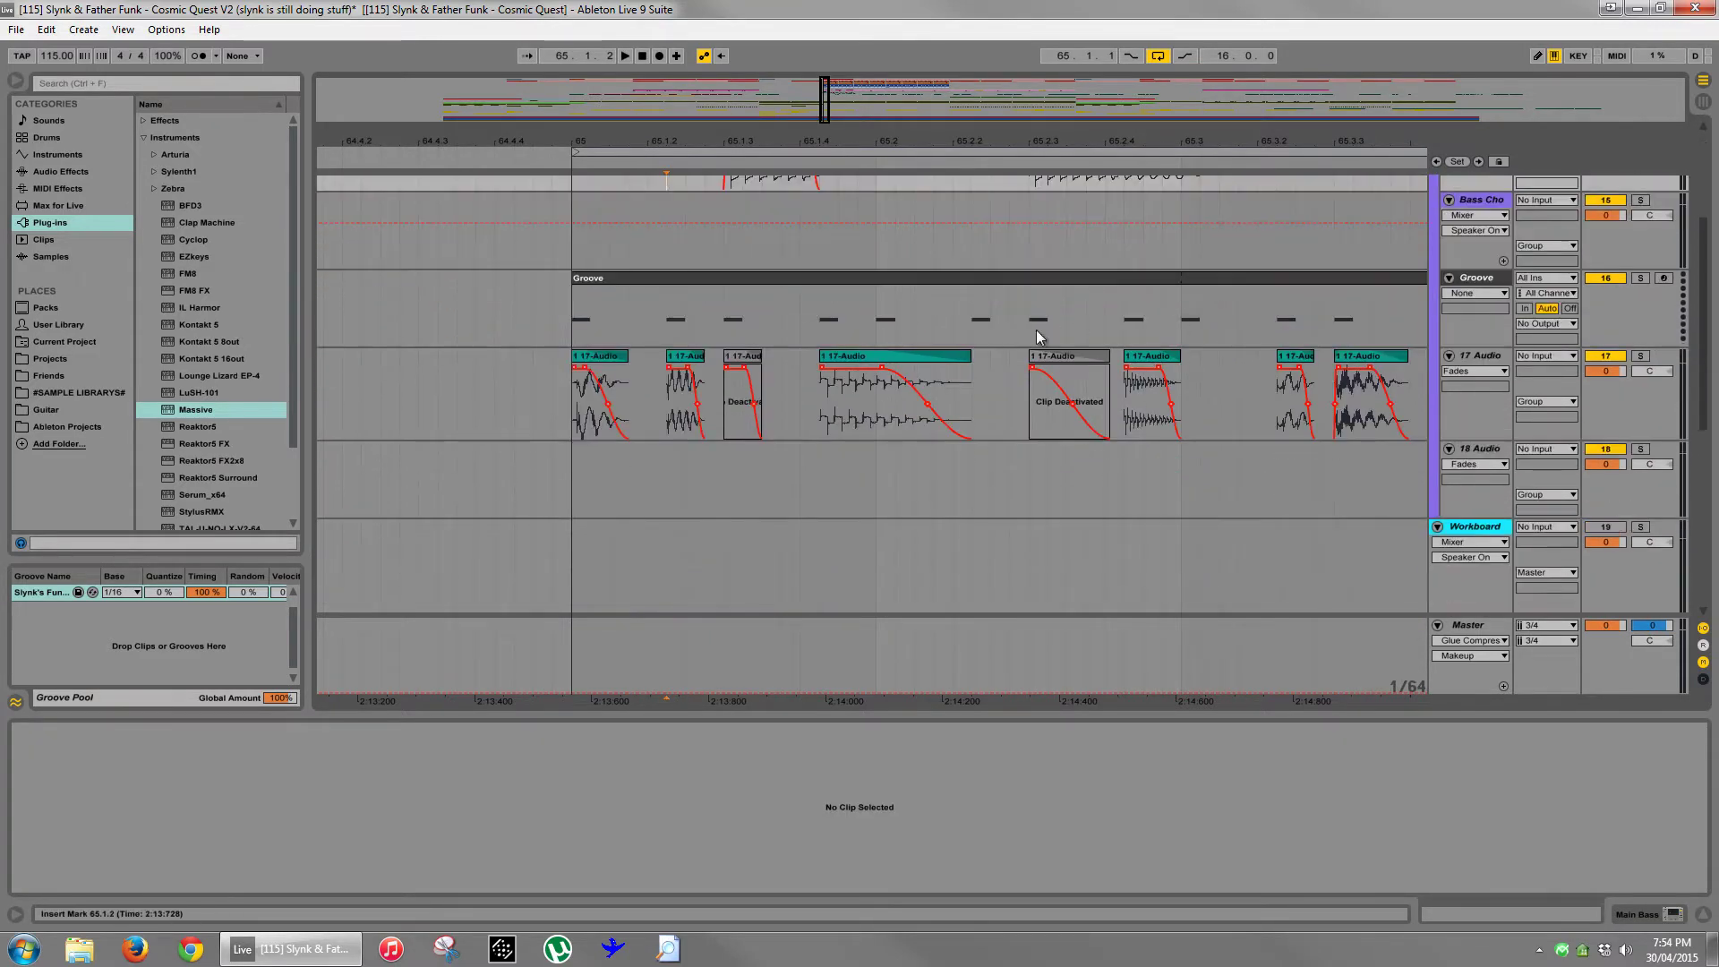
# - Select the second chop on the 17 Audio track and compare its start with the swung Groove note at 65.1.2
pyautogui.moveTo(856, 139); pyautogui.dragTo(857, 135)
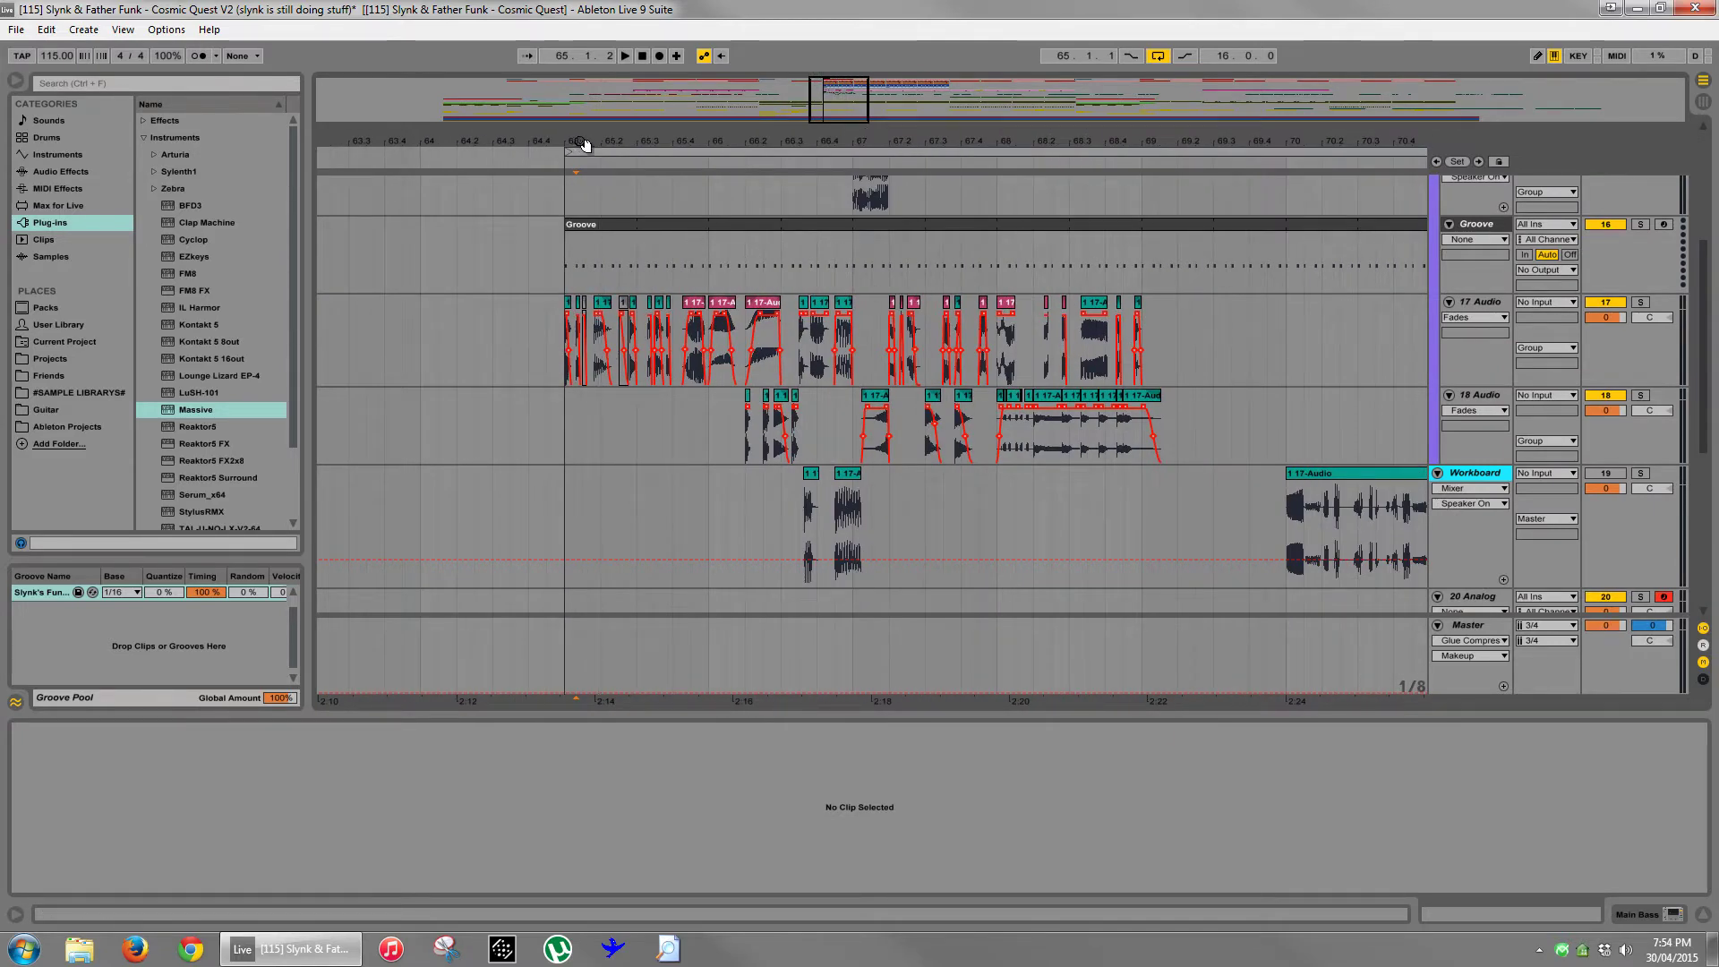
pyautogui.moveTo(585, 145); pyautogui.dragTo(564, 215)
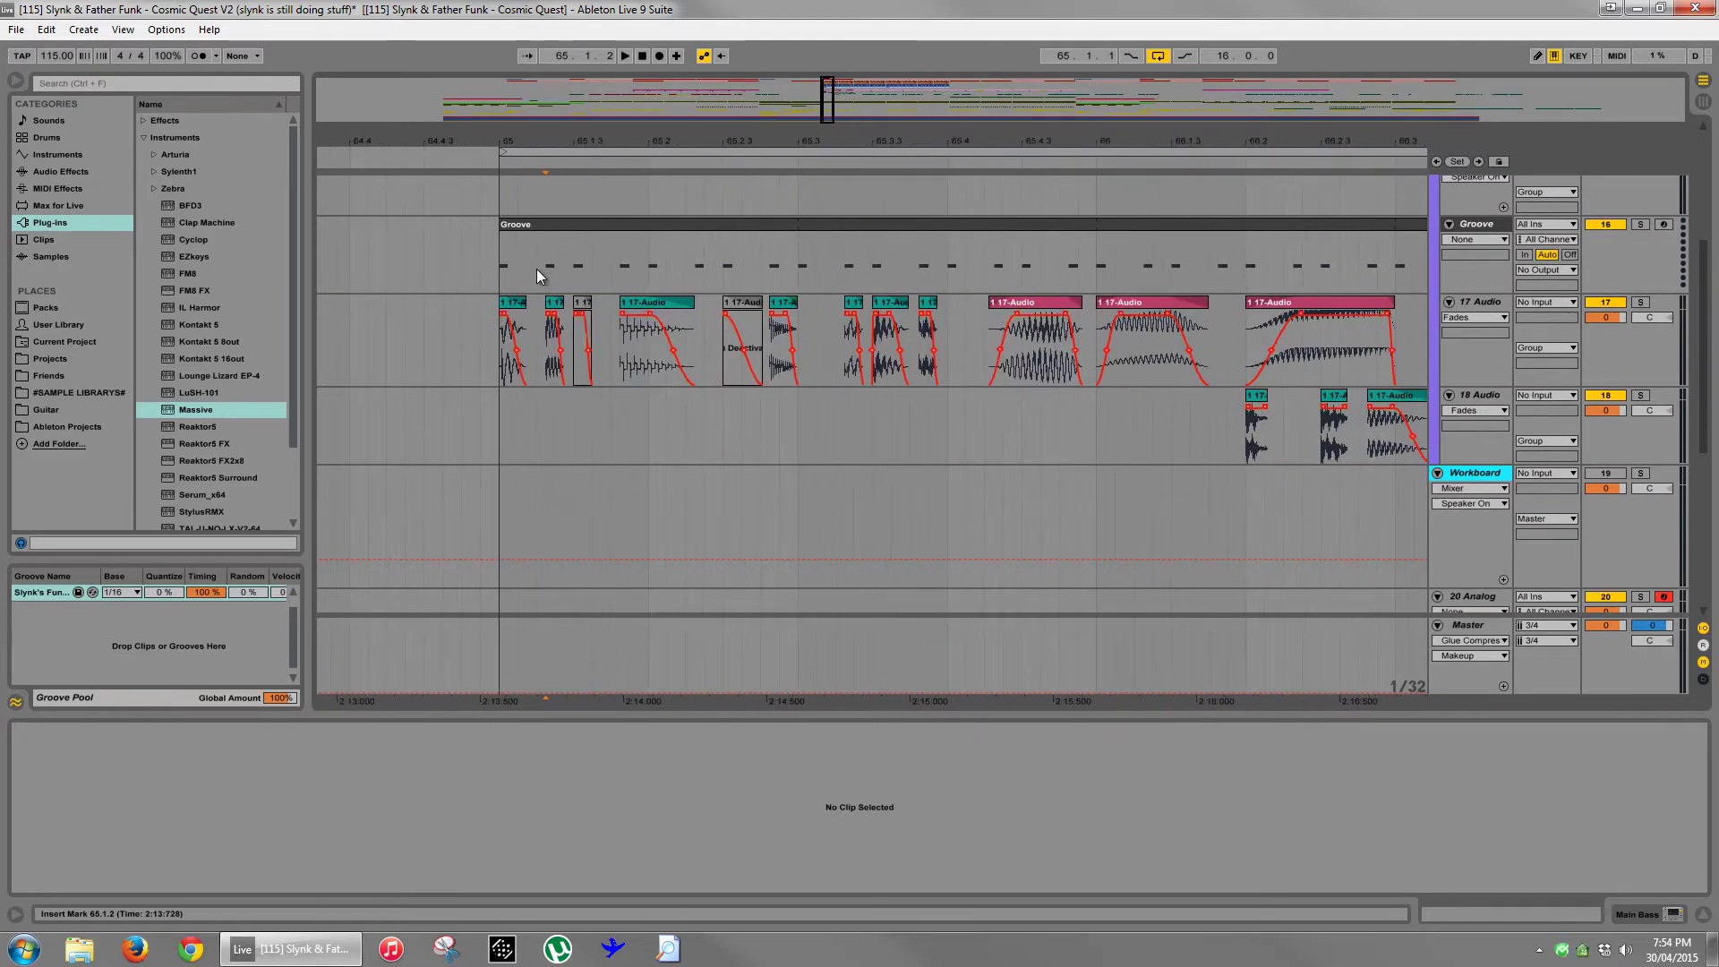
pyautogui.moveTo(553, 154); pyautogui.dragTo(600, 144)
pyautogui.click(644, 305)
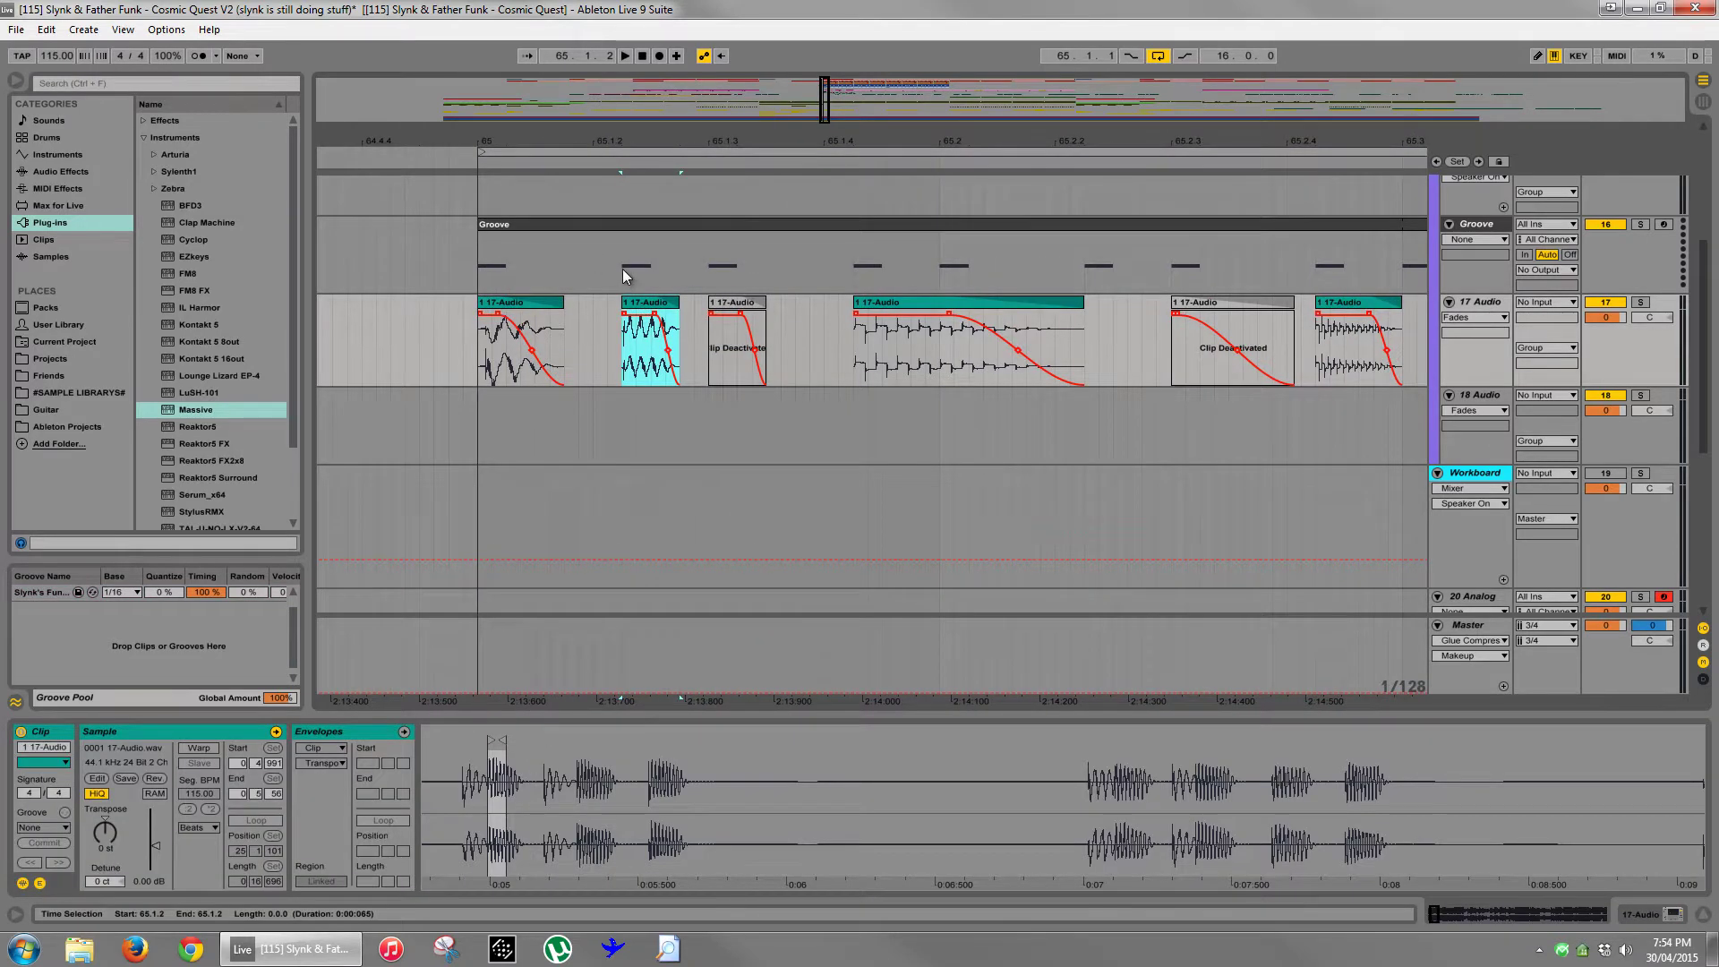
# - Highlight the swung Groove note at 65.1.2 and look over the bass chops on the tracks around it up to bar 69
pyautogui.click(680, 269)
pyautogui.moveTo(622, 269); pyautogui.dragTo(695, 272)
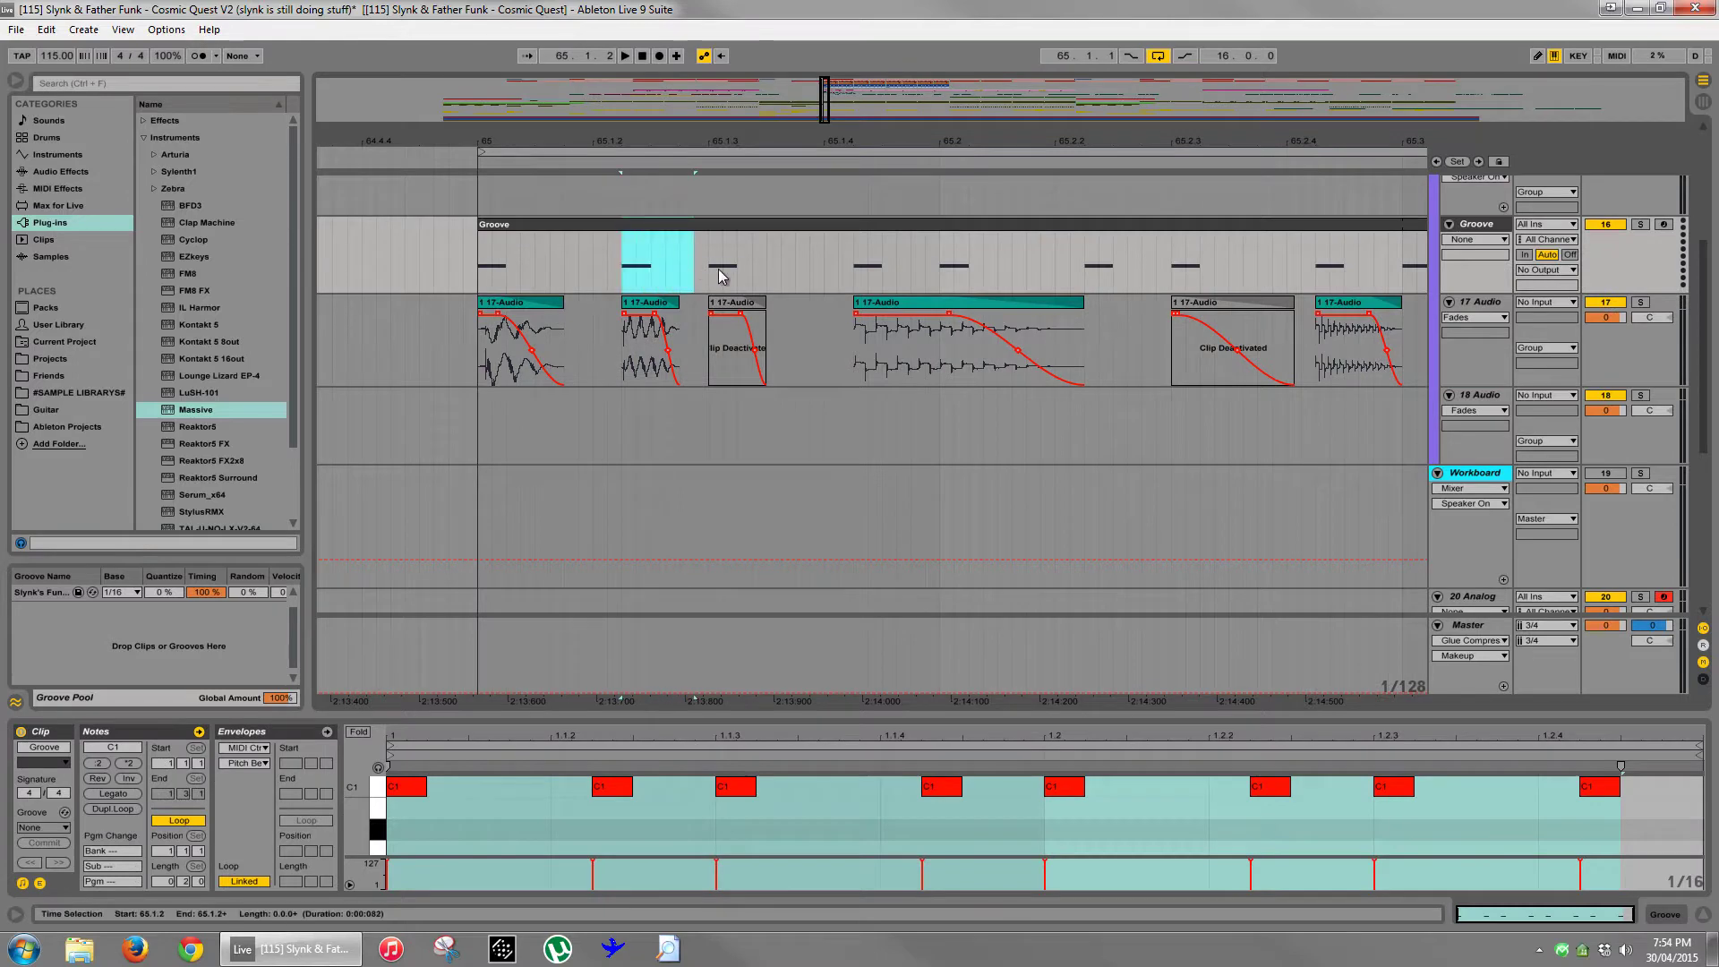
pyautogui.moveTo(784, 150); pyautogui.dragTo(537, 157)
pyautogui.scroll(3, 624, 213)
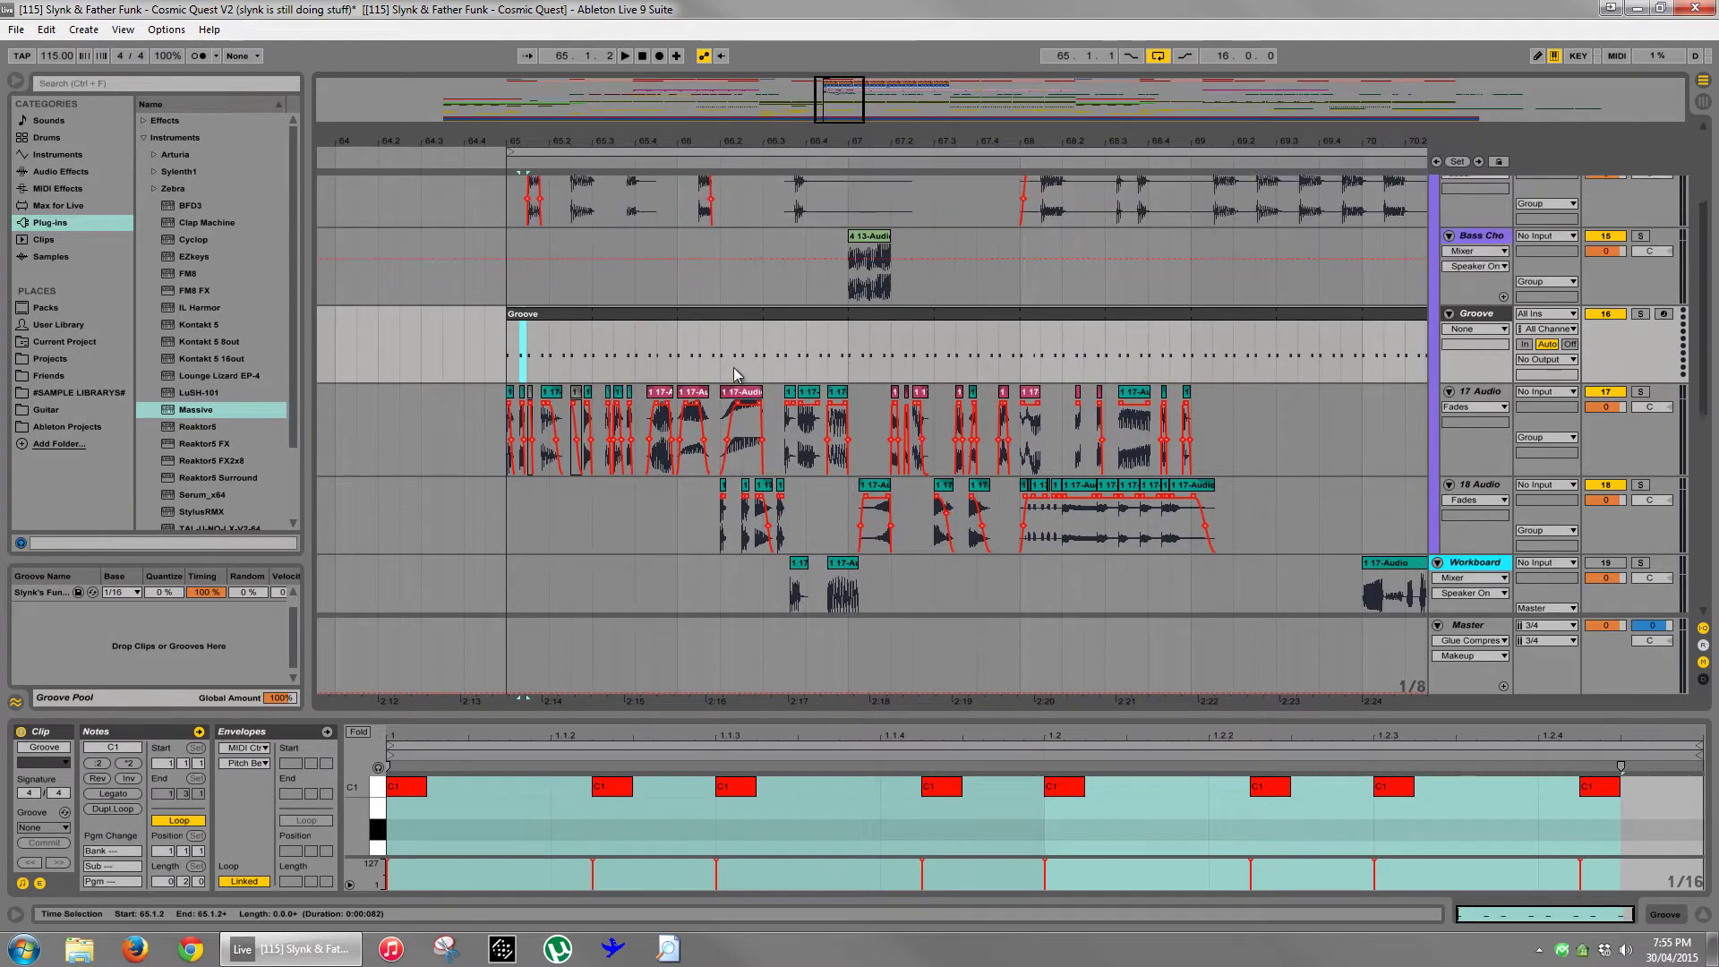
pyautogui.click(1224, 474)
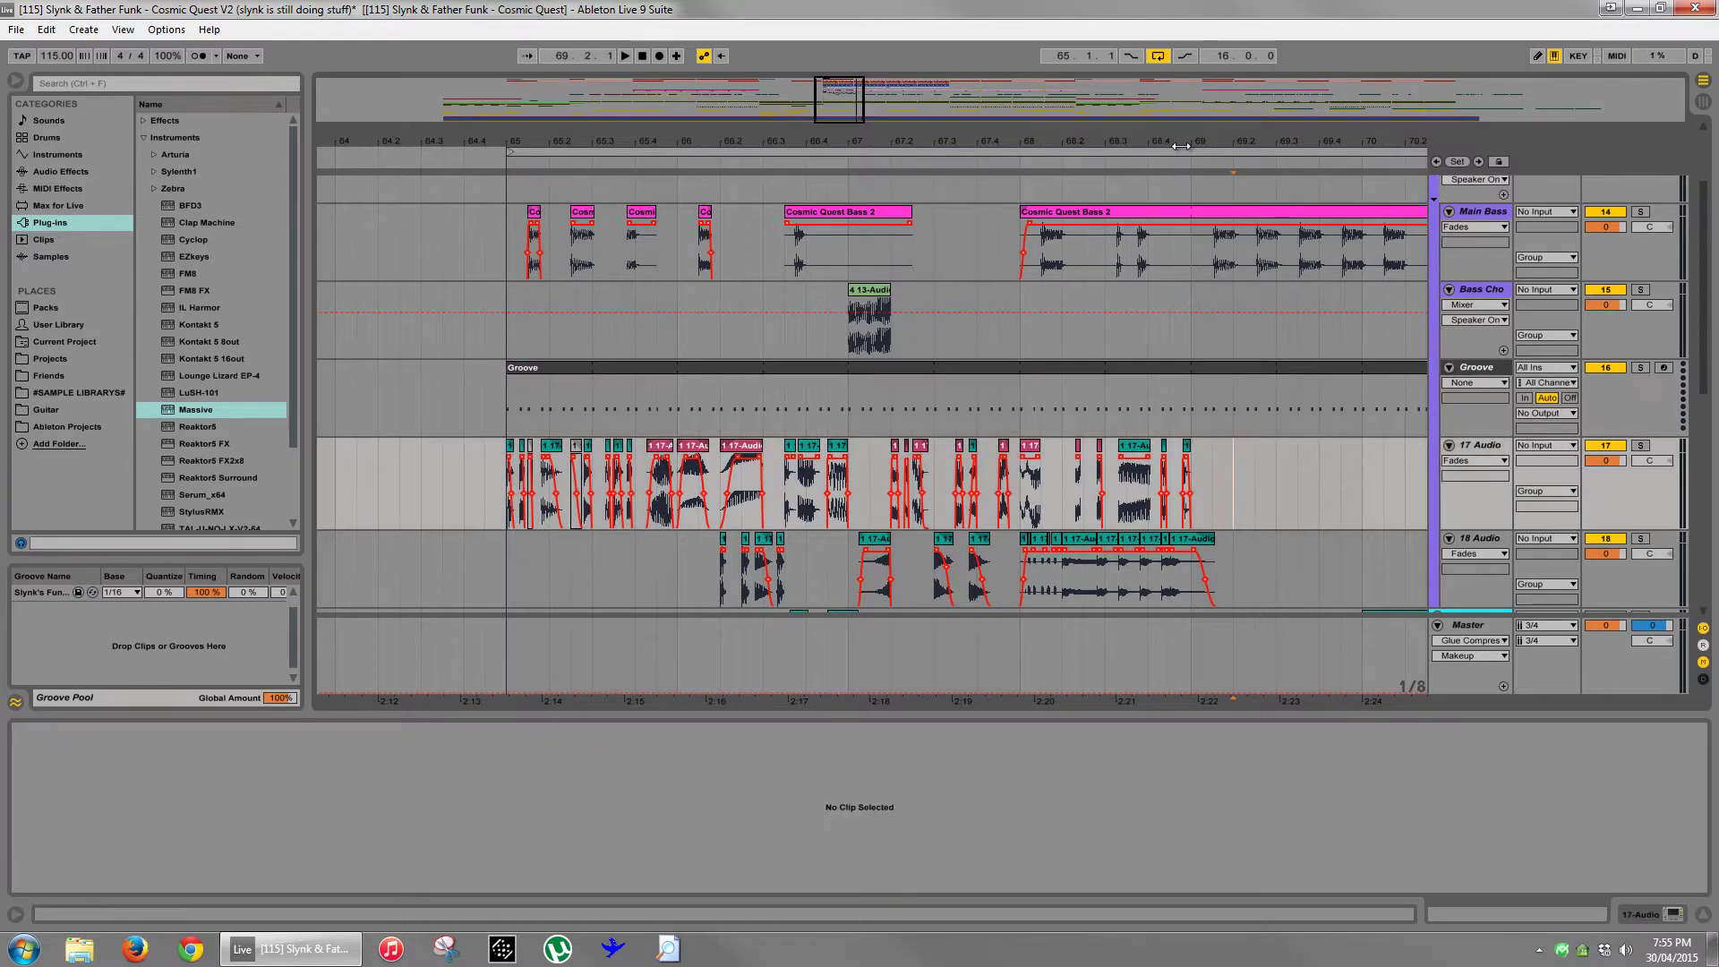
# - Select the Main Bass passage from 68.3.1 to 68.4.1, solo the track and audition it, replaying from 68.1.3
pyautogui.moveTo(1168, 136); pyautogui.dragTo(932, 206)
pyautogui.click(933, 402)
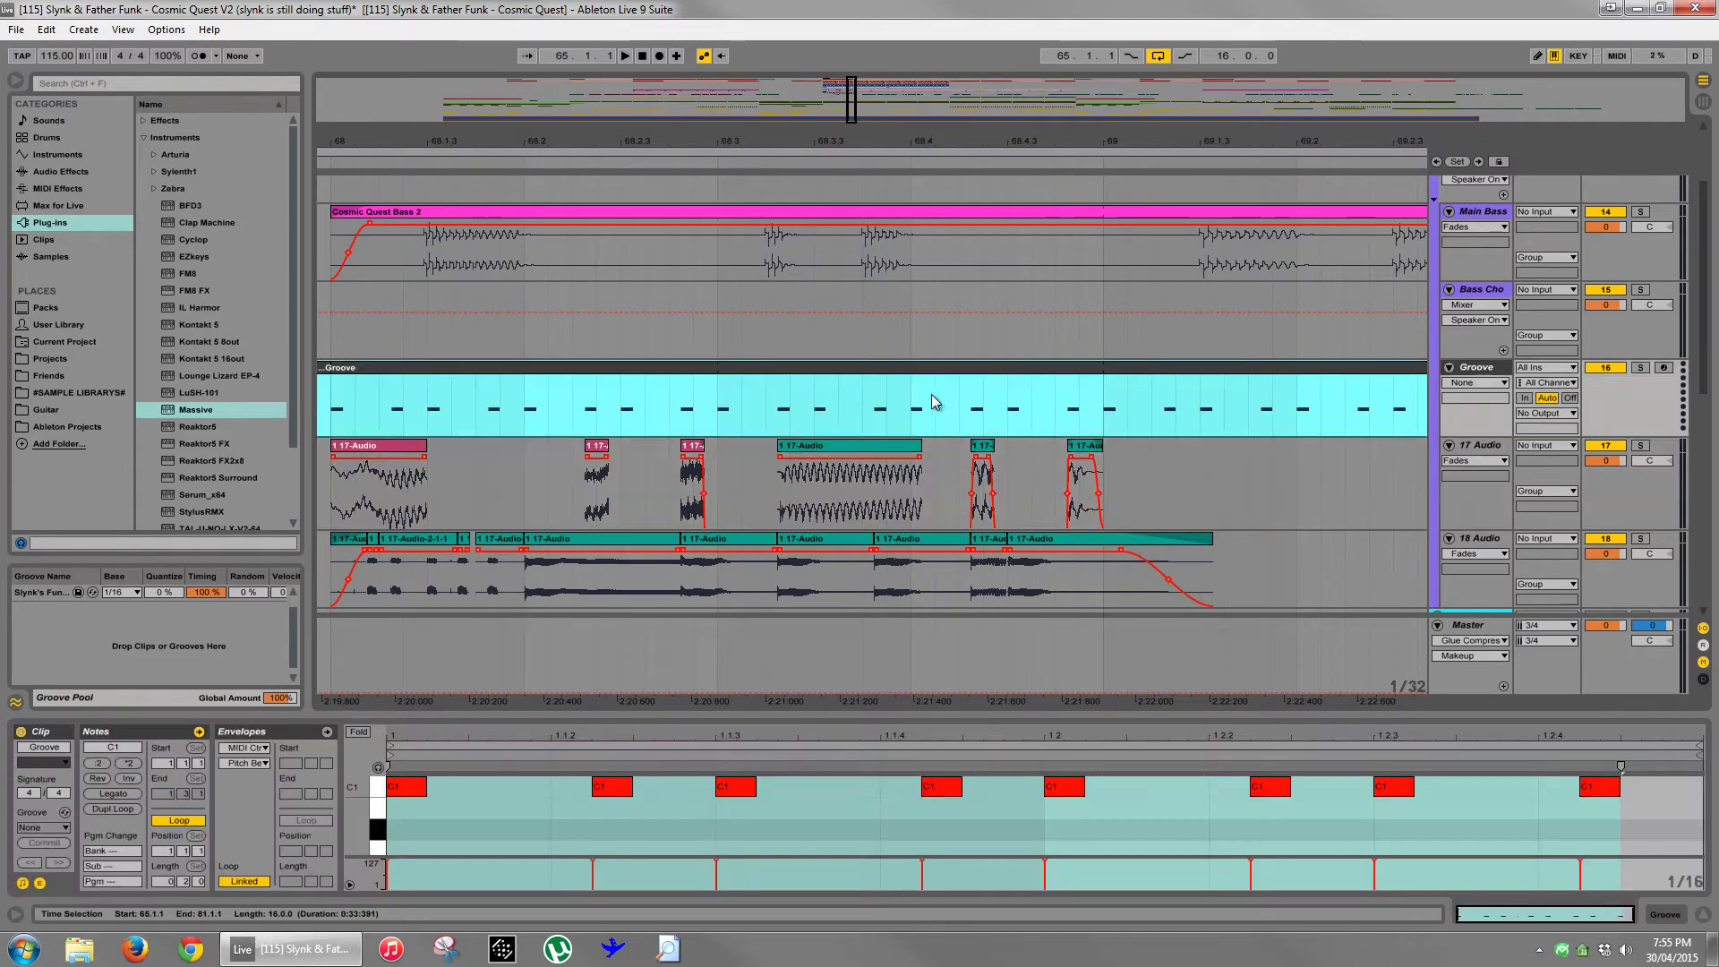
pyautogui.moveTo(722, 264); pyautogui.dragTo(910, 269)
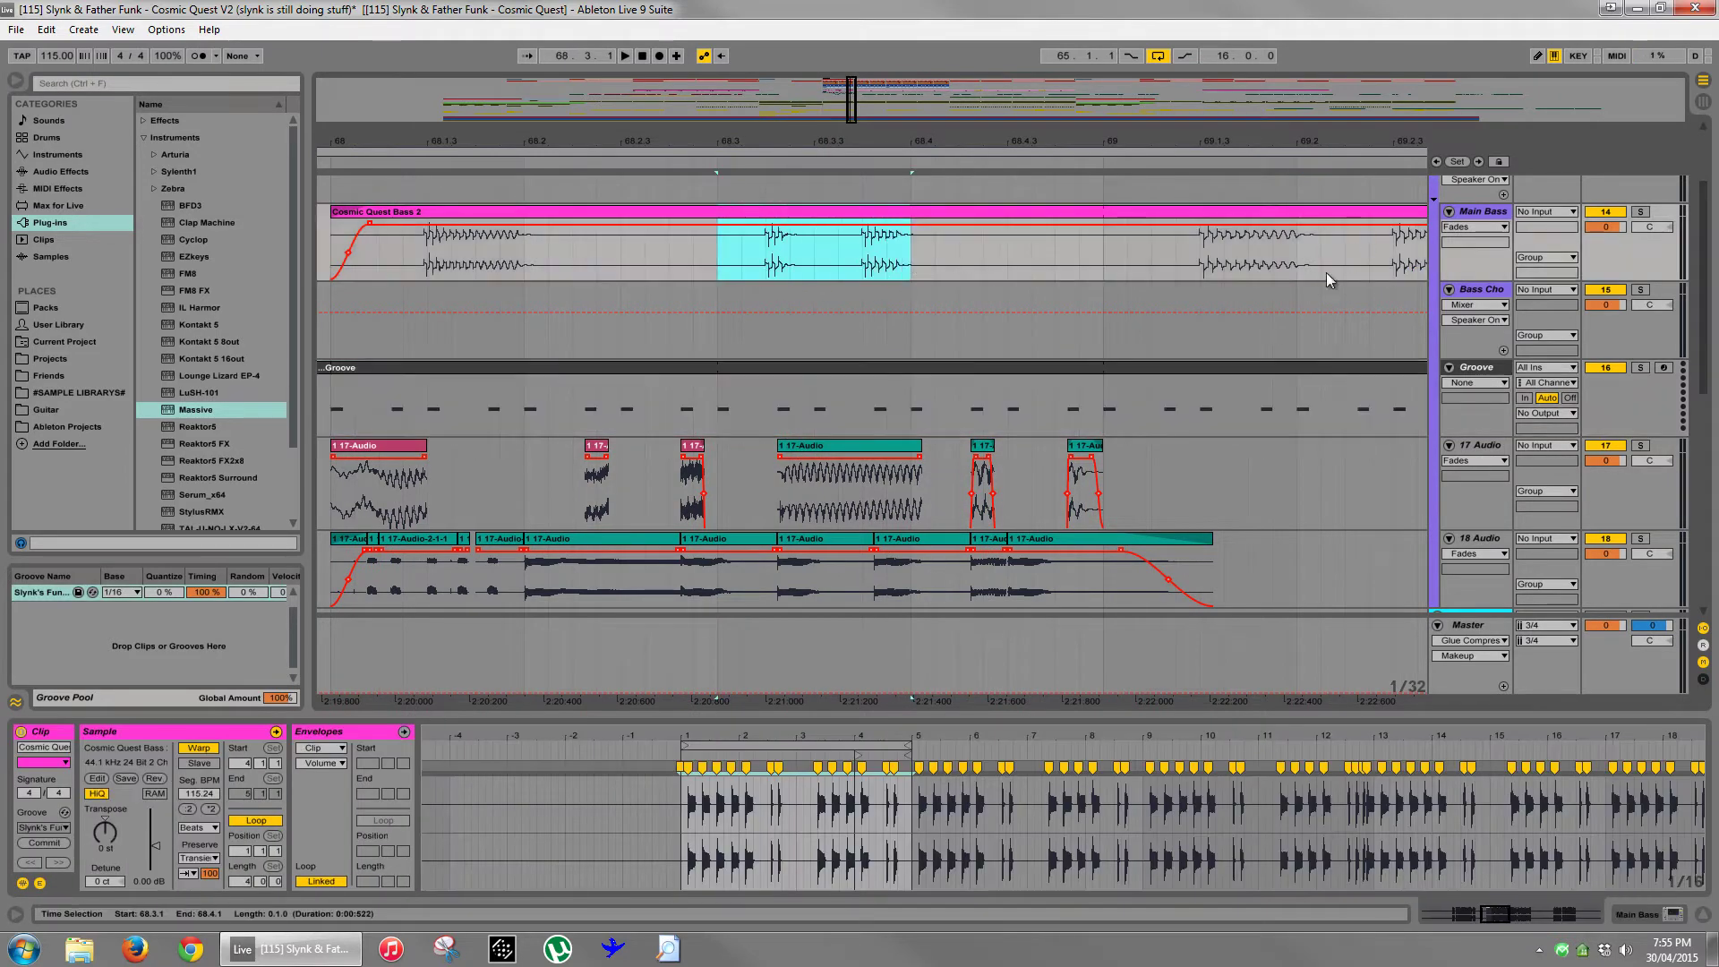
pyautogui.scroll(2, 1605, 302)
pyautogui.click(1643, 304)
pyautogui.press('space')
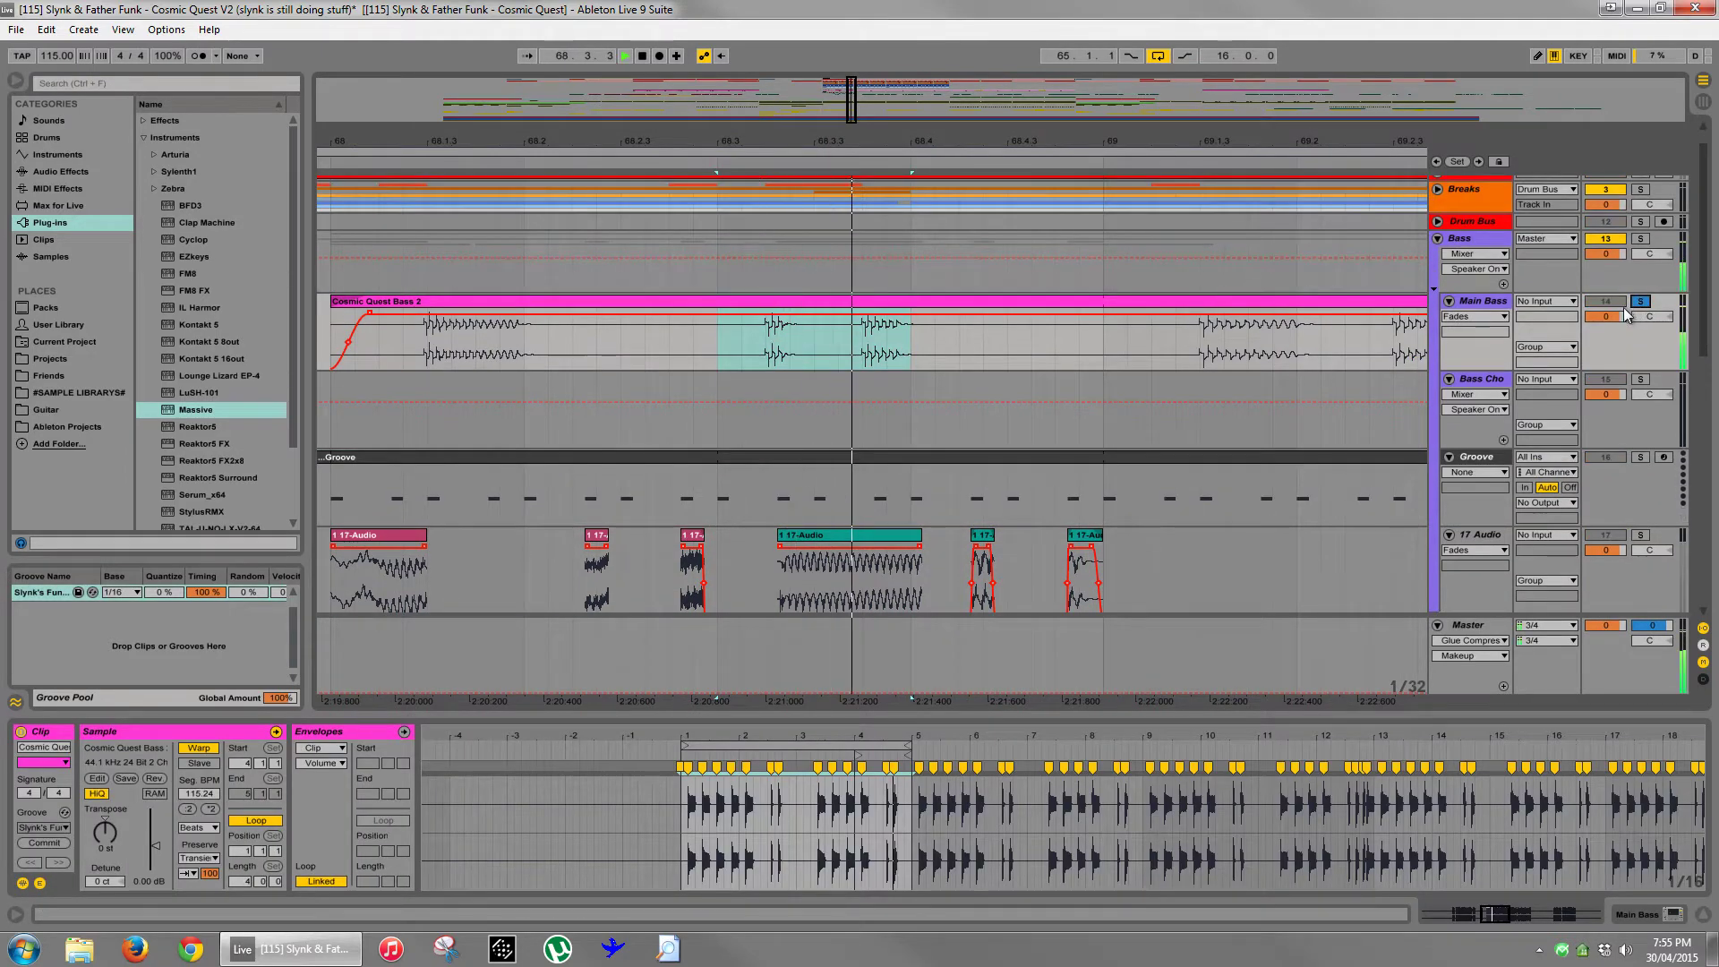
pyautogui.click(427, 354)
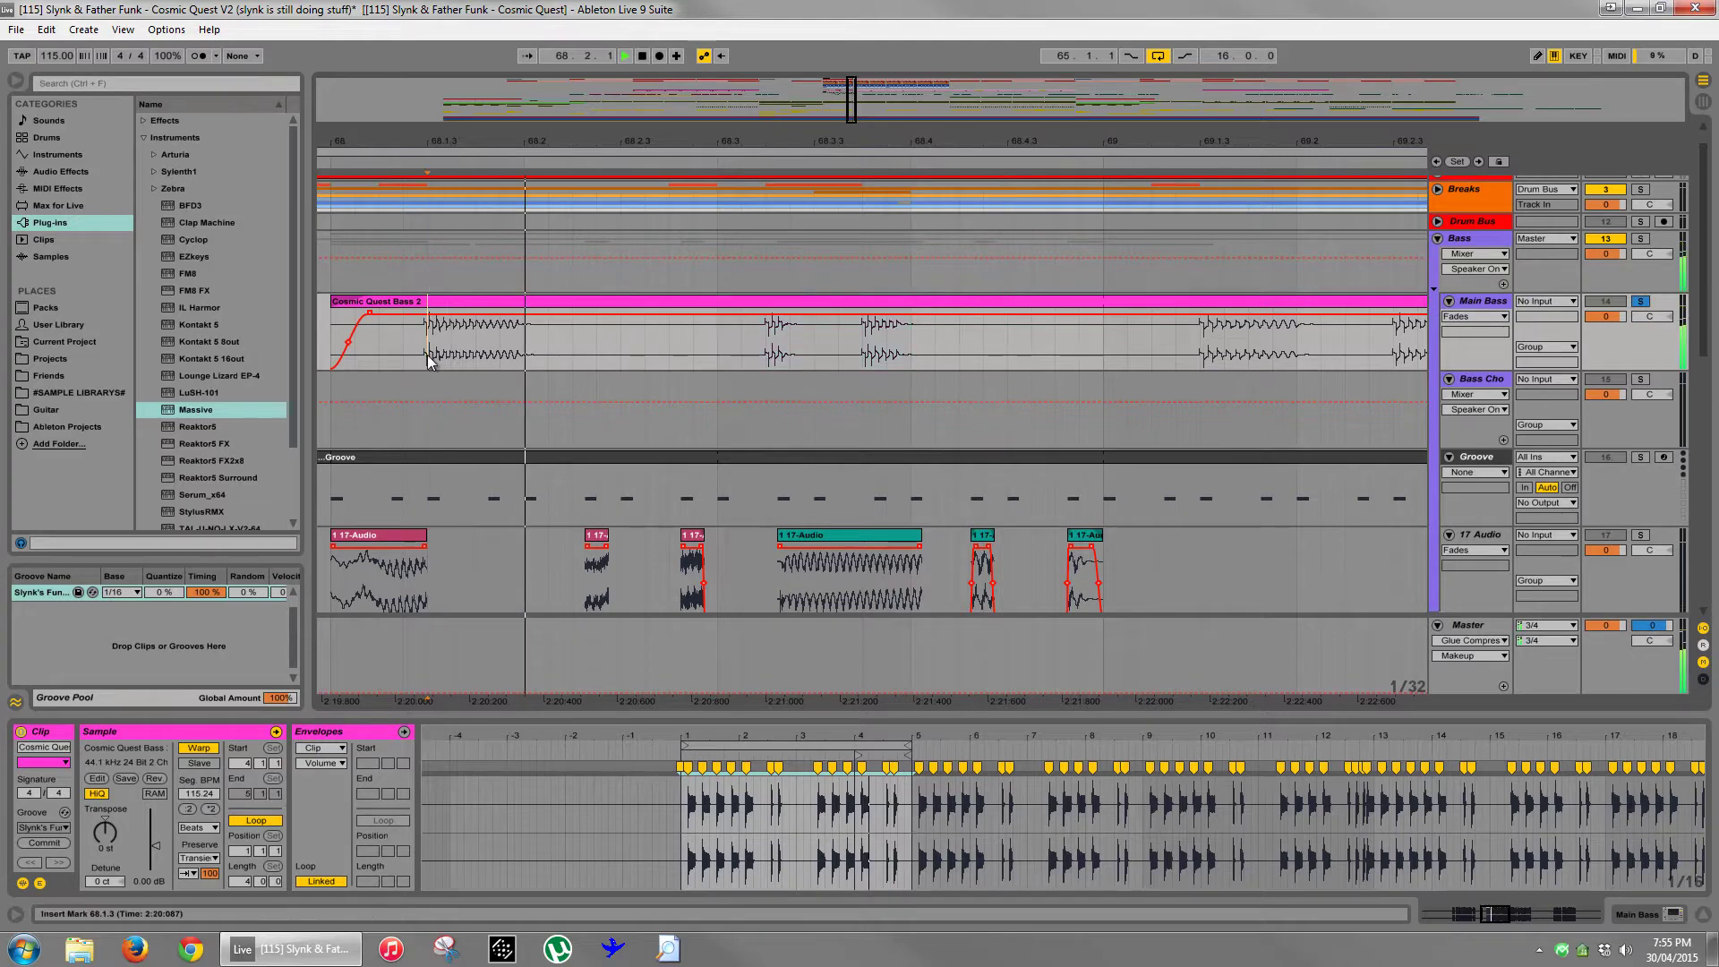
pyautogui.scroll(-3, 863, 384)
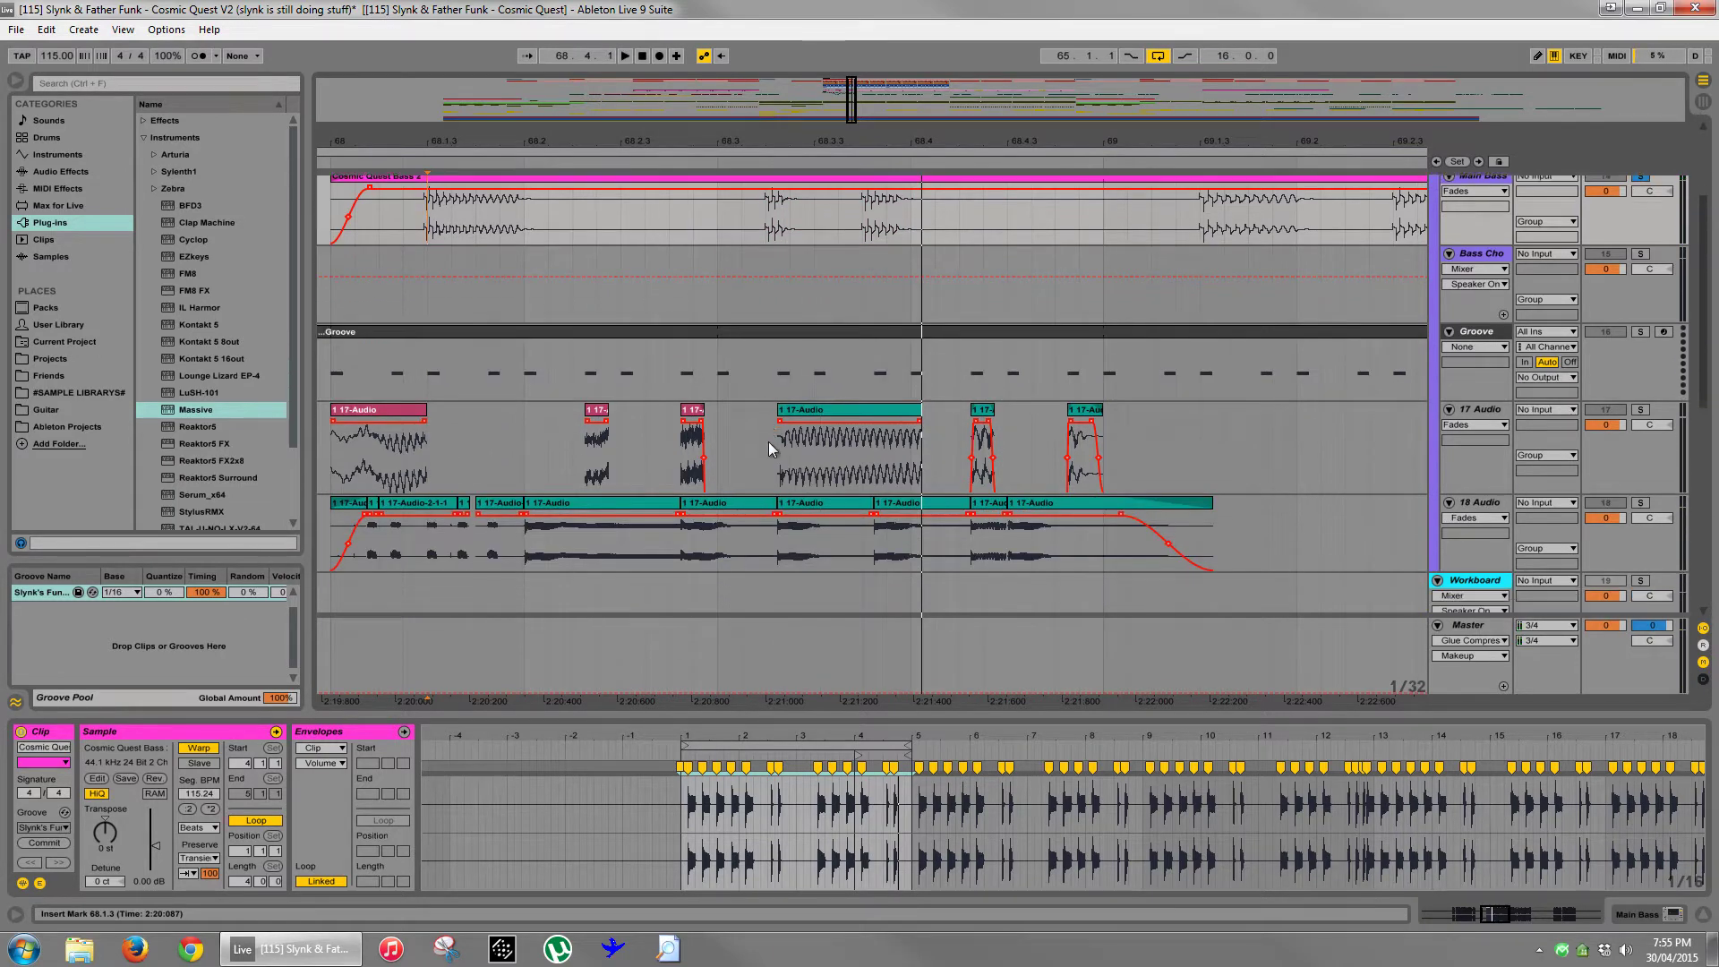
# - Add a short fade-out to the end of the Cosmic Quest Bass 2 clip that finishes before bar 68
pyautogui.moveTo(851, 135); pyautogui.dragTo(876, 136)
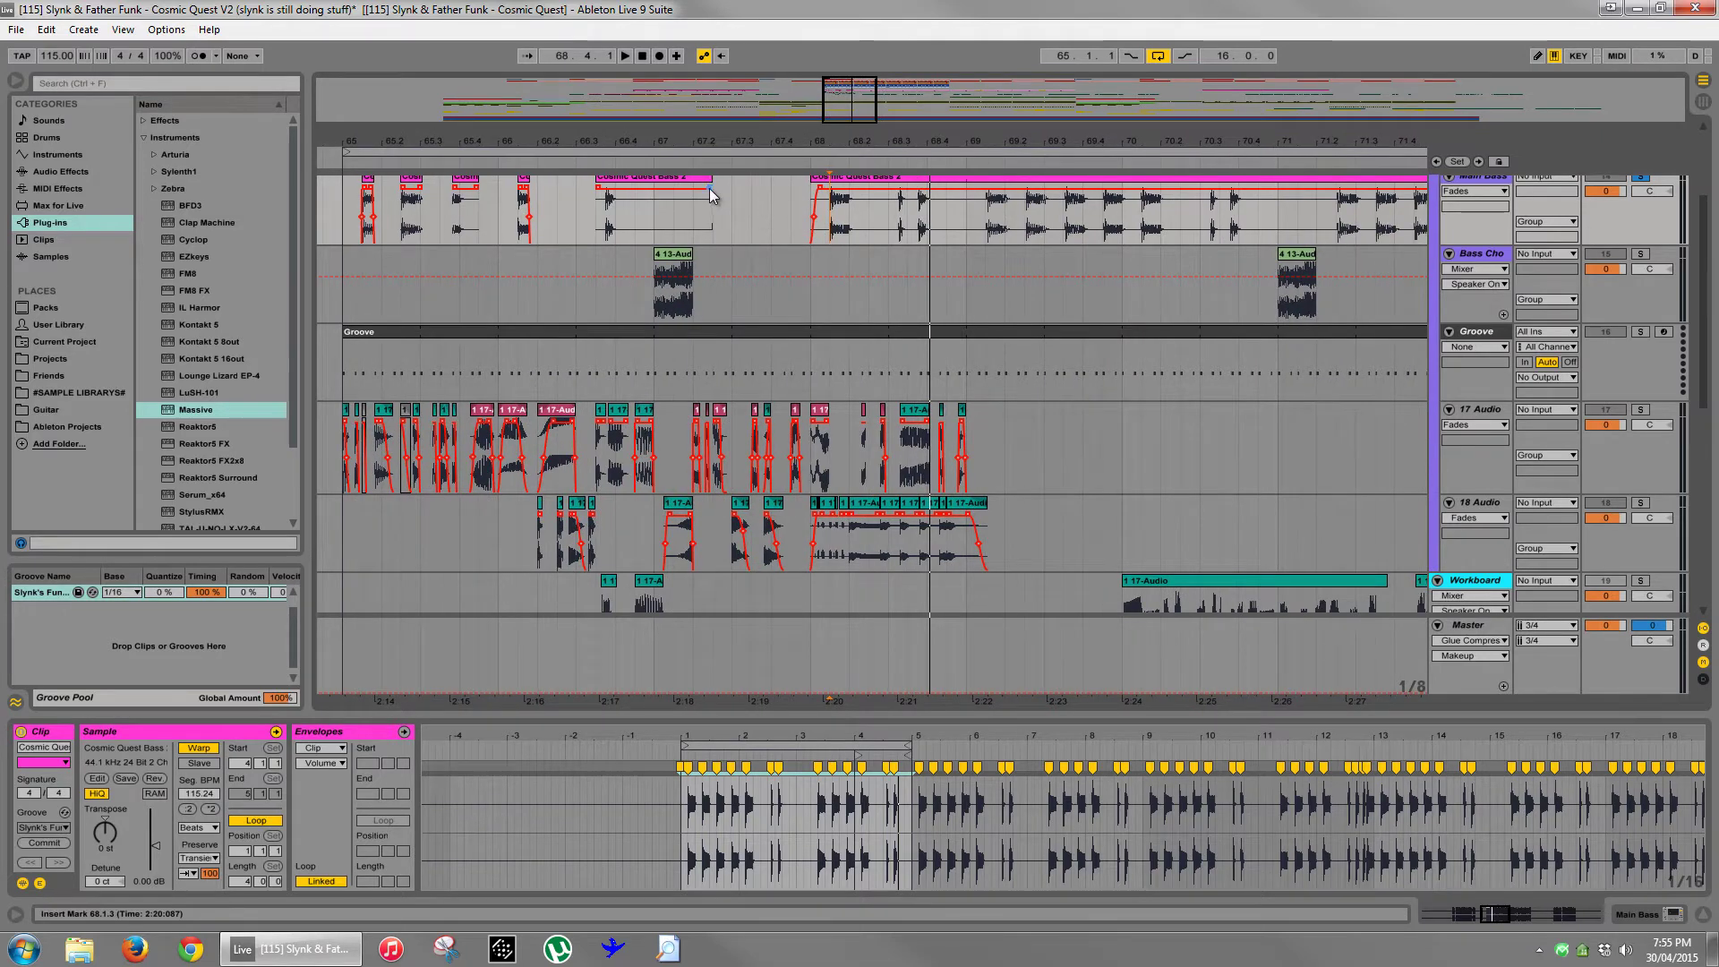
pyautogui.moveTo(710, 189); pyautogui.dragTo(690, 190)
pyautogui.click(791, 207)
pyautogui.moveTo(922, 141); pyautogui.dragTo(904, 145)
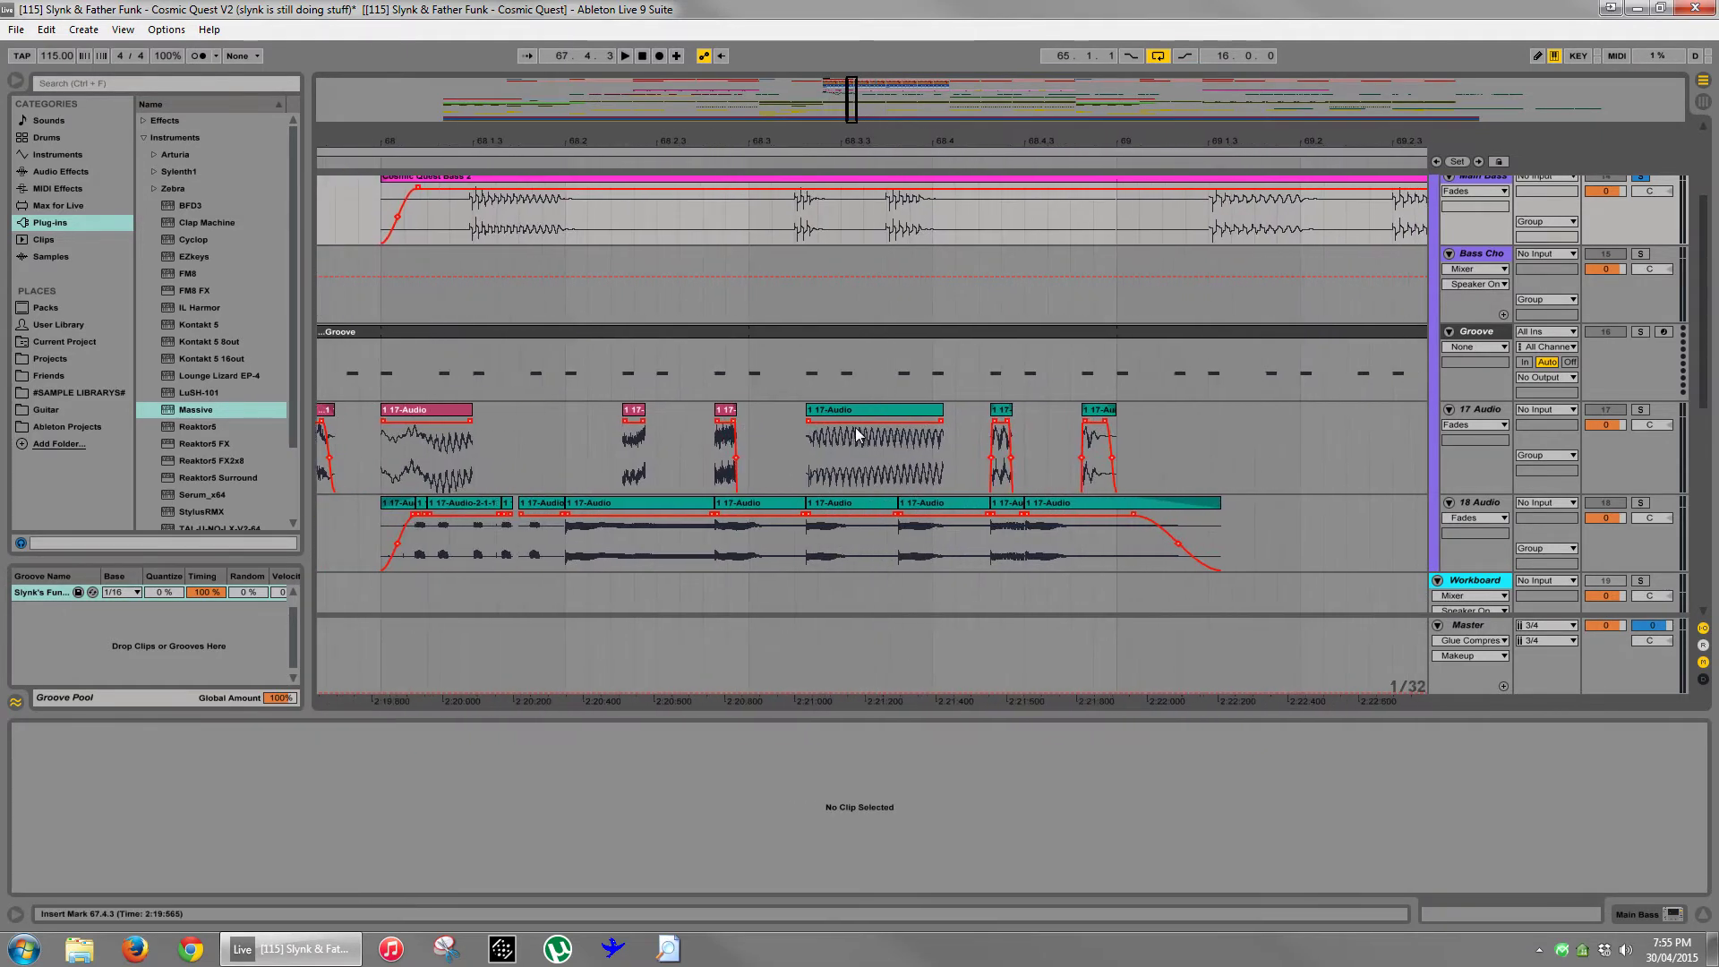
# - Select the long chop at 68.3.2 on the 17 Audio track and audition it with the track soloed
pyautogui.click(856, 435)
pyautogui.click(1642, 412)
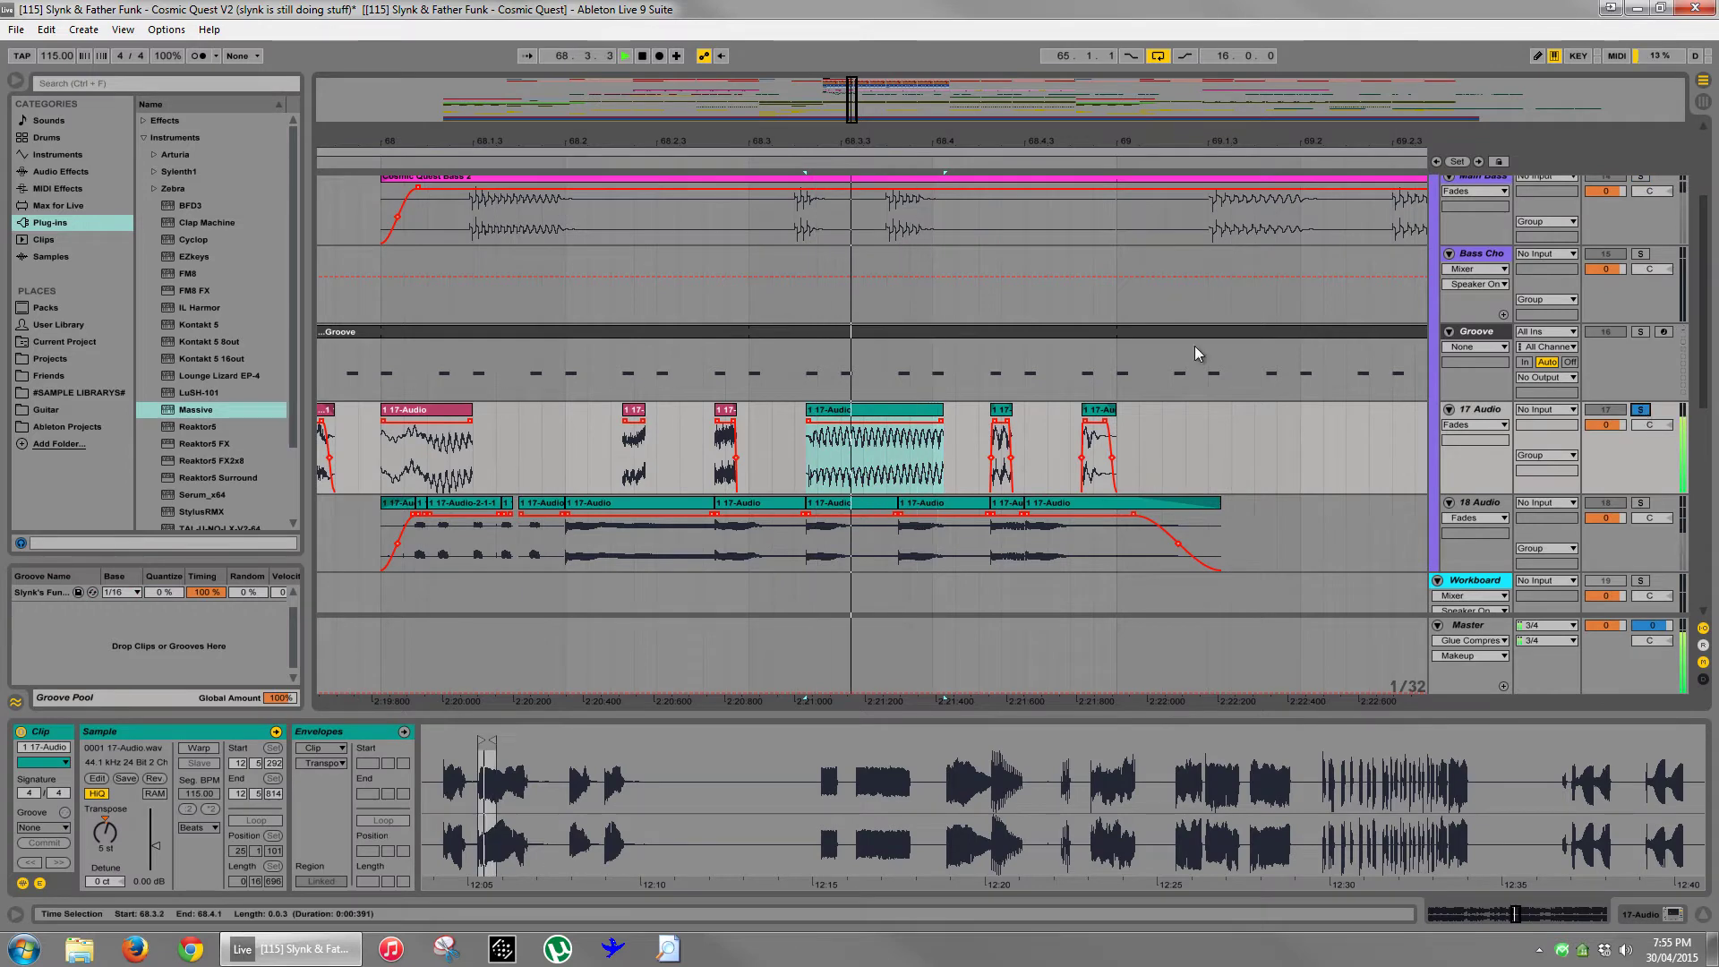
pyautogui.moveTo(900, 142); pyautogui.dragTo(835, 401)
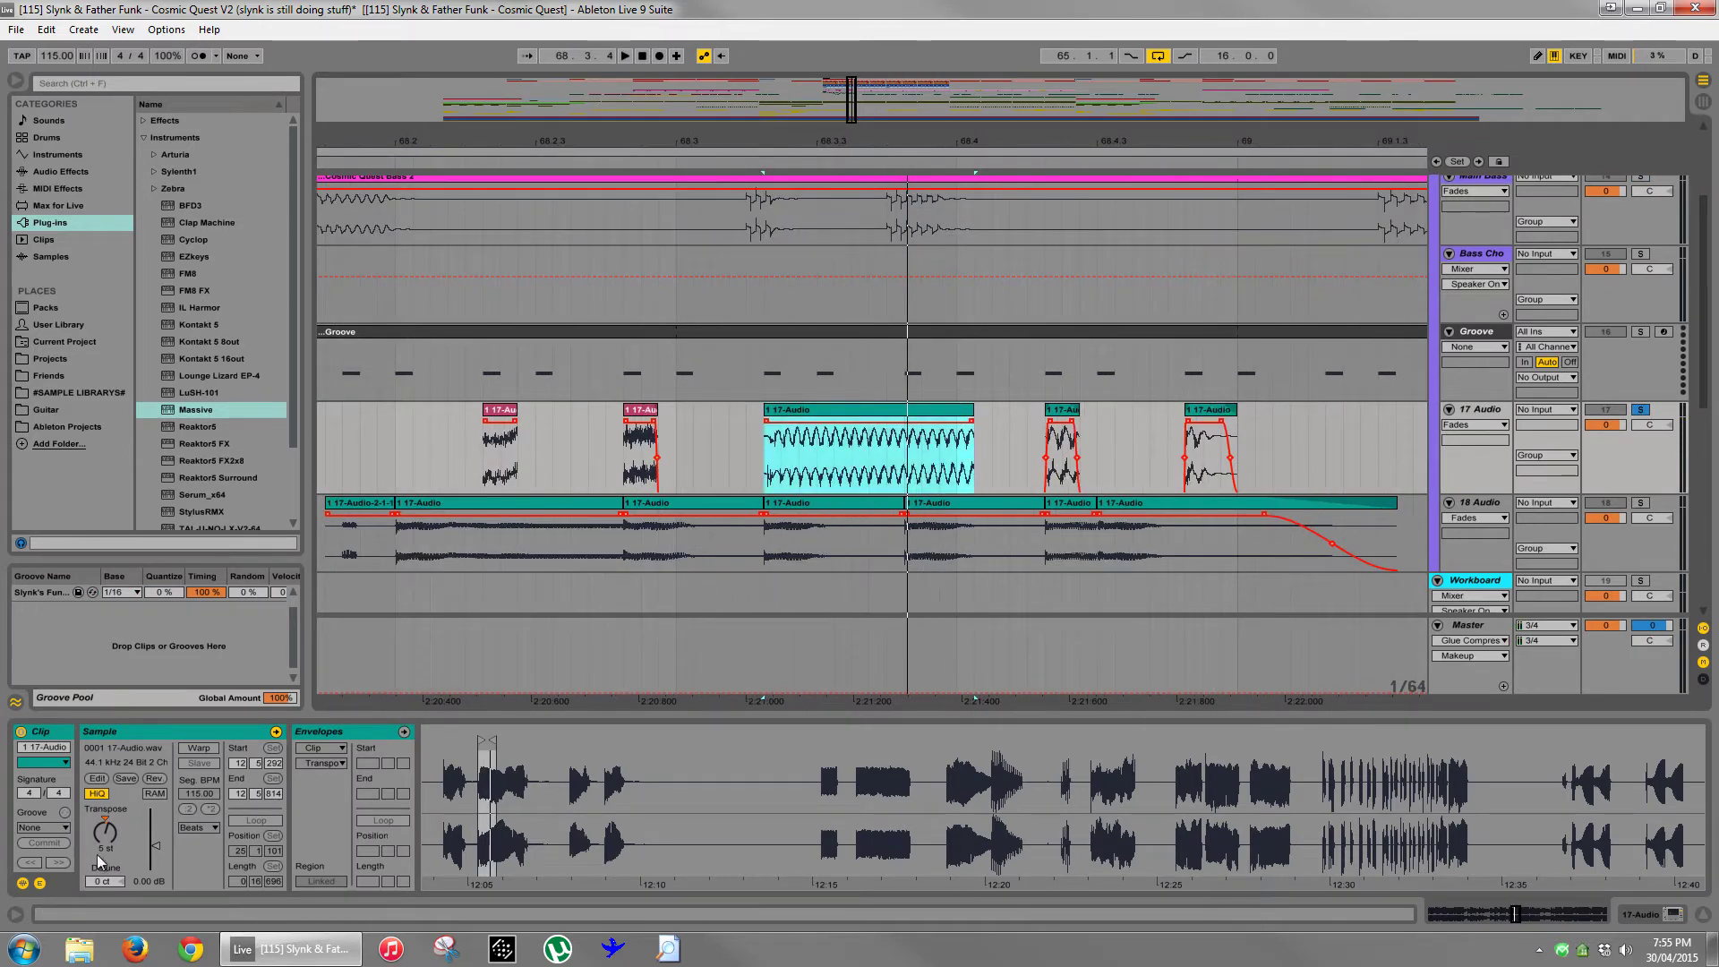
# - Try transposing the long chop at 68.3.2 to -7 st, audition it, and undo the transposition
pyautogui.moveTo(105, 833); pyautogui.dragTo(104, 860)
pyautogui.press('space')
pyautogui.press('space')
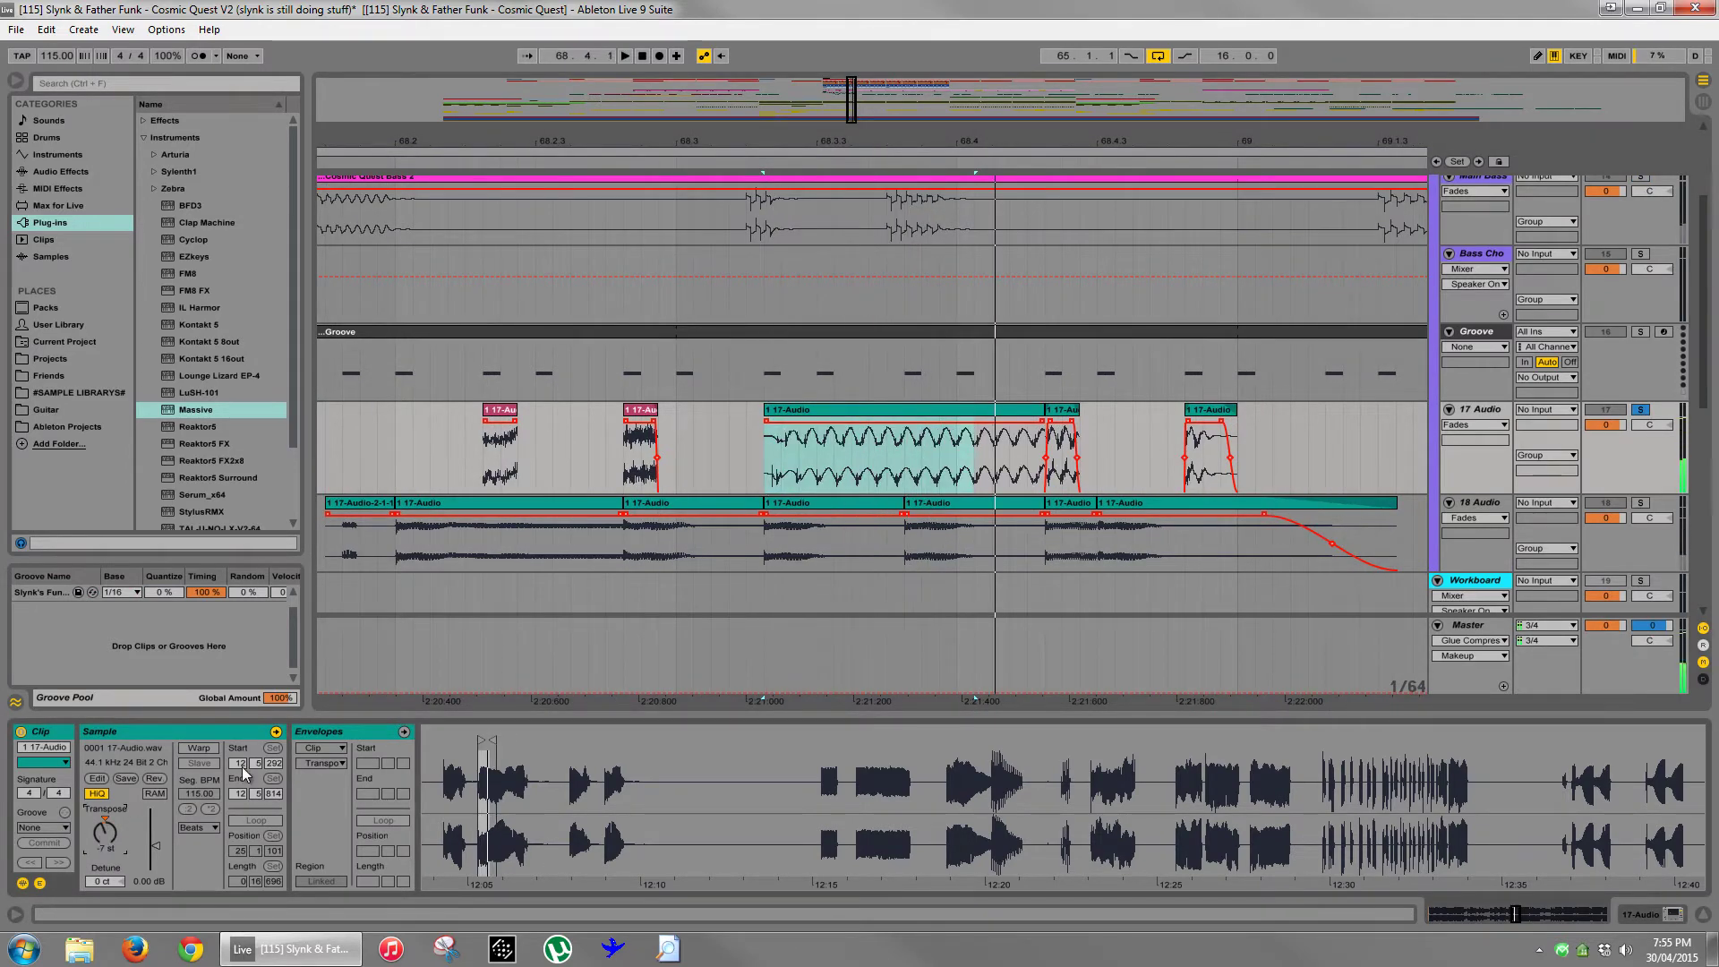
pyautogui.hotkey('ctrl', 'z')
pyautogui.press('space')
pyautogui.press('space')
pyautogui.click(992, 457)
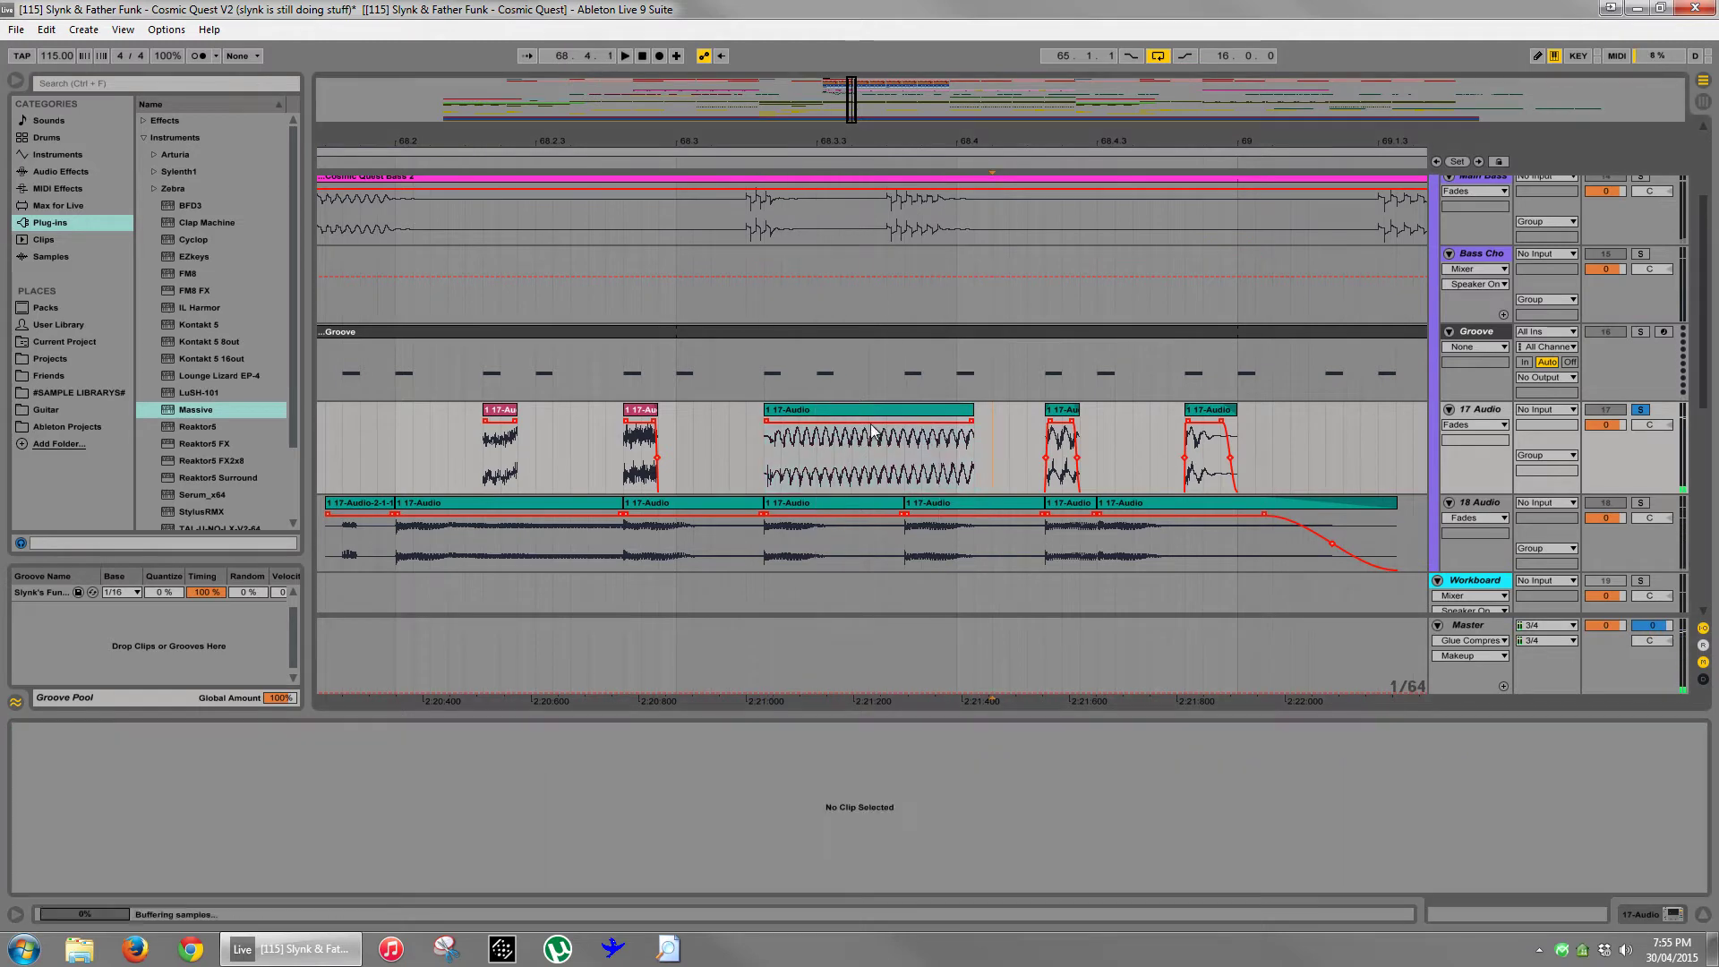
# - Move the long chop's sample start slightly later and cut a narrow gap into it to split off a short first piece
pyautogui.click(788, 411)
pyautogui.moveTo(482, 763); pyautogui.dragTo(489, 949)
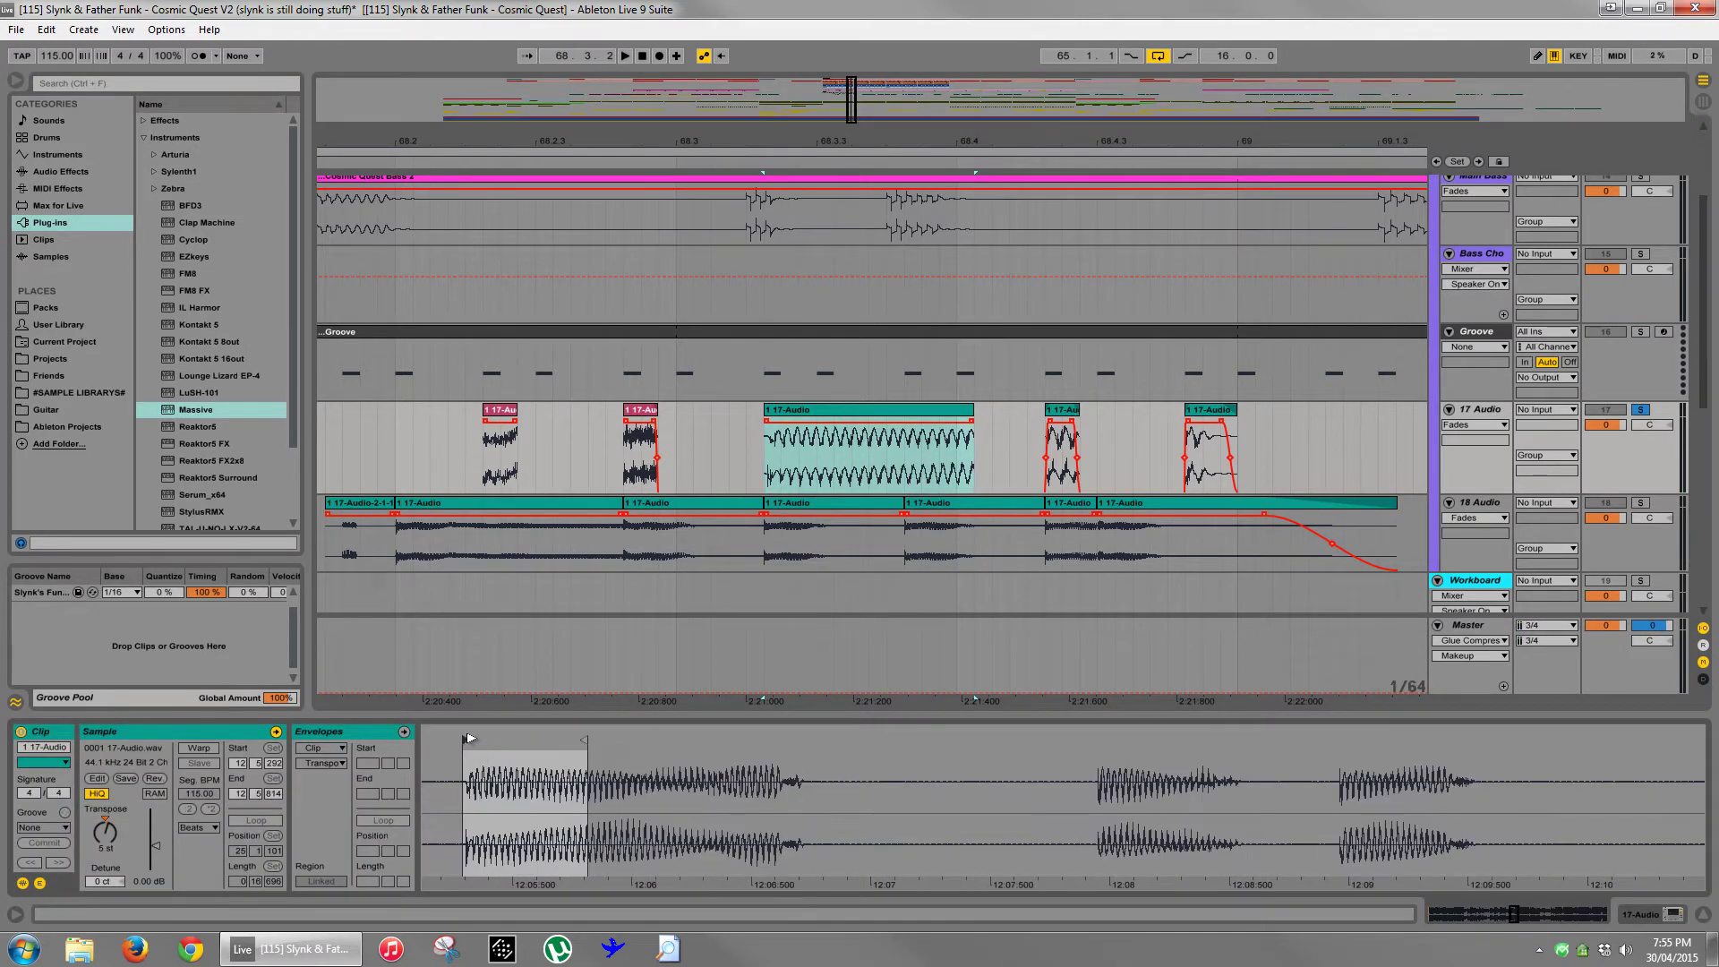
pyautogui.moveTo(467, 737); pyautogui.dragTo(479, 737)
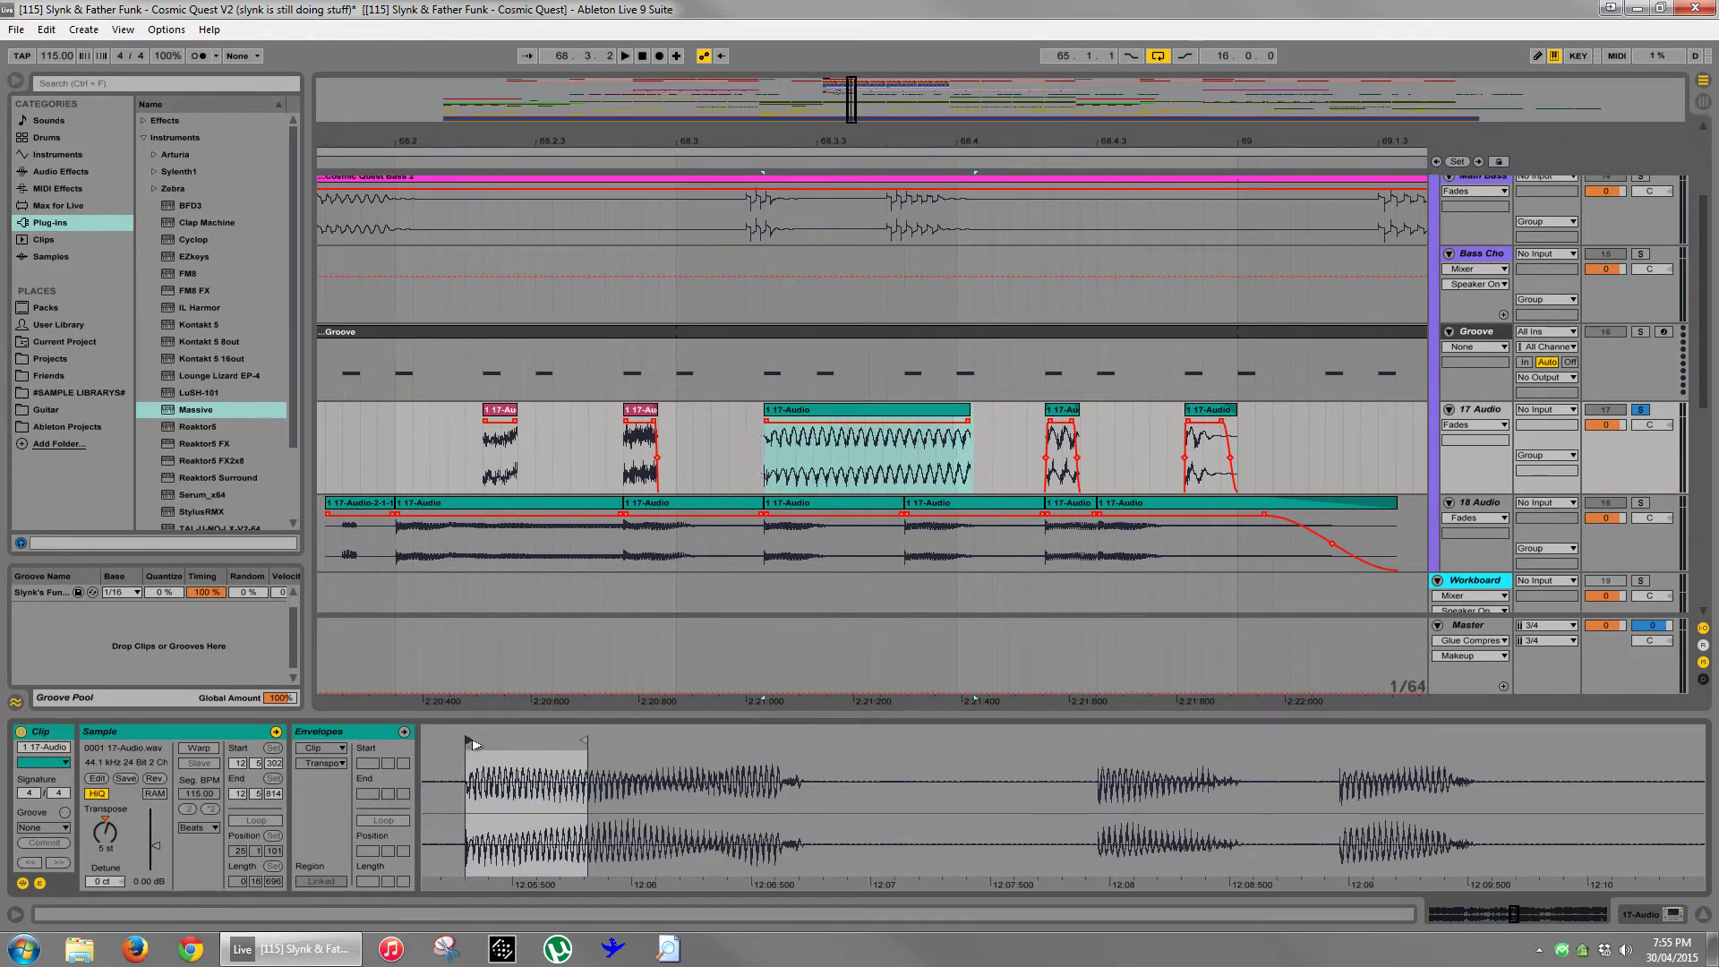
pyautogui.click(822, 415)
pyautogui.moveTo(800, 470); pyautogui.dragTo(815, 465)
pyautogui.press('Delete')
# - Set the second piece's sample start to 12.5.895 and its end to 12.6.385, and audition it
pyautogui.click(824, 469)
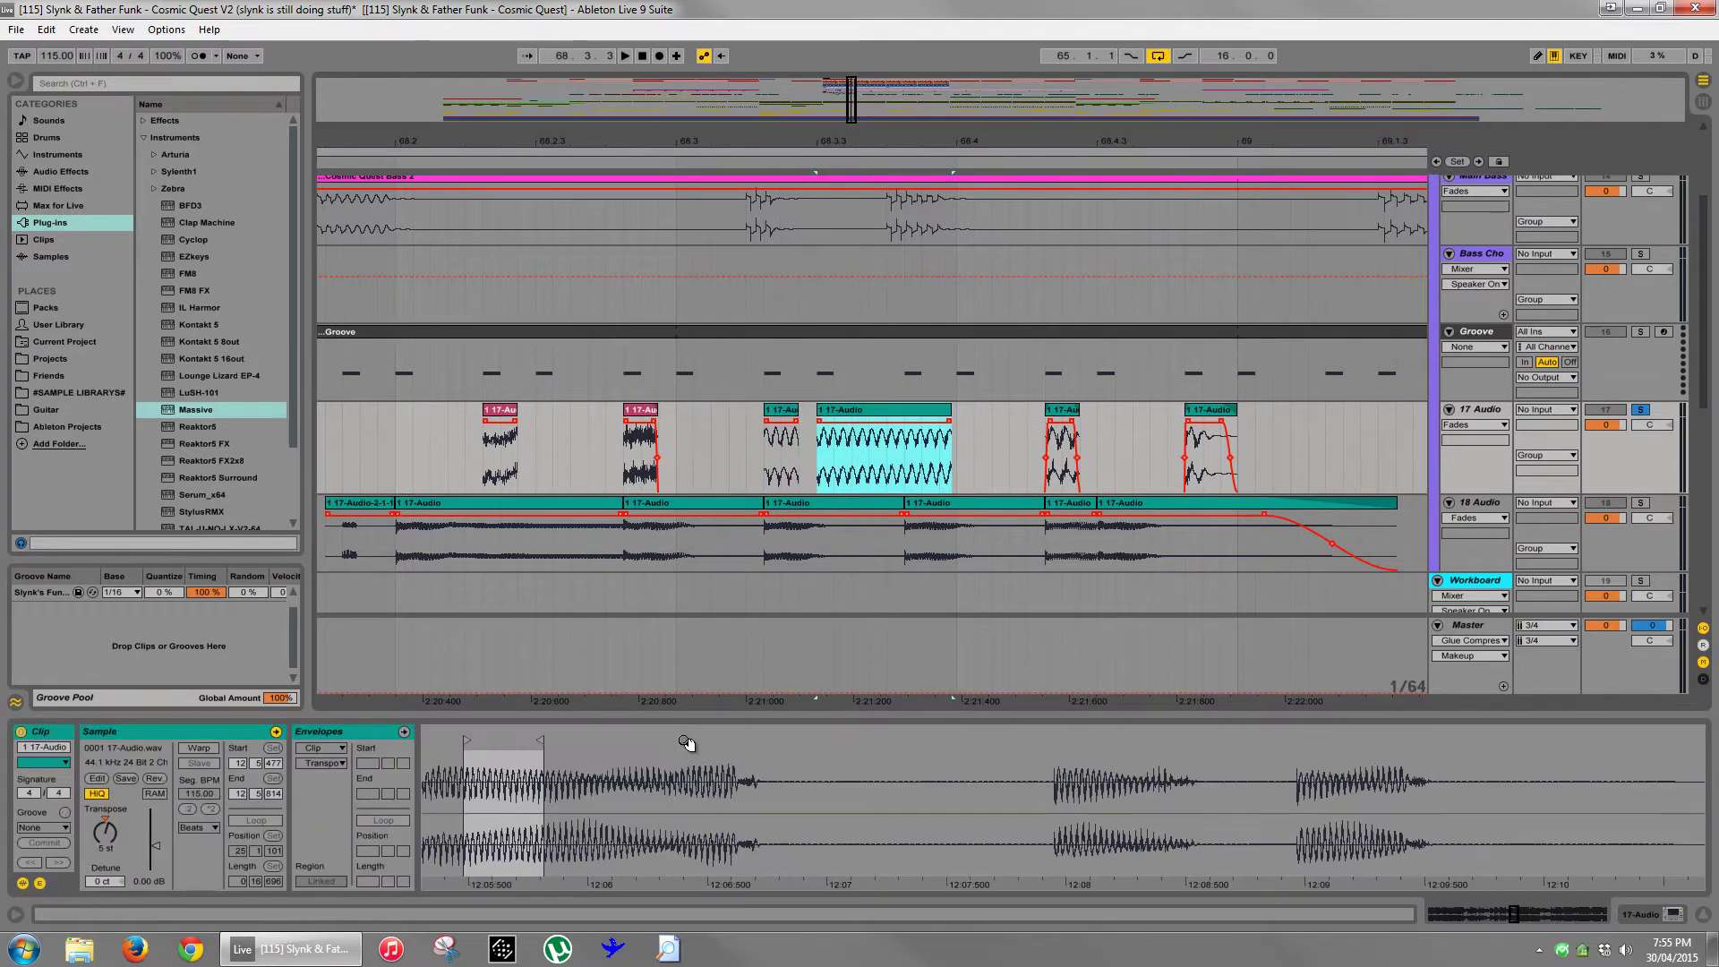
pyautogui.moveTo(547, 749); pyautogui.dragTo(598, 749)
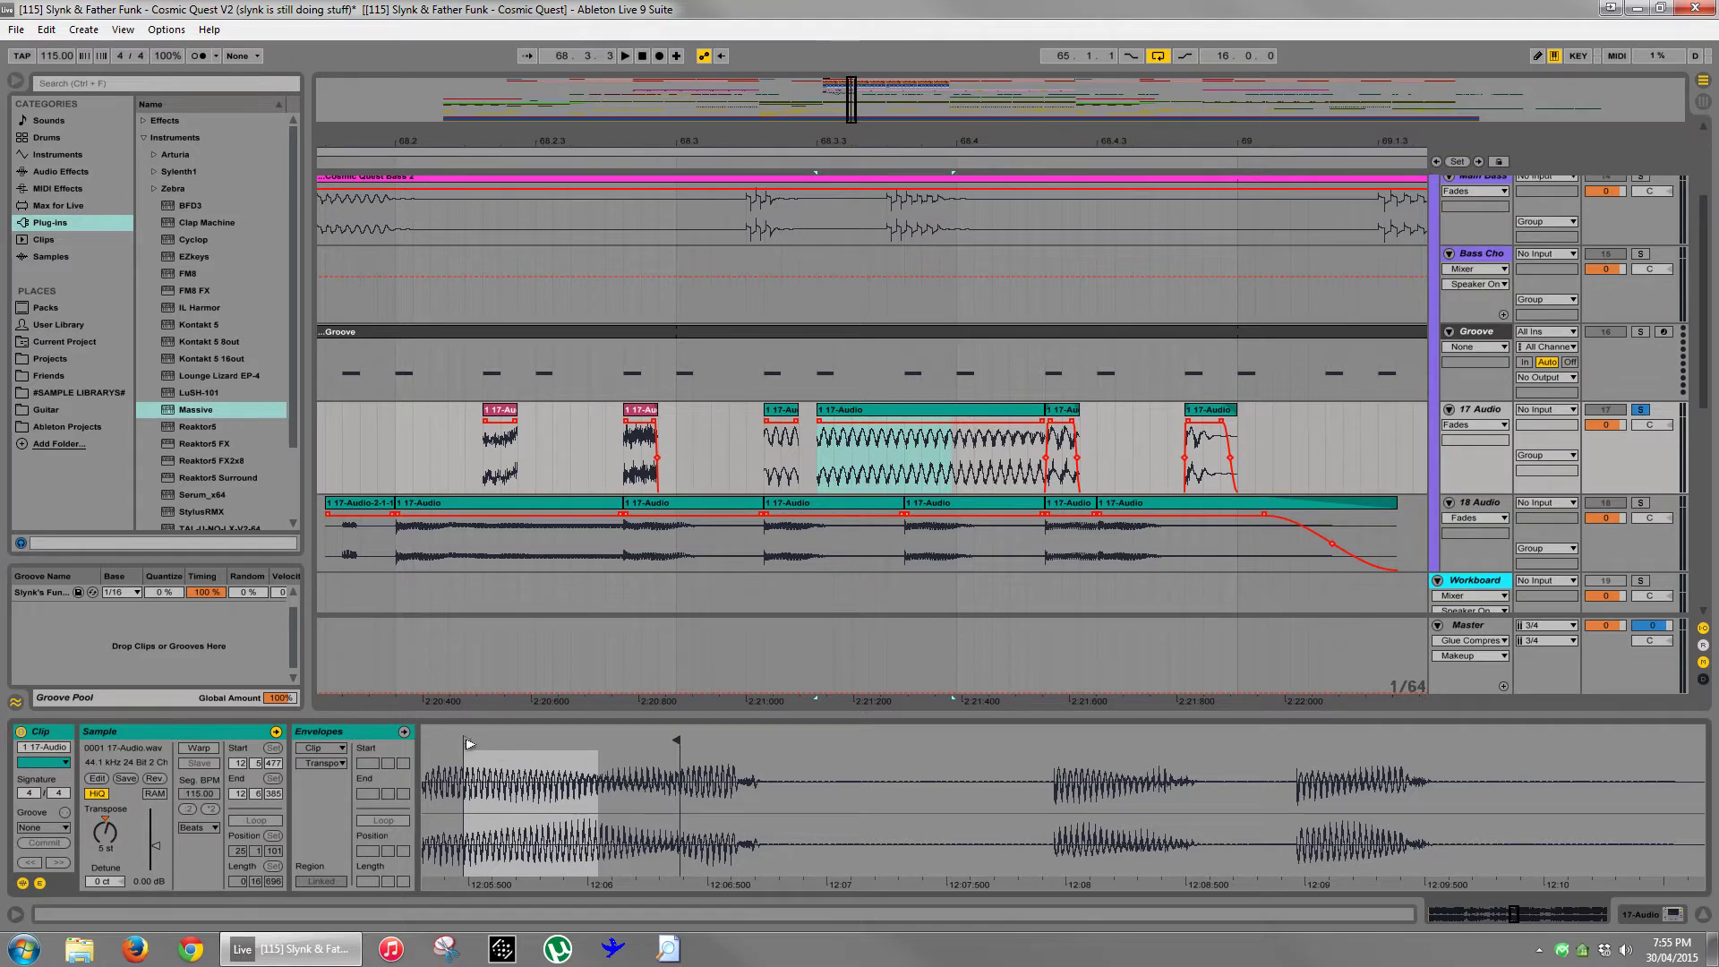
pyautogui.moveTo(467, 743); pyautogui.dragTo(566, 742)
pyautogui.press('space')
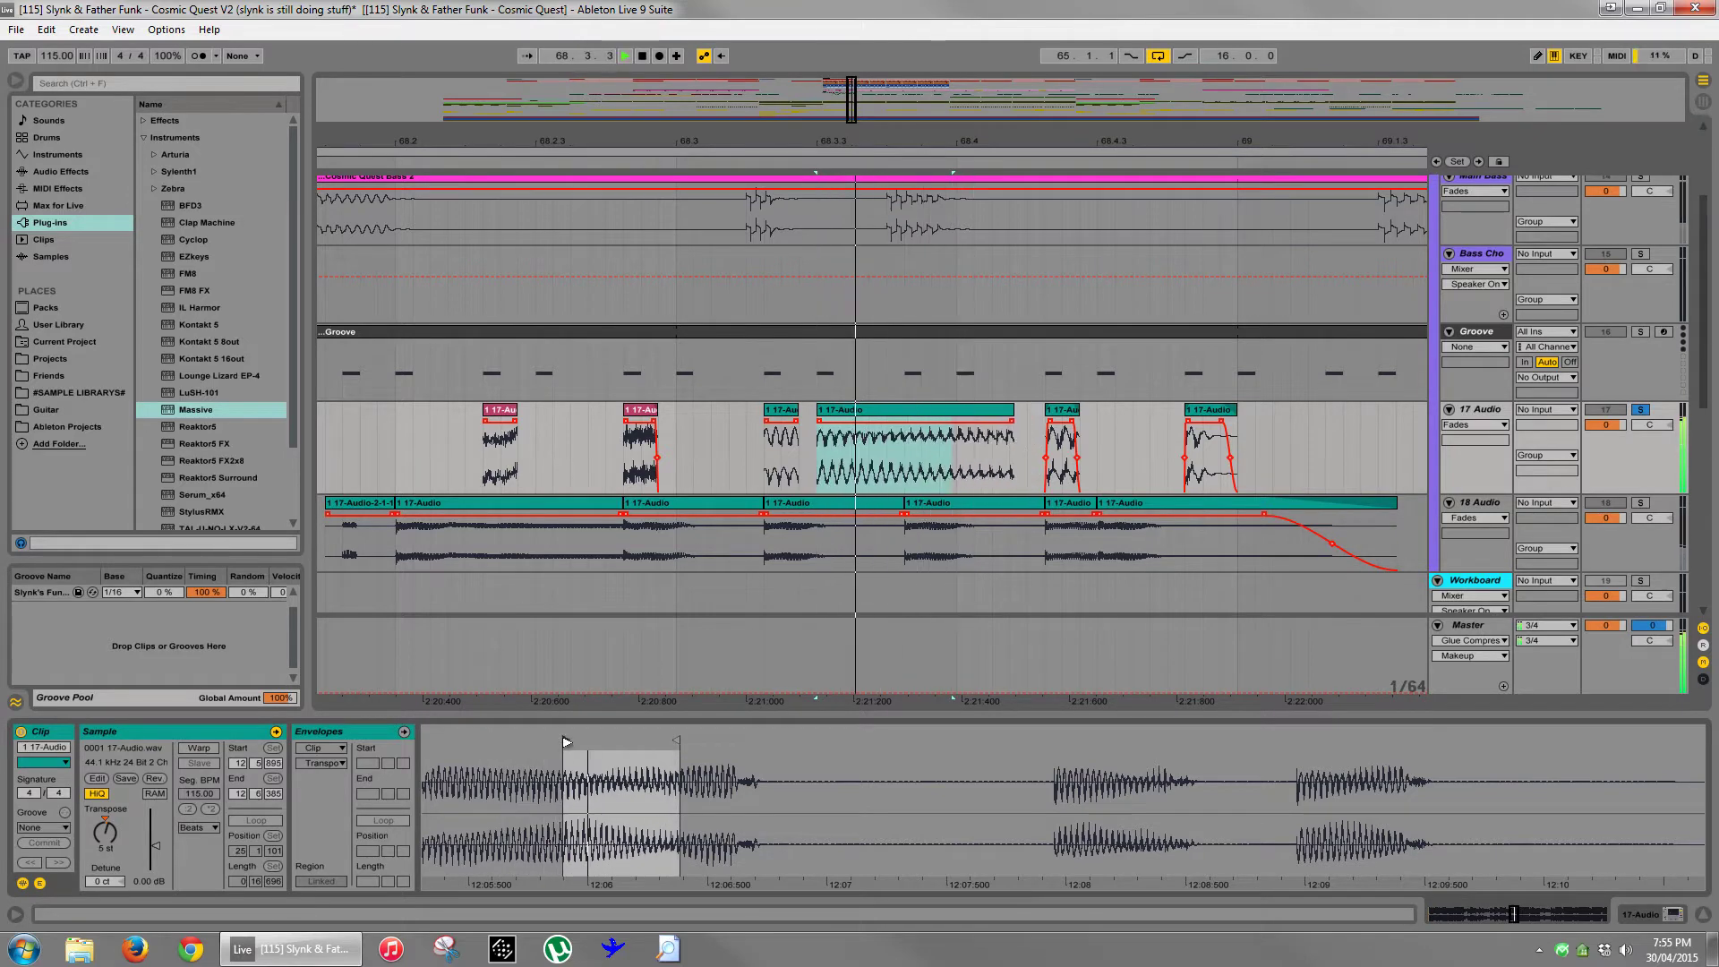
pyautogui.press('space')
# - Delete the second piece's section from 68.3.3 to 68.3.4, move the remaining piece's sample start to 12.6.490, and play it
pyautogui.moveTo(889, 458); pyautogui.dragTo(880, 463)
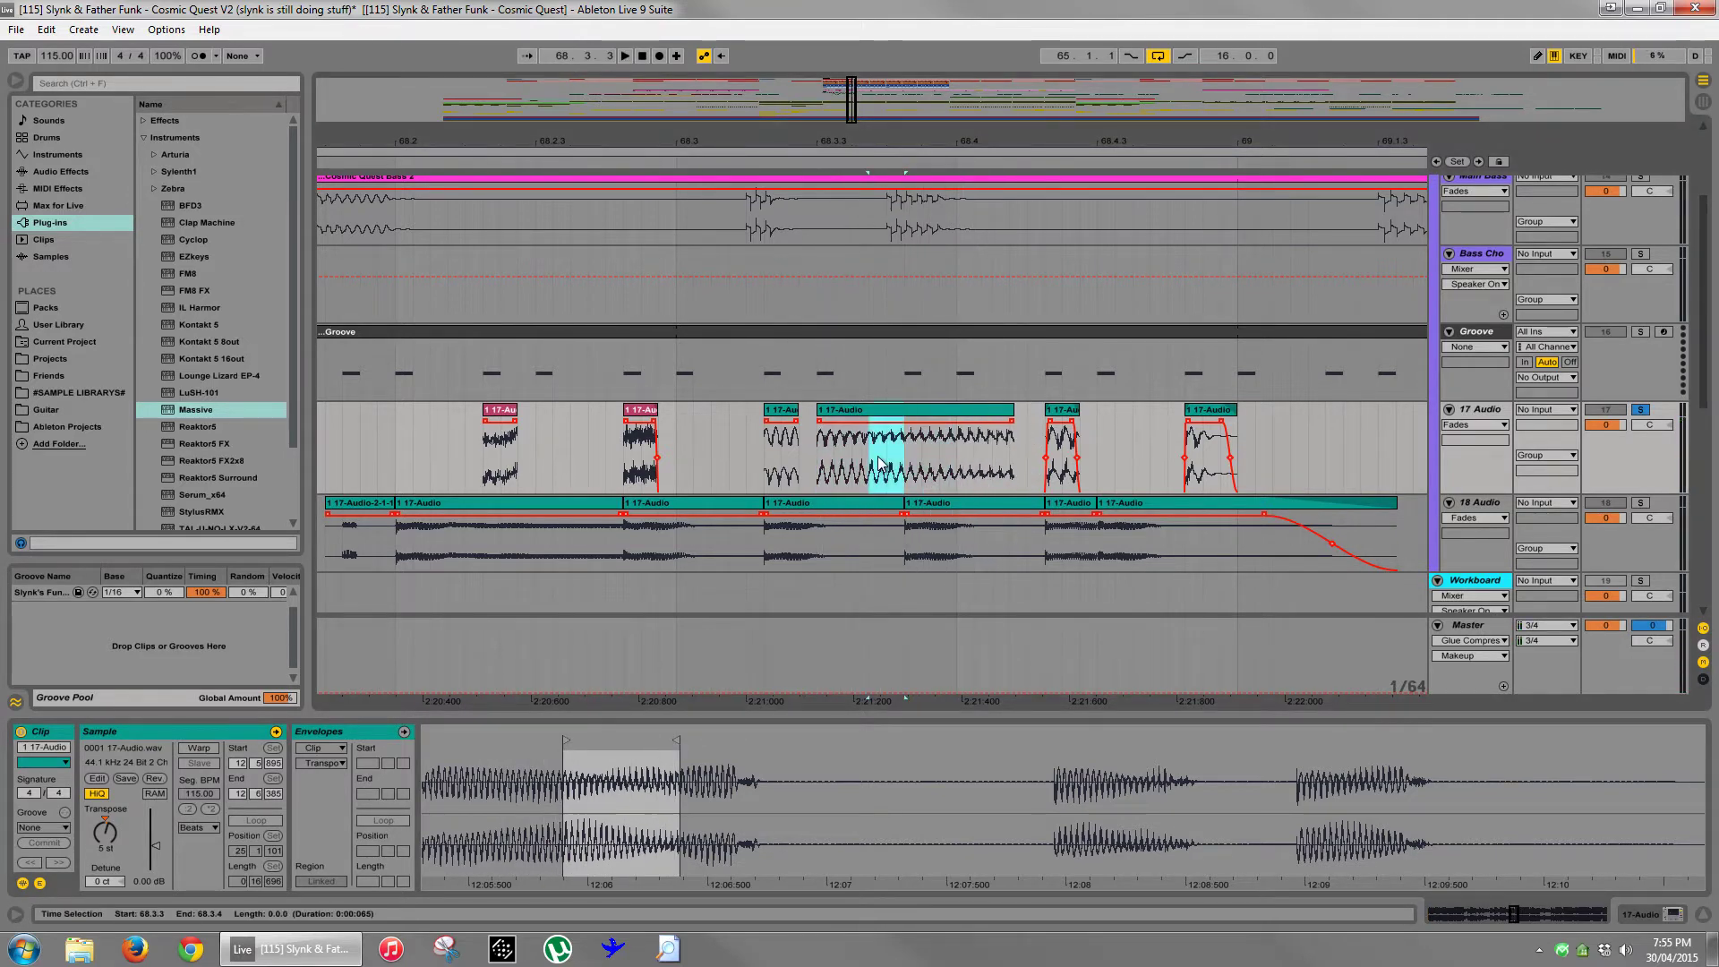
pyautogui.press('Delete')
pyautogui.click(948, 413)
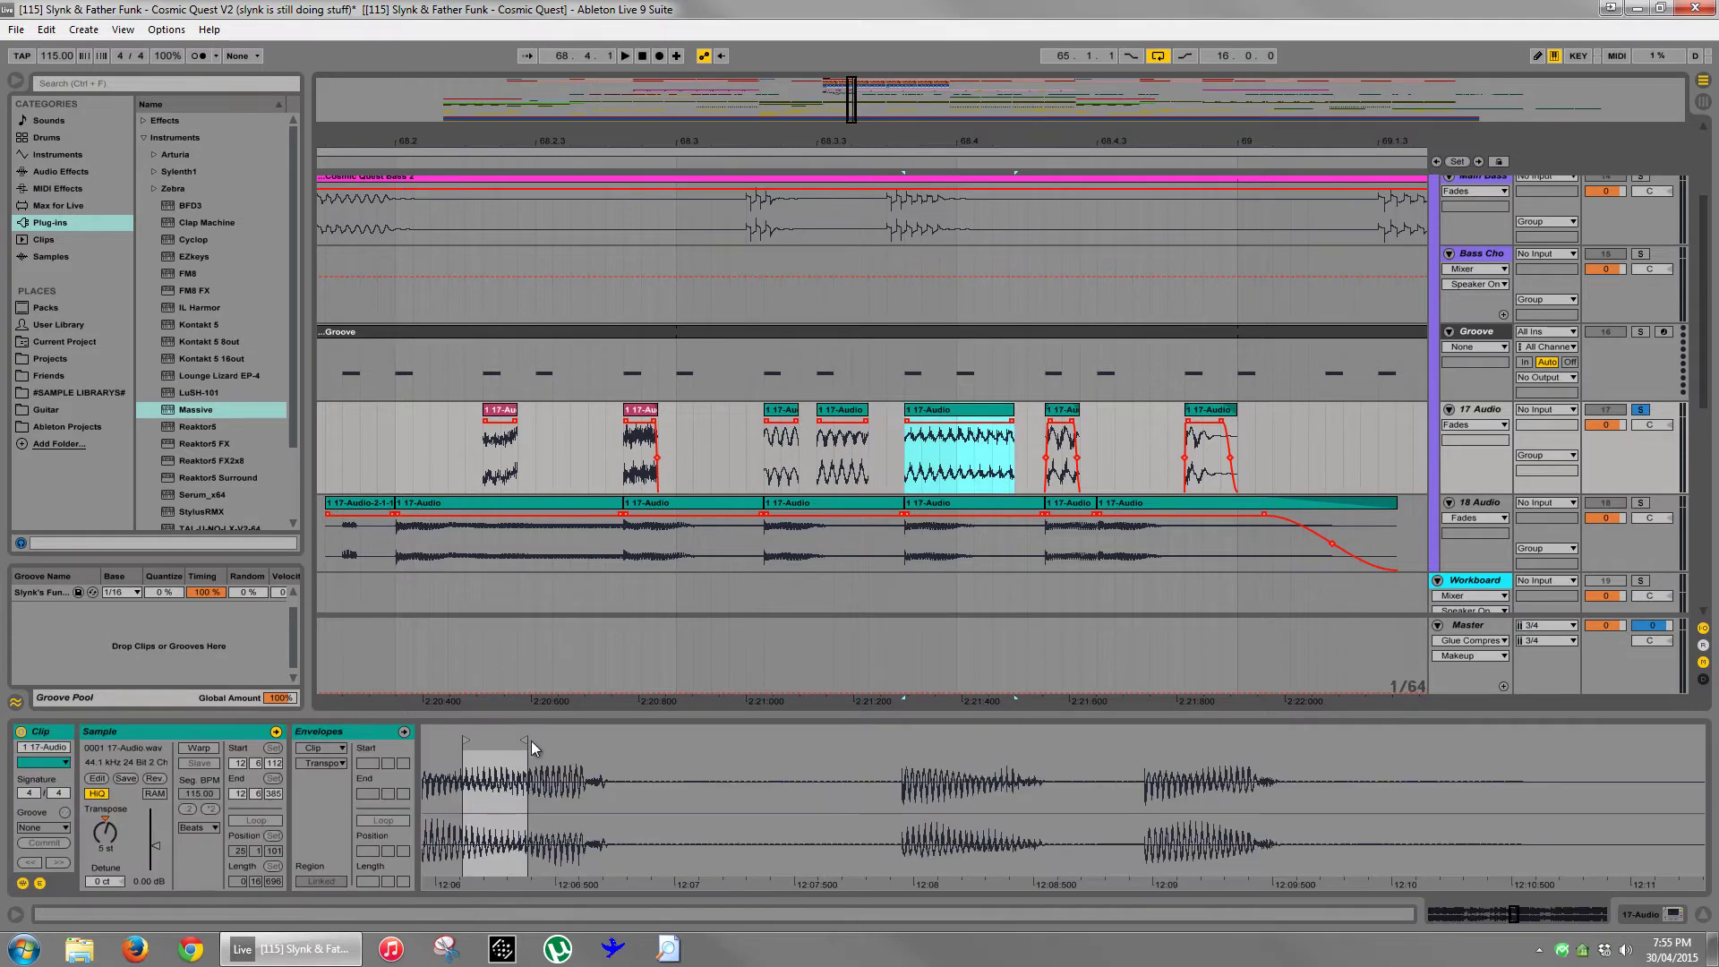
pyautogui.moveTo(528, 740); pyautogui.dragTo(562, 743)
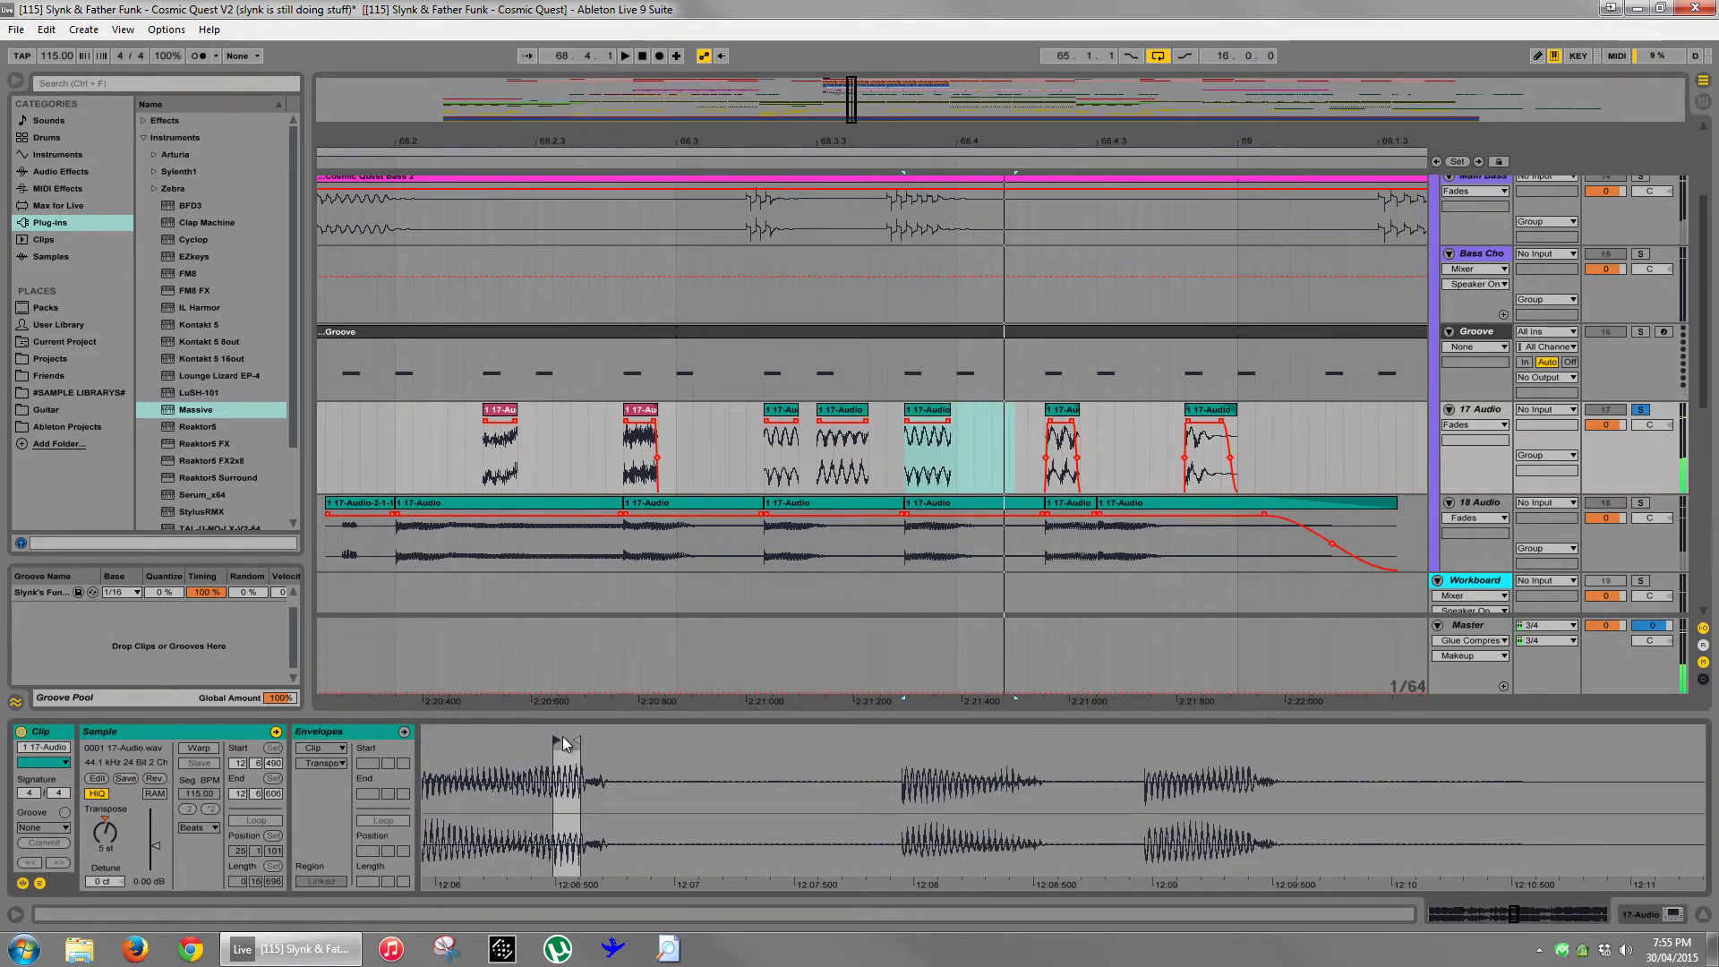
pyautogui.press('space')
pyautogui.press('space')
# - Audition the new chops from 68.3.1 and unsolo the 17 Audio track to hear them in the mix
pyautogui.click(678, 450)
pyautogui.press('space')
pyautogui.press('space')
pyautogui.press('space')
pyautogui.click(1637, 412)
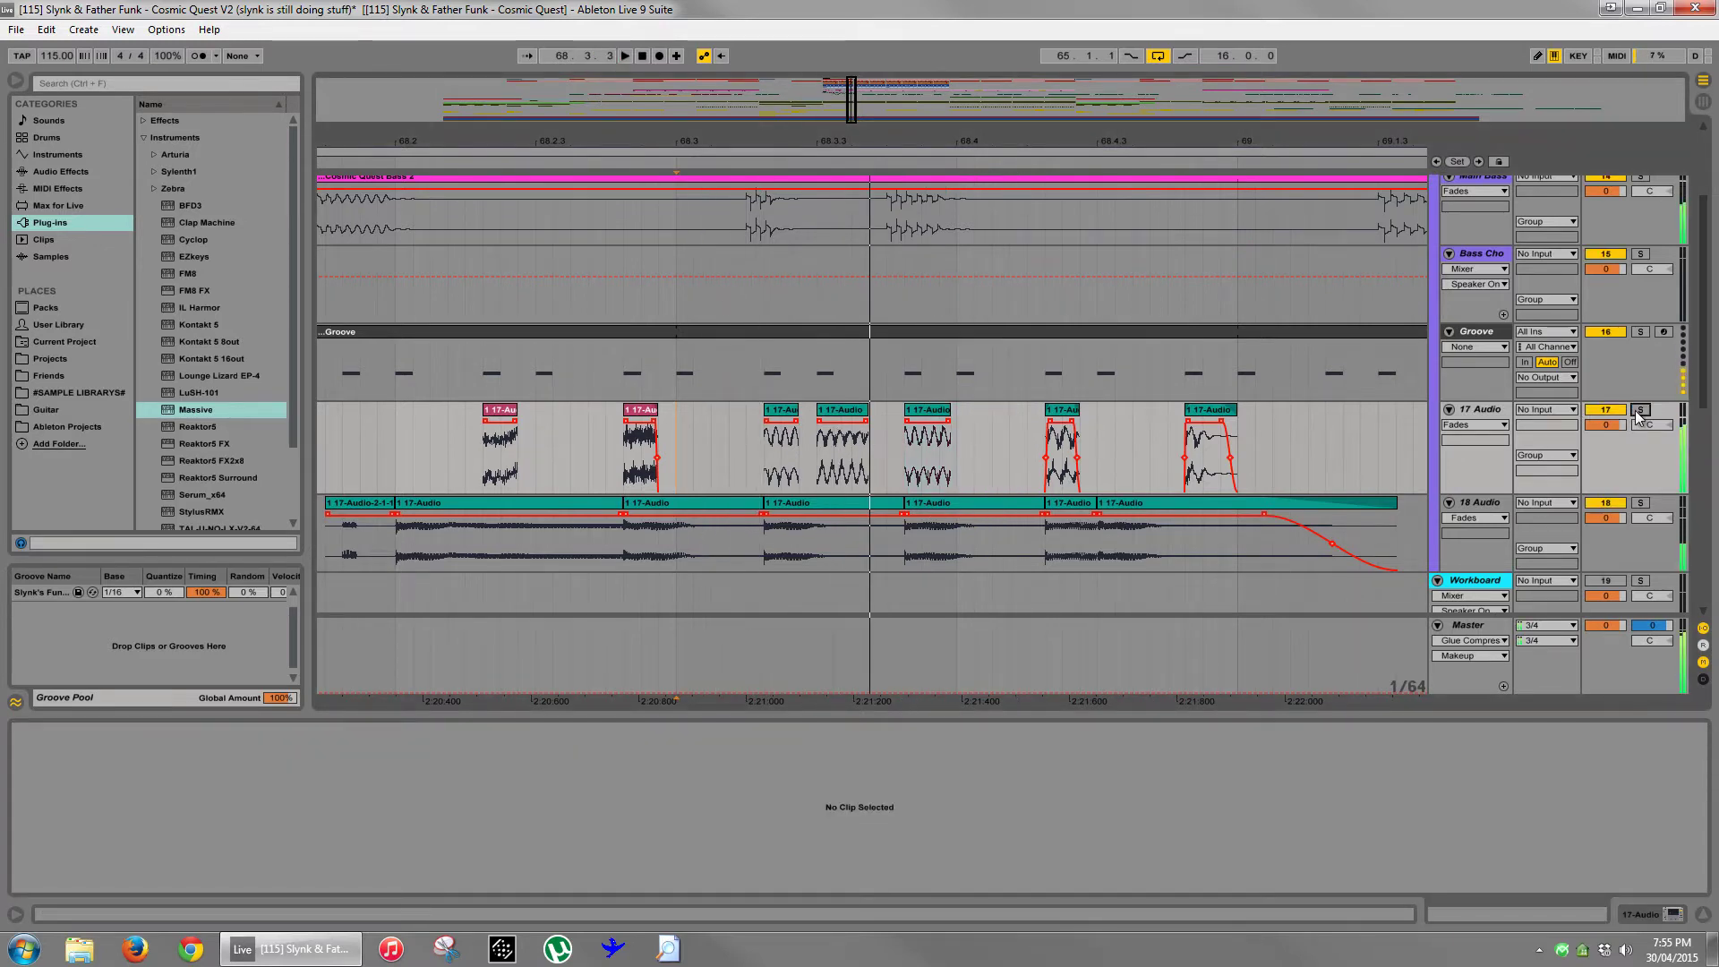
pyautogui.click(991, 453)
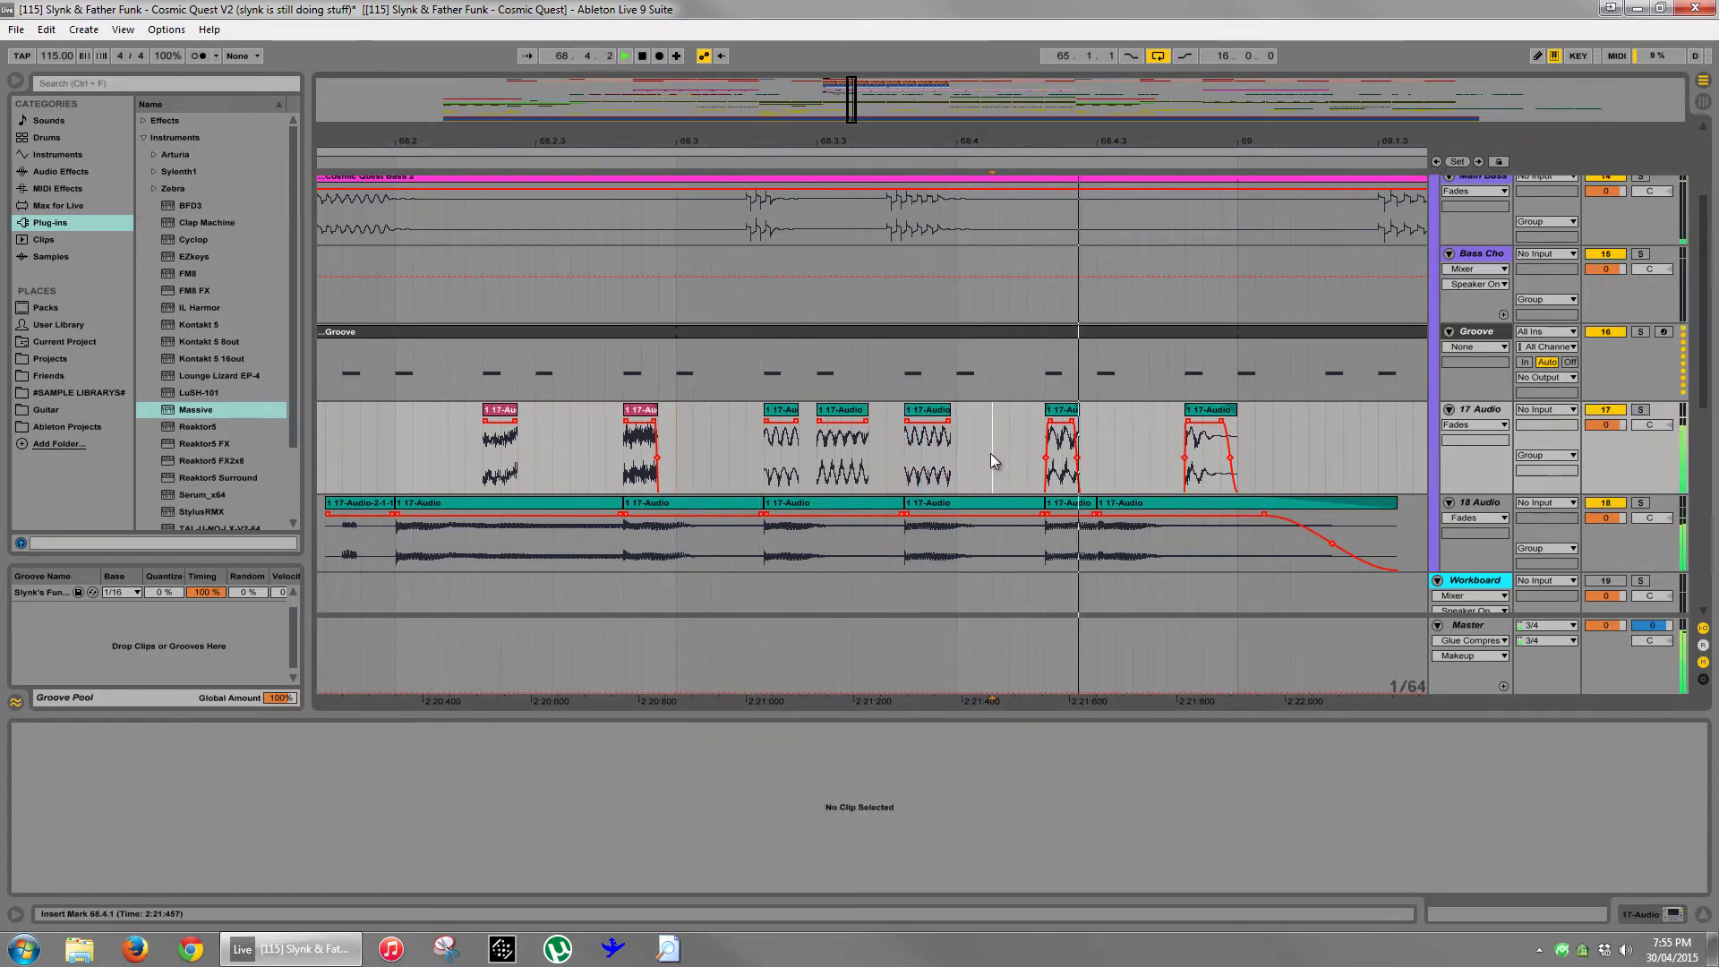
pyautogui.click(678, 446)
pyautogui.press('space')
pyautogui.press('space')
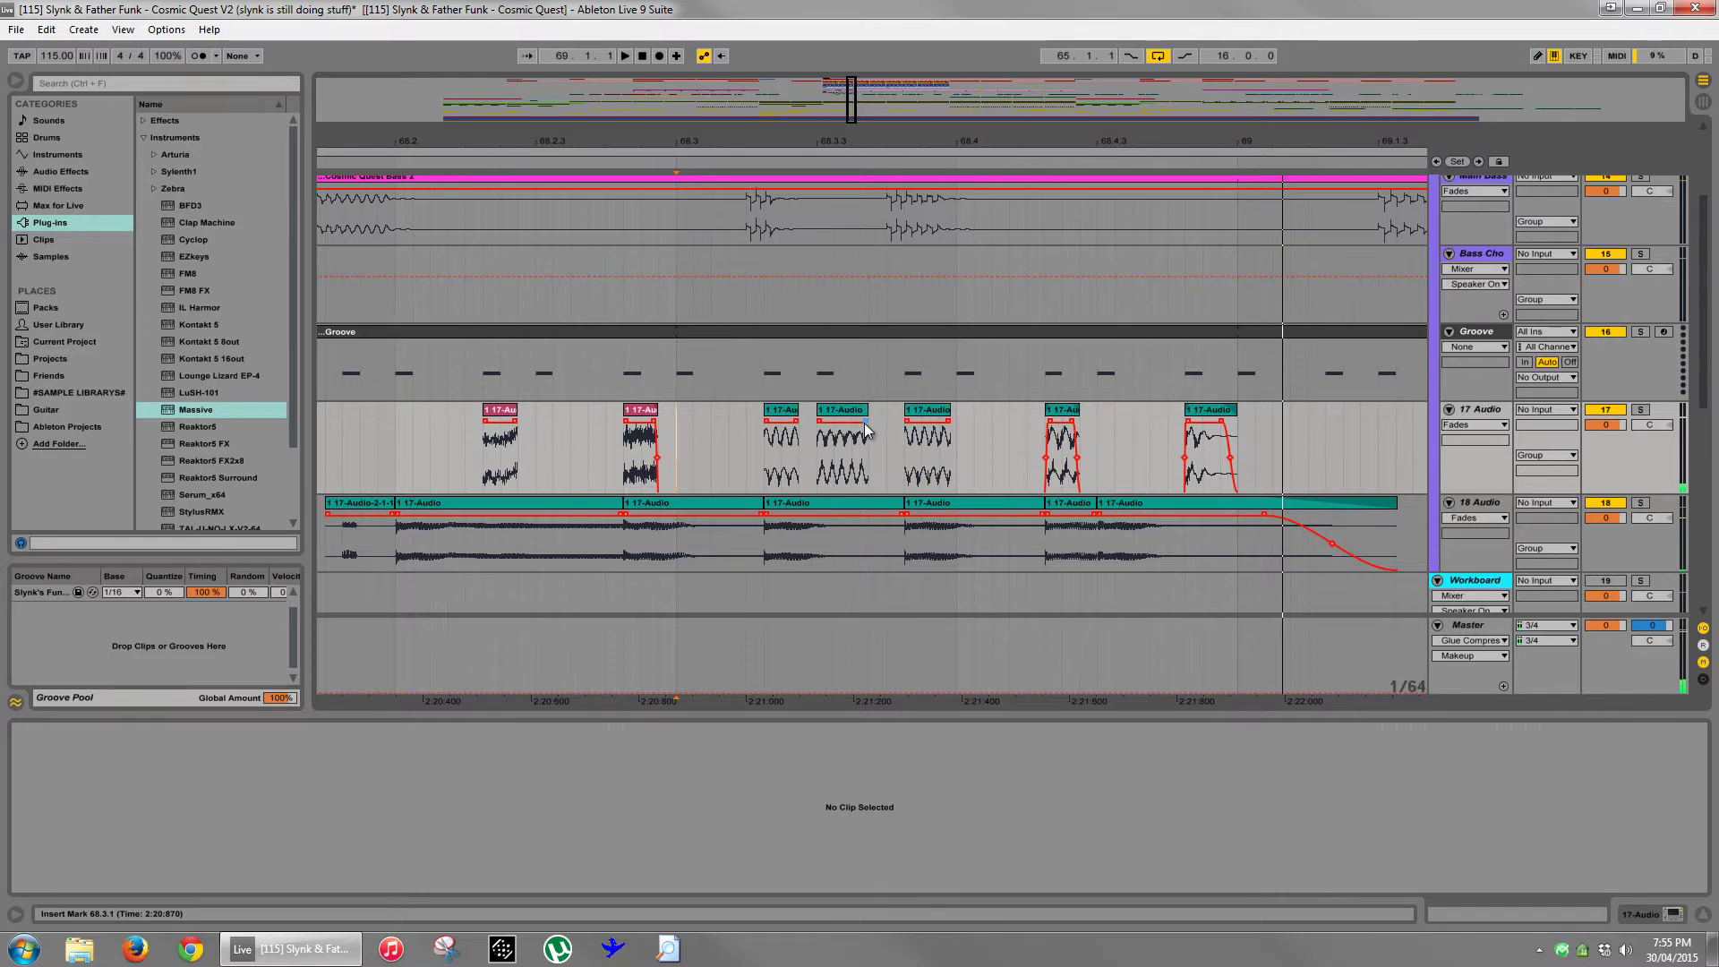
# - Add short fades to the three new chops on 17 Audio and shorten the third one slightly
pyautogui.click(866, 431)
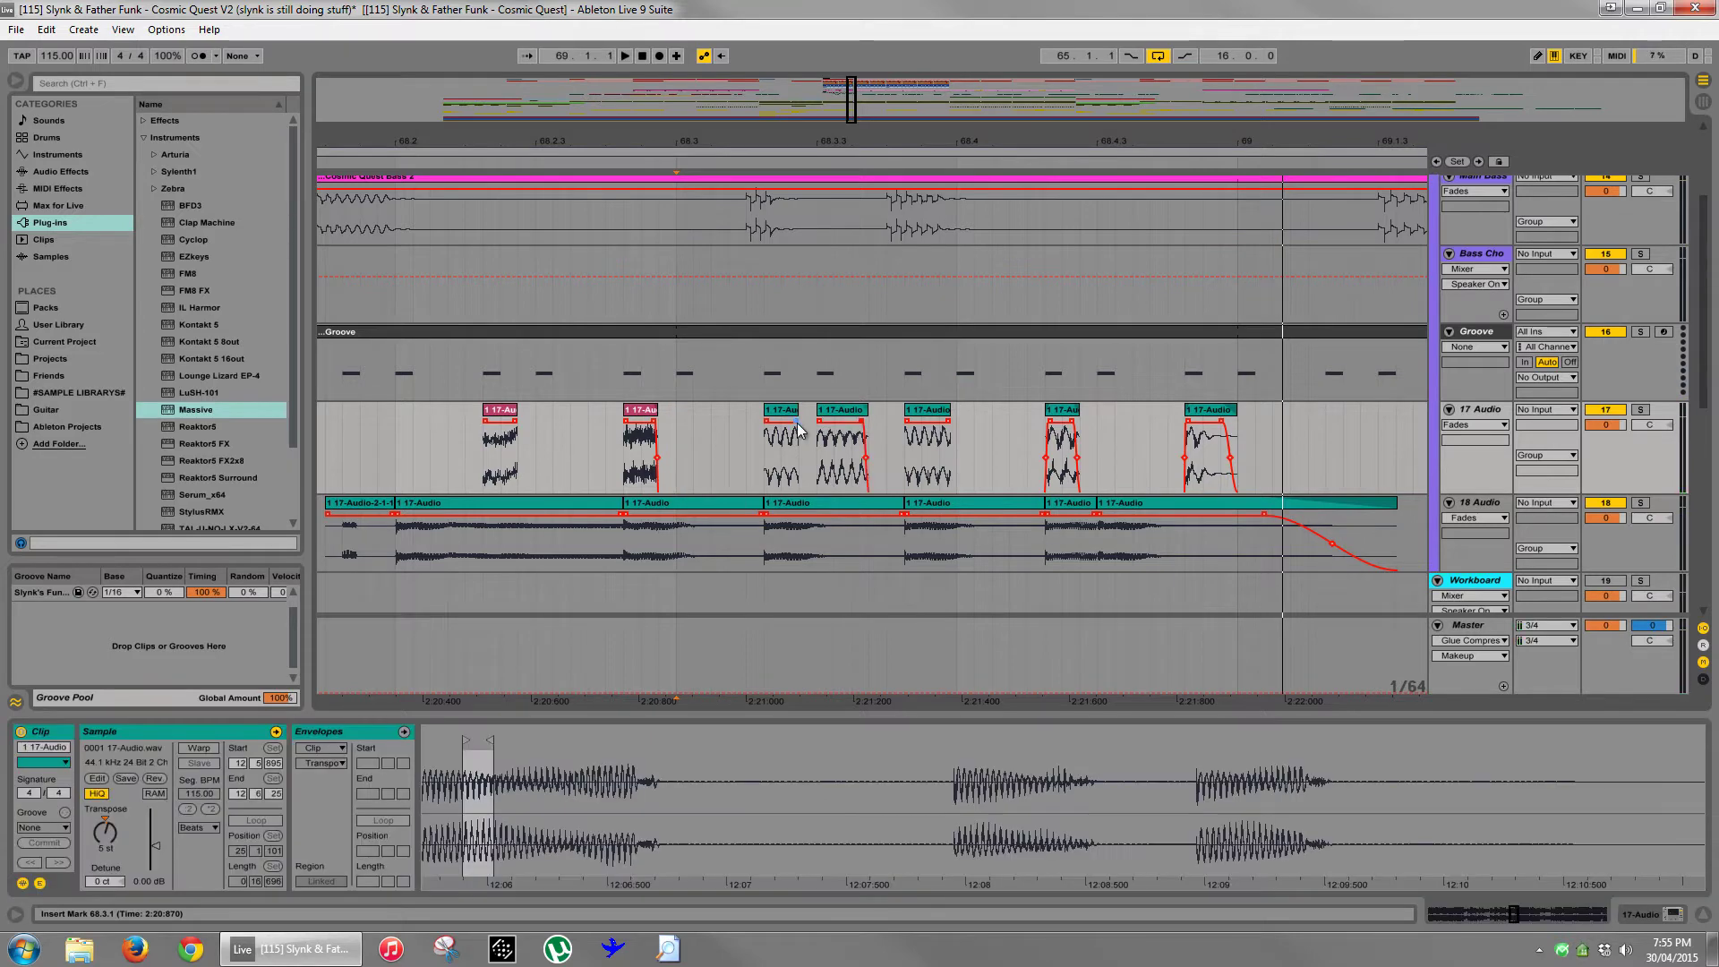
pyautogui.click(947, 426)
pyautogui.click(945, 411)
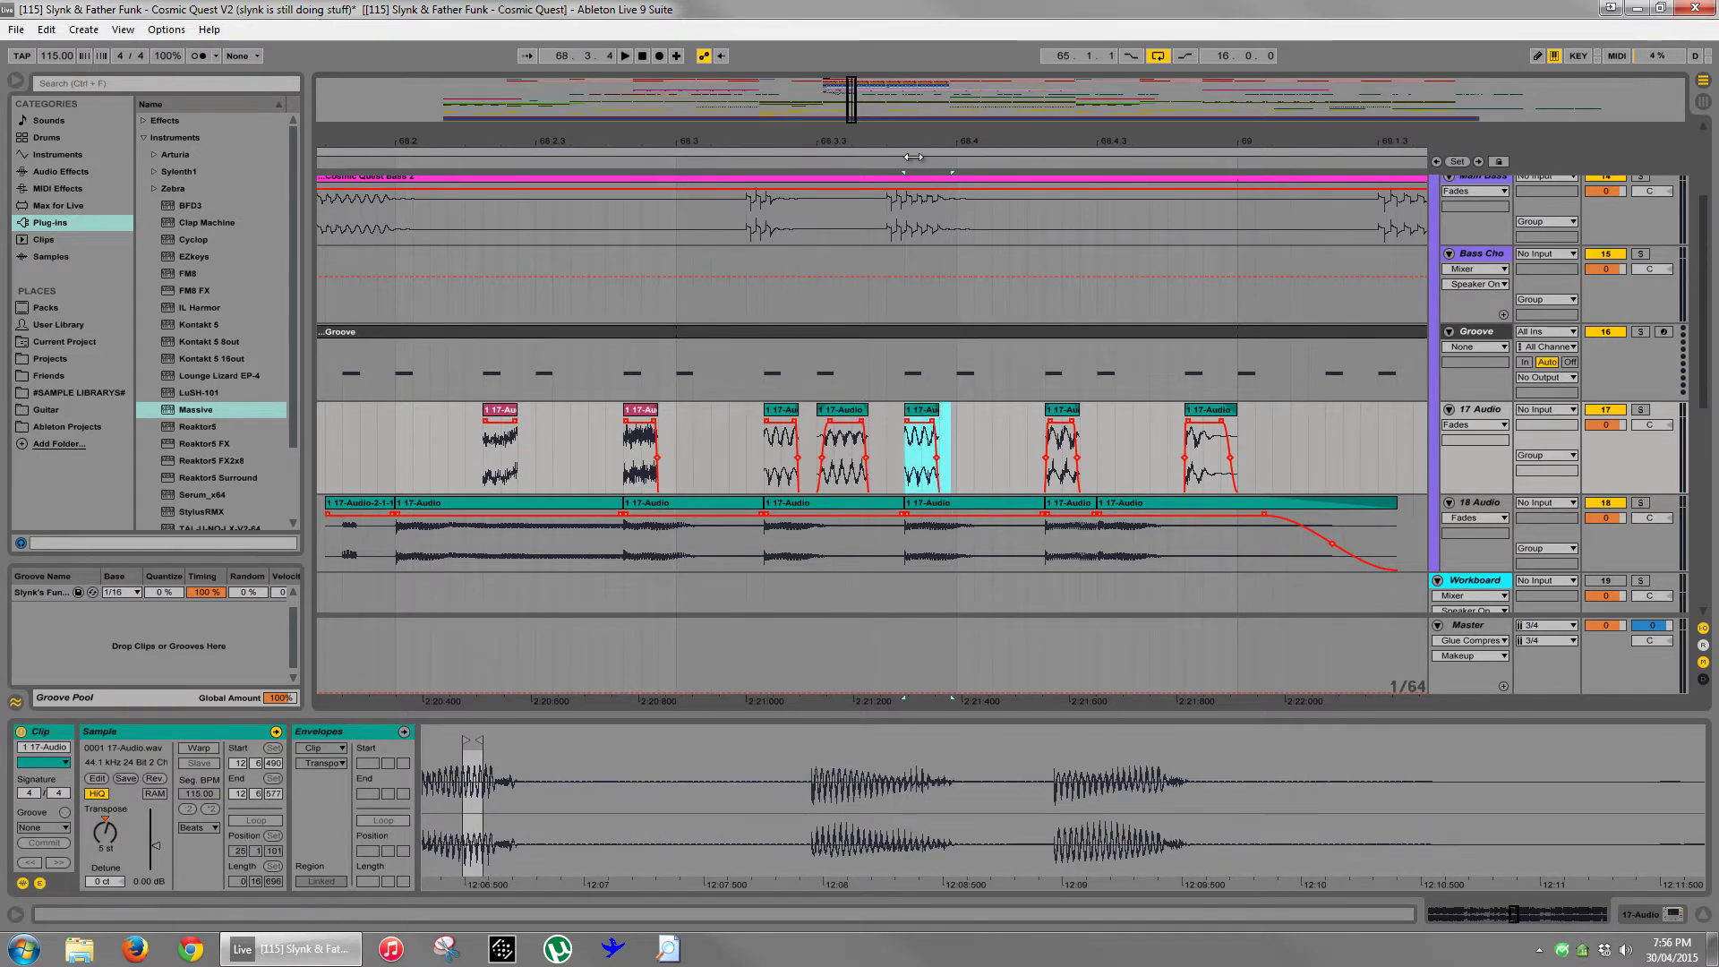
# - Play the edited section from 68.1.1 and delete the middle one of the three new chops
pyautogui.moveTo(914, 141); pyautogui.dragTo(815, 99)
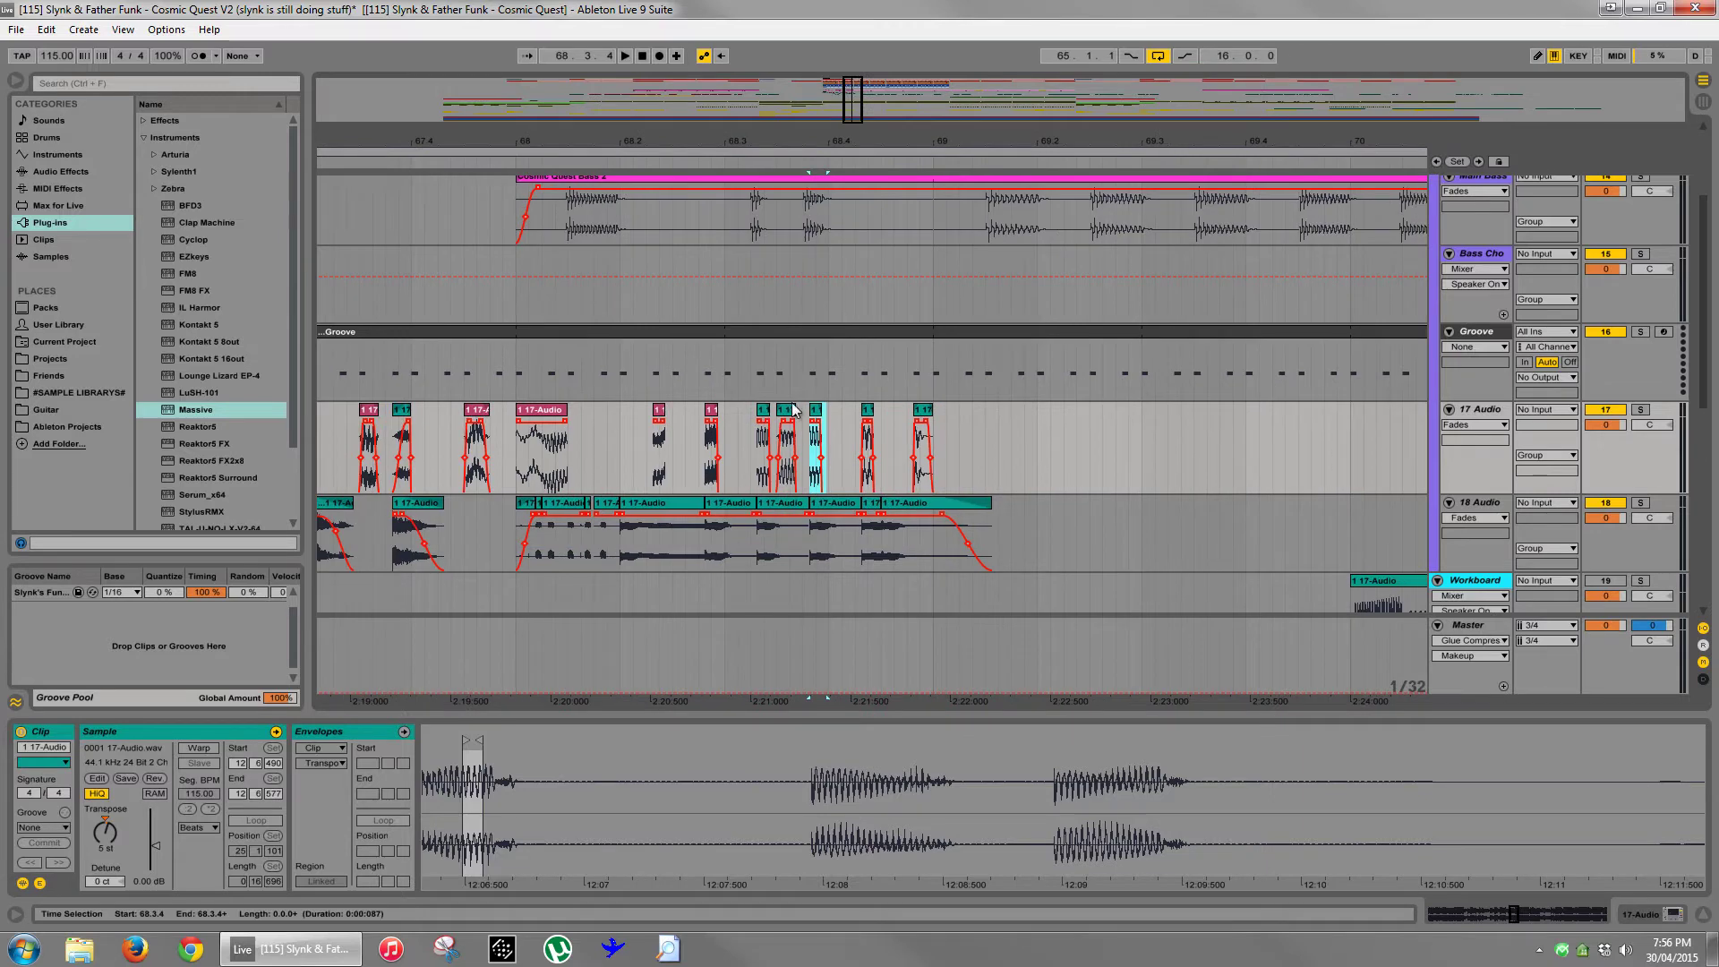
pyautogui.click(516, 468)
pyautogui.press('space')
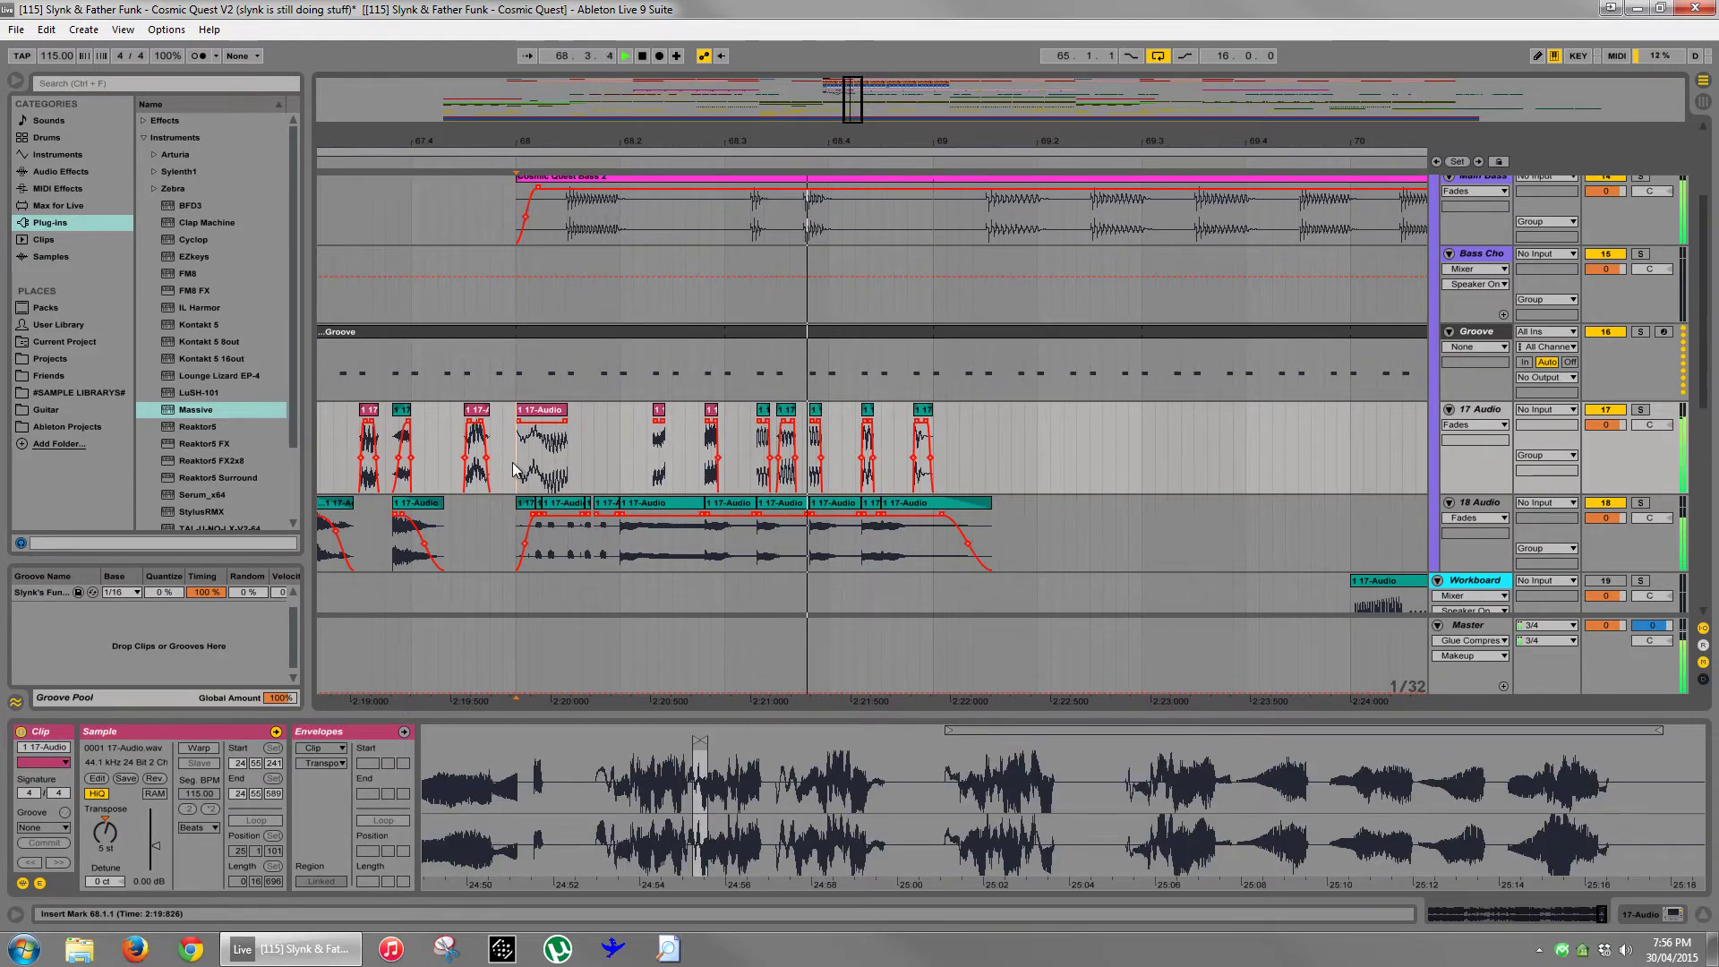
pyautogui.press('space')
pyautogui.click(788, 418)
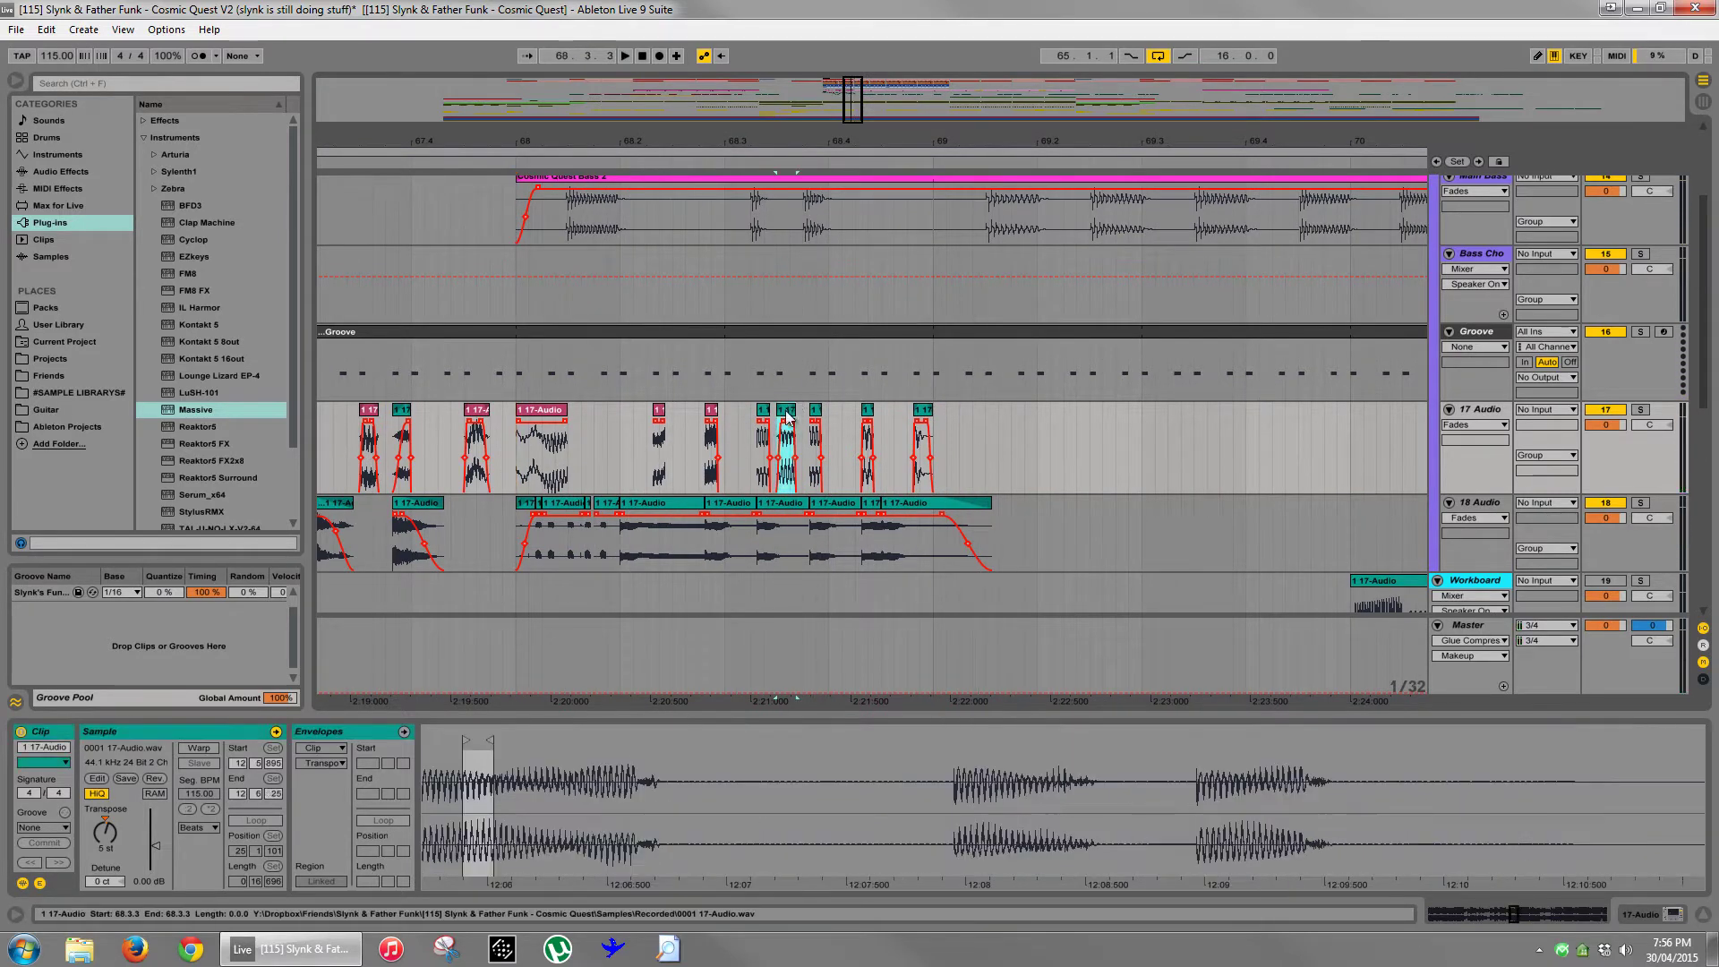
pyautogui.press('Delete')
# - Remove the Main Bass hit between 68.3.2 and 68.3.3 and fade the clip edges around the gap
pyautogui.moveTo(804, 143); pyautogui.dragTo(675, 190)
pyautogui.press('Delete')
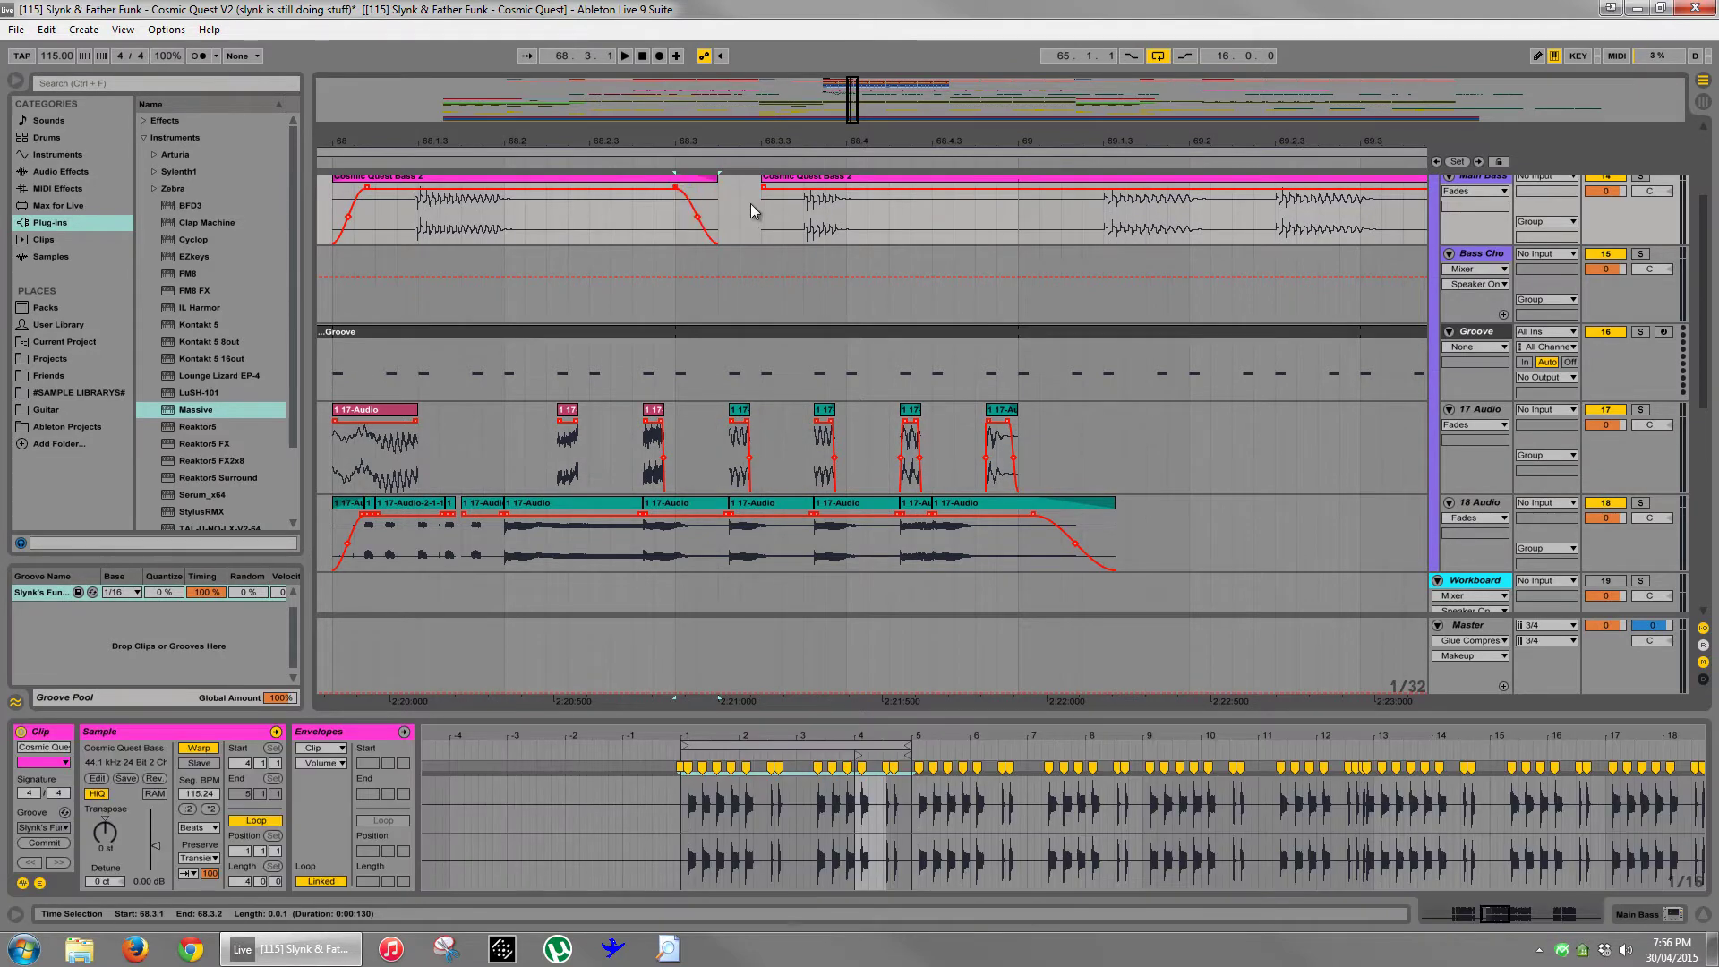
pyautogui.click(761, 189)
# - Move the second short Workboard clip, near bar 67, to 69.2.3 on the 17 Audio track and audition it with the track soloed
pyautogui.press('-')
pyautogui.press('-')
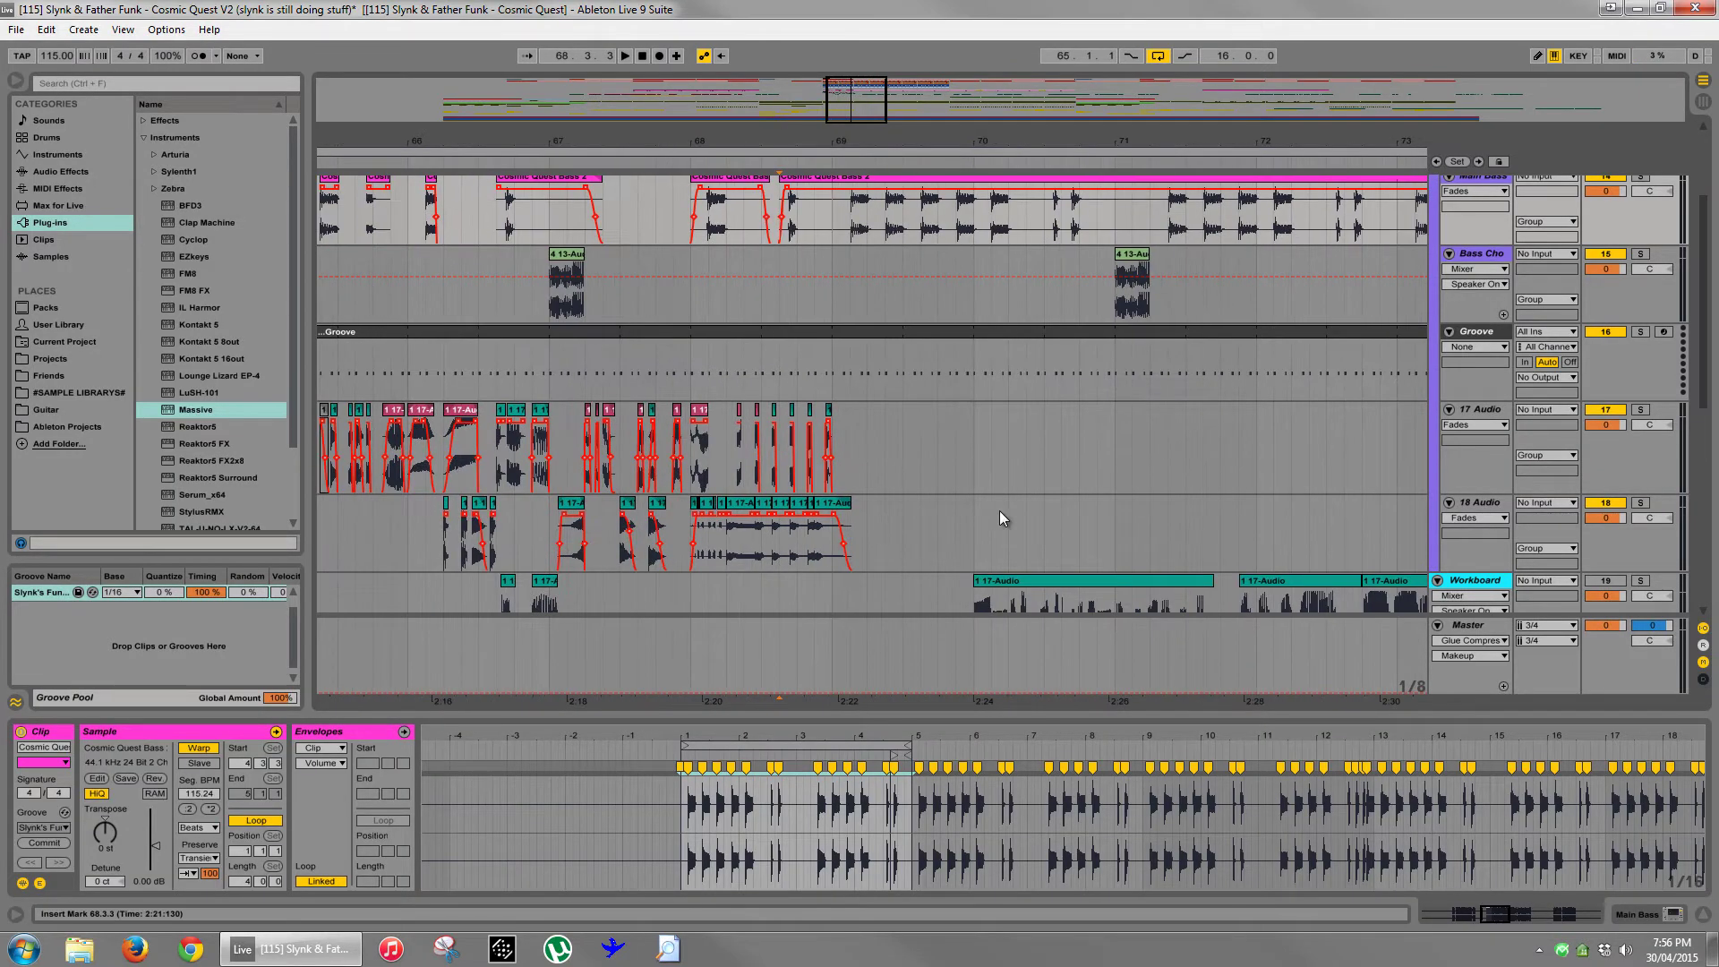
pyautogui.scroll(-2, 999, 510)
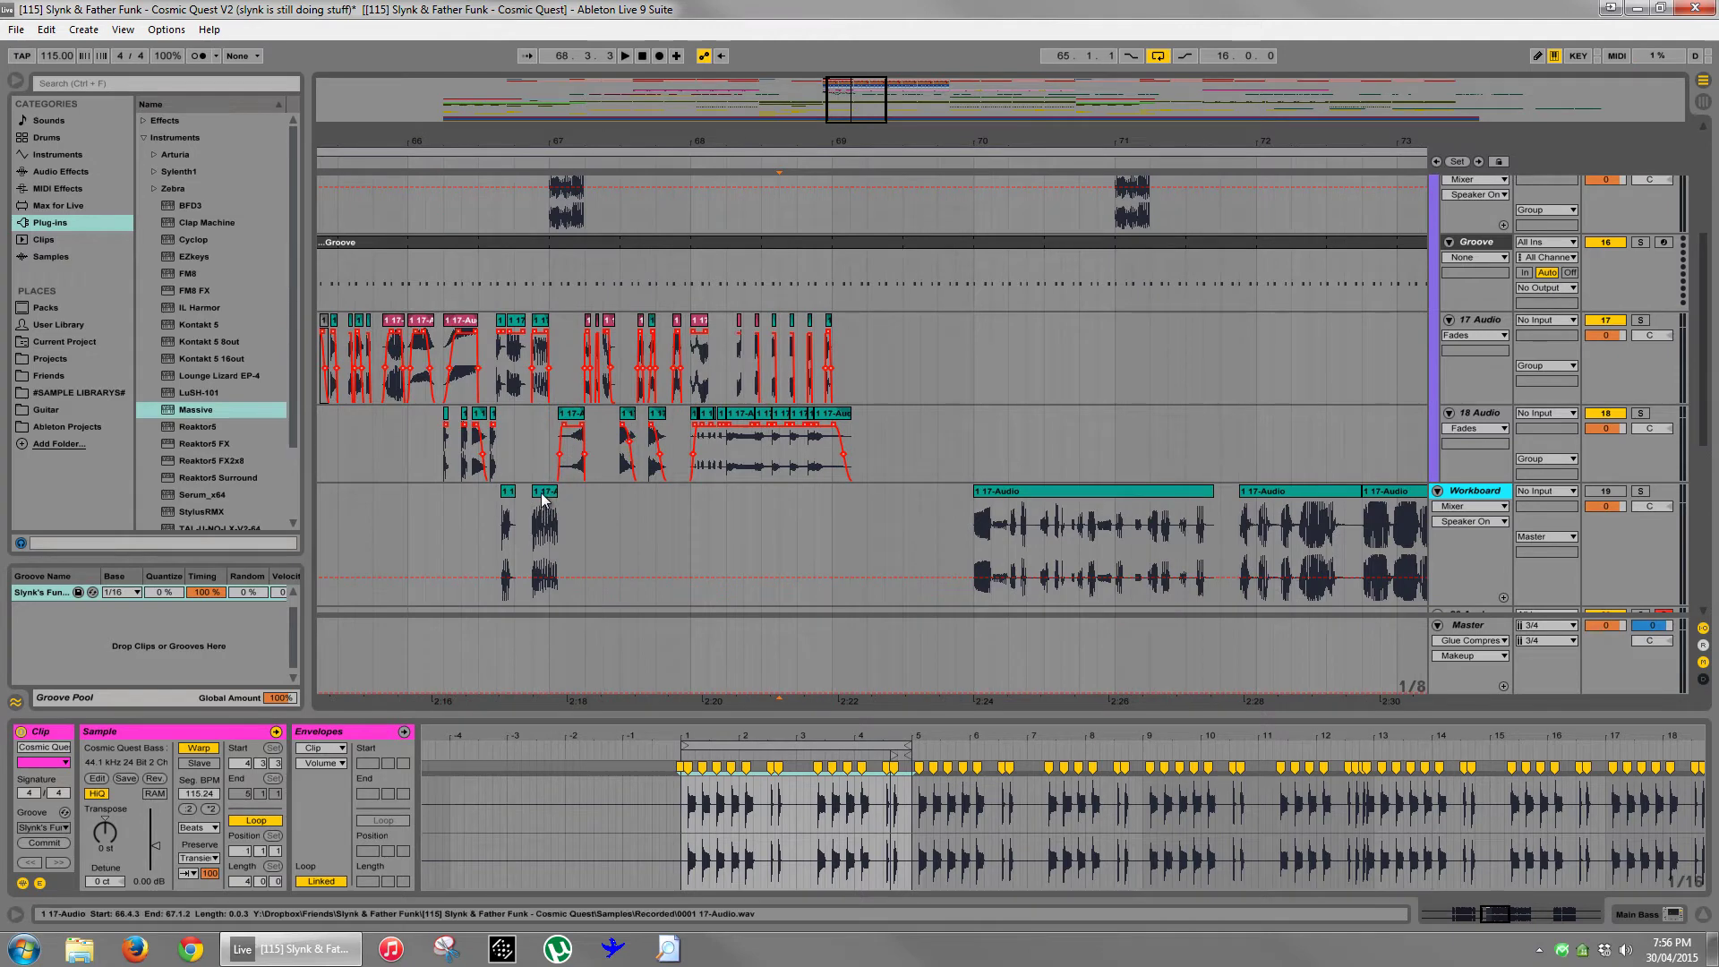
pyautogui.moveTo(545, 498); pyautogui.dragTo(909, 367)
pyautogui.press('space')
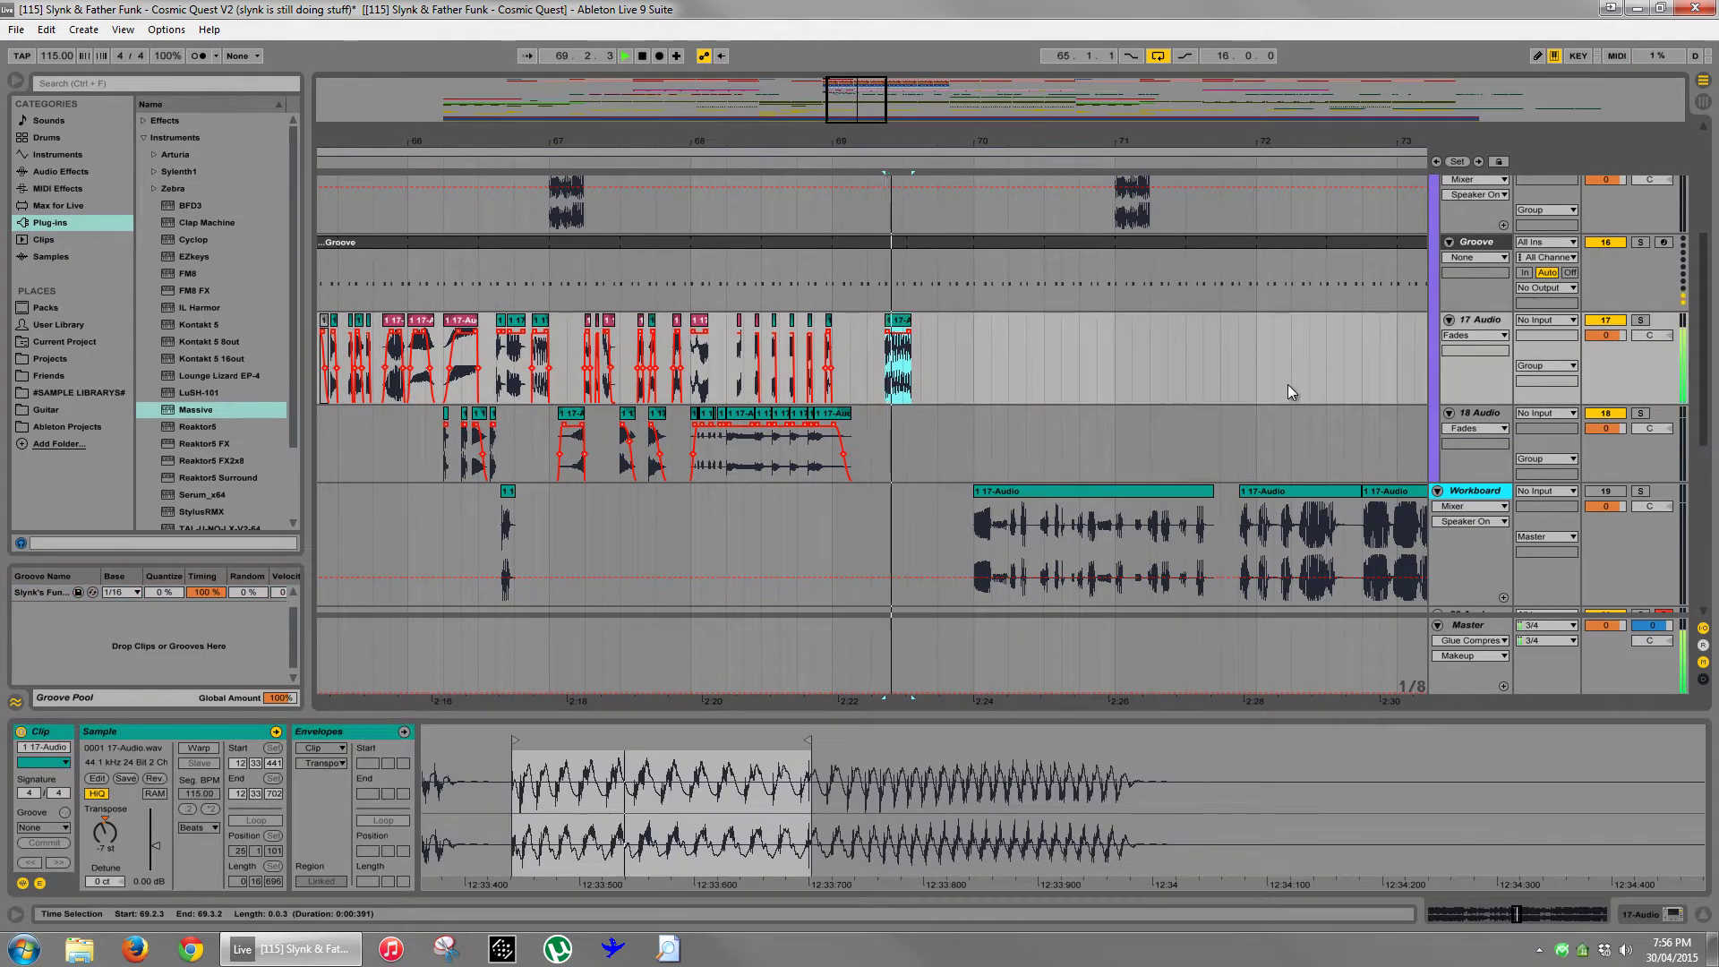
pyautogui.click(1641, 321)
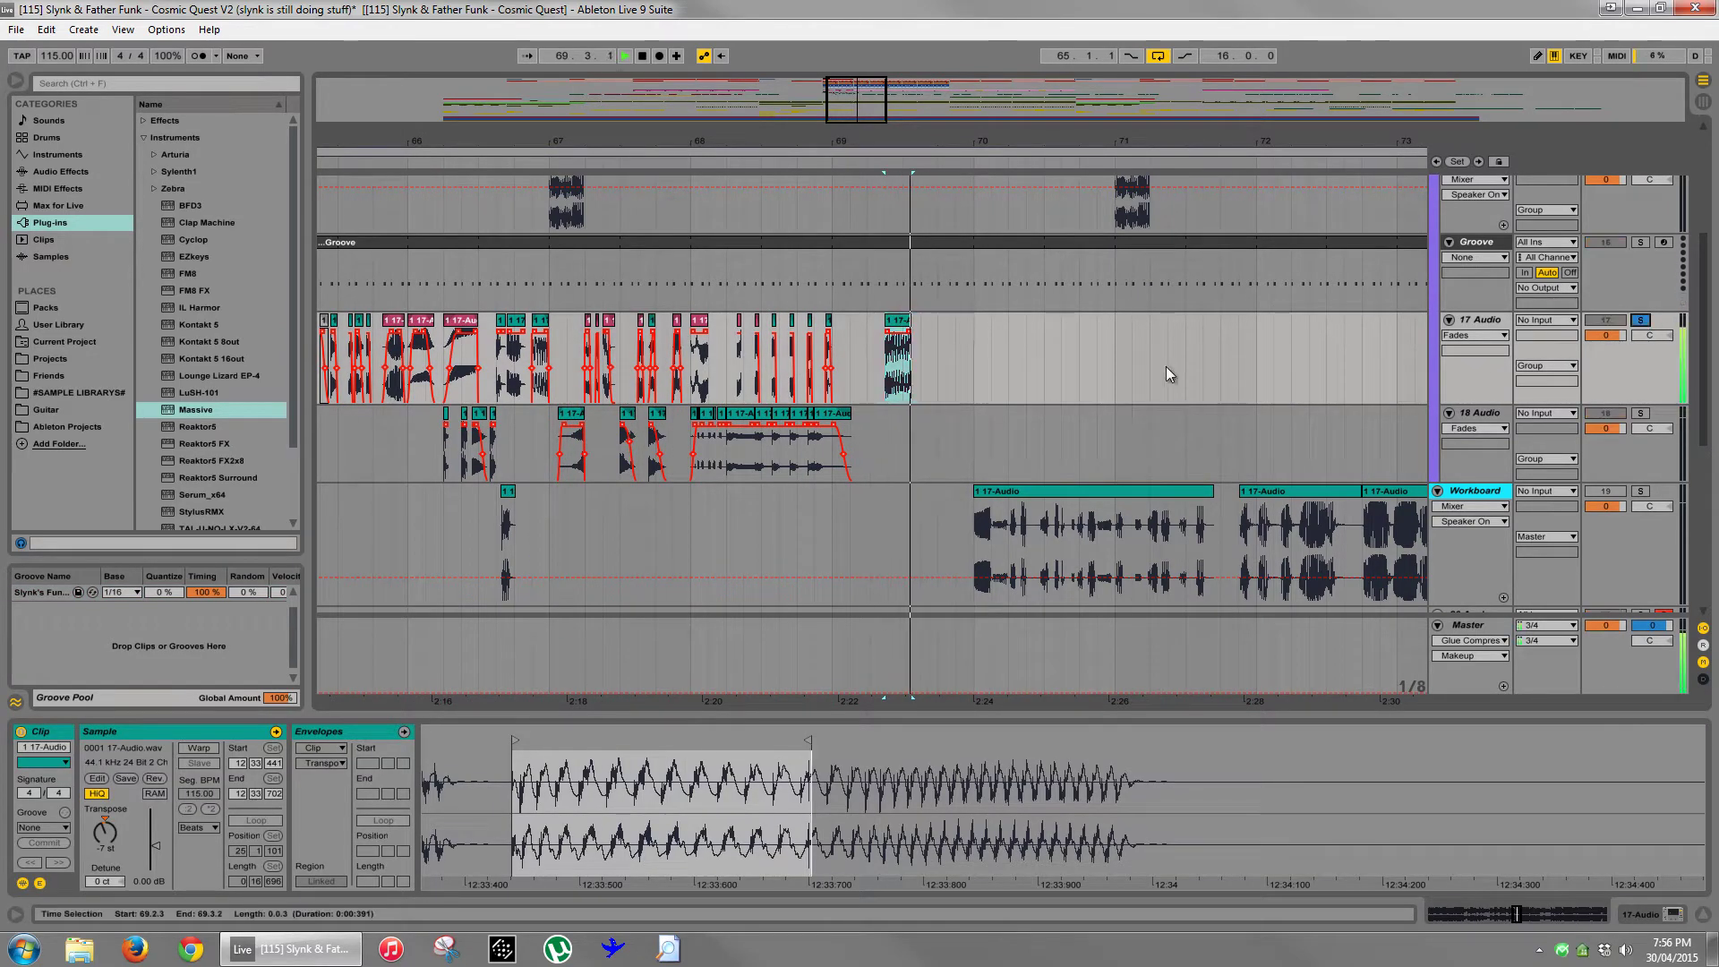
# - Audition the Workboard clip starting at 48.2.3 with the Workboard track soloed instead of 17 Audio
pyautogui.click(109, 836)
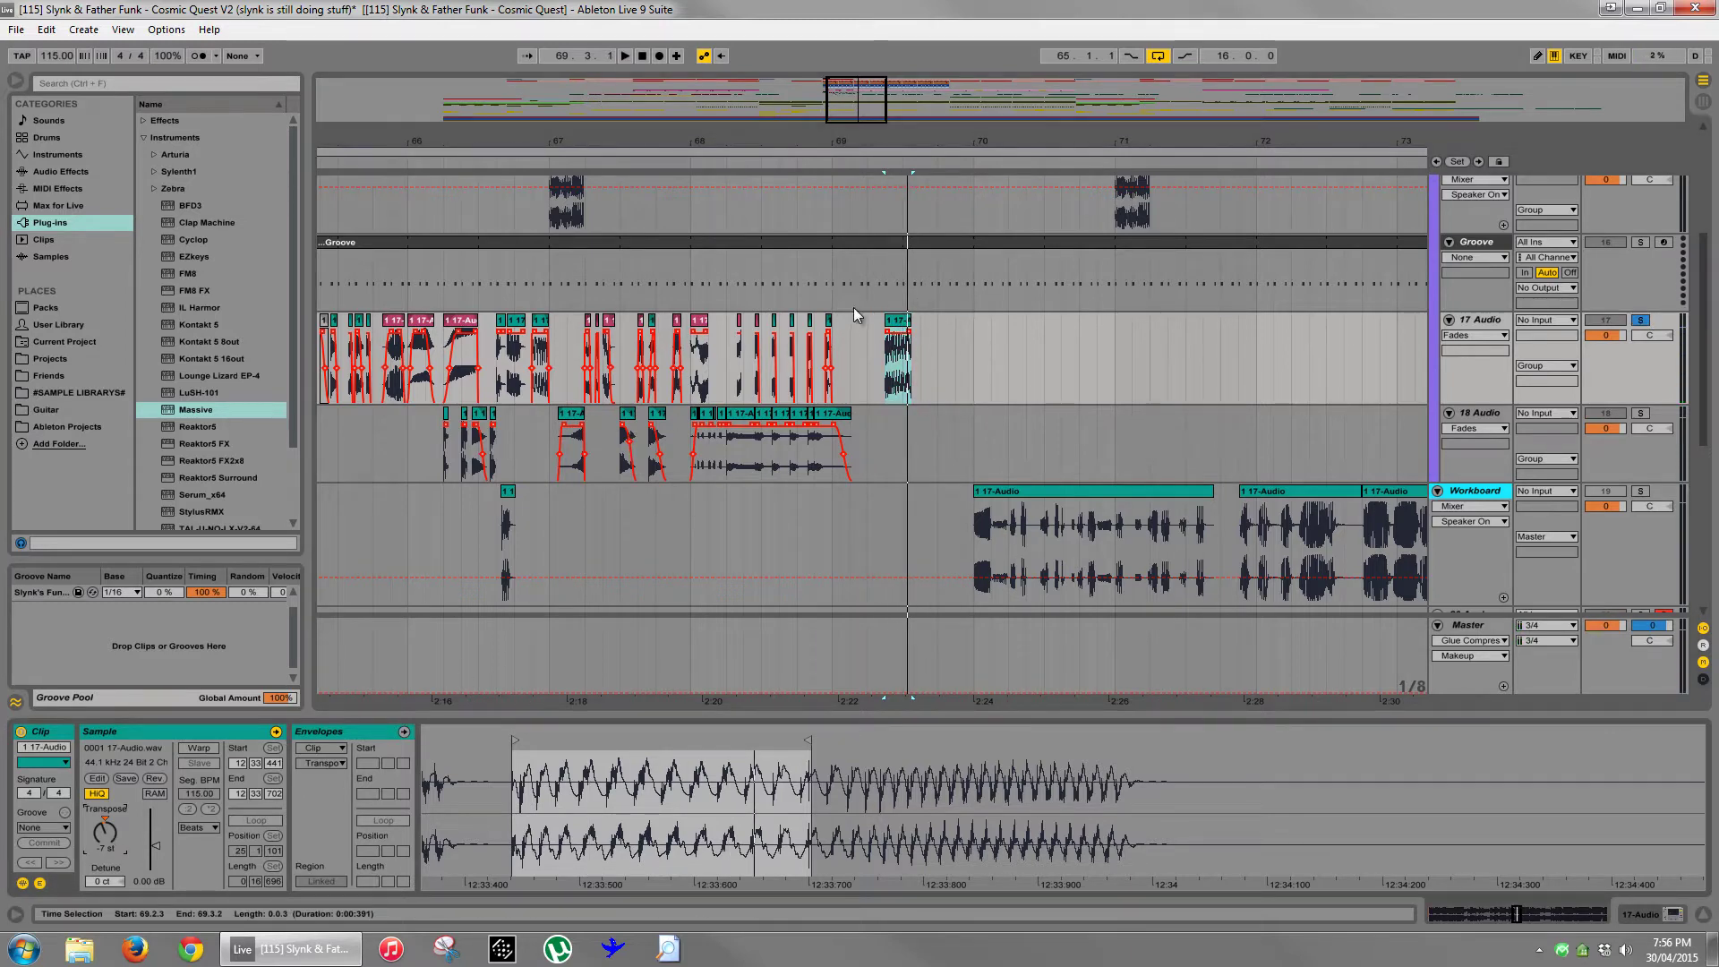
pyautogui.moveTo(581, 145); pyautogui.dragTo(620, 141)
pyautogui.click(612, 507)
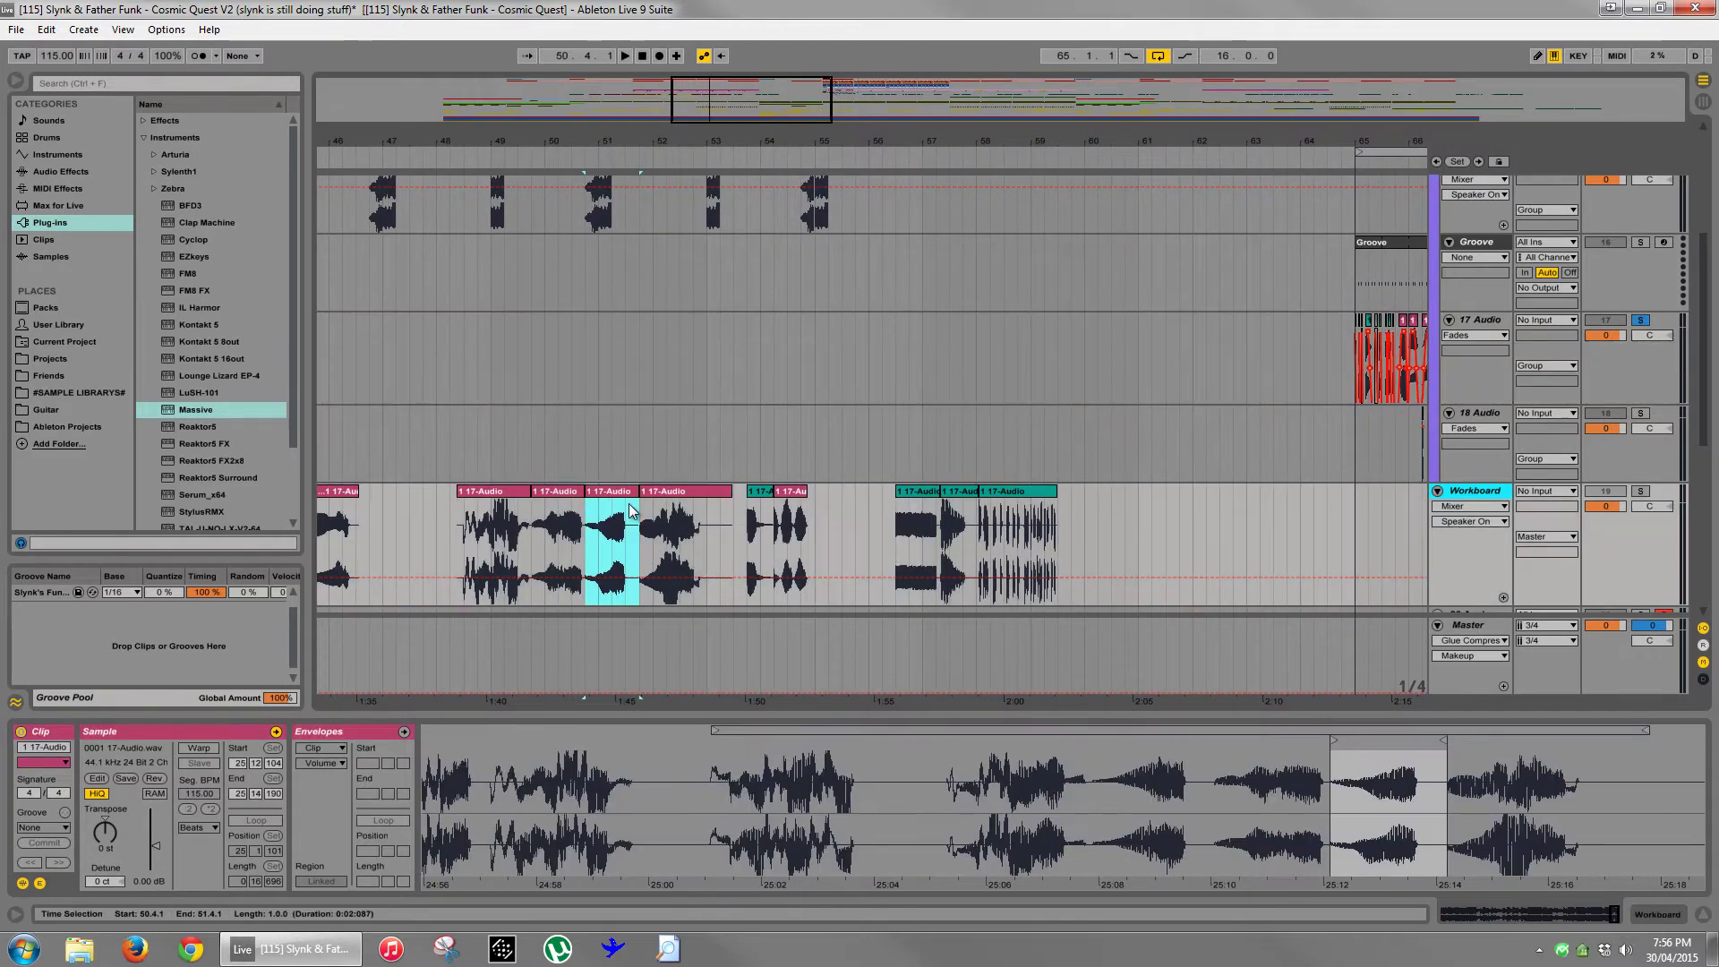
pyautogui.click(481, 508)
pyautogui.press('space')
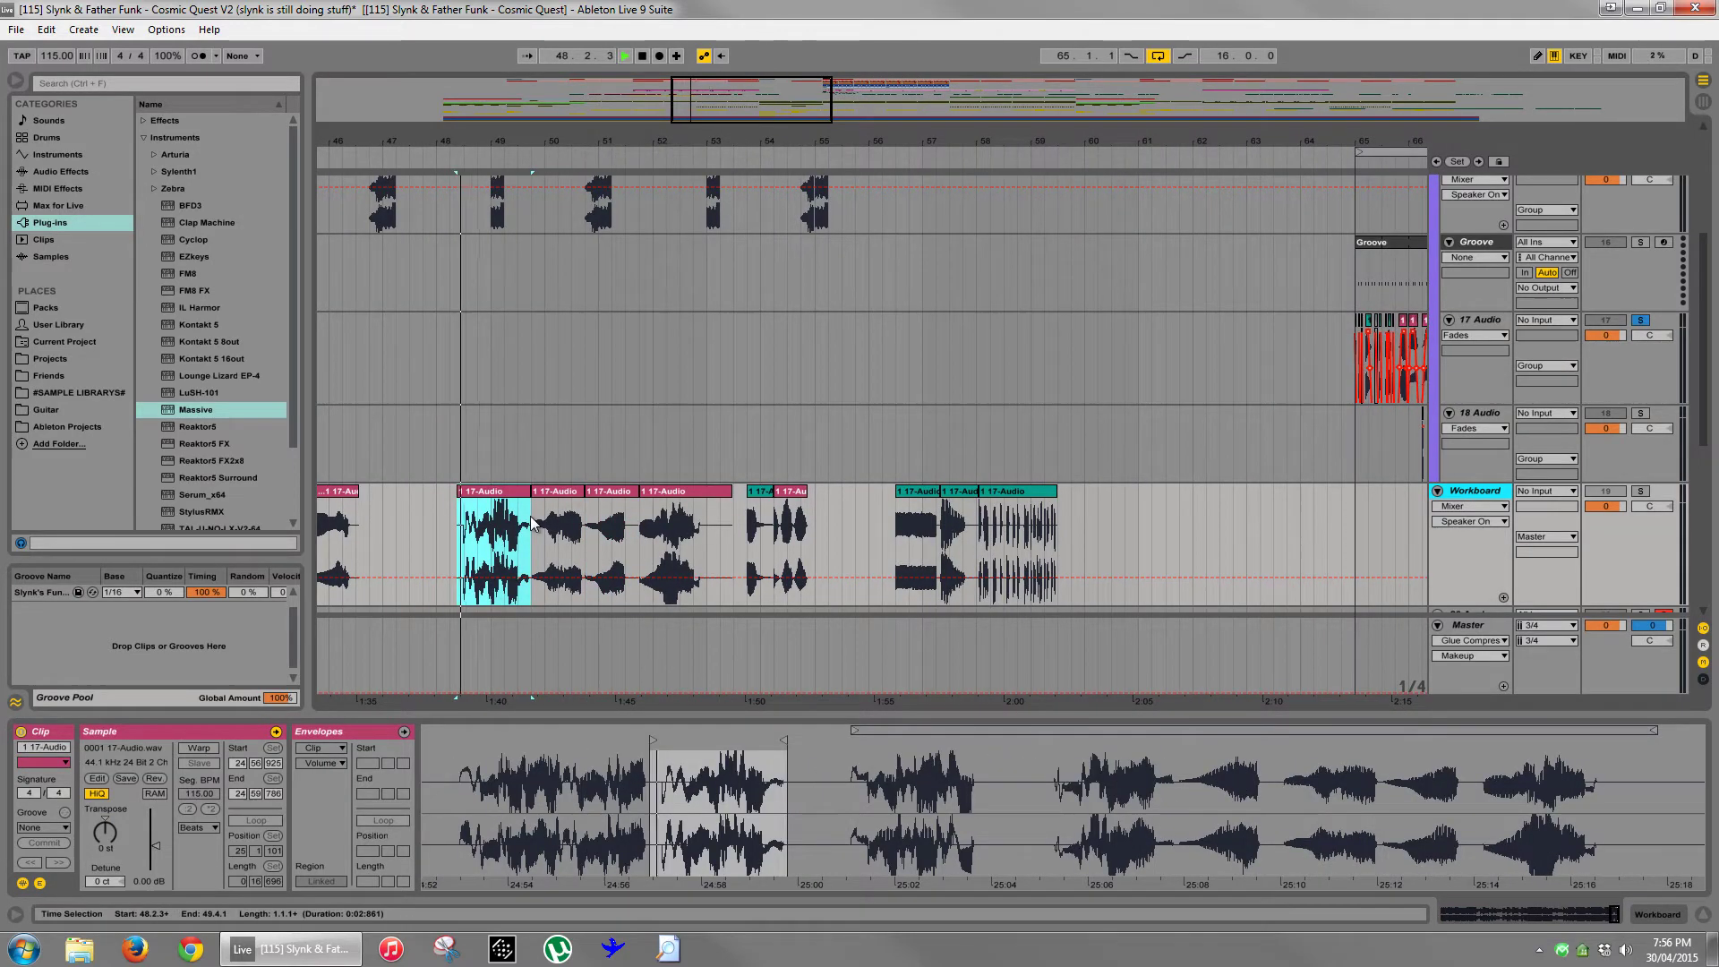
pyautogui.click(1639, 322)
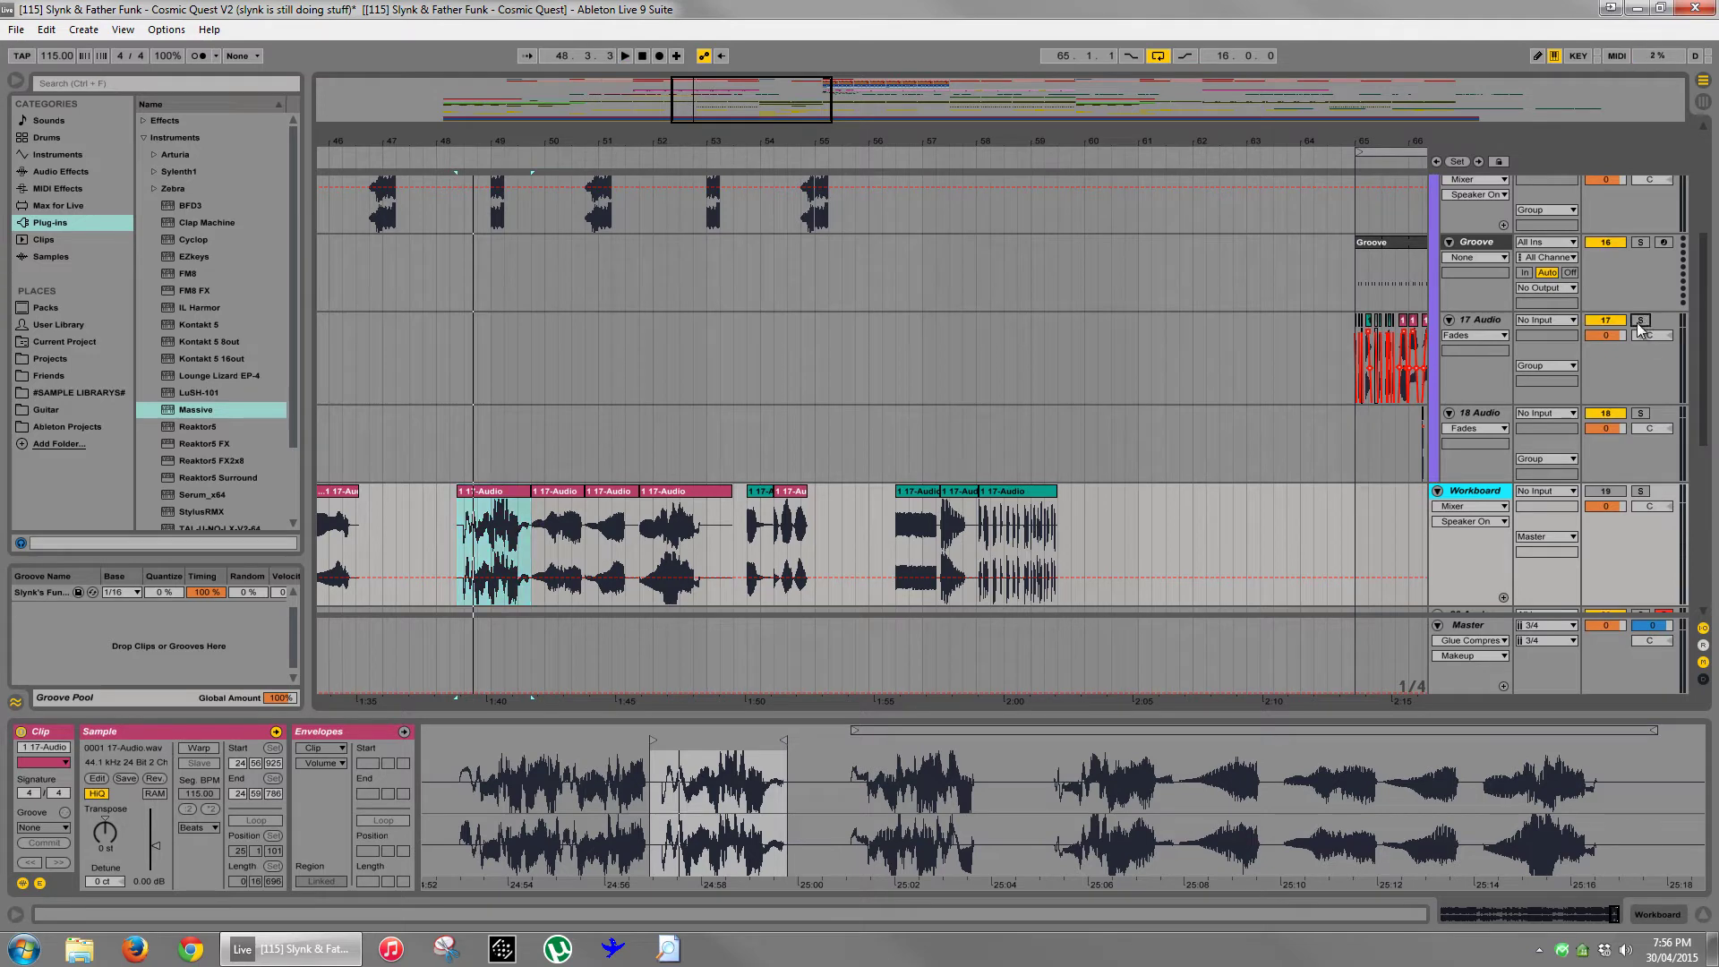
pyautogui.click(1640, 492)
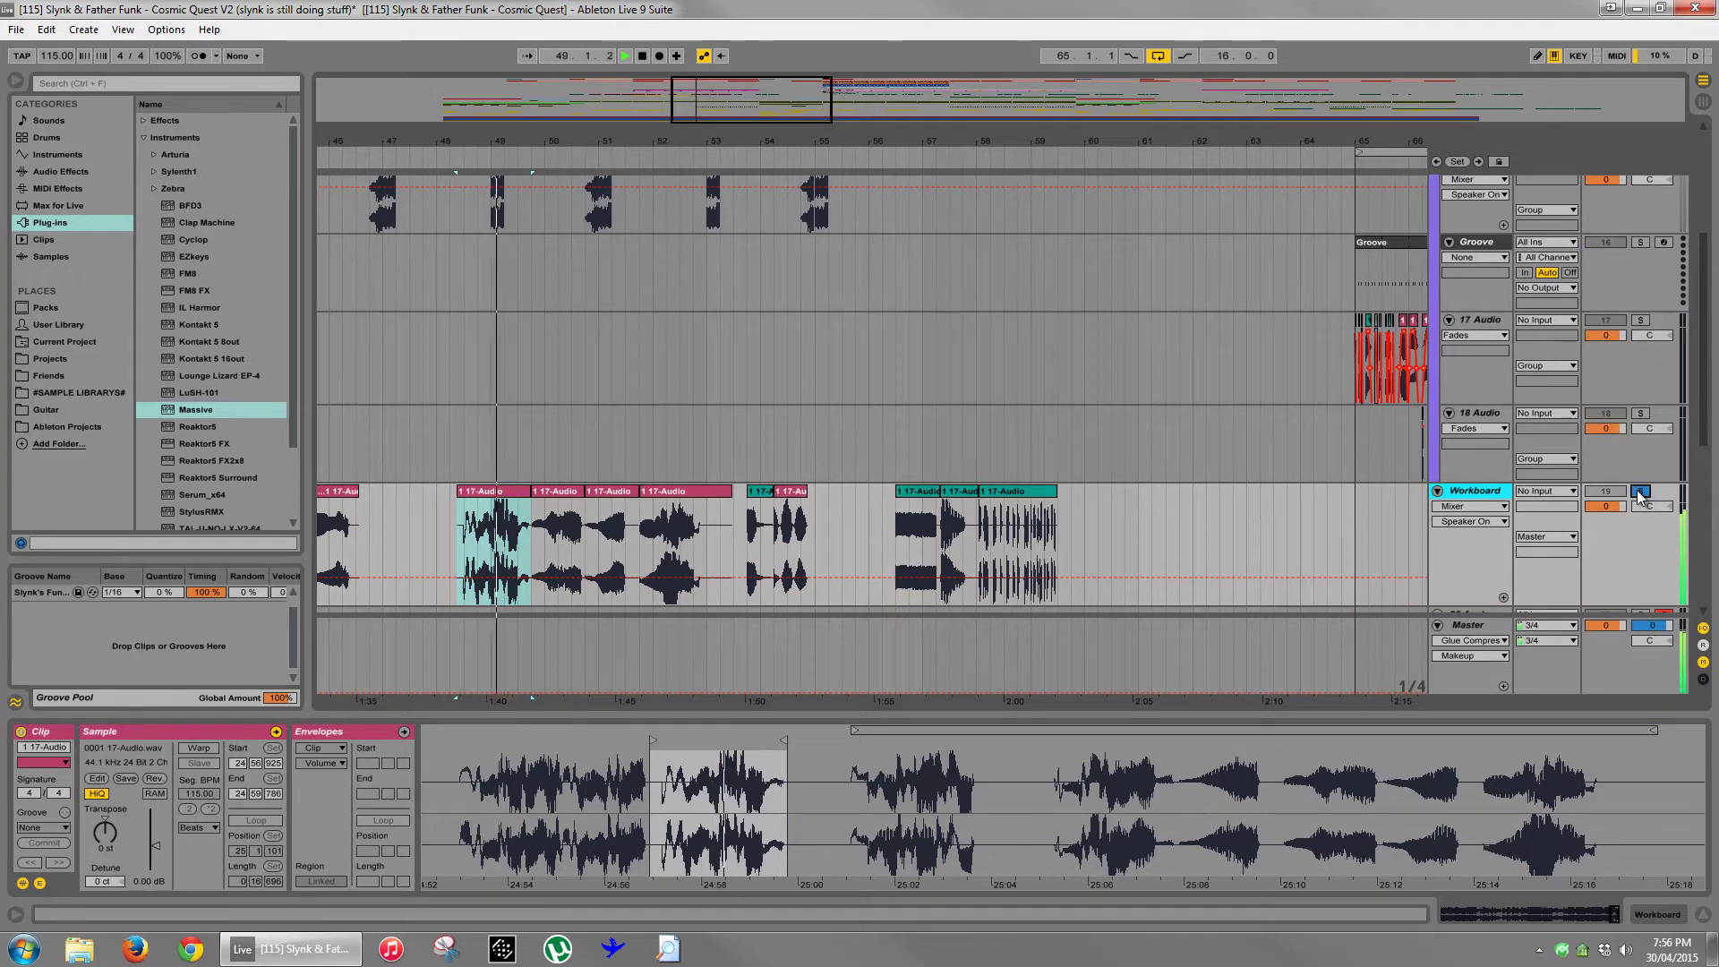
pyautogui.press('space')
# - Copy the Workboard audio from 49.2.1 to 49.3.1 and paste it on 17 Audio at 69.1.1
pyautogui.moveTo(499, 142); pyautogui.dragTo(583, 543)
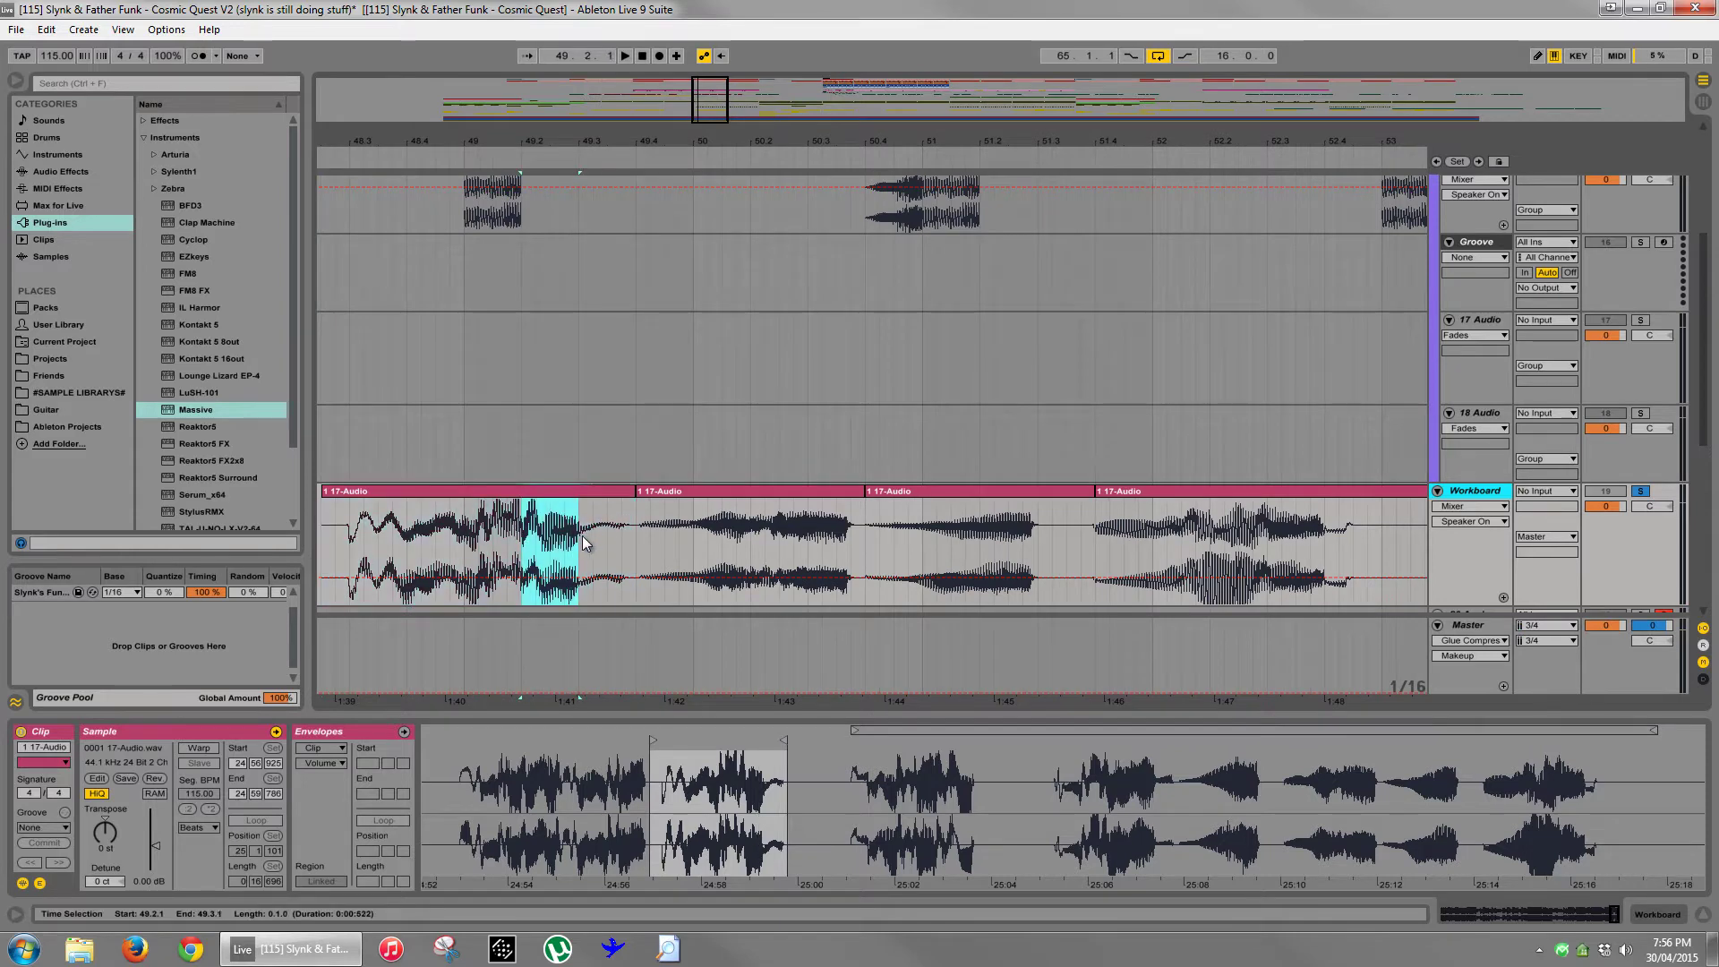
pyautogui.moveTo(786, 141); pyautogui.dragTo(623, 146)
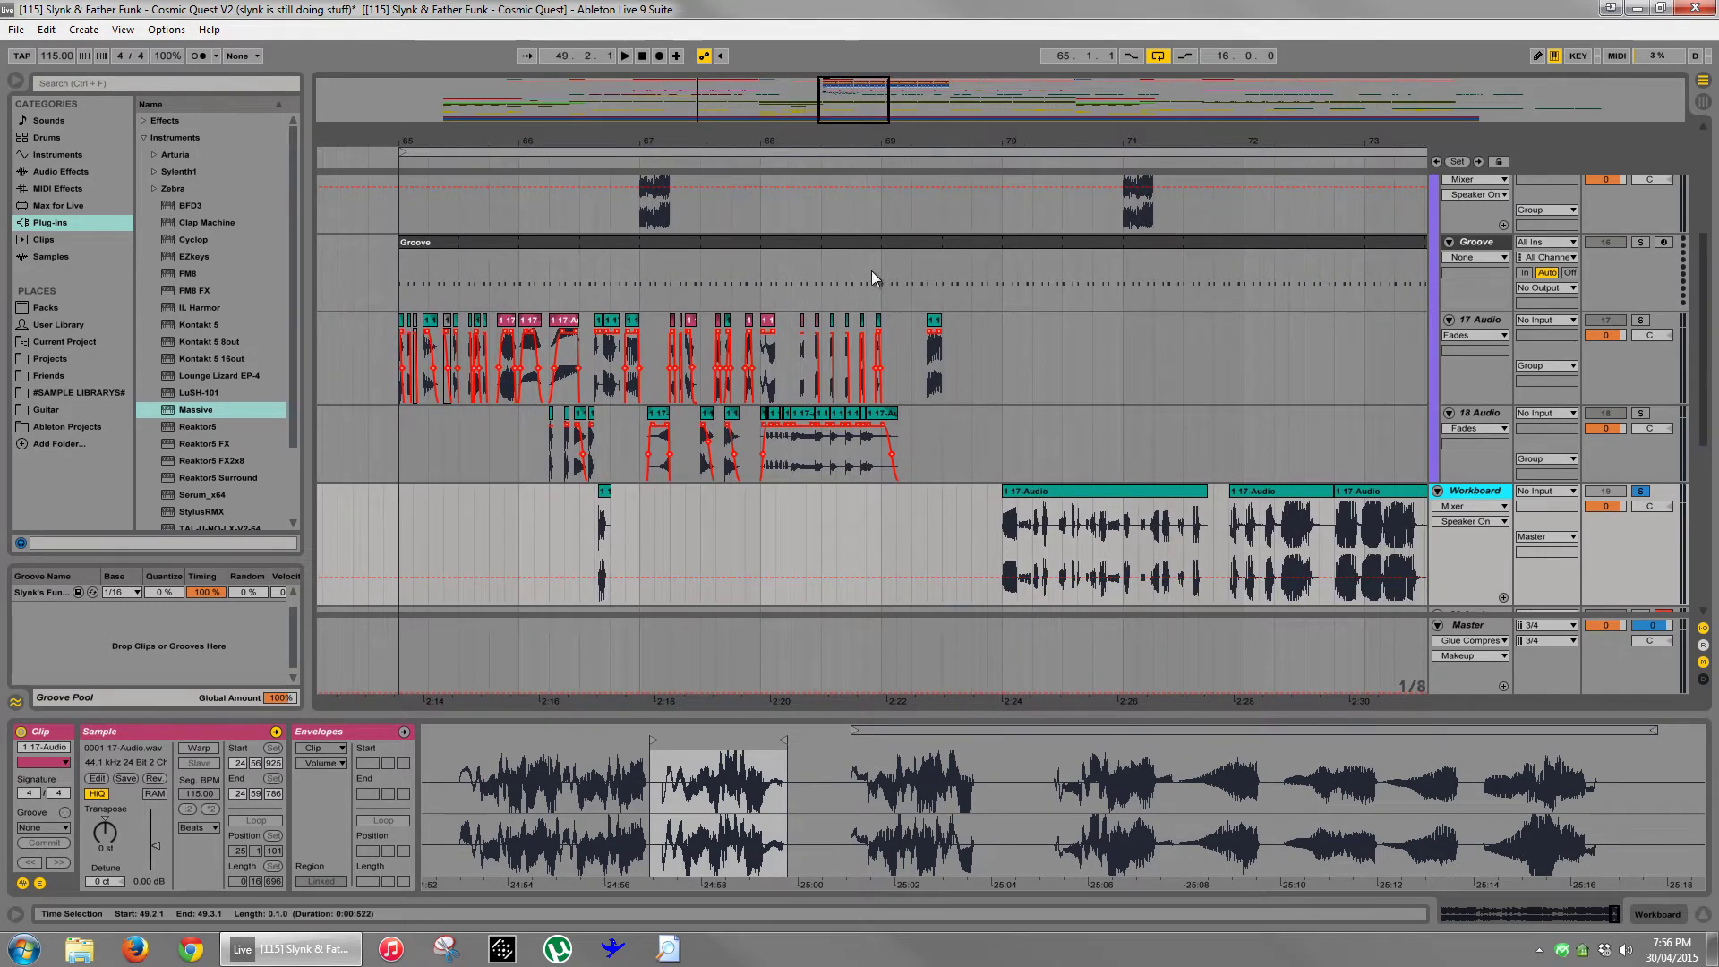
pyautogui.scroll(7, 888, 248)
pyautogui.scroll(-2, 886, 245)
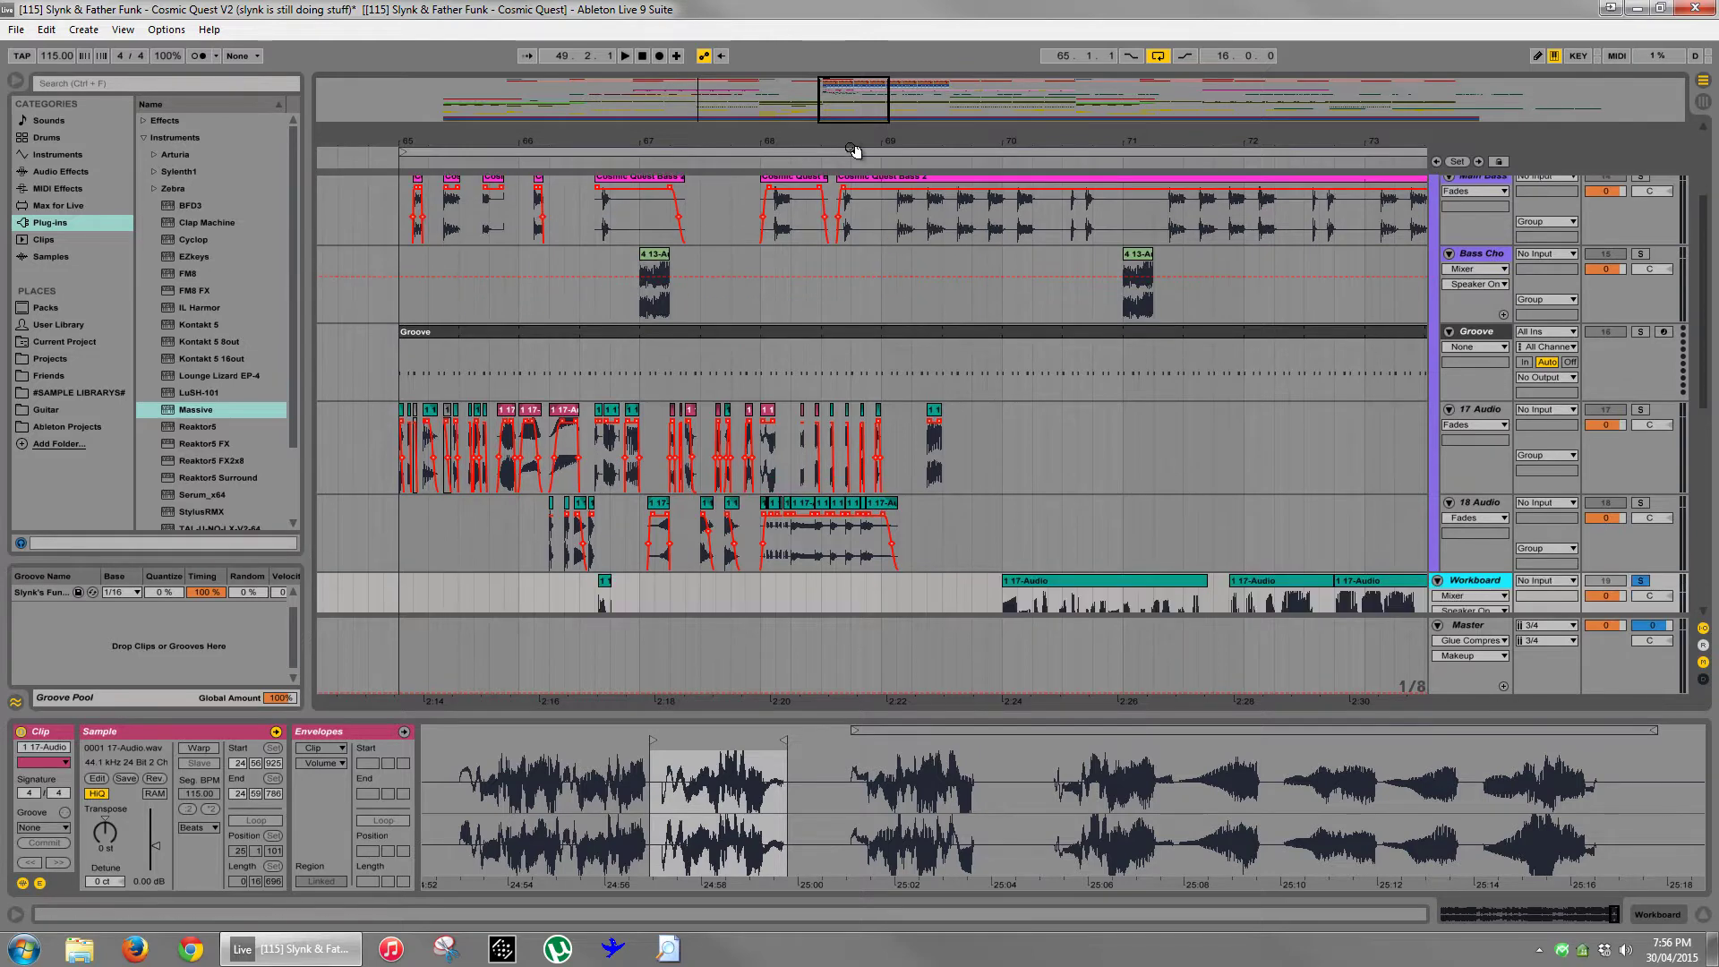
pyautogui.moveTo(847, 146); pyautogui.dragTo(822, 423)
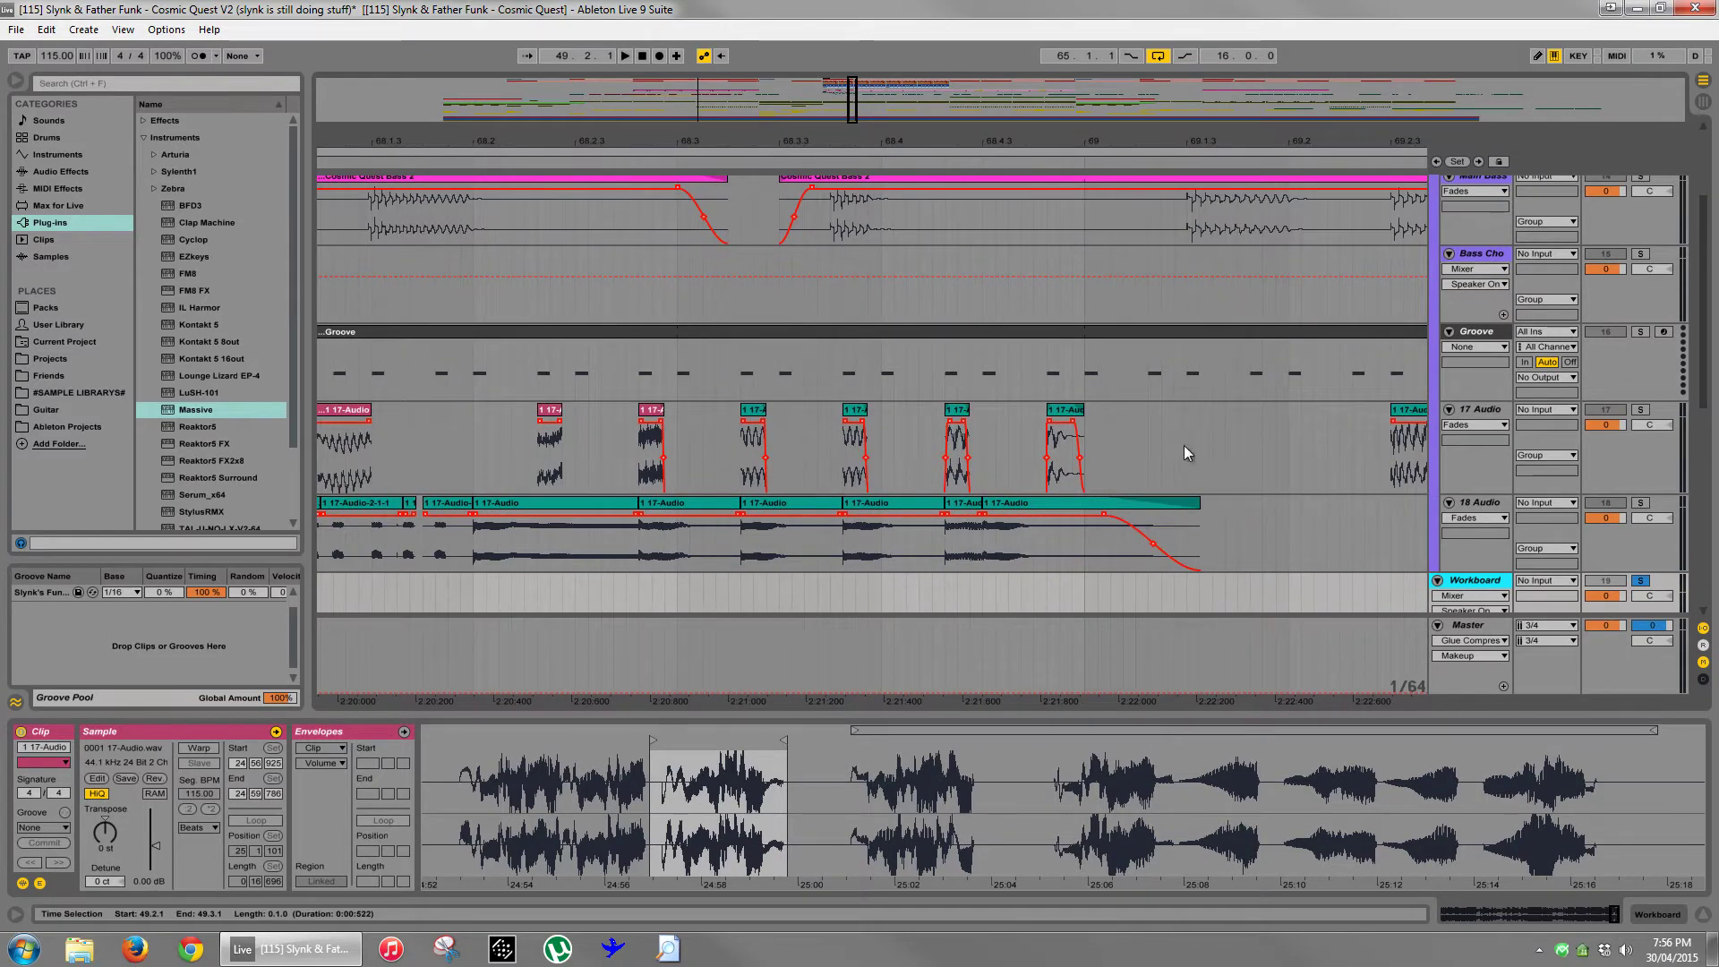
pyautogui.click(1124, 453)
pyautogui.hotkey('ctrl', 'v')
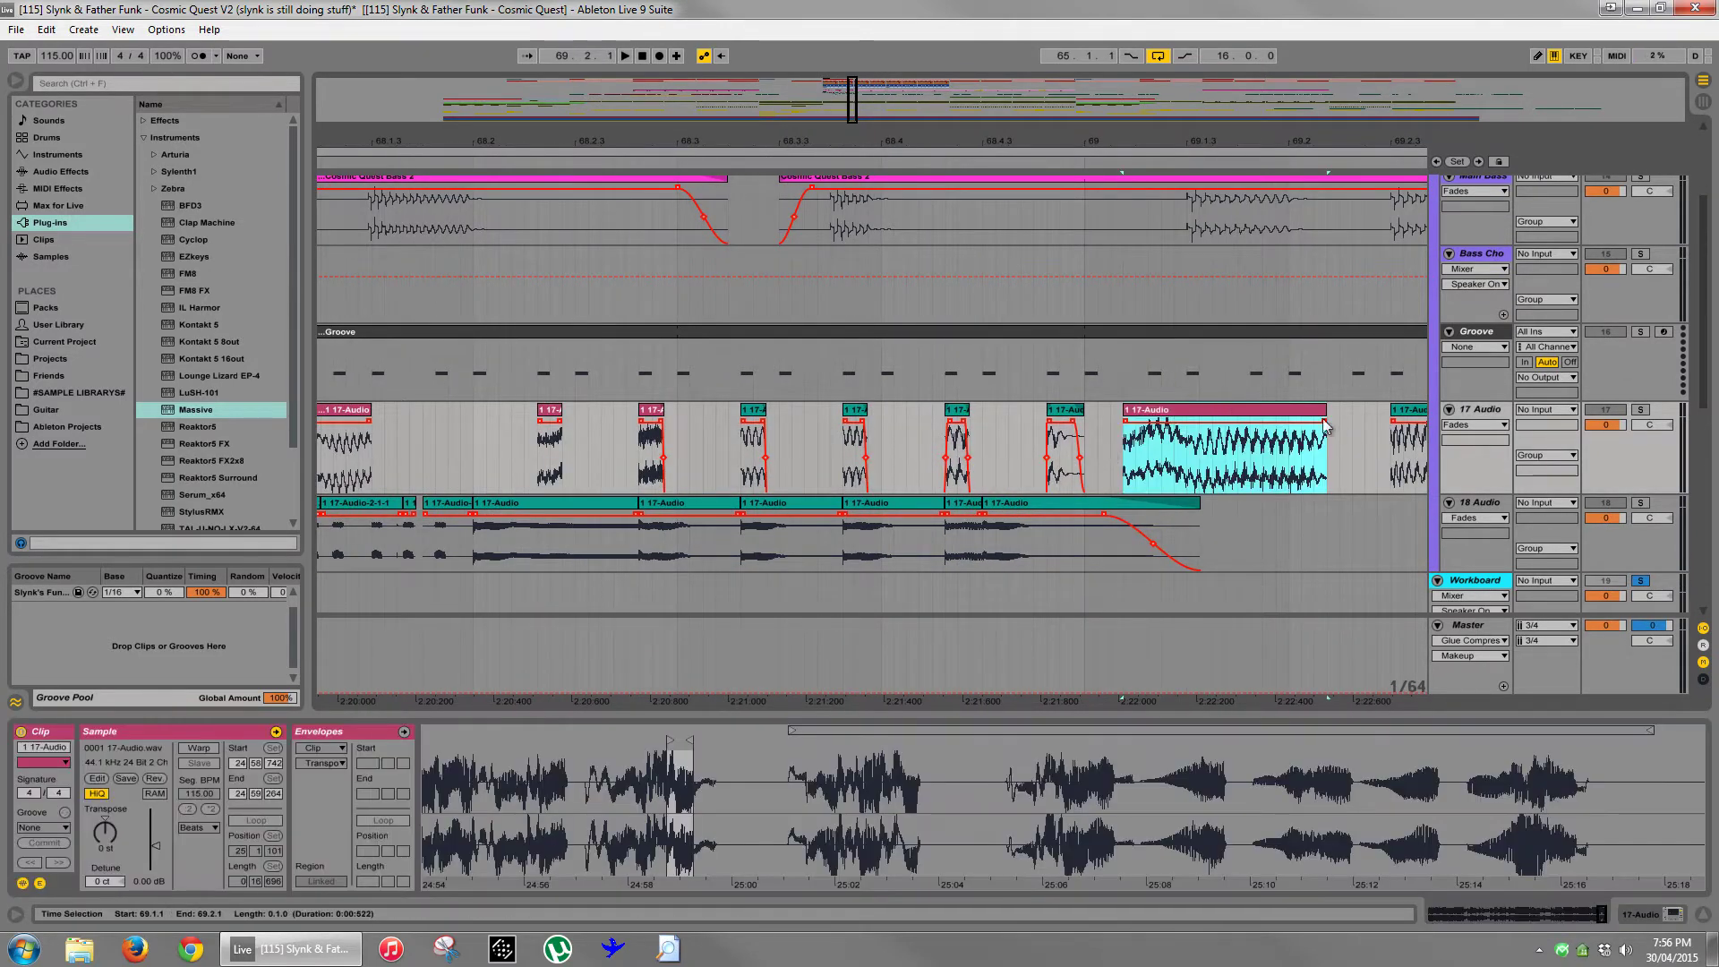
# - Move the pasted chop to 68.3.3, end it where the next chop starts, and play from 68.3.1 with Workboard unsoloed
pyautogui.moveTo(1321, 413); pyautogui.dragTo(829, 422)
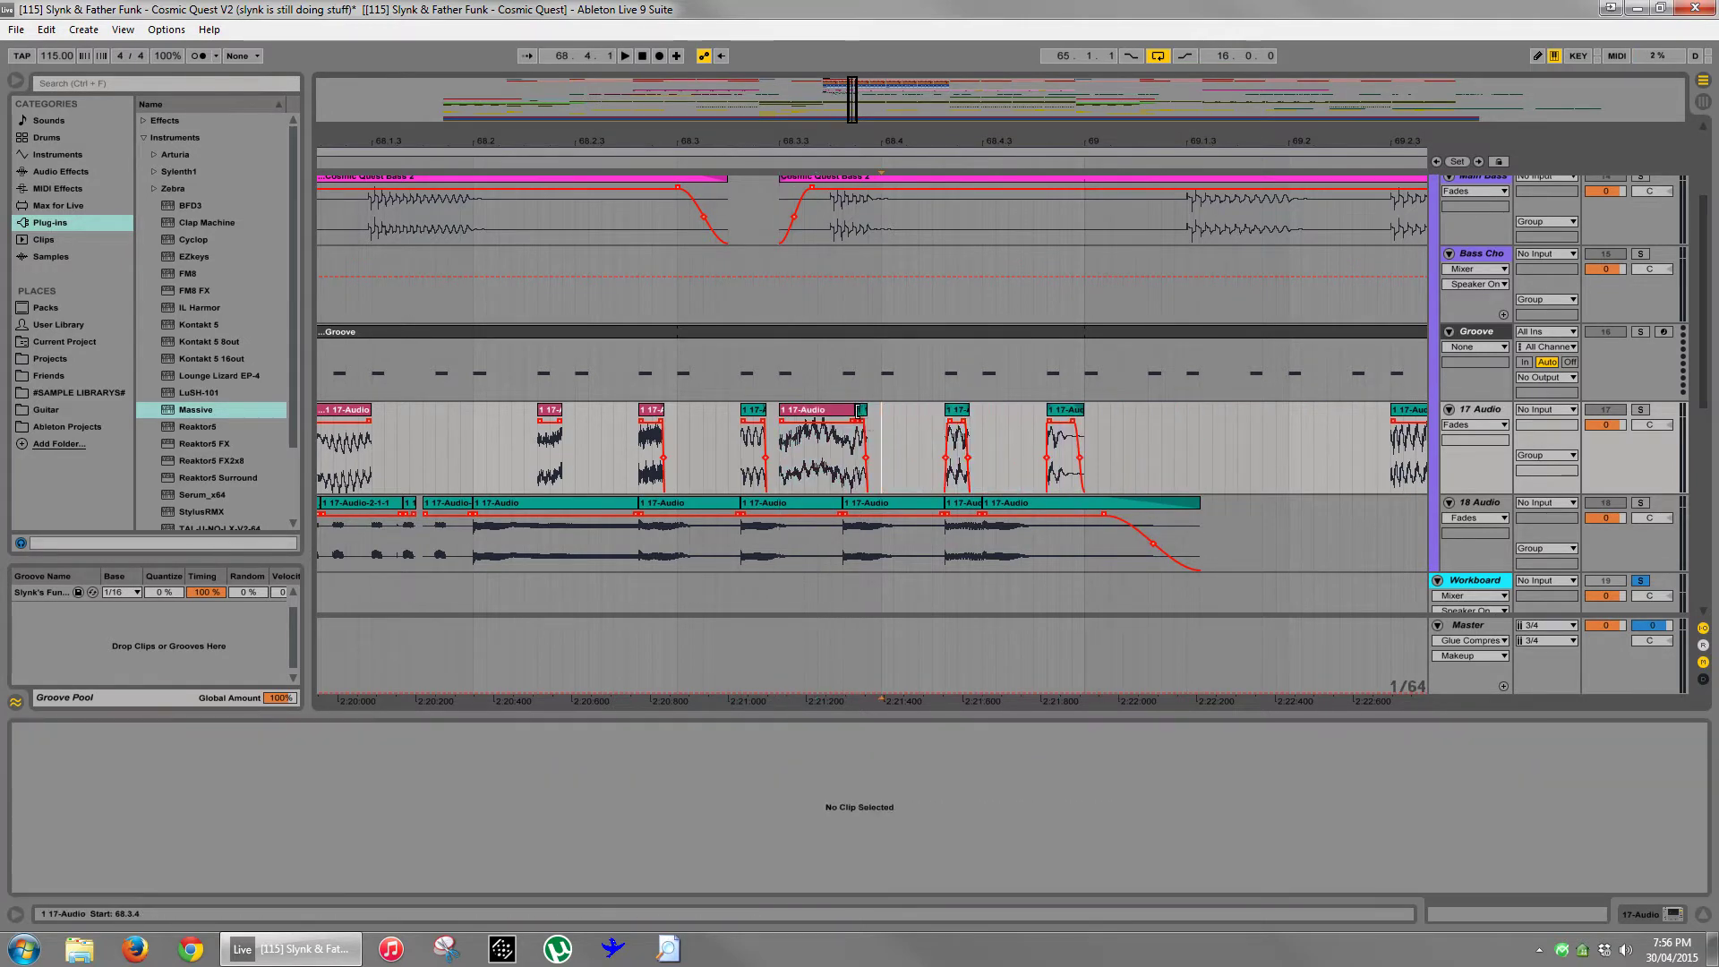
pyautogui.click(855, 414)
pyautogui.click(775, 431)
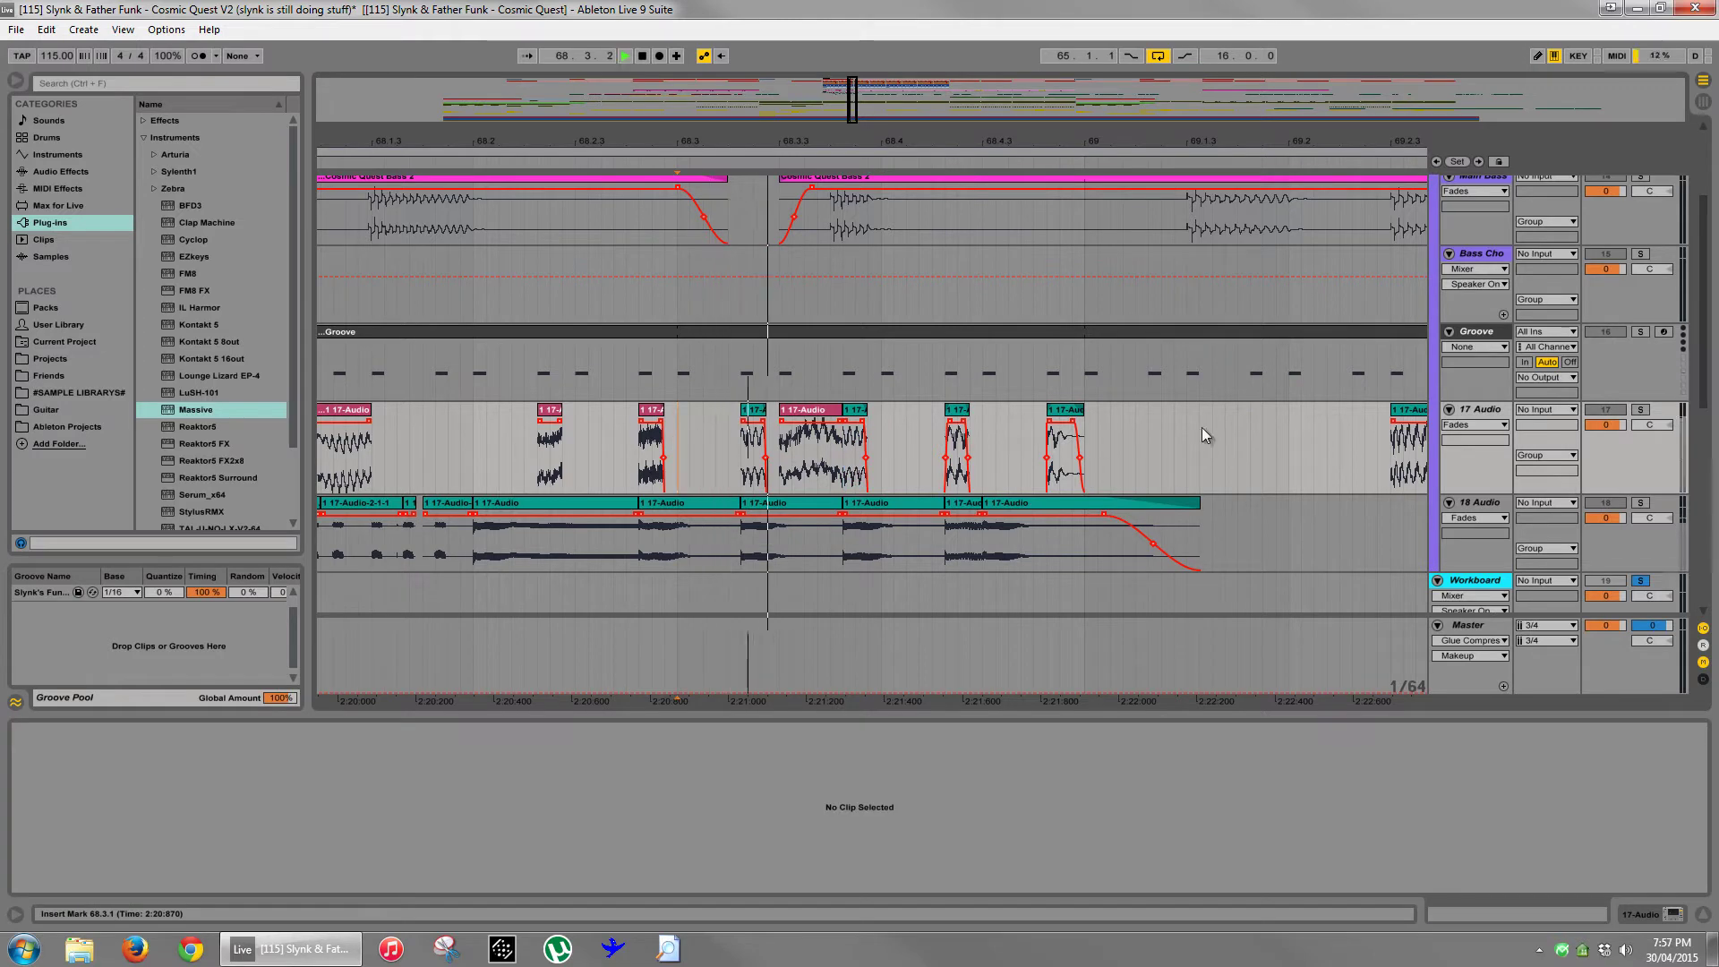
pyautogui.click(1641, 580)
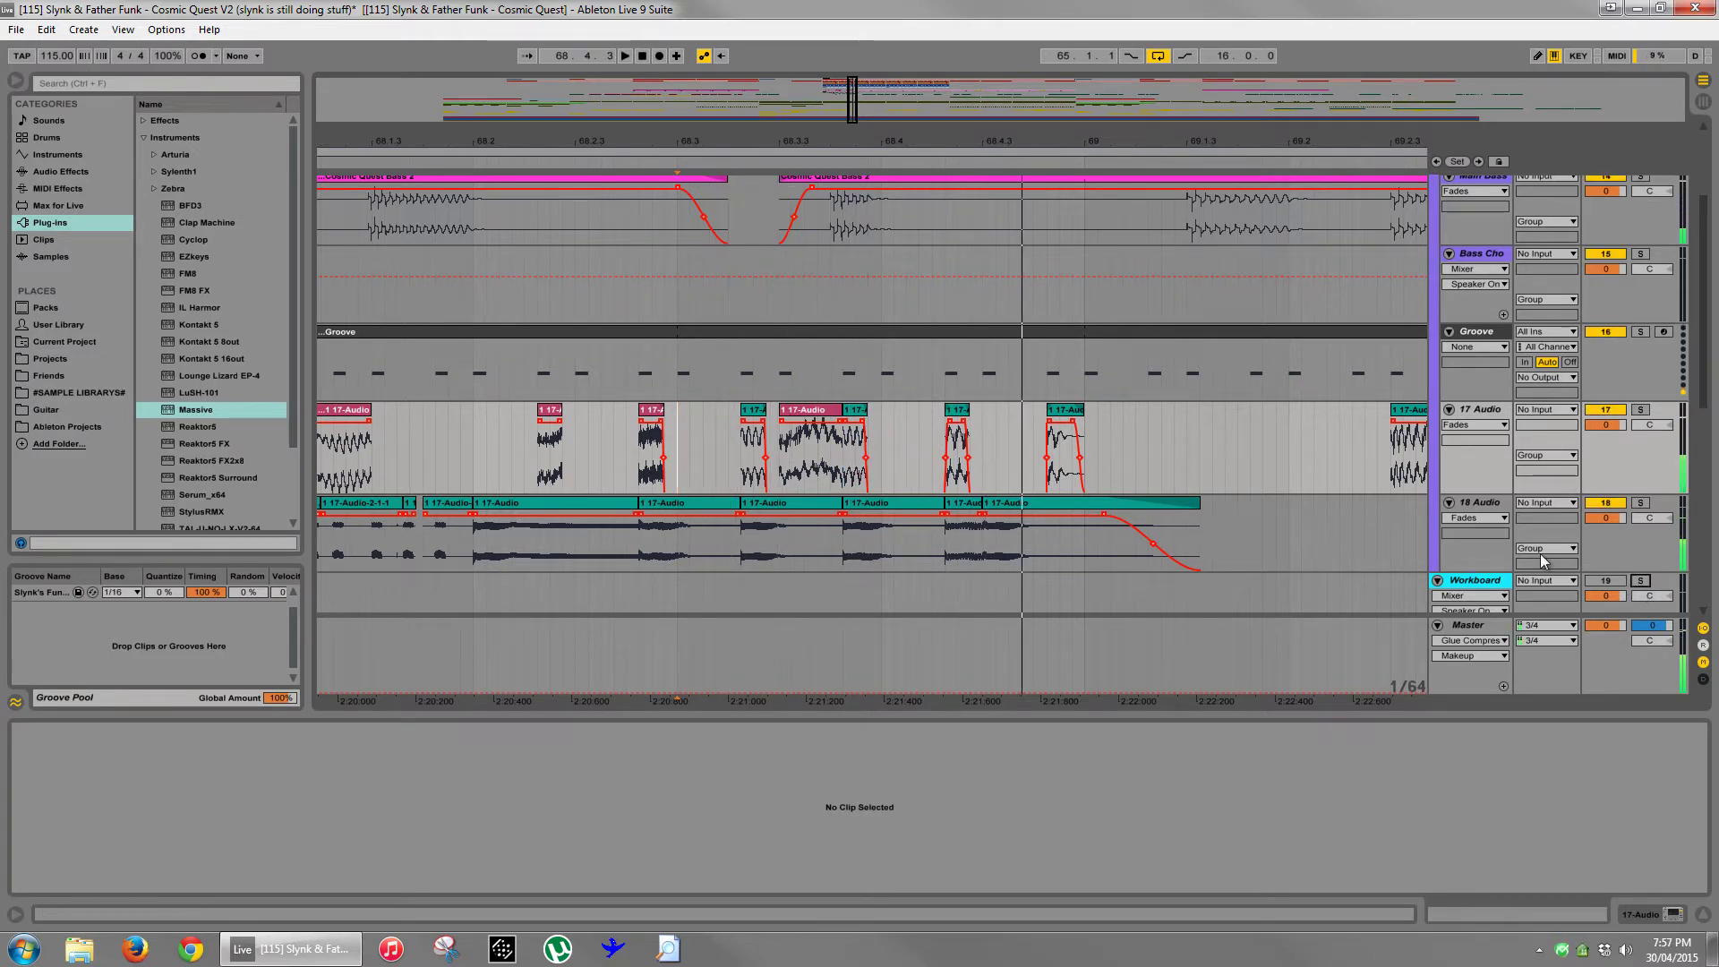
pyautogui.press('space')
# - Transpose the chop at 68.3.3 up 5 semitones, audition it, and fade out its end
pyautogui.click(796, 413)
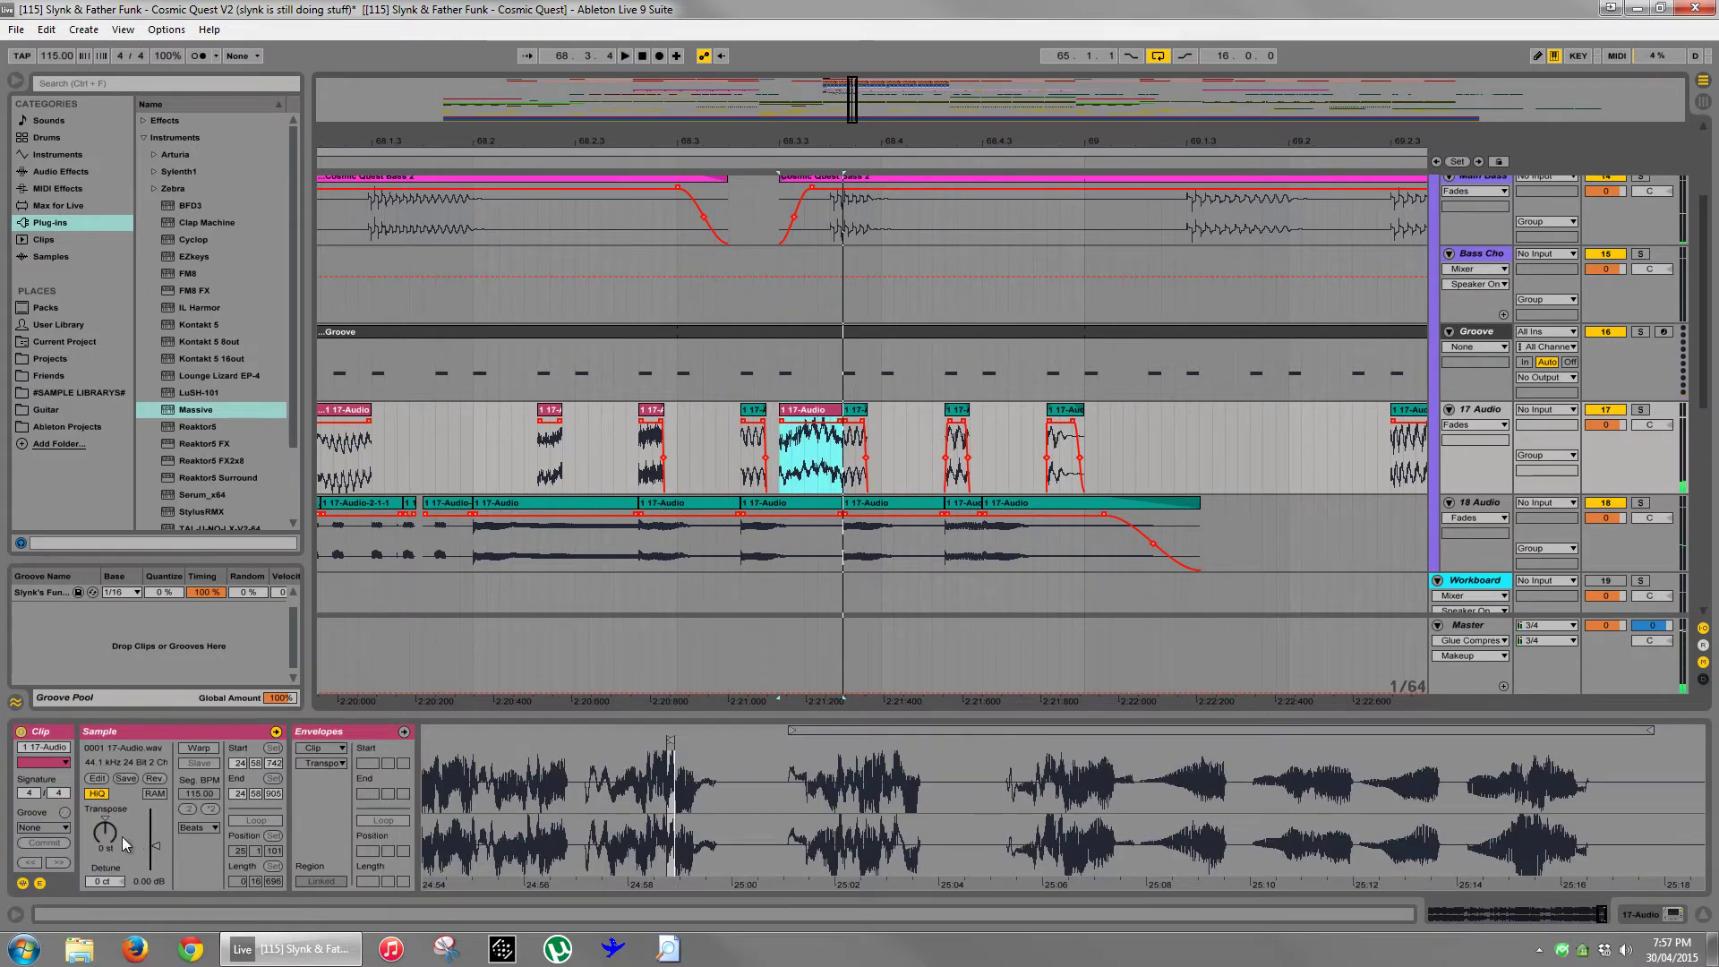
pyautogui.scroll(3, 110, 834)
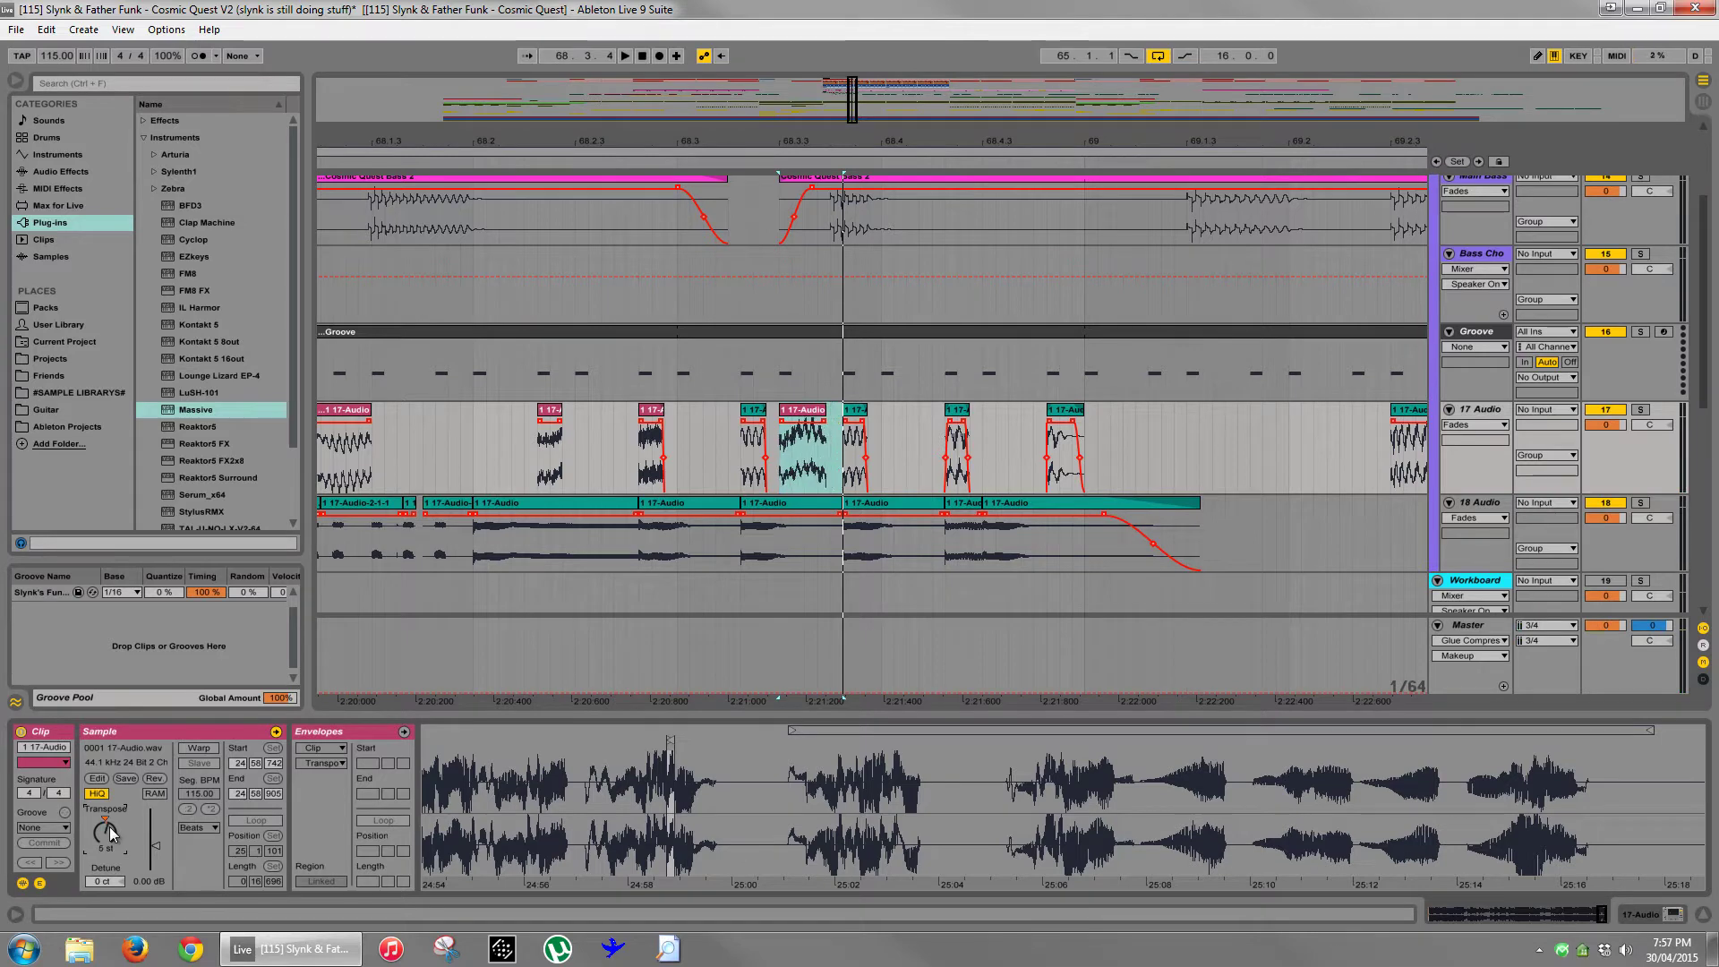
pyautogui.press('space')
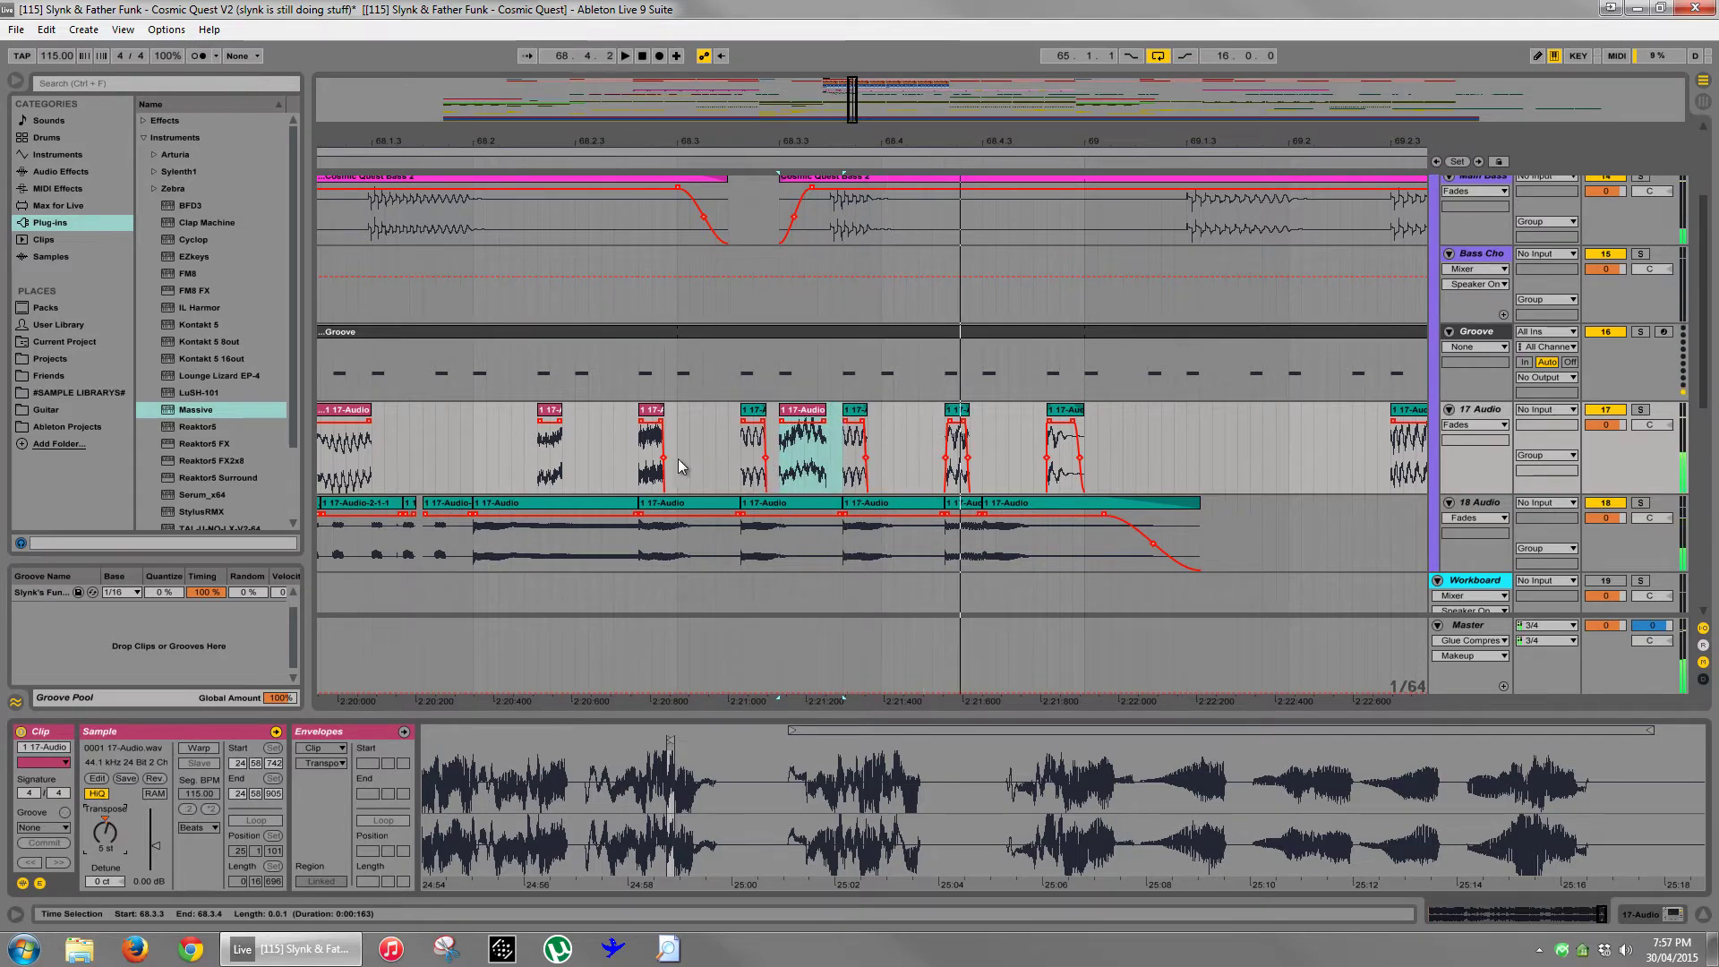
pyautogui.click(677, 455)
pyautogui.press('space')
pyautogui.moveTo(825, 421); pyautogui.dragTo(812, 421)
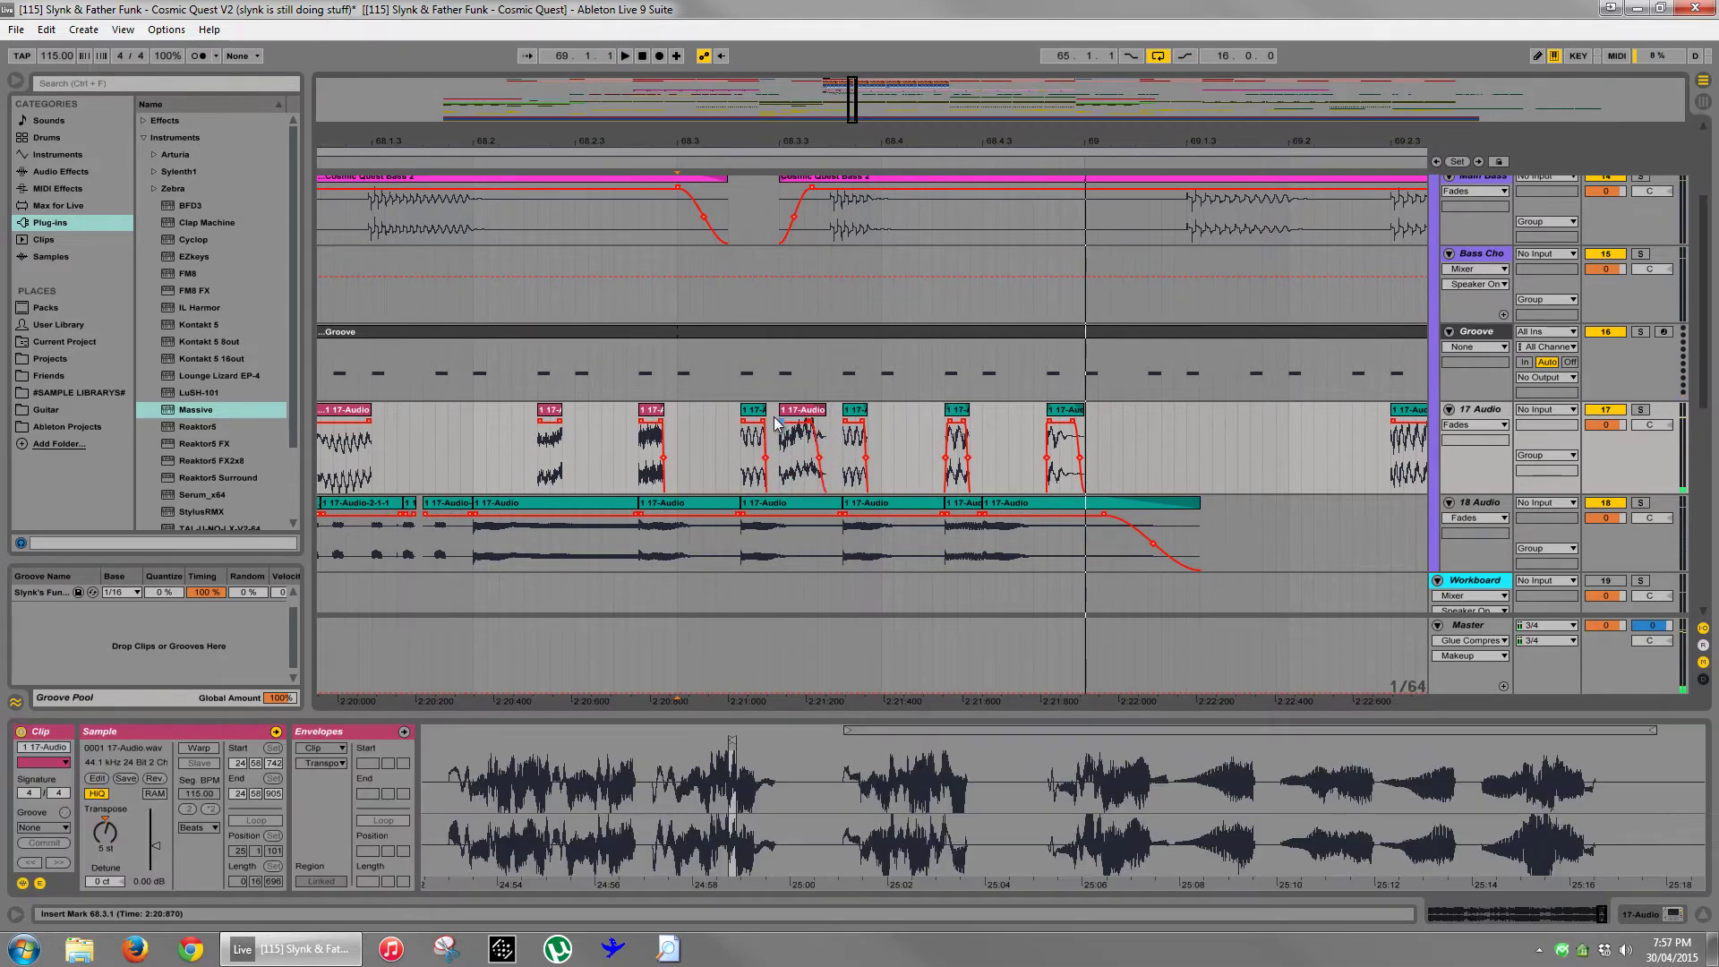
# - Add short fade-ins to the 17 Audio chops at 68.3.2 and 68.3.4, deactivate the latter, and play from 68.3.1
pyautogui.click(757, 410)
pyautogui.click(744, 426)
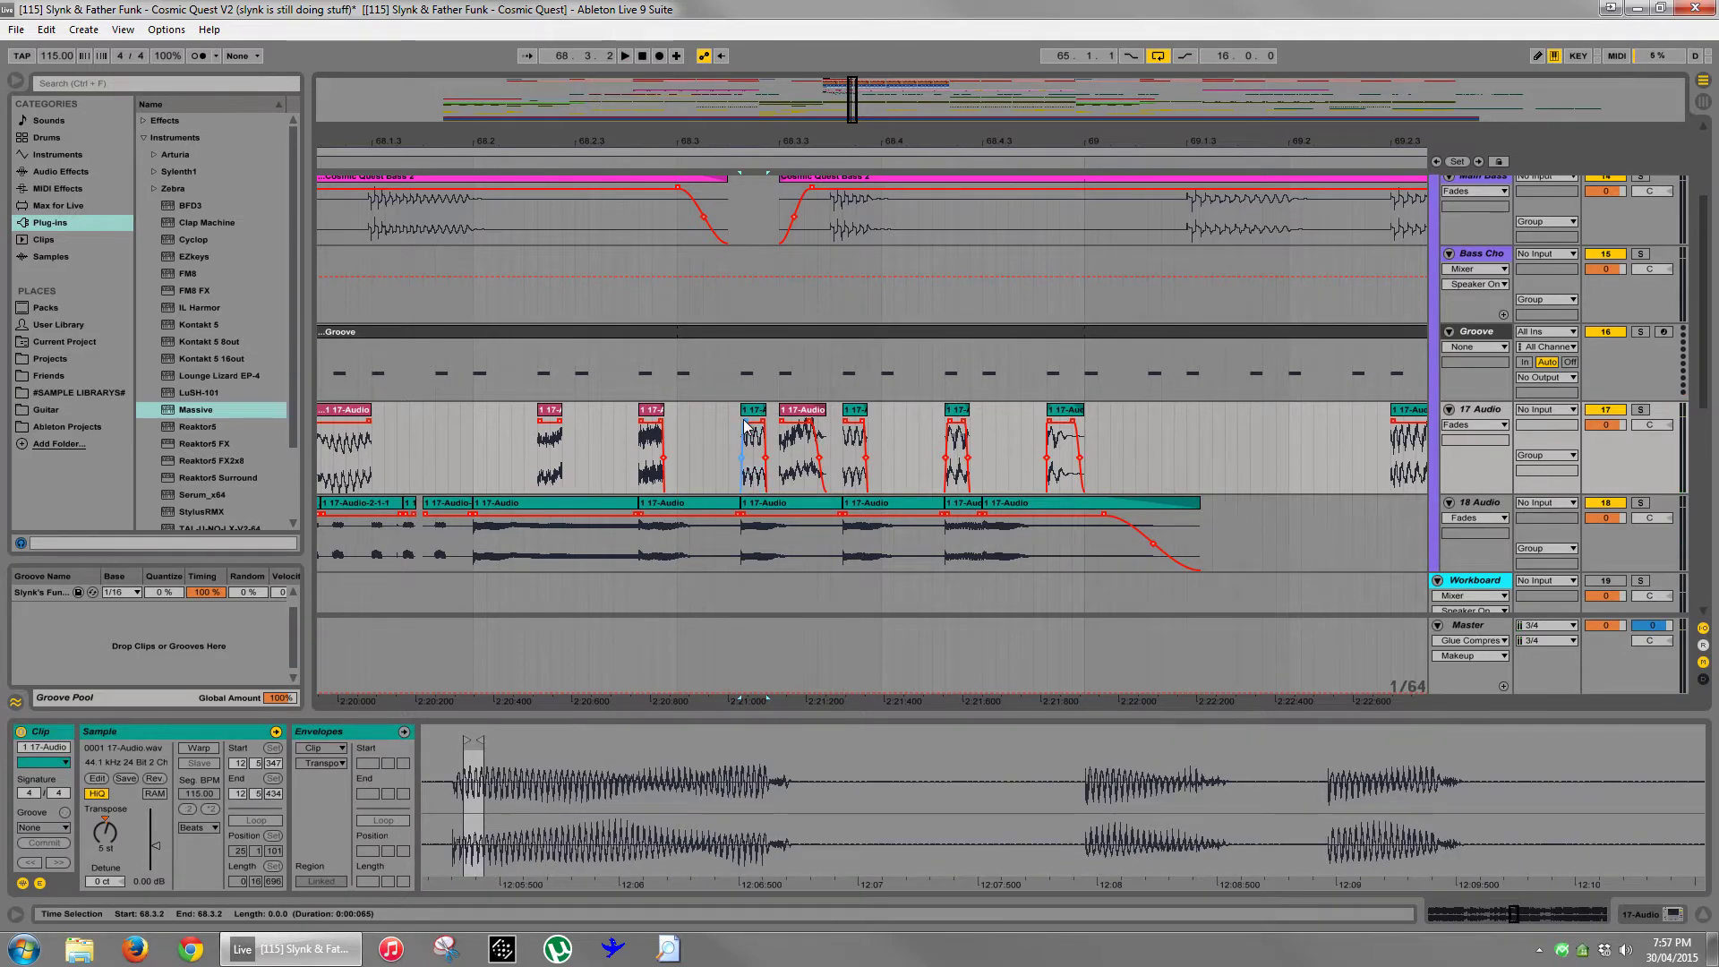
pyautogui.press('Right')
pyautogui.press('Right')
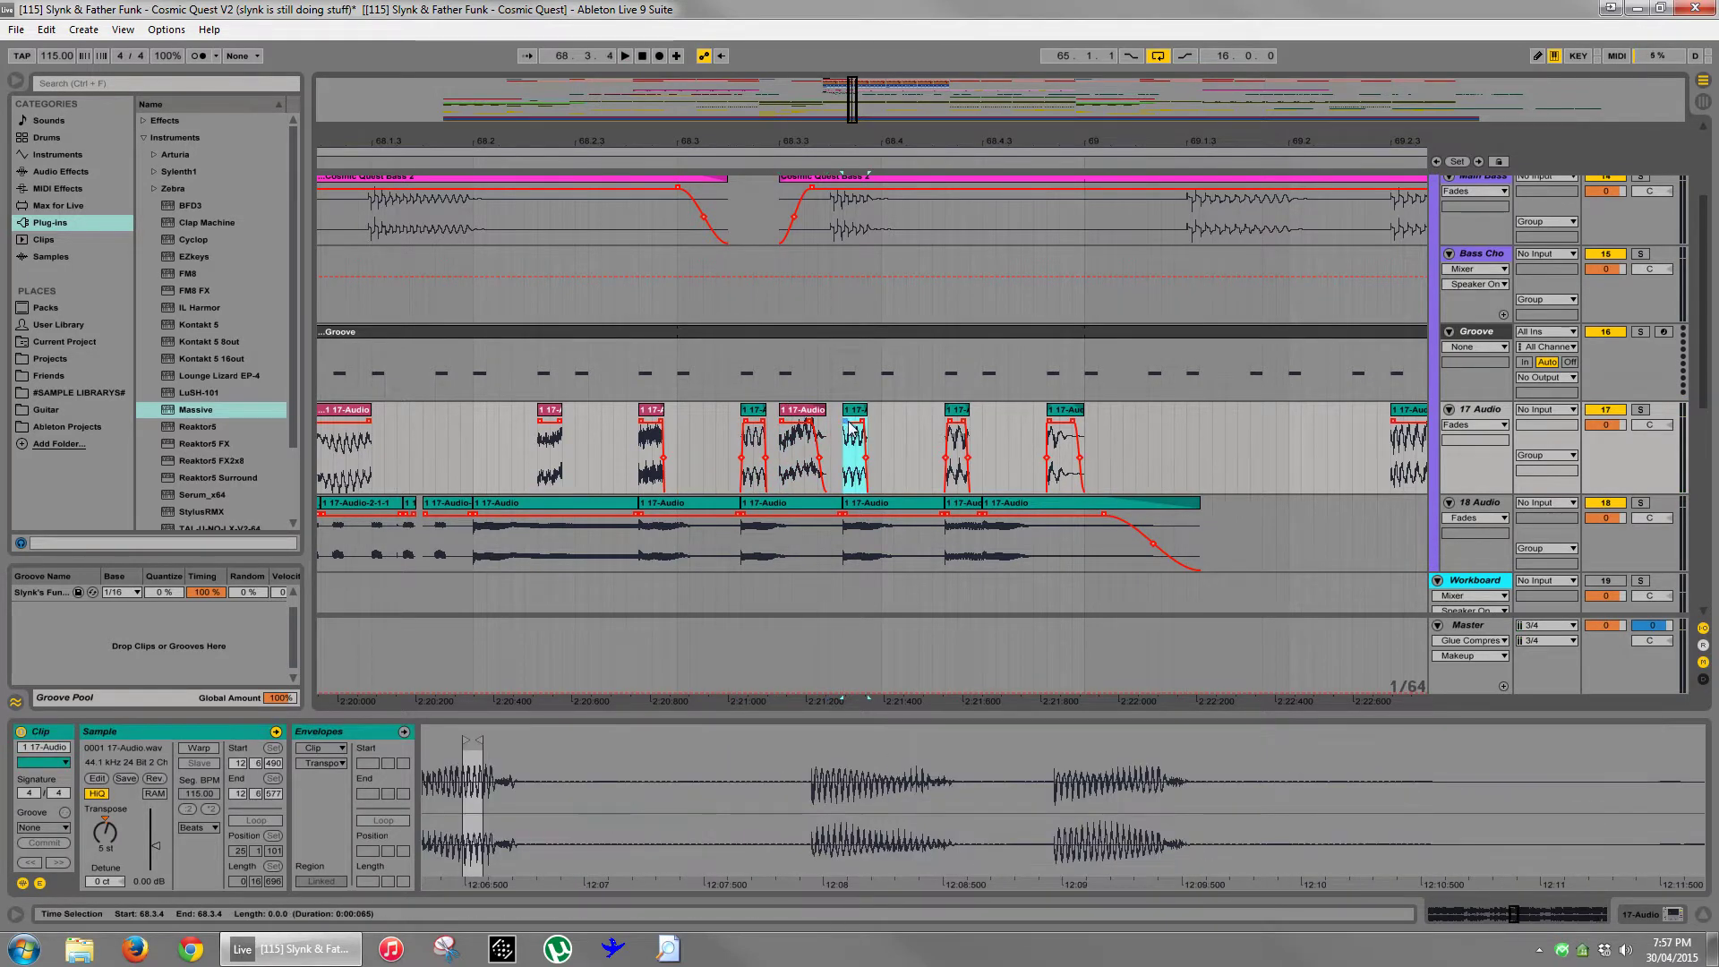
pyautogui.click(856, 410)
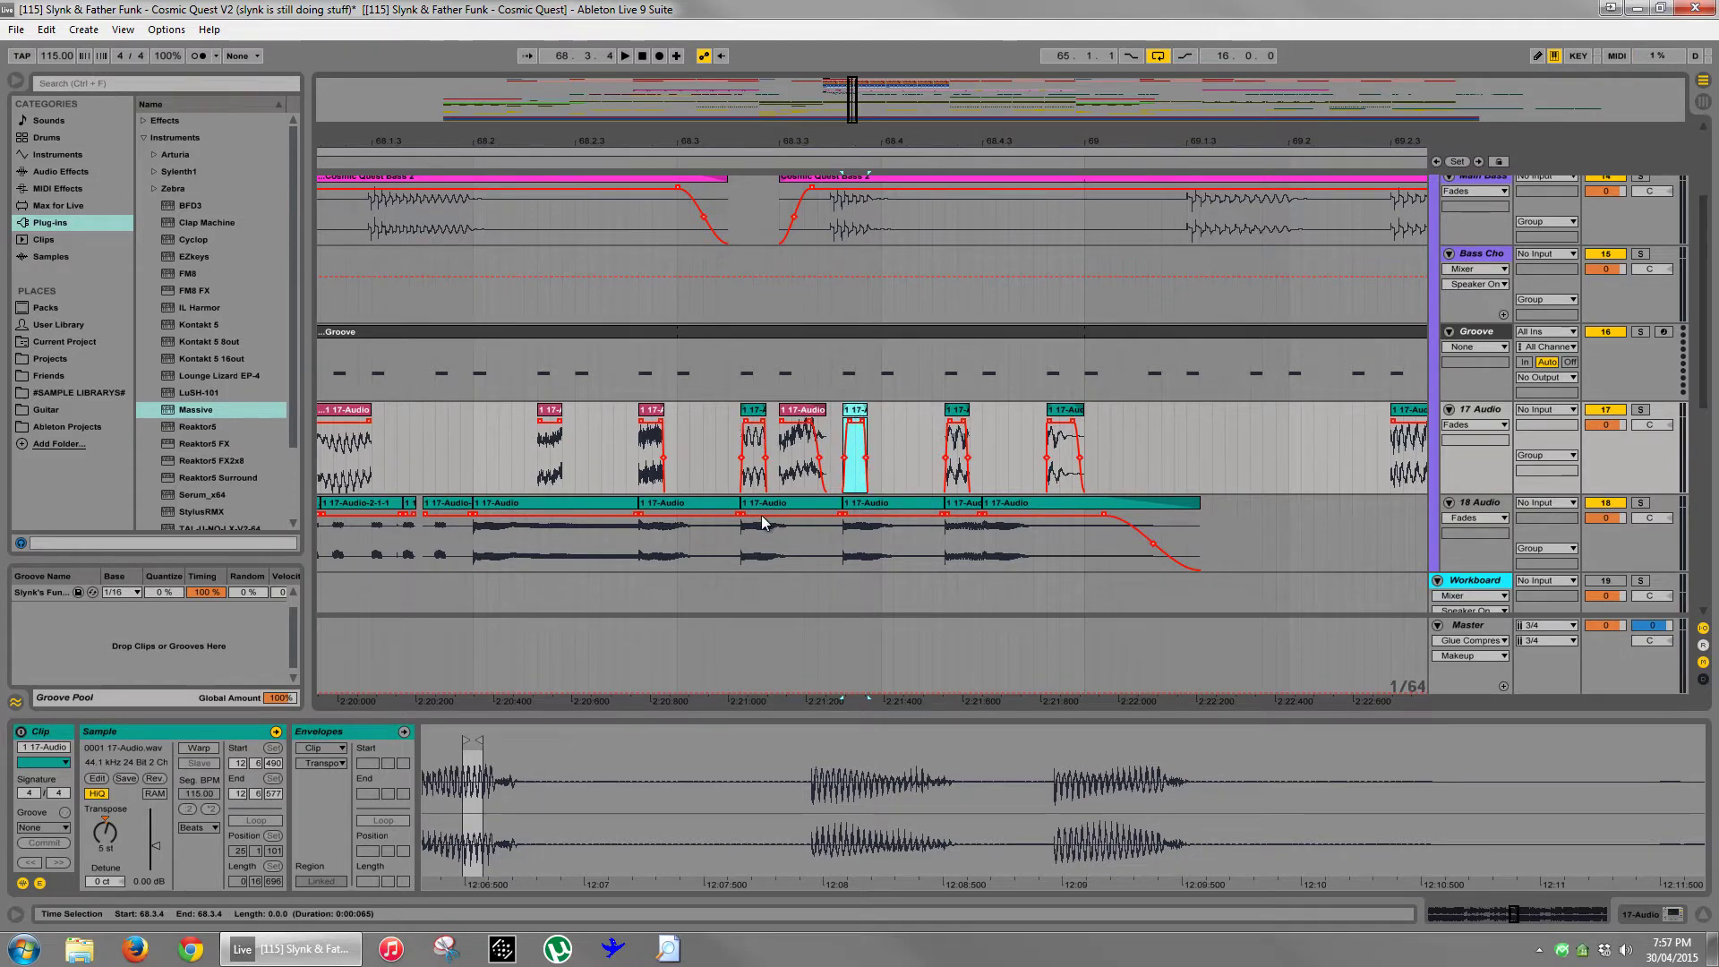
pyautogui.click(673, 446)
pyautogui.press('space')
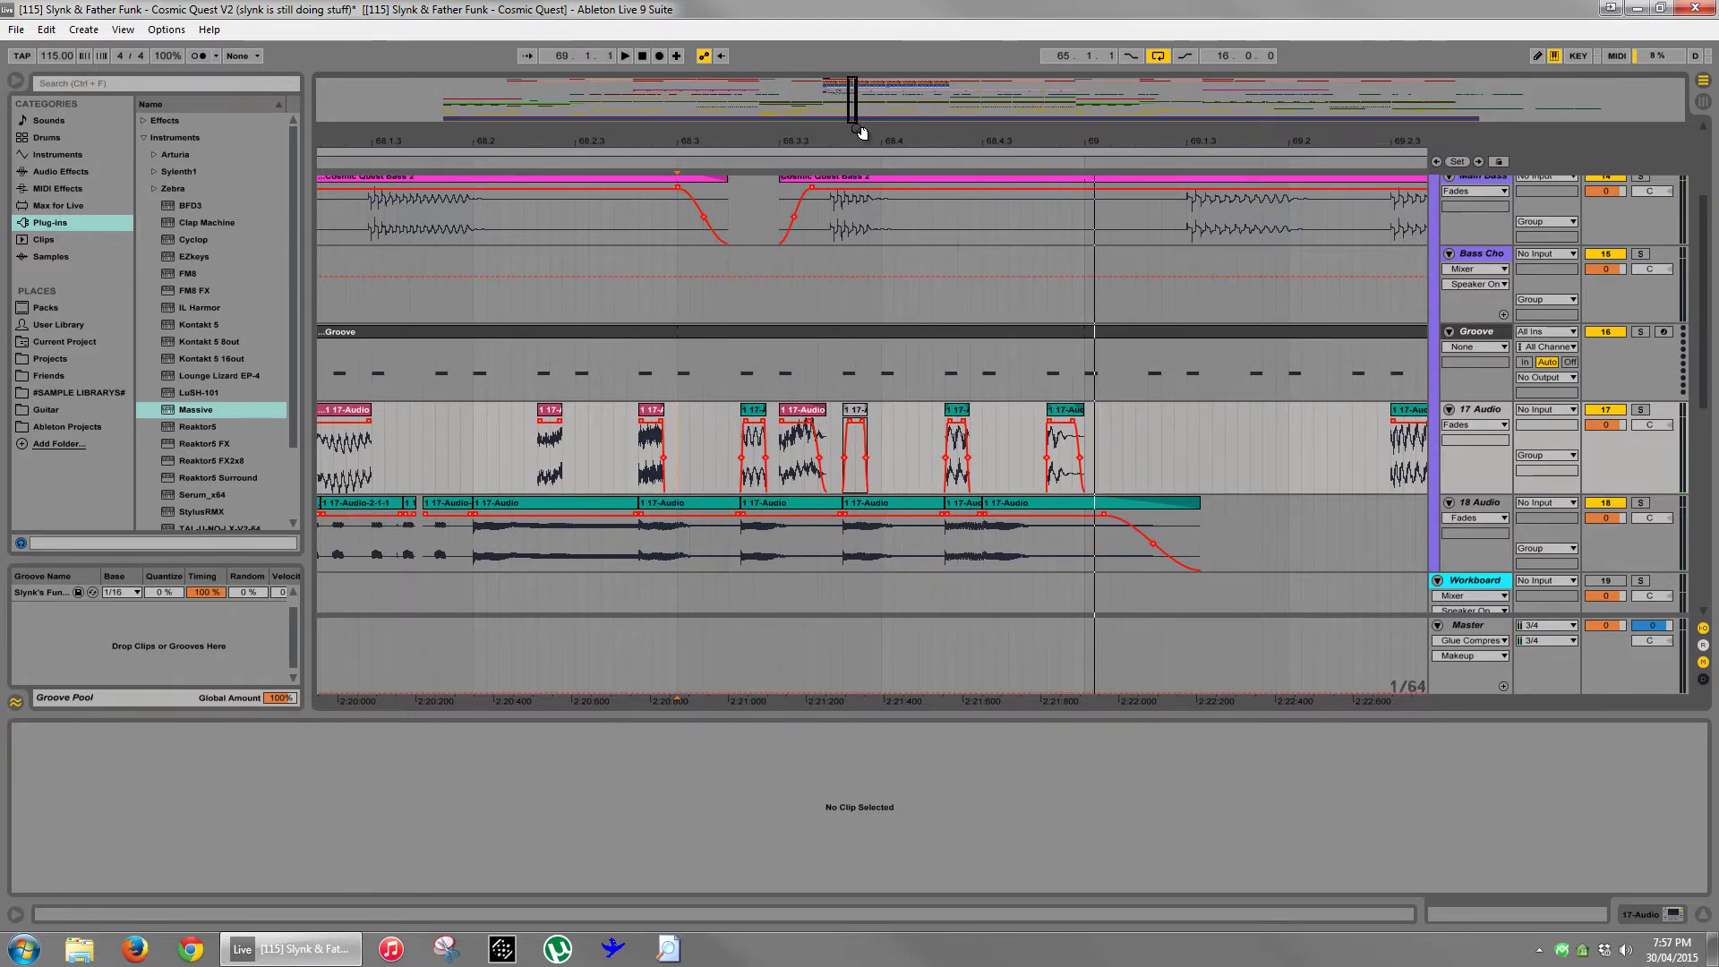
# - Play the whole chopped bass section from 65.1.1
pyautogui.moveTo(858, 131); pyautogui.dragTo(856, 101)
pyautogui.moveTo(557, 136); pyautogui.dragTo(479, 511)
pyautogui.click(460, 519)
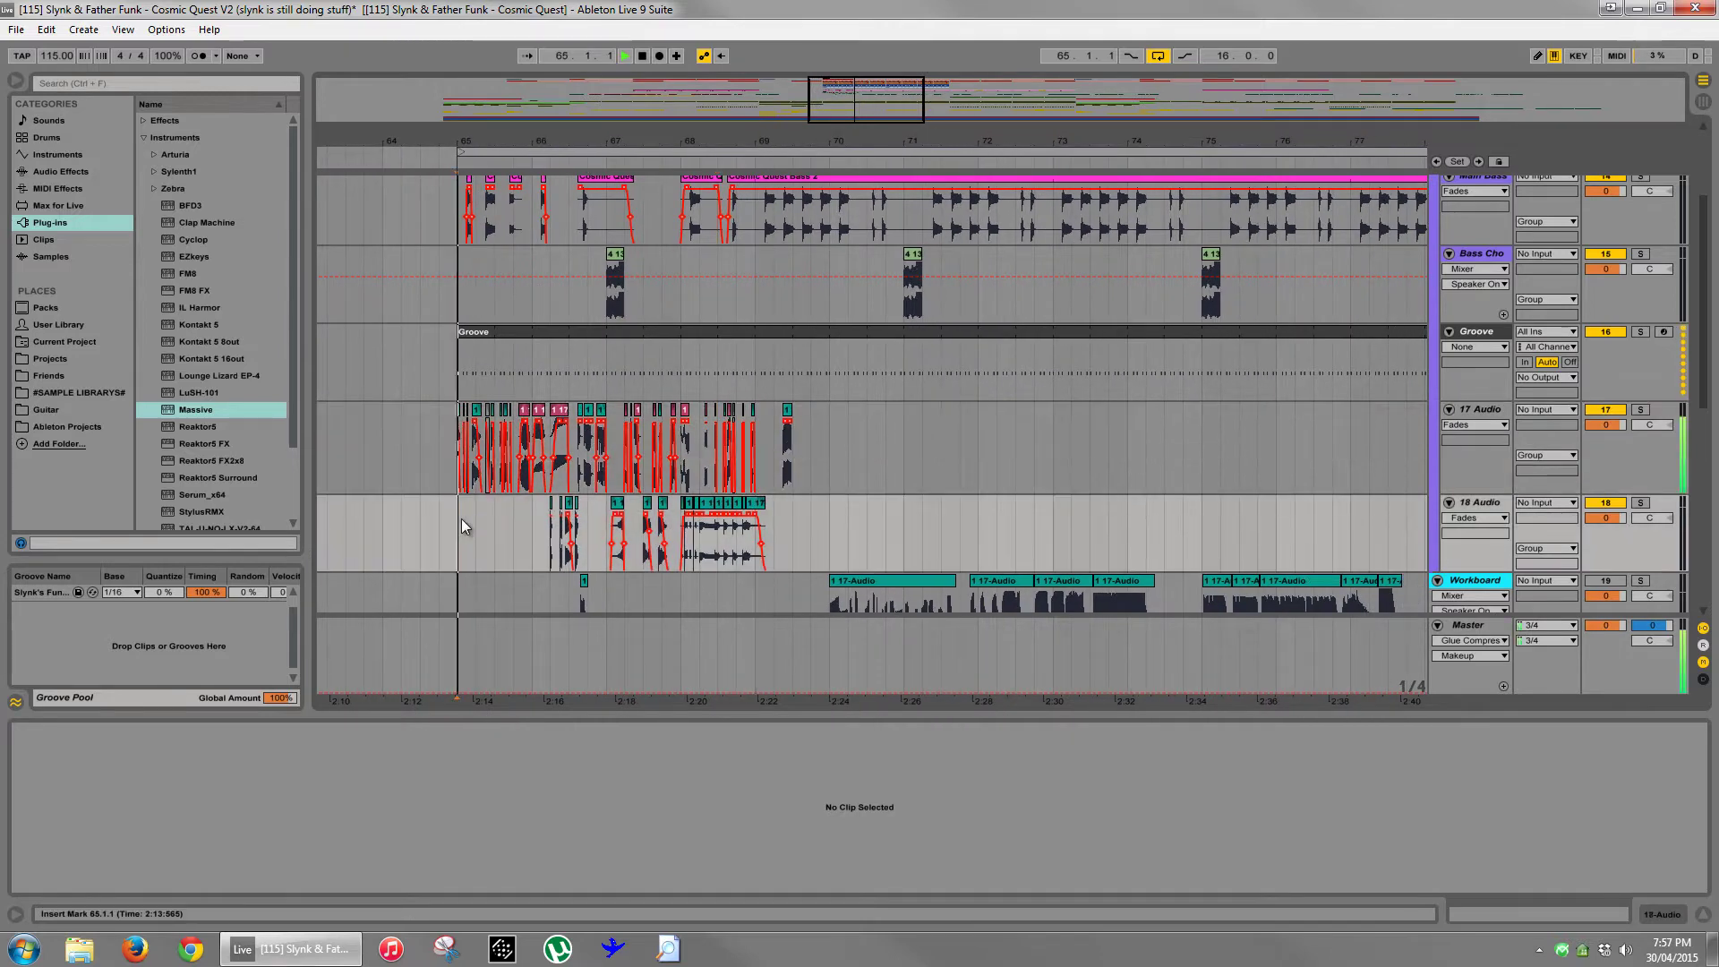
pyautogui.press('space')
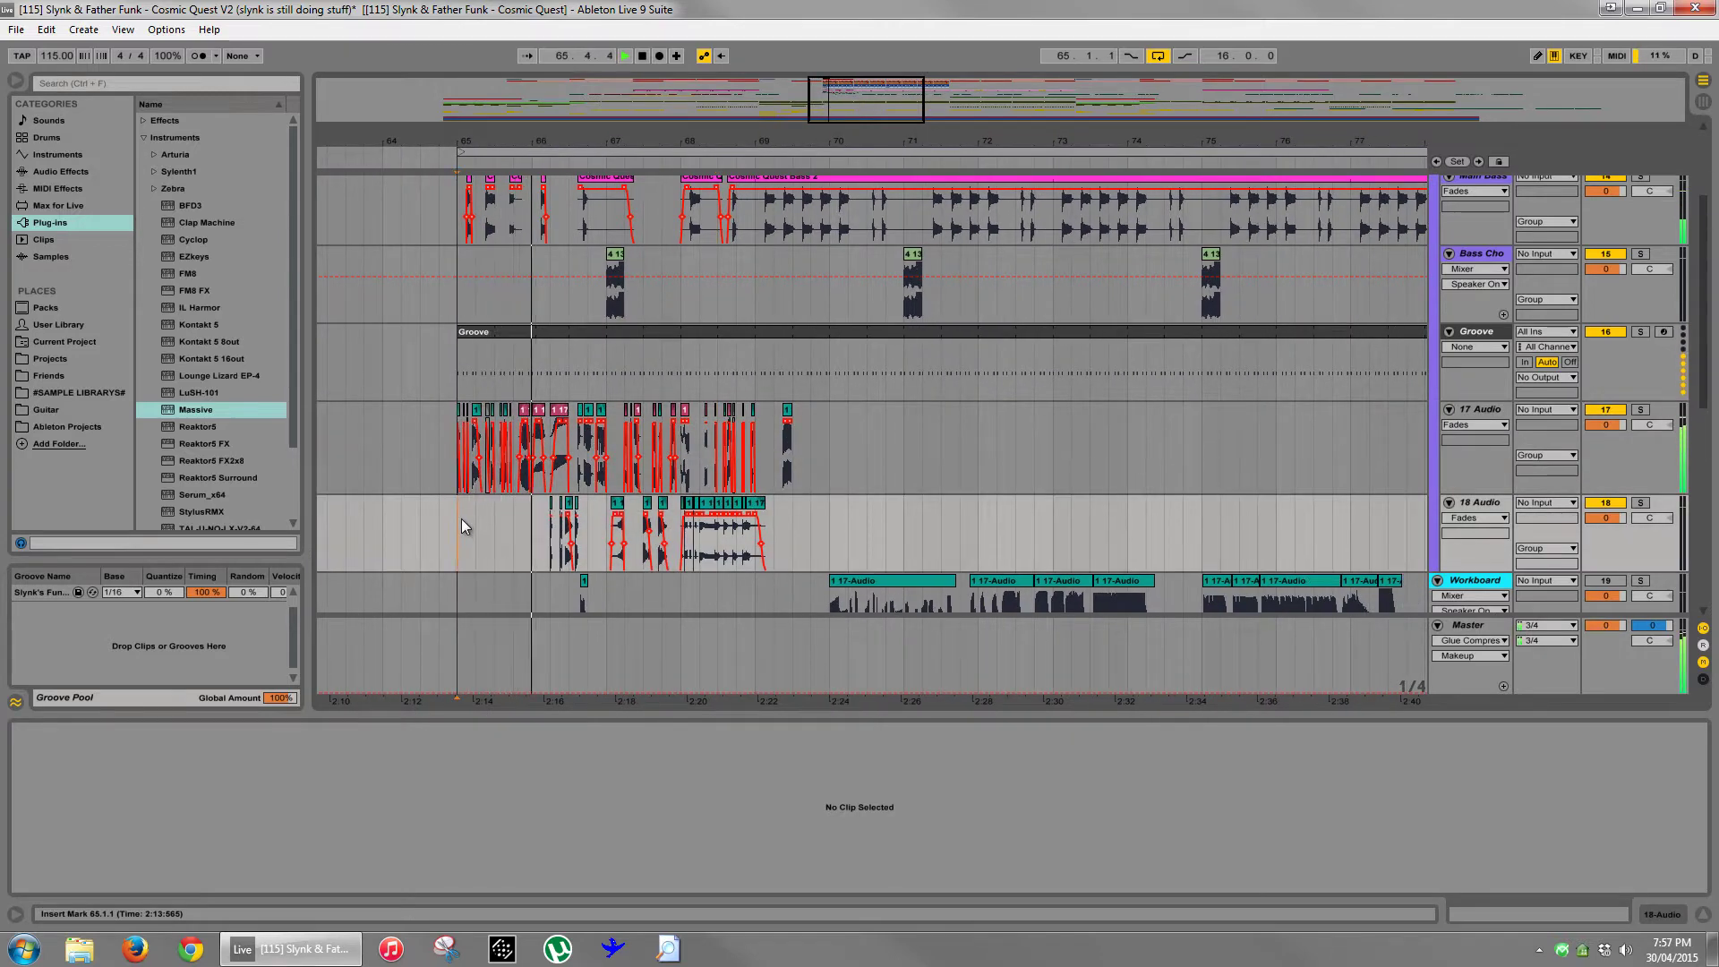
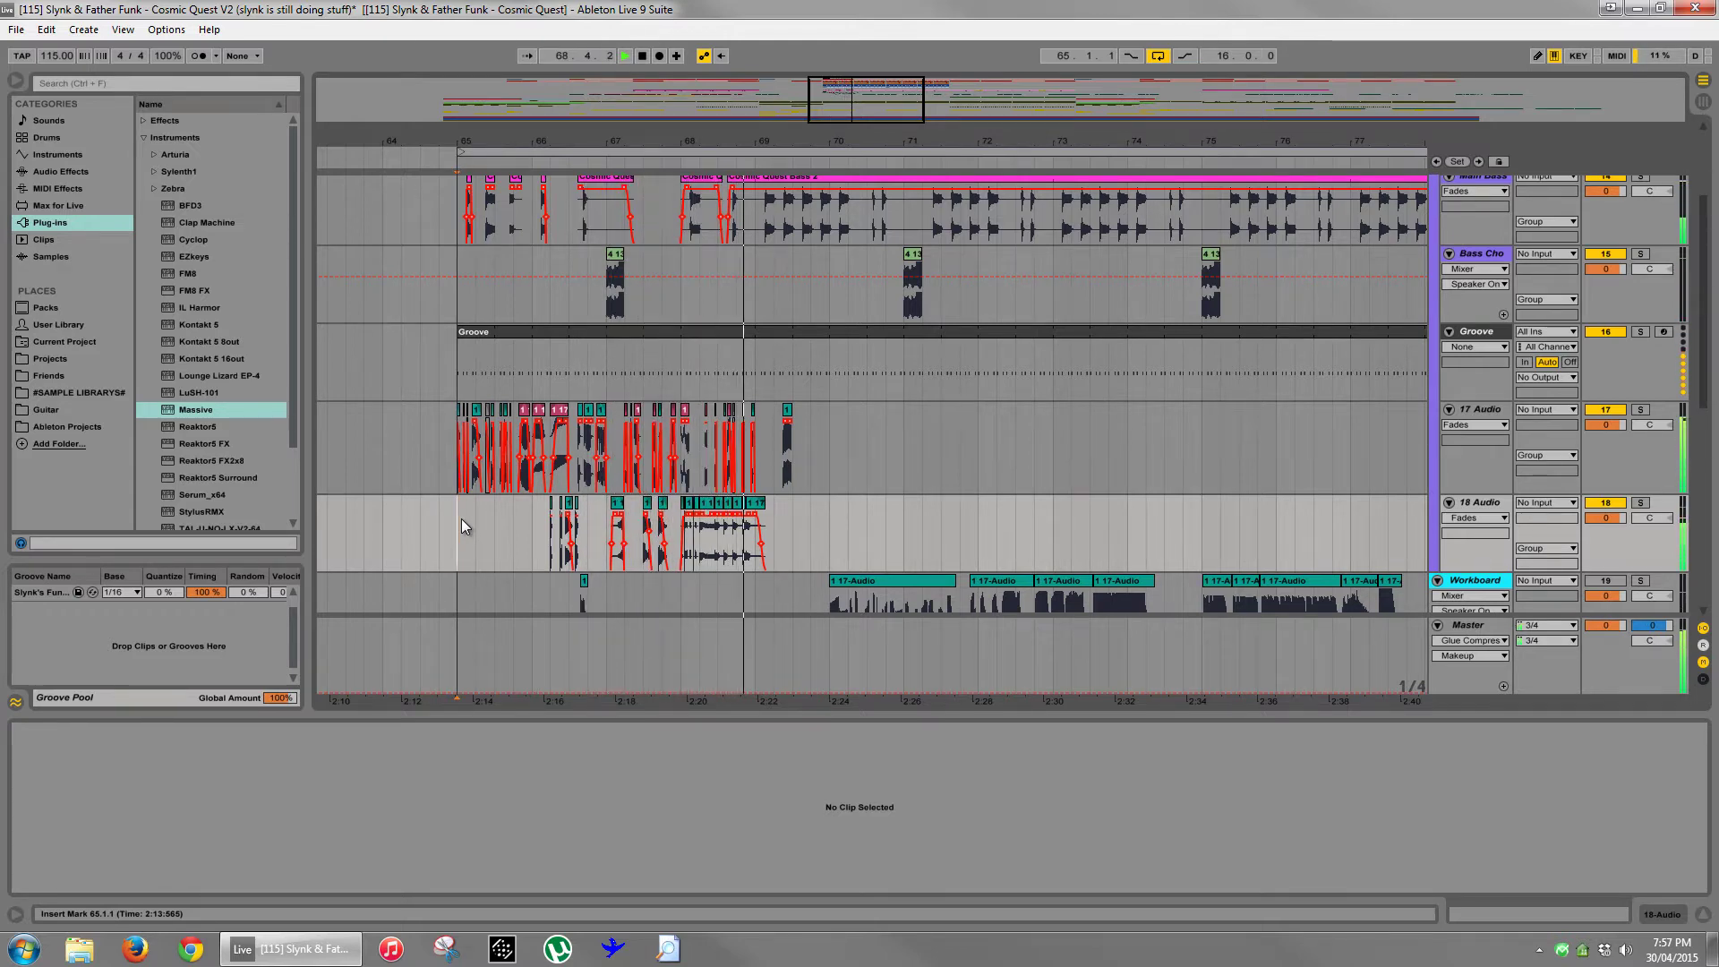
pyautogui.press('space')
# - Delete the short 17 Audio chop at 68.4.4, just before bar 69
pyautogui.click(873, 450)
pyautogui.moveTo(776, 141); pyautogui.dragTo(772, 269)
pyautogui.click(708, 448)
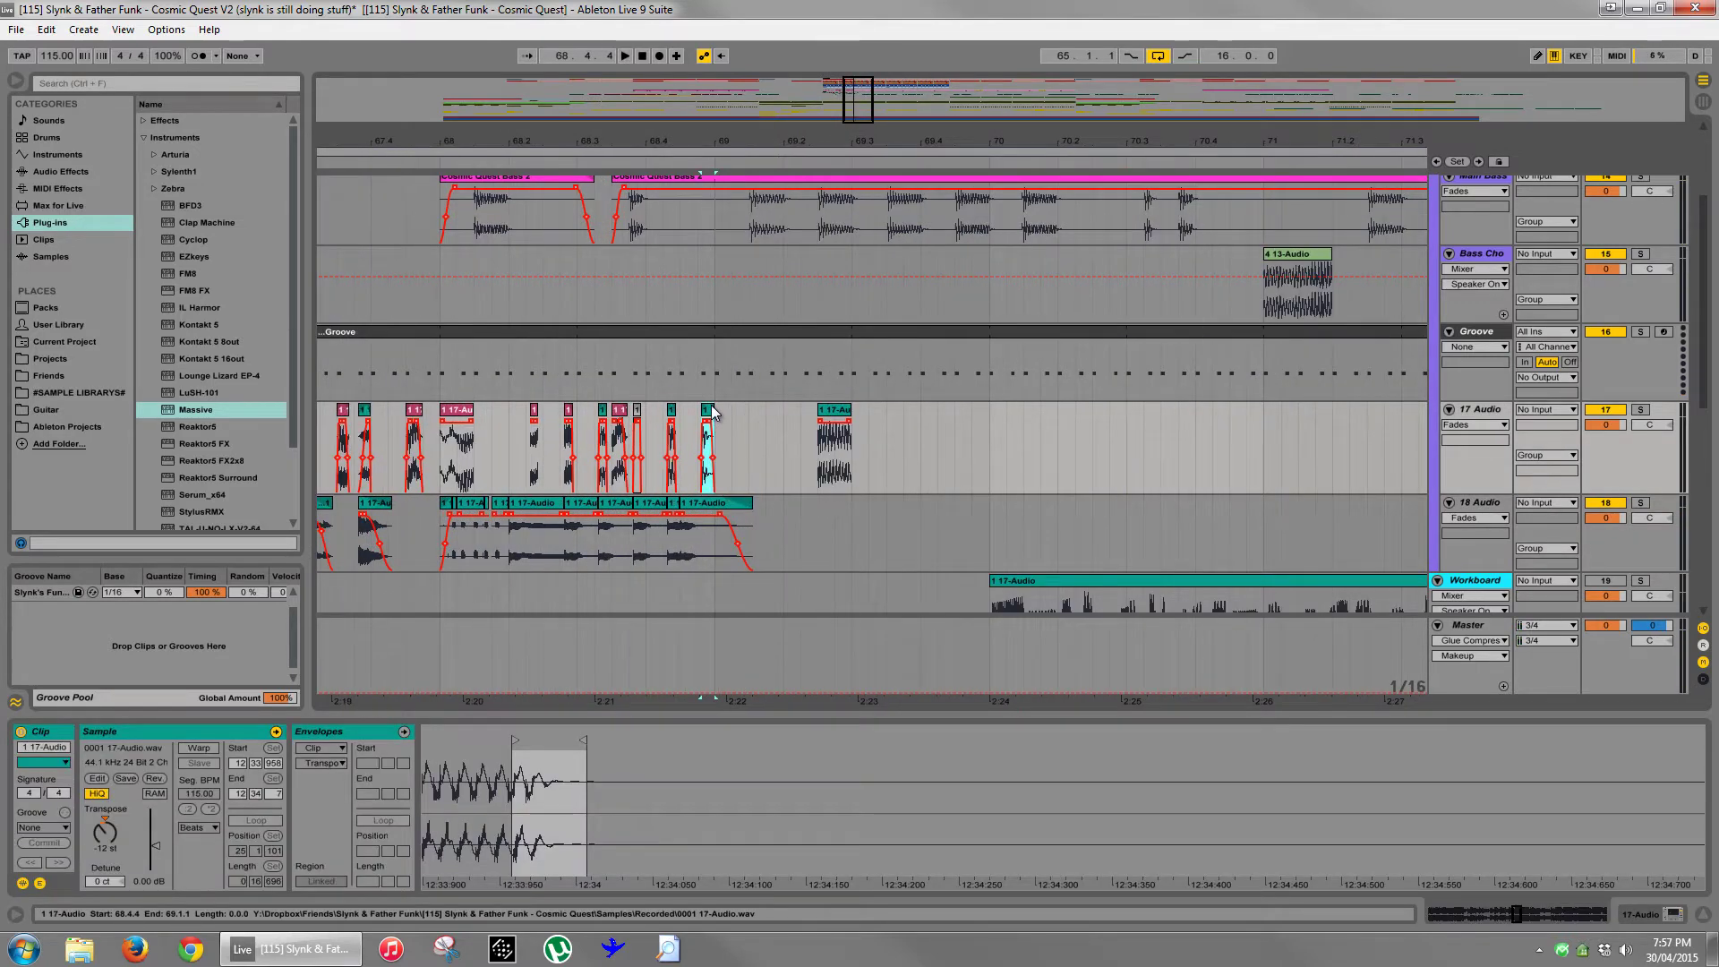
pyautogui.press('Delete')
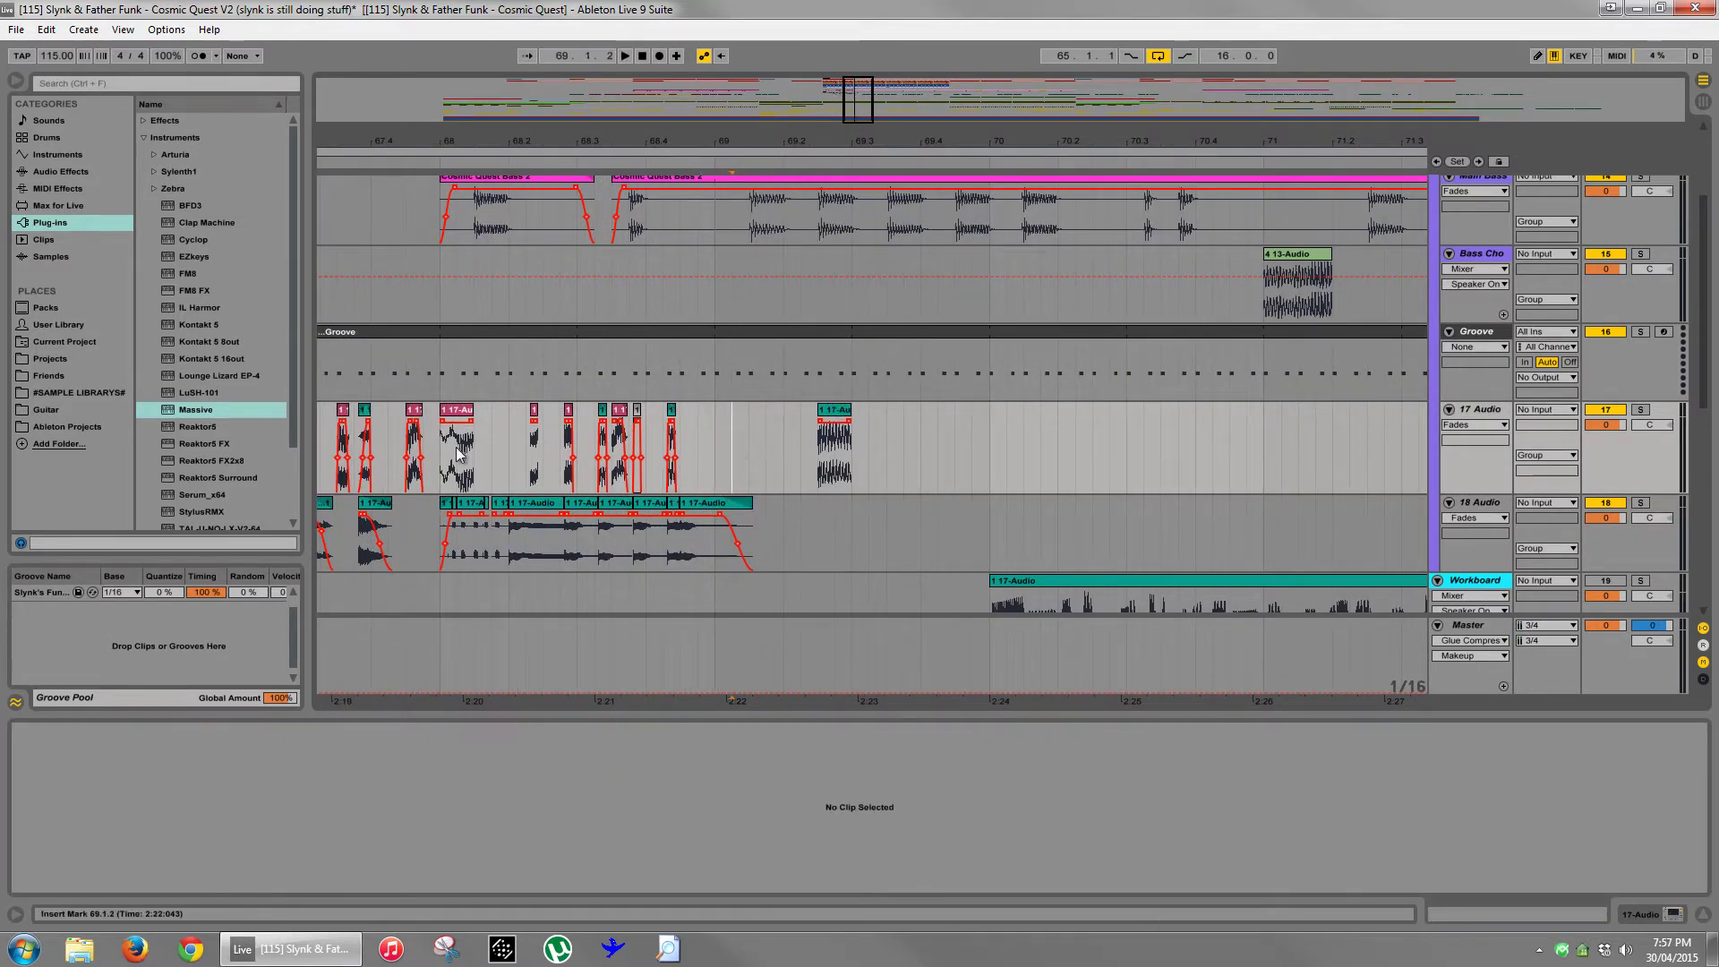
# - Play the section from 68.1.1 and delete the 17 Audio chop at 69.2.3
pyautogui.click(446, 448)
pyautogui.press('space')
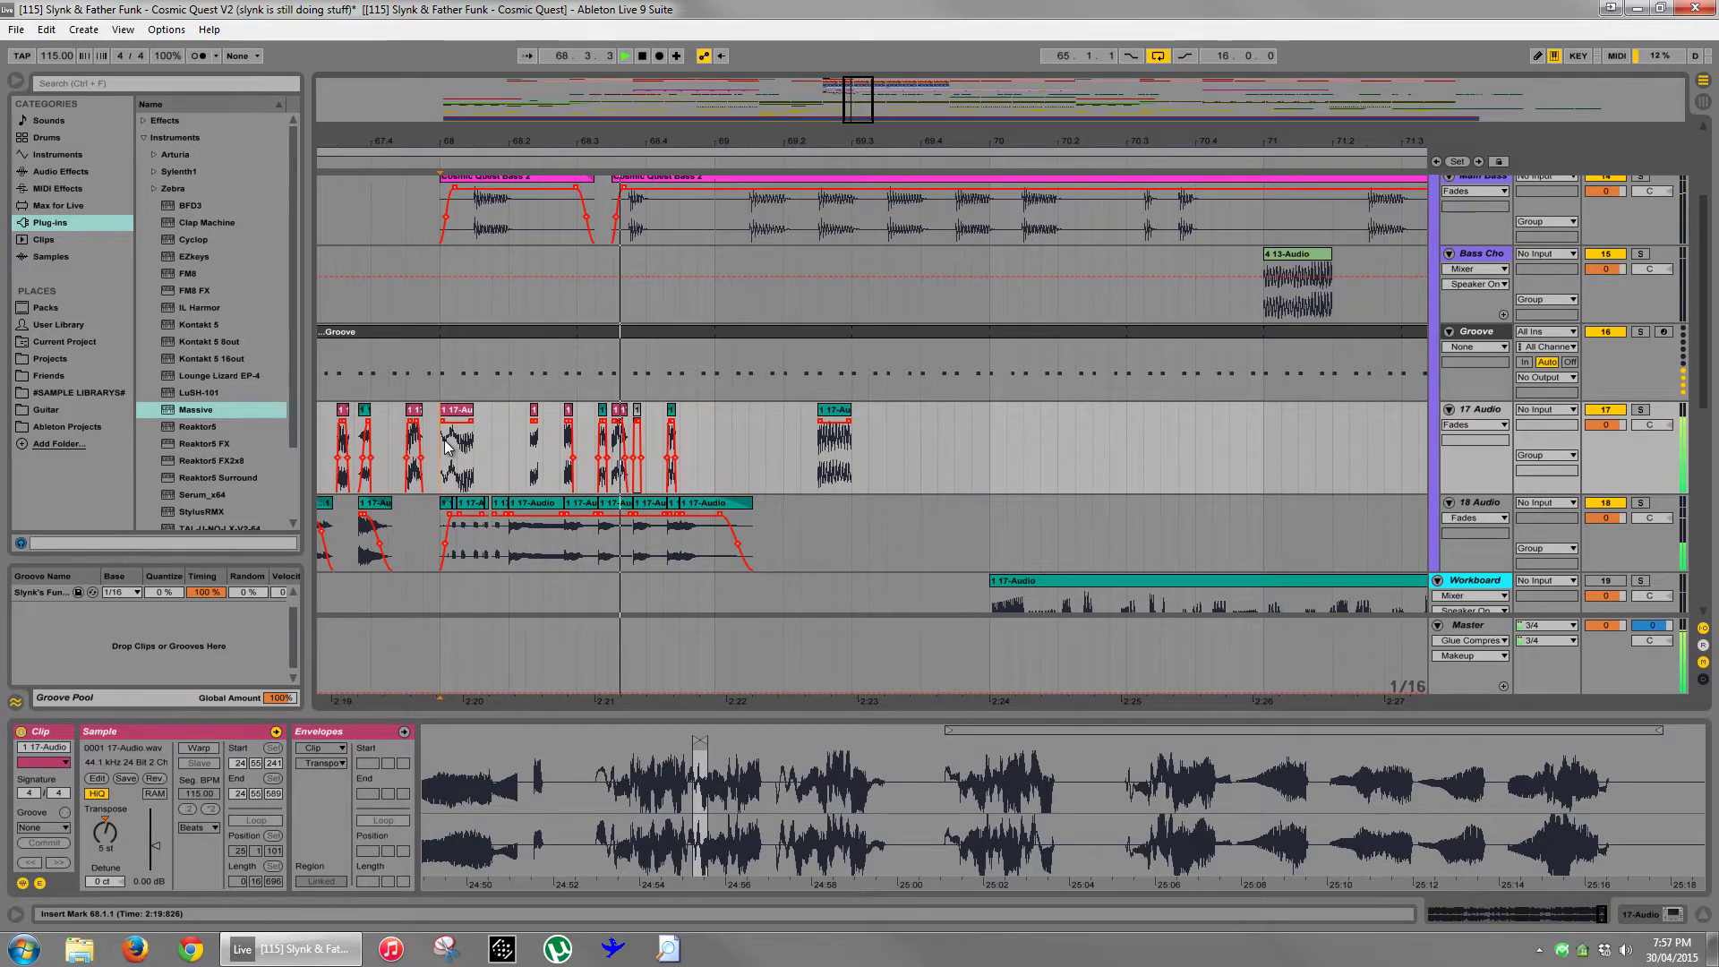
pyautogui.press('space')
pyautogui.moveTo(820, 142); pyautogui.dragTo(825, 130)
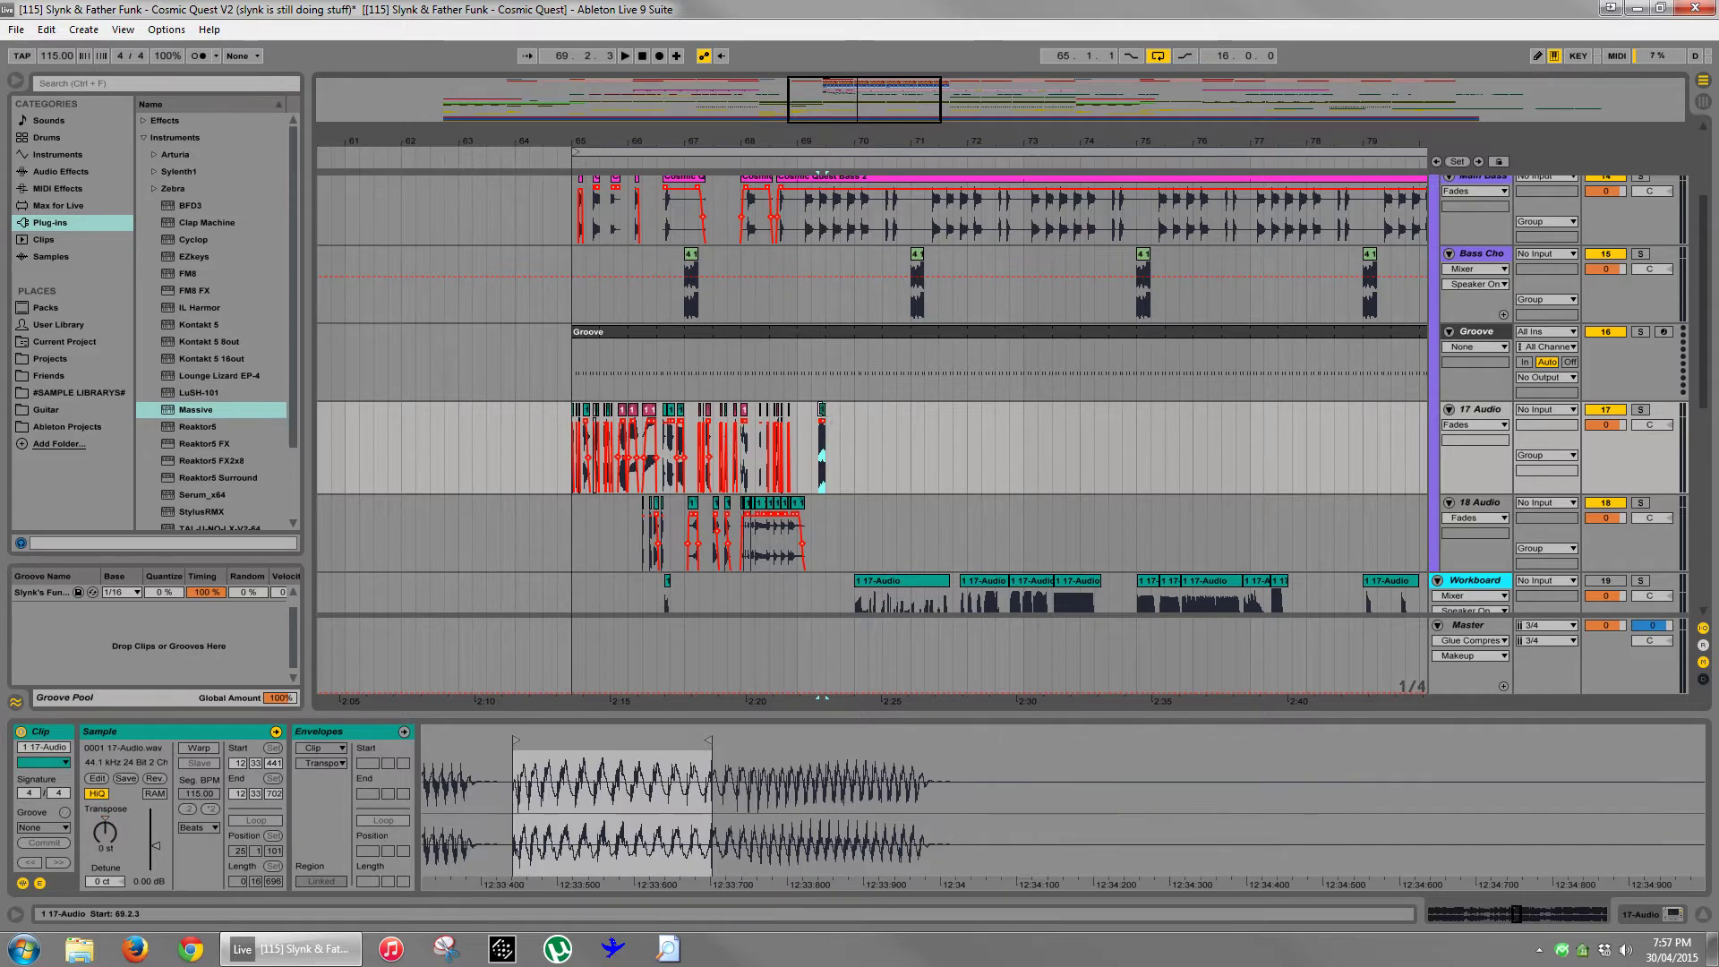
pyautogui.press('Delete')
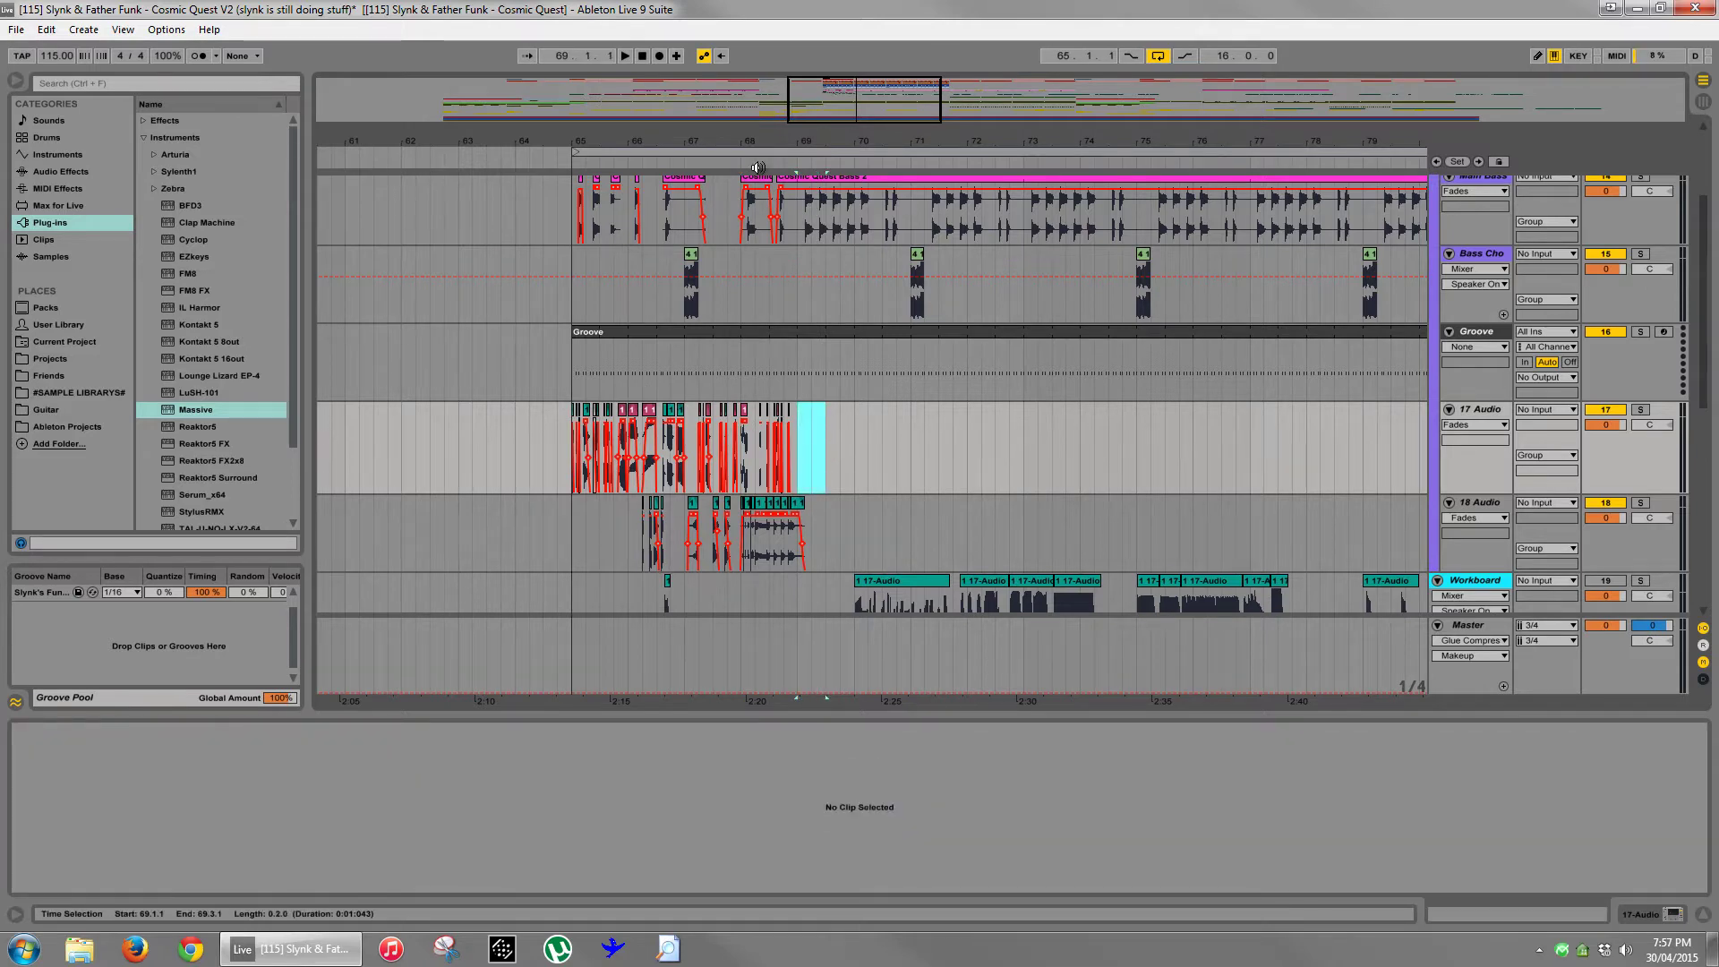
# - Move the Workboard clip at 50.4.1 onto the 17 Audio track at the same position and audition it
pyautogui.moveTo(776, 143); pyautogui.dragTo(1102, 142)
pyautogui.scroll(-2, 1030, 264)
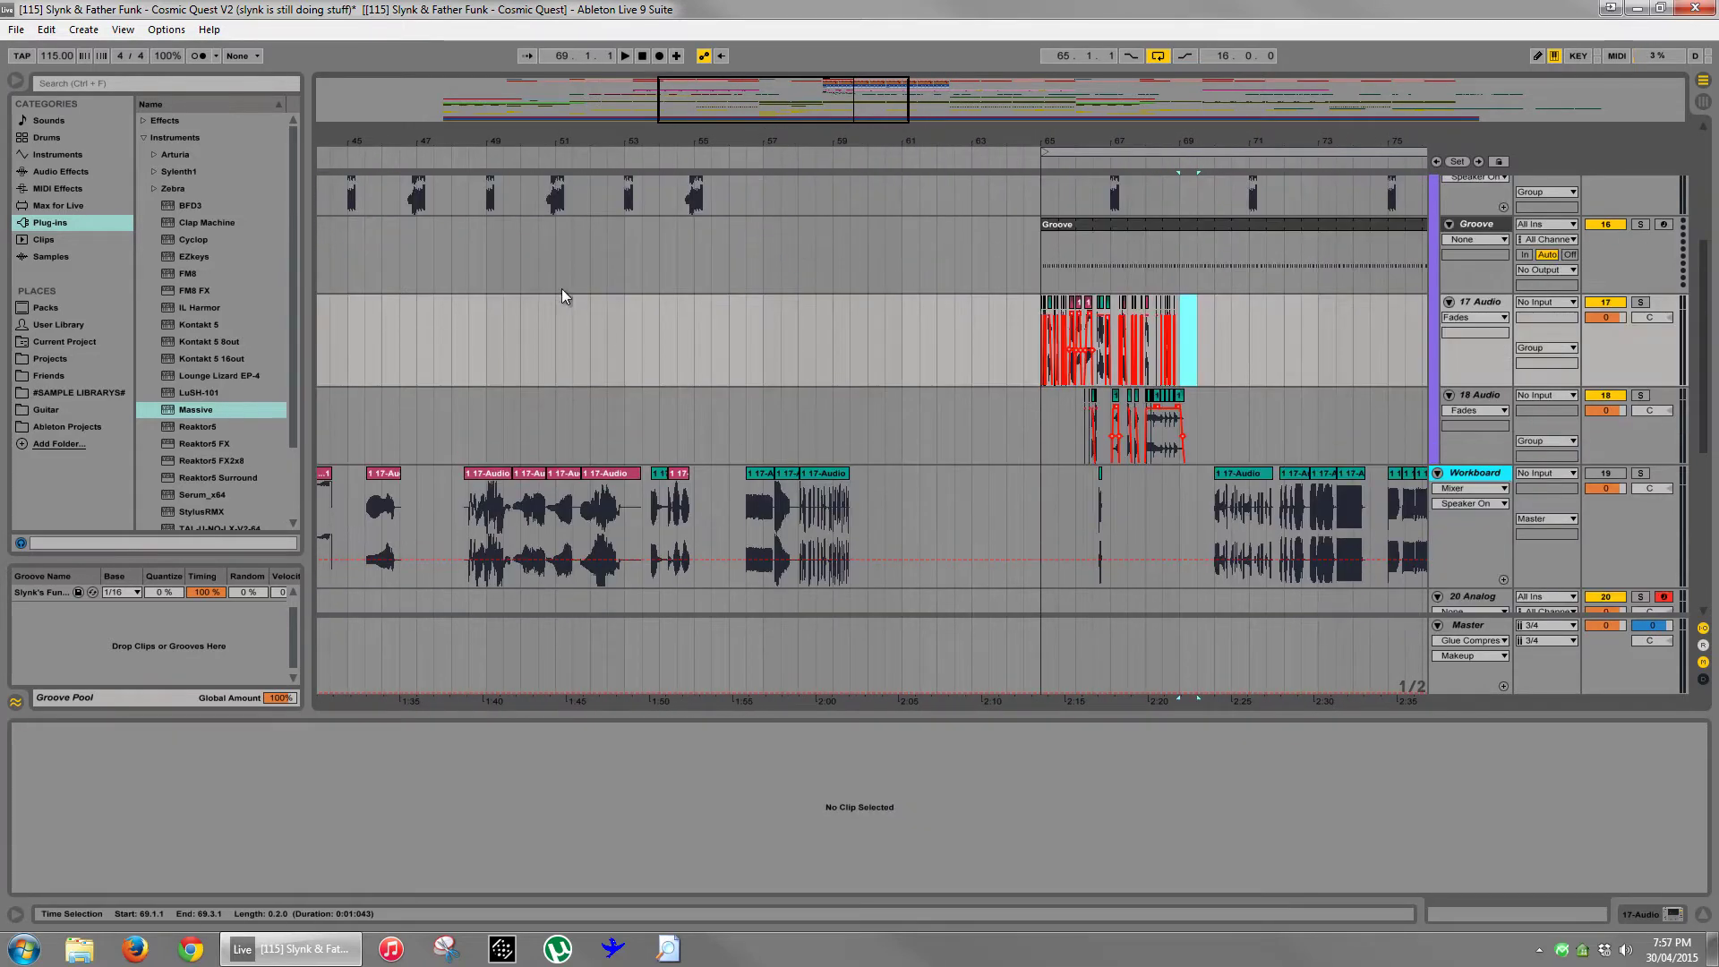
pyautogui.moveTo(557, 471); pyautogui.dragTo(580, 362)
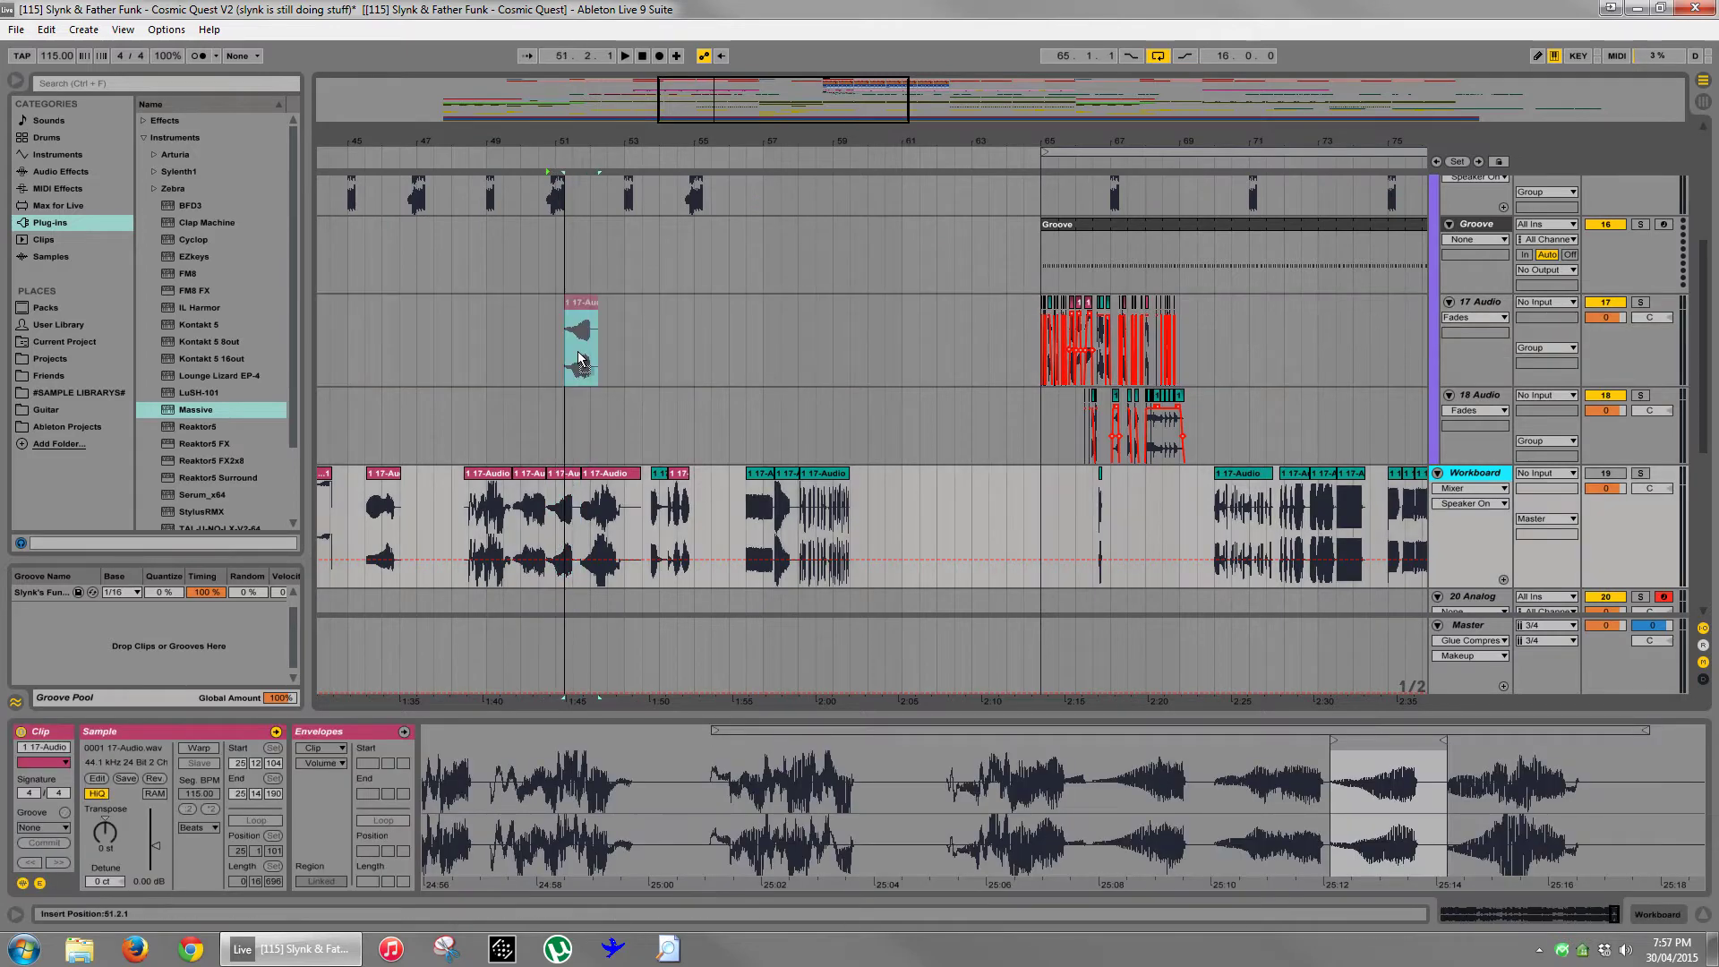
pyautogui.press('space')
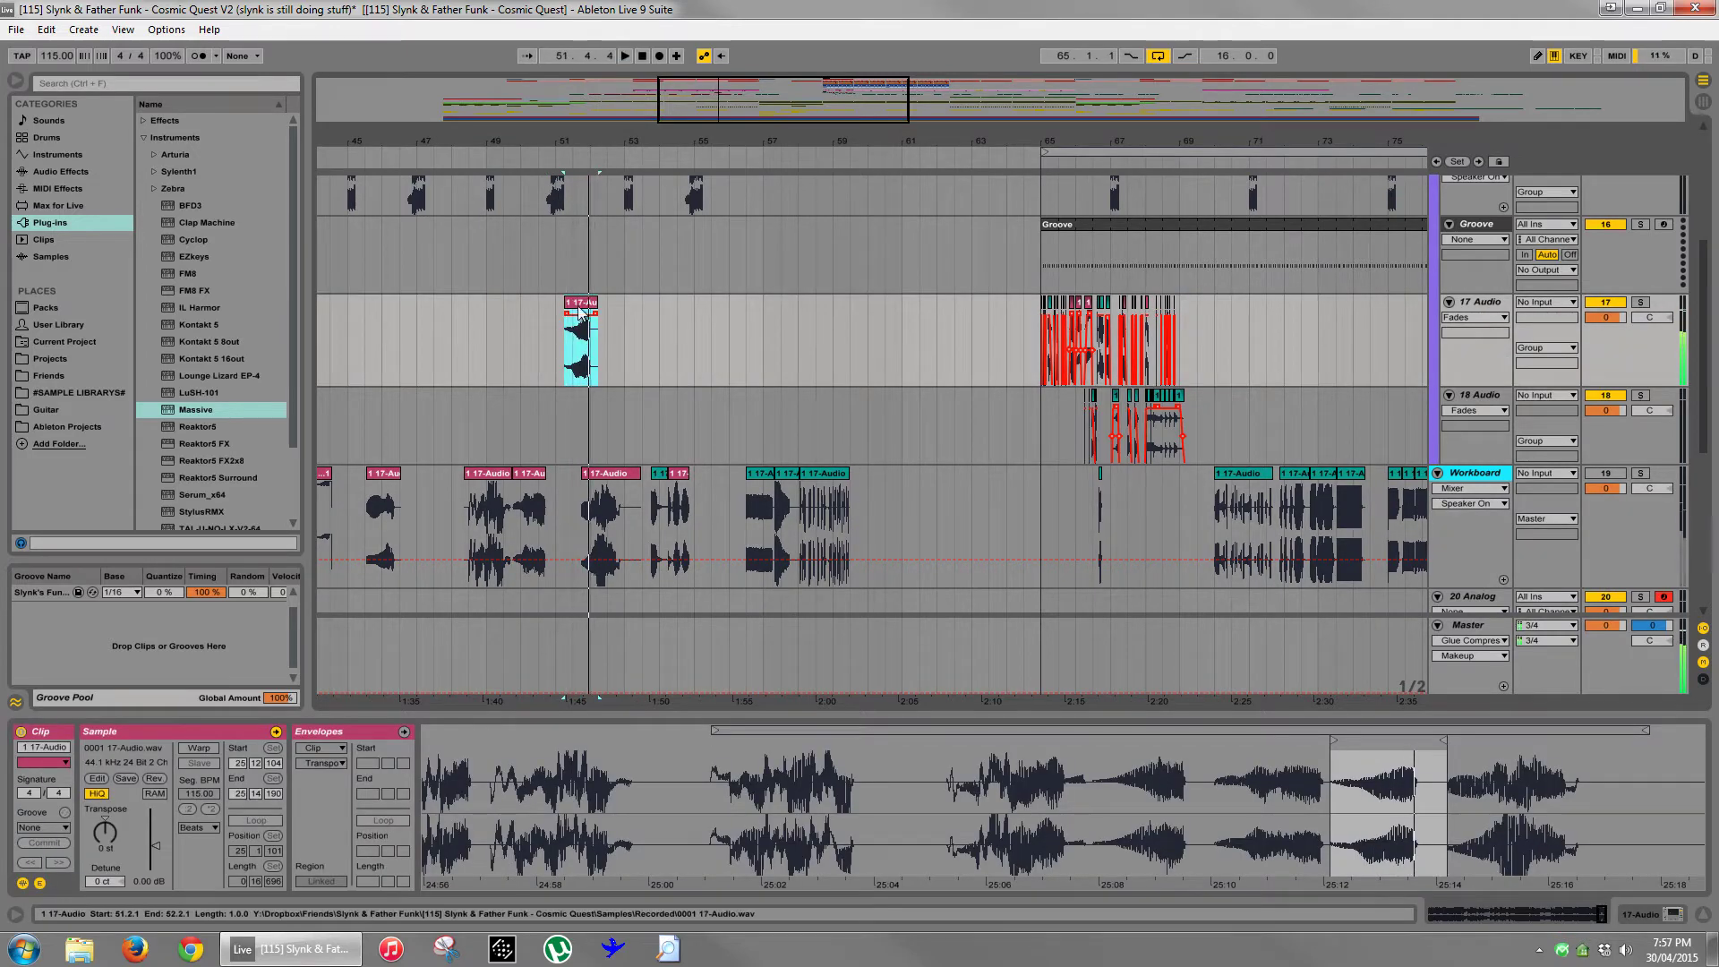
pyautogui.moveTo(582, 304); pyautogui.dragTo(566, 307)
pyautogui.press('space')
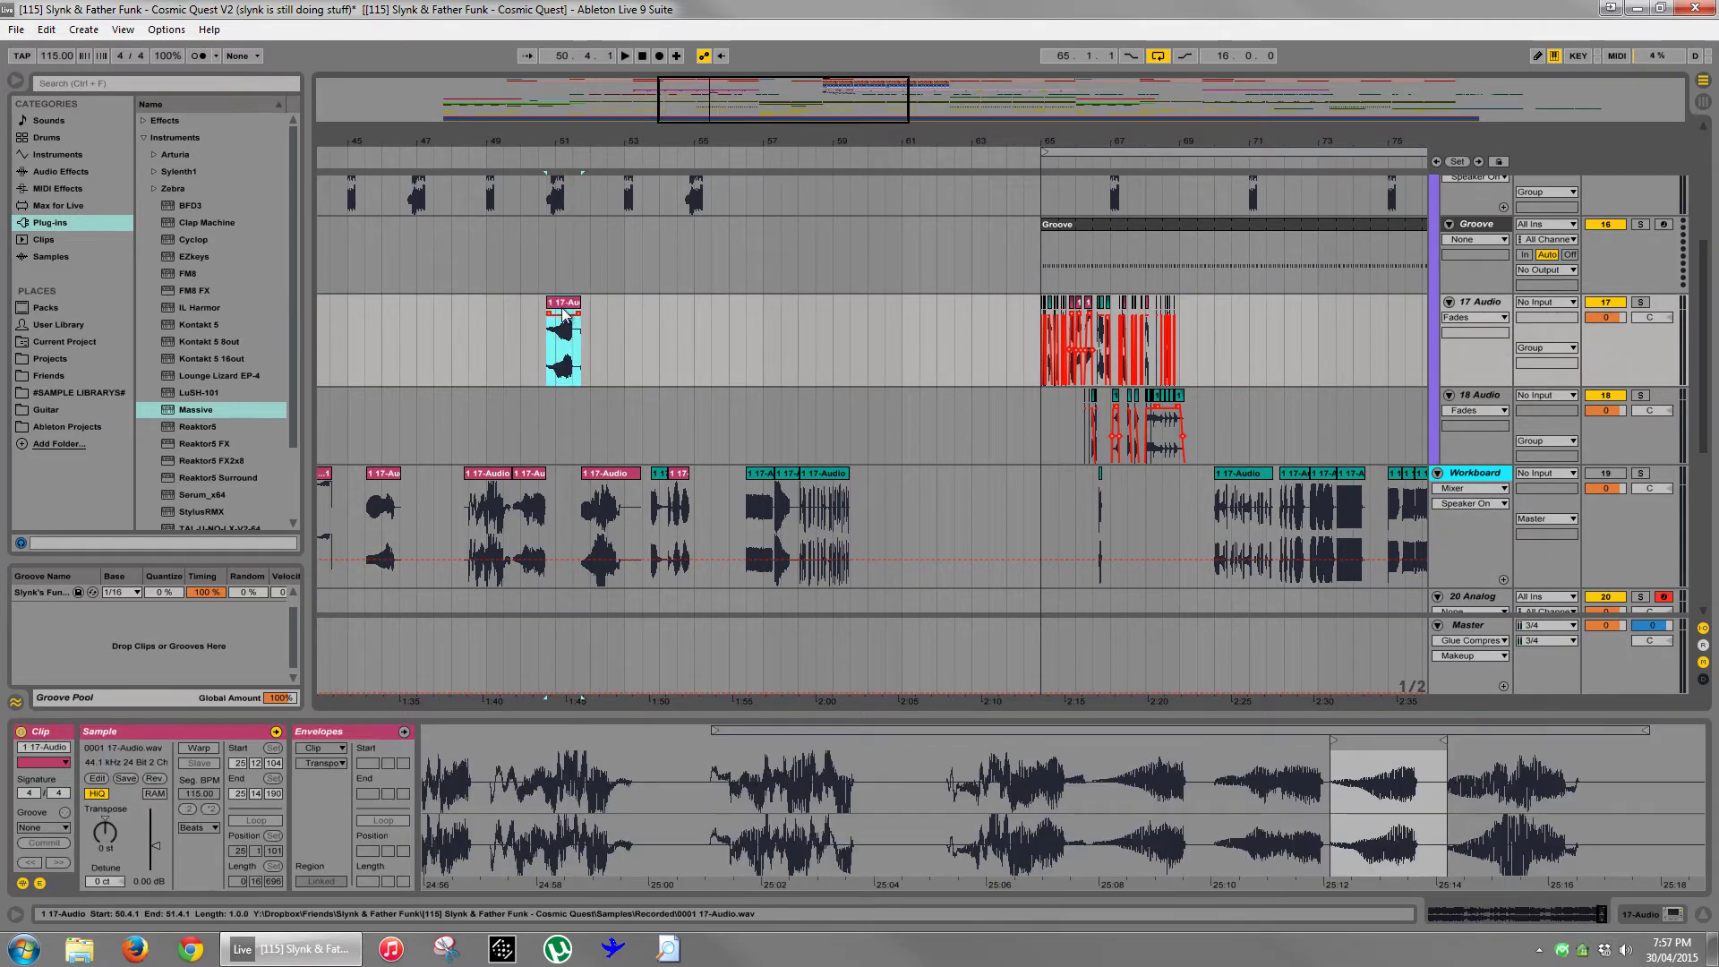
# - Consolidate the clip at 50.4.1 and move it to just after the last chops in bar 69 on 17 Audio
pyautogui.hotkey('ctrl', 'j')
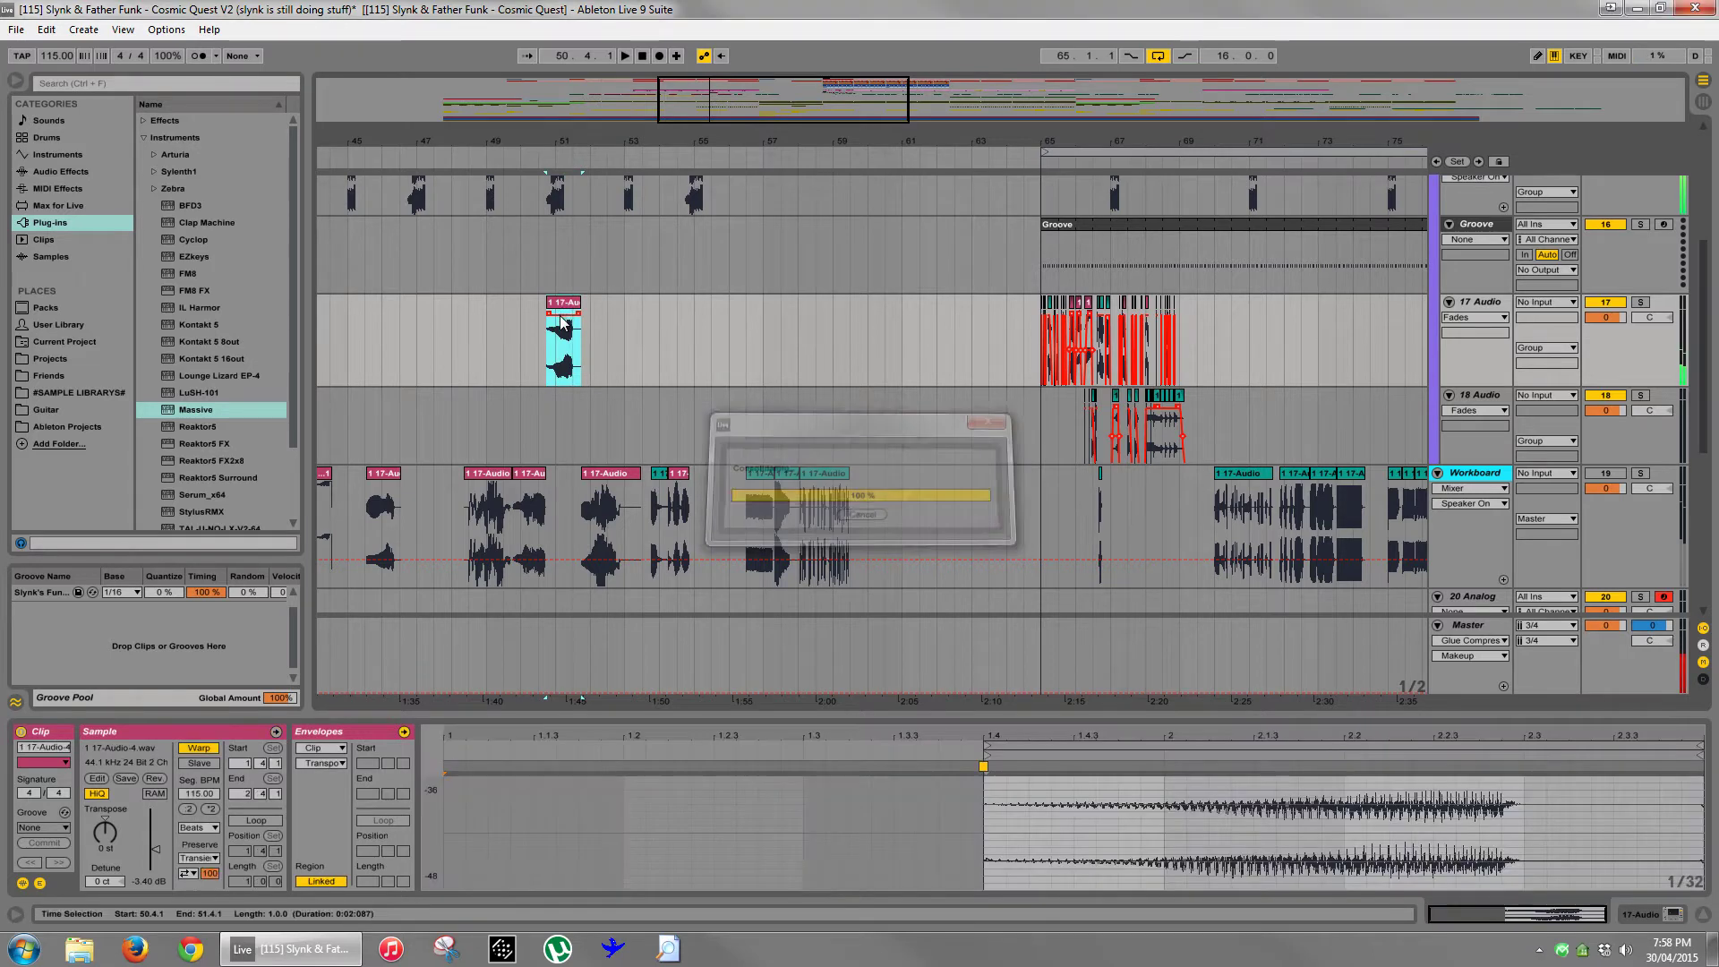
pyautogui.moveTo(564, 304); pyautogui.dragTo(1206, 340)
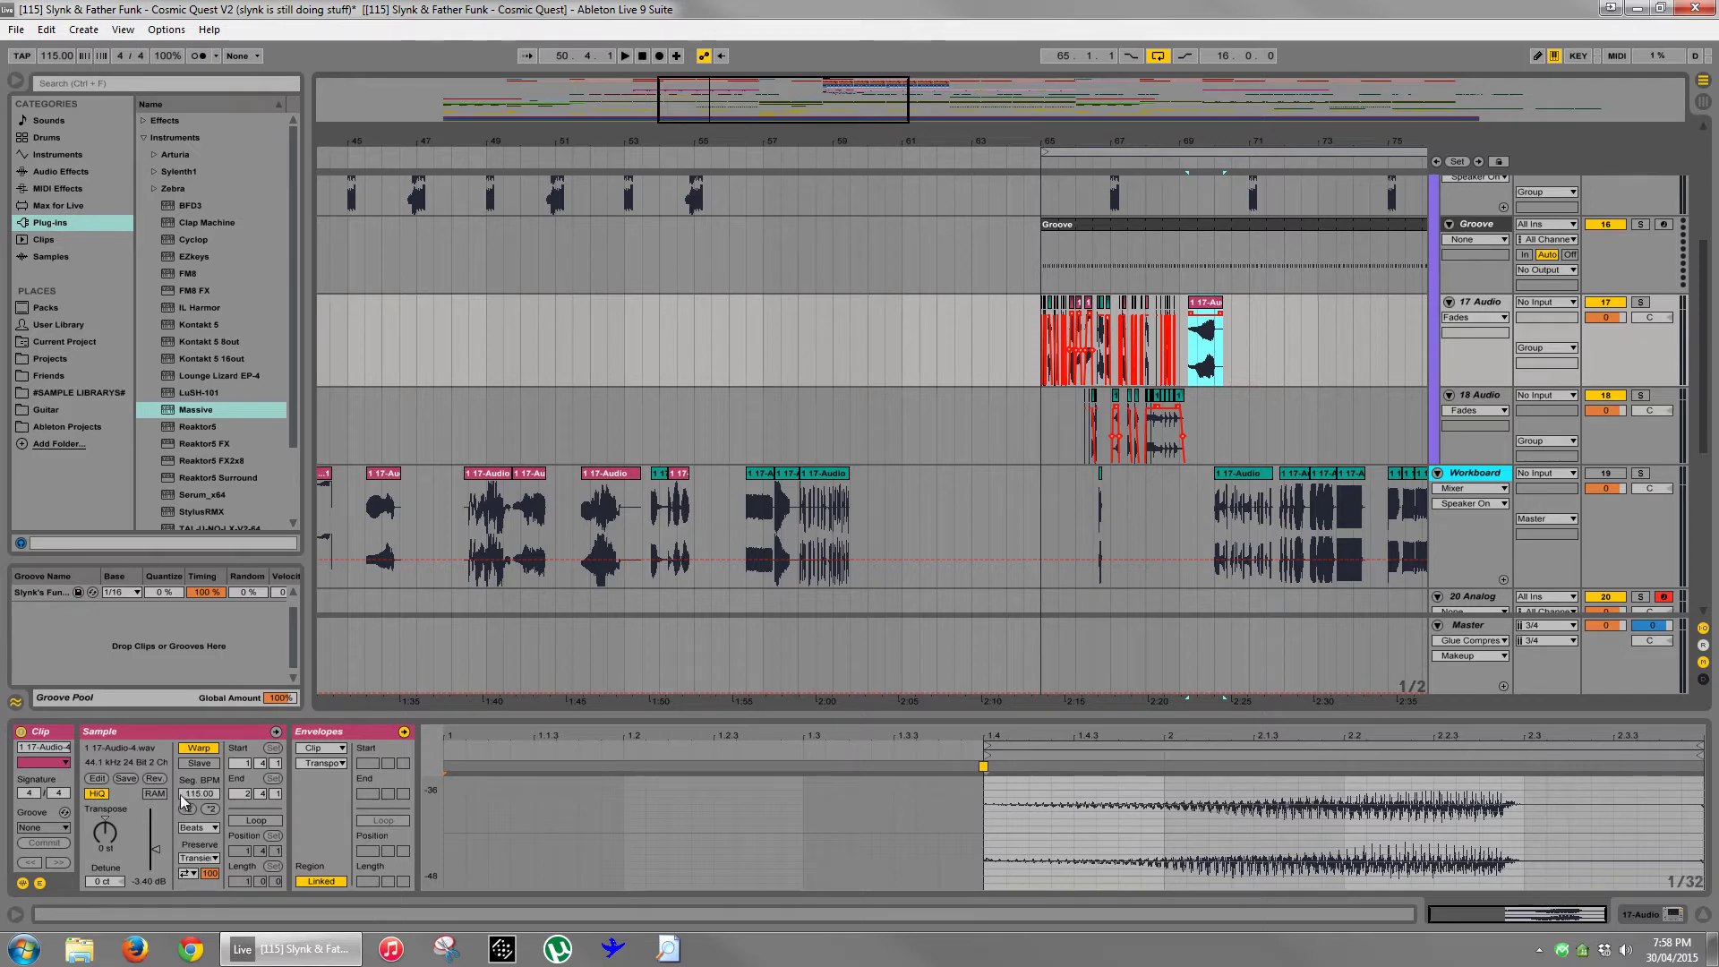
# - Reverse the consolidated clip at bar 69 on 17 Audio and shift its sample start past the silence into the decaying sound
pyautogui.click(155, 778)
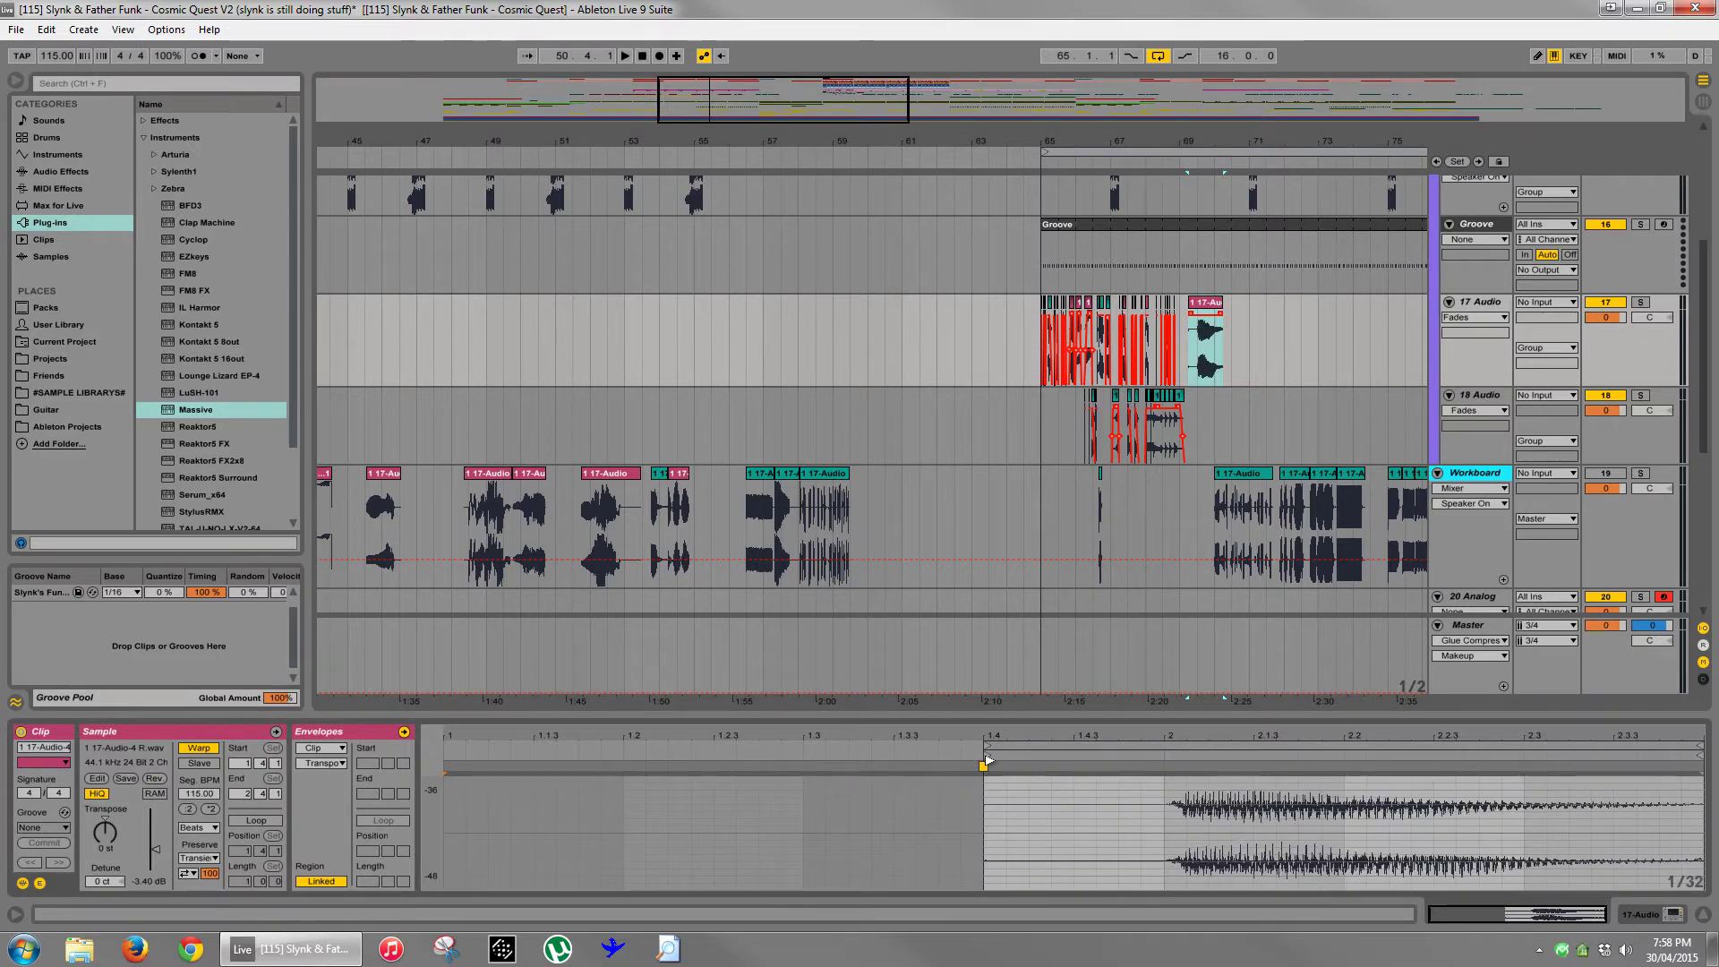
pyautogui.moveTo(988, 761); pyautogui.dragTo(1175, 760)
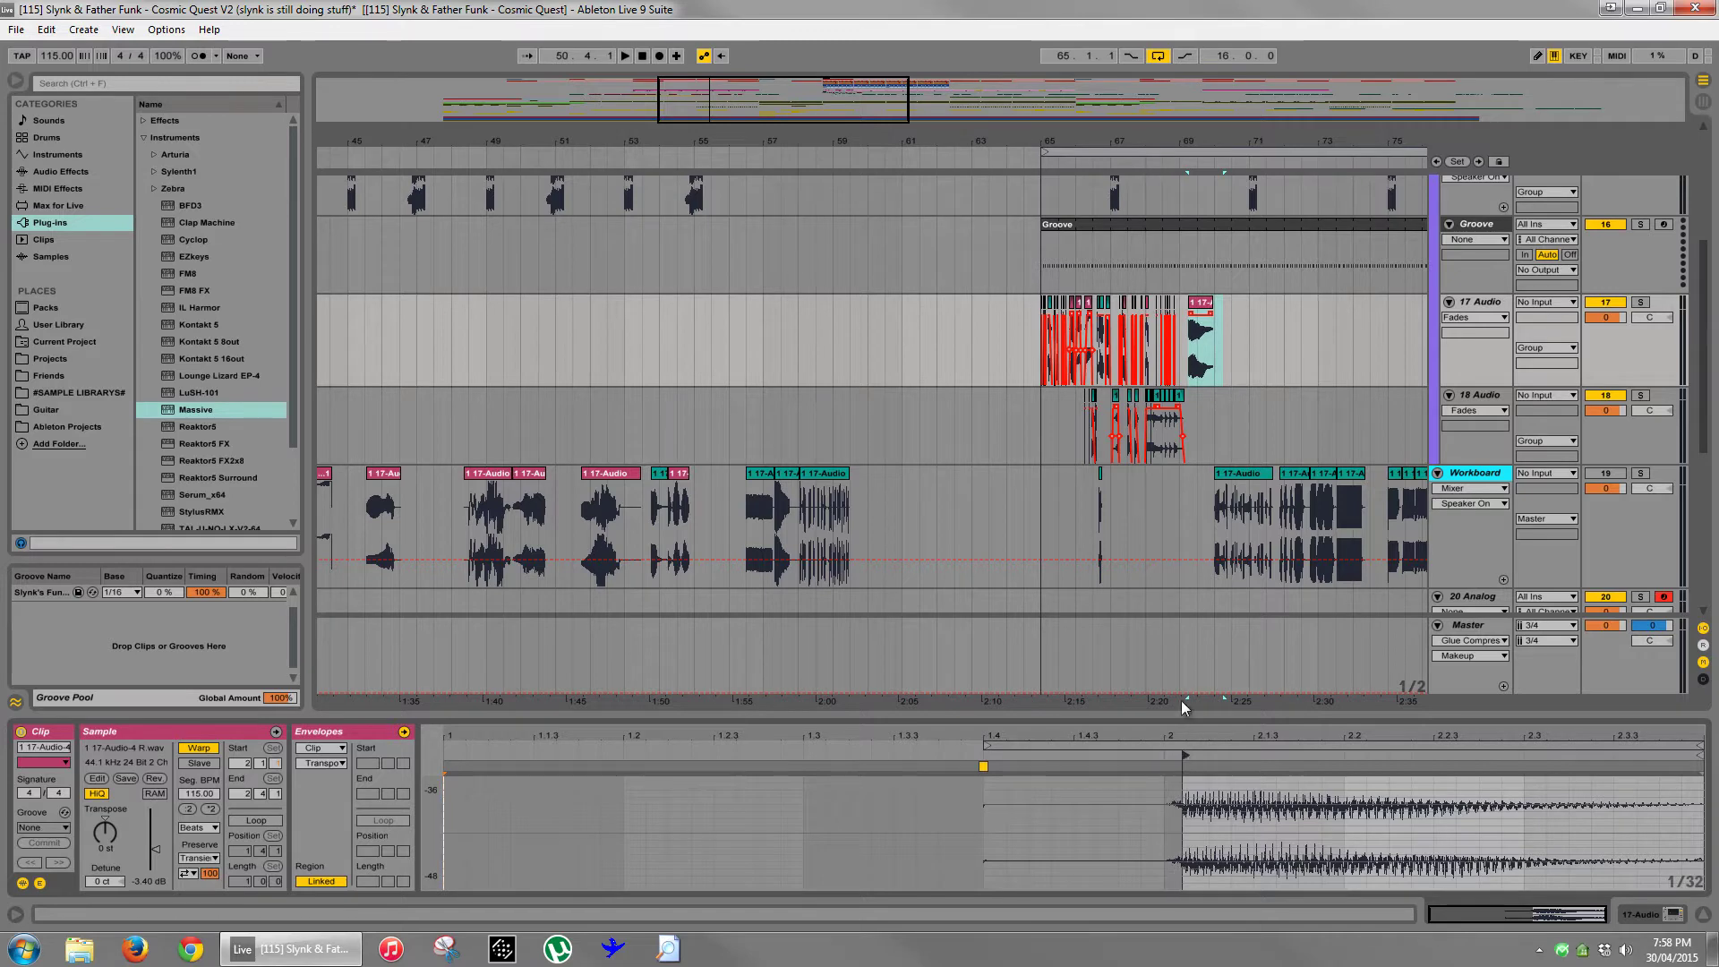
pyautogui.moveTo(1203, 141); pyautogui.dragTo(1090, 141)
pyautogui.moveTo(1047, 303); pyautogui.dragTo(1012, 310)
pyautogui.press('space')
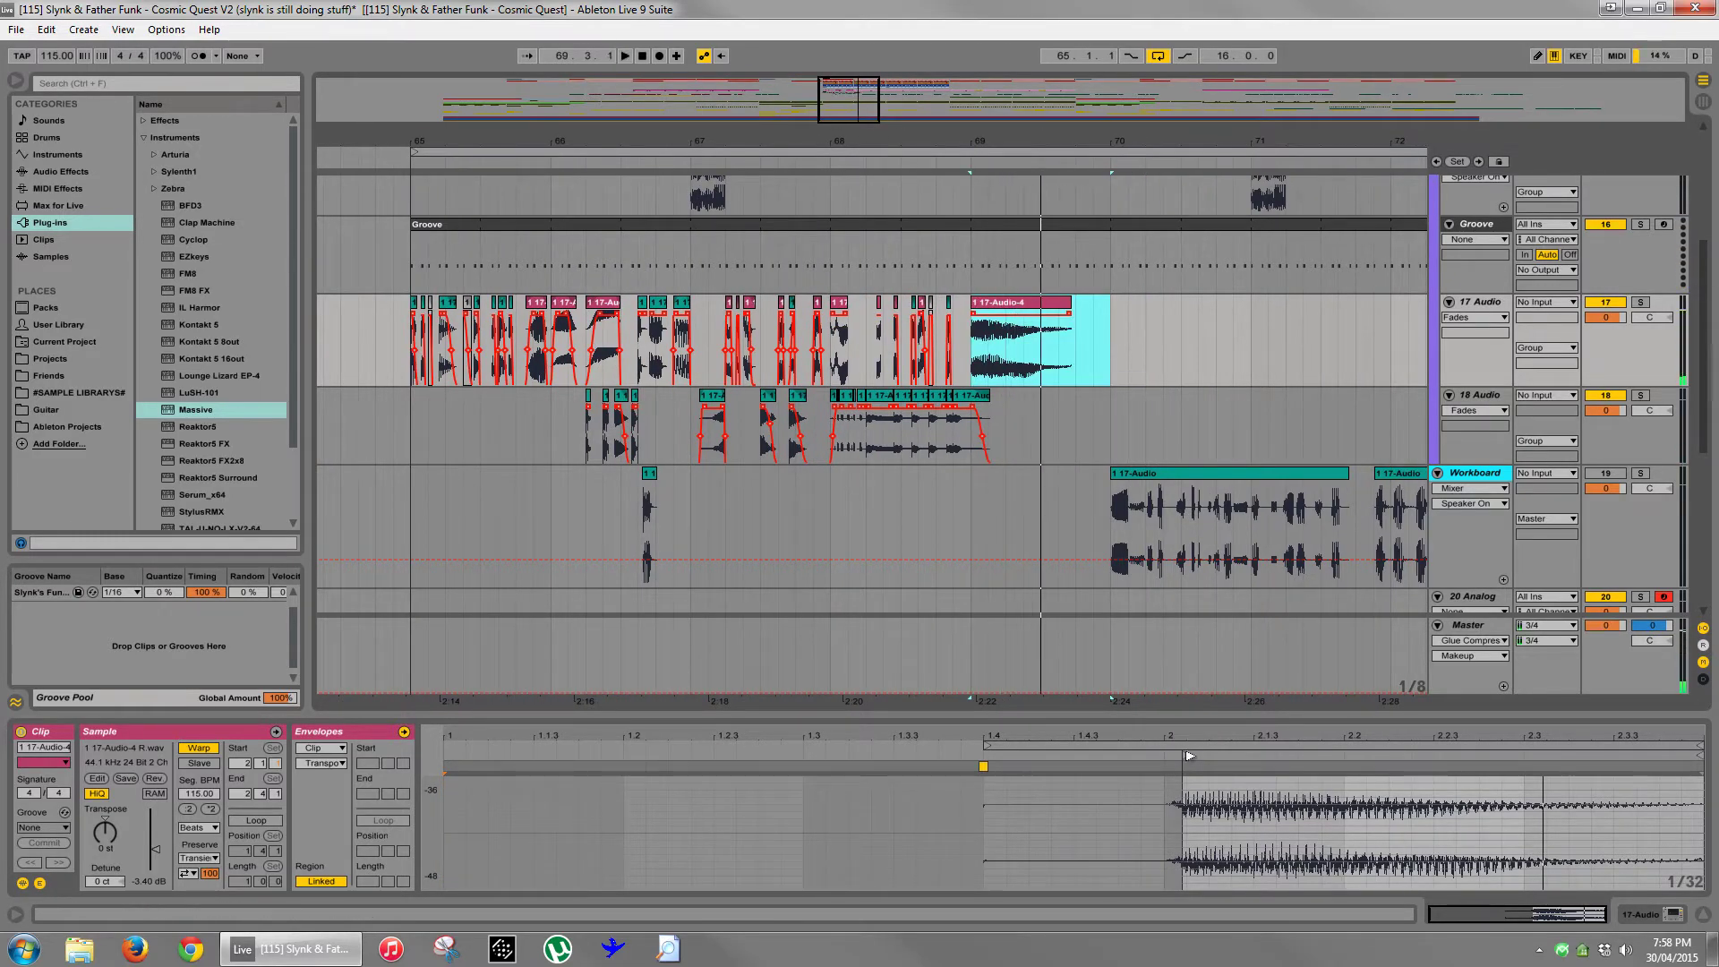
pyautogui.moveTo(1189, 757); pyautogui.dragTo(1298, 759)
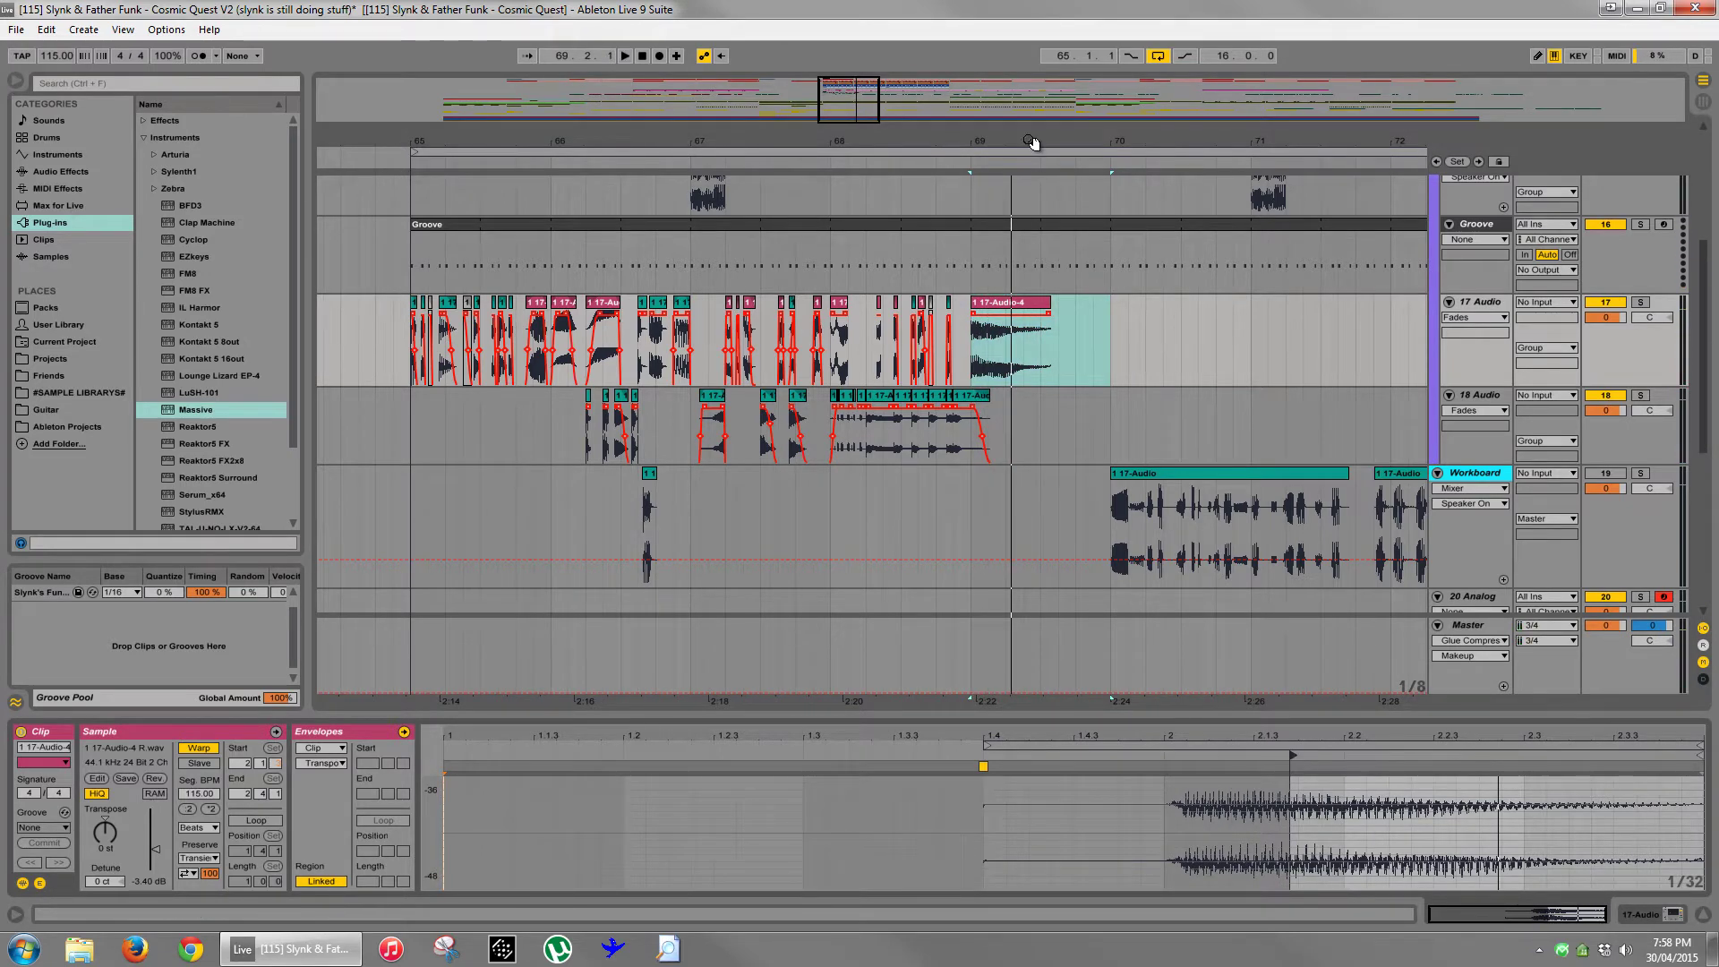
# - Trim the reversed clip at 69.1.1 to end at 69.2.1, add a fade-out and audition it
pyautogui.moveTo(1031, 141)
pyautogui.mouseDown()
pyautogui.moveTo(1076, 339)
pyautogui.moveTo(994, 308)
pyautogui.moveTo(897, 315)
pyautogui.mouseUp()
pyautogui.click(921, 303)
pyautogui.press('space')
pyautogui.press('space')
pyautogui.press('space')
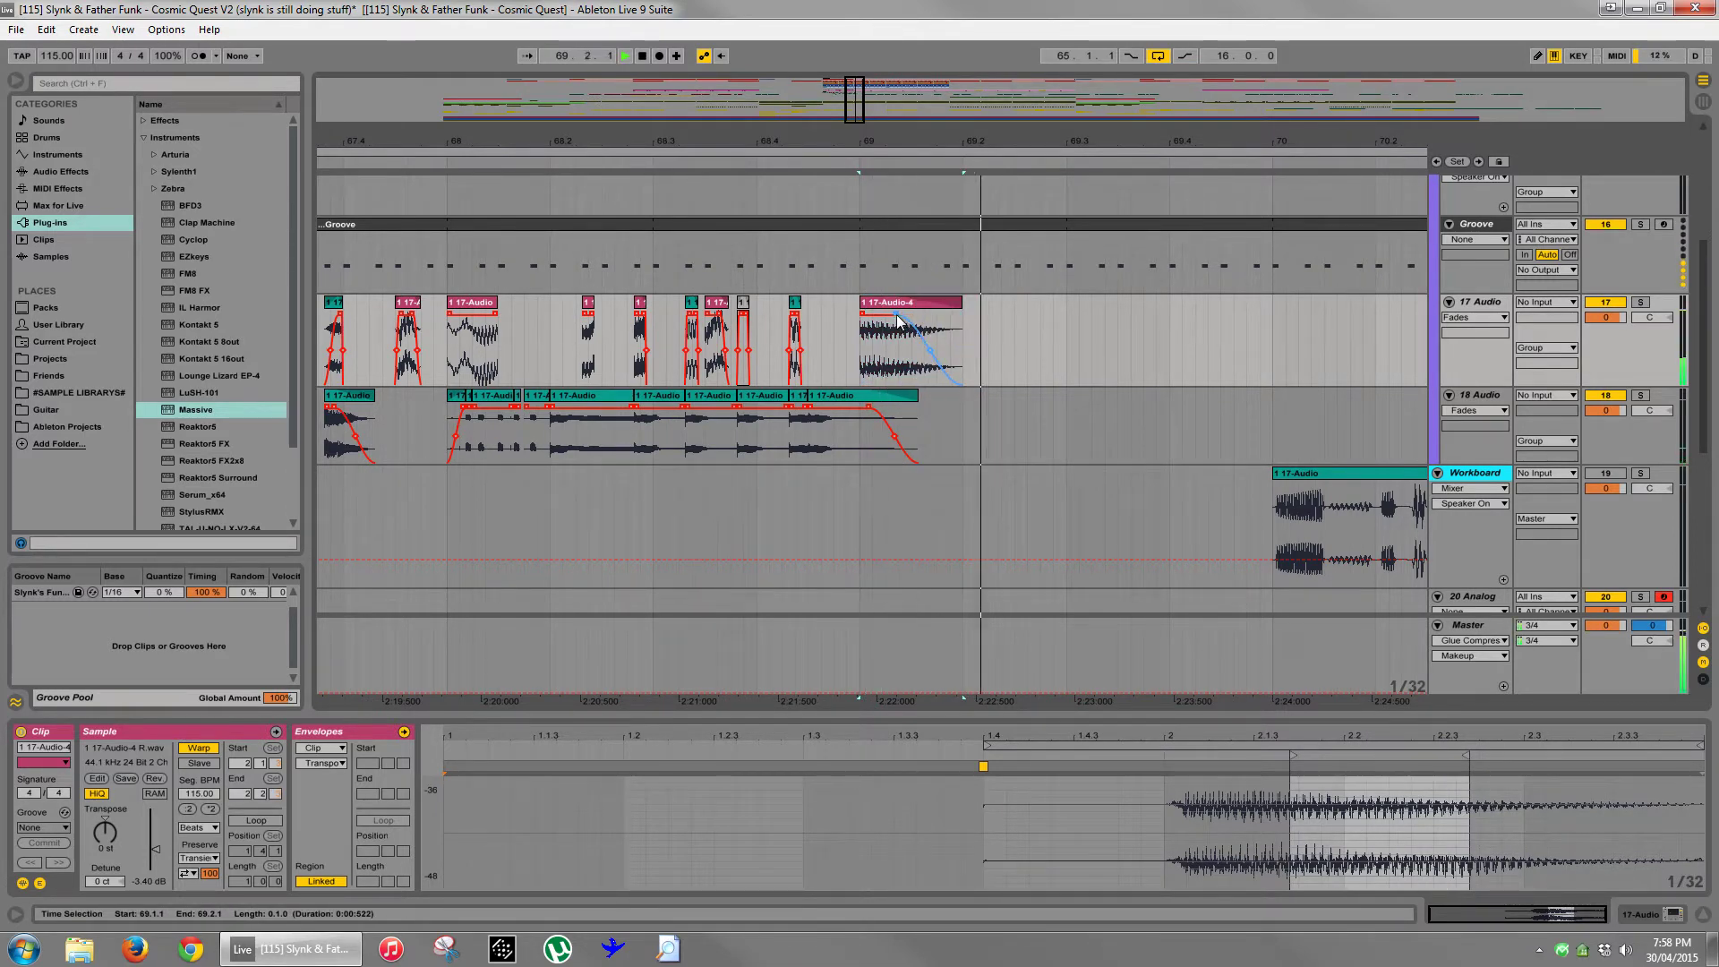
pyautogui.press('space')
pyautogui.press('space')
# - Check the Main Bass around 69.1.1, shorten the reversed clip to end at 69.1.4 and play it
pyautogui.scroll(4, 1014, 347)
pyautogui.click(914, 269)
pyautogui.press('space')
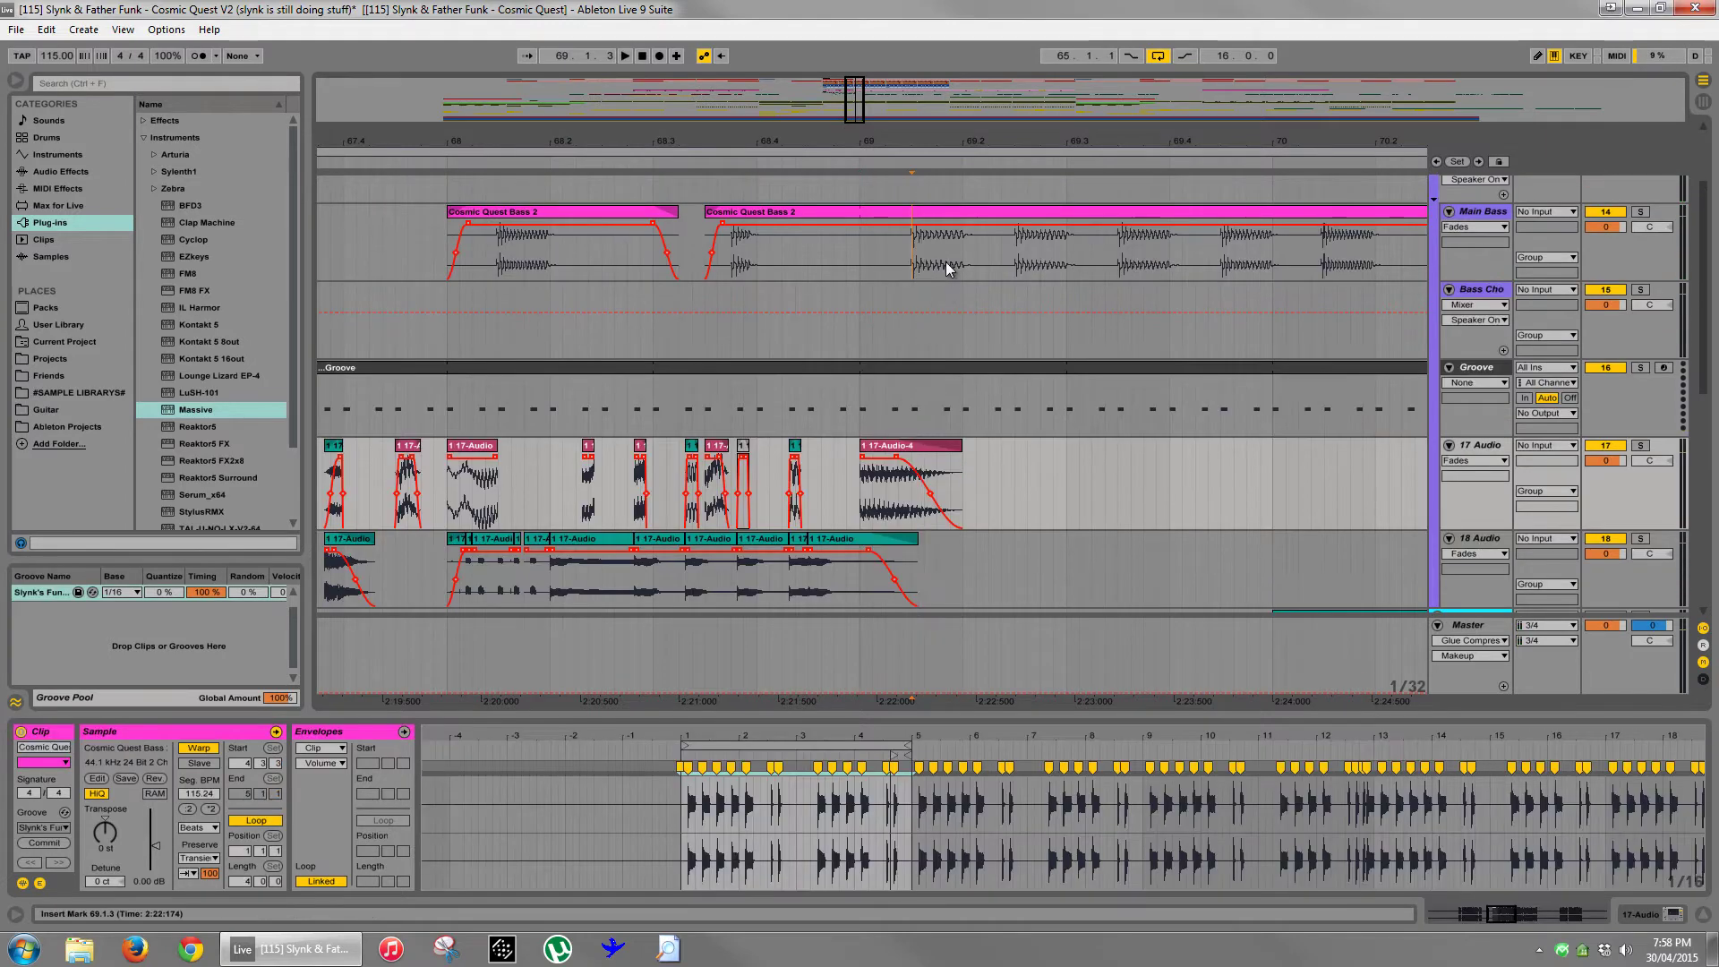
pyautogui.click(868, 262)
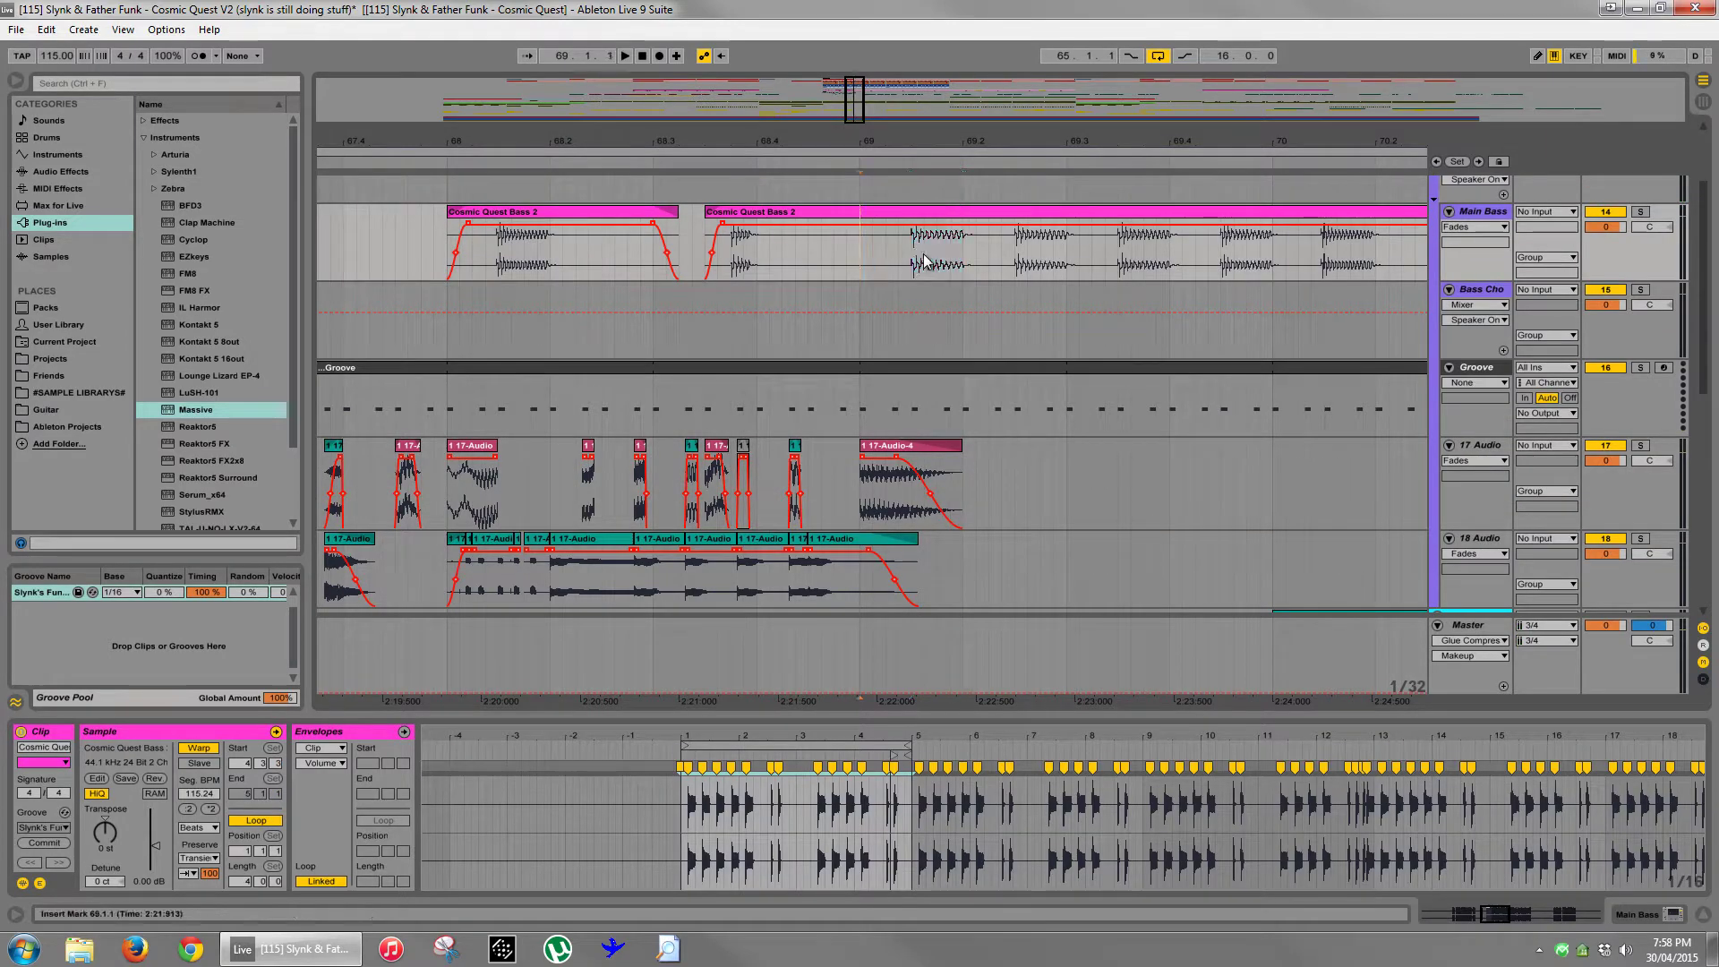
pyautogui.click(976, 466)
pyautogui.moveTo(961, 455); pyautogui.dragTo(941, 453)
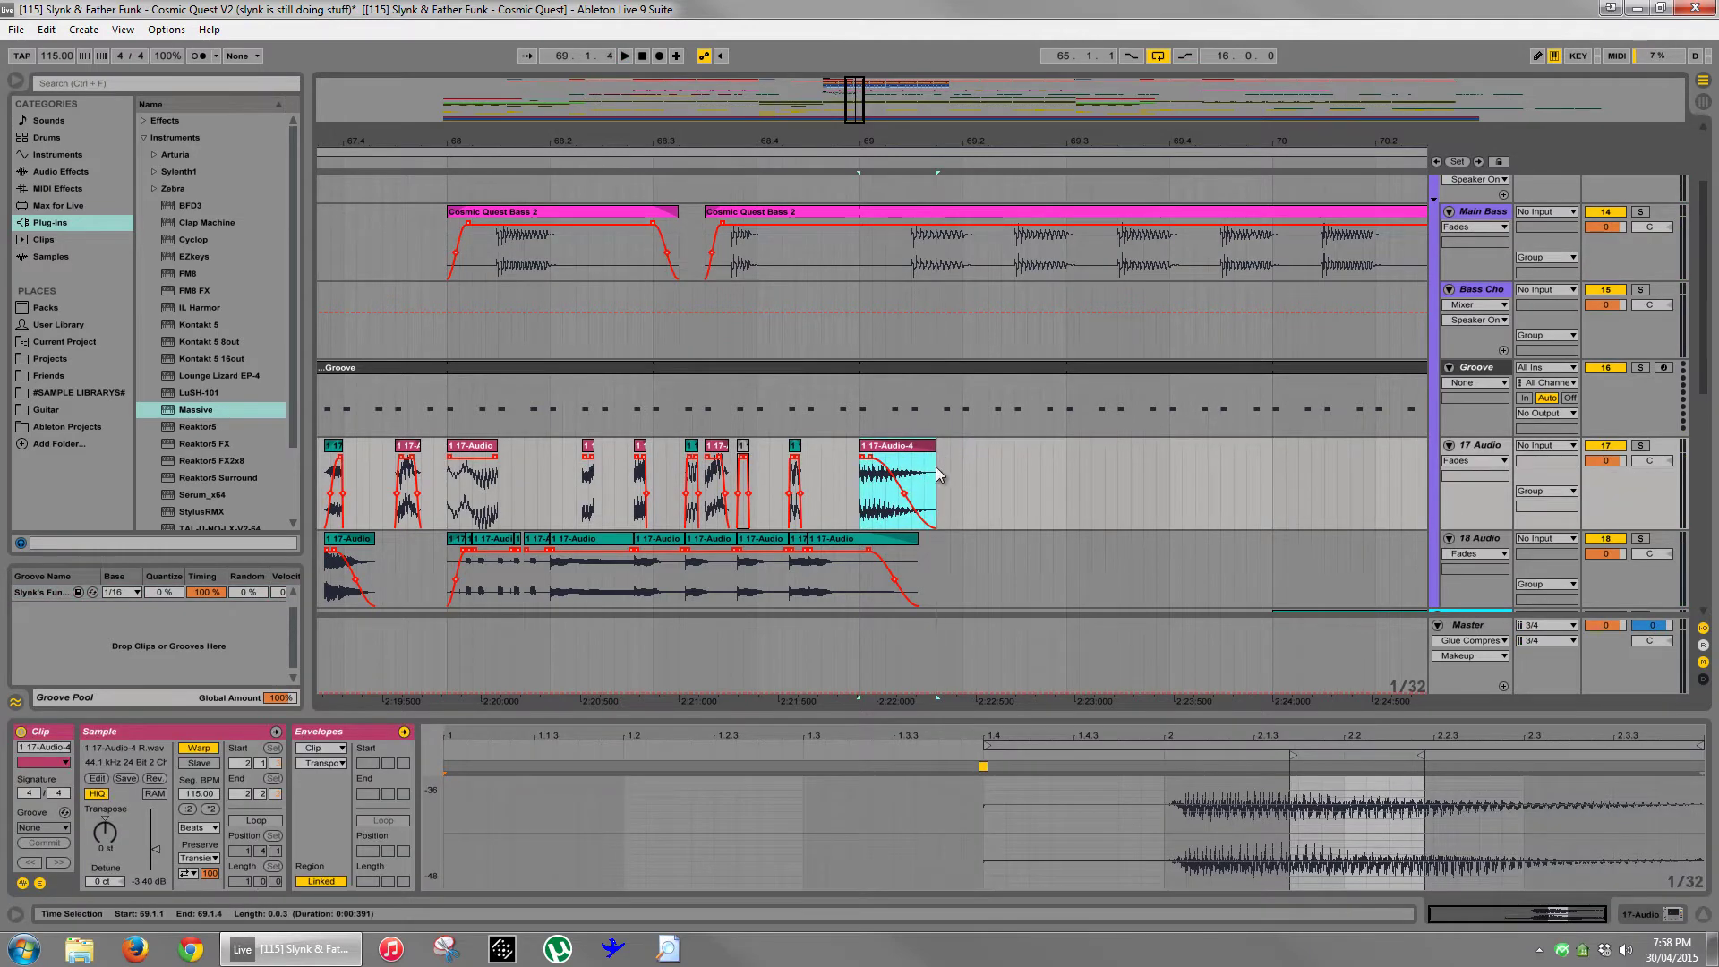
pyautogui.click(957, 458)
pyautogui.click(907, 455)
pyautogui.press('space')
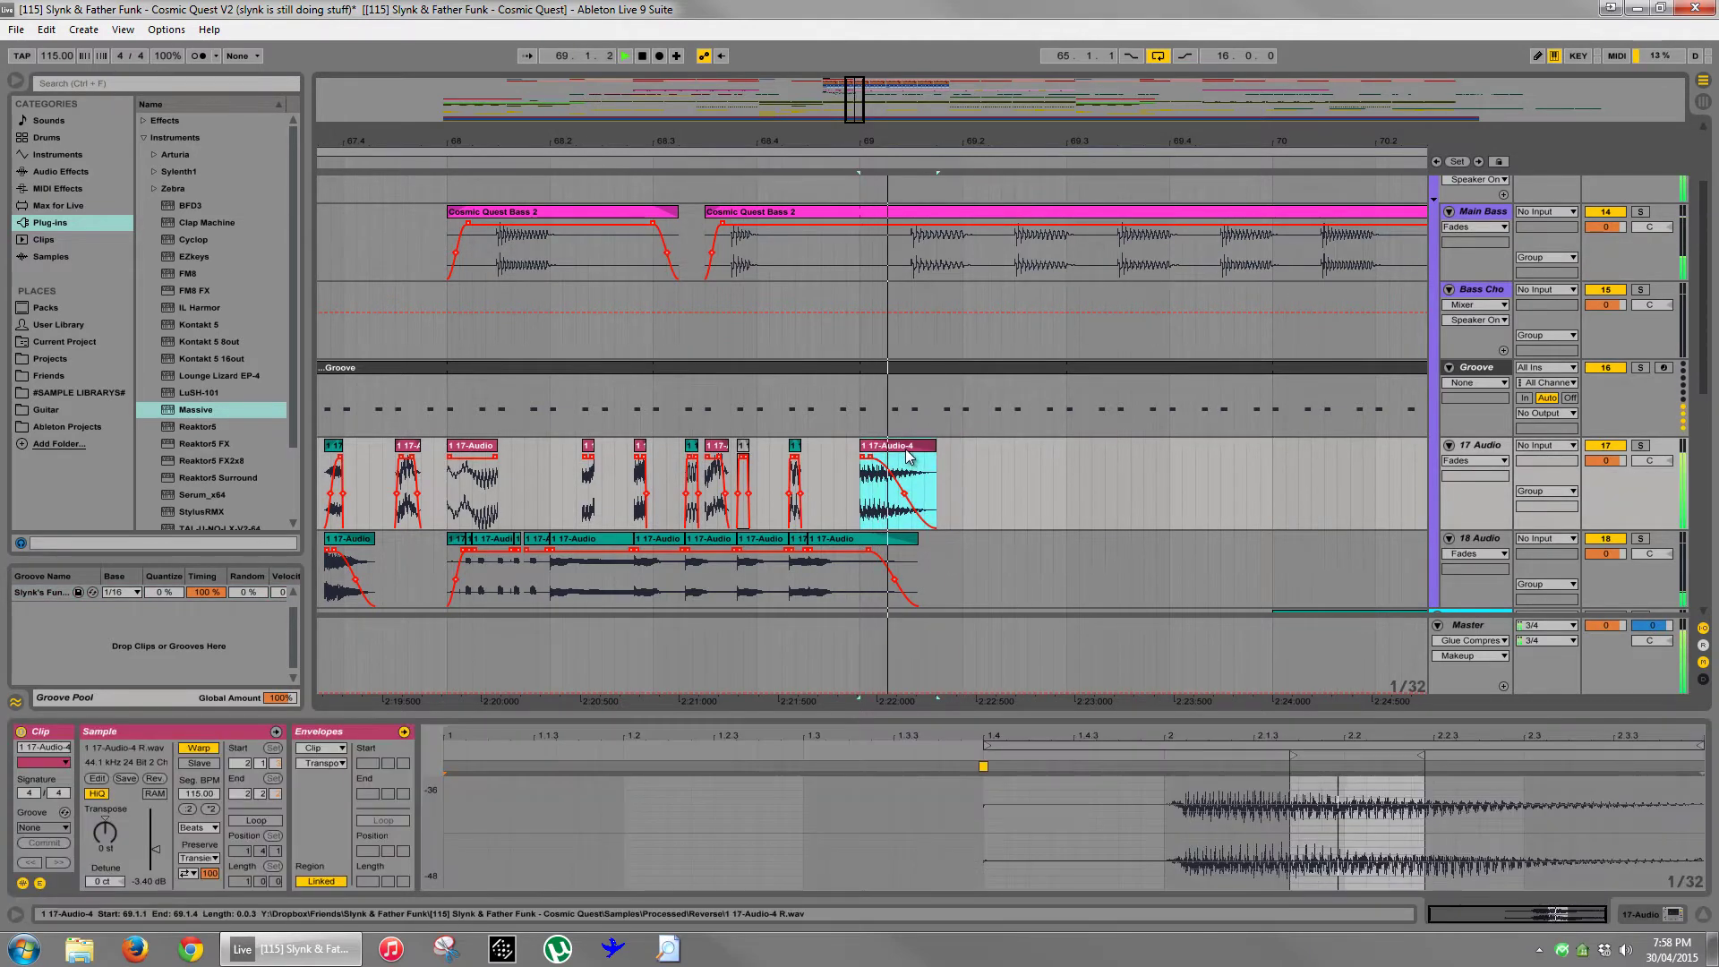
# - Start the reversed clip's fade-out slightly later and audition it
pyautogui.moveTo(871, 457); pyautogui.dragTo(884, 457)
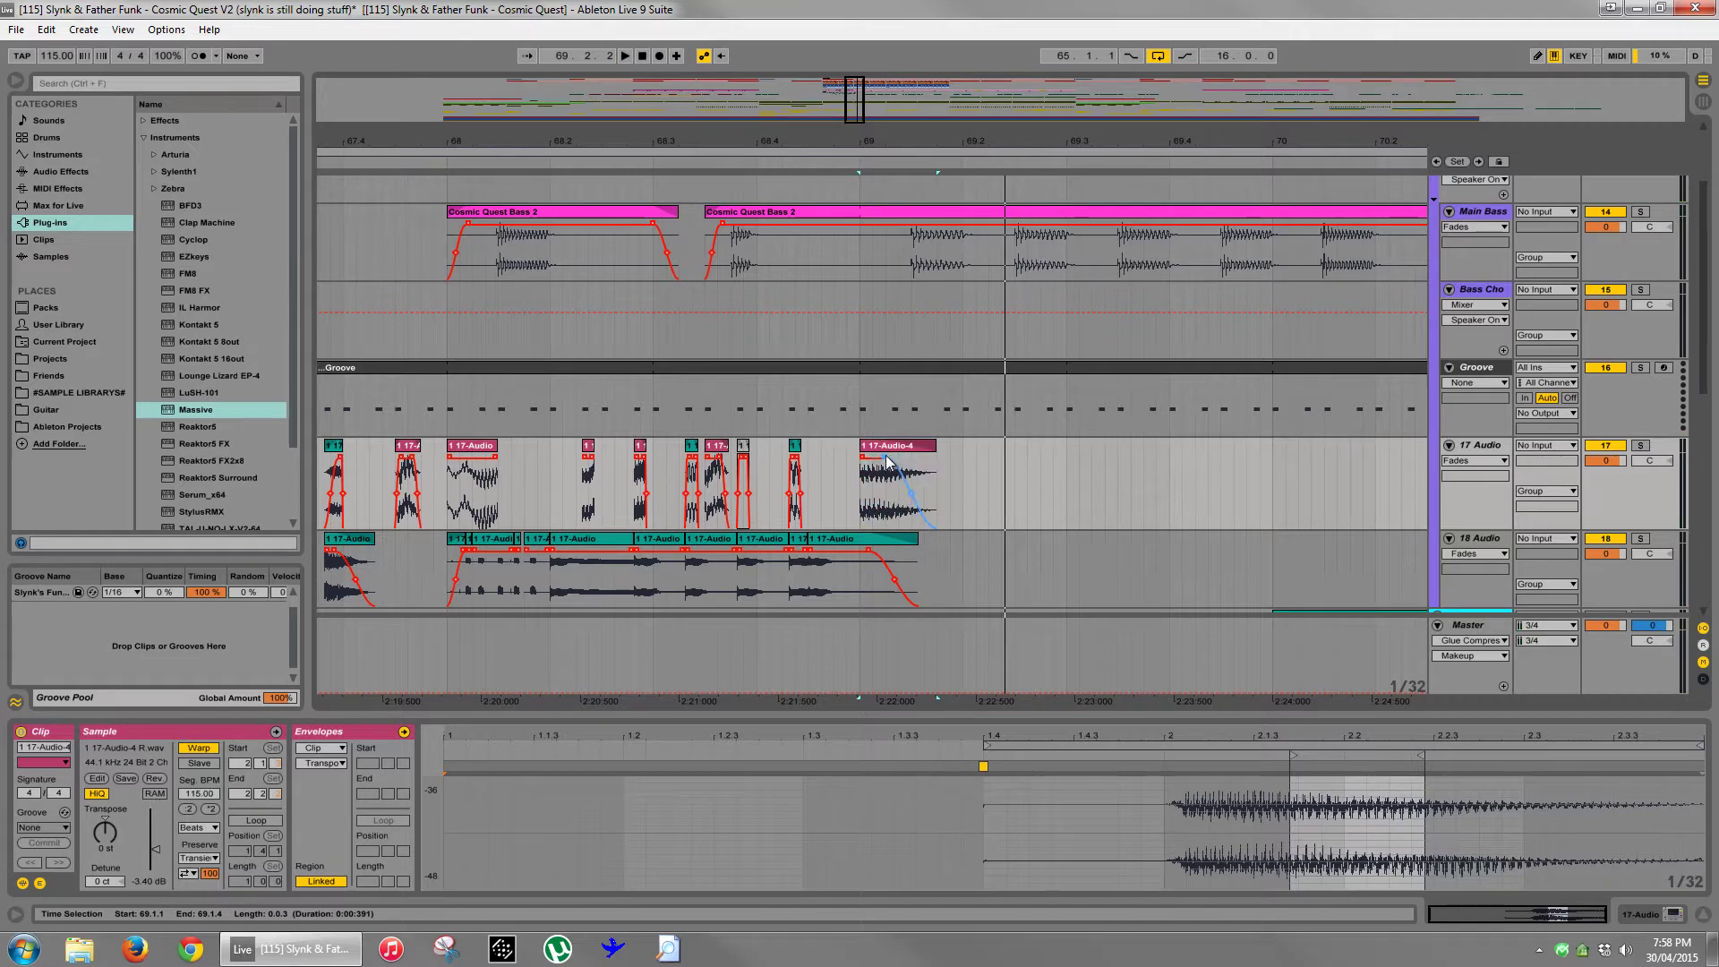
pyautogui.click(899, 446)
pyautogui.press('space')
pyautogui.press('space')
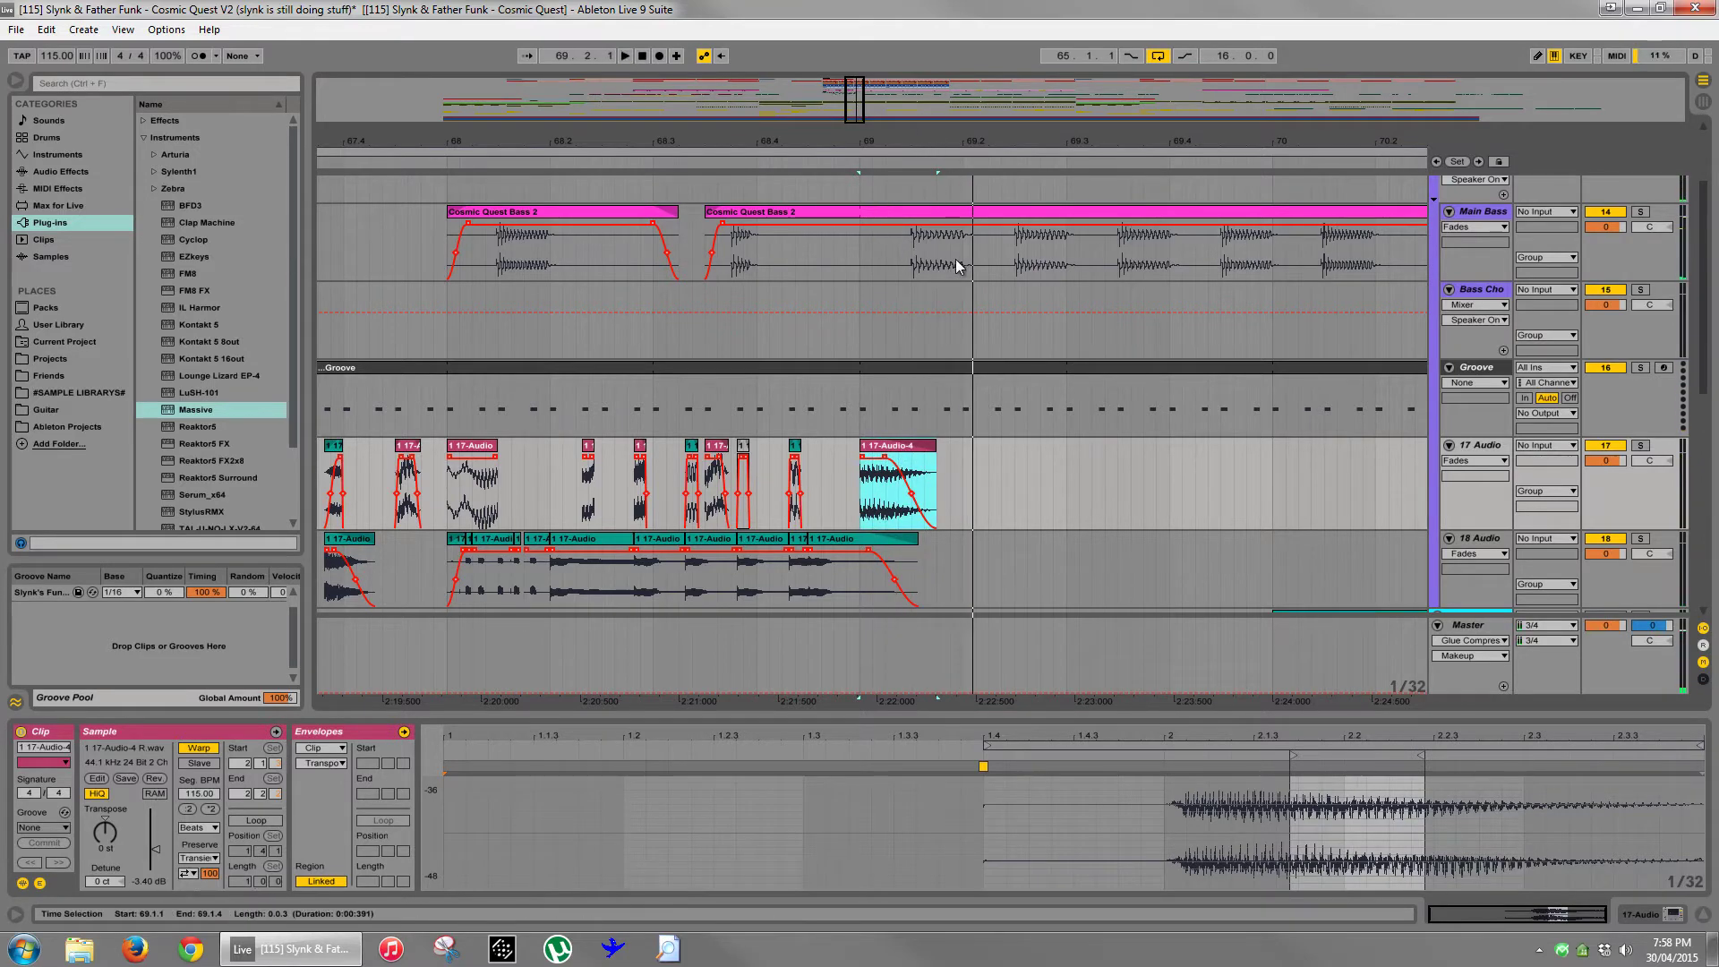
# - Delete the Main Bass audio from 69.1.4 to 69.2.1 and put a short fade-out before the gap
pyautogui.moveTo(963, 153); pyautogui.dragTo(937, 294)
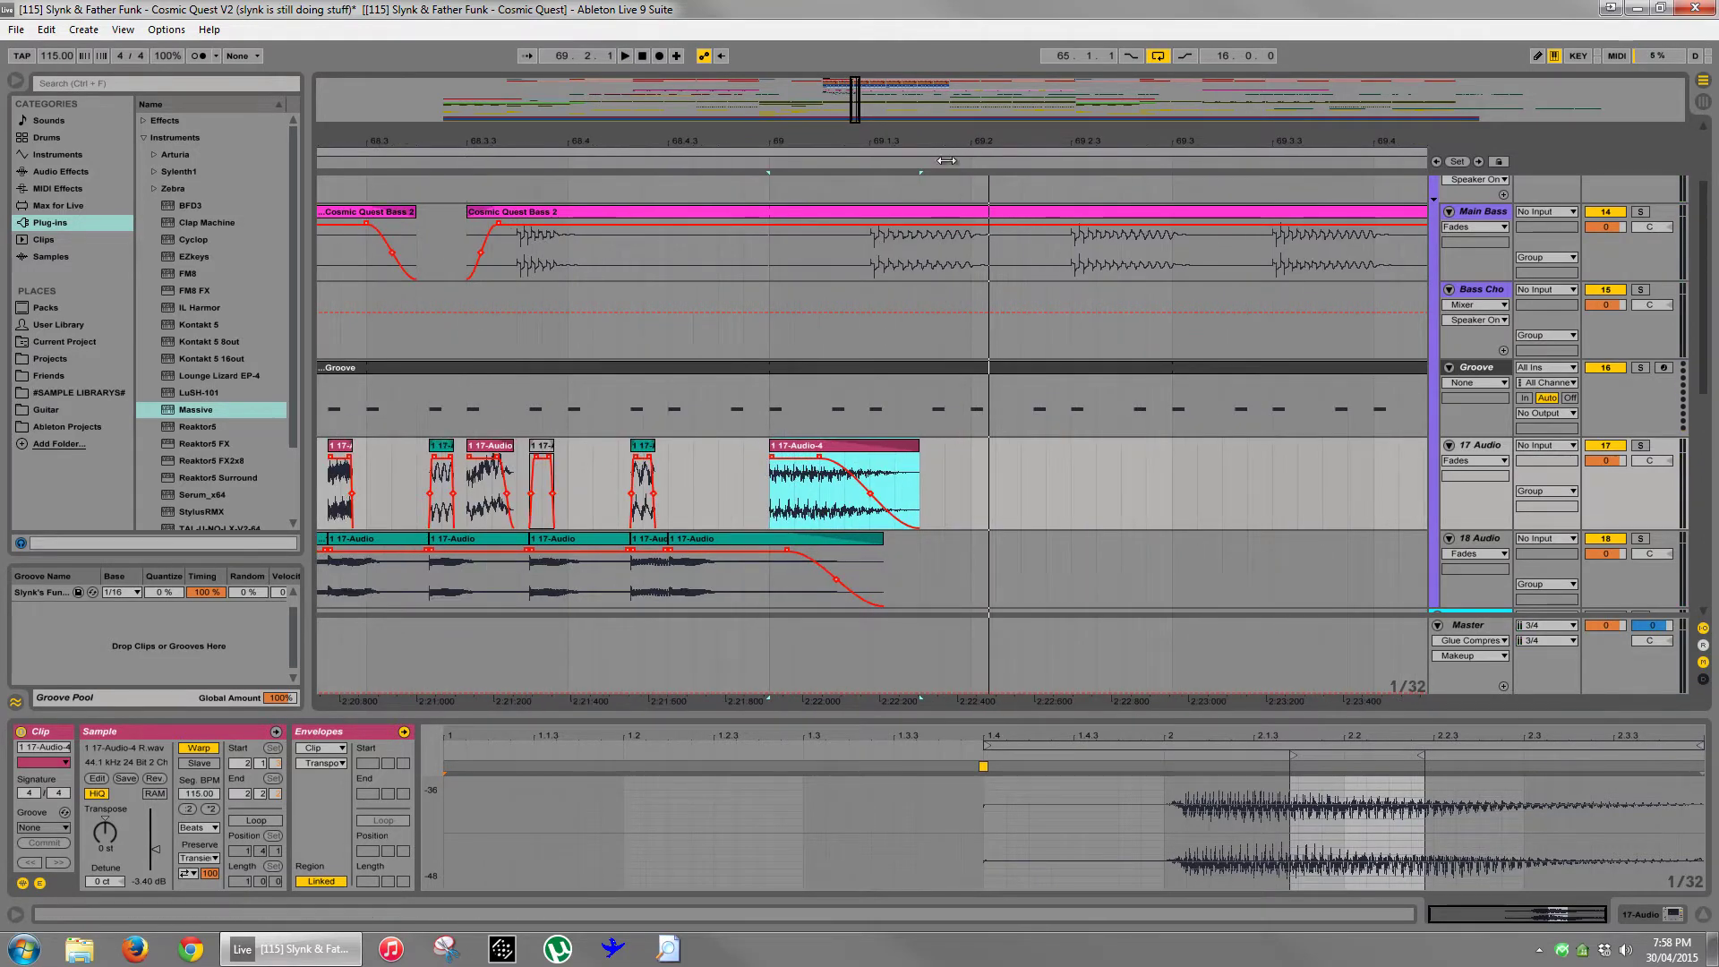
pyautogui.moveTo(947, 160); pyautogui.dragTo(1028, 249)
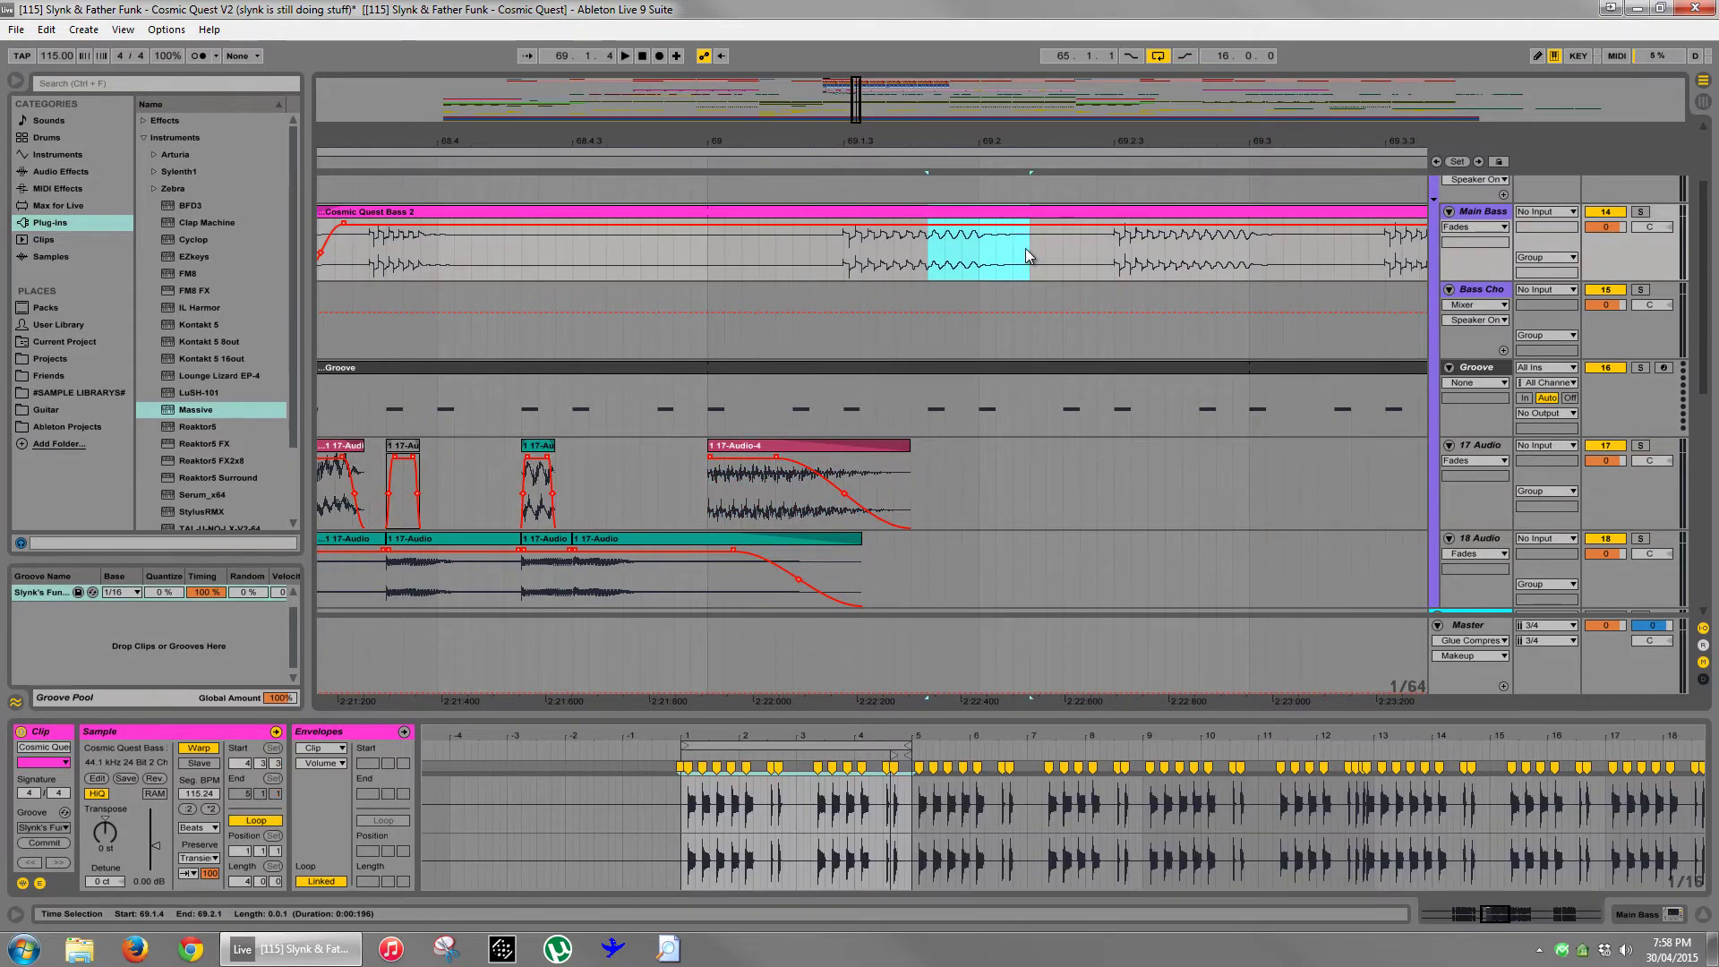
pyautogui.press('Delete')
pyautogui.moveTo(925, 223); pyautogui.dragTo(911, 226)
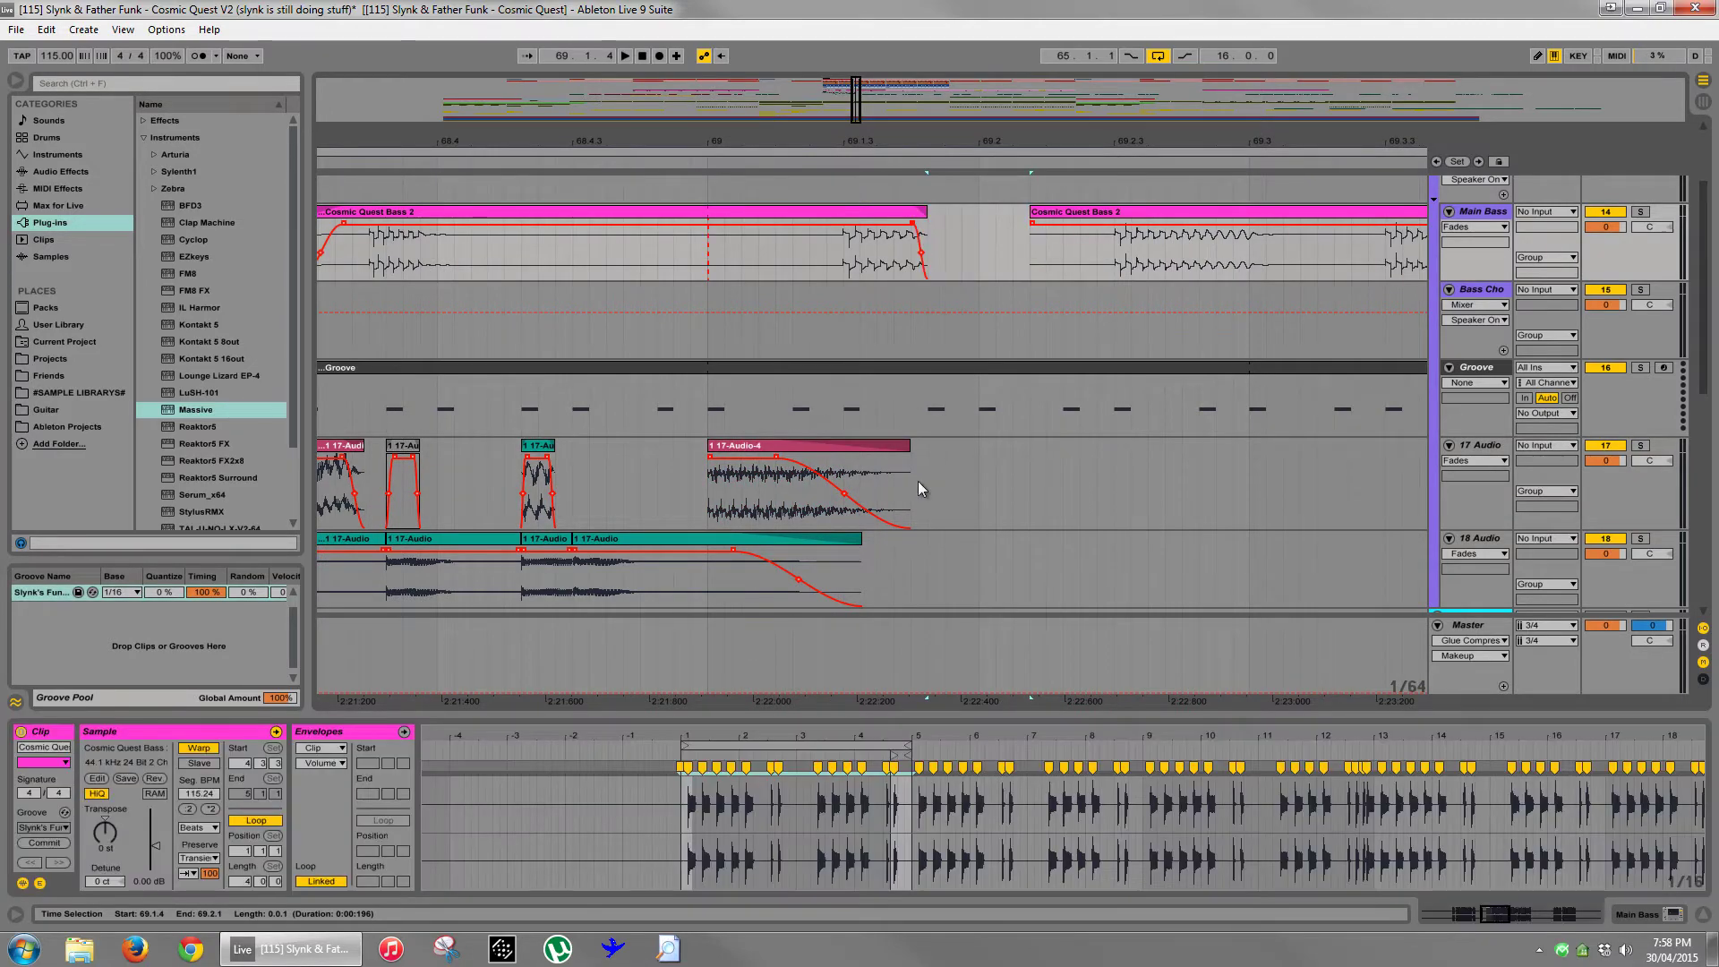
pyautogui.moveTo(926, 481); pyautogui.dragTo(974, 466)
# - Audition the Workboard clip at bar 44 and copy it onto the 17 Audio track at 70.1.1
pyautogui.moveTo(928, 141); pyautogui.dragTo(1039, 106)
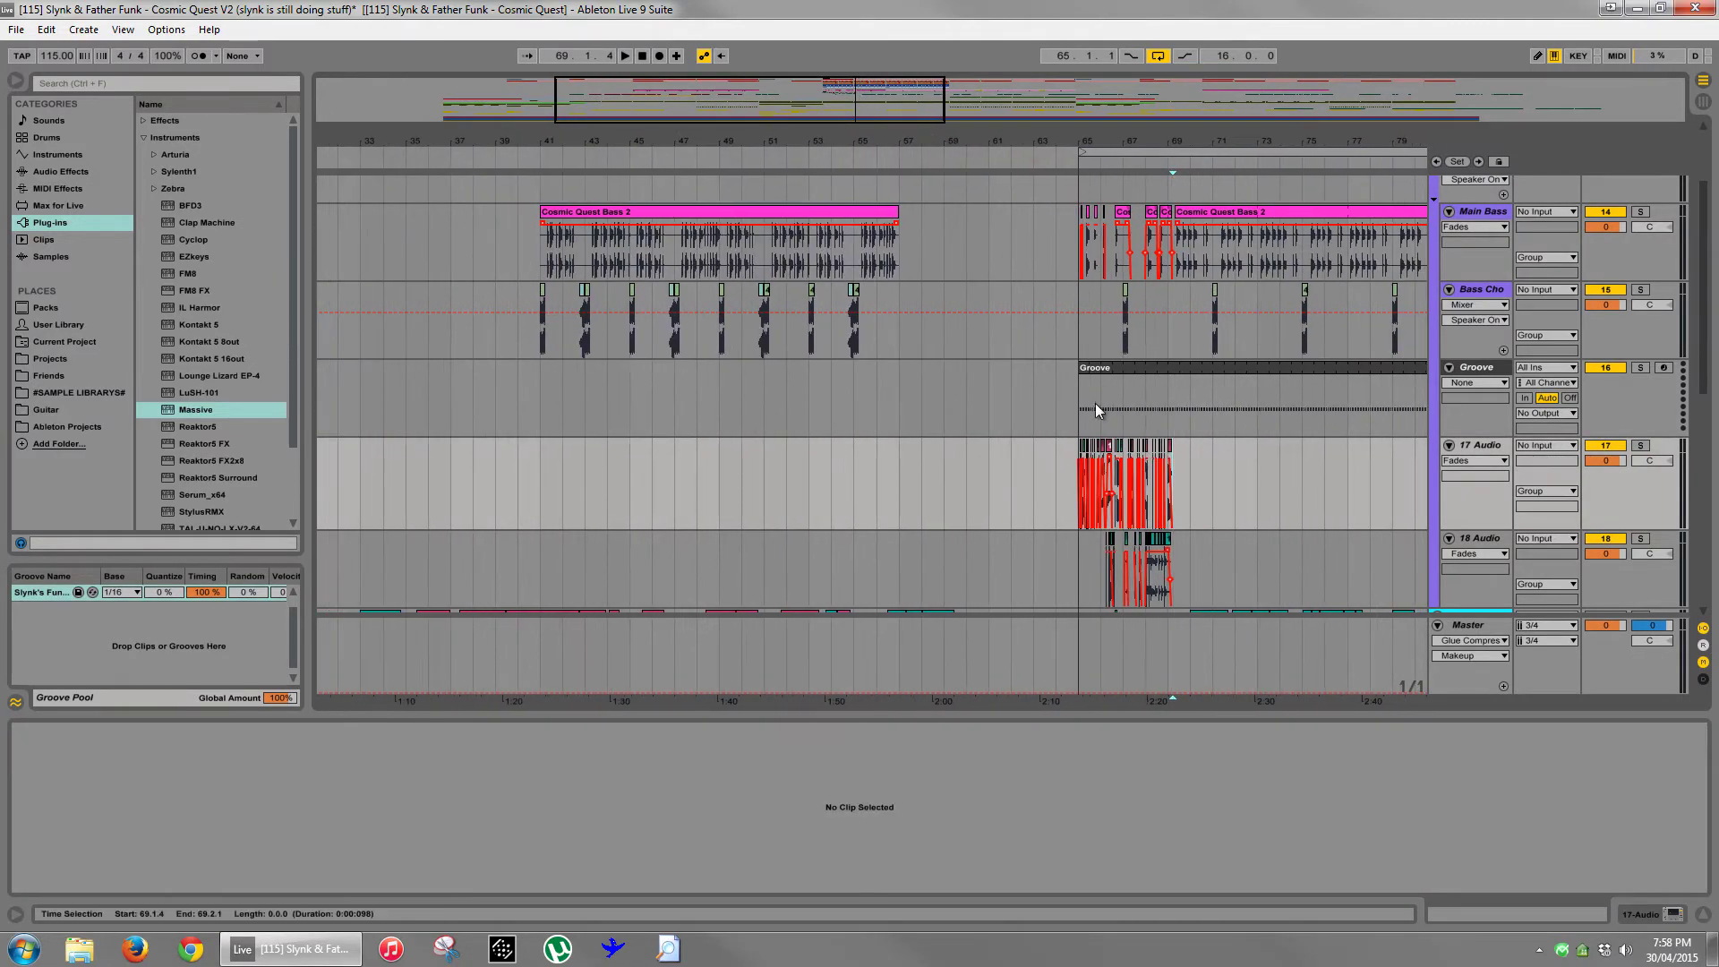
pyautogui.scroll(-2, 1096, 408)
pyautogui.click(615, 517)
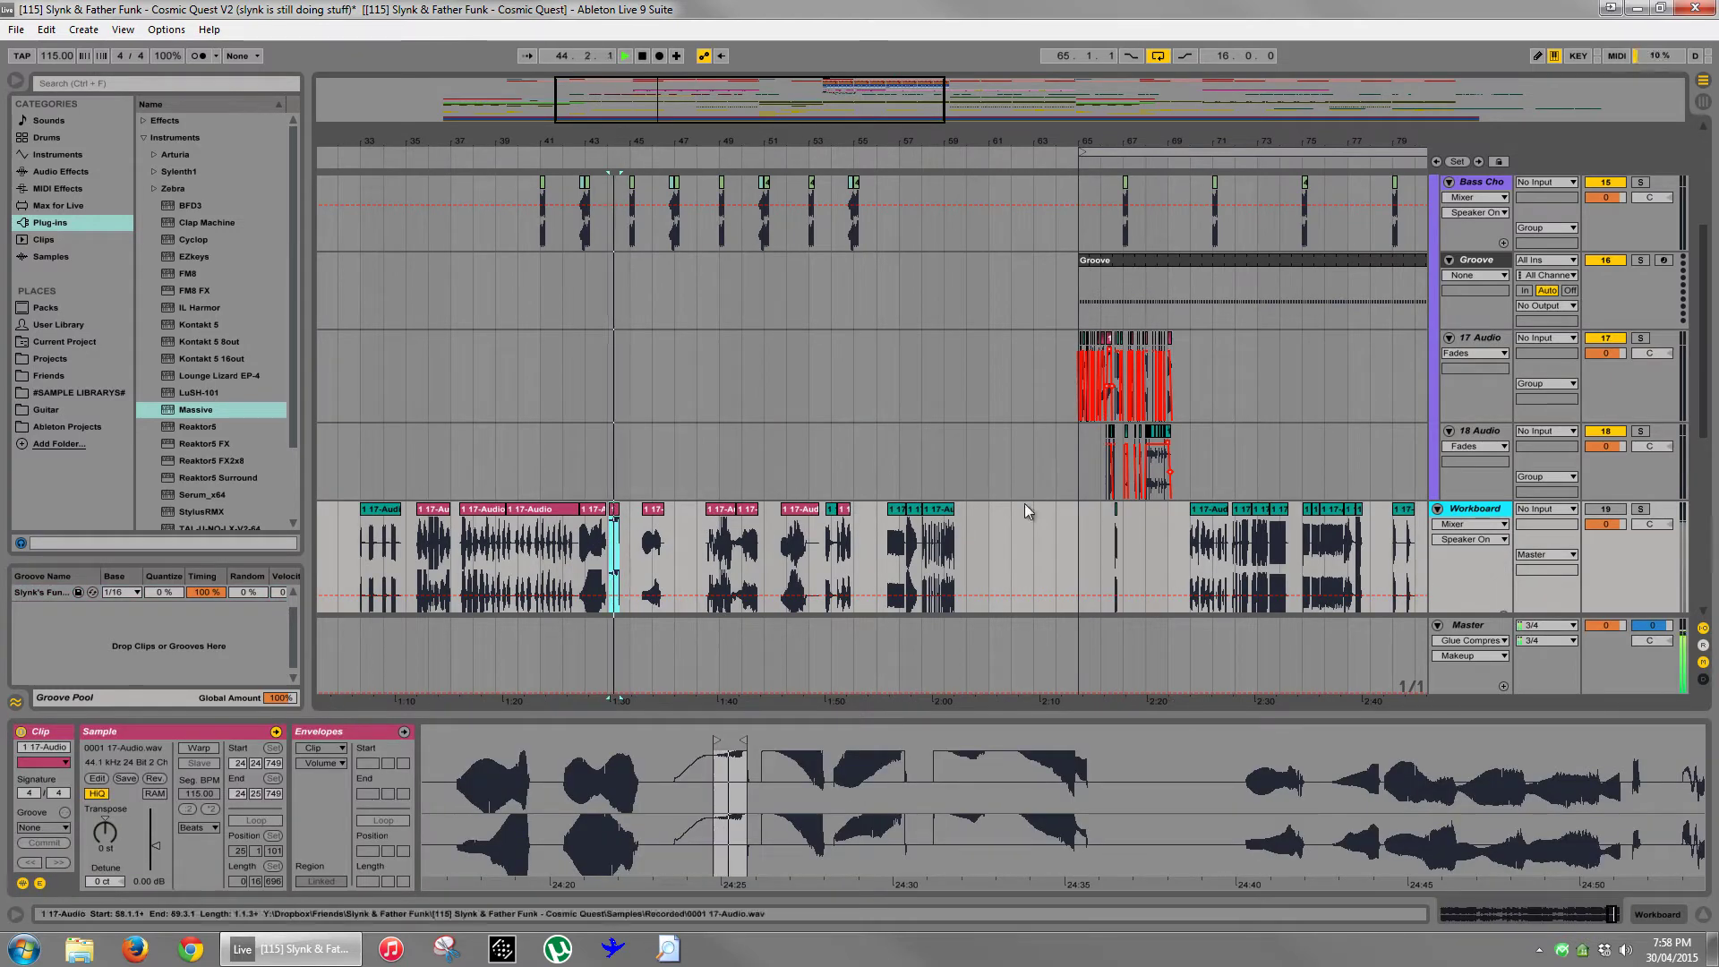
pyautogui.press('space')
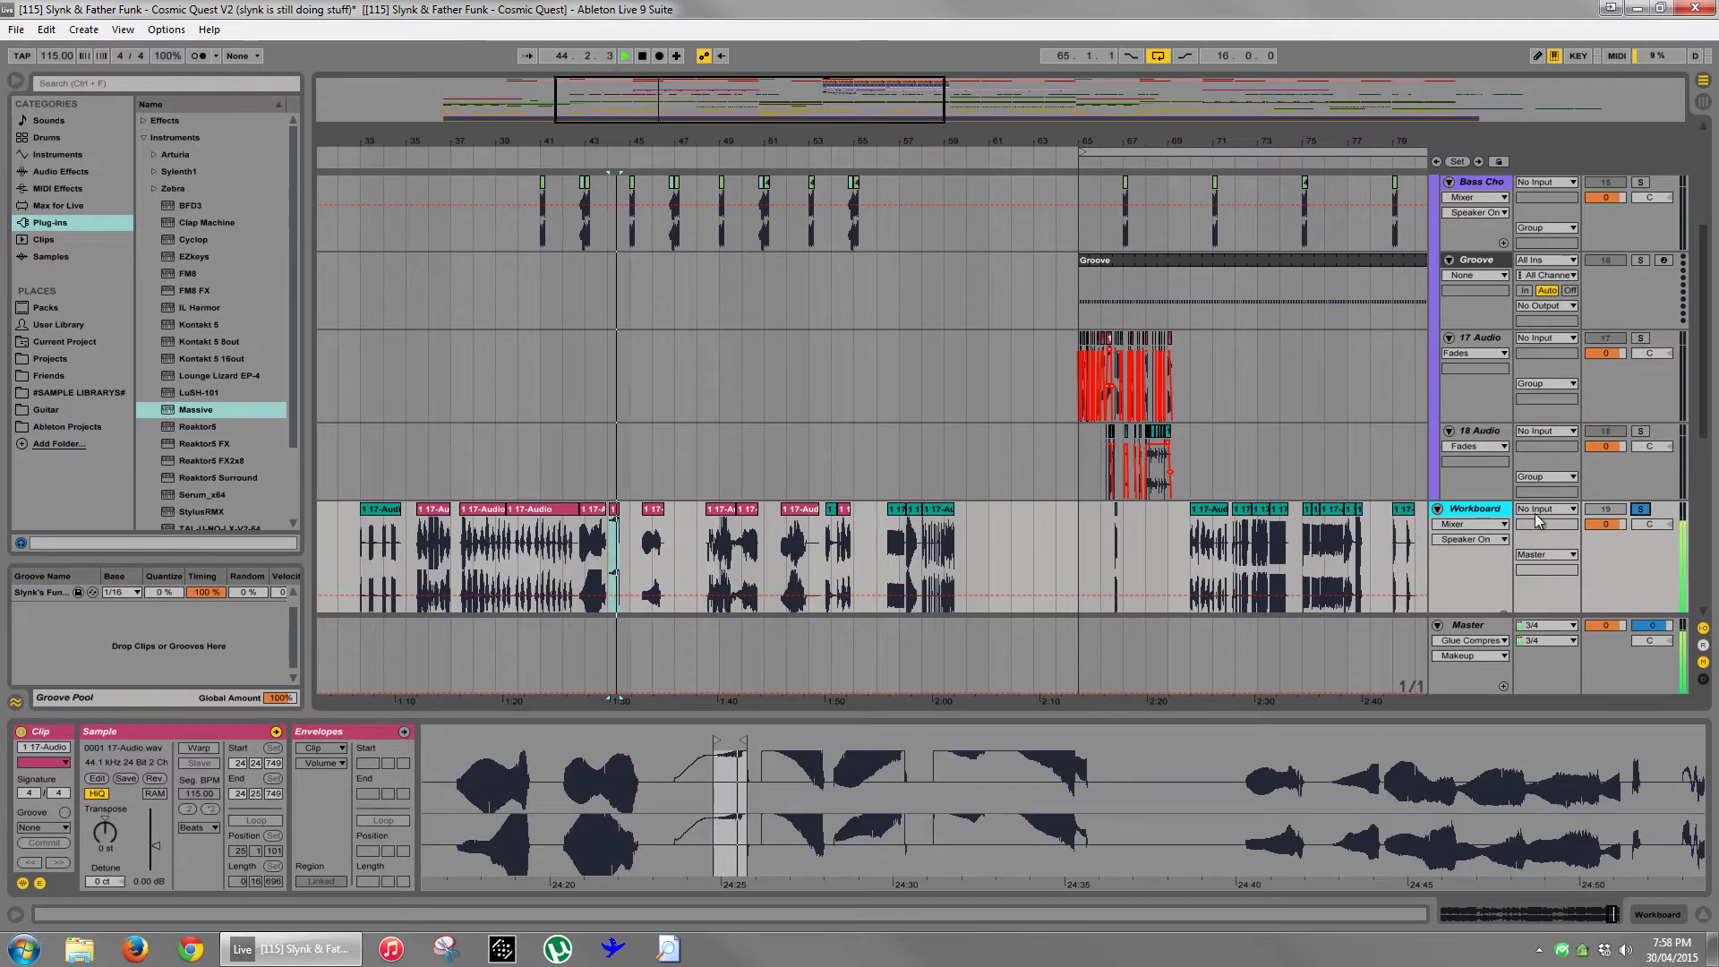
pyautogui.press('space')
pyautogui.moveTo(614, 517); pyautogui.dragTo(1196, 358)
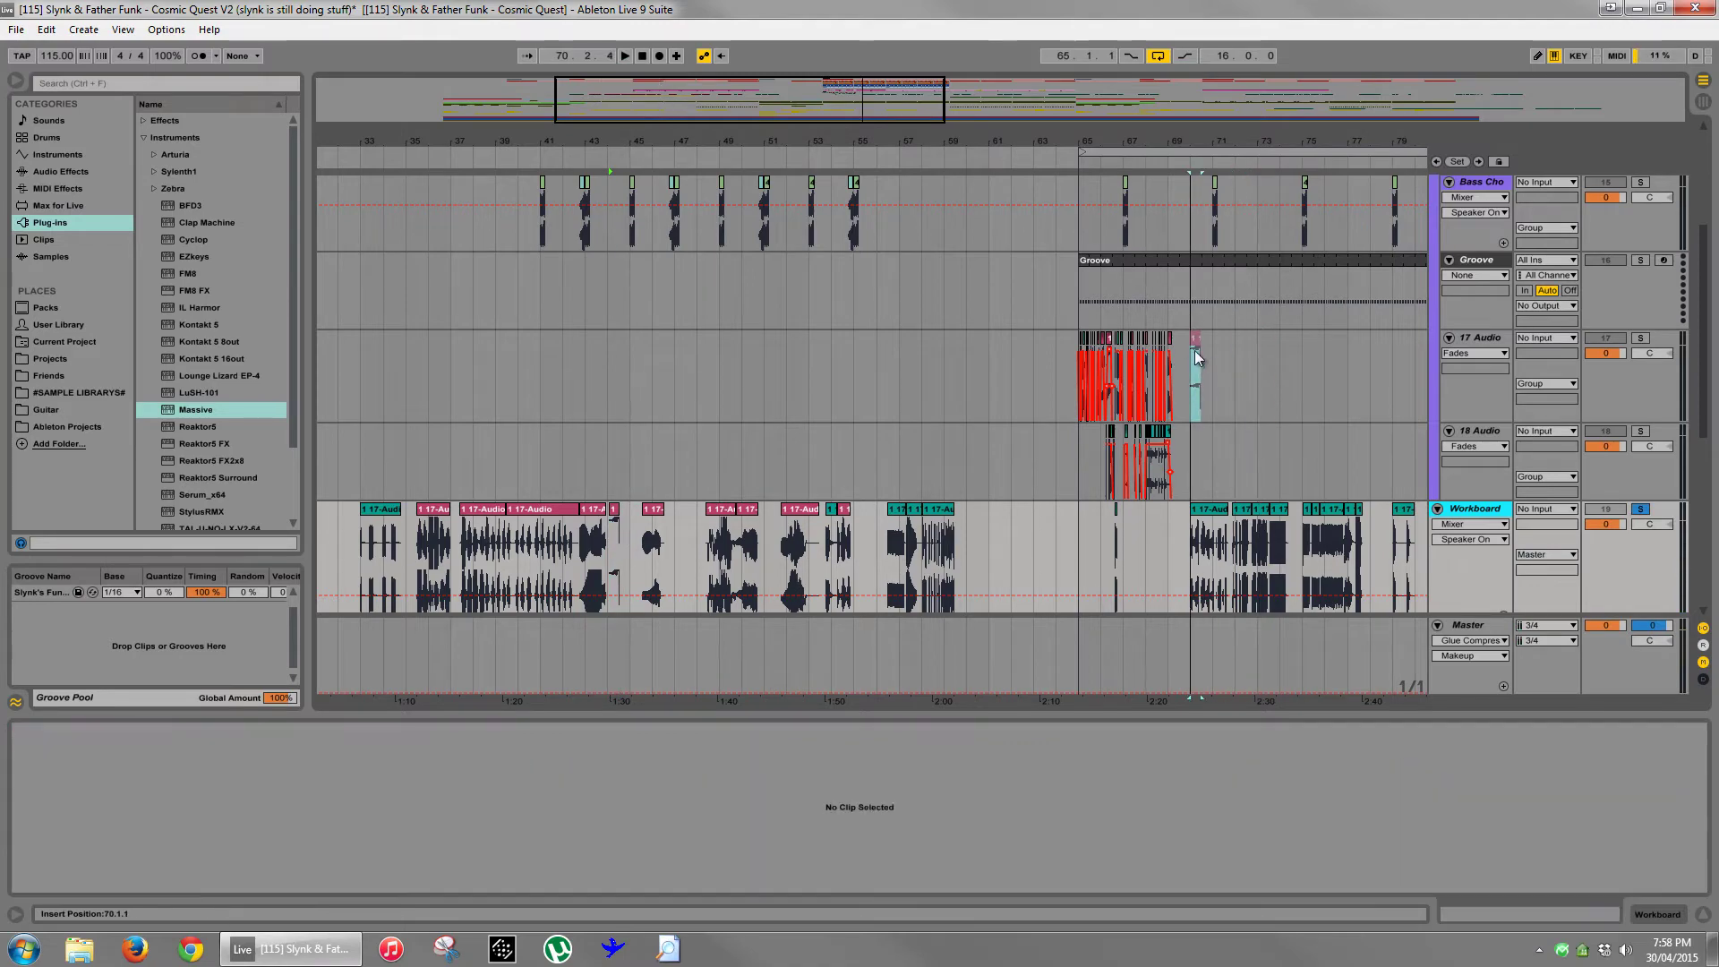
# - Move the copied 17 Audio clip to 69.2.1, shift its sample start later and audition it
pyautogui.moveTo(1193, 143); pyautogui.dragTo(1189, 144)
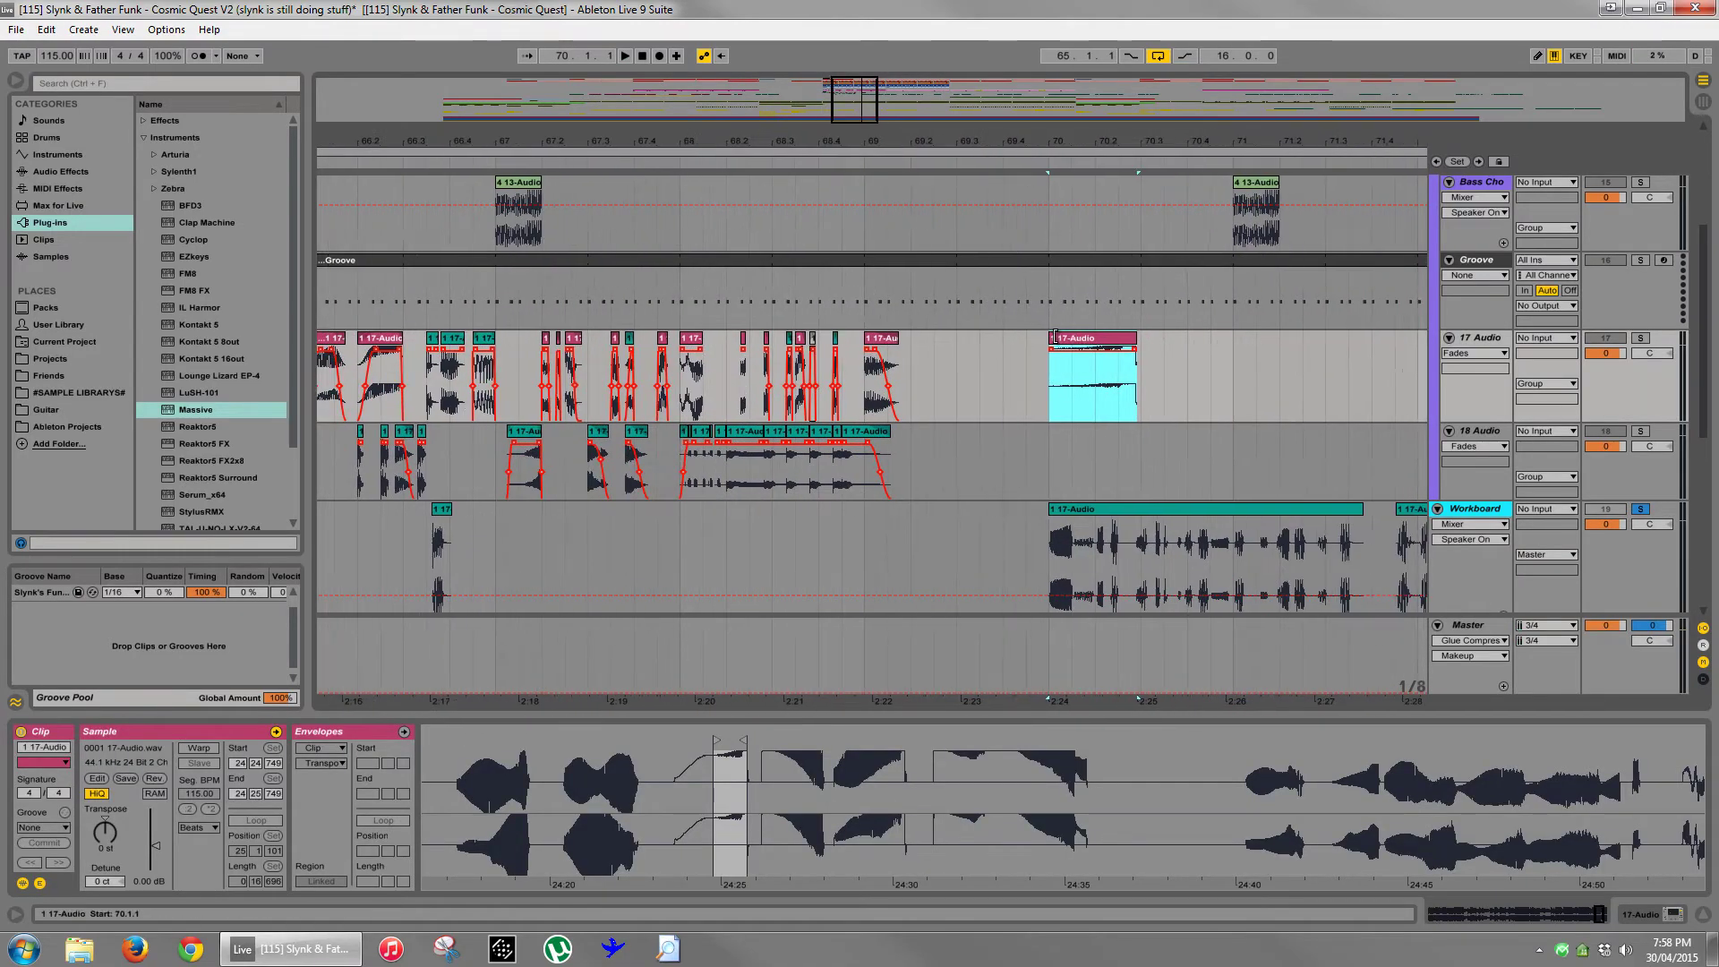
pyautogui.moveTo(1055, 337); pyautogui.dragTo(939, 337)
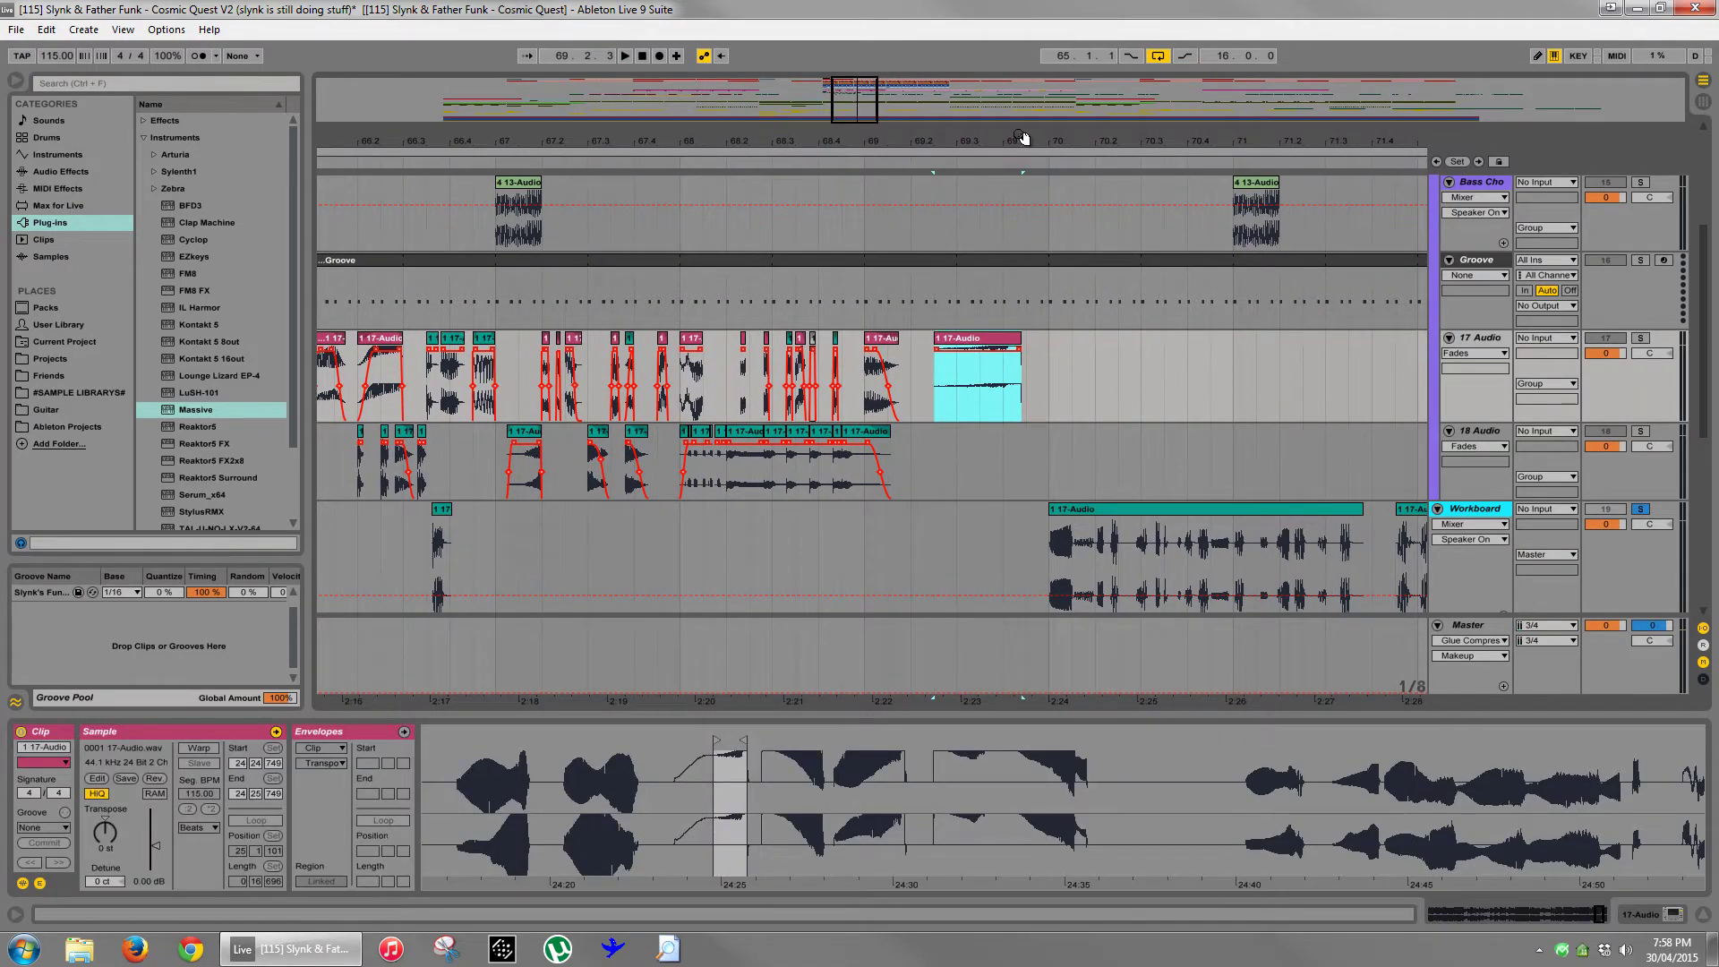
pyautogui.moveTo(979, 138); pyautogui.dragTo(980, 219)
pyautogui.scroll(2, 1055, 341)
pyautogui.scroll(-1, 1056, 340)
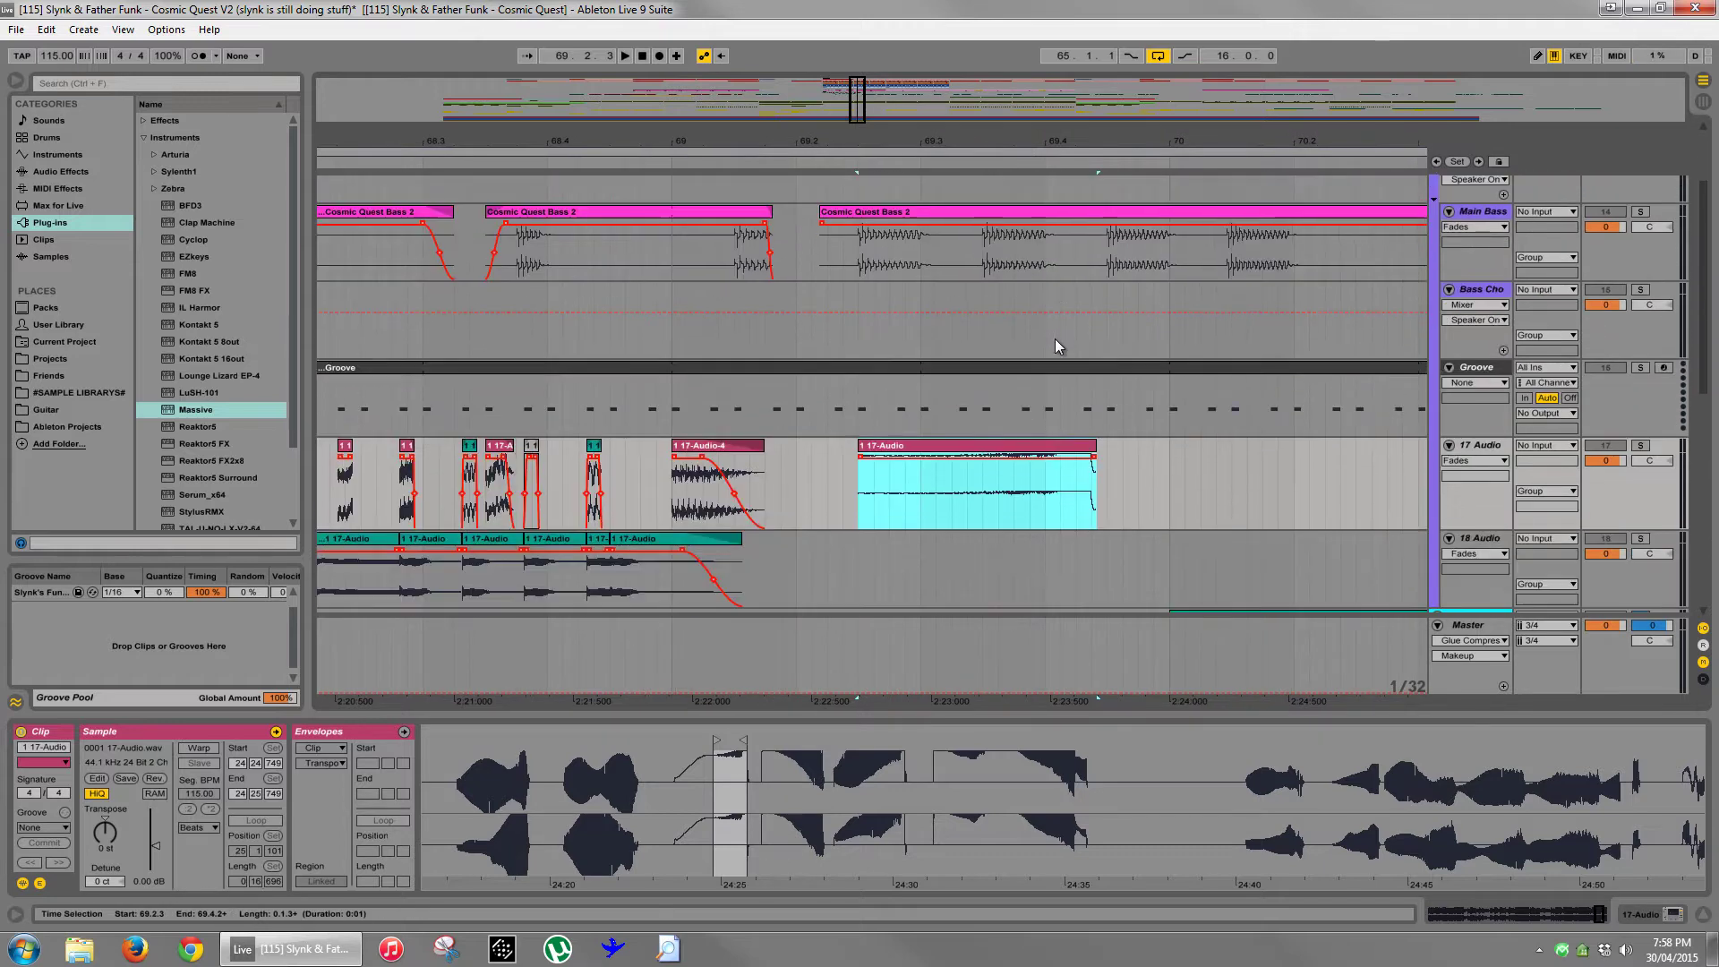
pyautogui.scroll(-1, 1056, 346)
pyautogui.moveTo(859, 394); pyautogui.dragTo(817, 403)
pyautogui.press('space')
pyautogui.press('space')
pyautogui.press('space')
pyautogui.press('space')
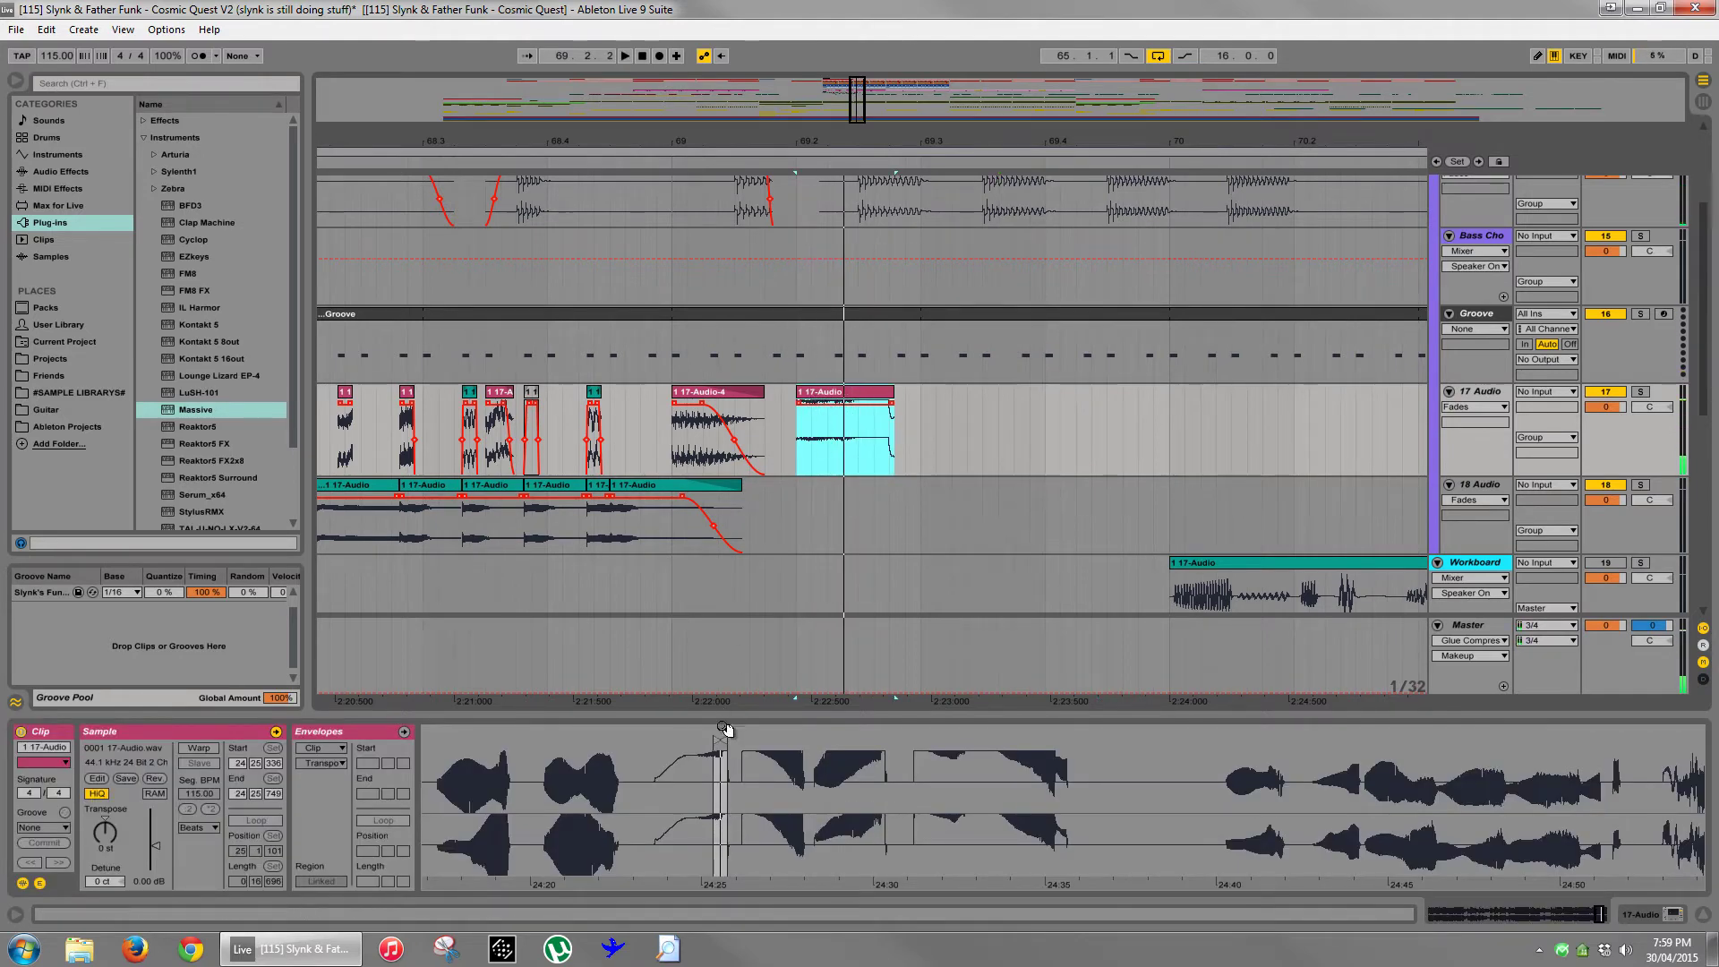
# - Solo the 17 Audio track, play the clip and pull its sample start earlier so it extends to about 70.1.2
pyautogui.moveTo(716, 736); pyautogui.dragTo(701, 739)
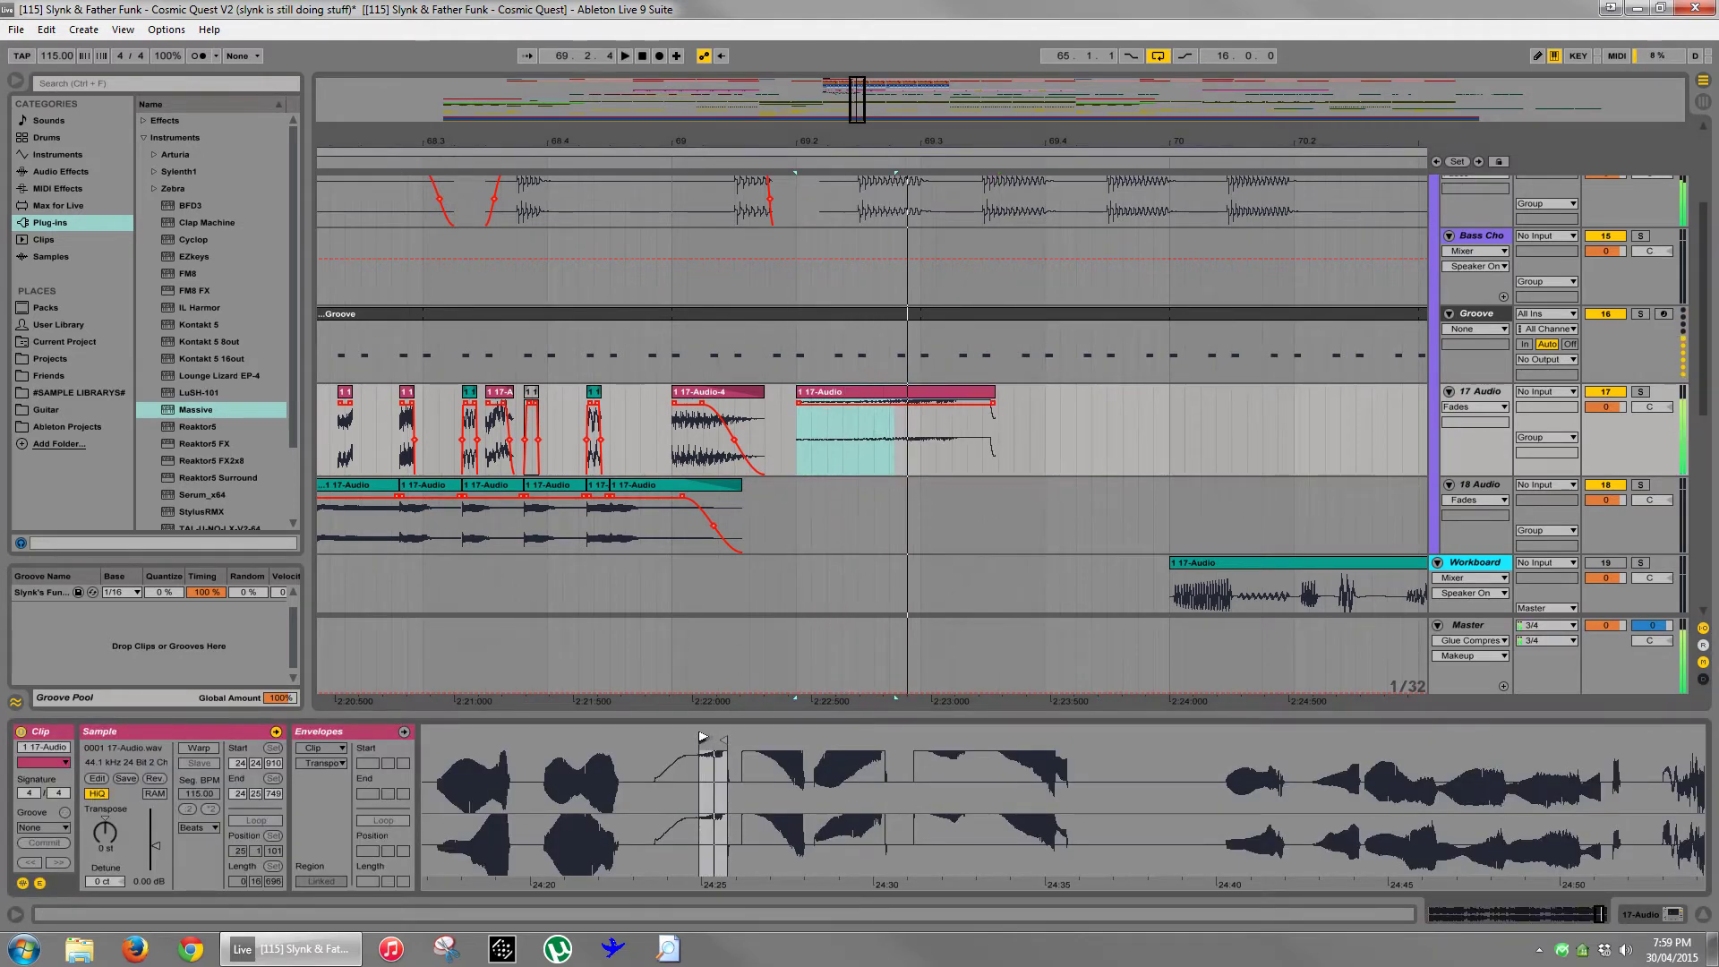
pyautogui.click(1642, 393)
pyautogui.press('space')
pyautogui.press('space')
pyautogui.press('space')
pyautogui.press('space')
pyautogui.press('space')
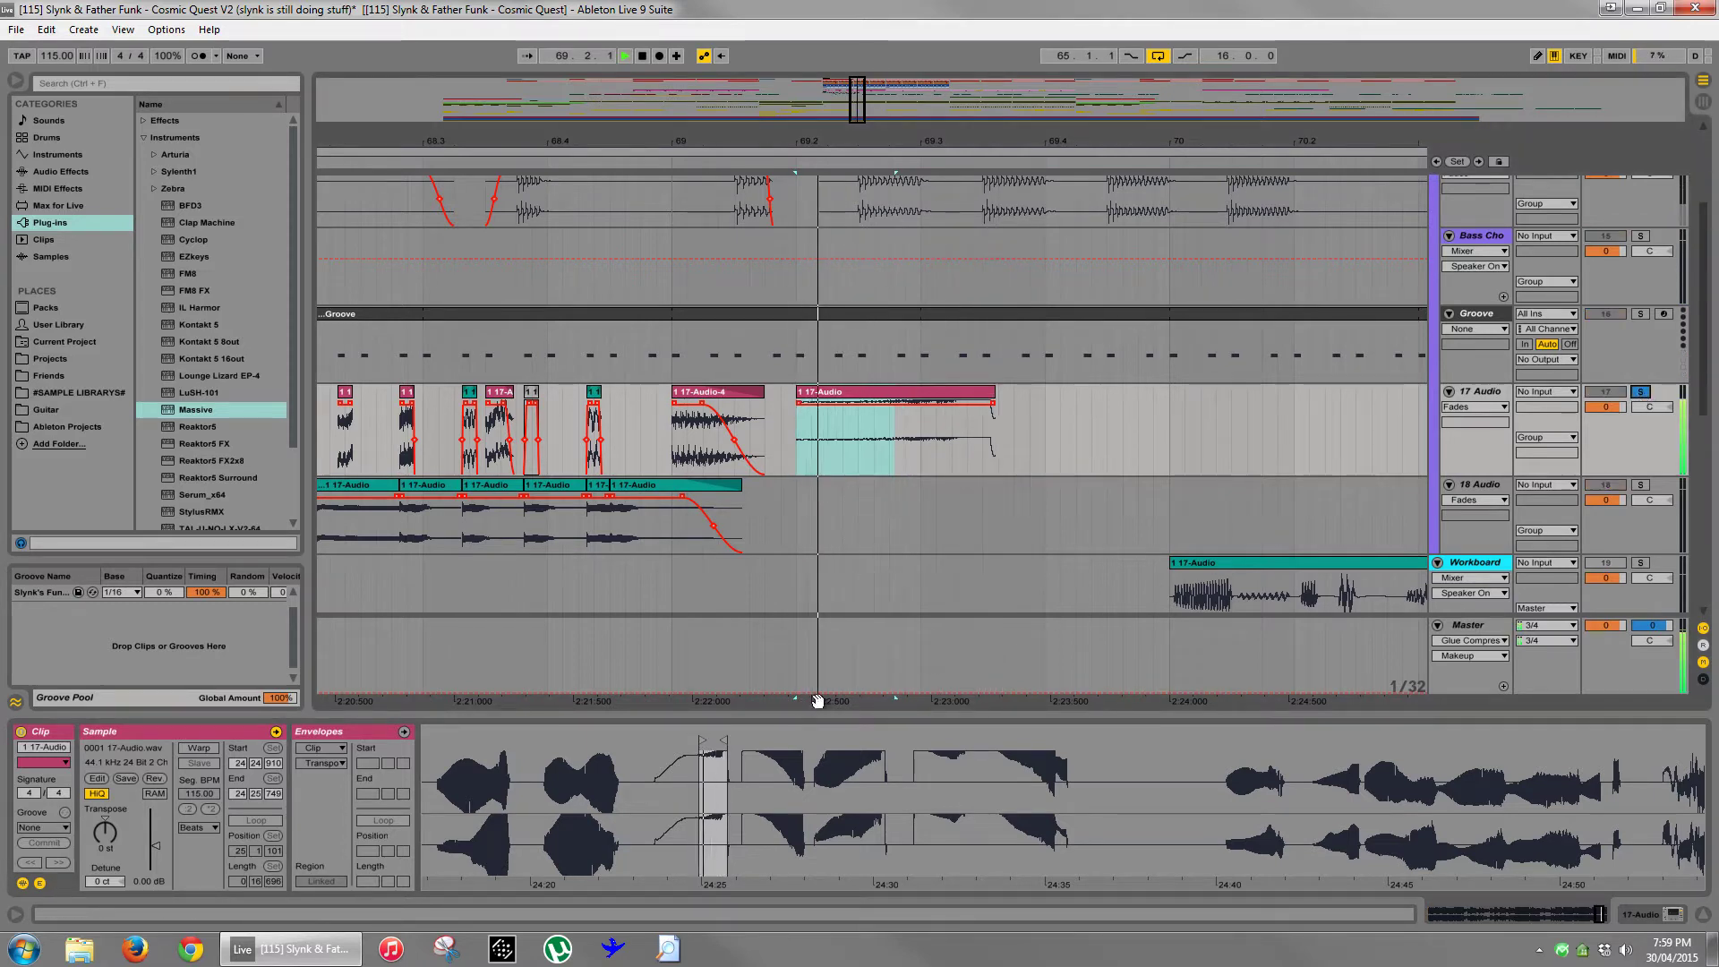
pyautogui.moveTo(702, 739); pyautogui.dragTo(673, 742)
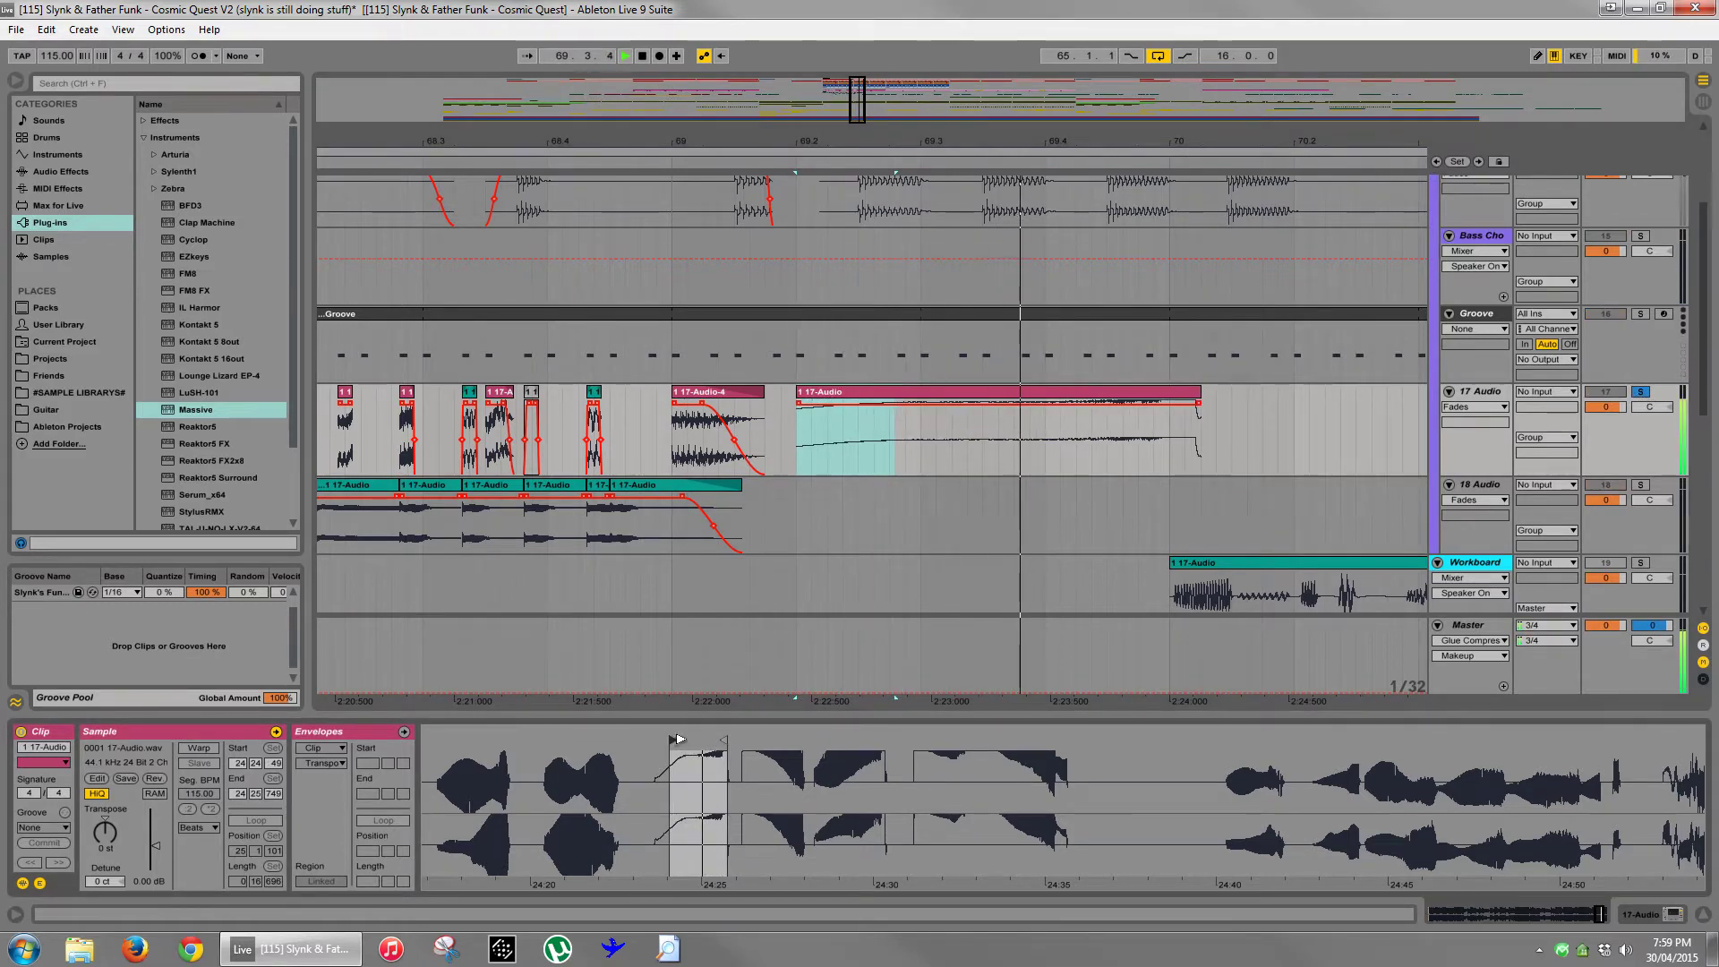
pyautogui.click(978, 395)
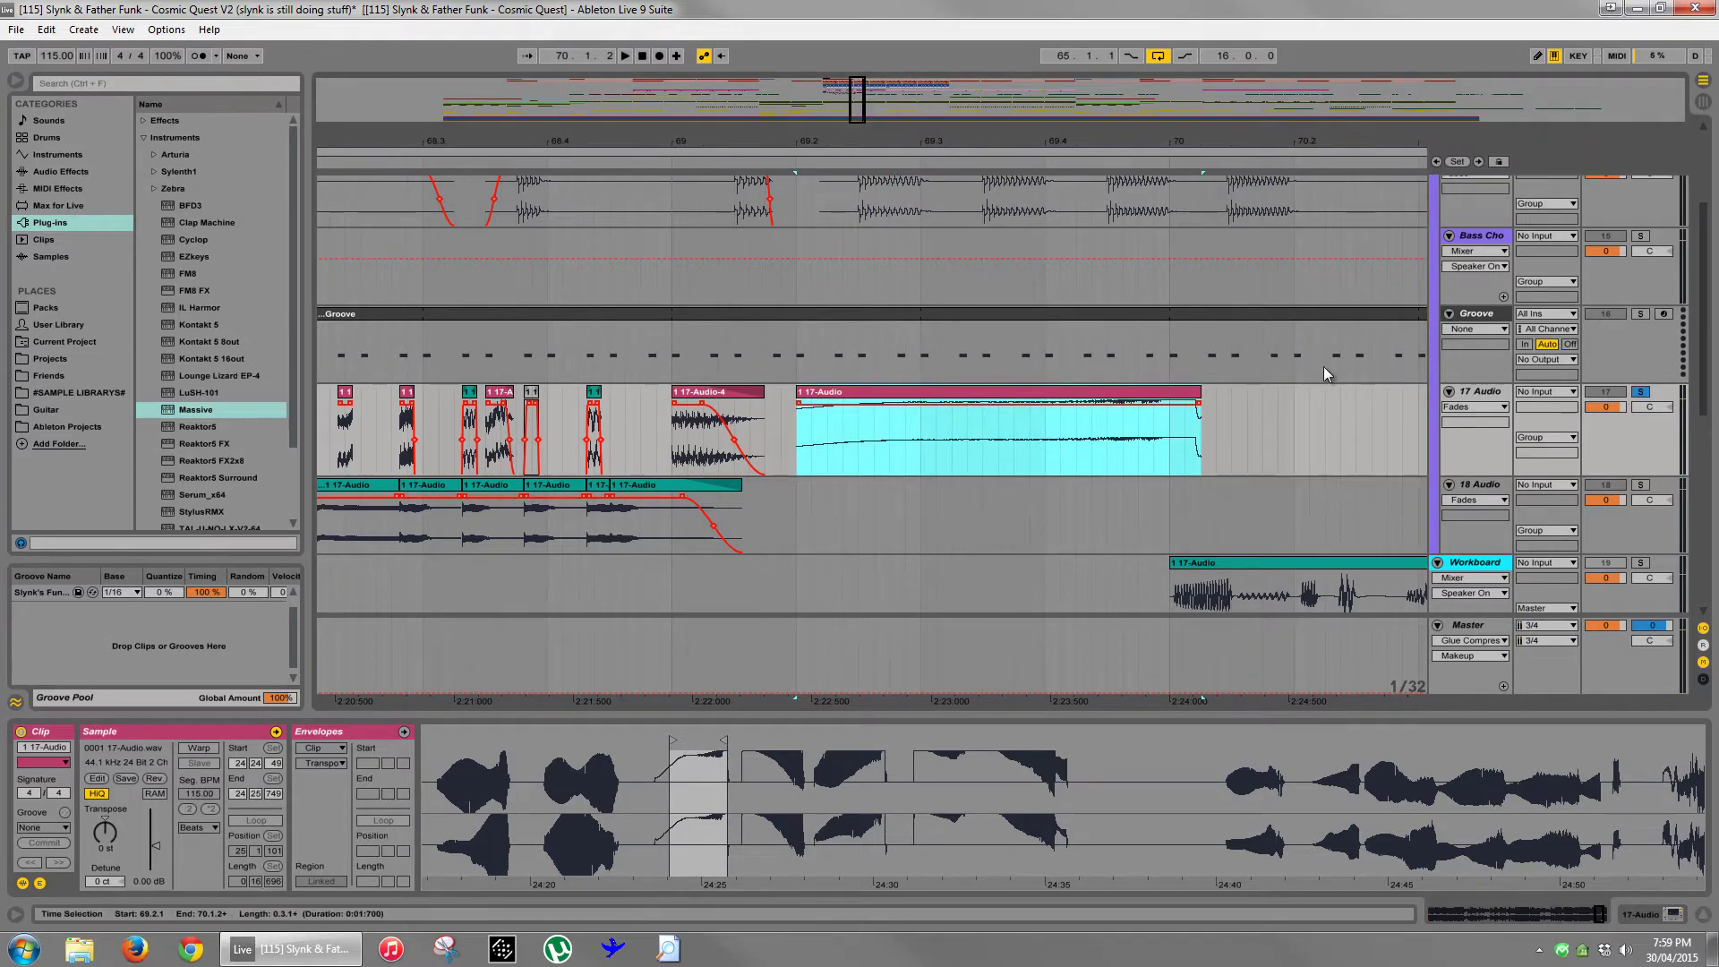
# - Bypass the 17 Audio track's Glue Compressor, audition the clip at 69.2.1, then re-enable the compressor and audition again
pyautogui.scroll(3, 1462, 268)
pyautogui.click(1462, 283)
pyautogui.scroll(-2, 1468, 358)
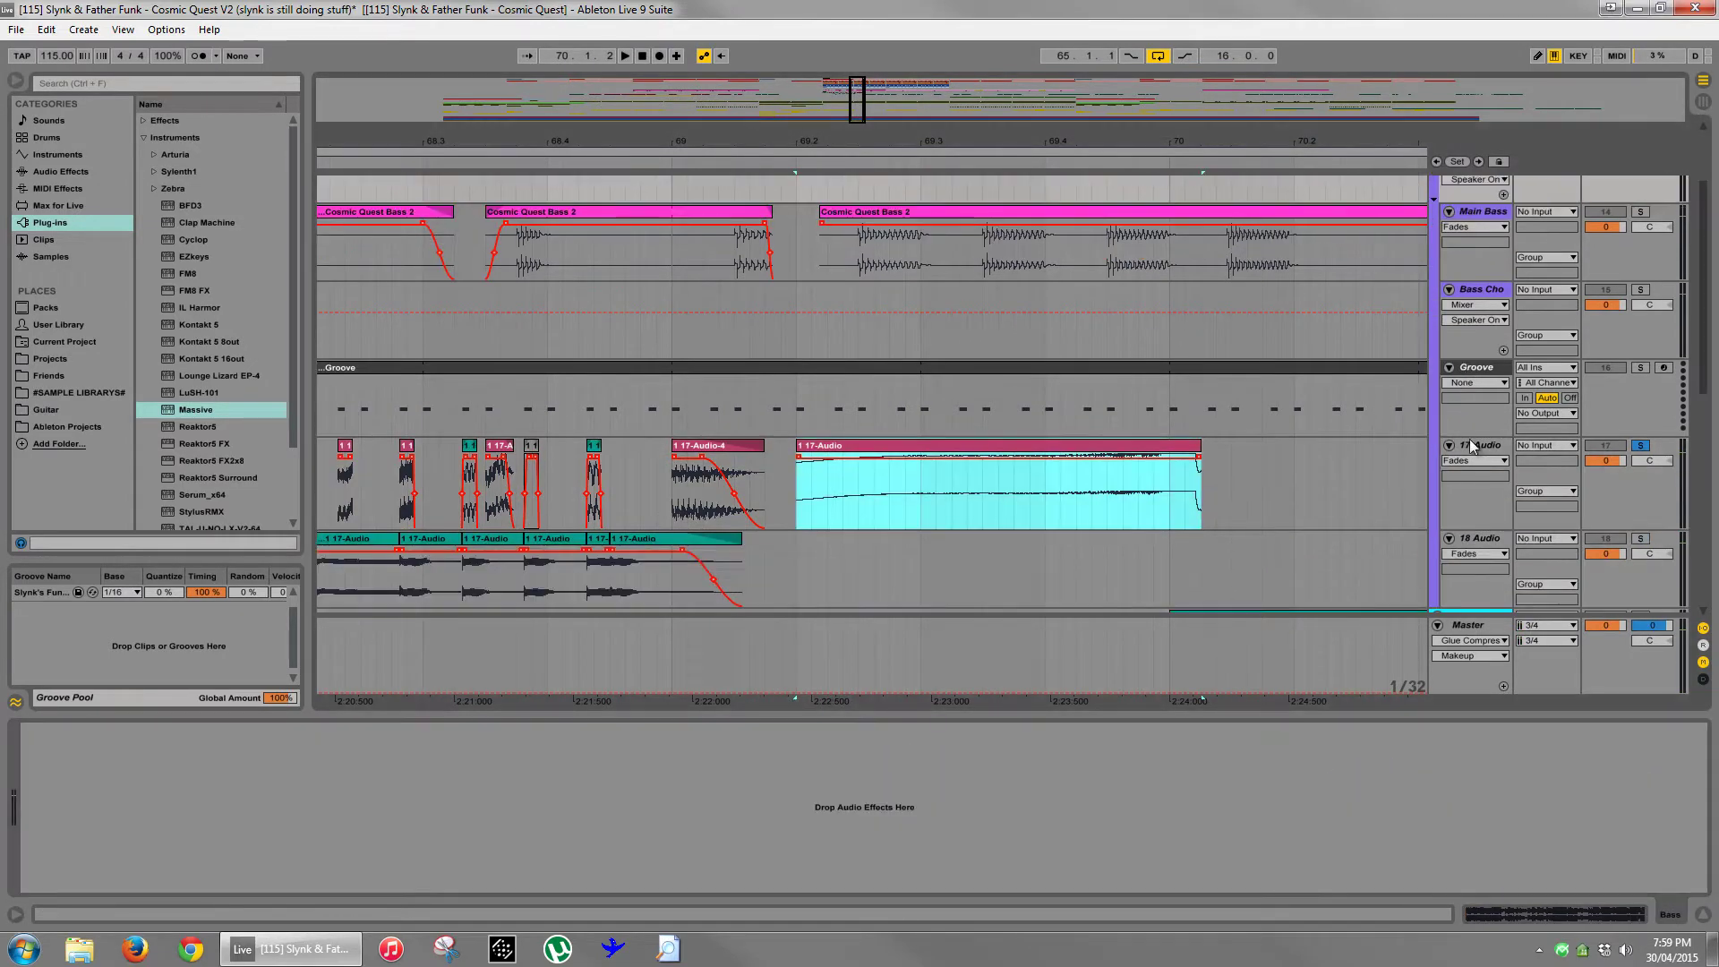
pyautogui.click(1473, 448)
pyautogui.click(30, 732)
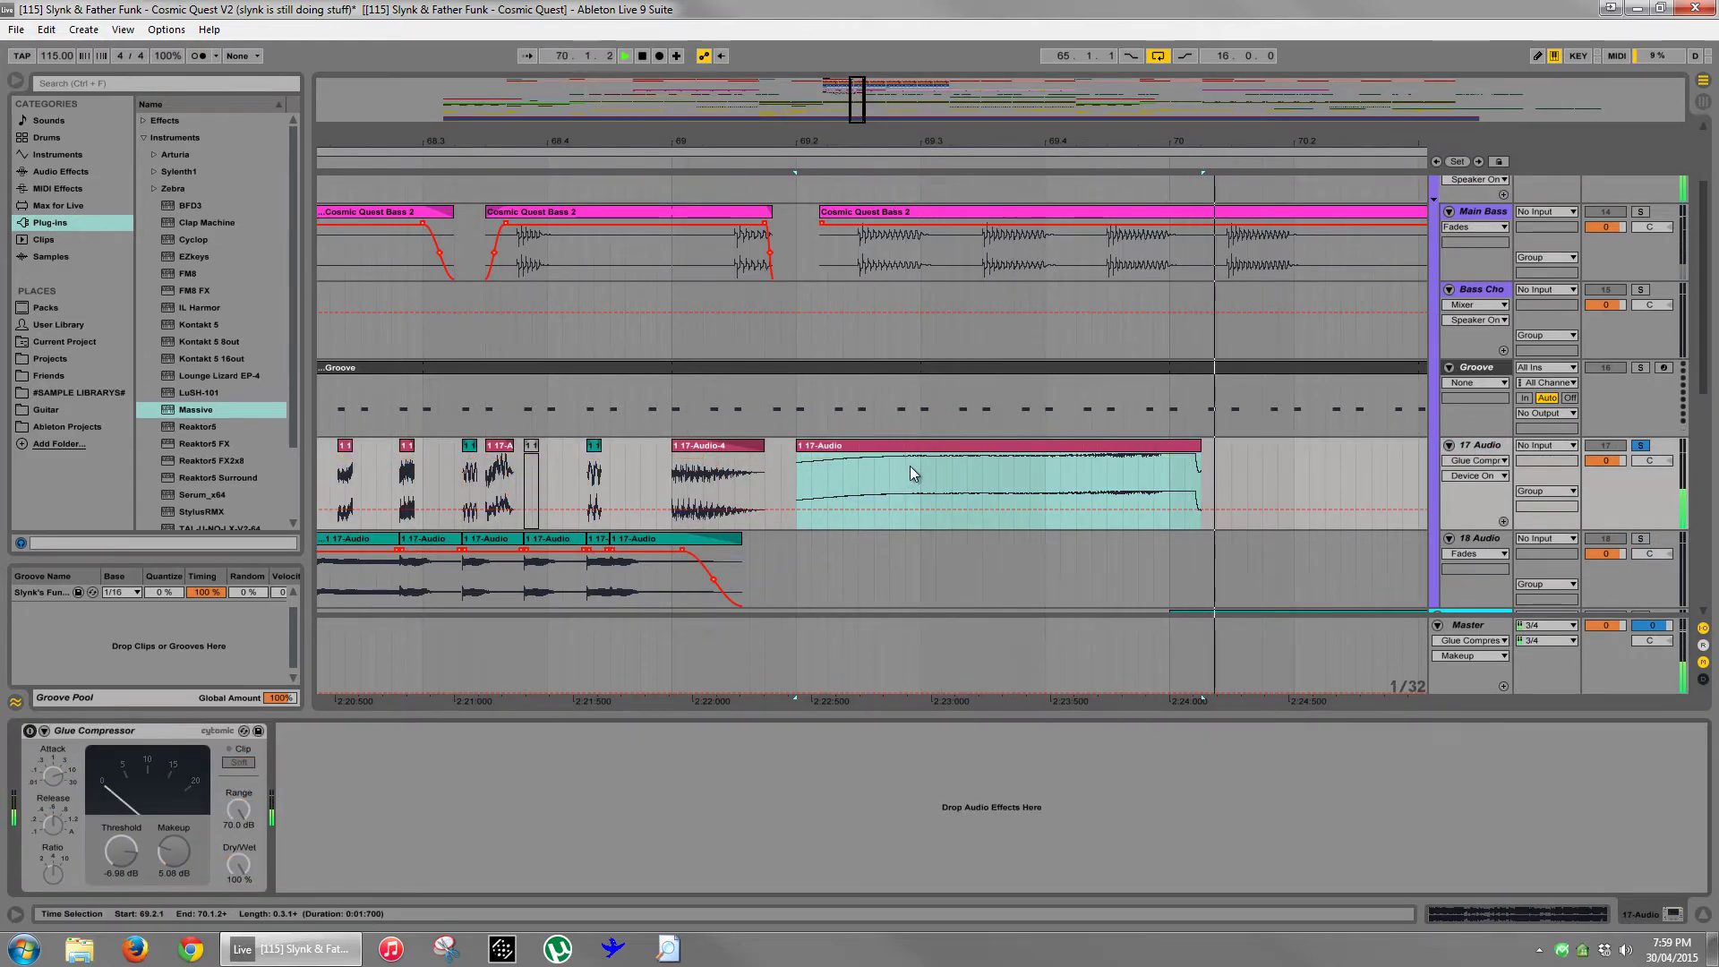
pyautogui.press('space')
pyautogui.press('space')
pyautogui.click(30, 732)
pyautogui.press('space')
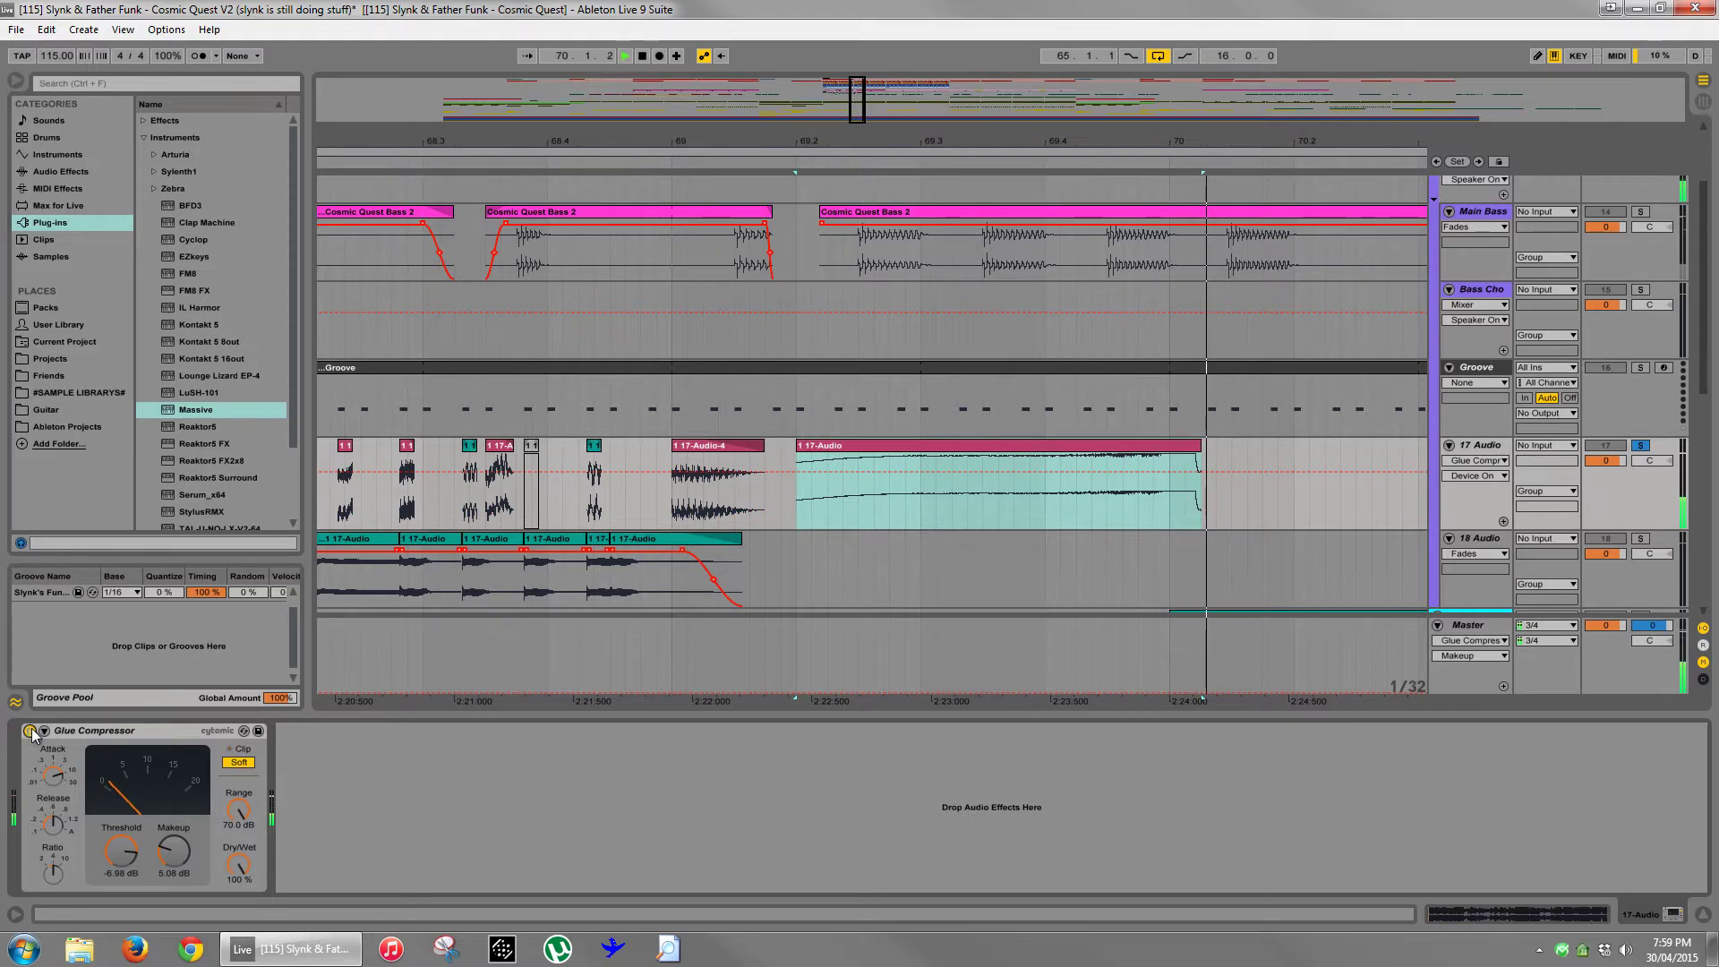
pyautogui.press('space')
pyautogui.press('space')
# - Raise the gain of the clip at 69.2.1 to 18.0 dB, play it and delete the clip
pyautogui.click(901, 450)
pyautogui.doubleClick(917, 446)
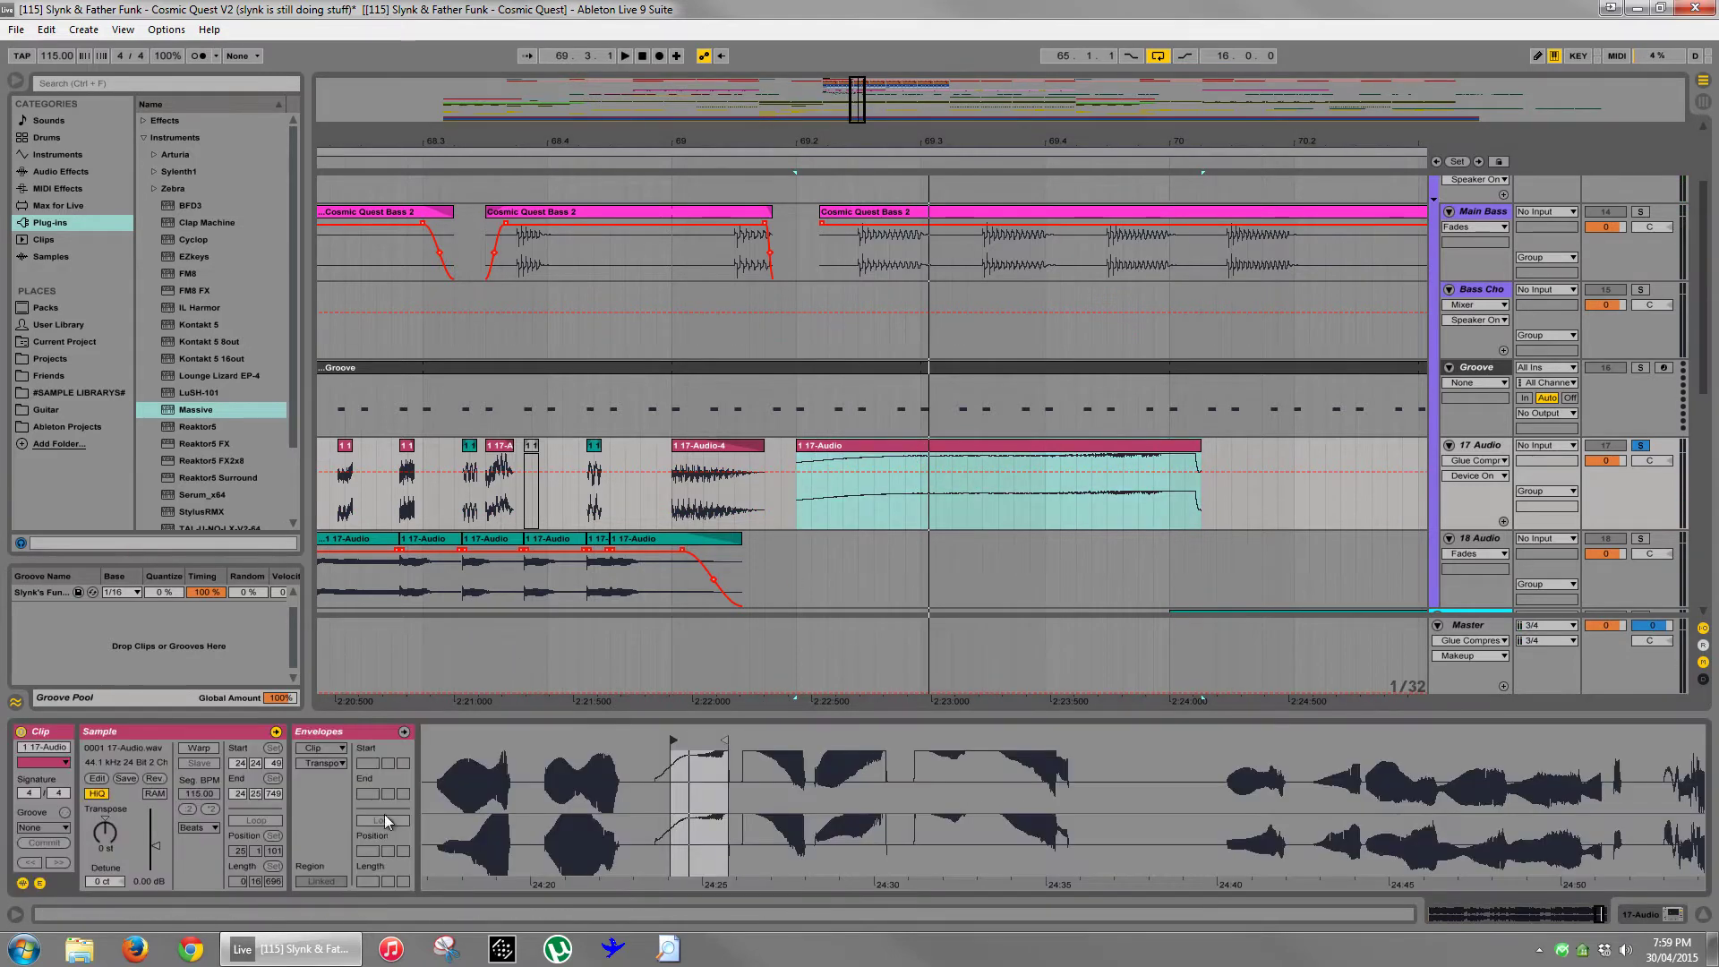
pyautogui.moveTo(138, 845)
pyautogui.mouseDown()
pyautogui.moveTo(137, 817)
pyautogui.moveTo(137, 843)
pyautogui.mouseUp()
pyautogui.press('space')
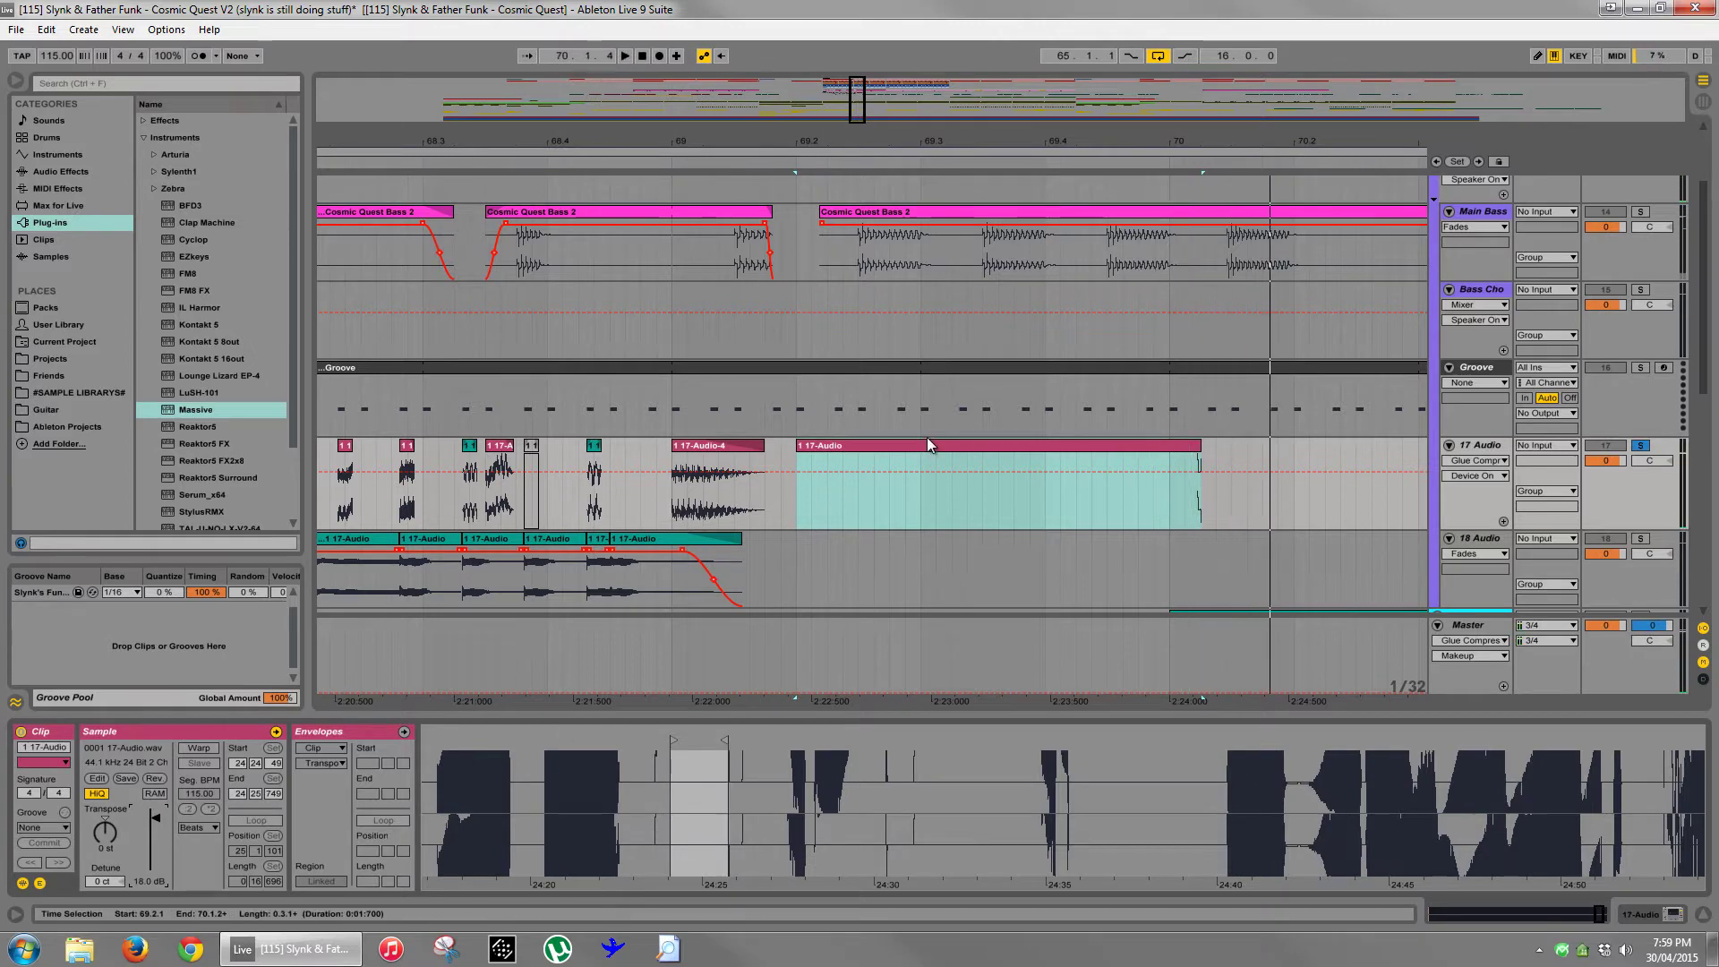
pyautogui.click(927, 441)
pyautogui.press('Delete')
# - Copy the Workboard clip at bar 39 onto 17 Audio at 69.3.1 and audition it
pyautogui.moveTo(841, 146); pyautogui.dragTo(838, 157)
pyautogui.scroll(-4, 596, 493)
pyautogui.click(593, 479)
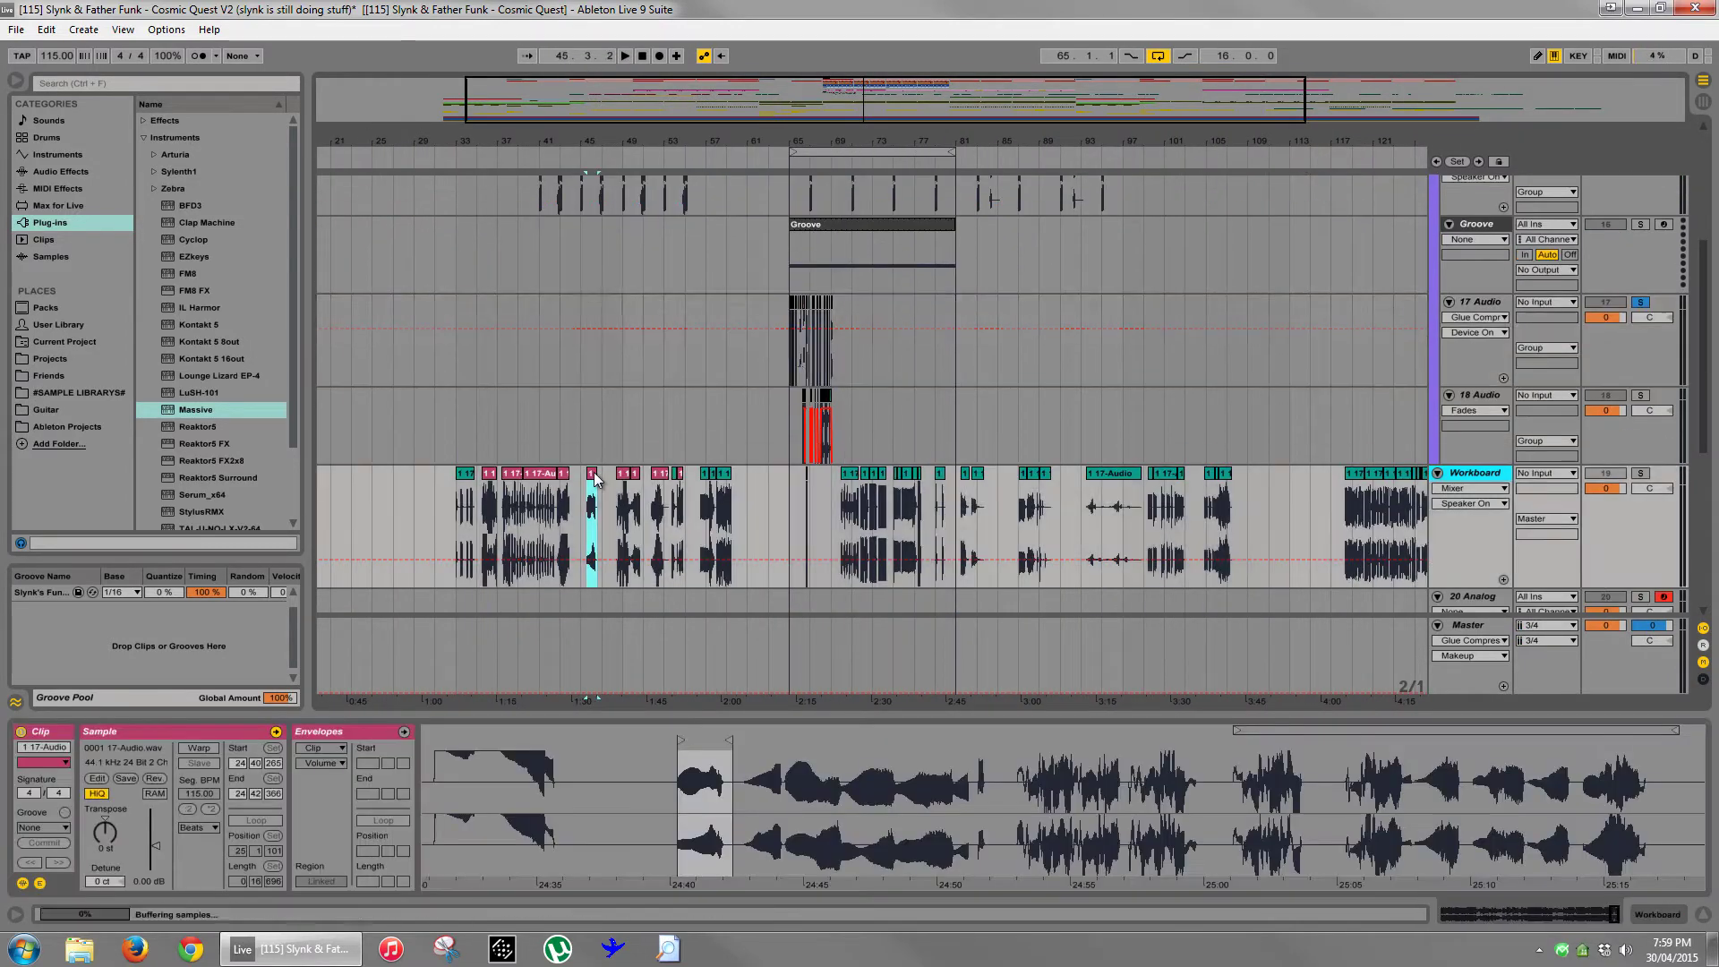
pyautogui.moveTo(538, 479); pyautogui.dragTo(848, 358)
pyautogui.moveTo(862, 166); pyautogui.dragTo(851, 309)
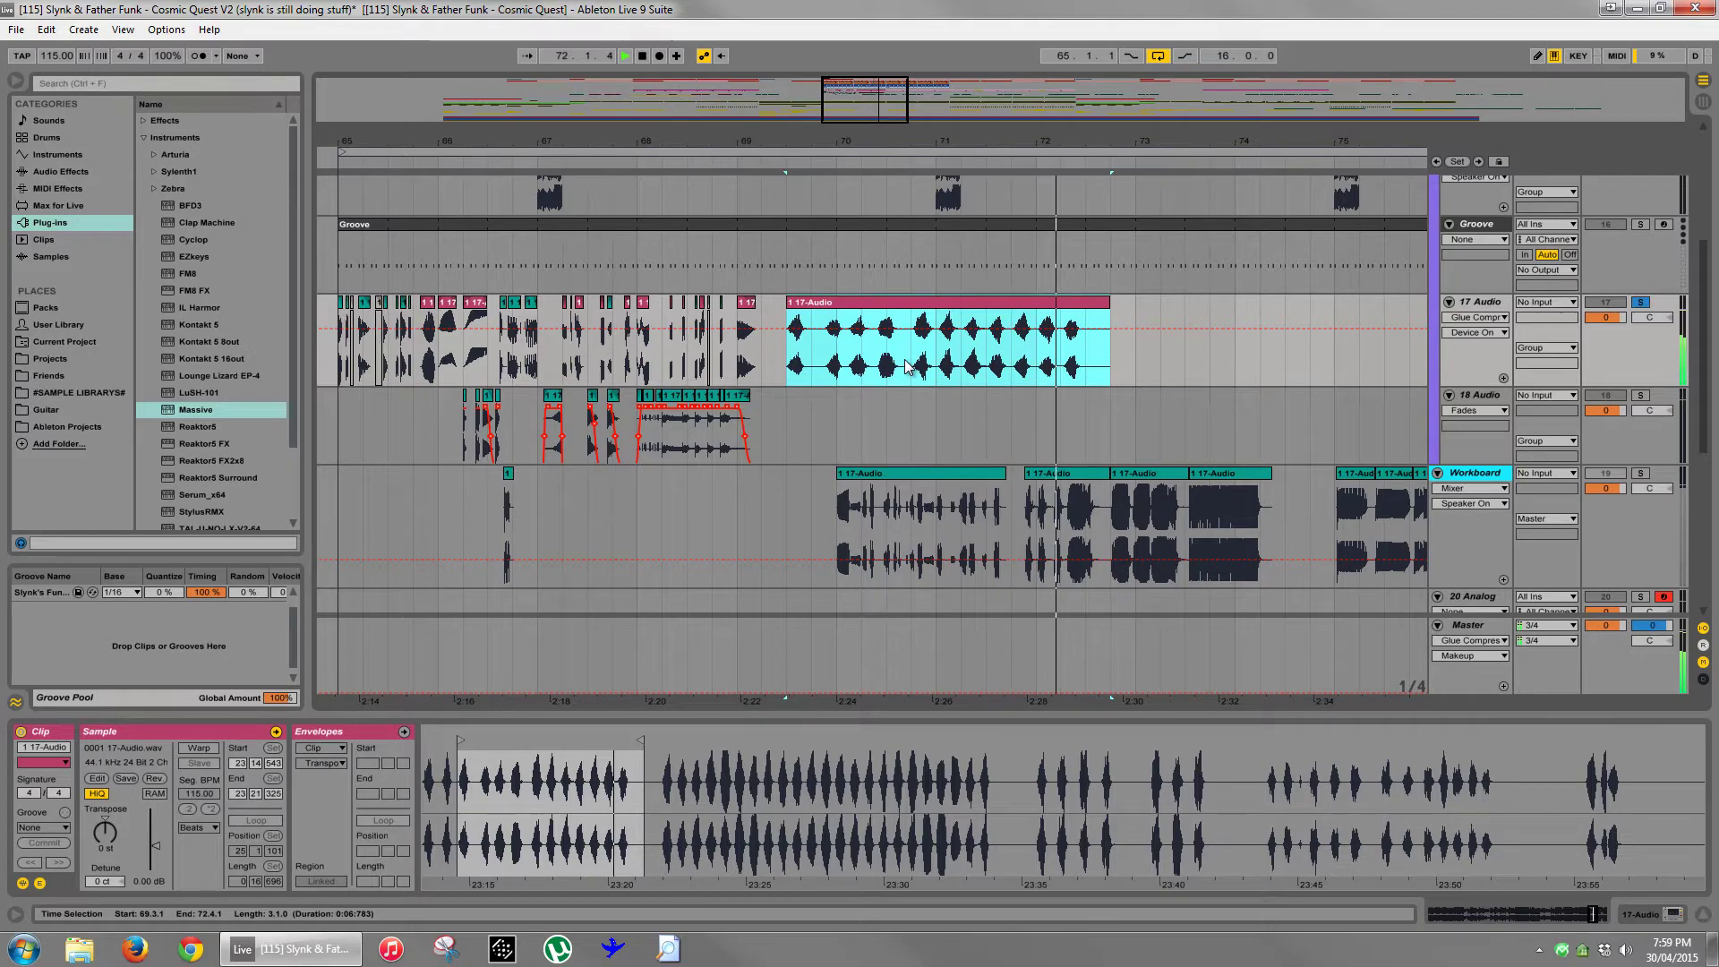
pyautogui.press('space')
# - Replace the clip at 69.3.1 on 17 Audio with a copy of a green Workboard clip at about 69.3.2 and audition it
pyautogui.moveTo(856, 154); pyautogui.dragTo(855, 125)
pyautogui.click(638, 531)
pyautogui.moveTo(638, 531); pyautogui.dragTo(645, 532)
pyautogui.moveTo(560, 475); pyautogui.dragTo(982, 367)
pyautogui.press('space')
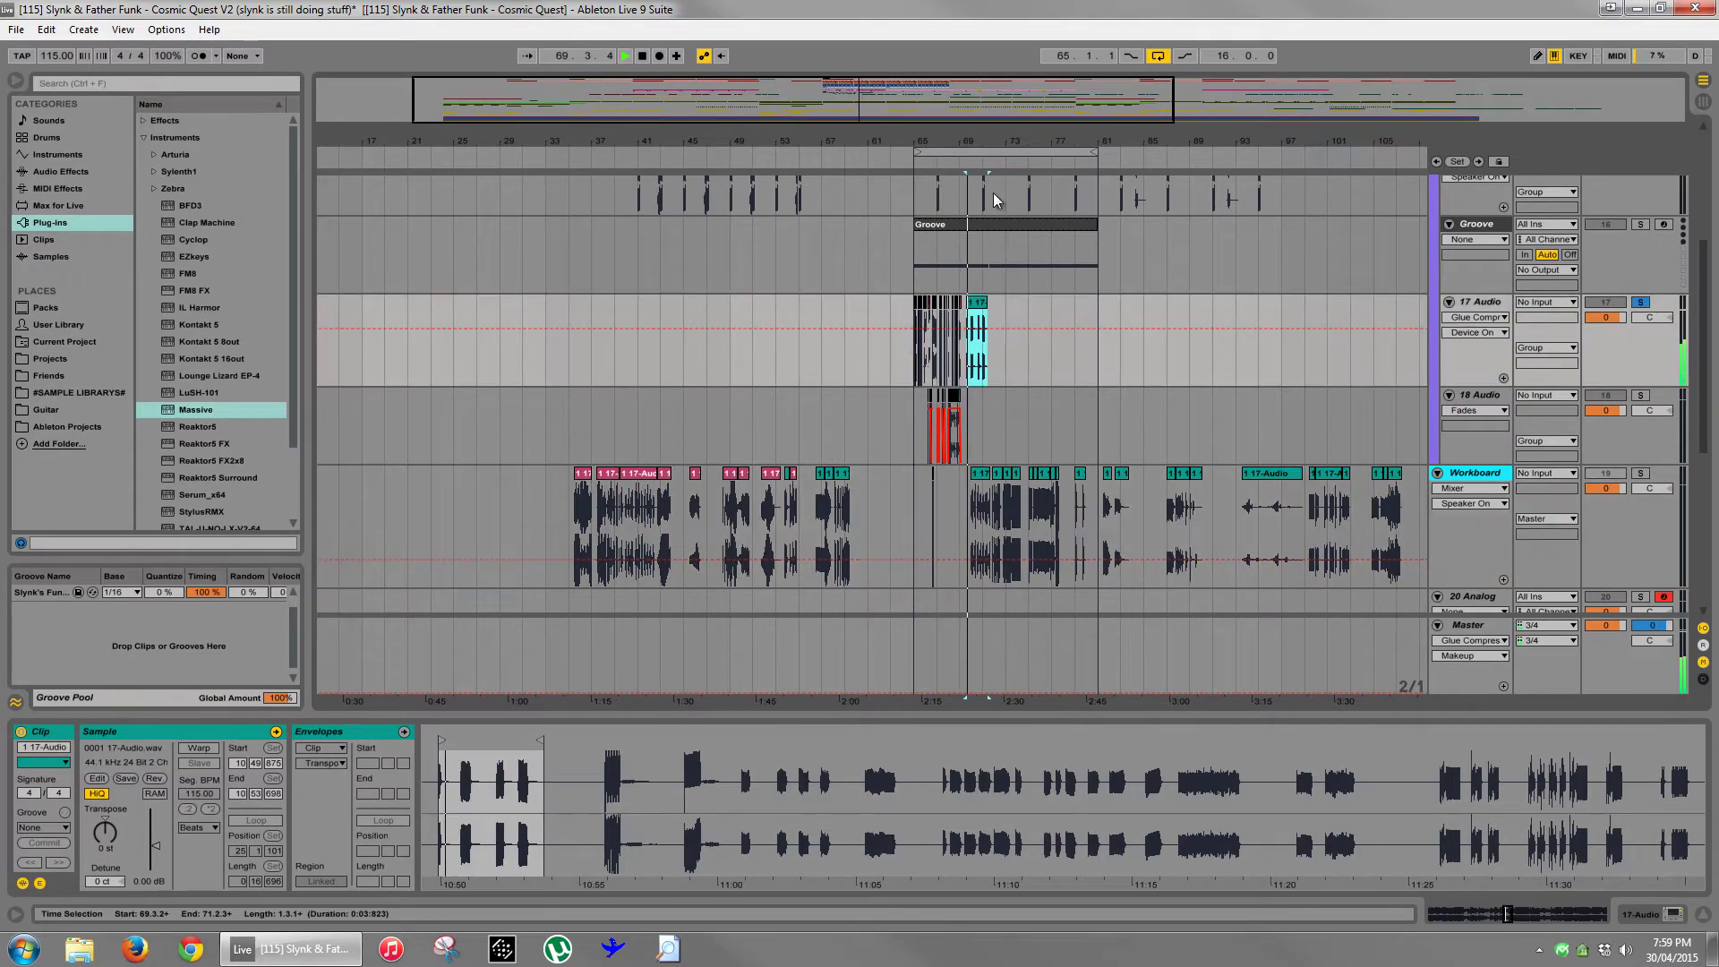
pyautogui.moveTo(985, 141); pyautogui.dragTo(1077, 148)
pyautogui.press('space')
pyautogui.press('space')
pyautogui.press('space')
pyautogui.press('space')
pyautogui.press('space')
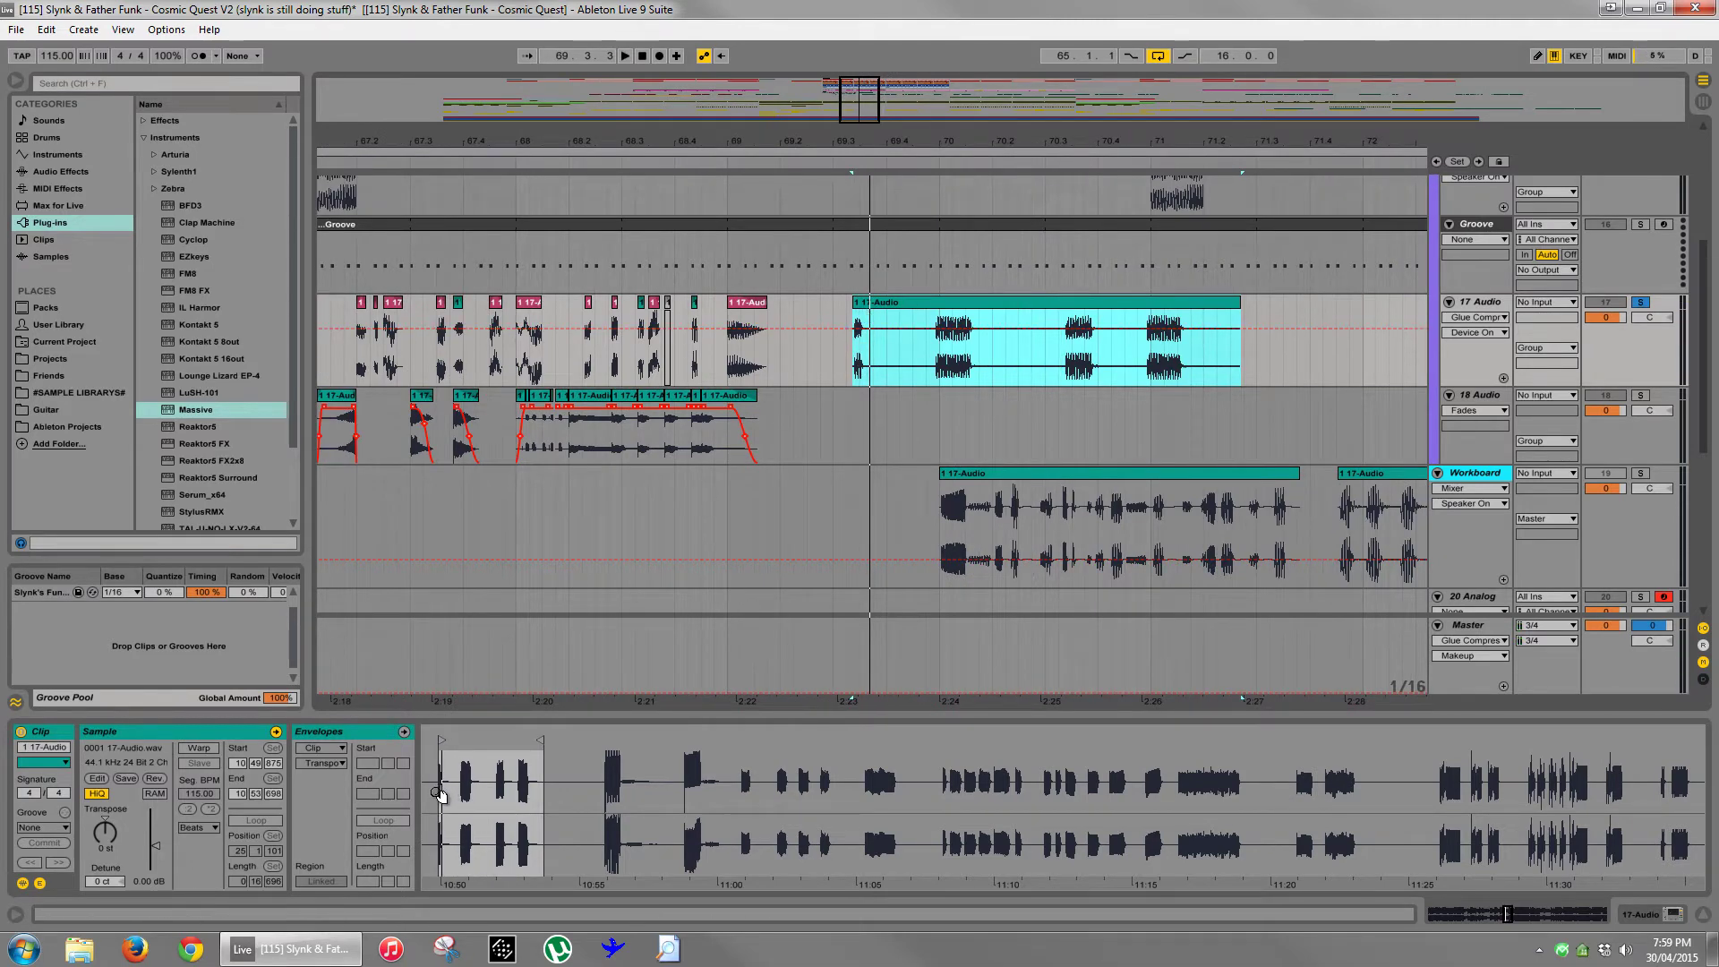
# - Tighten the start of the green 17 Audio clip at about 69.3.2 to its first hit and split it at 69.4.3
pyautogui.moveTo(439, 793); pyautogui.dragTo(429, 772)
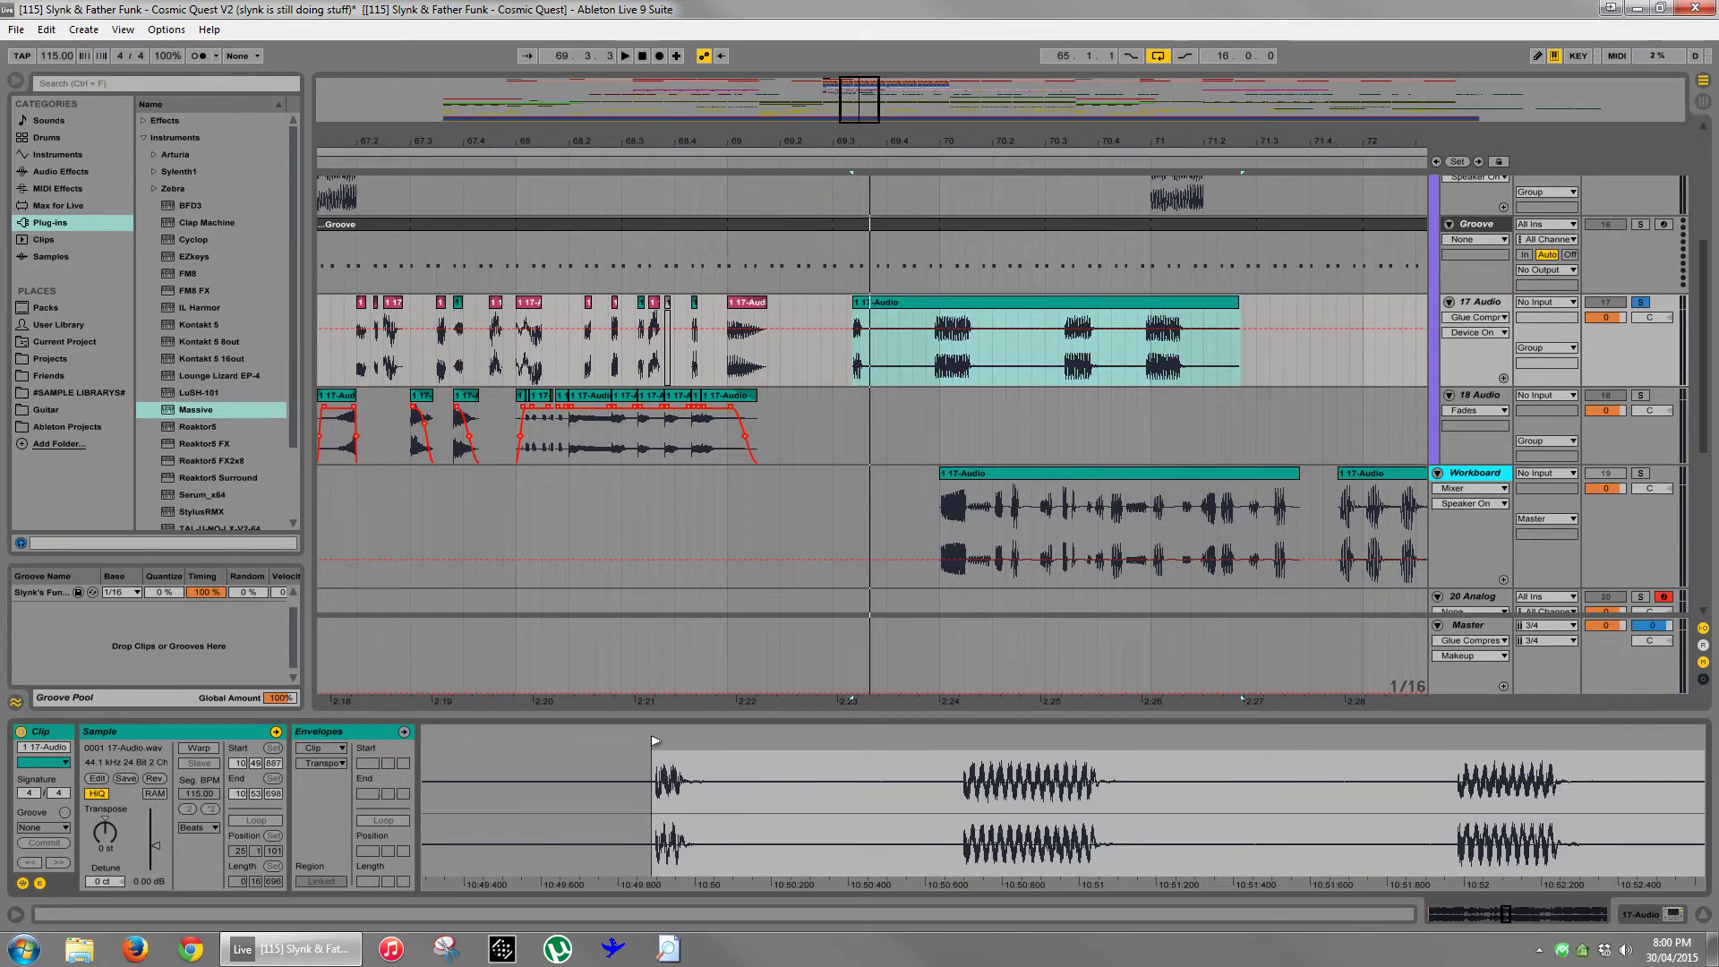
pyautogui.click(921, 351)
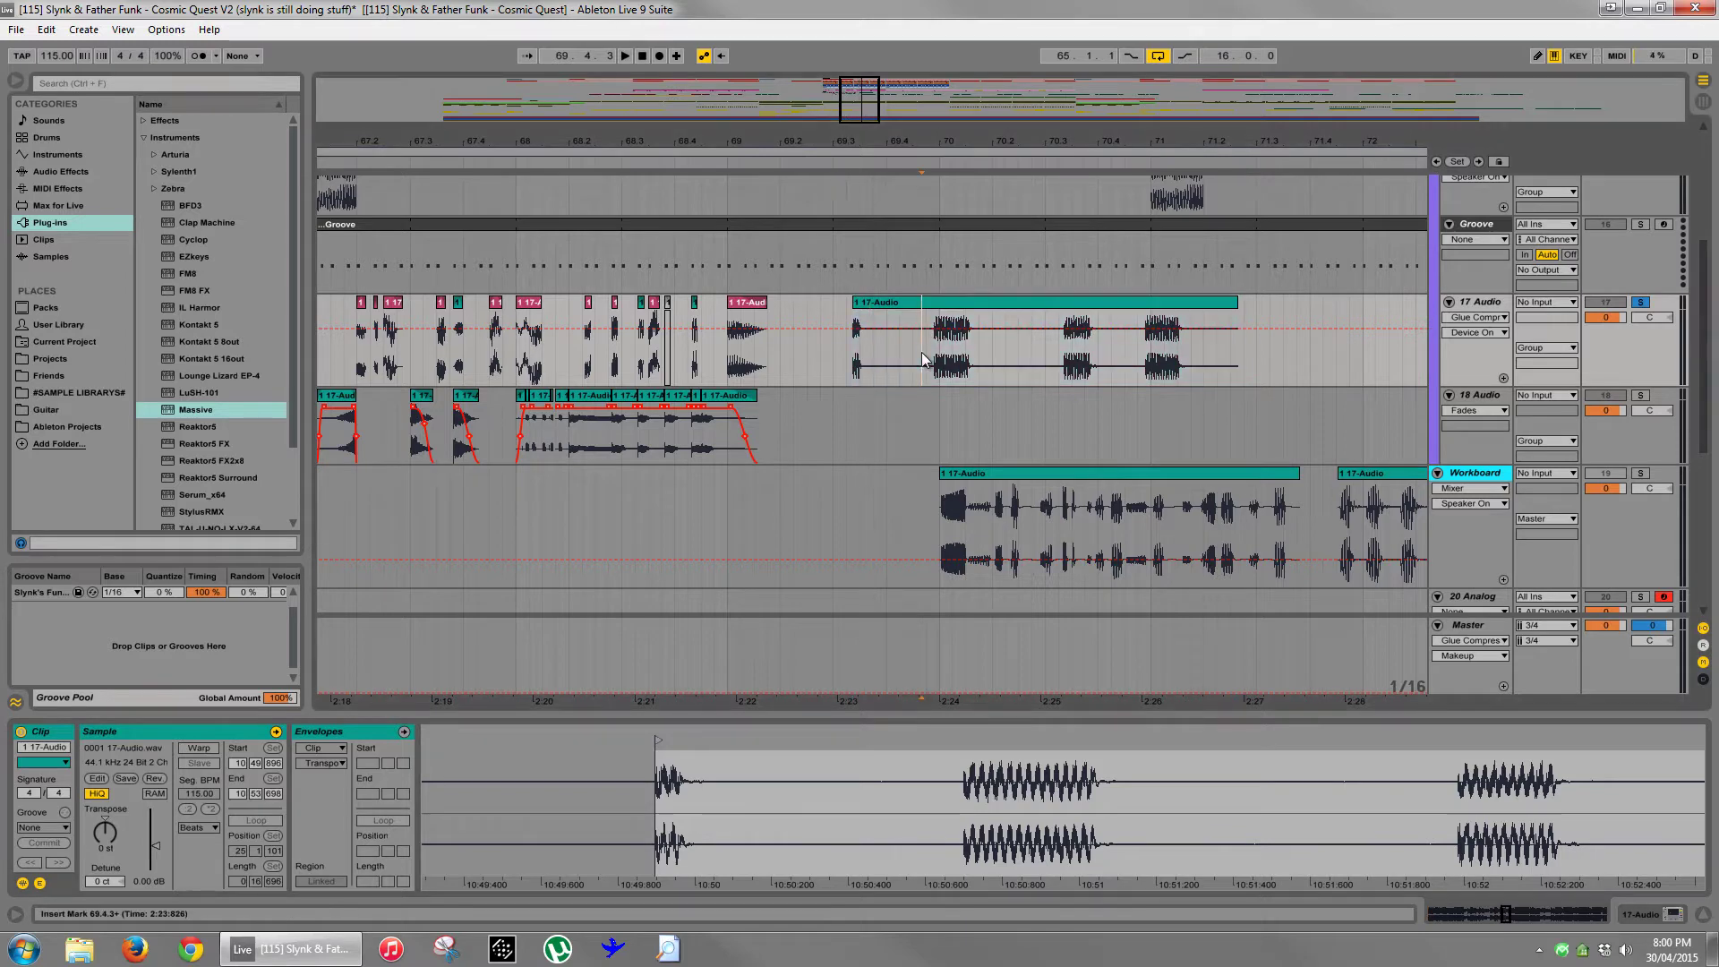
pyautogui.hotkey('ctrl', 'e')
# - Move the first piece of the split green clip to 69.1.4, just behind the reversed chop on 17 Audio
pyautogui.moveTo(893, 320); pyautogui.dragTo(800, 320)
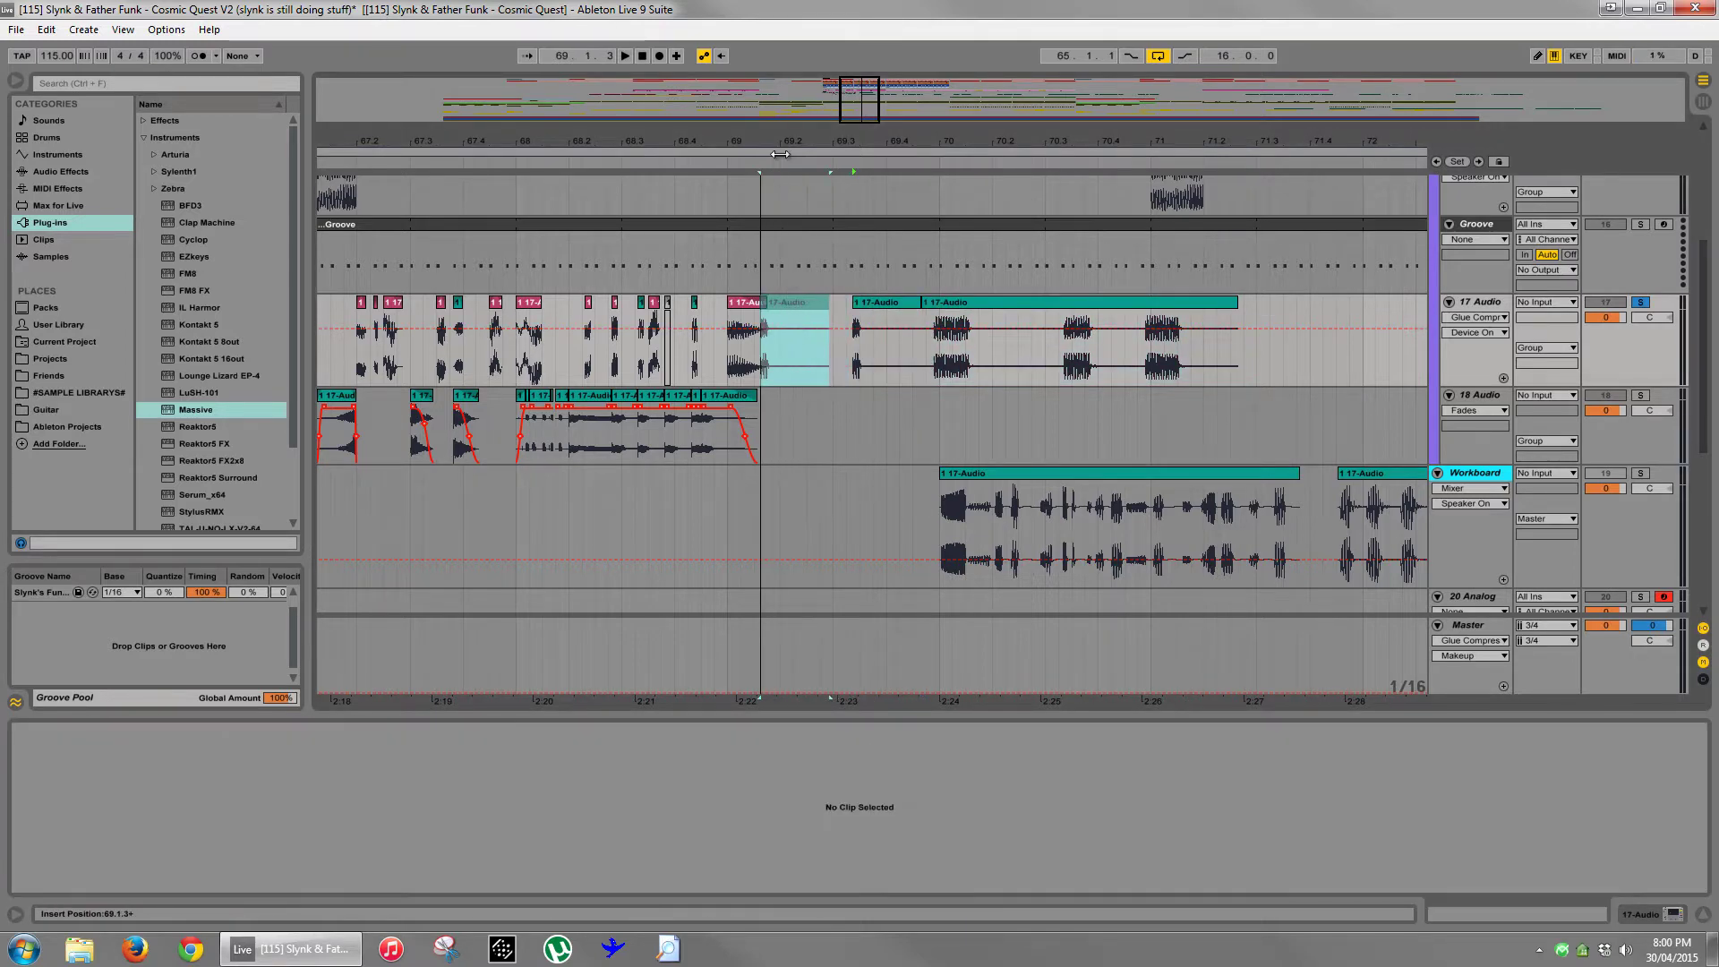
pyautogui.hotkey('ctrl', 'z')
pyautogui.press('+')
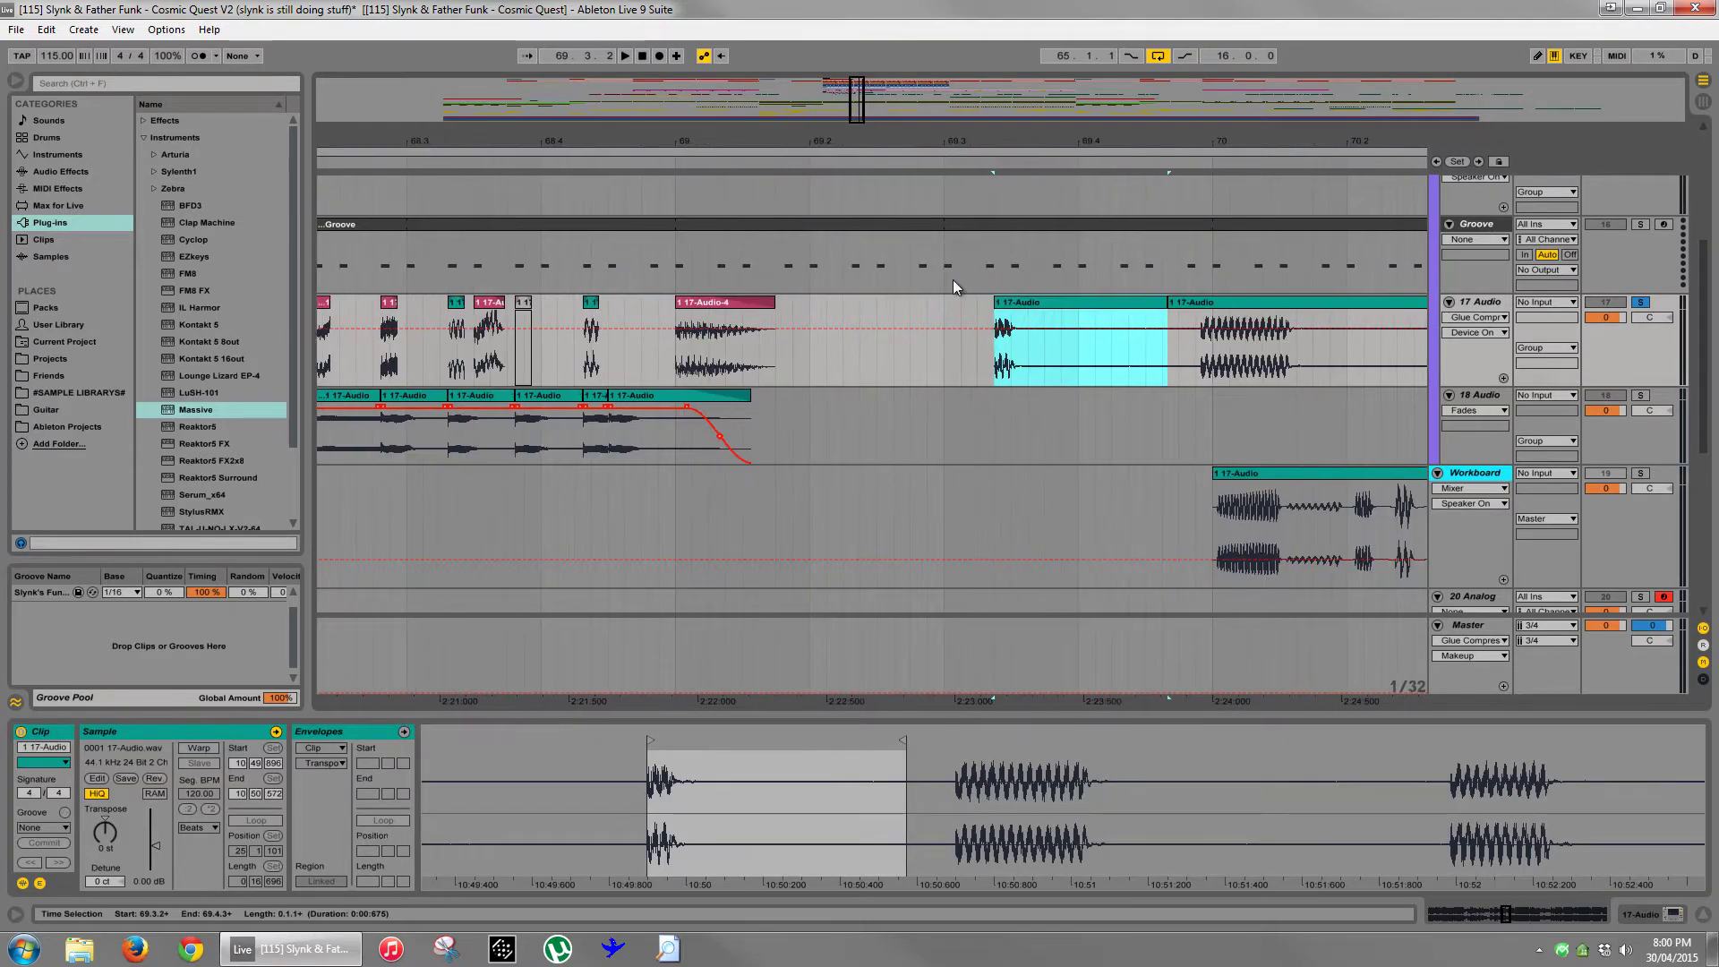
pyautogui.moveTo(1013, 309); pyautogui.dragTo(783, 313)
# - Audition the chops from 69.1.1 and turn off the solo on 17 Audio
pyautogui.press('+')
pyautogui.click(650, 312)
pyautogui.press('space')
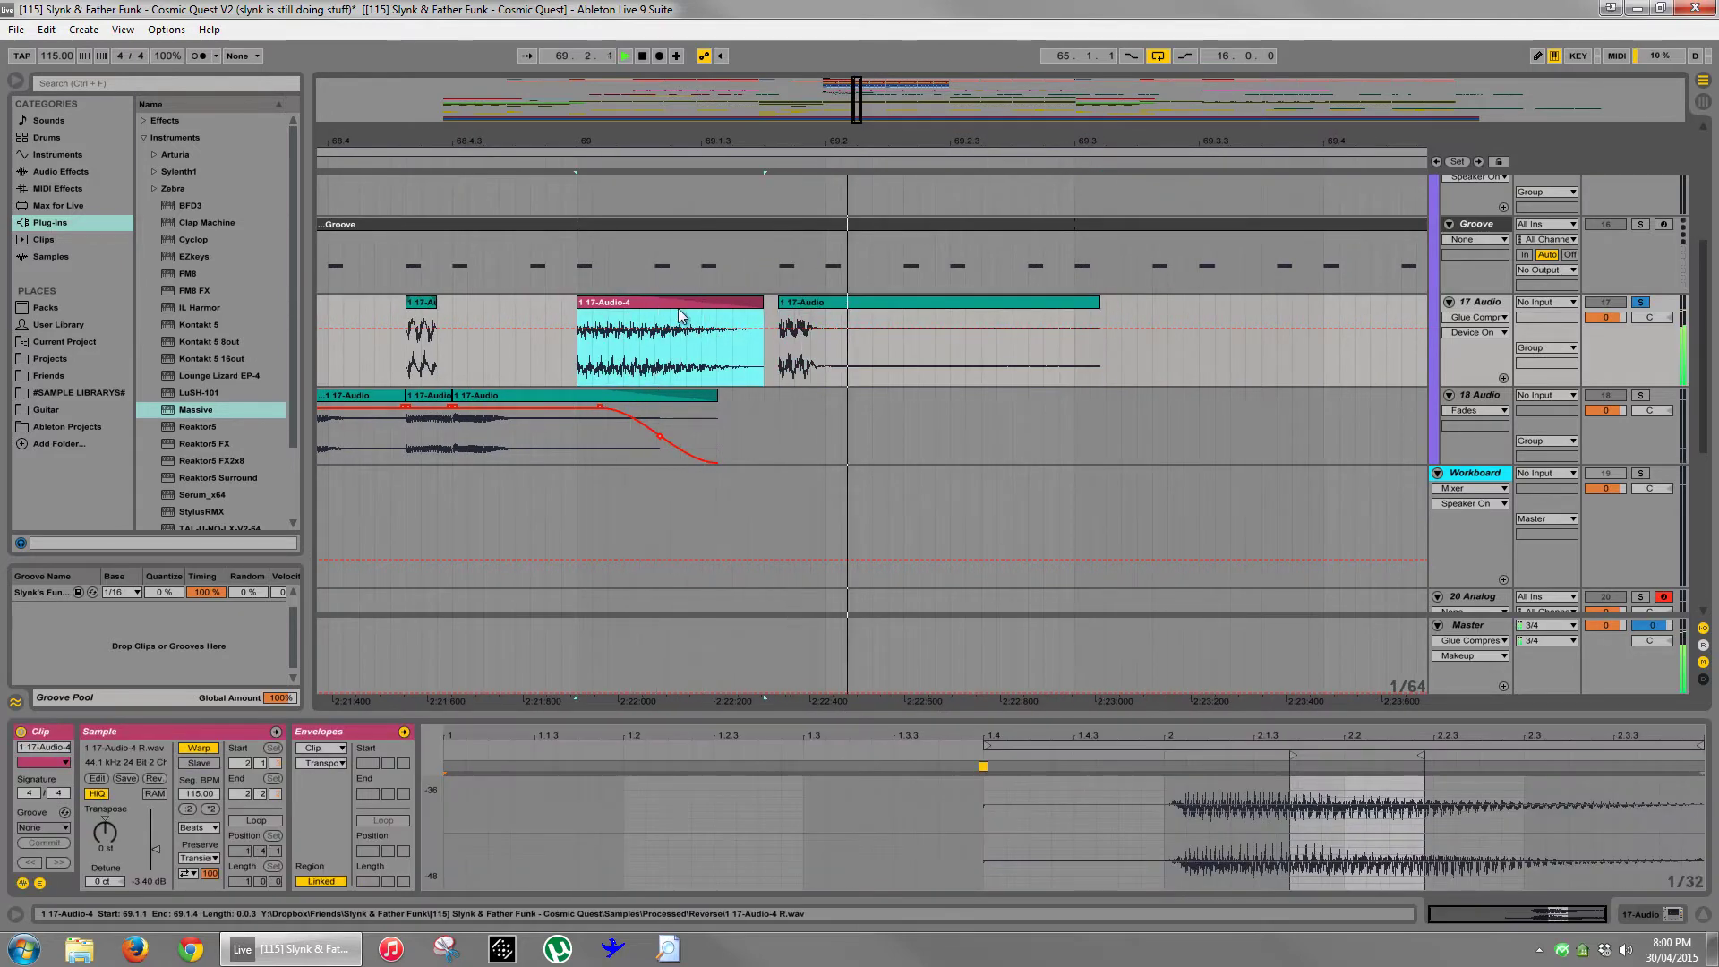
pyautogui.click(1641, 302)
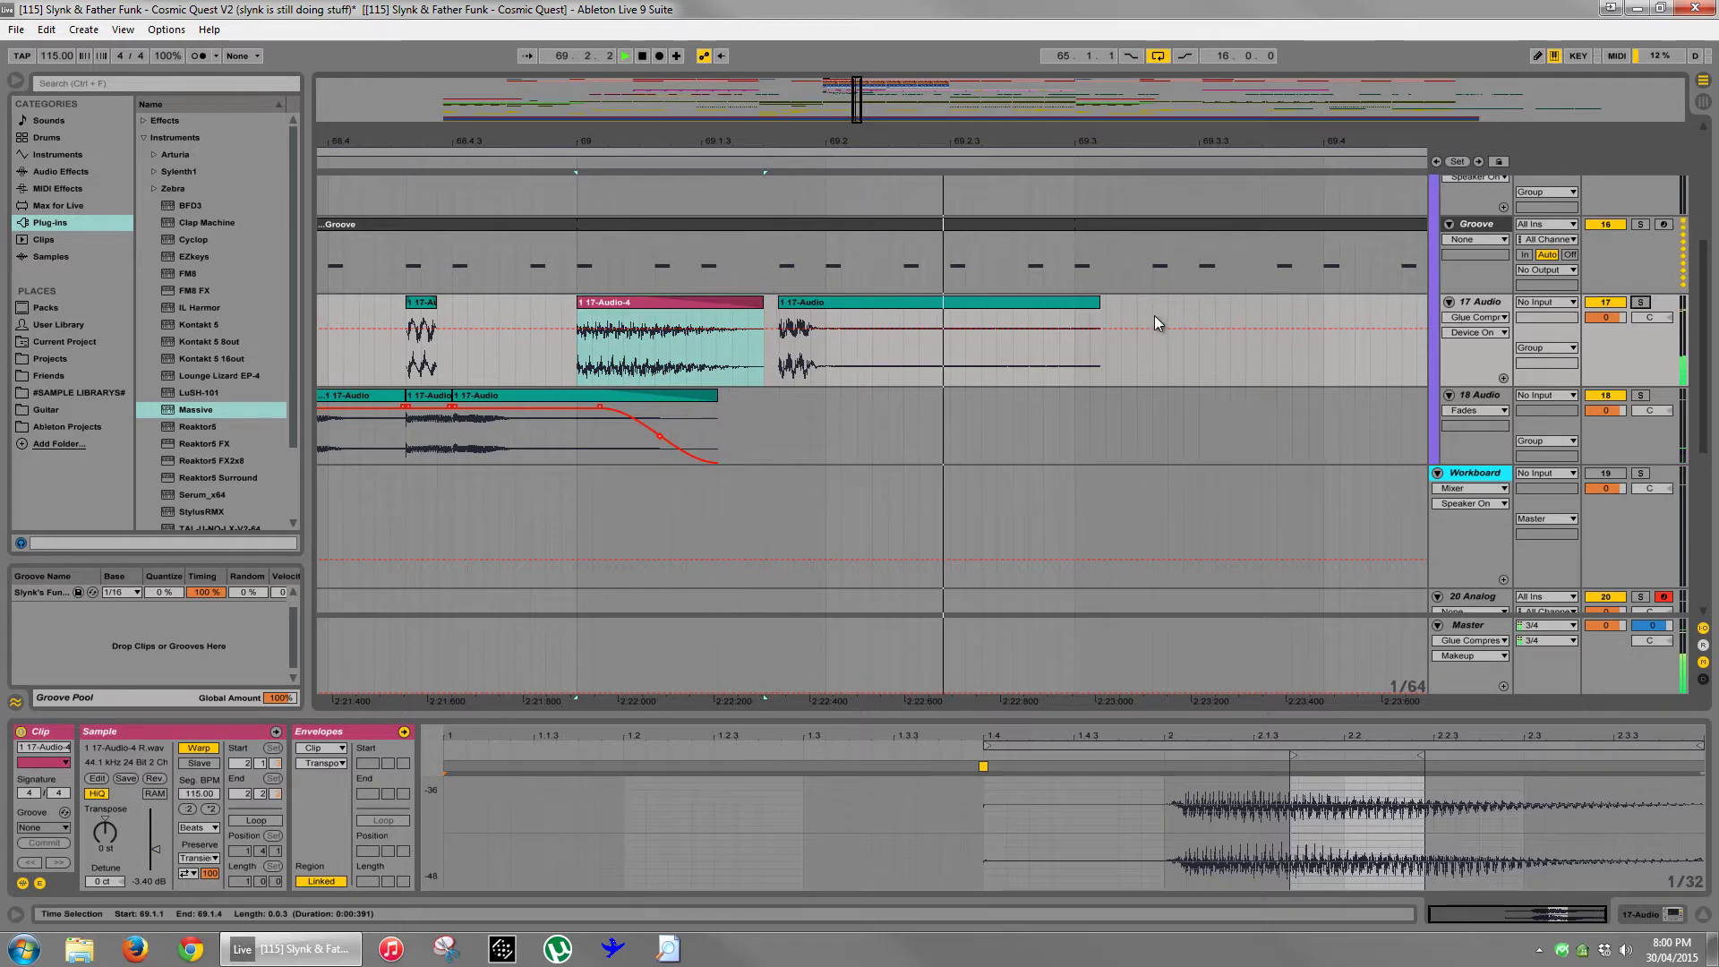
pyautogui.press('space')
pyautogui.press('space')
pyautogui.press('space')
# - Trim the clip at 69.1.4 down to its short hit, give it a fade-out and audition it from 69.1.1
pyautogui.moveTo(1098, 305); pyautogui.dragTo(819, 306)
pyautogui.click(1466, 317)
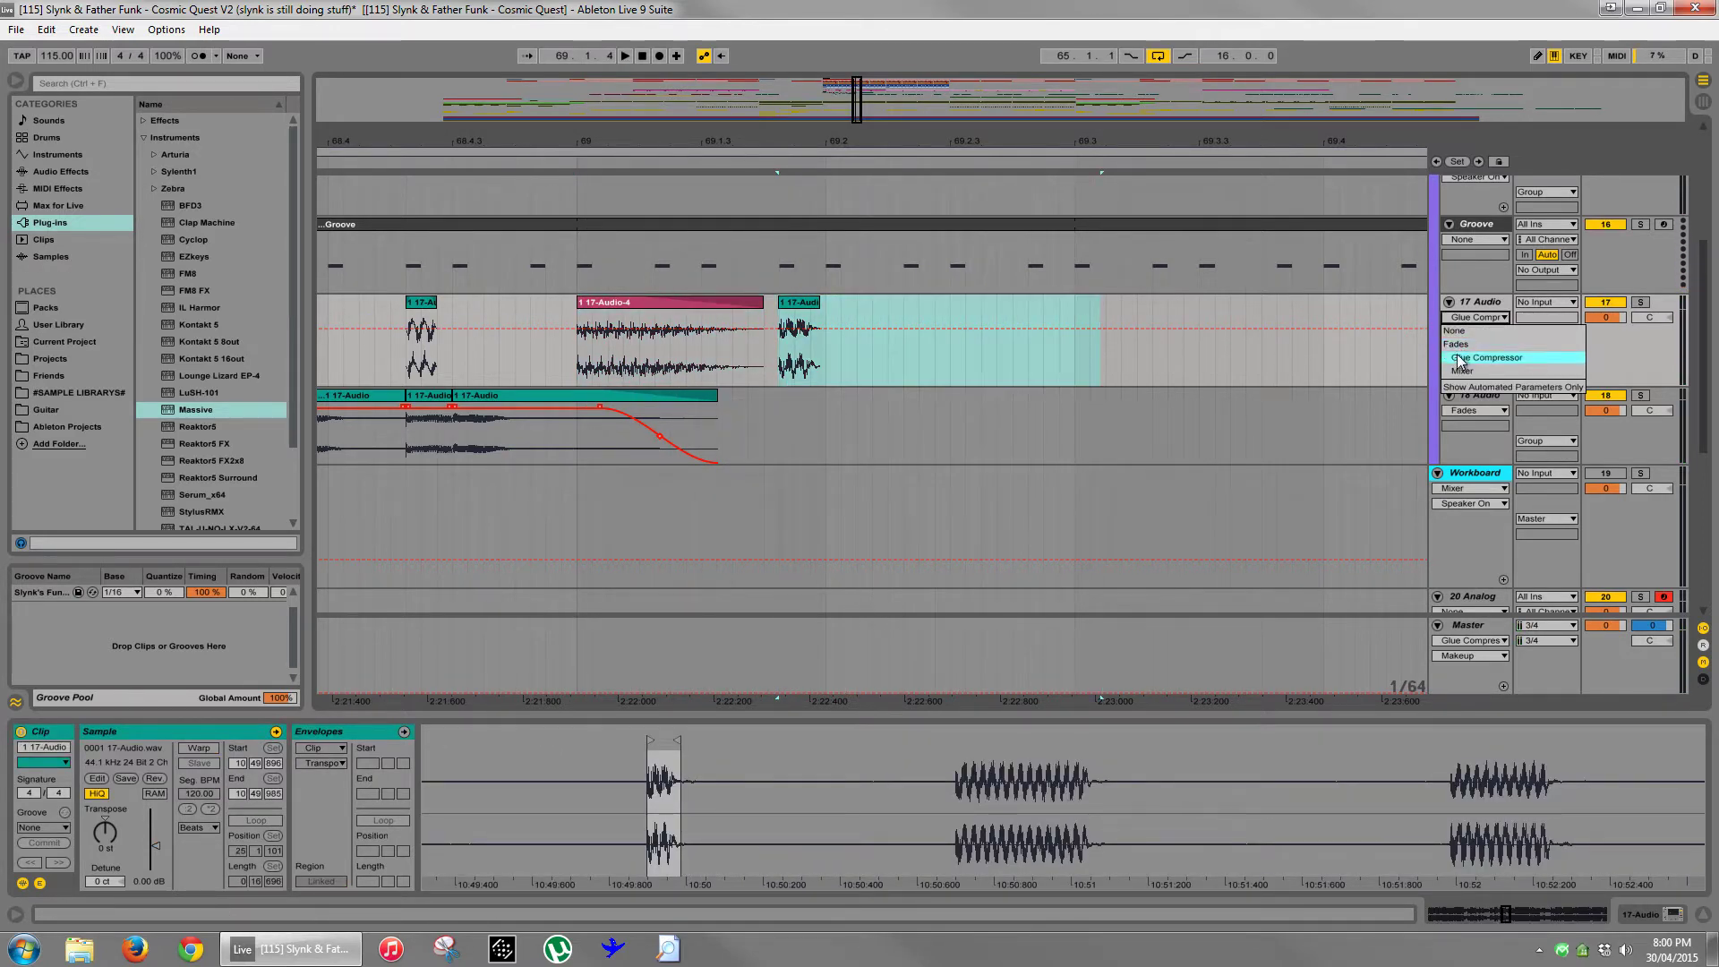
pyautogui.click(1465, 346)
pyautogui.moveTo(817, 314); pyautogui.dragTo(806, 319)
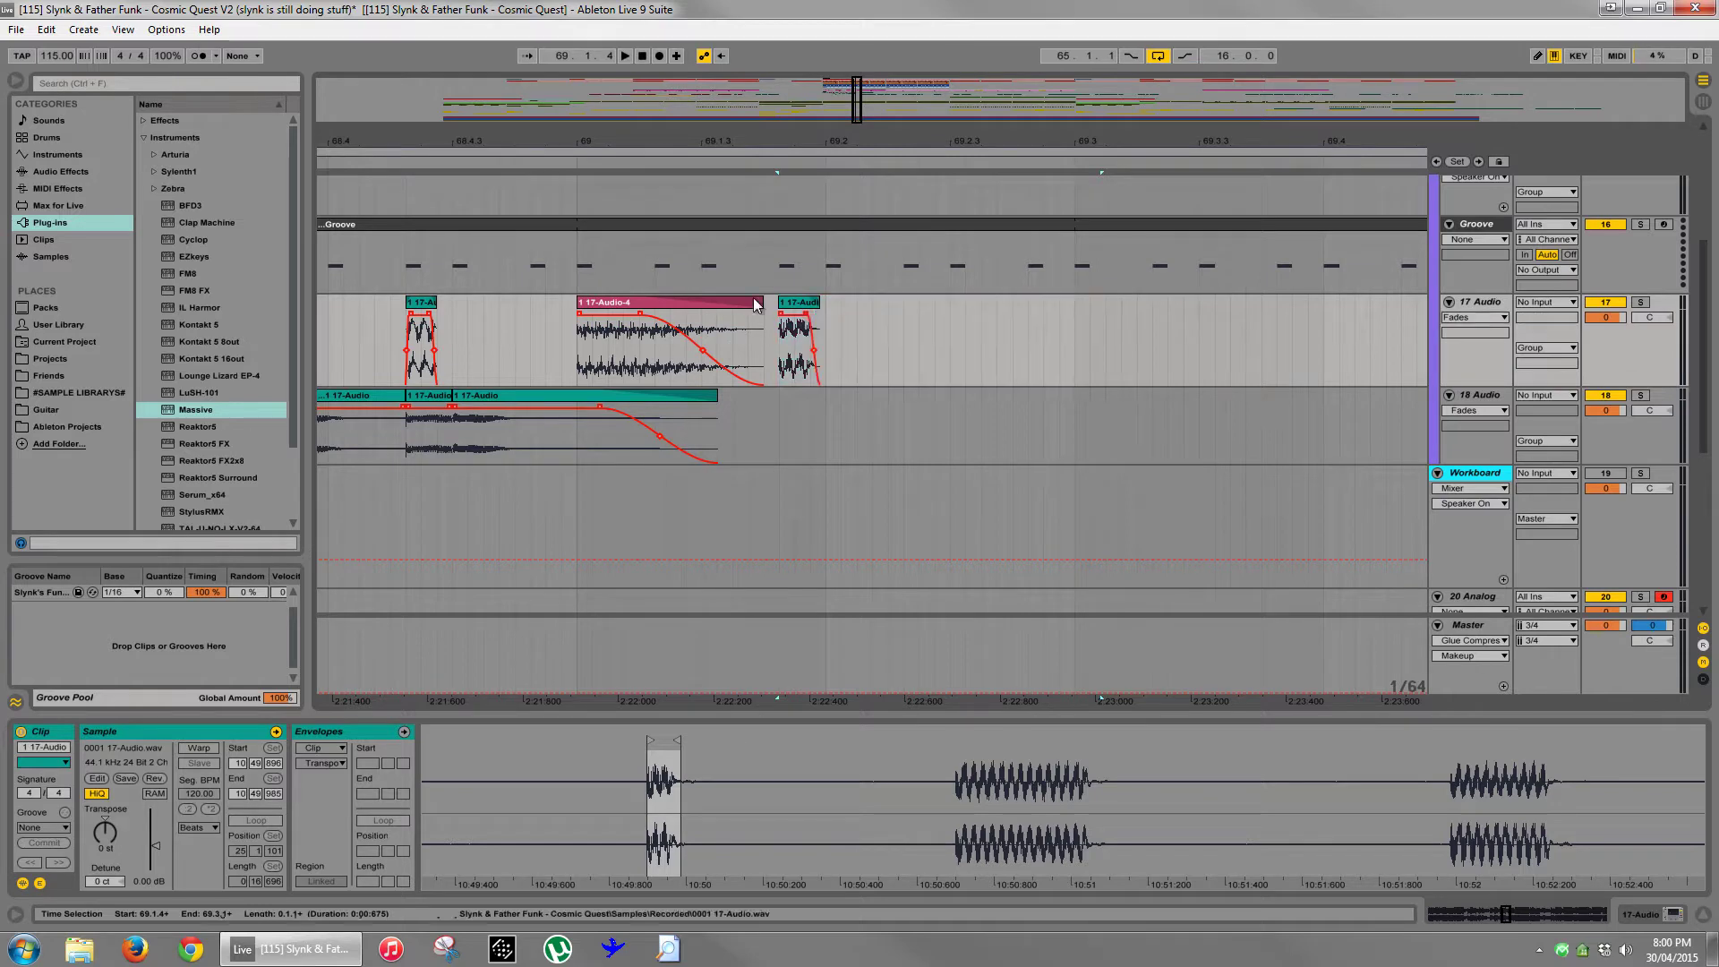
pyautogui.click(616, 304)
pyautogui.press('space')
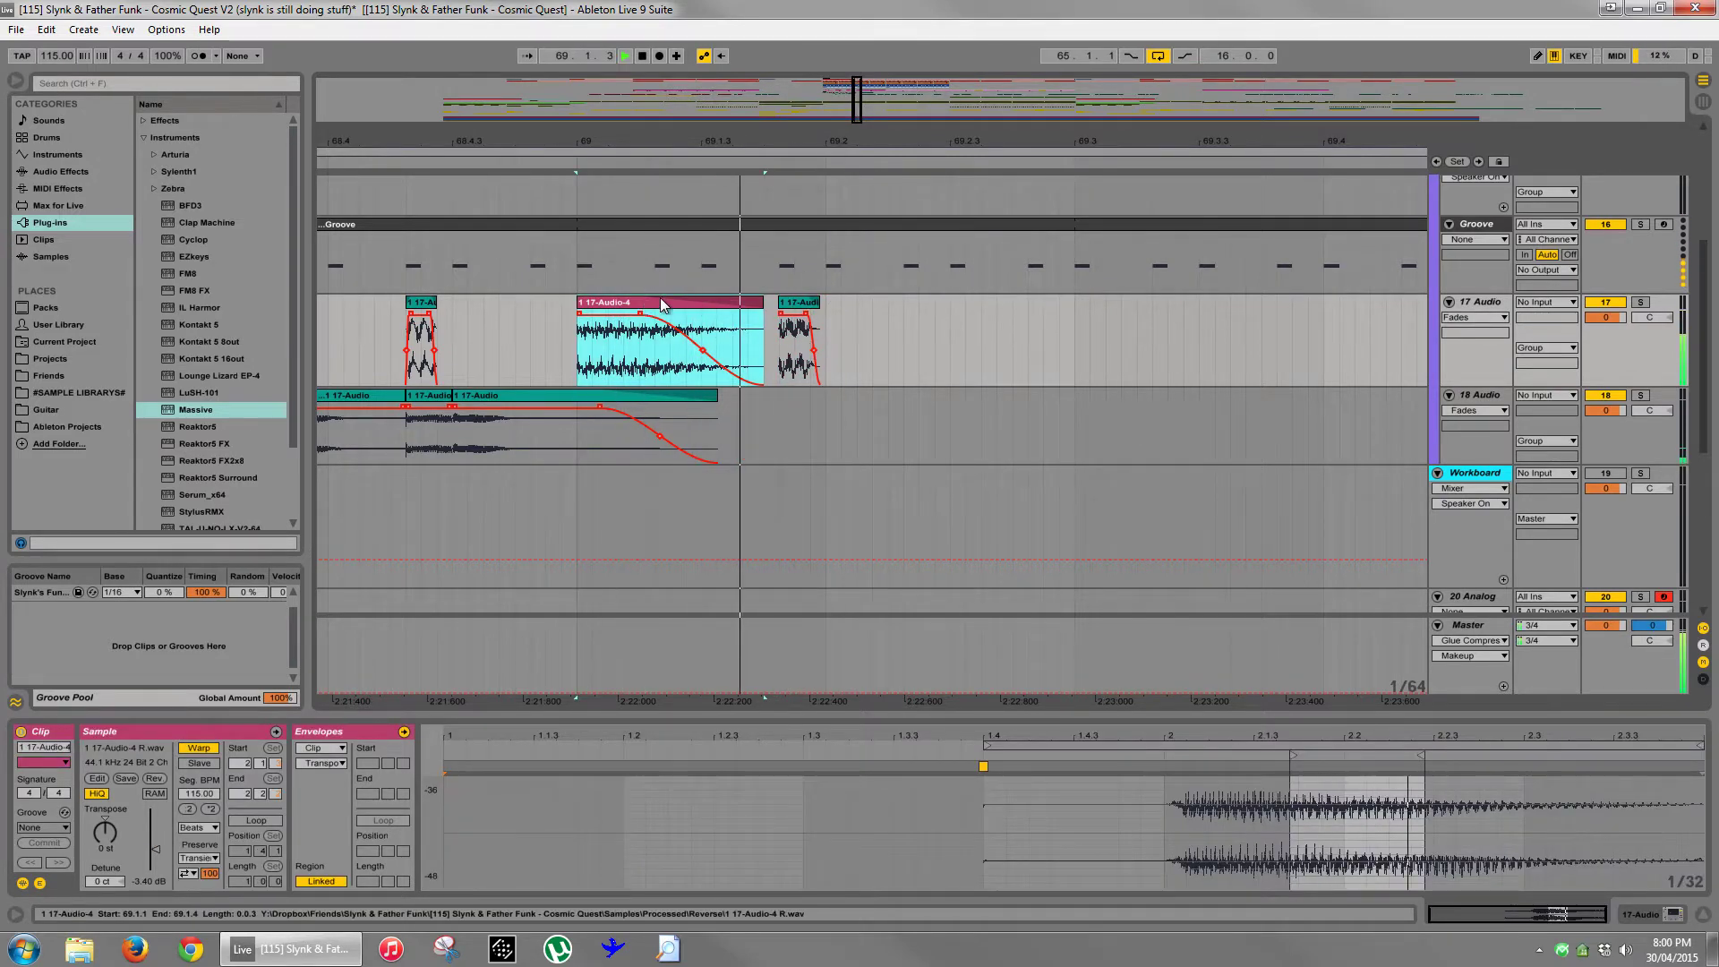
# - Place a short slice of the remaining green clip at 69.2.2 on 17 Audio and audition the passage
pyautogui.moveTo(904, 333); pyautogui.dragTo(932, 330)
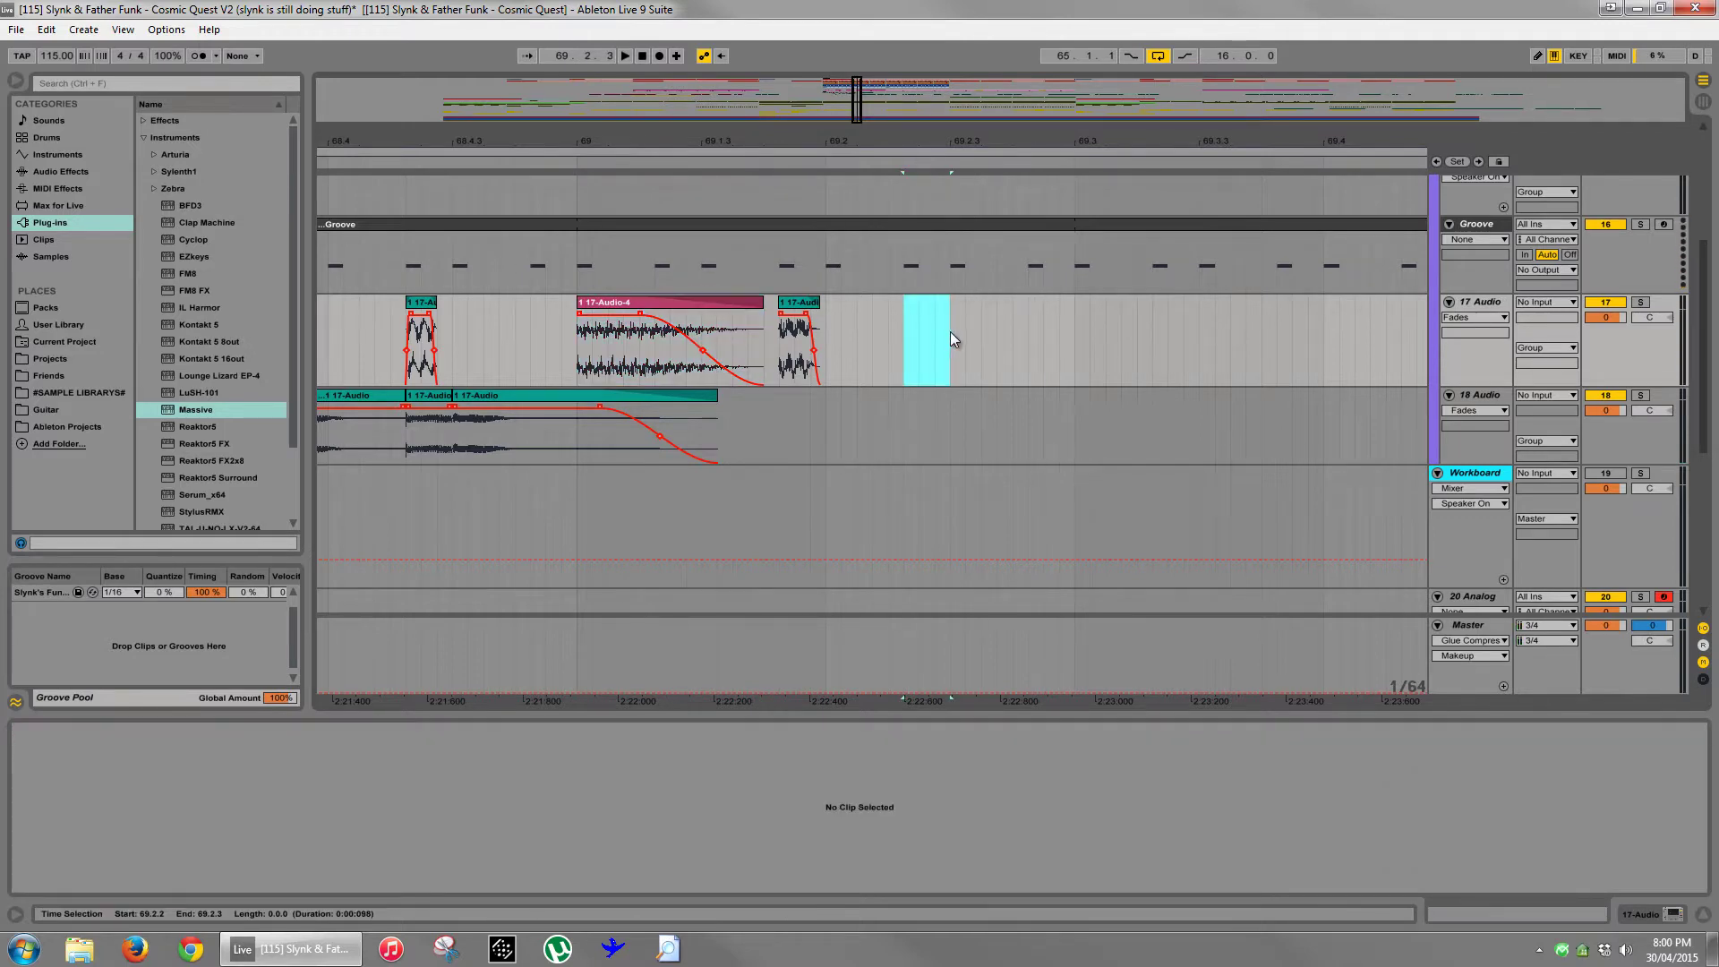
pyautogui.moveTo(947, 140); pyautogui.dragTo(775, 134)
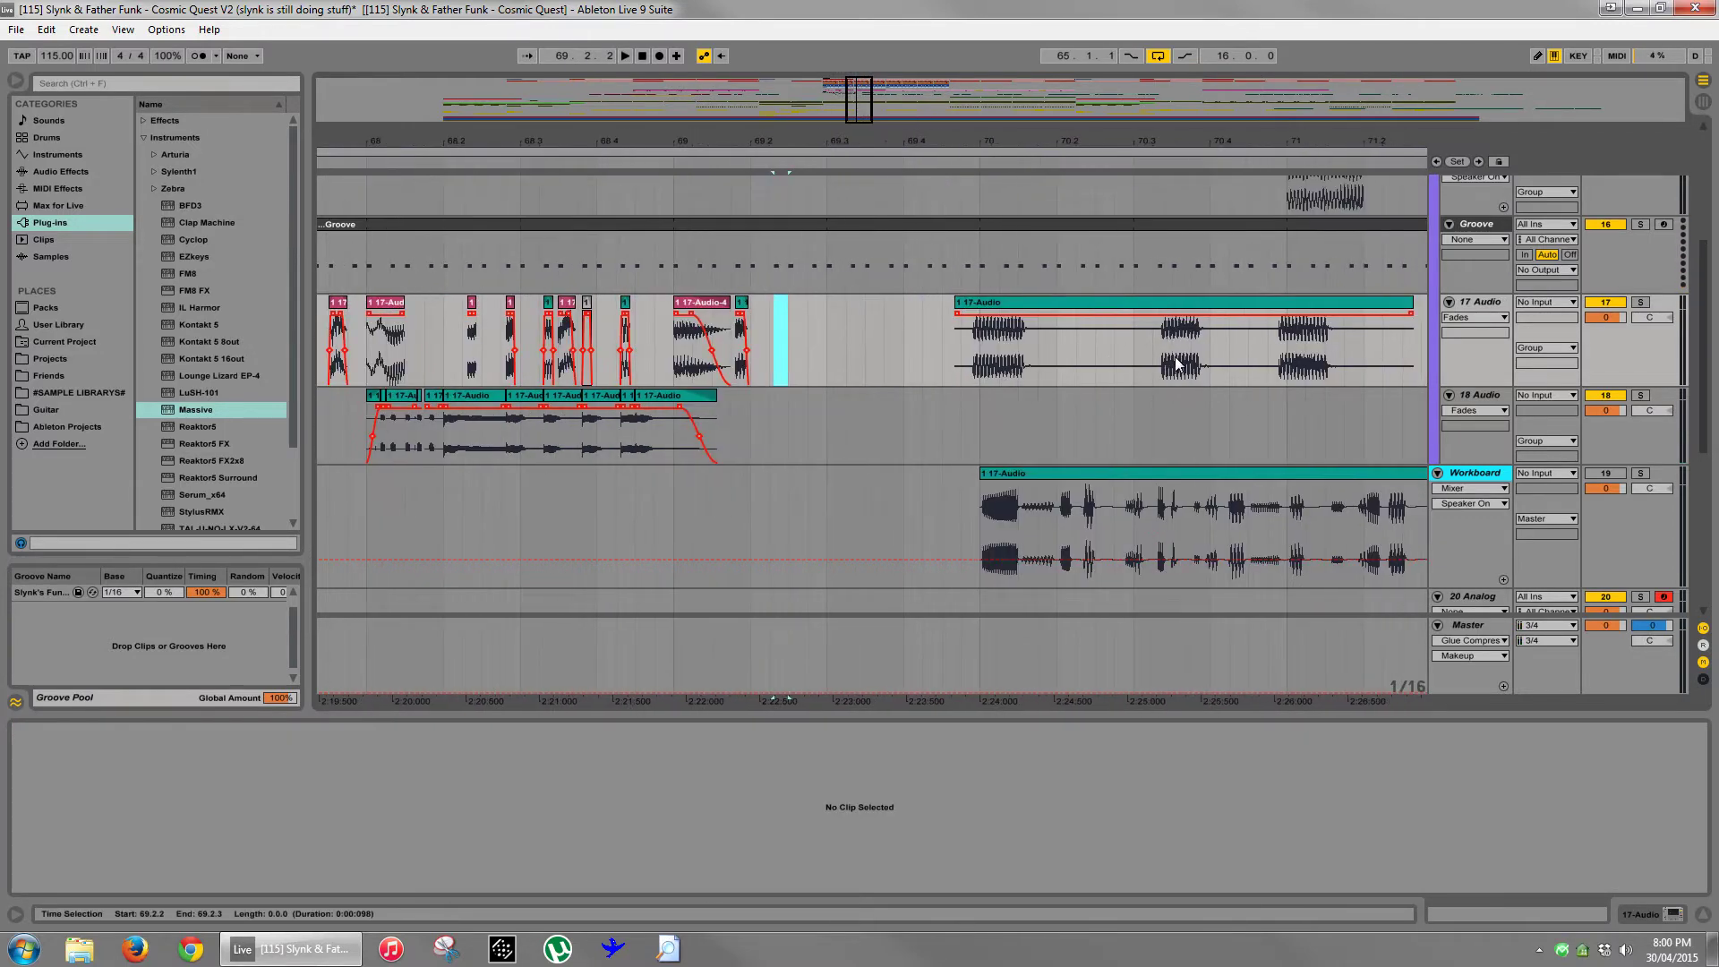
pyautogui.moveTo(1178, 362); pyautogui.dragTo(798, 331)
pyautogui.moveTo(802, 159); pyautogui.dragTo(859, 311)
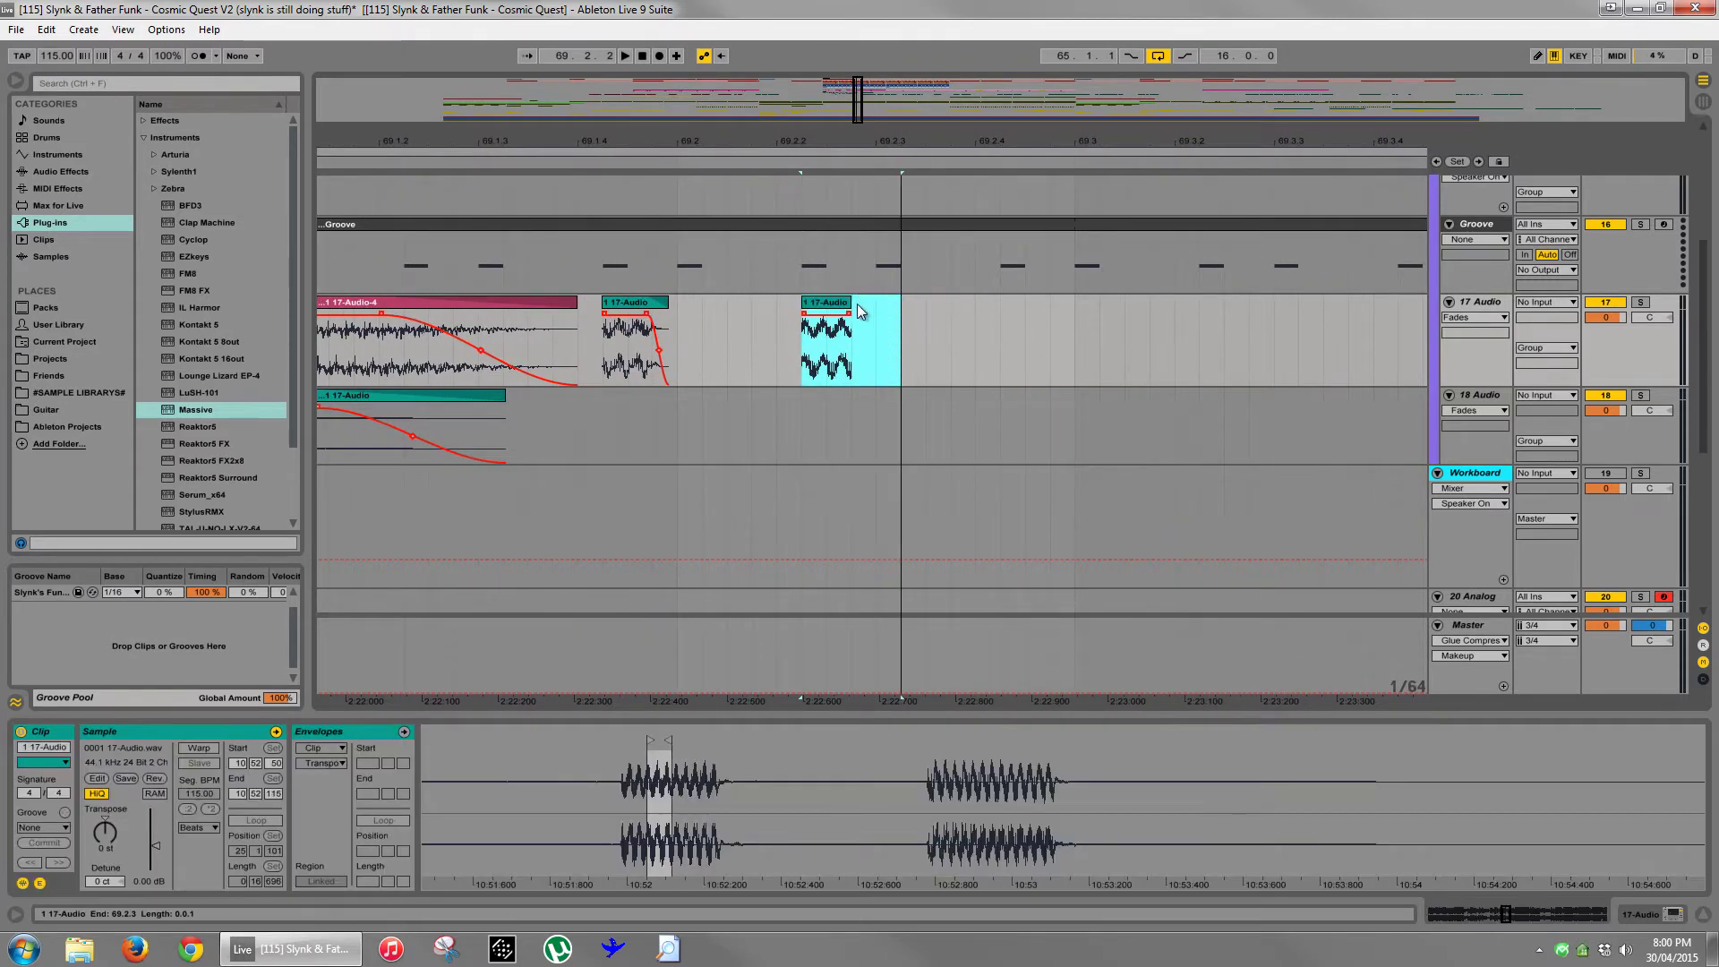
pyautogui.click(428, 305)
pyautogui.press('space')
pyautogui.press('space')
# - Transpose the chop at 69.2.2 down to -12 st and audition it
pyautogui.click(826, 304)
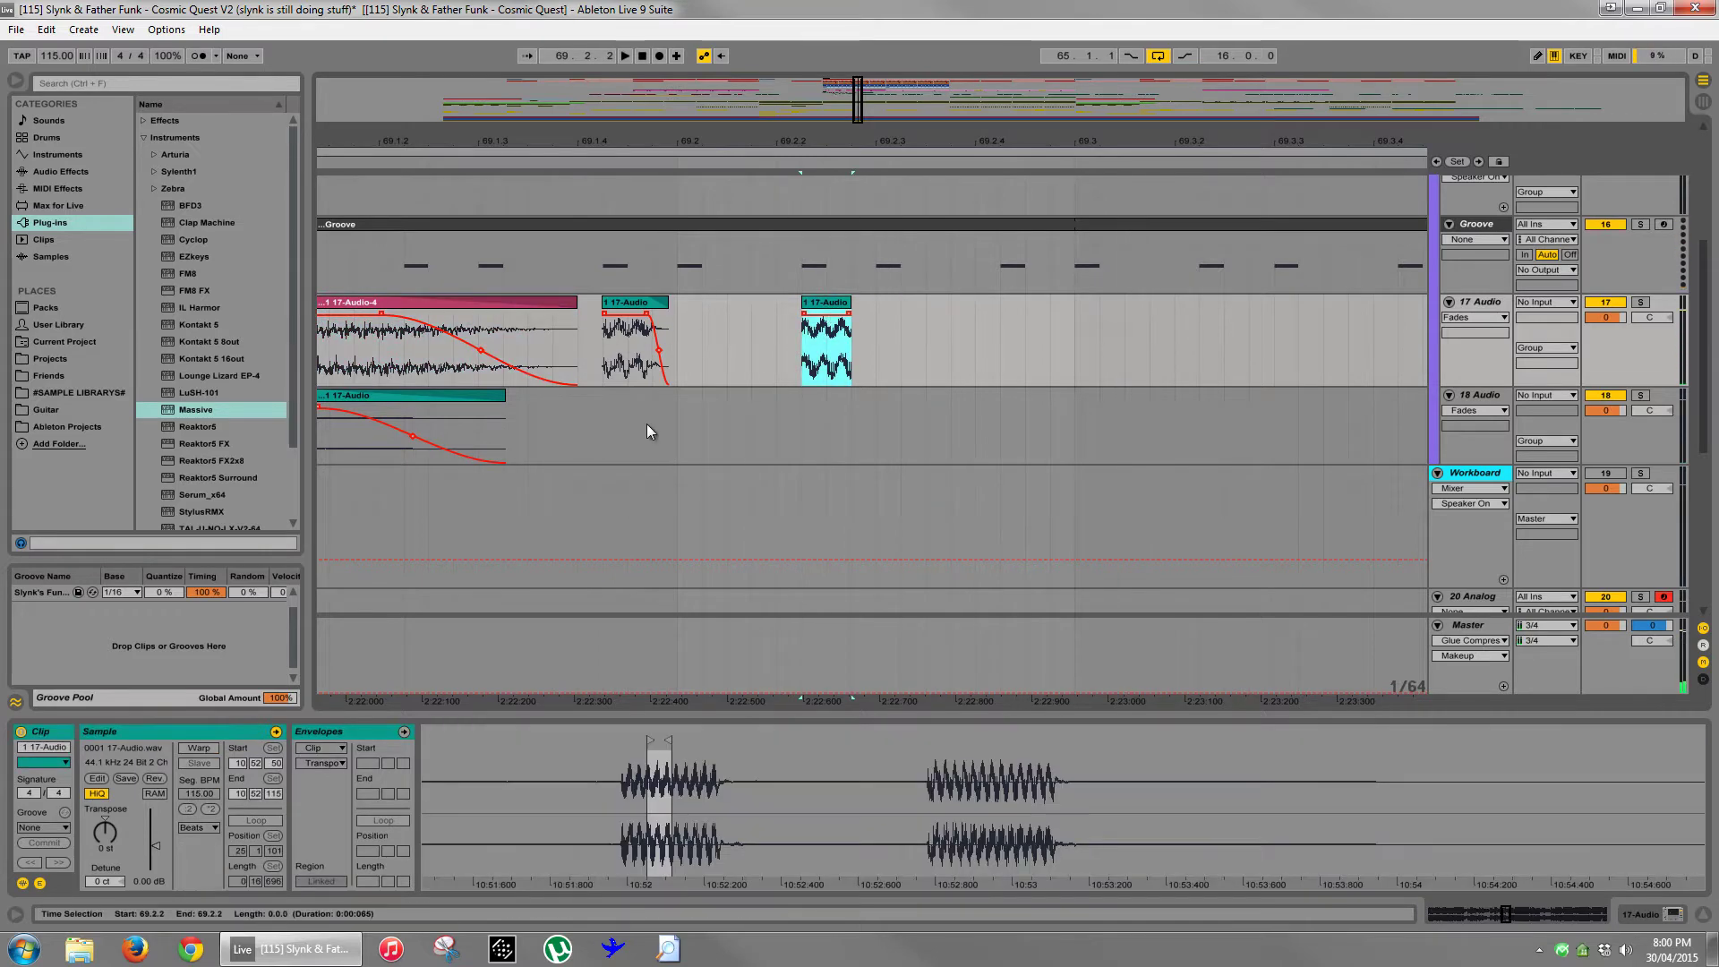
pyautogui.moveTo(110, 833); pyautogui.dragTo(109, 869)
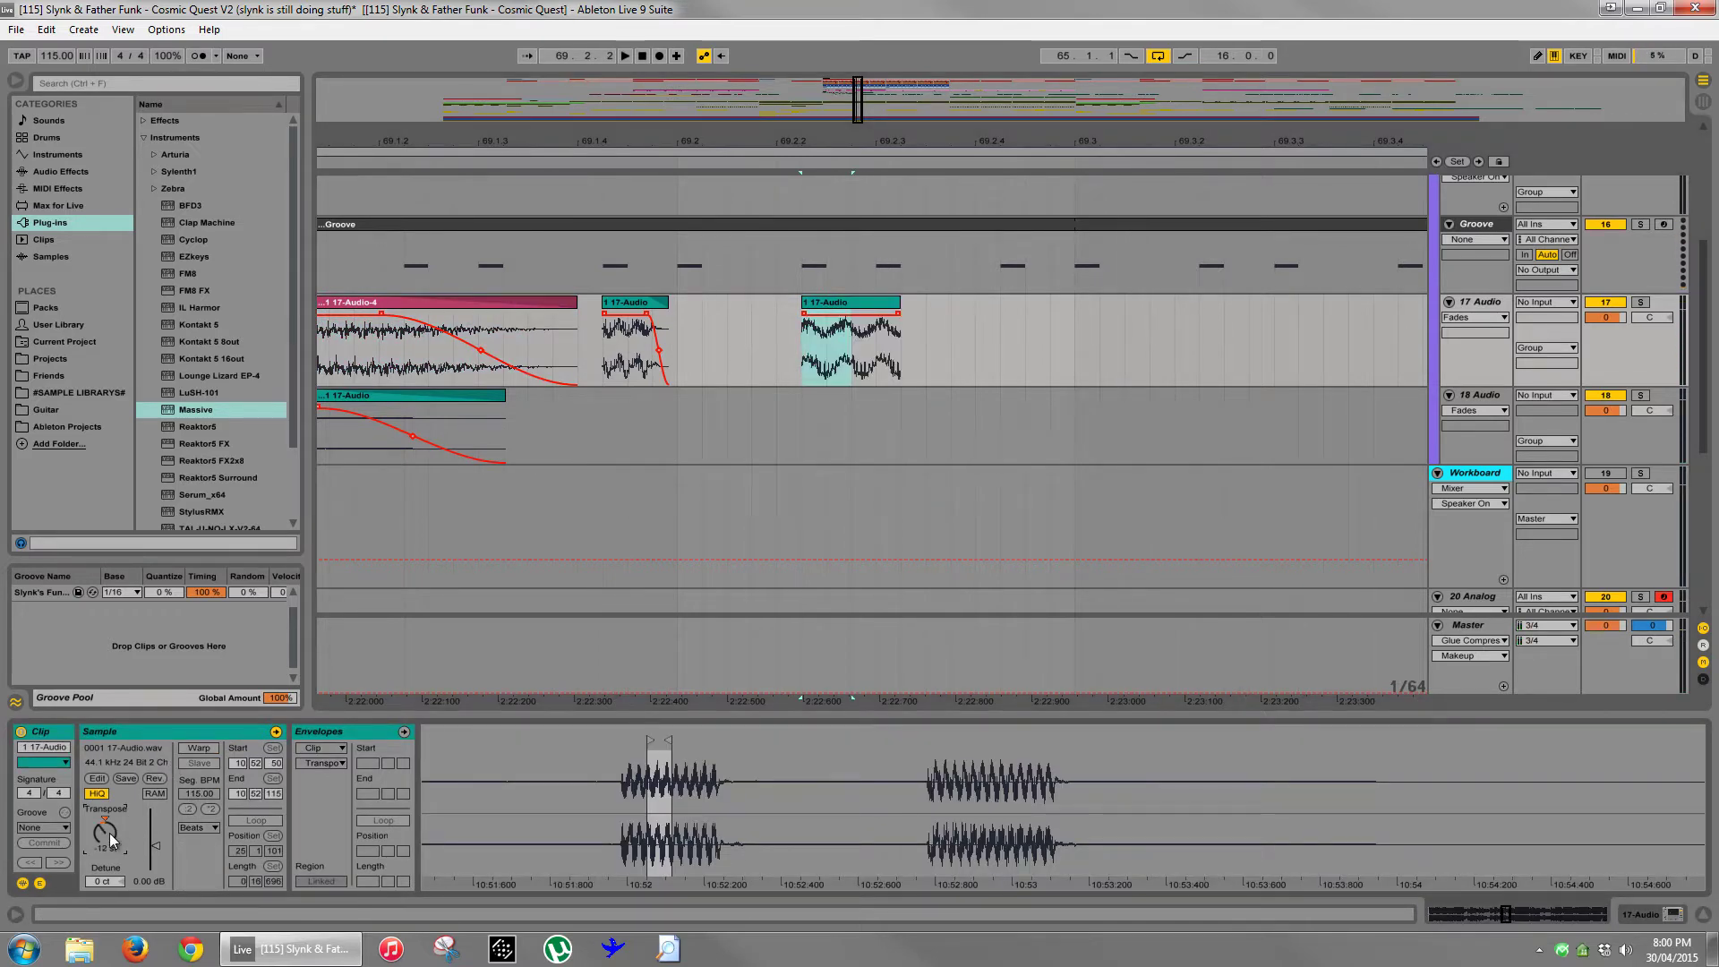
pyautogui.press('space')
pyautogui.press('space')
pyautogui.press('space')
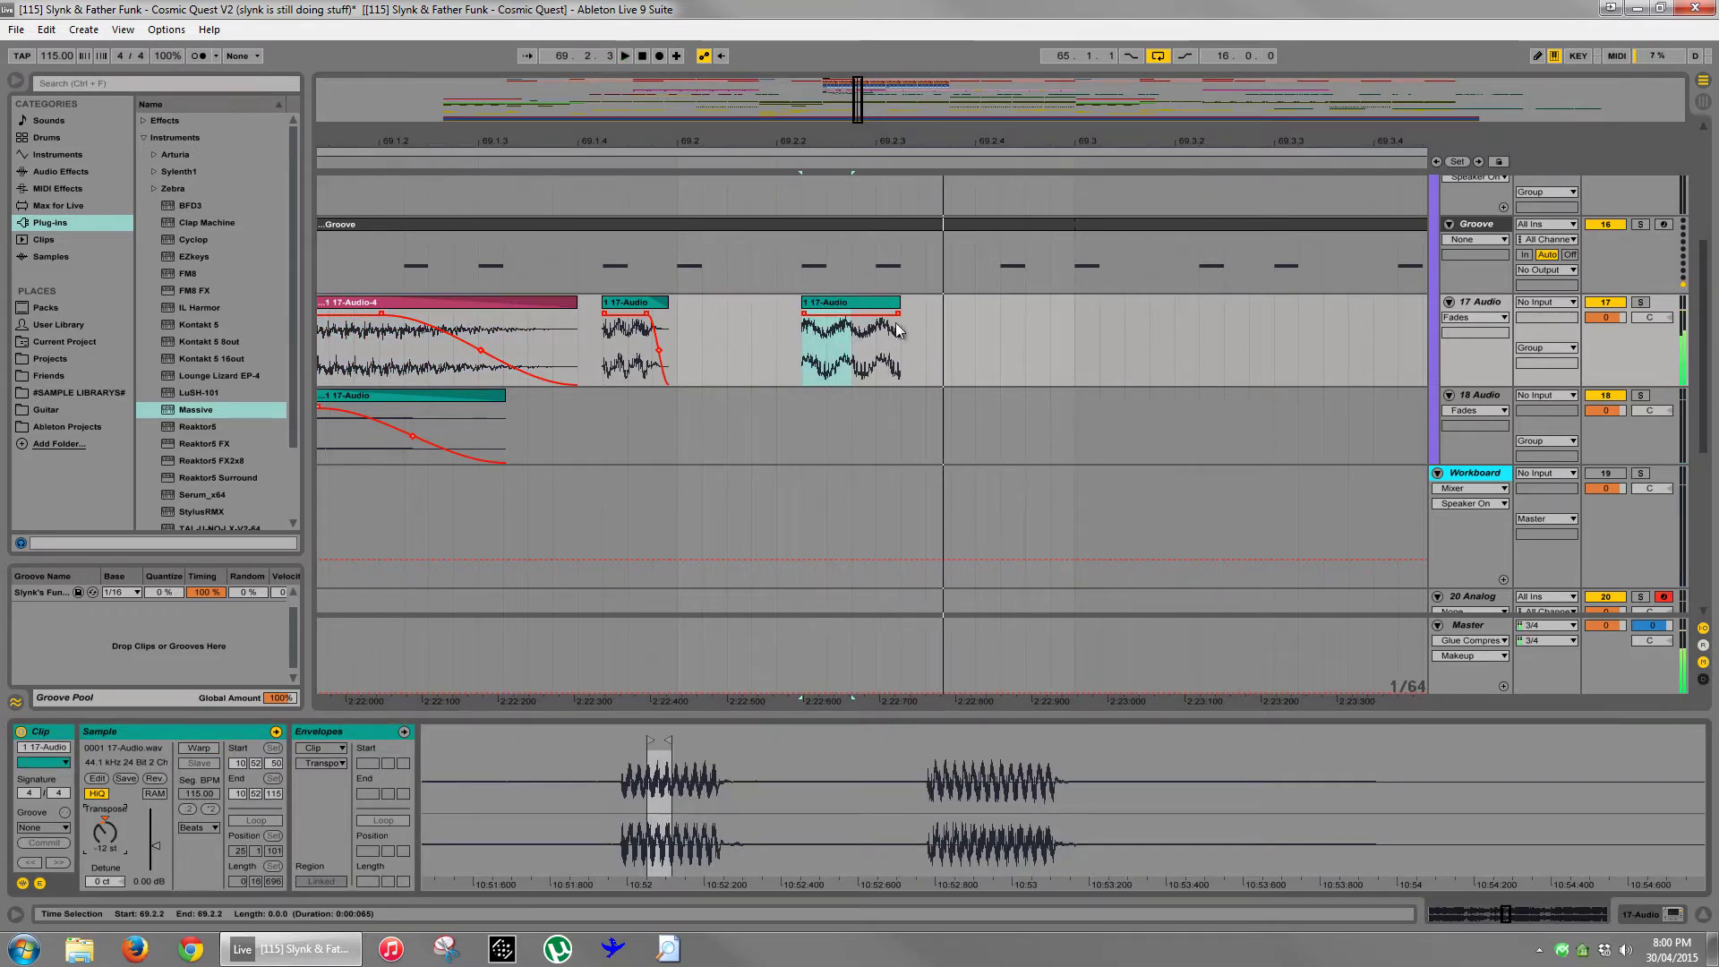
# - Shorten the end of the transposed chop at 69.2.2, audition it and add short fades
pyautogui.moveTo(899, 304); pyautogui.dragTo(851, 303)
pyautogui.click(832, 304)
pyautogui.press('space')
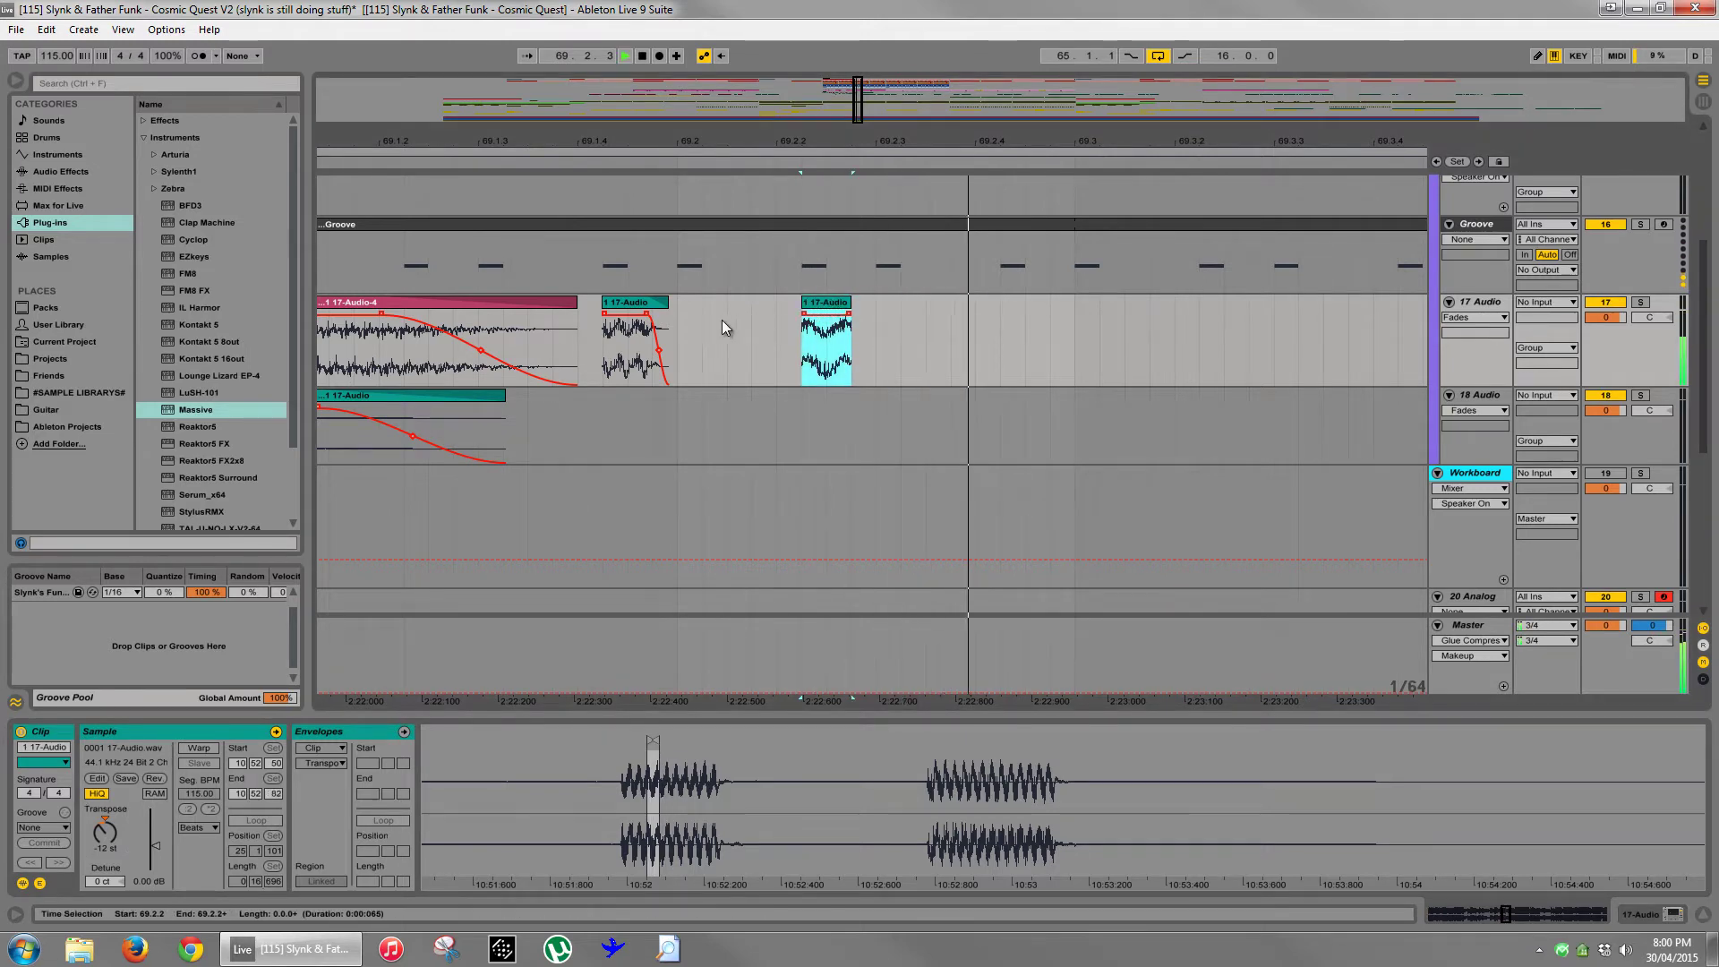
pyautogui.click(488, 313)
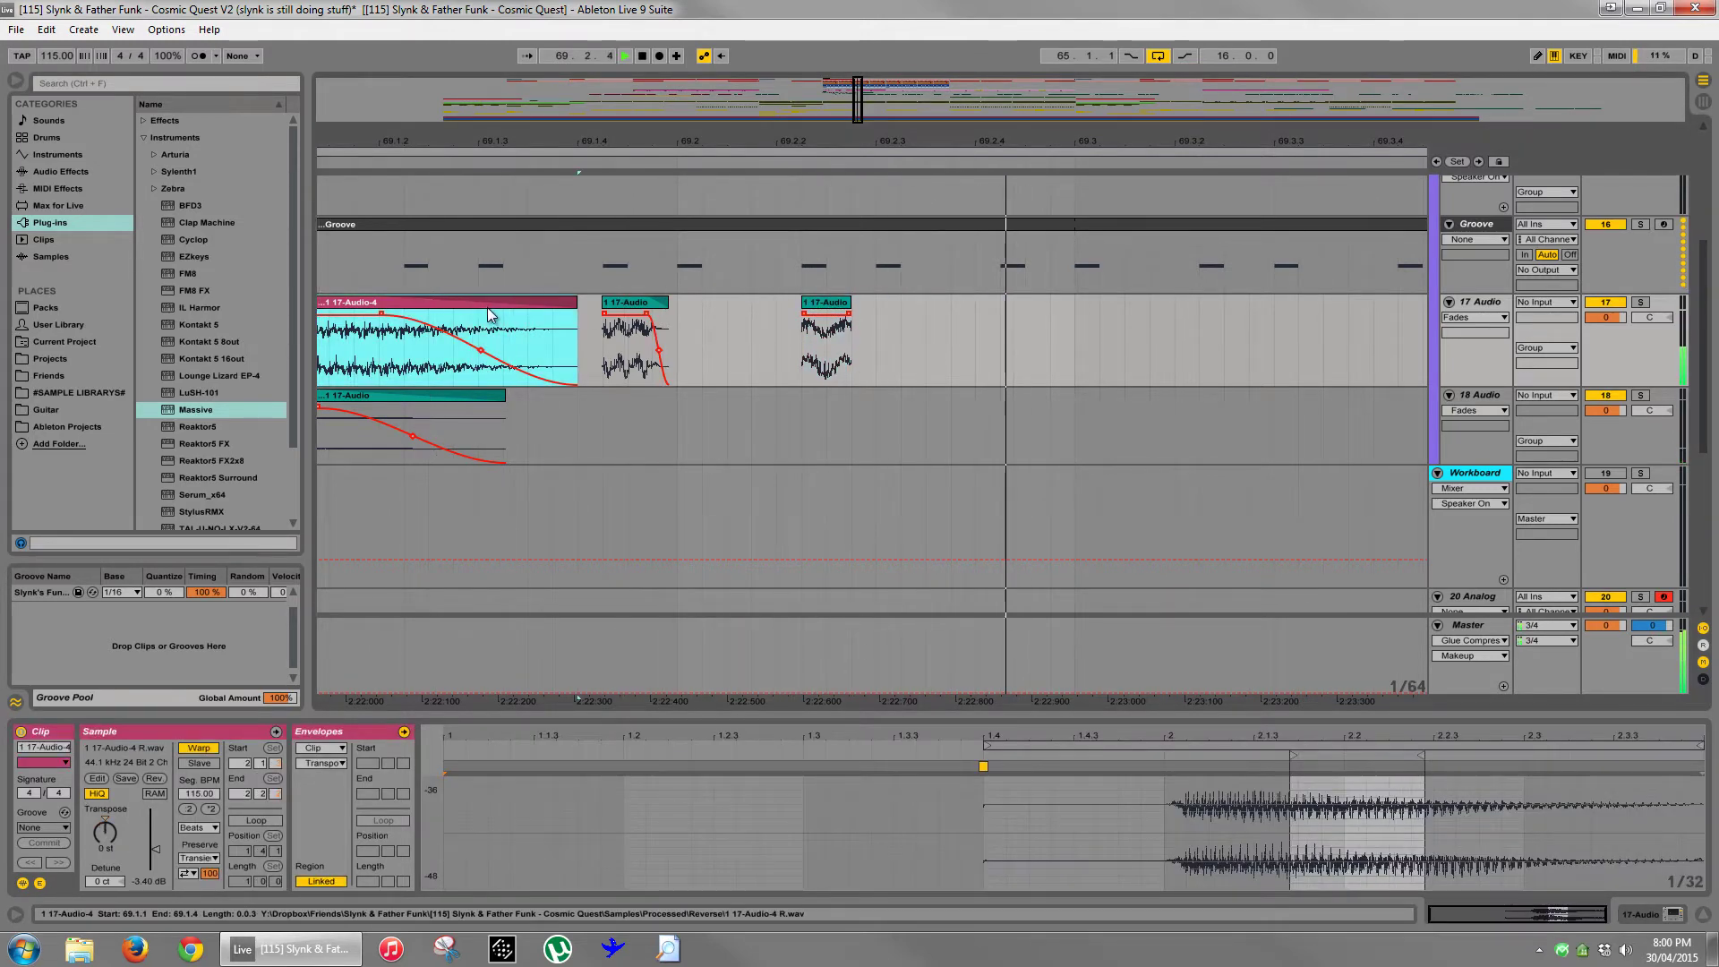
pyautogui.click(813, 318)
# - Move the Workboard clip at bar 58 to 17 Audio at 60.1.1, audition it and park the leftover 17 Audio clip on Workboard
pyautogui.moveTo(846, 142); pyautogui.dragTo(843, 6)
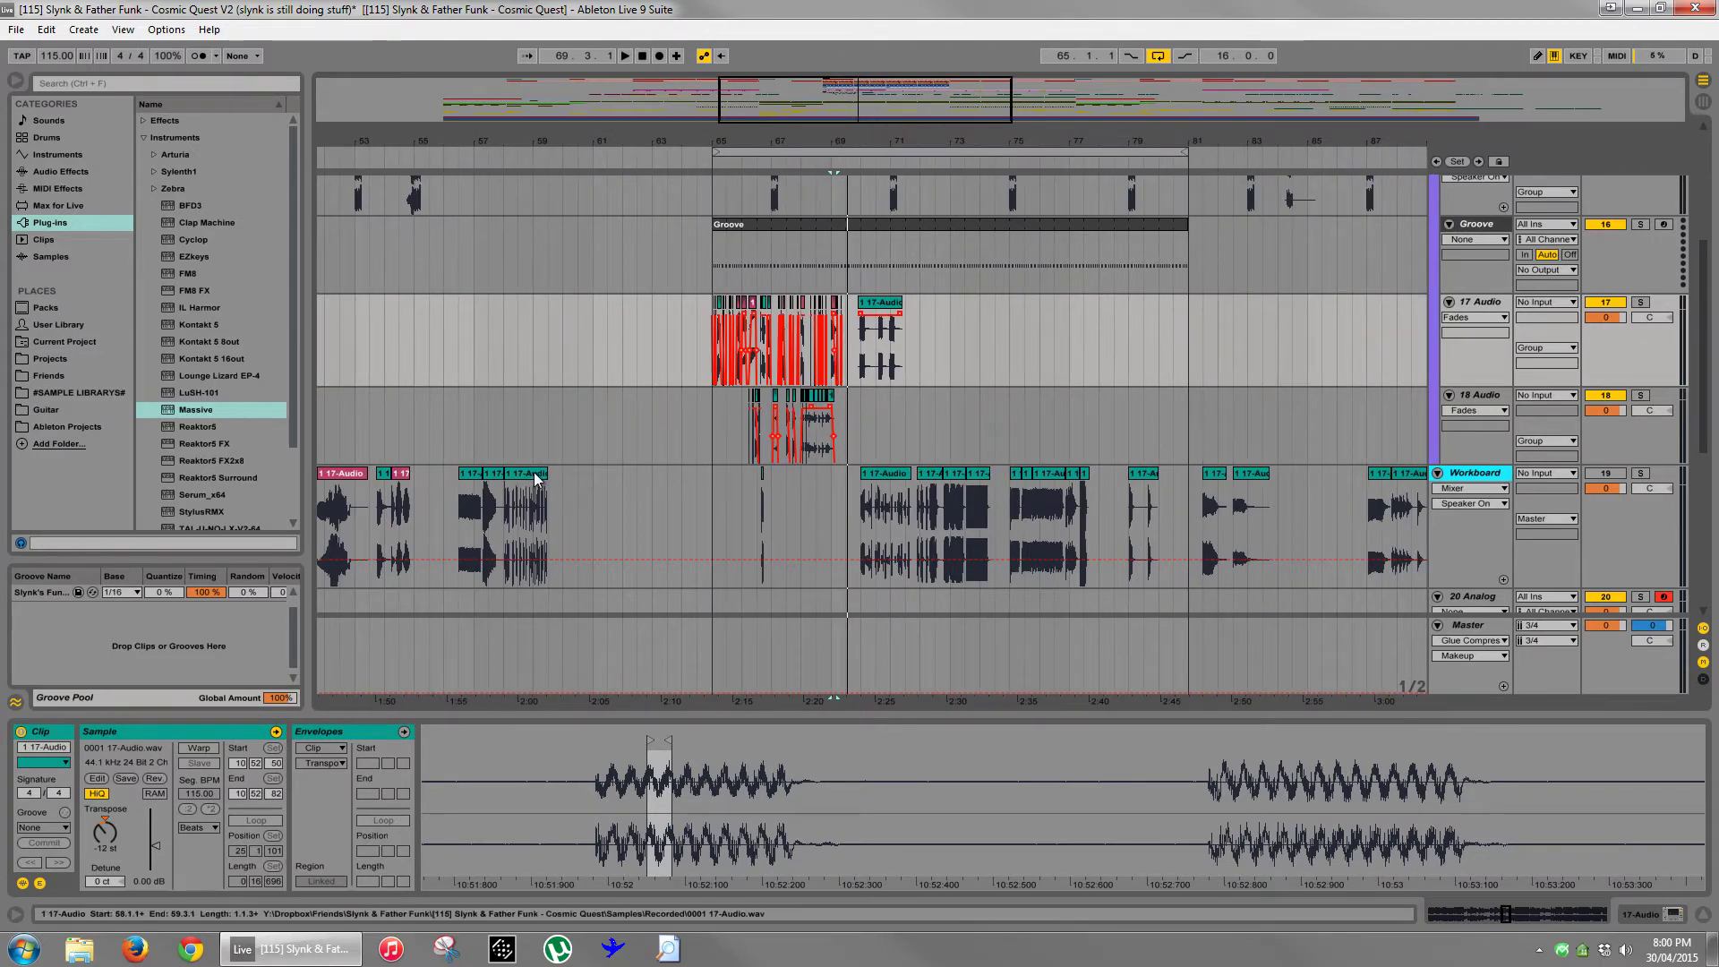
pyautogui.moveTo(533, 471); pyautogui.dragTo(590, 356)
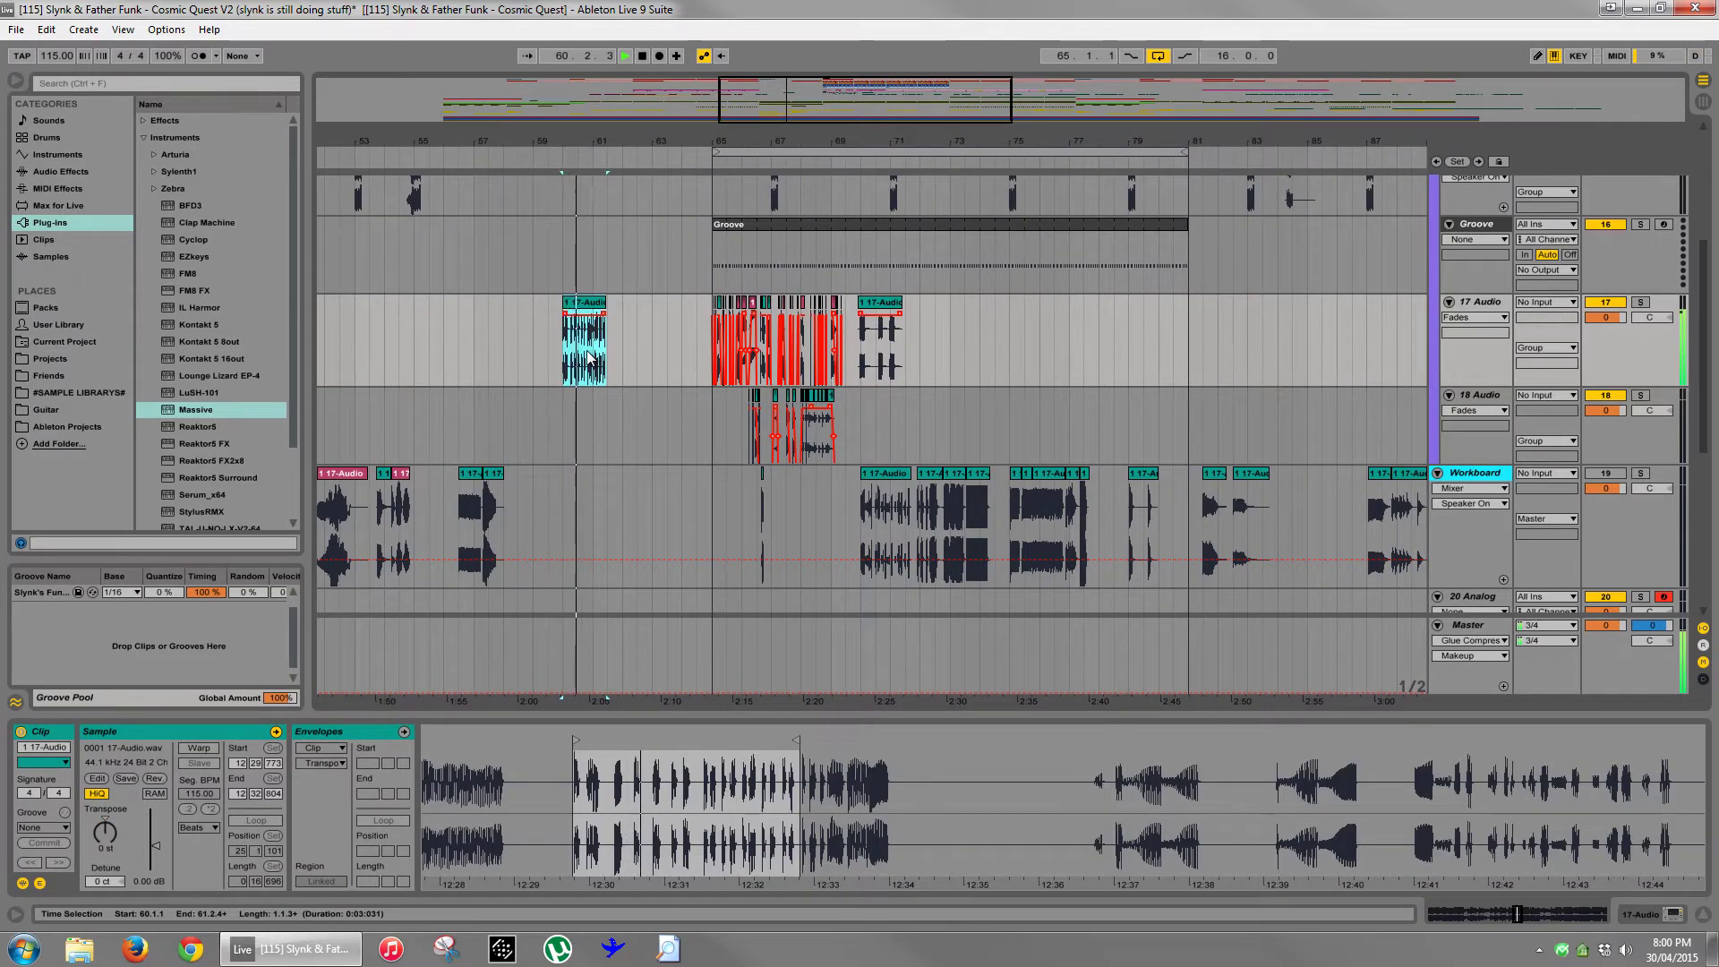
pyautogui.moveTo(872, 307); pyautogui.dragTo(577, 493)
pyautogui.press('space')
# - Move the clip from 60.1.1 to 69.3.1 on 17 Audio, then play it and solo the track
pyautogui.moveTo(595, 305); pyautogui.dragTo(879, 310)
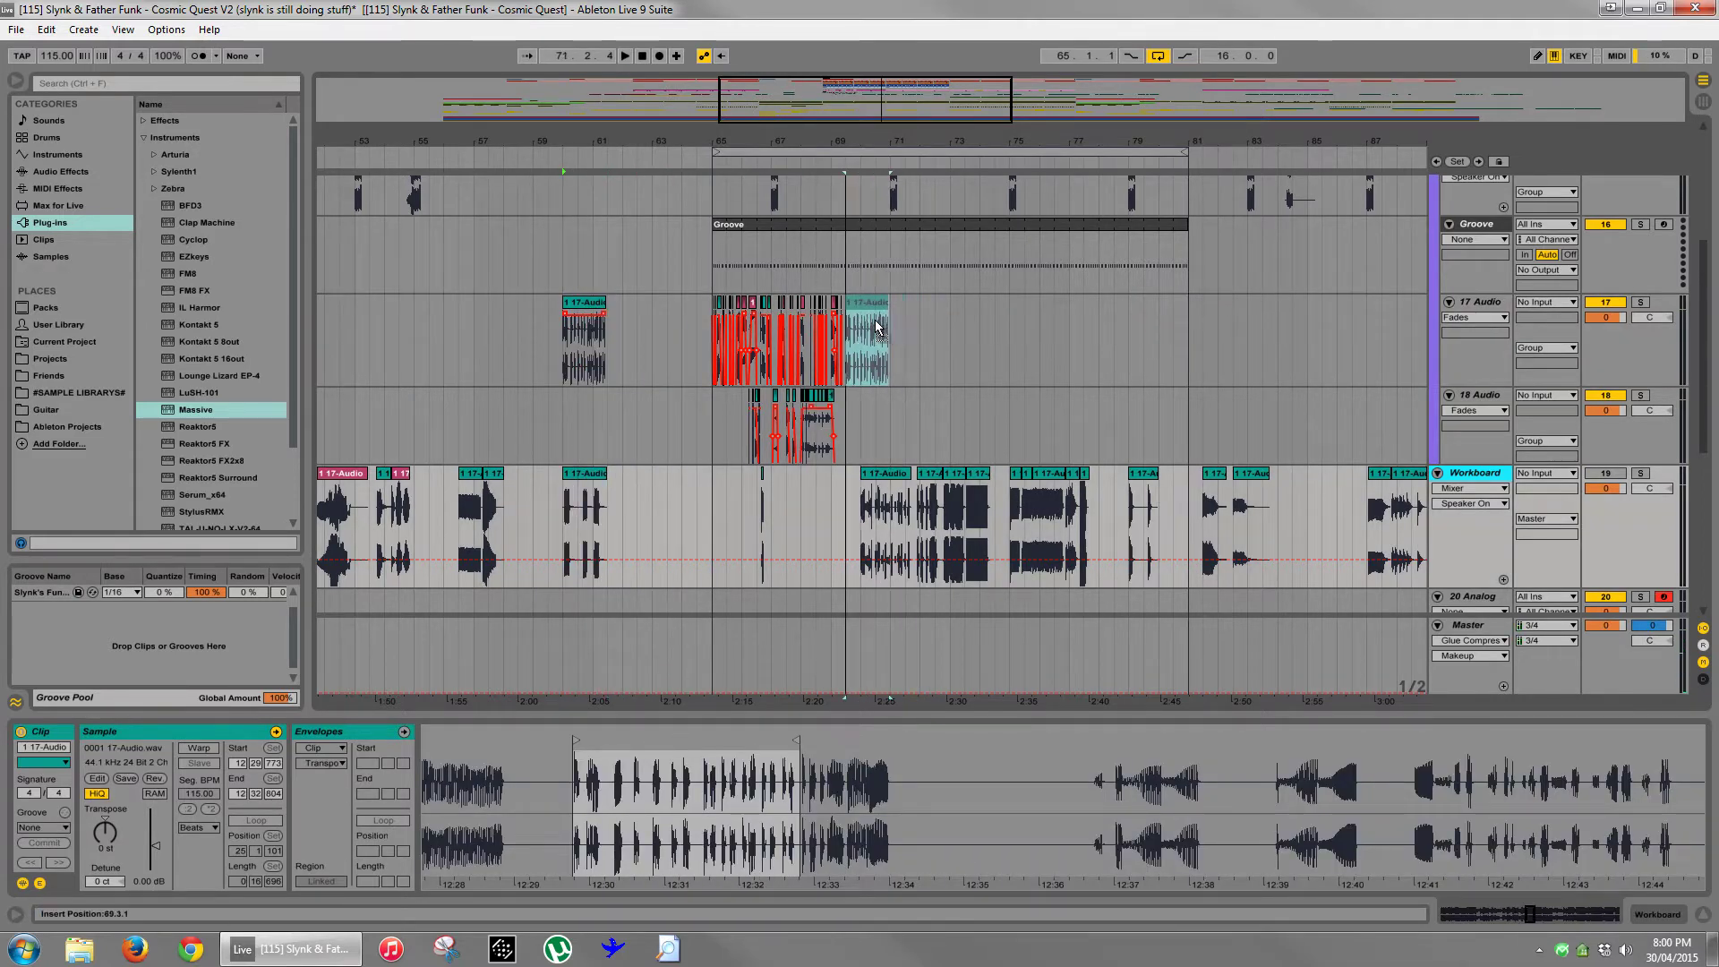
pyautogui.scroll(5, 658, 233)
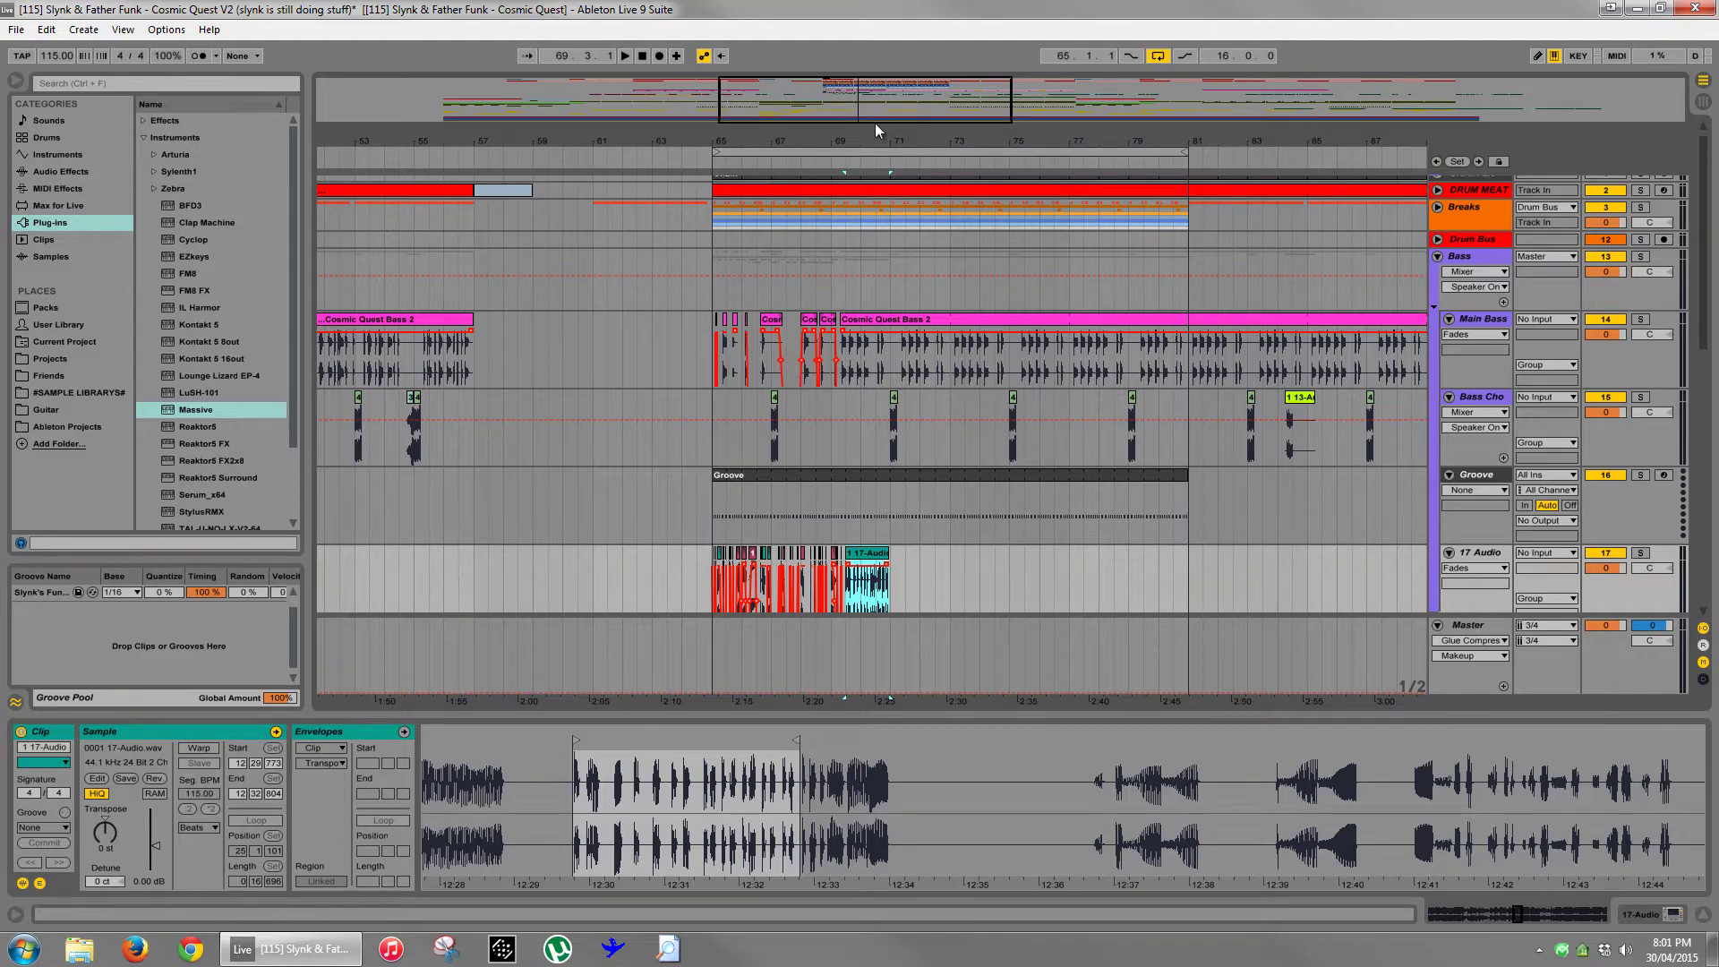
pyautogui.moveTo(874, 122); pyautogui.dragTo(894, 399)
pyautogui.scroll(-4, 884, 450)
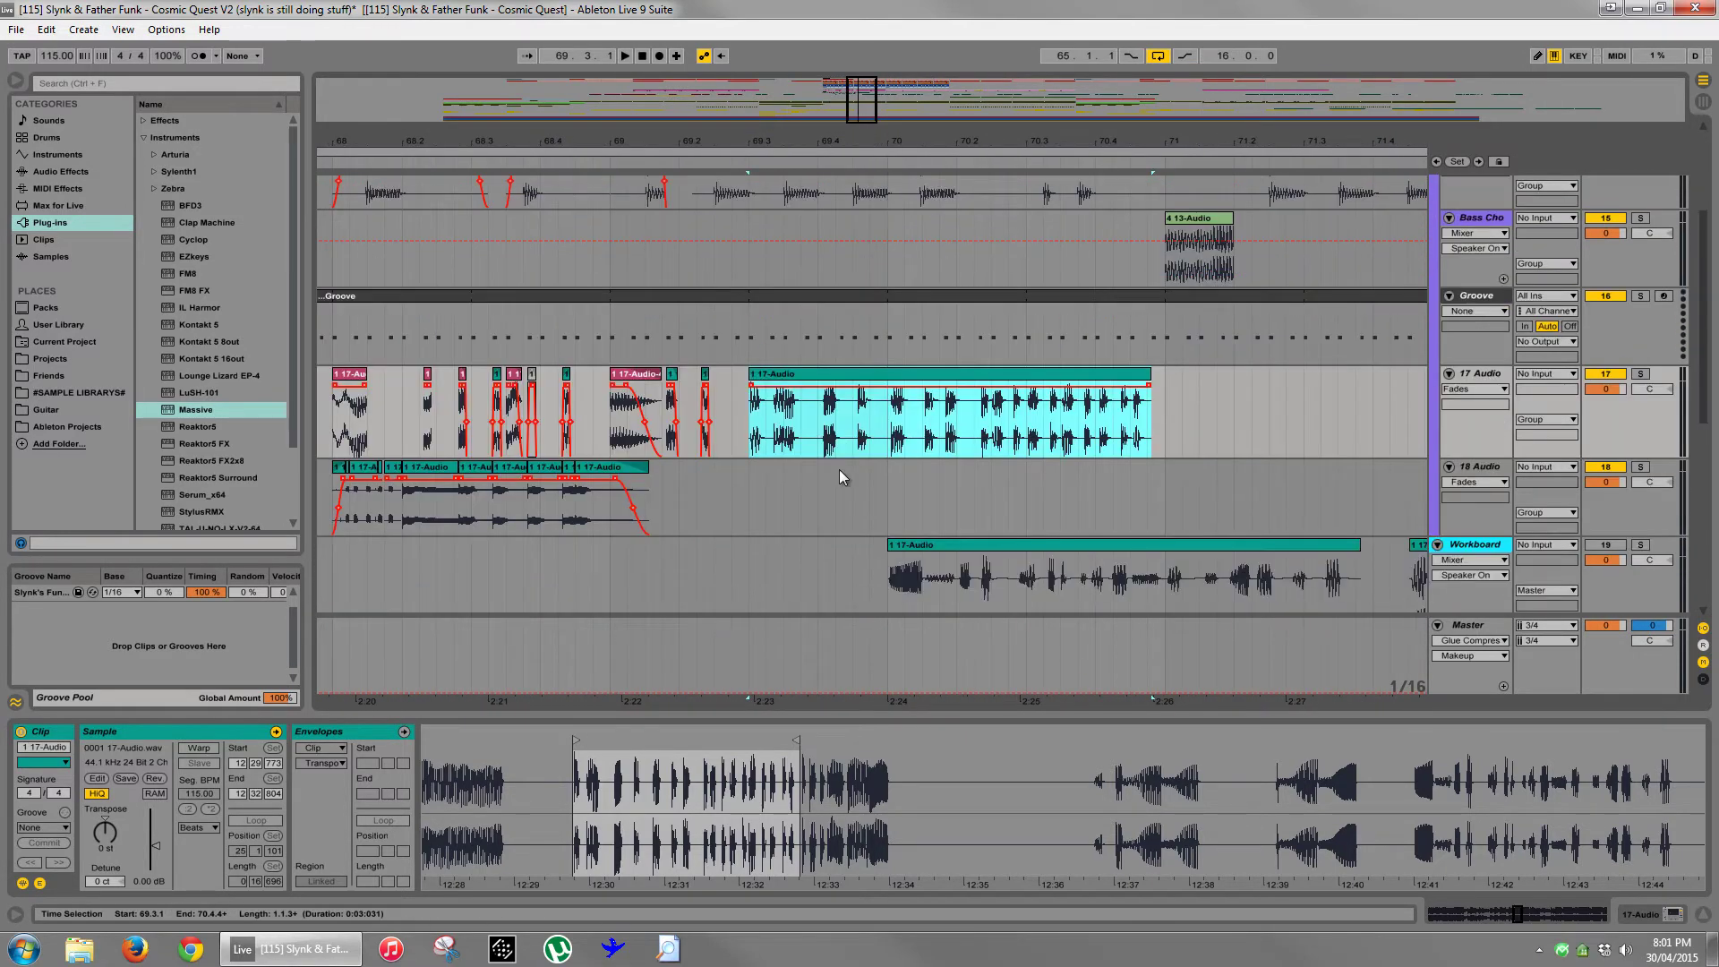
pyautogui.press('space')
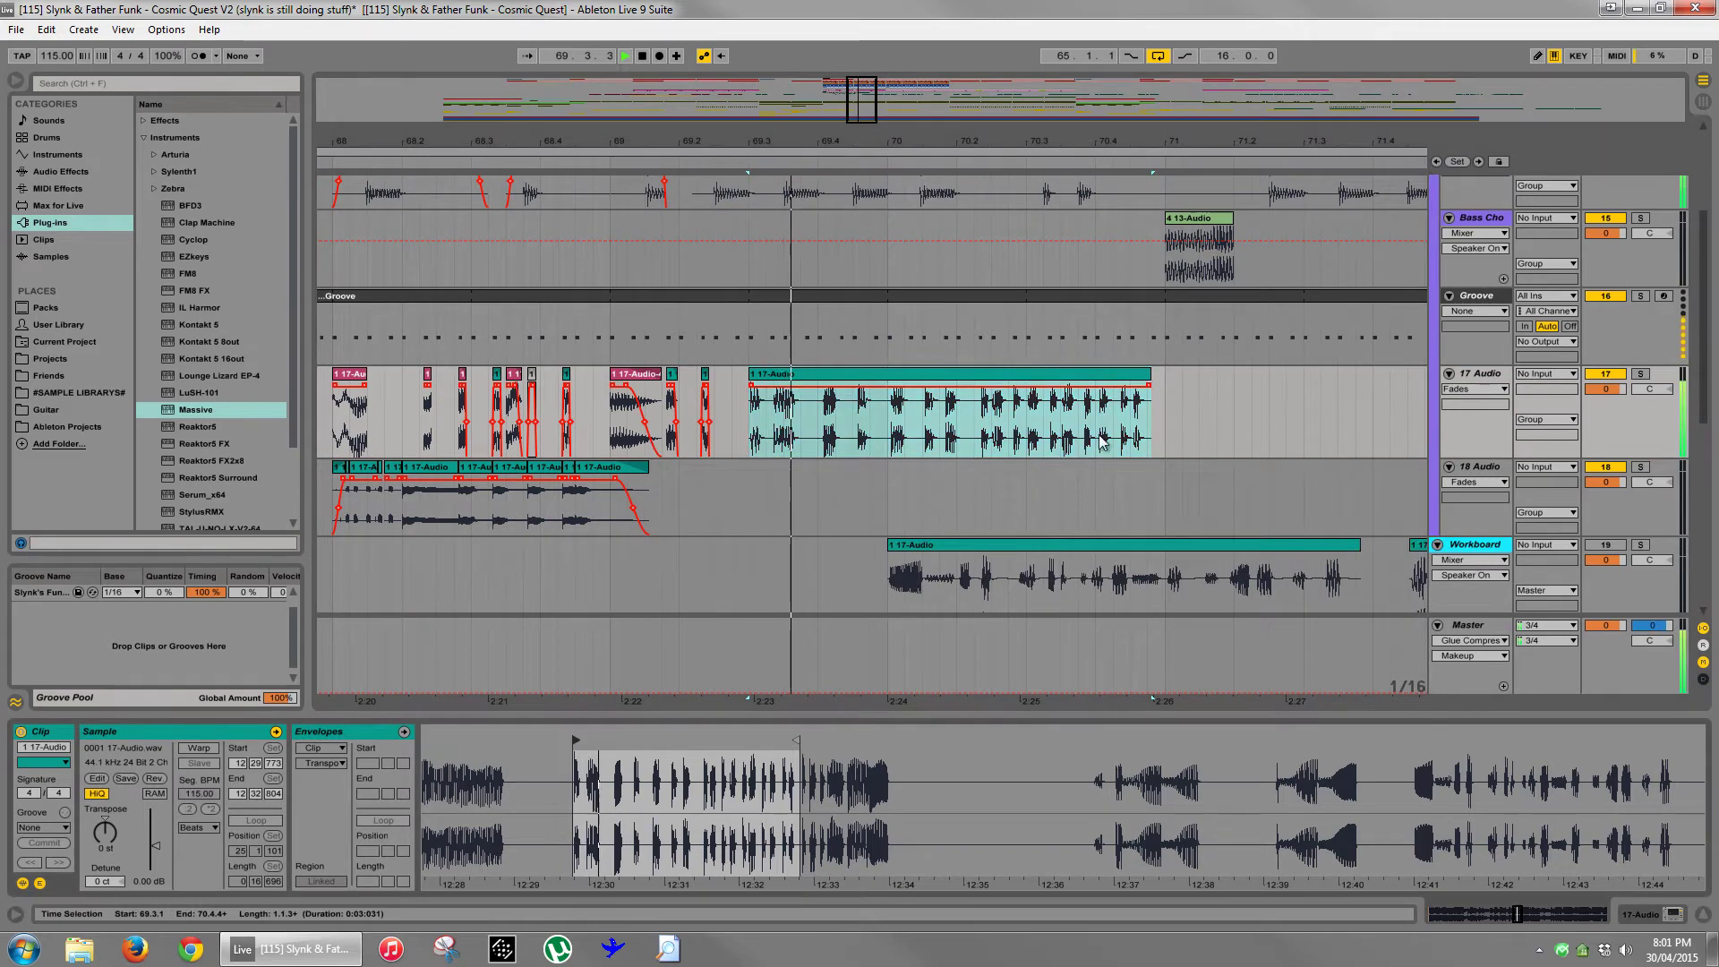
pyautogui.click(1639, 374)
pyautogui.press('space')
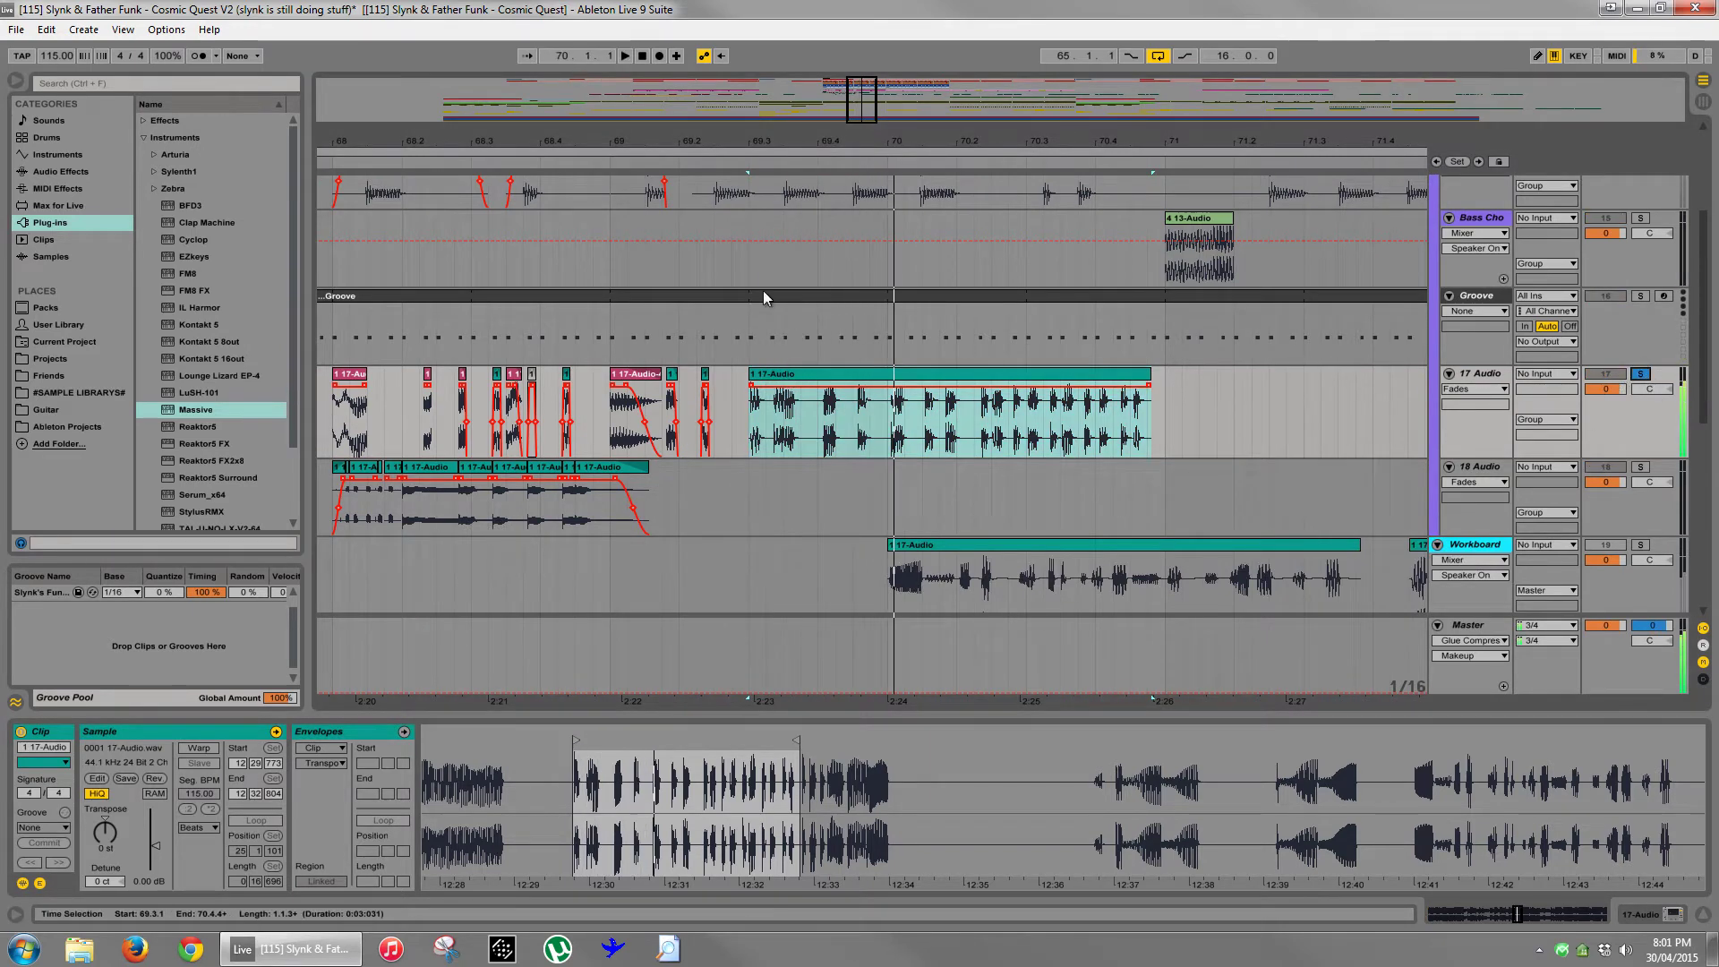
# - Tighten the start of the clip at 69.3.1 to its first transient and move the clip to 69.2.4
pyautogui.moveTo(764, 139); pyautogui.dragTo(767, 170)
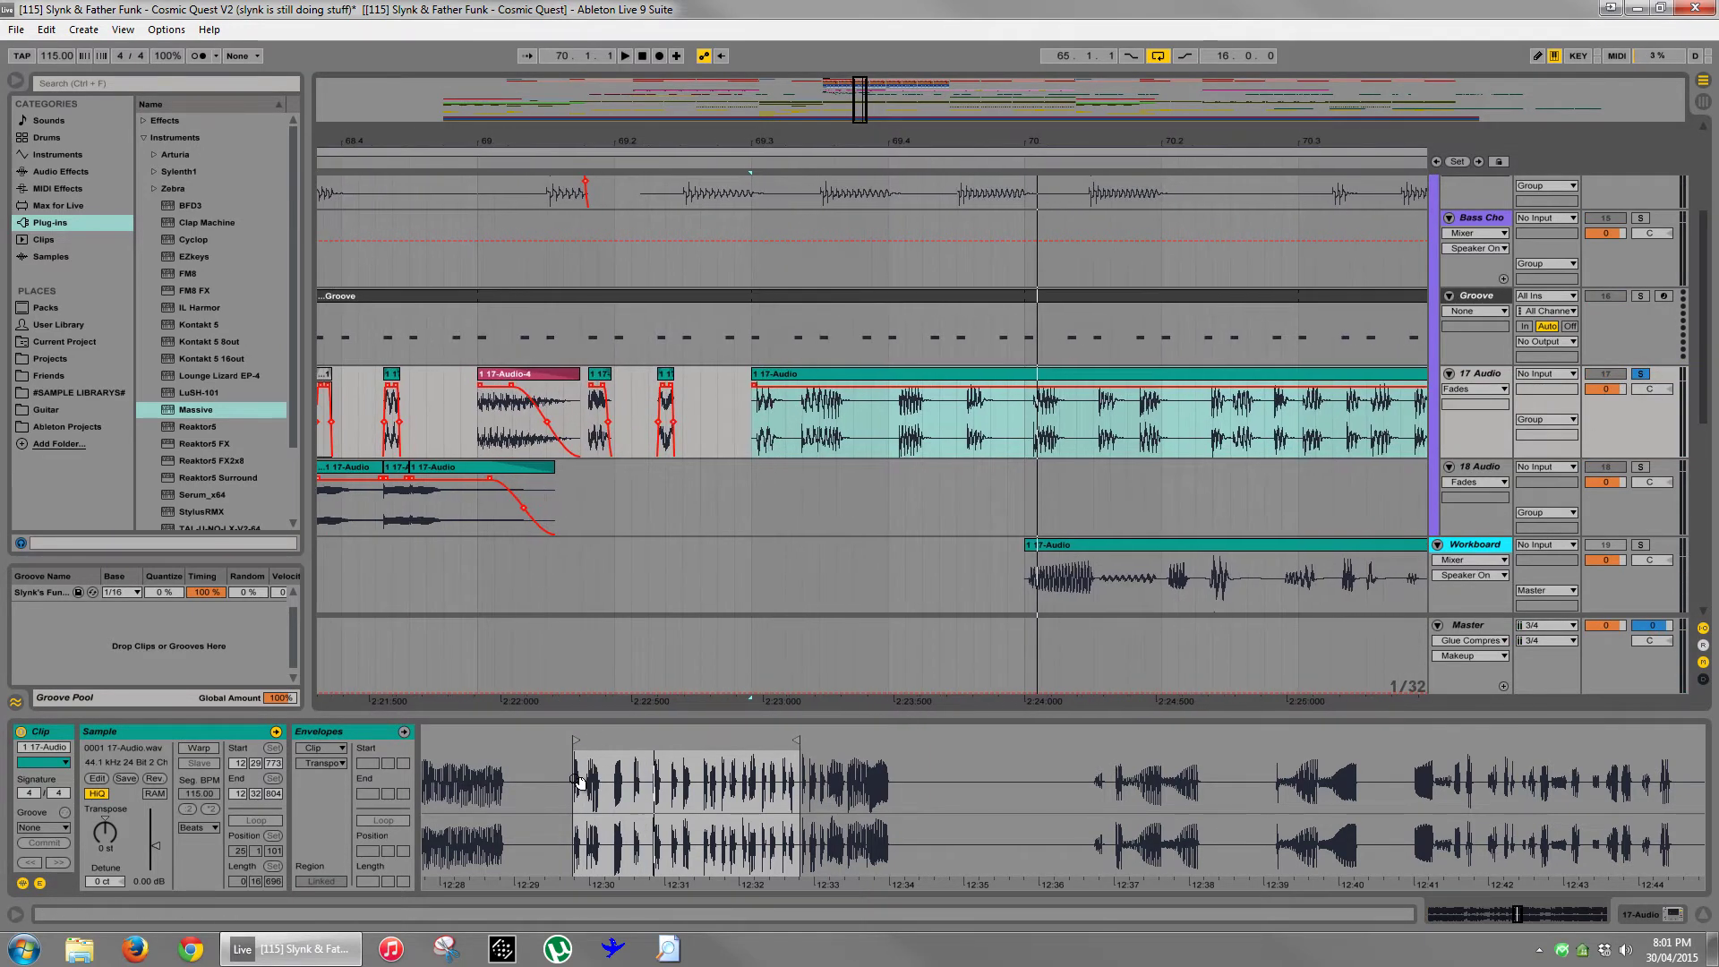
pyautogui.moveTo(577, 782); pyautogui.dragTo(622, 798)
pyautogui.moveTo(663, 738); pyautogui.dragTo(686, 737)
pyautogui.click(476, 435)
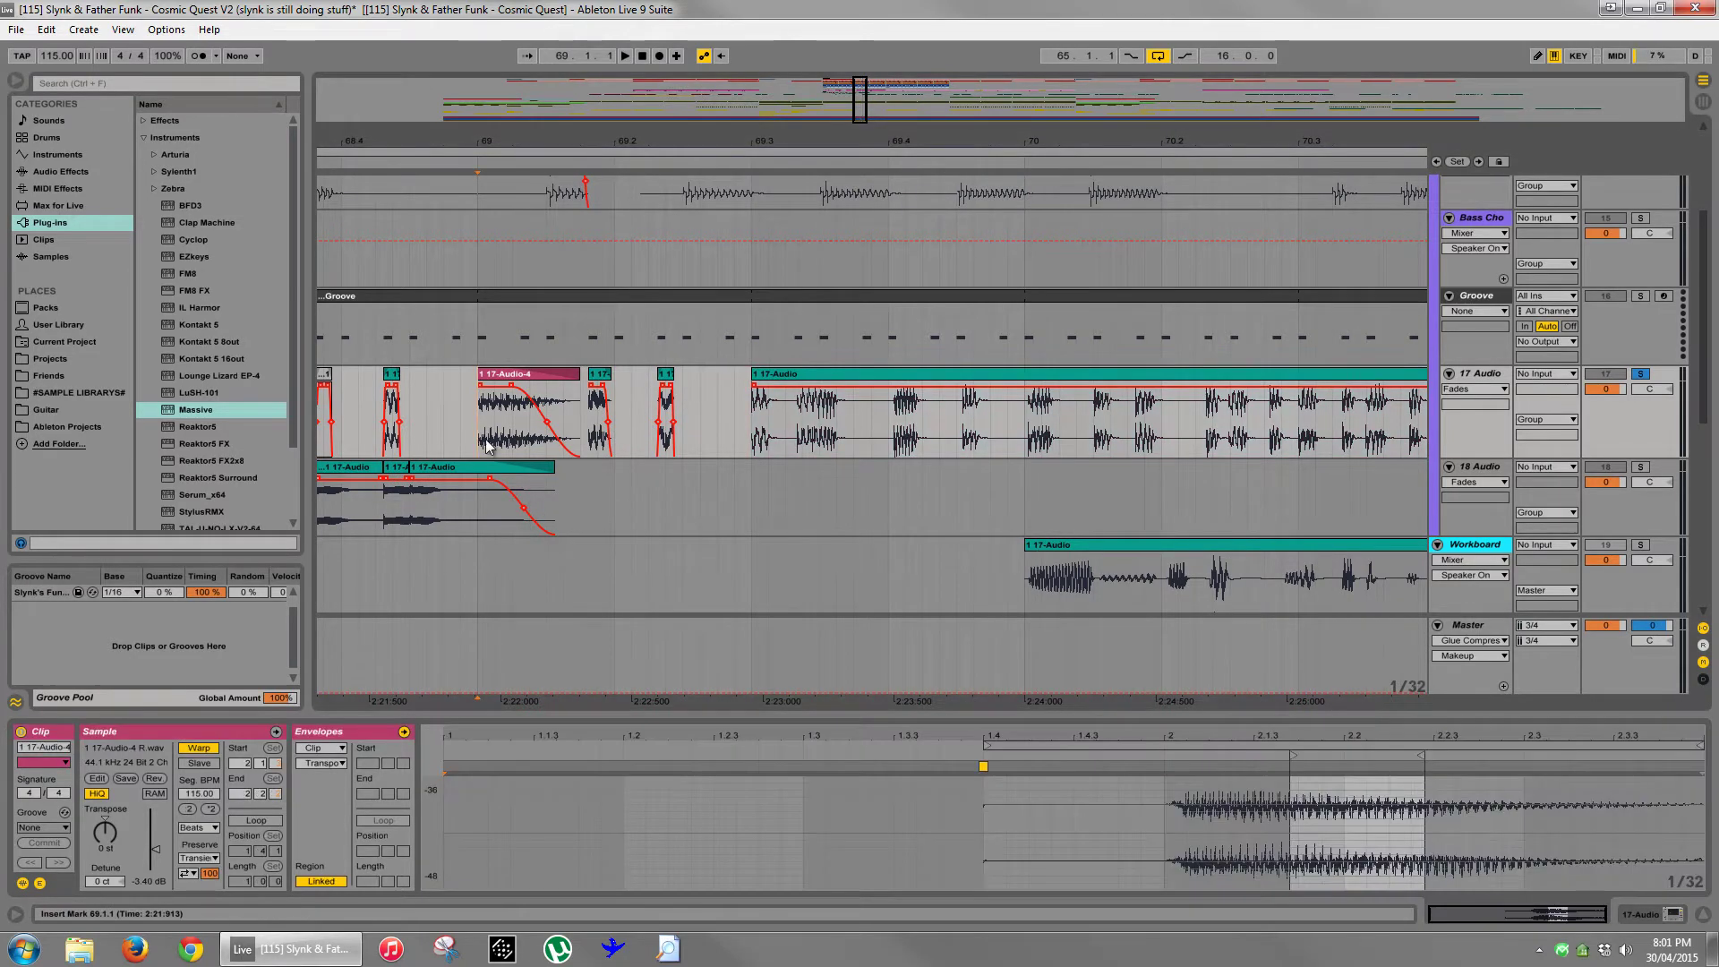
pyautogui.moveTo(767, 374); pyautogui.dragTo(732, 375)
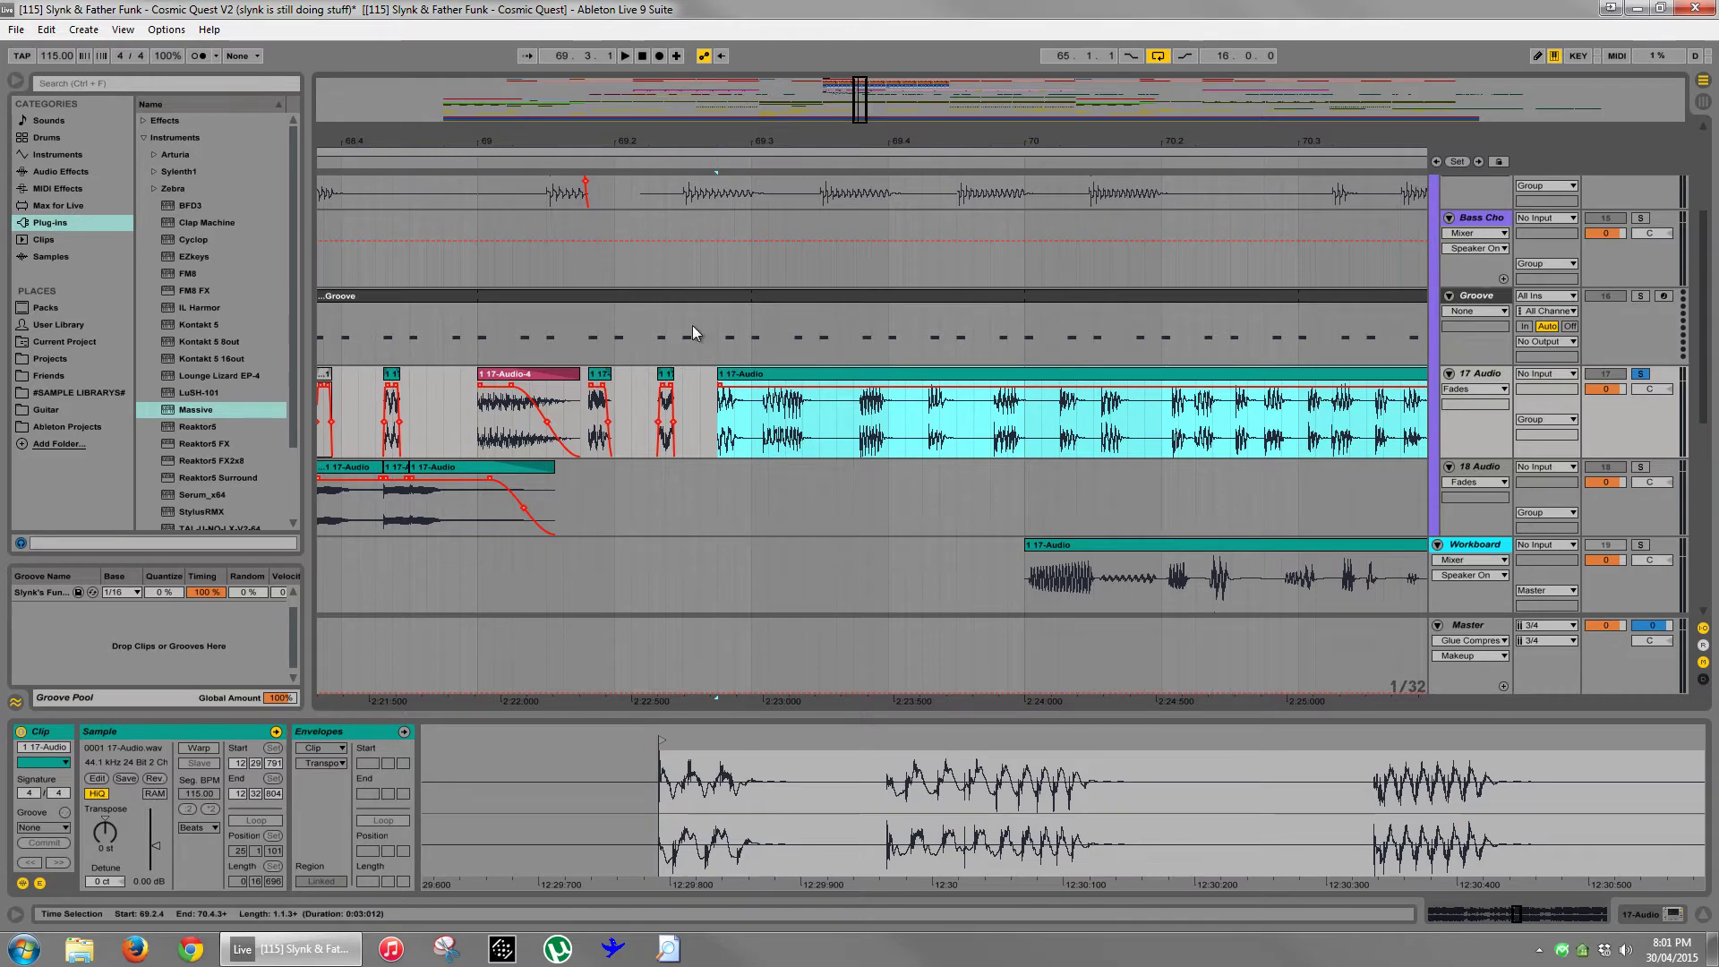
# - Split the clip at 69.2.4 right before its second hit, just after 69.3.1
pyautogui.moveTo(722, 148); pyautogui.dragTo(841, 425)
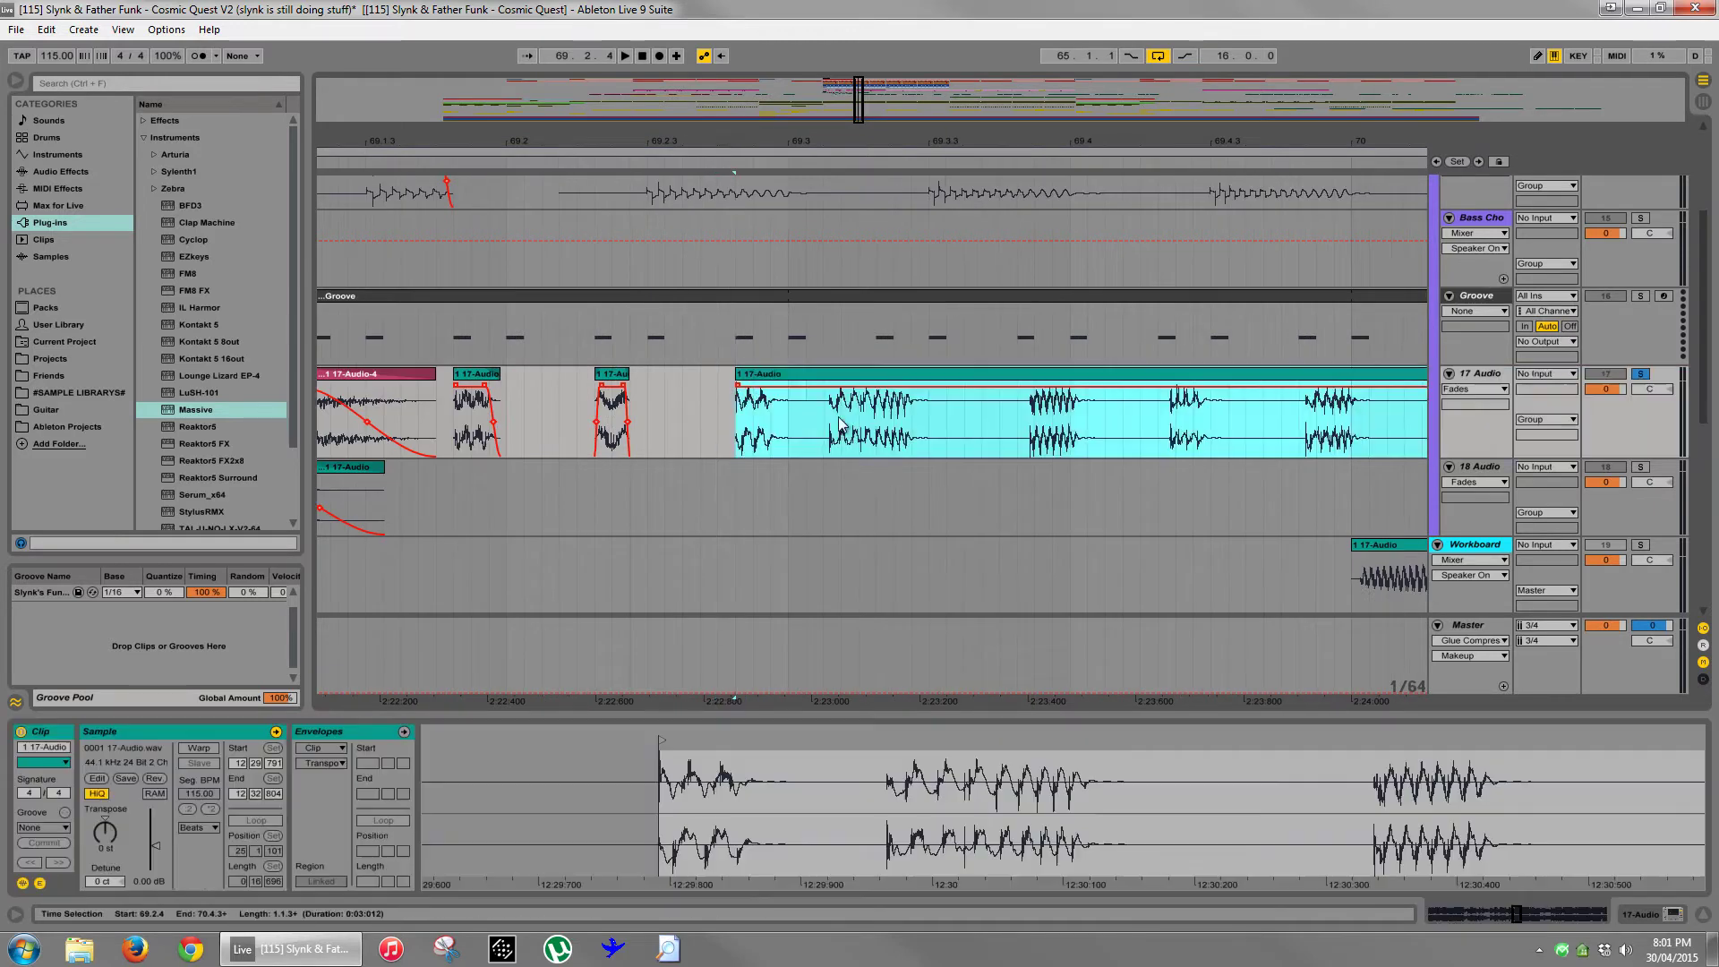
pyautogui.click(829, 421)
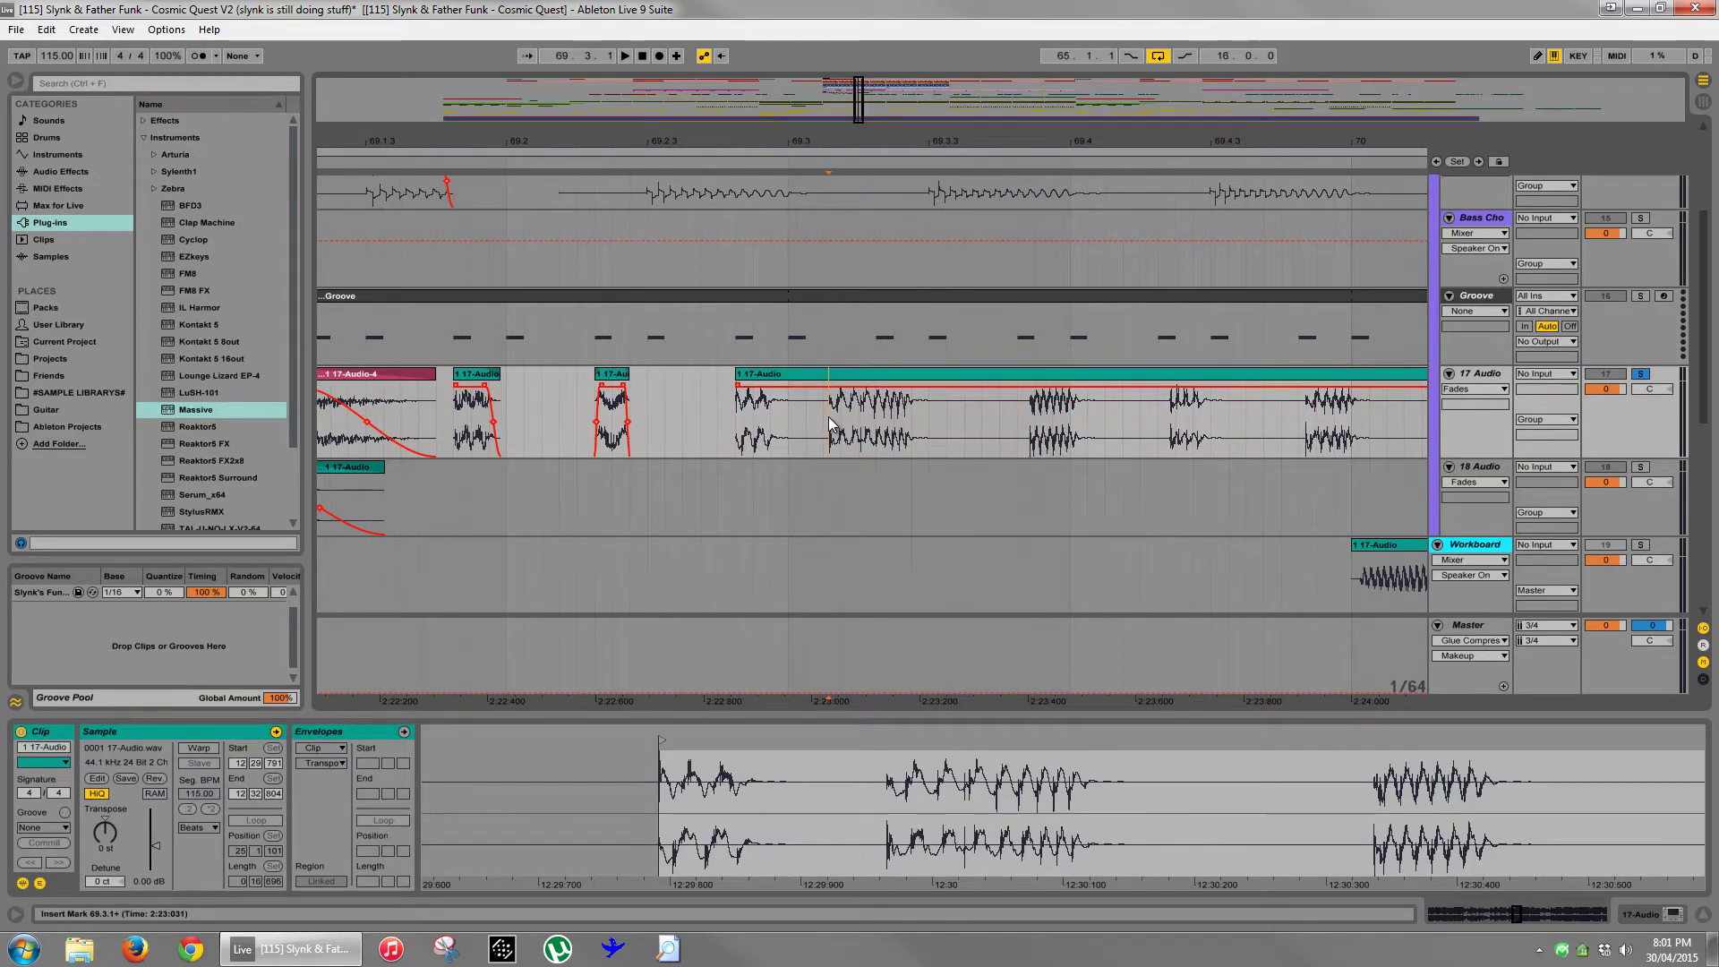
pyautogui.hotkey('ctrl', 'e')
pyautogui.moveTo(727, 137); pyautogui.dragTo(741, 125)
pyautogui.scroll(1, 774, 347)
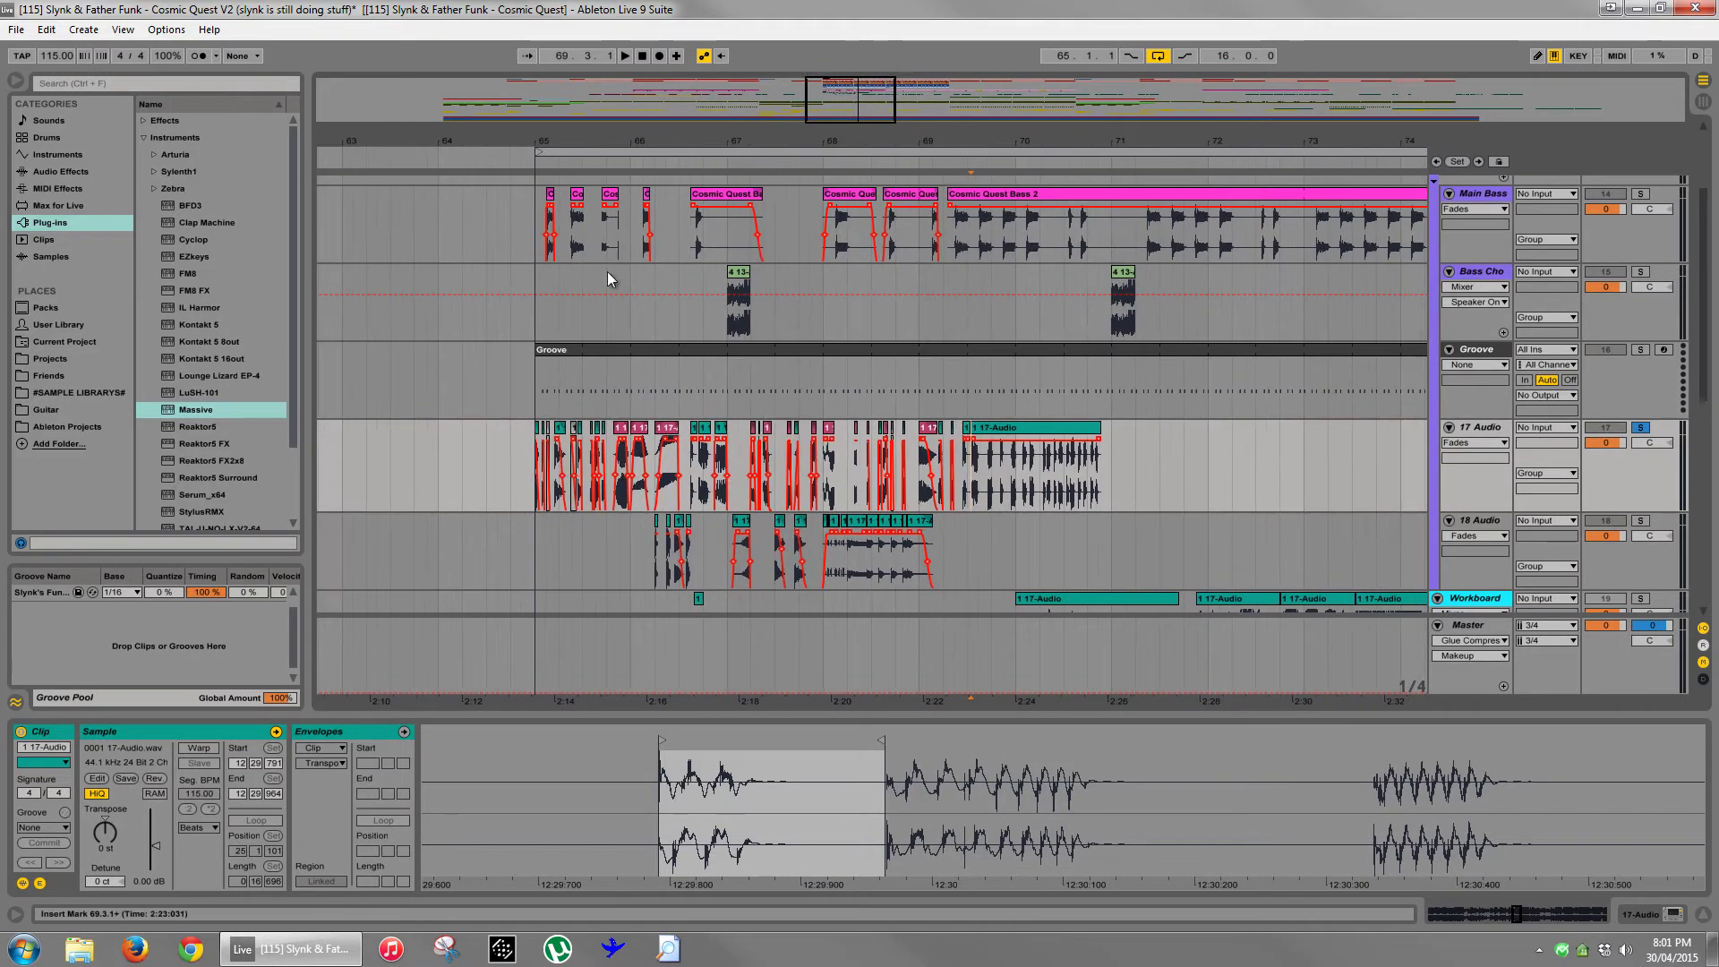
pyautogui.click(534, 320)
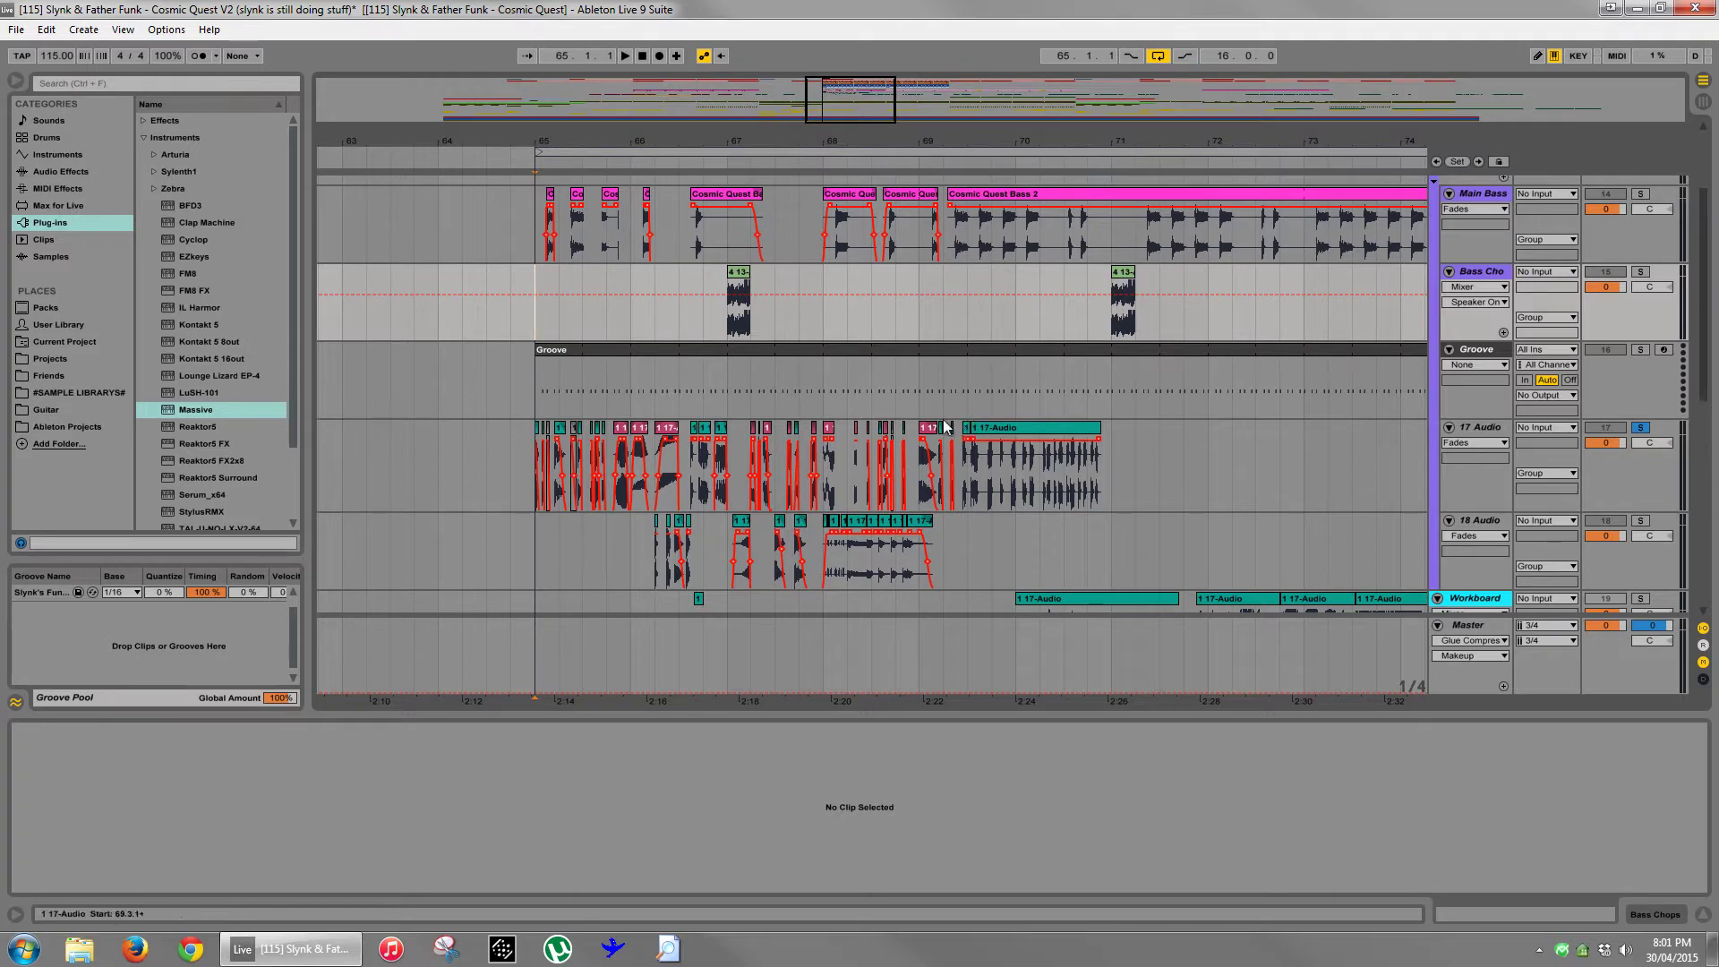
# - Audition the short piece at 69.2.4, transpose it up to 2 st and play it again
pyautogui.moveTo(993, 145); pyautogui.dragTo(805, 276)
pyautogui.click(733, 427)
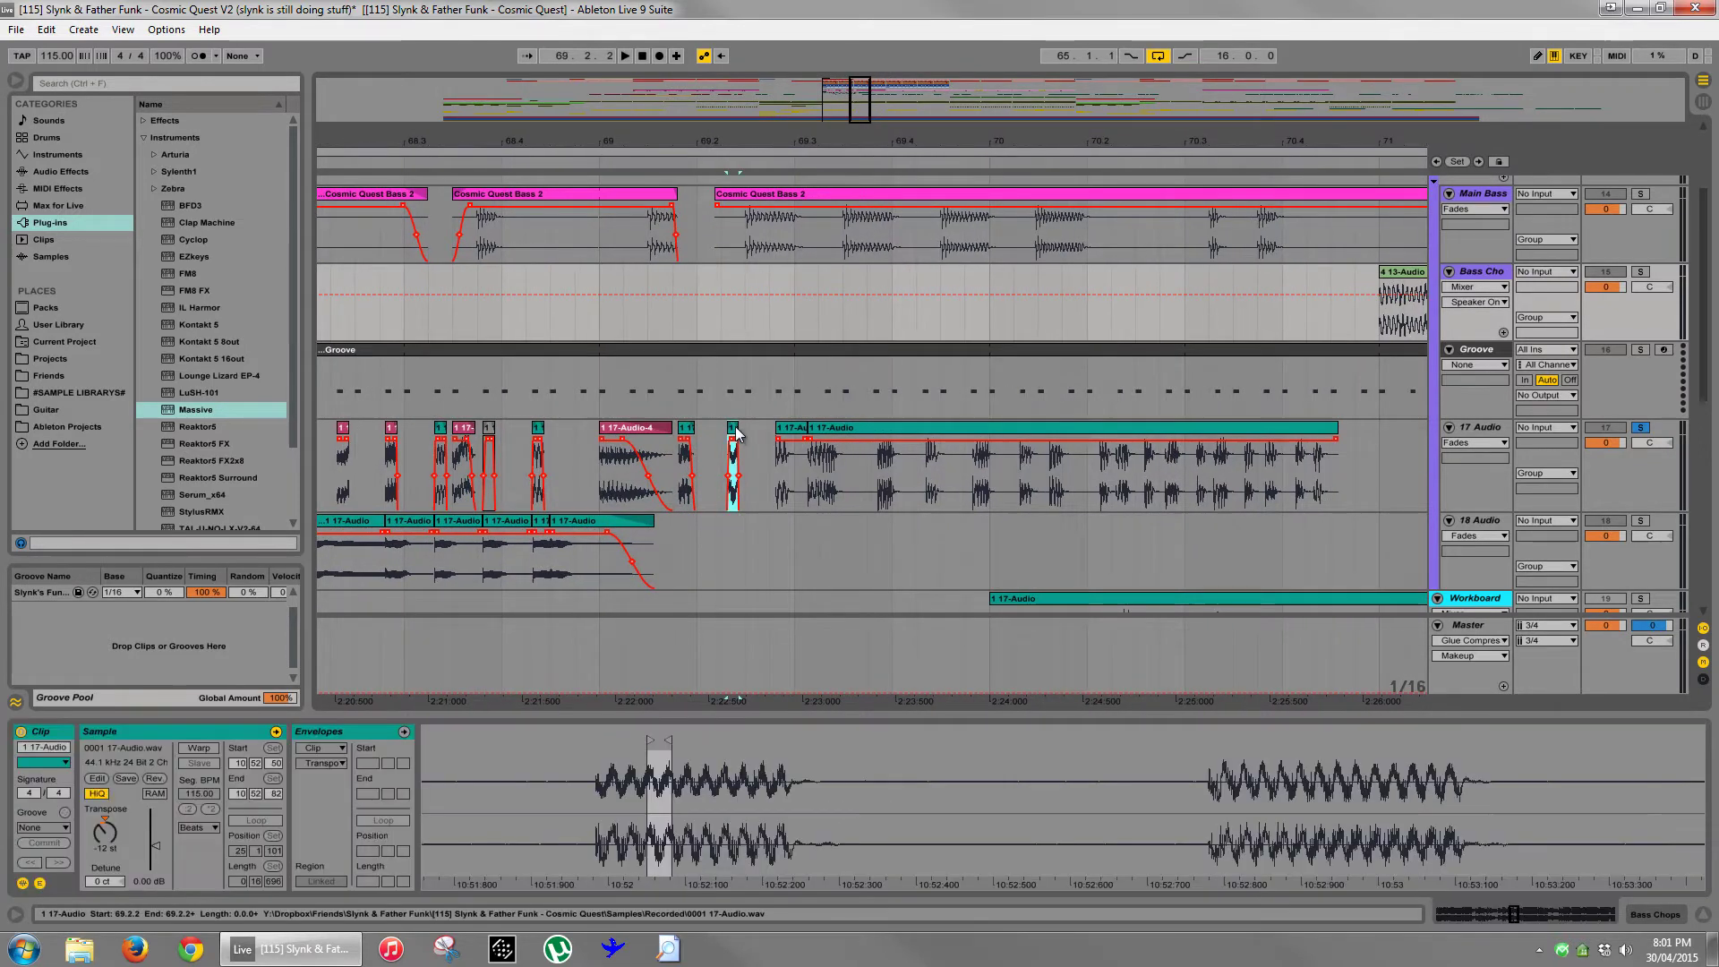
pyautogui.click(788, 461)
pyautogui.press('space')
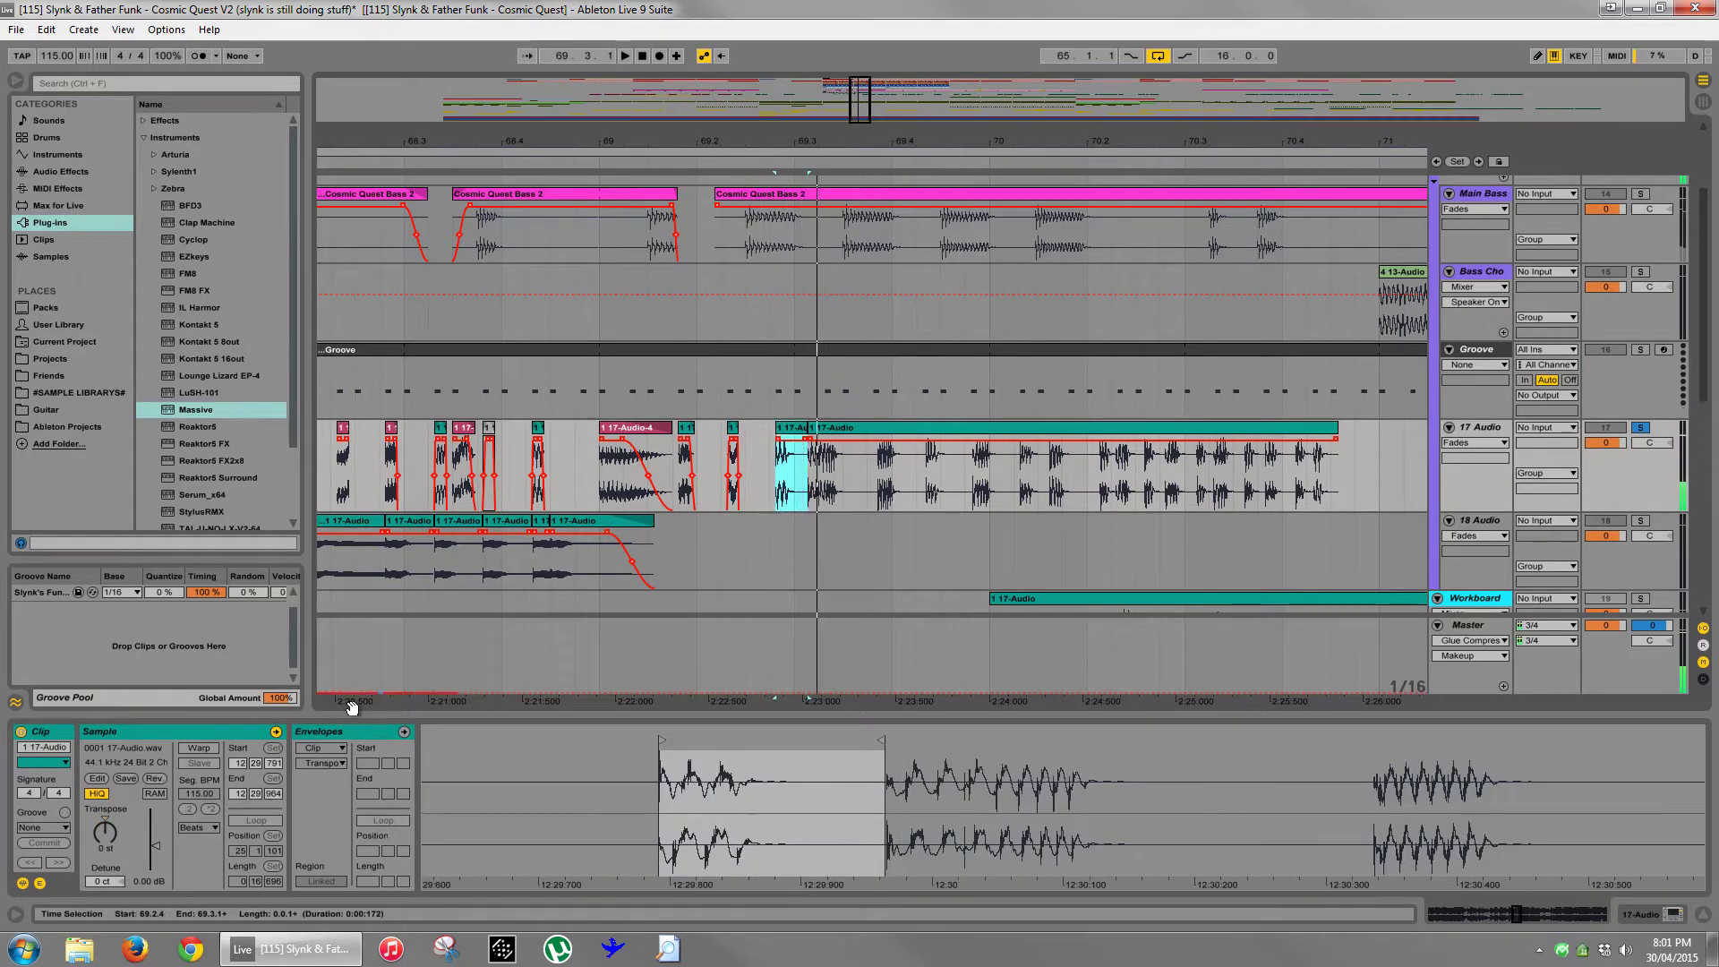
pyautogui.click(104, 833)
pyautogui.press('Up')
pyautogui.press('Up')
pyautogui.press('space')
pyautogui.press('space')
pyautogui.press('space')
pyautogui.press('space')
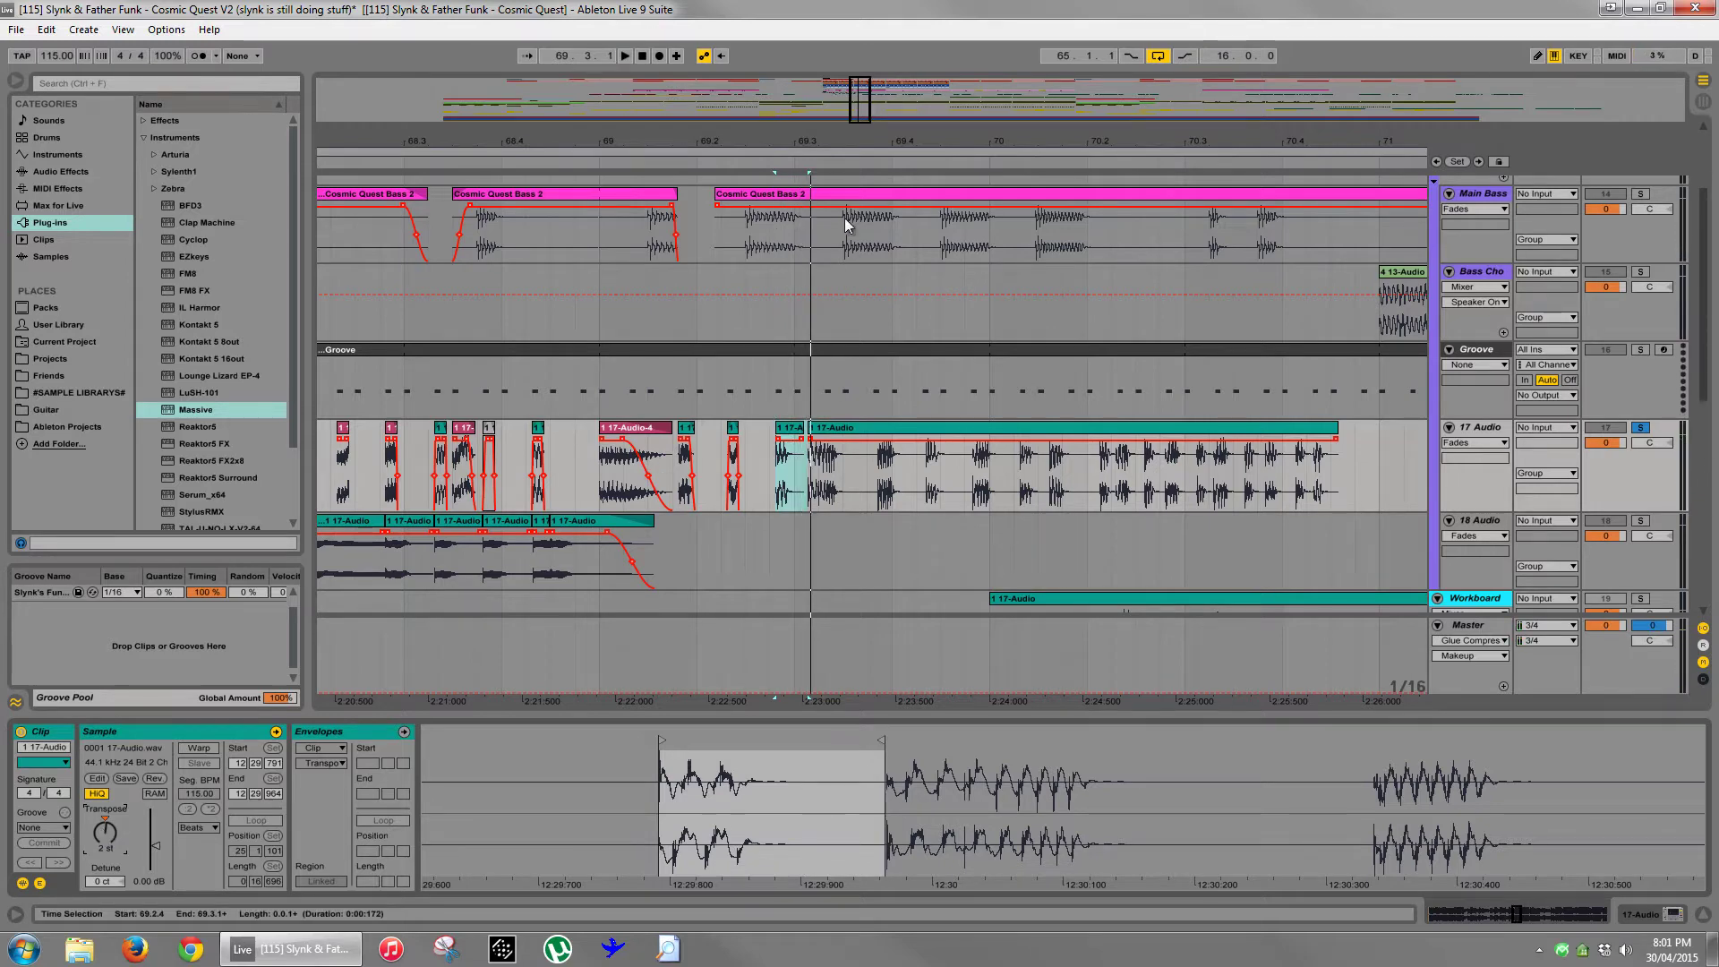
# - Play the soloed chops from 69.1.1 to check the transposed piece in context
pyautogui.moveTo(745, 240); pyautogui.dragTo(801, 254)
pyautogui.click(600, 321)
pyautogui.press('space')
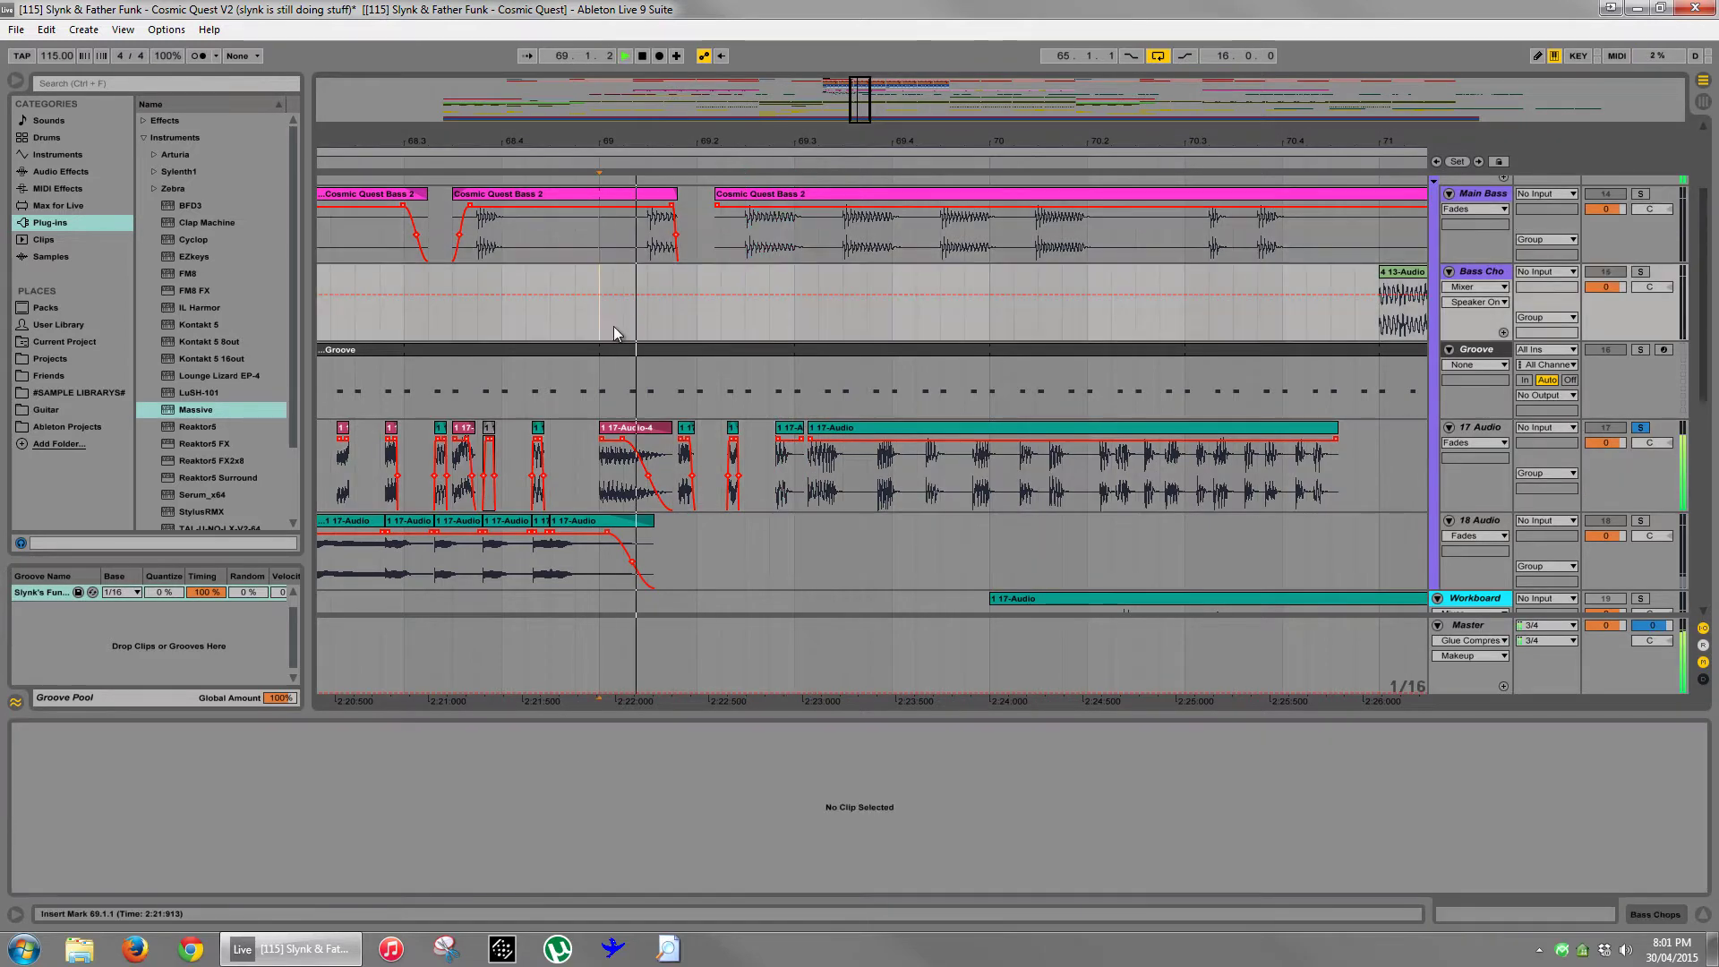
# - Take 17 Audio out of solo and stop after hearing the chops with the full mix
pyautogui.click(1640, 427)
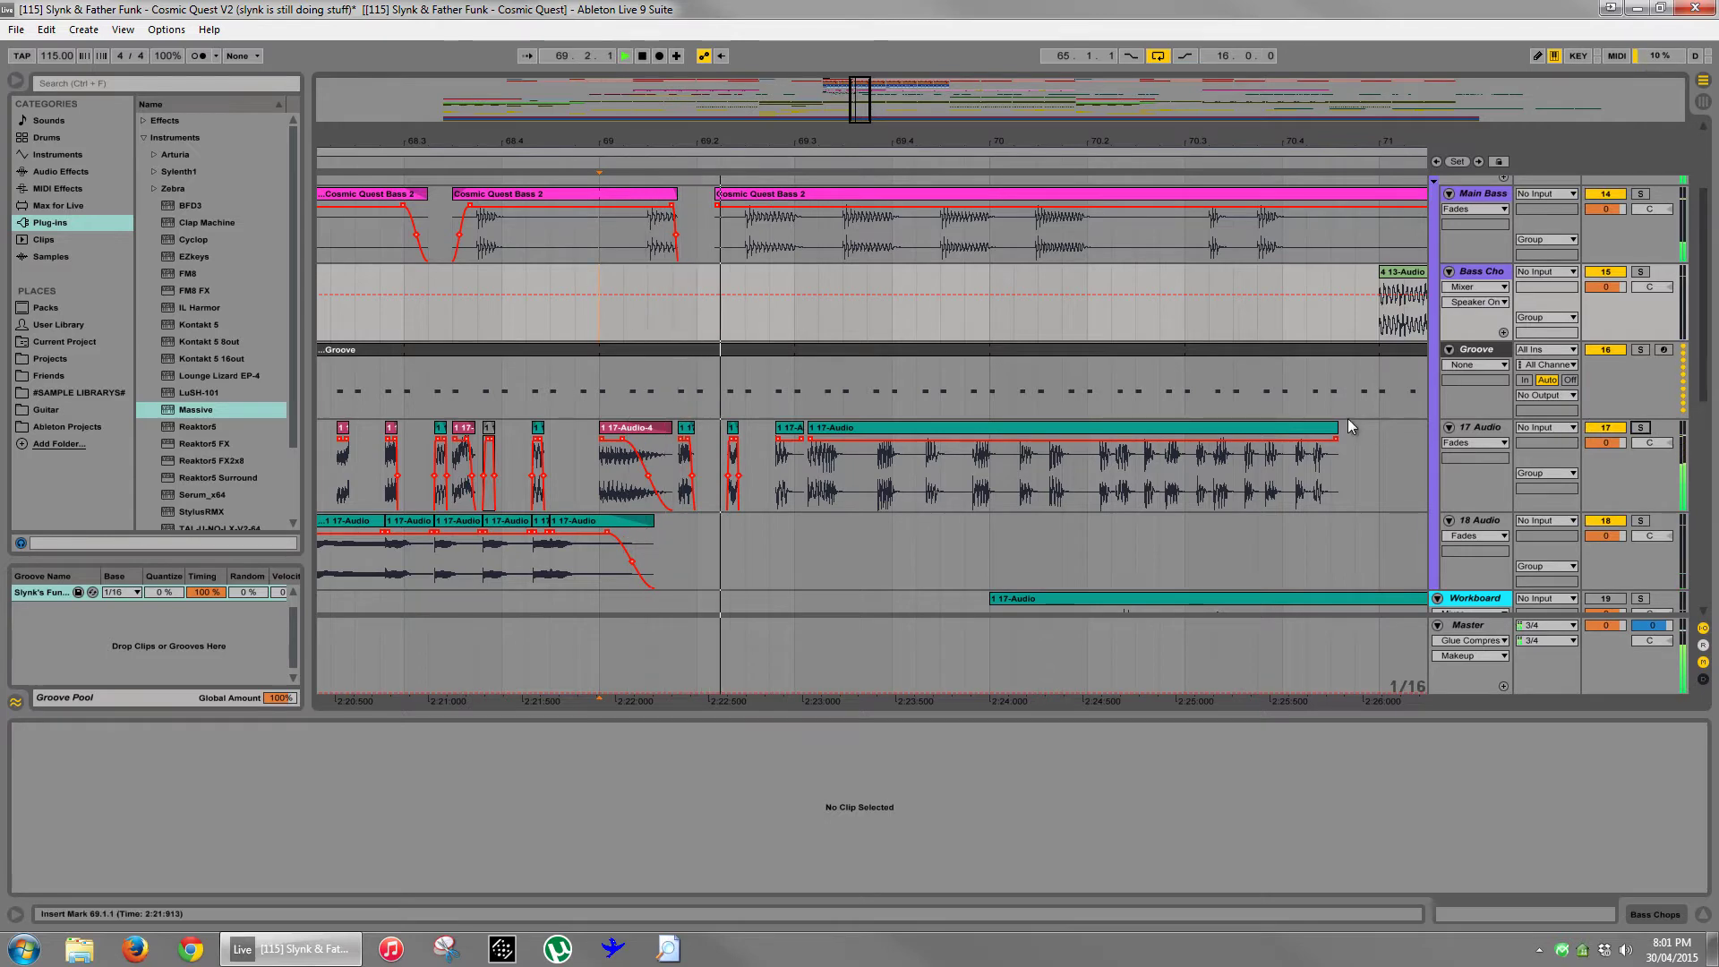
pyautogui.press('space')
# - Transpose the long clip at 69.3.1 up to 4 st and audition it with the mix
pyautogui.click(836, 429)
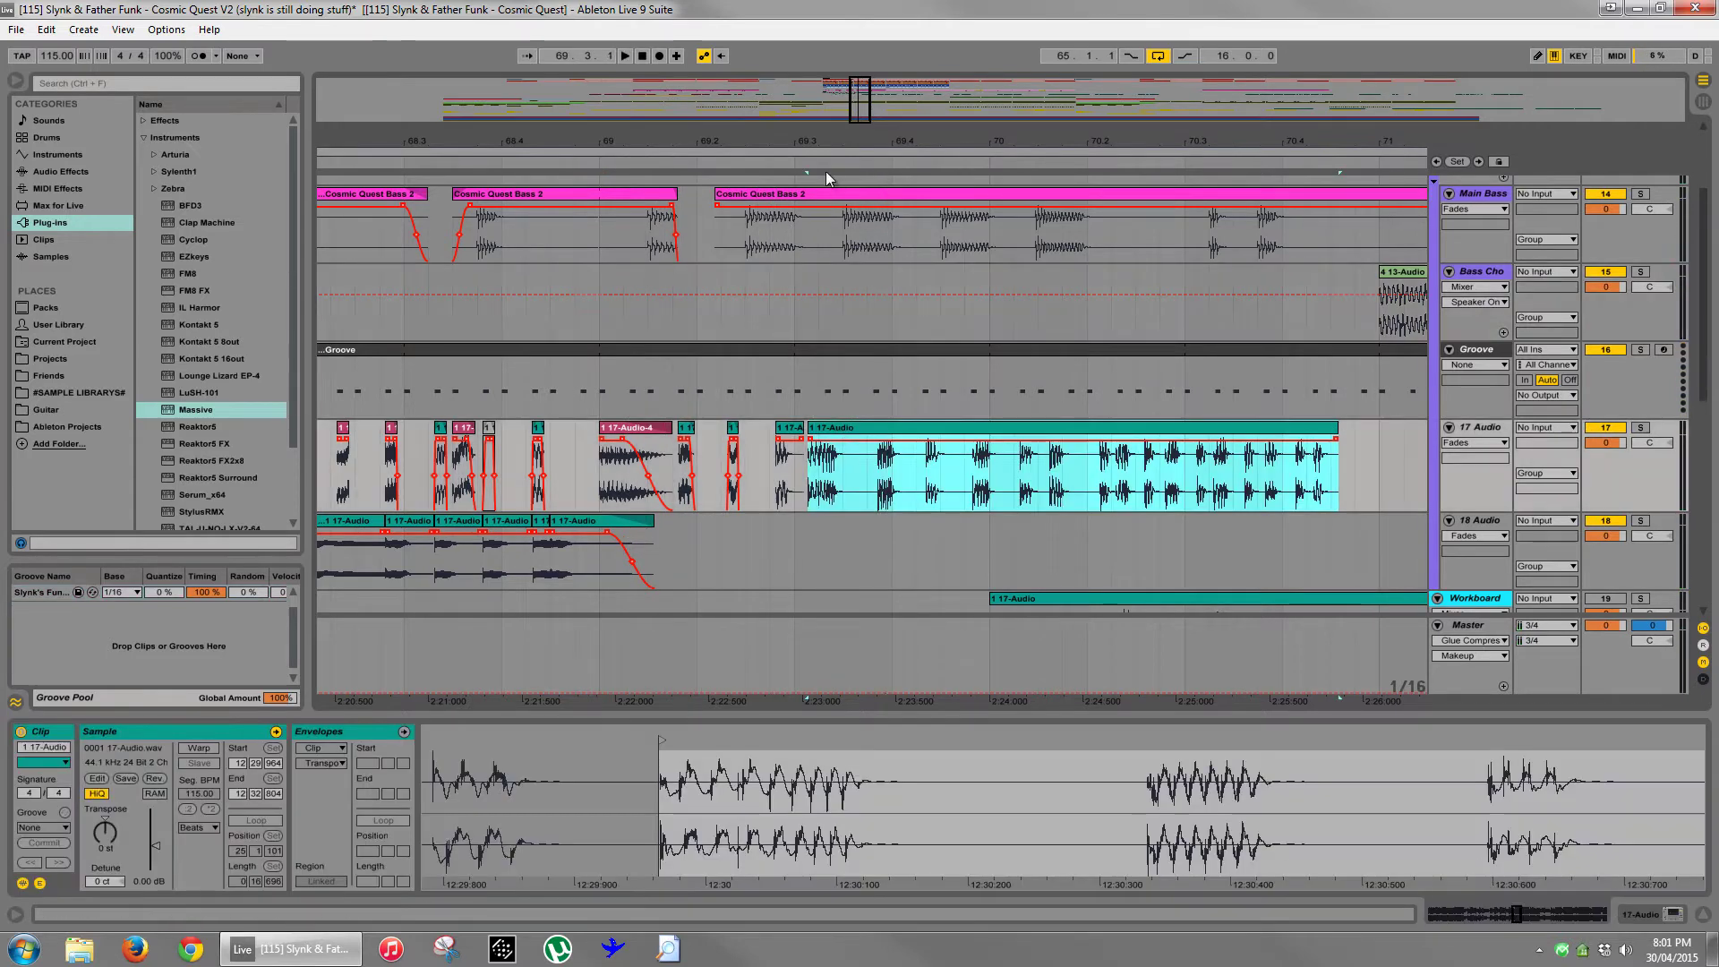
pyautogui.moveTo(104, 836); pyautogui.dragTo(103, 828)
pyautogui.press('space')
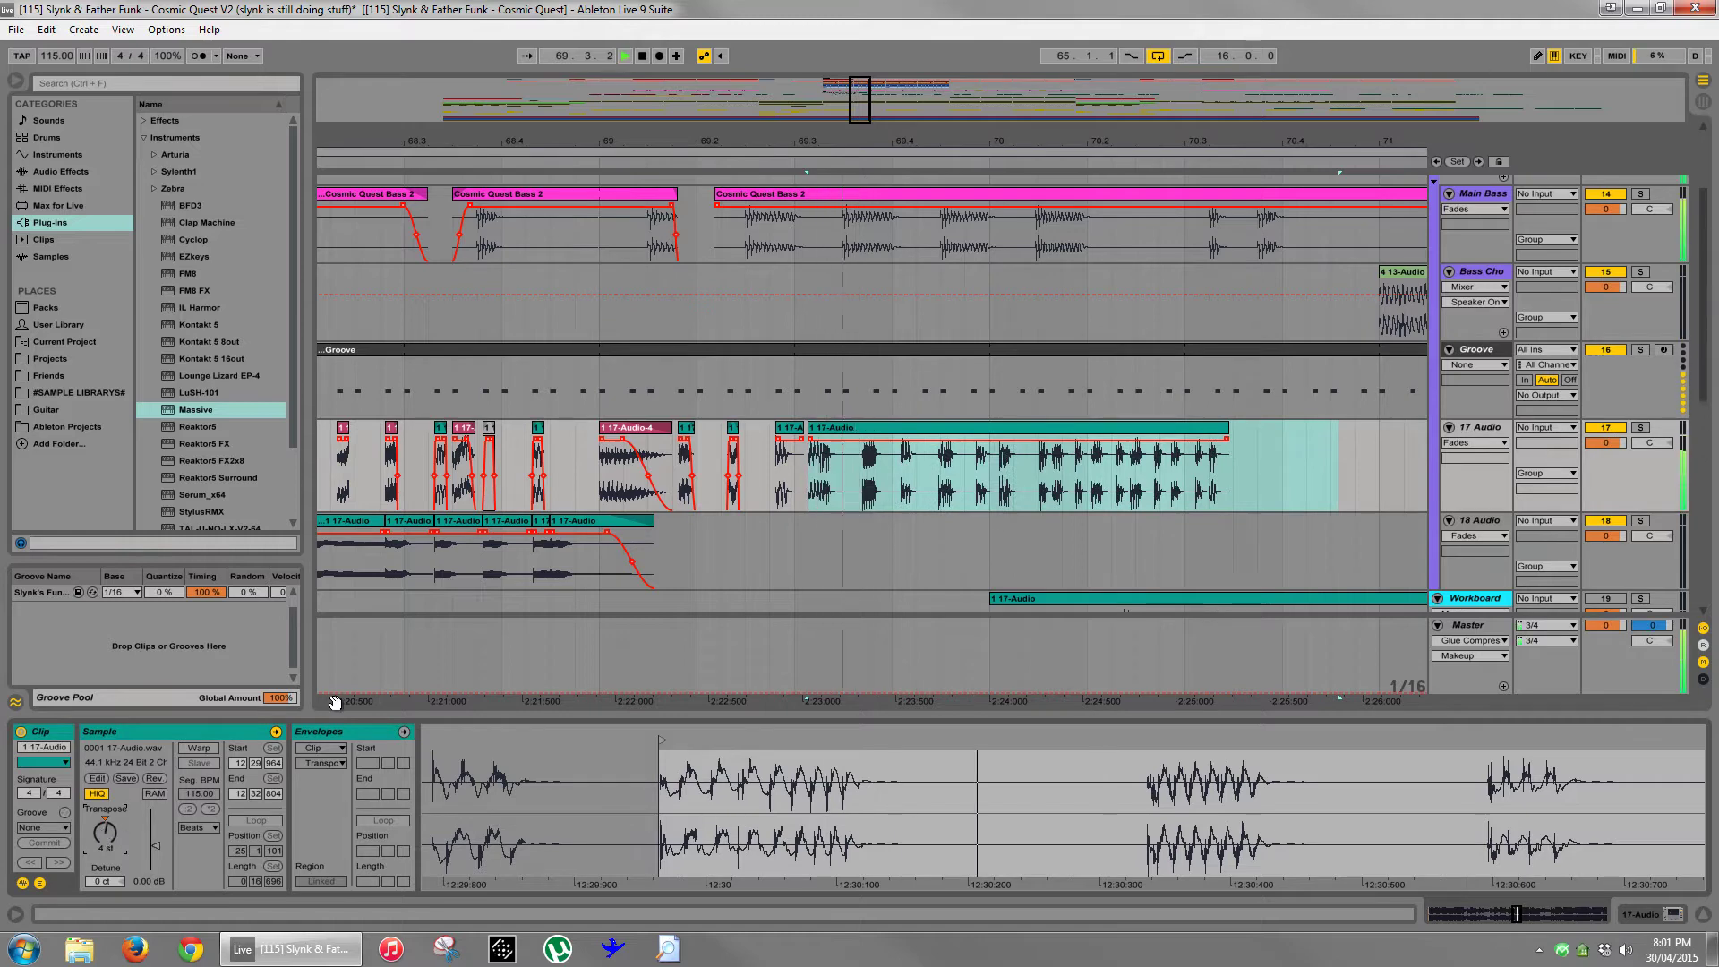
pyautogui.press('space')
pyautogui.press('space')
pyautogui.press('space')
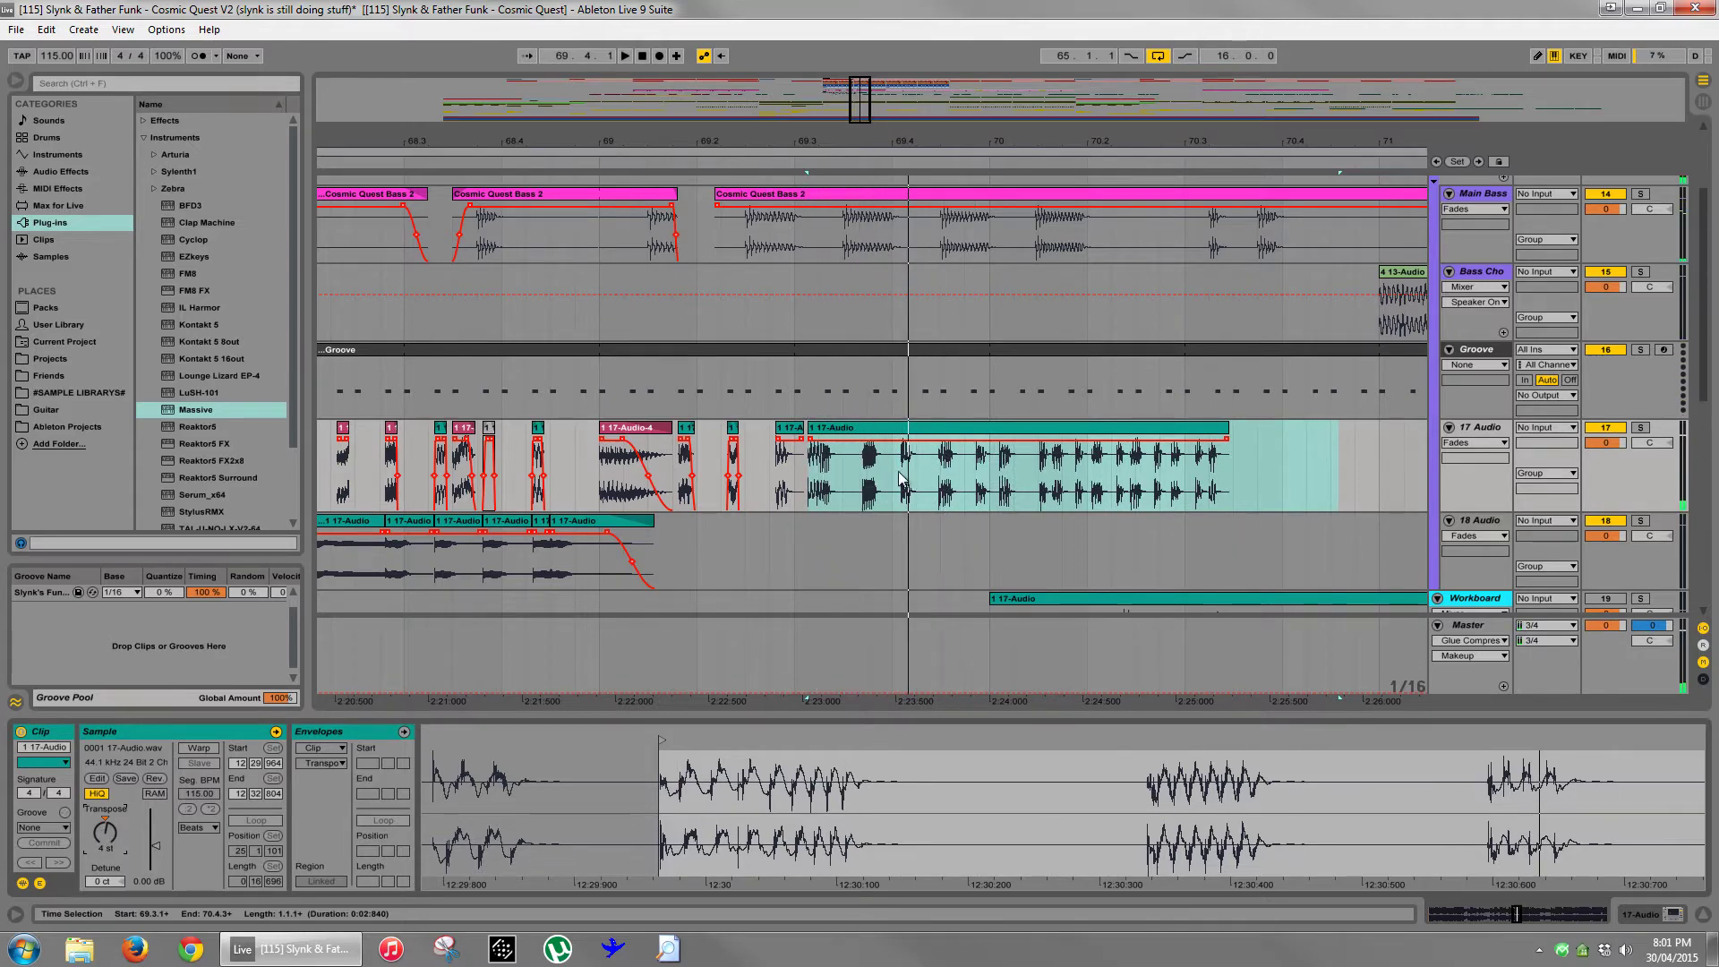
# - Move the long clip out to 70.1.1 and audition the short piece at 69.2.4 without it
pyautogui.moveTo(899, 471); pyautogui.dragTo(1094, 471)
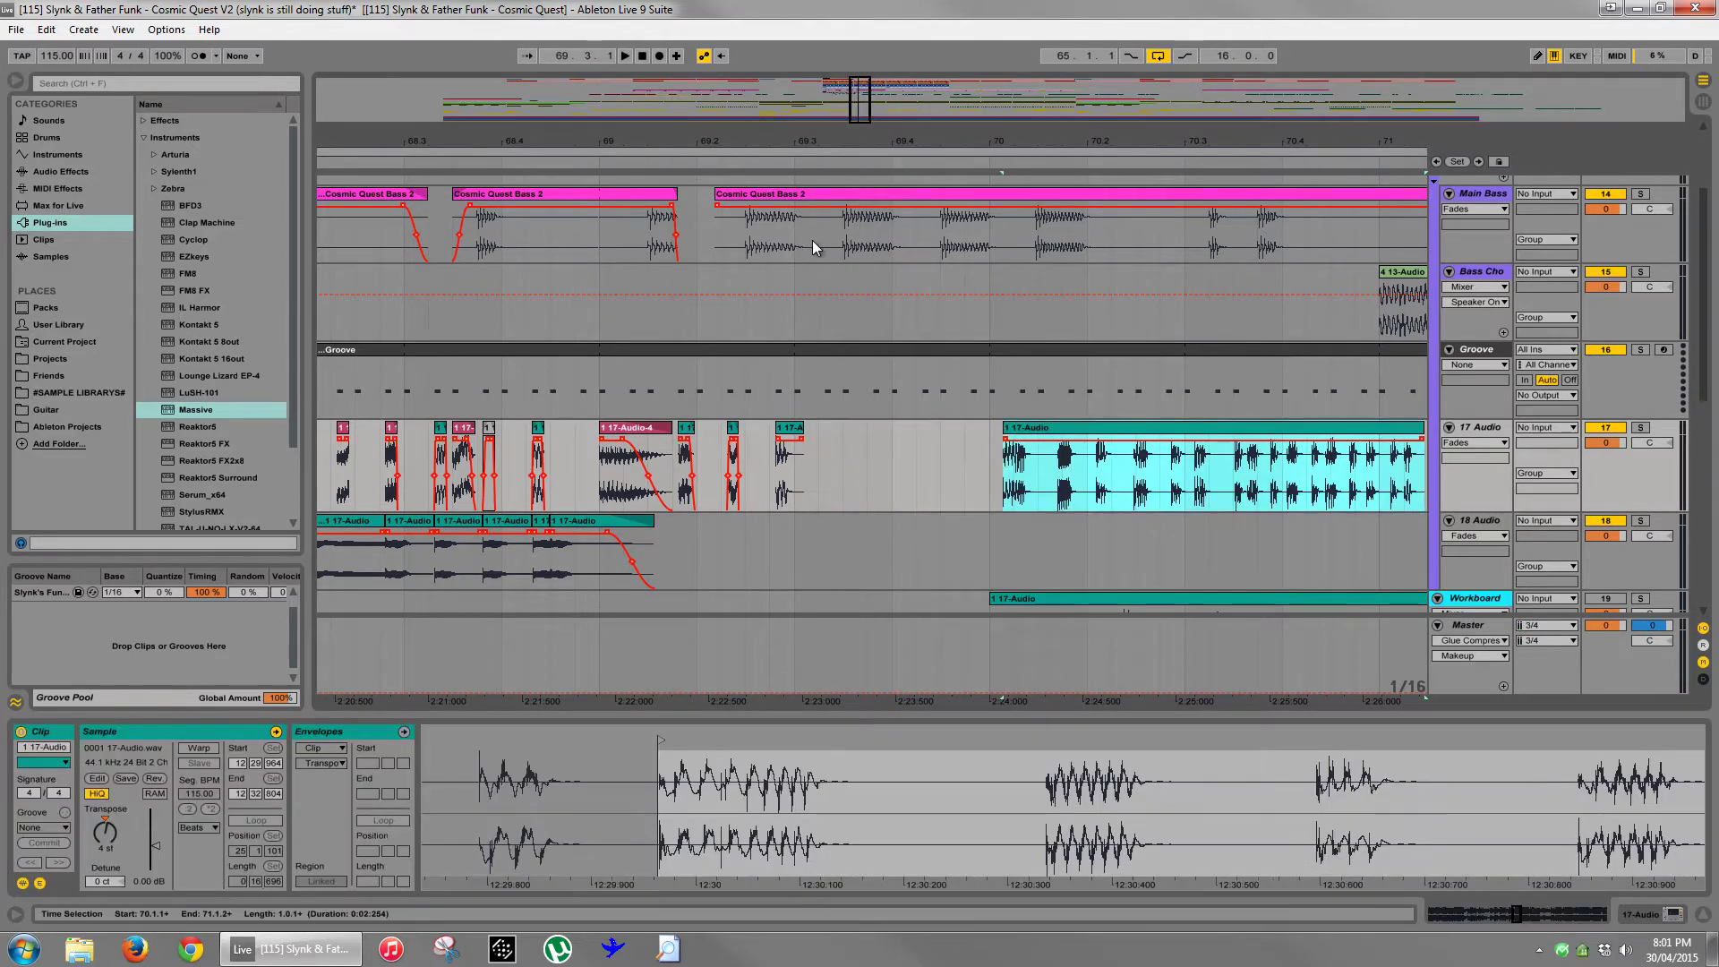
pyautogui.click(840, 238)
pyautogui.press('space')
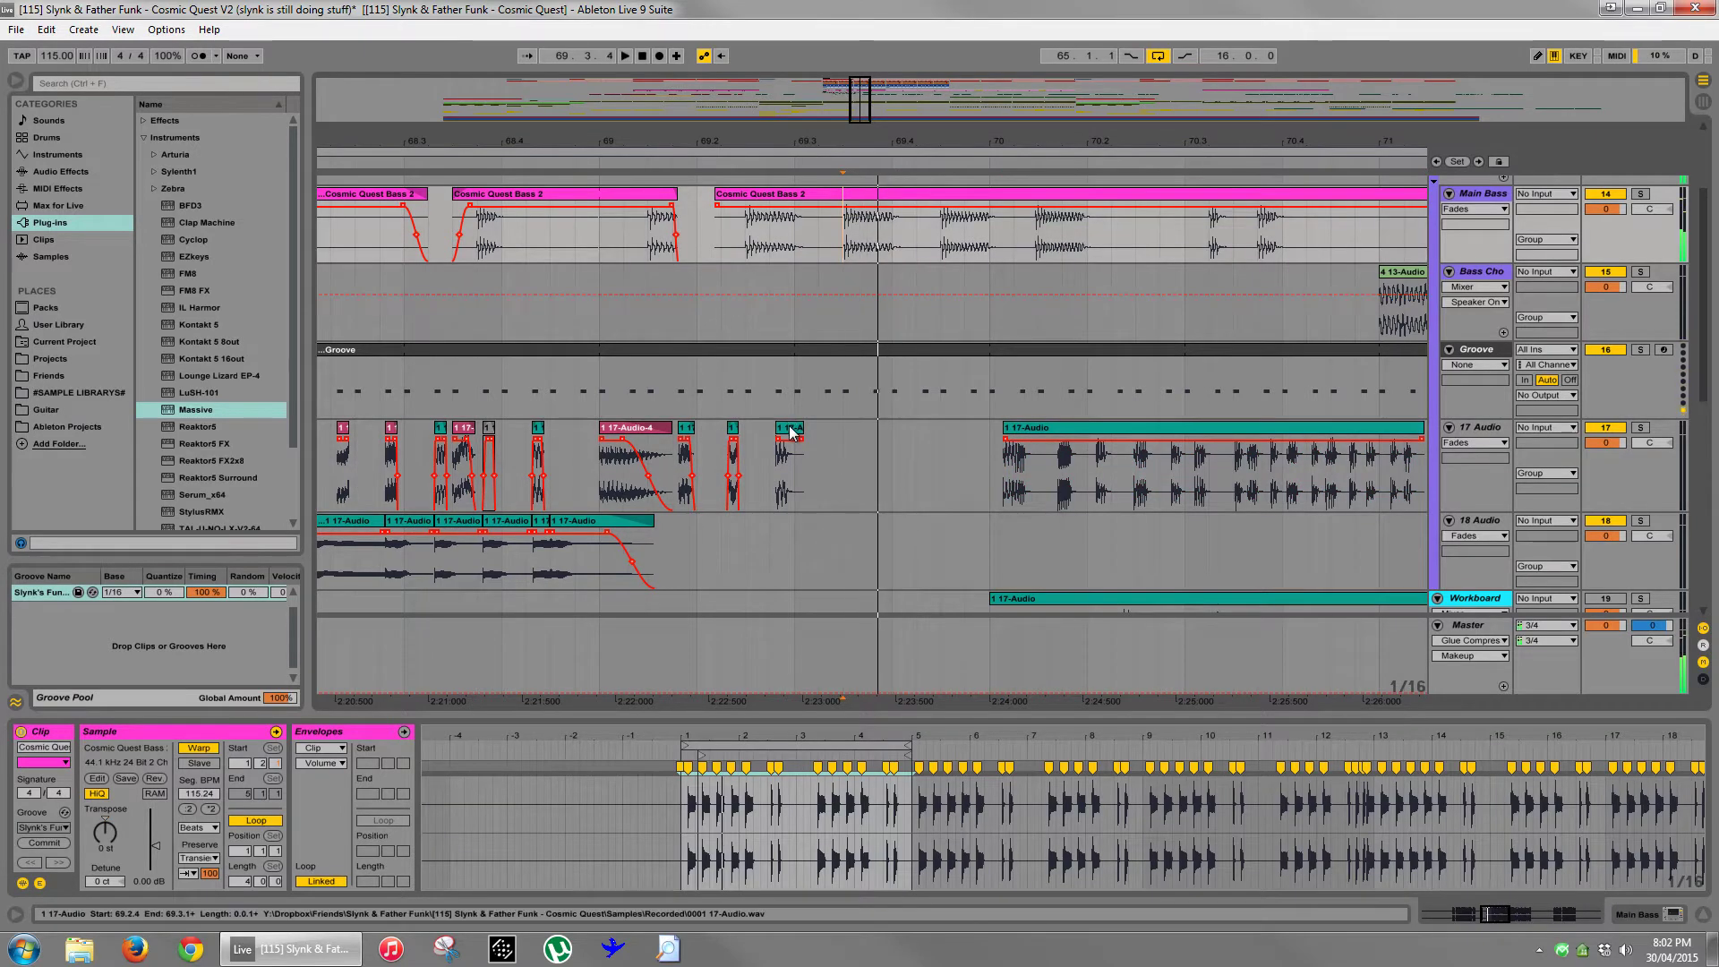
pyautogui.click(792, 432)
pyautogui.press('space')
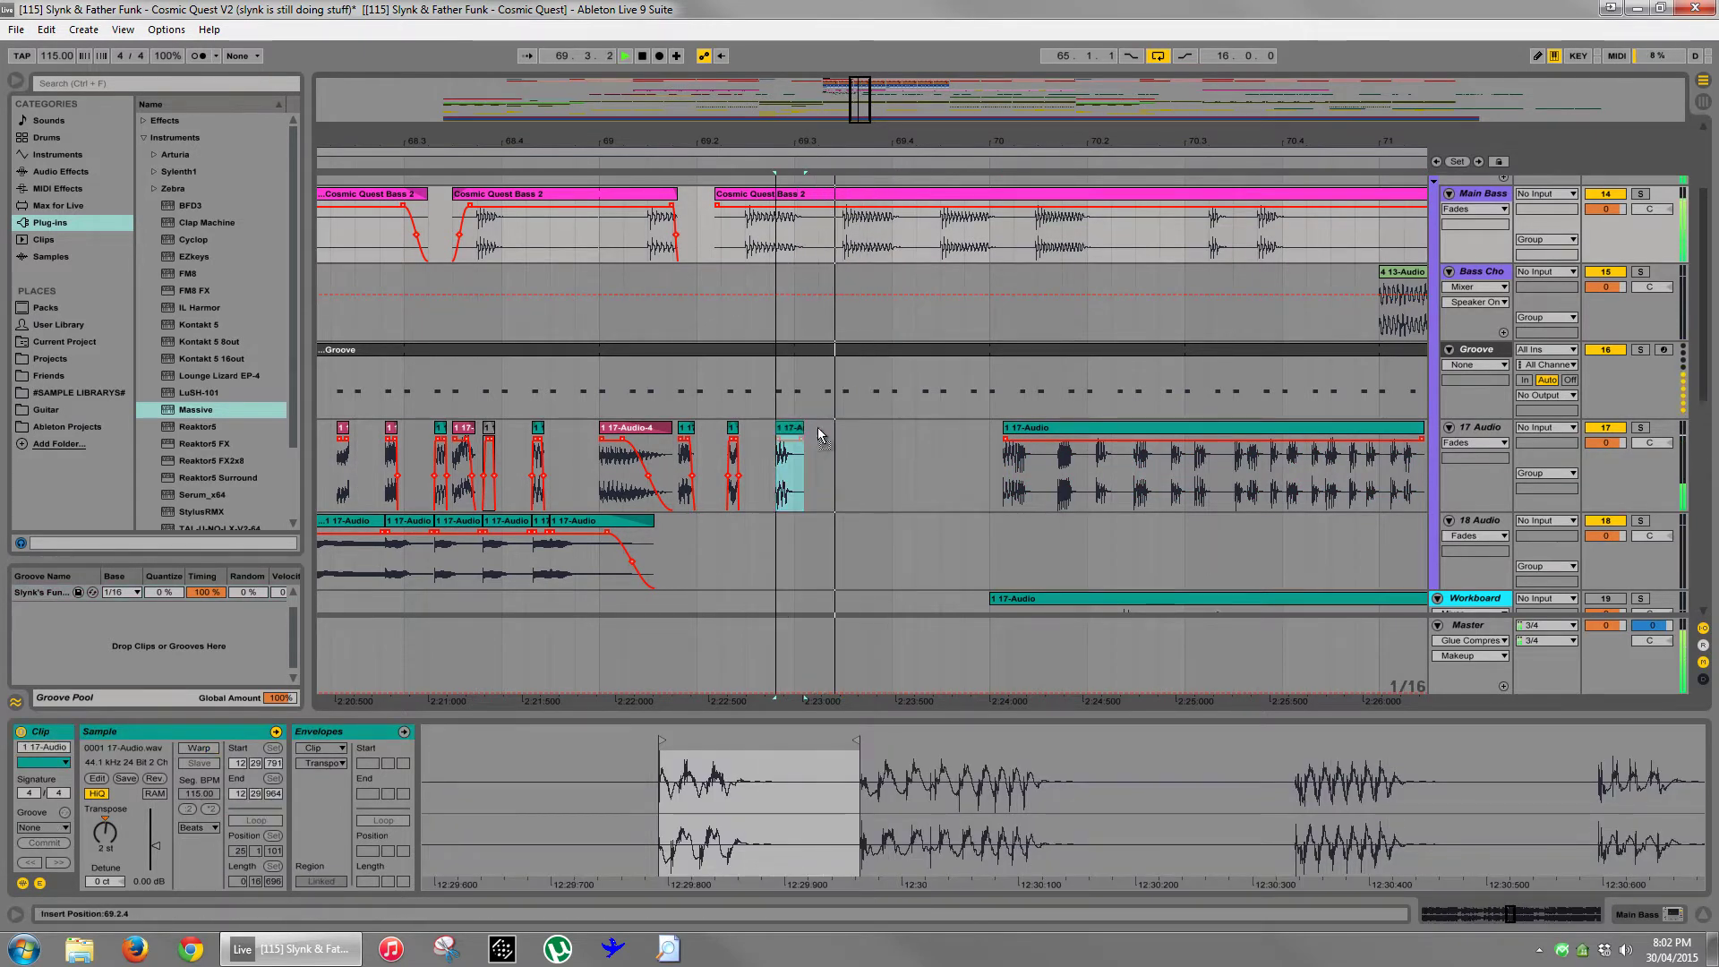
# - Try the short piece just after 69.3.1 and the long clip at 69.4.3, lined up with the Main Bass hit
pyautogui.moveTo(792, 428); pyautogui.dragTo(835, 428)
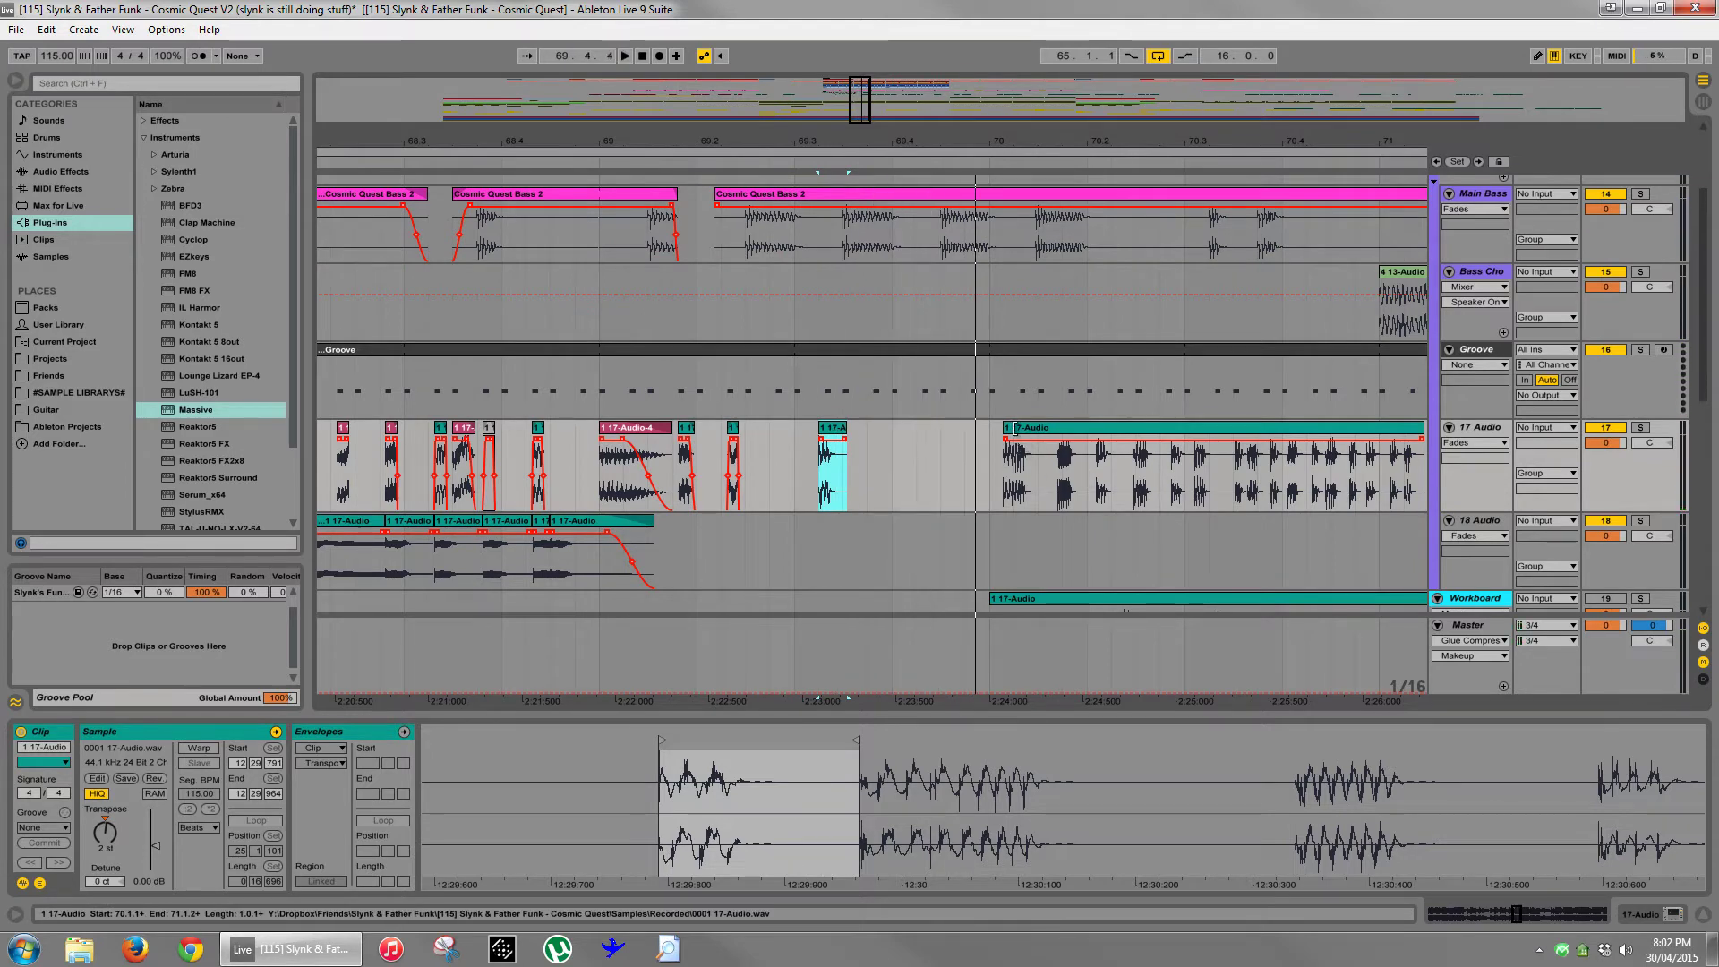
pyautogui.moveTo(1006, 456); pyautogui.dragTo(954, 457)
pyautogui.moveTo(942, 249); pyautogui.dragTo(990, 253)
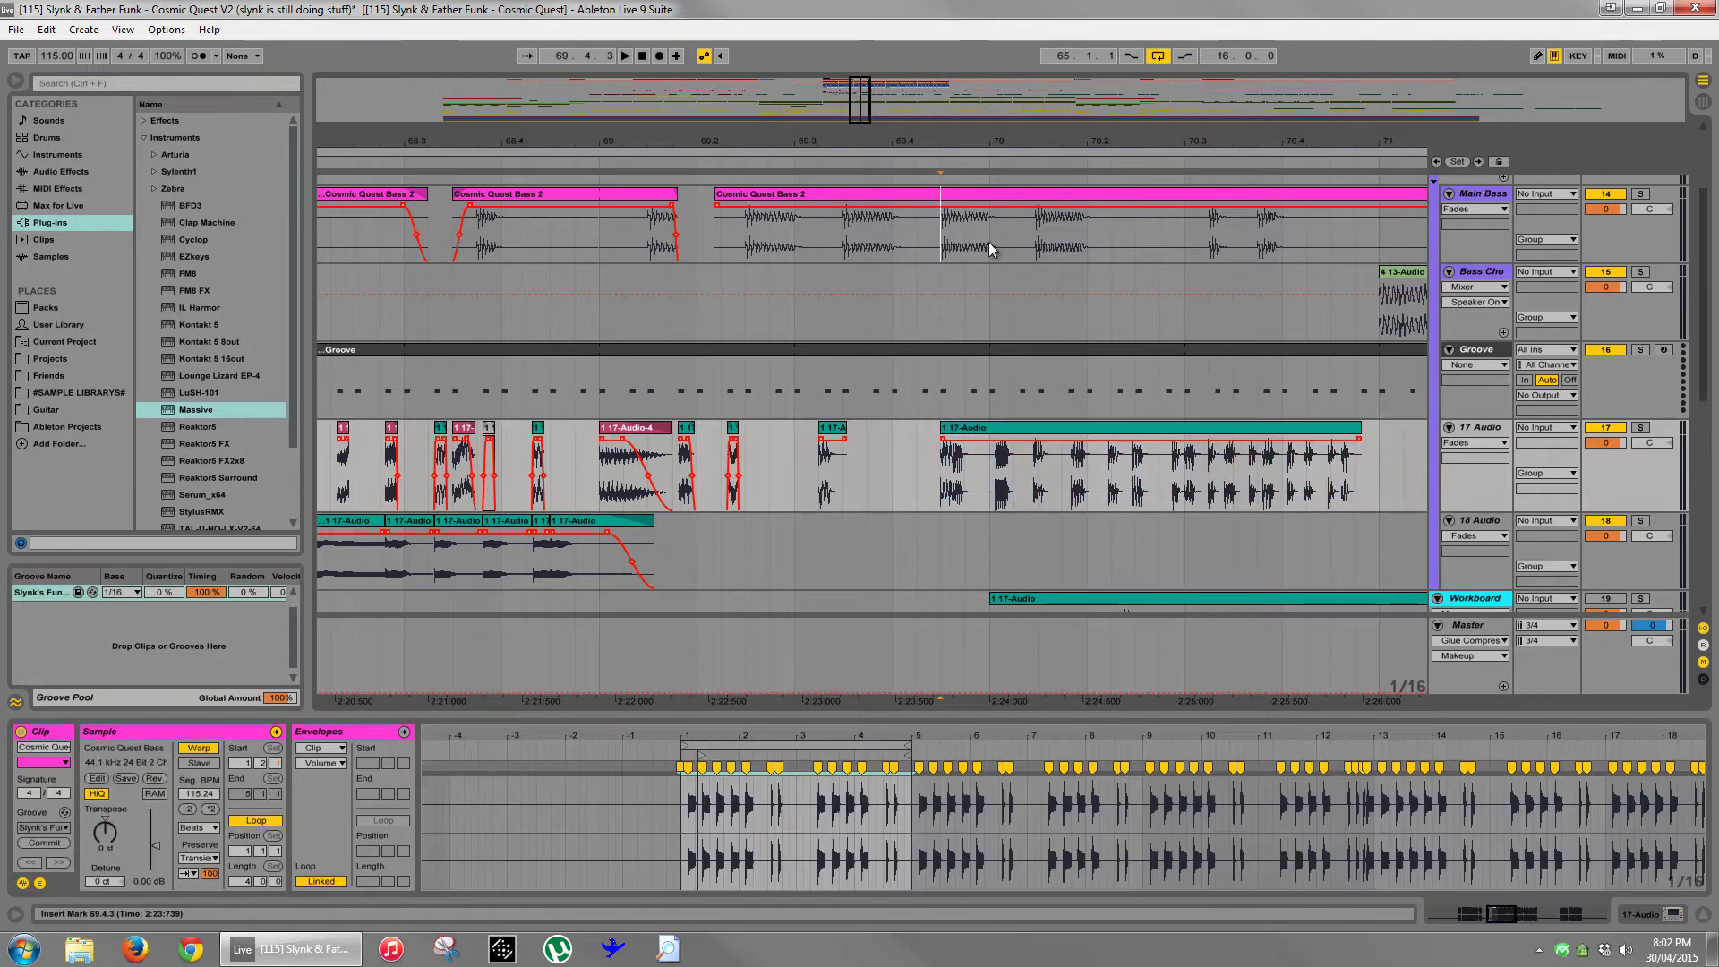
# - Audition the long clip's first hit from 69.4.3 against the Main Bass
pyautogui.moveTo(946, 489); pyautogui.dragTo(982, 483)
pyautogui.press('space')
pyautogui.press('space')
pyautogui.press('space')
pyautogui.press('space')
pyautogui.press('space')
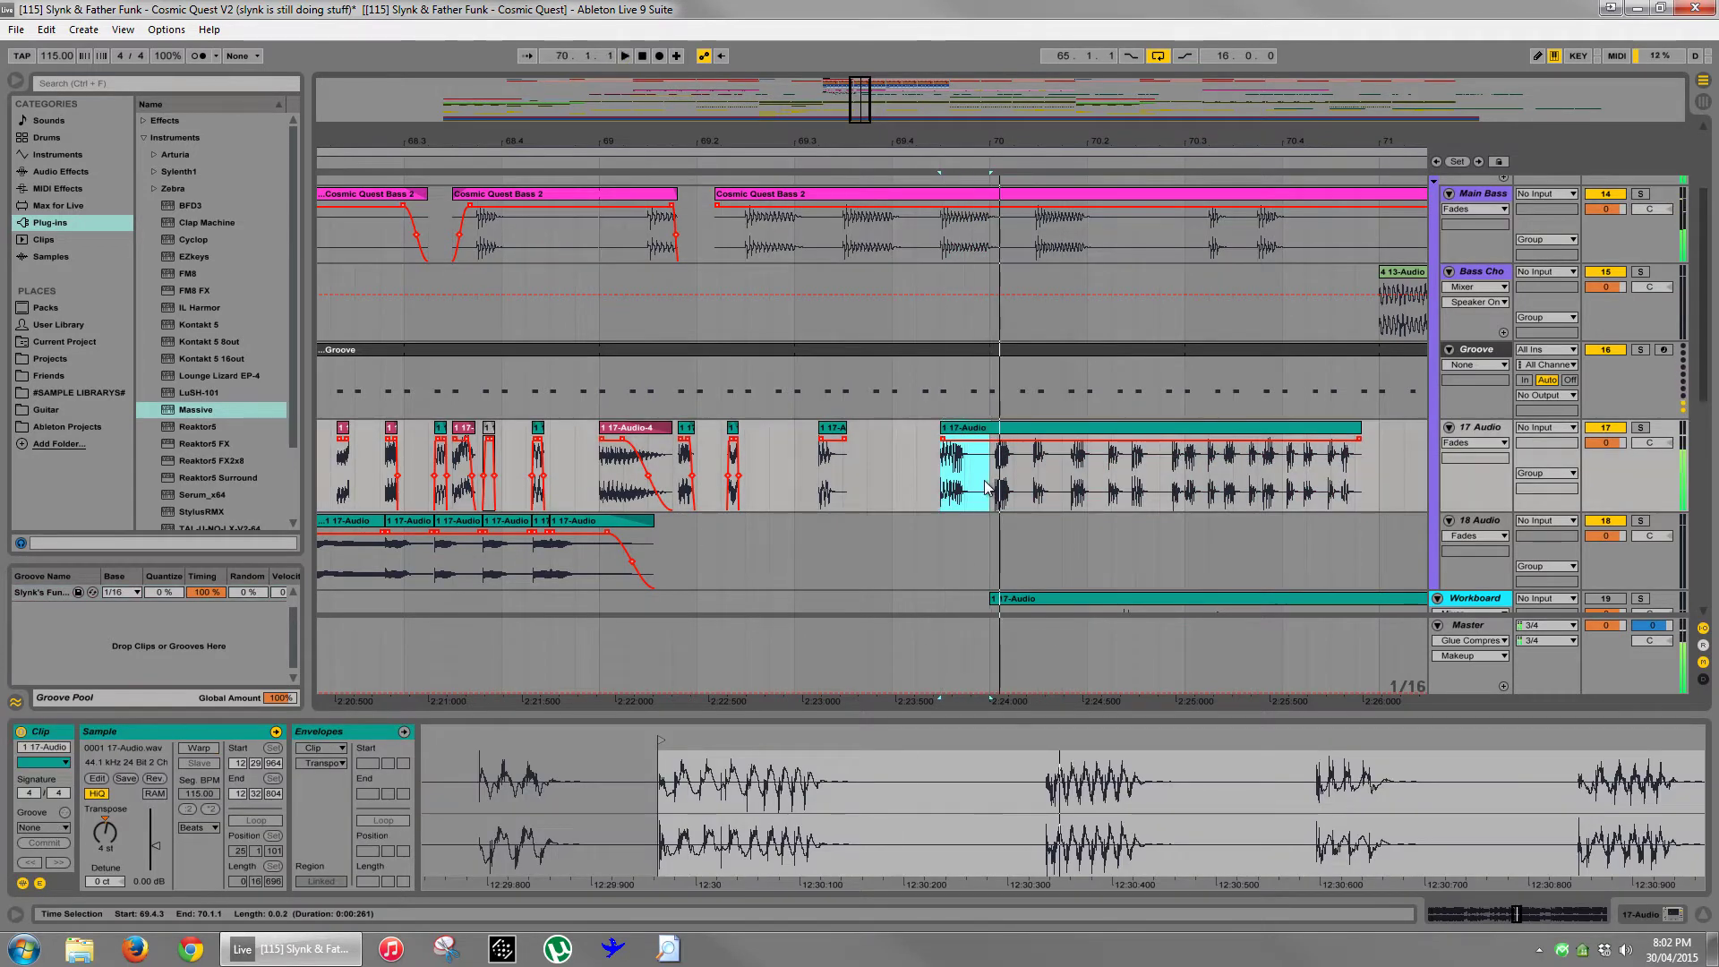
pyautogui.press('space')
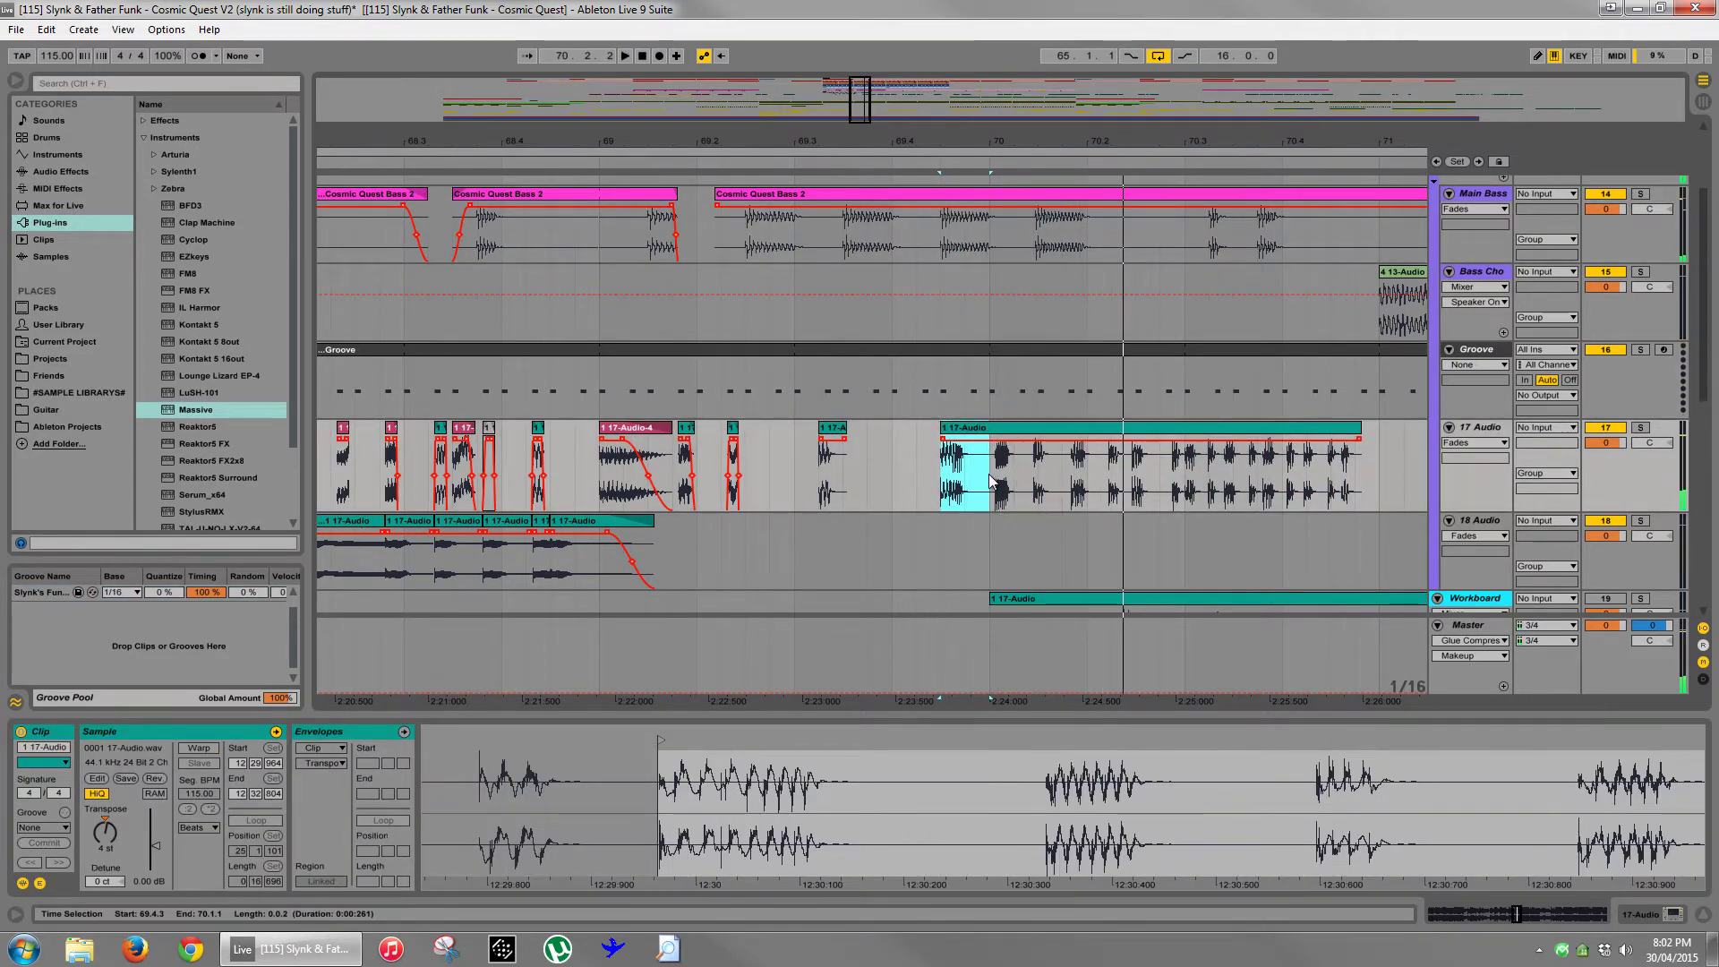
# - Move the long clip to 69.3.3, directly behind the short piece, and play the chops from 69.1.1
pyautogui.click(992, 479)
pyautogui.moveTo(996, 436); pyautogui.dragTo(878, 433)
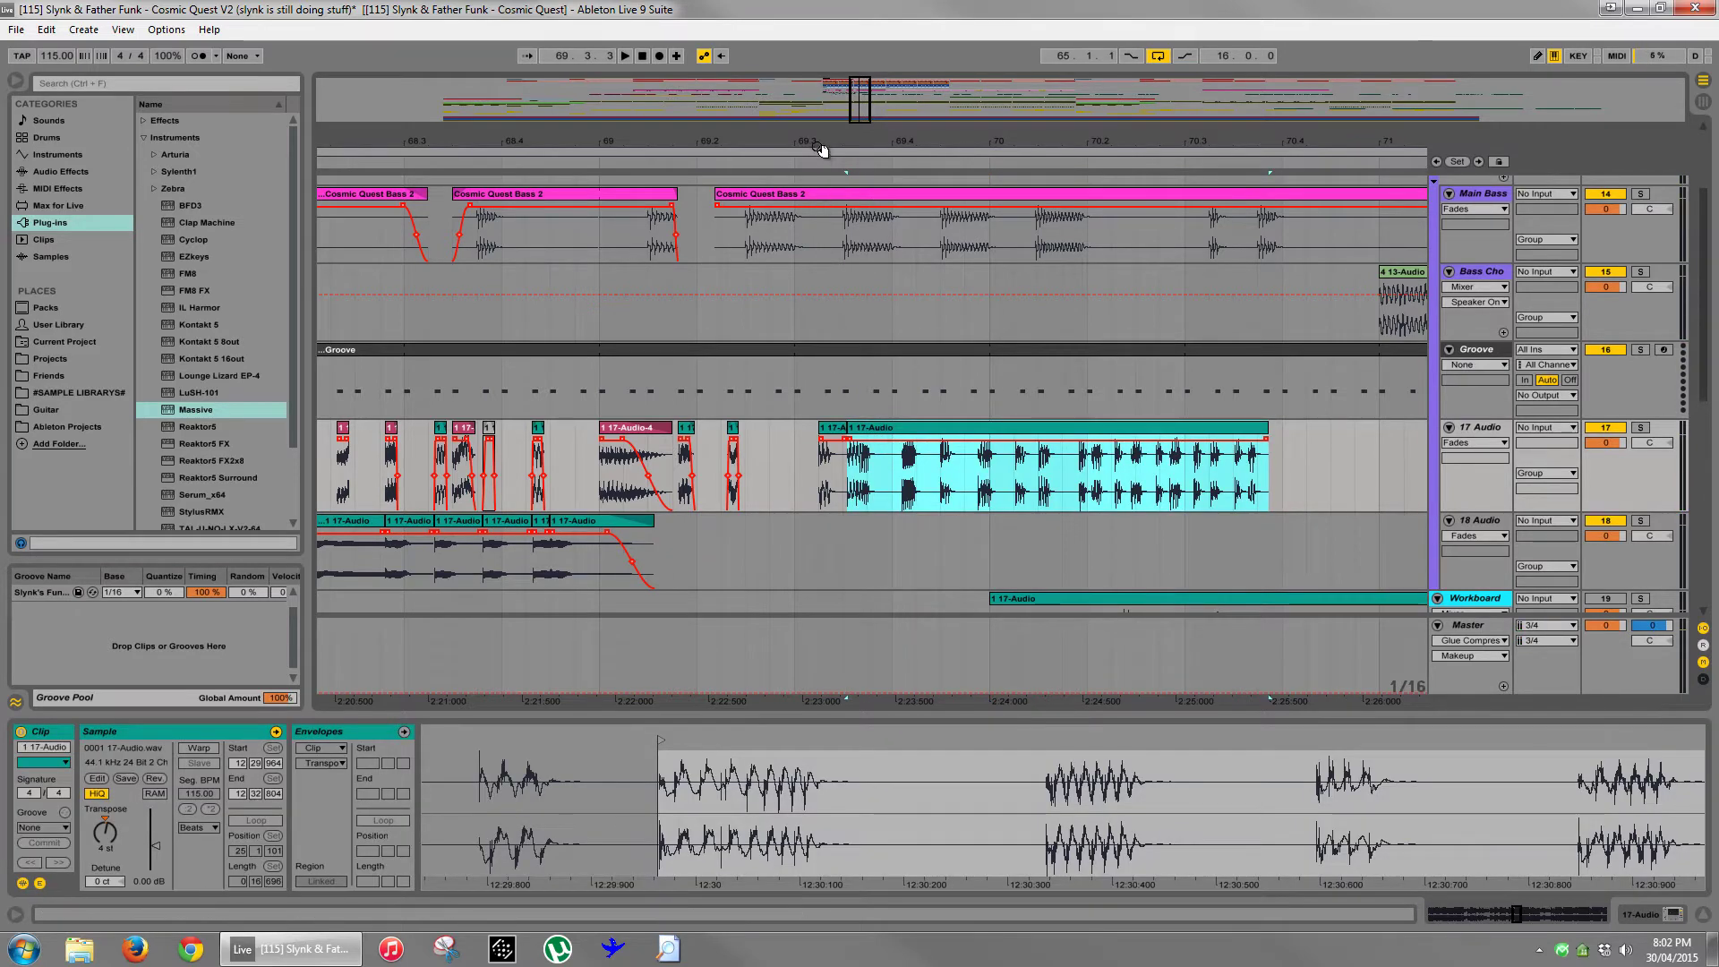
pyautogui.moveTo(817, 146); pyautogui.dragTo(816, 151)
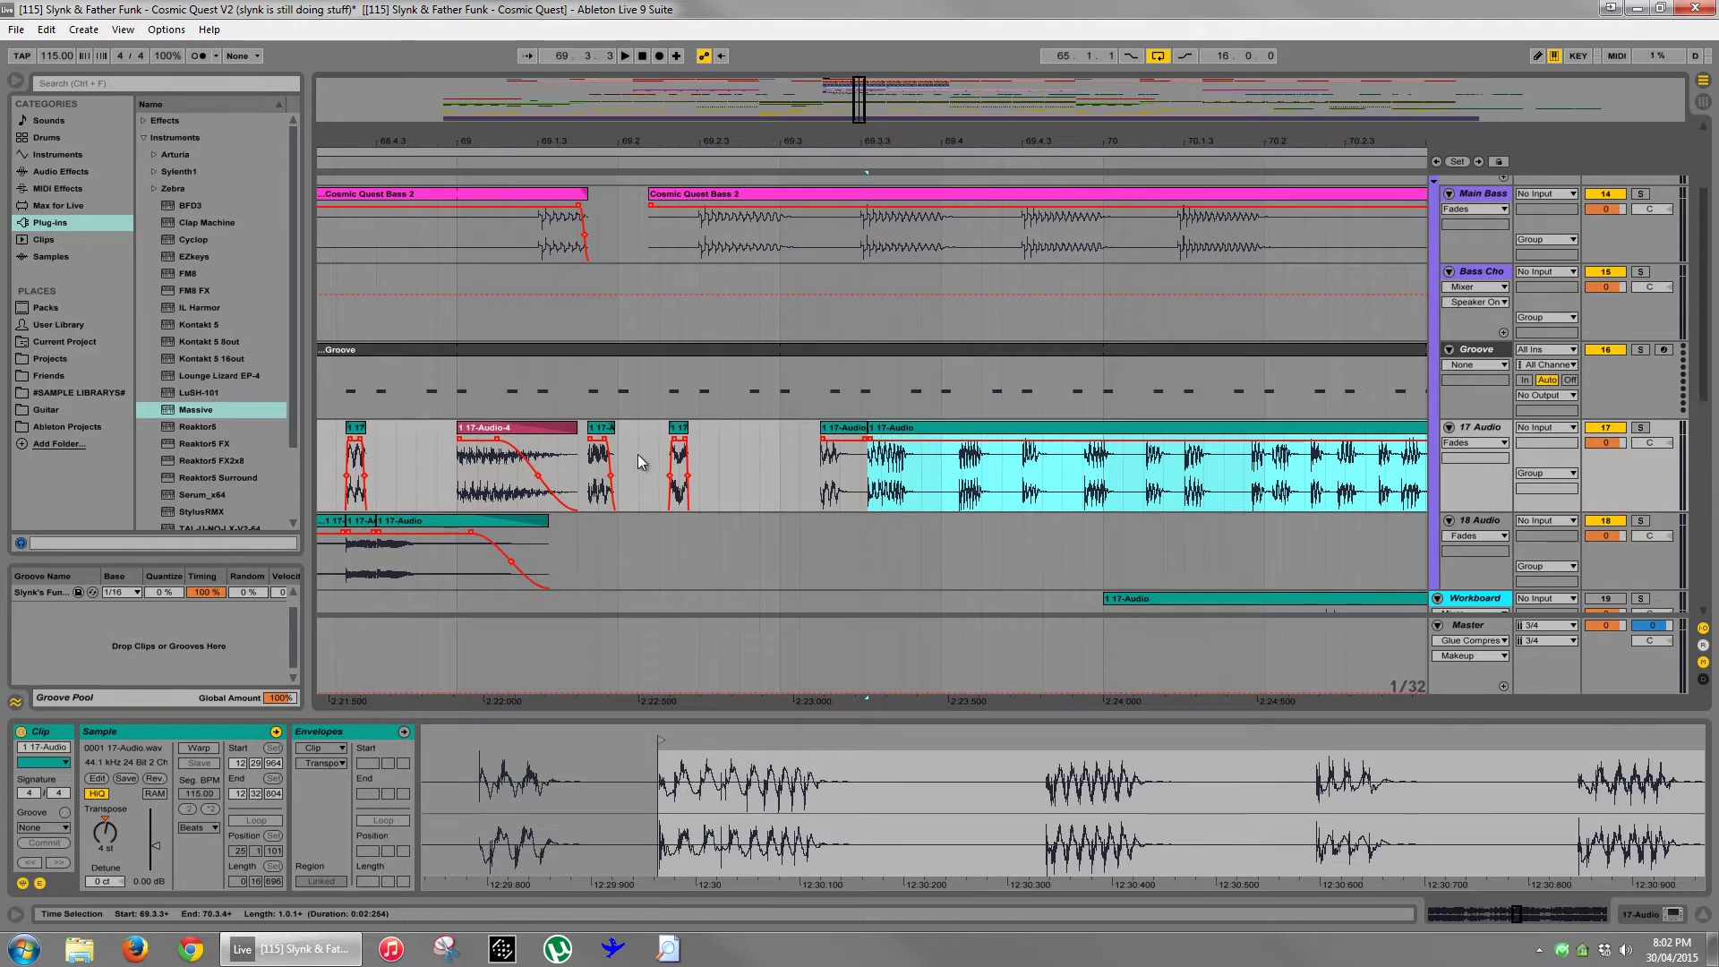
pyautogui.click(543, 445)
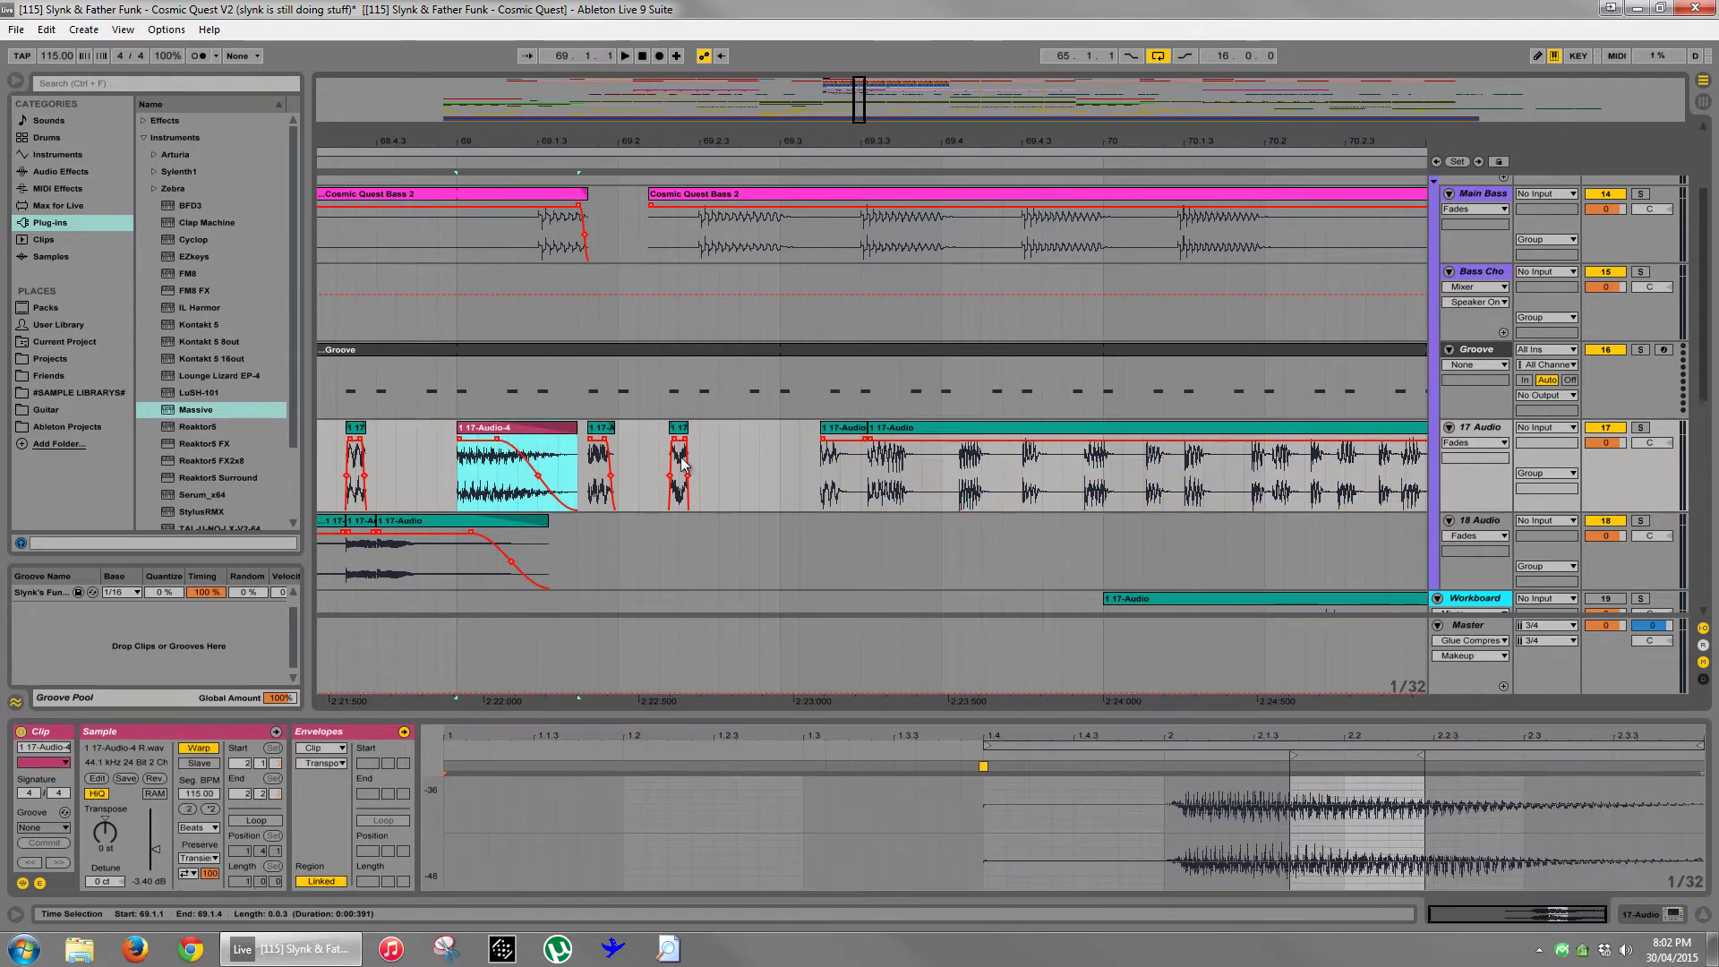
pyautogui.press('space')
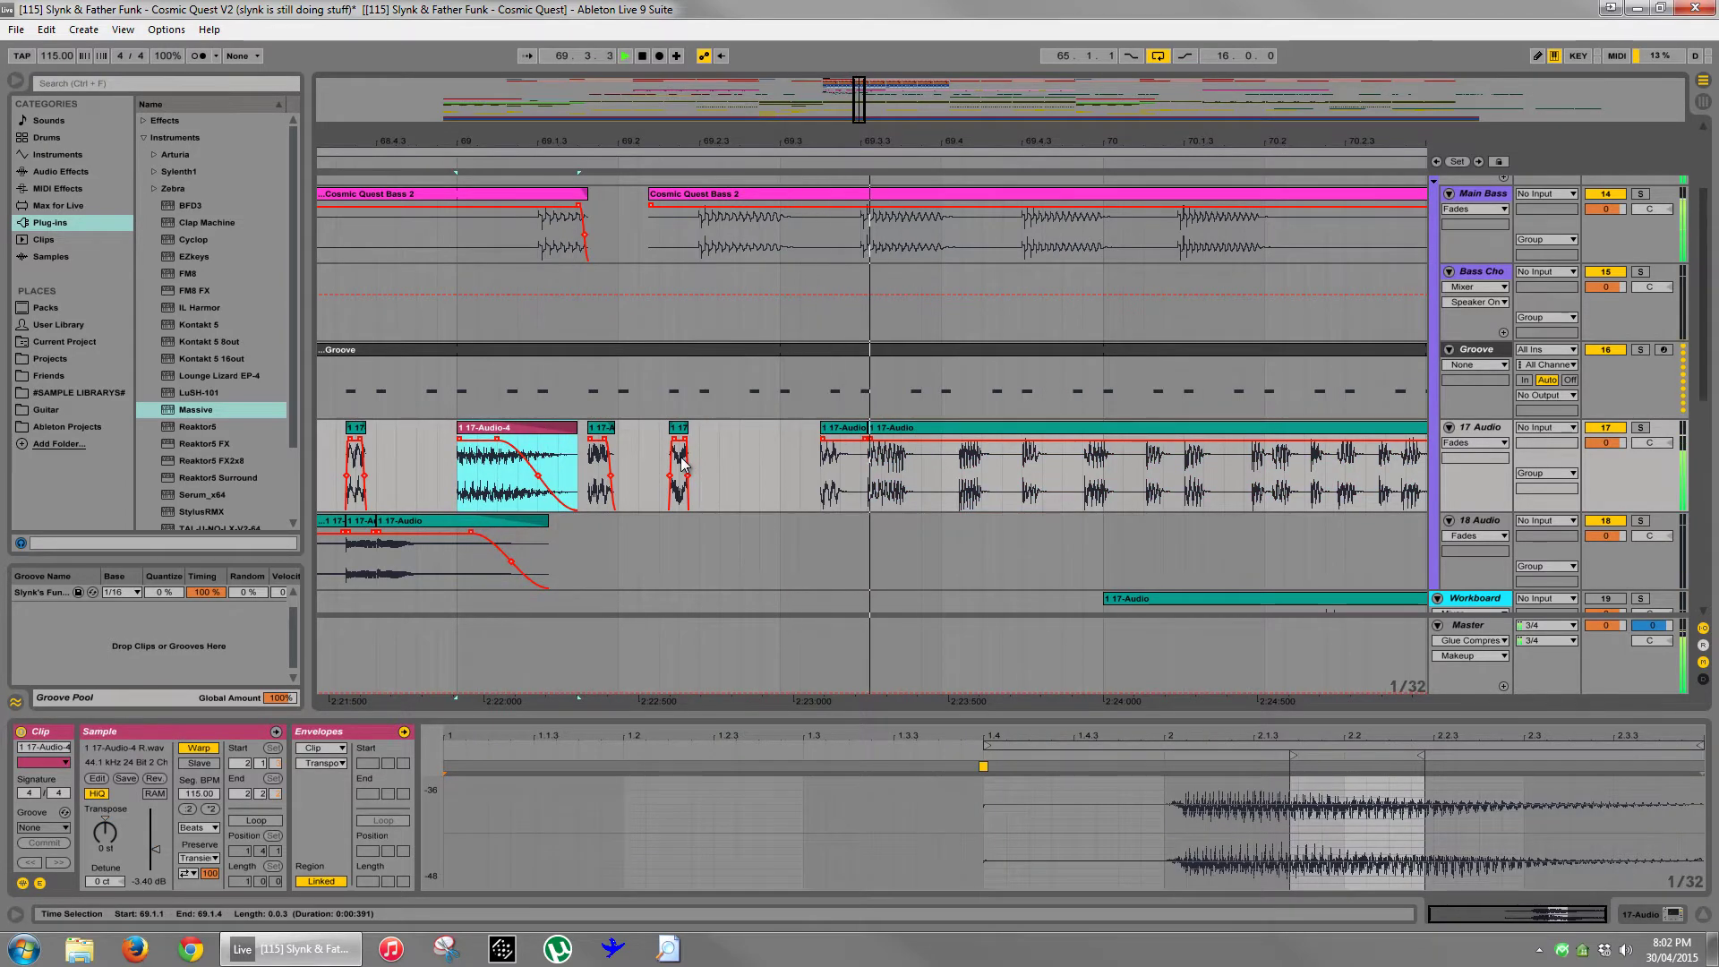
# - Move the short piece back to 69.2.4, audition it and nudge it slightly earlier
pyautogui.moveTo(831, 429); pyautogui.dragTo(767, 398)
pyautogui.press('space')
pyautogui.press('space')
pyautogui.moveTo(765, 156); pyautogui.dragTo(774, 210)
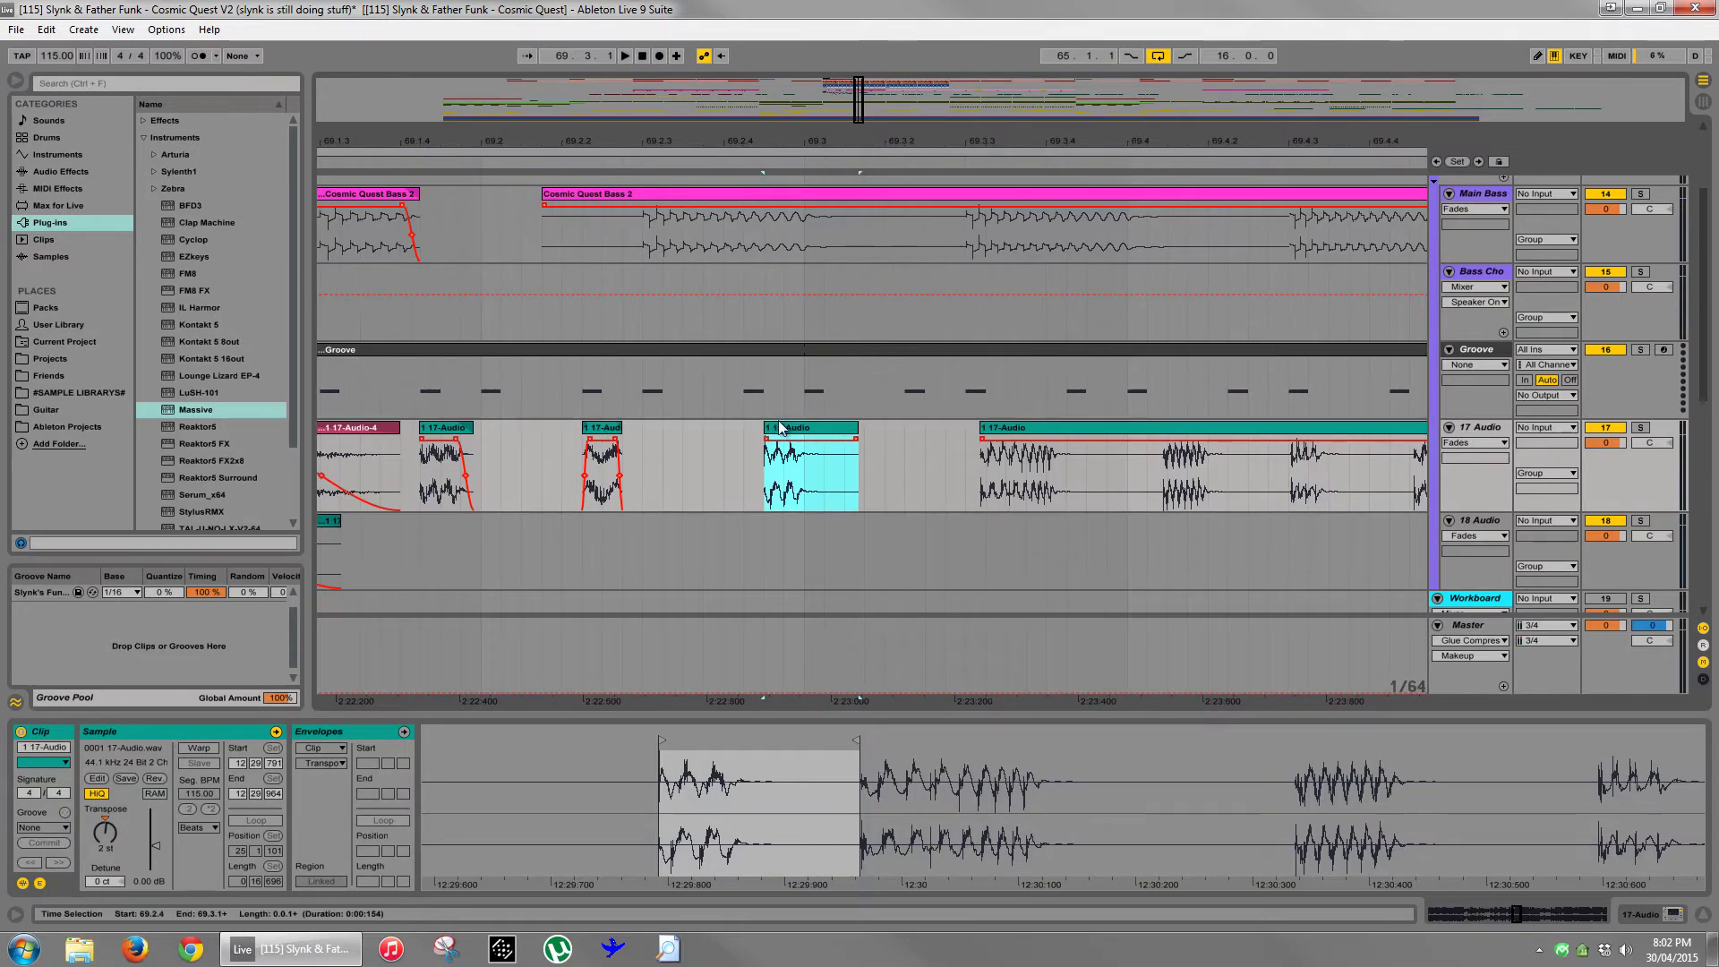
pyautogui.moveTo(782, 429); pyautogui.dragTo(772, 404)
pyautogui.moveTo(852, 146); pyautogui.dragTo(842, 103)
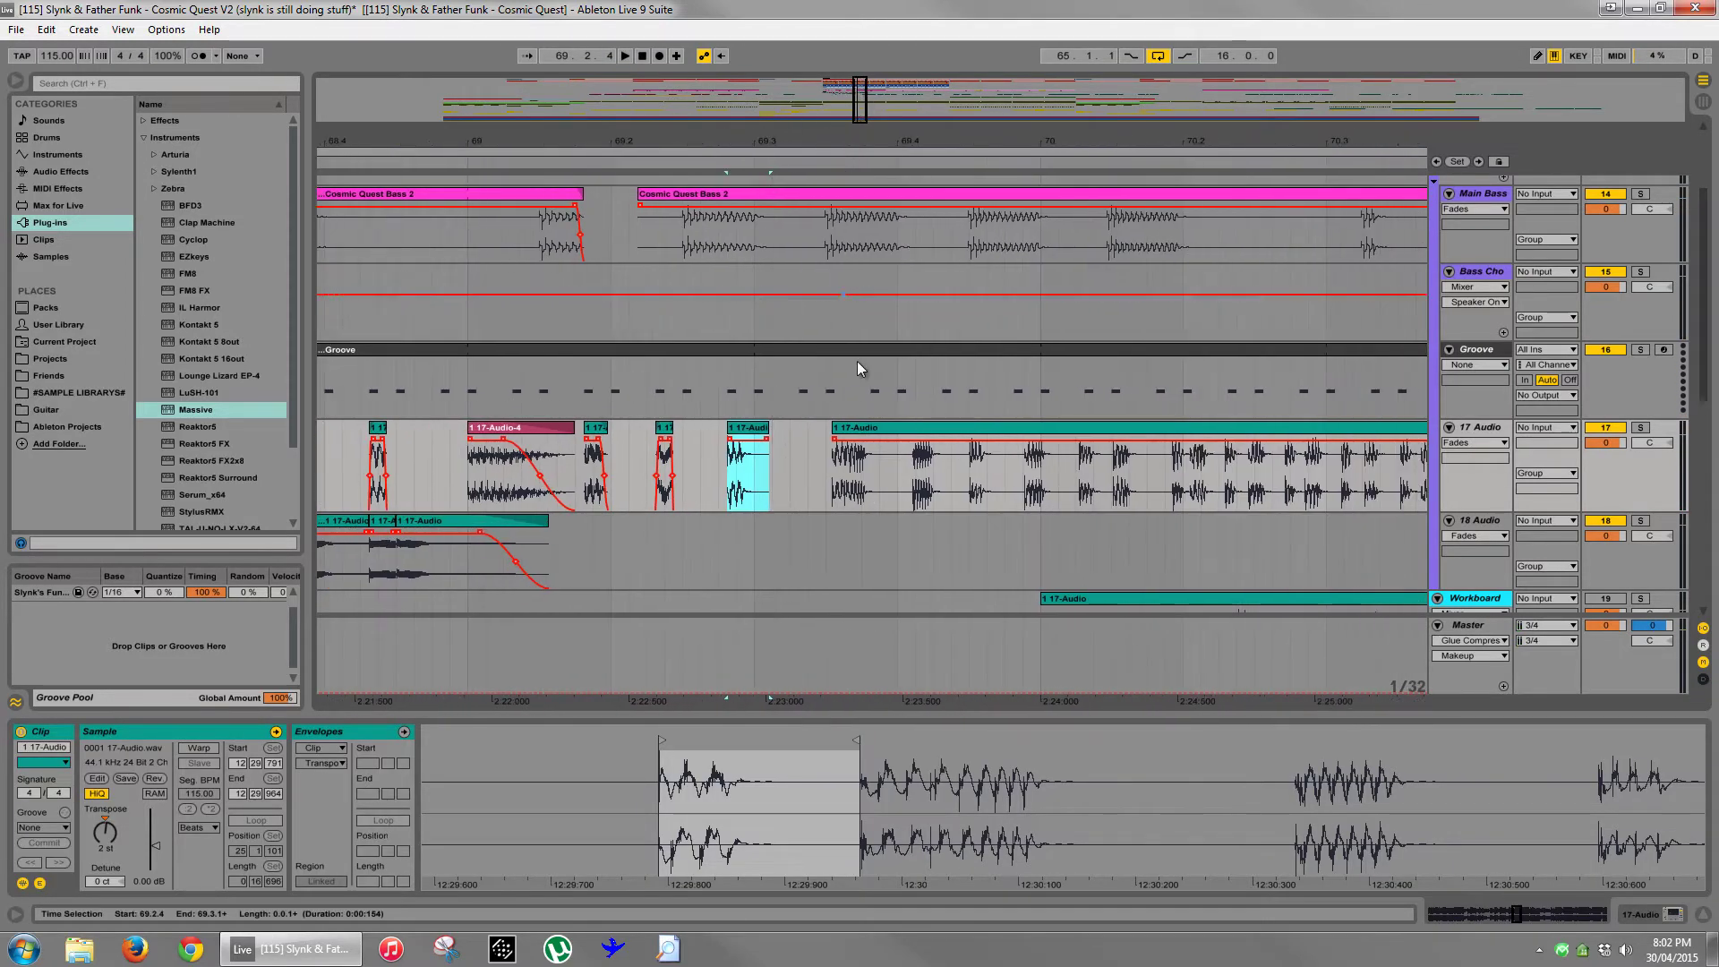
# - Set the transposition of the long clip at 69.3.3 to 1 st
pyautogui.click(881, 429)
pyautogui.click(105, 827)
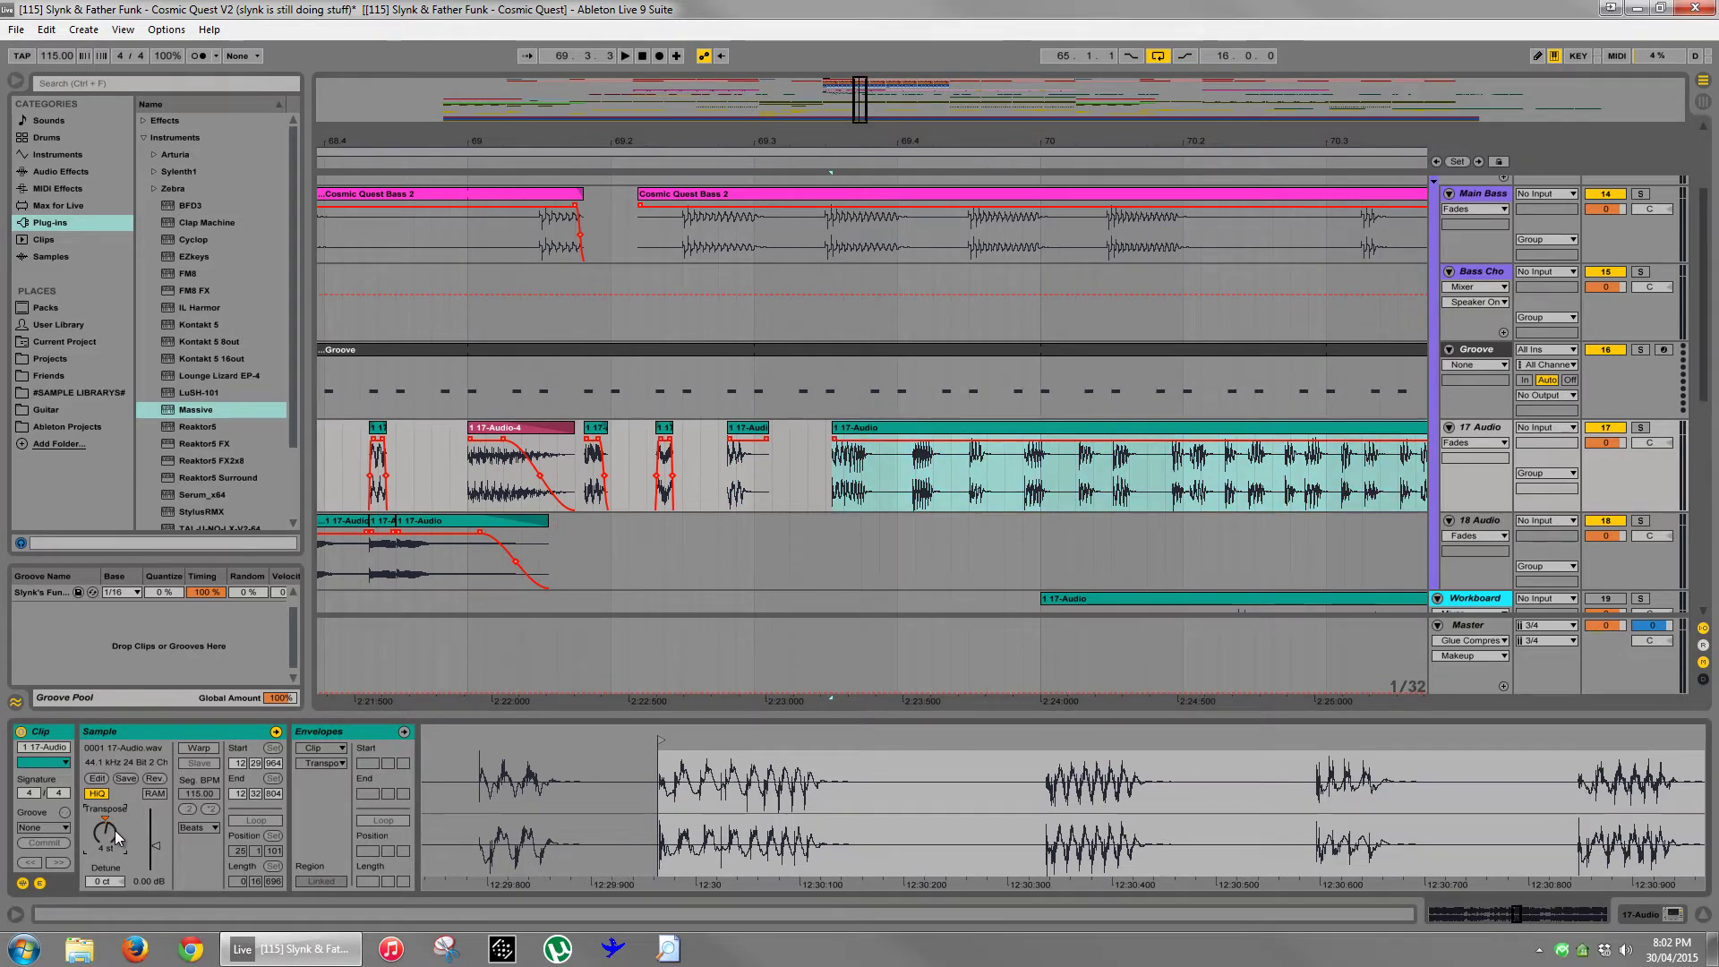
pyautogui.press('Down')
pyautogui.press('Down')
pyautogui.press('Down')
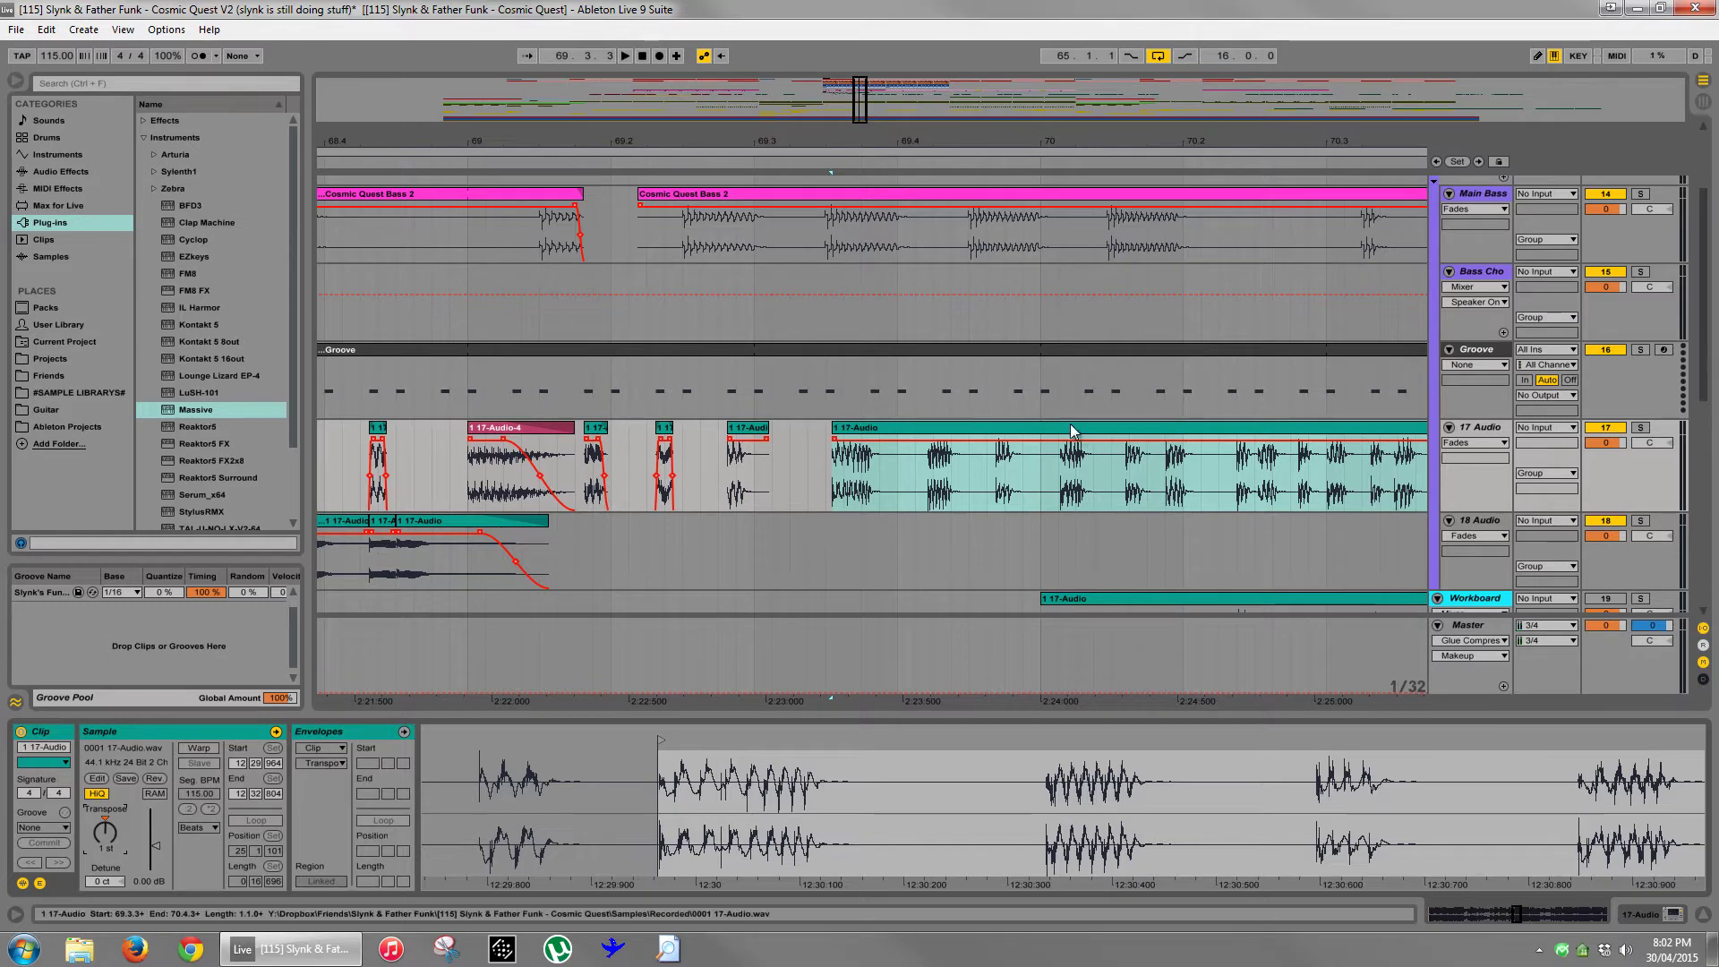
# - Play the chops from 69.1.1 to check the transposed clip, and mark its first hit up to 69.4.1
pyautogui.click(1043, 407)
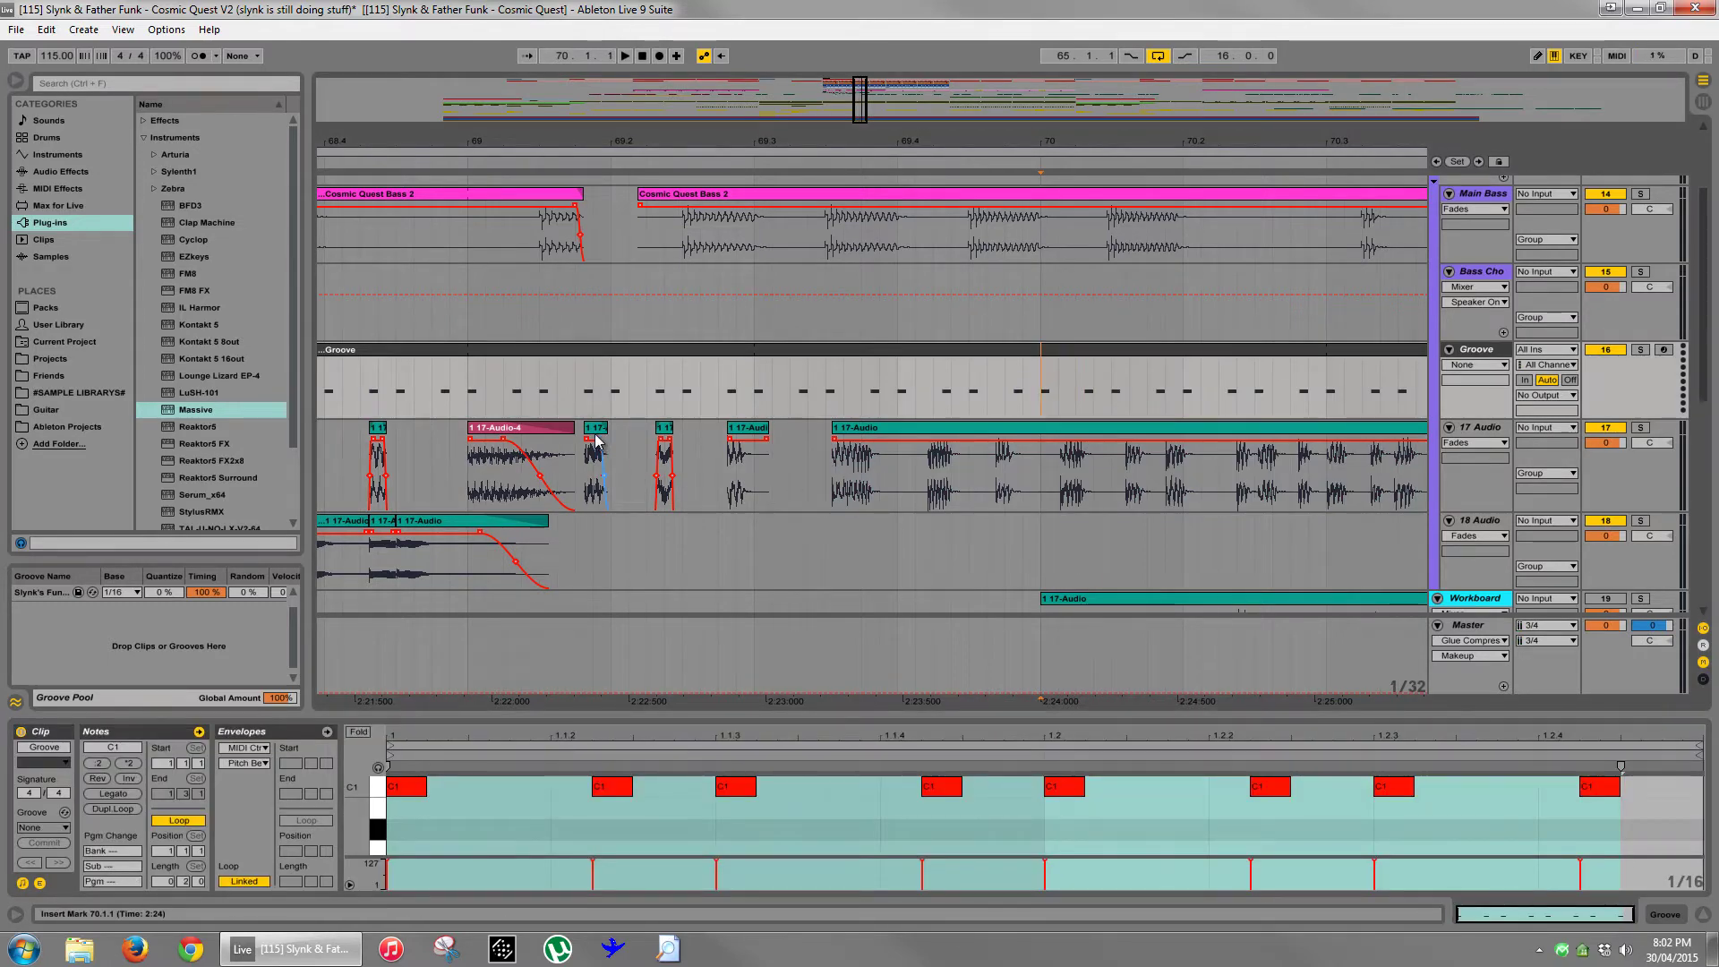
pyautogui.click(536, 430)
pyautogui.press('space')
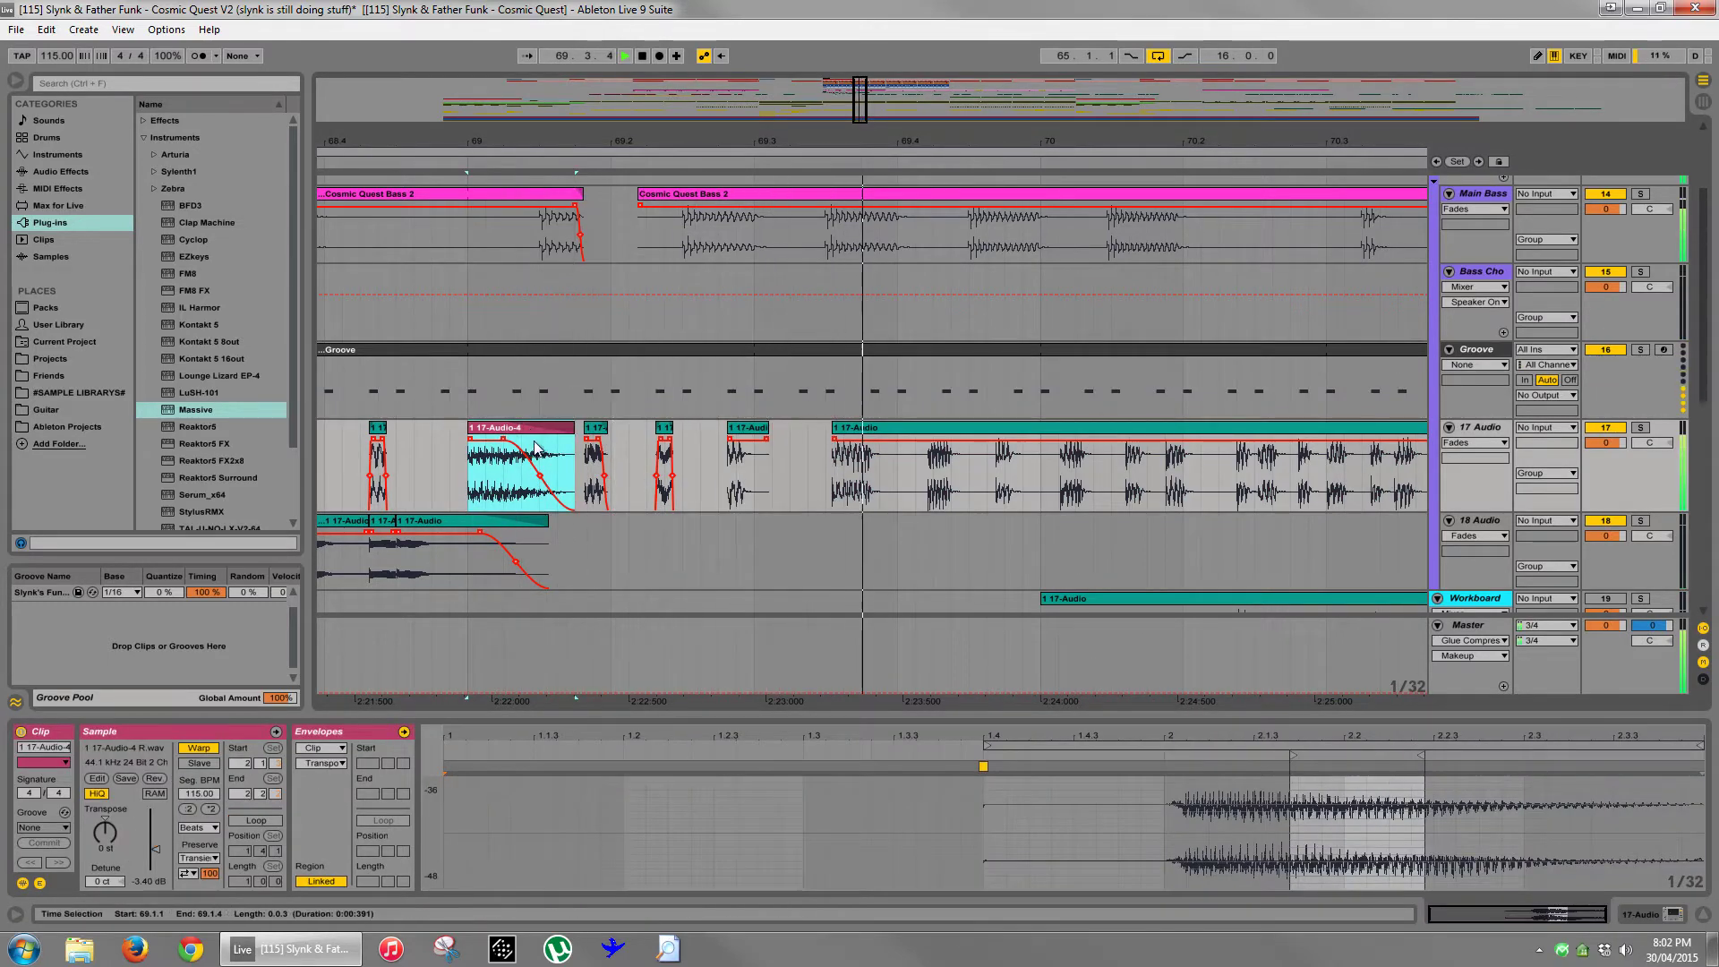
pyautogui.click(874, 481)
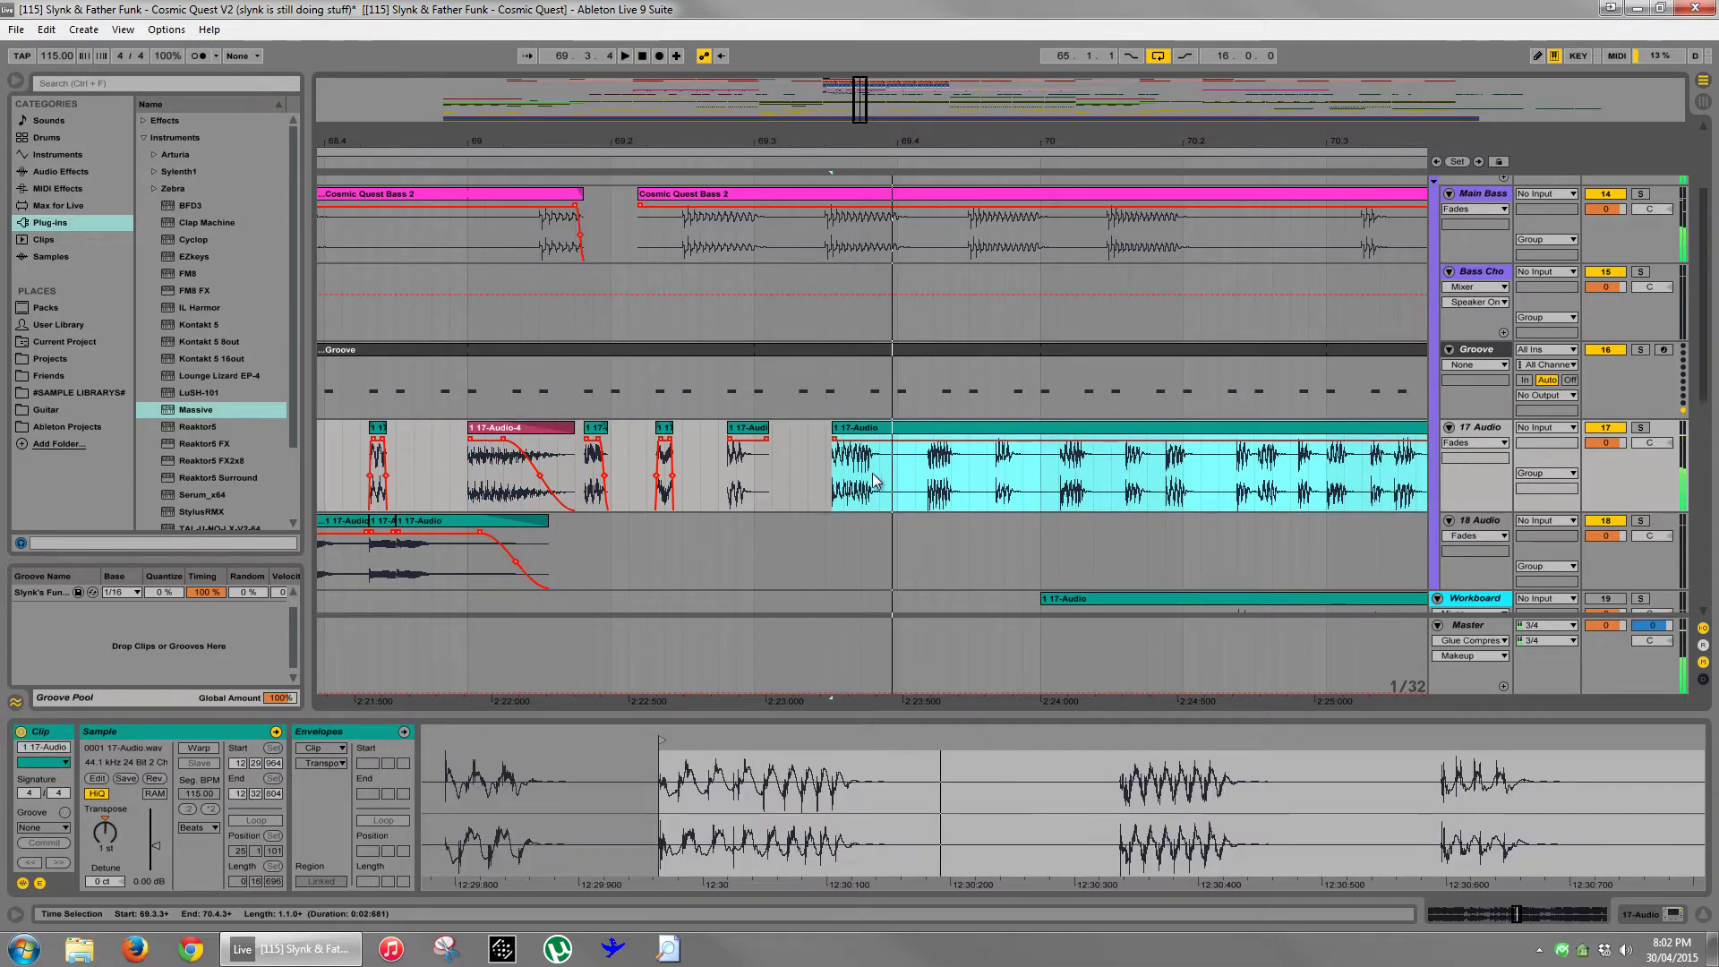
pyautogui.moveTo(893, 481); pyautogui.dragTo(831, 486)
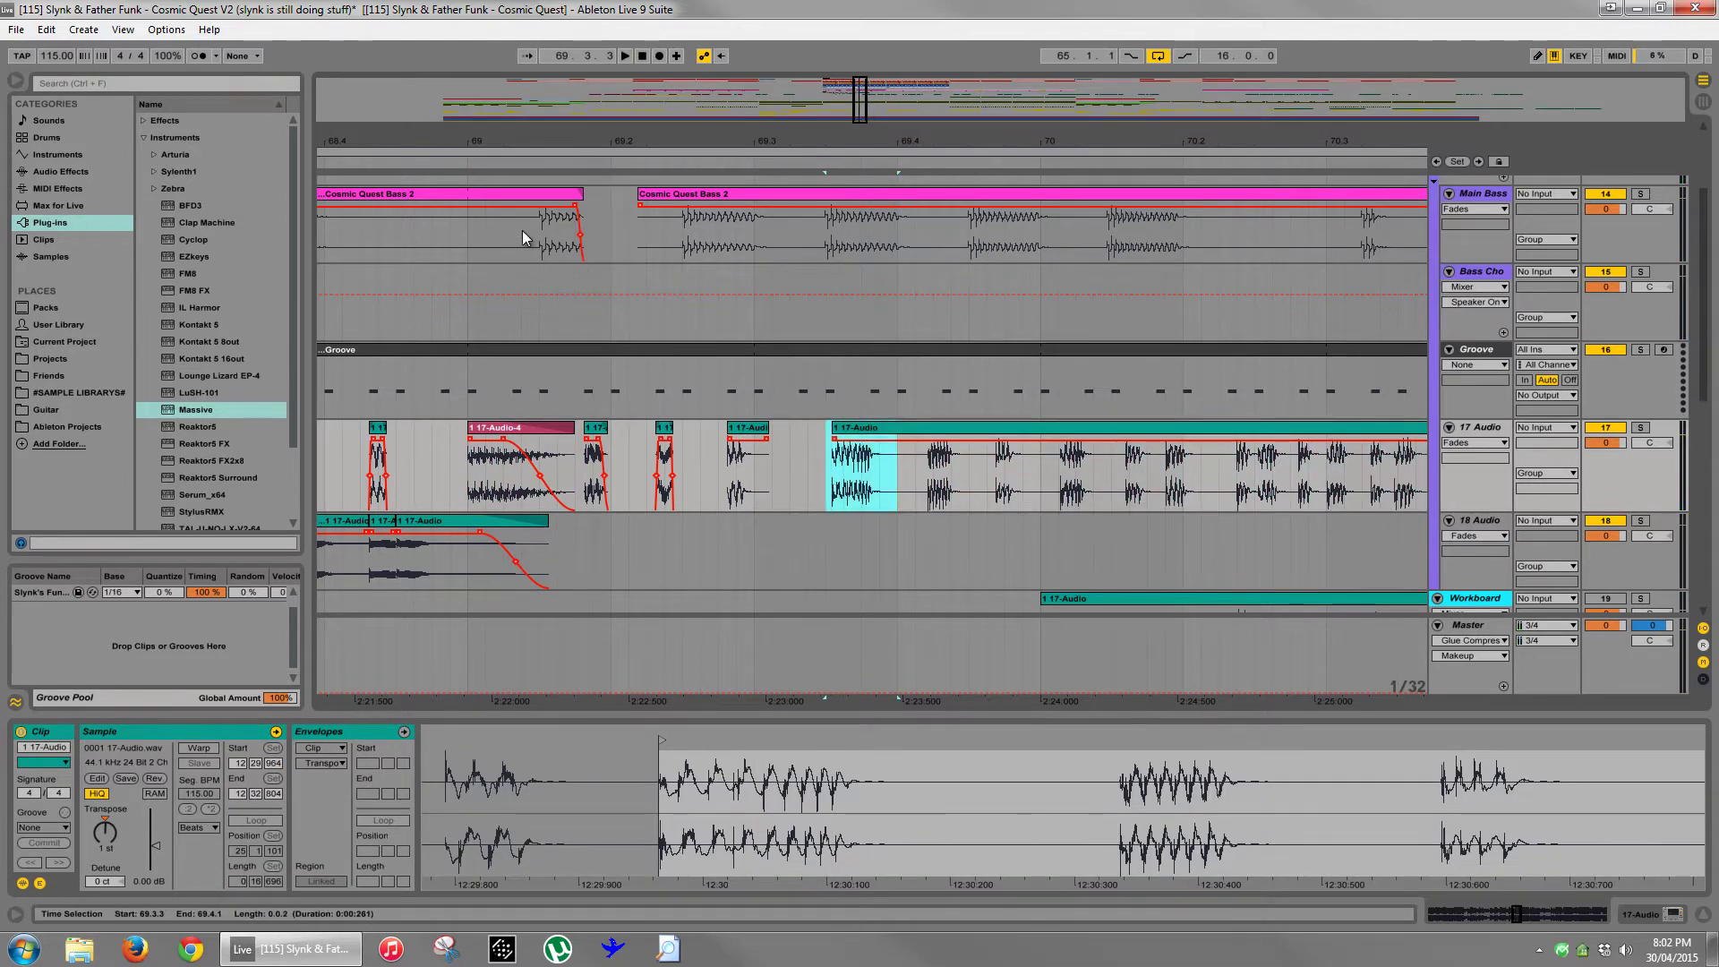
# - Split the long clip at 69.4.1, right after its first hit
pyautogui.moveTo(523, 229); pyautogui.dragTo(1046, 228)
pyautogui.click(871, 434)
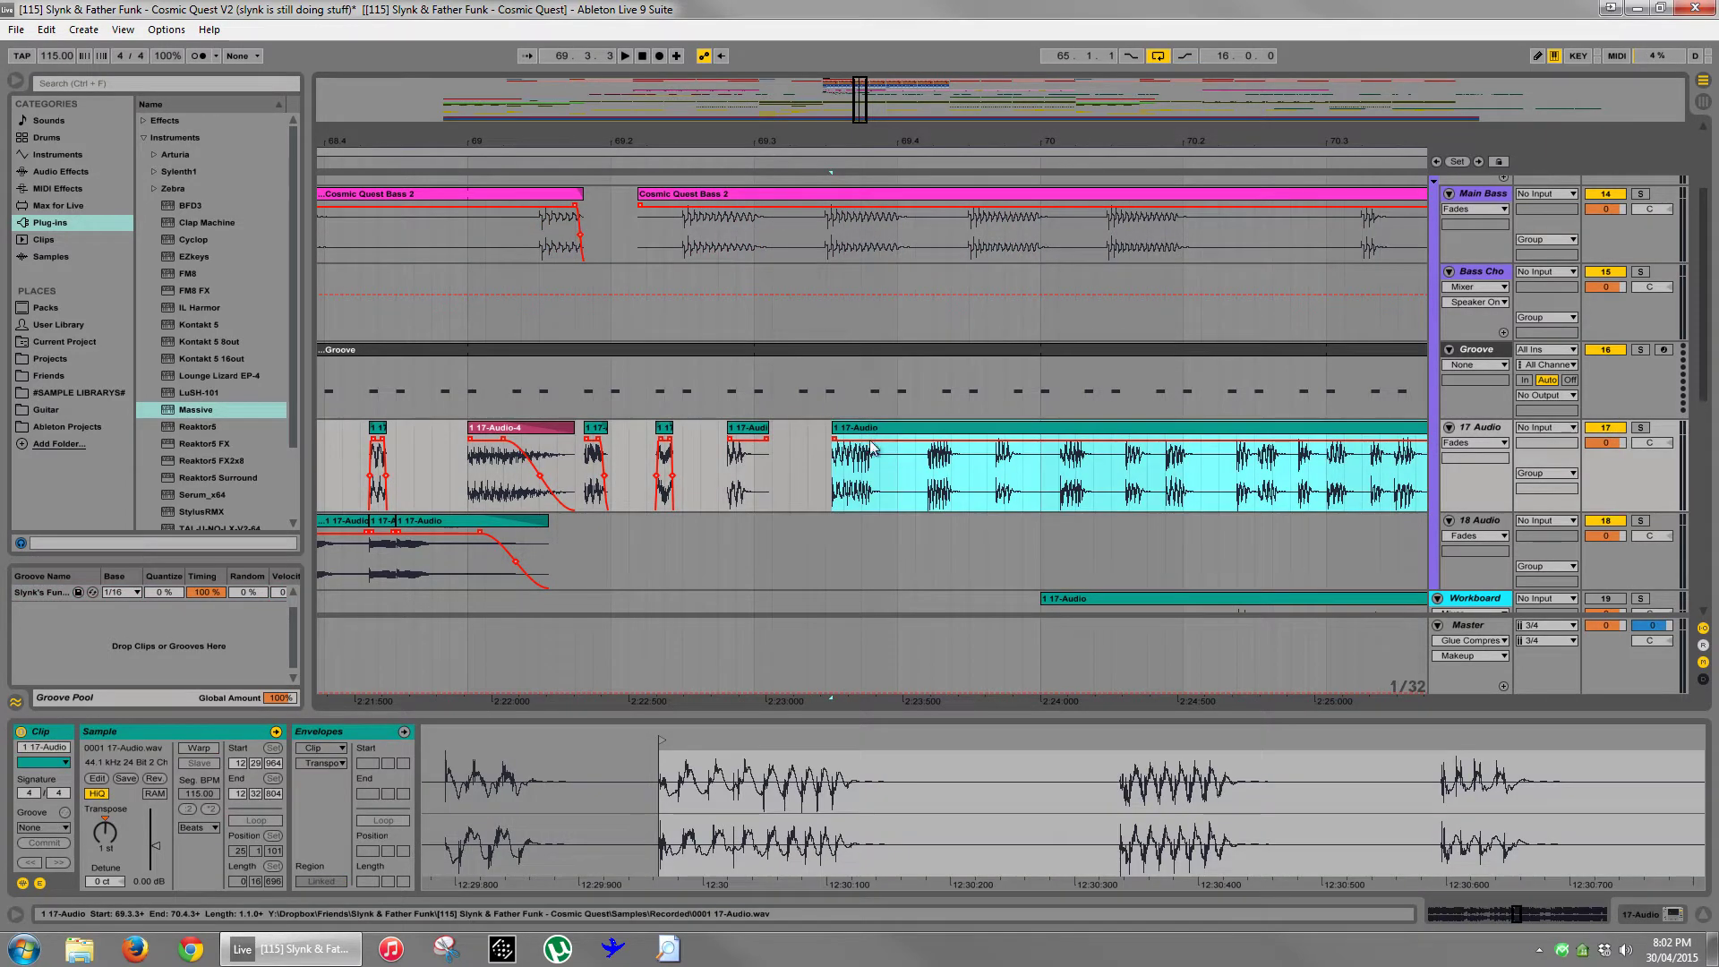
pyautogui.click(898, 483)
pyautogui.hotkey('ctrl', 'e')
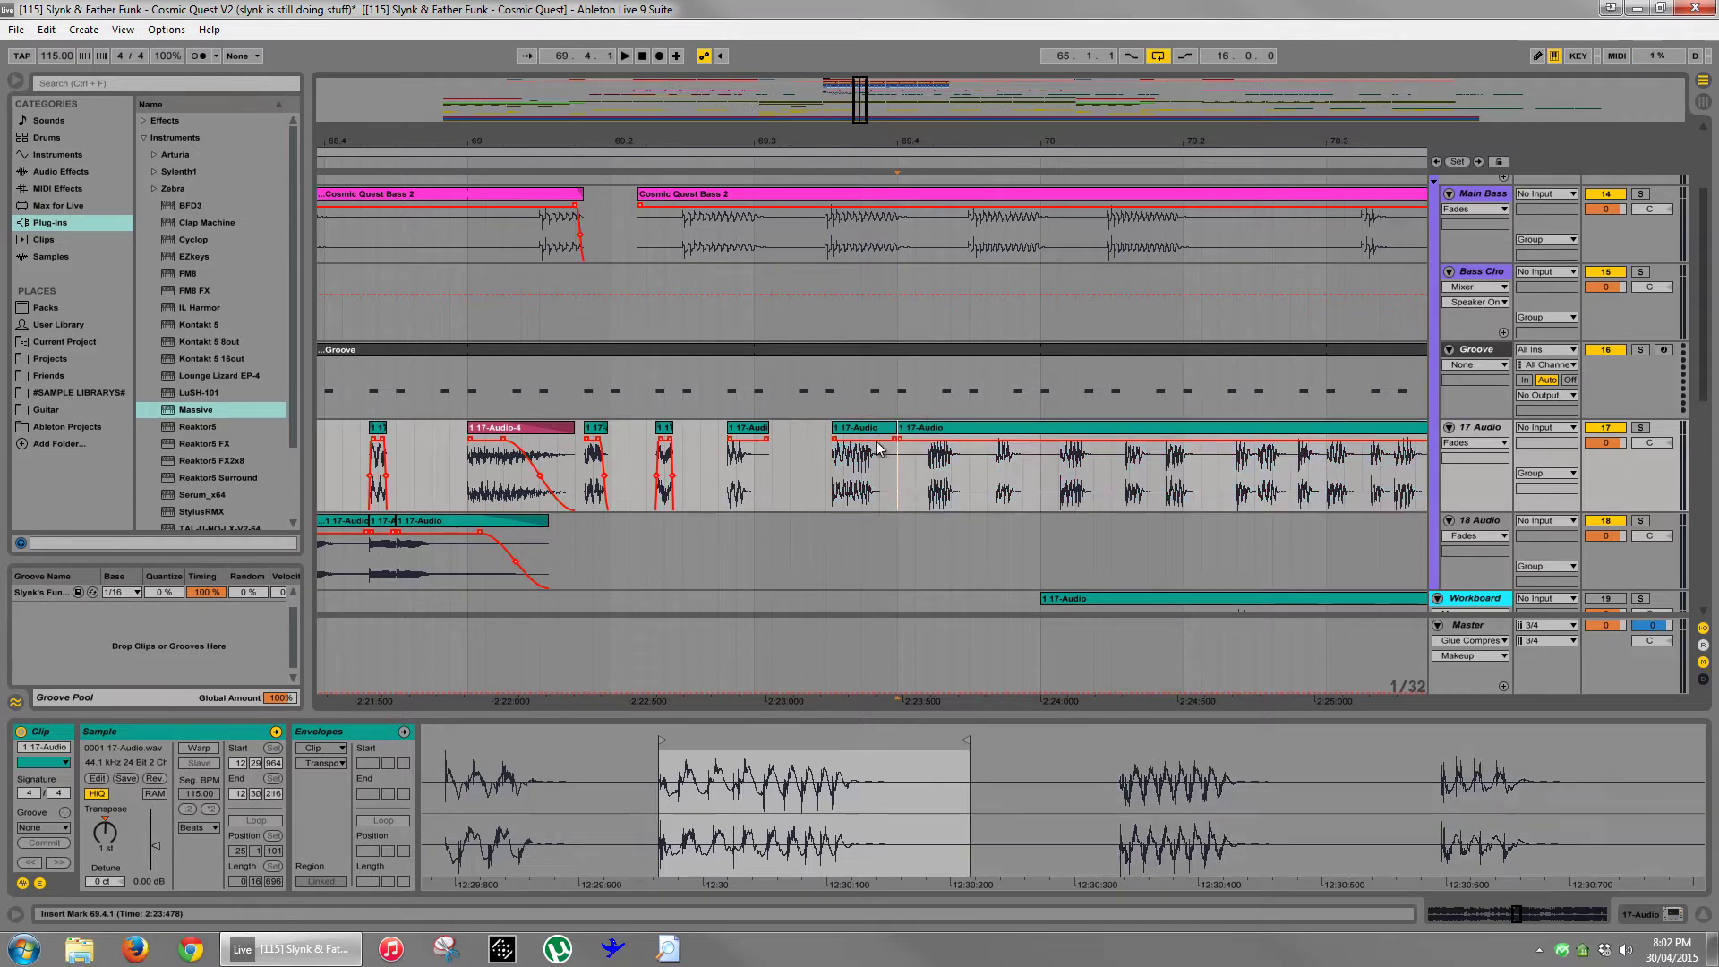
# - Transpose the 17 Audio clip at 69.3.3 to 3 st, comparing it with the preceding clip and auditioning the pitch
pyautogui.click(864, 428)
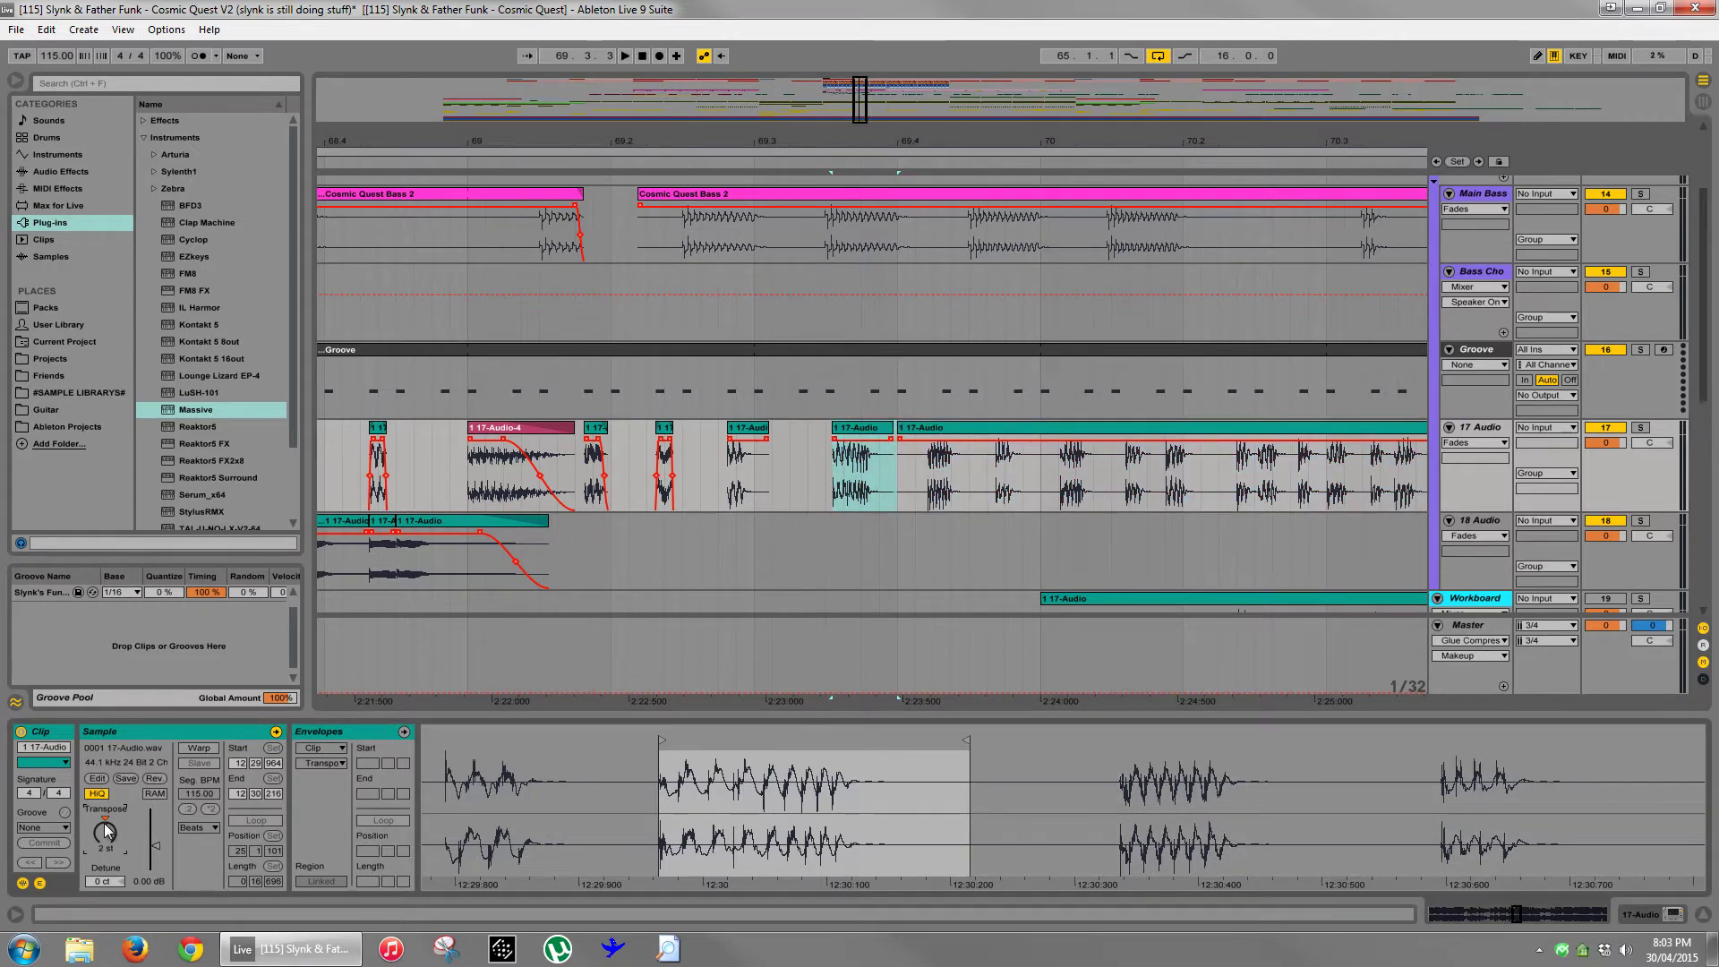
pyautogui.press('space')
pyautogui.click(749, 445)
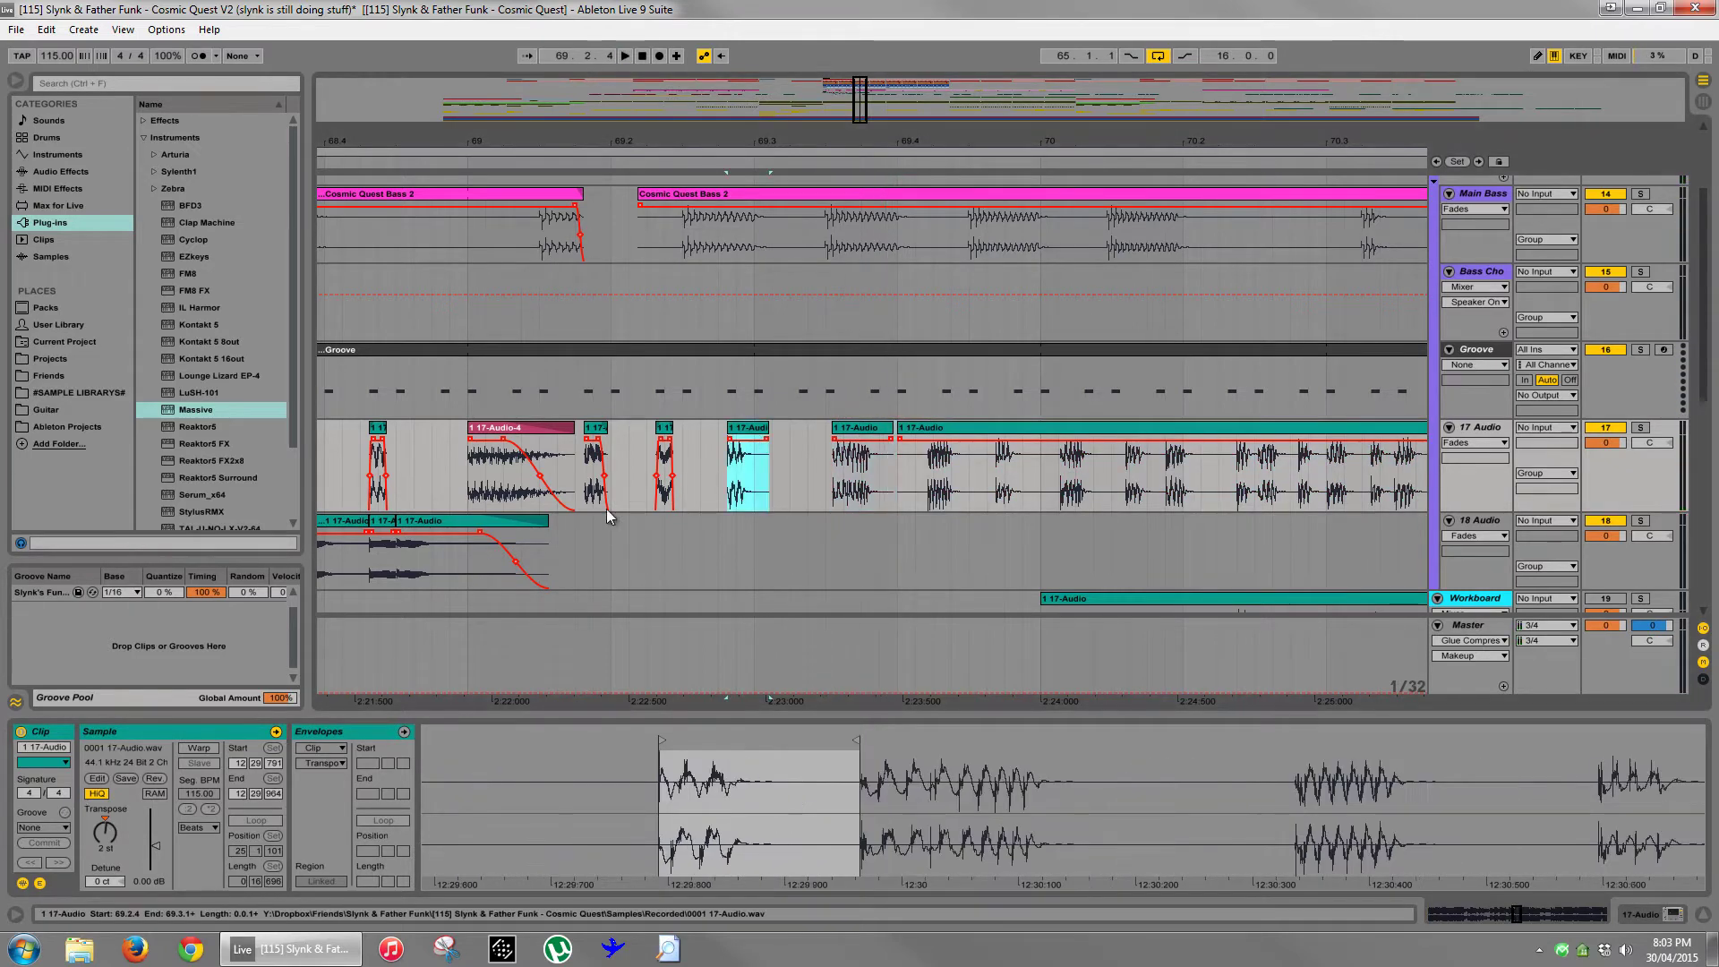
pyautogui.click(852, 439)
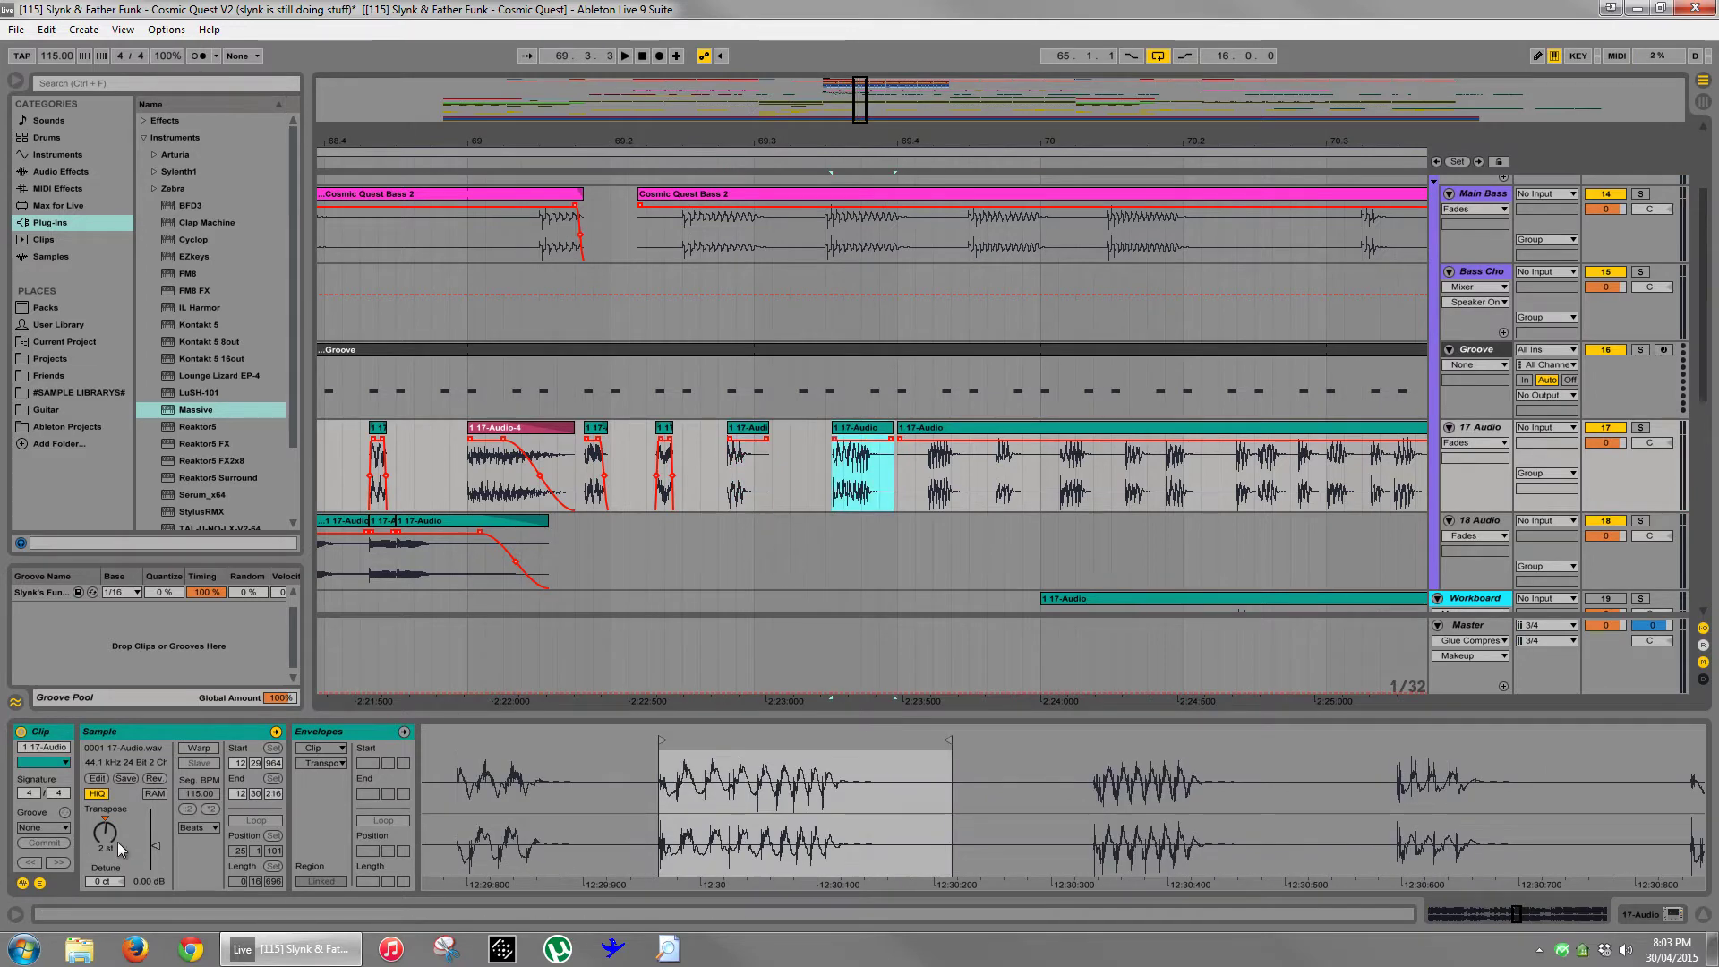
pyautogui.press('space')
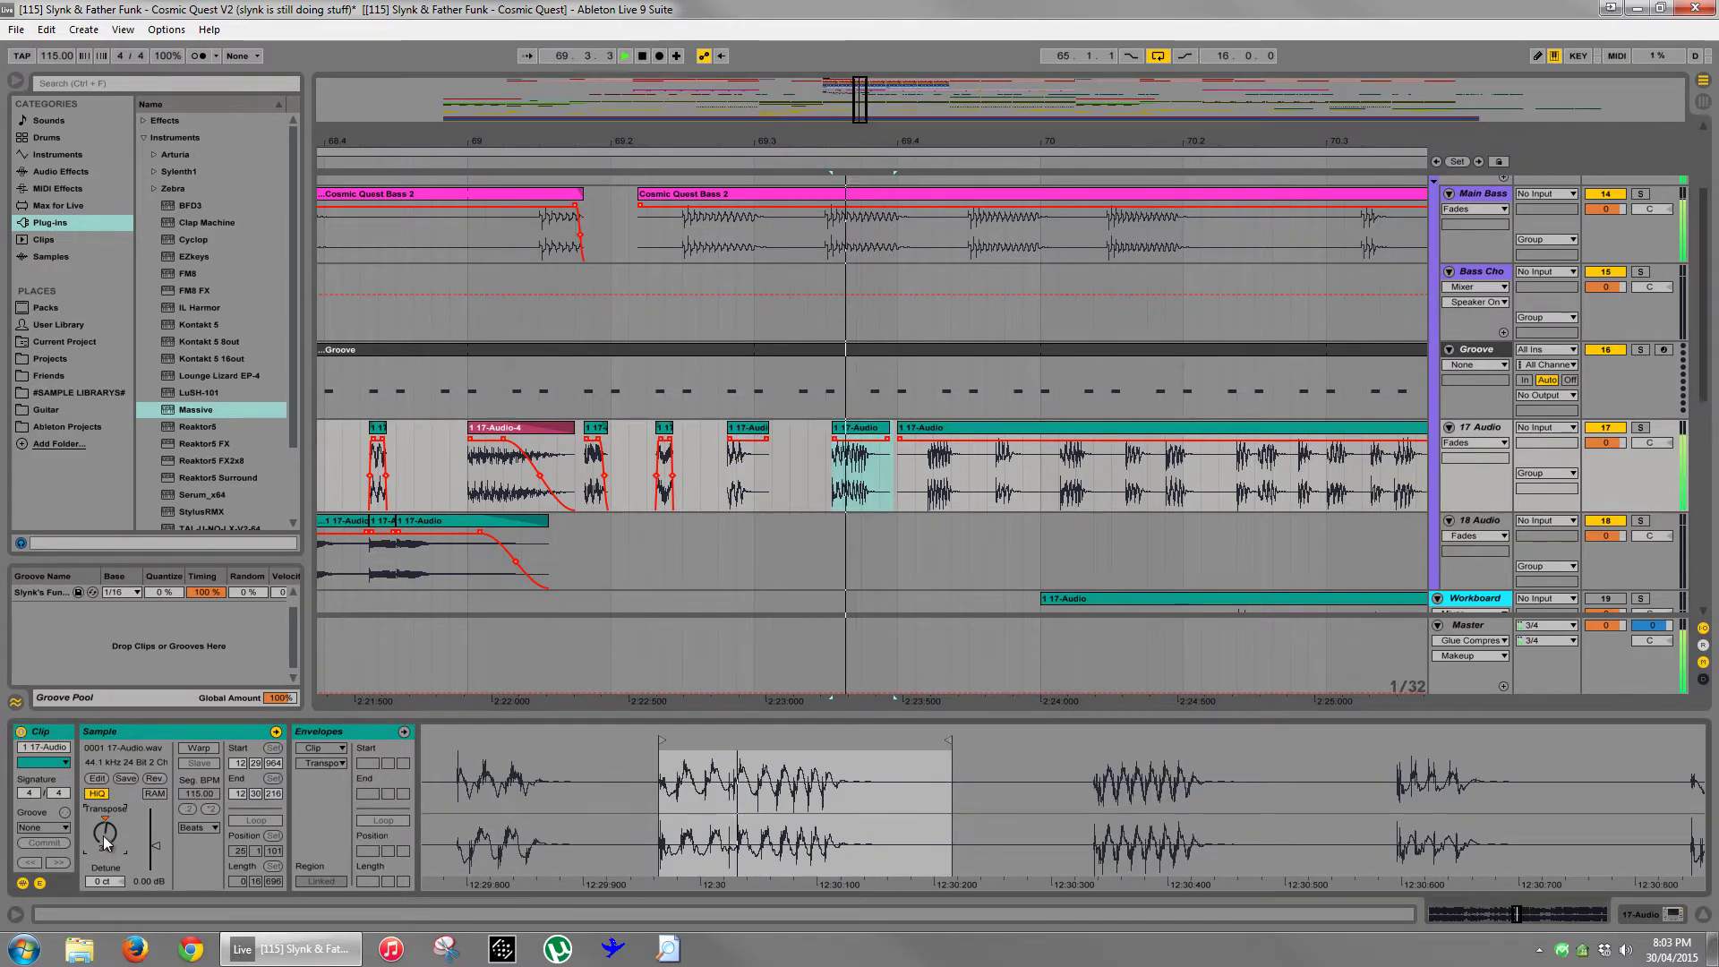
# - Trim the long 17 Audio clip at 69.4.1 so it starts on its next hit, and split it right after that hit
pyautogui.moveTo(900, 431); pyautogui.dragTo(933, 439)
pyautogui.click(934, 477)
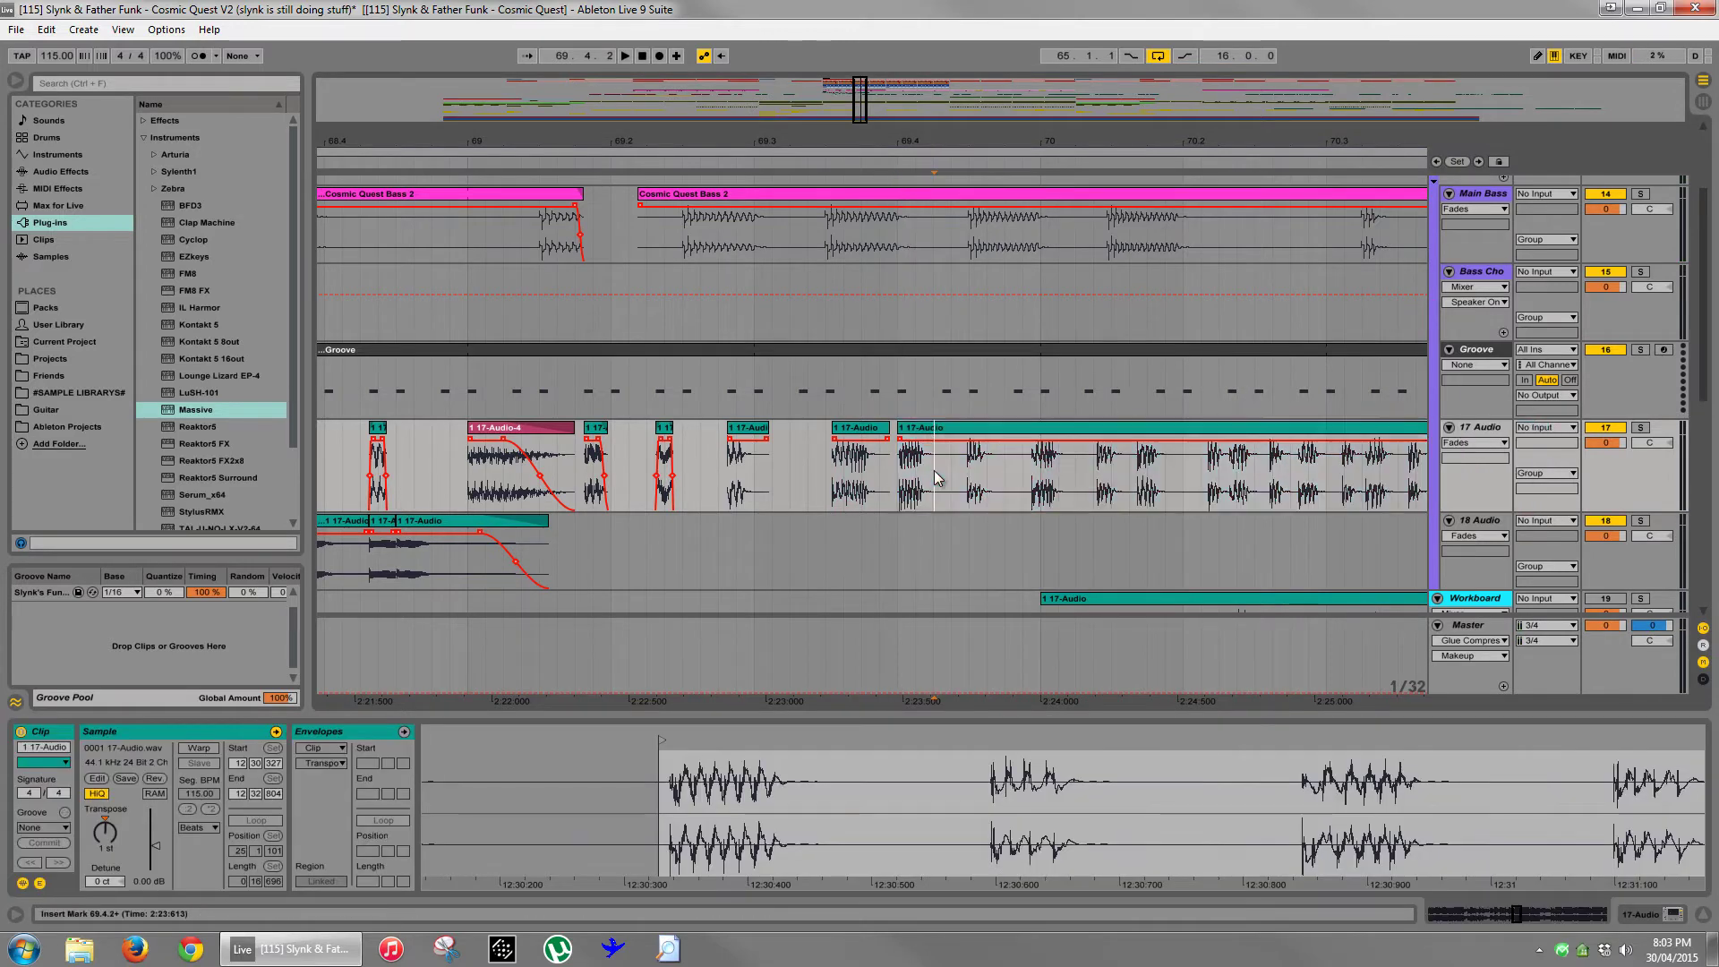
pyautogui.hotkey('ctrl', 'e')
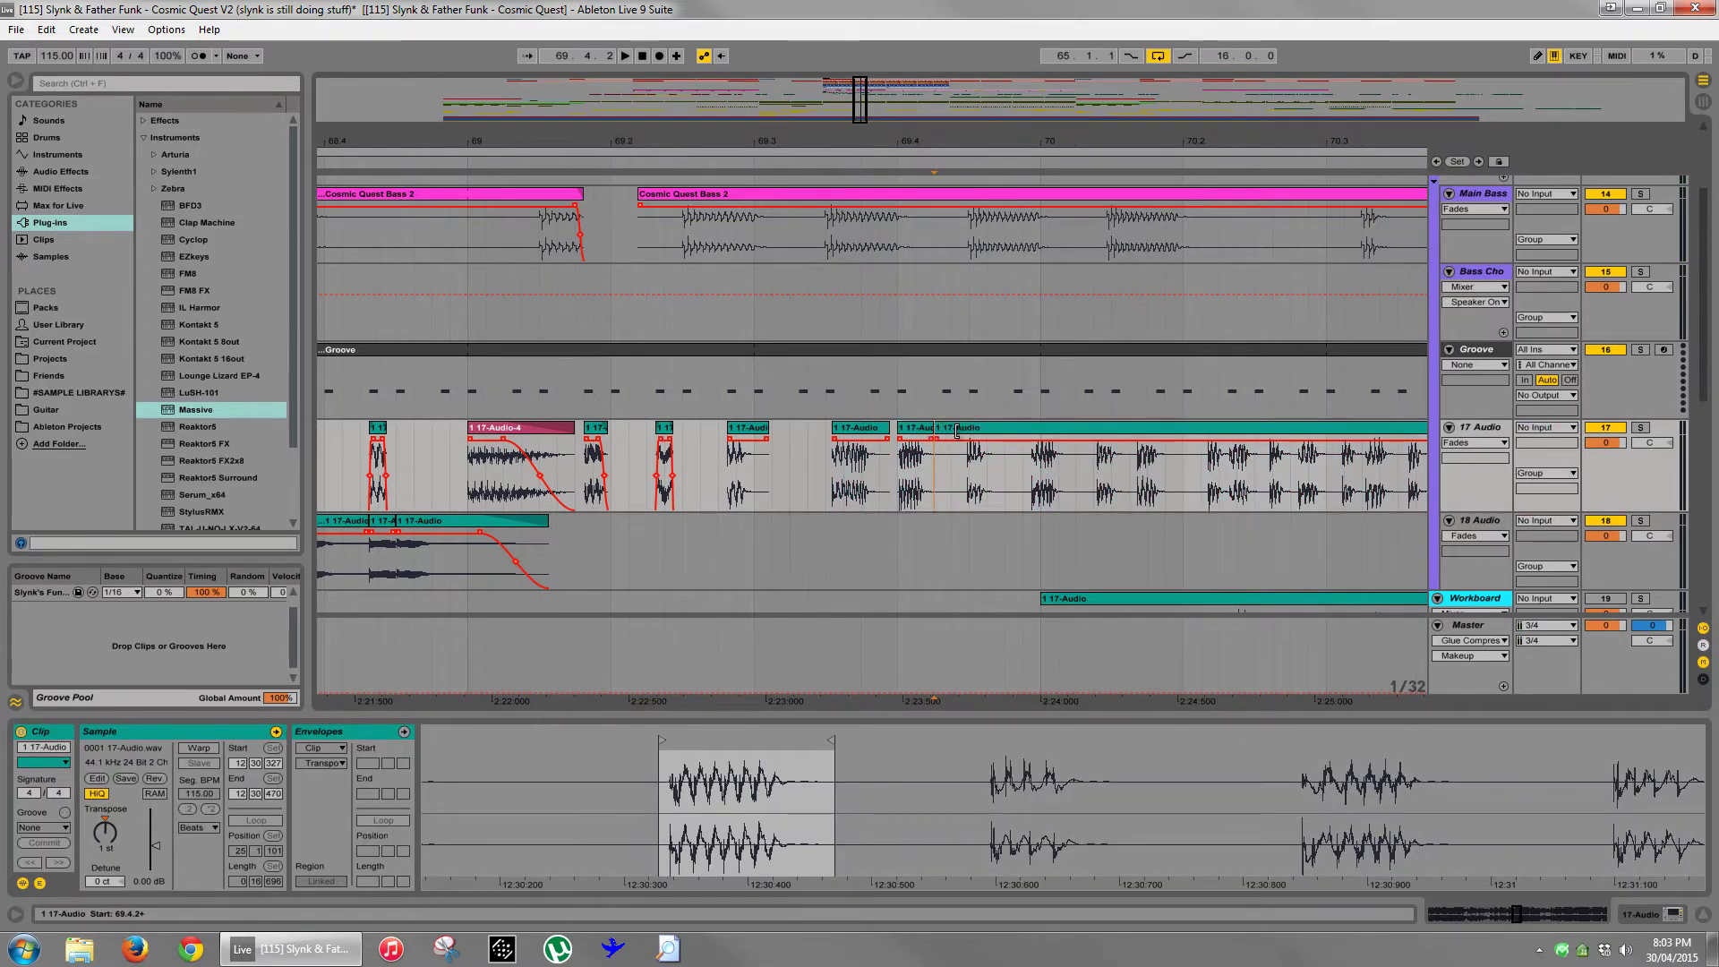
# - Move the remaining 17 Audio clip to 69.4.3, transpose it to 4 st and align its sample start with the first hit
pyautogui.moveTo(934, 431); pyautogui.dragTo(969, 431)
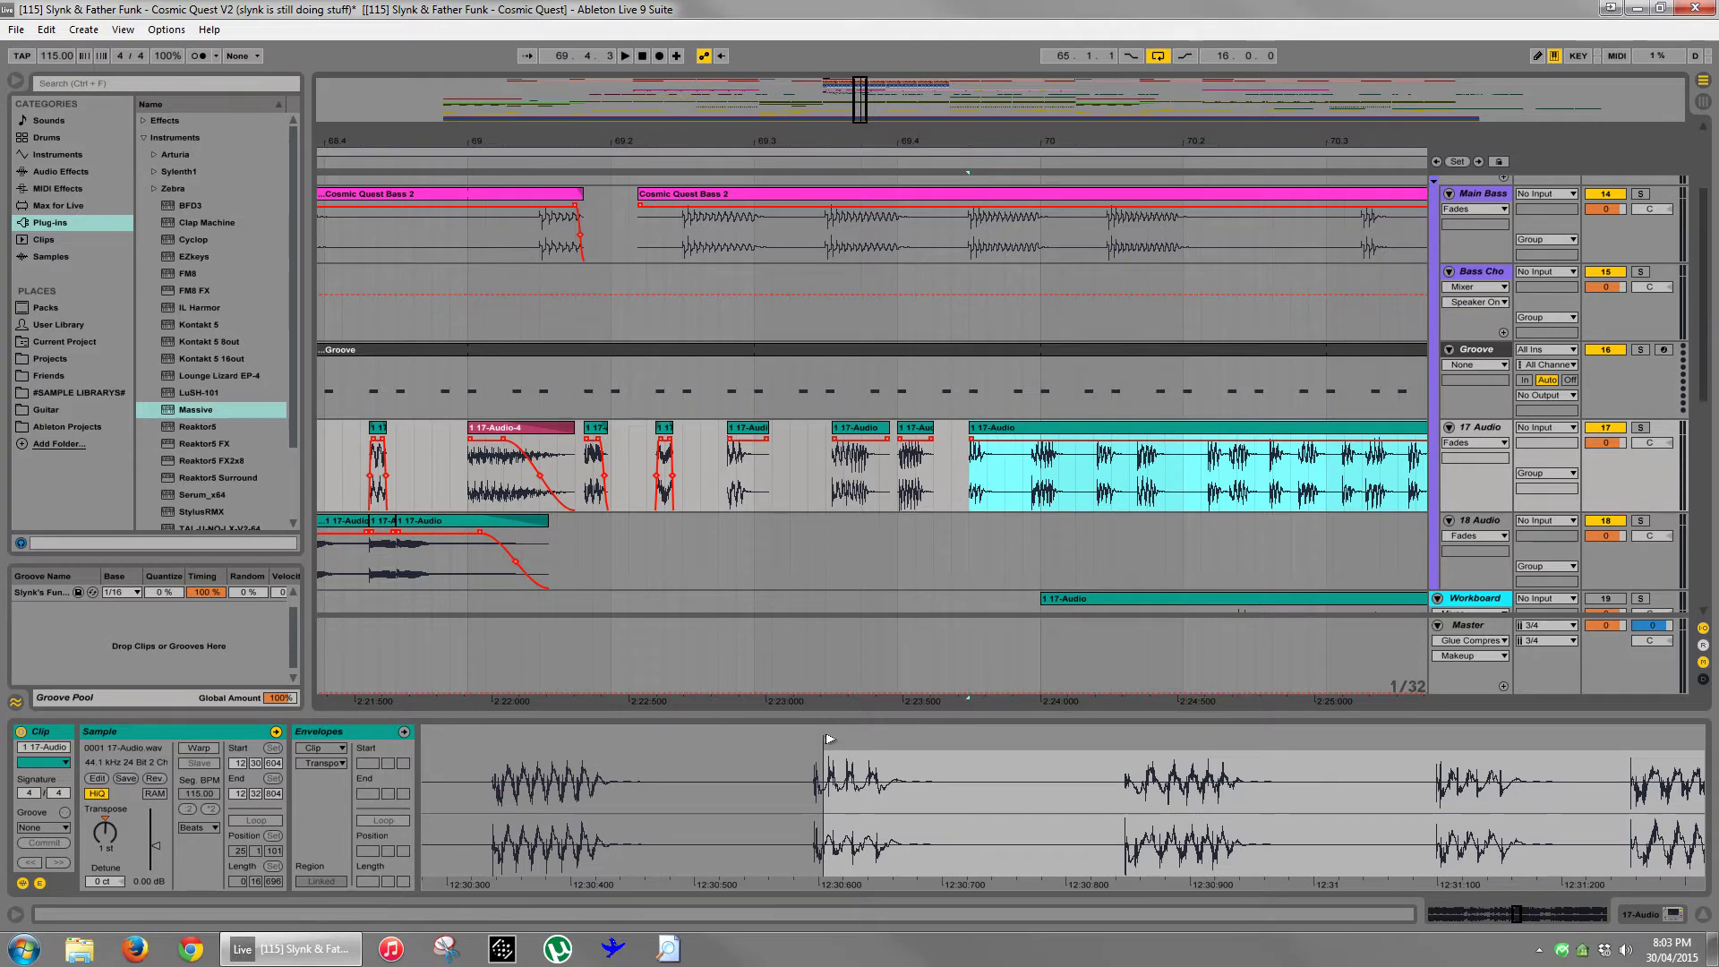
pyautogui.moveTo(826, 739); pyautogui.dragTo(814, 740)
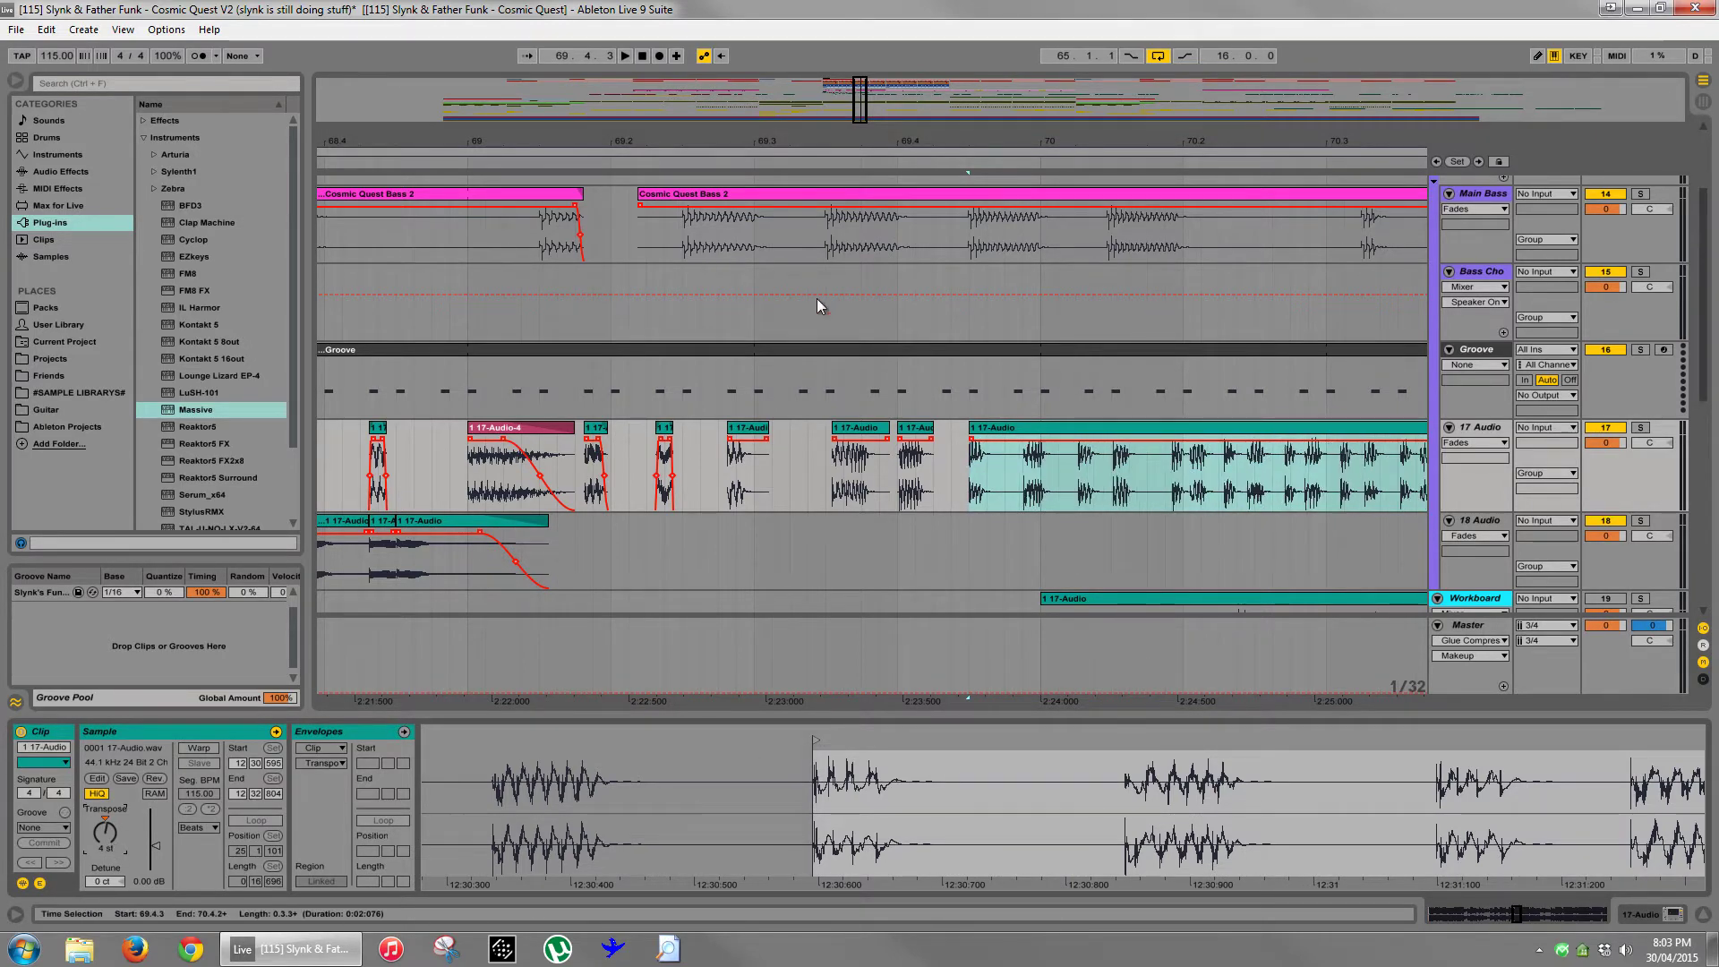
# - Transpose the short 17 Audio slice at 69.4.1 to 3 st and play back from bar 69
pyautogui.click(913, 429)
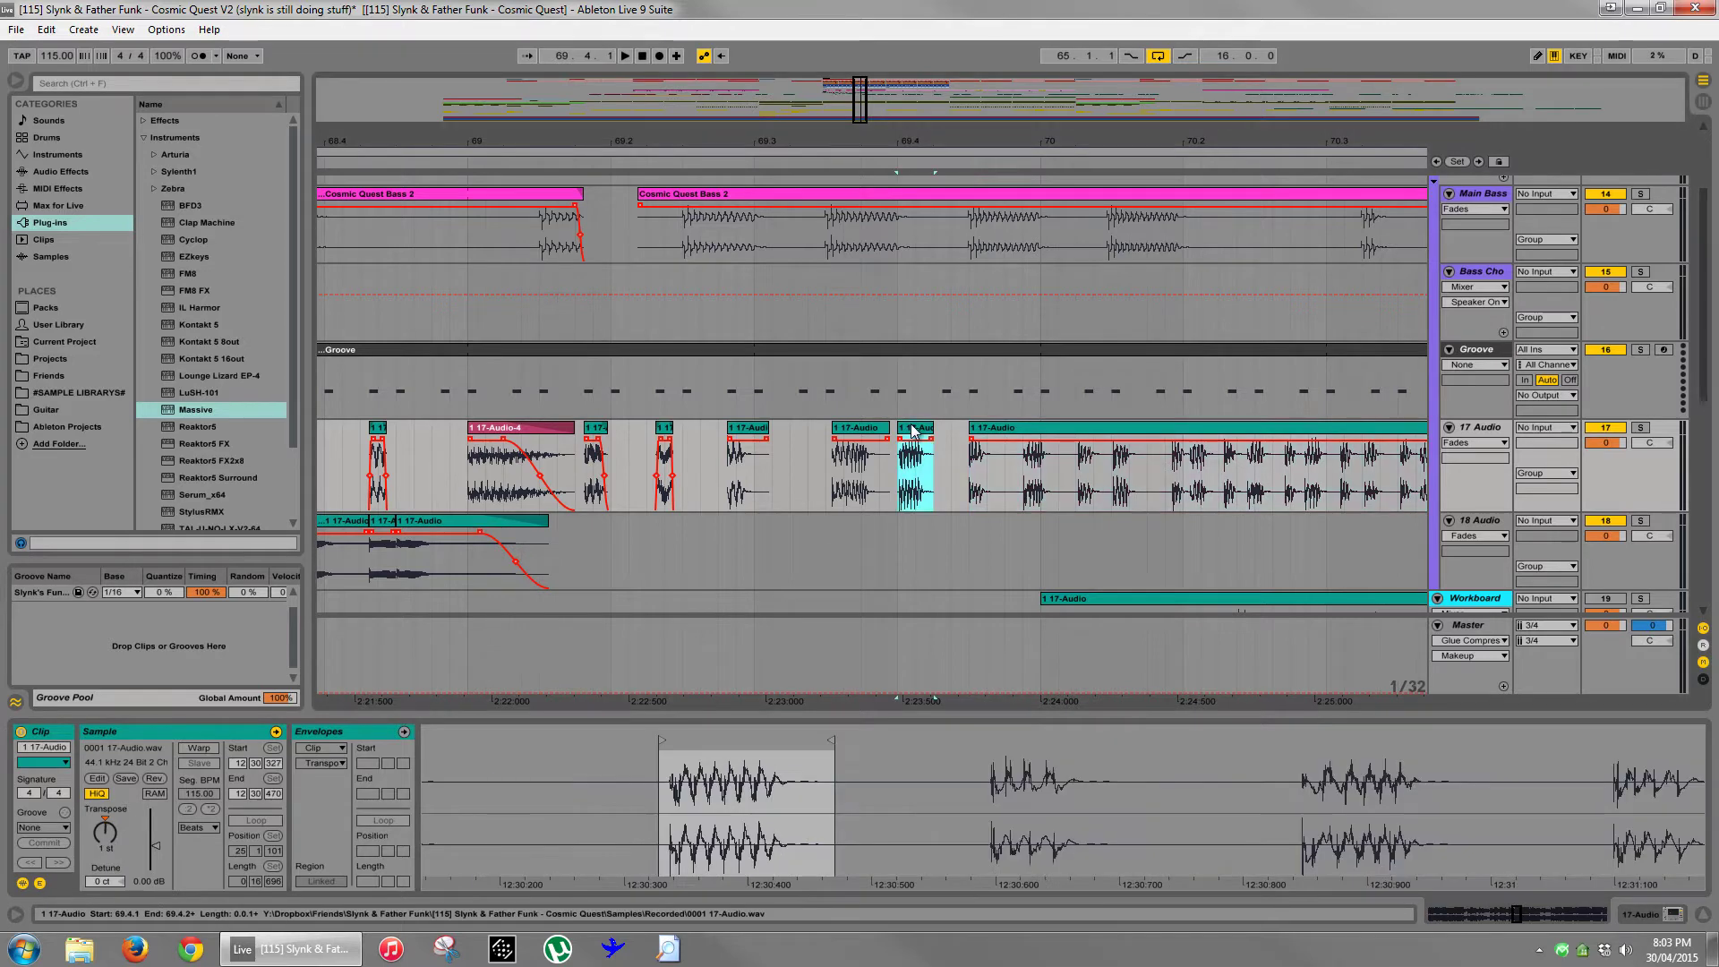
pyautogui.click(103, 840)
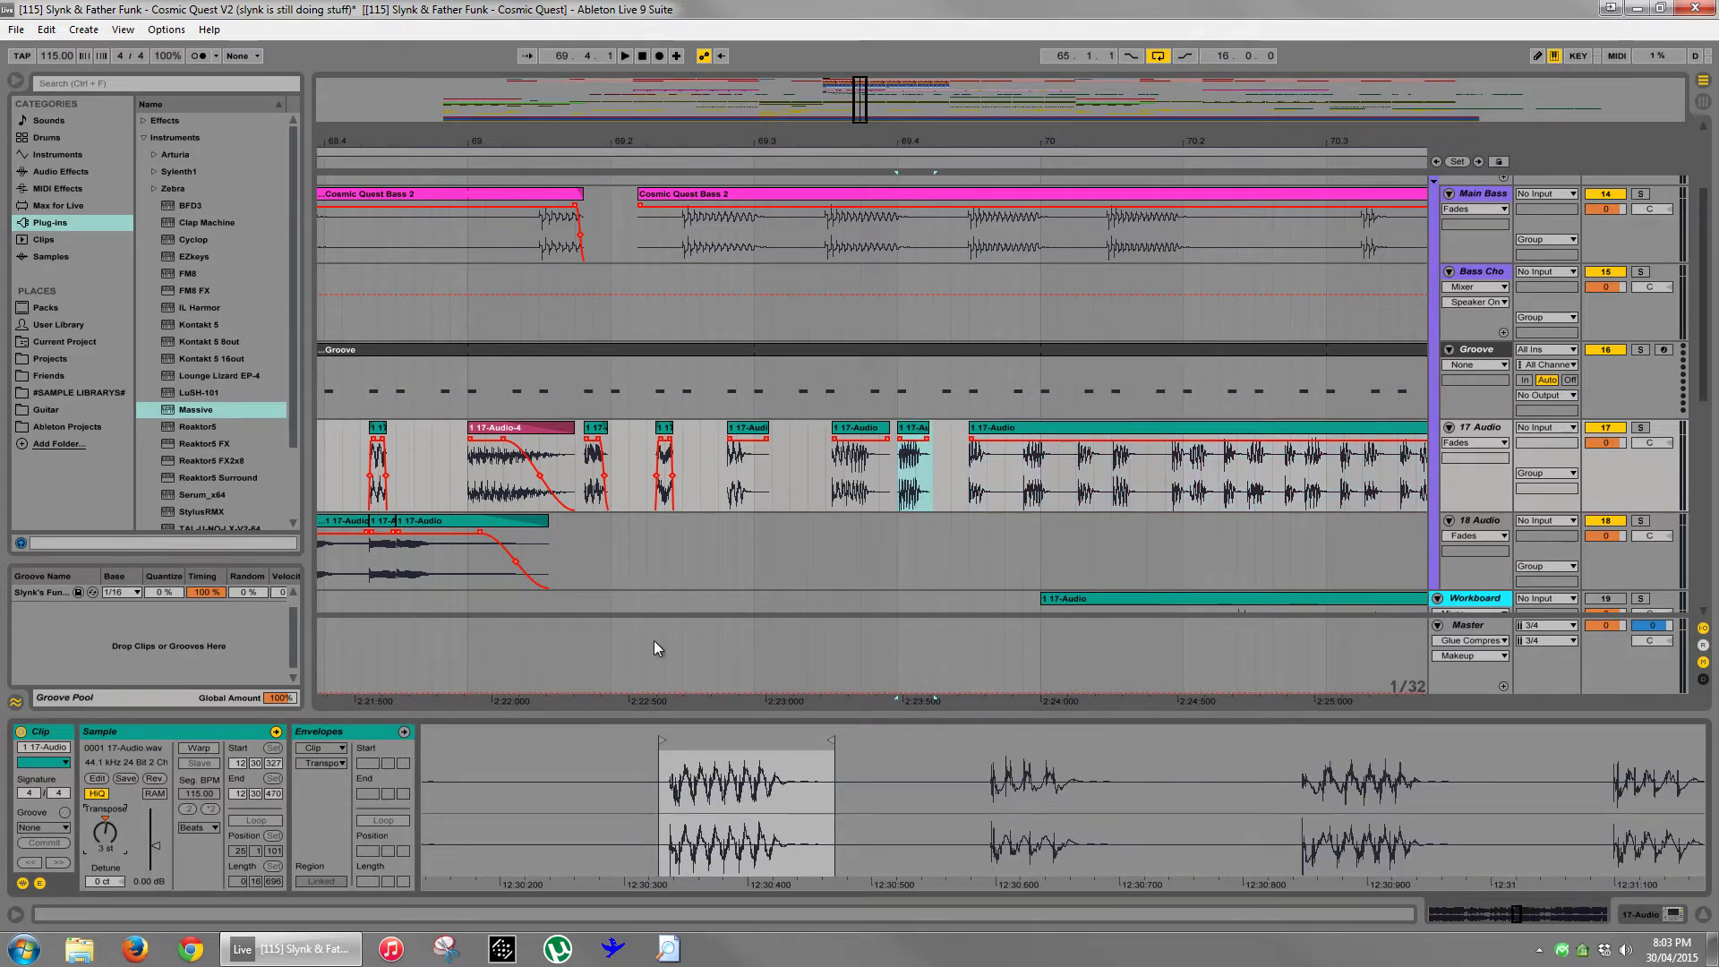
pyautogui.click(493, 428)
pyautogui.press('space')
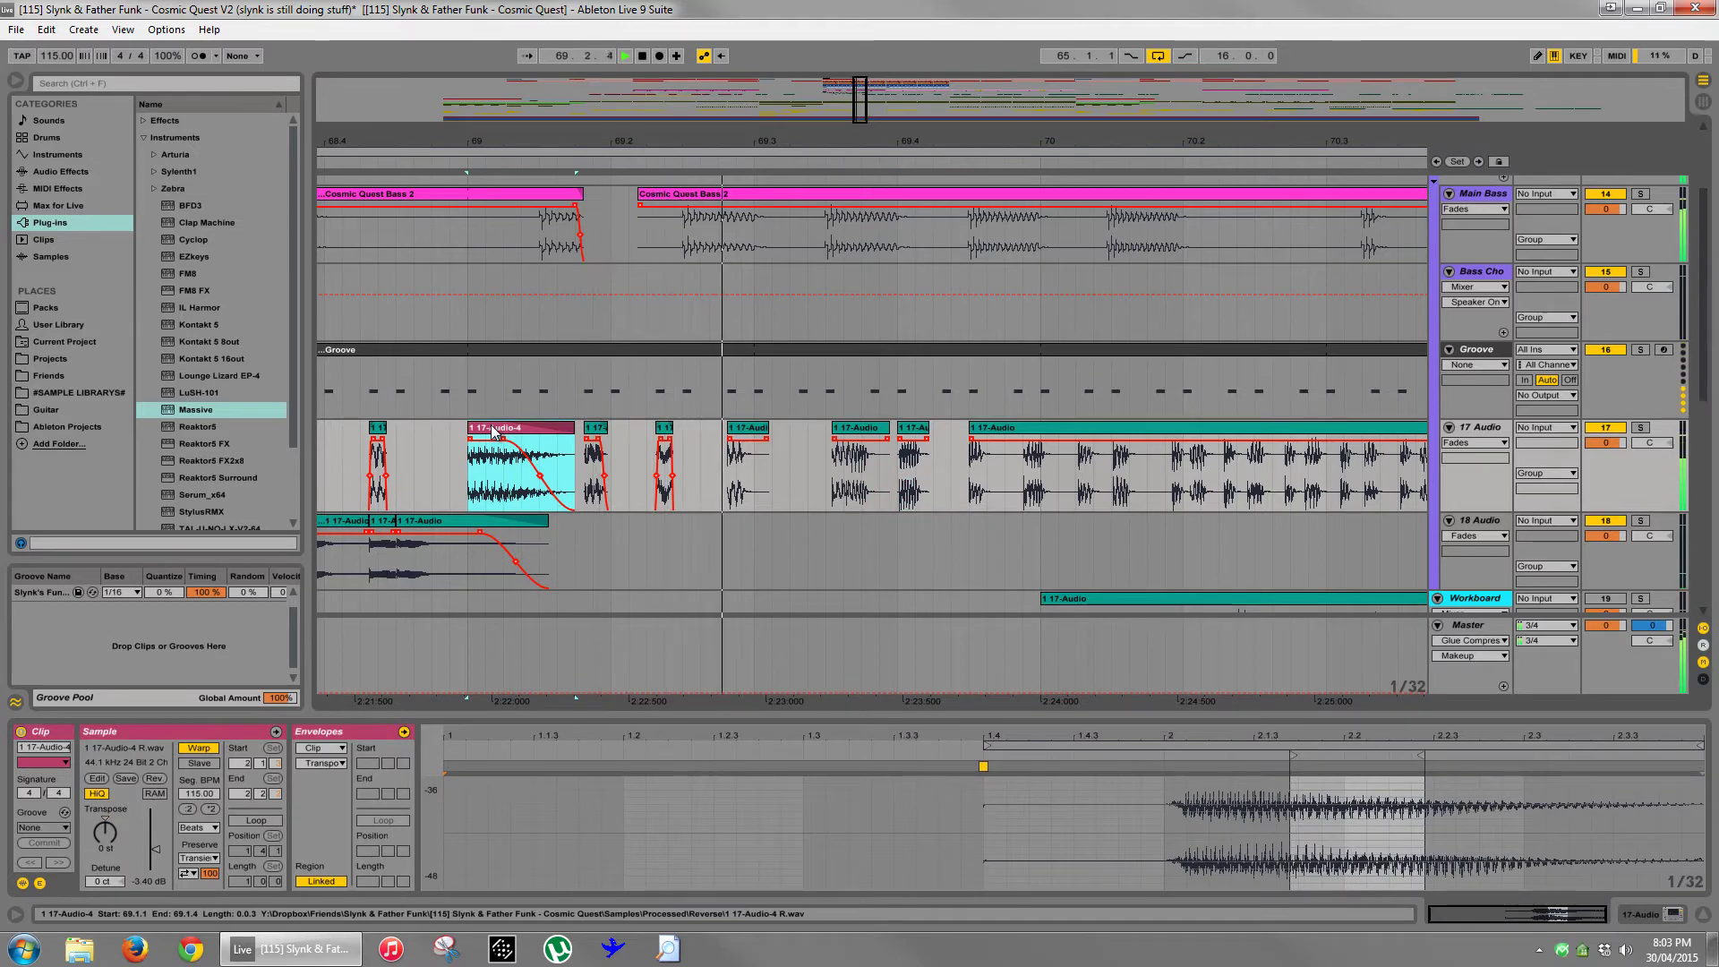
# - Line up the 17 Audio clip with the bass hit at 69.3.3, try the next slice at 69.3.4 and play both back
pyautogui.click(857, 428)
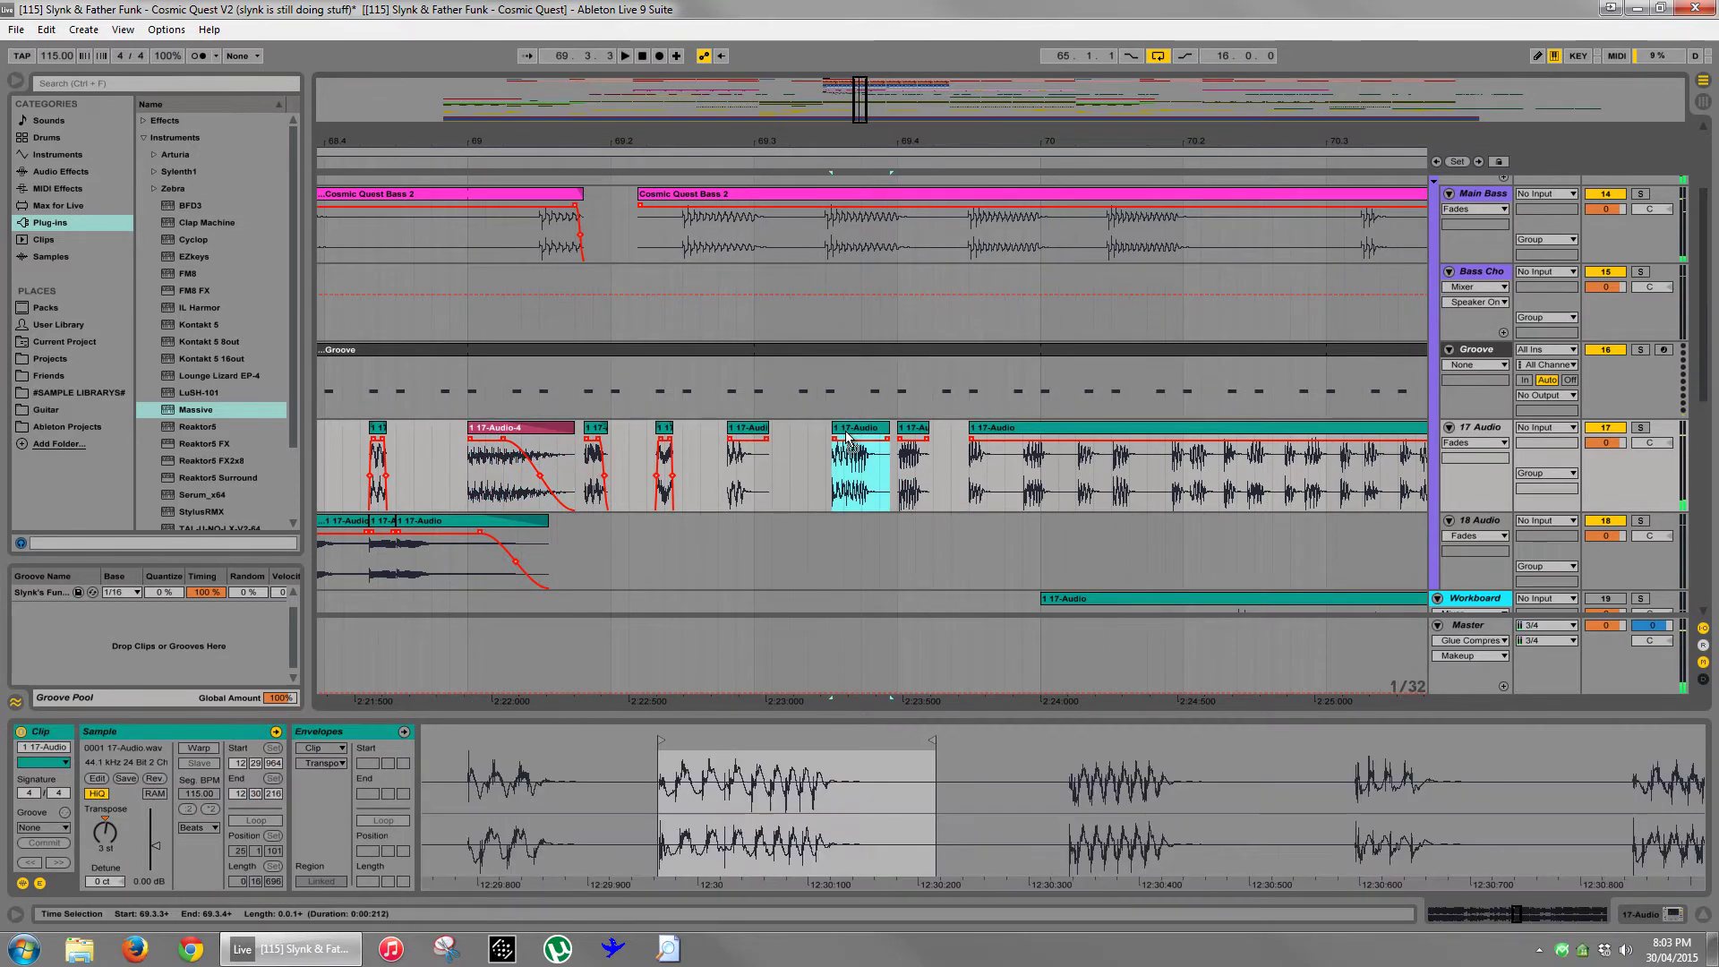
pyautogui.press('space')
pyautogui.moveTo(915, 434); pyautogui.dragTo(897, 435)
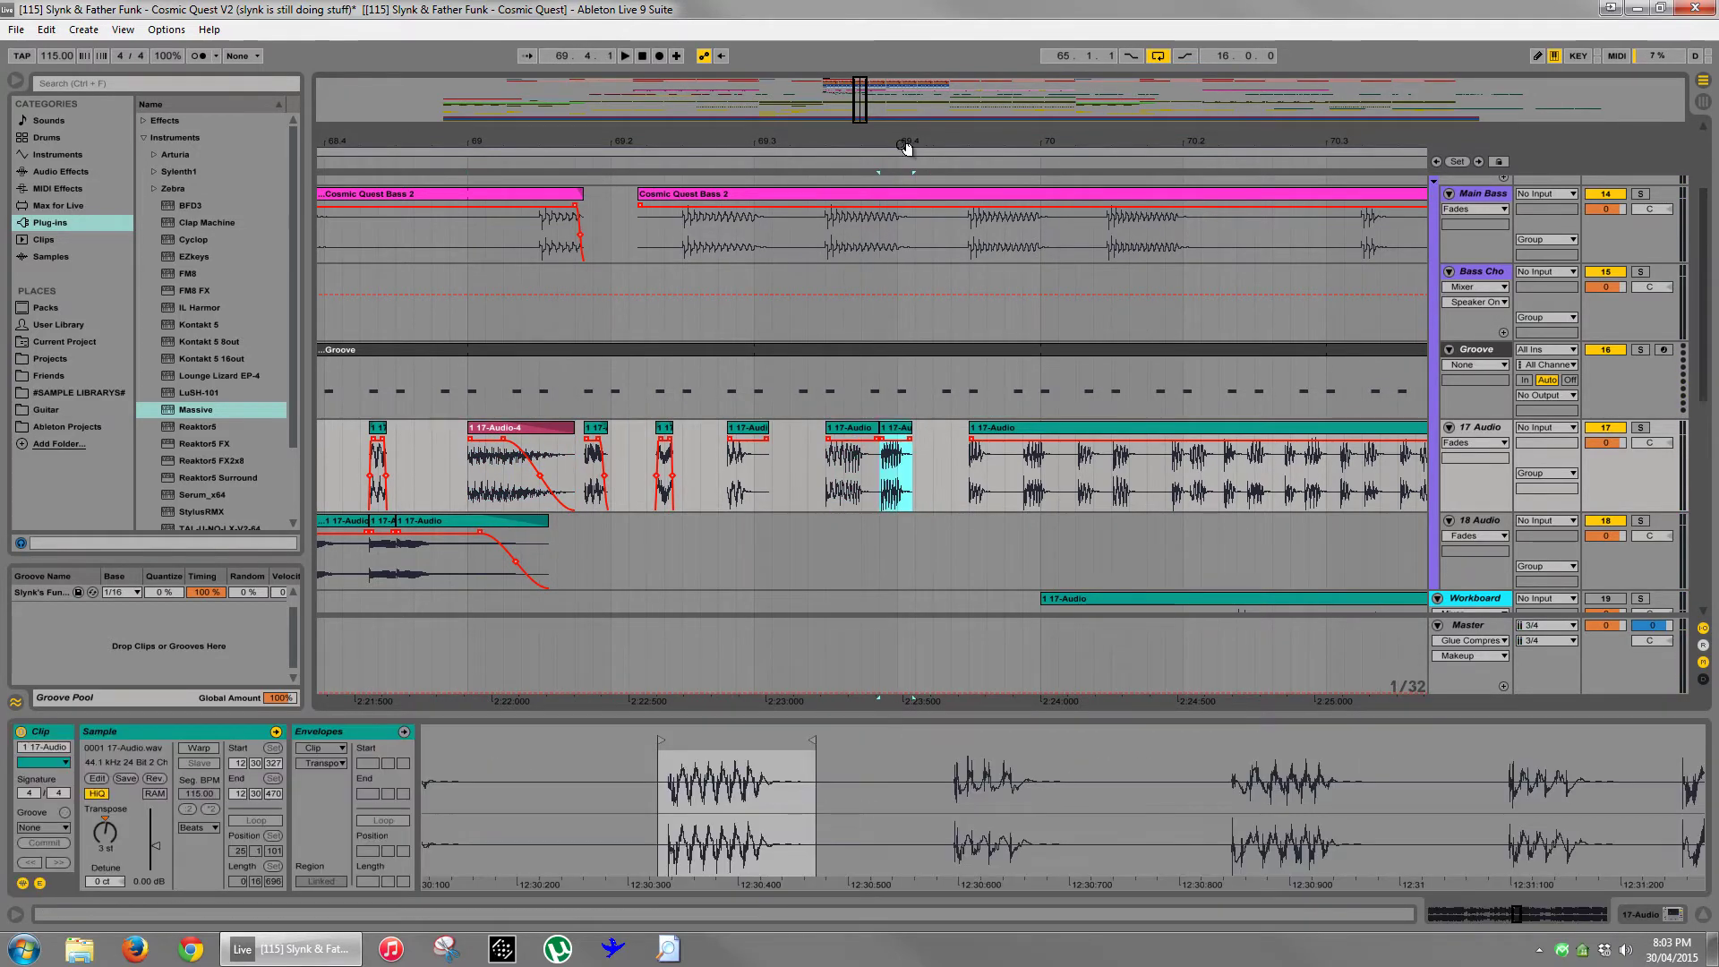
pyautogui.moveTo(881, 147); pyautogui.dragTo(881, 201)
pyautogui.moveTo(913, 430); pyautogui.dragTo(894, 432)
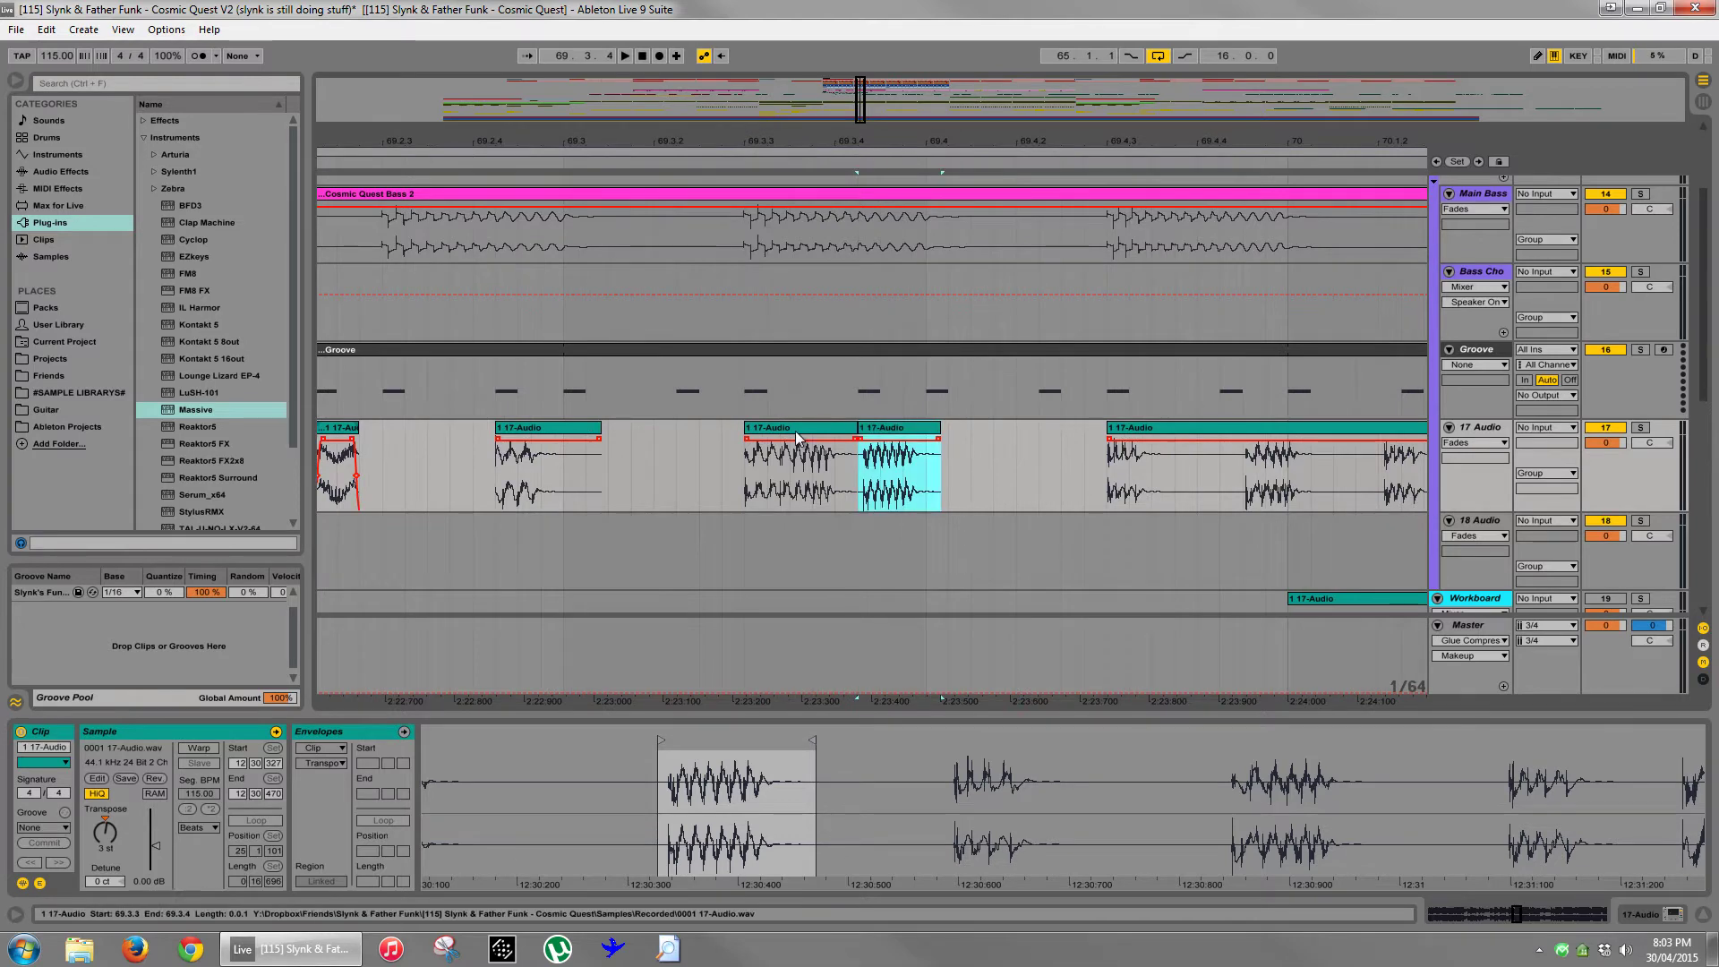
pyautogui.click(793, 430)
pyautogui.press('space')
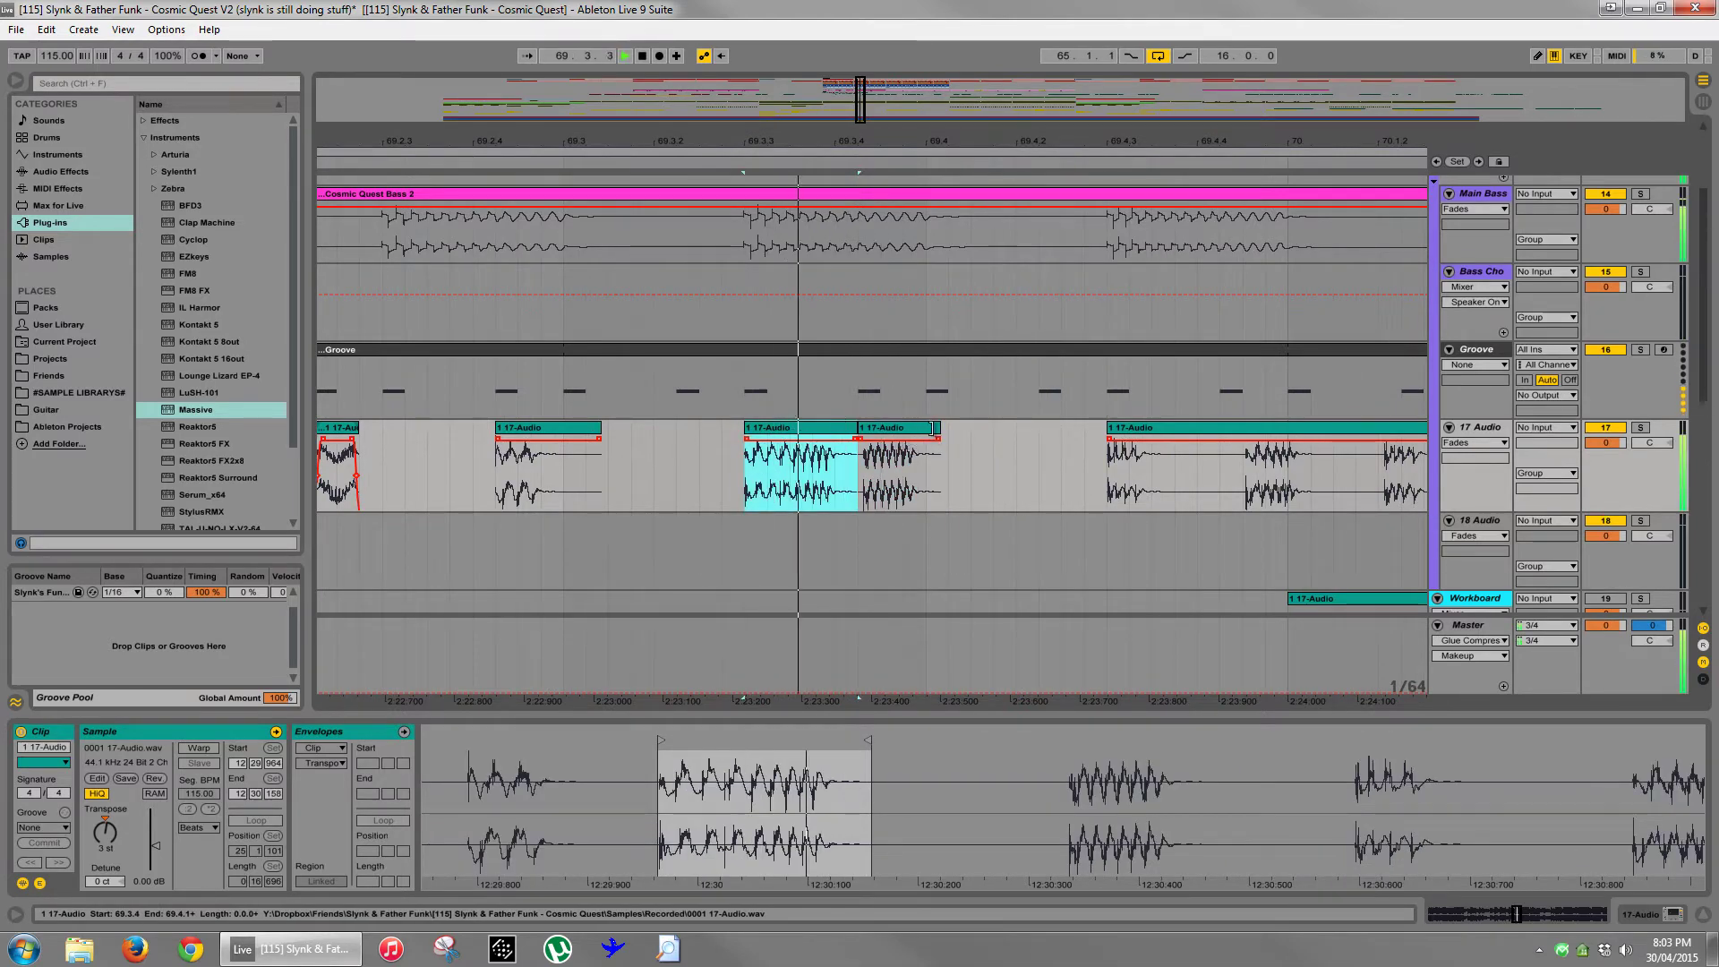
# - Move the short 17 Audio slice from 69.3.4 to 69.4.1, shorten its end and play the phrase back
pyautogui.press('space')
pyautogui.moveTo(940, 431)
pyautogui.mouseDown()
pyautogui.moveTo(921, 433)
pyautogui.moveTo(958, 436)
pyautogui.mouseUp()
pyautogui.click(806, 431)
pyautogui.press('space')
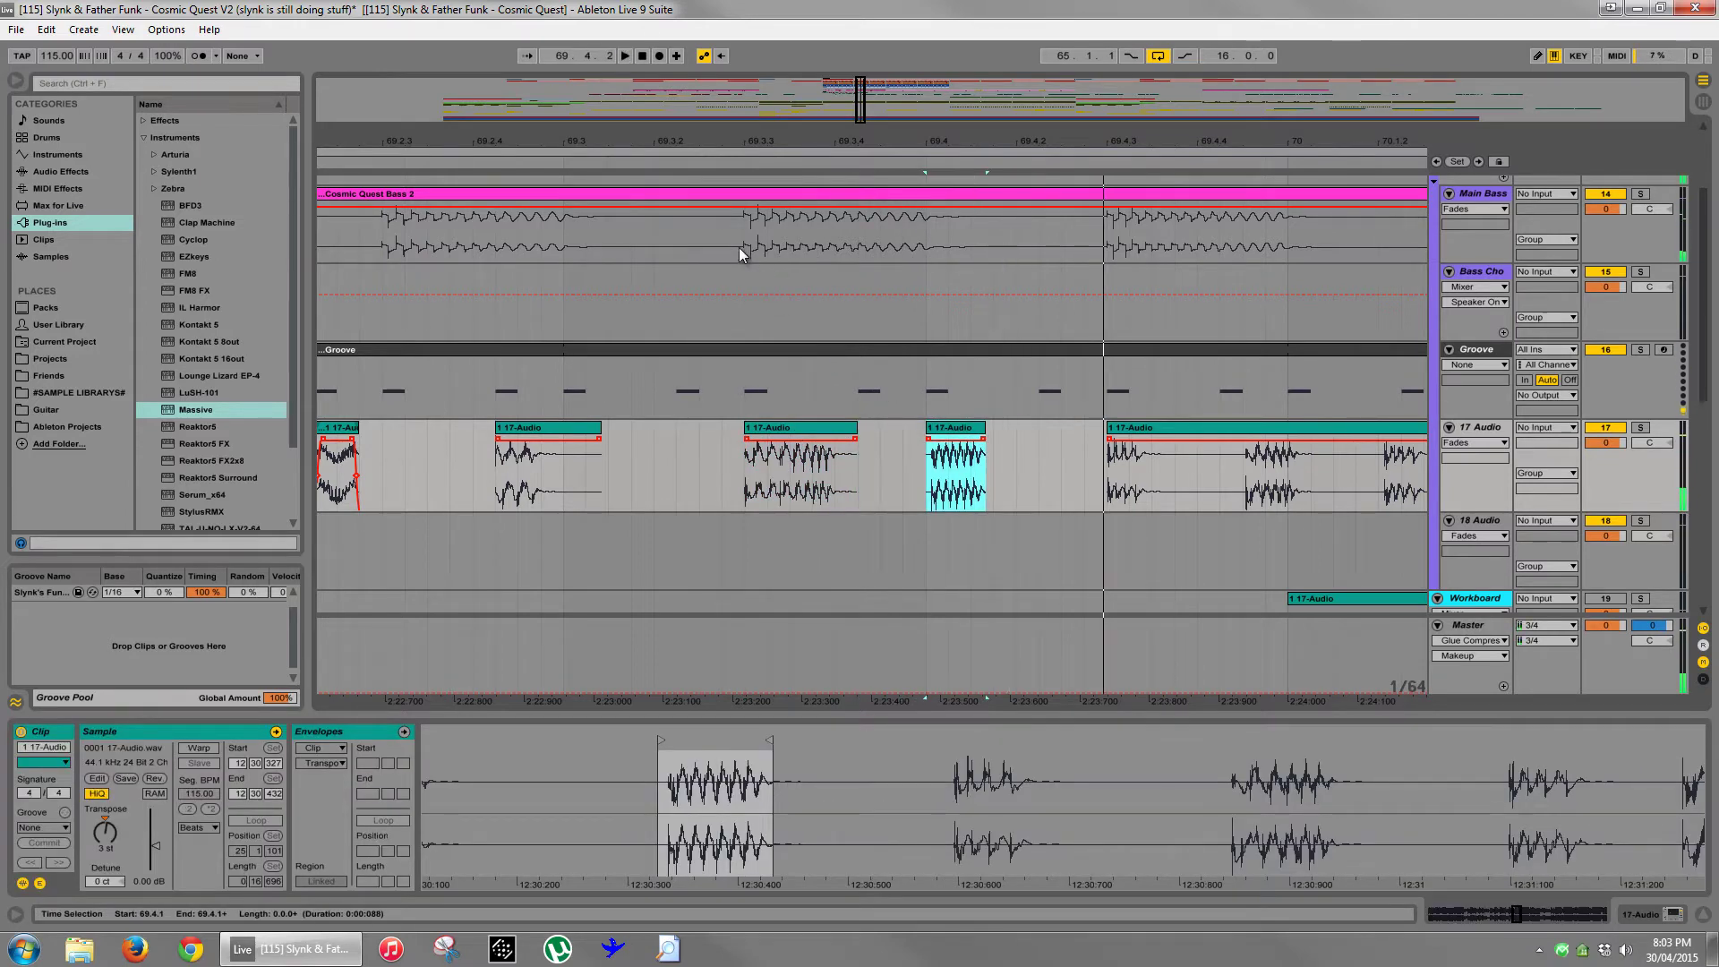
# - Delete the Main Bass audio from 69.3.3 to 69.3.4 and from 69.4.1 to 69.4.2, fading out the bass clip before each gap
pyautogui.moveTo(743, 248); pyautogui.dragTo(835, 253)
pyautogui.press('Delete')
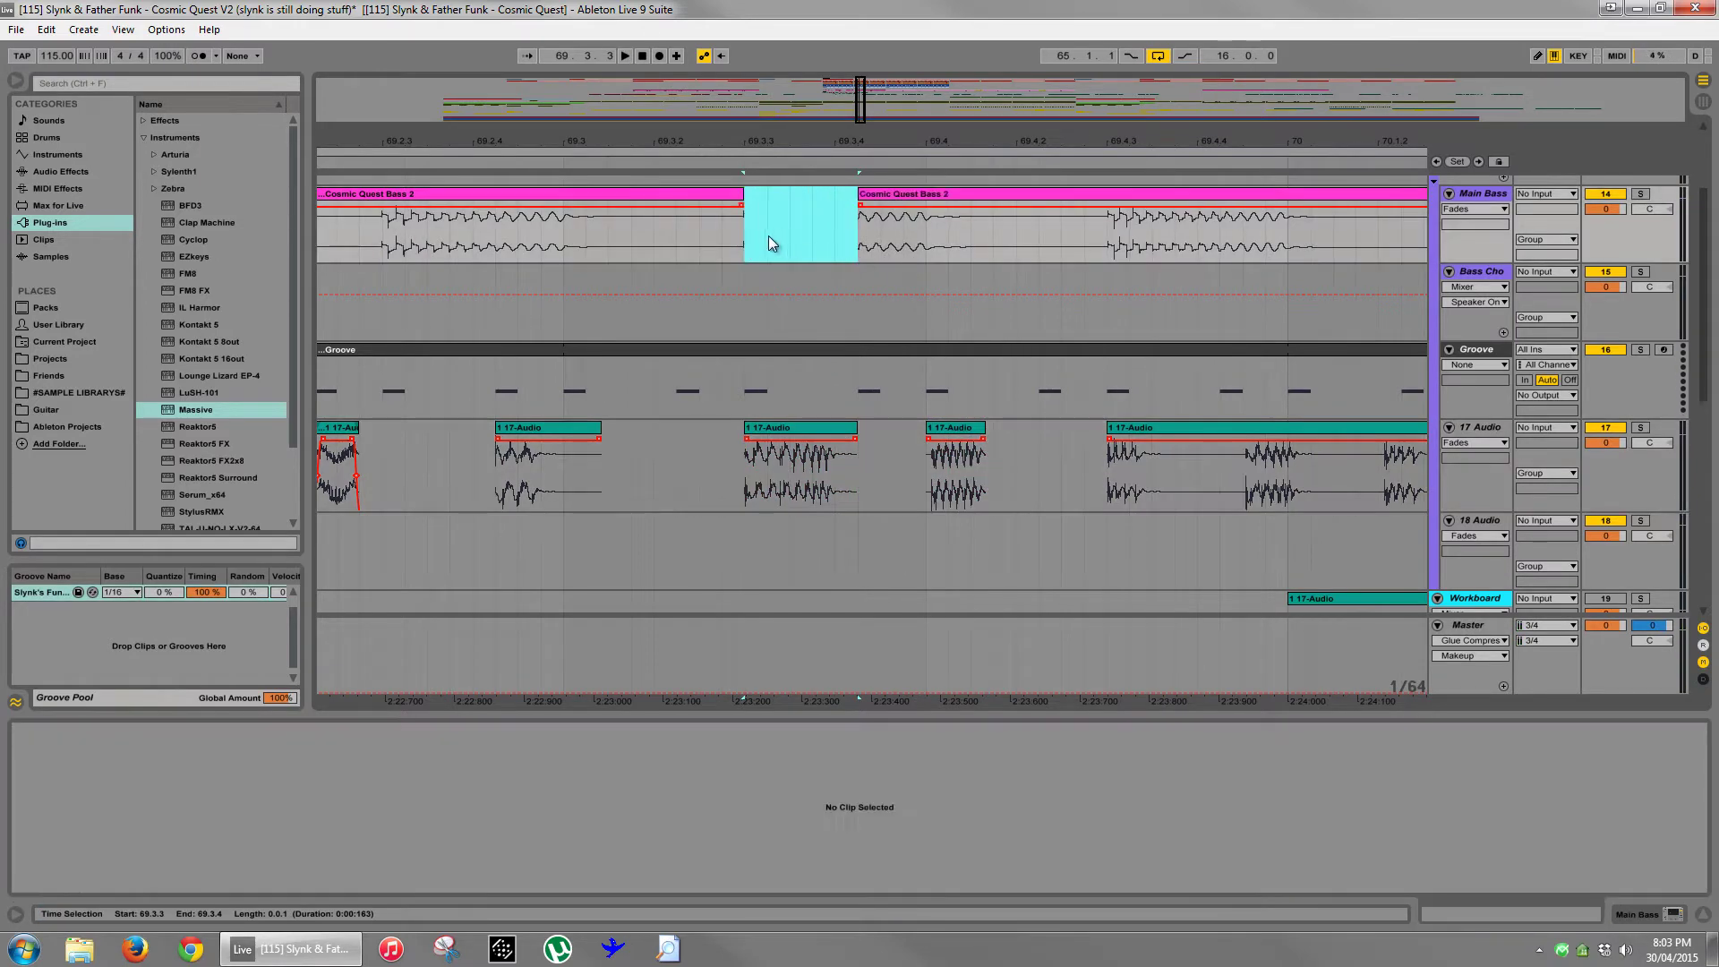
pyautogui.click(682, 211)
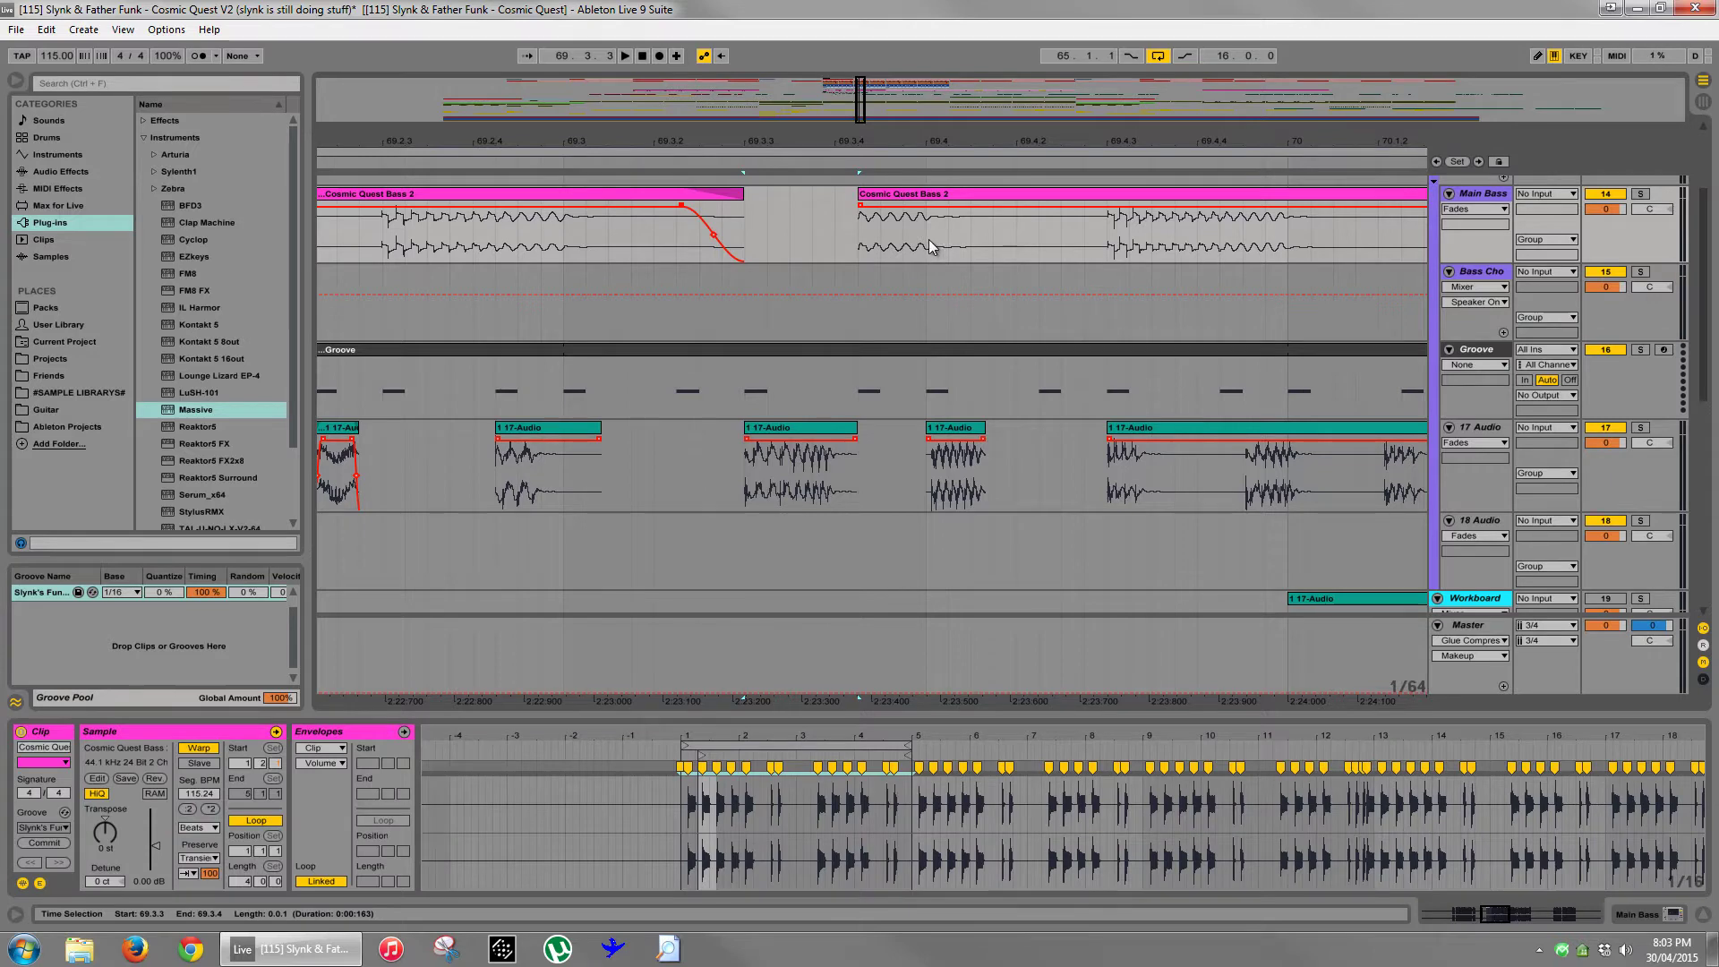
pyautogui.moveTo(929, 244); pyautogui.dragTo(1035, 242)
pyautogui.press('Delete')
pyautogui.click(925, 209)
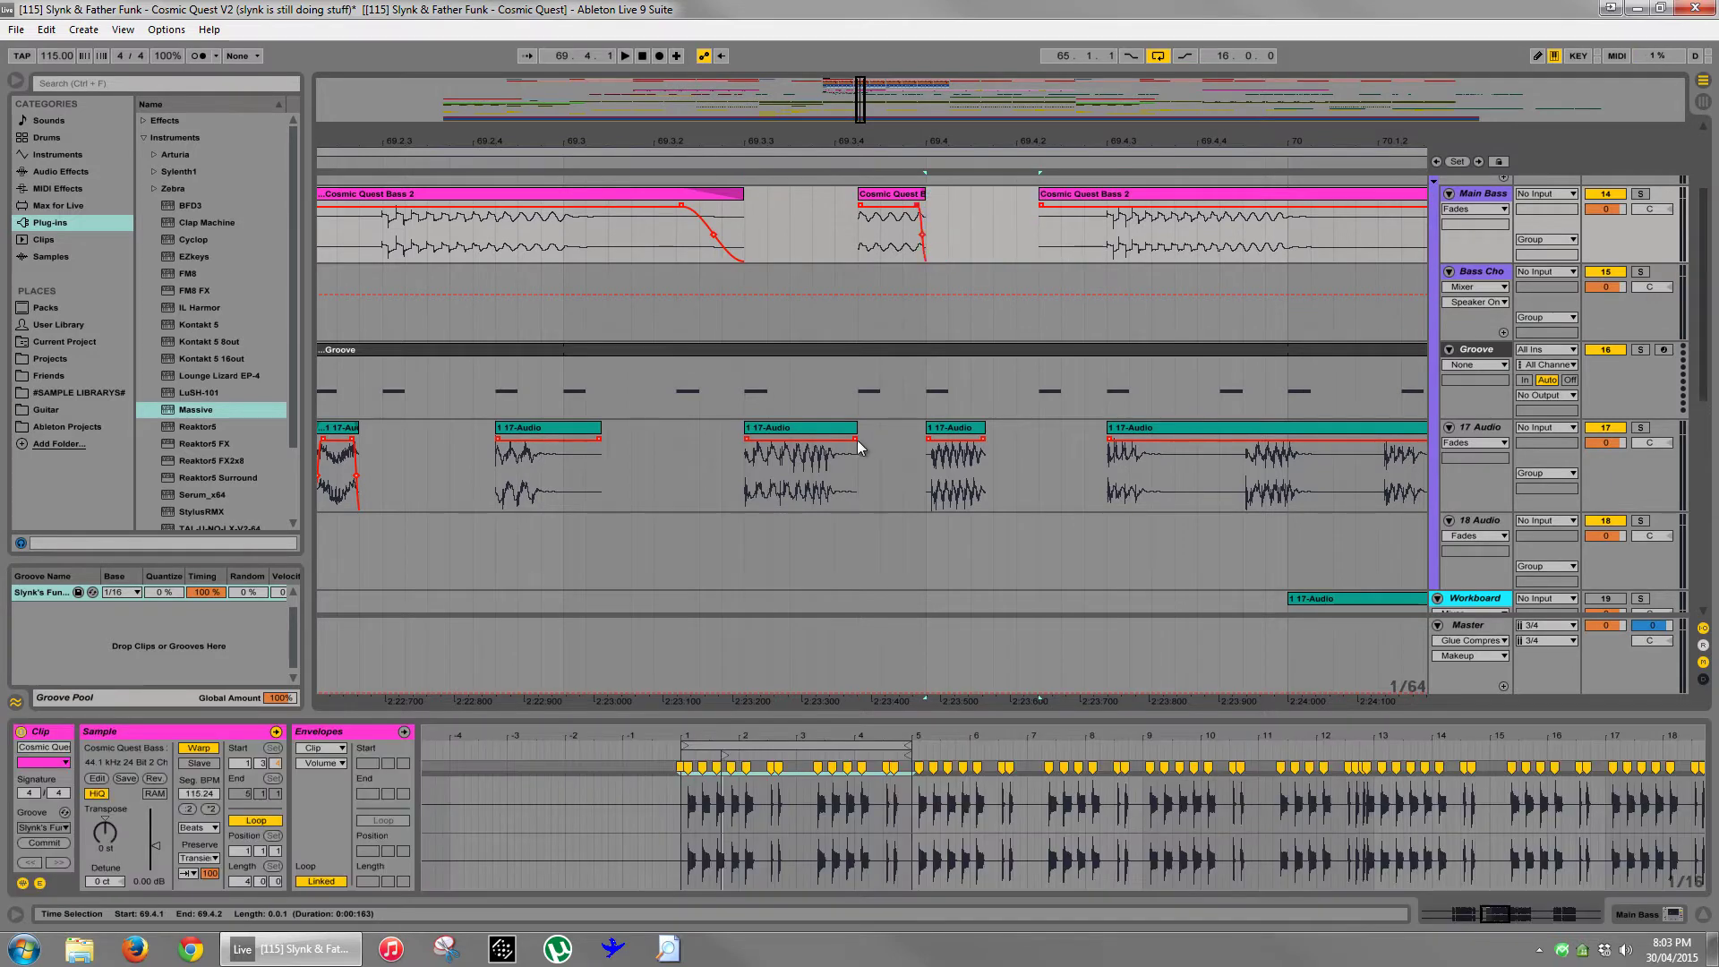
# - Add fade-outs to the 17 Audio clips around 69.2.4, 69.3.3 and 69.4.1
pyautogui.click(794, 447)
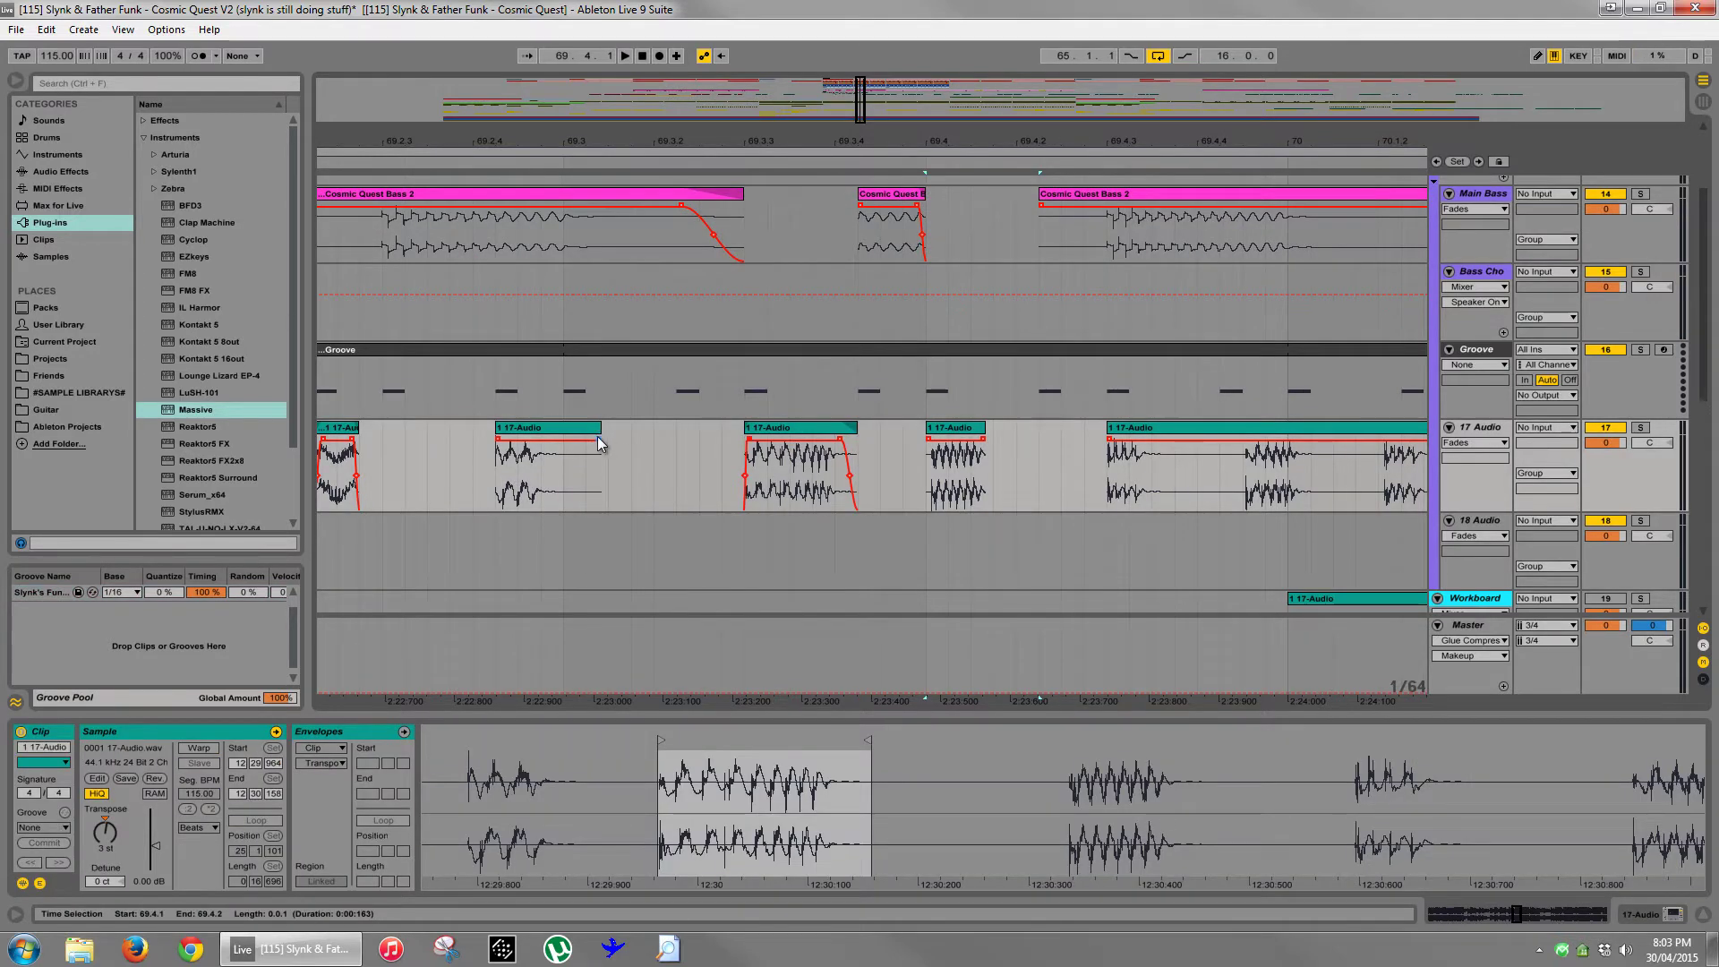
pyautogui.moveTo(598, 439); pyautogui.dragTo(565, 439)
pyautogui.moveTo(983, 438); pyautogui.dragTo(976, 439)
# - Move the sample start of the 17 Audio slice at 69.4.1 onto its first transient and play back from 69.3.3
pyautogui.click(932, 430)
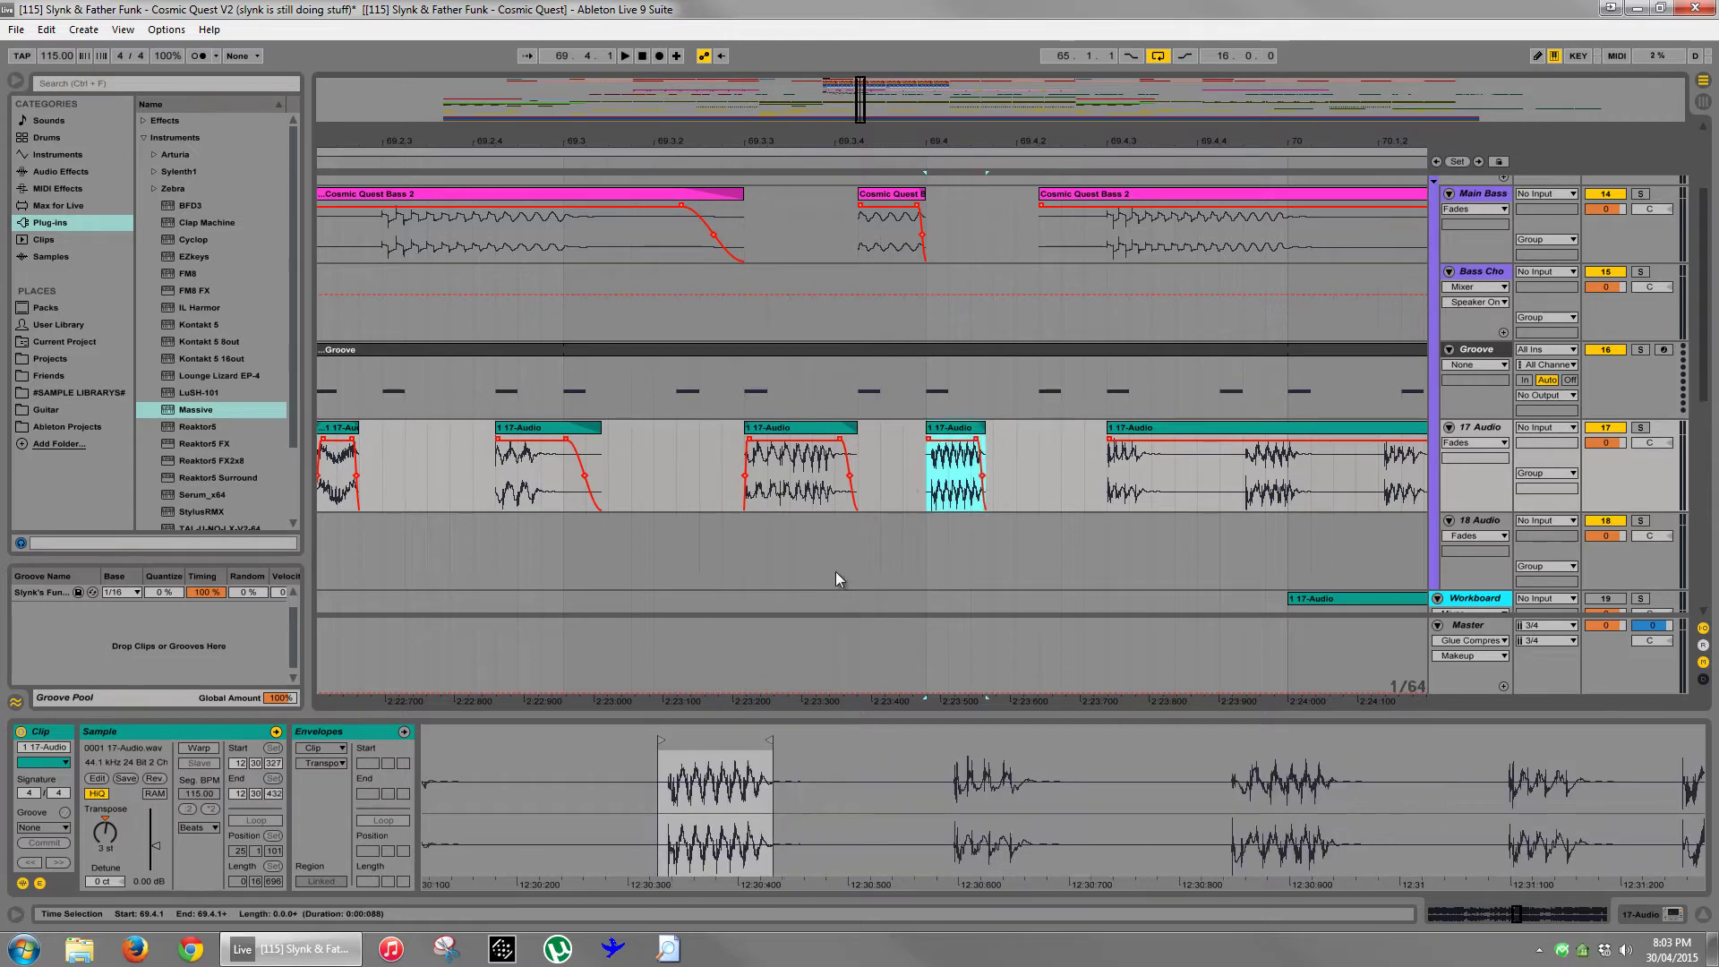
pyautogui.moveTo(664, 742); pyautogui.dragTo(672, 741)
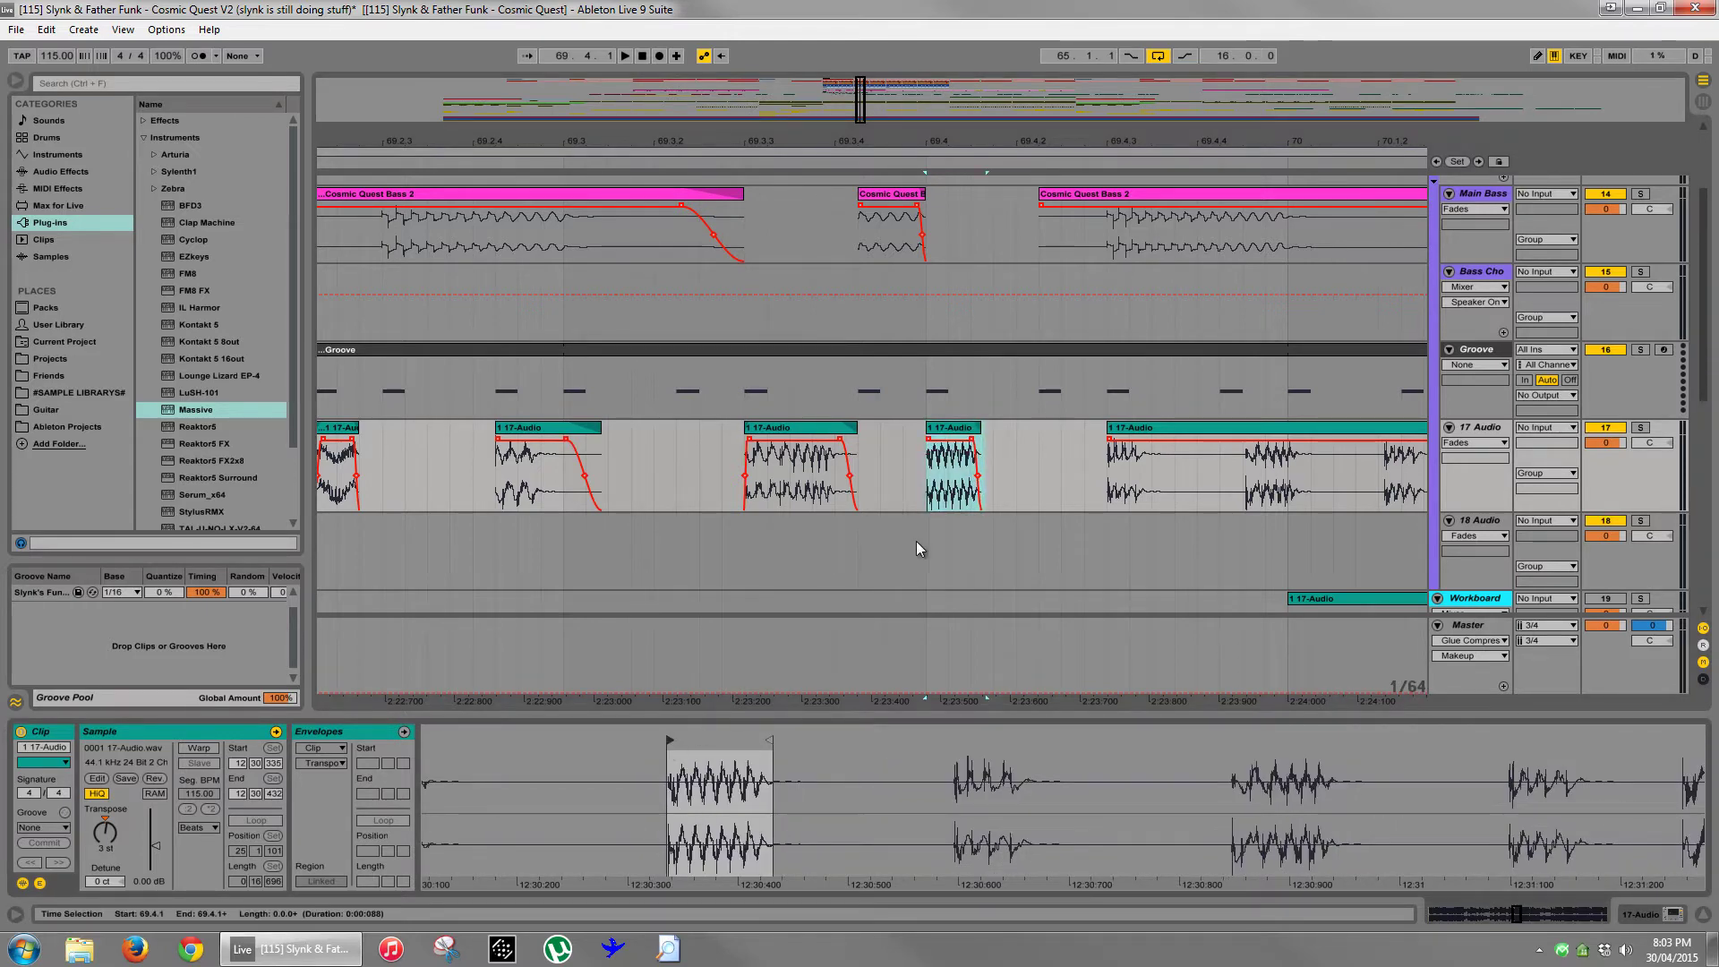
pyautogui.click(781, 428)
pyautogui.press('space')
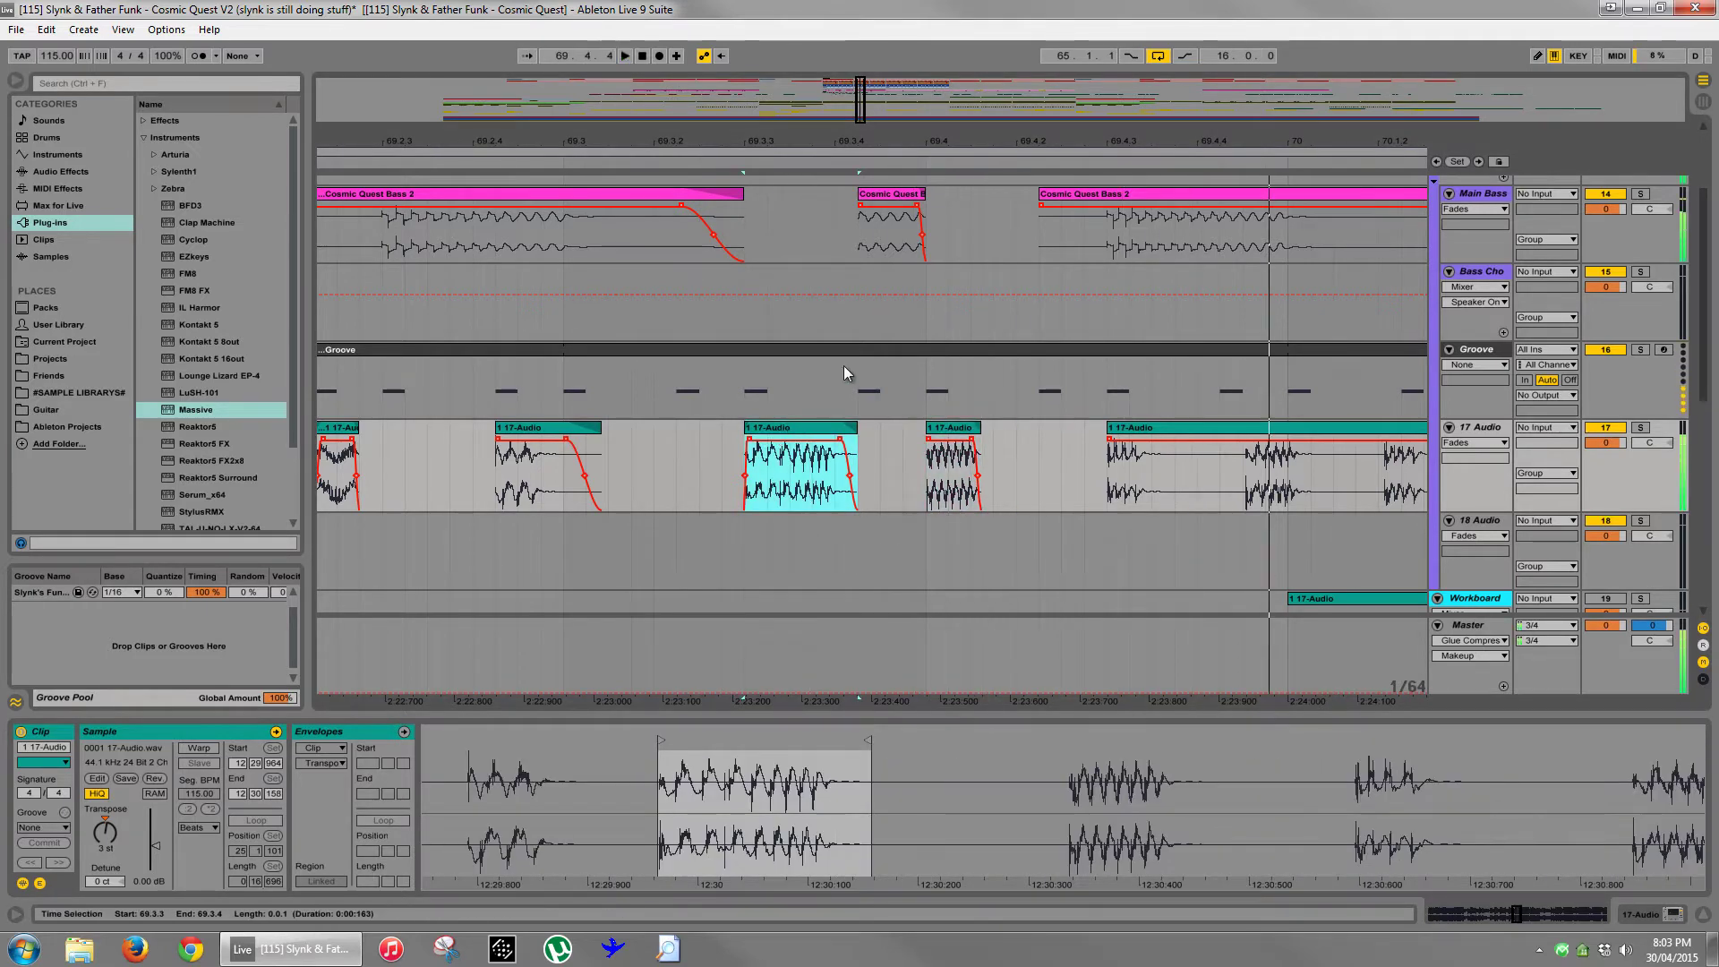
pyautogui.press('space')
pyautogui.press('space')
pyautogui.press('space')
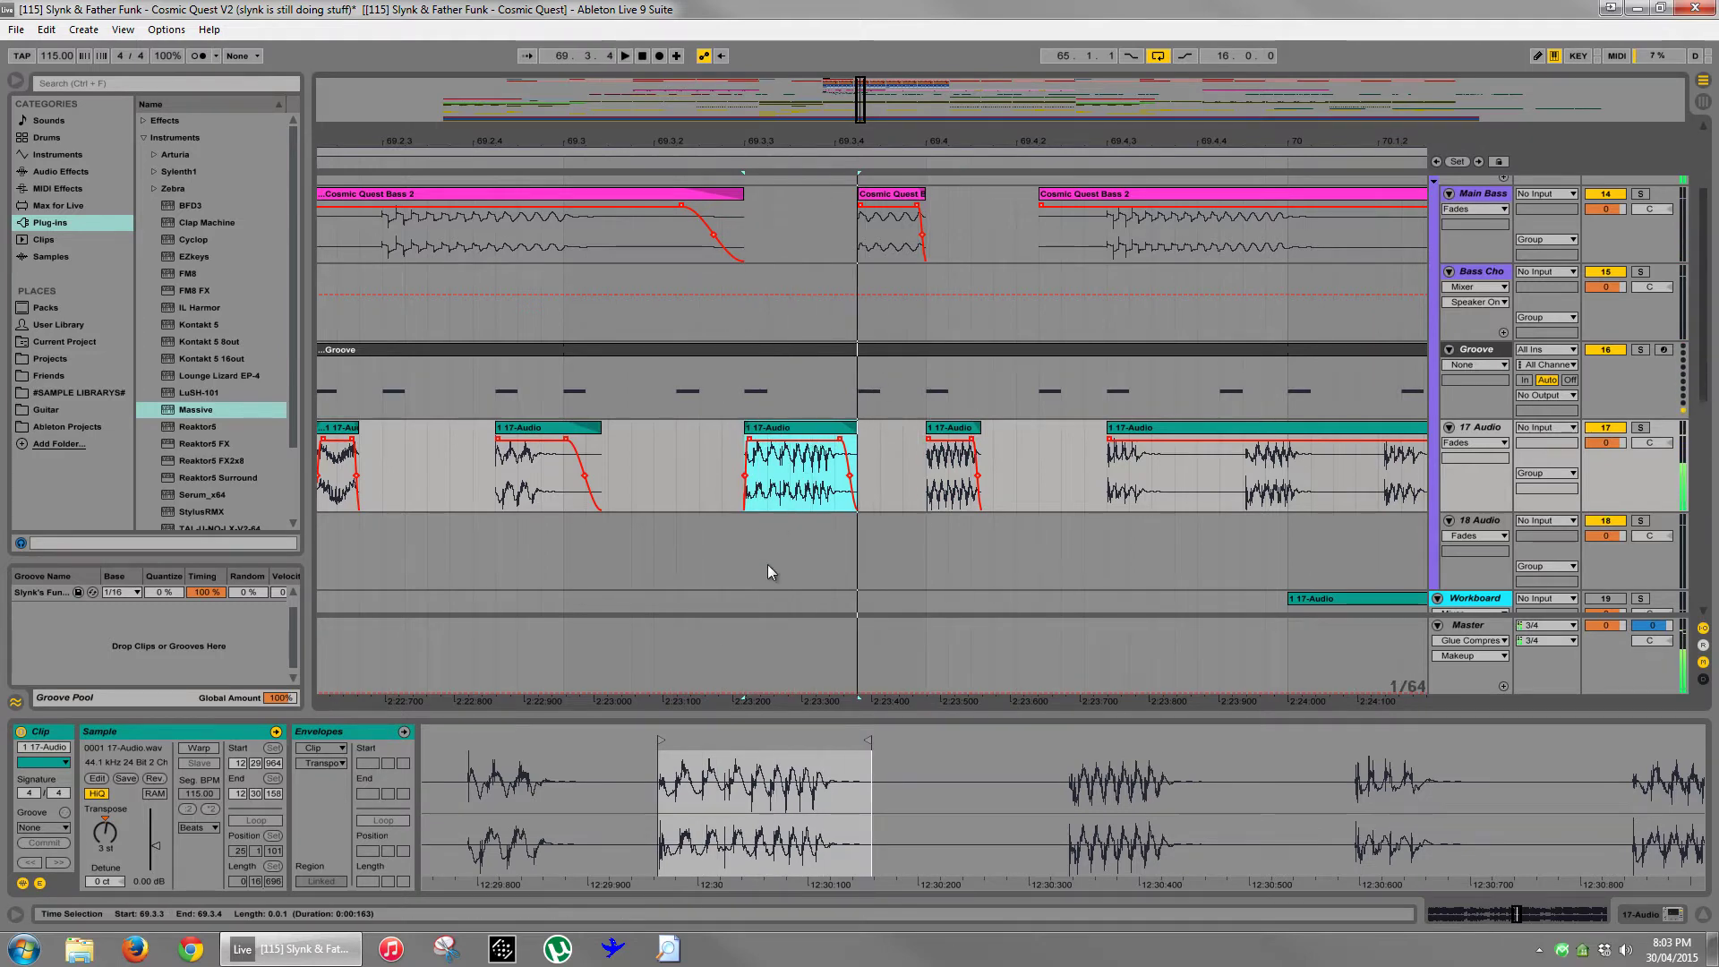
# - Split the 17 Audio clip at 69.3.3 between its two hits, shift both halves earlier so the second starts at 69.3.3, and play back
pyautogui.click(799, 474)
pyautogui.hotkey('ctrl', 'e')
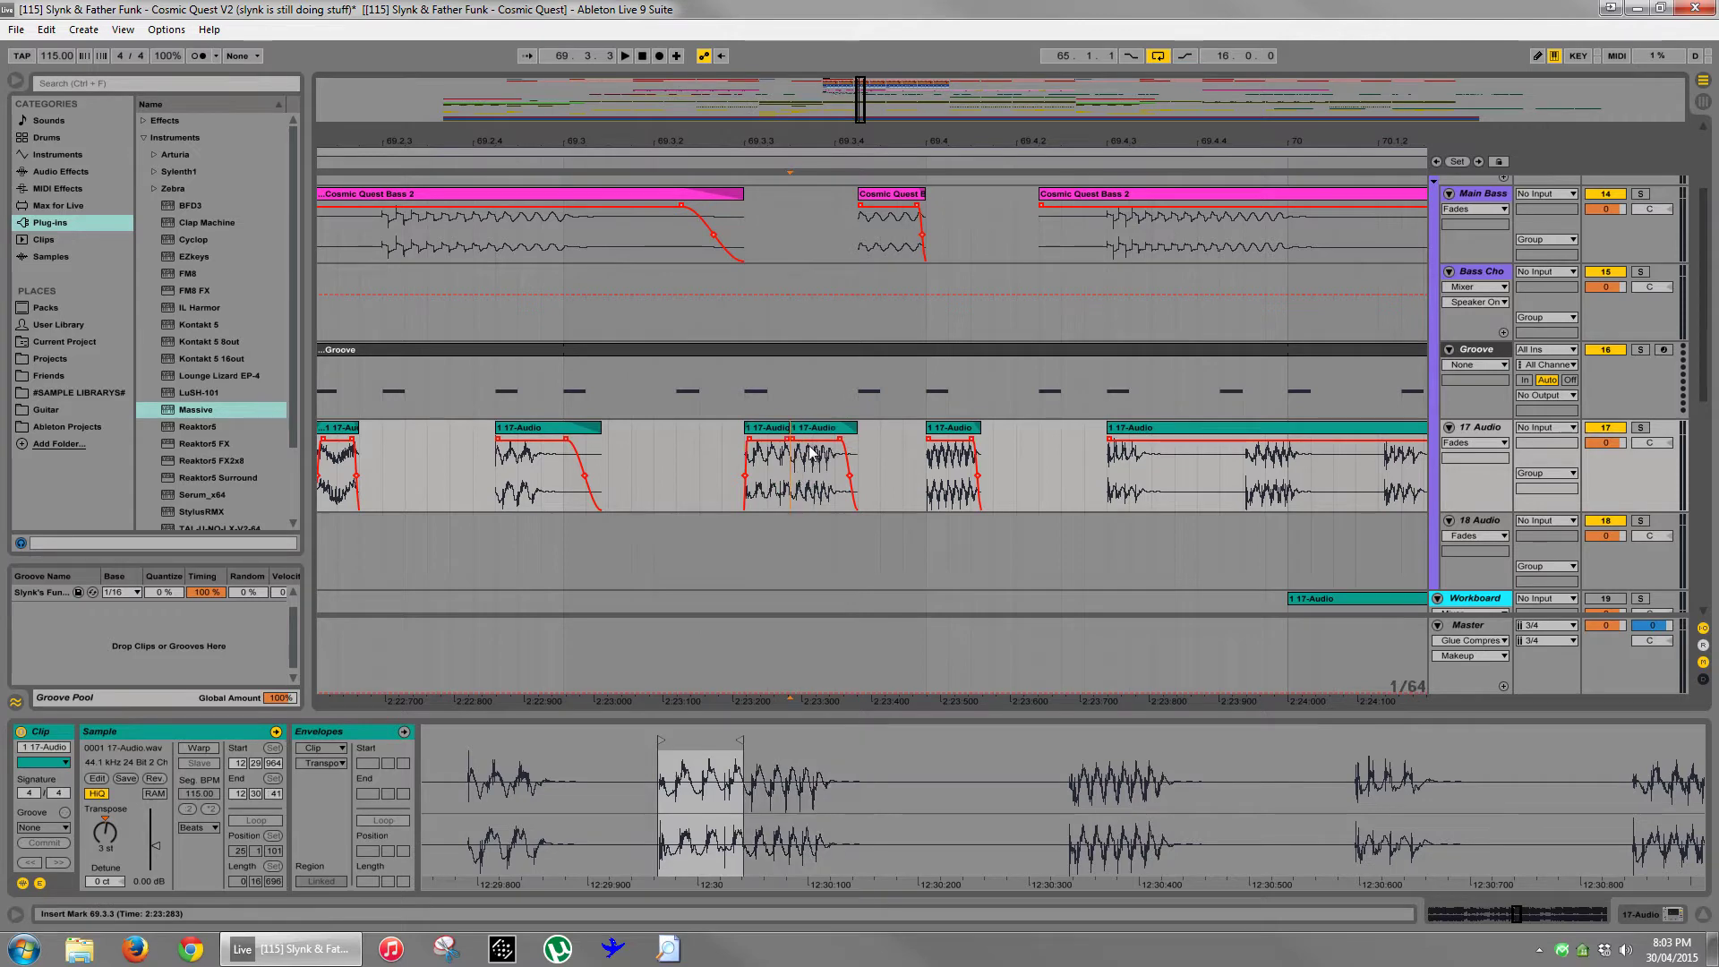
pyautogui.moveTo(771, 445)
pyautogui.mouseDown()
pyautogui.moveTo(703, 445)
pyautogui.moveTo(767, 434)
pyautogui.mouseUp()
pyautogui.click(521, 429)
pyautogui.press('space')
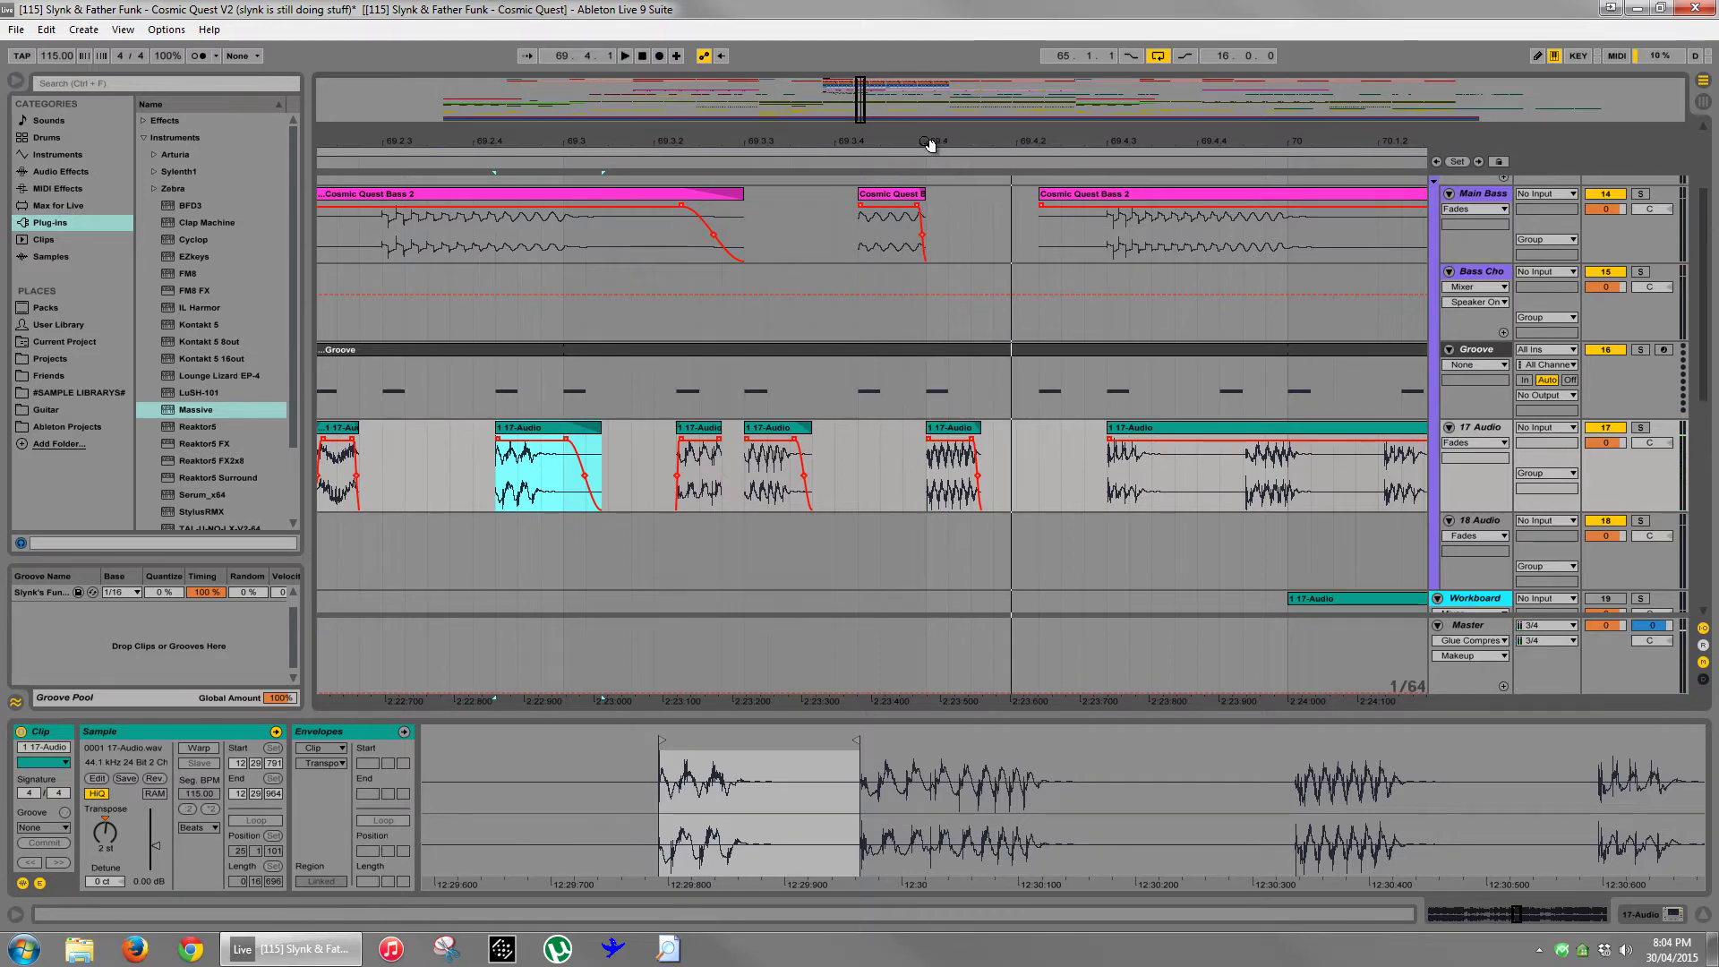
# - Play the edited phrase from the 17-Audio-4 clip at bar 69 to check the timing against the bass
pyautogui.moveTo(929, 145); pyautogui.dragTo(900, 133)
pyautogui.click(538, 431)
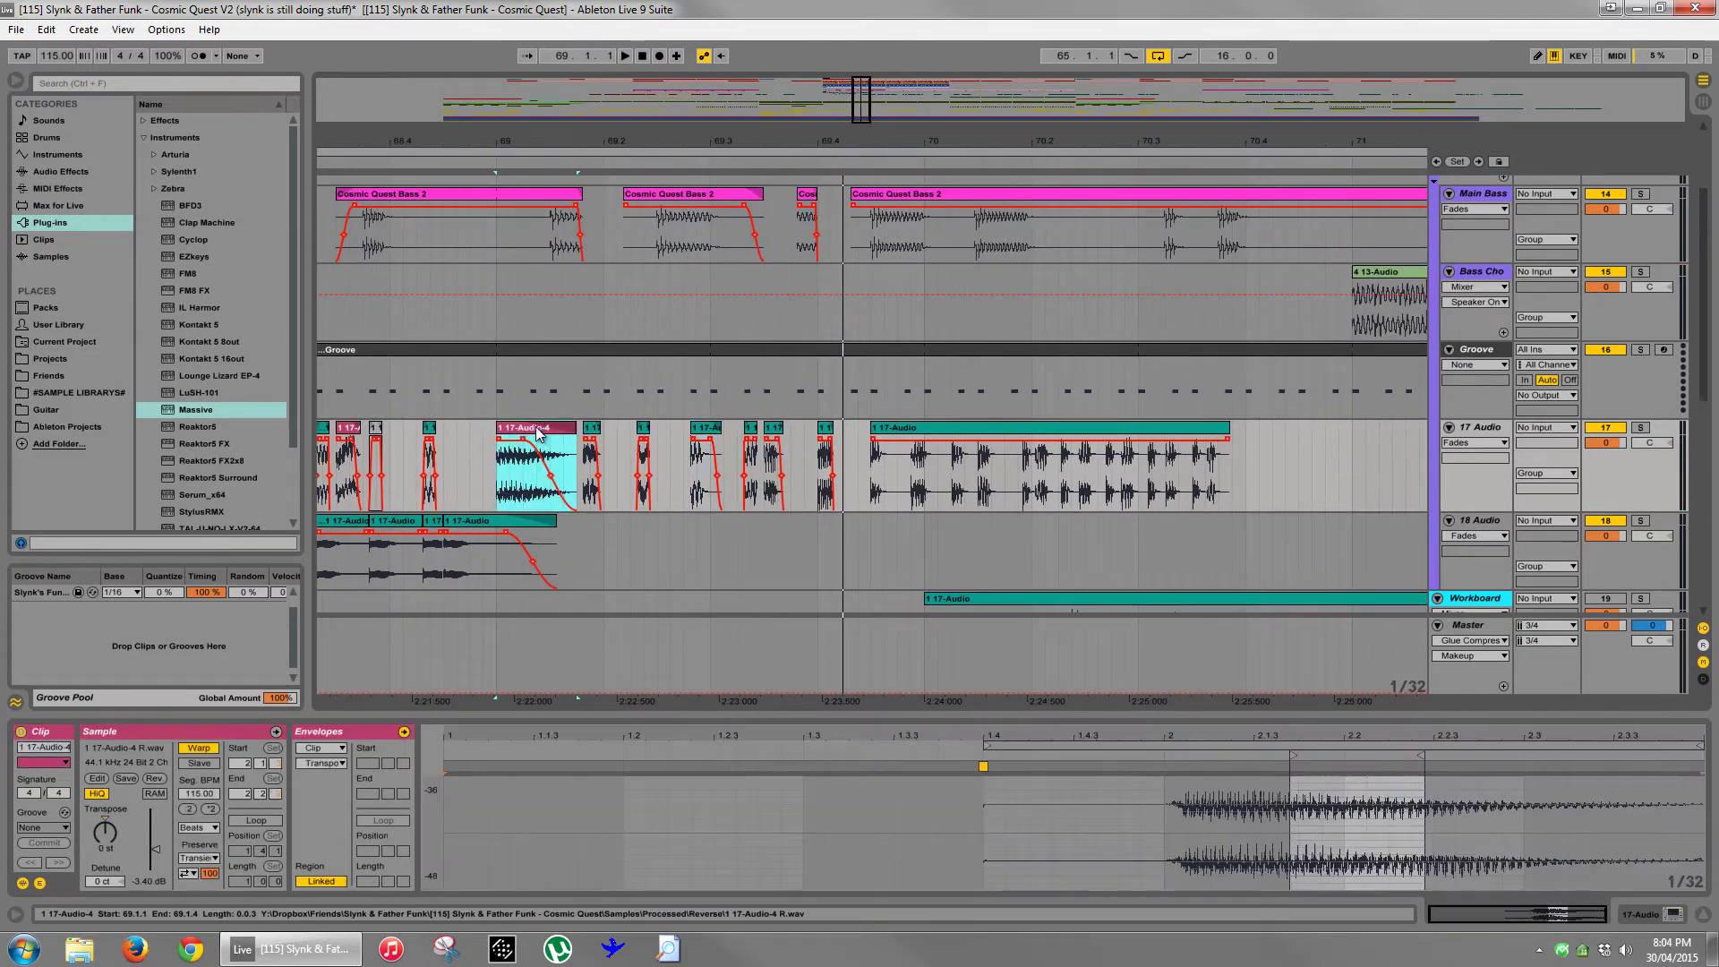
pyautogui.press('space')
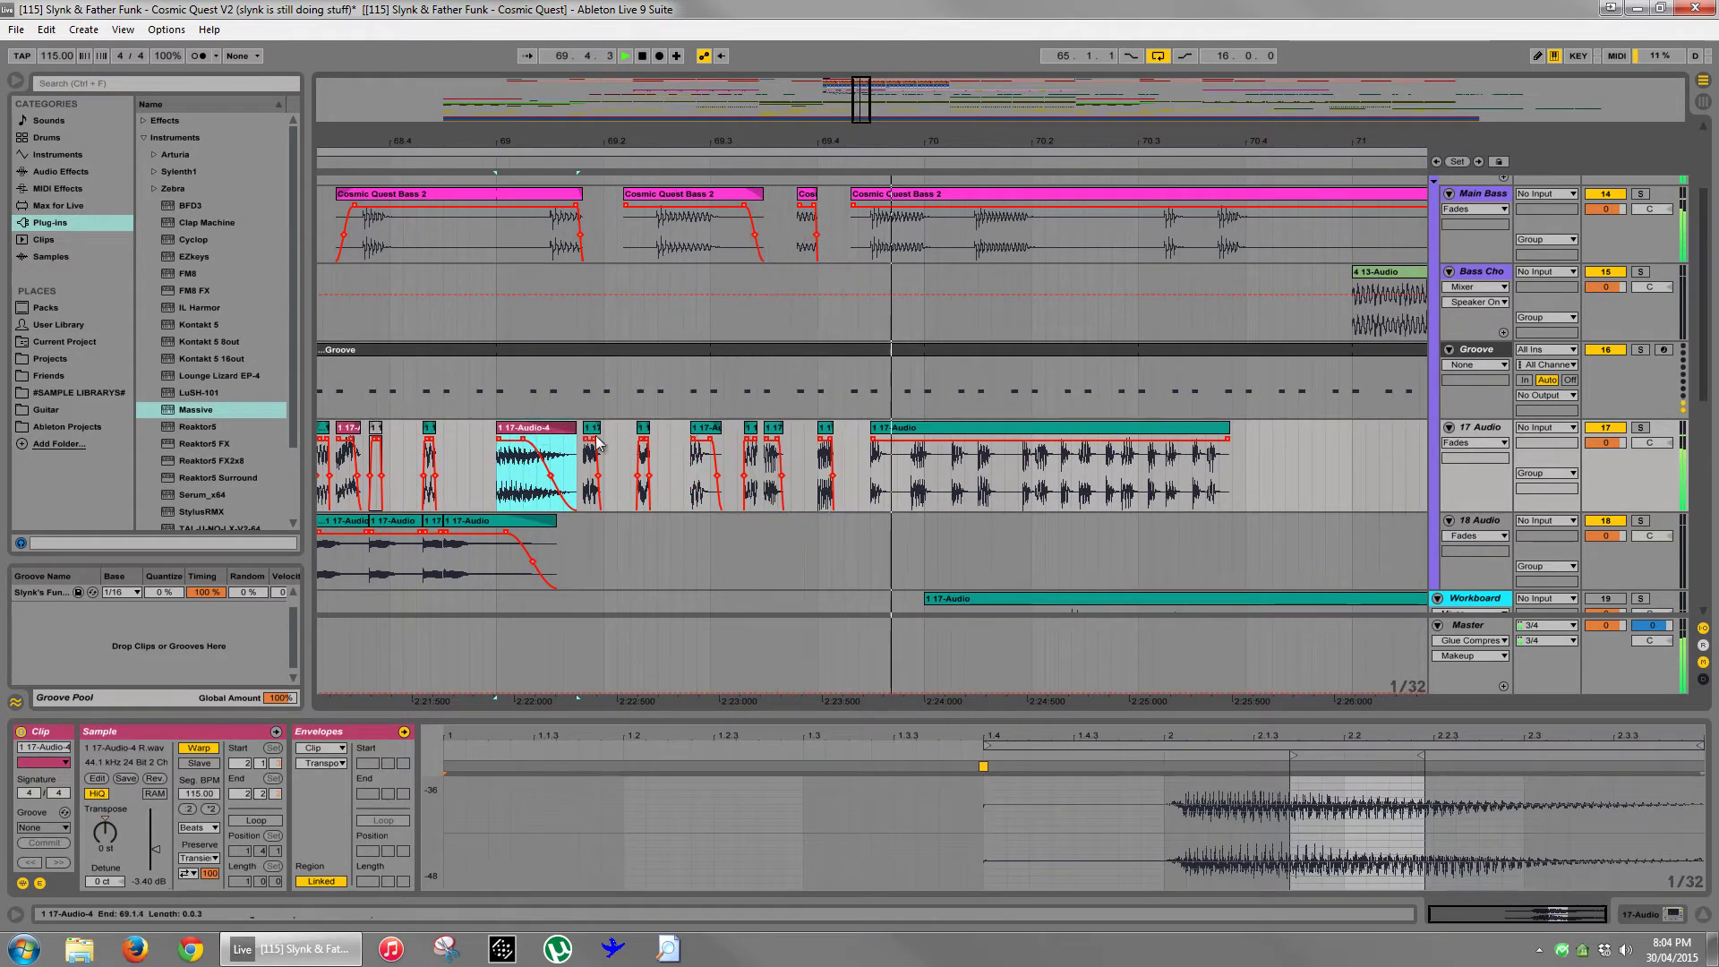
pyautogui.press('space')
# - Audition the short Main Bass clip at 69.3.4 with its track soloed, and turn the solo off
pyautogui.click(807, 199)
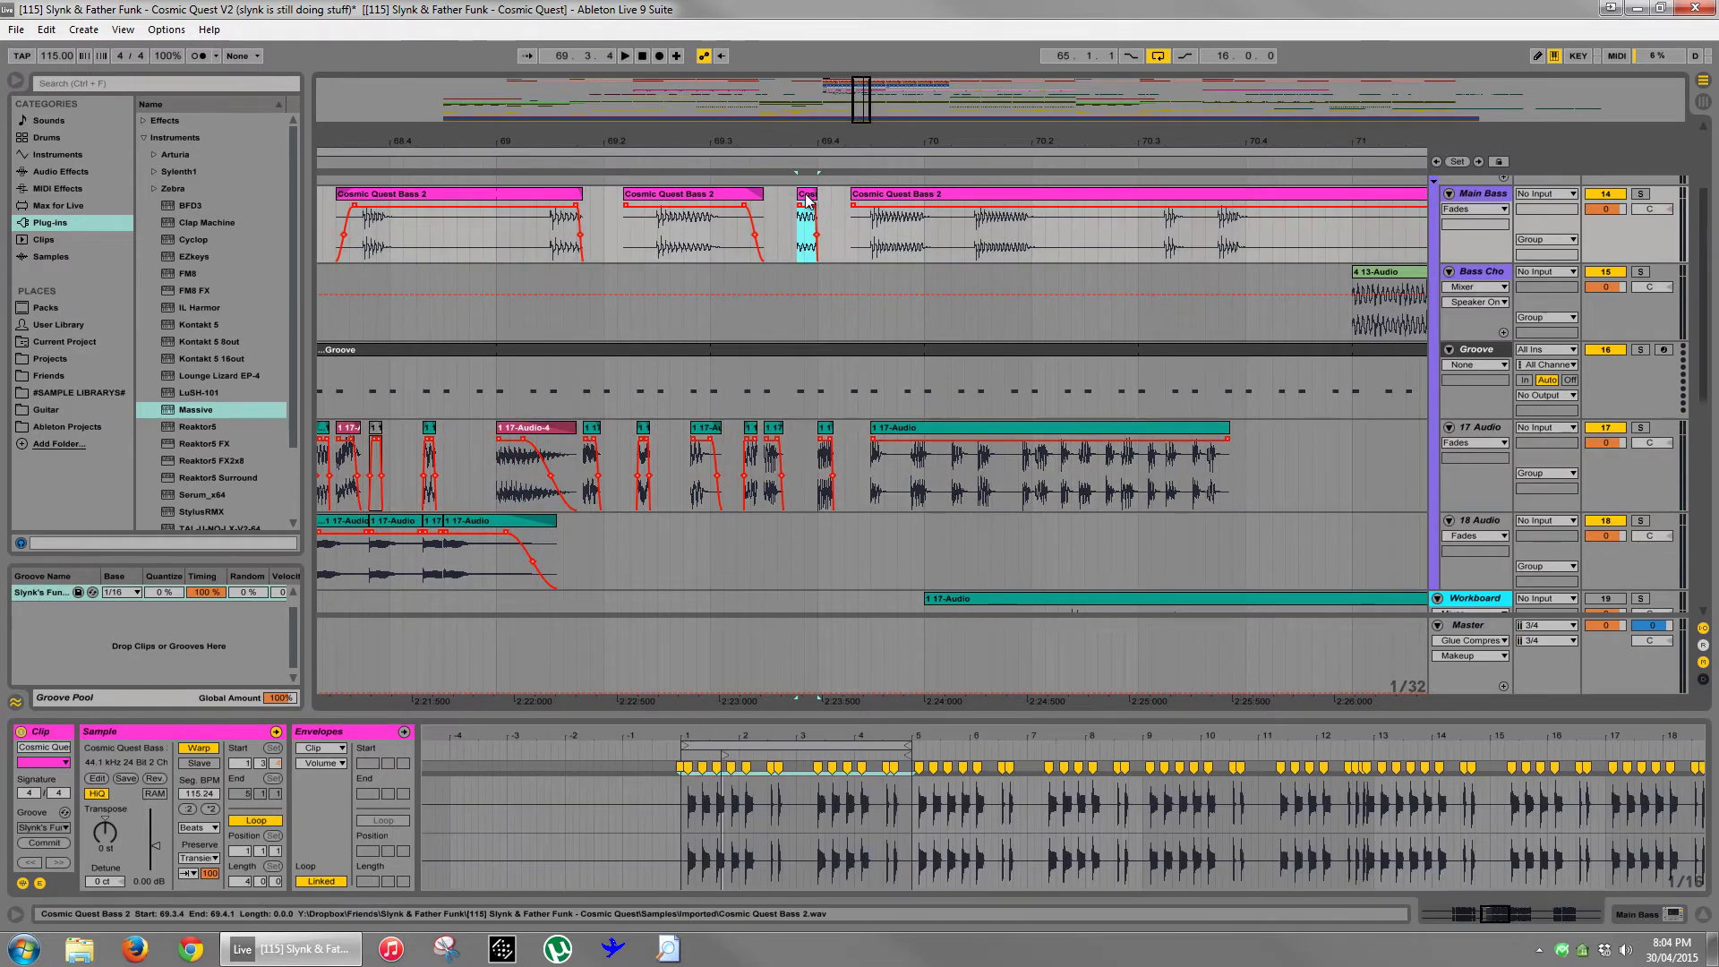
pyautogui.click(1642, 195)
pyautogui.press('space')
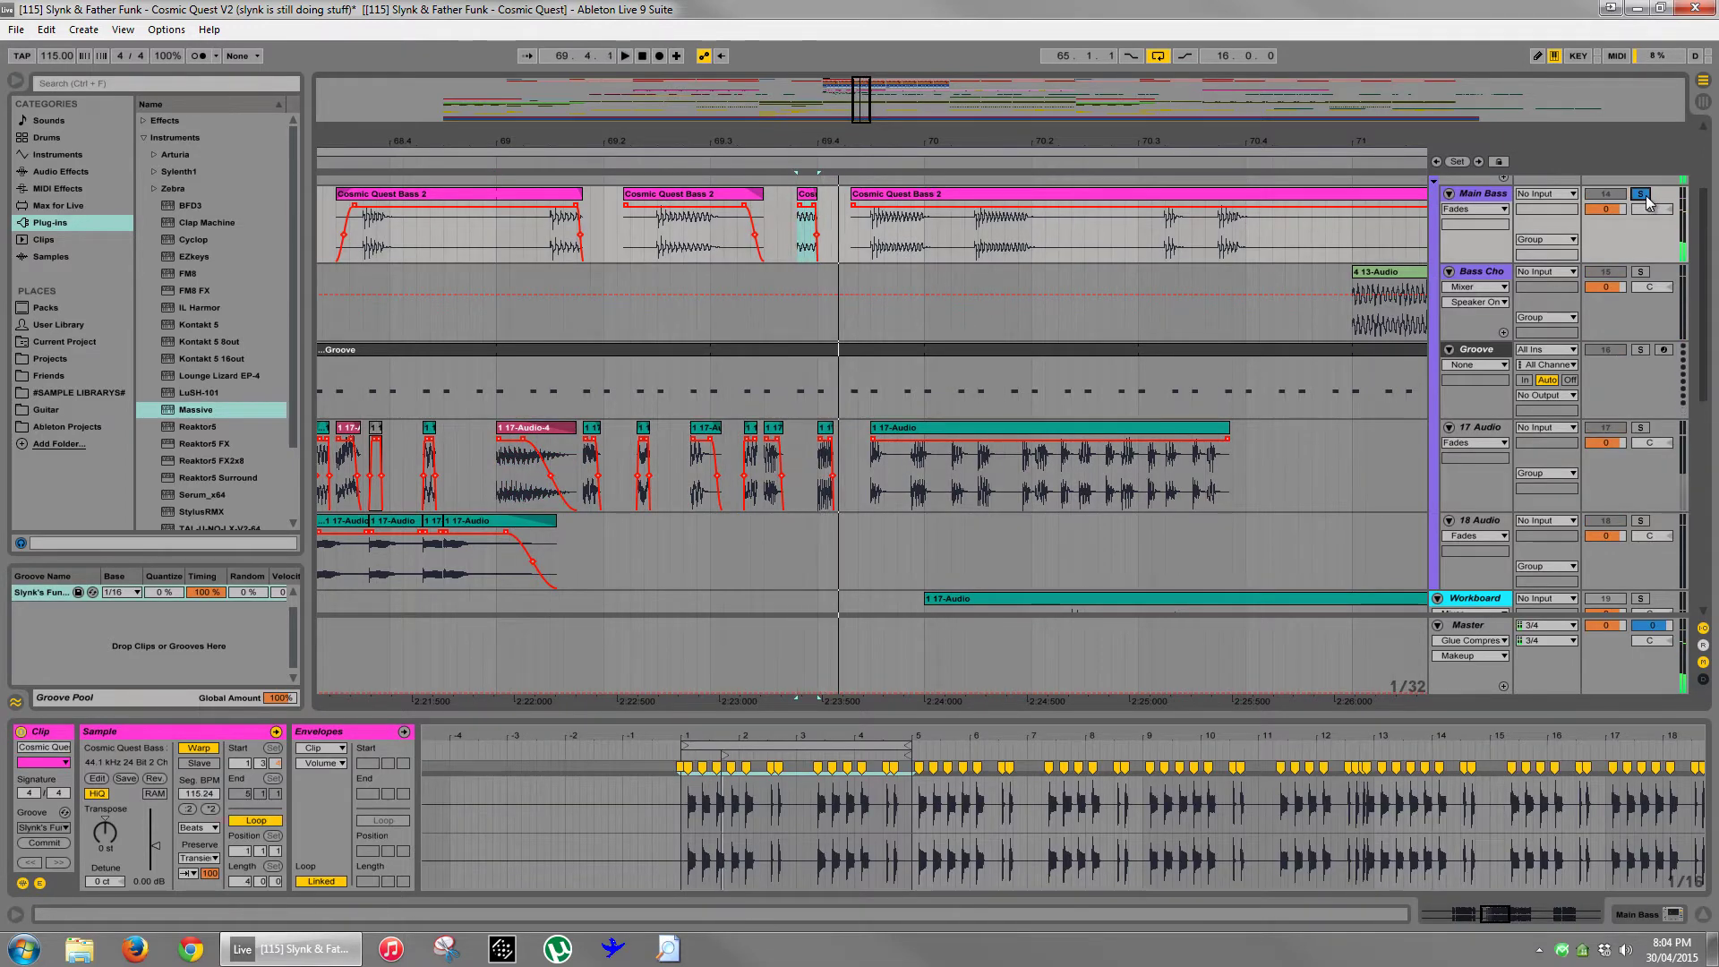
pyautogui.click(1641, 195)
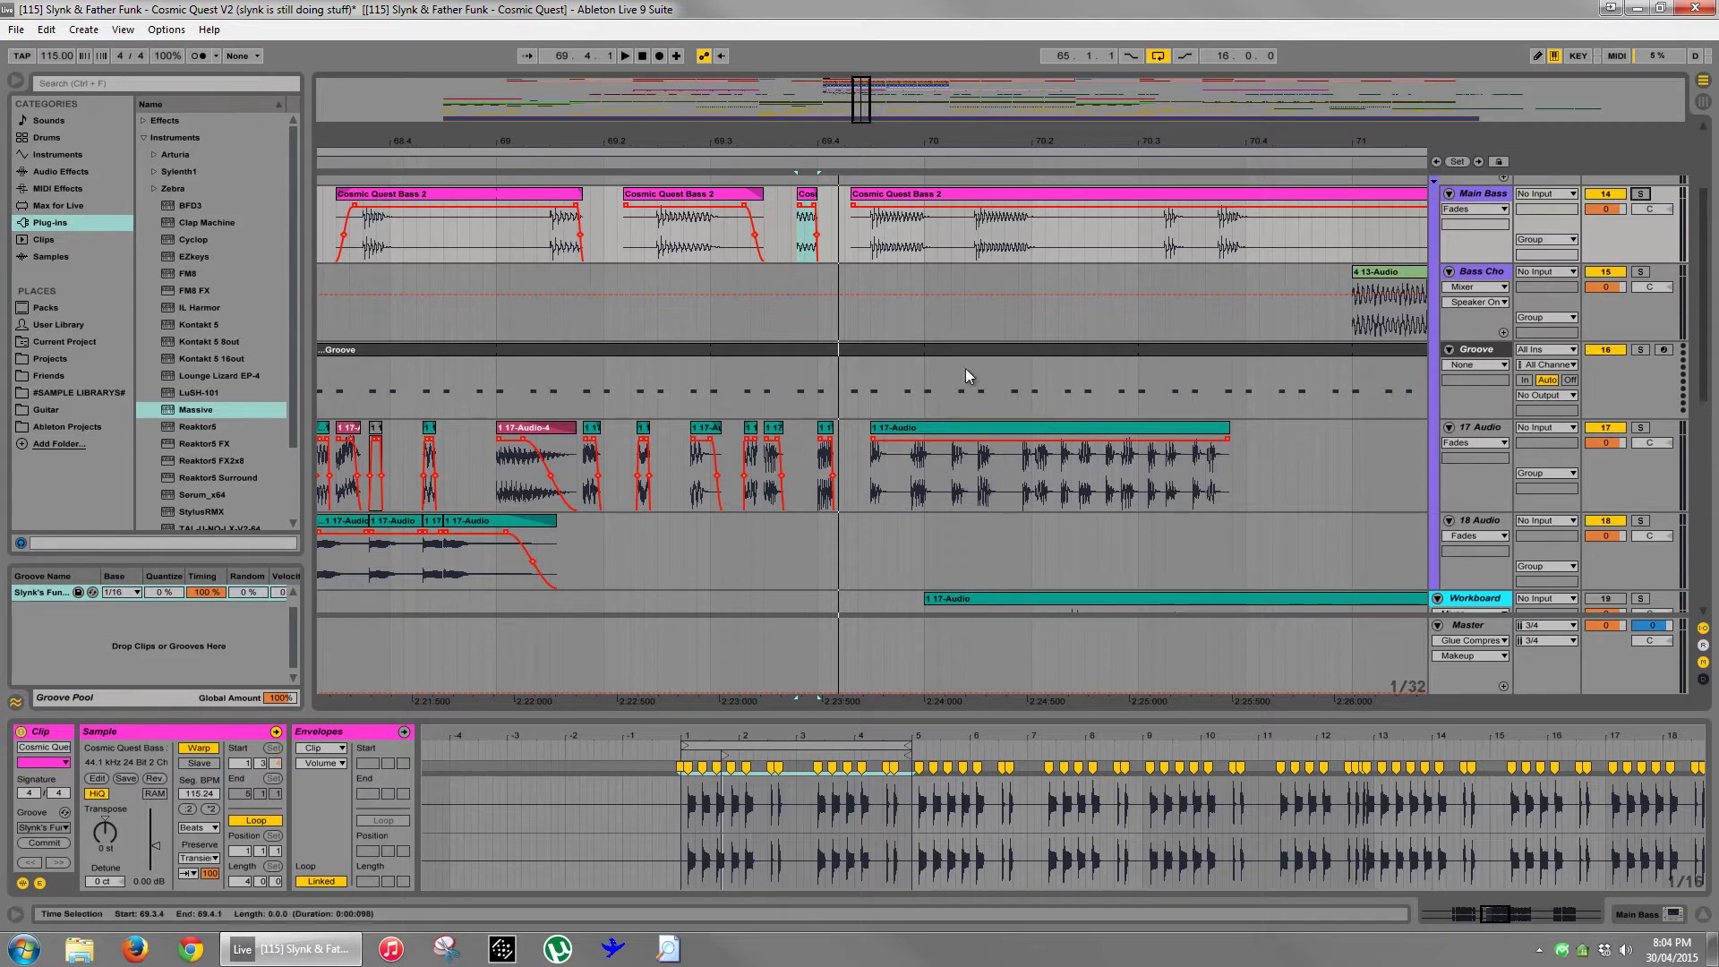
# - Play the full mix from bar 69 into bar 70 to review the edited section
pyautogui.click(537, 430)
pyautogui.press('space')
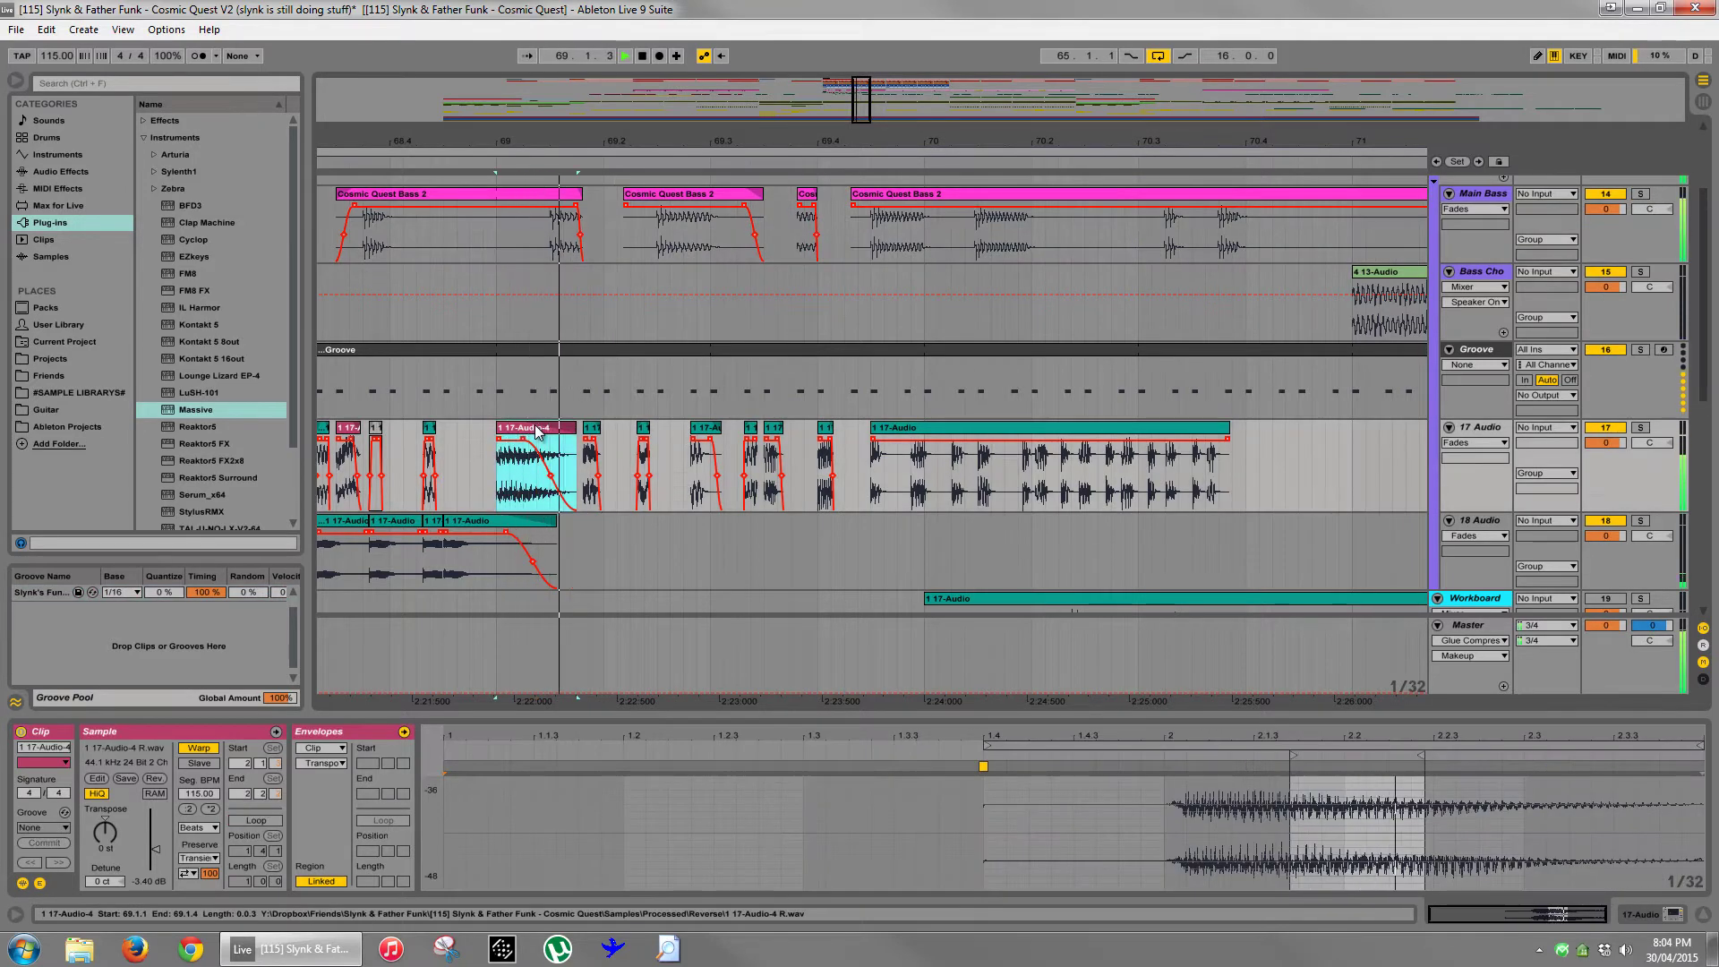
pyautogui.press('space')
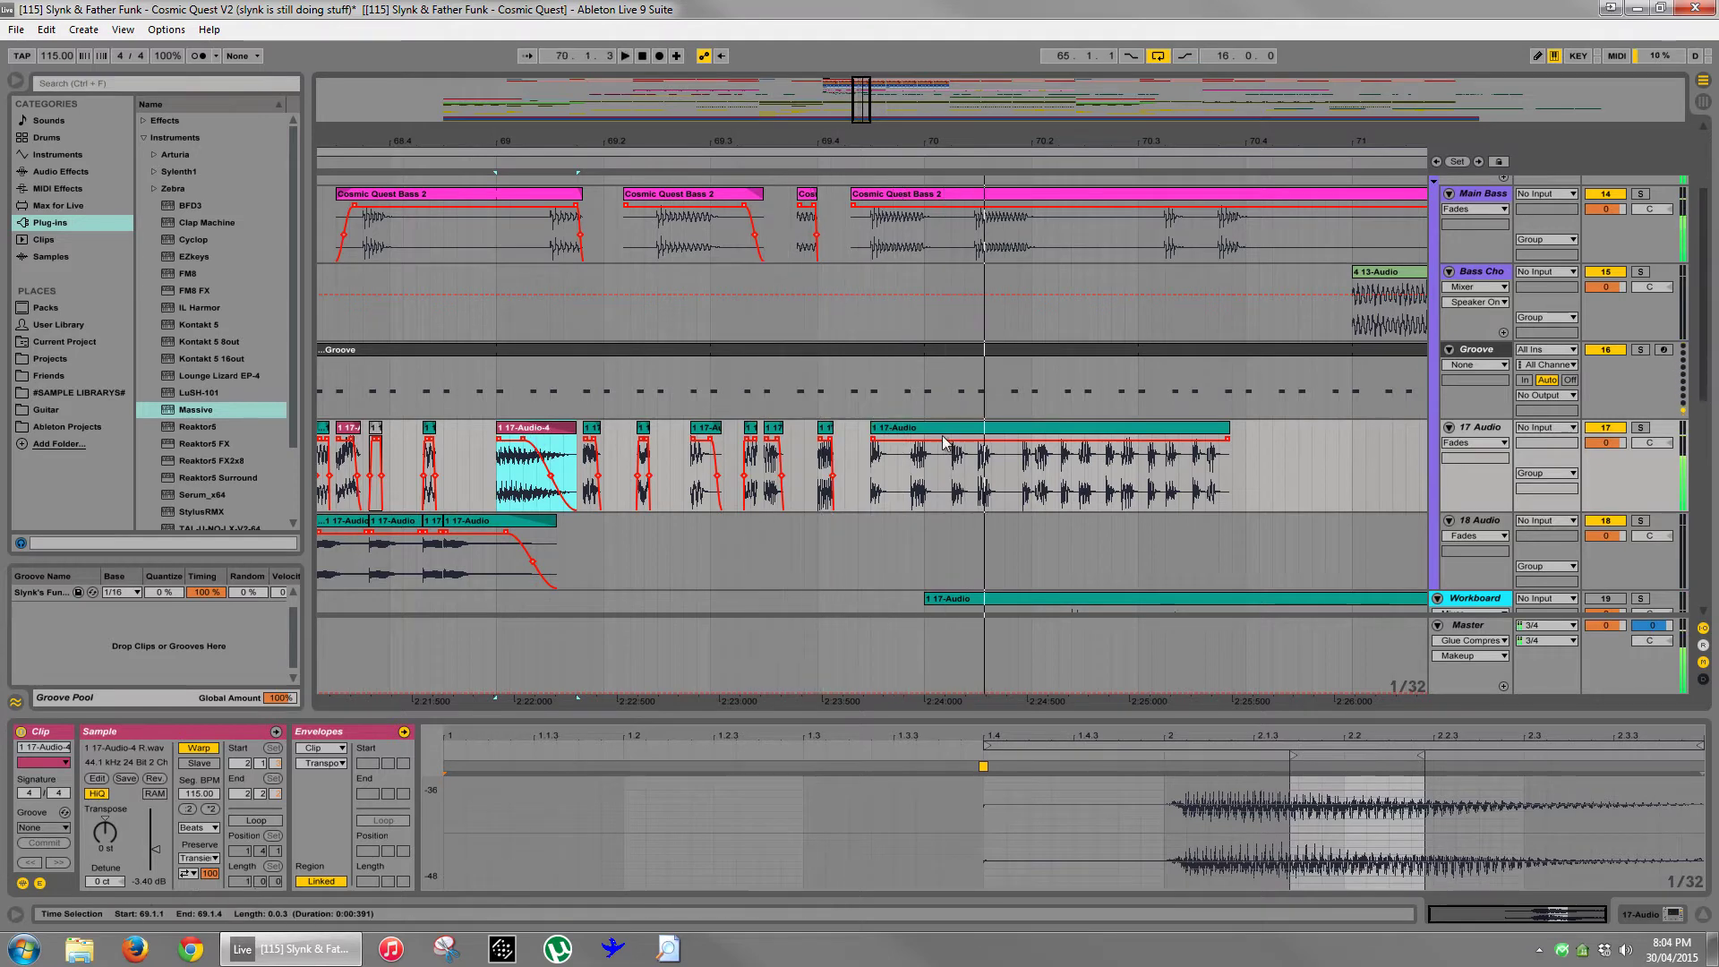
# - Solo the 17 Audio track and listen to the long clip starting at 69.4.3
pyautogui.click(902, 429)
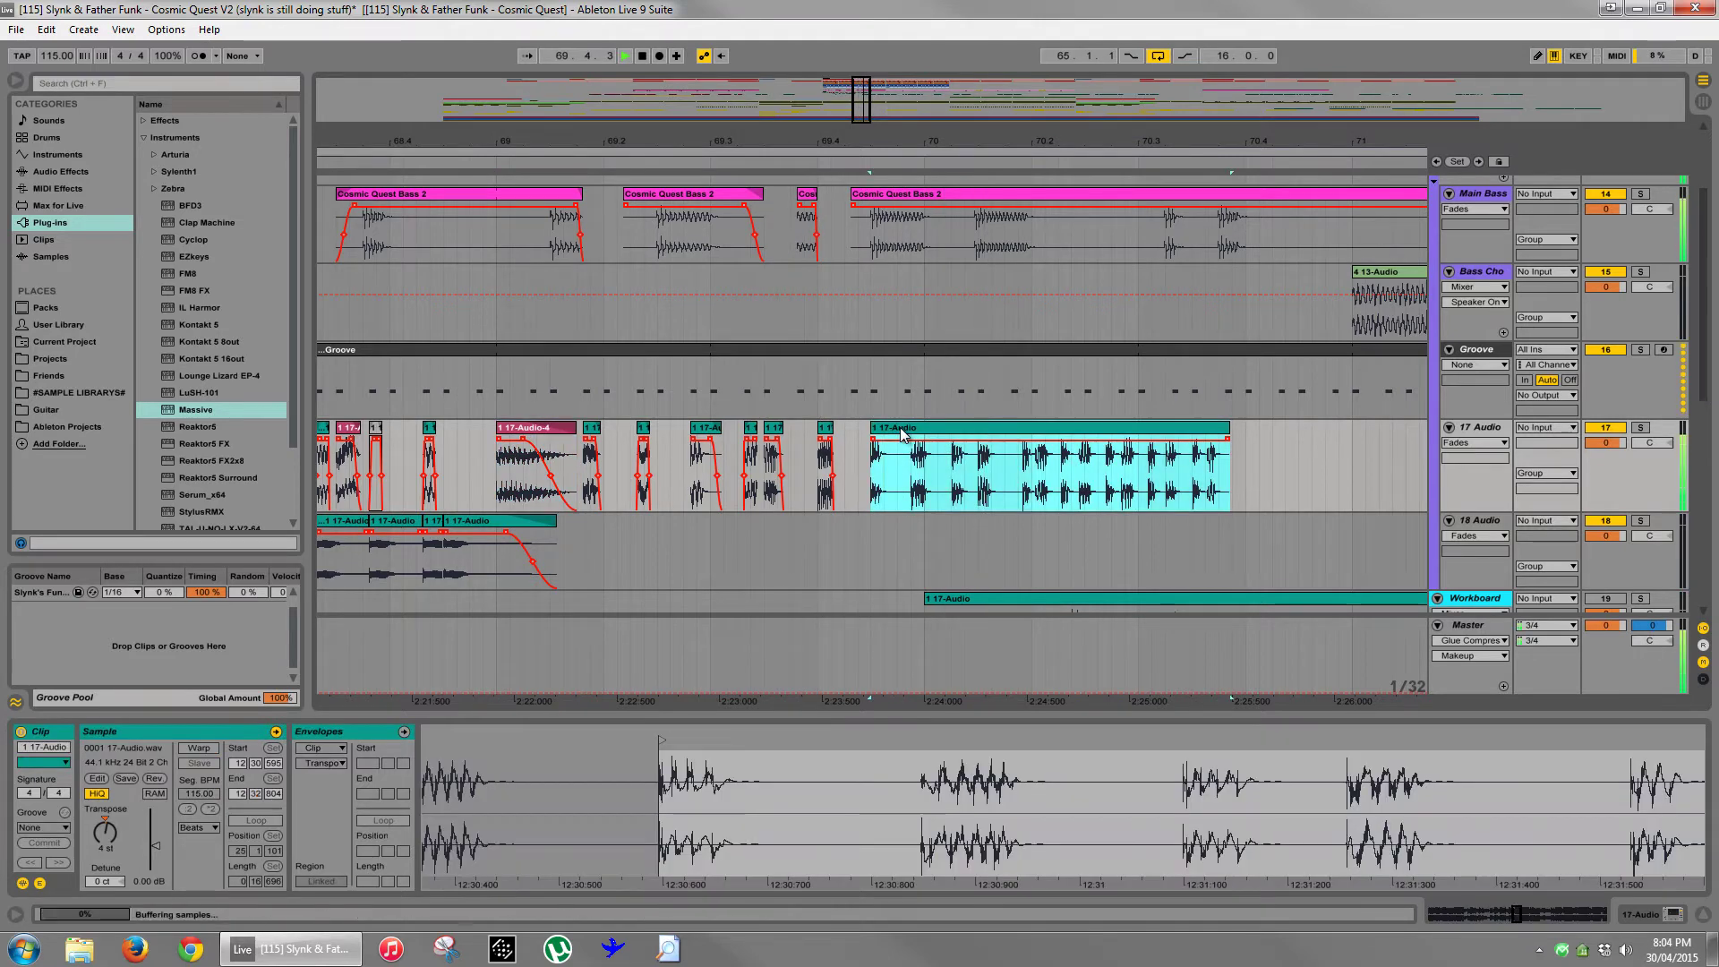
pyautogui.click(1641, 427)
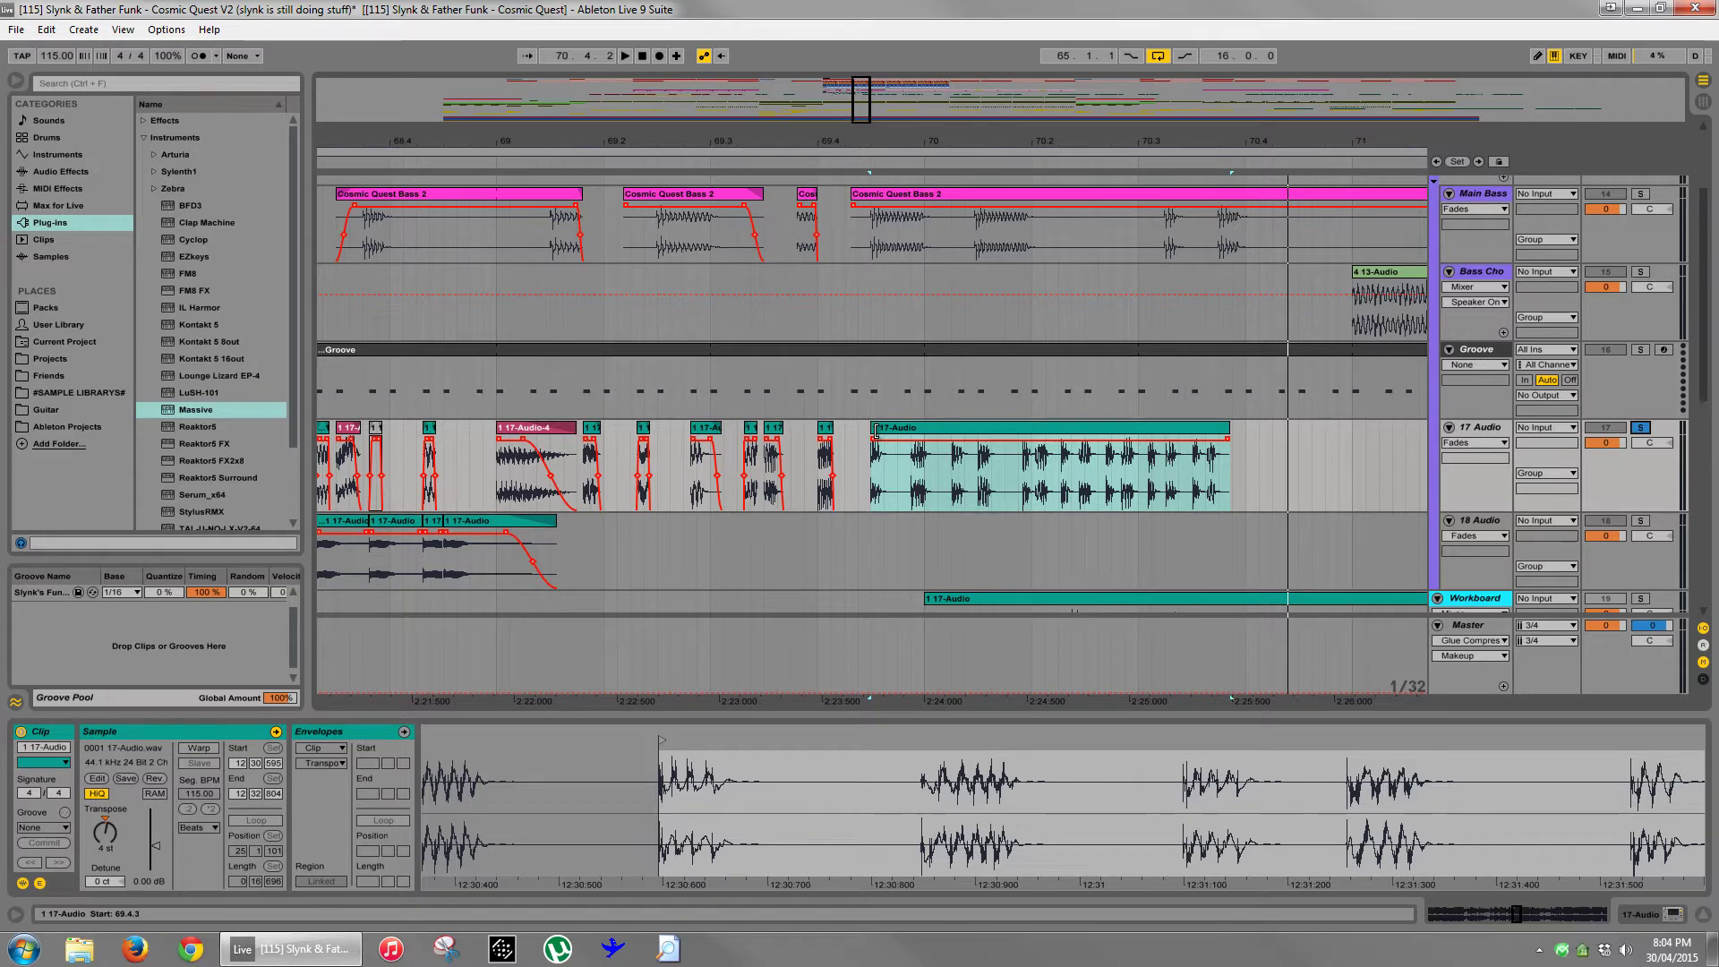
# - Delete the long clip after 69.4.3 from the 17 Audio track, turn that track's solo off and play from bar 69
pyautogui.moveTo(875, 430); pyautogui.dragTo(948, 432)
pyautogui.press('Delete')
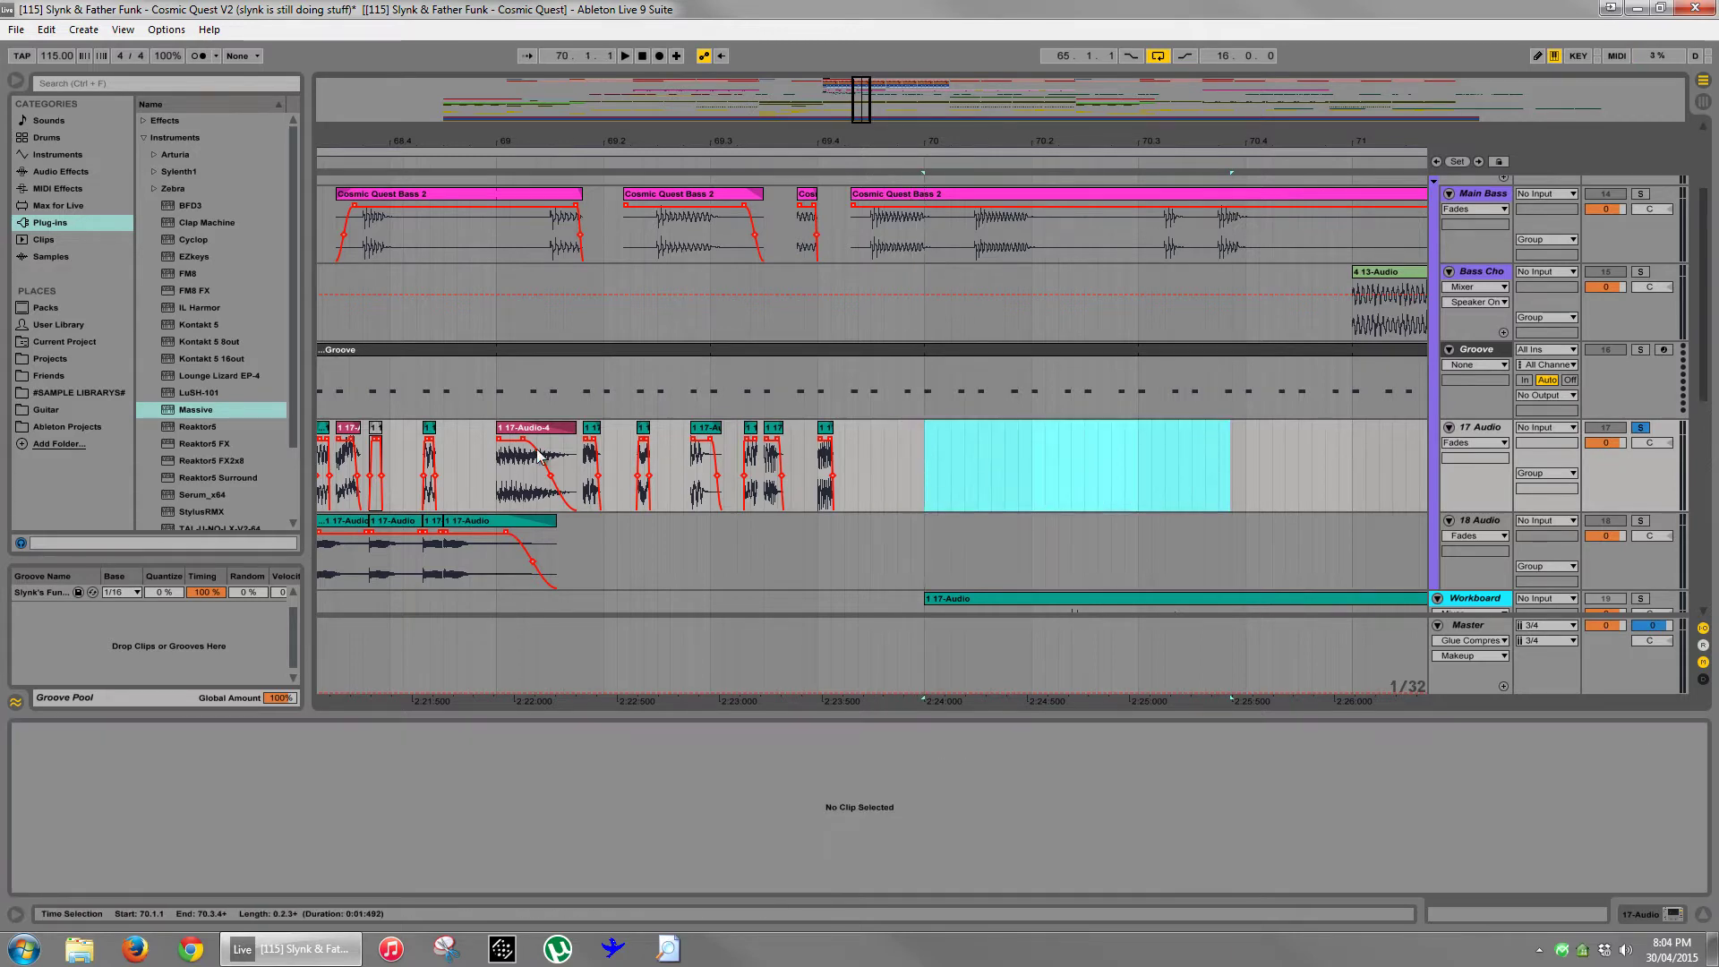
pyautogui.click(535, 429)
pyautogui.press('space')
pyautogui.click(1639, 429)
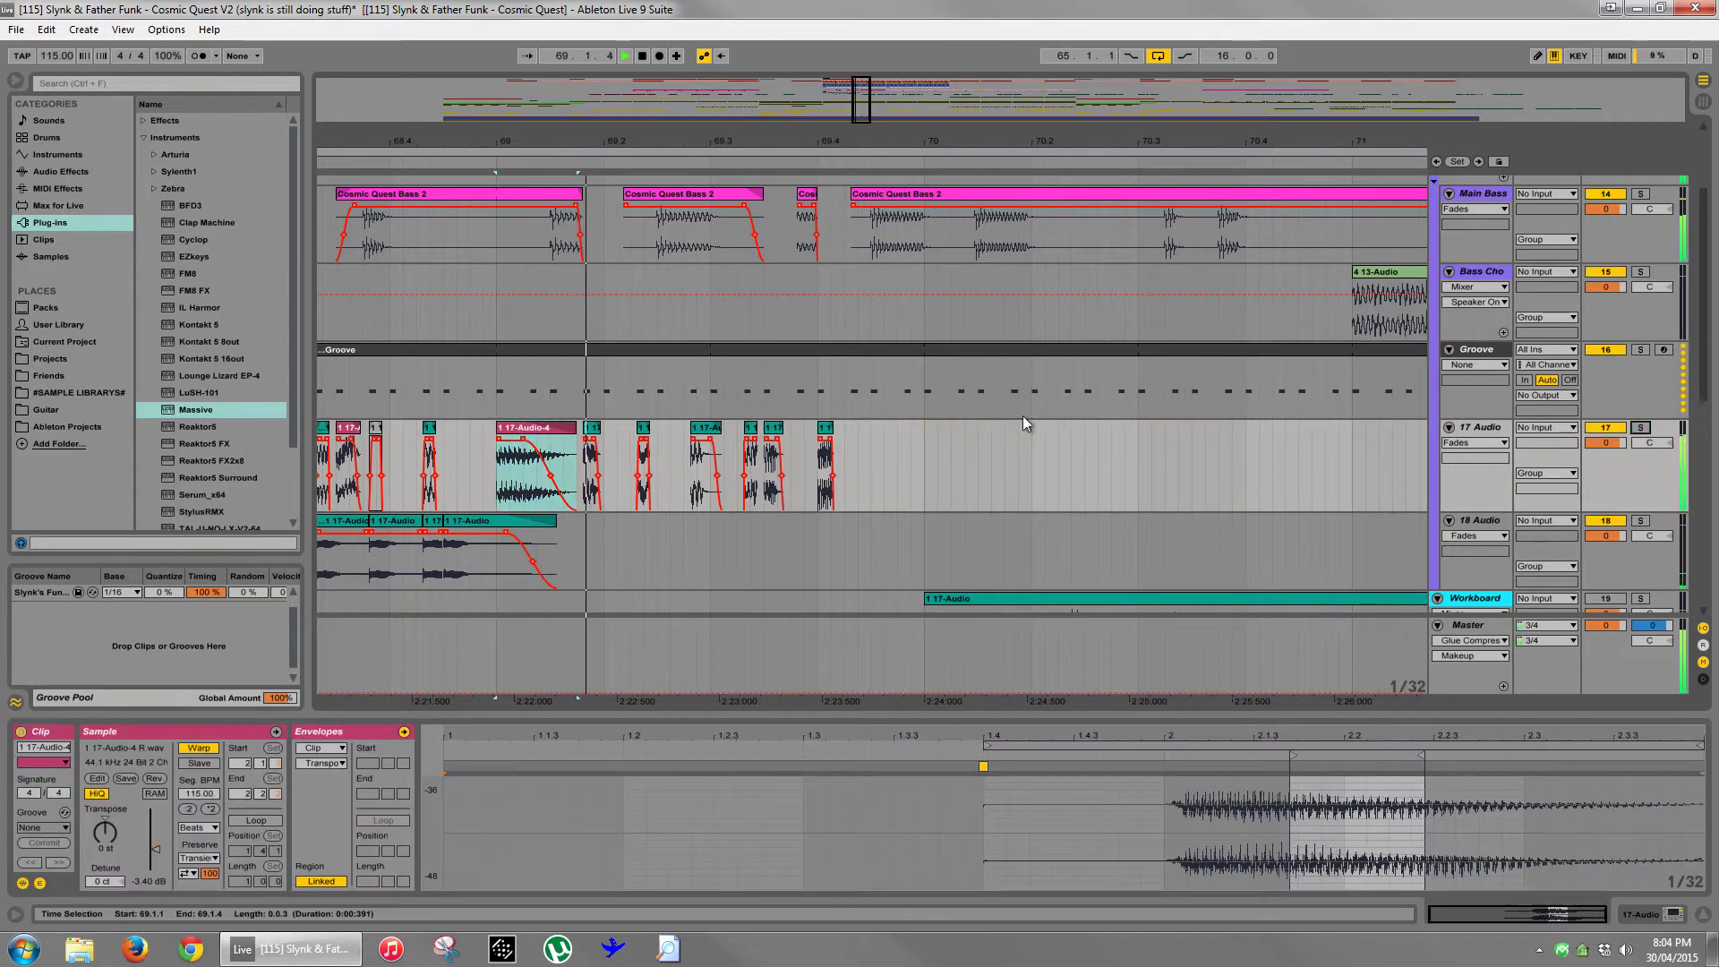
pyautogui.click(992, 430)
pyautogui.press('space')
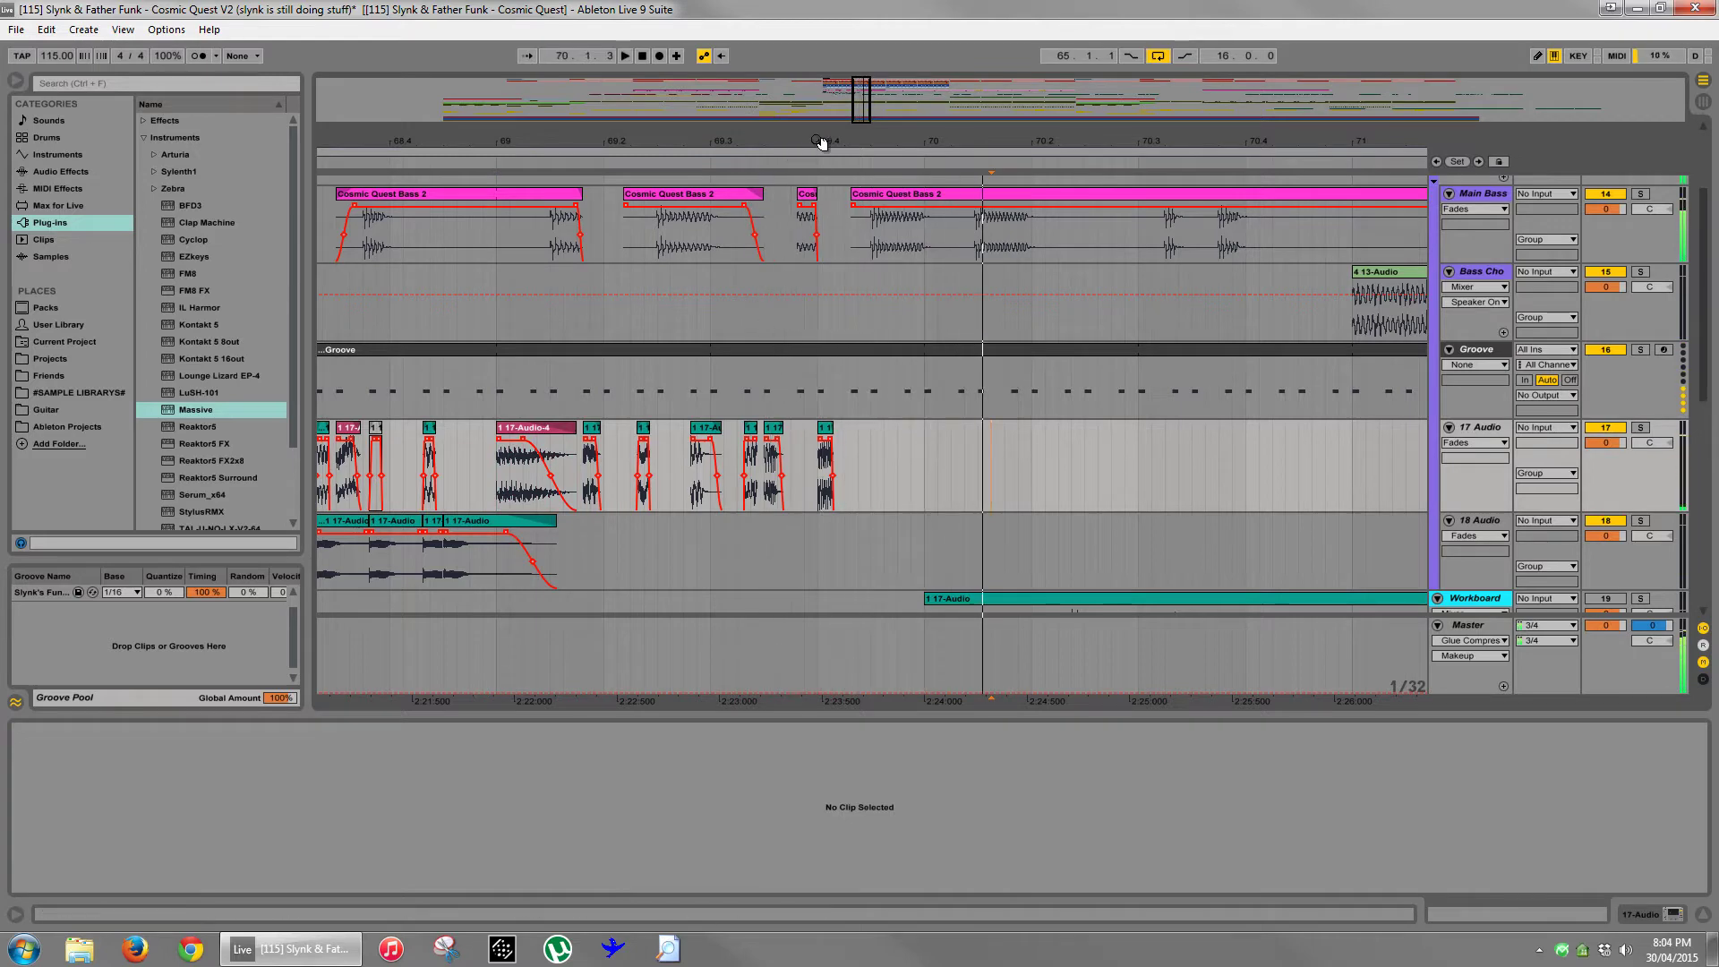
# - Audition the 17 Audio clips at 65.2.3 and 65.4.2 in the full mix
pyautogui.moveTo(820, 140); pyautogui.dragTo(820, 140)
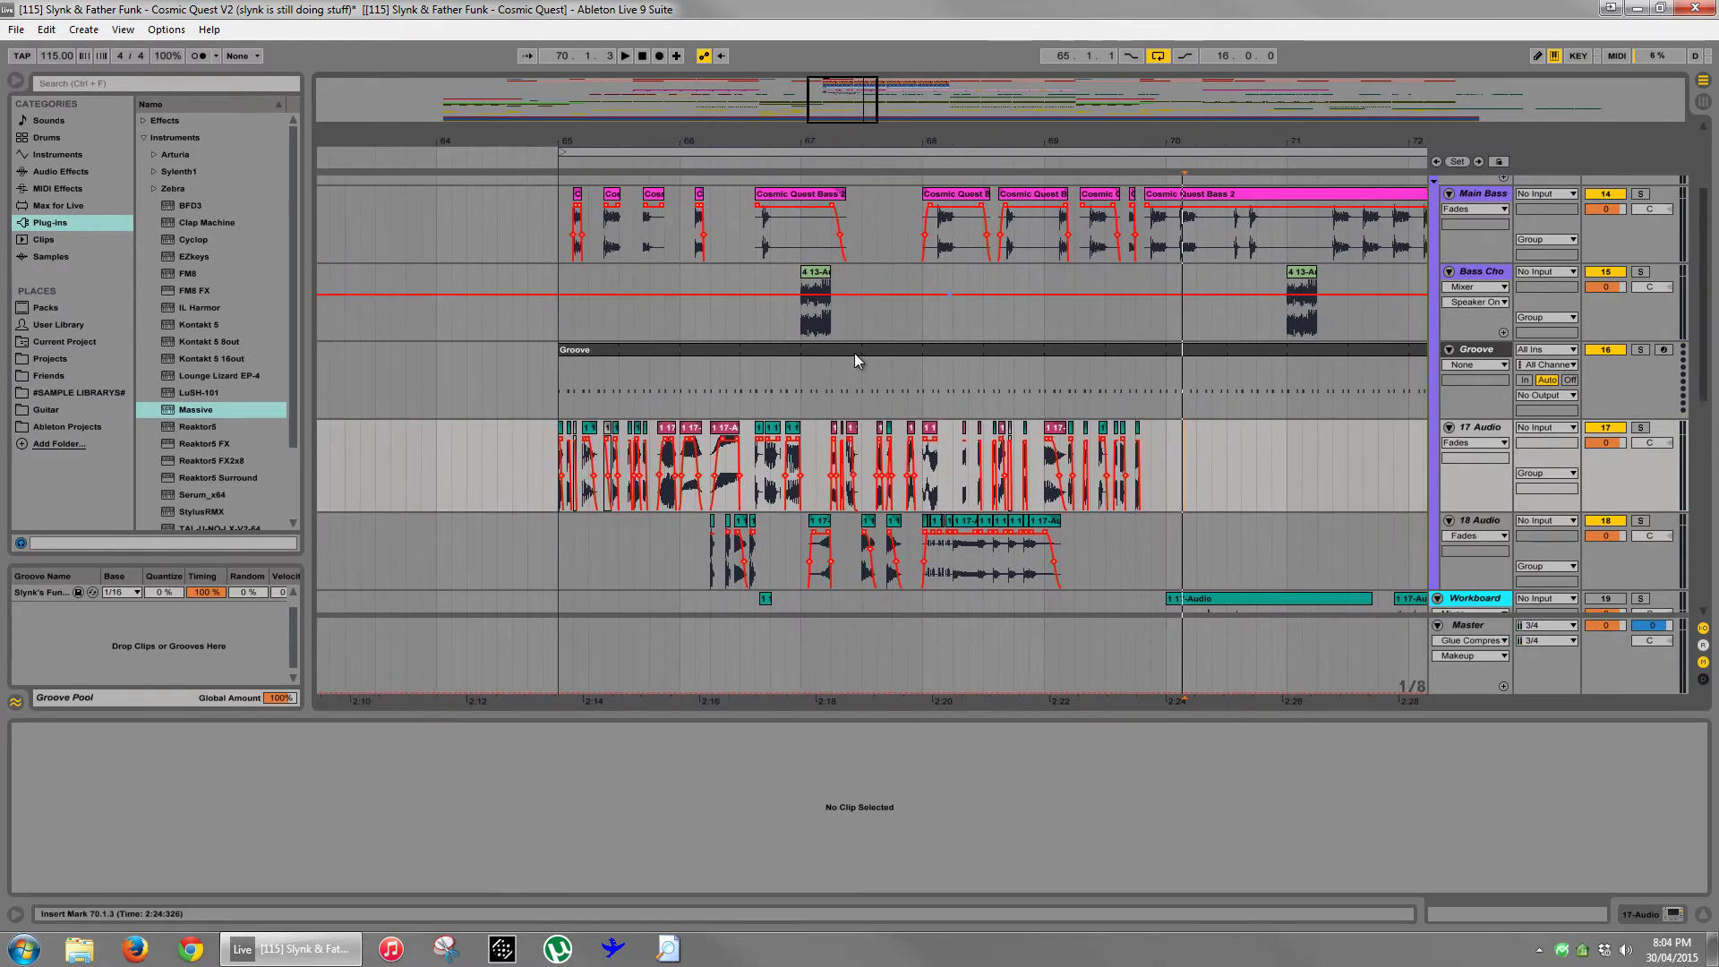
pyautogui.click(611, 428)
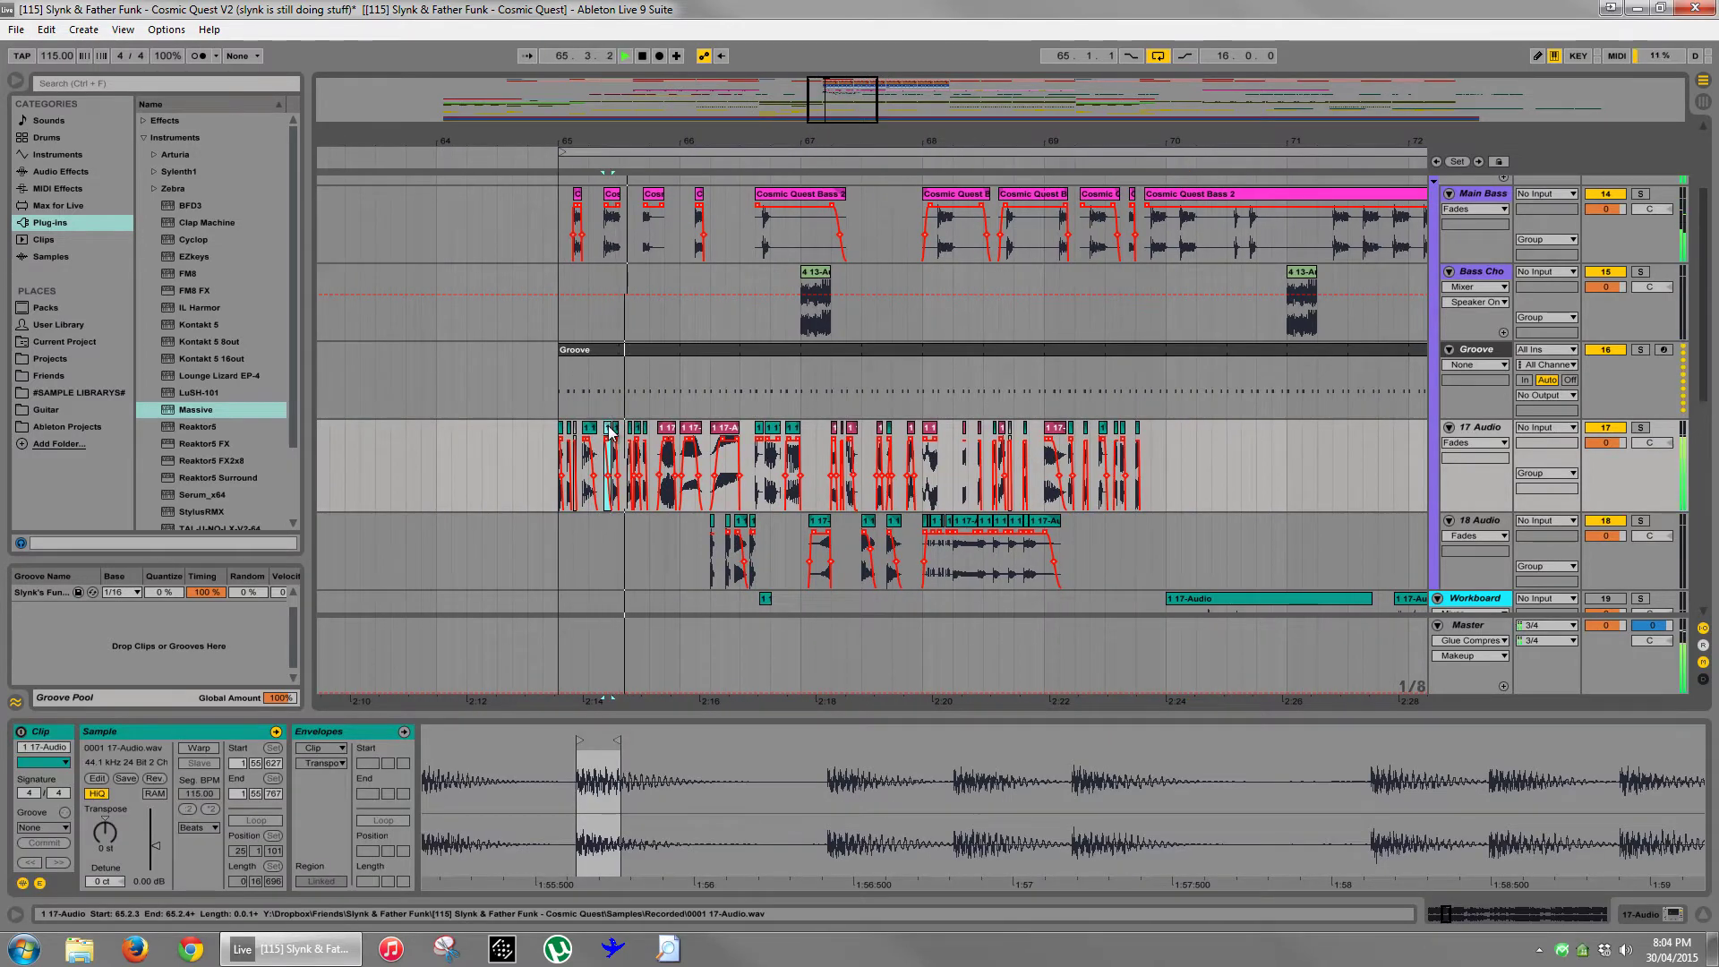
pyautogui.click(667, 429)
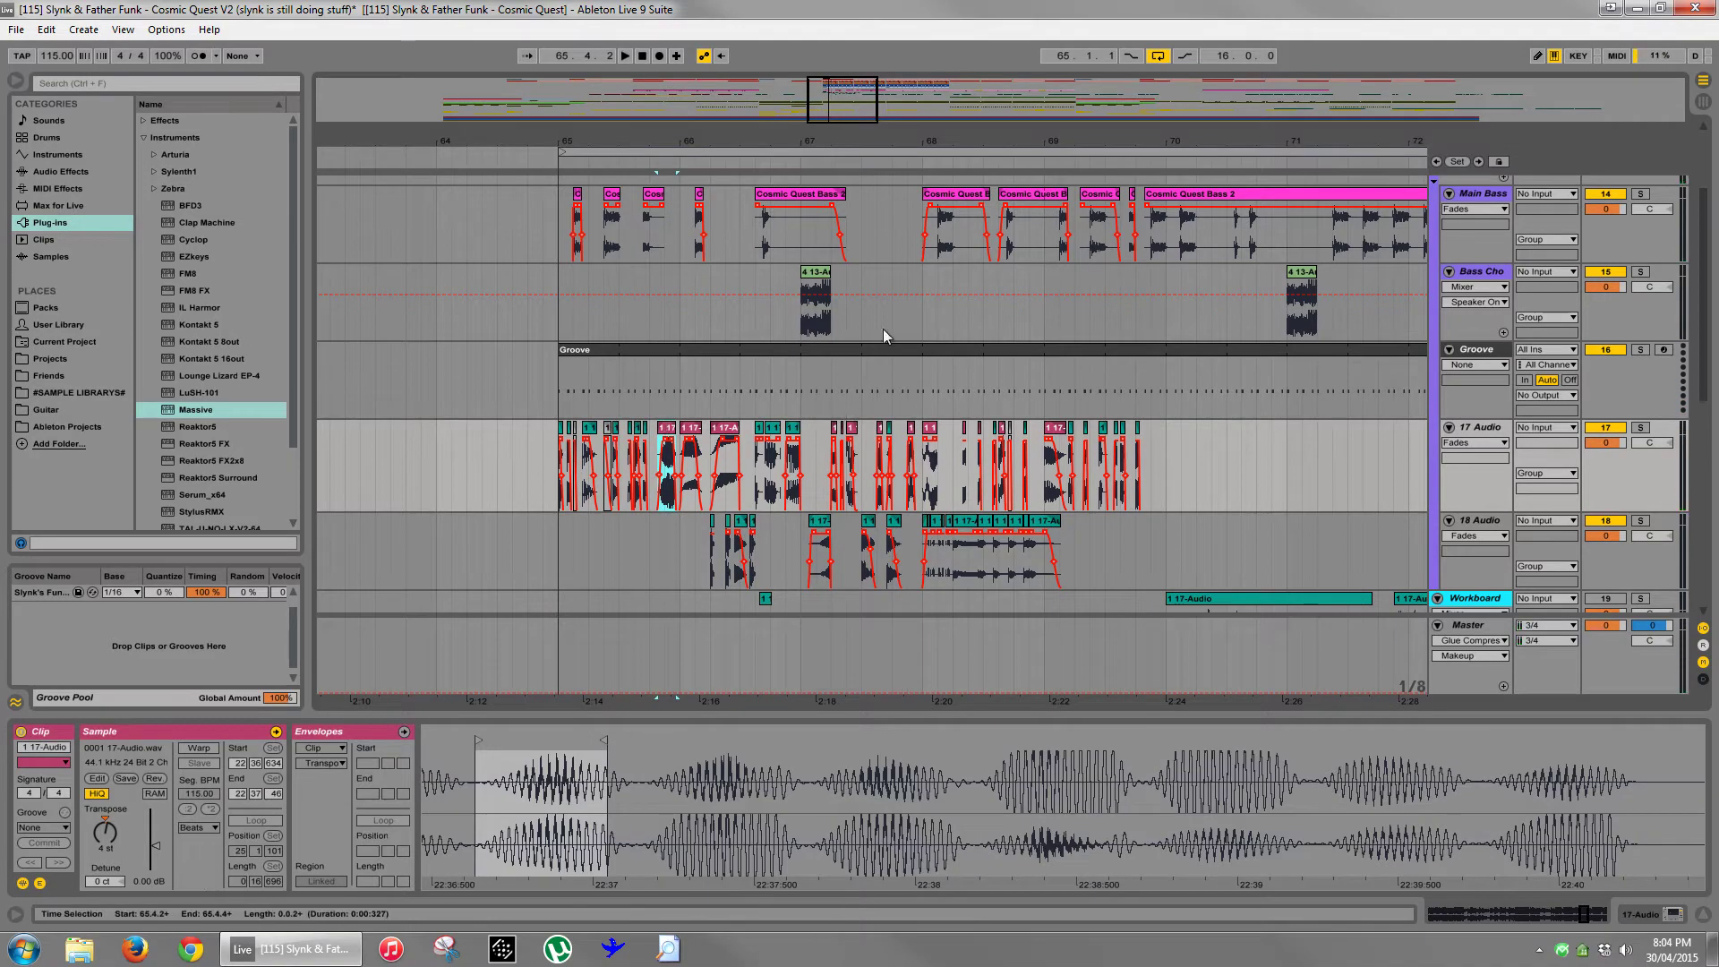
# - Audition the Workboard clip around bar 43 as a possible source for the next slice
pyautogui.moveTo(882, 145); pyautogui.dragTo(884, 145)
pyautogui.scroll(-1, 714, 519)
pyautogui.scroll(-1, 714, 519)
pyautogui.hscroll(-3, 475, 492)
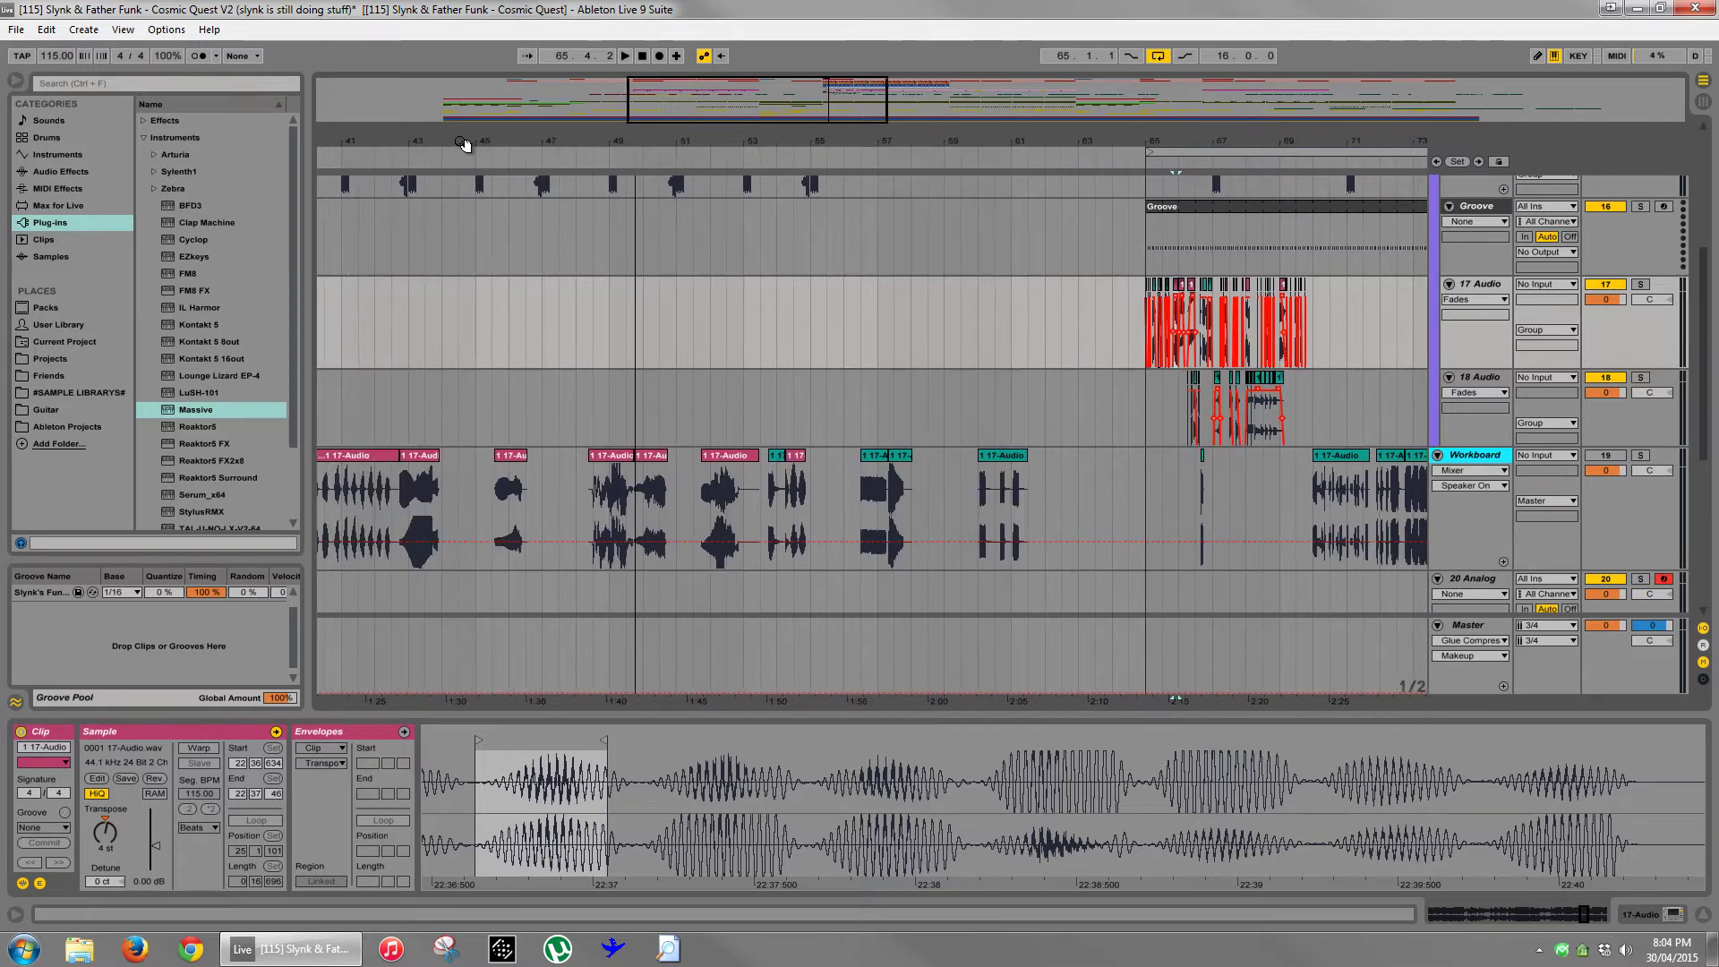
pyautogui.click(430, 491)
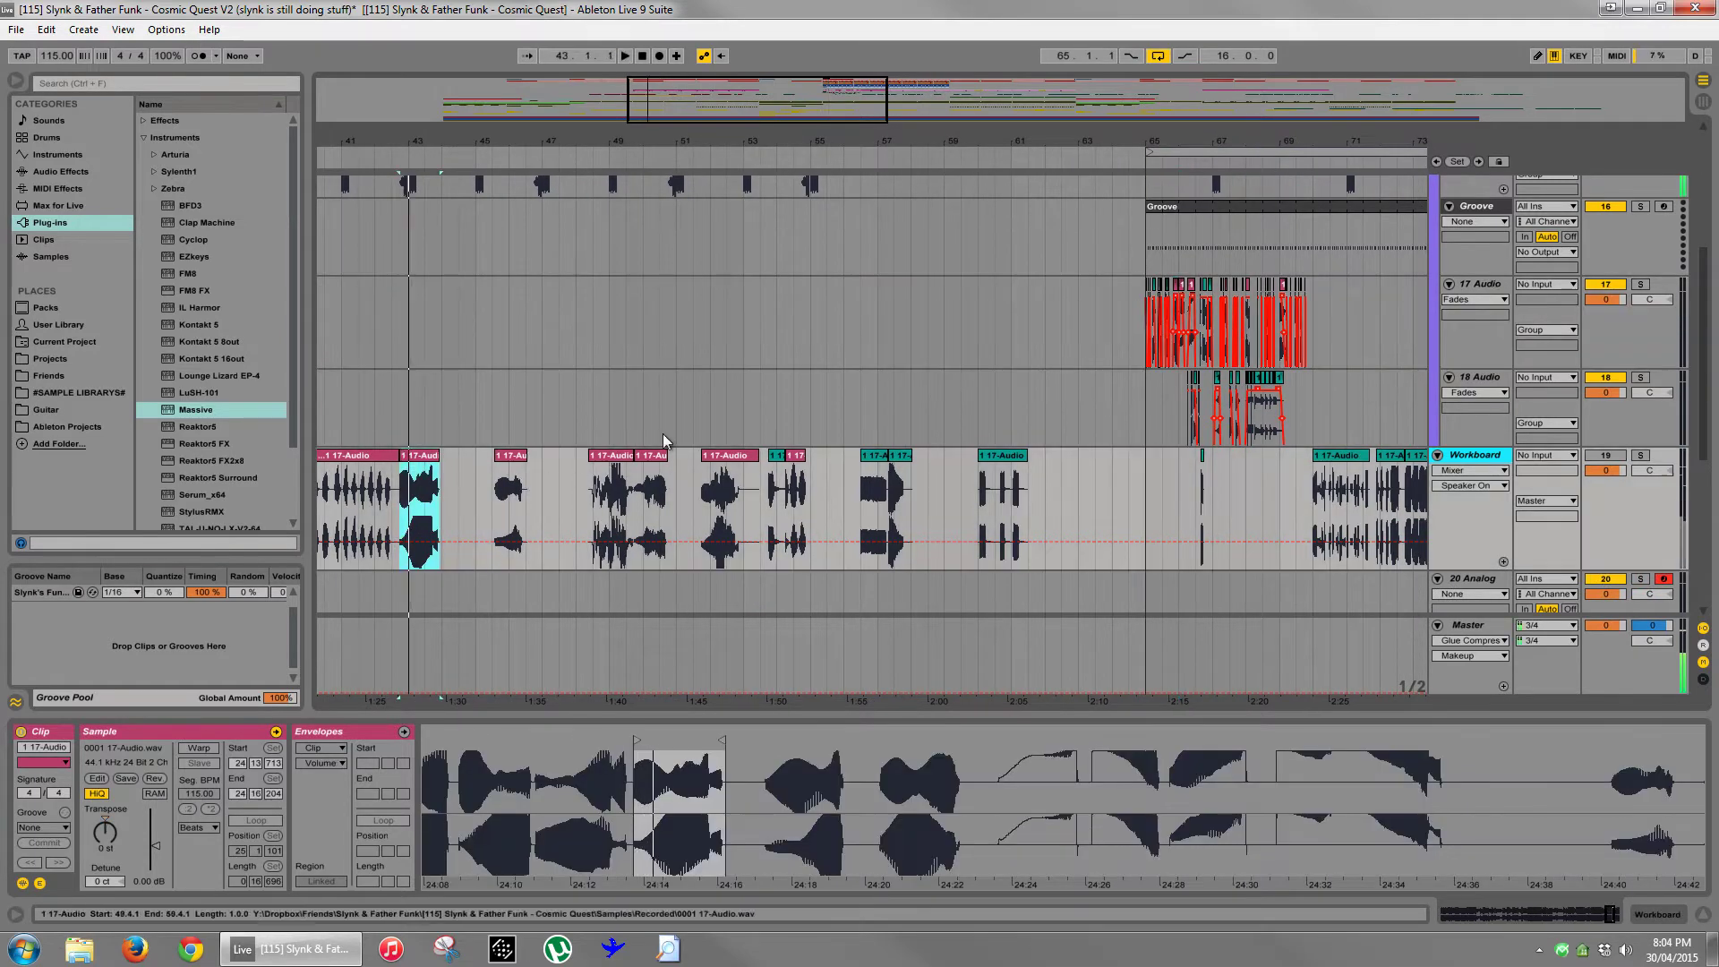
pyautogui.moveTo(692, 152); pyautogui.dragTo(698, 136)
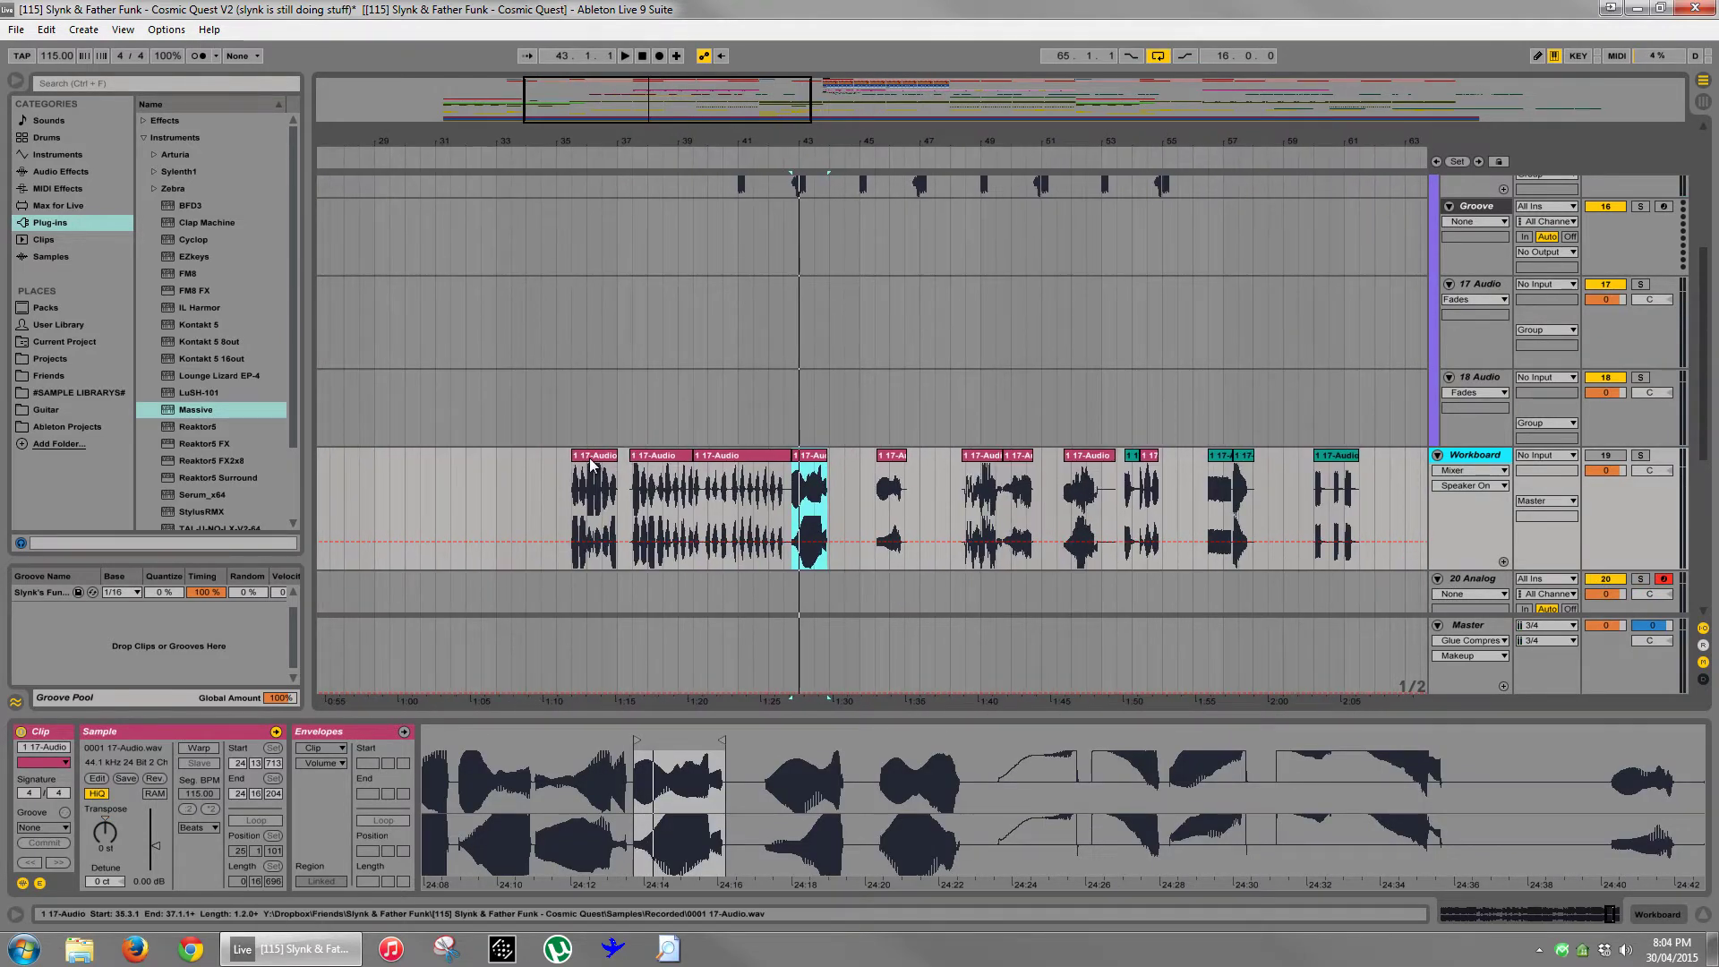
# - Try a section of the Workboard clip near bar 36 by copying it to the 17 Audio track at 70.1.1
pyautogui.moveTo(589, 485); pyautogui.dragTo(603, 484)
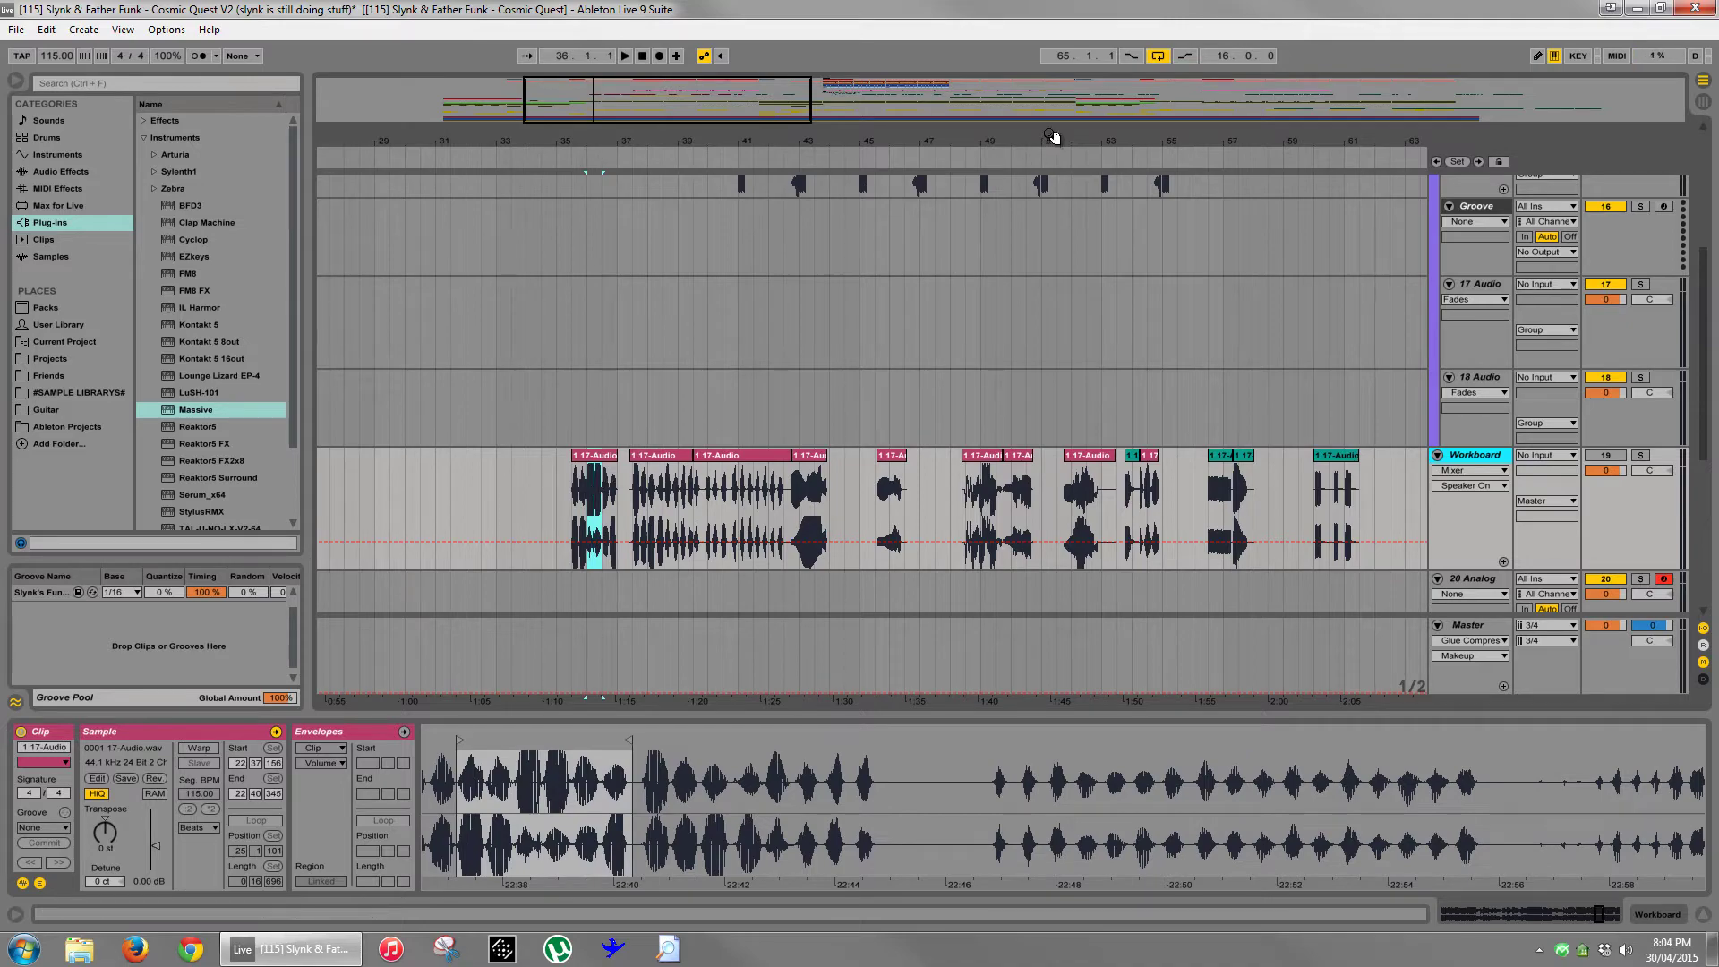
pyautogui.moveTo(1053, 136); pyautogui.dragTo(419, 175)
pyautogui.click(726, 293)
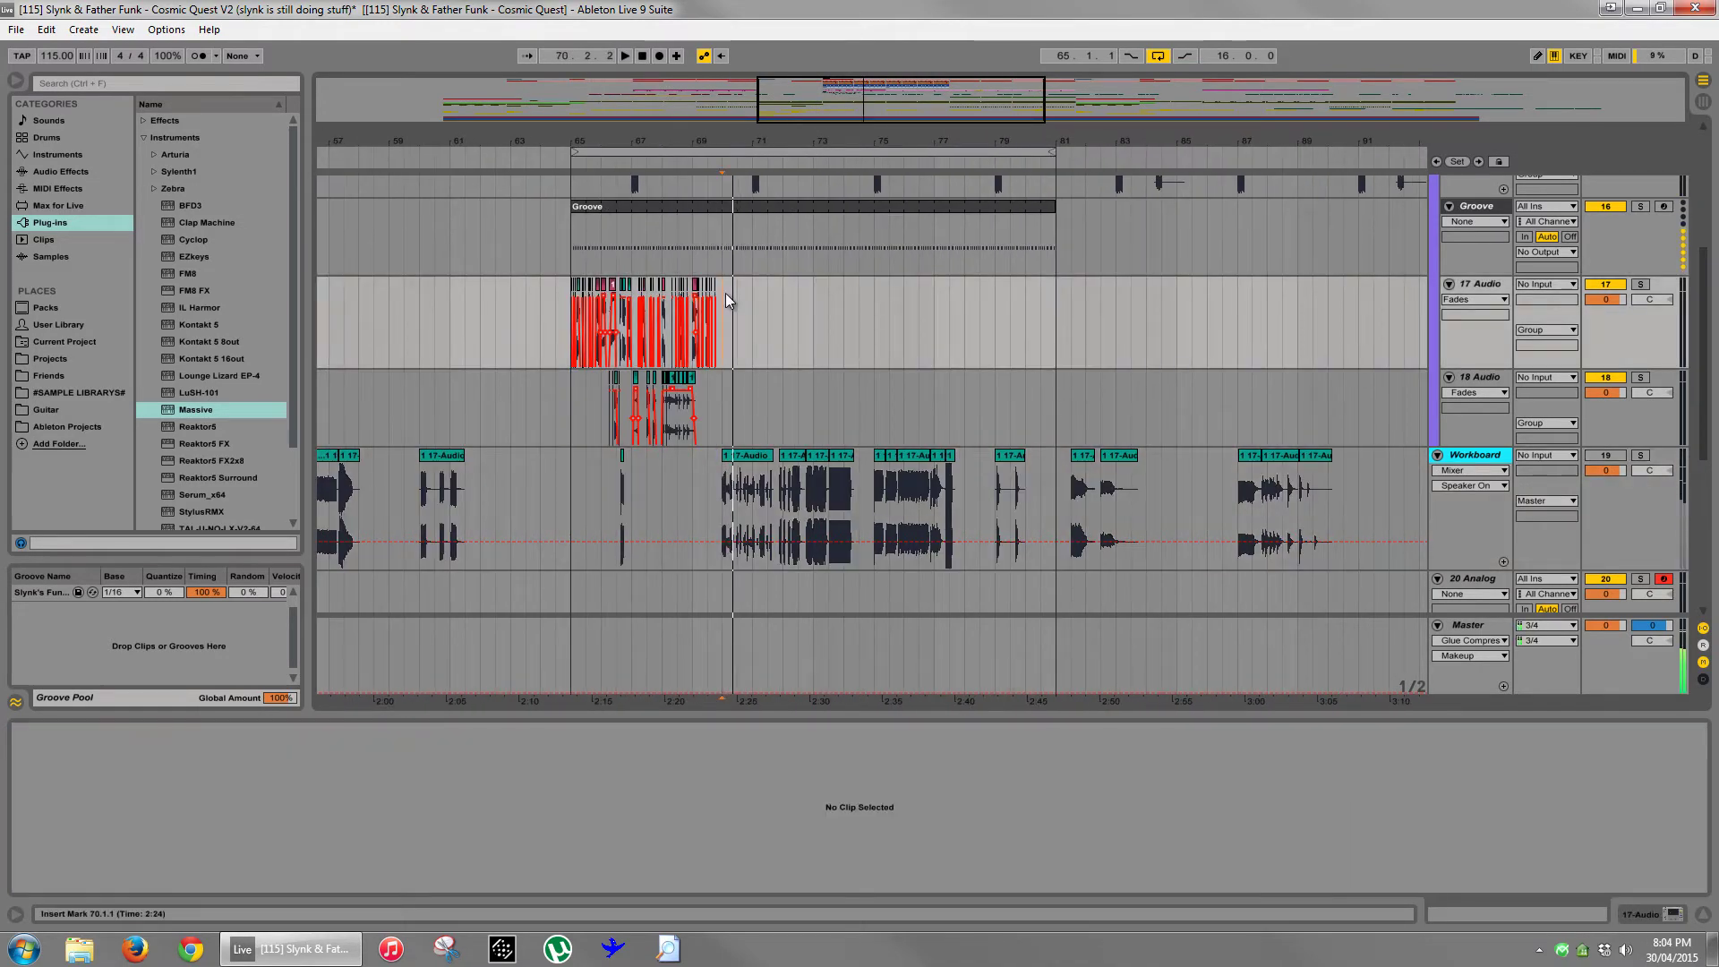
pyautogui.hotkey('ctrl', 'v')
# - Trim the start of the pasted 17 Audio clip so it begins at 70.1.4, and play it
pyautogui.moveTo(720, 144); pyautogui.dragTo(764, 167)
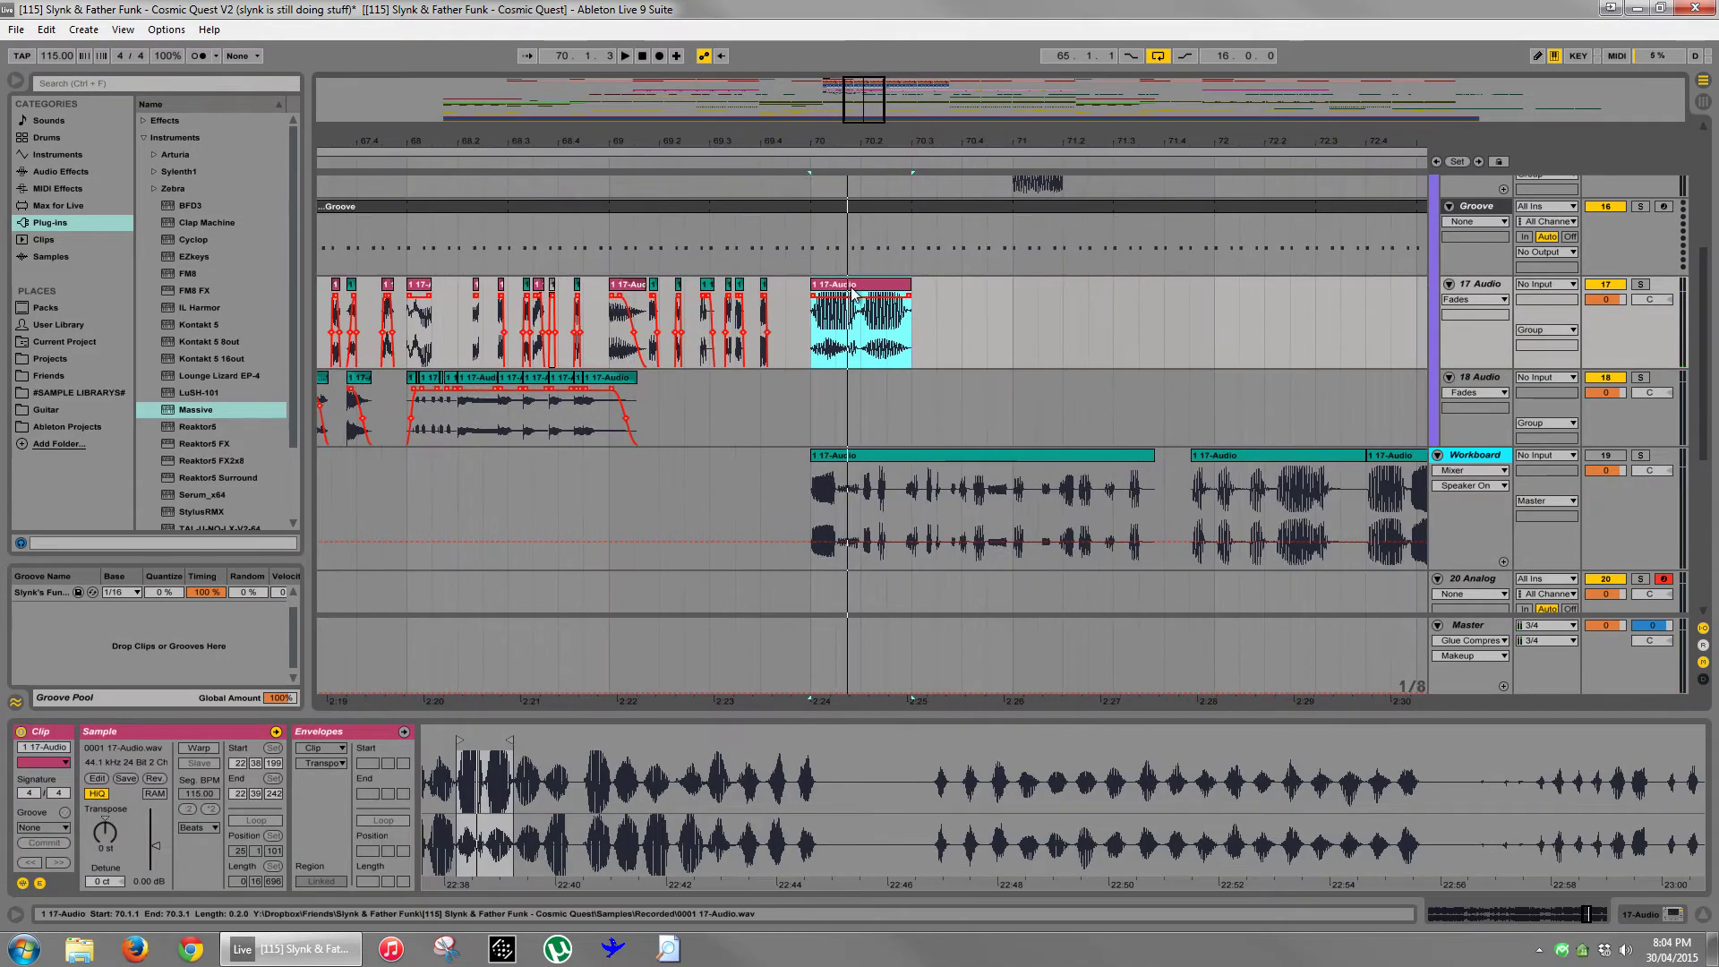
pyautogui.moveTo(811, 284); pyautogui.dragTo(860, 284)
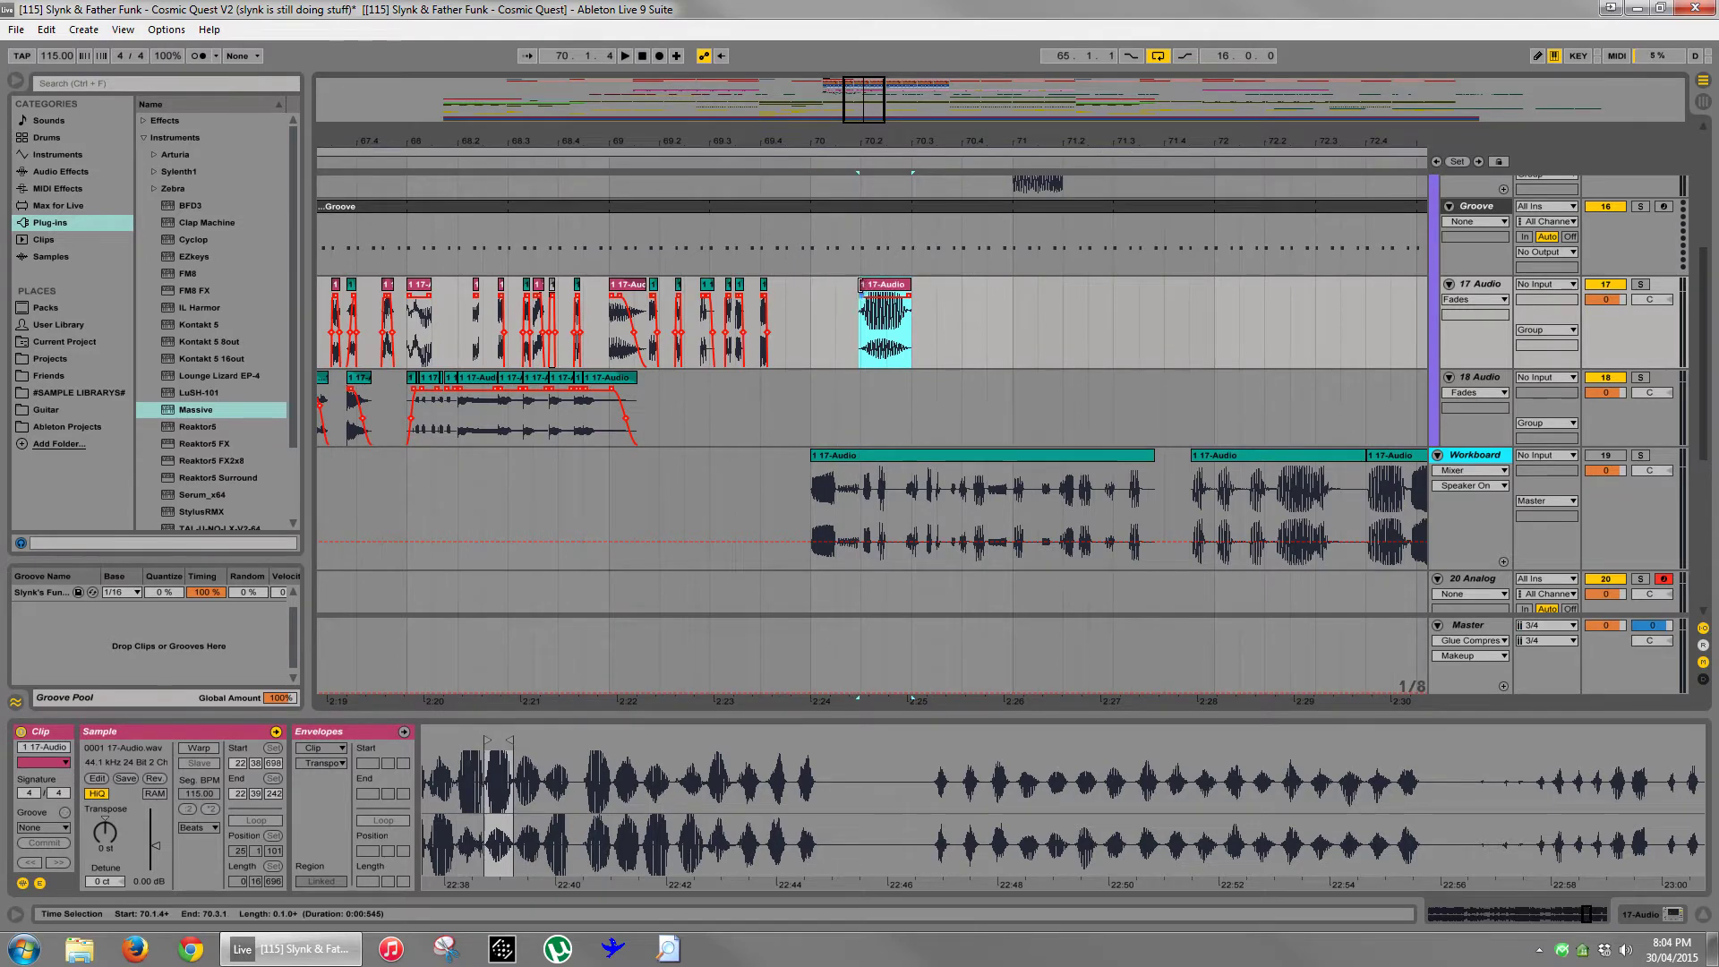
pyautogui.press('space')
pyautogui.moveTo(613, 142); pyautogui.dragTo(887, 134)
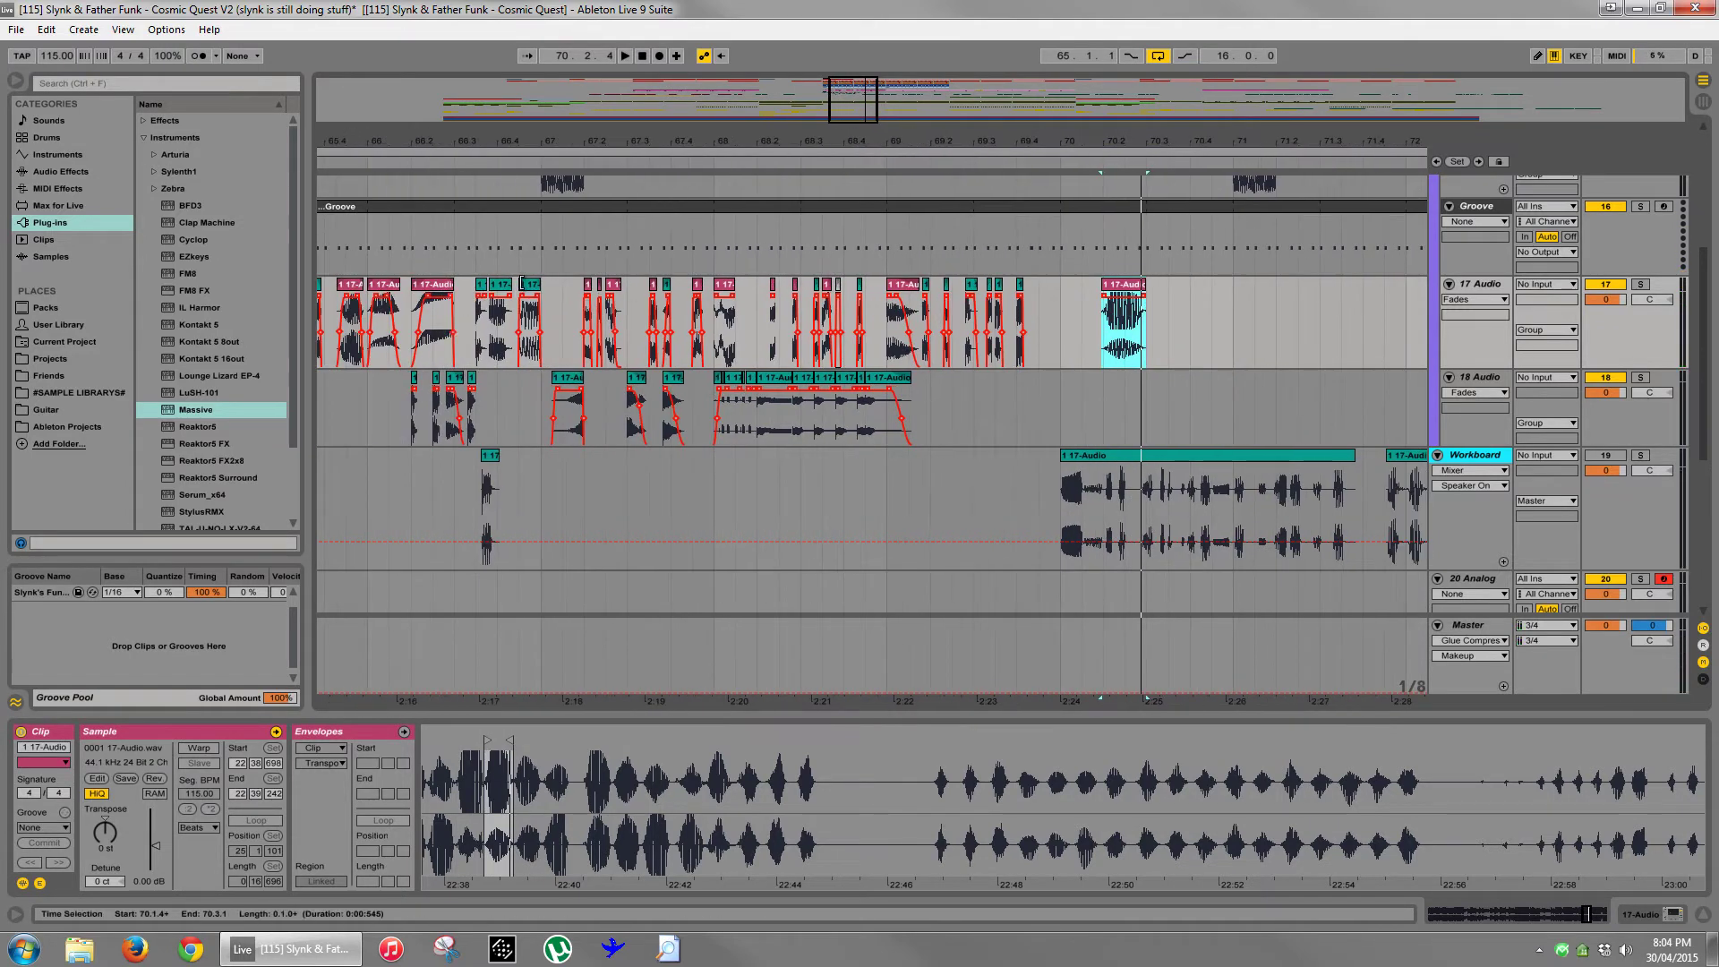
# - Compare the trimmed clip at 70.1.4 with the clip at 65.4.2, and delete the one at 70.1.4
pyautogui.moveTo(447, 147); pyautogui.dragTo(558, 148)
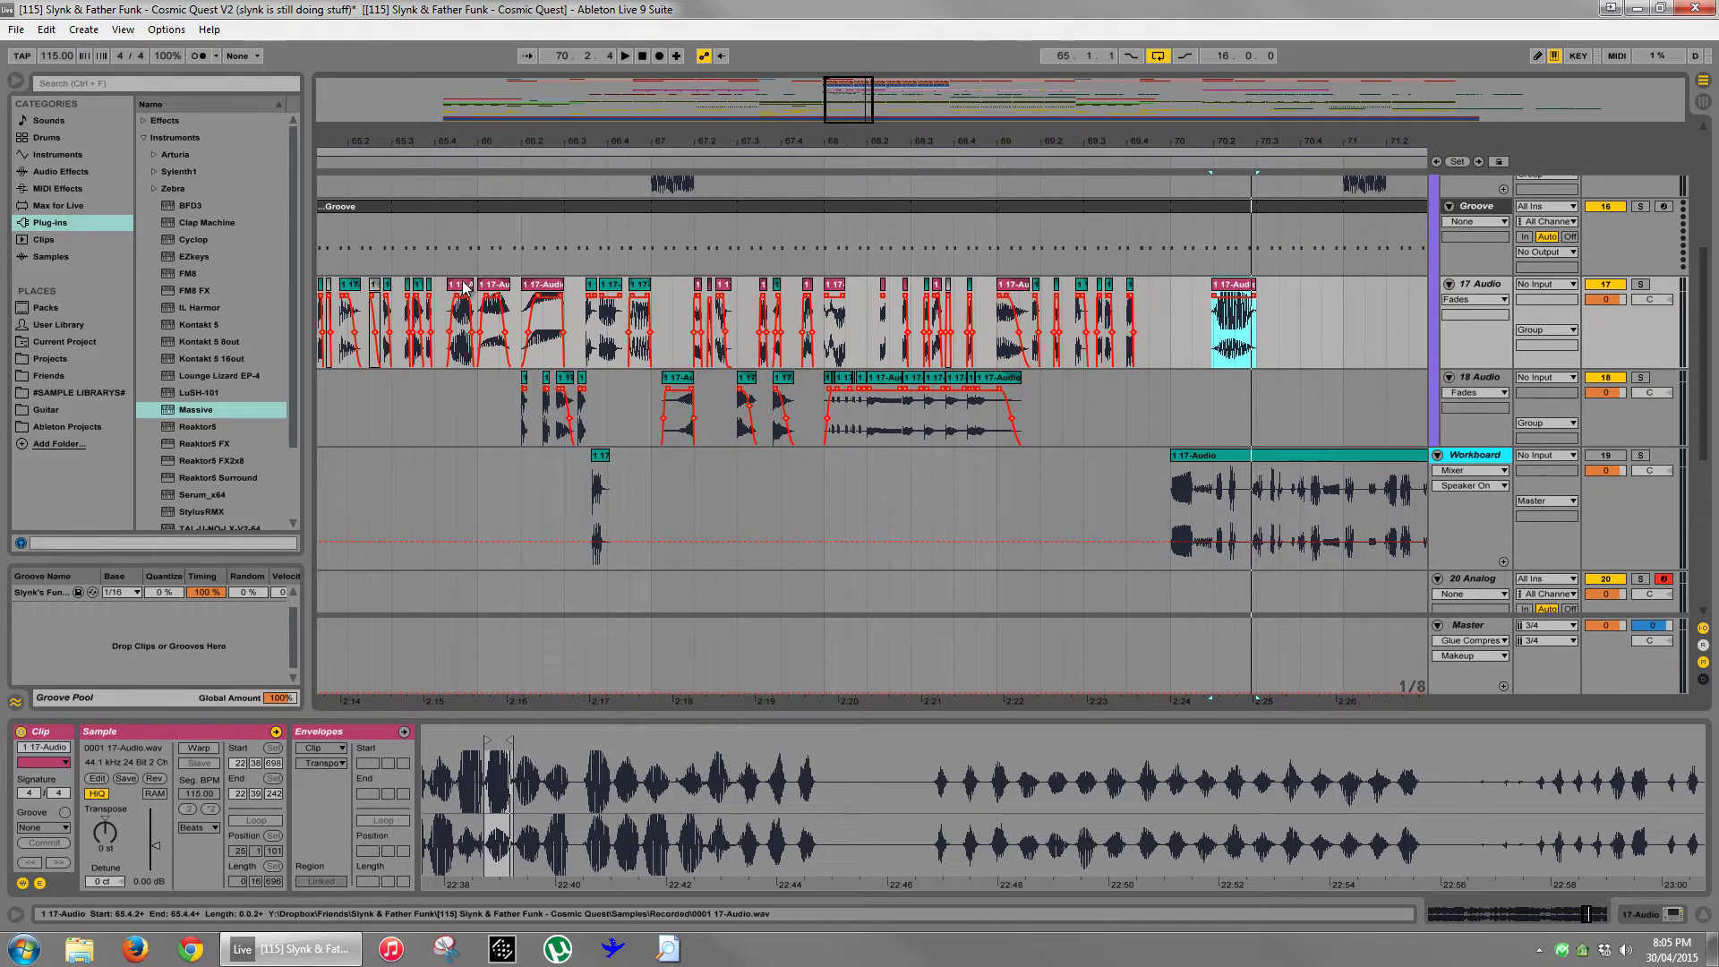
pyautogui.click(464, 287)
pyautogui.click(1234, 288)
pyautogui.press('space')
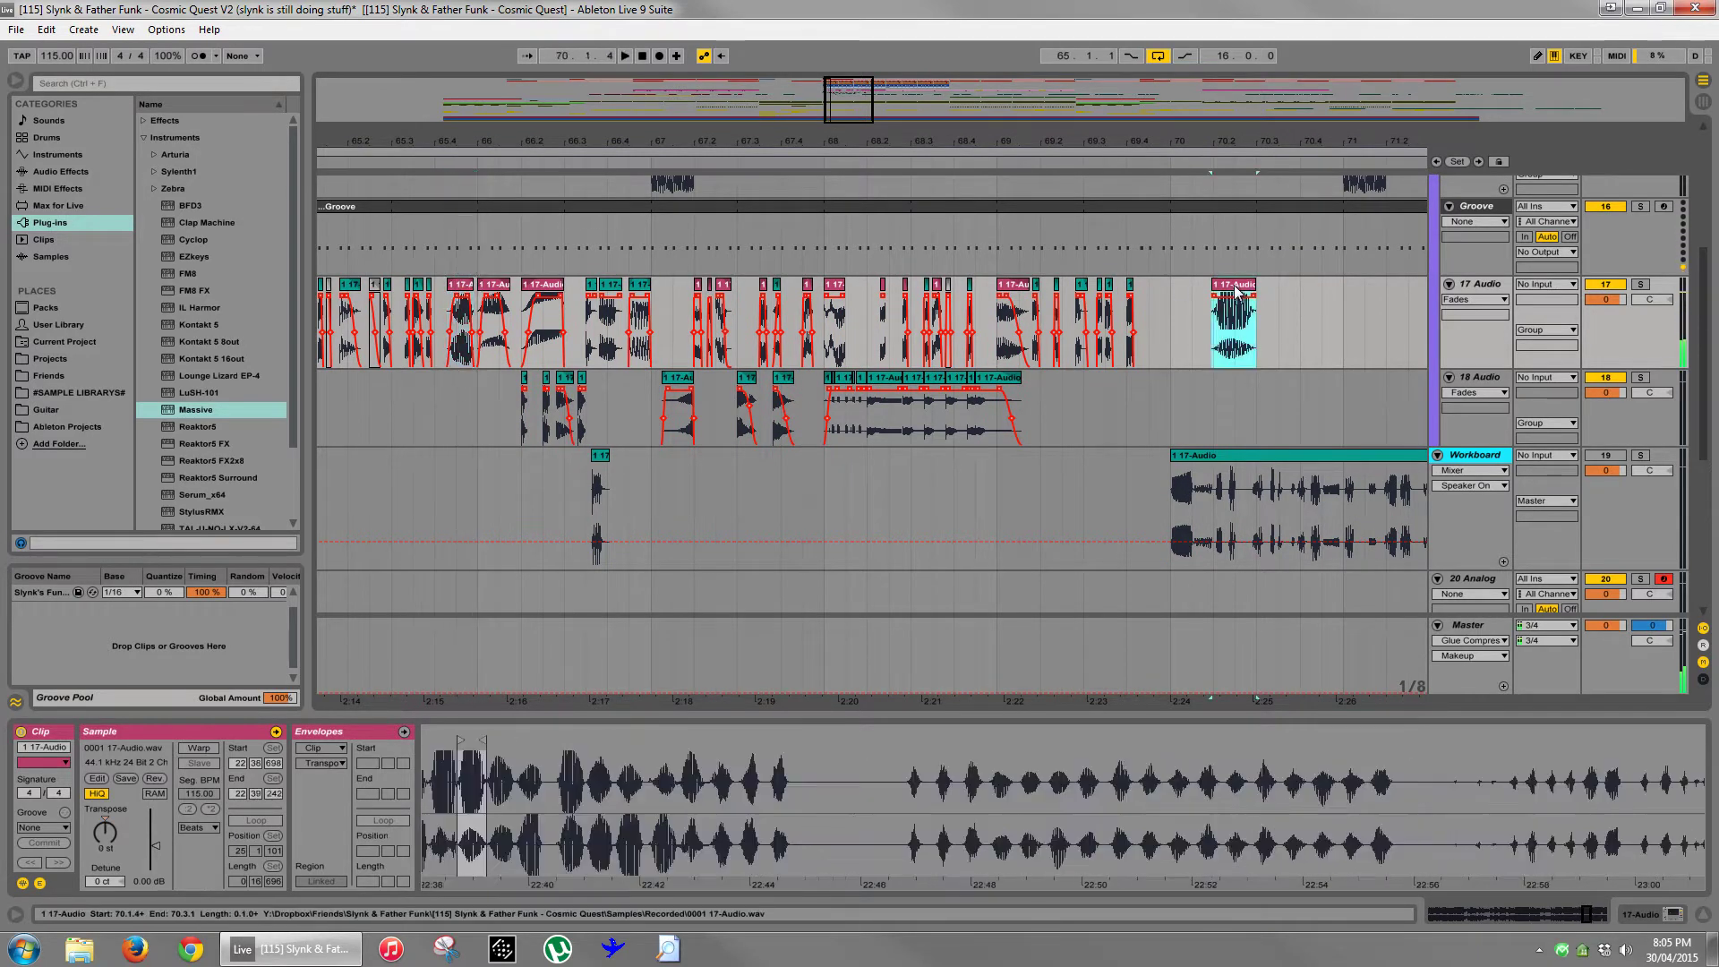
pyautogui.press('space')
pyautogui.press('Delete')
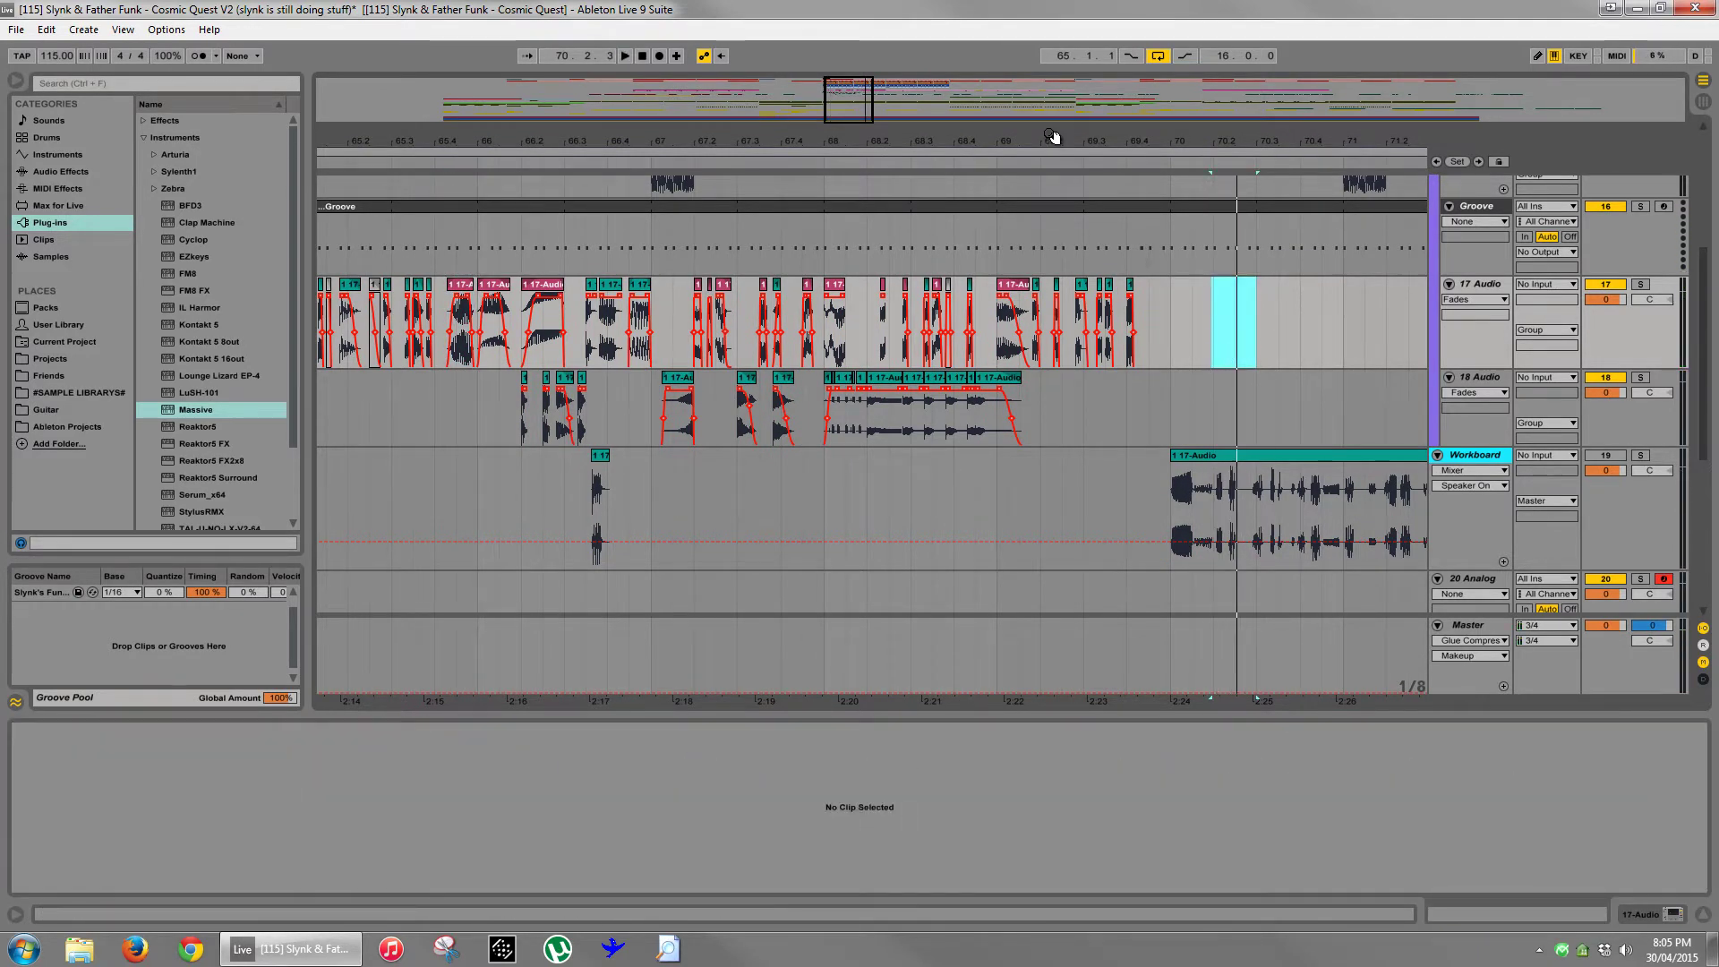
# - Audition the short Workboard clip from 54.3.1
pyautogui.moveTo(1053, 136); pyautogui.dragTo(1054, 138)
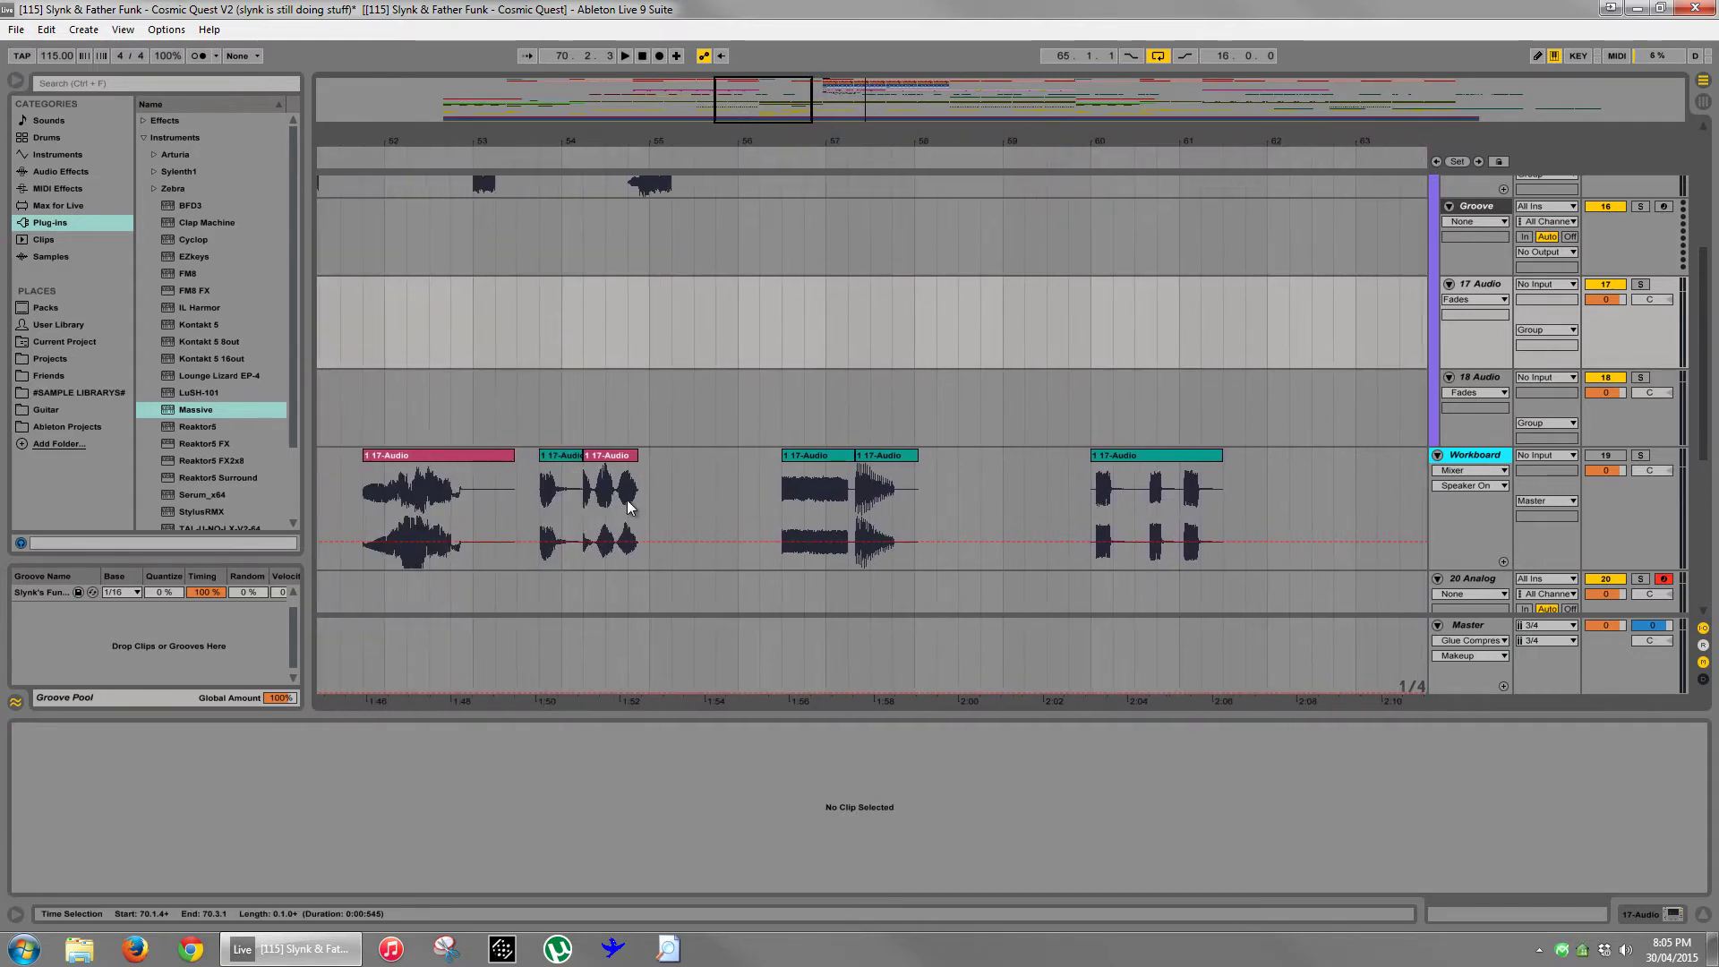
pyautogui.click(616, 505)
pyautogui.press('space')
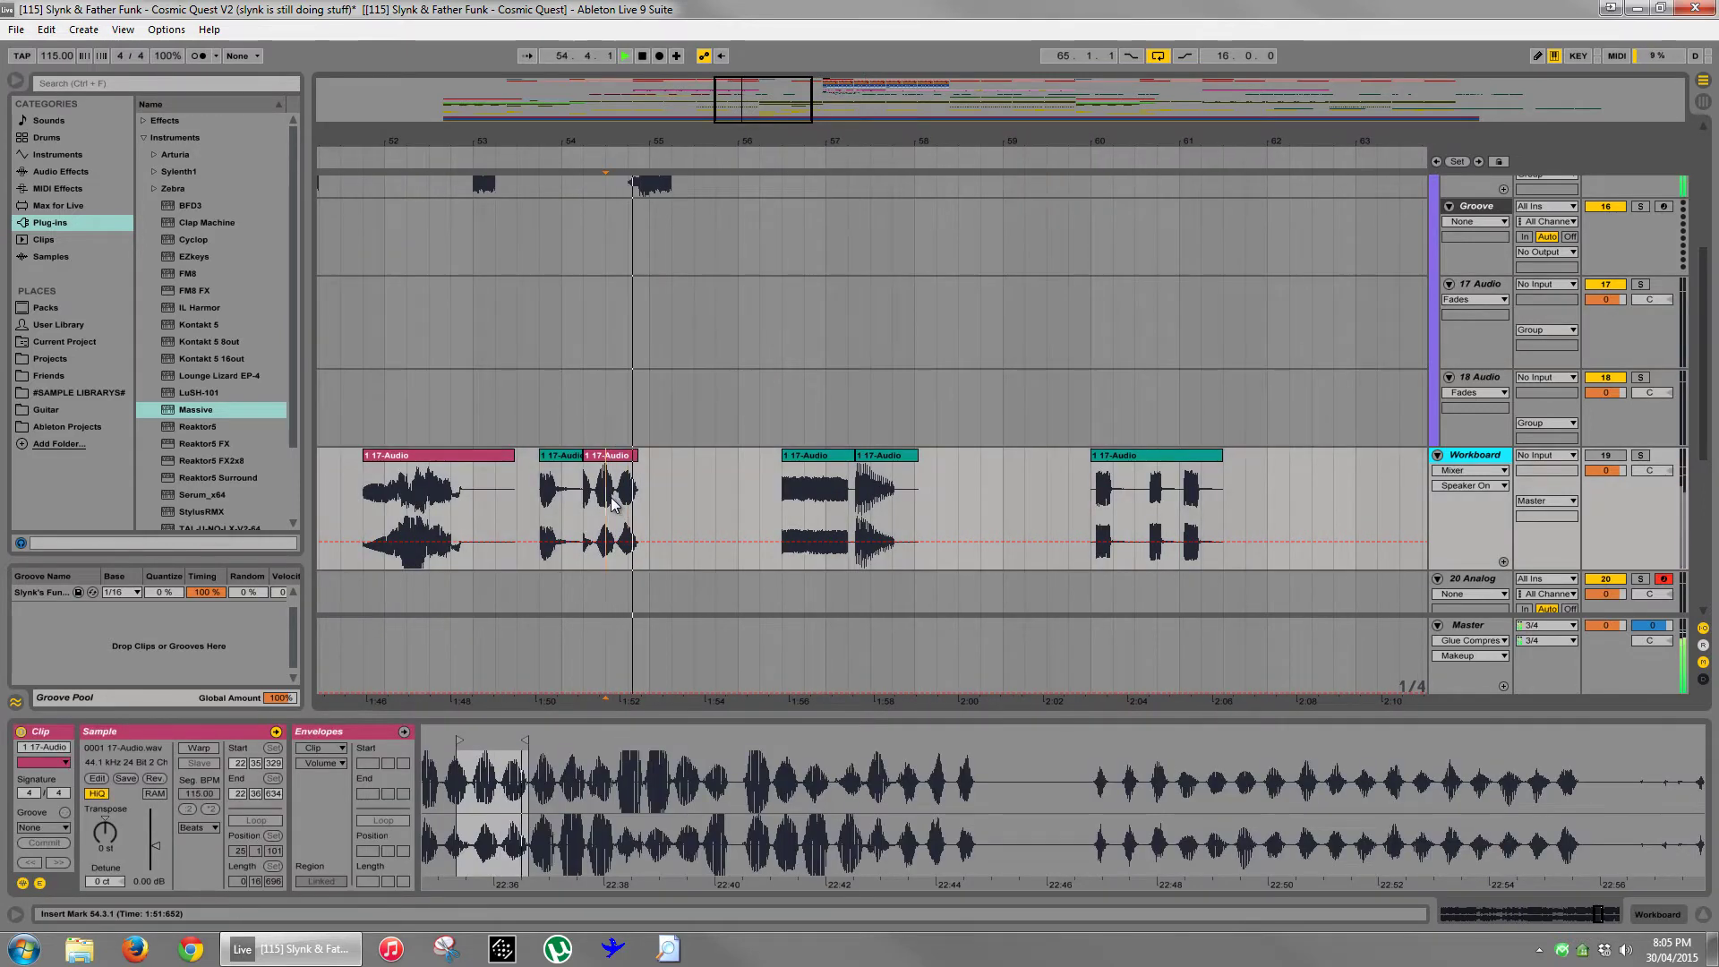
# - Audition the Workboard clips around bars 52 to 54 and move the long red clip to 58.1.1
pyautogui.moveTo(629, 491); pyautogui.dragTo(953, 507)
pyautogui.press('space')
pyautogui.press('space')
pyautogui.press('space')
pyautogui.press('space')
pyautogui.press('space')
pyautogui.press('space')
pyautogui.press('space')
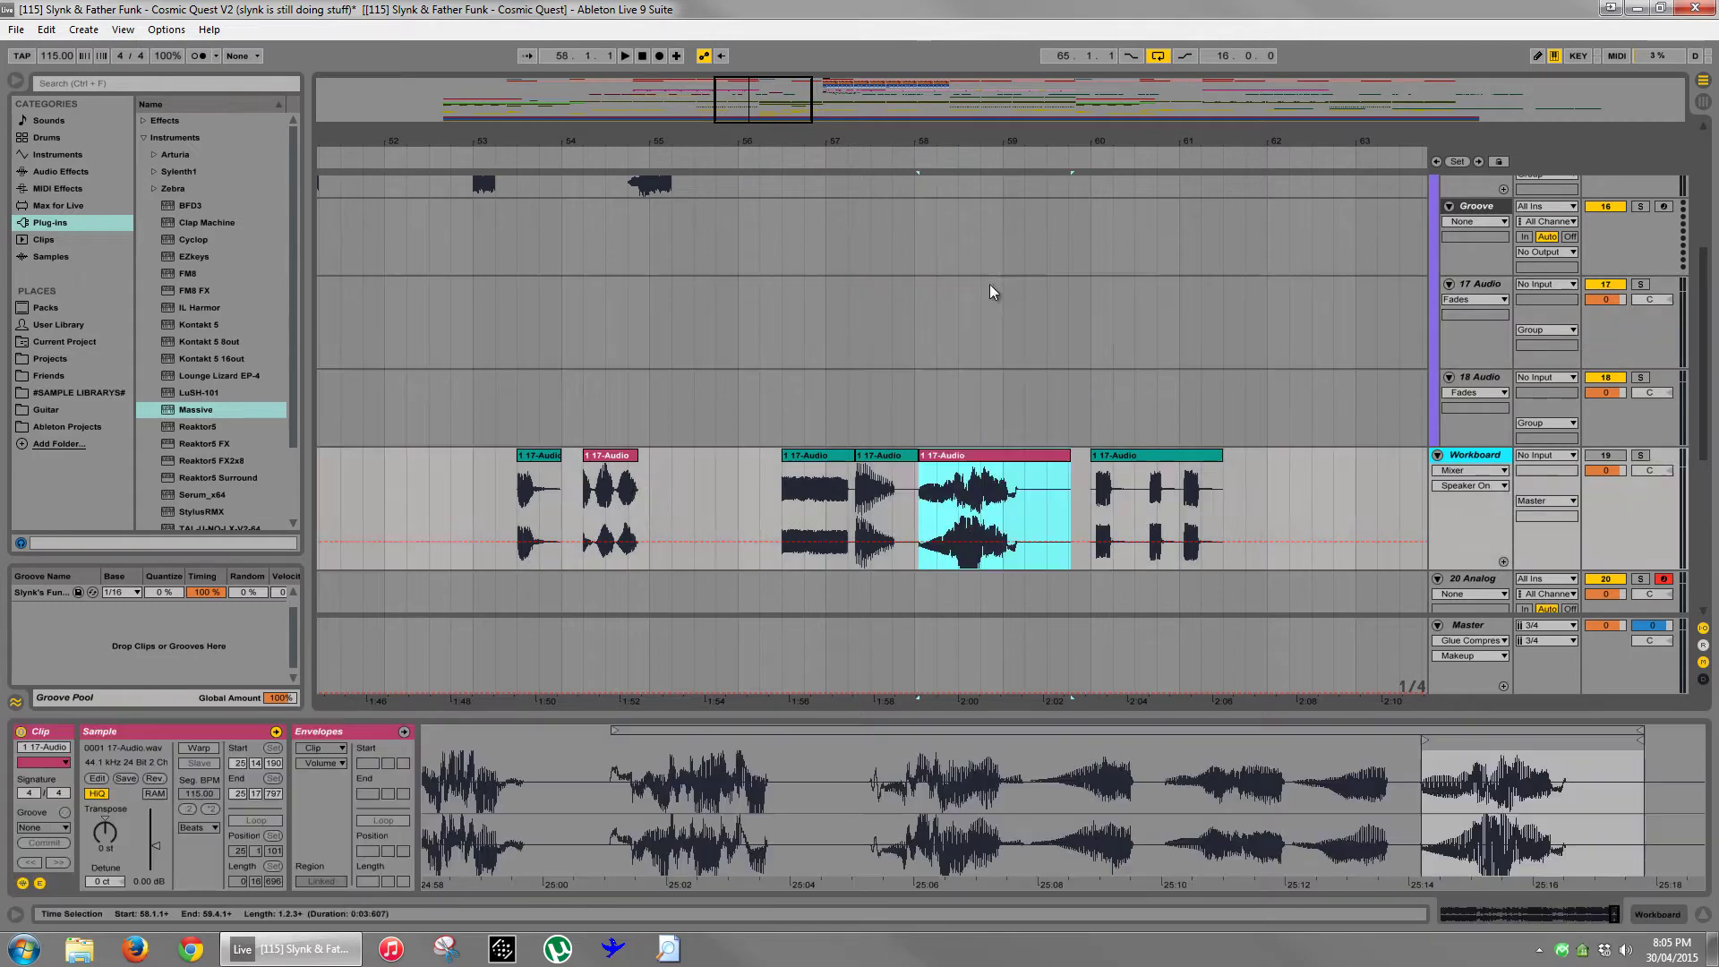
# - Play the Workboard clip from 41.1.1 with the Workboard track soloed
pyautogui.moveTo(951, 141); pyautogui.dragTo(952, 89)
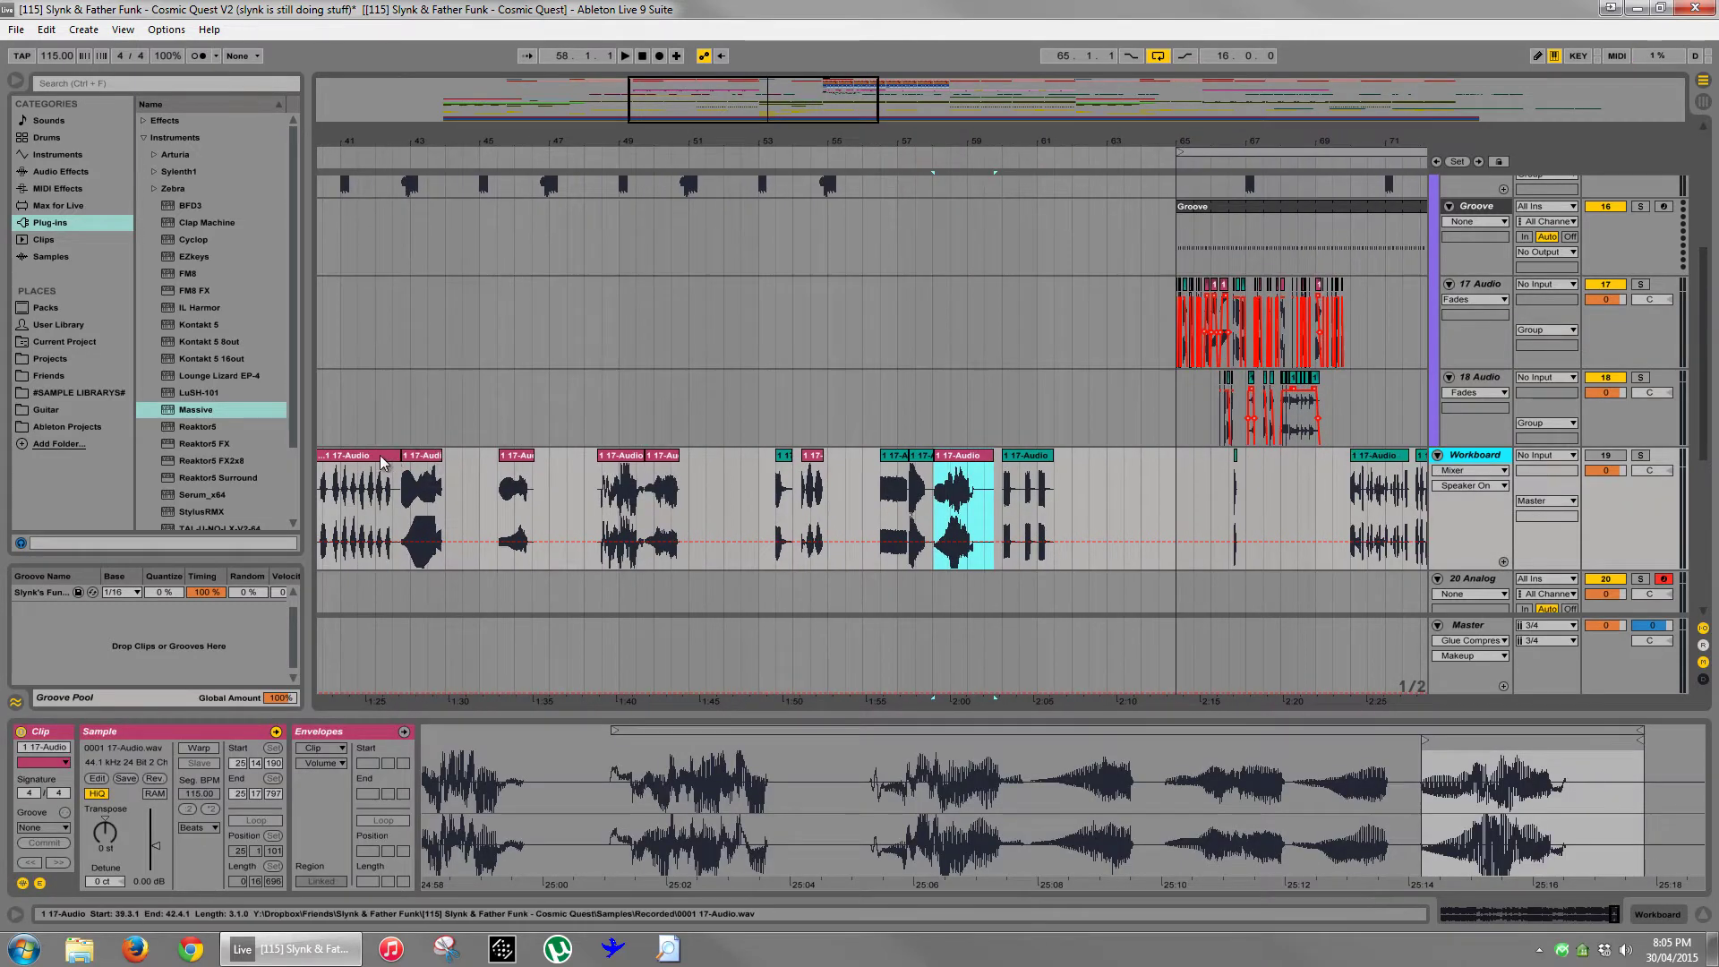
pyautogui.hscroll(-5, 526, 471)
pyautogui.click(526, 471)
pyautogui.press('space')
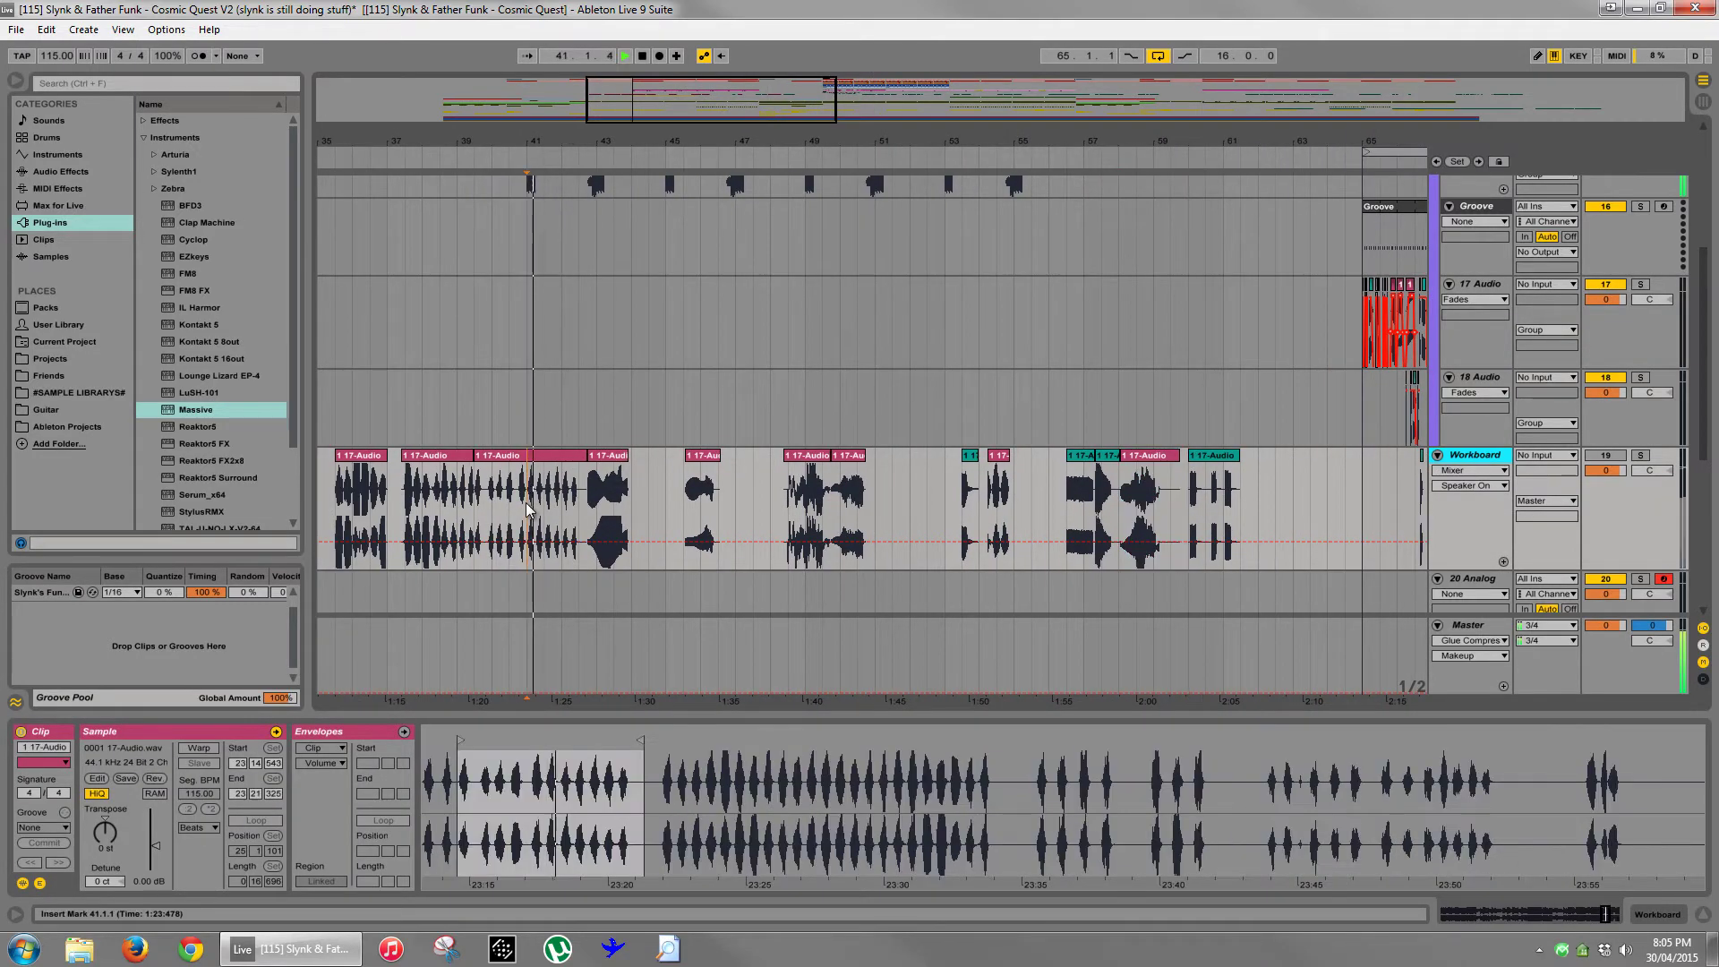
pyautogui.click(1640, 455)
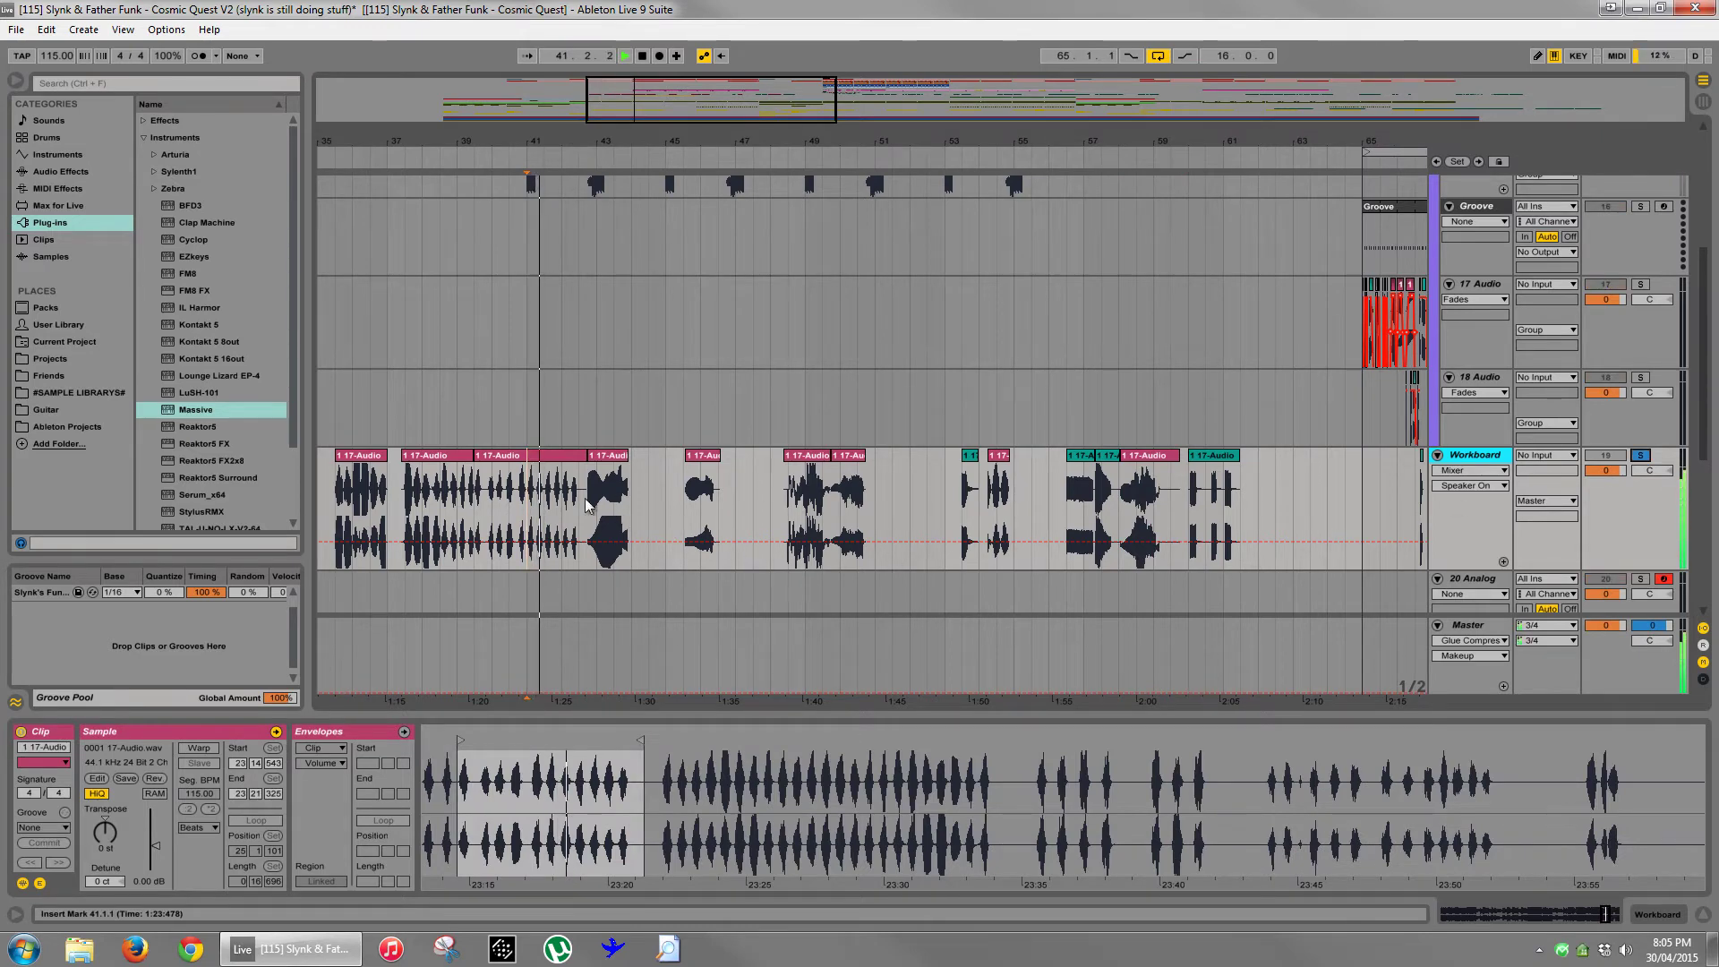
# - Copy the slice from 40.4.1 to 41.1.1 of the Workboard clip to the 17 Audio track at 69.4.2
pyautogui.moveTo(527, 138); pyautogui.dragTo(590, 260)
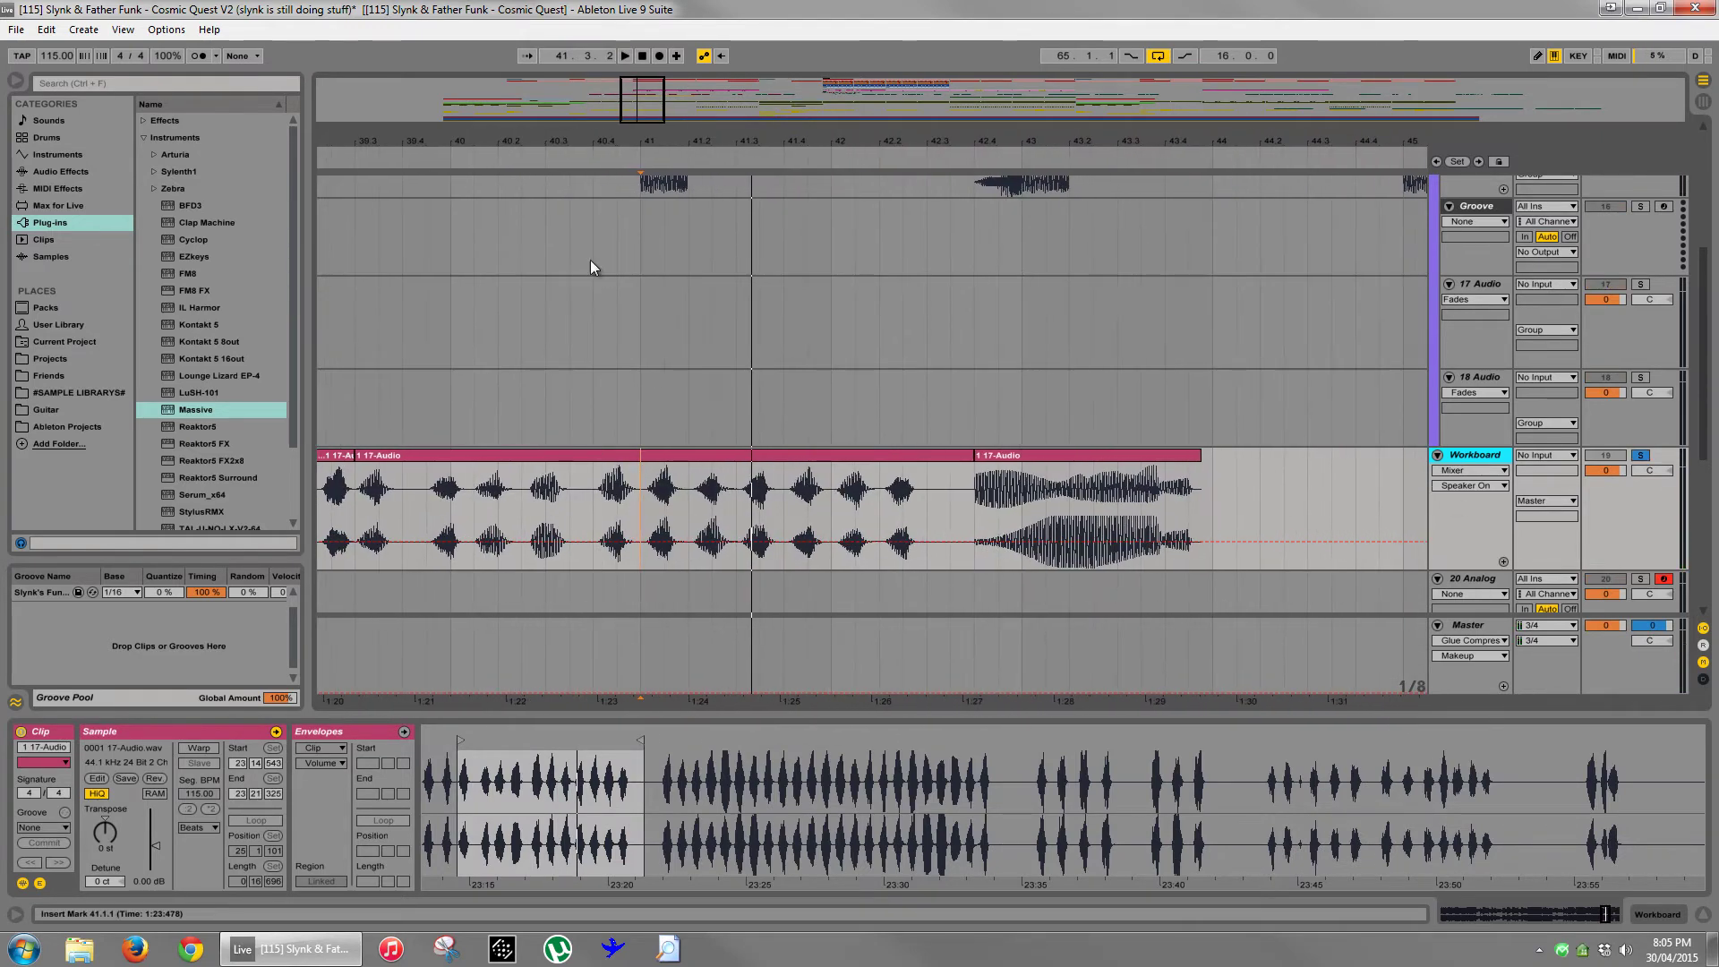
pyautogui.click(599, 507)
pyautogui.moveTo(600, 512); pyautogui.dragTo(644, 512)
pyautogui.press('space')
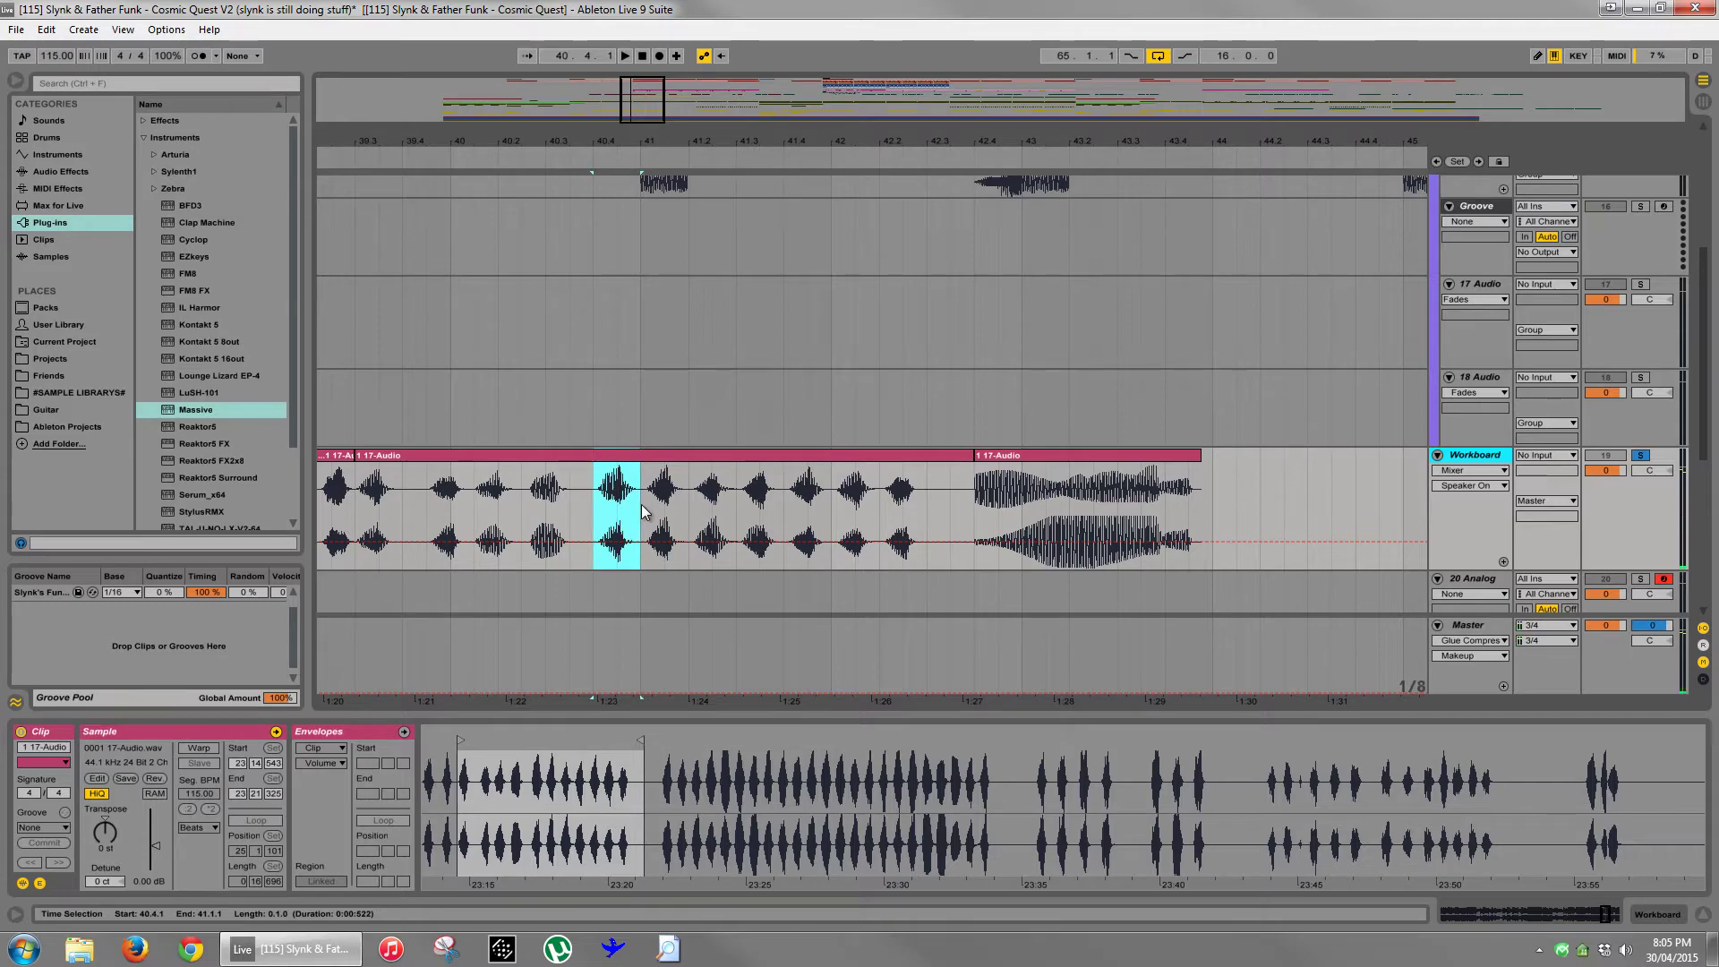
pyautogui.moveTo(848, 141); pyautogui.dragTo(972, 291)
pyautogui.click(942, 326)
pyautogui.hotkey('ctrl', 'v')
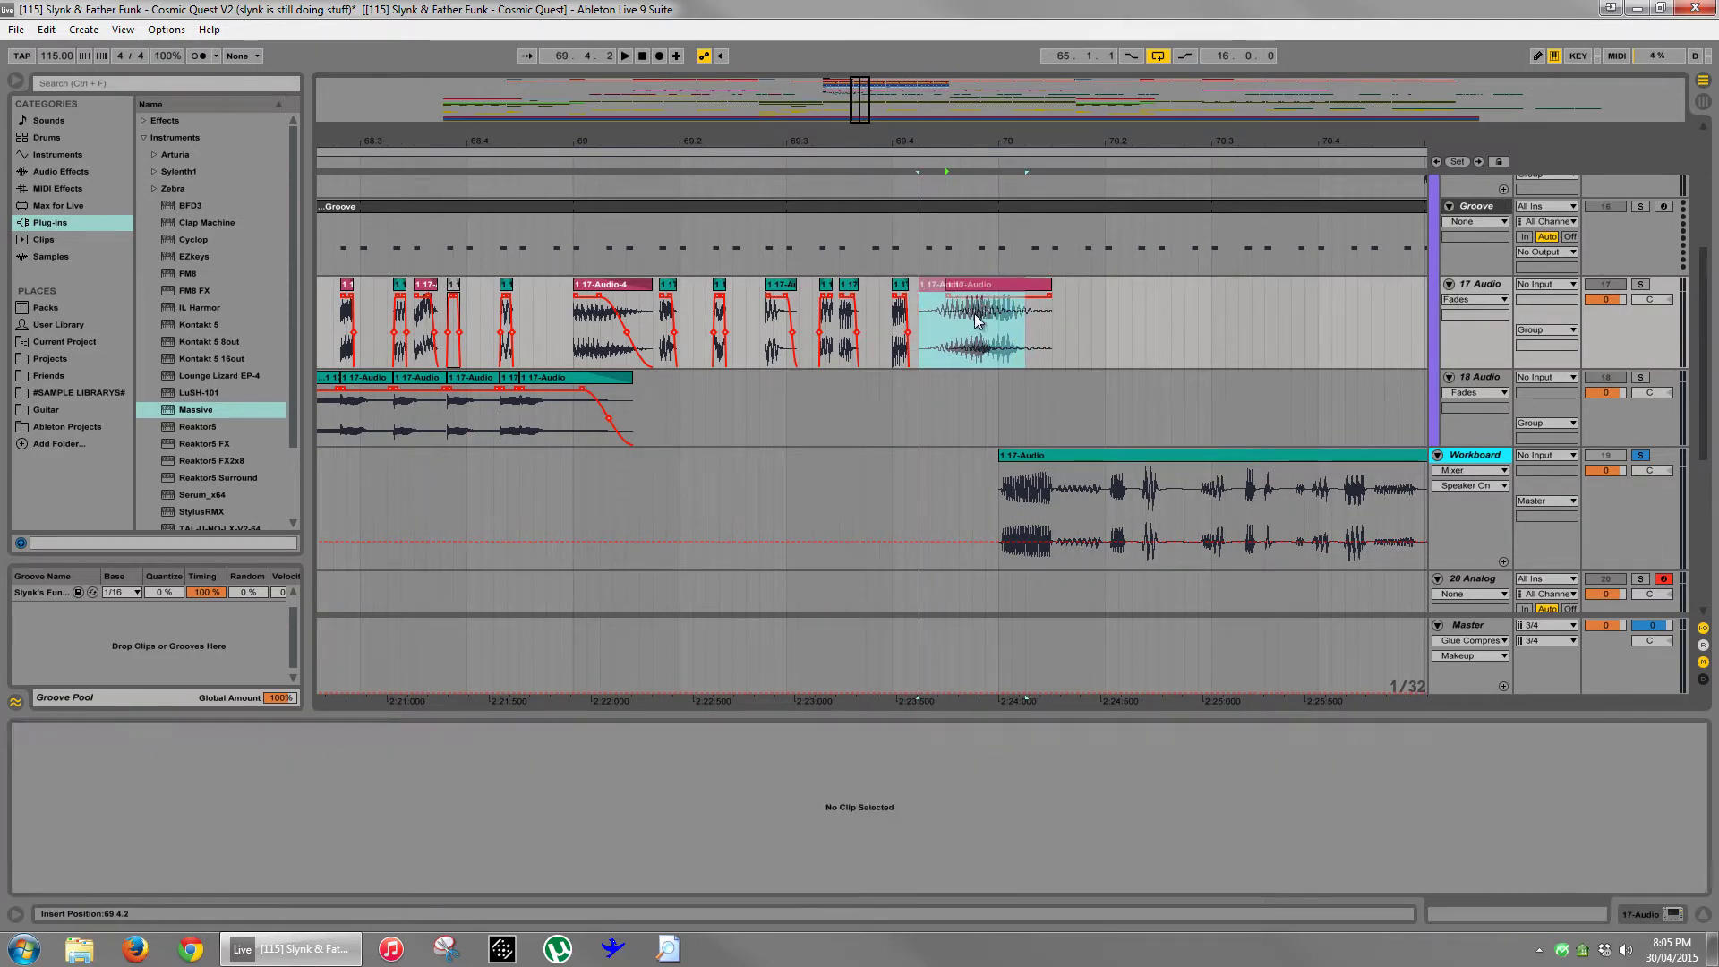
# - Transpose the pasted slice by 4 semitones, turn the Workboard solo off and play the phrase from bar 69
pyautogui.moveTo(109, 829); pyautogui.dragTo(110, 829)
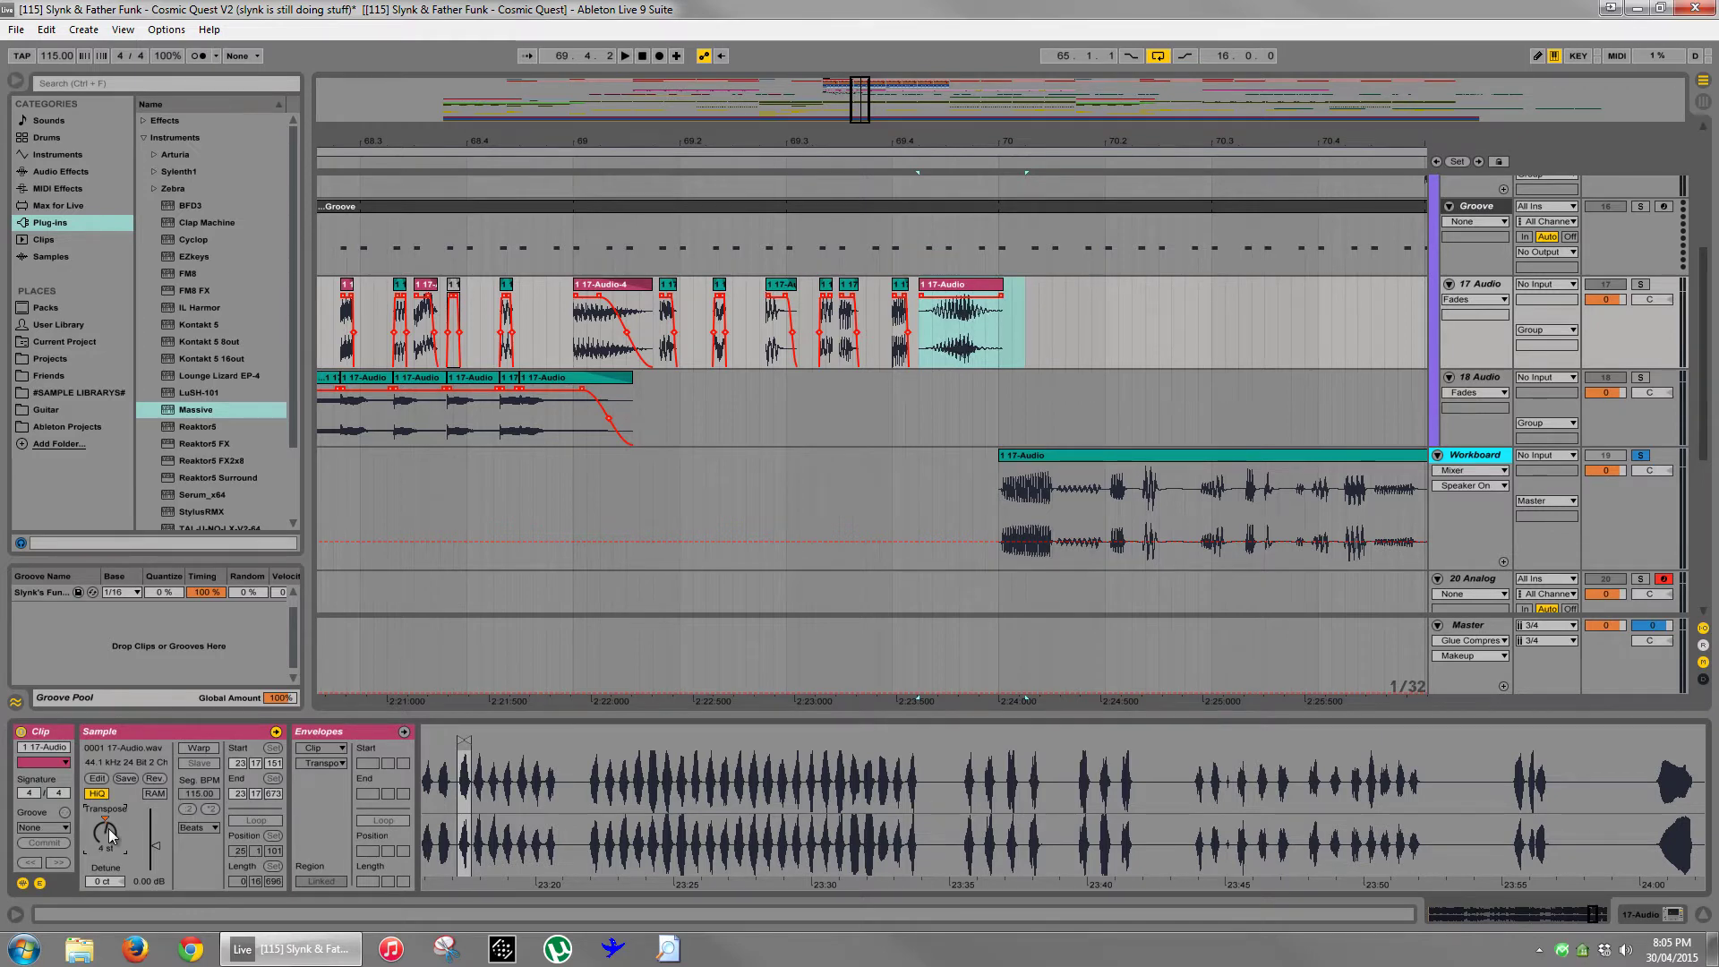
pyautogui.click(1641, 455)
pyautogui.click(613, 284)
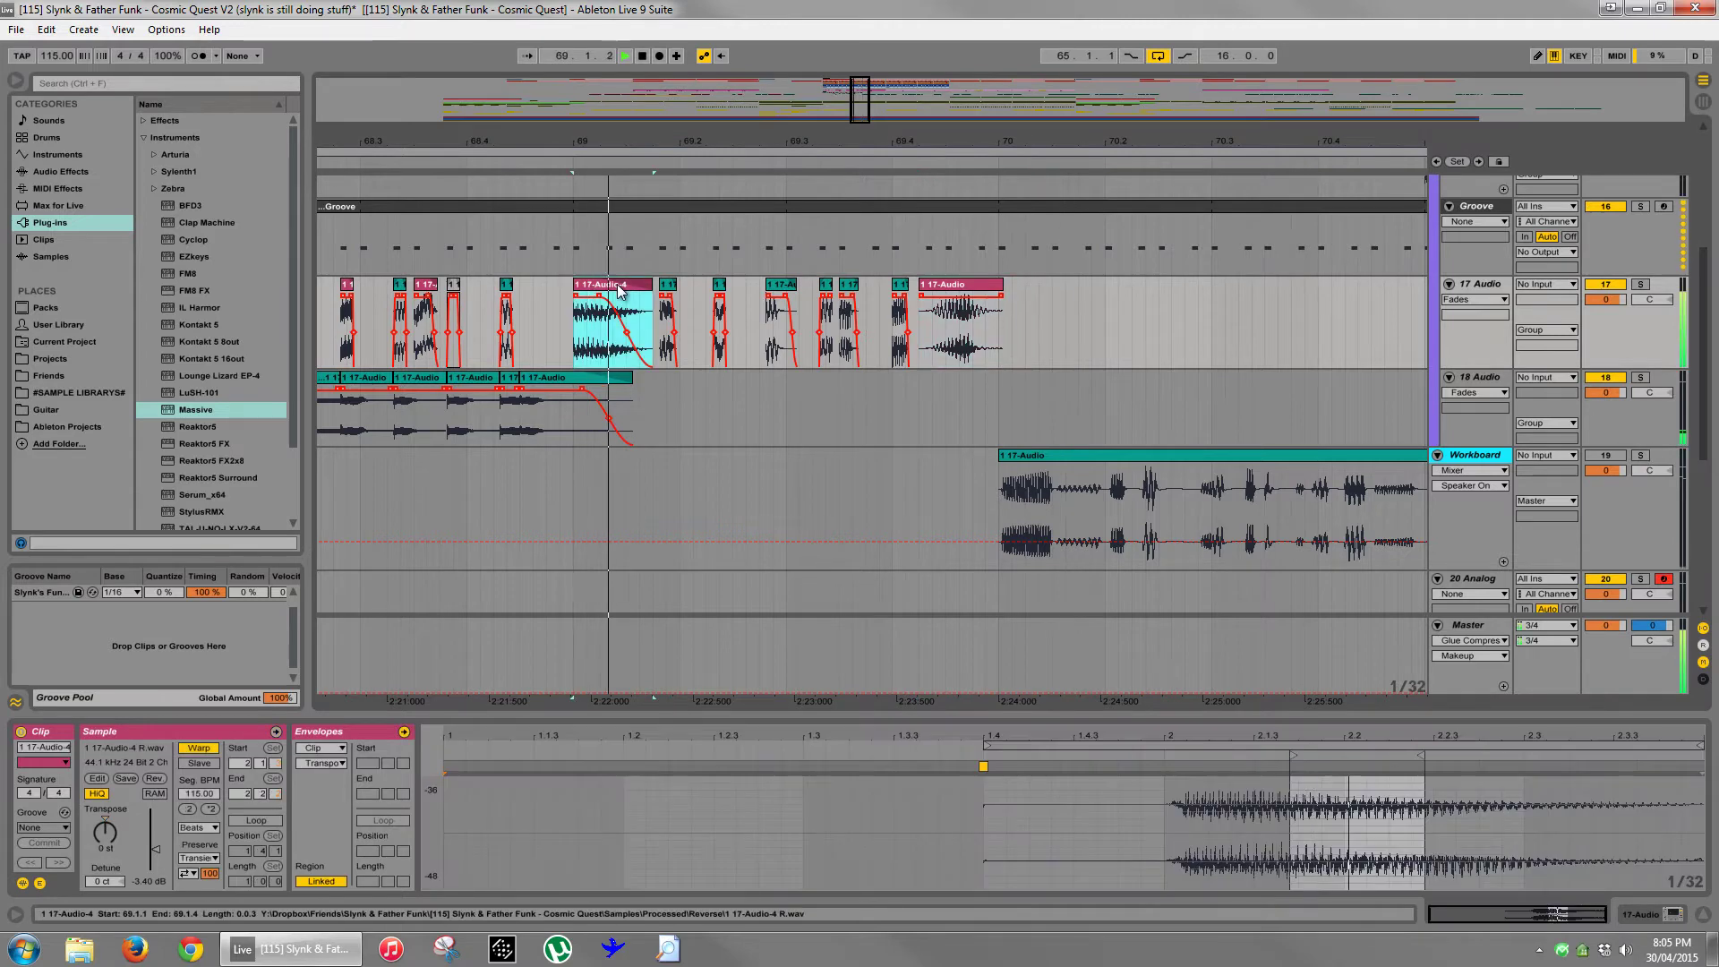
pyautogui.moveTo(983, 141); pyautogui.dragTo(983, 150)
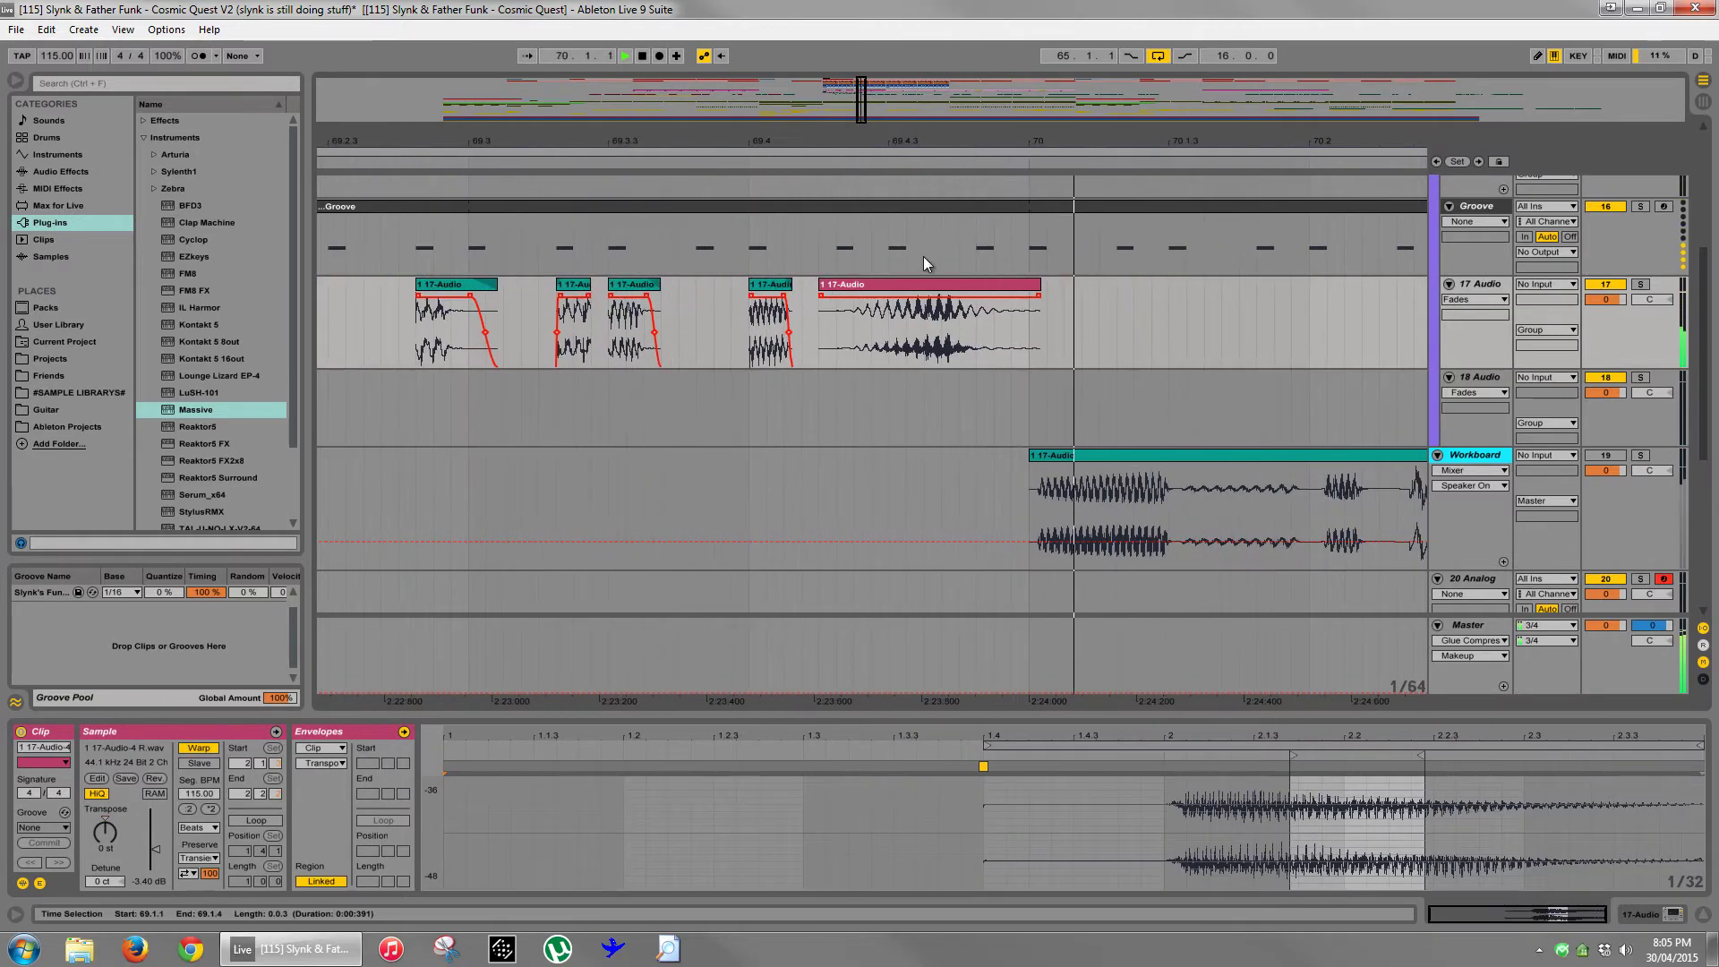
pyautogui.press('space')
# - Shift the transposed clip slightly later, just past 69.4.2, and add a fade-in up to about 69.4.3
pyautogui.click(922, 289)
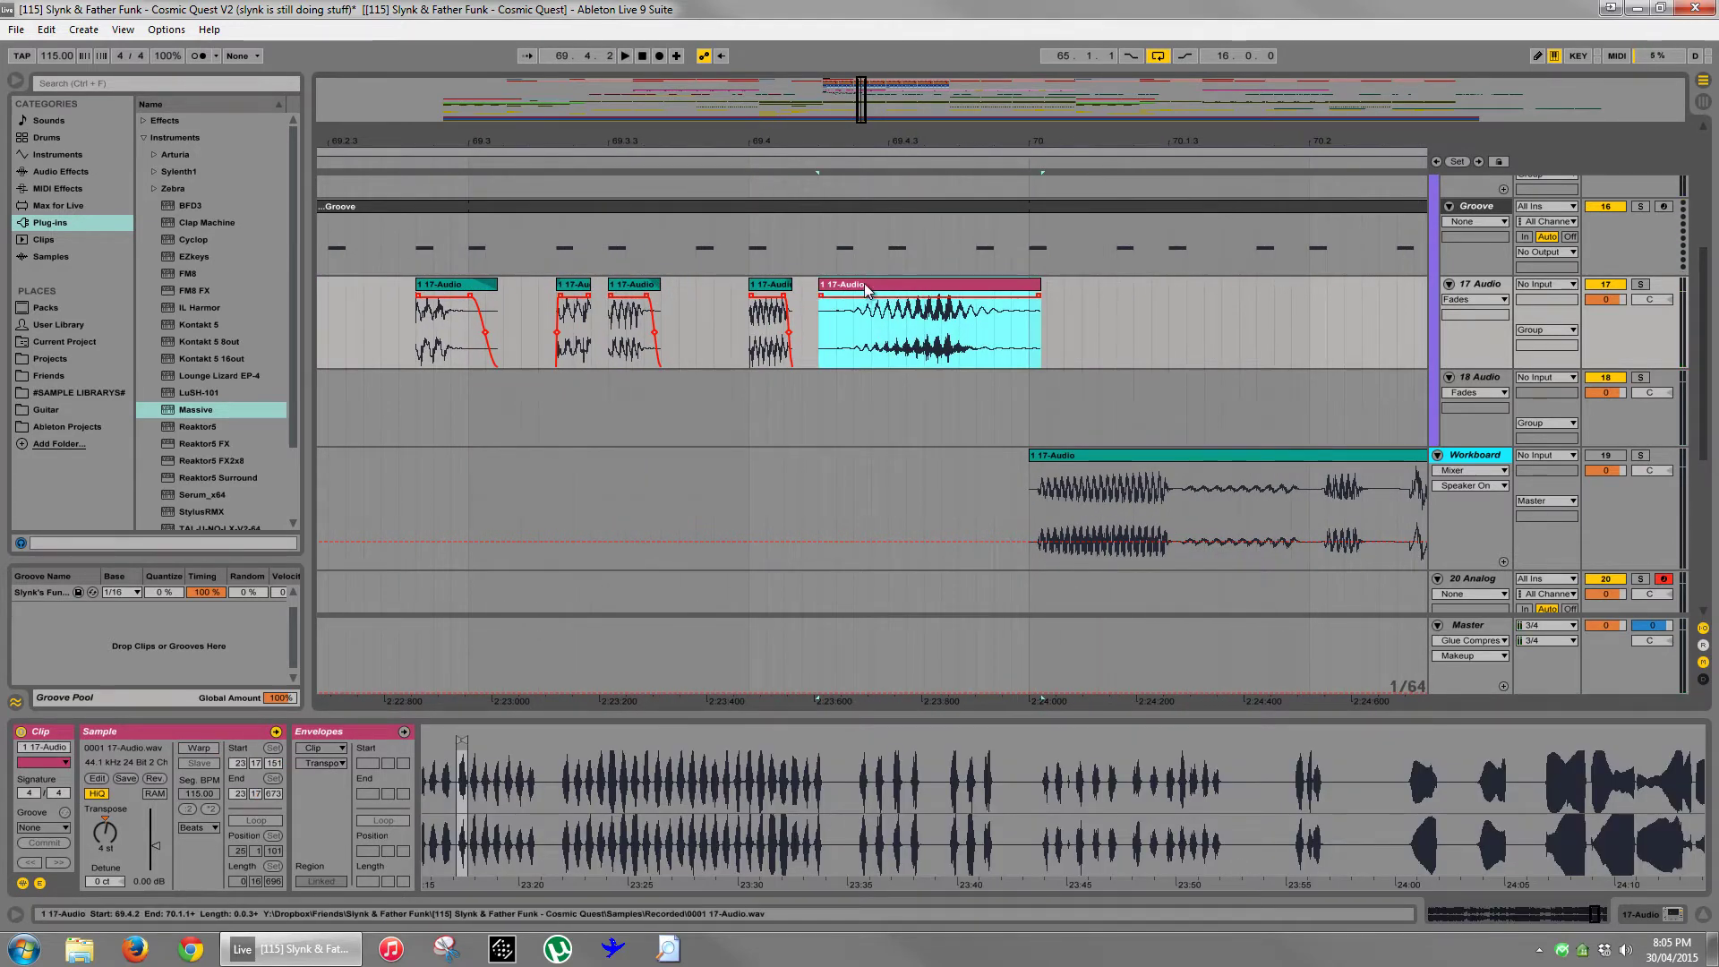
pyautogui.moveTo(867, 289); pyautogui.dragTo(888, 313)
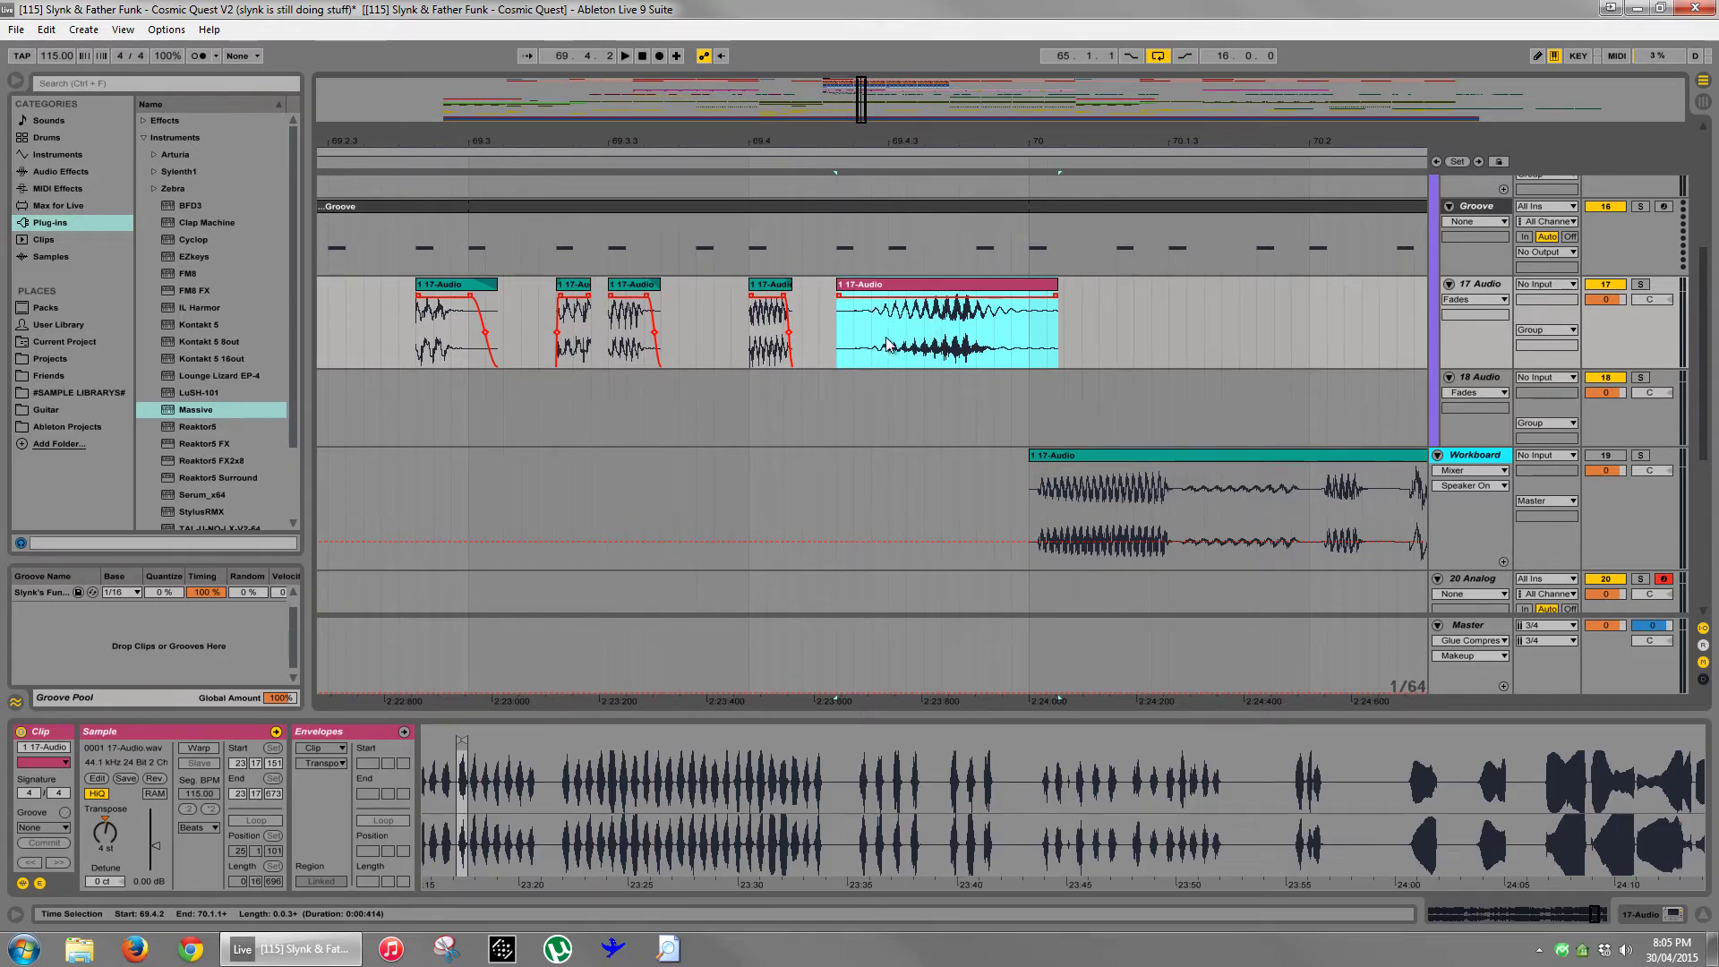
pyautogui.click(888, 346)
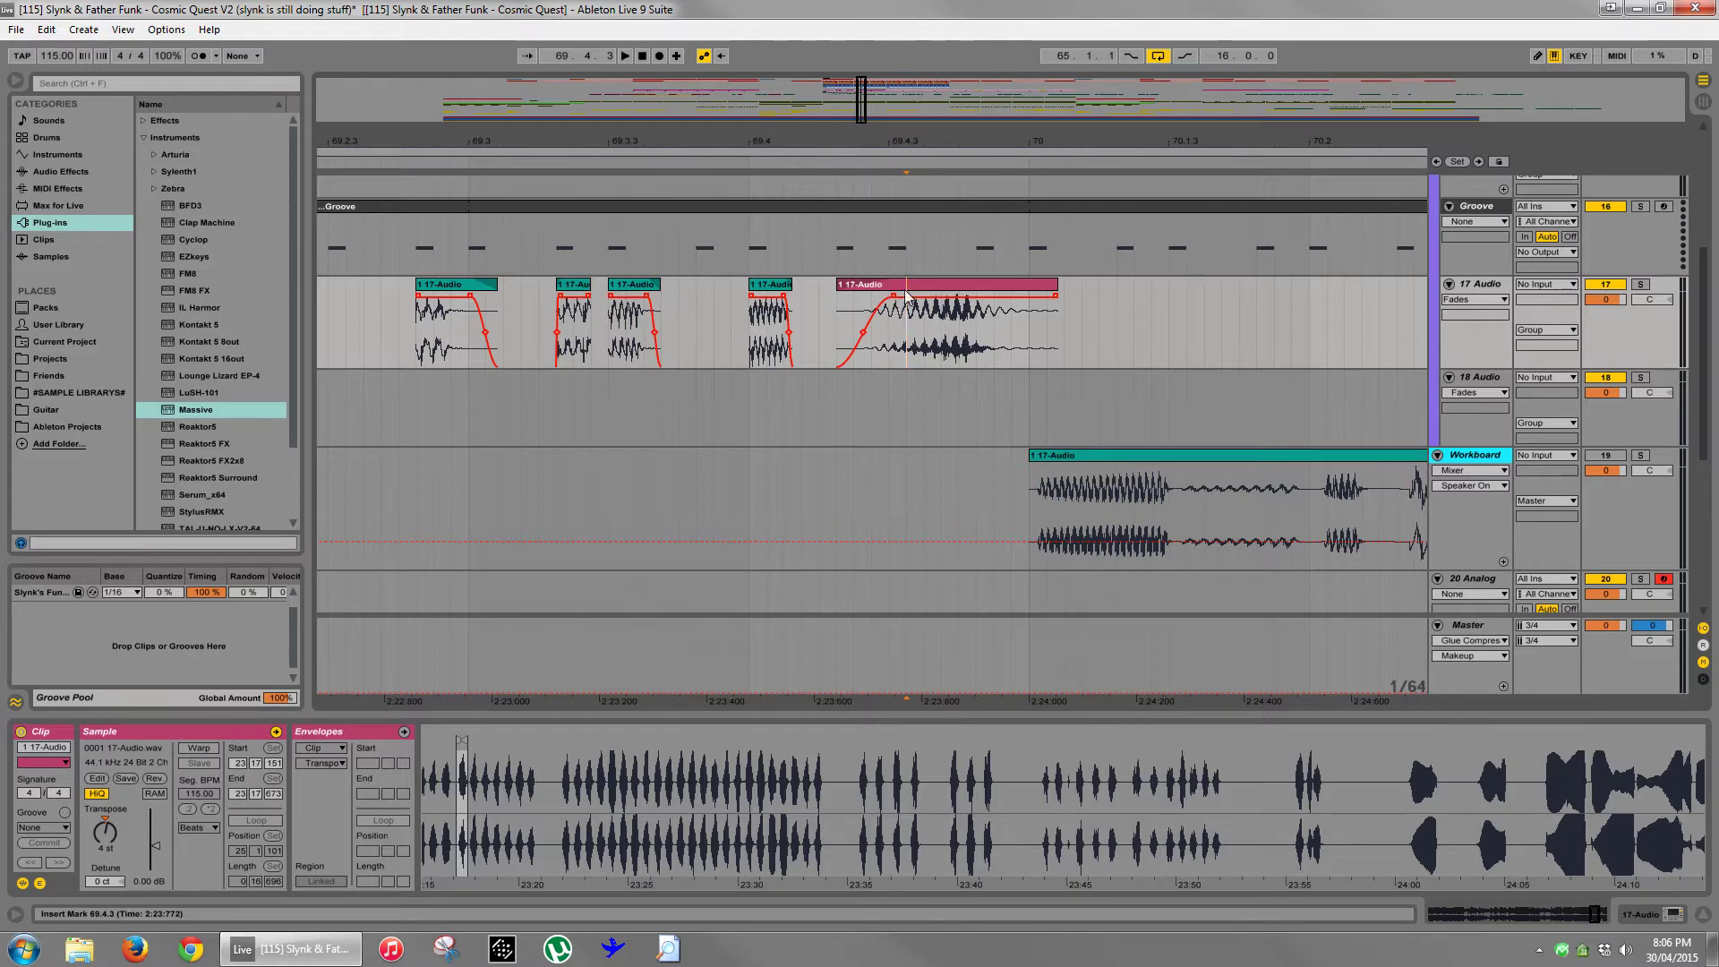
# - Nudge the faded clip slightly earlier, using the Groove note near 69.4.3 as the timing reference
pyautogui.moveTo(891, 255); pyautogui.dragTo(907, 257)
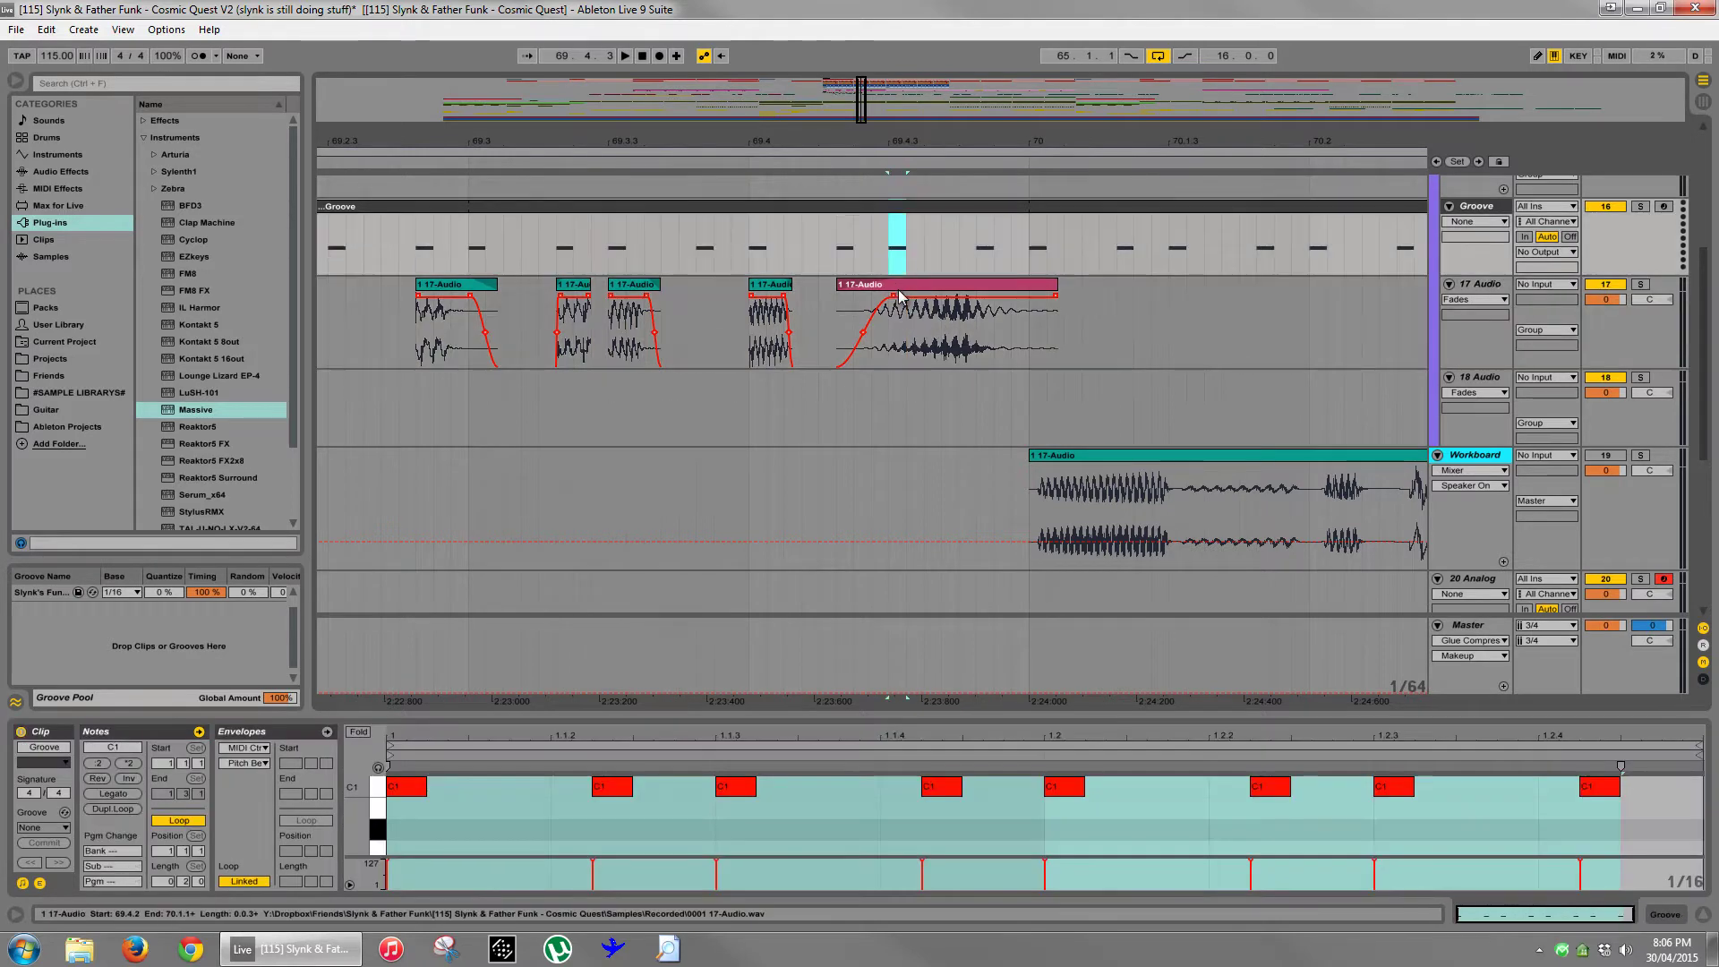
pyautogui.click(898, 284)
pyautogui.moveTo(904, 145); pyautogui.dragTo(905, 170)
pyautogui.moveTo(903, 284); pyautogui.dragTo(908, 282)
# - Play from 69.3.4, trim the end of the transposed clip back to bar 70 and give it a fade-out
pyautogui.click(607, 324)
pyautogui.press('space')
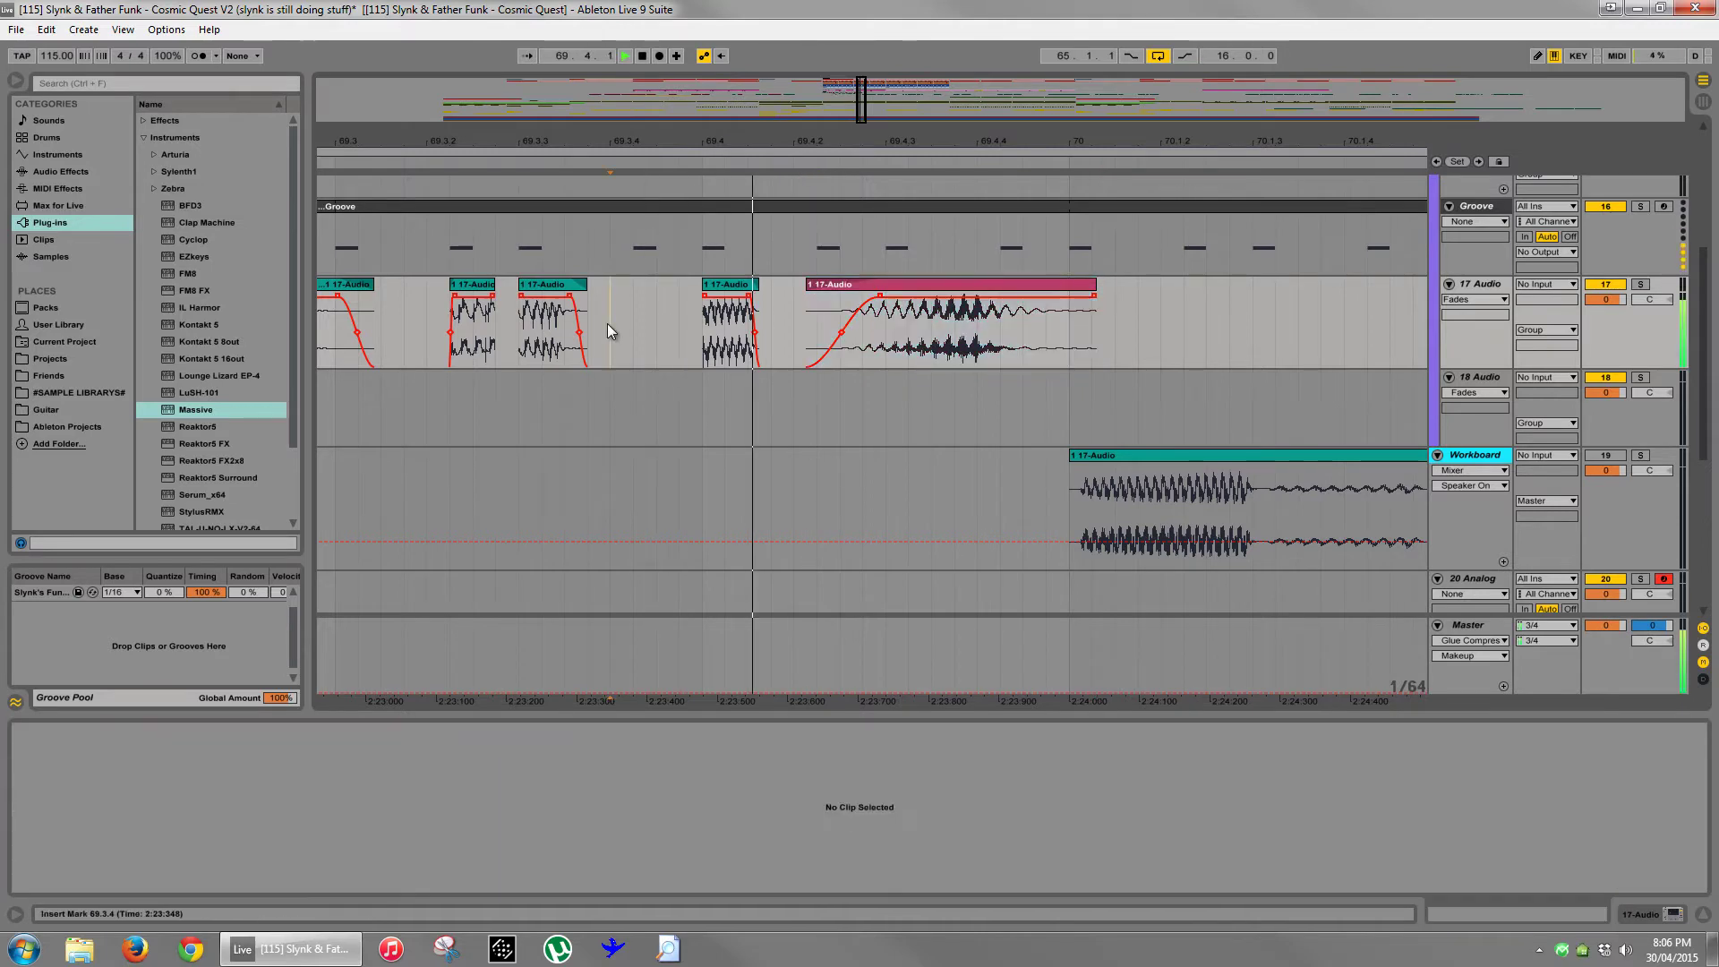
pyautogui.click(885, 305)
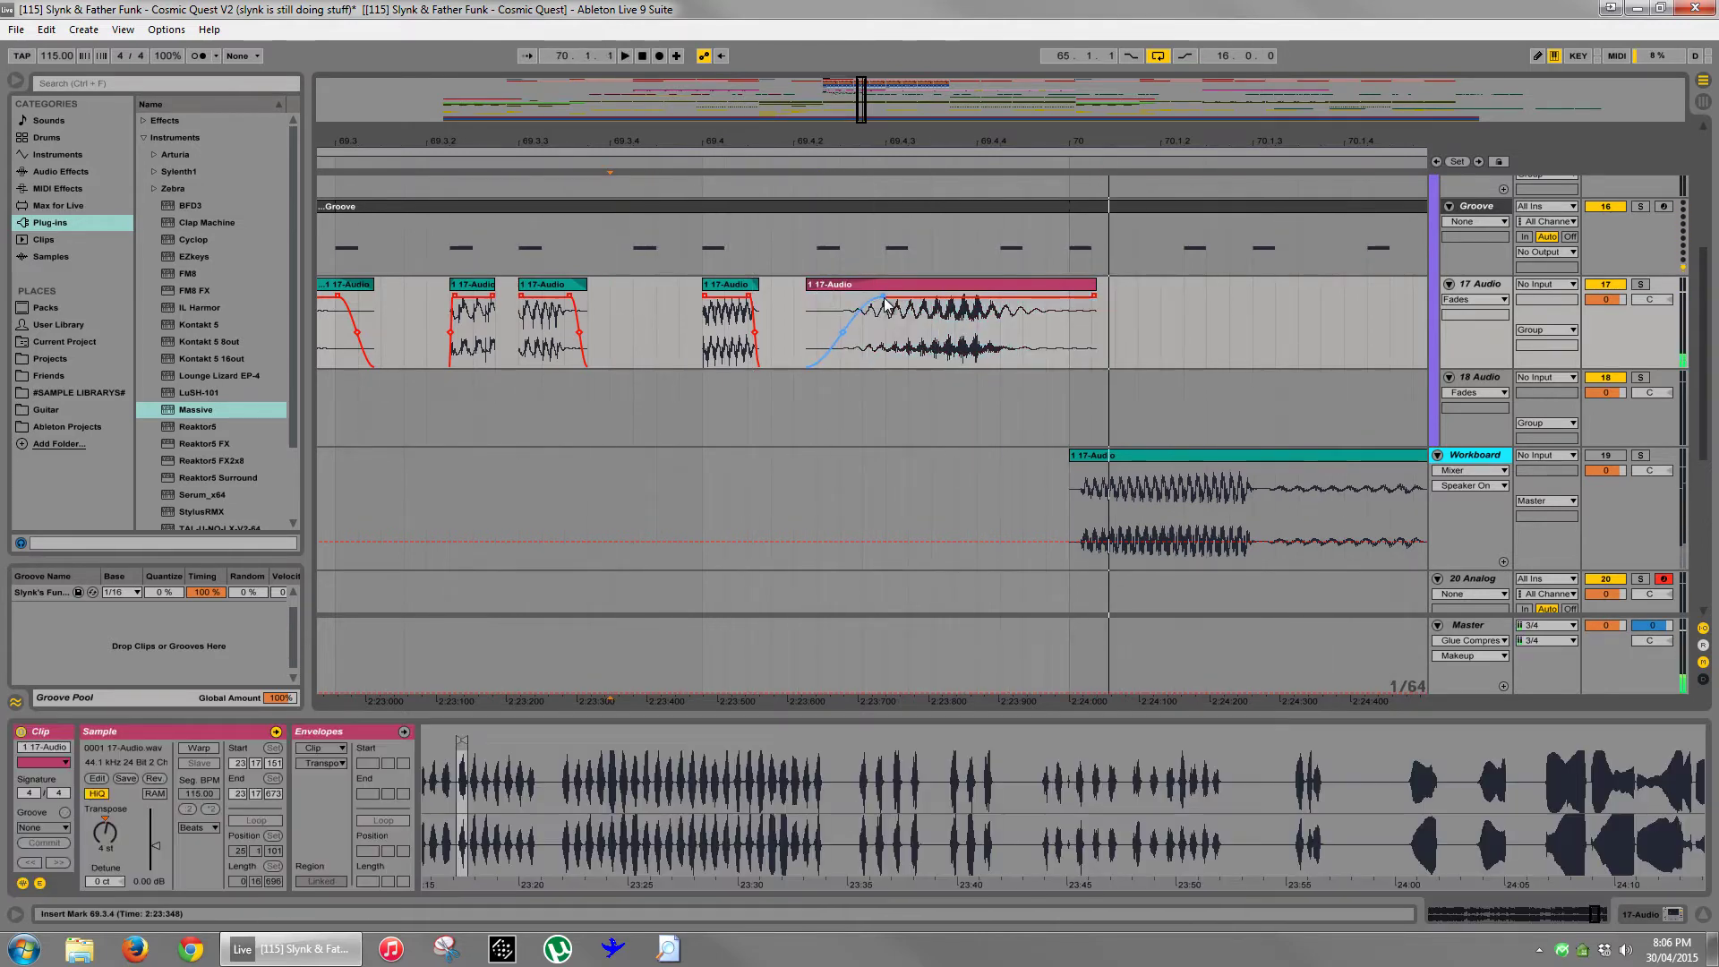
pyautogui.press('space')
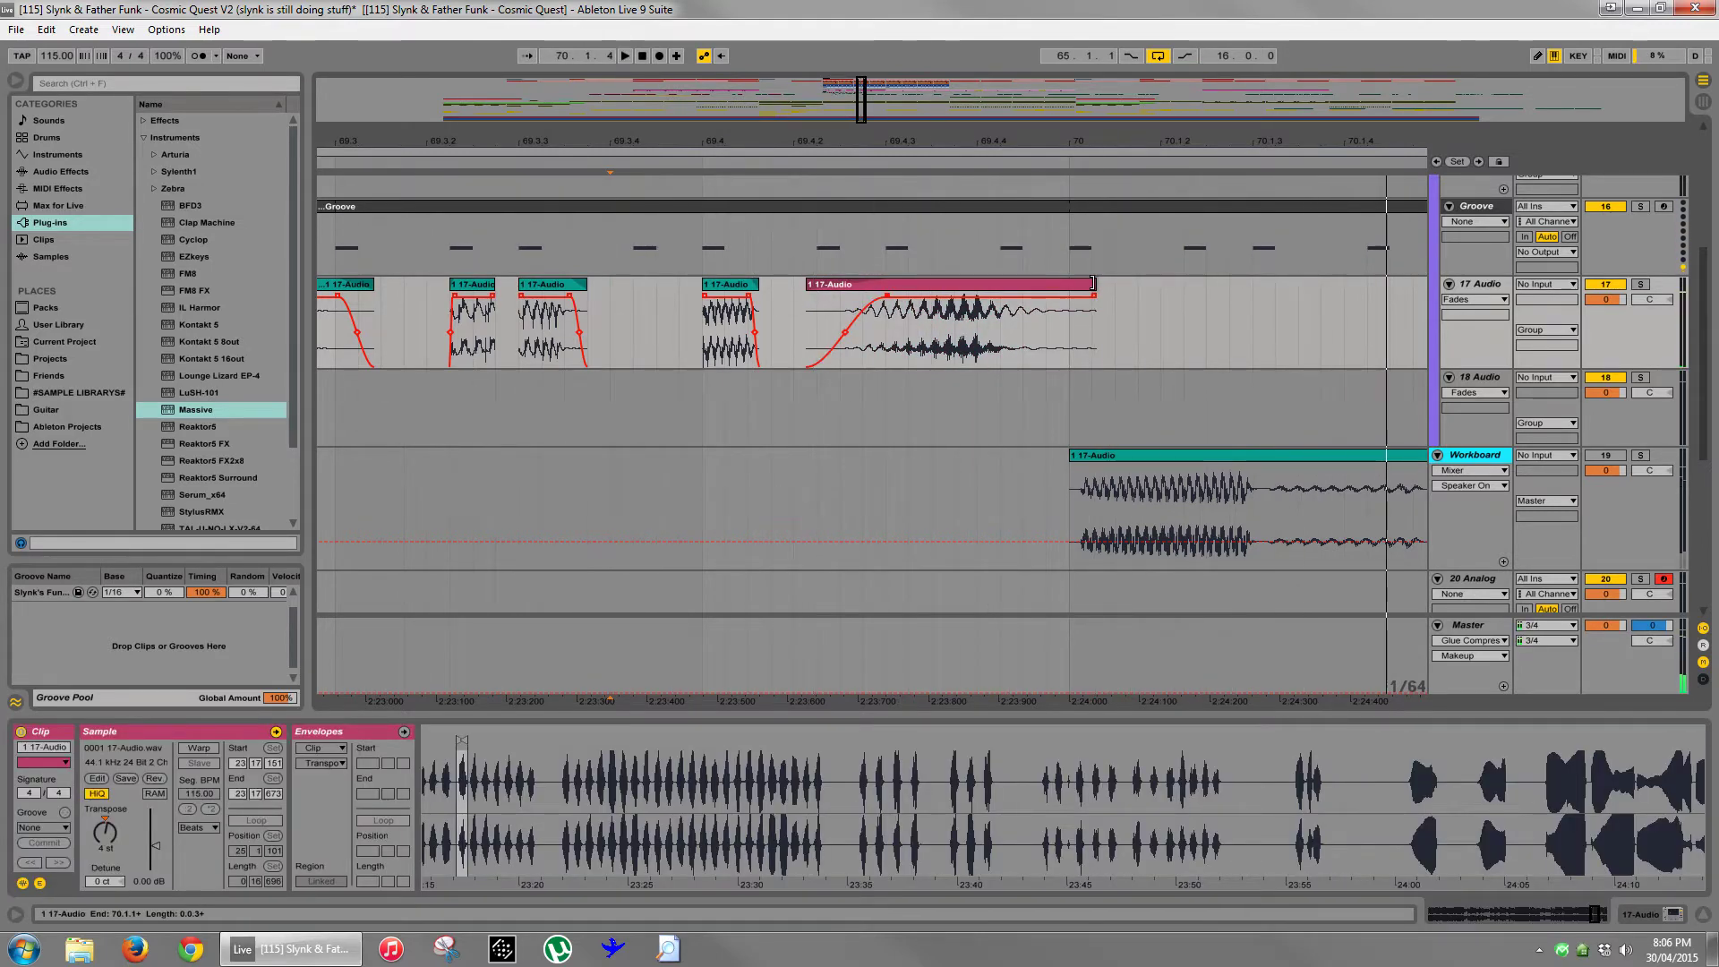
pyautogui.moveTo(1094, 302); pyautogui.dragTo(1028, 296)
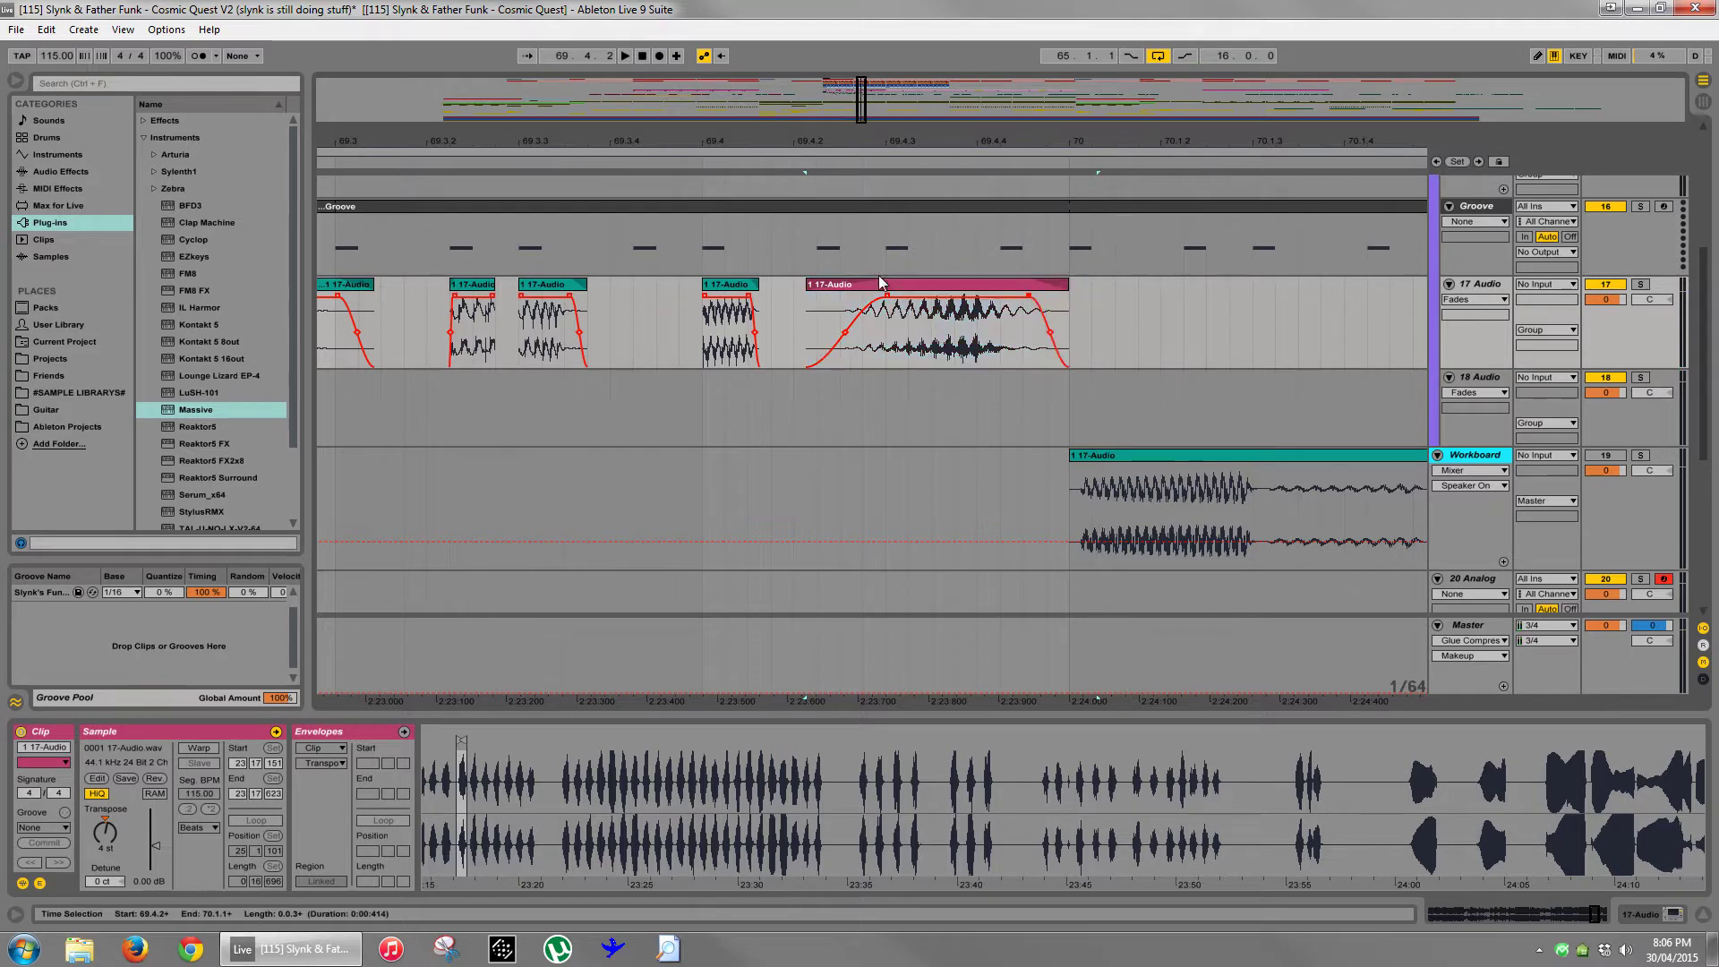
# - Play the phrase from the short 17 Audio clip near 69.3.2 through bar 70 to judge the new ending
pyautogui.click(662, 290)
pyautogui.click(472, 285)
pyautogui.press('space')
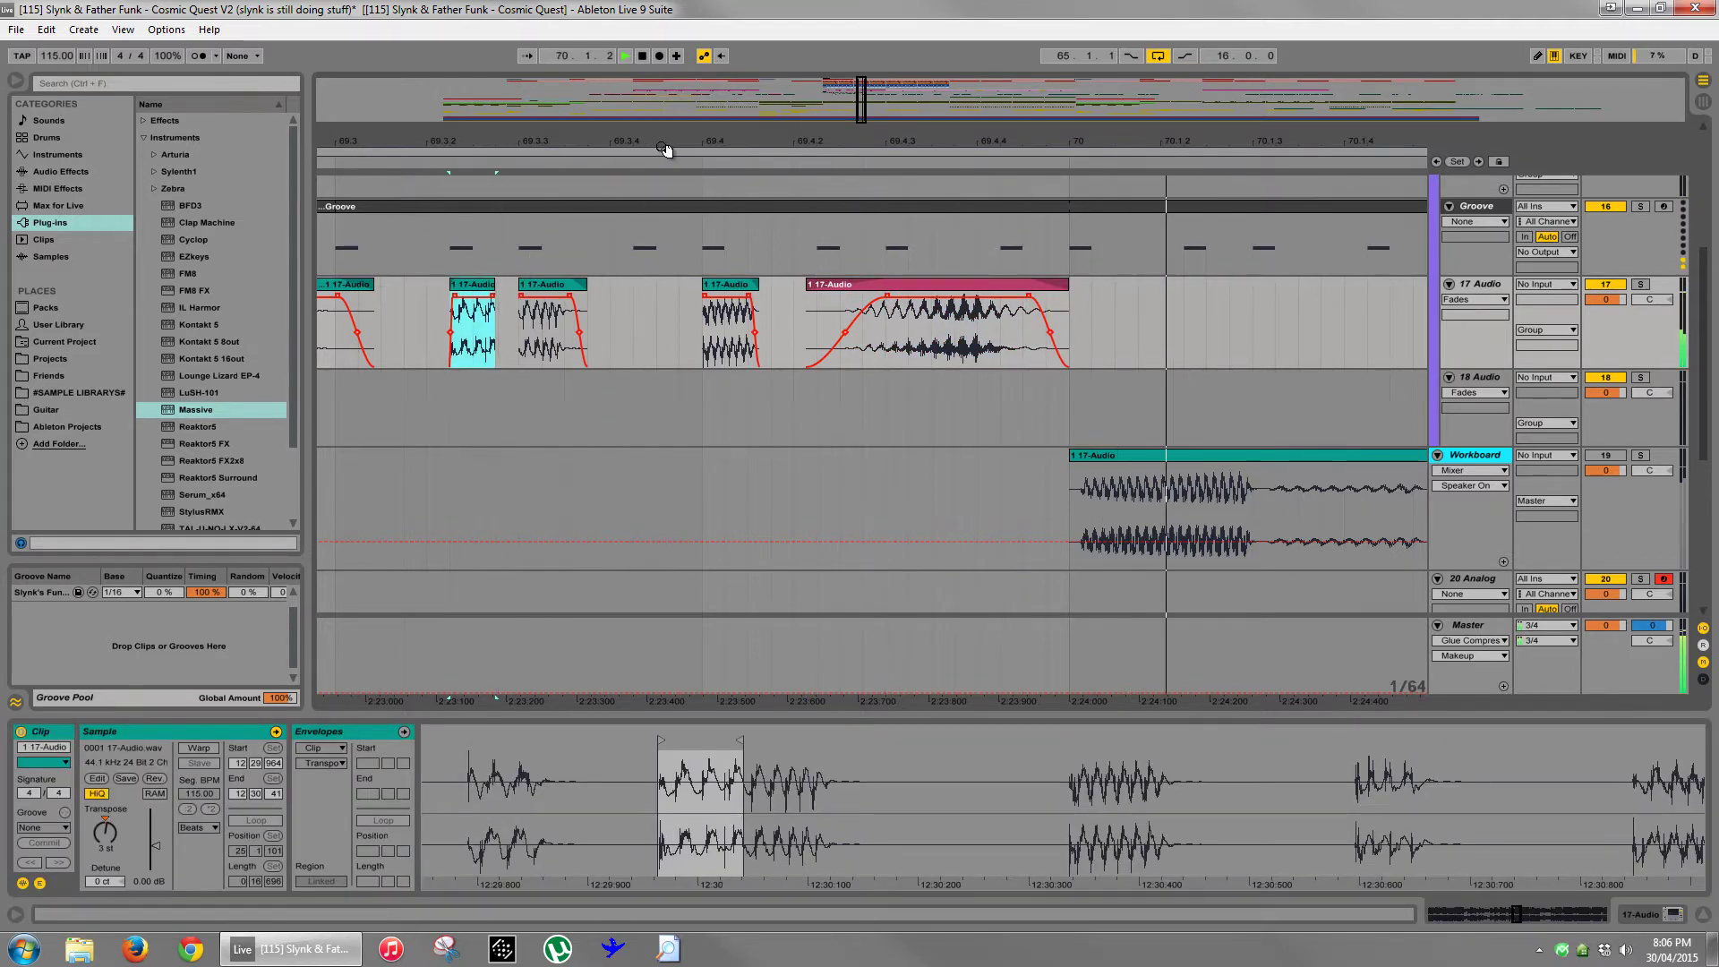
pyautogui.press('space')
pyautogui.moveTo(663, 147); pyautogui.dragTo(662, 146)
pyautogui.press('space')
pyautogui.press('space')
pyautogui.press('space')
pyautogui.press('space')
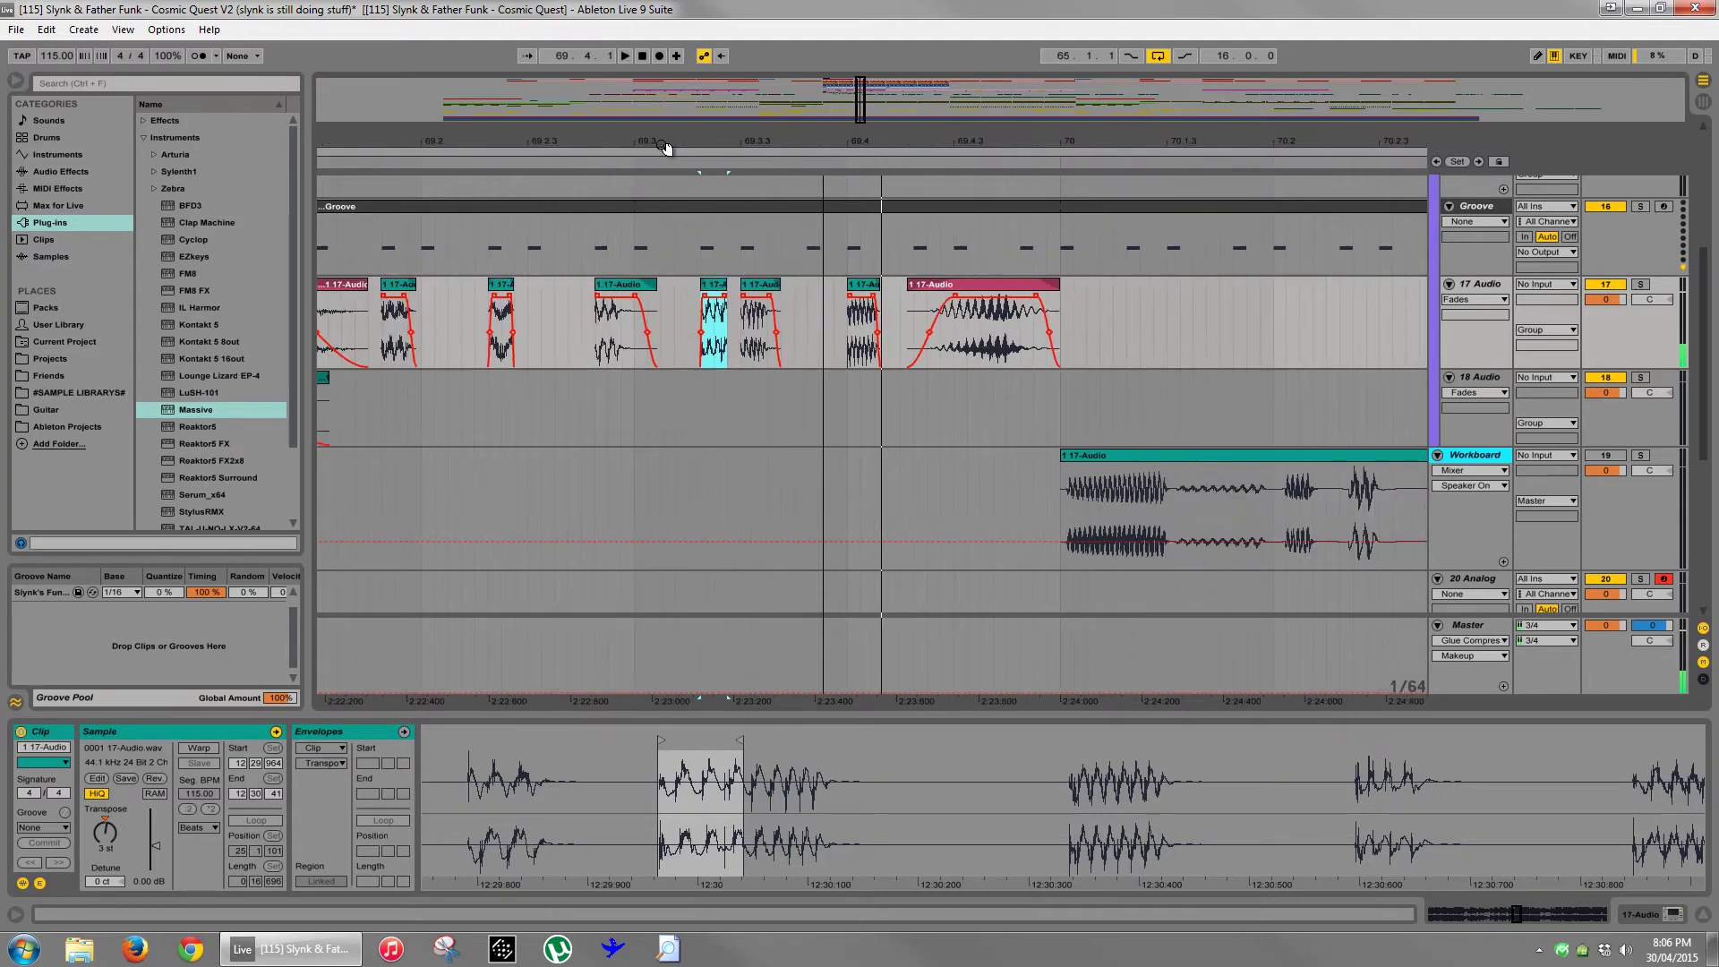
# - Delete the short Cosmic Quest Bass 2 slice between 69.3.4 and 69.4.1 on the Main Bass track
pyautogui.scroll(3, 819, 289)
pyautogui.click(824, 226)
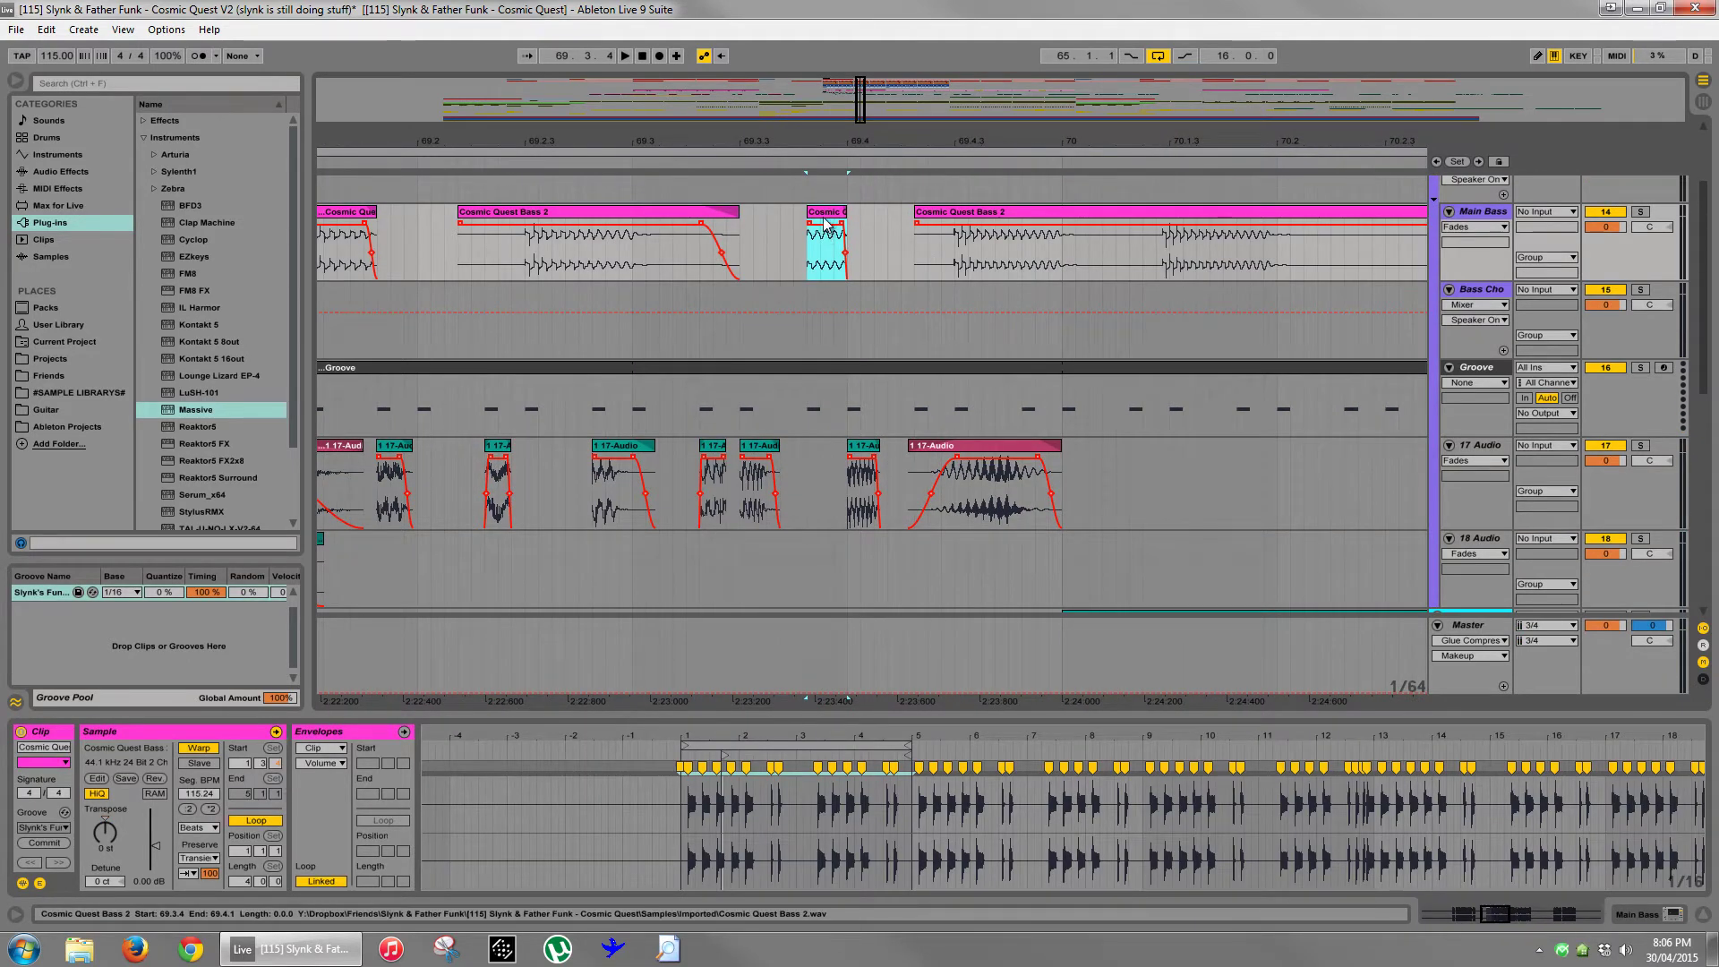
pyautogui.press('Delete')
# - Copy the Workboard clip starting at 149.2.4 to the 17 Audio track at 70.1.2
pyautogui.moveTo(825, 147); pyautogui.dragTo(825, 146)
pyautogui.scroll(-3, 991, 433)
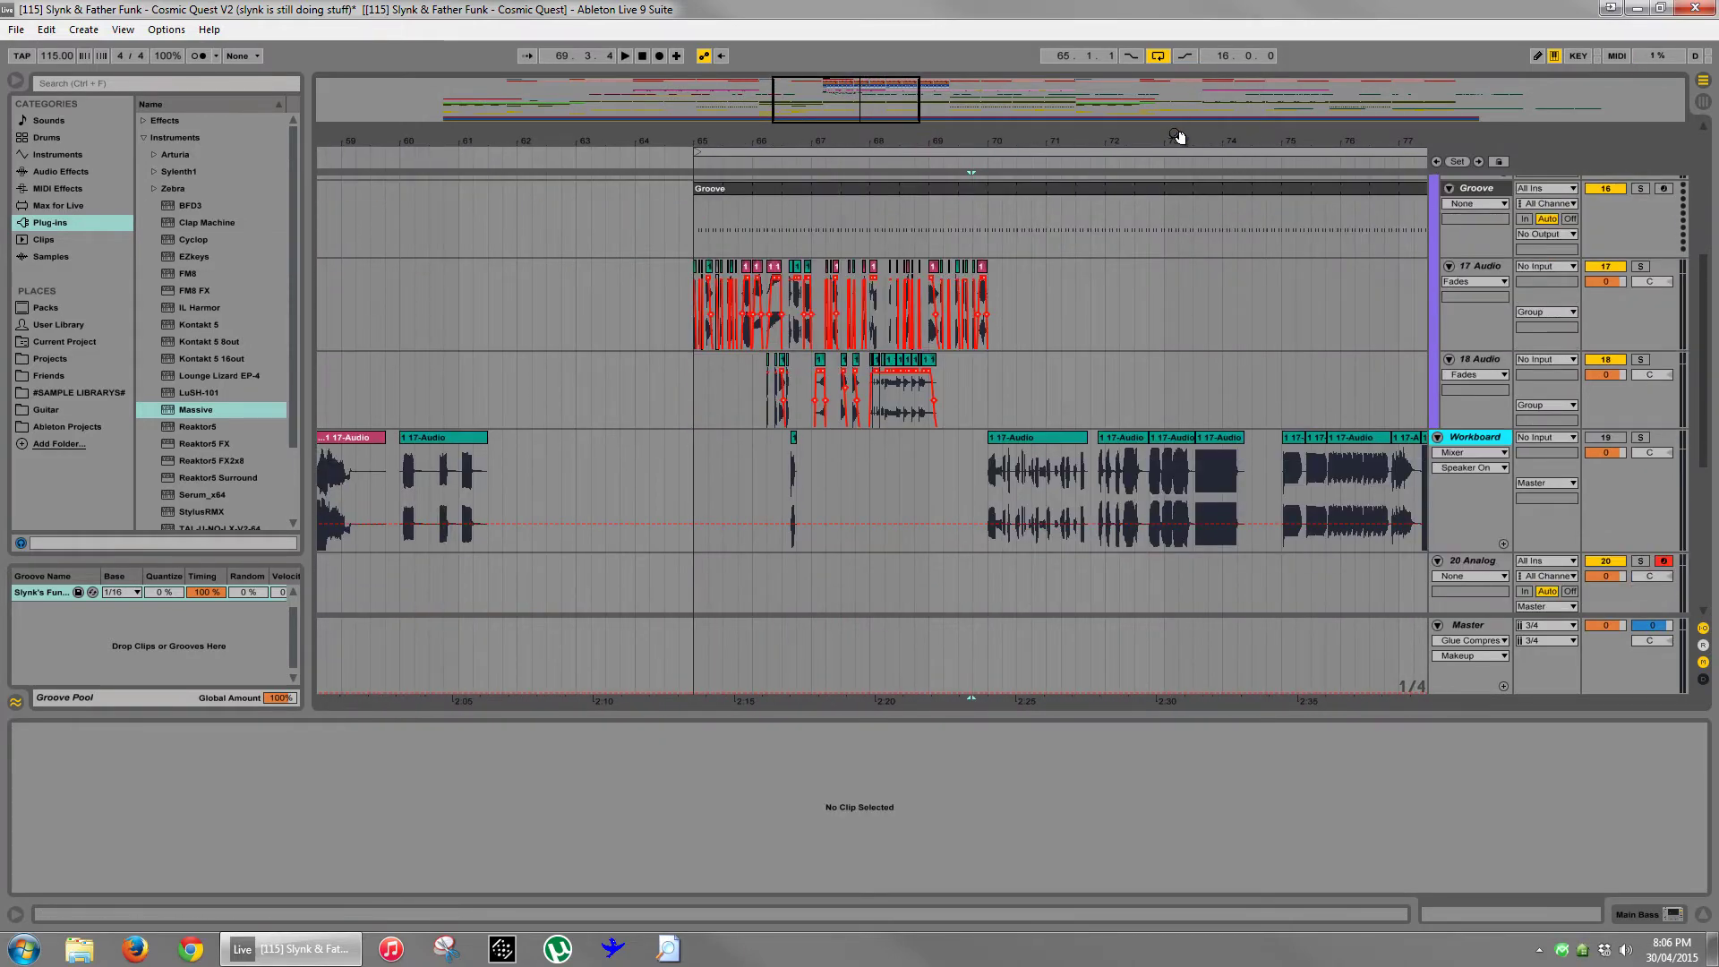
pyautogui.moveTo(1178, 137); pyautogui.dragTo(1179, 141)
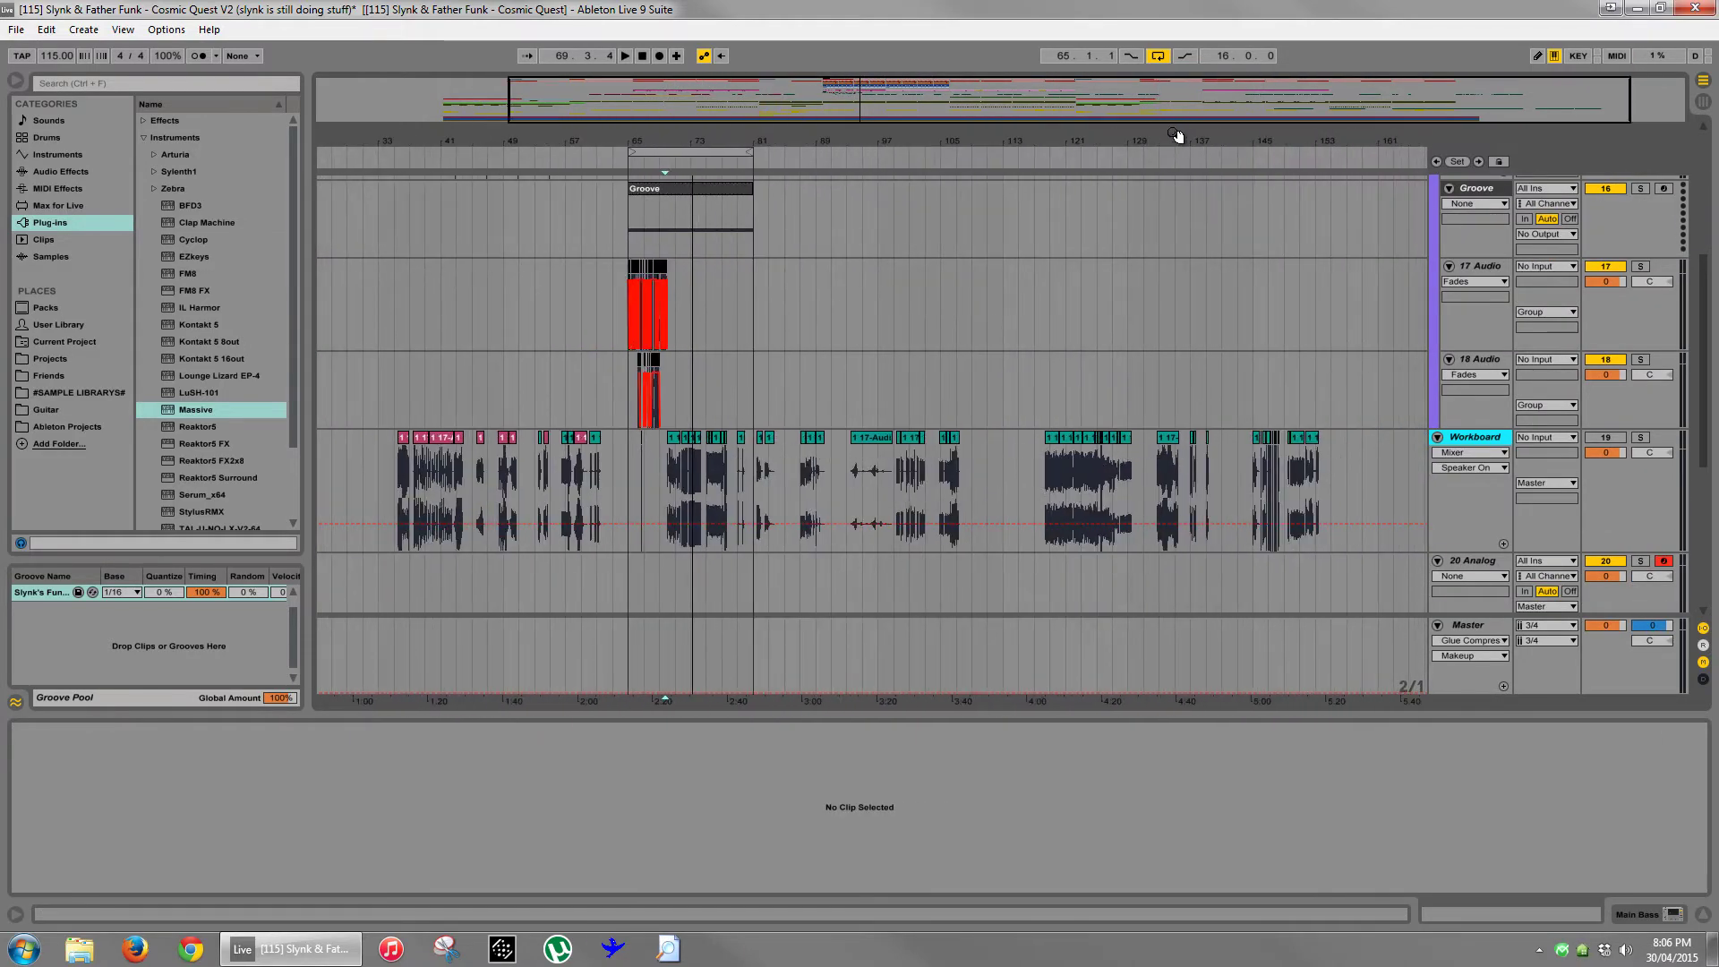
pyautogui.click(1289, 447)
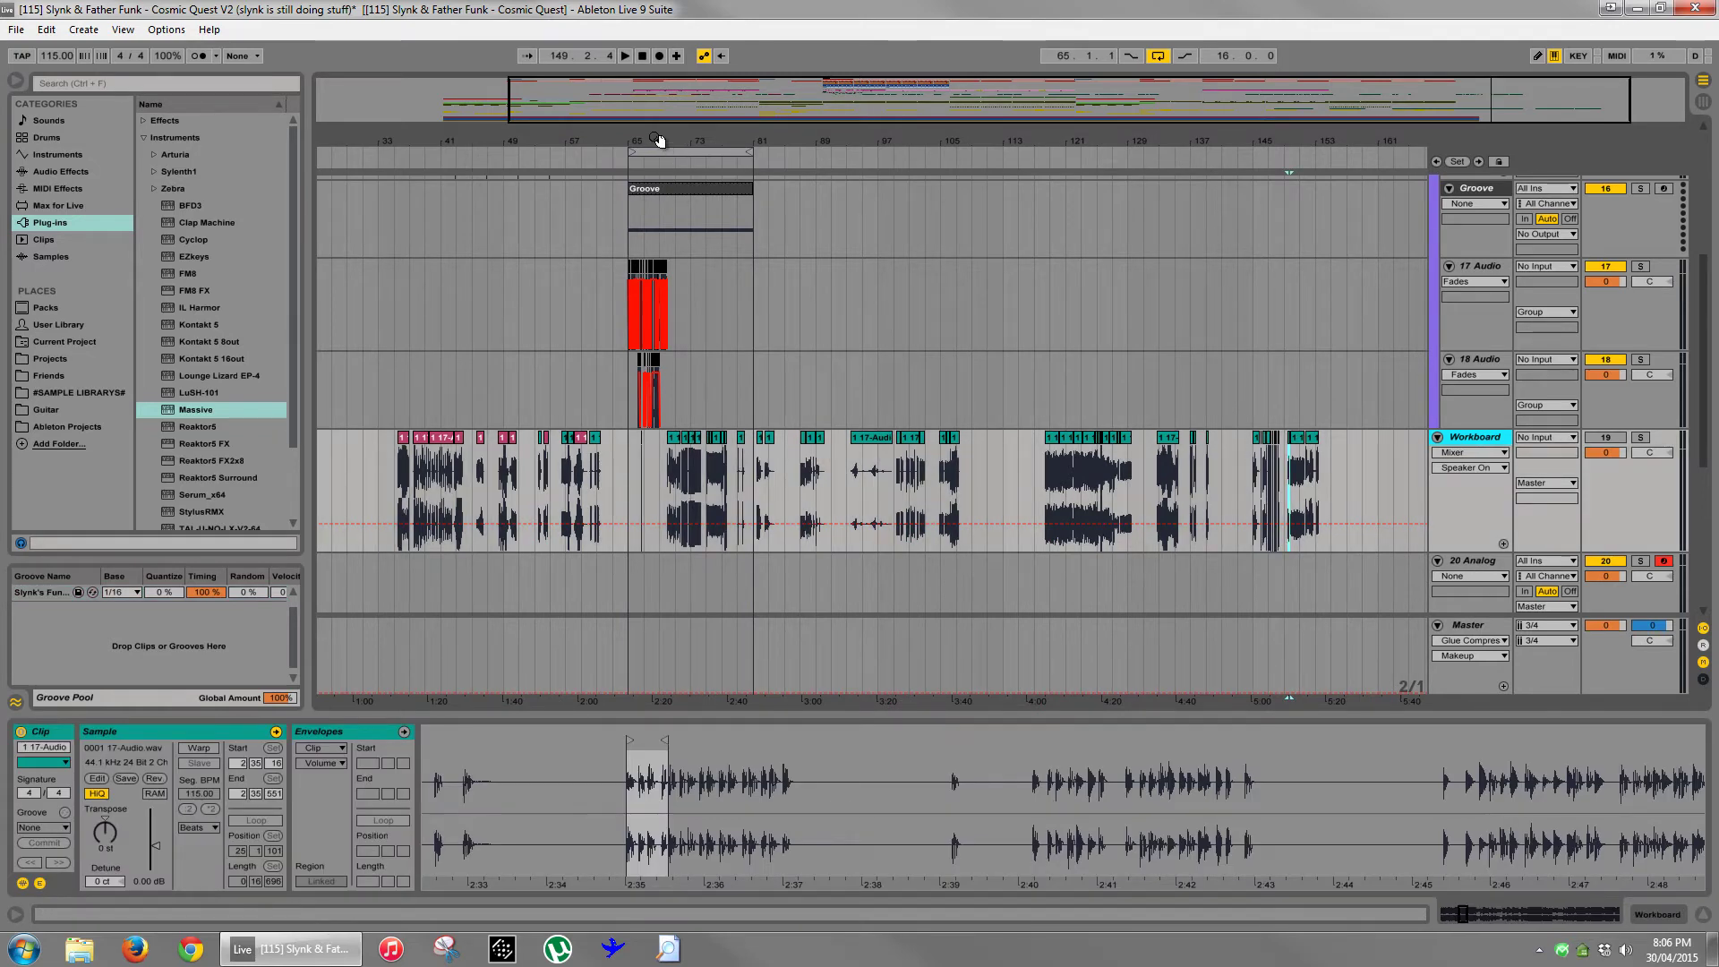
pyautogui.moveTo(659, 140); pyautogui.dragTo(925, 340)
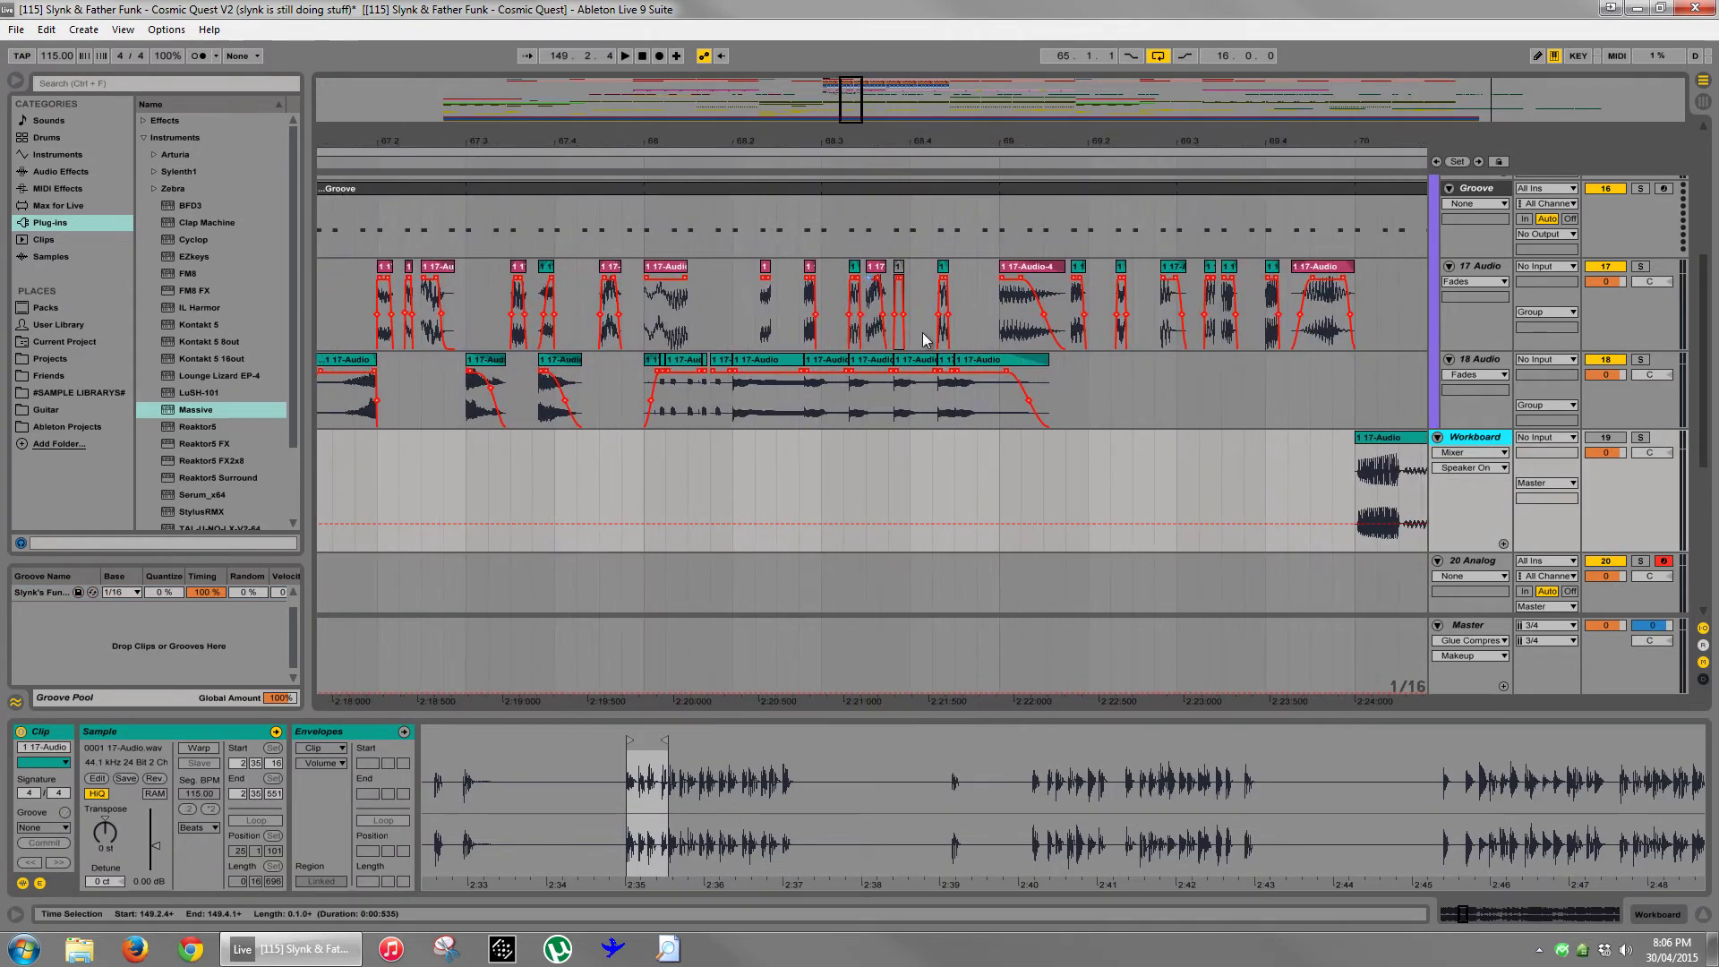
pyautogui.click(1377, 323)
pyautogui.hotkey('ctrl', 'v')
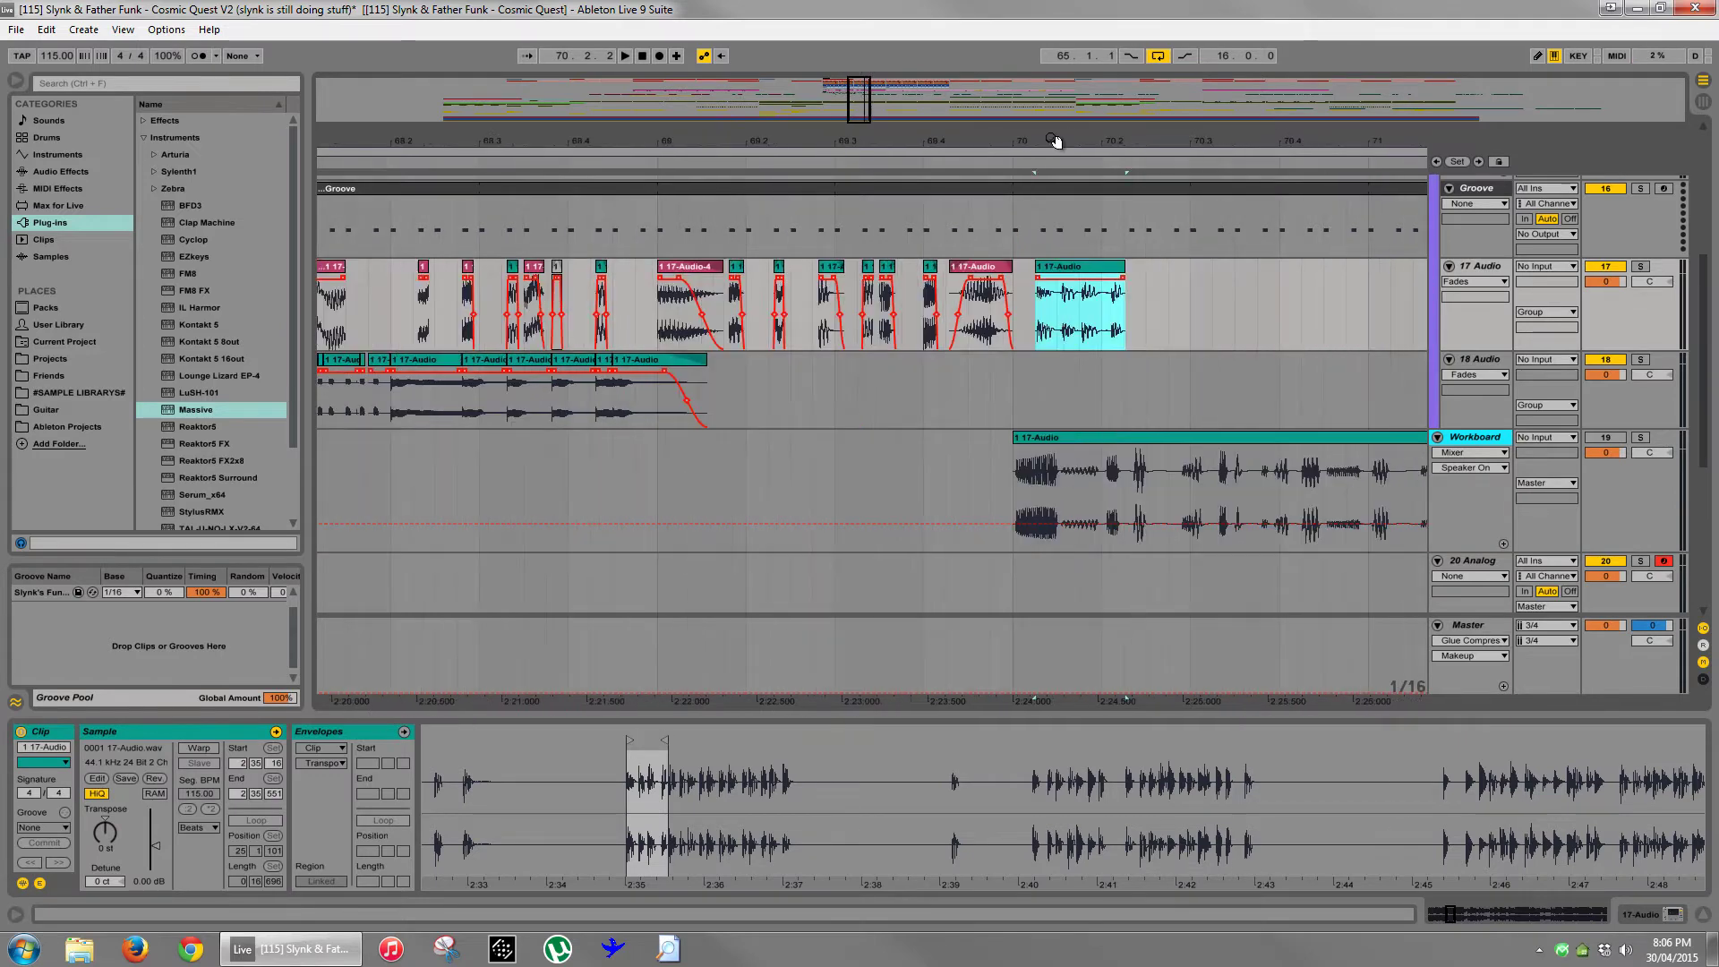
# - Solo the 17 Audio track, play the pasted clip and trim it to its first hit, ending just past 70.1.3
pyautogui.click(1640, 266)
pyautogui.press('space')
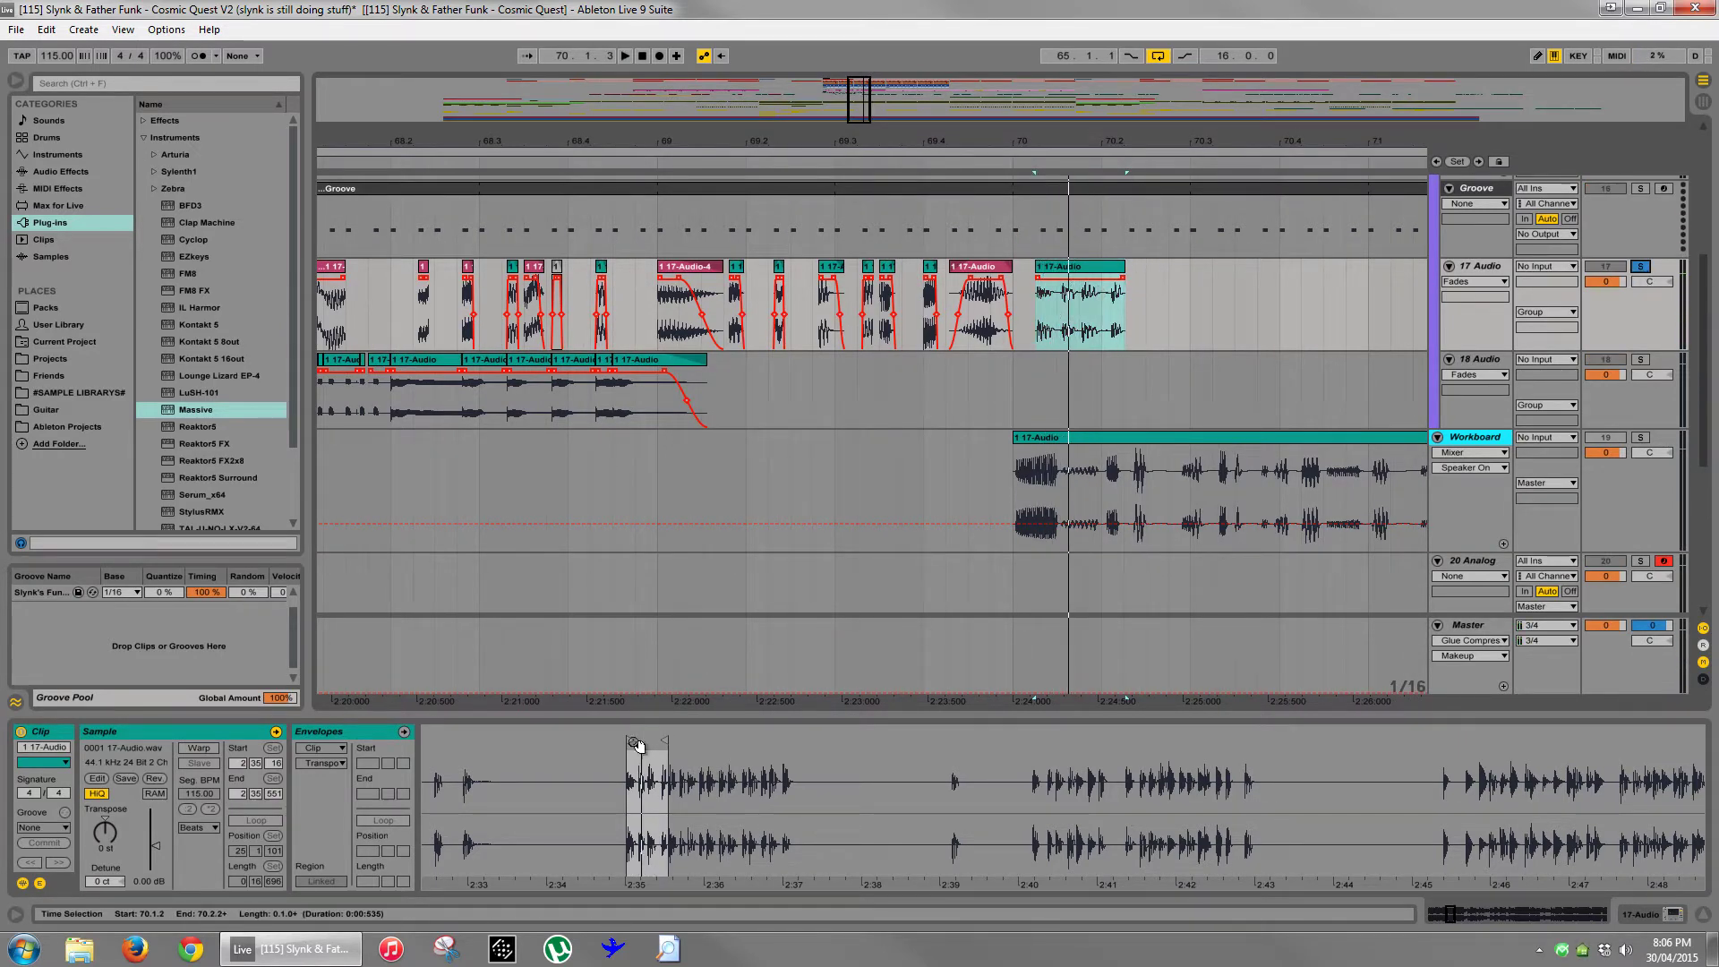
pyautogui.keyDown('ctrl'); pyautogui.scroll(2, 1077, 192); pyautogui.keyUp('ctrl')
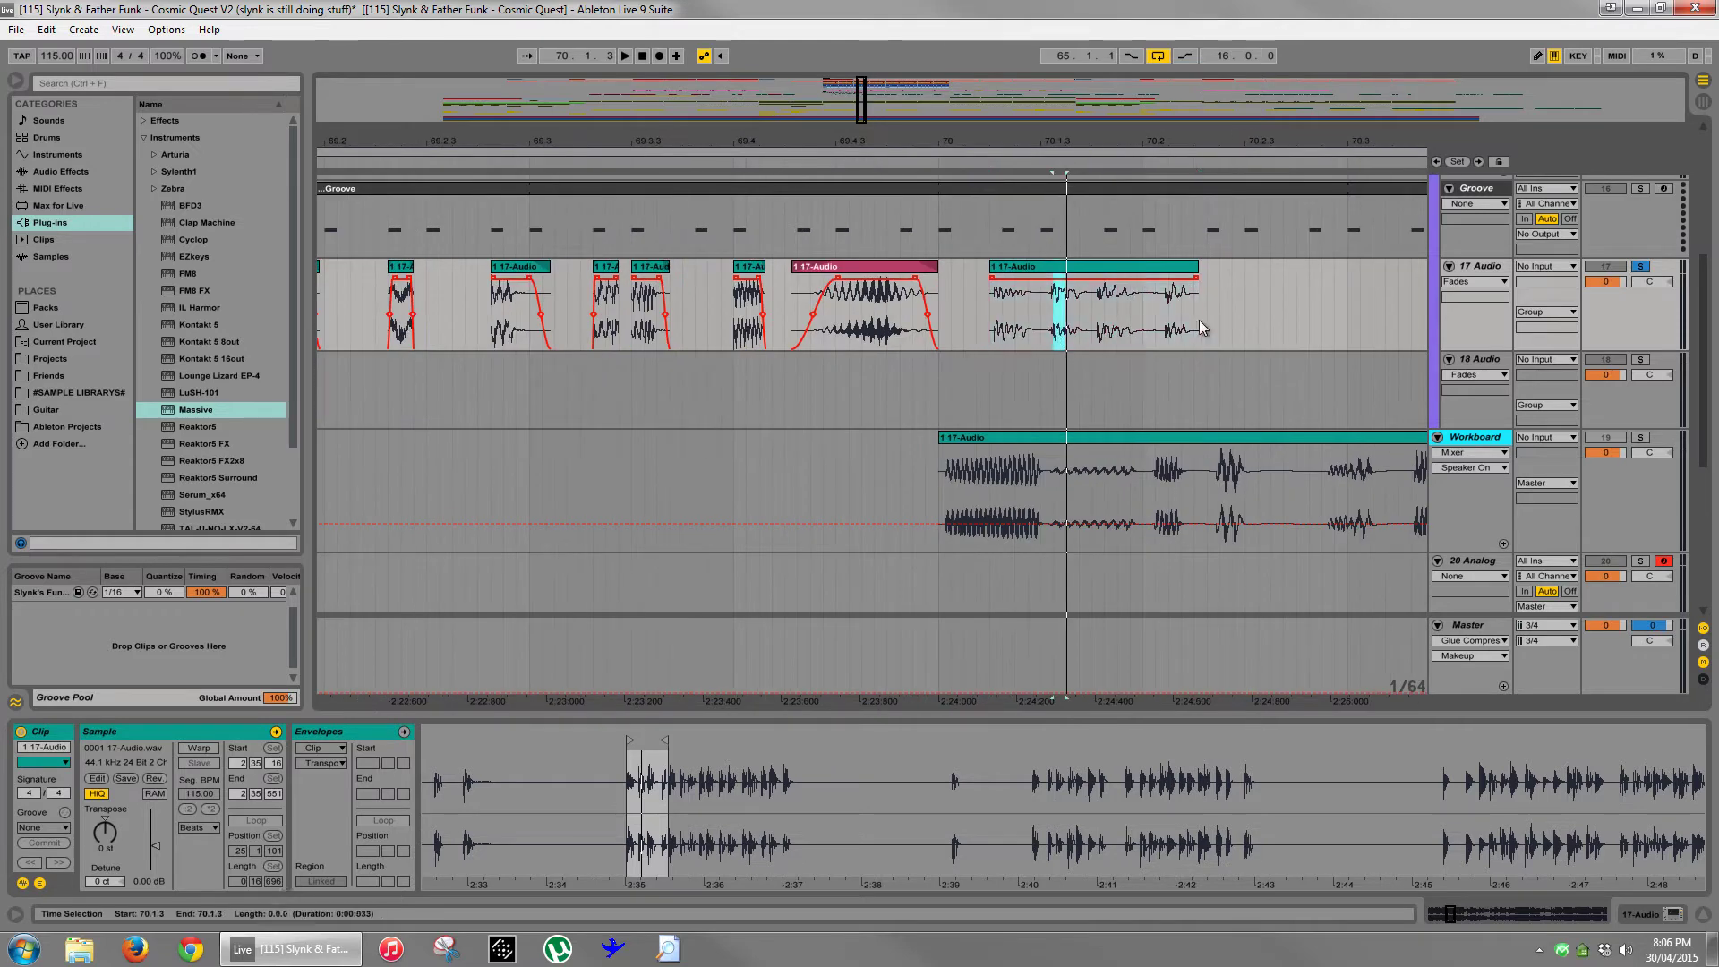
pyautogui.moveTo(1199, 320); pyautogui.dragTo(1039, 270)
pyautogui.click(1046, 271)
pyautogui.click(1012, 269)
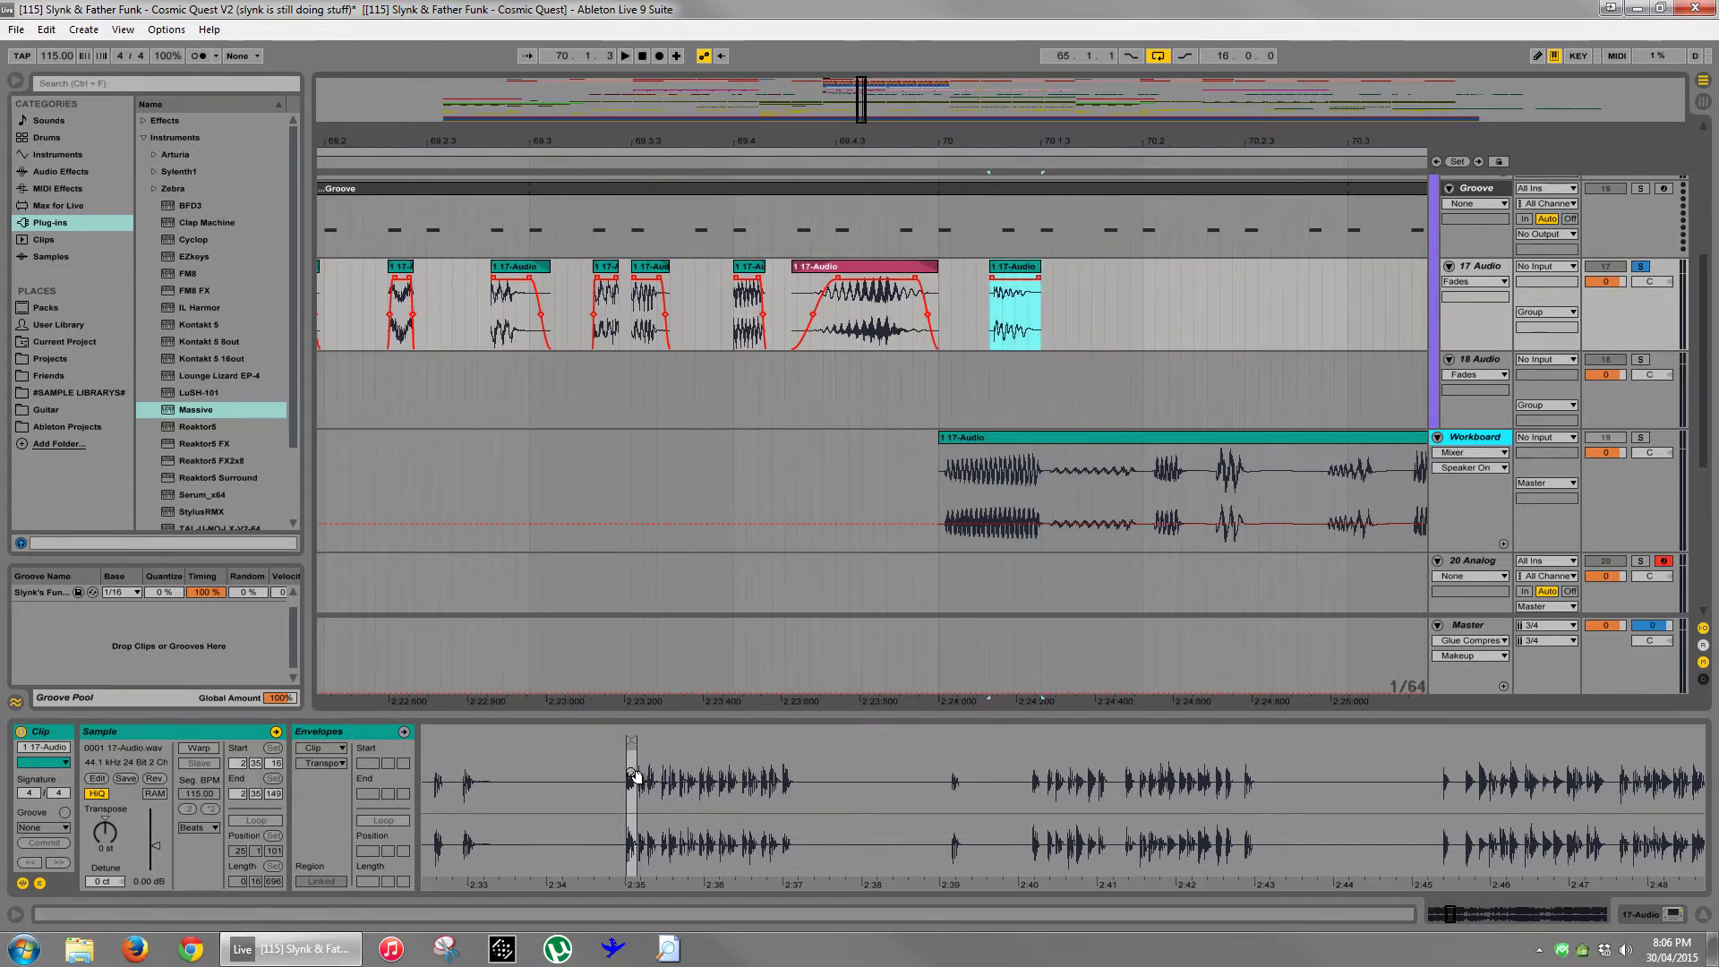
# - Move the trimmed clip's sample start to the onset of the hit, just before 2:35:030 in the recording
pyautogui.moveTo(635, 772); pyautogui.dragTo(632, 777)
pyautogui.moveTo(468, 792); pyautogui.dragTo(582, 744)
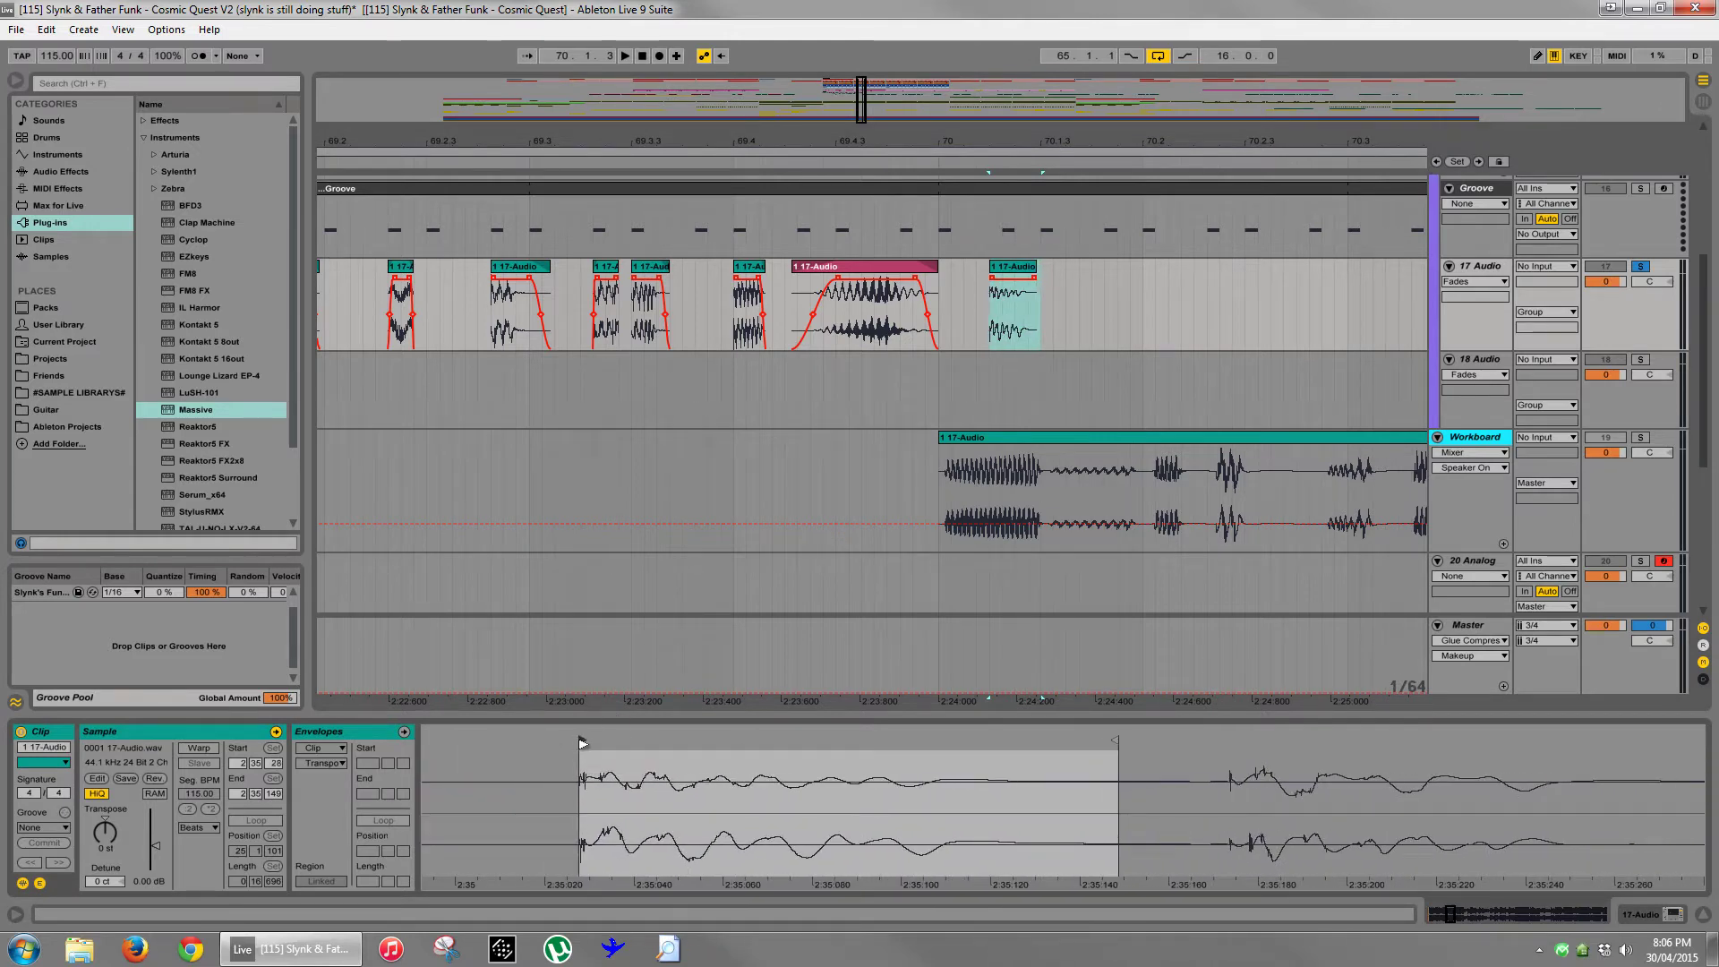
pyautogui.click(1022, 271)
# - Move the slice to the gap at 69.3.4 and shorten it so it ends before the following clip
pyautogui.scroll(2, 921, 314)
pyautogui.scroll(3, 796, 341)
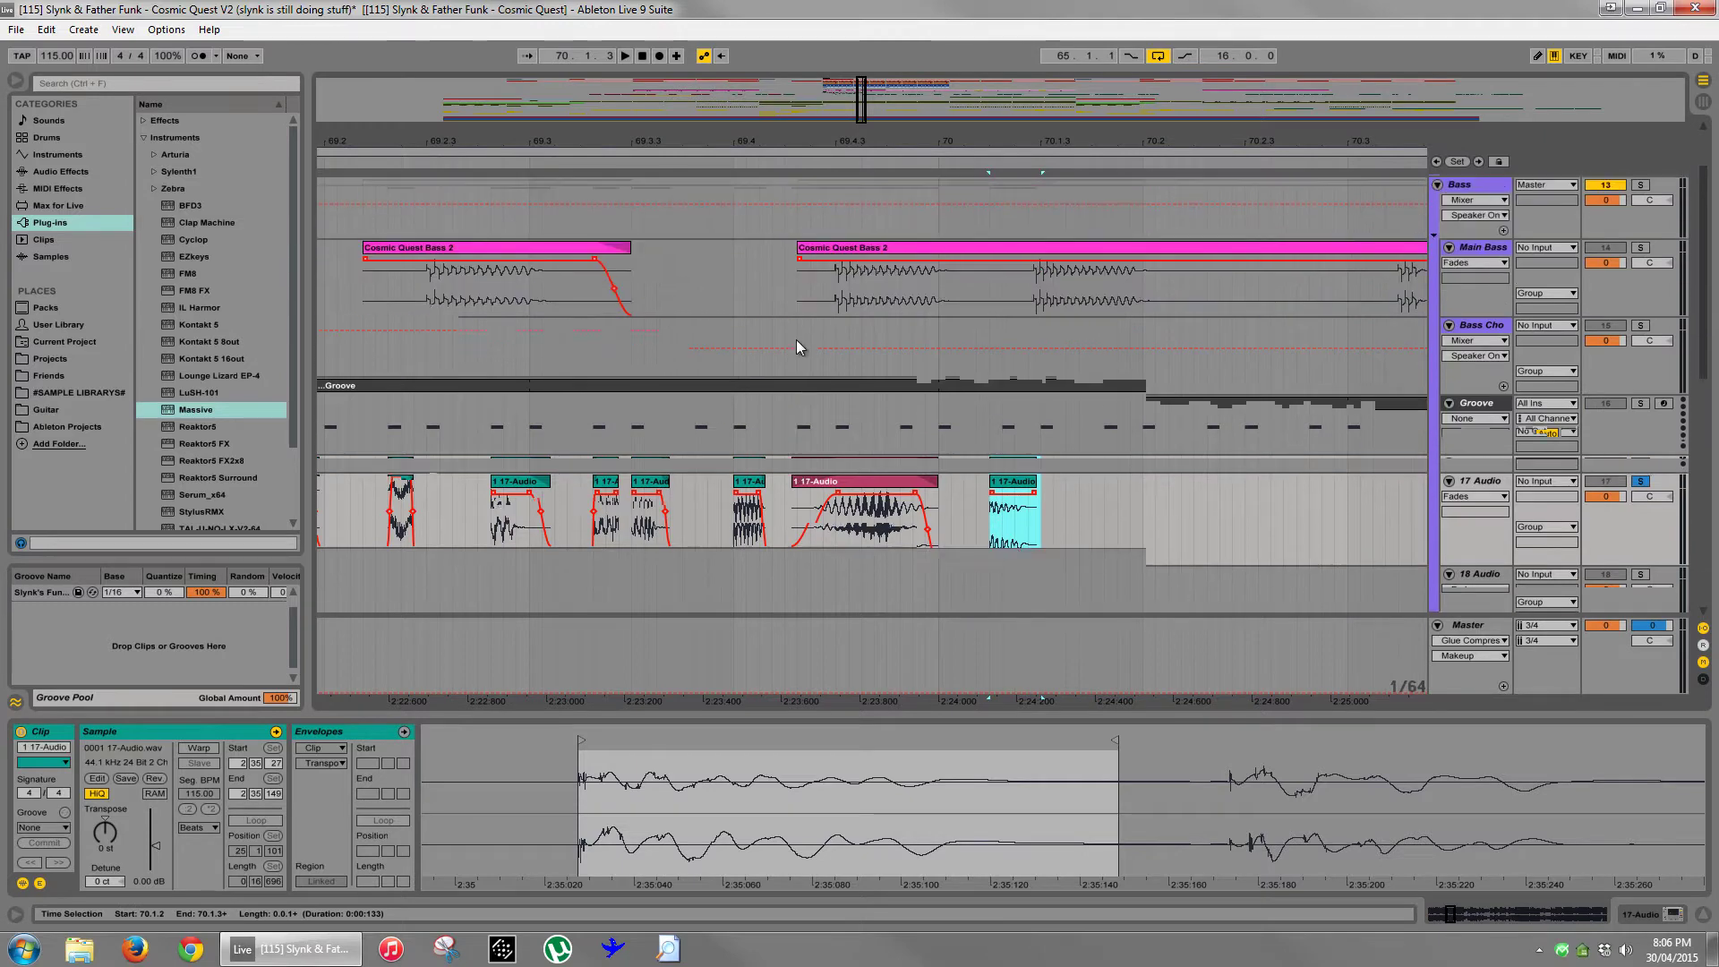
pyautogui.click(702, 437)
pyautogui.click(1012, 434)
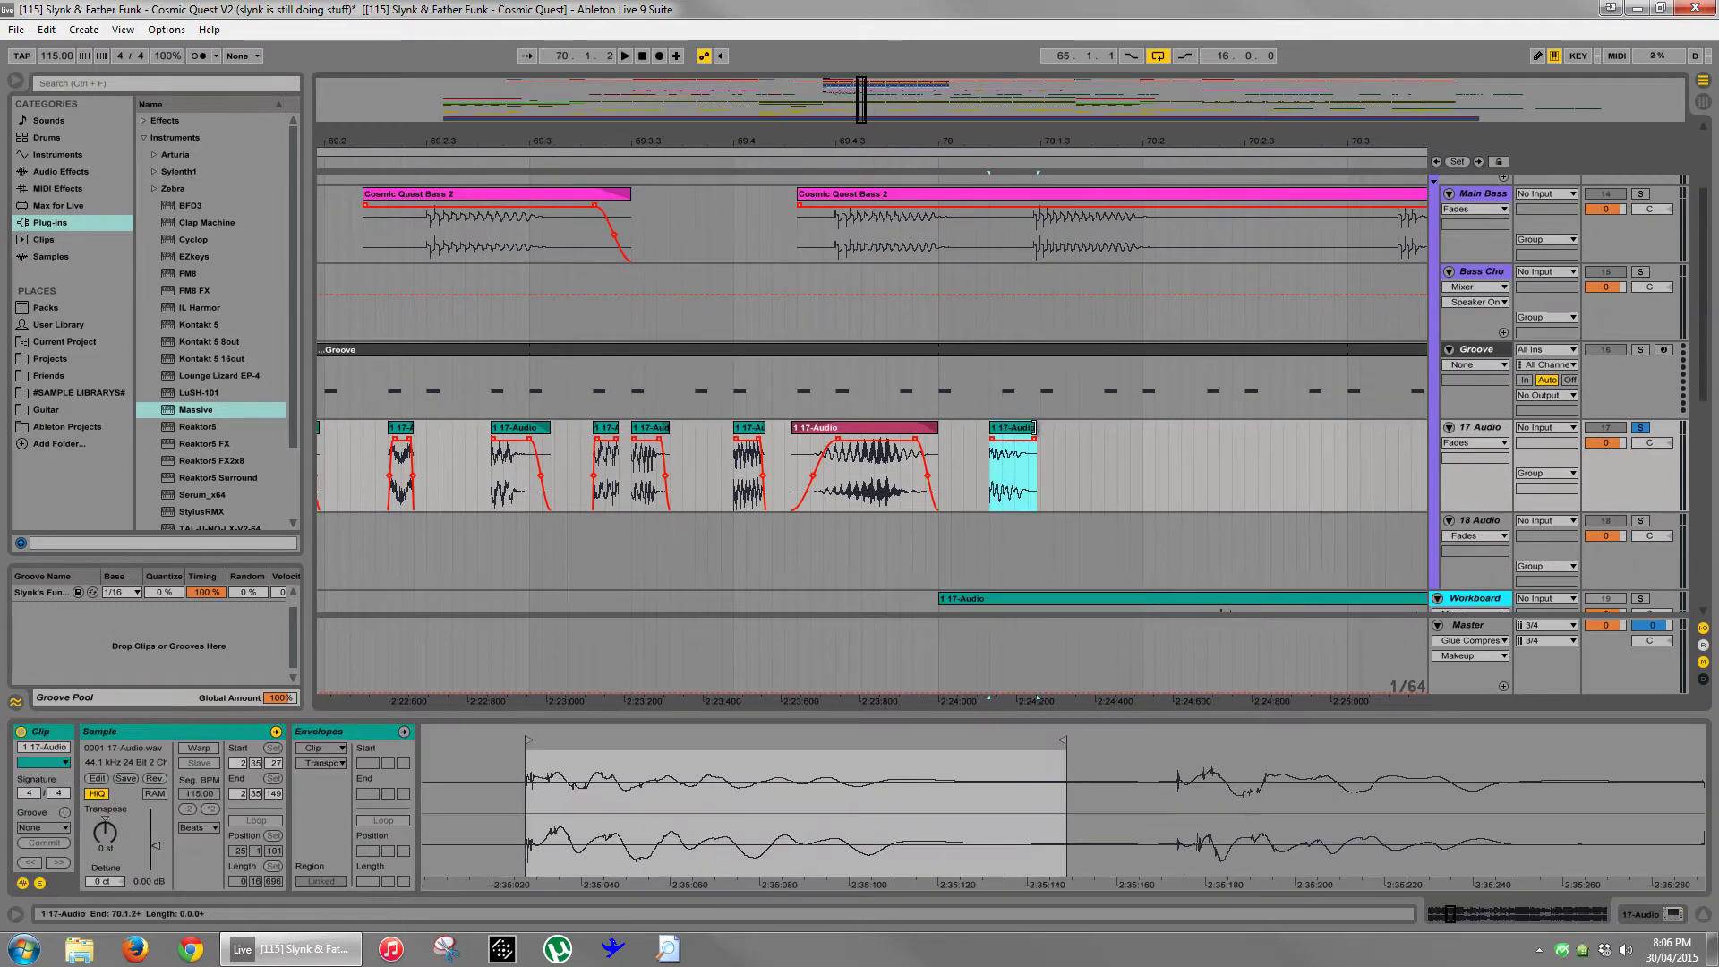
pyautogui.moveTo(1034, 429); pyautogui.dragTo(719, 429)
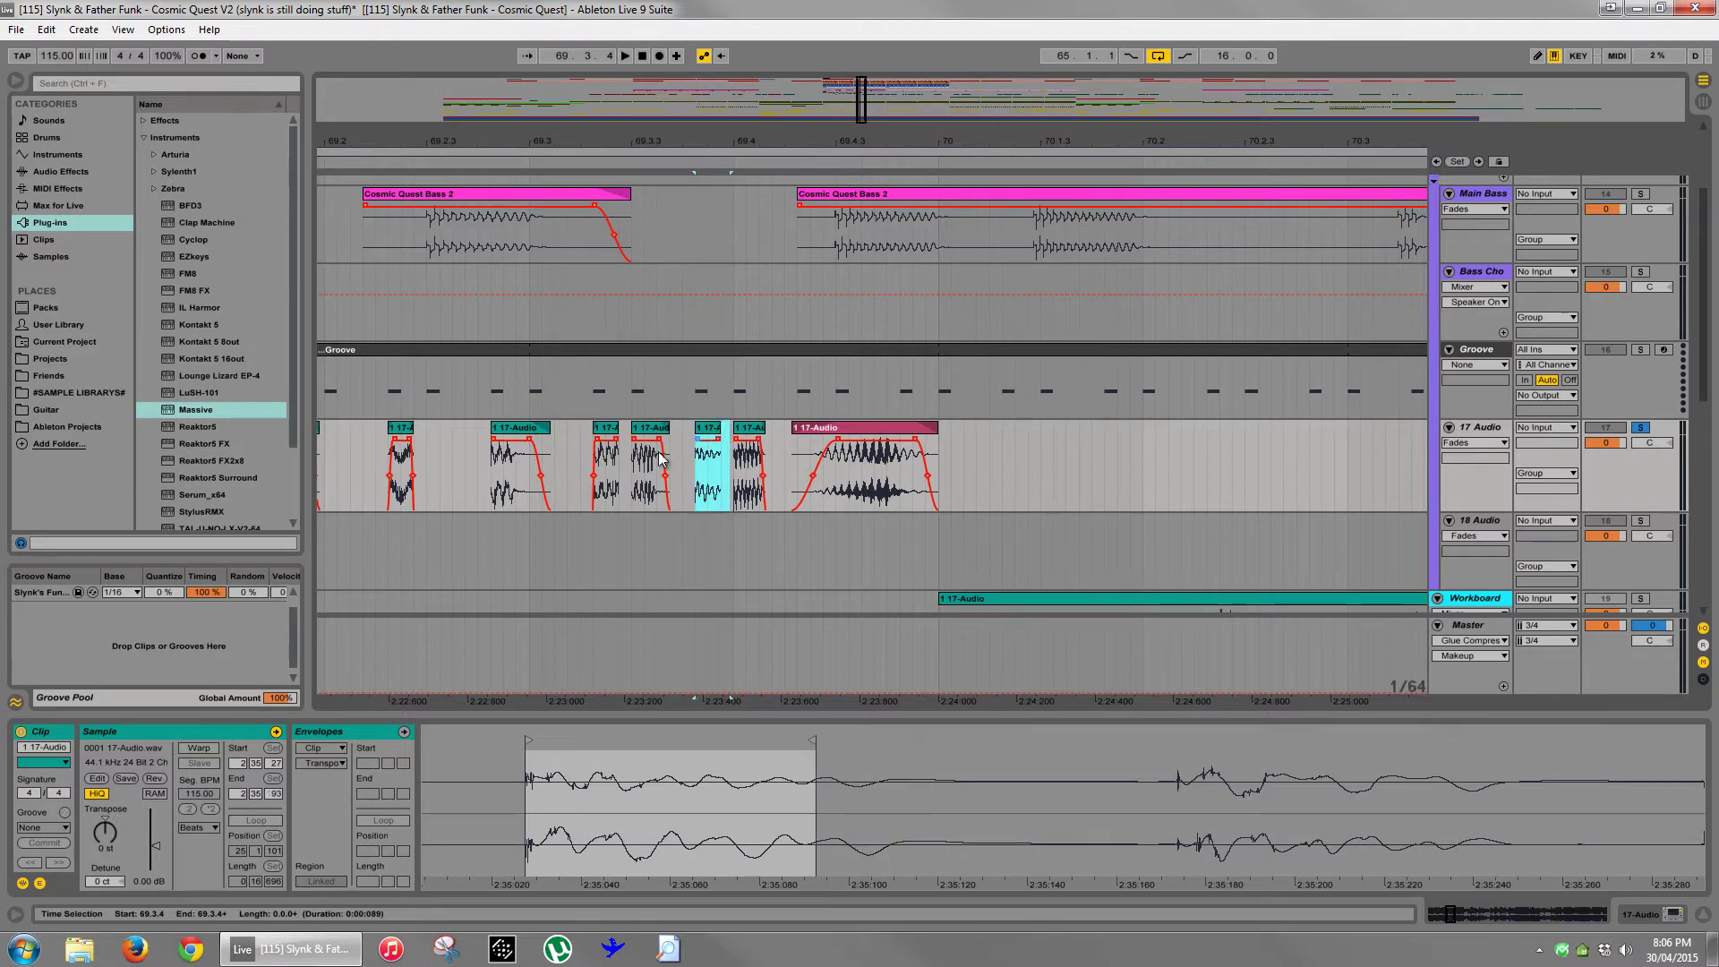
# - Turn the 17 Audio solo off and play the phrase with the bass from just before 69.3
pyautogui.click(476, 471)
pyautogui.press('space')
pyautogui.click(1640, 427)
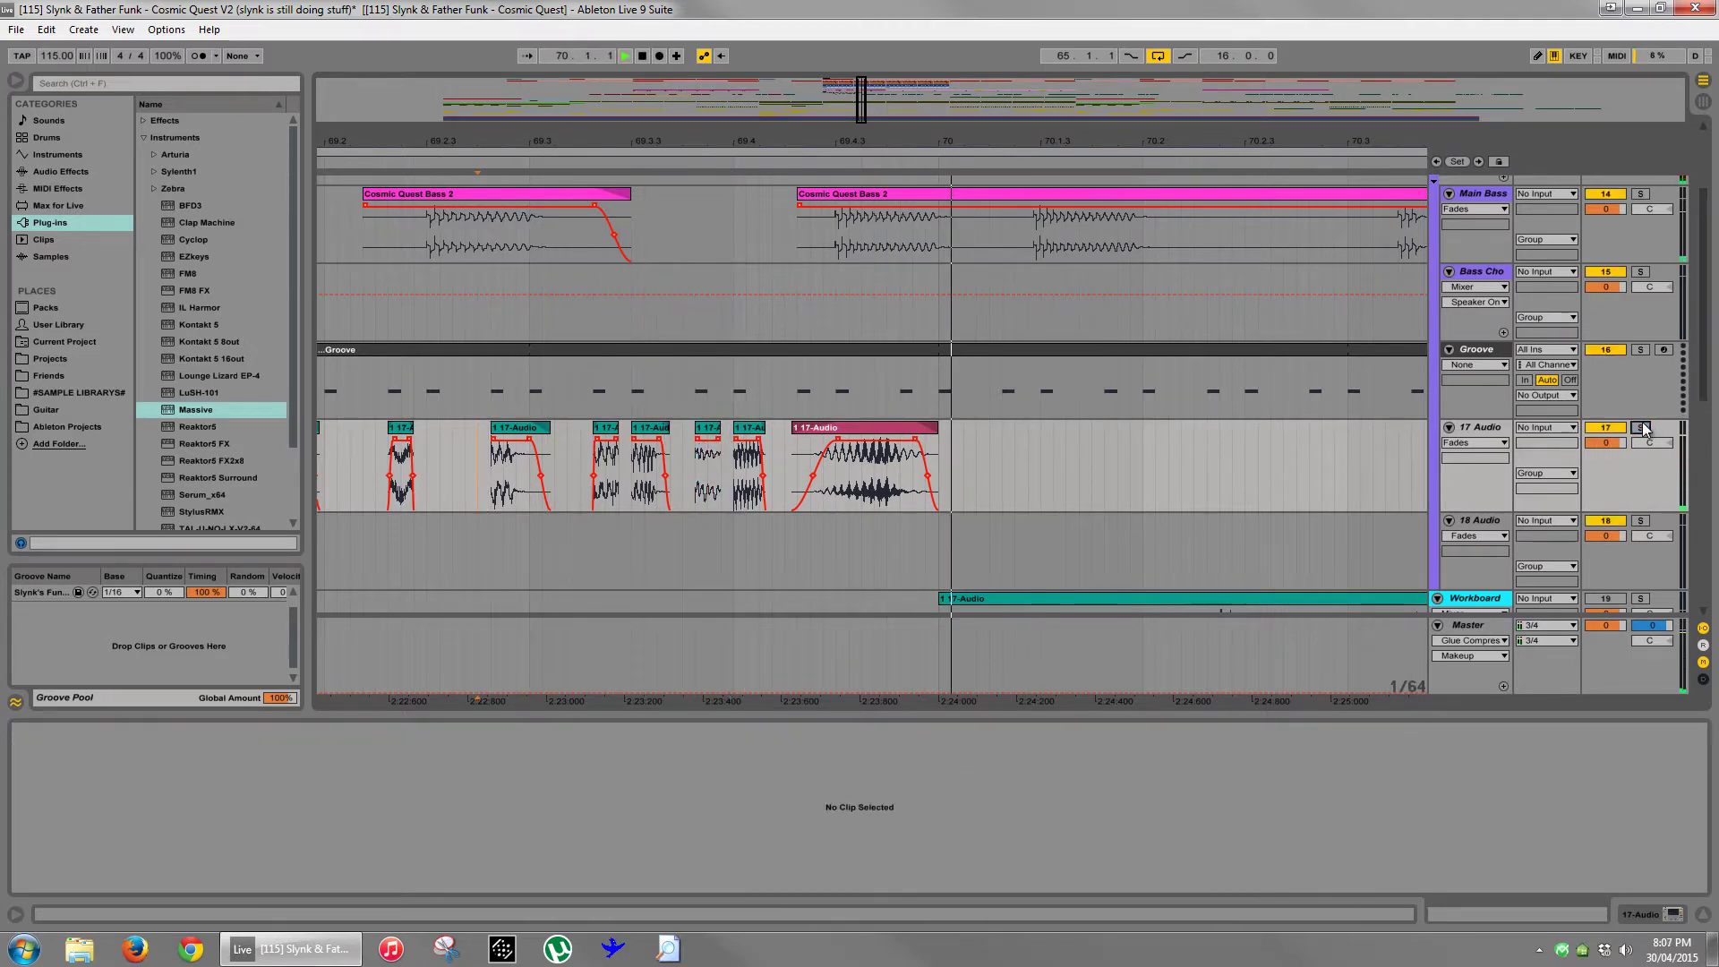
pyautogui.press('space')
pyautogui.press('space')
pyautogui.press('space')
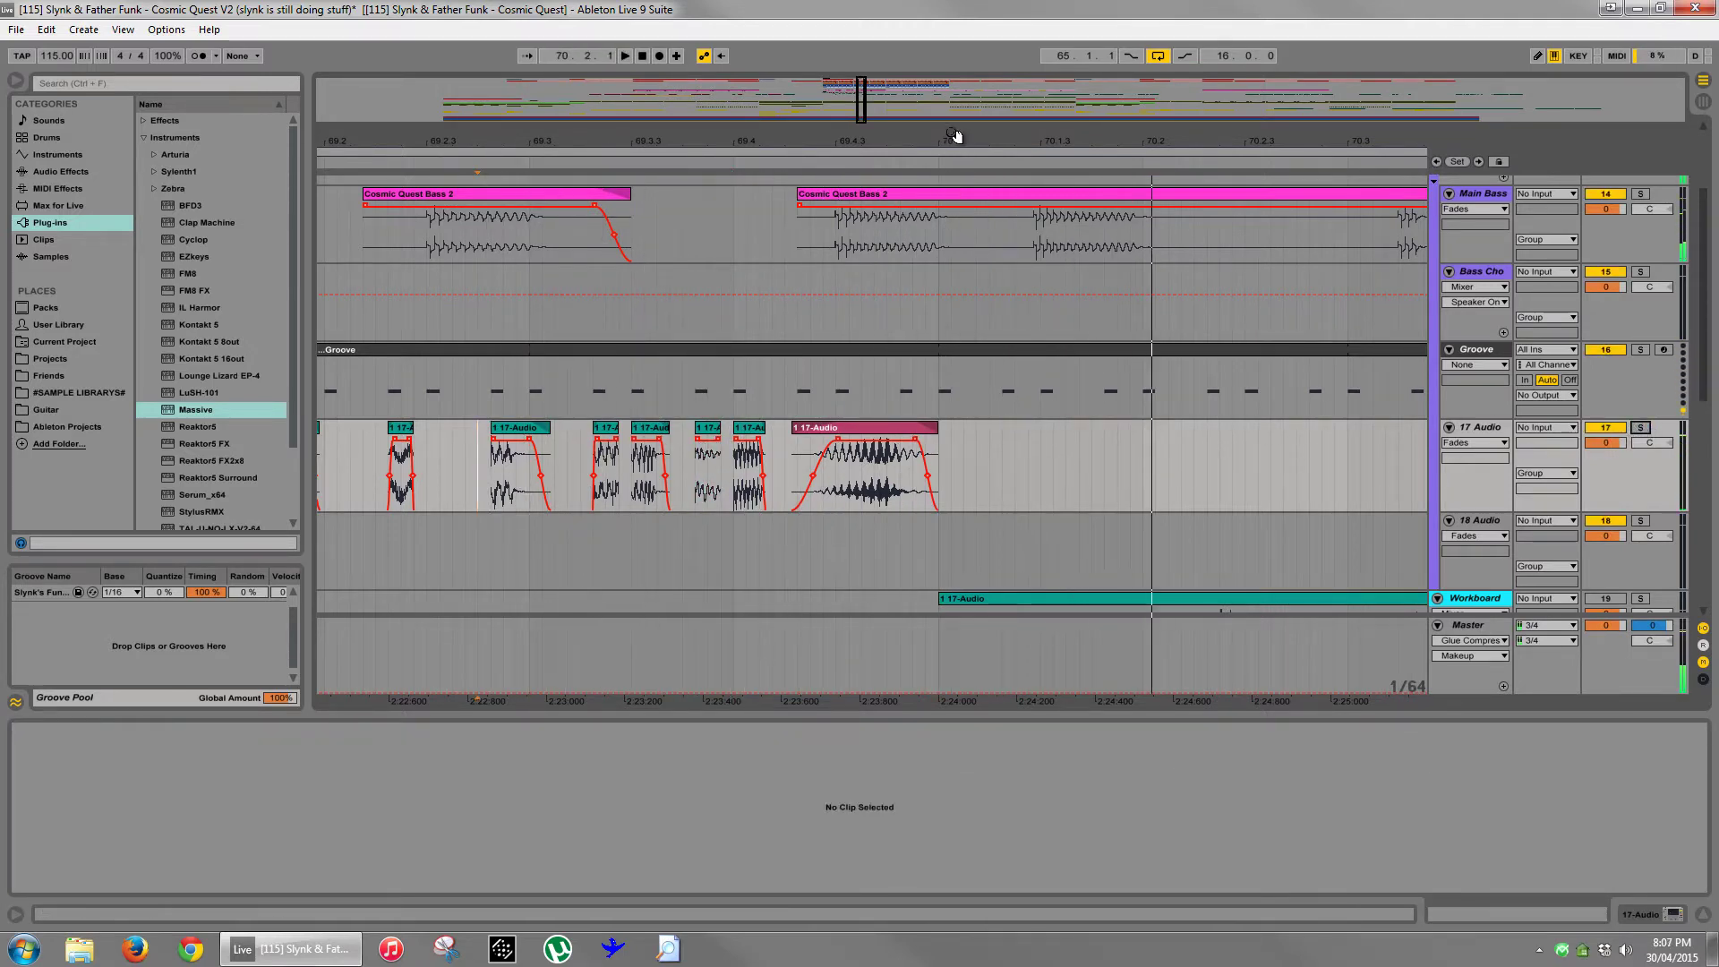
# - Play the arrangement from 66.1 and again from bar 69 to review the phrase up to bar 70
pyautogui.moveTo(956, 135); pyautogui.dragTo(954, 99)
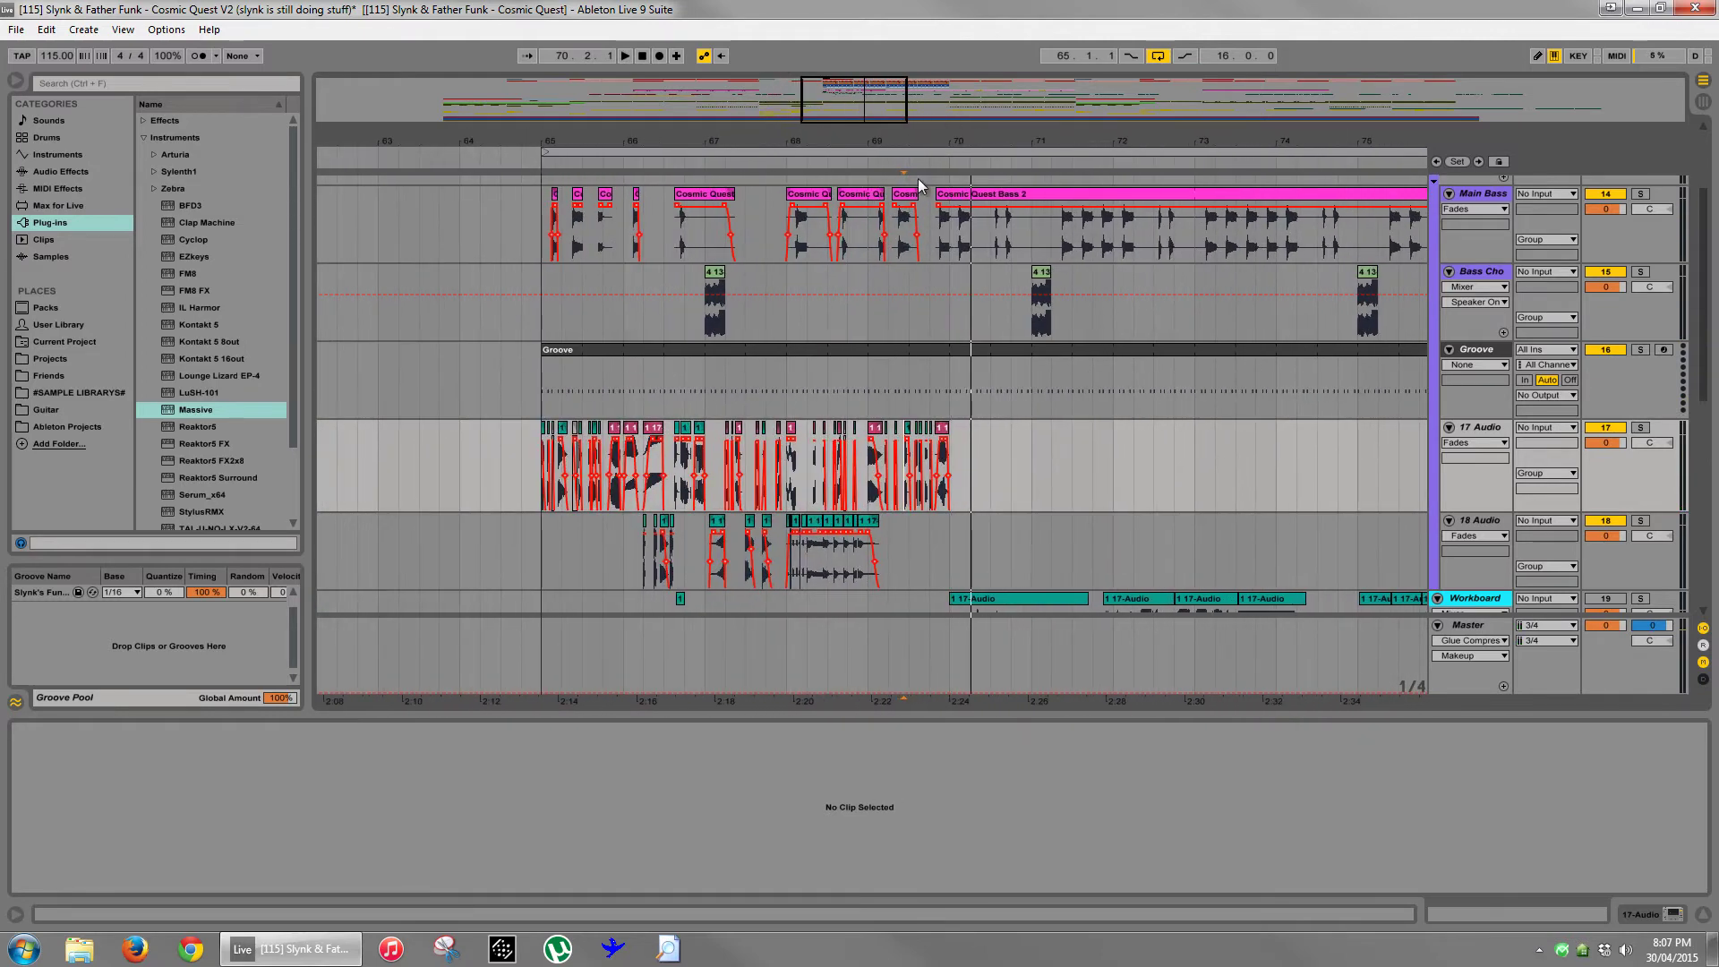
pyautogui.click(632, 429)
pyautogui.press('space')
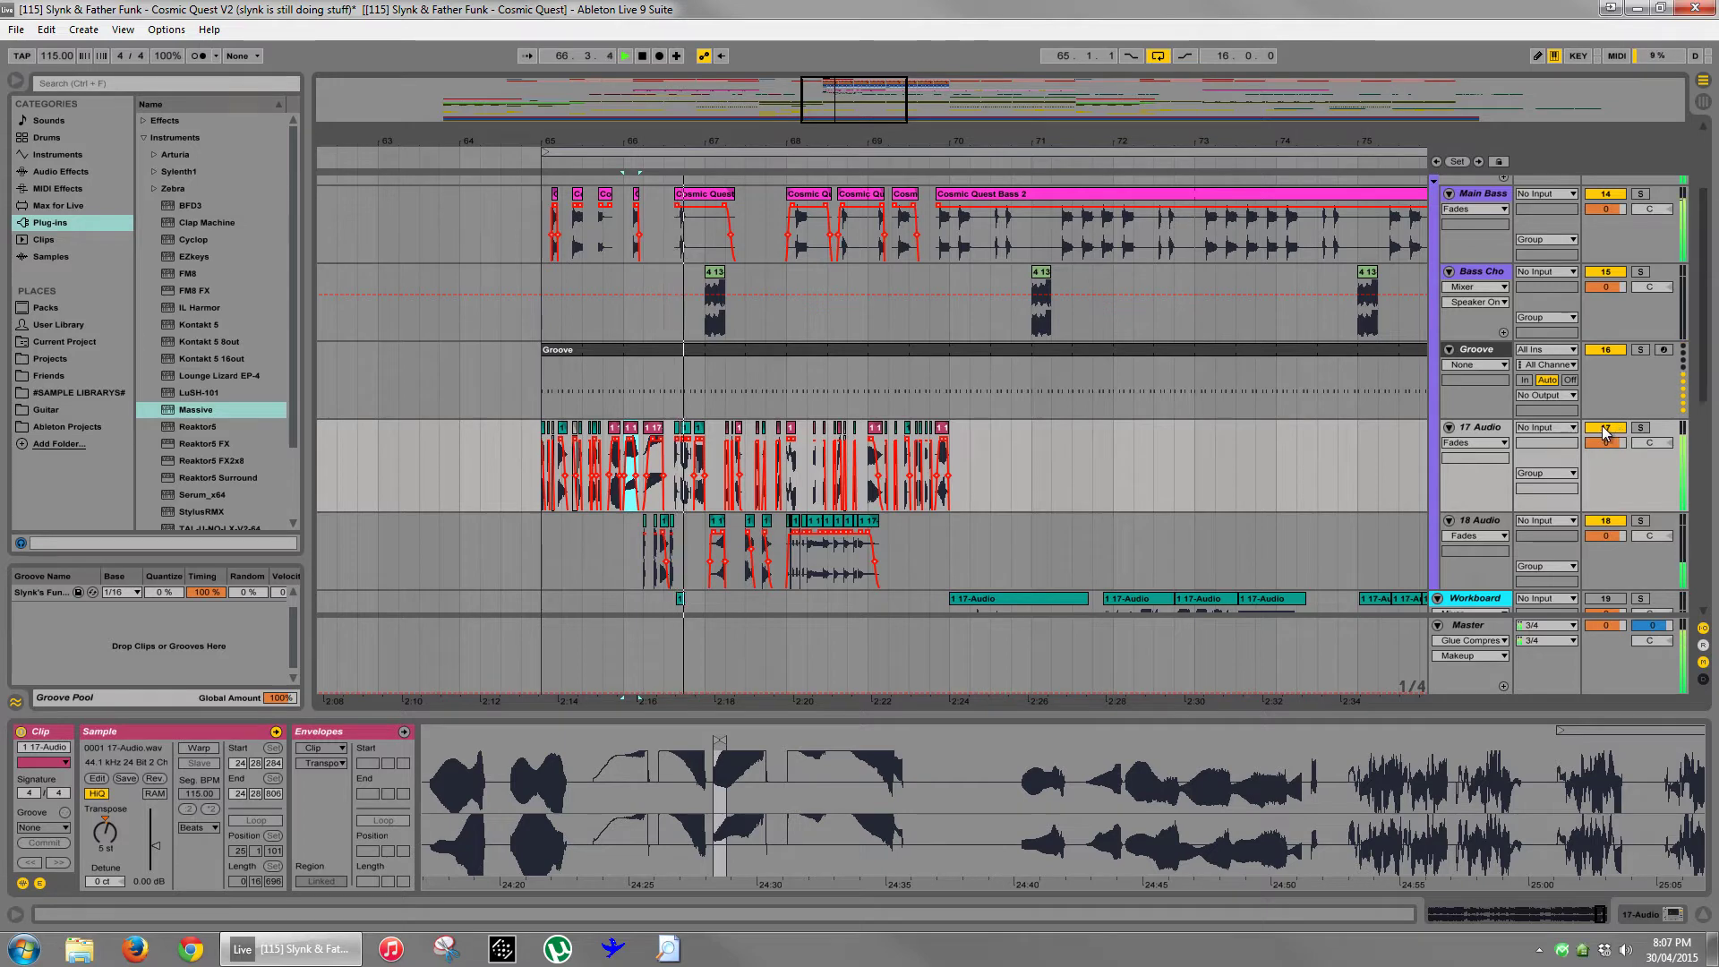
pyautogui.press('space')
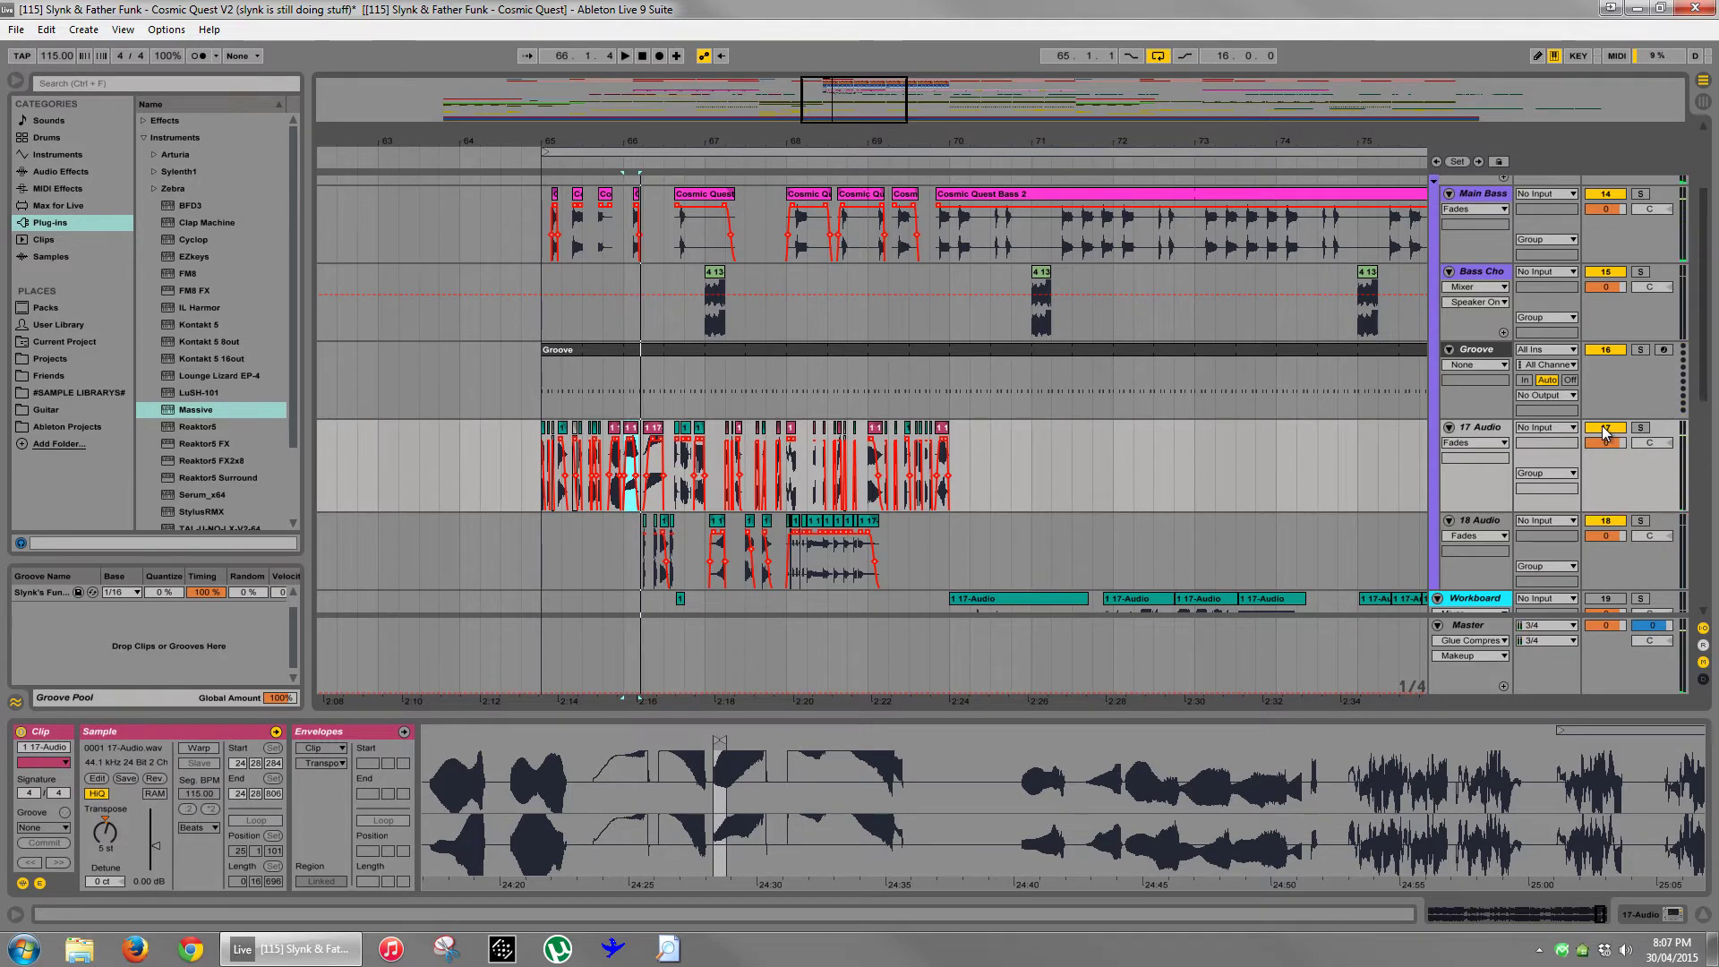
pyautogui.click(875, 436)
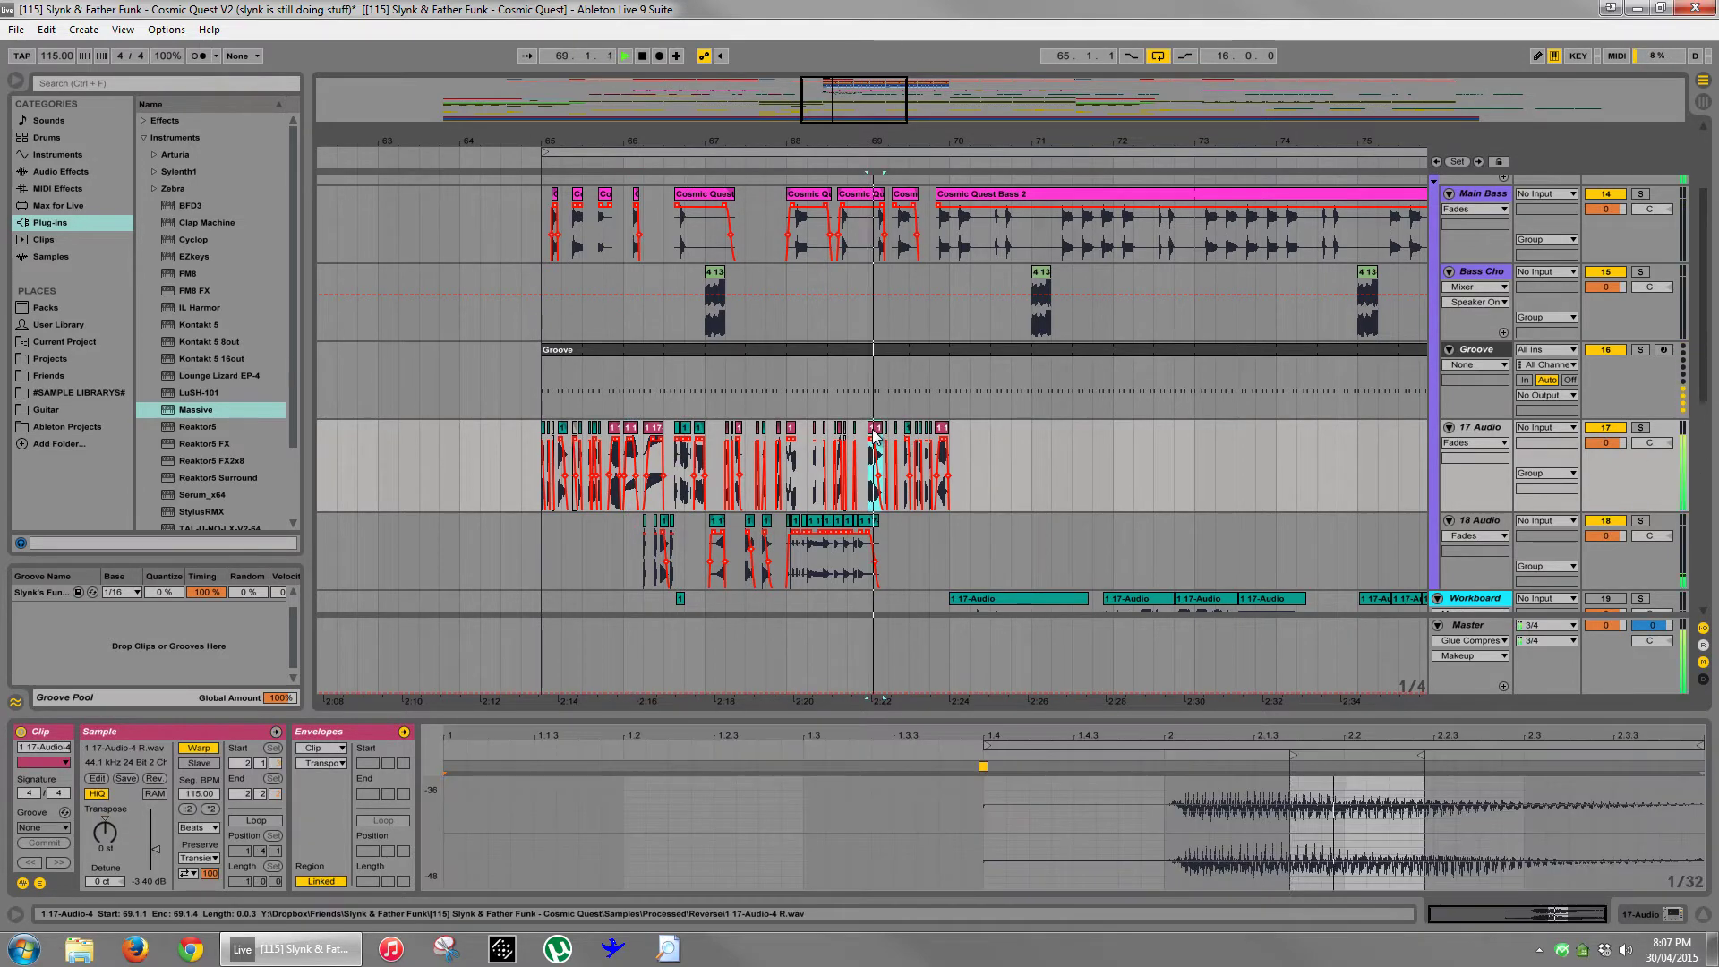
pyautogui.press('space')
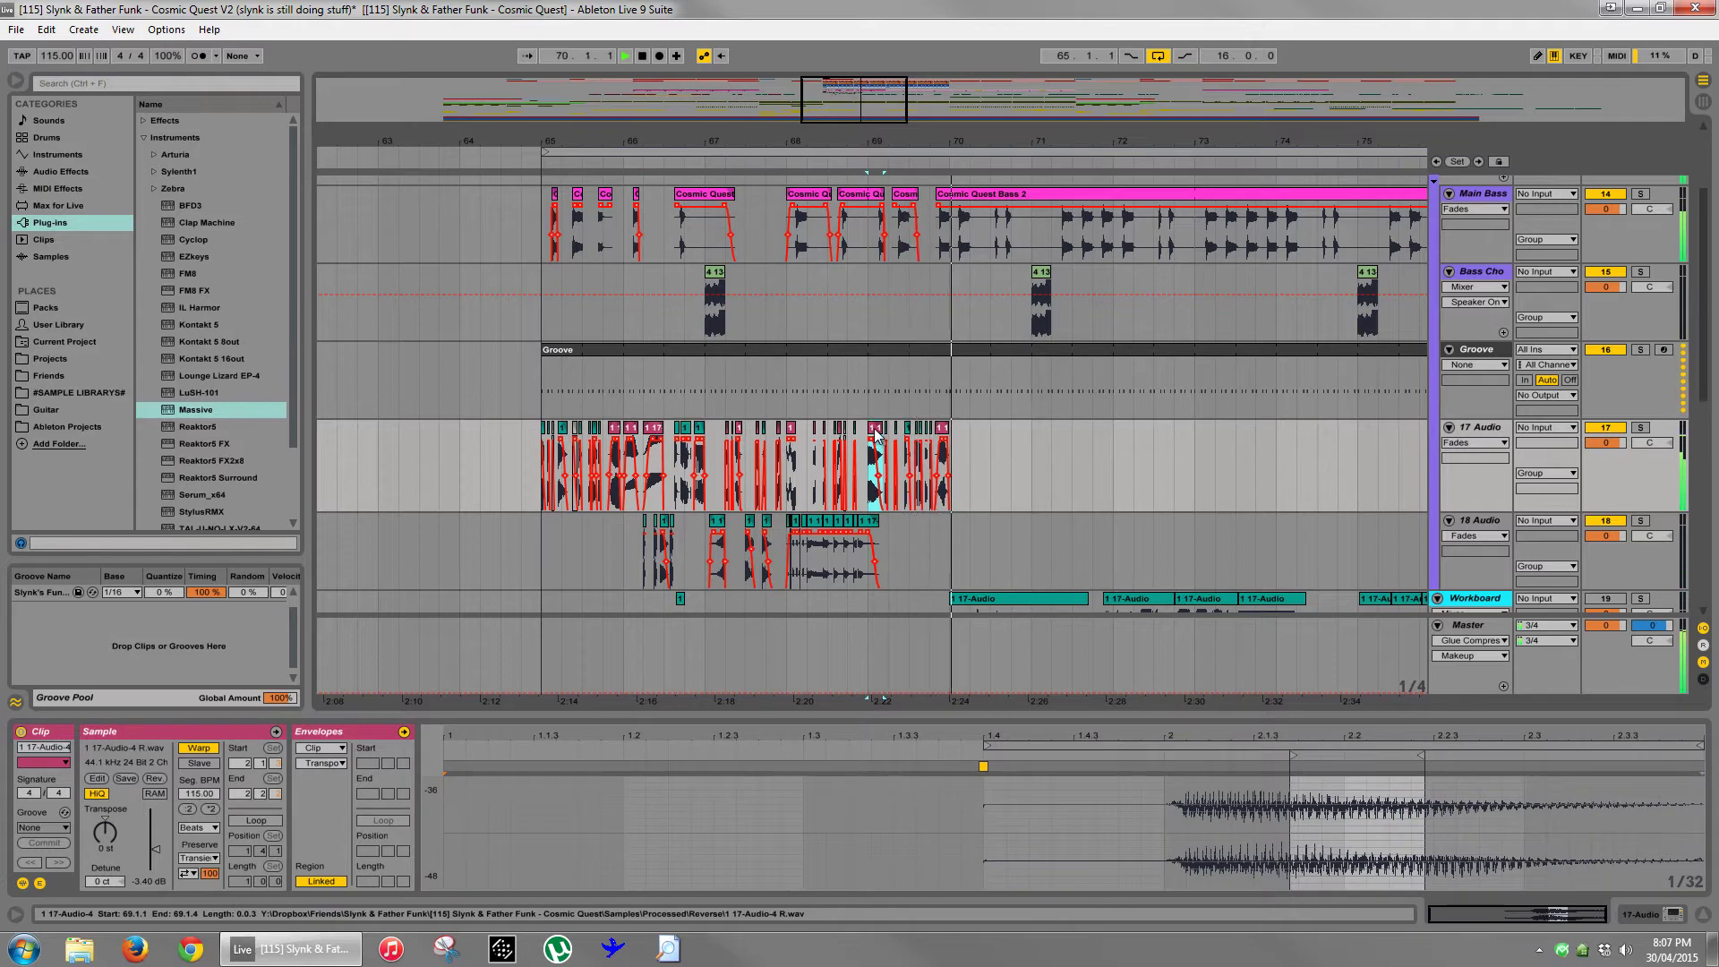
pyautogui.click(955, 450)
pyautogui.press('space')
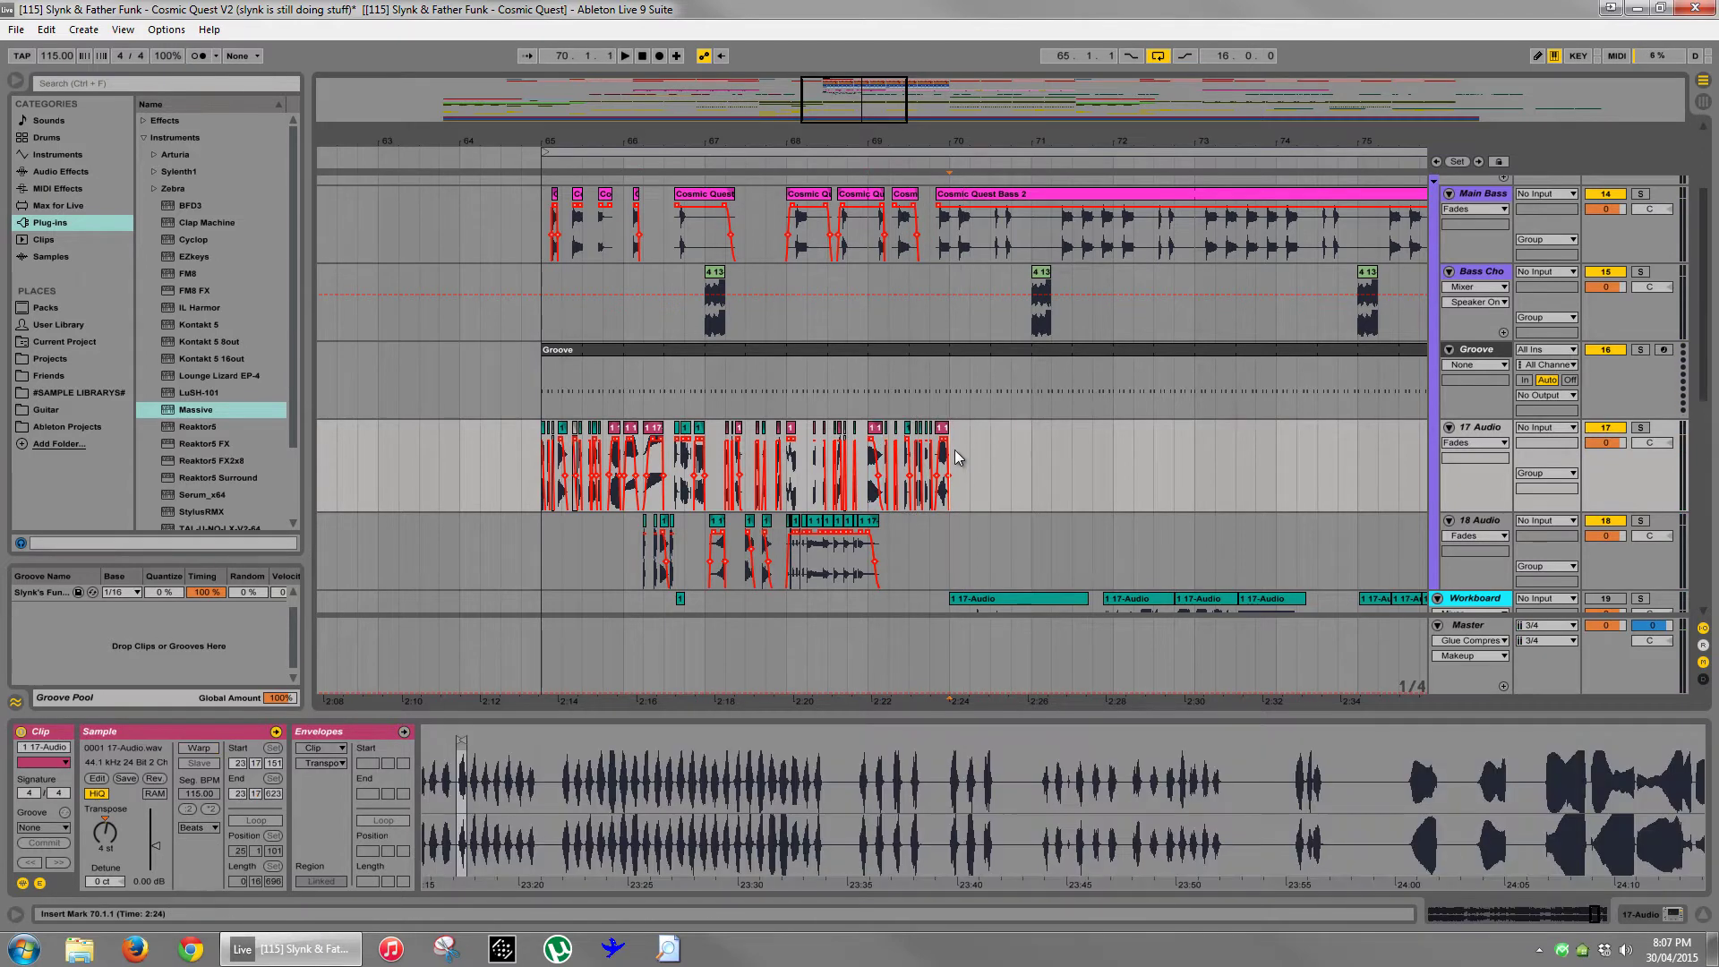
# - Solo the Workboard track and audition its clip starting at 49.4.1
pyautogui.click(651, 421)
pyautogui.moveTo(683, 152); pyautogui.dragTo(899, 145)
pyautogui.scroll(-3, 797, 421)
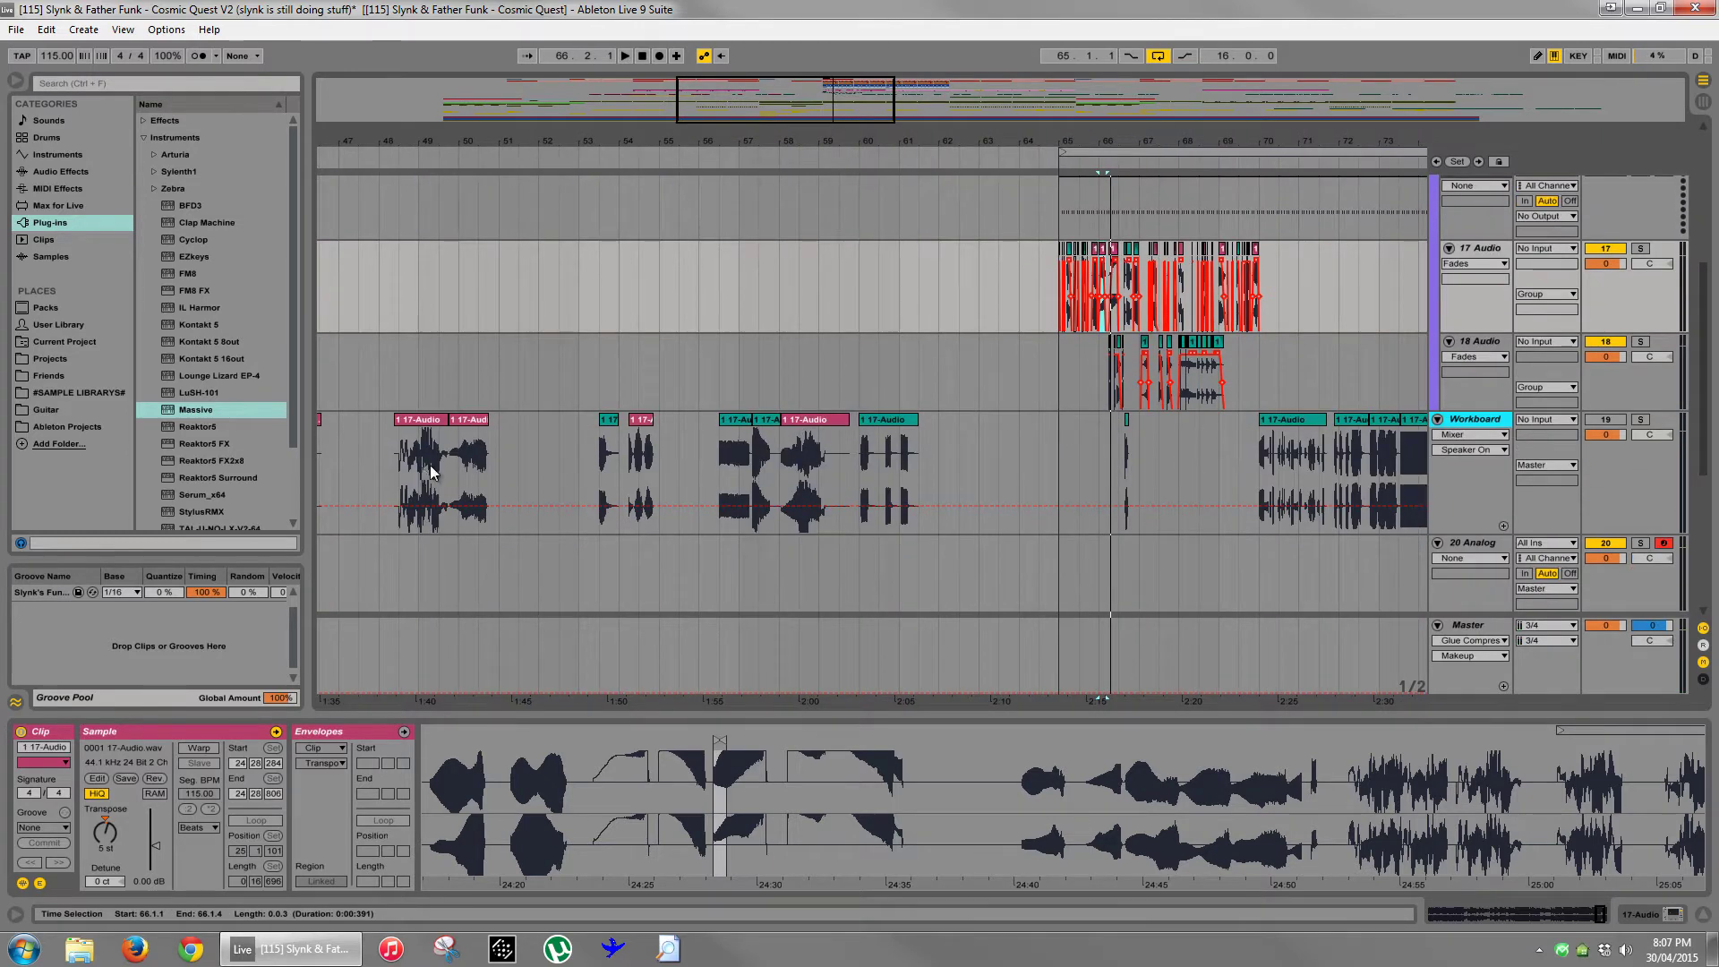
pyautogui.doubleClick(468, 465)
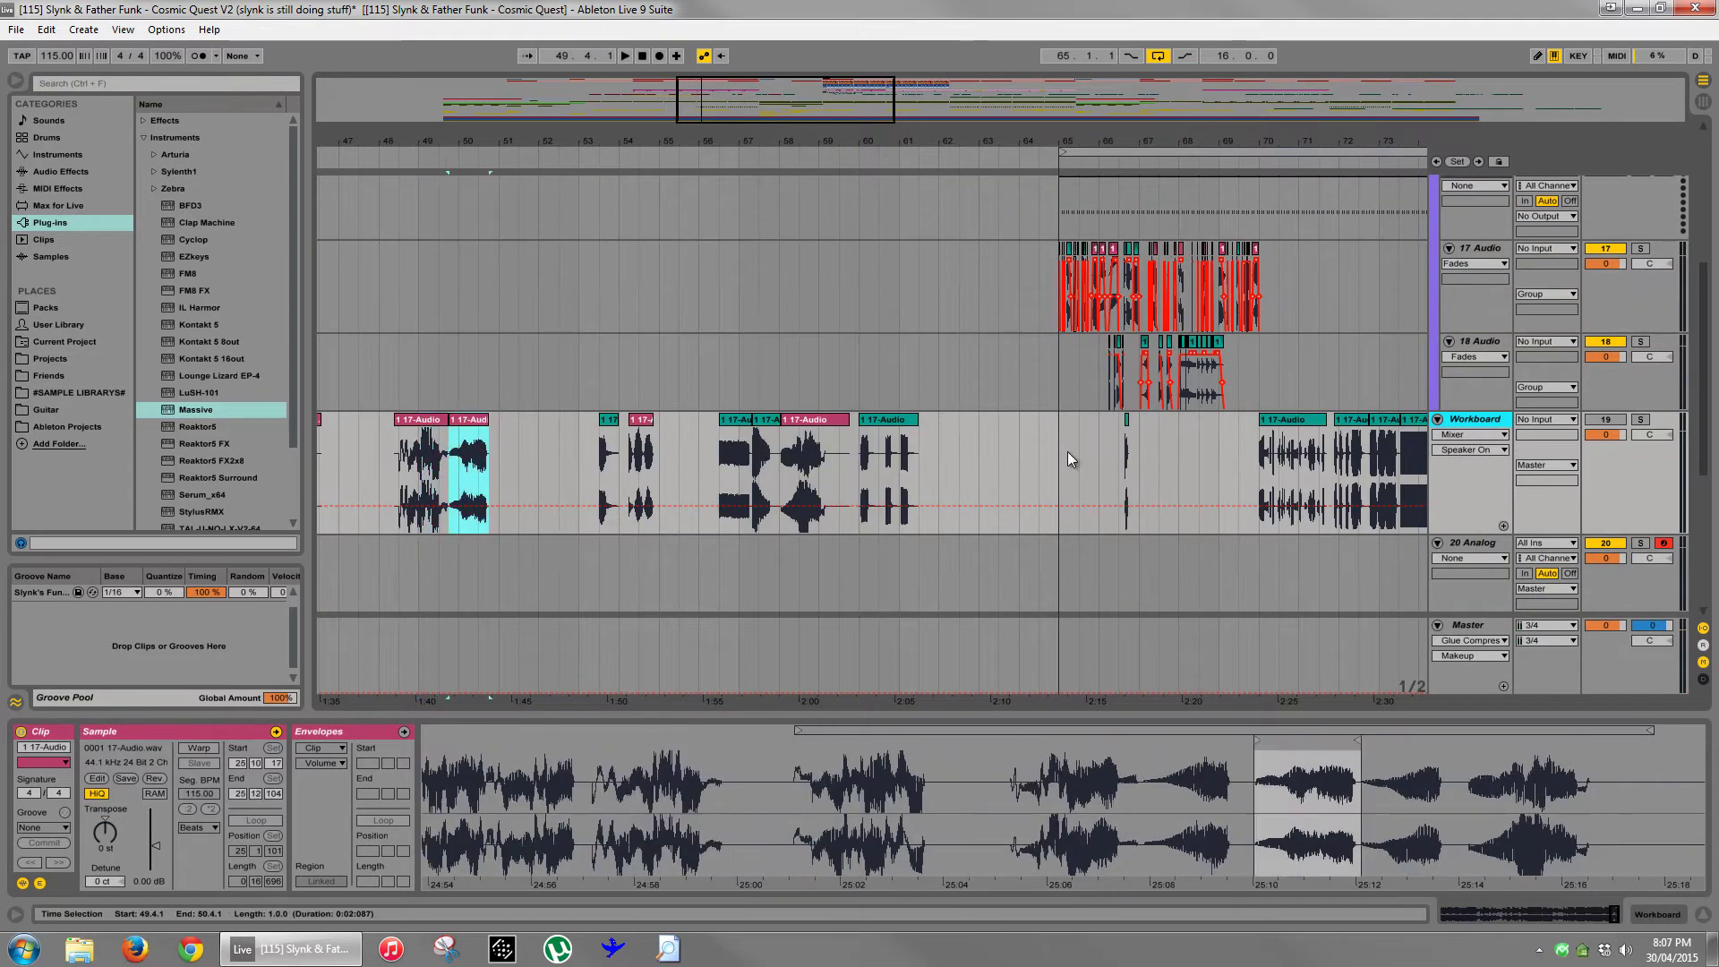
pyautogui.click(1642, 419)
pyautogui.press('space')
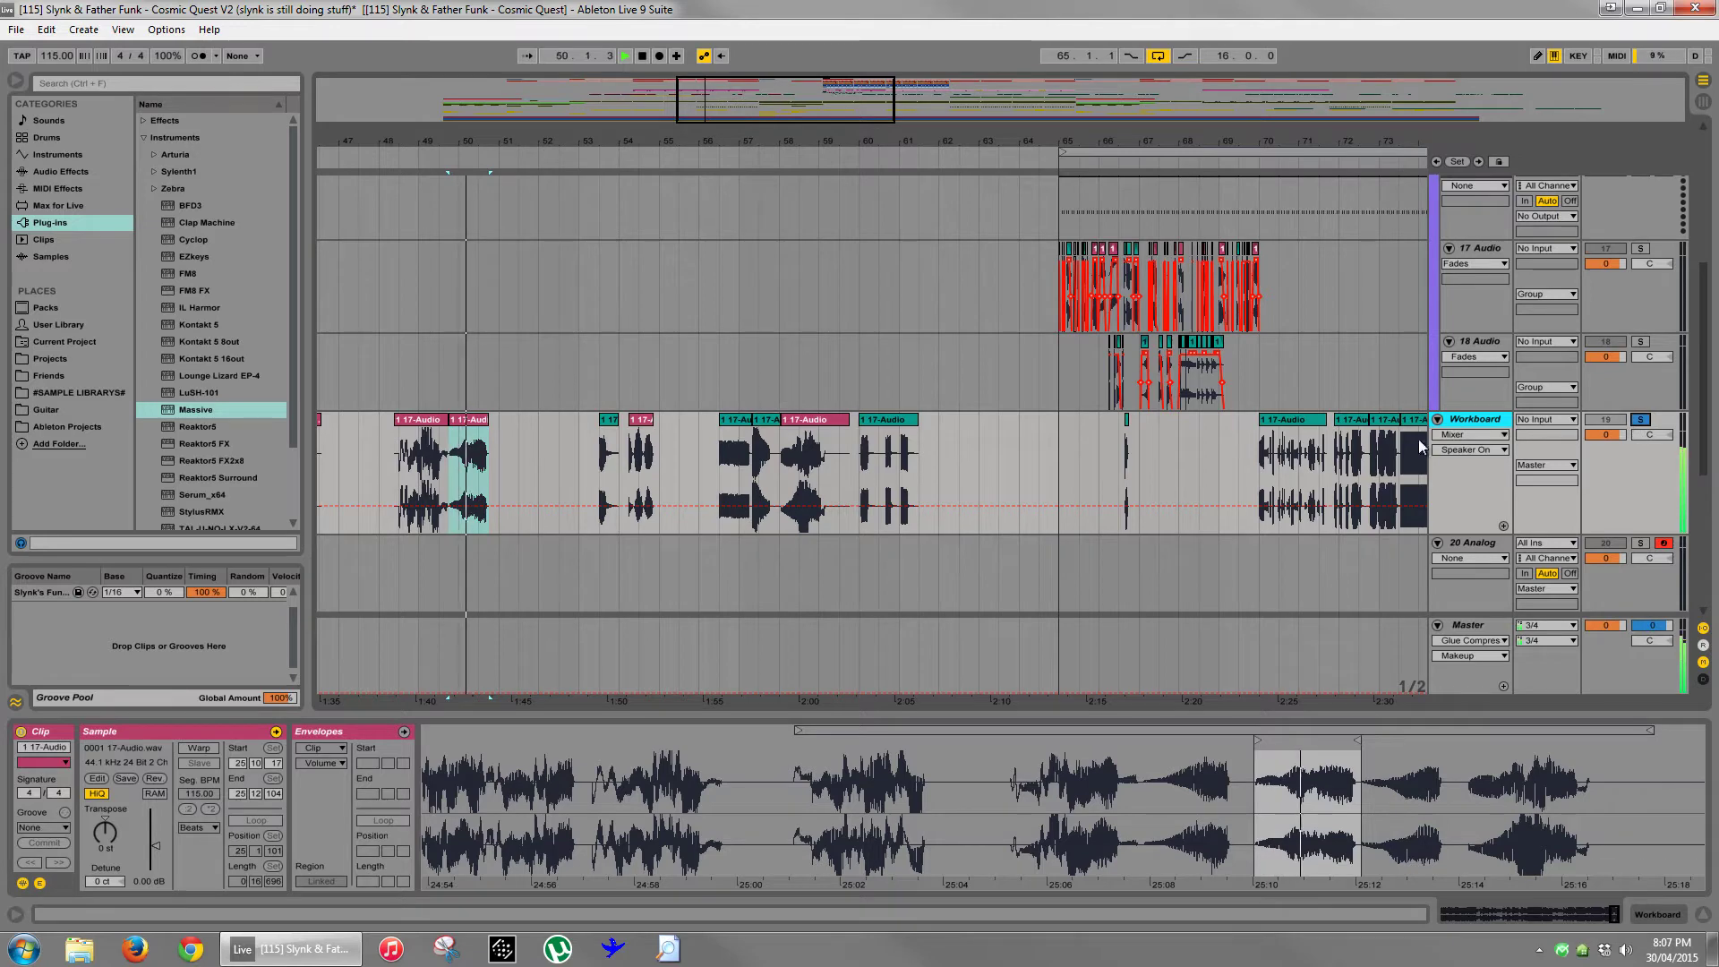
# - Copy the Workboard slice from 50.1.1 to 50.2.1 to the 17 Audio track at bar 70 and transpose it by 12 semitones
pyautogui.moveTo(457, 134); pyautogui.dragTo(457, 142)
pyautogui.moveTo(474, 468); pyautogui.dragTo(497, 469)
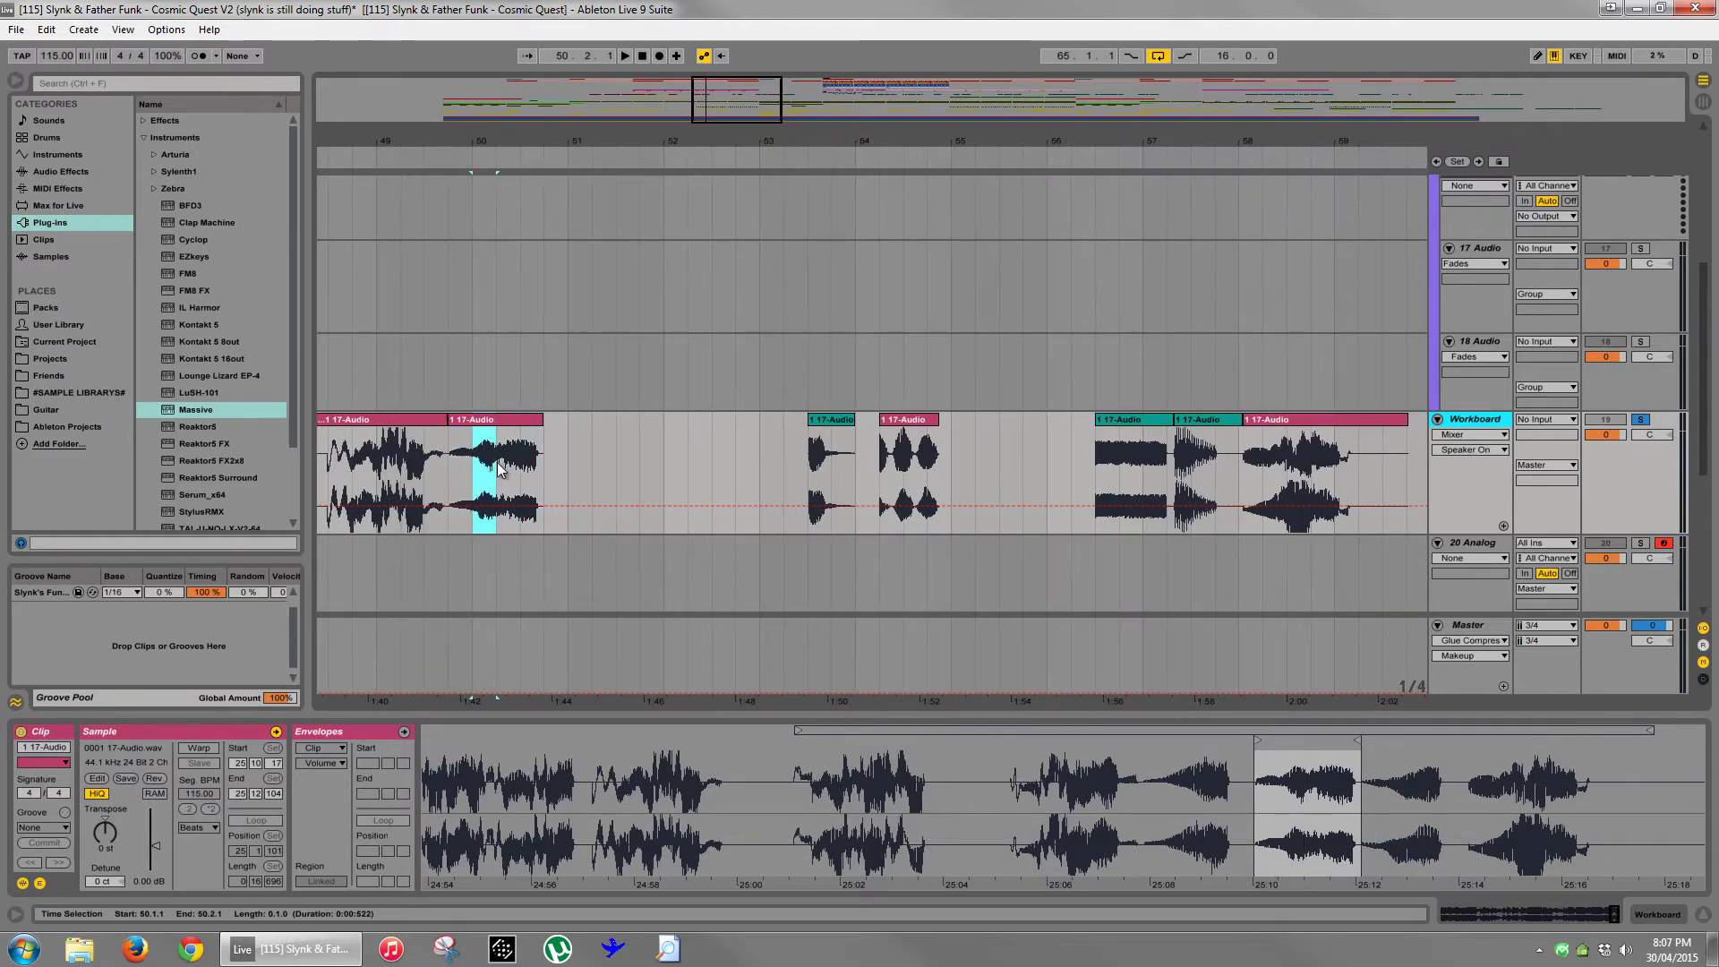
pyautogui.hscroll(10, 907, 167)
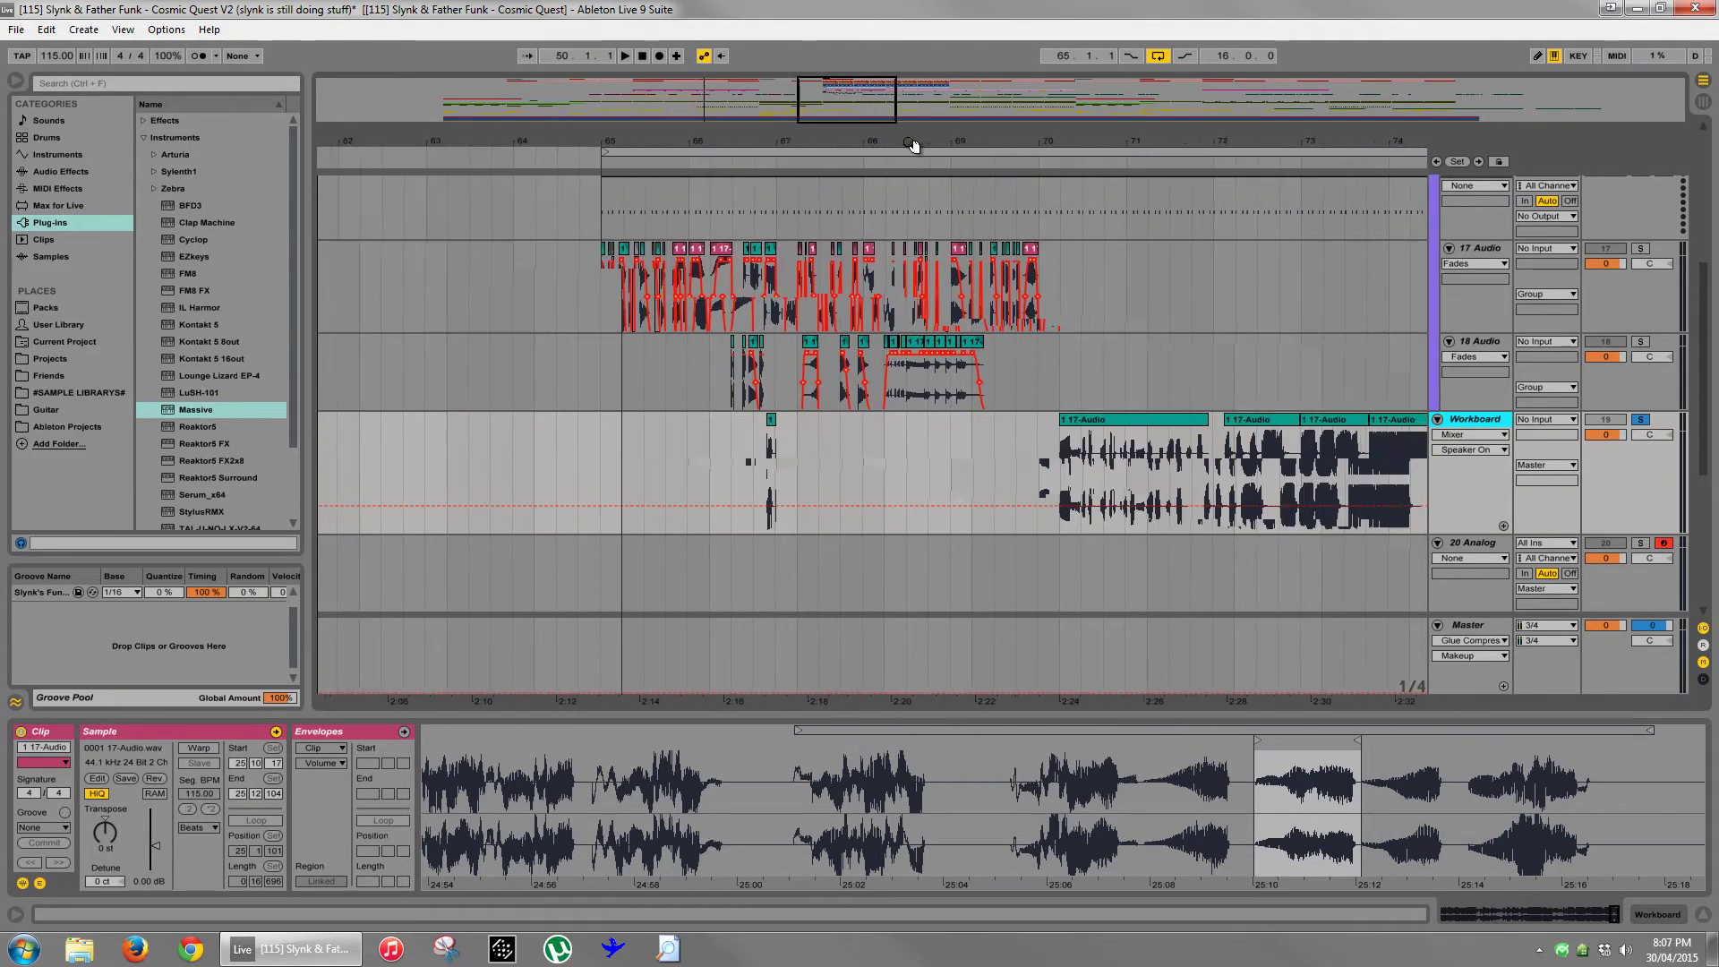
pyautogui.click(1006, 290)
pyautogui.hotkey('ctrl', 'v')
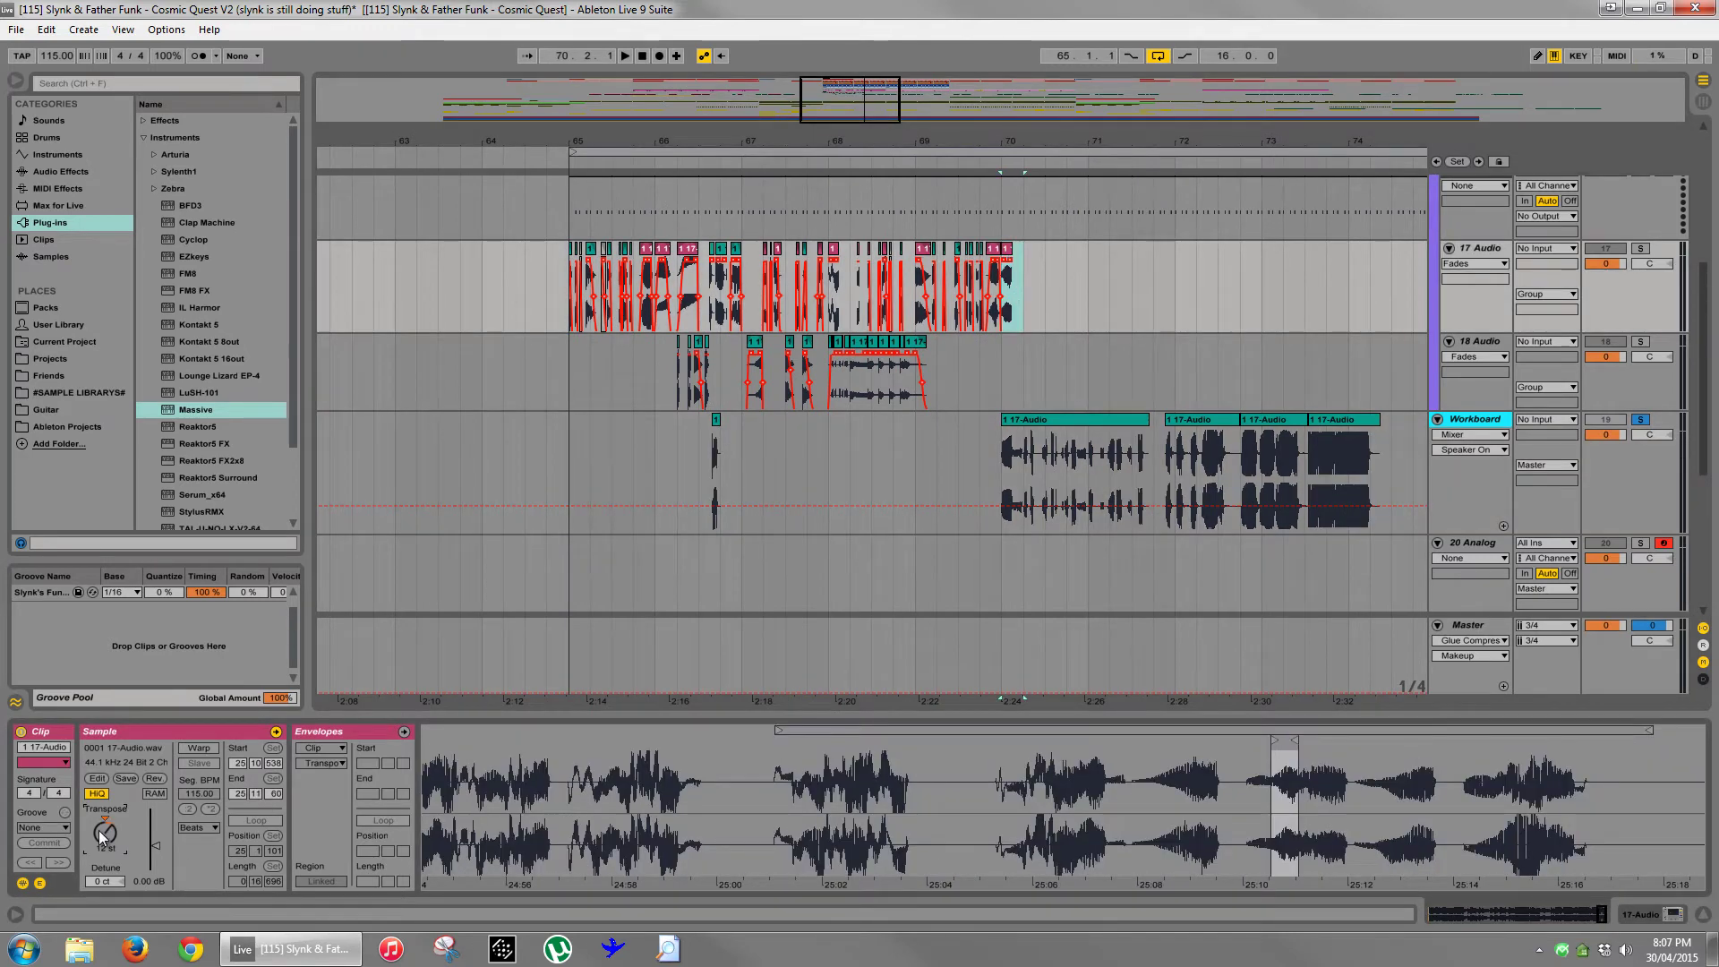
pyautogui.click(1088, 288)
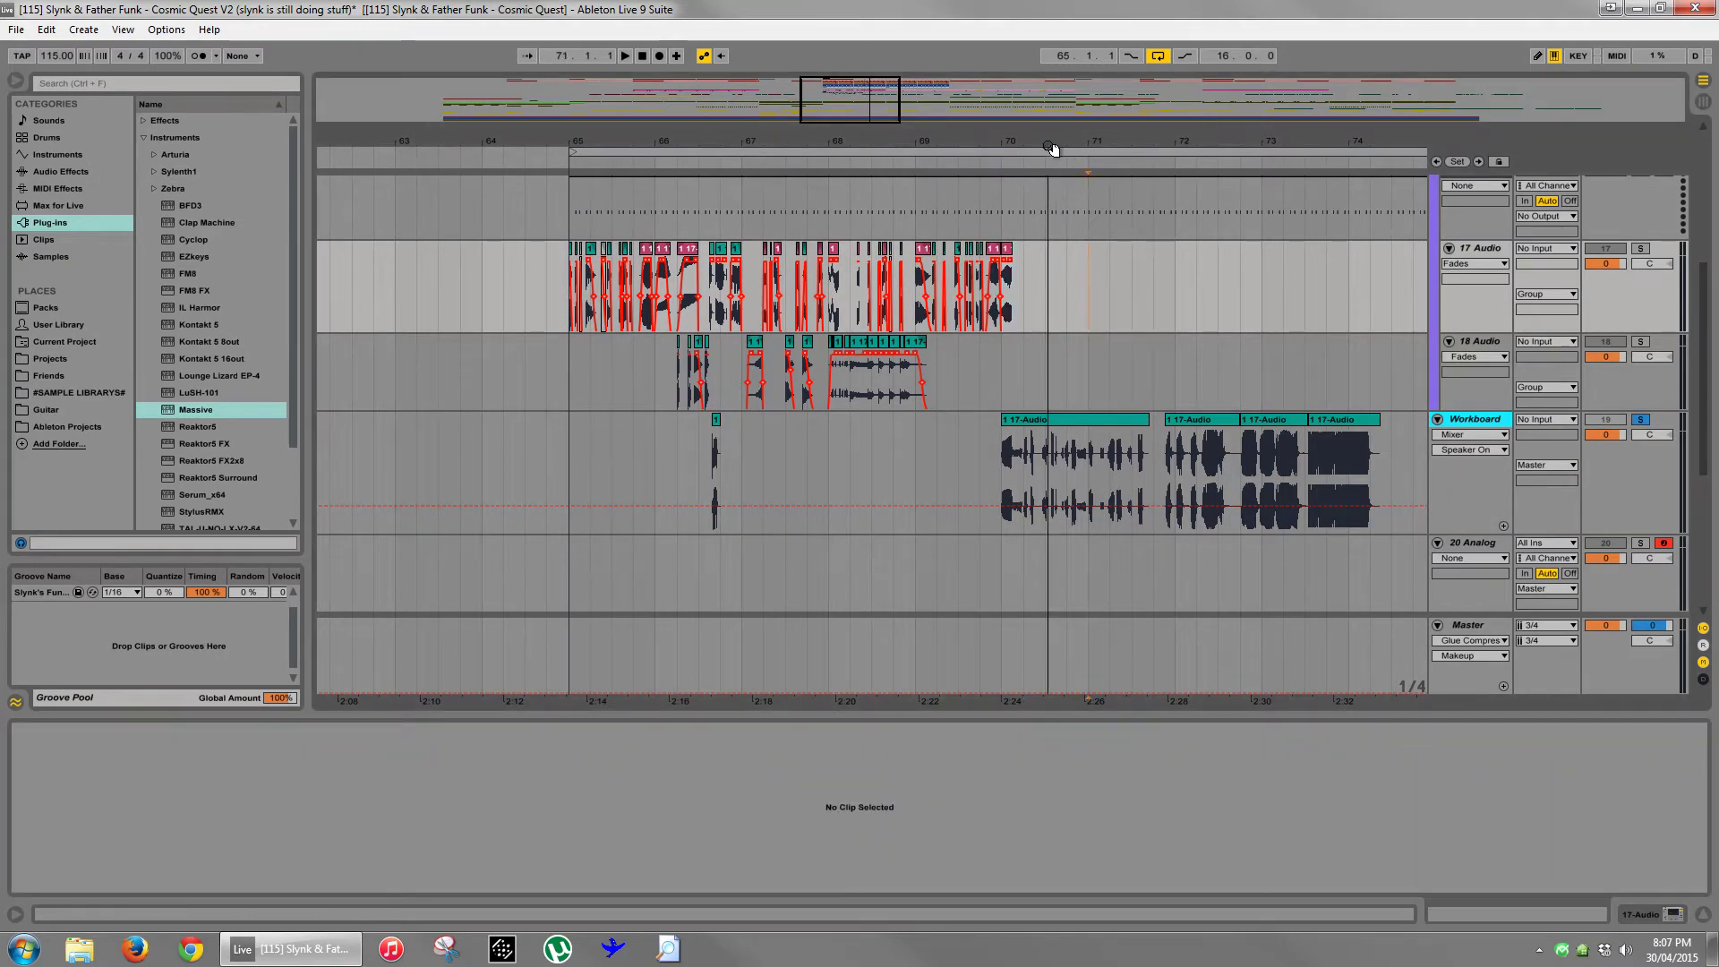
pyautogui.moveTo(1052, 149); pyautogui.dragTo(1008, 247)
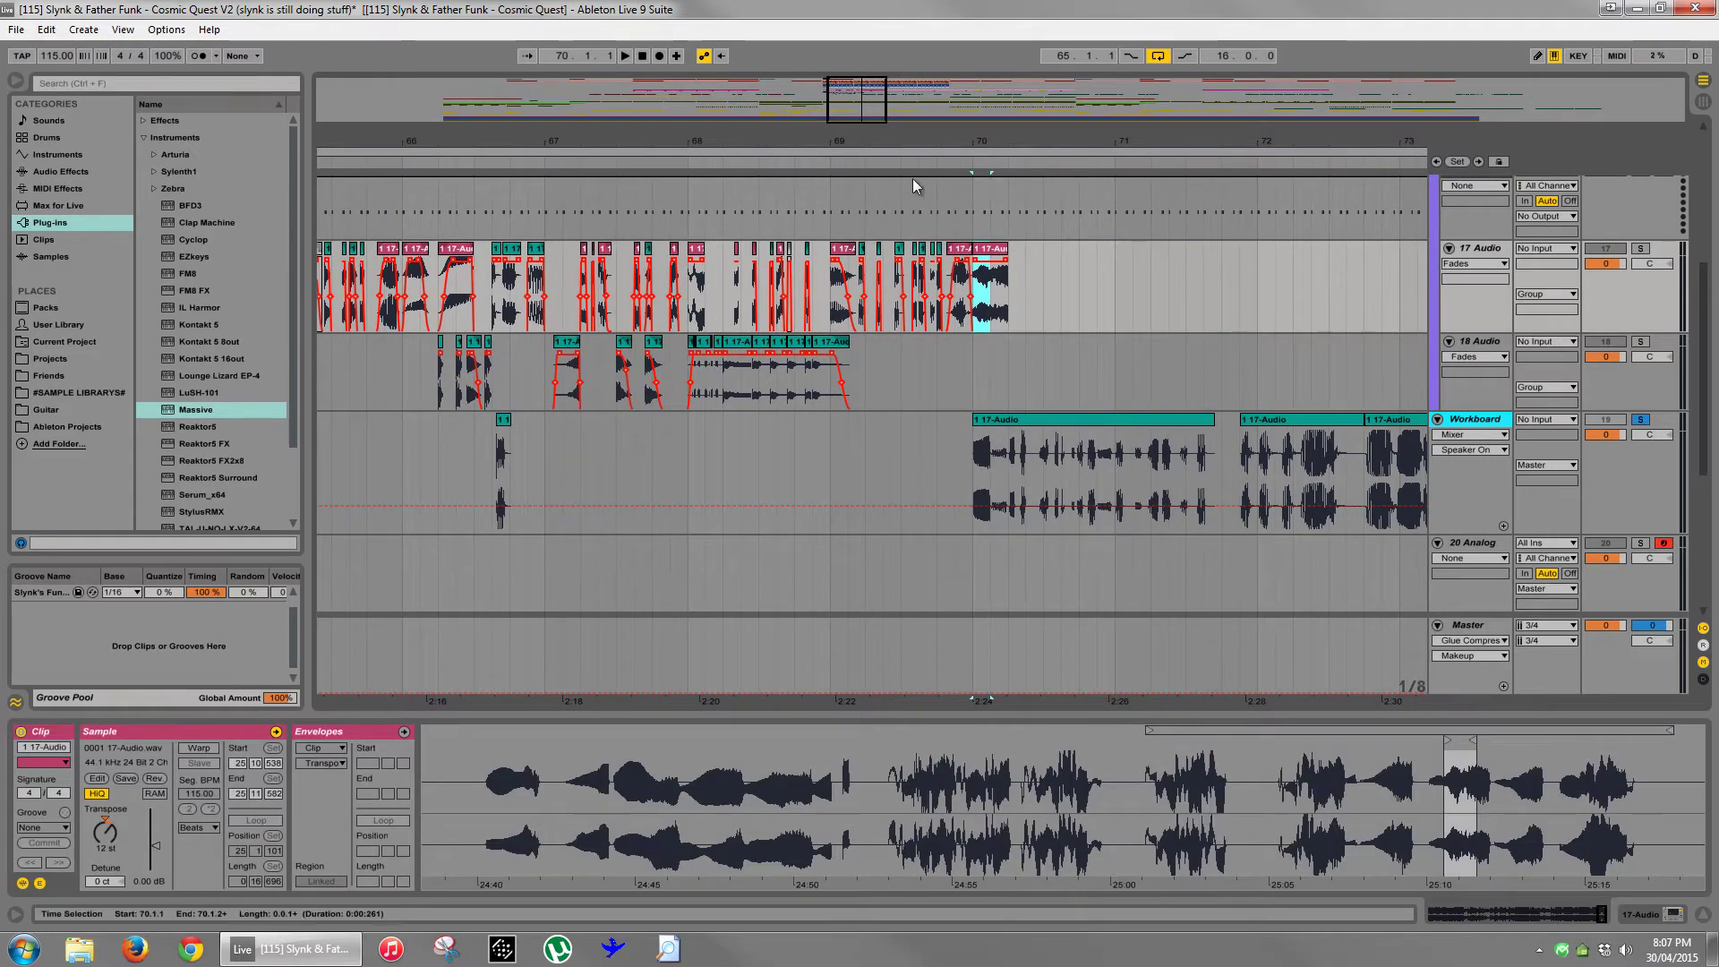
# - Add a locator named "+5" at bar 70
pyautogui.rightClick(972, 161)
pyautogui.click(1029, 210)
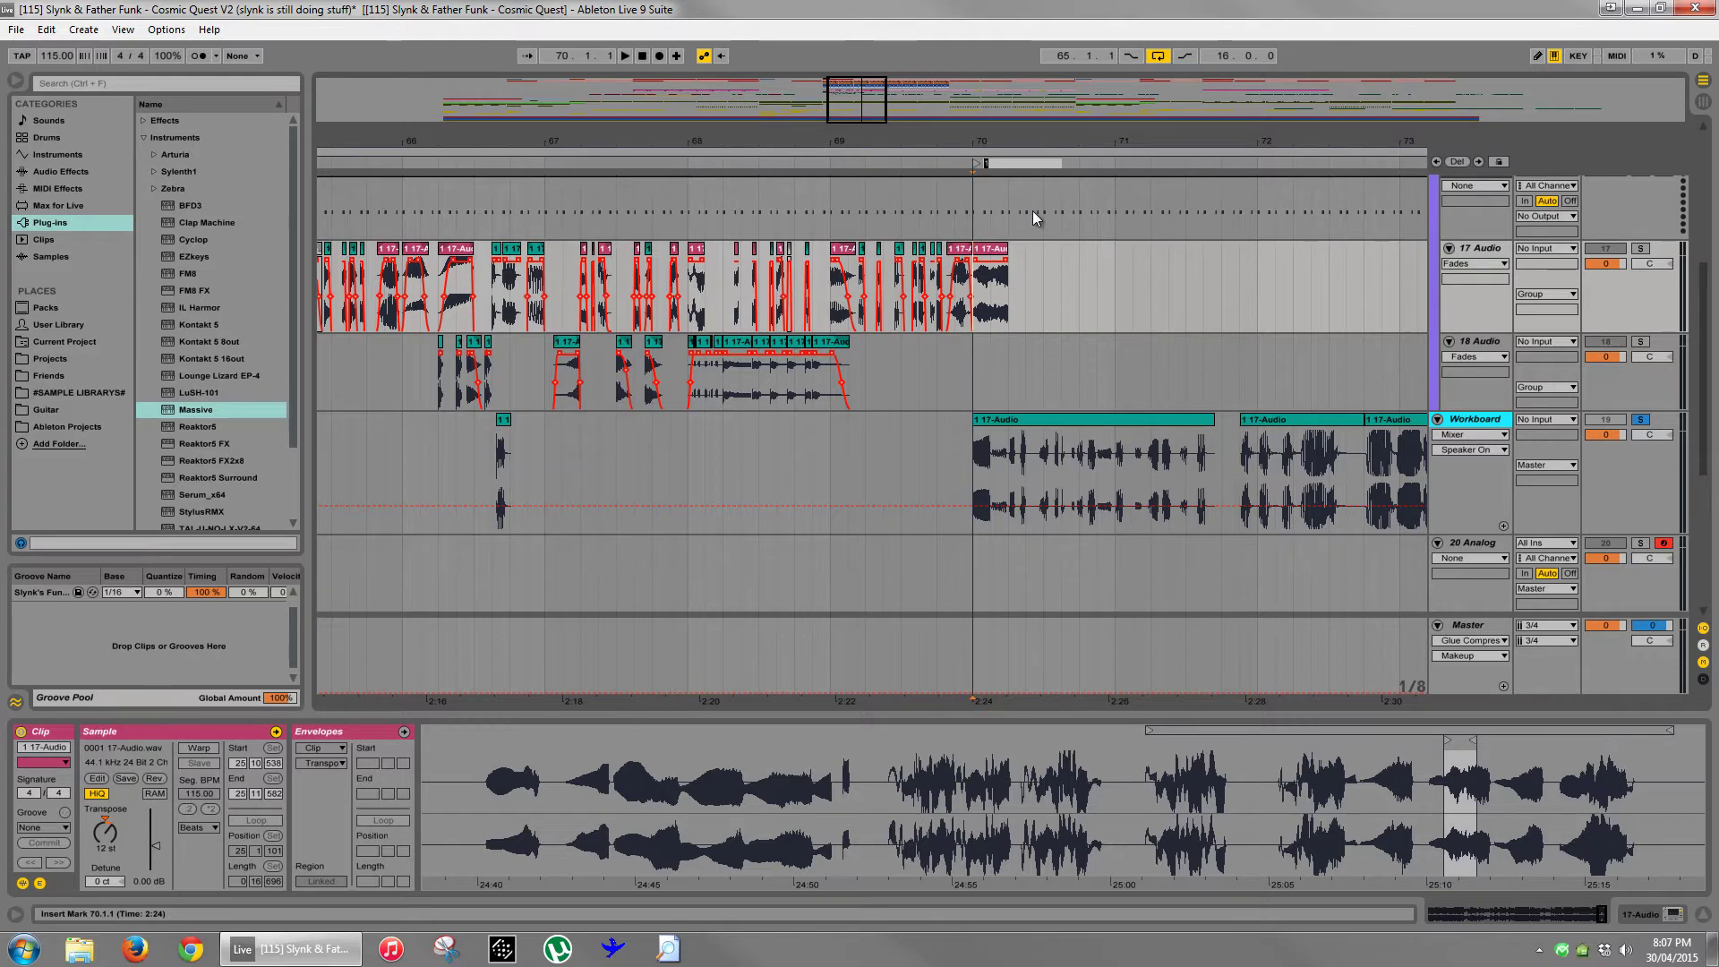
pyautogui.write('+5')
pyautogui.press('Return')
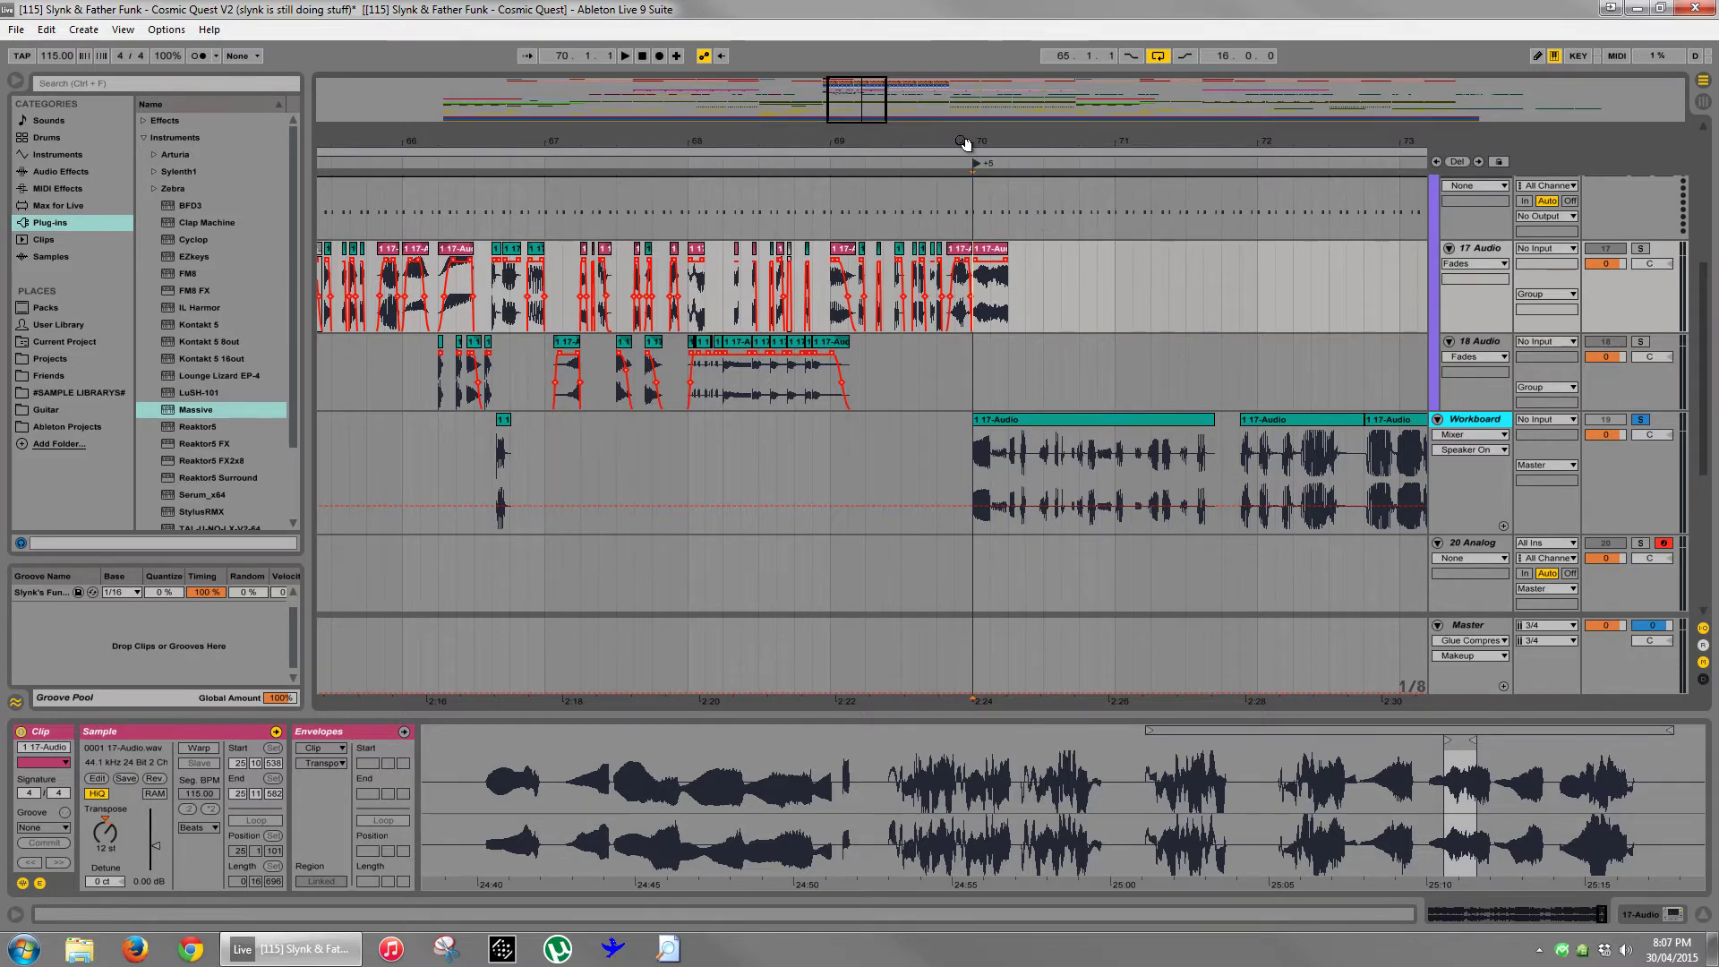
pyautogui.moveTo(965, 144); pyautogui.dragTo(874, 196)
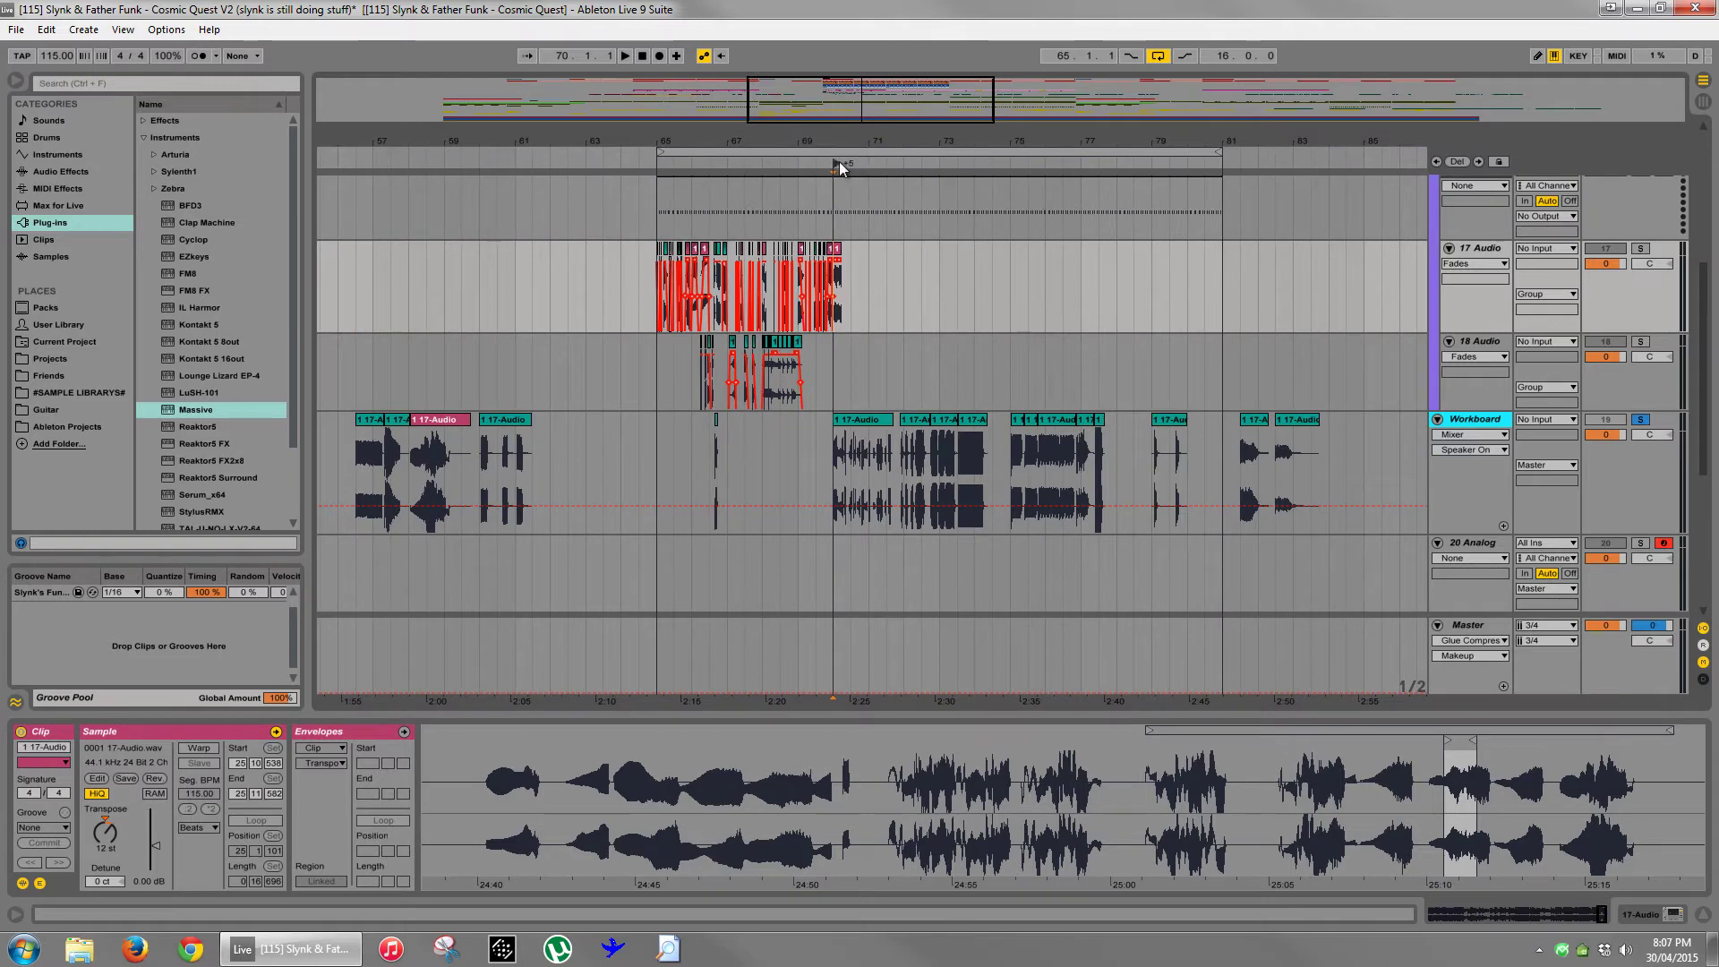
# - Give the 17 Audio slice at bar 70 a short fade-in and audition it
pyautogui.moveTo(835, 163)
pyautogui.mouseDown()
pyautogui.moveTo(964, 158)
pyautogui.moveTo(840, 166)
pyautogui.moveTo(867, 295)
pyautogui.mouseUp()
pyautogui.click(874, 280)
pyautogui.click(898, 249)
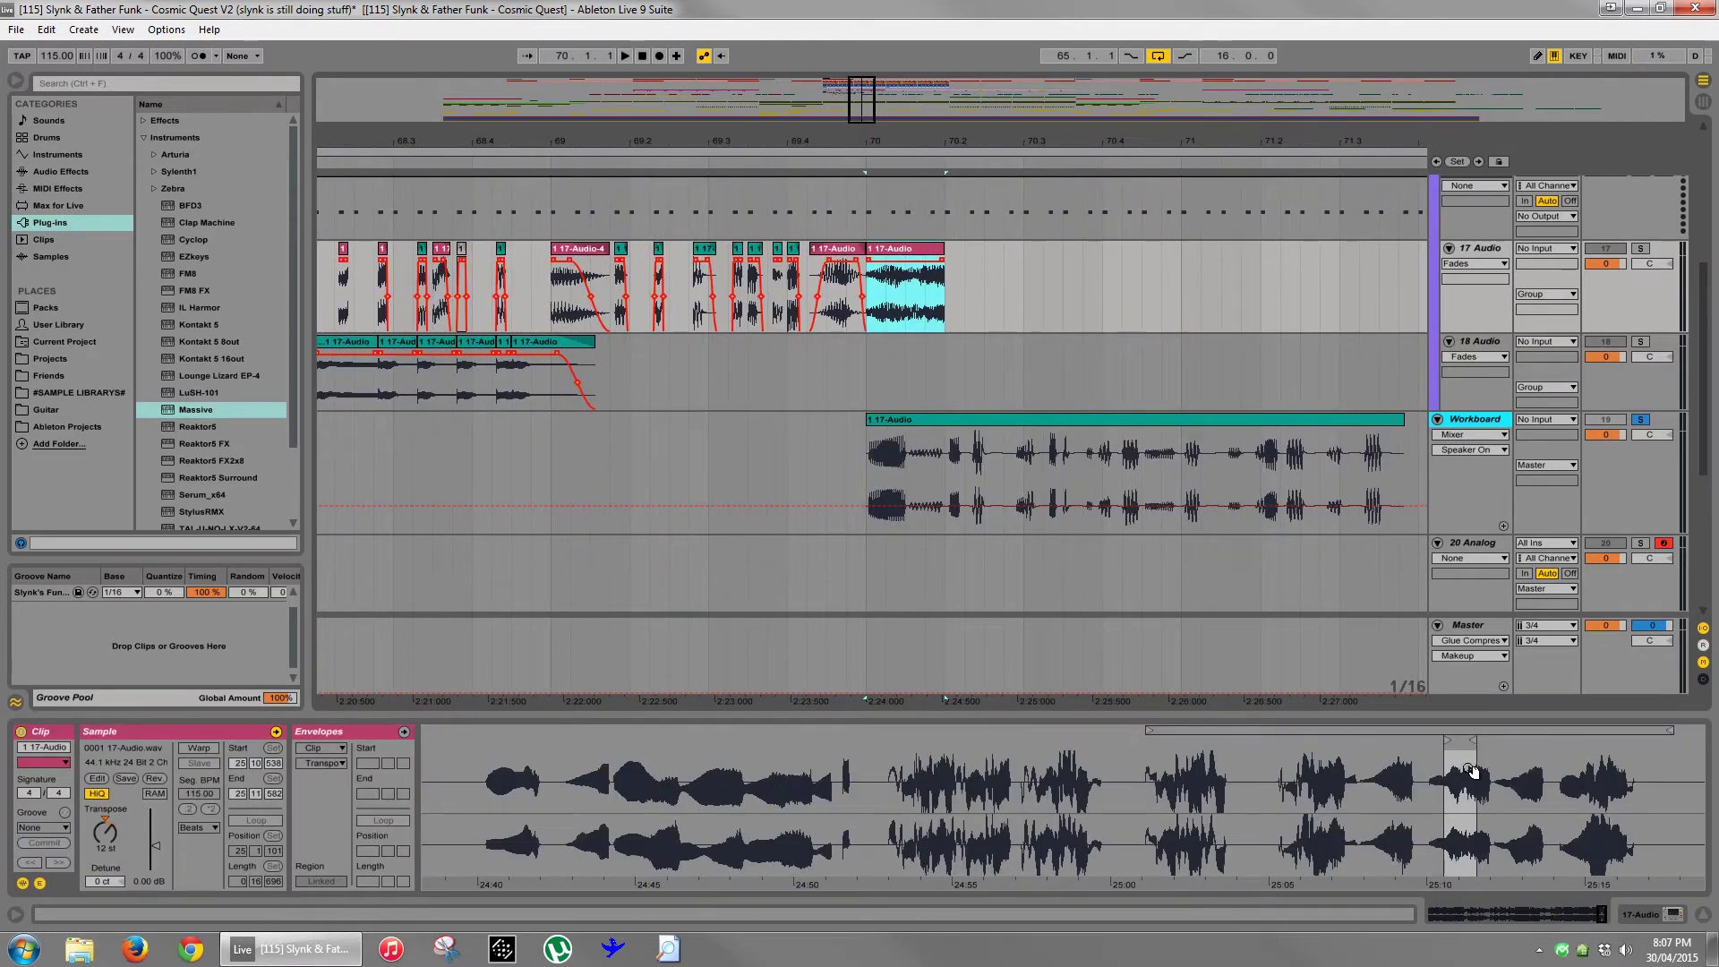
pyautogui.moveTo(1469, 769); pyautogui.dragTo(985, 788)
pyautogui.moveTo(895, 144); pyautogui.dragTo(863, 260)
pyautogui.press('space')
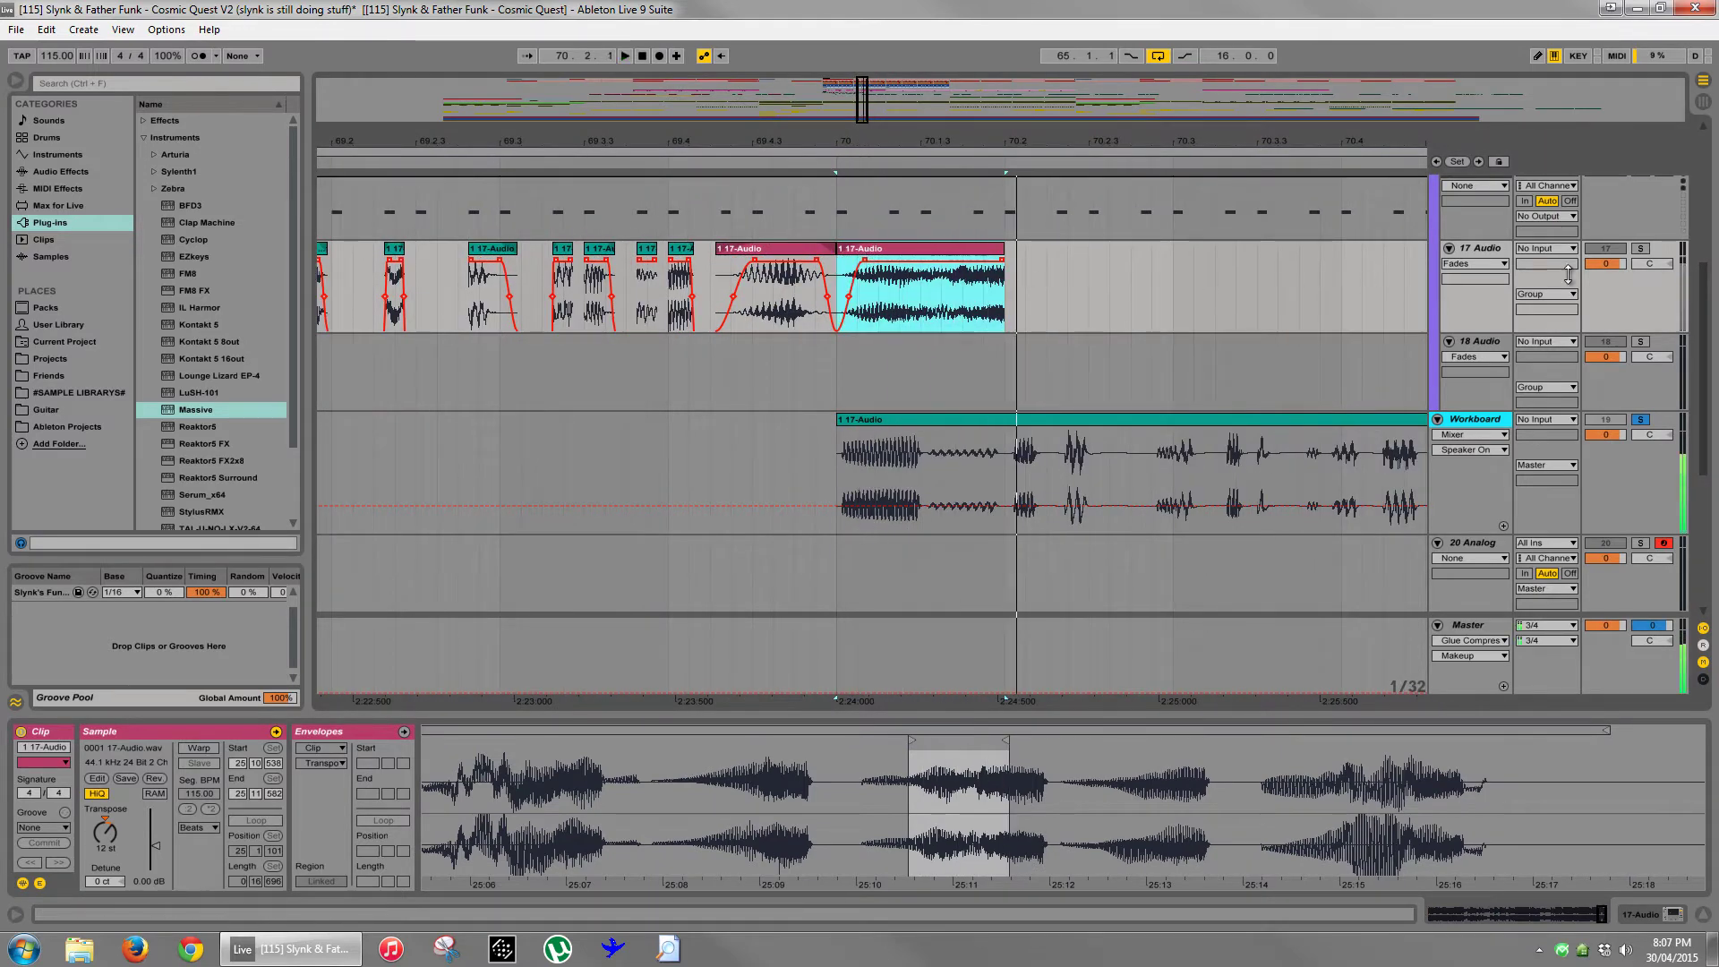
pyautogui.click(1639, 420)
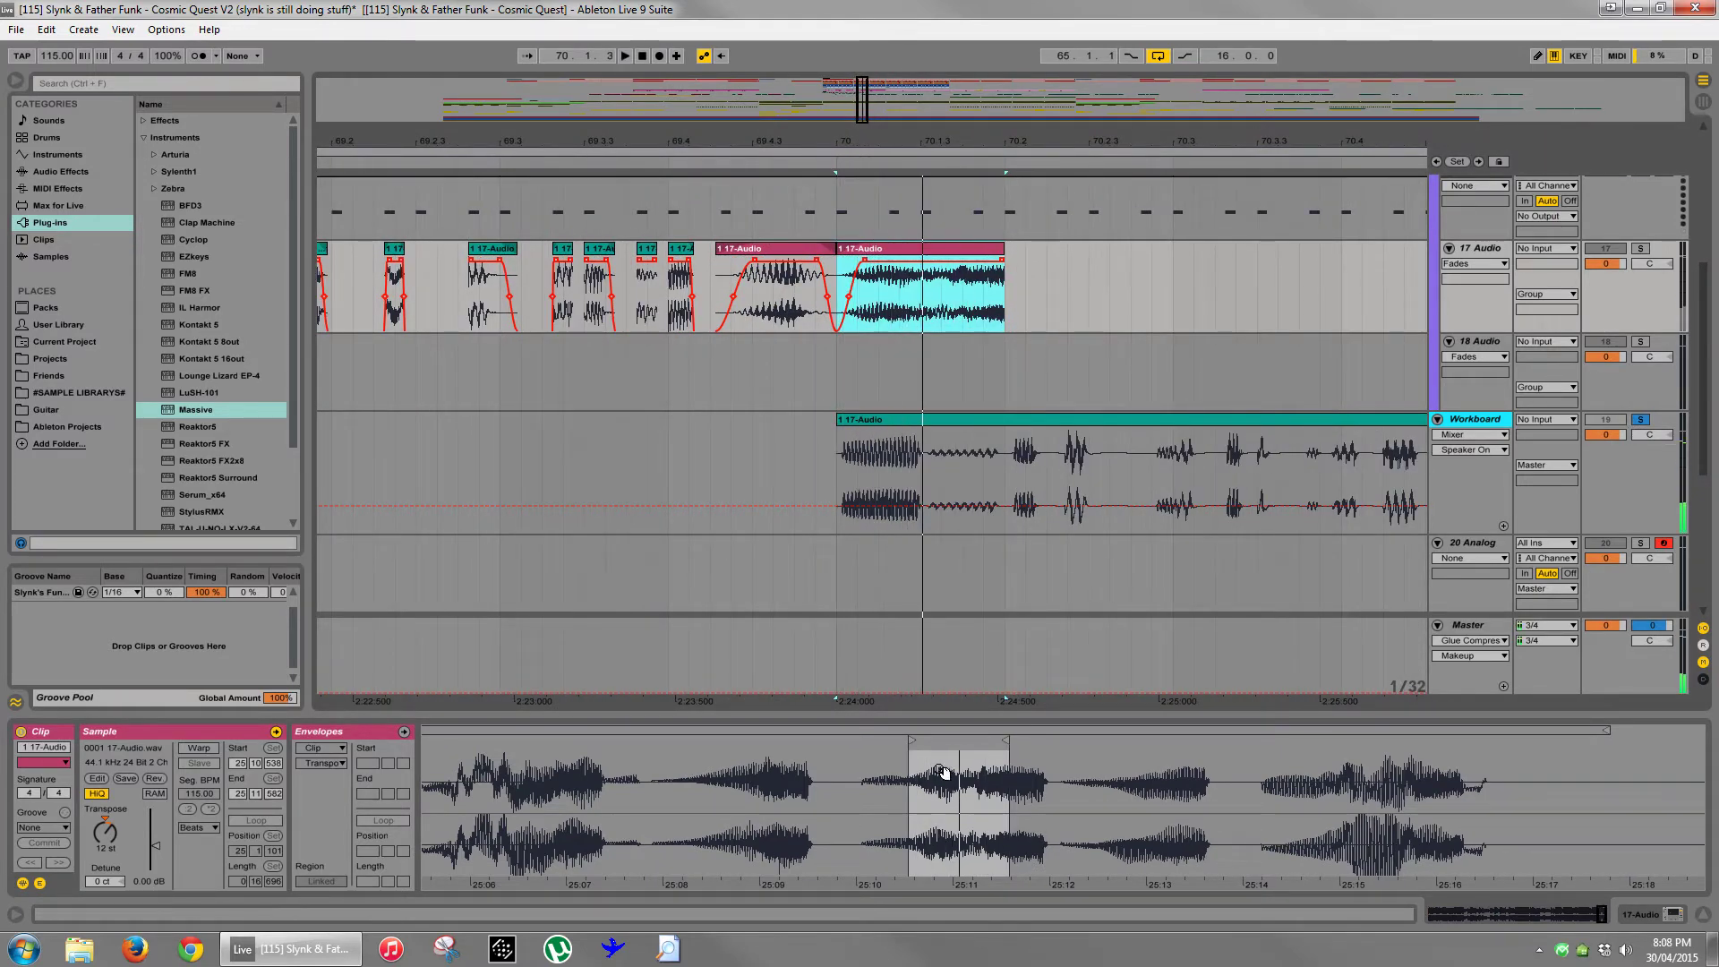
# - Solo the 17 Audio track and fine-tune the sample start of the bar 70 slice while auditioning it
pyautogui.moveTo(912, 741)
pyautogui.mouseDown()
pyautogui.moveTo(886, 742)
pyautogui.moveTo(967, 741)
pyautogui.moveTo(924, 741)
pyautogui.mouseUp()
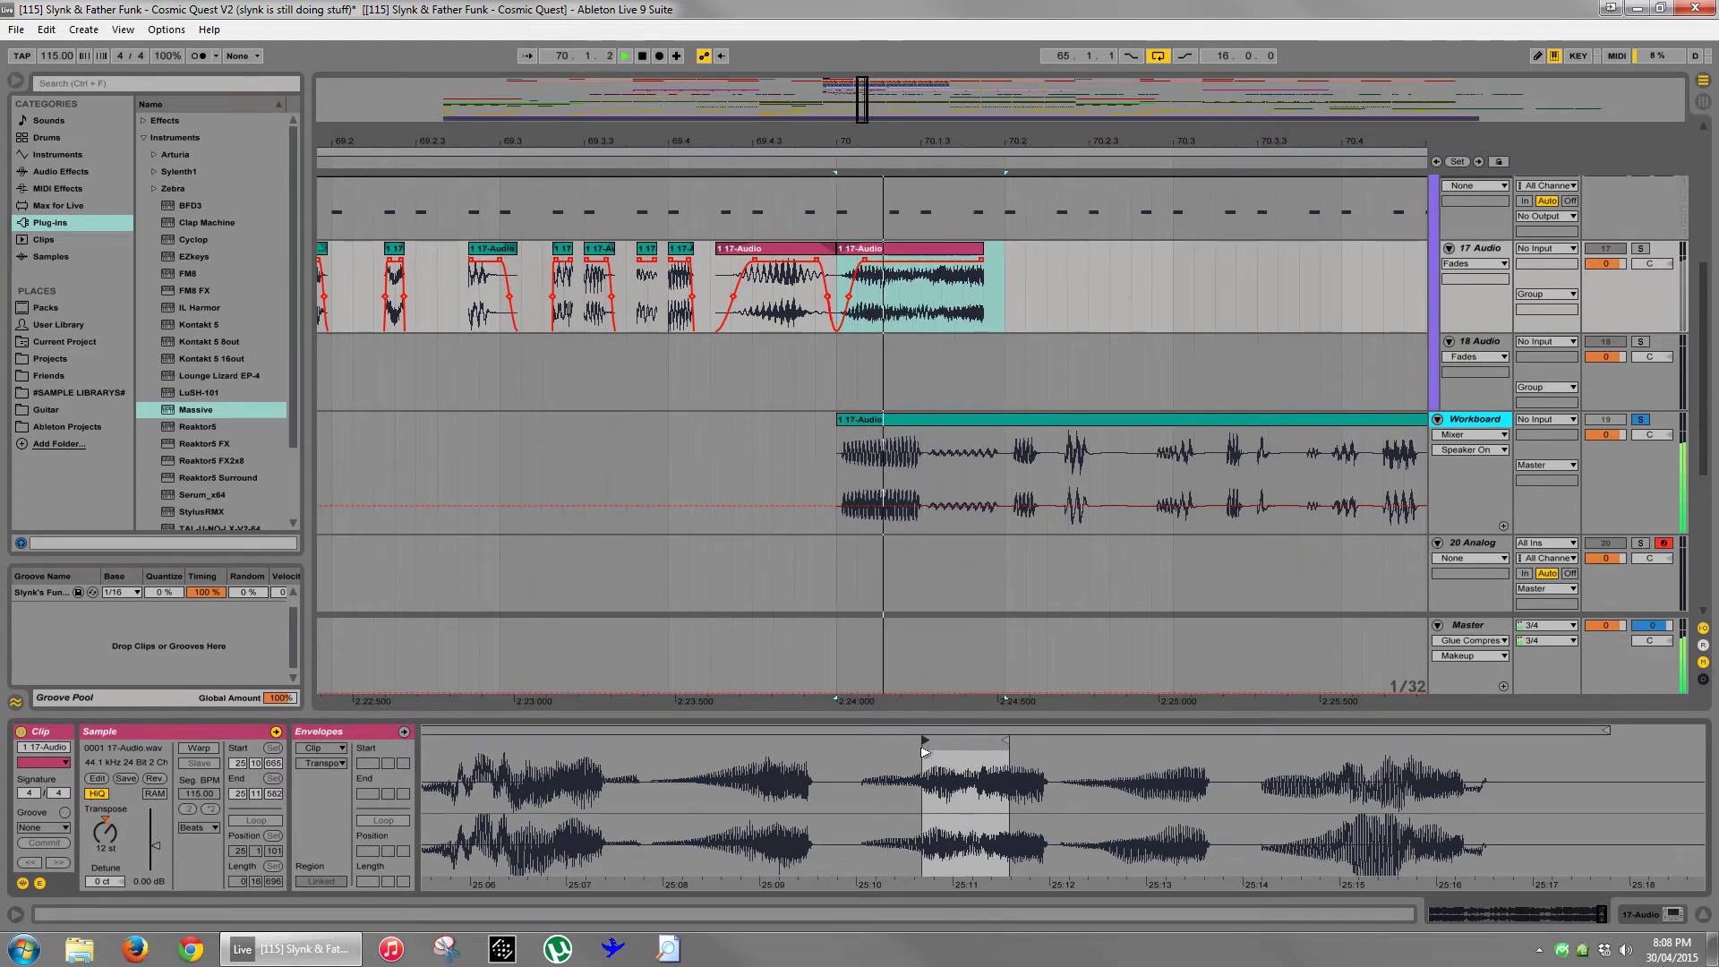
pyautogui.click(1638, 250)
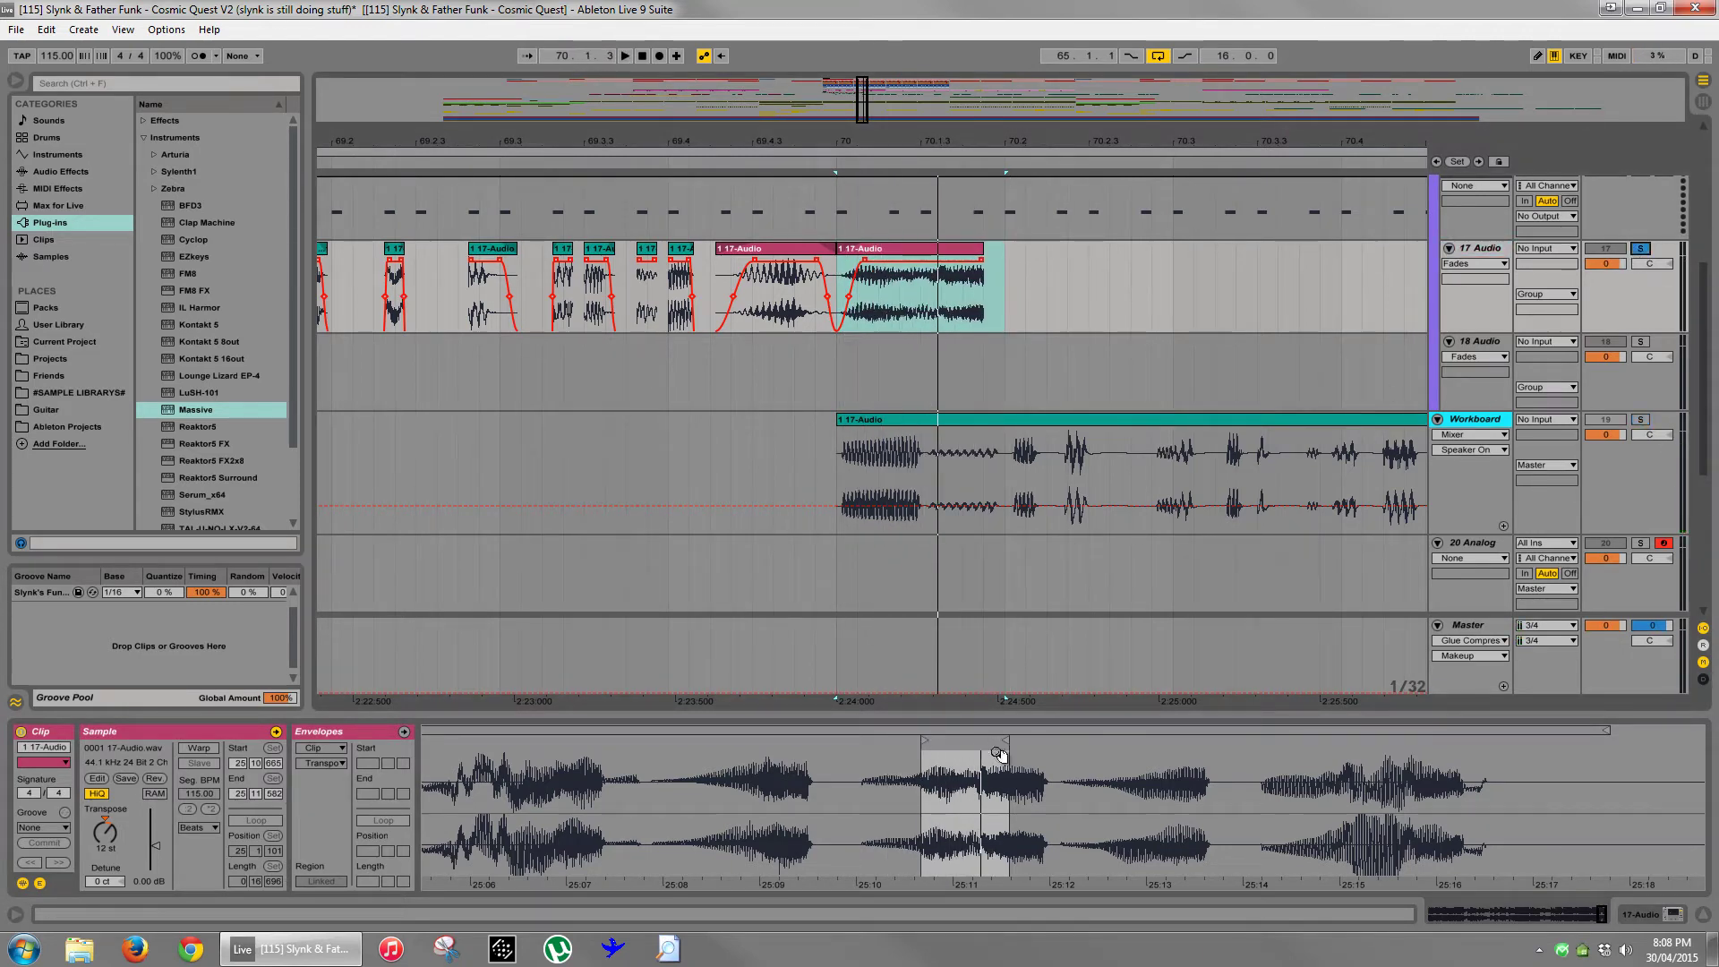
pyautogui.press('space')
pyautogui.moveTo(923, 743); pyautogui.dragTo(914, 743)
pyautogui.press('space')
pyautogui.press('space')
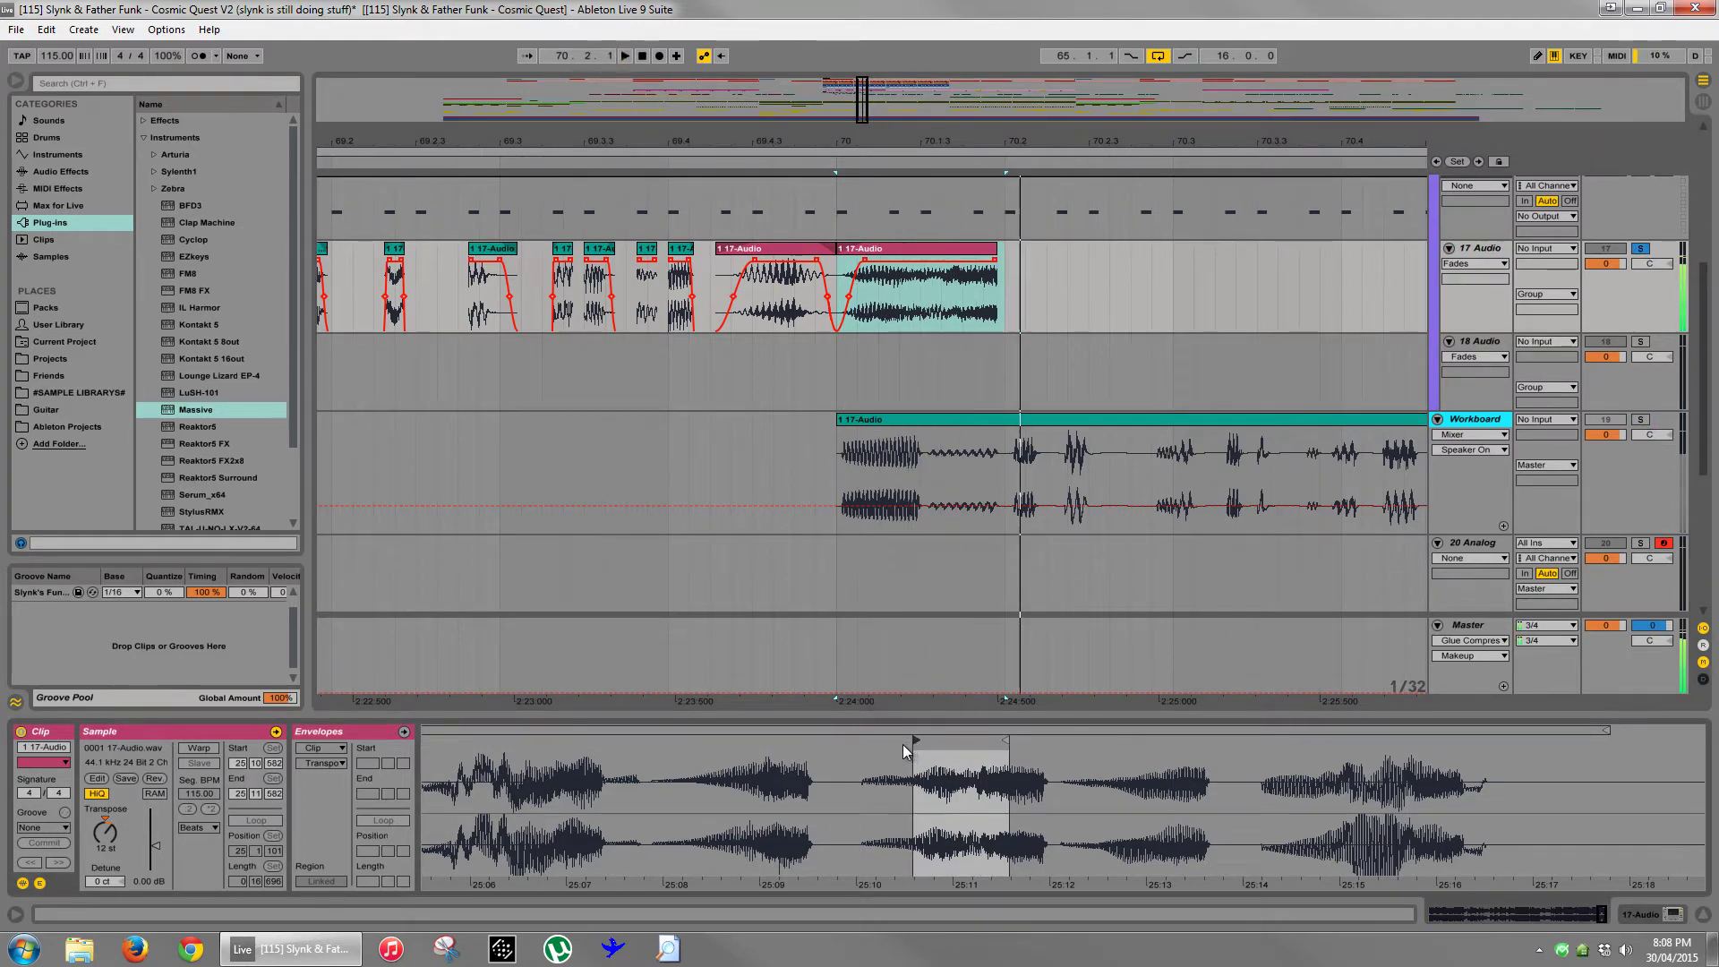
pyautogui.press('space')
pyautogui.press('space')
pyautogui.press('space')
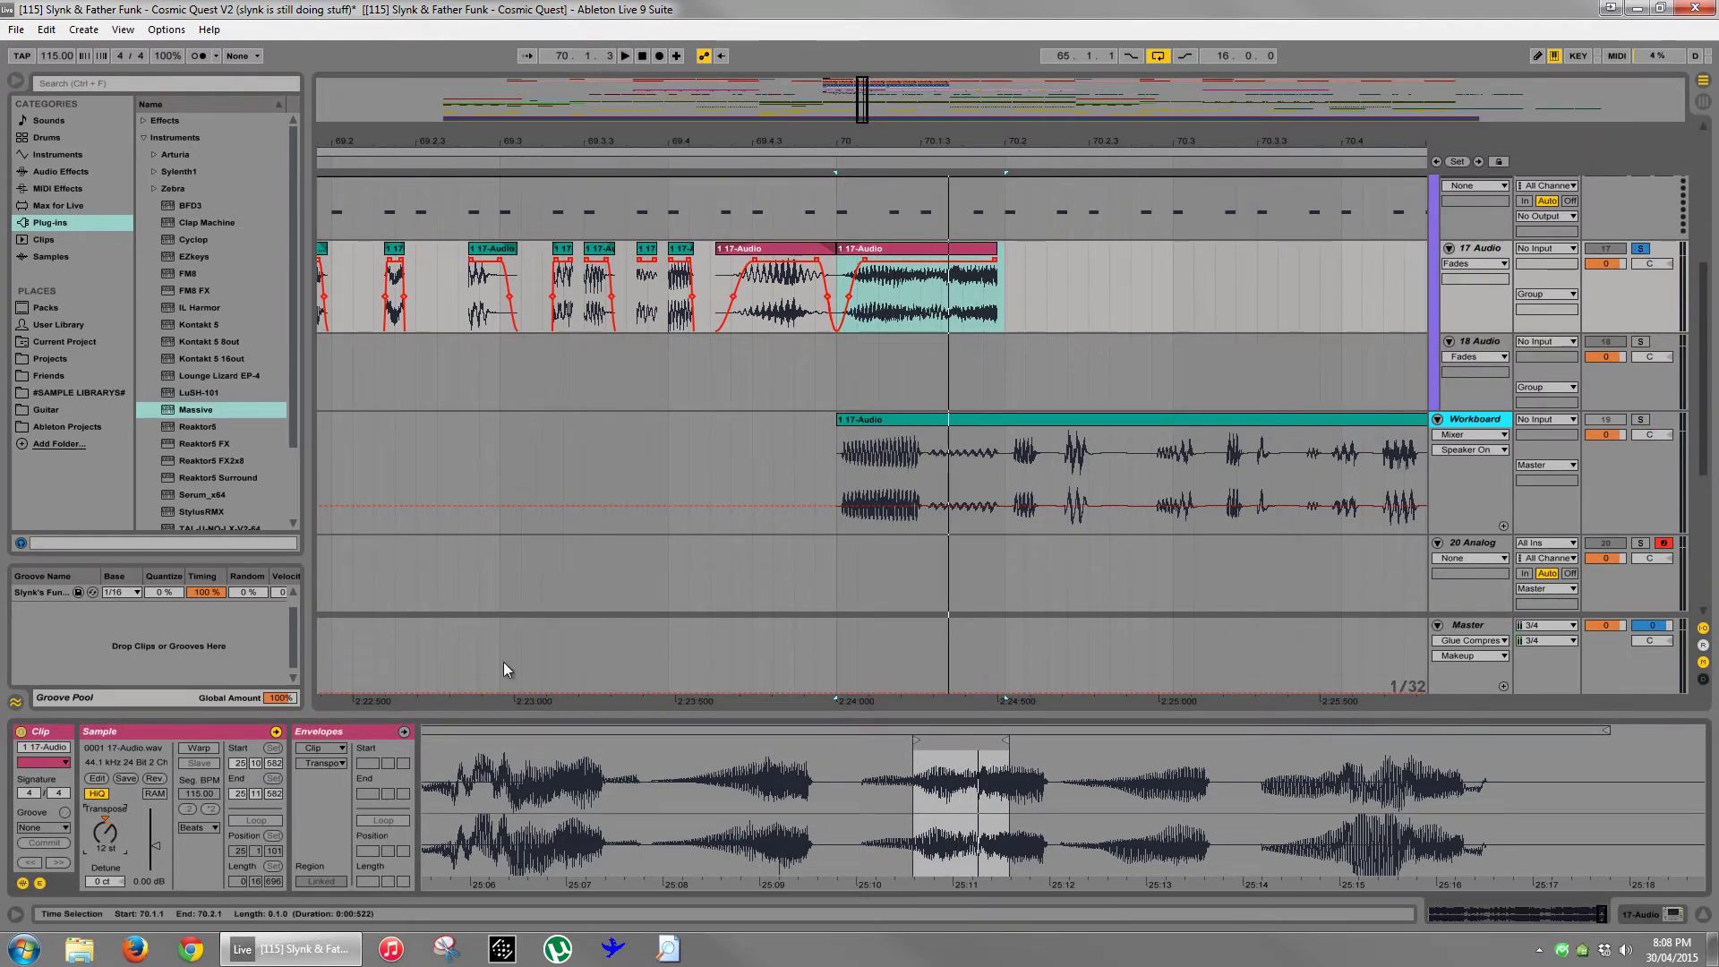
# - Set the transposition of the 17 Audio slice at bar 70 to 5 semitones and play it
pyautogui.press('space')
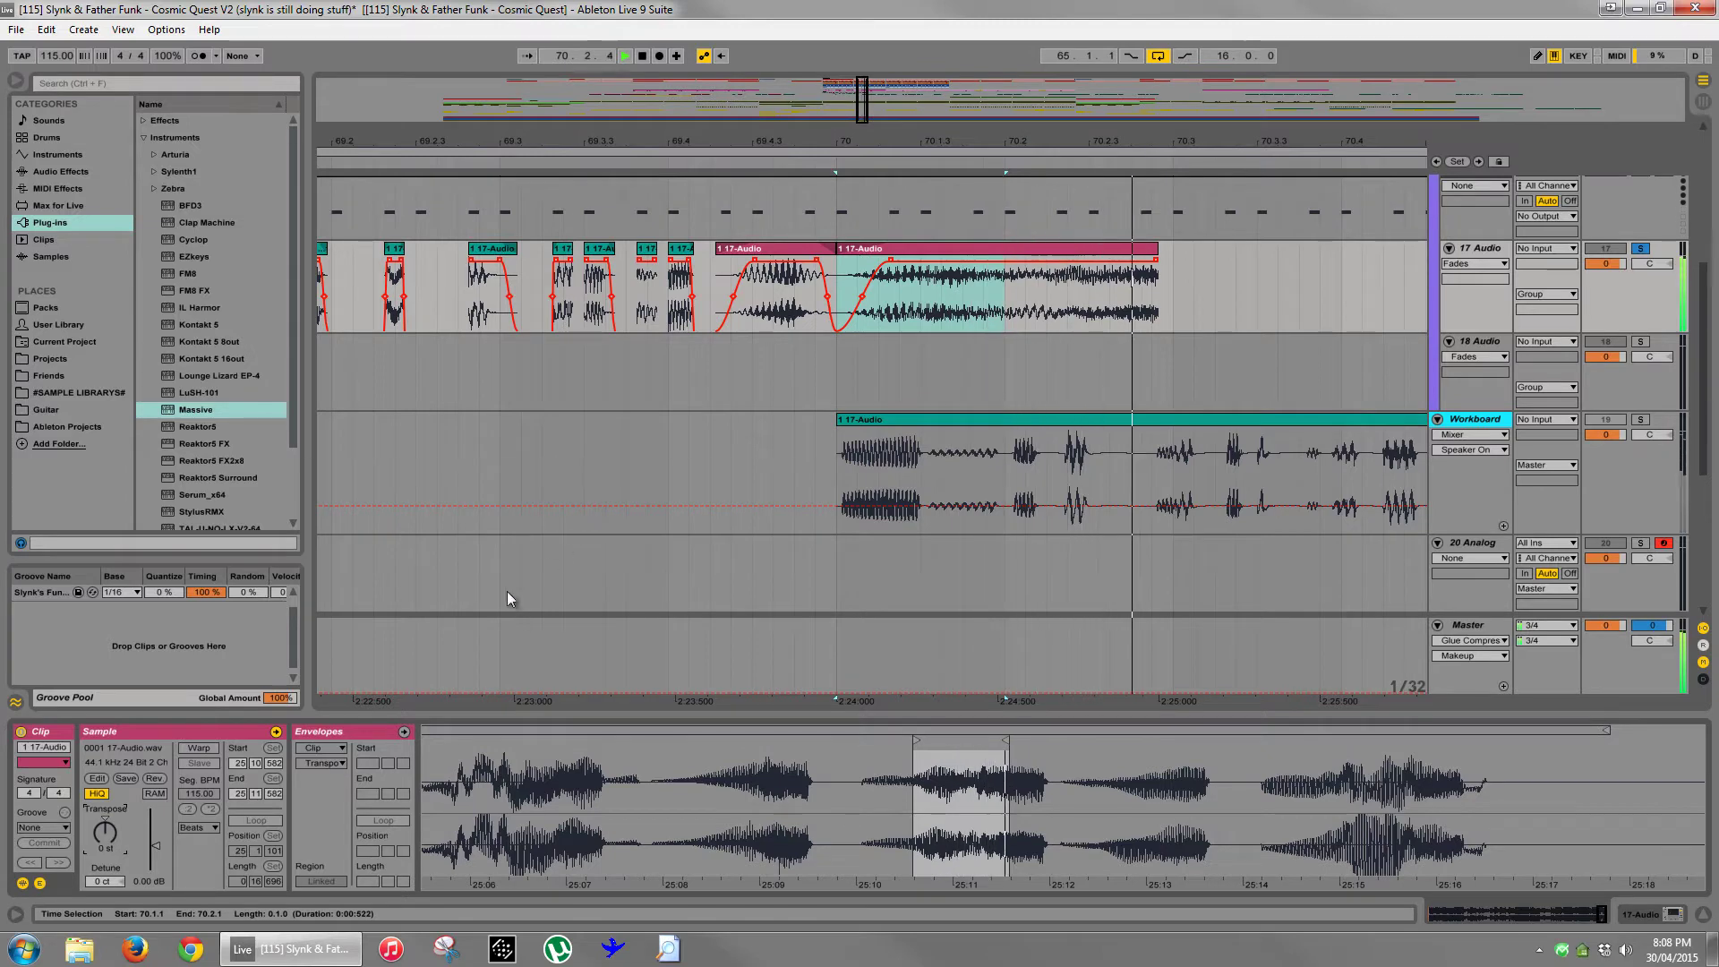
pyautogui.press('Up')
pyautogui.press('Up')
pyautogui.press('Up')
pyautogui.press('Up')
pyautogui.press('Up')
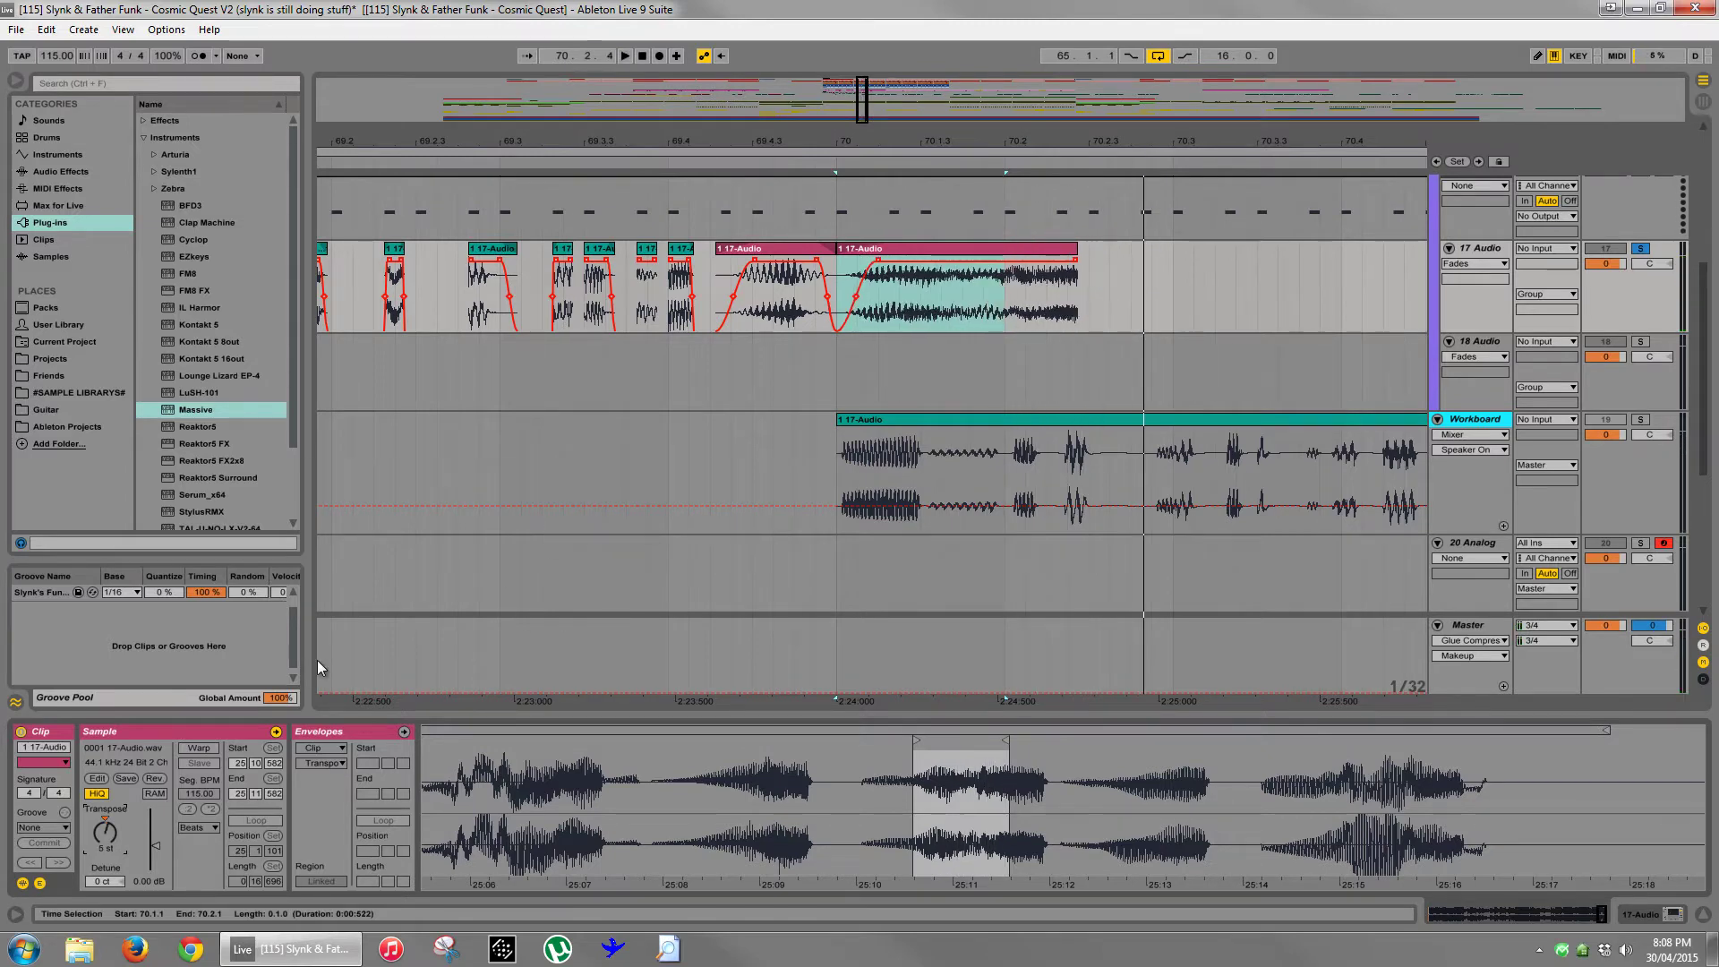
pyautogui.press('space')
# - Remove the fade-in from the 17 Audio slice at bar 70 and audition its start
pyautogui.click(459, 372)
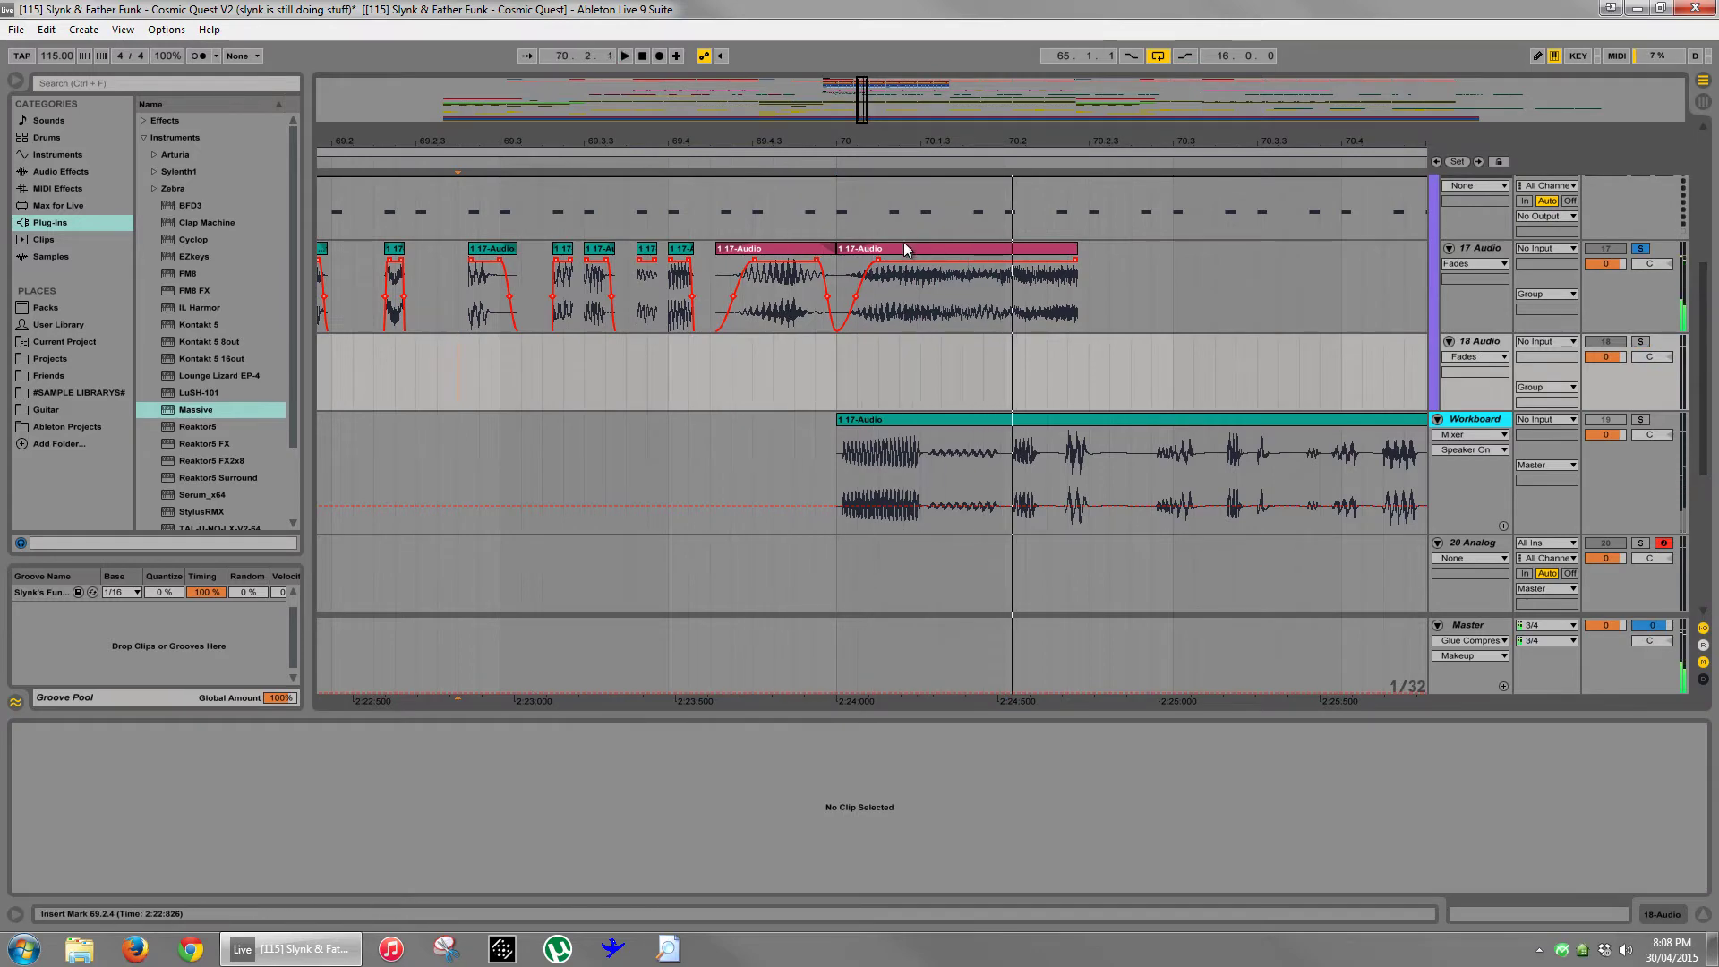
pyautogui.click(840, 265)
pyautogui.press('space')
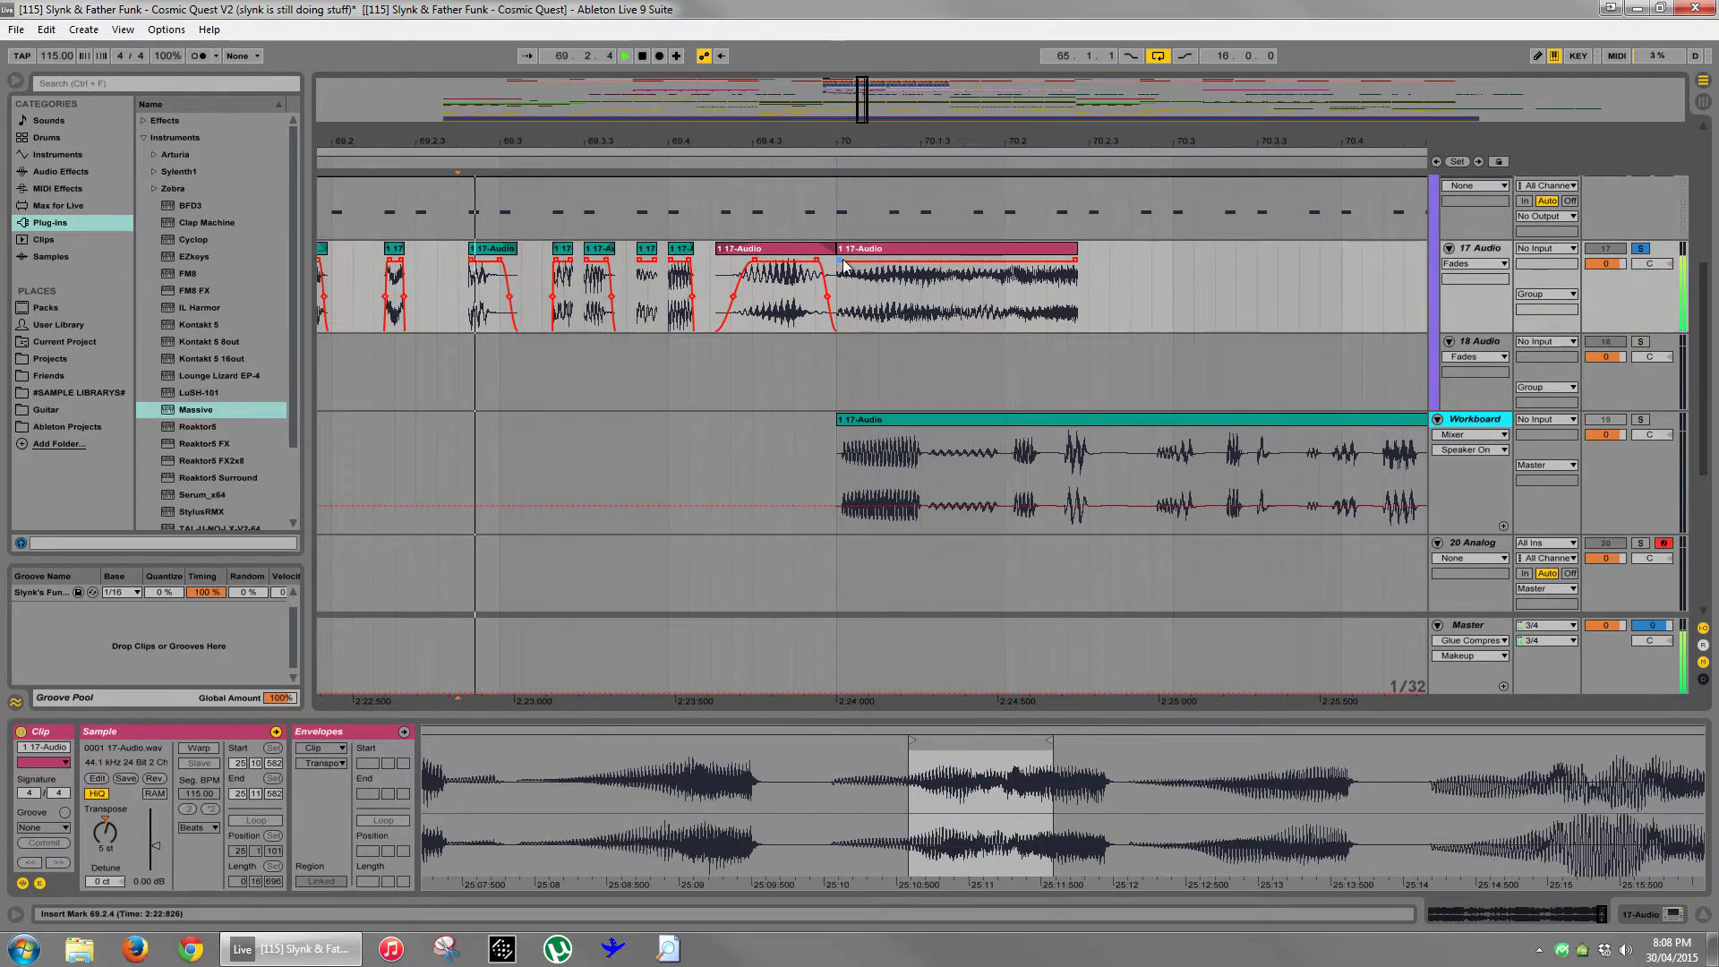
pyautogui.press('space')
pyautogui.click(852, 249)
pyautogui.press('space')
pyautogui.press('space')
pyautogui.press('space')
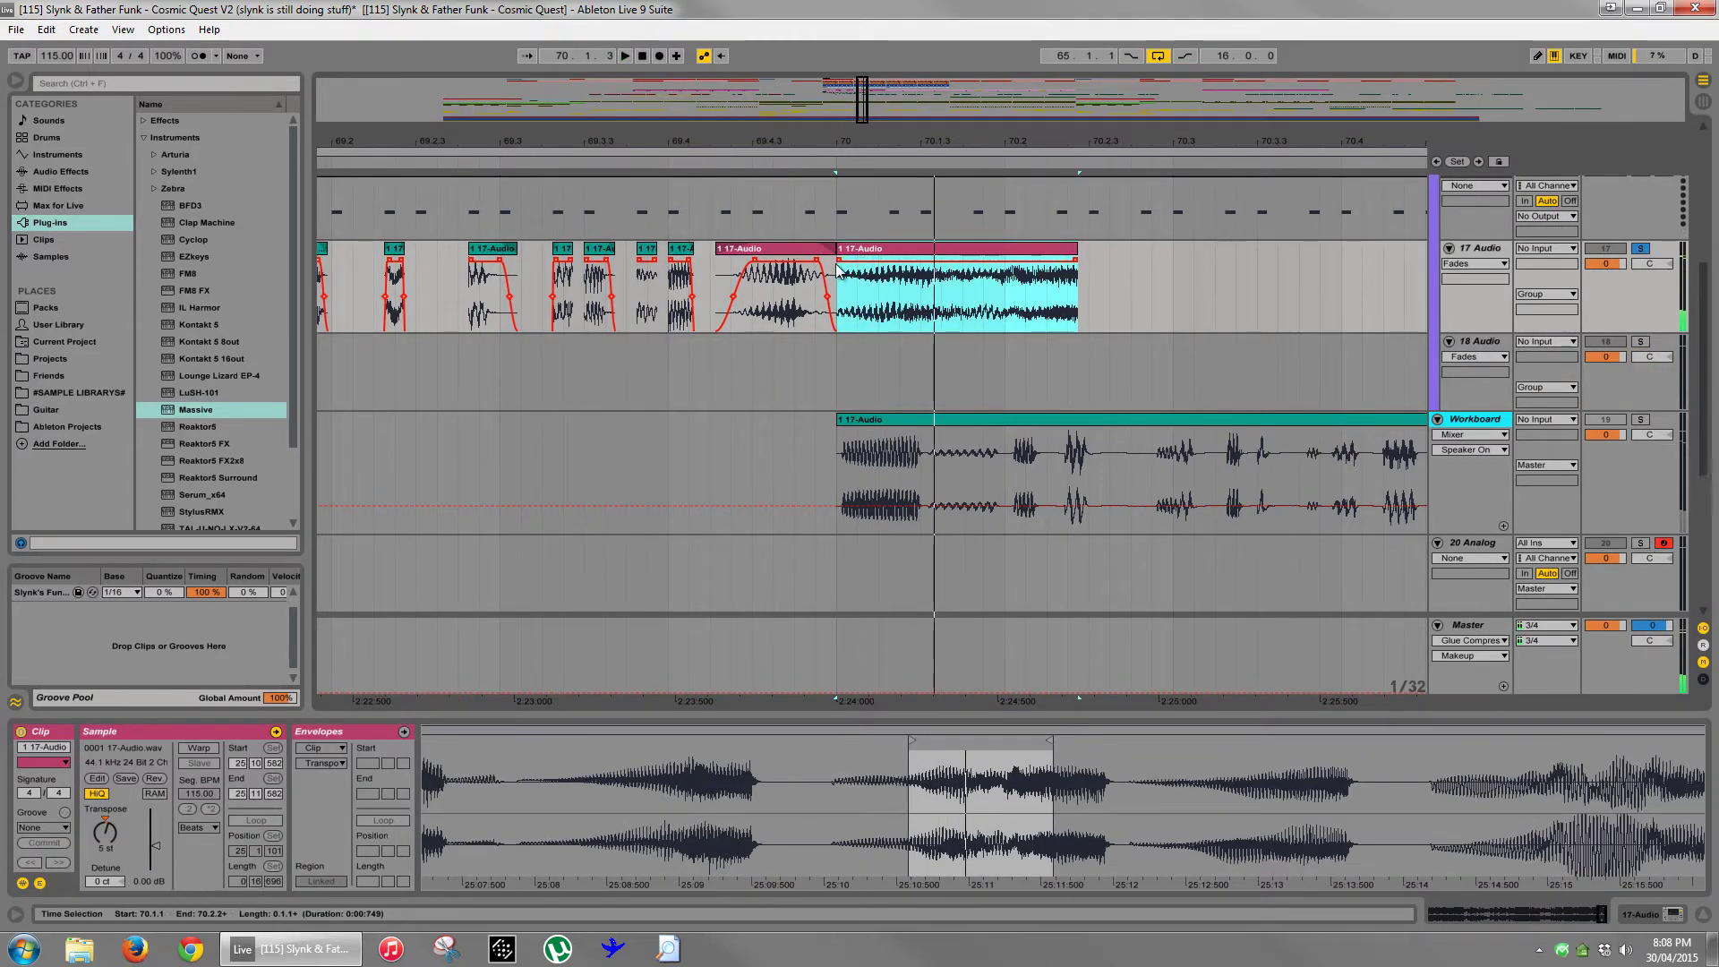
# - Move the bar 70 slice's sample start to a later point and delete its section from 70.1.2 to 70.1.3
pyautogui.moveTo(921, 741); pyautogui.dragTo(959, 750)
pyautogui.press('space')
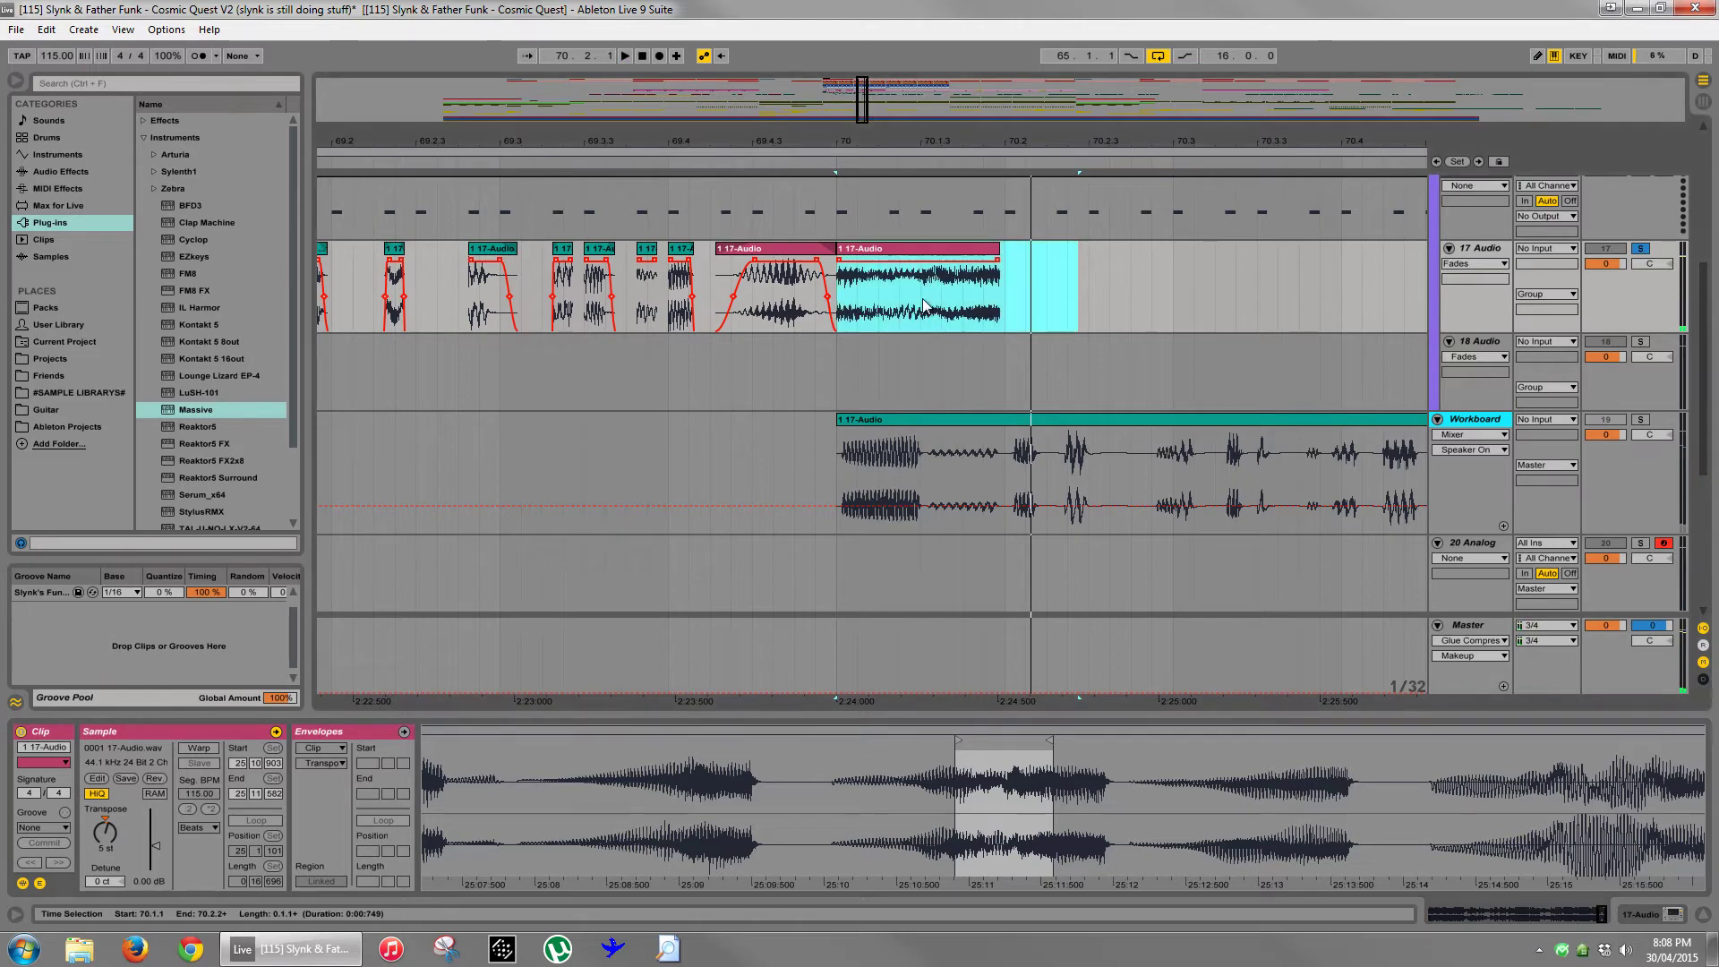
pyautogui.click(921, 306)
pyautogui.moveTo(923, 306); pyautogui.dragTo(910, 307)
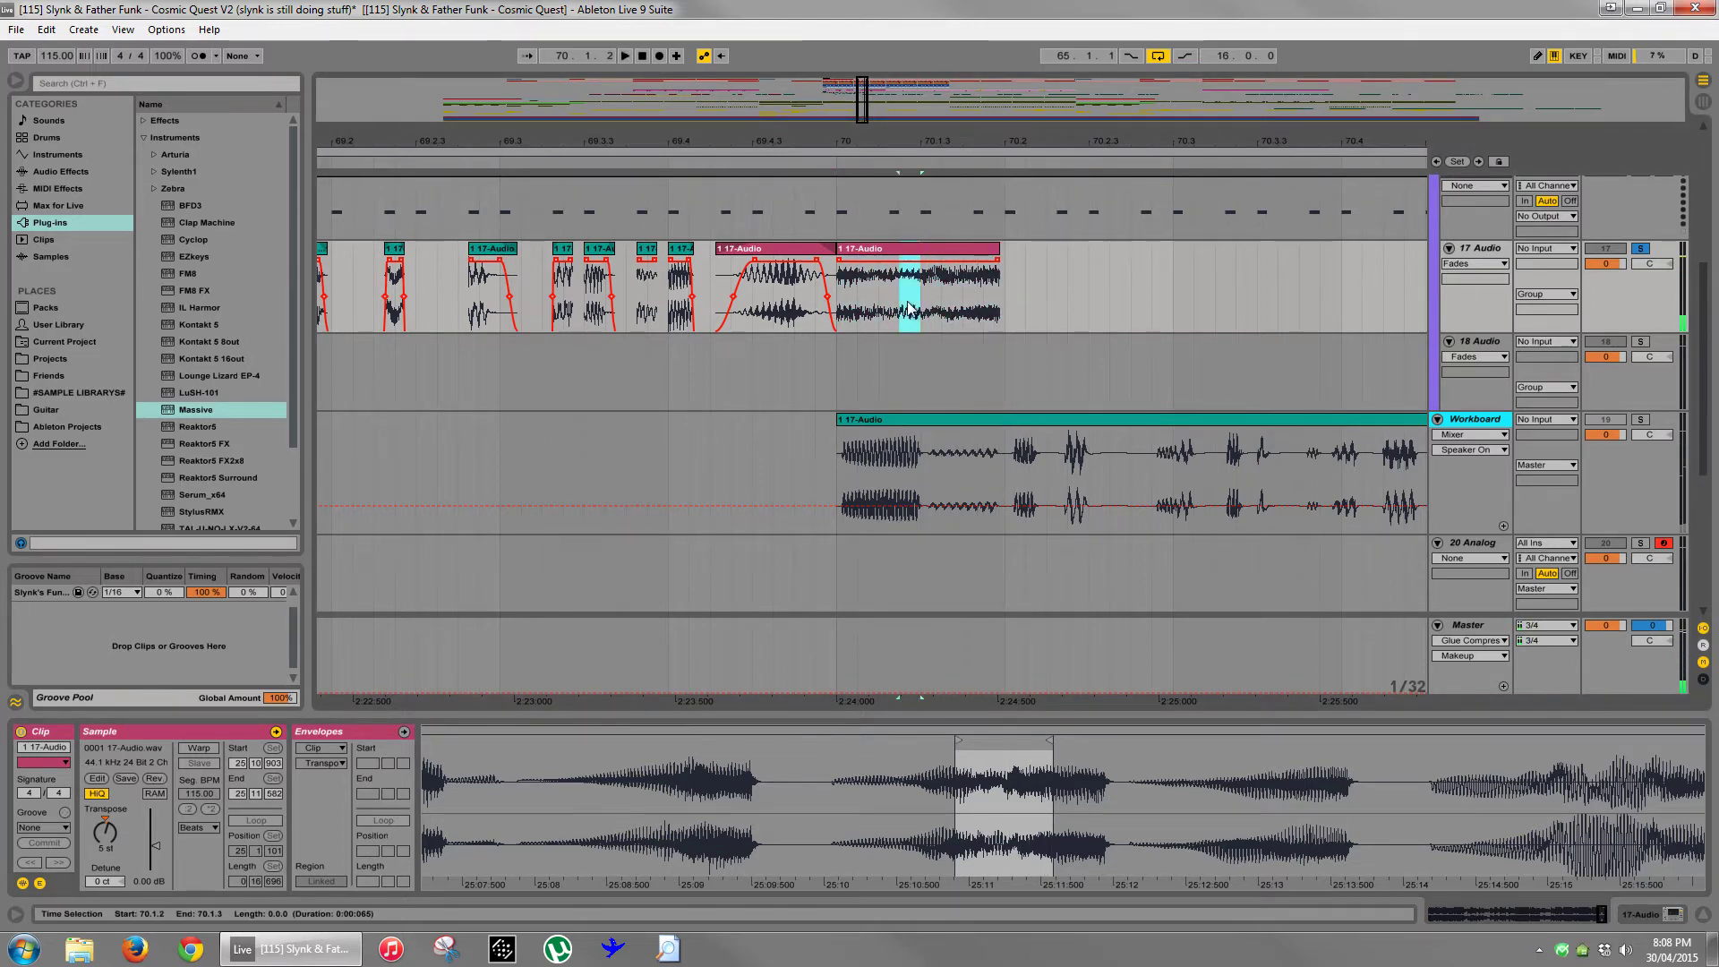
pyautogui.press('Delete')
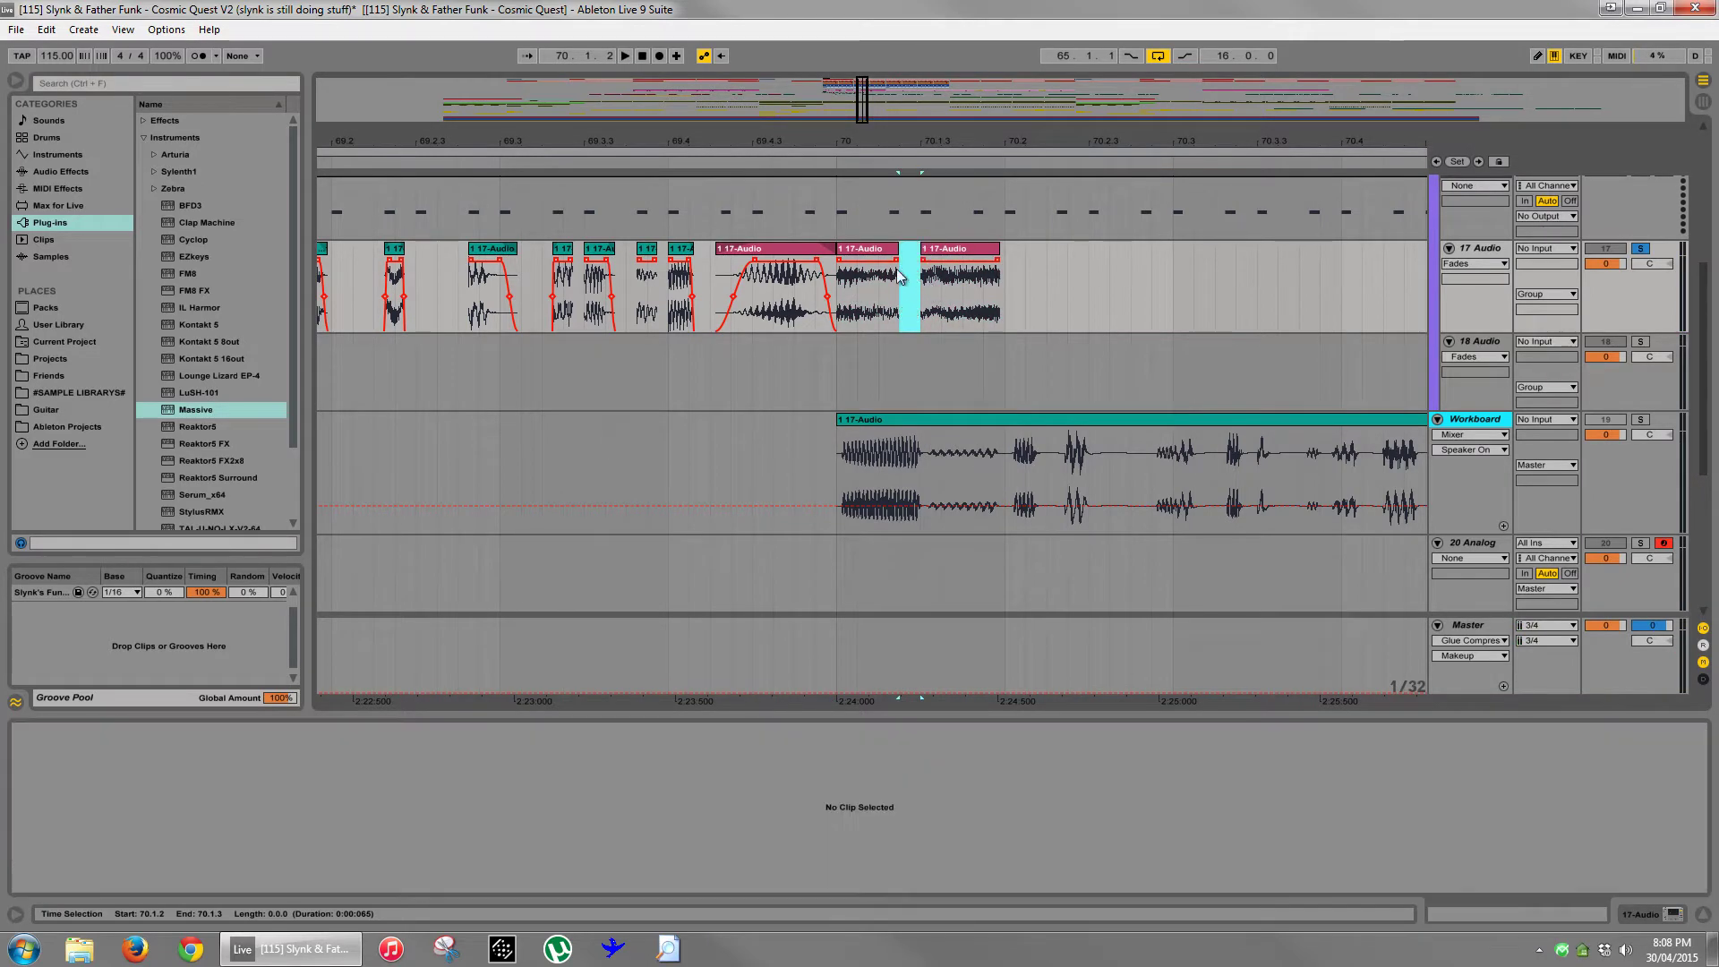
# - Shorten the end of the first 17 Audio slice at bar 70 and play it back
pyautogui.click(878, 252)
pyautogui.moveTo(900, 143); pyautogui.dragTo(900, 159)
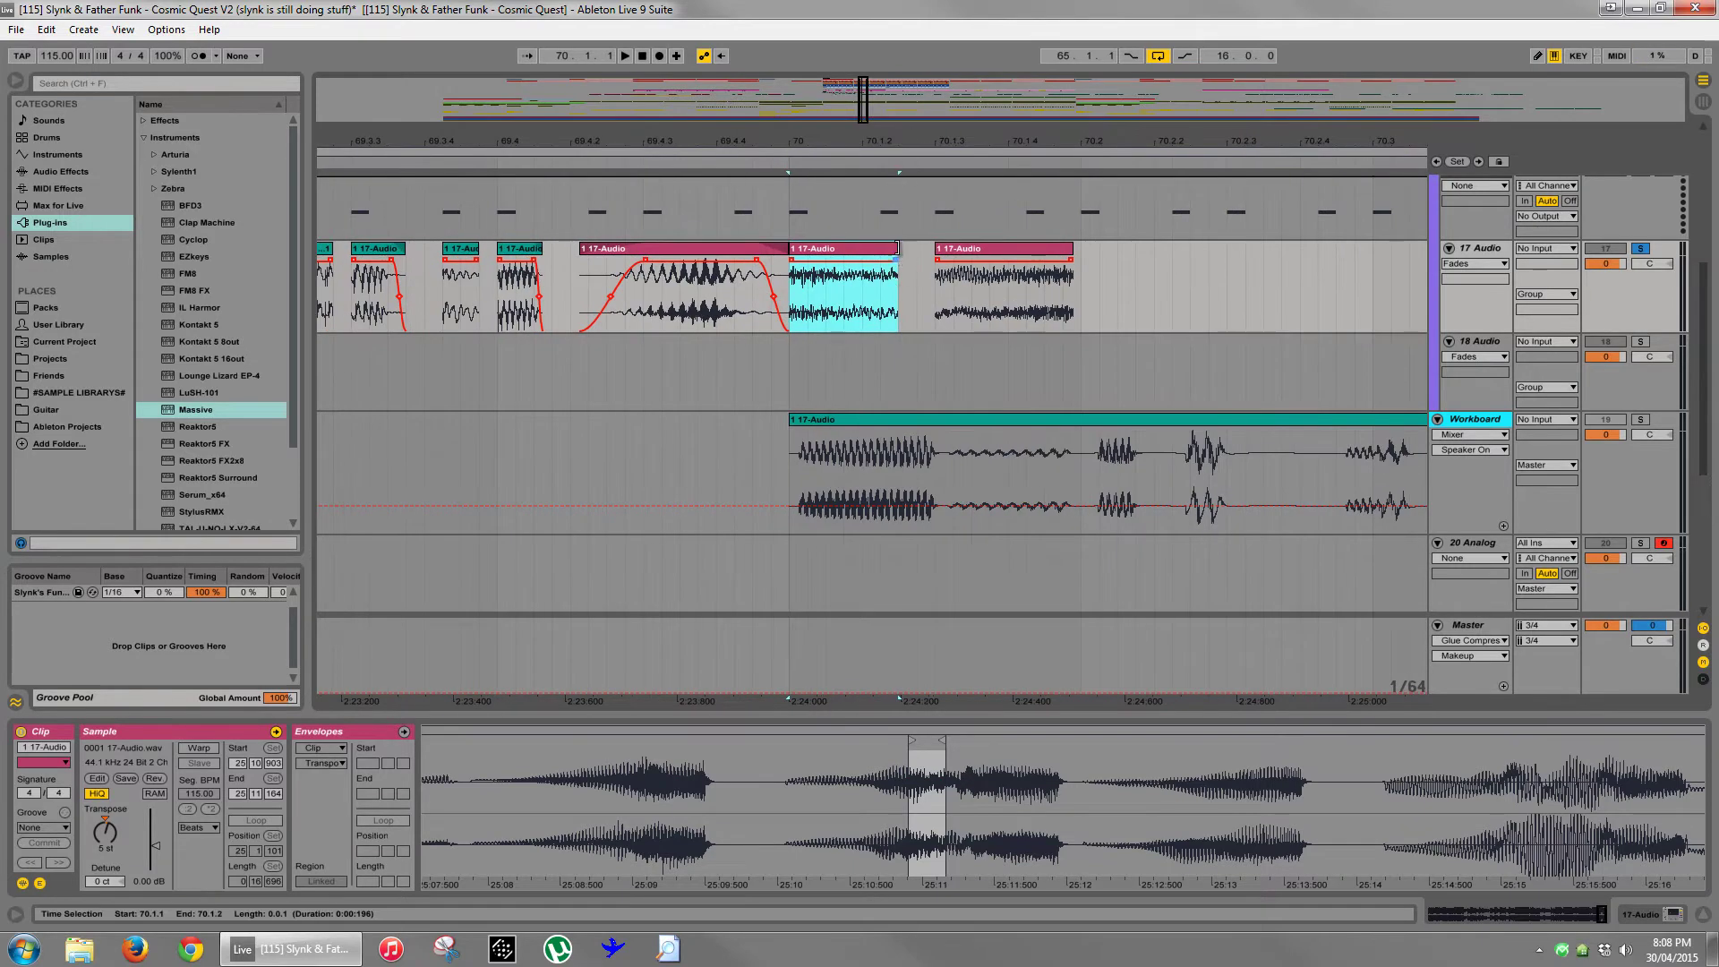
pyautogui.click(860, 251)
pyautogui.press('space')
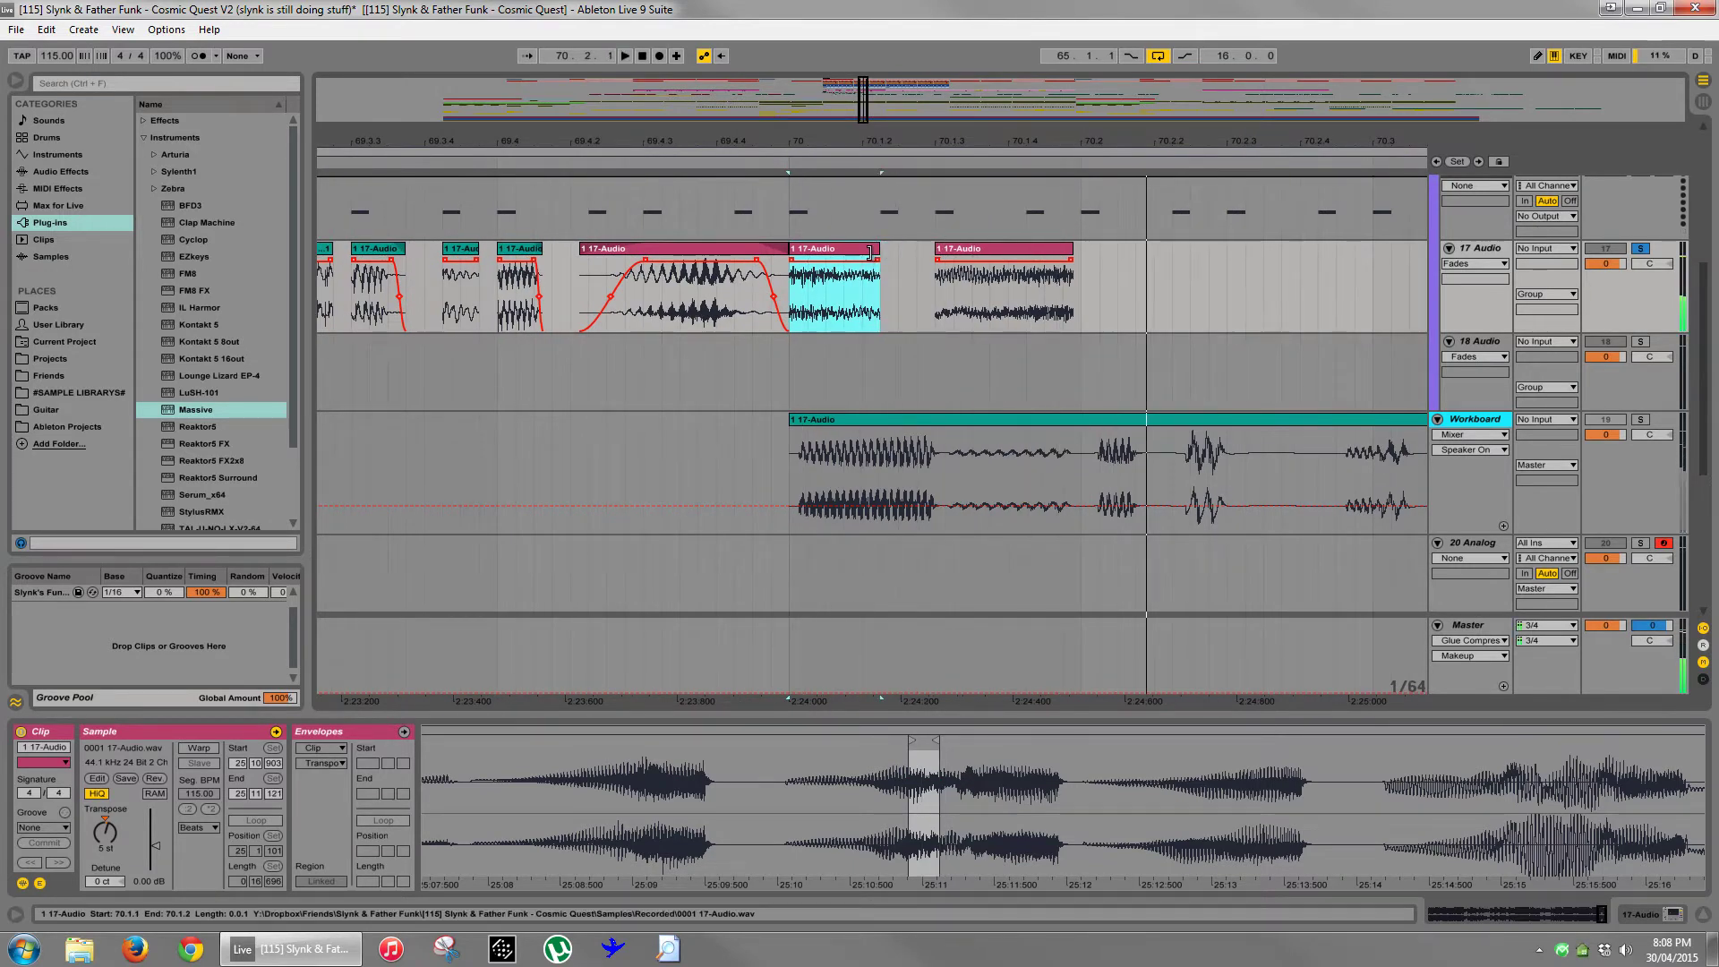
pyautogui.press('space')
pyautogui.press('space')
# - Move the short Workboard slice just after 70.2 to 17 Audio, directly behind the shortened slice, and play from bar 70
pyautogui.moveTo(1101, 476); pyautogui.dragTo(1138, 479)
pyautogui.moveTo(1121, 419); pyautogui.dragTo(902, 301)
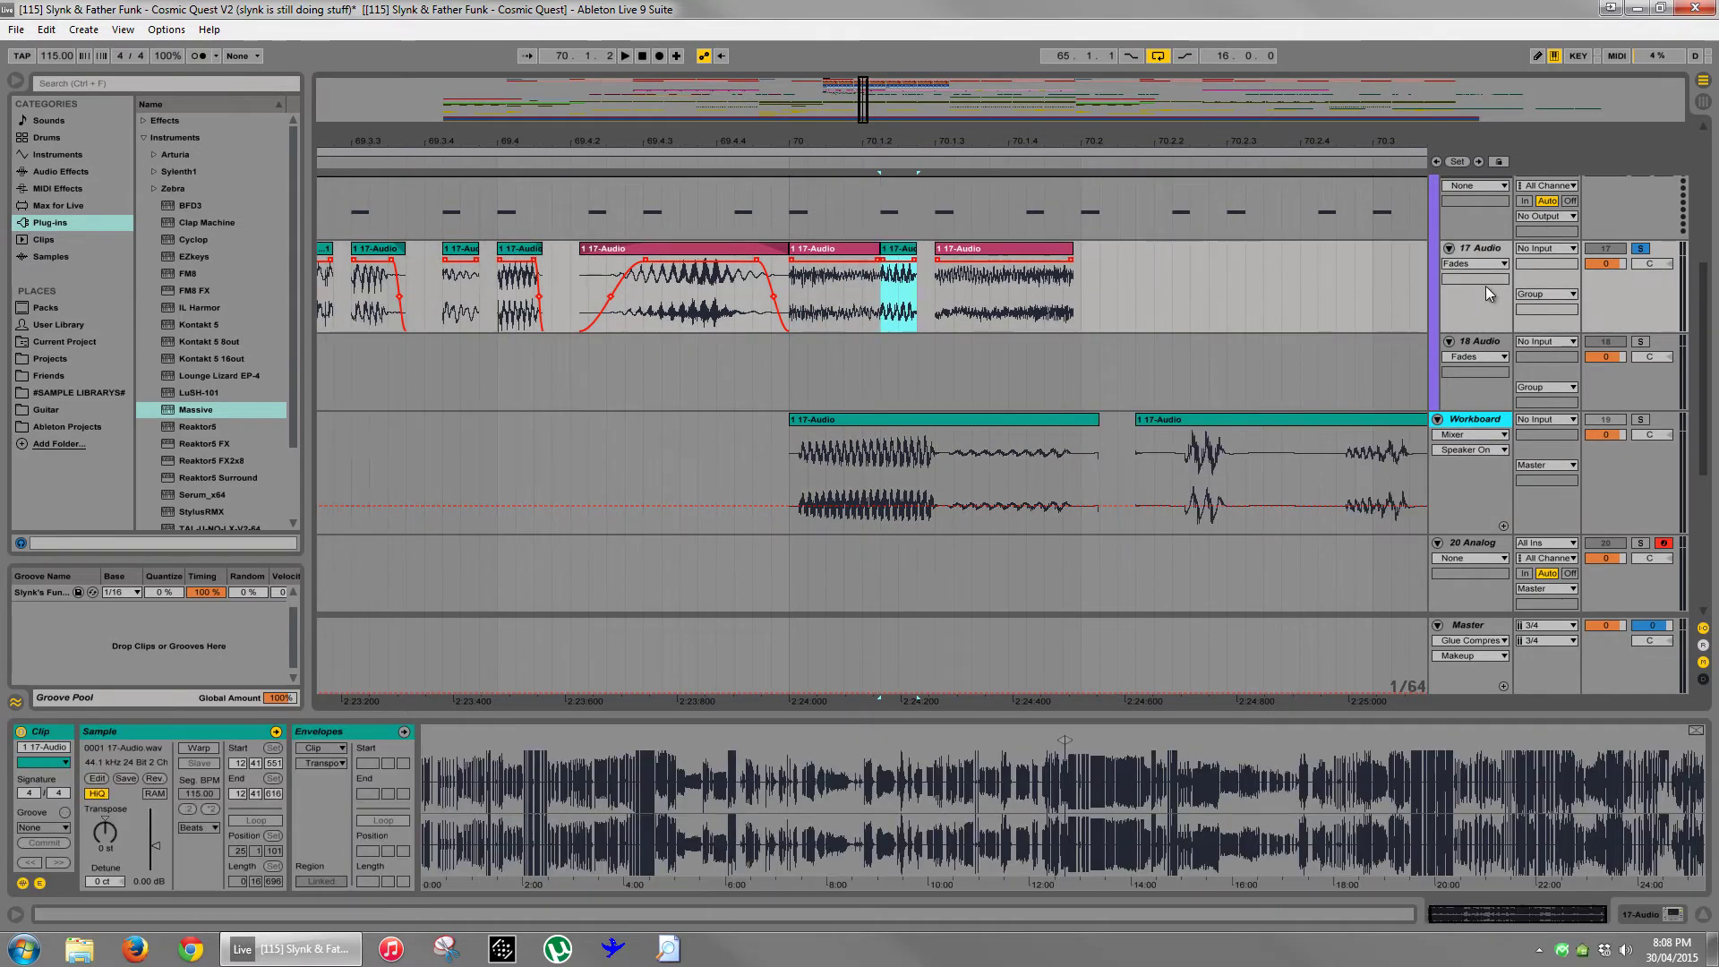
pyautogui.click(852, 253)
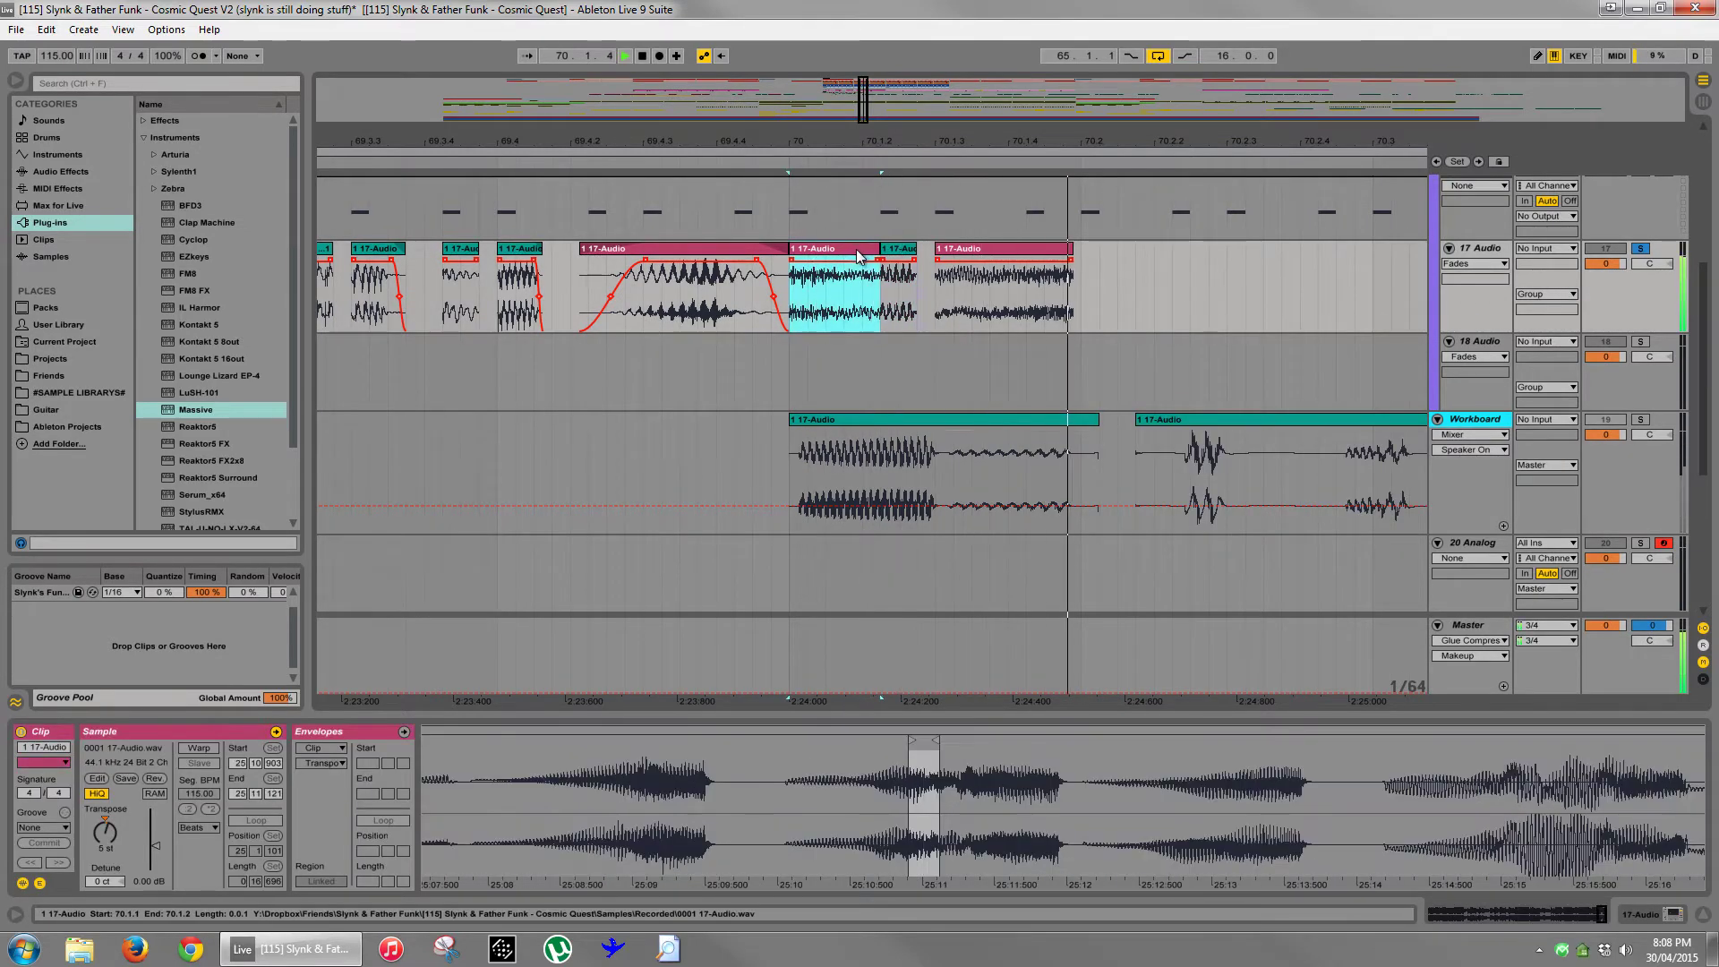
# - Transpose the short slice at 70.1.2 by 5 semitones with a fade-out, and extend its end
pyautogui.click(898, 250)
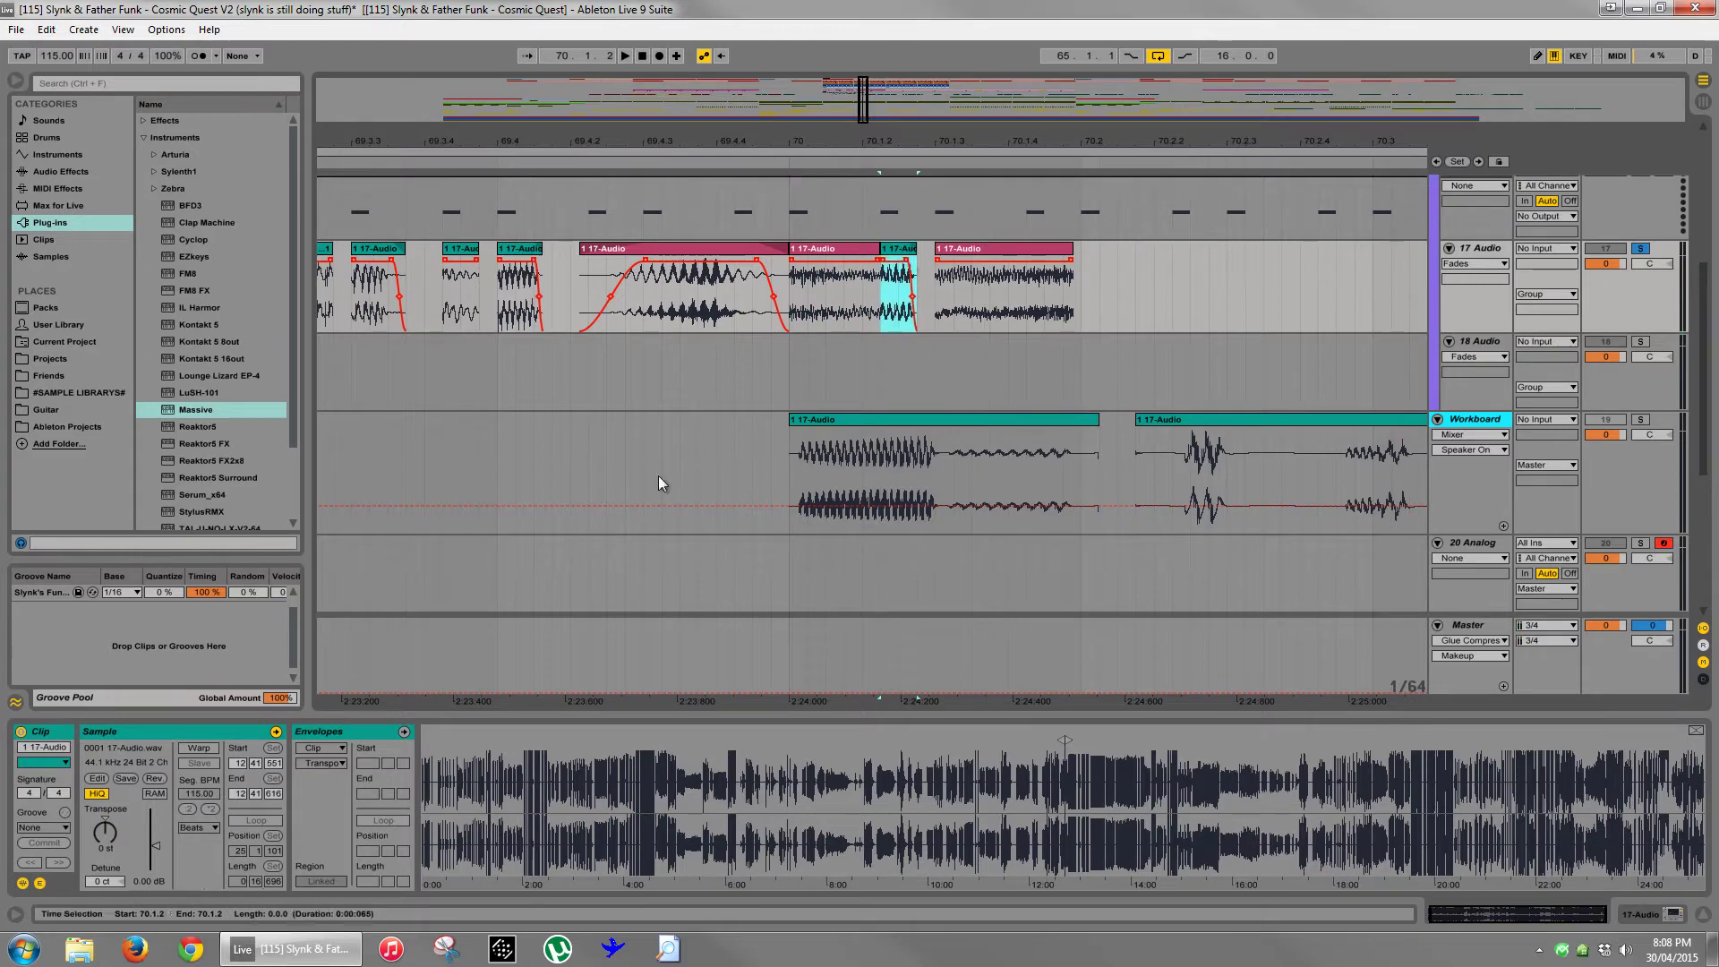
pyautogui.click(101, 827)
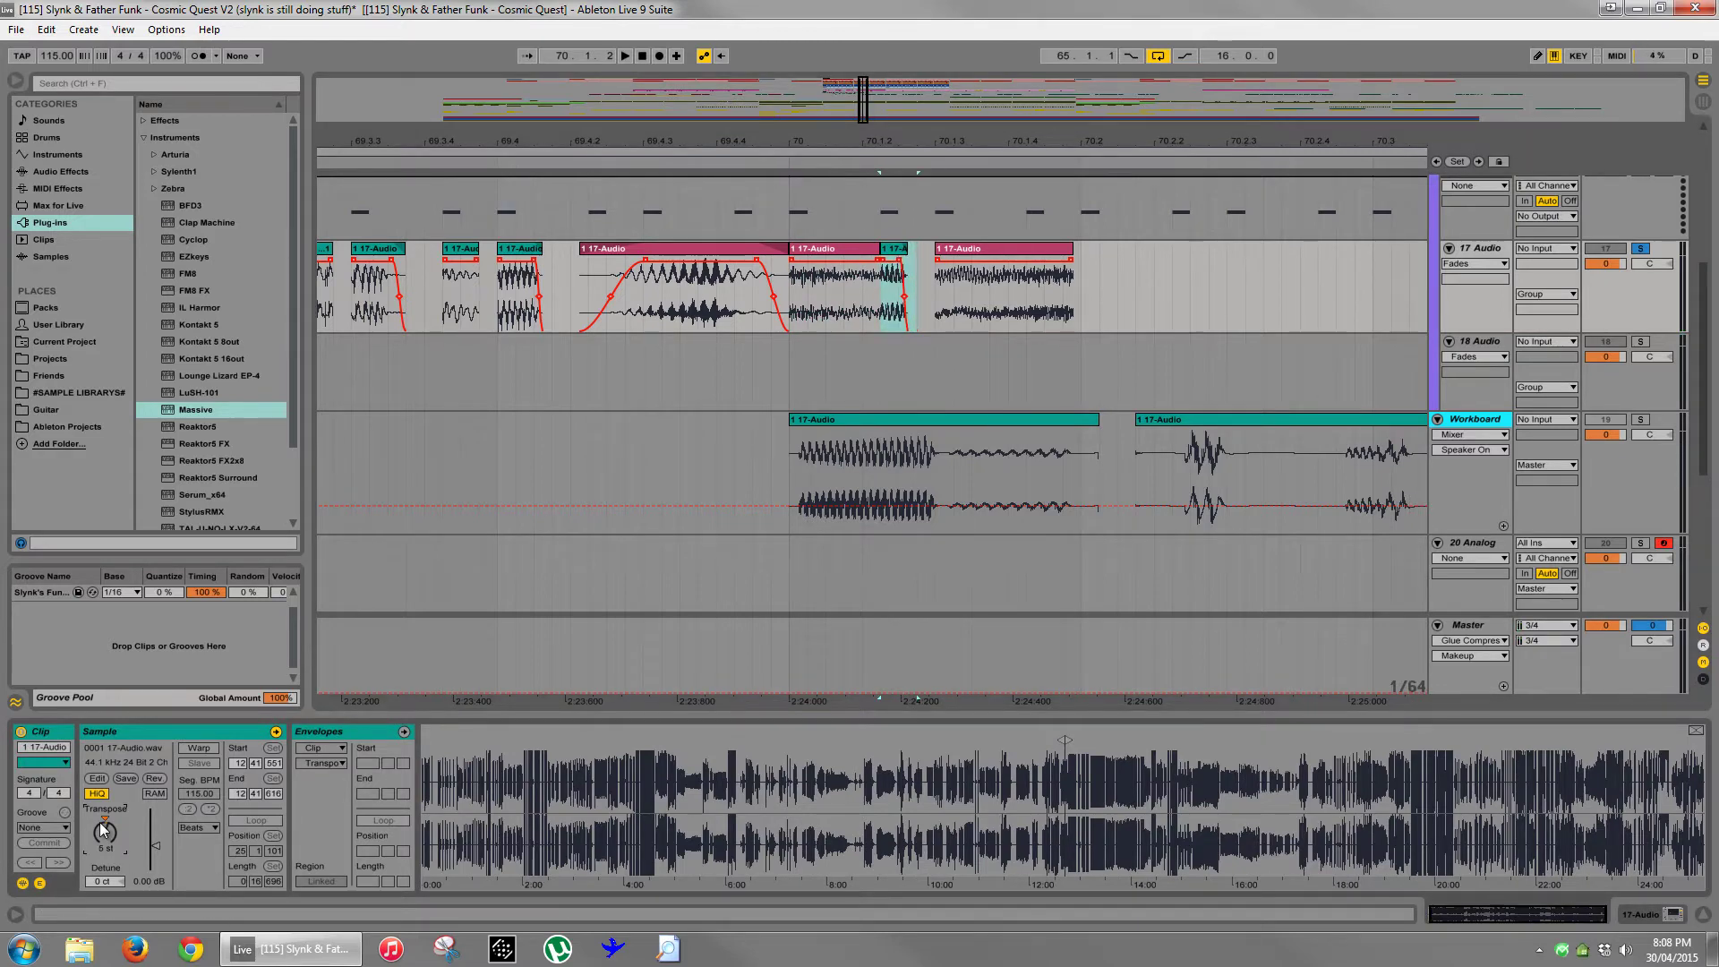
pyautogui.click(826, 252)
pyautogui.press('space')
pyautogui.press('space')
pyautogui.press('space')
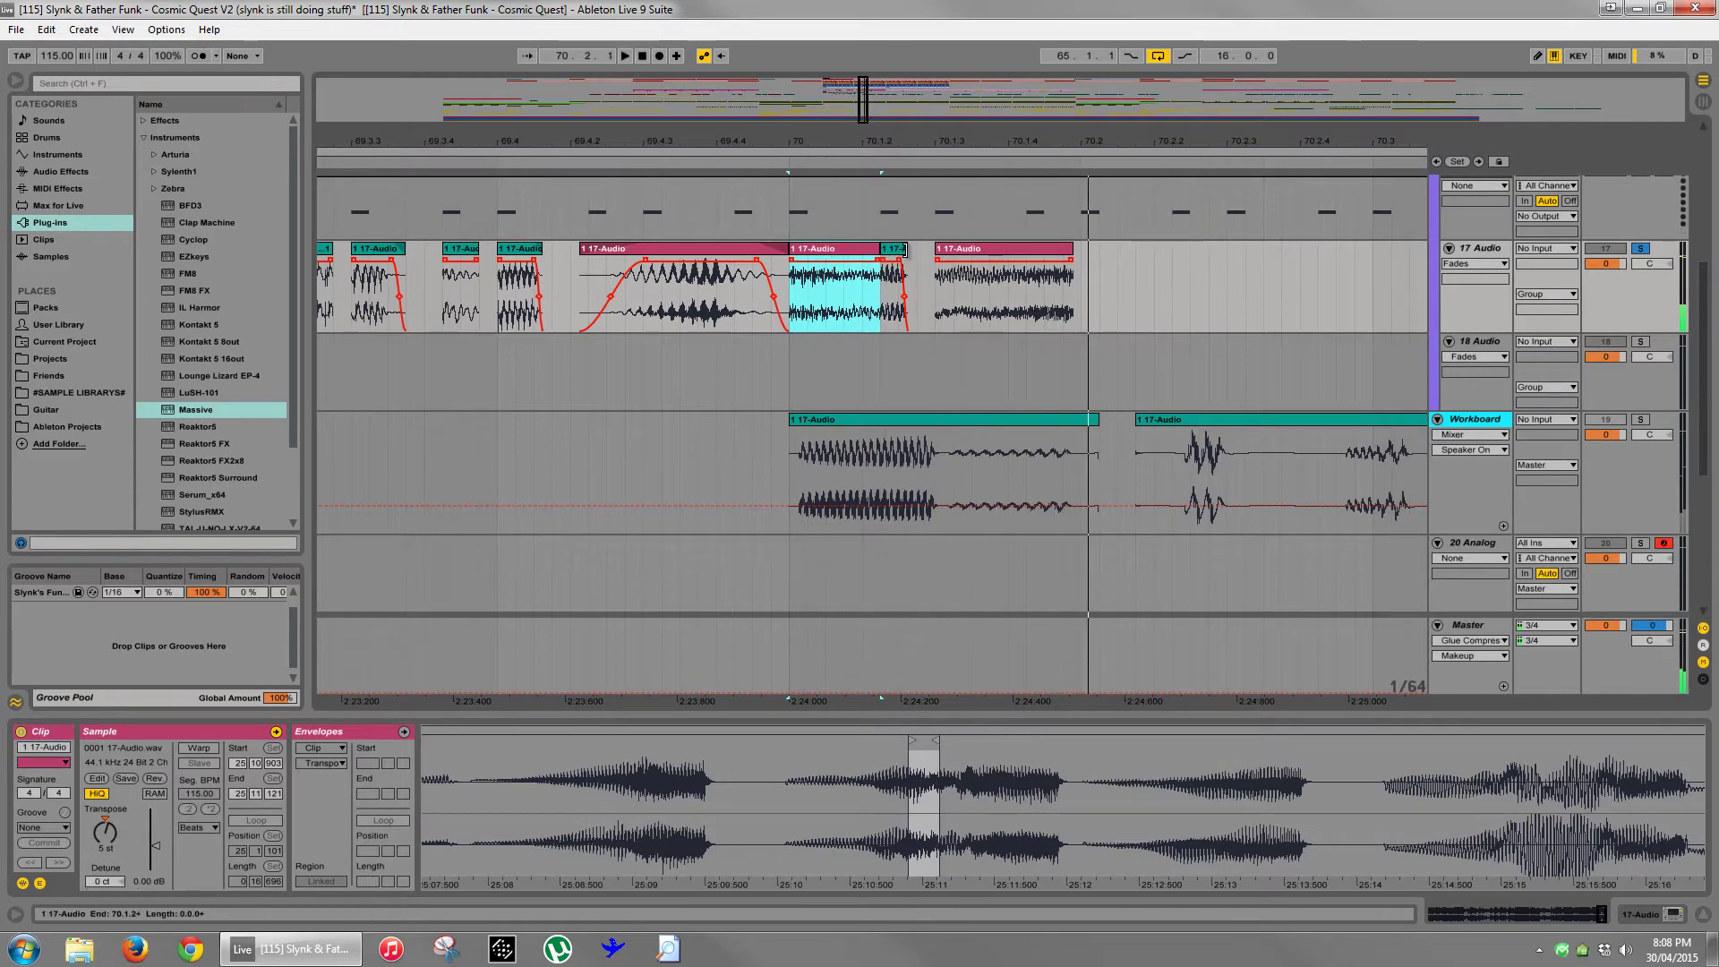
pyautogui.moveTo(907, 249); pyautogui.dragTo(922, 250)
# - Turn the 17 Audio solo off and play the full arrangement from 68.4.4
pyautogui.moveTo(849, 141); pyautogui.dragTo(853, 76)
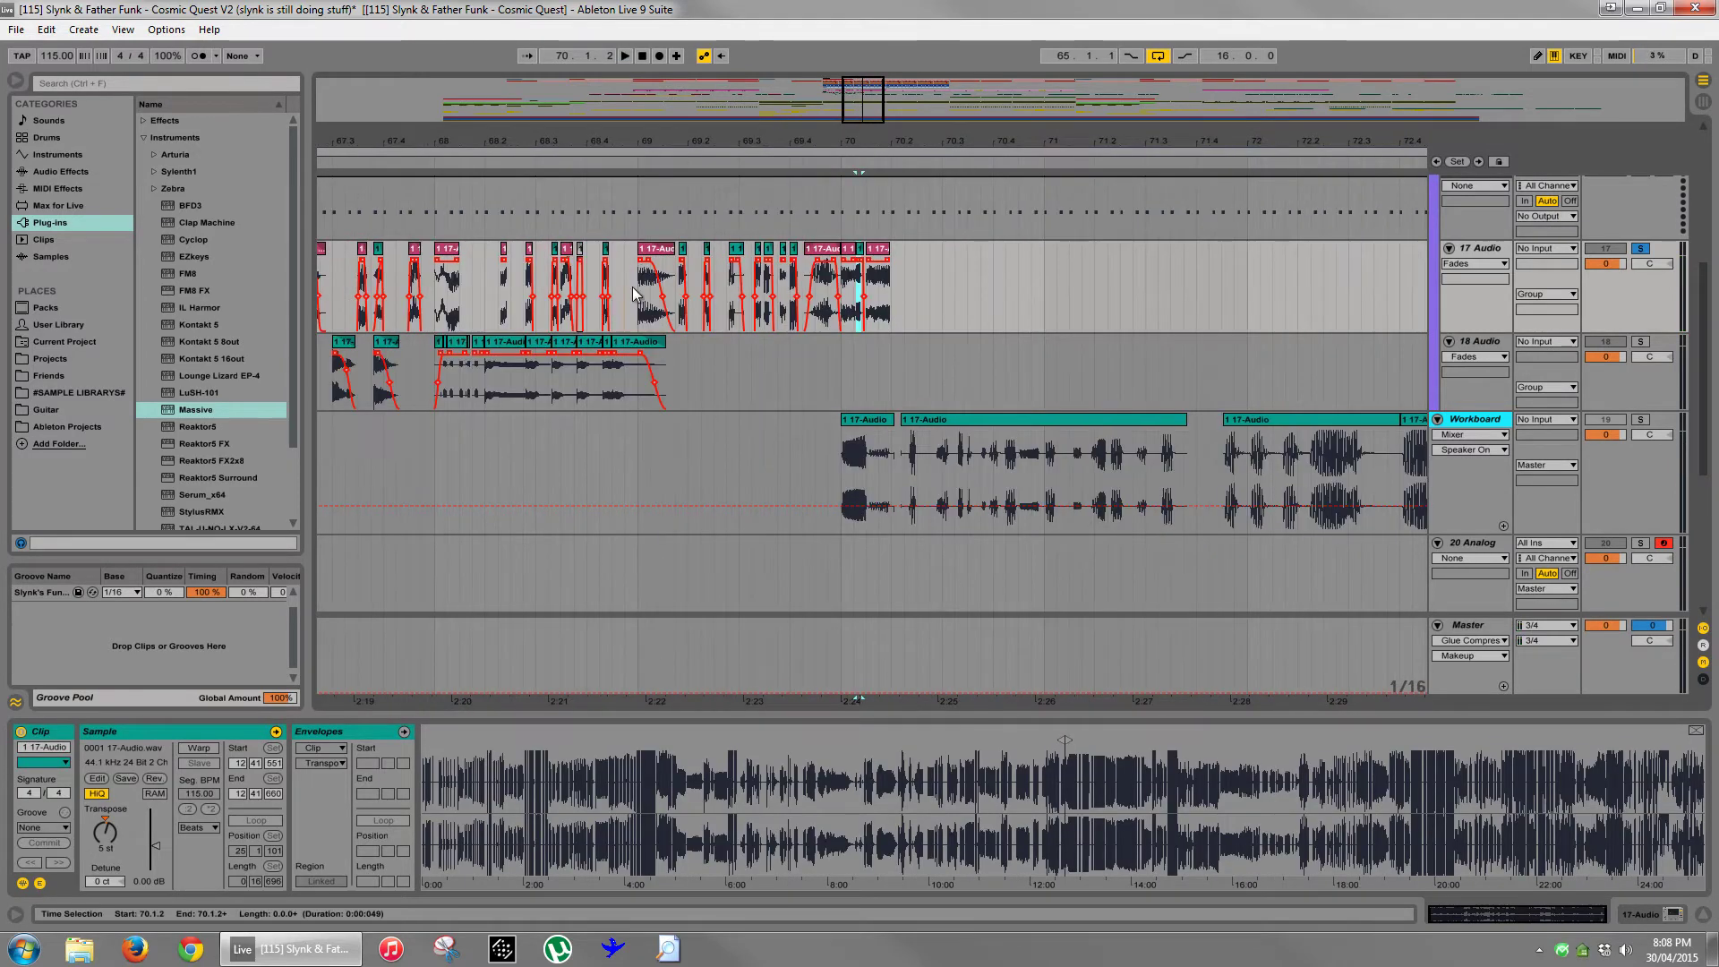
pyautogui.click(626, 295)
pyautogui.click(1642, 252)
pyautogui.press('space')
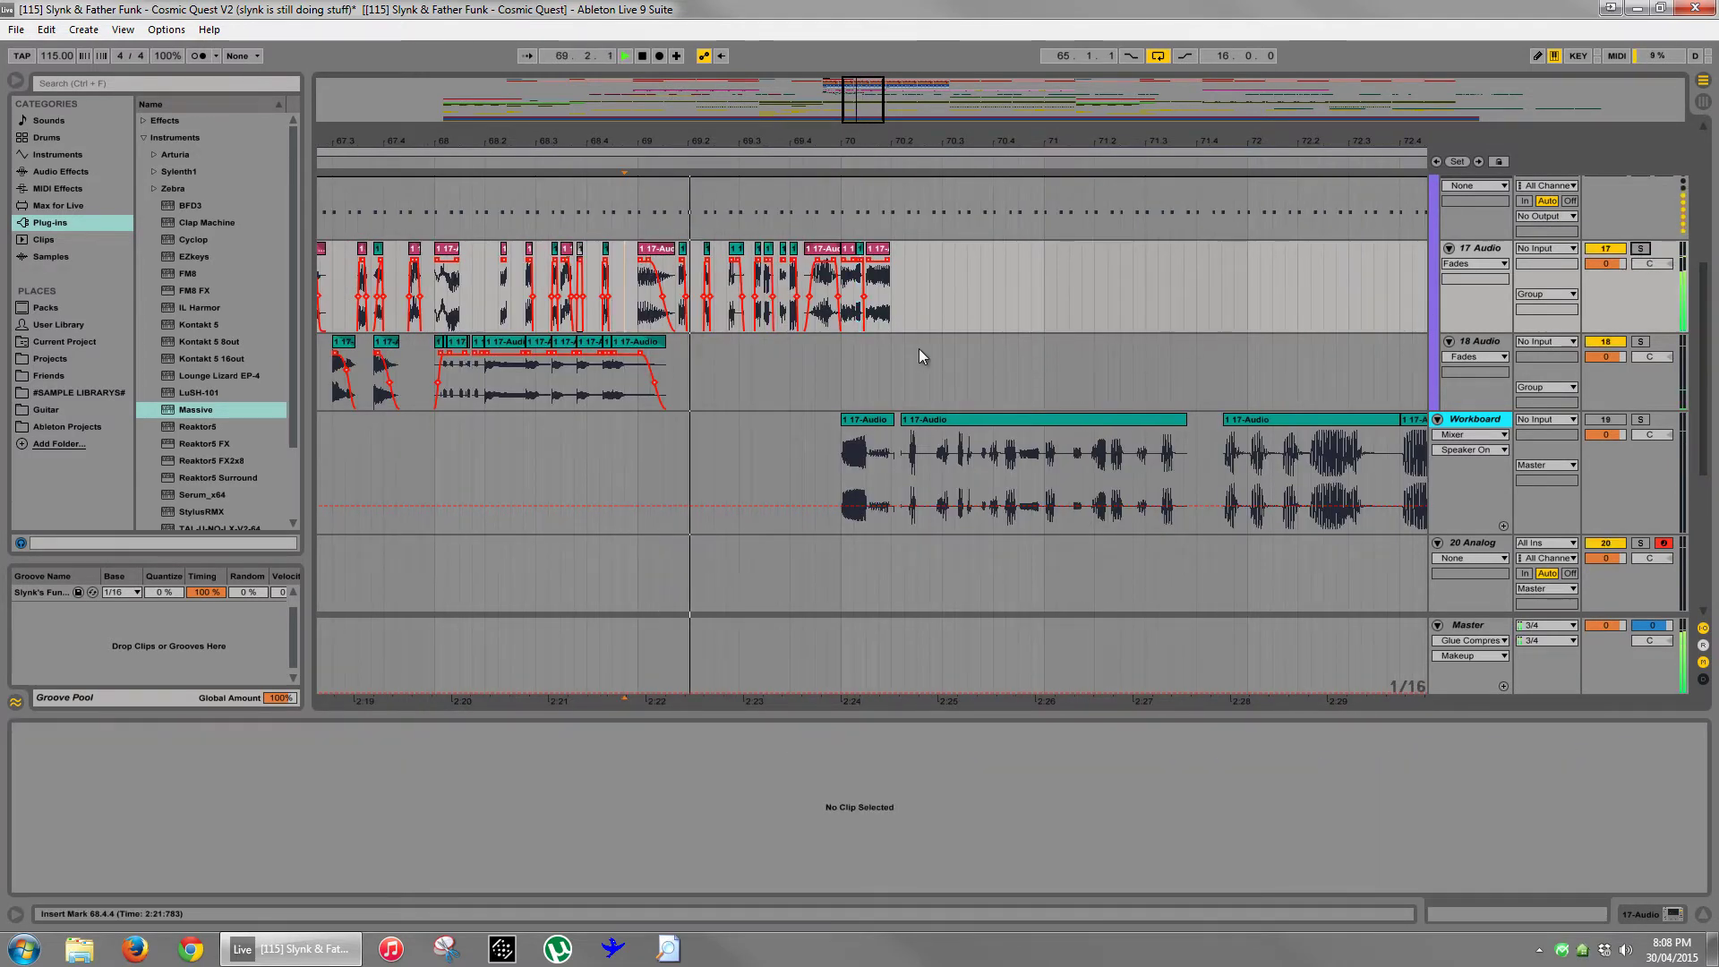
pyautogui.scroll(3, 919, 347)
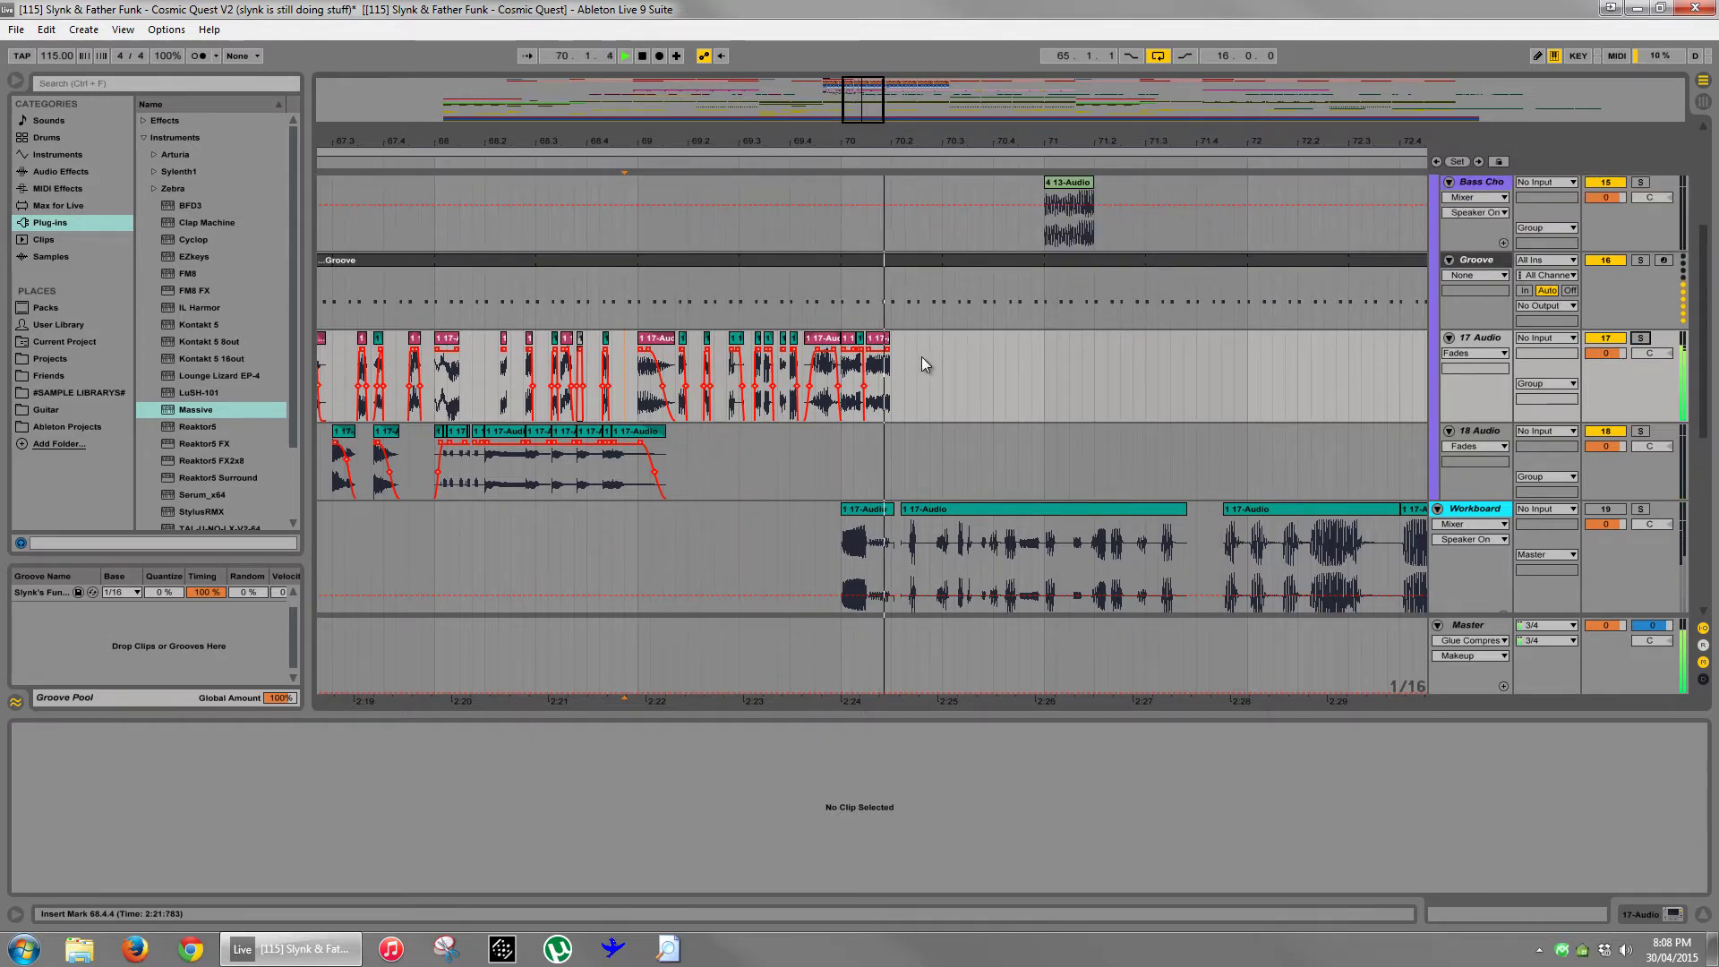
pyautogui.press('space')
# - Extend the 17 Audio slice at 70.1.3 to beat 70.2 and give it a short fade-out
pyautogui.moveTo(887, 143); pyautogui.dragTo(899, 381)
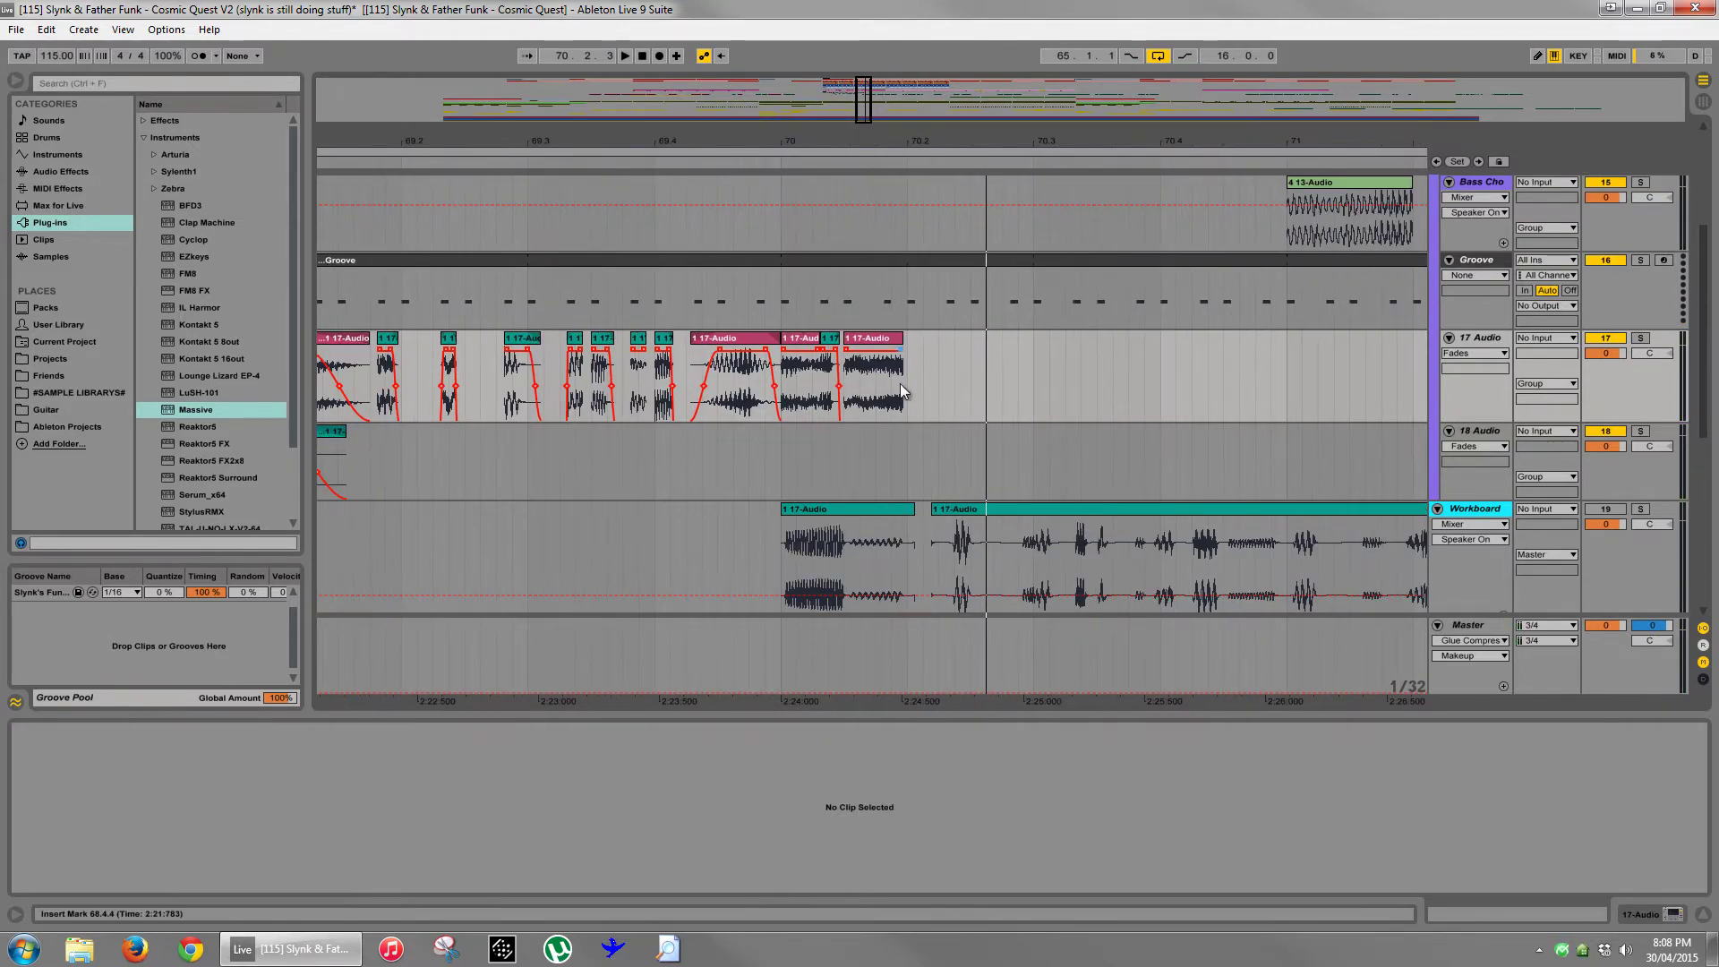
pyautogui.click(899, 338)
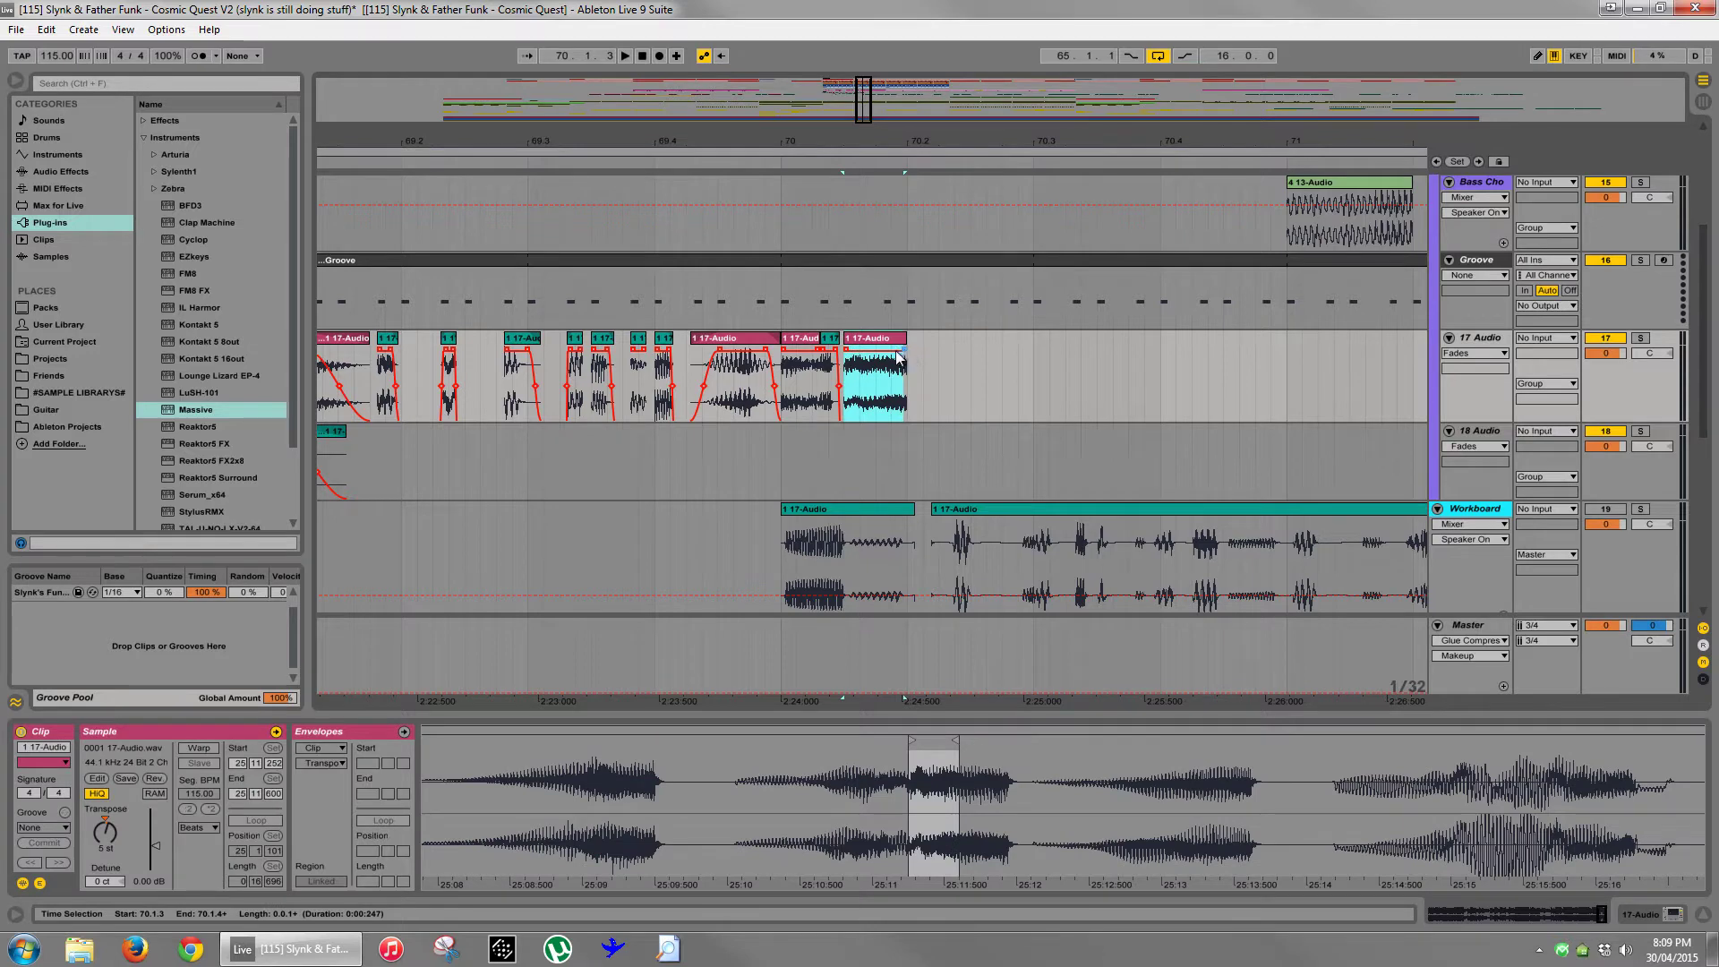
pyautogui.moveTo(910, 373); pyautogui.dragTo(937, 368)
pyautogui.moveTo(933, 141); pyautogui.dragTo(934, 139)
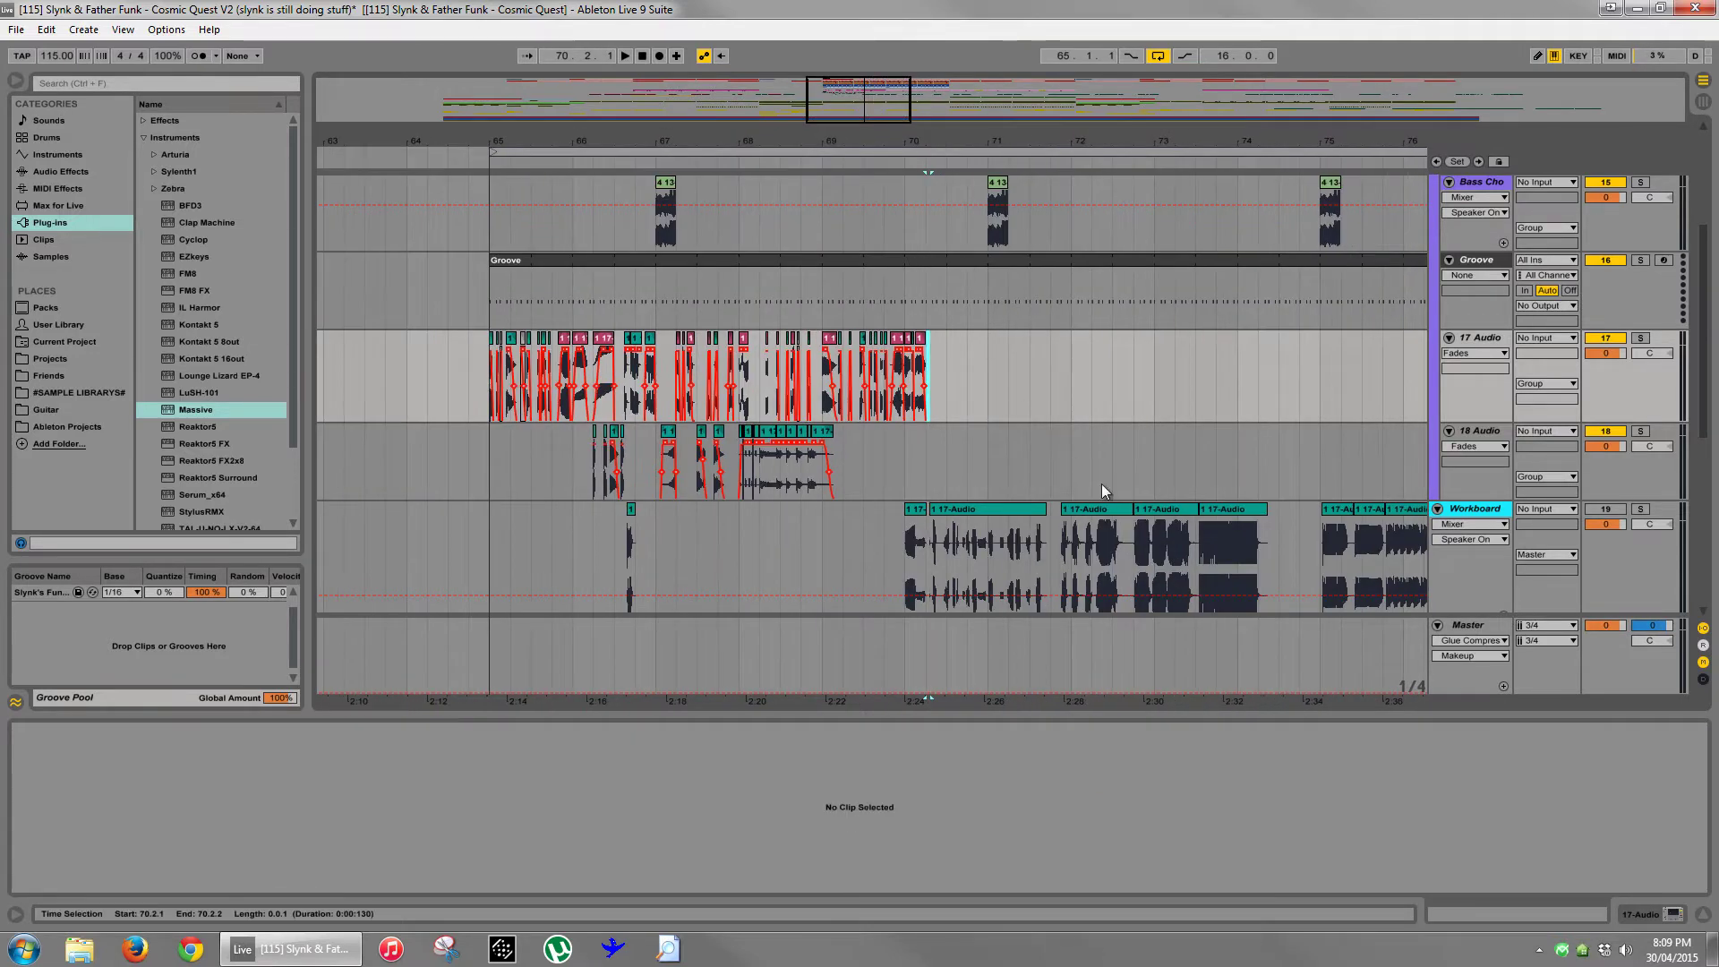
# - Delete the Main Bass section from 70.1.2 to 70.2.2 and play the phrase from 68.4.3
pyautogui.scroll(3, 951, 403)
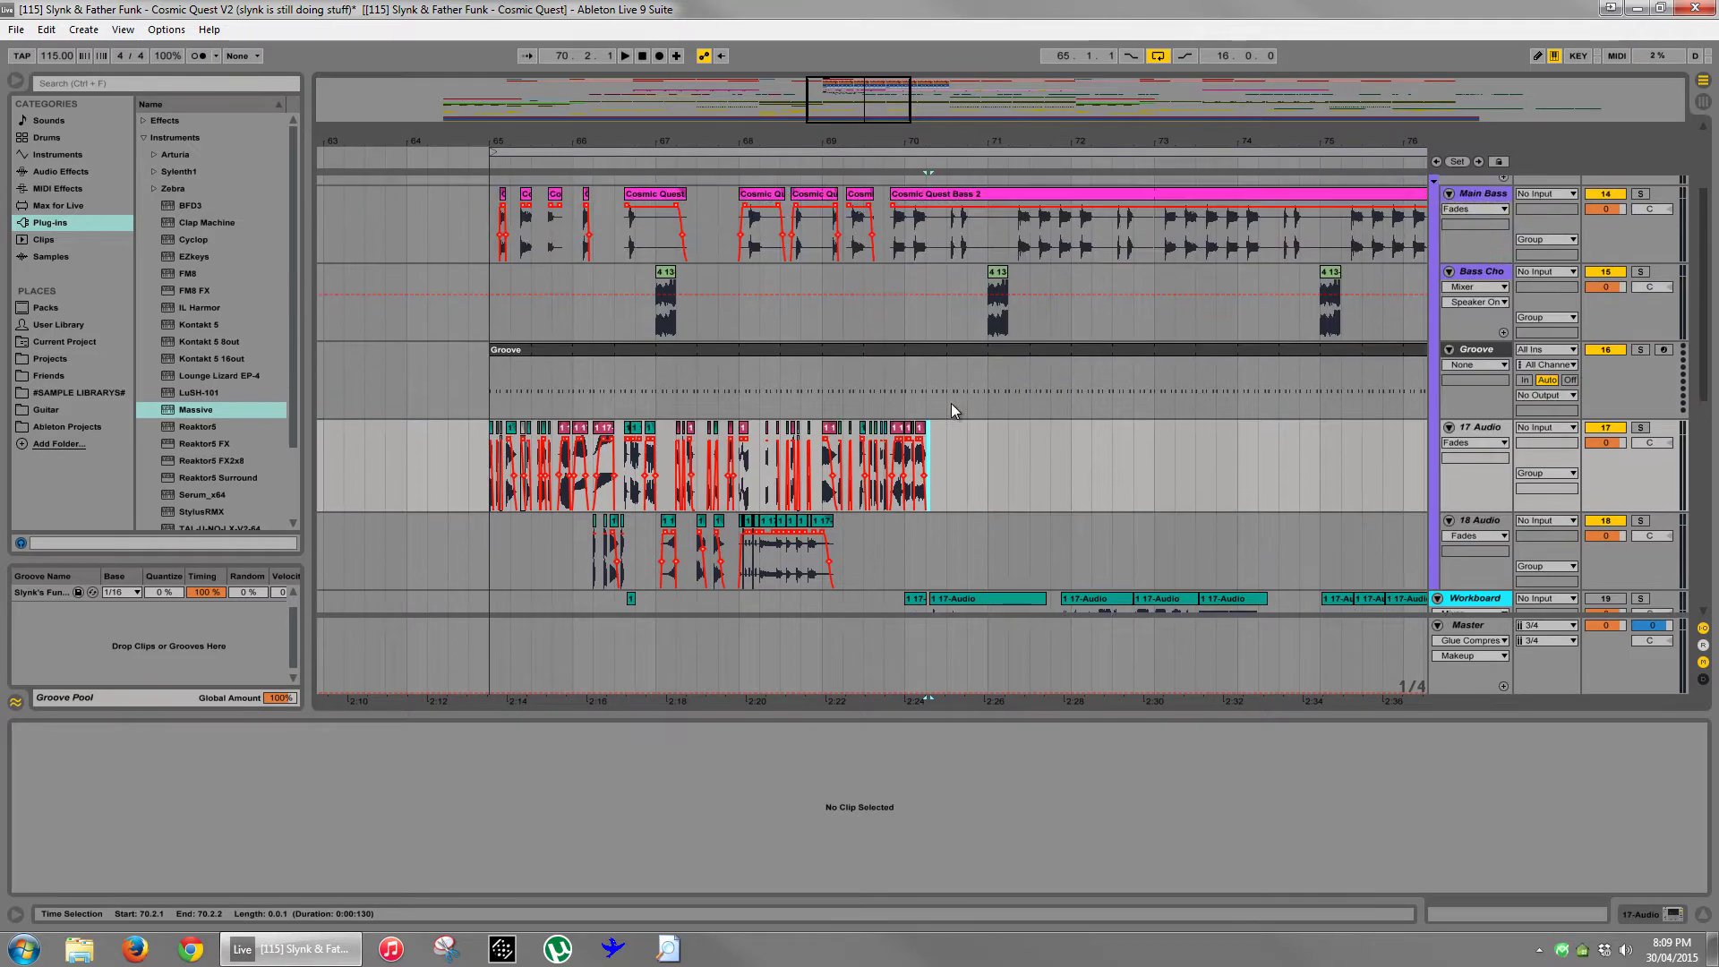
pyautogui.click(894, 264)
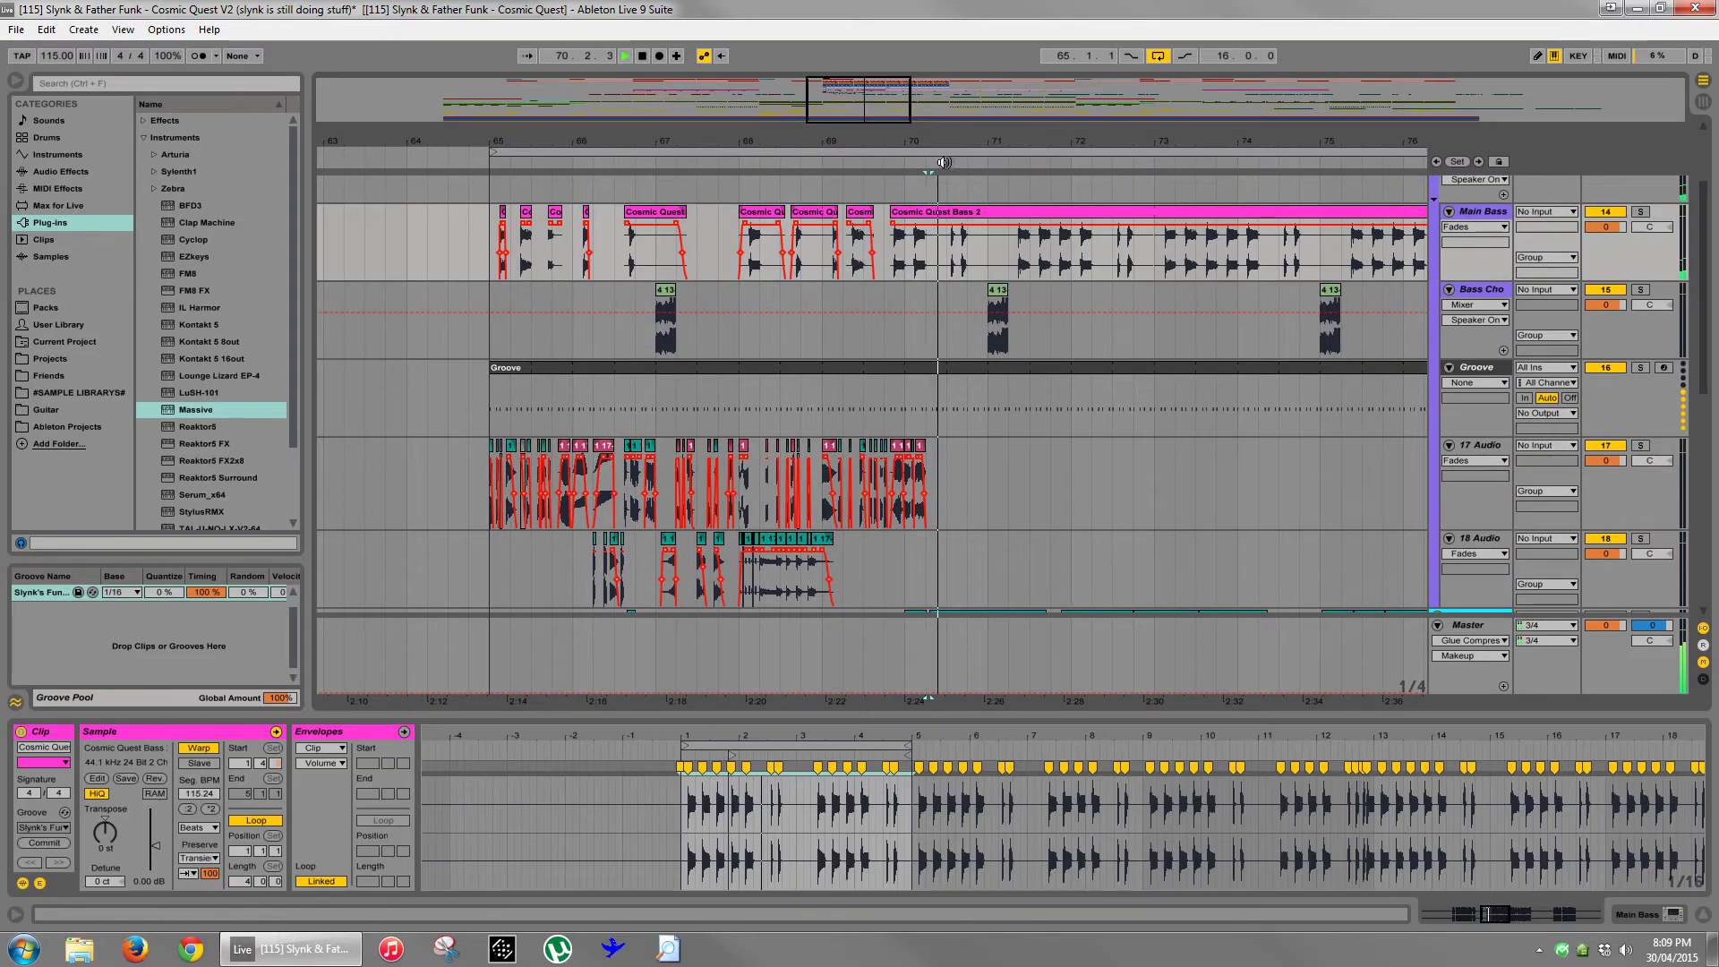
pyautogui.moveTo(931, 141); pyautogui.dragTo(895, 255)
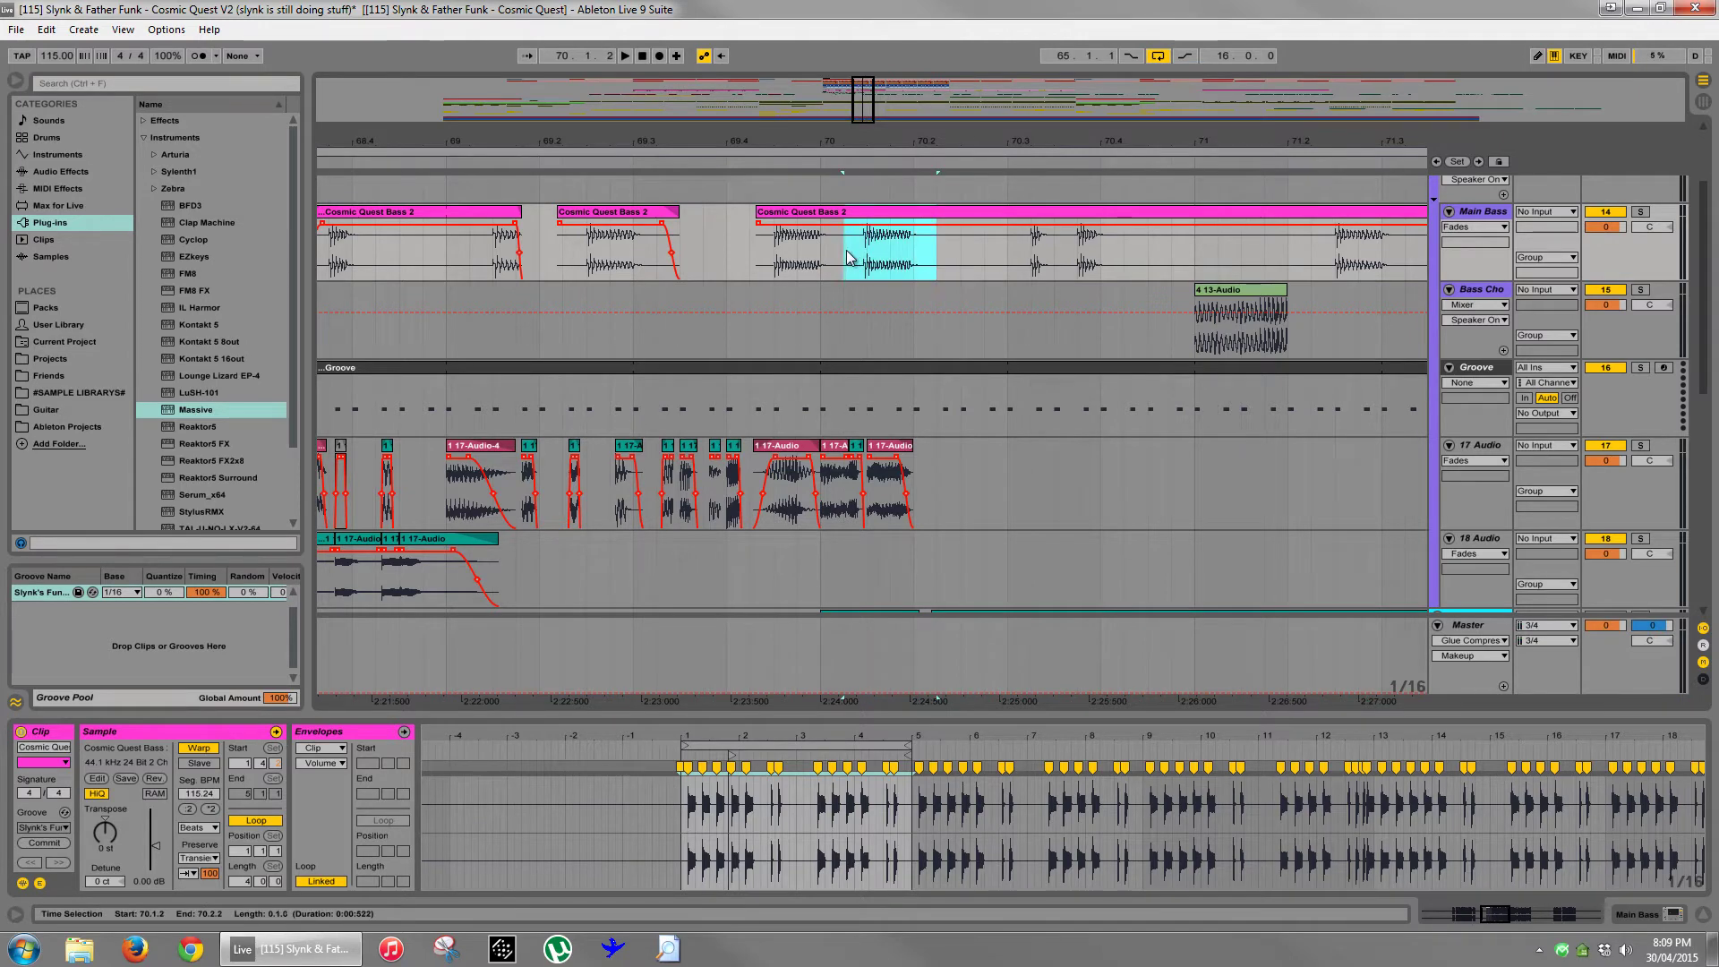
pyautogui.press('Delete')
pyautogui.click(410, 327)
pyautogui.press('space')
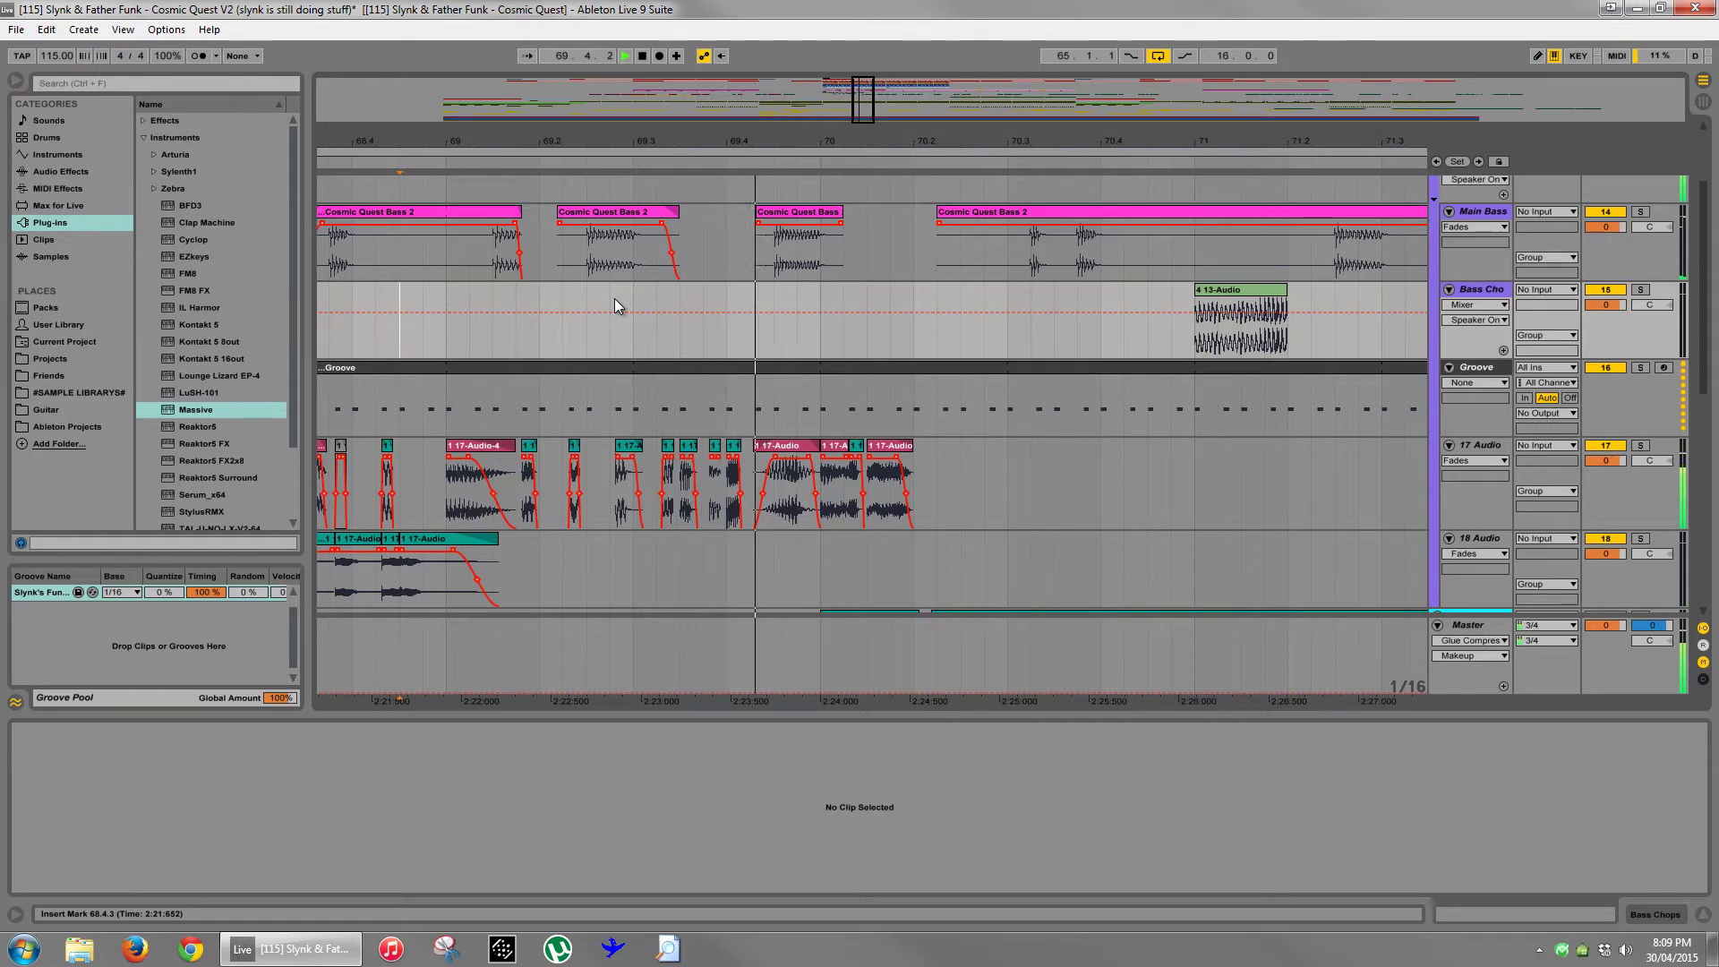
# - Solo 18 Audio, audition its slices at 66.2.4 and 67.3.1, and try a copy of the latter at 70.2.1
pyautogui.moveTo(824, 142); pyautogui.dragTo(797, 143)
pyautogui.scroll(-1, 770, 385)
pyautogui.click(625, 494)
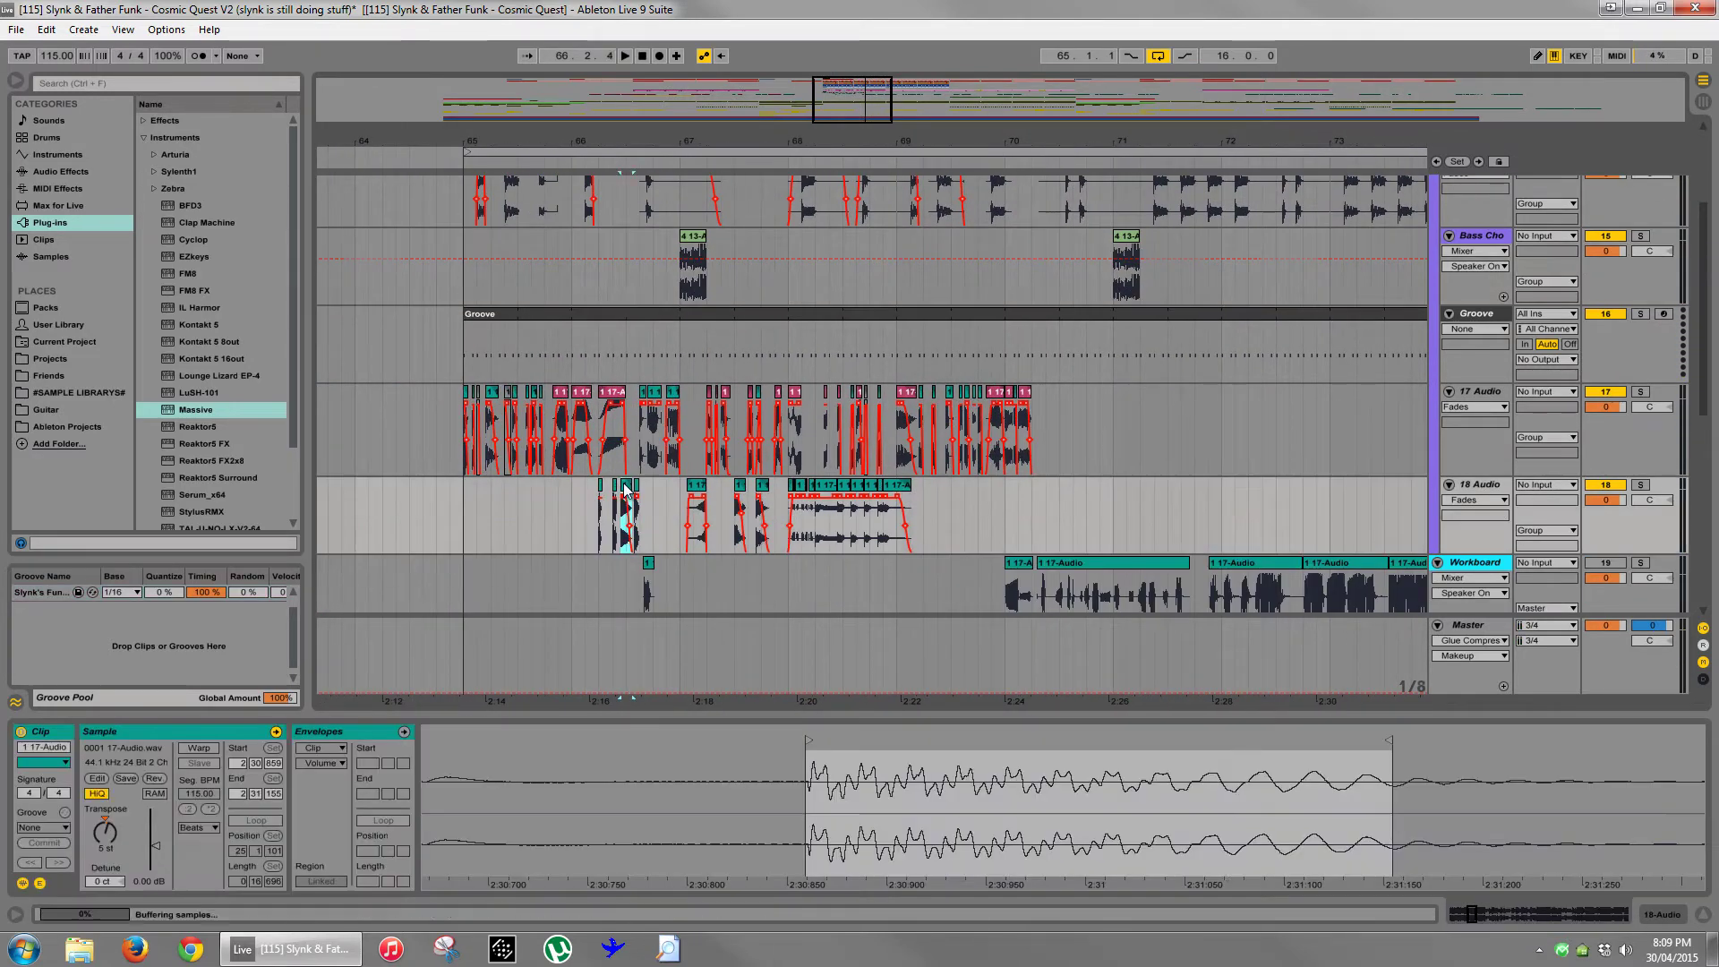
pyautogui.click(1641, 484)
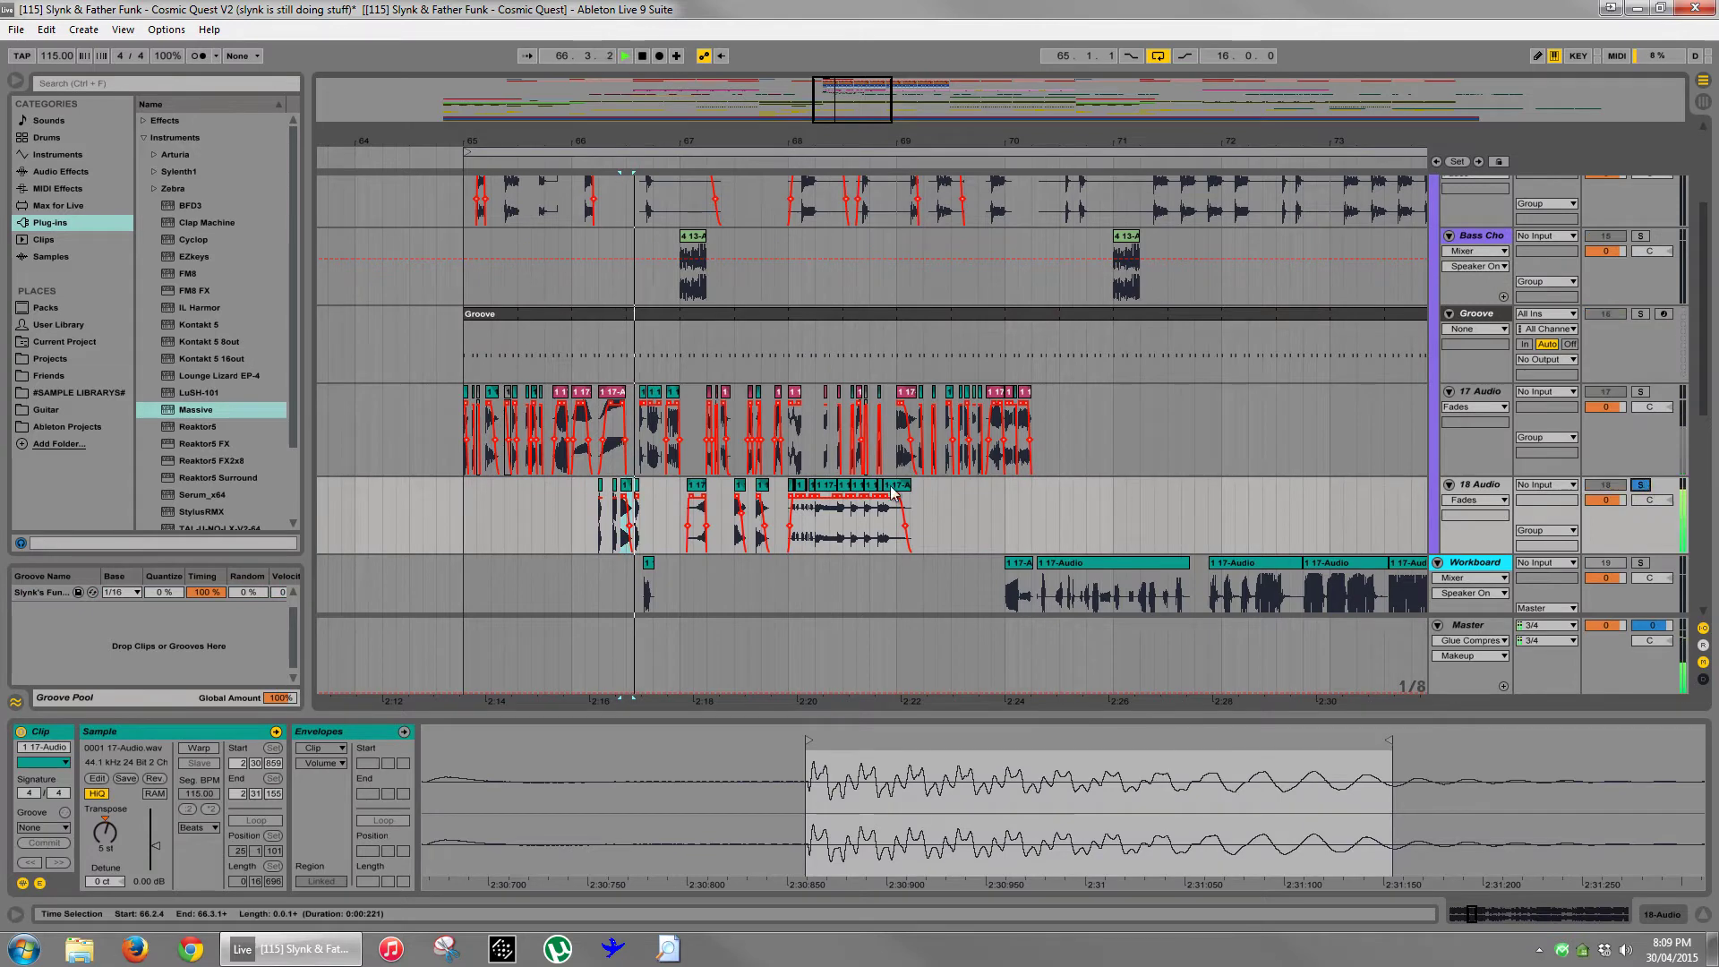
pyautogui.click(740, 497)
pyautogui.press('space')
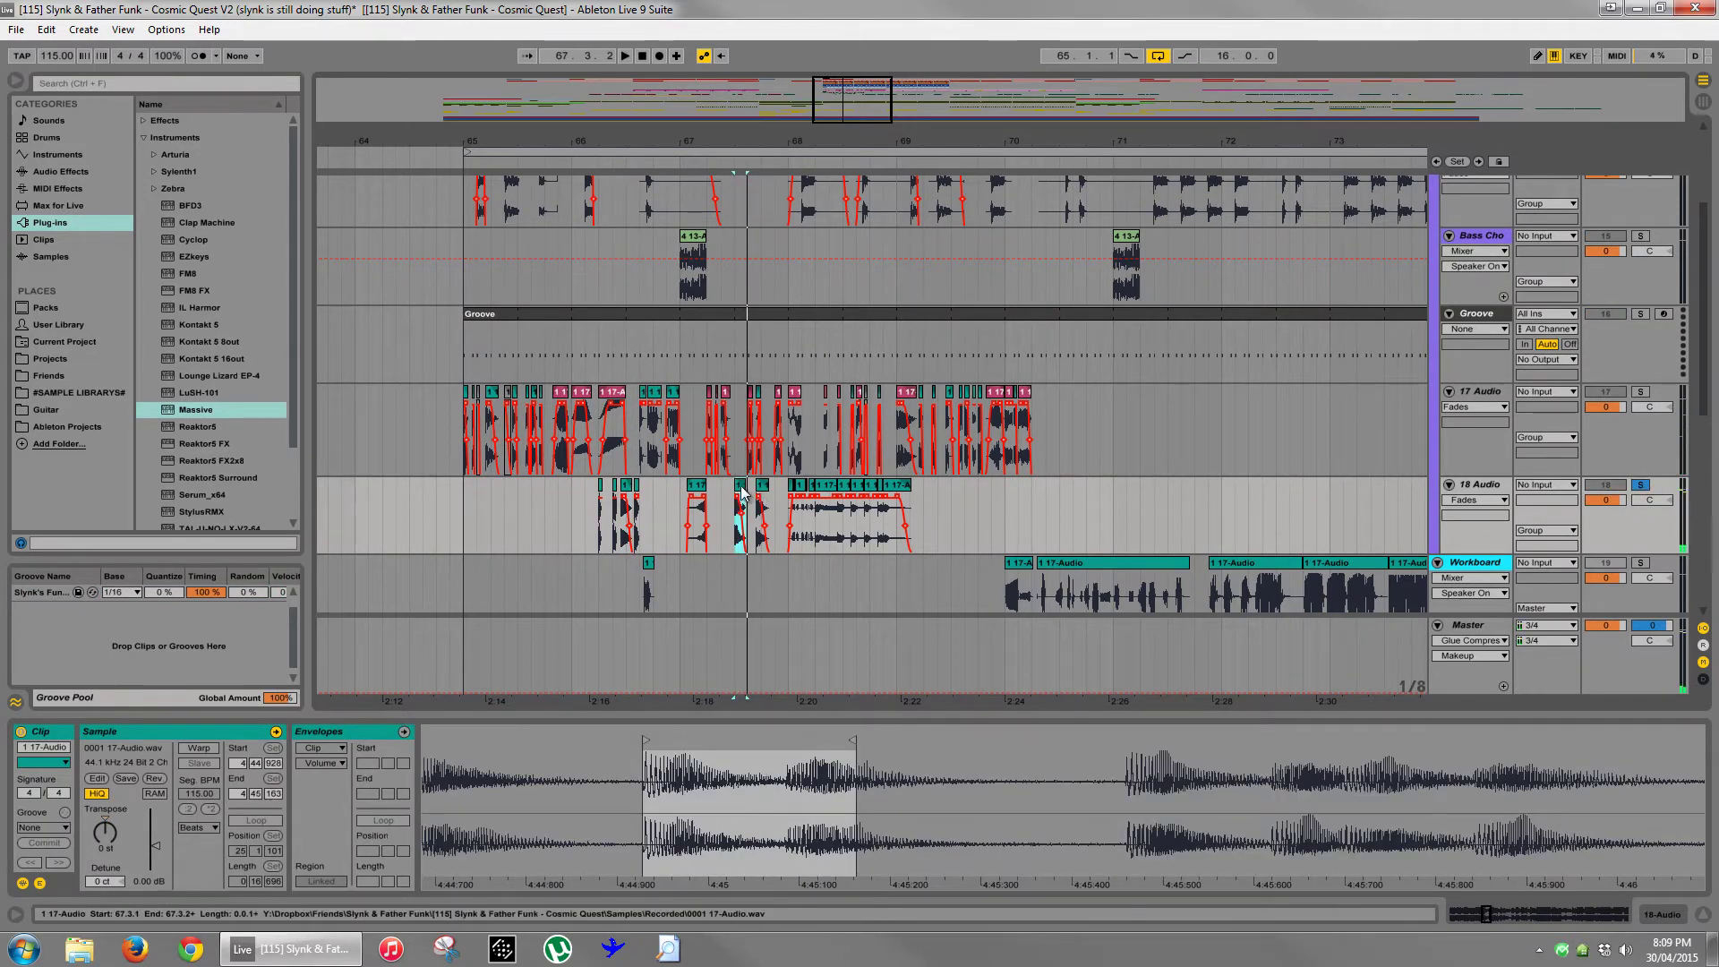
pyautogui.moveTo(741, 487); pyautogui.dragTo(1039, 495)
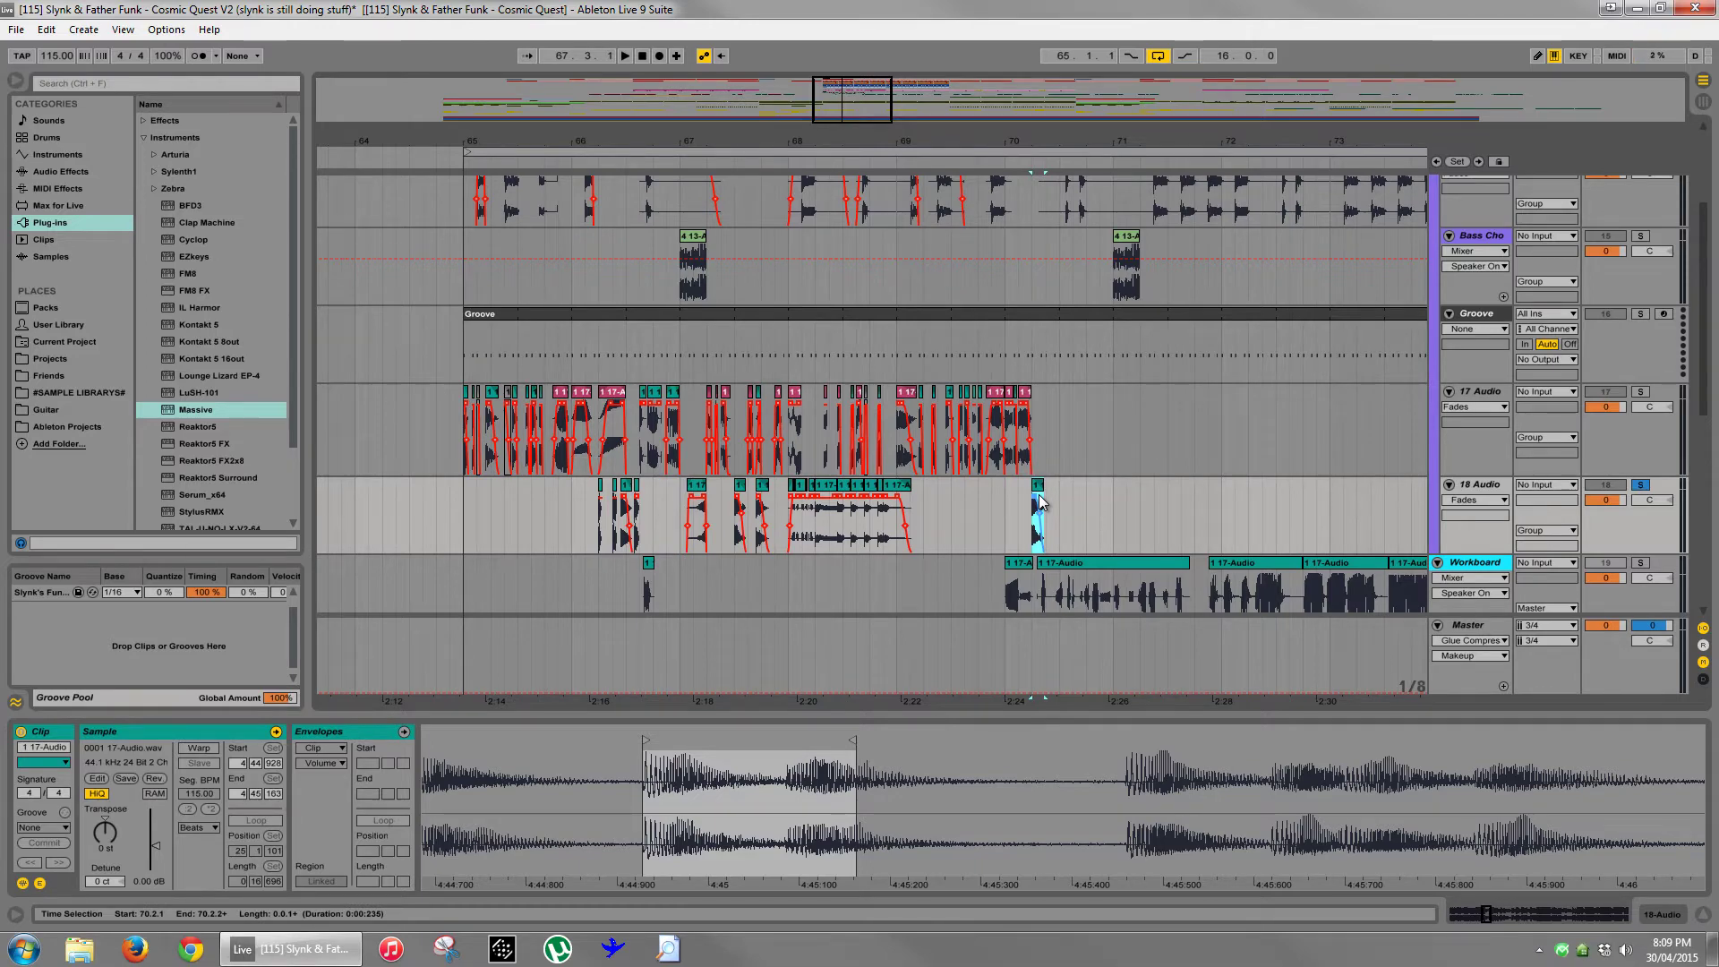
pyautogui.press('Delete')
# - Solo the Workboard track and audition its clips around bars 82, 99 and 102
pyautogui.moveTo(1071, 143); pyautogui.dragTo(1075, 146)
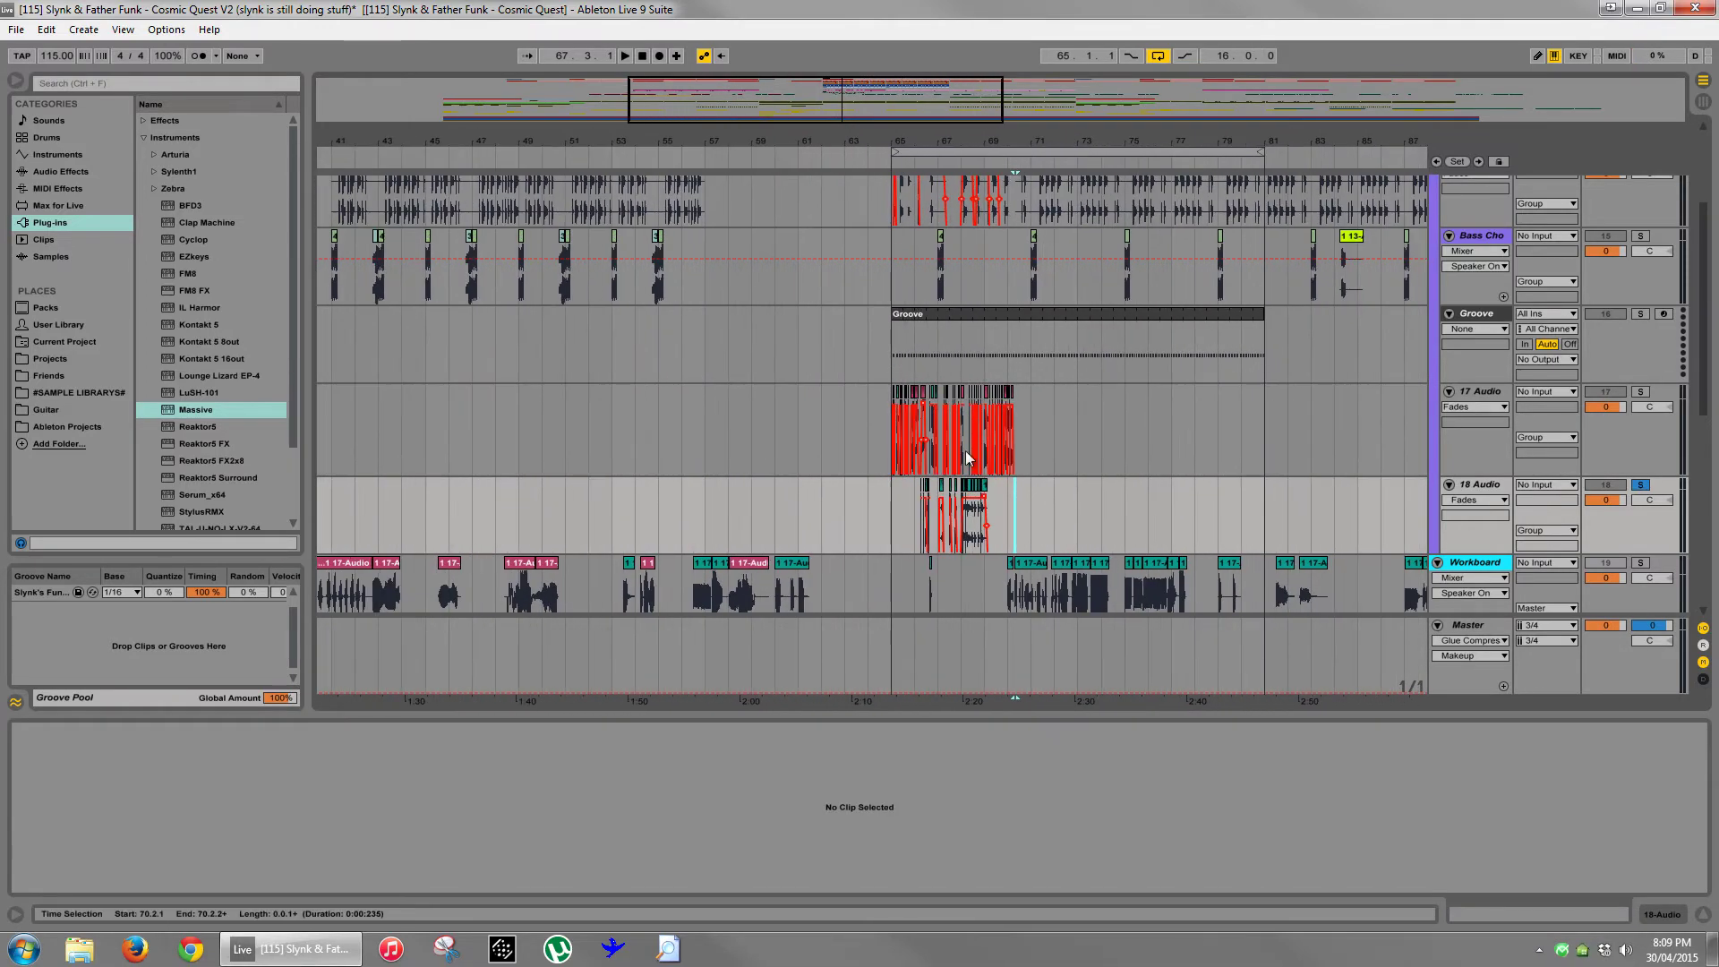
pyautogui.scroll(-2, 919, 455)
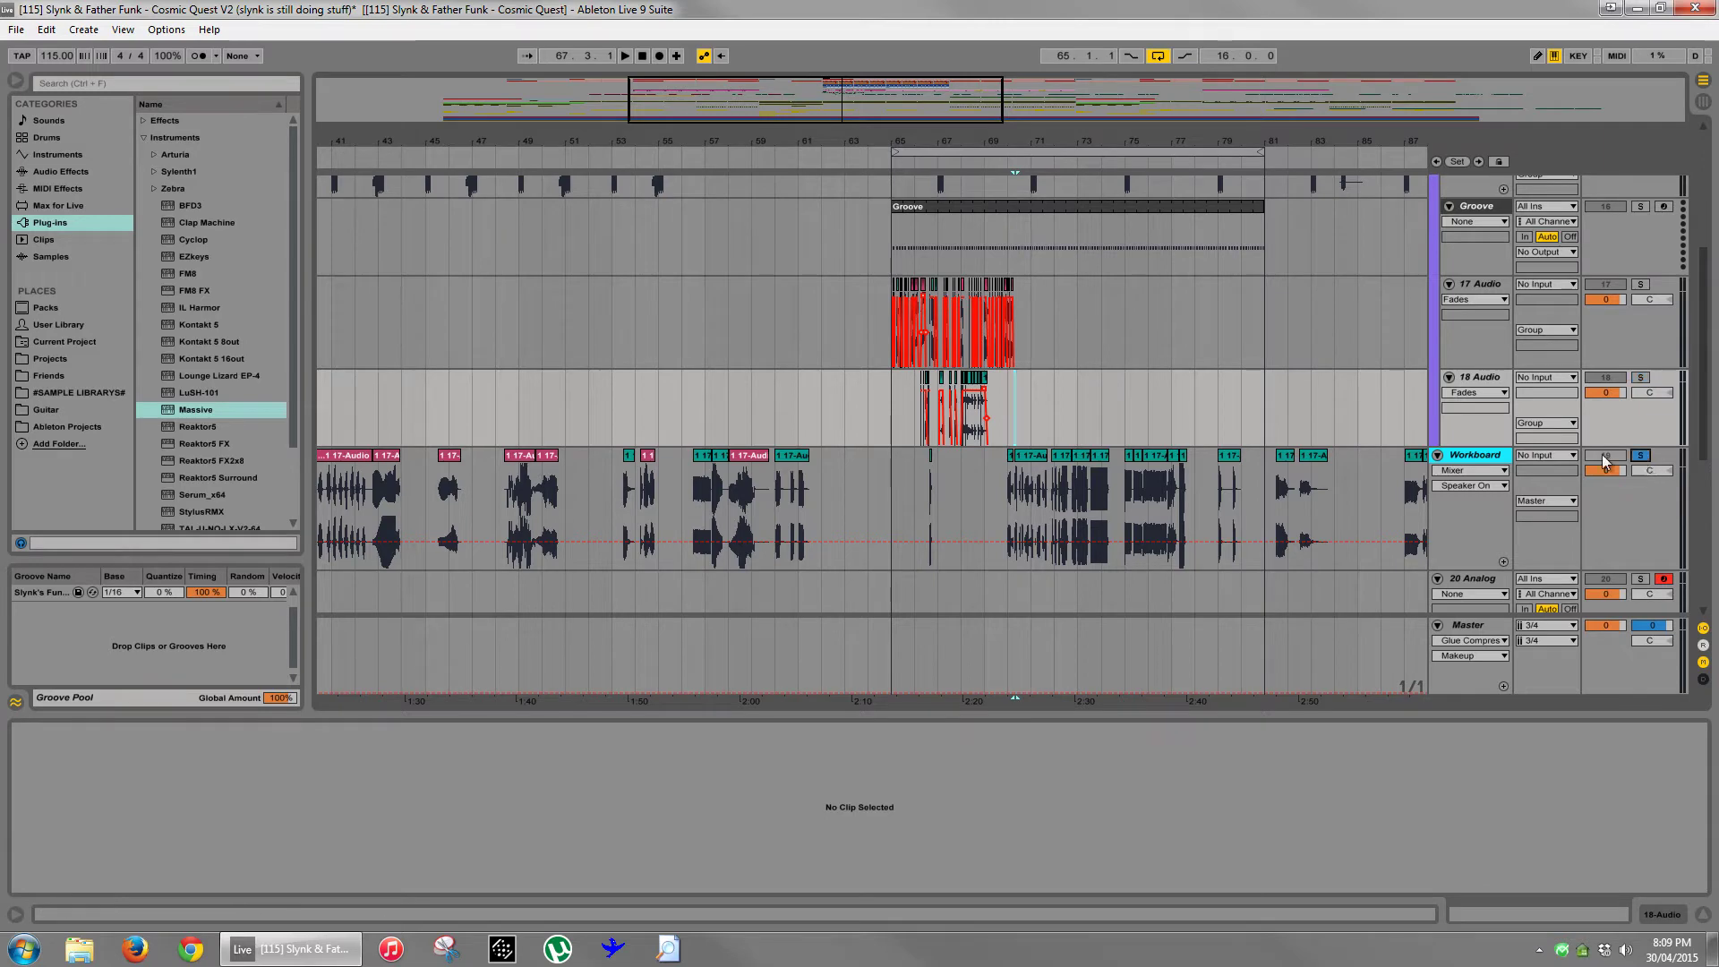
pyautogui.click(1313, 456)
pyautogui.press('space')
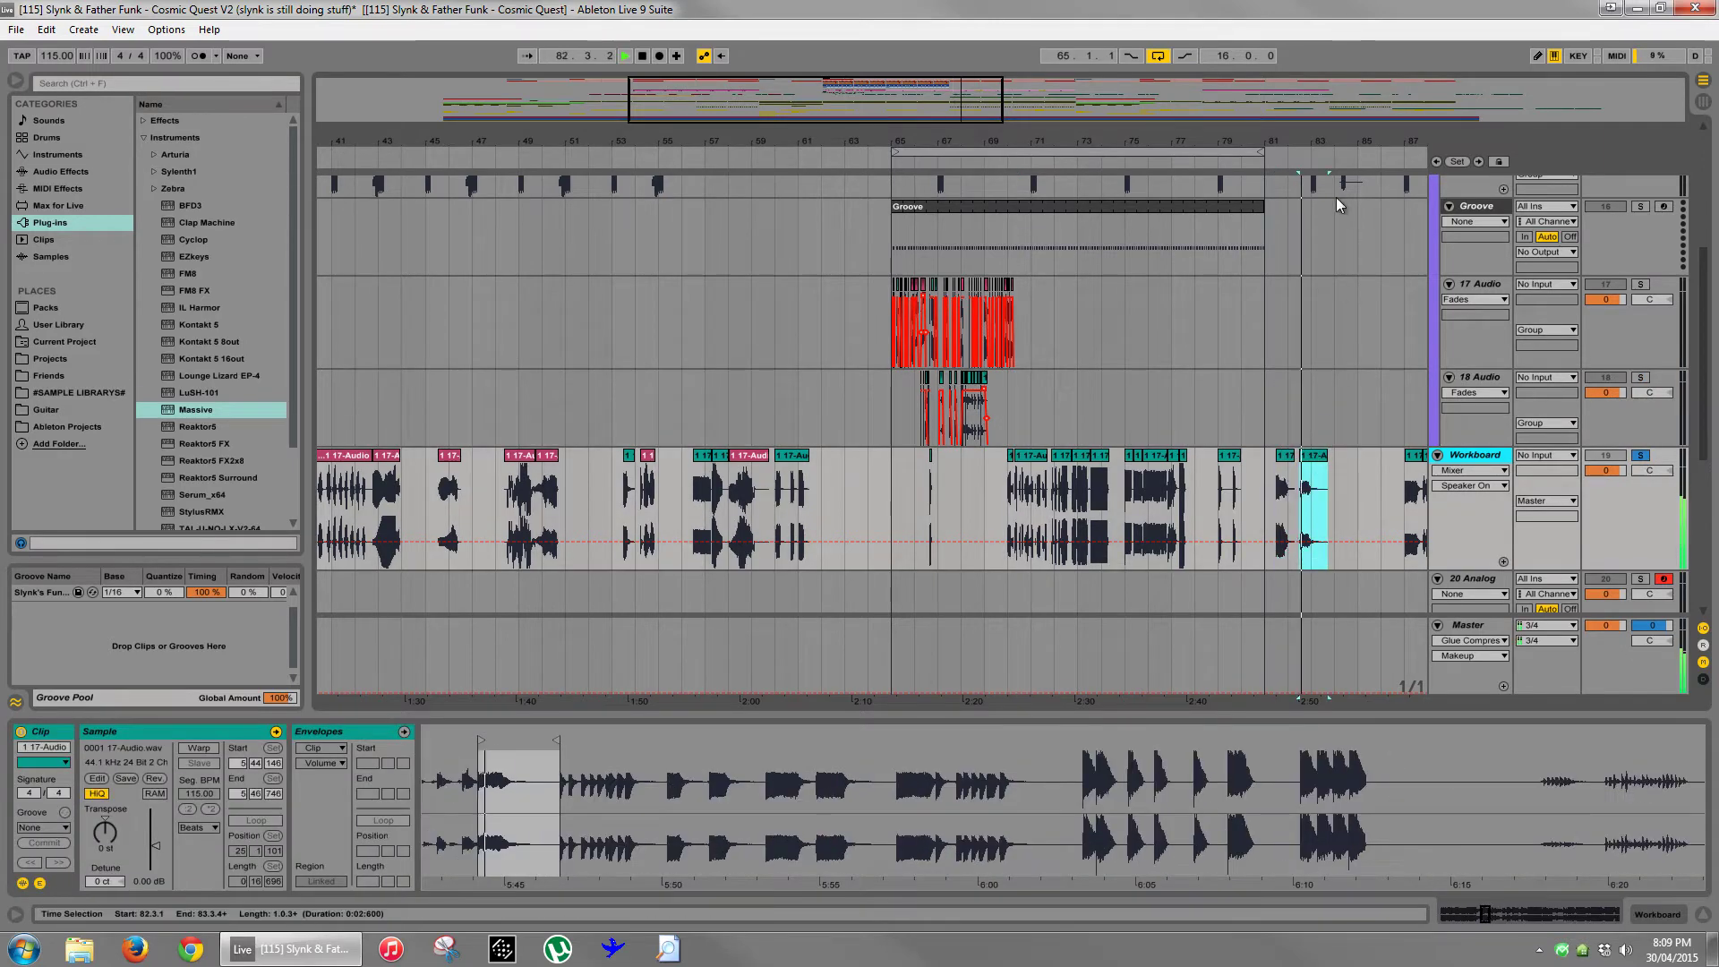
pyautogui.moveTo(1307, 142); pyautogui.dragTo(857, 240)
pyautogui.click(1082, 455)
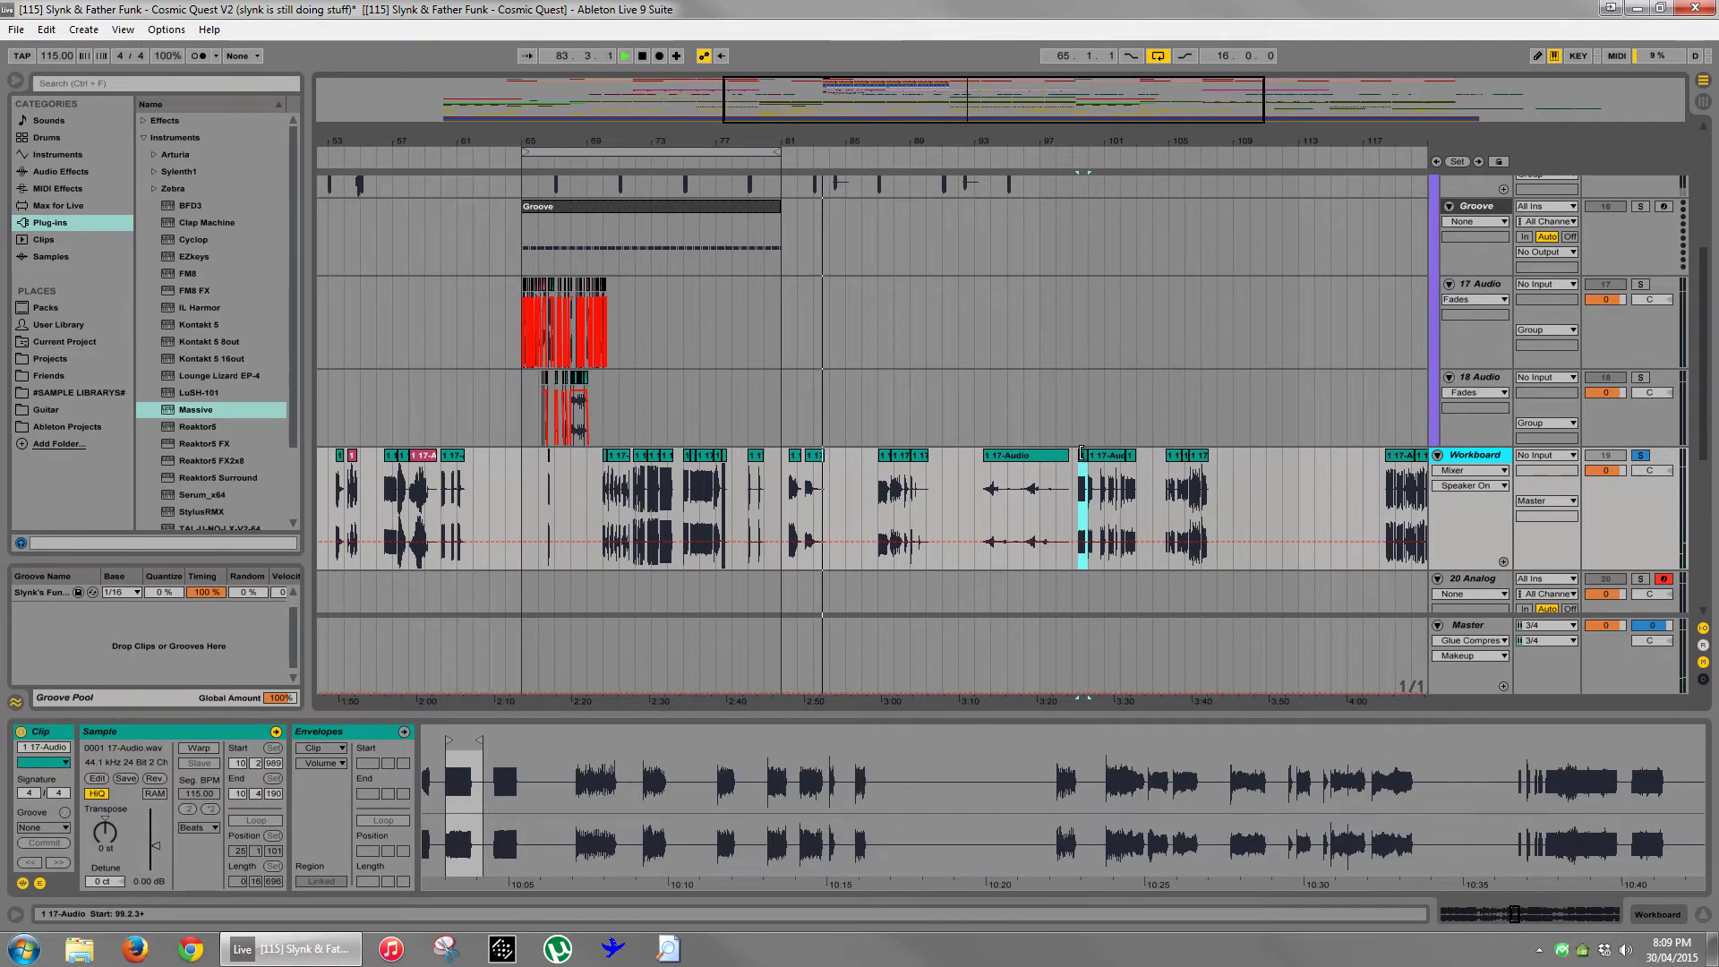
pyautogui.click(1130, 455)
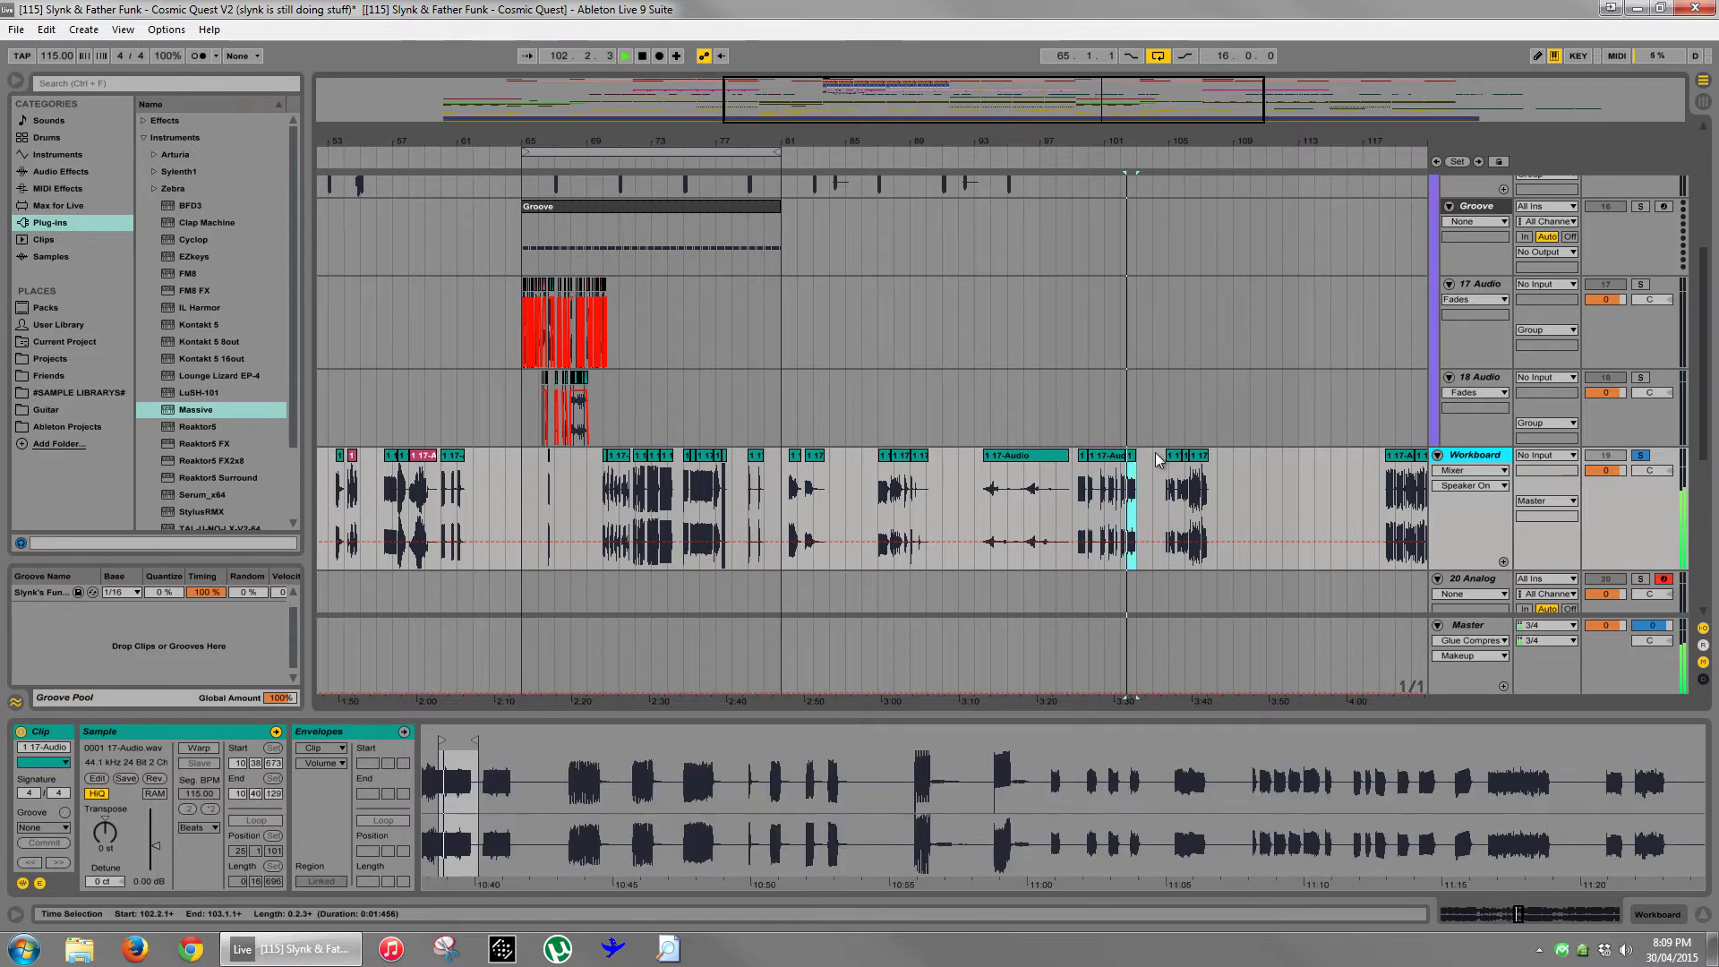
# - Audition the Workboard phrase at 100.4.1 and copy its section up to 101.1.2 onto 17 Audio at 70.4.3
pyautogui.moveTo(1124, 135); pyautogui.dragTo(1012, 506)
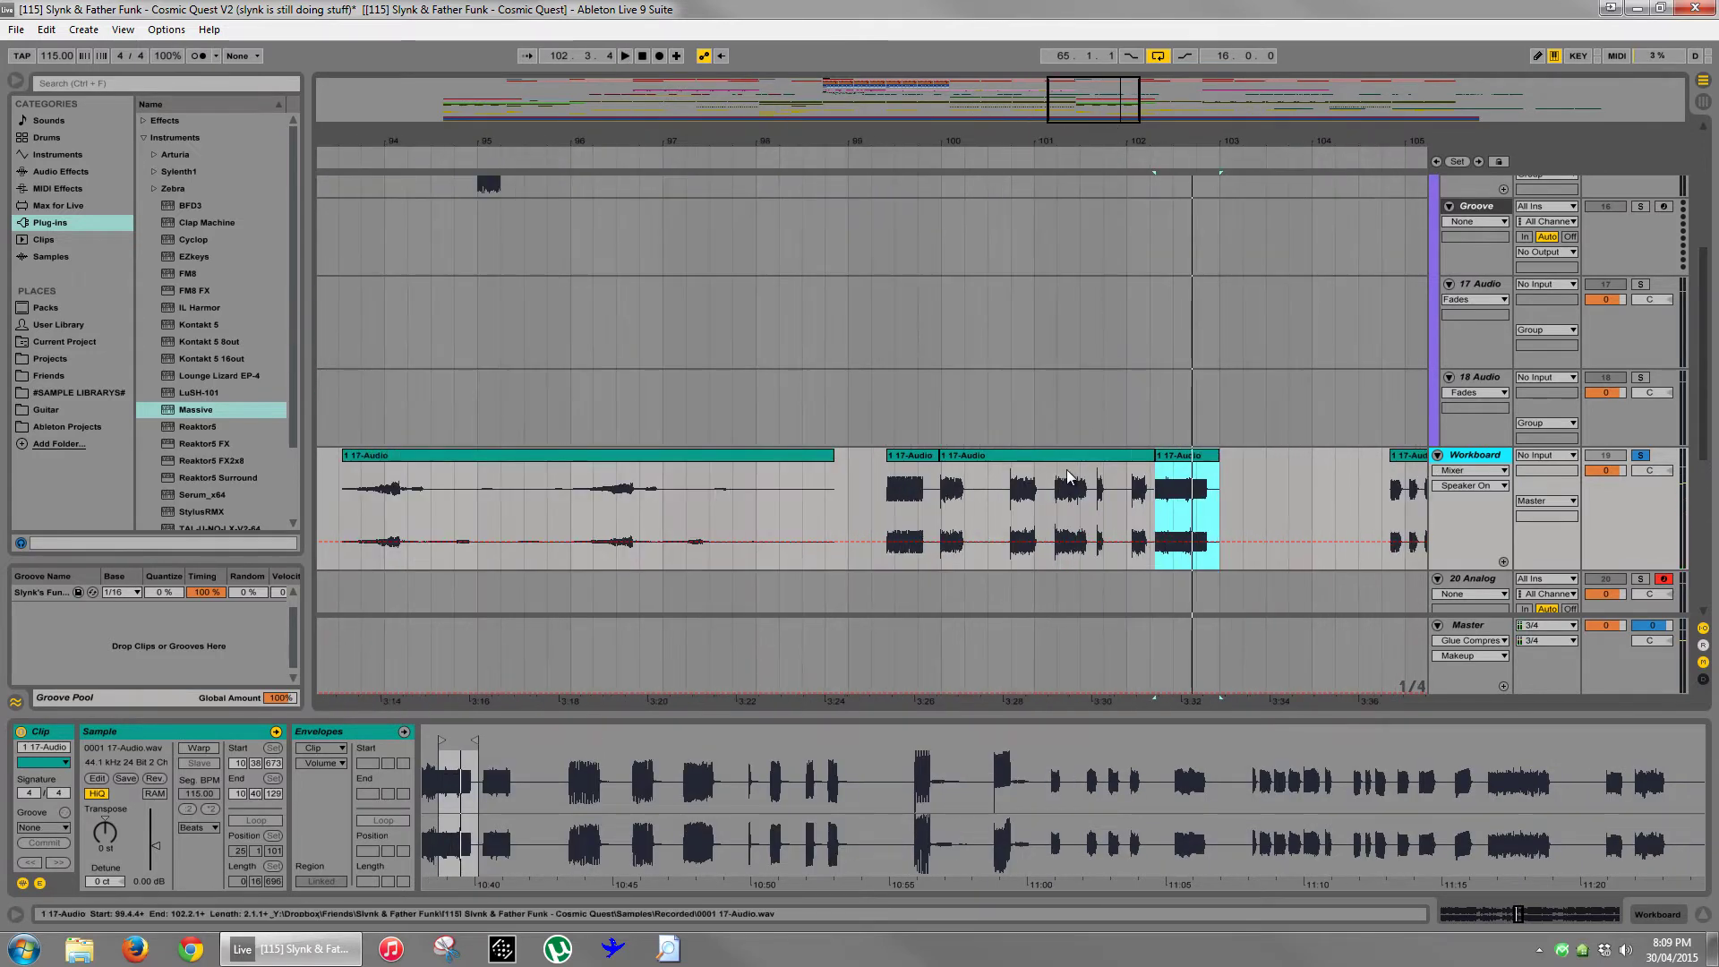
pyautogui.click(1010, 511)
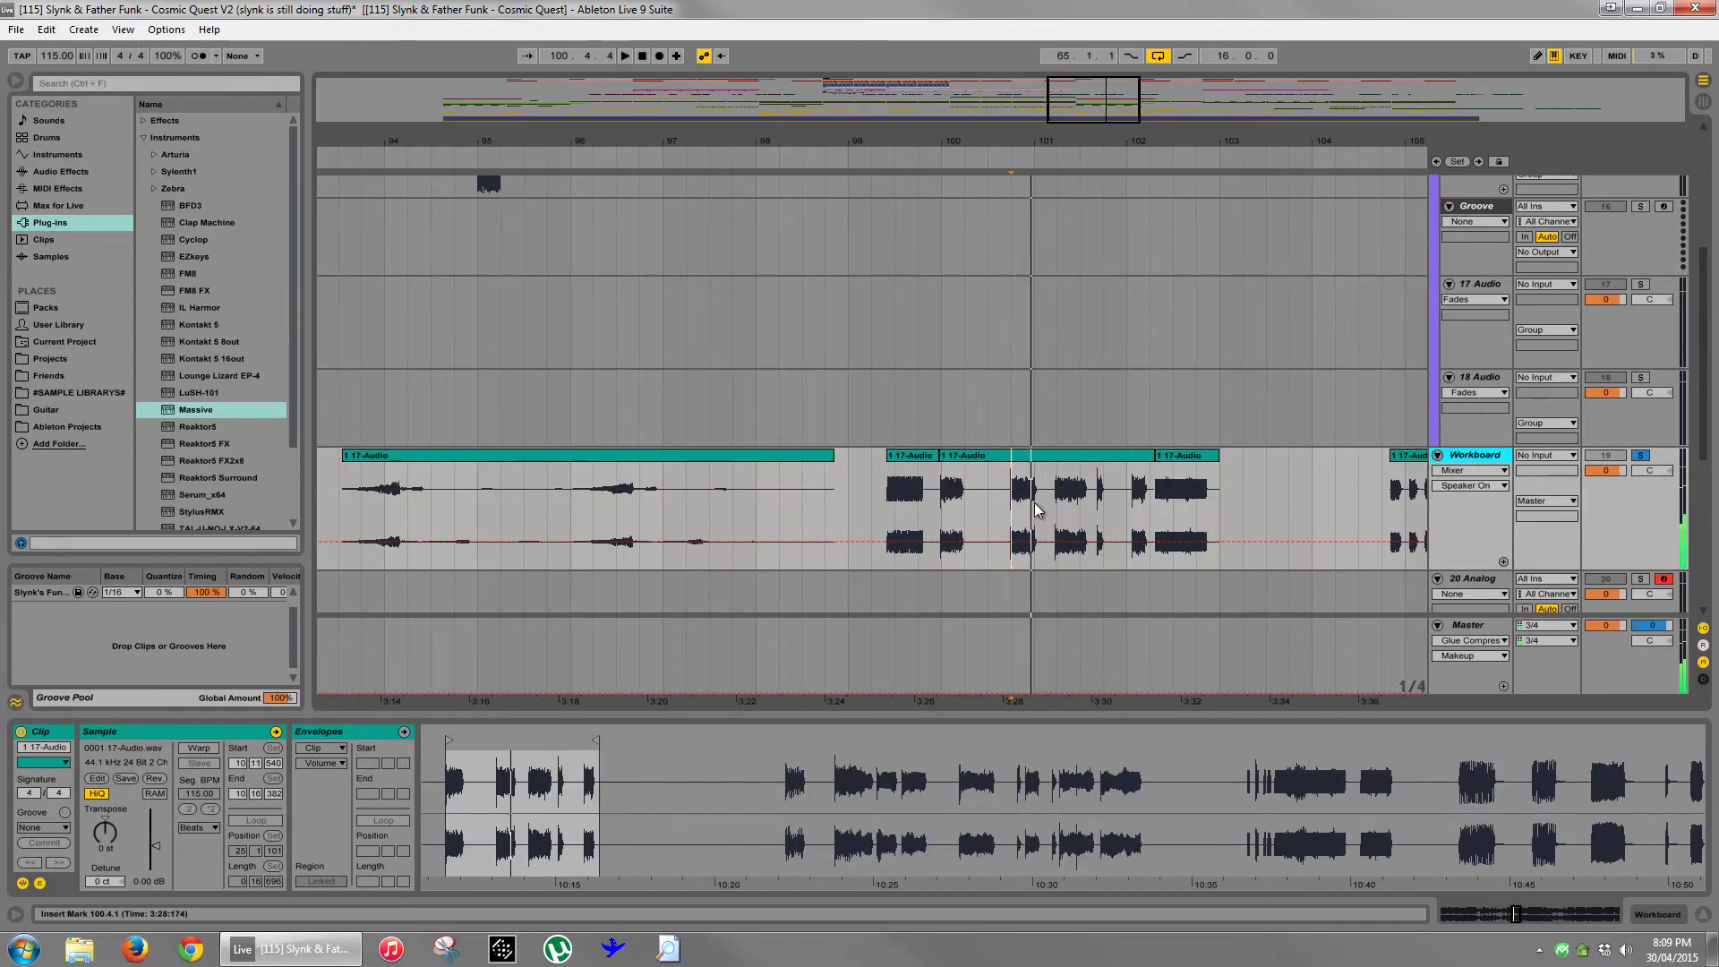
pyautogui.keyDown('shift'); pyautogui.click(1036, 508); pyautogui.keyUp('shift')
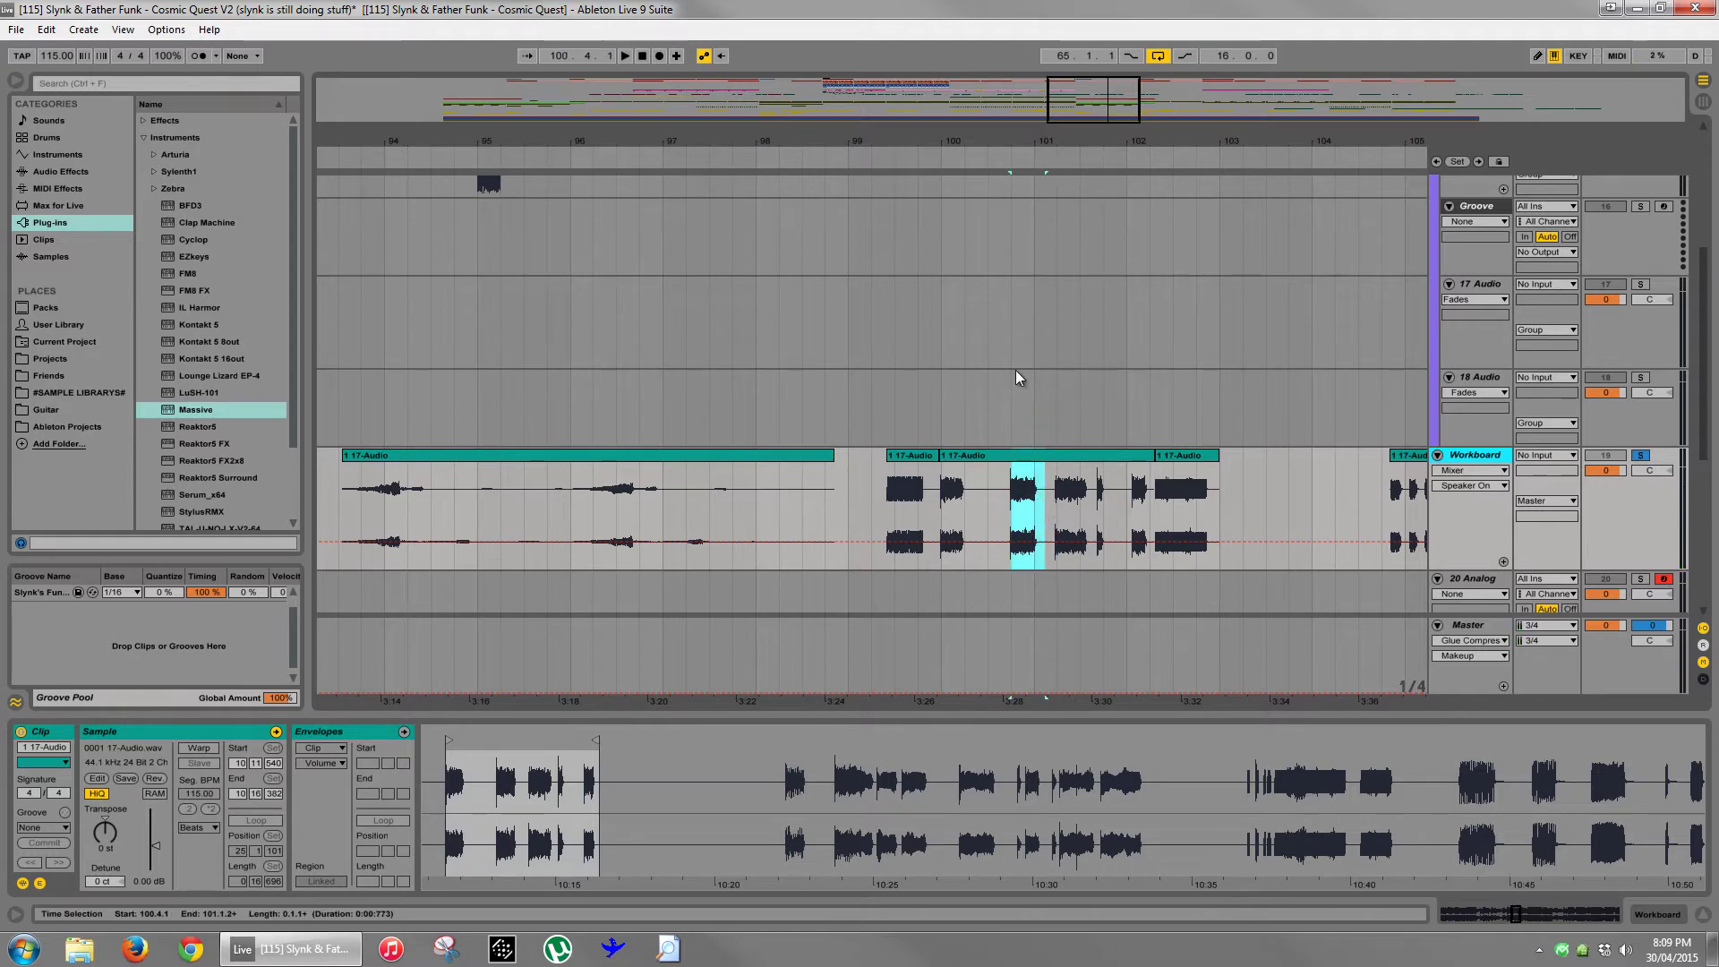
pyautogui.moveTo(876, 148); pyautogui.dragTo(867, 346)
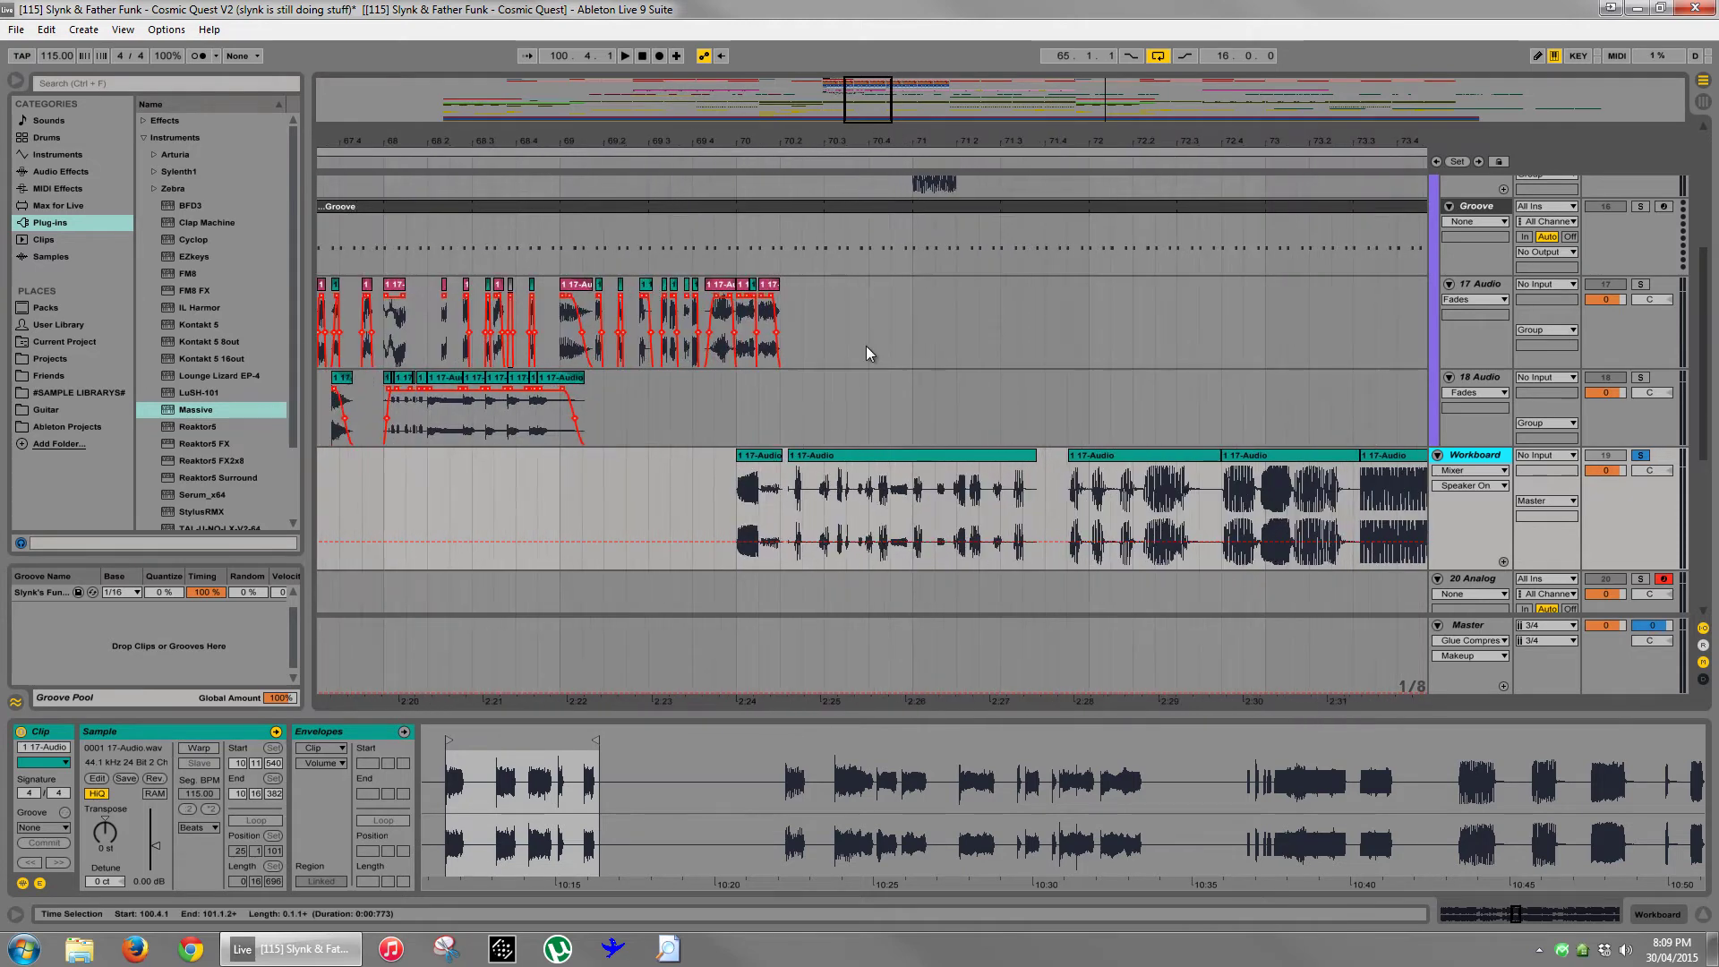
pyautogui.click(866, 346)
pyautogui.click(740, 400)
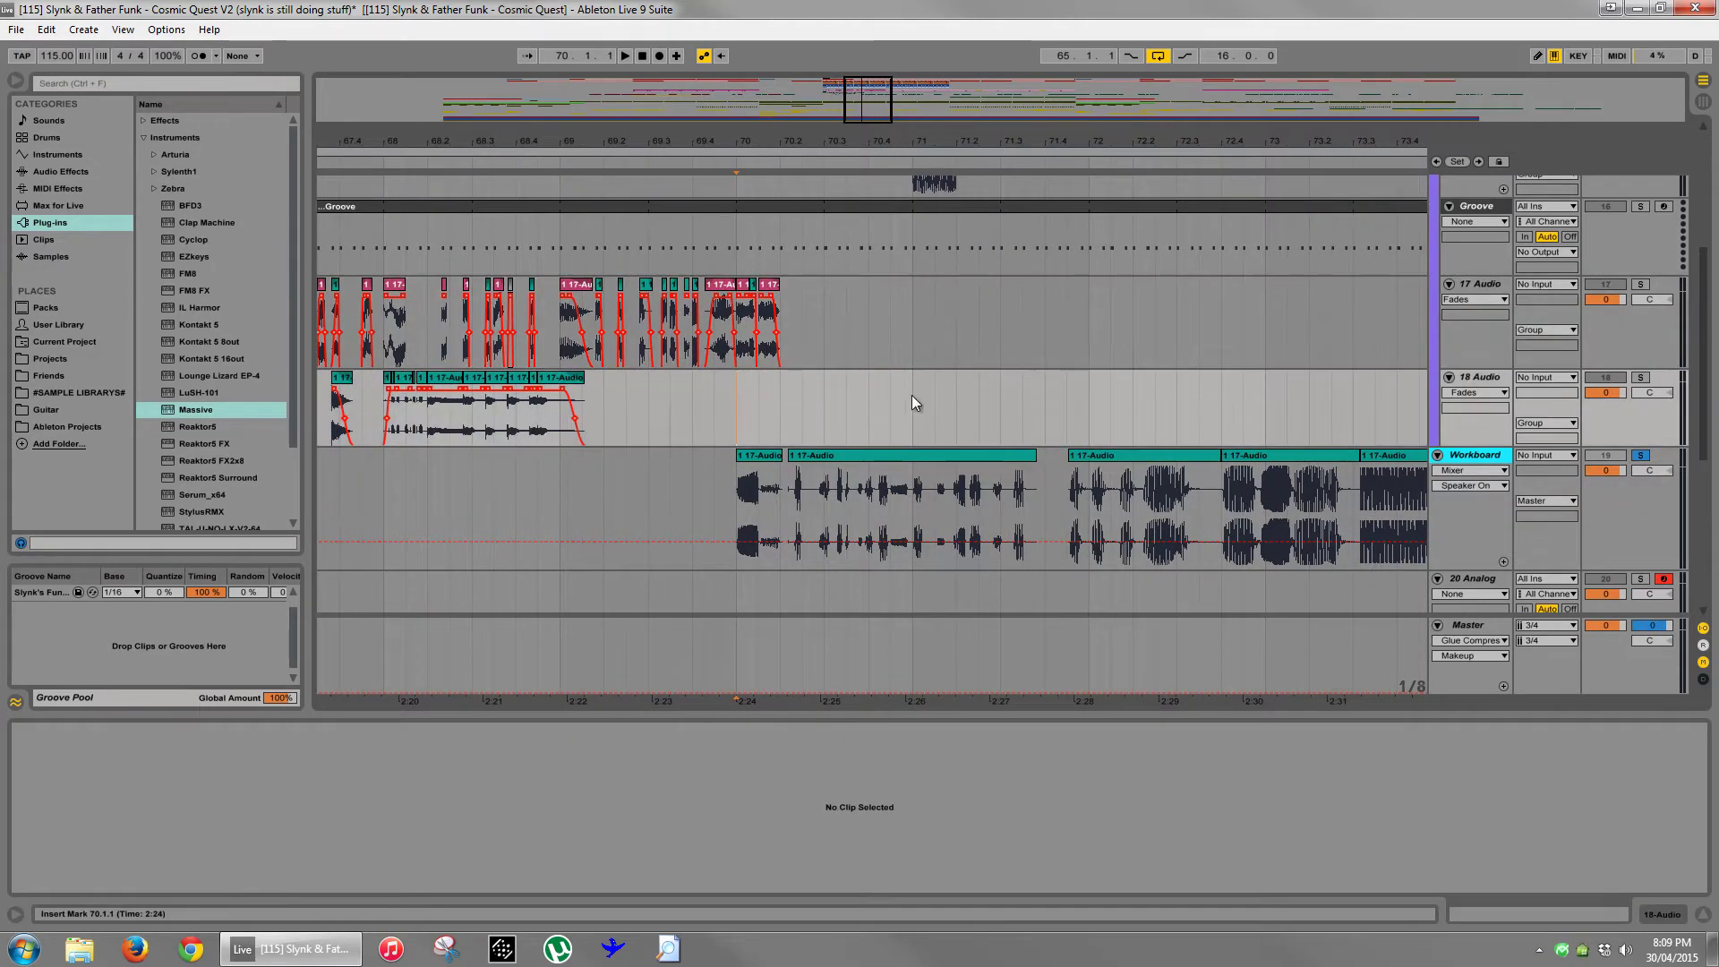
pyautogui.click(890, 361)
pyautogui.hotkey('ctrl', 'v')
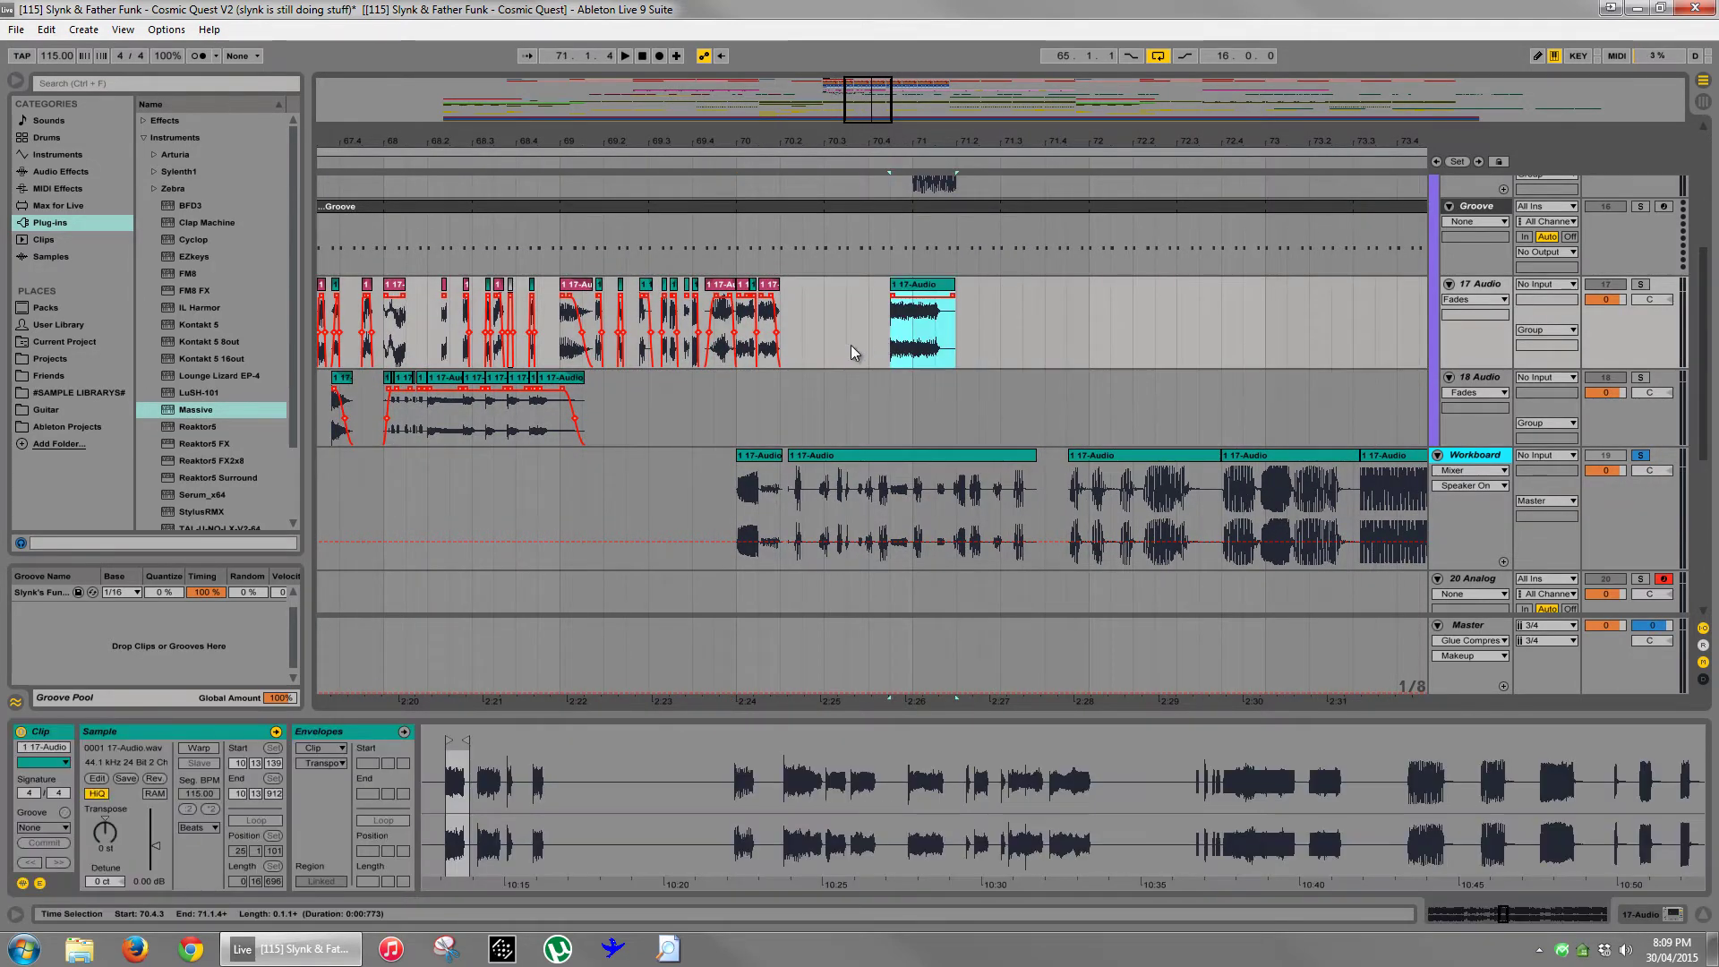
# - Move the copied 17 Audio slice to 70.4.1 and play the track soloed from 70.1.1
pyautogui.click(736, 401)
pyautogui.press('space')
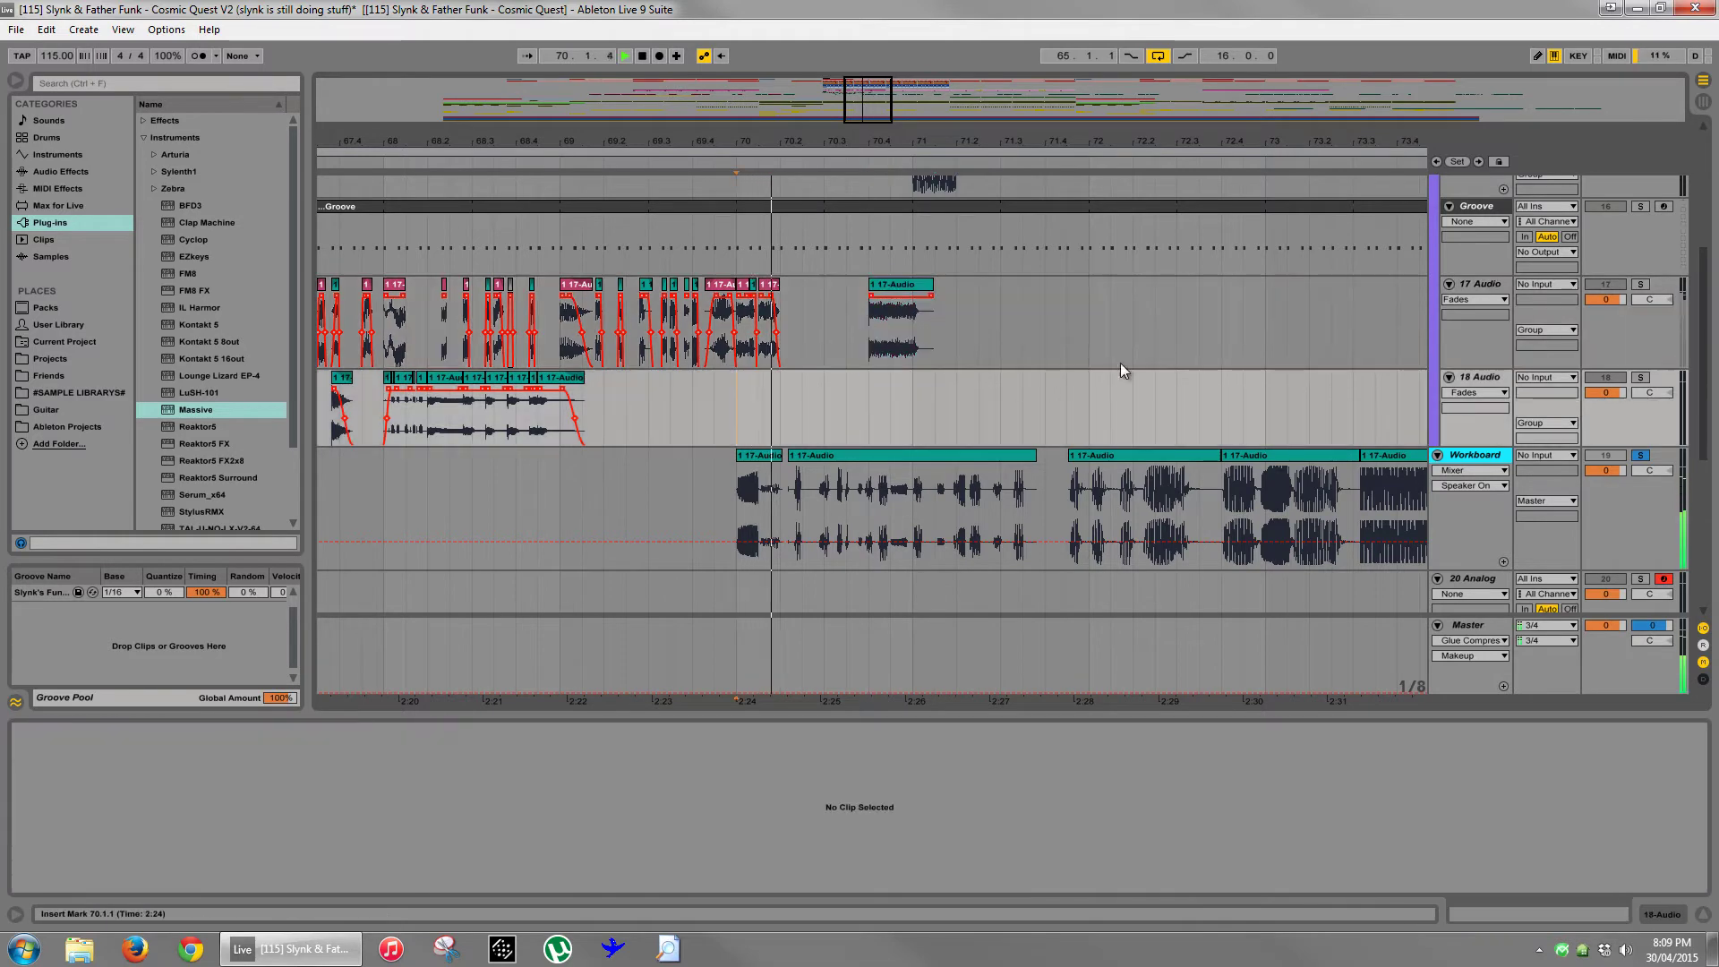
pyautogui.press('space')
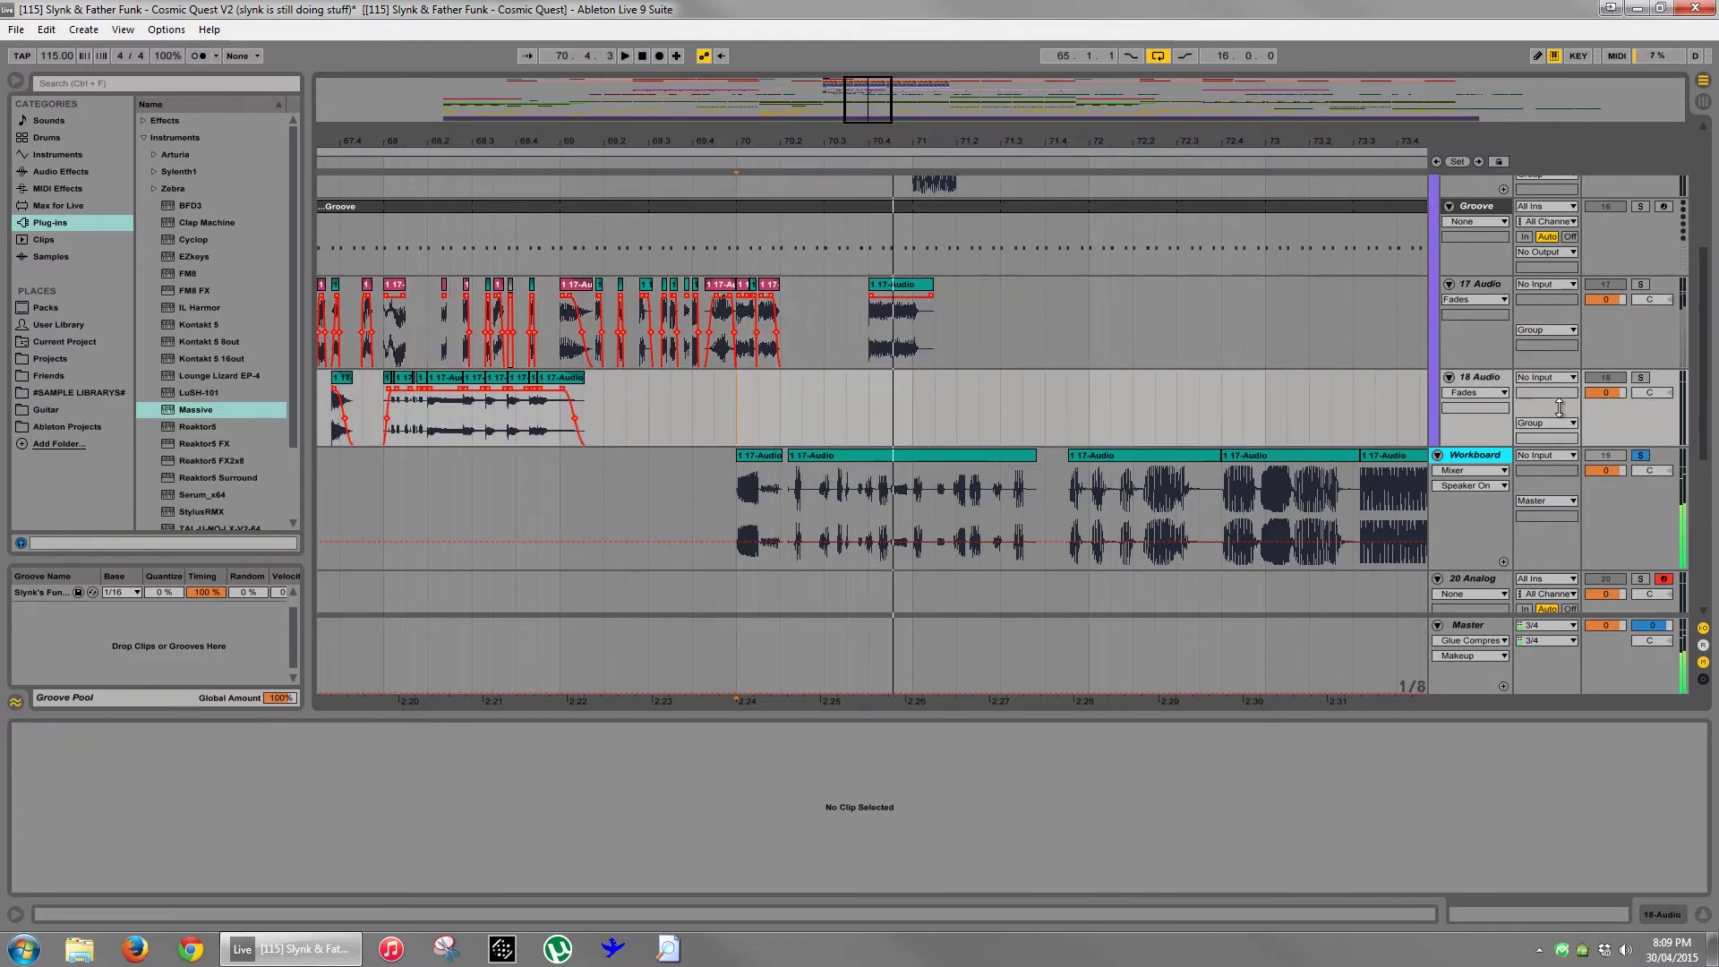
pyautogui.click(1641, 285)
pyautogui.press('space')
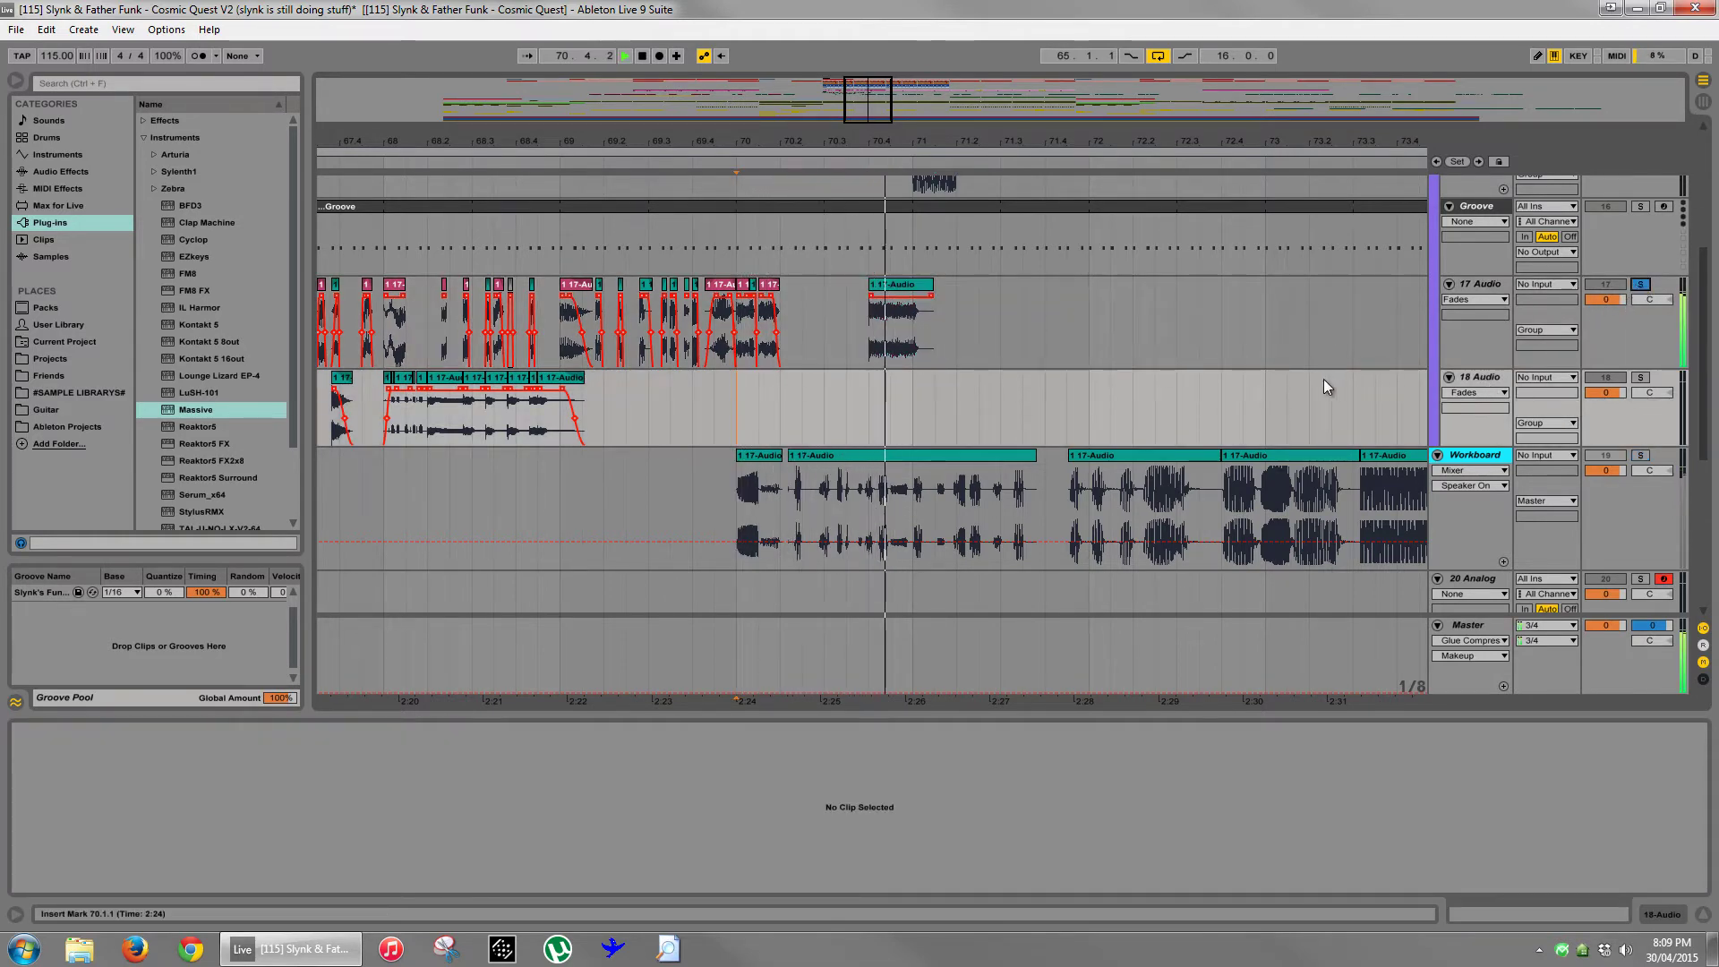
pyautogui.click(991, 330)
pyautogui.press('space')
# - Trim the end of the 17 Audio slice at 70.4.1 to 71.1.1 with a short fade-out, and play it unsoloed from 70.1.1
pyautogui.scroll(3, 882, 231)
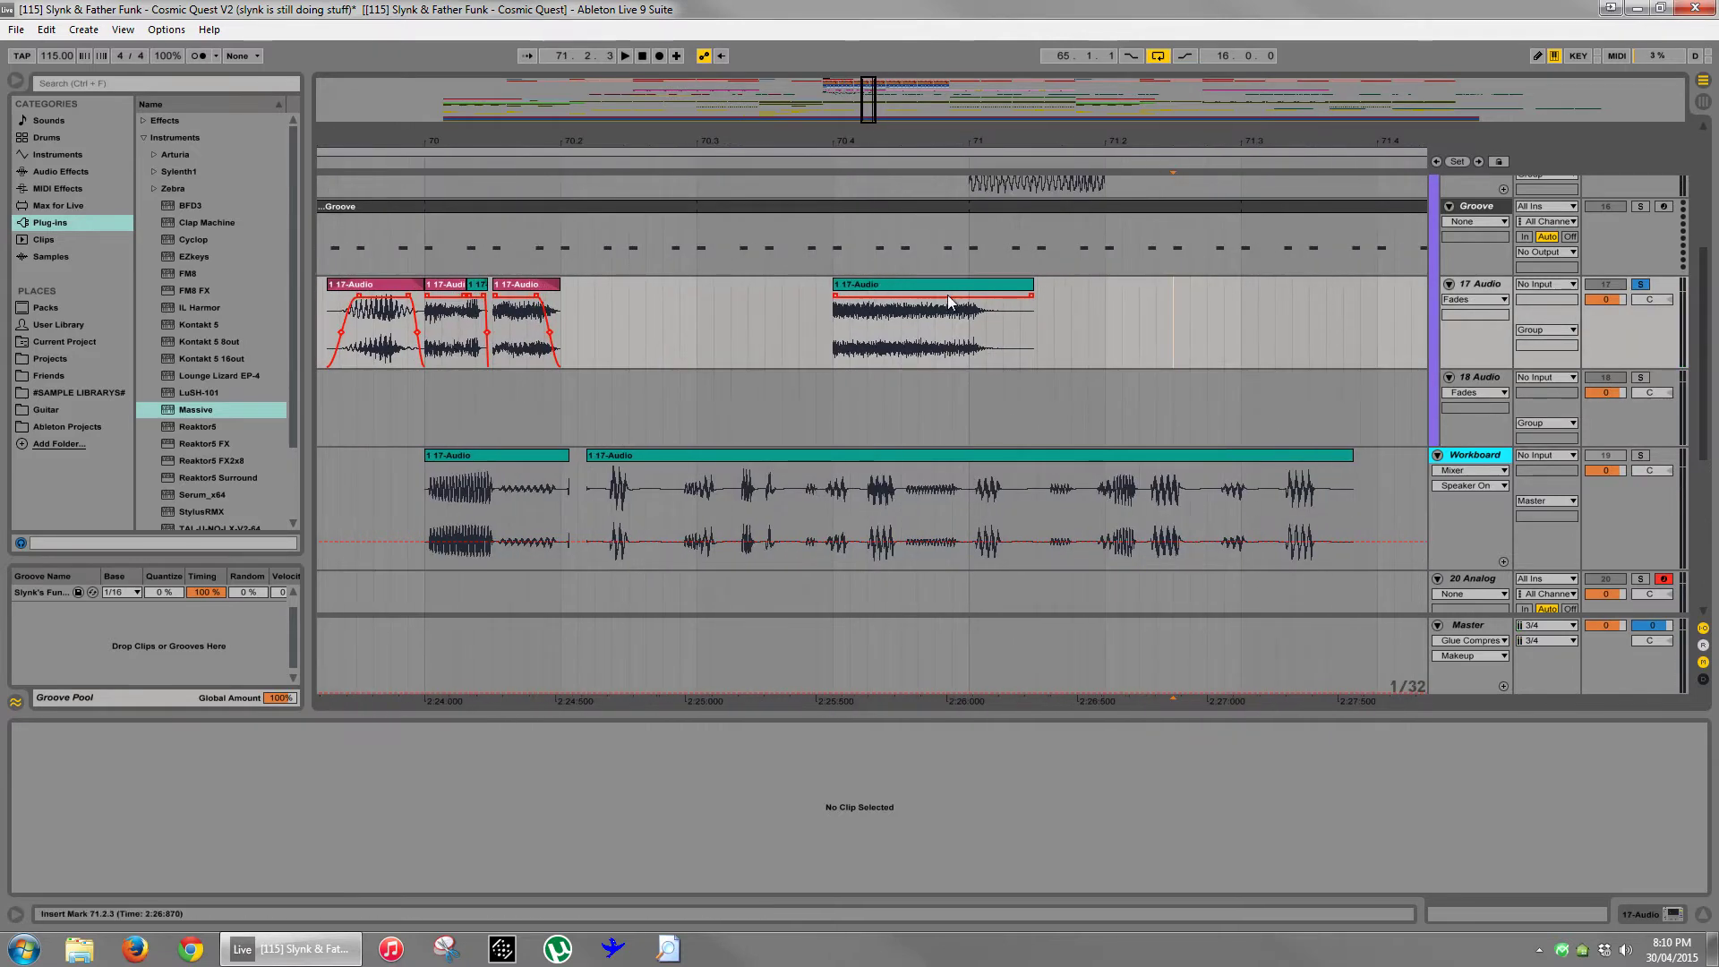
pyautogui.moveTo(1029, 288); pyautogui.dragTo(968, 291)
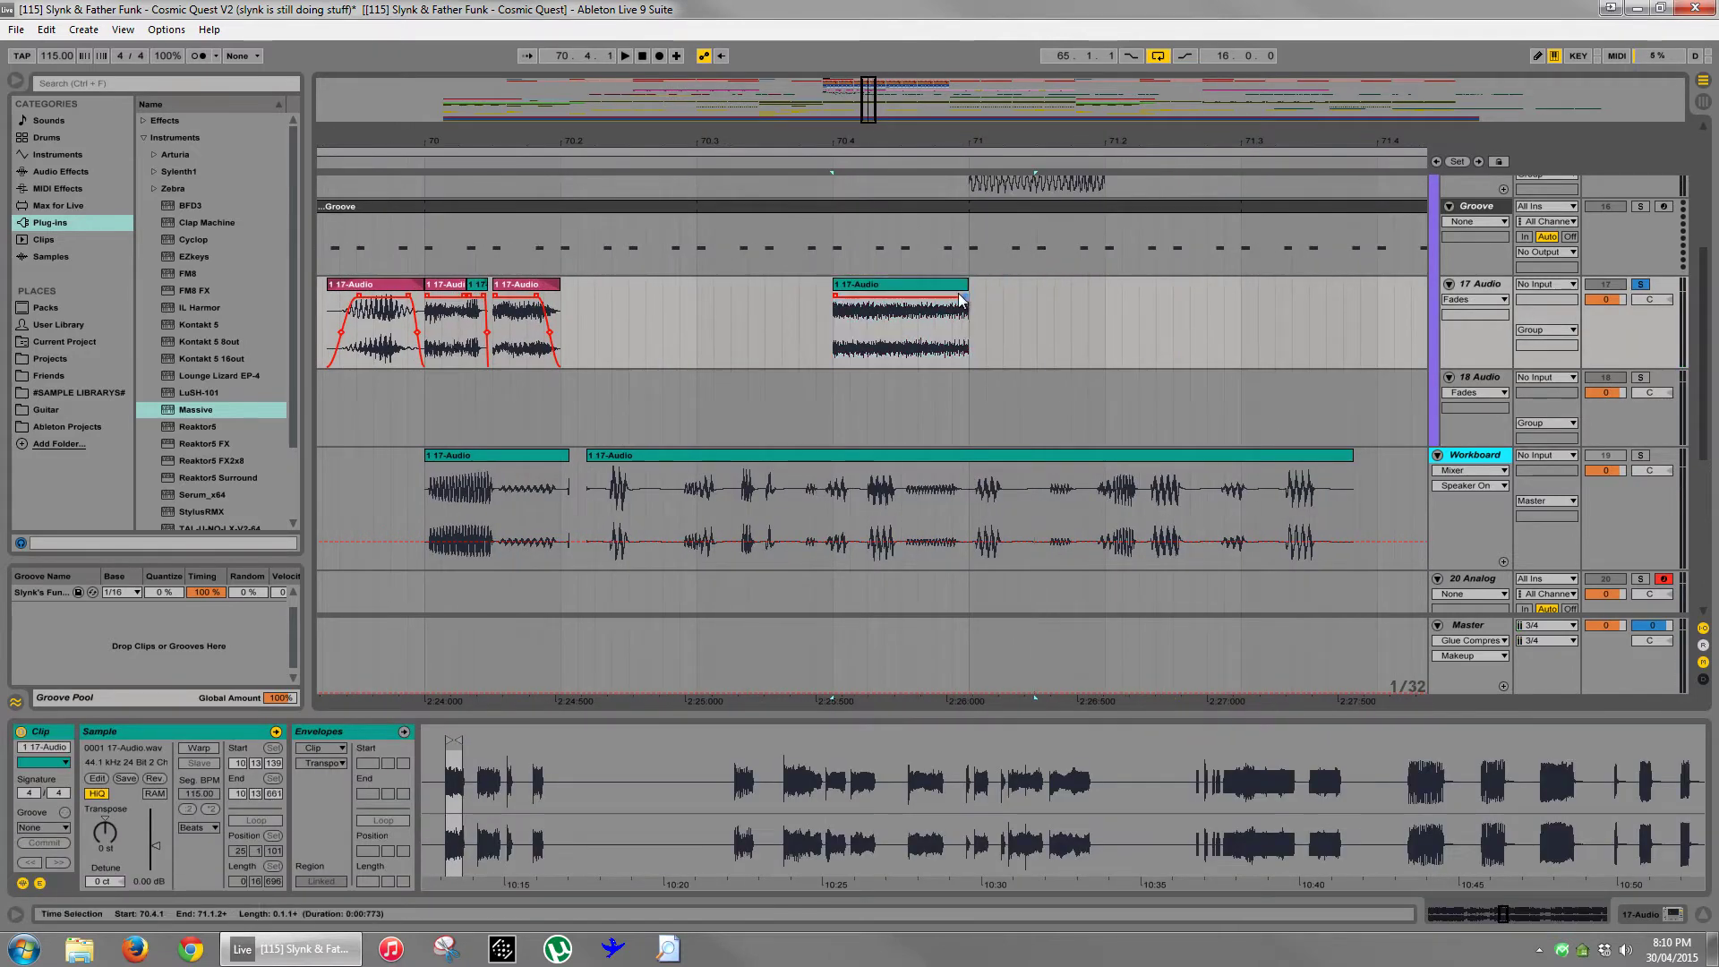
pyautogui.click(1641, 285)
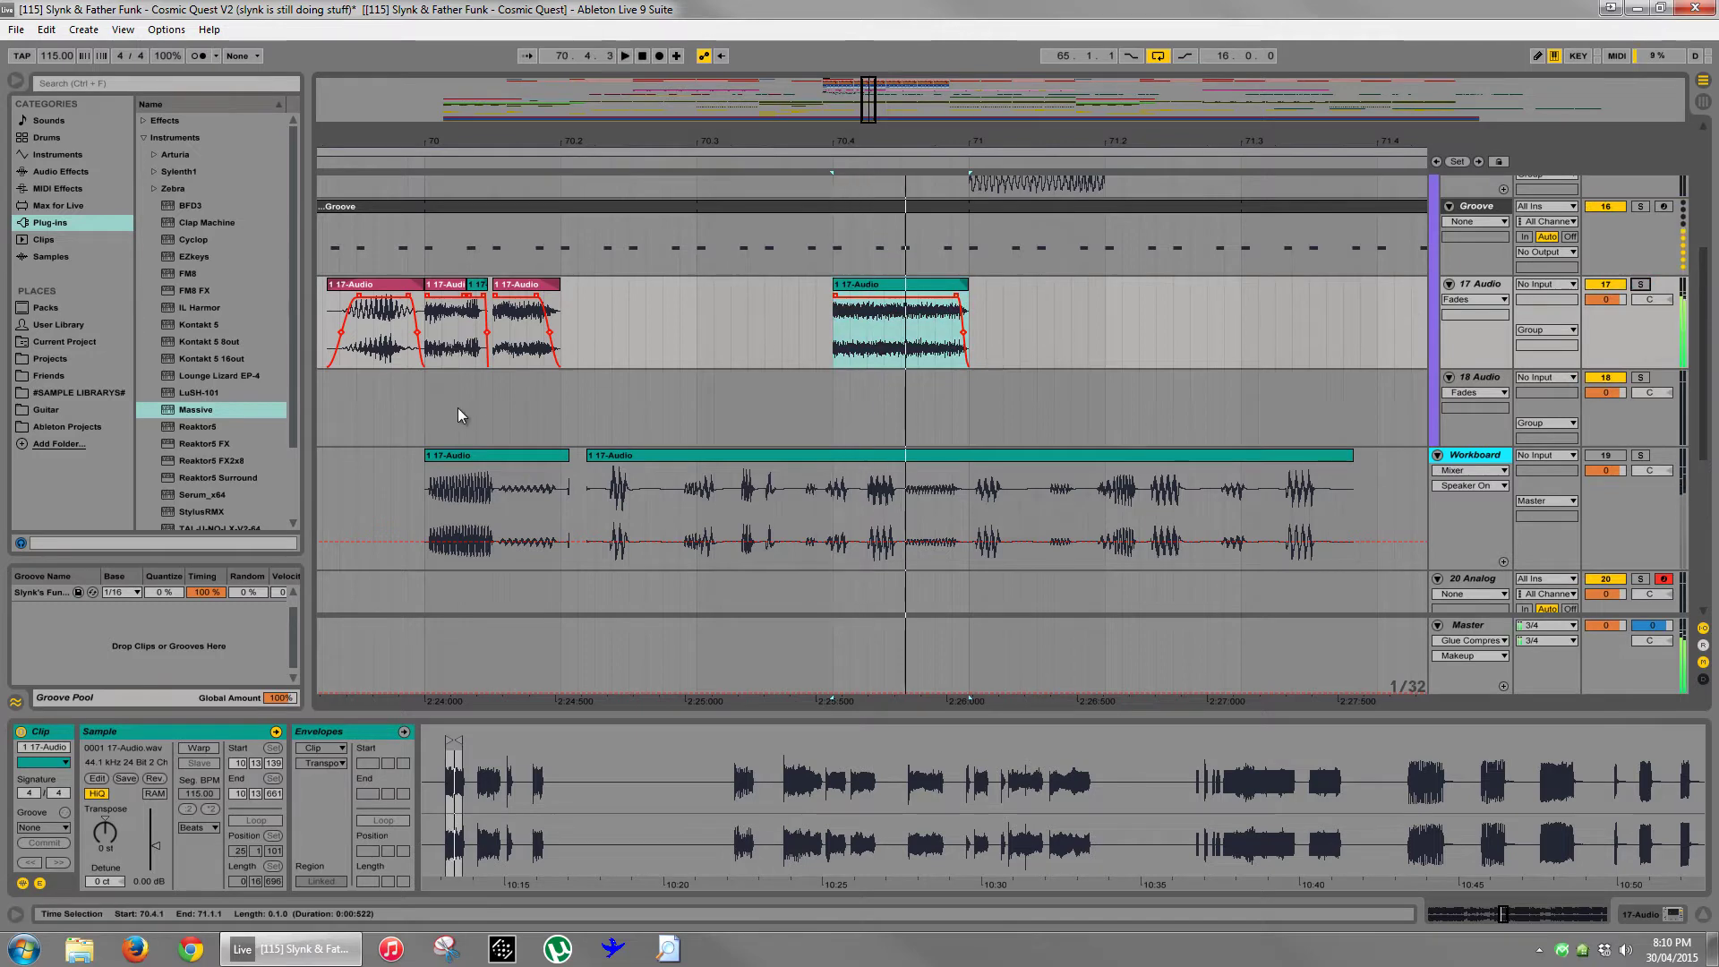
pyautogui.click(420, 407)
pyautogui.press('space')
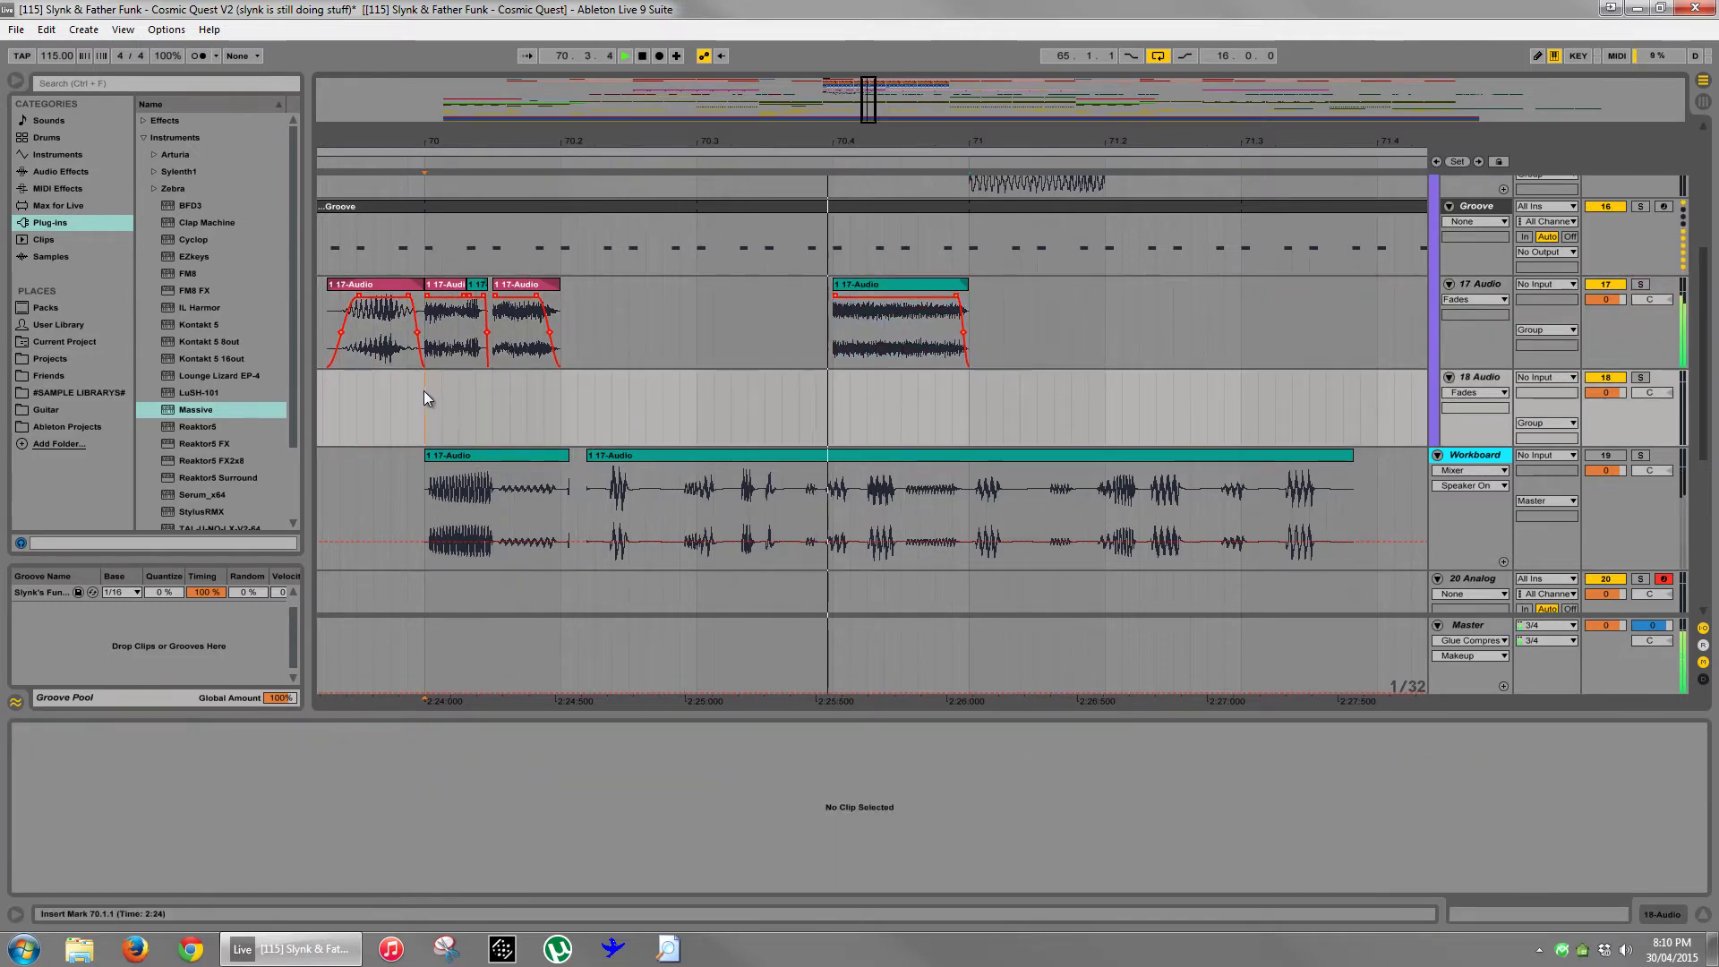
pyautogui.press('space')
# - Solo the Workboard track and audition its clips from 99.4.4 through the one starting at 106.2.1
pyautogui.moveTo(932, 139)
pyautogui.mouseDown()
pyautogui.moveTo(837, 59)
pyautogui.moveTo(935, 141)
pyautogui.mouseUp()
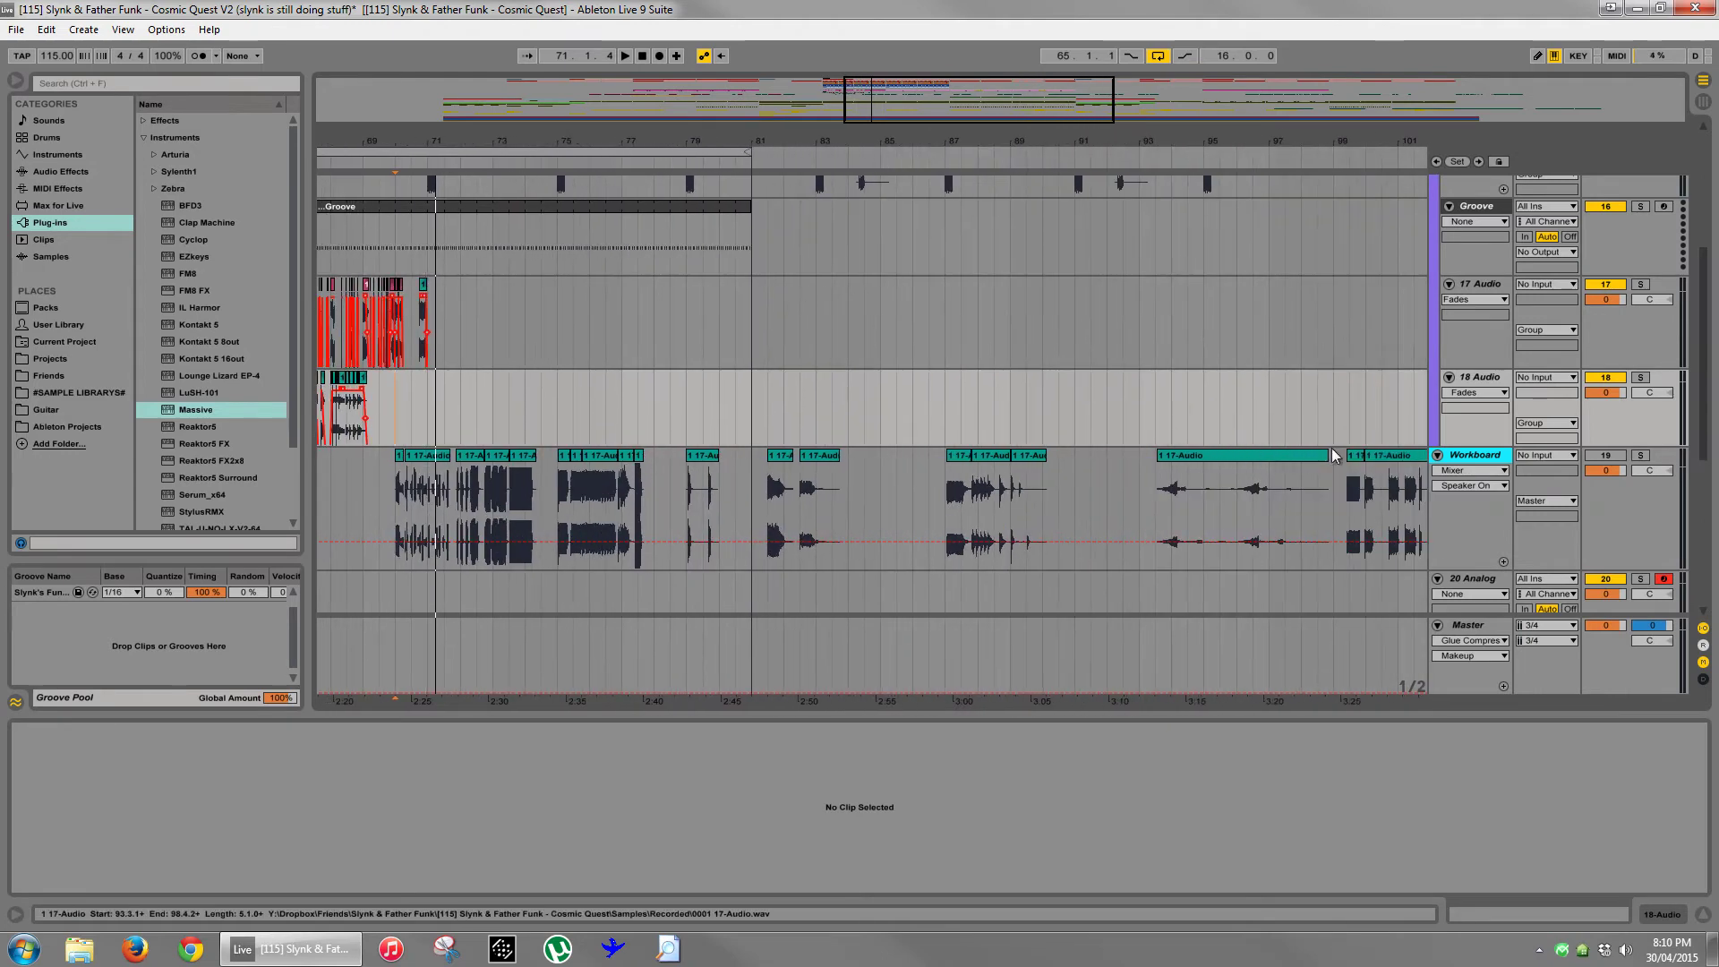
pyautogui.click(1372, 456)
pyautogui.press('space')
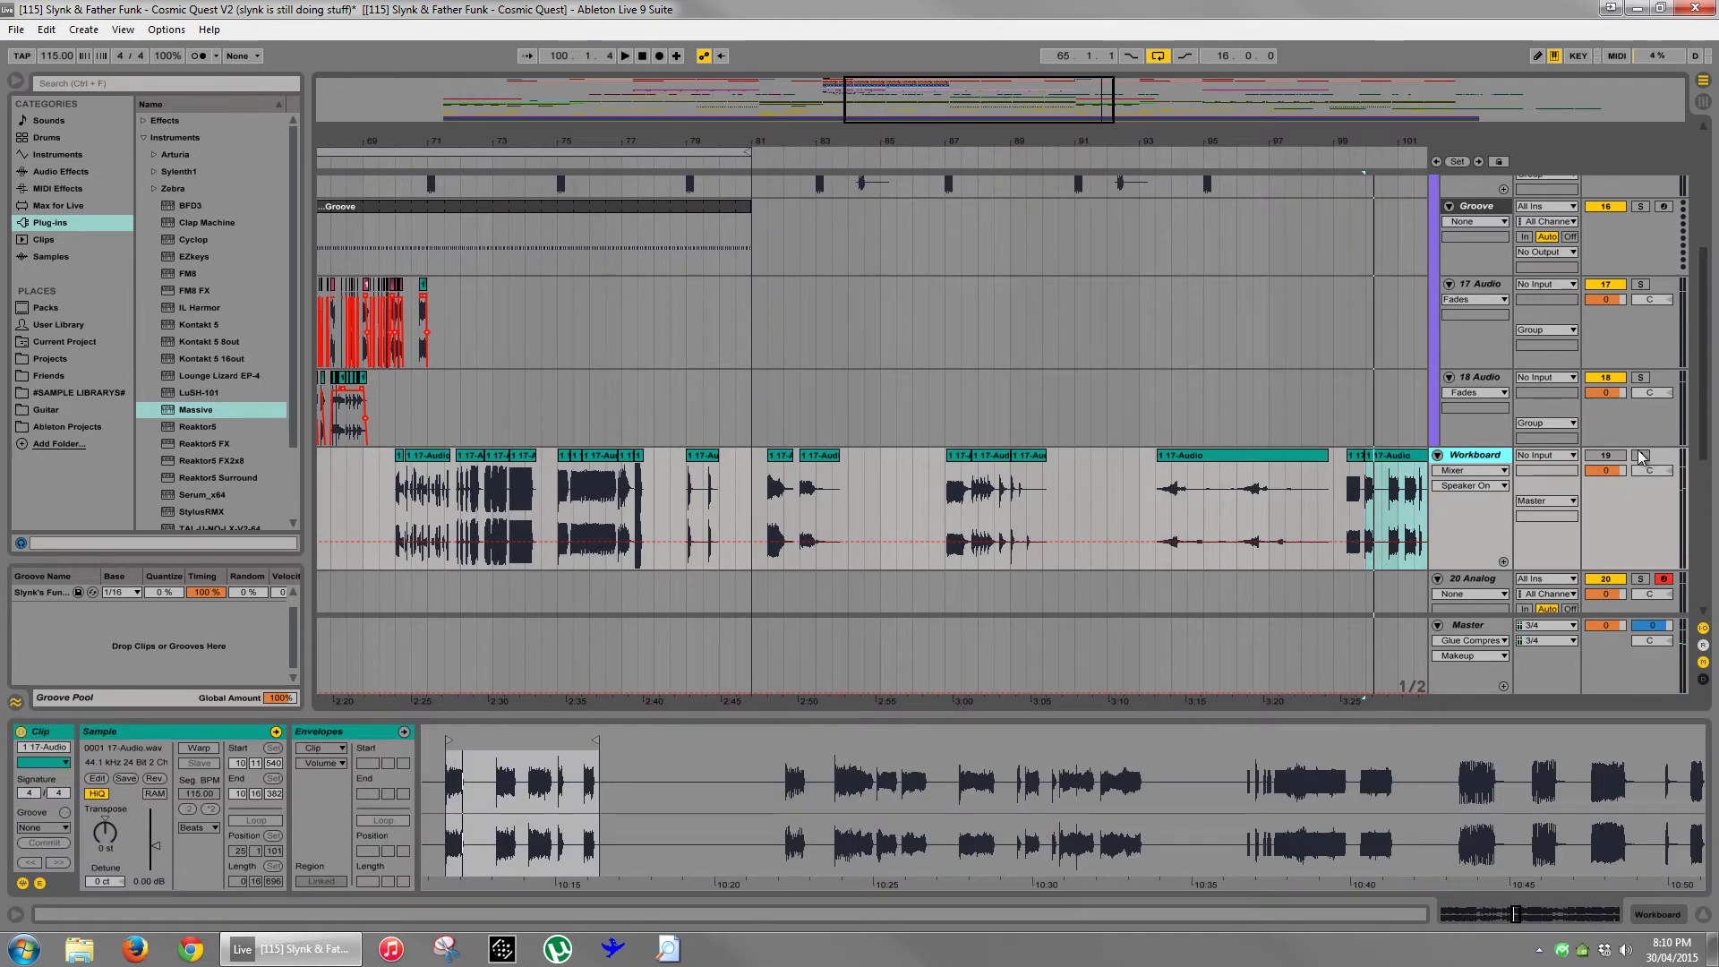
pyautogui.click(1641, 455)
pyautogui.press('z')
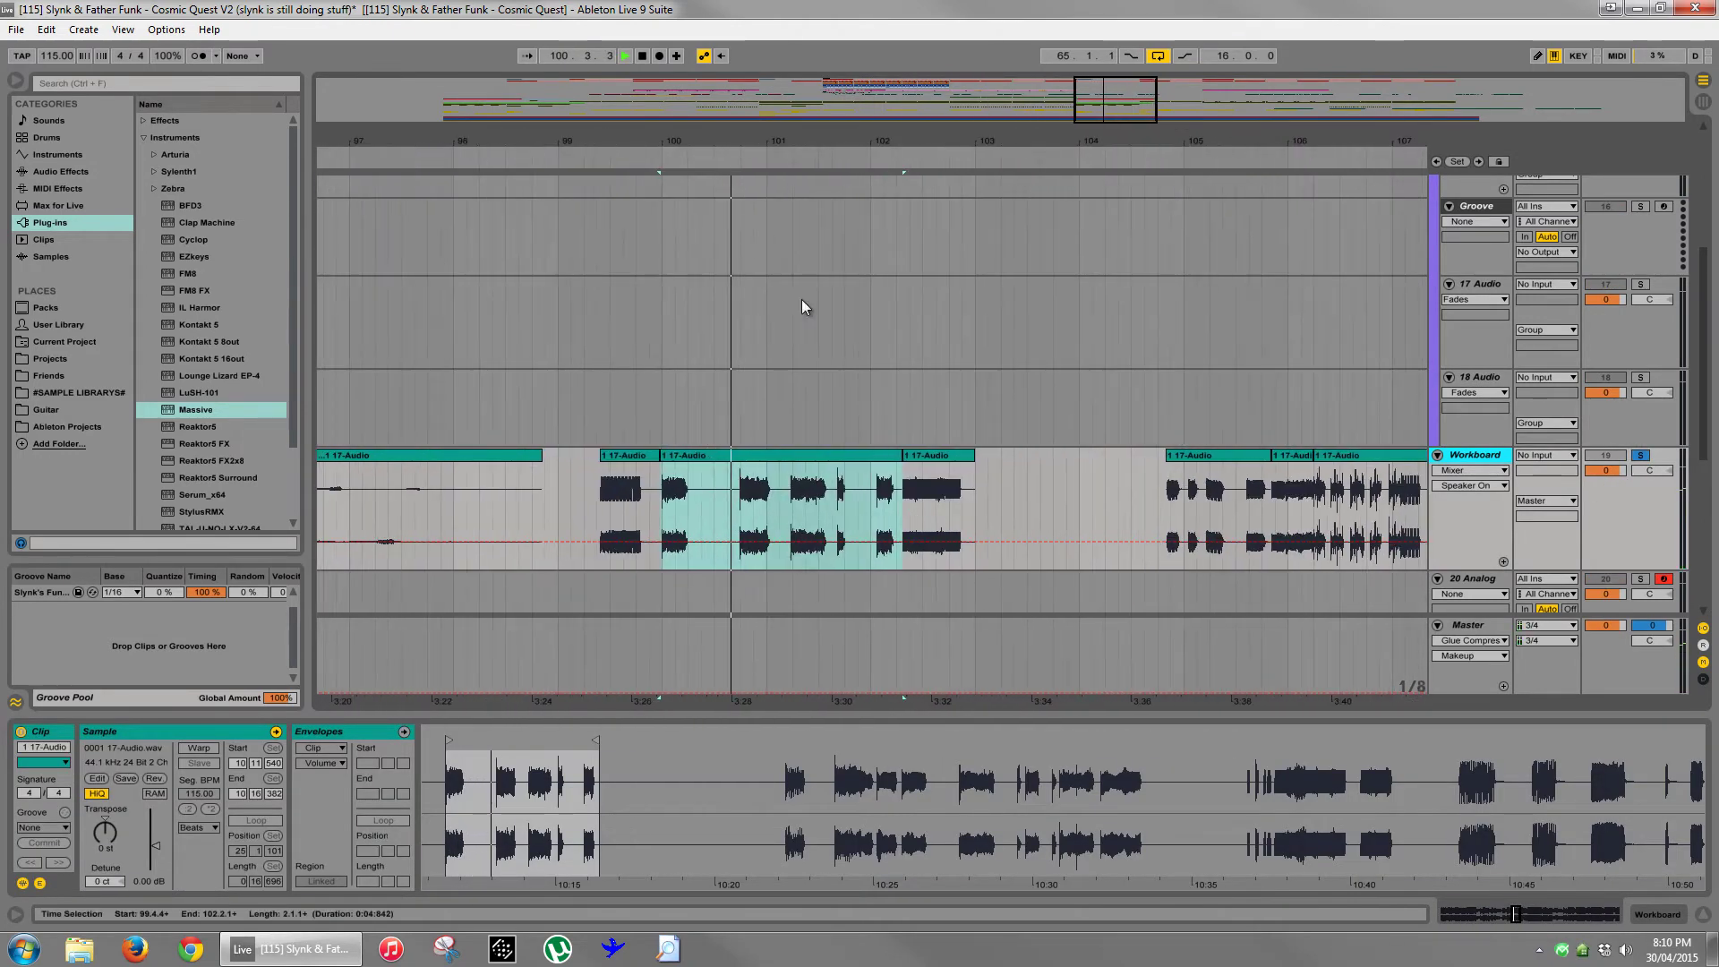
pyautogui.click(932, 457)
pyautogui.click(1236, 456)
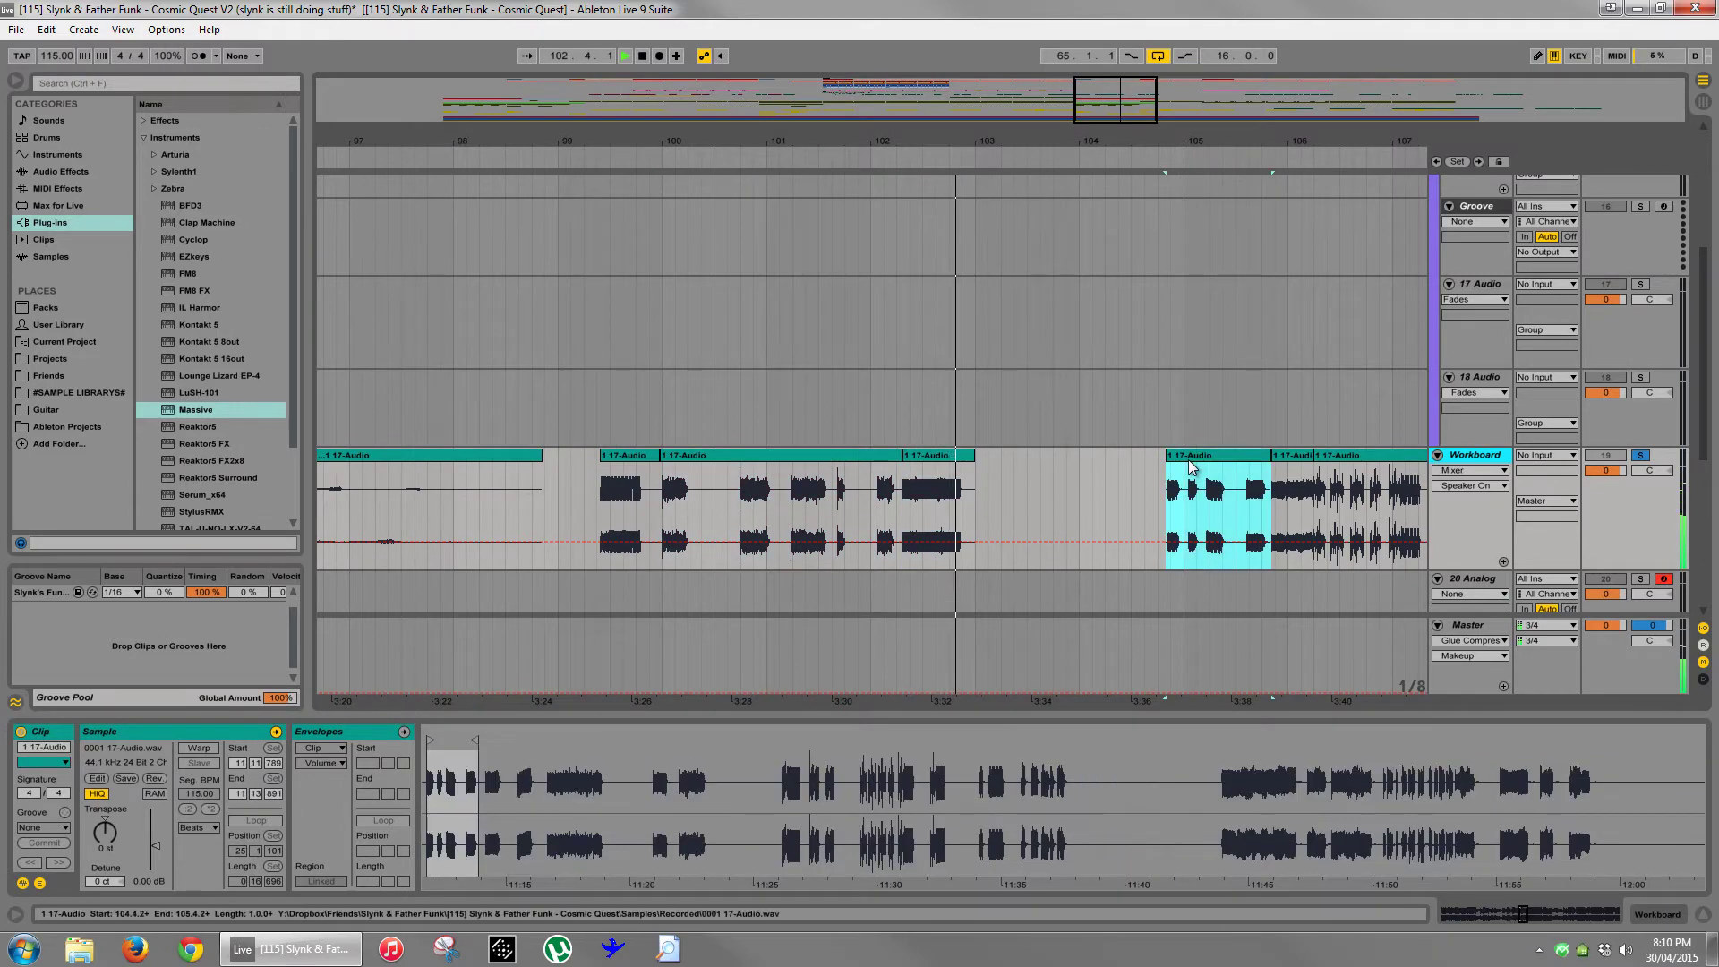
pyautogui.click(1303, 460)
pyautogui.click(1346, 459)
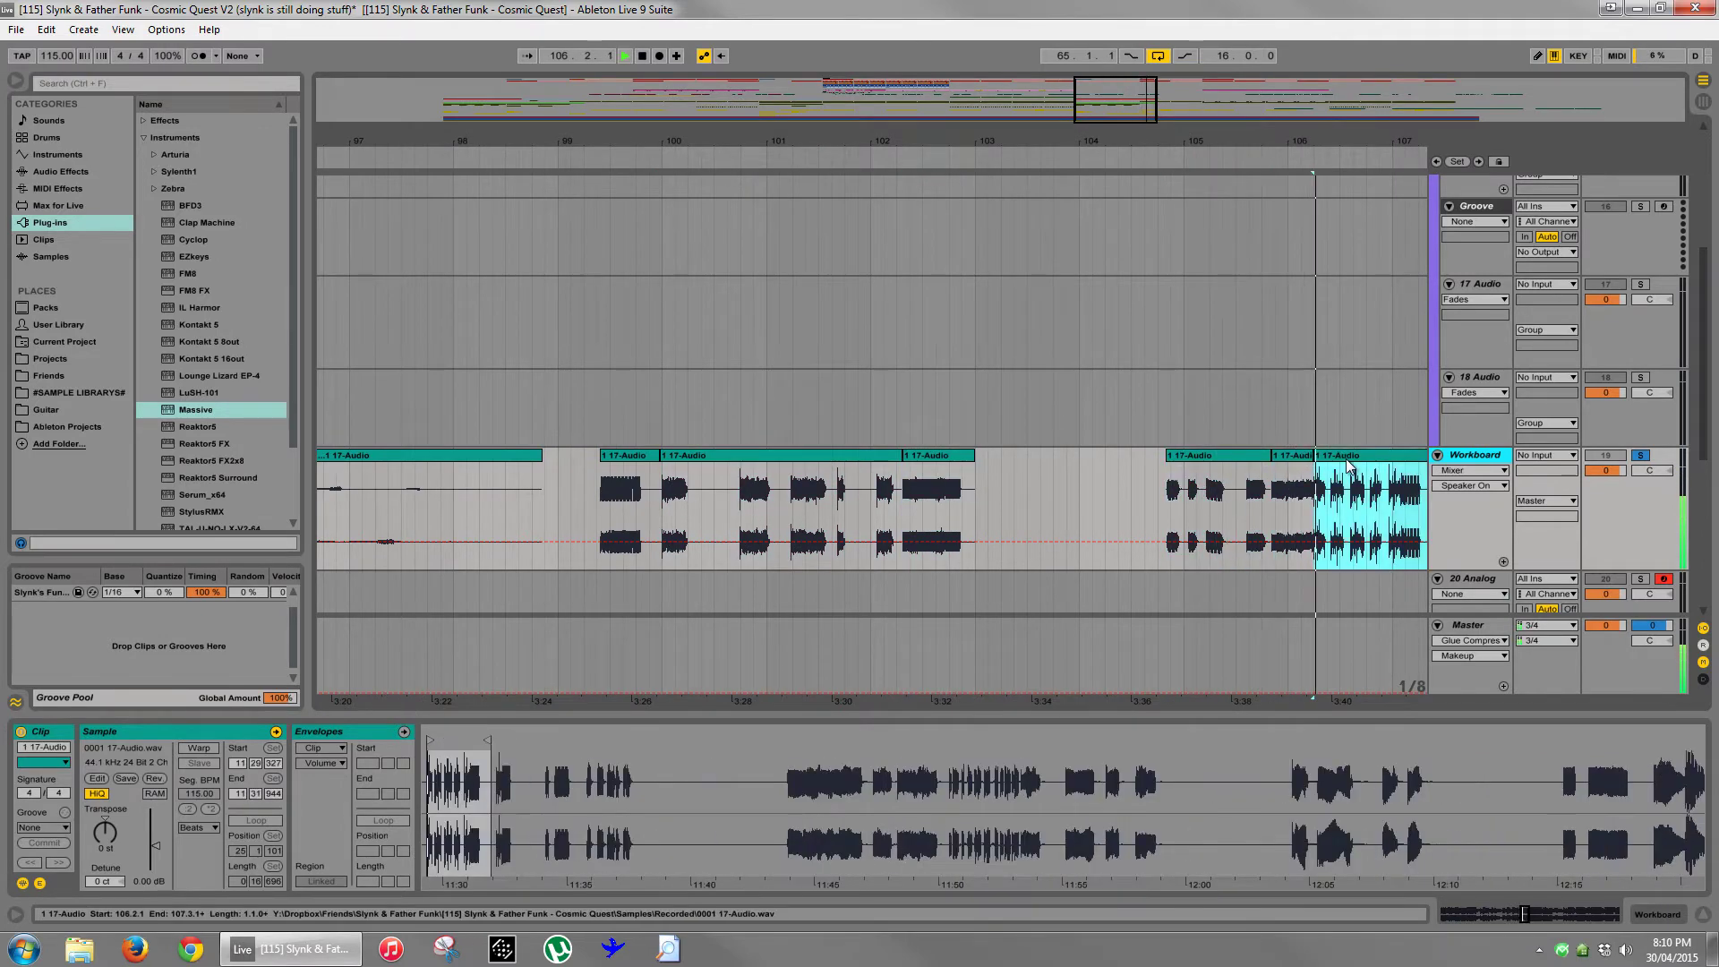
# - Audition the Workboard clips from 118.2.2 through the short one at 124.4.2
pyautogui.moveTo(1392, 143); pyautogui.dragTo(1392, 140)
pyautogui.click(865, 458)
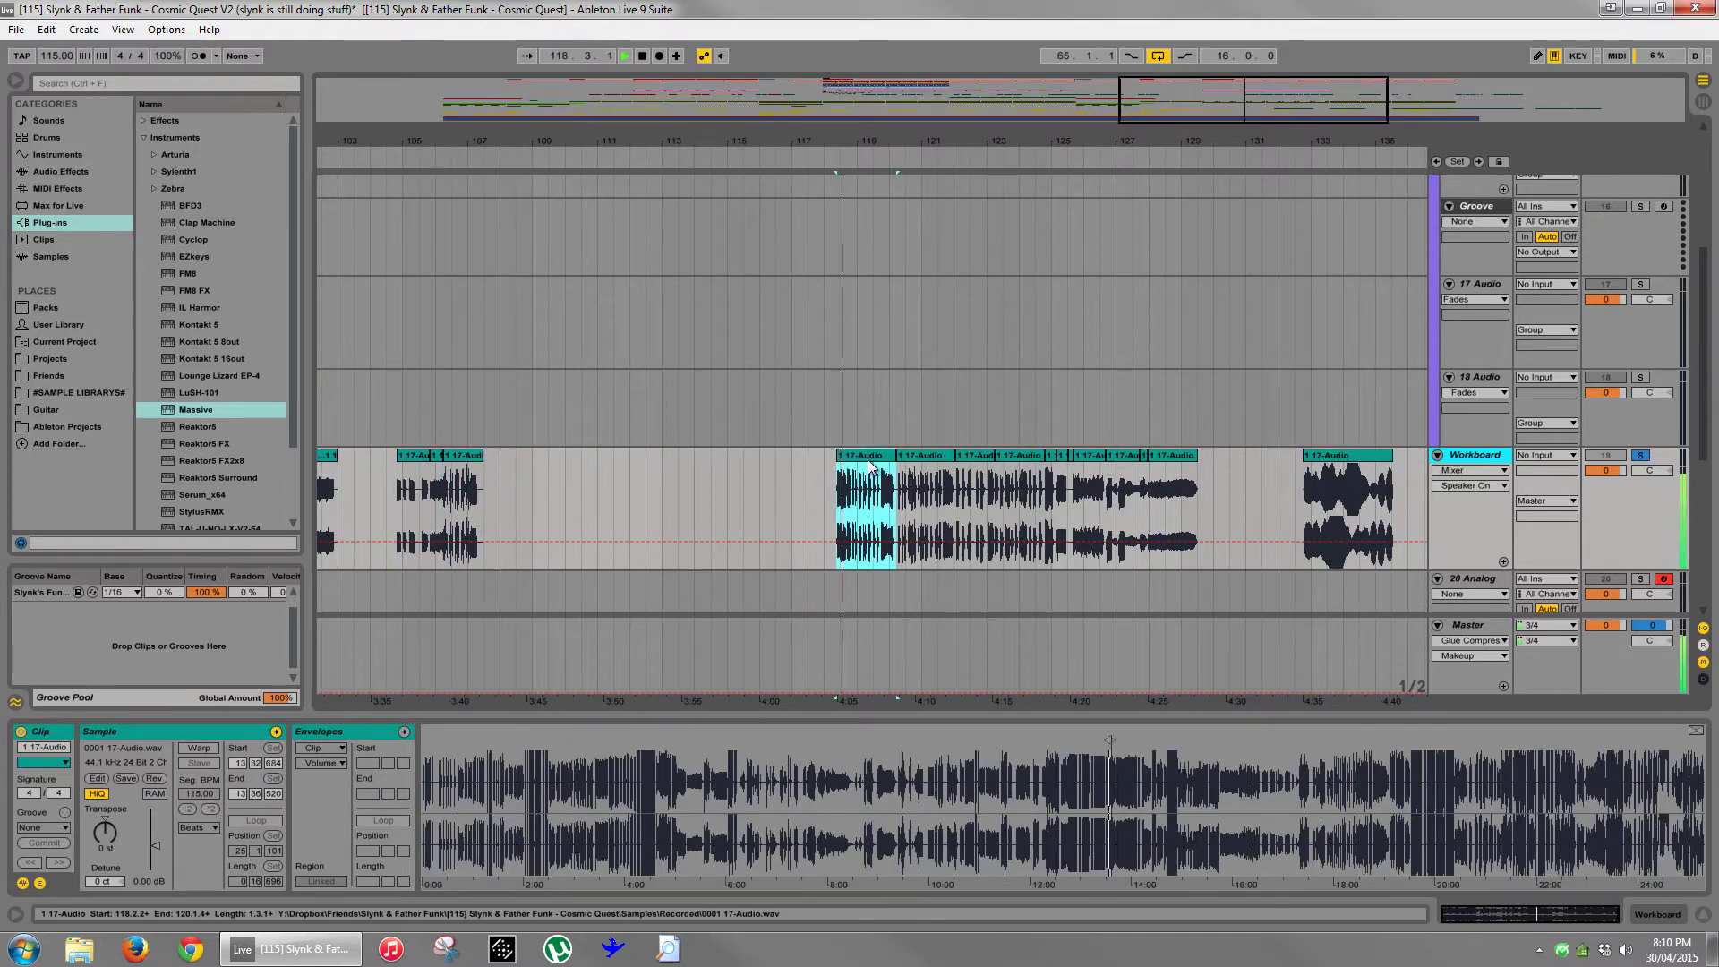
pyautogui.click(931, 457)
pyautogui.click(973, 460)
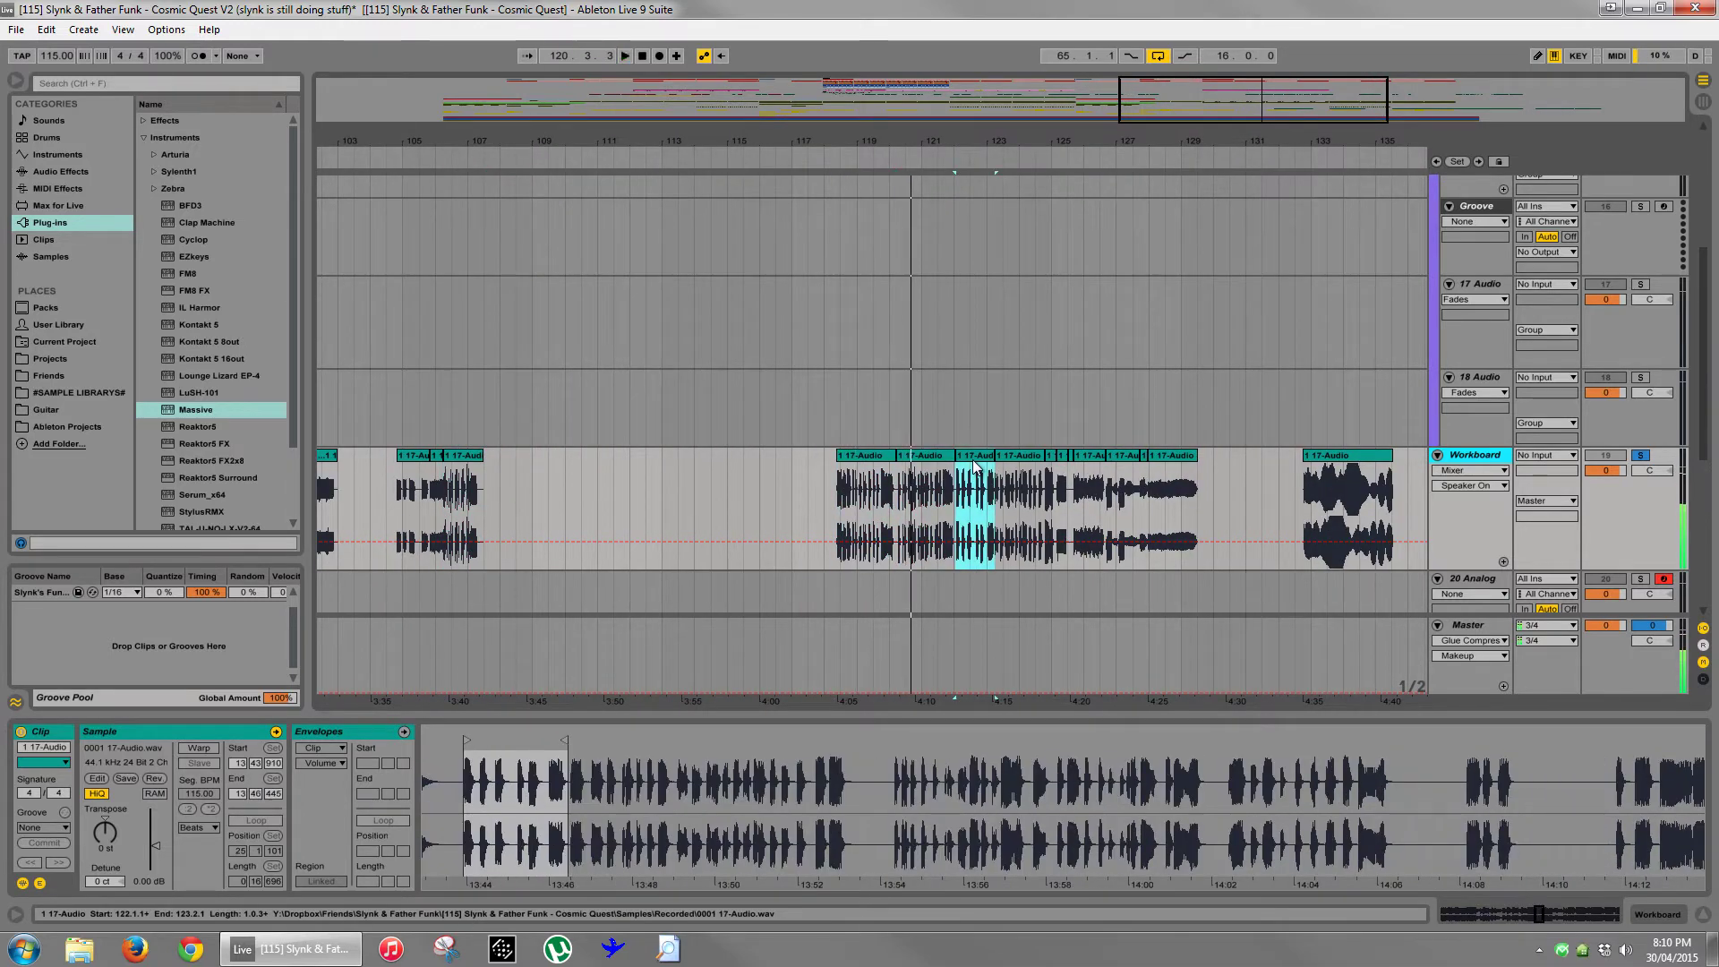
pyautogui.click(1030, 458)
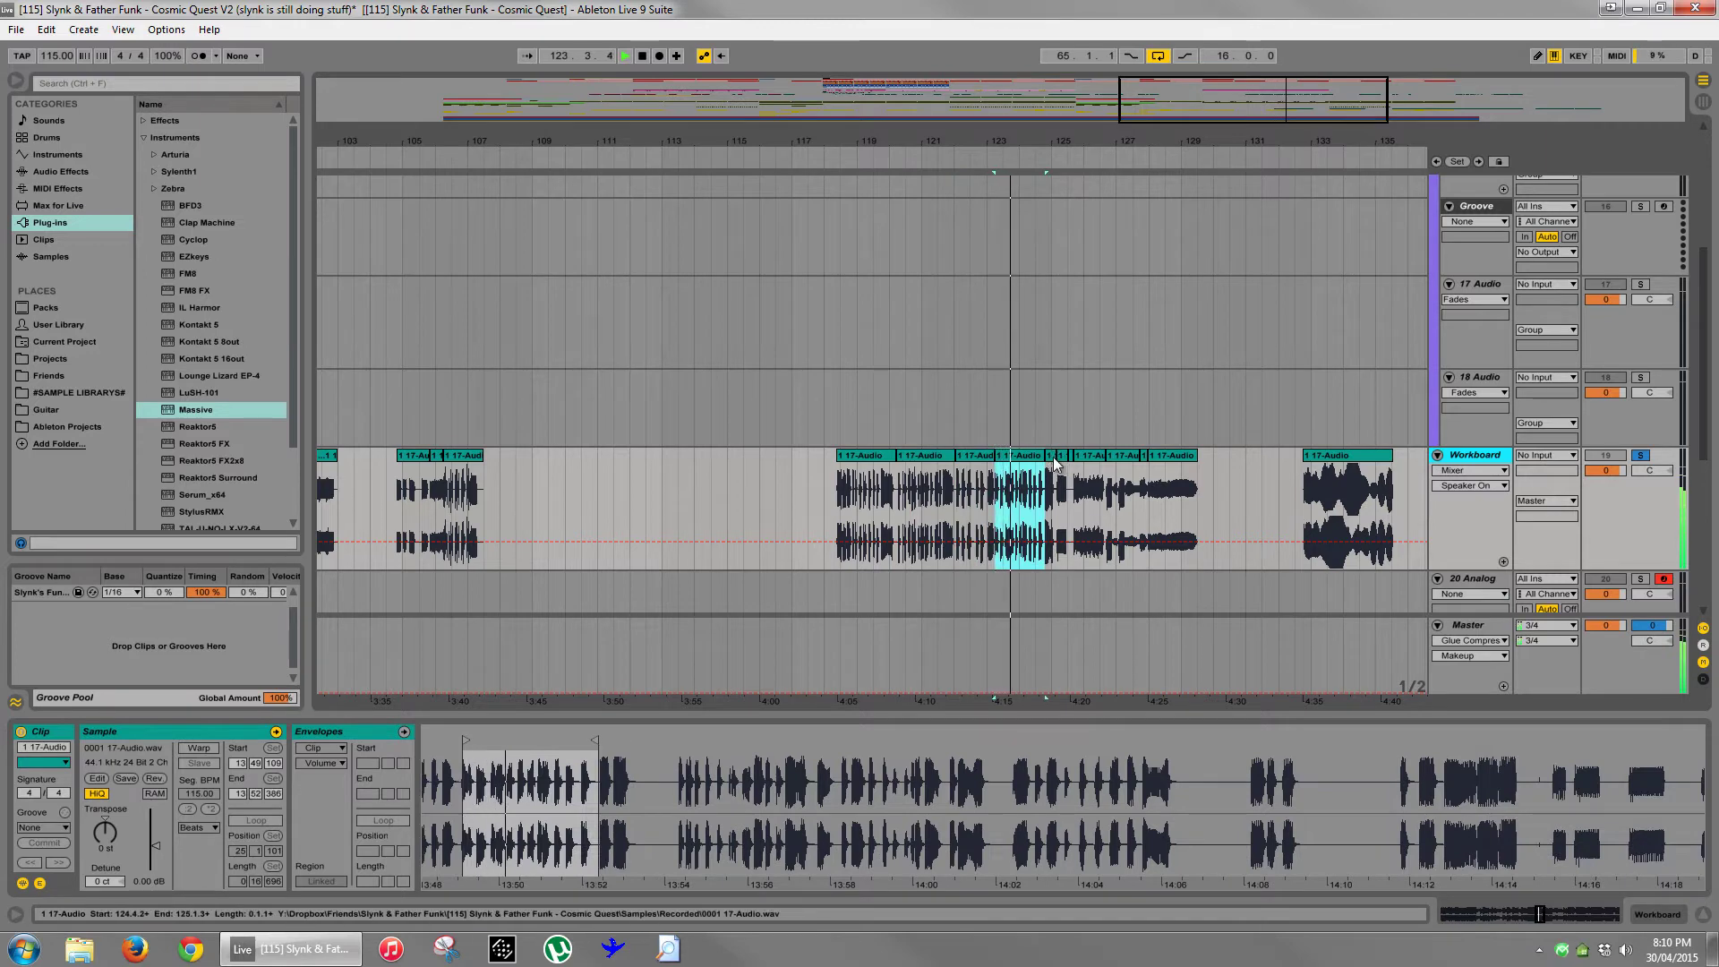
pyautogui.click(1052, 458)
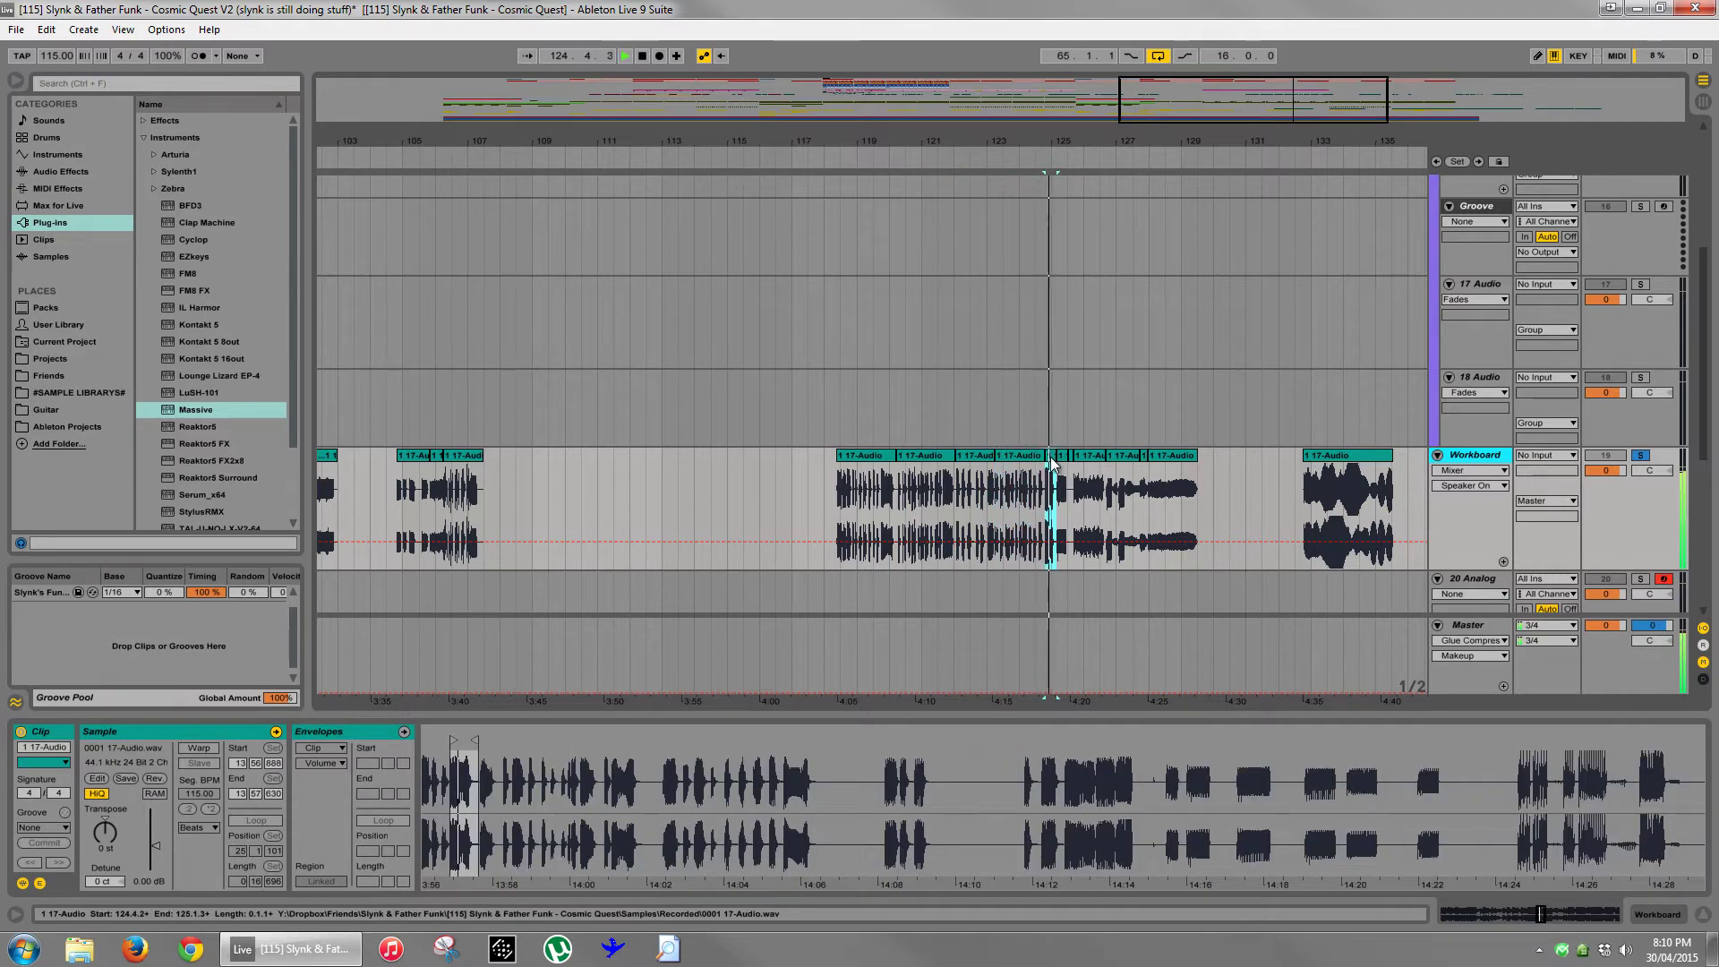
# - Audition the short Workboard clip at 125.1.3 and copy it onto 17 Audio at 70.2.1
pyautogui.click(1063, 461)
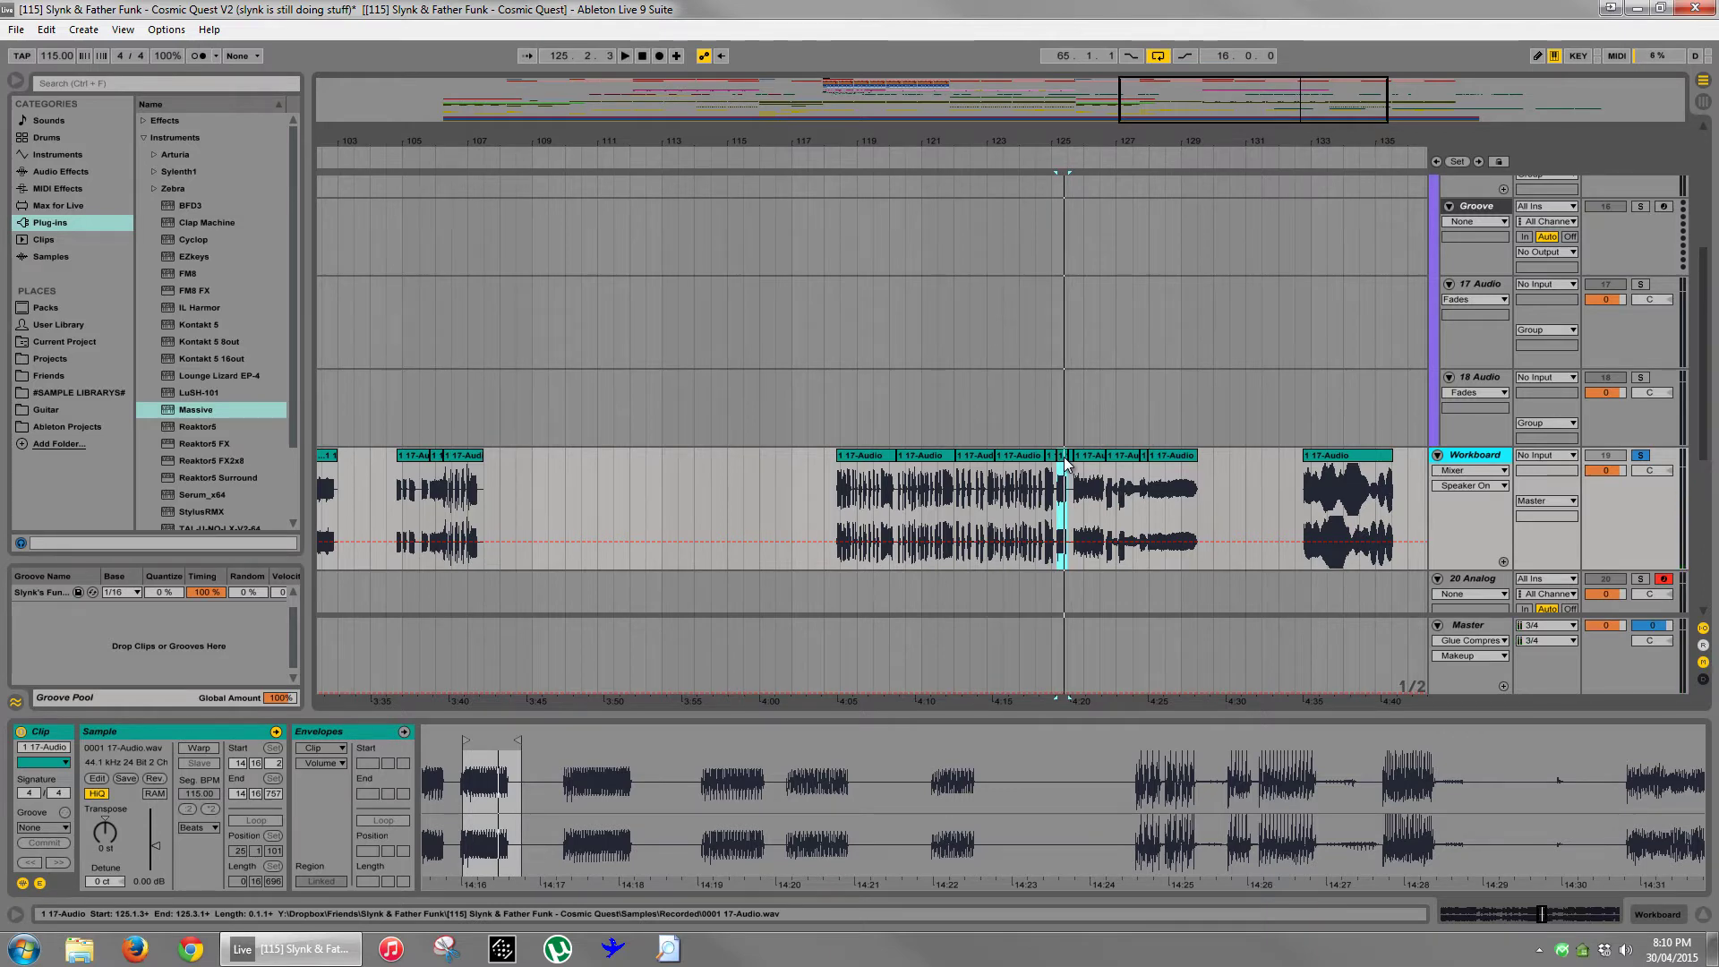
pyautogui.moveTo(588, 143); pyautogui.dragTo(856, 329)
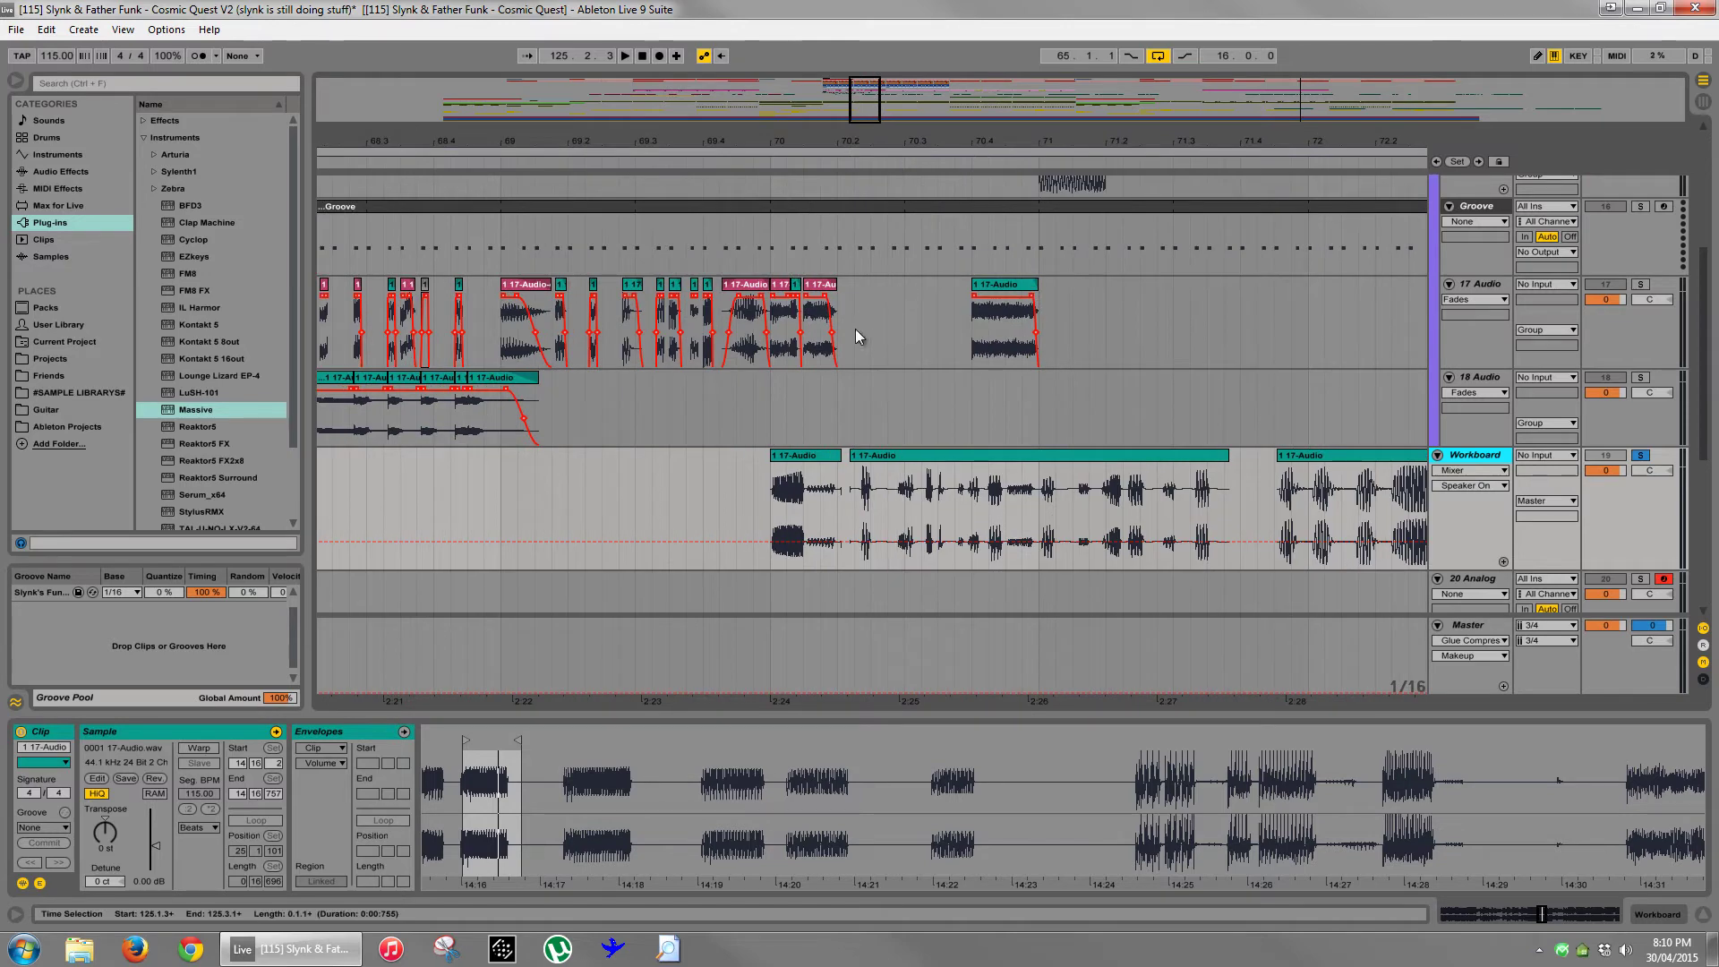
pyautogui.click(841, 335)
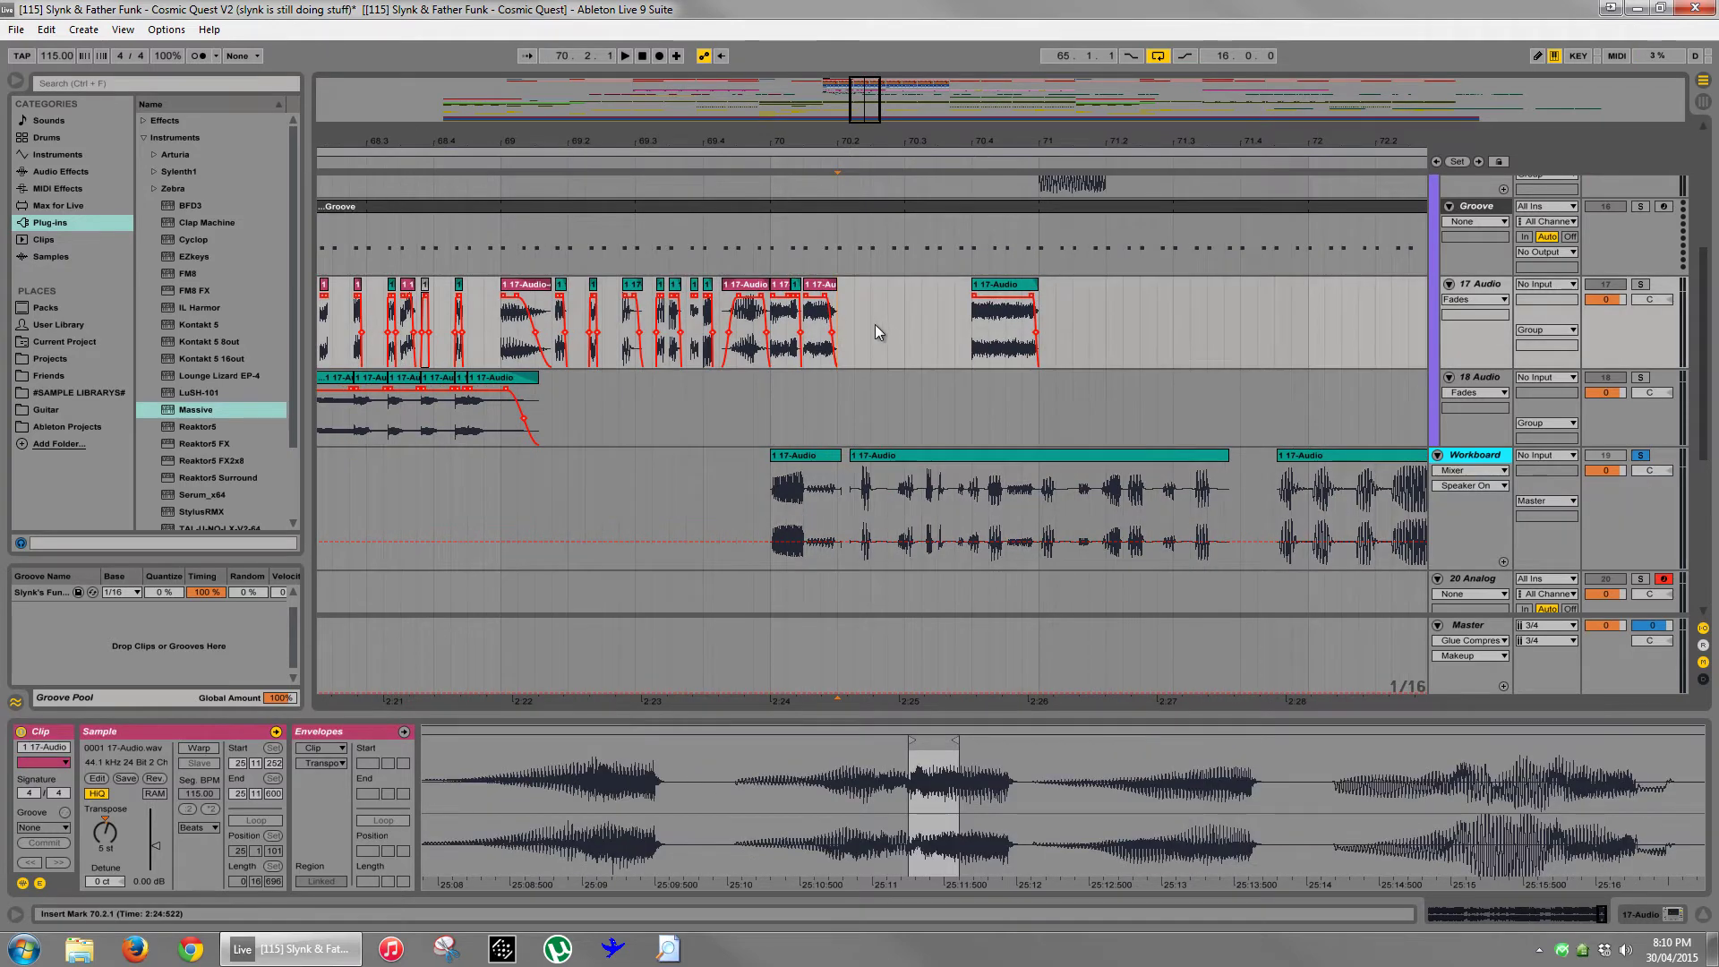
pyautogui.hotkey('ctrl', 'v')
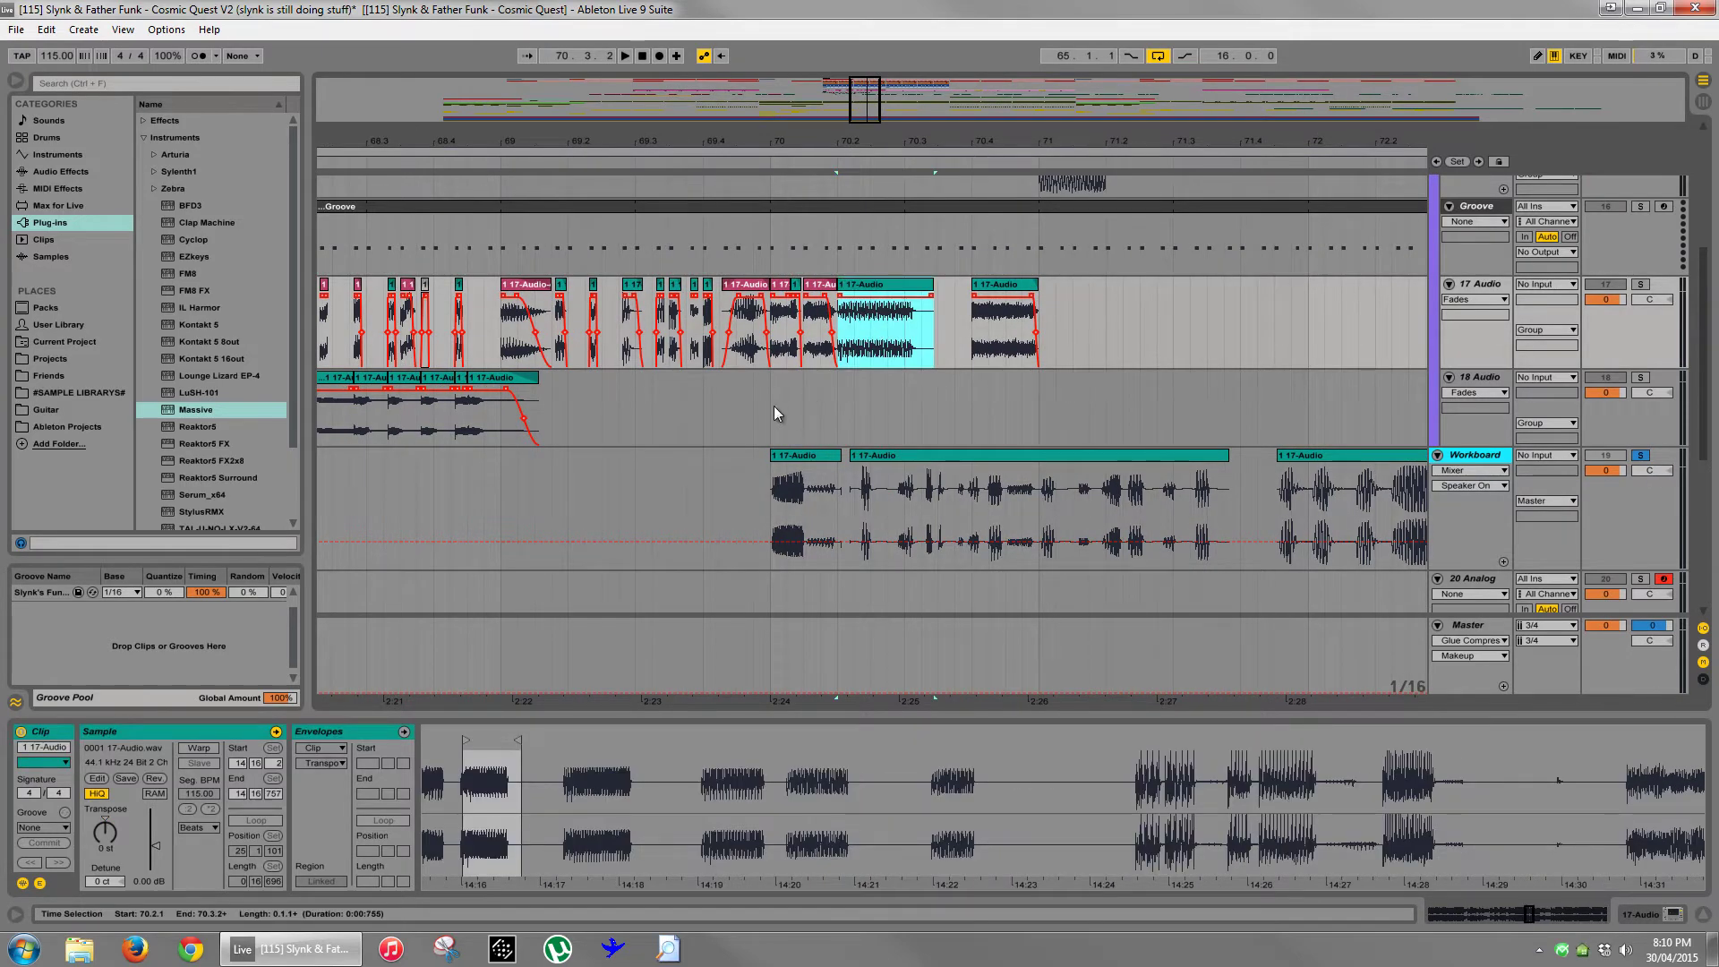
# - Solo the 17 Audio track and audition its slices from 70.1.1
pyautogui.click(774, 406)
pyautogui.press('space')
pyautogui.click(1641, 284)
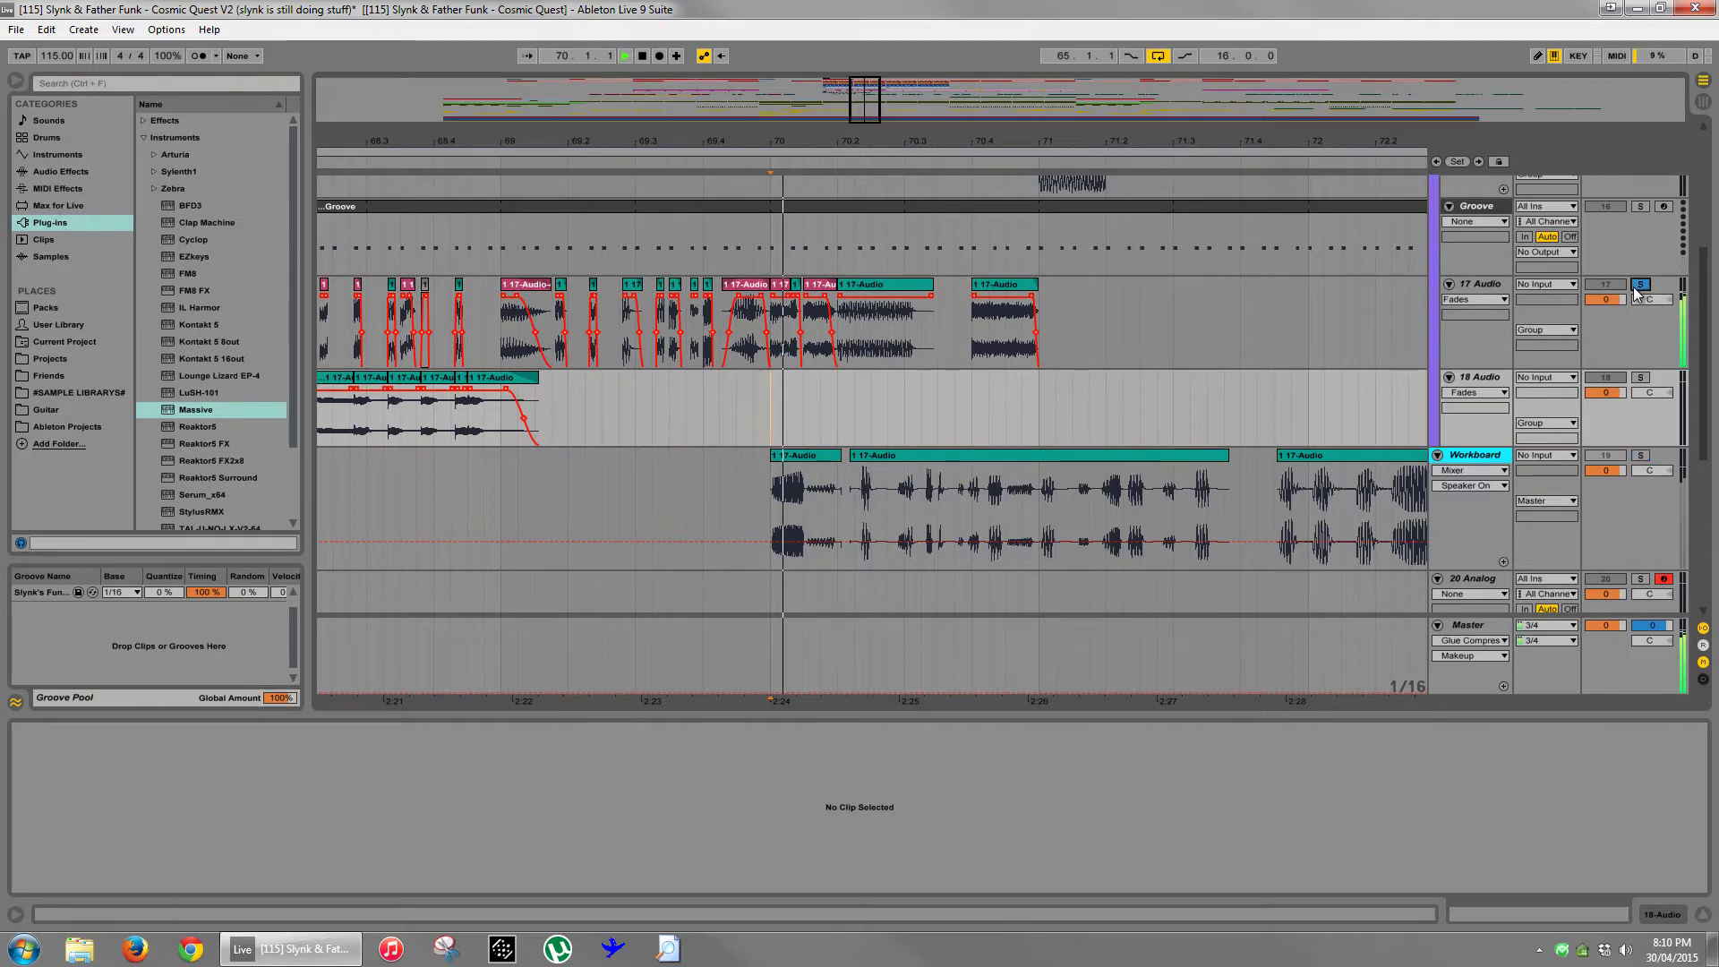
pyautogui.press('space')
# - Move the copied slice on 17 Audio from 70.2.1 to 70.1.4 and play it from 70.1.1
pyautogui.moveTo(859, 170); pyautogui.dragTo(814, 288)
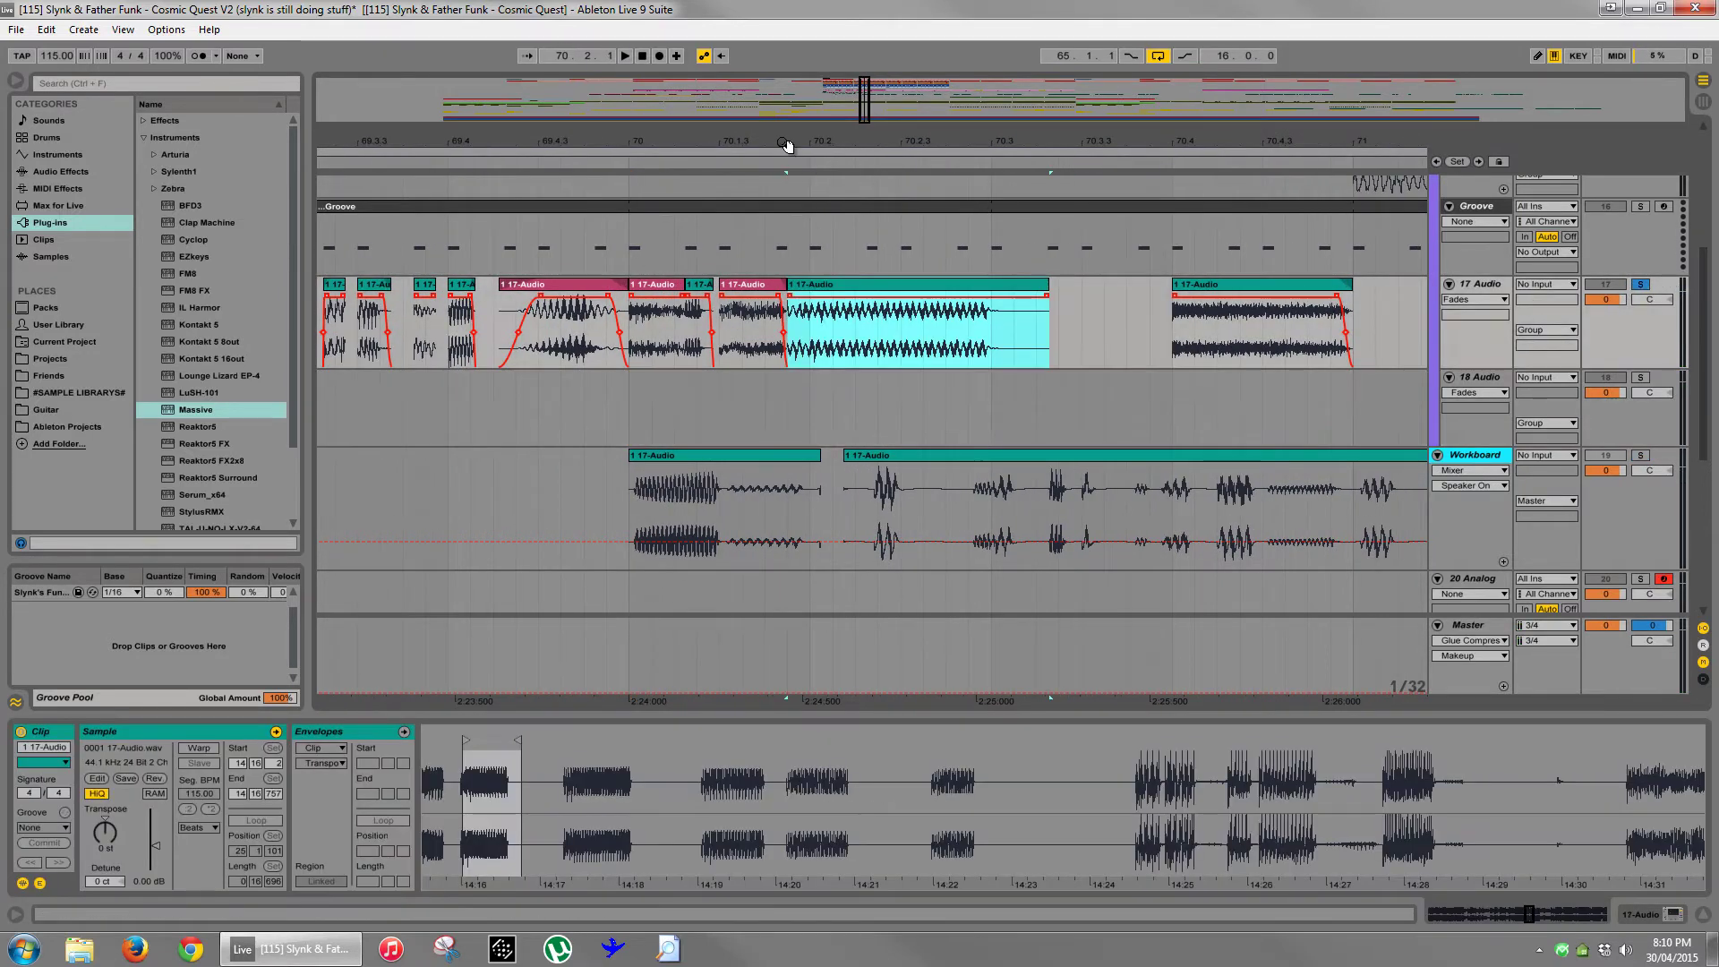
pyautogui.moveTo(787, 143); pyautogui.dragTo(791, 215)
pyautogui.moveTo(815, 322); pyautogui.dragTo(793, 322)
pyautogui.click(498, 400)
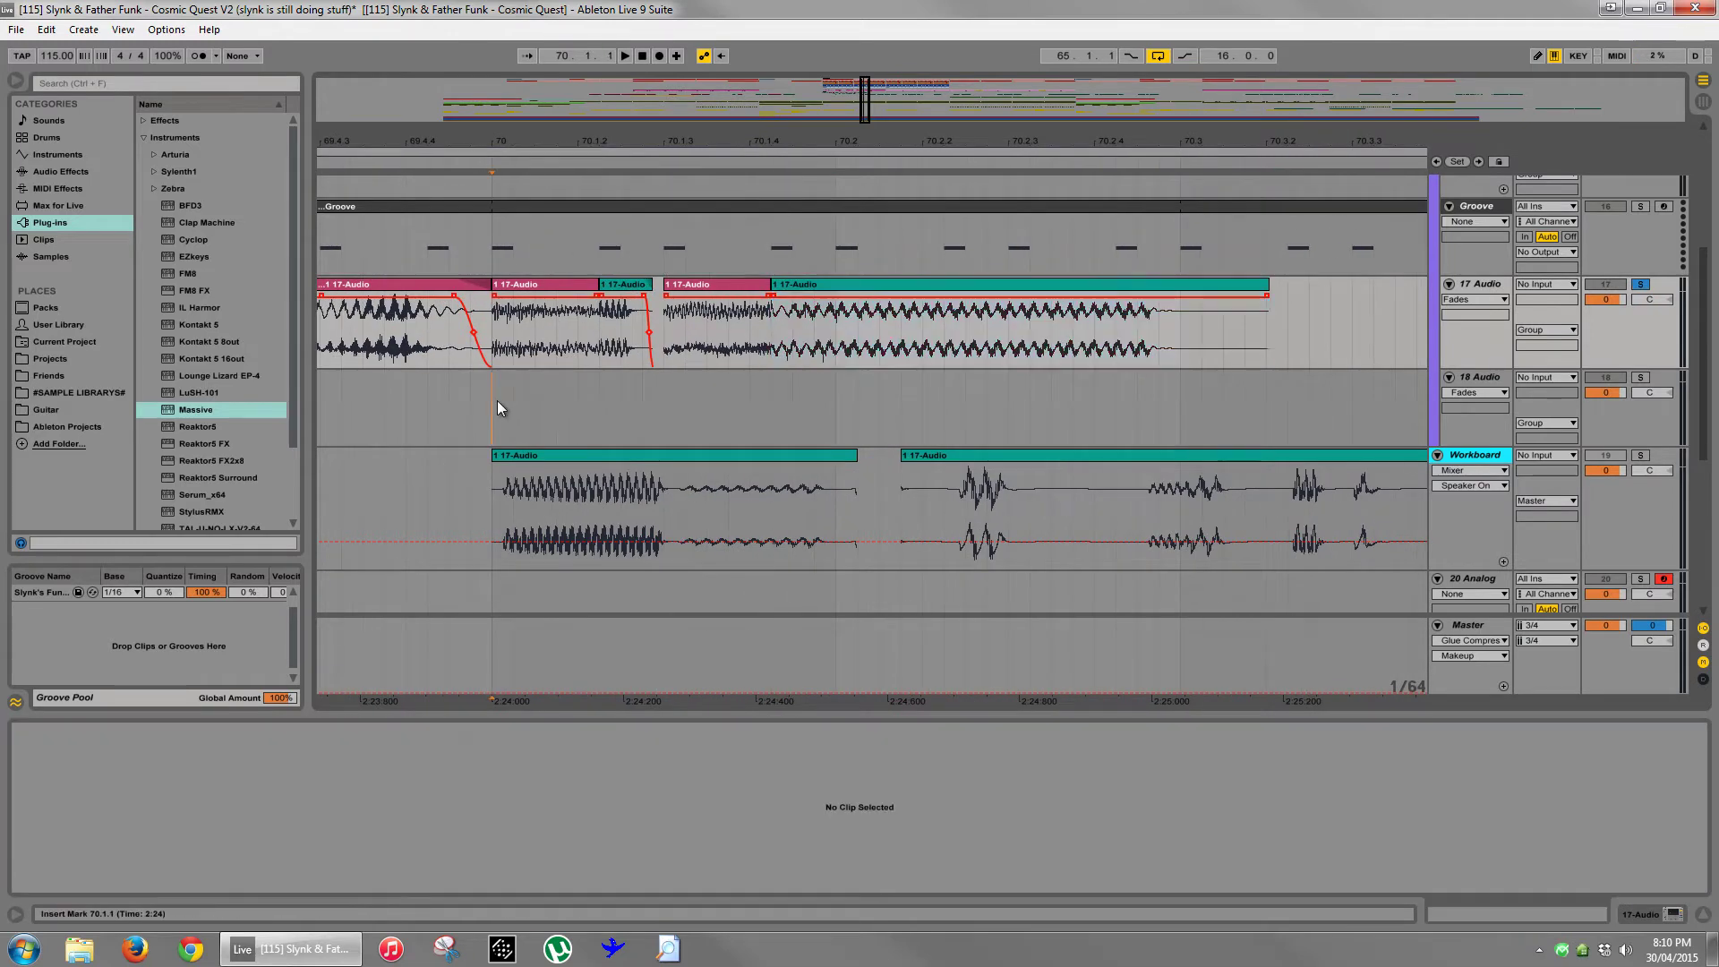
pyautogui.press('space')
pyautogui.press('space')
# - Set the 70.1.4 slice's sample start to 14.16.35 and trim its end to 70.2.3 with a short fade-out
pyautogui.click(859, 283)
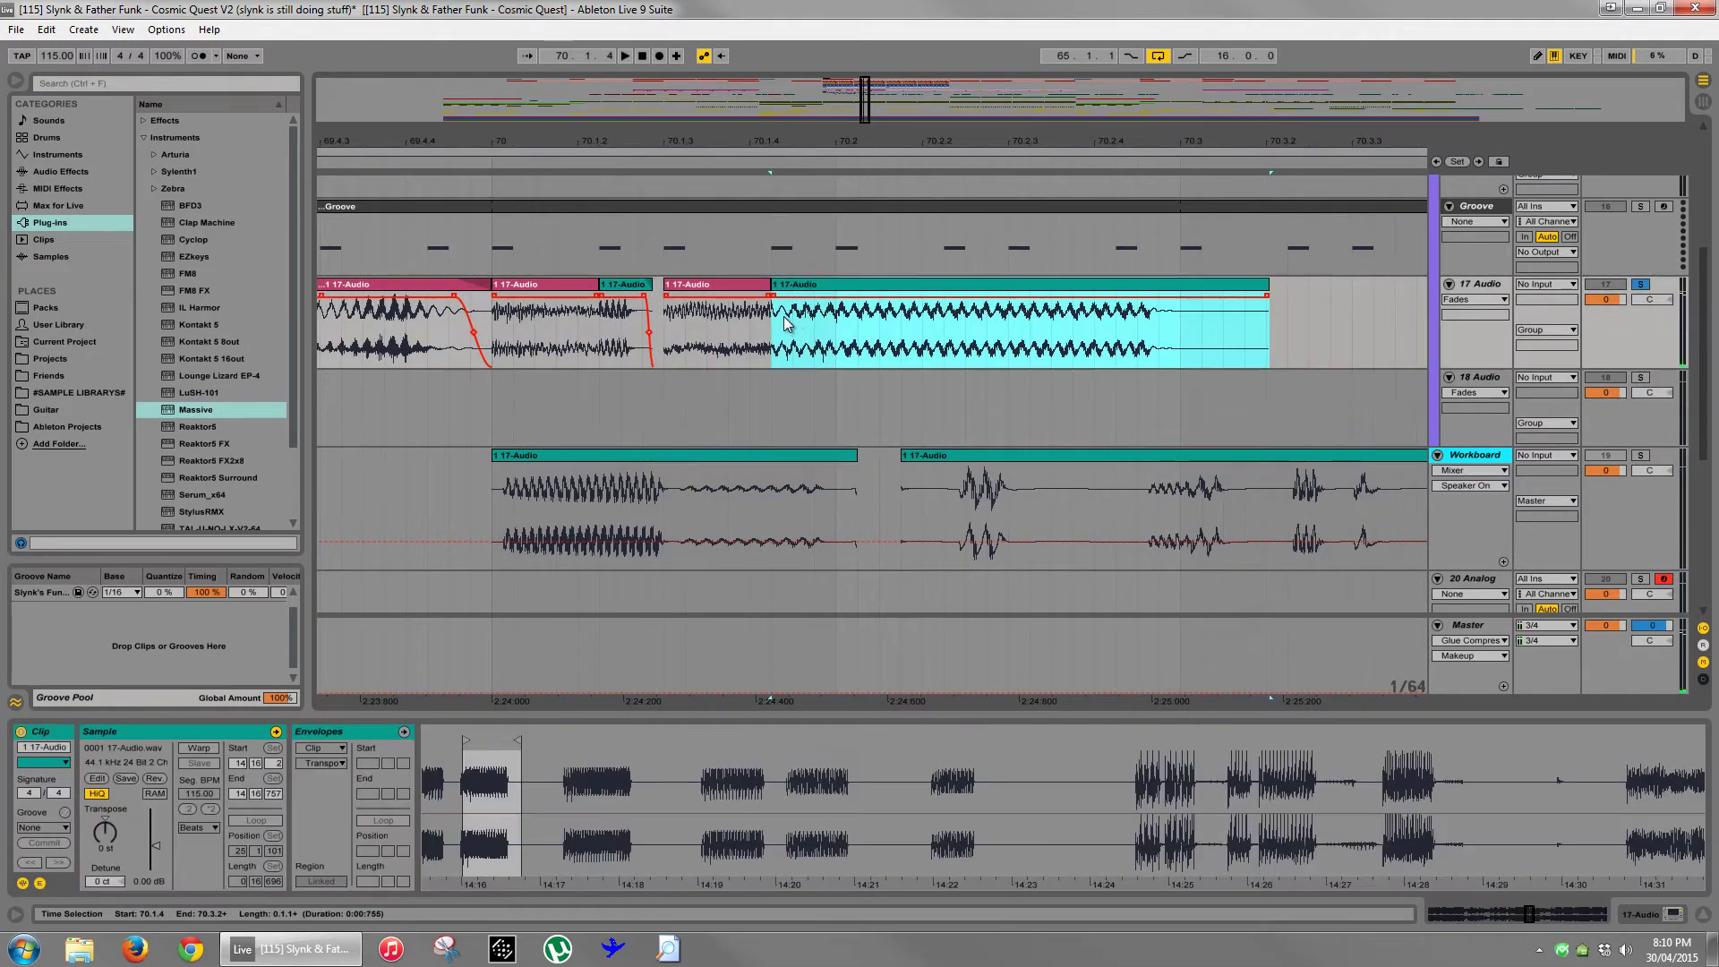
pyautogui.moveTo(487, 783); pyautogui.dragTo(554, 740)
pyautogui.press('space')
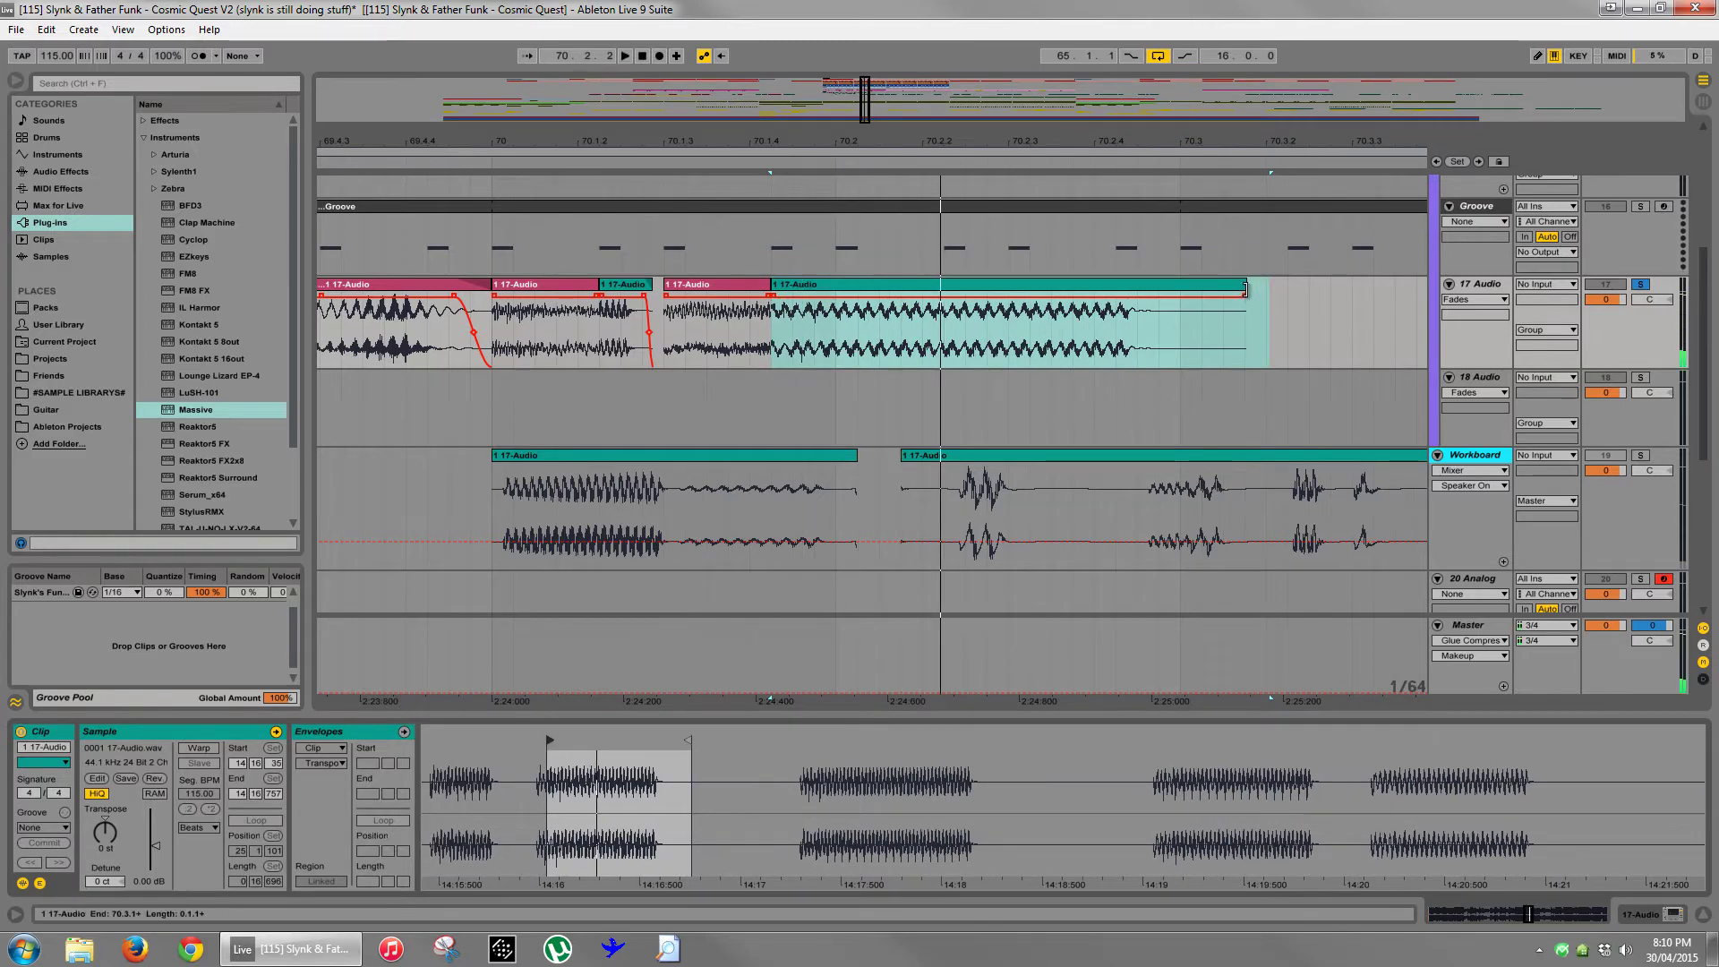
pyautogui.moveTo(1246, 291)
pyautogui.mouseDown()
pyautogui.moveTo(1028, 293)
pyautogui.moveTo(1023, 326)
pyautogui.moveTo(1176, 330)
pyautogui.mouseUp()
pyautogui.click(1093, 331)
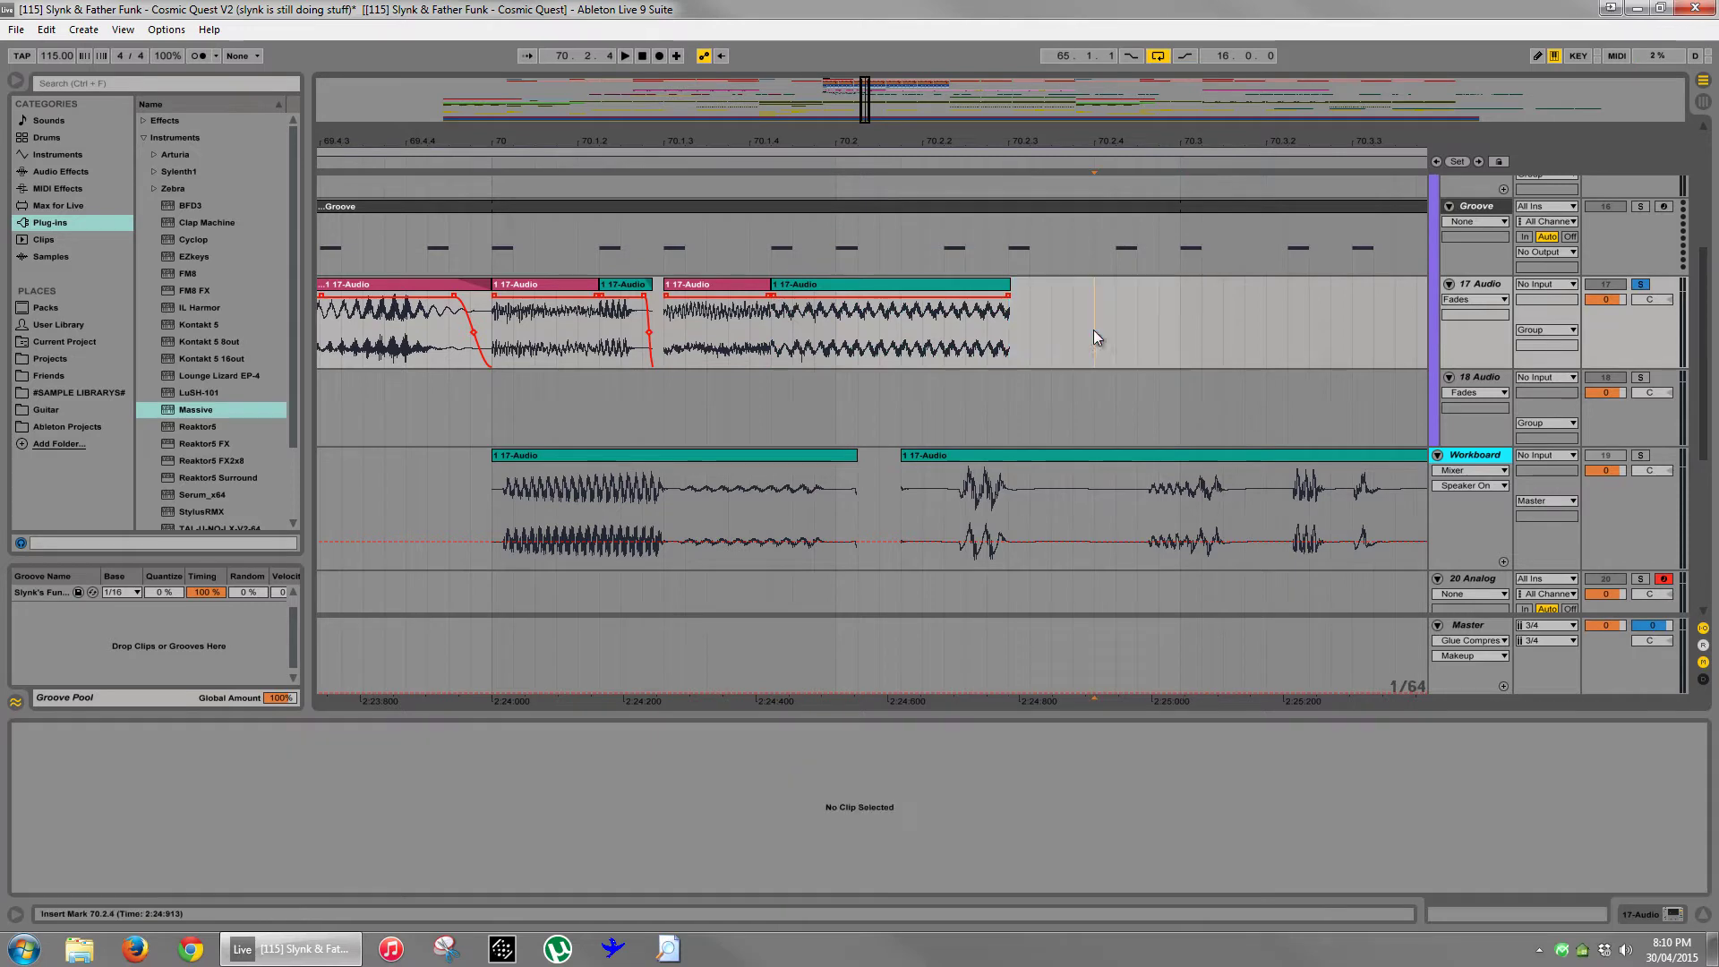
pyautogui.click(1010, 284)
pyautogui.moveTo(1007, 297); pyautogui.dragTo(992, 299)
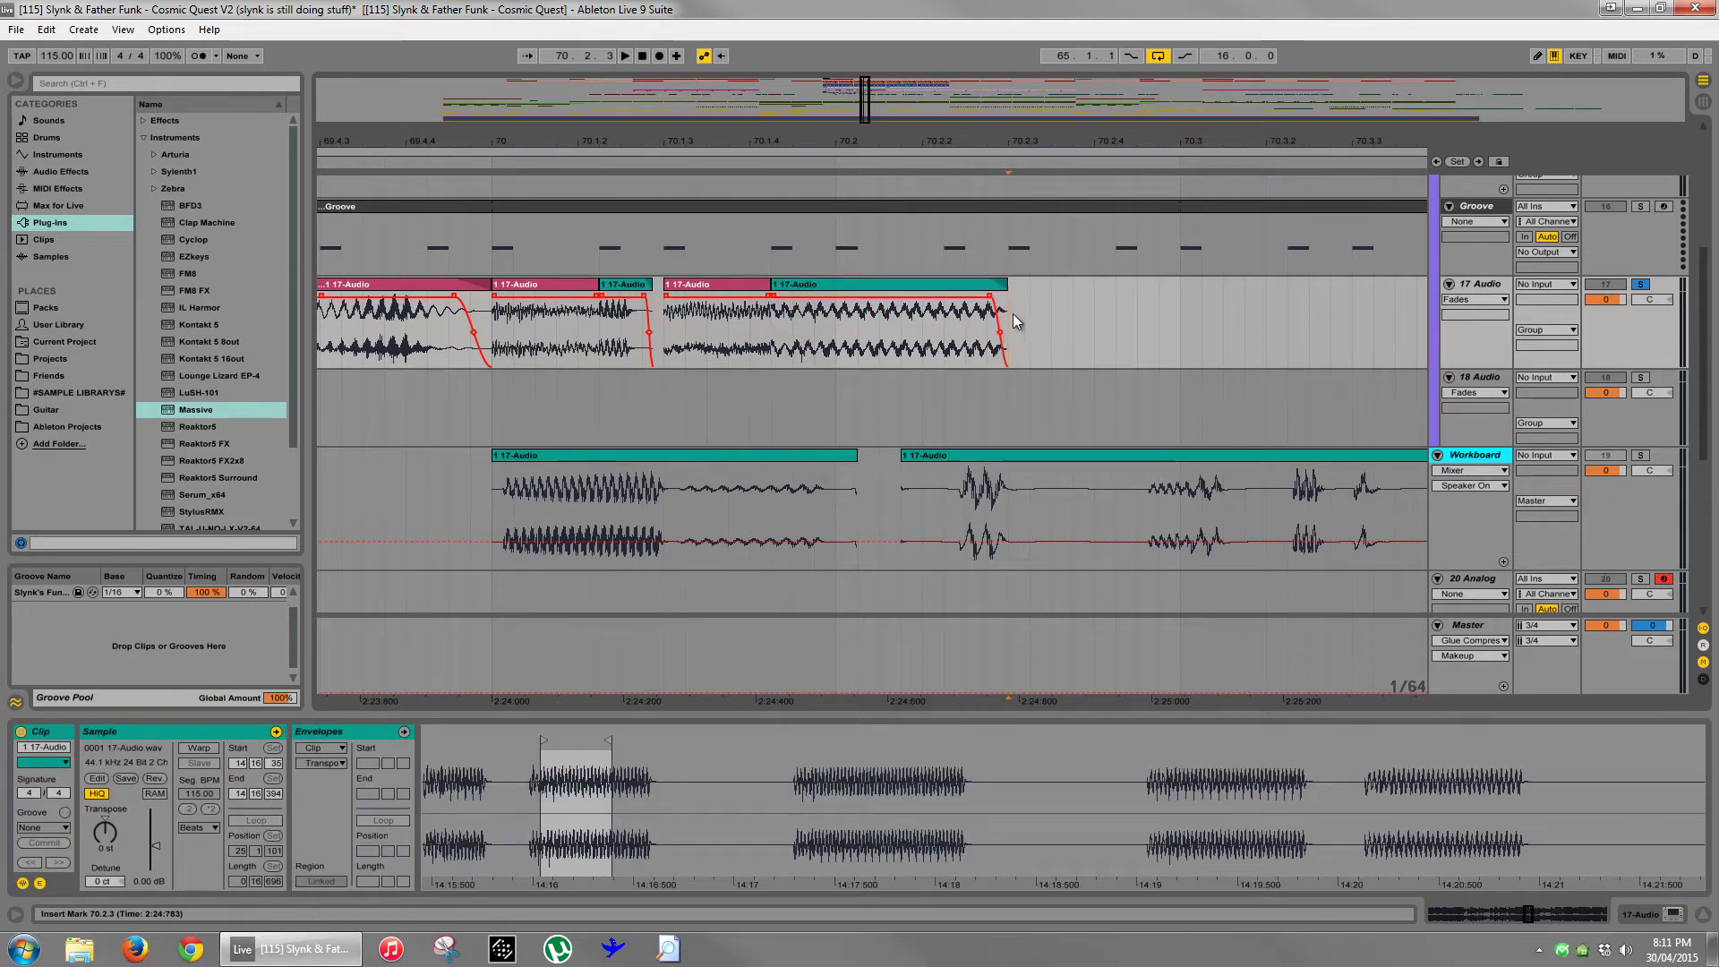
# - Unsolo 17 Audio and play the slices with the full mix from 70.1.1
pyautogui.click(1640, 284)
pyautogui.press('space')
pyautogui.click(1189, 302)
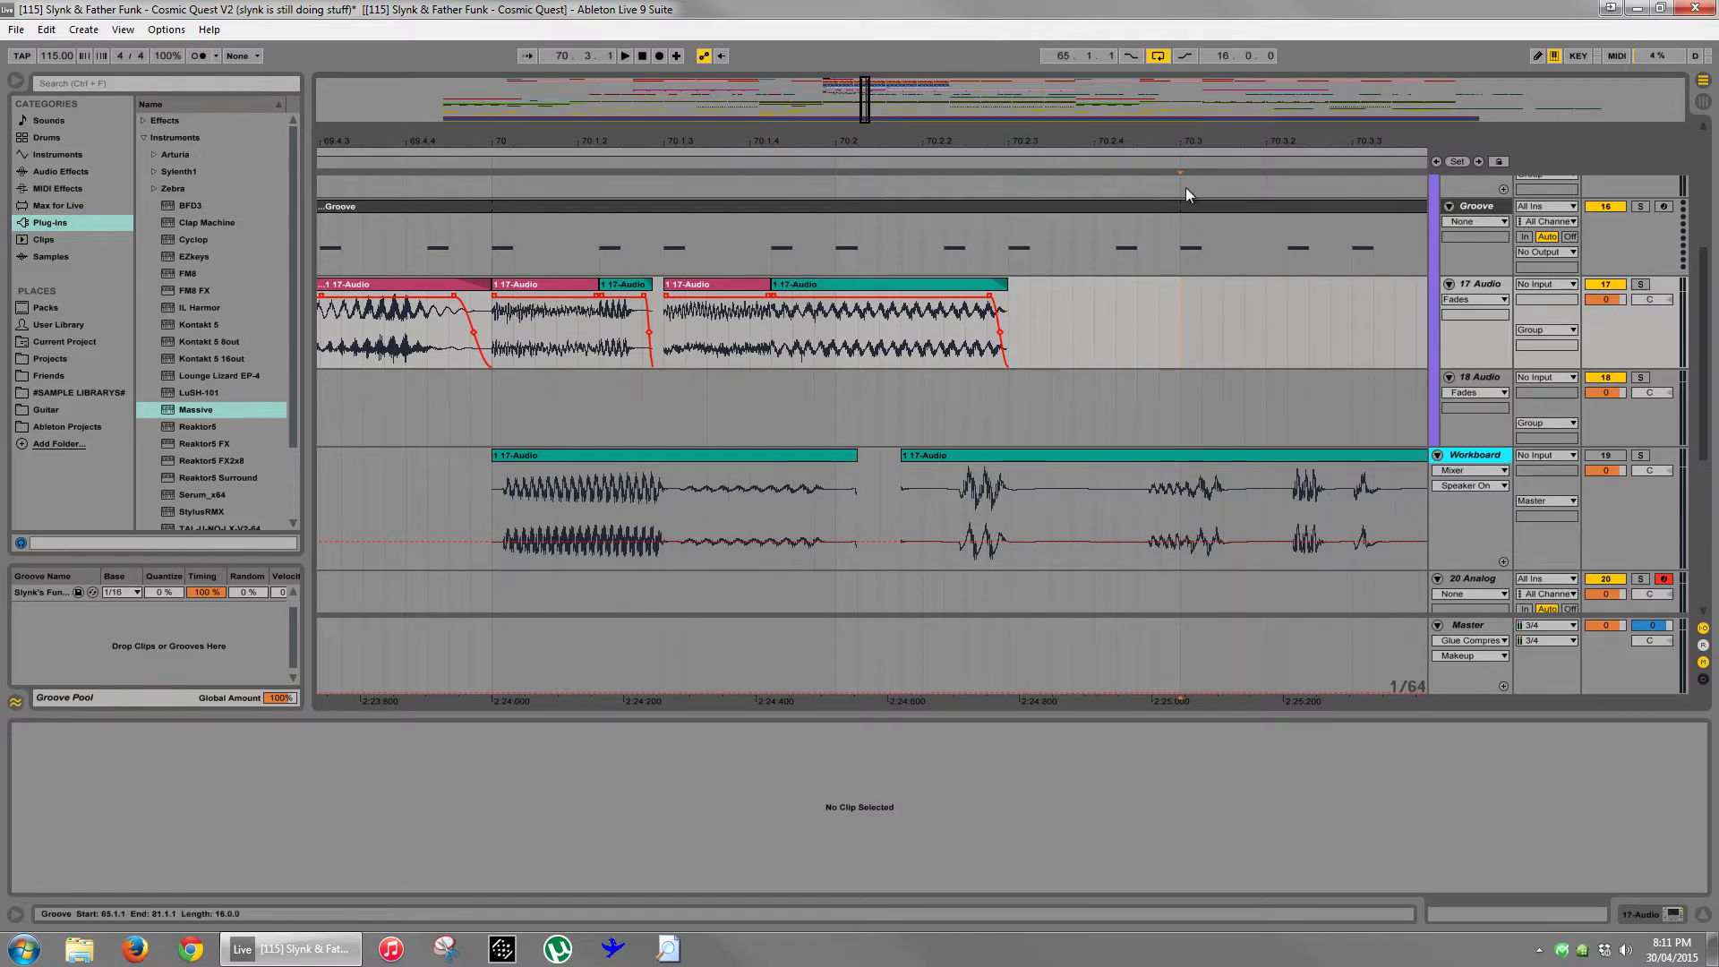
pyautogui.moveTo(1101, 141); pyautogui.dragTo(851, 140)
pyautogui.click(668, 416)
pyautogui.press('space')
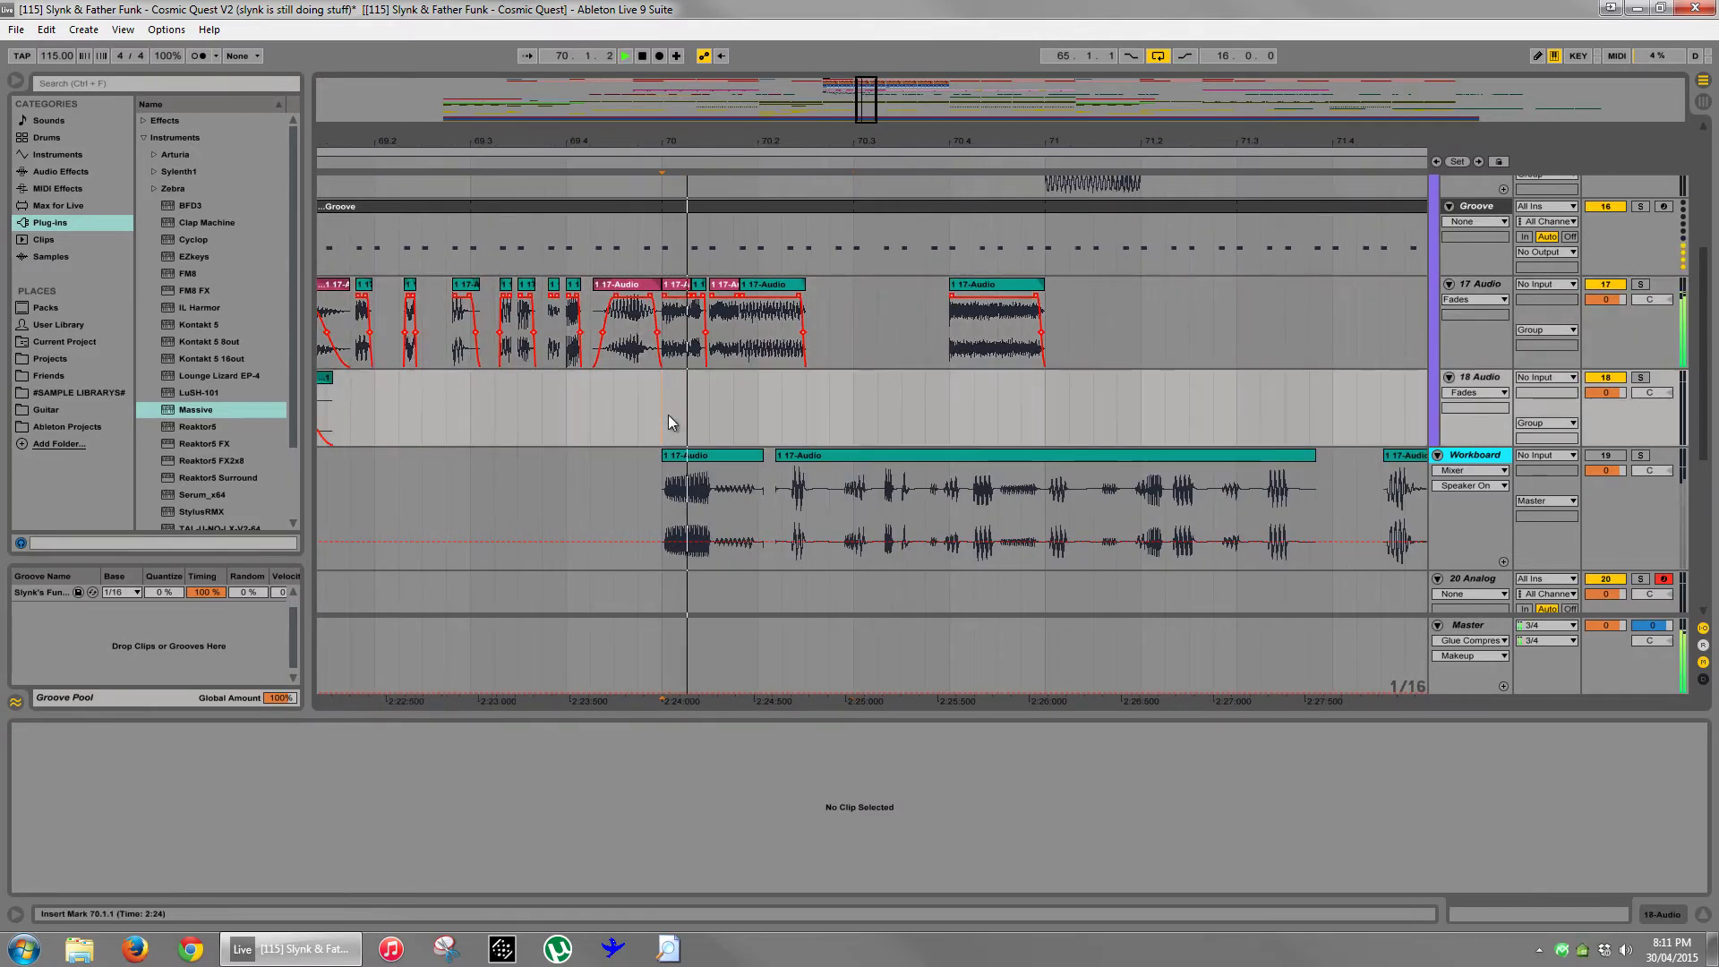
# - Try extending the 70.1.4 slice to 70.3.1, audition it from 70.1.1, and trim it back to 70.2.3
pyautogui.moveTo(798, 283); pyautogui.dragTo(849, 284)
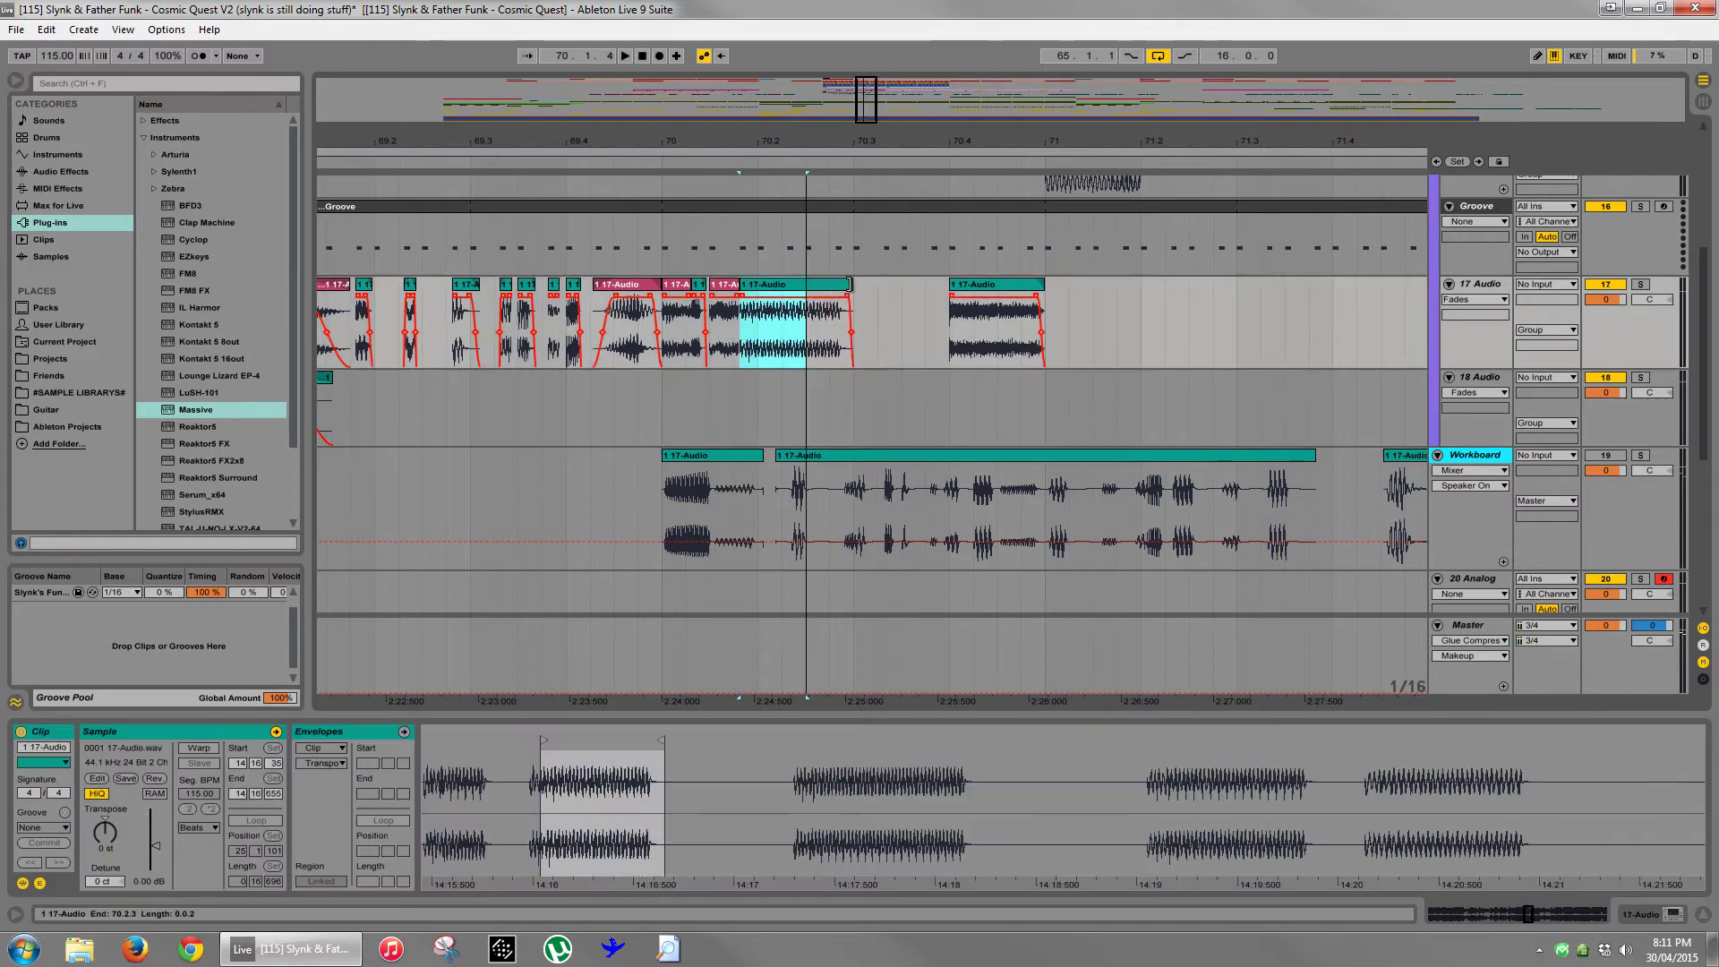
pyautogui.click(664, 405)
pyautogui.press('space')
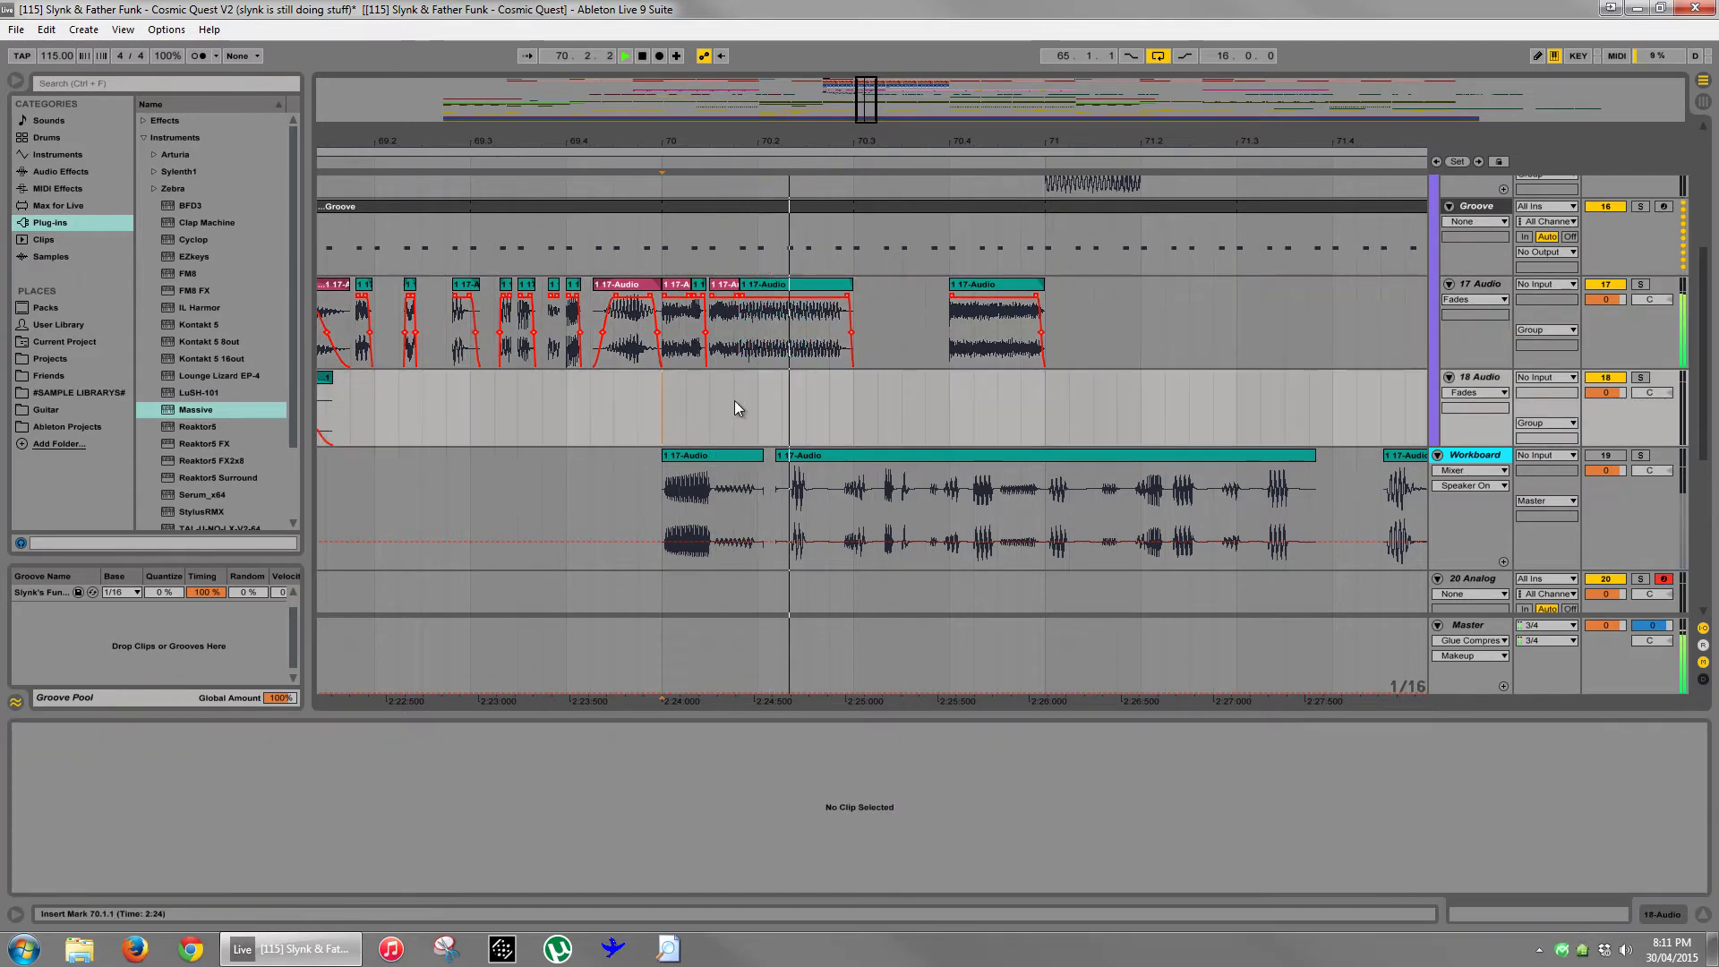
pyautogui.press('space')
pyautogui.press('space')
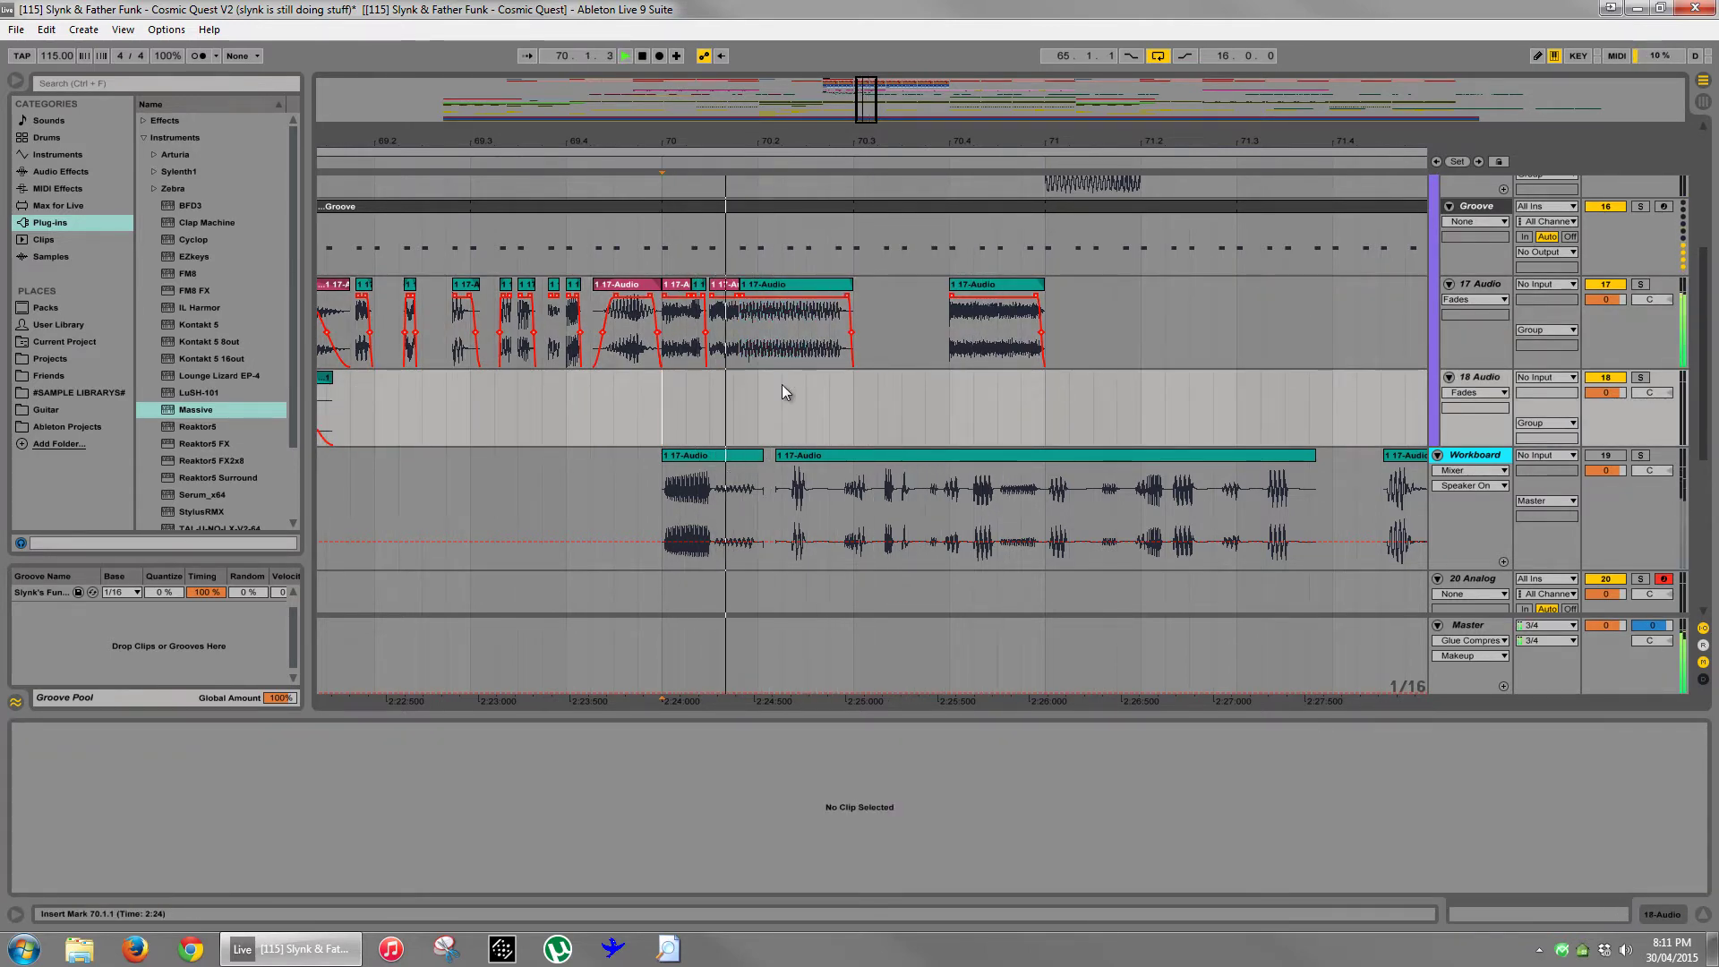
pyautogui.press('space')
pyautogui.press('space')
pyautogui.press('space')
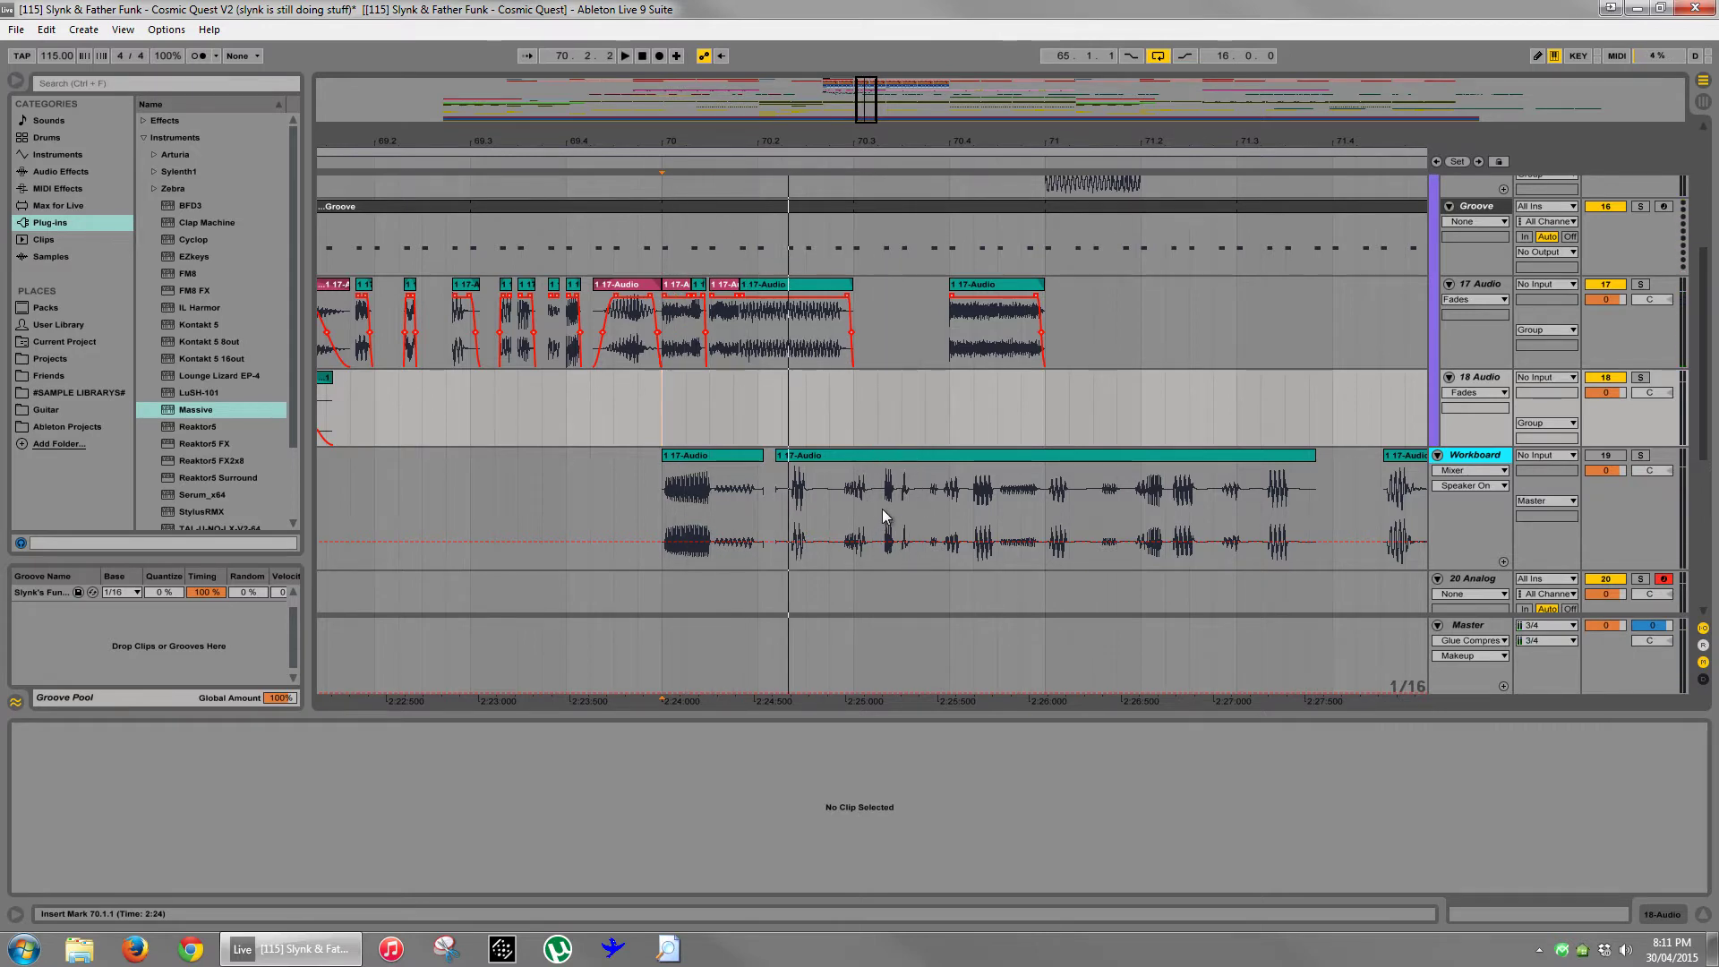
pyautogui.moveTo(847, 285); pyautogui.dragTo(804, 284)
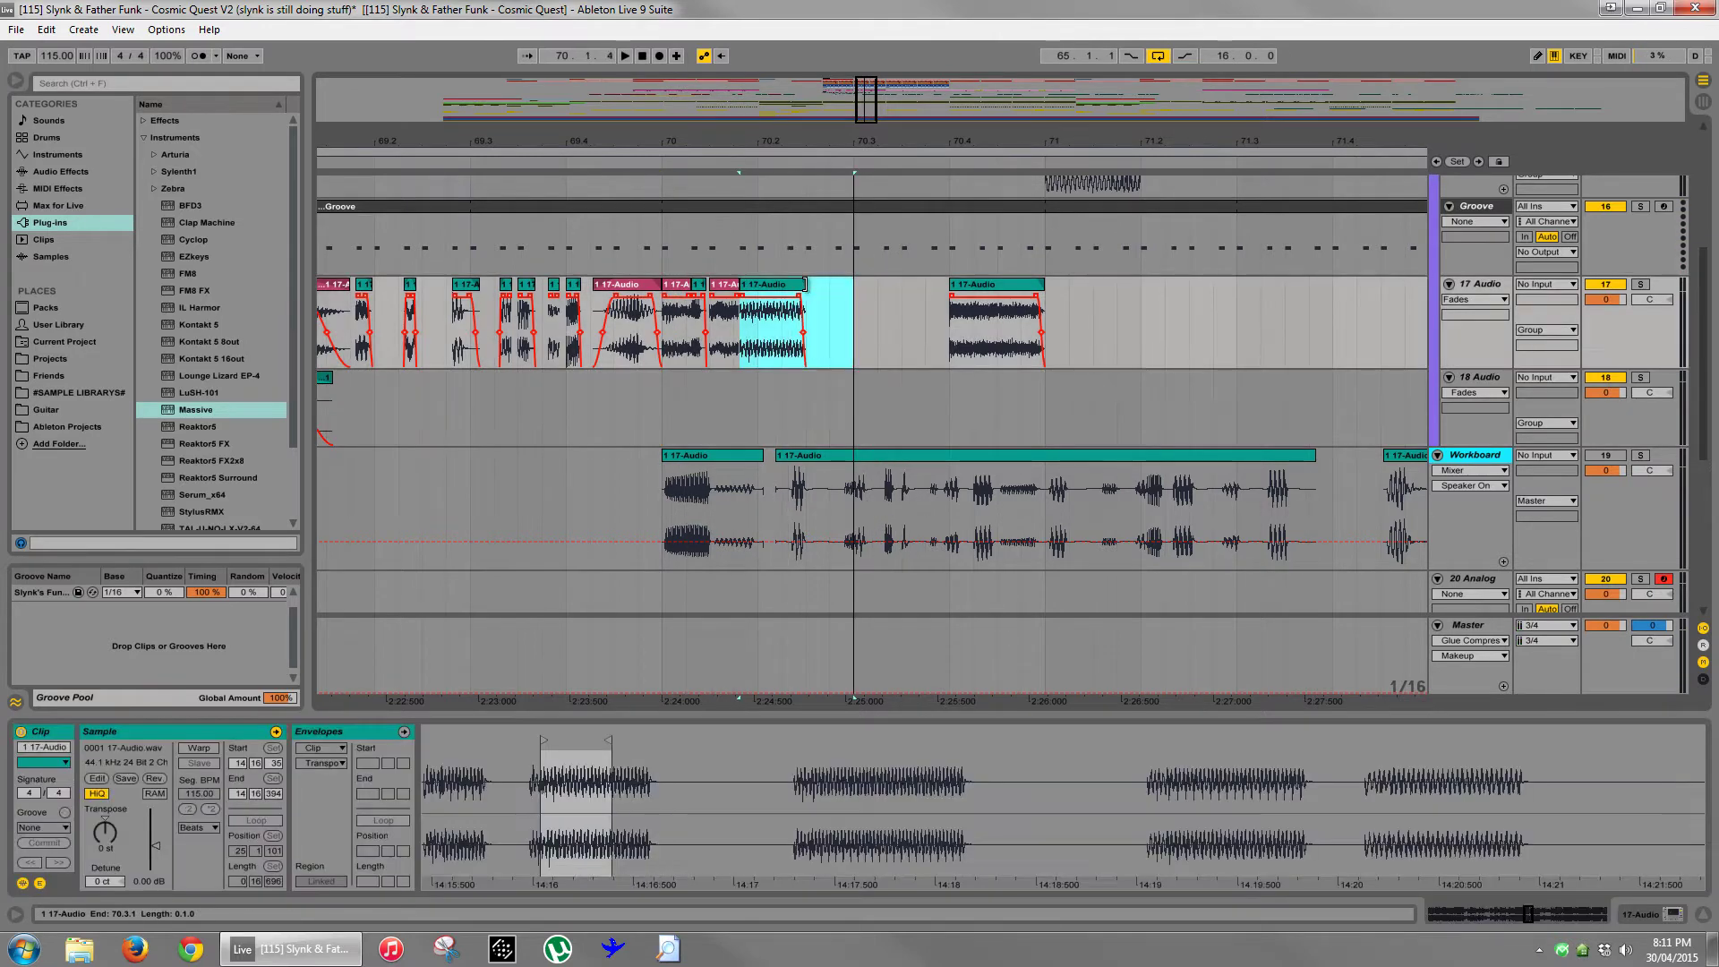
# - Move the Workboard section between 70.3.2 and 70.4.1 onto 17 Audio at 70.2.4 and transpose it 5 st while auditioning it soloed
pyautogui.moveTo(877, 506); pyautogui.dragTo(884, 324)
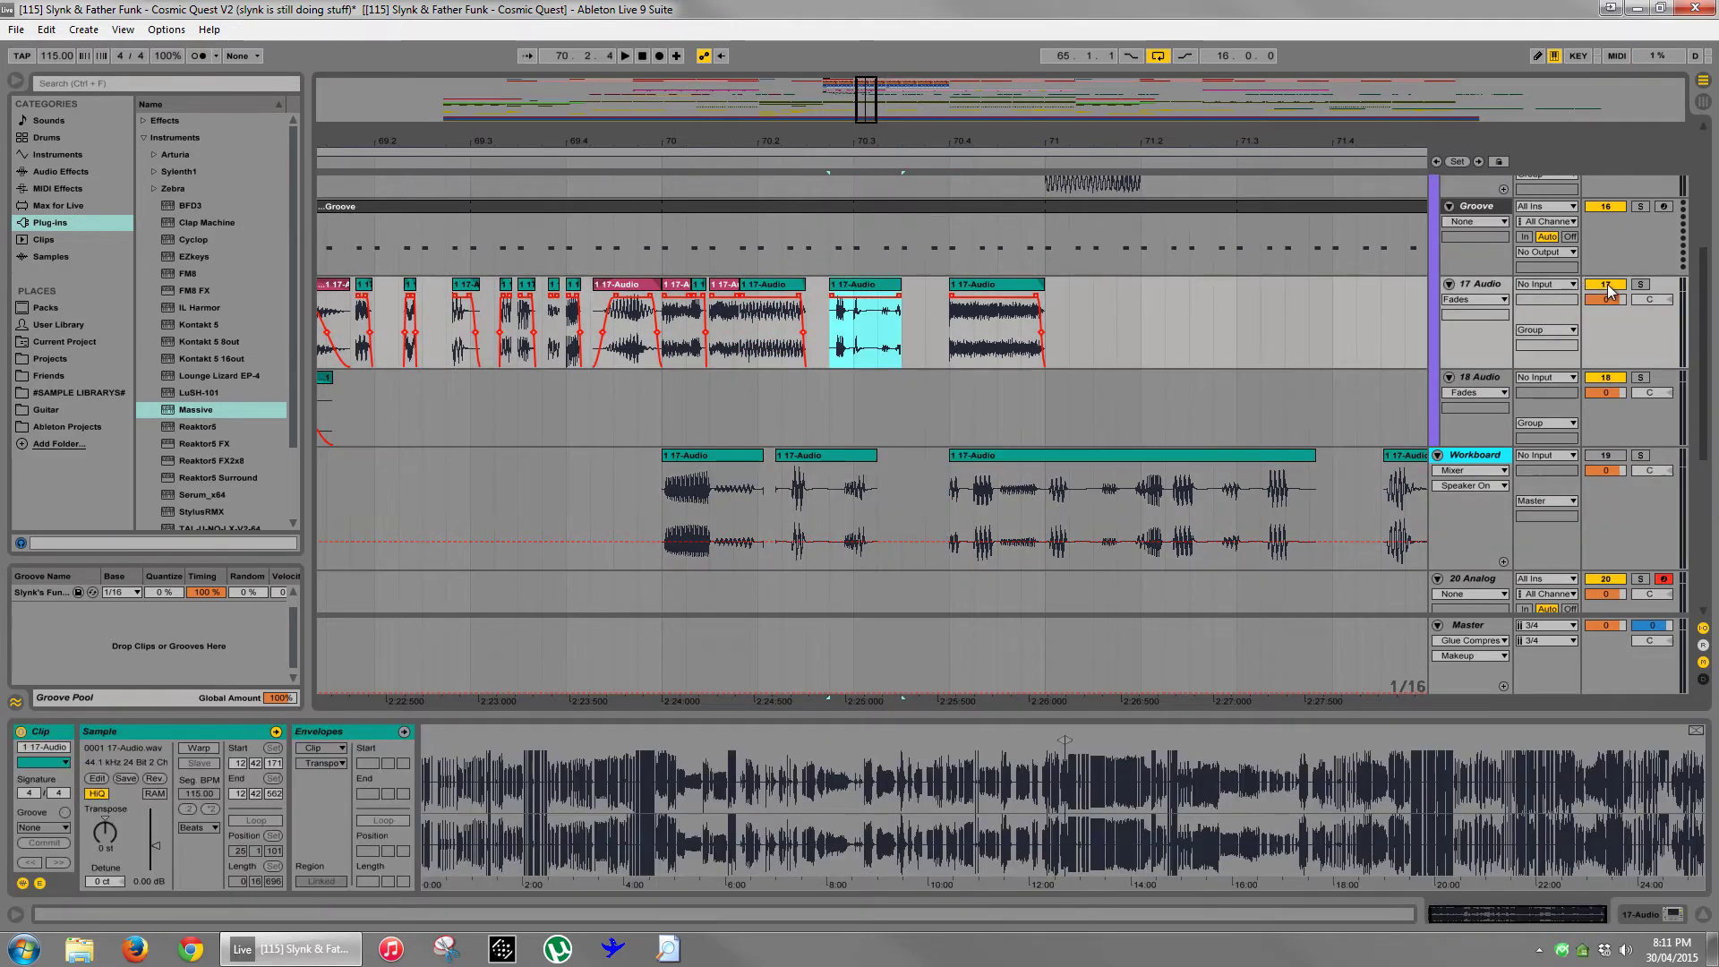
pyautogui.click(1640, 285)
pyautogui.press('space')
pyautogui.press('space')
pyautogui.press('space')
pyautogui.press('space')
pyautogui.press('space')
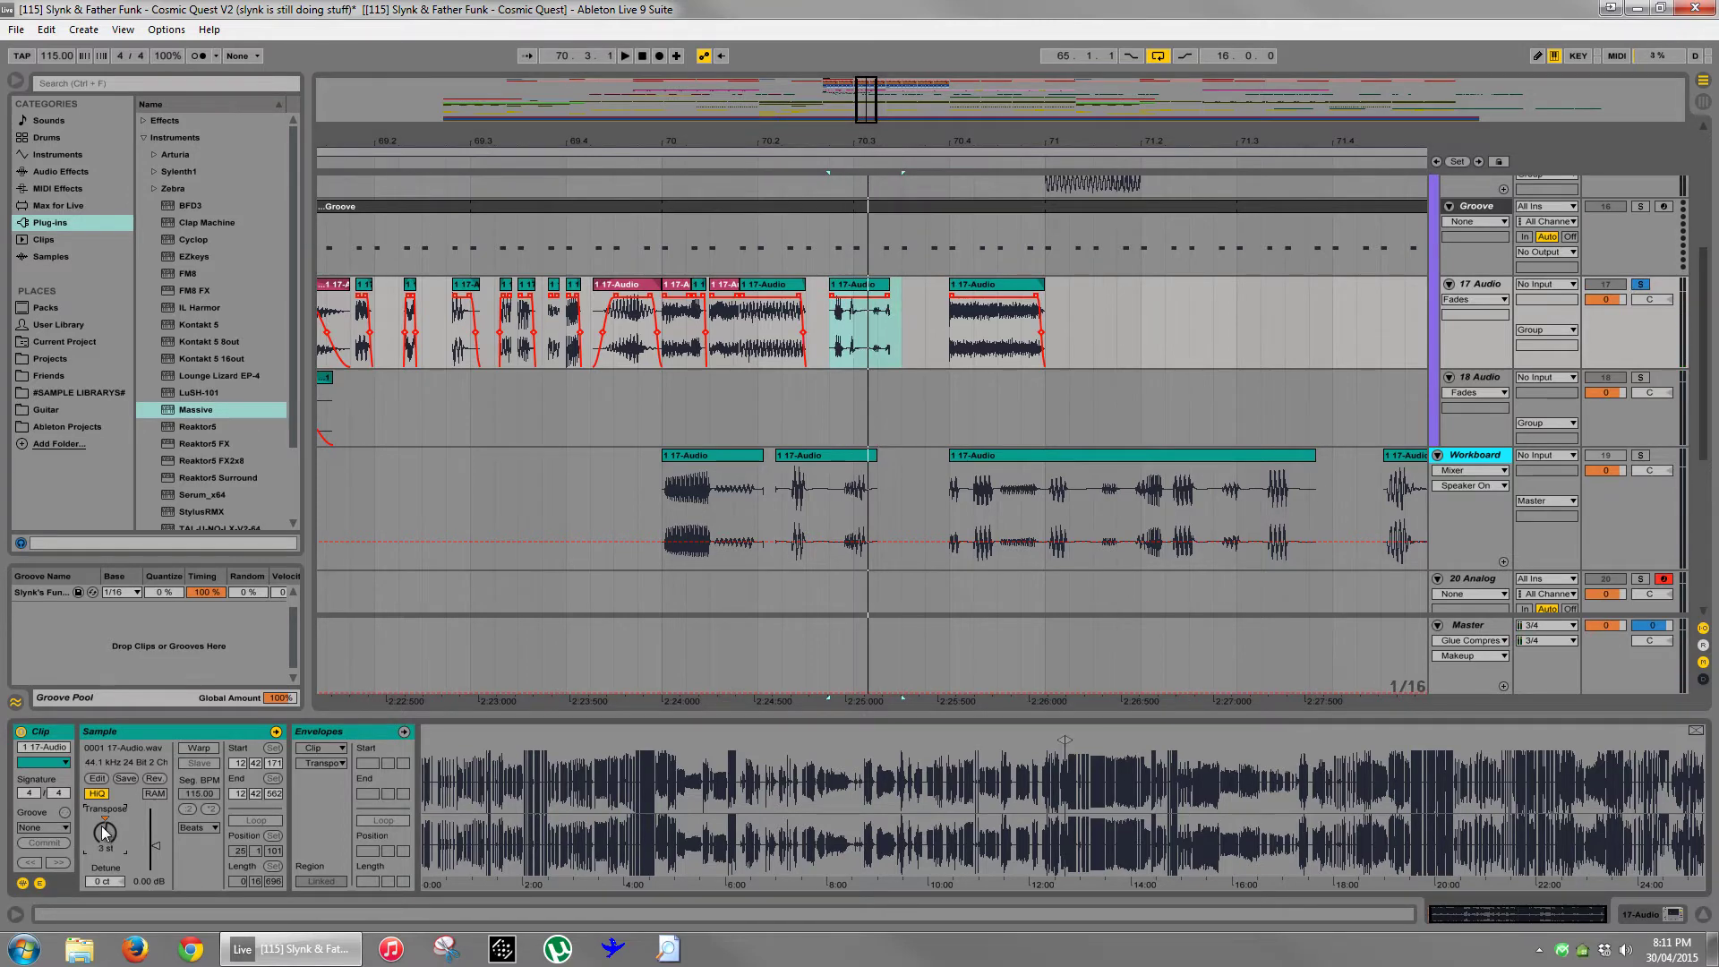
# - Set the sample start of the slice at 70.2.4 to 12.42.208, at the onset of a hit
pyautogui.moveTo(805, 141); pyautogui.dragTo(833, 197)
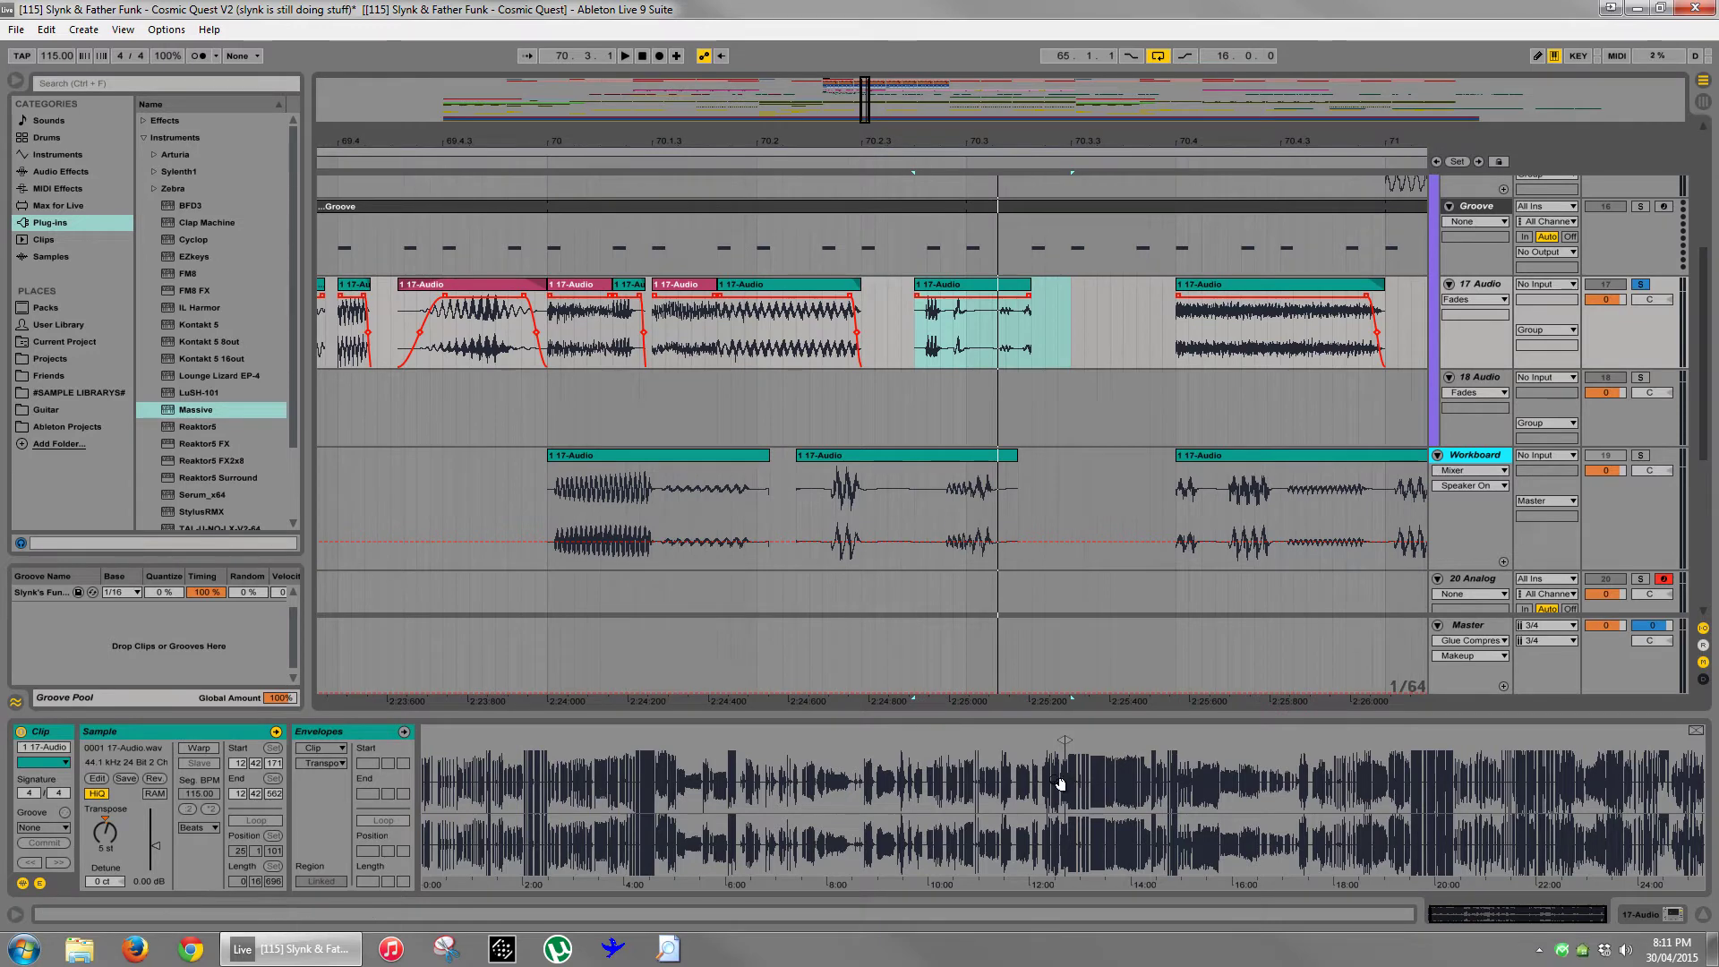
pyautogui.moveTo(1063, 747)
pyautogui.mouseDown()
pyautogui.moveTo(1070, 779)
pyautogui.moveTo(1055, 740)
pyautogui.mouseUp()
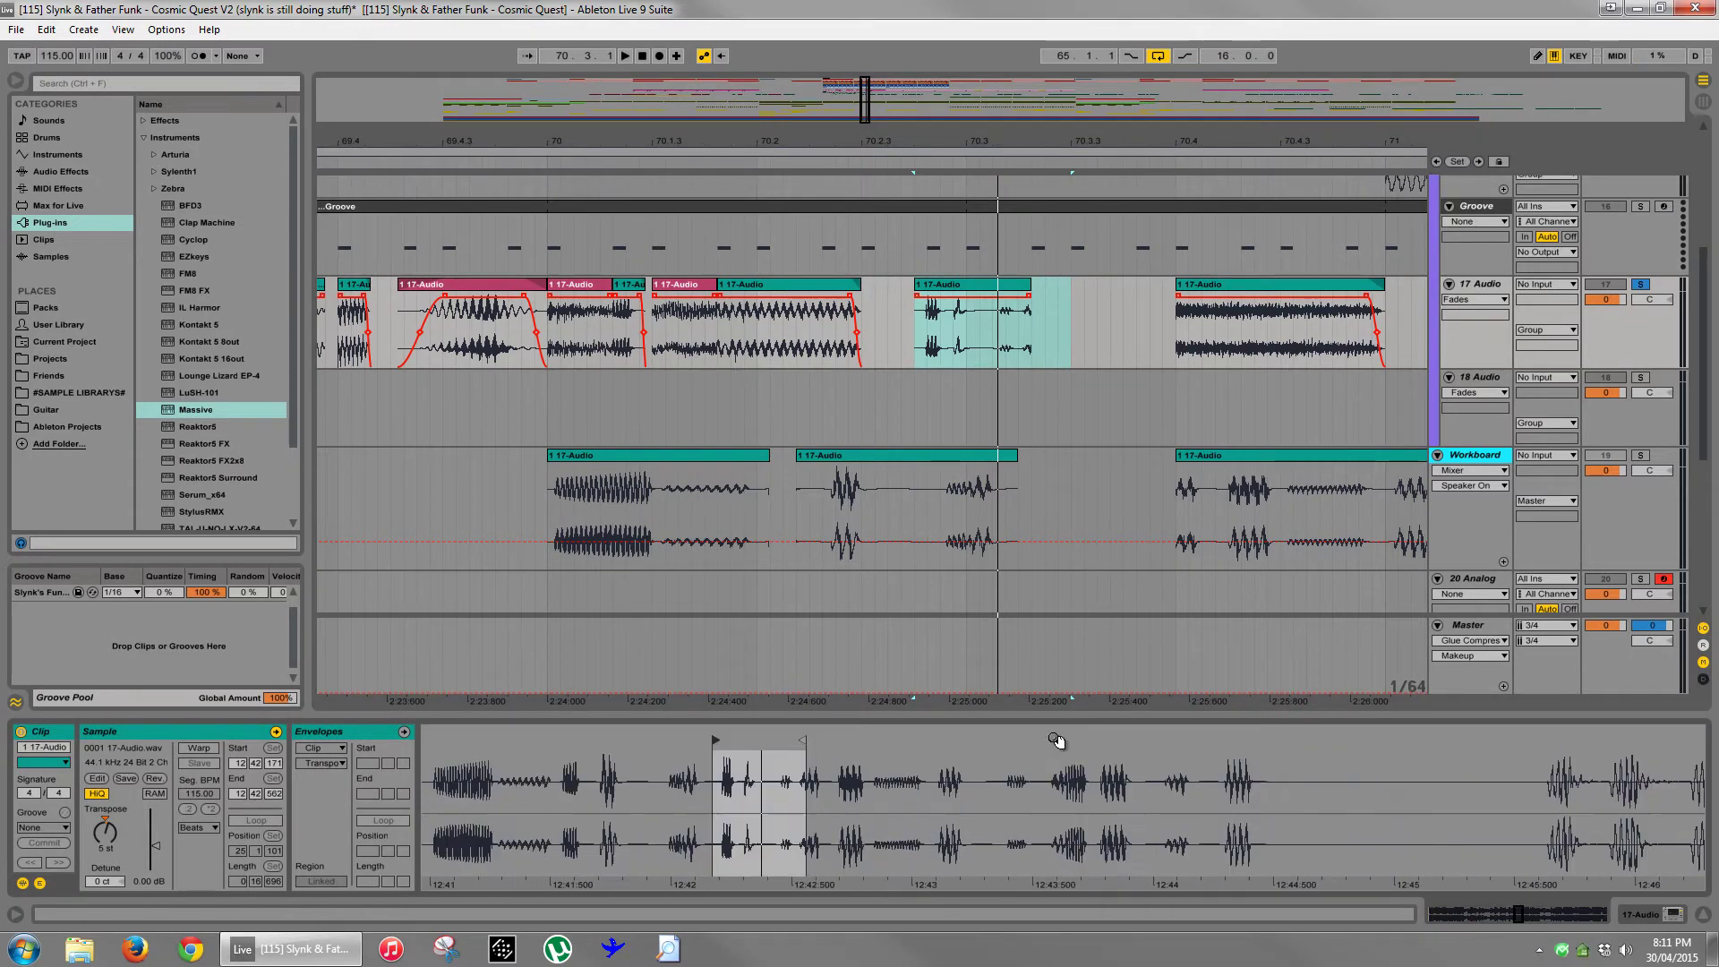
pyautogui.moveTo(711, 800)
pyautogui.mouseDown()
pyautogui.moveTo(713, 710)
pyautogui.moveTo(811, 740)
pyautogui.mouseUp()
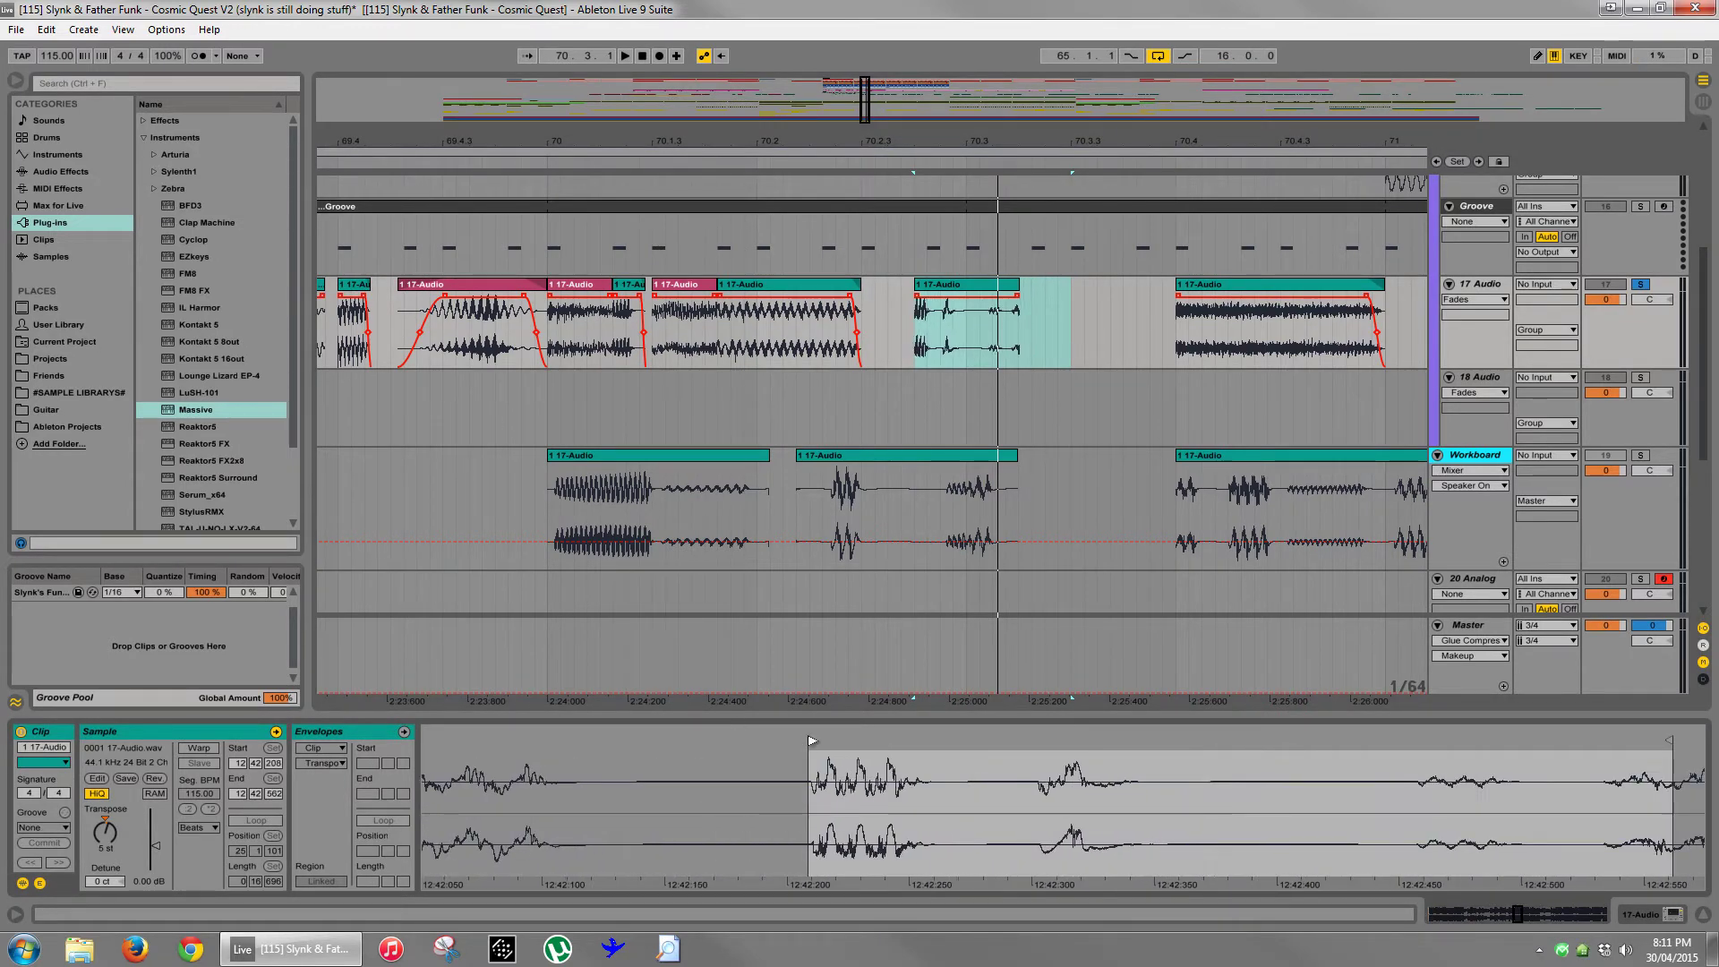
# - Split the slice into two hits, placing the first at 70.2.3 and the second just after 70.2.4, ending at 70.3.1
pyautogui.moveTo(948, 156); pyautogui.dragTo(814, 296)
pyautogui.click(940, 326)
pyautogui.hotkey('ctrl', 'e')
pyautogui.moveTo(965, 285); pyautogui.dragTo(1164, 331)
pyautogui.press('Delete')
# - Play the chopped slices from 70.1.3, unsolo 17 Audio, and audition them in the mix from 70.1.1
pyautogui.click(431, 287)
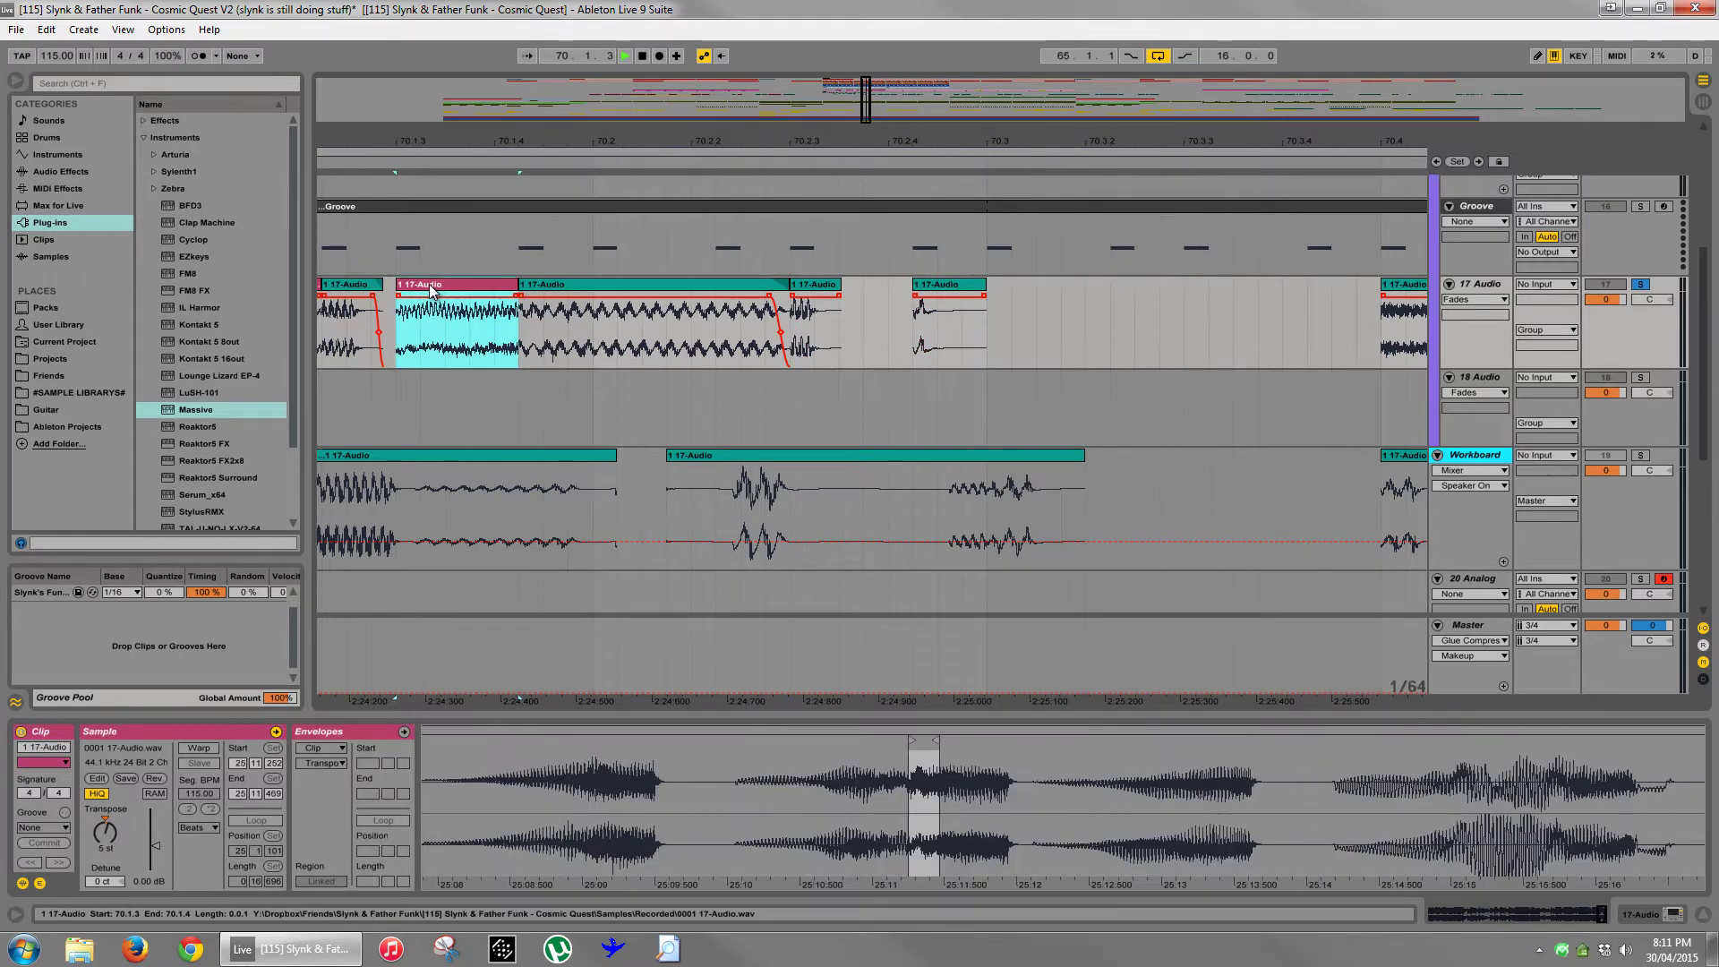
pyautogui.click(1641, 284)
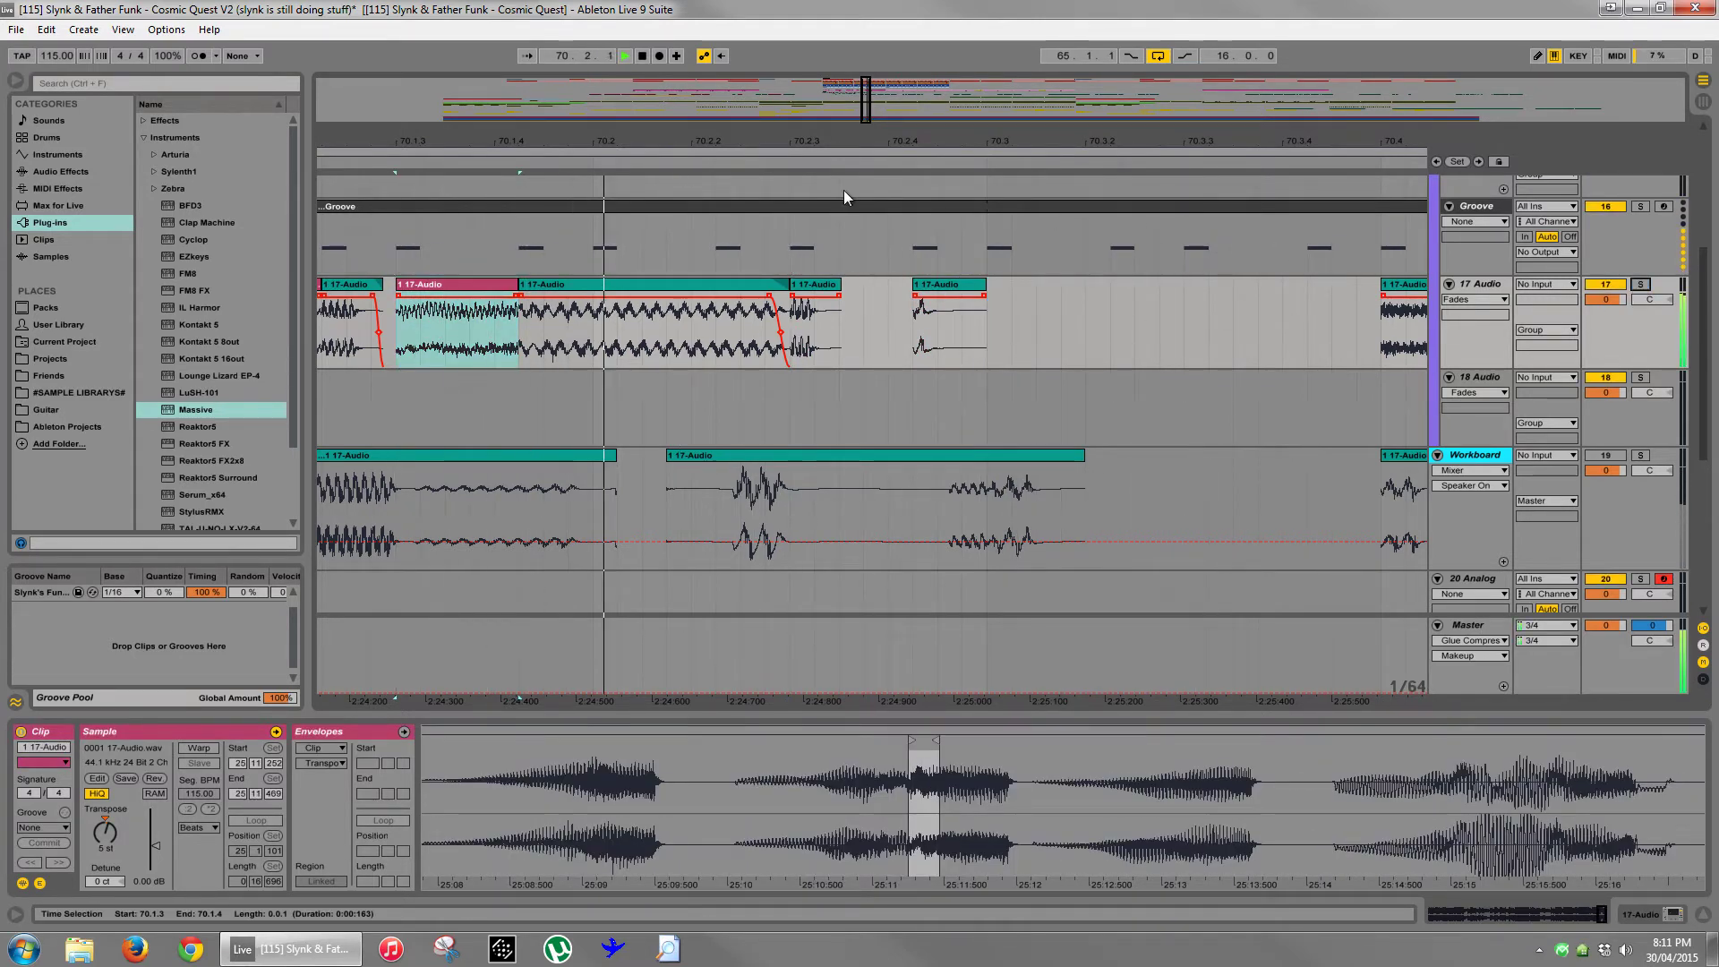
pyautogui.moveTo(834, 148); pyautogui.dragTo(836, 138)
pyautogui.press('space')
pyautogui.press('space')
pyautogui.click(623, 403)
pyautogui.press('space')
pyautogui.press('space')
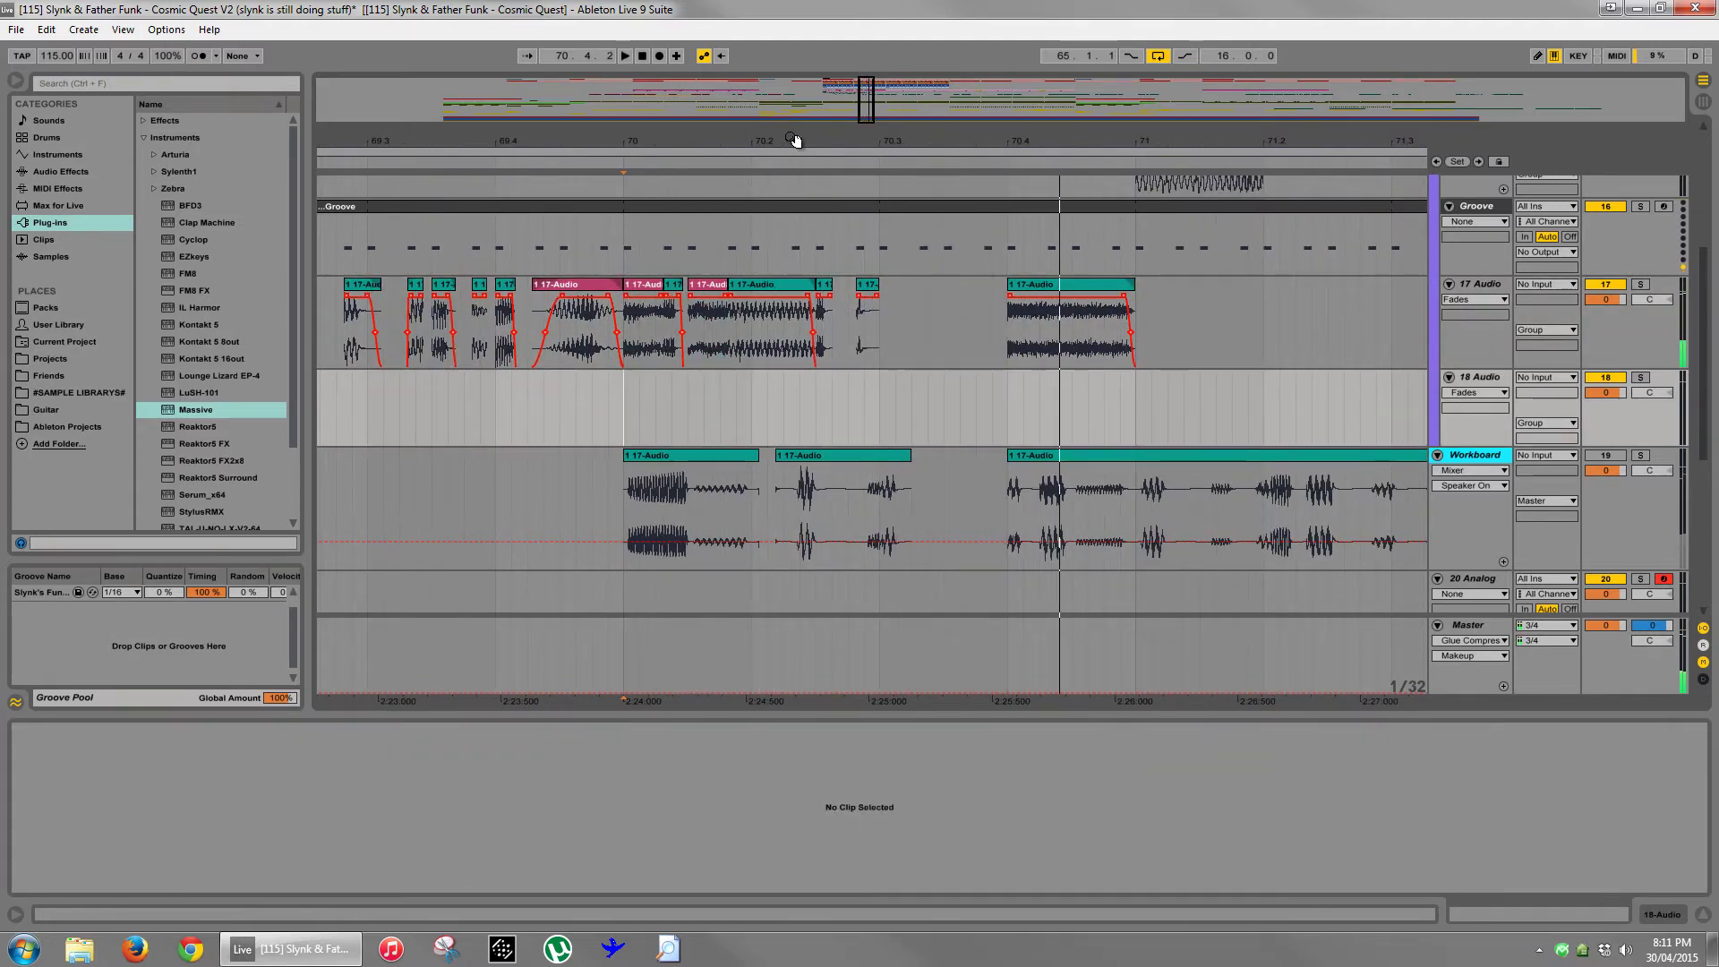
# - Trim the end of the 70.1.4 slice to just after 70.2.2 and play from 70.1.1
pyautogui.moveTo(795, 141); pyautogui.dragTo(791, 287)
pyautogui.click(803, 329)
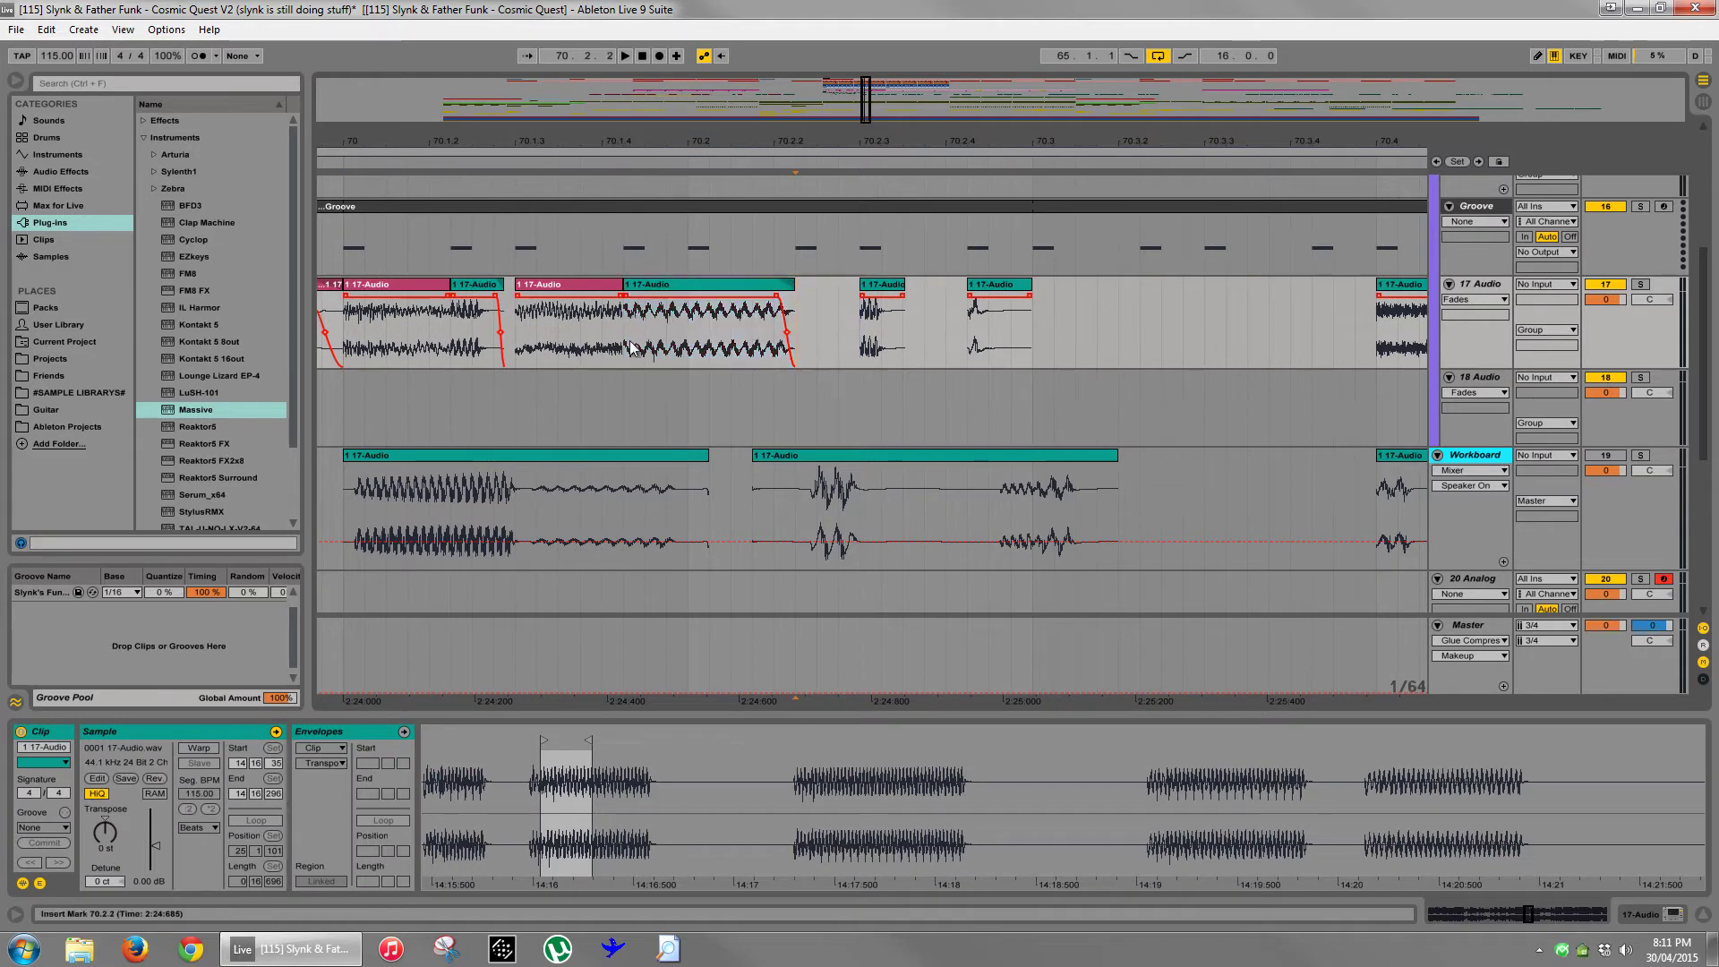
pyautogui.doubleClick(385, 299)
pyautogui.press('space')
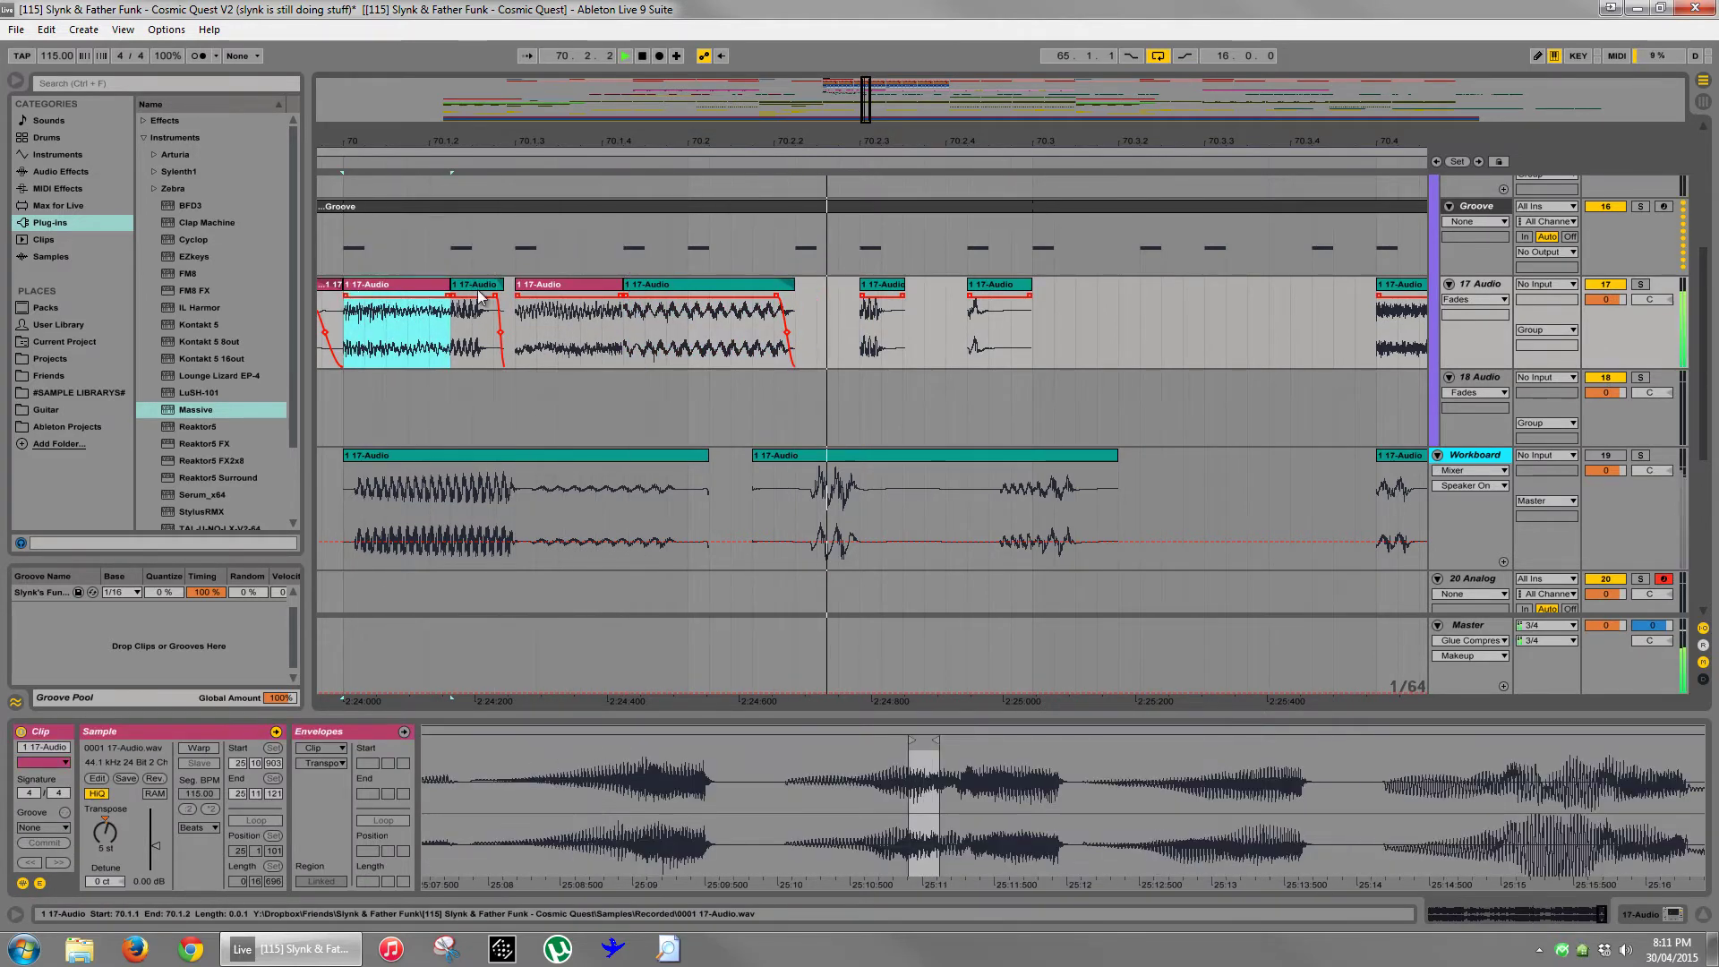
pyautogui.press('space')
# - Try ending the 70.1.3 slice just before 70.1.4, audition it from 70.1.1, and undo the trim
pyautogui.moveTo(621, 285); pyautogui.dragTo(580, 286)
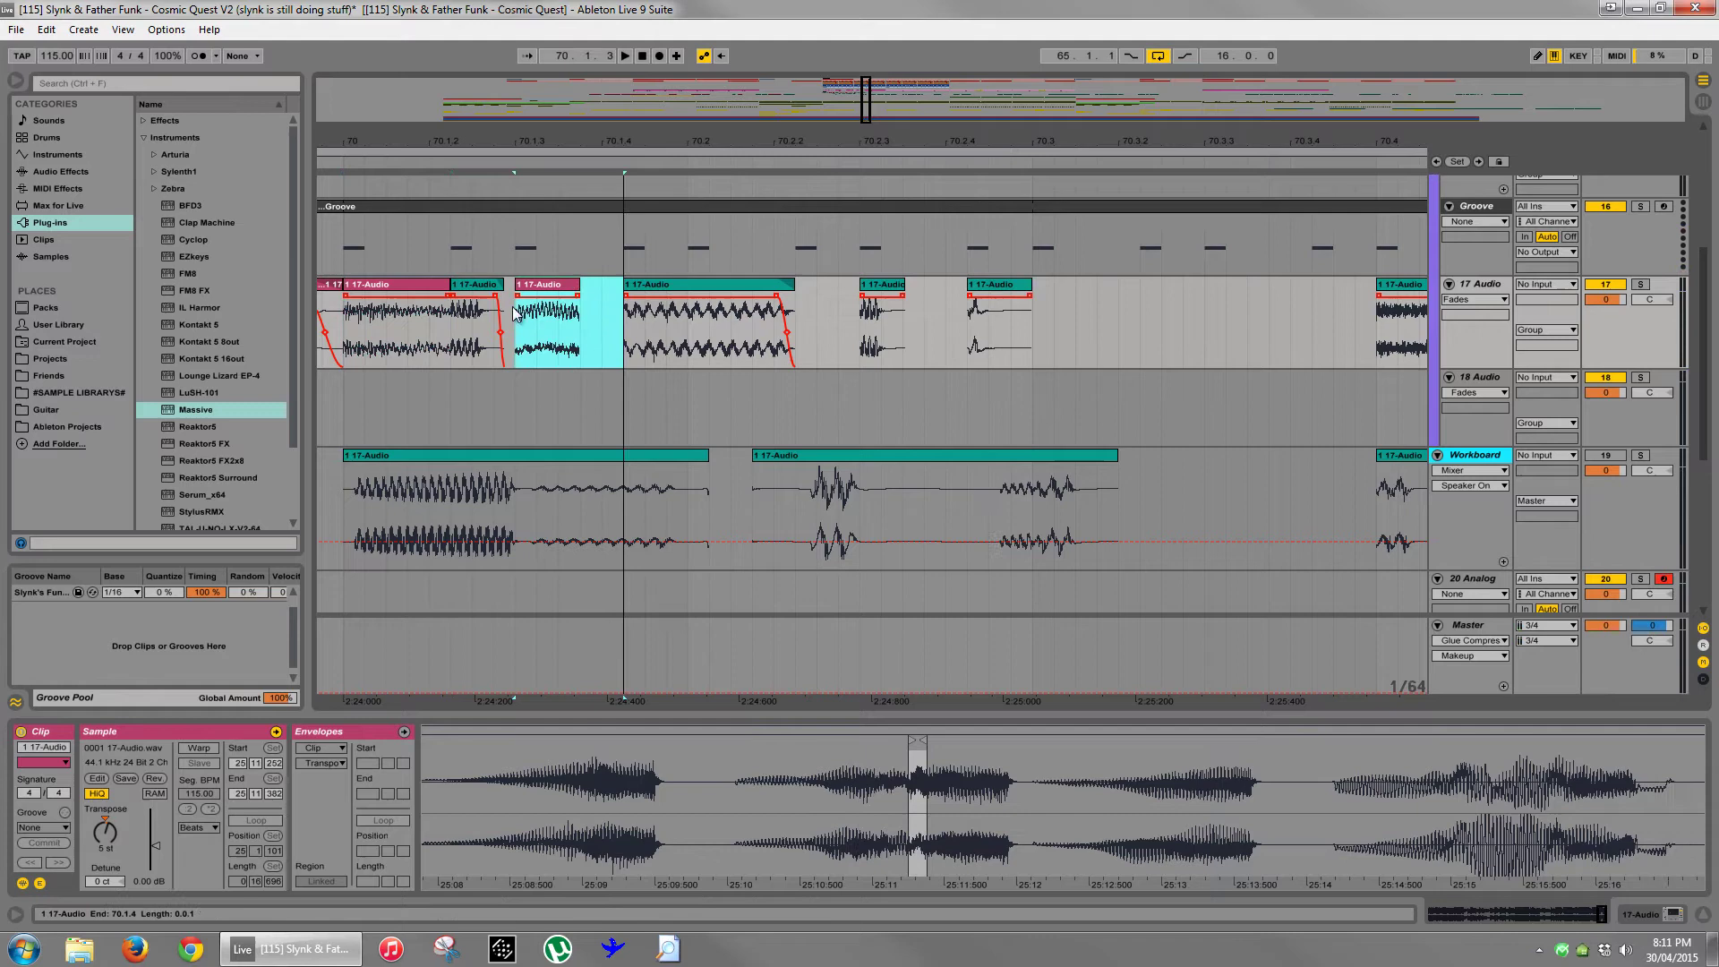
pyautogui.click(394, 289)
pyautogui.press('space')
pyautogui.scroll(3, 459, 283)
pyautogui.scroll(-1, 460, 283)
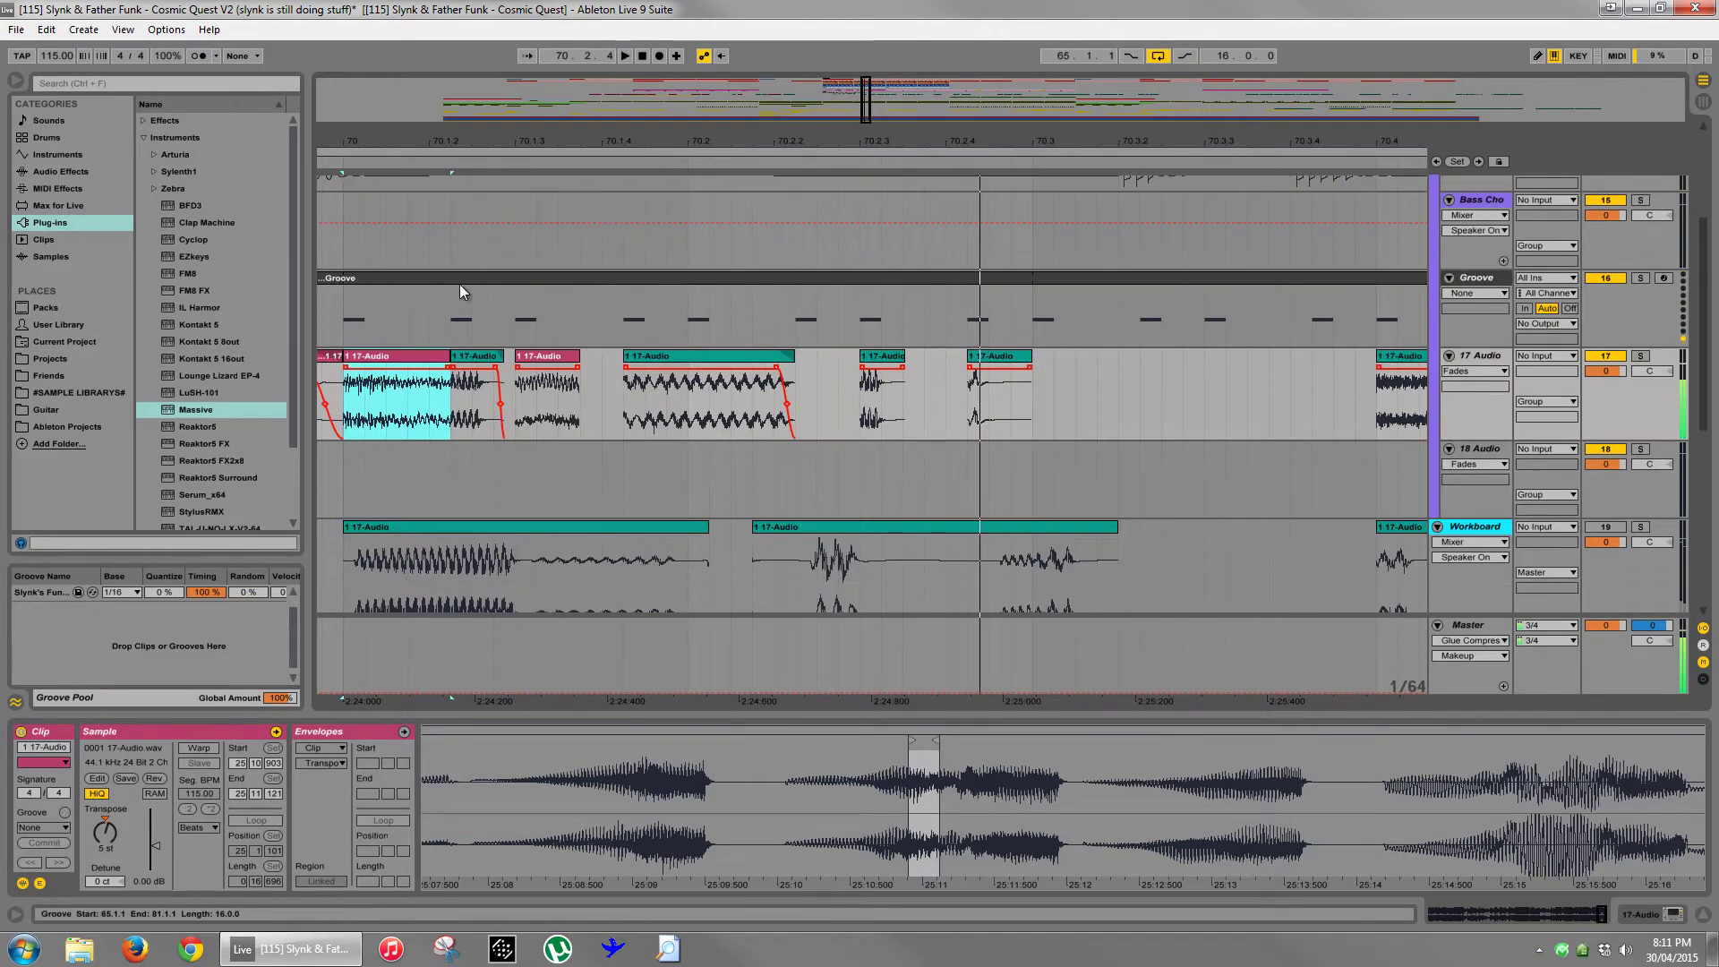
pyautogui.press('space')
pyautogui.press('space')
pyautogui.press('space')
pyautogui.hotkey('ctrl', 'z')
# - Play the slices again from 70.1.1 and shorten the 70.1.4 slice to end just before 70.2.2
pyautogui.press('space')
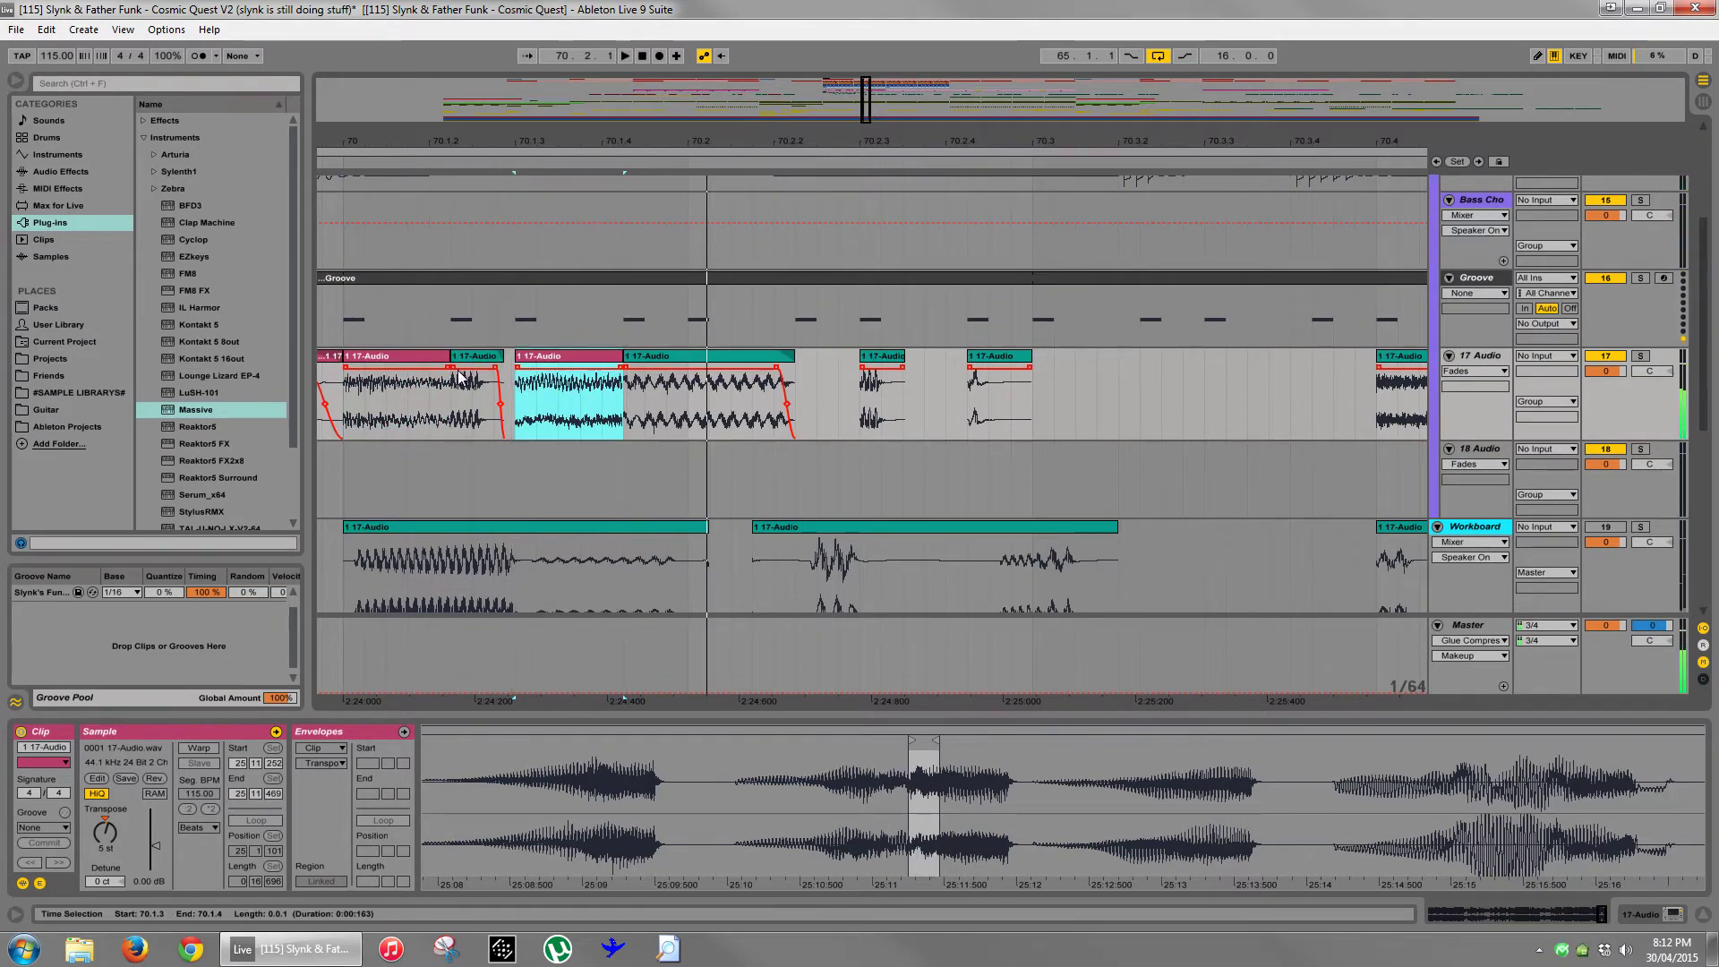
pyautogui.press('space')
pyautogui.click(417, 357)
pyautogui.press('space')
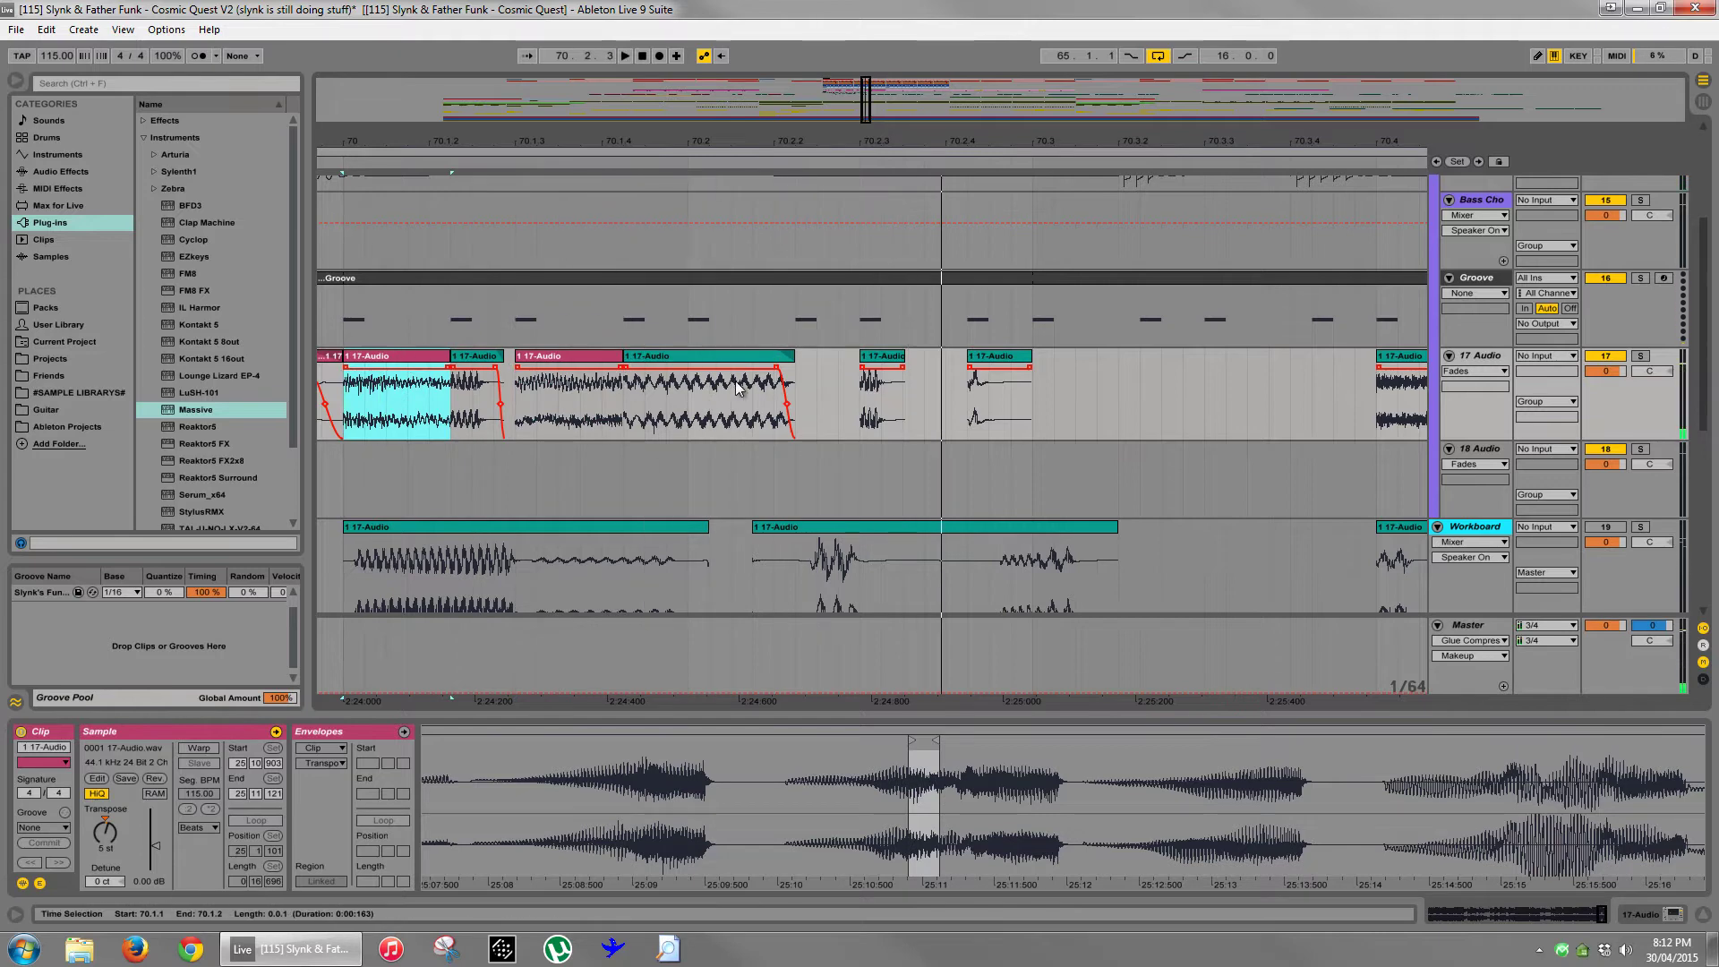
pyautogui.moveTo(798, 369); pyautogui.dragTo(860, 377)
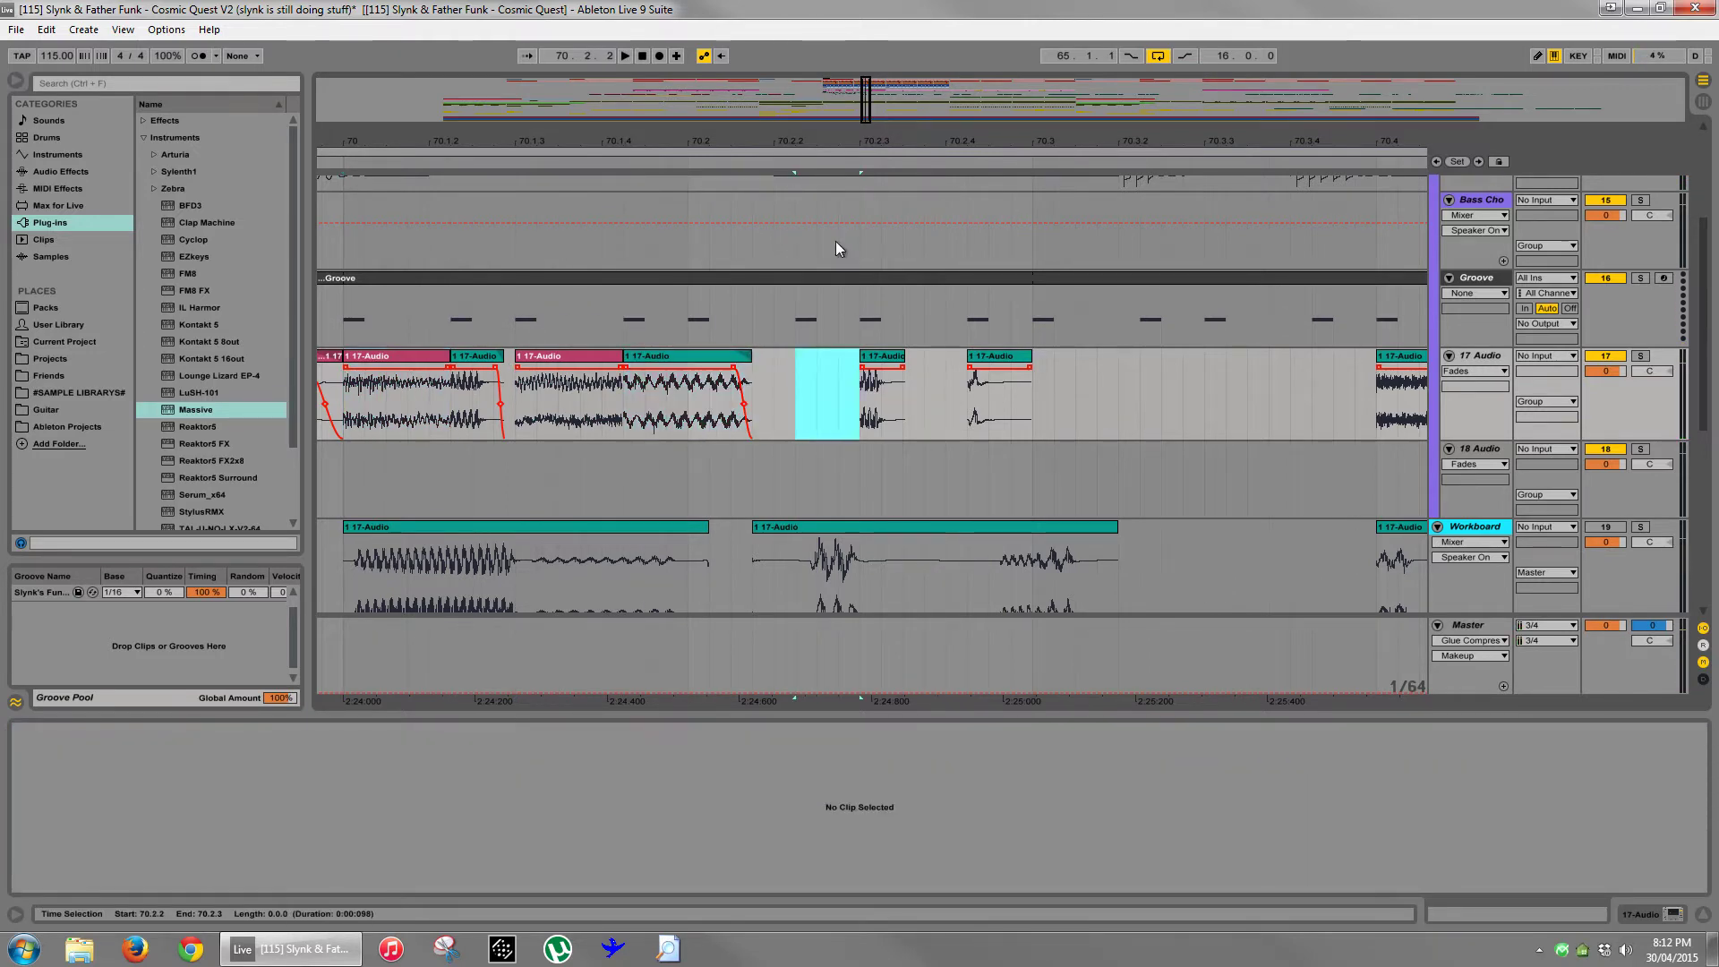
pyautogui.click(636, 413)
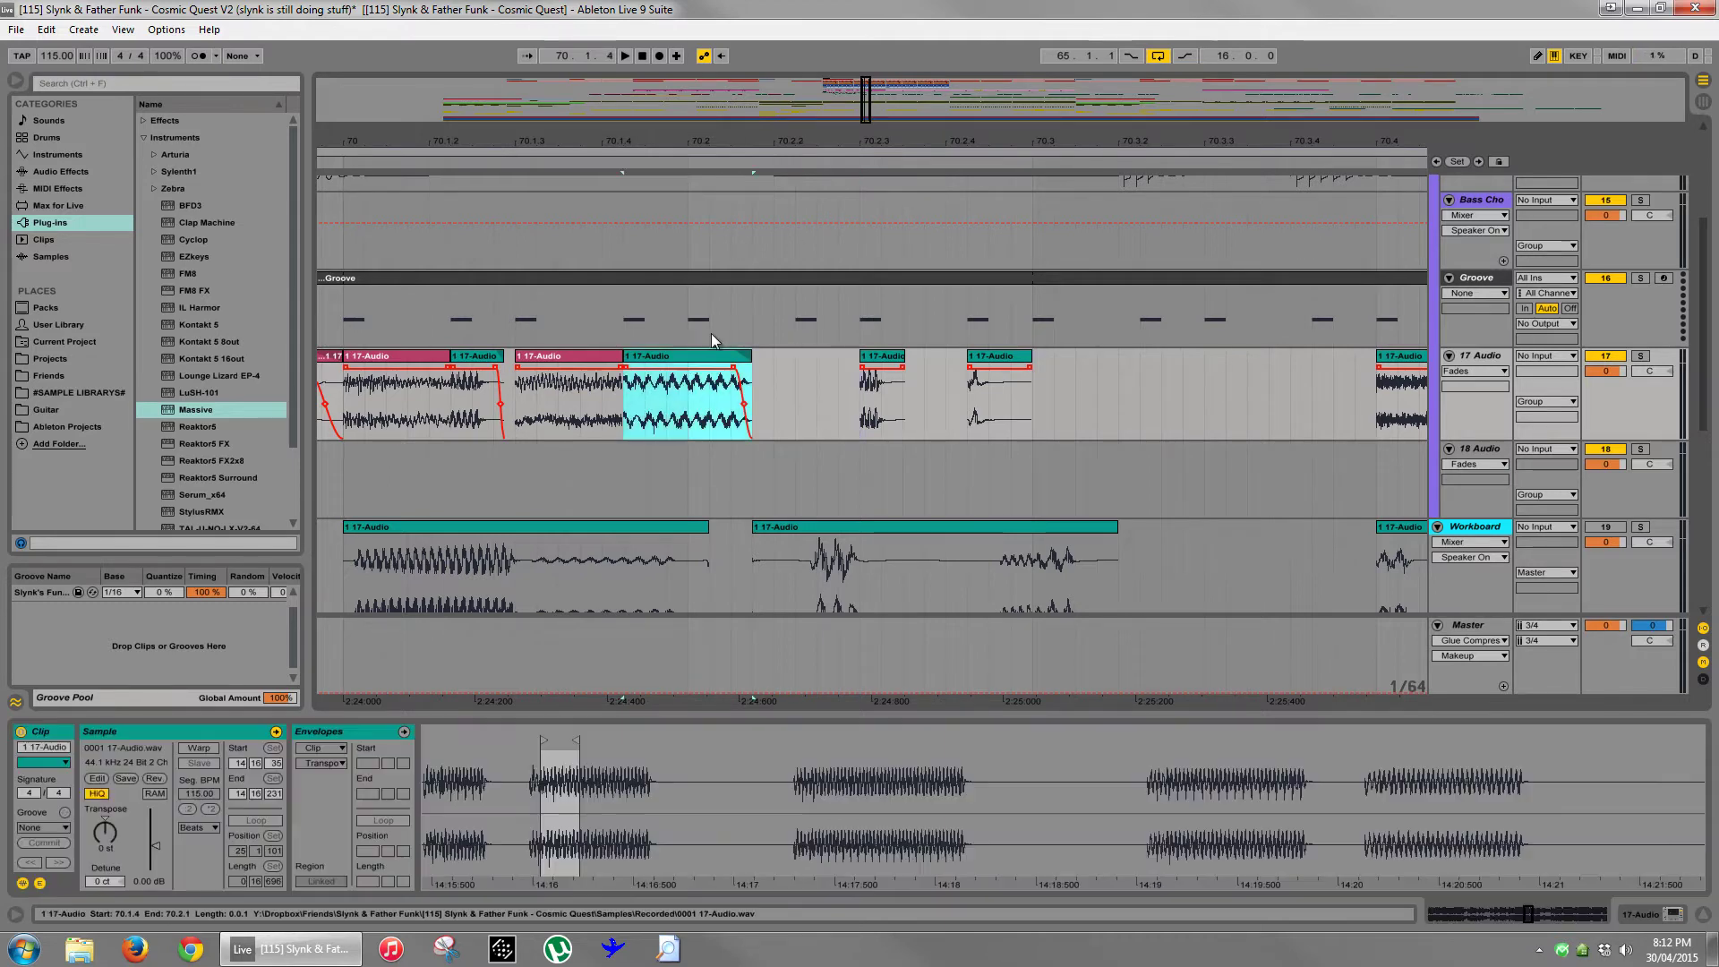
# - Audition the Workboard clips at 146.2.1 and 146.4.1, soloing the Workboard track for the second one
pyautogui.moveTo(818, 137); pyautogui.dragTo(818, 137)
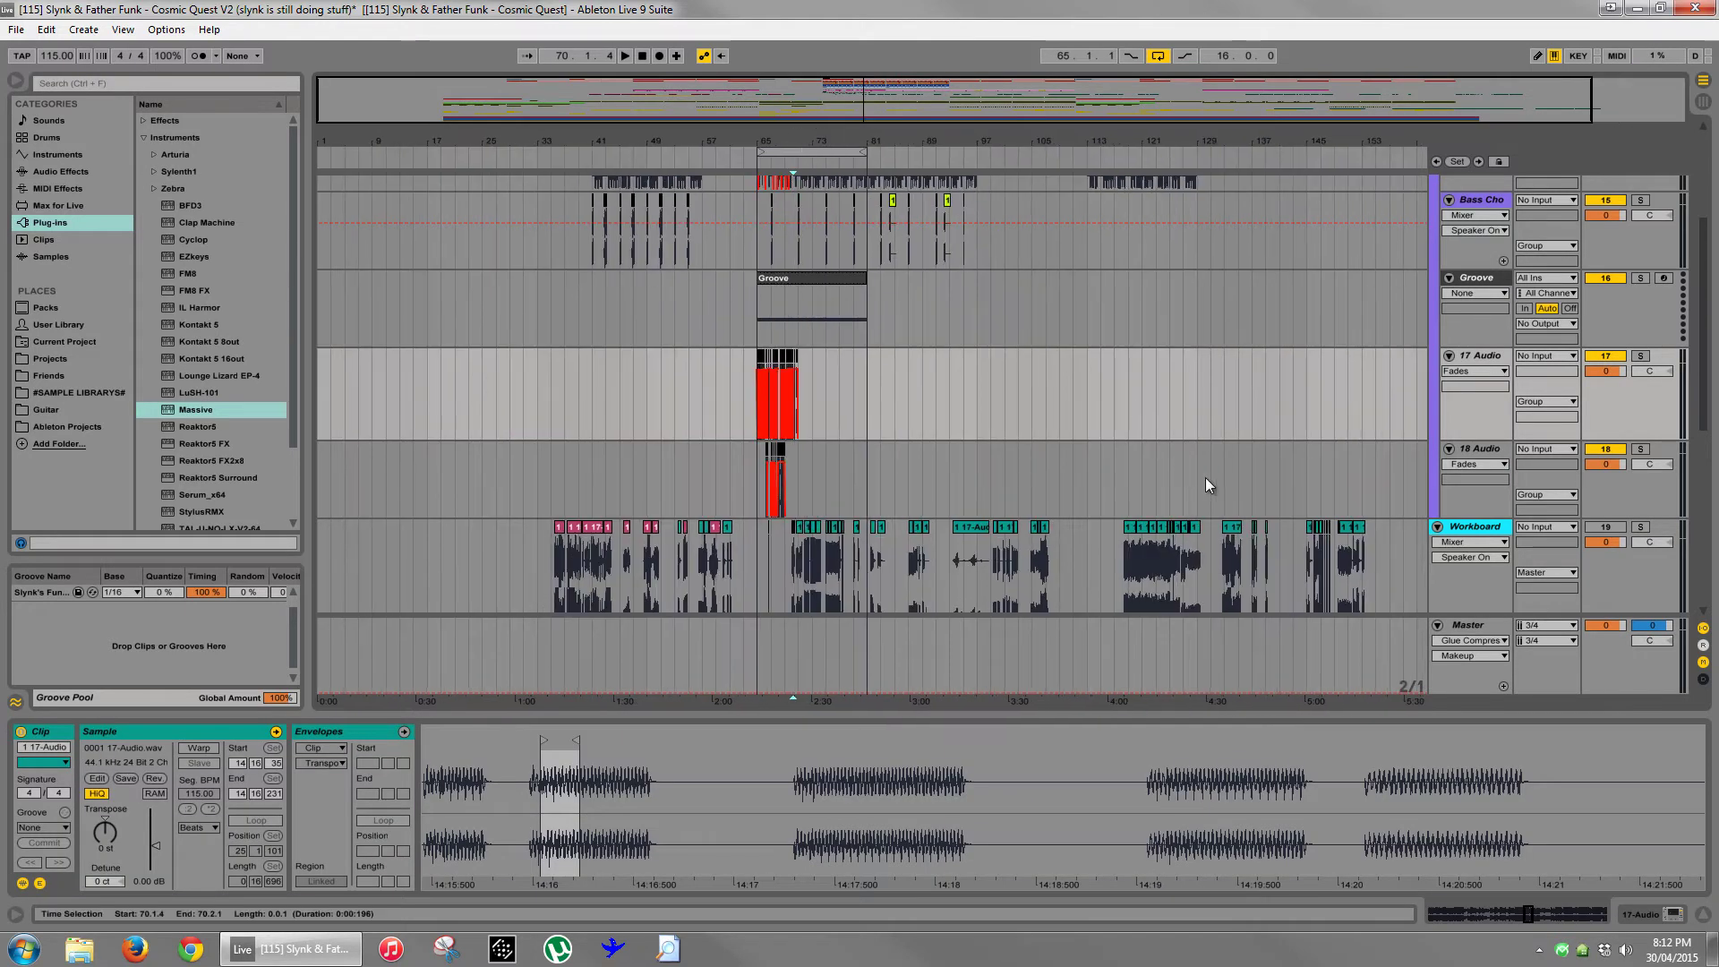
pyautogui.moveTo(1342, 145); pyautogui.dragTo(1343, 197)
pyautogui.click(1259, 529)
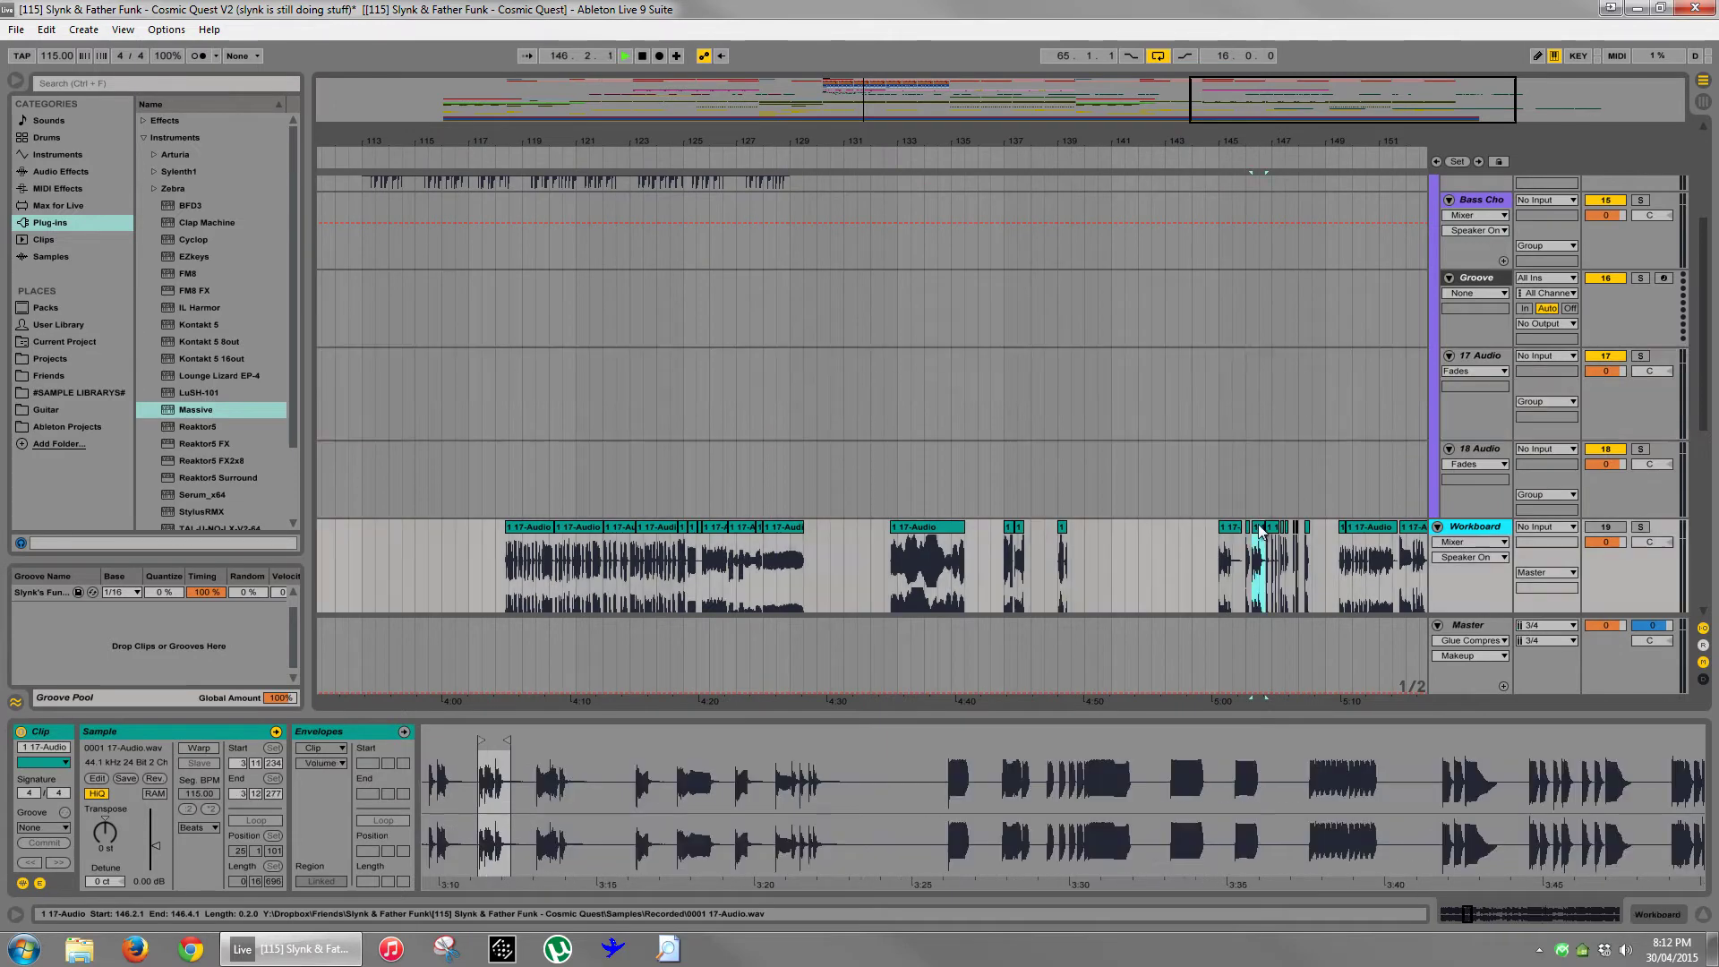
pyautogui.press('space')
pyautogui.click(1272, 529)
pyautogui.press('space')
pyautogui.press('space')
pyautogui.press('space')
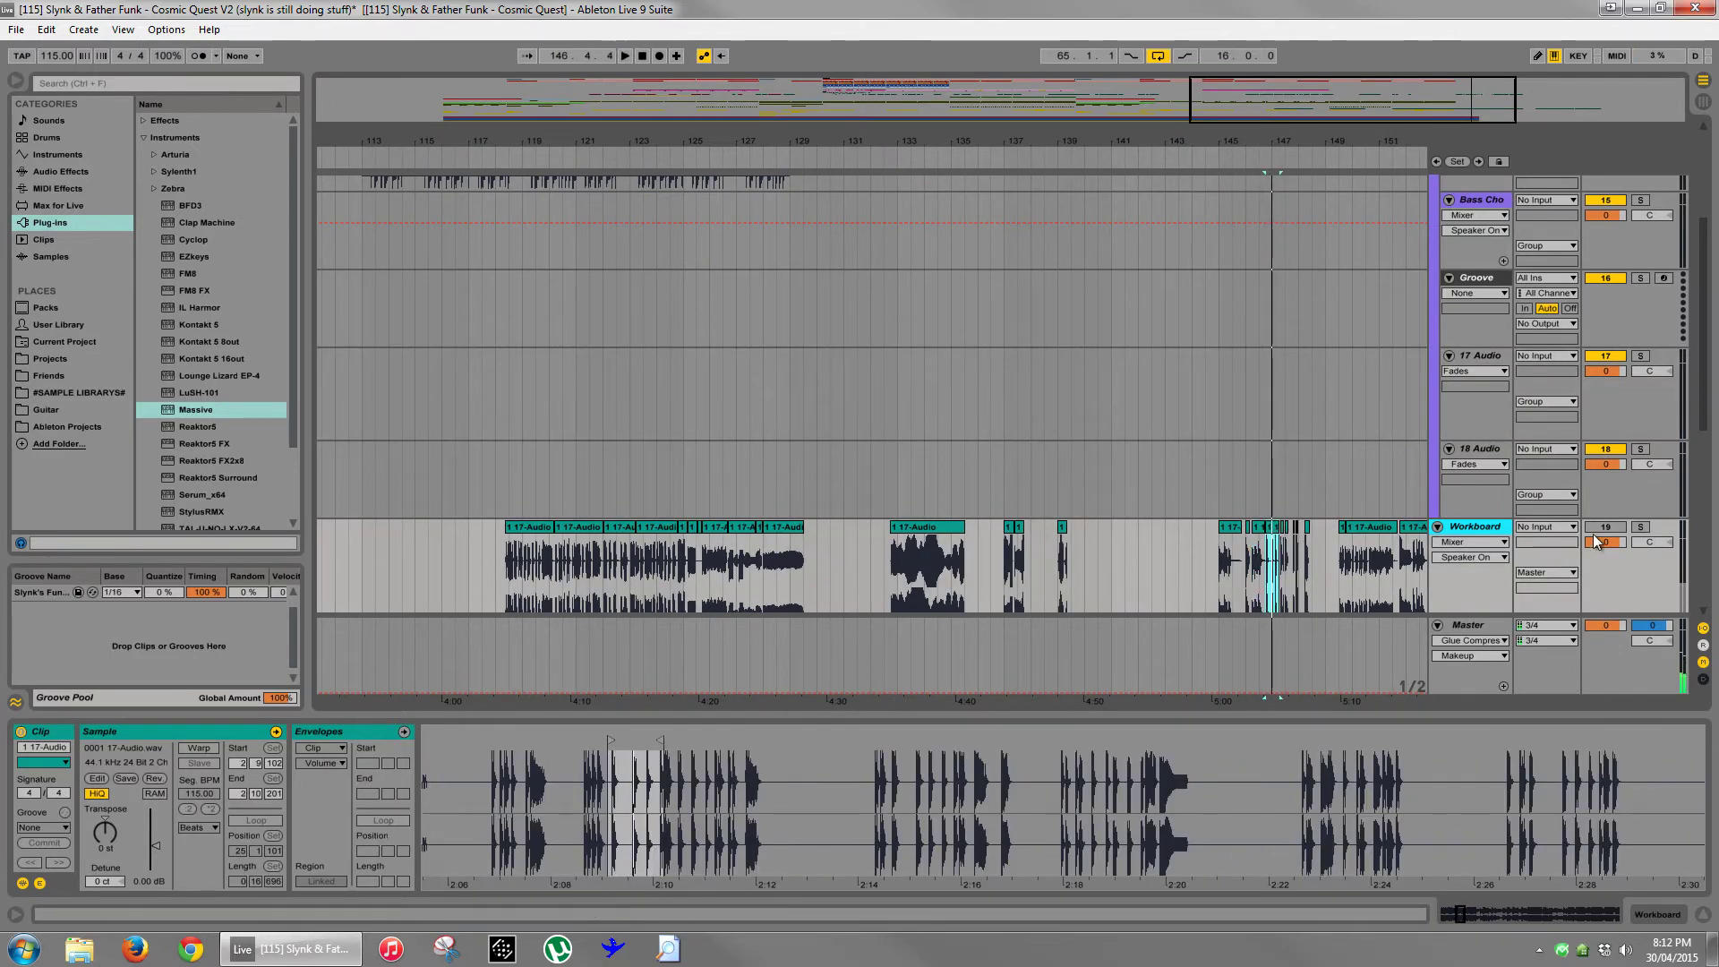
pyautogui.click(1641, 528)
pyautogui.press('space')
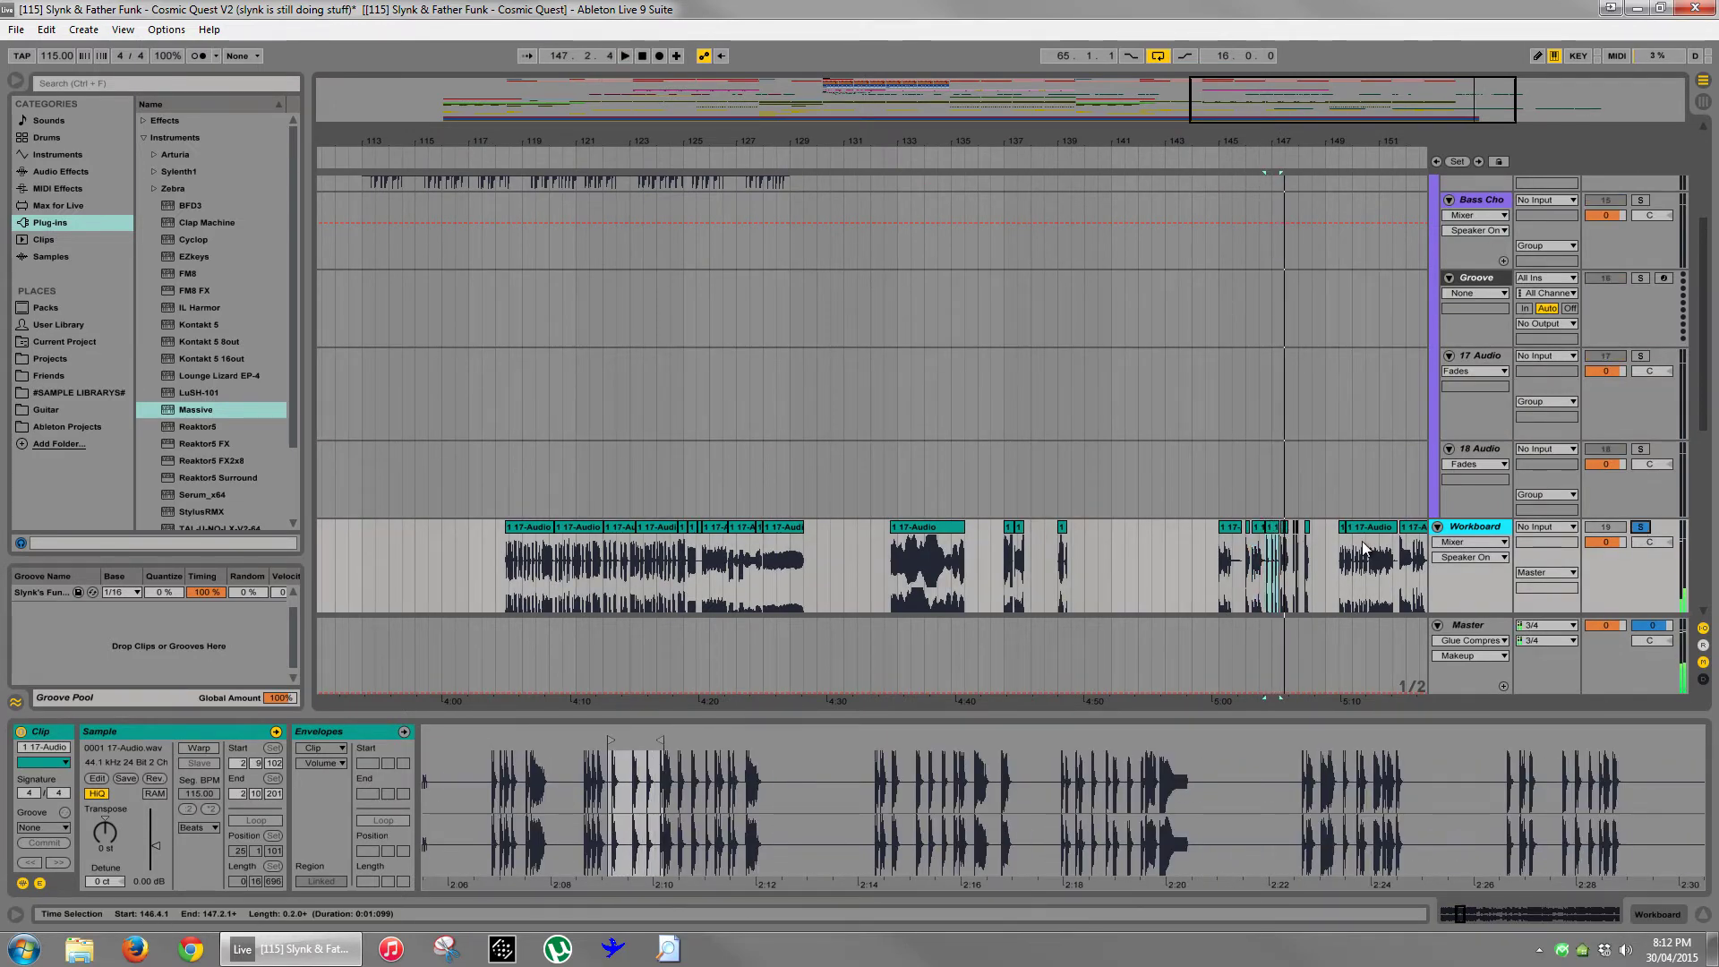
pyautogui.moveTo(1282, 167); pyautogui.dragTo(1275, 250)
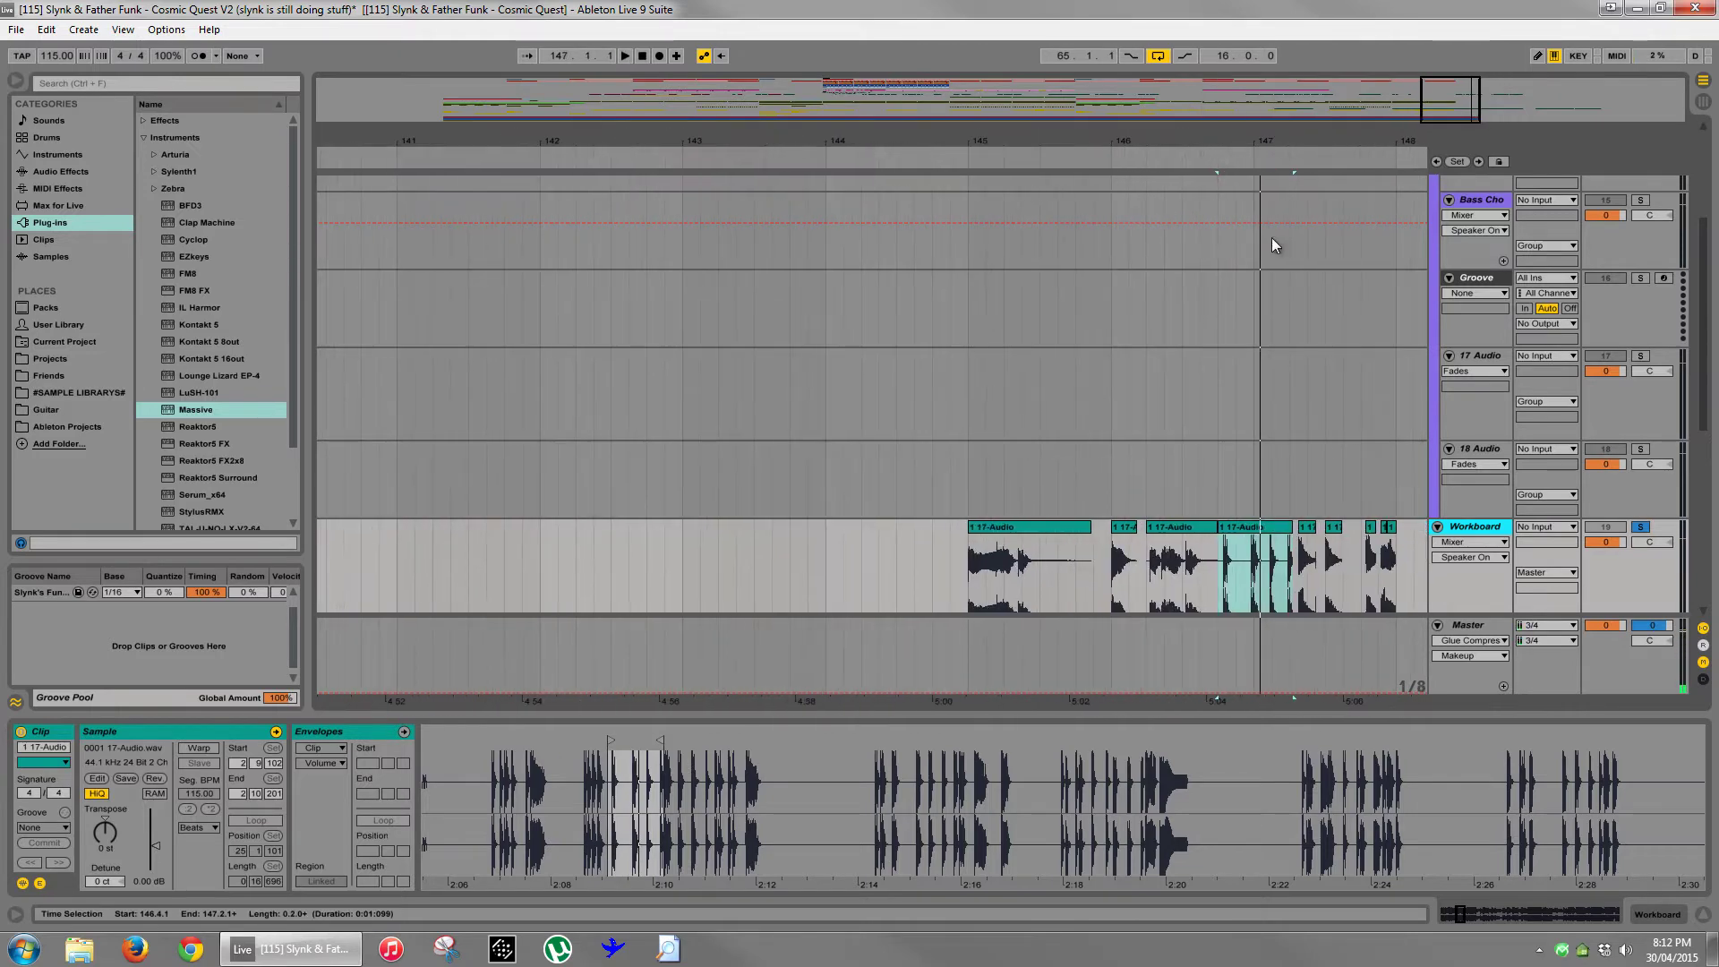
# - Audition the three short Workboard clips between 147.3 and 148.1 one after another
pyautogui.click(1335, 530)
pyautogui.press('space')
pyautogui.press('space')
pyautogui.click(1371, 528)
pyautogui.press('space')
pyautogui.press('space')
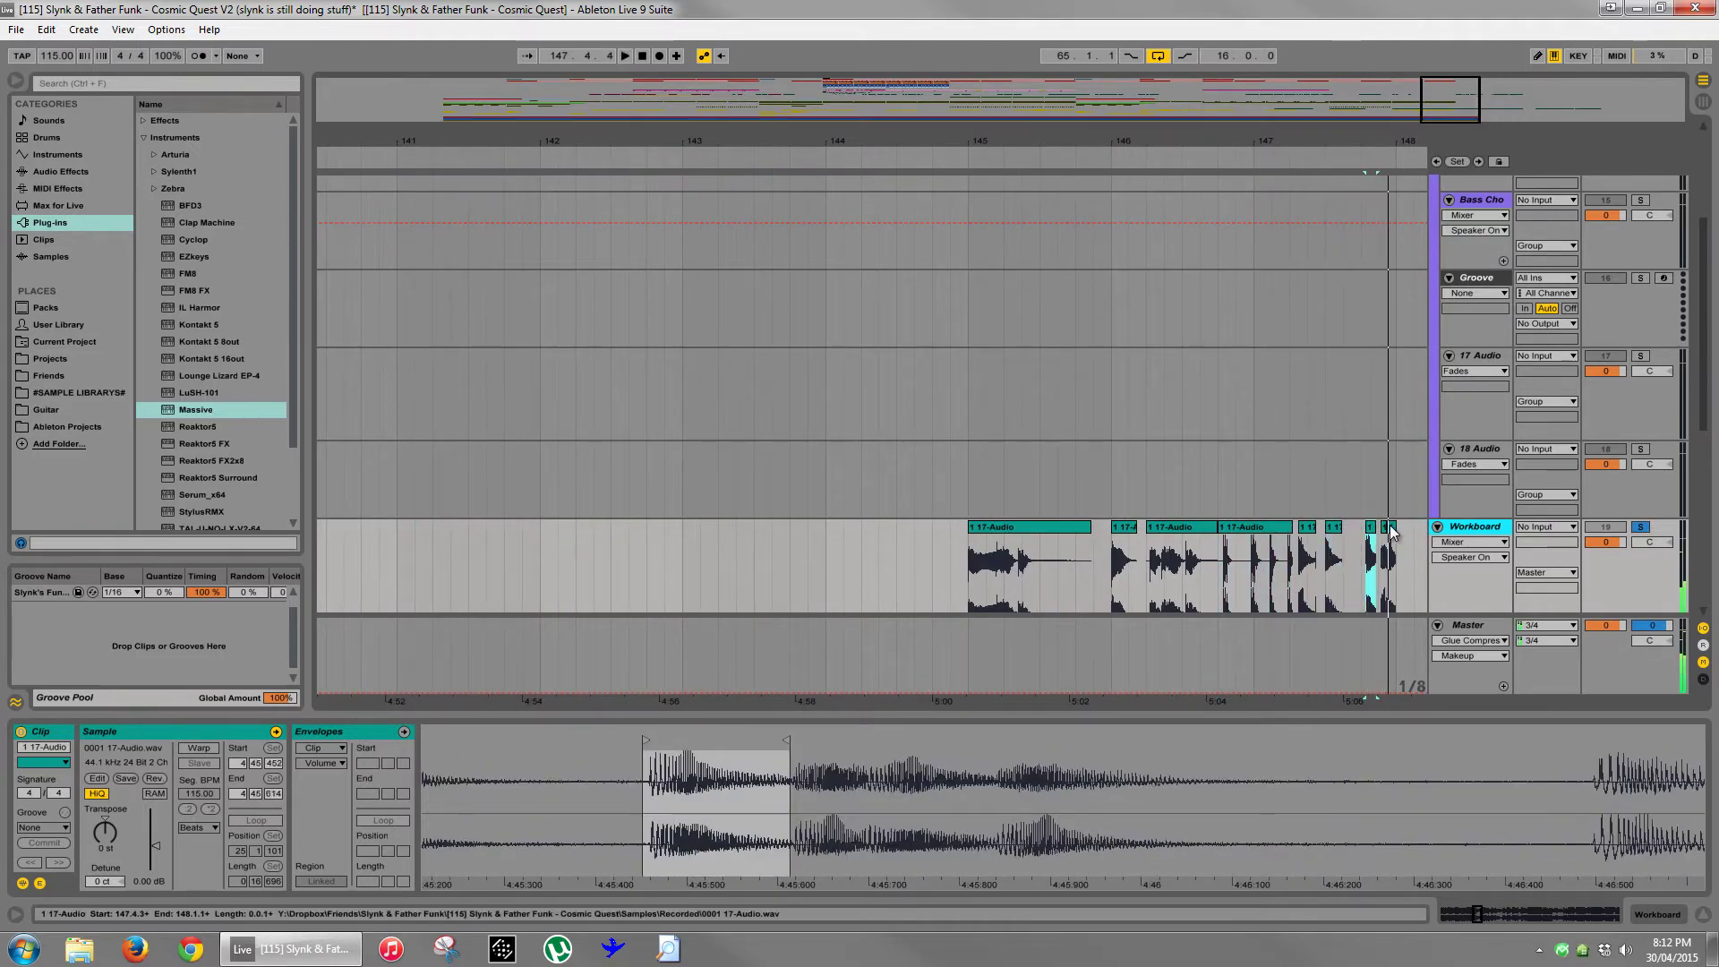
pyautogui.click(1391, 528)
pyautogui.press('space')
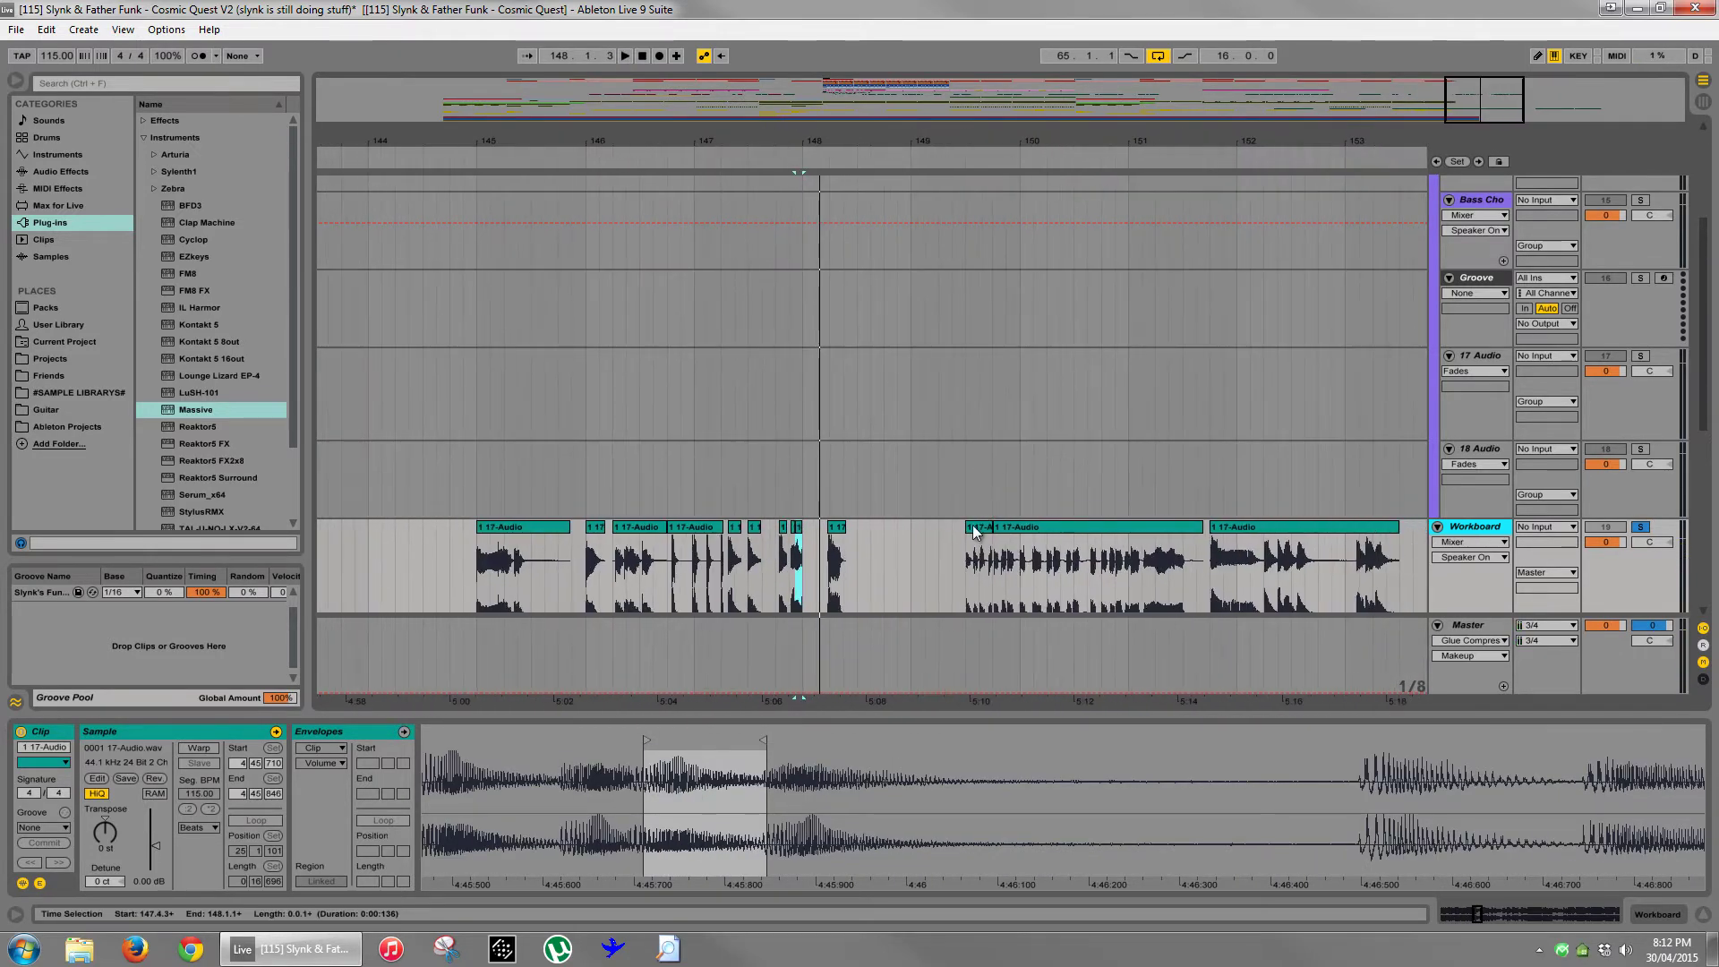
# - Audition the Workboard clips starting around 149.2.4 and 151.4.1
pyautogui.click(971, 528)
pyautogui.press('space')
pyautogui.press('space')
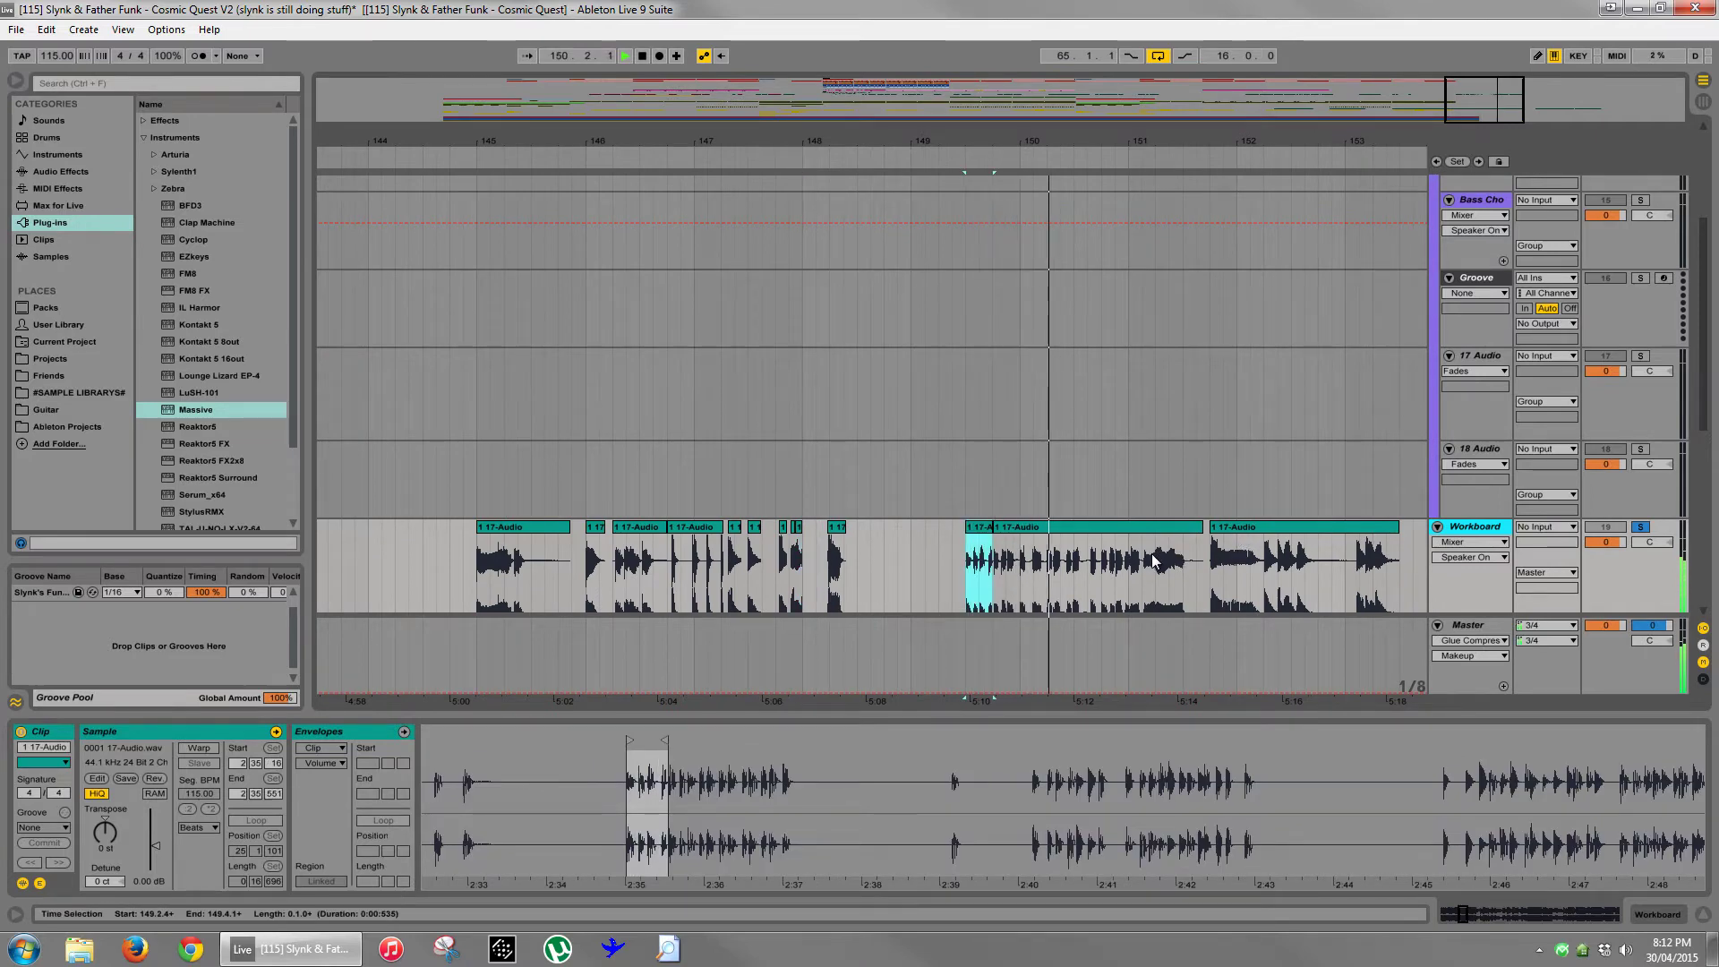
pyautogui.click(1212, 564)
pyautogui.press('space')
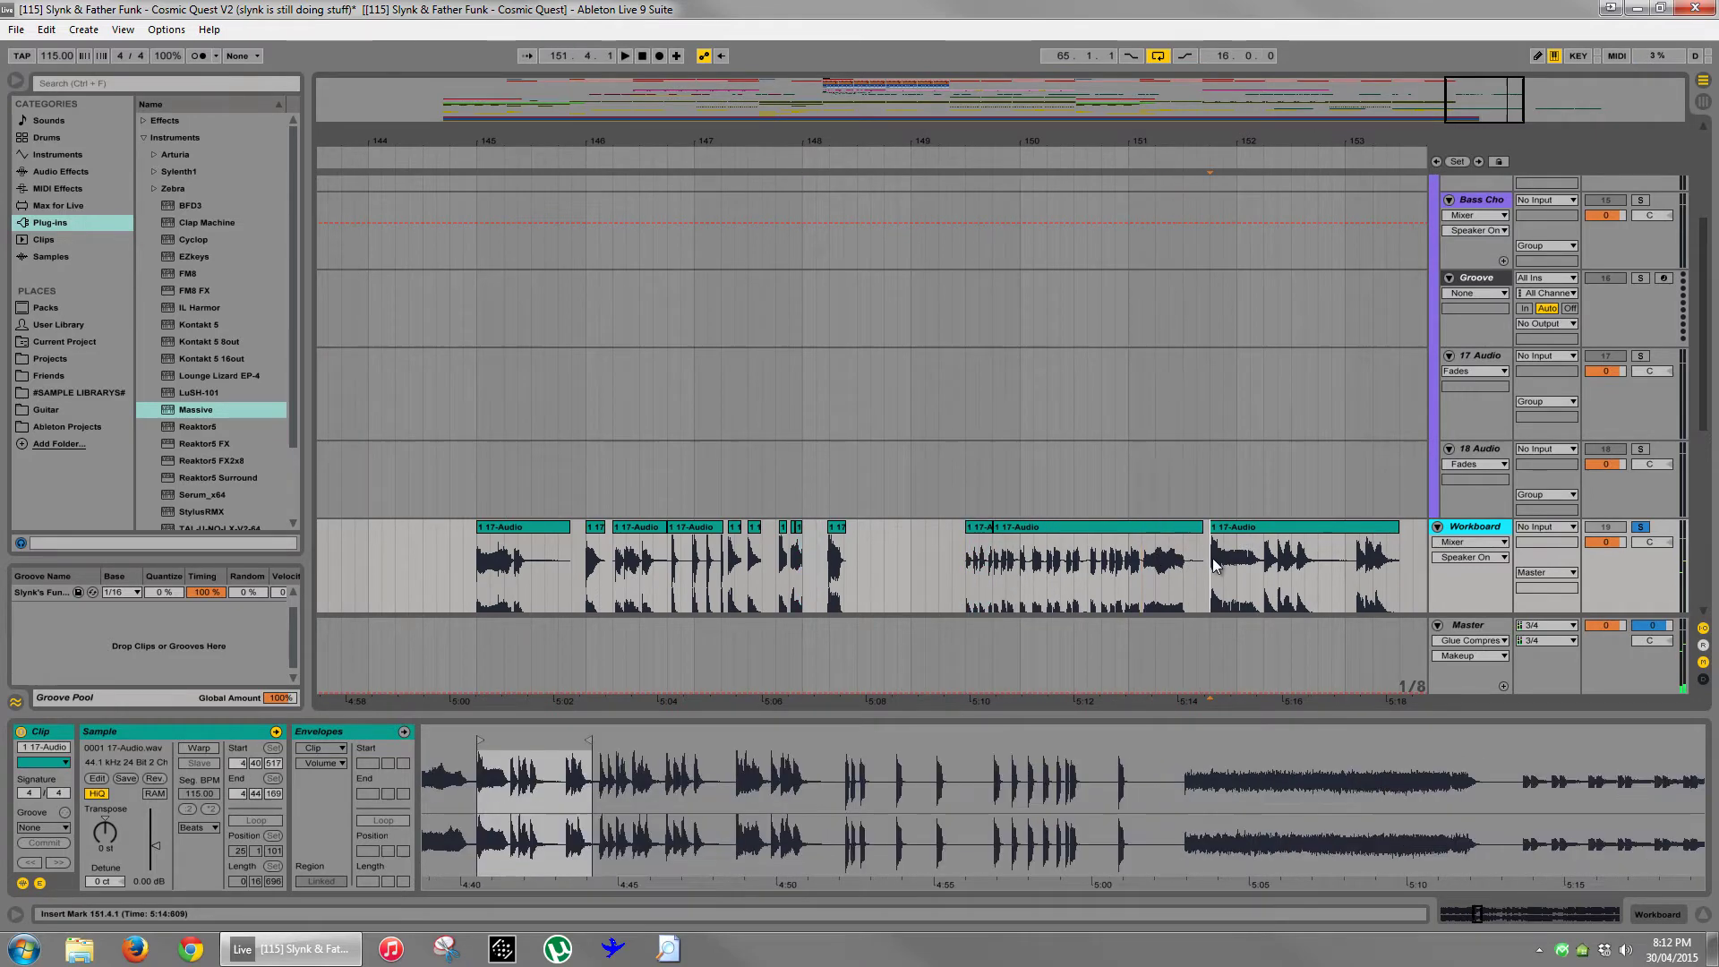
pyautogui.press('space')
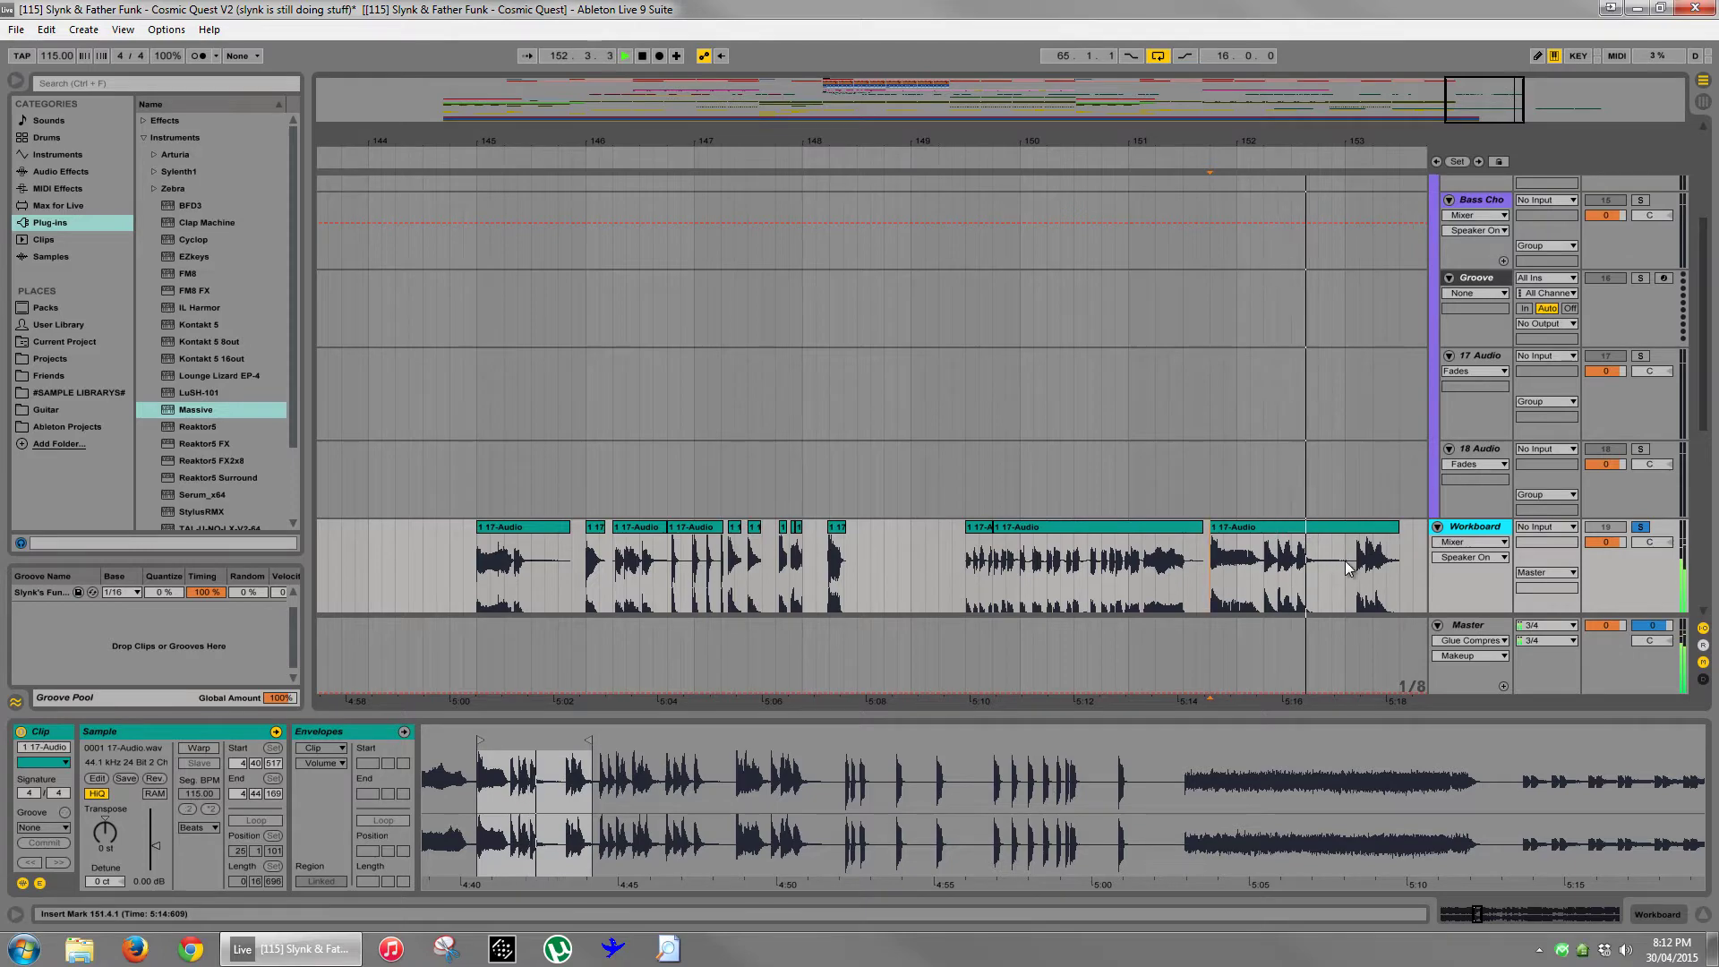
# - Audition the Workboard clips starting around 120.1.4 and 125.3.4
pyautogui.moveTo(1364, 148); pyautogui.dragTo(1325, 141)
pyautogui.click(1015, 528)
pyautogui.press('space')
pyautogui.press('space')
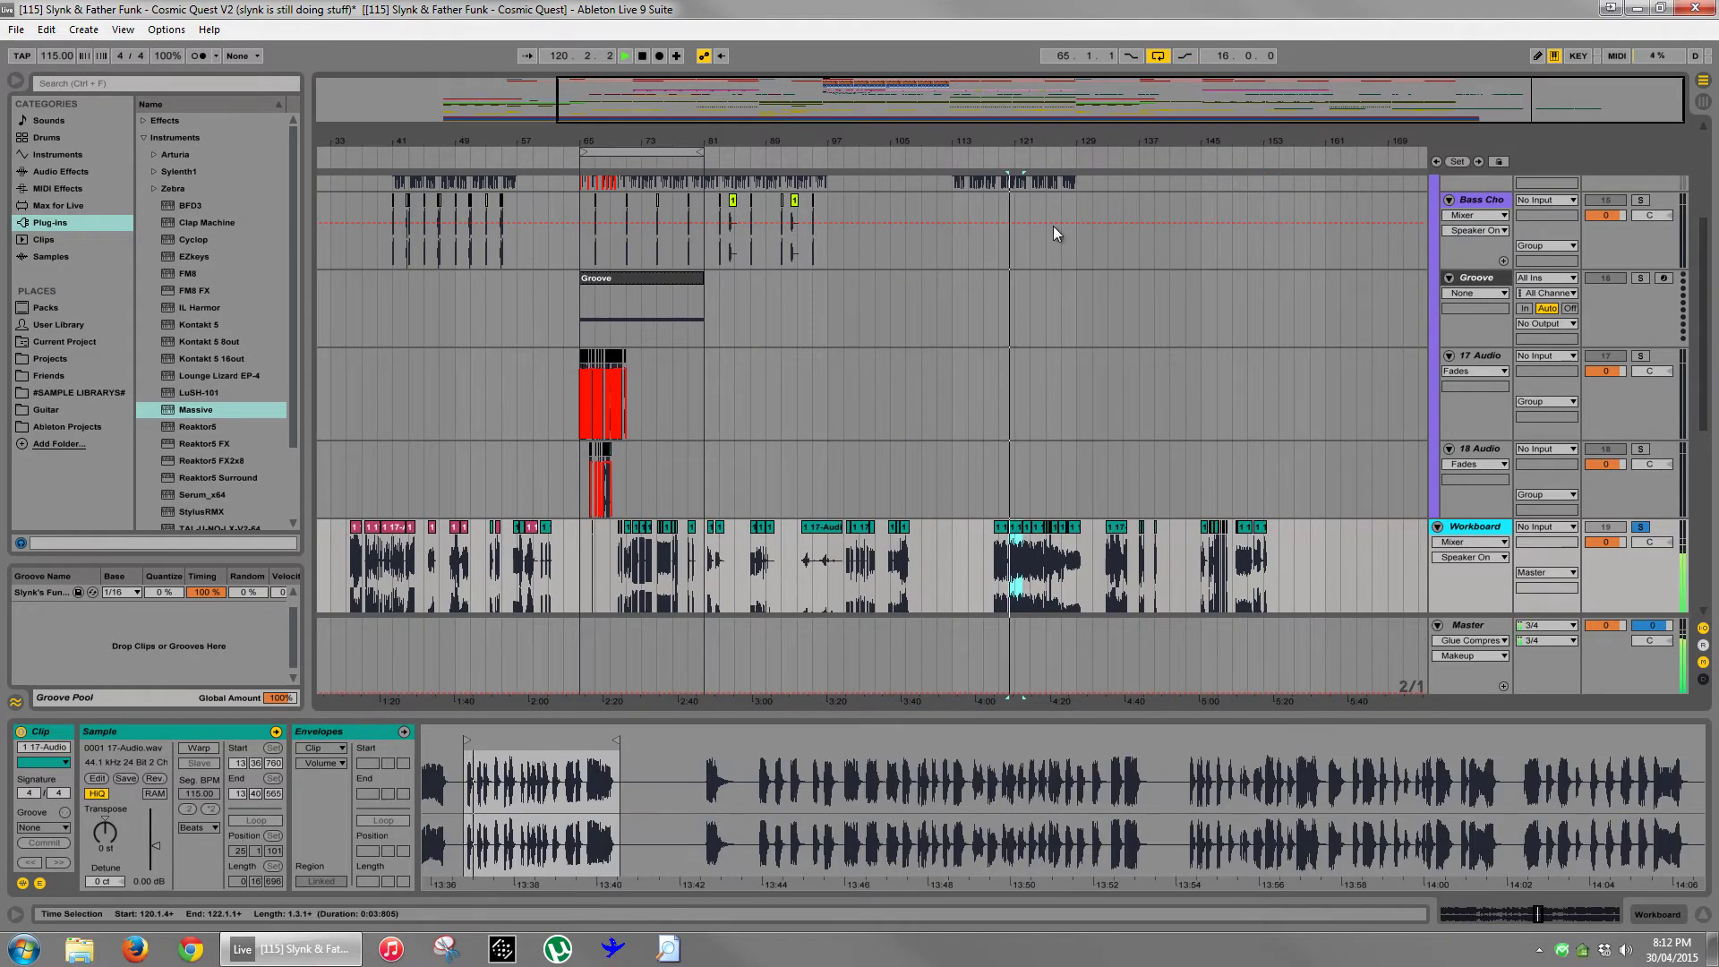
pyautogui.moveTo(1024, 139); pyautogui.dragTo(1026, 179)
pyautogui.click(1122, 527)
pyautogui.press('space')
pyautogui.press('space')
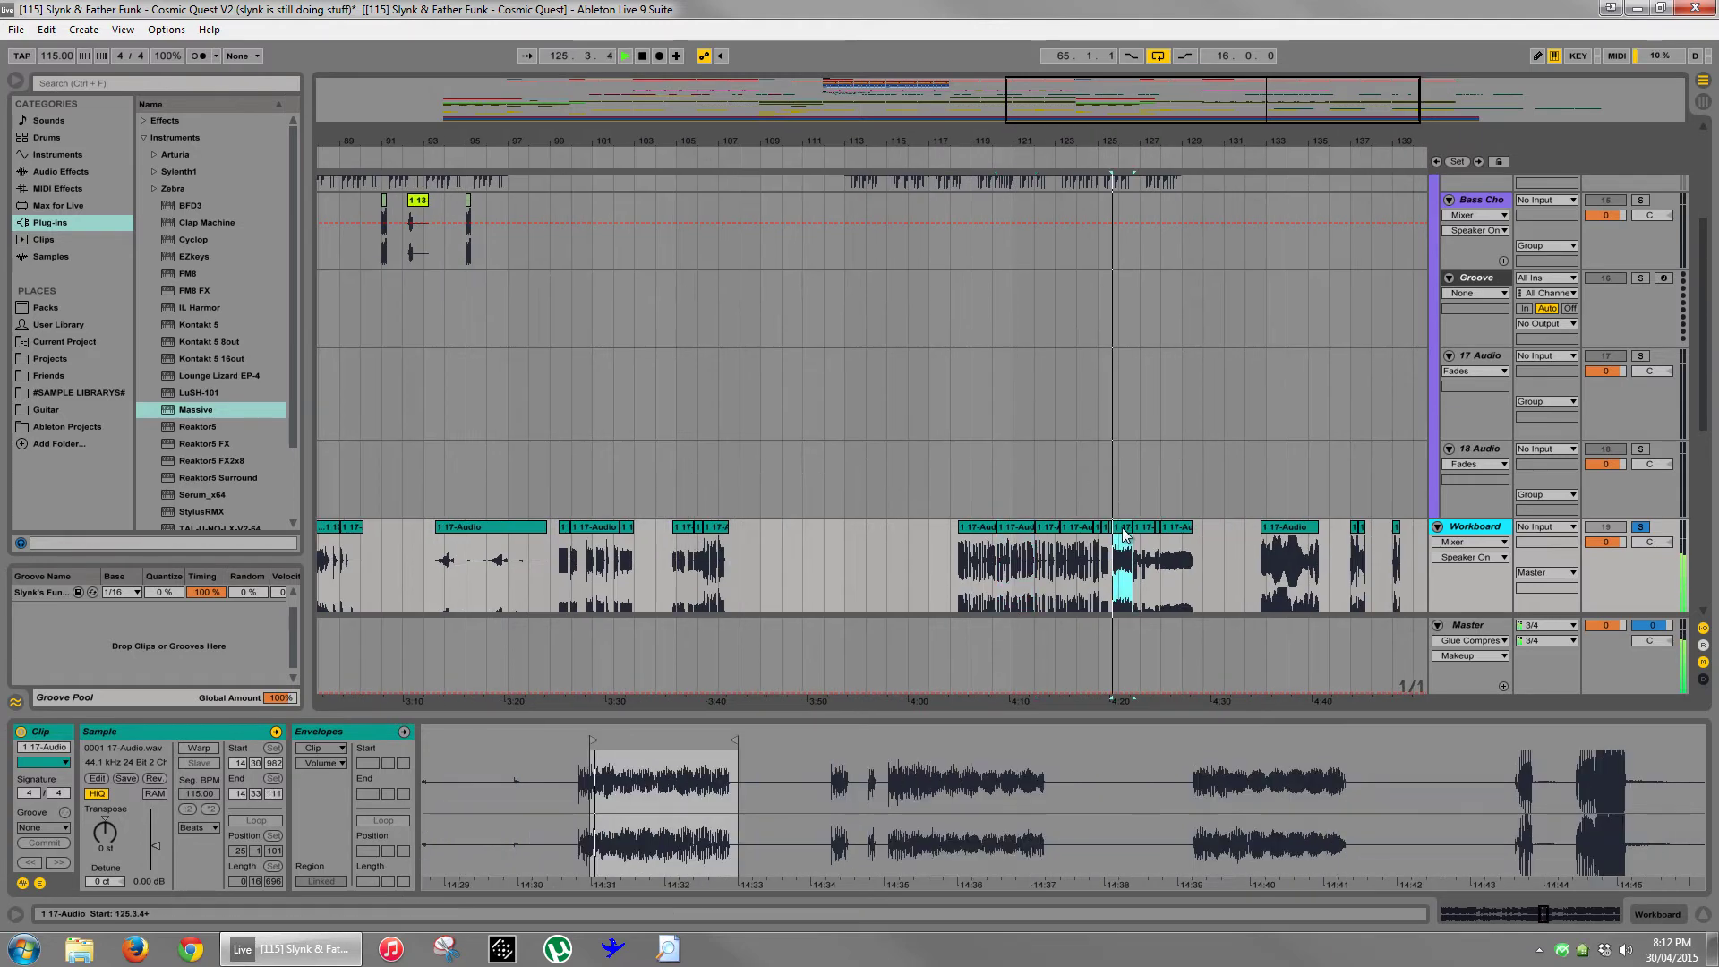
# - Audition and copy the 126.1.3 to 126.2.1 portion of the Workboard clip, and paste it onto the 17 Audio track just after 70.3.1
pyautogui.moveTo(1120, 139); pyautogui.dragTo(1120, 161)
pyautogui.moveTo(1214, 571); pyautogui.dragTo(1260, 572)
pyautogui.press('space')
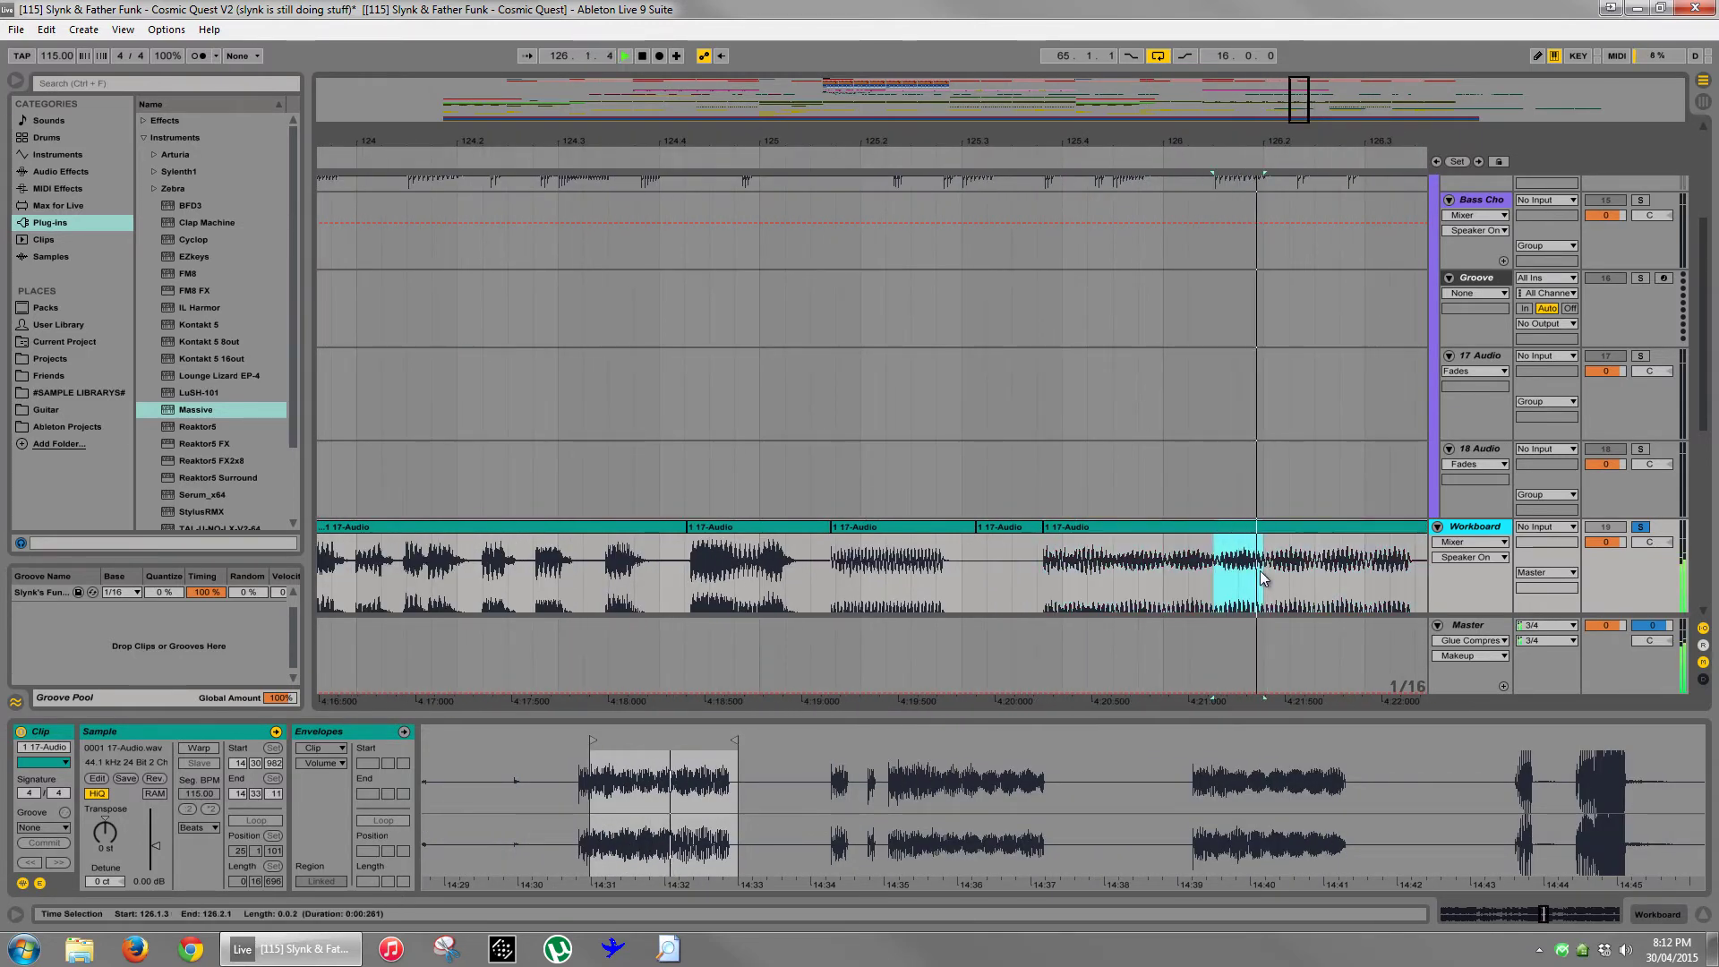
pyautogui.press('space')
pyautogui.moveTo(1209, 138); pyautogui.dragTo(1433, 126)
pyautogui.moveTo(947, 141); pyautogui.dragTo(1316, 139)
pyautogui.moveTo(829, 150); pyautogui.dragTo(824, 183)
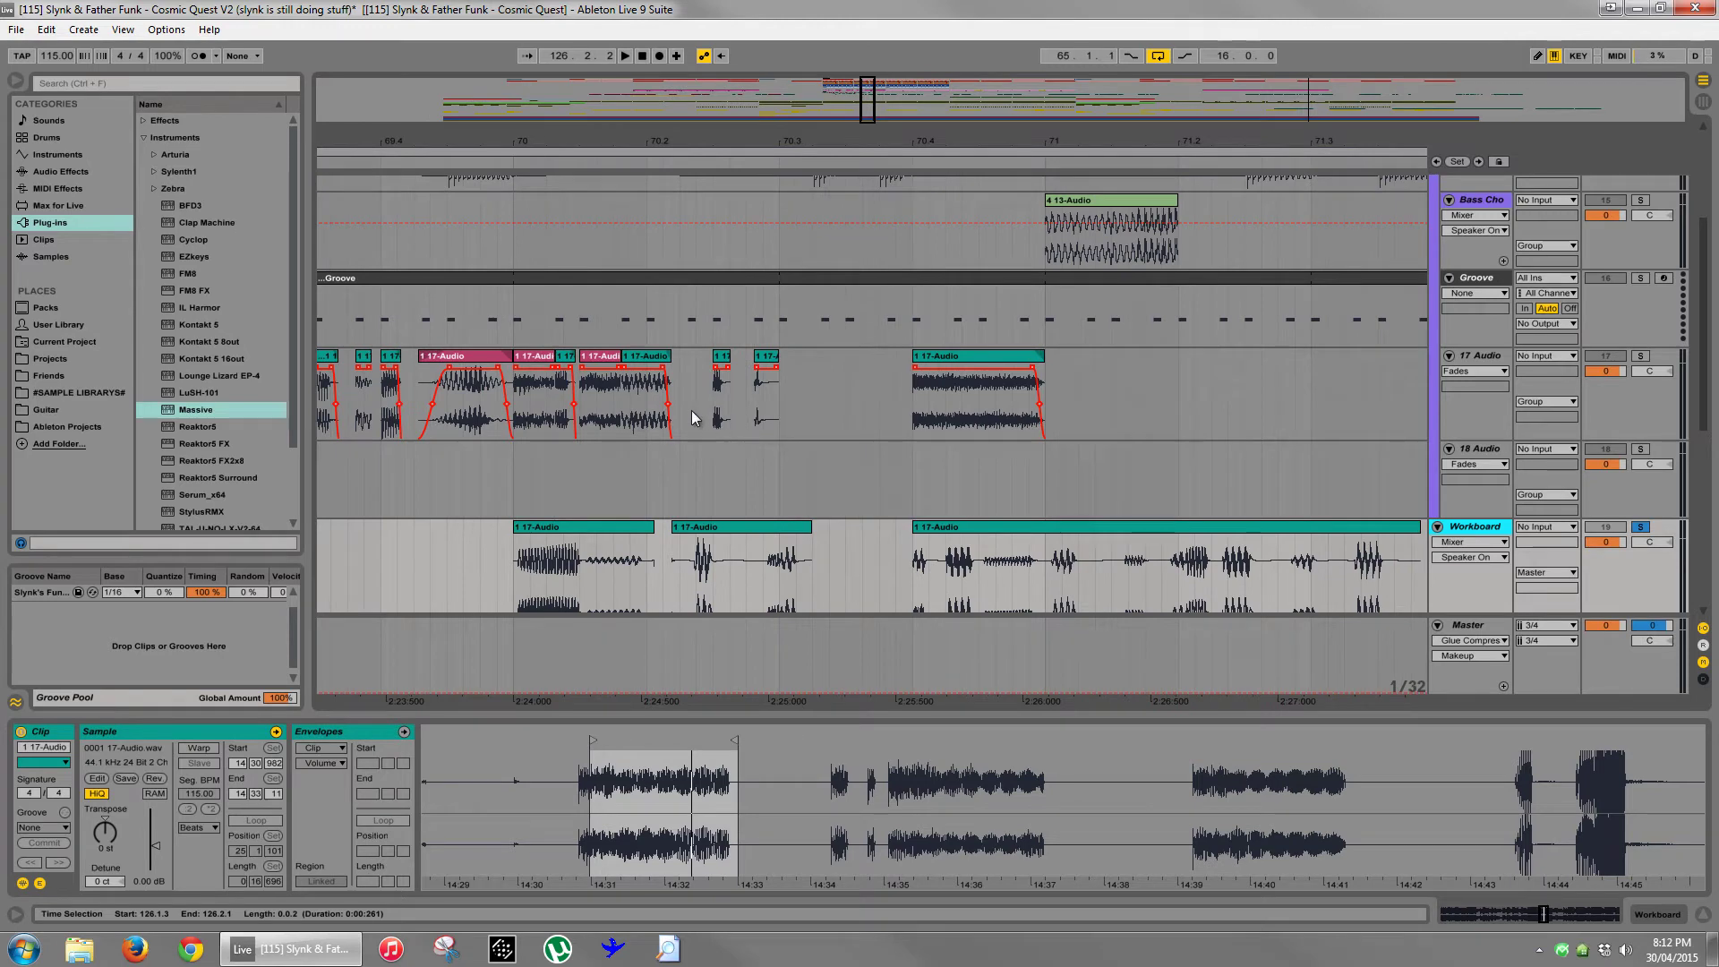
pyautogui.click(799, 406)
pyautogui.hotkey('ctrl', 'v')
# - Trim the pasted slice to start at 70.3.2 and move it to 70.2.2 on the 17 Audio track
pyautogui.click(693, 398)
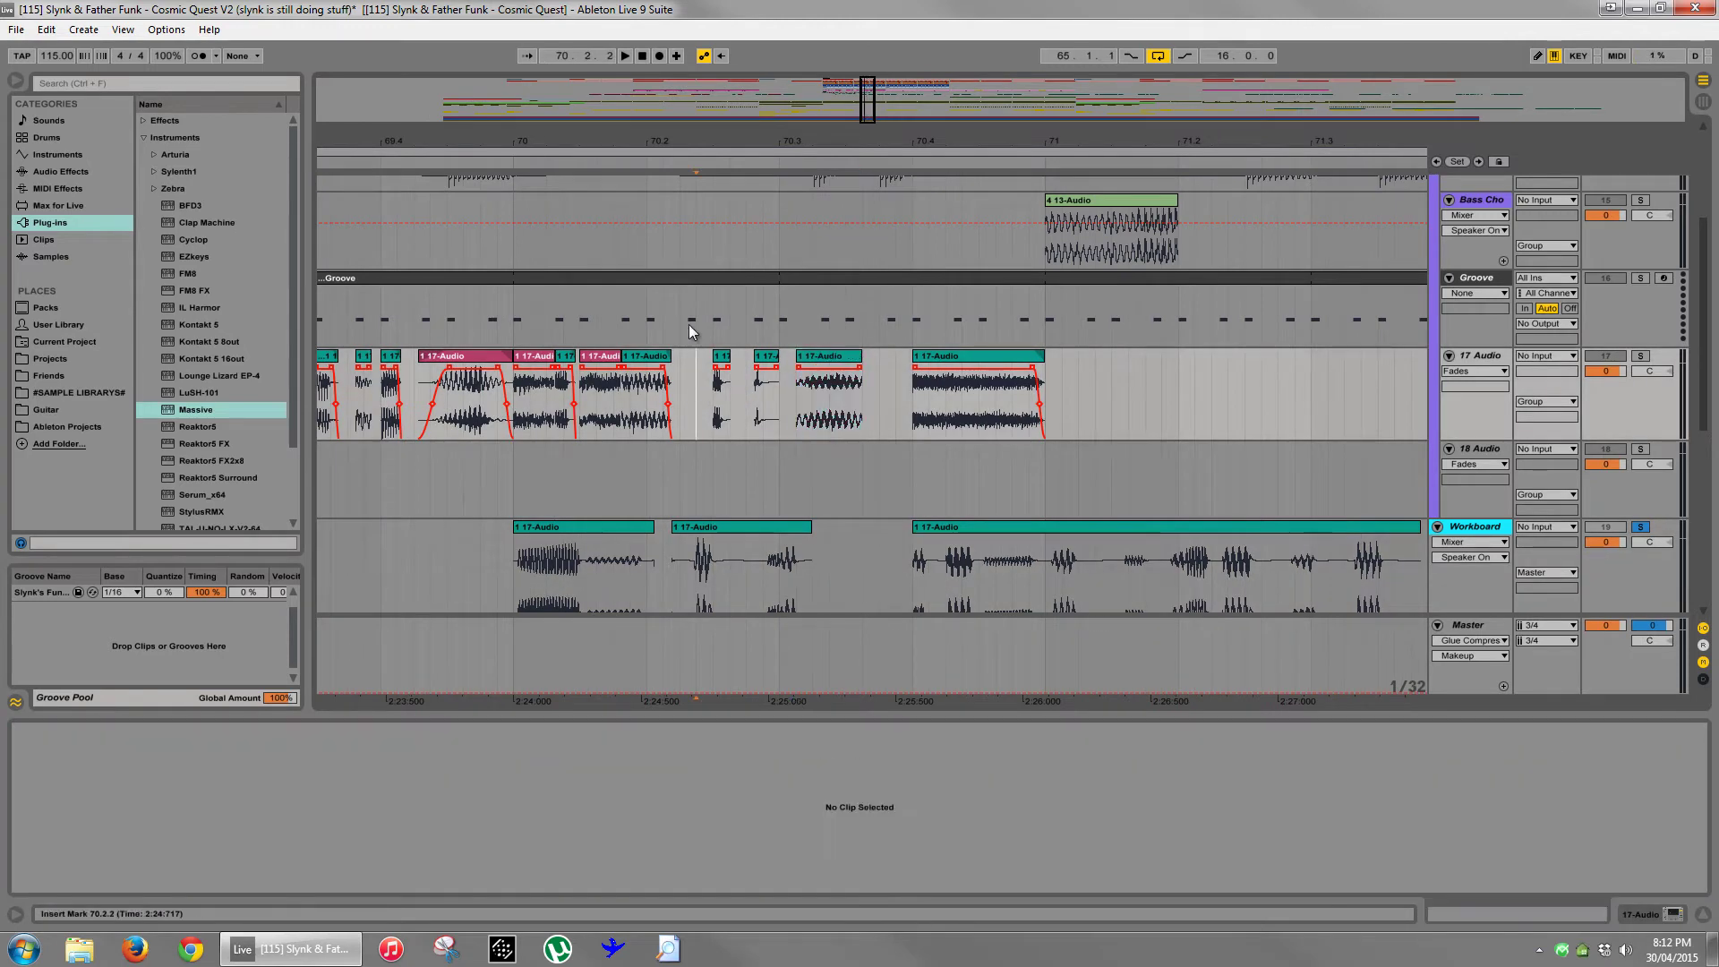
pyautogui.moveTo(797, 137); pyautogui.dragTo(799, 144)
pyautogui.moveTo(979, 360); pyautogui.dragTo(1024, 359)
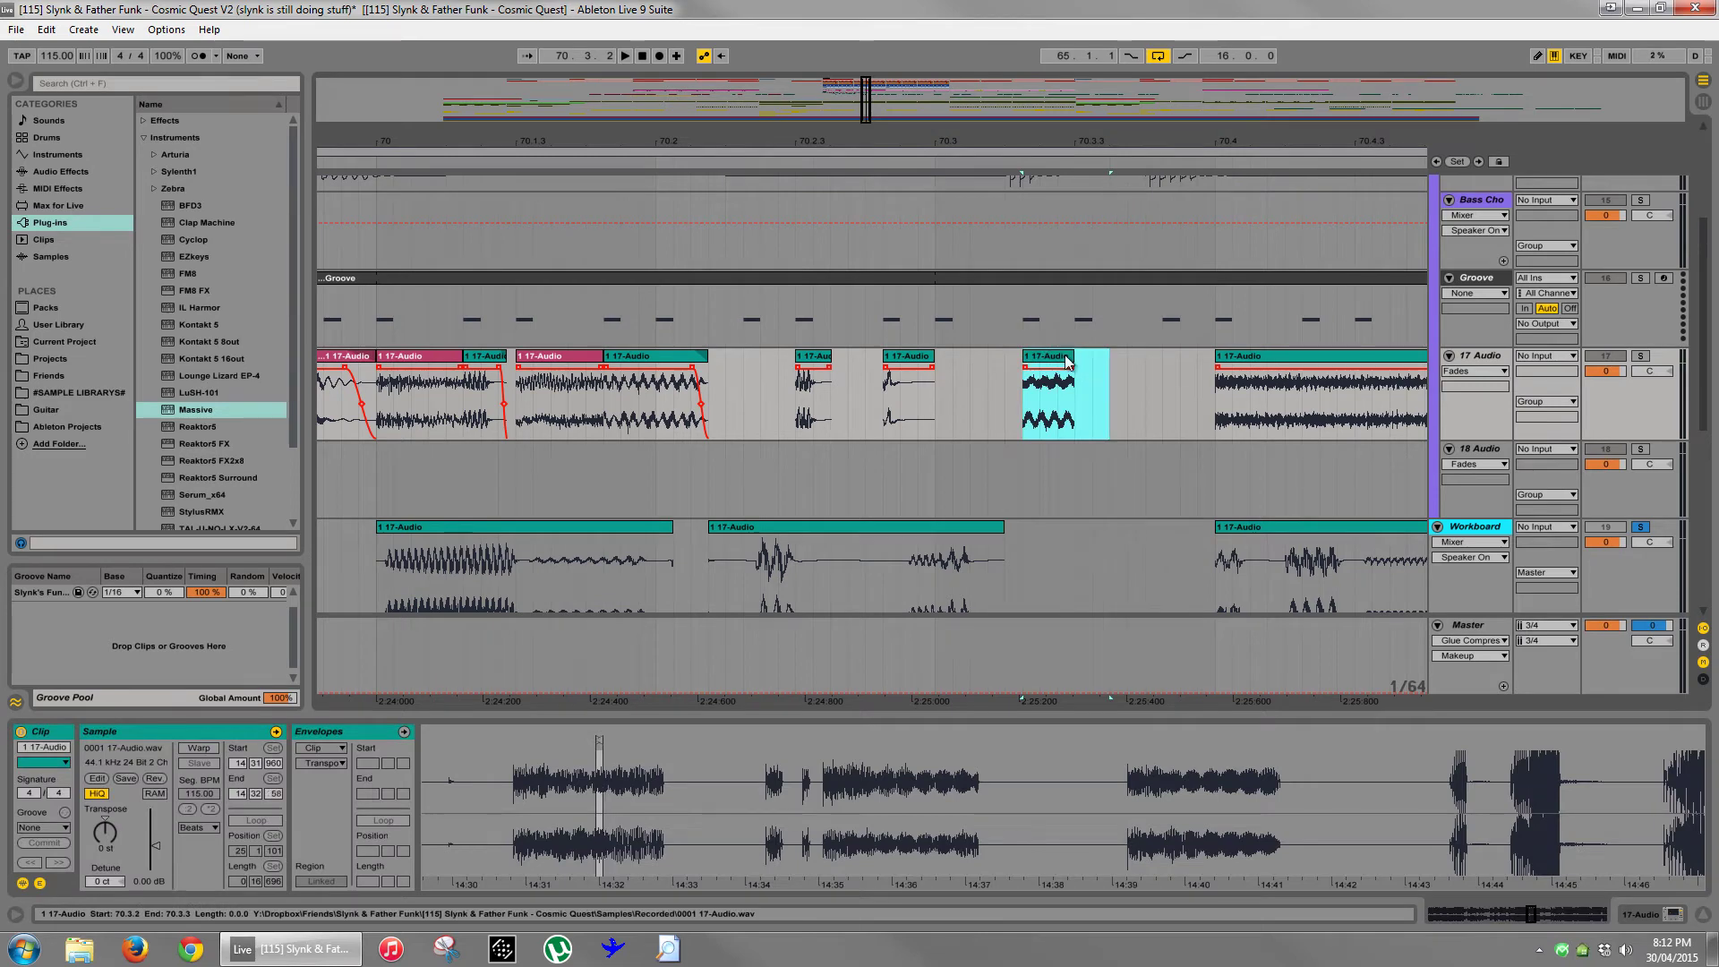
pyautogui.moveTo(1066, 361); pyautogui.dragTo(787, 361)
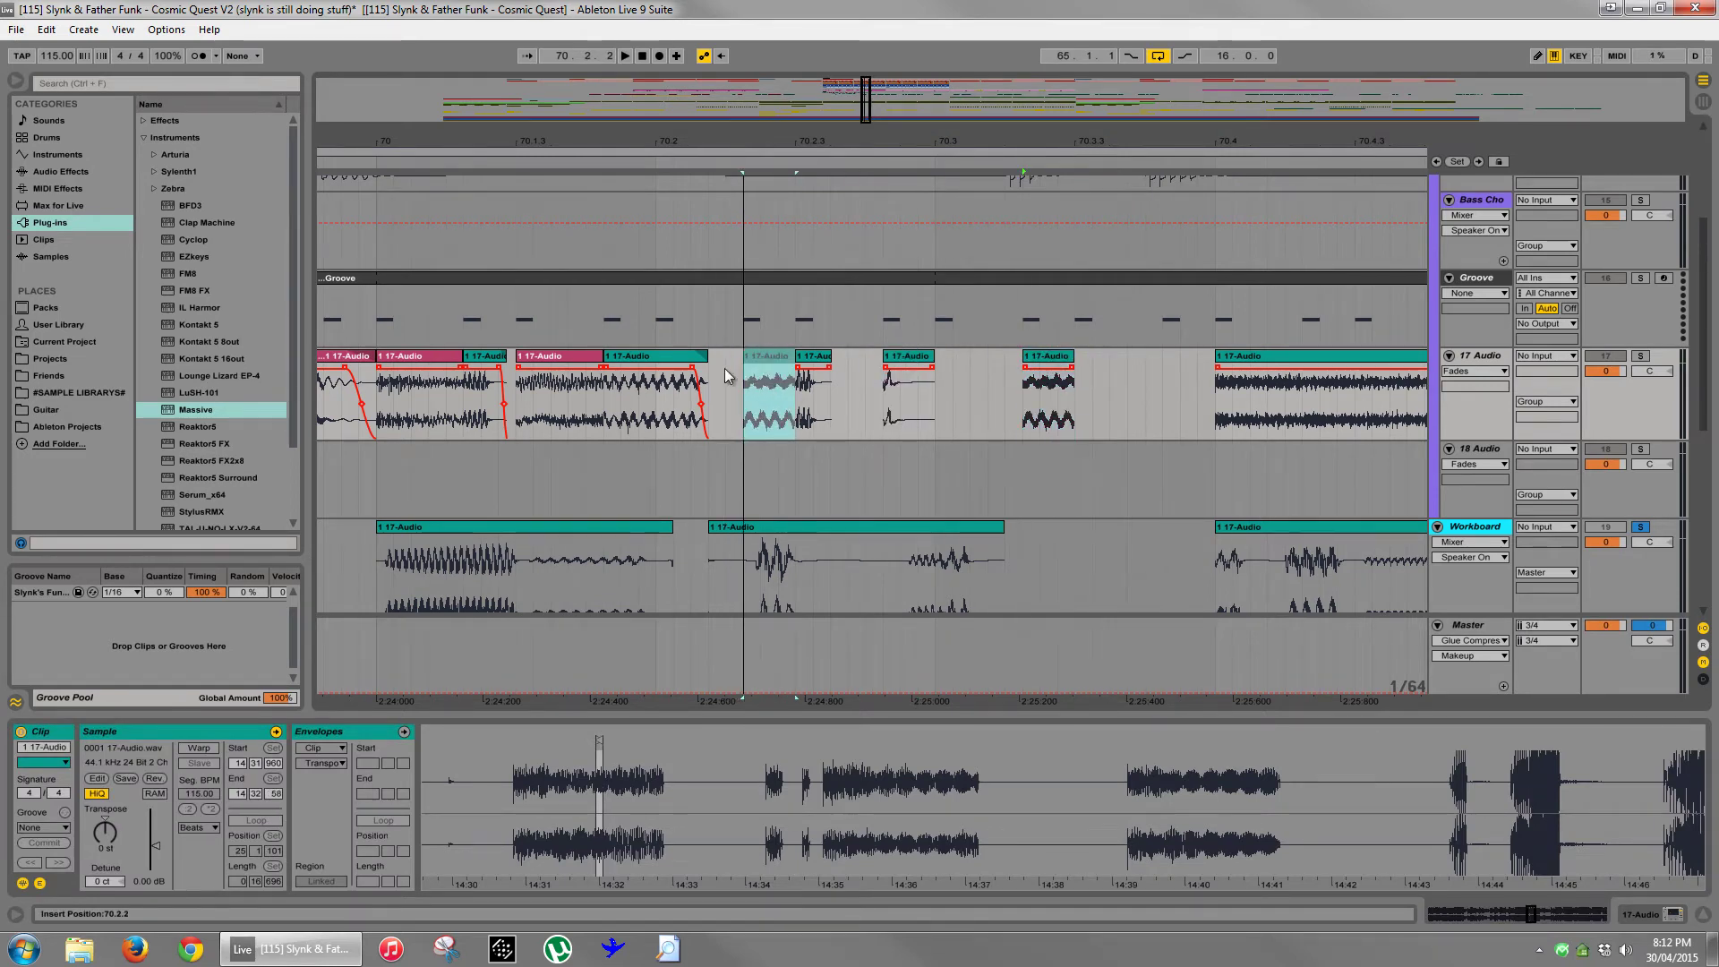
# - Play the slices from 70.1.1 and turn off solo on the Workboard track
pyautogui.click(383, 412)
pyautogui.press('space')
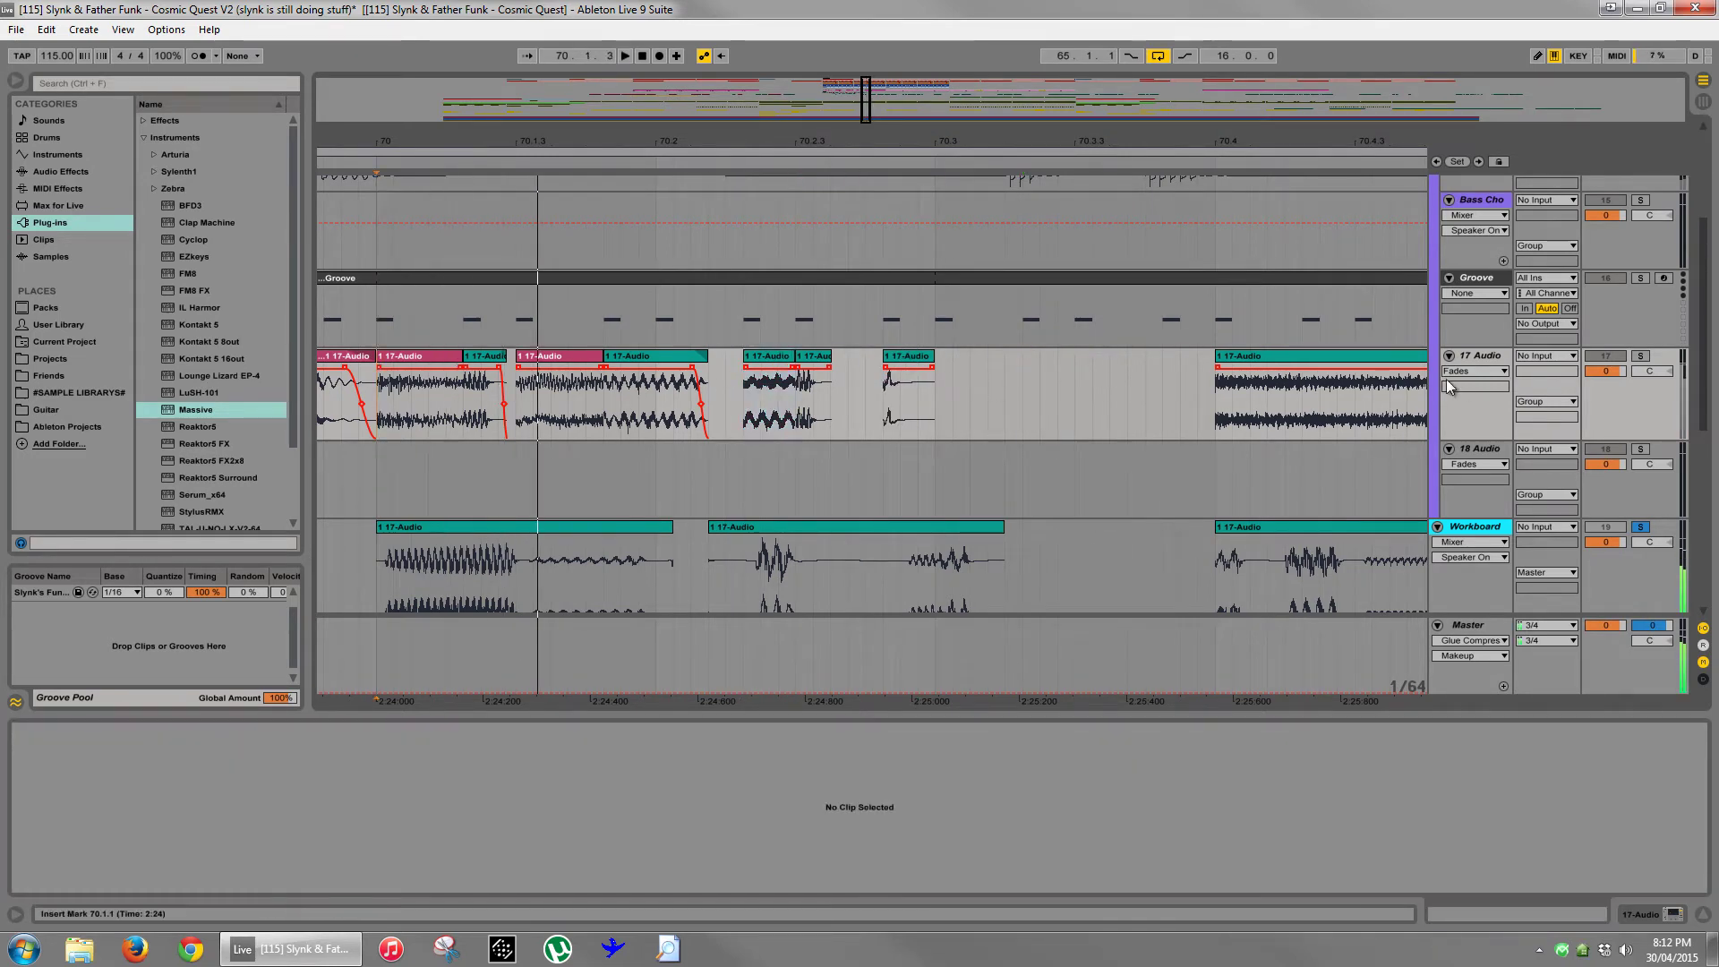
pyautogui.click(1641, 528)
# - Transpose the 70.2.2 slice to 5 st and audition it
pyautogui.click(782, 363)
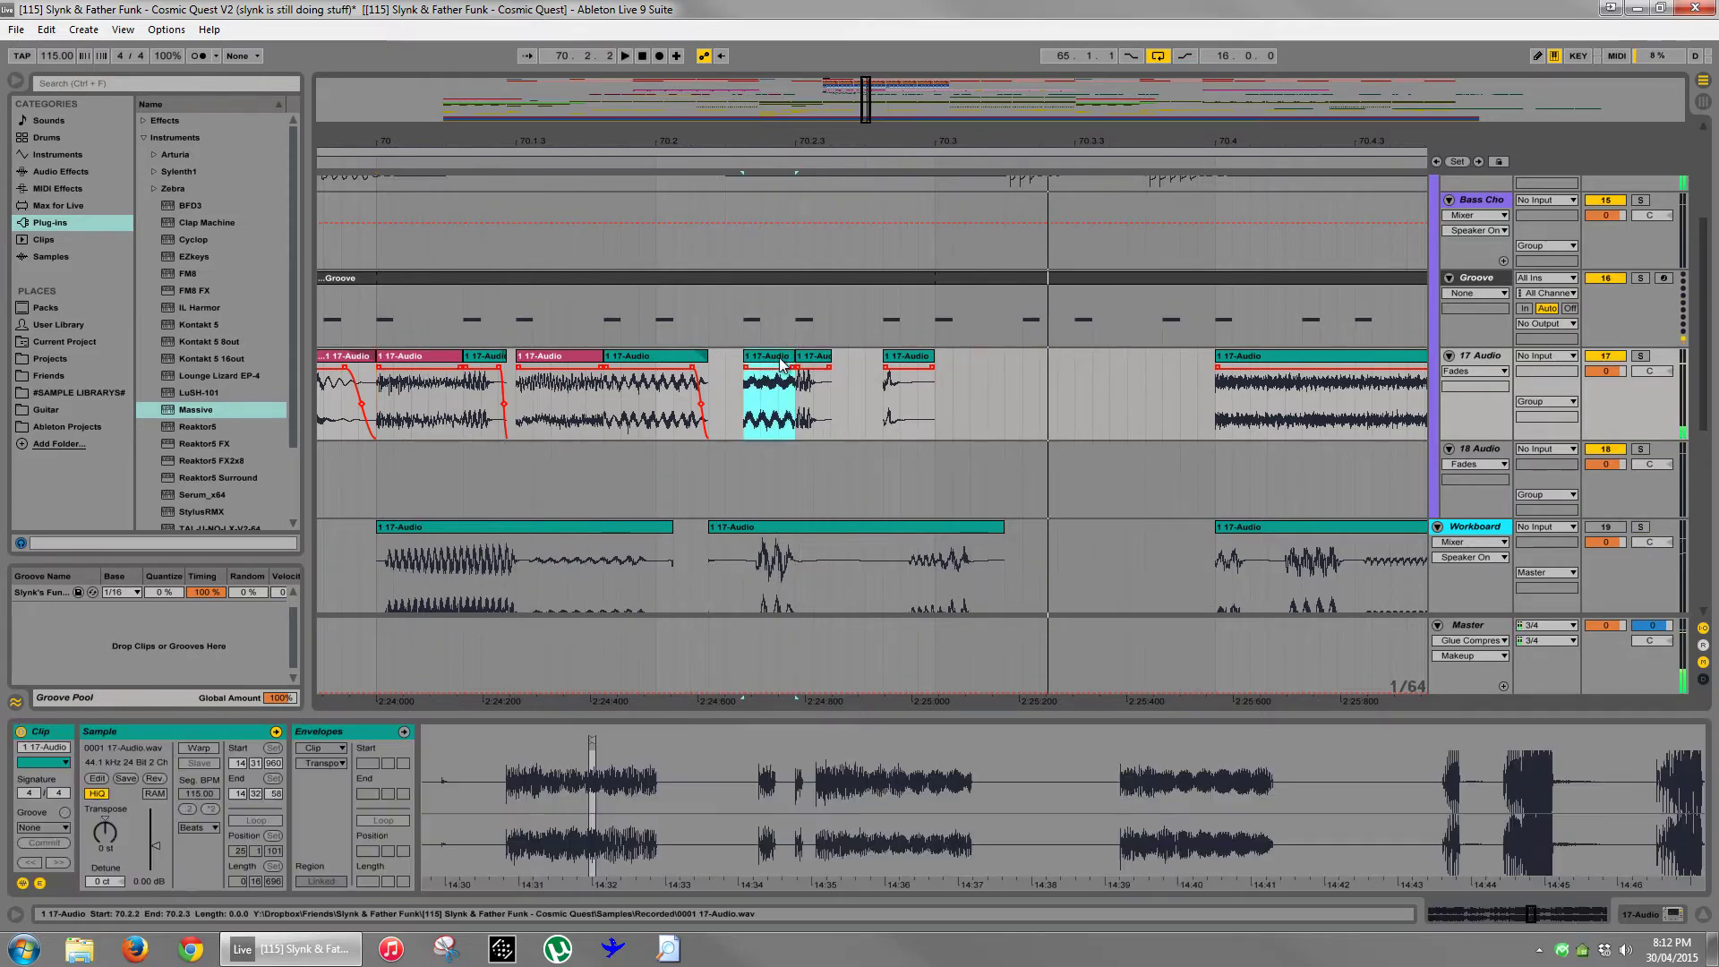
pyautogui.press('space')
pyautogui.click(106, 831)
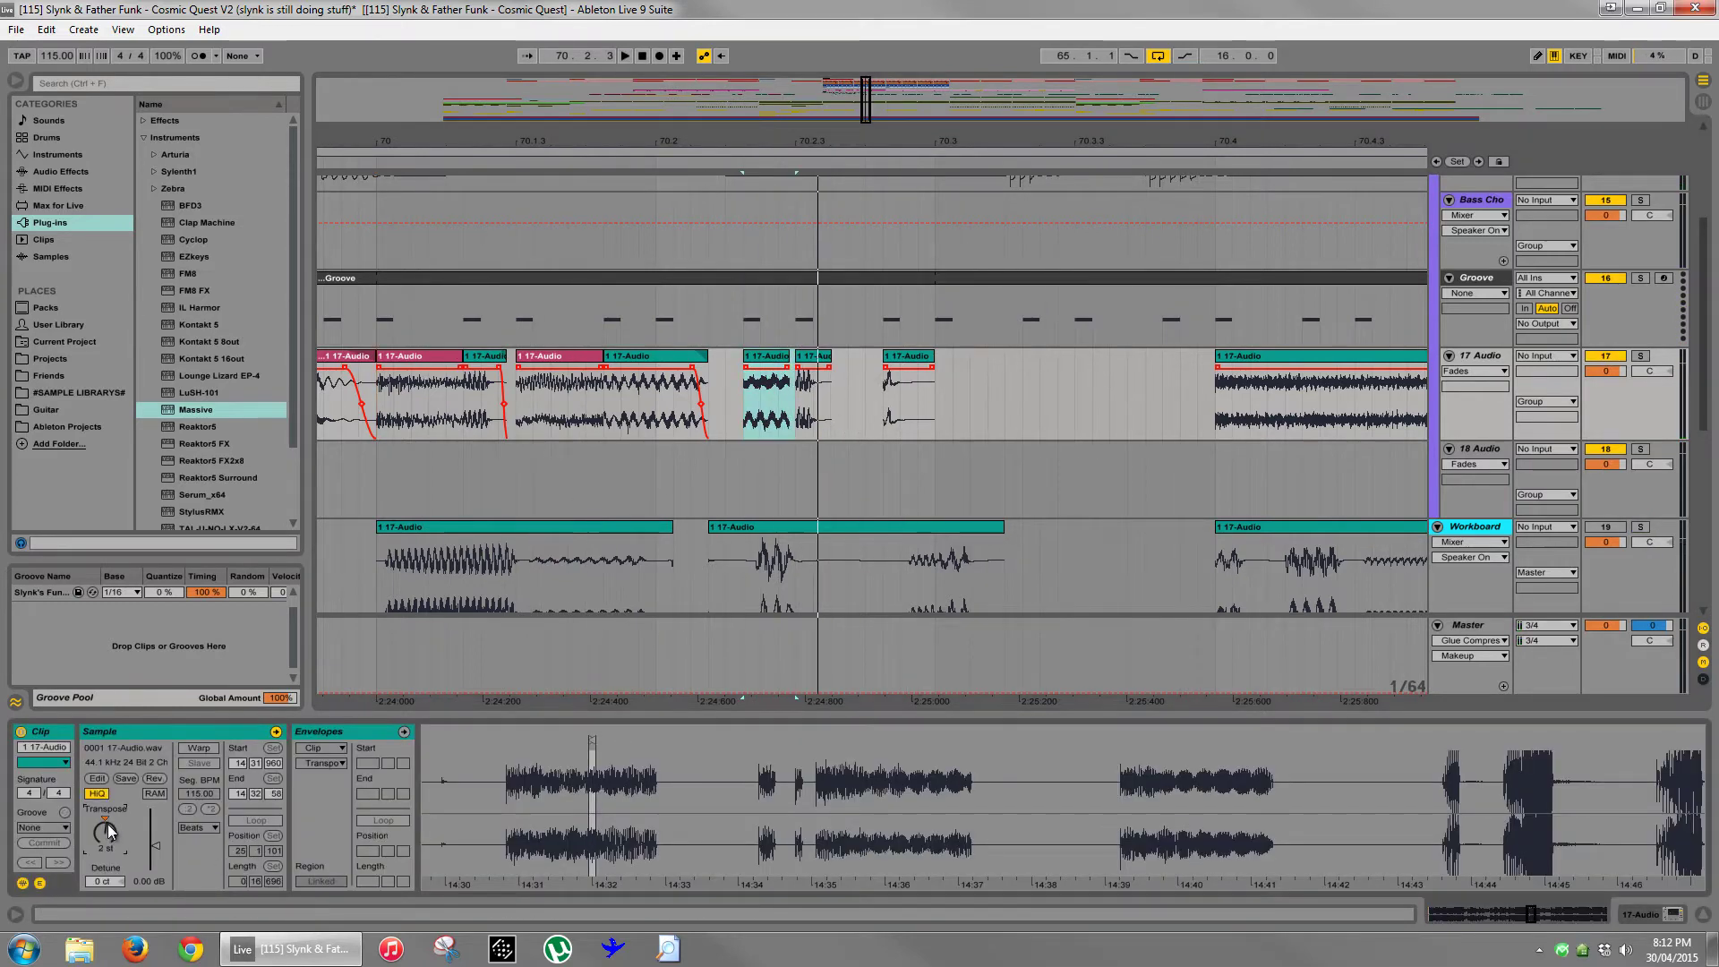
pyautogui.press('space')
pyautogui.press('space')
pyautogui.press('space')
pyautogui.press('space')
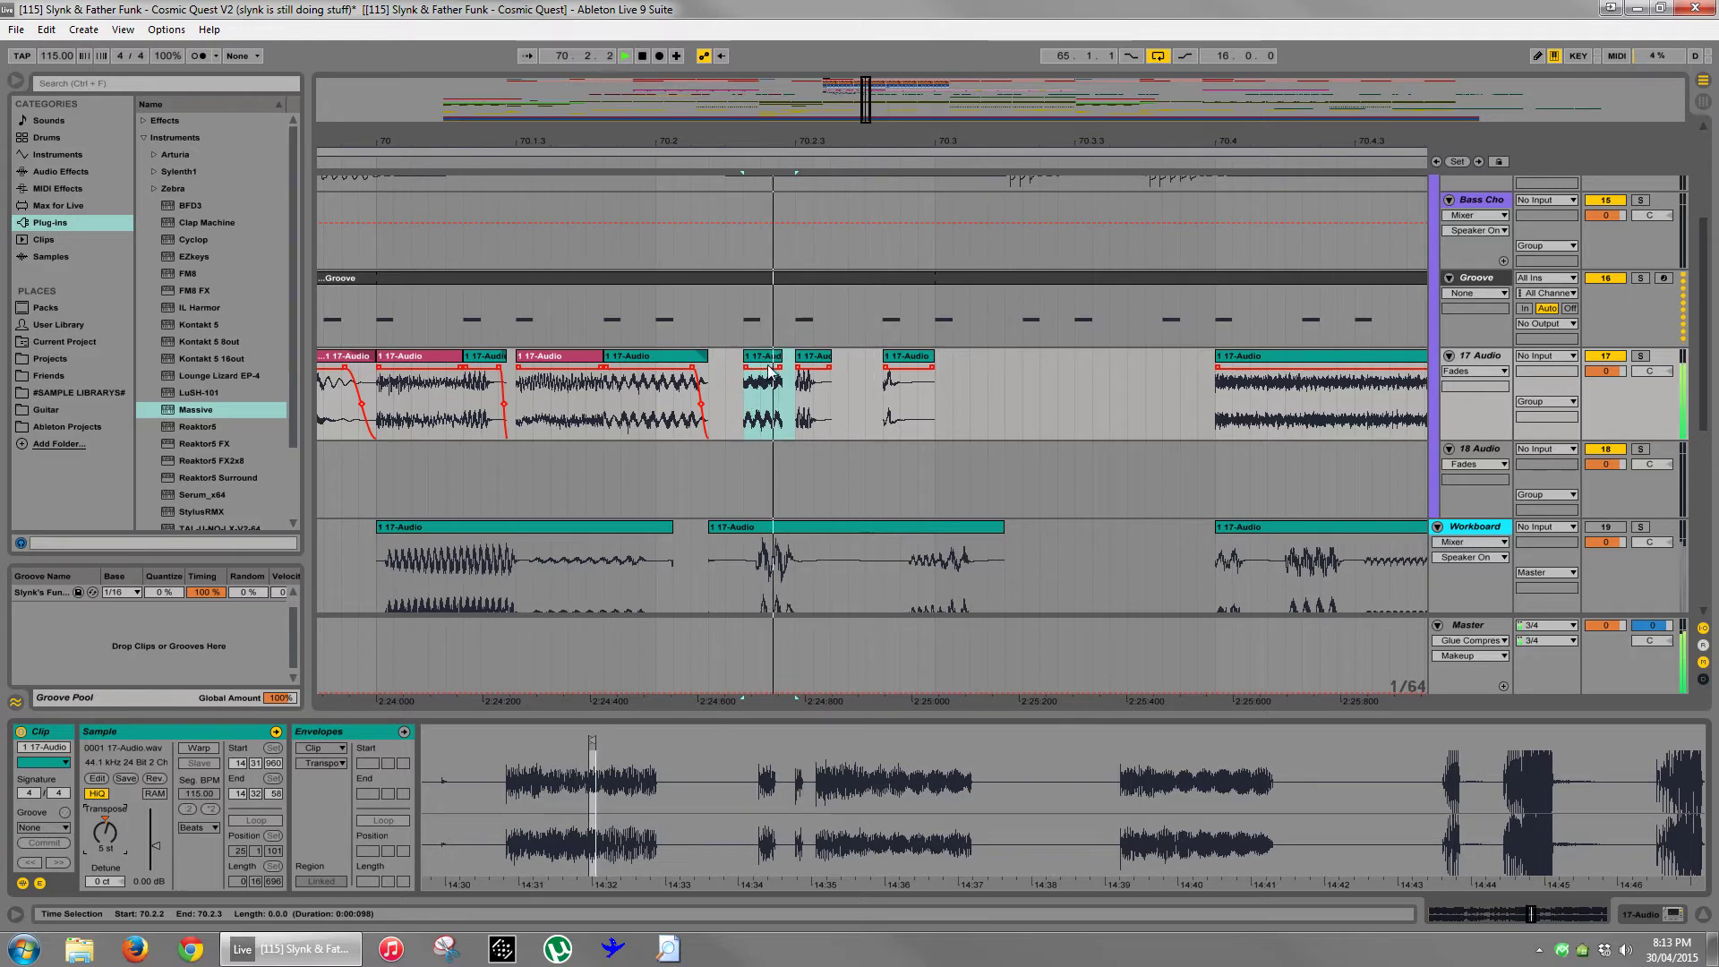
# - Try extending the 70.2.2 slice back to the preceding slice, play it from 70.1.1, and return its start to 70.2.2
pyautogui.moveTo(781, 358); pyautogui.dragTo(710, 359)
pyautogui.click(440, 361)
pyautogui.press('space')
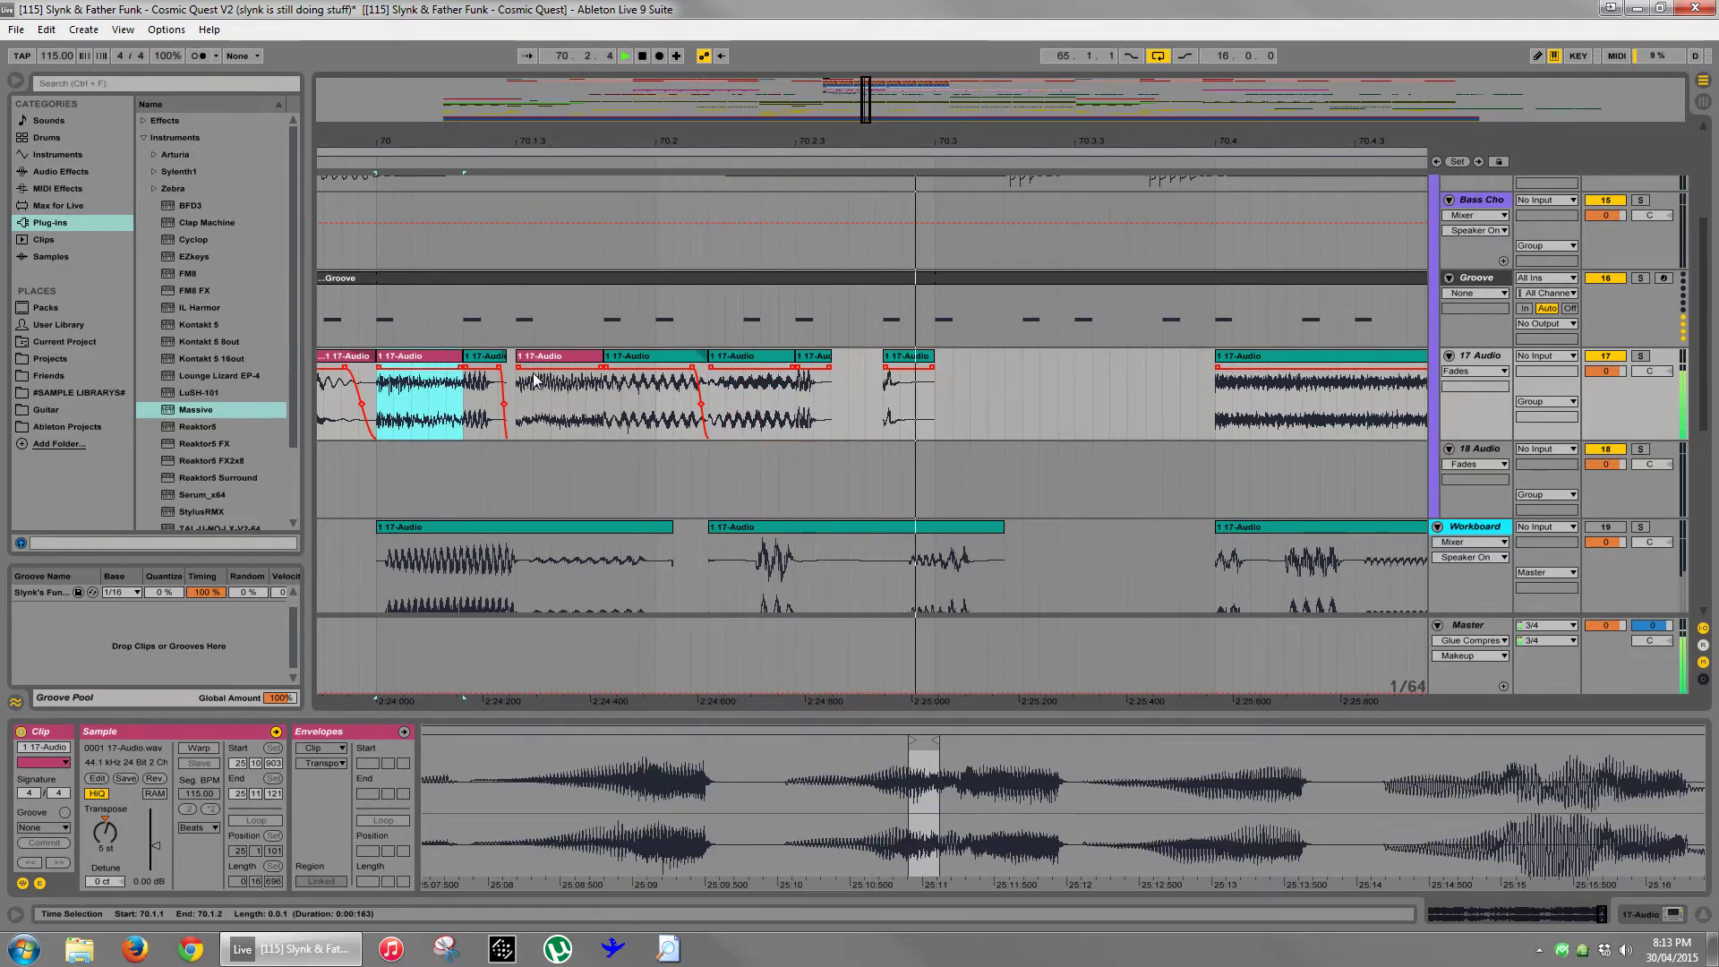
pyautogui.press('space')
pyautogui.click(743, 357)
pyautogui.moveTo(743, 356); pyautogui.dragTo(745, 358)
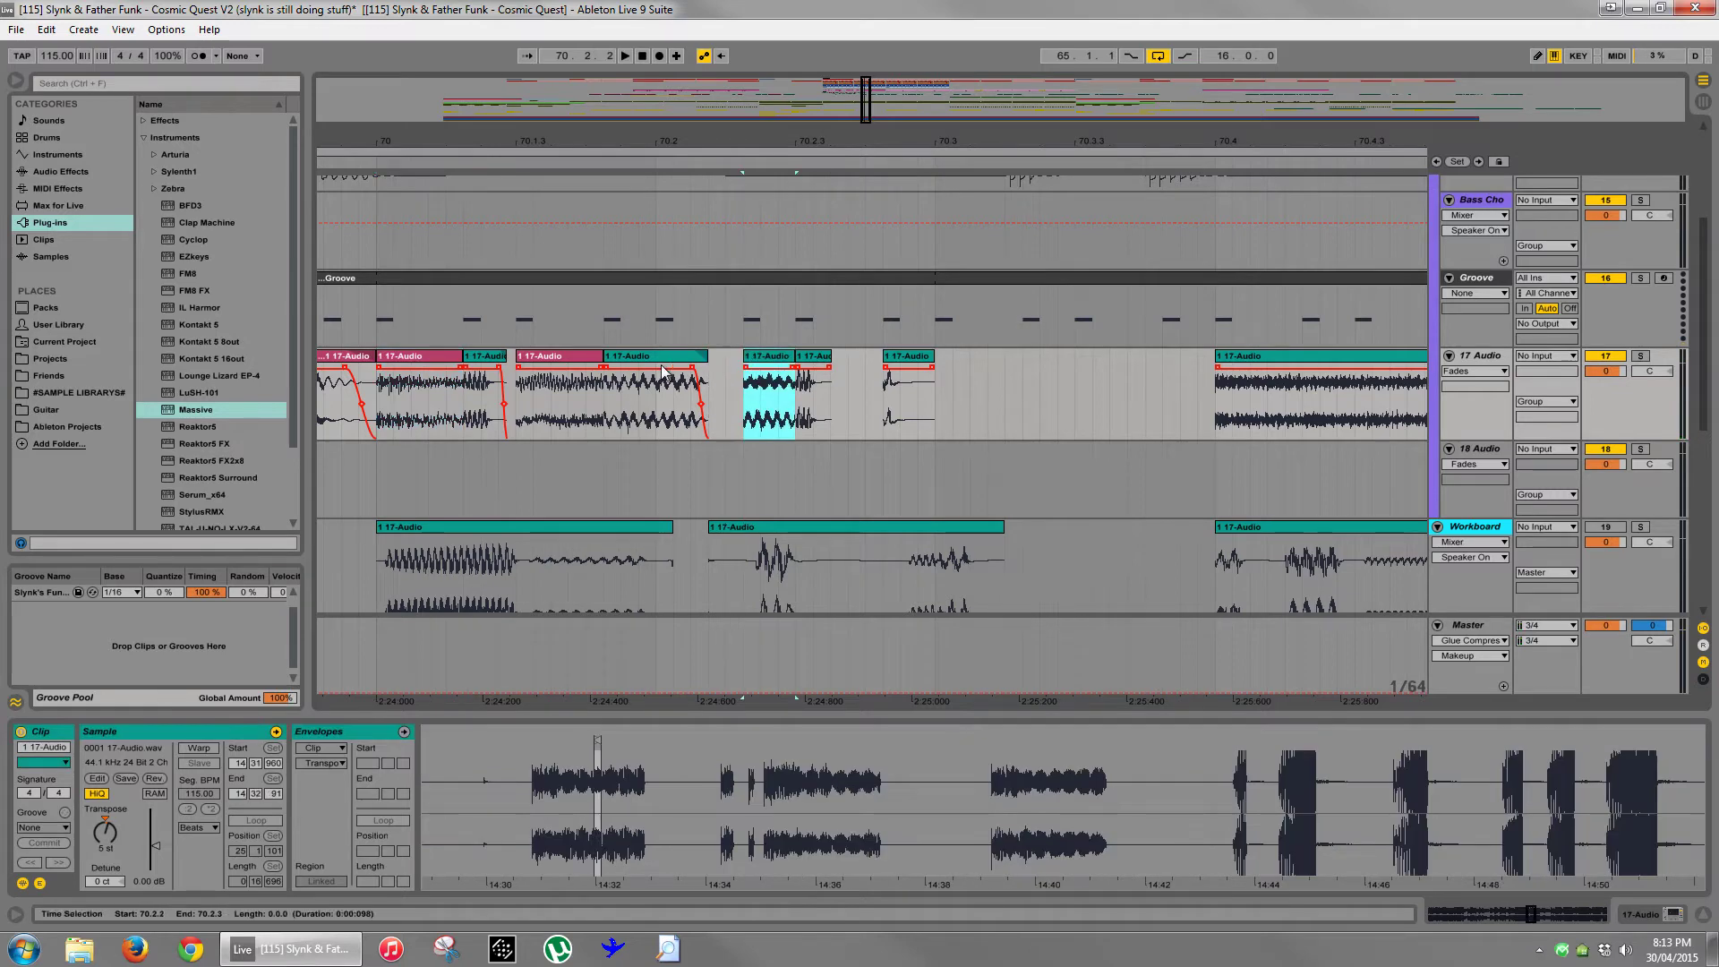
# - Audition from 70.1.1, shorten the end of the 70.2.2 slice with a fade-out, and play it again
pyautogui.click(438, 359)
pyautogui.press('space')
pyautogui.press('space')
pyautogui.click(761, 357)
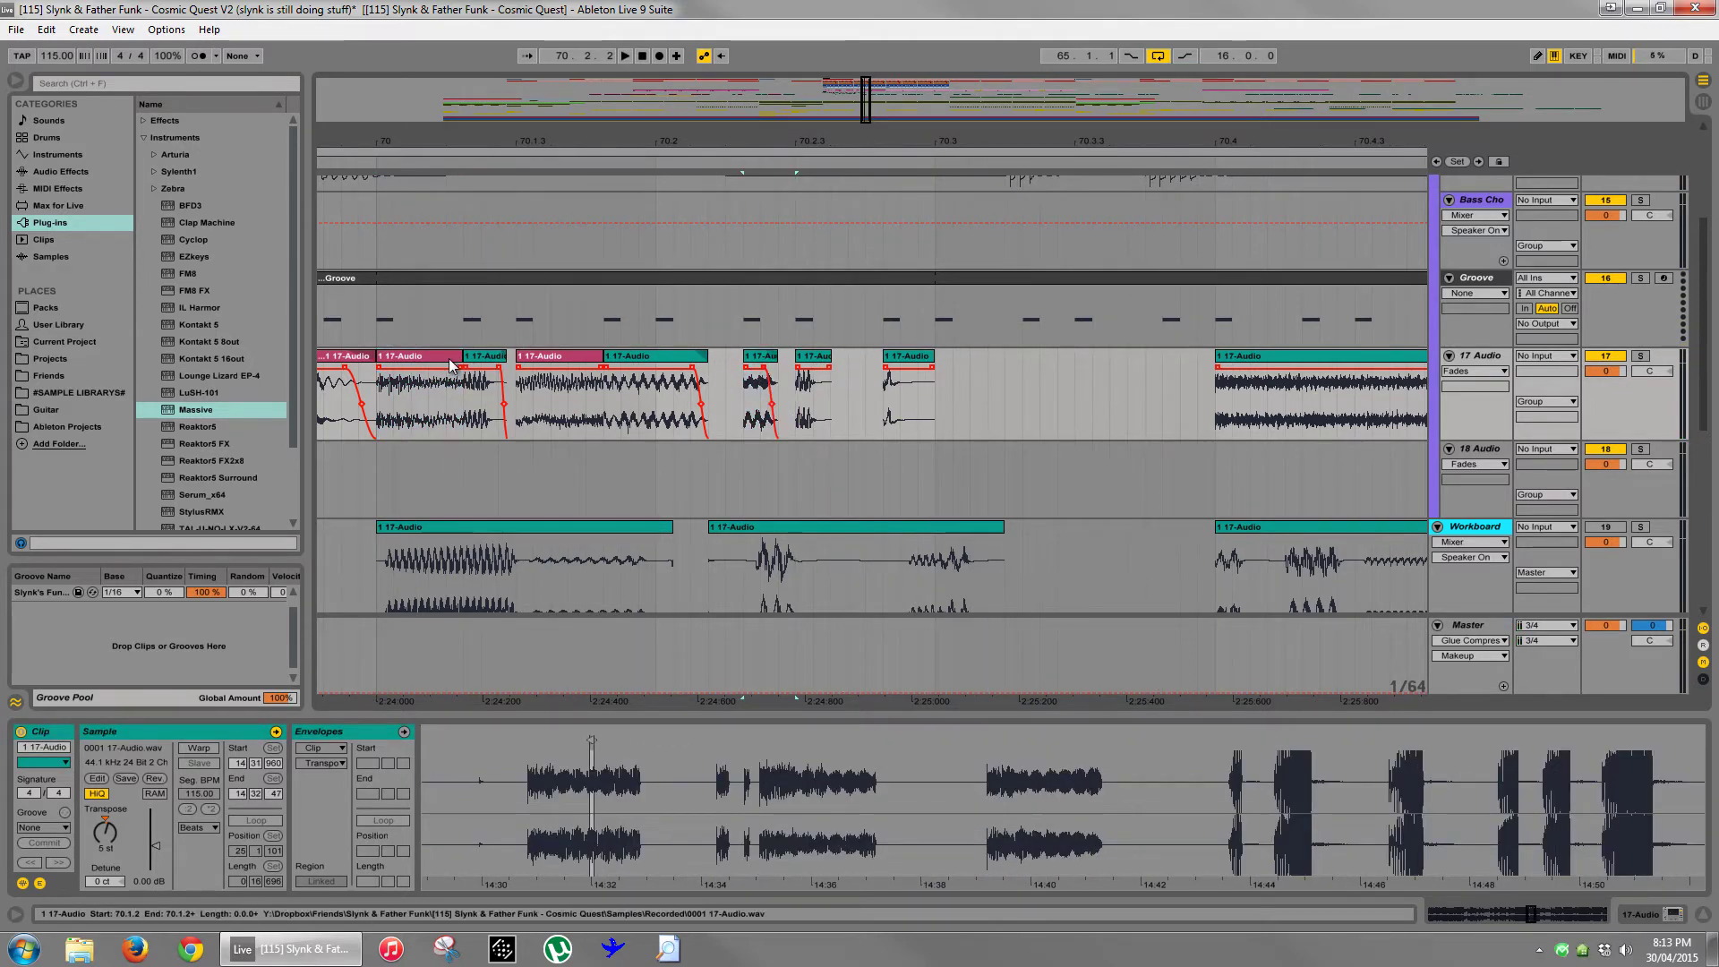
pyautogui.click(420, 357)
pyautogui.press('space')
pyautogui.press('space')
# - Add a fade-out to the slice ending at 70.3.1 and trim the Main Bass clip to start at 70.3.1
pyautogui.click(919, 373)
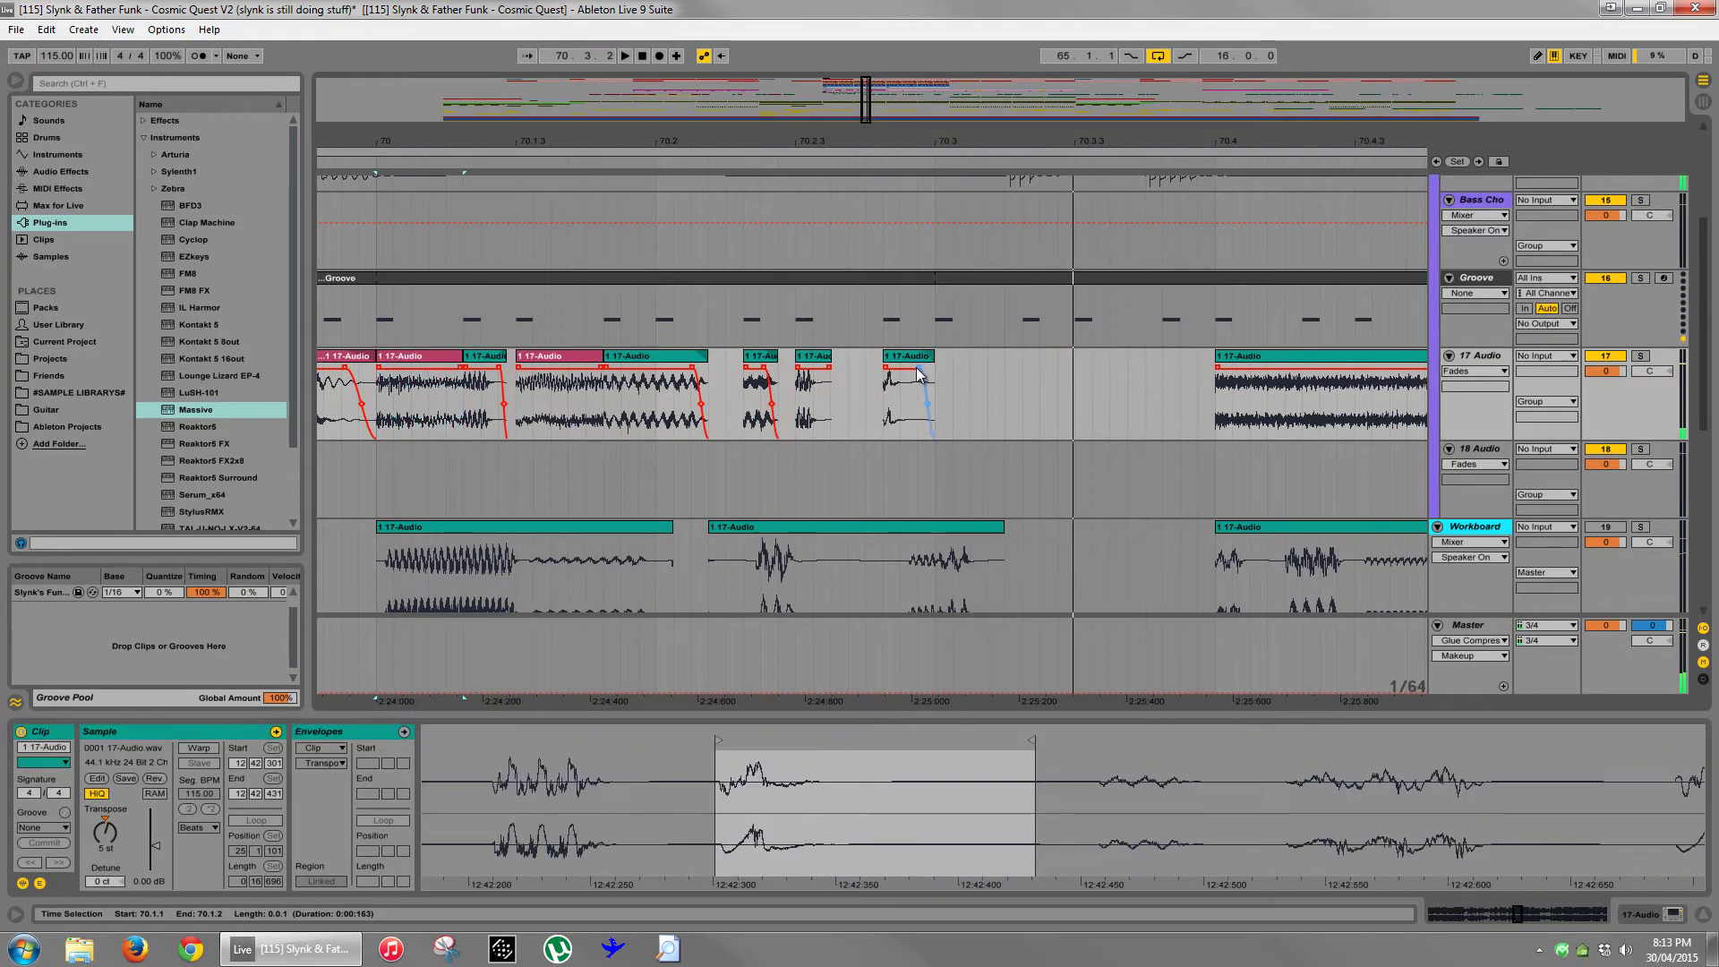
pyautogui.click(988, 381)
pyautogui.scroll(3, 989, 376)
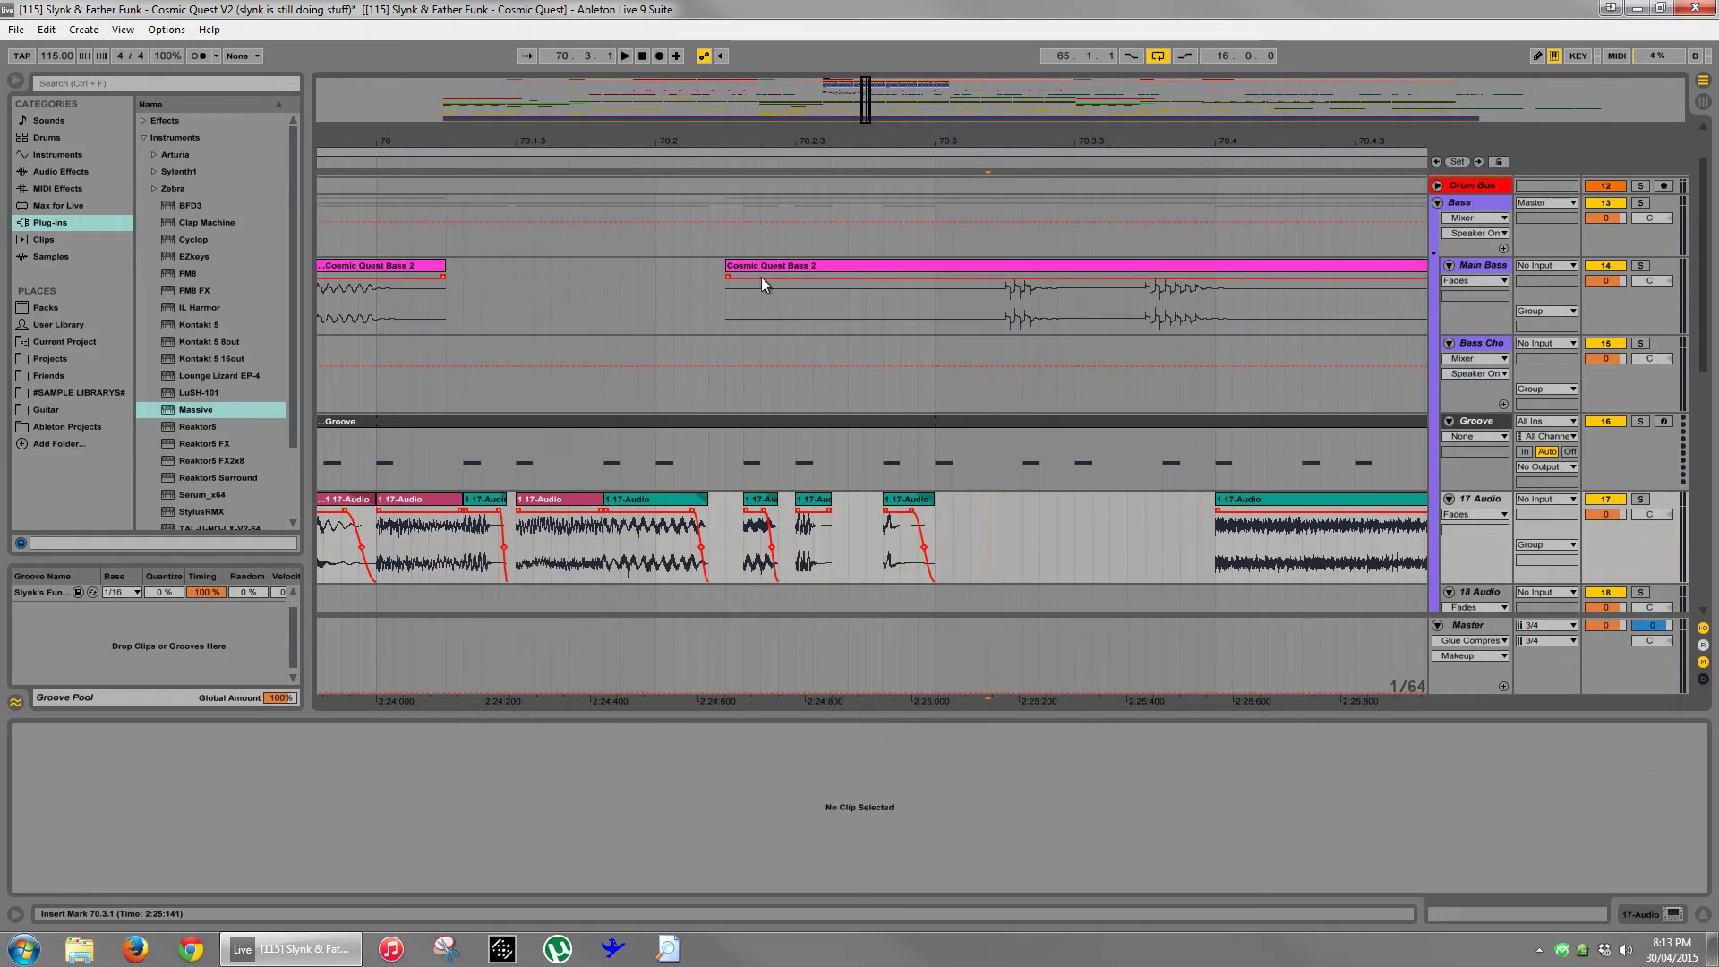
pyautogui.moveTo(733, 266); pyautogui.dragTo(936, 266)
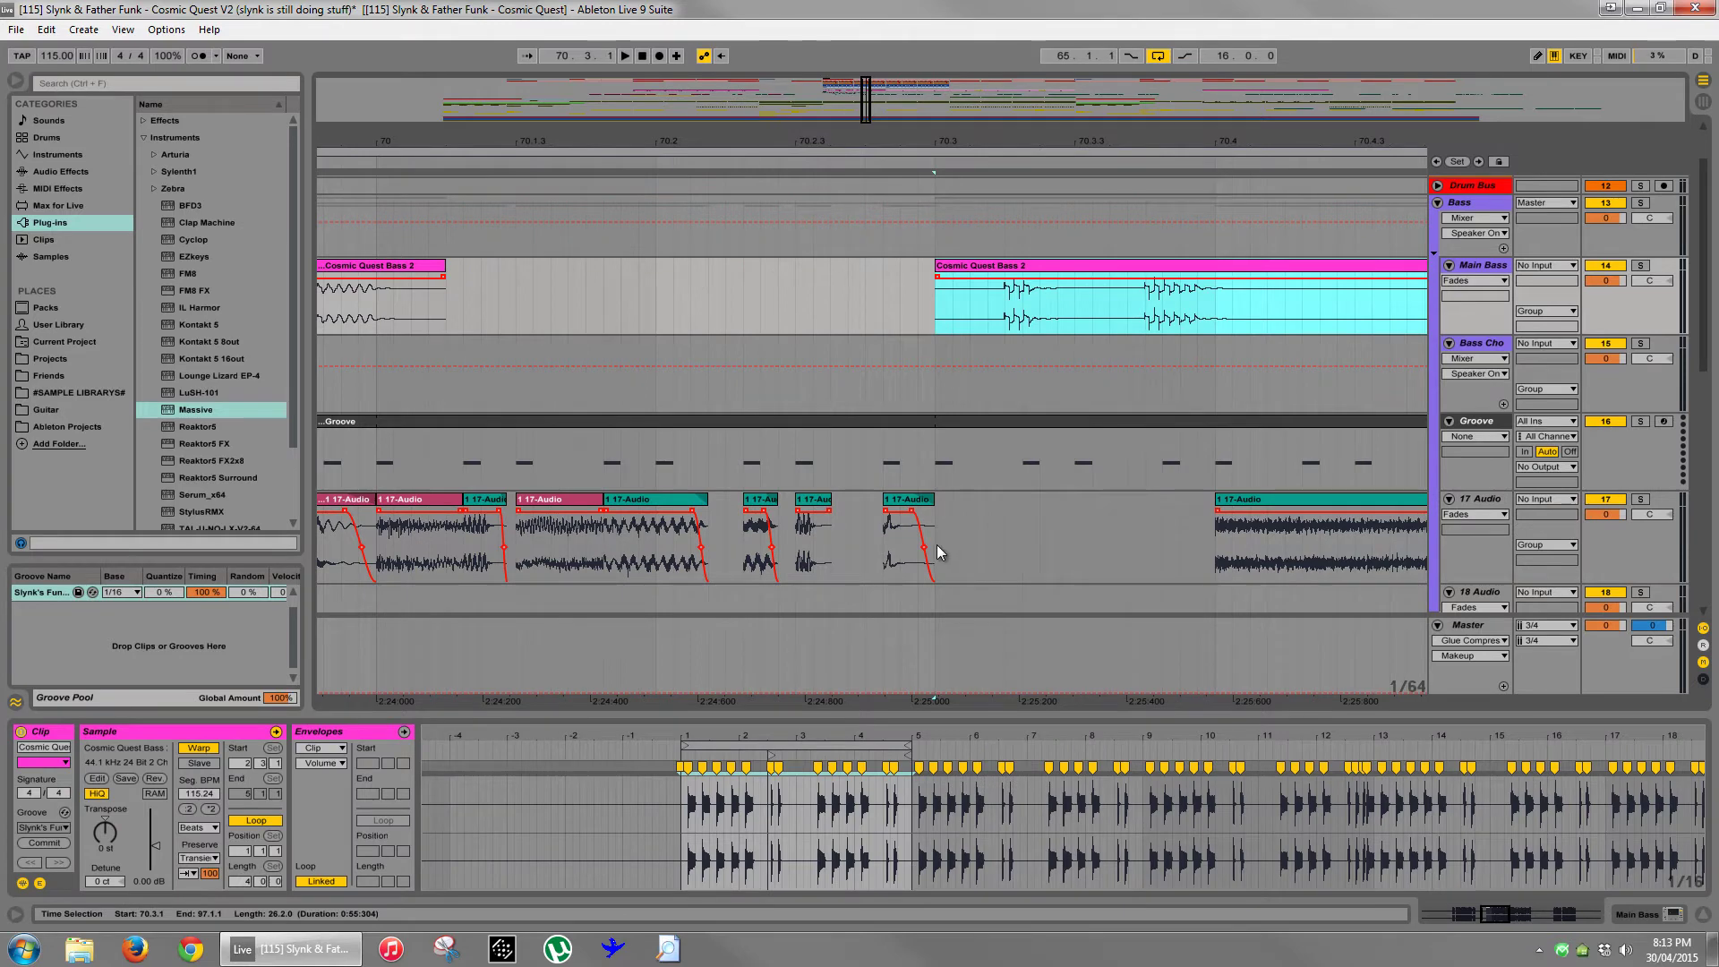
# - Mark the gap from 70.3.1 to 70.3.2 on the 17 Audio track and audition the slice at 70.4.1
pyautogui.moveTo(936, 545); pyautogui.dragTo(1026, 544)
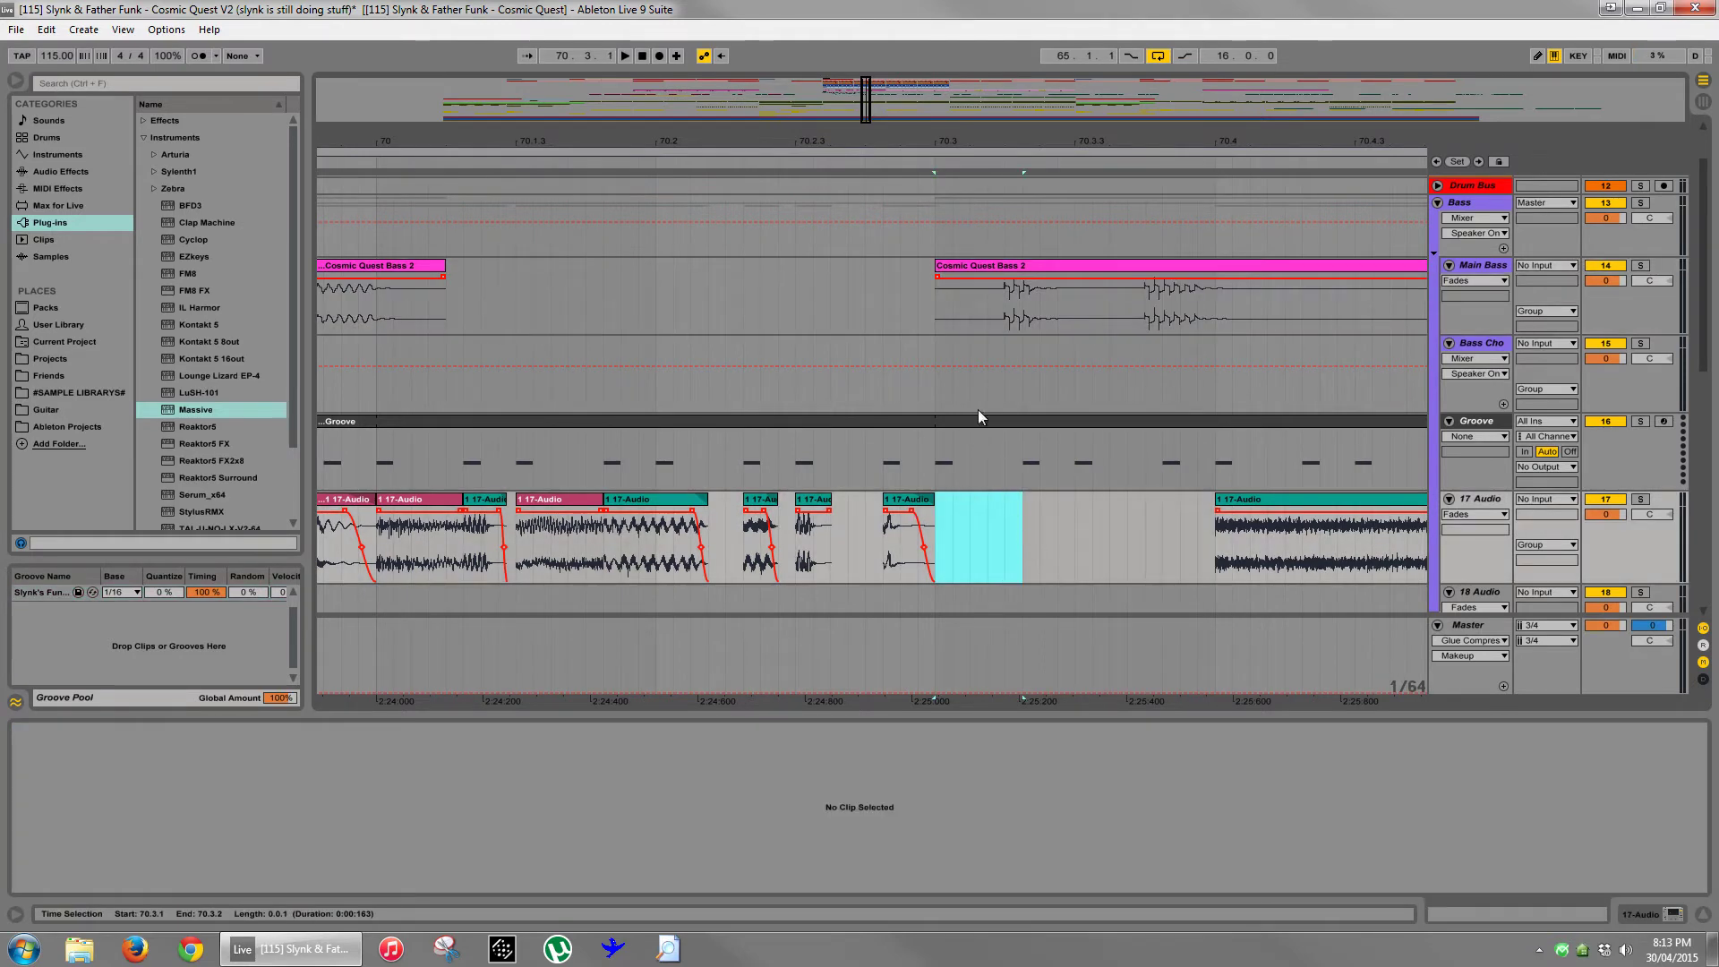
pyautogui.scroll(-2, 1067, 489)
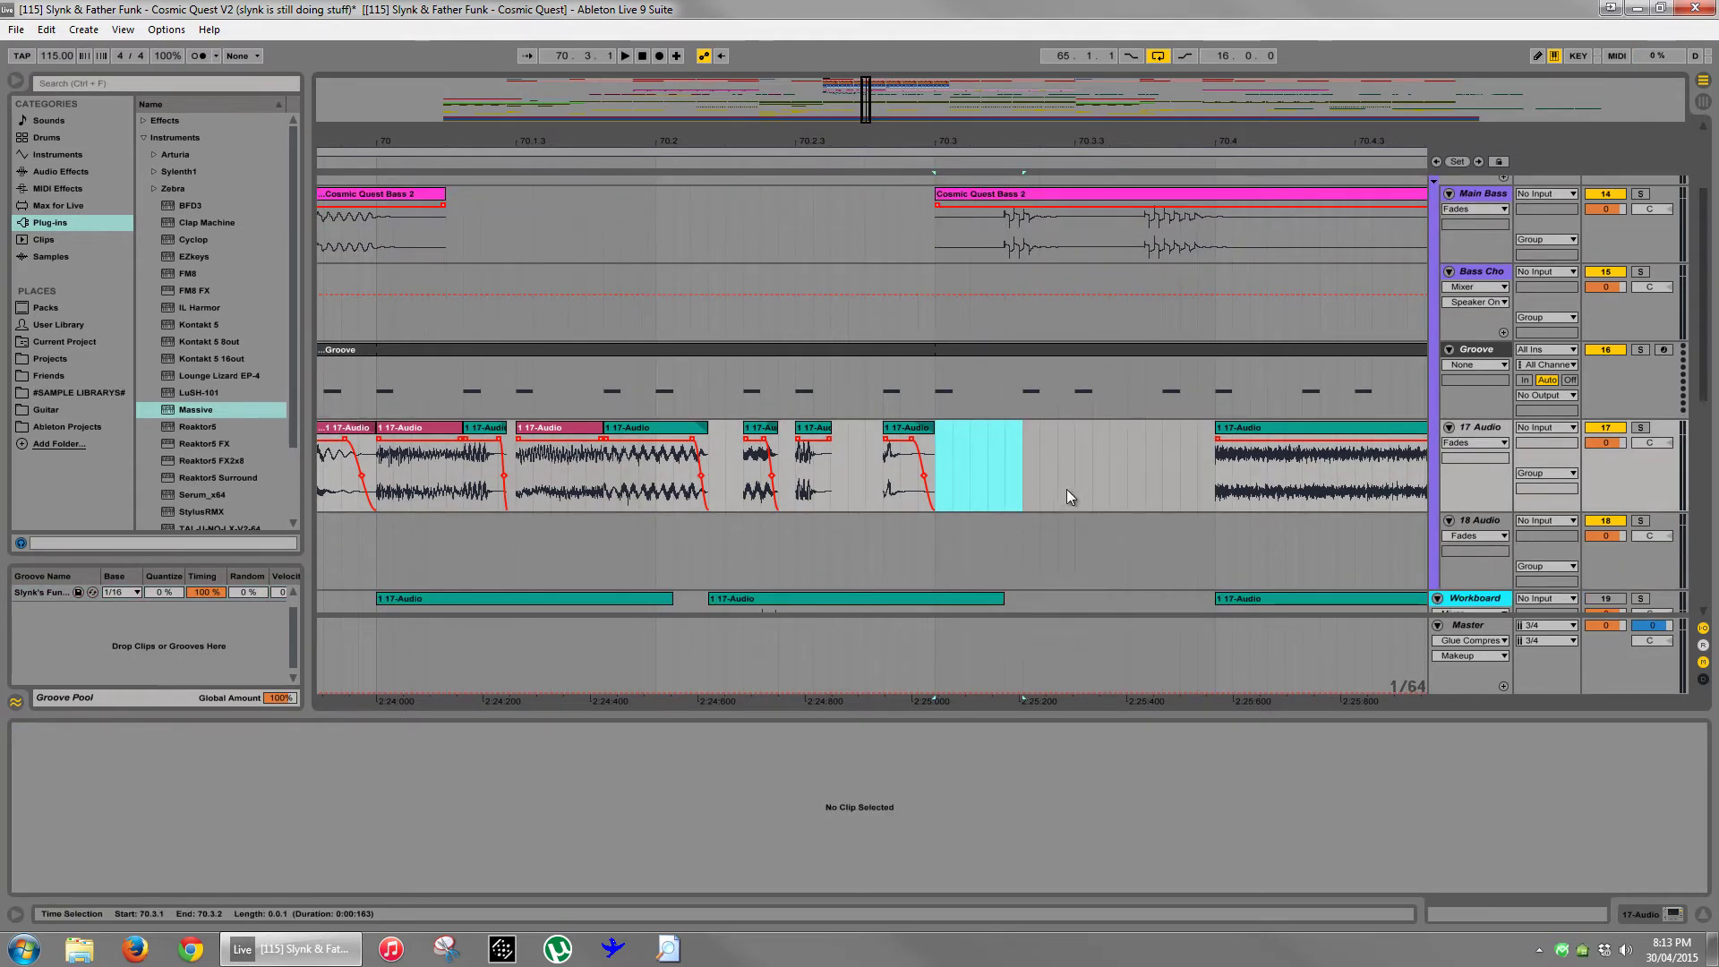
pyautogui.click(1215, 491)
pyautogui.press('space')
pyautogui.press('space')
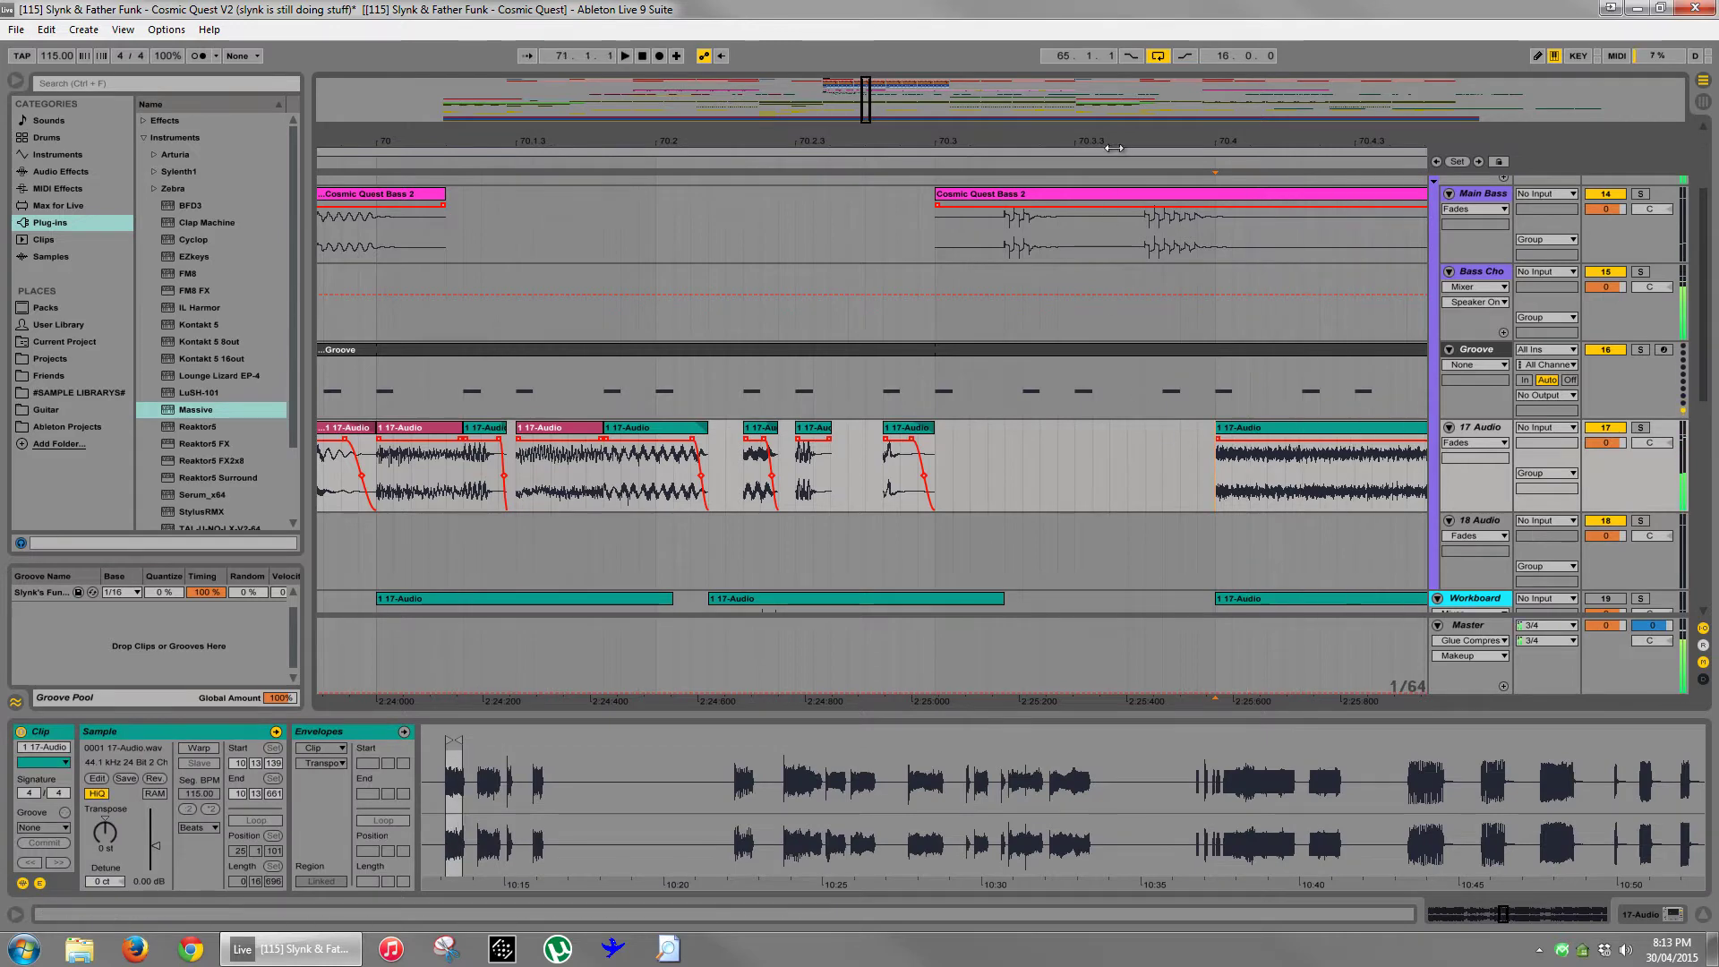
# - Move the Workboard clip at 66.3.3 to 71.2.1 on the 17 Audio track and audition it with that track soloed
pyautogui.moveTo(1113, 146)
pyautogui.mouseDown()
pyautogui.moveTo(1111, 114)
pyautogui.moveTo(862, 440)
pyautogui.mouseUp()
pyautogui.scroll(-5, 861, 440)
pyautogui.click(414, 432)
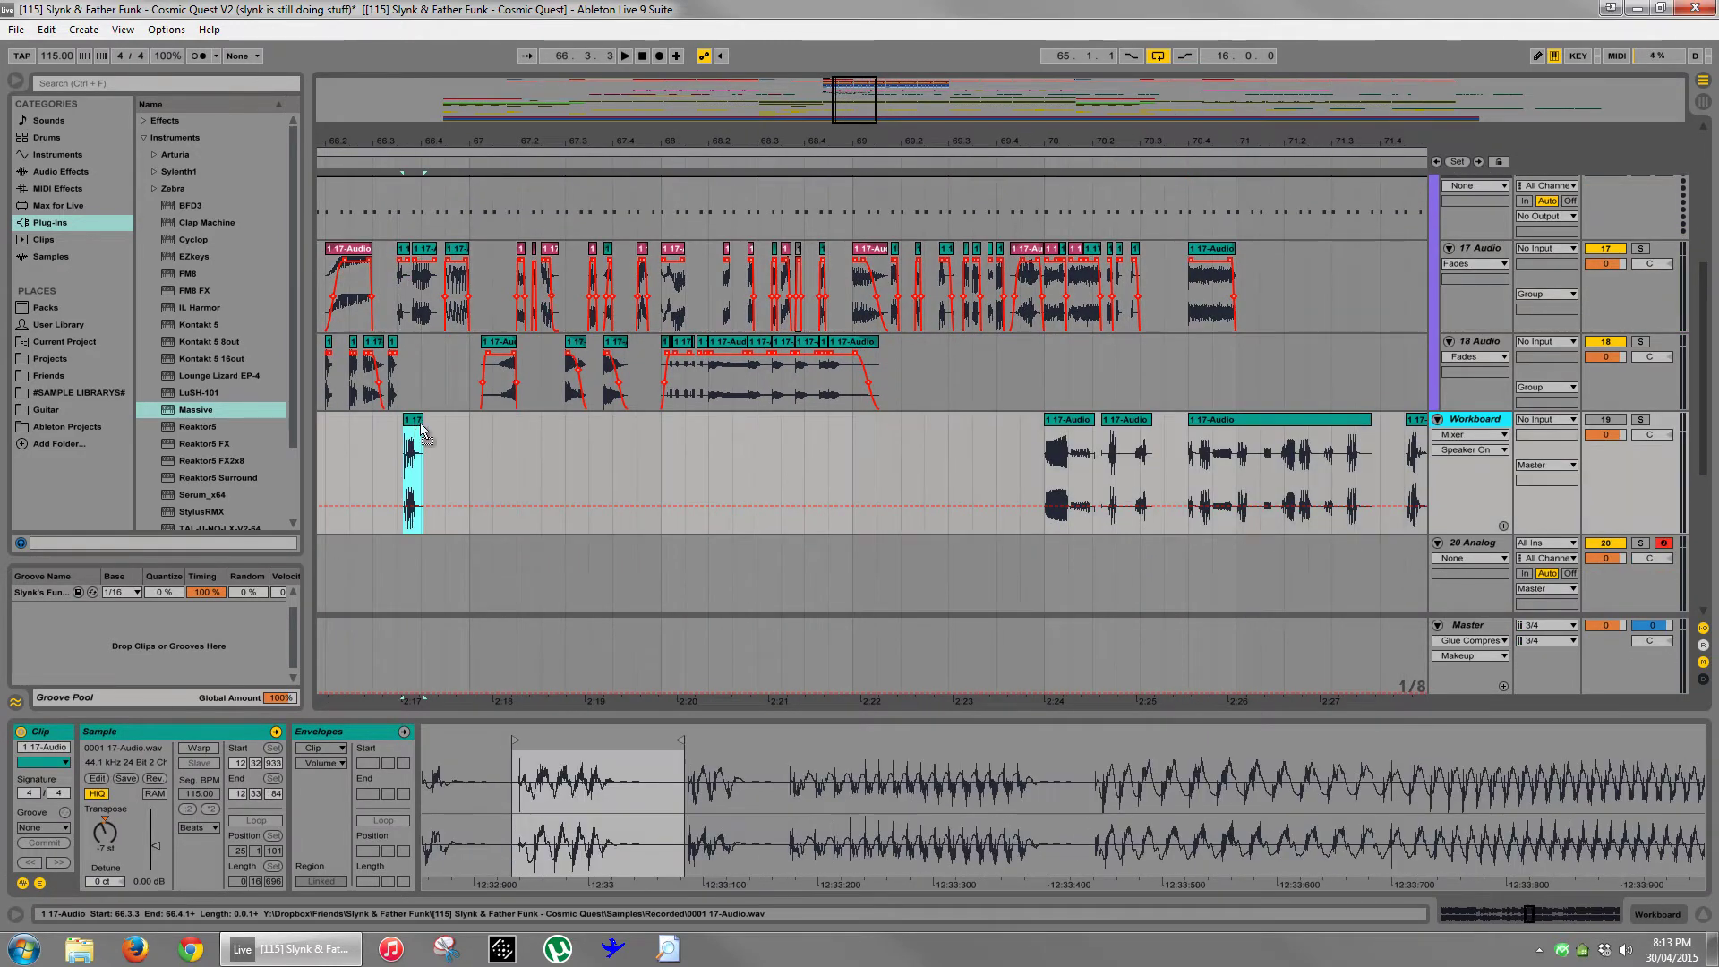
pyautogui.moveTo(421, 434); pyautogui.dragTo(1300, 286)
pyautogui.click(1640, 248)
pyautogui.press('space')
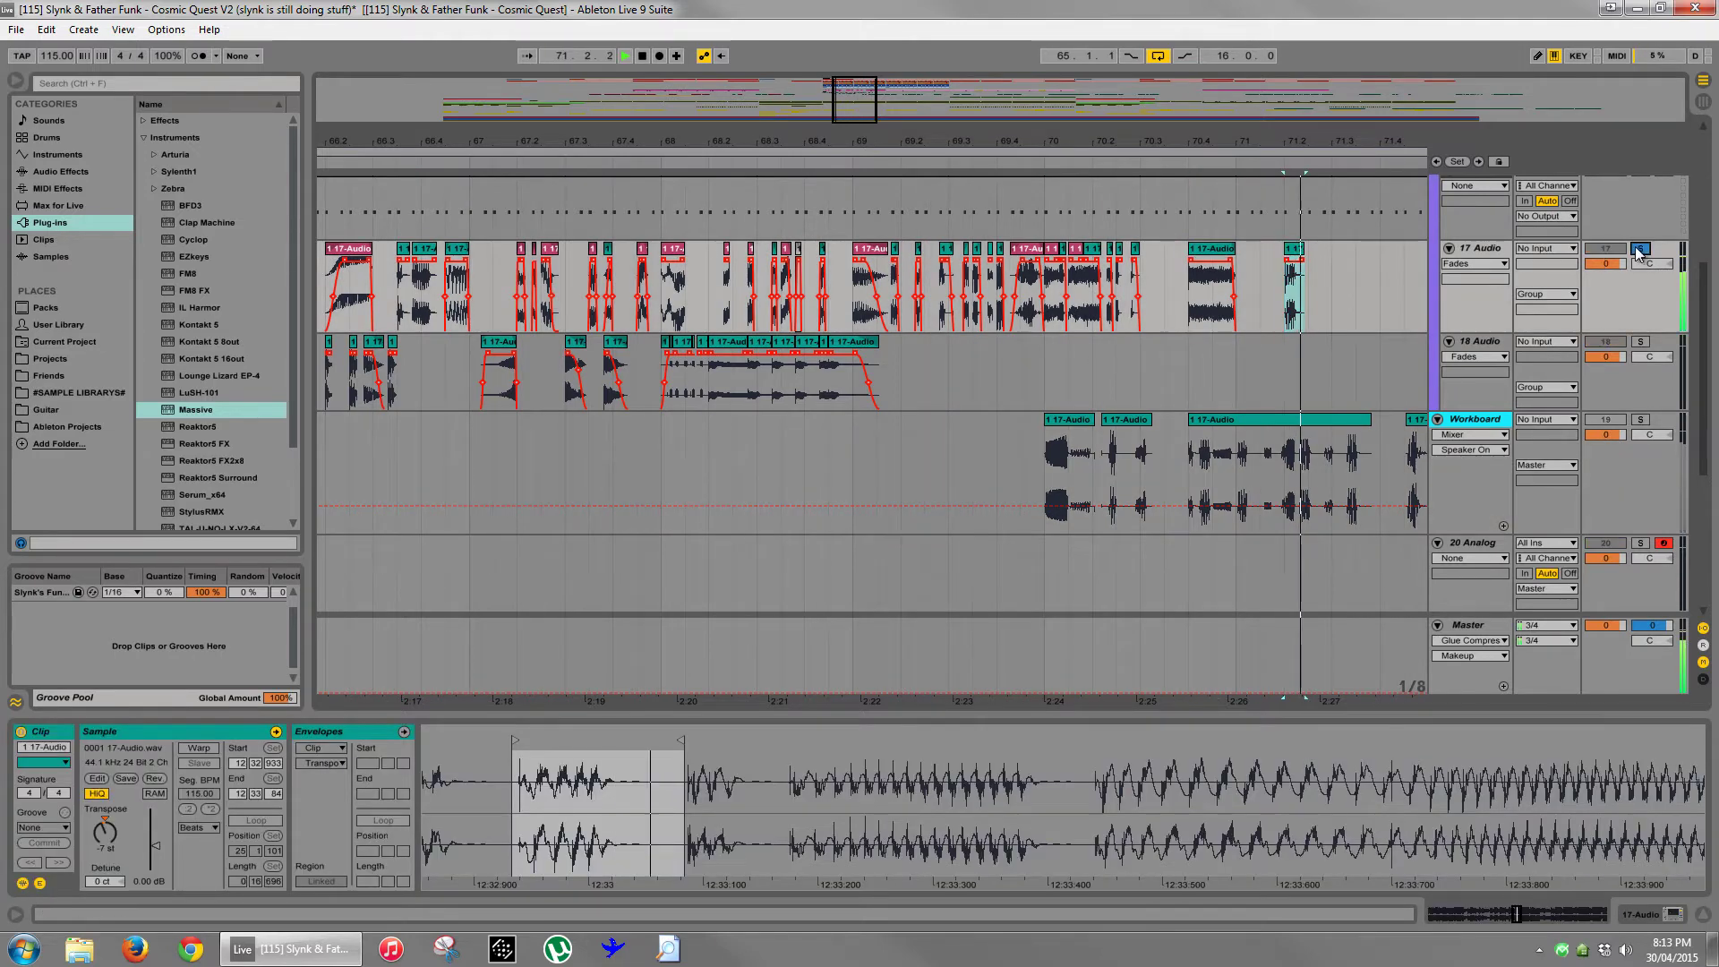
pyautogui.press('space')
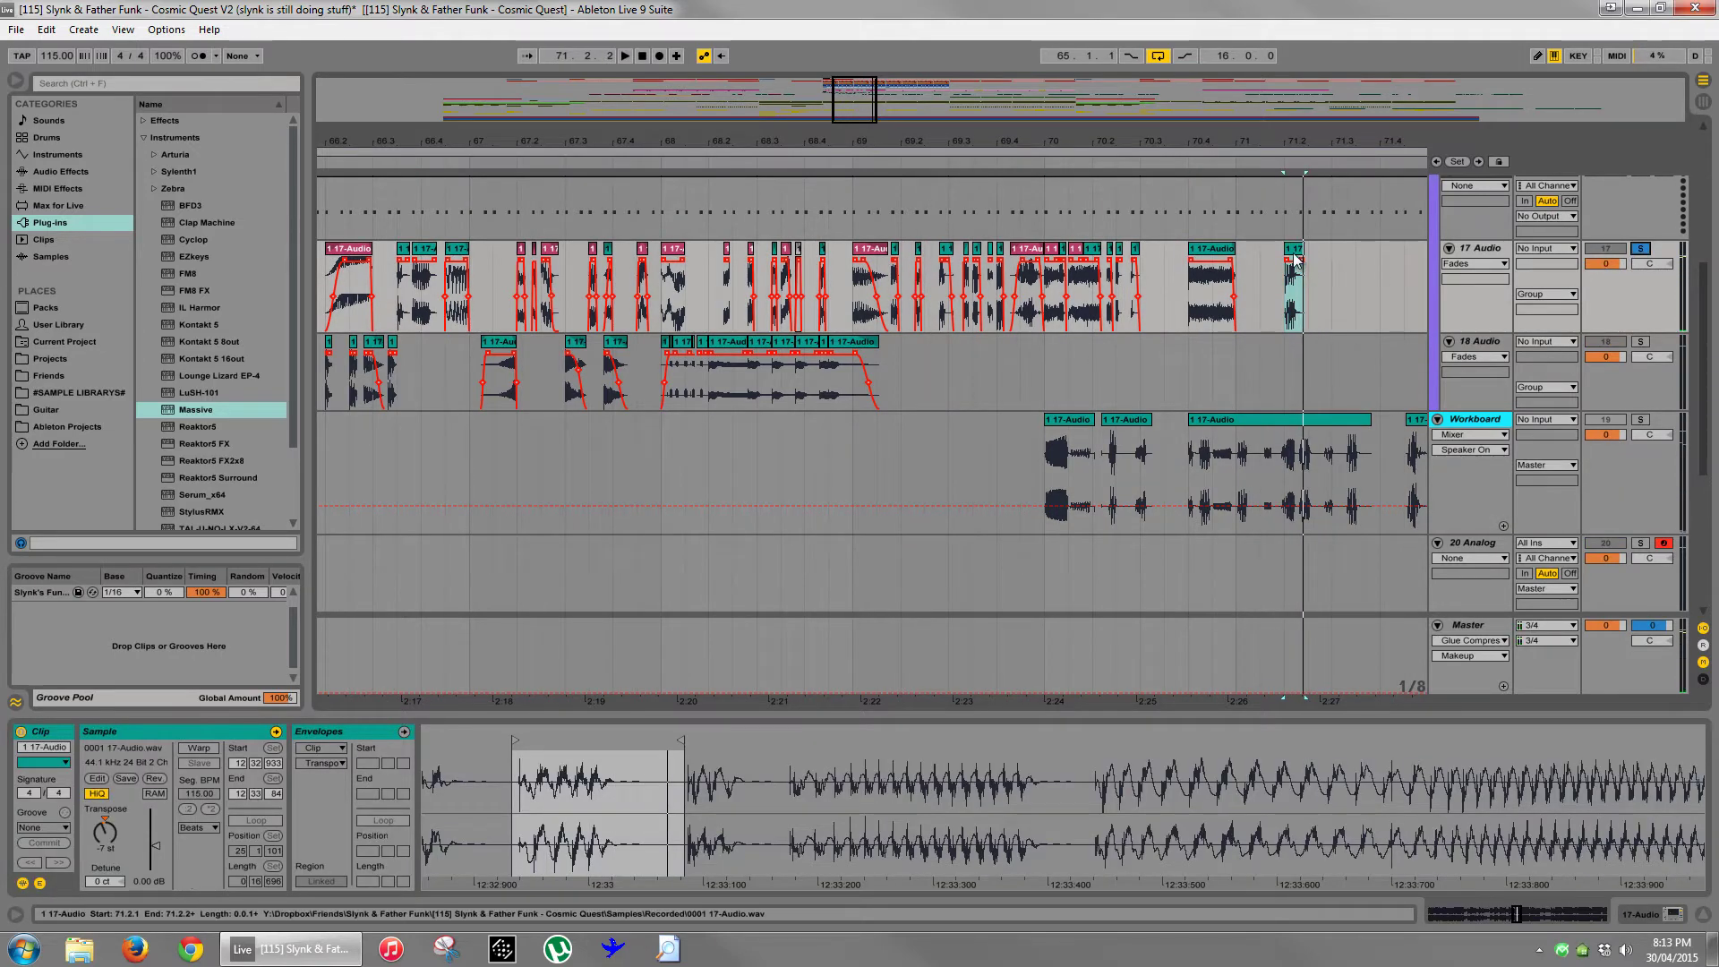
# - Move the 71.2.1 slice to 70.3.1 and play from 69.1.1 with the 17 Audio track unsoloed
pyautogui.moveTo(1295, 260); pyautogui.dragTo(1149, 259)
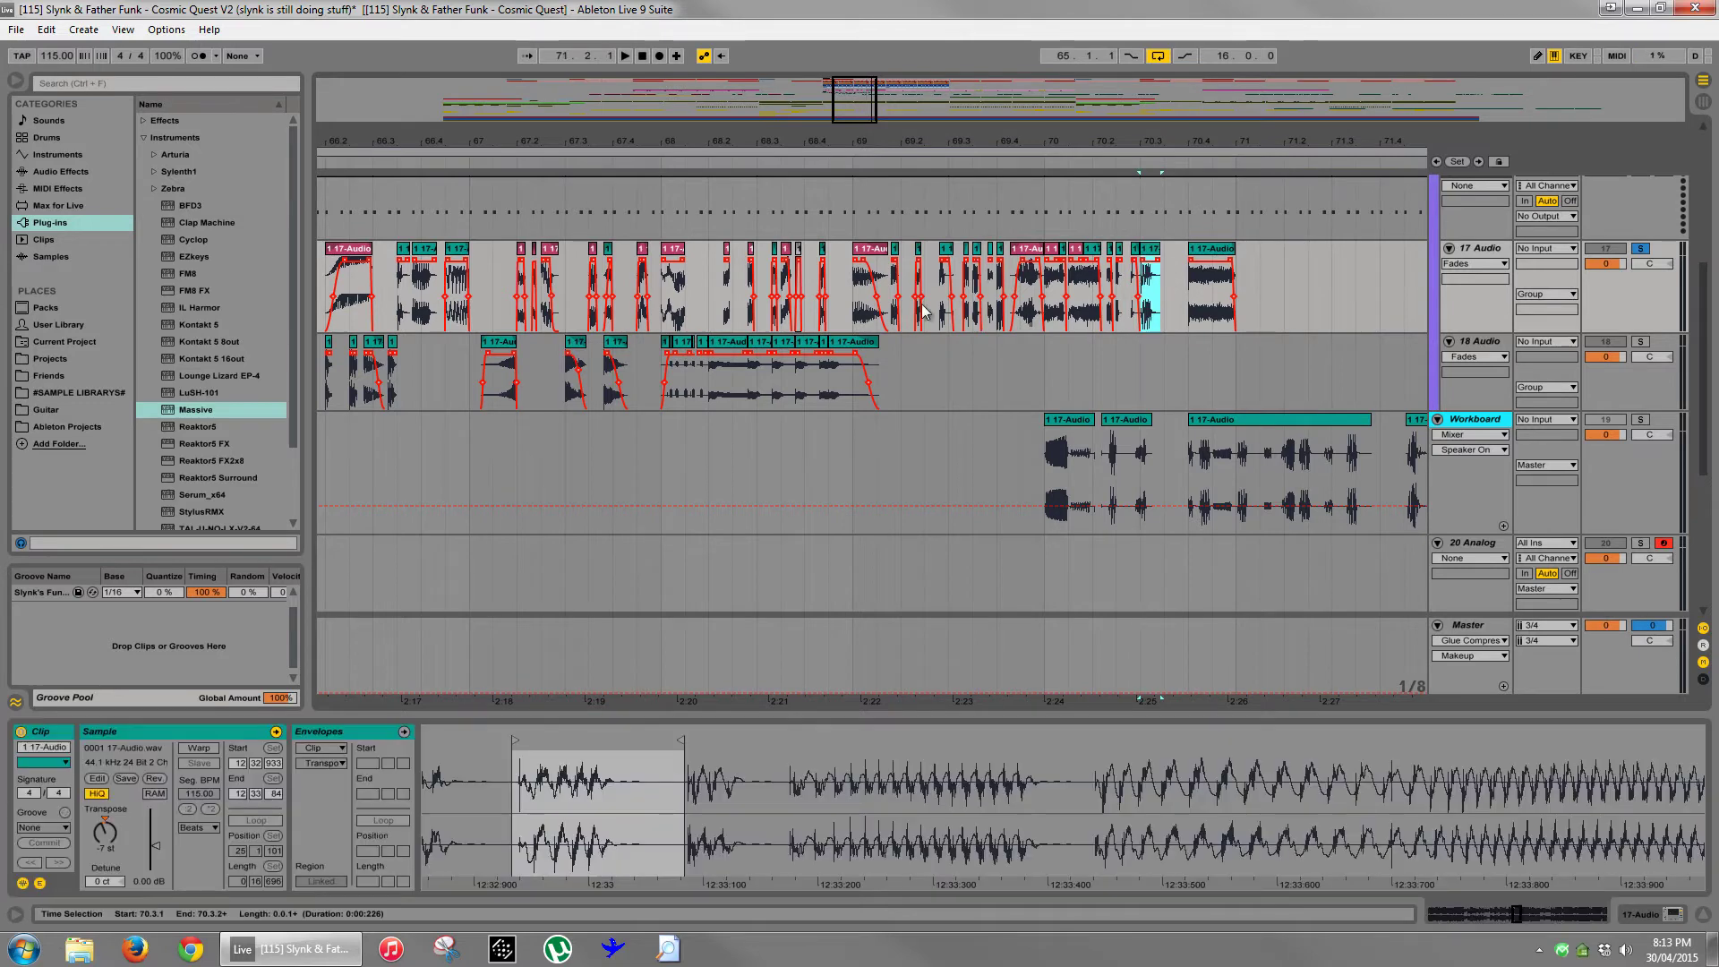
pyautogui.click(848, 309)
pyautogui.press('space')
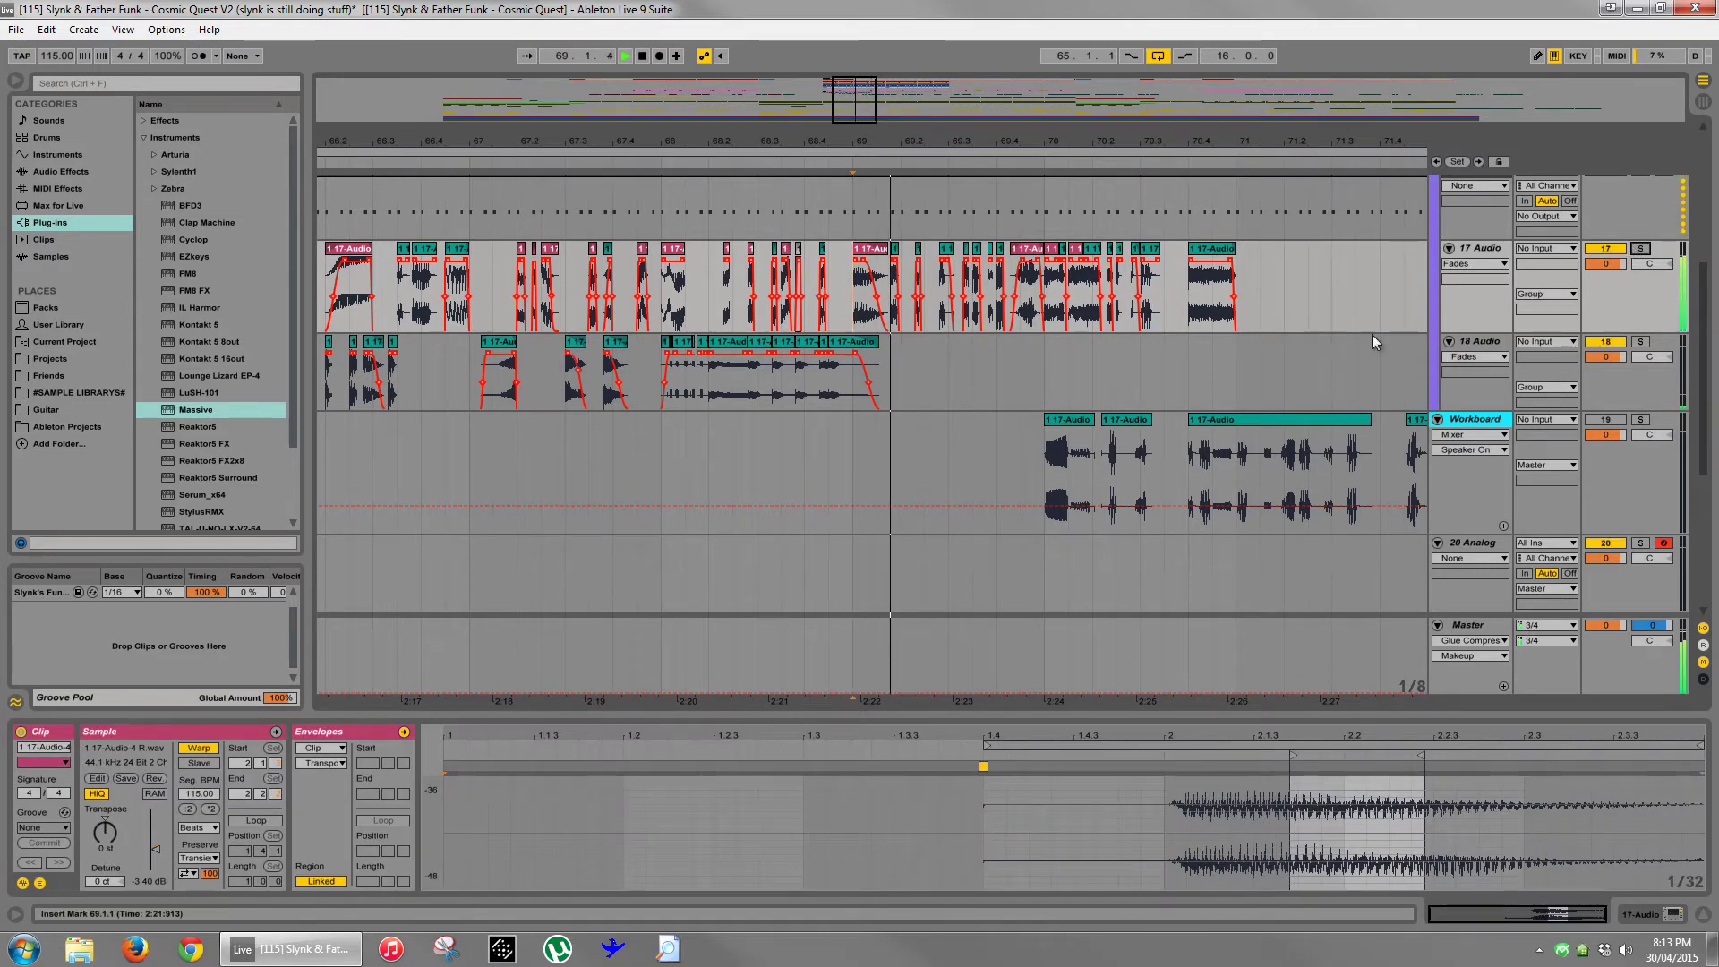
# - Play the arrangement again from 69.1.1 and look closely at the slices between bars 69 and 70
pyautogui.click(1300, 320)
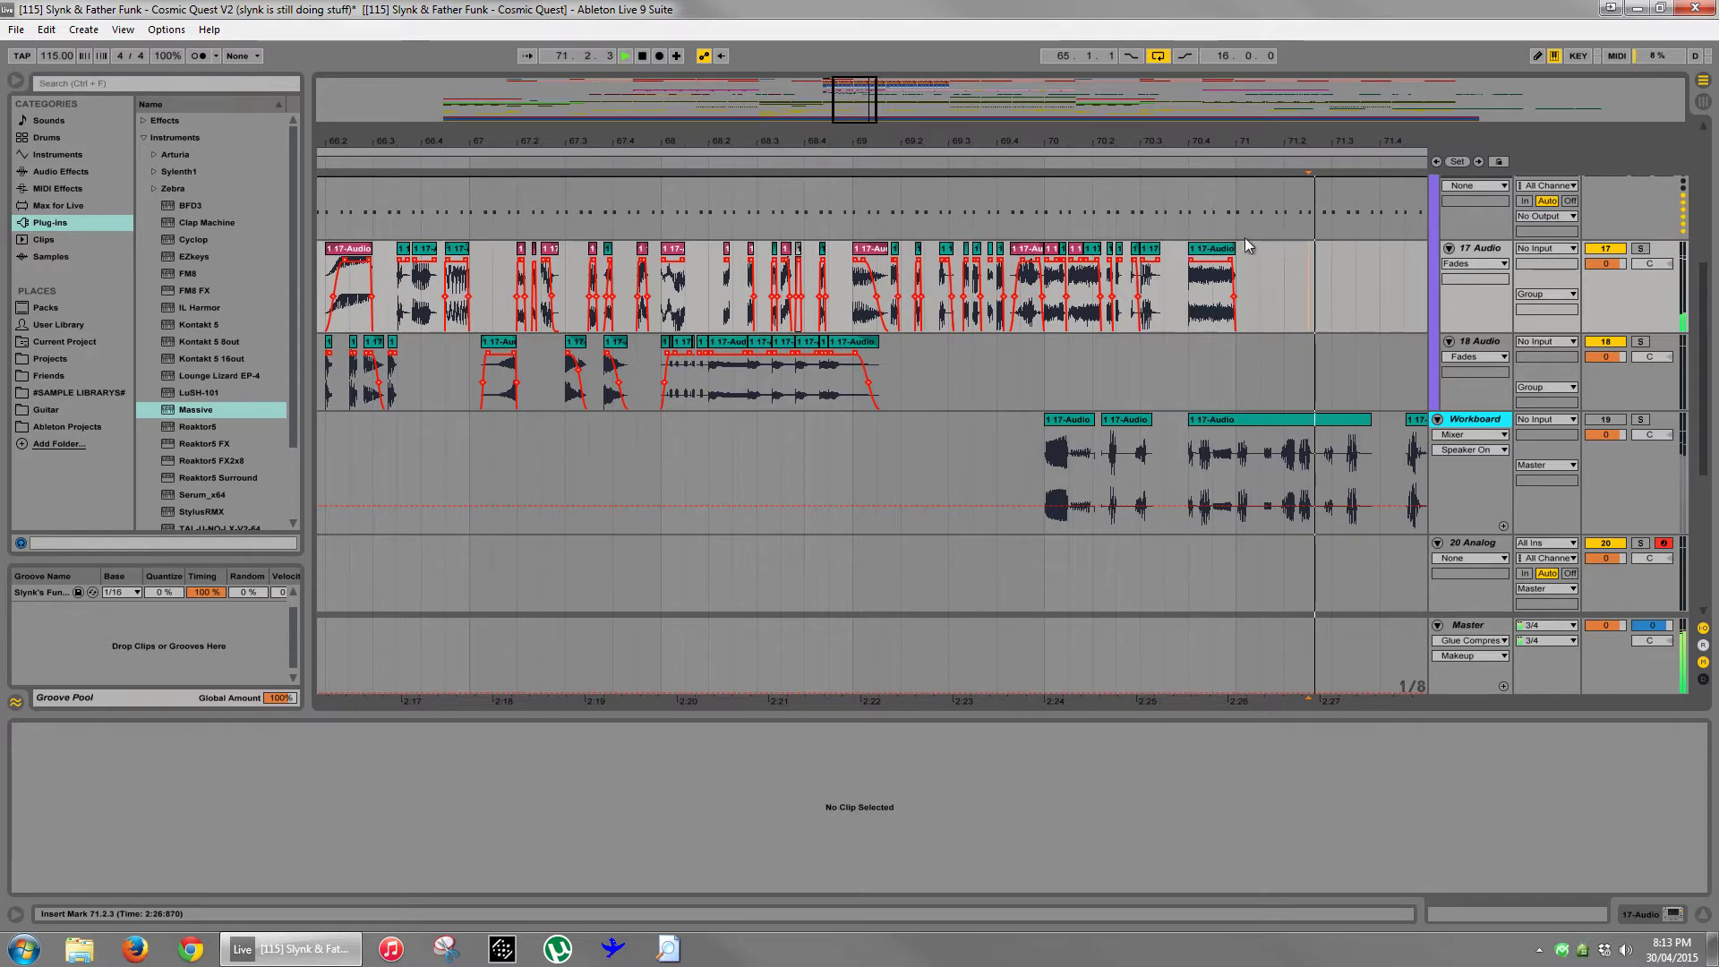
pyautogui.moveTo(1183, 143); pyautogui.dragTo(1157, 144)
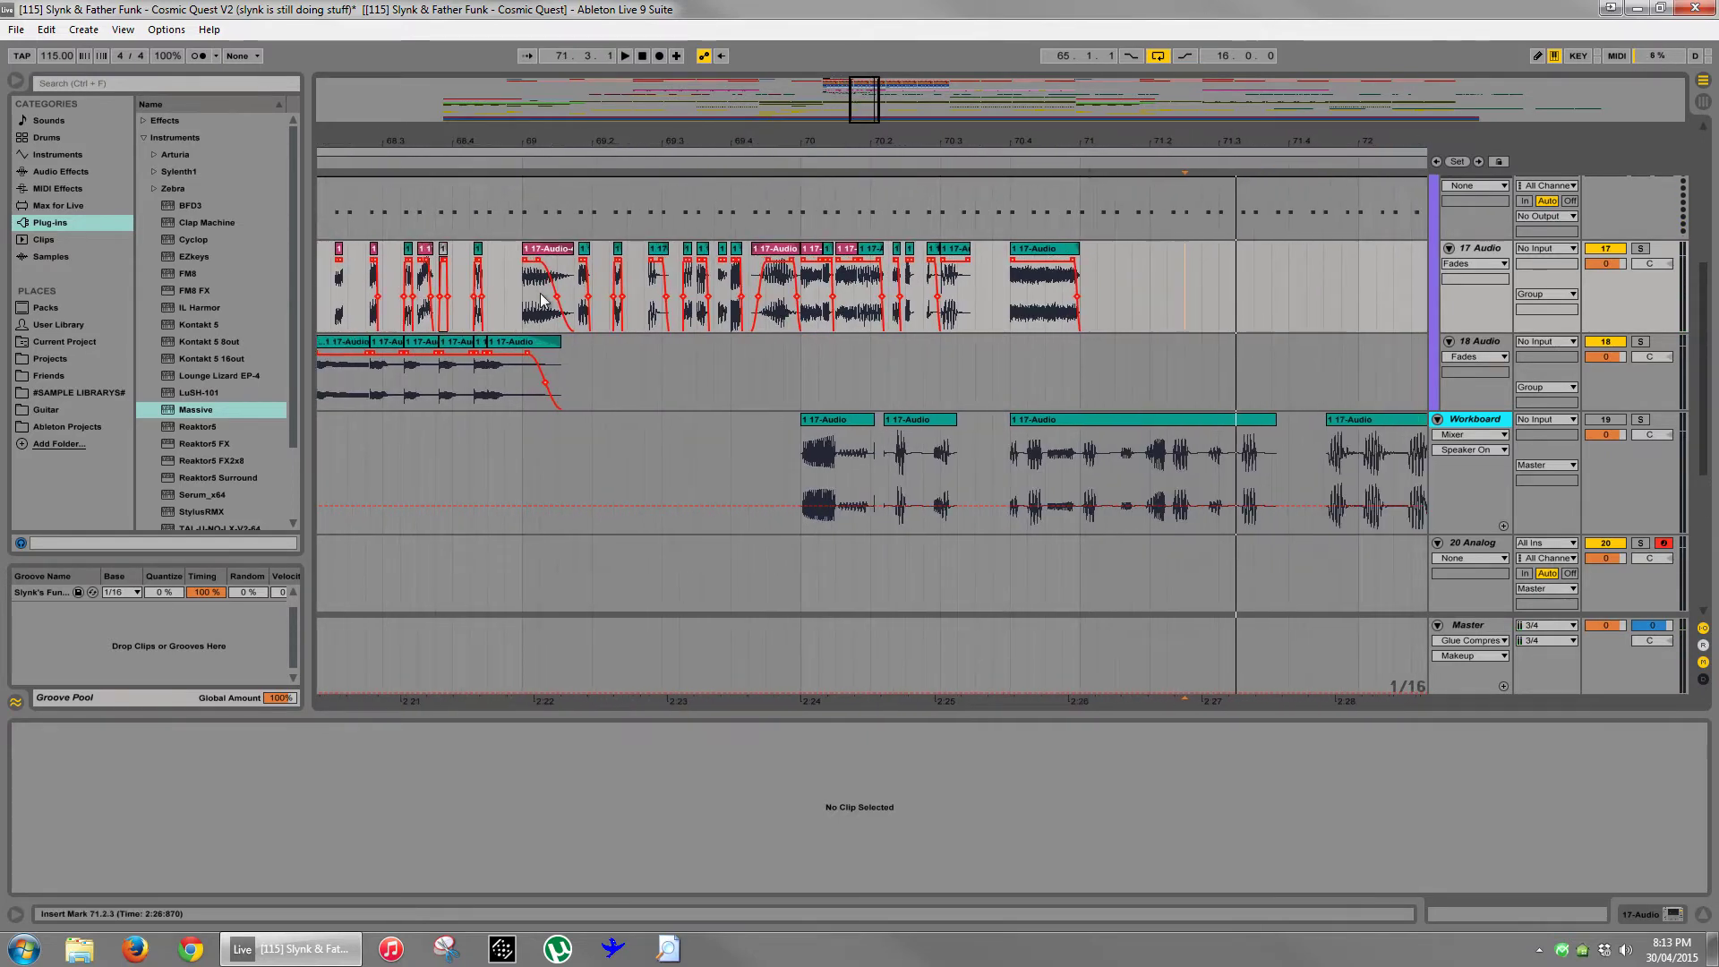
pyautogui.click(517, 313)
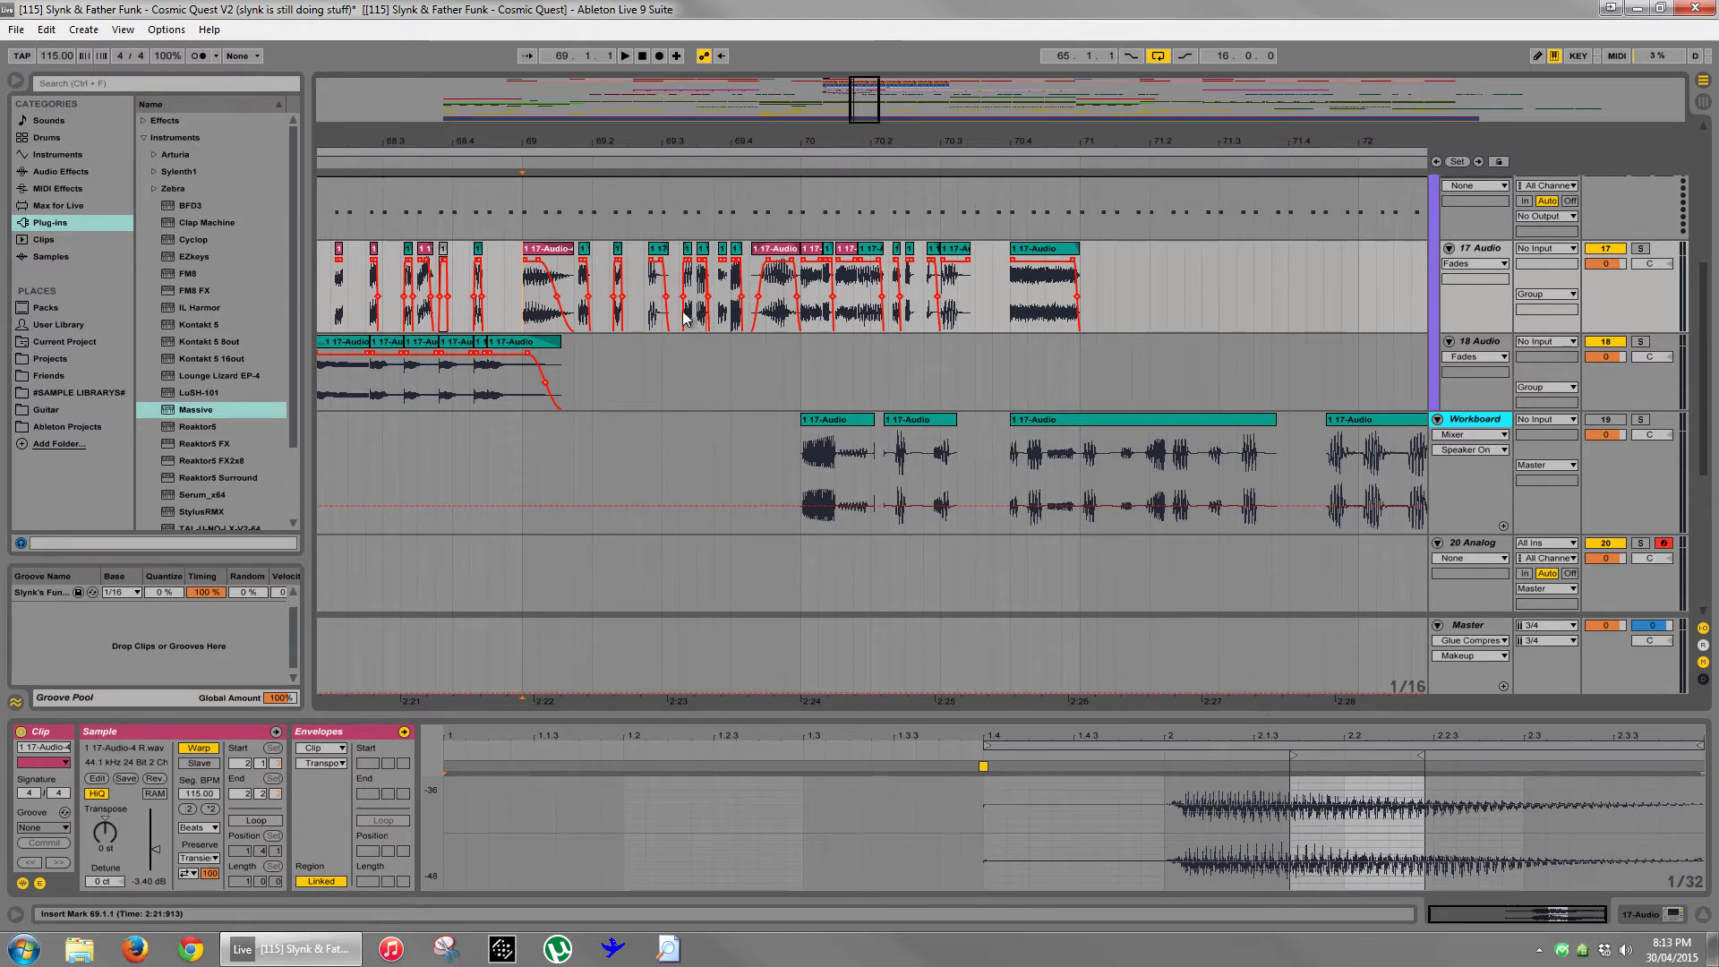
pyautogui.scroll(1, 739, 386)
pyautogui.press('space')
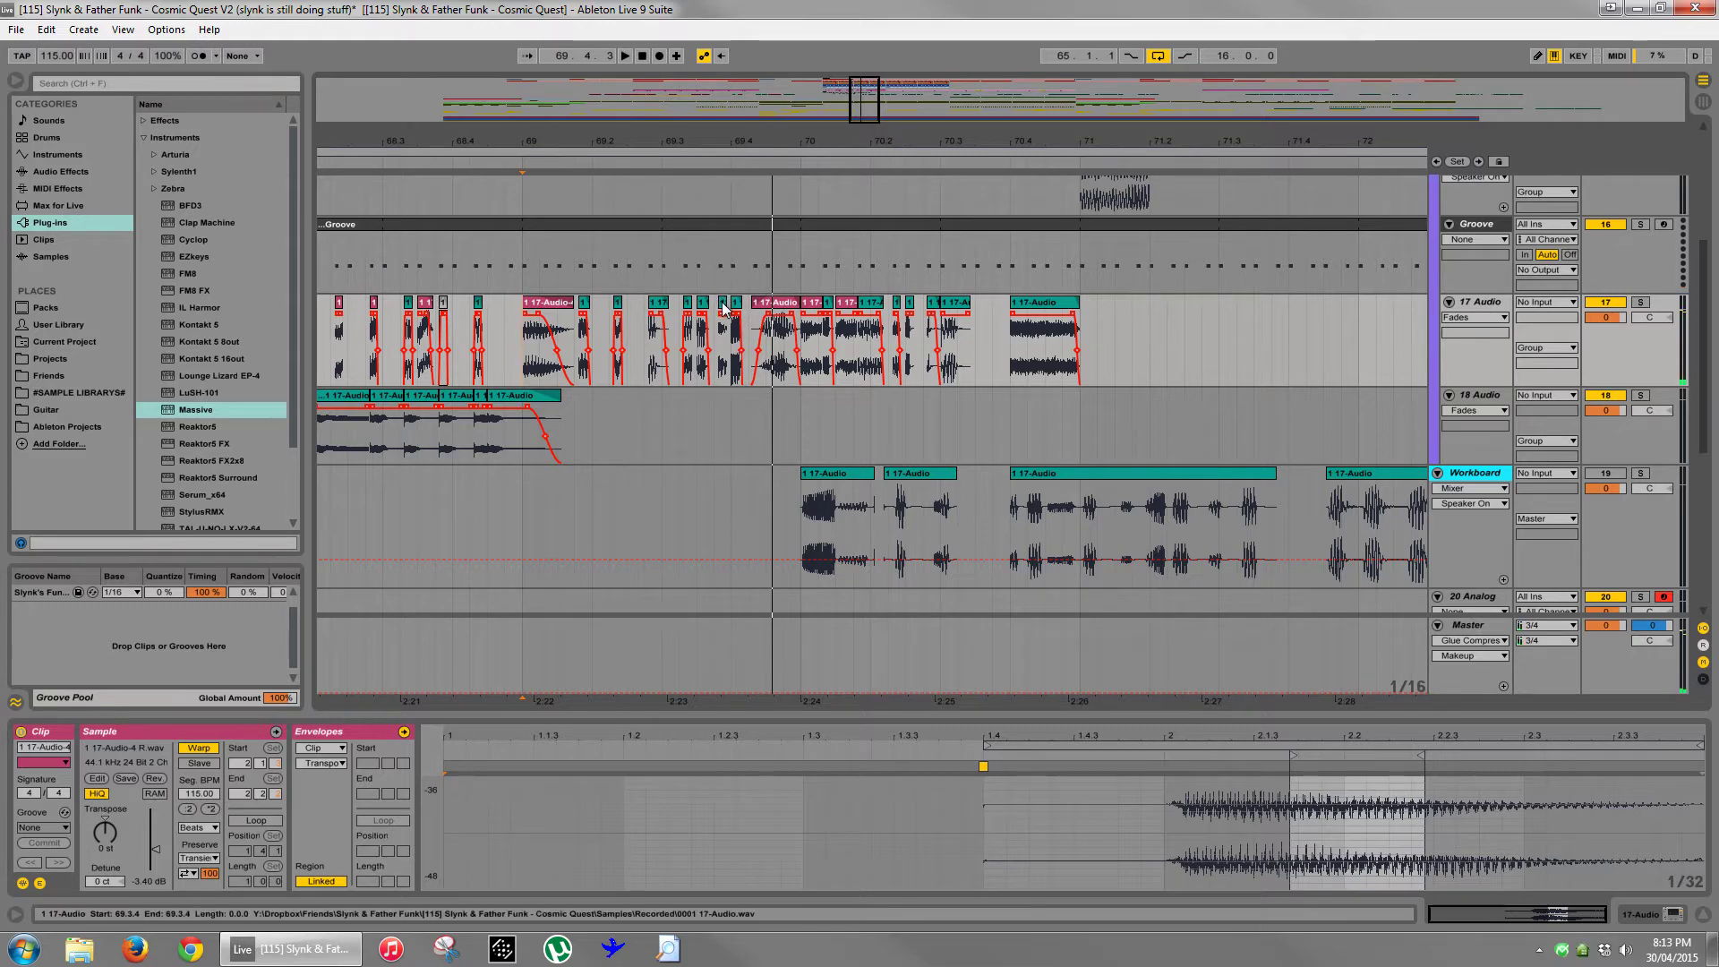
pyautogui.scroll(1, 723, 290)
pyautogui.scroll(1, 723, 290)
pyautogui.moveTo(723, 144); pyautogui.dragTo(810, 140)
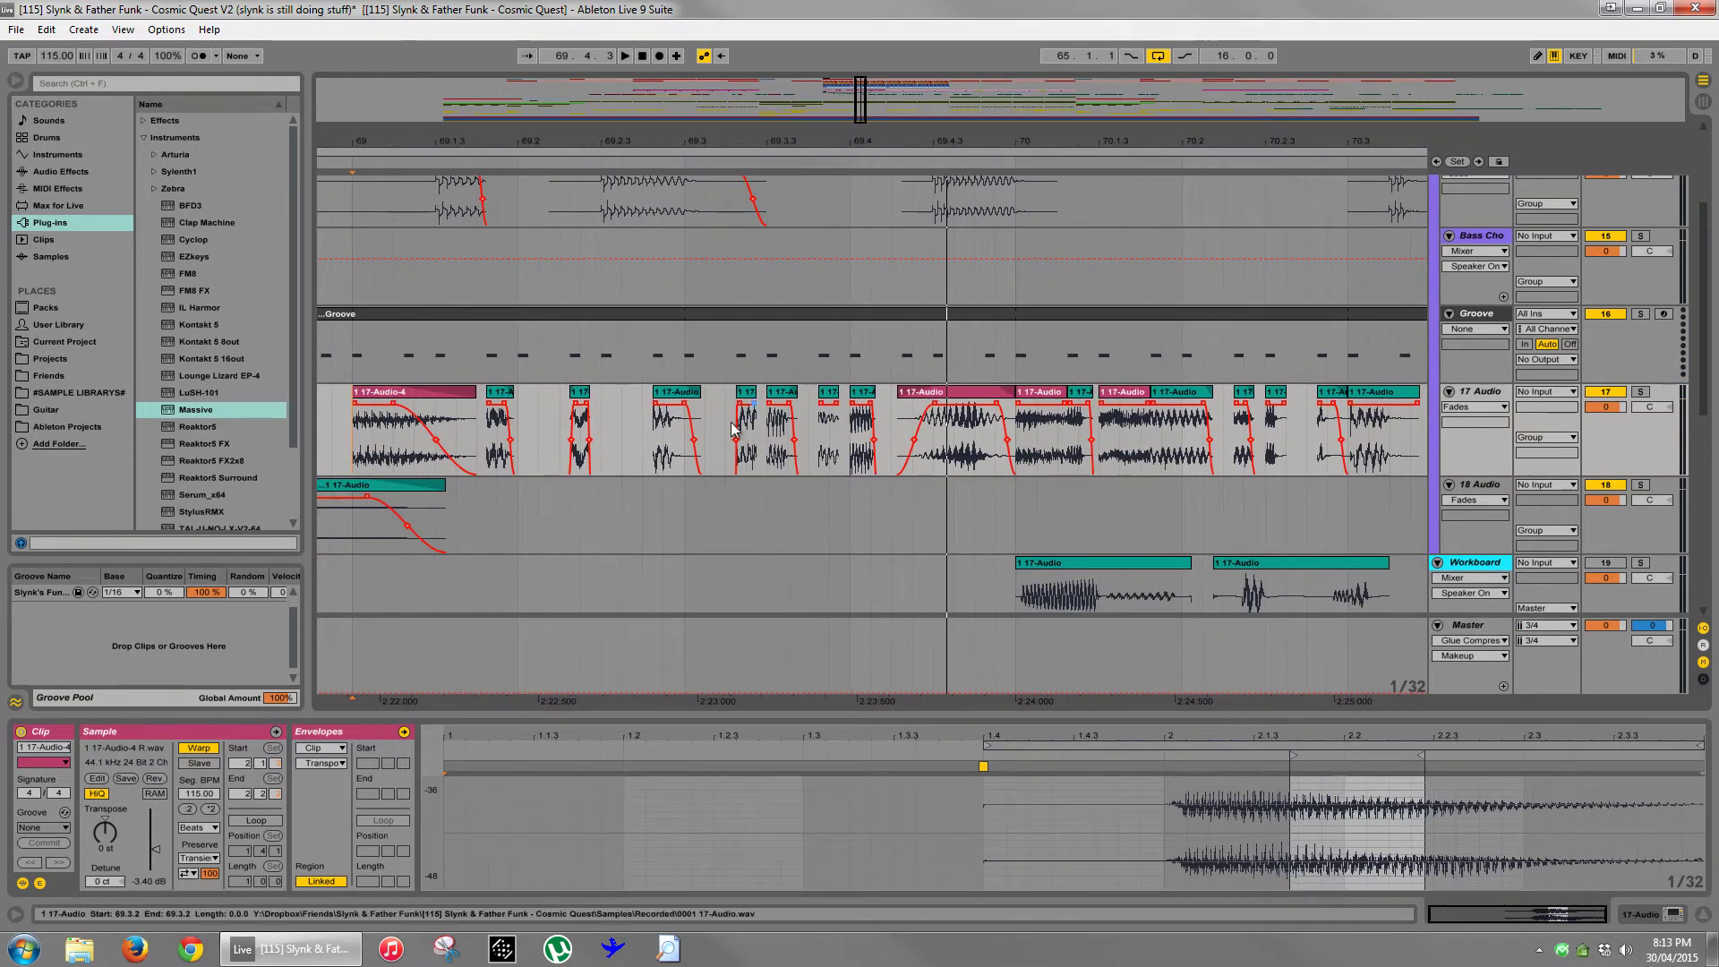
# - Move the slice at 69.3.3 to 69.3.2 on the 18 Audio track and shift the two following 17 Audio slices earlier
pyautogui.click(506, 417)
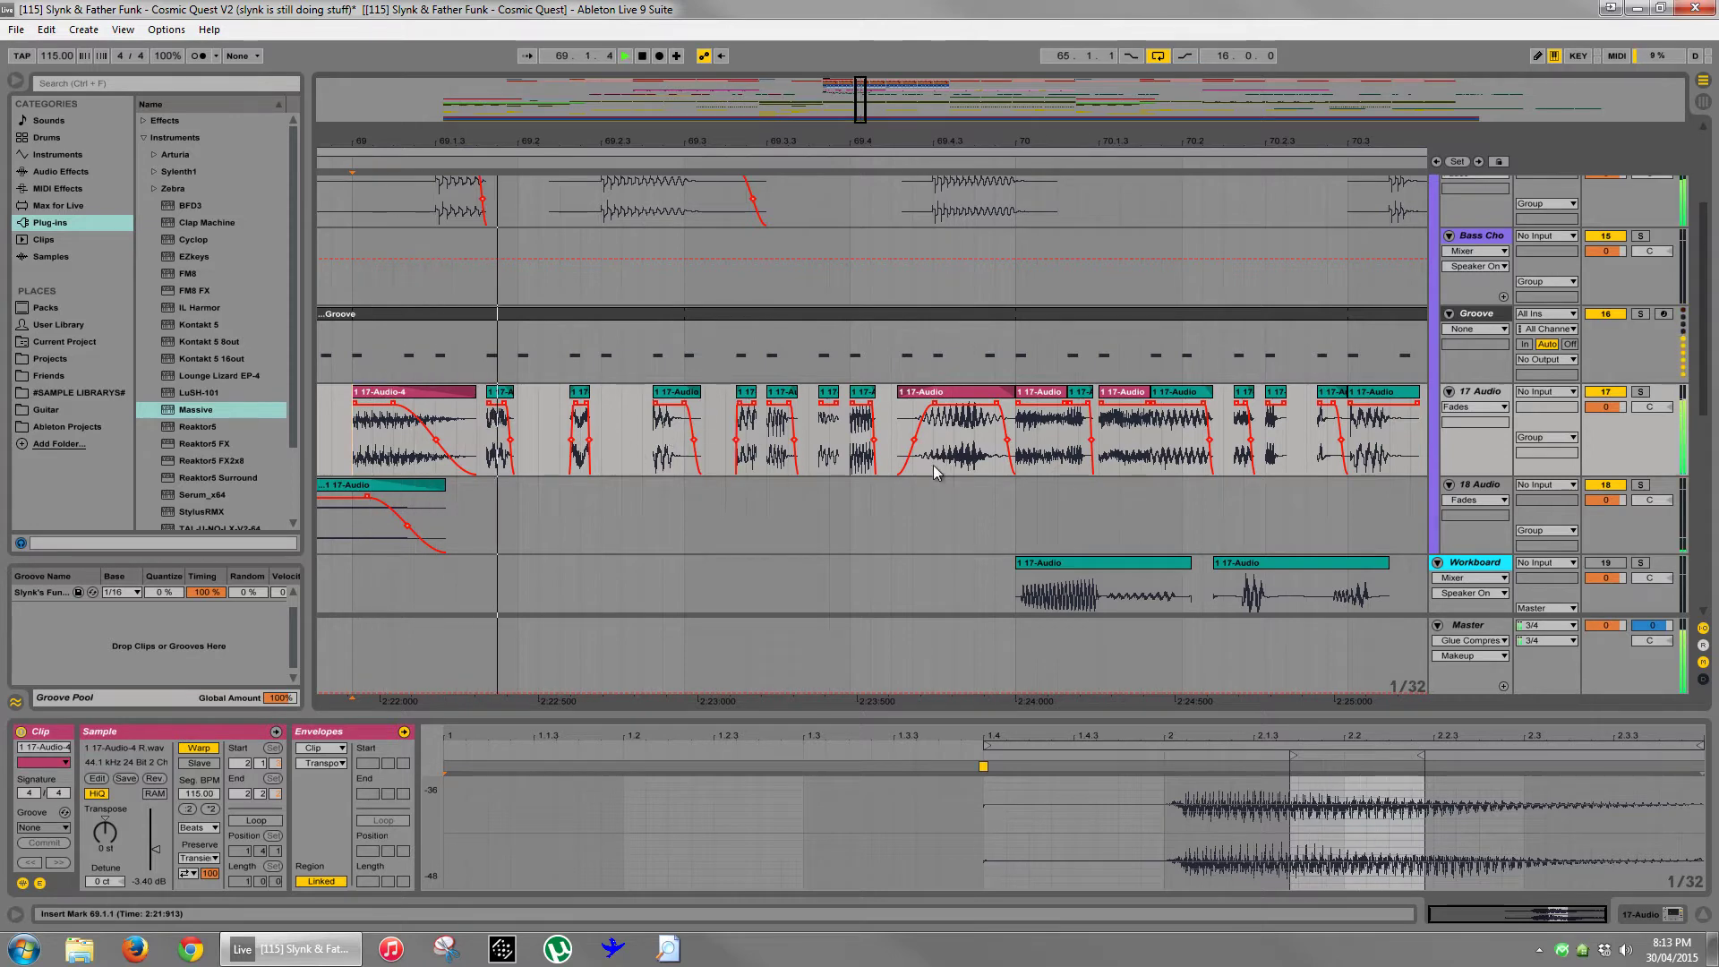
pyautogui.click(866, 396)
pyautogui.moveTo(776, 394); pyautogui.dragTo(820, 393)
pyautogui.moveTo(834, 143); pyautogui.dragTo(834, 179)
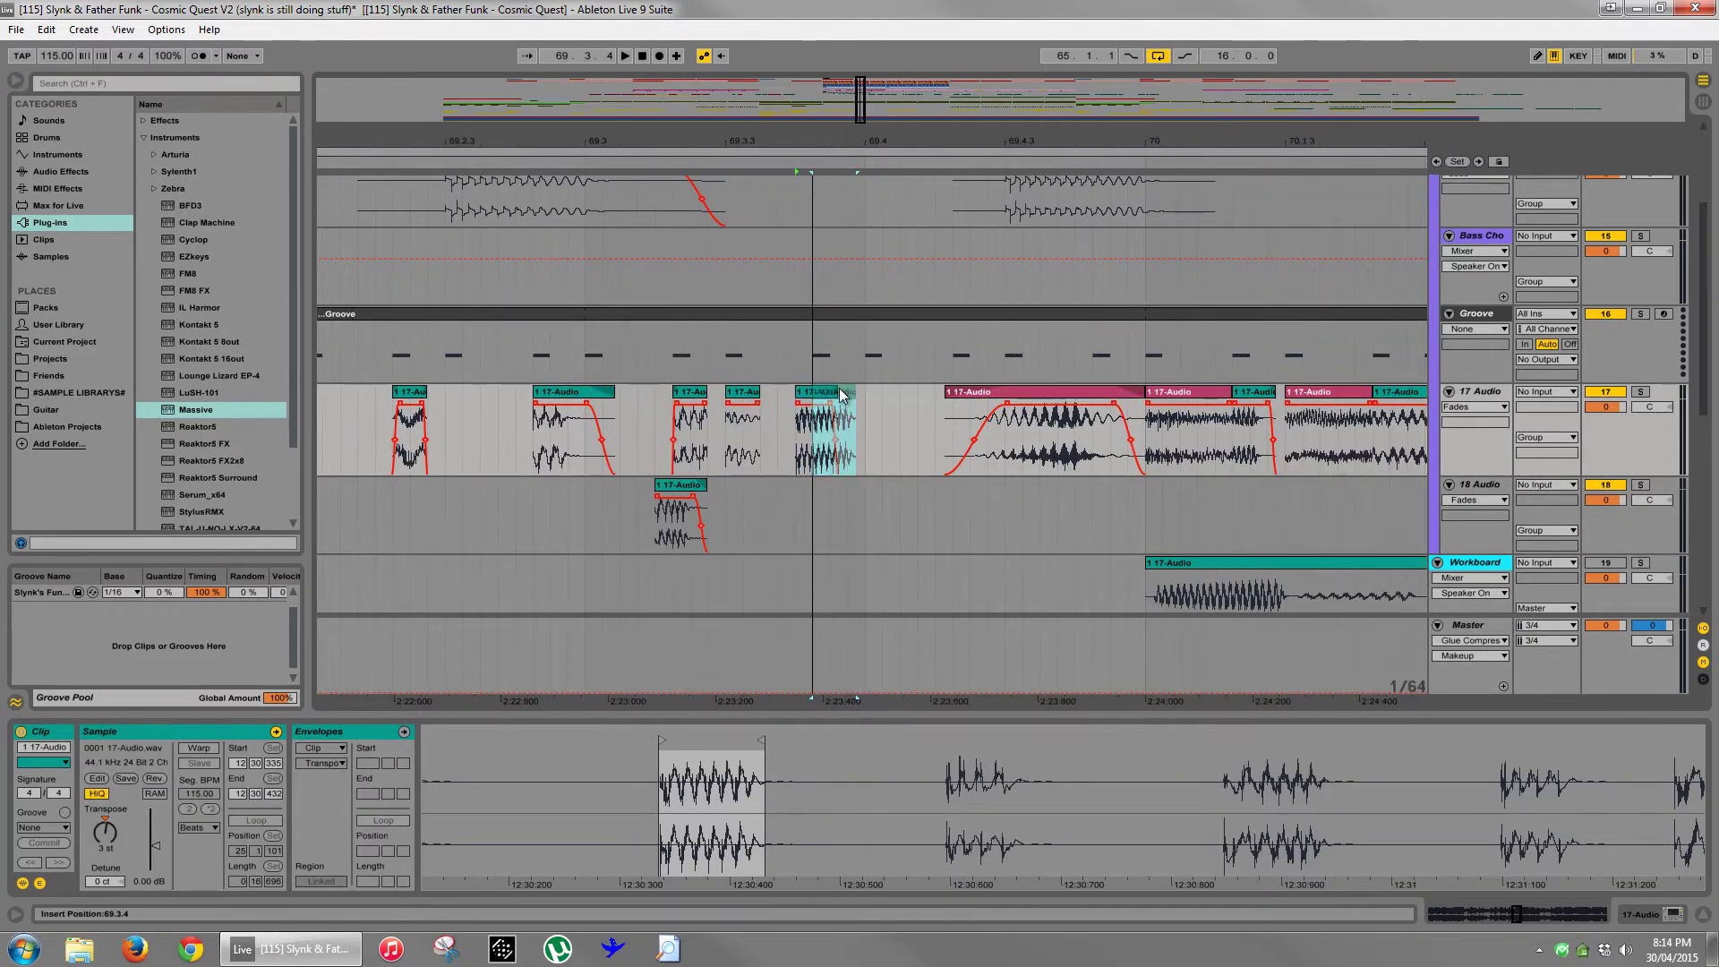
# - Play the rearranged slices from 69.2.2
pyautogui.click(380, 414)
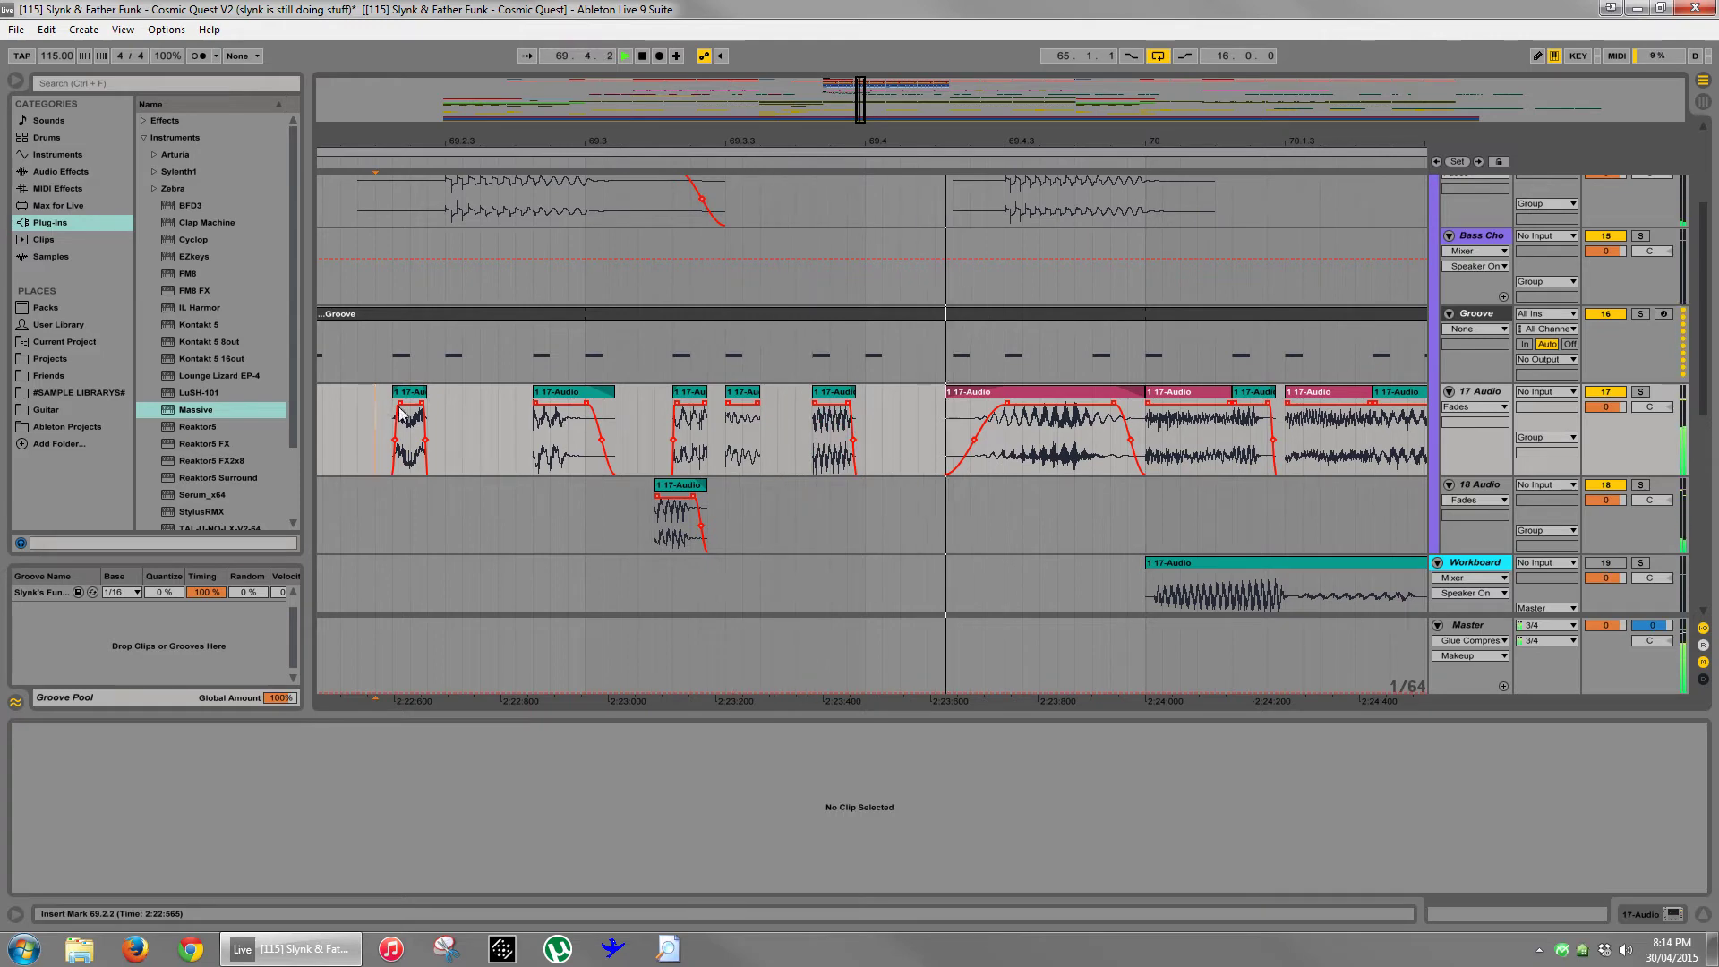
pyautogui.press('space')
pyautogui.press('space')
pyautogui.press('space')
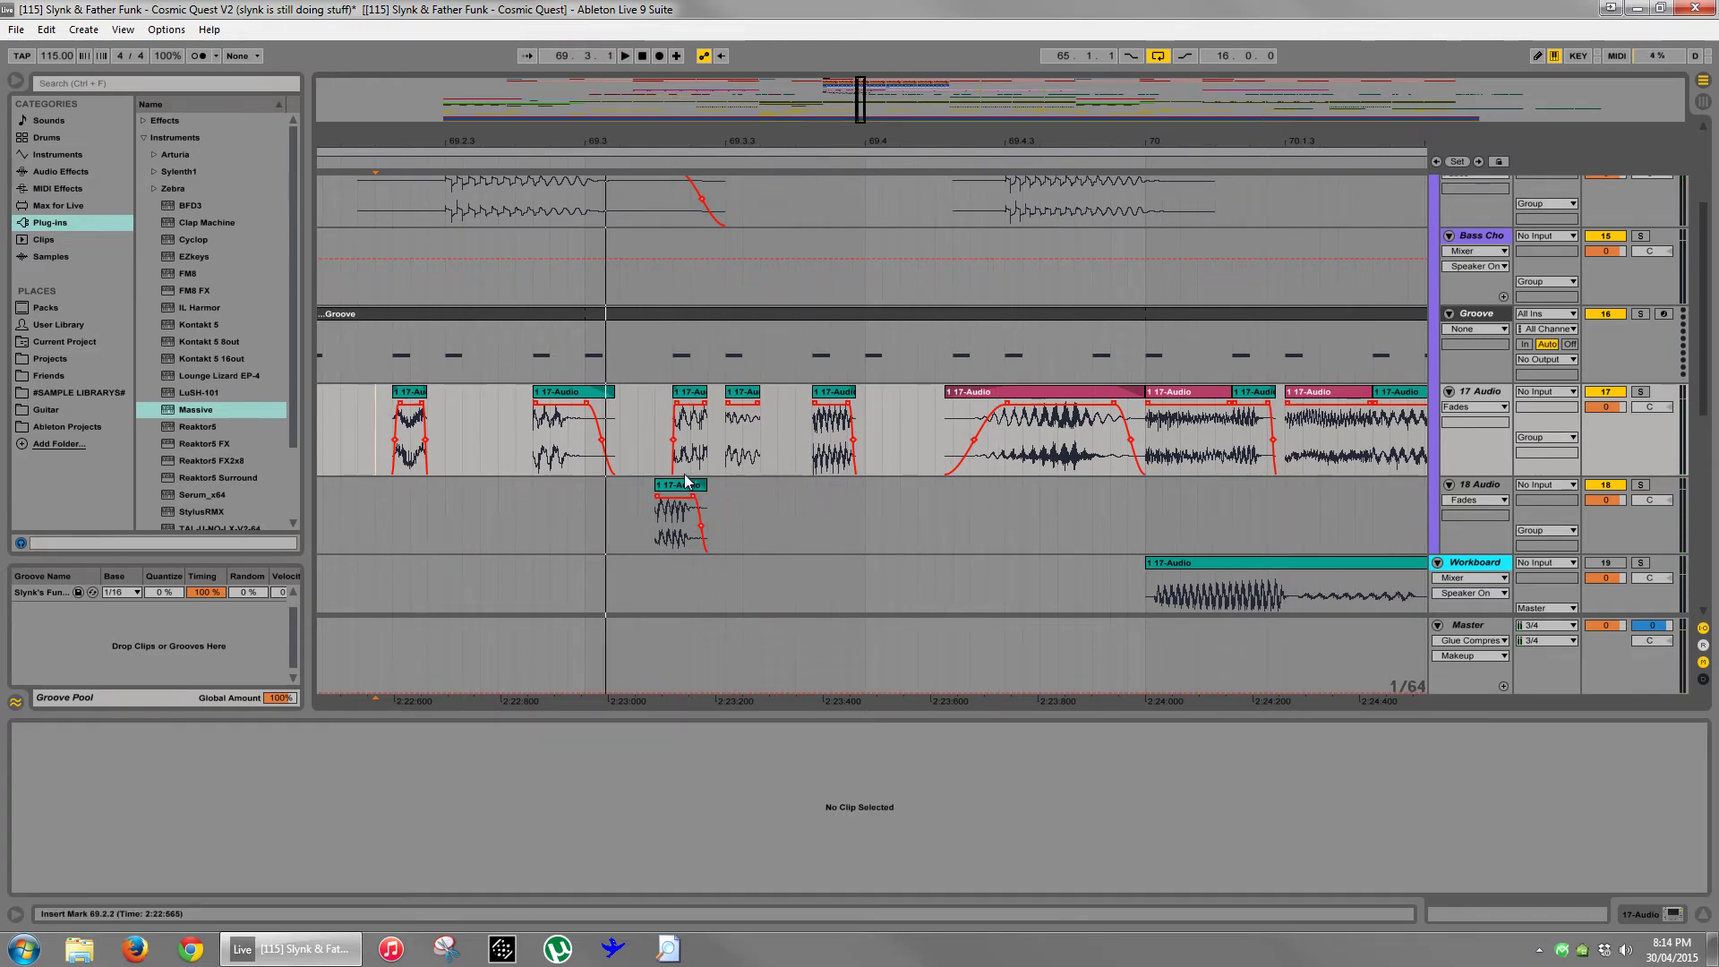
# - Move the 18 Audio slice at 69.3.2 down to the Workboard track and play again from 69.2.2
pyautogui.click(687, 484)
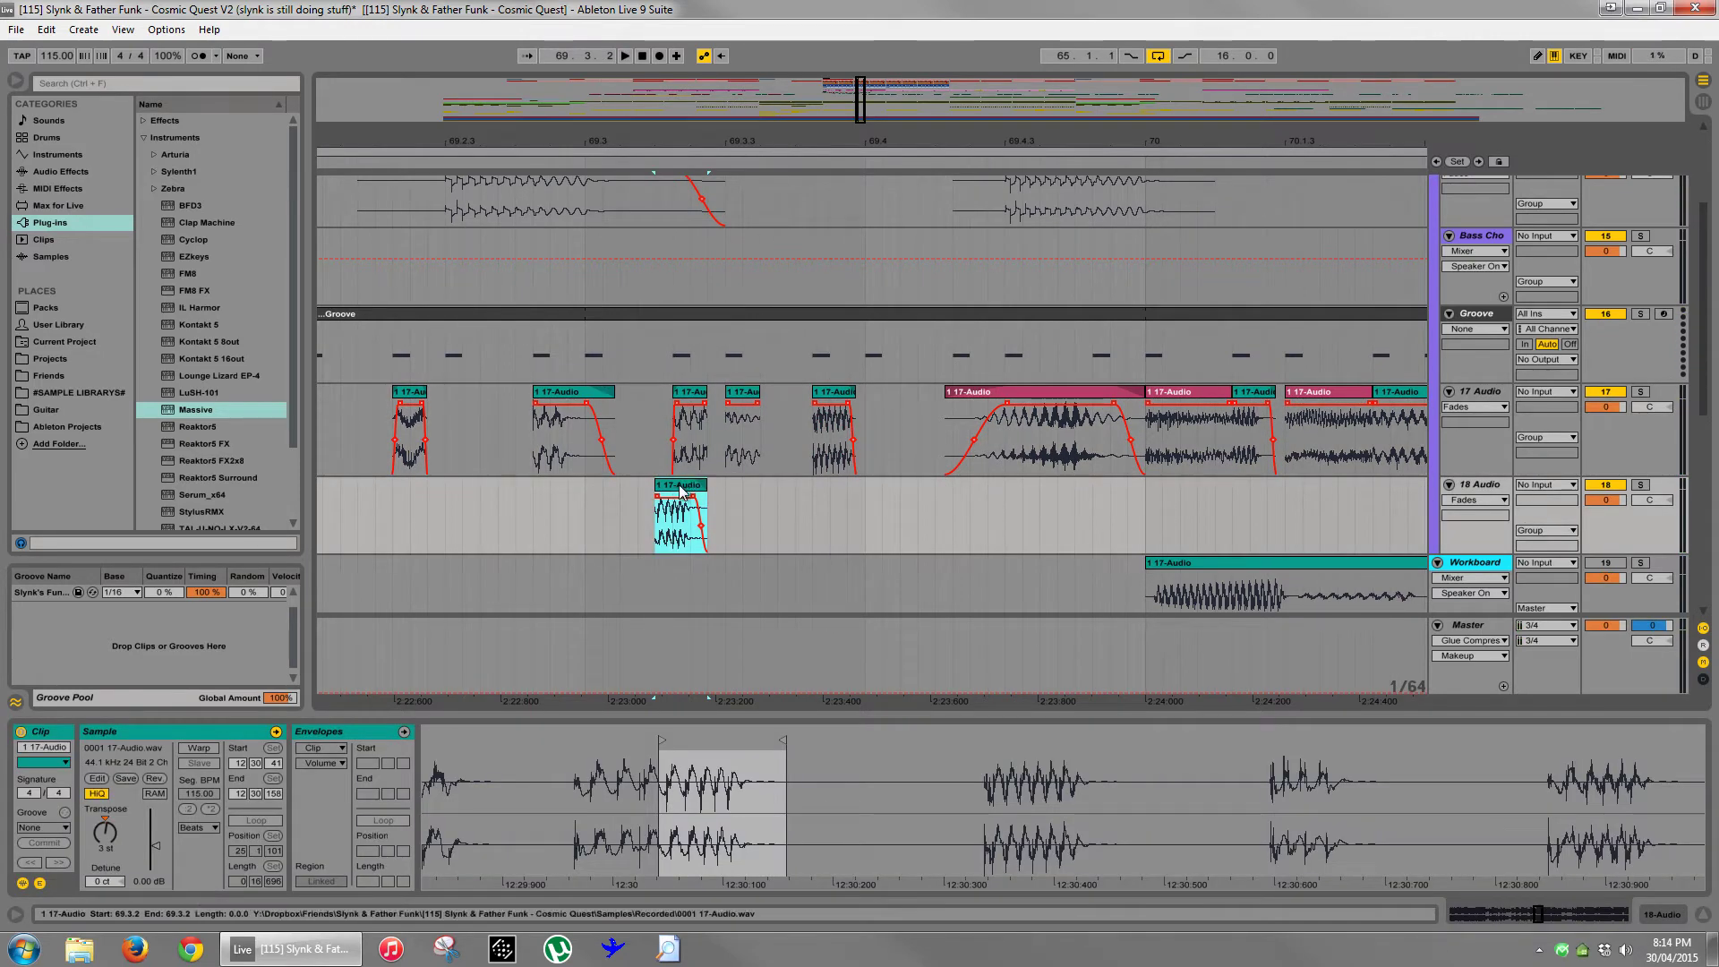
pyautogui.moveTo(681, 515); pyautogui.dragTo(680, 586)
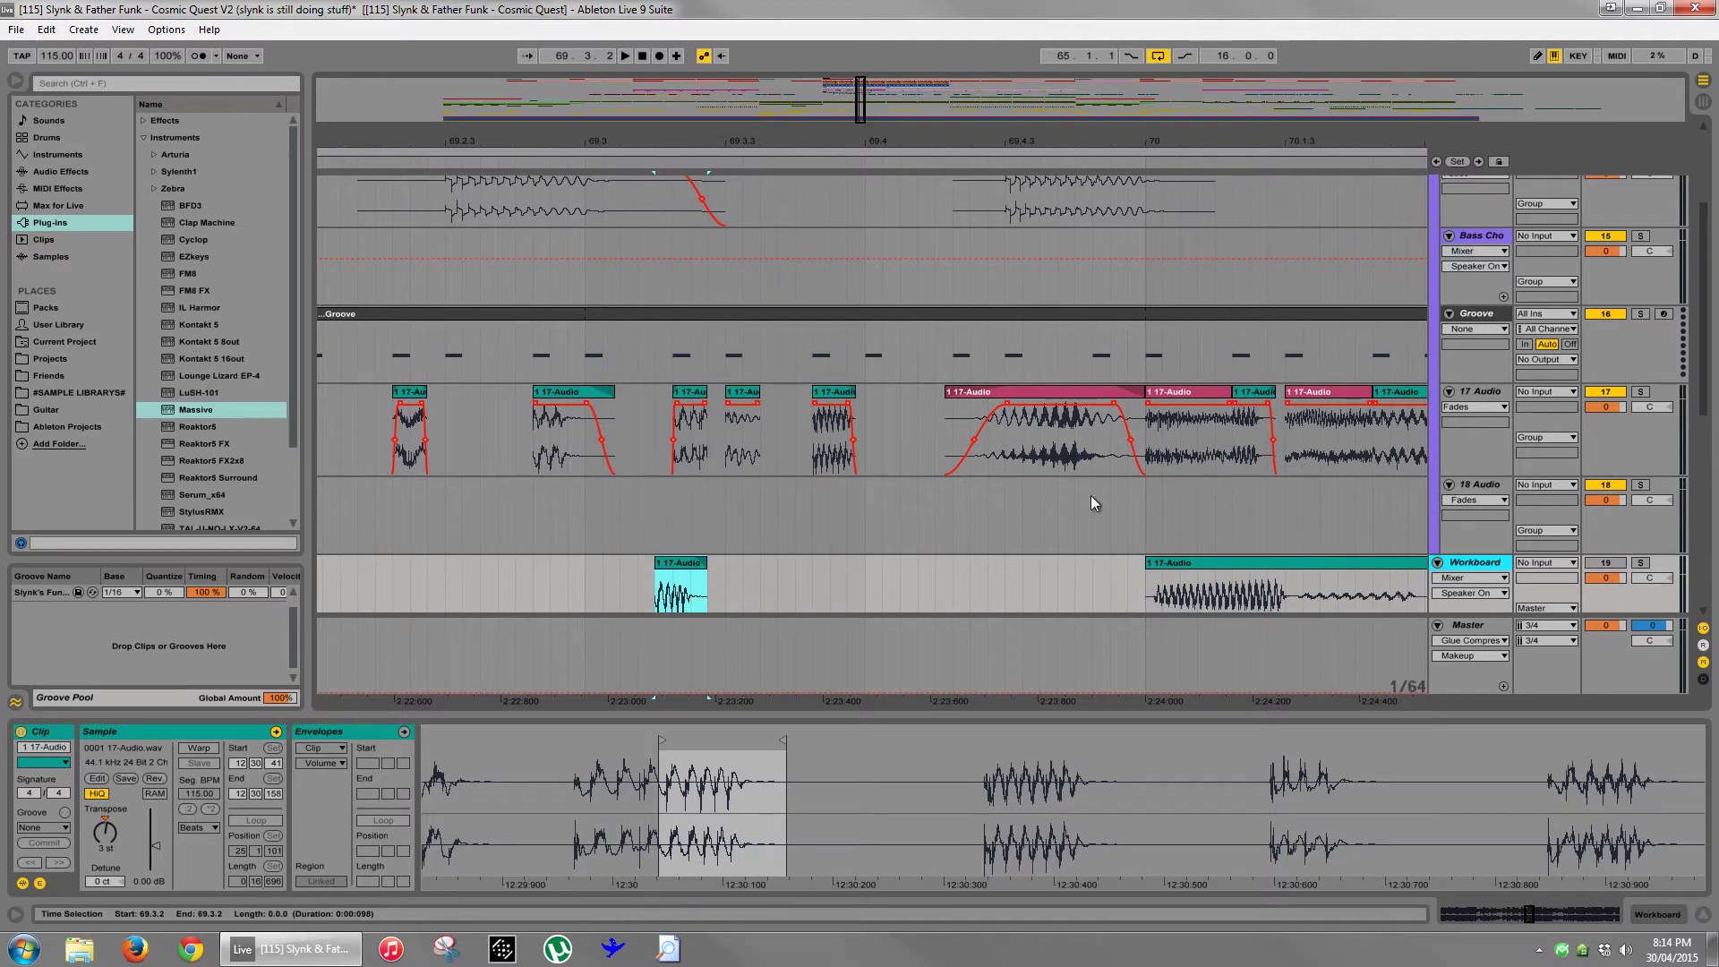
pyautogui.click(372, 525)
pyautogui.press('space')
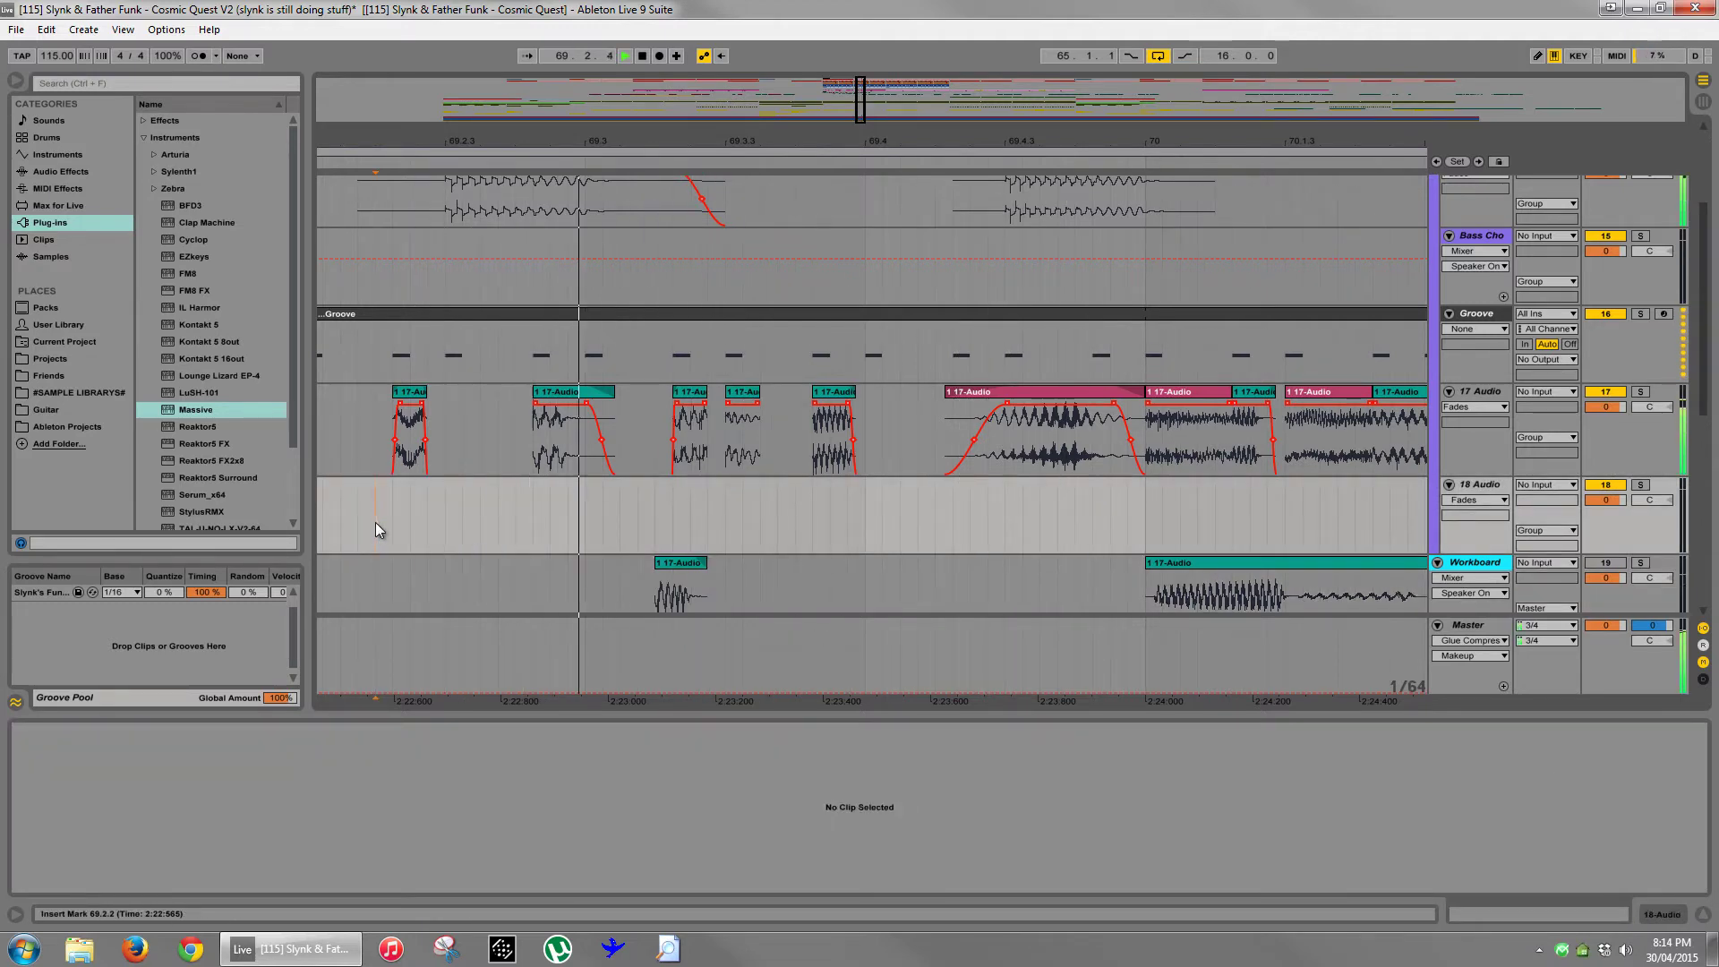
pyautogui.press('space')
# - Play the arrangement from the 17 Audio slice at 69.1.1 through bar 70
pyautogui.moveTo(845, 140); pyautogui.dragTo(824, 63)
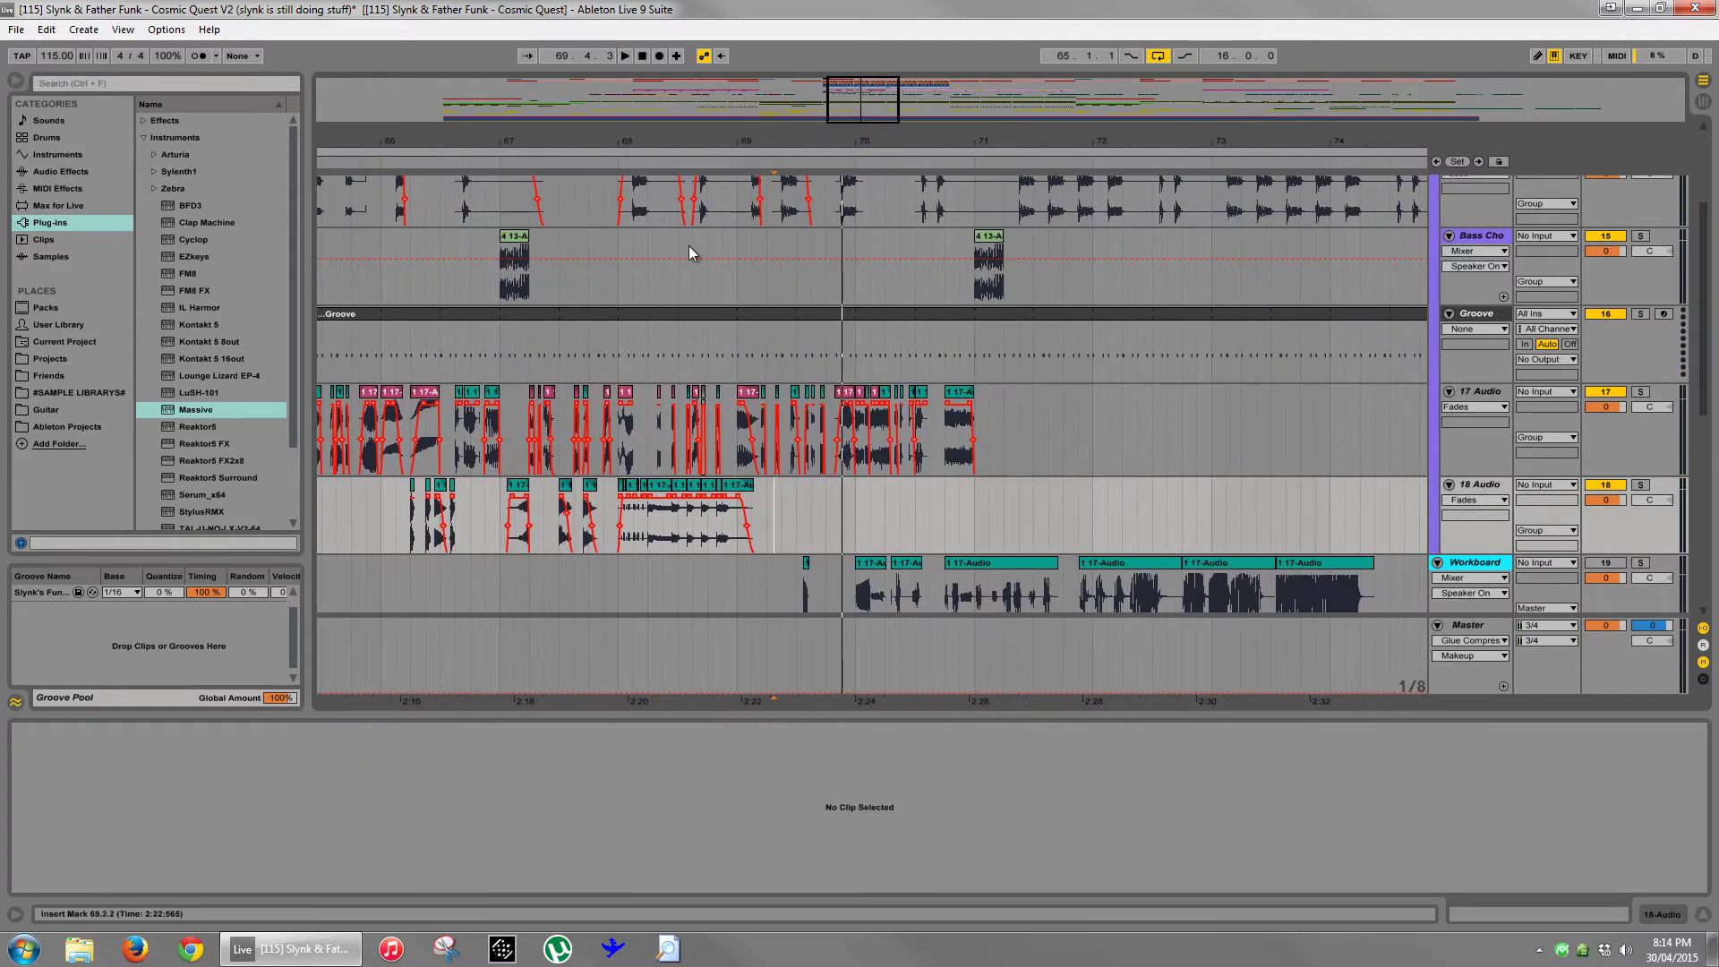
pyautogui.click(749, 430)
pyautogui.press('space')
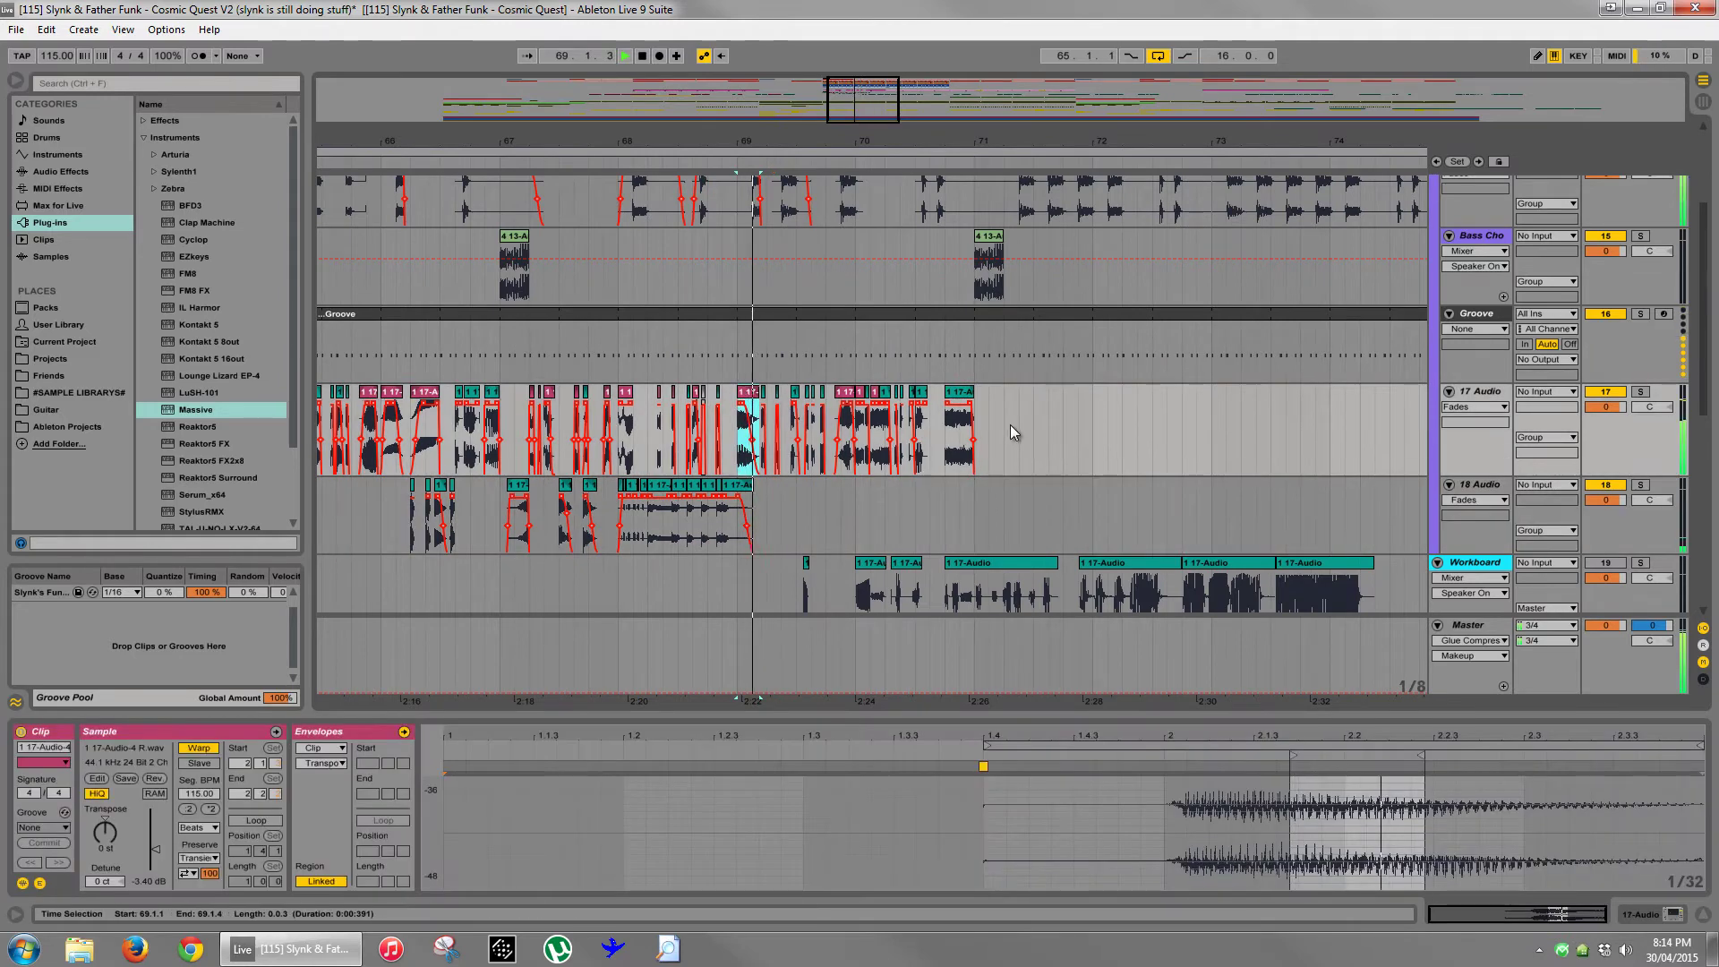
pyautogui.click(1058, 429)
pyautogui.press('space')
pyautogui.moveTo(893, 148); pyautogui.dragTo(832, 412)
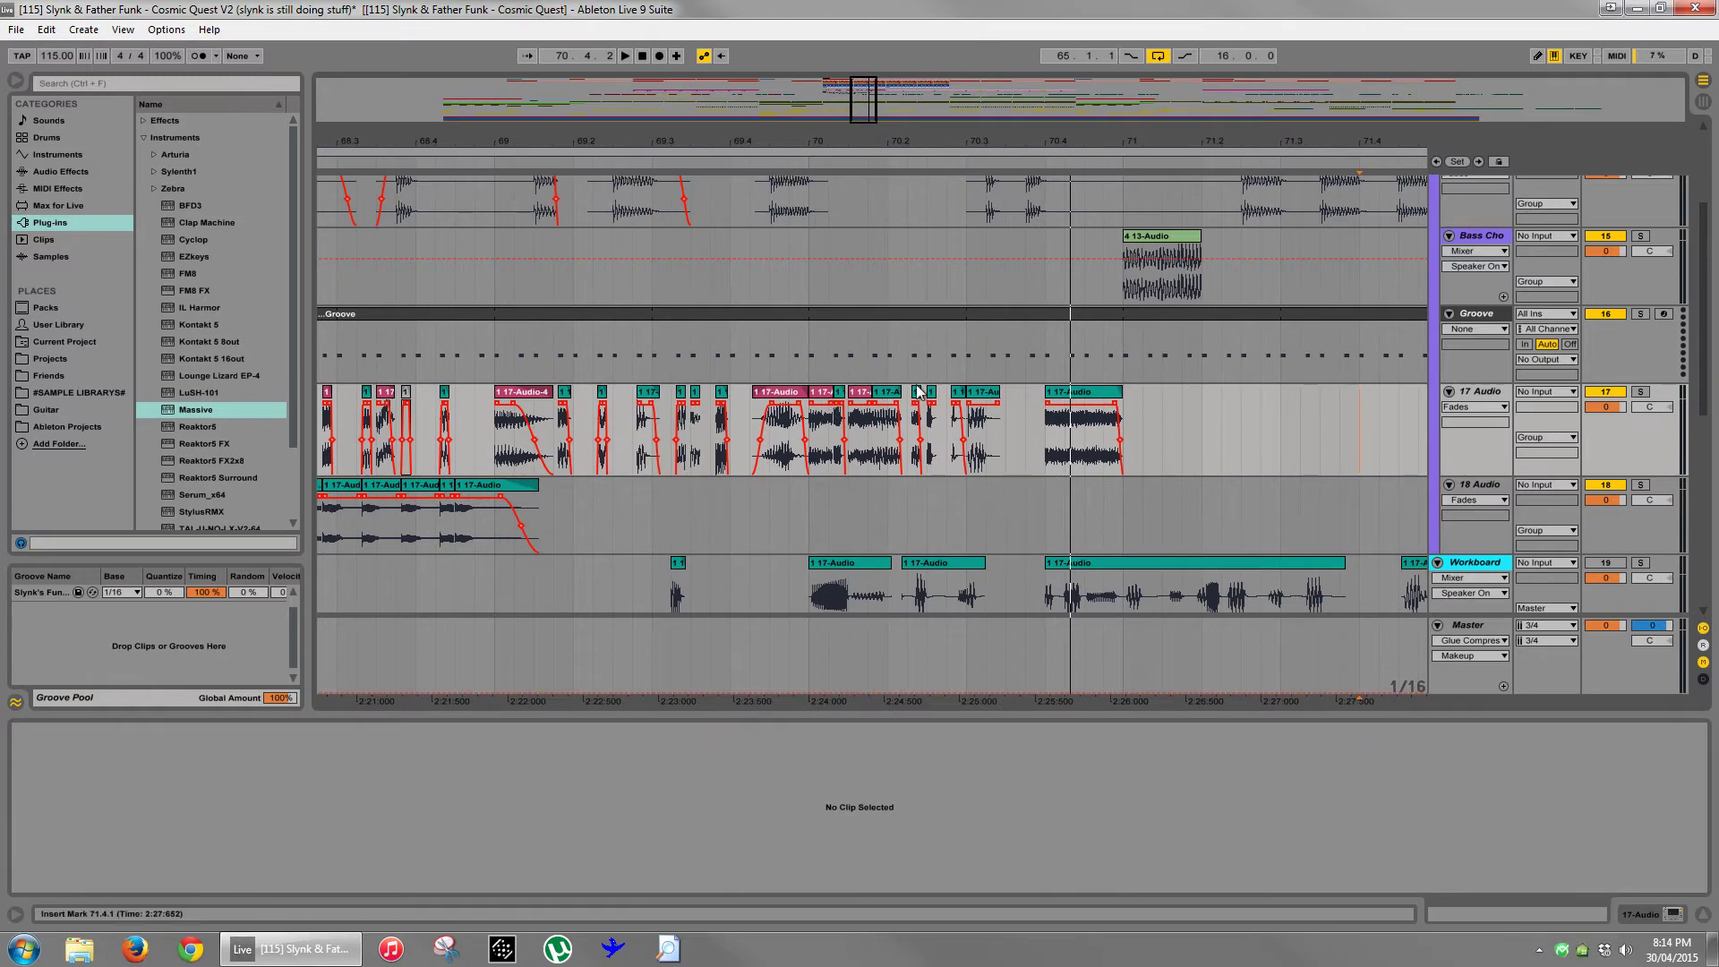
# - Move the 17 Audio slice at 70.1.1 to 69.4.2 on the Workboard track and play from 69.1.1
pyautogui.click(823, 401)
pyautogui.press('space')
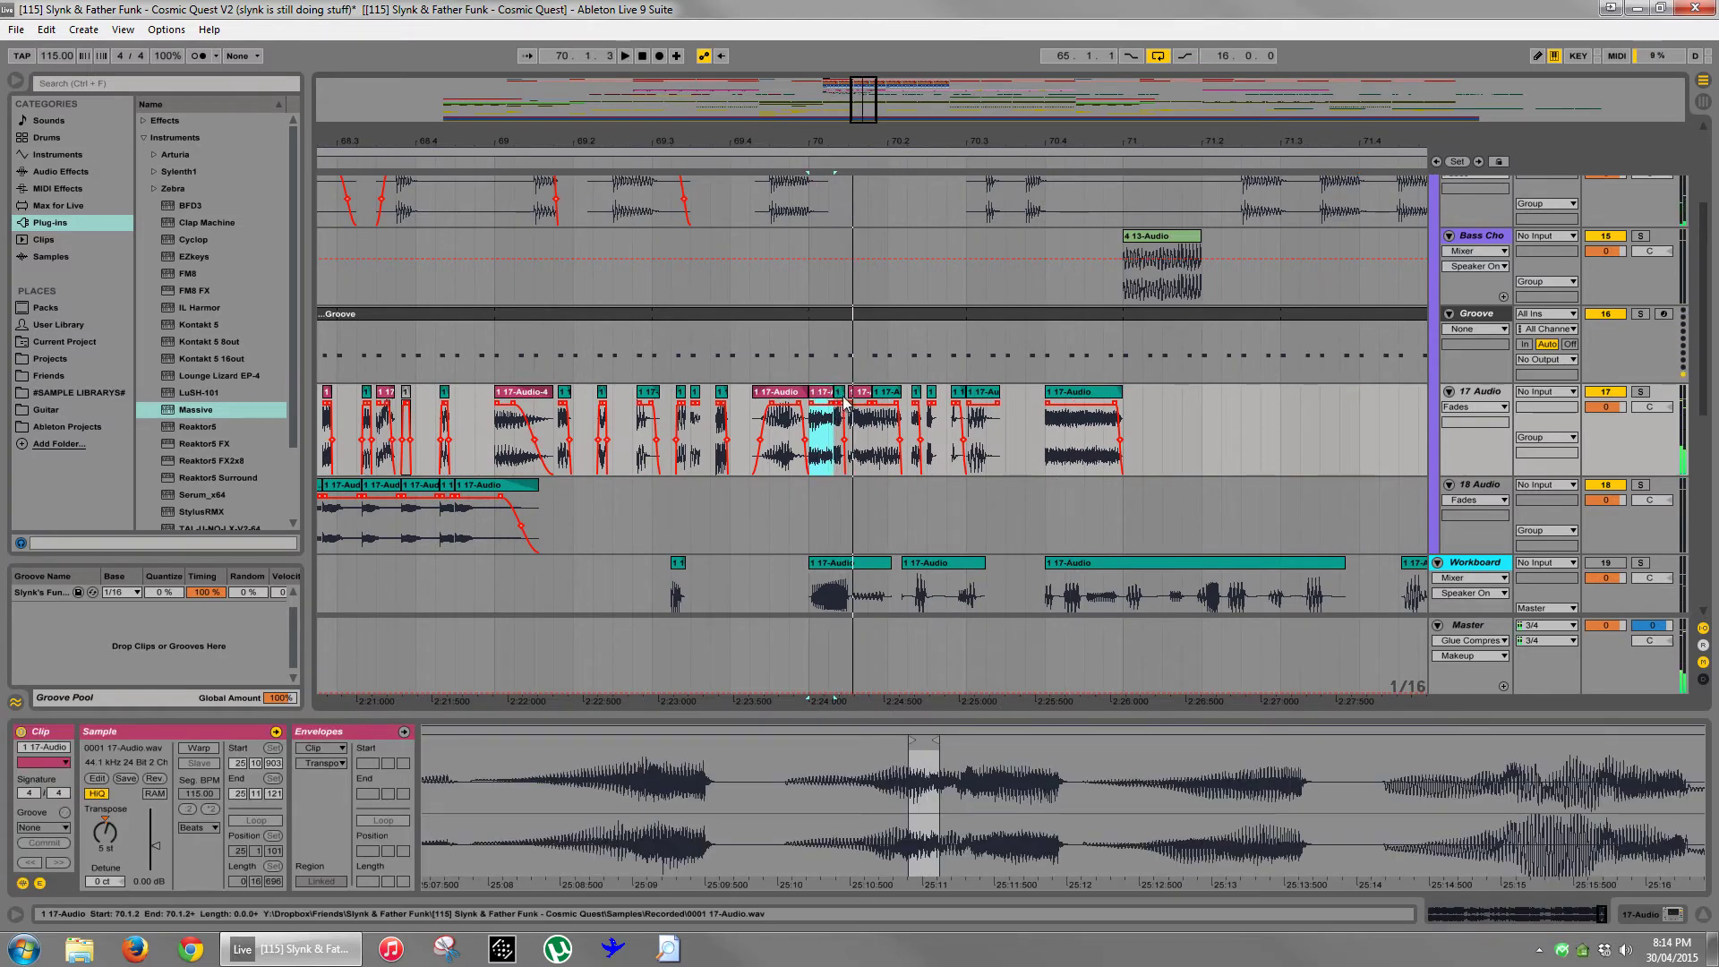
pyautogui.click(840, 397)
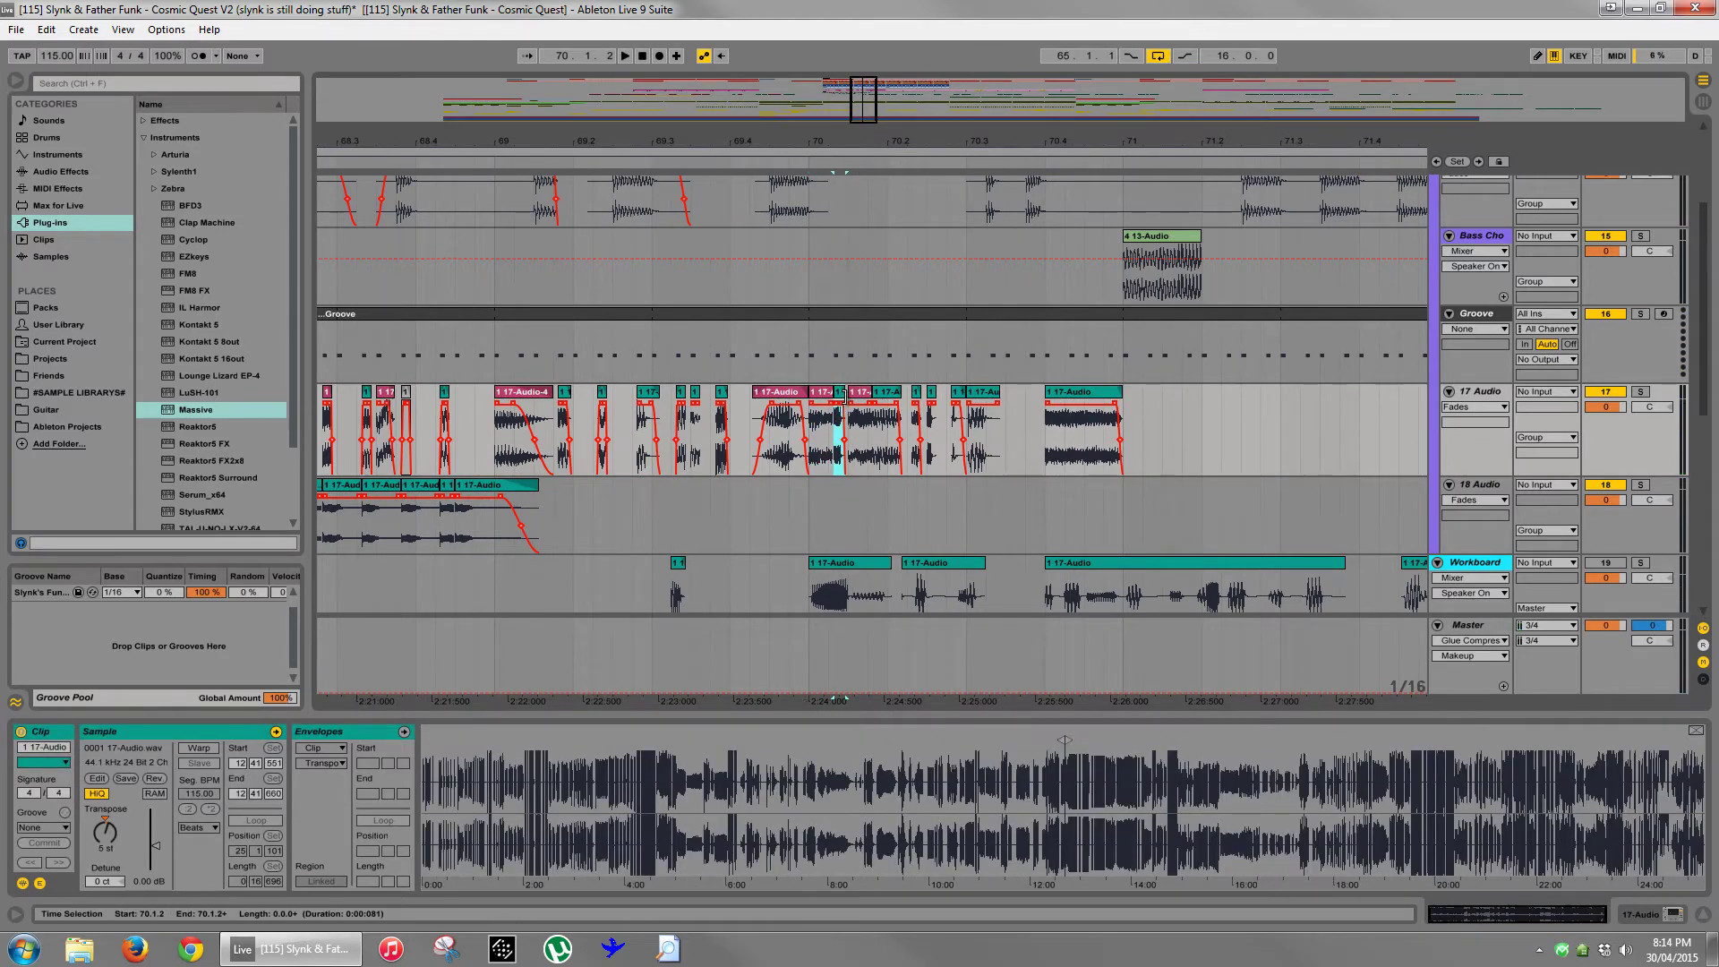
pyautogui.click(822, 400)
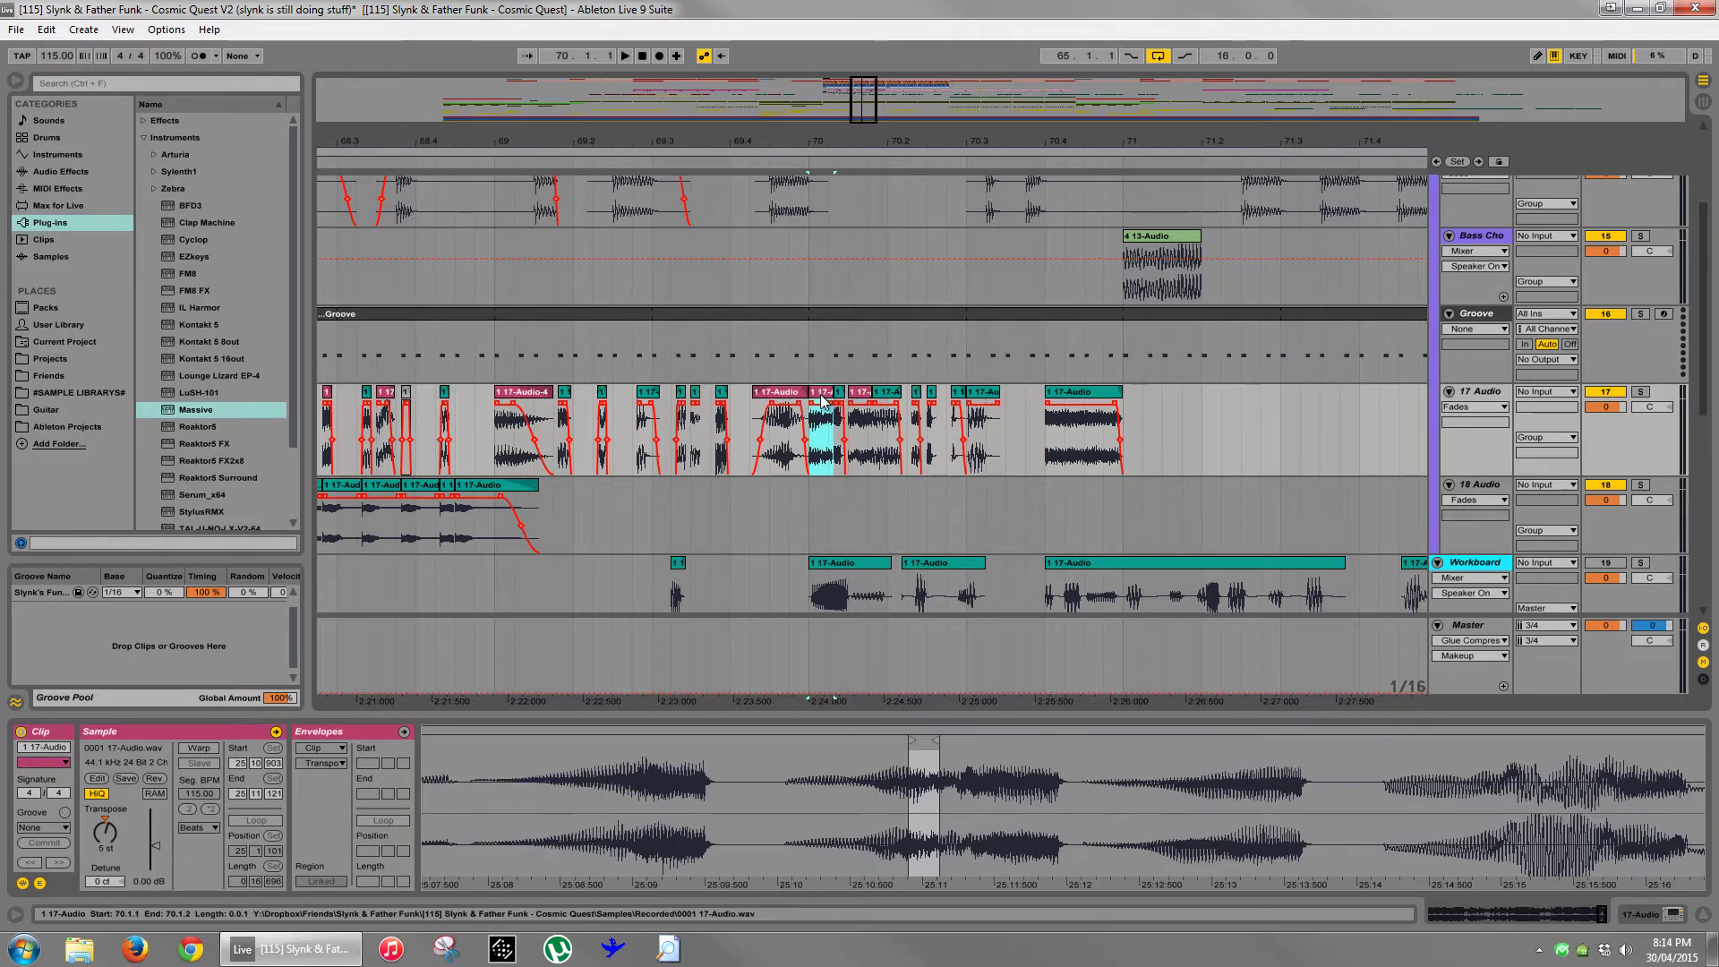
pyautogui.moveTo(822, 400); pyautogui.dragTo(770, 573)
pyautogui.moveTo(768, 583); pyautogui.dragTo(767, 583)
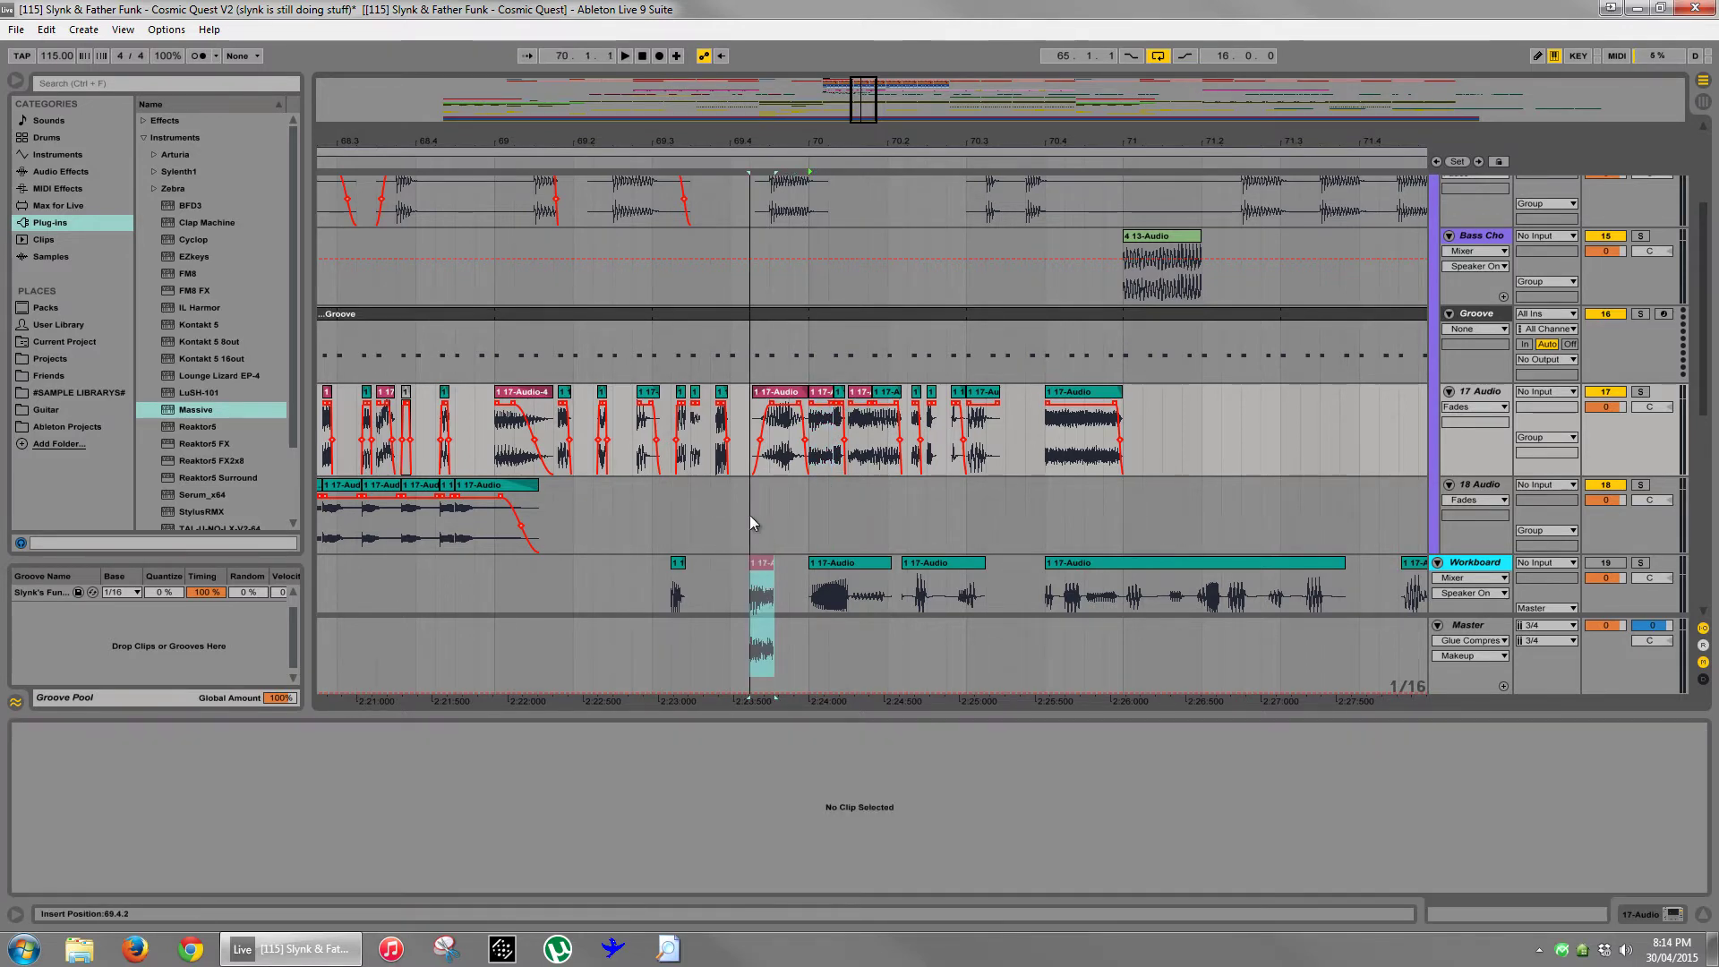
pyautogui.click(518, 412)
pyautogui.press('space')
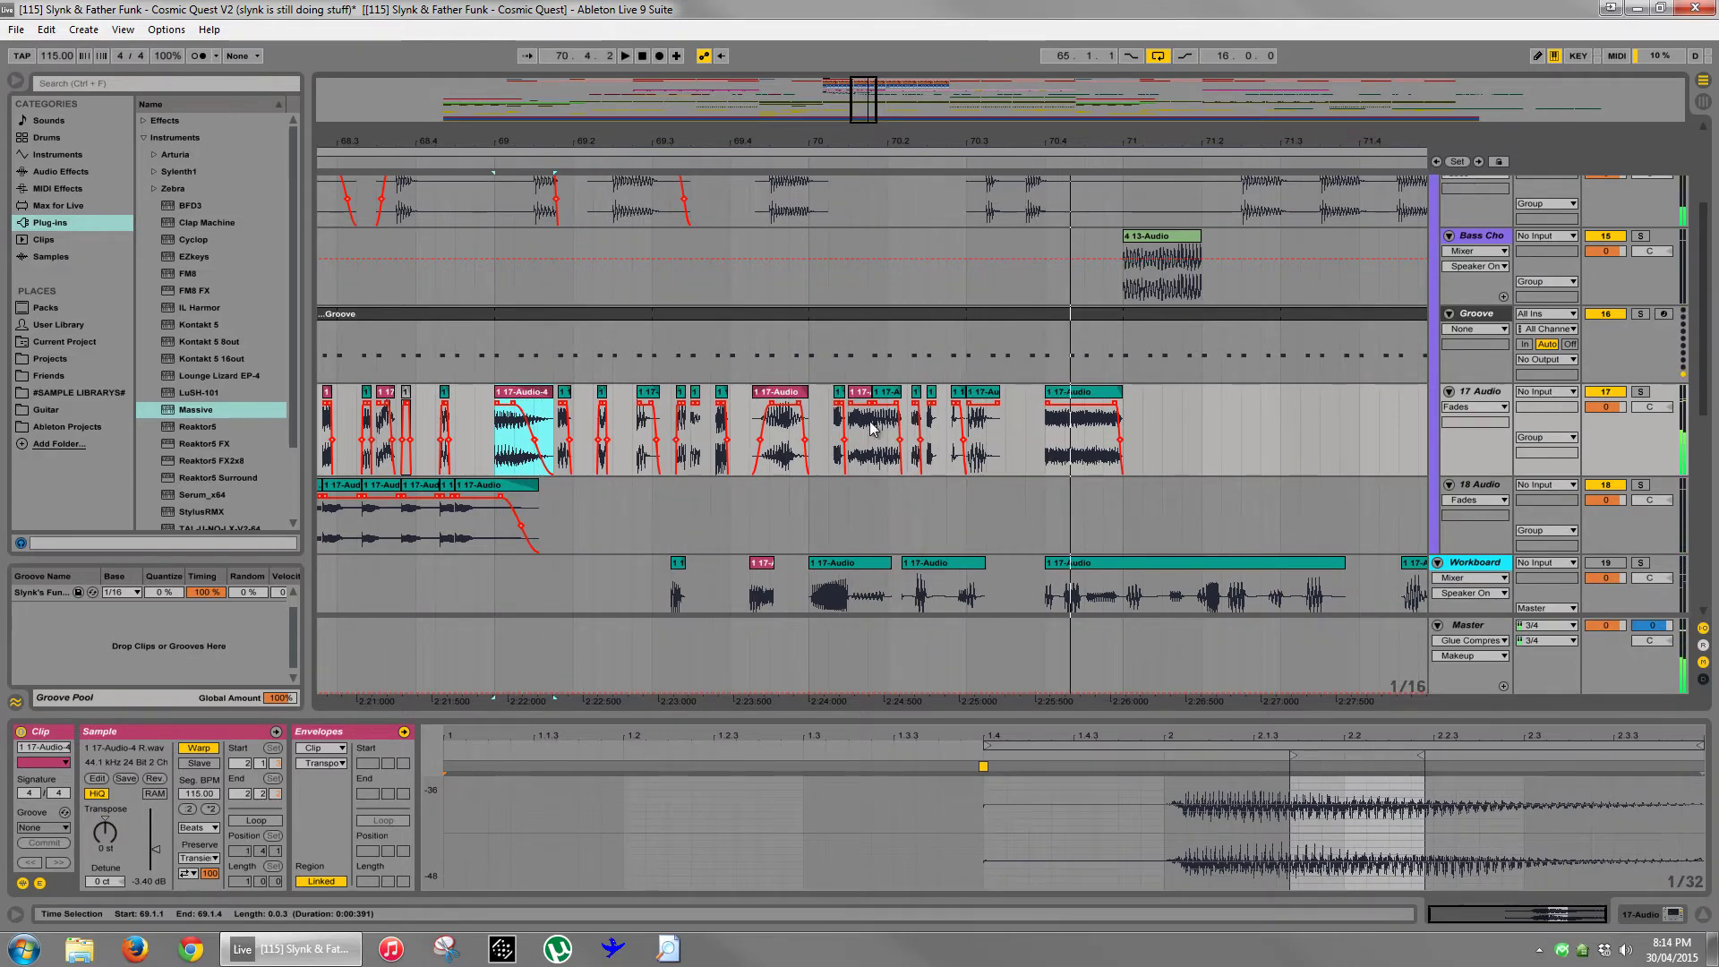
# - Cut the tail off the 17 Audio slice at 70.1.3 and play from 69.4.1
pyautogui.click(815, 419)
pyautogui.moveTo(881, 157); pyautogui.dragTo(881, 202)
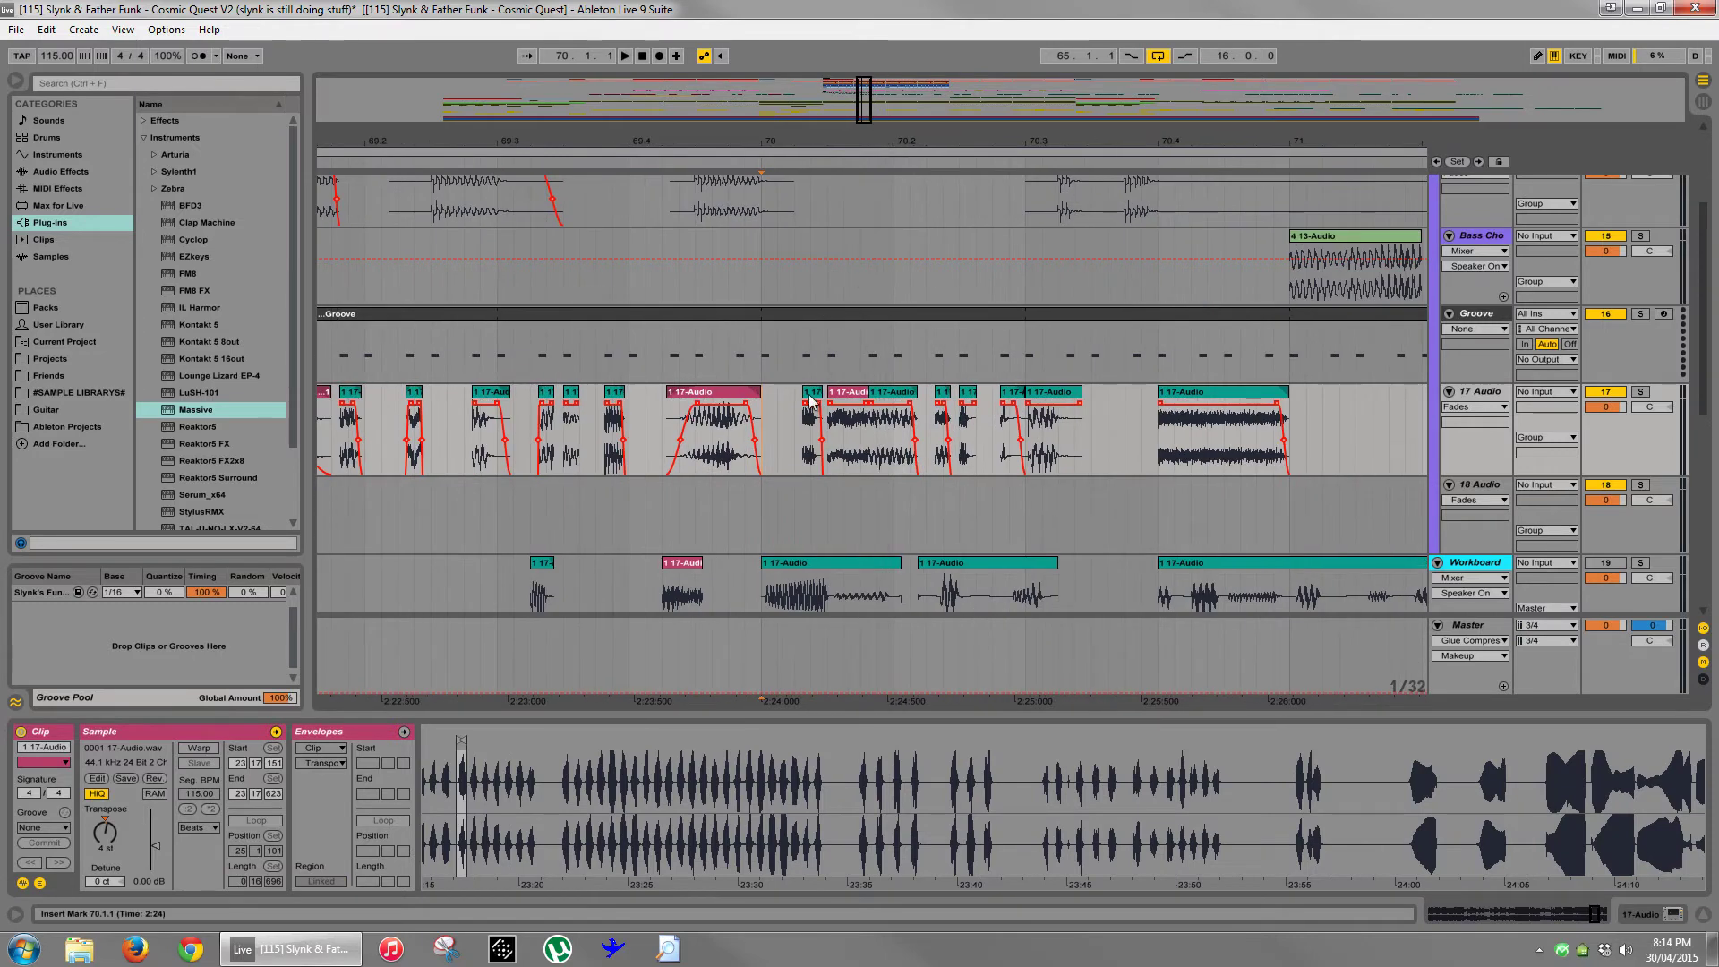
pyautogui.click(838, 394)
pyautogui.press('space')
pyautogui.press('space')
pyautogui.scroll(5, 878, 371)
pyautogui.scroll(-7, 878, 371)
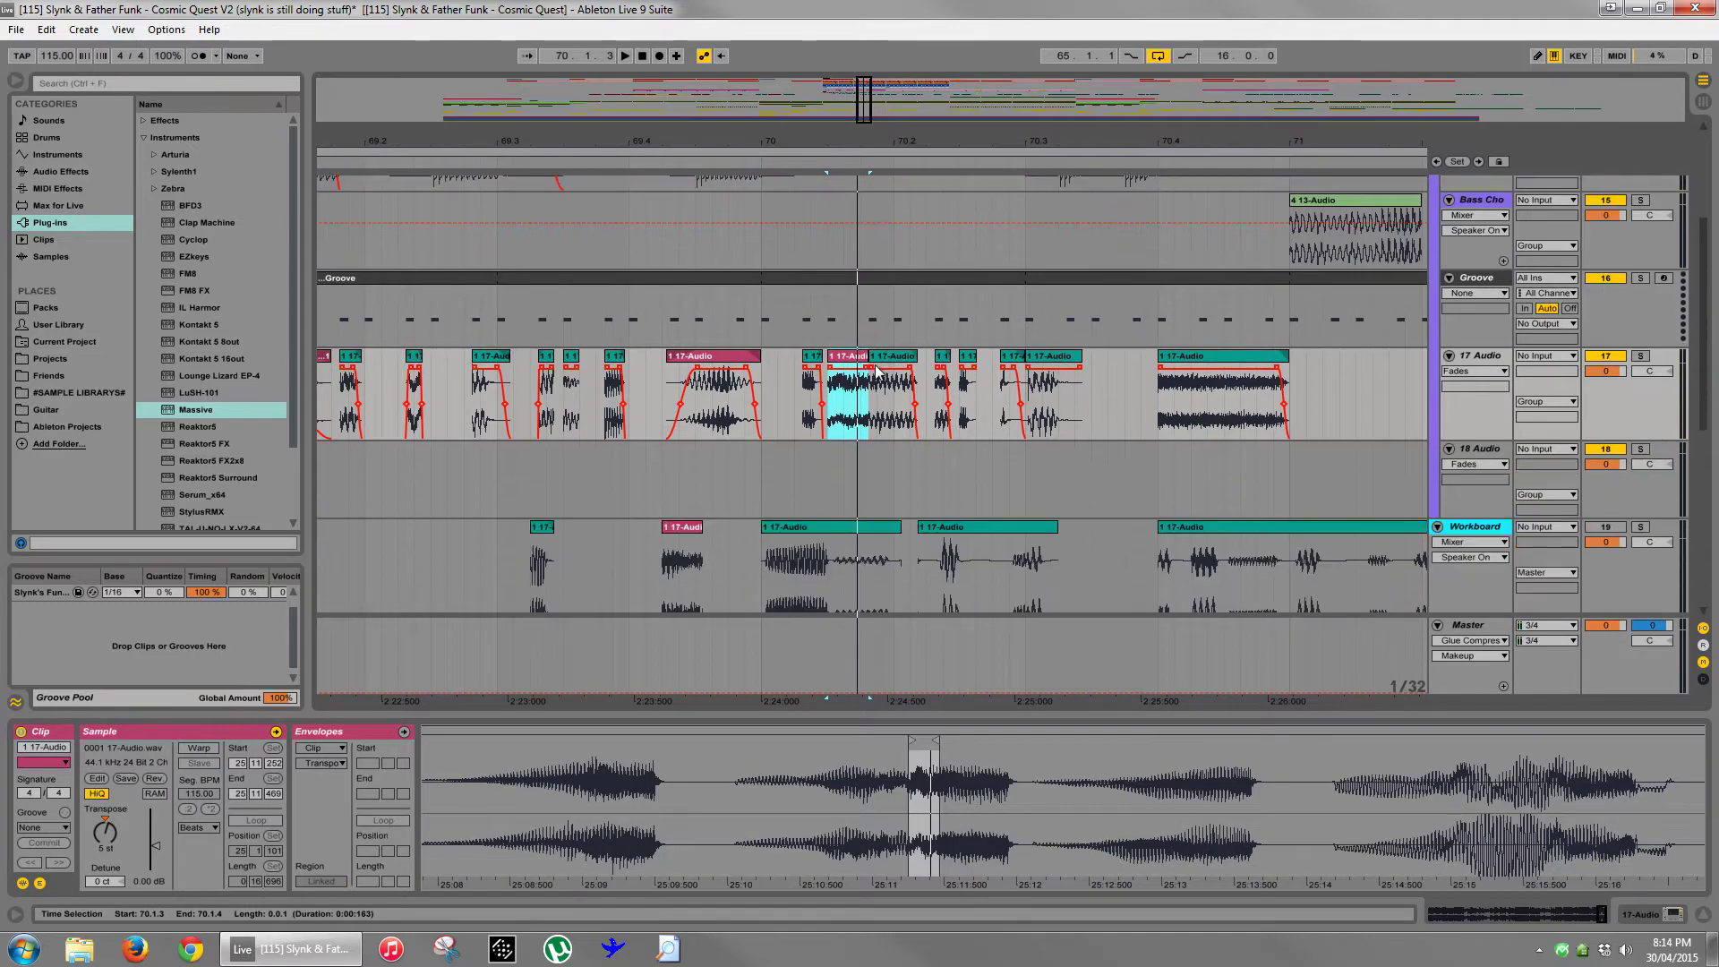
pyautogui.moveTo(857, 359); pyautogui.dragTo(836, 359)
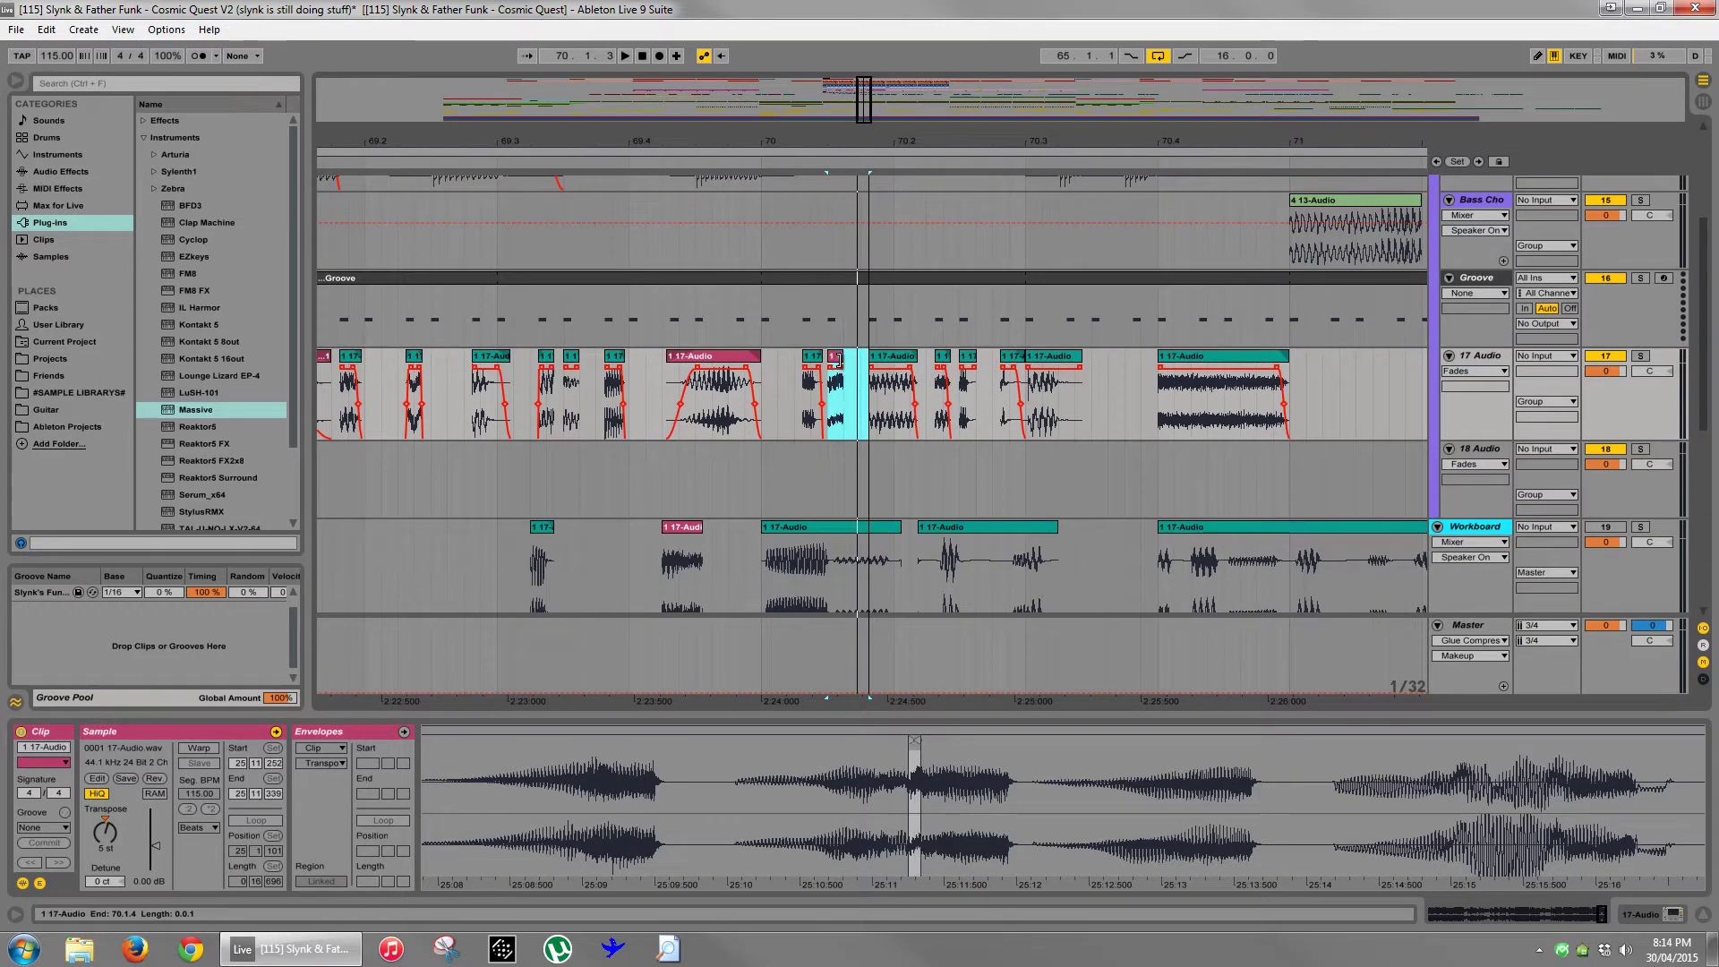
pyautogui.press('space')
pyautogui.press('space')
pyautogui.click(631, 393)
pyautogui.press('space')
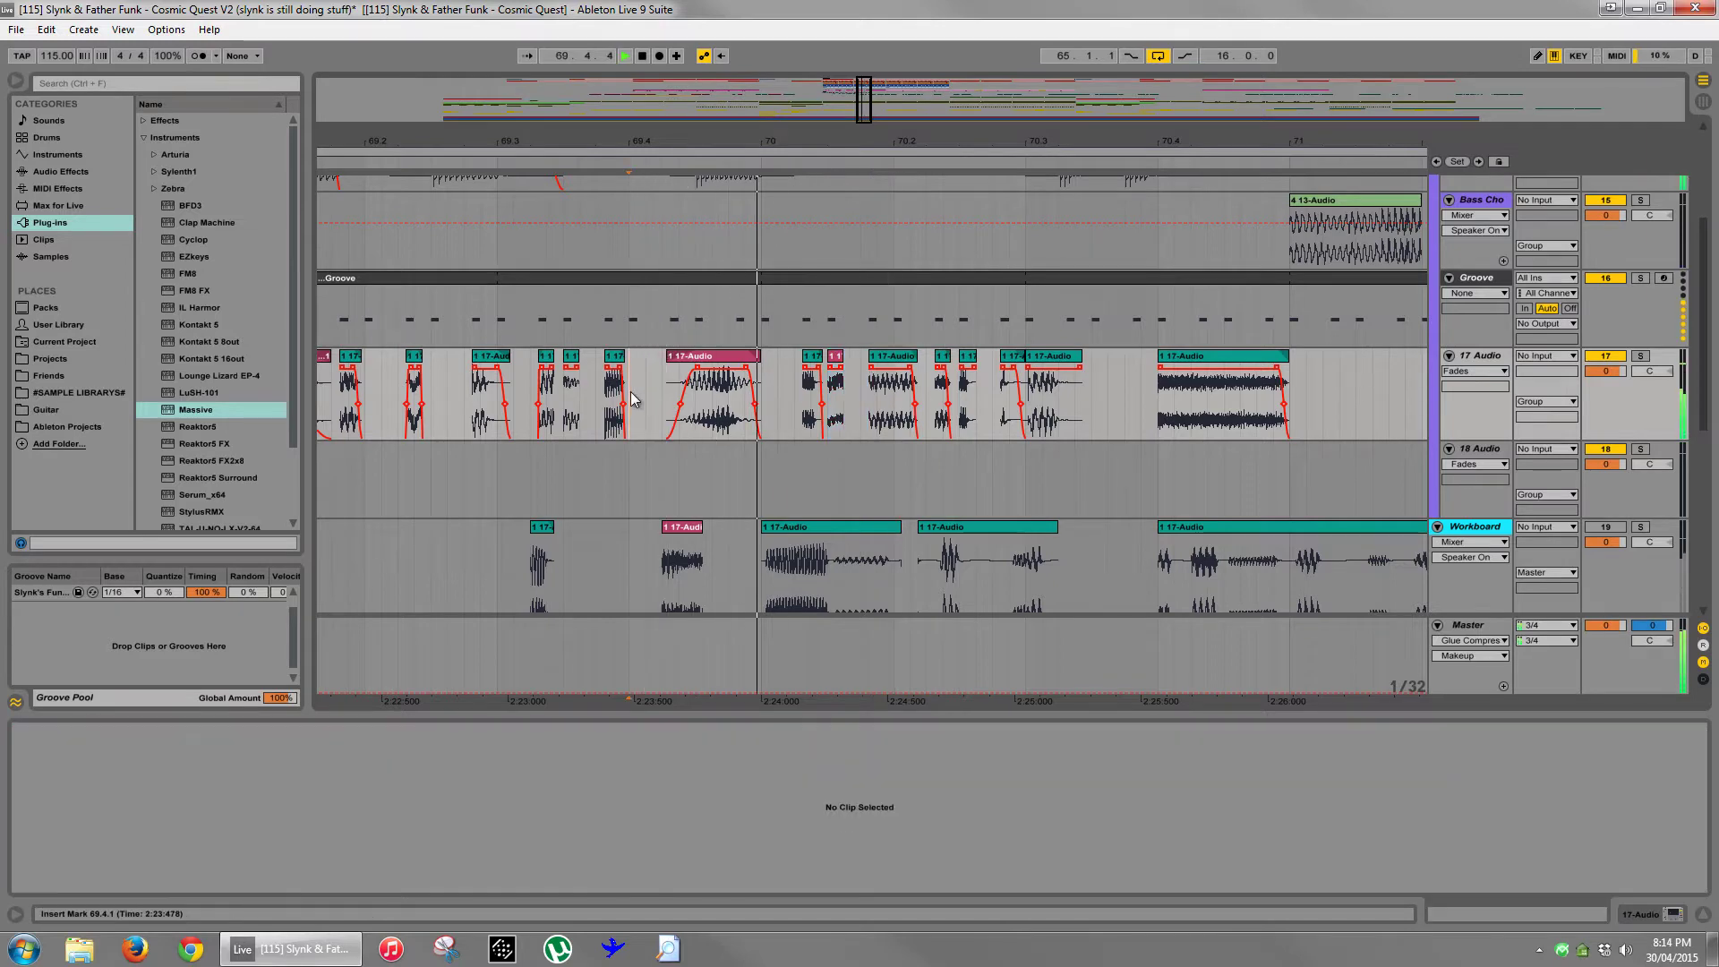
pyautogui.press('space')
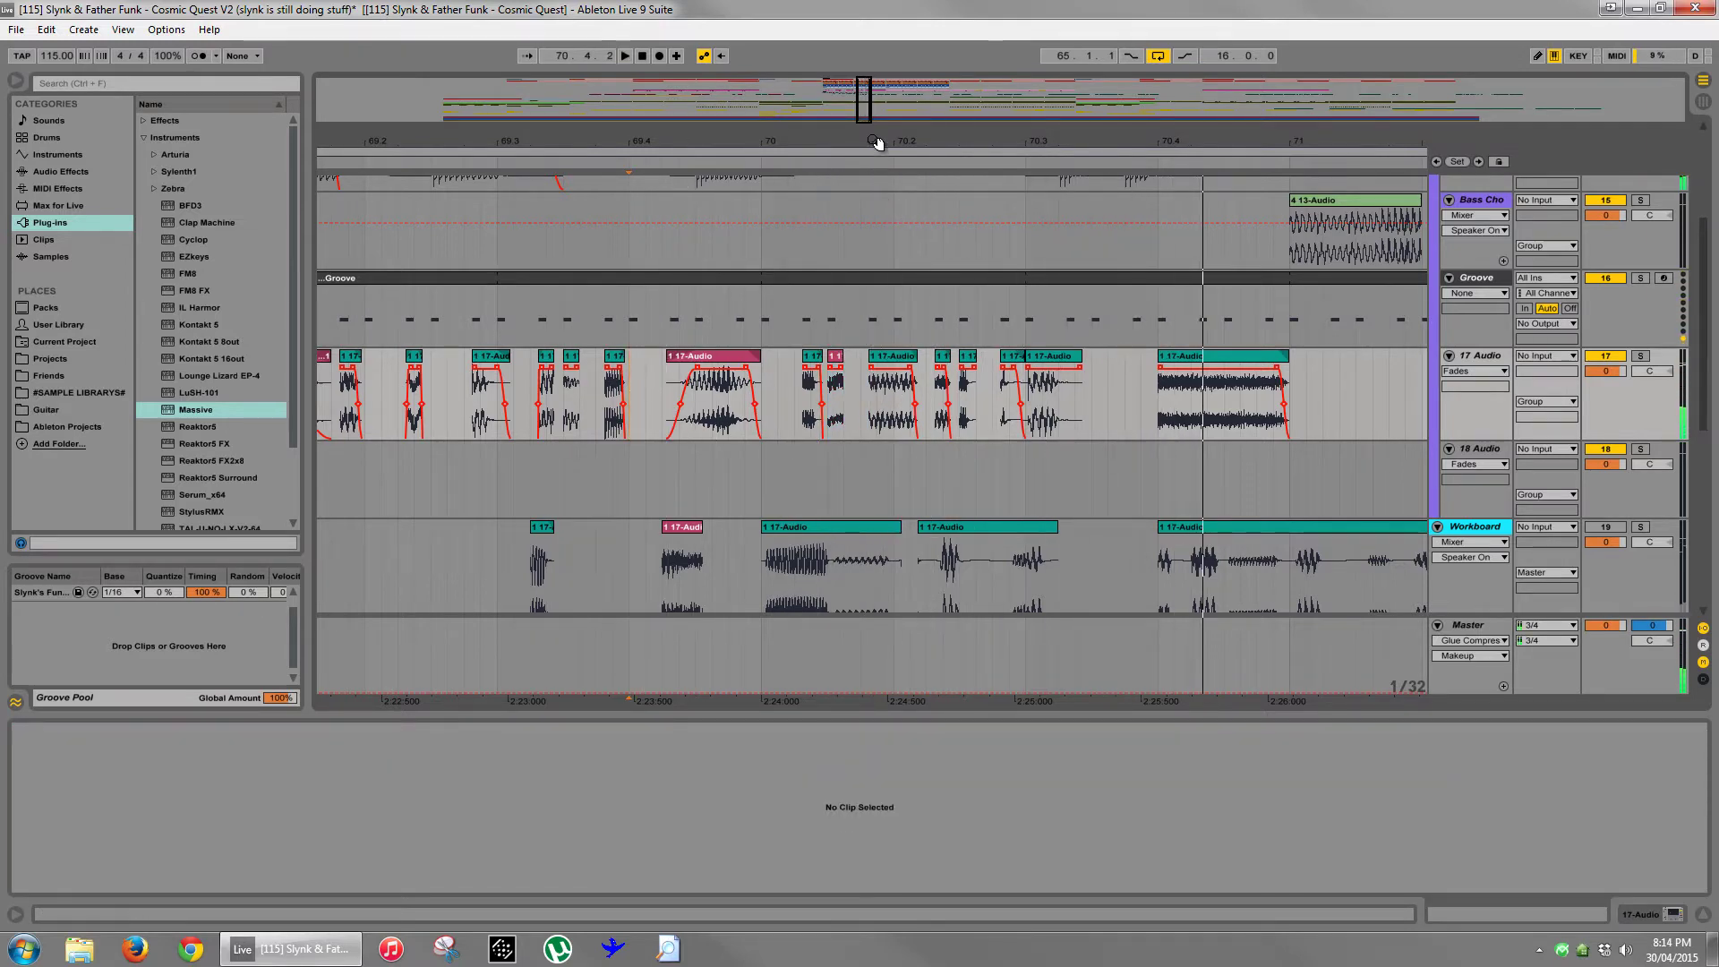
# - Deactivate the short slice at 70.1.3 and play from just before the slice at 69.4.2
pyautogui.moveTo(876, 143); pyautogui.dragTo(814, 325)
pyautogui.click(783, 361)
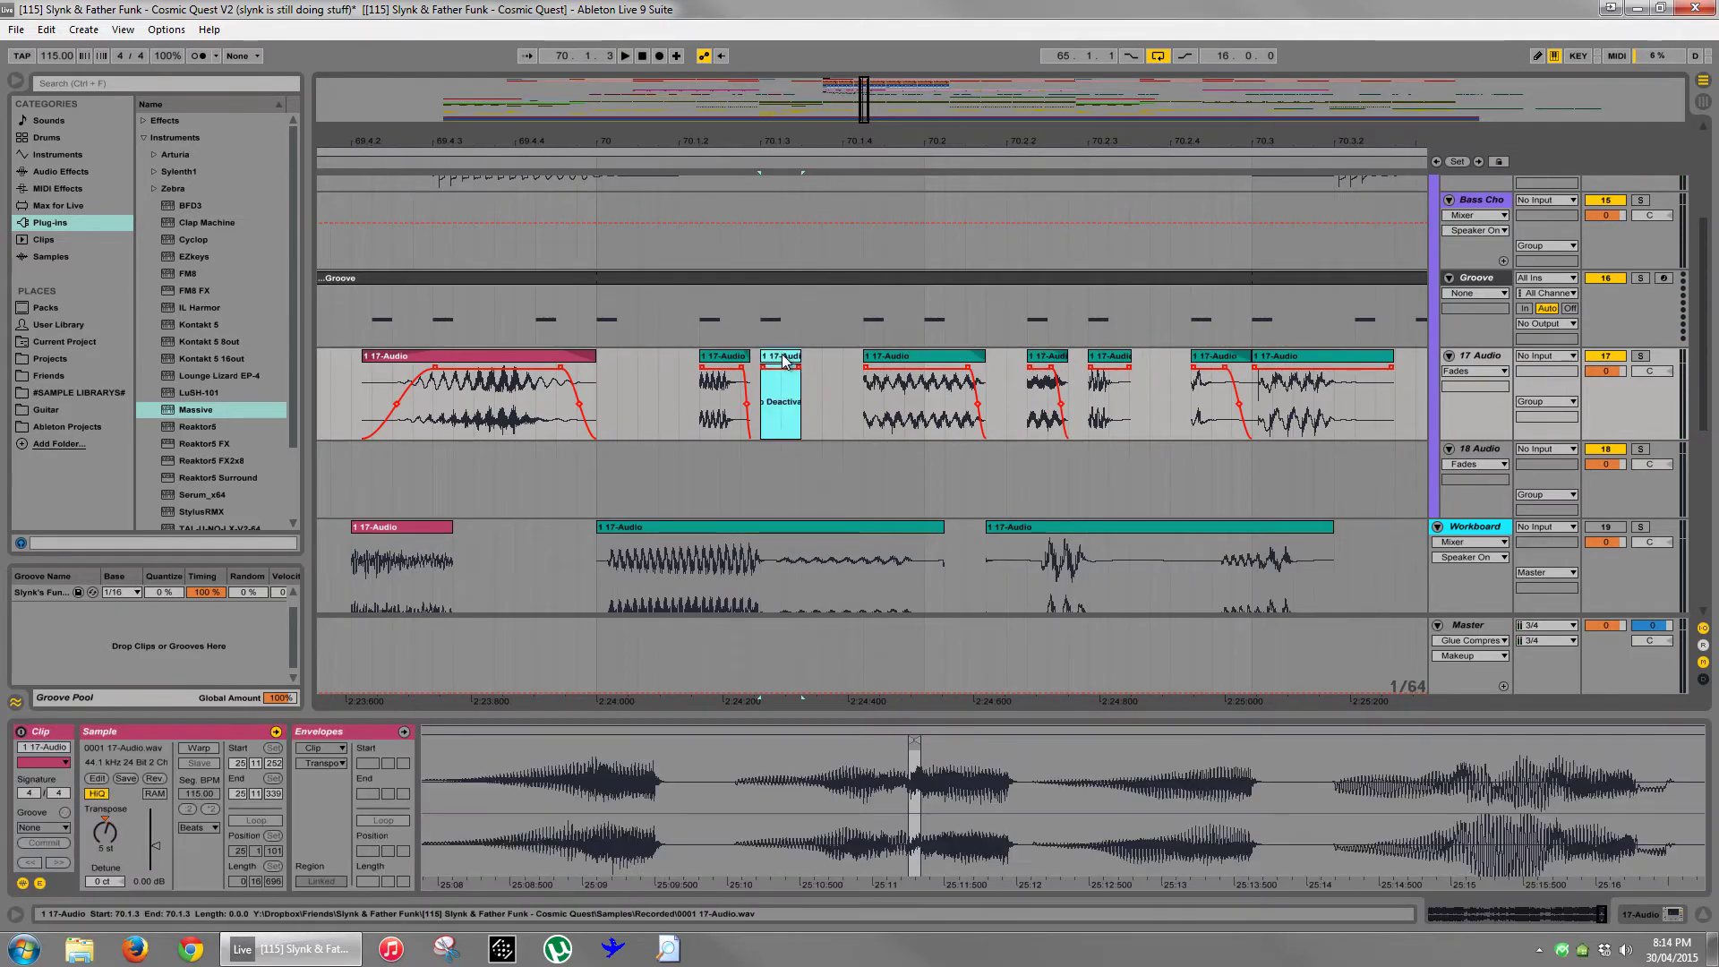
pyautogui.click(358, 394)
pyautogui.press('space')
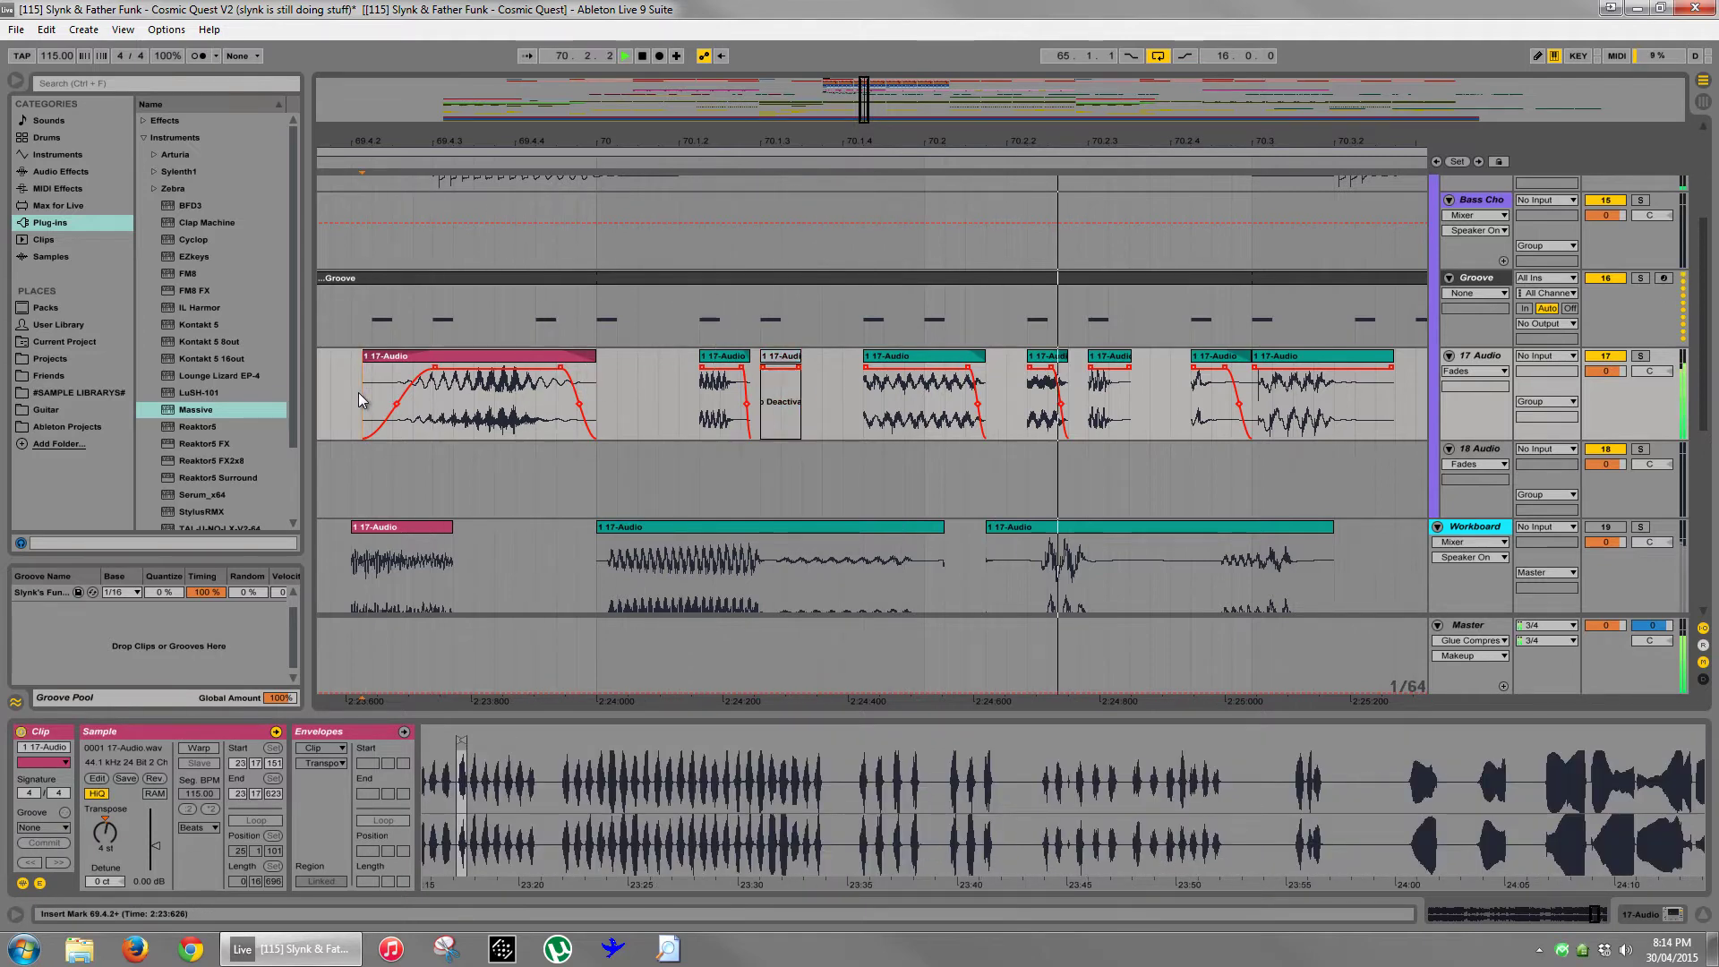
# - Play bar 66 repeatedly from 66.1.1 to listen for a reusable slice on the 18 Audio track
pyautogui.moveTo(906, 136)
pyautogui.mouseDown()
pyautogui.moveTo(909, 107)
pyautogui.moveTo(911, 139)
pyautogui.mouseUp()
pyautogui.click(394, 482)
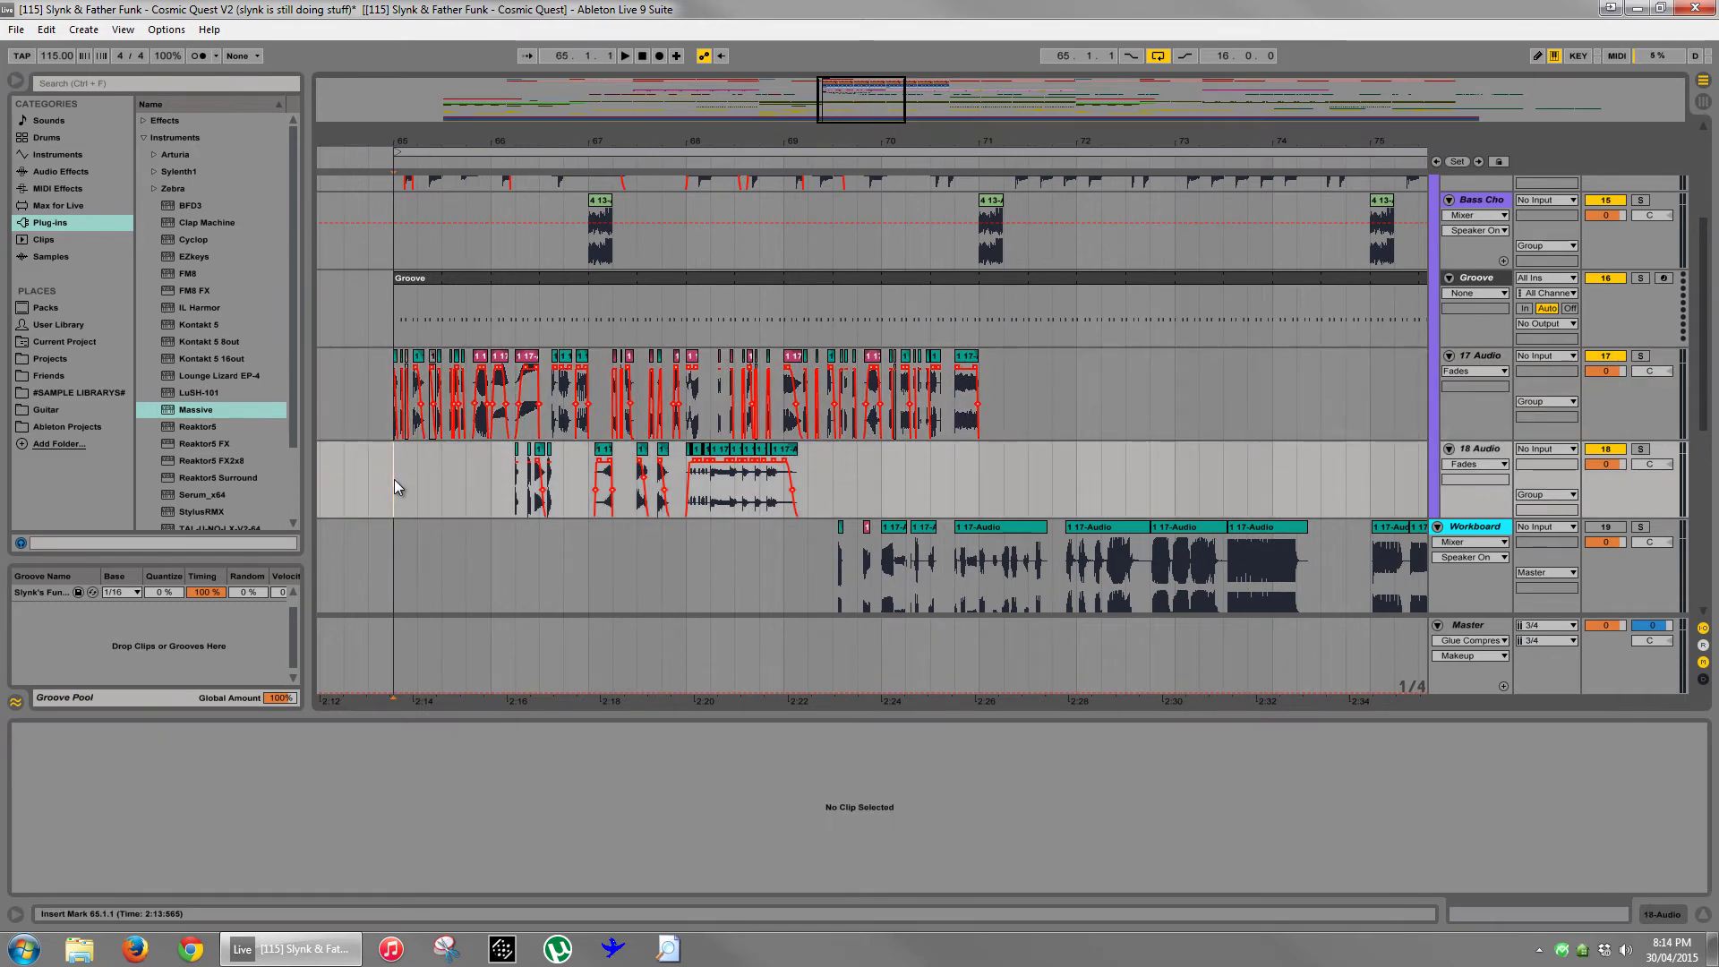
pyautogui.click(487, 477)
pyautogui.press('space')
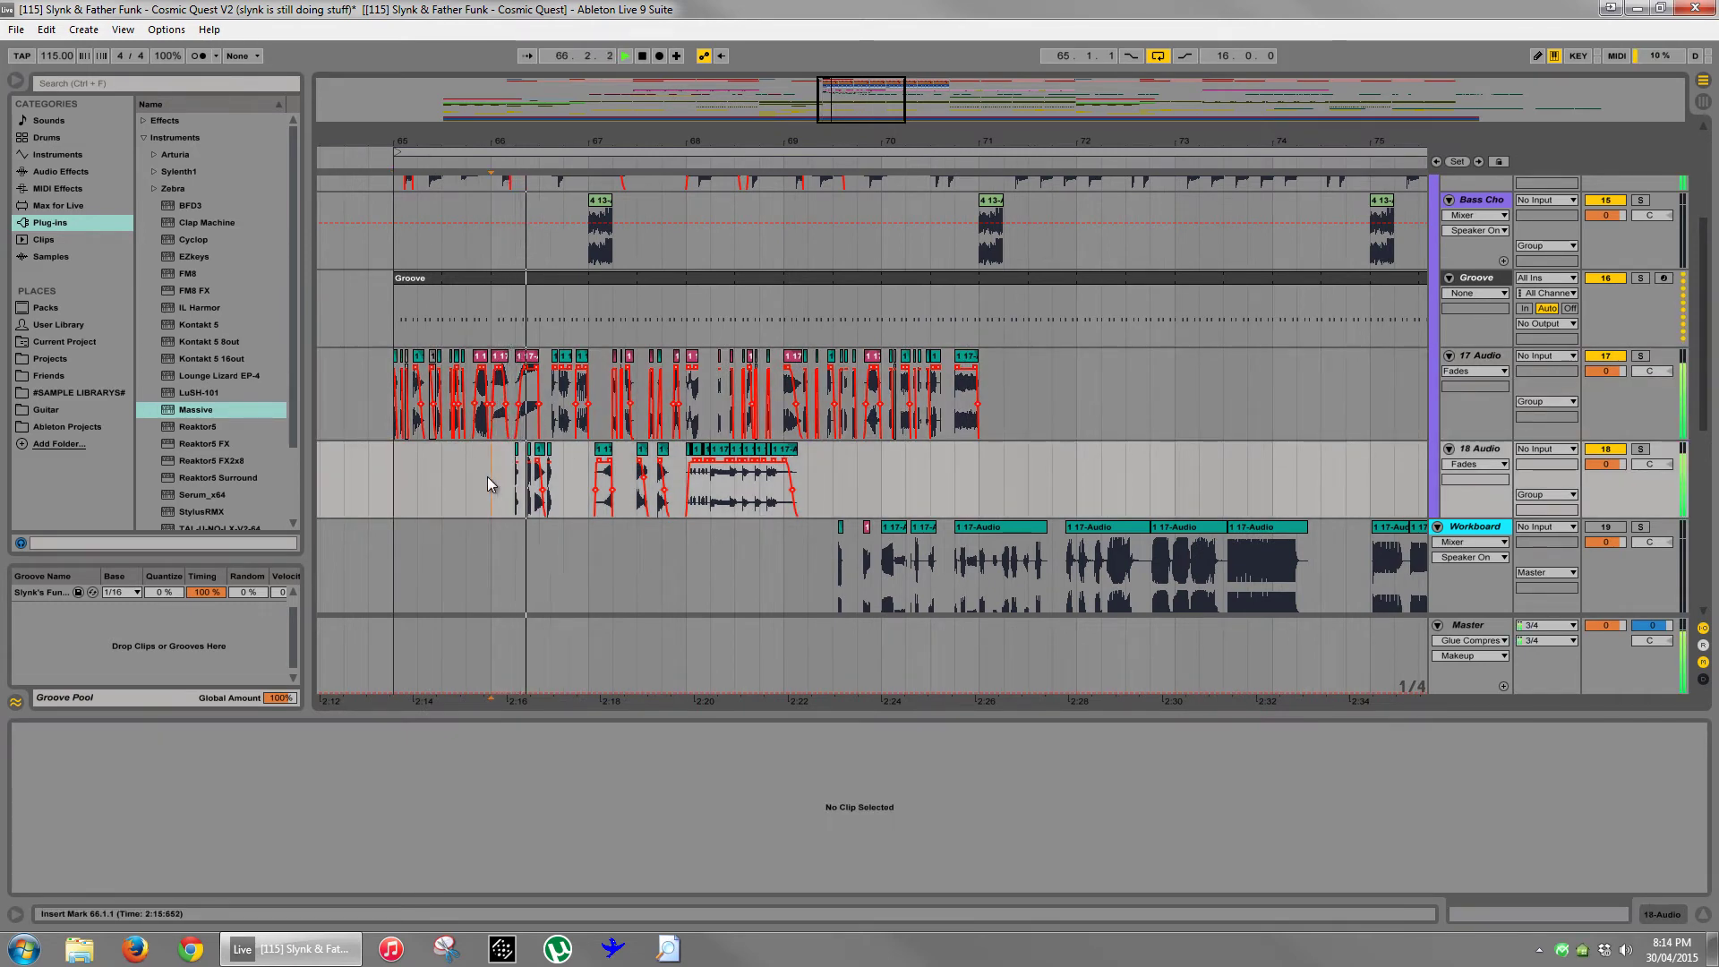
pyautogui.press('space')
pyautogui.press('space')
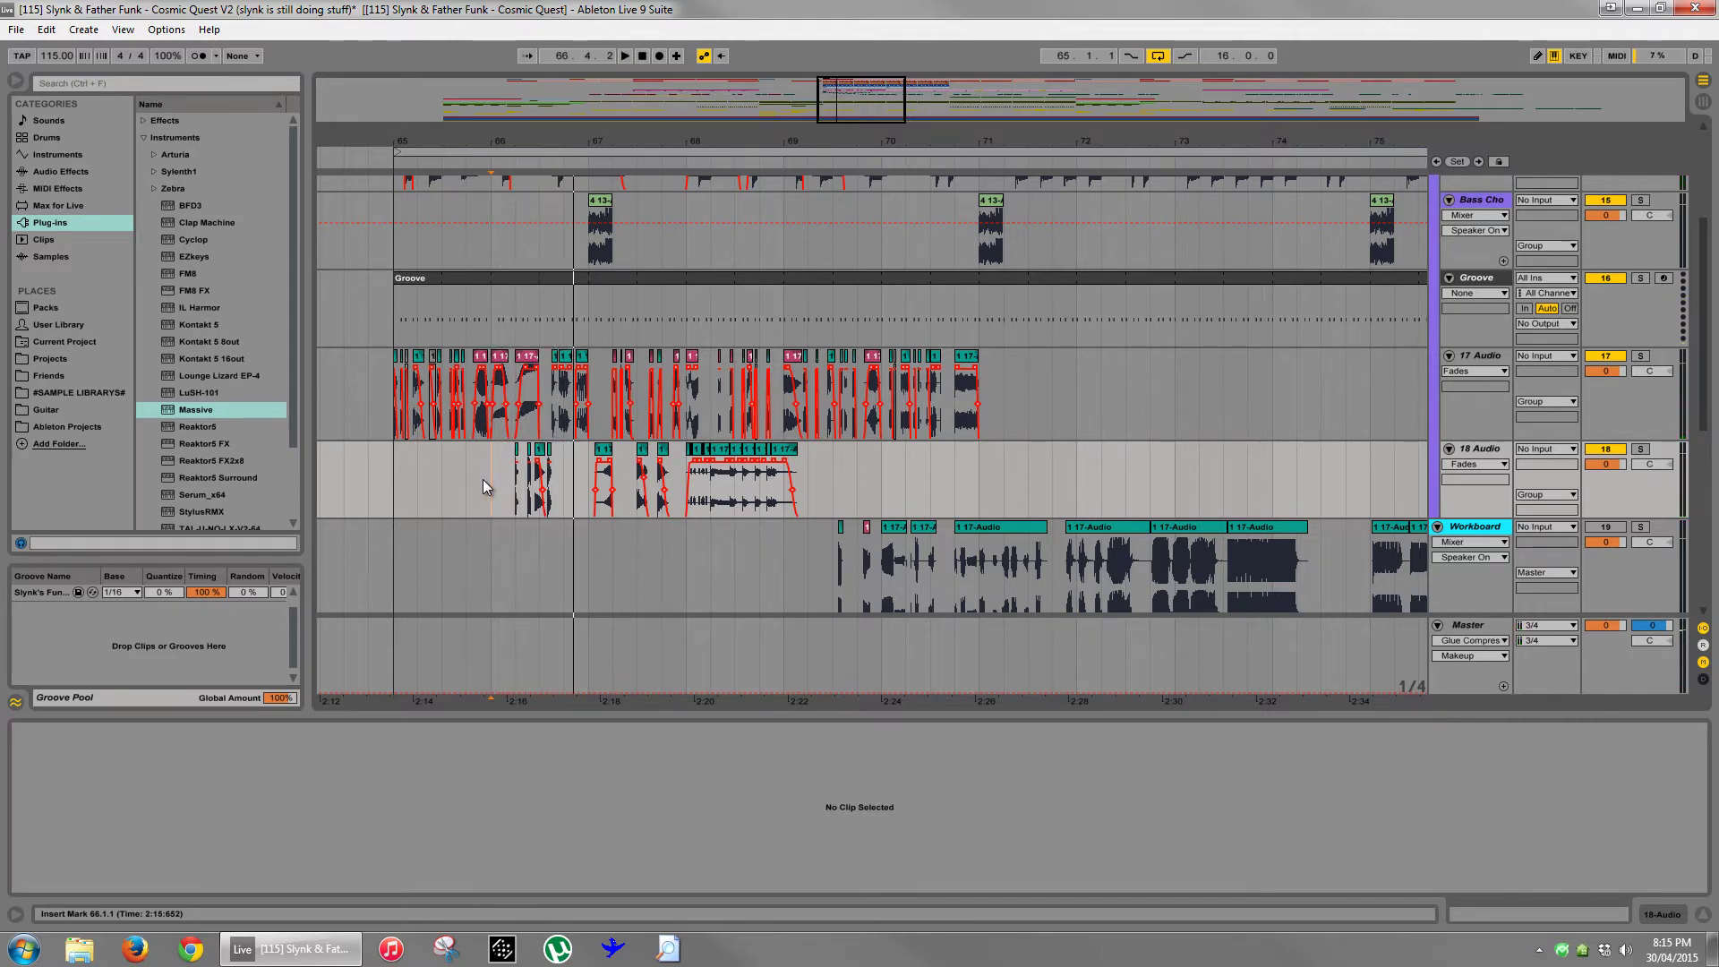
pyautogui.press('space')
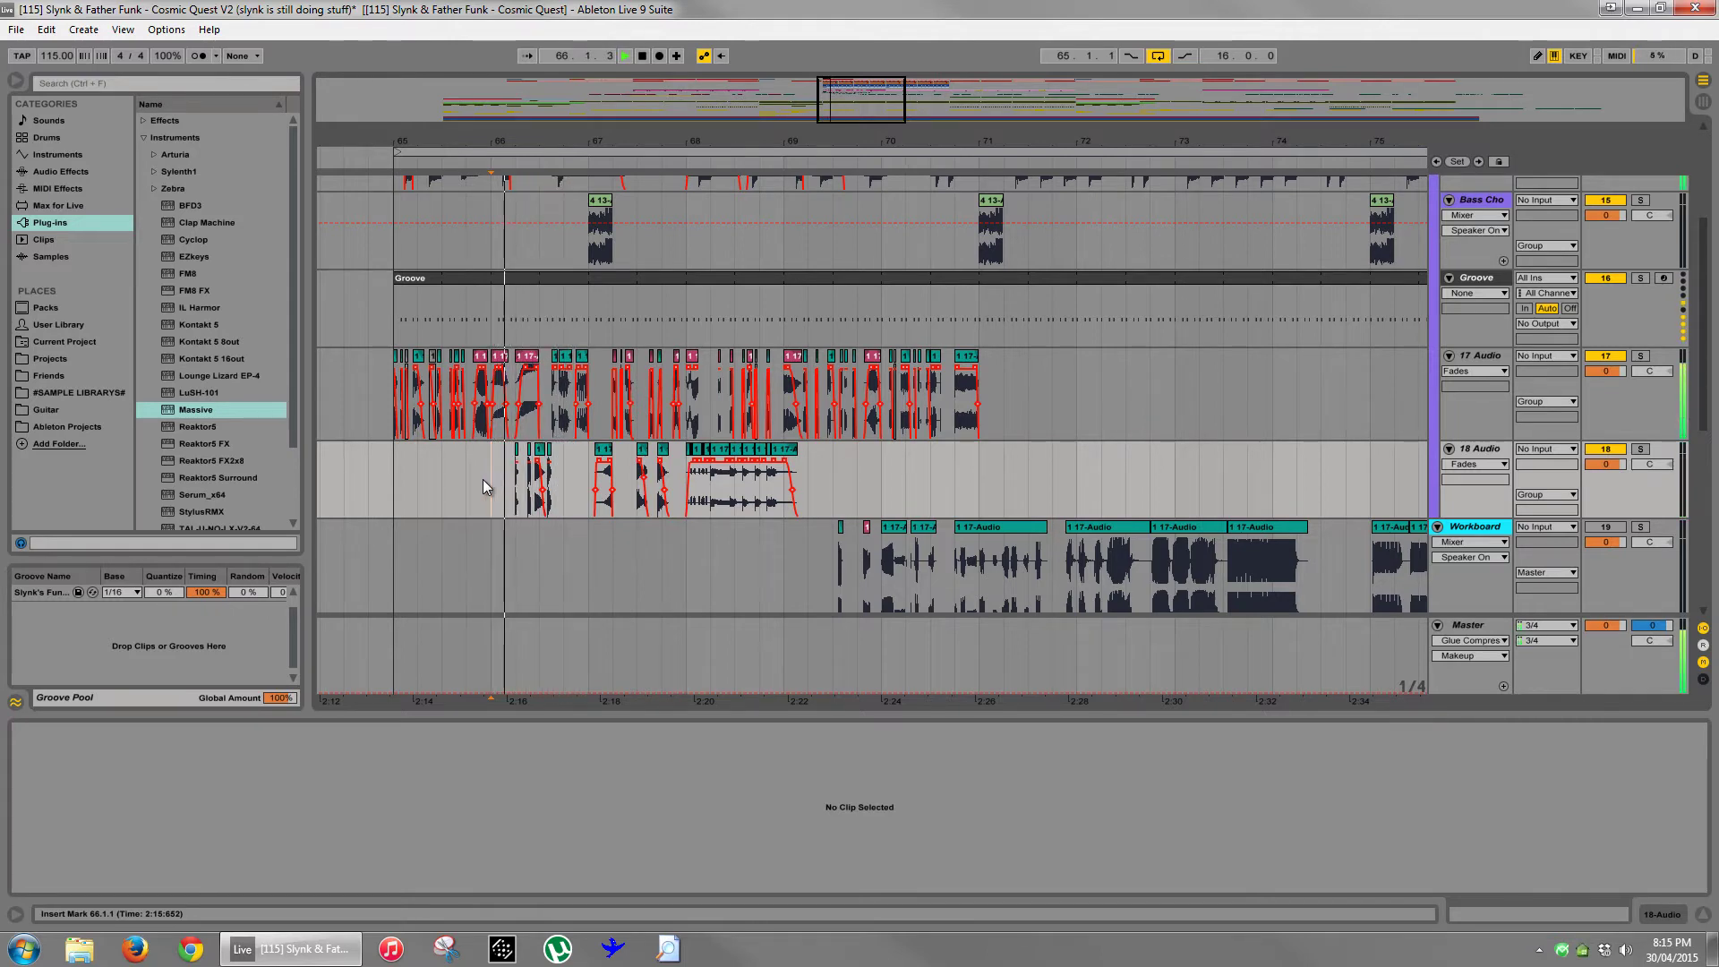
pyautogui.press('space')
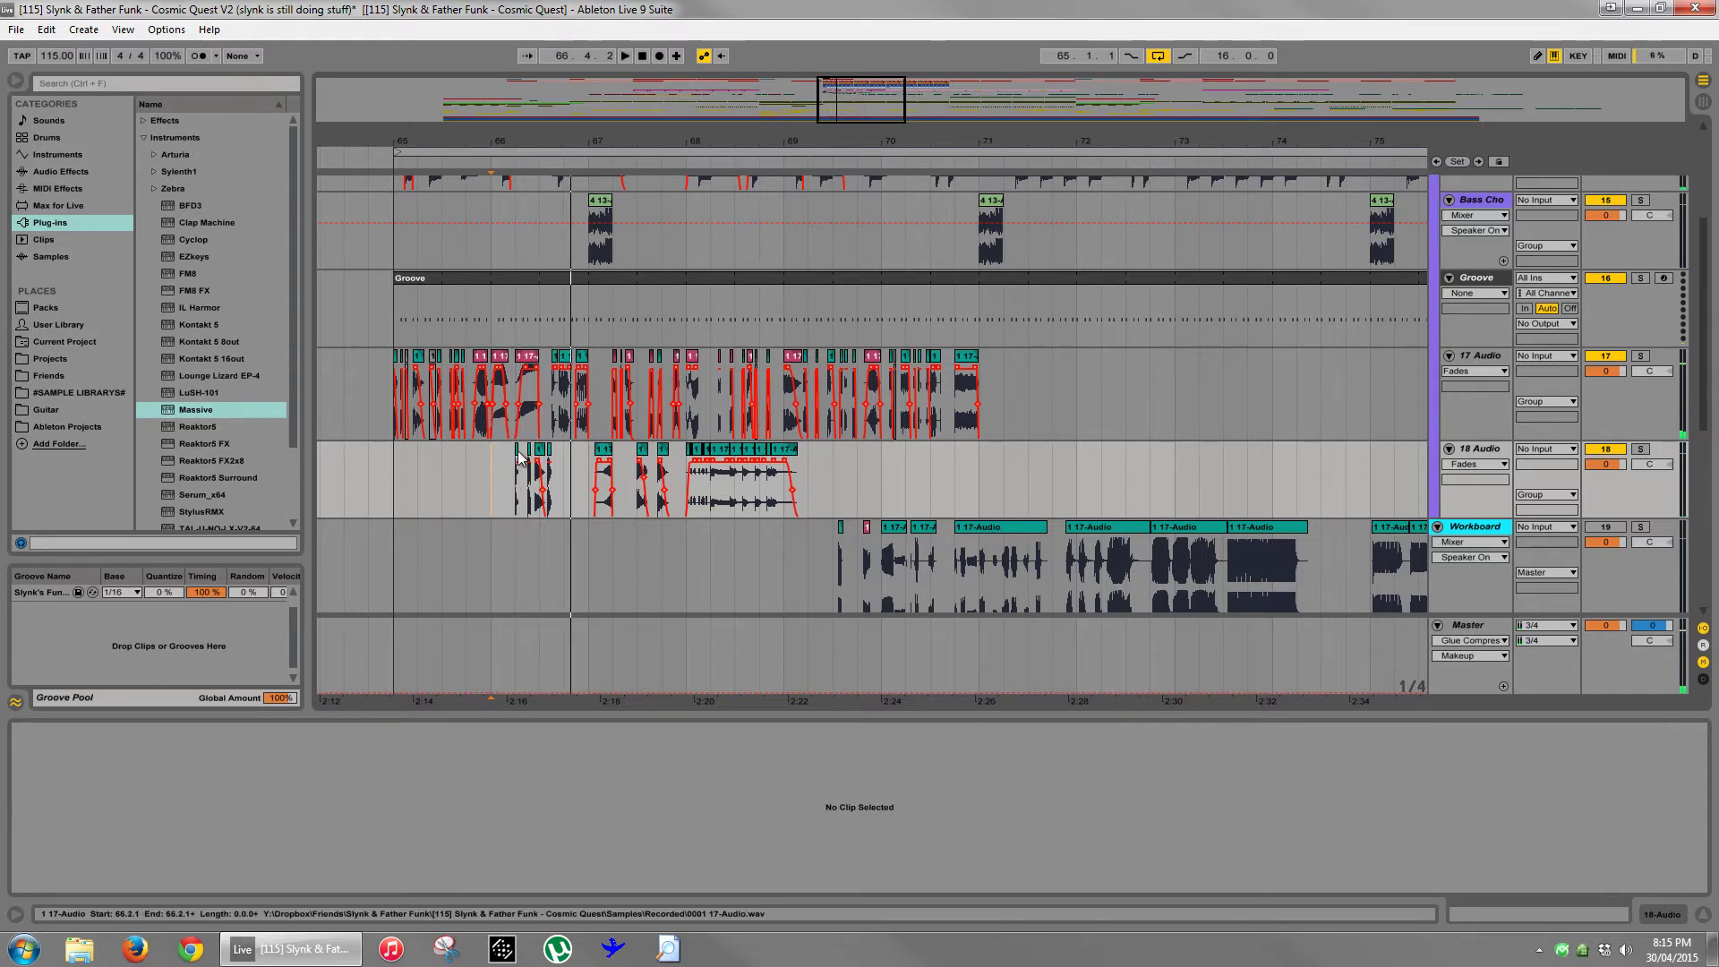
# - Copy the 18 Audio slice at 66.2.1 to 70.2.1 on the same track
pyautogui.click(519, 456)
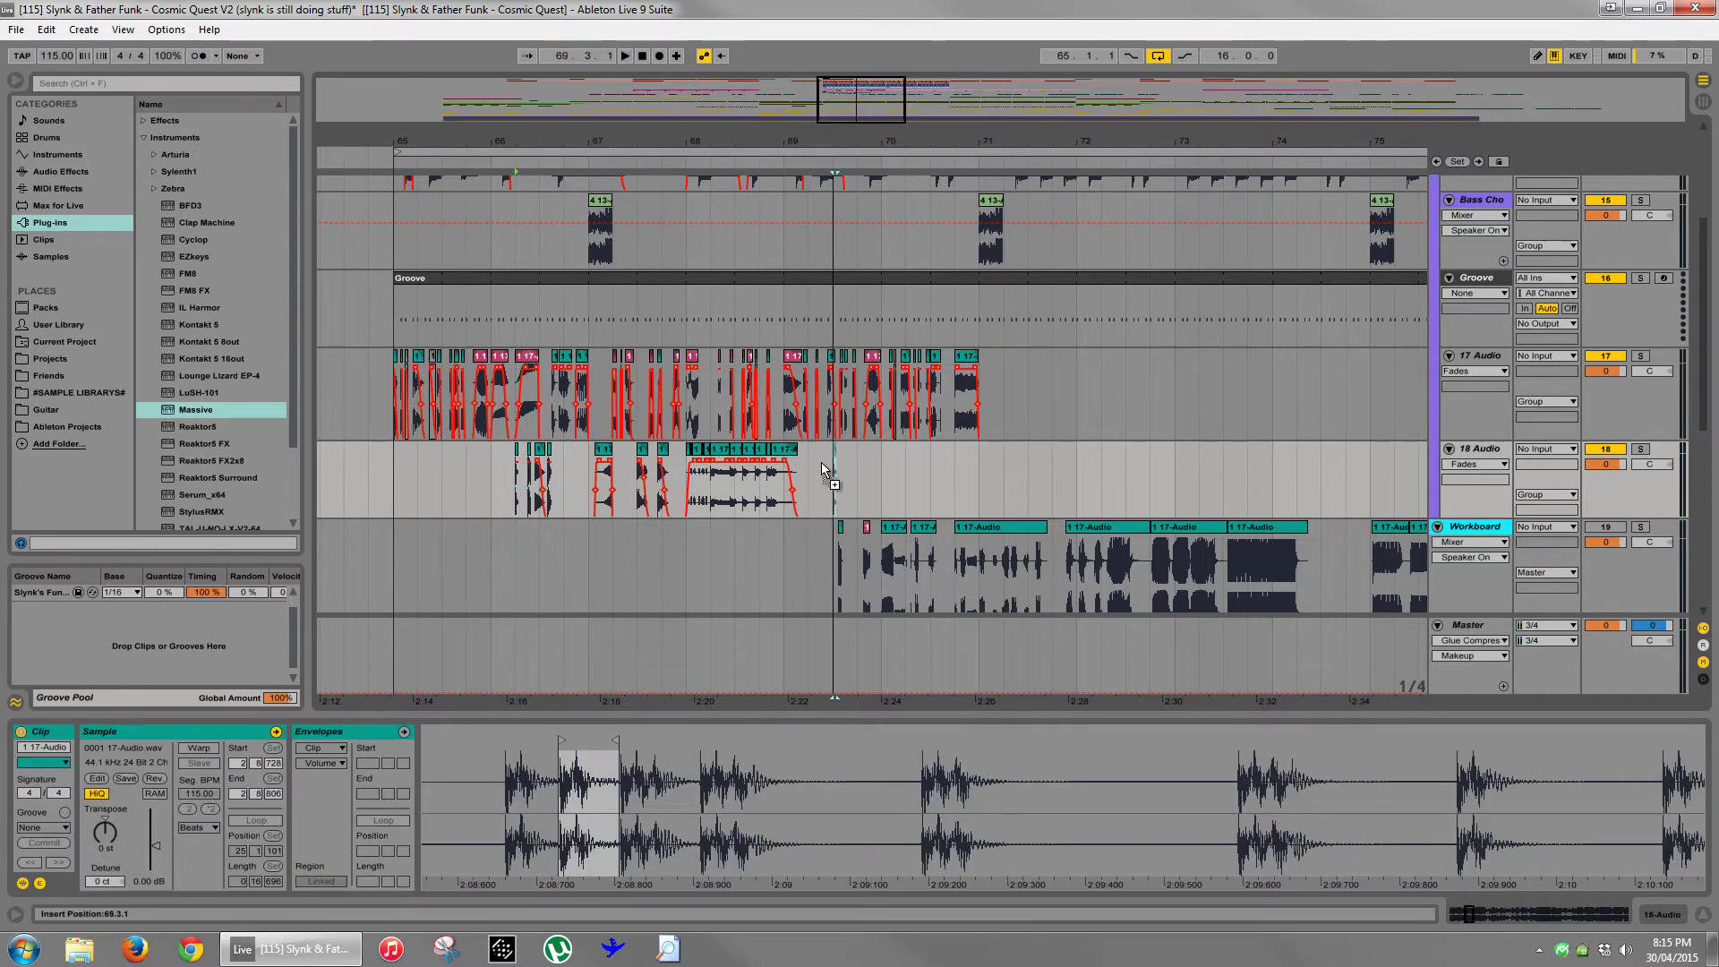
pyautogui.click(905, 475)
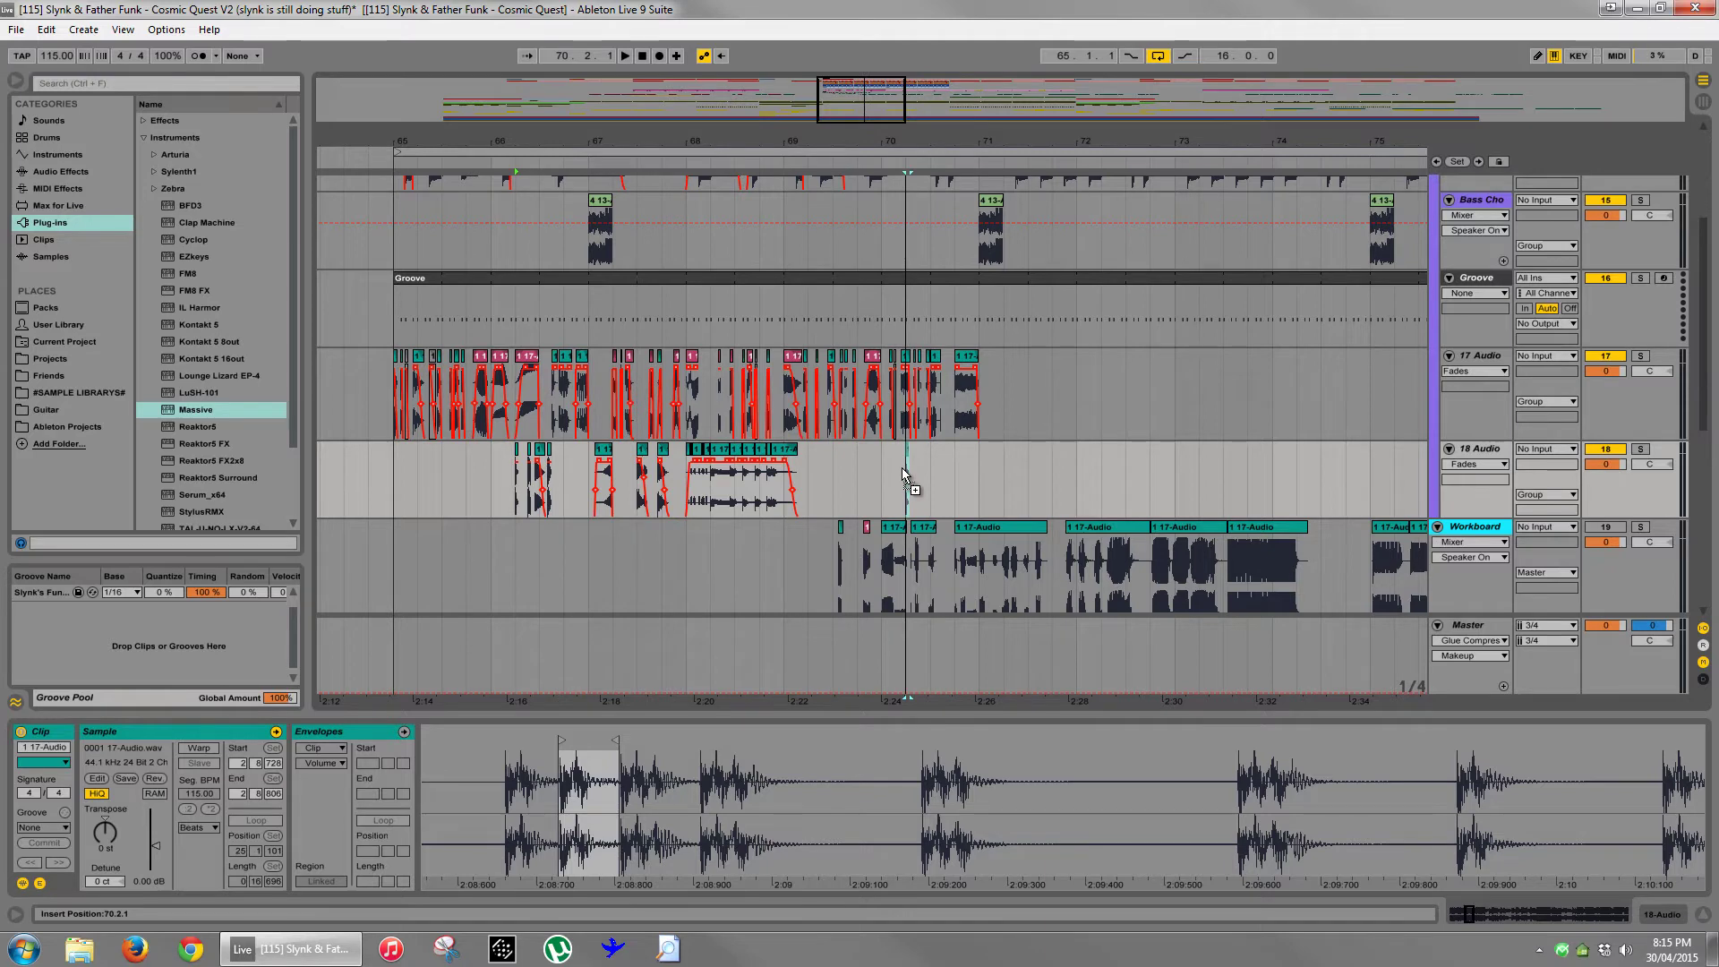
pyautogui.hotkey('ctrl', 'v')
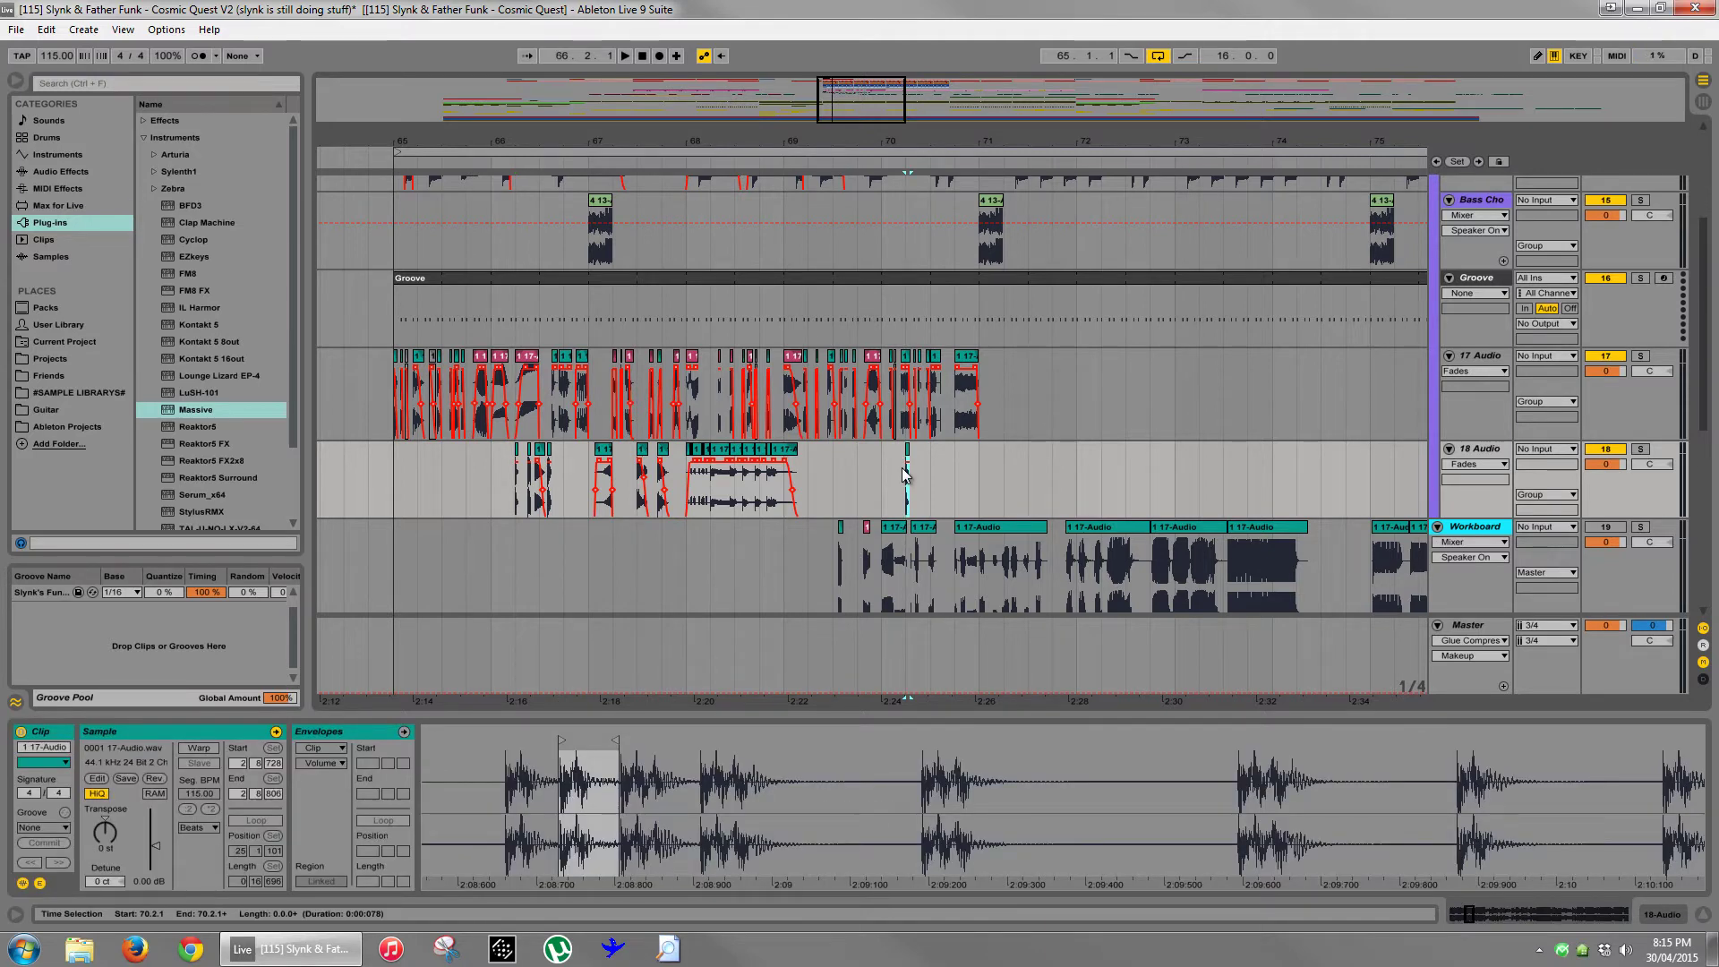
# - Solo the 17 Audio track and audition its slice at 70.1.4
pyautogui.moveTo(916, 142); pyautogui.dragTo(912, 185)
pyautogui.click(870, 357)
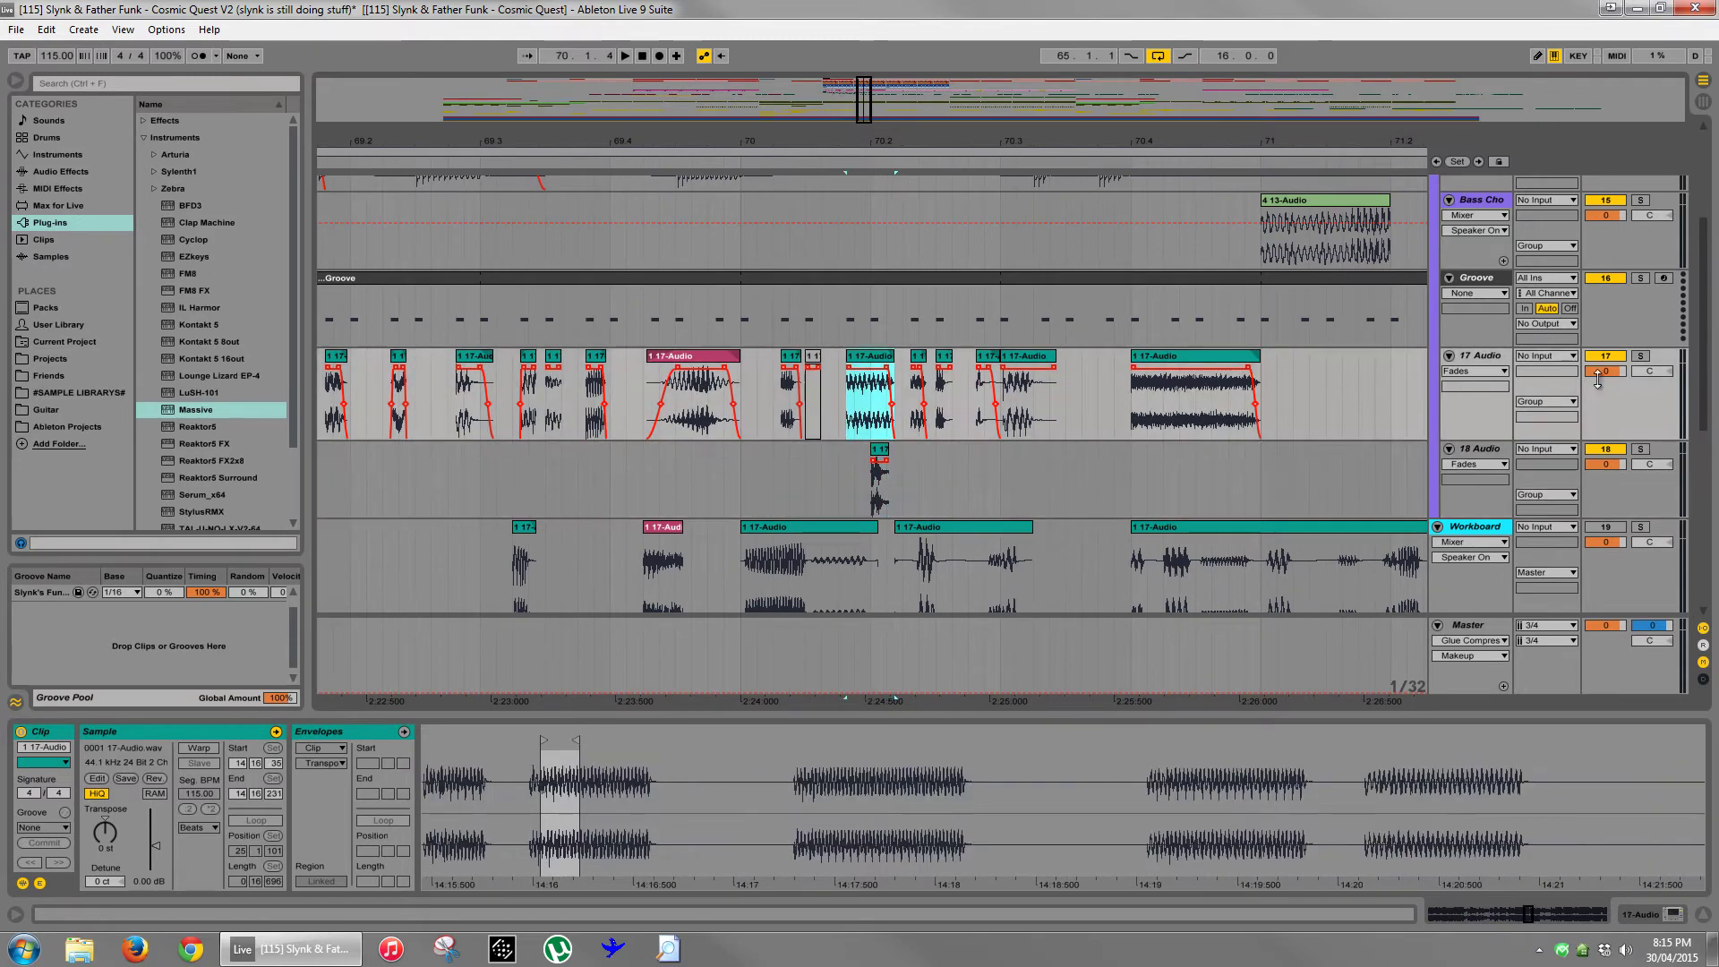
pyautogui.click(1642, 357)
pyautogui.press('space')
pyautogui.press('space')
pyautogui.press('space')
pyautogui.press('space')
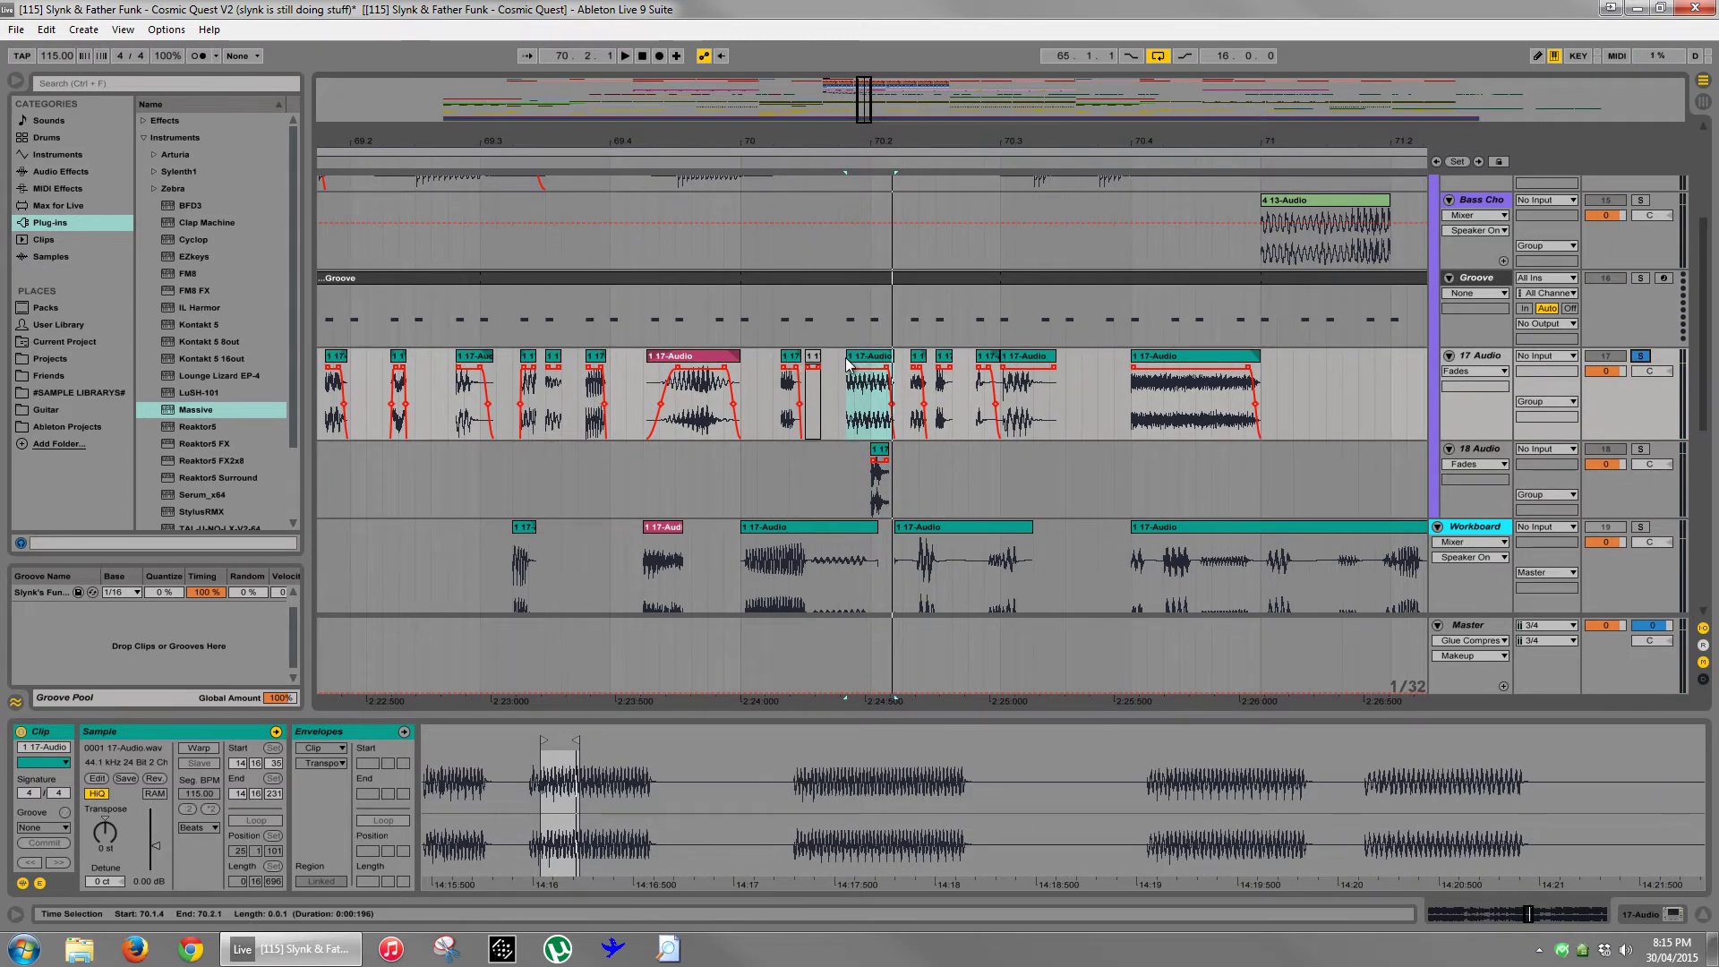
# - Play from 70.1.1 with the 17 Audio track unsoloed to hear the copied slice in context
pyautogui.click(739, 474)
pyautogui.press('space')
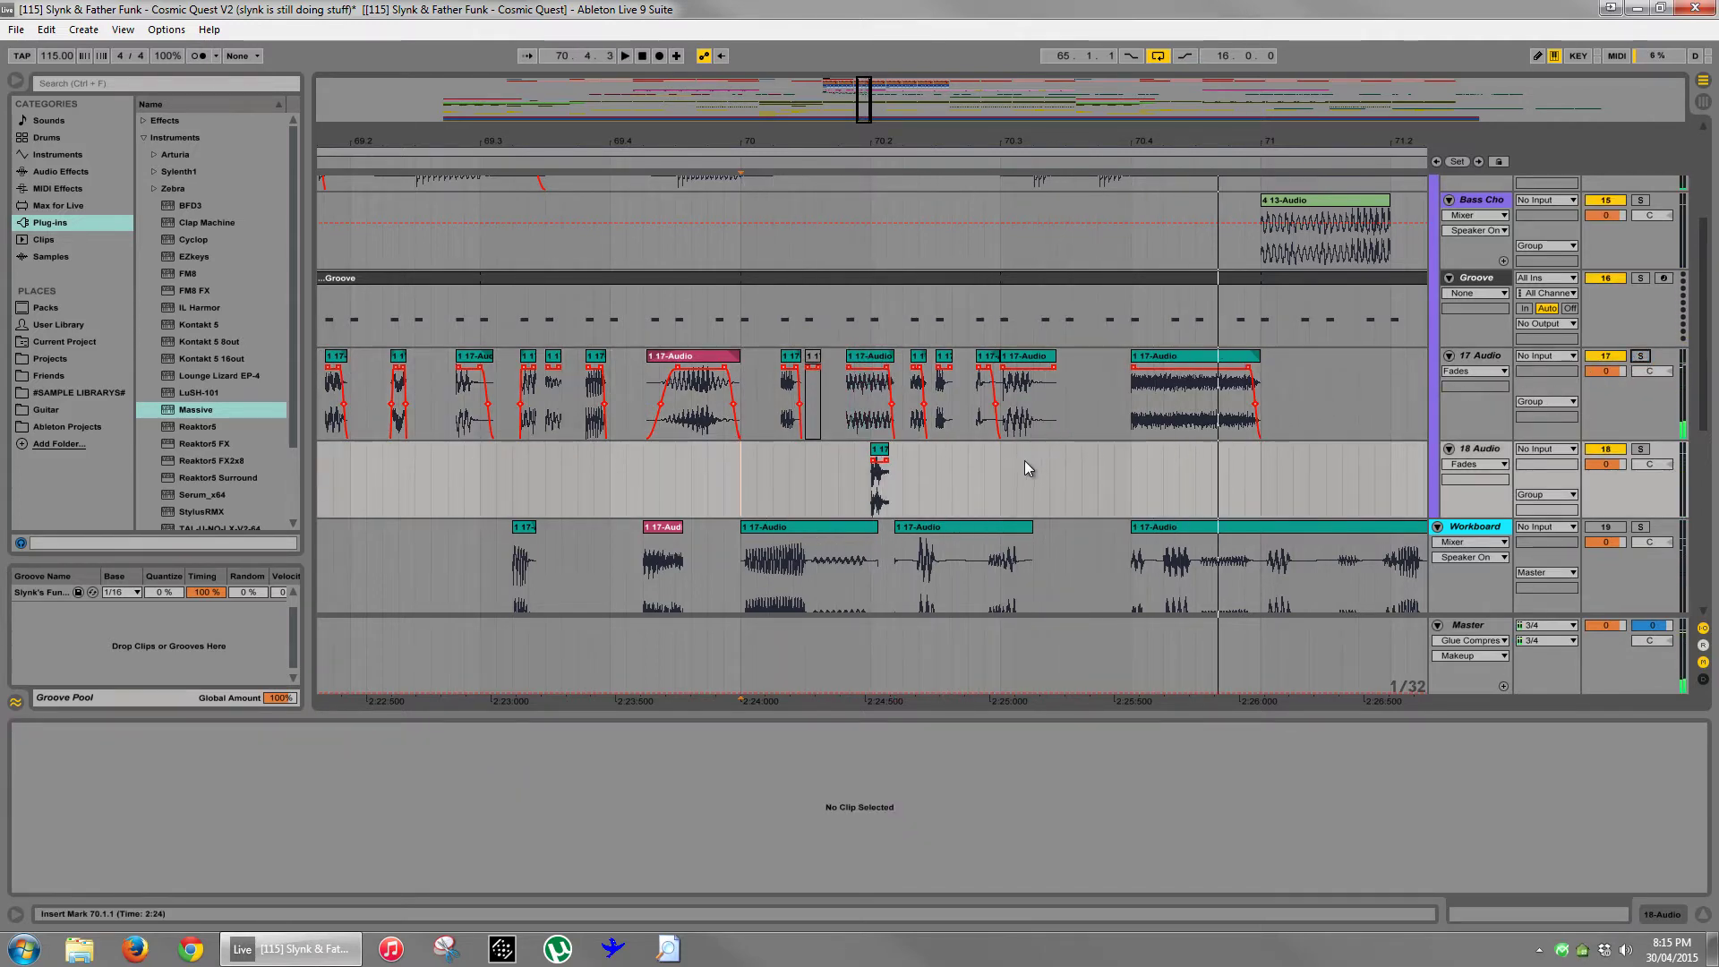
pyautogui.press('space')
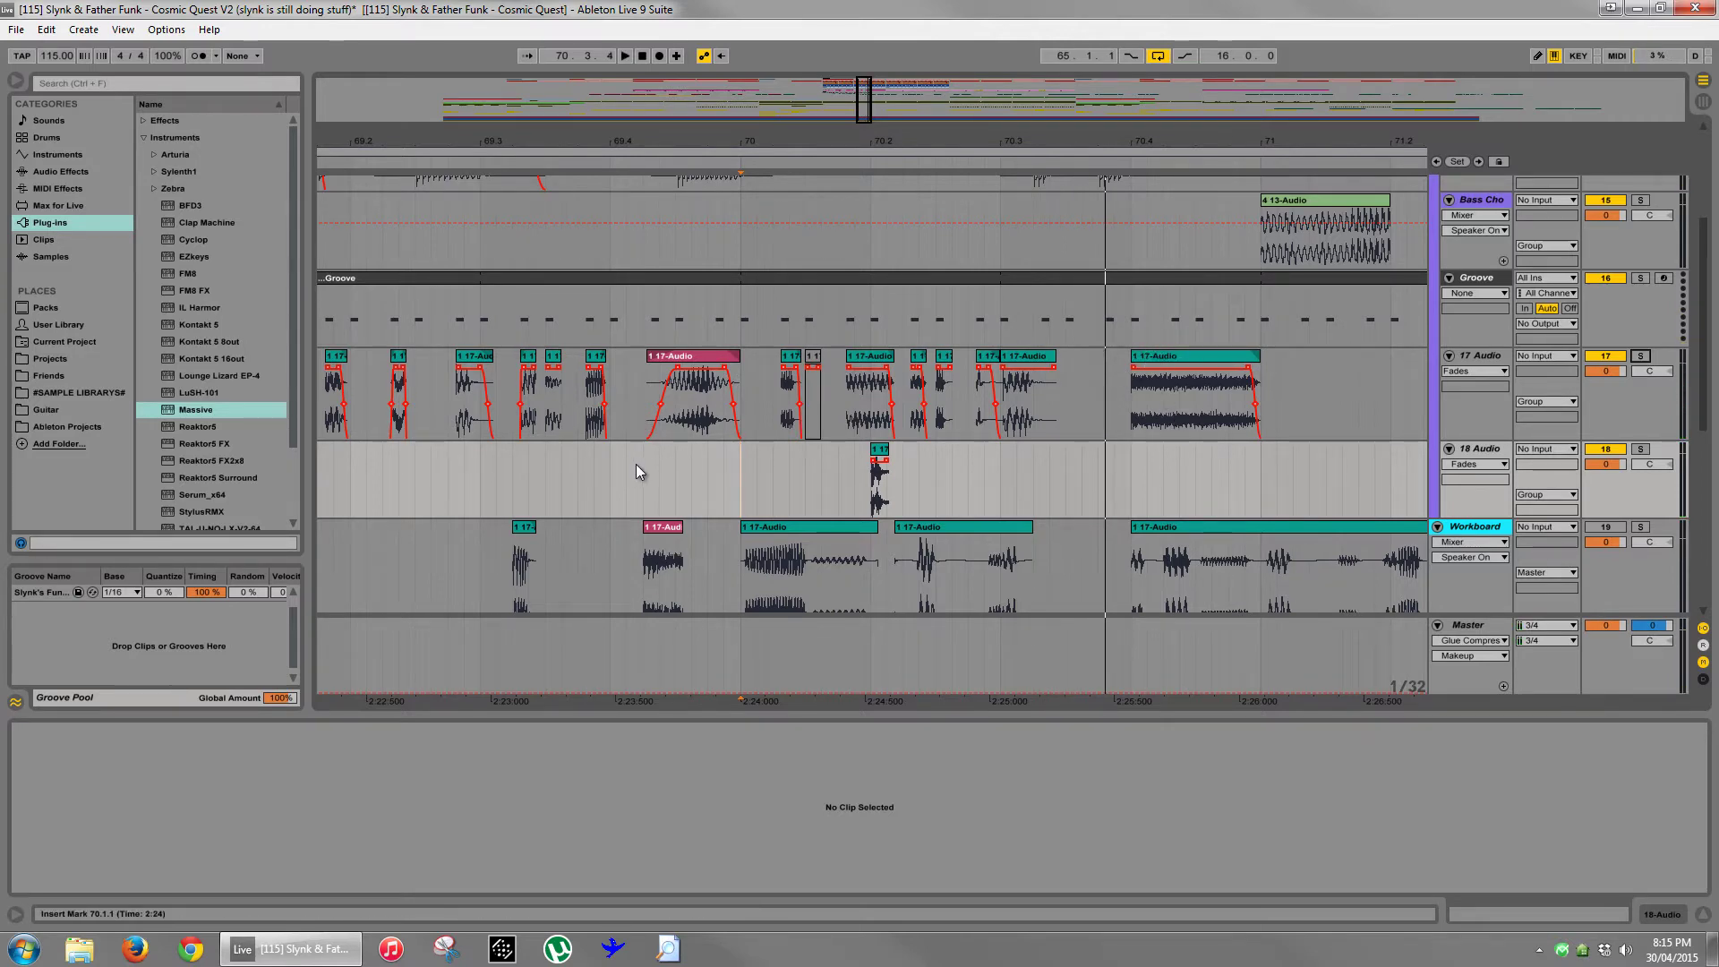
pyautogui.press('space')
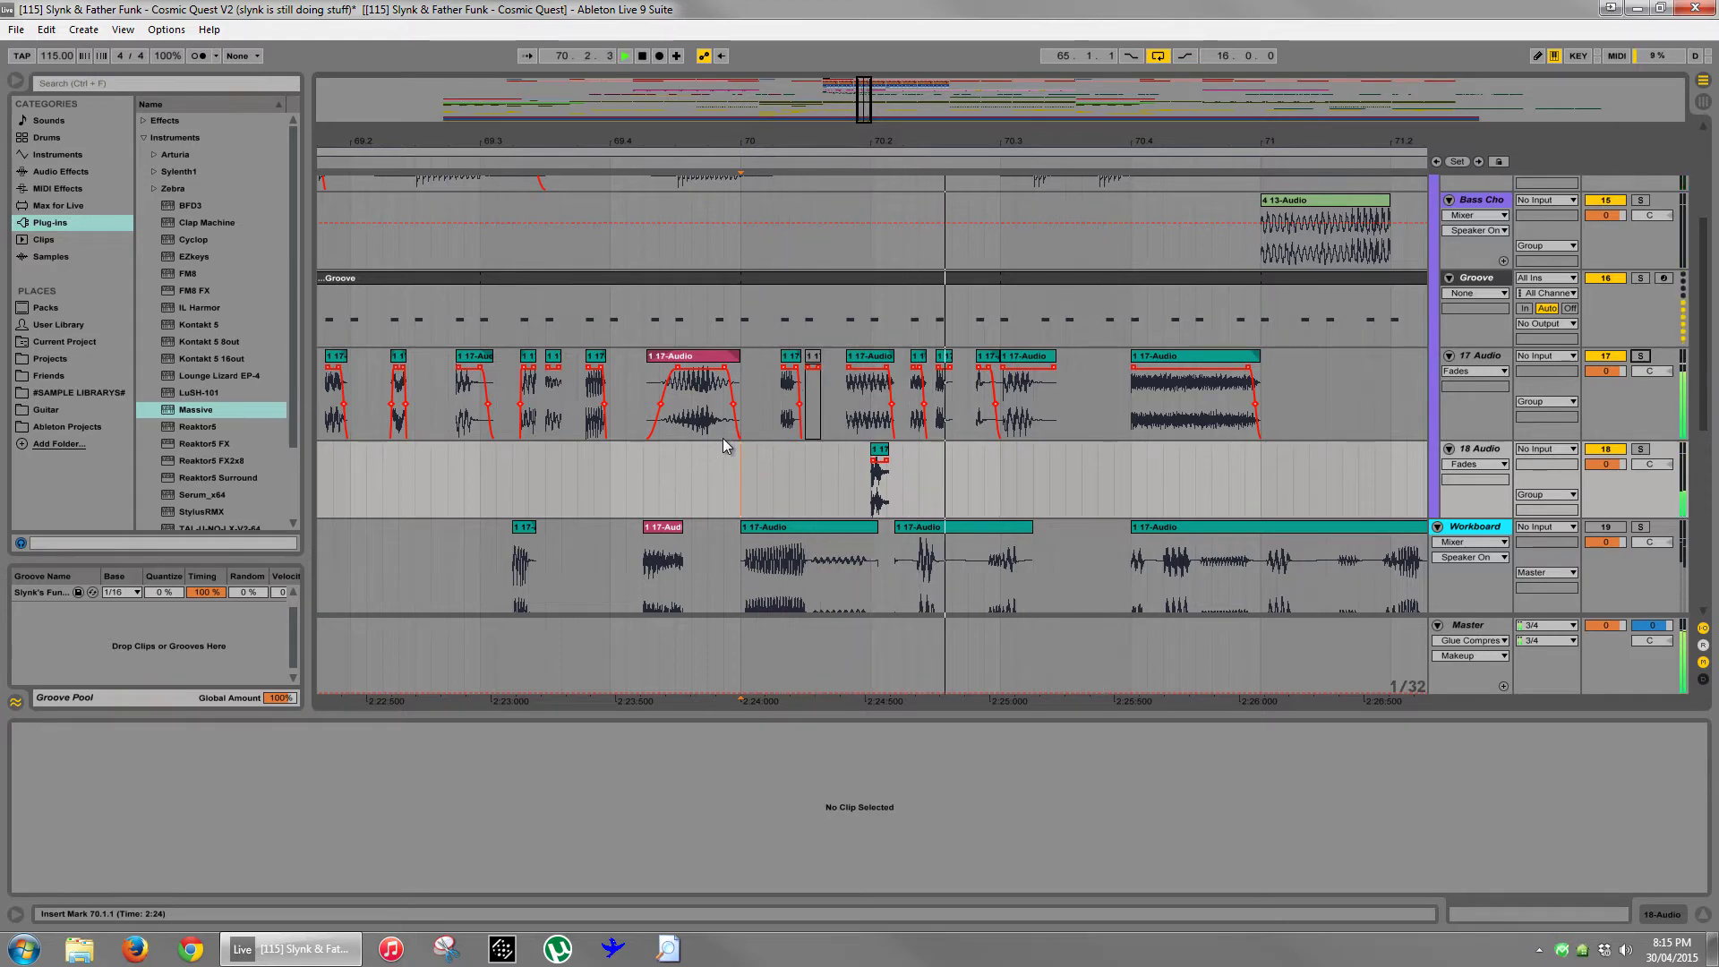
# - Move the 17 Audio slice at 70.1.4 to 70.3.4 on the 18 Audio track and play from 70.1.1
pyautogui.scroll(1, 1160, 356)
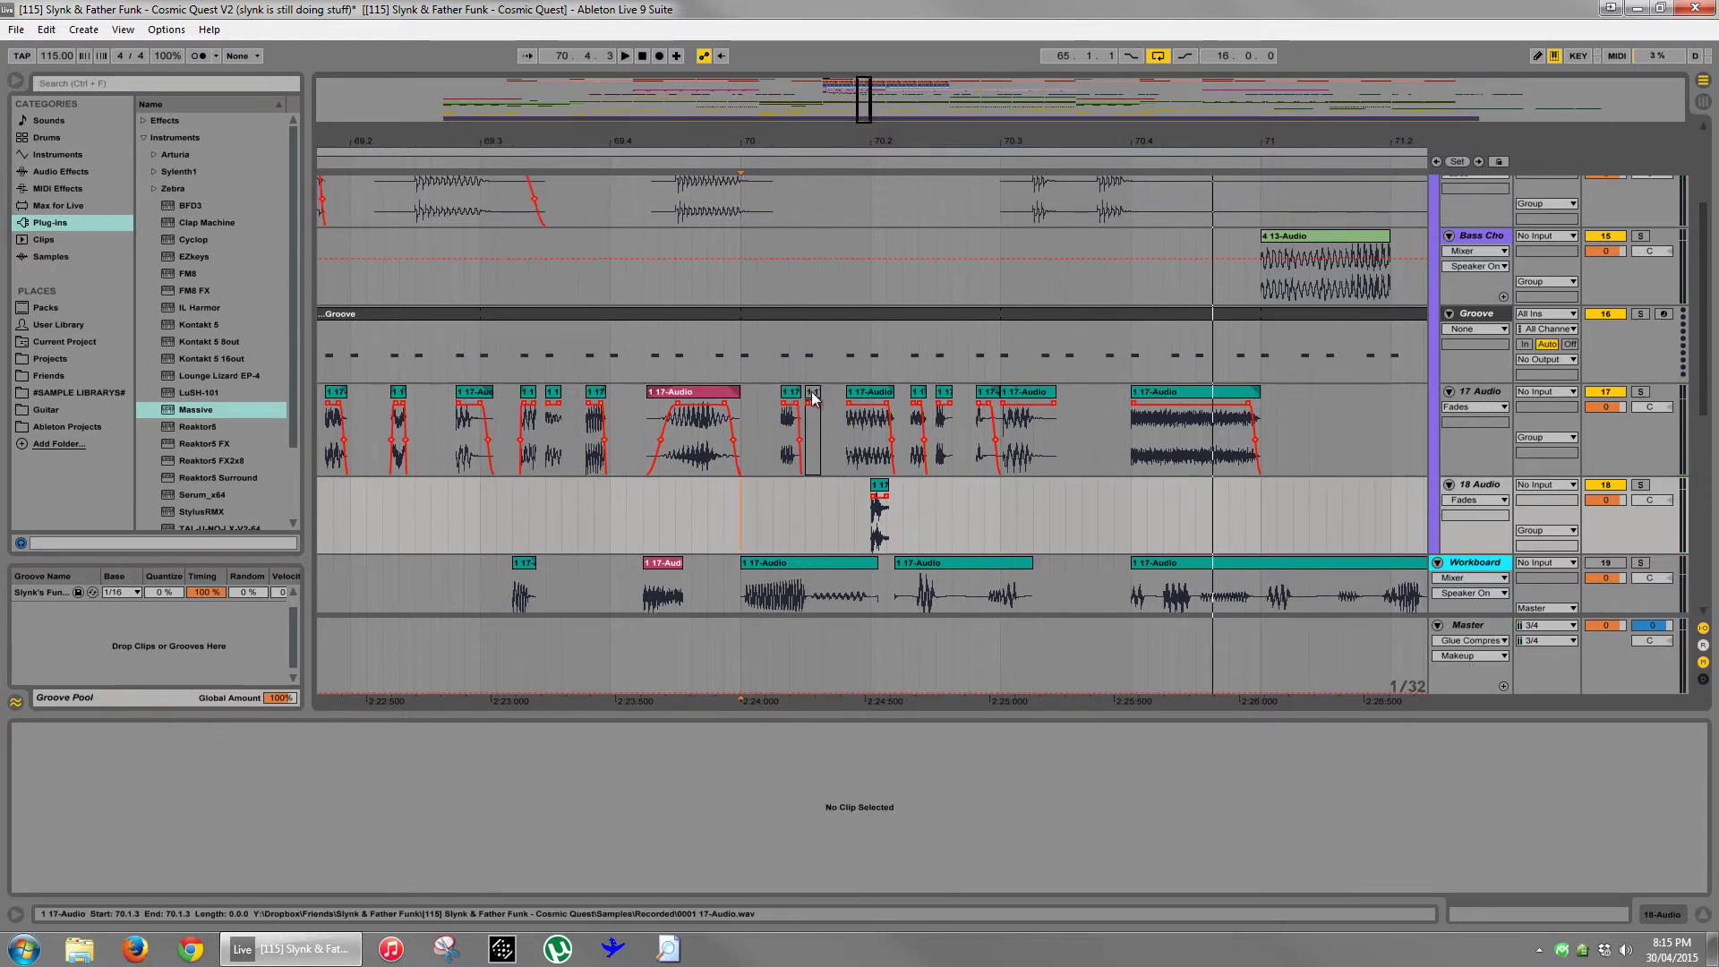
pyautogui.click(860, 394)
pyautogui.press('space')
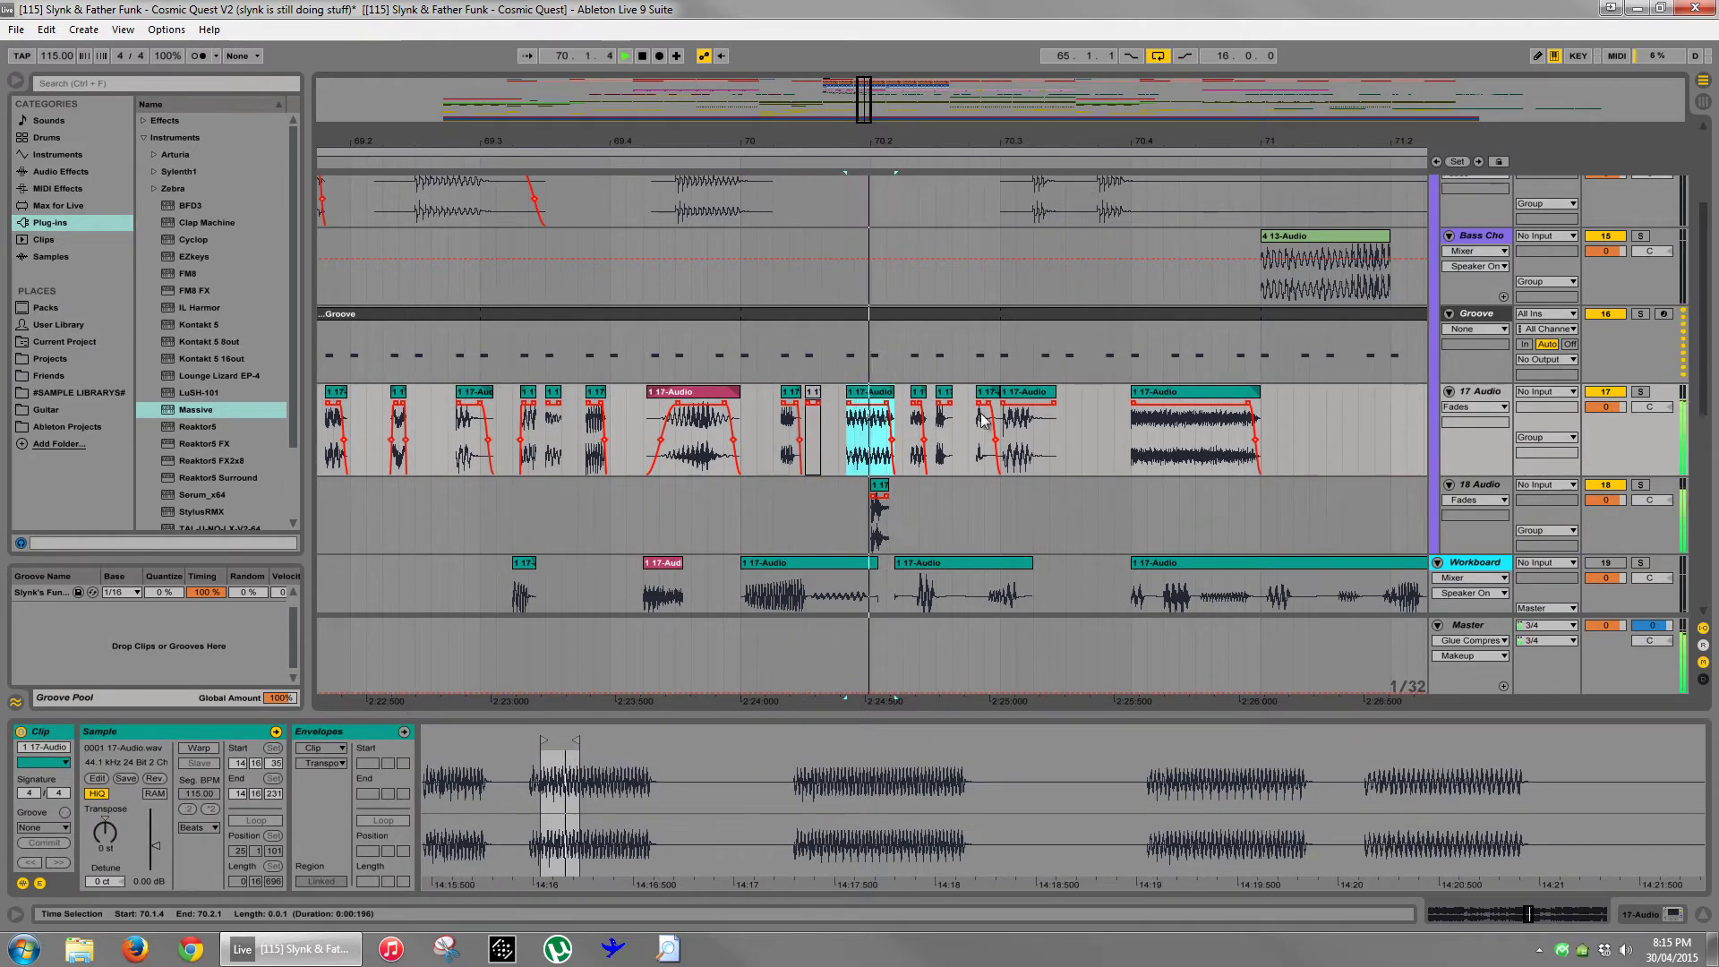
pyautogui.press('space')
pyautogui.moveTo(882, 398); pyautogui.dragTo(1137, 493)
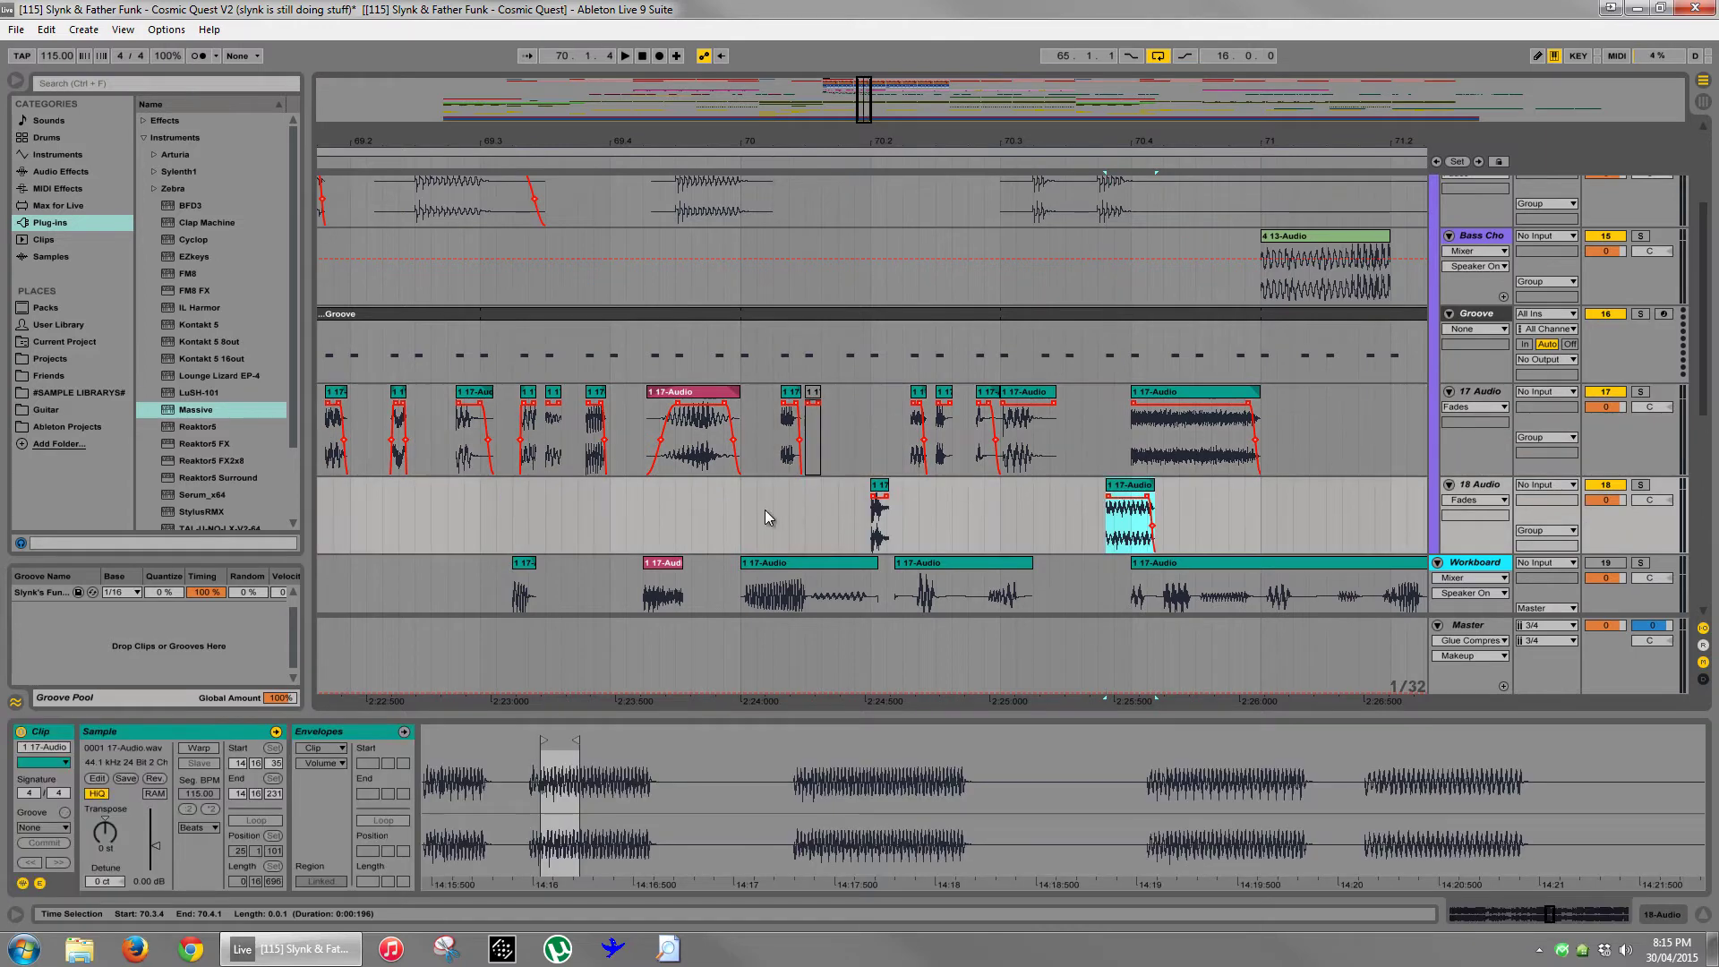
pyautogui.click(741, 513)
pyautogui.press('space')
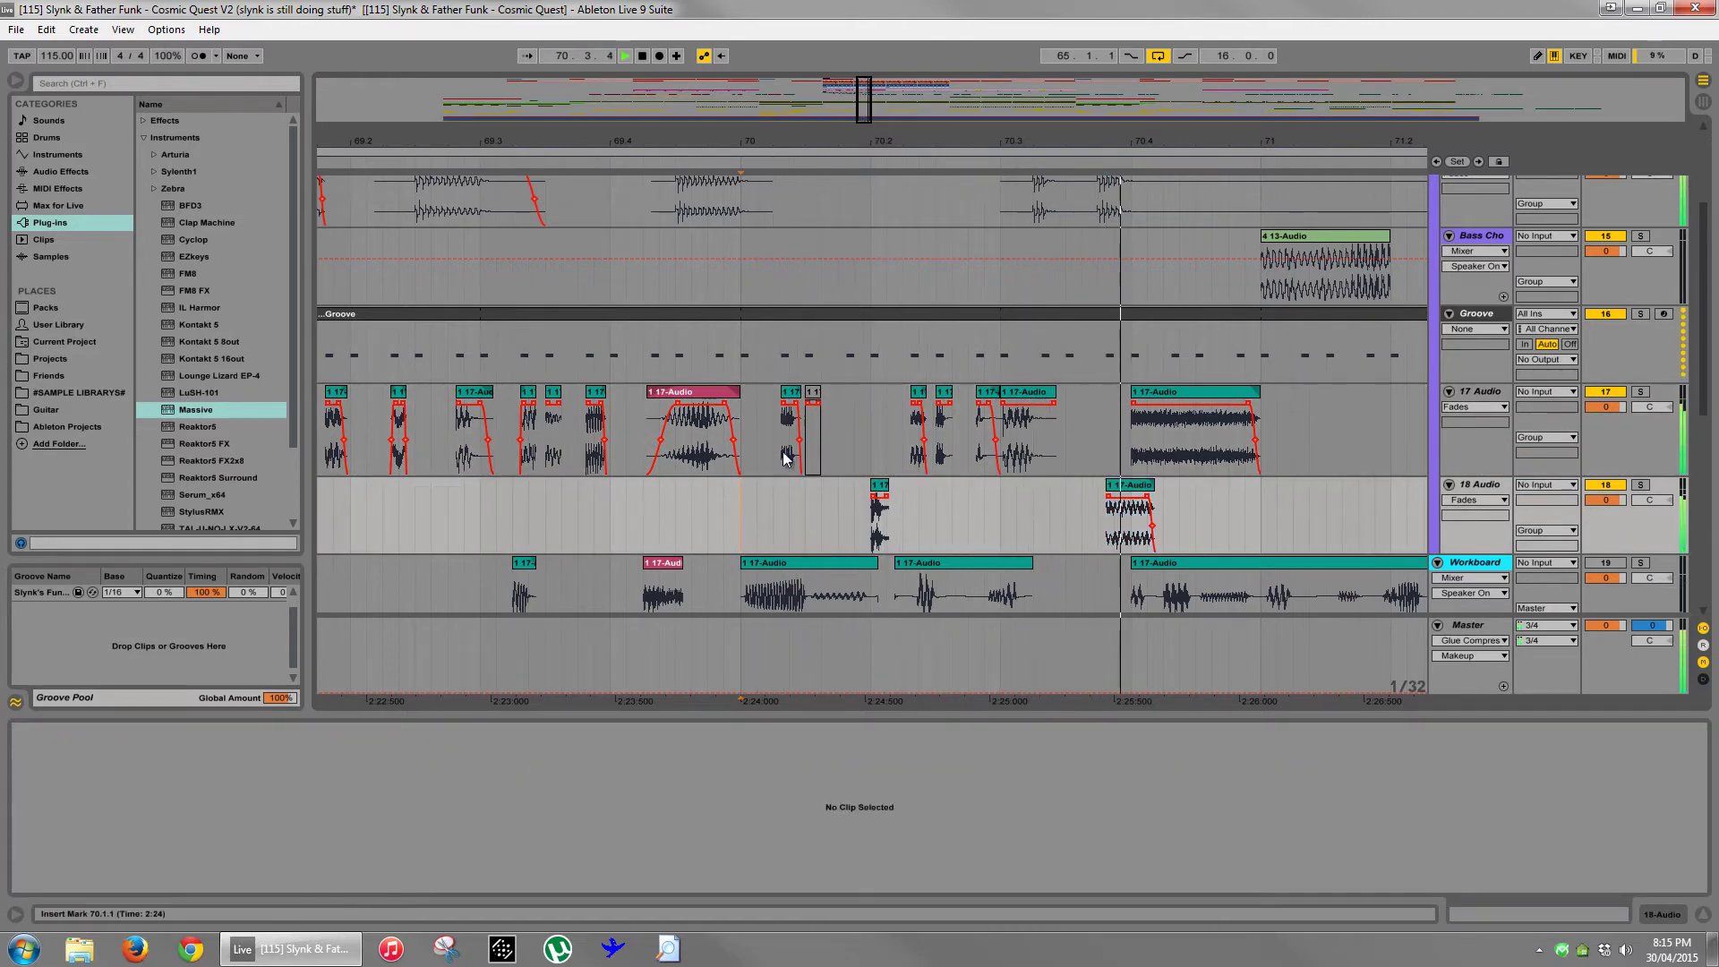
# - Solo the 17 Audio track and audition its slice at 66.2.1
pyautogui.moveTo(870, 140); pyautogui.dragTo(844, 143)
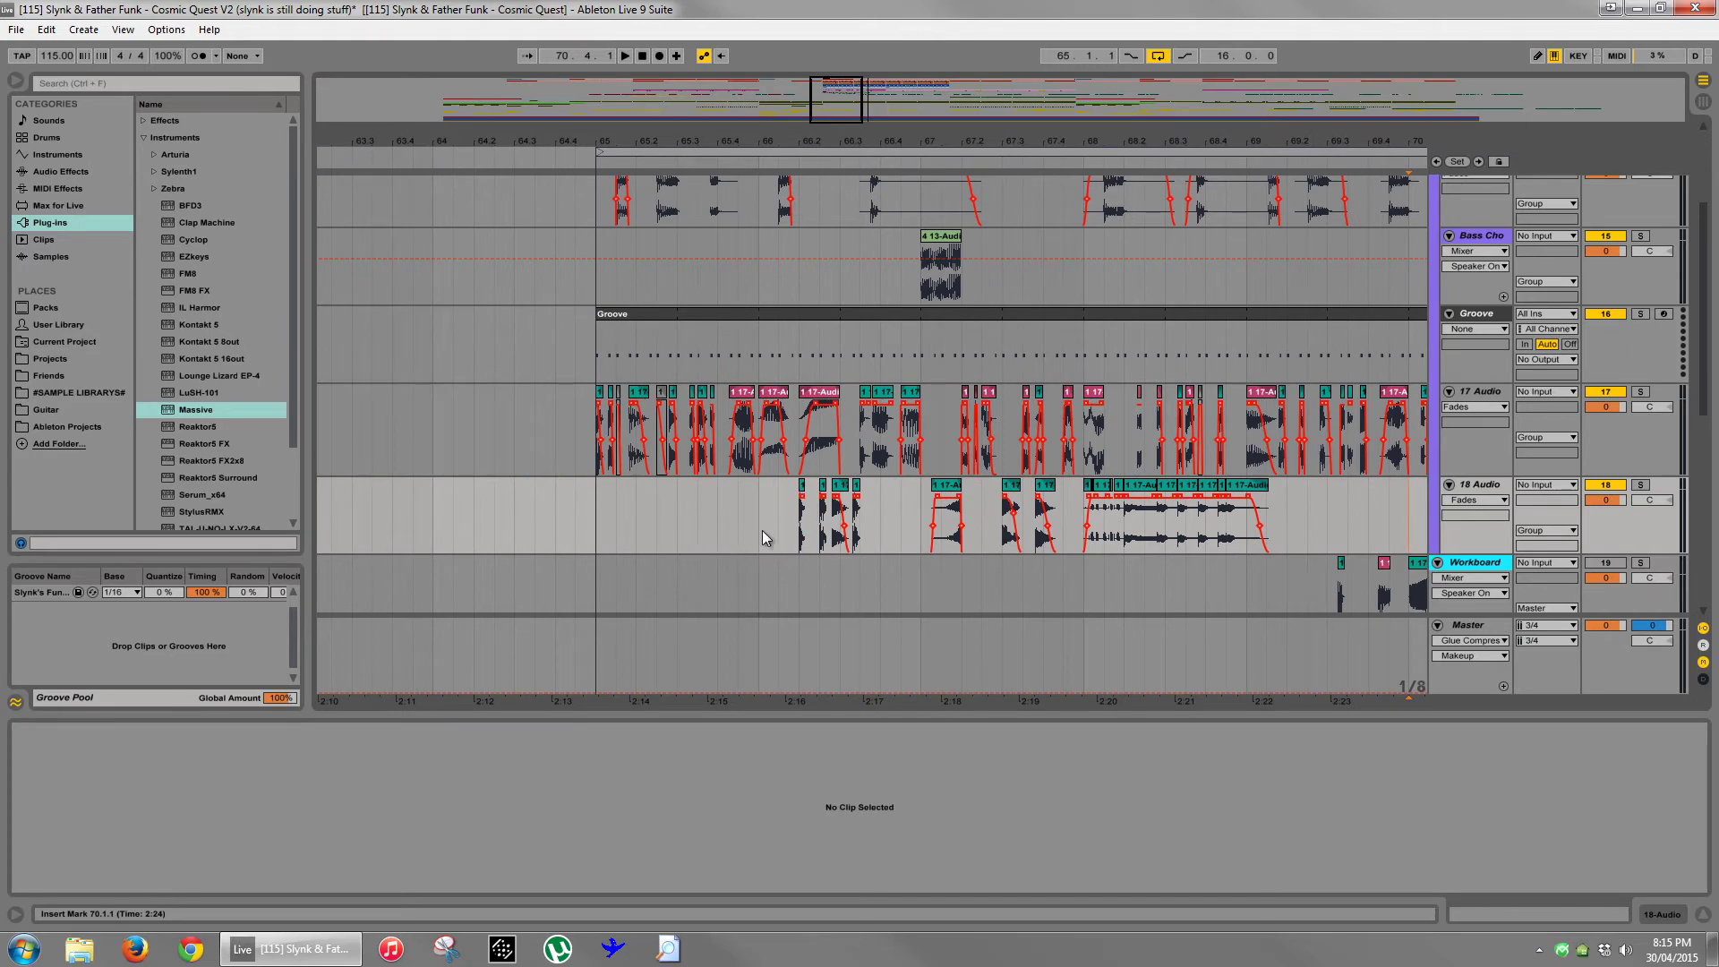
pyautogui.press('space')
pyautogui.click(810, 398)
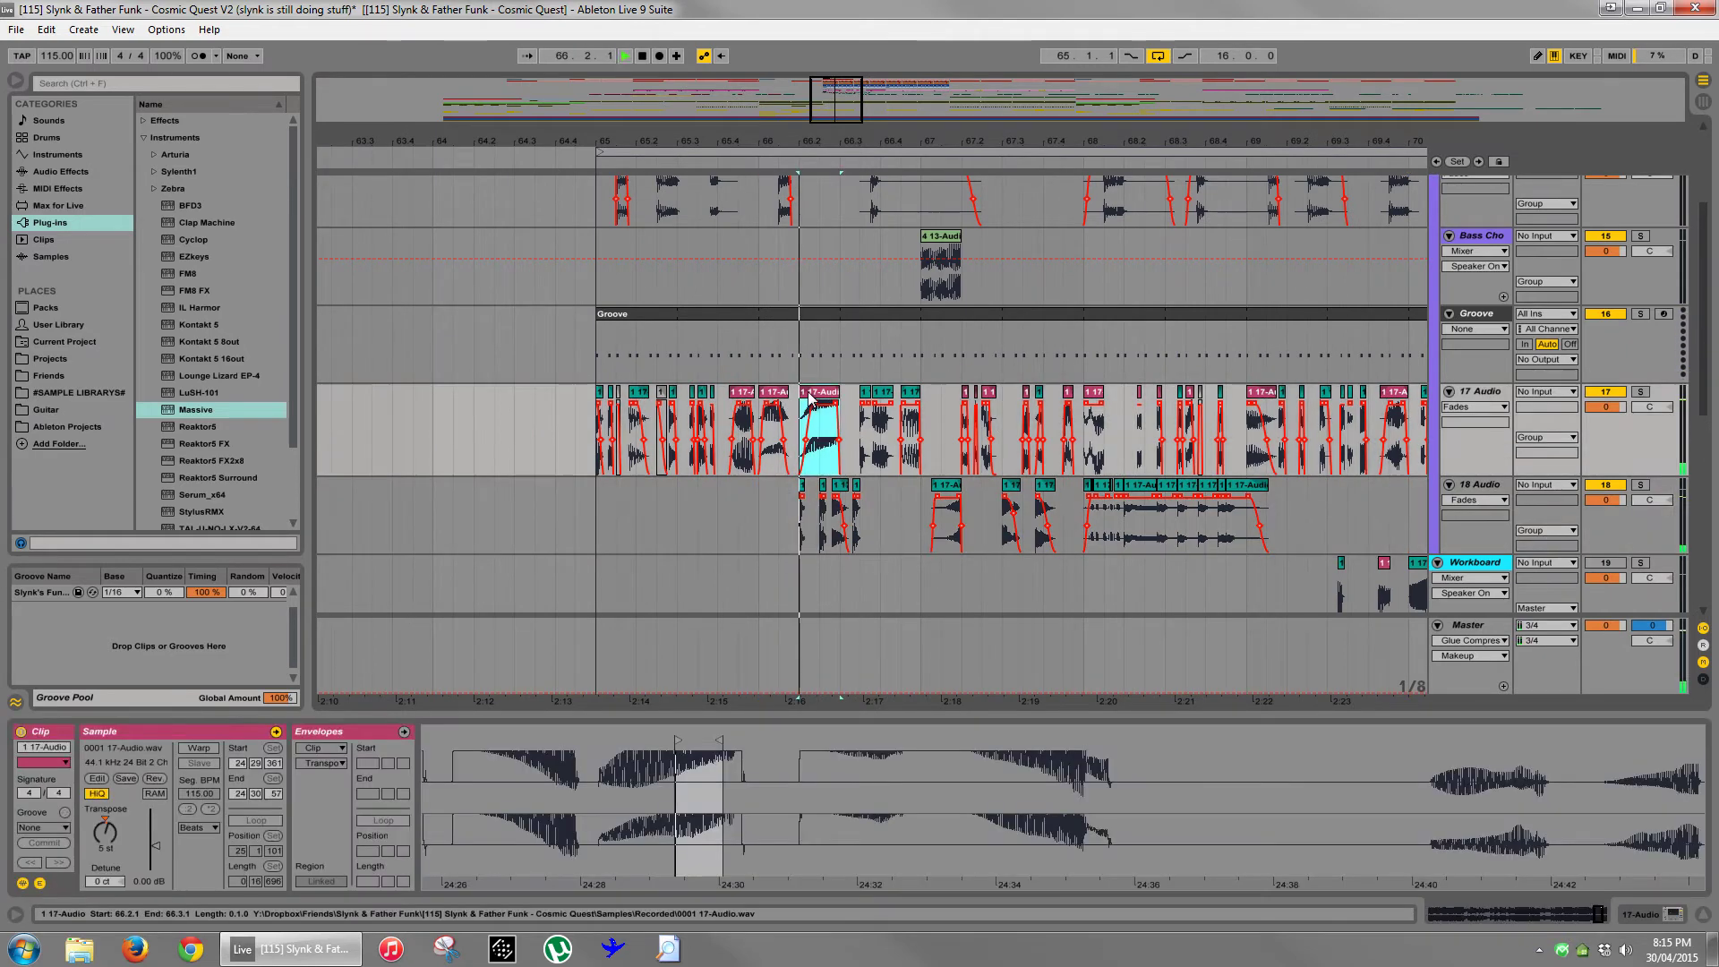
pyautogui.click(1641, 392)
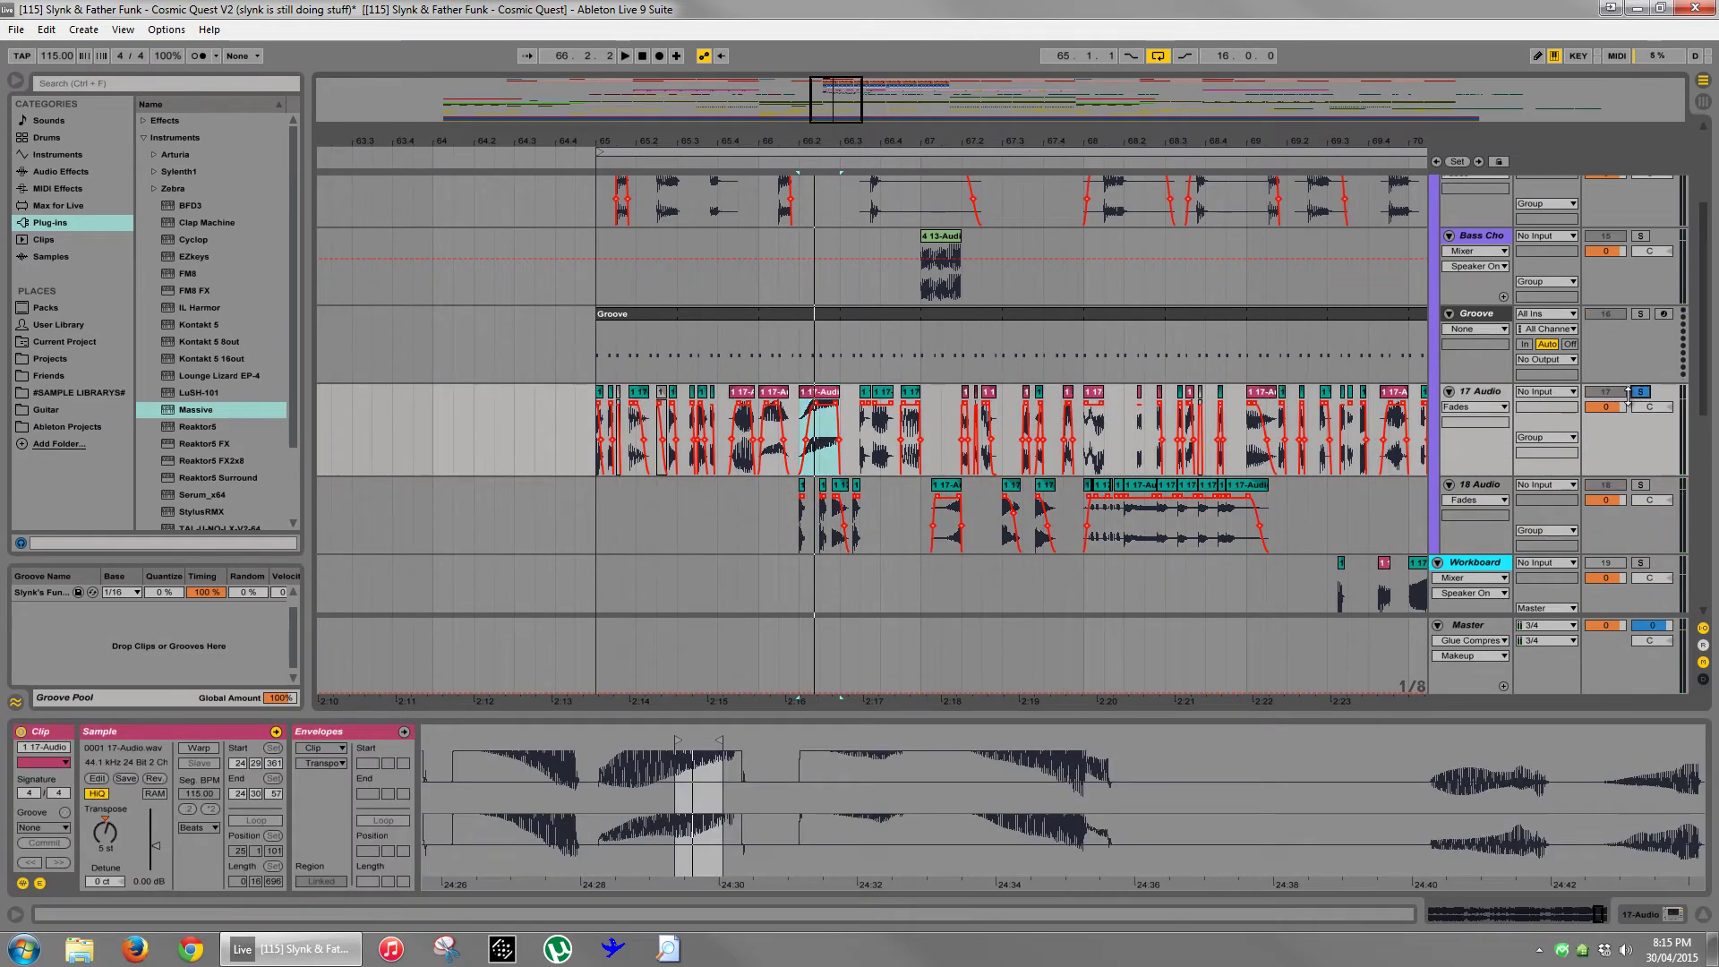
# - Copy the 17 Audio slice at 66.2.1 to 70.1.3 on the same track
pyautogui.moveTo(1064, 138); pyautogui.dragTo(599, 132)
pyautogui.click(391, 393)
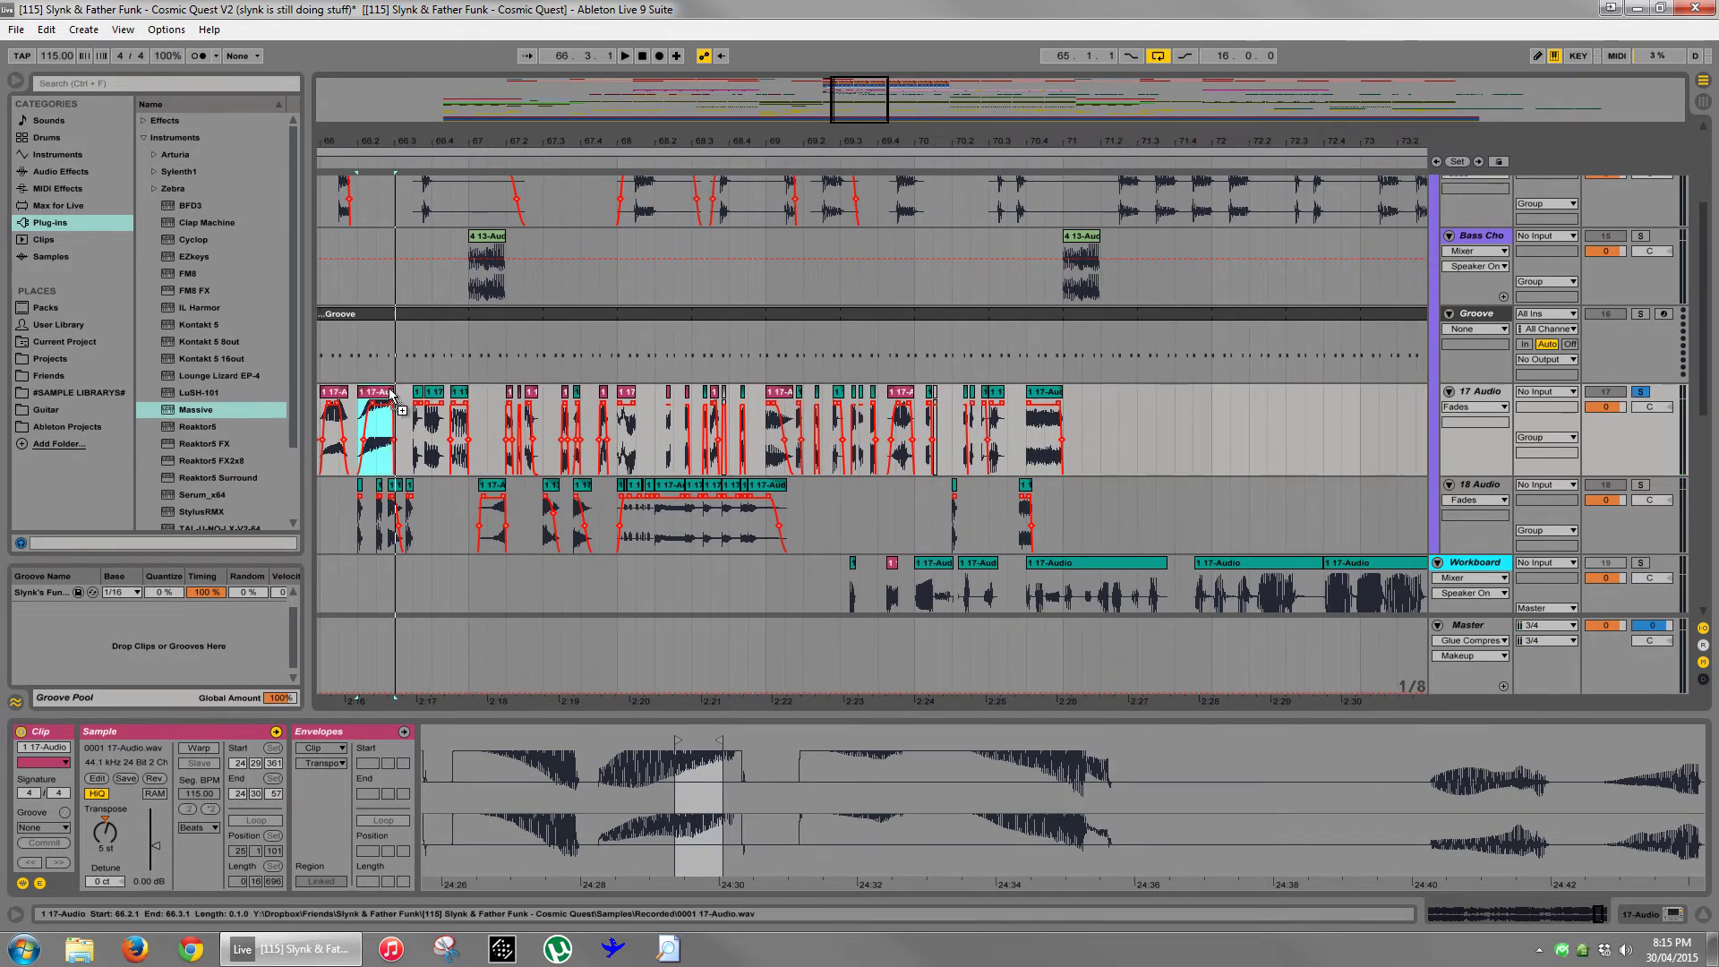
pyautogui.moveTo(390, 393); pyautogui.dragTo(1103, 448)
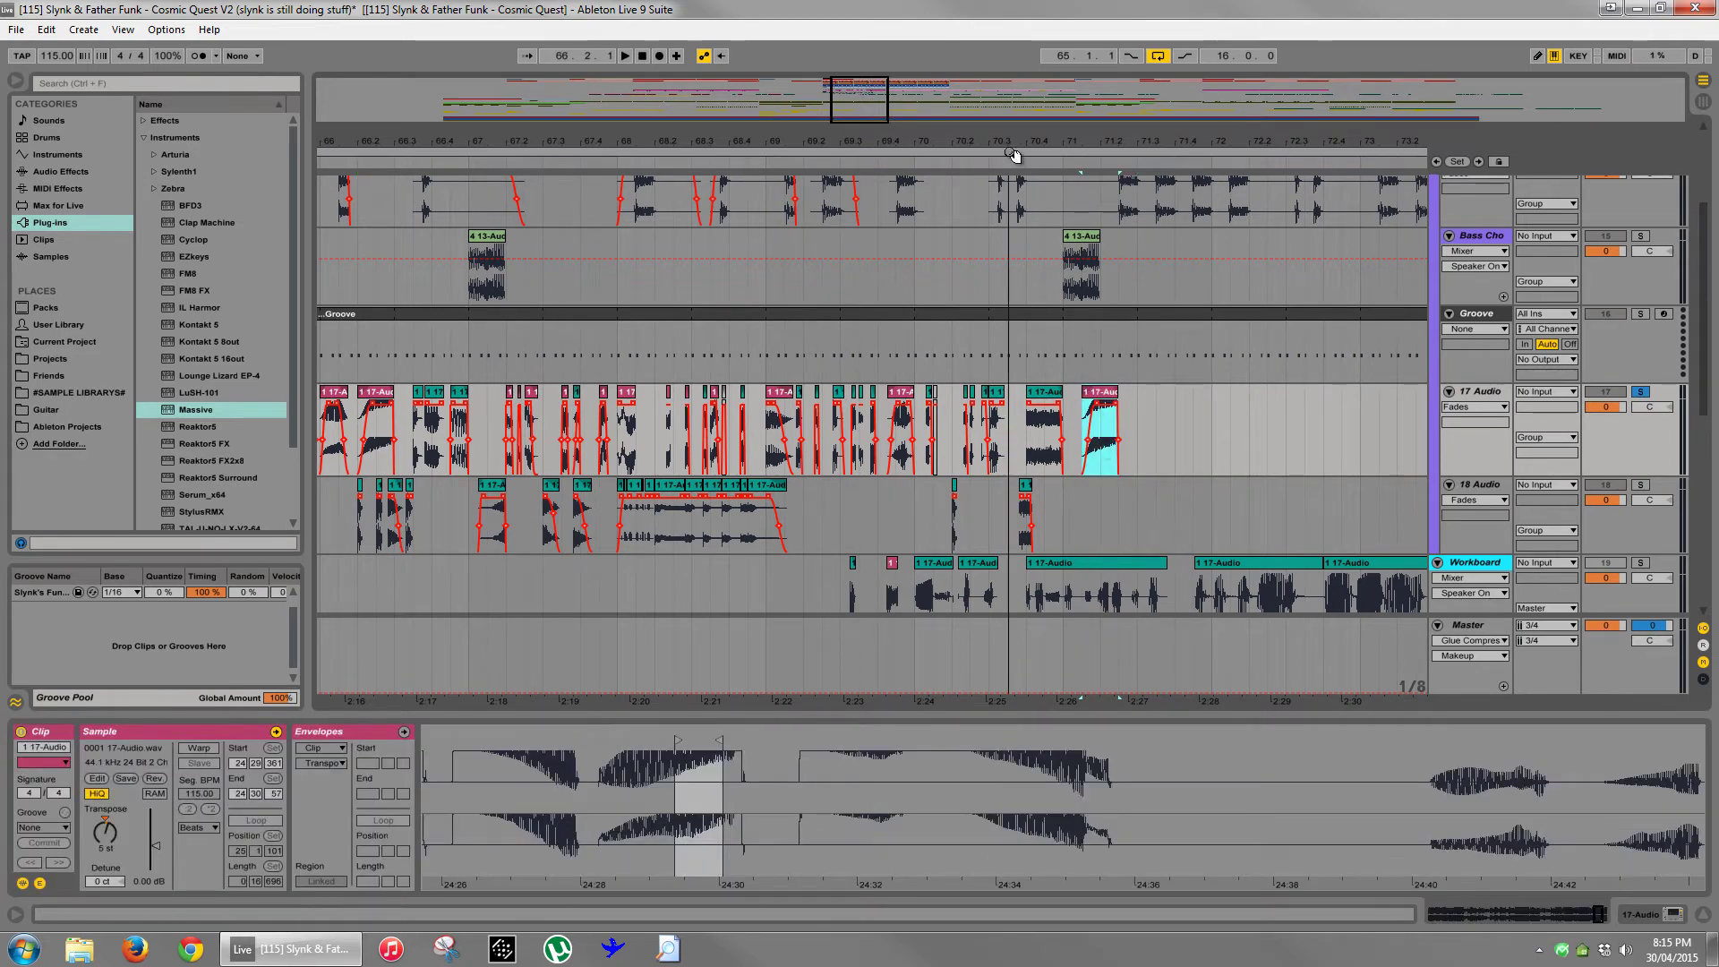
pyautogui.moveTo(1012, 154); pyautogui.dragTo(857, 417)
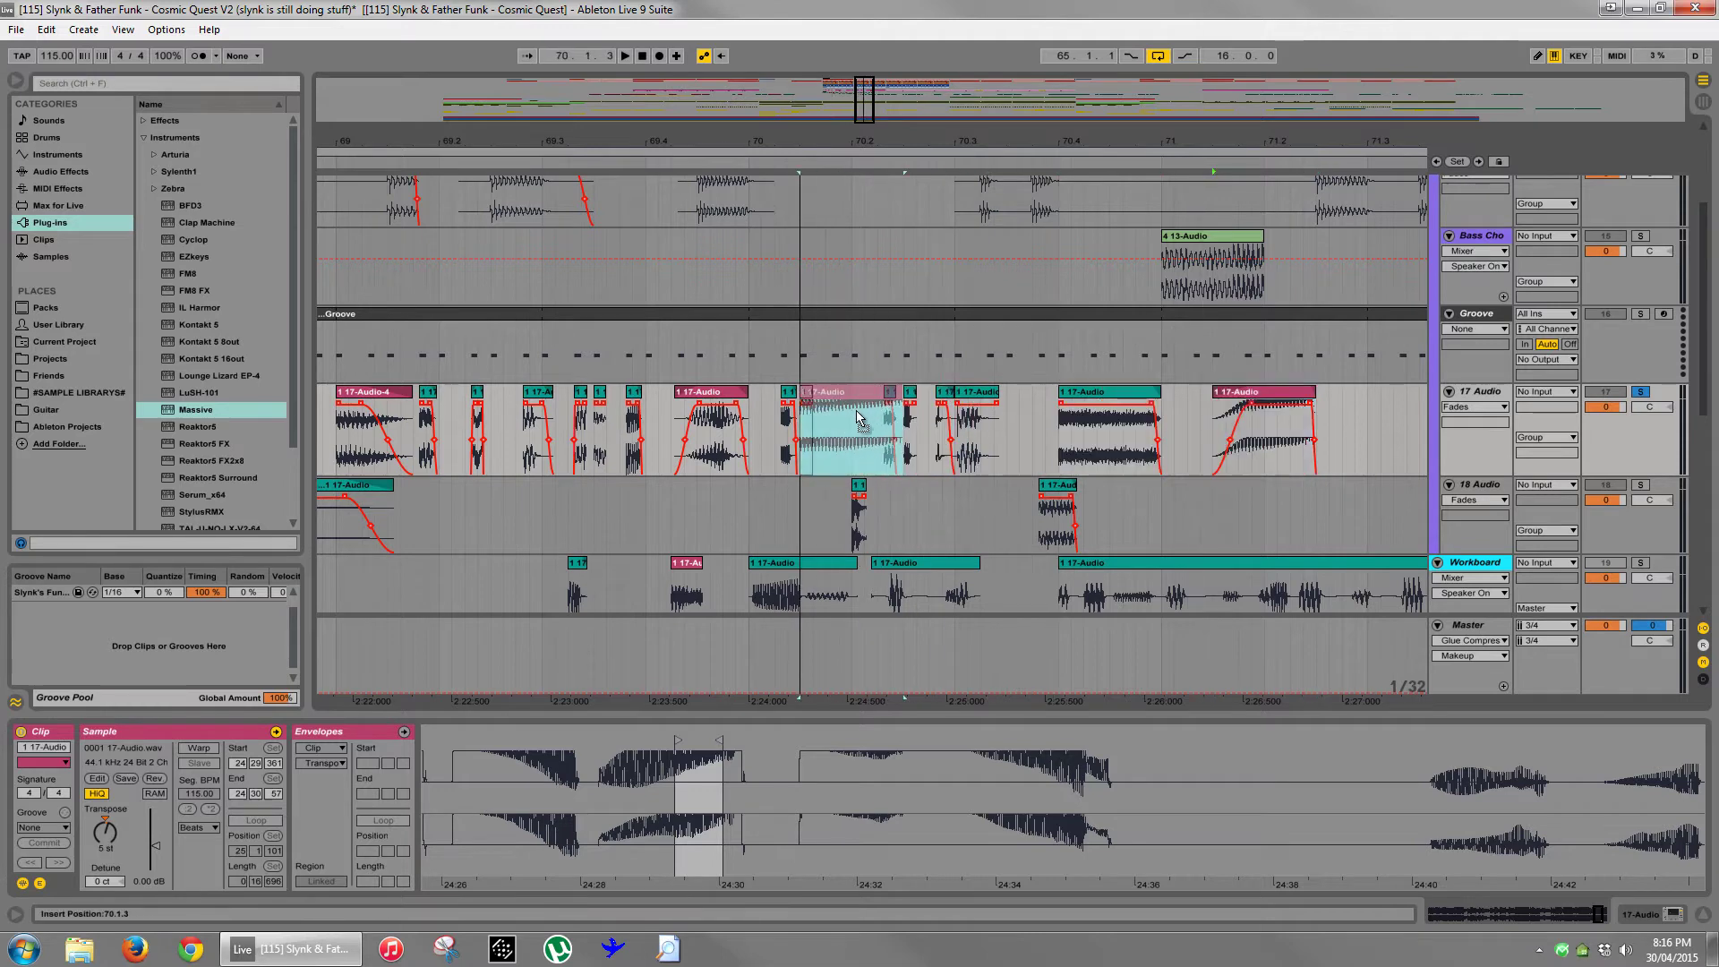
pyautogui.moveTo(1097, 423); pyautogui.dragTo(862, 417)
# - Play from 70.1.1 to check the copied slice, first with 17 Audio soloed and again with it unsoloed
pyautogui.press('space')
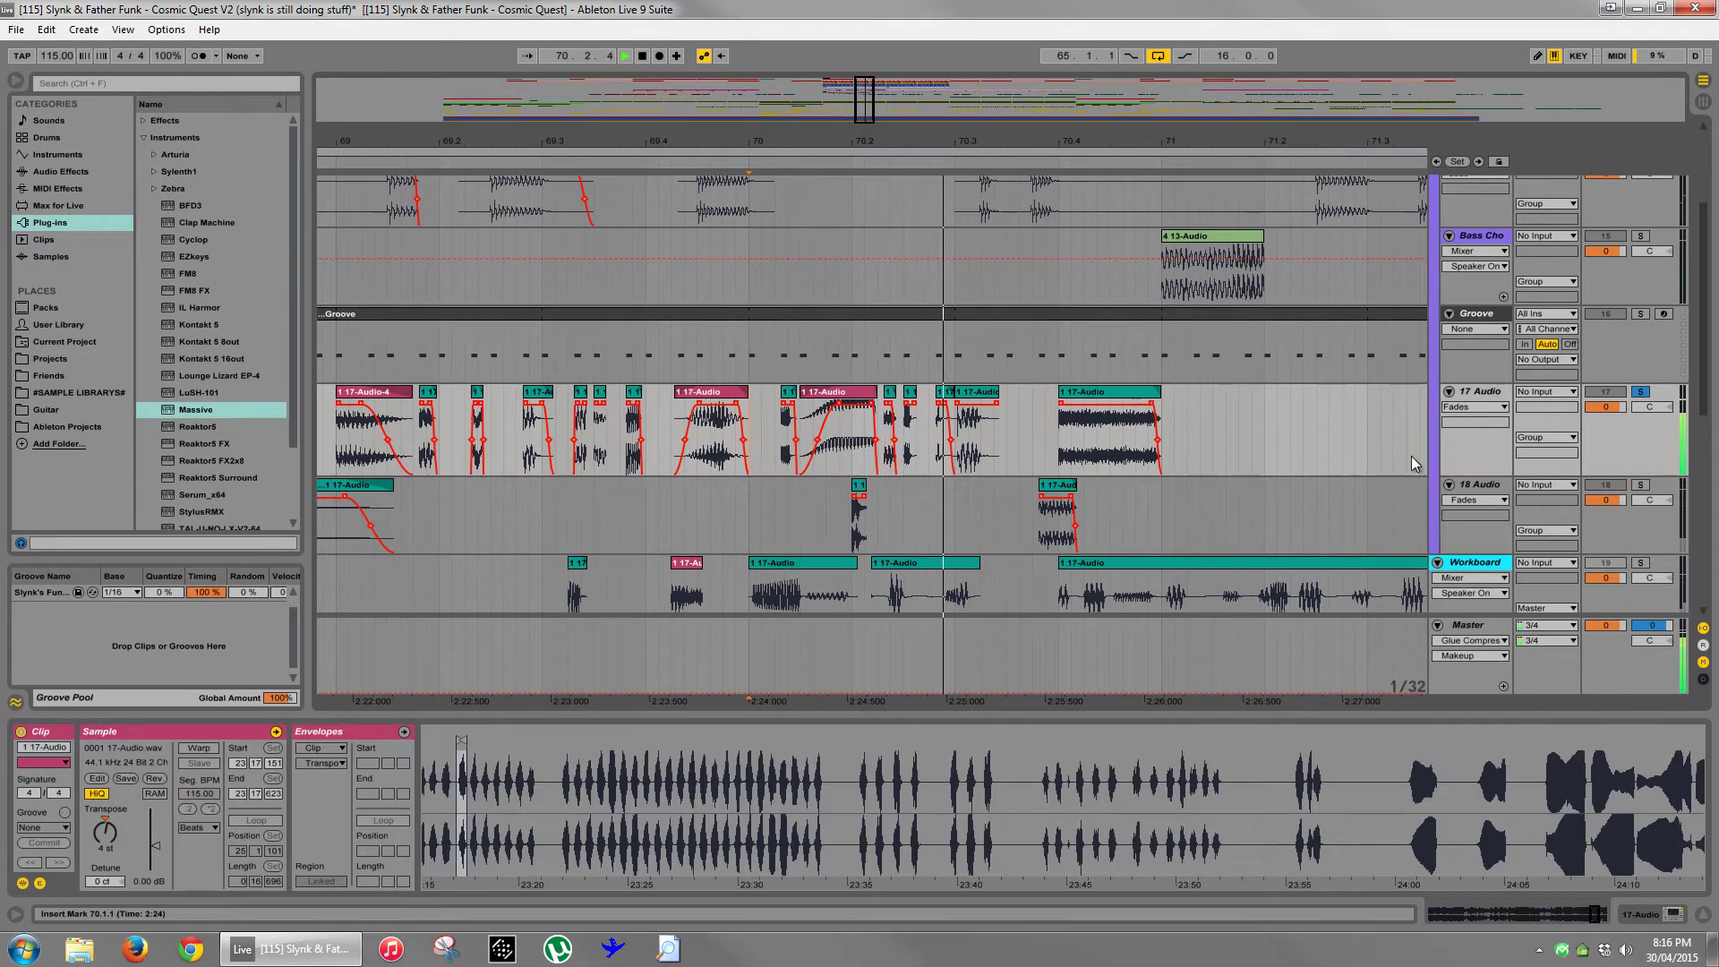
pyautogui.press('space')
pyautogui.click(1640, 392)
pyautogui.press('space')
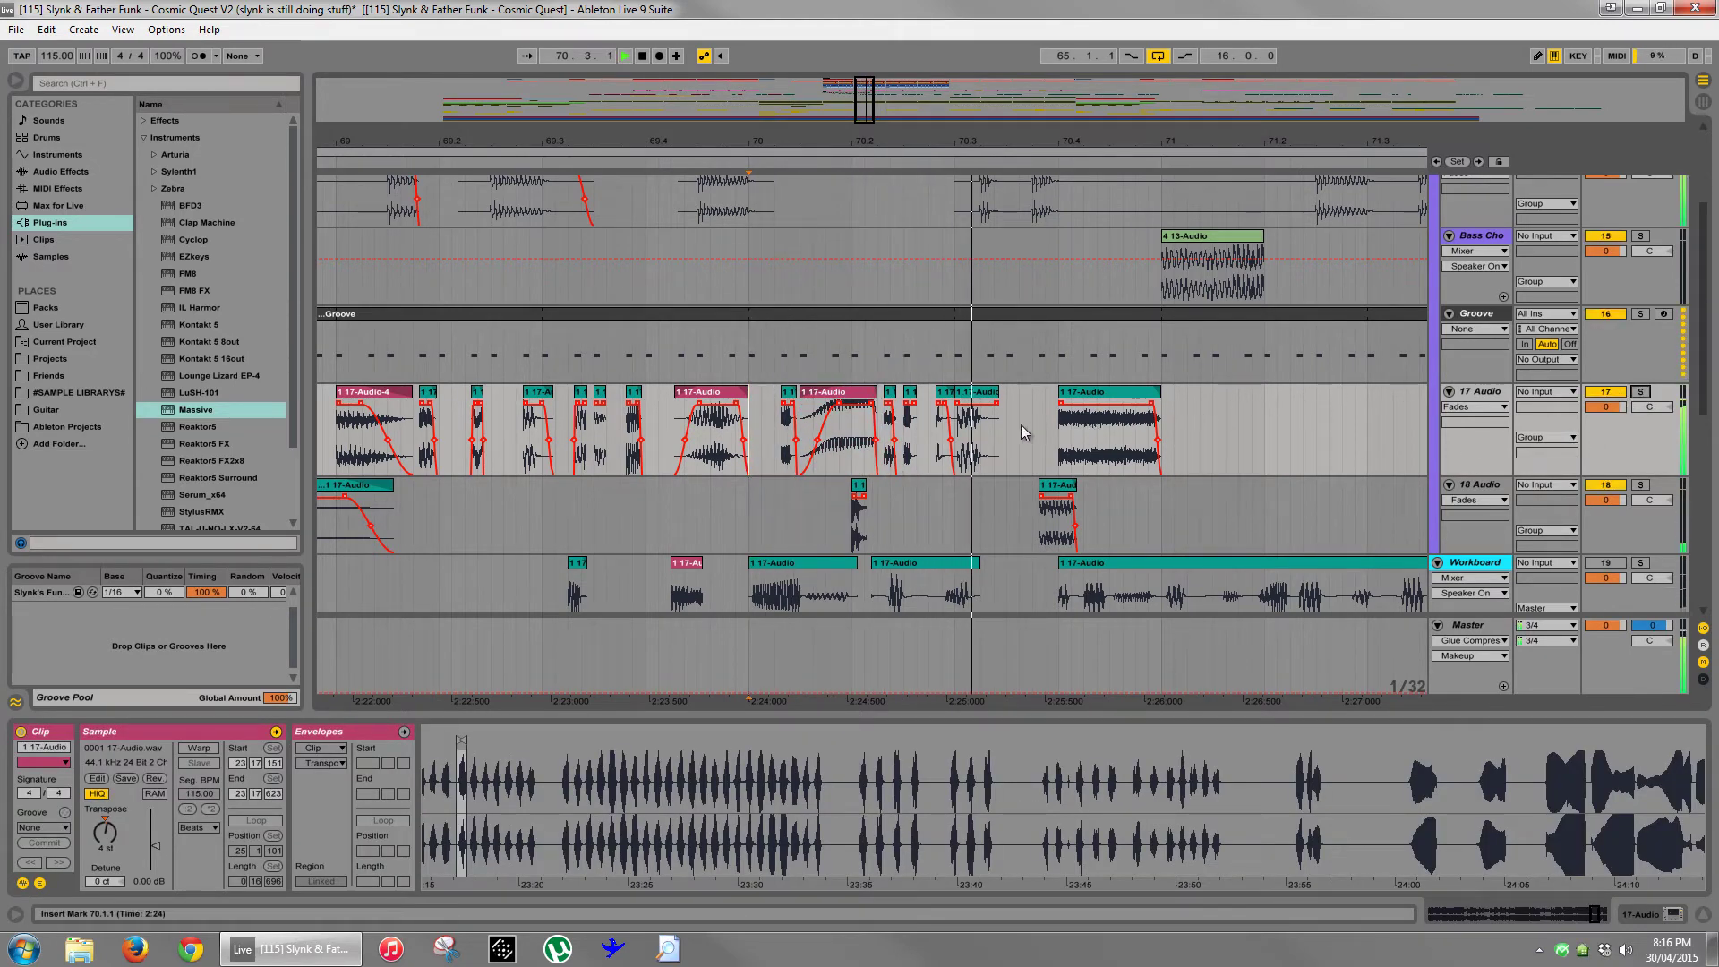
pyautogui.press('space')
pyautogui.press('space')
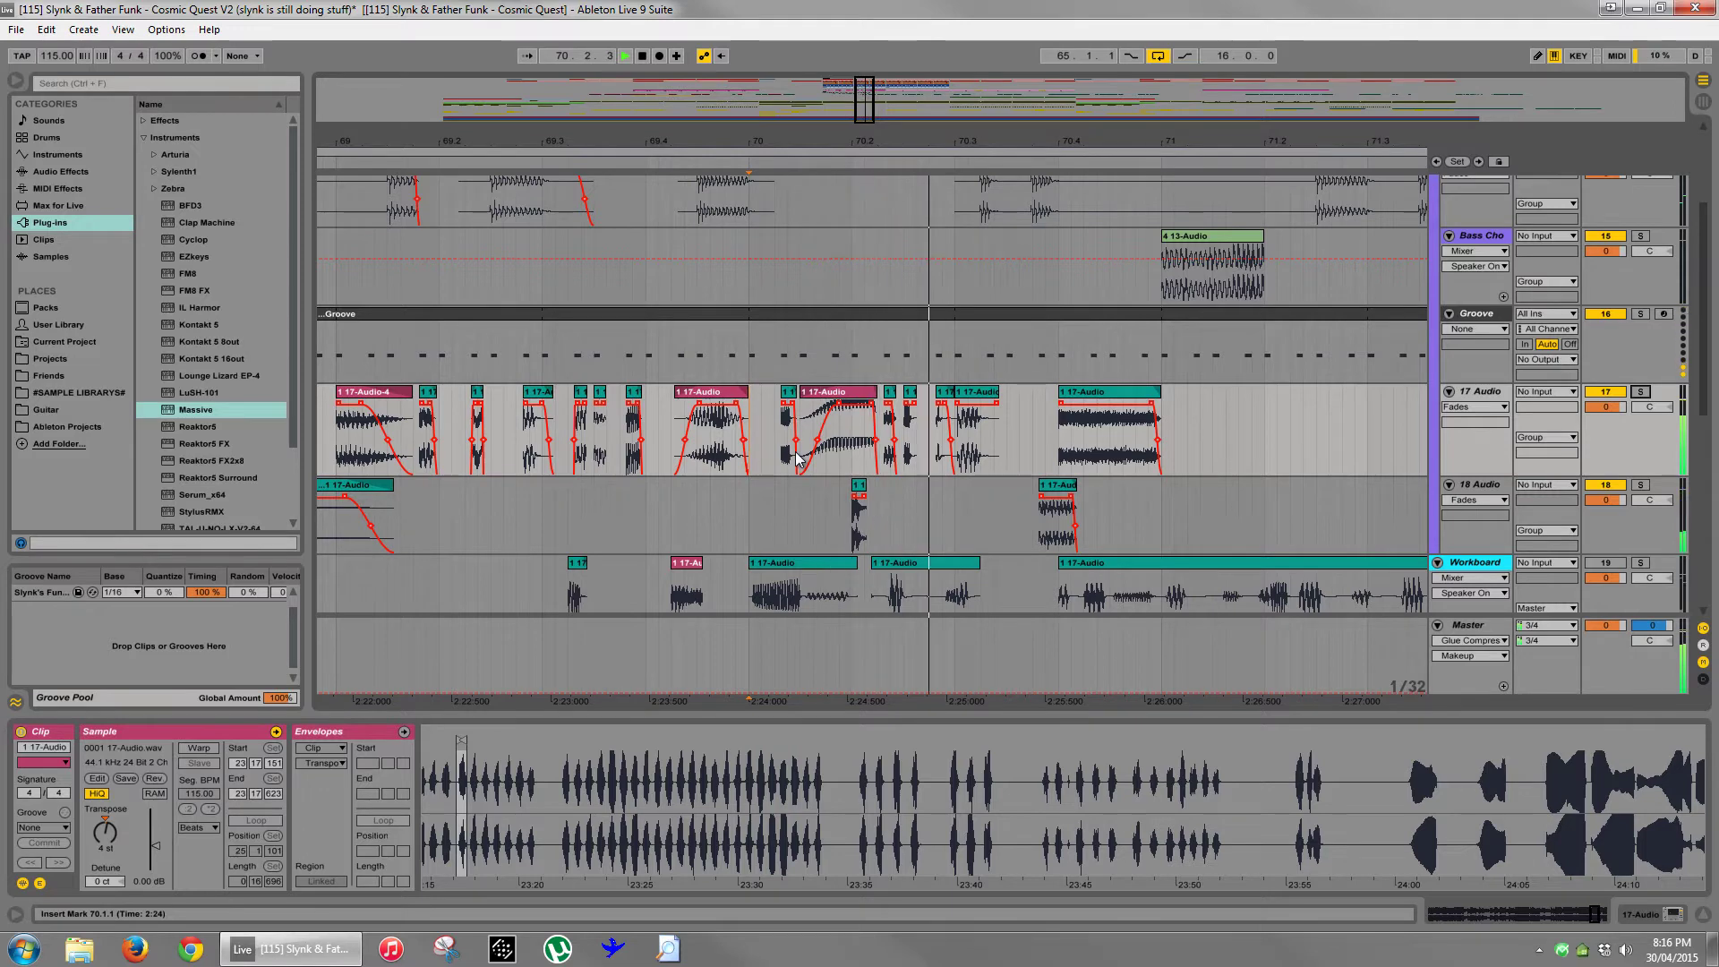
pyautogui.press('space')
pyautogui.press('space')
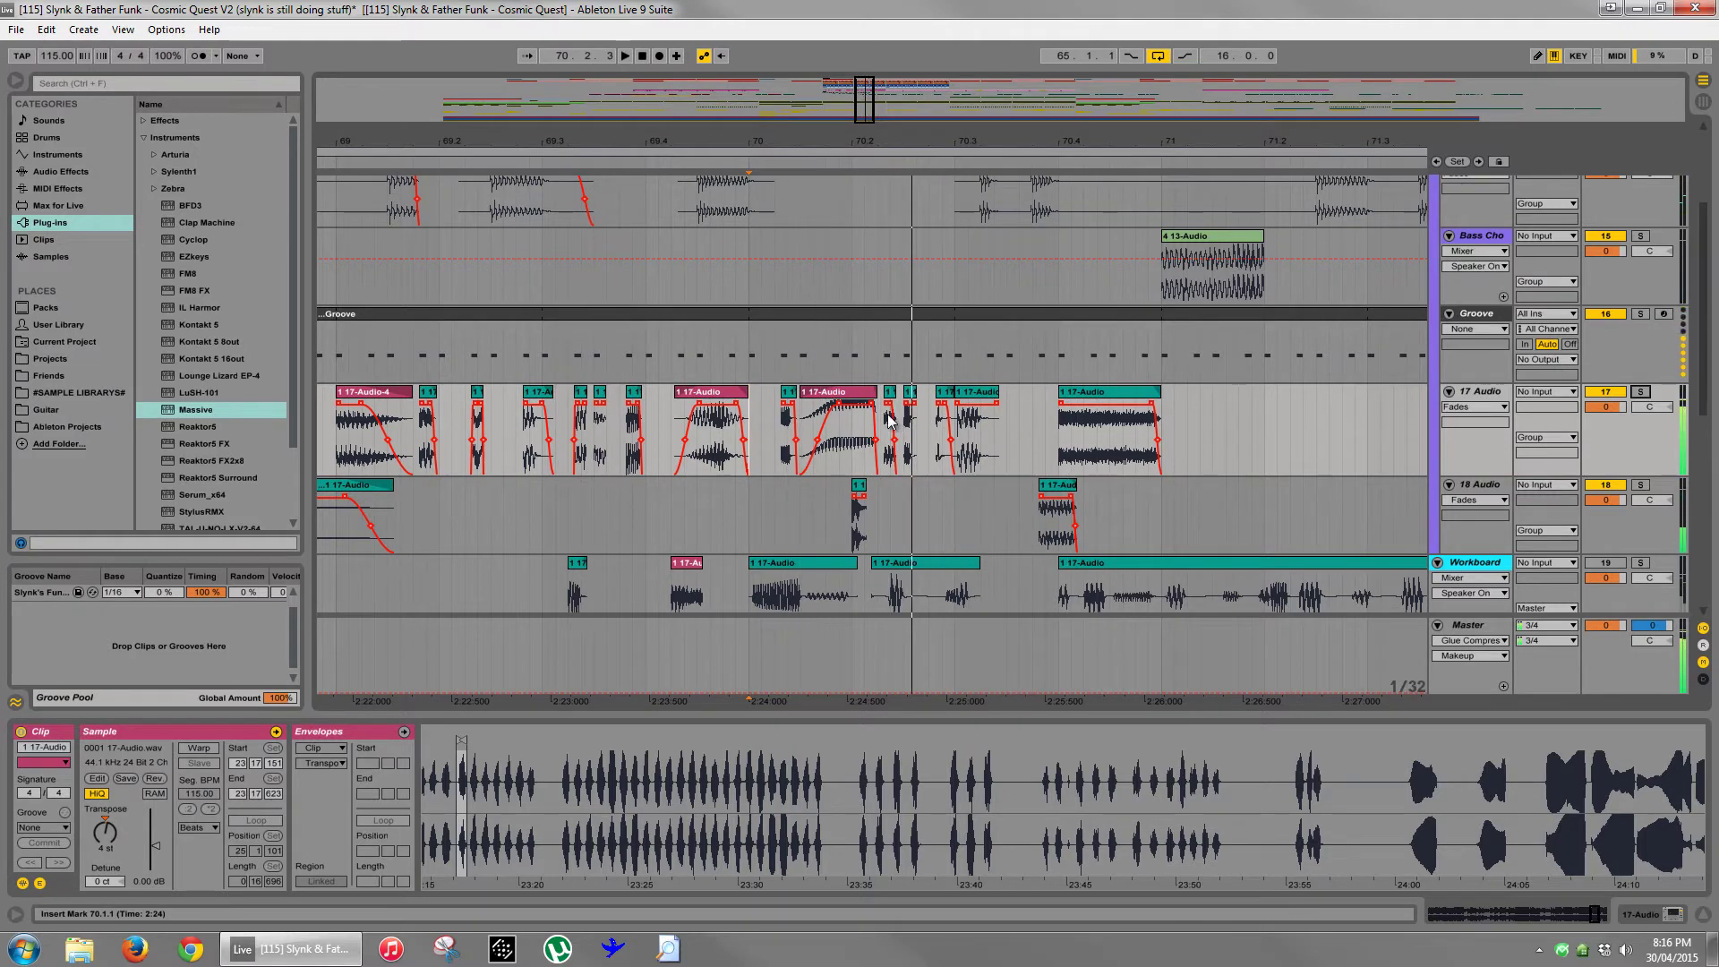
# - Shorten the 17 Audio slice at 70.1.3 so it ends just after 70.2.1, and play from 70.1.1
pyautogui.click(874, 407)
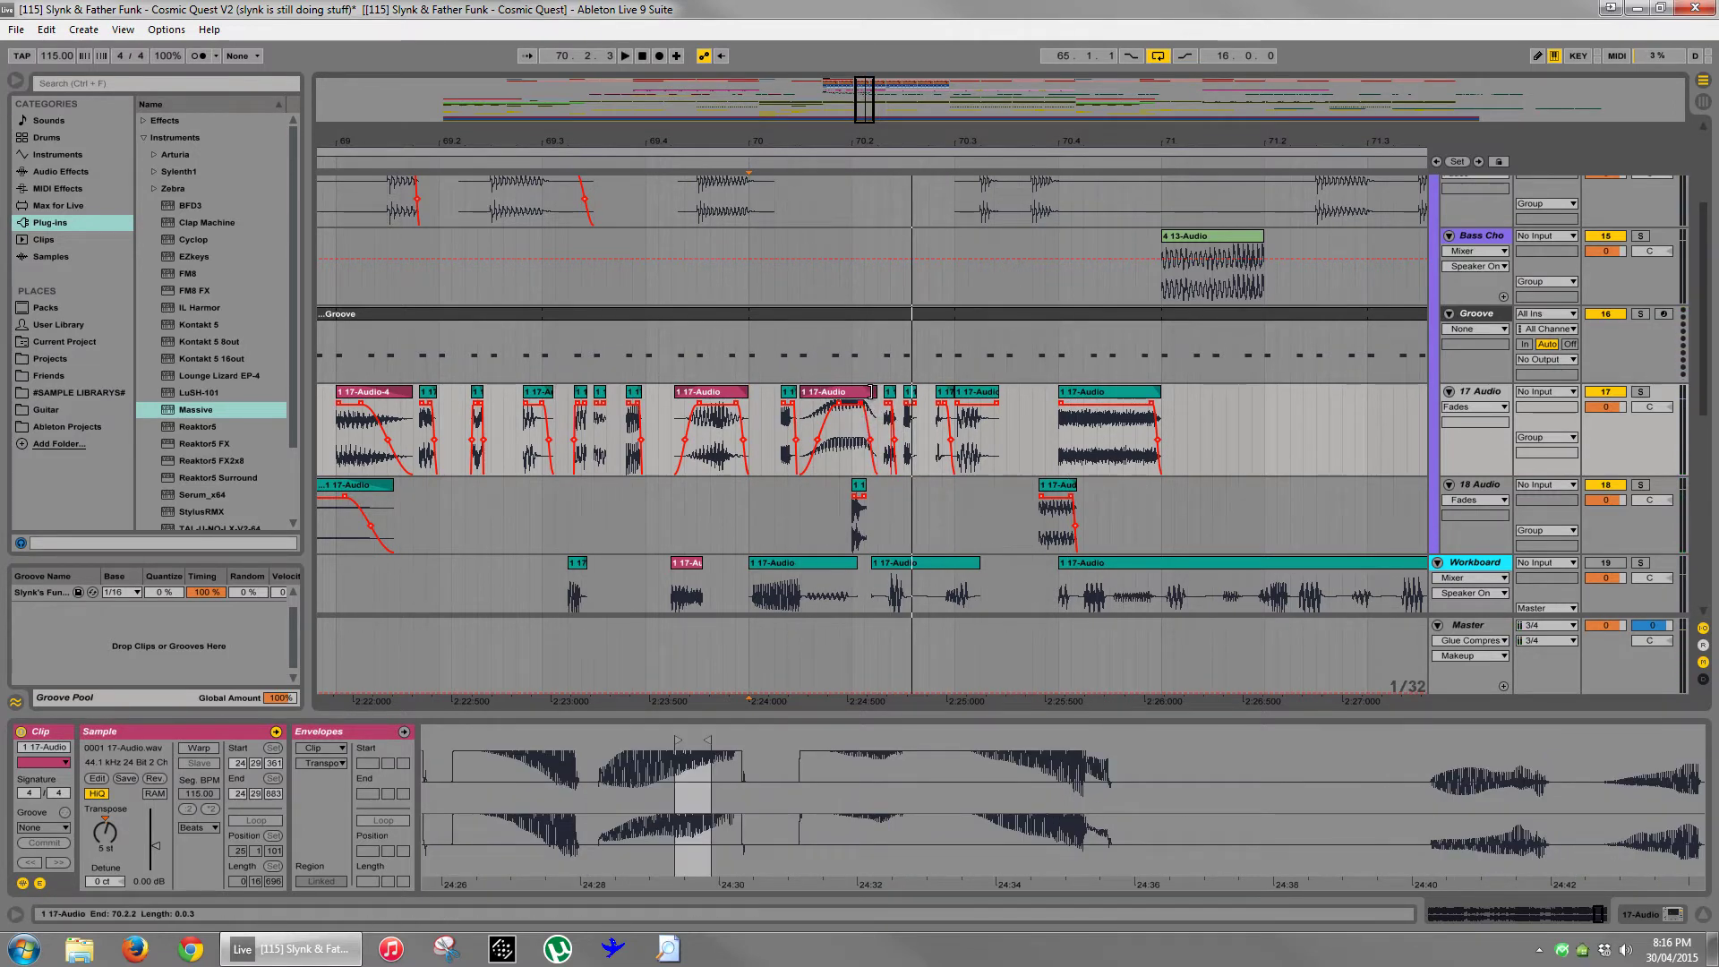
pyautogui.moveTo(873, 392); pyautogui.dragTo(862, 391)
pyautogui.click(752, 400)
pyautogui.press('space')
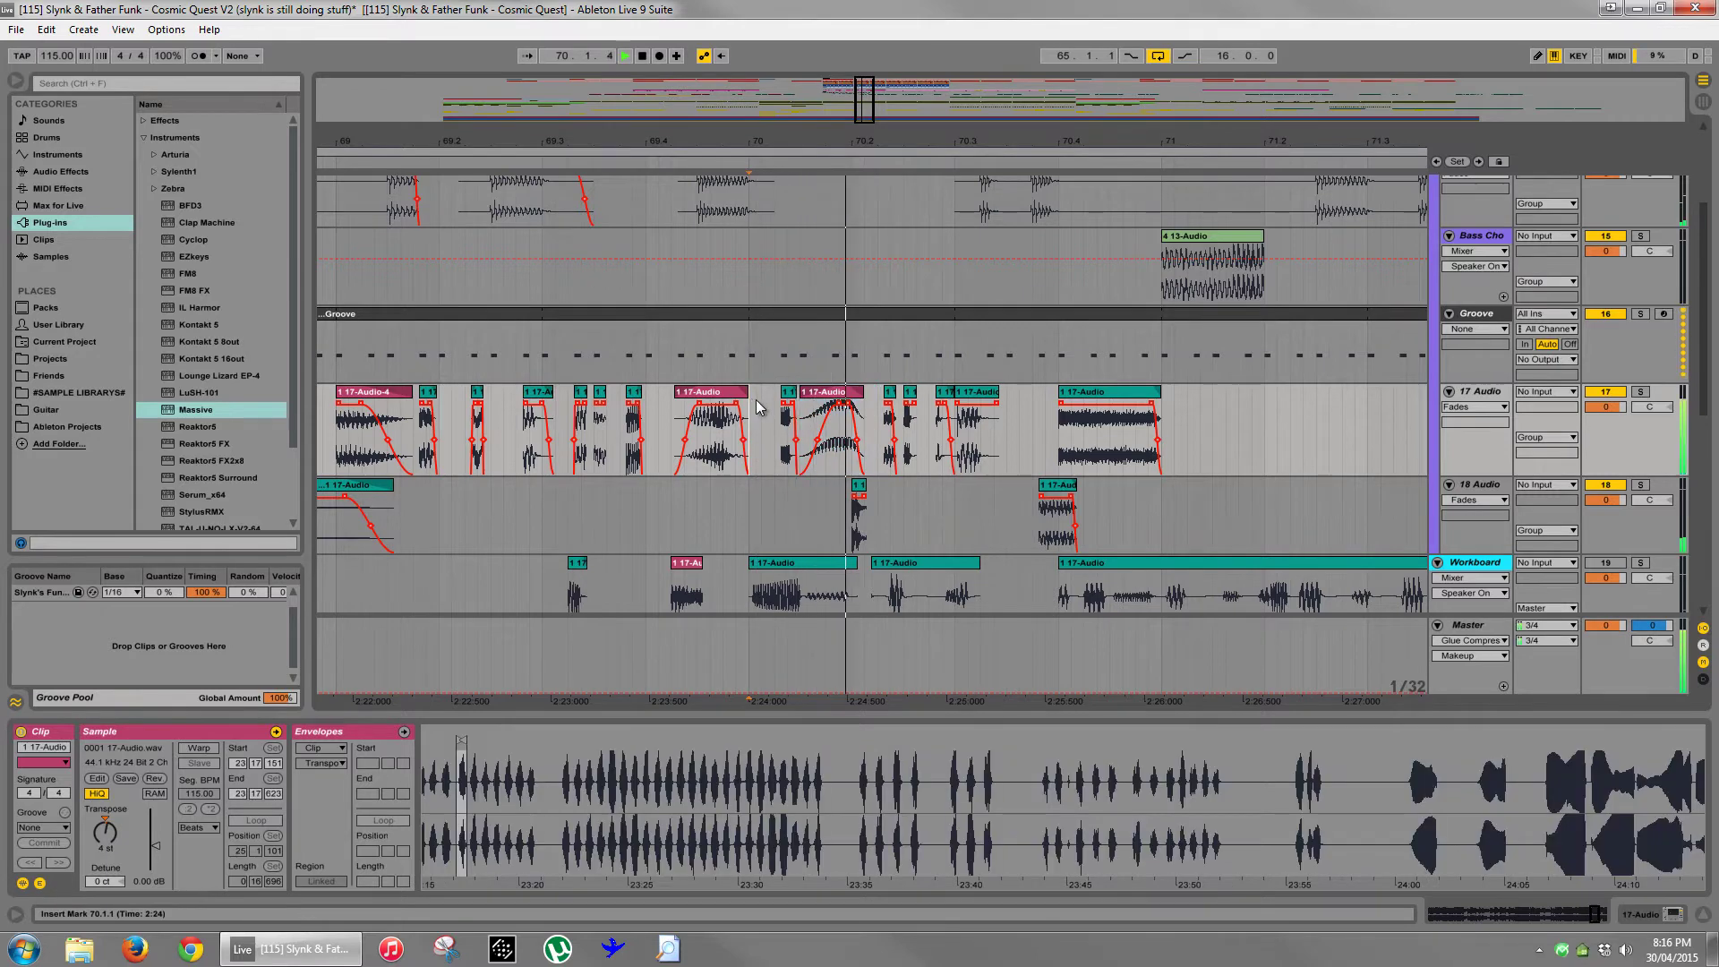
# - Move the 18 Audio slice from 70.3.4 to 70.3.3, trim it to a short stab and listen to it in context
pyautogui.press('space')
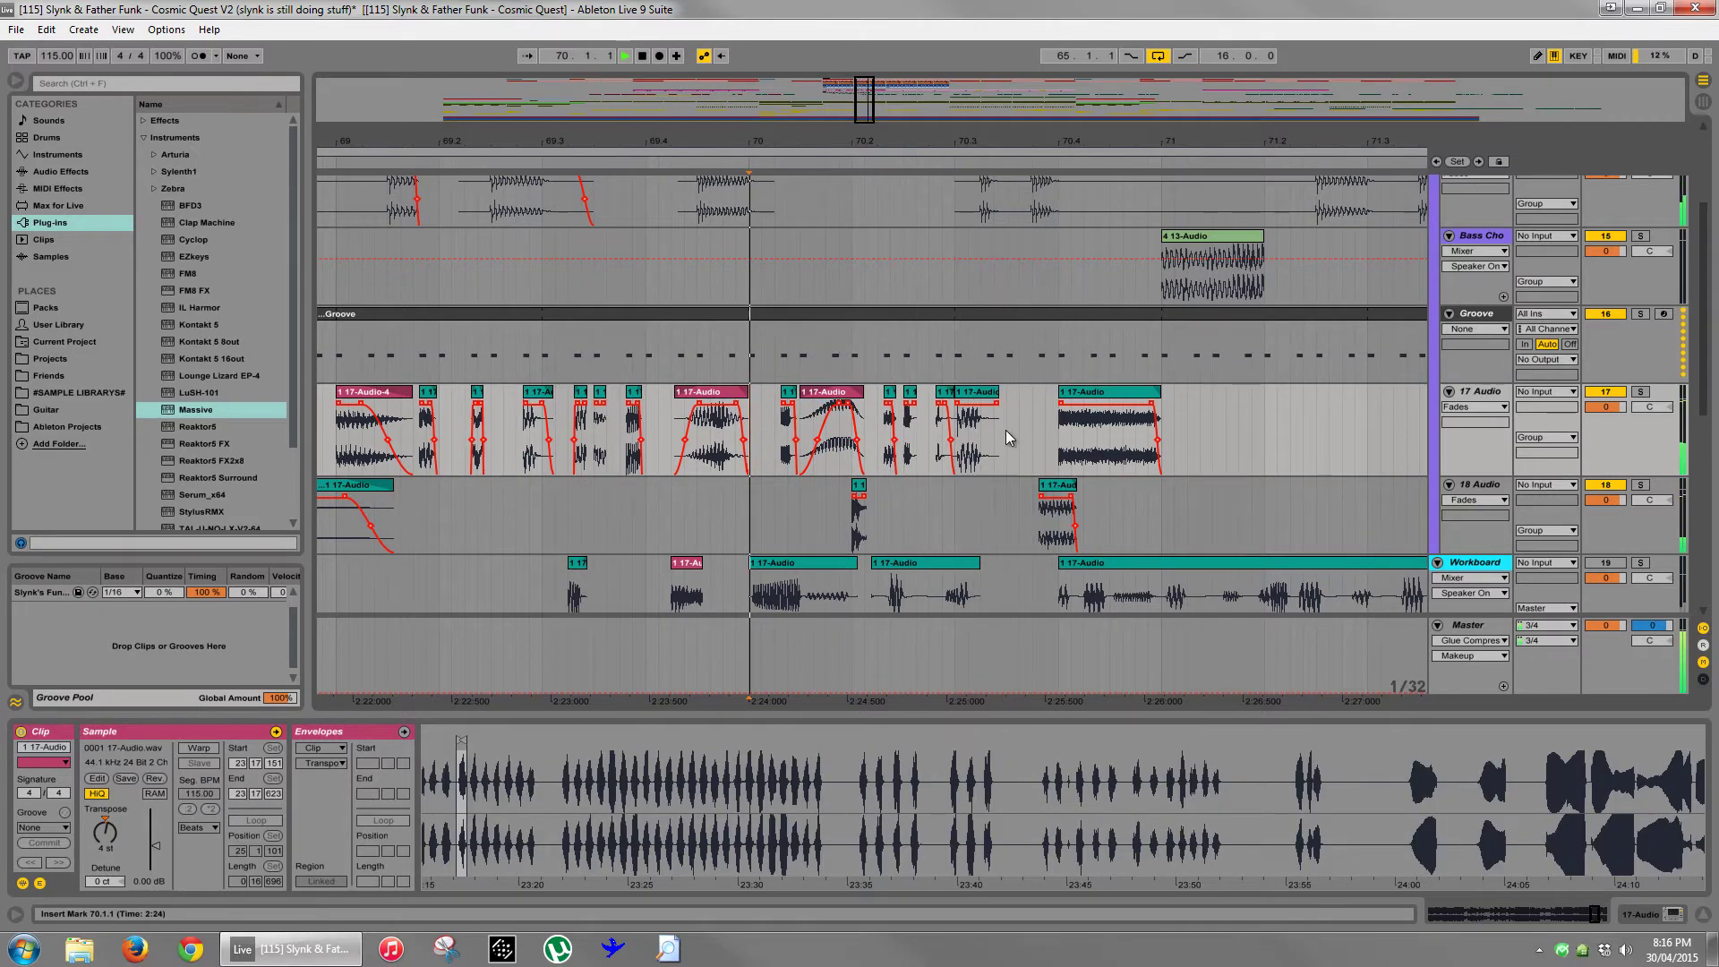
pyautogui.click(1062, 488)
pyautogui.moveTo(1062, 488); pyautogui.dragTo(1018, 486)
pyautogui.press('space')
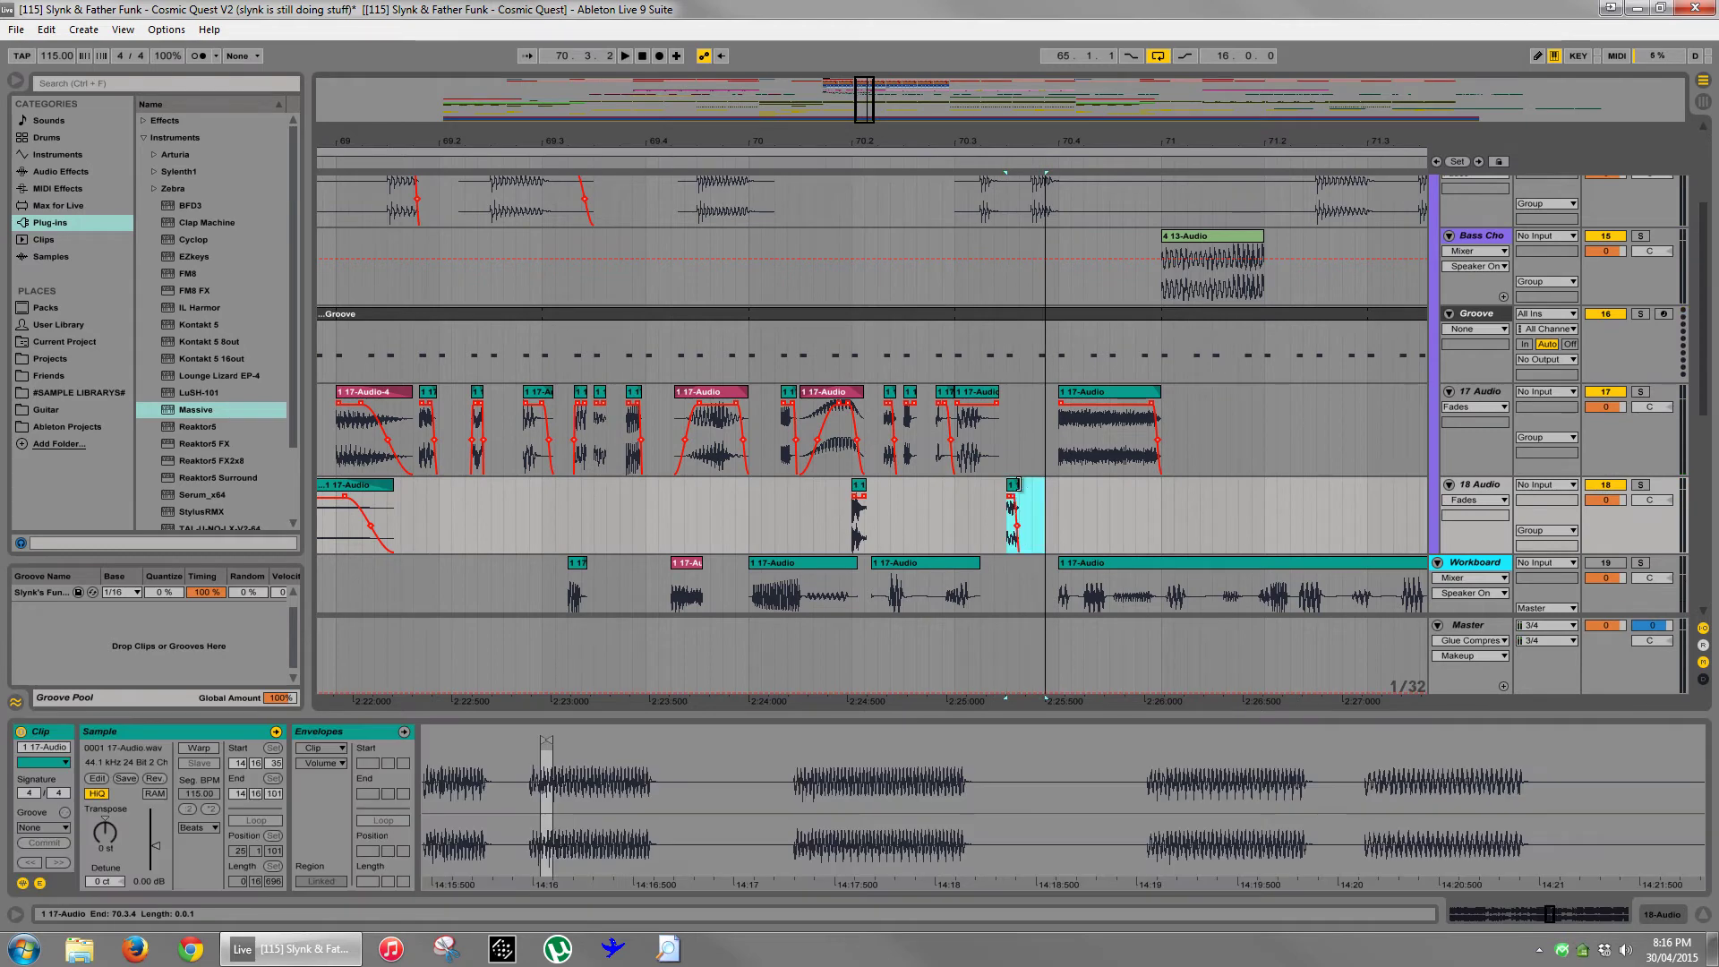
pyautogui.click(743, 517)
pyautogui.press('space')
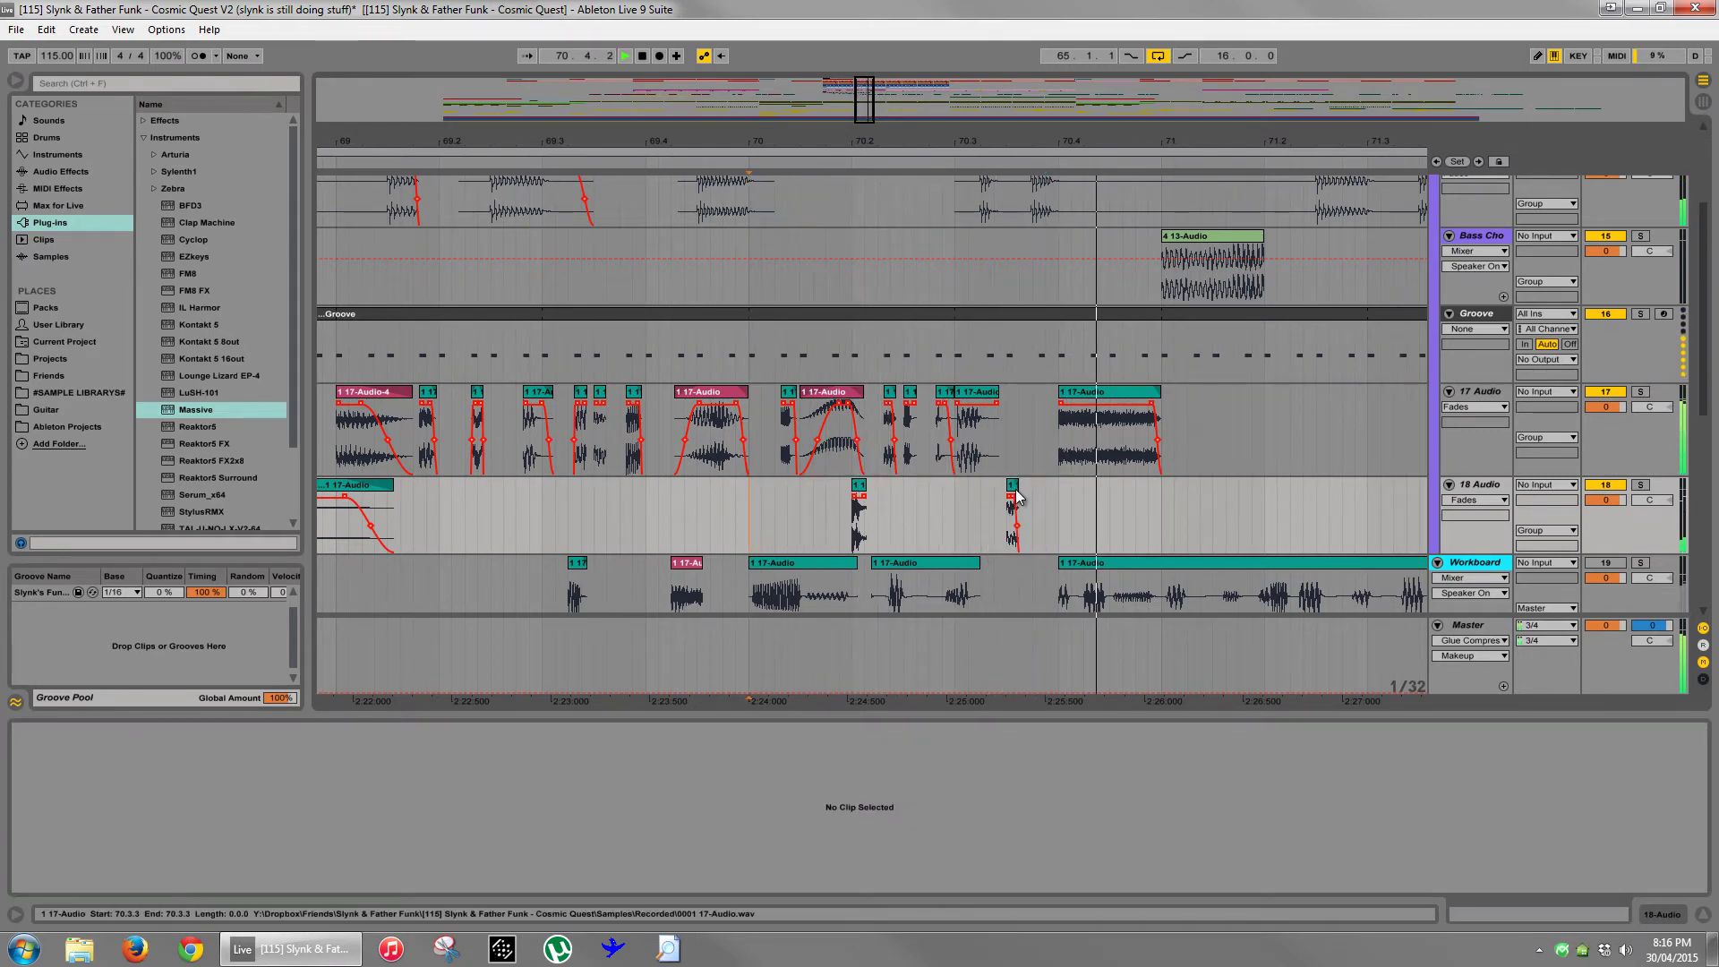
pyautogui.press('space')
pyautogui.click(1003, 439)
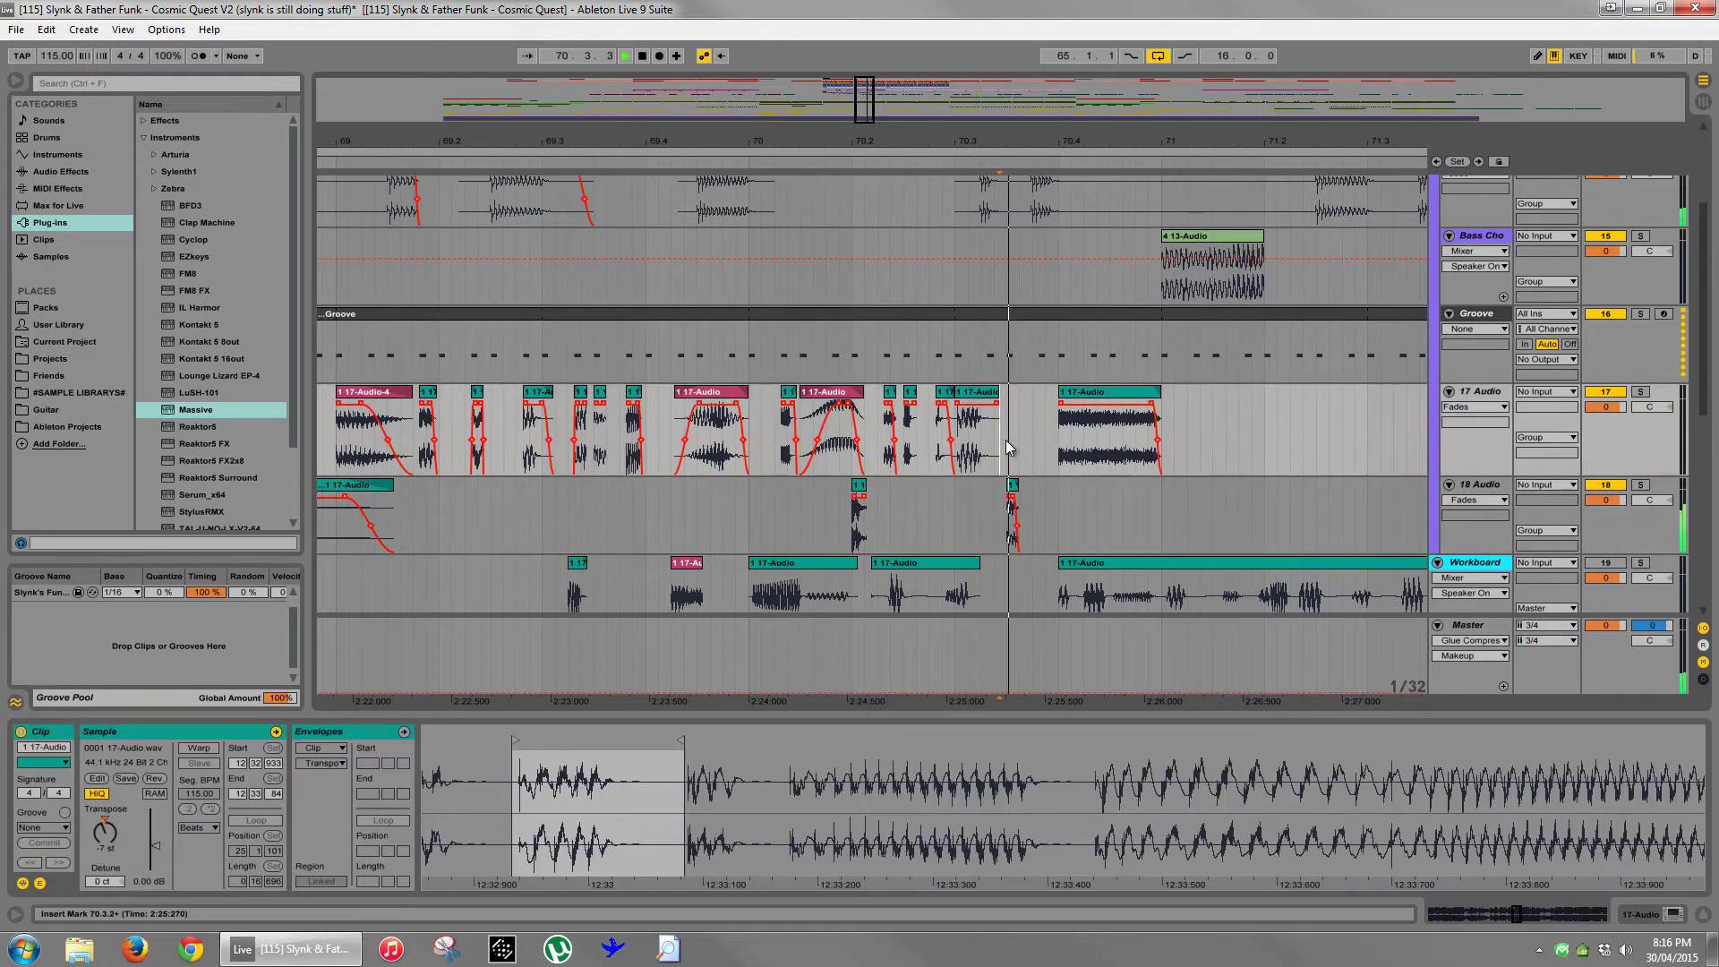
# - Try the 17 Audio slice from 70.4.1 at 70.4.3 and play from 70.1.1
pyautogui.click(1142, 398)
pyautogui.moveTo(1142, 398); pyautogui.dragTo(1192, 397)
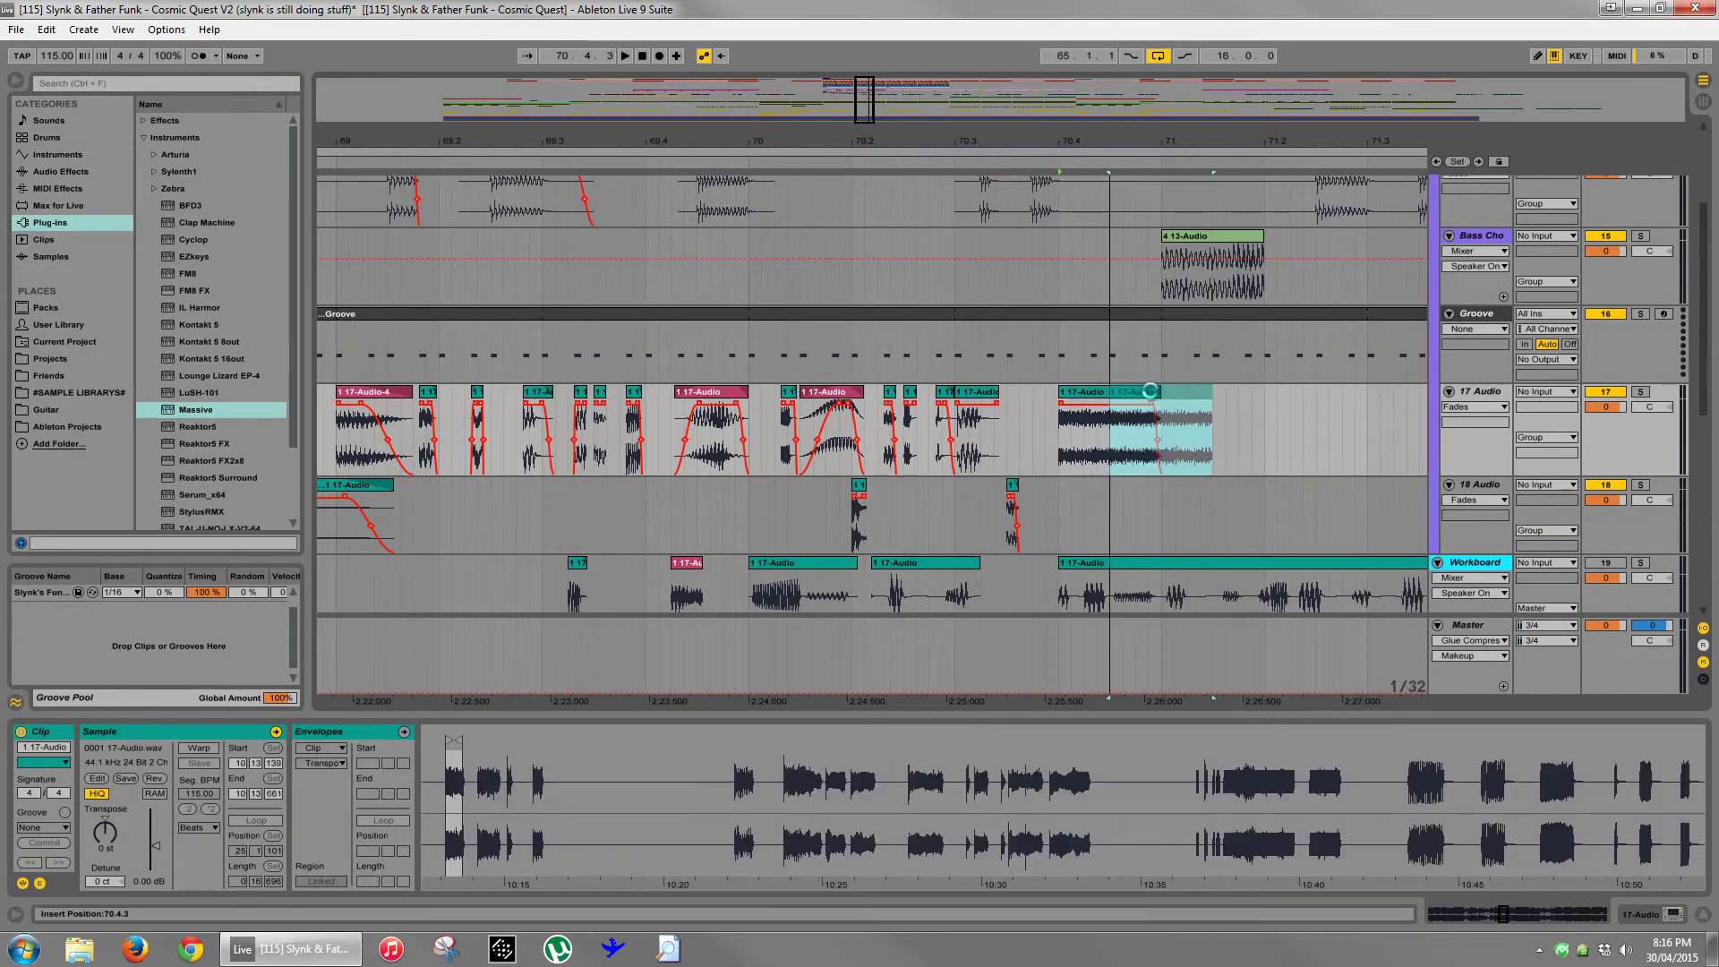
pyautogui.click(750, 445)
pyautogui.press('space')
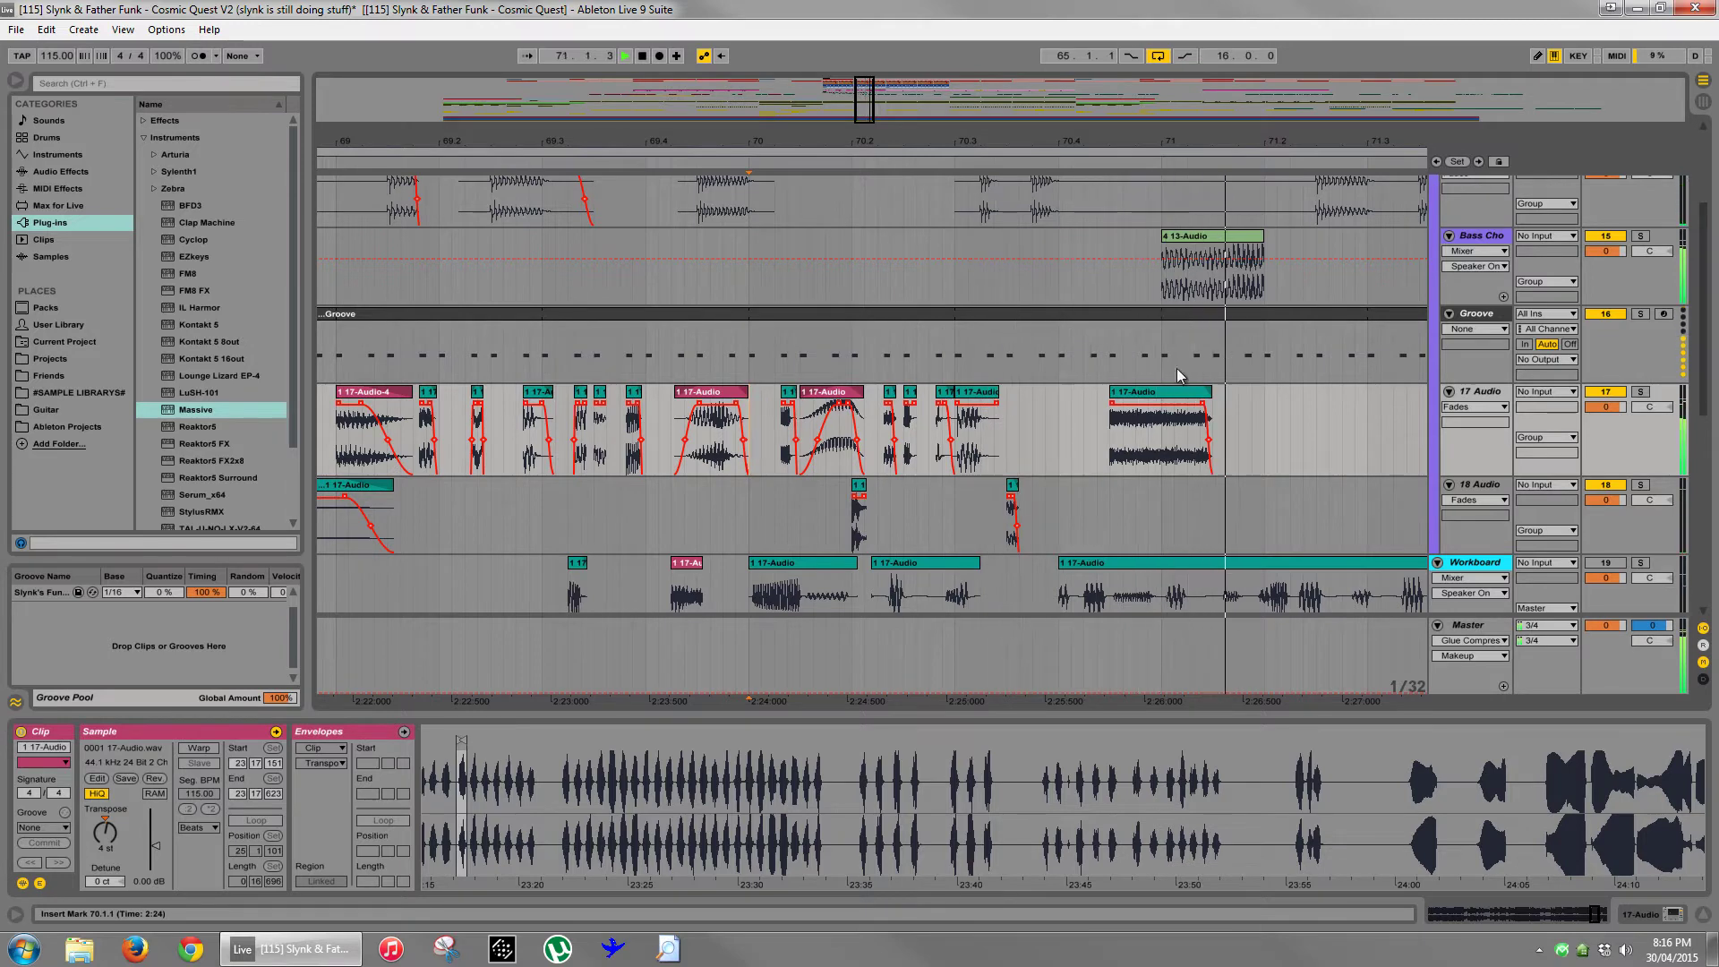
pyautogui.press('space')
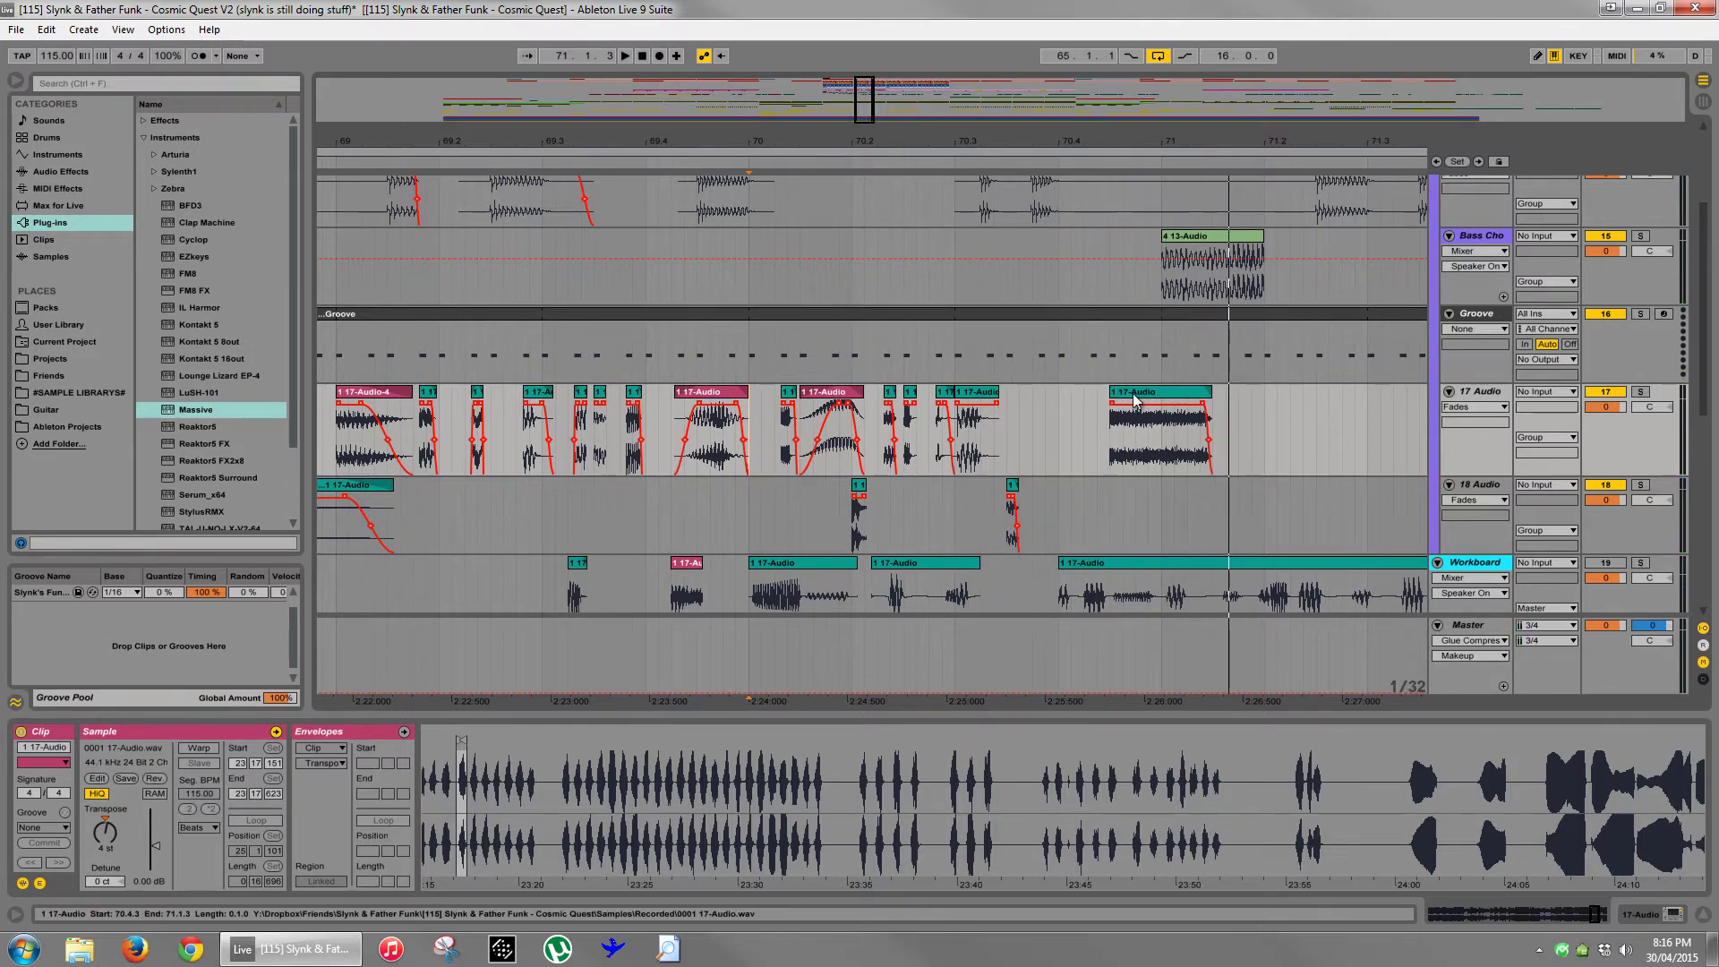
# - Audition the last 17 Audio slice spanning 70.4.3 to 71.1.1, and extend its start back to 70.4.1
pyautogui.moveTo(1120, 392)
pyautogui.mouseDown()
pyautogui.moveTo(1162, 392)
pyautogui.moveTo(1115, 397)
pyautogui.mouseUp()
pyautogui.click(753, 457)
pyautogui.press('space')
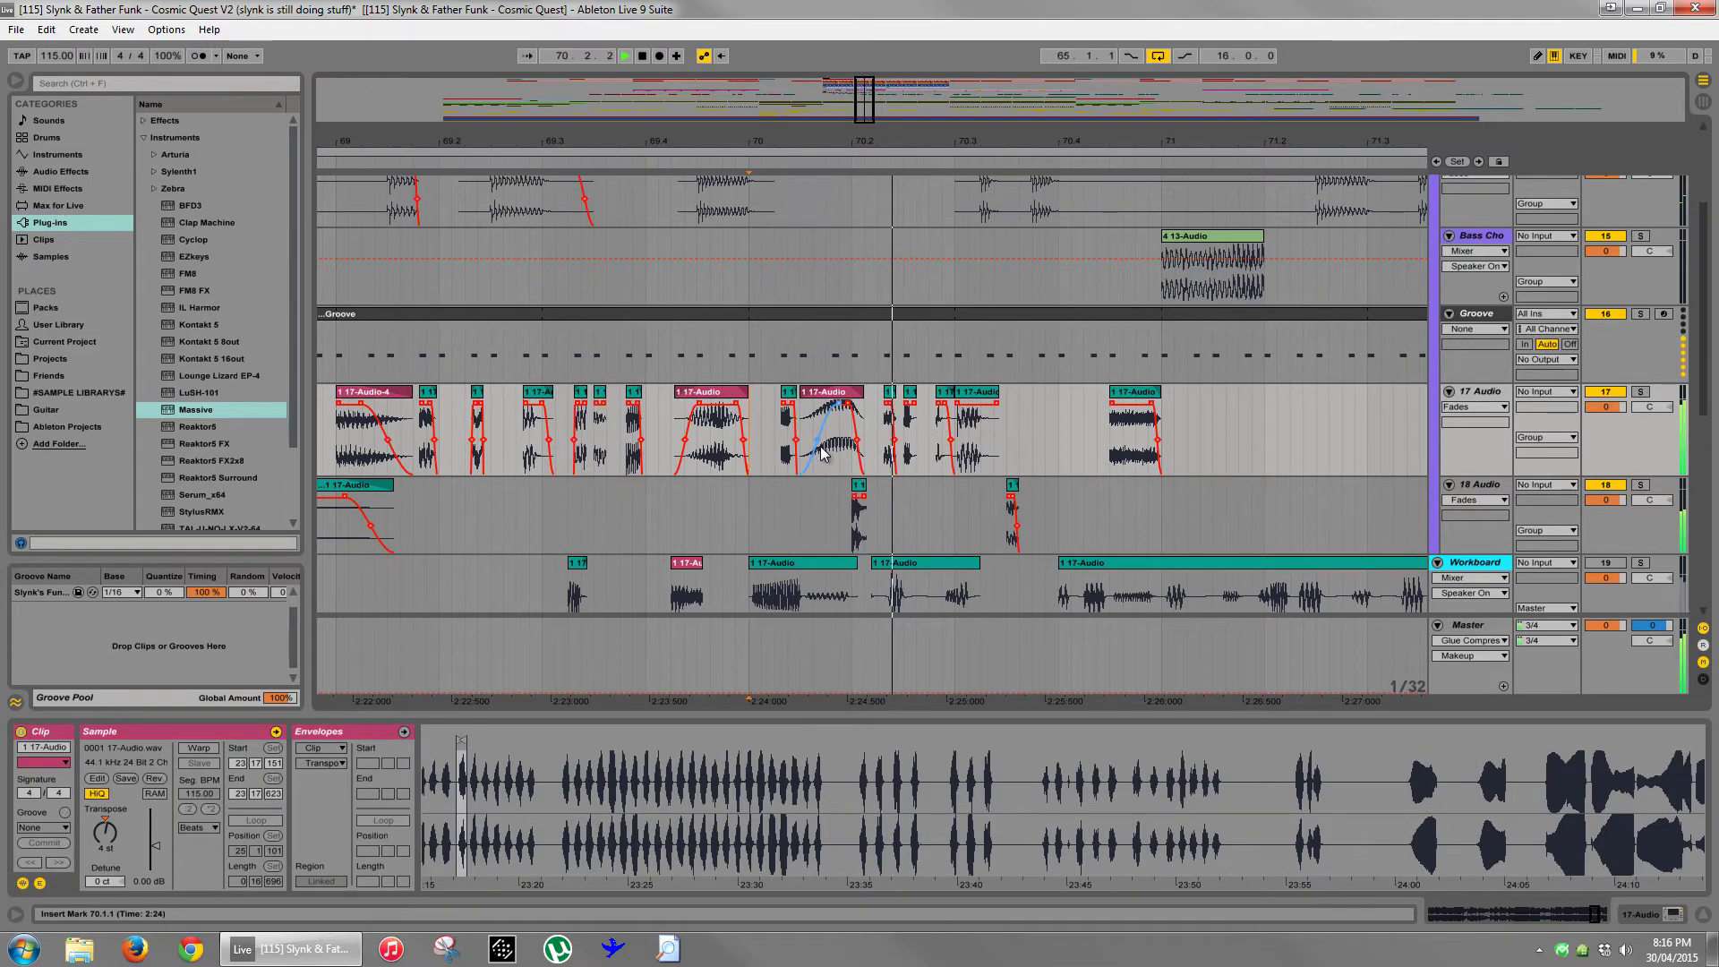
pyautogui.press('space')
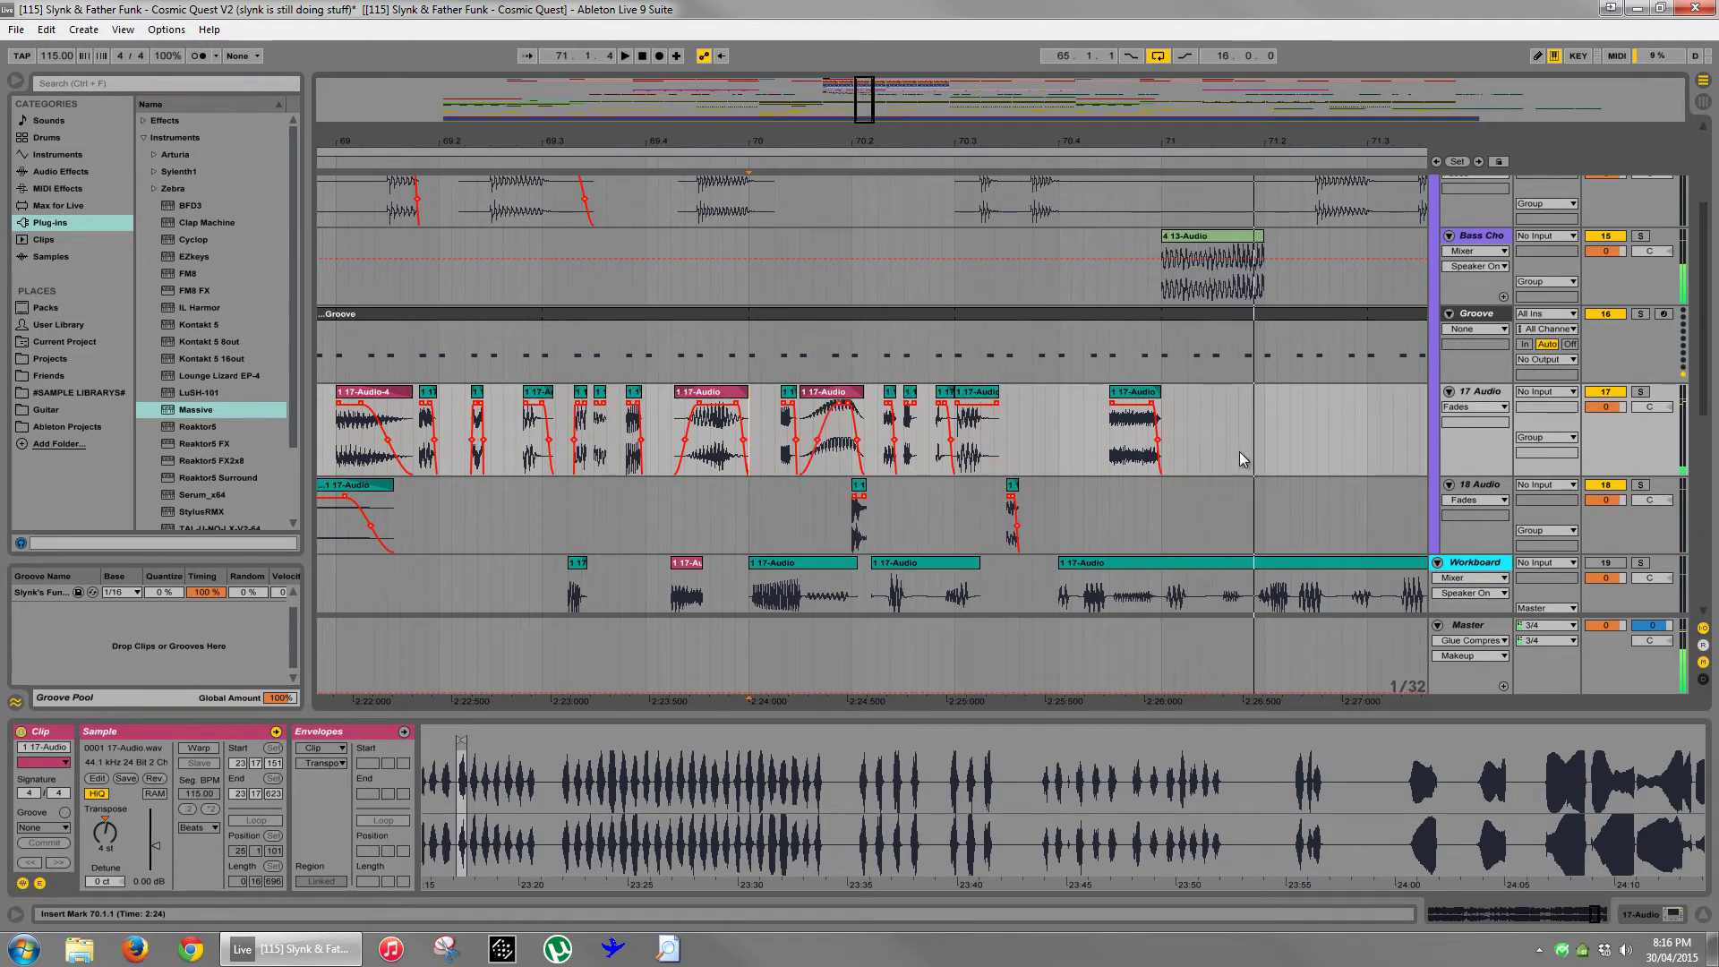
pyautogui.click(1230, 450)
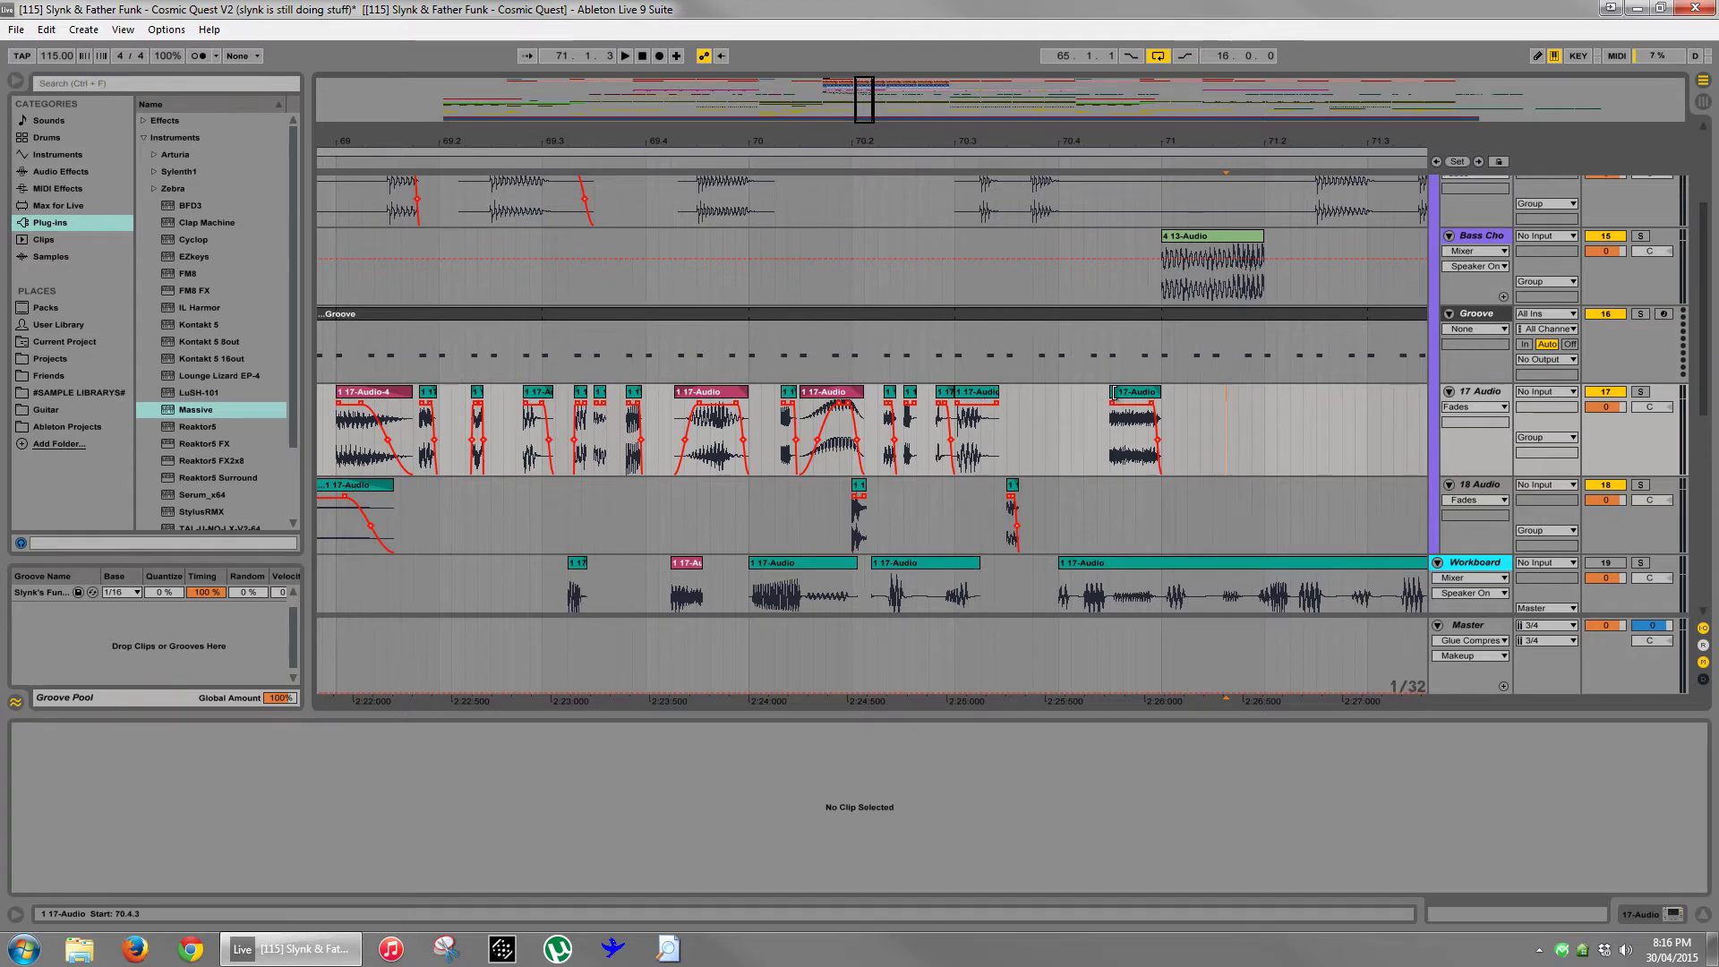
pyautogui.click(1116, 391)
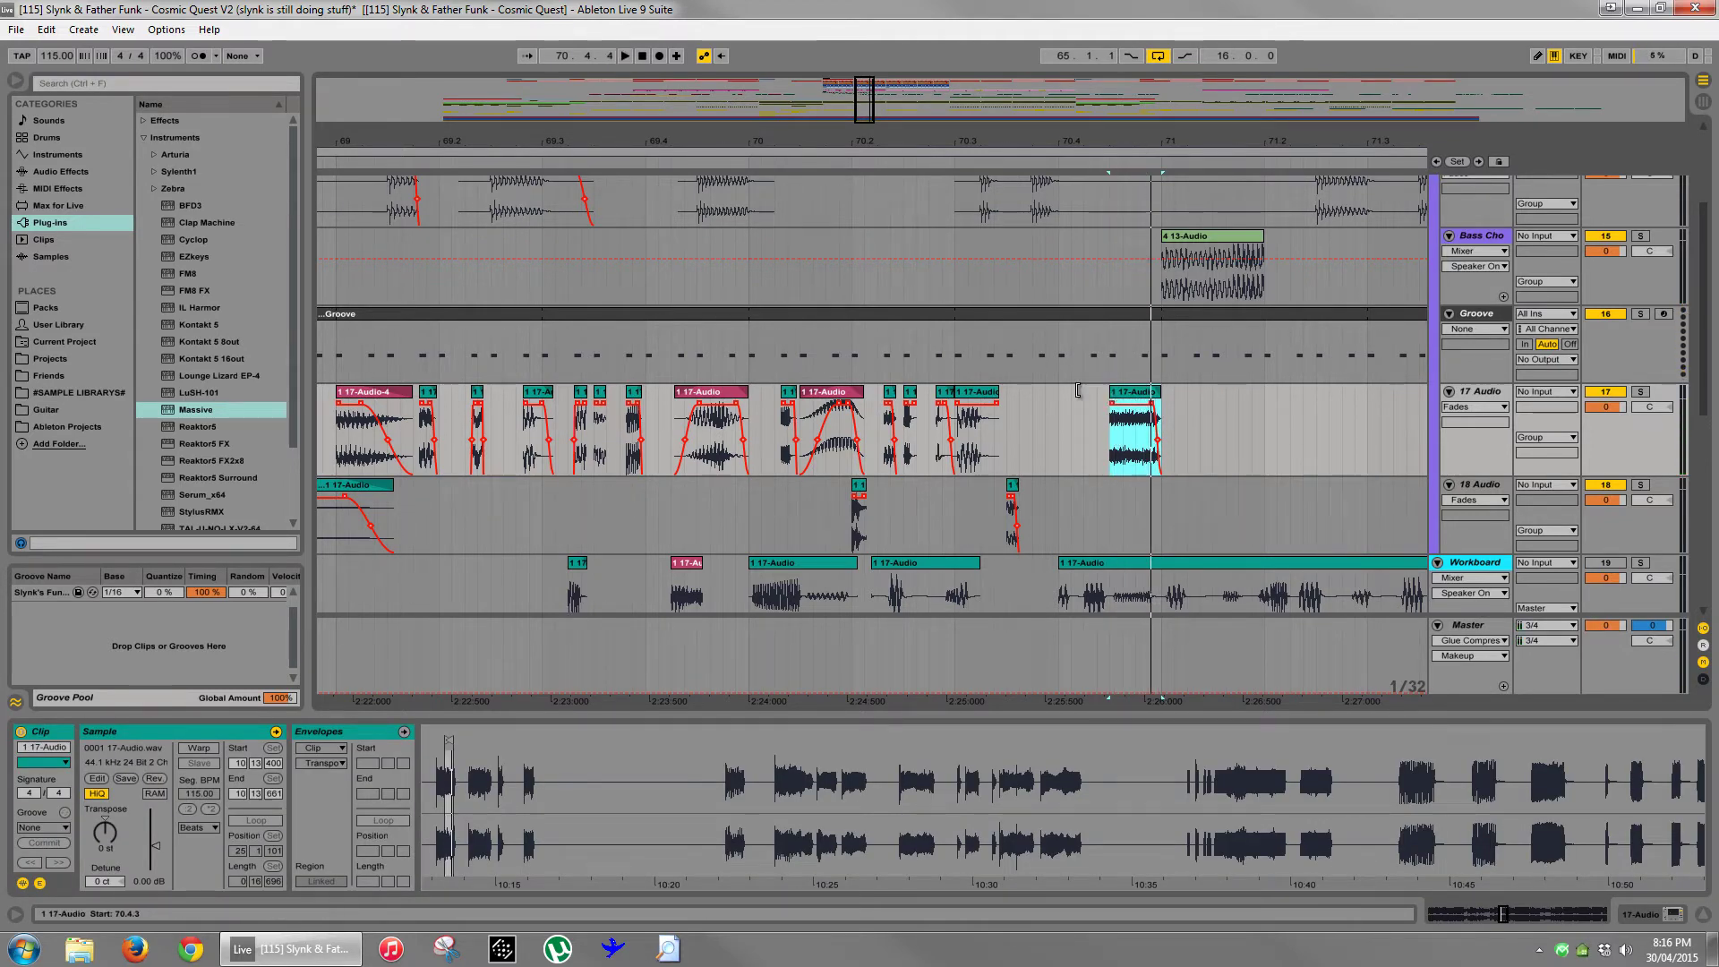
pyautogui.moveTo(1078, 390); pyautogui.dragTo(1064, 391)
# - Move the 17 Audio slice from 70.4.1 to 71.1.2, set its sample start to about 10:11.5 and audition it soloed
pyautogui.moveTo(1091, 150); pyautogui.dragTo(1092, 134)
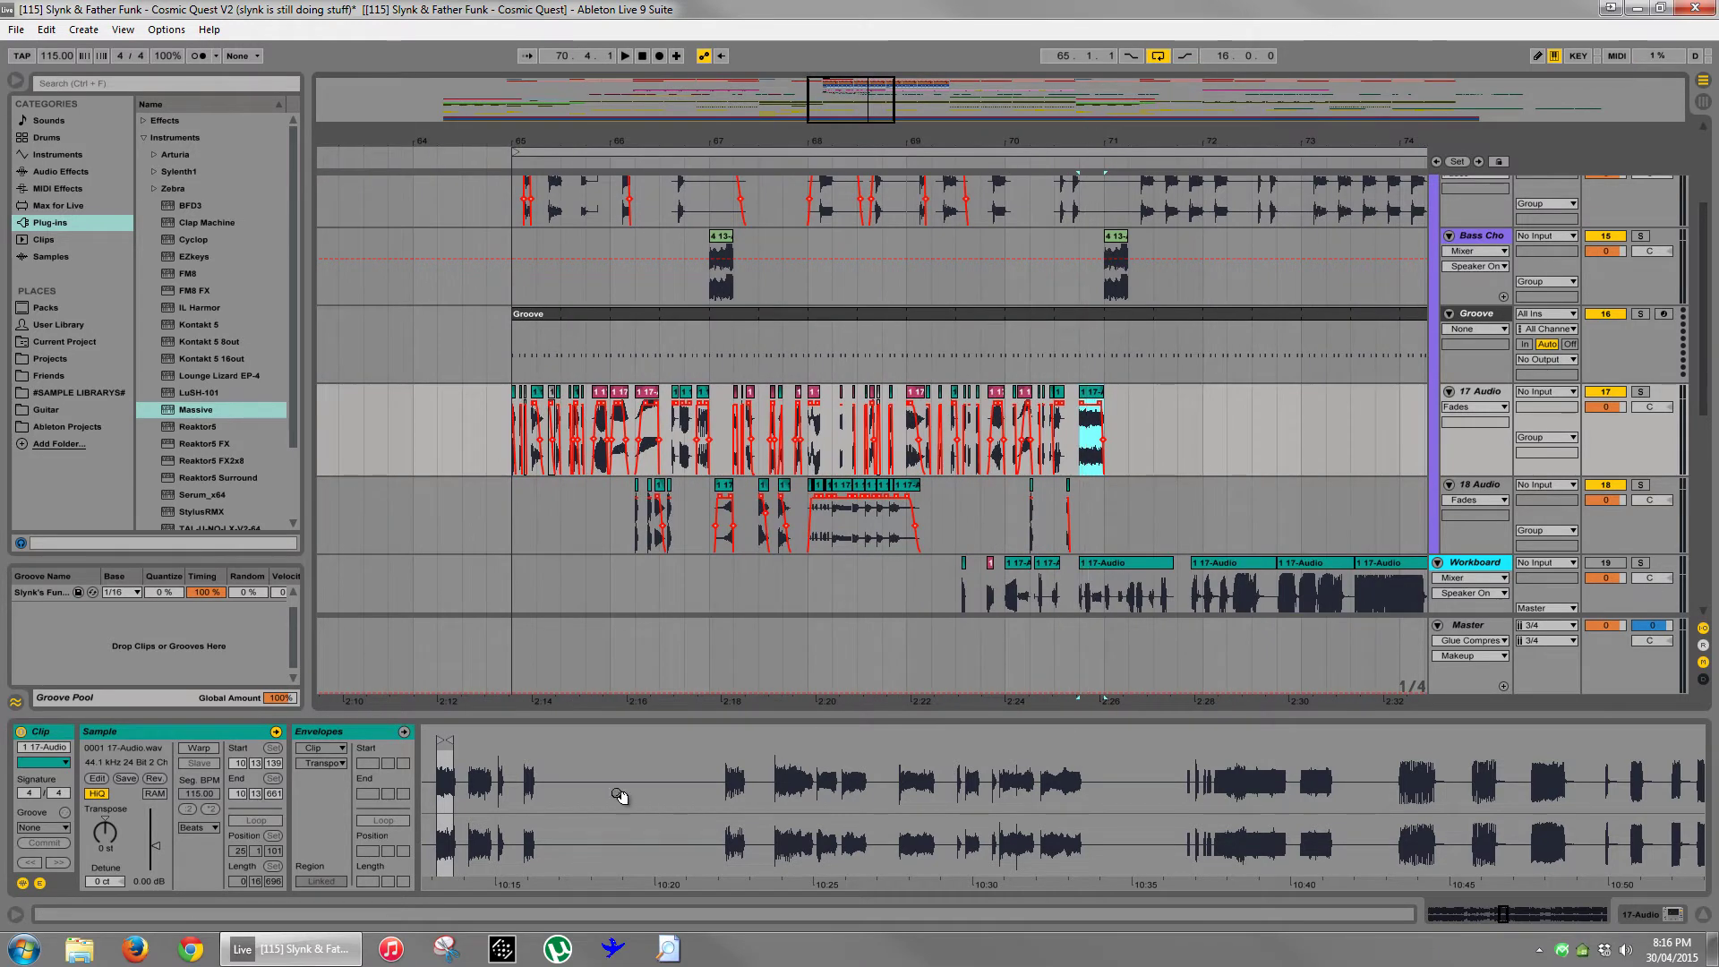
pyautogui.moveTo(472, 782)
pyautogui.mouseDown()
pyautogui.moveTo(510, 781)
pyautogui.moveTo(490, 777)
pyautogui.mouseUp()
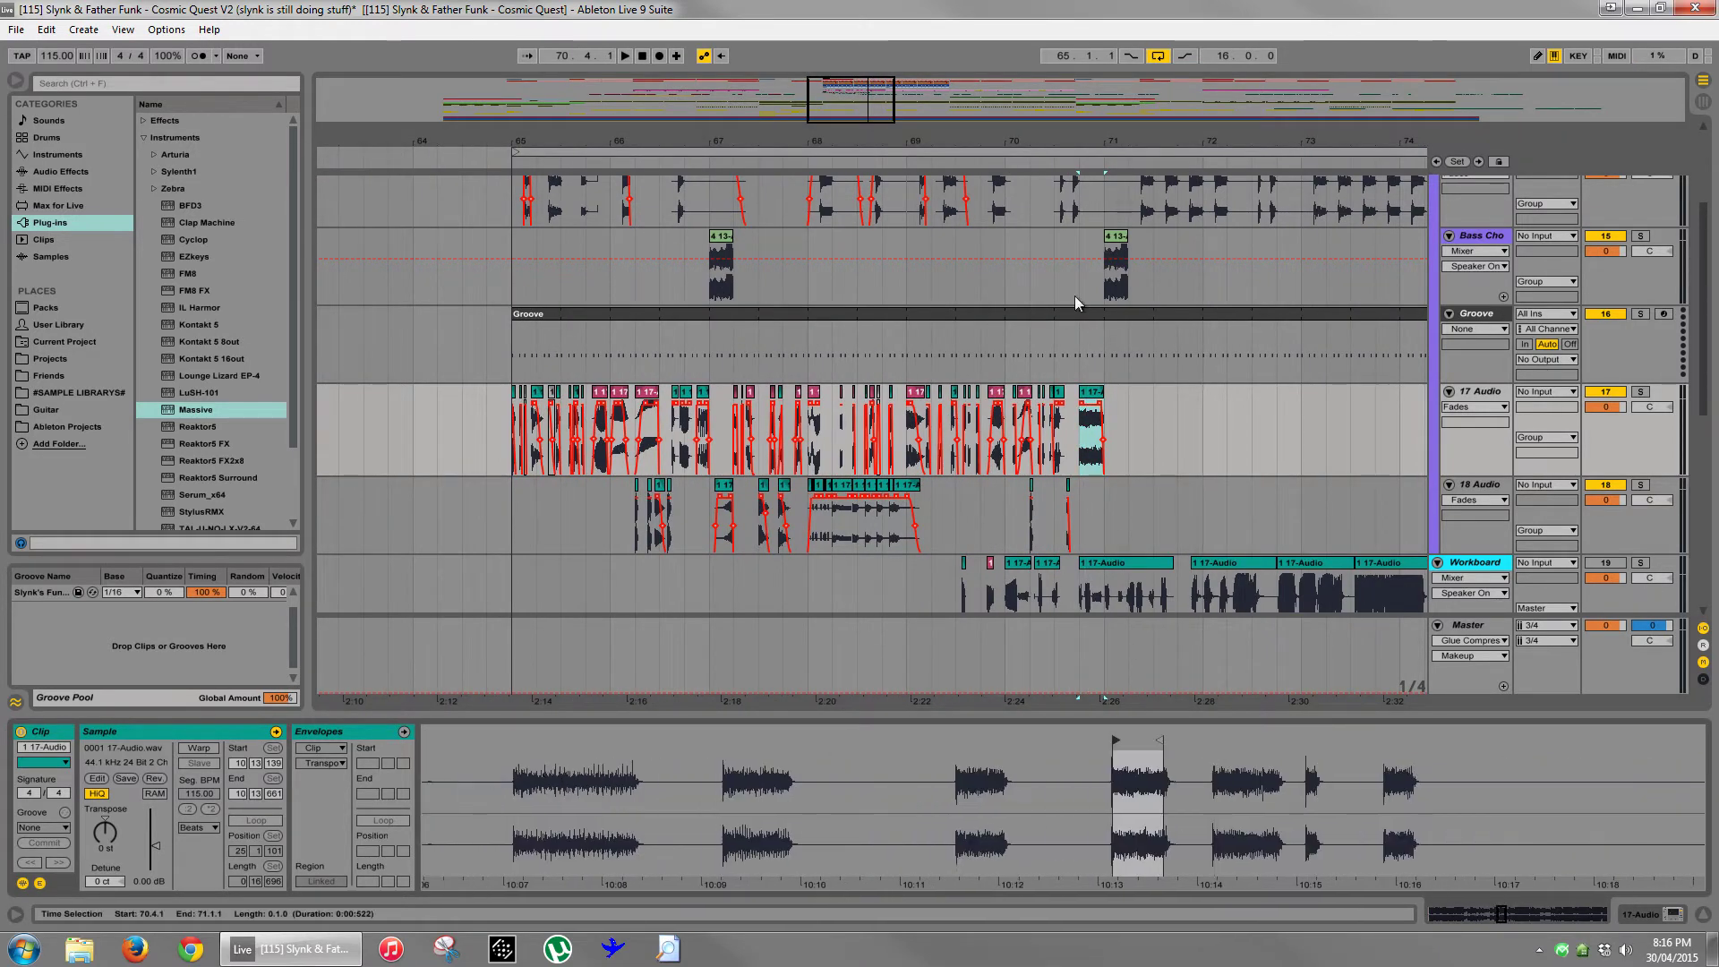
pyautogui.moveTo(1108, 139); pyautogui.dragTo(1100, 179)
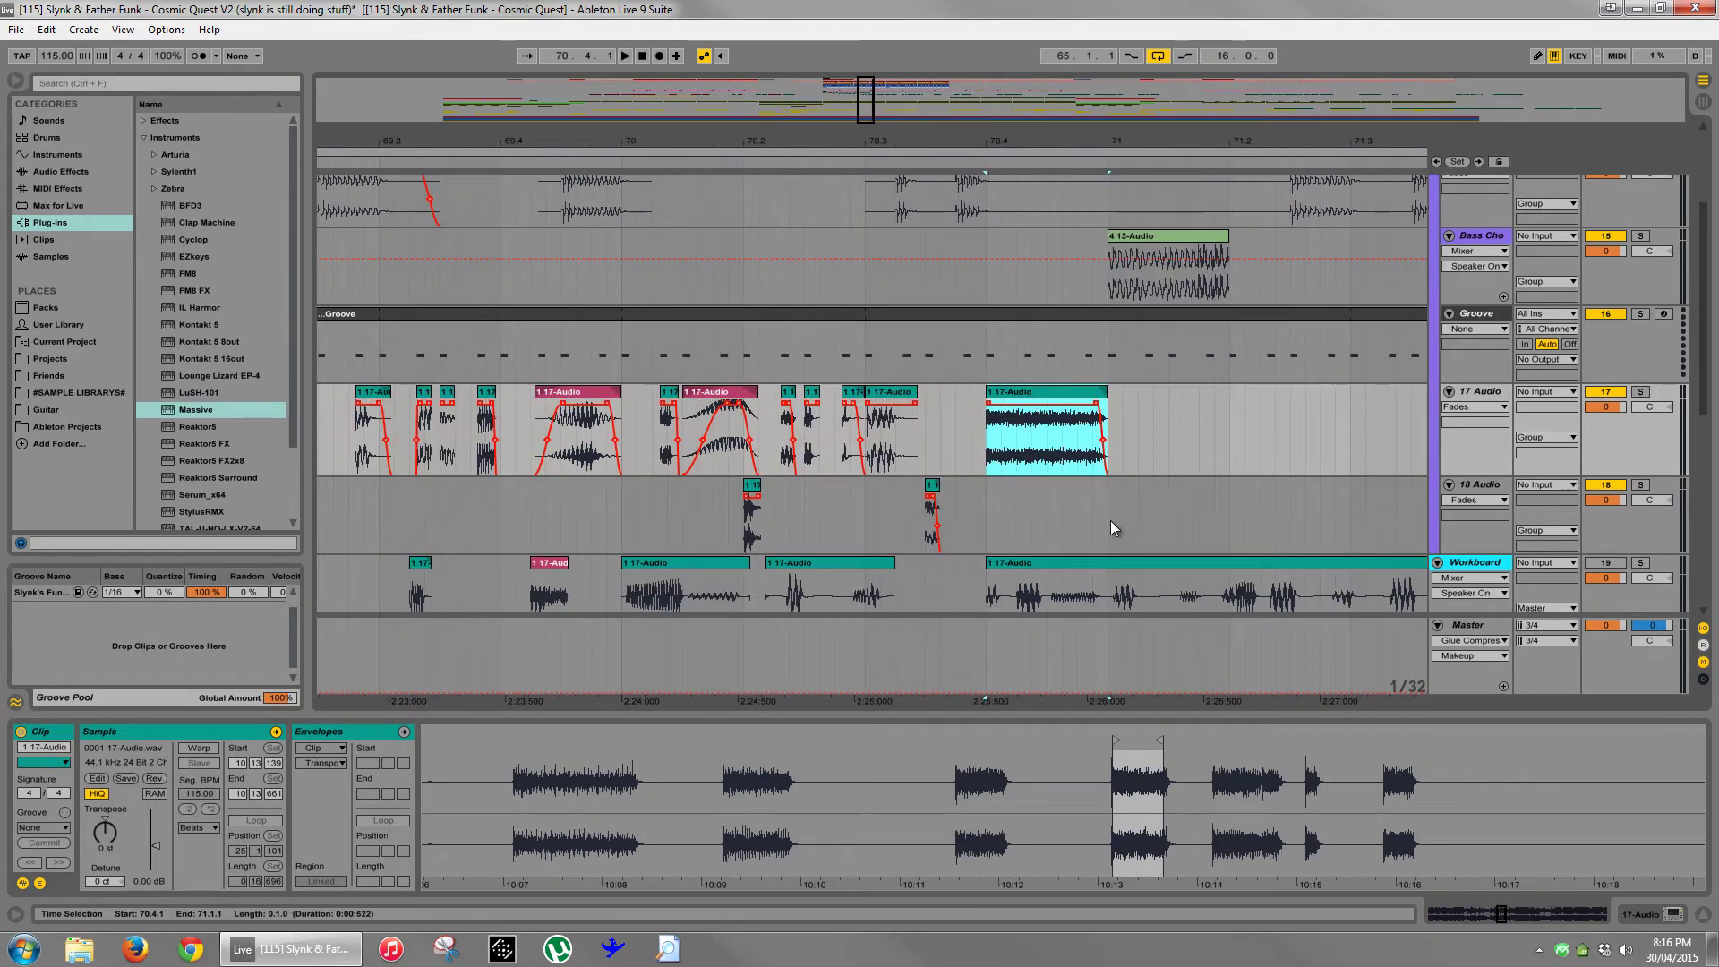
pyautogui.moveTo(1007, 461); pyautogui.dragTo(1160, 466)
pyautogui.moveTo(1014, 744); pyautogui.dragTo(956, 742)
pyautogui.press('space')
pyautogui.click(1640, 392)
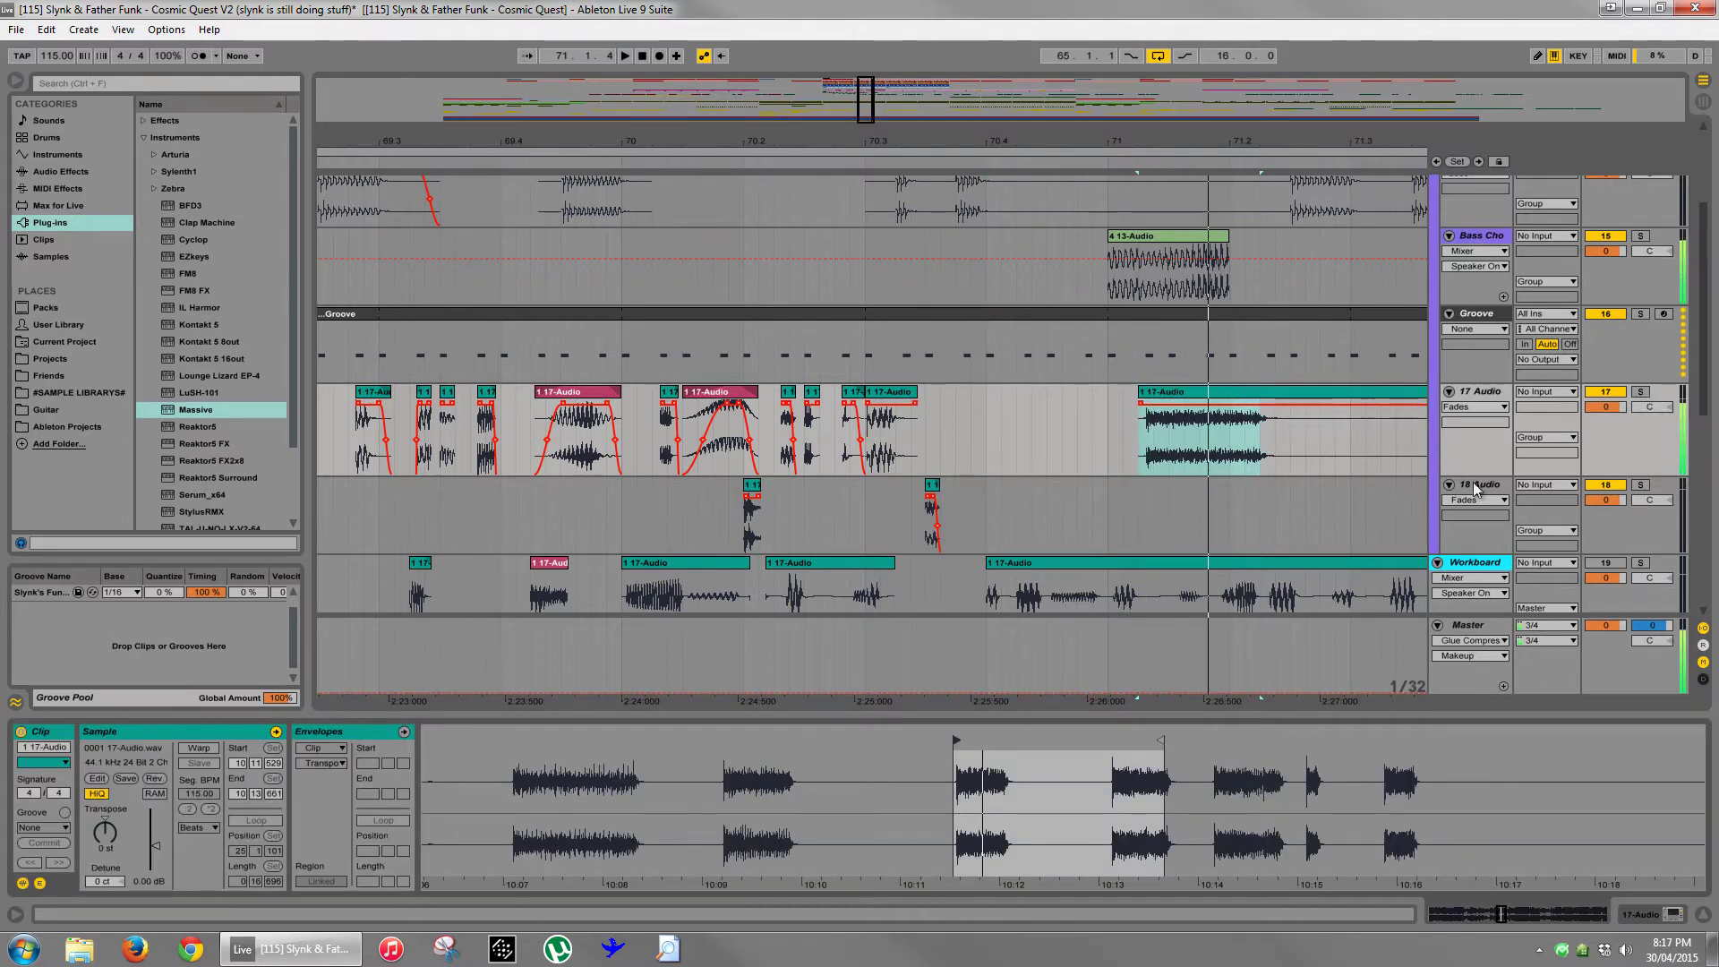
# - Set the 71.1.2 slice's sample start to about 10:12.6 and extend its sample end to about 10:16.3
pyautogui.moveTo(1102, 730); pyautogui.dragTo(963, 730)
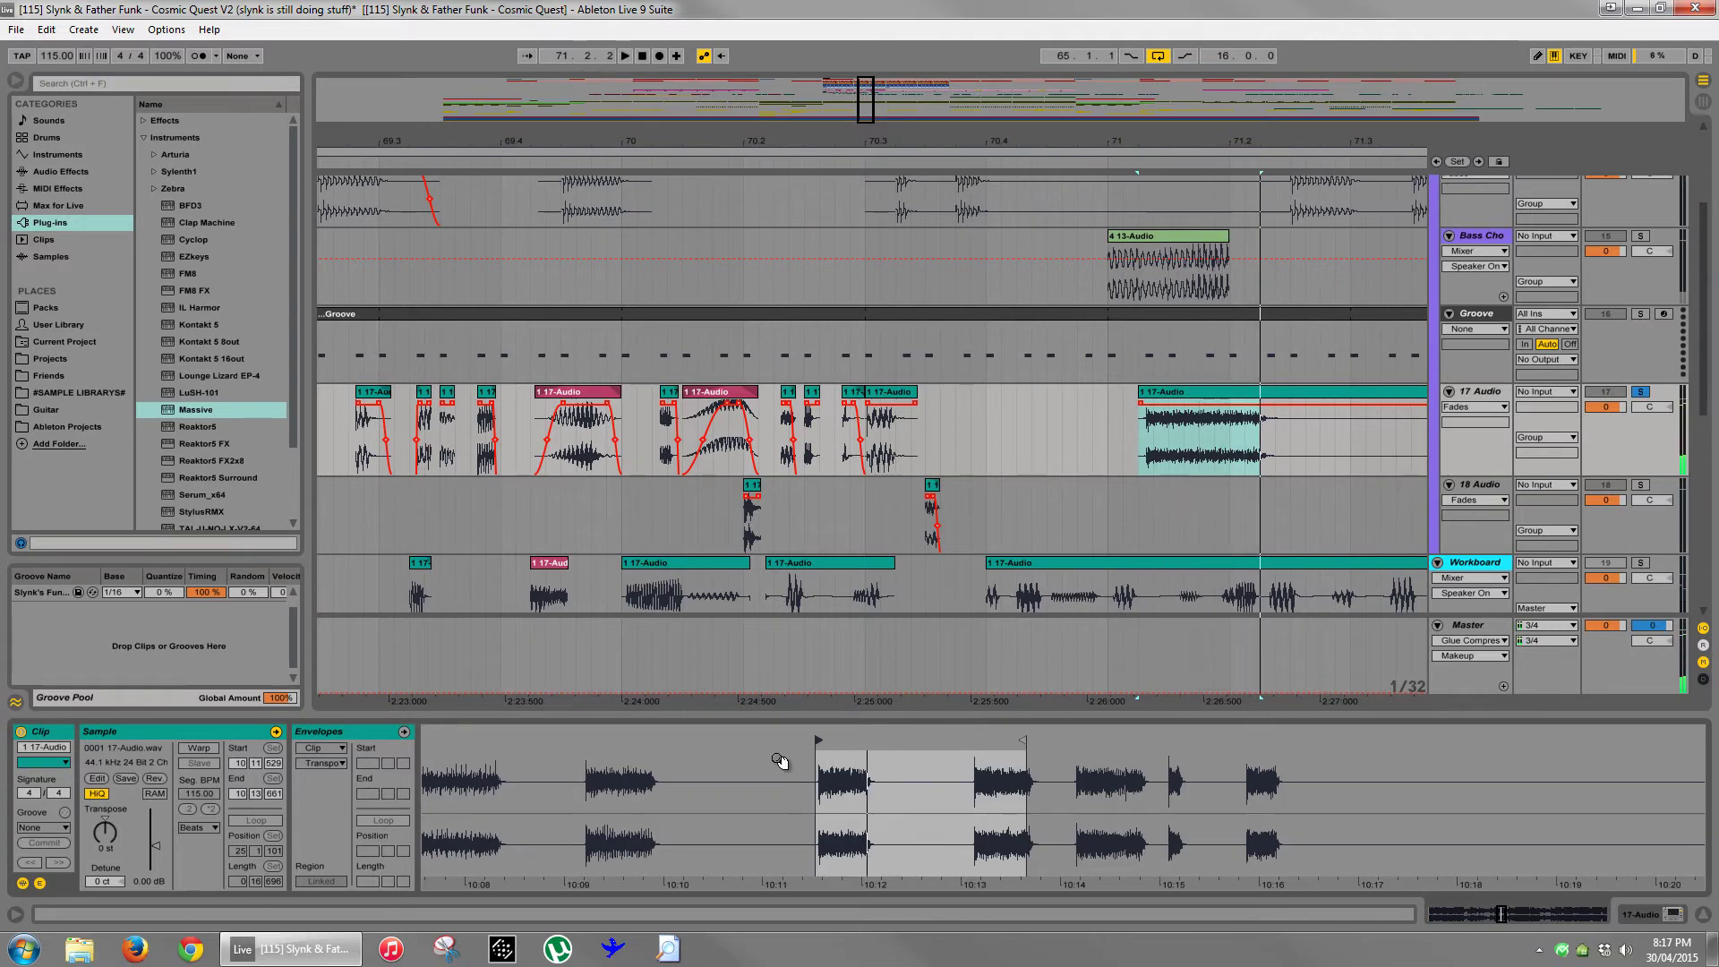
pyautogui.moveTo(818, 743)
pyautogui.mouseDown()
pyautogui.moveTo(590, 747)
pyautogui.moveTo(1043, 757)
pyautogui.moveTo(1023, 742)
pyautogui.mouseUp()
pyautogui.moveTo(1246, 751); pyautogui.dragTo(1286, 742)
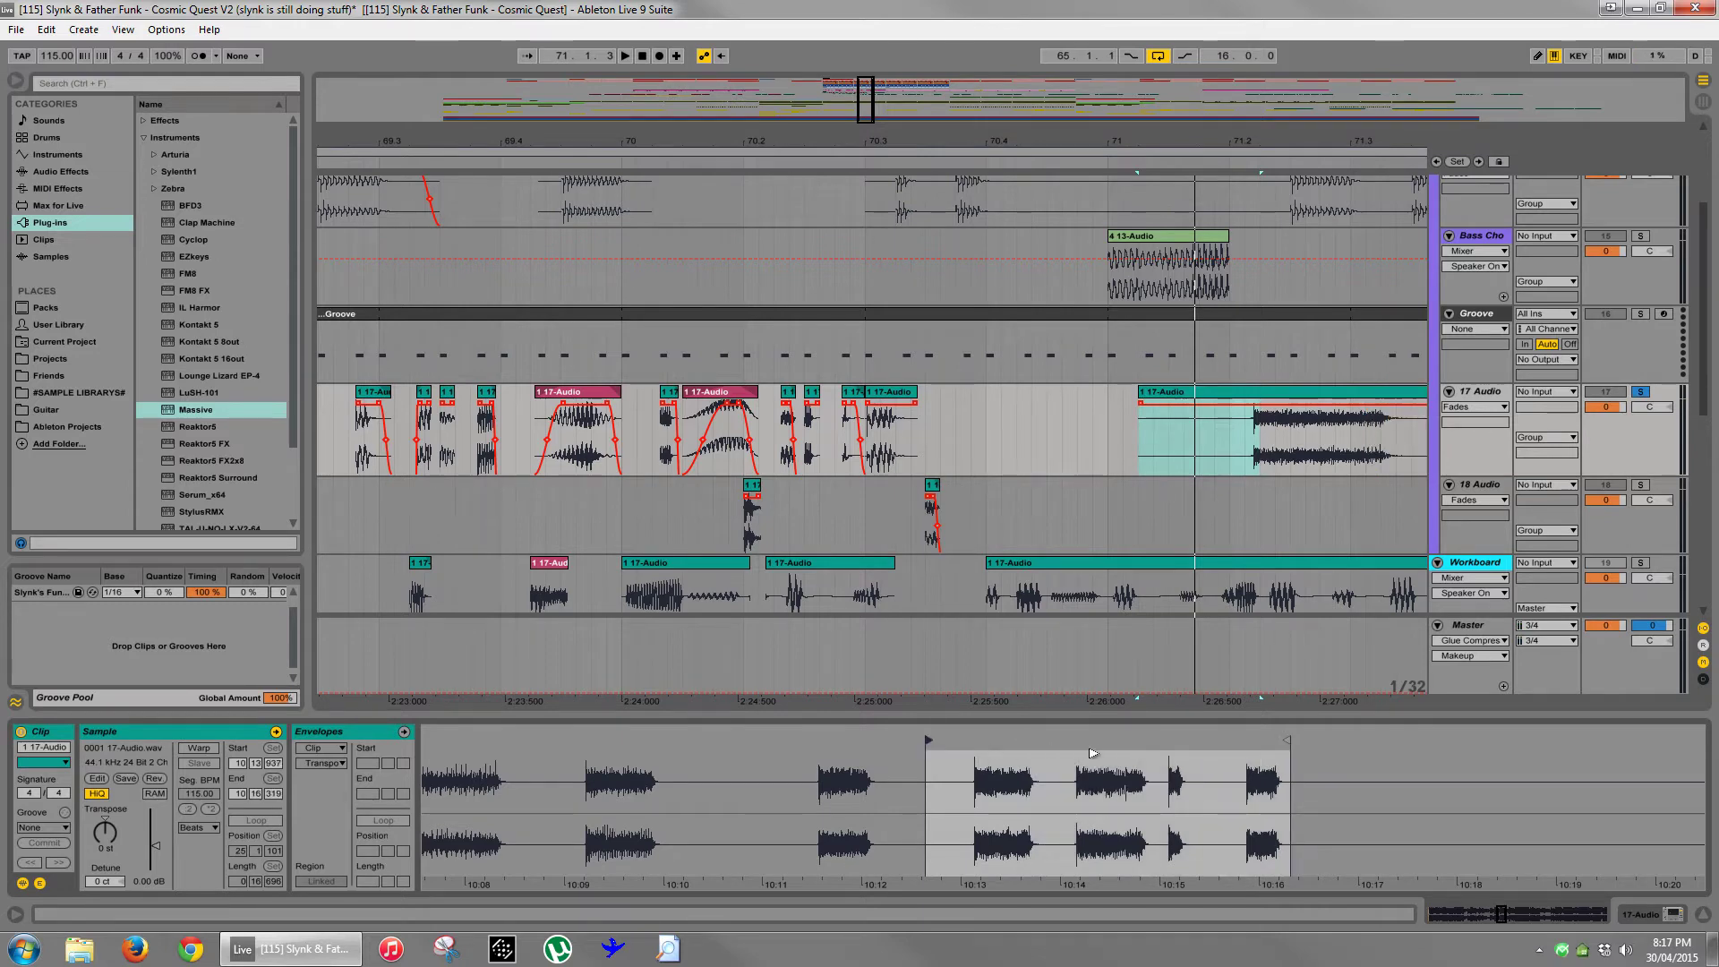
# - Audition the 71.1.2 slice from a sample start near 10:14.1, and set the start to about 10:11.6
pyautogui.moveTo(928, 743); pyautogui.dragTo(1079, 759)
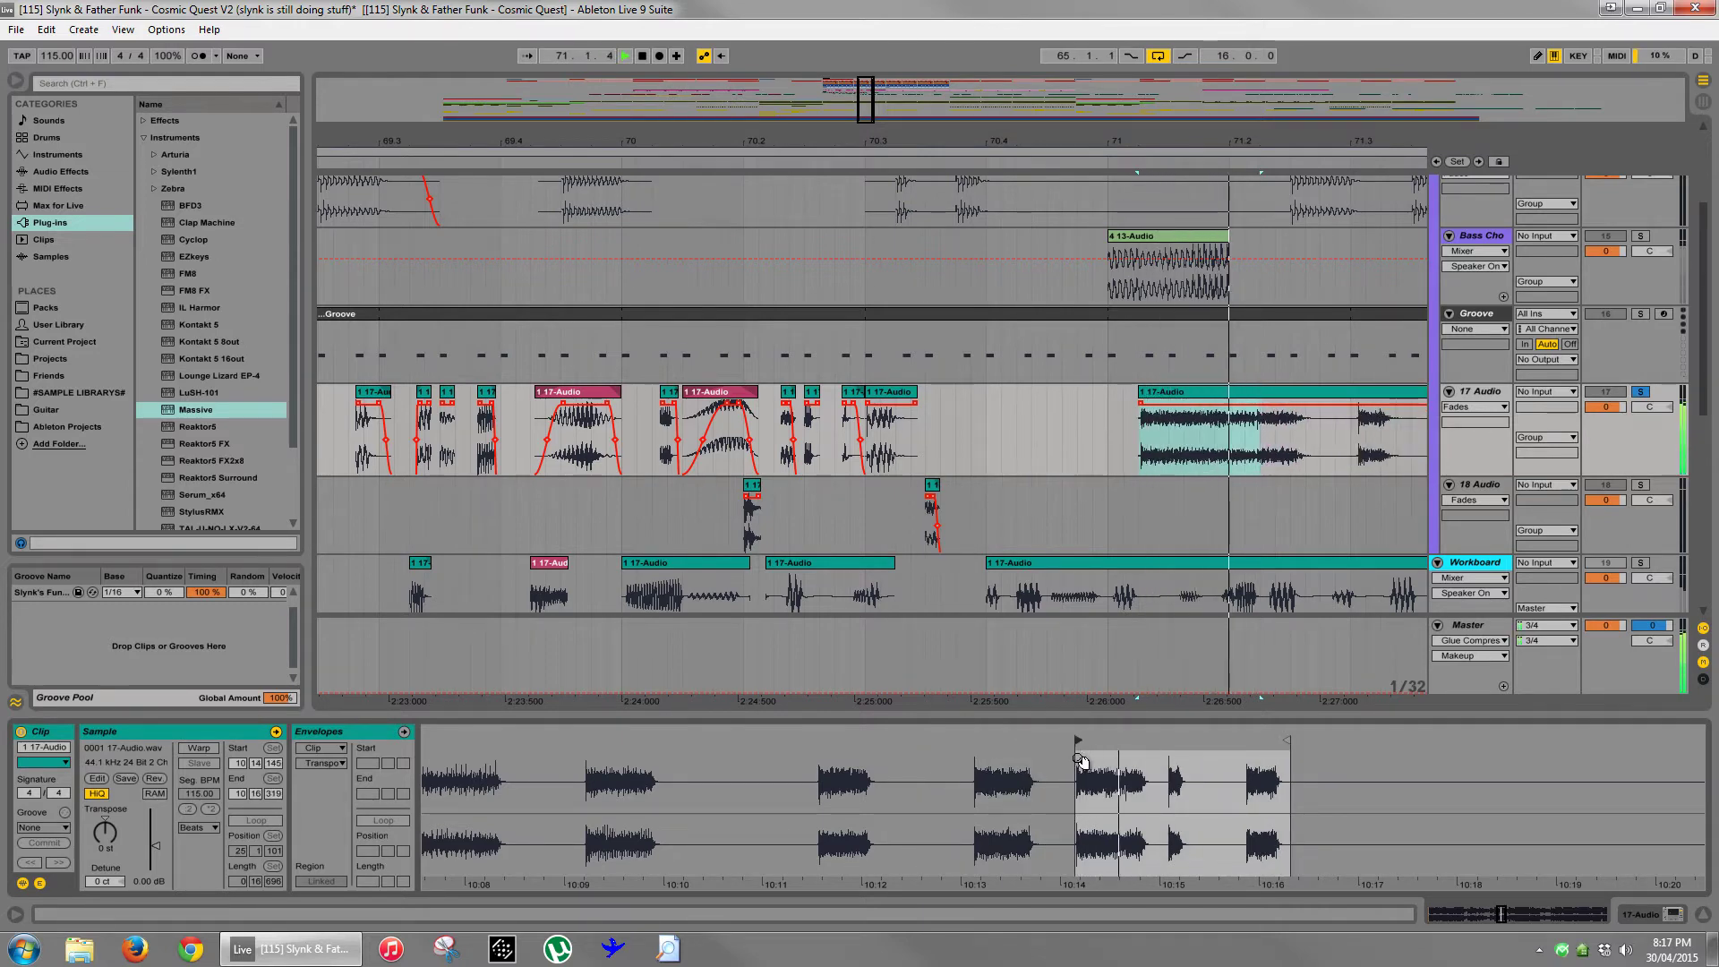
pyautogui.moveTo(1173, 751)
pyautogui.mouseDown()
pyautogui.moveTo(1247, 752)
pyautogui.moveTo(822, 765)
pyautogui.mouseUp()
pyautogui.press('space')
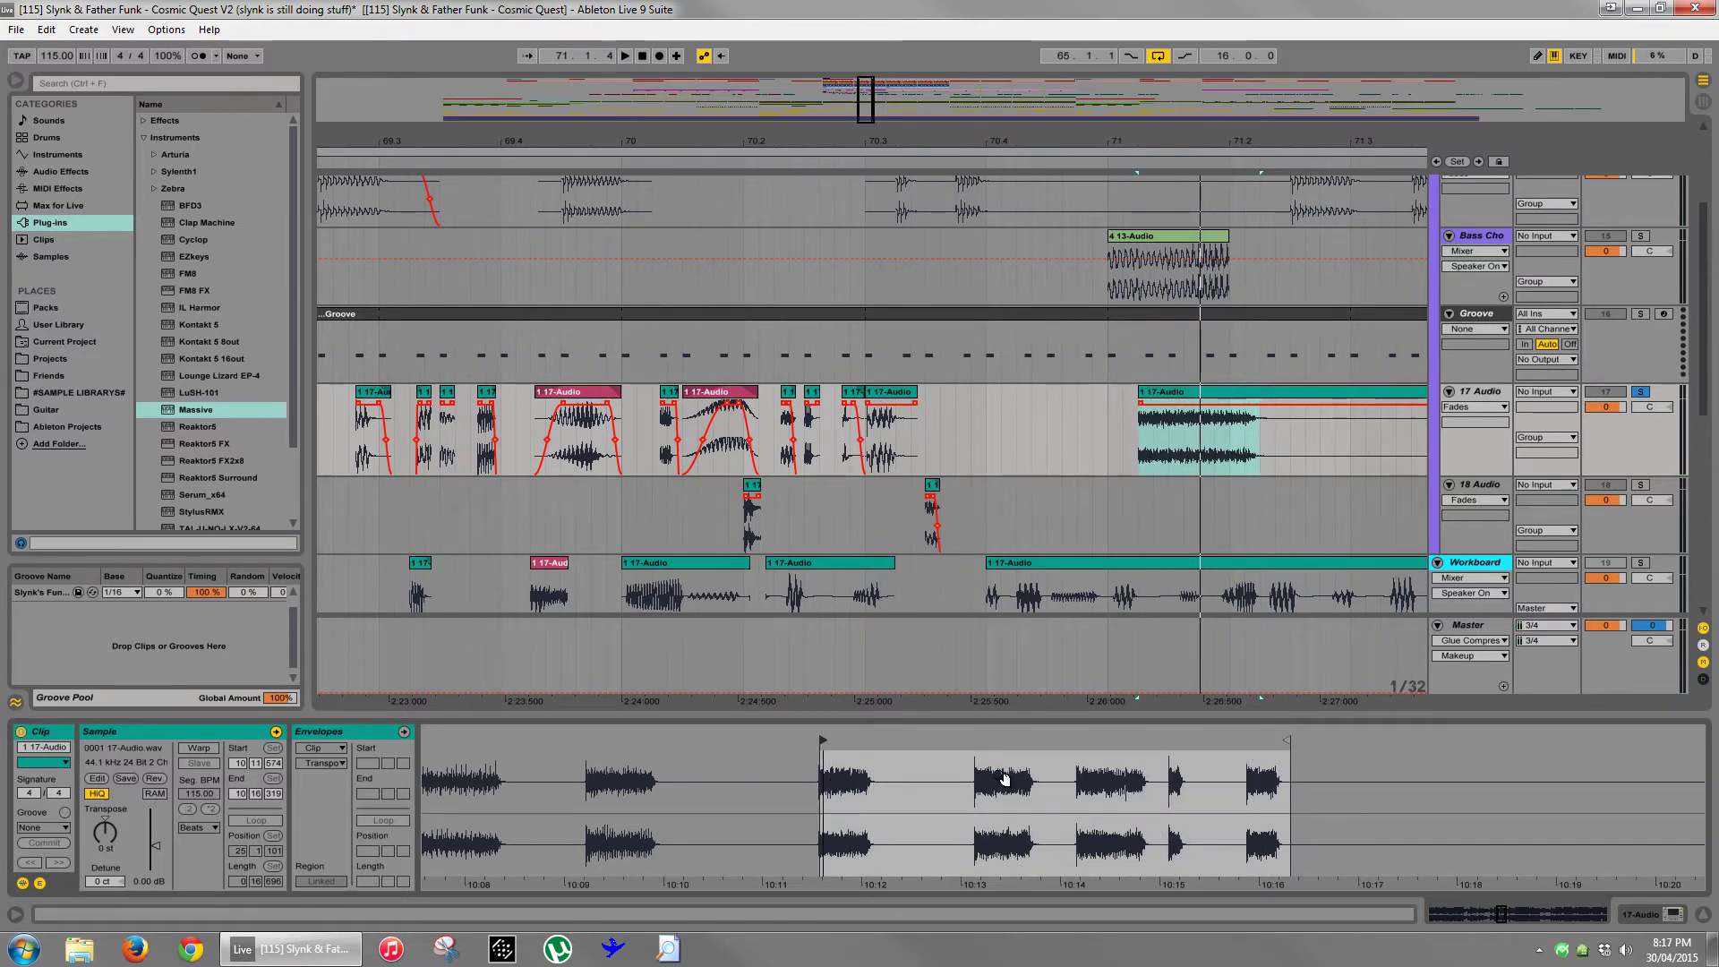
# - Audition the 71.1.2 slice, keep only its part up to 71.1.4, and move it to start at 70.4.3
pyautogui.moveTo(1005, 779)
pyautogui.mouseDown()
pyautogui.moveTo(1019, 753)
pyautogui.moveTo(767, 739)
pyautogui.moveTo(1021, 746)
pyautogui.mouseUp()
pyautogui.press('space')
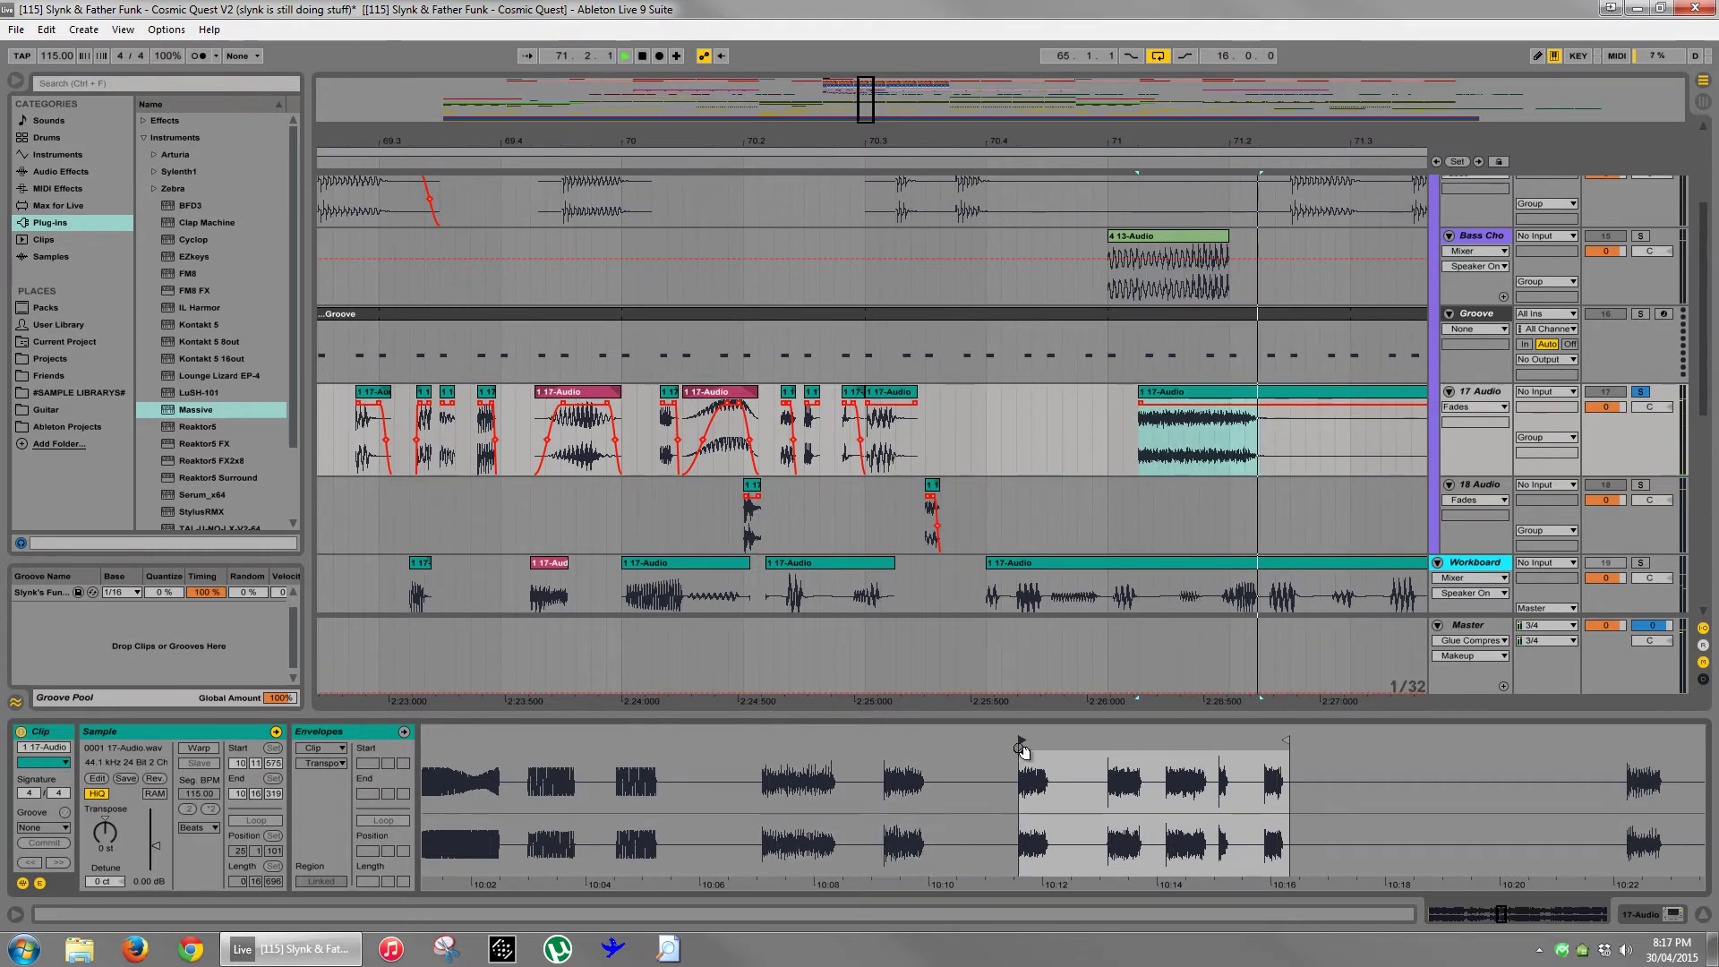
pyautogui.press('space')
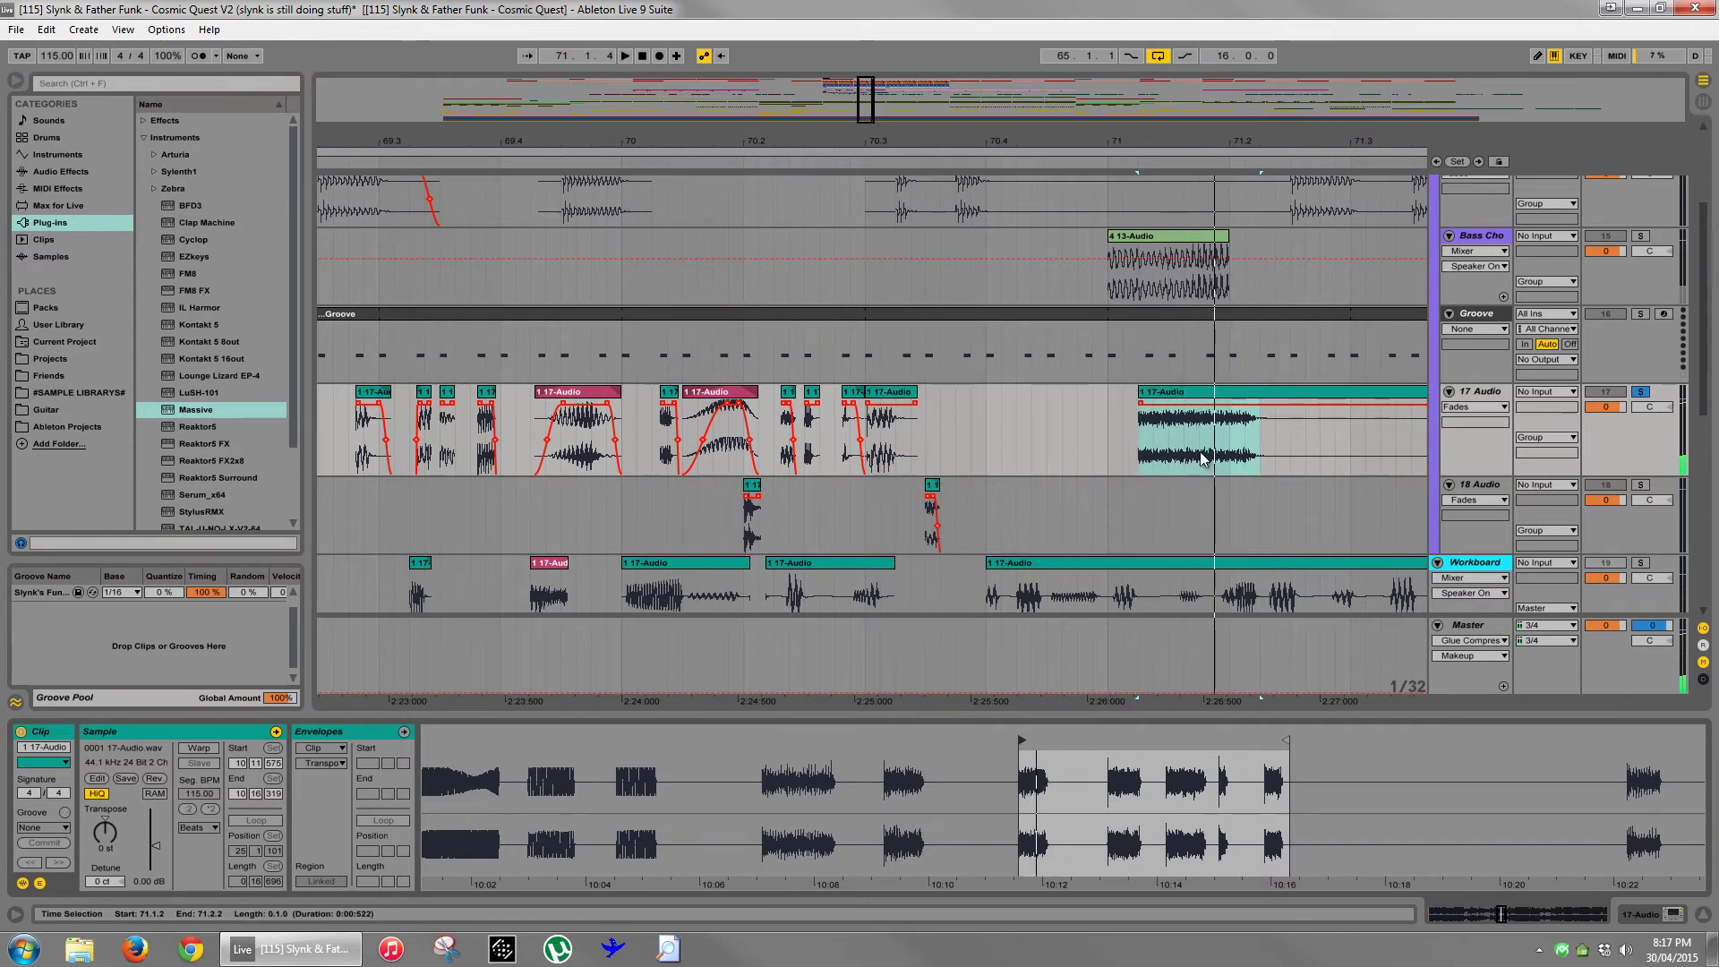
pyautogui.moveTo(1200, 455); pyautogui.dragTo(1290, 455)
pyautogui.press('Delete')
pyautogui.click(1305, 395)
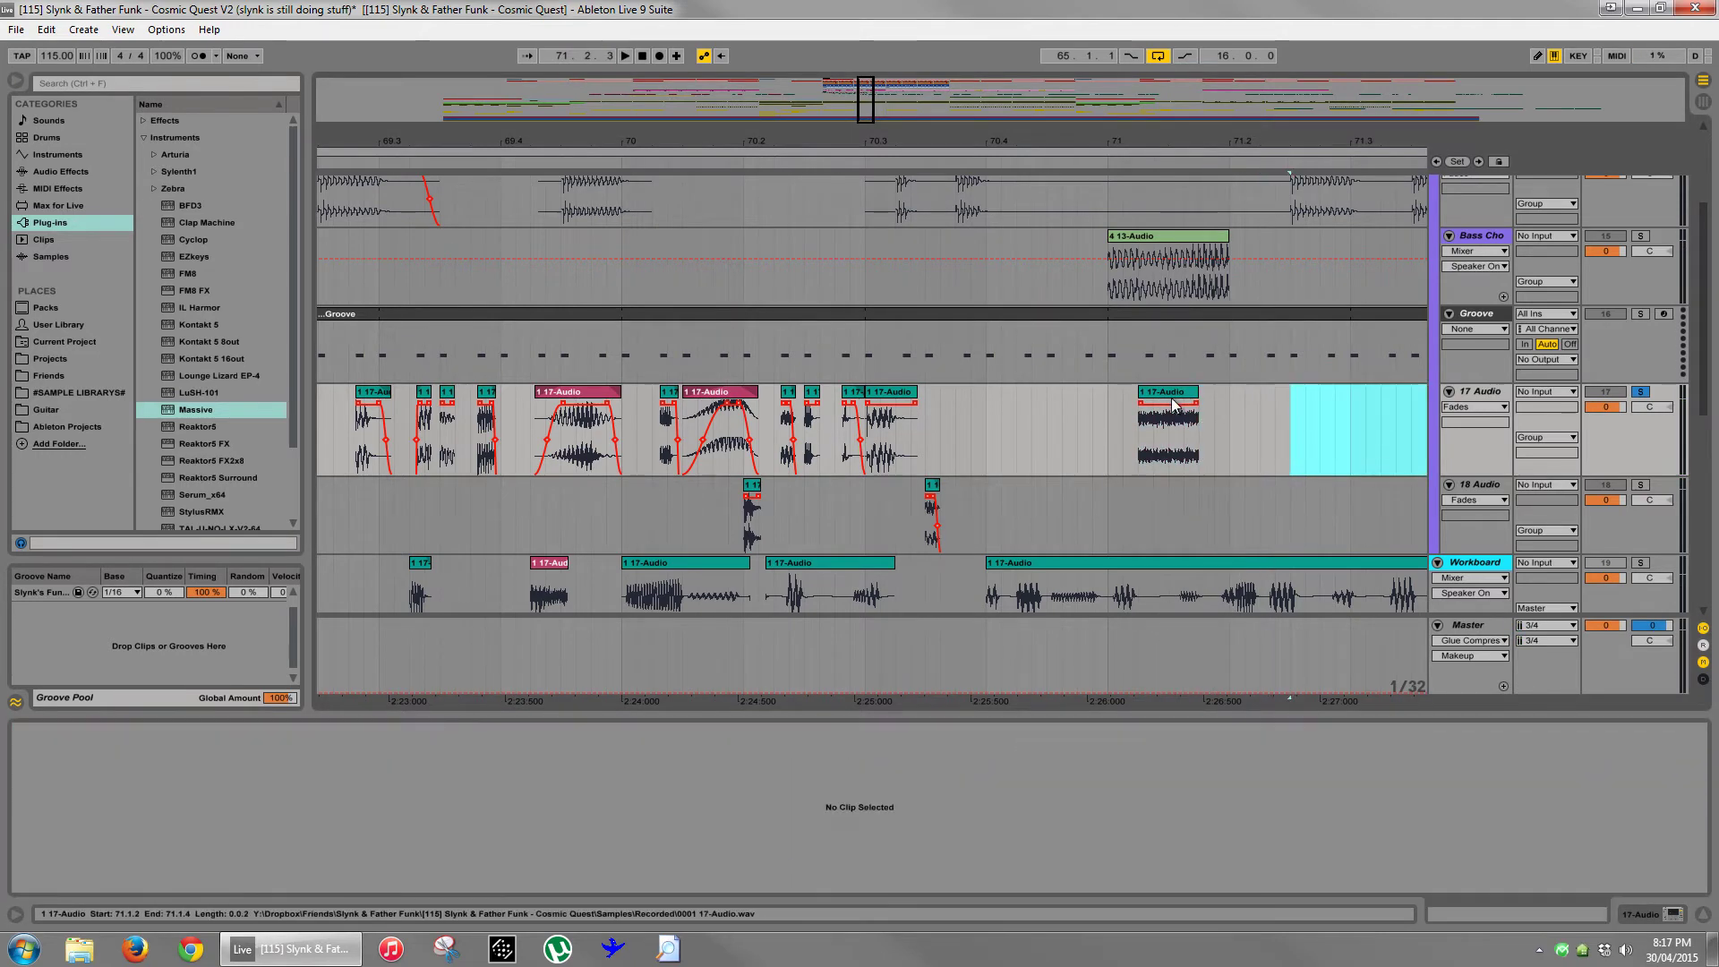
pyautogui.press('Delete')
pyautogui.moveTo(1174, 397); pyautogui.dragTo(1083, 397)
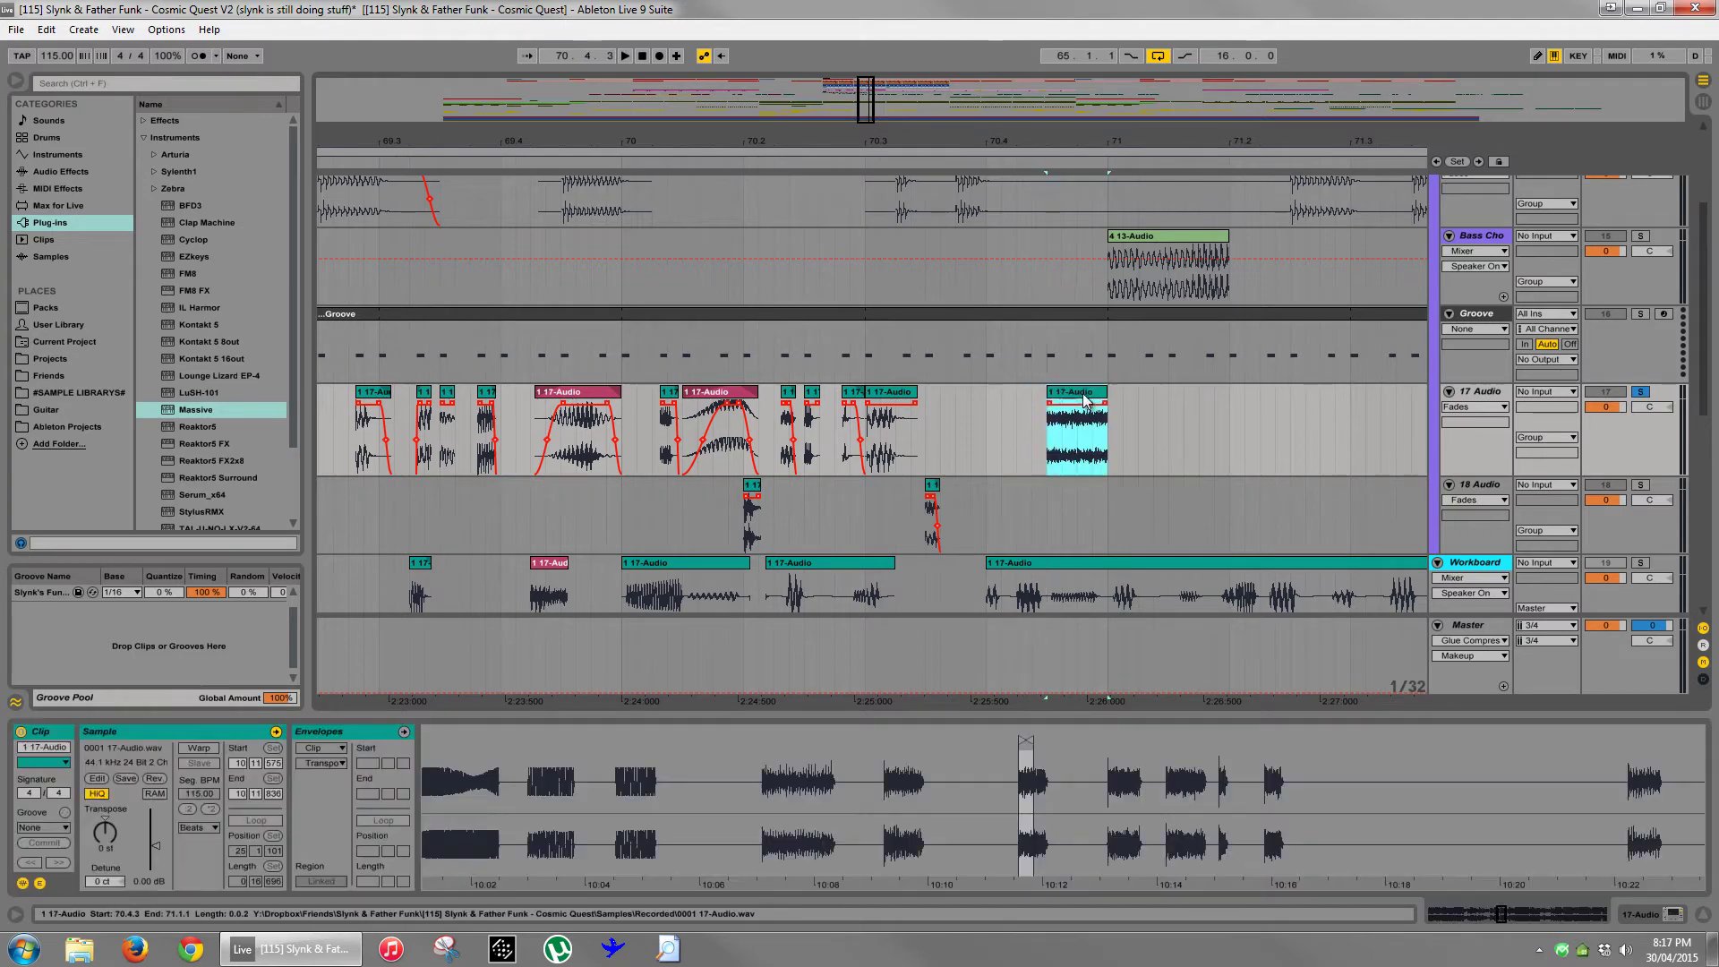
# - Extend the 70.4.3 slice's sample end to about 10:12 and adjust its sample start to about 10:11.6
pyautogui.press('space')
pyautogui.scroll(3, 1048, 772)
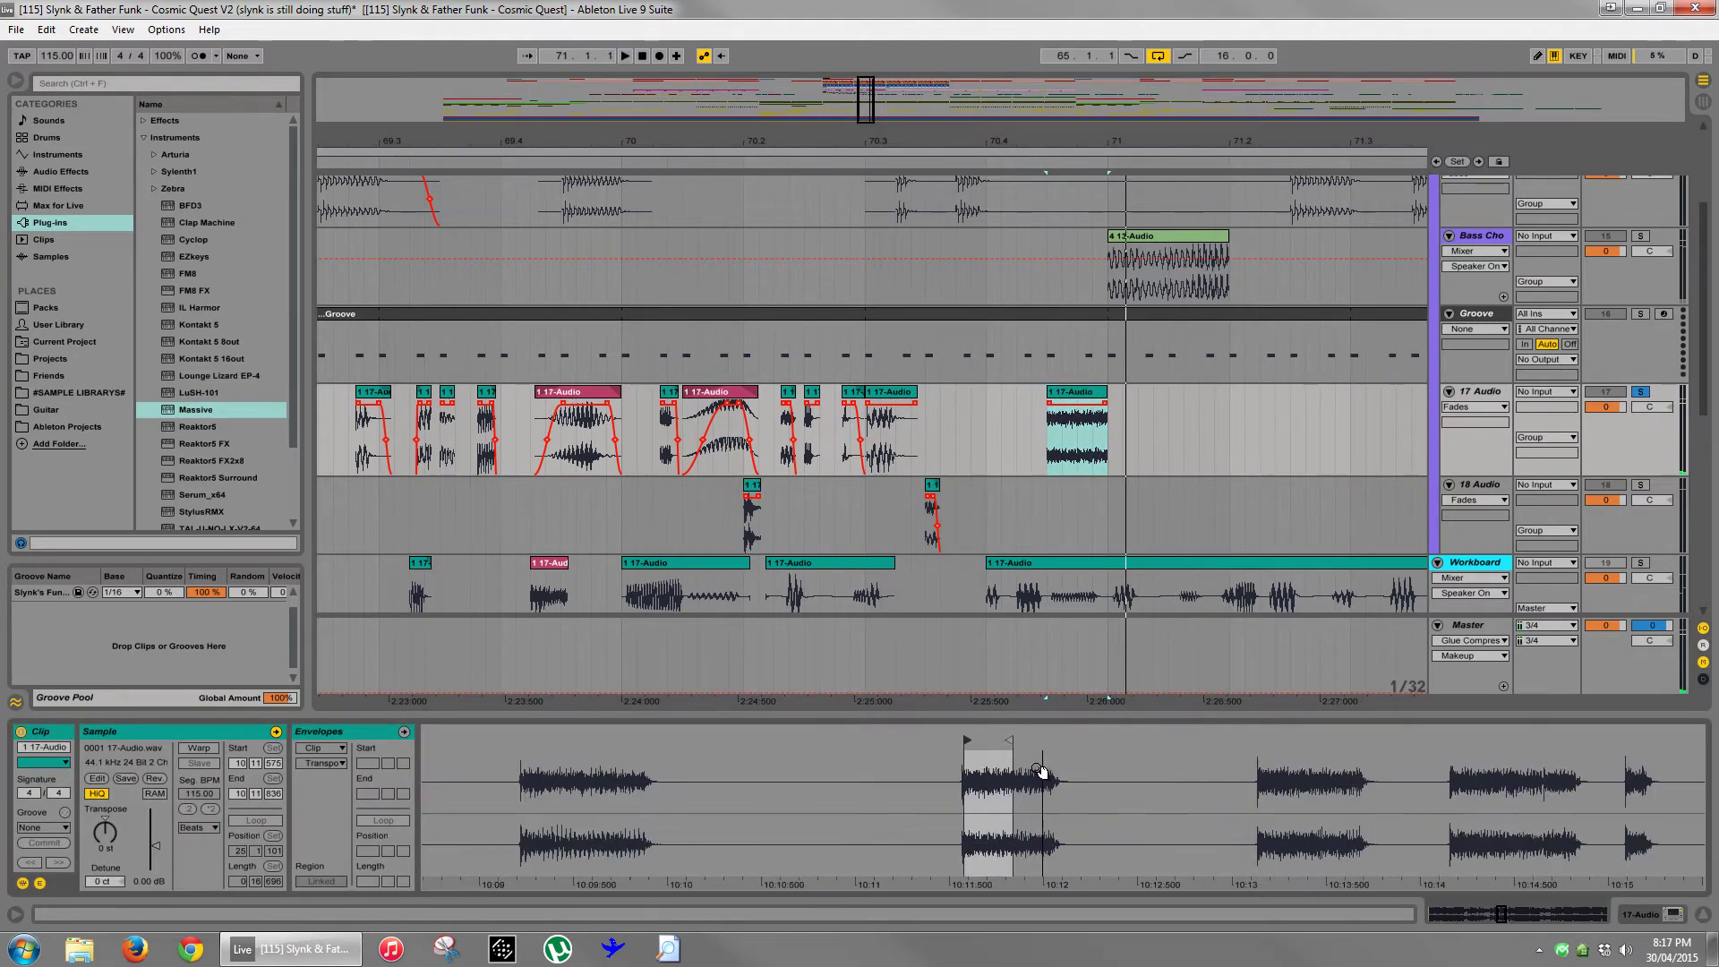
pyautogui.moveTo(1009, 739); pyautogui.dragTo(1040, 738)
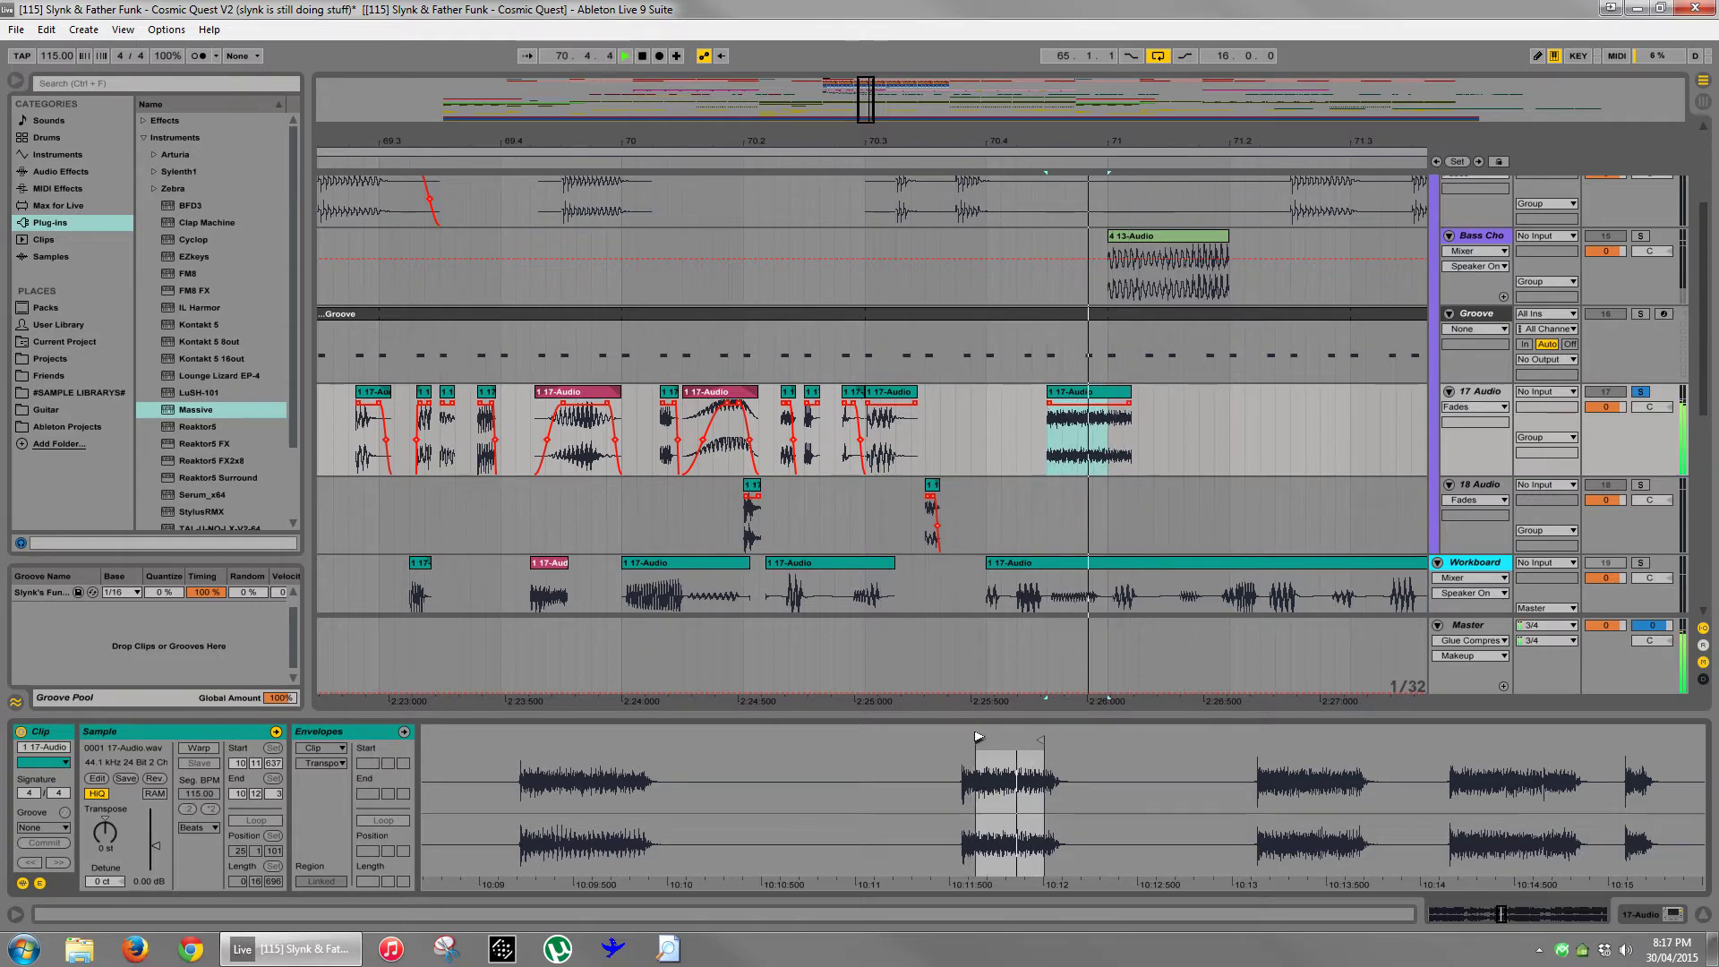
pyautogui.moveTo(974, 736); pyautogui.dragTo(967, 739)
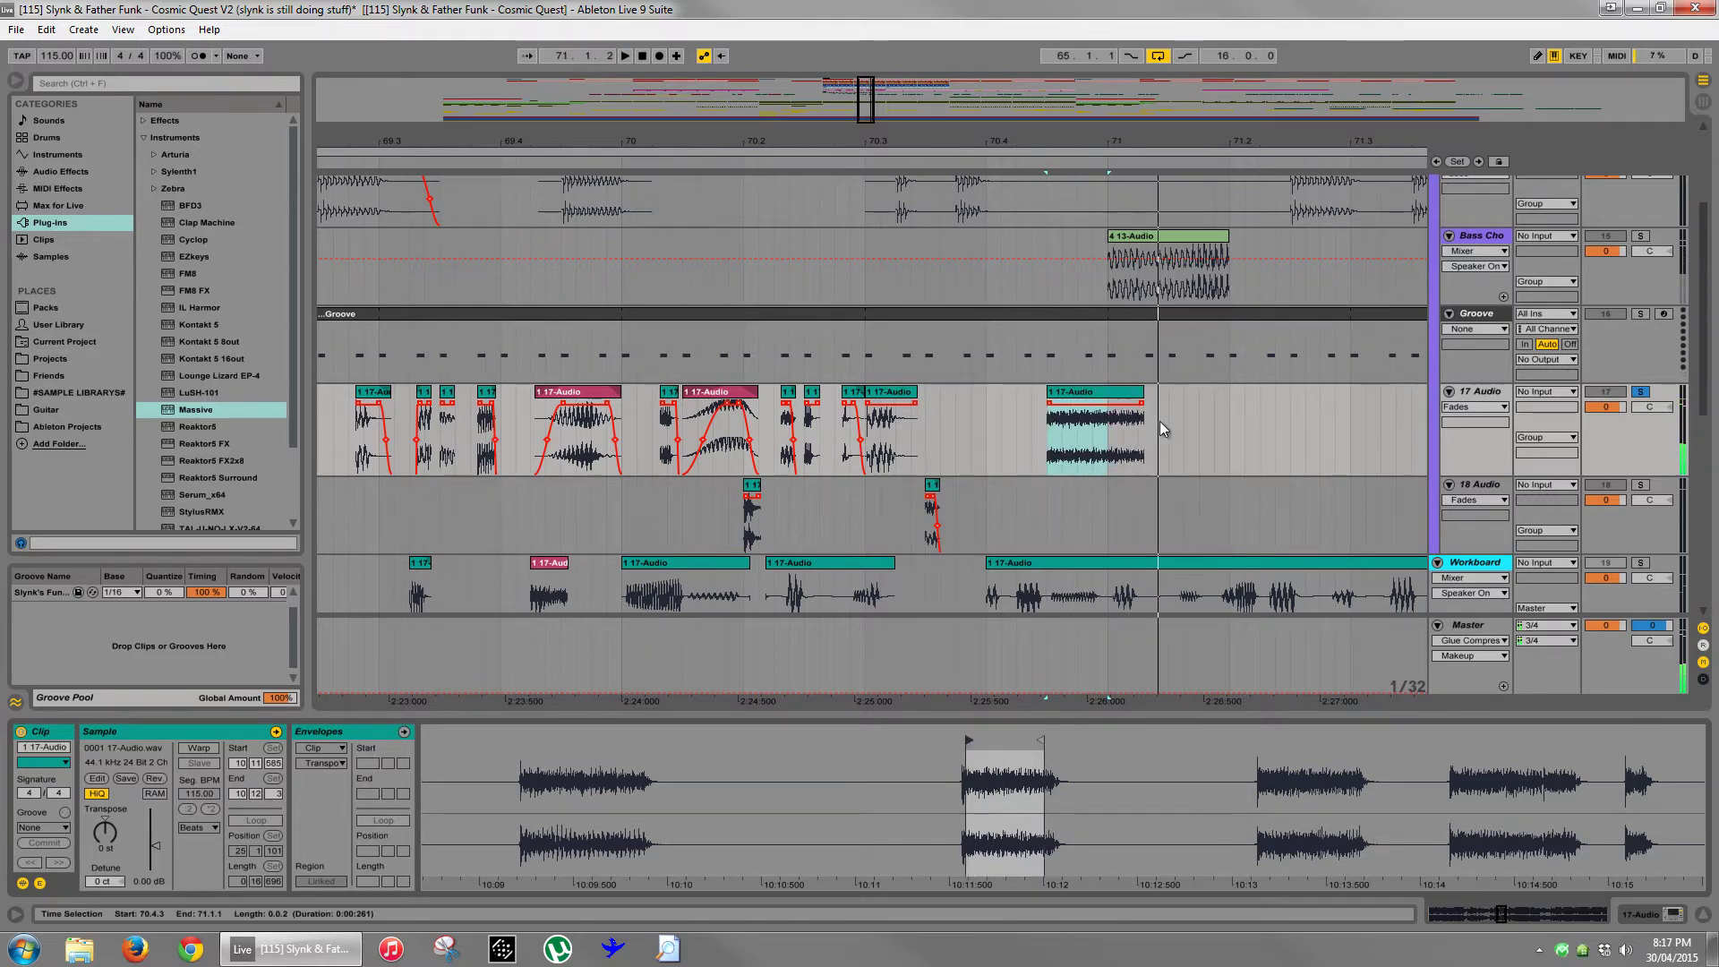
# - Trim the 70.4.3 slice back to end at 71.1.1 and add fades at its start and end
pyautogui.moveTo(1113, 395); pyautogui.dragTo(1107, 395)
pyautogui.click(1048, 408)
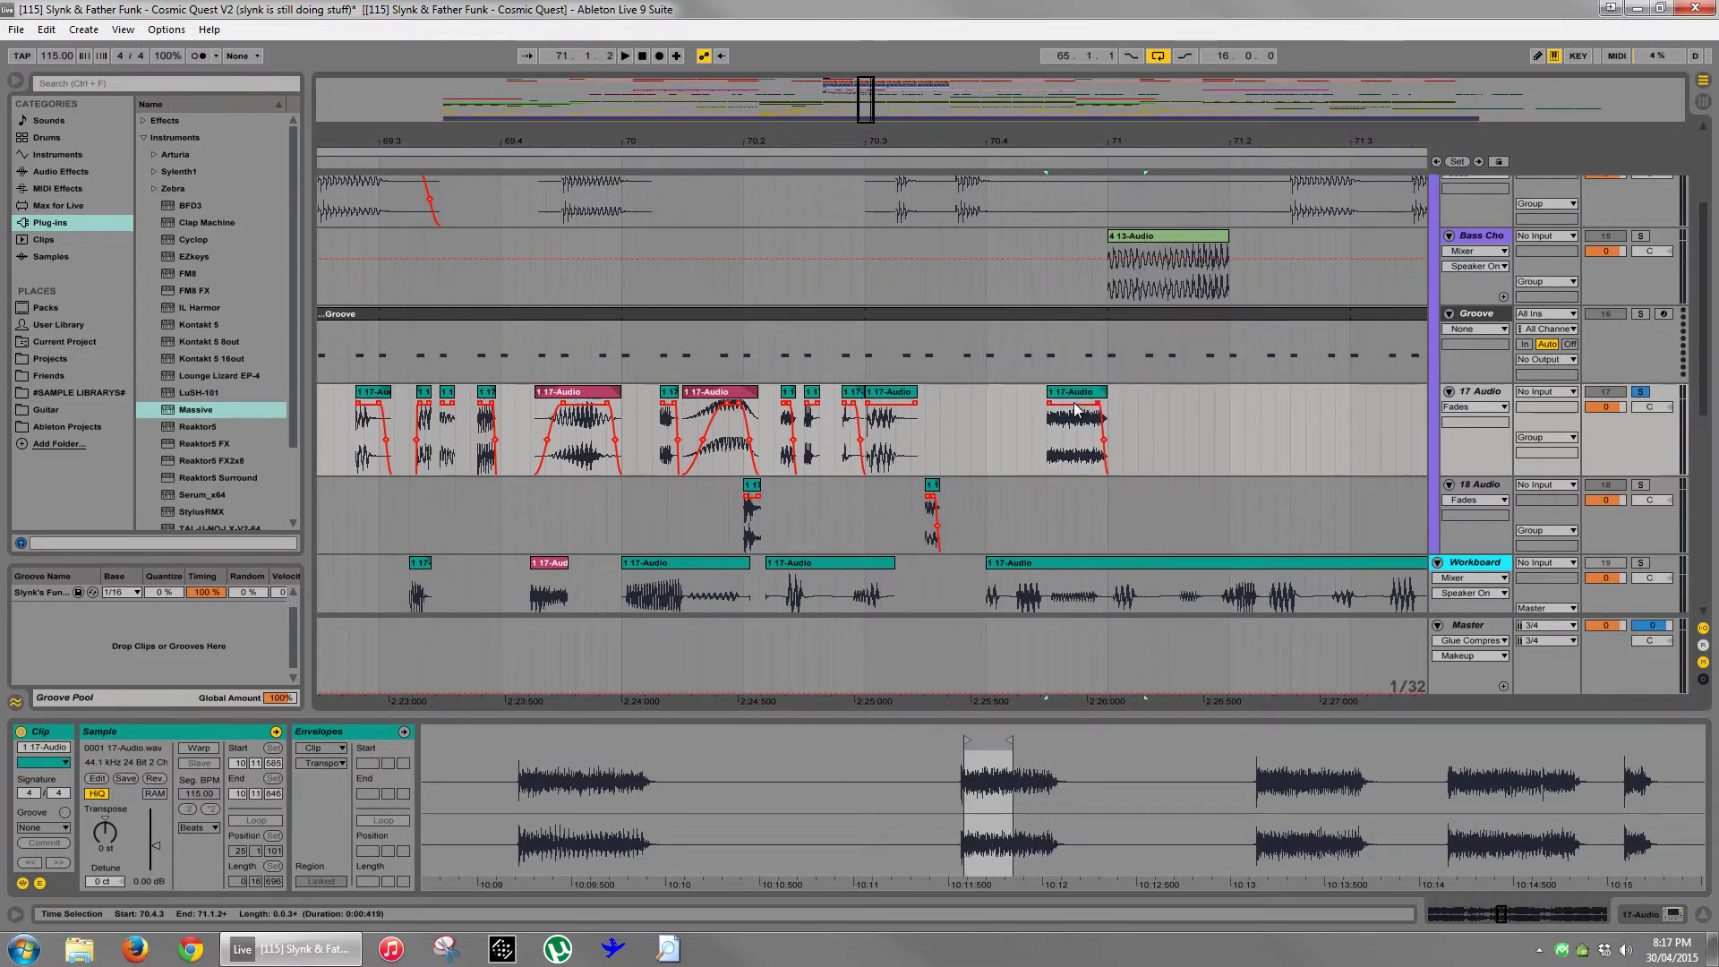
pyautogui.click(1054, 409)
pyautogui.click(1081, 148)
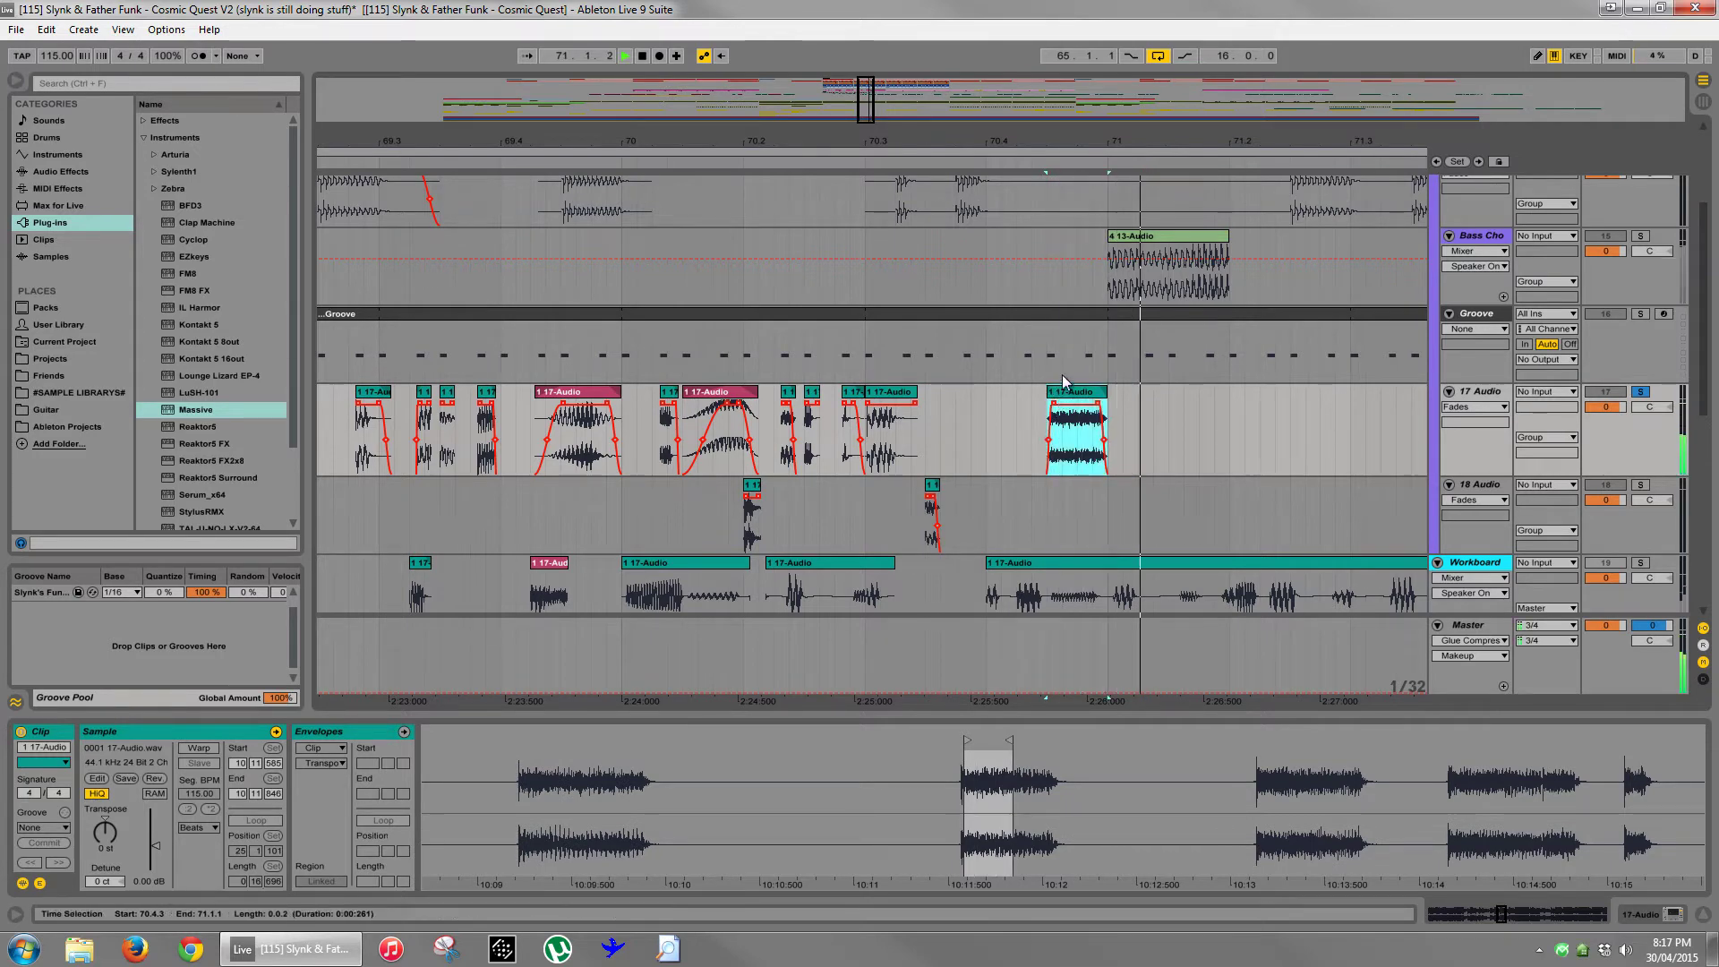
# - Unsolo the 17 Audio track and play the full arrangement from bar 65 through the edited slices
pyautogui.moveTo(1082, 134); pyautogui.dragTo(1081, 54)
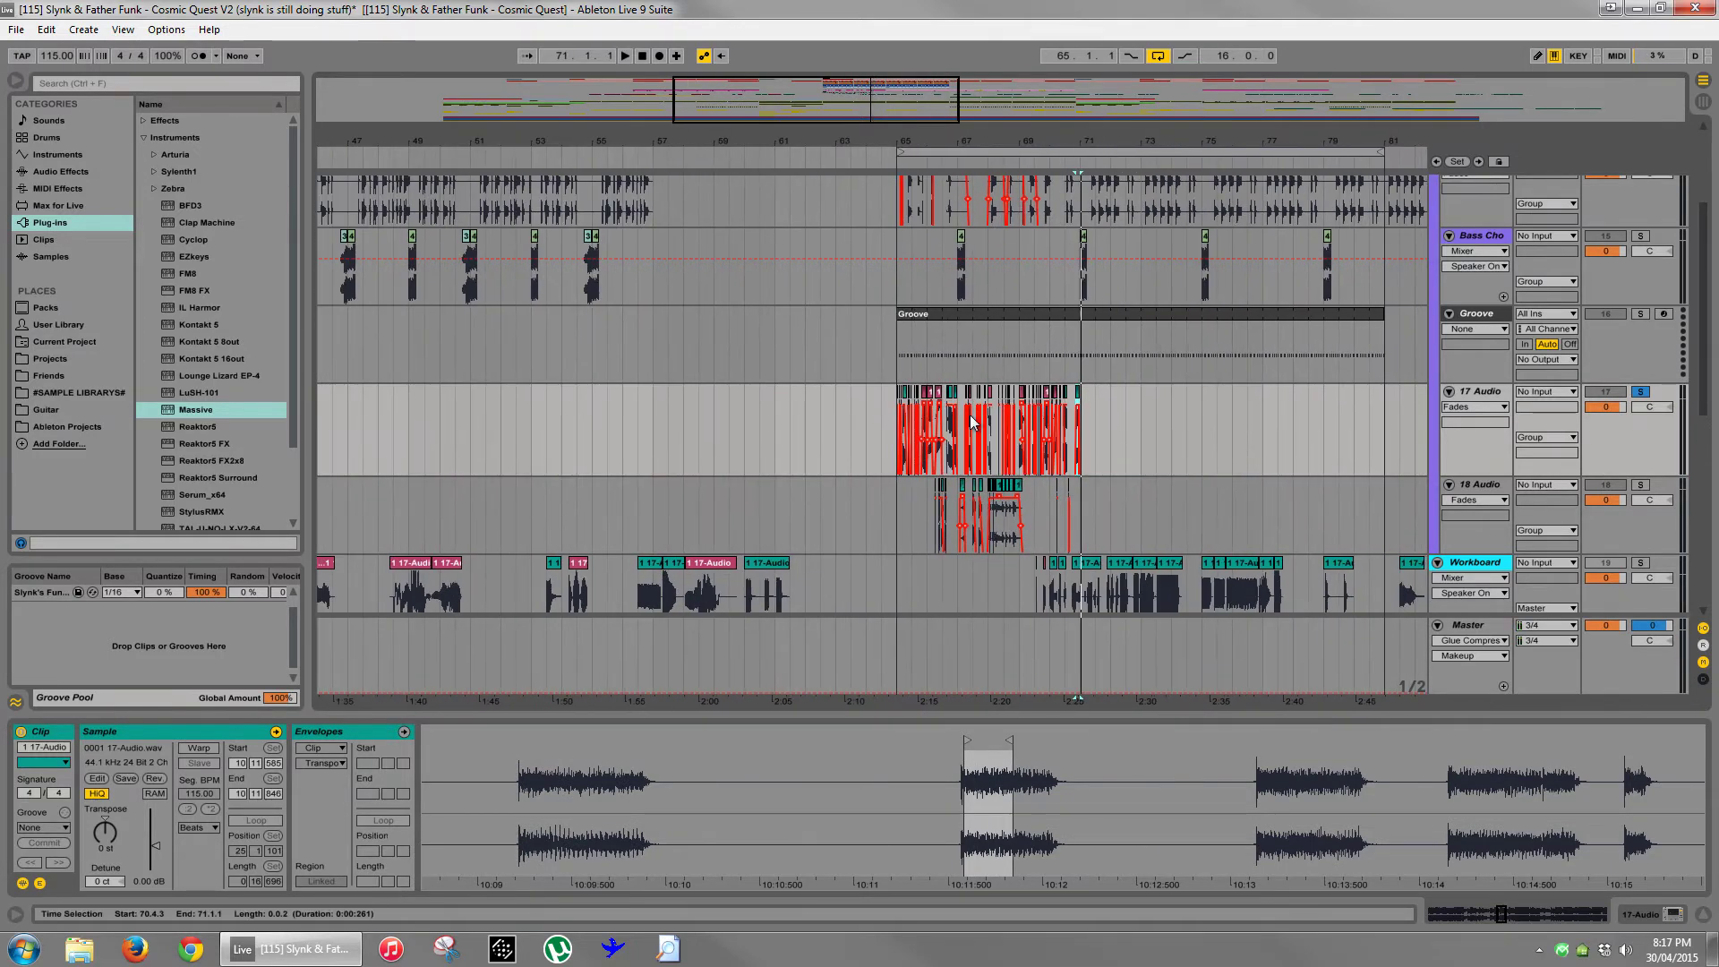
pyautogui.click(897, 351)
pyautogui.press('space')
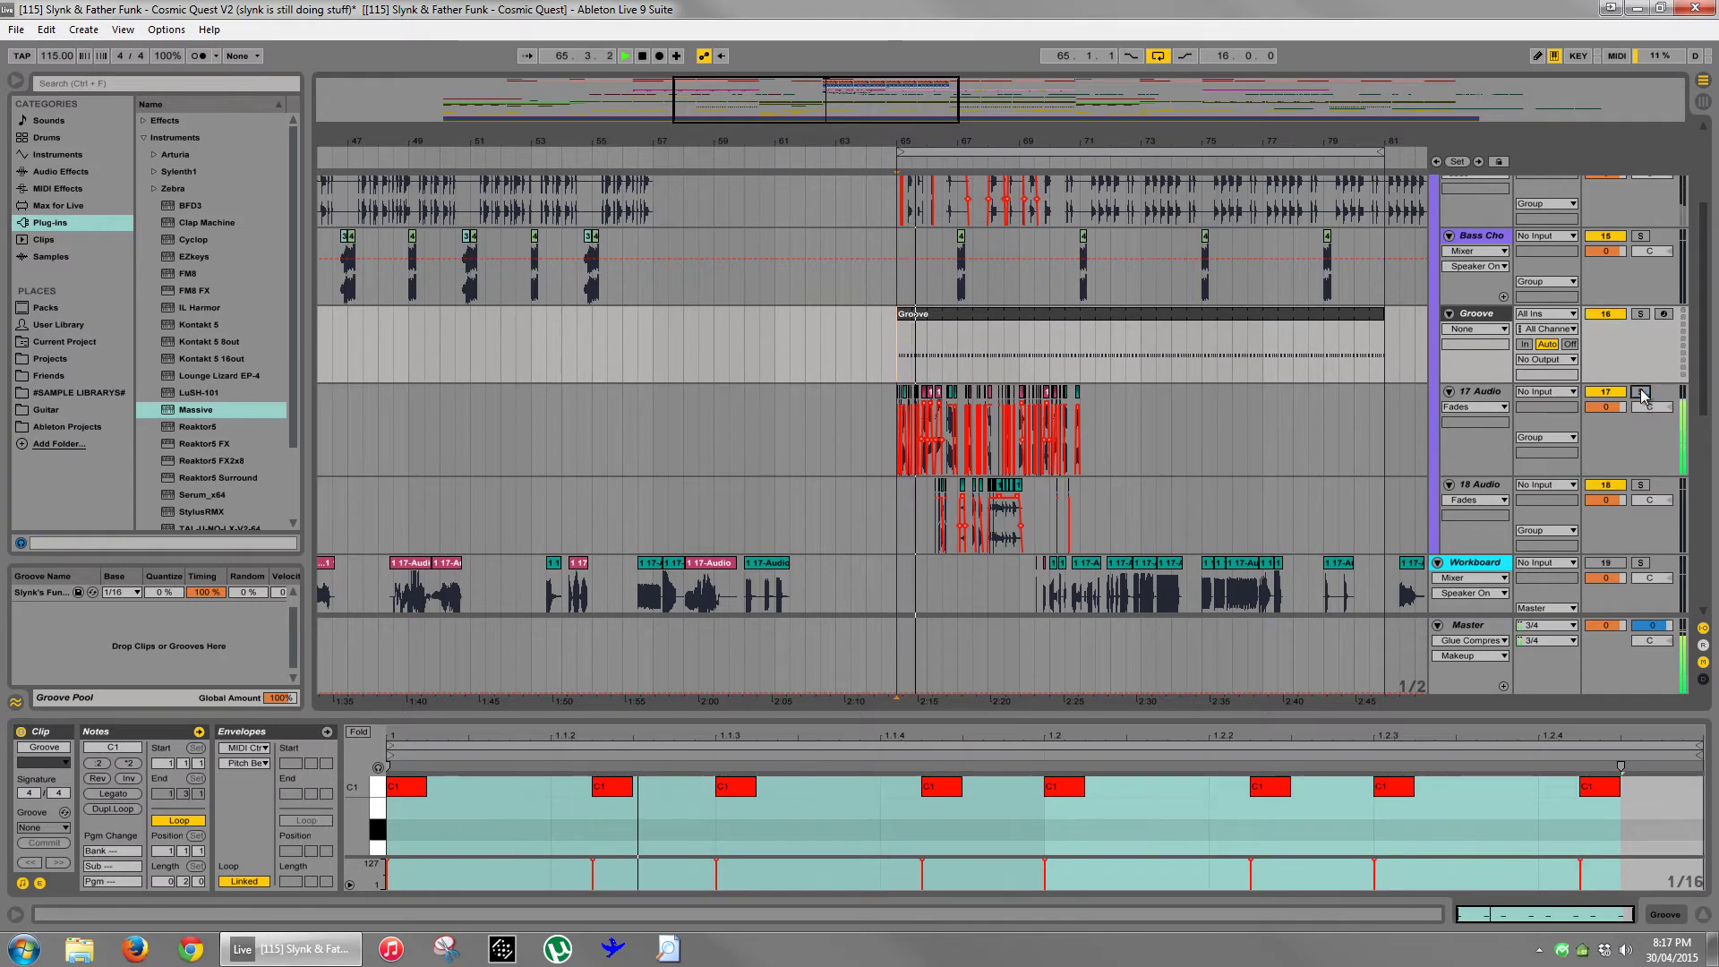
pyautogui.click(1308, 423)
pyautogui.moveTo(1124, 140); pyautogui.dragTo(1125, 144)
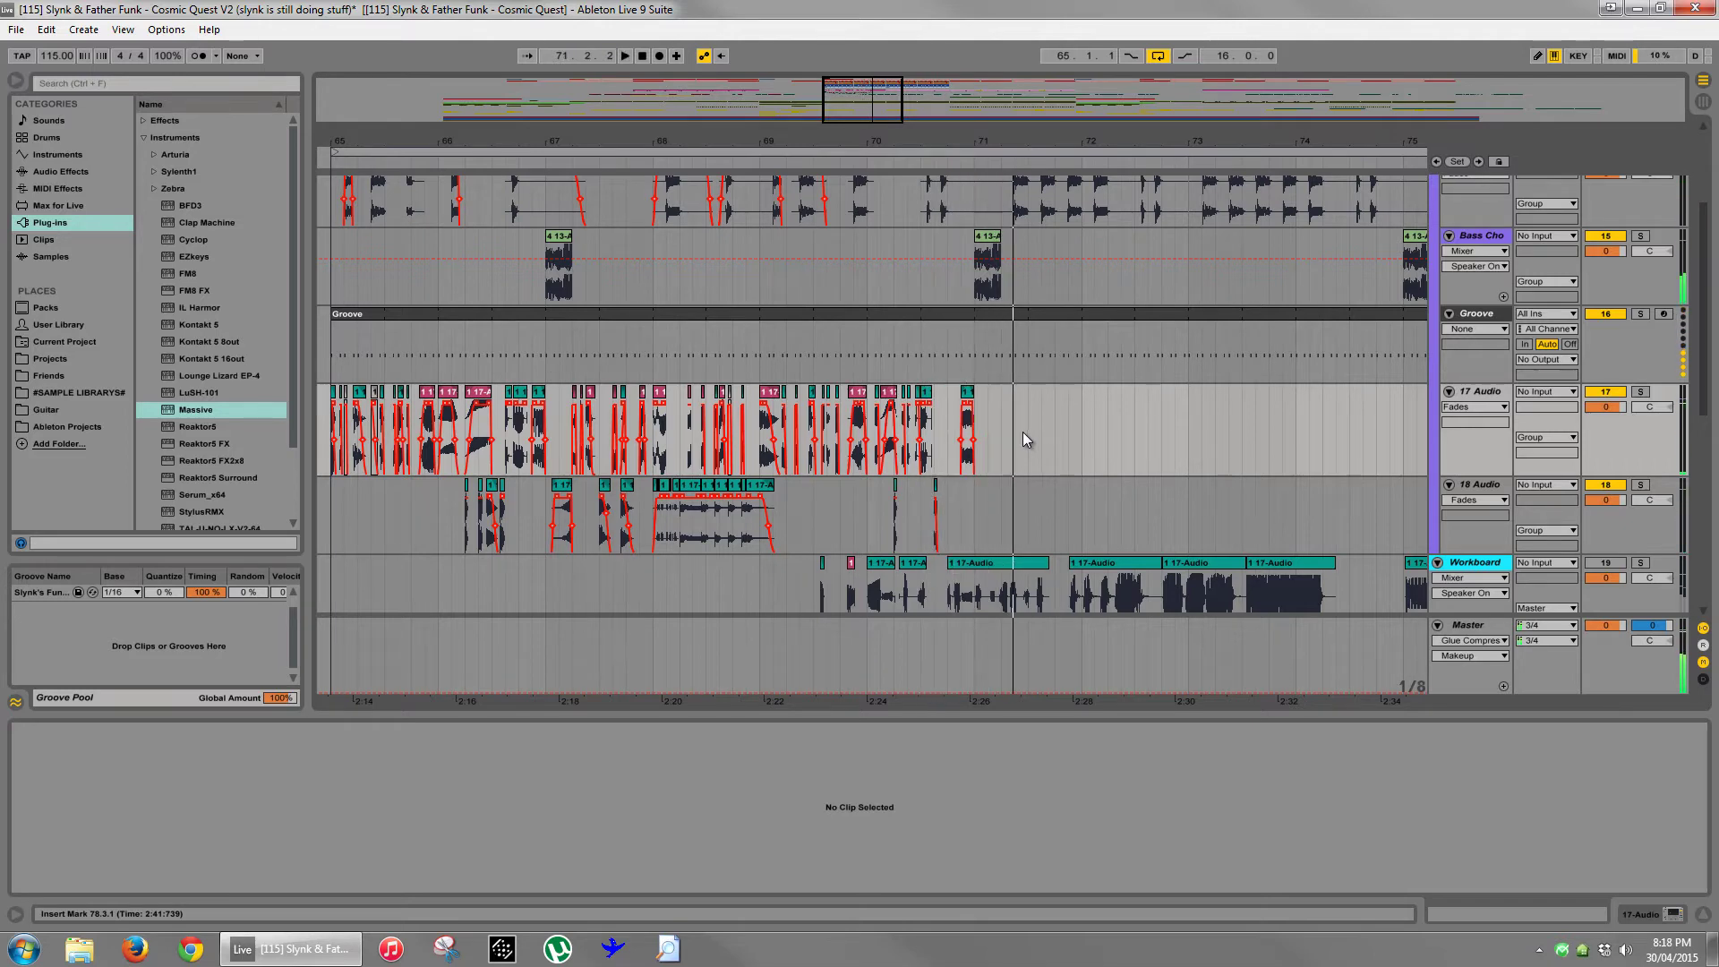
# - Stop playback and delete the 17 Audio slice spanning 70.4.3 to 71.1.1
pyautogui.press('space')
pyautogui.click(967, 394)
pyautogui.press('Delete')
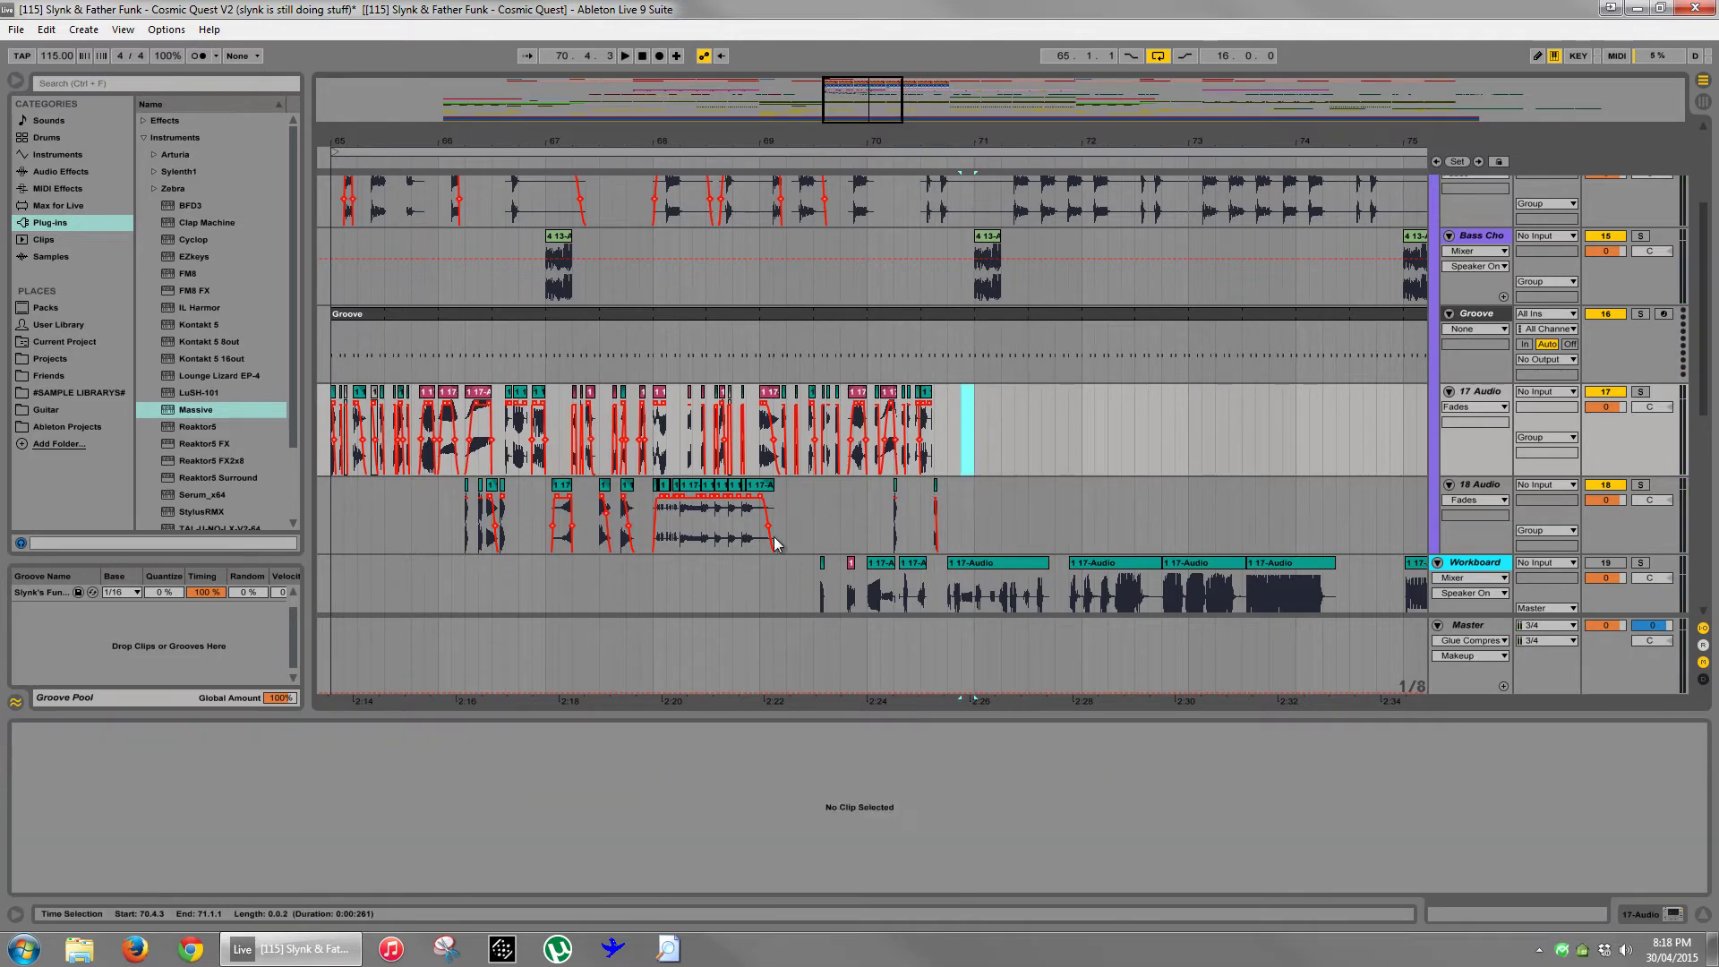
# - Audition the existing 17 Audio slices in the second half of bar 66, starting from 66.3.3
pyautogui.click(506, 447)
pyautogui.press('space')
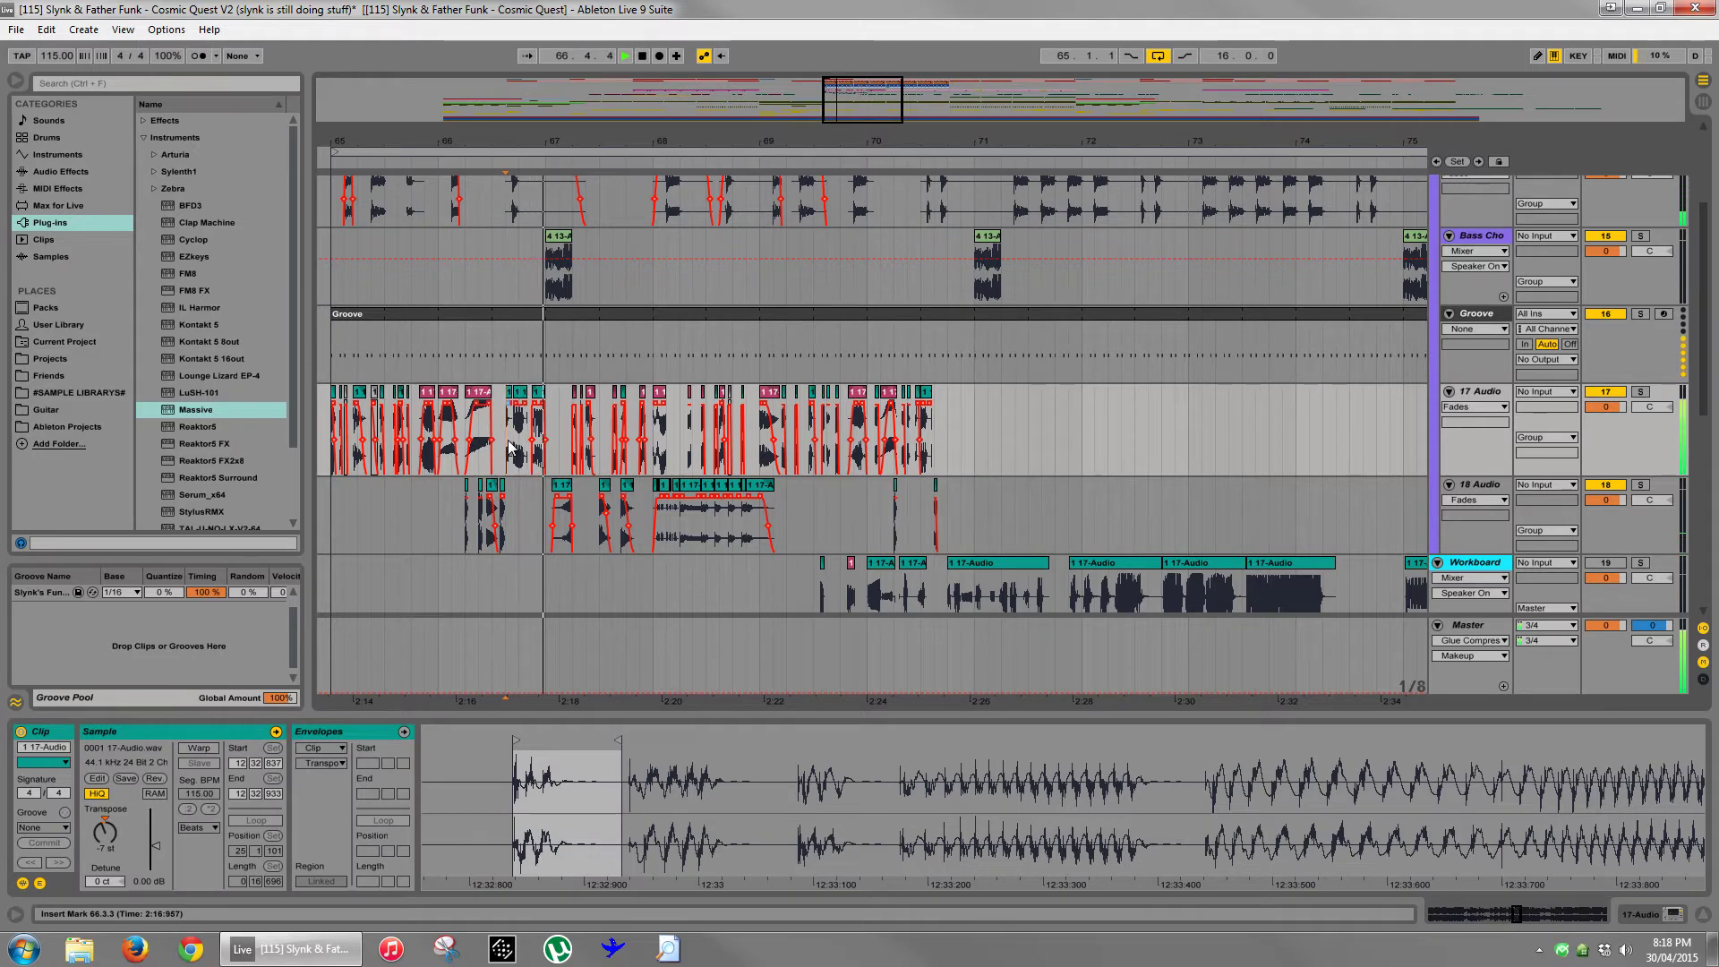
pyautogui.click(540, 392)
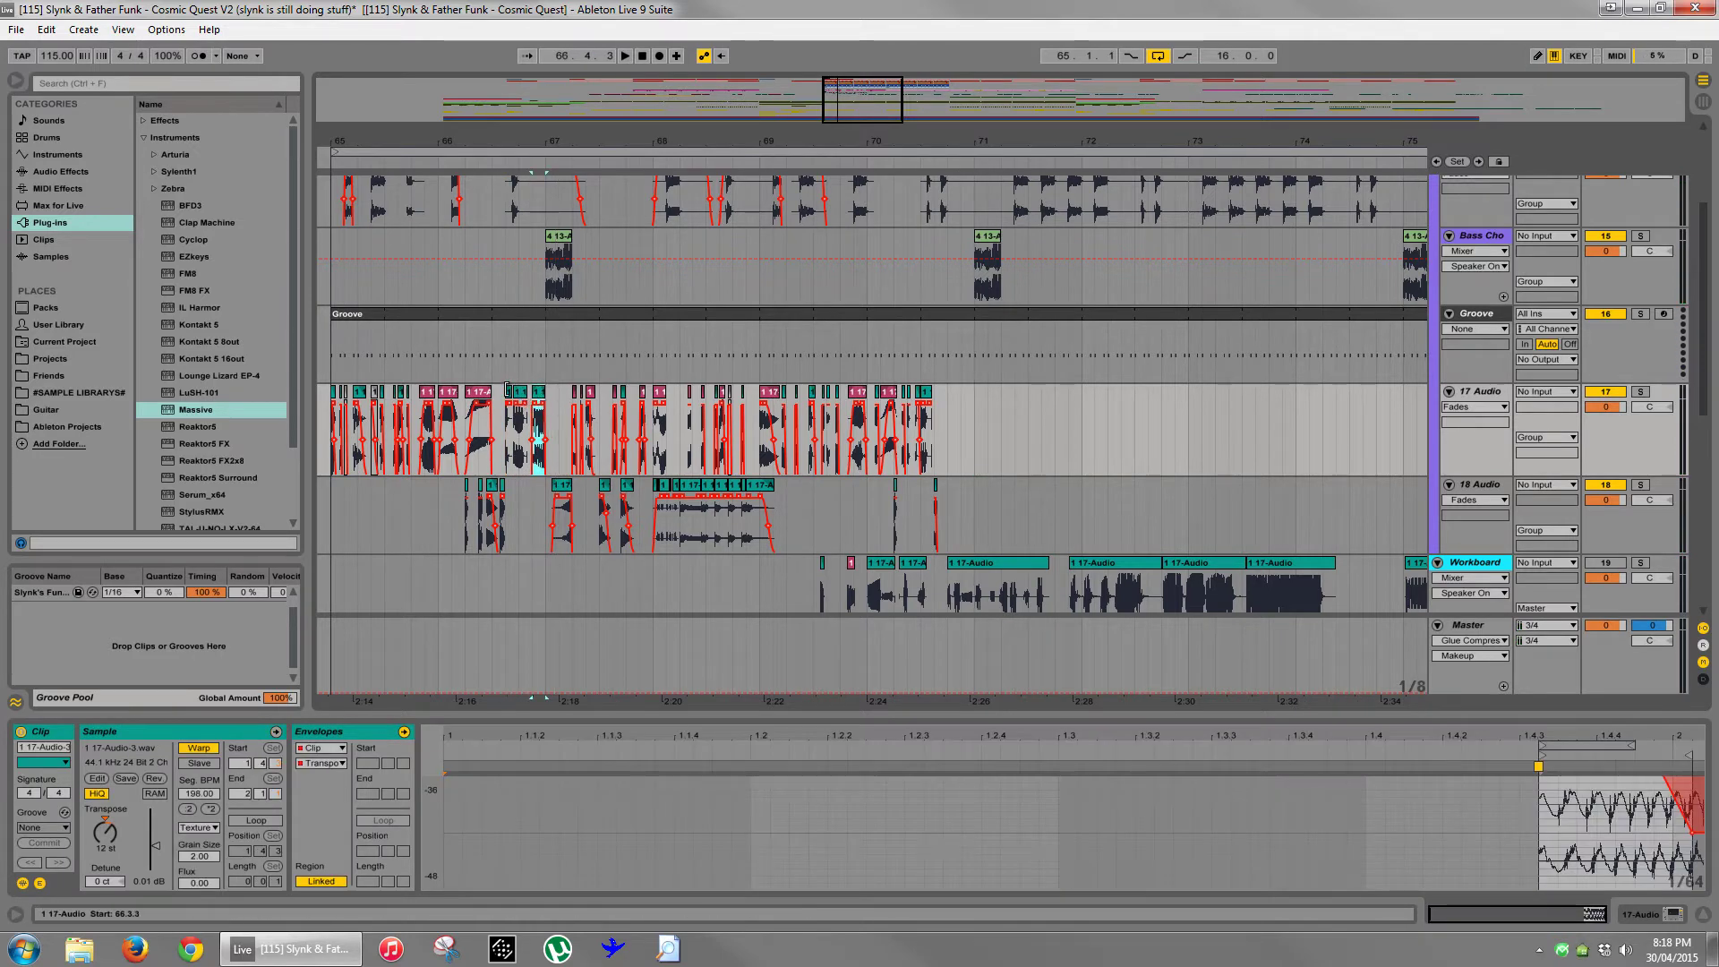
pyautogui.click(510, 392)
pyautogui.press('space')
pyautogui.press('space')
pyautogui.press('space')
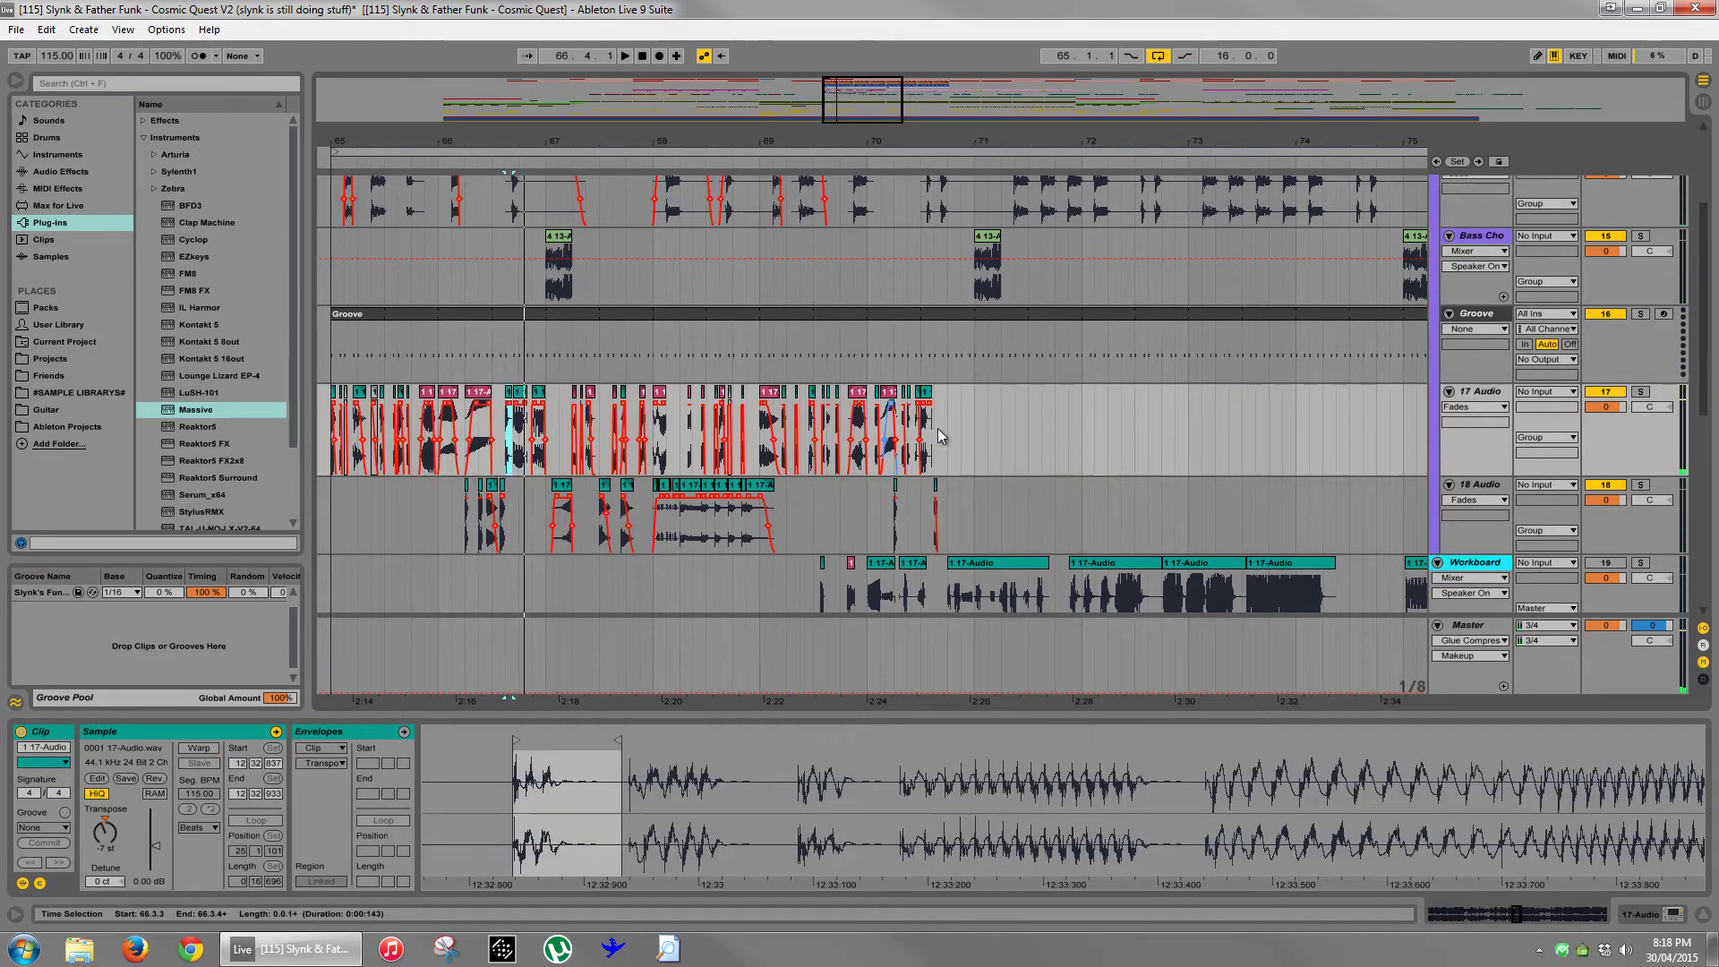
# - Play the mix from 70.3.1, at the start of the last Cosmic Quest Bass 2 clip on Main Bass
pyautogui.scroll(2, 878, 304)
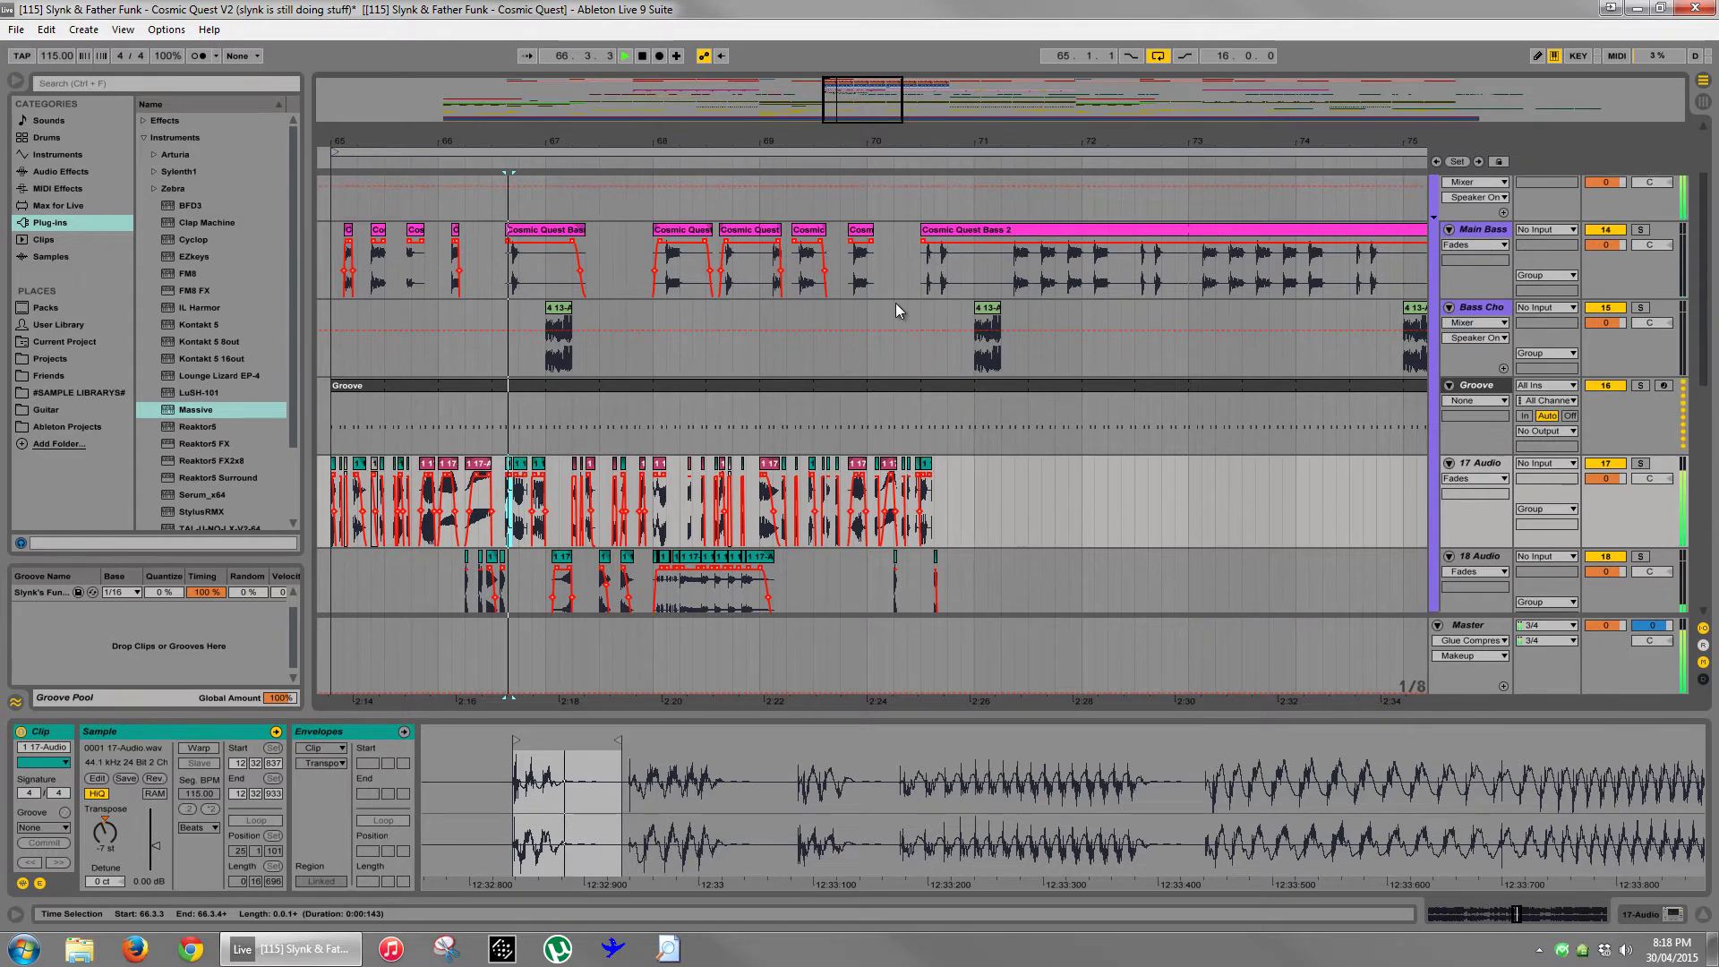
pyautogui.click(919, 260)
pyautogui.press('space')
pyautogui.press('space')
pyautogui.press('space')
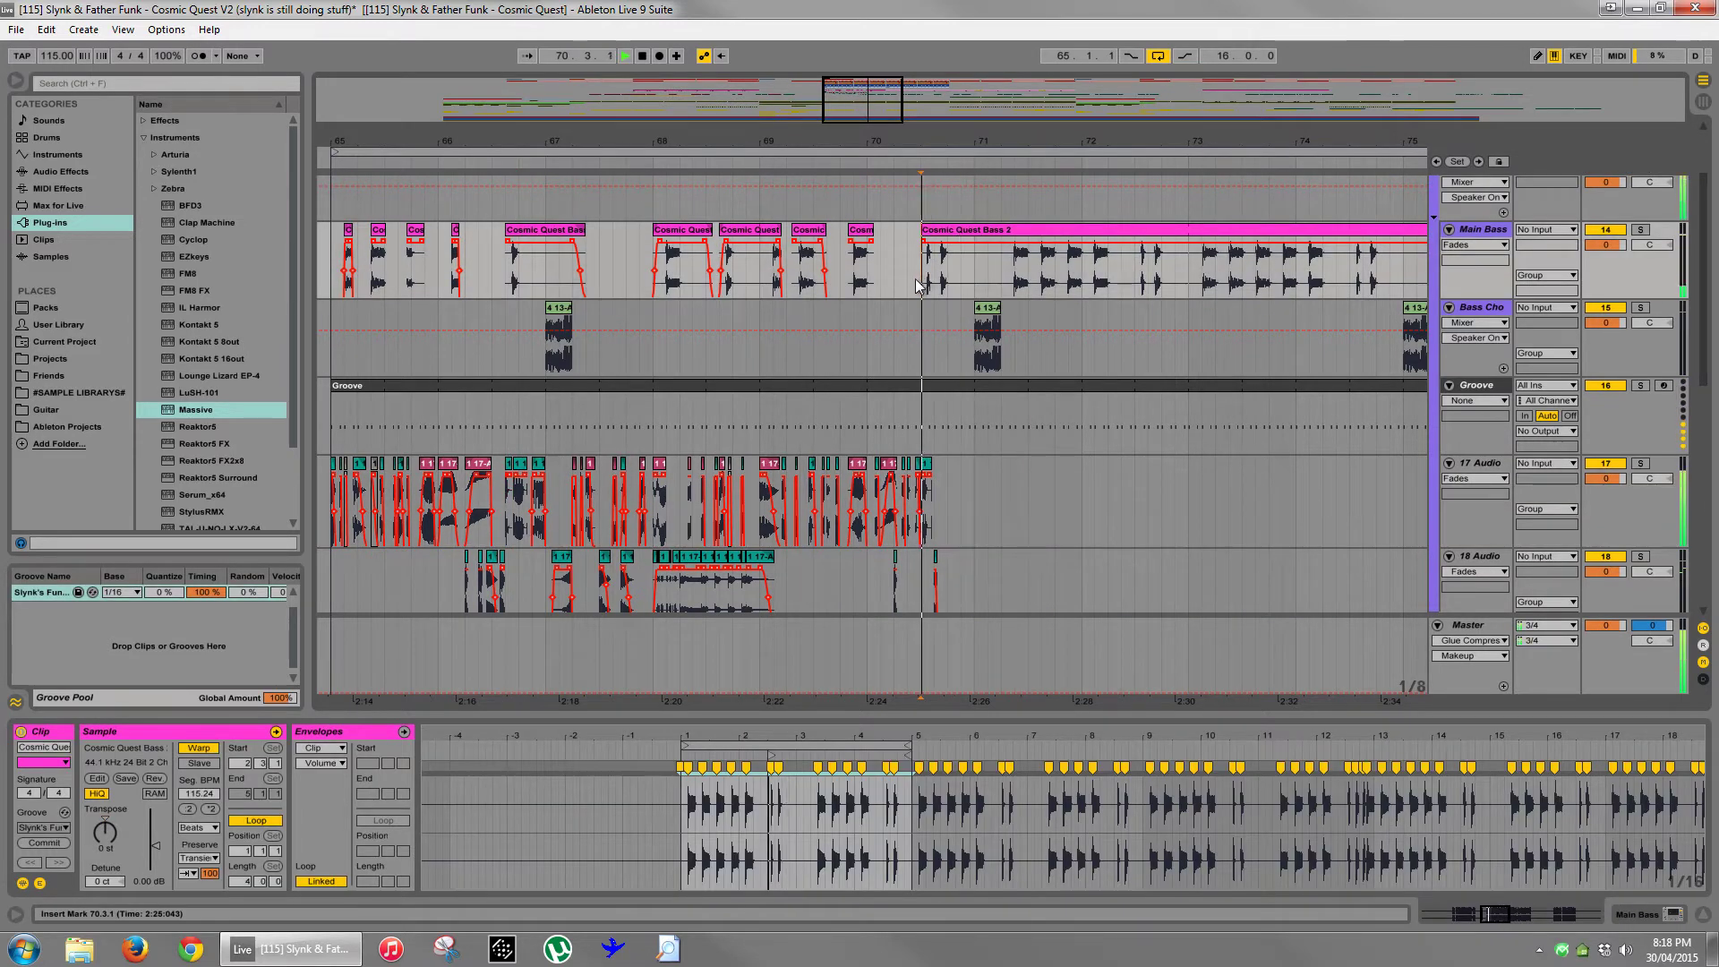
pyautogui.press('space')
# - Audition the Workboard recording around bar 72 and copy a short slice of it to 17 Audio at 70.4.1
pyautogui.scroll(-4, 910, 330)
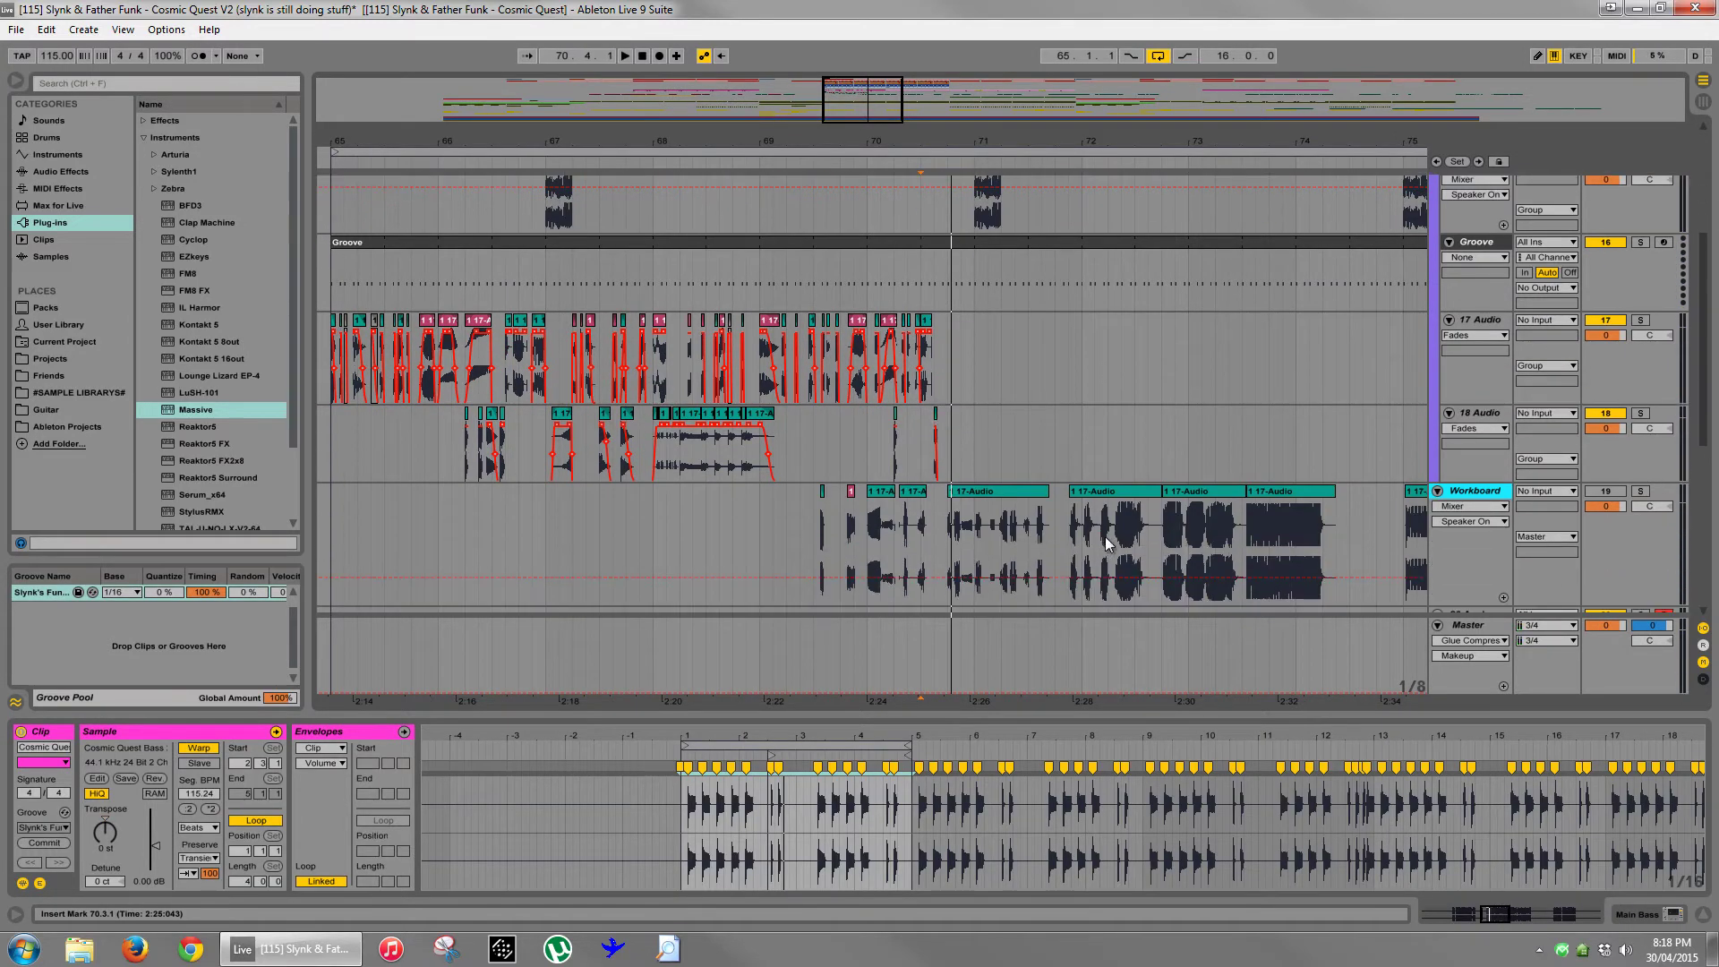
pyautogui.click(1122, 541)
pyautogui.press('space')
pyautogui.press('space')
pyautogui.moveTo(1162, 535); pyautogui.dragTo(968, 362)
pyautogui.moveTo(959, 141); pyautogui.dragTo(962, 183)
pyautogui.moveTo(988, 323); pyautogui.dragTo(947, 329)
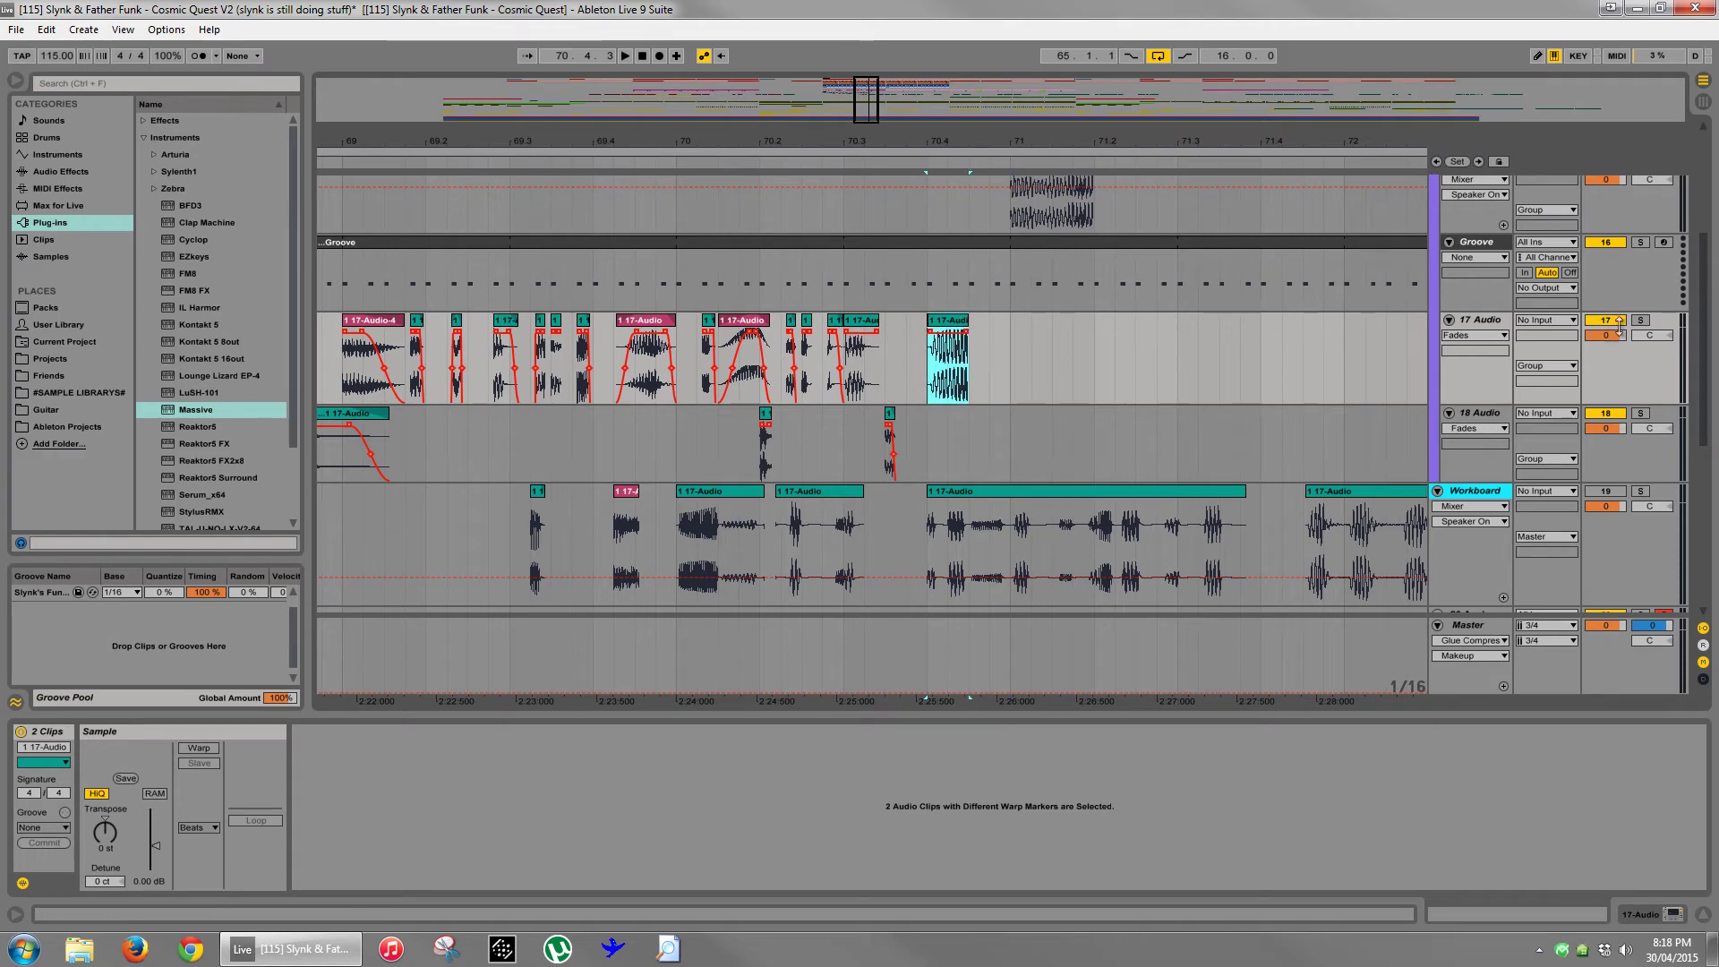
# - Solo the 17 Audio track, audition the copied slice at 70.4.1 and set its transpose to 5 st
pyautogui.click(1641, 320)
pyautogui.press('space')
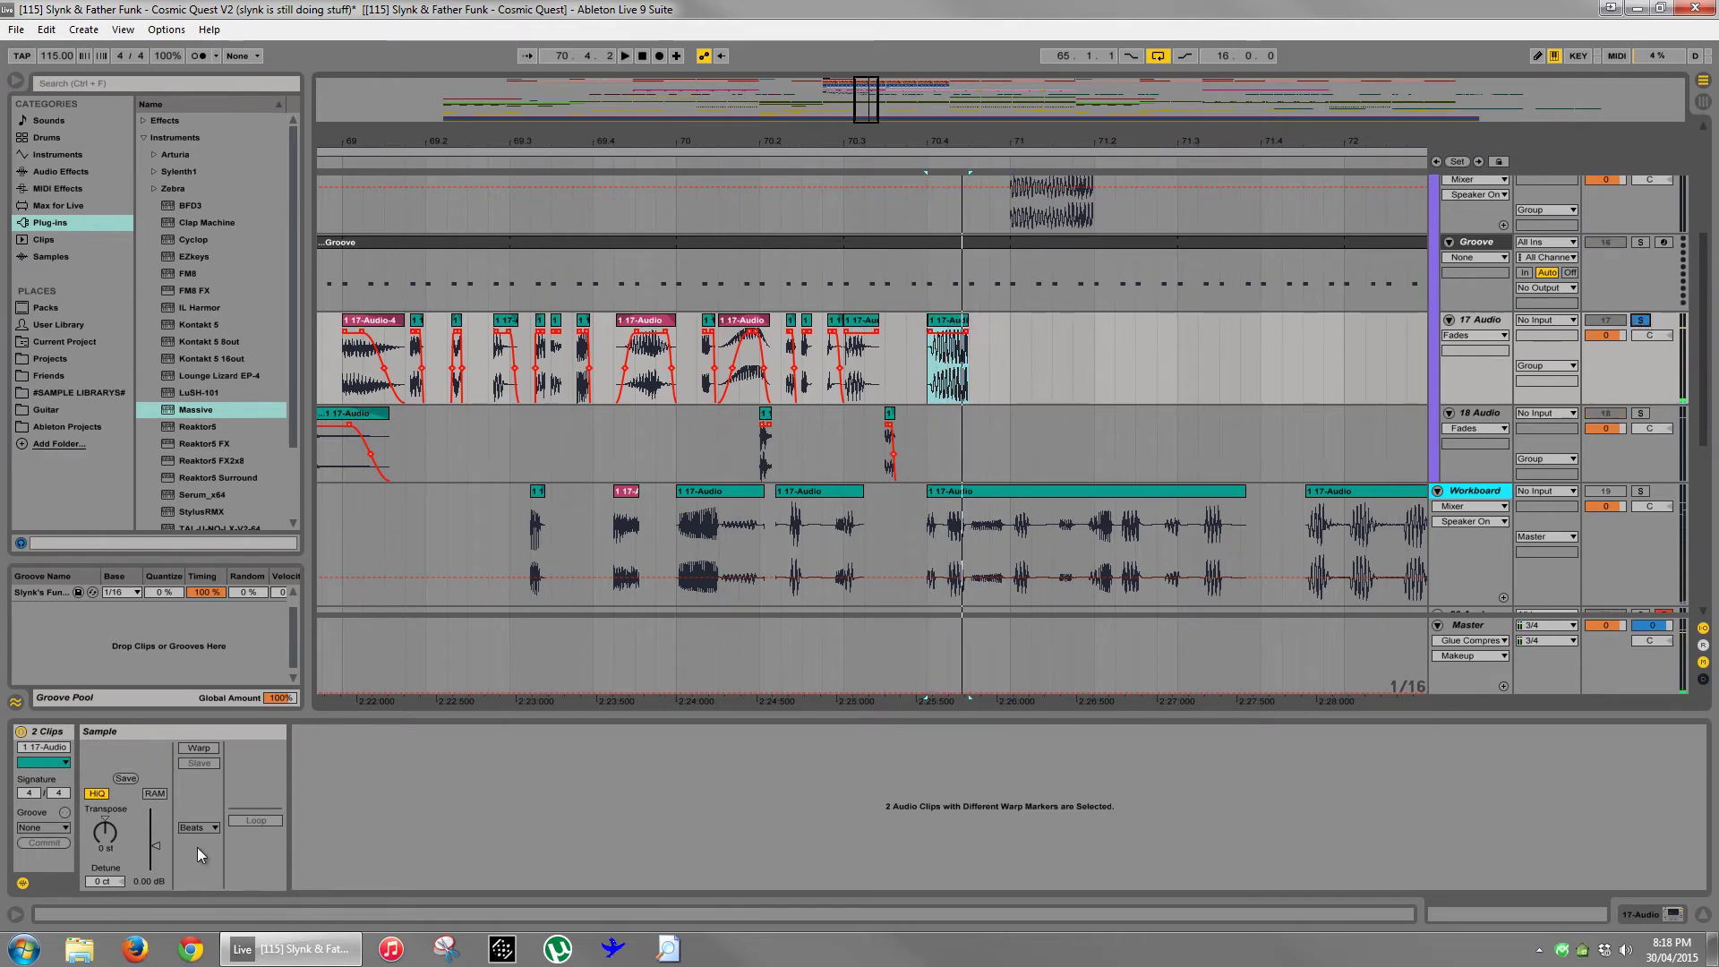
pyautogui.moveTo(104, 843); pyautogui.dragTo(105, 840)
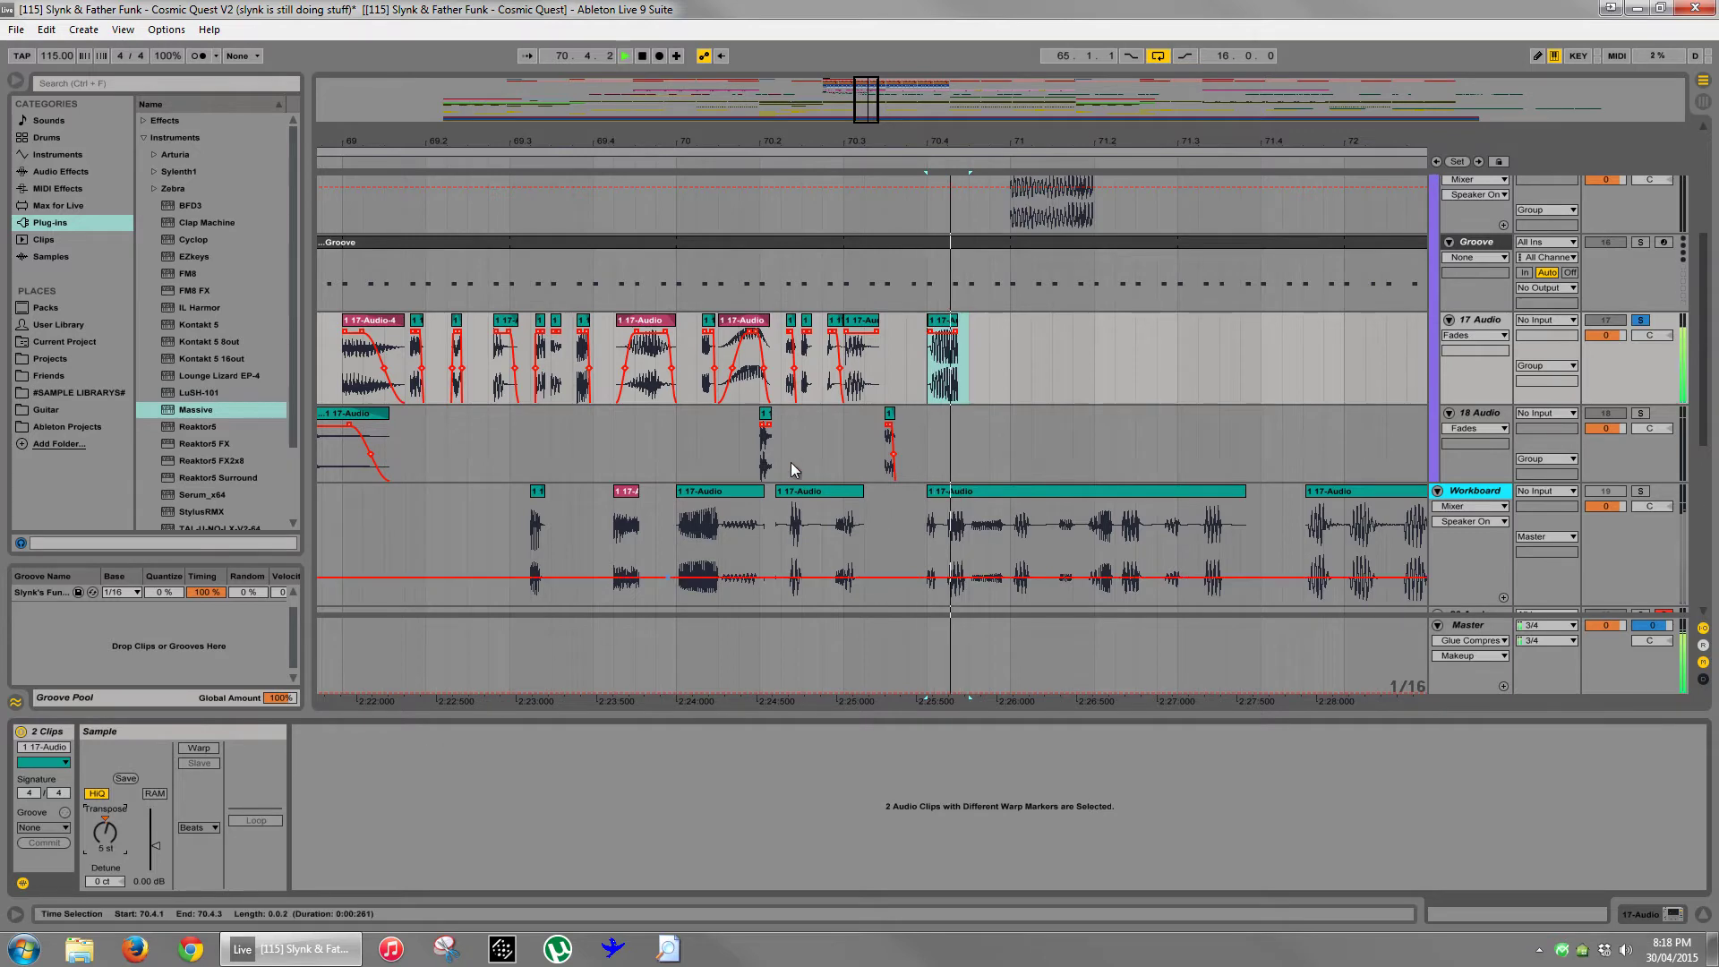
# - Unsolo the 17 Audio track and play the full mix from bar 70
pyautogui.click(678, 437)
pyautogui.click(1640, 320)
pyautogui.press('space')
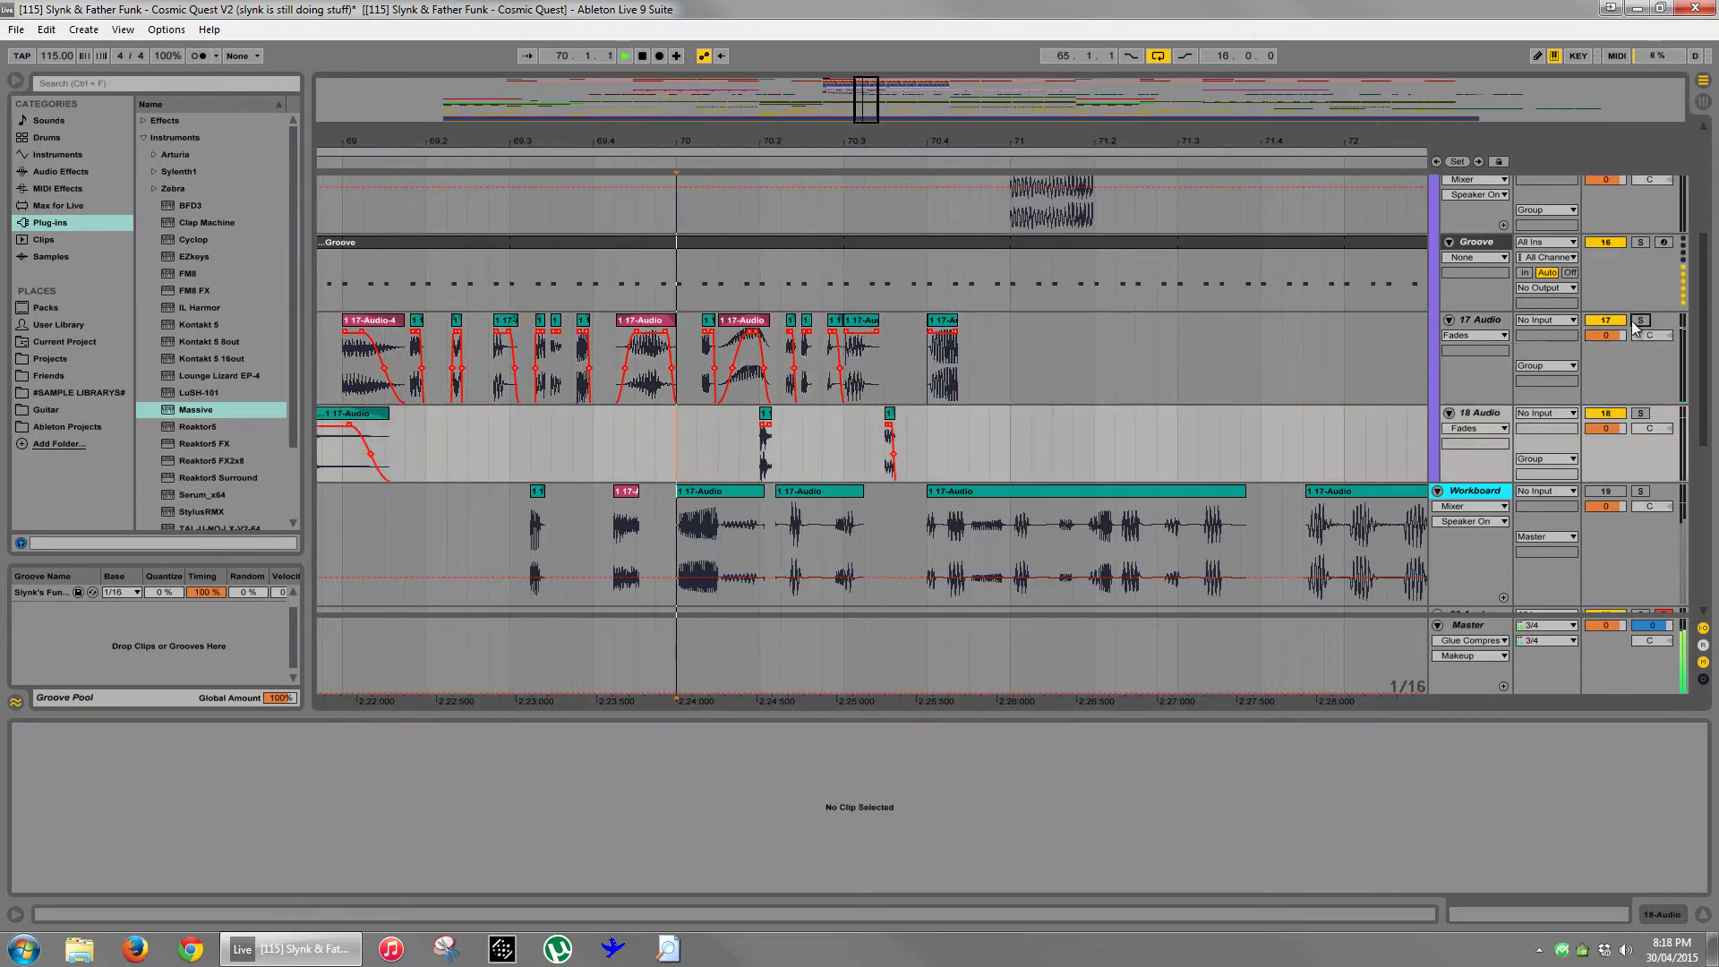
pyautogui.press('space')
# - Shift the transposed 17 Audio slice earlier so it ends at 70.4.1, and give it a fade-in
pyautogui.click(1054, 366)
pyautogui.moveTo(937, 142); pyautogui.dragTo(927, 265)
pyautogui.scroll(1, 936, 291)
pyautogui.scroll(3, 937, 292)
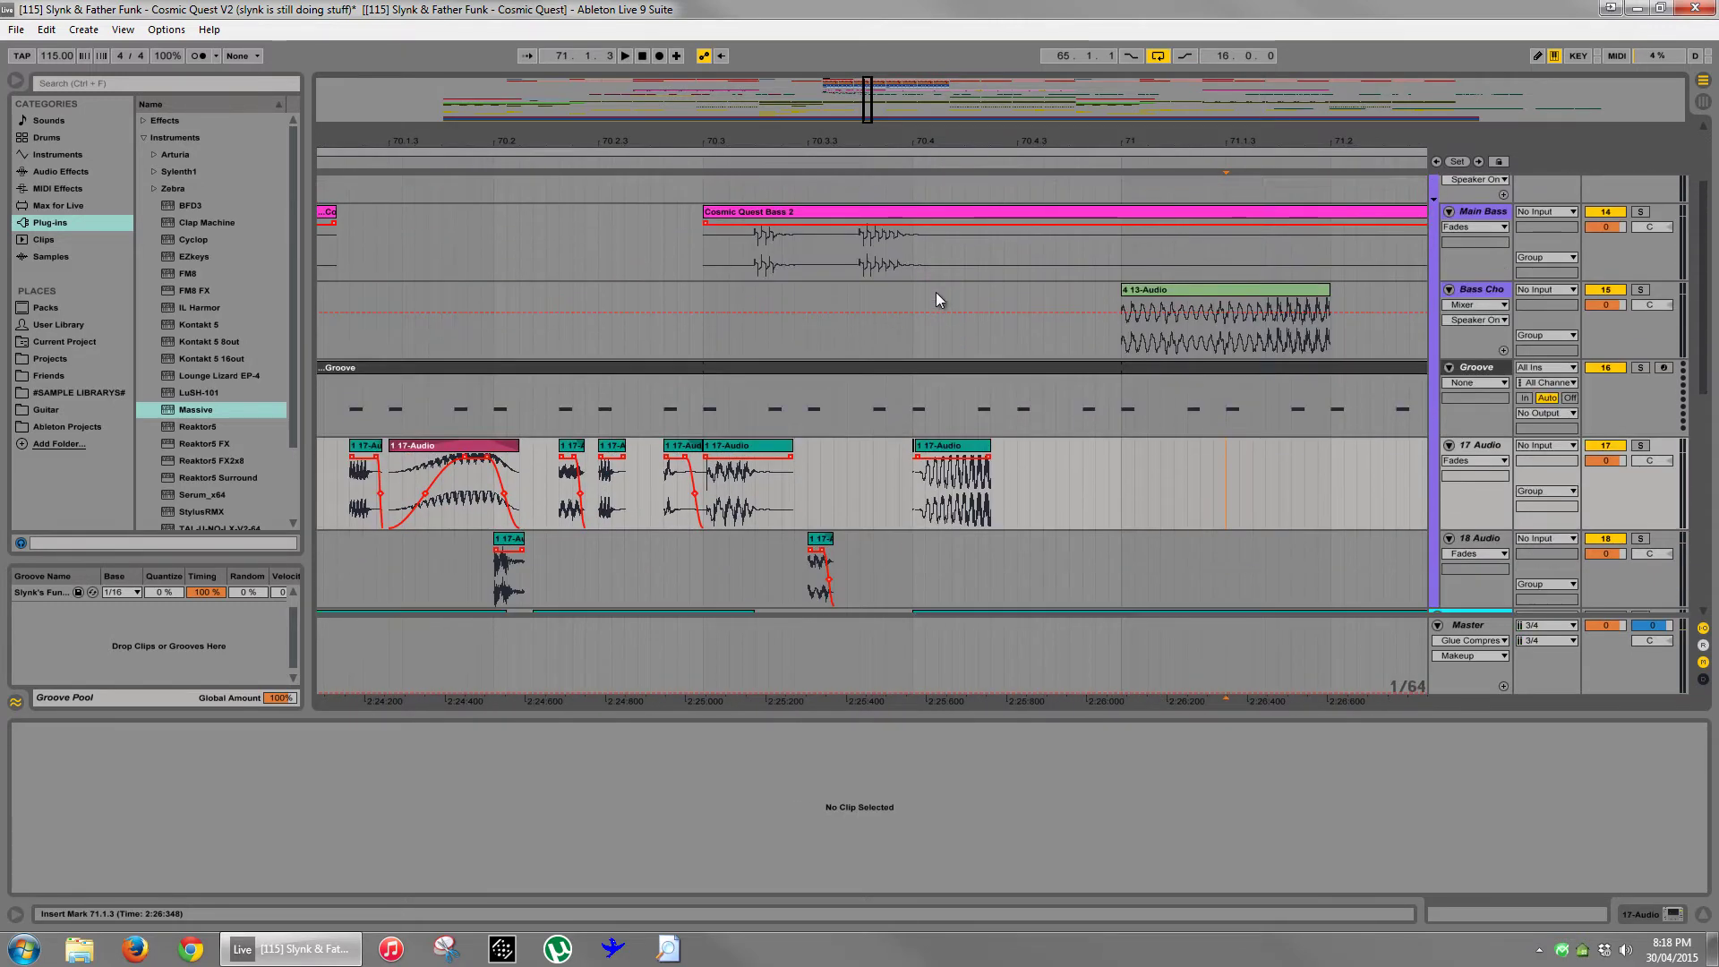
pyautogui.scroll(-1, 937, 292)
pyautogui.moveTo(955, 409); pyautogui.dragTo(912, 412)
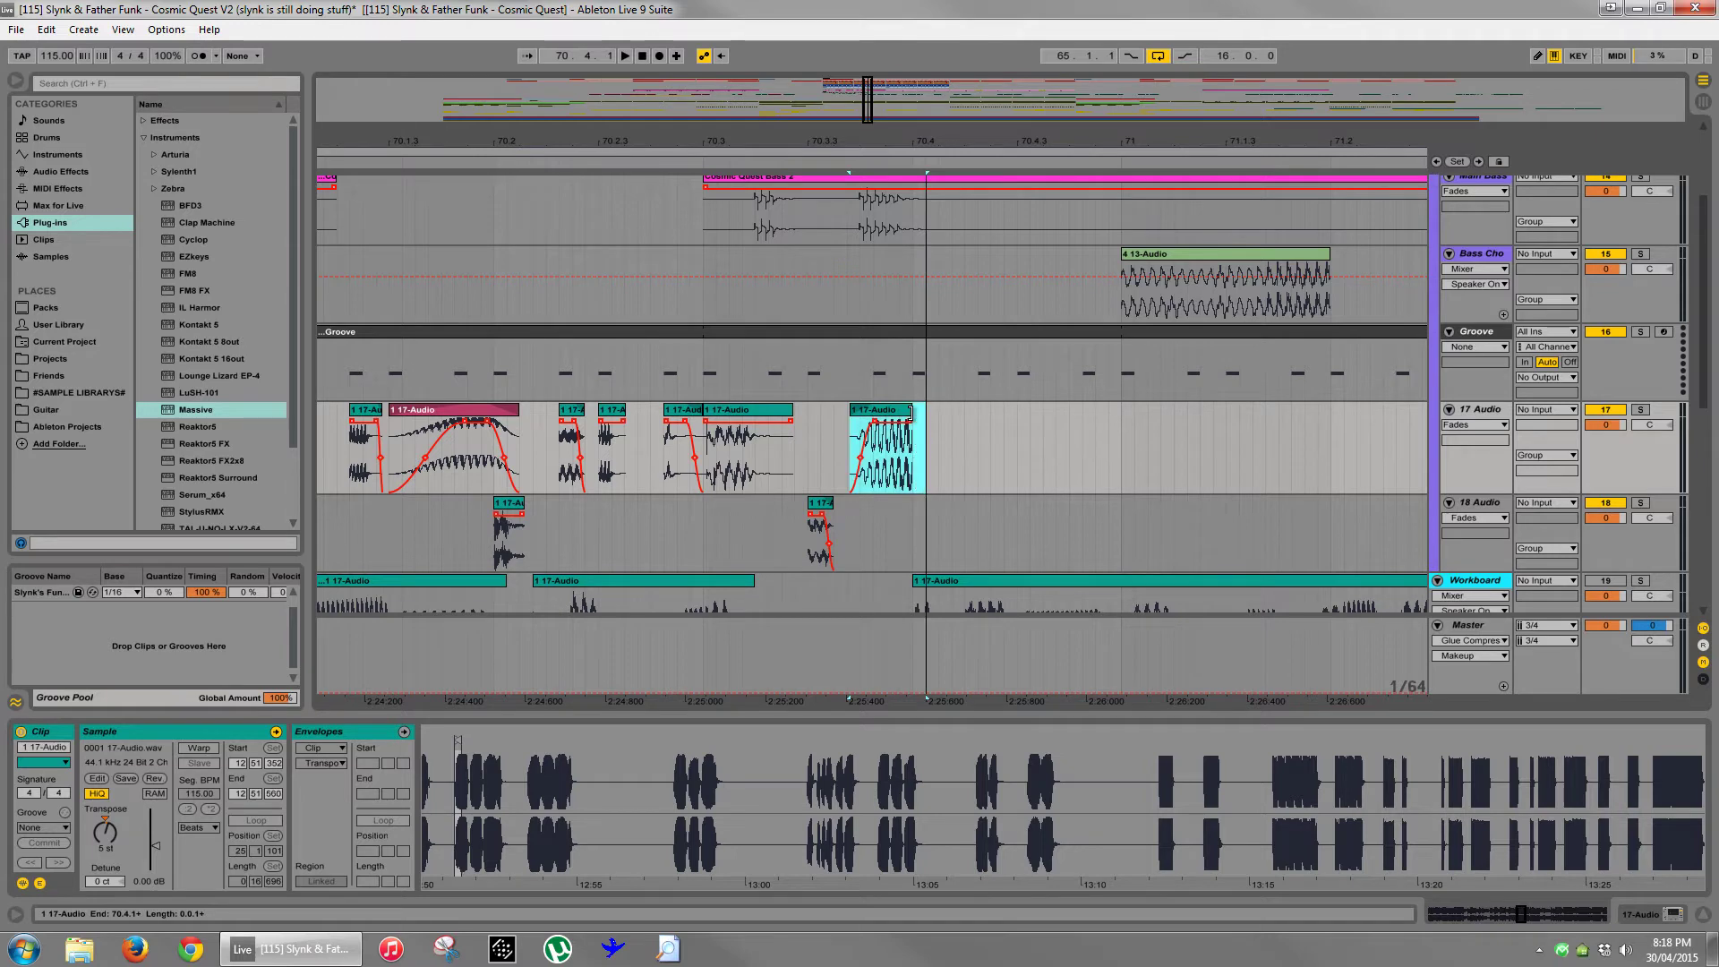
pyautogui.click(939, 448)
# - Delete the Main Bass audio from 70.3.3 to 70.4.2 and add a fade-out to the clip before the gap
pyautogui.moveTo(847, 226); pyautogui.dragTo(963, 227)
pyautogui.press('Delete')
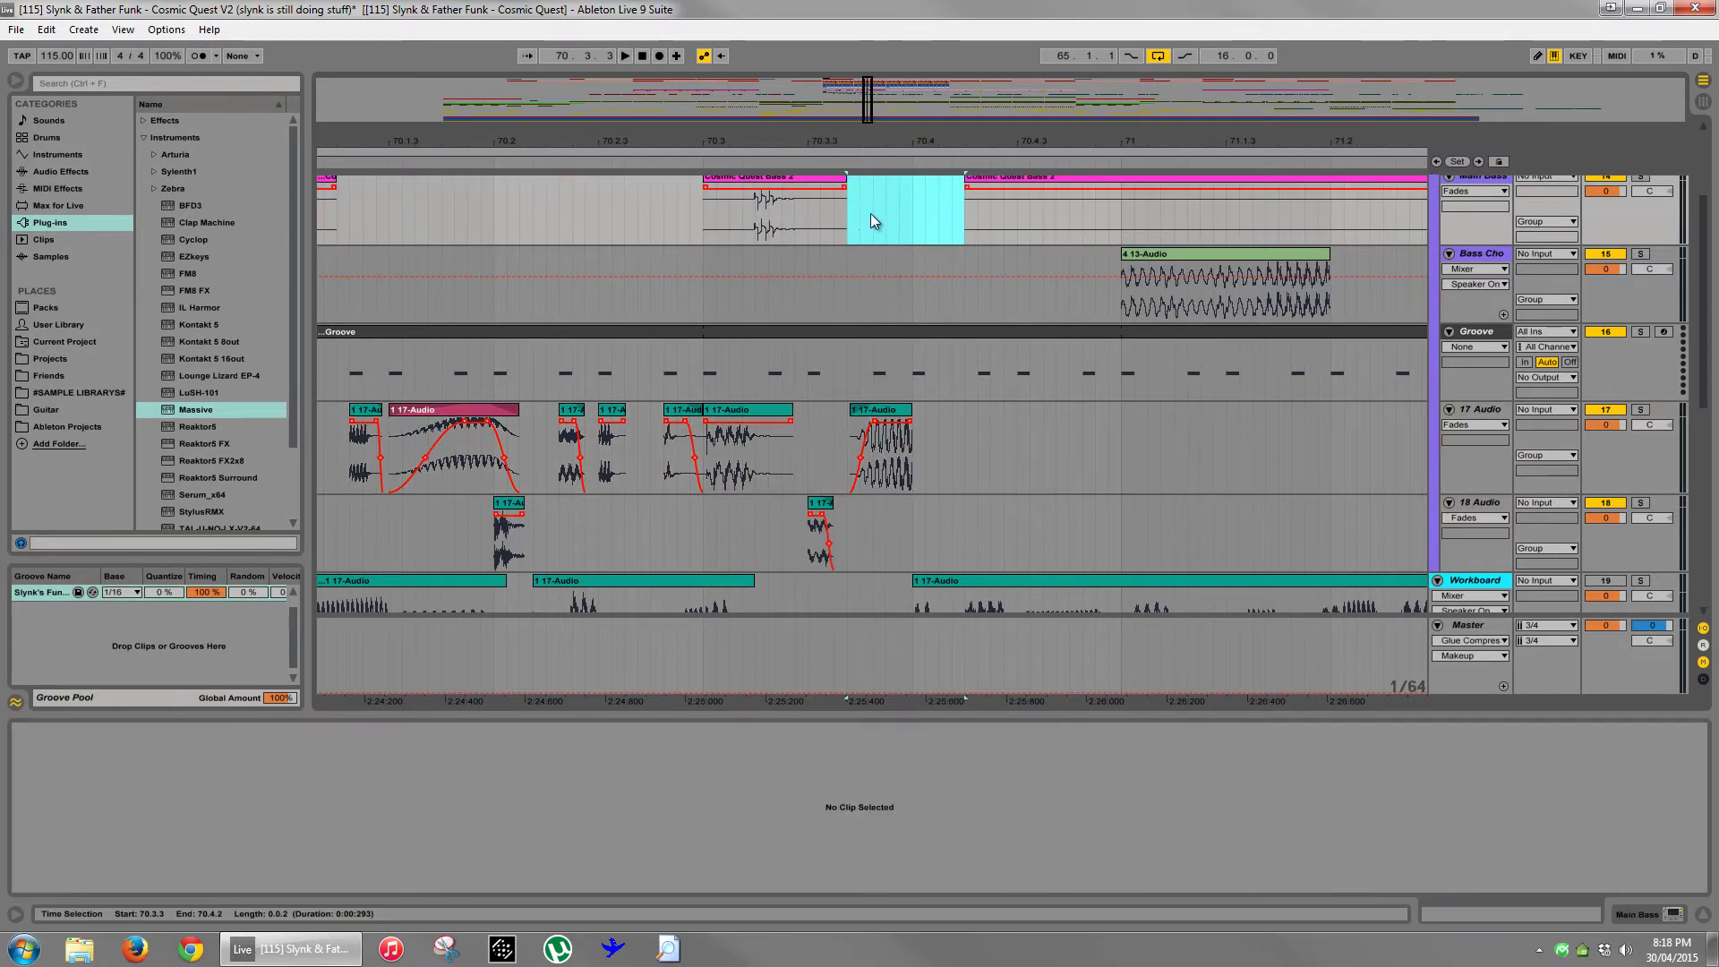
pyautogui.click(840, 186)
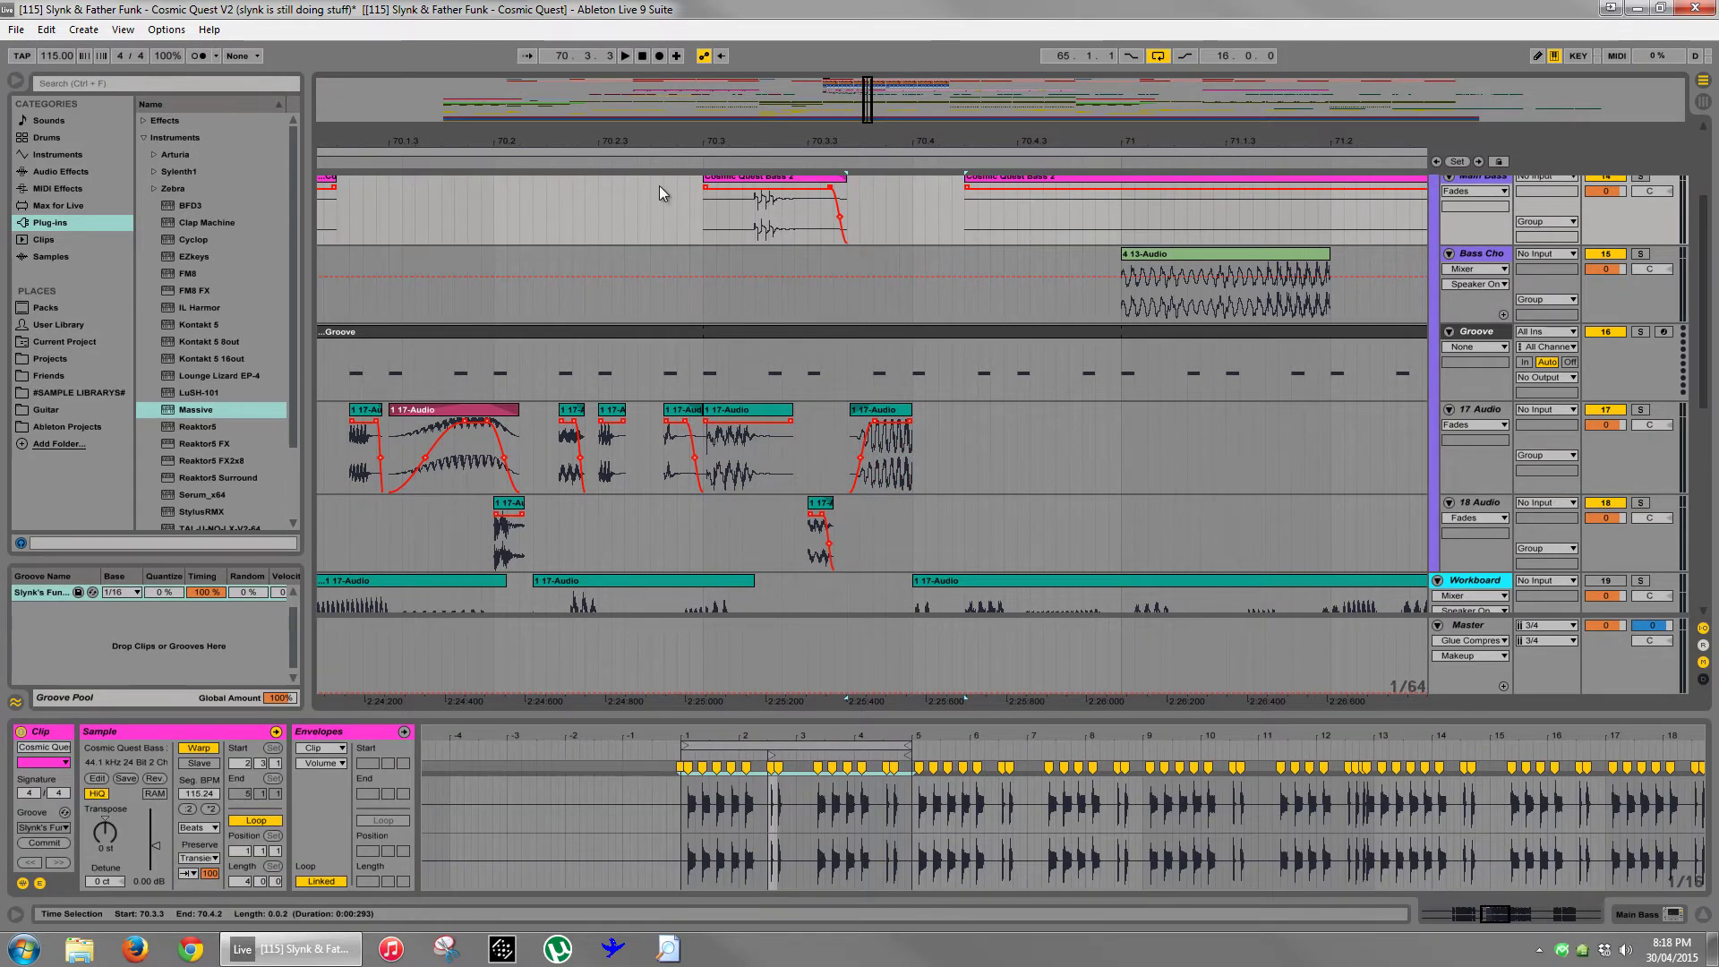
# - Play the arrangement from bar 65 to review the edited bass section leading into bar 71
pyautogui.moveTo(671, 137); pyautogui.dragTo(895, 45)
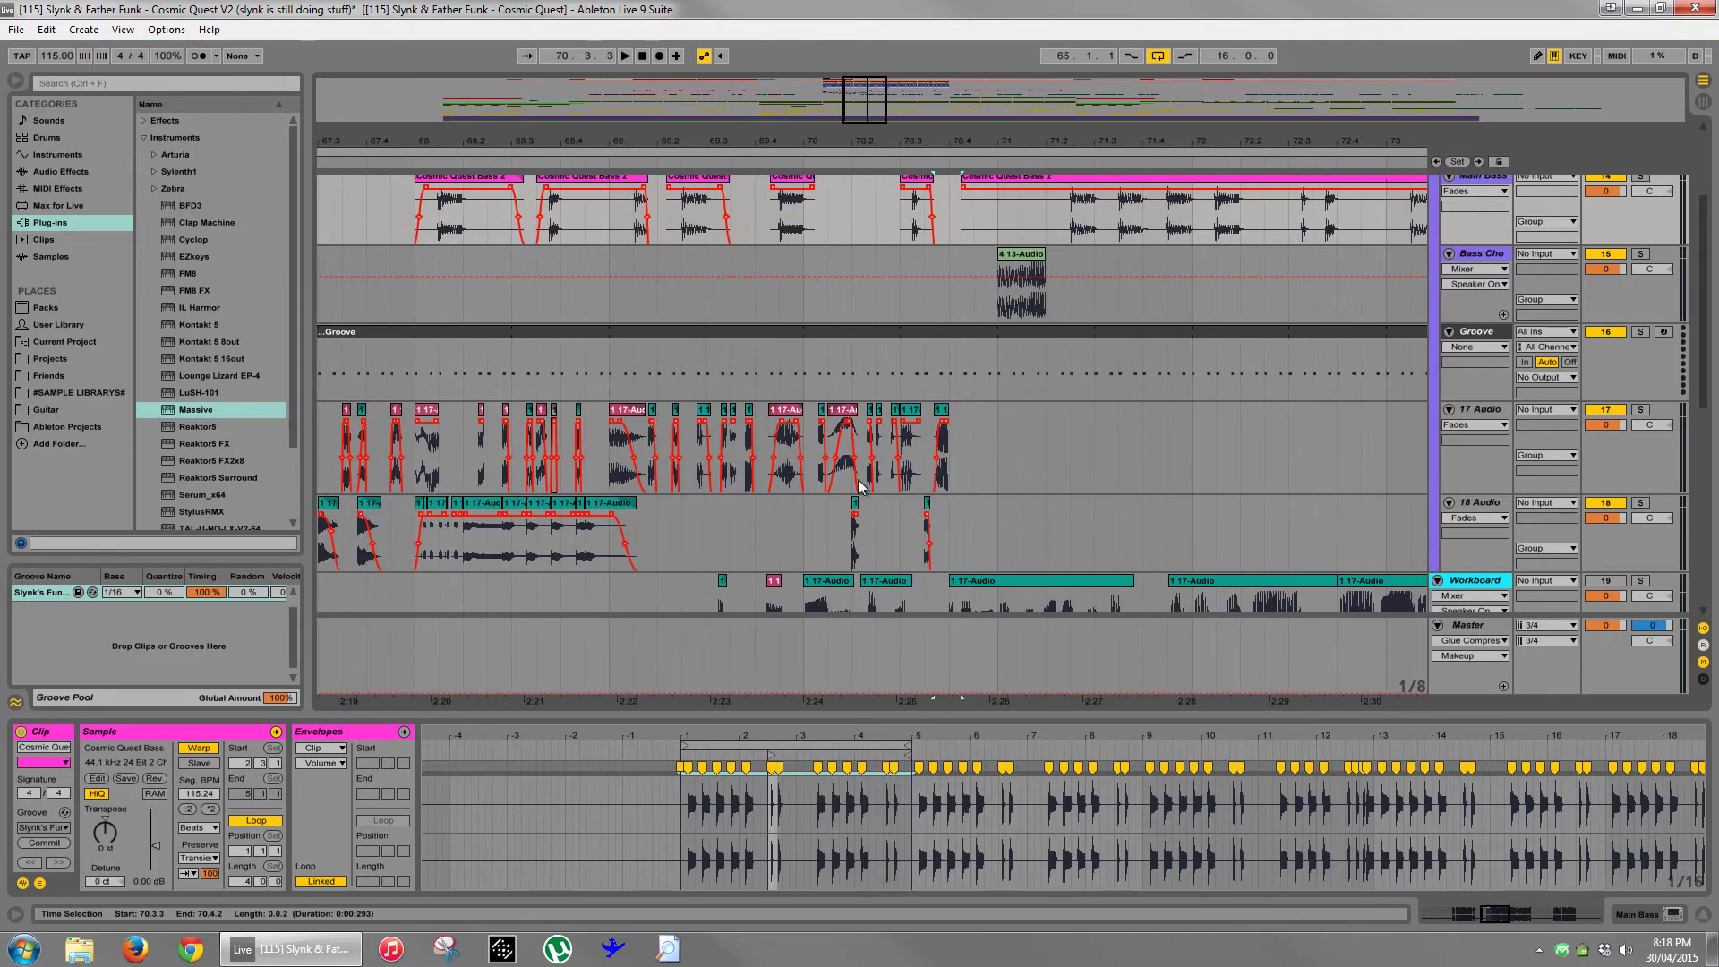
pyautogui.moveTo(806, 524); pyautogui.dragTo(923, 524)
pyautogui.click(1020, 520)
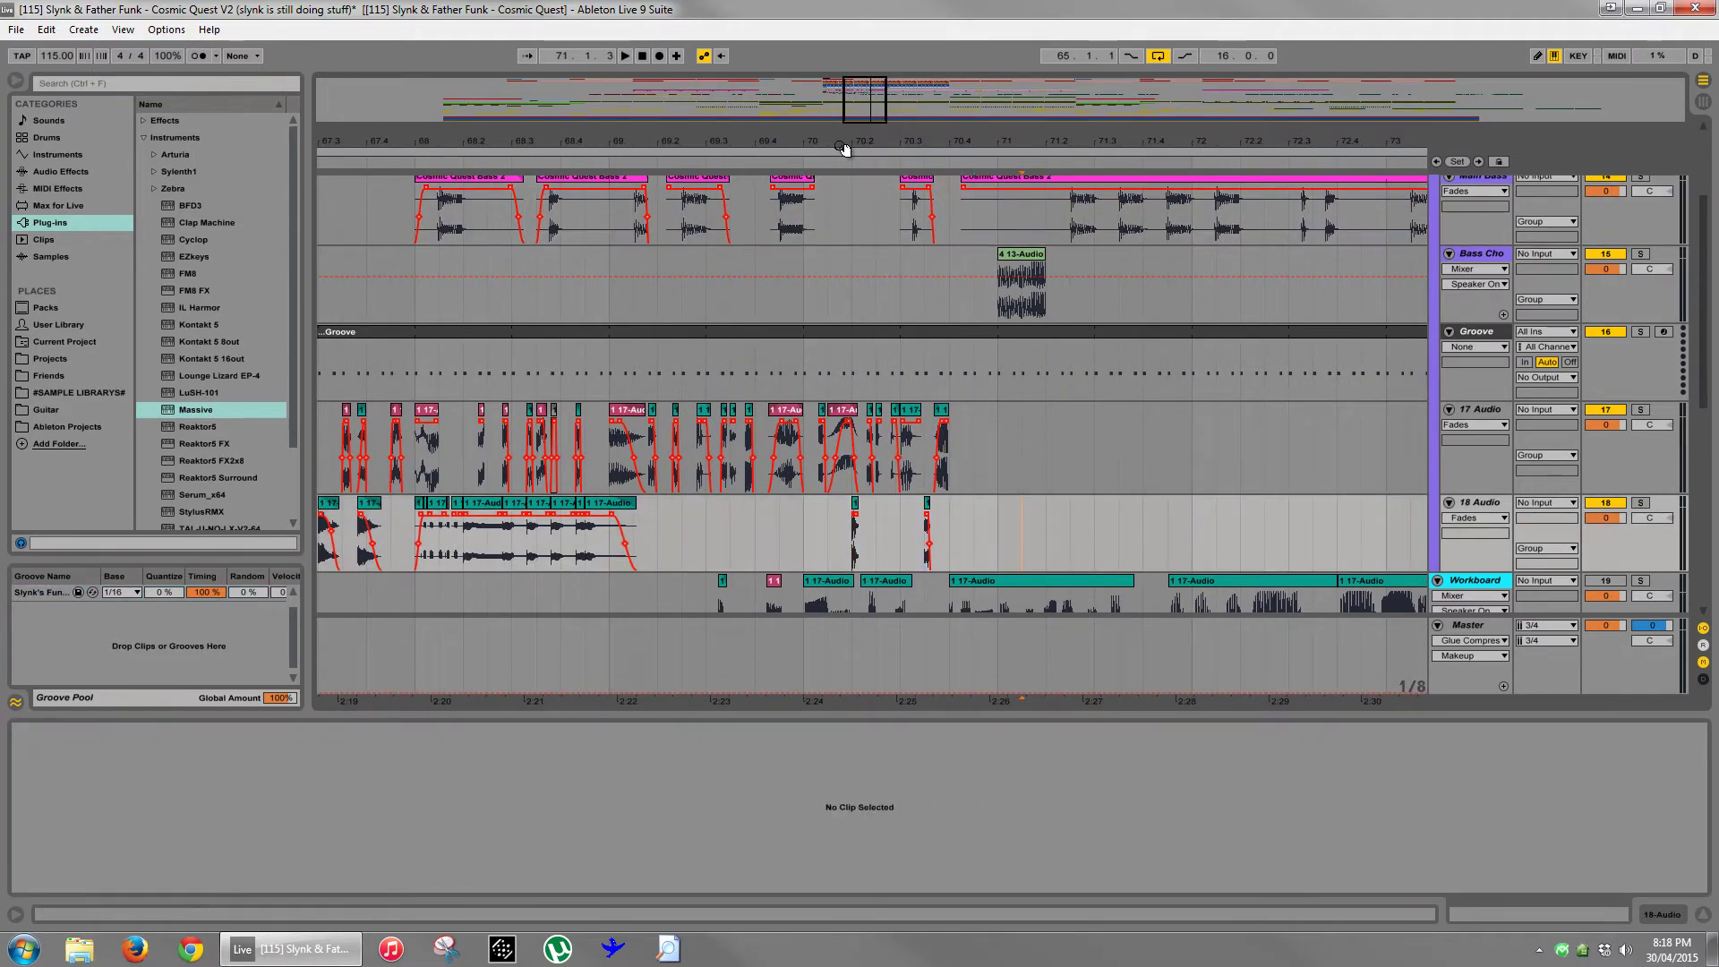
pyautogui.moveTo(857, 137); pyautogui.dragTo(940, 83)
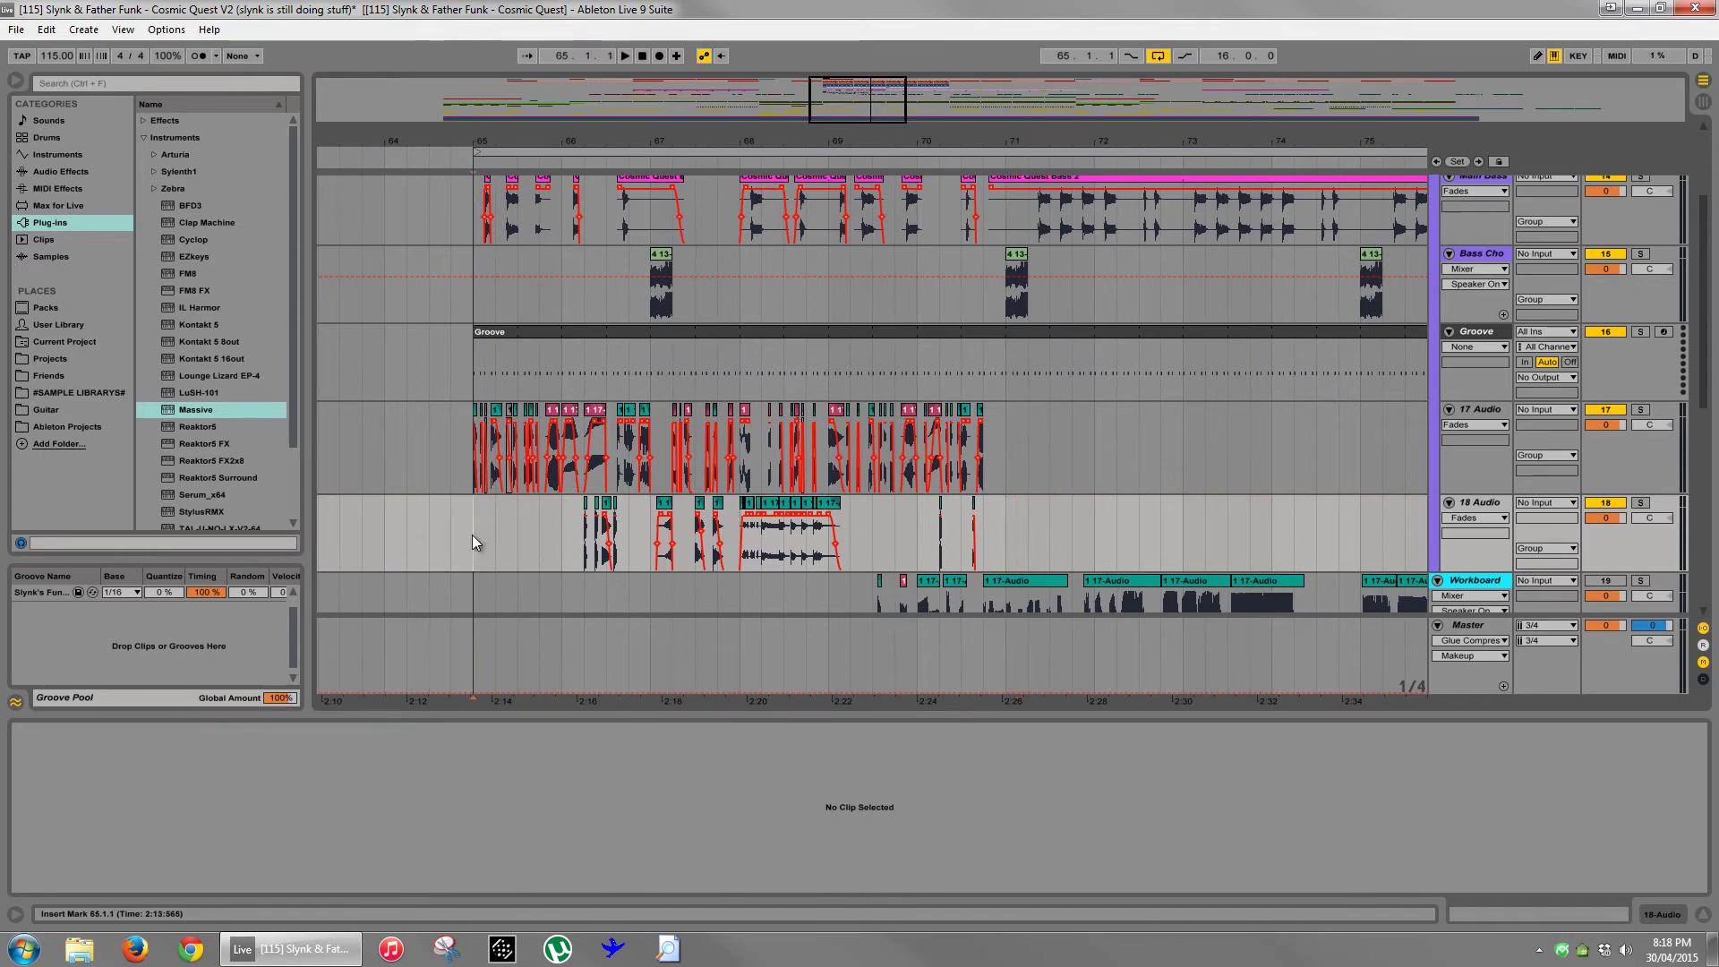
pyautogui.press('space')
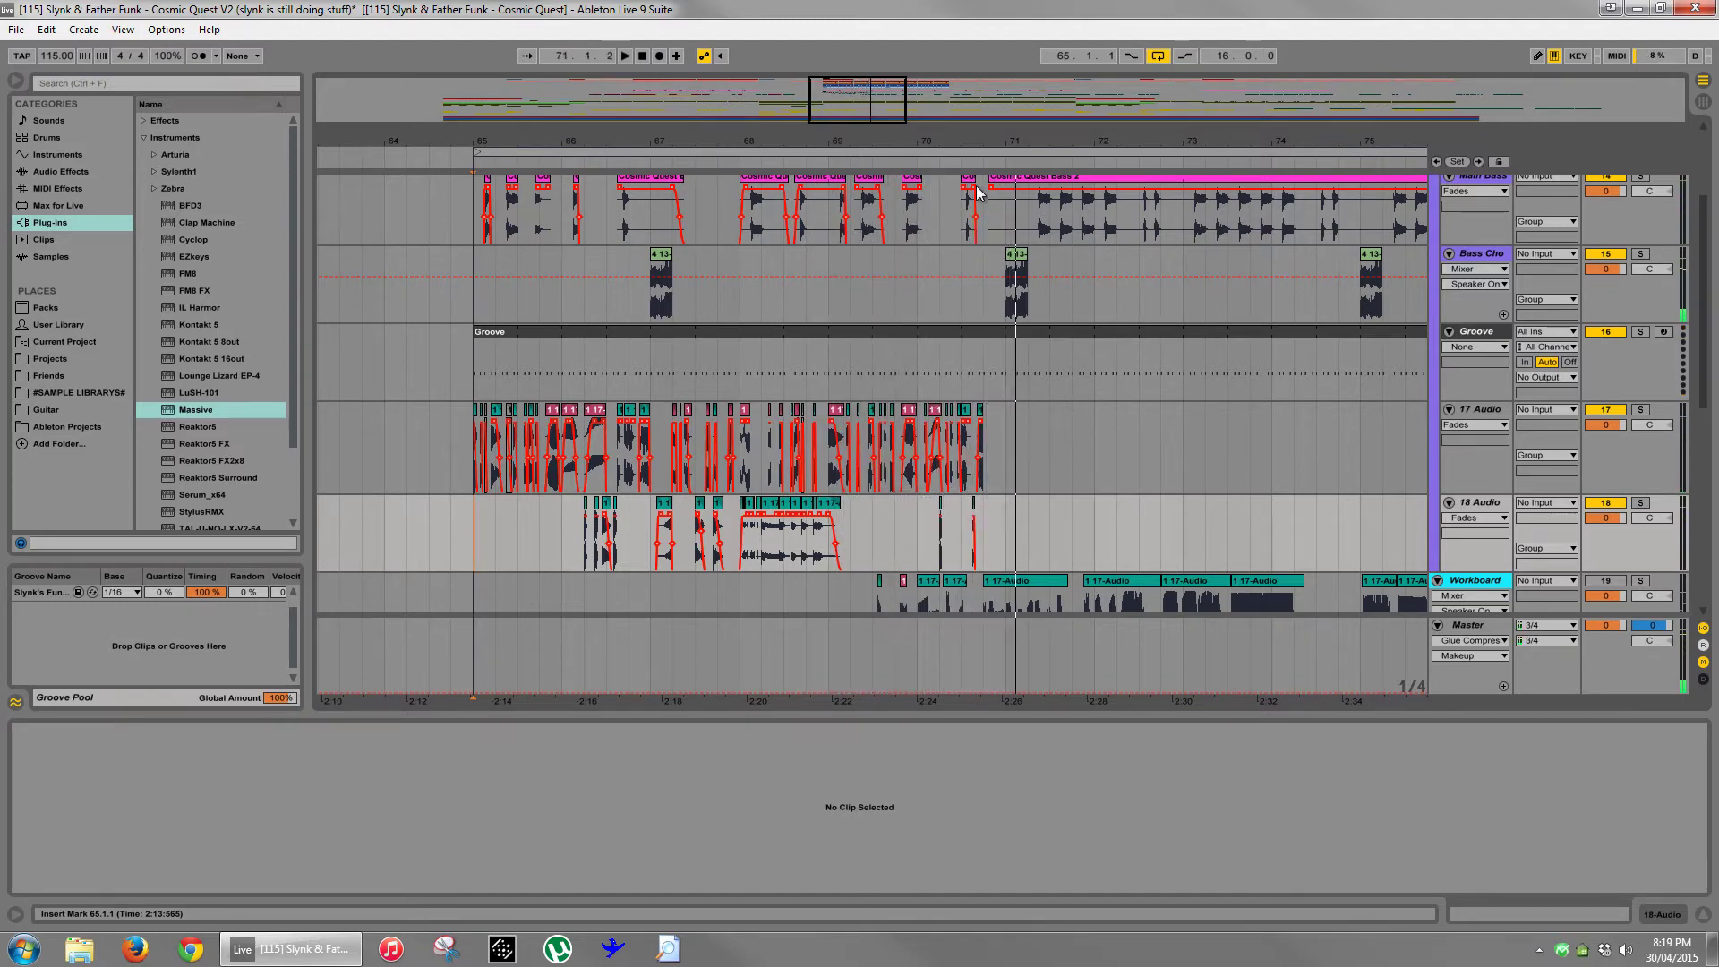
# - Steepen the fade-in curve of the last clip before 70.4 on the 17 Audio track and audition it from 70.2.2
pyautogui.moveTo(990, 145); pyautogui.dragTo(959, 230)
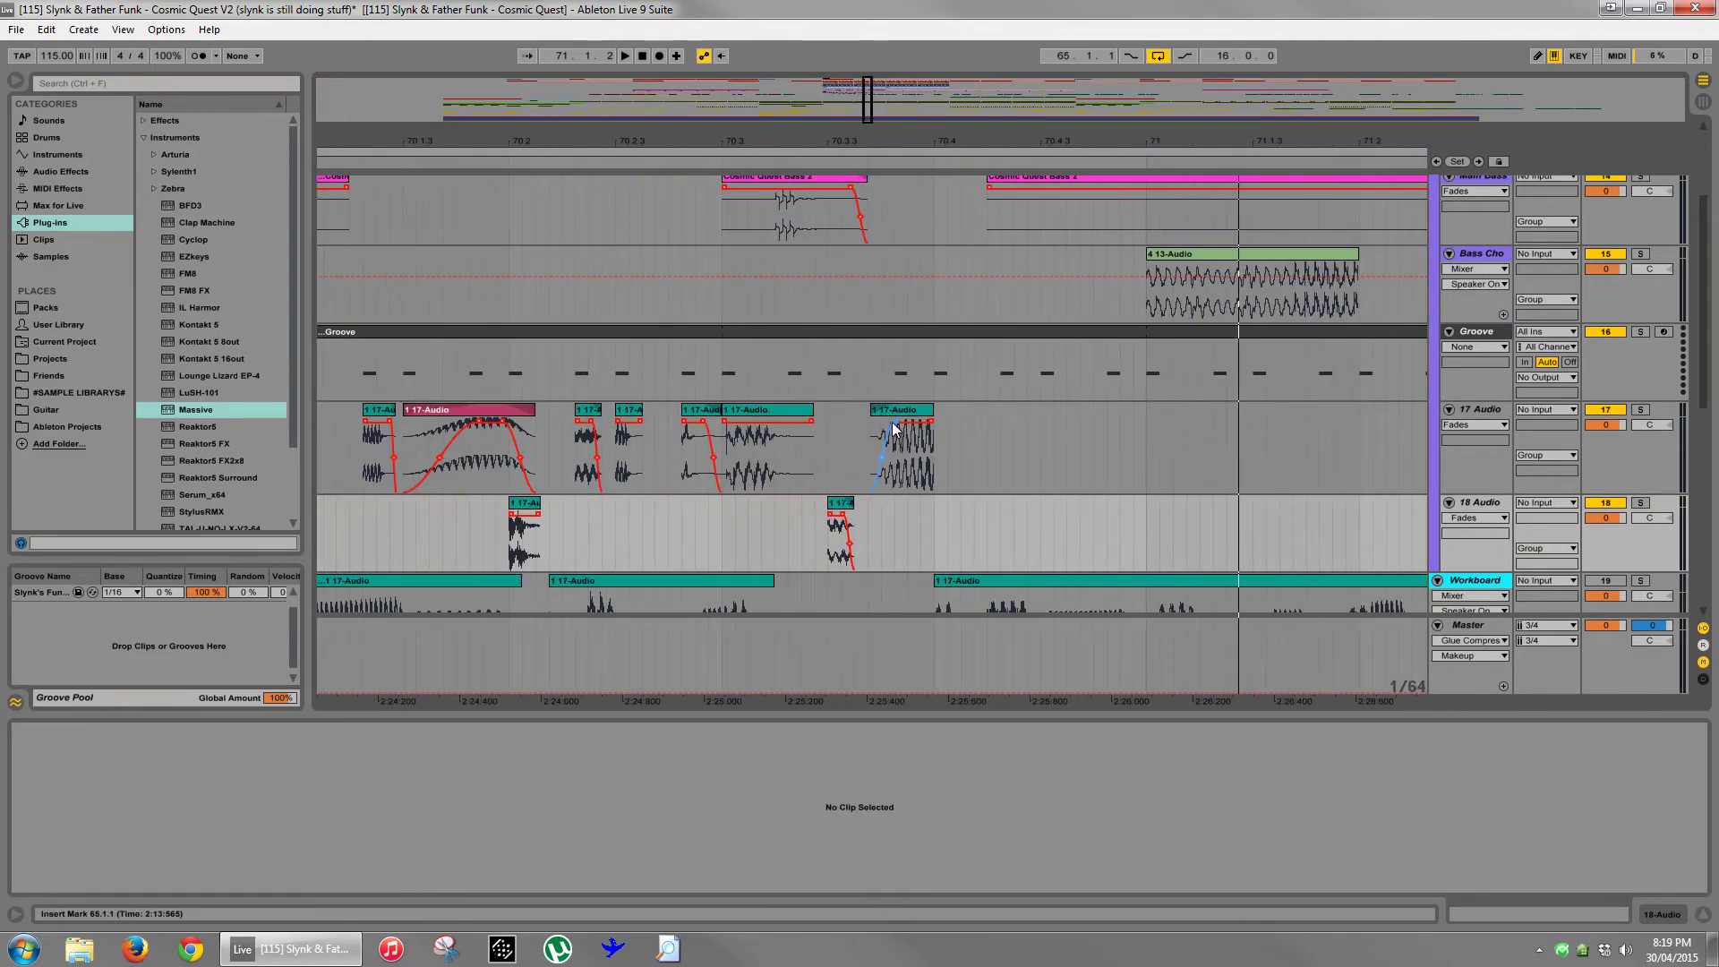
pyautogui.moveTo(894, 429); pyautogui.dragTo(886, 467)
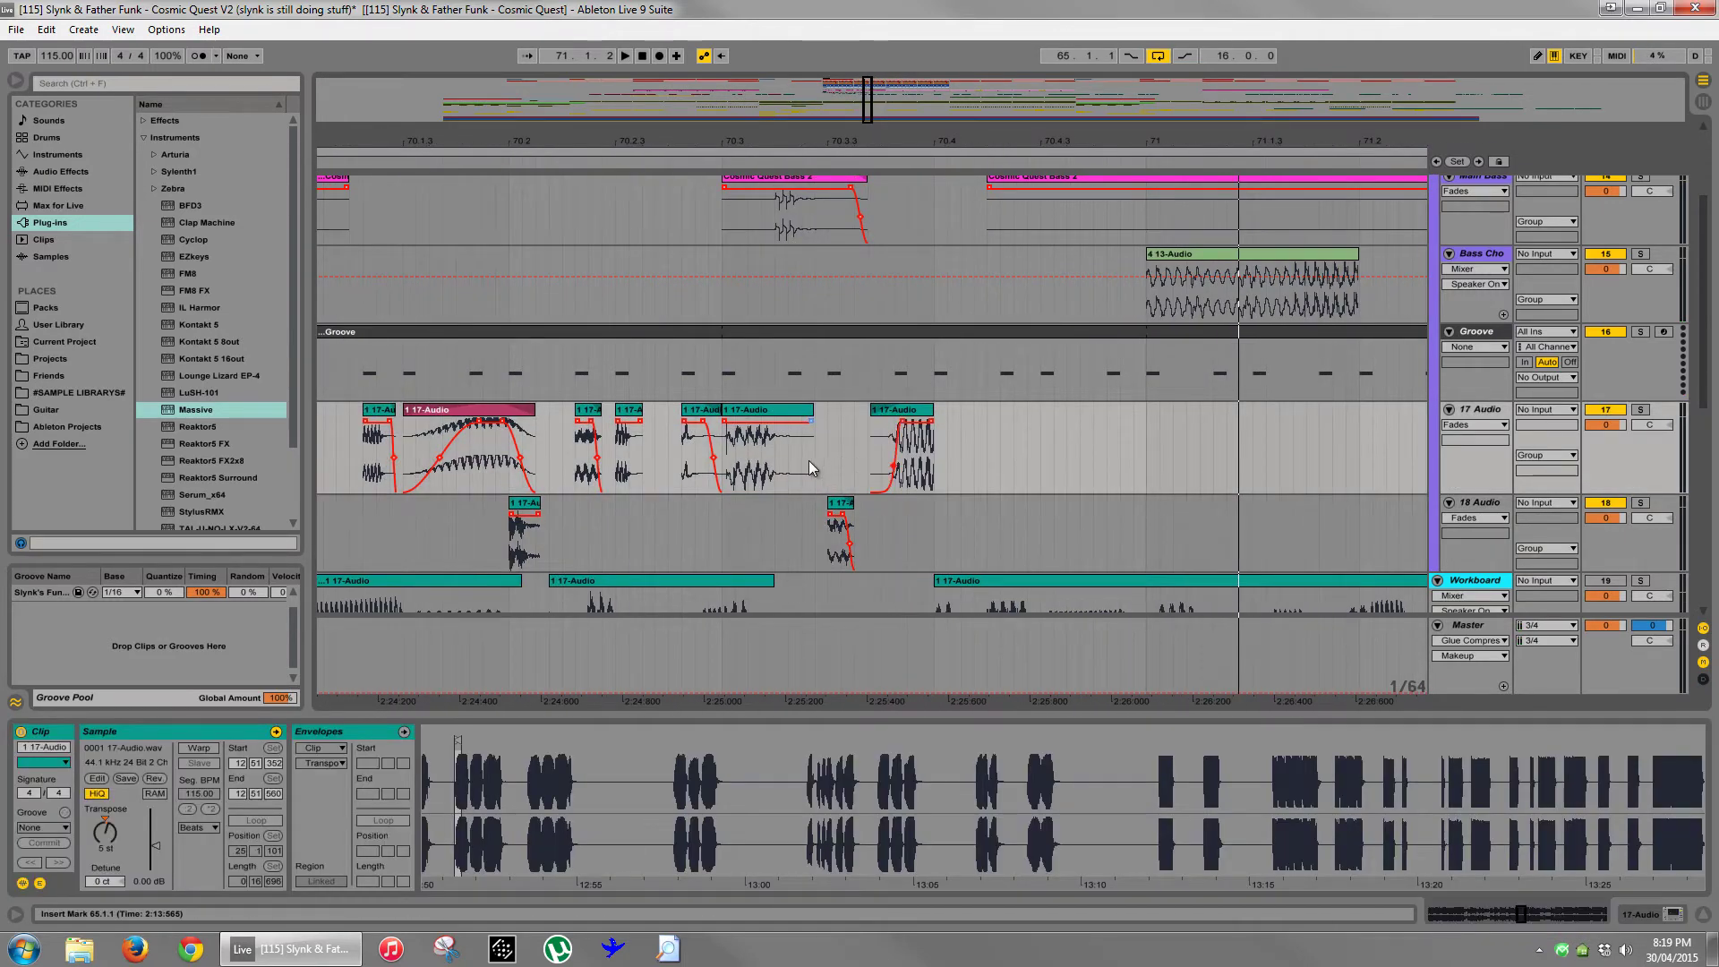
pyautogui.click(588, 448)
pyautogui.press('space')
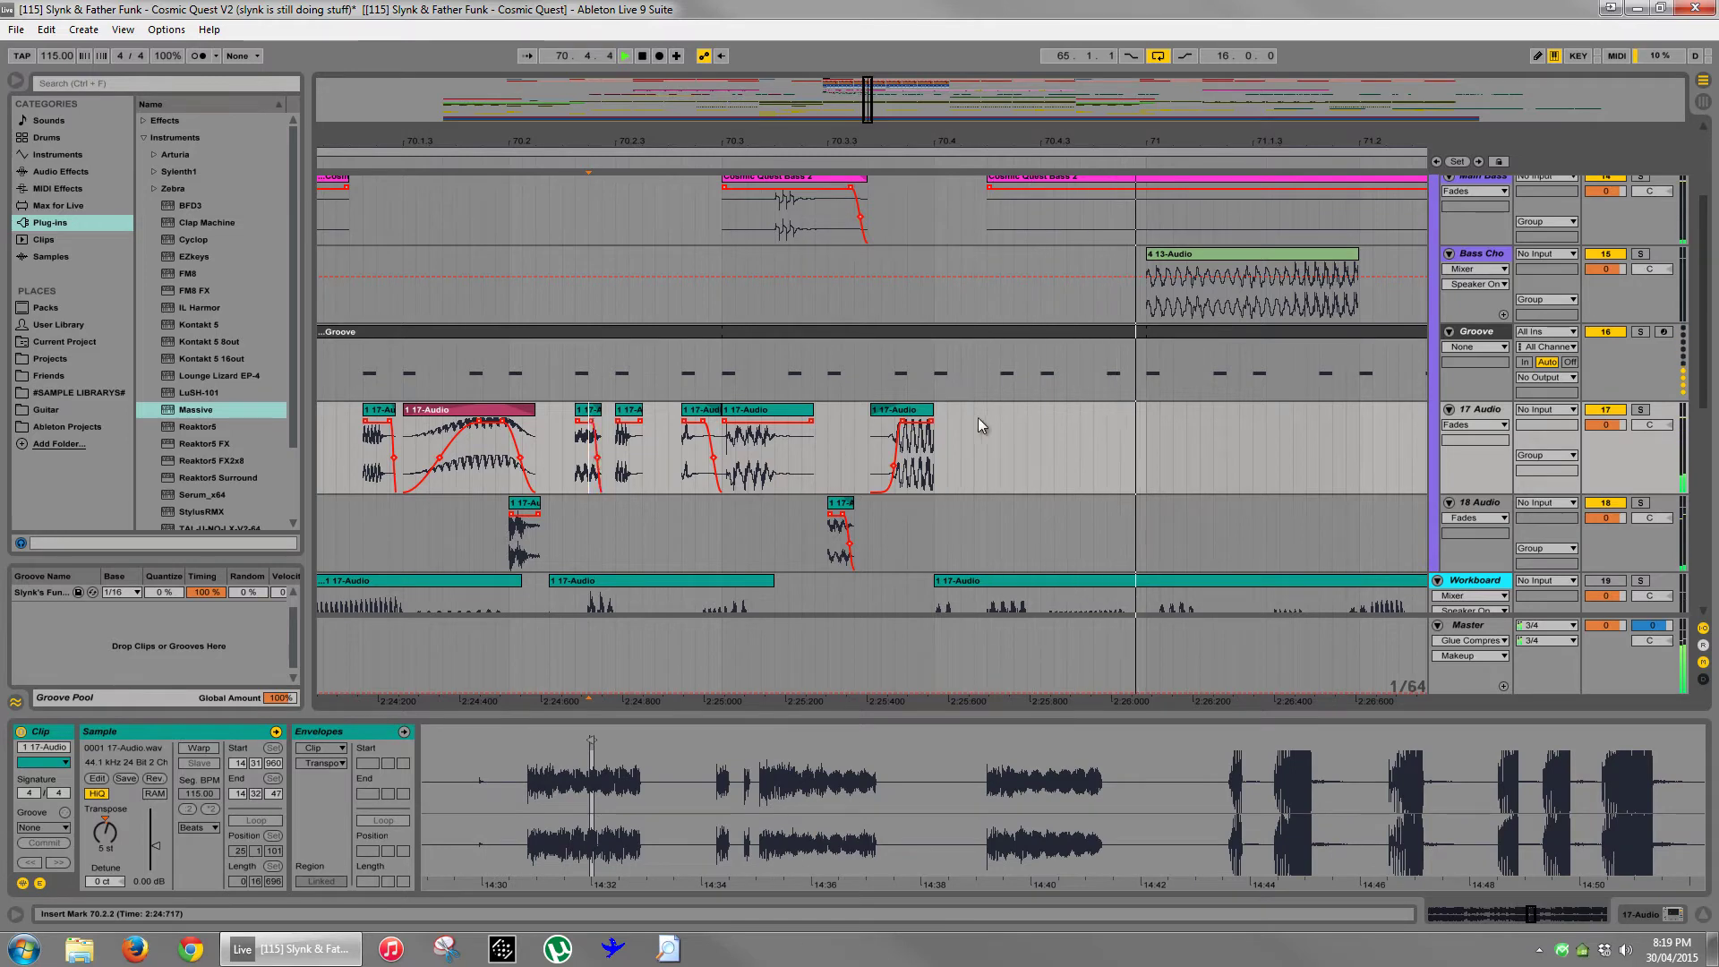
pyautogui.press('space')
pyautogui.press('space')
pyautogui.press('space')
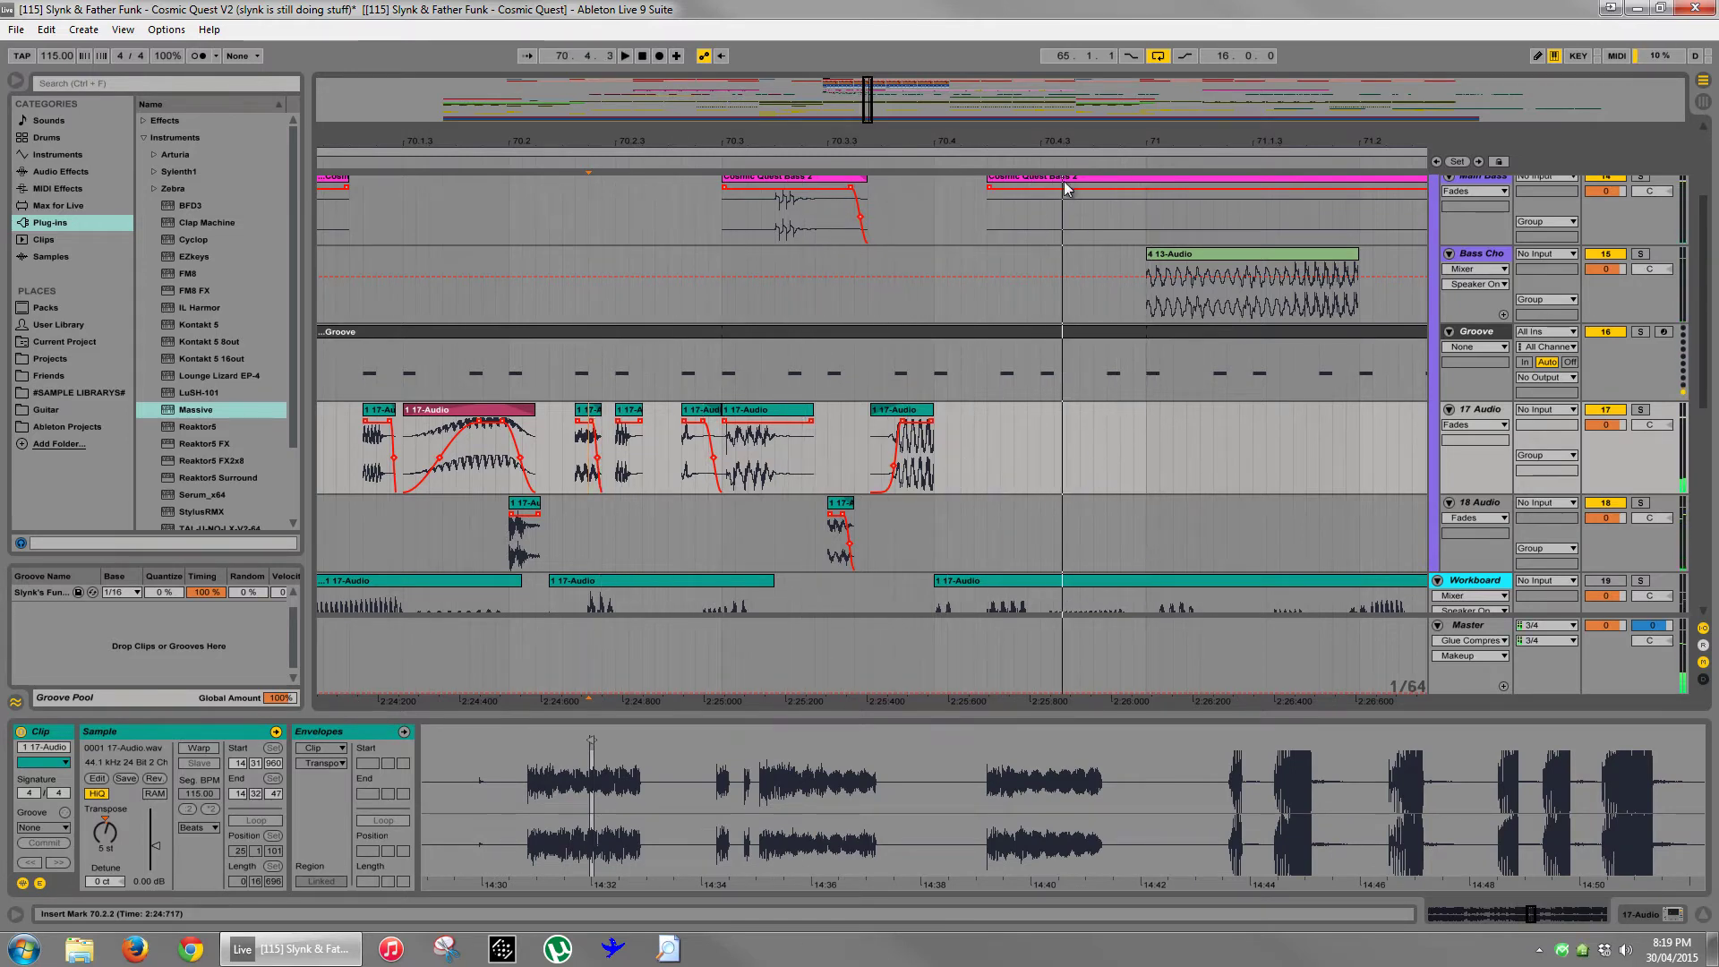
# - Select the 66.4.3 to 67.1.1 clip on the 17 Audio track and play it as a reference
pyautogui.moveTo(1065, 141)
pyautogui.mouseDown()
pyautogui.moveTo(1066, 103)
pyautogui.moveTo(1070, 148)
pyautogui.mouseUp()
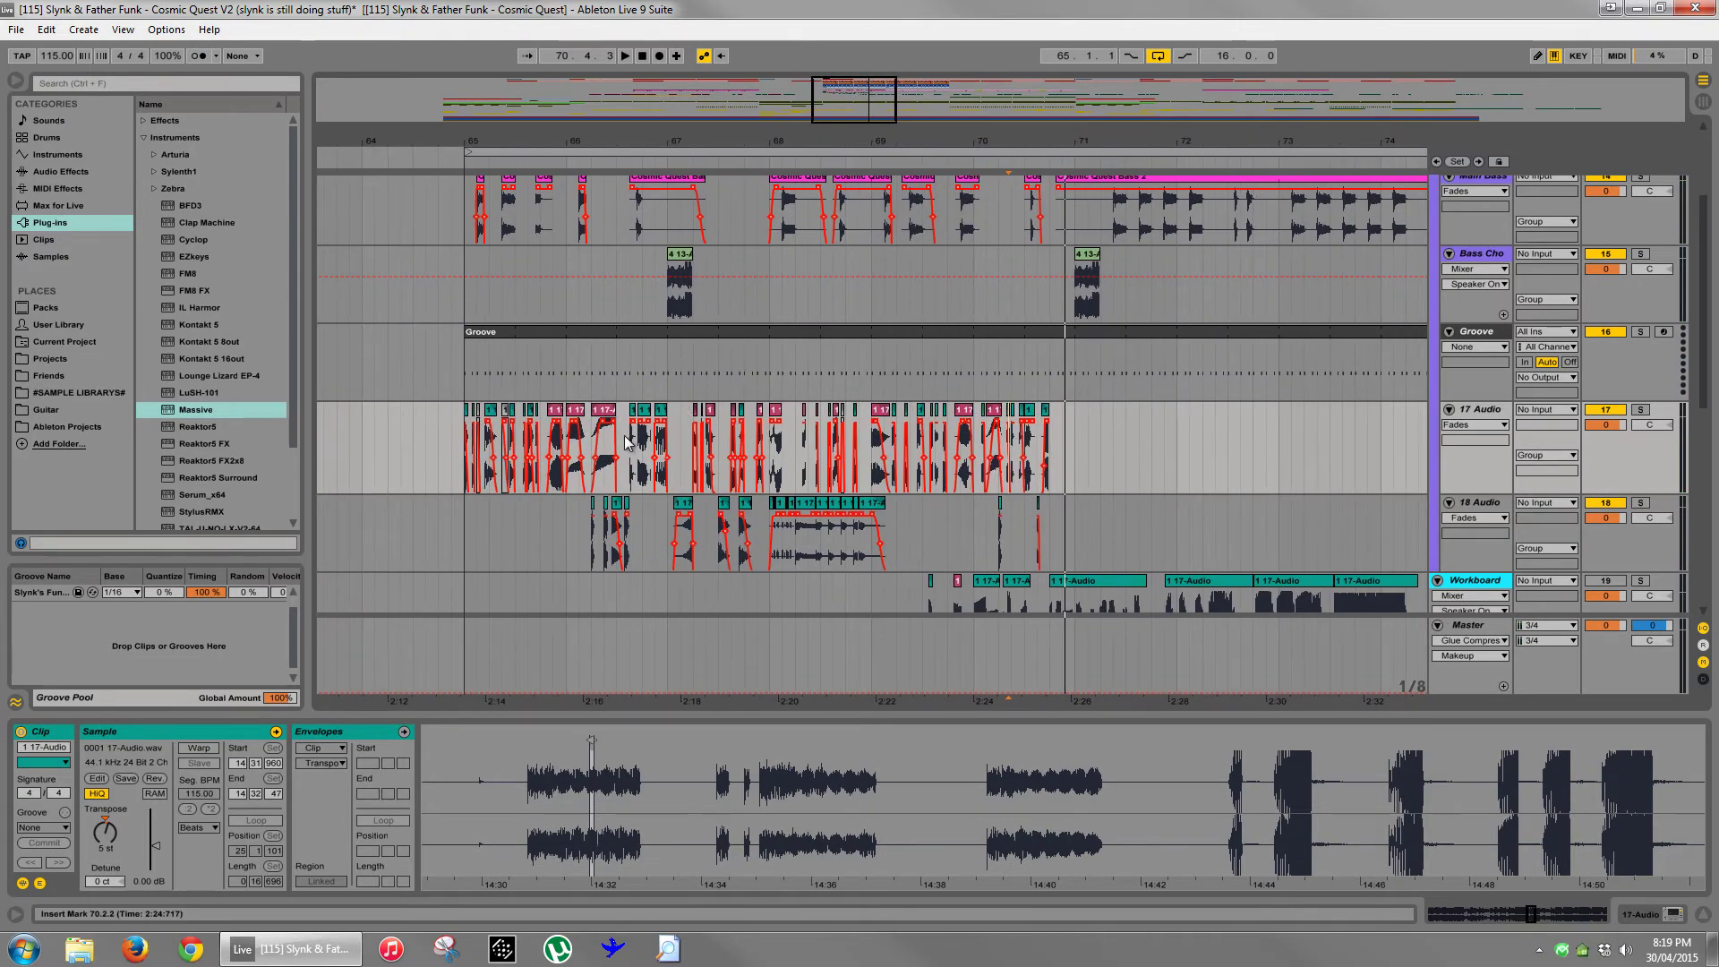
pyautogui.click(661, 457)
pyautogui.press('space')
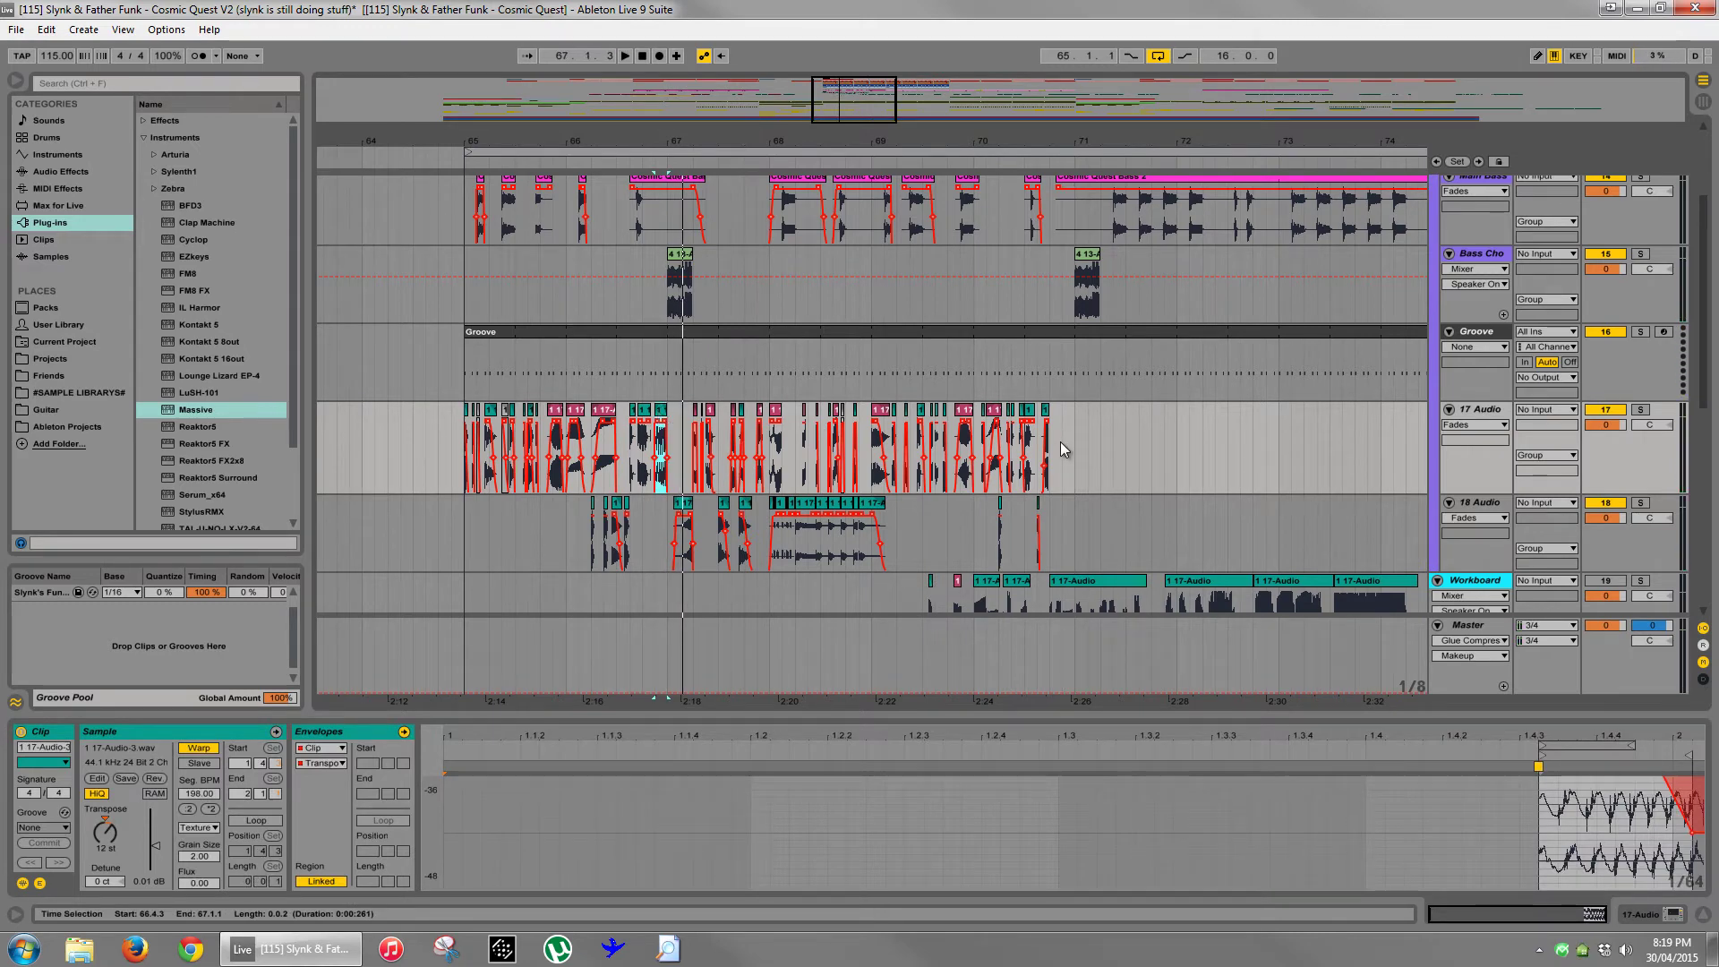
# - Solo the Workboard track and copy a one-beat piece of its audio from around 73.3 to 17 Audio at 70.4
pyautogui.moveTo(1250, 145); pyautogui.dragTo(1153, 136)
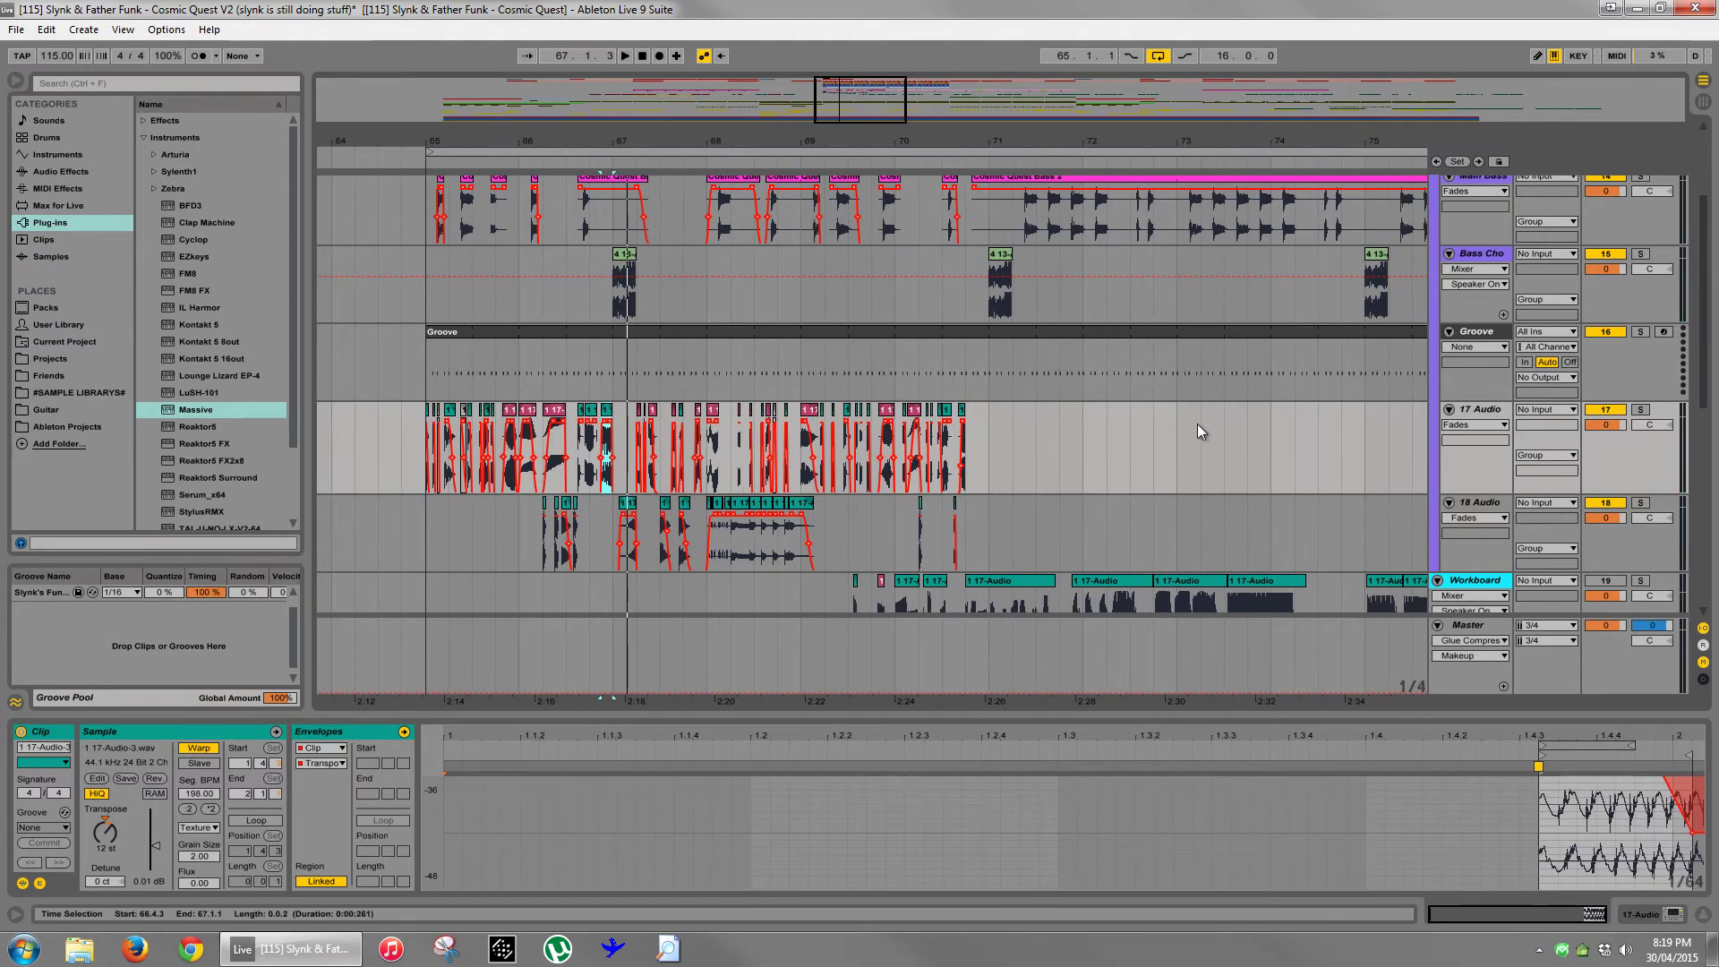
pyautogui.scroll(-2, 1196, 430)
pyautogui.click(1254, 495)
pyautogui.click(1639, 494)
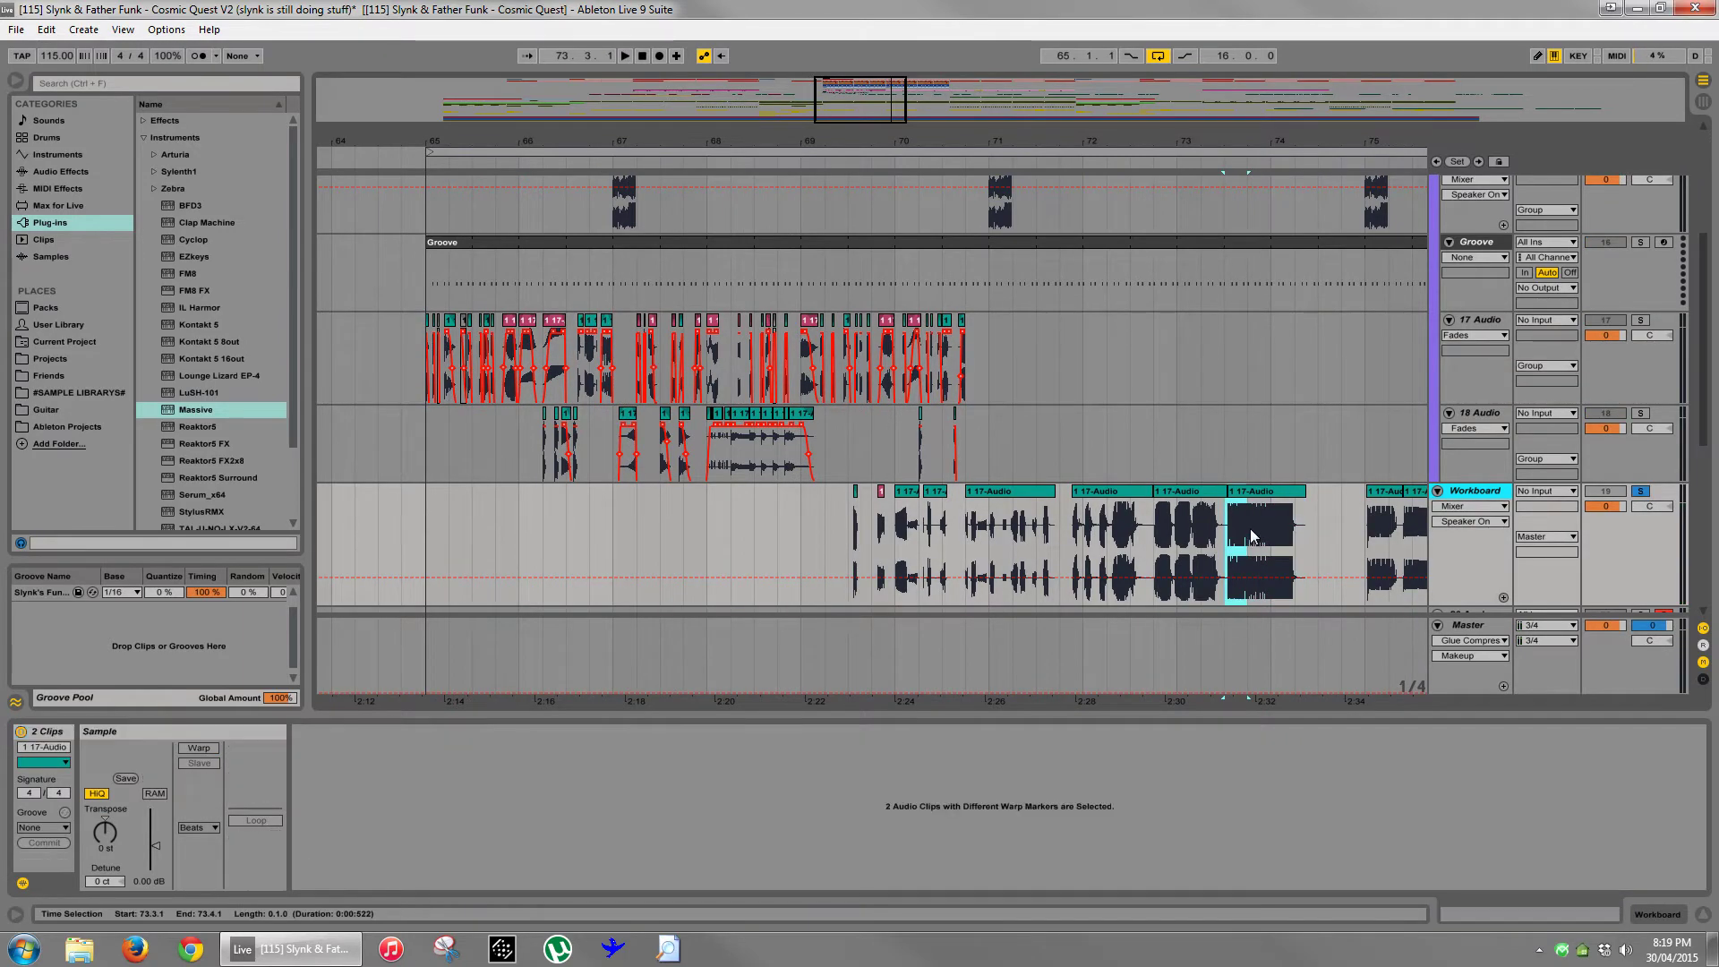
pyautogui.moveTo(1247, 546); pyautogui.dragTo(987, 351)
pyautogui.moveTo(985, 141); pyautogui.dragTo(978, 177)
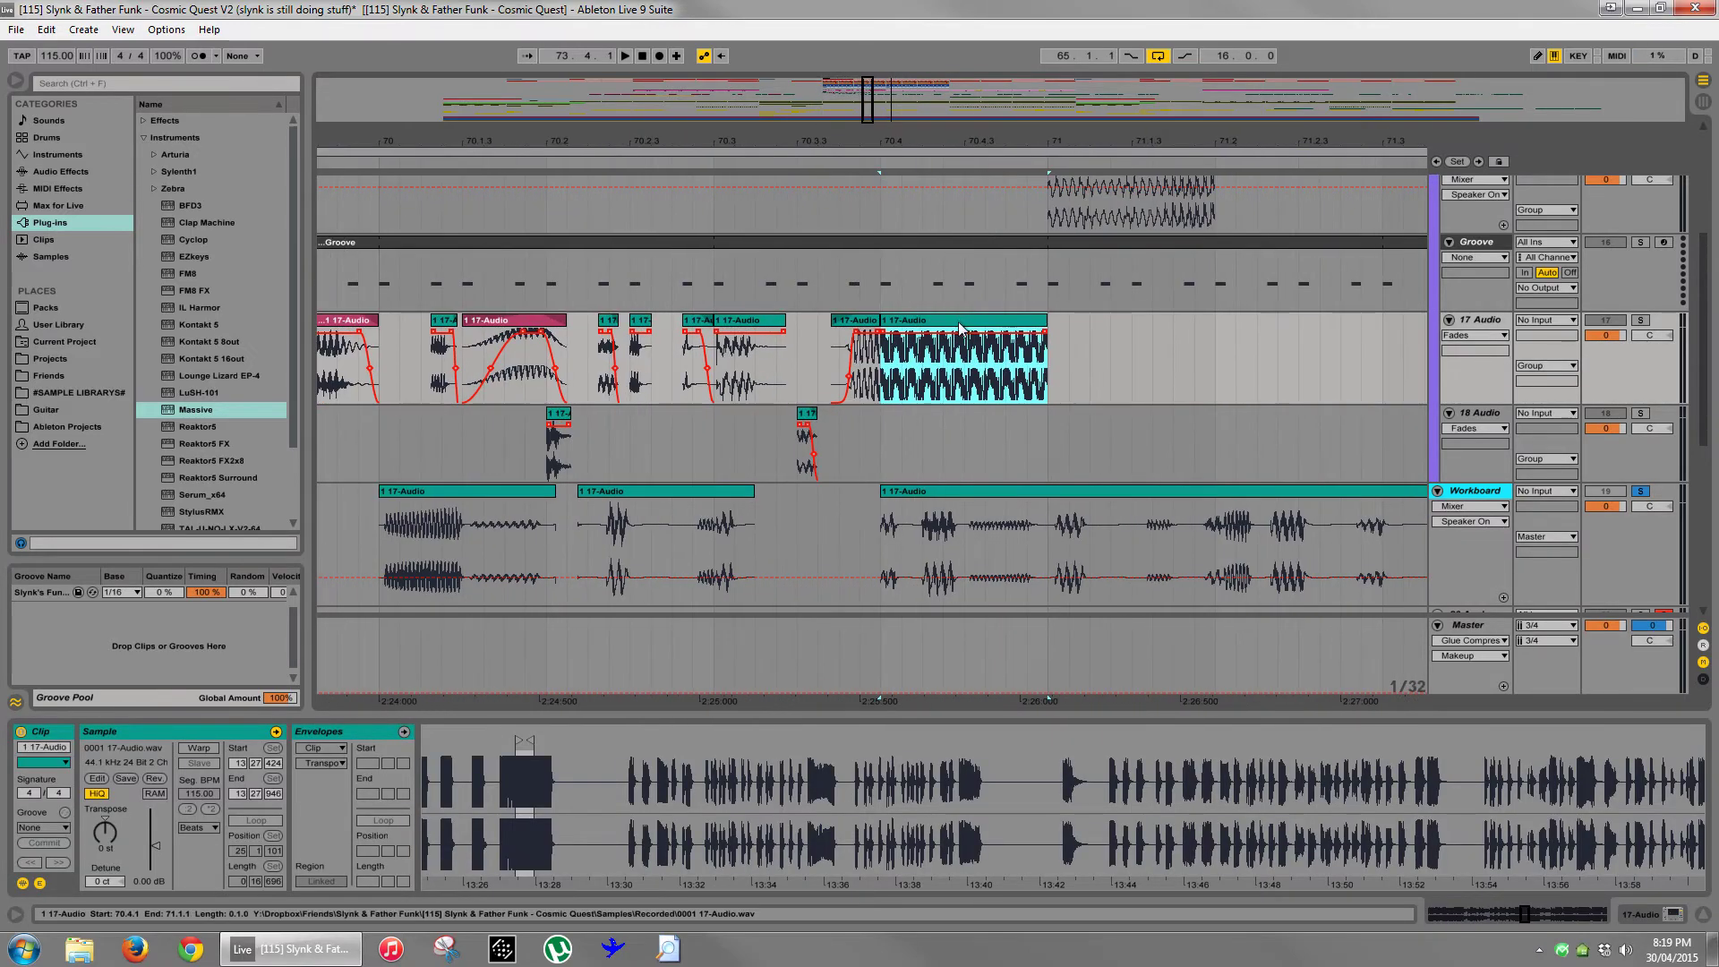
# - Trim the copied clip to start at 70.4.3 and end at 71.1.1, and consolidate it
pyautogui.moveTo(962, 325); pyautogui.dragTo(1048, 333)
pyautogui.click(1022, 321)
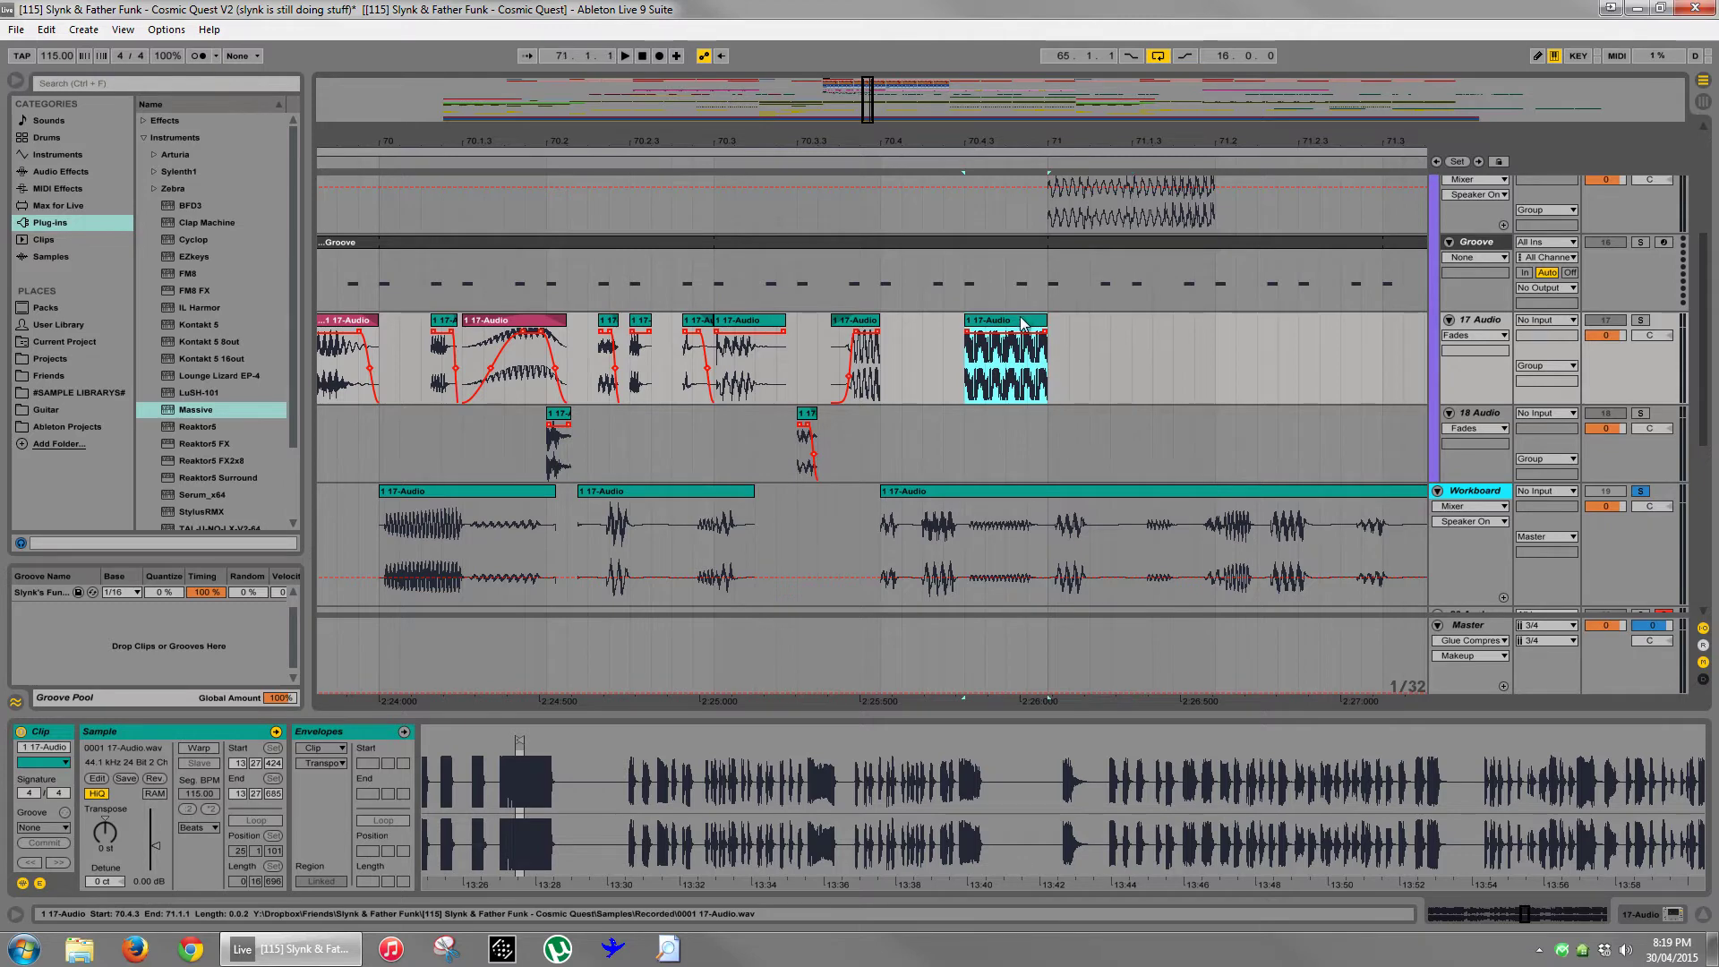
pyautogui.hotkey('ctrl', 'j')
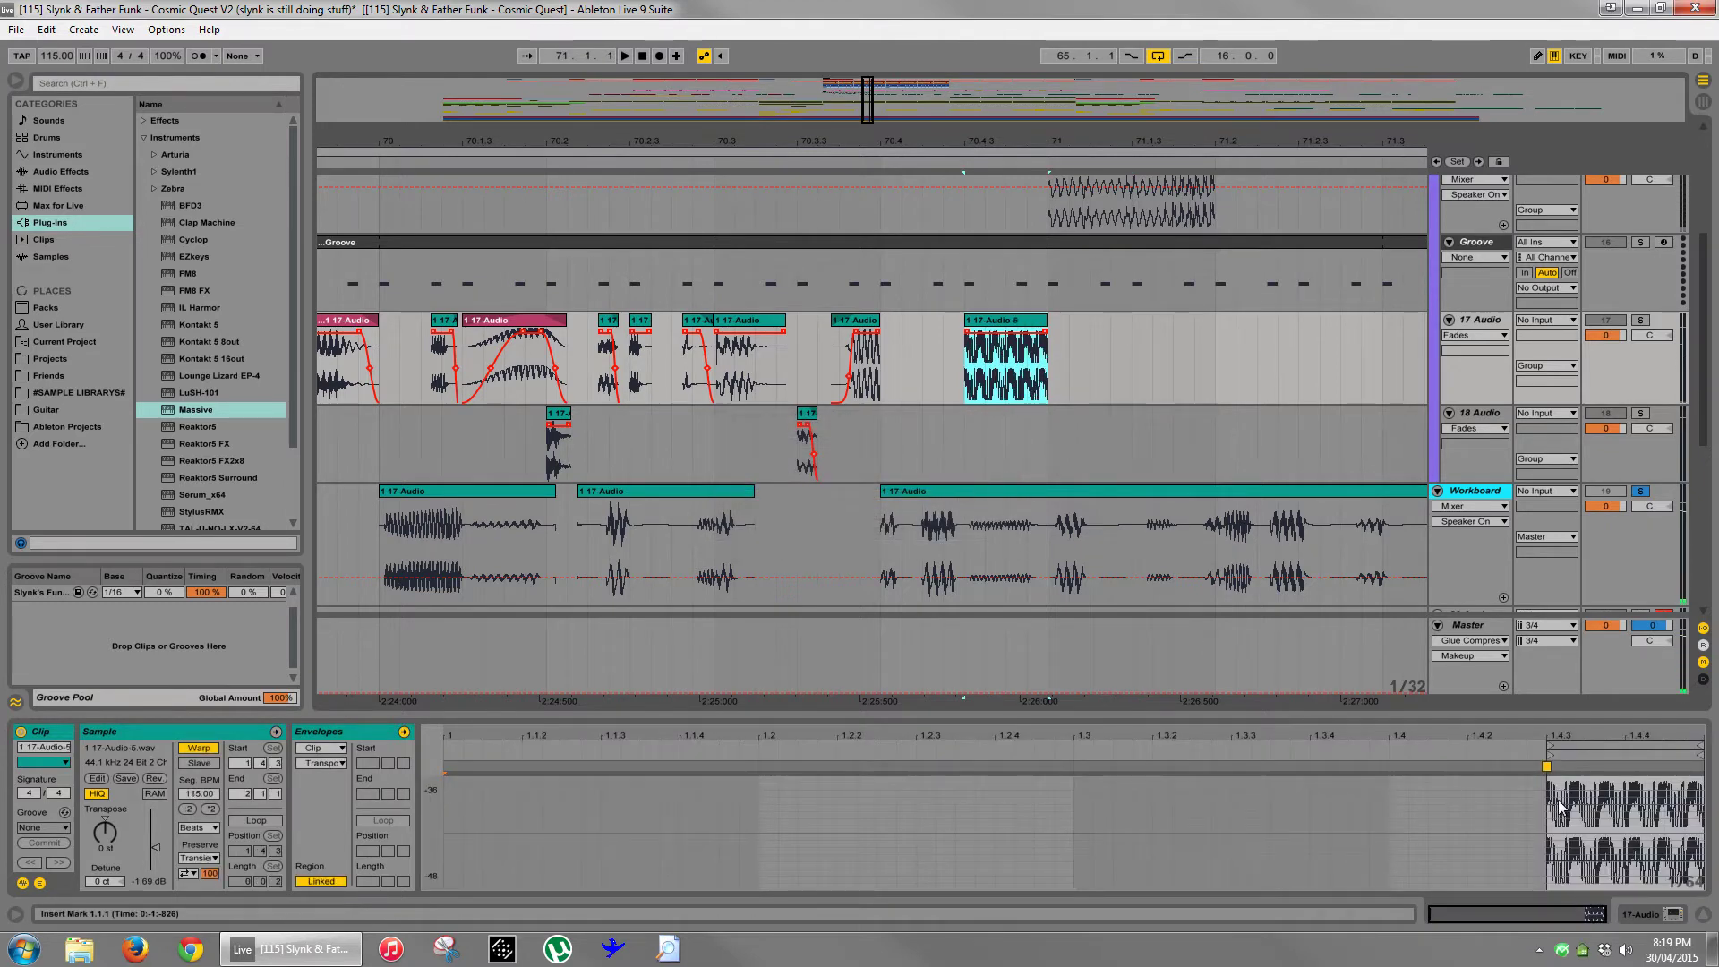
# - Solo the 17 Audio track and audition the consolidated clip
pyautogui.press('space')
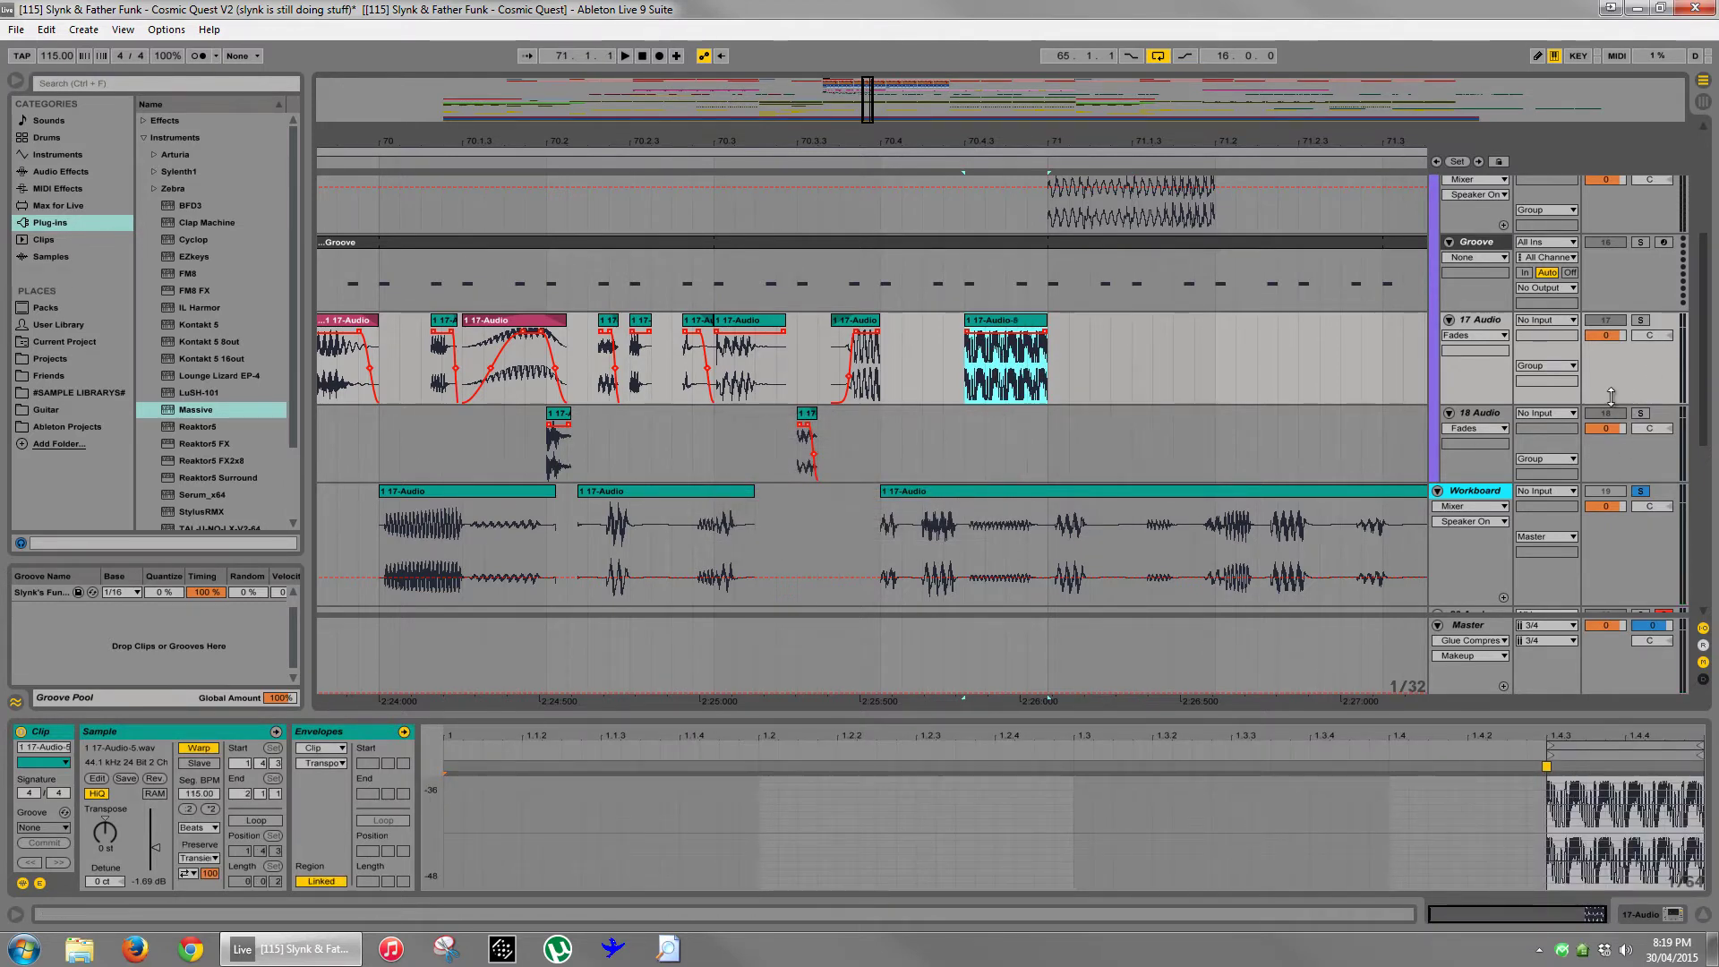
pyautogui.click(1640, 320)
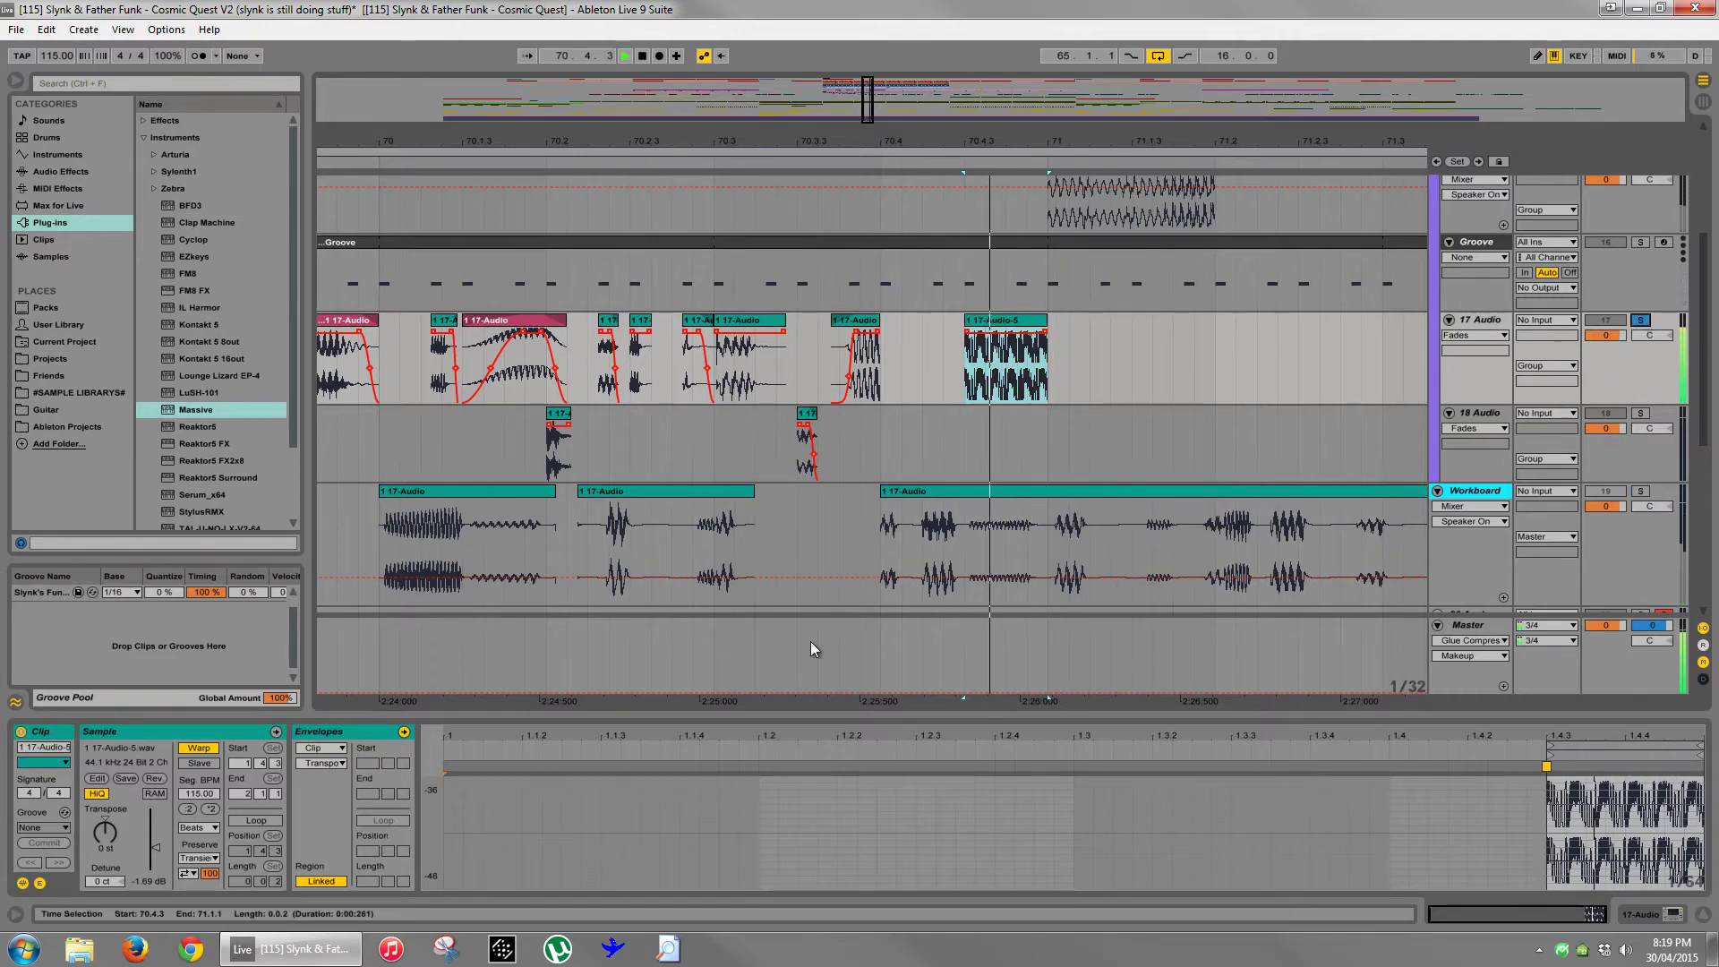
pyautogui.press('space')
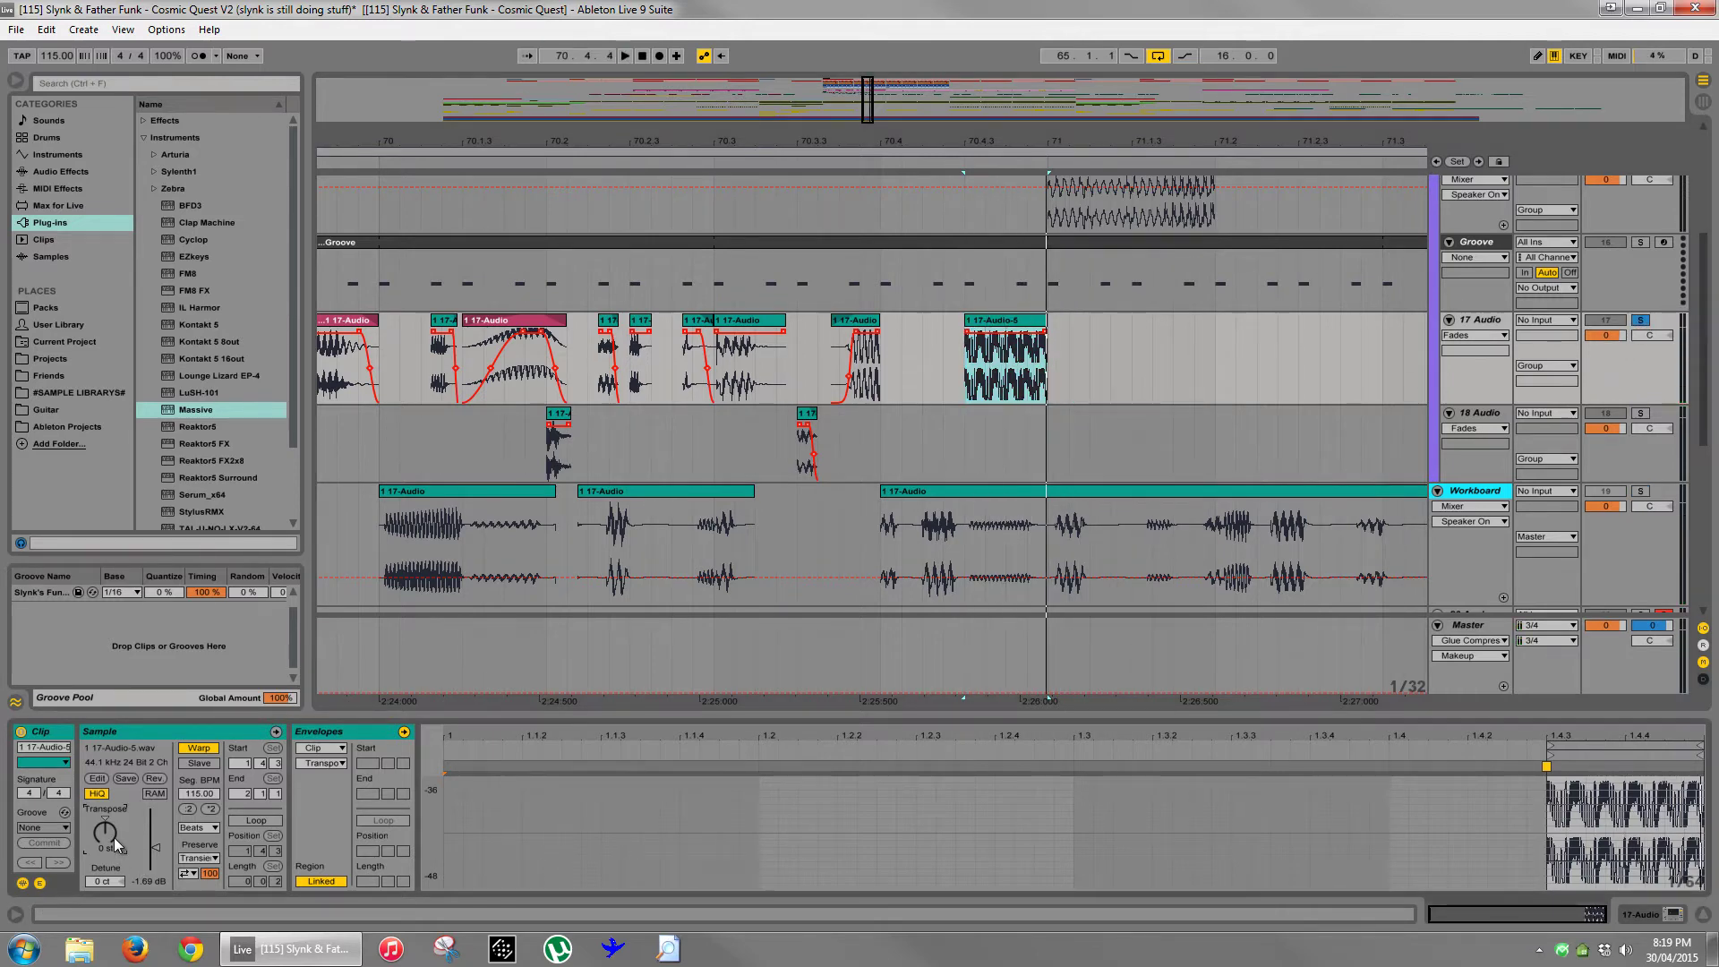
# - Set the consolidated clip's warp mode to Texture and its transposition to 24 st
pyautogui.click(195, 829)
pyautogui.click(206, 873)
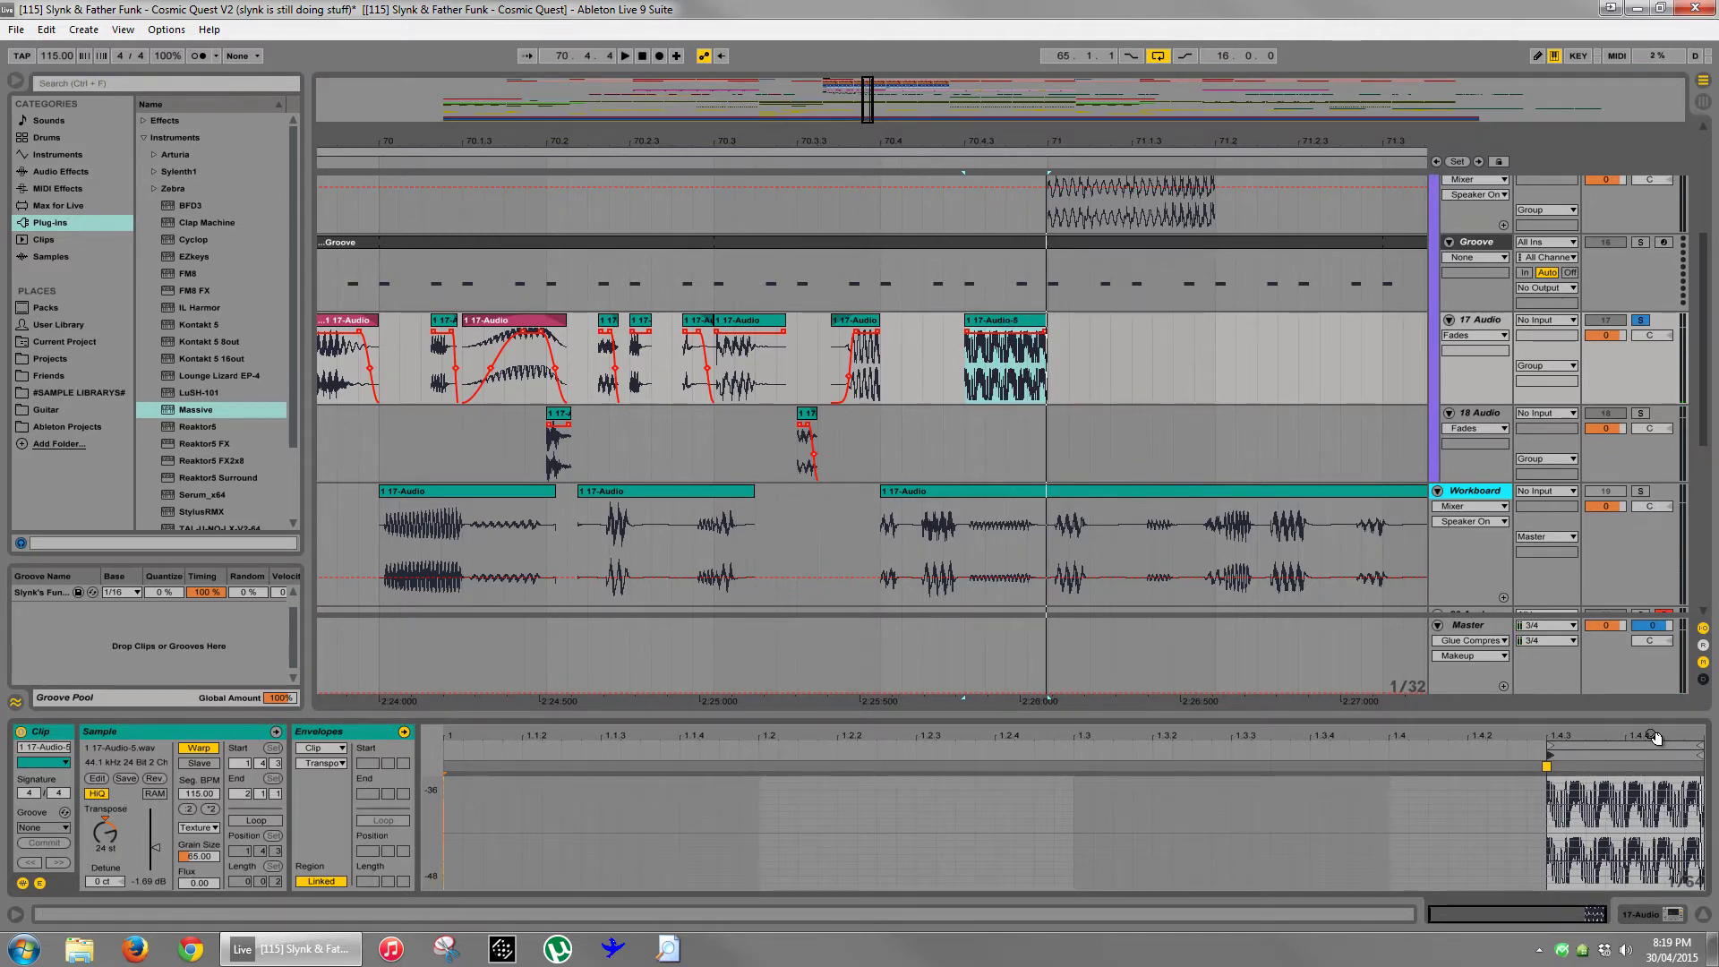
# - Draw a Transposition Modulation envelope on the clip that ramps down to -48 st after 1.4.4
pyautogui.moveTo(1655, 731)
pyautogui.mouseDown()
pyautogui.moveTo(1632, 730)
pyautogui.moveTo(1658, 731)
pyautogui.mouseUp()
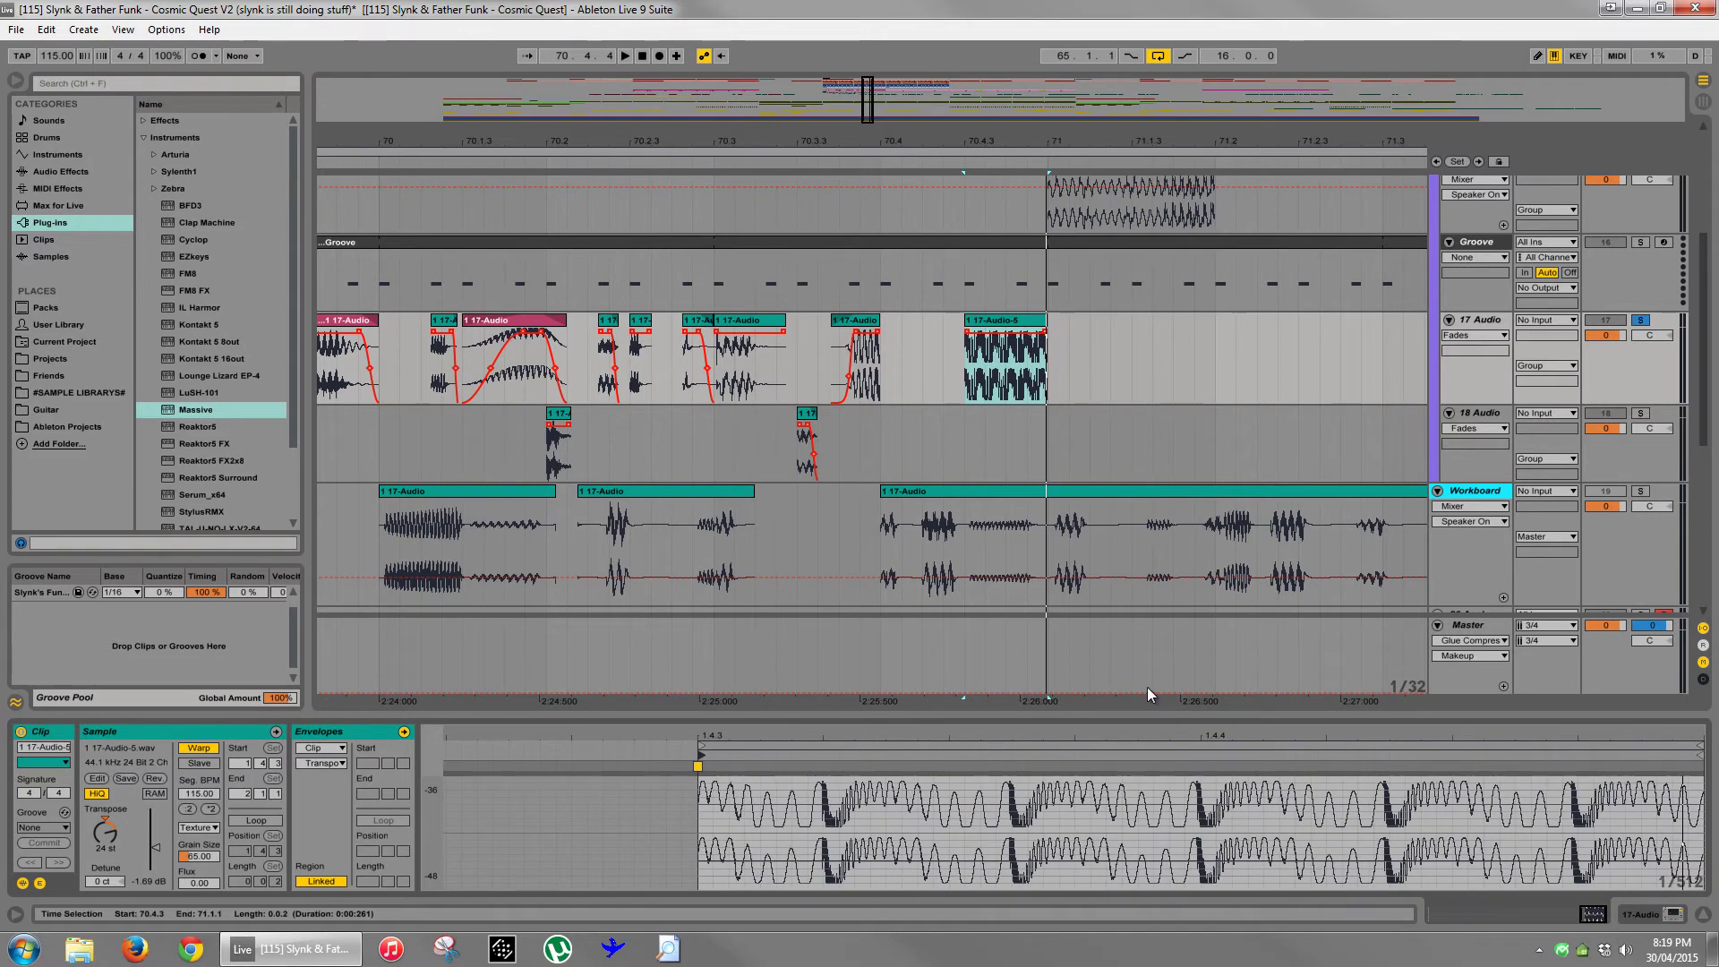
pyautogui.click(330, 761)
pyautogui.click(336, 788)
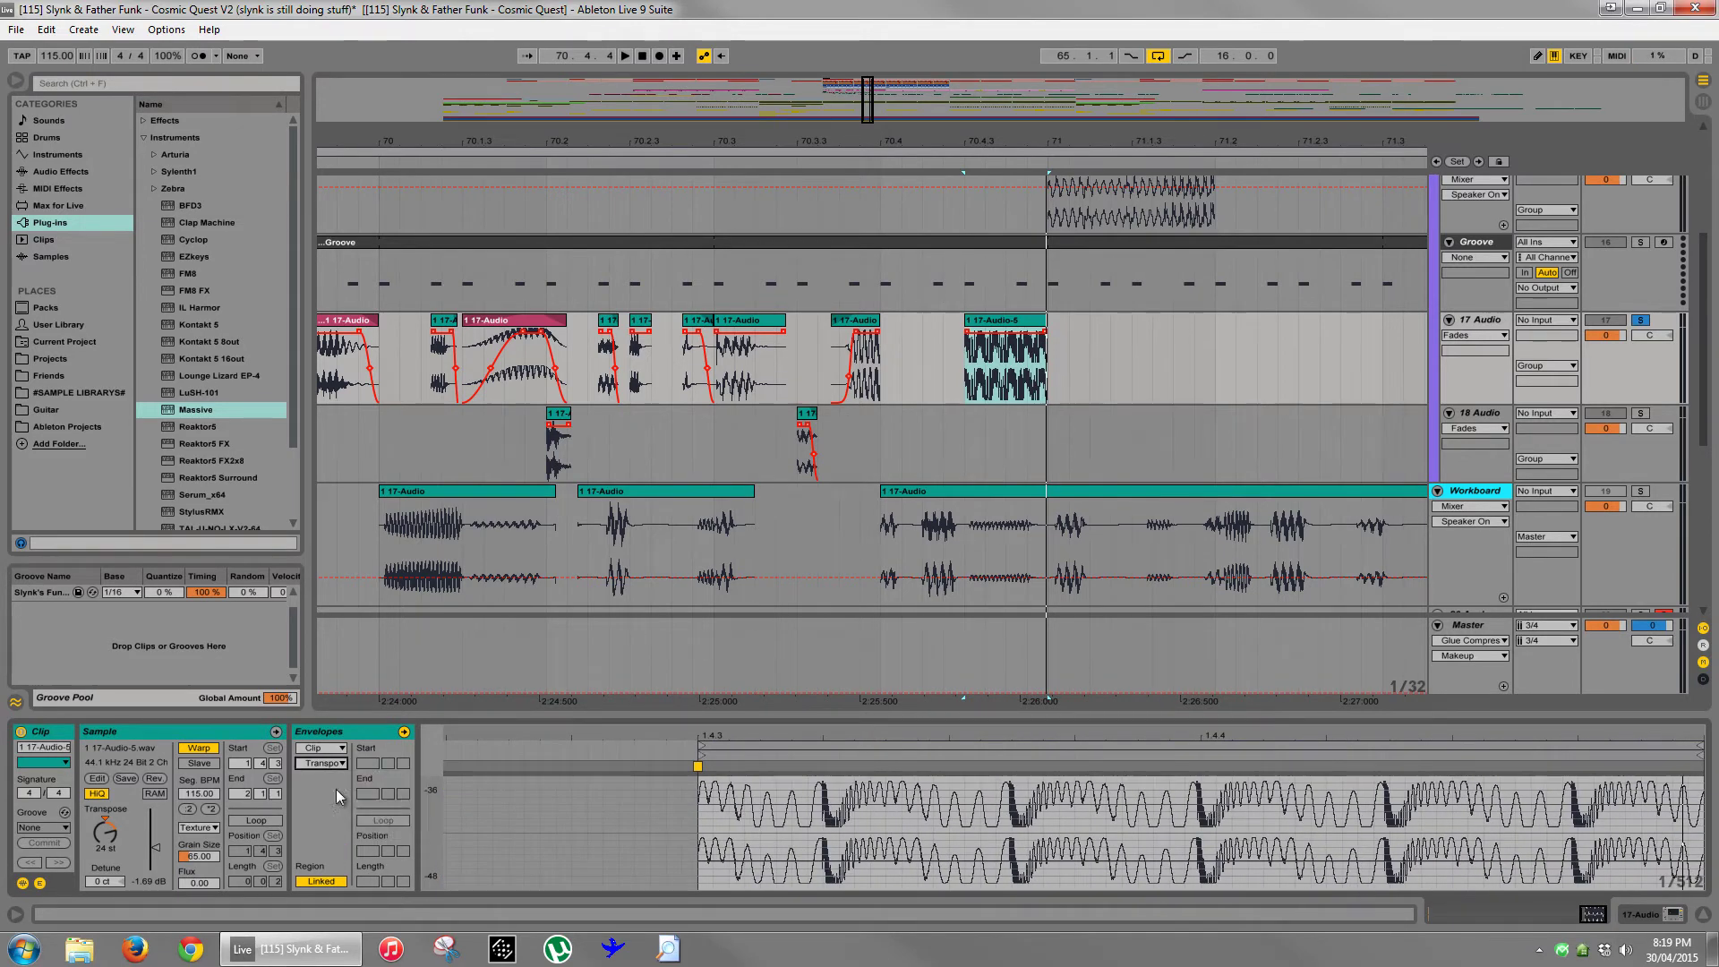
pyautogui.scroll(3, 733, 821)
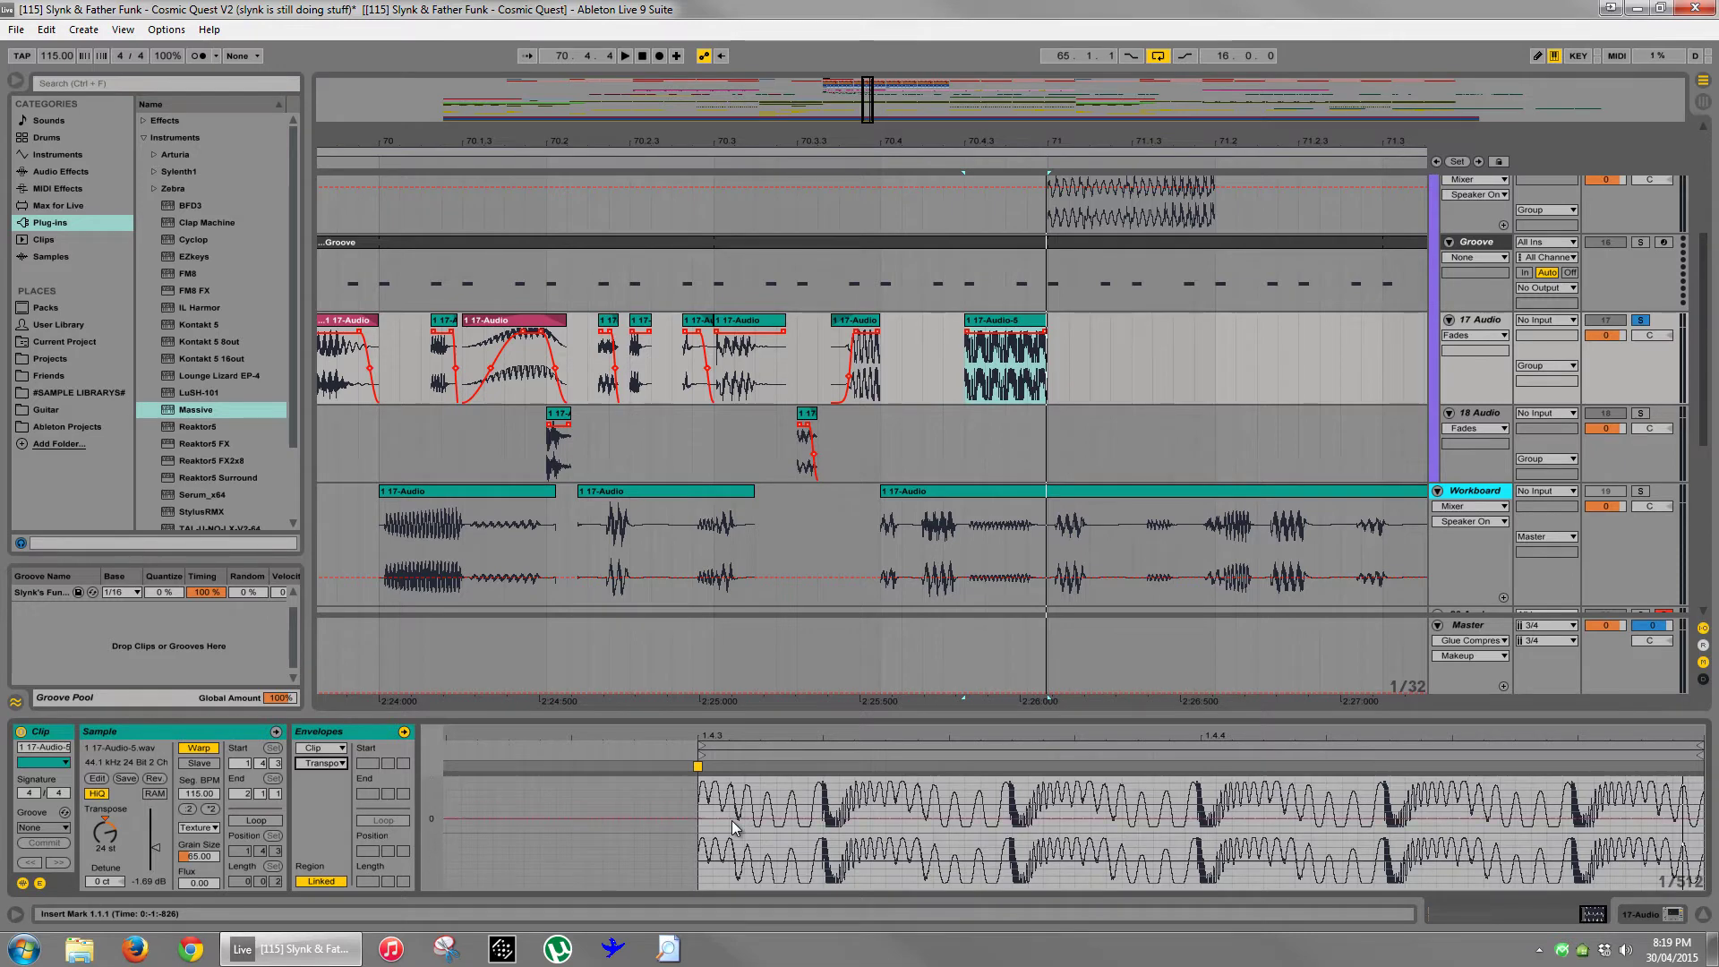
pyautogui.click(703, 833)
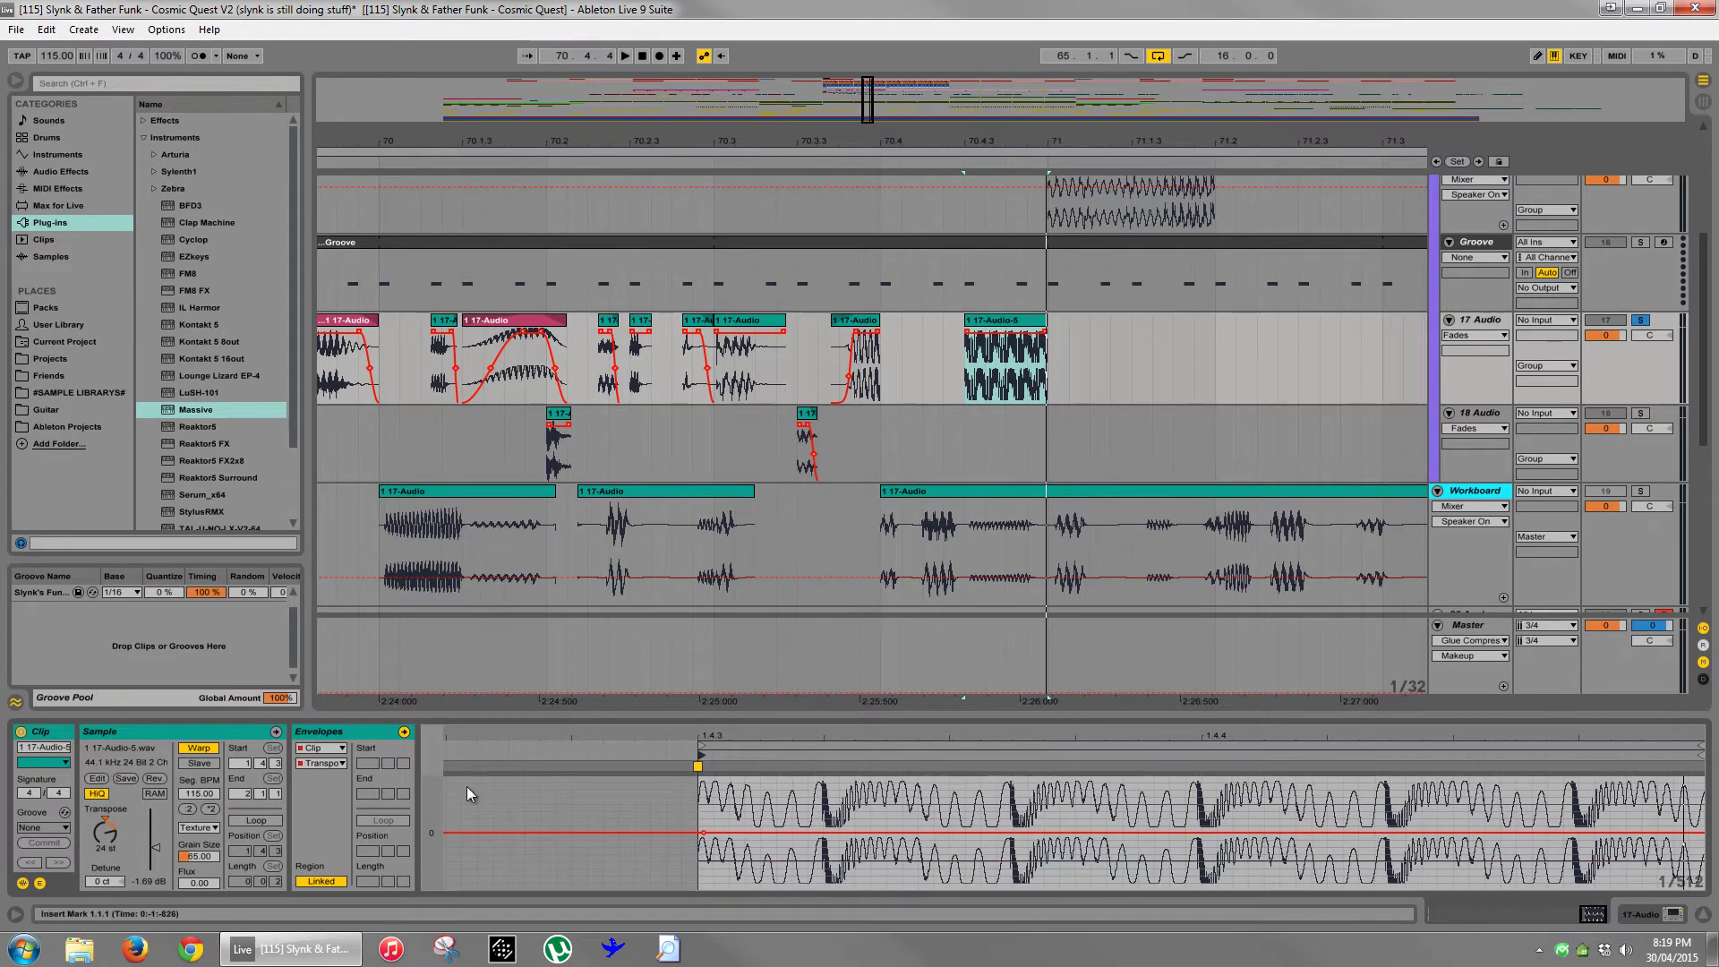
pyautogui.click(323, 765)
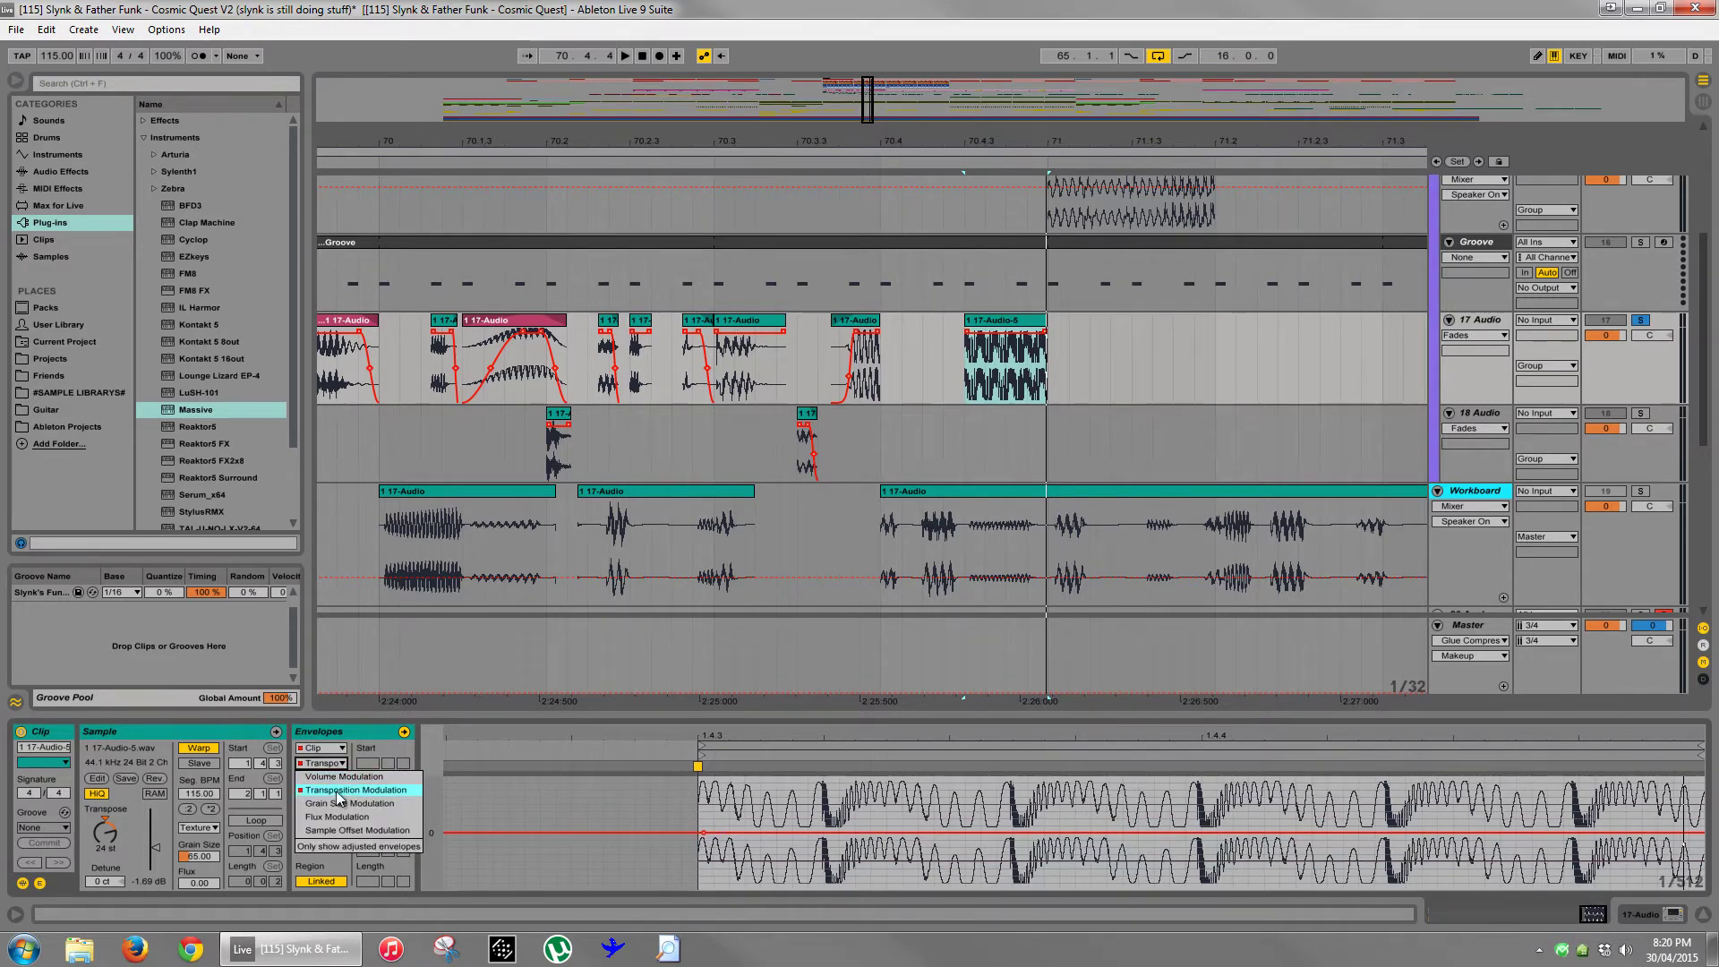
pyautogui.click(336, 767)
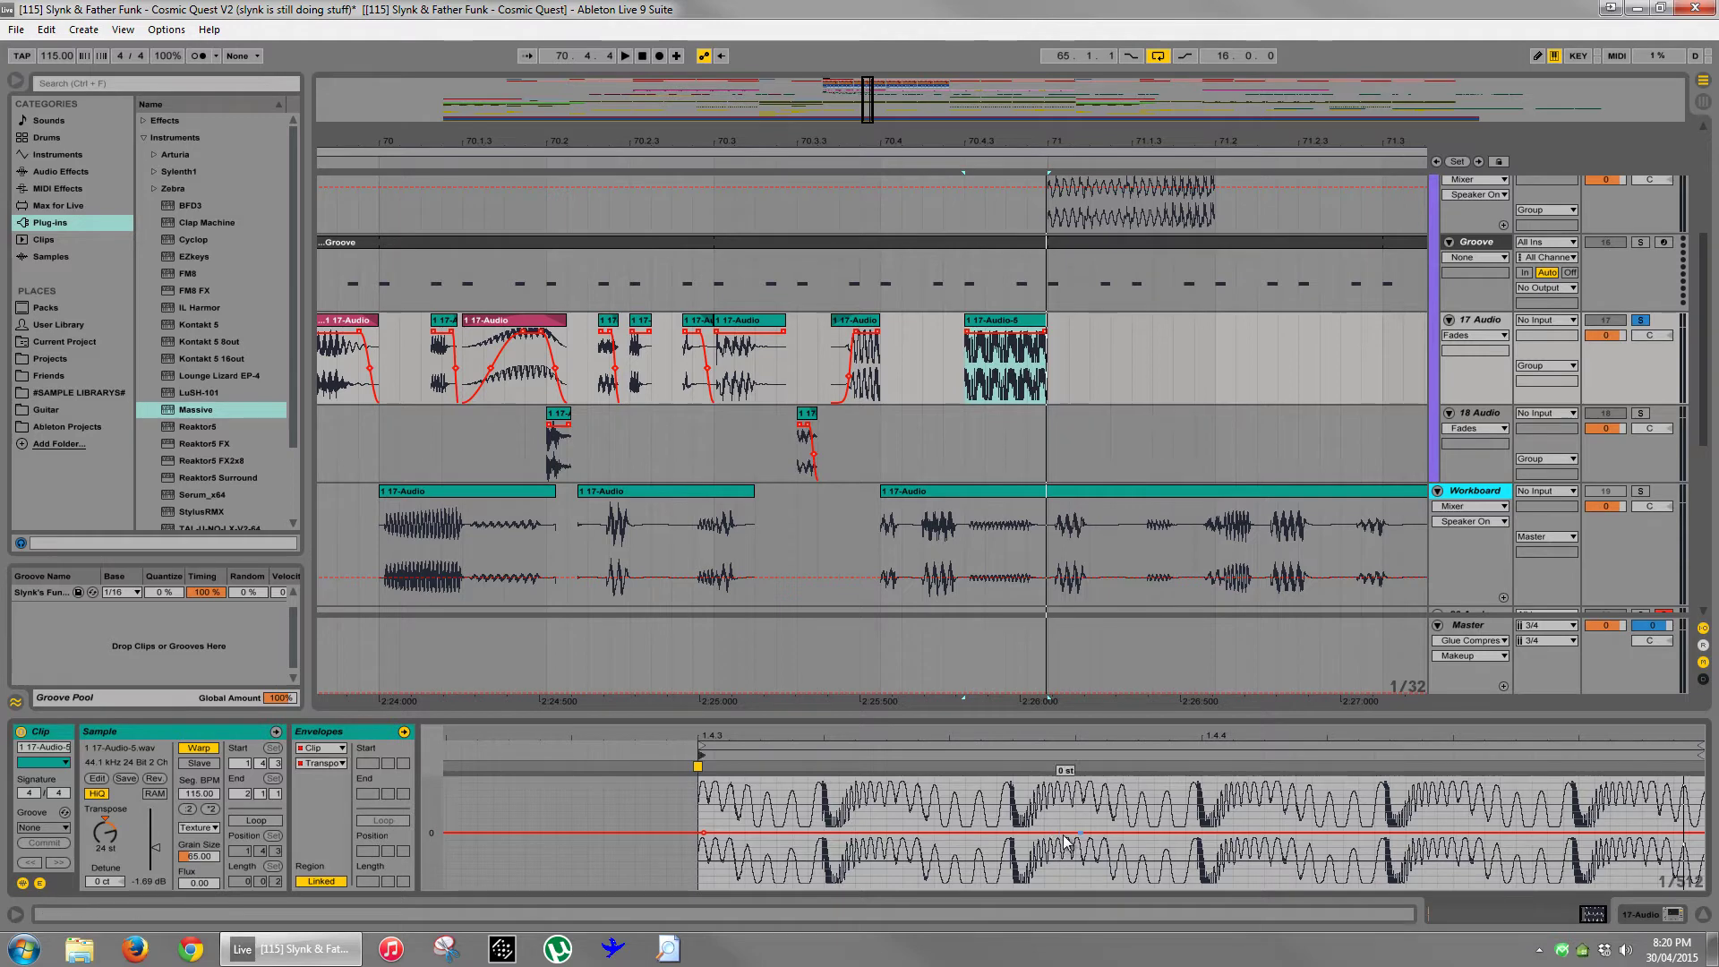
pyautogui.moveTo(1065, 838); pyautogui.dragTo(1495, 875)
# - Audition the clip repeatedly with the falling pitch envelope
pyautogui.press('space')
pyautogui.press('space')
pyautogui.press('space')
pyautogui.press('space')
pyautogui.press('space')
pyautogui.press('space')
pyautogui.press('space')
pyautogui.press('space')
pyautogui.press('space')
pyautogui.press('space')
pyautogui.press('space')
pyautogui.press('space')
pyautogui.press('space')
pyautogui.press('space')
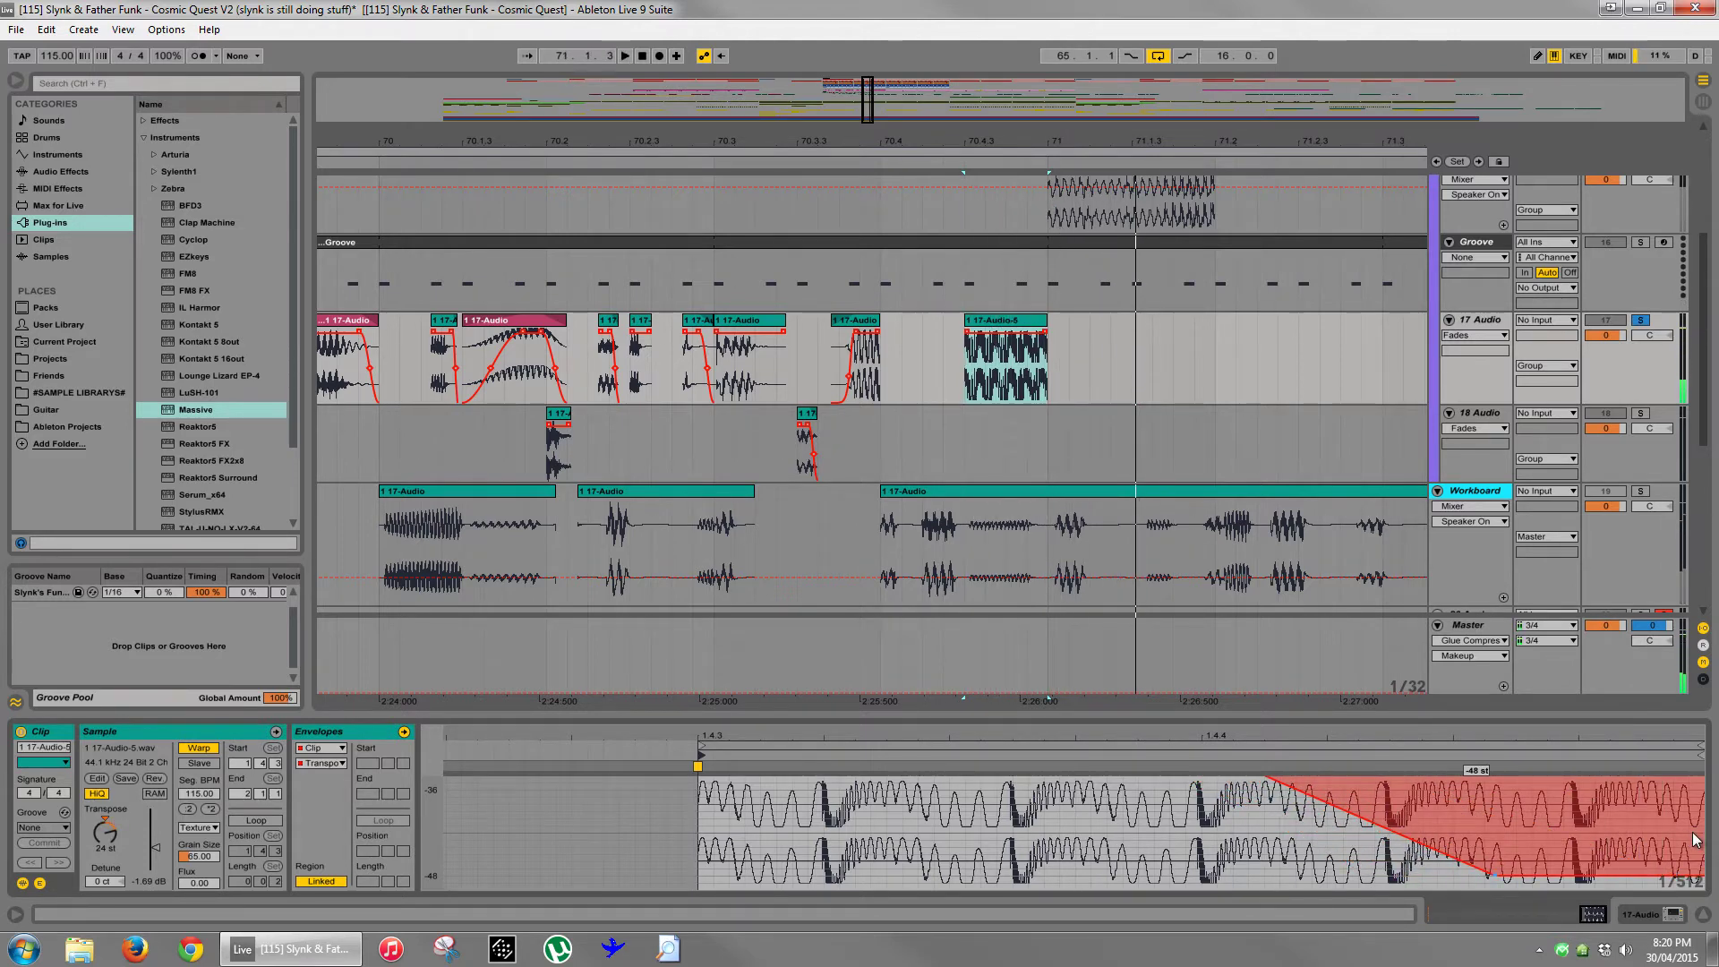
pyautogui.press('space')
pyautogui.press('space')
pyautogui.press('space')
pyautogui.press('space')
pyautogui.press('space')
pyautogui.press('space')
pyautogui.press('space')
pyautogui.press('space')
# - Tune the clip's Texture grain size by ear to about 30, replaying the clip between adjustments
pyautogui.moveTo(199, 856)
pyautogui.mouseDown()
pyautogui.moveTo(199, 886)
pyautogui.moveTo(200, 851)
pyautogui.mouseUp()
pyautogui.press('space')
pyautogui.press('space')
pyautogui.press('space')
pyautogui.press('space')
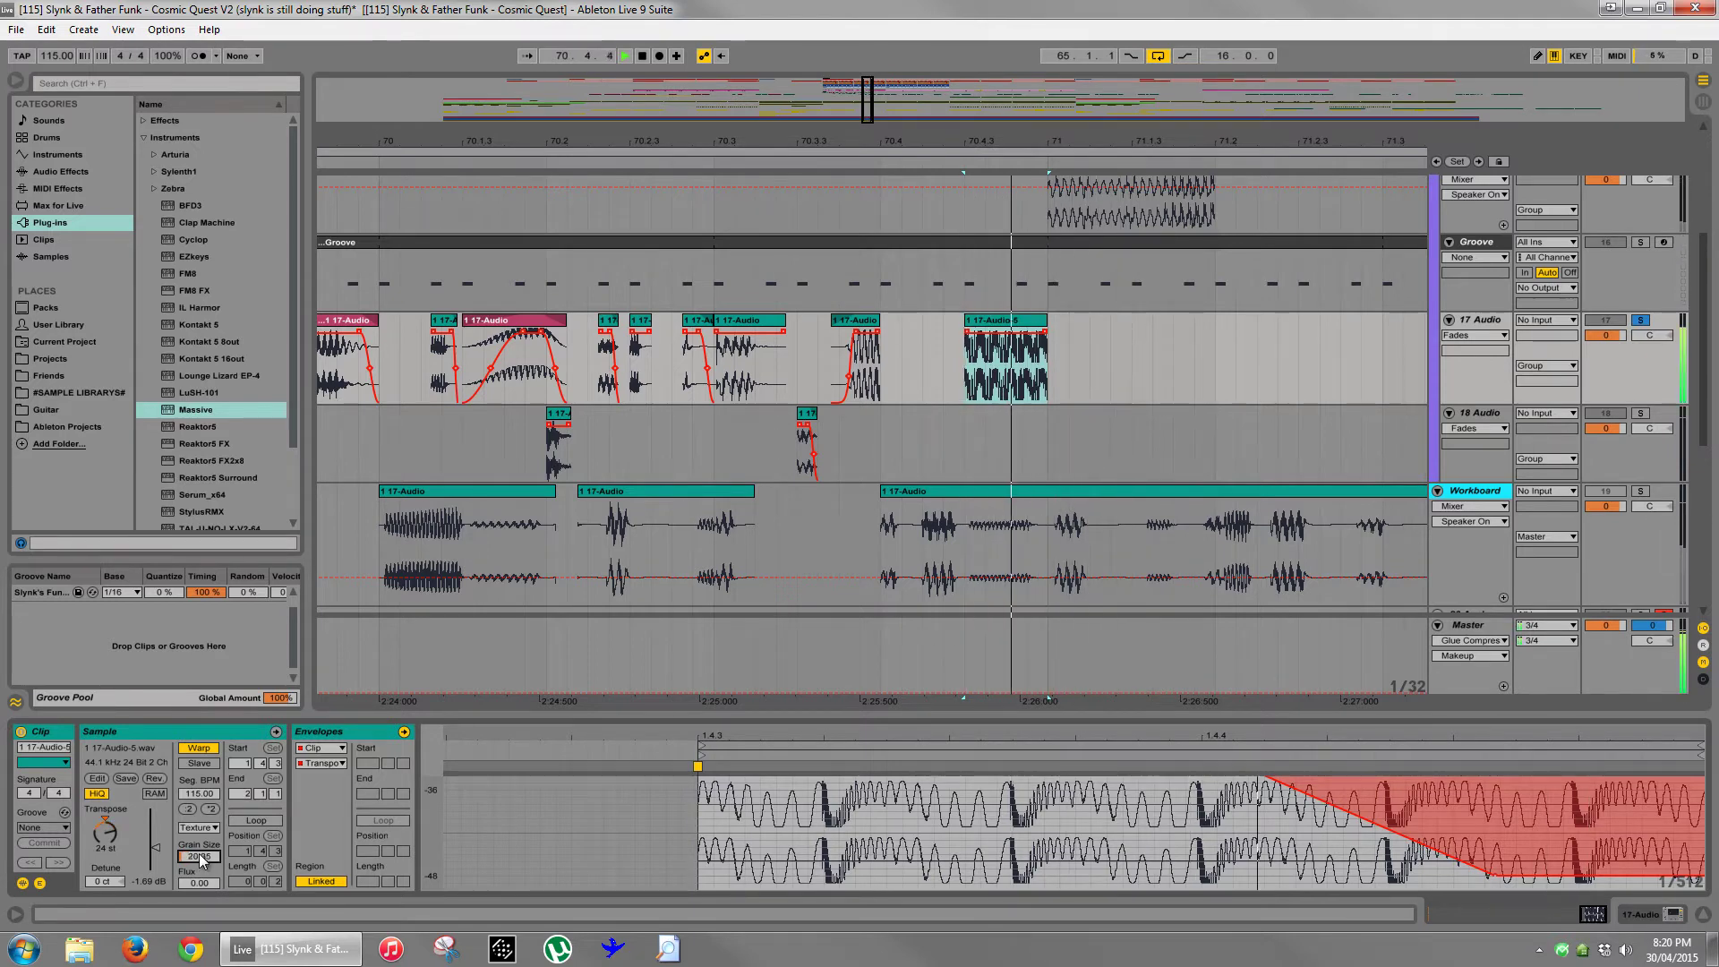
pyautogui.press('space')
pyautogui.press('space')
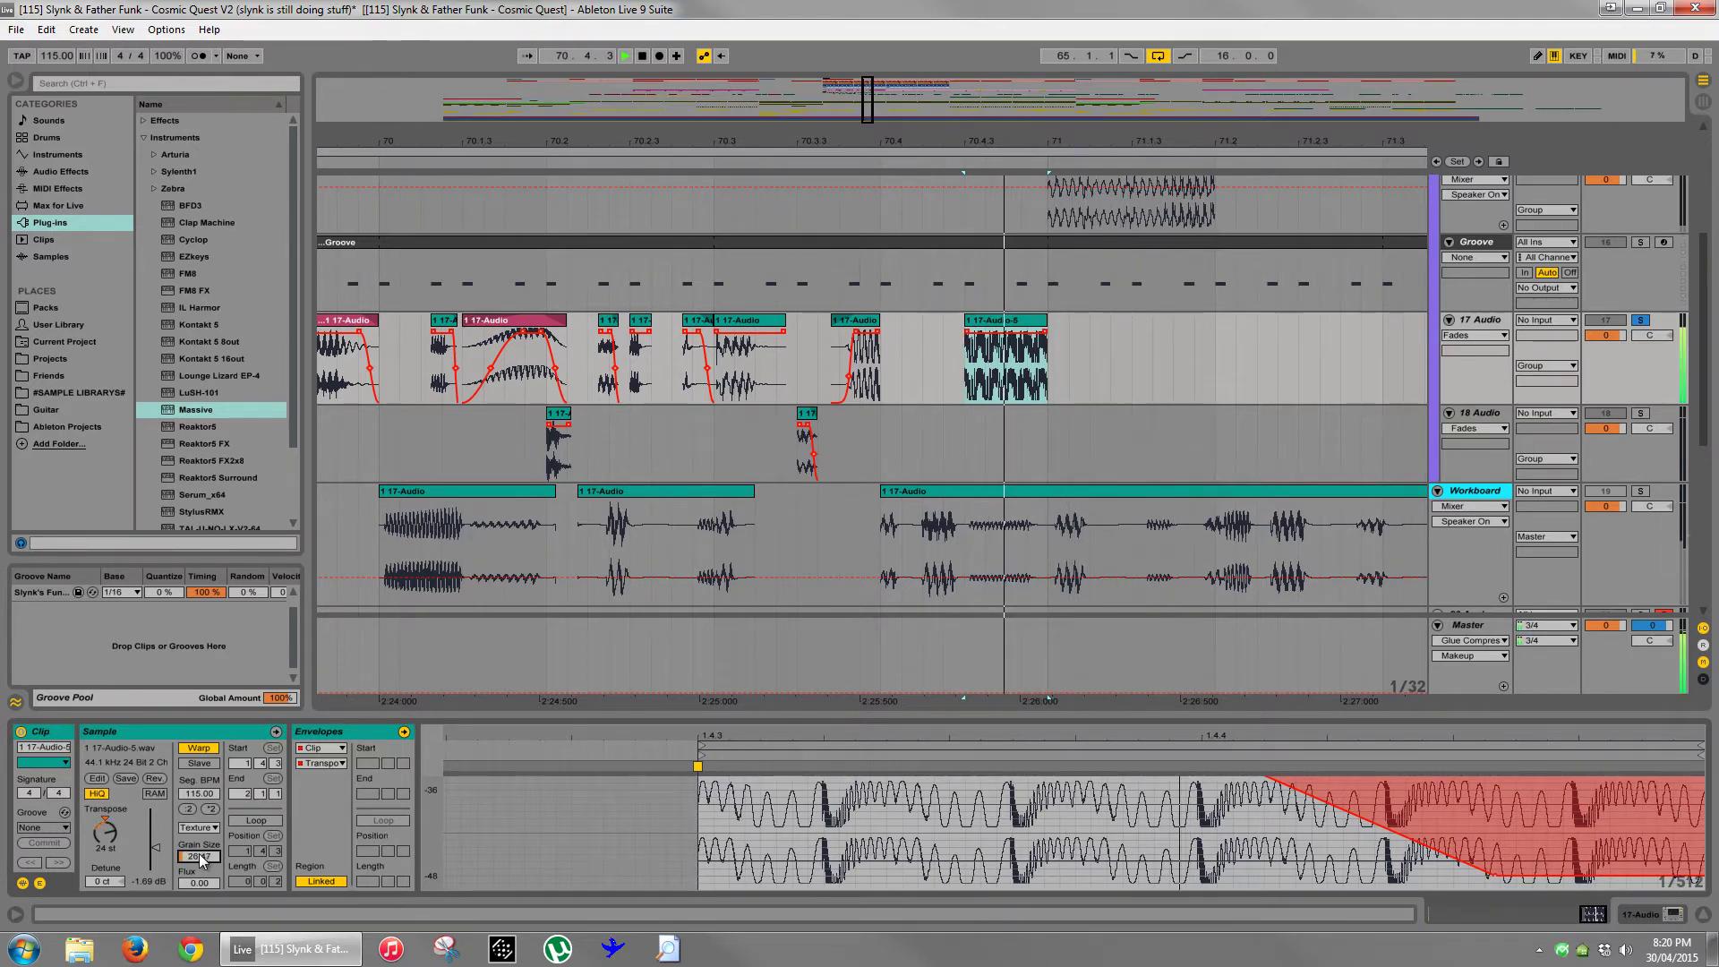
pyautogui.press('space')
pyautogui.press('space')
pyautogui.press('space')
pyautogui.moveTo(200, 856)
pyautogui.mouseDown()
pyautogui.moveTo(199, 842)
pyautogui.moveTo(199, 865)
pyautogui.mouseUp()
pyautogui.press('space')
pyautogui.press('space')
pyautogui.press('space')
pyautogui.press('space')
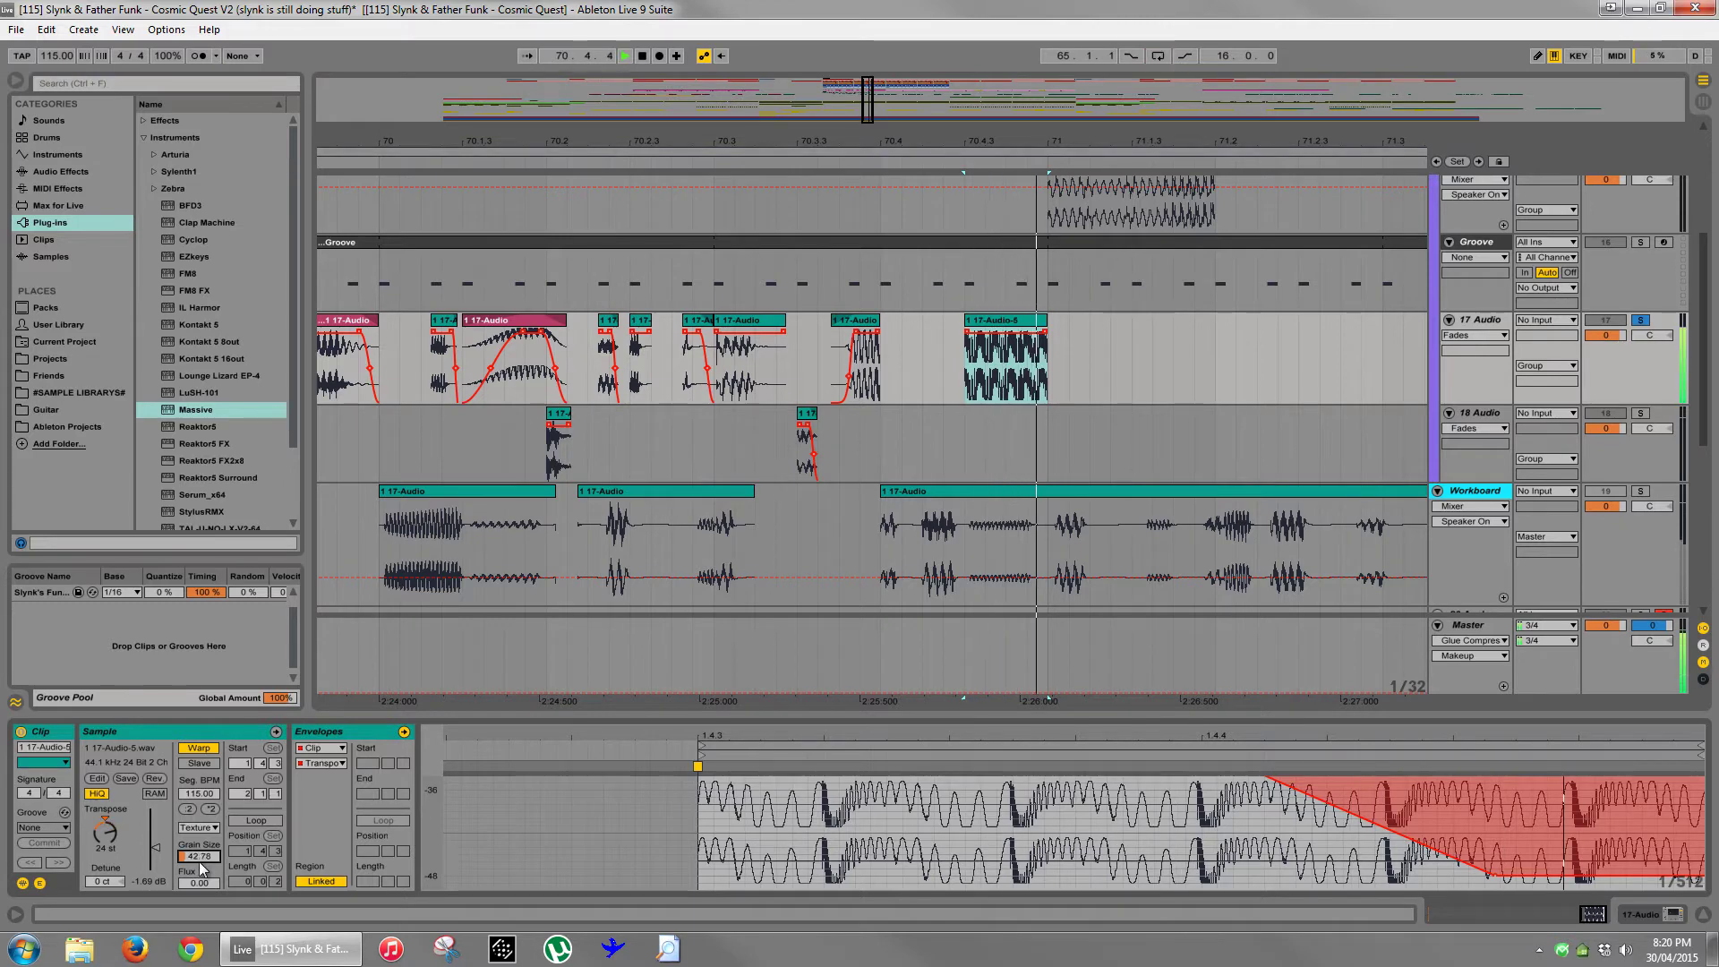
pyautogui.press('space')
pyautogui.press('space')
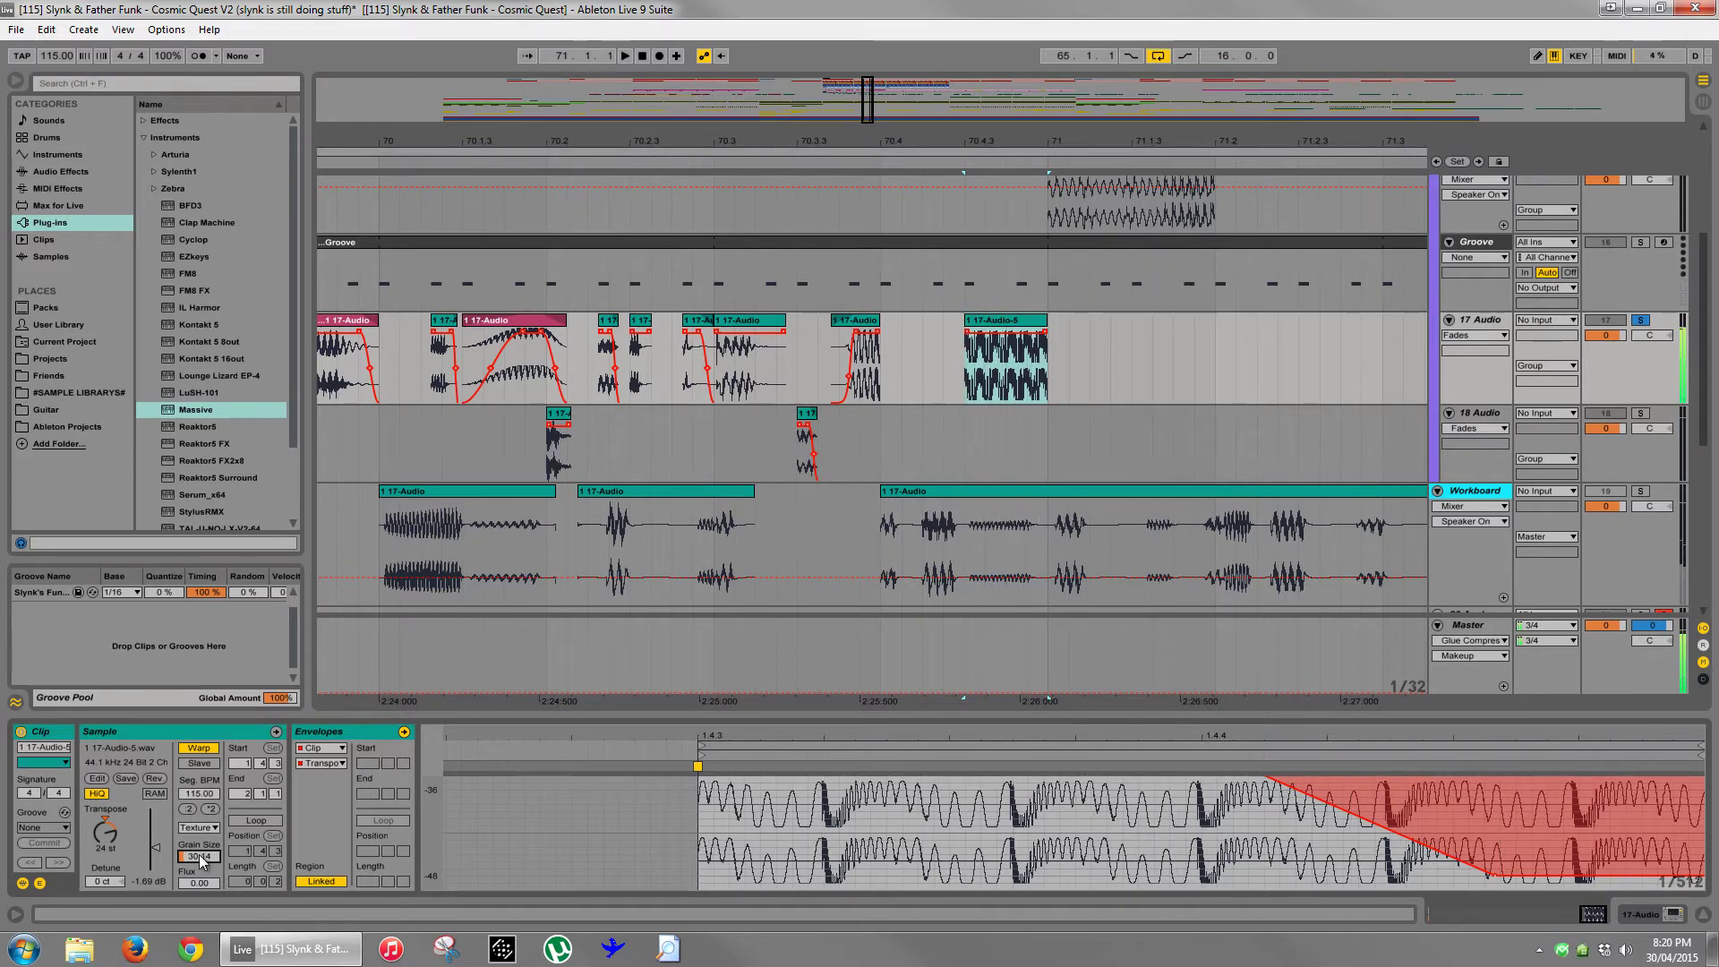
# - Consolidate the pitch-modulated clip at 70.4.3 into new audio and play it
pyautogui.click(994, 327)
pyautogui.hotkey('ctrl', 'j')
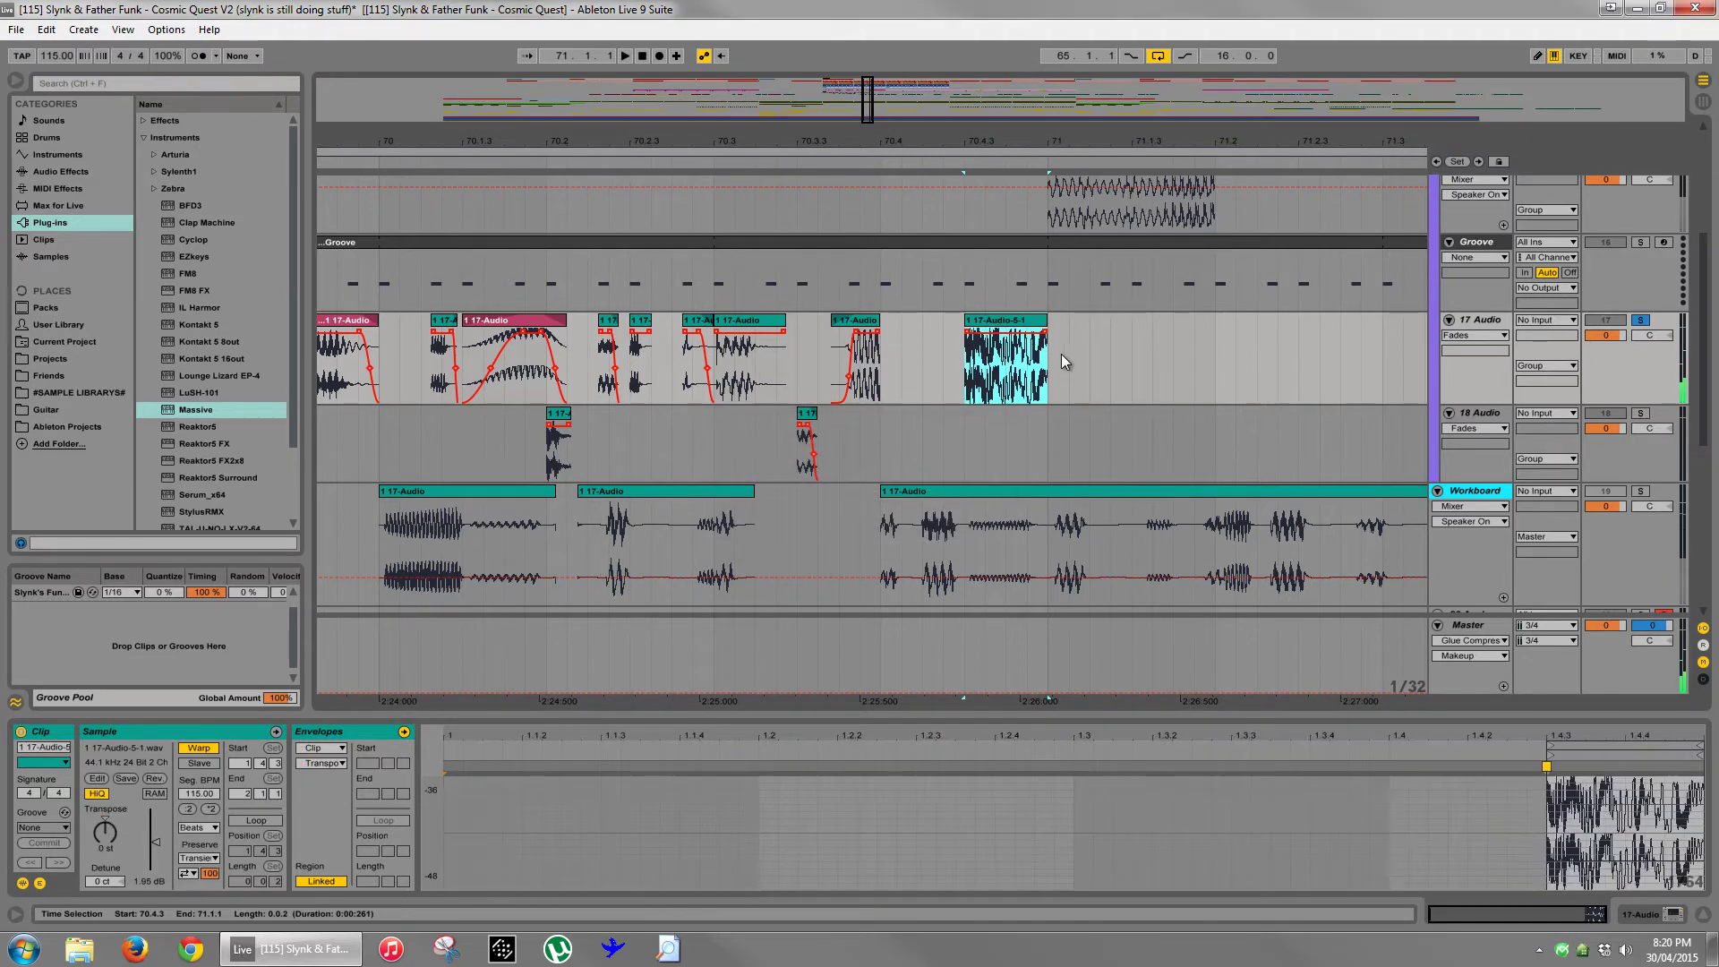
pyautogui.click(1067, 358)
pyautogui.click(1024, 324)
pyautogui.press('space')
pyautogui.press('space')
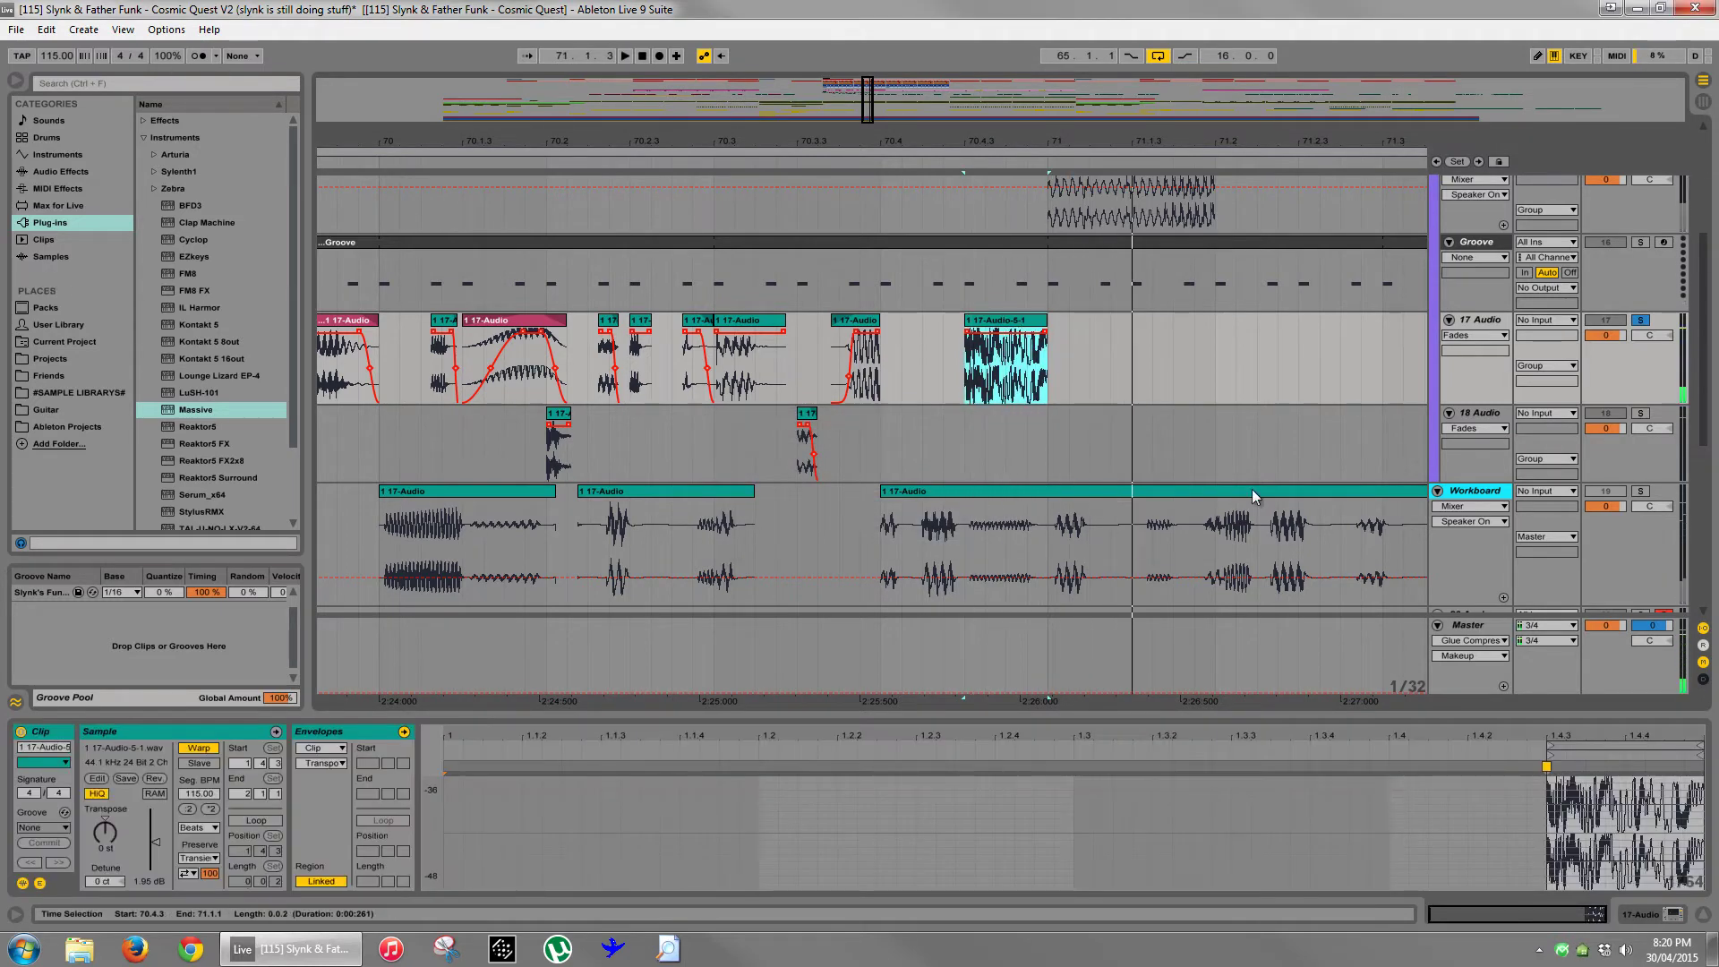
# - Examine the newly consolidated clip's waveform and play its tail from just after 70.4.4
pyautogui.moveTo(1018, 139); pyautogui.dragTo(990, 200)
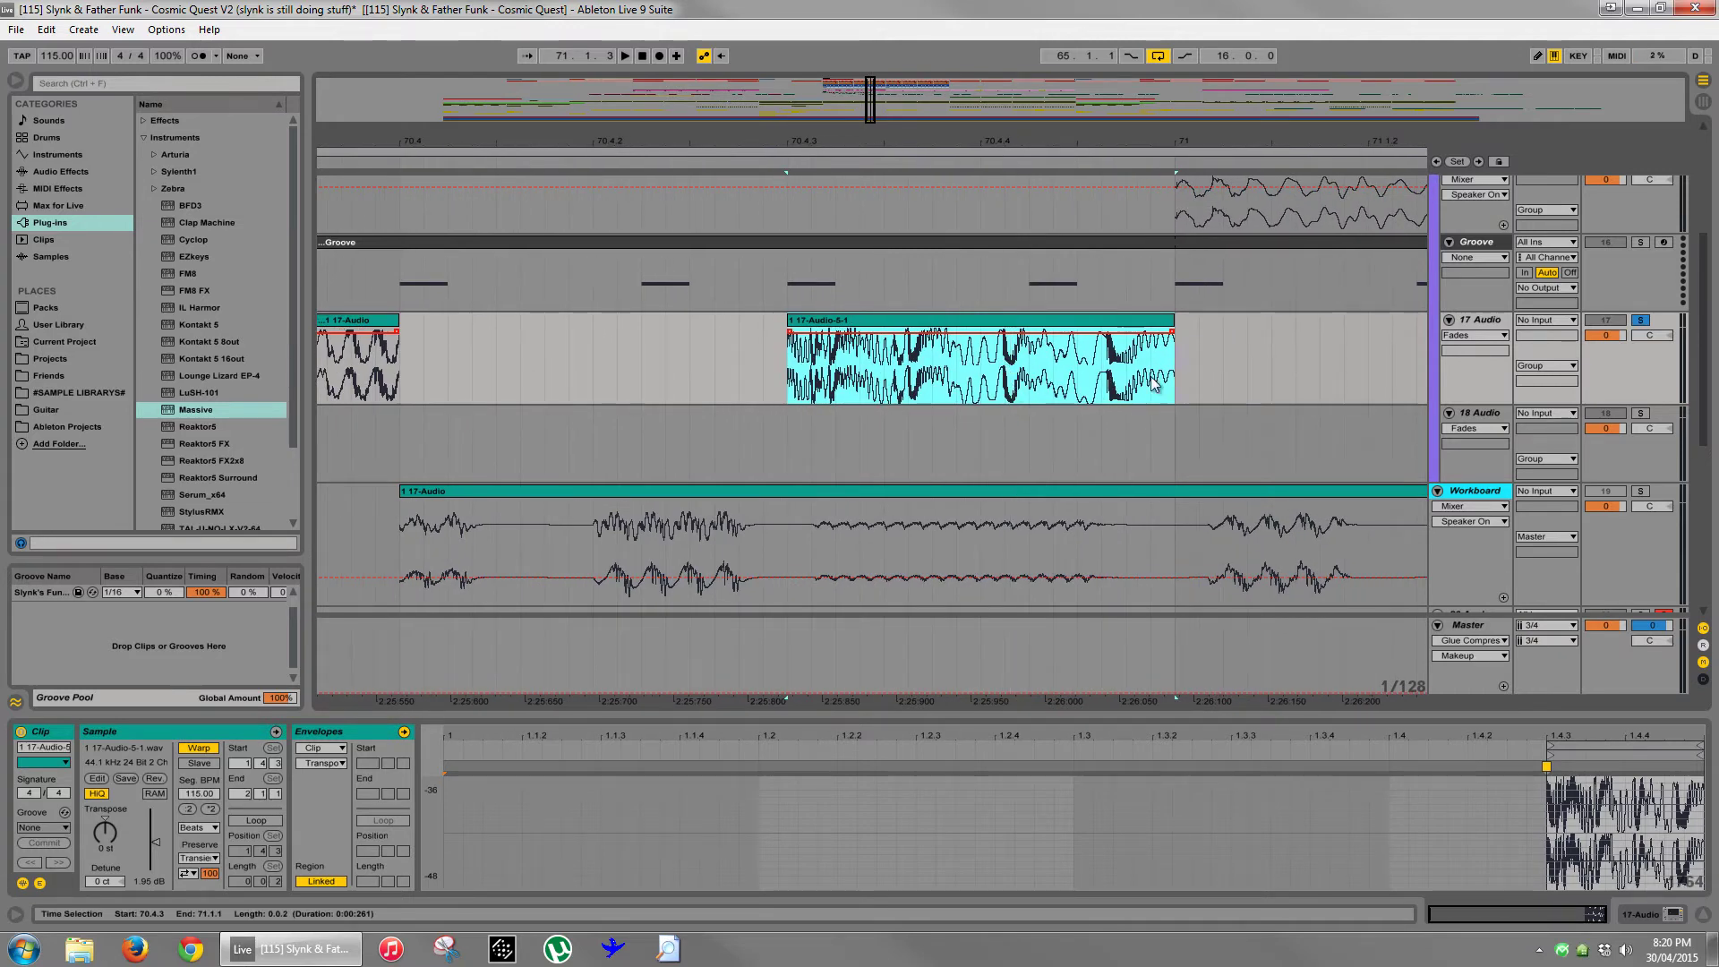
pyautogui.click(1102, 381)
pyautogui.press('space')
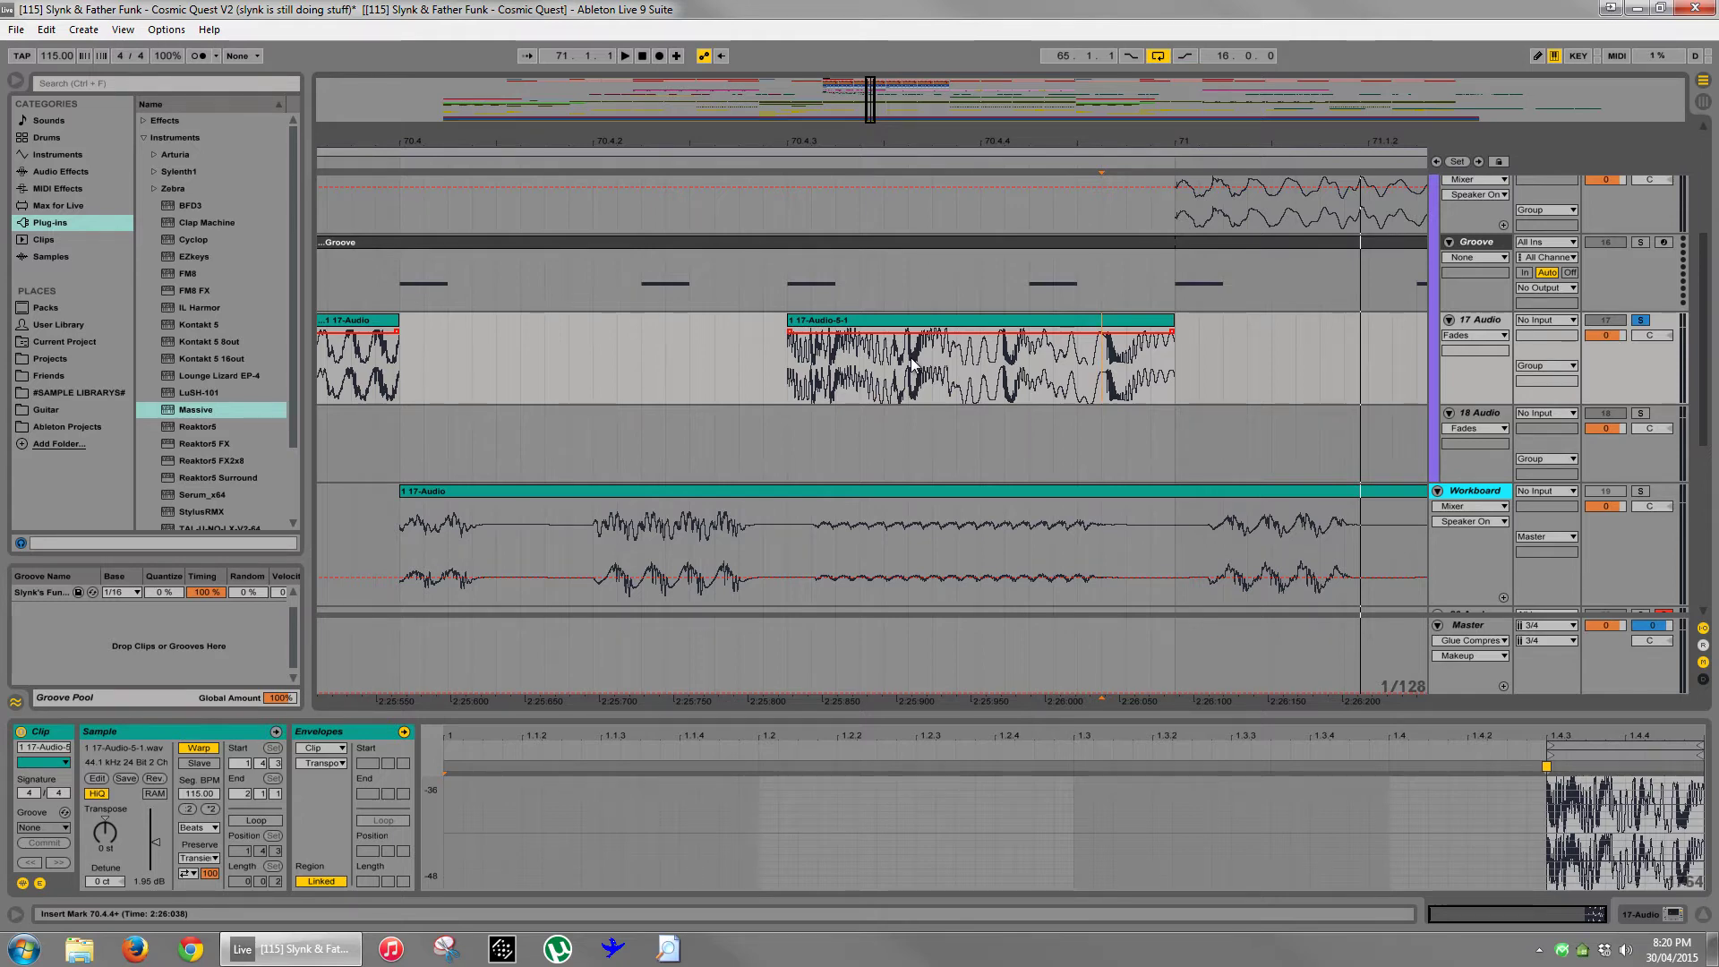
# - Set the warp mode of the consolidated clip at 70.4.3 to Texture
pyautogui.click(204, 827)
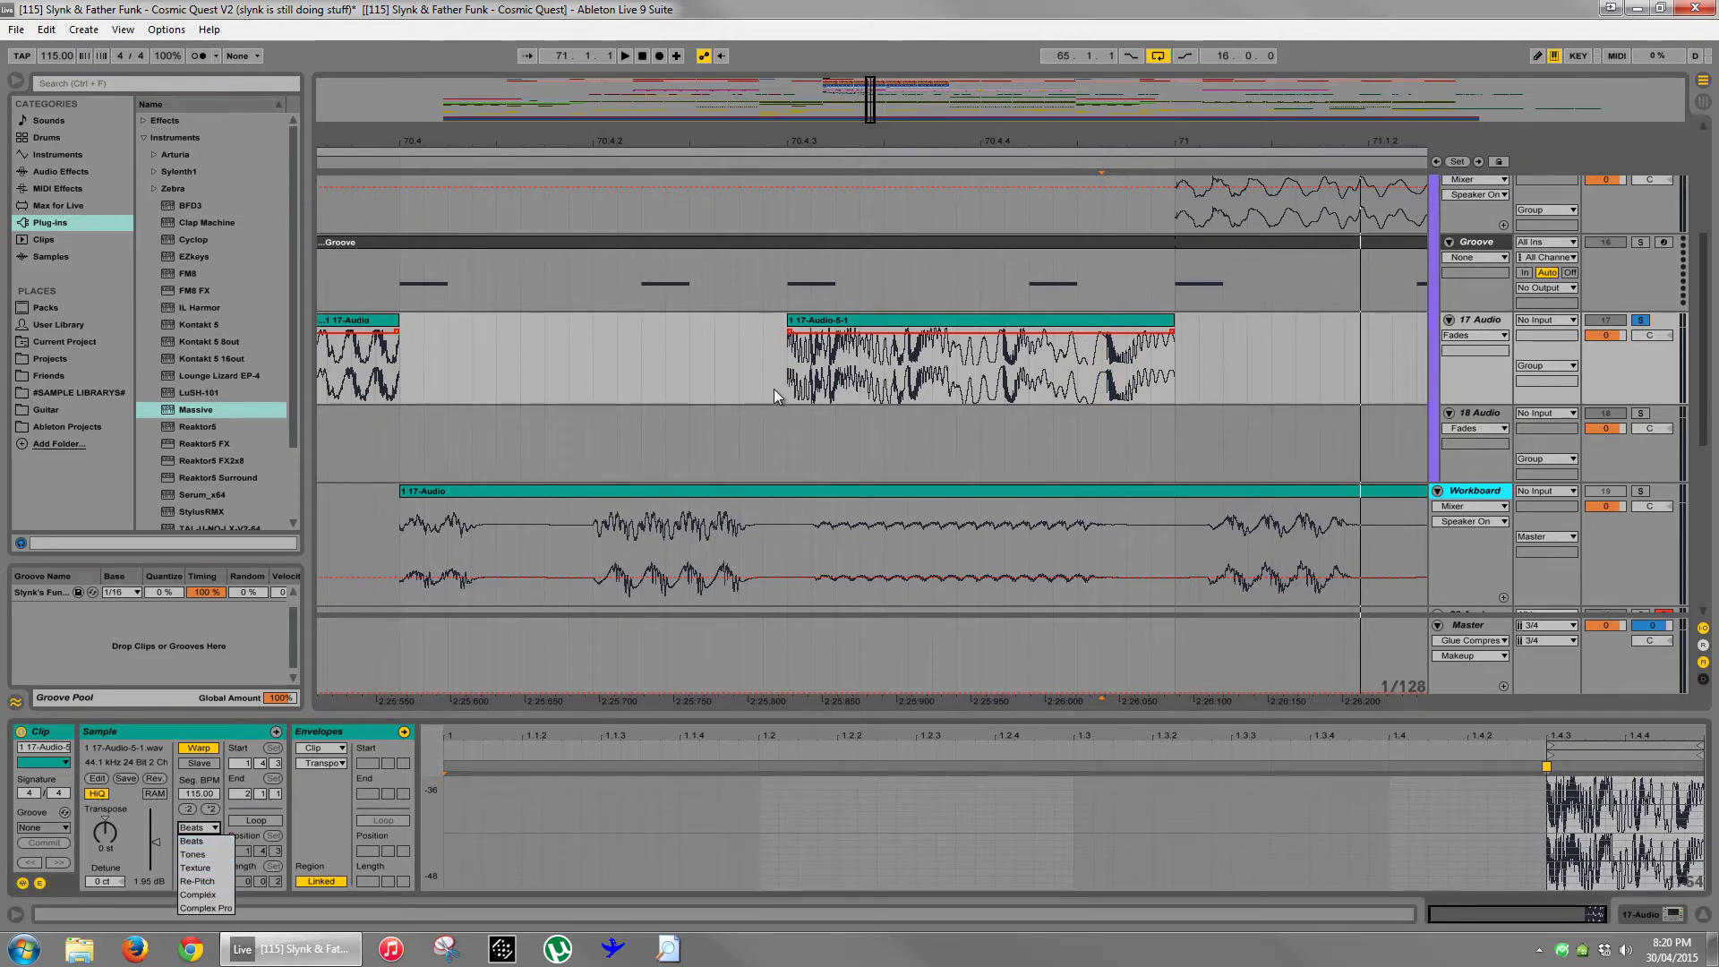
pyautogui.click(804, 382)
pyautogui.moveTo(1158, 380); pyautogui.dragTo(788, 380)
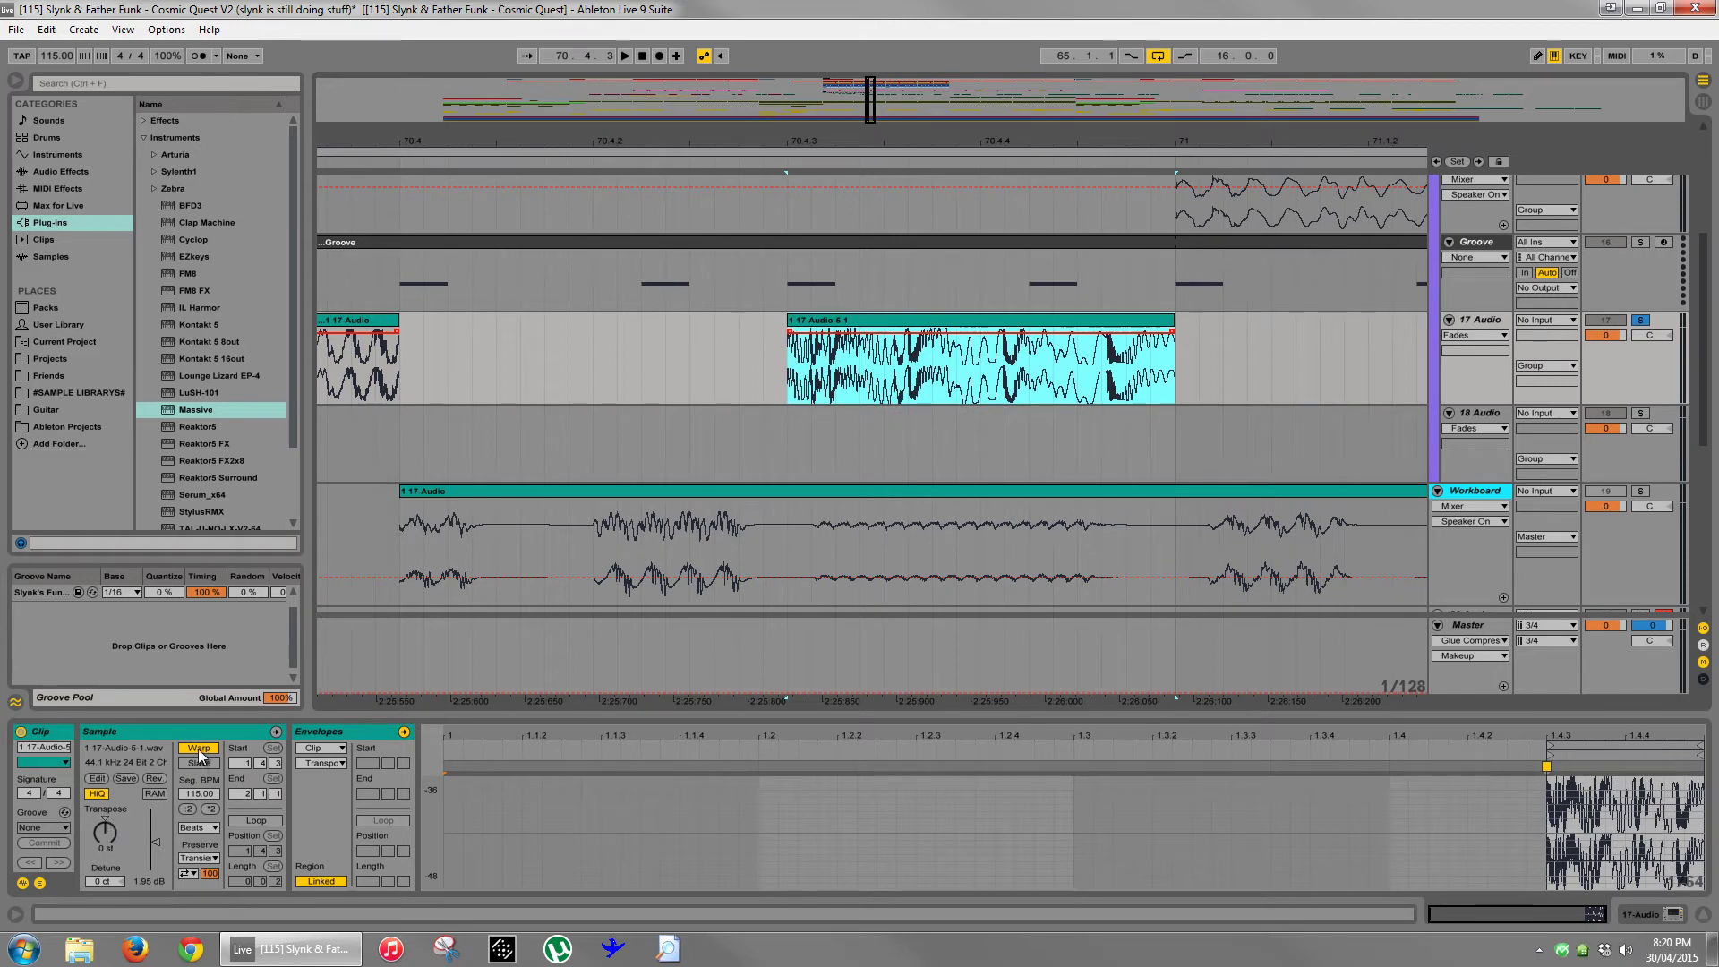
pyautogui.click(199, 827)
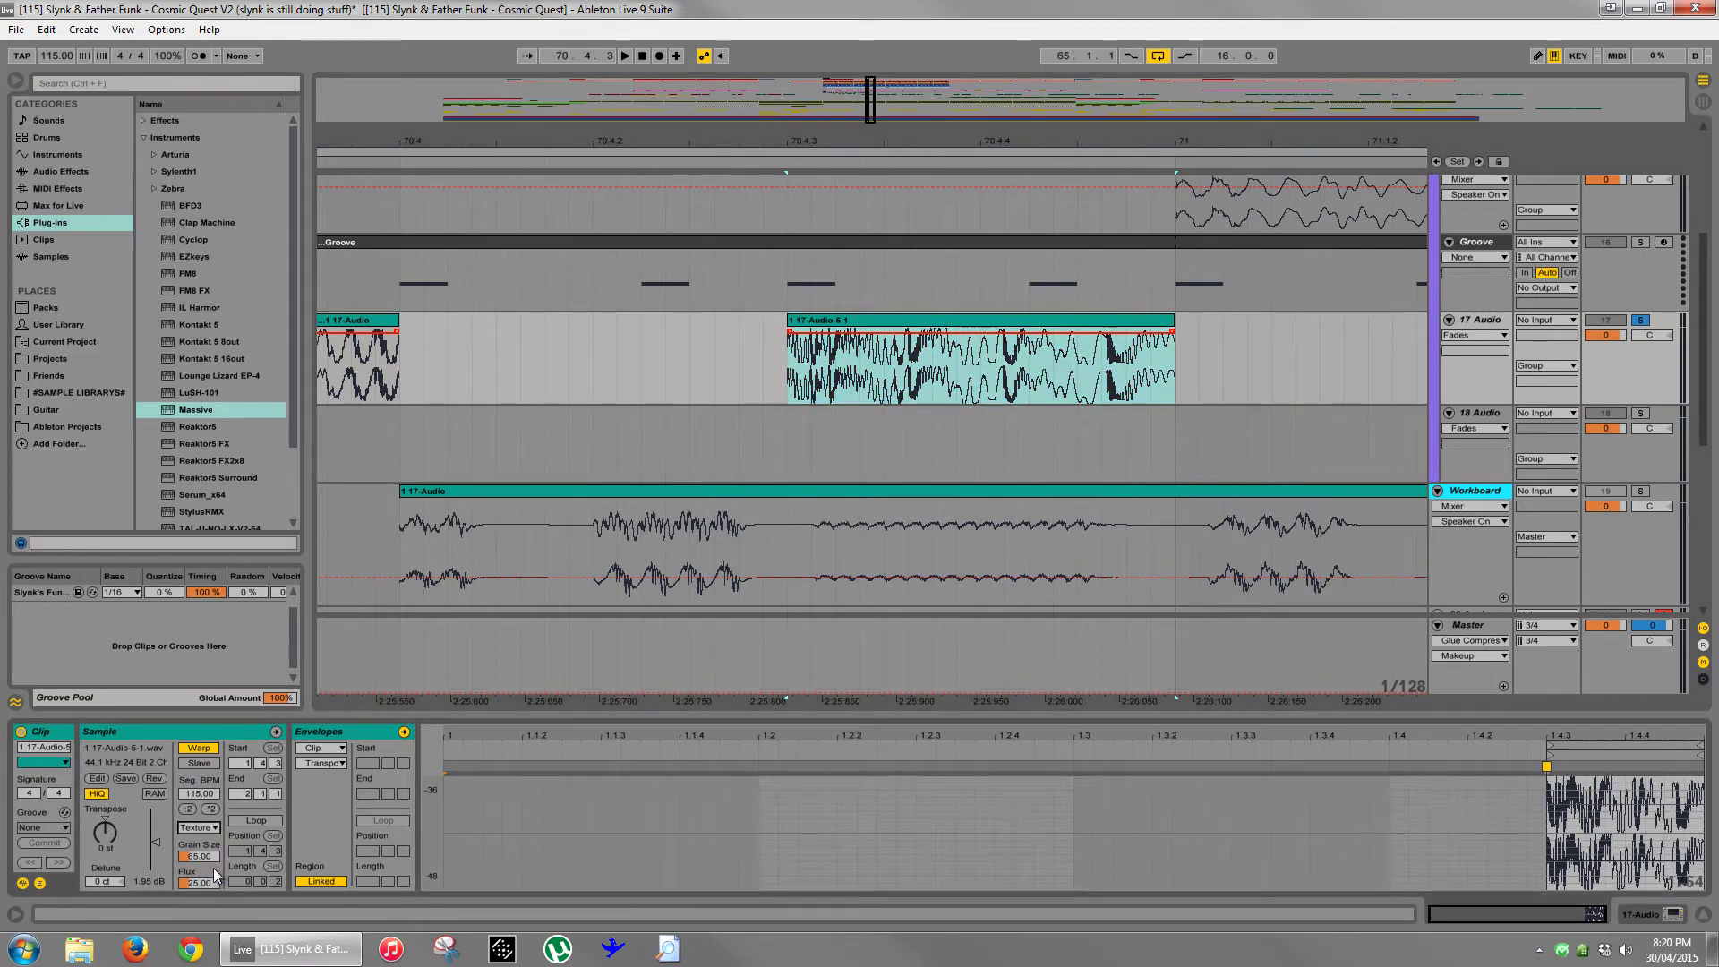
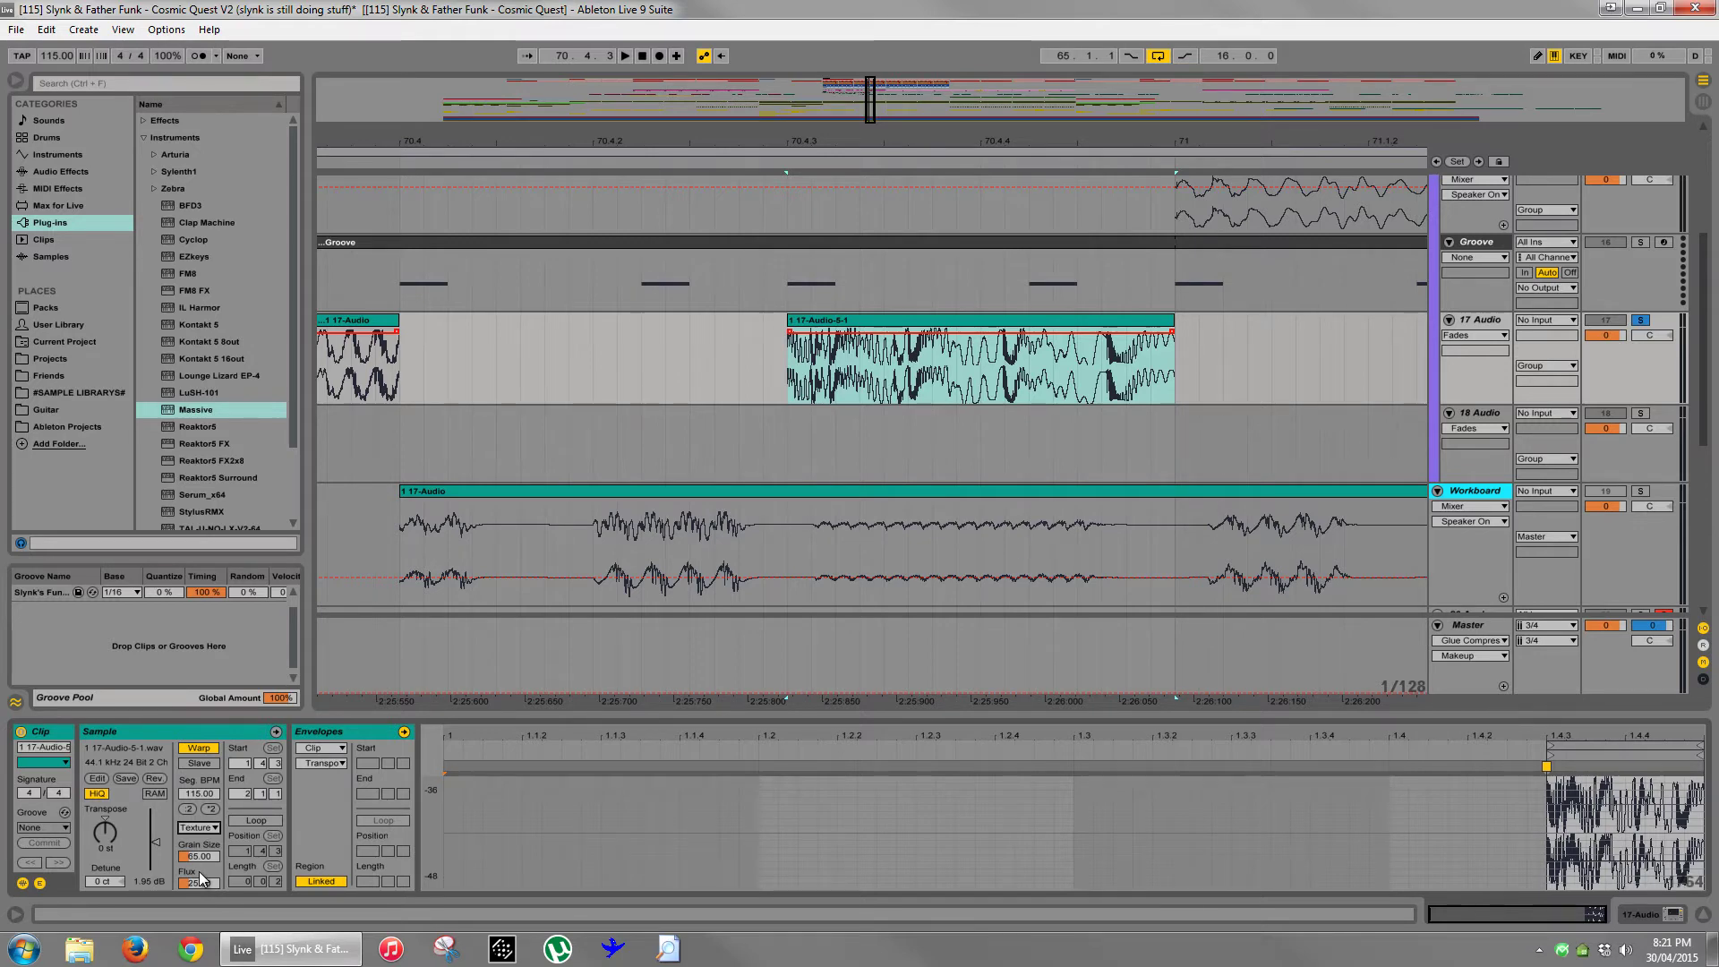
# - Split the clip at 70.4.3 into four slices at its transients, around 2:25:908, 2:25:969 and 2:26:040
pyautogui.click(1001, 379)
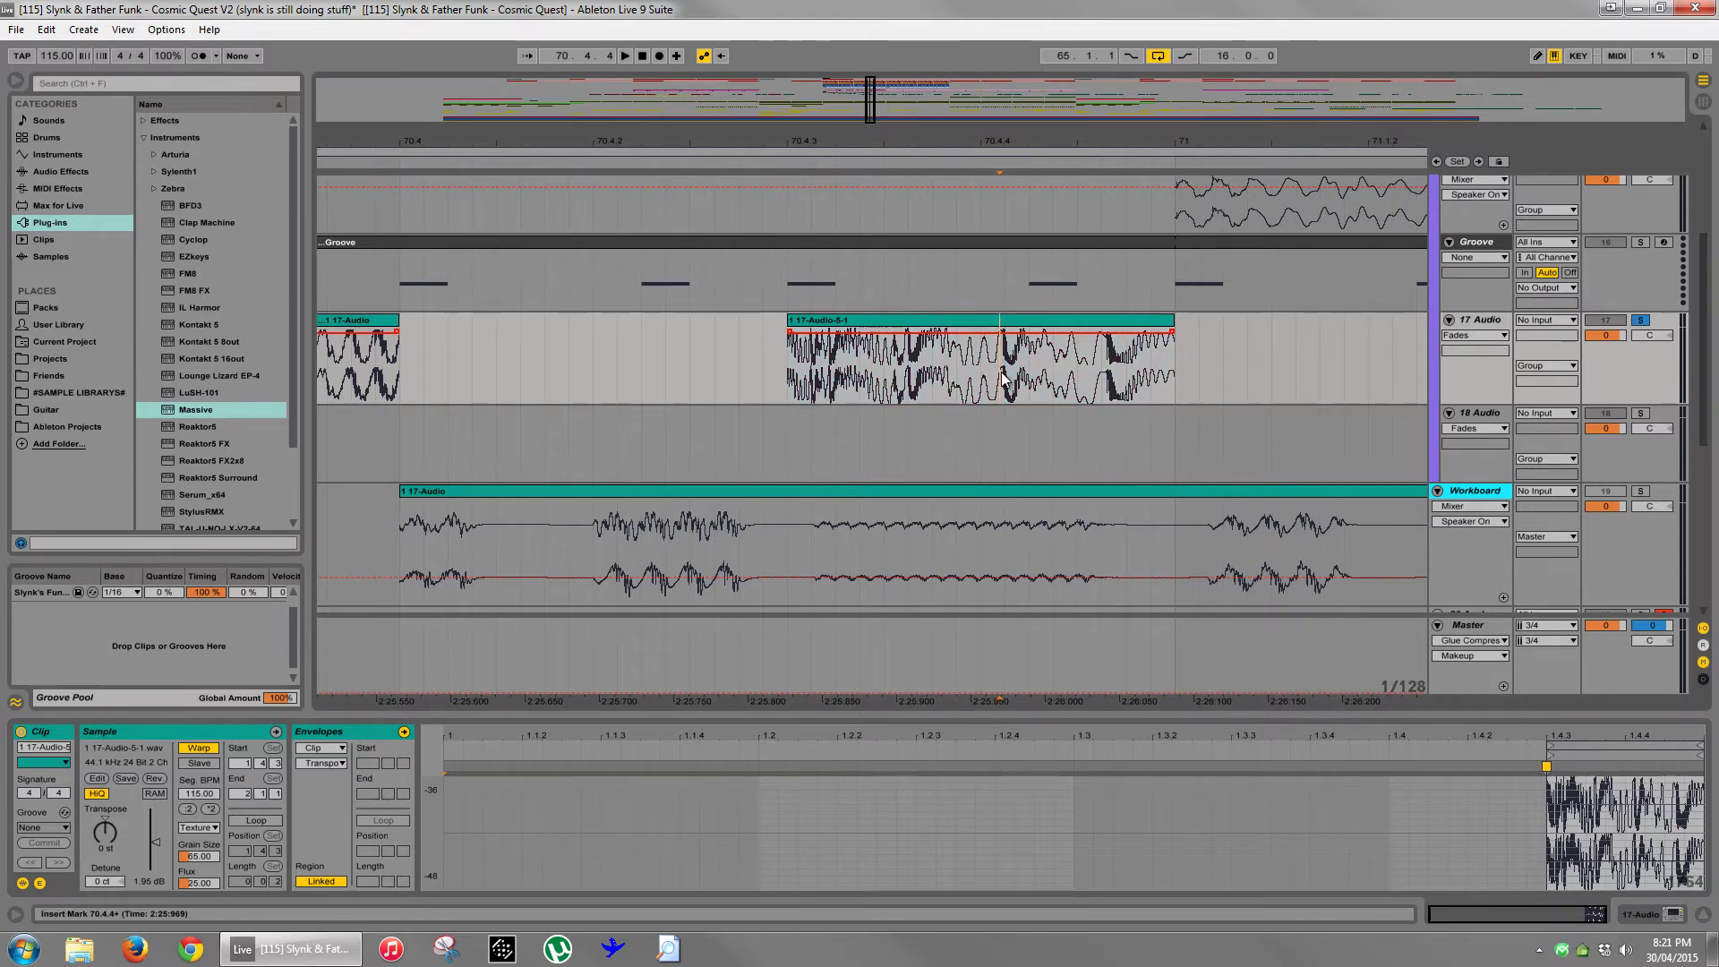
pyautogui.hotkey('ctrl', 'e')
pyautogui.click(1107, 379)
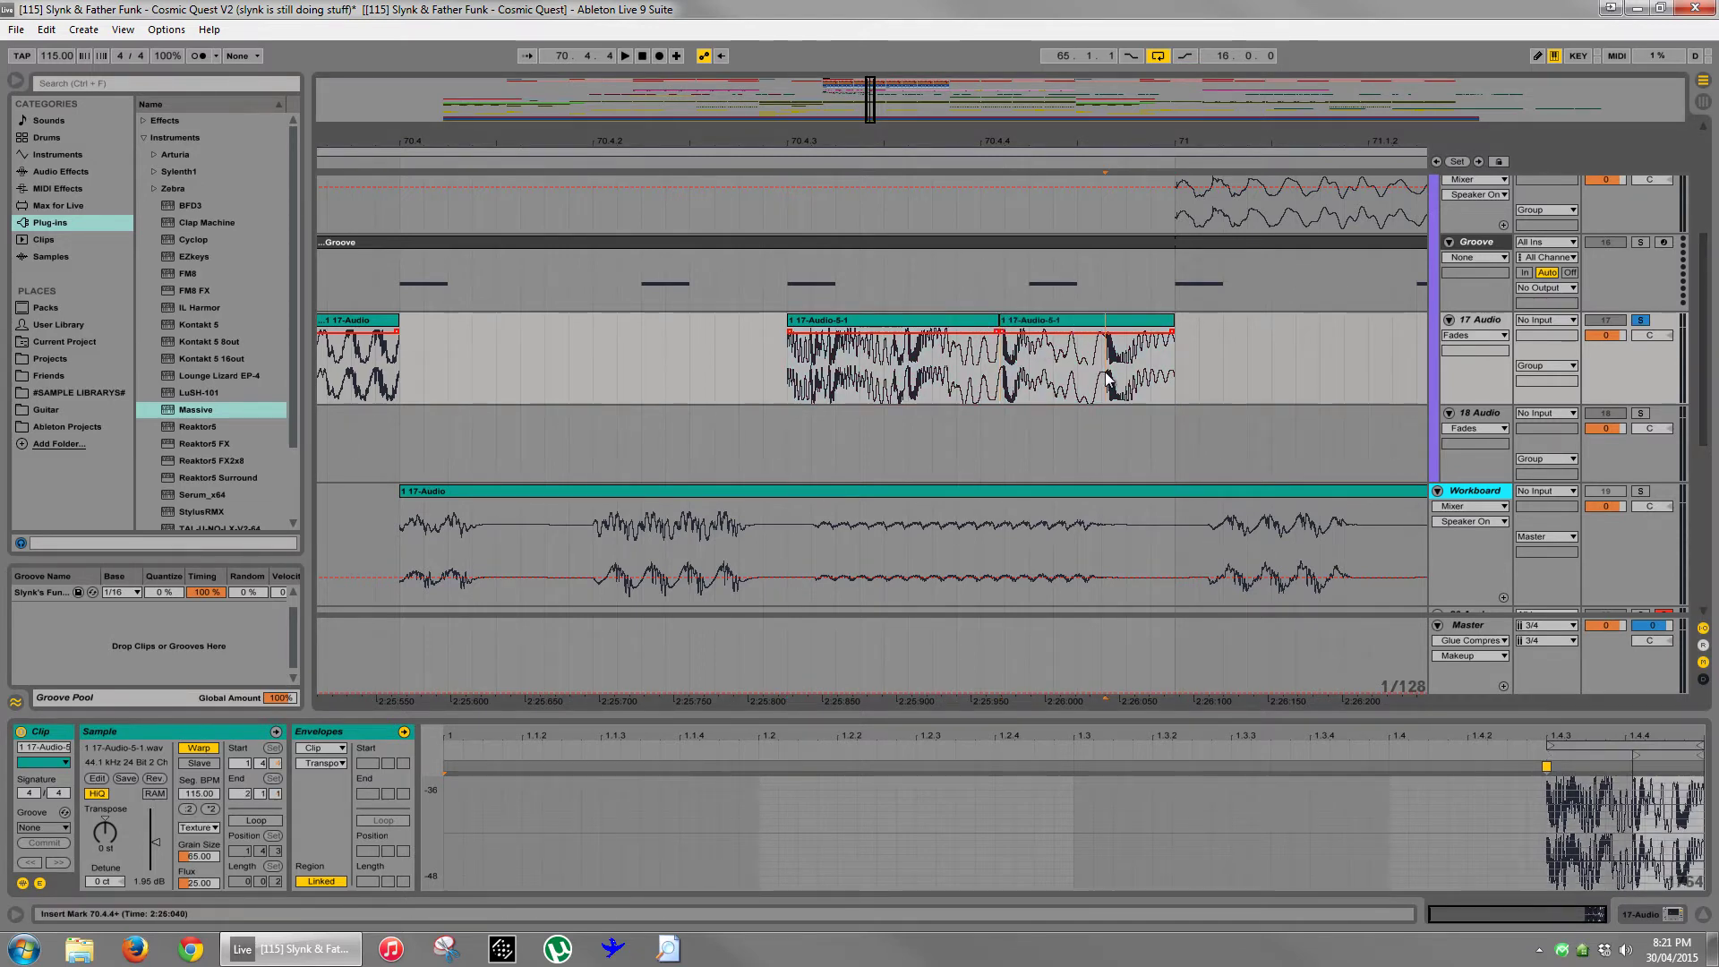
pyautogui.hotkey('ctrl', 'e')
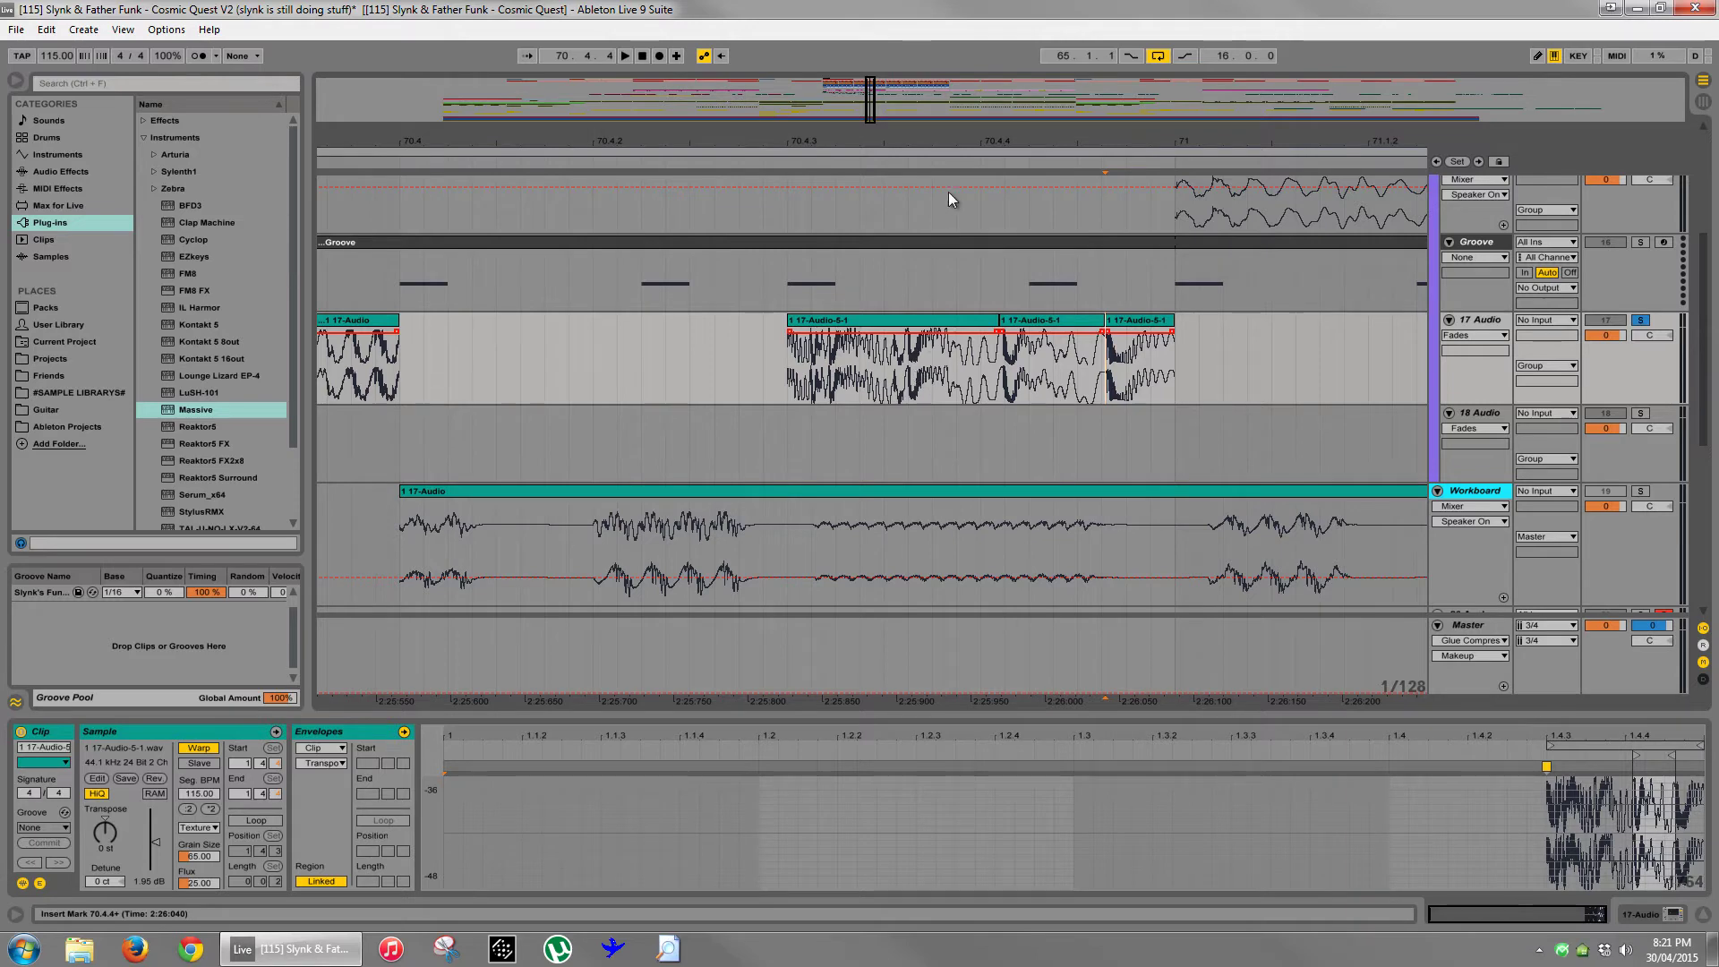
pyautogui.moveTo(955, 141); pyautogui.dragTo(924, 104)
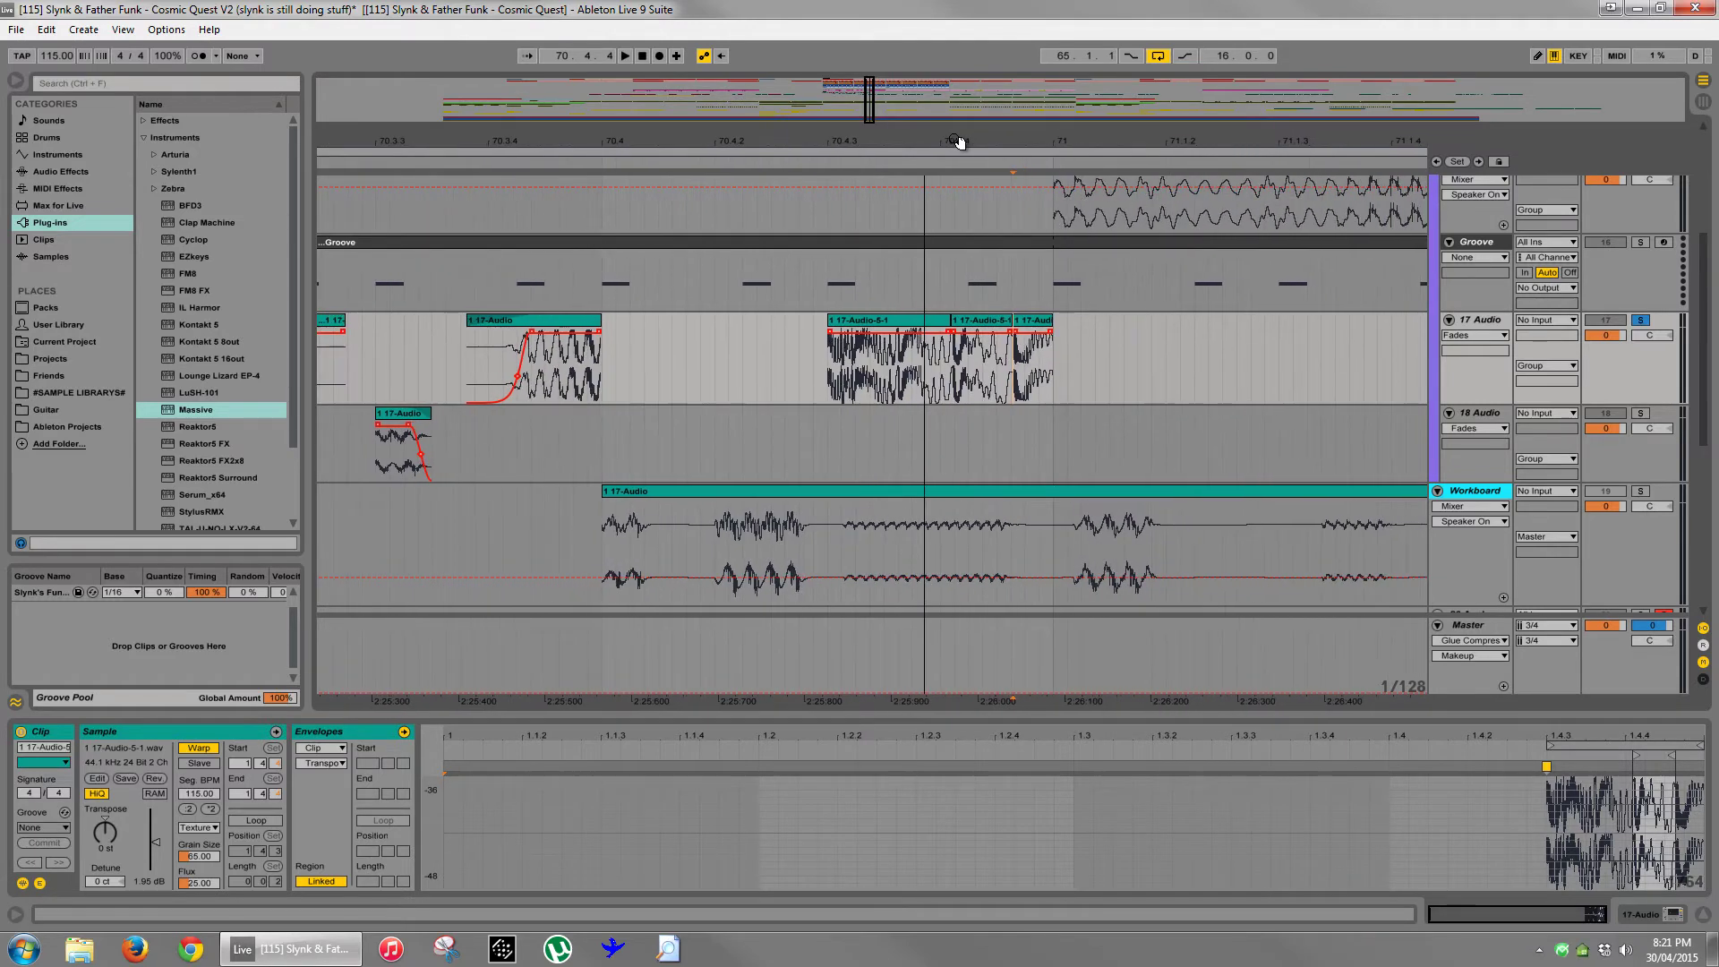
pyautogui.click(898, 362)
pyautogui.hotkey('ctrl', 'e')
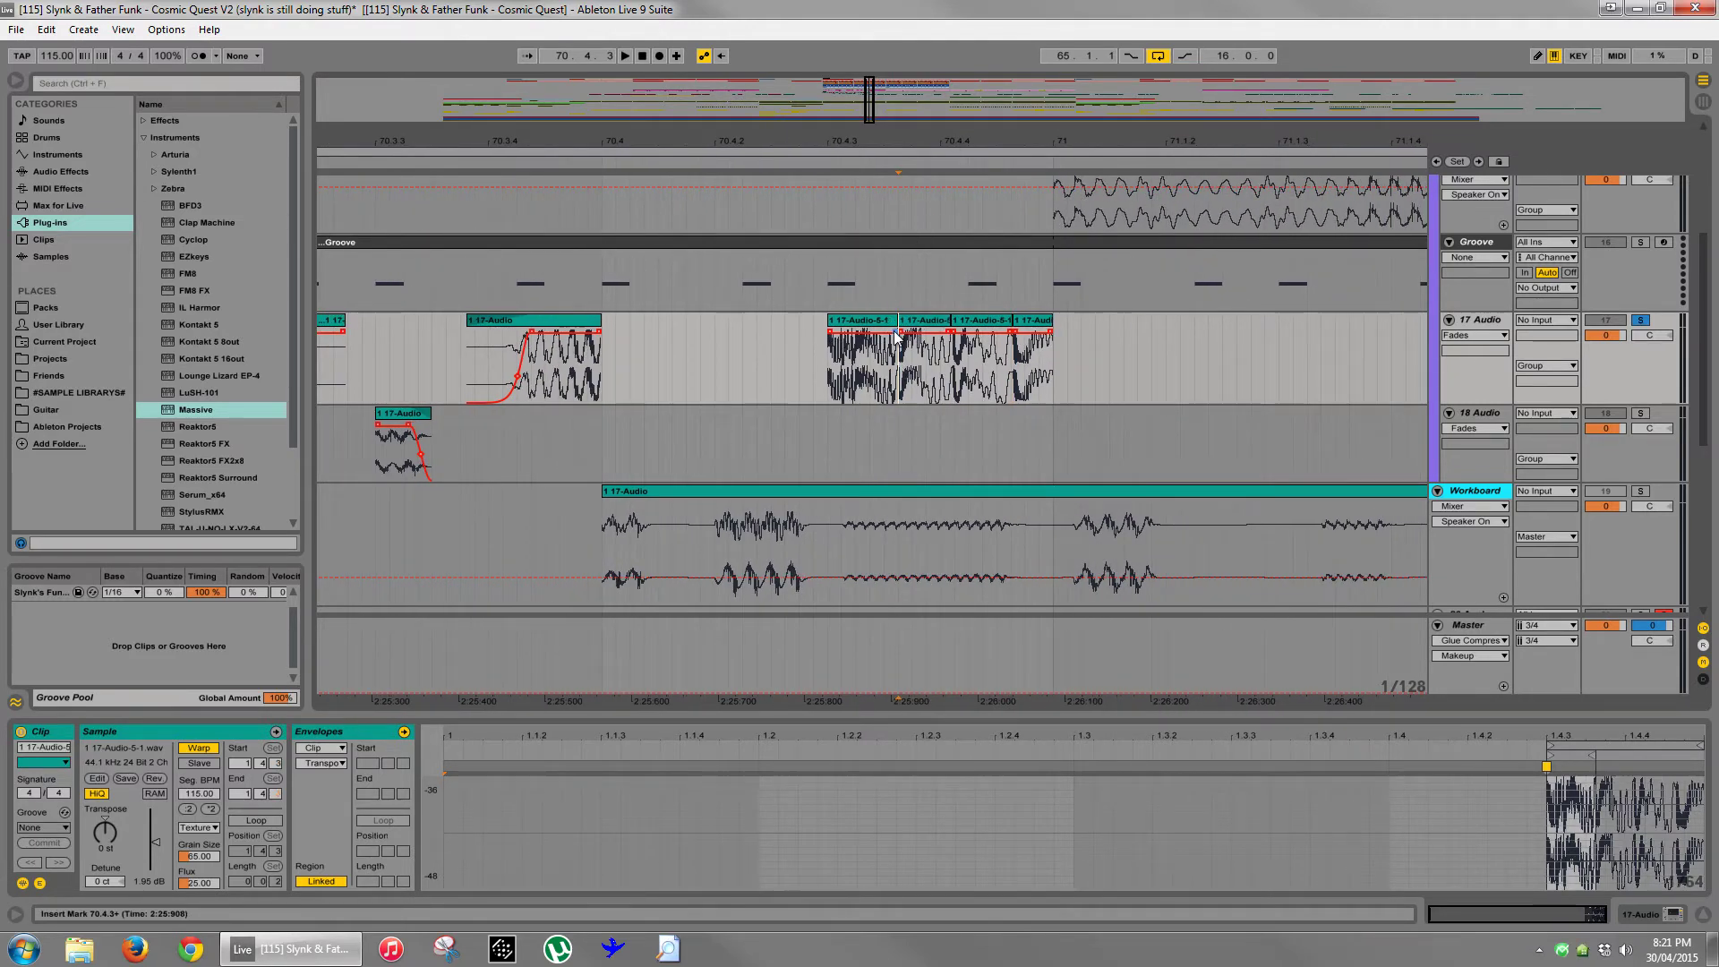
# - Fade out the first two slices and fade in the first one, auditioning the fill between adjustments
pyautogui.click(865, 320)
pyautogui.press('space')
pyautogui.press('space')
pyautogui.press('space')
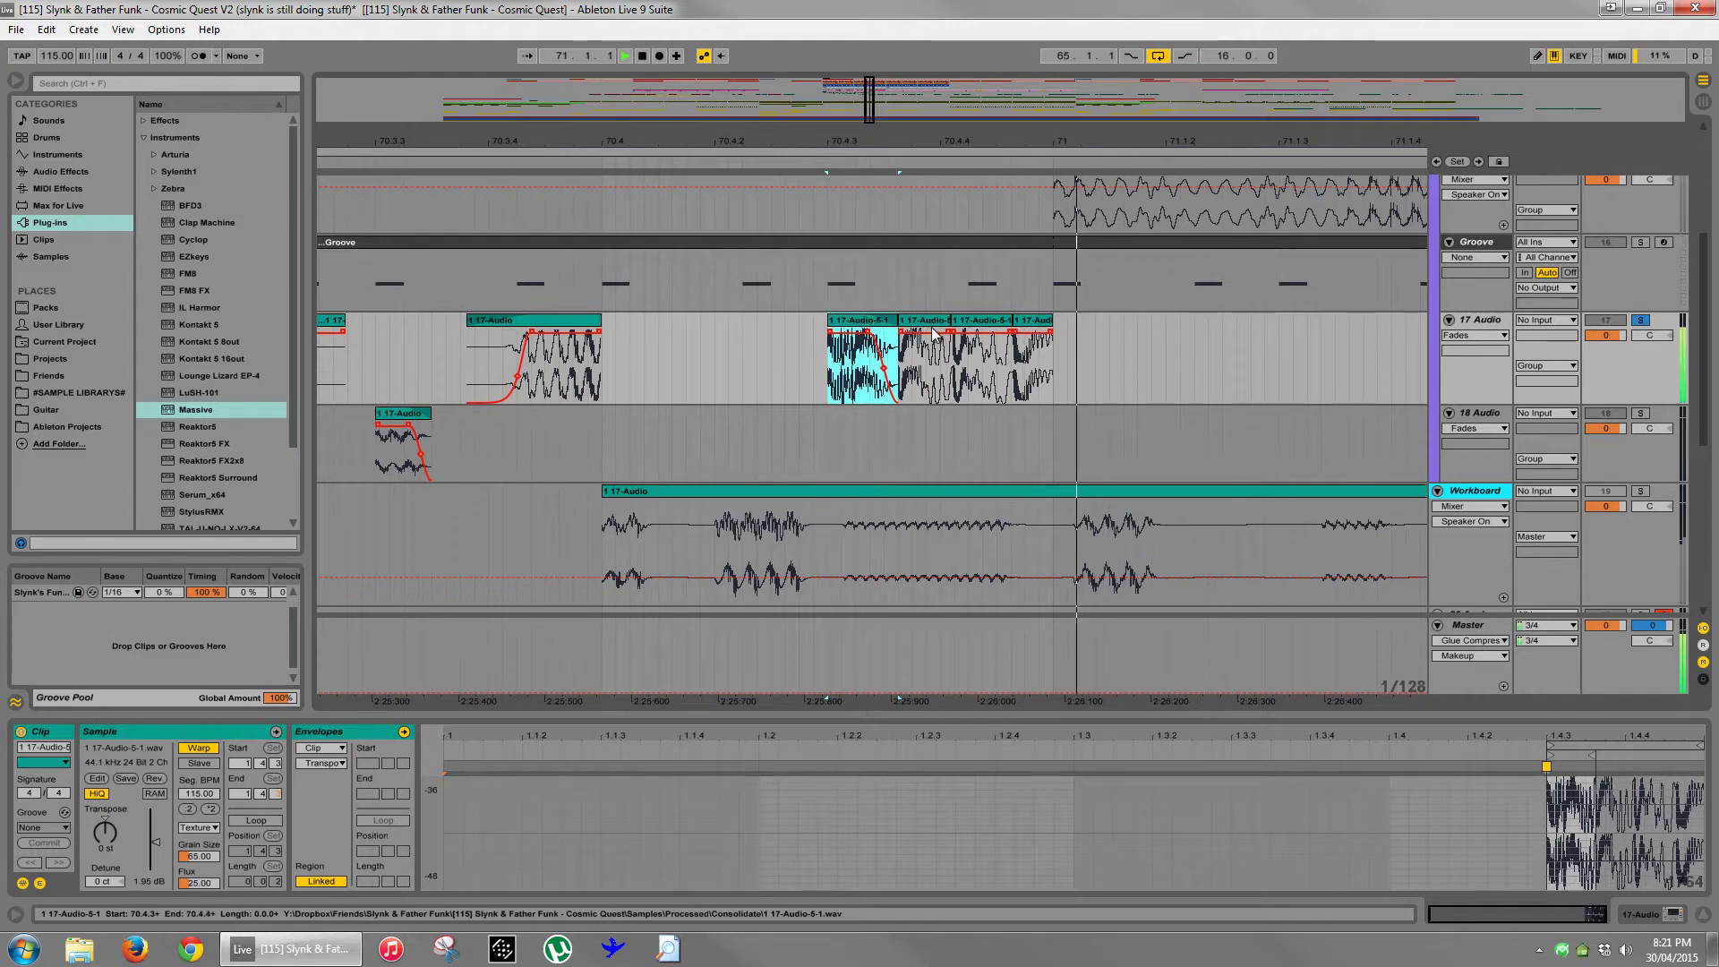
pyautogui.press('space')
pyautogui.moveTo(951, 336); pyautogui.dragTo(871, 371)
pyautogui.click(841, 338)
pyautogui.press('space')
pyautogui.press('space')
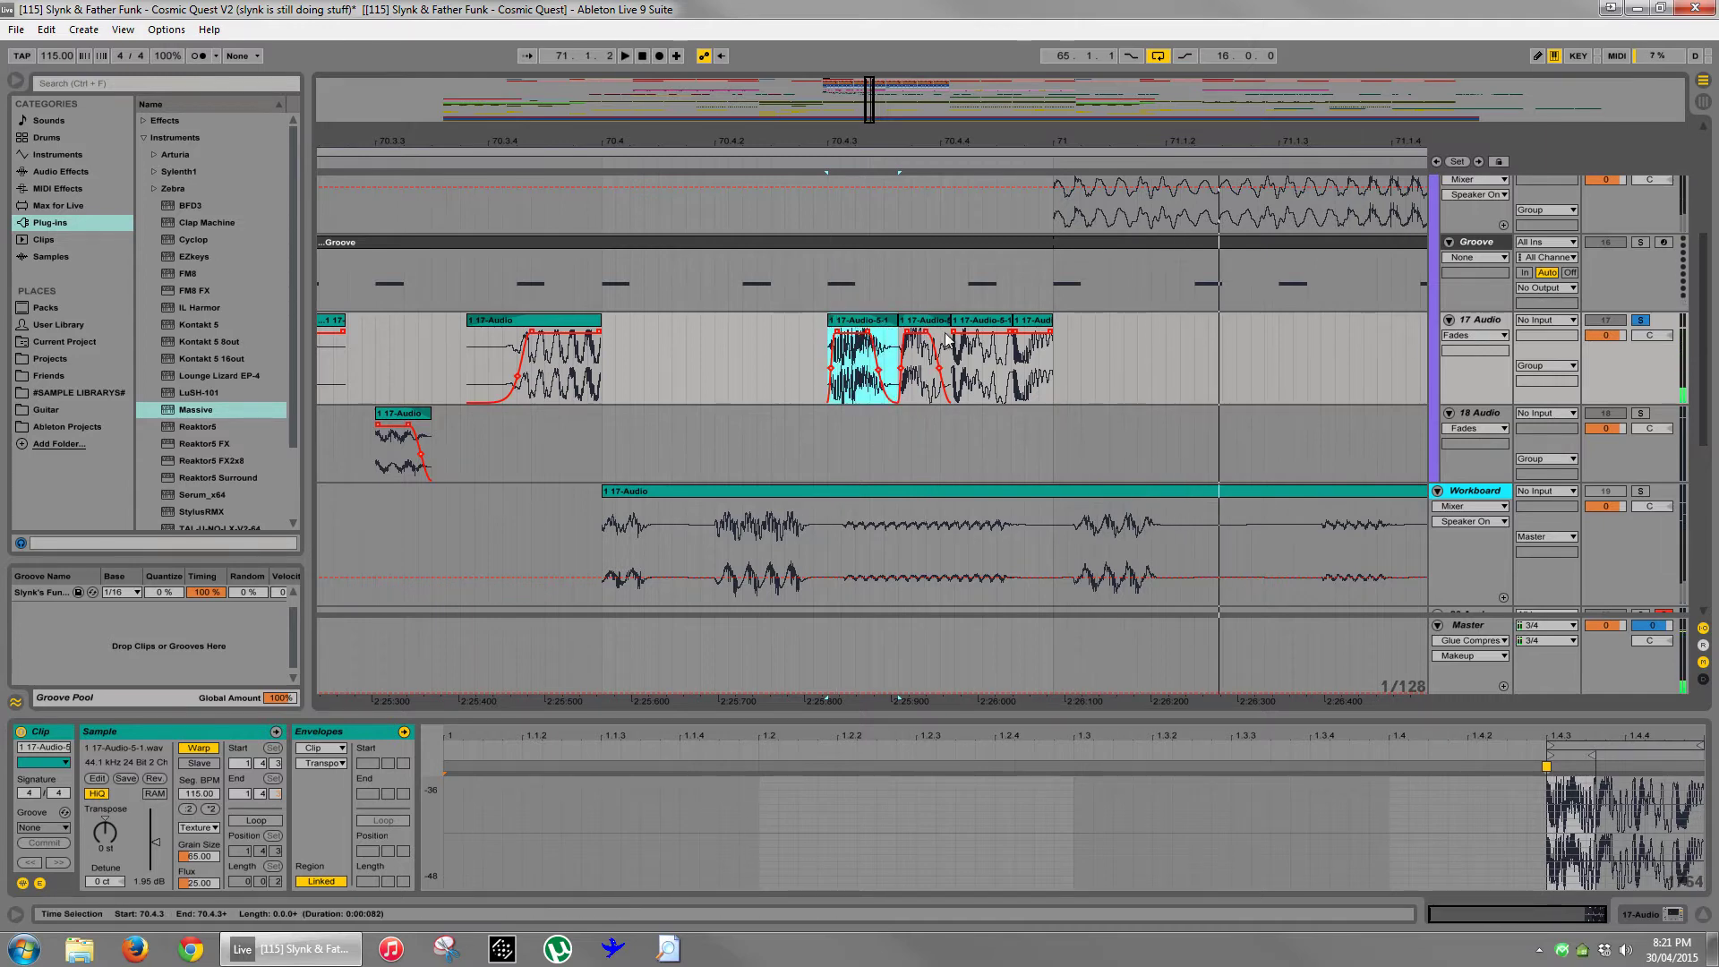
# - Move the third slice to just after 70.4.4 and the last slice to end at bar 71, replaying the fill
pyautogui.moveTo(955, 332); pyautogui.dragTo(1014, 329)
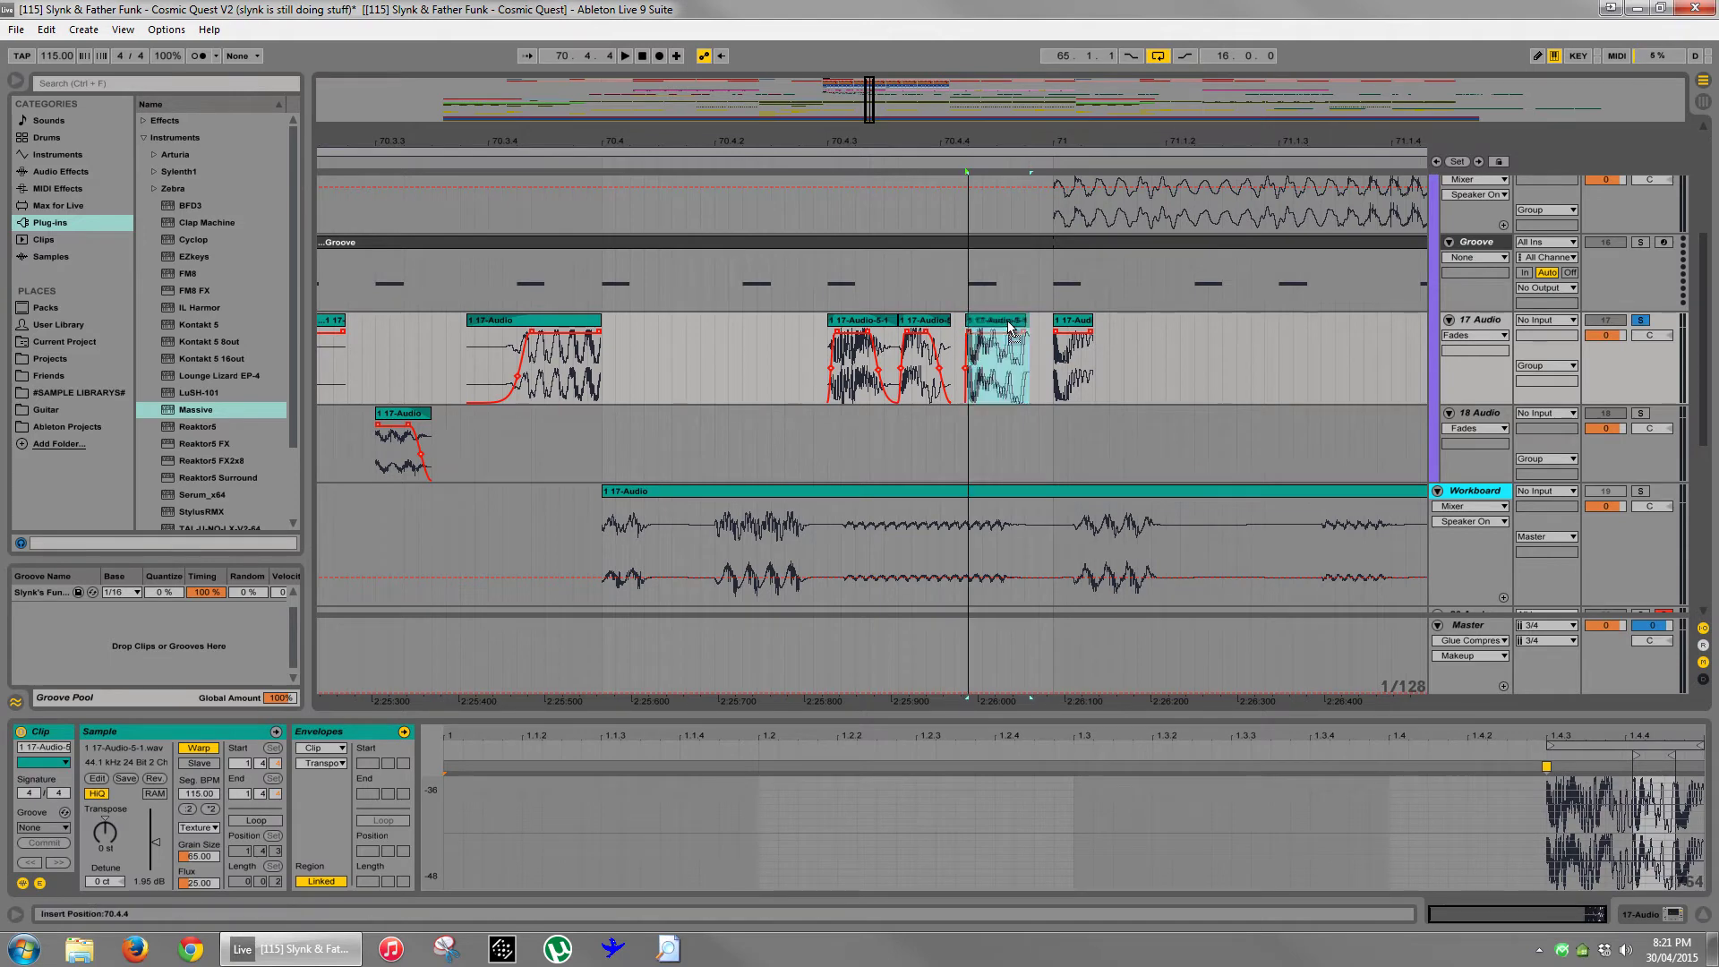
pyautogui.press('space')
pyautogui.press('space')
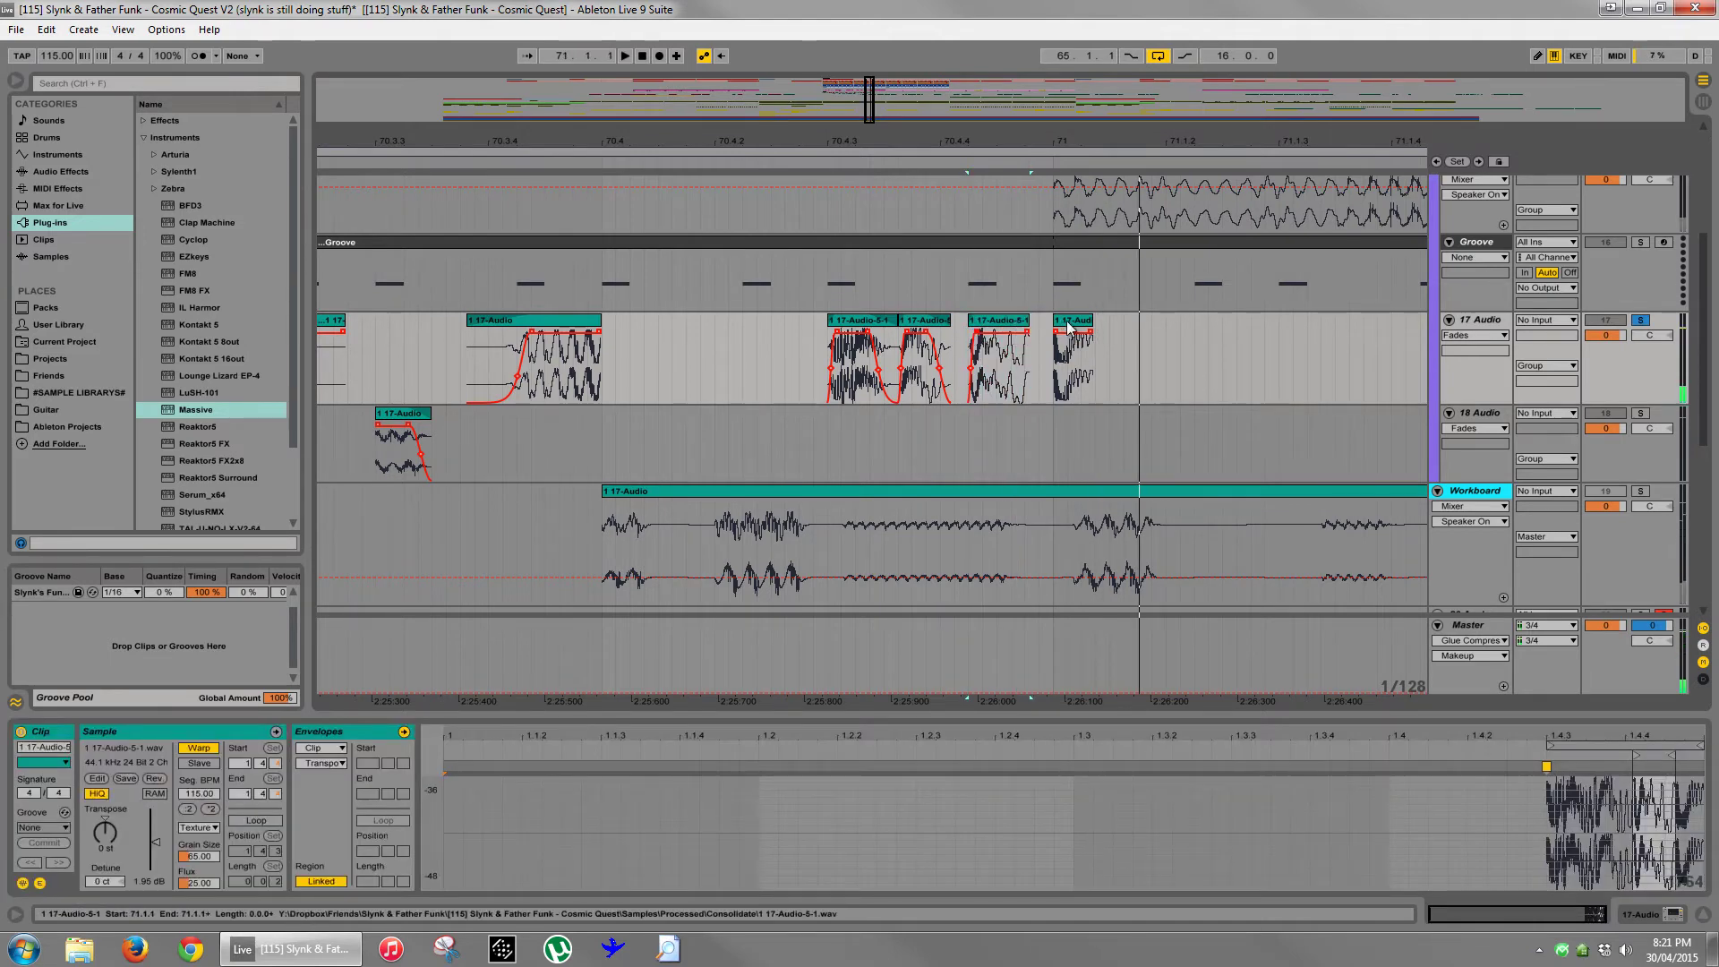
pyautogui.moveTo(1068, 321); pyautogui.dragTo(1026, 320)
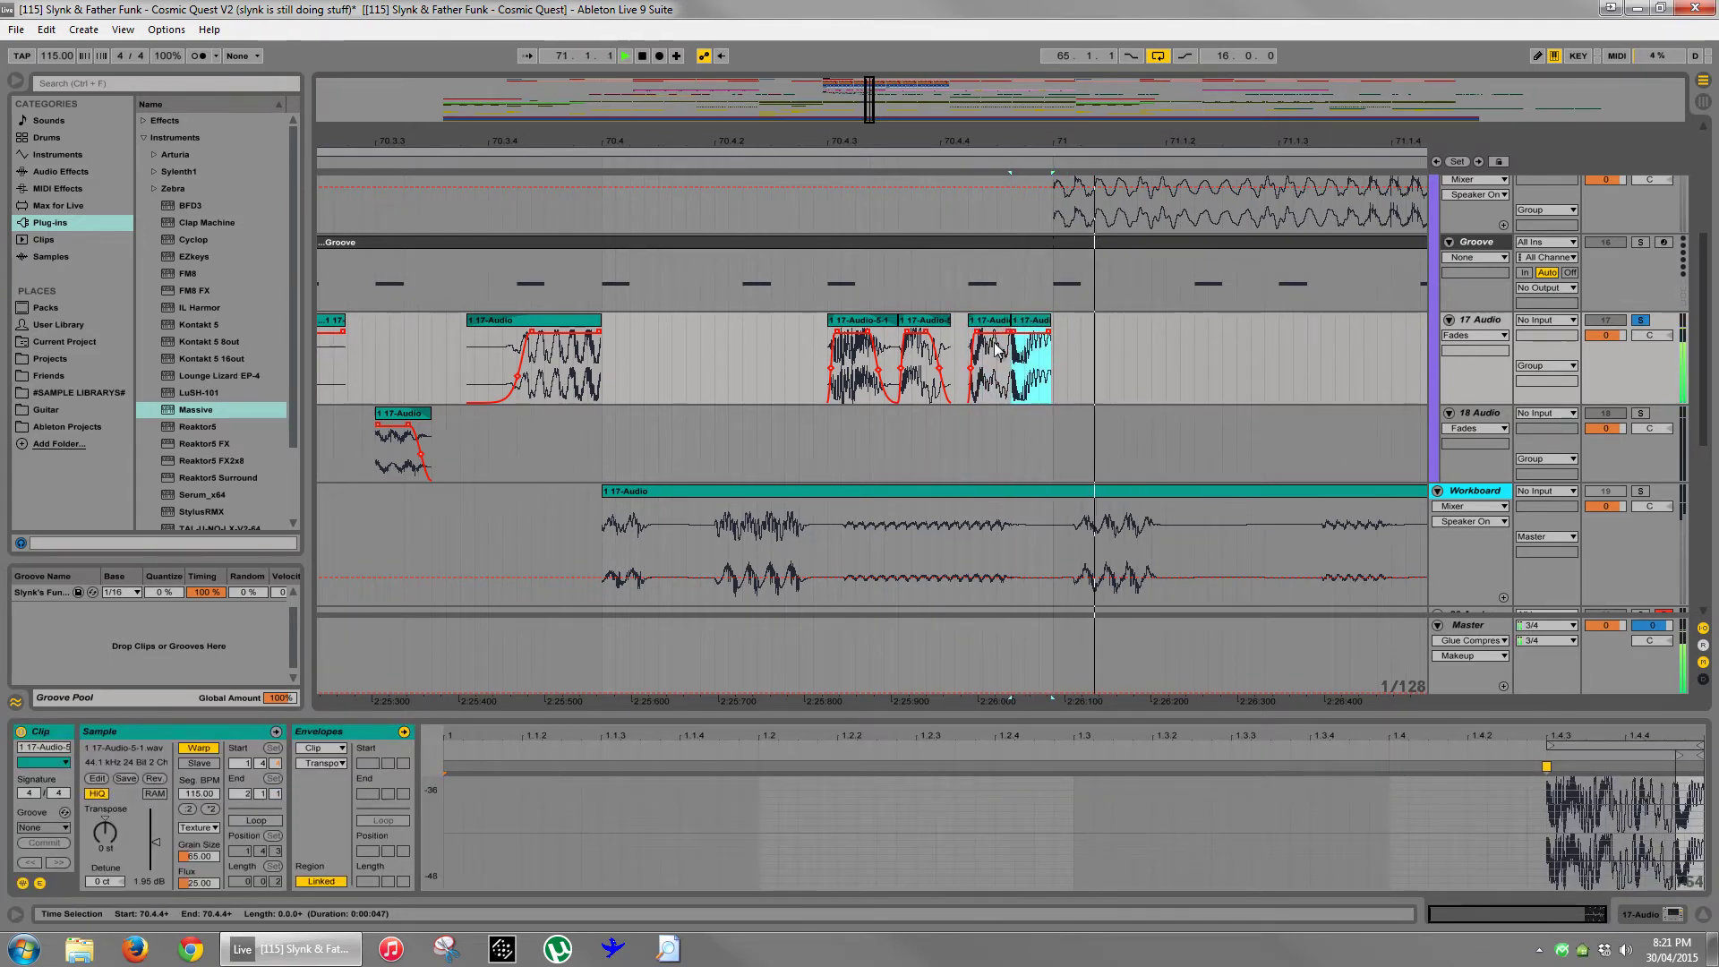
pyautogui.click(851, 332)
pyautogui.press('space')
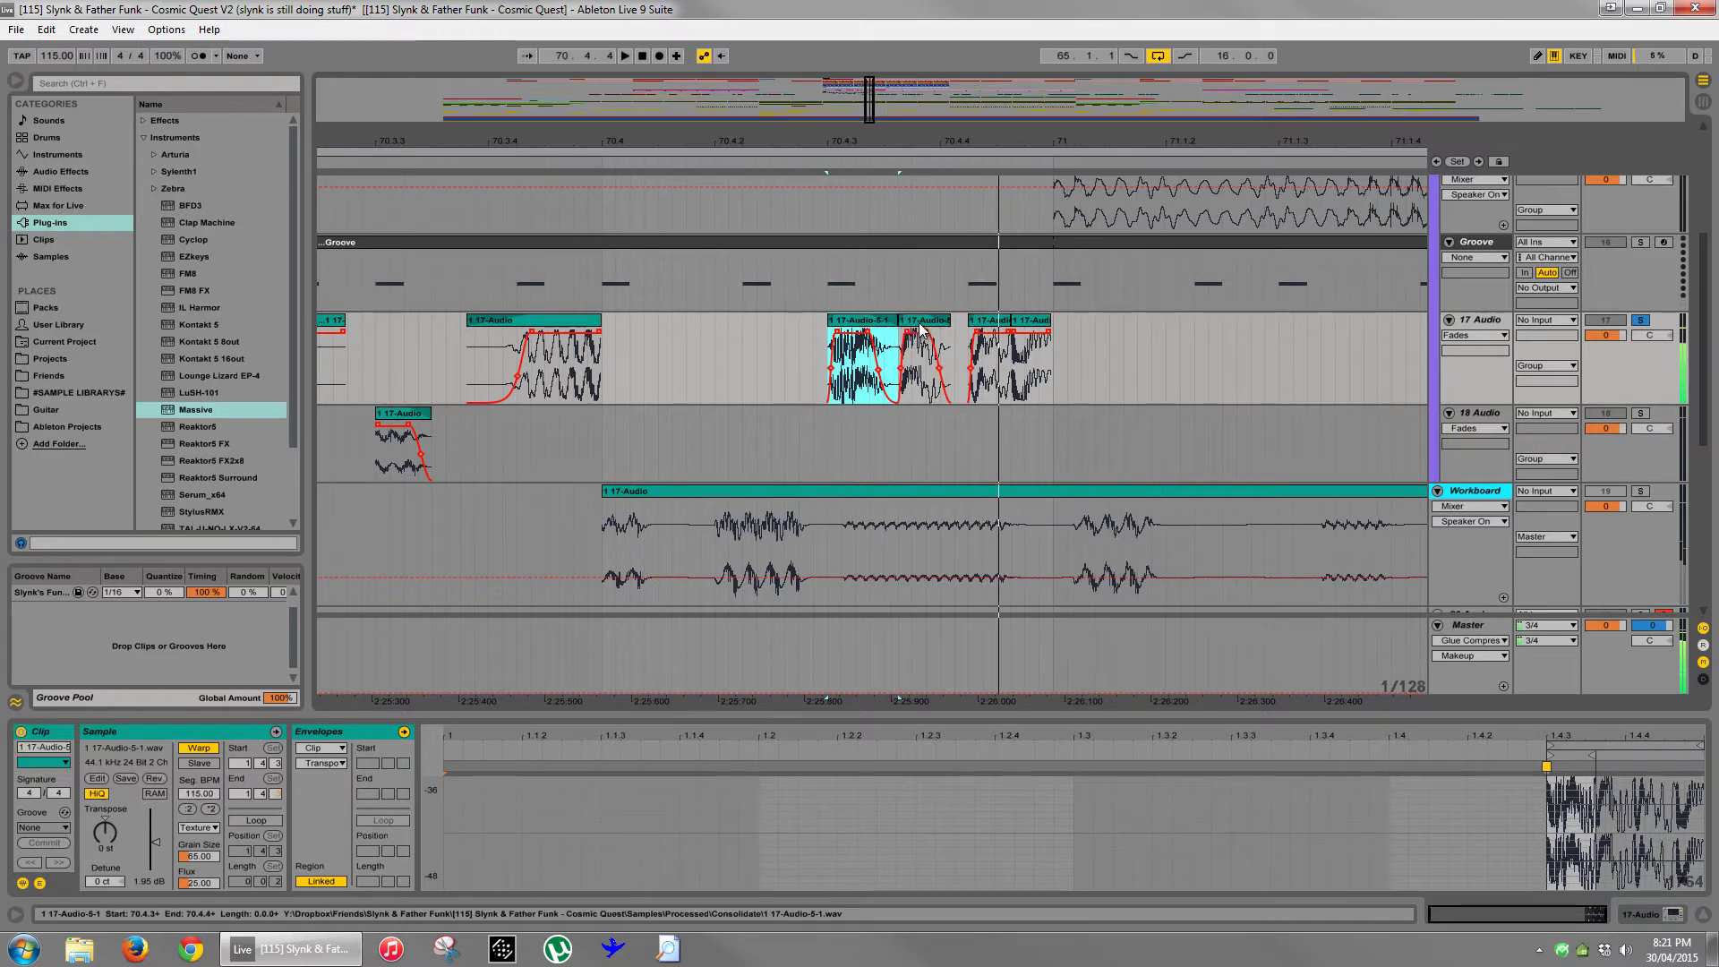
pyautogui.click(916, 333)
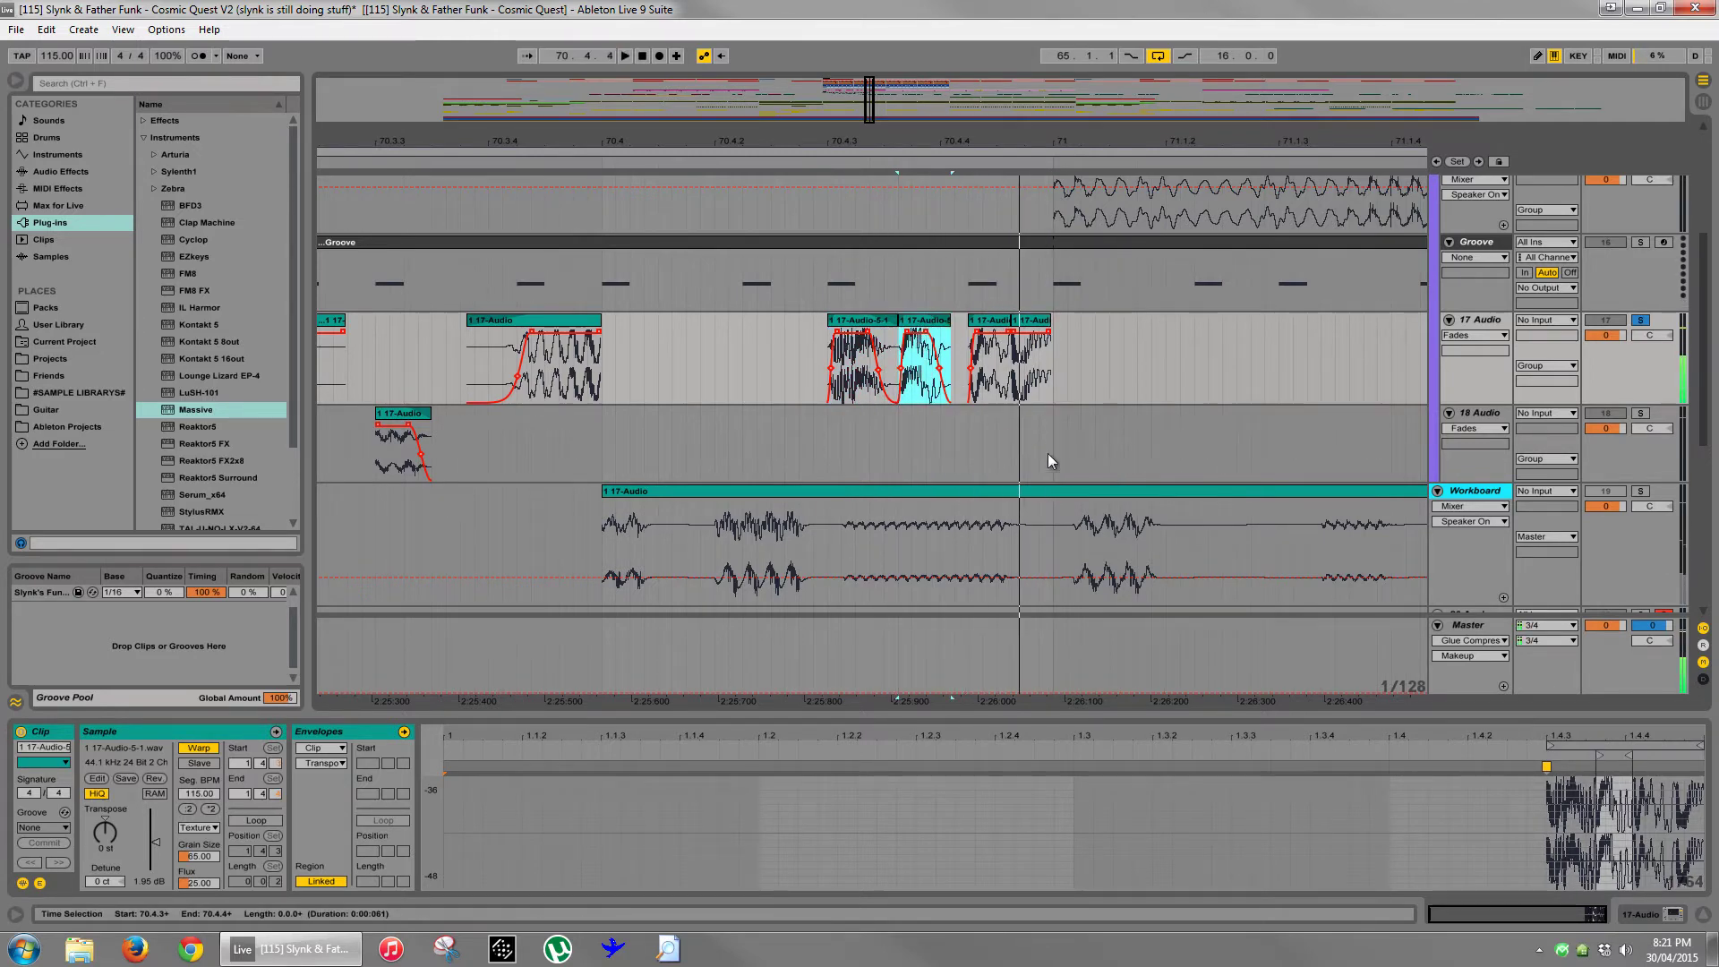
pyautogui.press('space')
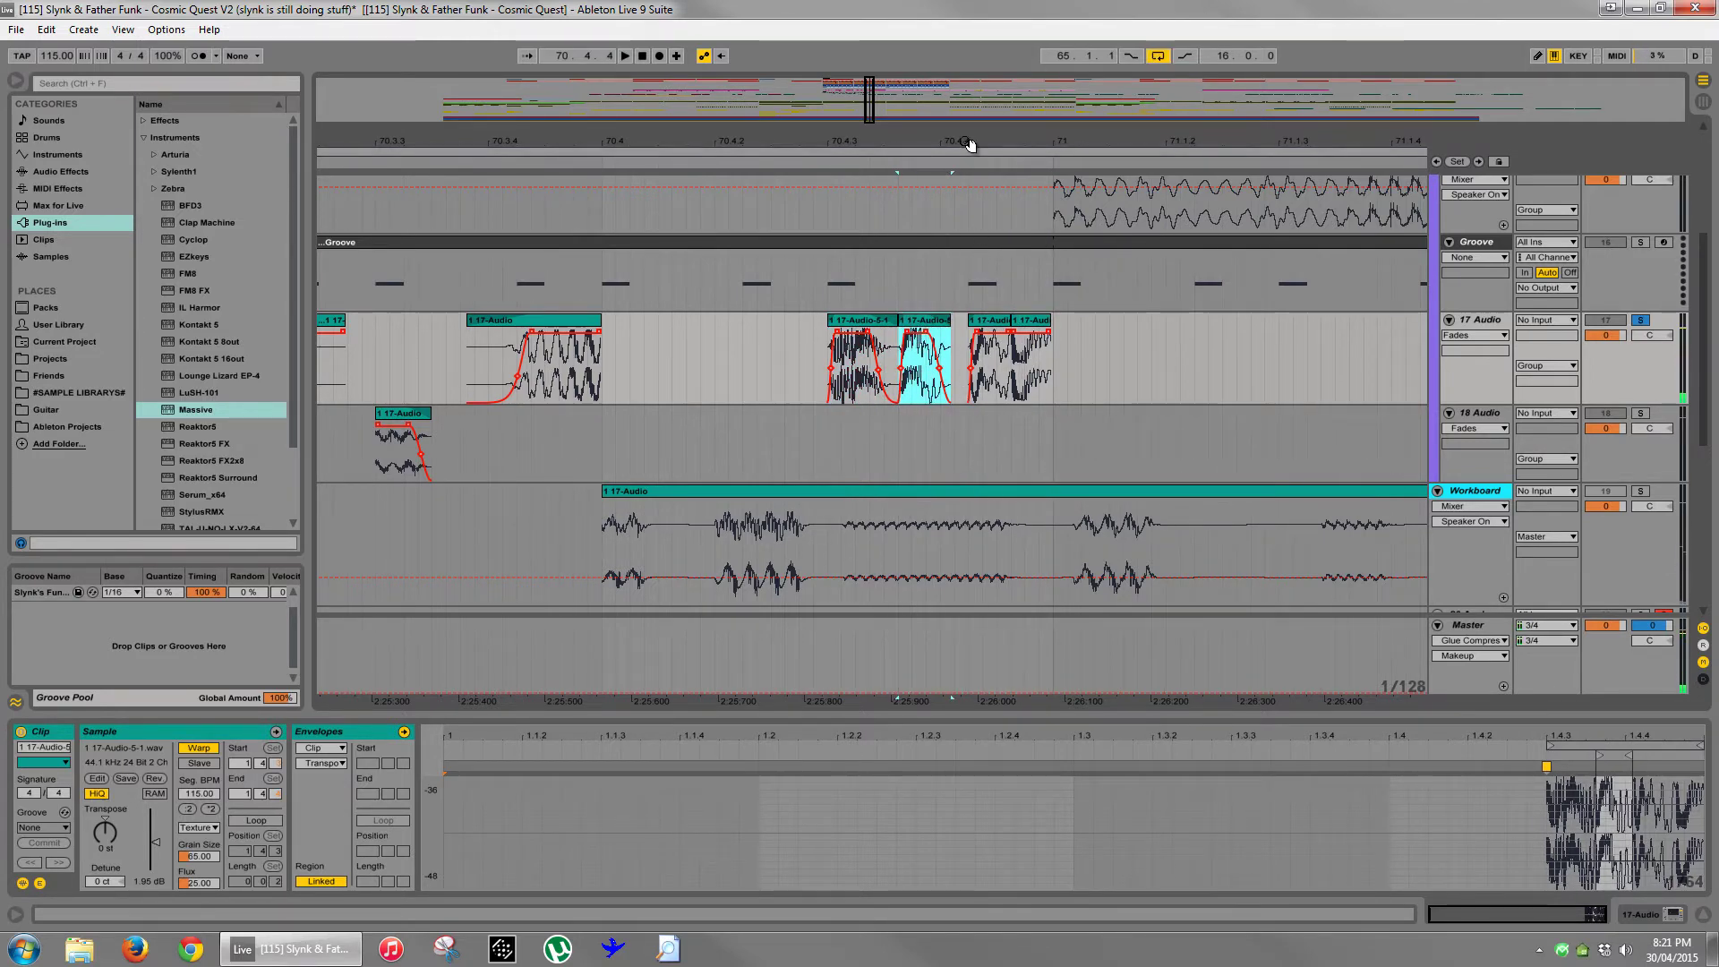
# - Nudge the second slice slightly later and fade out the last two slices, replaying the fill
pyautogui.moveTo(970, 148); pyautogui.dragTo(968, 141)
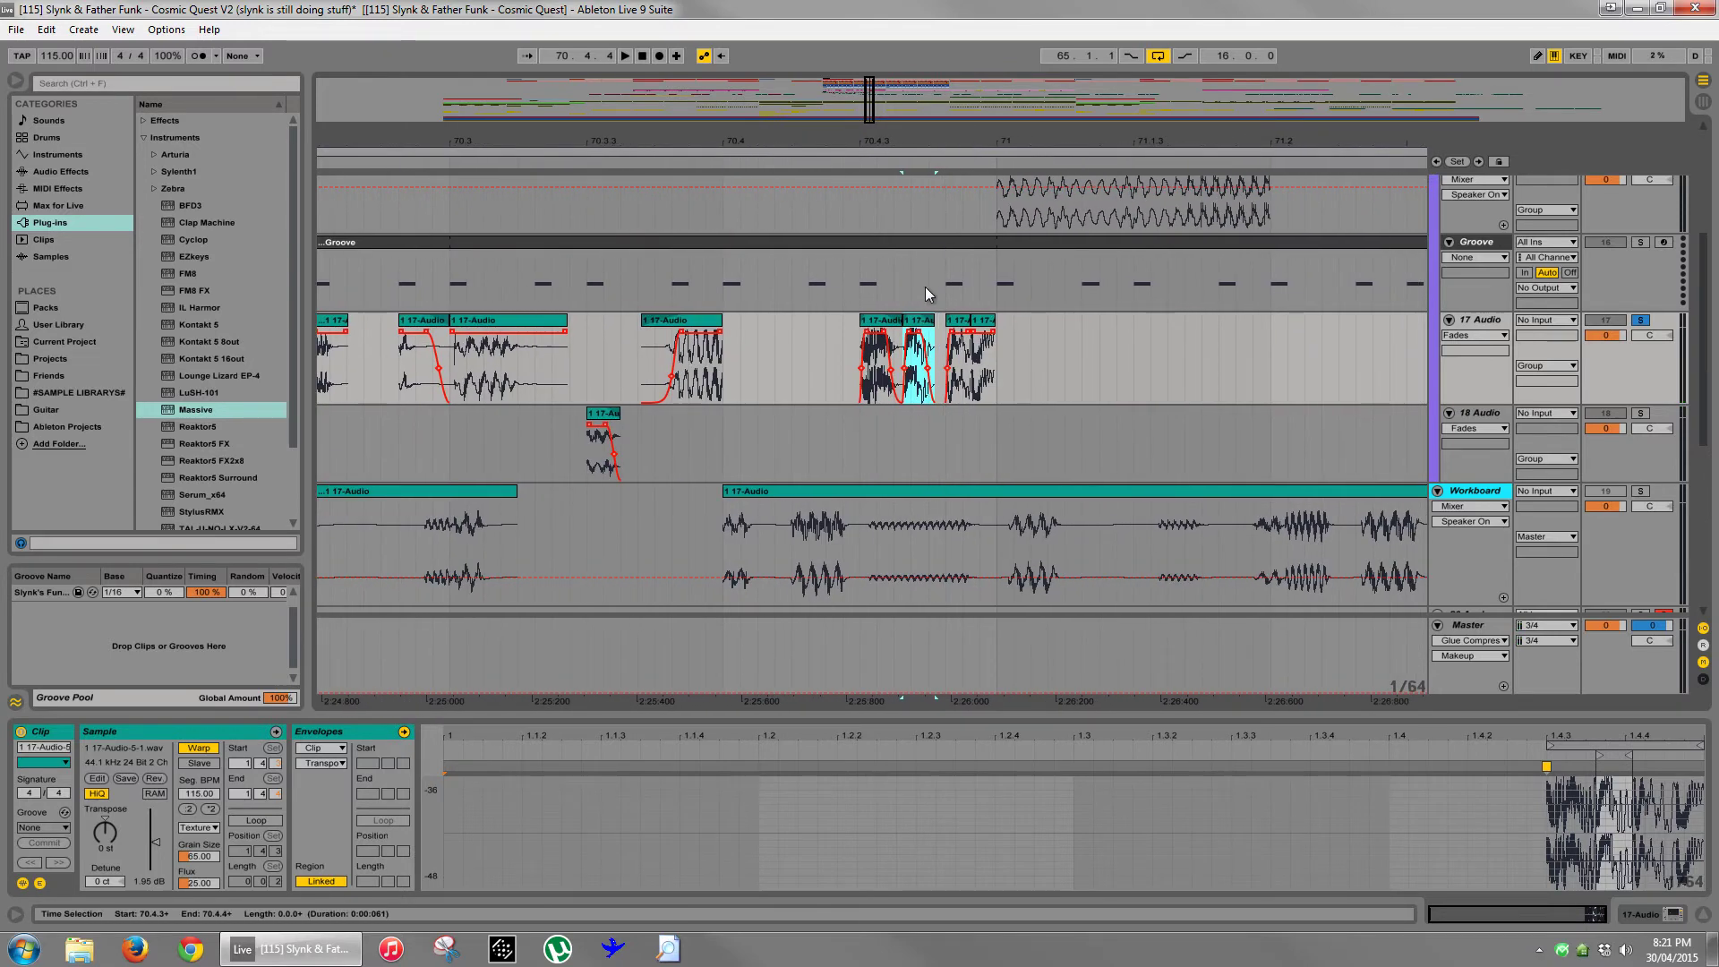
pyautogui.moveTo(919, 323); pyautogui.dragTo(981, 338)
pyautogui.click(883, 323)
pyautogui.press('space')
pyautogui.press('space')
pyautogui.press('space')
pyautogui.press('space')
pyautogui.press('space')
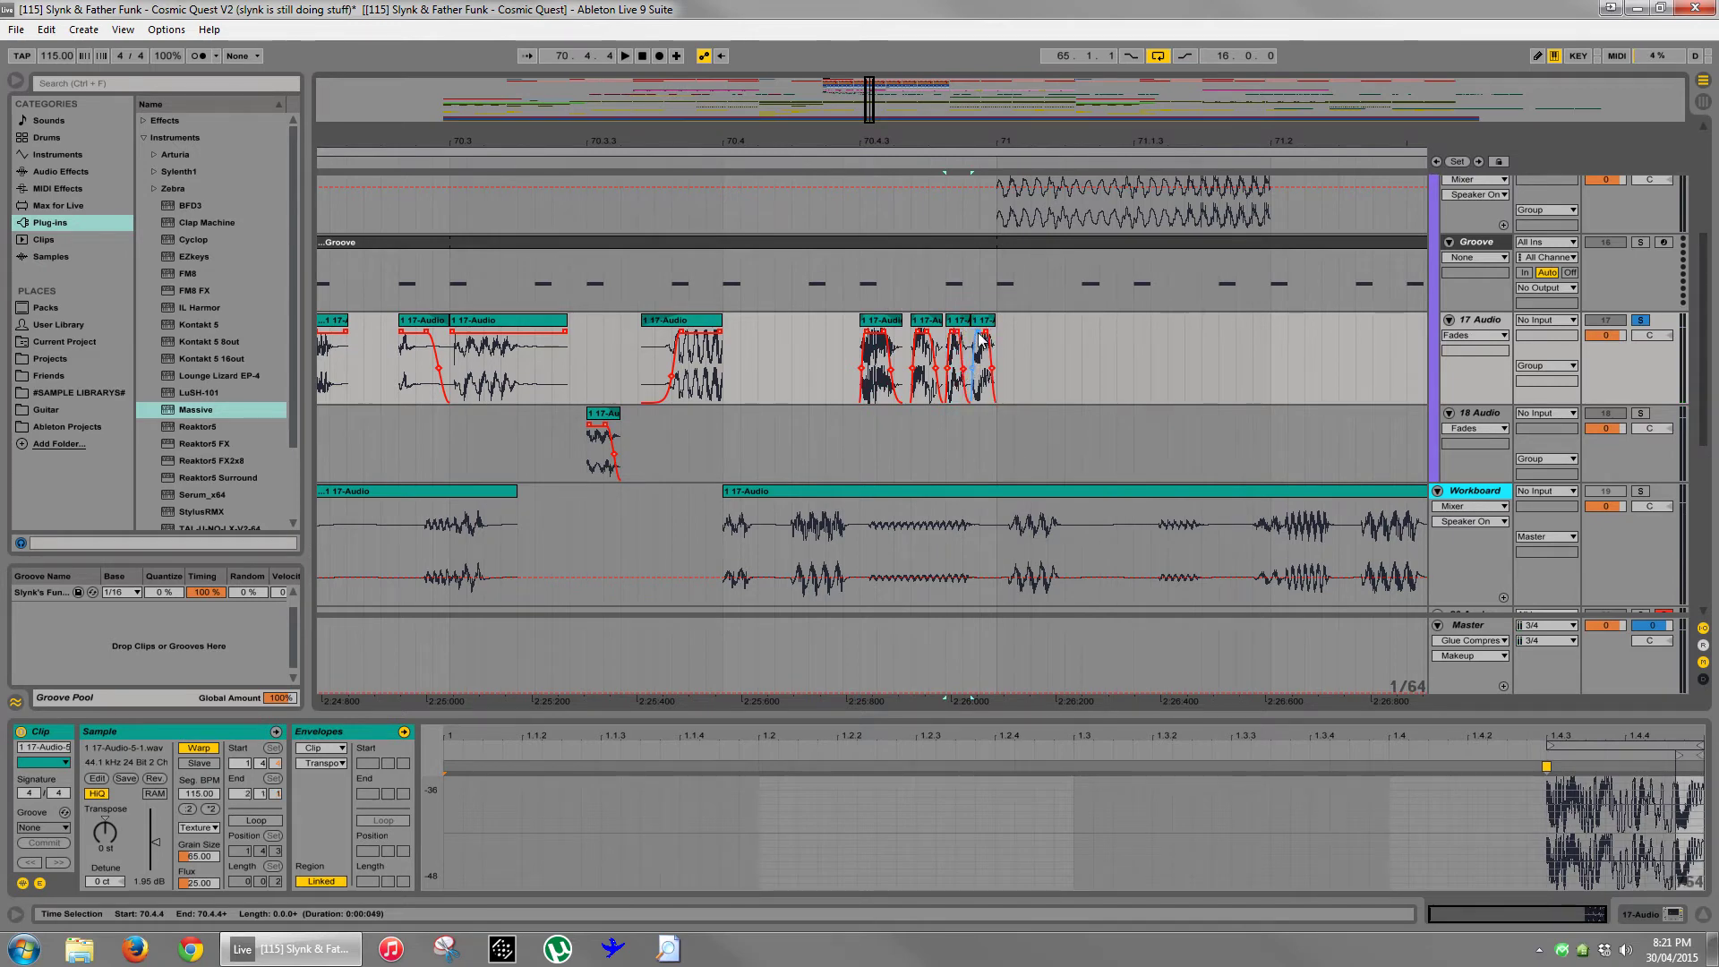
pyautogui.click(882, 321)
pyautogui.press('space')
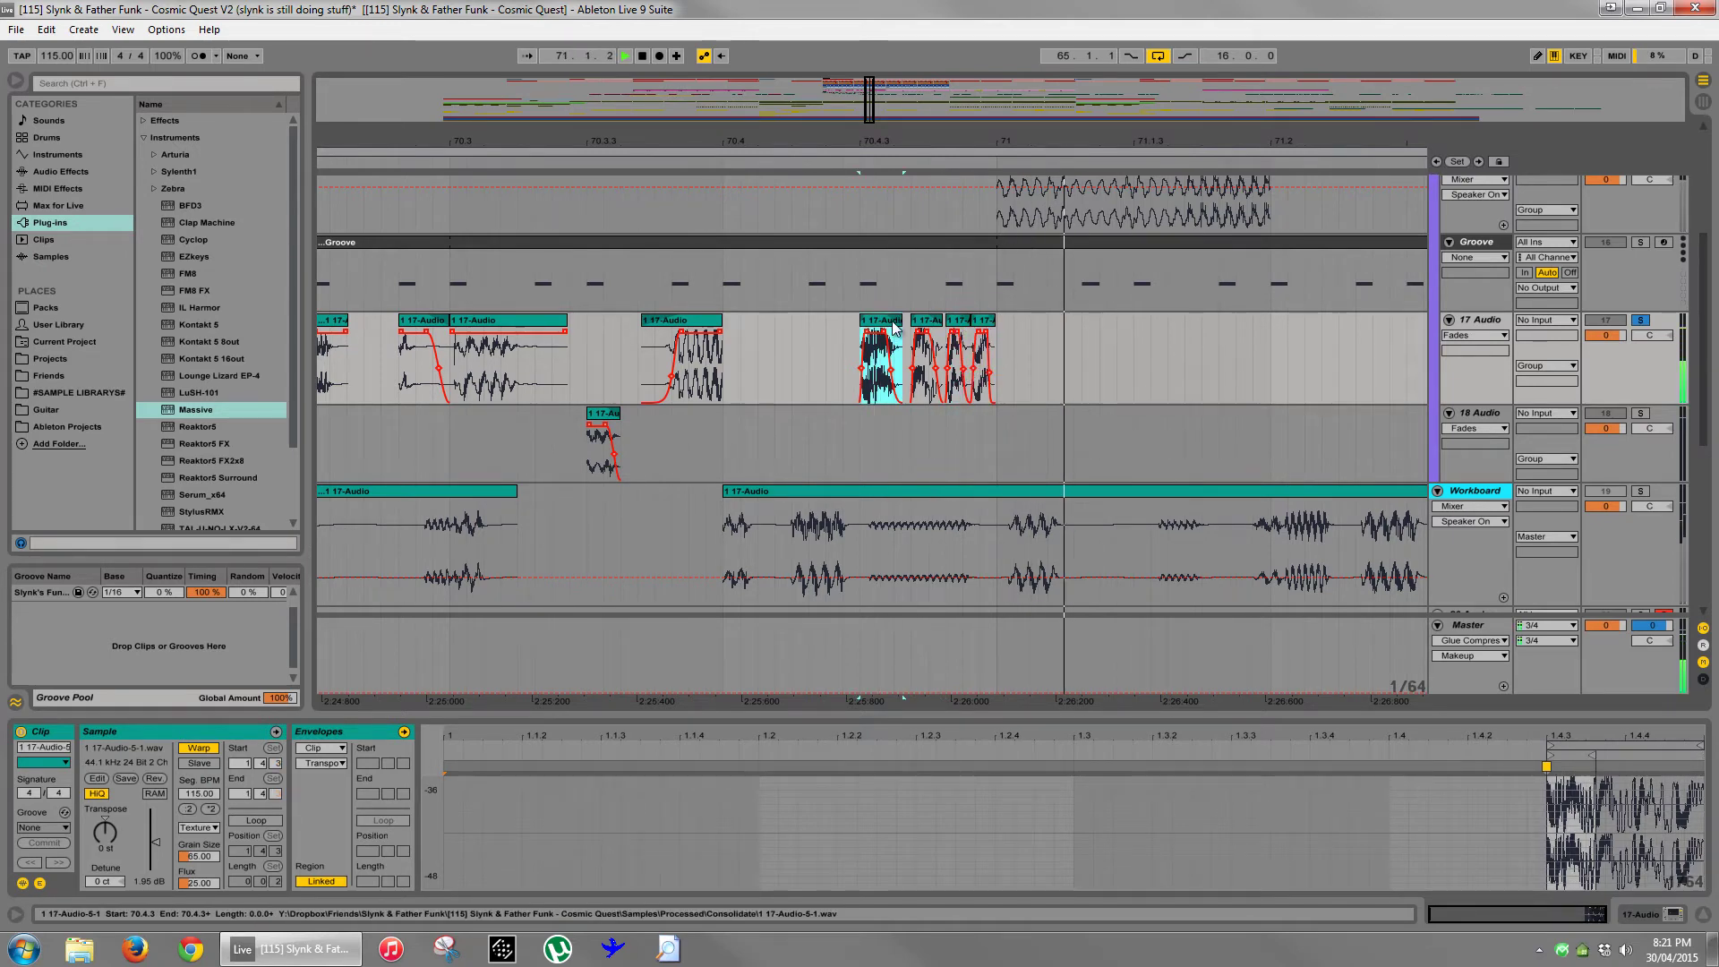
pyautogui.press('space')
pyautogui.press('space')
pyautogui.press('space')
# - Move the second slice back against the first and shift the last slice later across bar 71, replaying the fill
pyautogui.moveTo(931, 322); pyautogui.dragTo(994, 322)
pyautogui.click(886, 321)
pyautogui.press('space')
pyautogui.press('space')
pyautogui.press('space')
pyautogui.click(883, 320)
pyautogui.press('space')
pyautogui.press('space')
pyautogui.press('space')
# - Unsolo the 17 Audio track and play the fill in the full mix from 70.4.1
pyautogui.click(1639, 321)
pyautogui.press('space')
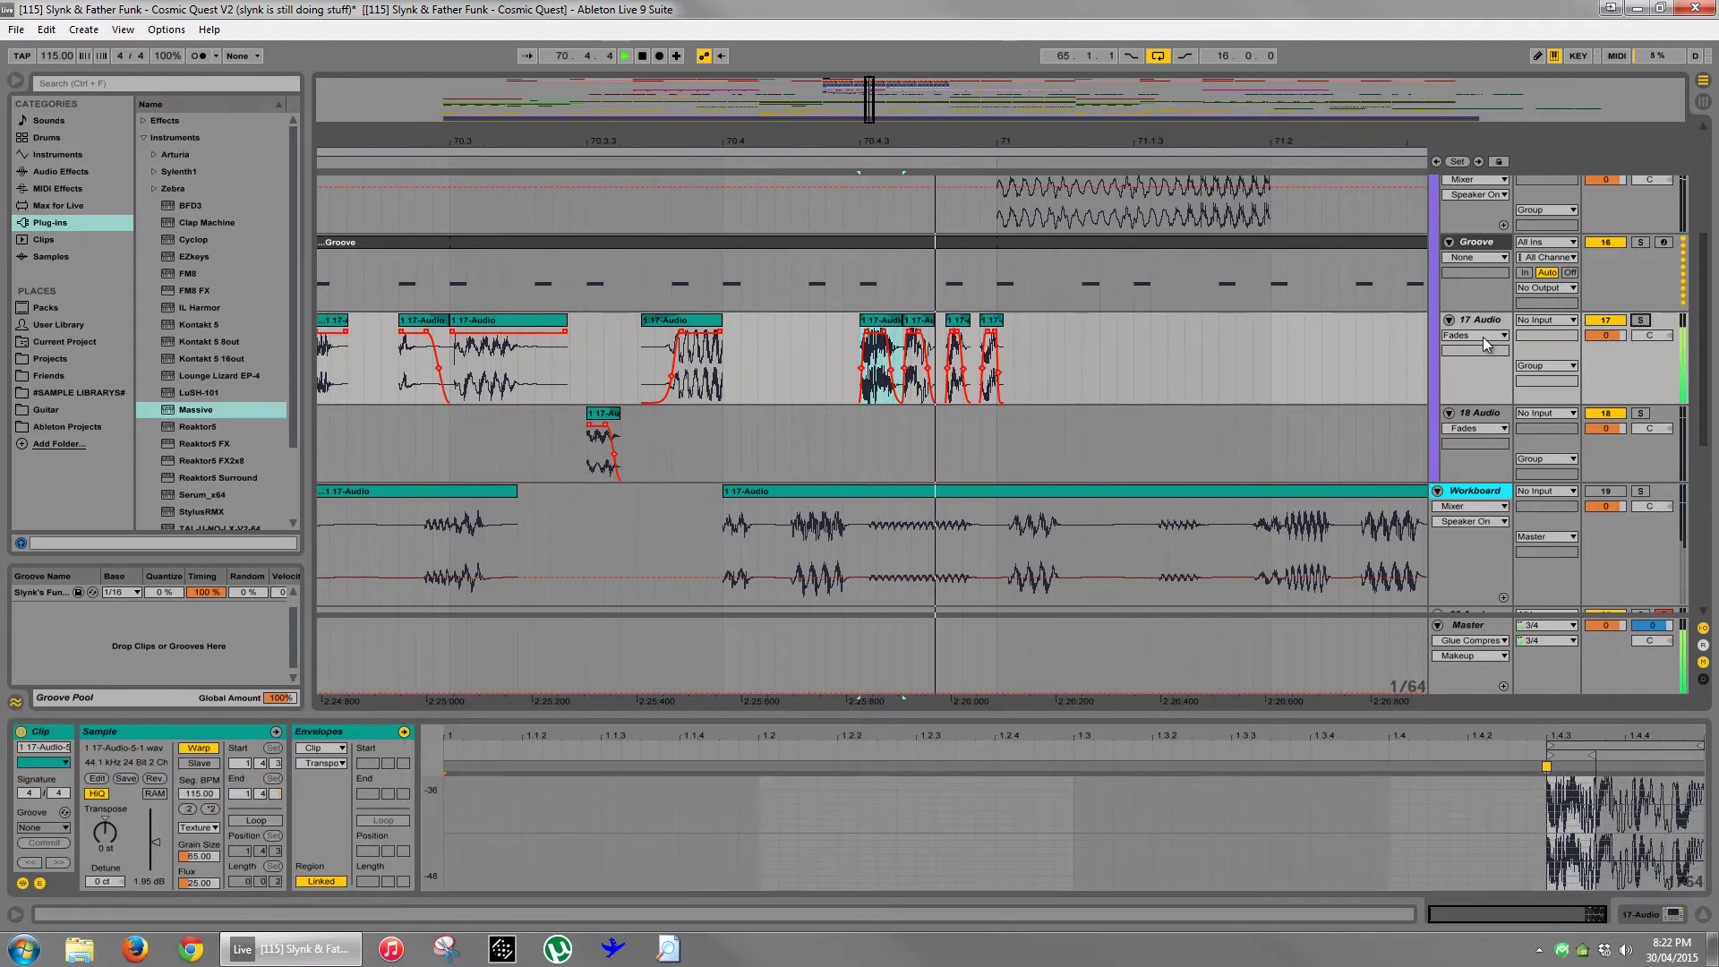
pyautogui.press('space')
pyautogui.click(723, 362)
pyautogui.press('space')
pyautogui.press('space')
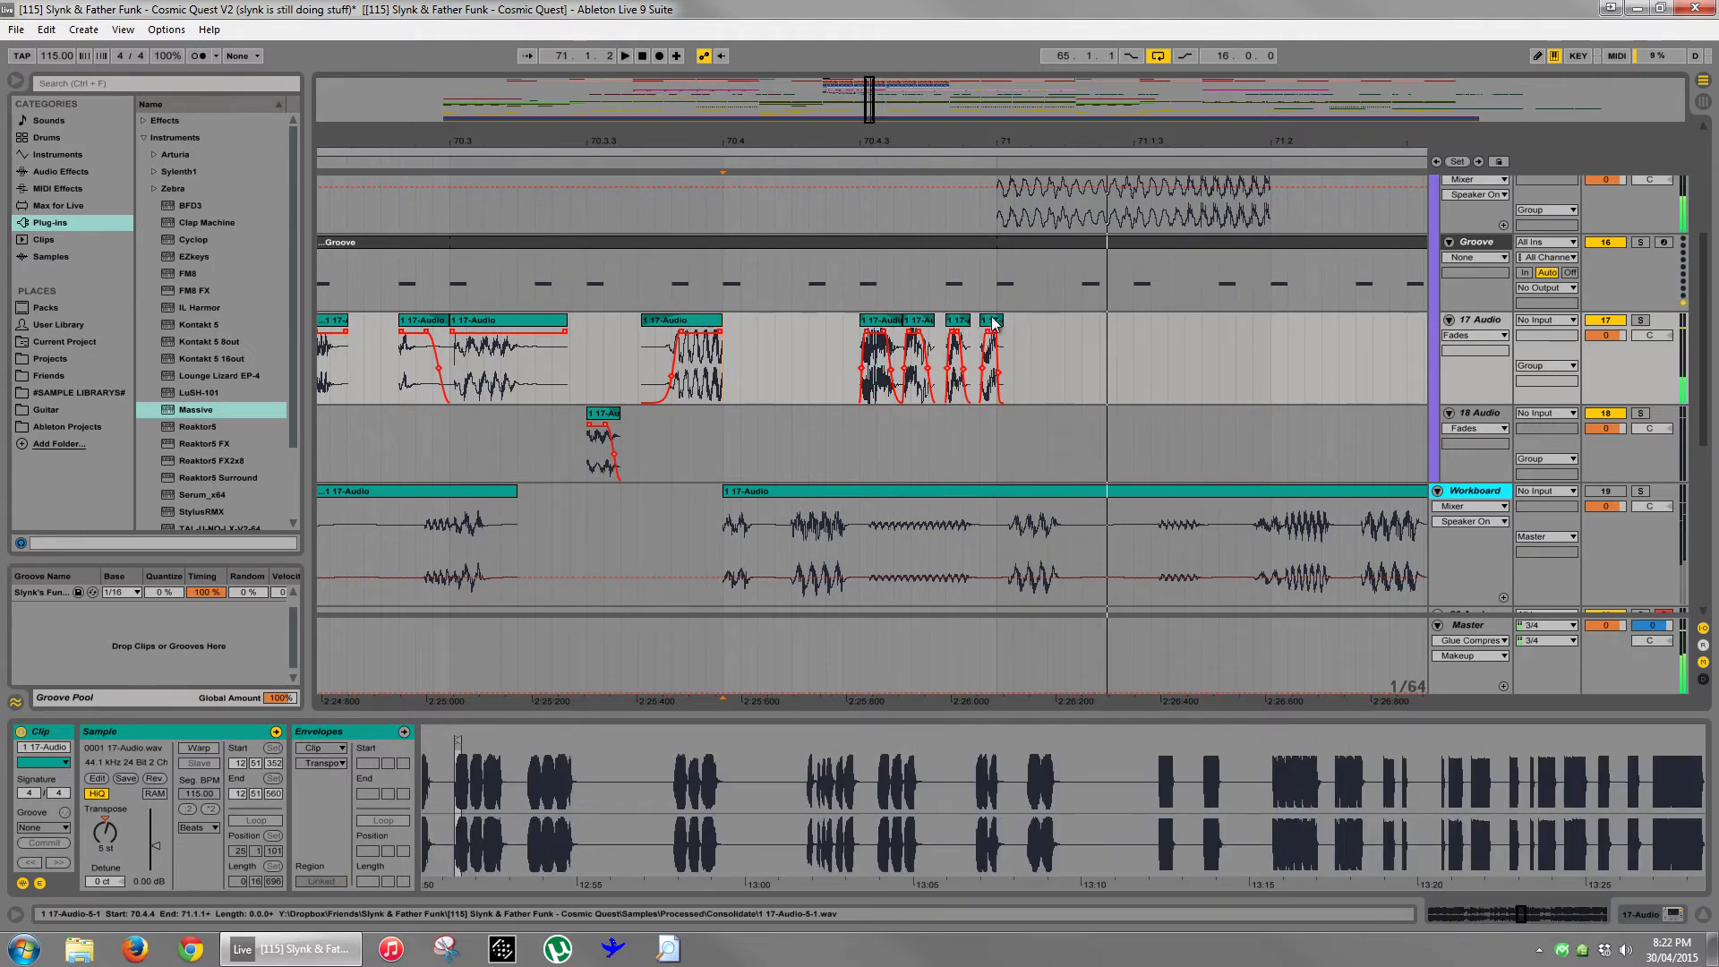
# - Delete the last slice across bar 71 and replay the fill in the full mix from 70.4.1
pyautogui.click(993, 321)
pyautogui.press('Delete')
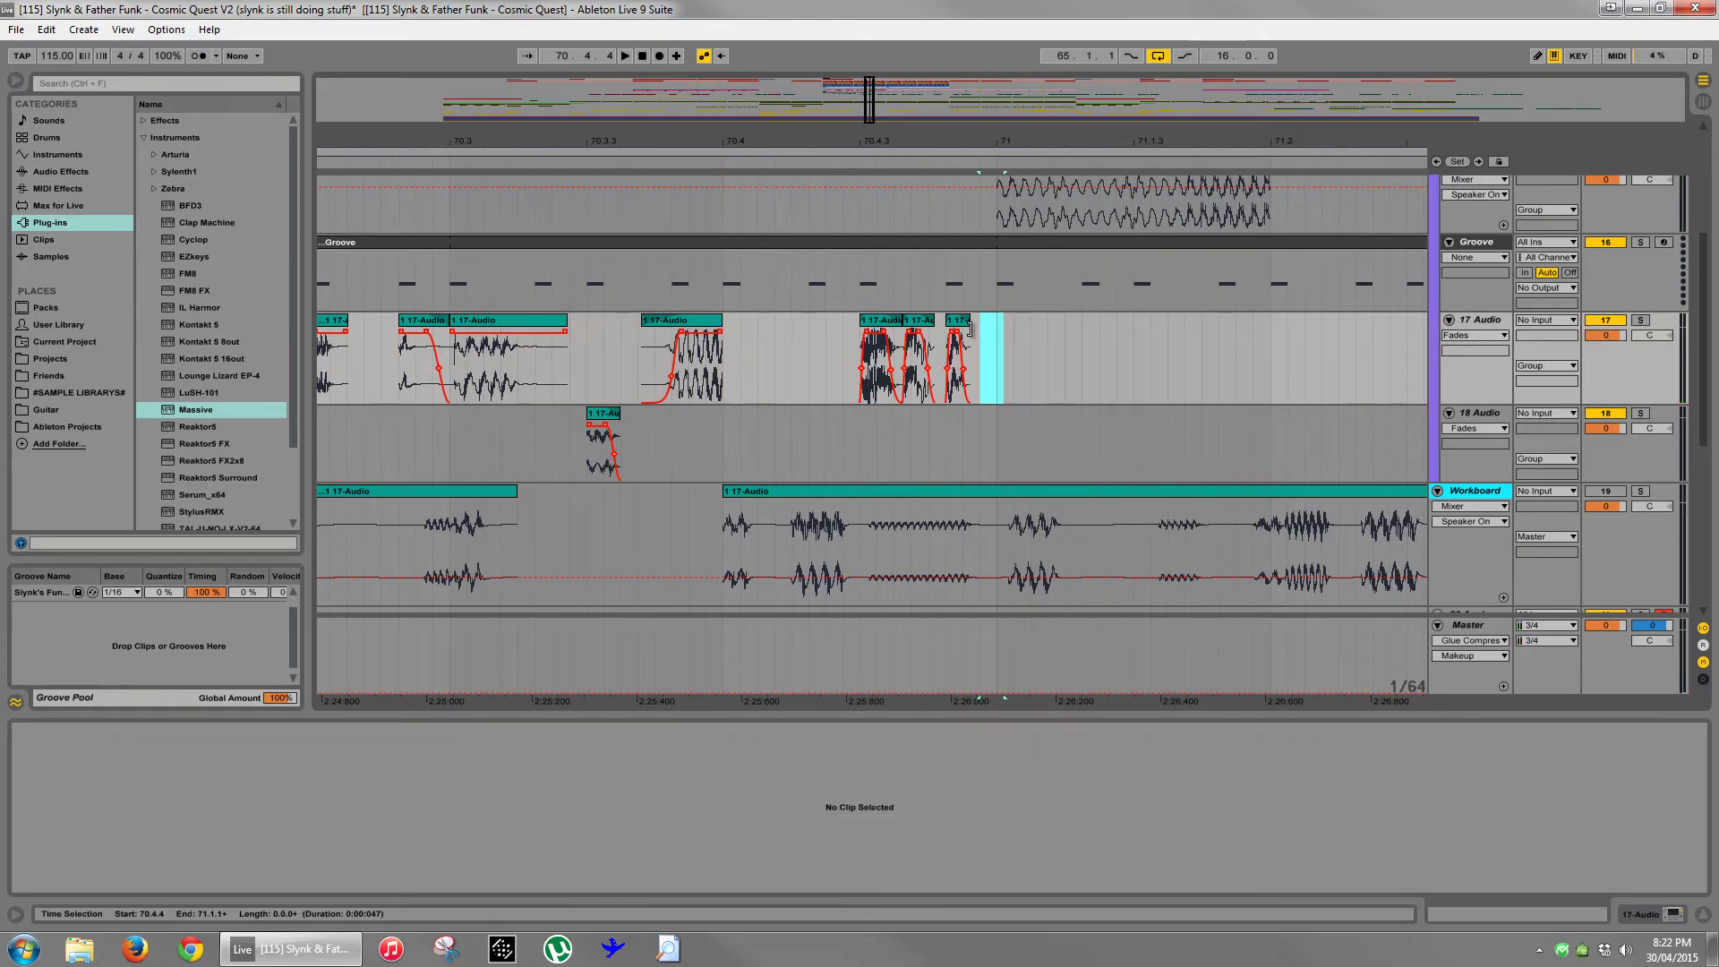
pyautogui.click(728, 358)
pyautogui.press('space')
pyautogui.press('space')
pyautogui.press('space')
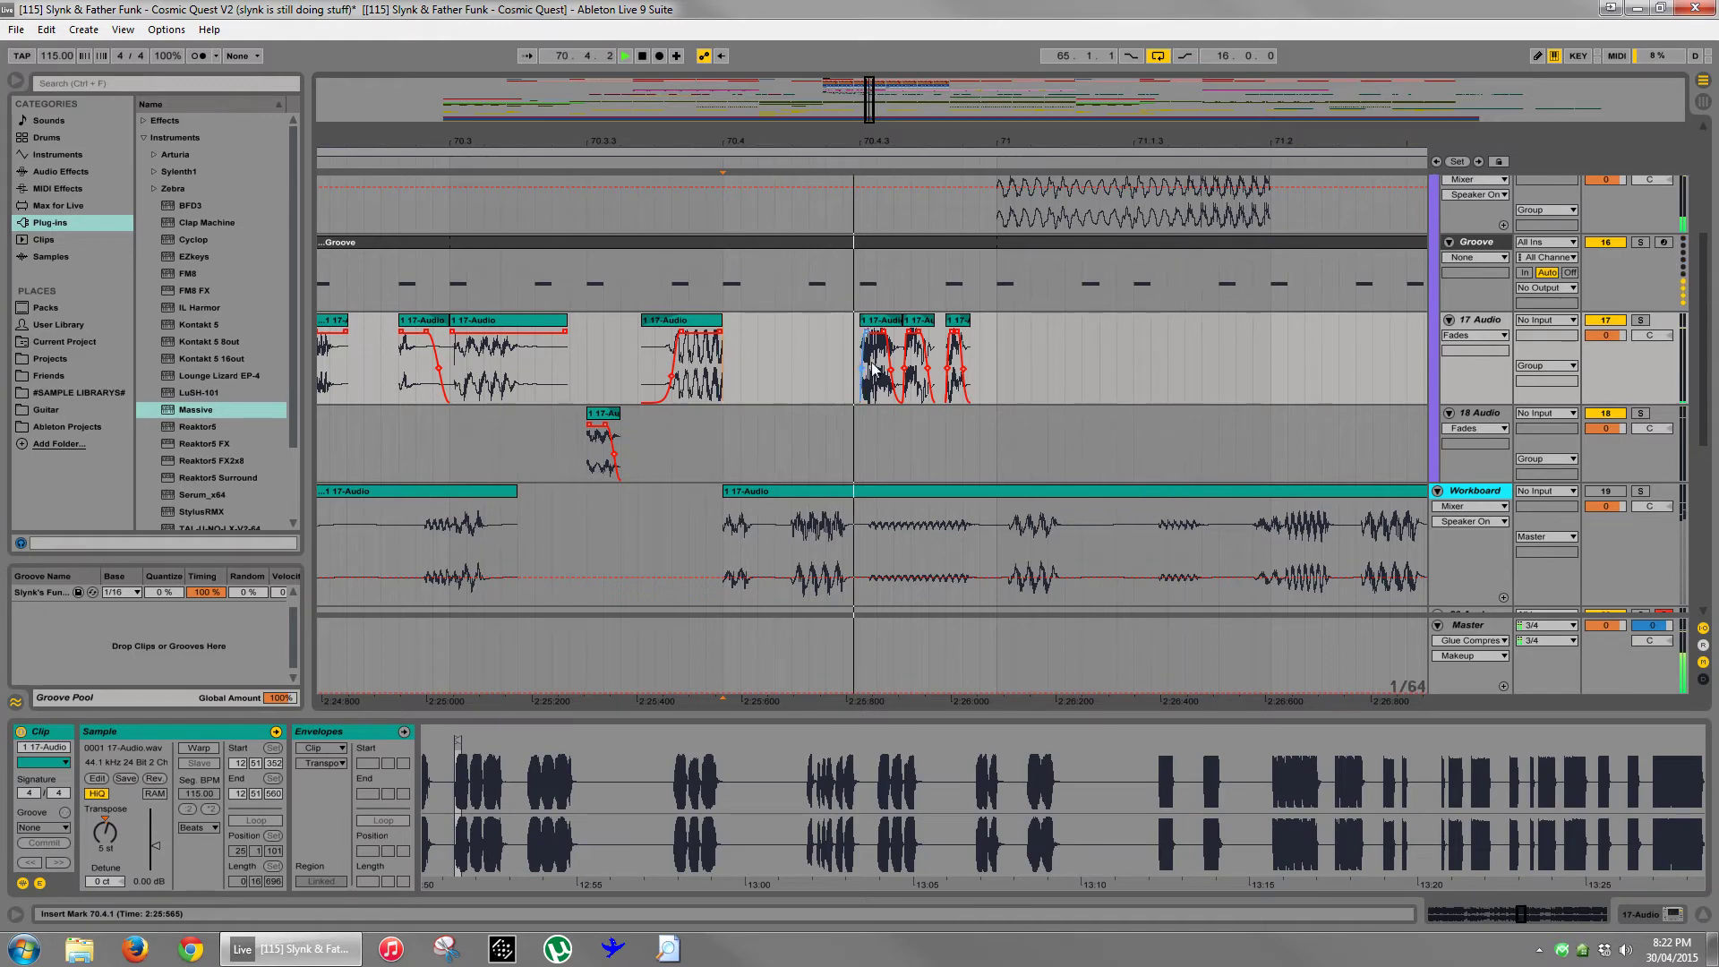
pyautogui.press('space')
# - Play the three remaining slices from 70.4.3 in the full mix
pyautogui.click(992, 346)
pyautogui.moveTo(948, 140); pyautogui.dragTo(885, 285)
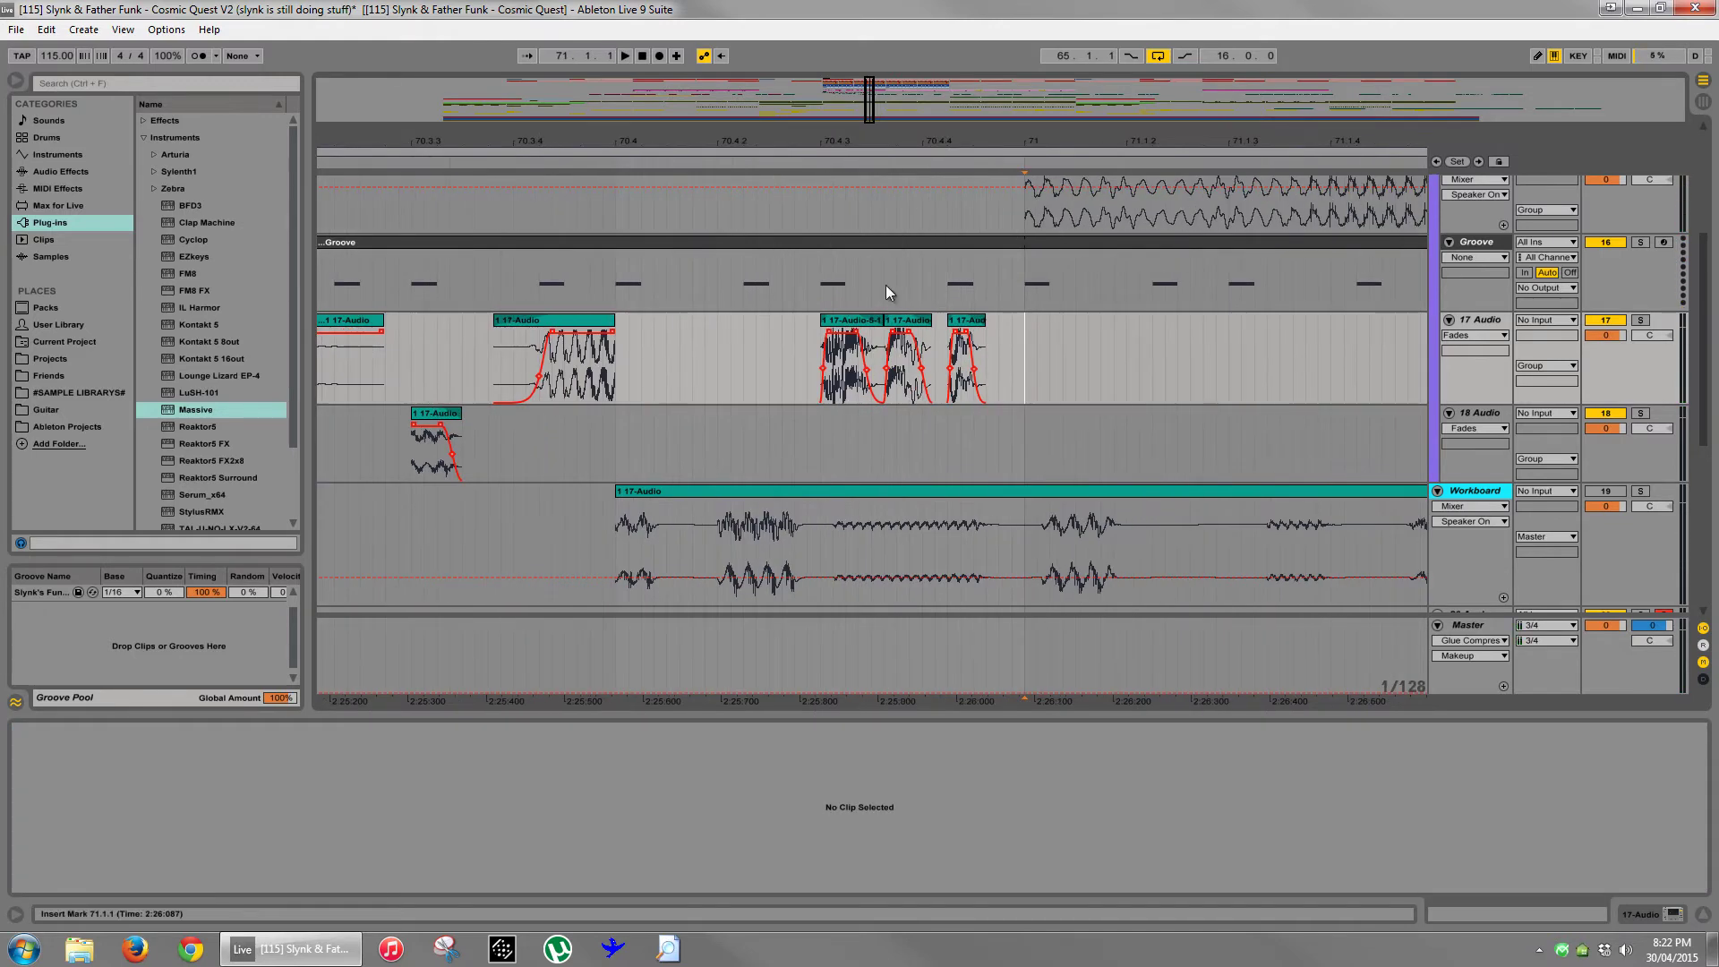
pyautogui.click(842, 348)
pyautogui.press('space')
pyautogui.press('space')
pyautogui.press('space')
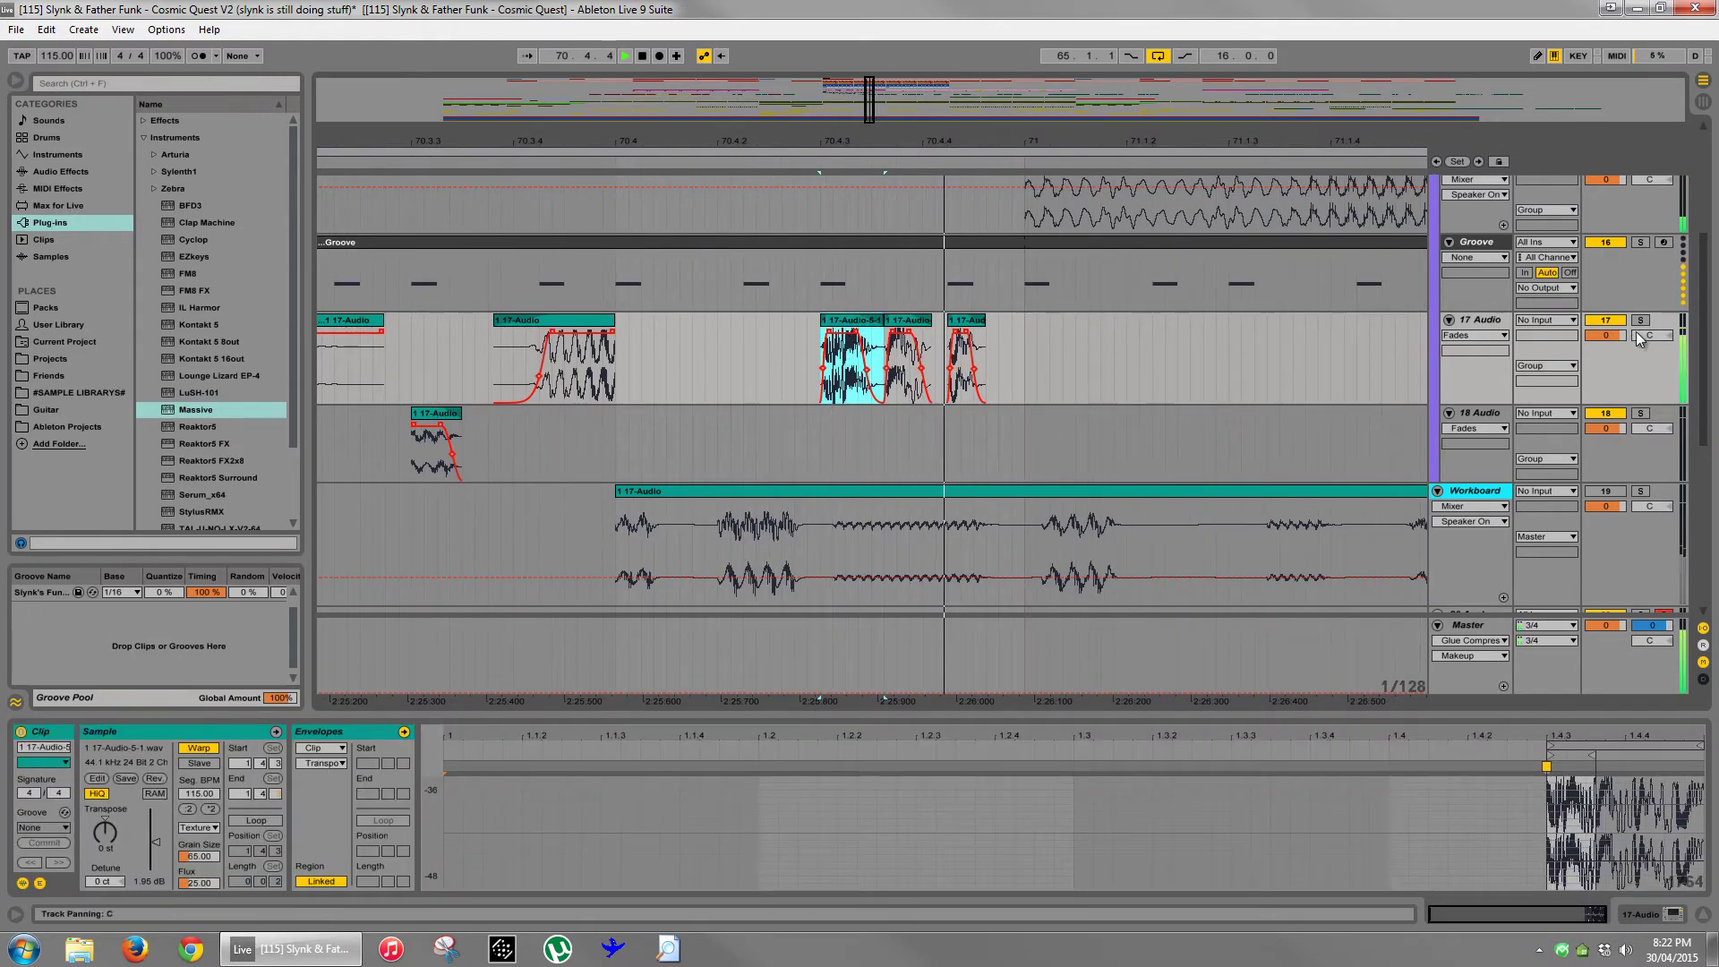
pyautogui.press('space')
# - Solo the 17 Audio track and replay the fill on its own
pyautogui.click(1641, 321)
pyautogui.press('space')
pyautogui.press('space')
pyautogui.press('space')
pyautogui.press('space')
# - Lower the gain of all three fill slices together to -3.10 dB and play them
pyautogui.keyDown('shift'); pyautogui.click(980, 372); pyautogui.keyUp('shift')
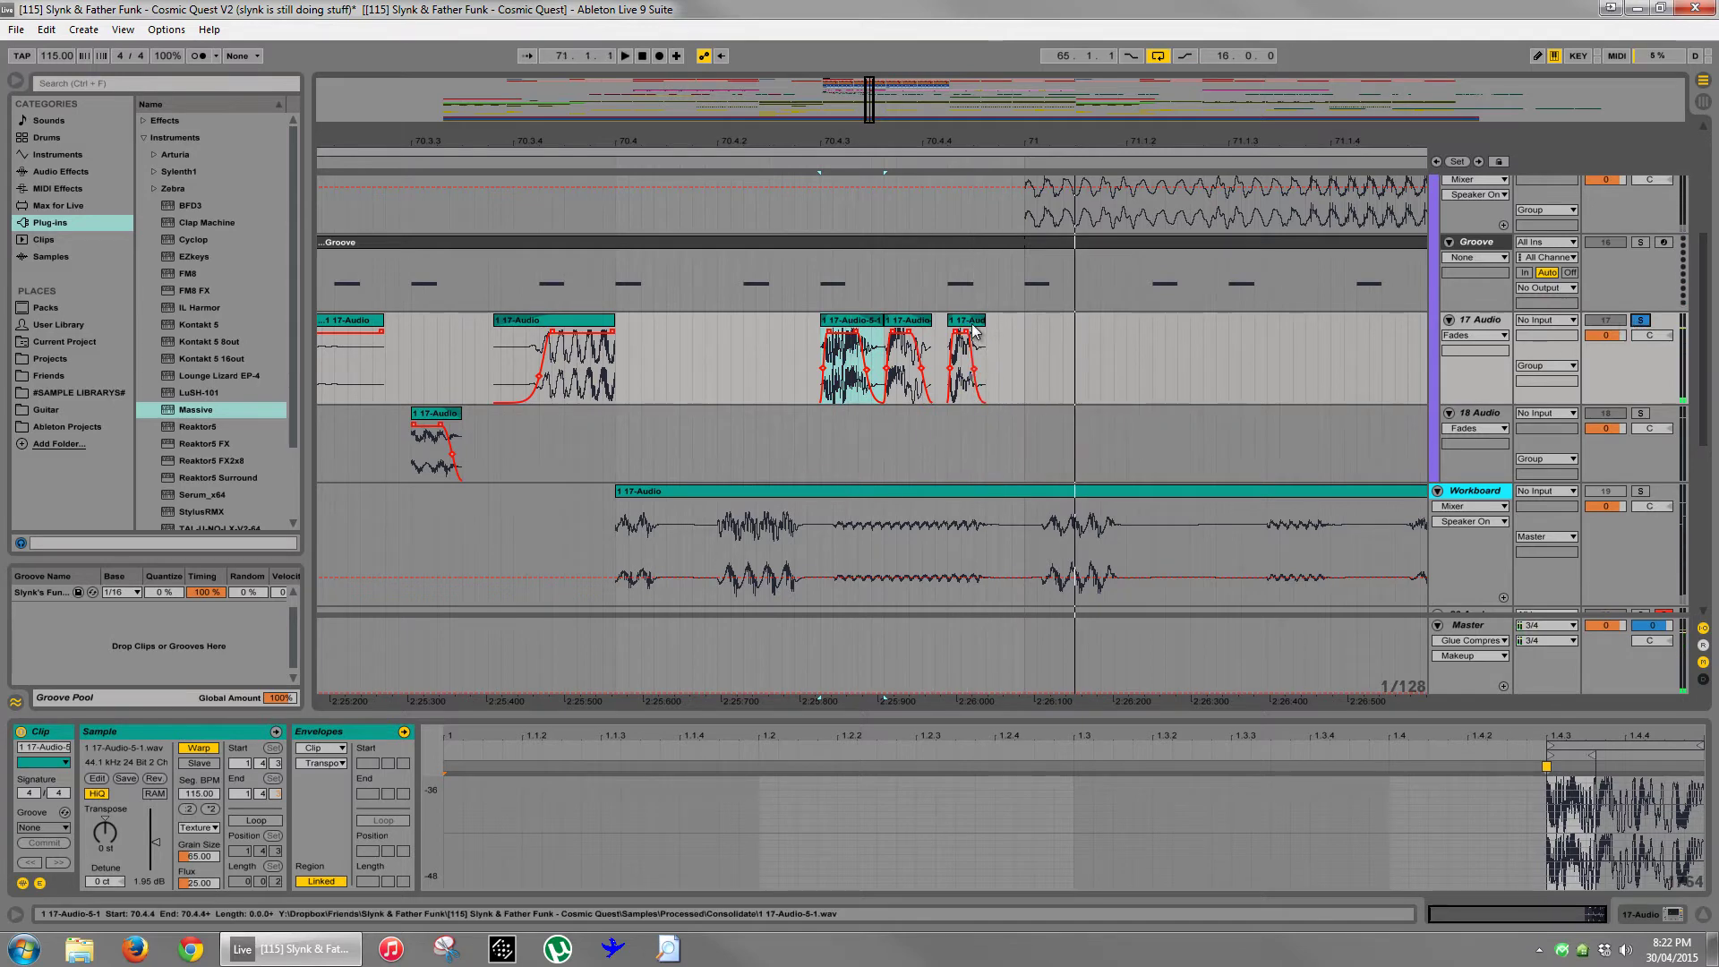
pyautogui.moveTo(147, 846); pyautogui.dragTo(137, 846)
pyautogui.press('space')
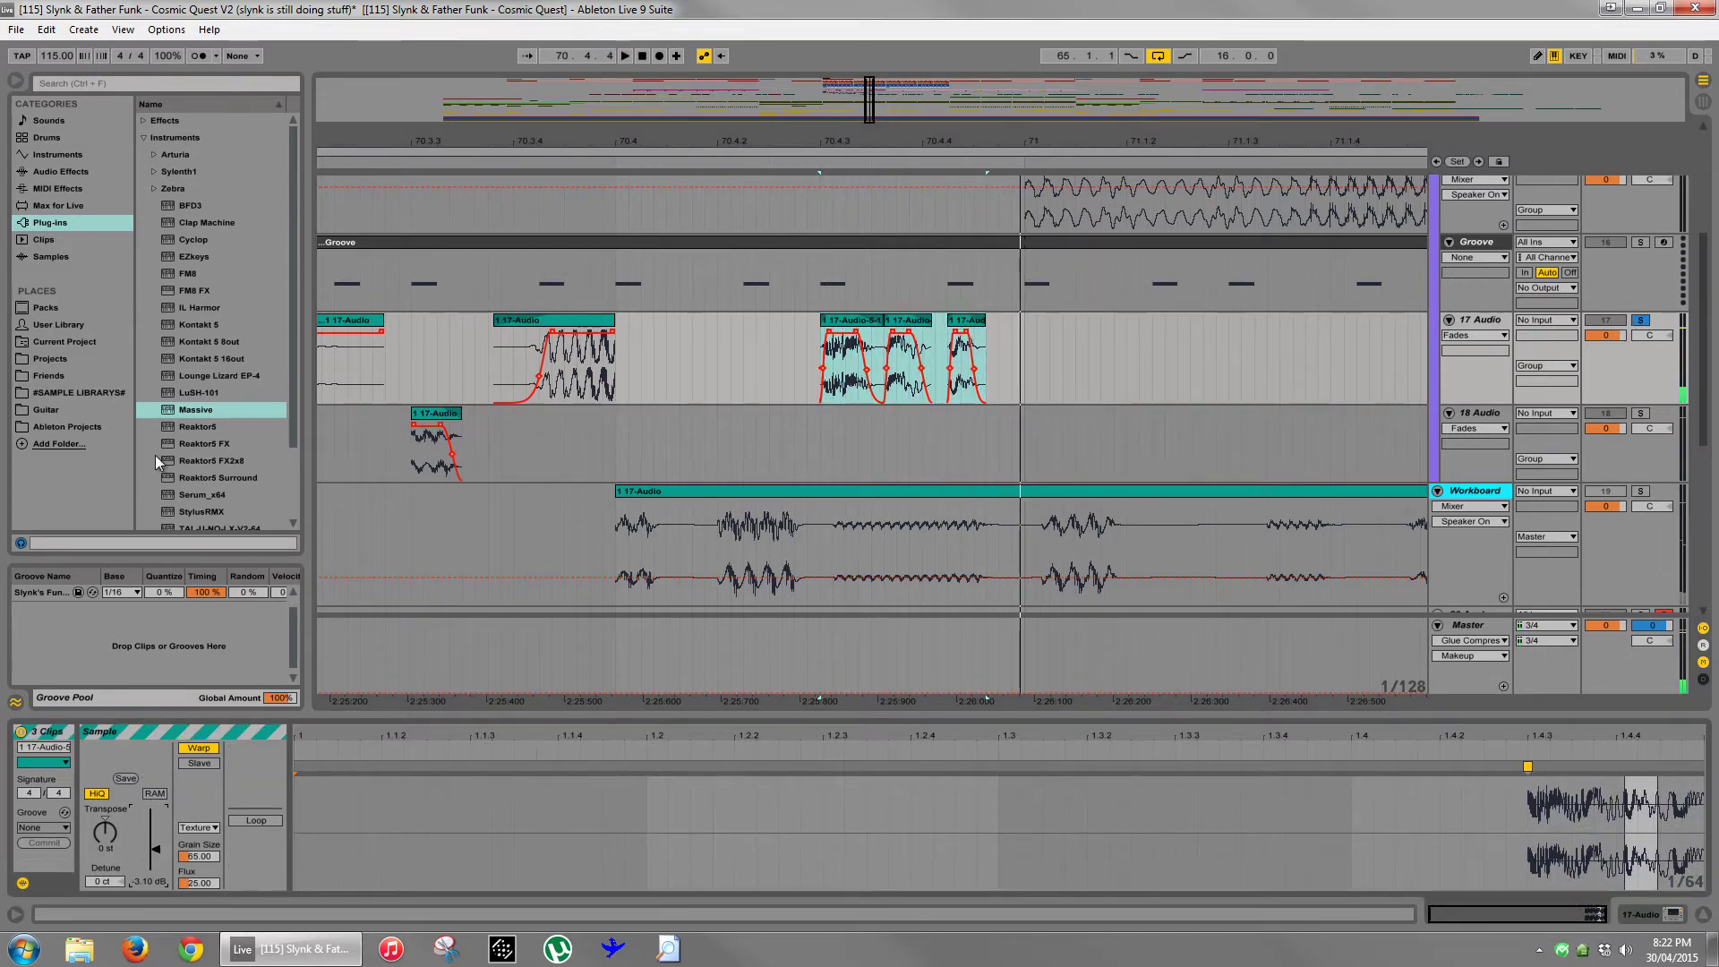
pyautogui.press('space')
# - Add an EQ Eight to the 17 Audio track, move its low cut to about 197 Hz and audition the fill
pyautogui.click(1486, 325)
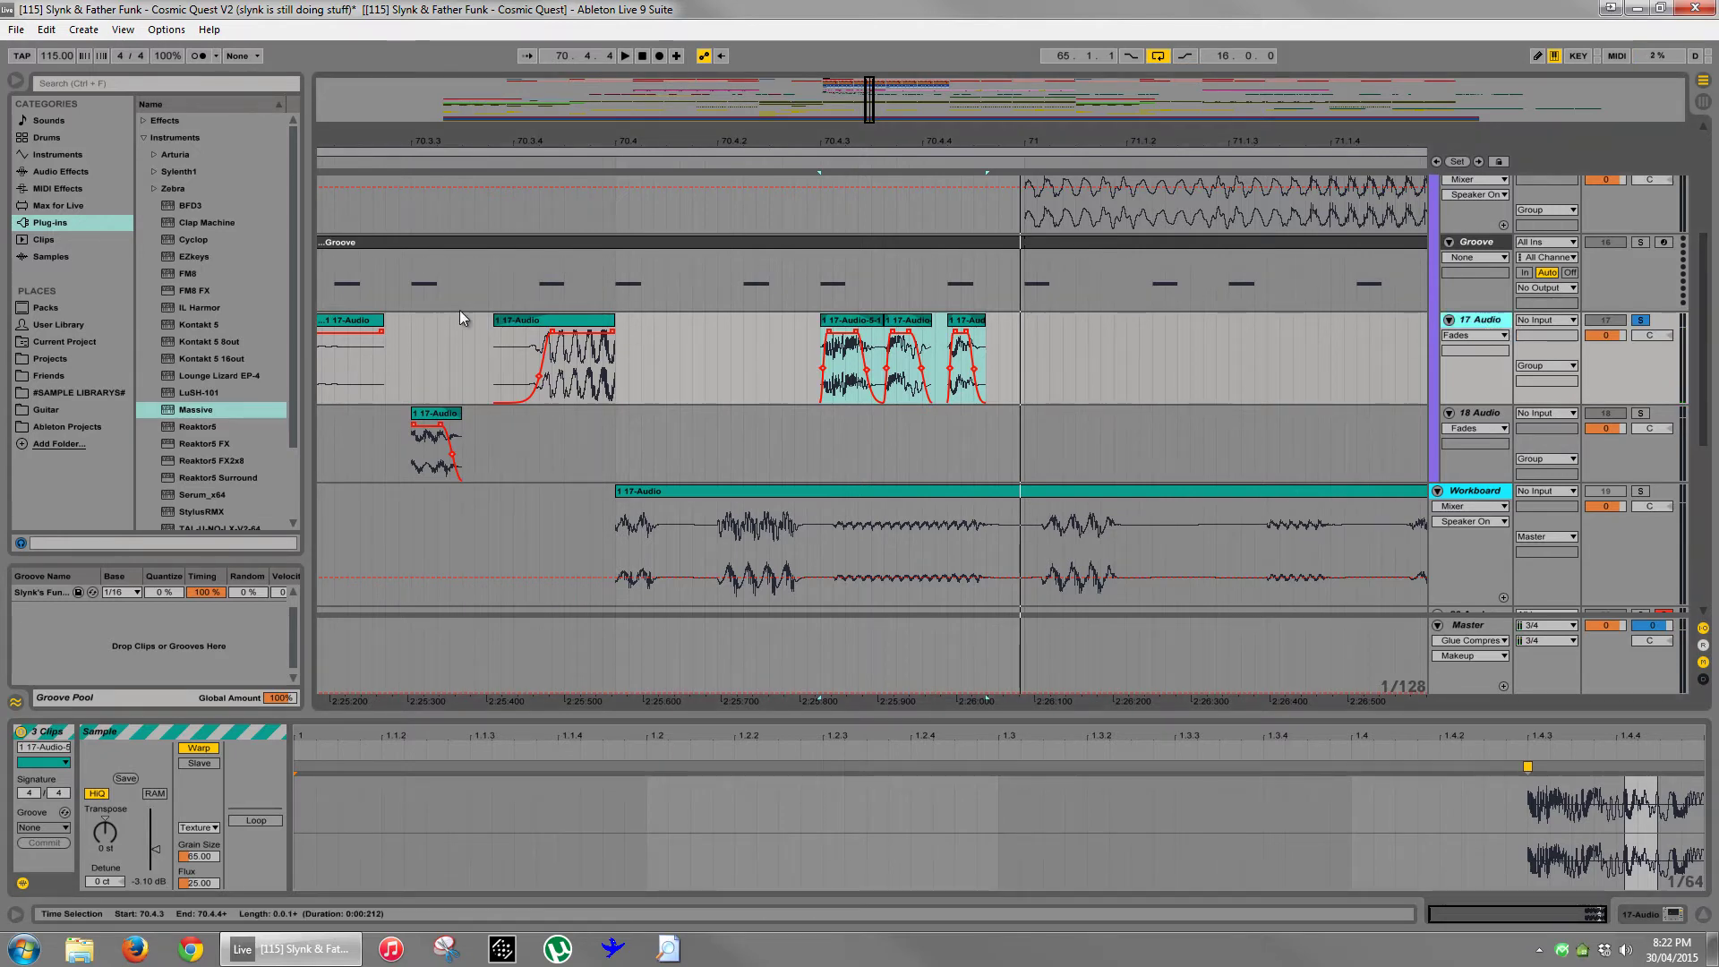
pyautogui.click(36, 171)
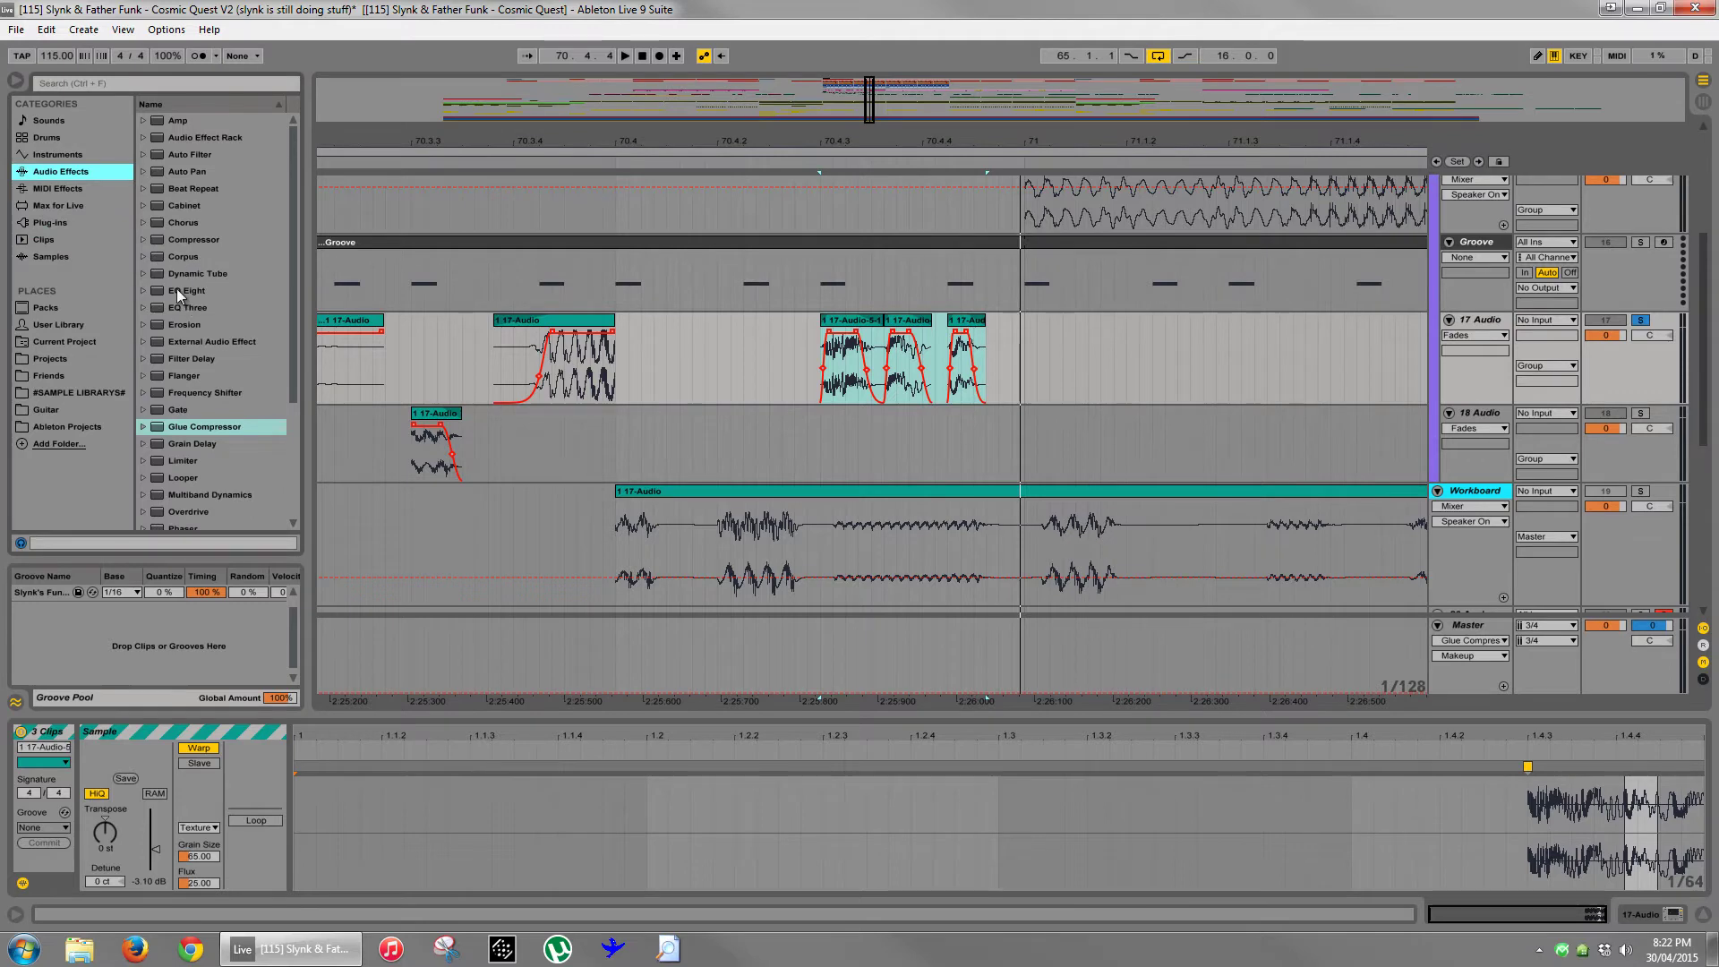
pyautogui.moveTo(178, 292); pyautogui.dragTo(1423, 357)
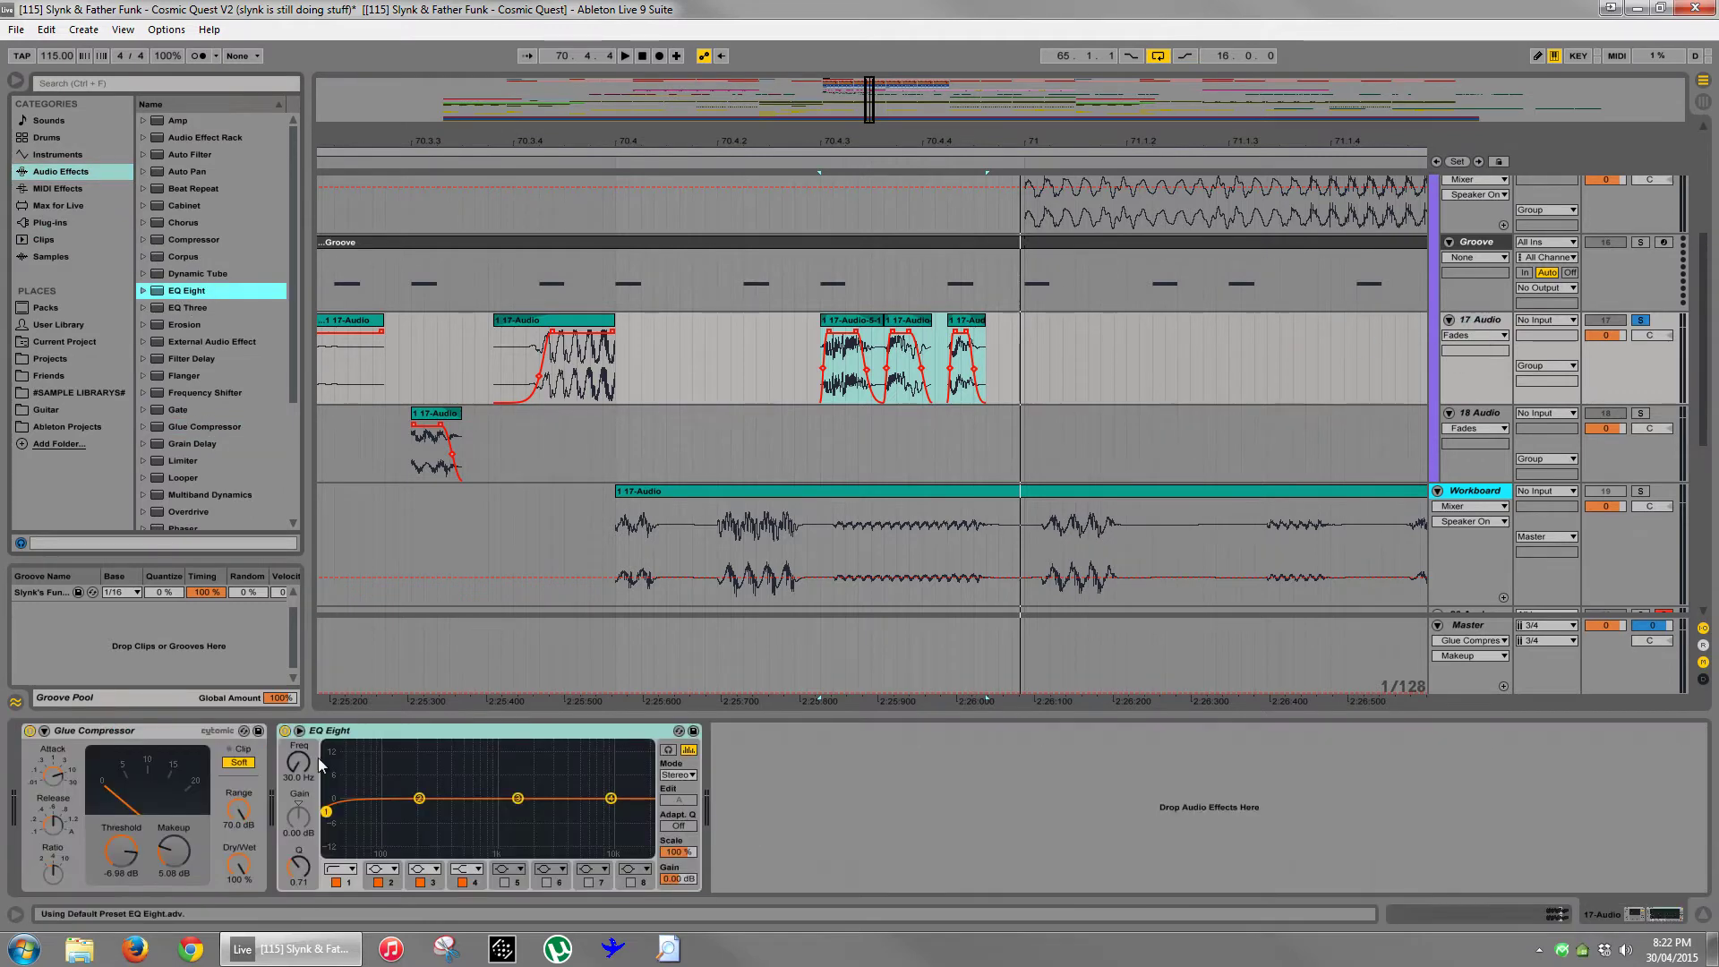
pyautogui.moveTo(327, 817); pyautogui.dragTo(416, 811)
pyautogui.press('space')
pyautogui.press('space')
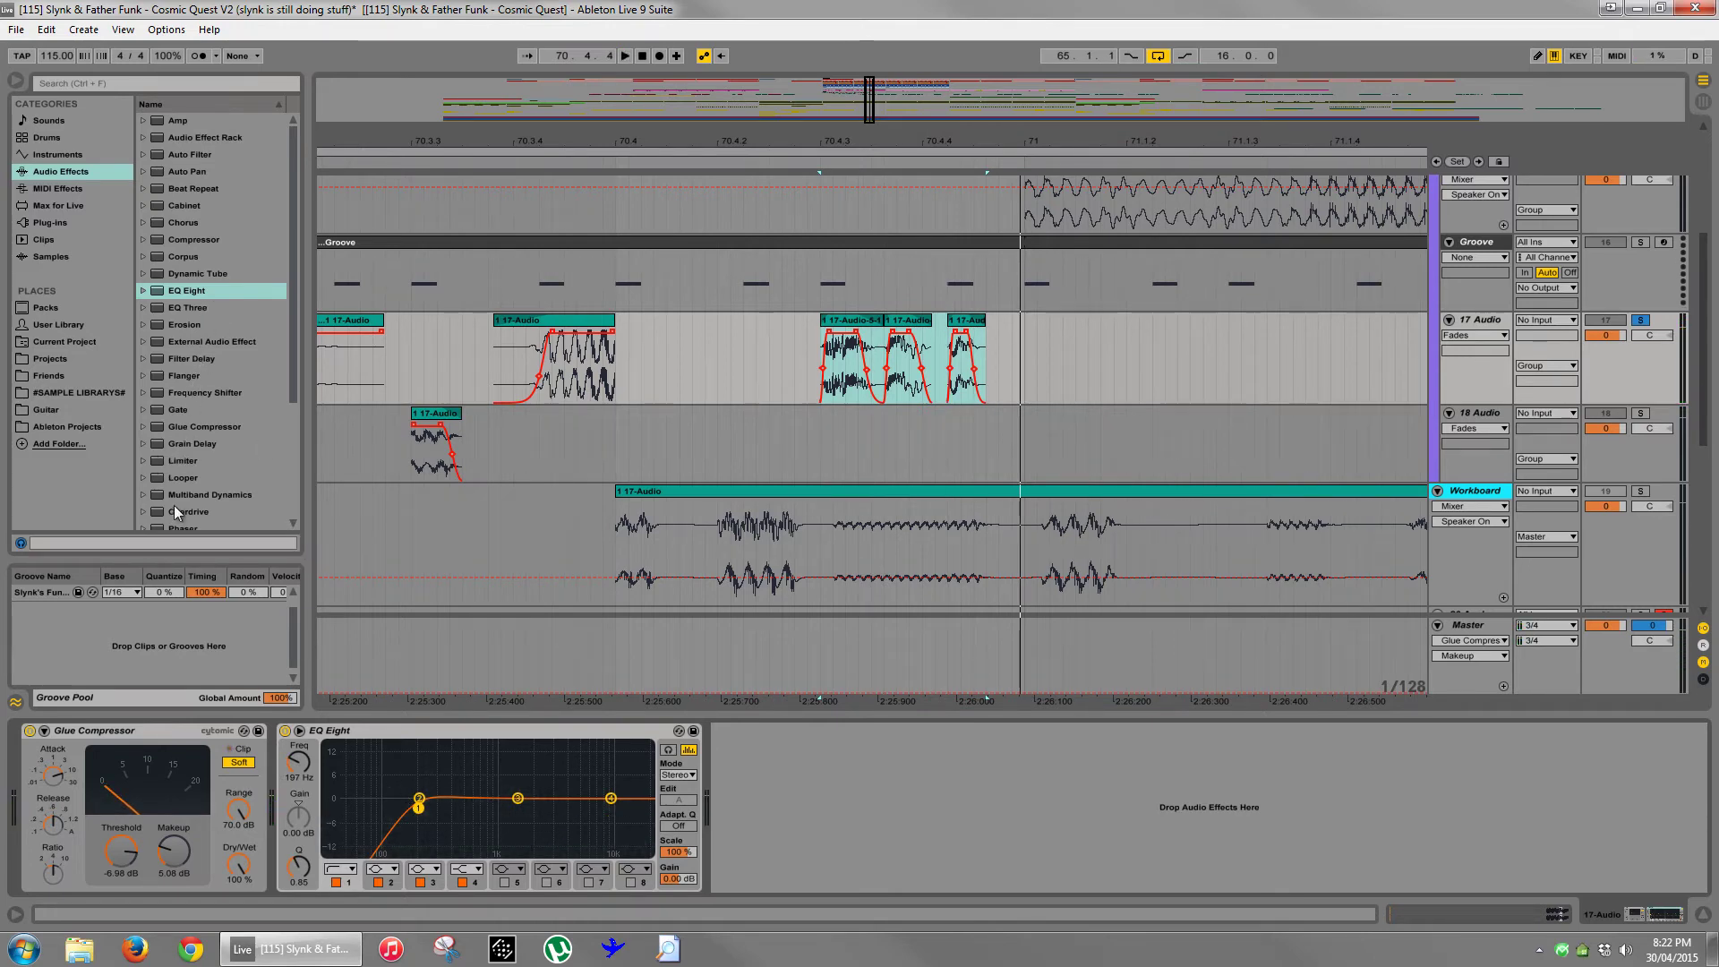
# - Add a Chorus after EQ Eight on the 17 Audio track and play the fill through it
pyautogui.scroll(-4, 187, 439)
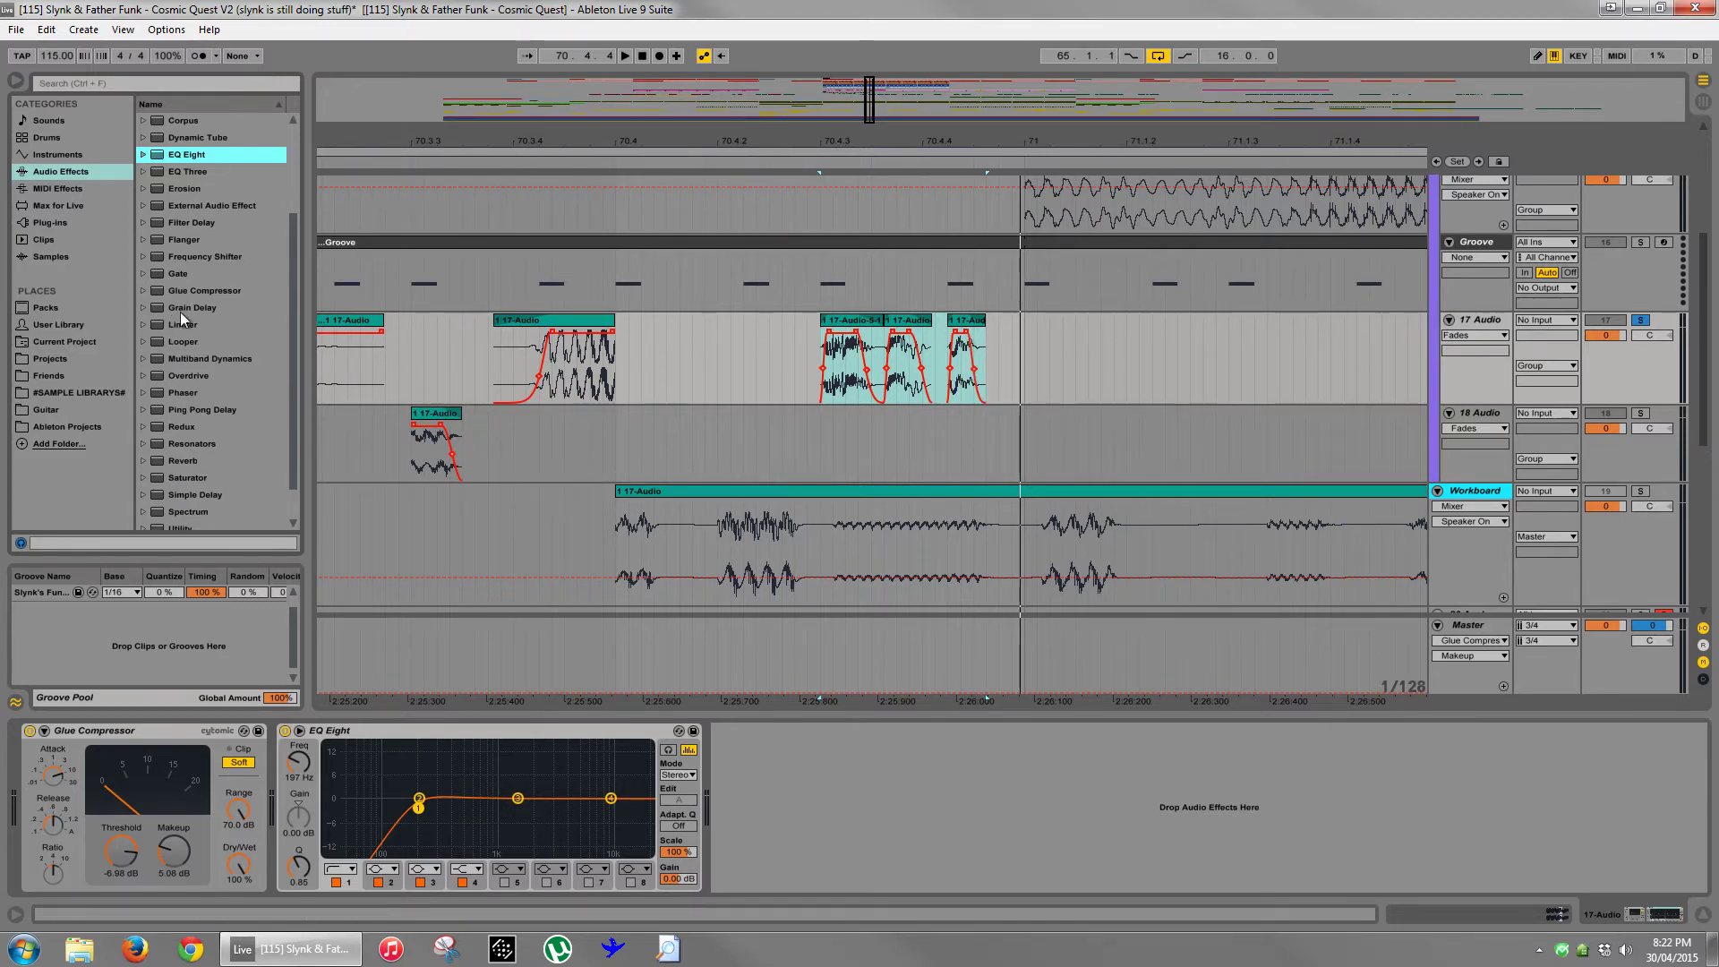
pyautogui.scroll(4, 196, 408)
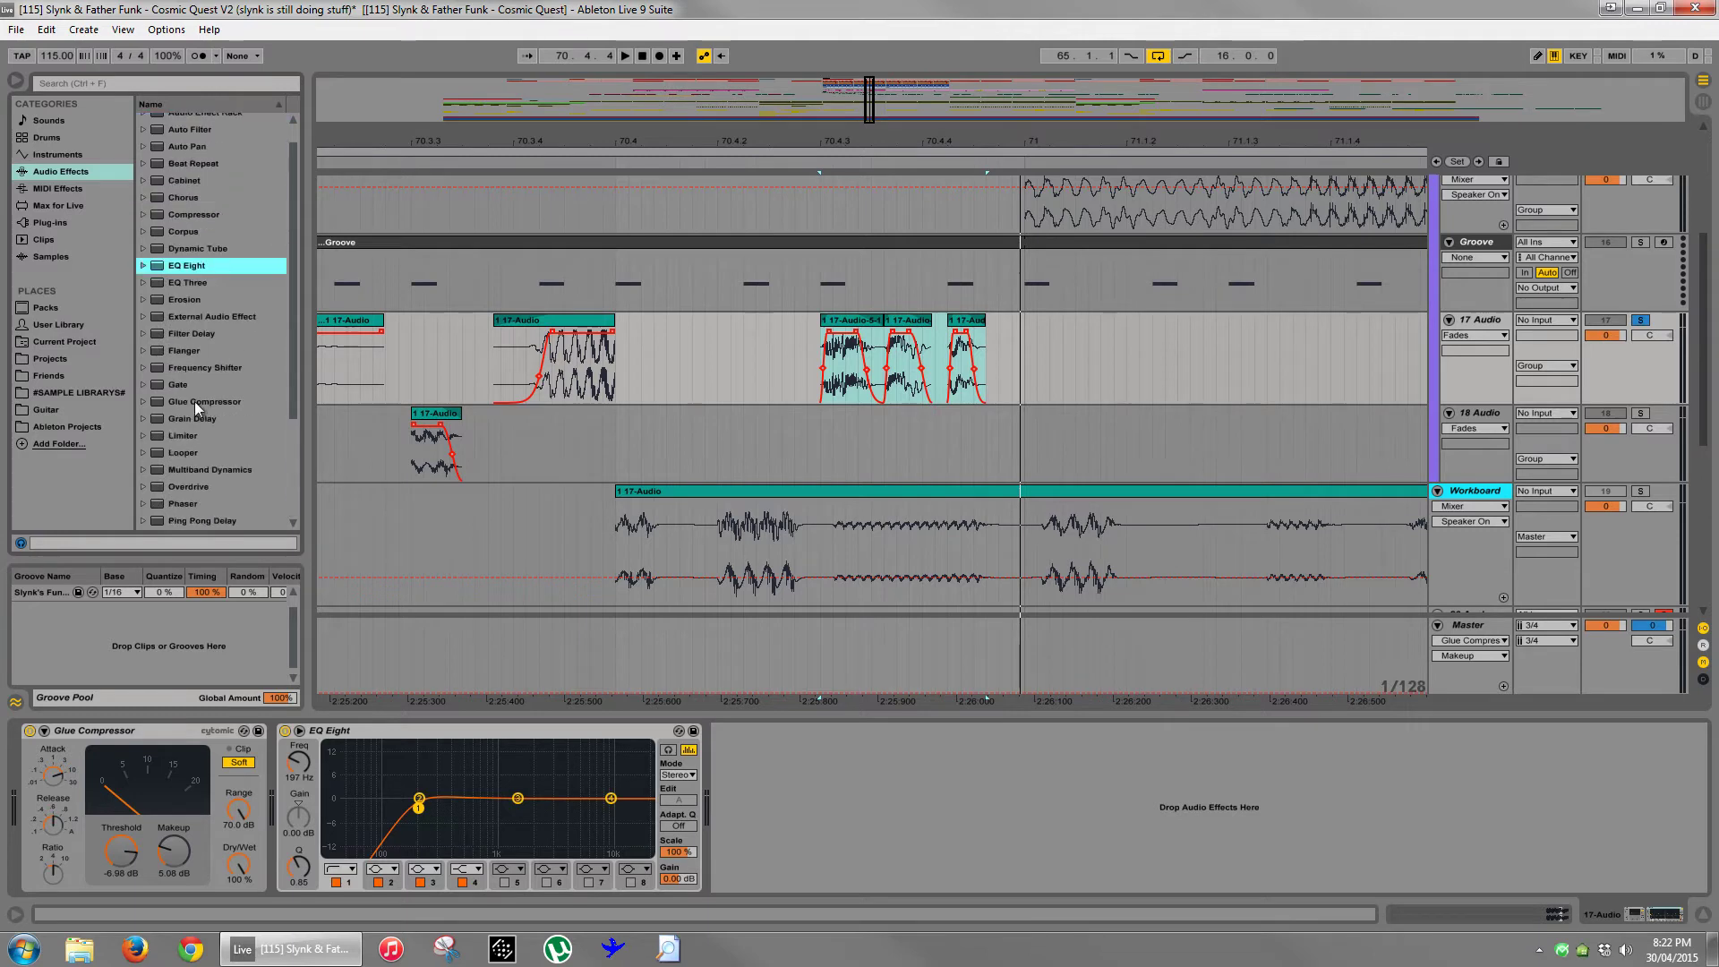
pyautogui.moveTo(159, 220); pyautogui.dragTo(748, 792)
pyautogui.press('space')
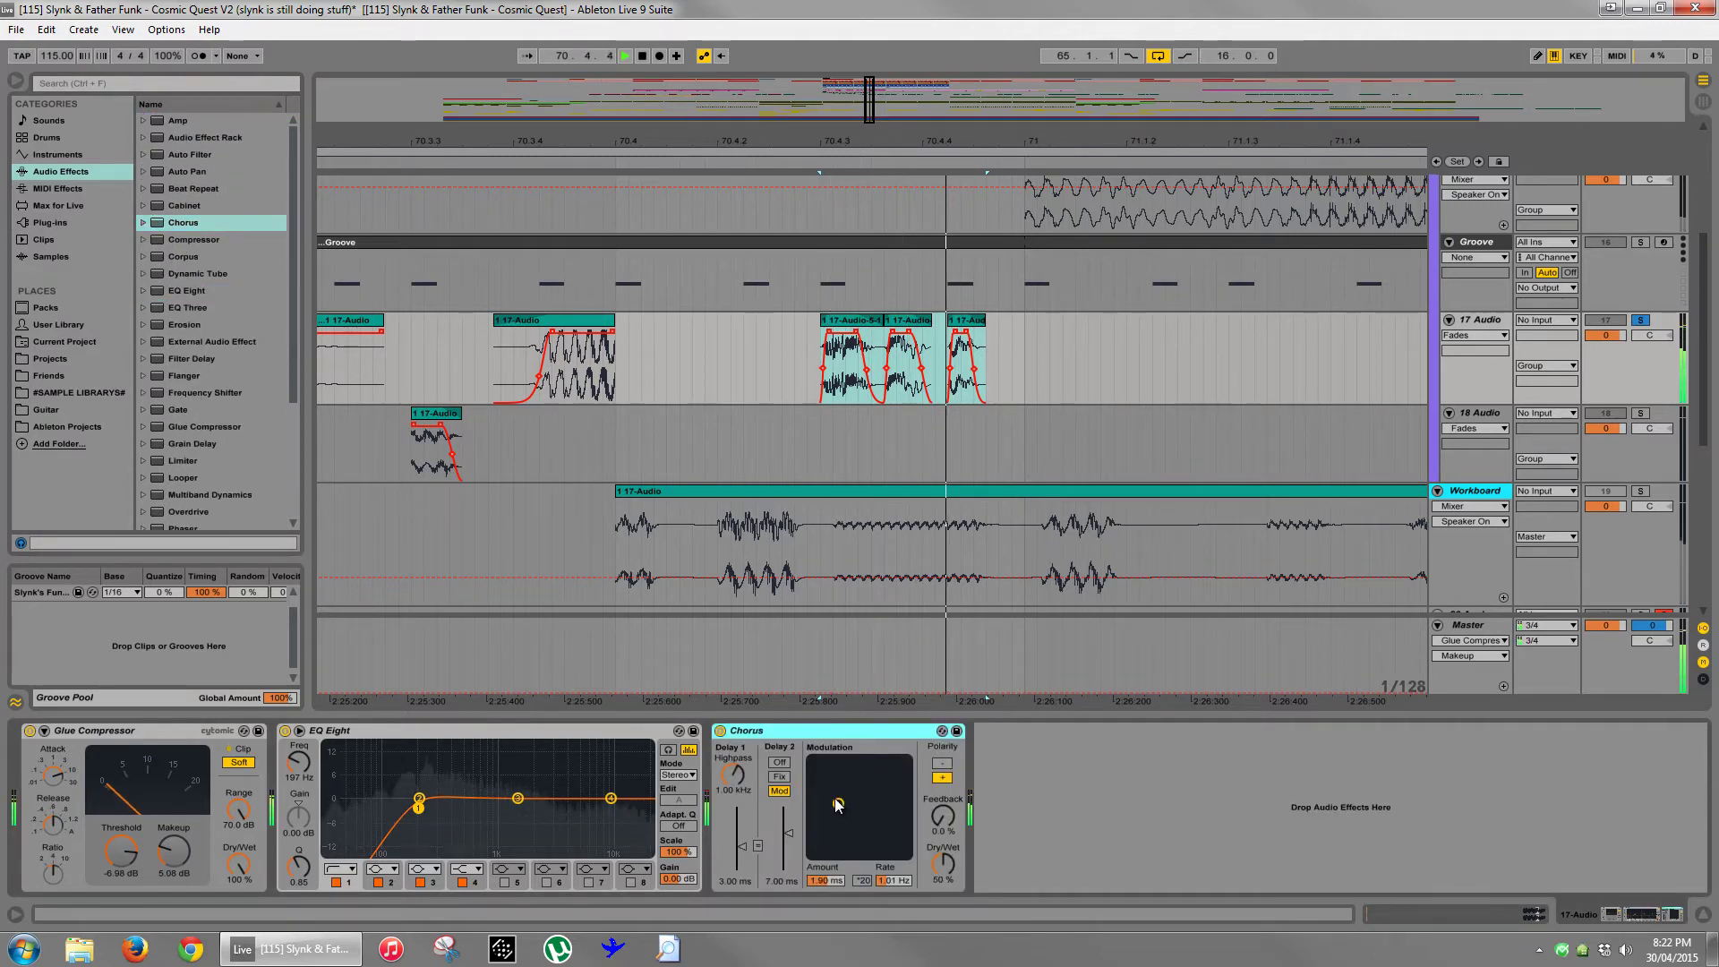
# - Set the Chorus modulation to about 1.69 ms at 2.29 Hz, raise its feedback and replay the fill
pyautogui.press('space')
pyautogui.press('space')
pyautogui.moveTo(943, 822); pyautogui.dragTo(944, 752)
pyautogui.press('space')
pyautogui.press('space')
pyautogui.press('space')
pyautogui.press('space')
pyautogui.press('space')
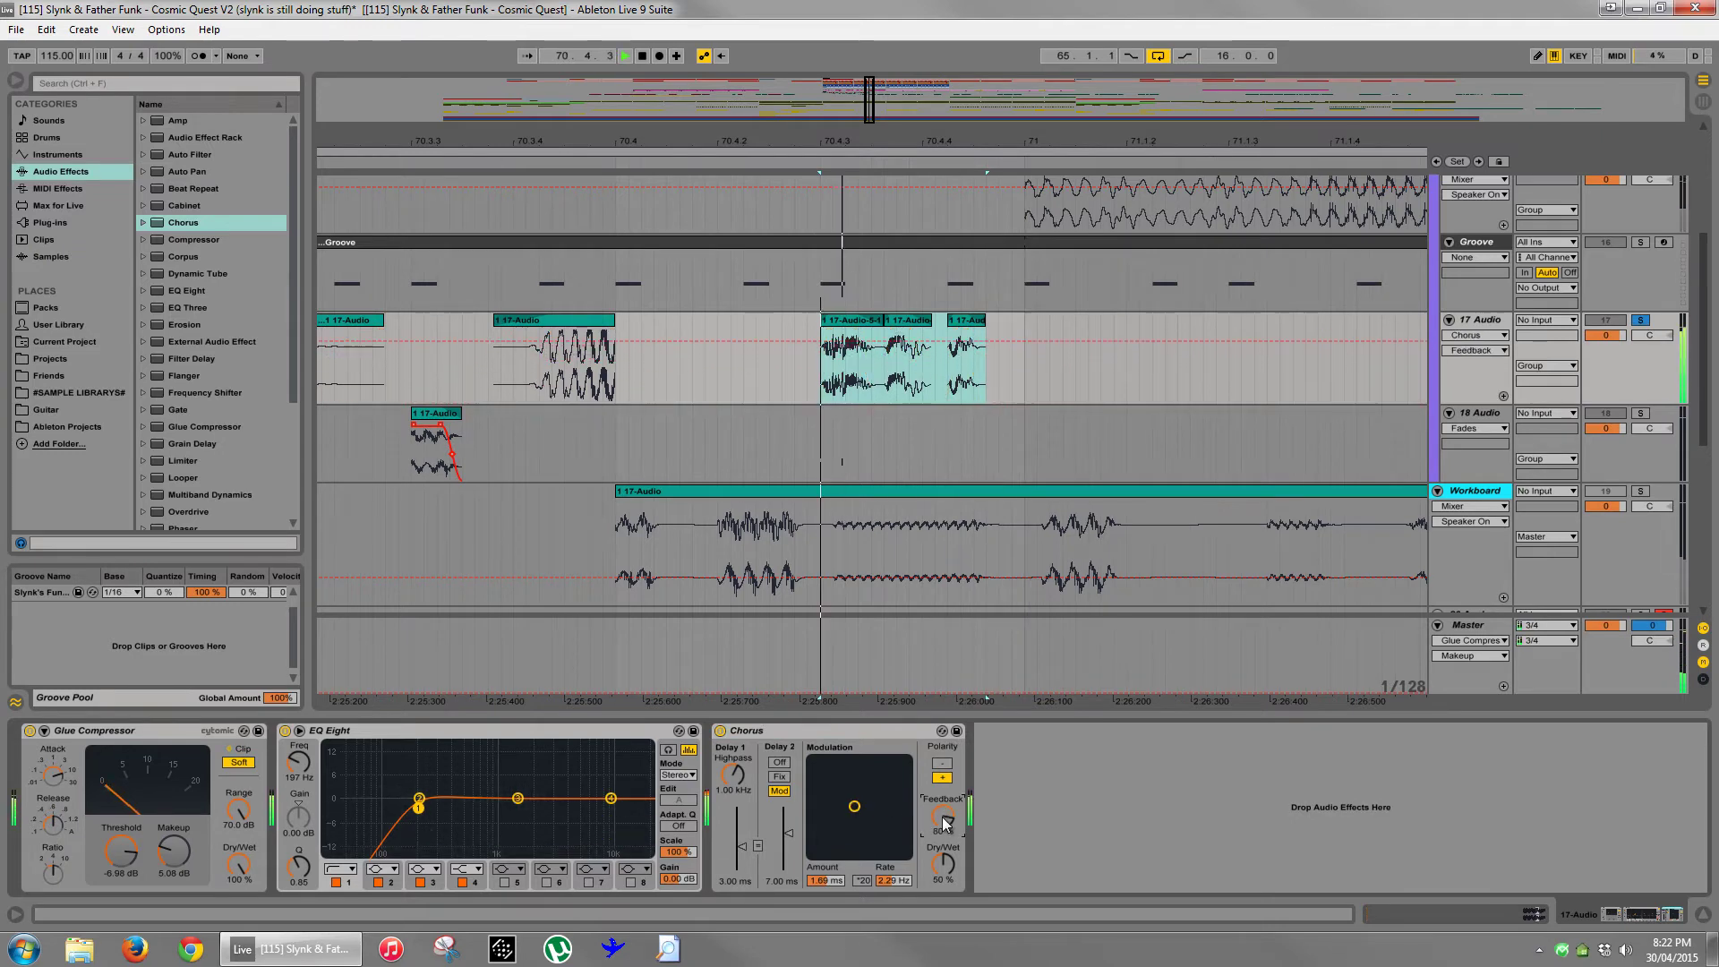
# - Set the Chorus feedback to 64 %, replay the fill and move the EQ Eight low cut to about 212 Hz
pyautogui.press('space')
pyautogui.press('space')
pyautogui.press('space')
pyautogui.press('space')
pyautogui.moveTo(943, 822); pyautogui.dragTo(943, 831)
pyautogui.press('space')
pyautogui.press('space')
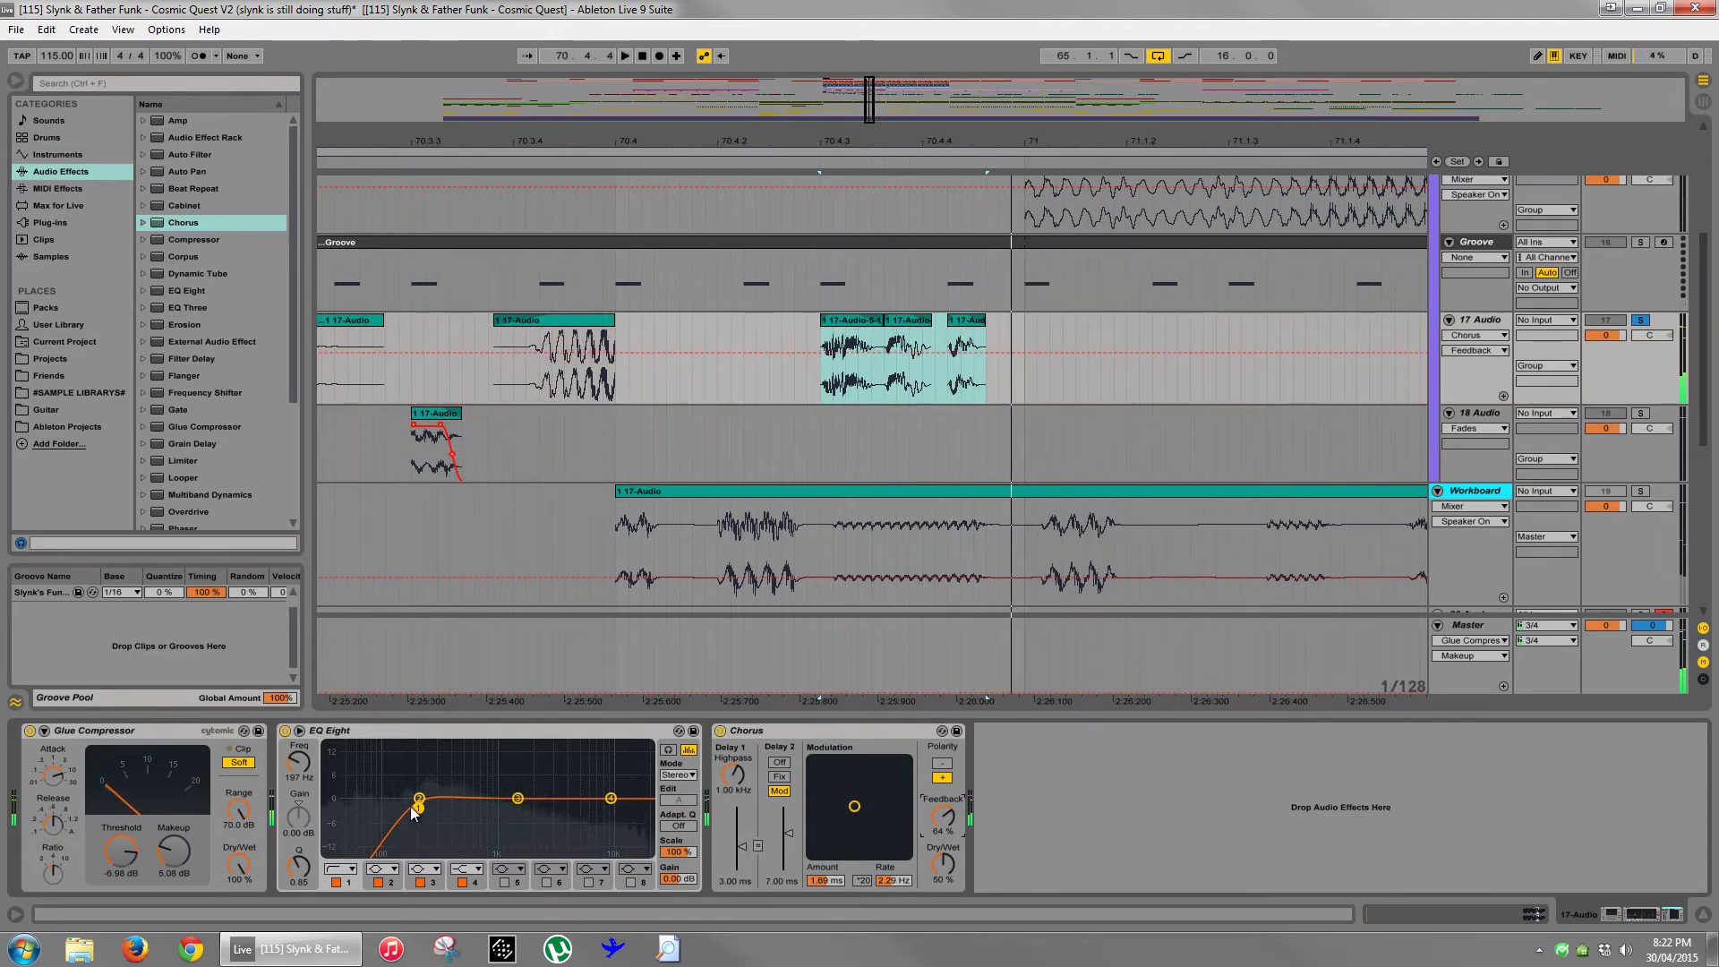
pyautogui.moveTo(419, 807); pyautogui.dragTo(424, 812)
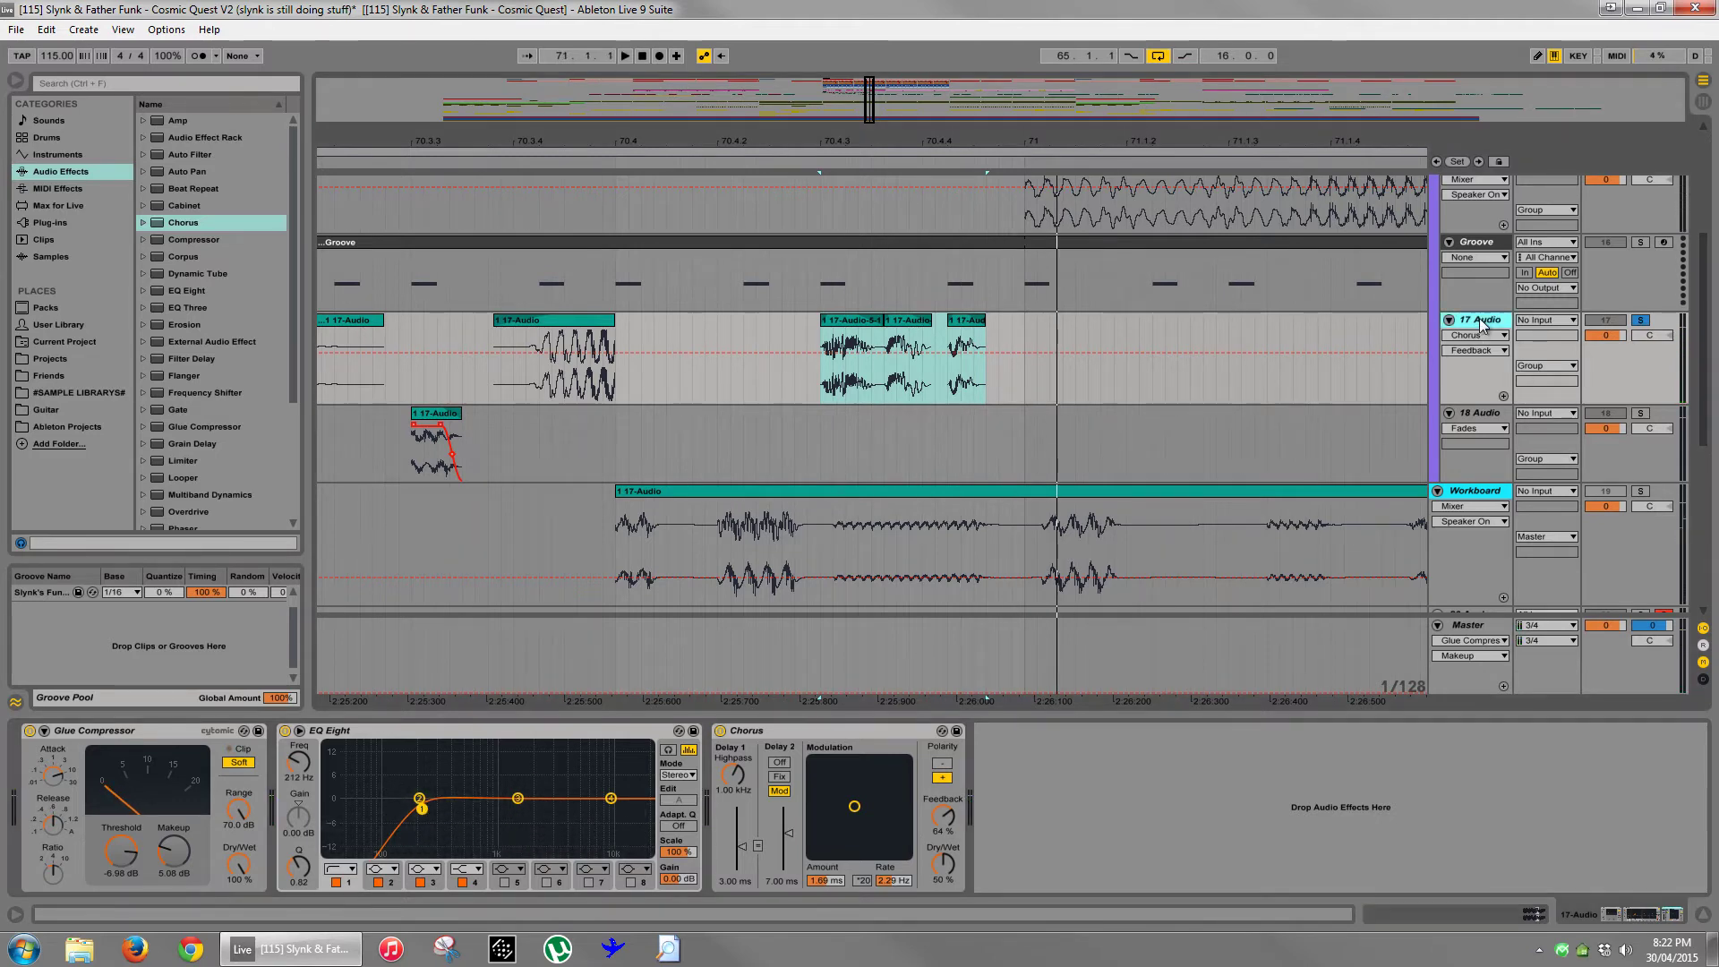
# - Record the processed fill onto 18 Audio with Resampling as input and move the recording over the slices on 17 Audio
pyautogui.click(1486, 421)
pyautogui.click(1544, 413)
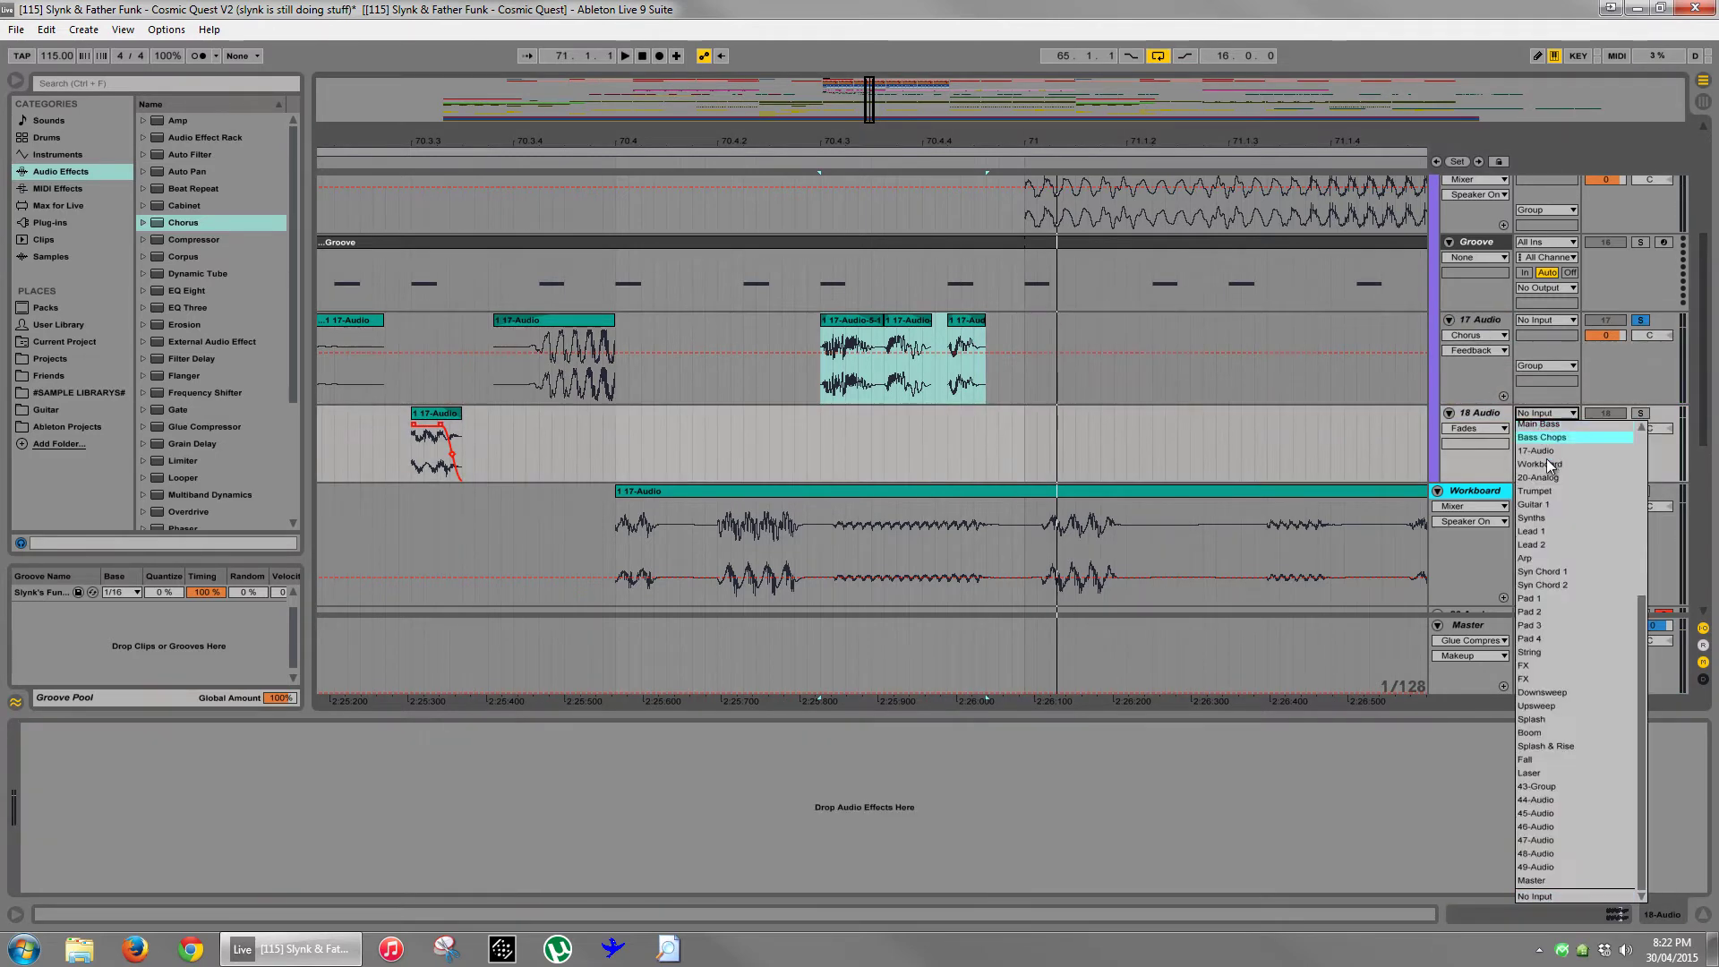
pyautogui.click(1565, 496)
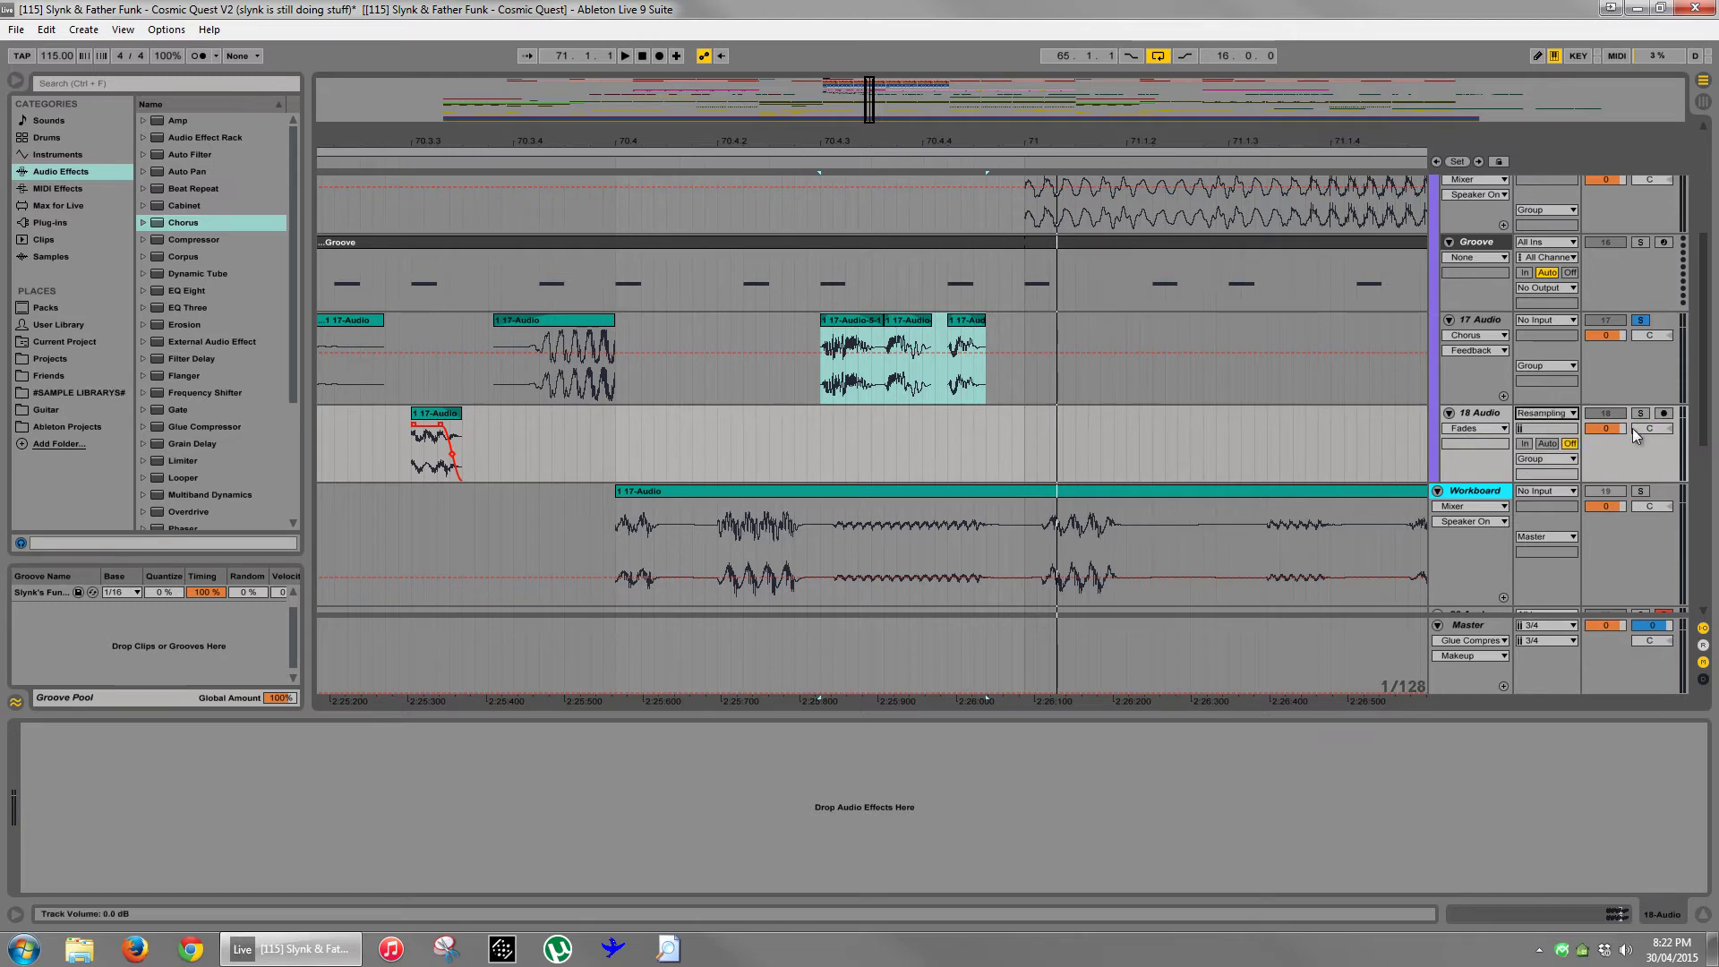
pyautogui.click(659, 56)
pyautogui.press('space')
pyautogui.moveTo(1044, 417); pyautogui.dragTo(1044, 381)
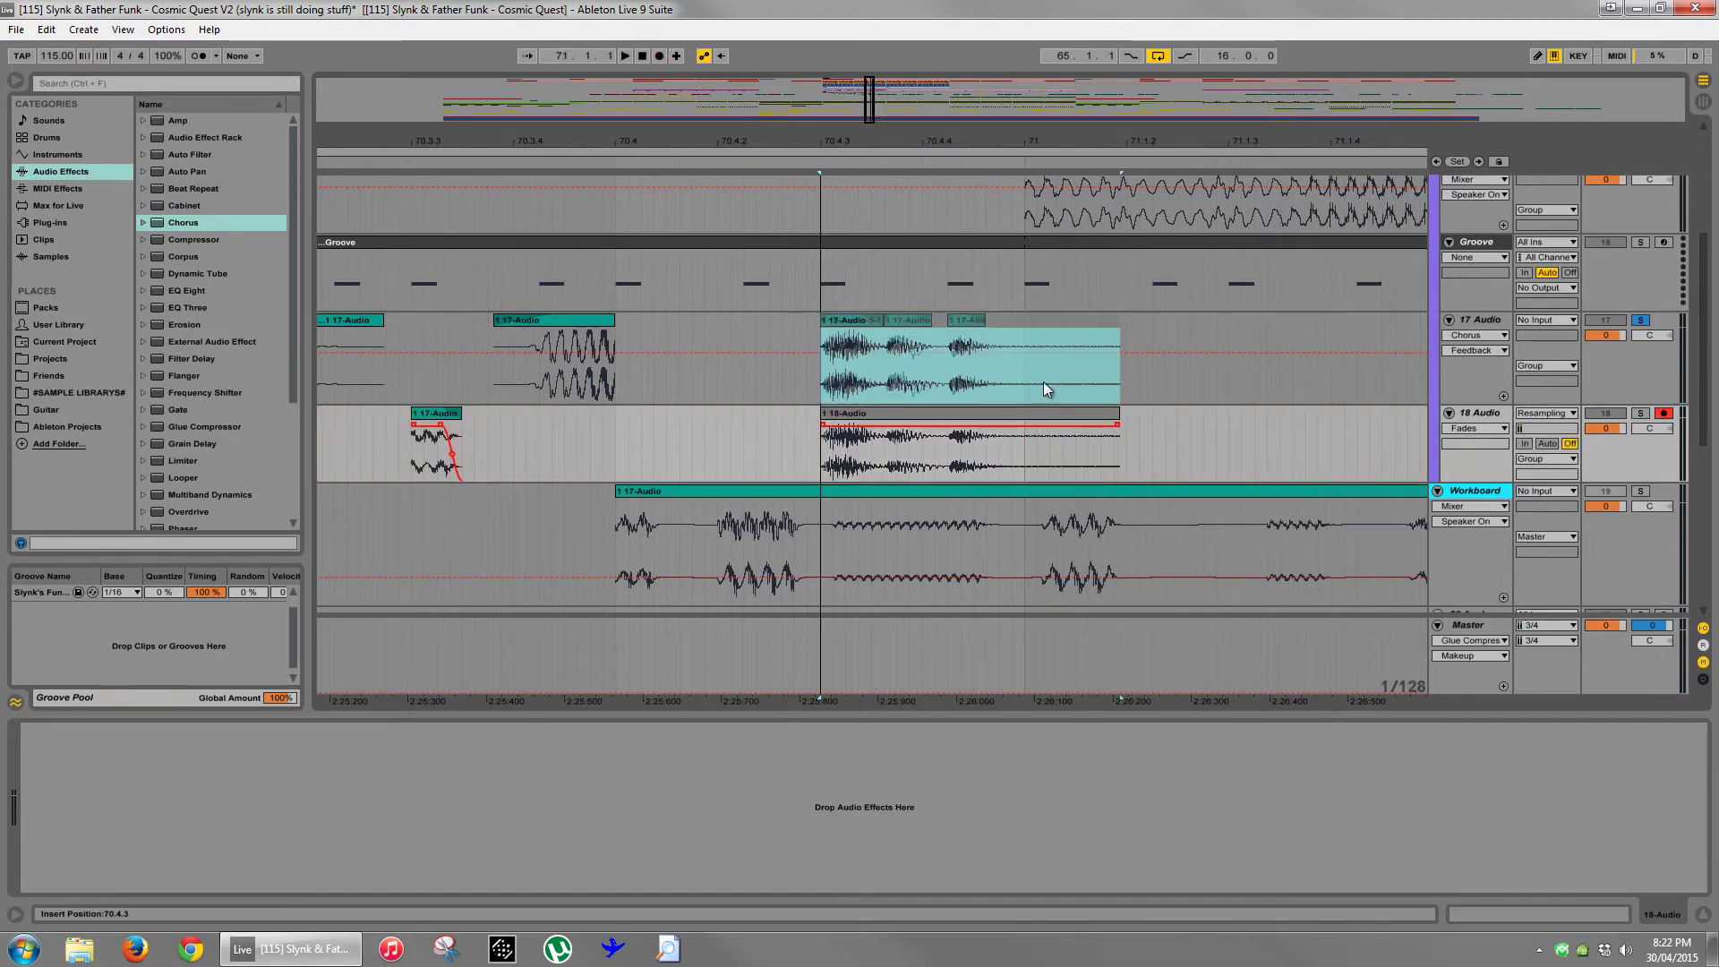
# - Remove EQ Eight and Chorus from the 17 Audio track, keeping the Glue Compressor
pyautogui.click(562, 736)
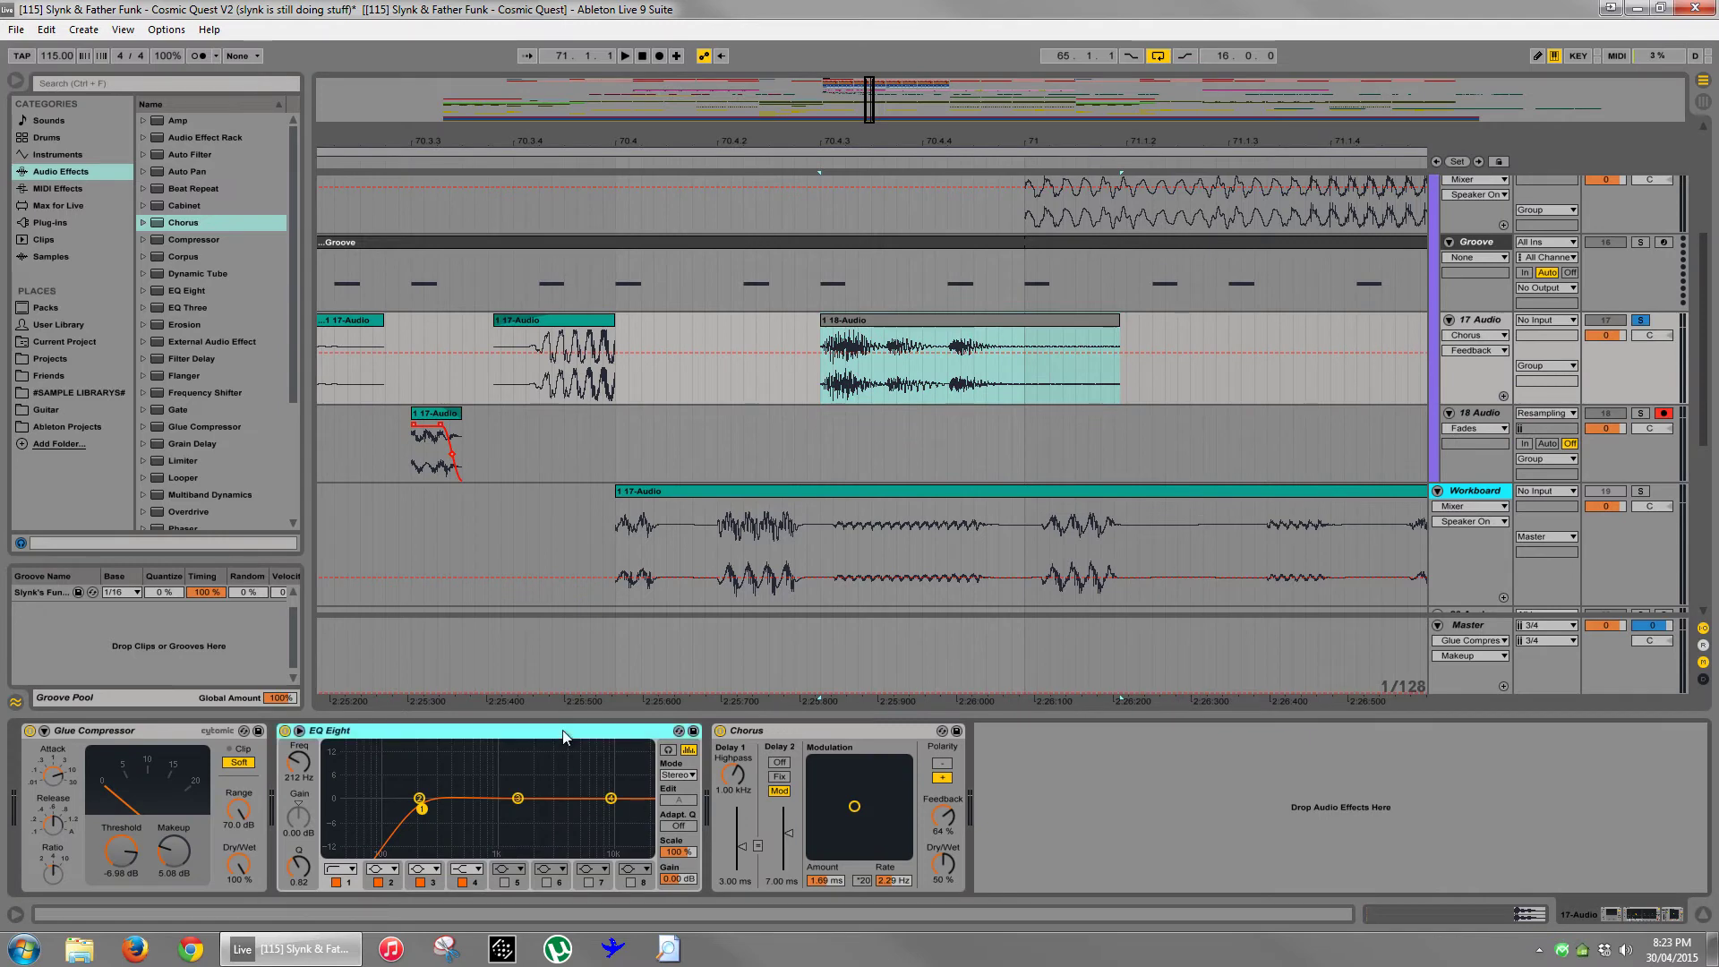
pyautogui.press('Delete')
pyautogui.press('Delete')
# - Play the resampled fill on 17 Audio, trim its end to bar 71 and replay it with the track unsoloed
pyautogui.click(910, 321)
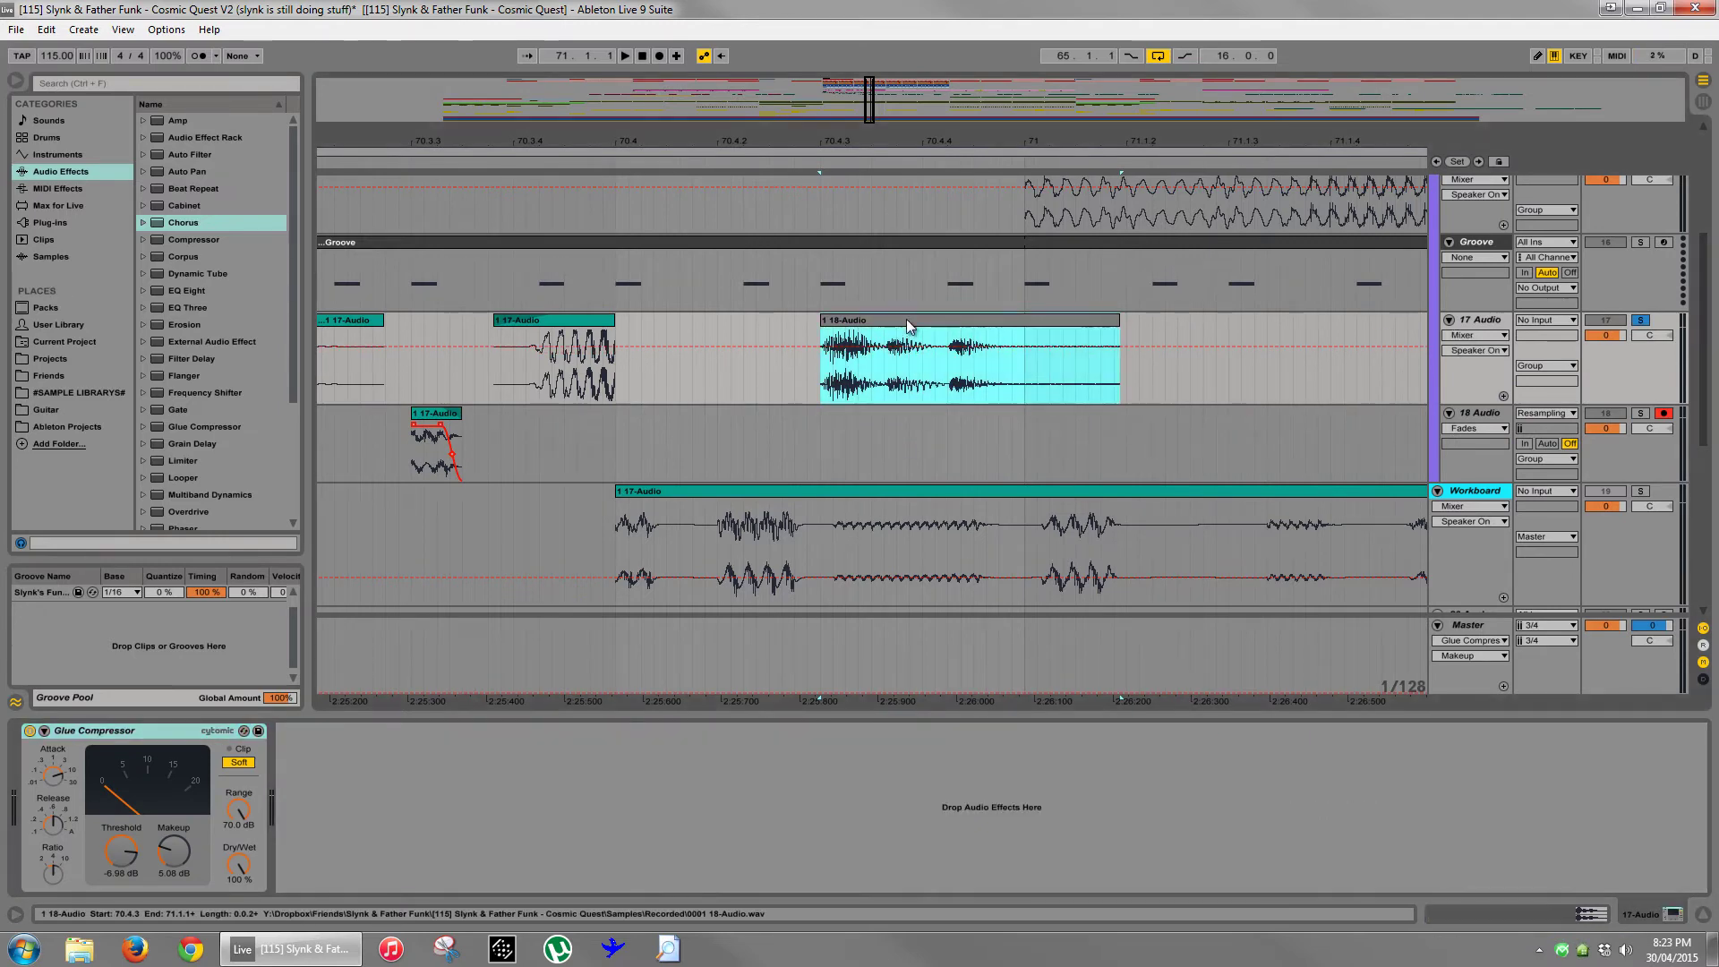
pyautogui.press('space')
pyautogui.press('space')
pyautogui.press('space')
pyautogui.press('space')
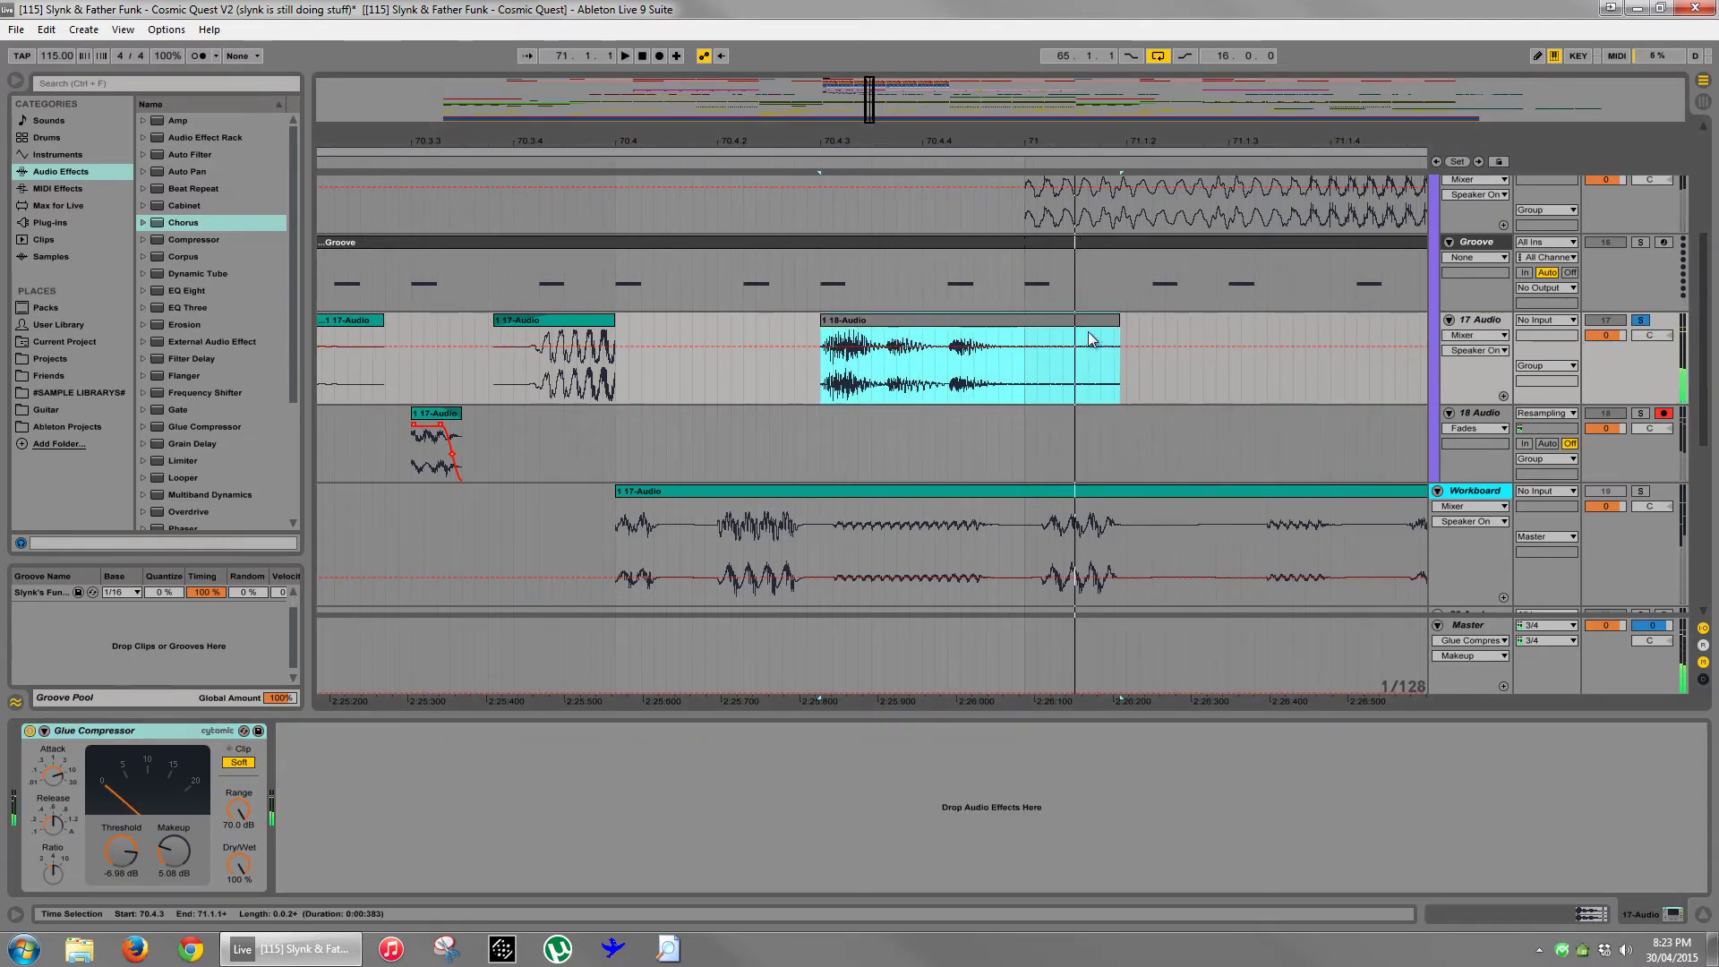
pyautogui.moveTo(1118, 320); pyautogui.dragTo(1026, 322)
pyautogui.press('space')
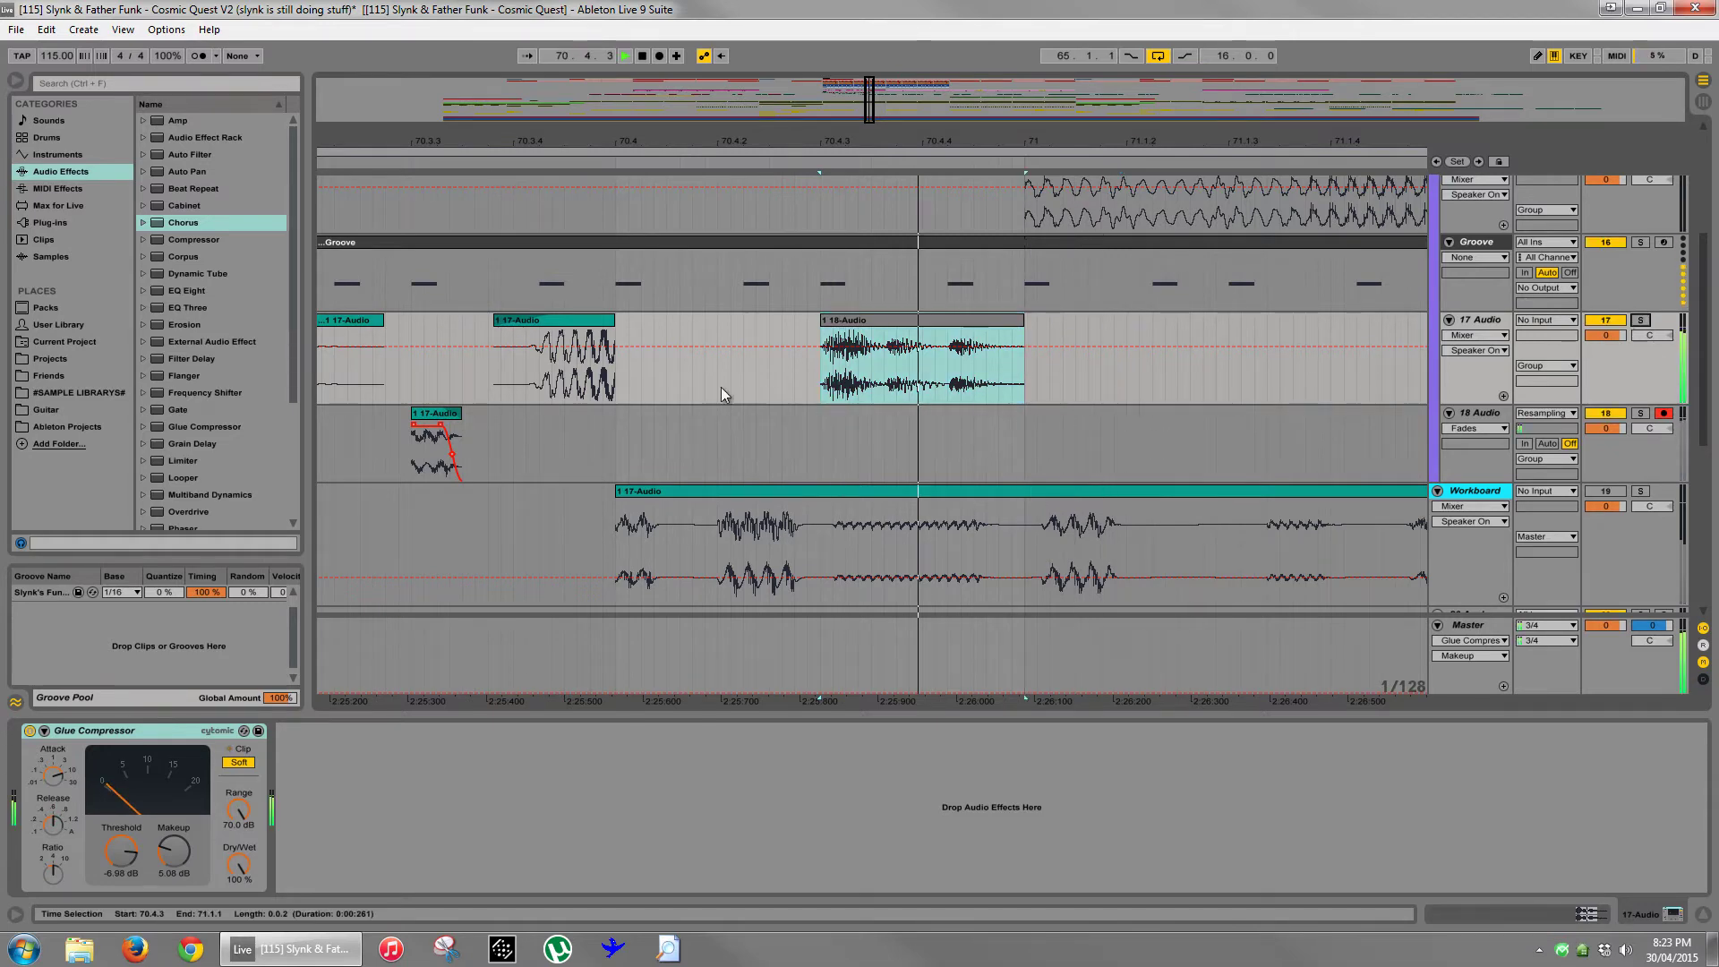
# - Play the whole bassline from bar 65 through the new fill in the full mix
pyautogui.moveTo(761, 148); pyautogui.dragTo(759, 98)
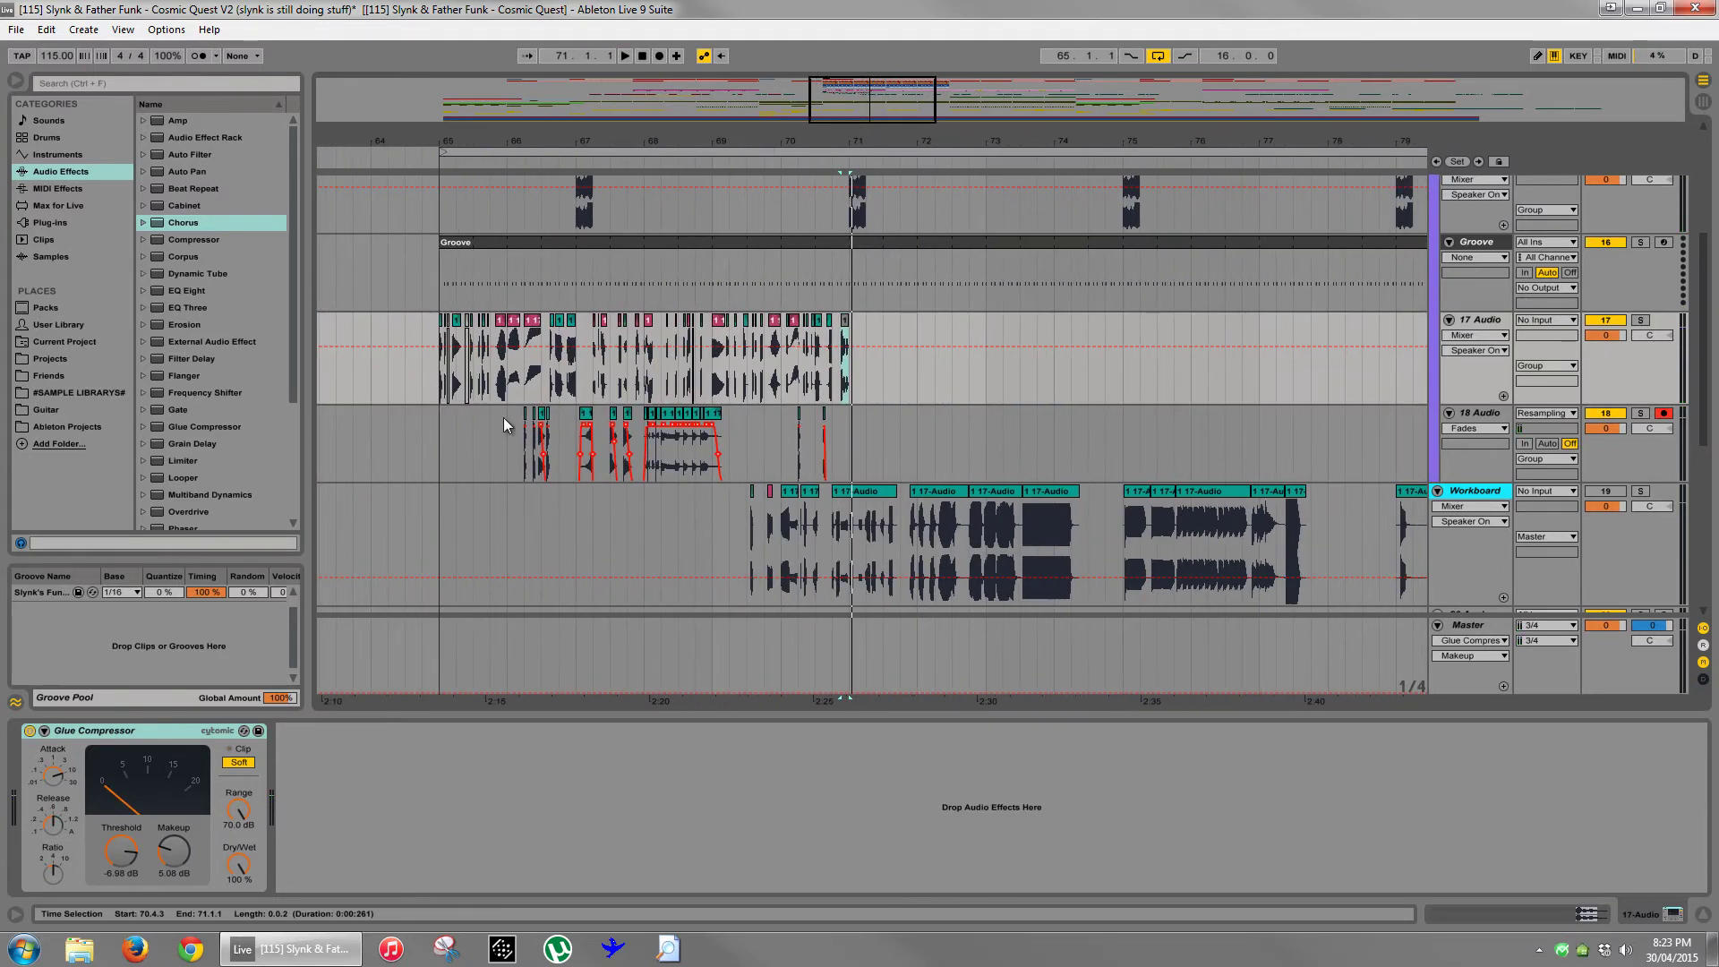
pyautogui.click(441, 423)
pyautogui.press('space')
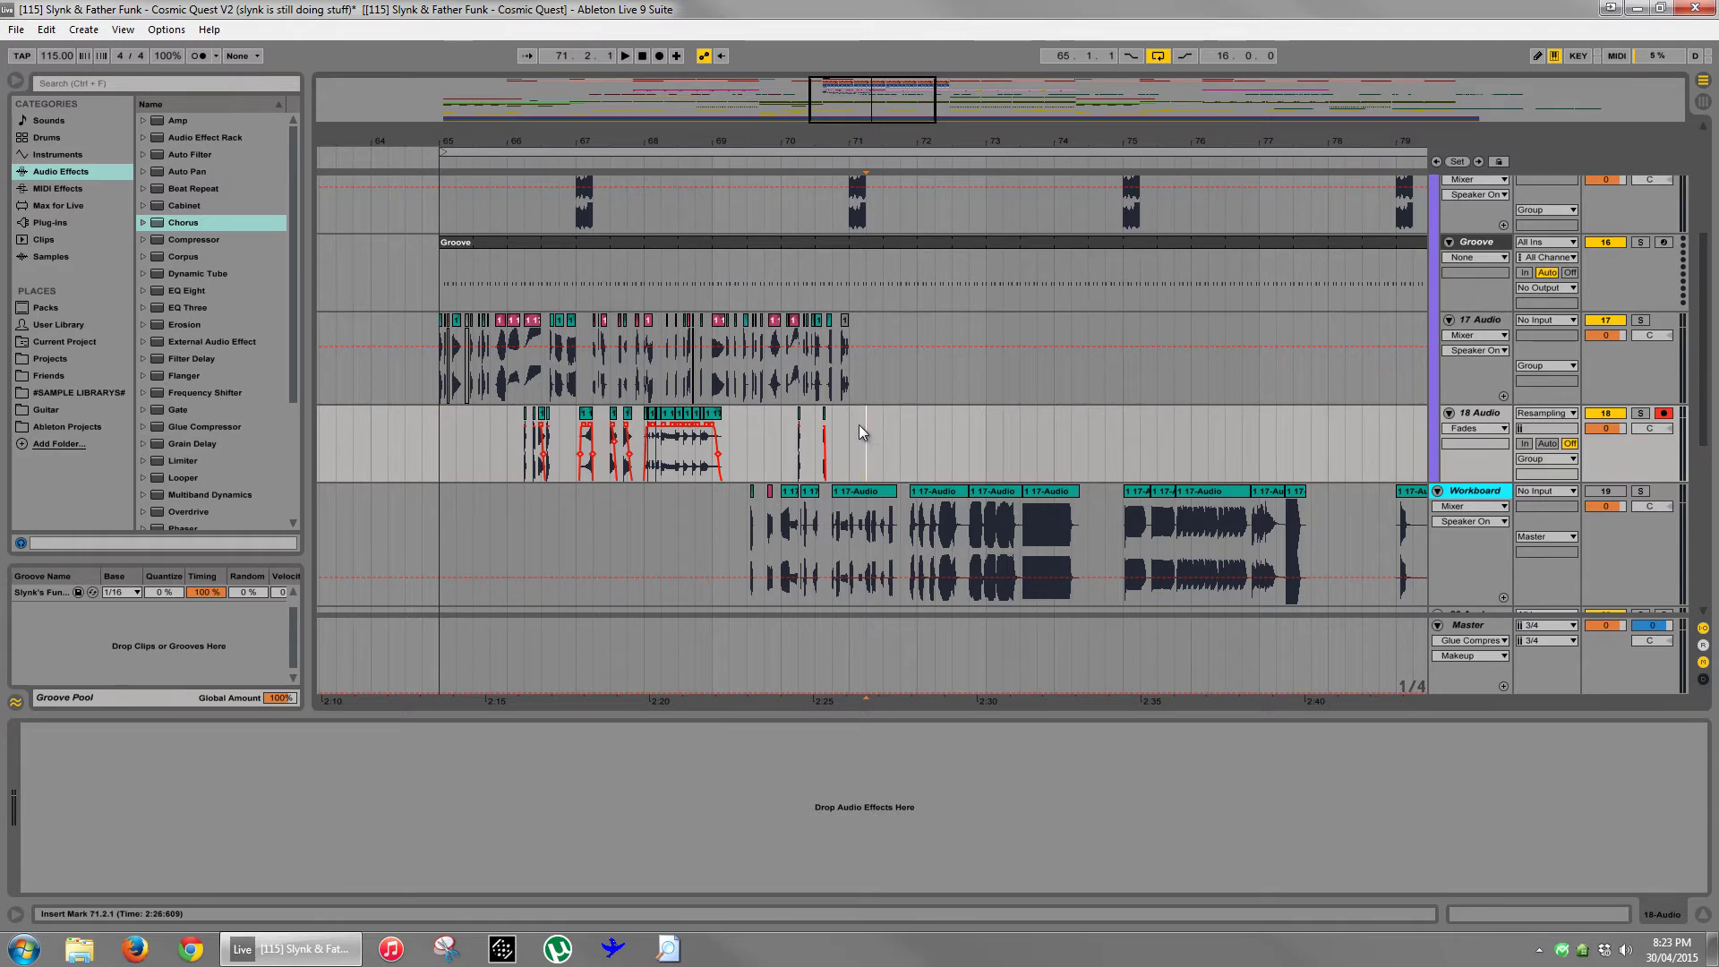
# - Solo 18 Audio, audition the sliced phrase at bar 68 and copy it to bar 72 on the same track
pyautogui.moveTo(728, 434); pyautogui.dragTo(633, 452)
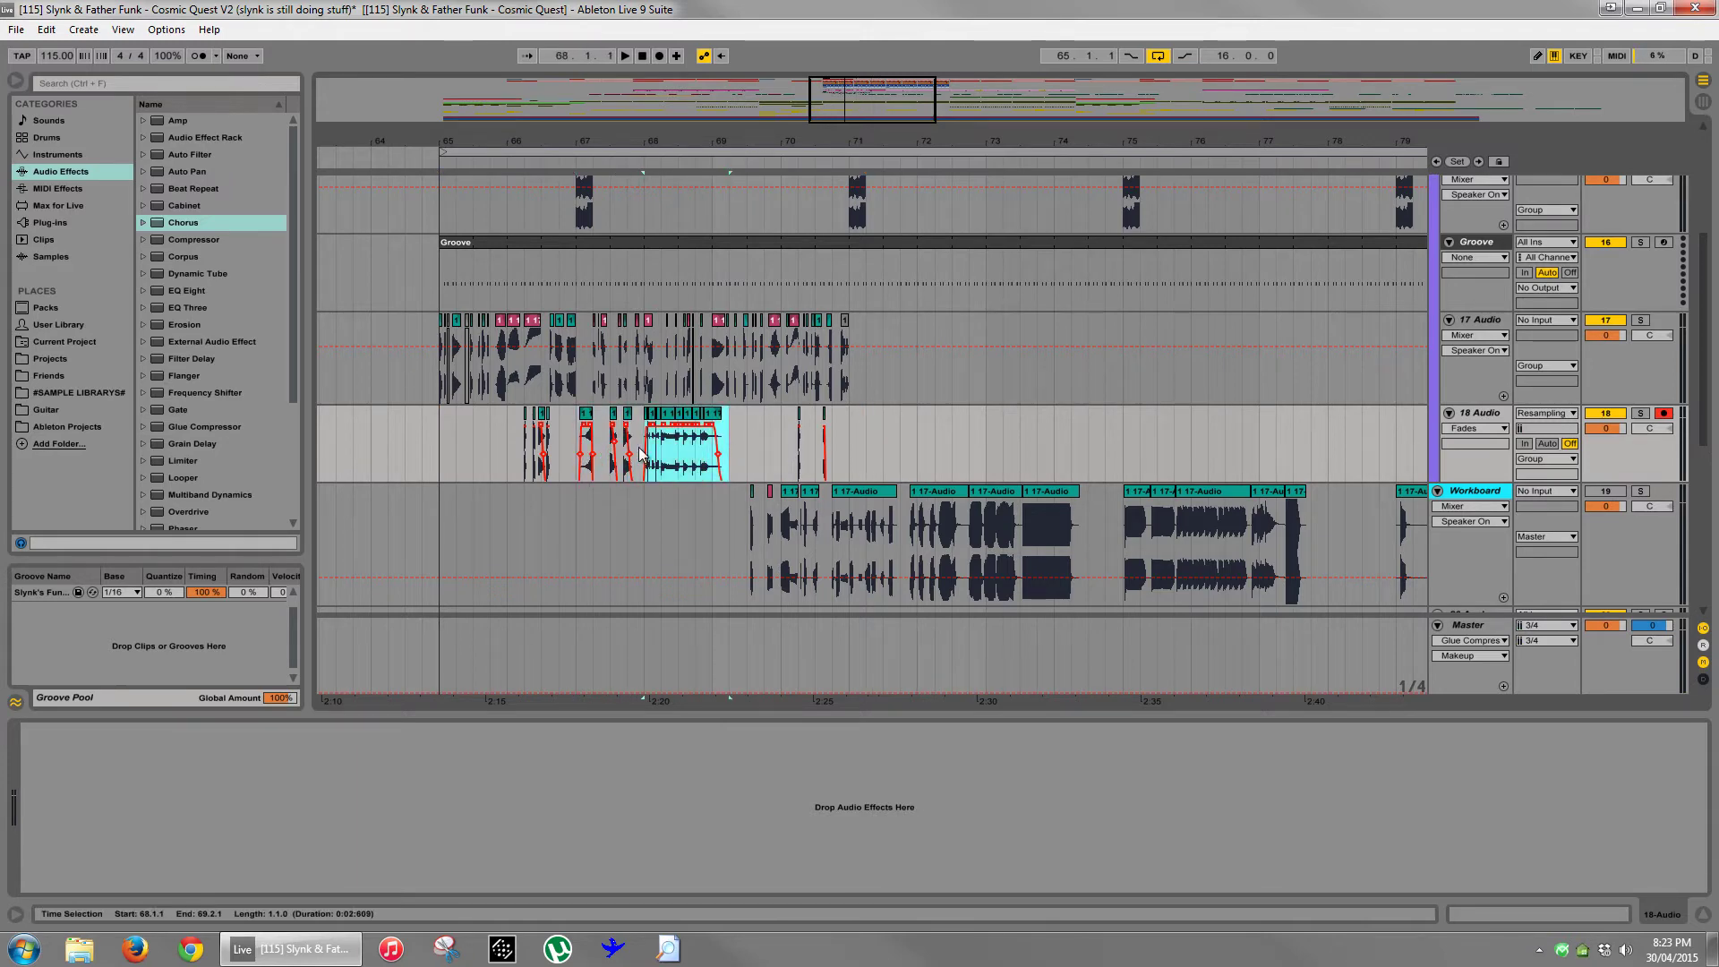
pyautogui.click(1641, 415)
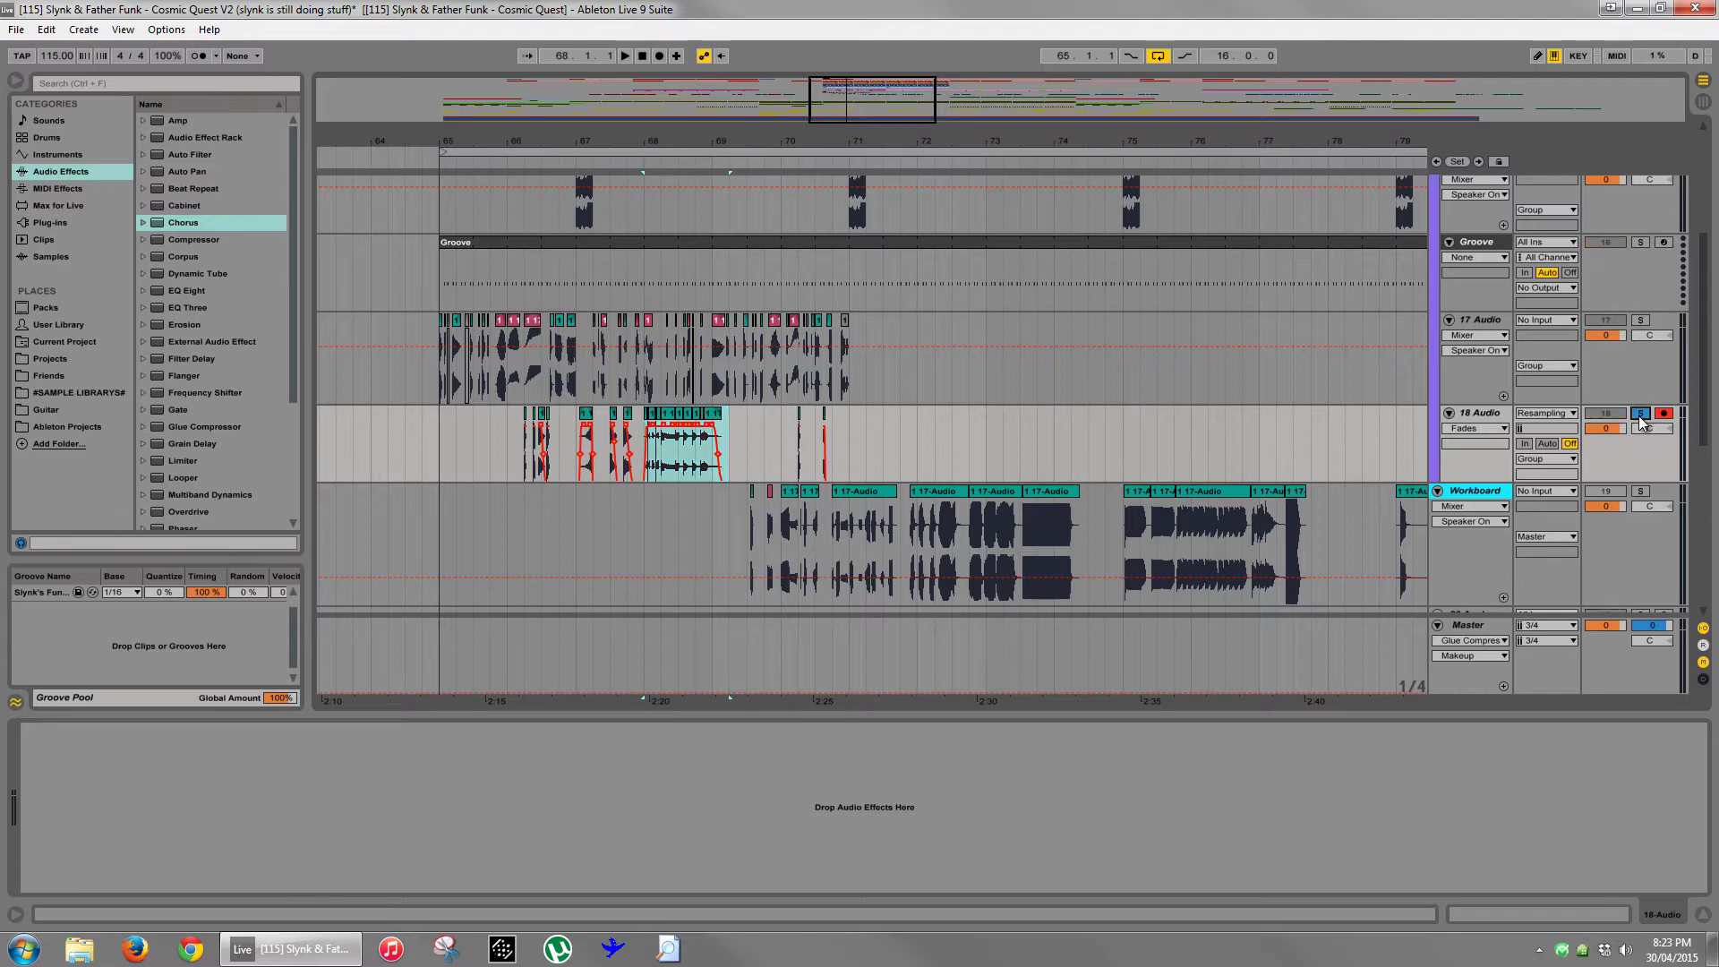
pyautogui.press('space')
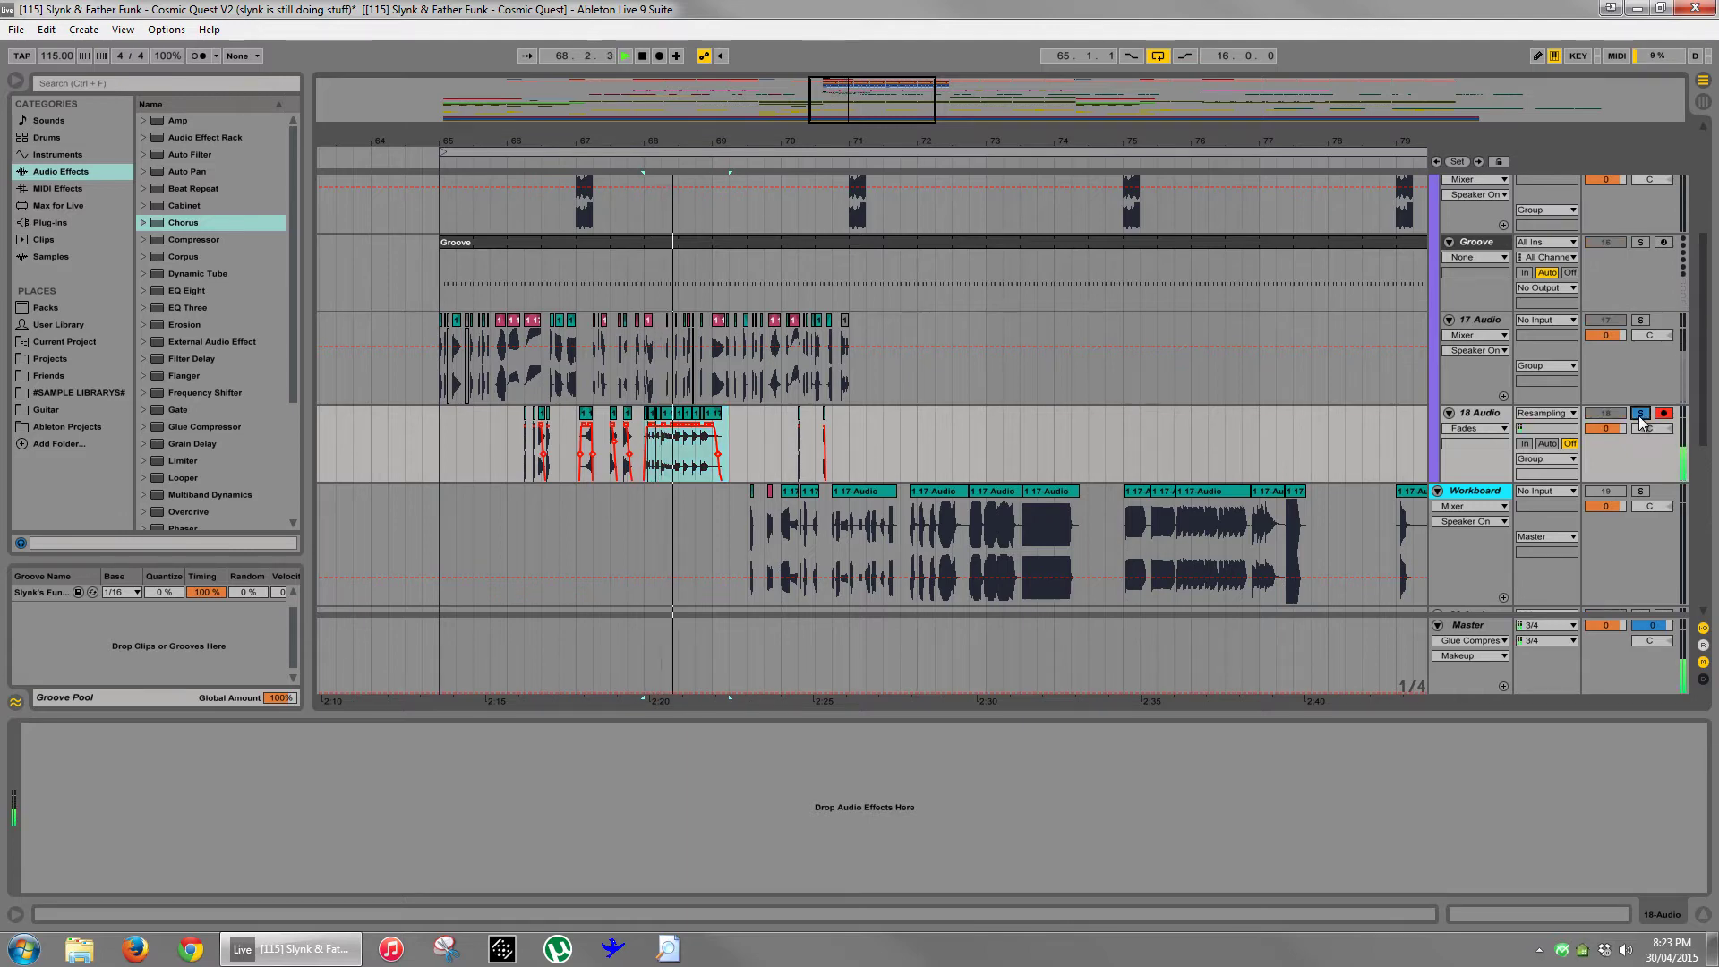
pyautogui.press('space')
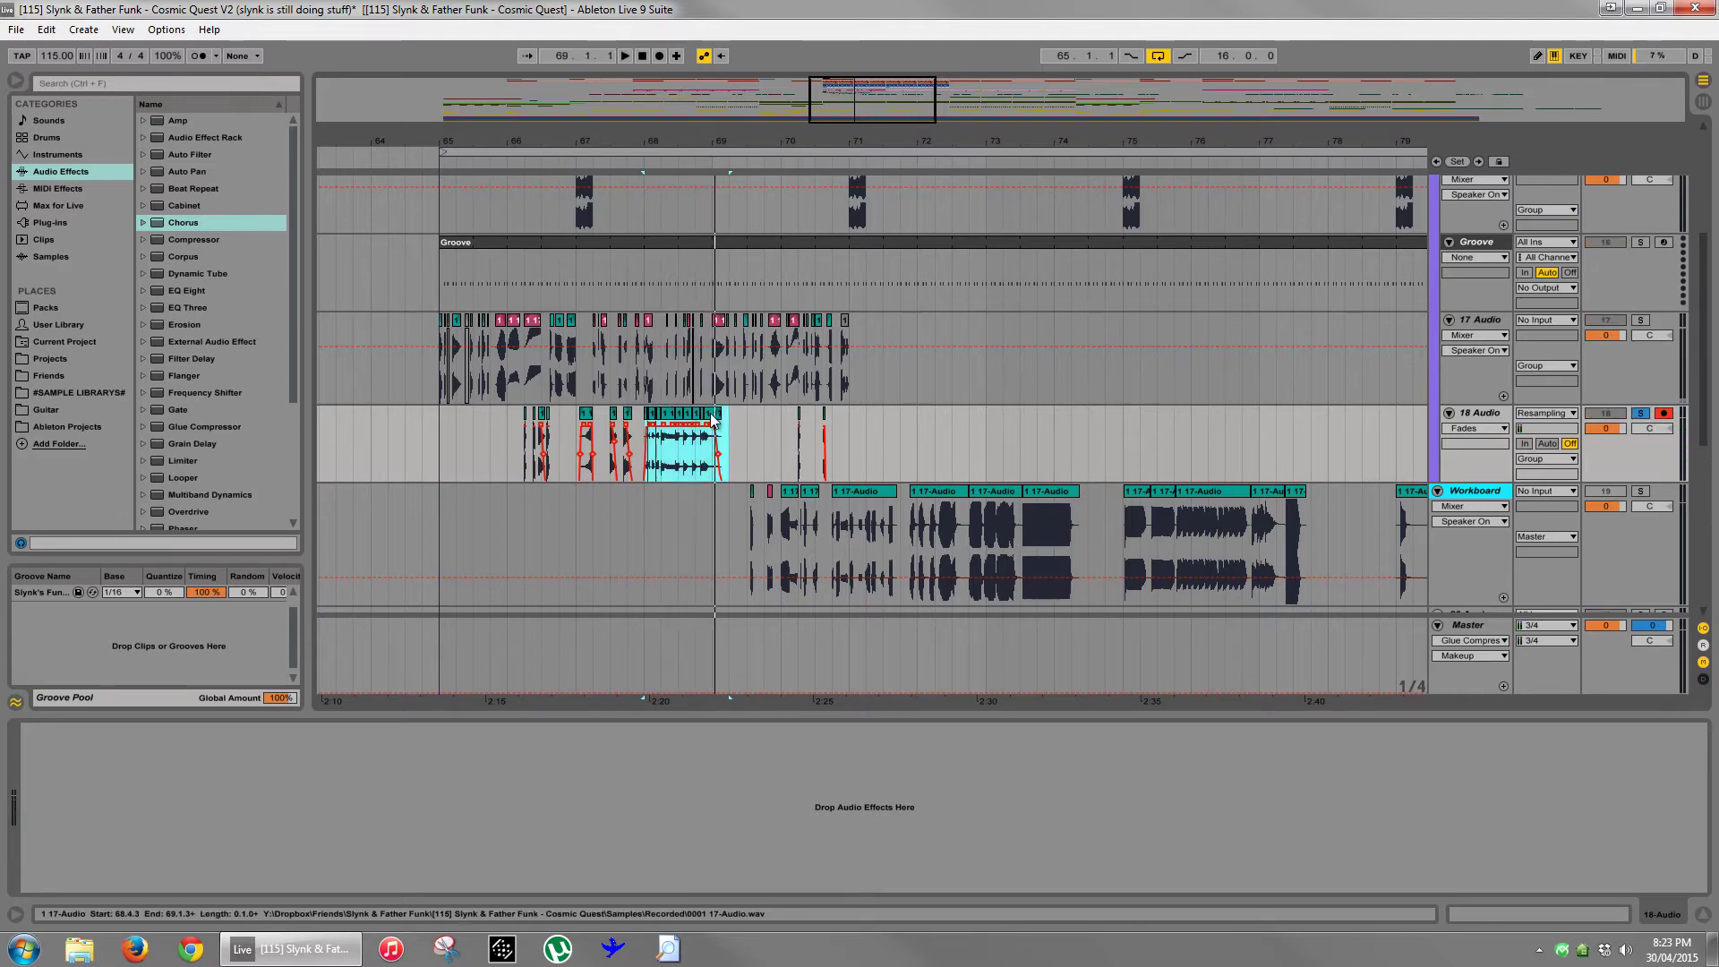
pyautogui.moveTo(708, 414); pyautogui.dragTo(977, 427)
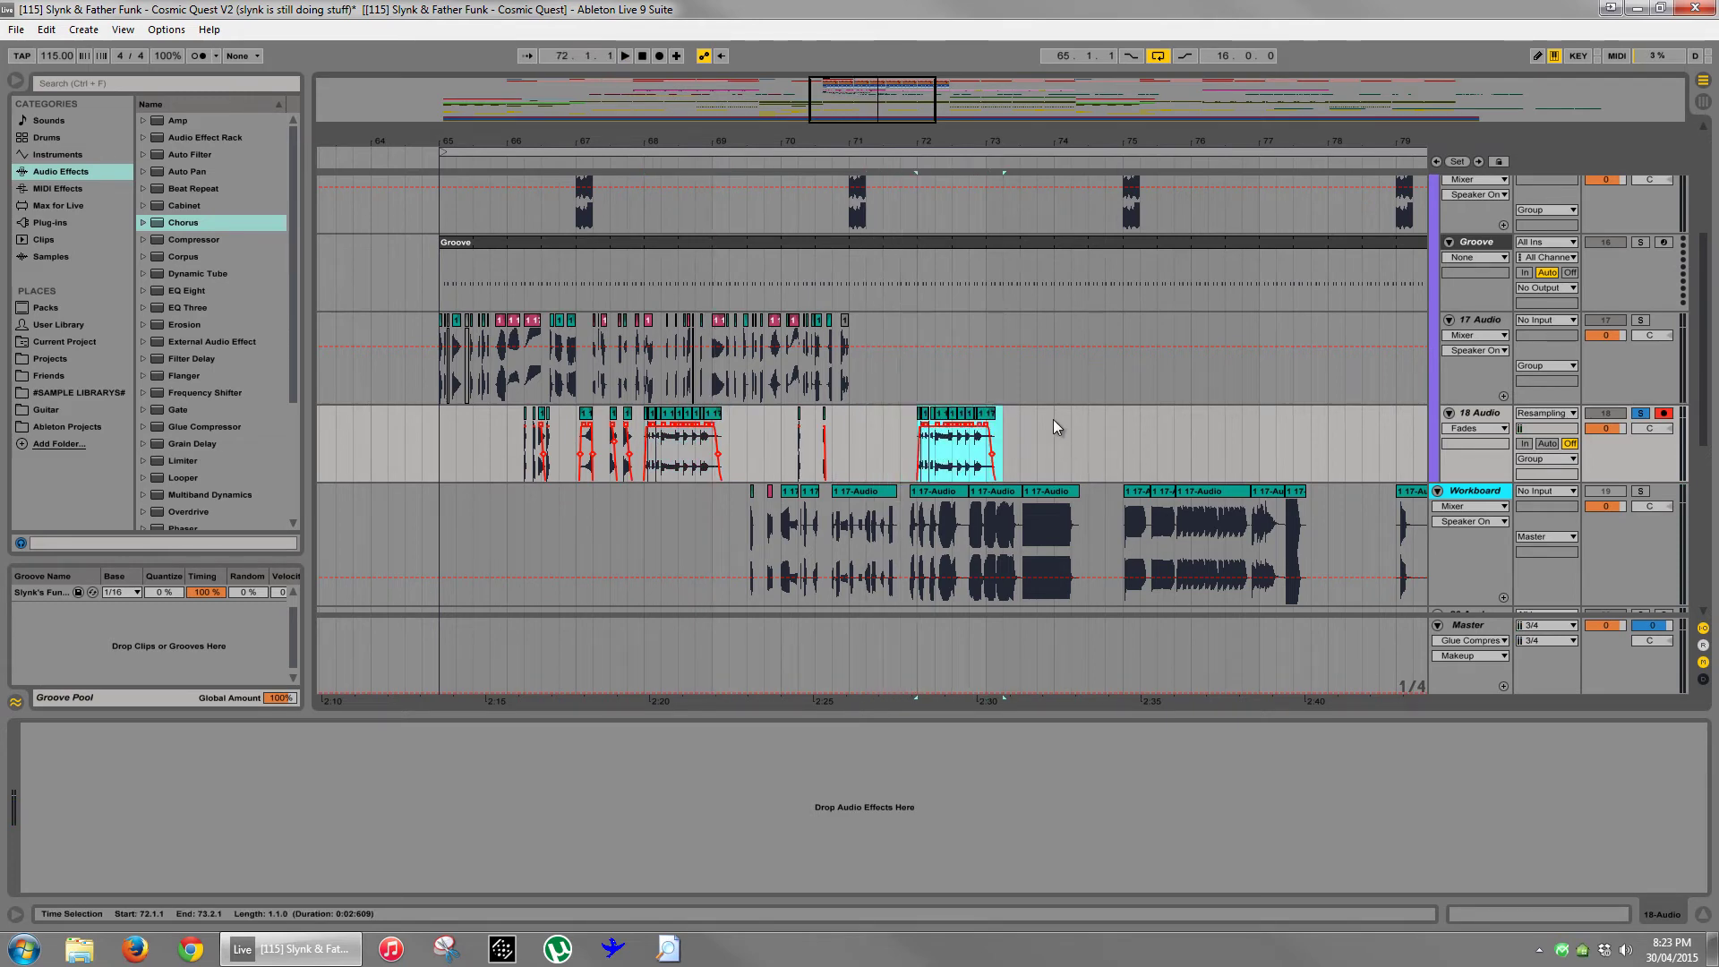
# - Audition the copied phrase from 72.2.1 and open the clip settings of its slice starting at 72.2.4
pyautogui.moveTo(1019, 144); pyautogui.dragTo(803, 342)
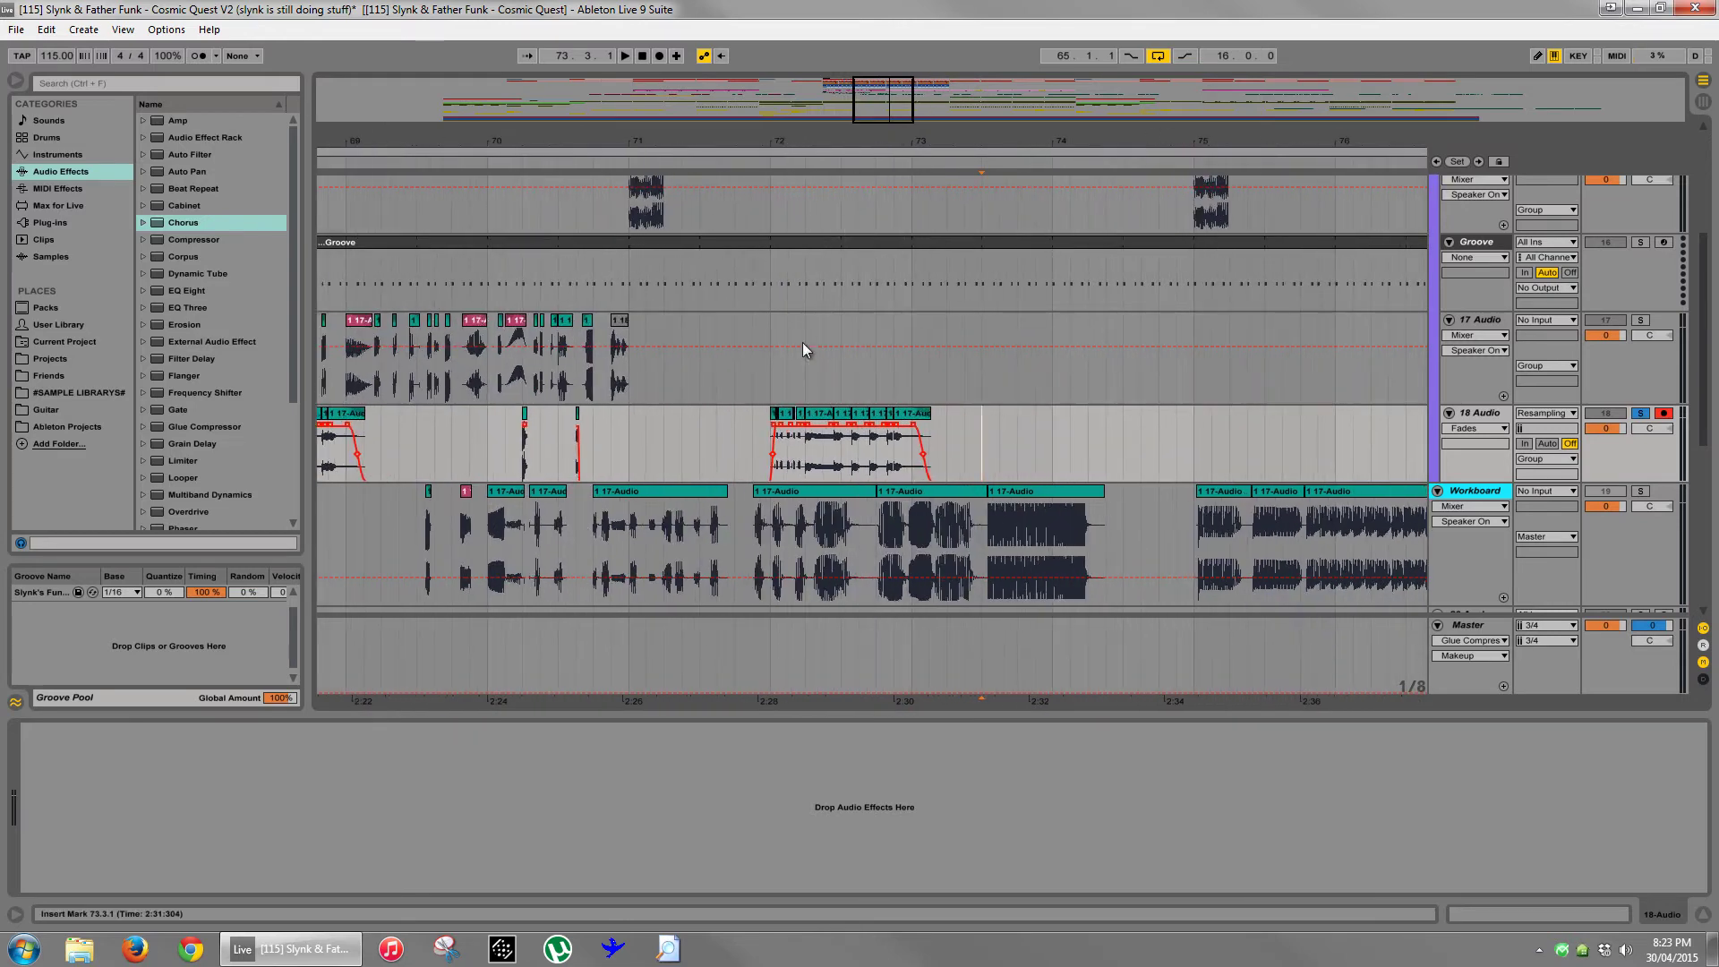
pyautogui.moveTo(807, 443); pyautogui.dragTo(834, 411)
pyautogui.press('space')
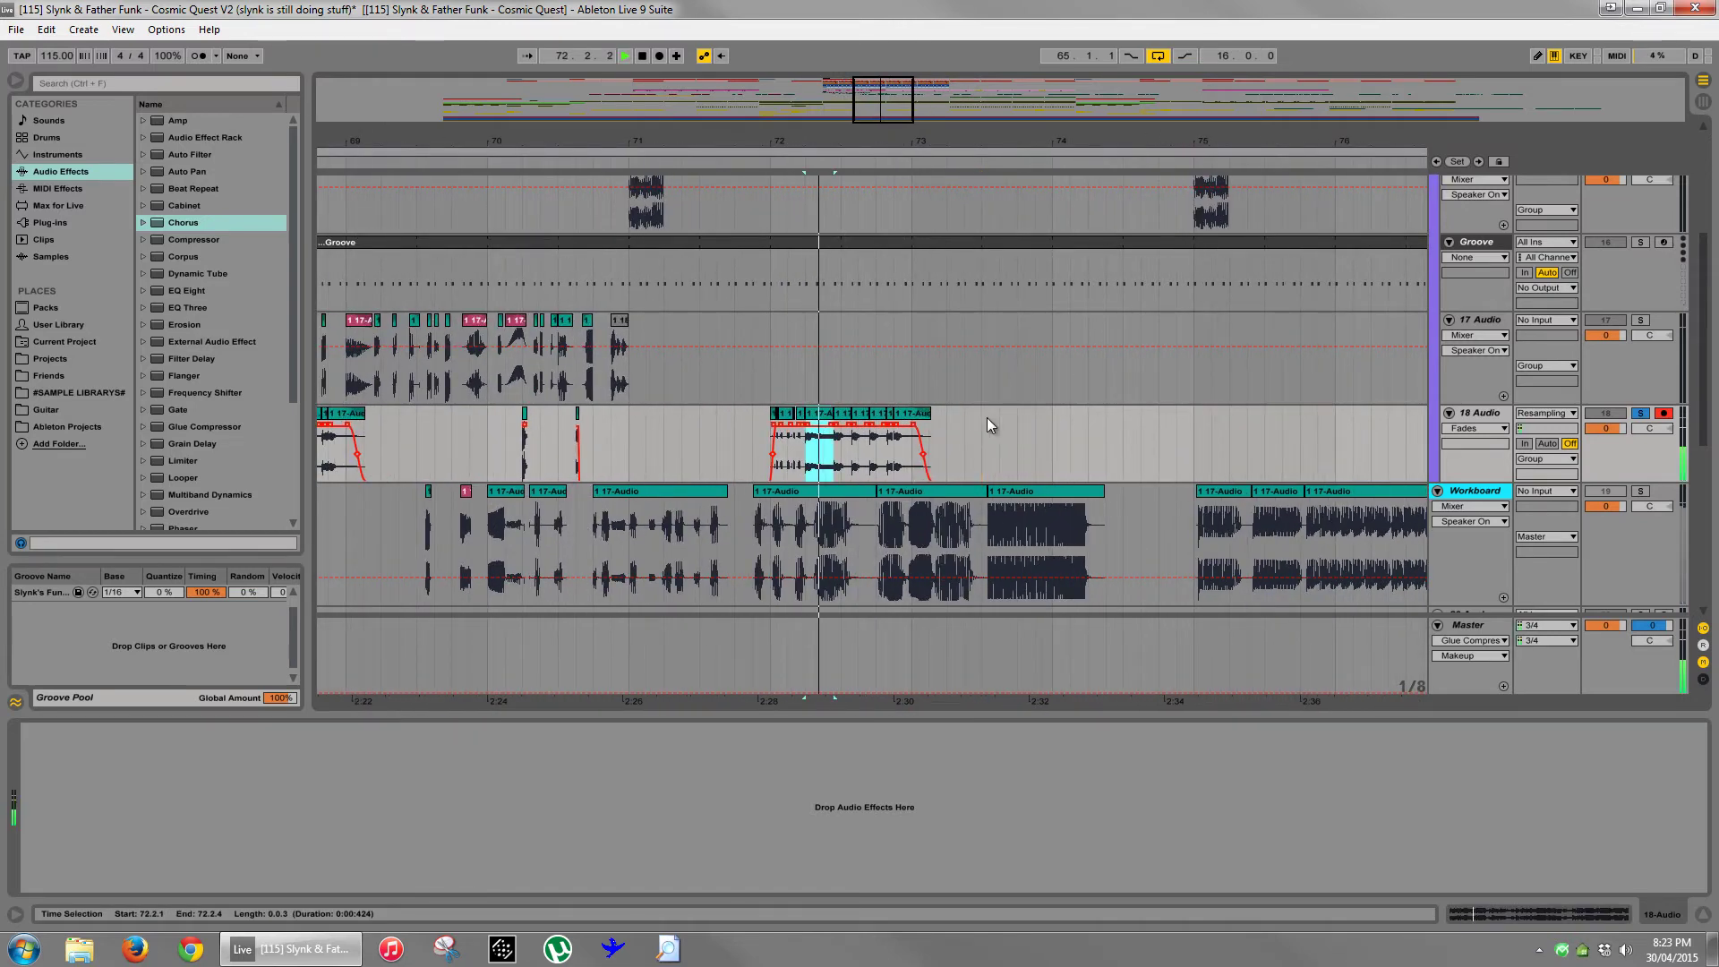
pyautogui.press('space')
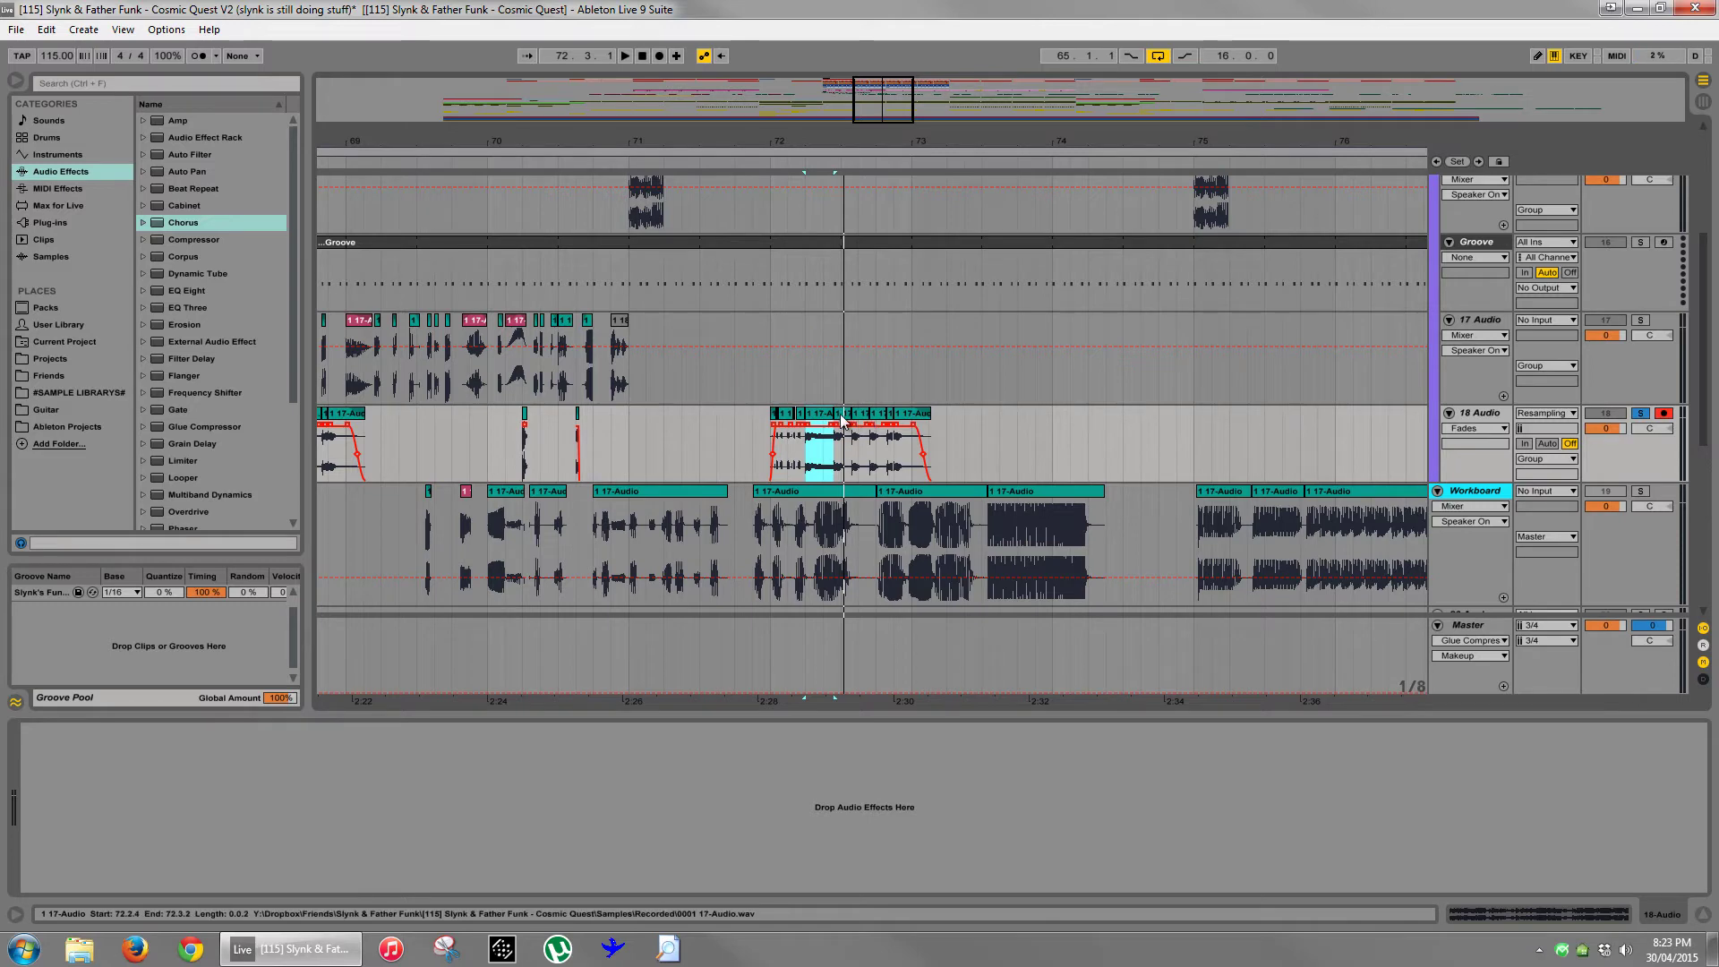
pyautogui.moveTo(858, 443); pyautogui.dragTo(834, 443)
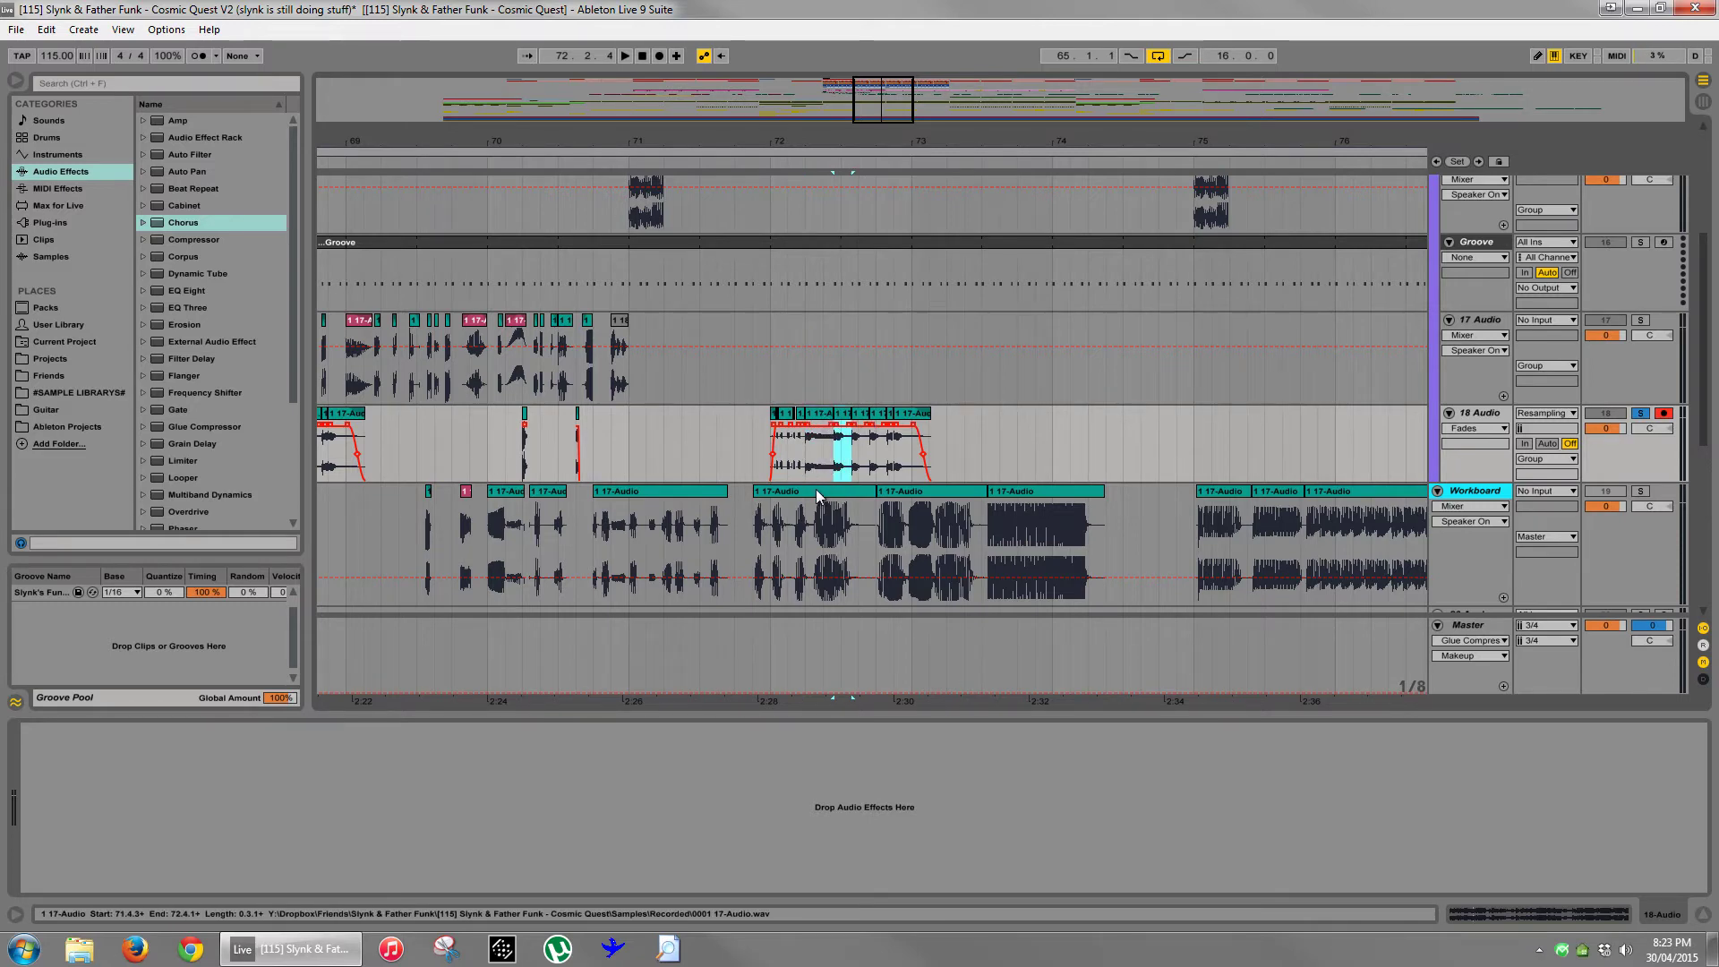
pyautogui.hotkey('shift', 'Tab')
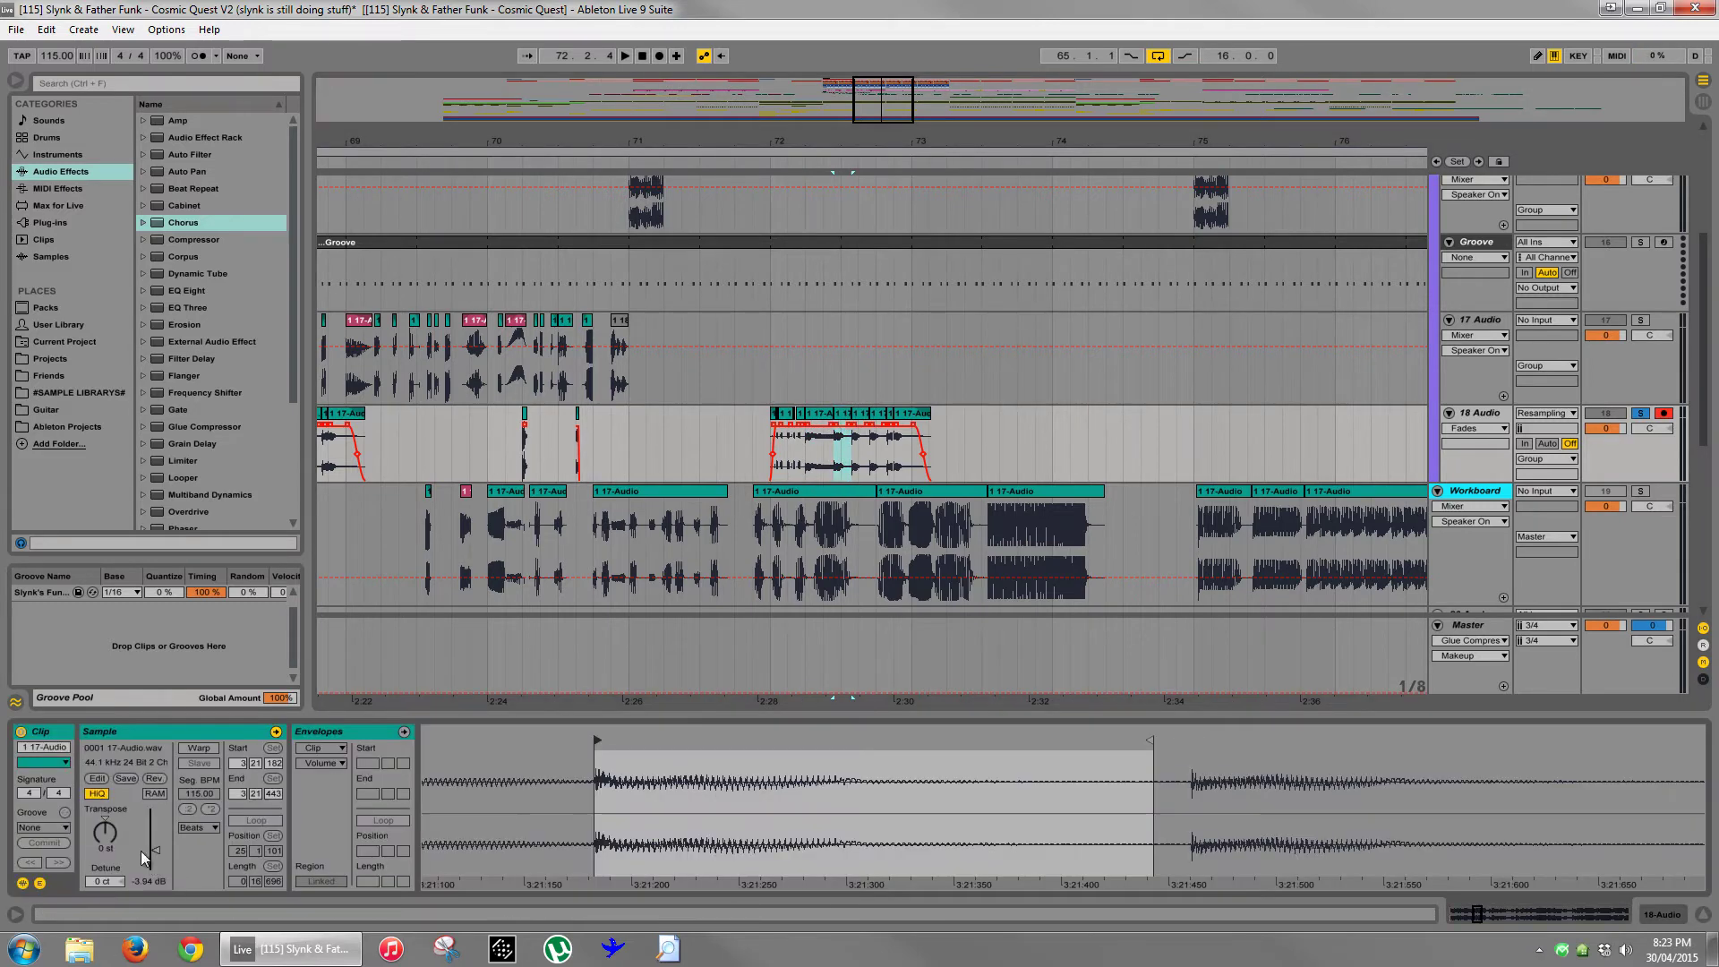
pyautogui.click(816, 414)
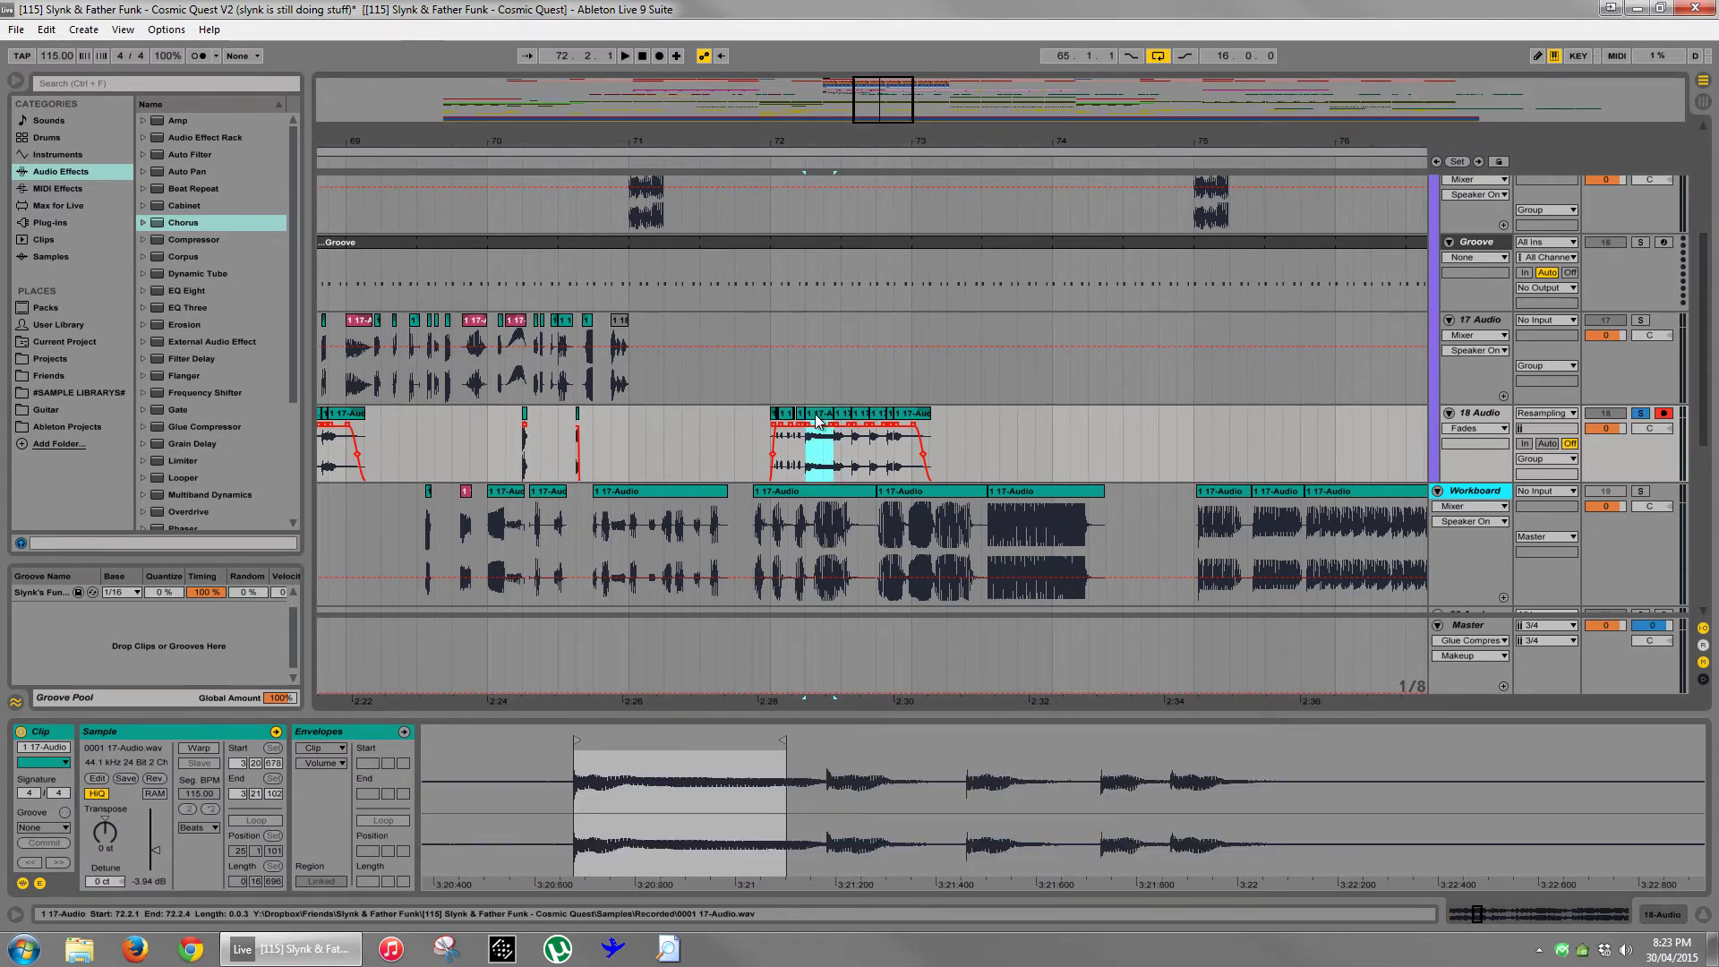
pyautogui.click(842, 416)
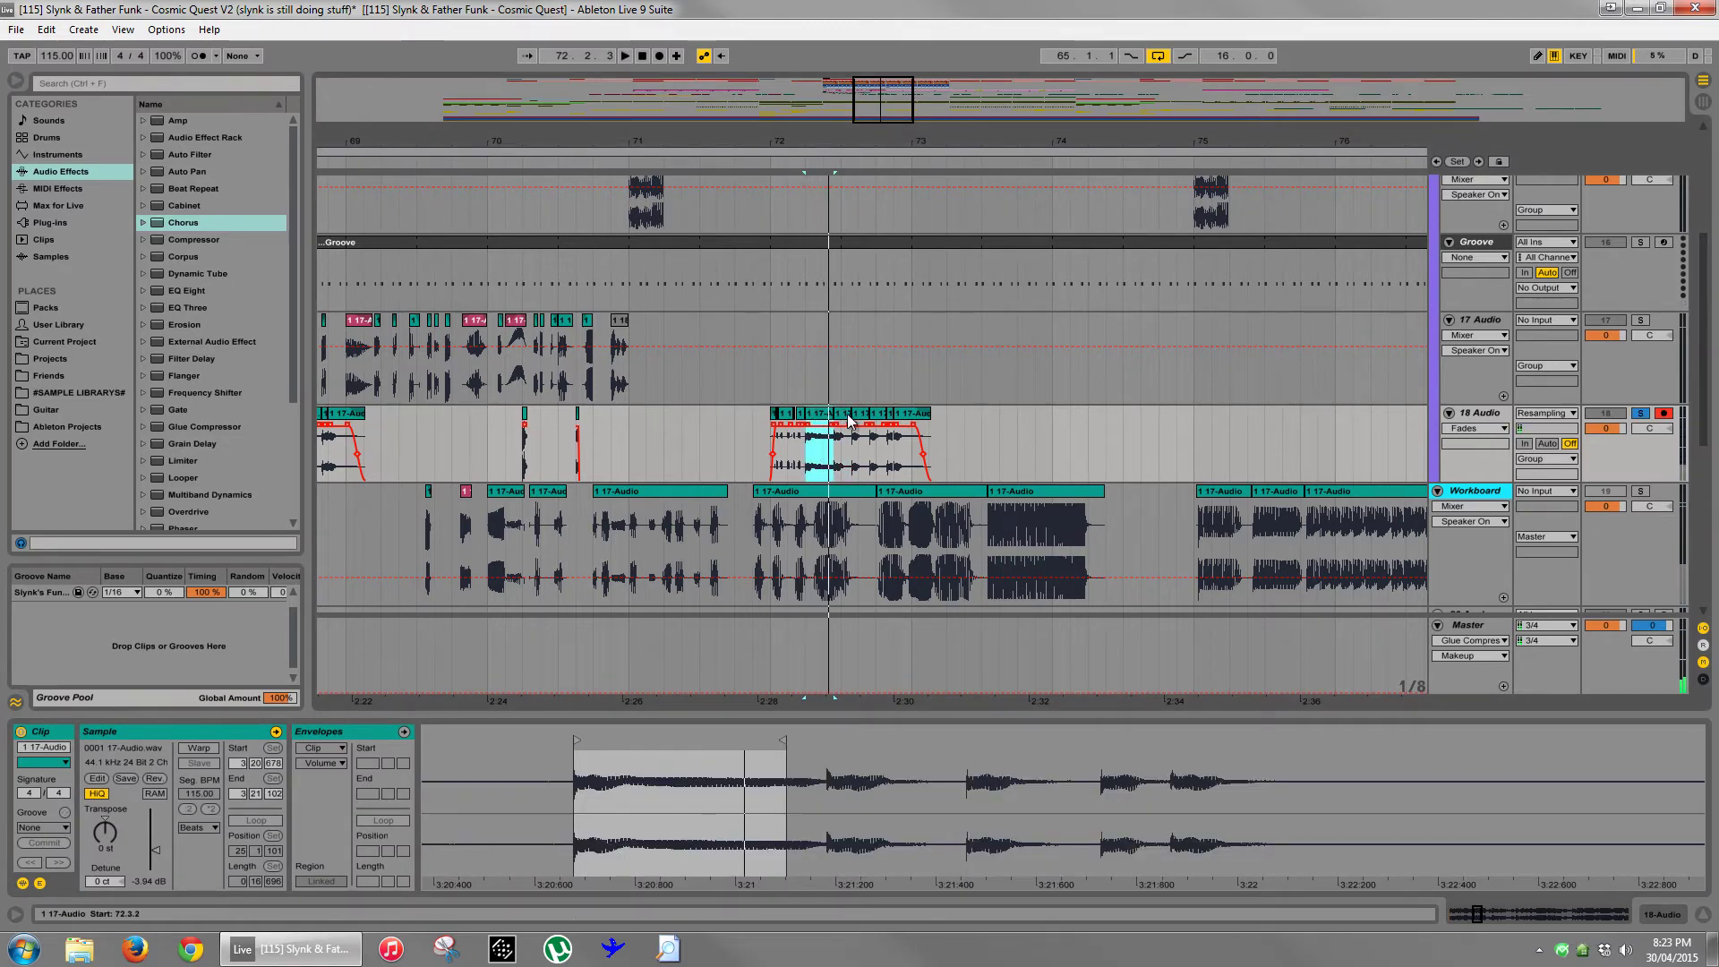
# - Transpose the slice starting at 72.2.4 and replay the phrase from 72.2.1
pyautogui.click(100, 833)
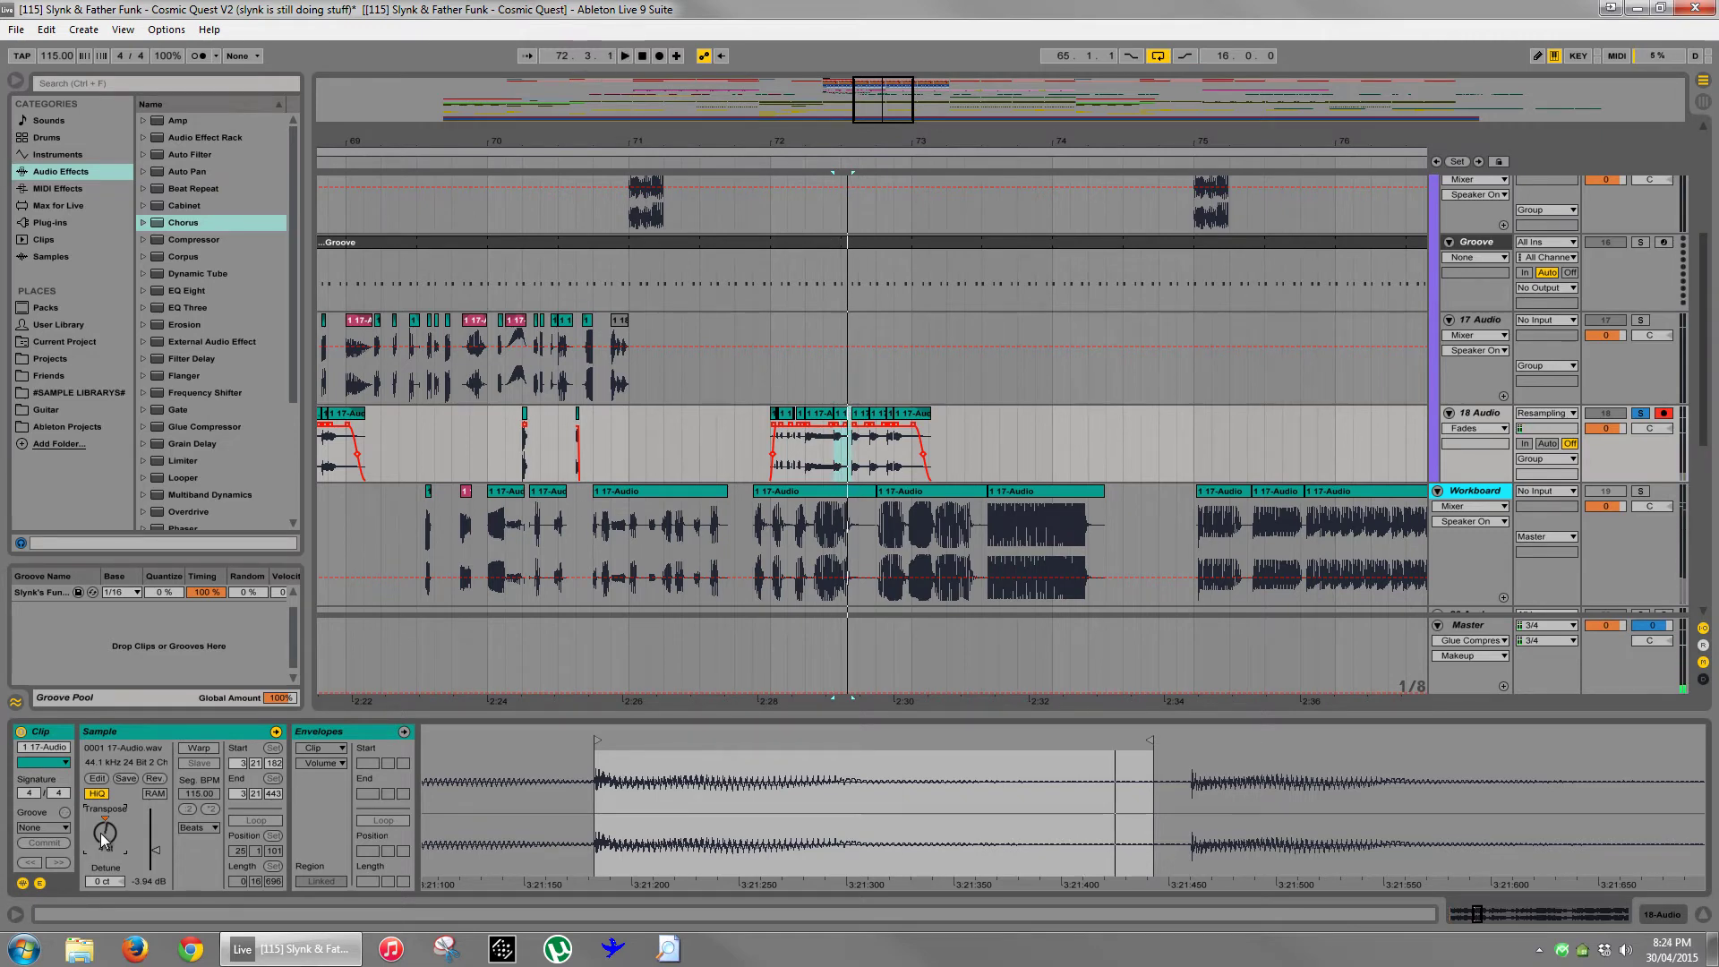
pyautogui.press('space')
pyautogui.click(816, 414)
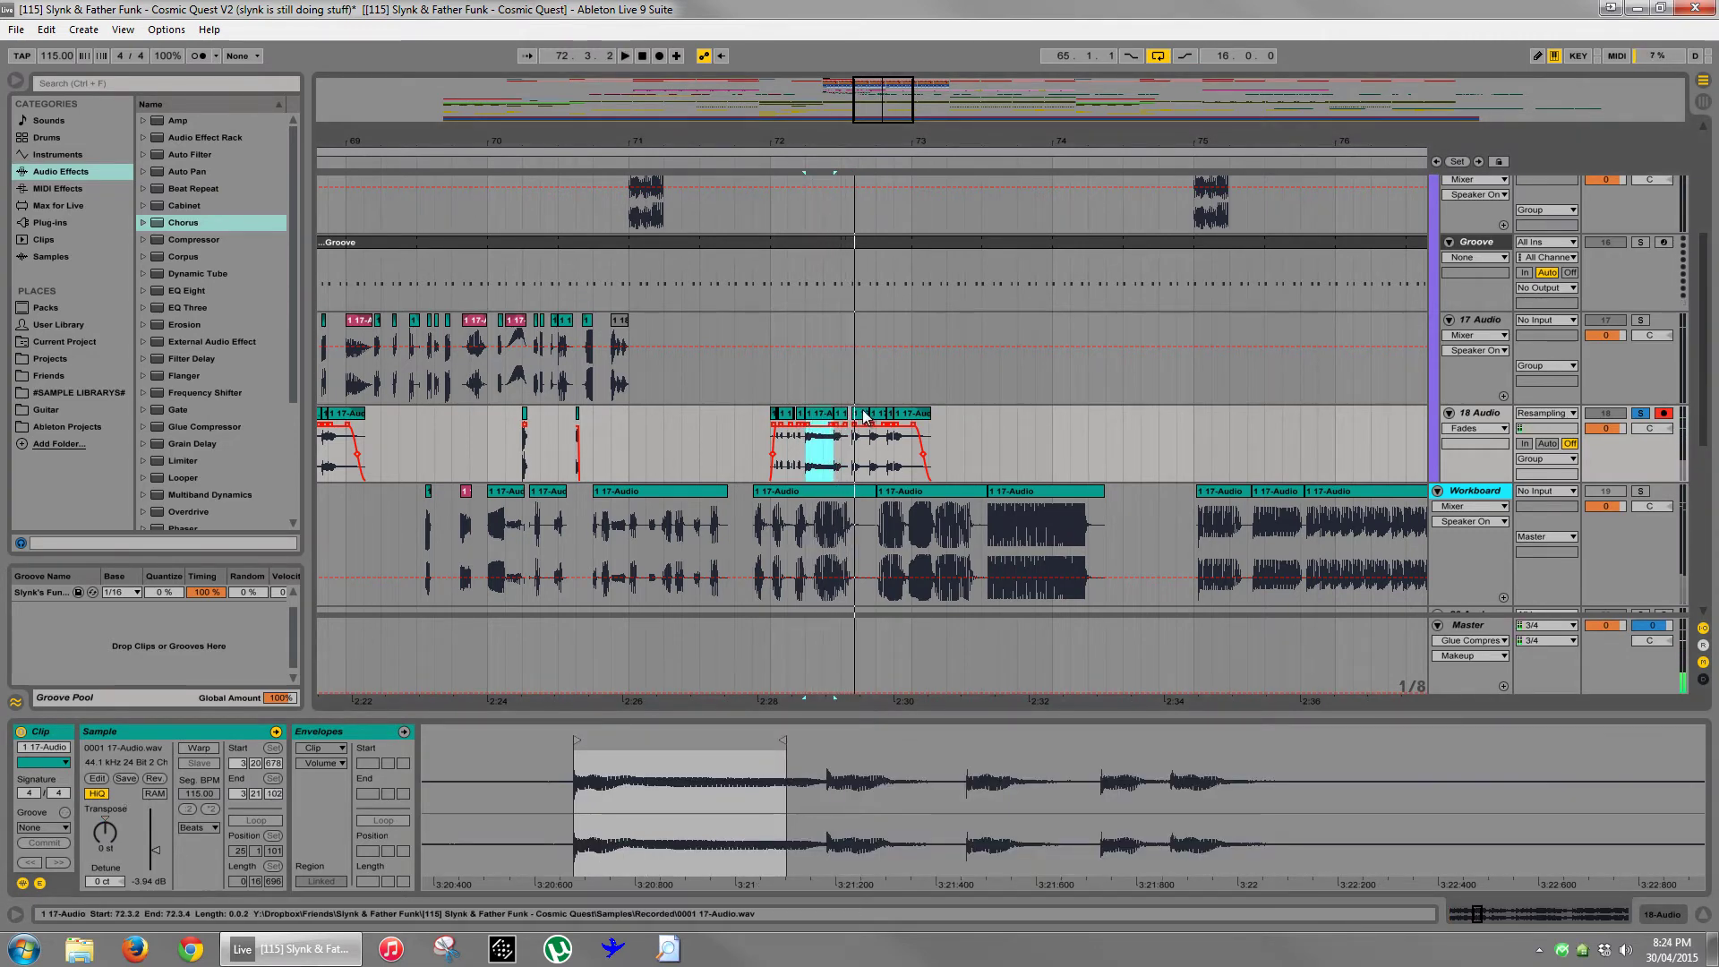
# - Transpose the copied phrase's last slice down to -7 st, lower it further to about -11 st, and replay the phrase from 72.2.1
pyautogui.click(891, 417)
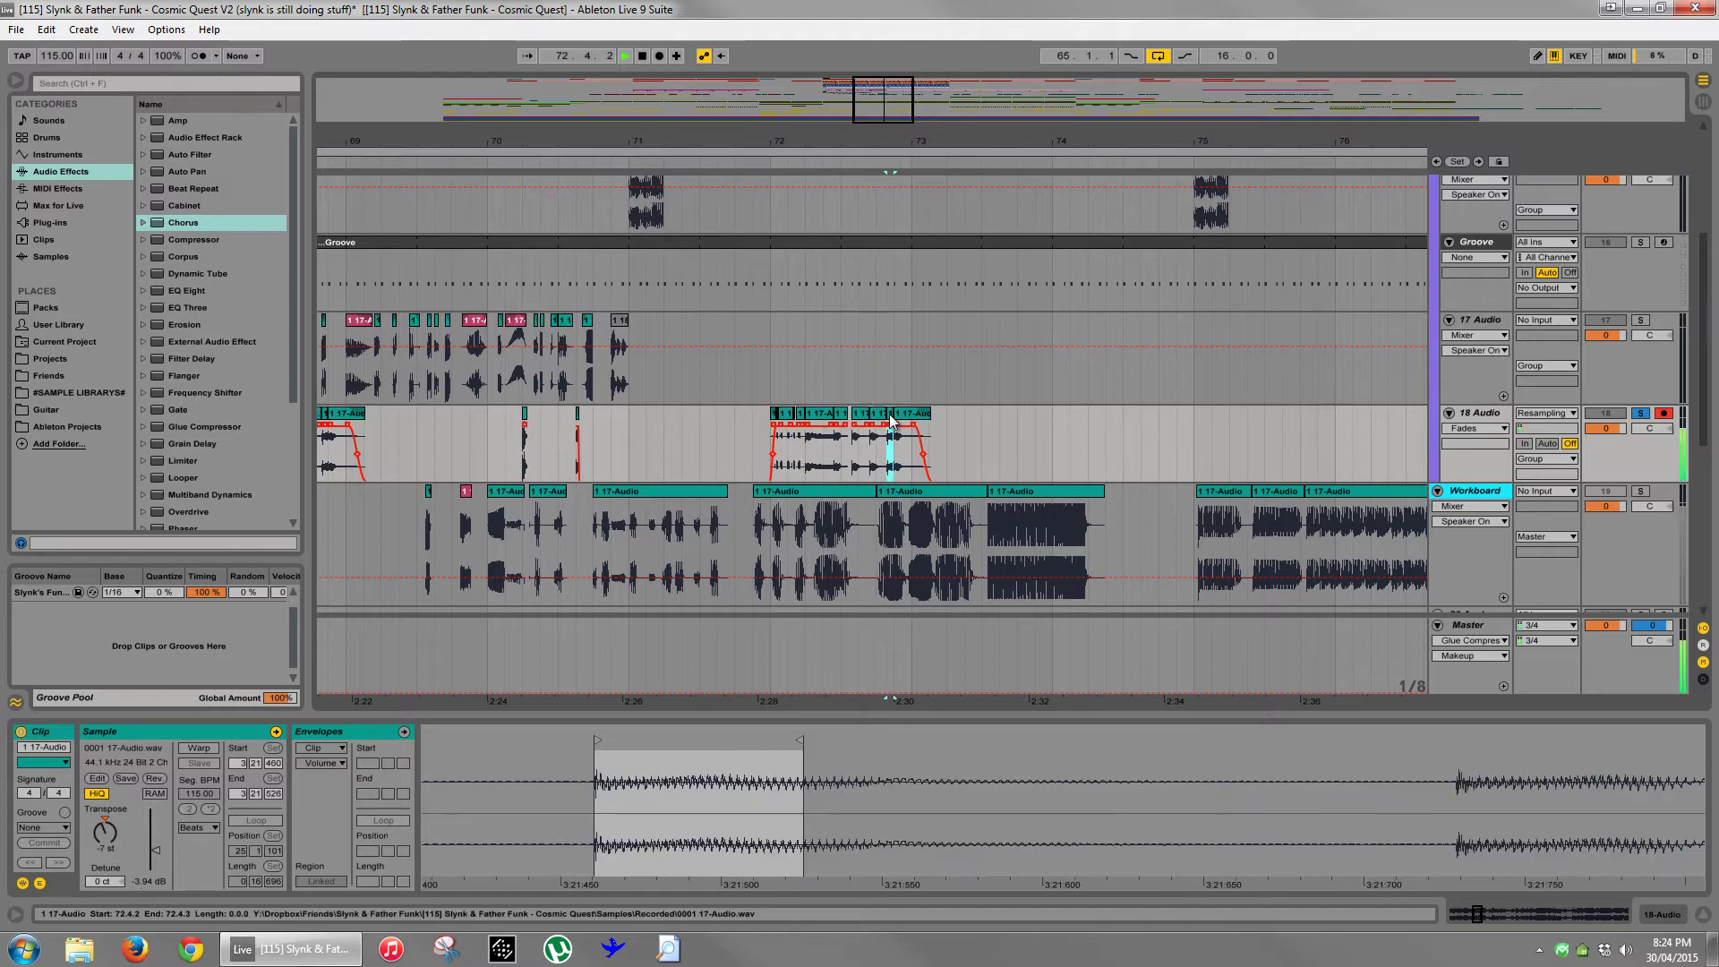
pyautogui.click(904, 421)
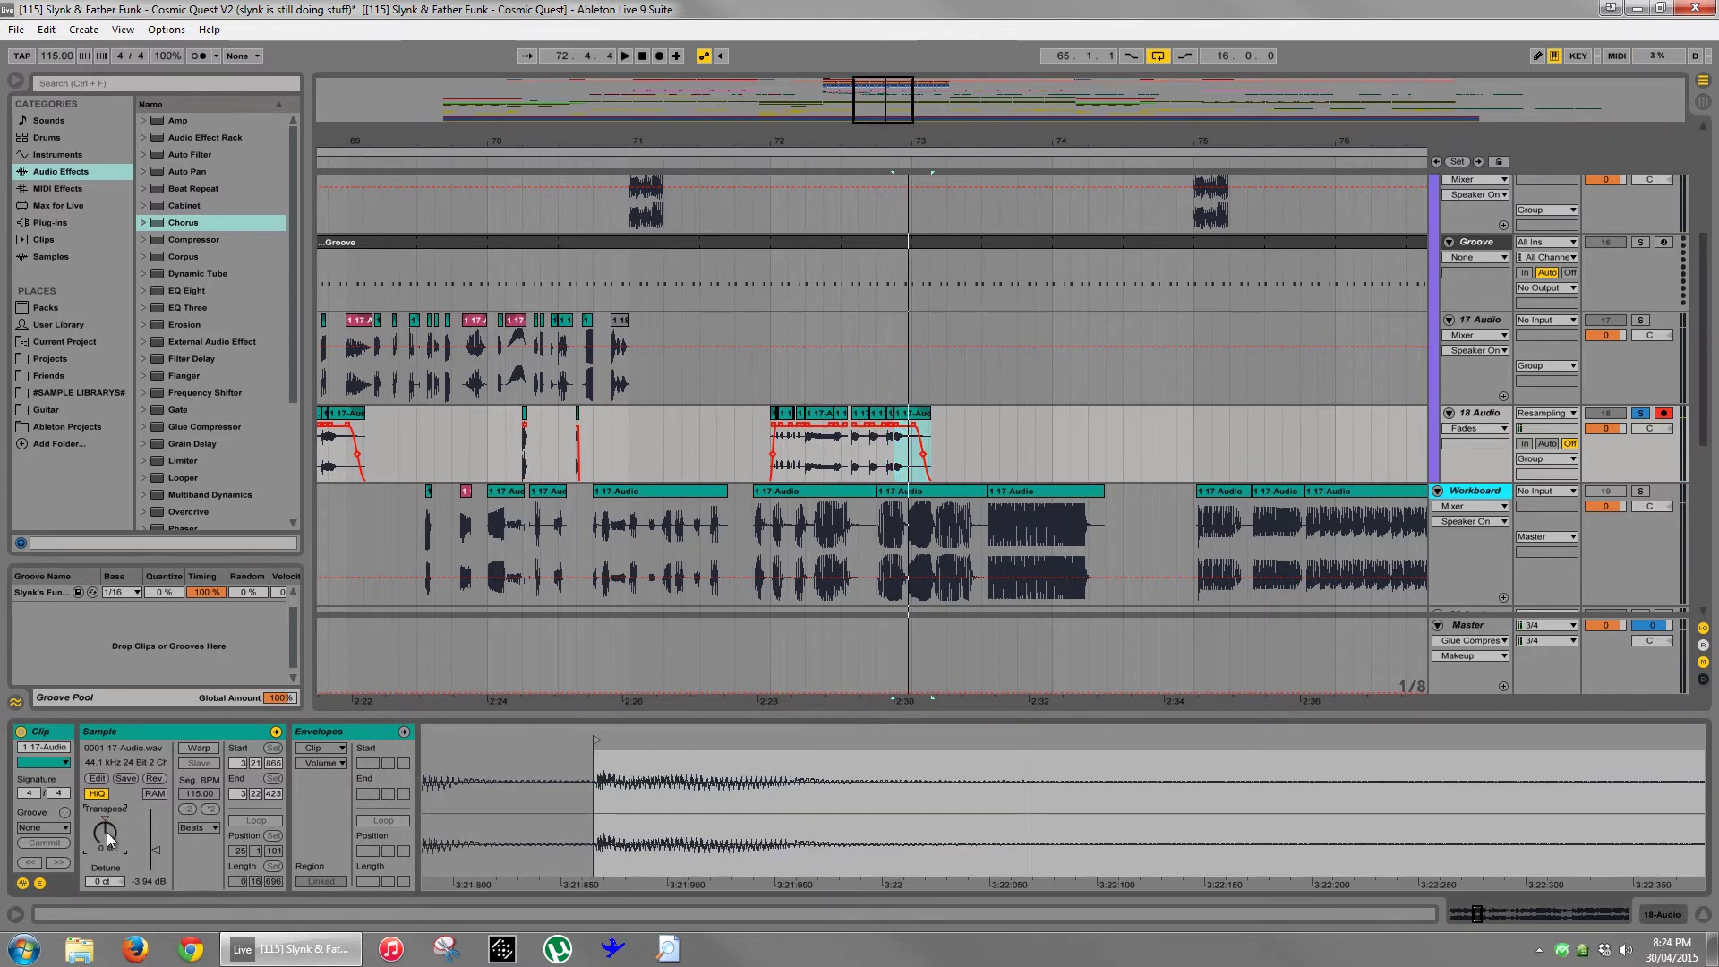
pyautogui.scroll(-3, 106, 835)
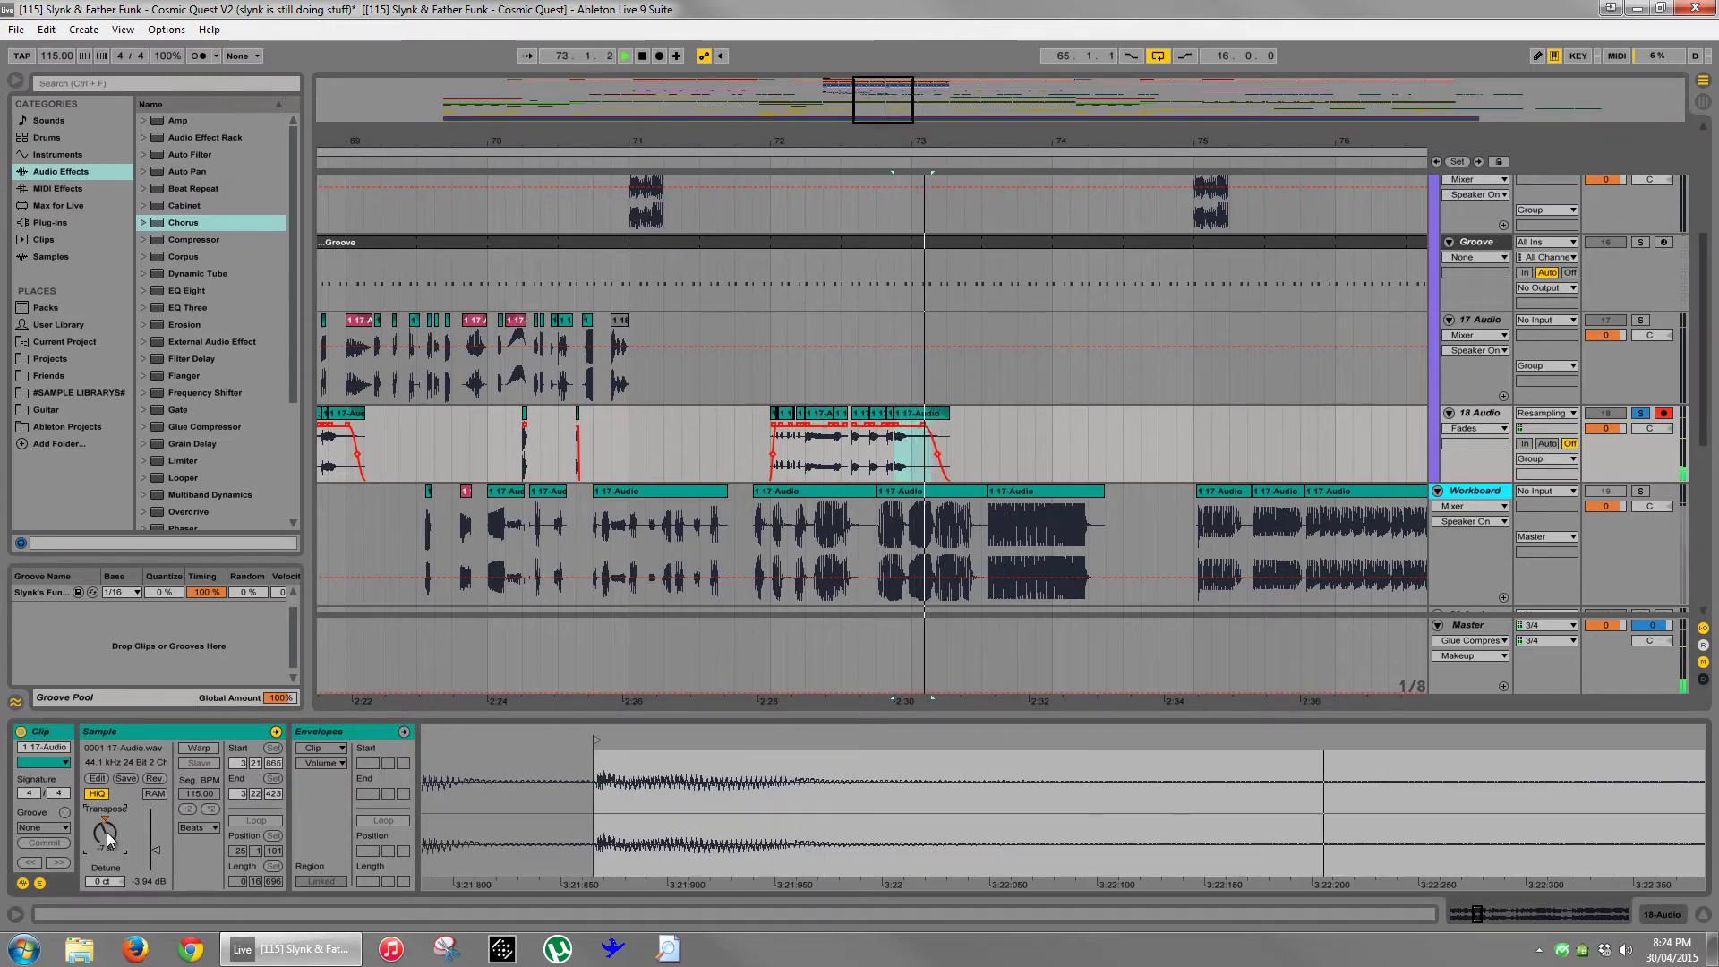
pyautogui.click(824, 421)
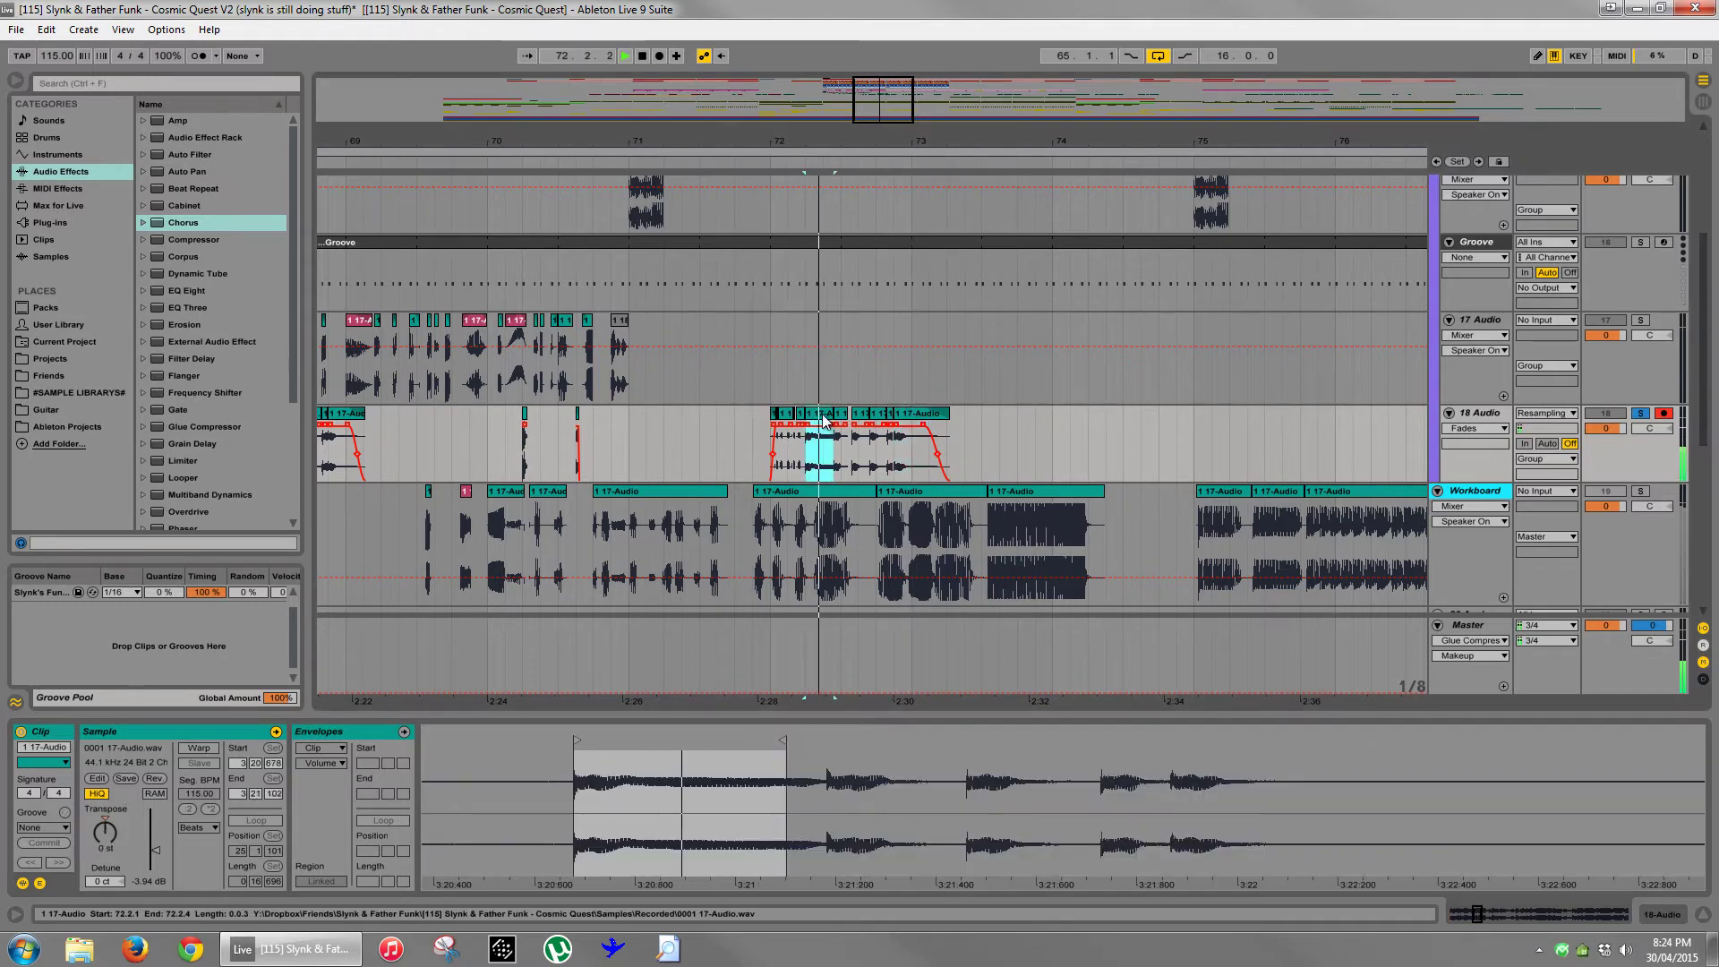
pyautogui.click(906, 430)
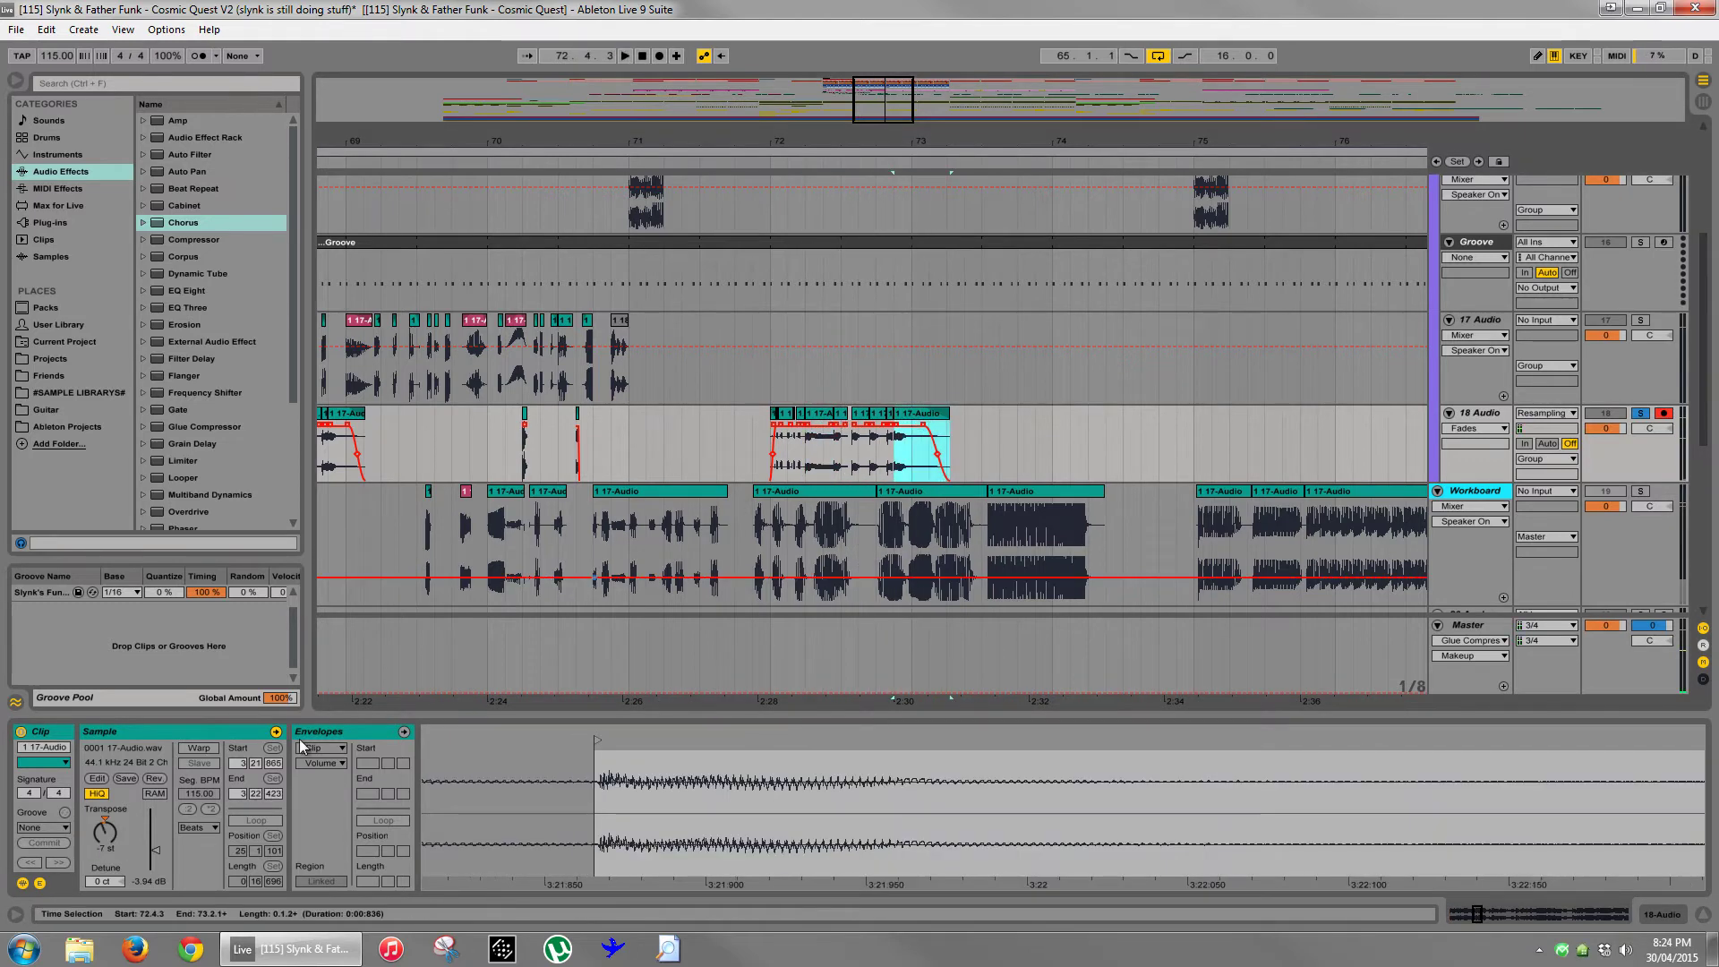
pyautogui.click(107, 833)
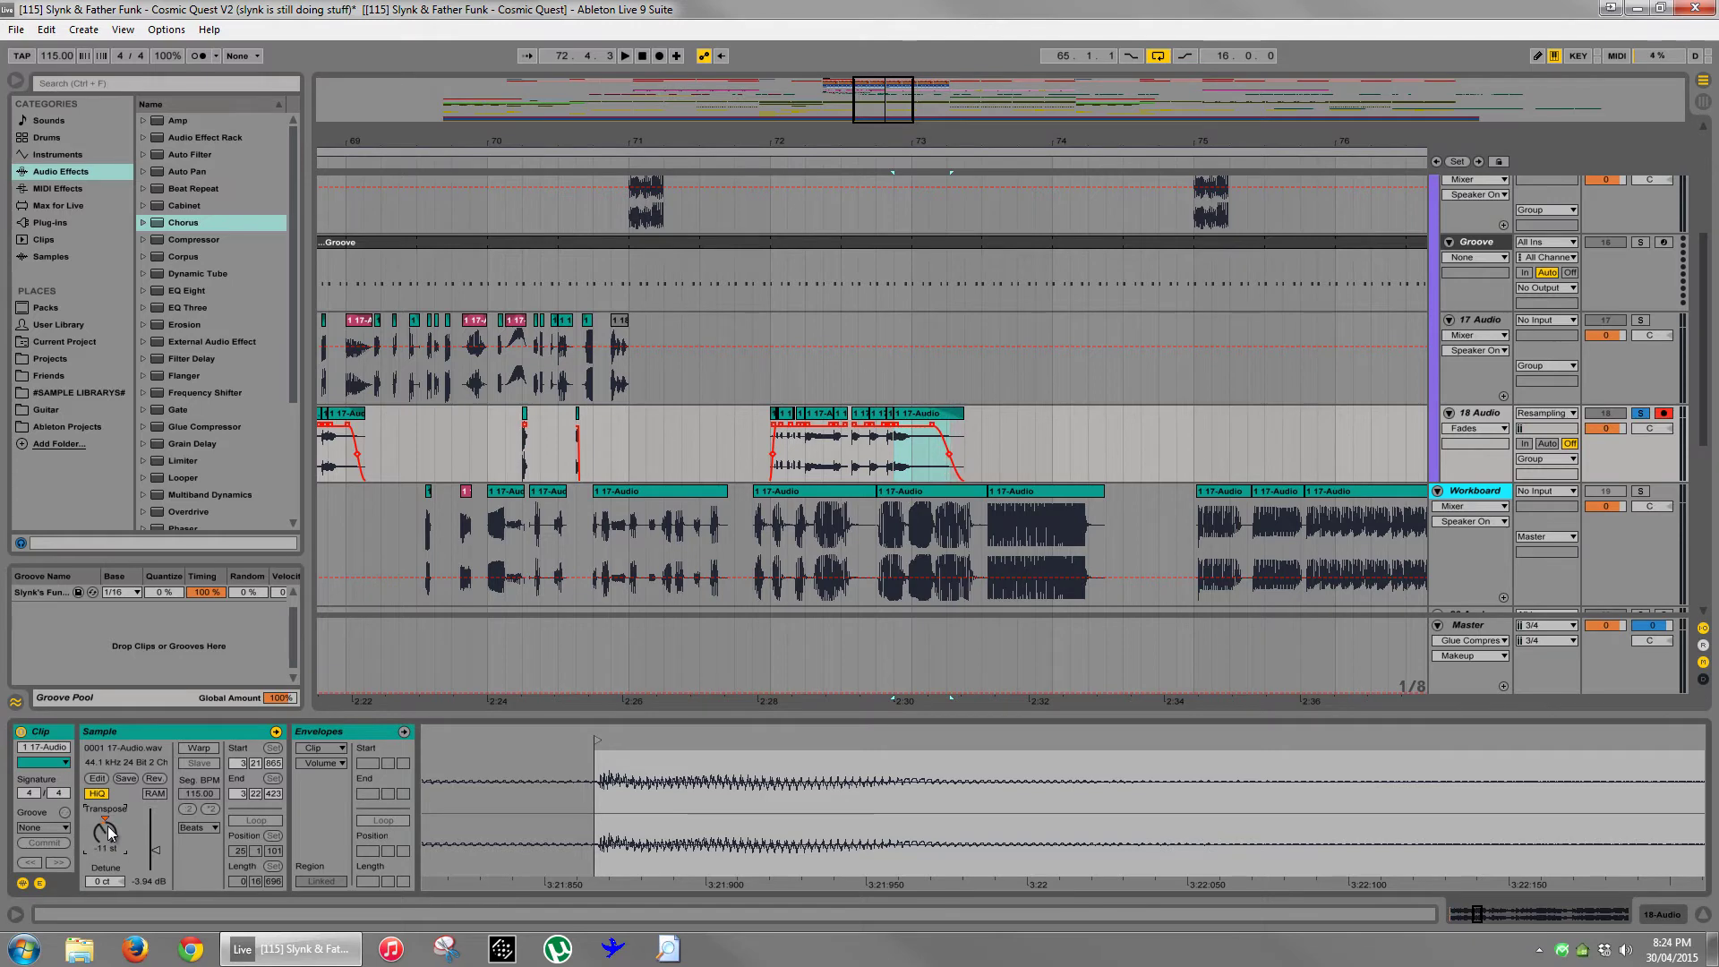
pyautogui.click(826, 416)
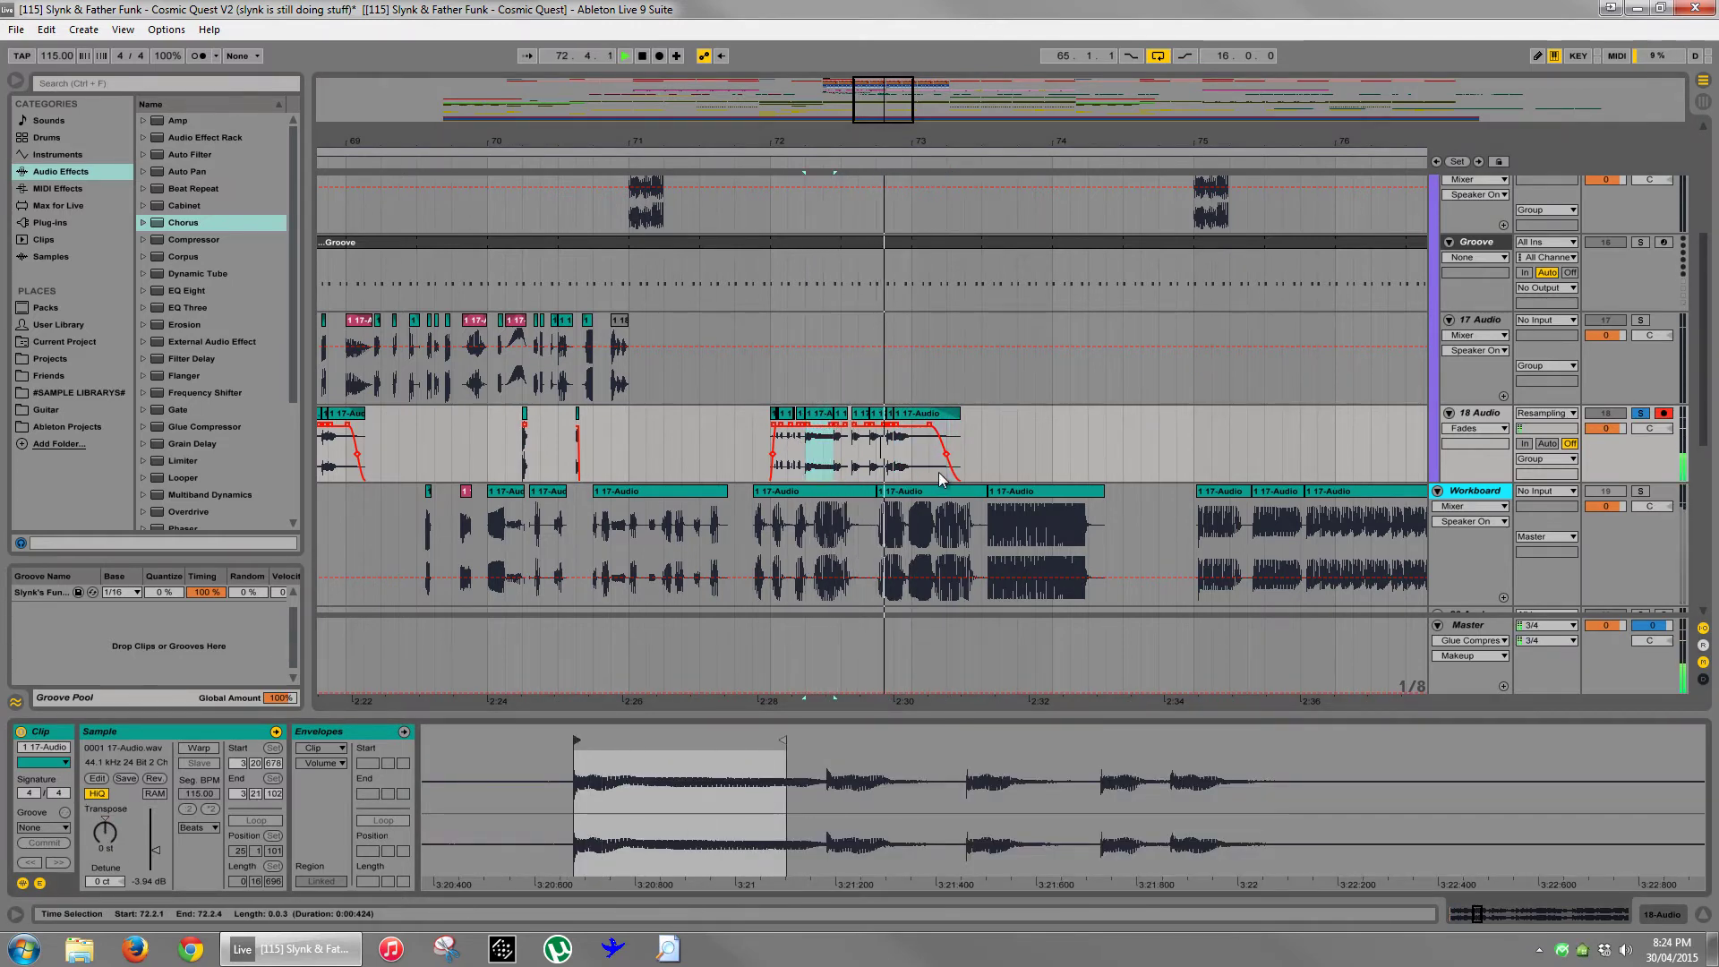
# - Turn off the solo on 18 Audio and play the copied phrase from bar 72 in the full mix
pyautogui.click(979, 452)
pyautogui.moveTo(875, 139); pyautogui.dragTo(874, 112)
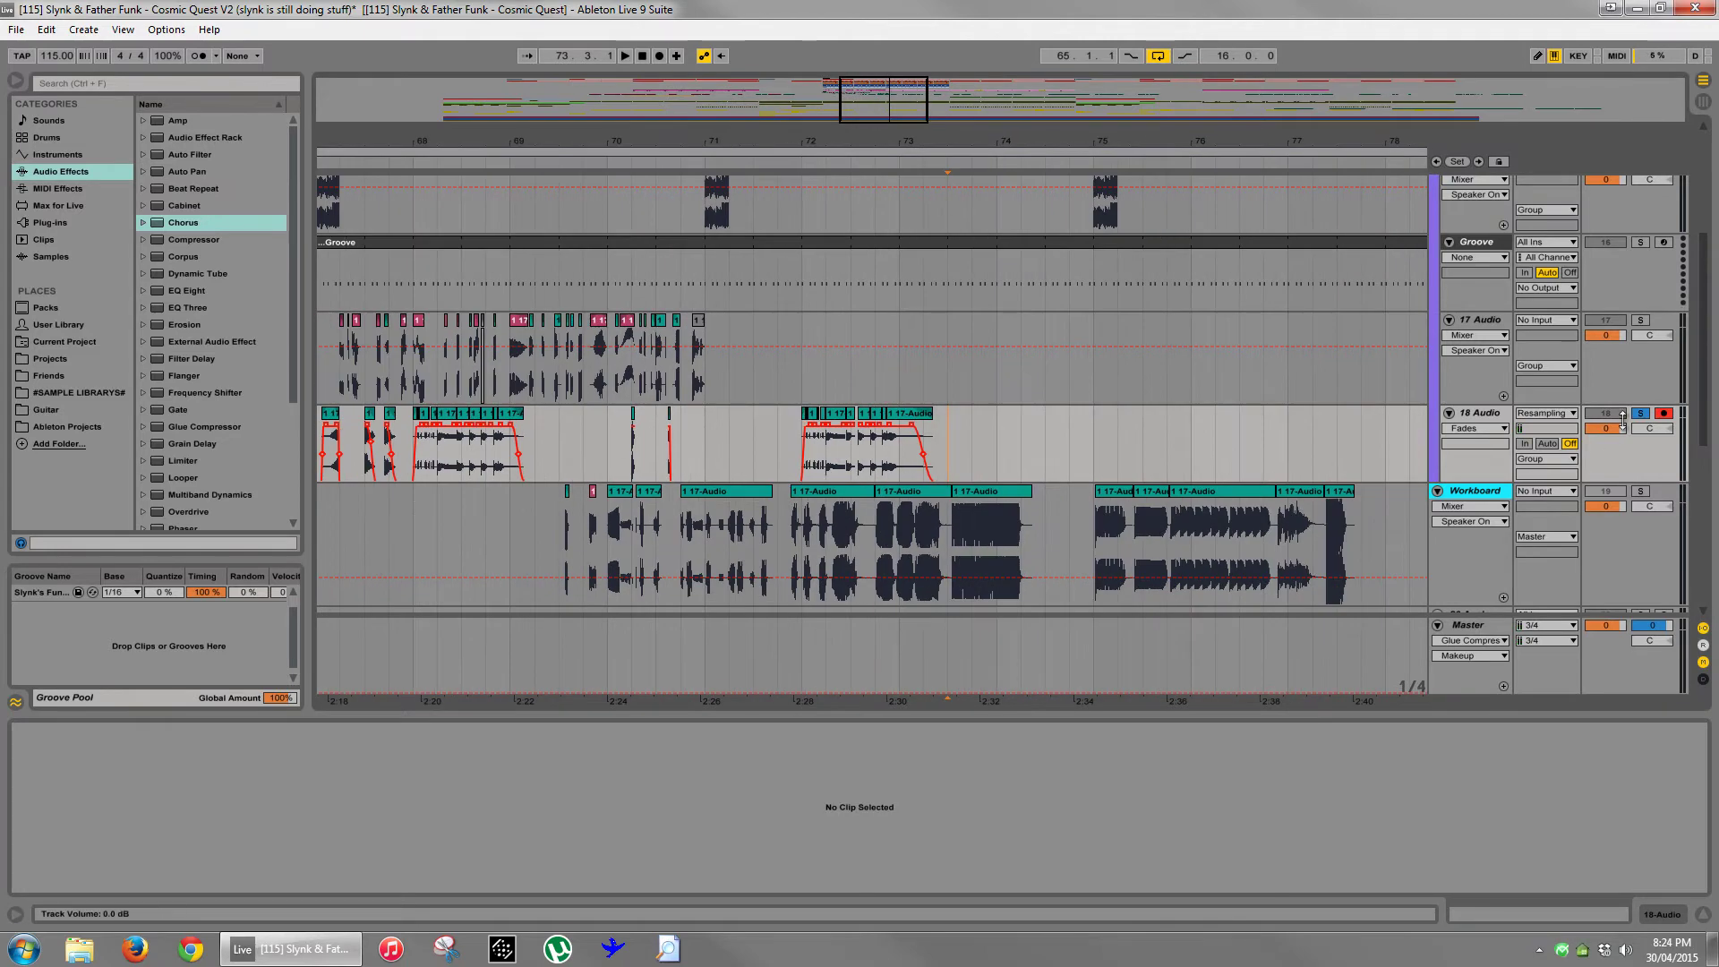
pyautogui.click(807, 391)
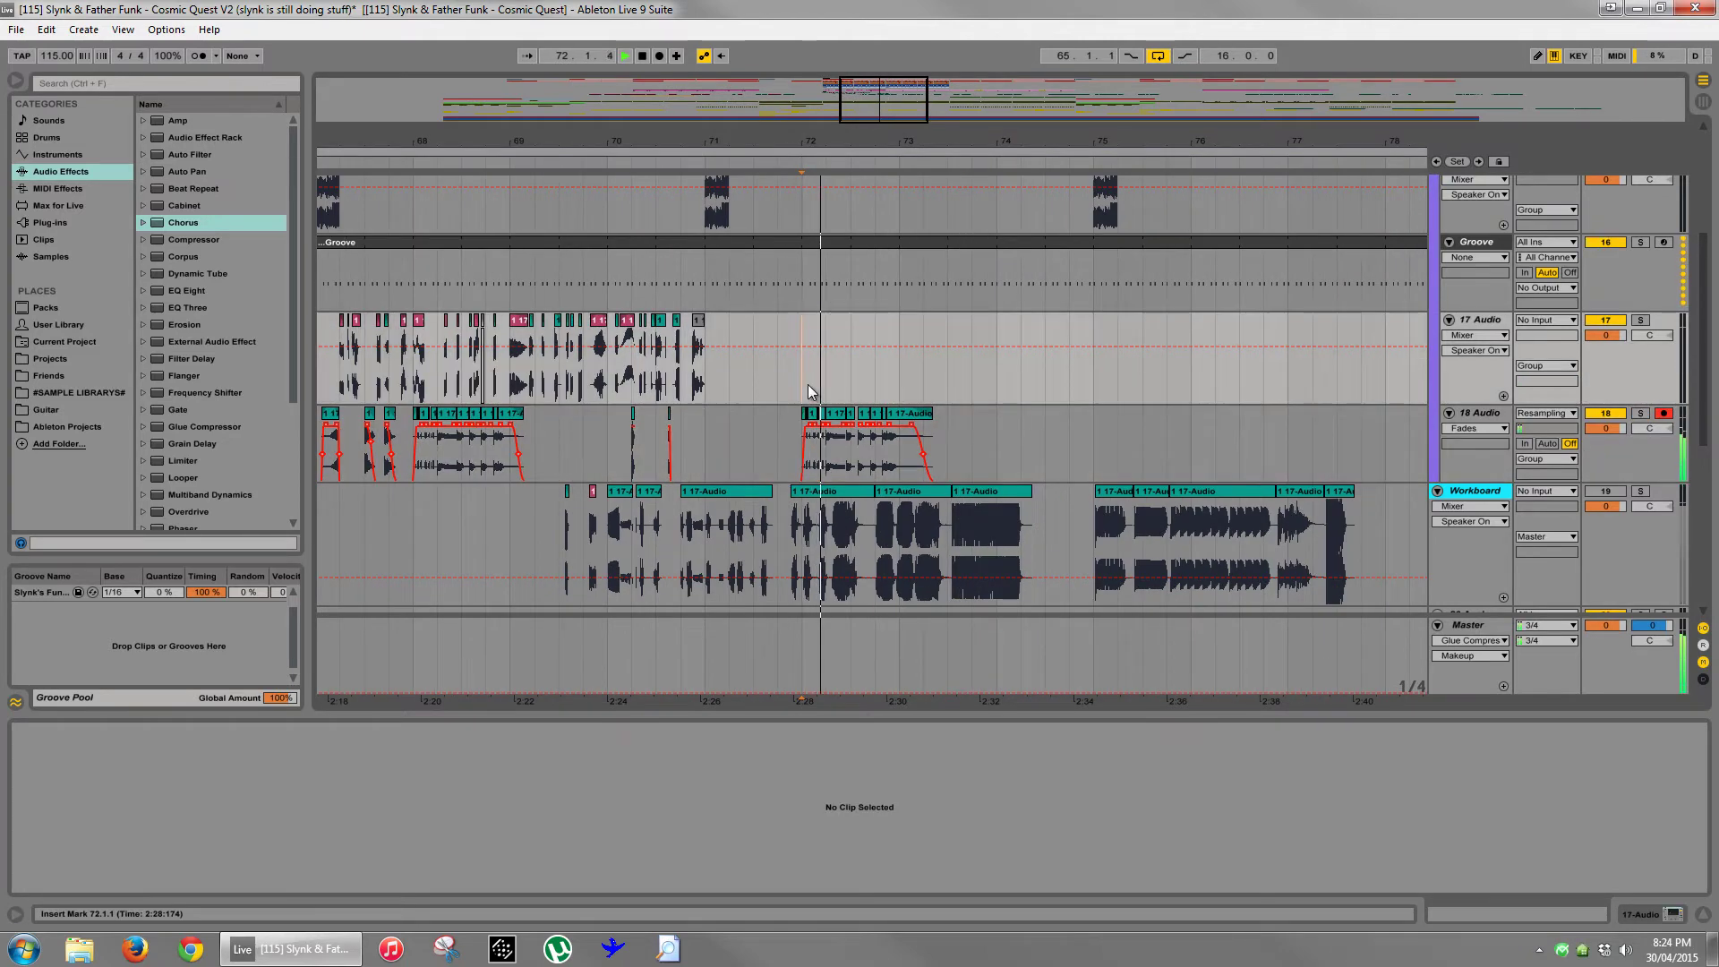
# - Transpose the copied phrase's last slice, starting at 72.4.3, to -7 st, then raise it further to 0 st
pyautogui.click(931, 414)
pyautogui.press('space')
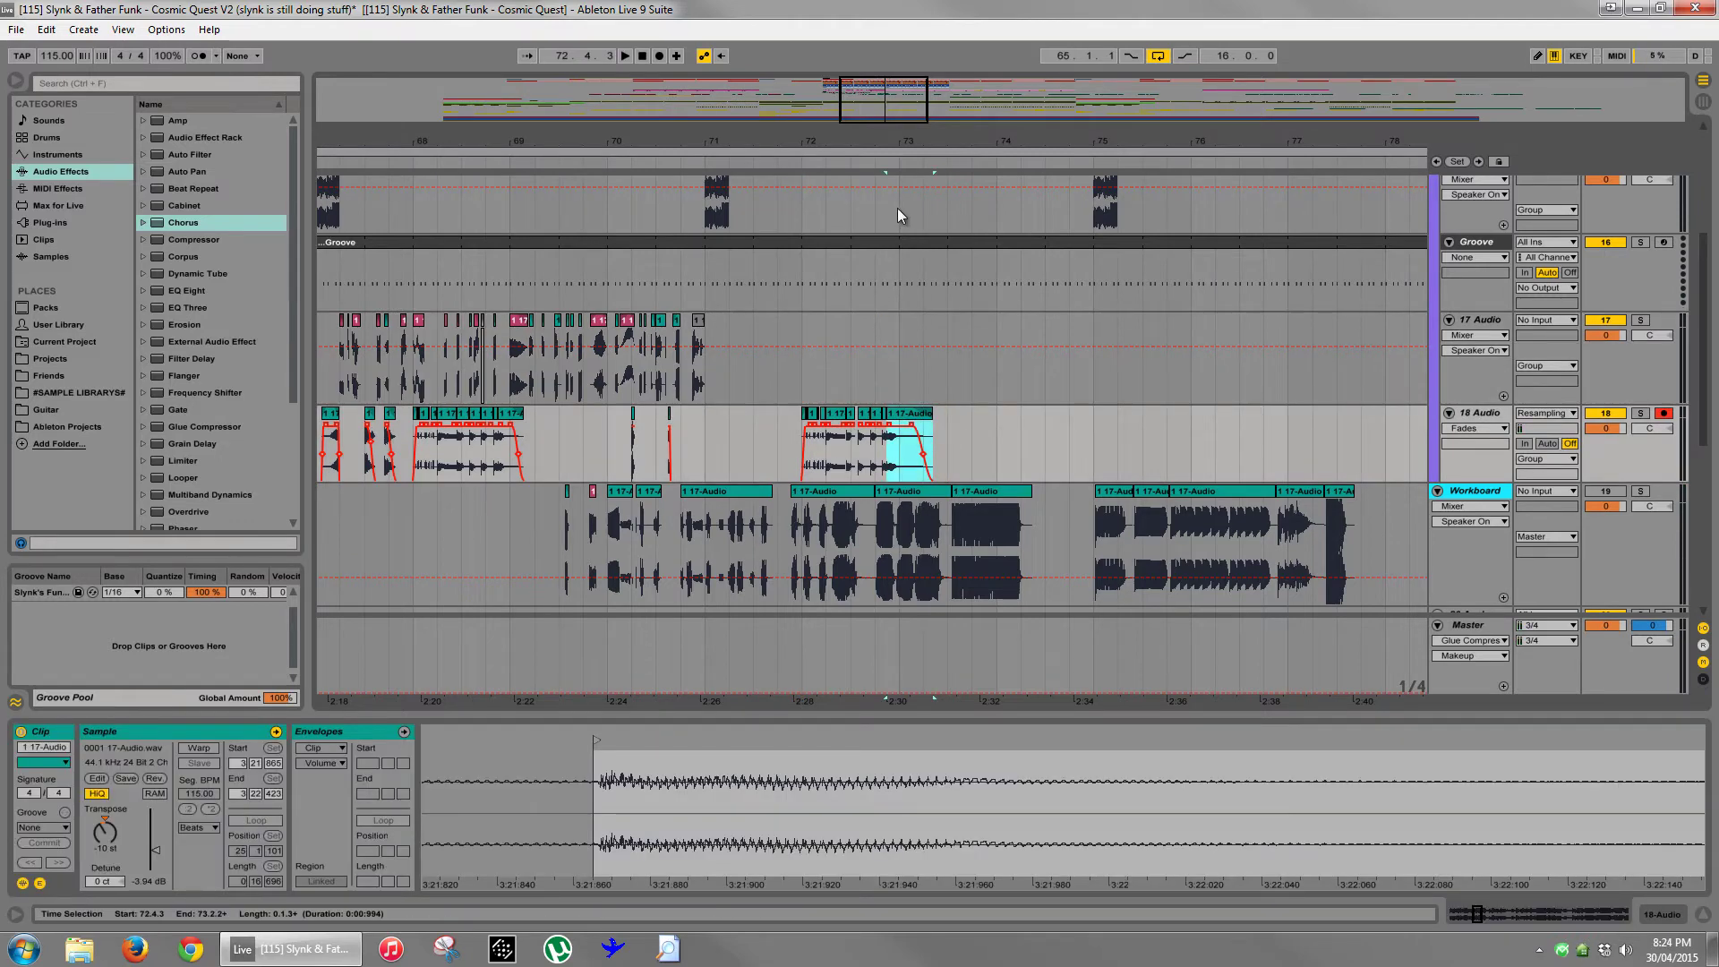
pyautogui.click(103, 837)
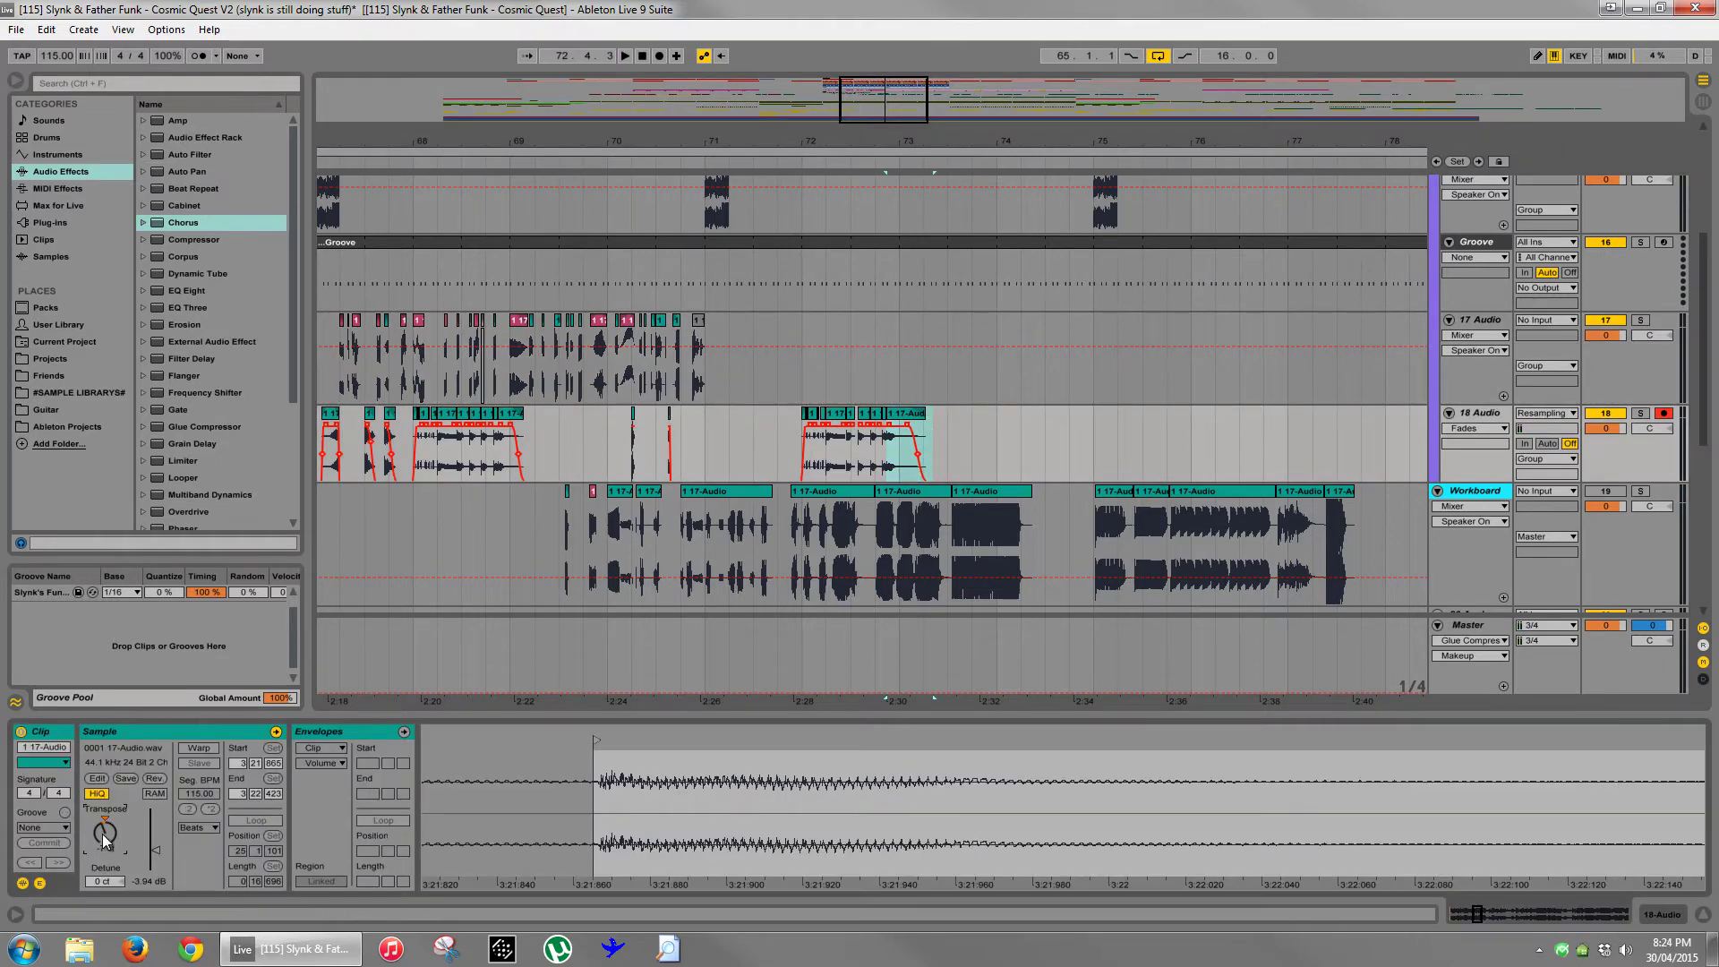
pyautogui.click(507, 439)
pyautogui.click(879, 414)
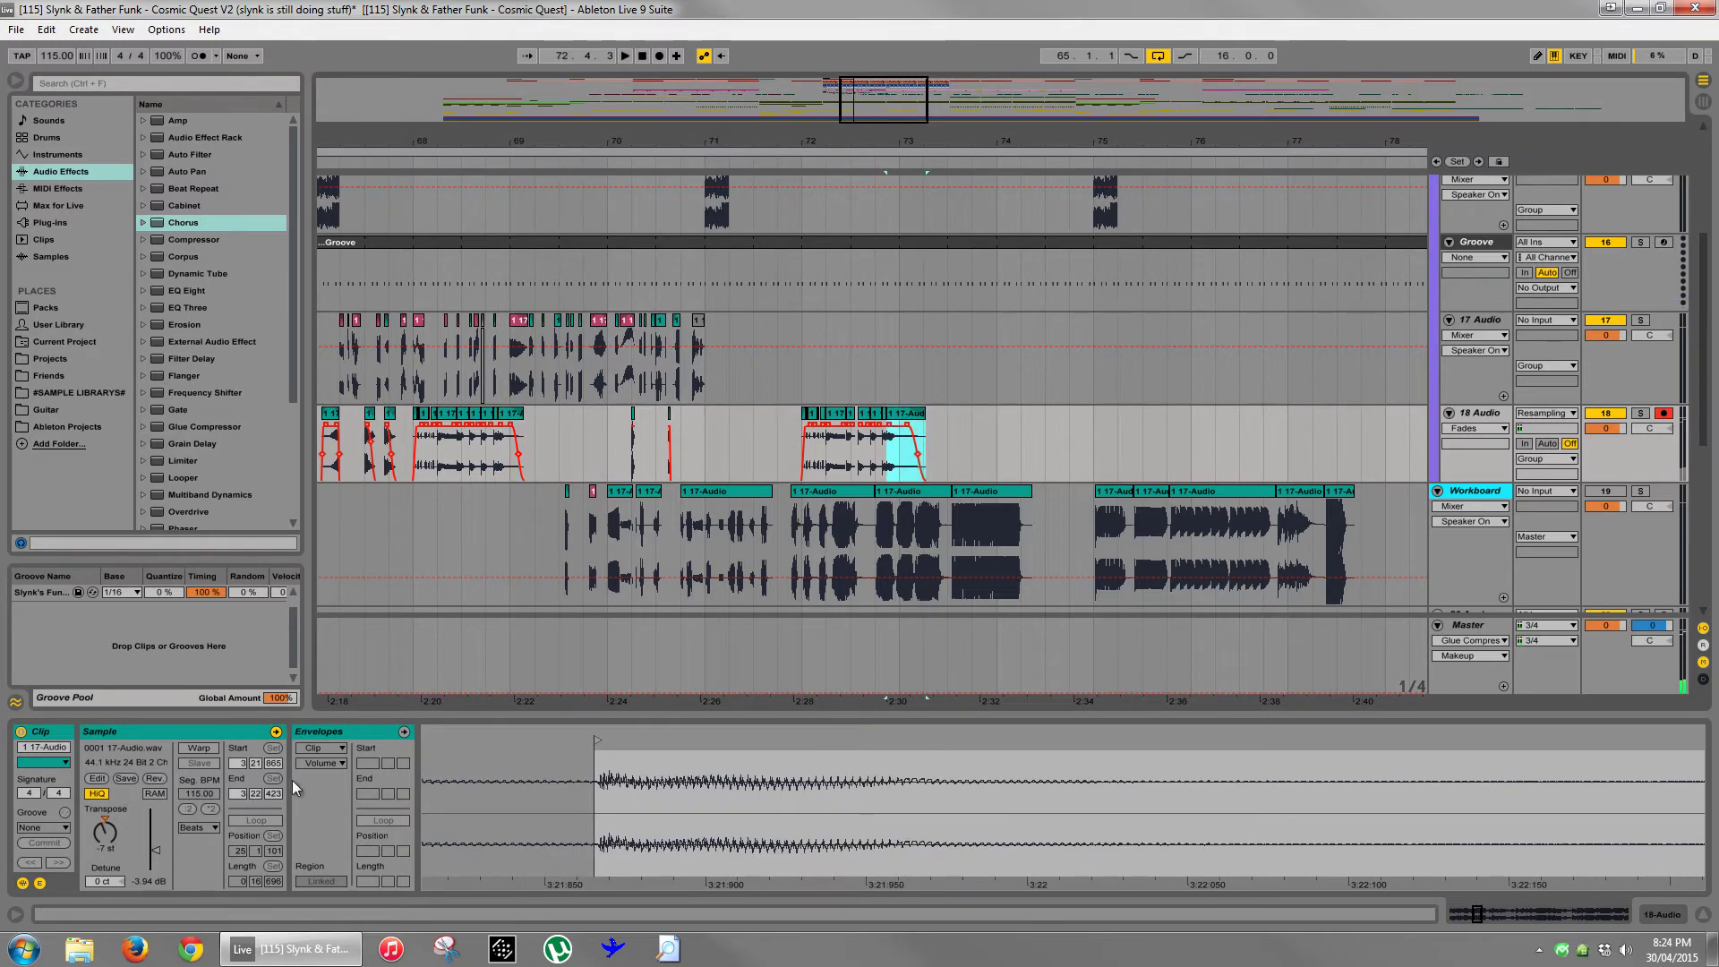
pyautogui.click(108, 835)
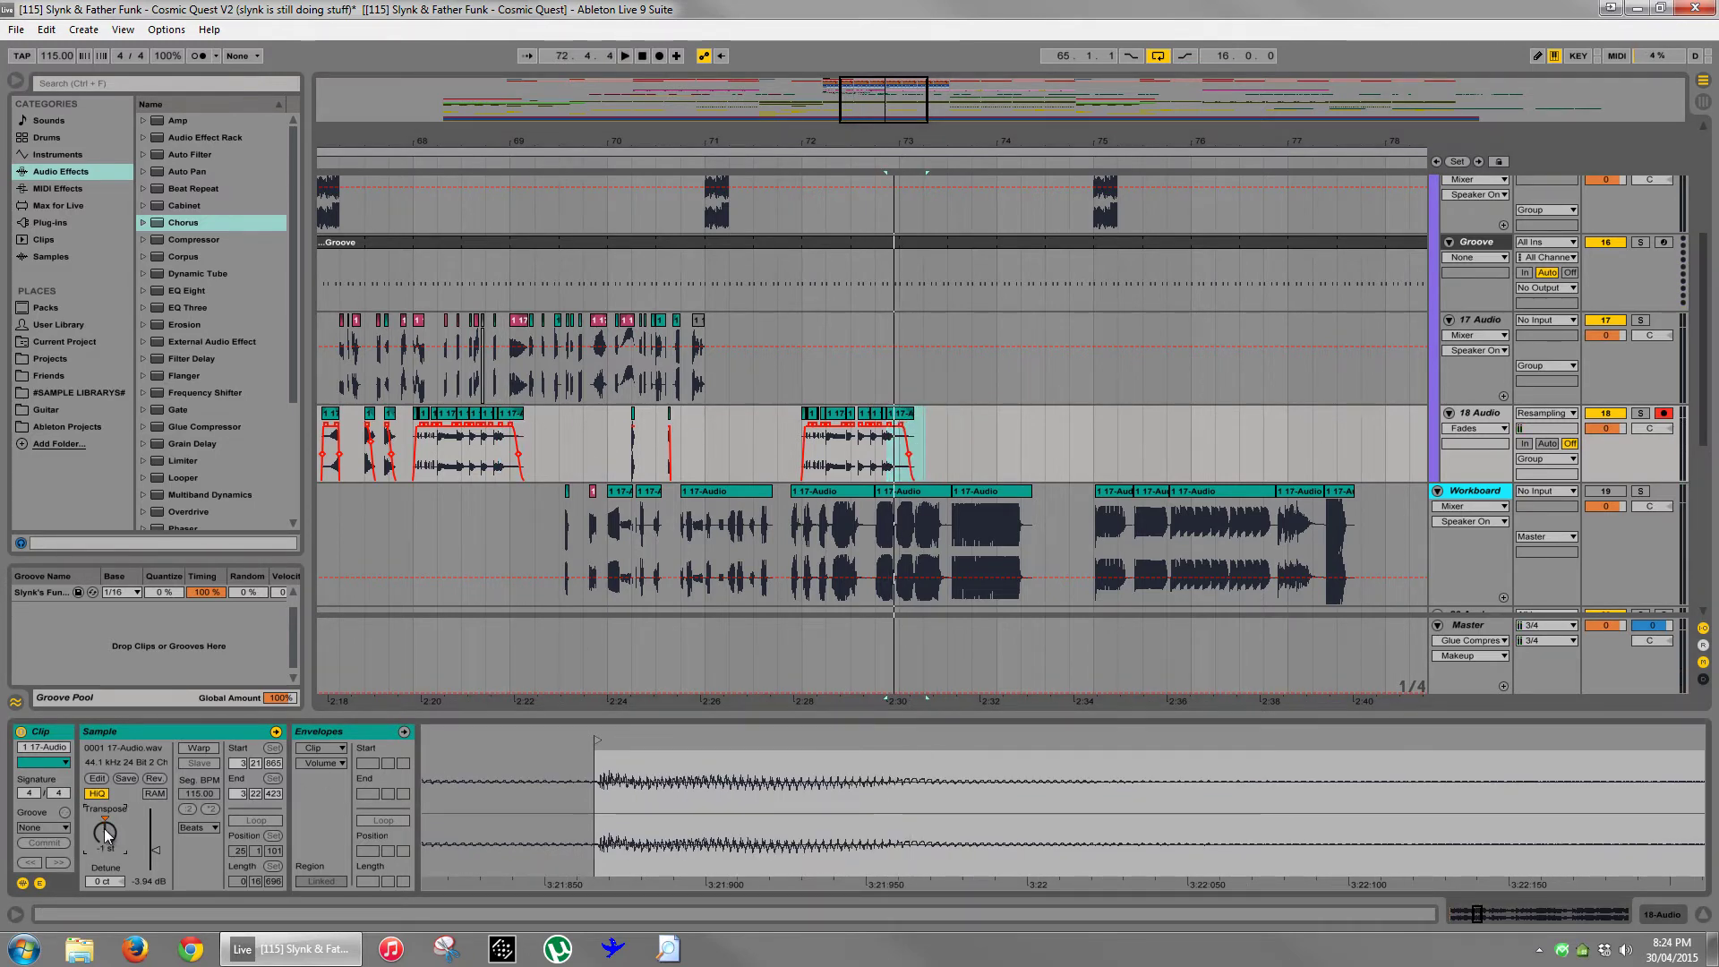
pyautogui.press('space')
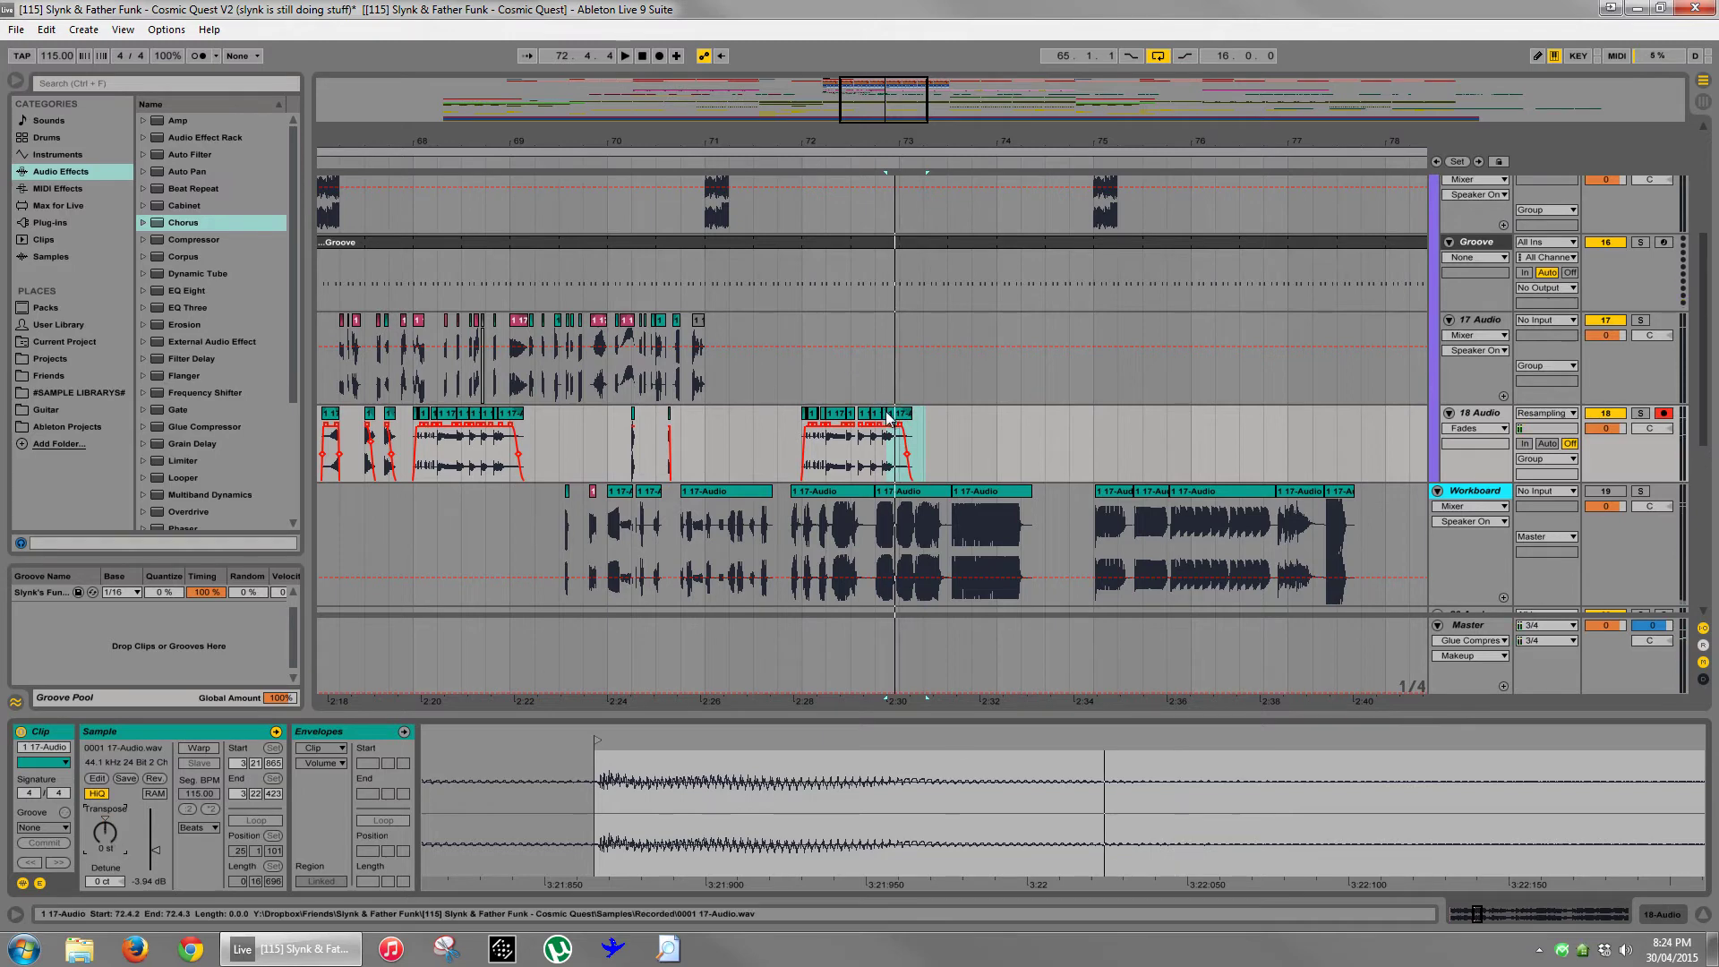
# - Play the copied phrase from 72.2.1 and compare it with the original phrase from 68.2.1
pyautogui.click(838, 421)
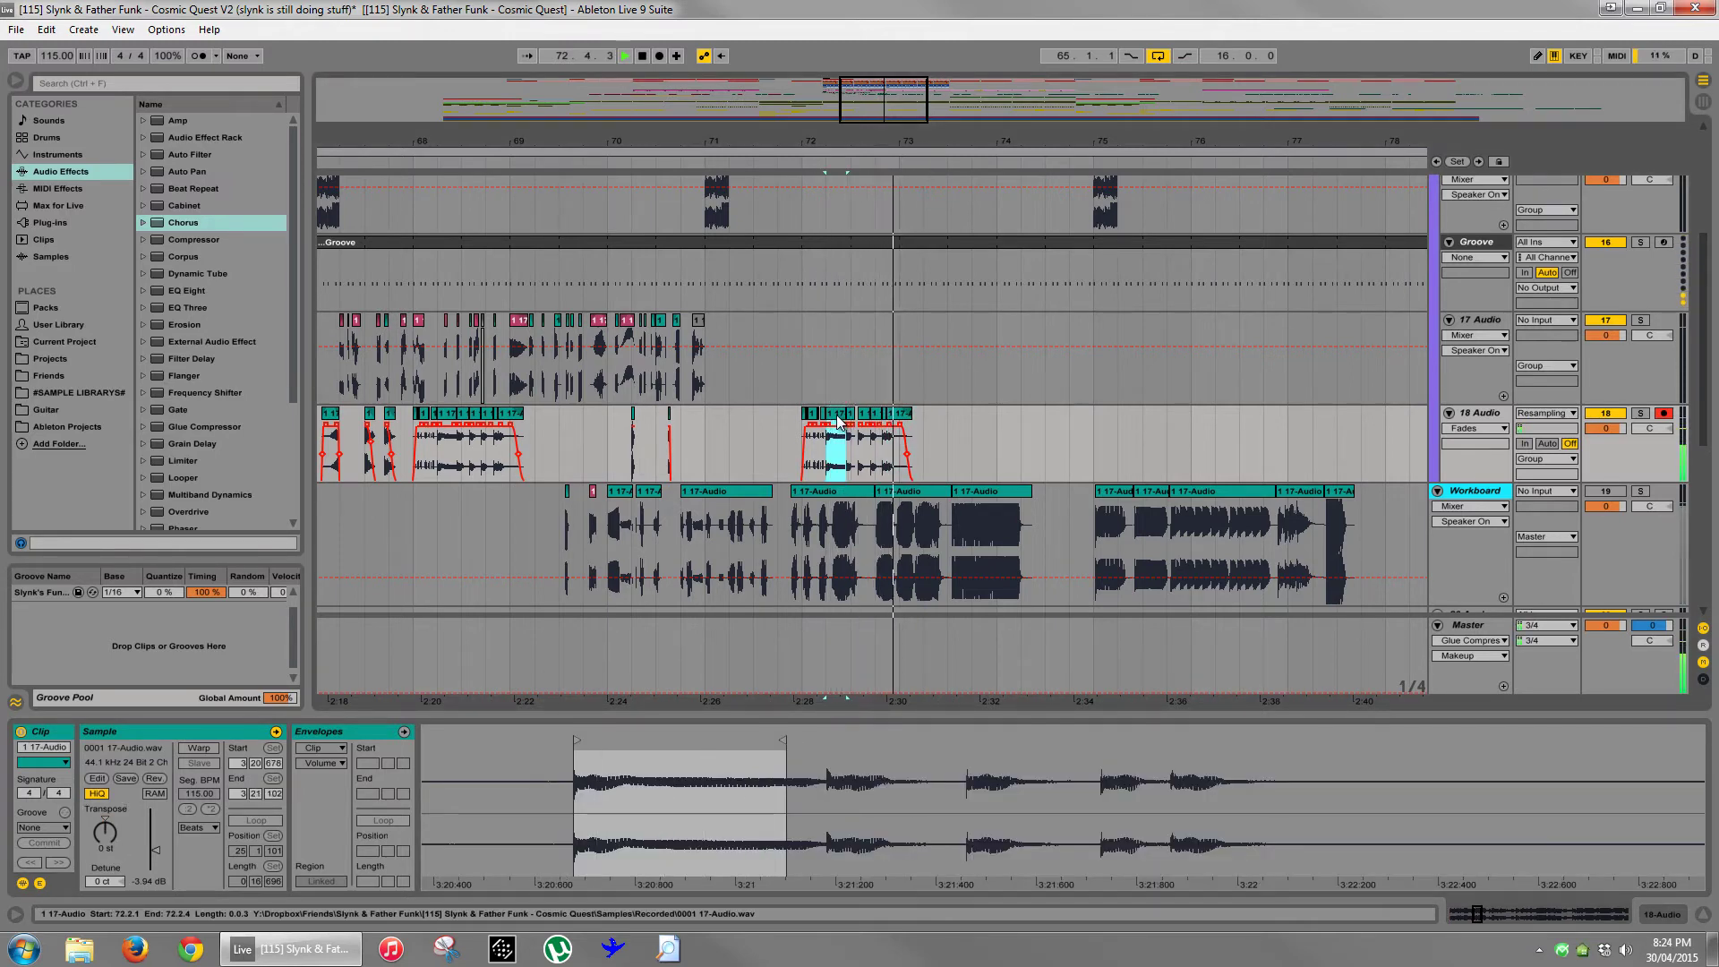
pyautogui.click(445, 425)
pyautogui.press('space')
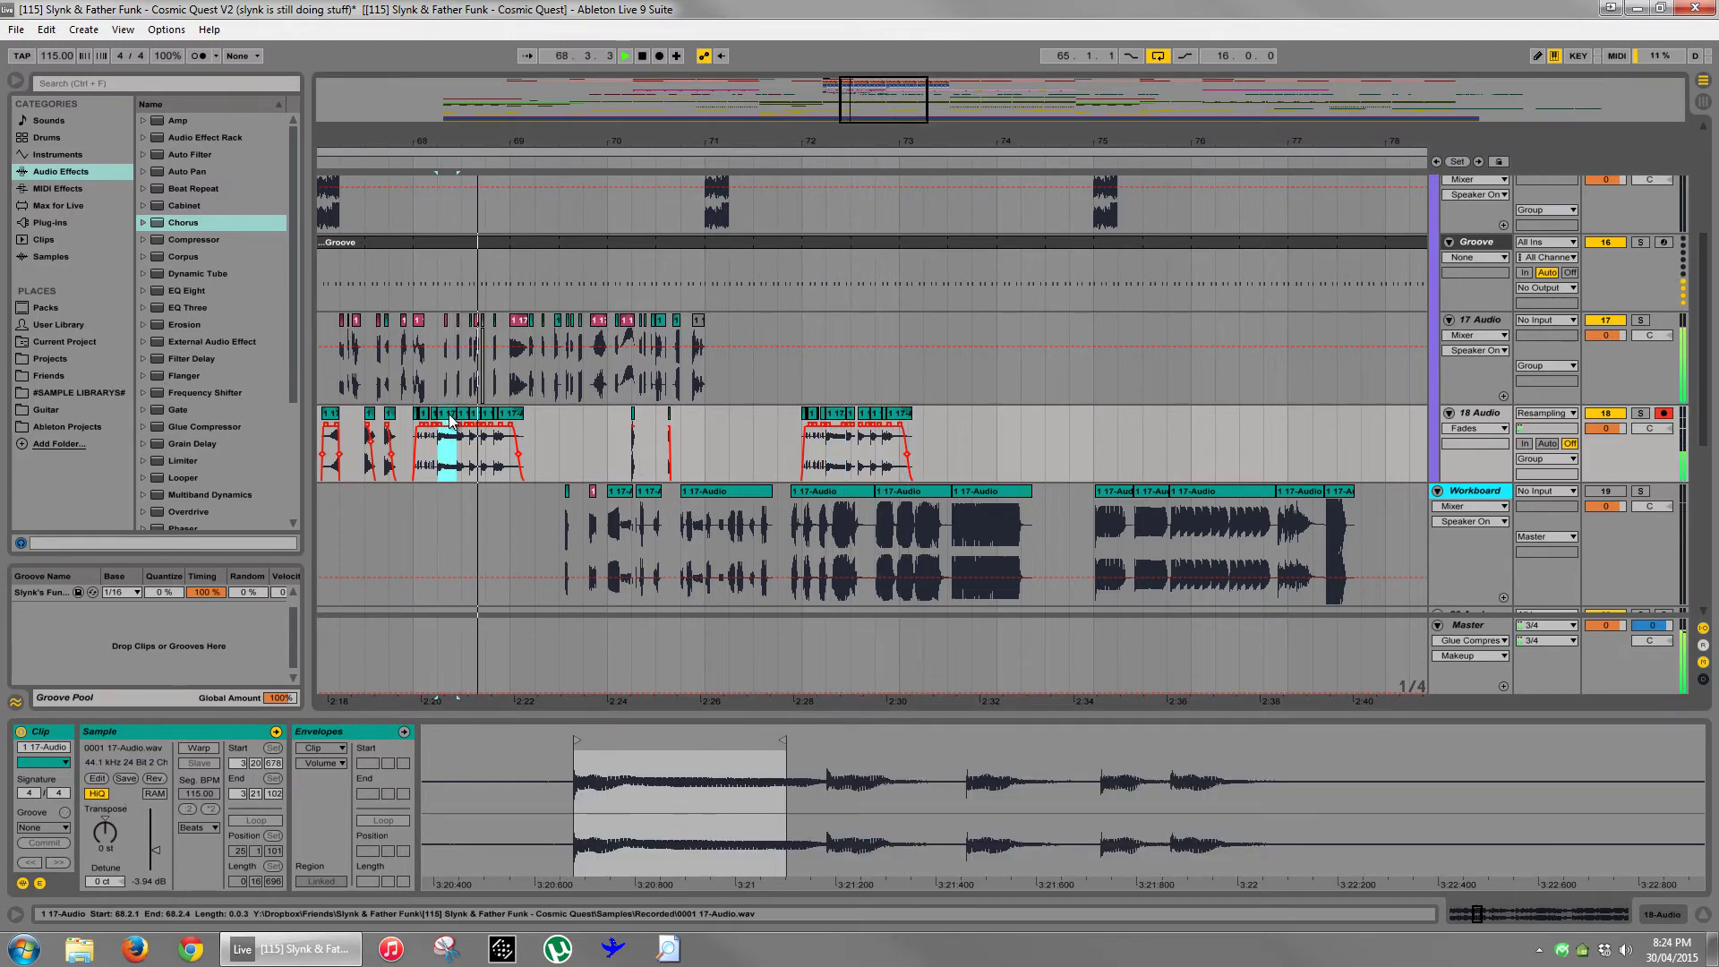
pyautogui.click(837, 428)
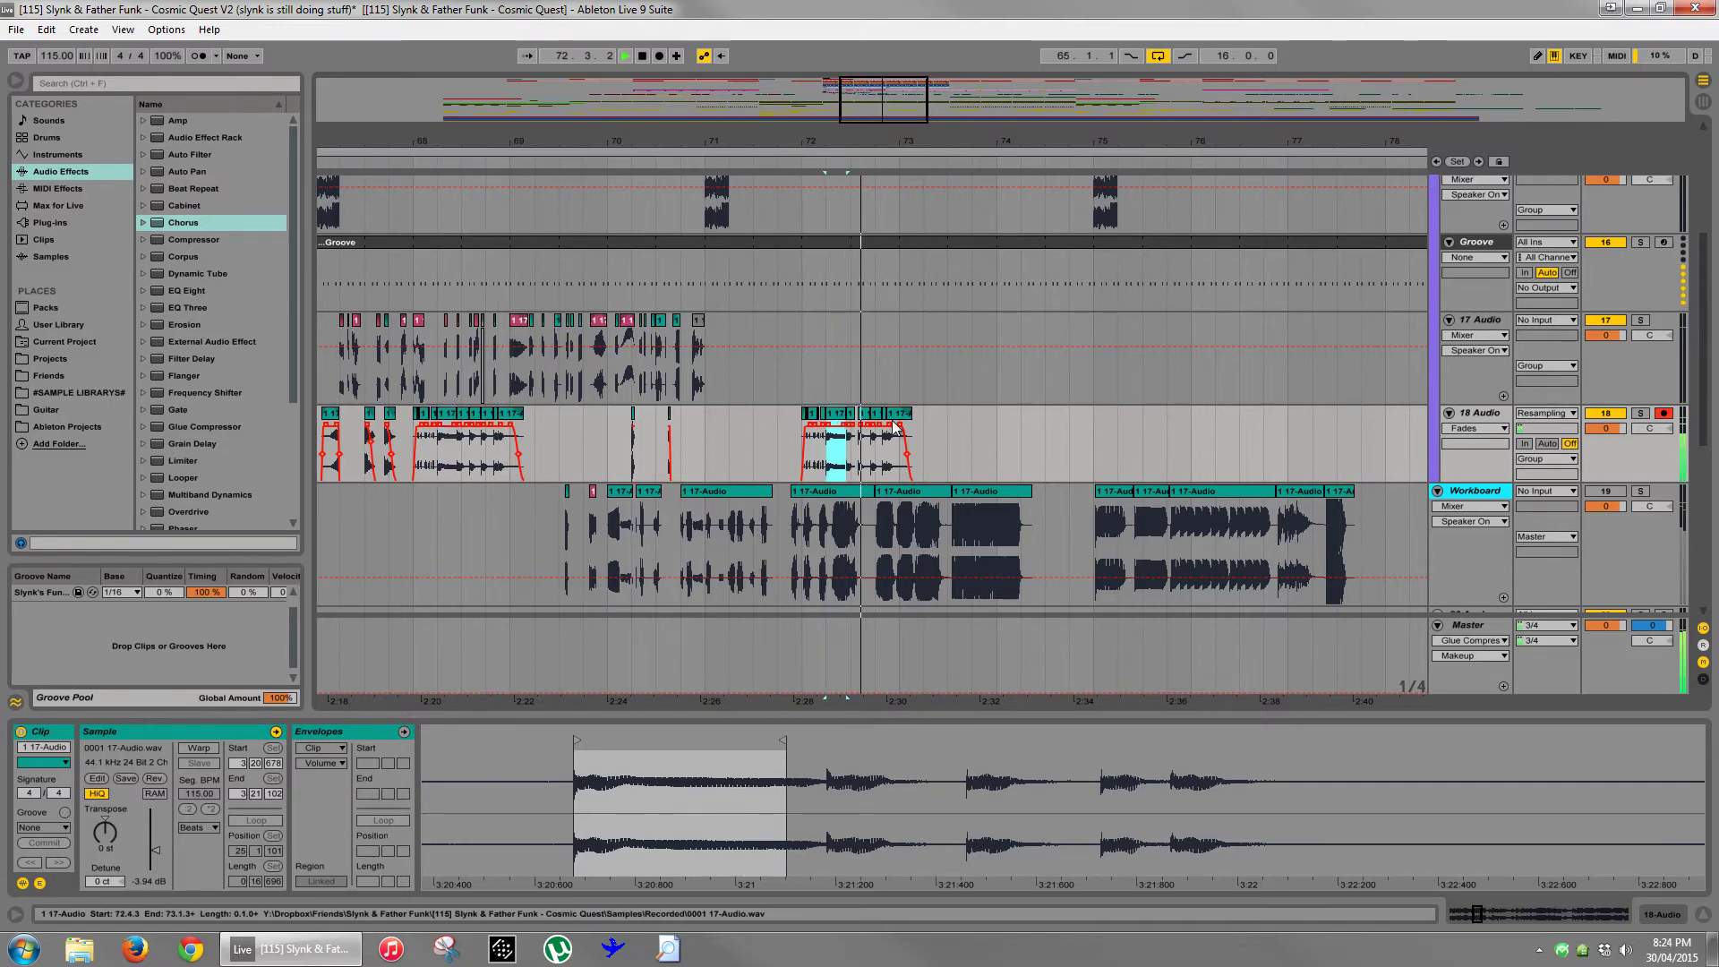
# - Transpose the short slice starting at 72.4.2 to -12 st and replay the phrase from 72.2.1
pyautogui.moveTo(891, 139); pyautogui.dragTo(891, 192)
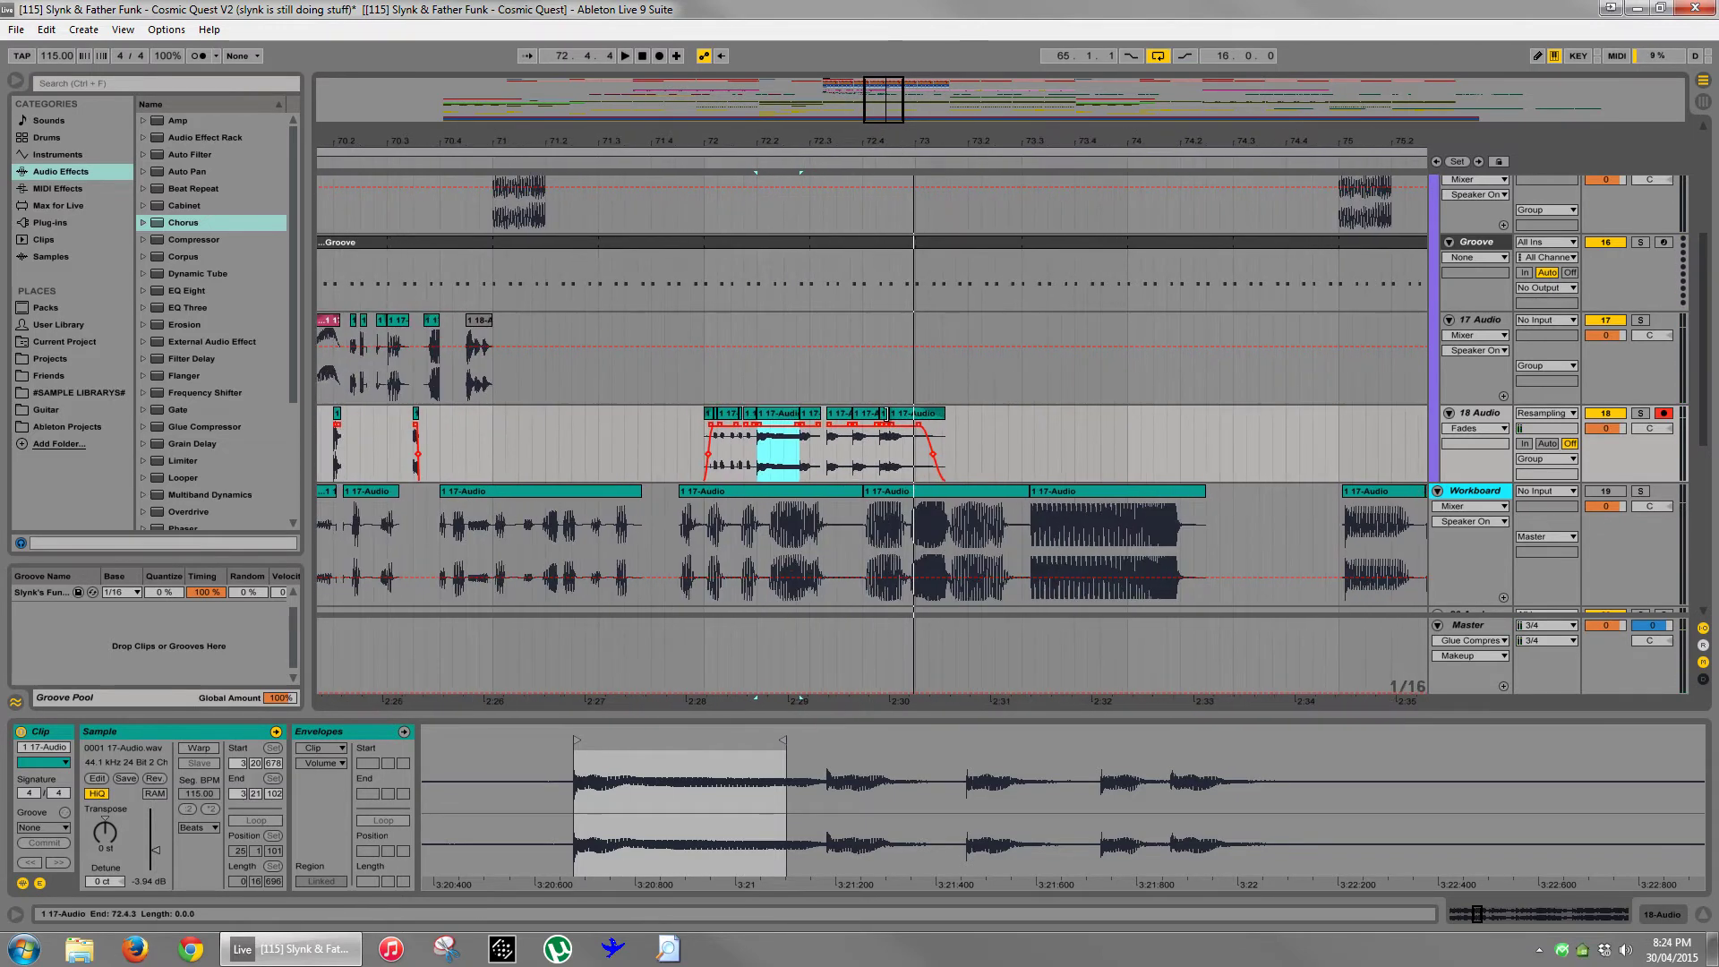
pyautogui.click(883, 428)
pyautogui.click(104, 831)
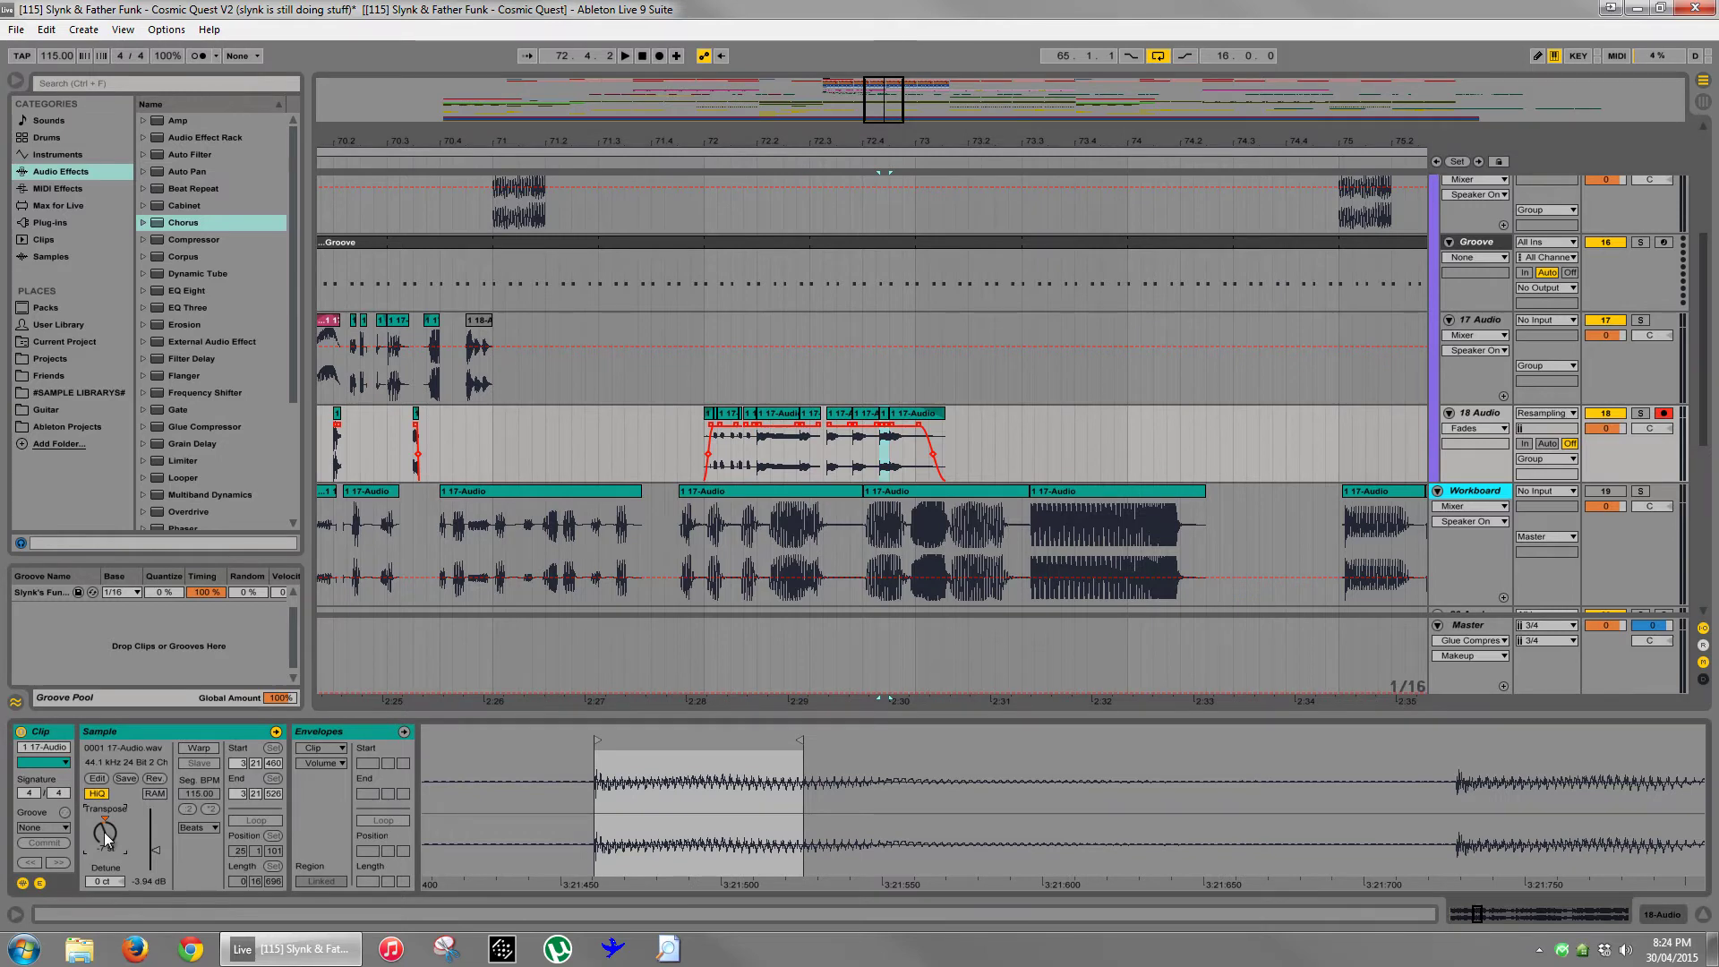
pyautogui.press('space')
pyautogui.press('Down')
pyautogui.press('Down')
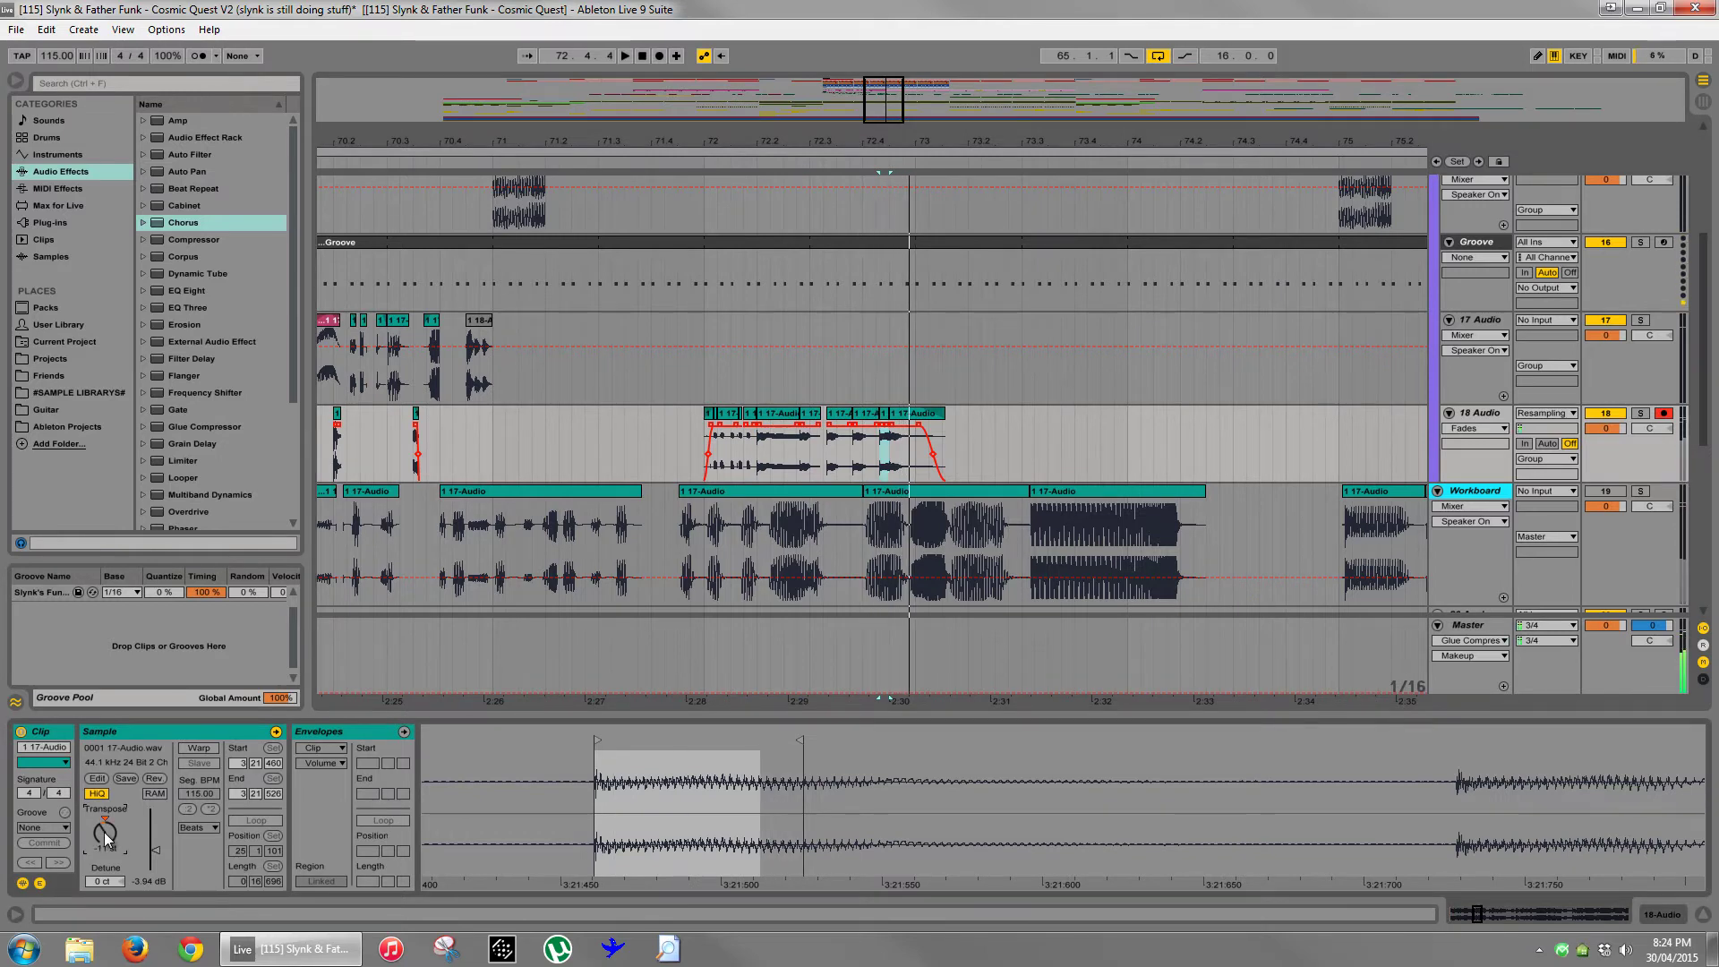
pyautogui.press('space')
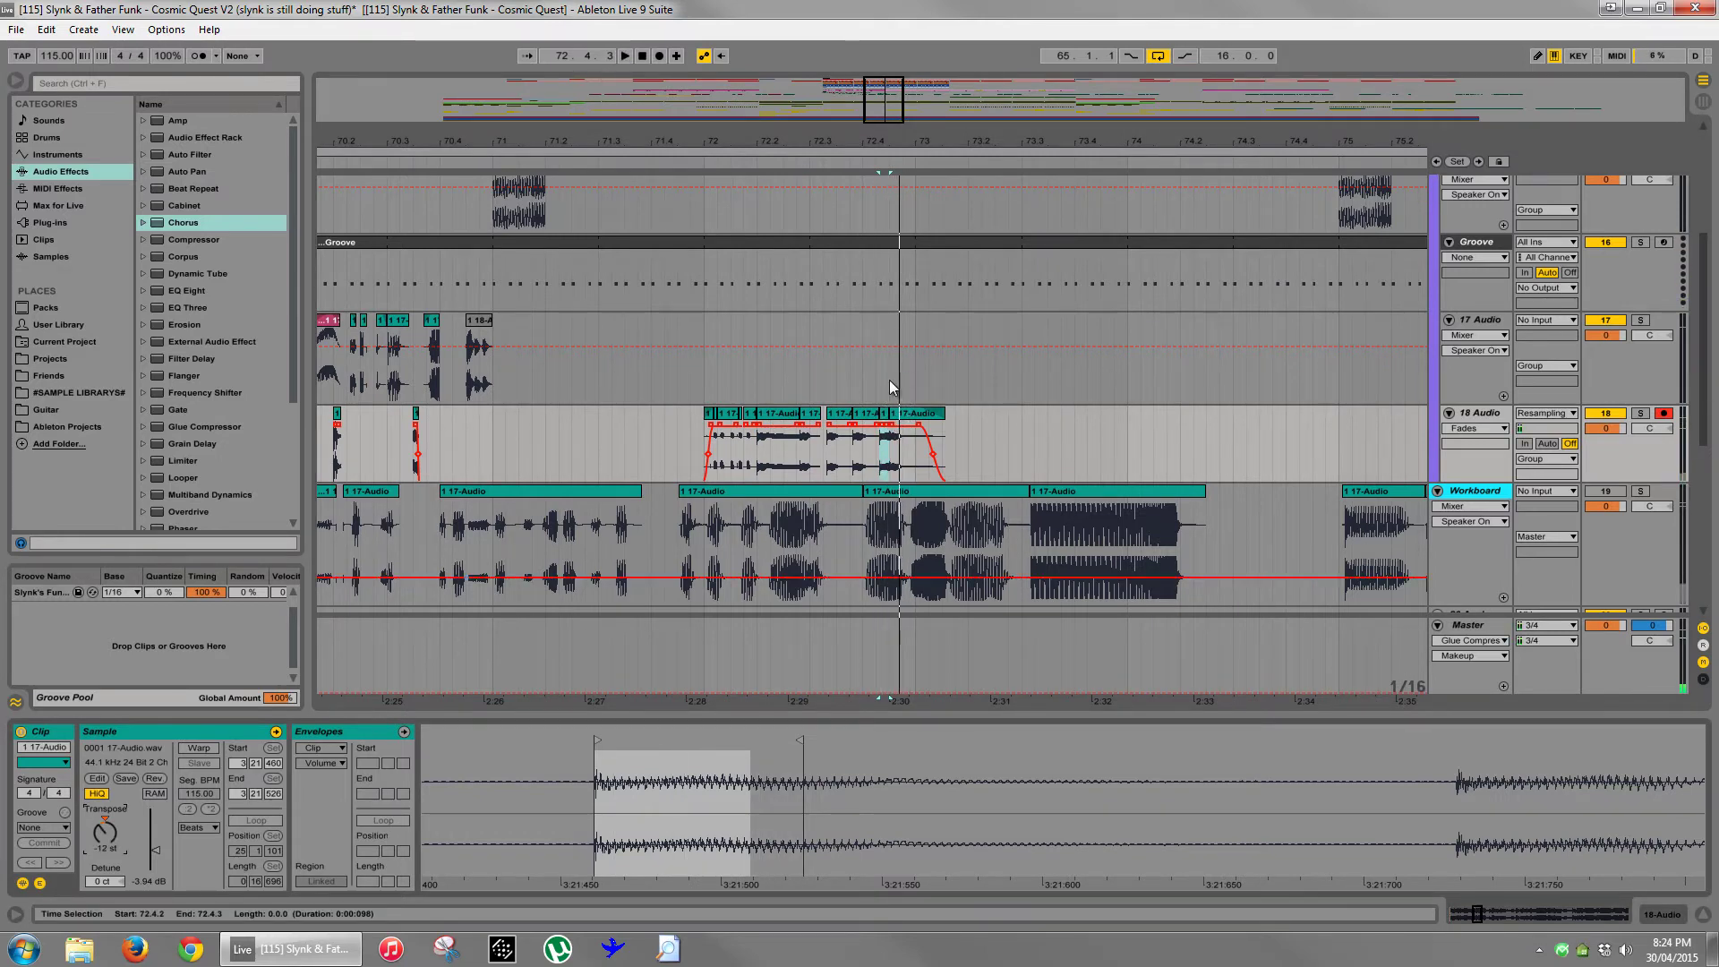
pyautogui.click(778, 414)
pyautogui.press('space')
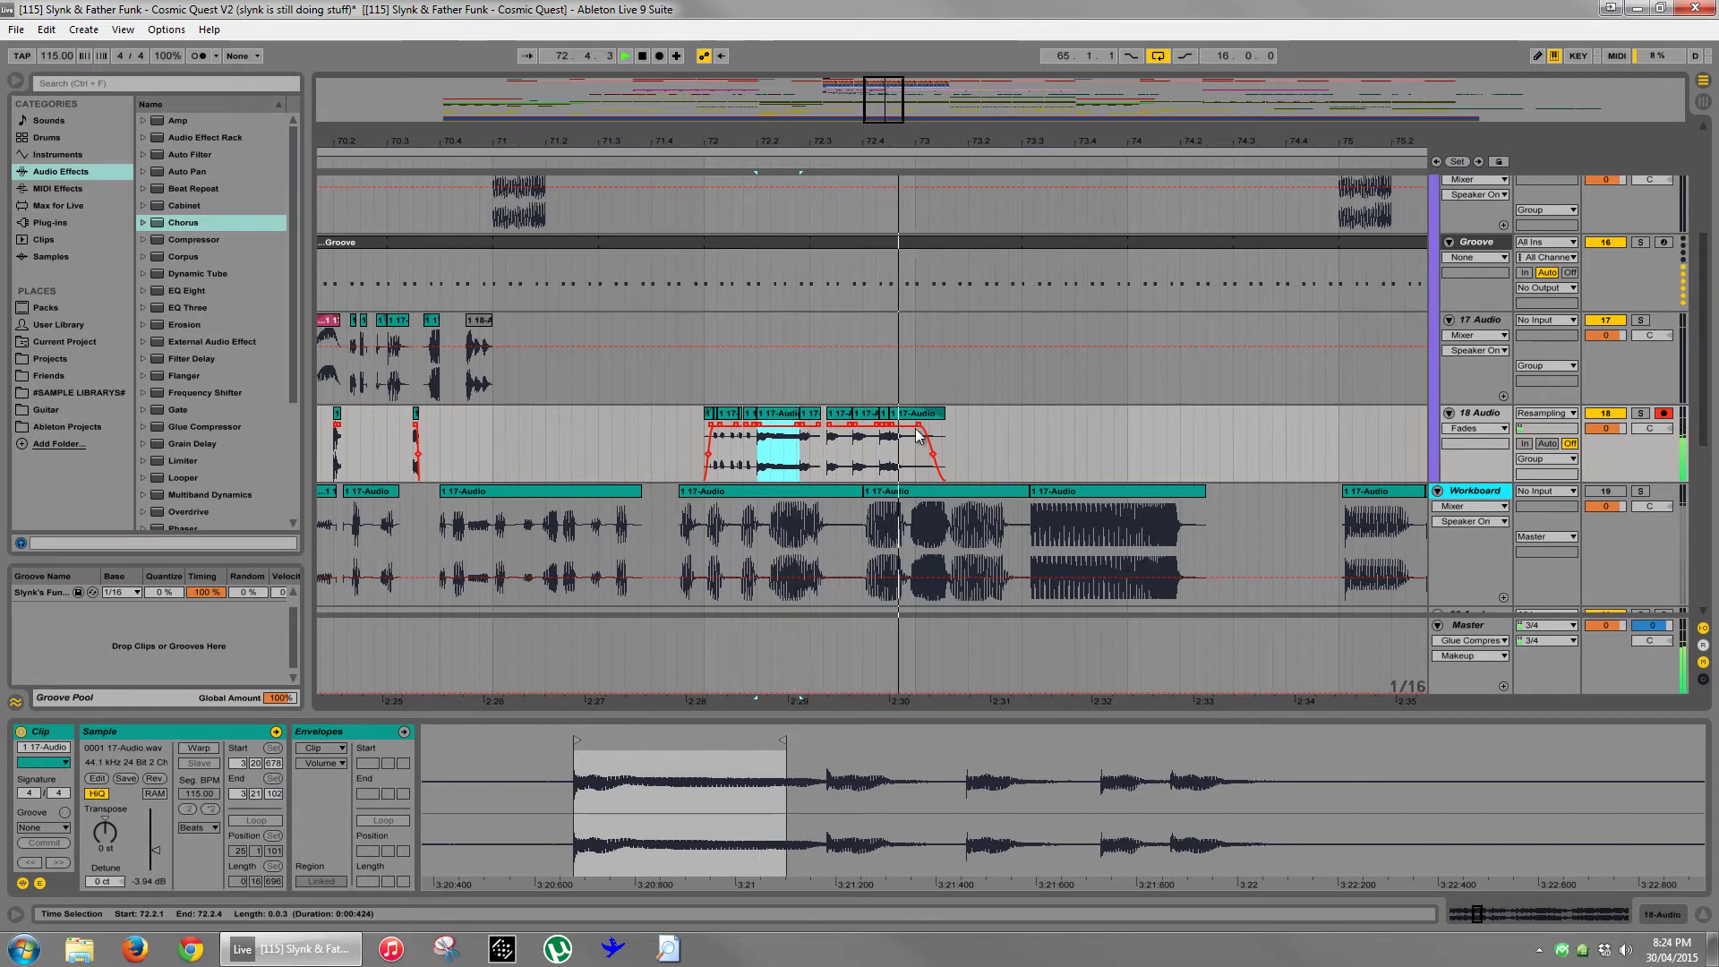
# - Stop playback and set the transposition of the slice starting at 72.4.2 to -7 st
pyautogui.press('space')
pyautogui.click(885, 414)
pyautogui.click(113, 827)
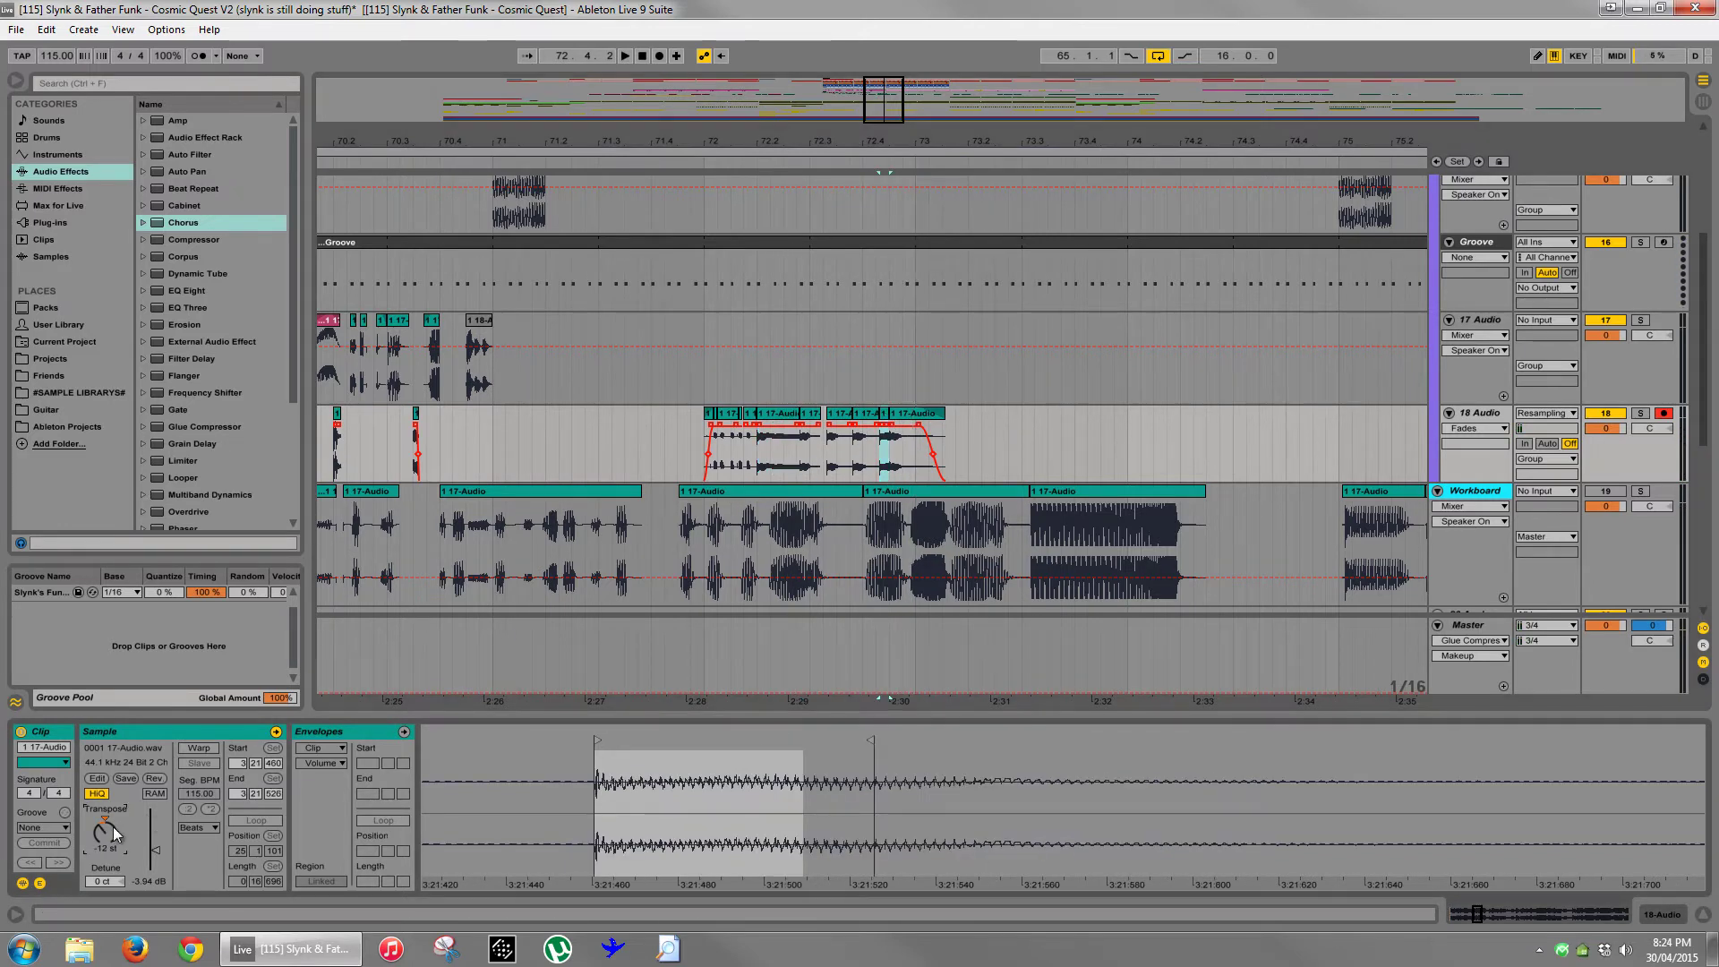
pyautogui.press('Up')
pyautogui.press('Up')
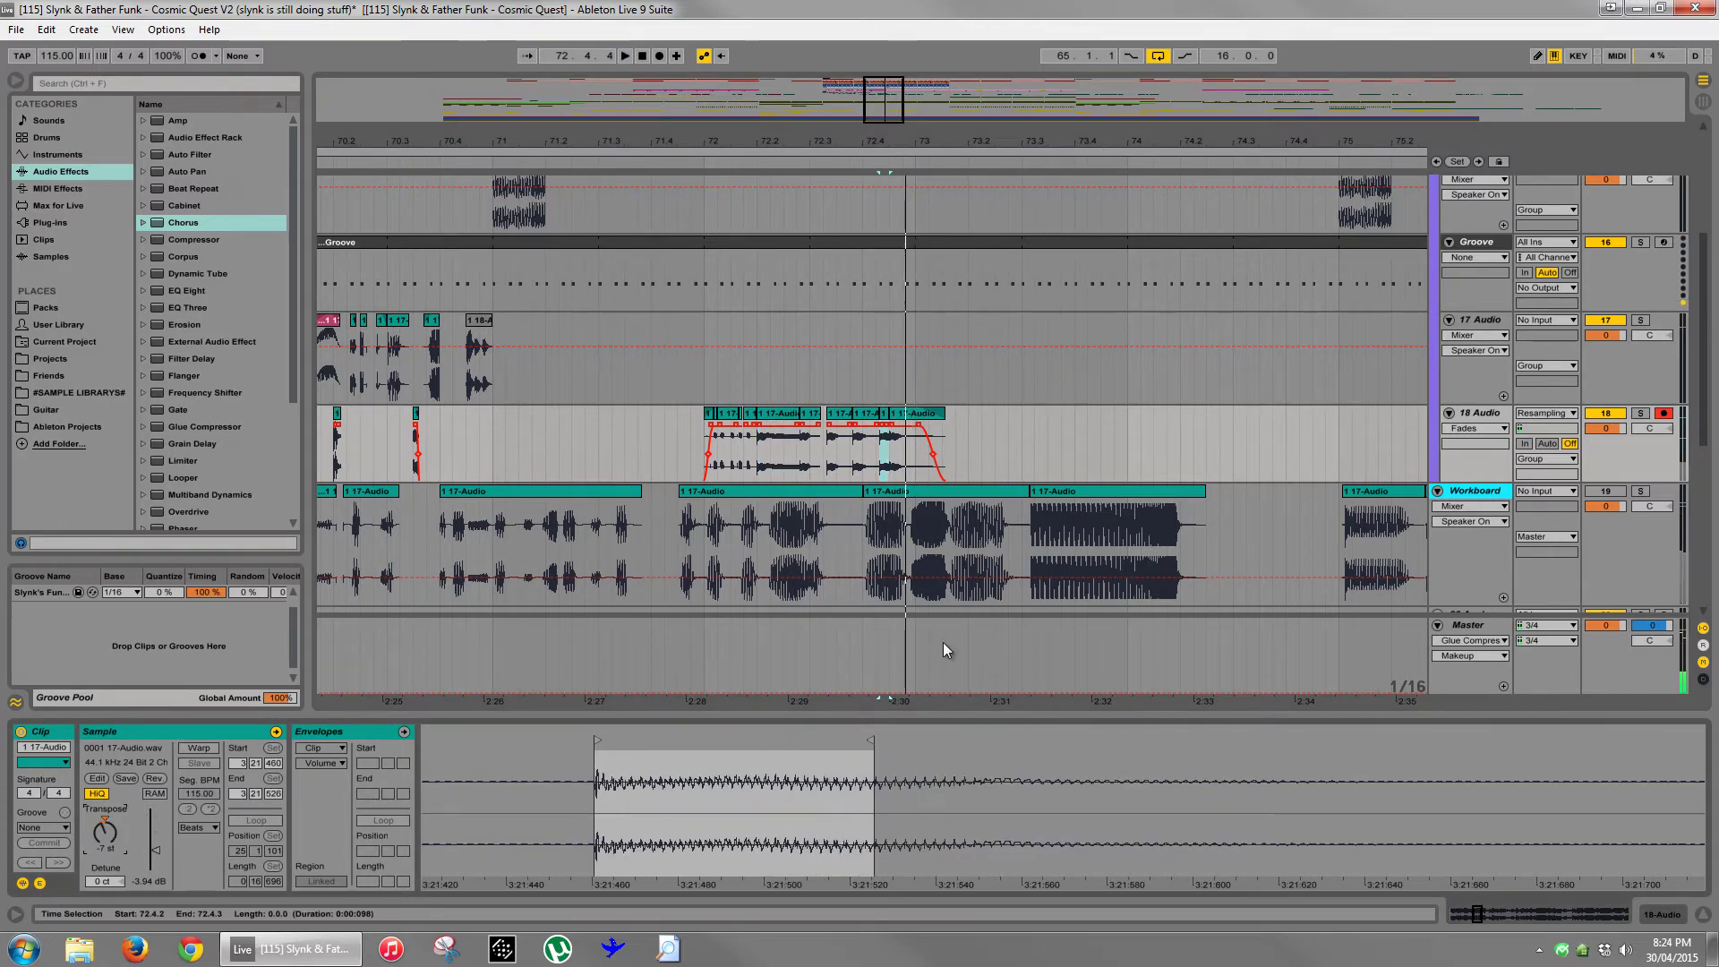
# - Transpose the copied phrase's last slice to 2 st and replay the phrase from 72.2.1
pyautogui.click(913, 413)
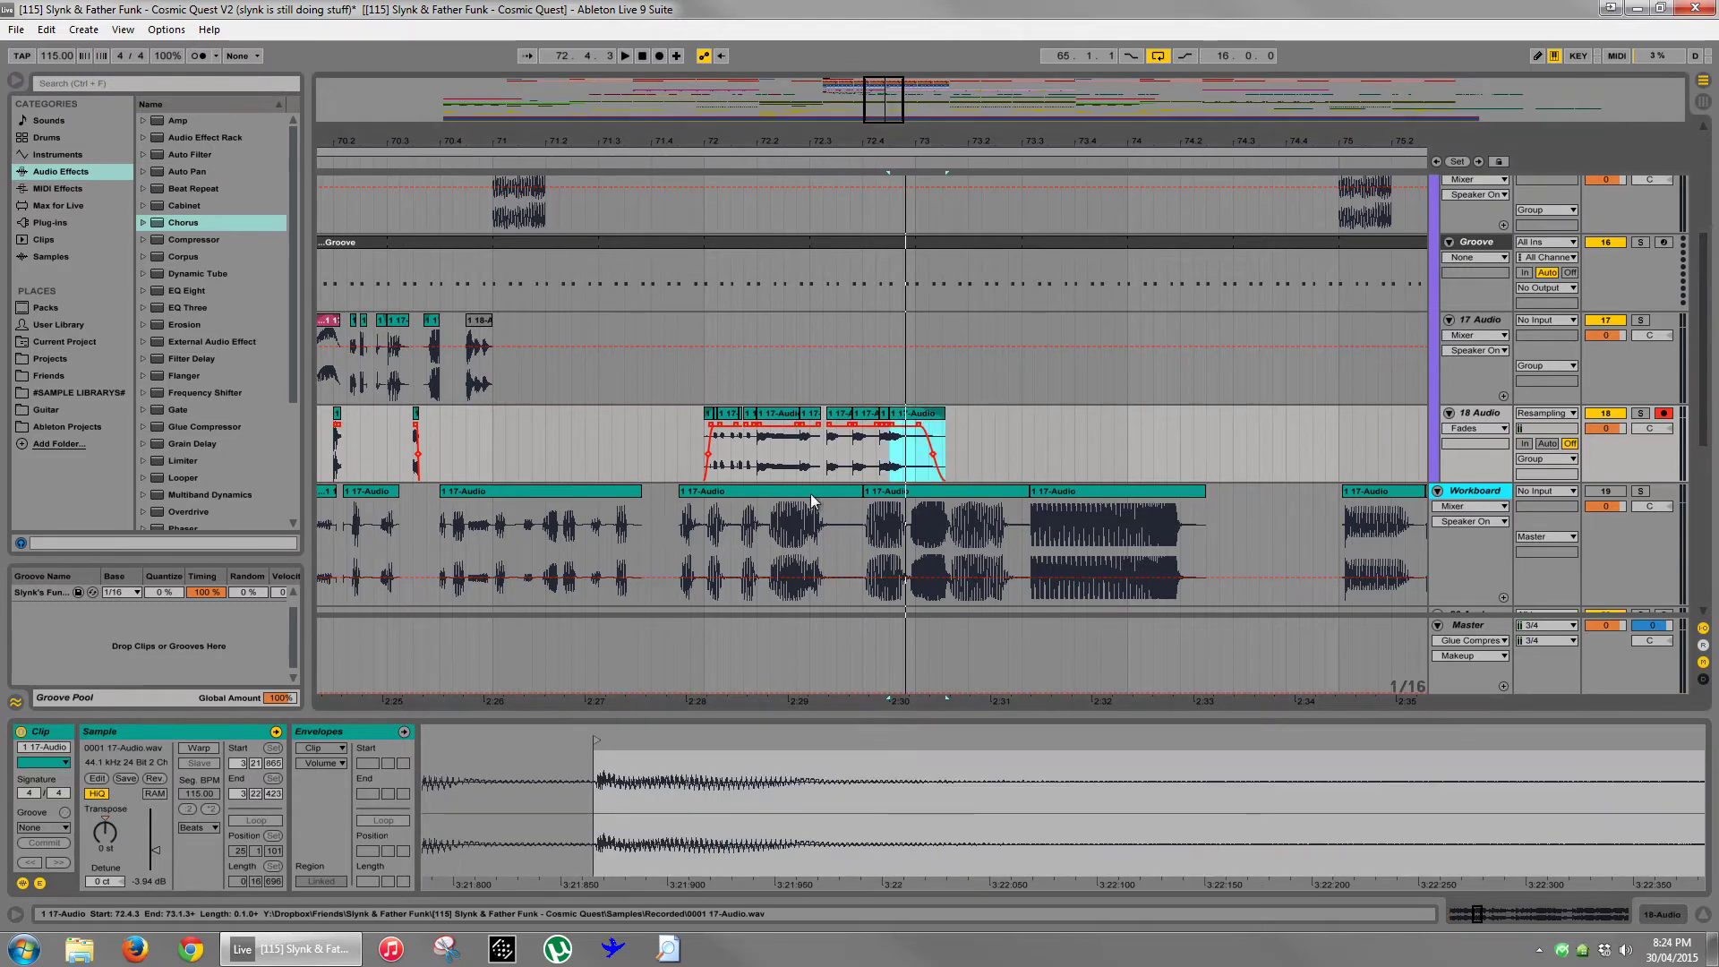
pyautogui.click(104, 831)
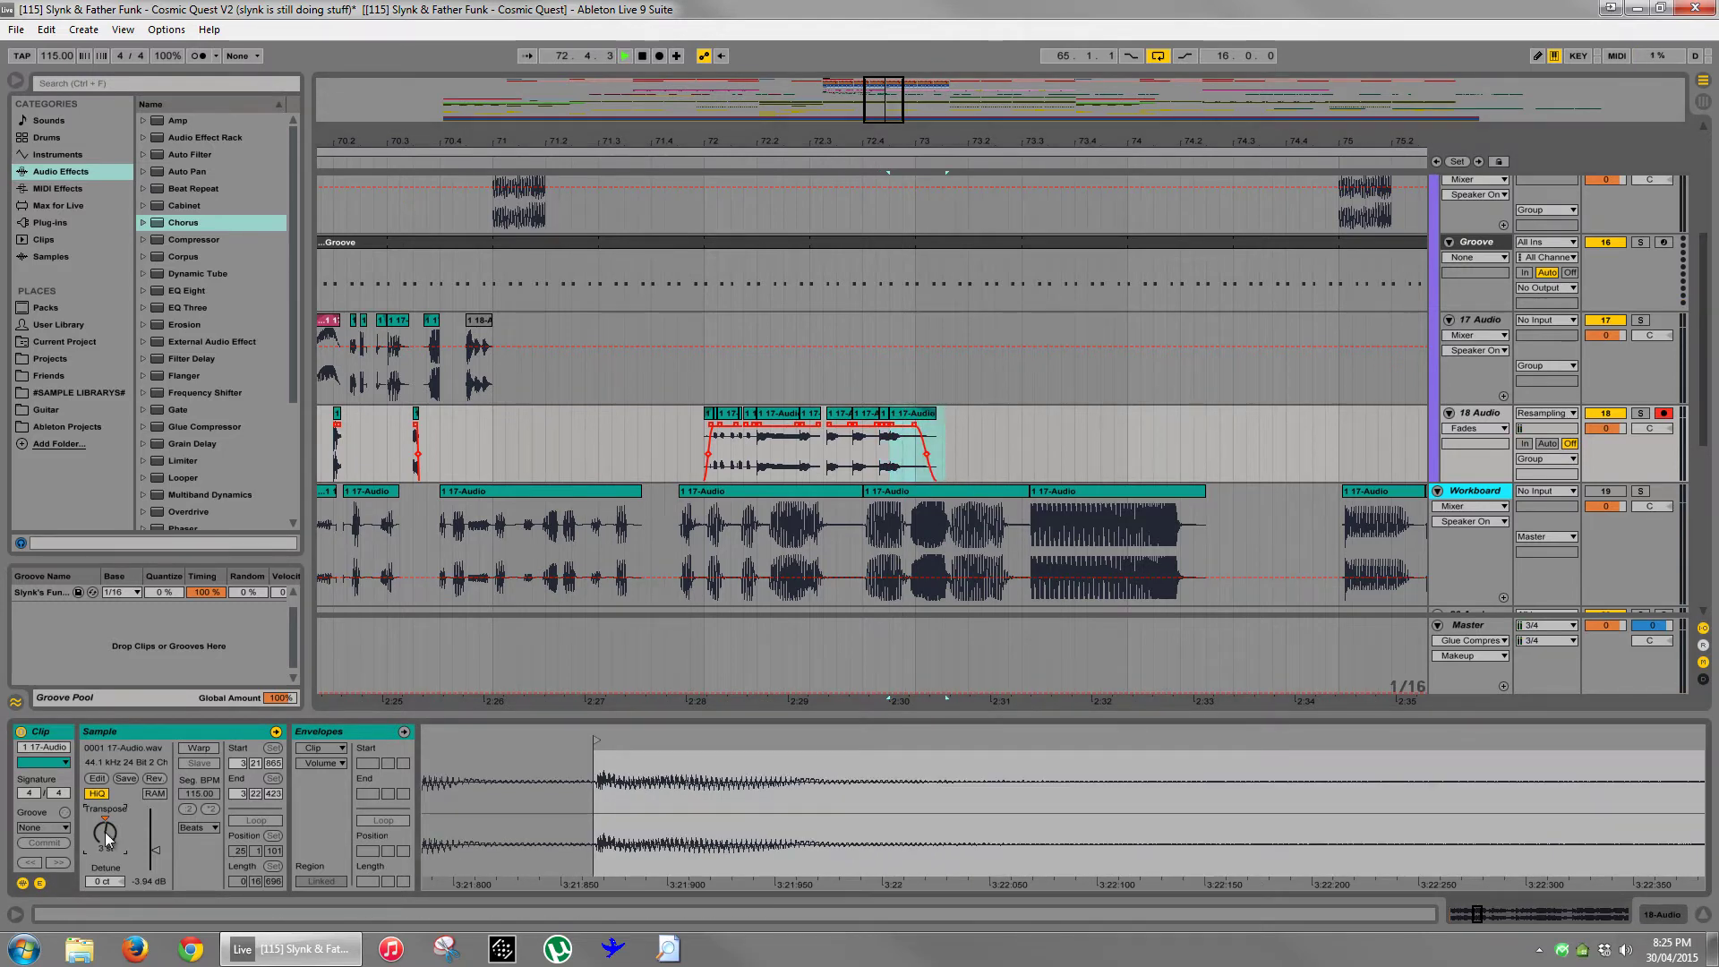
pyautogui.press('Down')
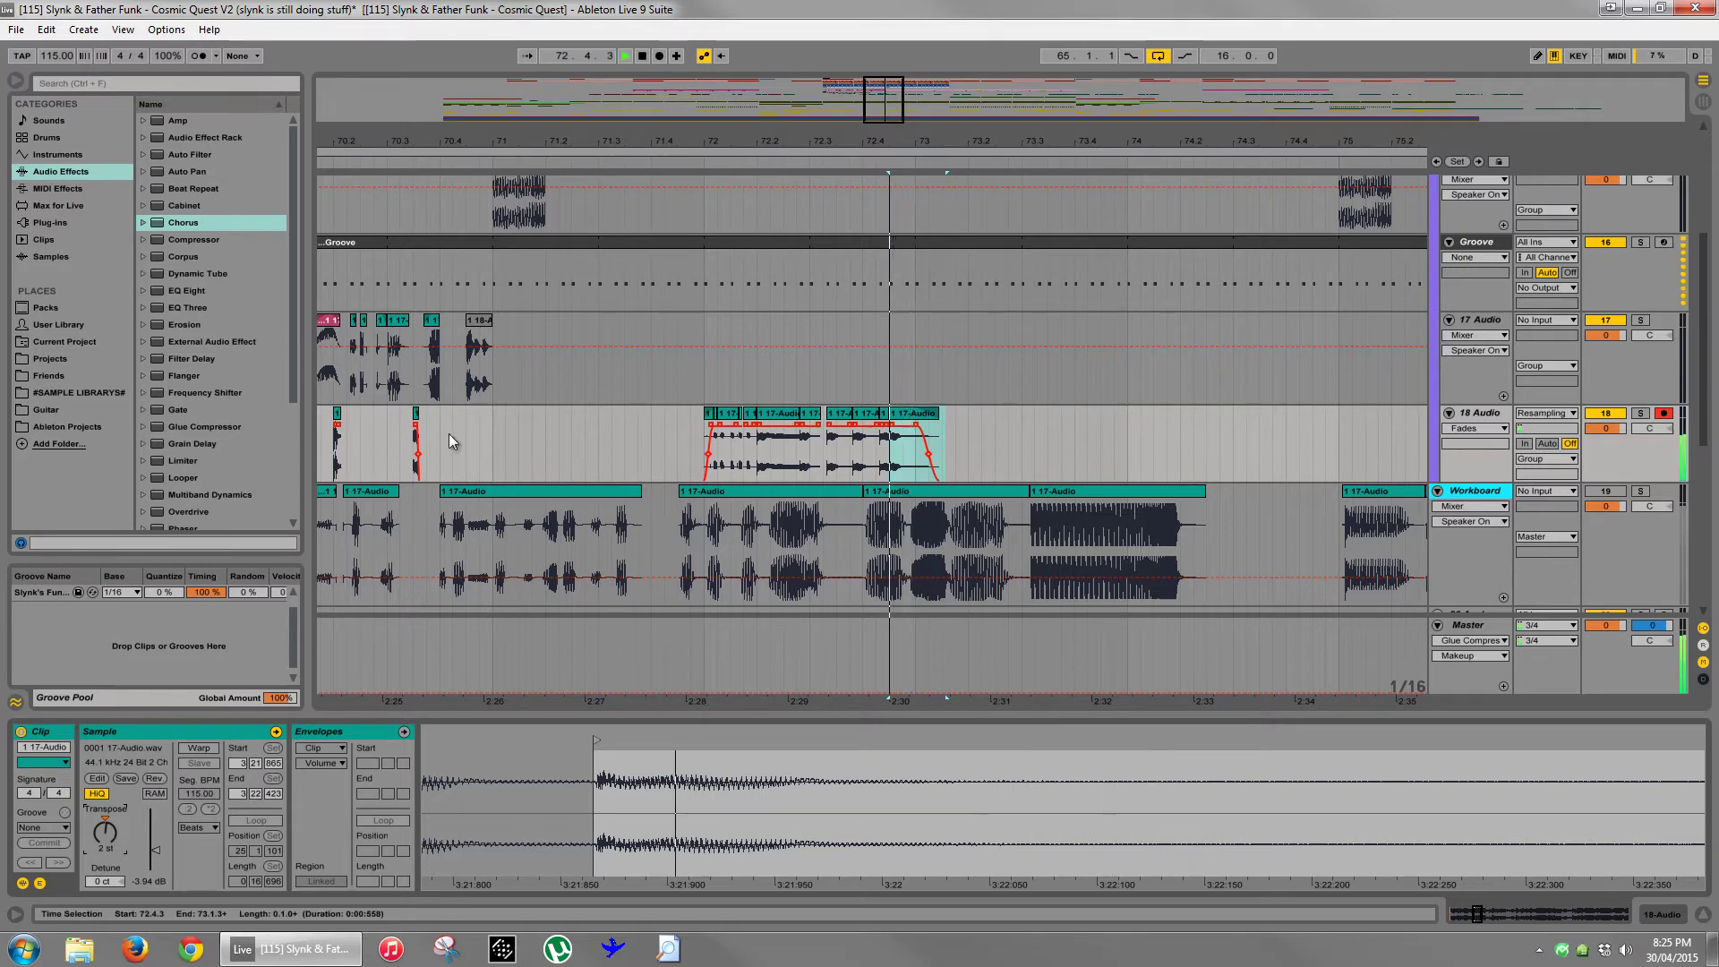
pyautogui.click(777, 443)
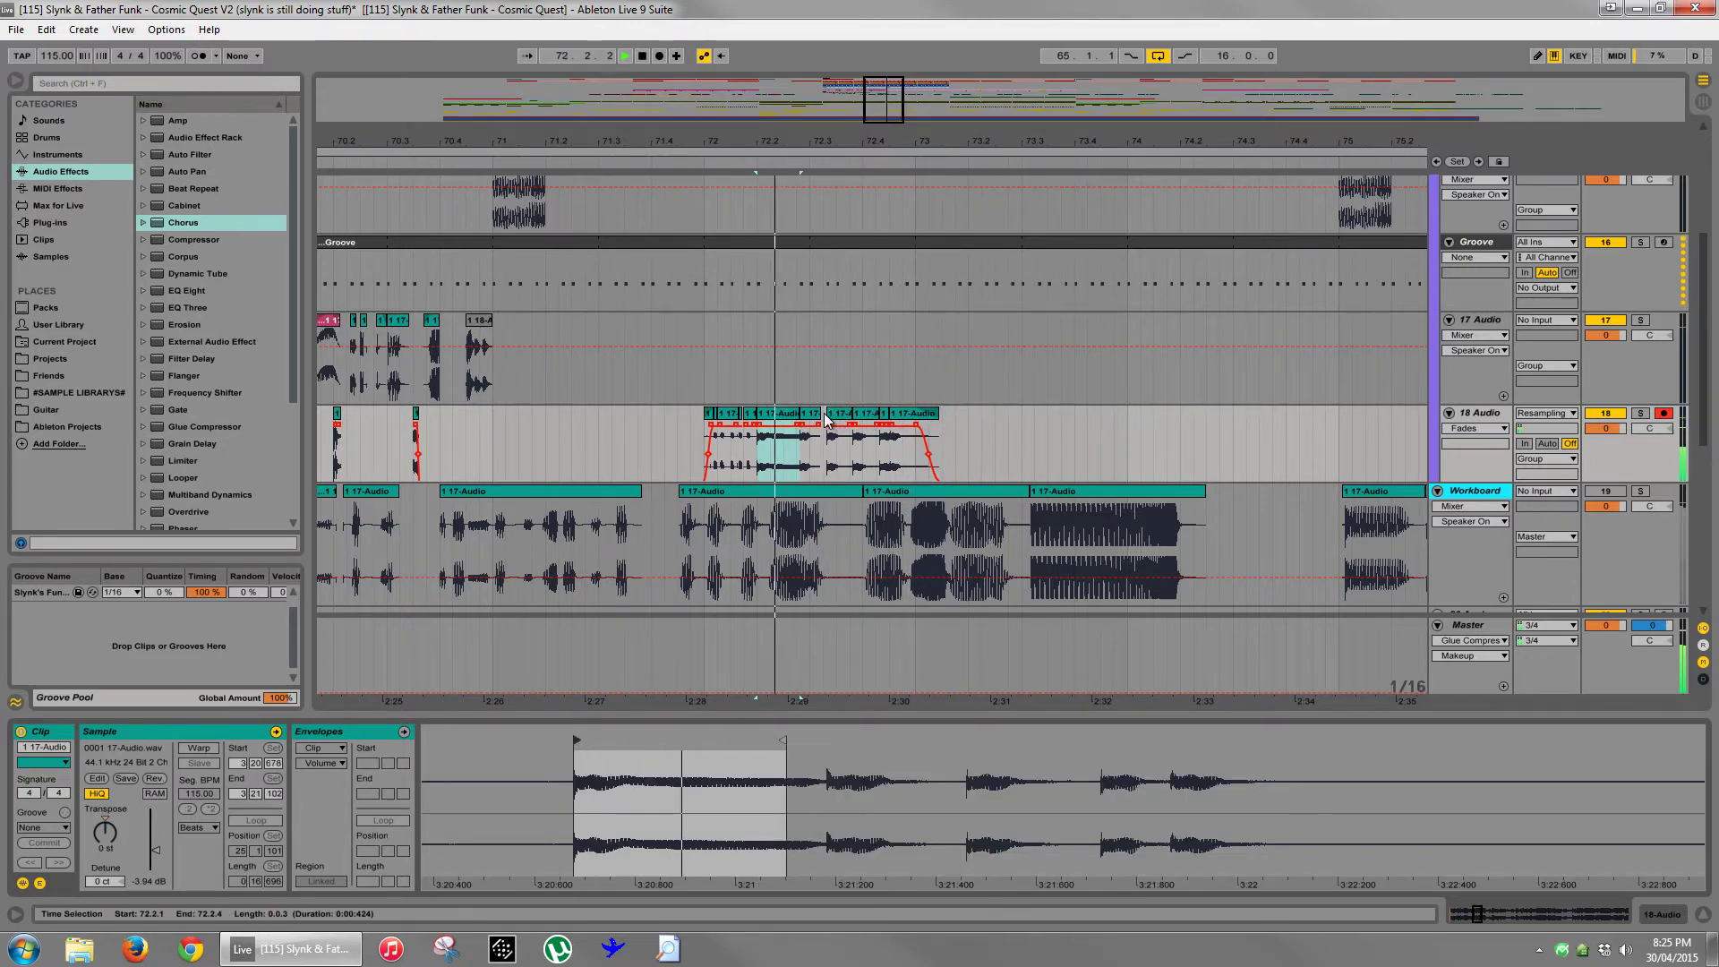
pyautogui.press('space')
# - Transpose the slice starting at 72.3.2 down to -2 st and audition it
pyautogui.click(861, 416)
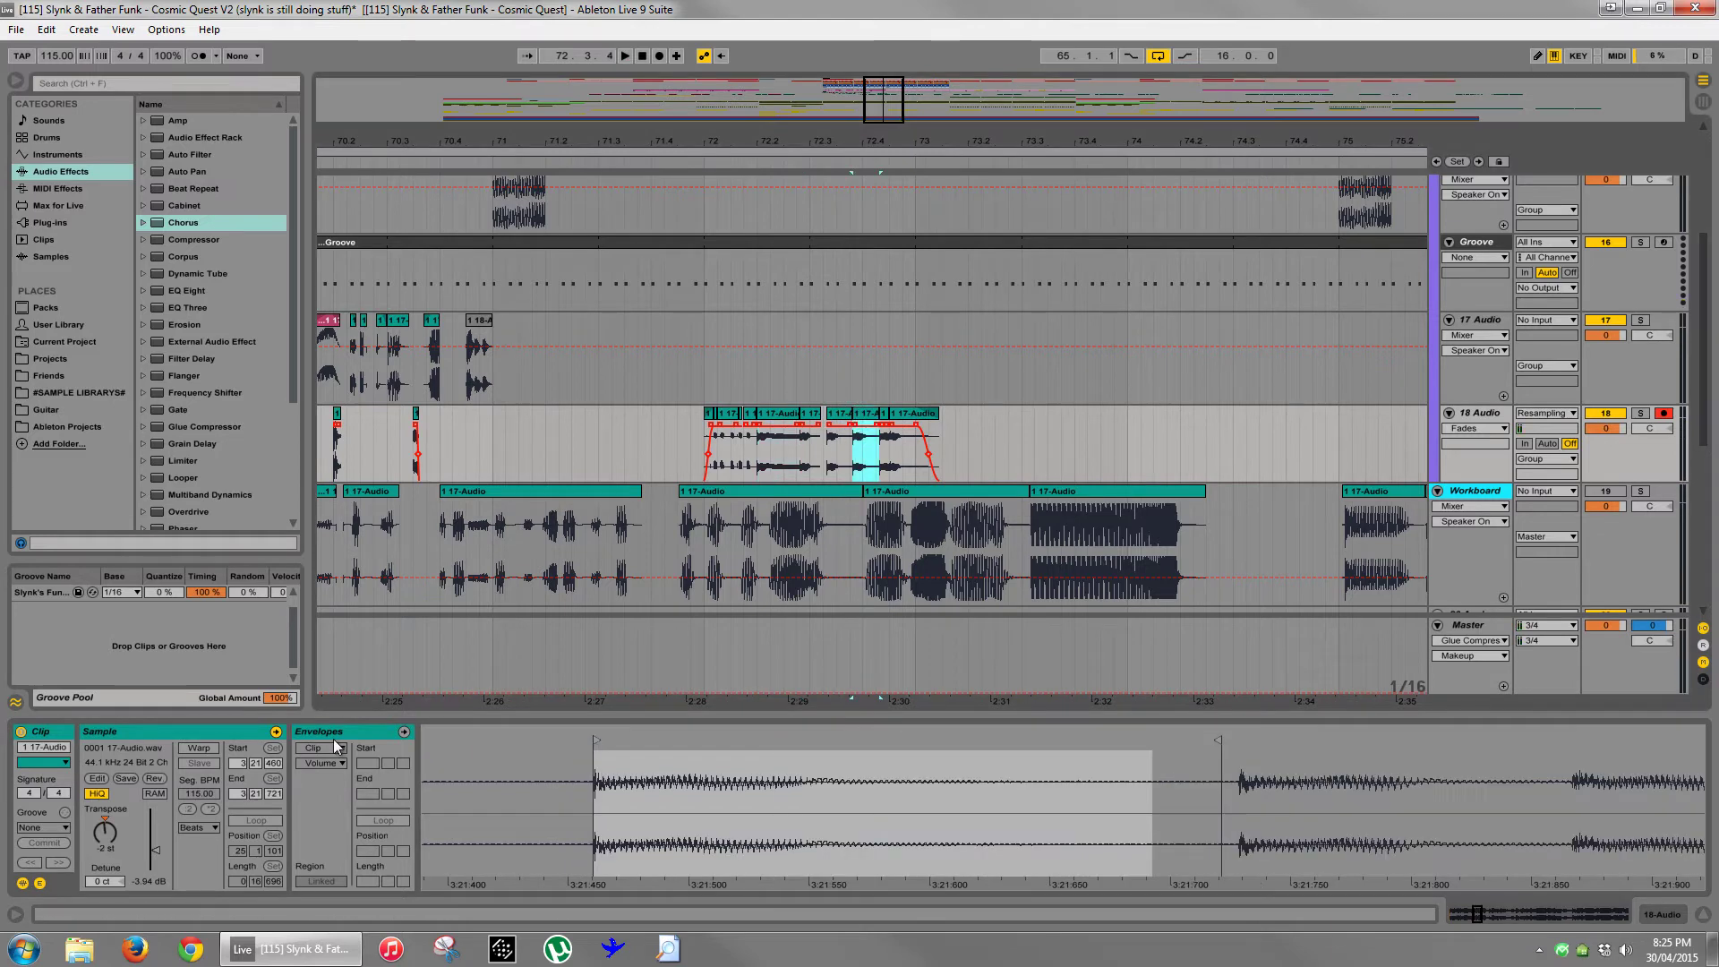
pyautogui.click(828, 442)
pyautogui.press('space')
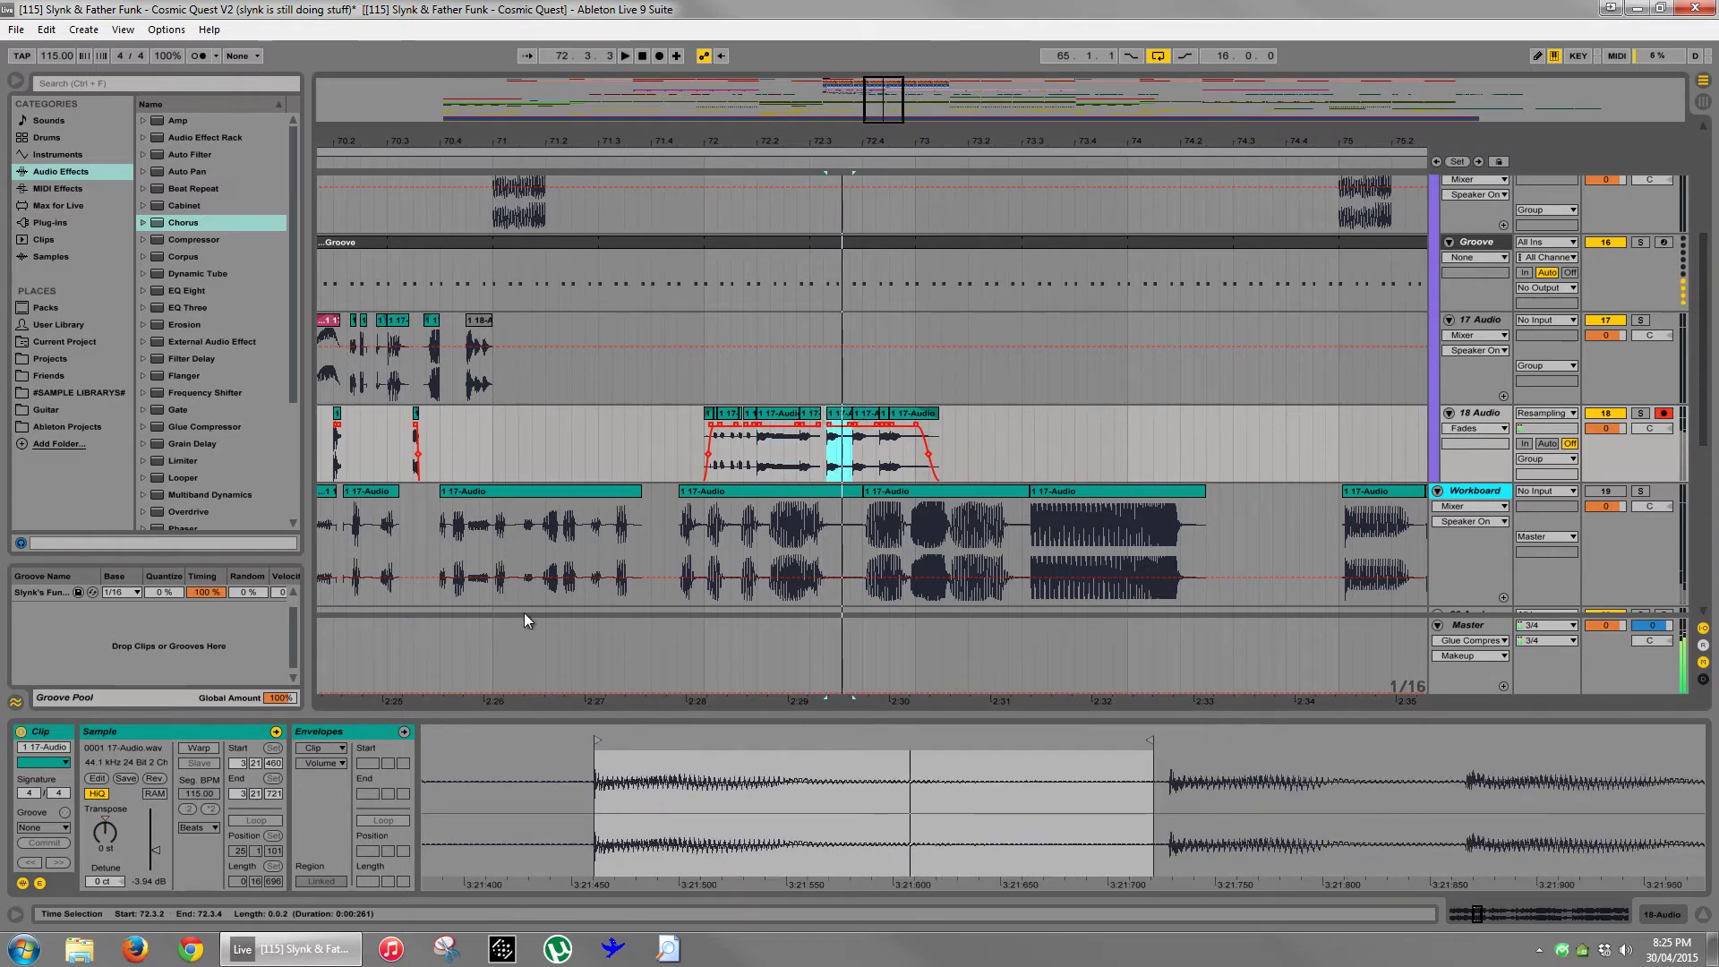
pyautogui.moveTo(95, 834); pyautogui.dragTo(95, 845)
pyautogui.press('space')
pyautogui.press('space')
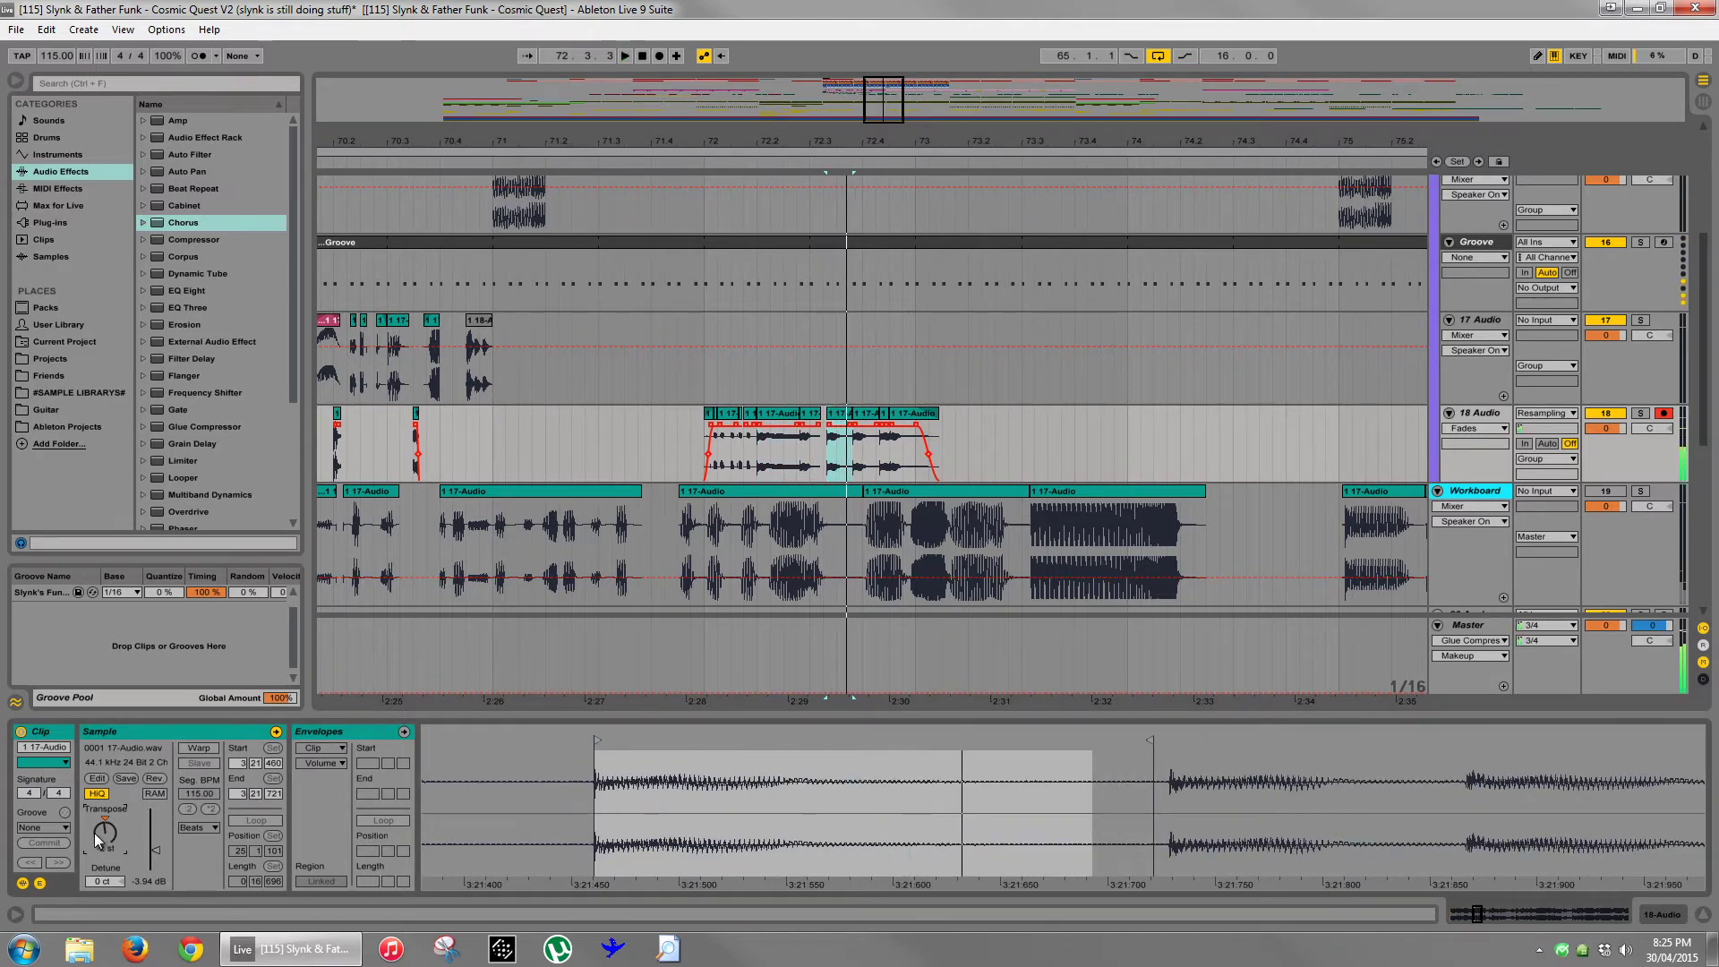
pyautogui.press('space')
pyautogui.press('space')
# - Audition the phrase, set the transposition of the slice starting at 72.3.4 to -5 st, and replay from 72.2.1
pyautogui.click(779, 413)
pyautogui.press('space')
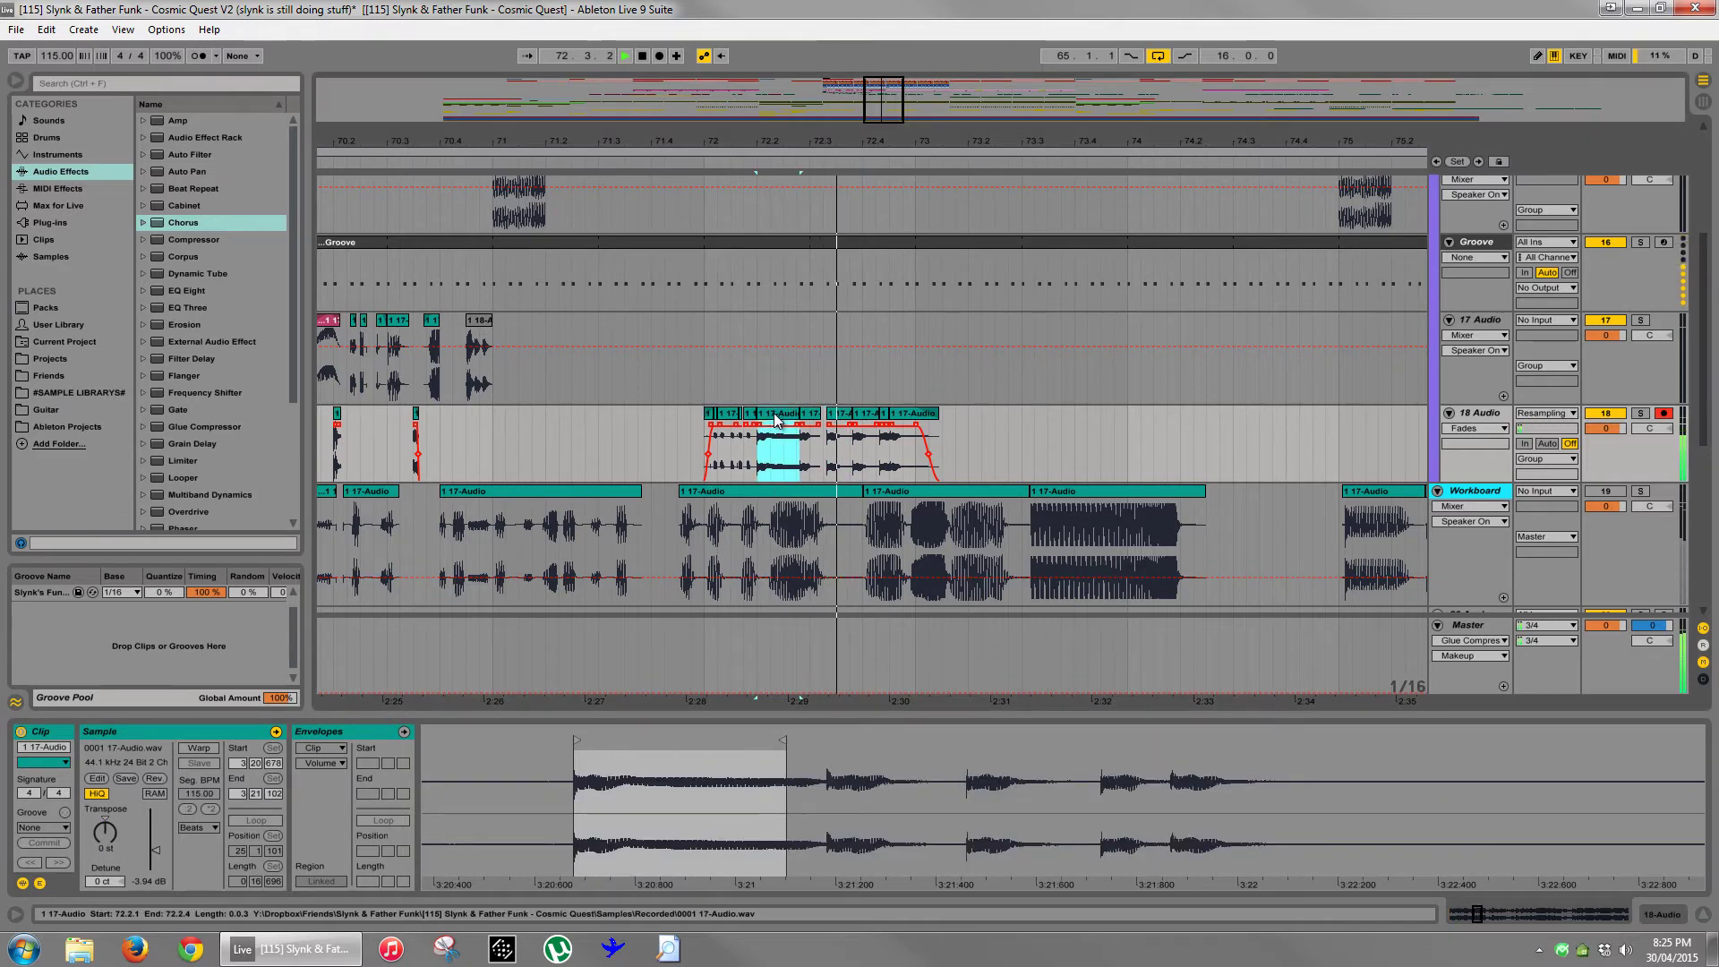
pyautogui.press('space')
pyautogui.click(818, 414)
pyautogui.press('space')
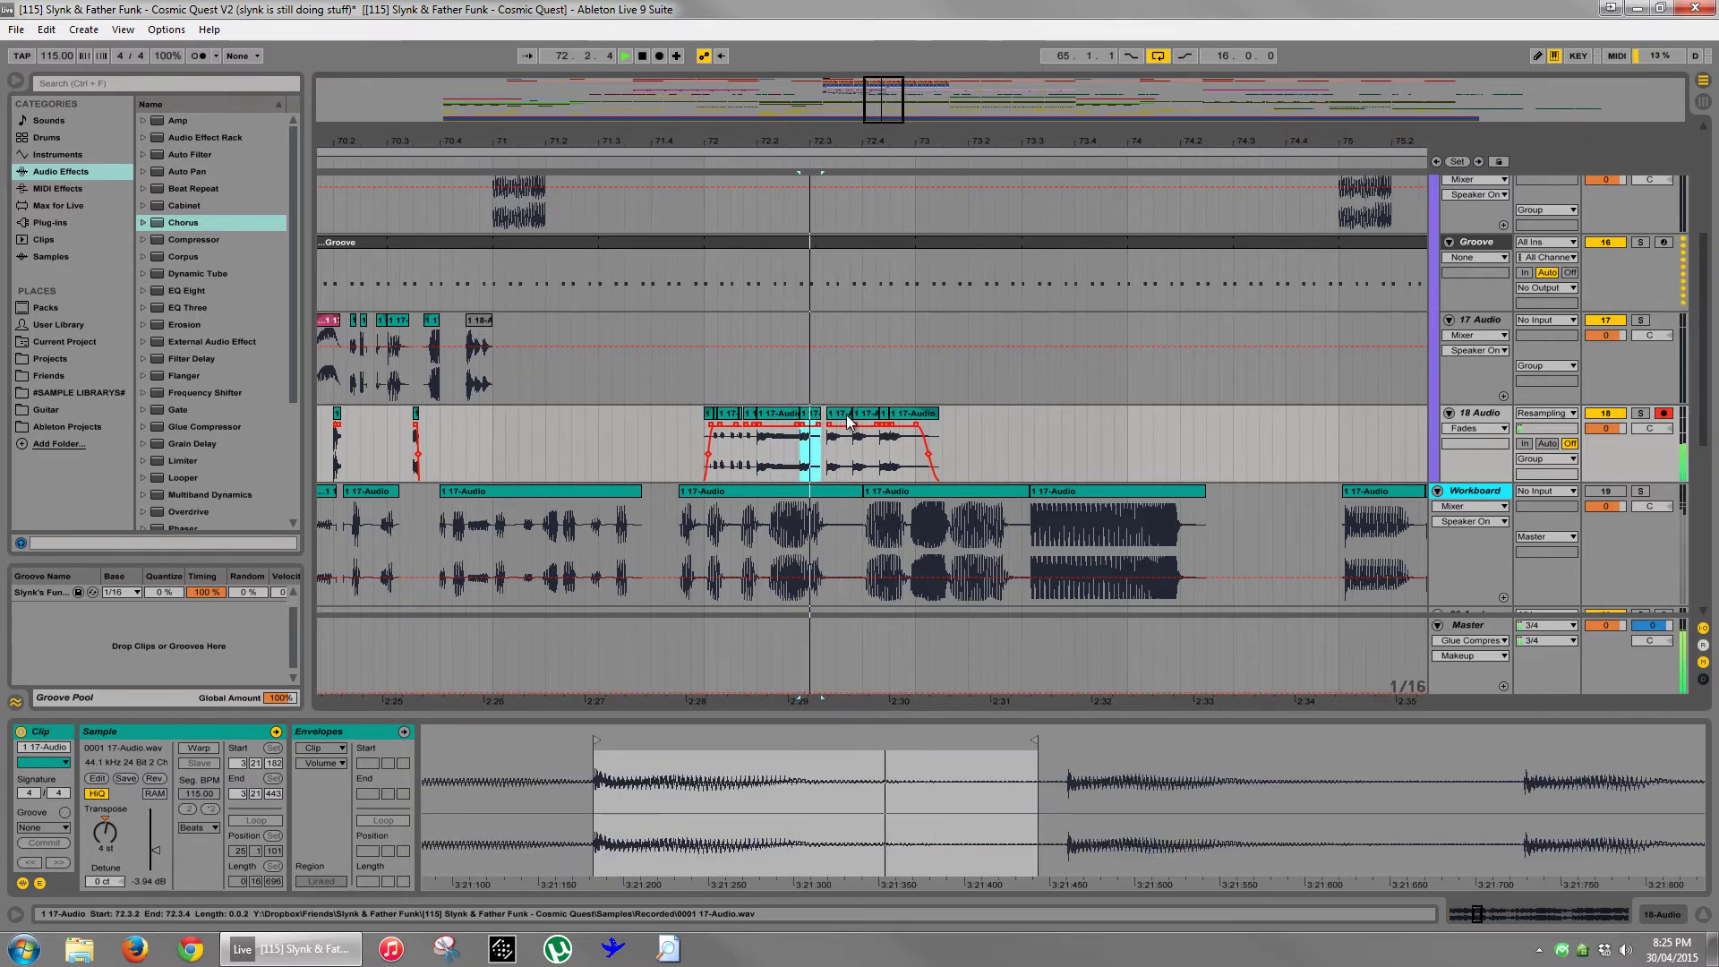
pyautogui.press('space')
pyautogui.click(859, 414)
pyautogui.moveTo(105, 829); pyautogui.dragTo(105, 845)
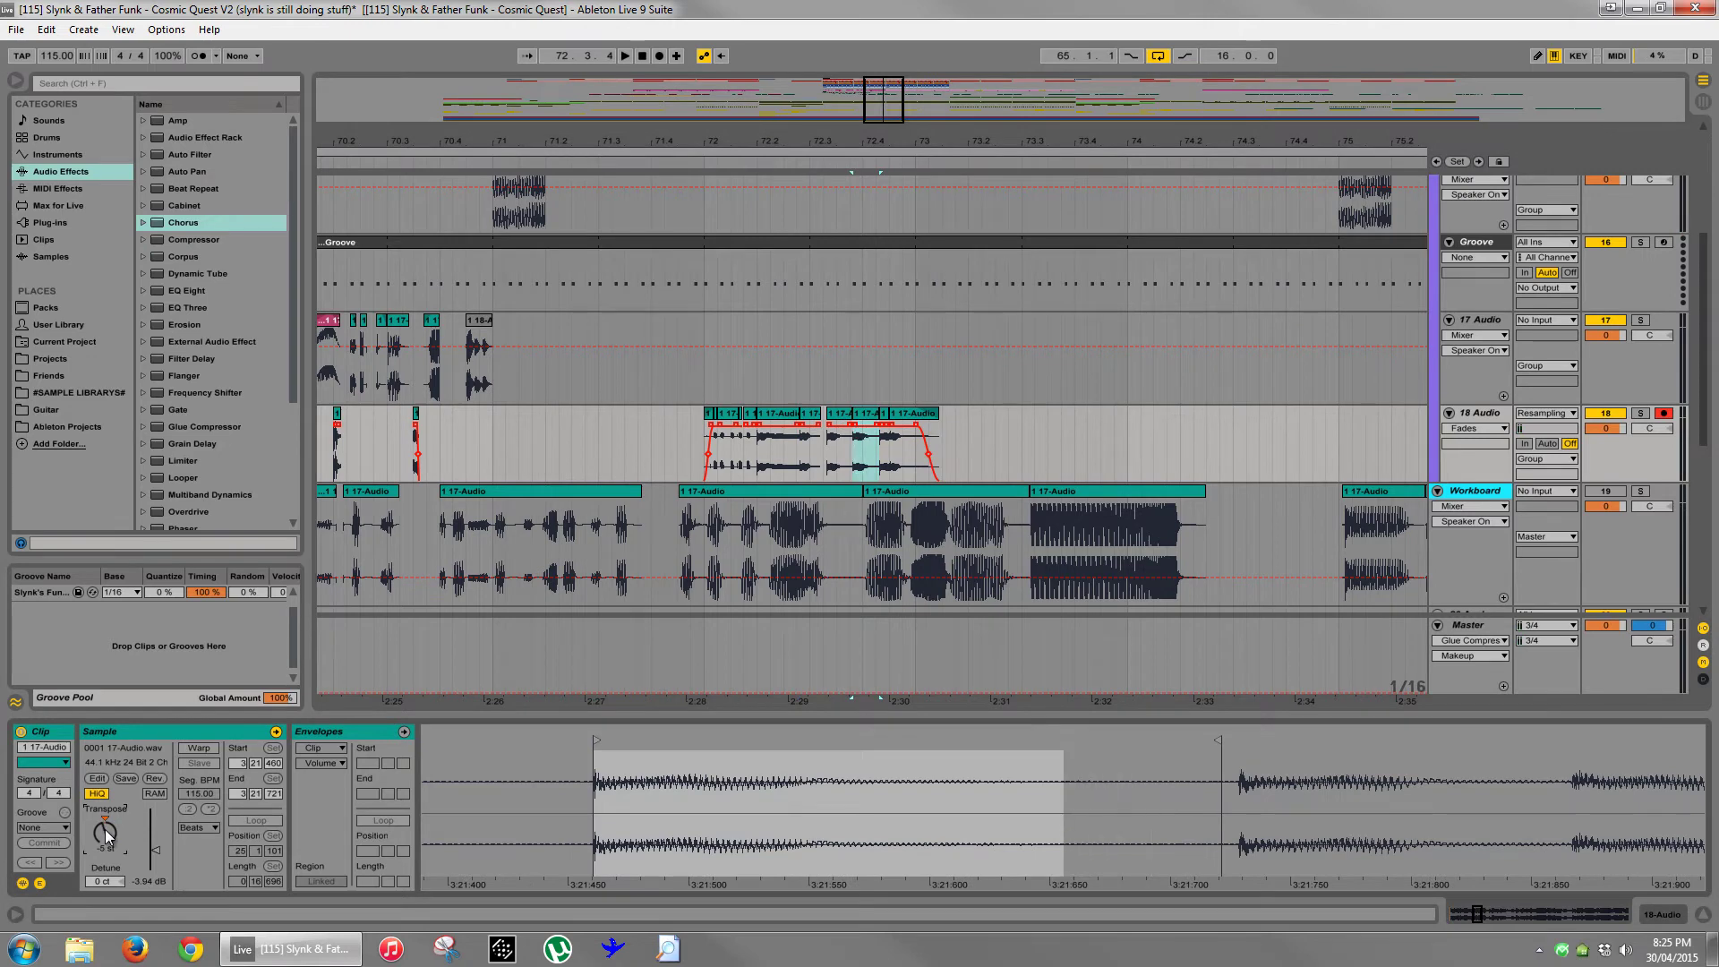
pyautogui.press('space')
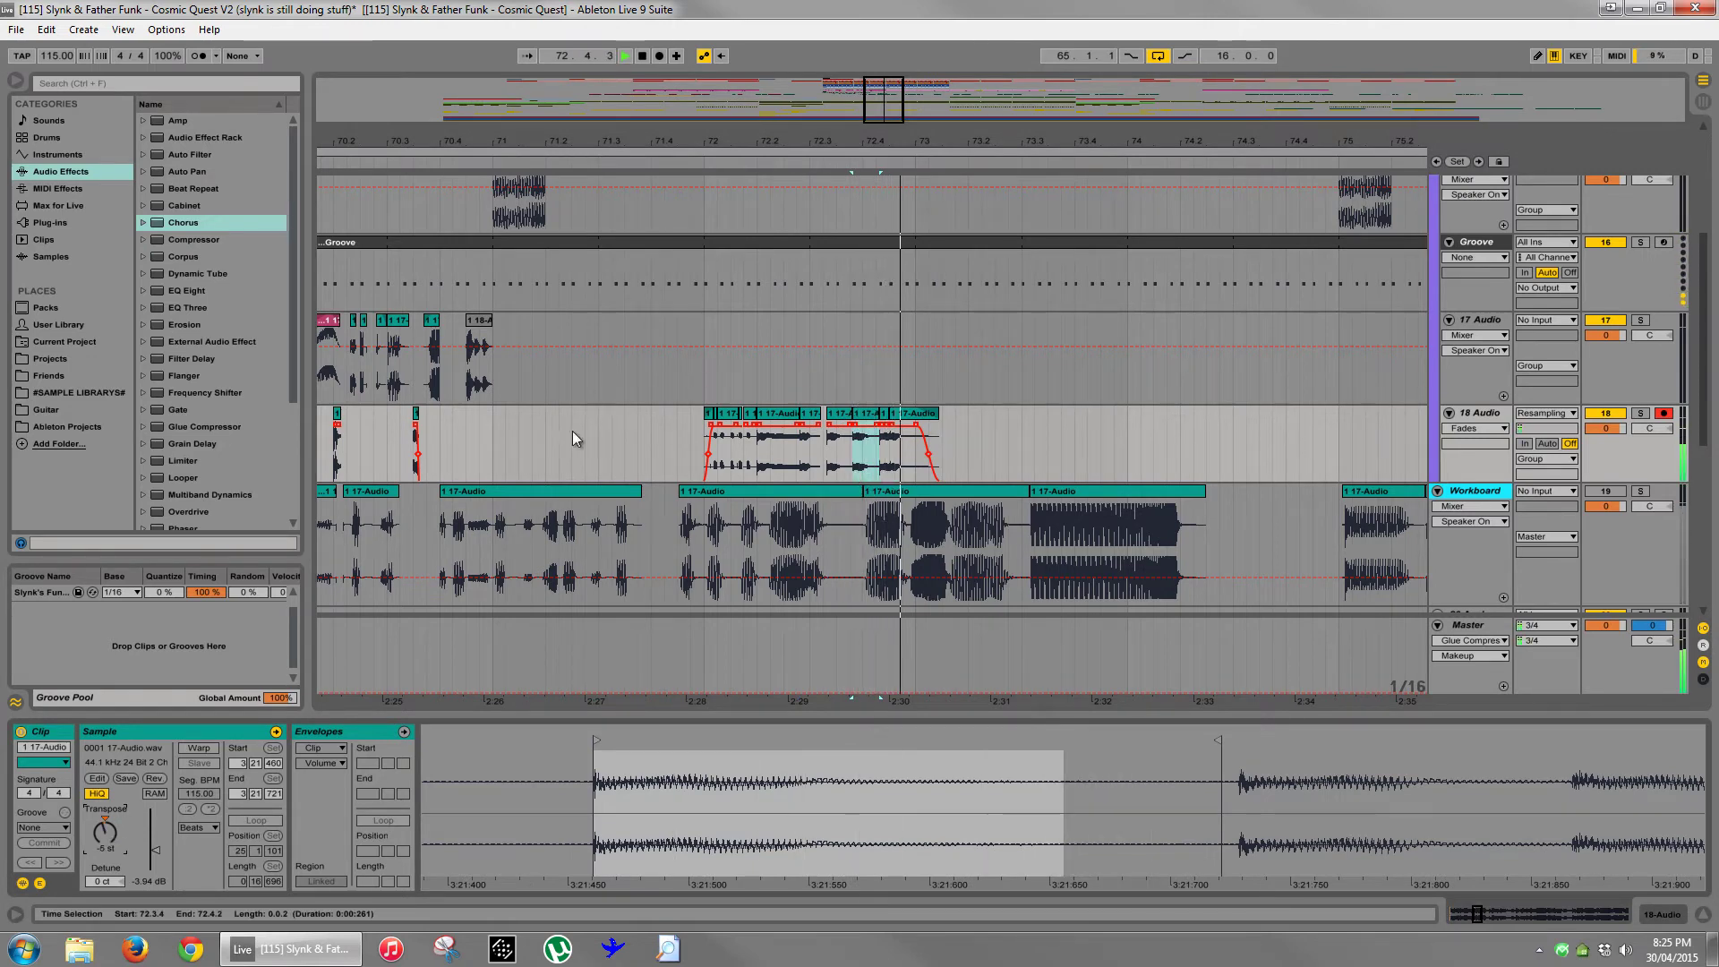
pyautogui.click(775, 413)
pyautogui.press('space')
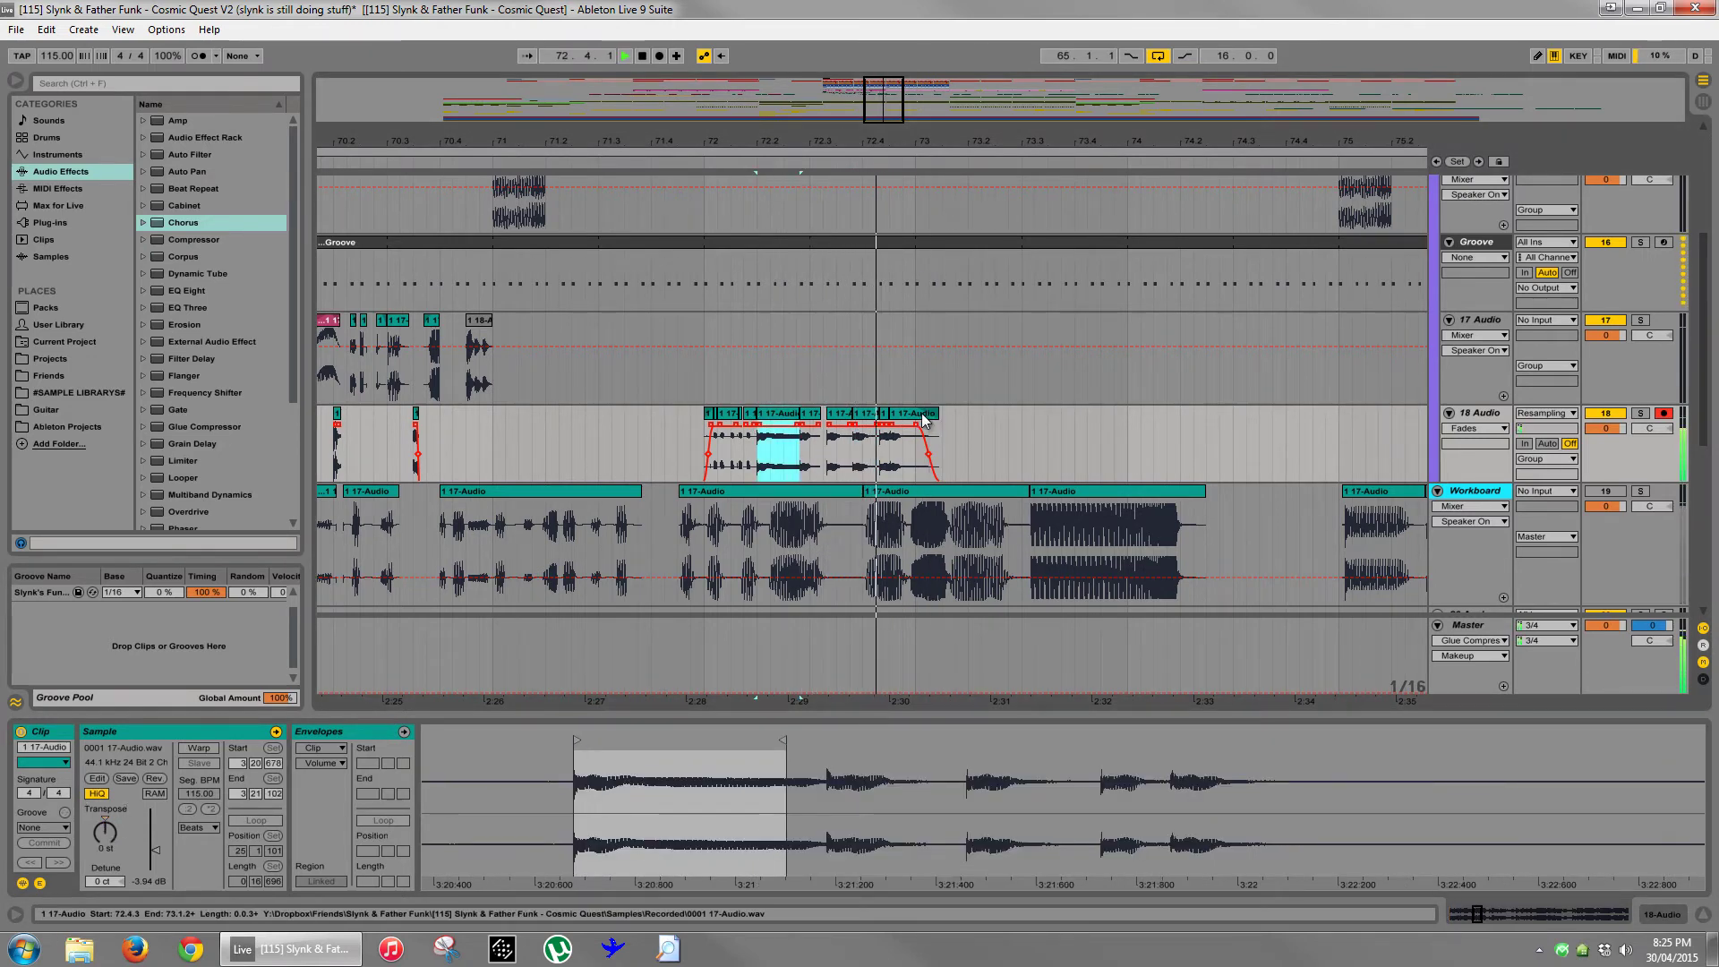
# - Set the transposition of the copied phrase's last slice back to 0 st and replay from 72.2.1
pyautogui.click(924, 419)
pyautogui.press('space')
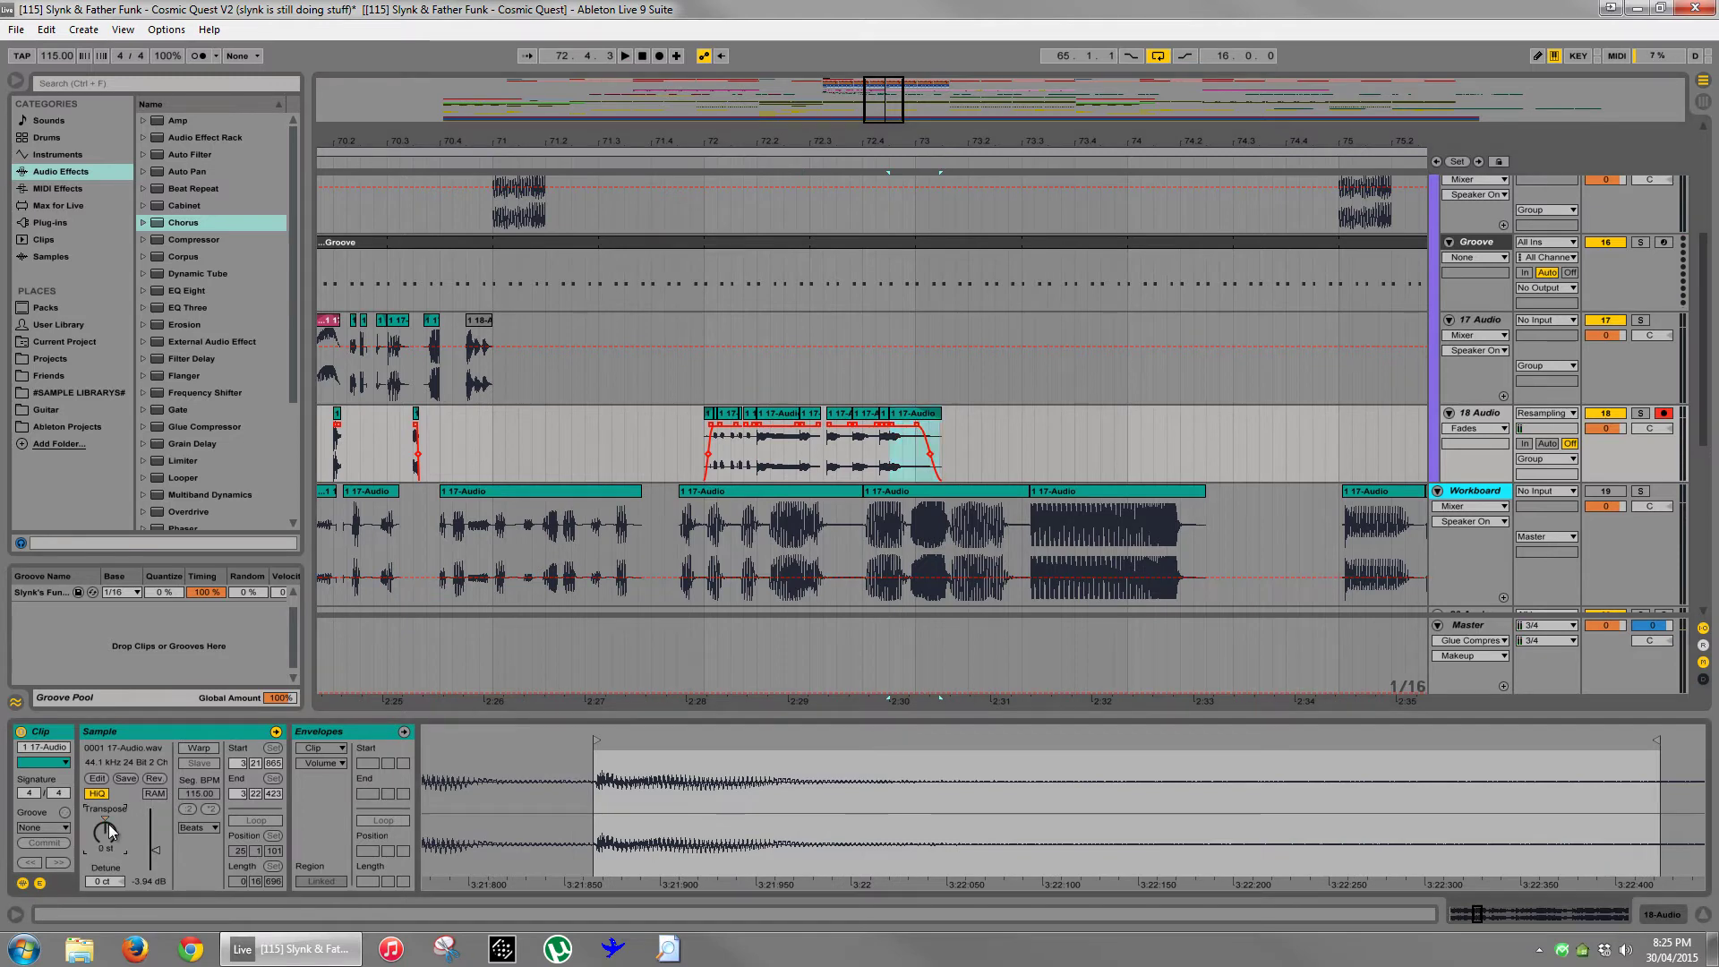
pyautogui.click(776, 414)
pyautogui.press('space')
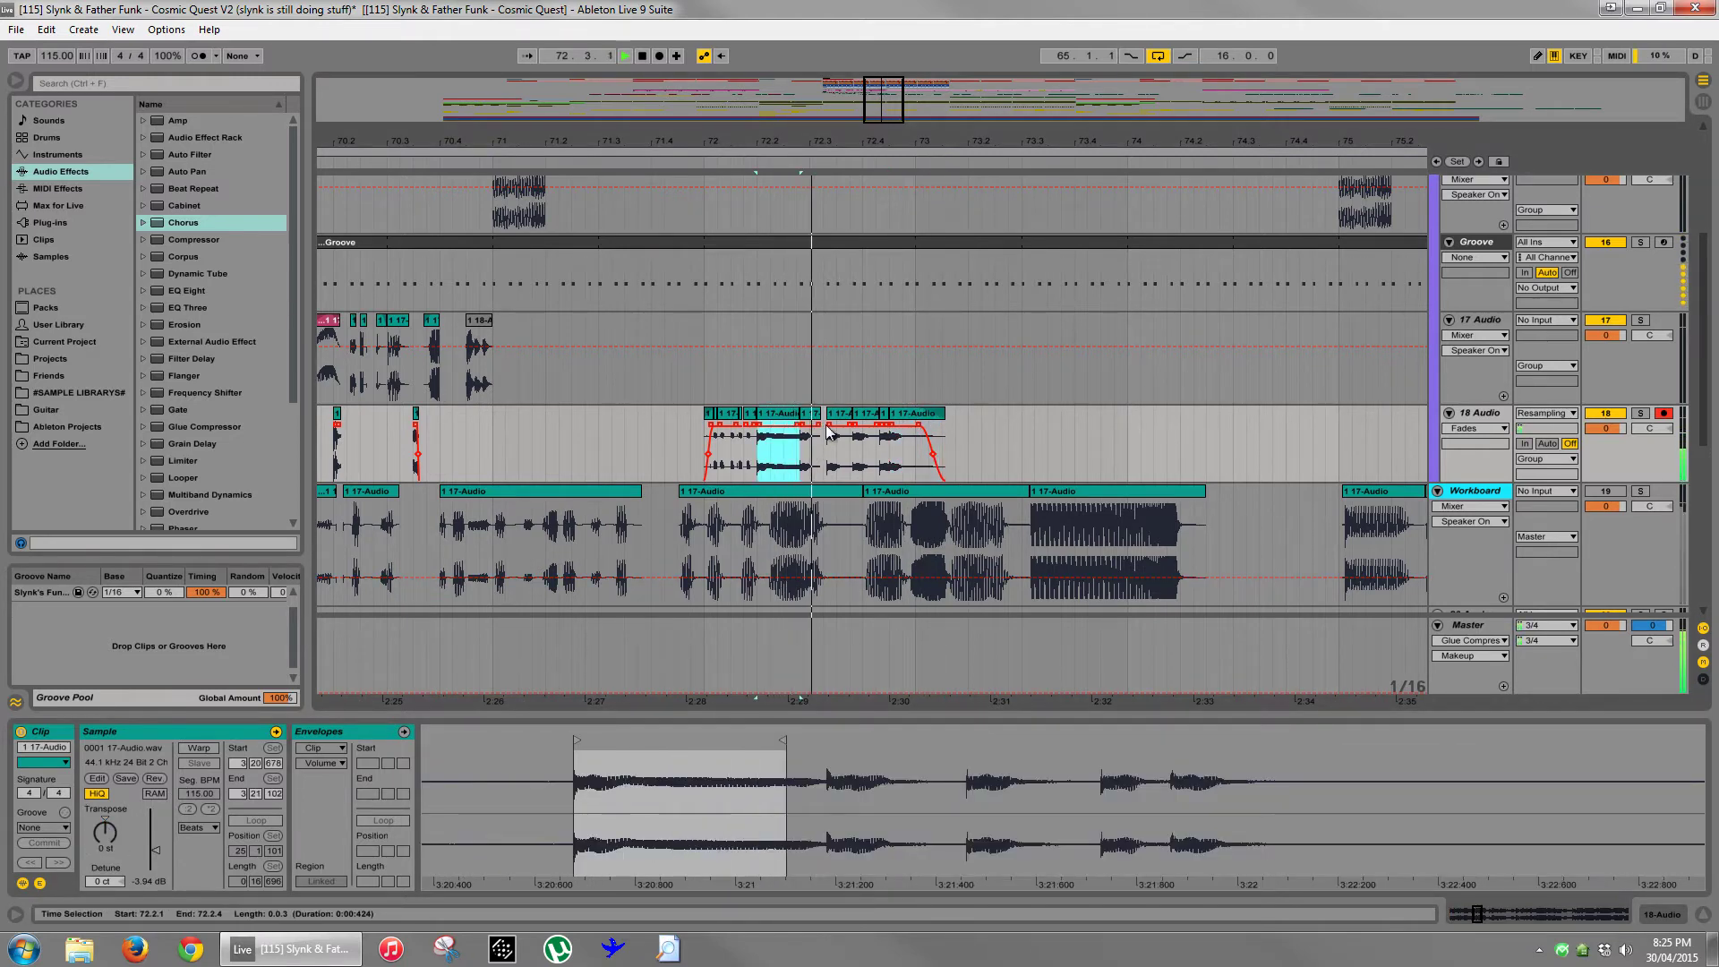
# - Compare the original phrase from 68.2.1 with the copy from 72.2.1, and audition the copy's slice starting at 72.2.4
pyautogui.press('space')
pyautogui.moveTo(866, 137); pyautogui.dragTo(1050, 89)
pyautogui.click(704, 414)
pyautogui.press('space')
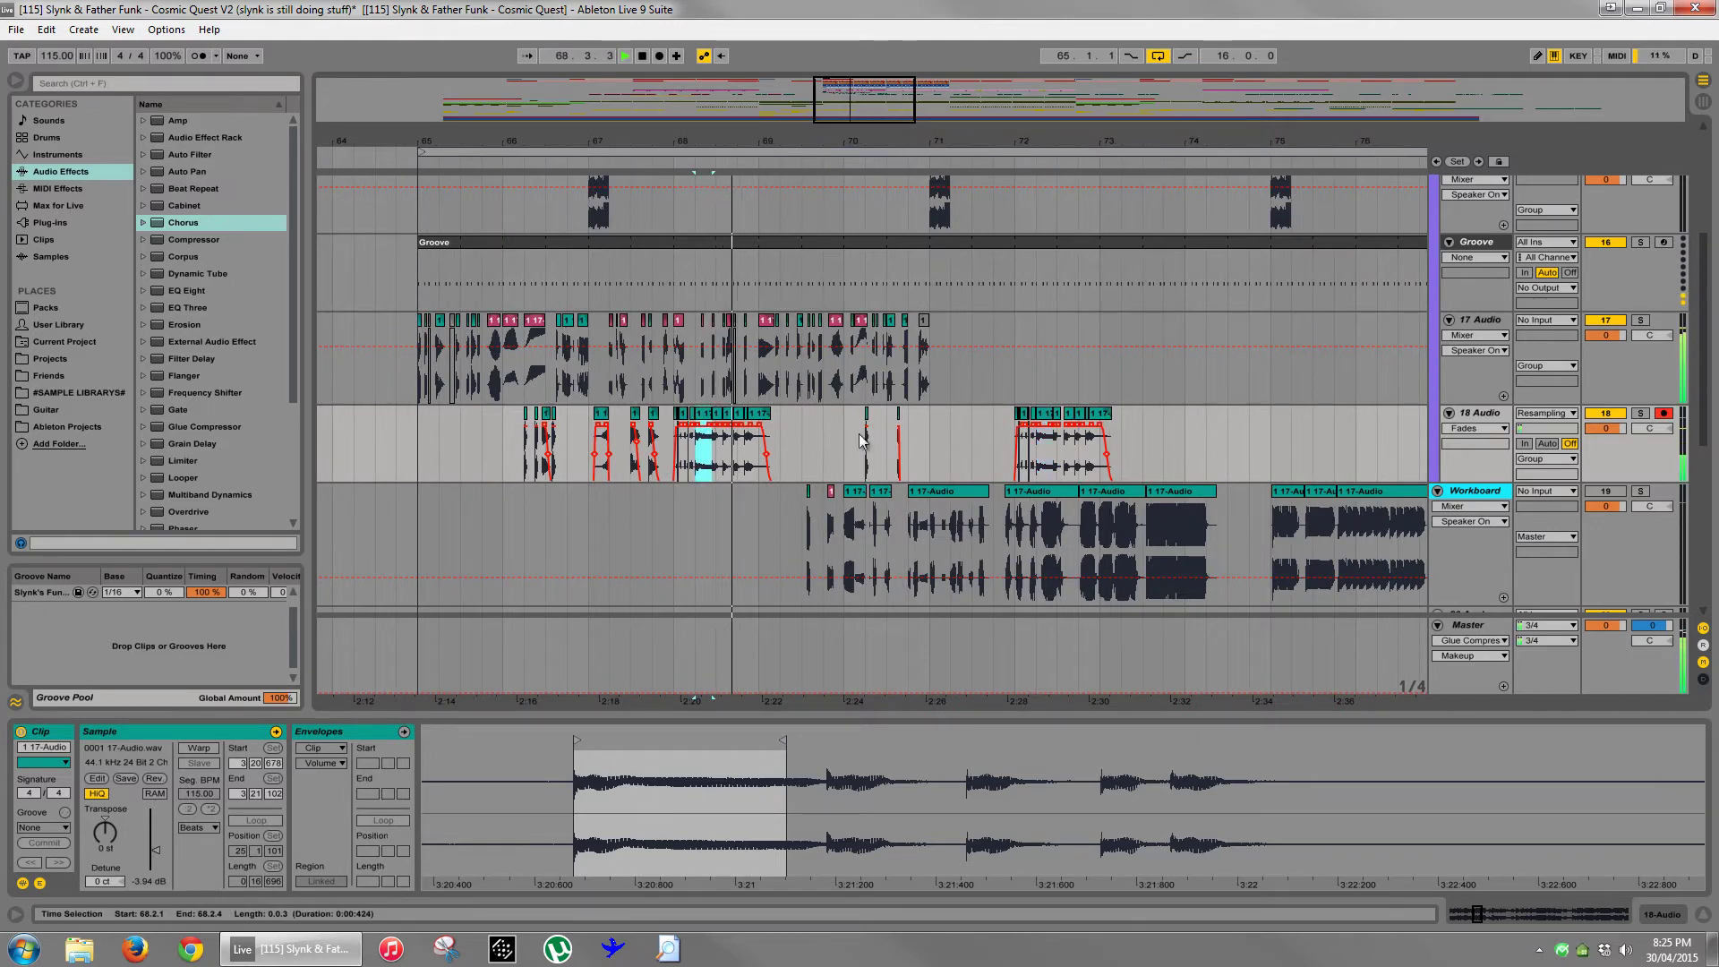
pyautogui.click(1044, 413)
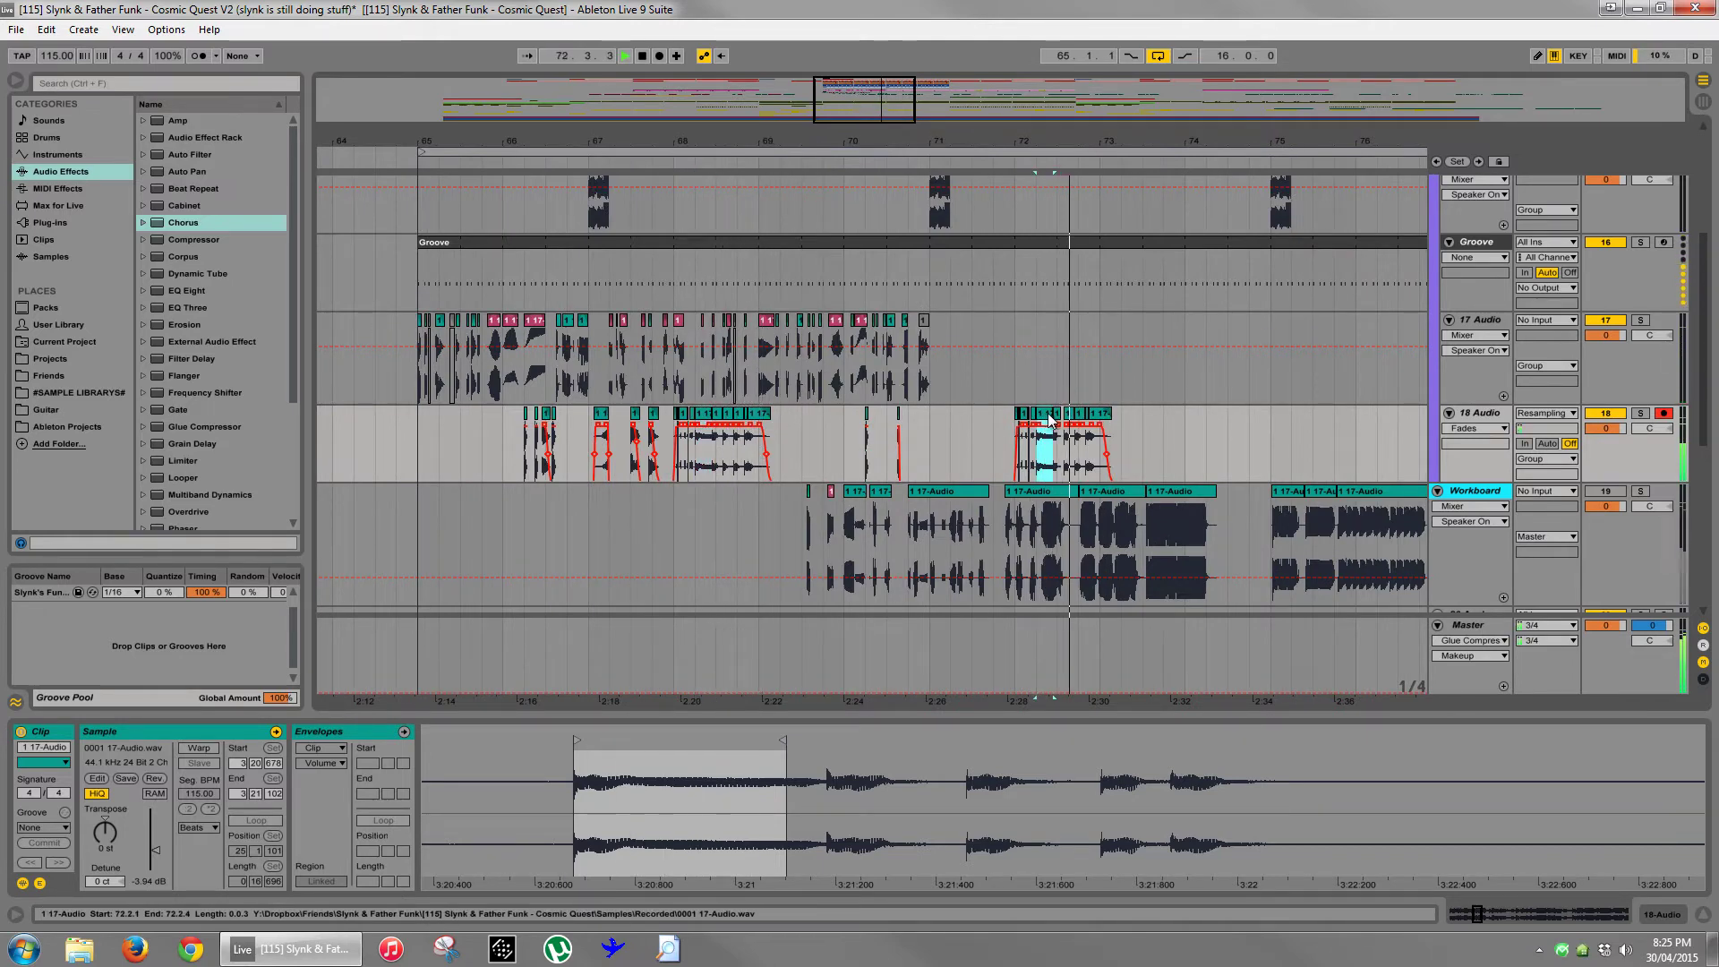
pyautogui.press('space')
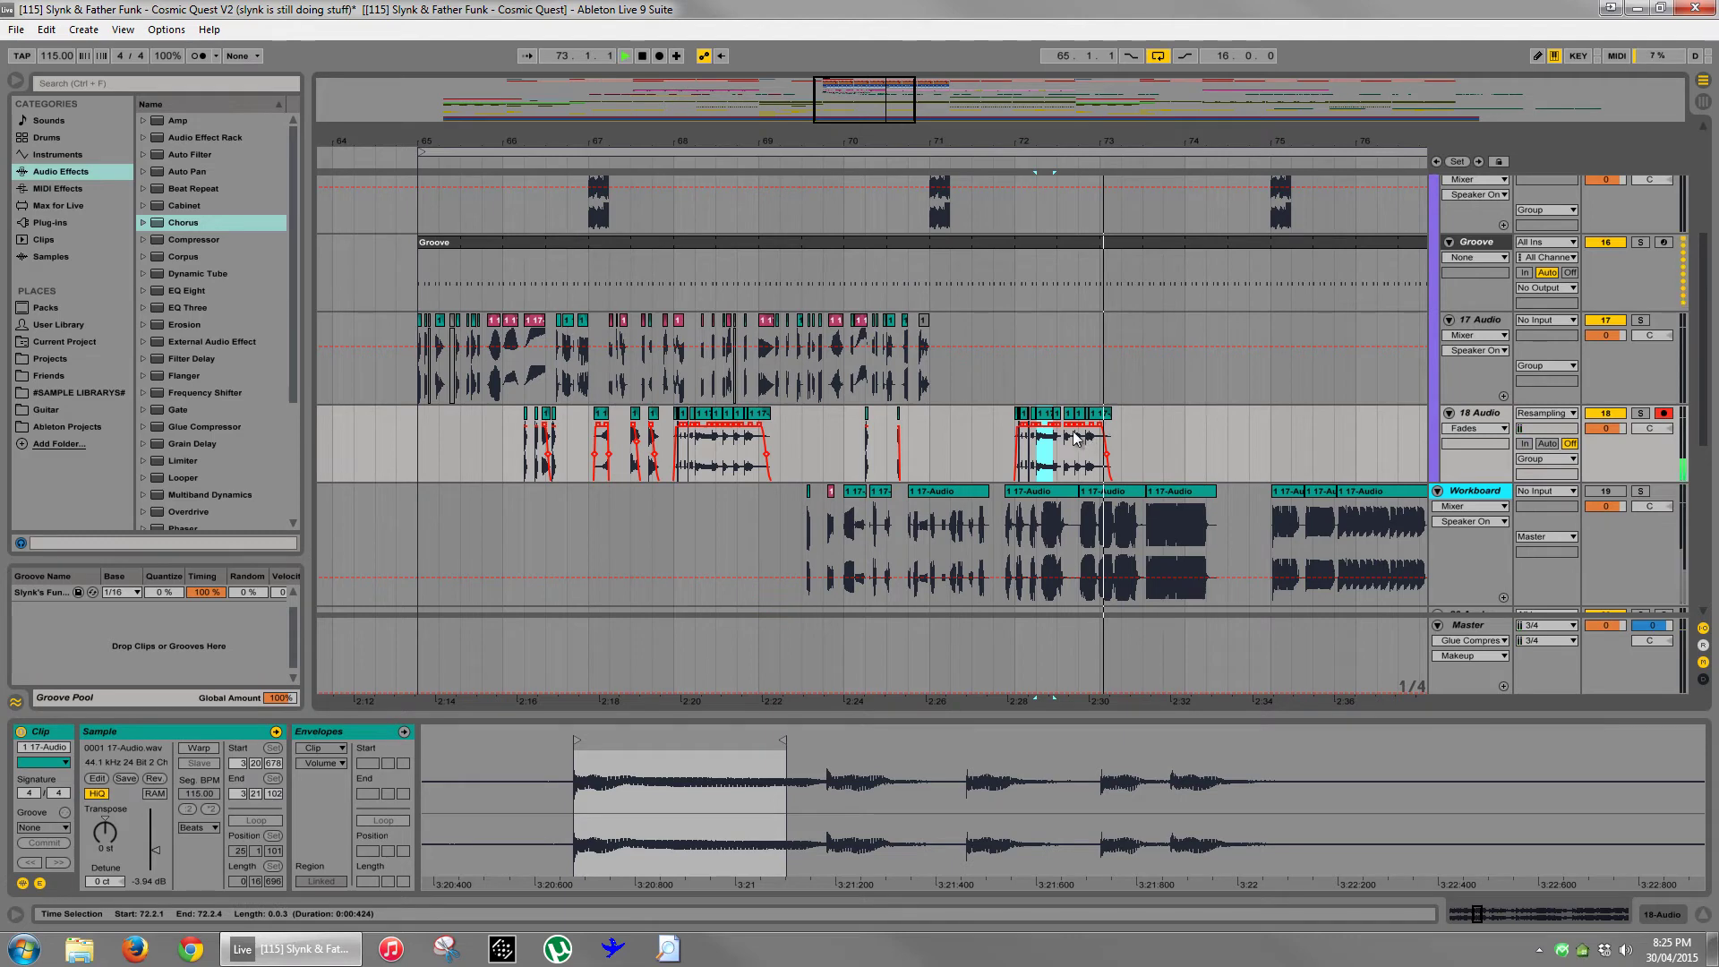
pyautogui.press('space')
pyautogui.click(1058, 413)
pyautogui.press('space')
pyautogui.press('space')
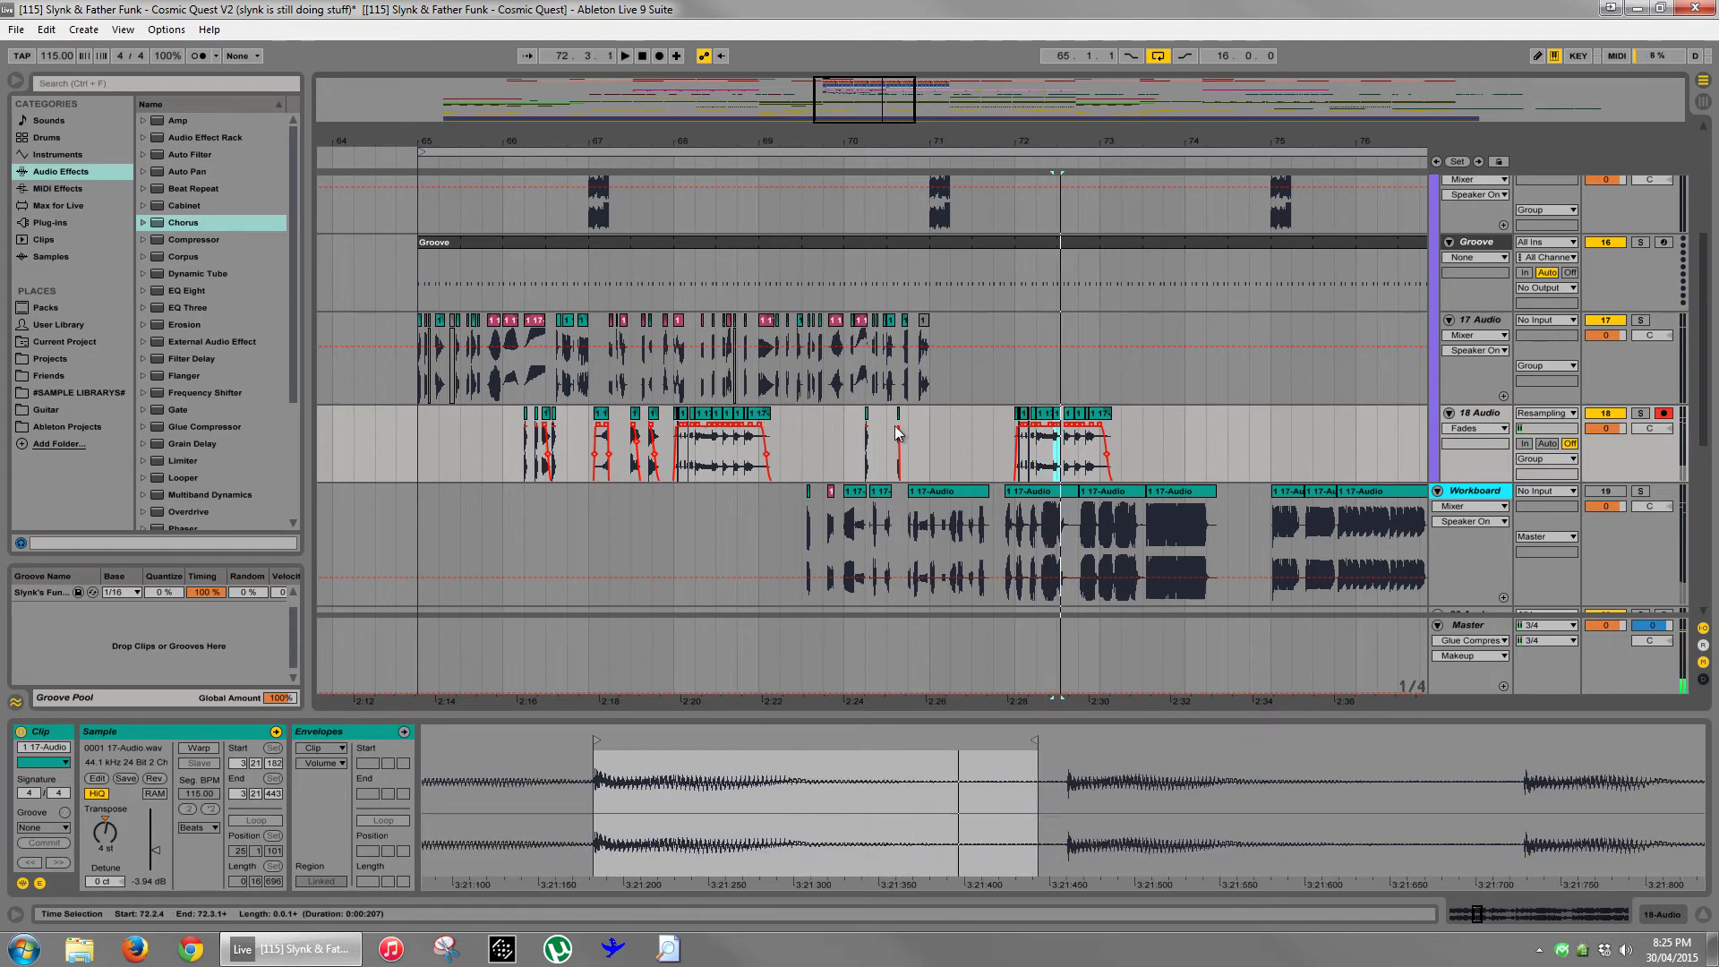
# - Raise the transposition of the slice starting at 72.3.2 to 0 st and audition it repeatedly
pyautogui.click(1069, 413)
pyautogui.press('space')
pyautogui.press('space')
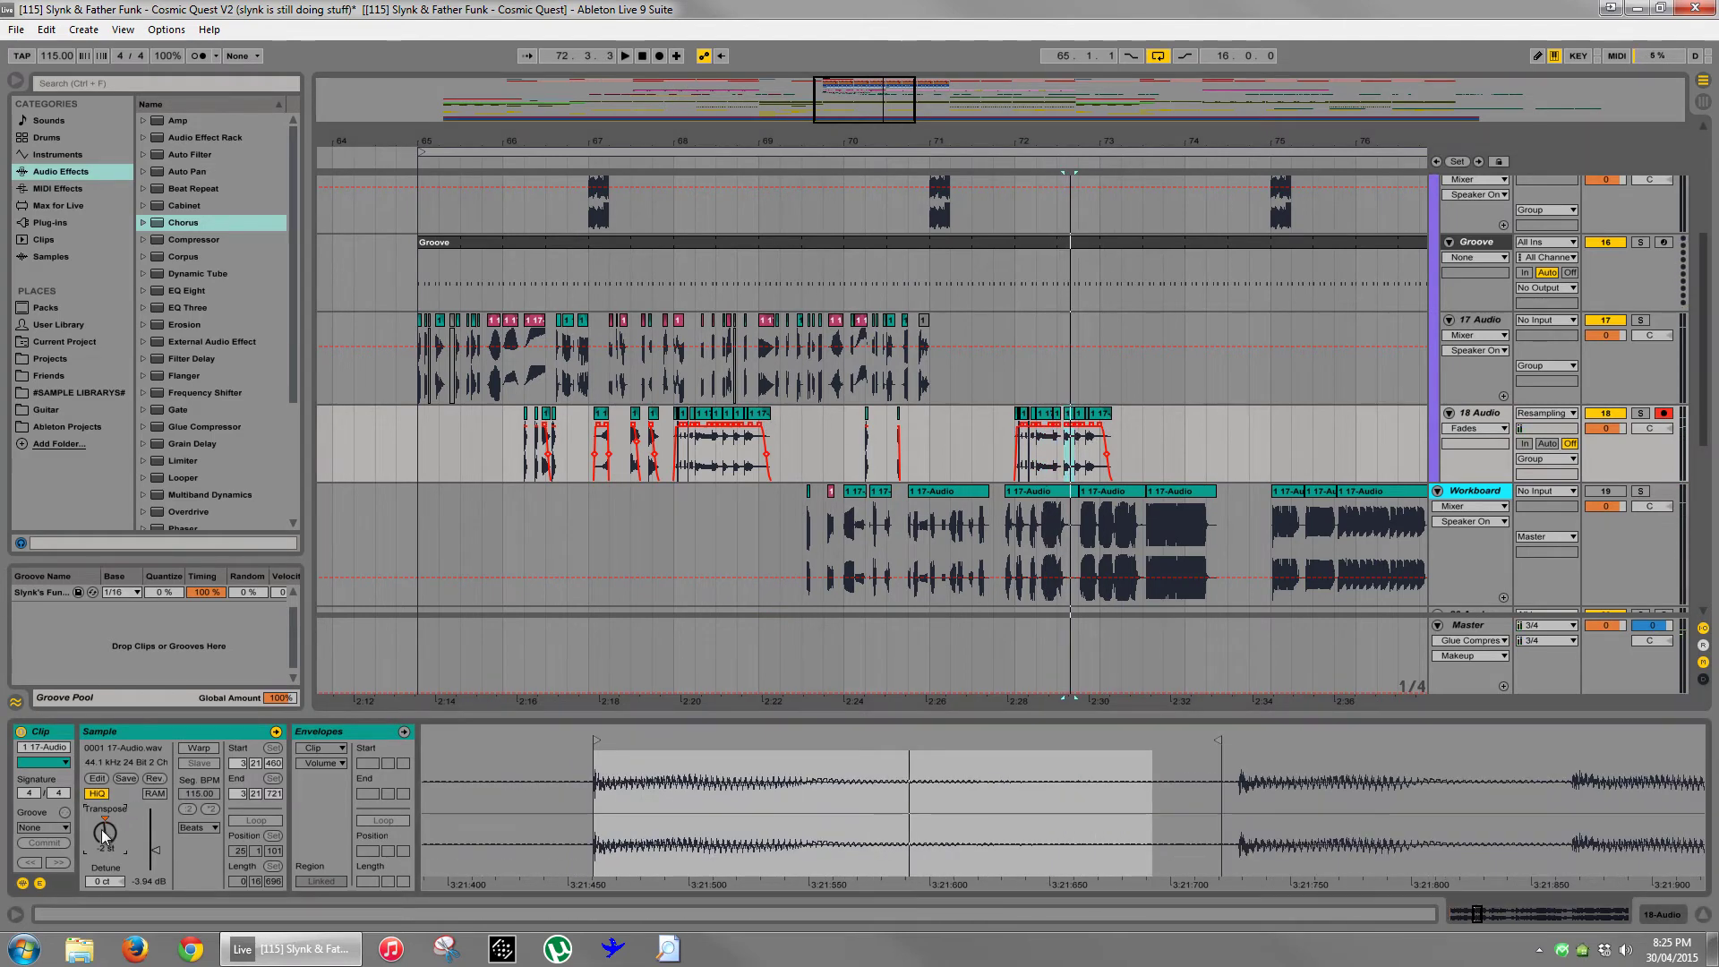
pyautogui.press('space')
pyautogui.moveTo(102, 836); pyautogui.dragTo(102, 828)
pyautogui.press('space')
pyautogui.press('space')
pyautogui.press('space')
pyautogui.press('space')
pyautogui.press('space')
pyautogui.press('space')
pyautogui.press('space')
pyautogui.press('space')
pyautogui.press('space')
pyautogui.press('space')
pyautogui.press('space')
pyautogui.press('space')
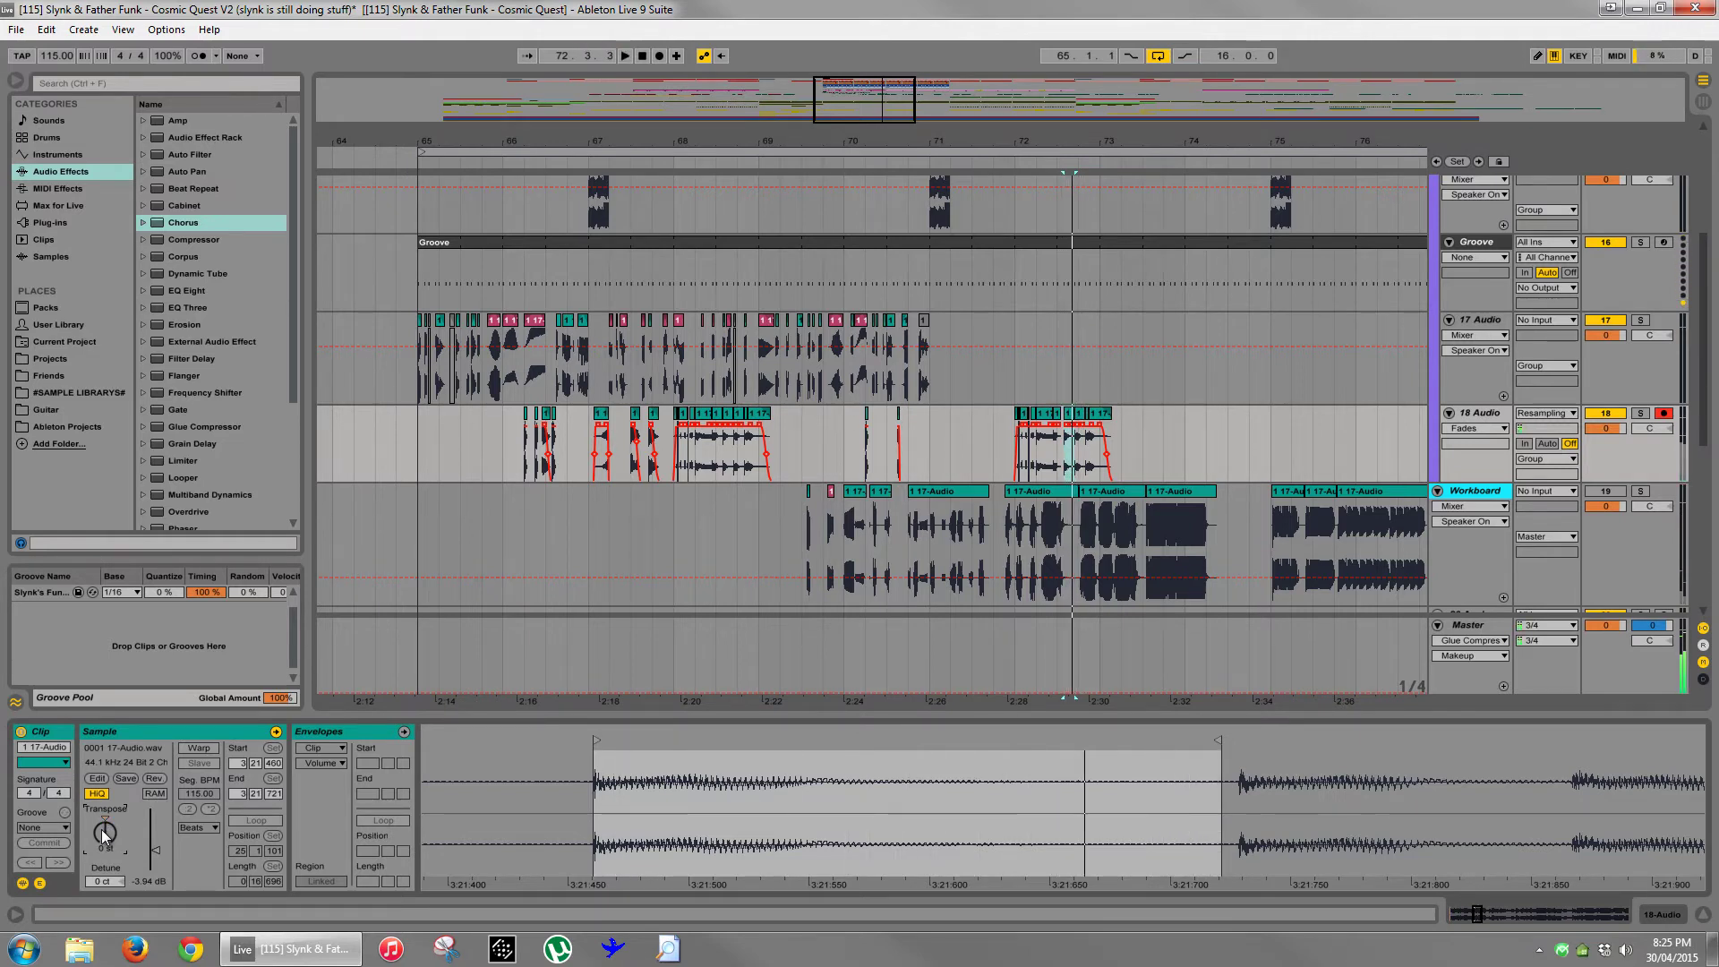
# - Set the transposition of the slice starting at 72.3.2 to 7 st and replay the copied phrase from 72.2.1
pyautogui.press('Up')
pyautogui.press('Up')
pyautogui.press('space')
pyautogui.press('Up')
pyautogui.press('Up')
pyautogui.press('space')
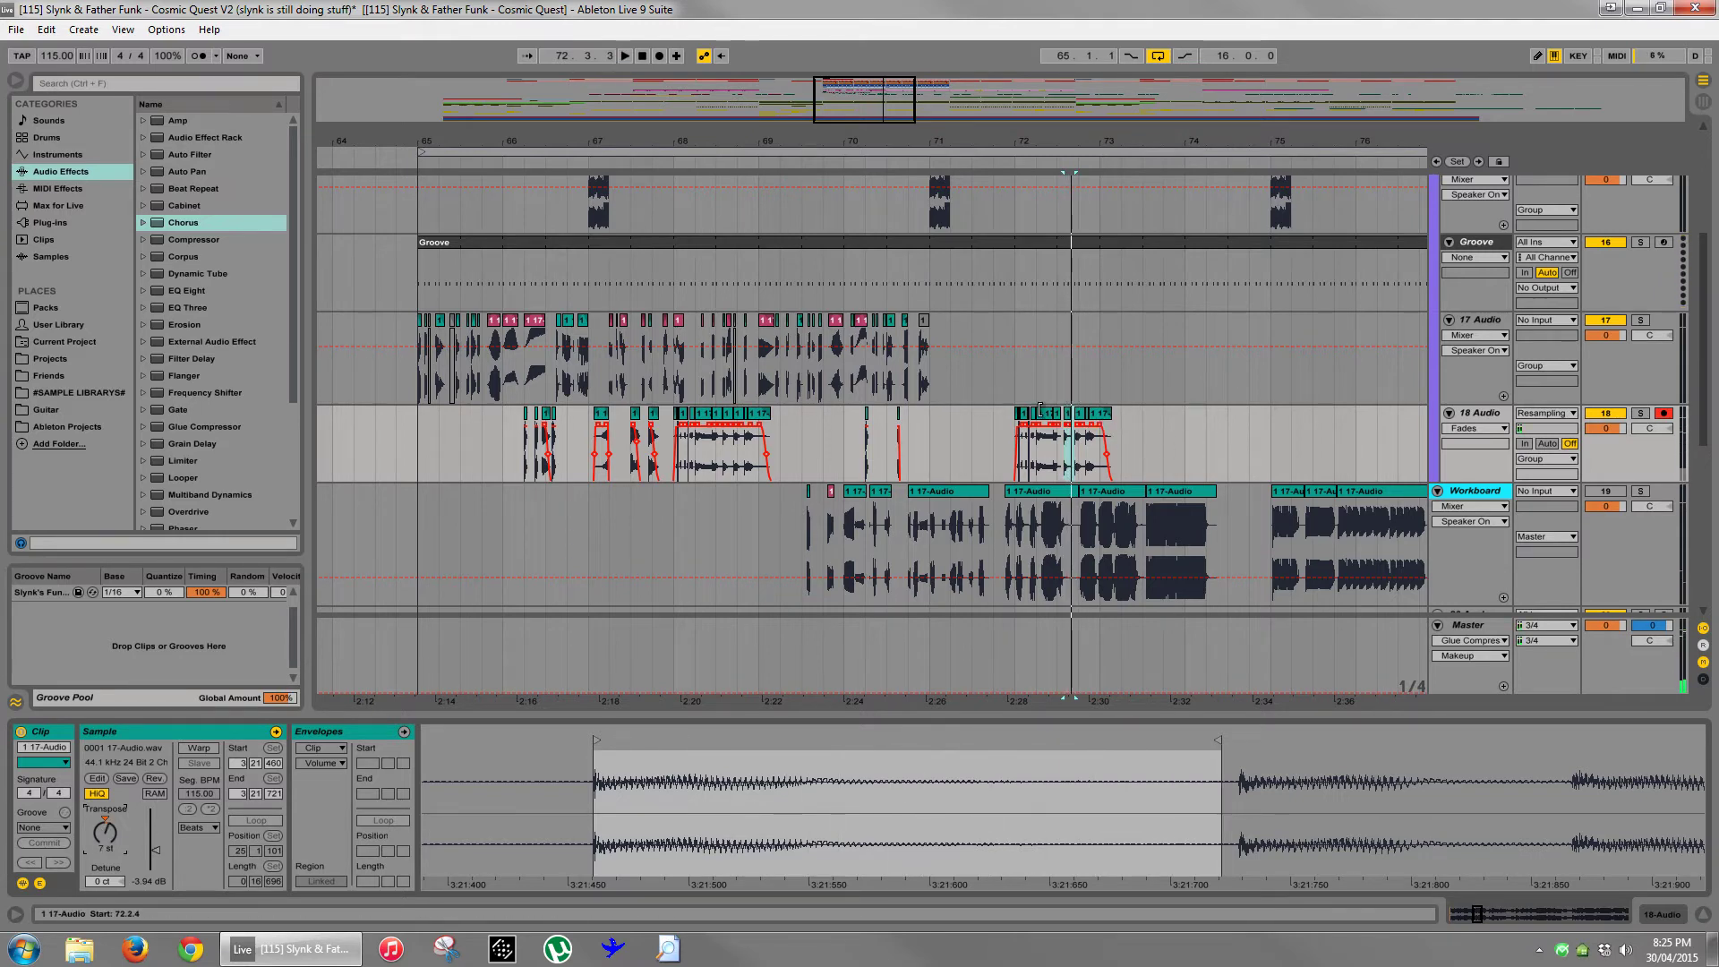
pyautogui.click(1046, 413)
pyautogui.press('space')
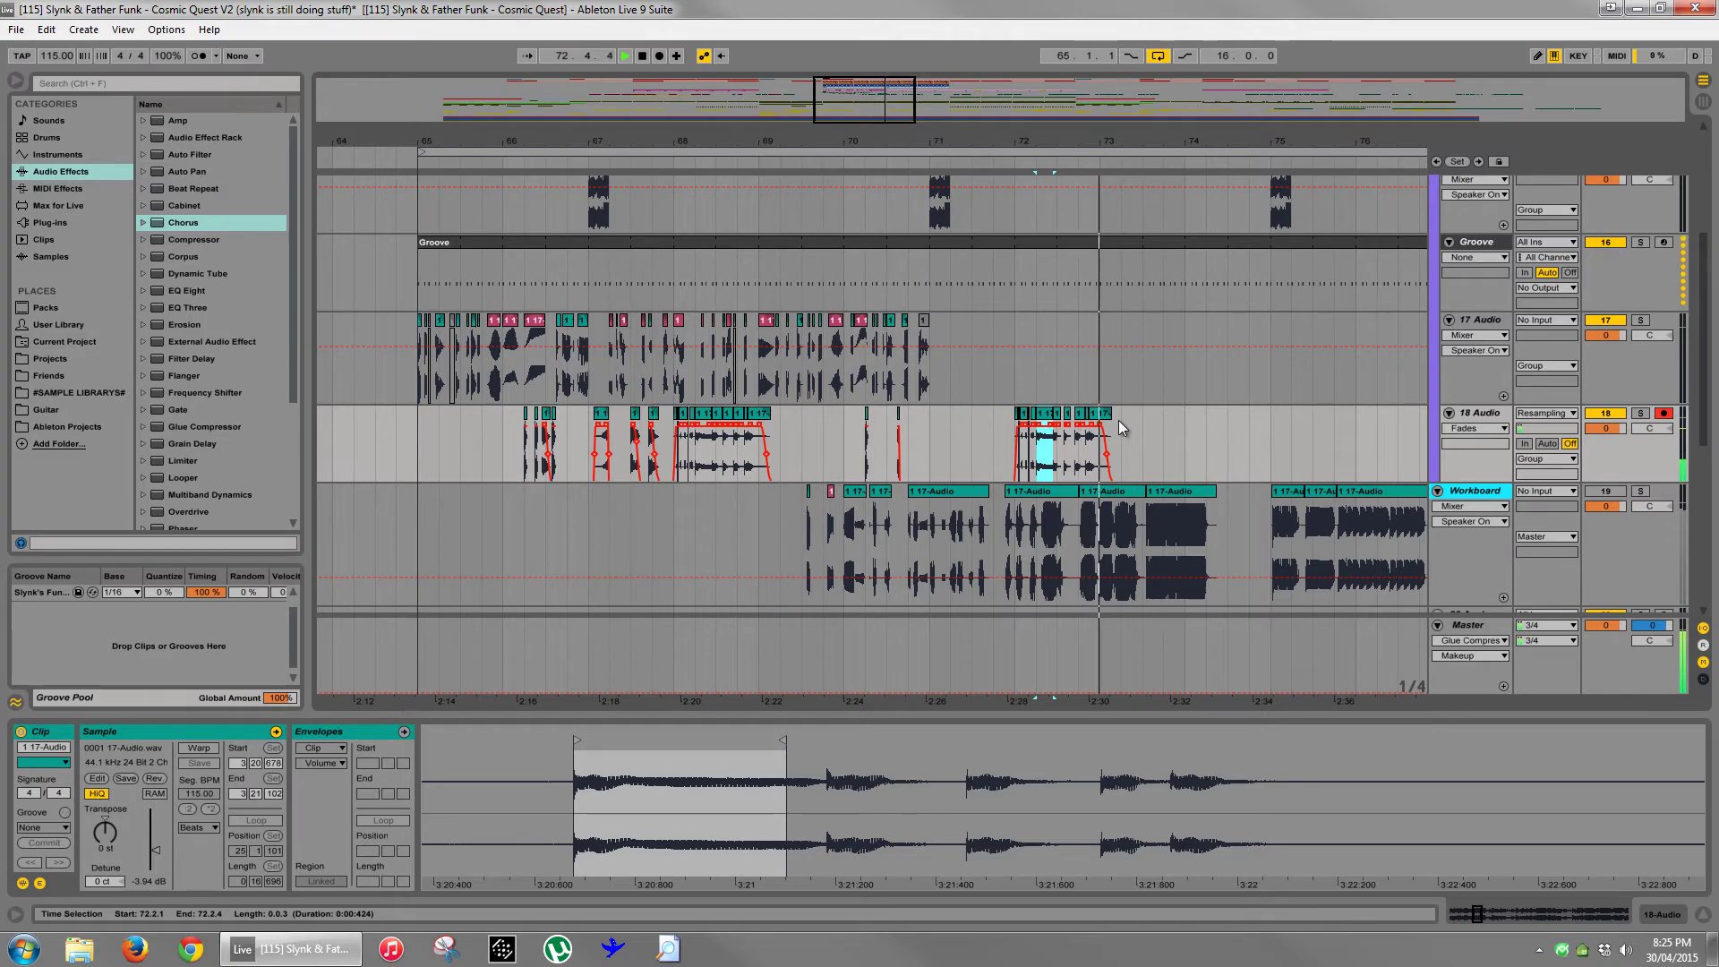
pyautogui.press('space')
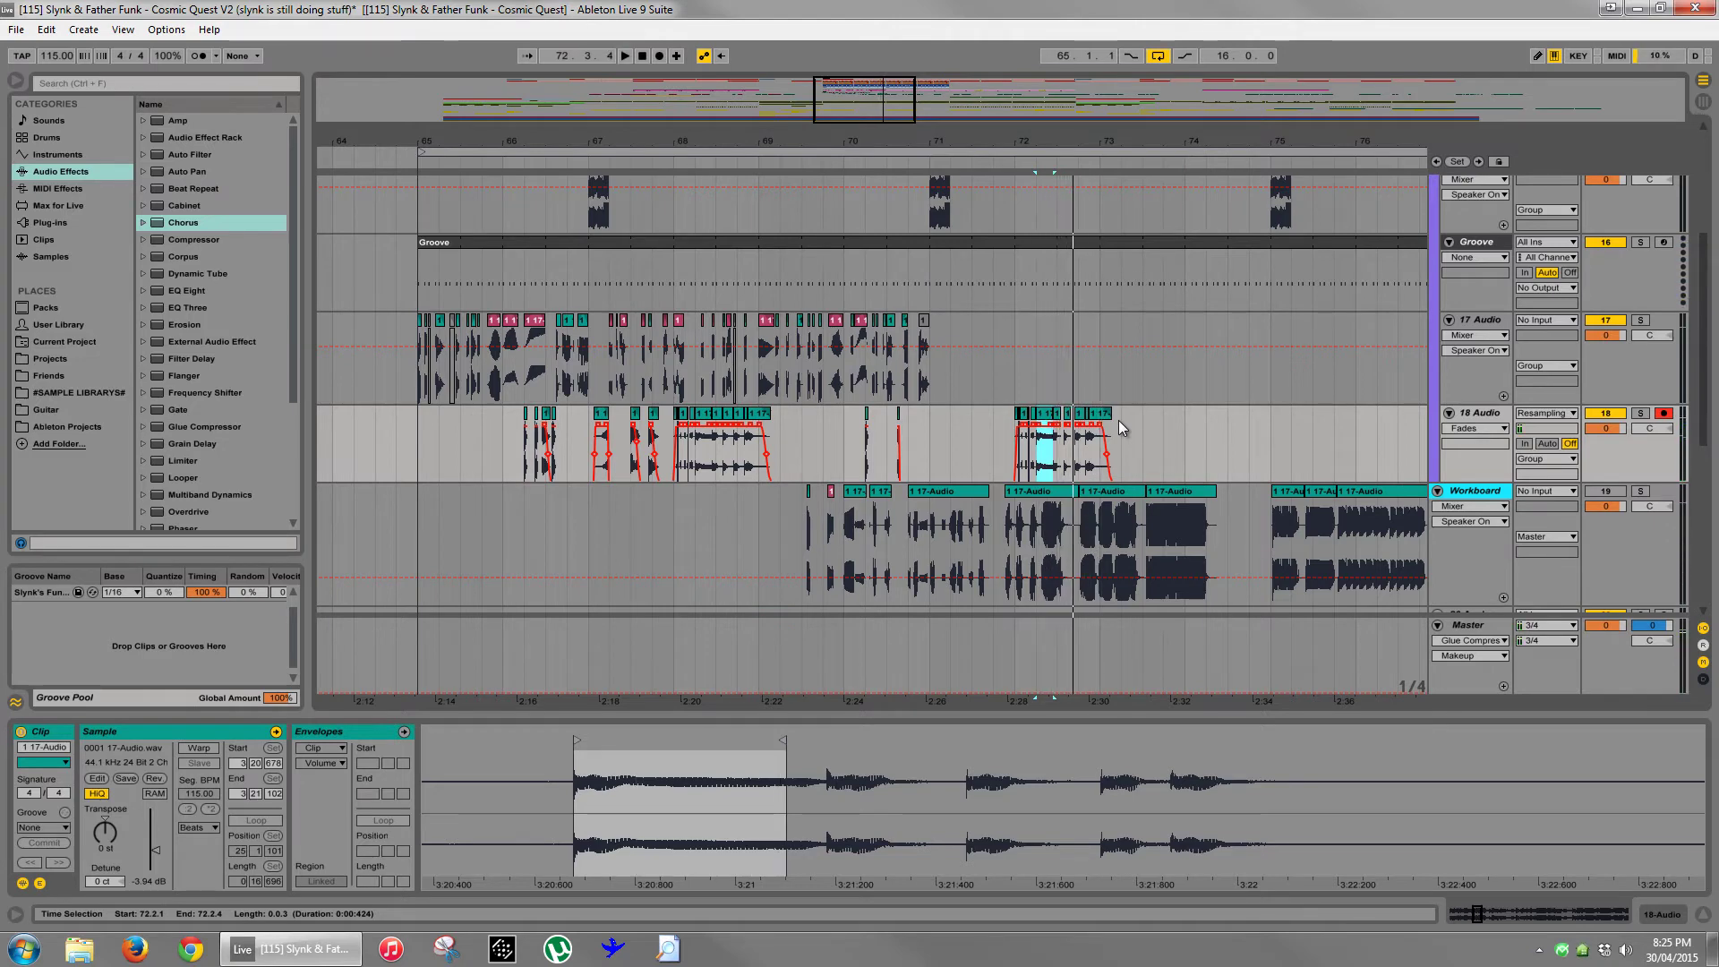
# - Set the transposition of the slice starting at 72.3.4 to 10 st and audition it repeatedly
pyautogui.click(1084, 420)
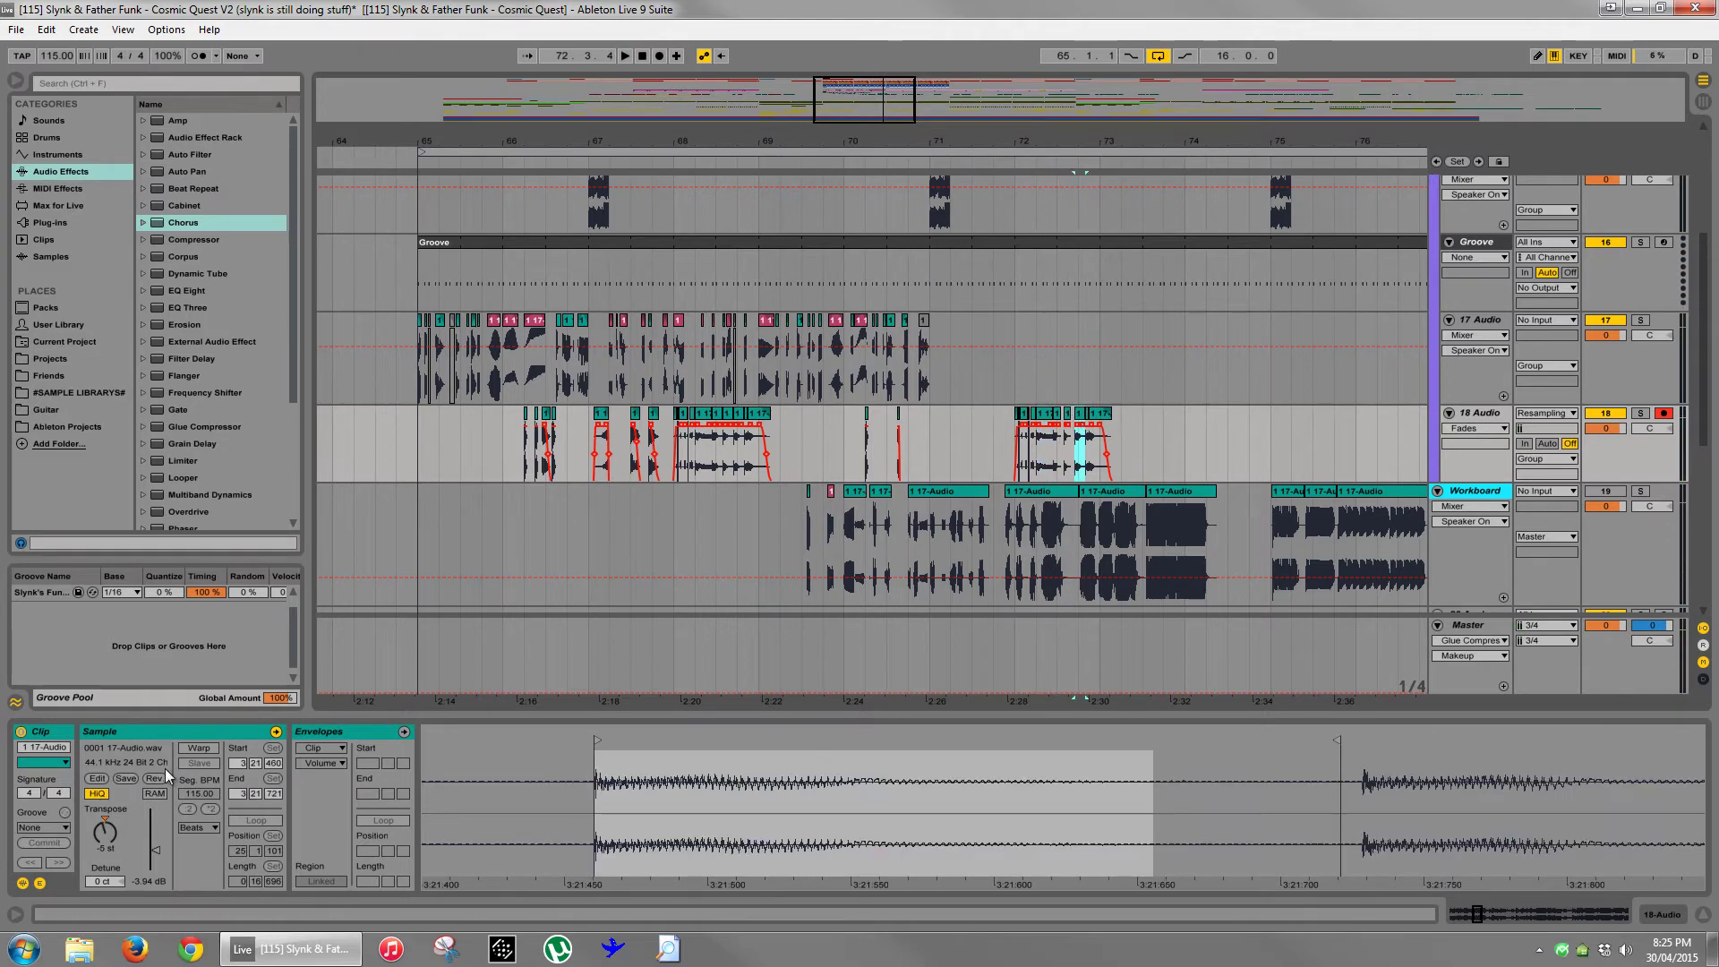
pyautogui.click(105, 824)
pyautogui.press('space')
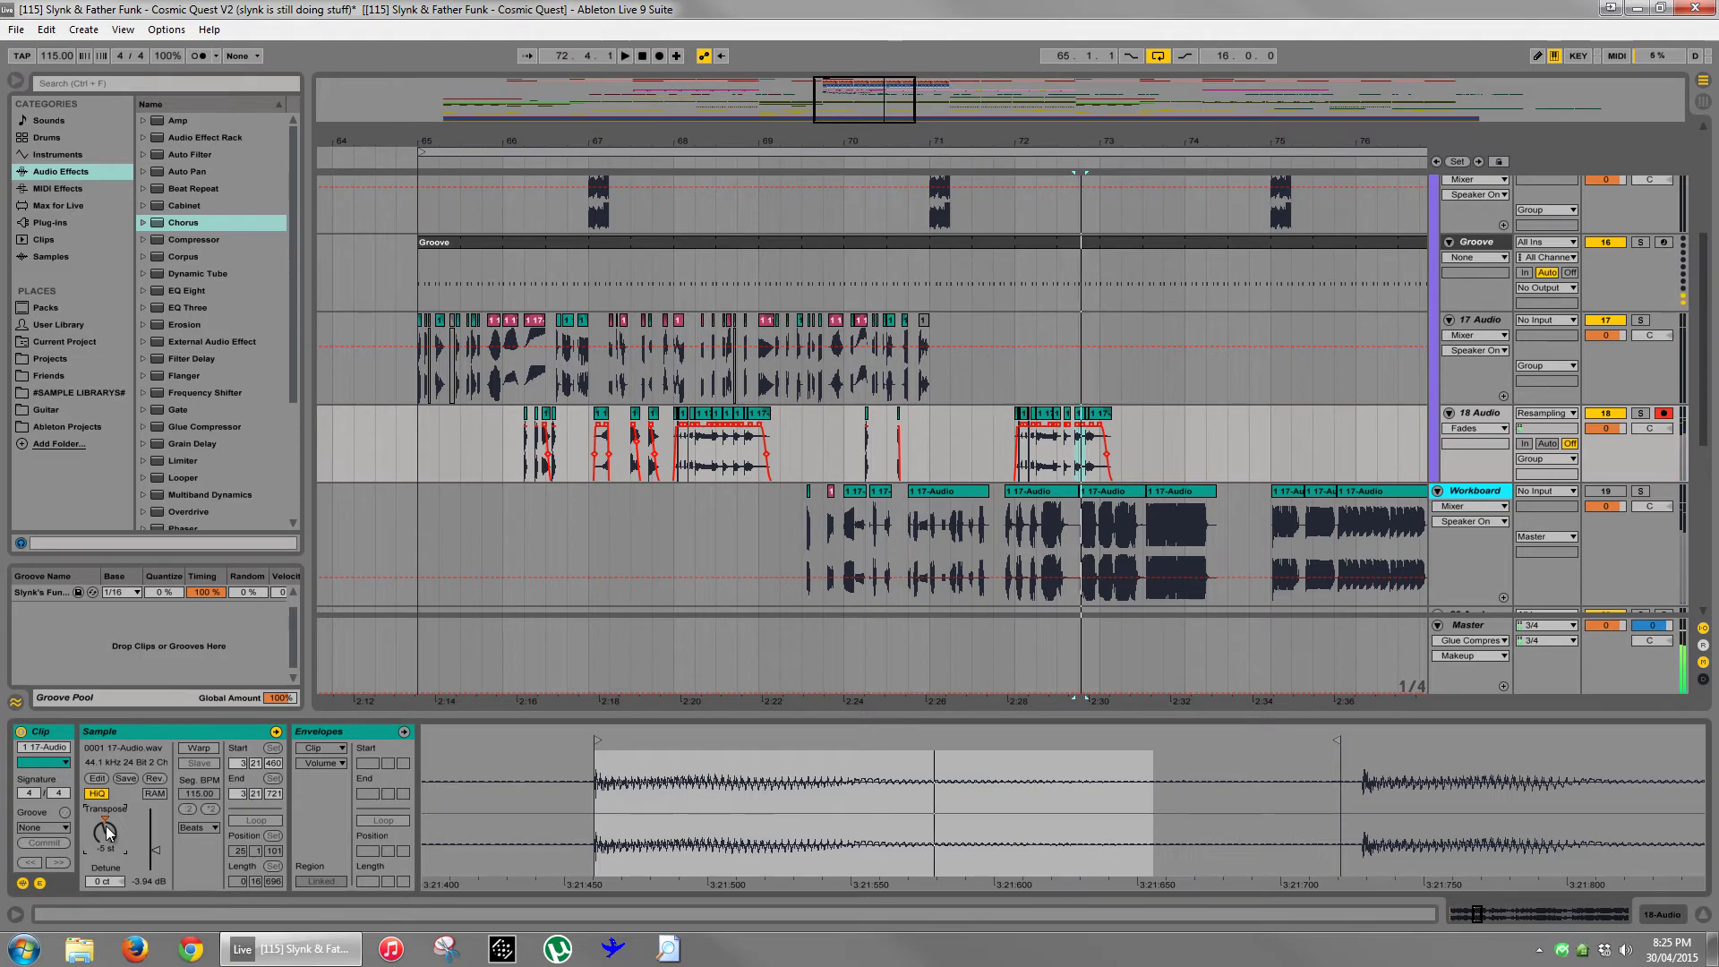
pyautogui.hotkey('shift', 'Up')
pyautogui.press('space')
pyautogui.press('space')
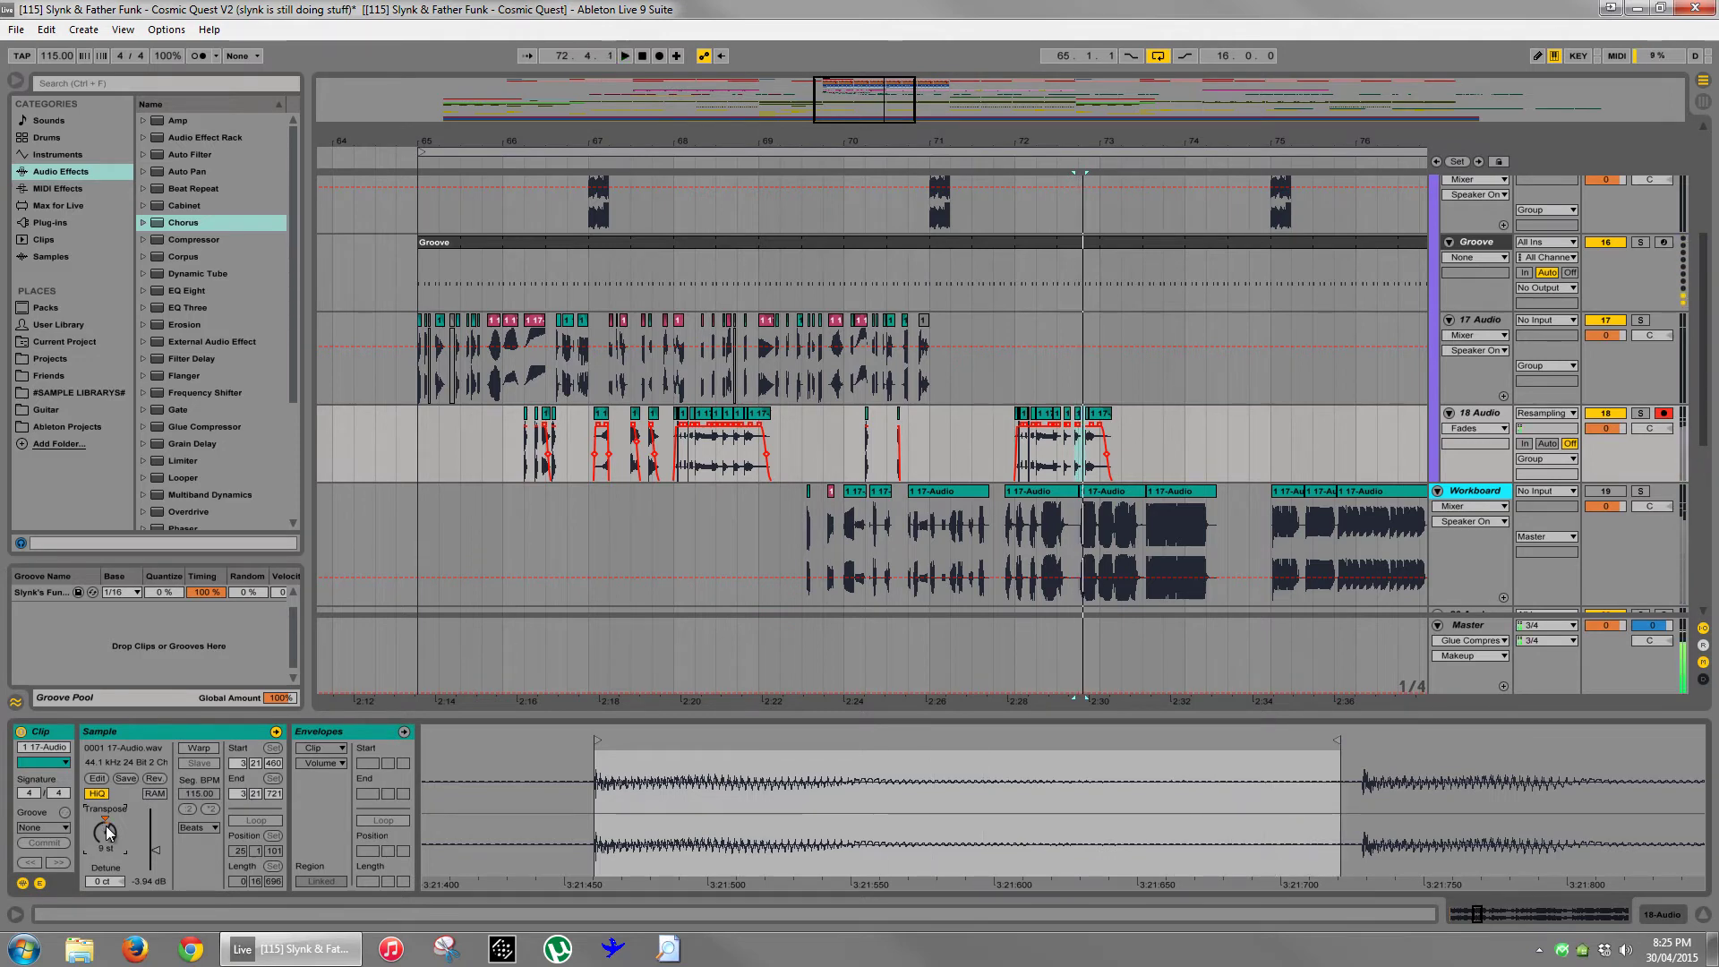
pyautogui.press('Up')
pyautogui.press('space')
pyautogui.press('space')
pyautogui.press('space')
pyautogui.press('space')
pyautogui.press('space')
pyautogui.press('space')
pyautogui.press('space')
pyautogui.press('space')
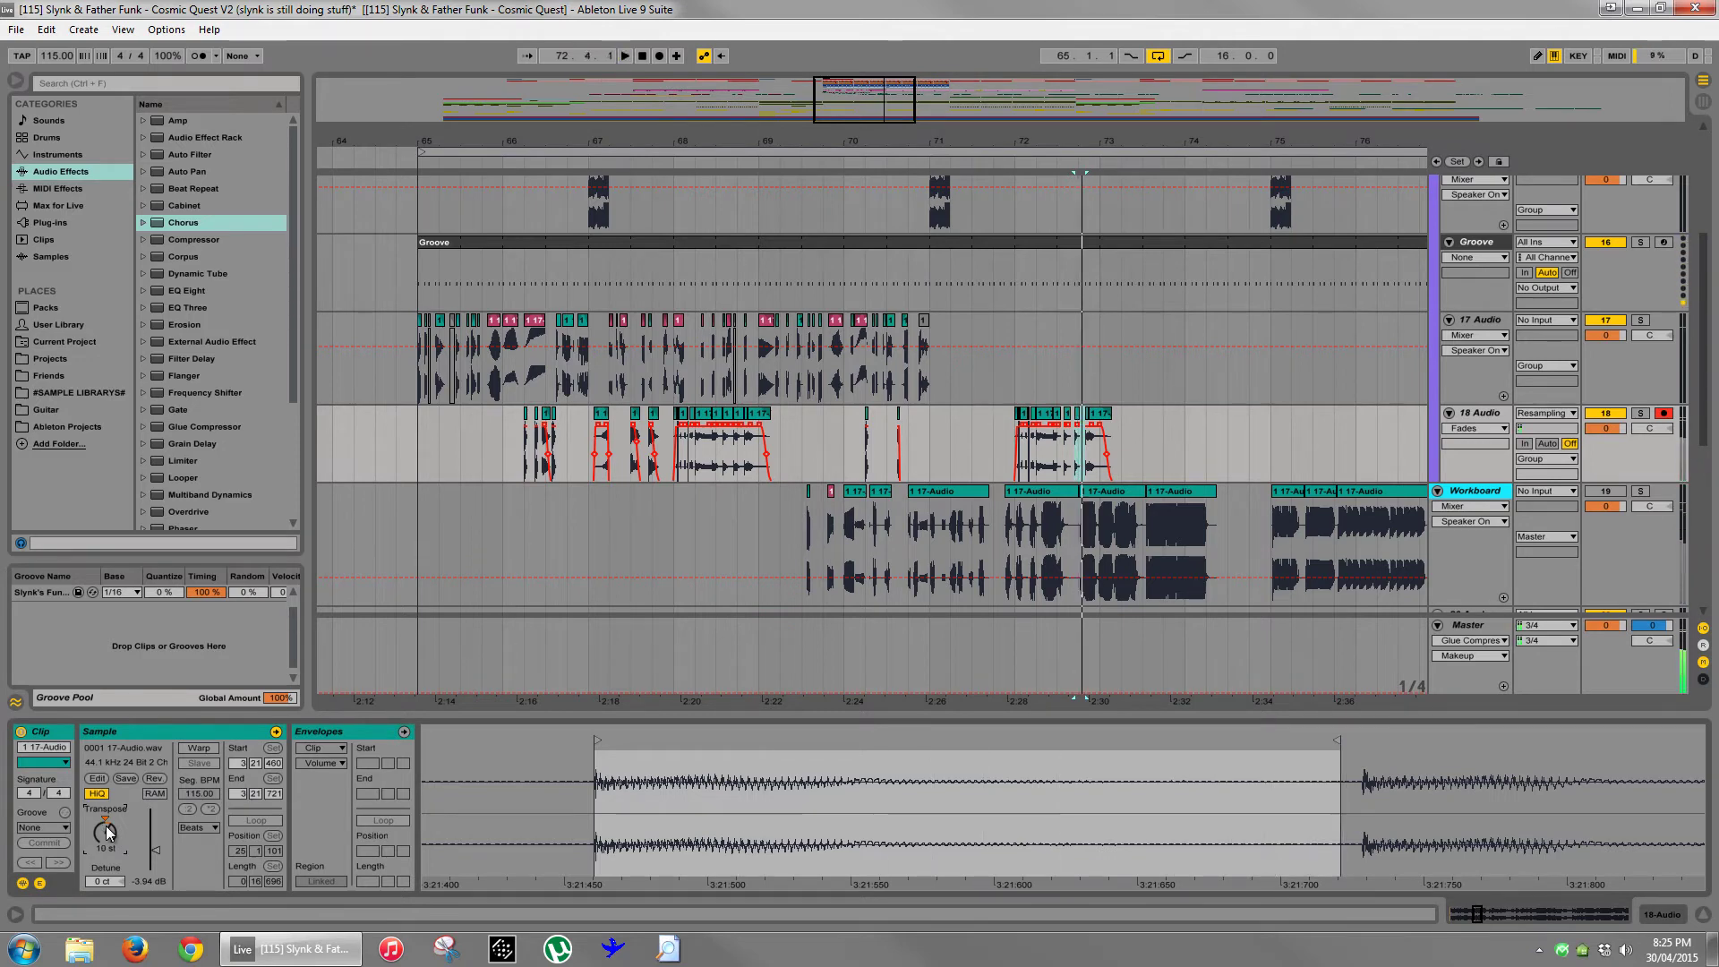
# - Replay the copied phrase from 72.2.1 and check the short slice starting at 72.4.2
pyautogui.click(1043, 421)
pyautogui.press('space')
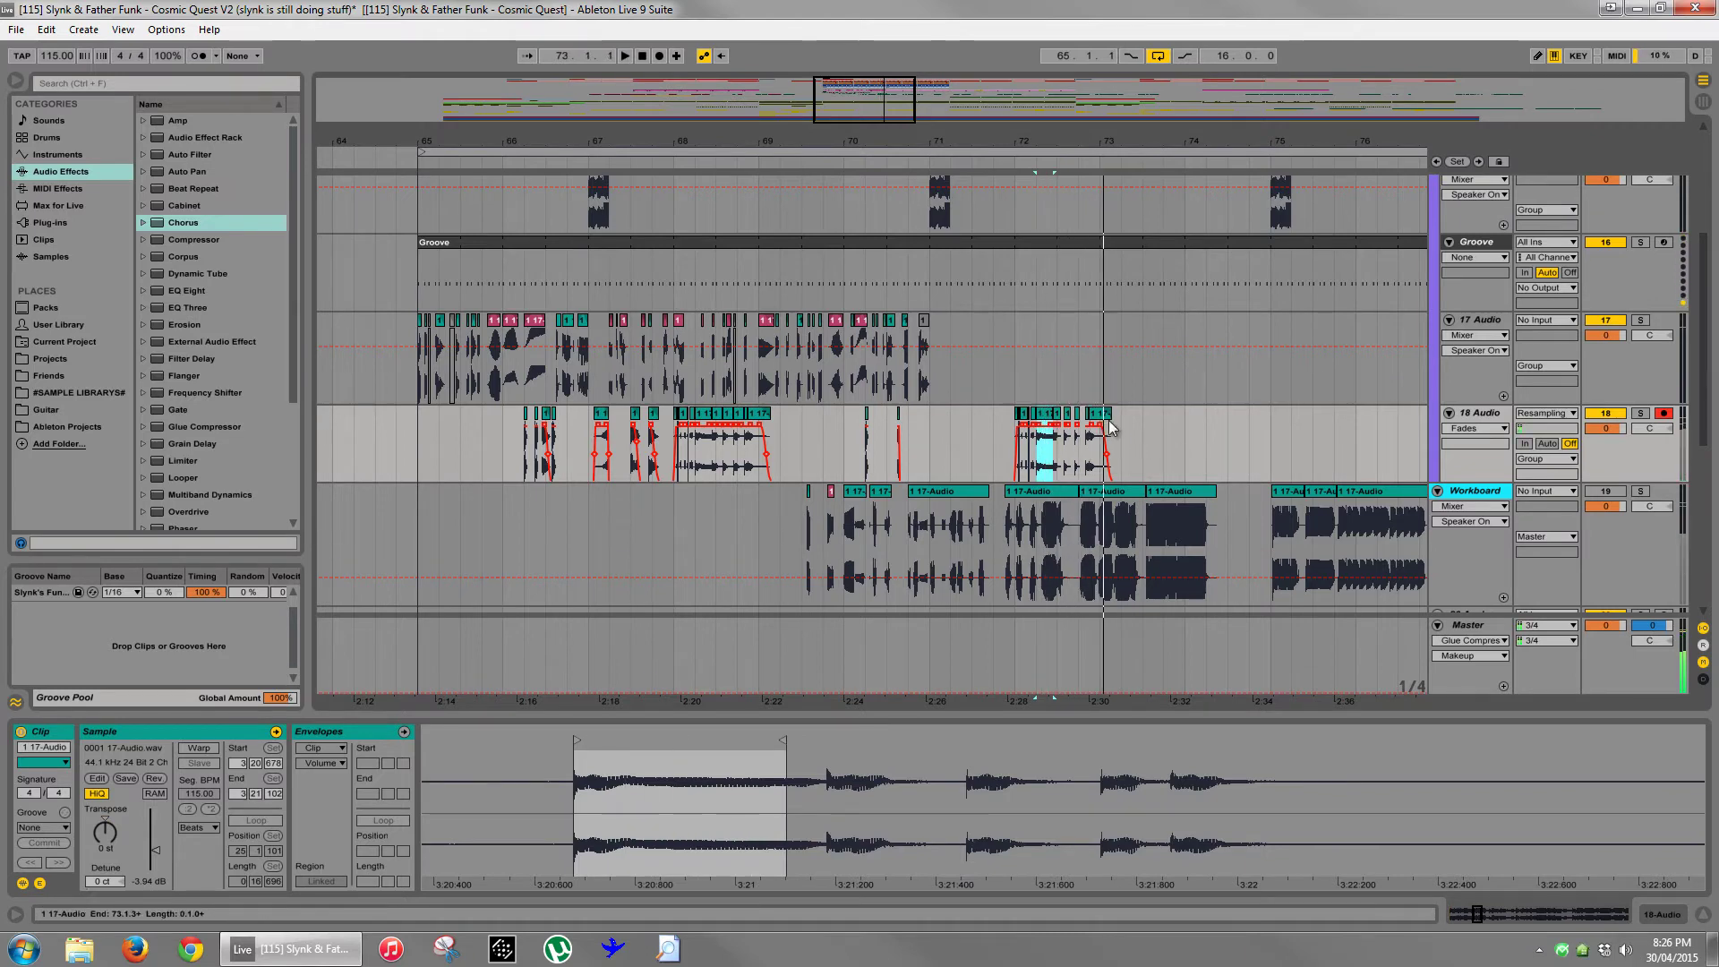
pyautogui.click(1088, 447)
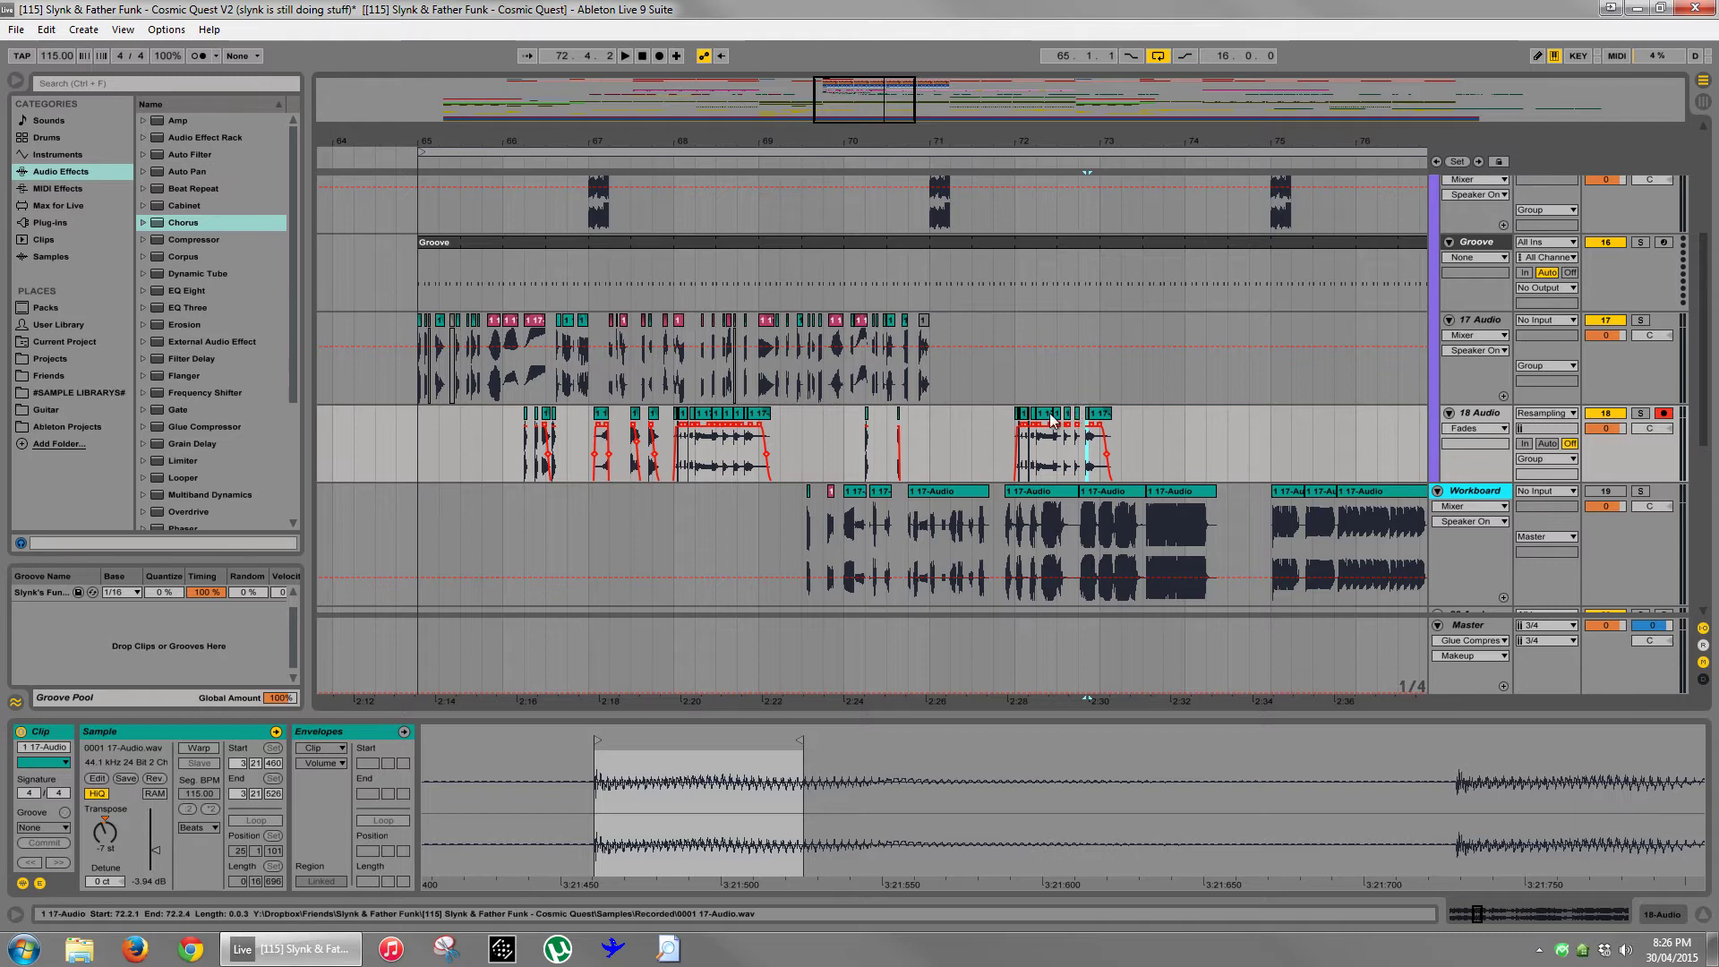
pyautogui.moveTo(1099, 143); pyautogui.dragTo(1076, 391)
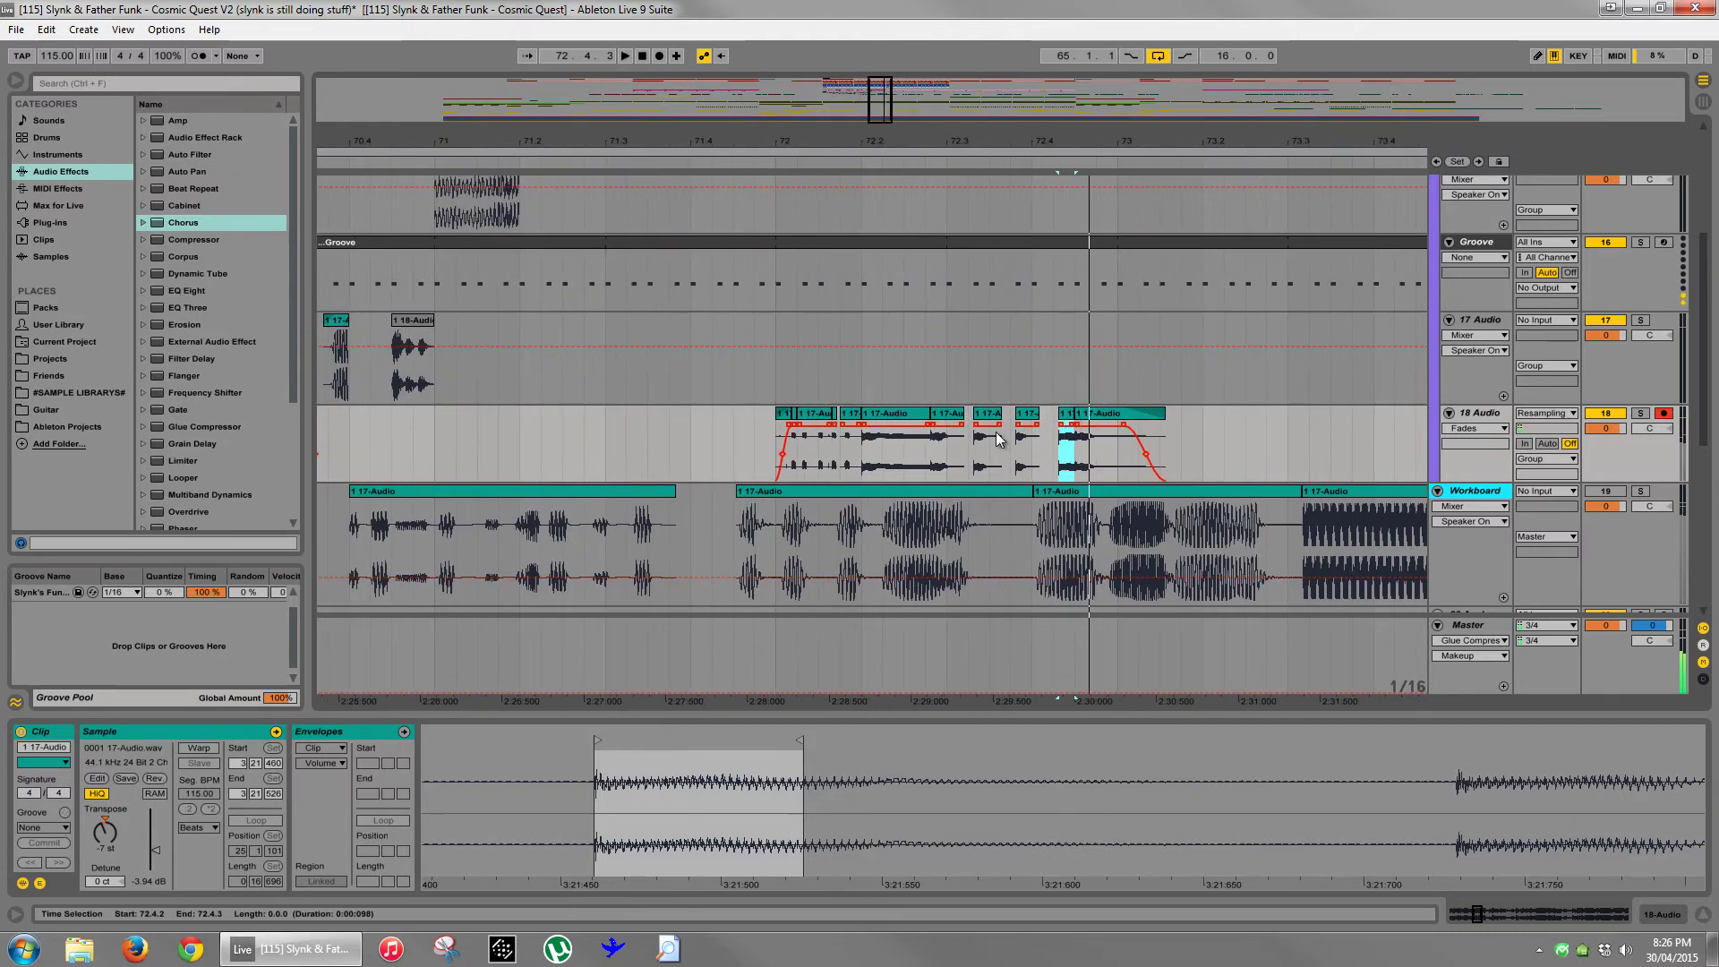
pyautogui.click(906, 417)
pyautogui.press('space')
pyautogui.press('space')
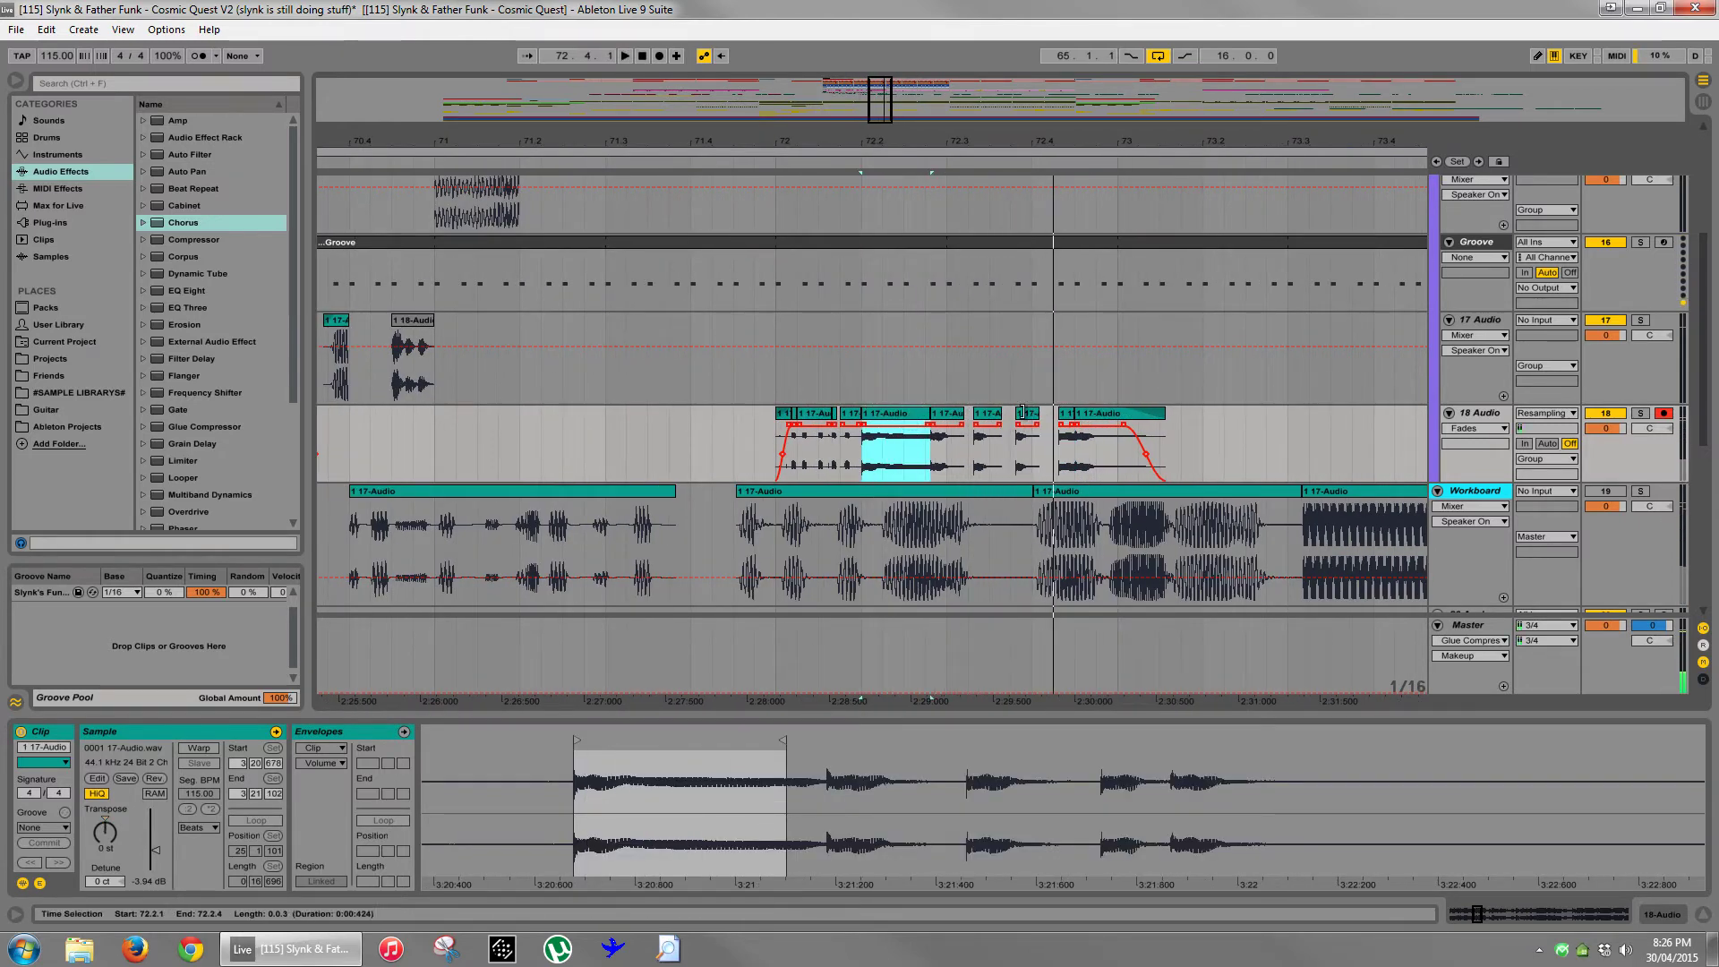
# - Raise the transposition of the slice starting at 72.4.2 to 7 st, audition it, and replay from 72.2.1
pyautogui.click(1065, 415)
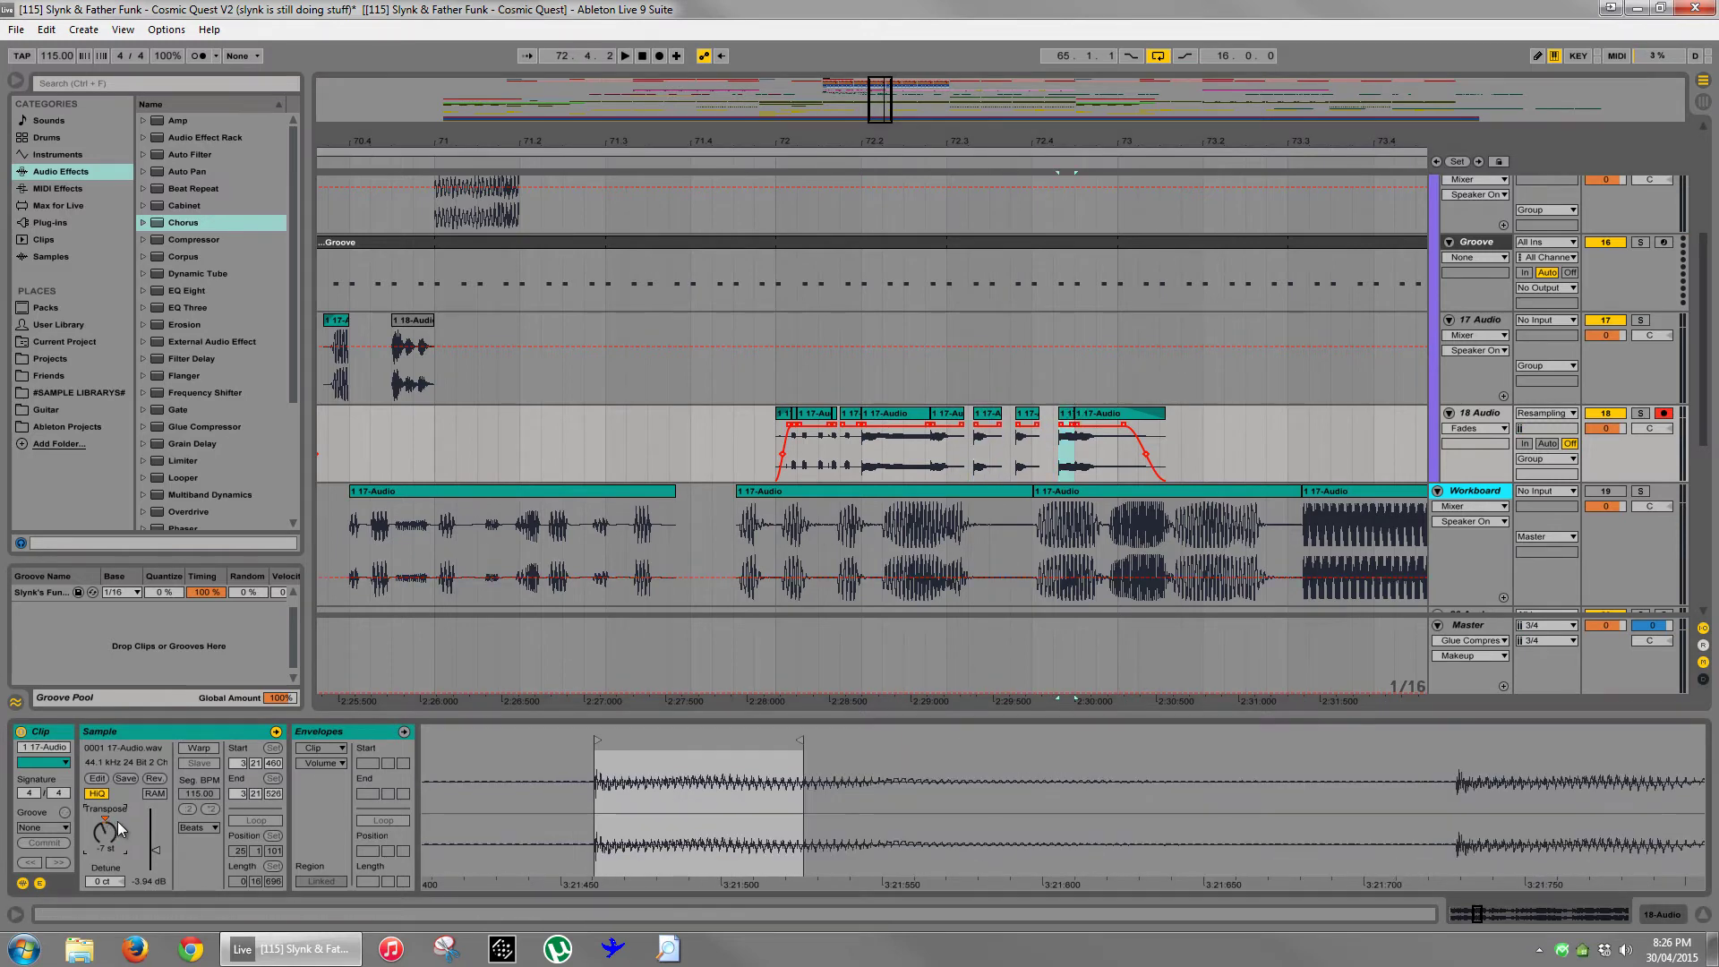
pyautogui.press('space')
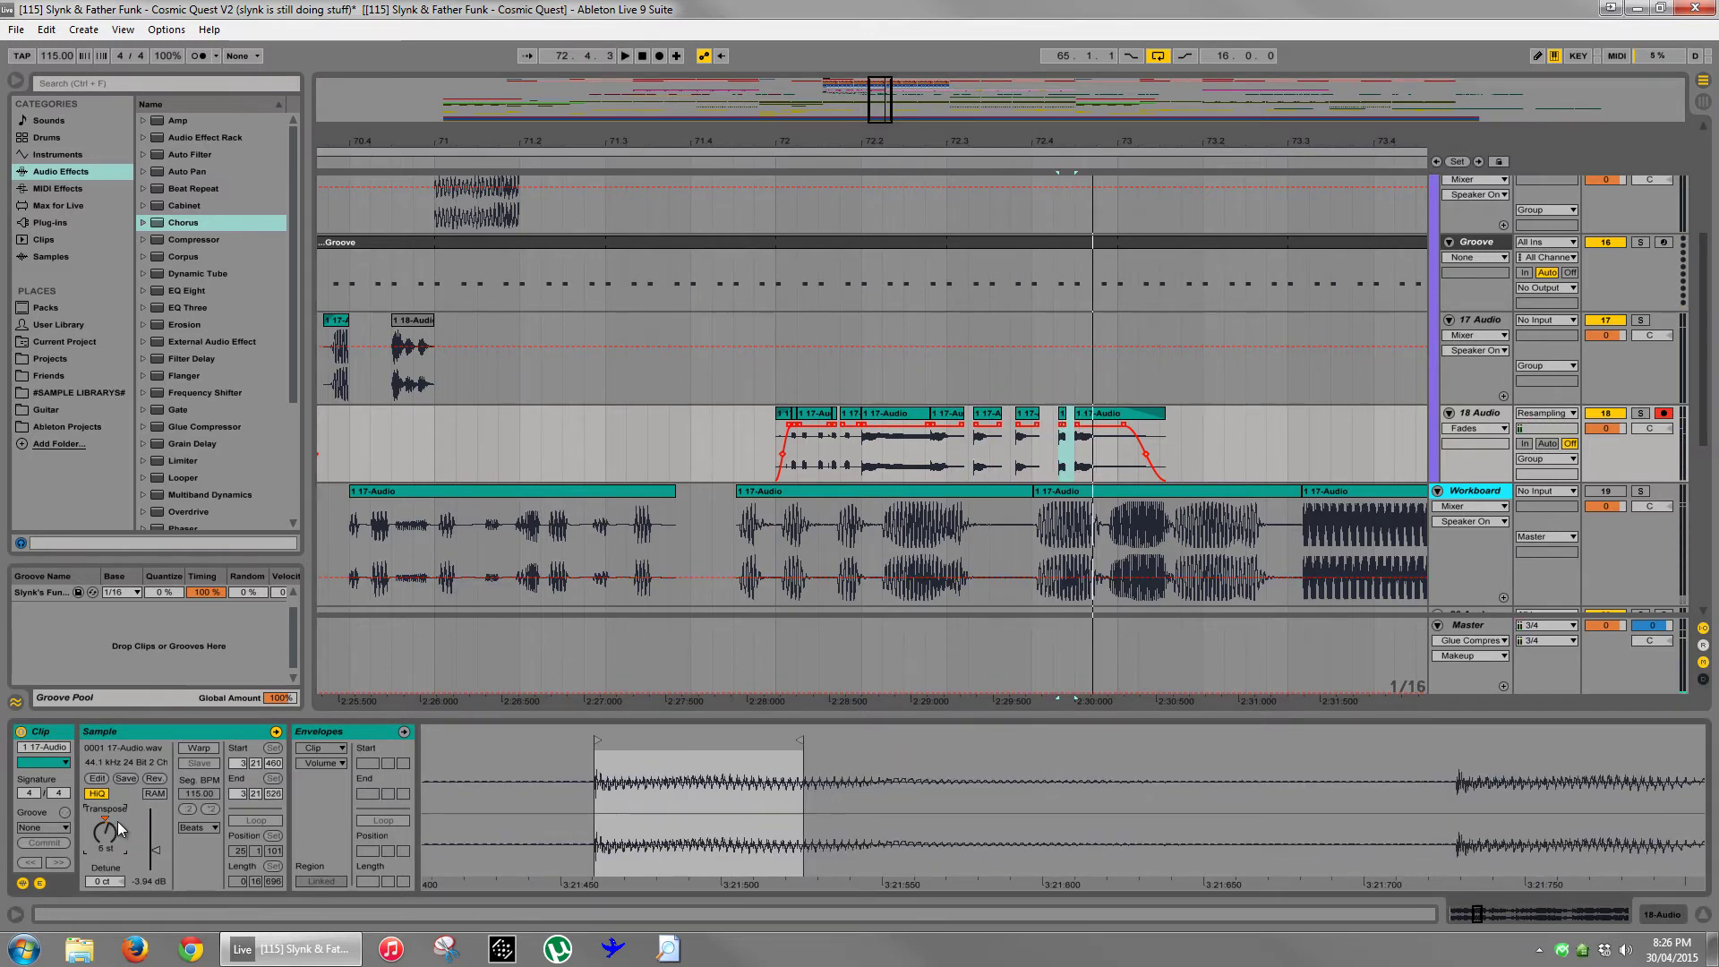
pyautogui.press('Up')
pyautogui.press('space')
pyautogui.press('space')
pyautogui.press('space')
pyautogui.press('space')
pyautogui.press('space')
pyautogui.press('space')
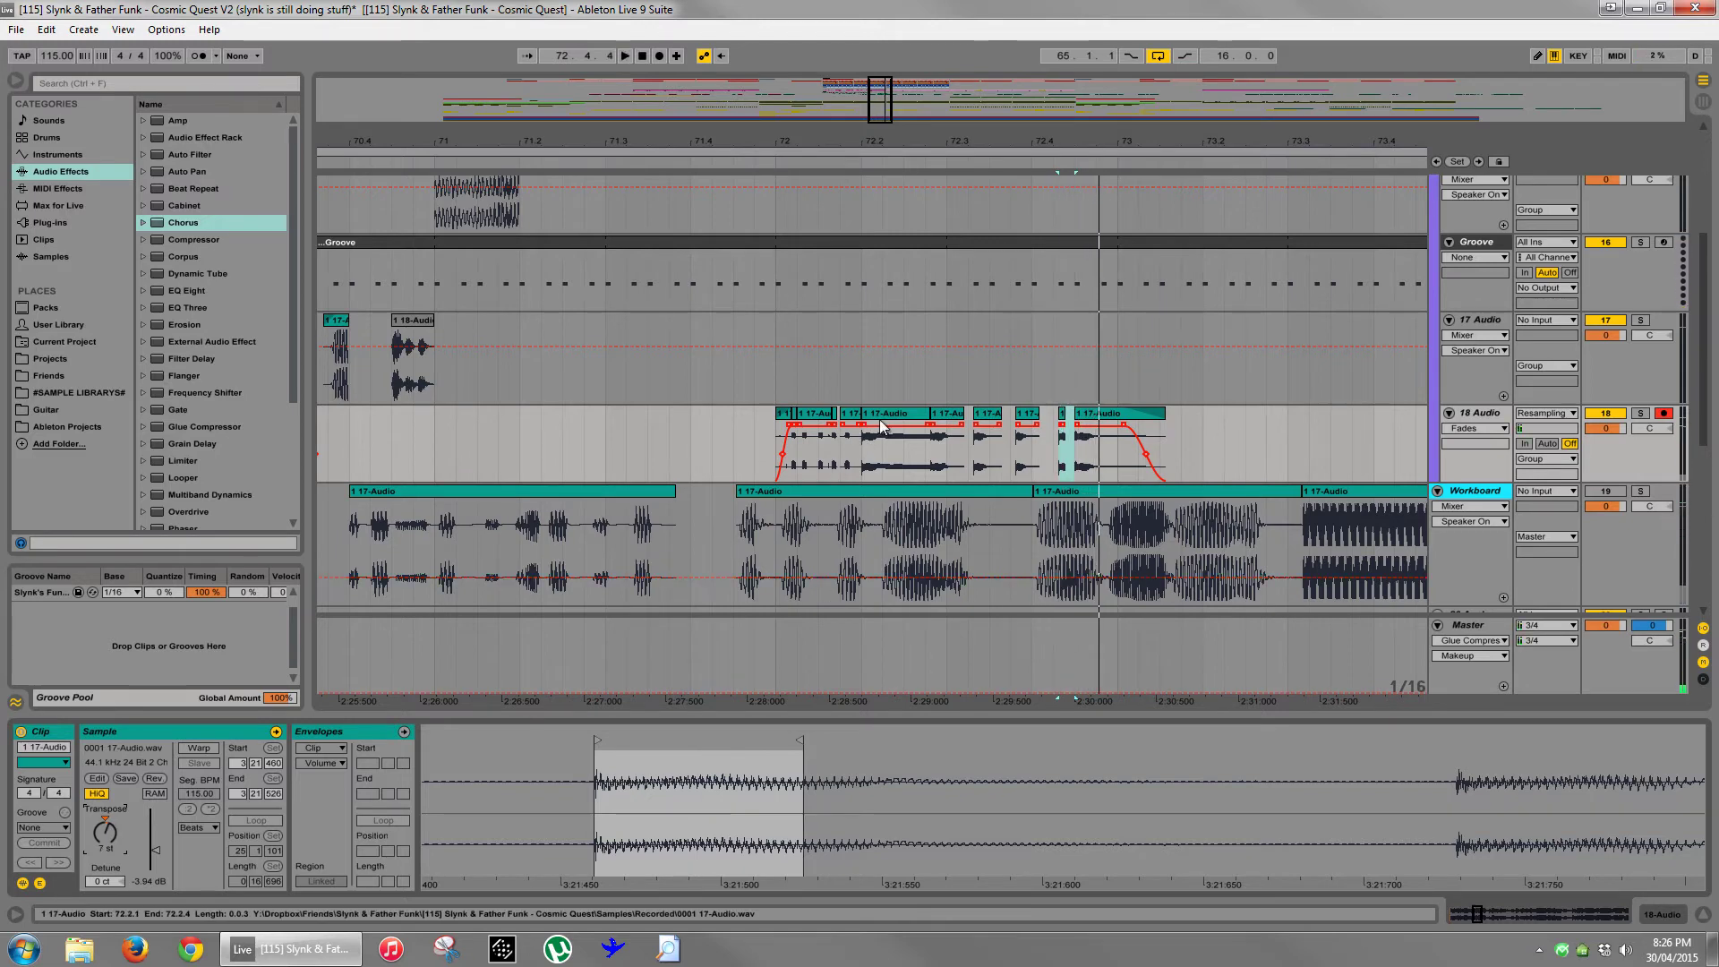
pyautogui.click(882, 416)
pyautogui.press('space')
pyautogui.press('space')
# - Lower the transposition of the phrase's last slice at 72.4.3 to -5 st, audition it, and replay from 72.2.1
pyautogui.click(1080, 416)
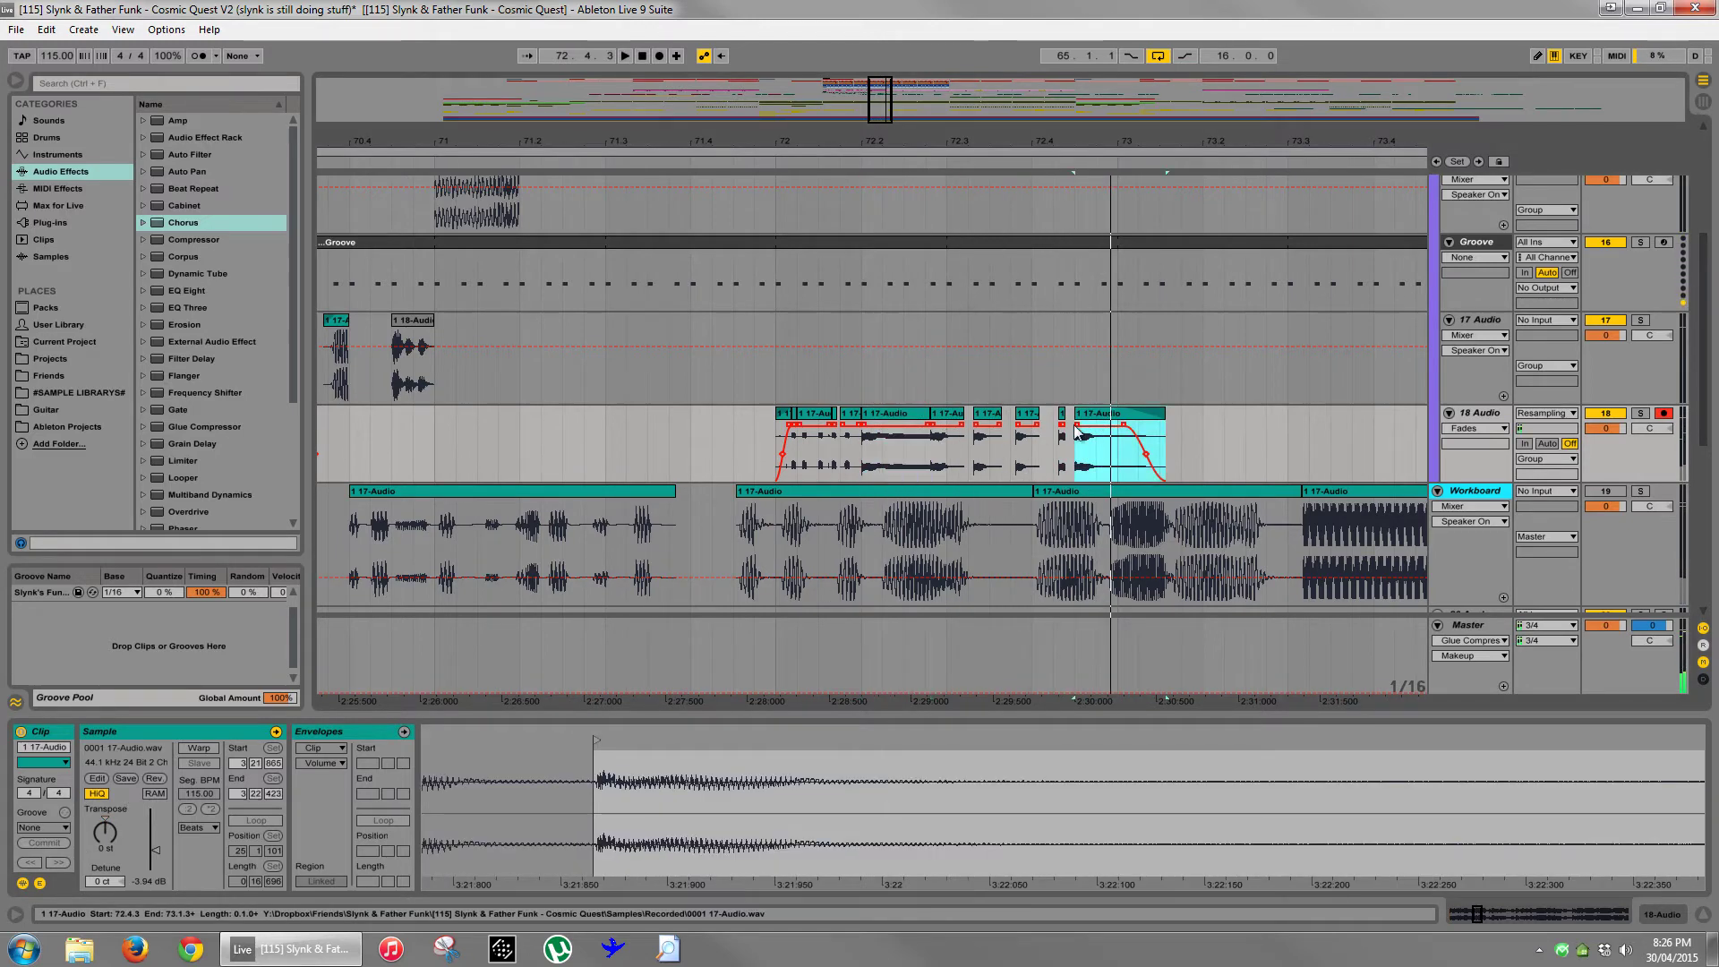
pyautogui.click(107, 834)
pyautogui.press('space')
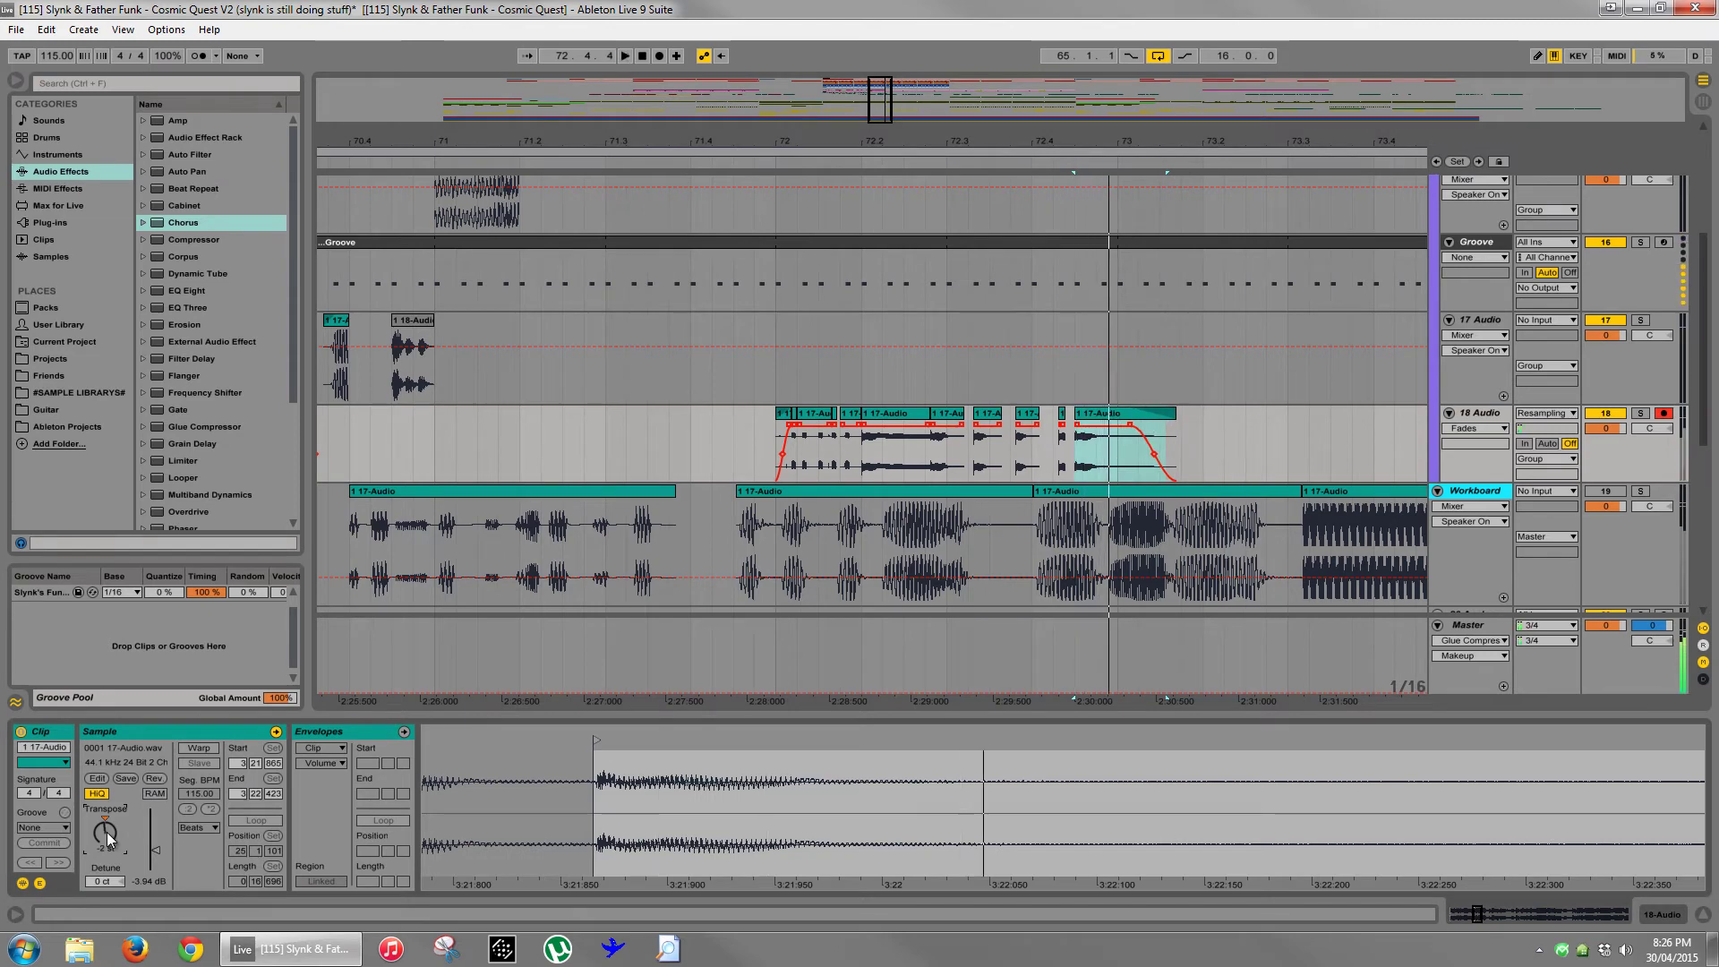
pyautogui.press('Down')
pyautogui.press('Down')
pyautogui.press('Down')
pyautogui.press('Down')
pyautogui.press('space')
pyautogui.press('space')
pyautogui.press('space')
pyautogui.press('space')
pyautogui.press('space')
pyautogui.press('space')
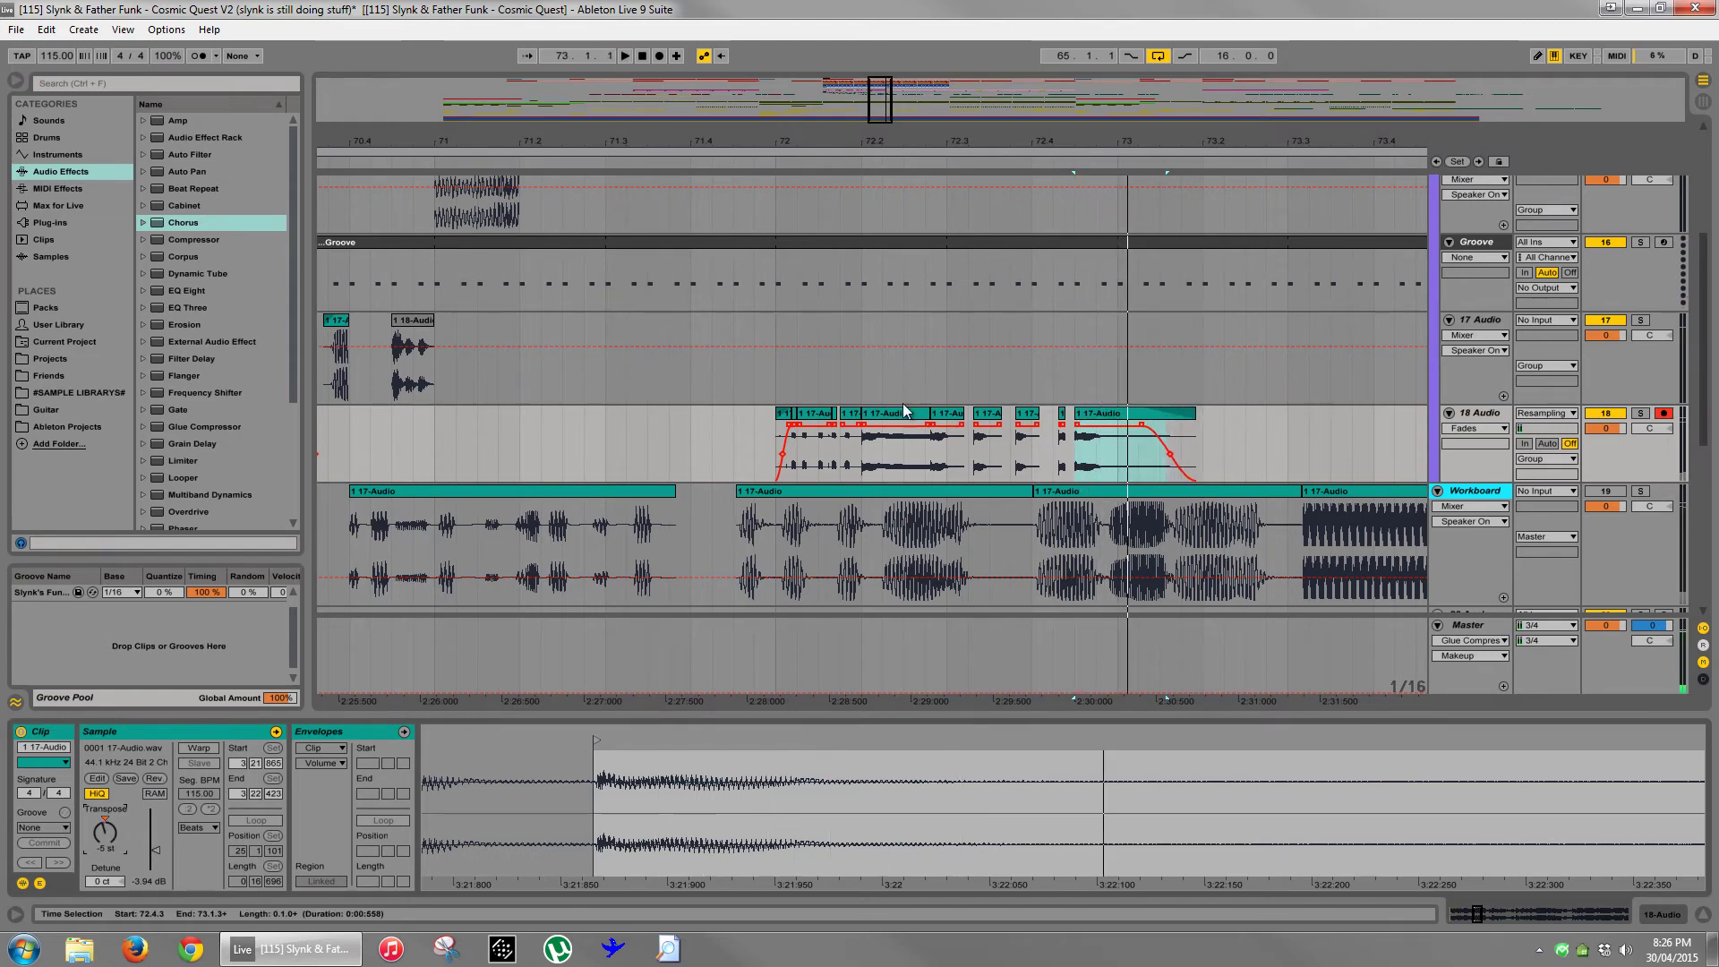
pyautogui.moveTo(862, 448); pyautogui.dragTo(931, 448)
pyautogui.press('space')
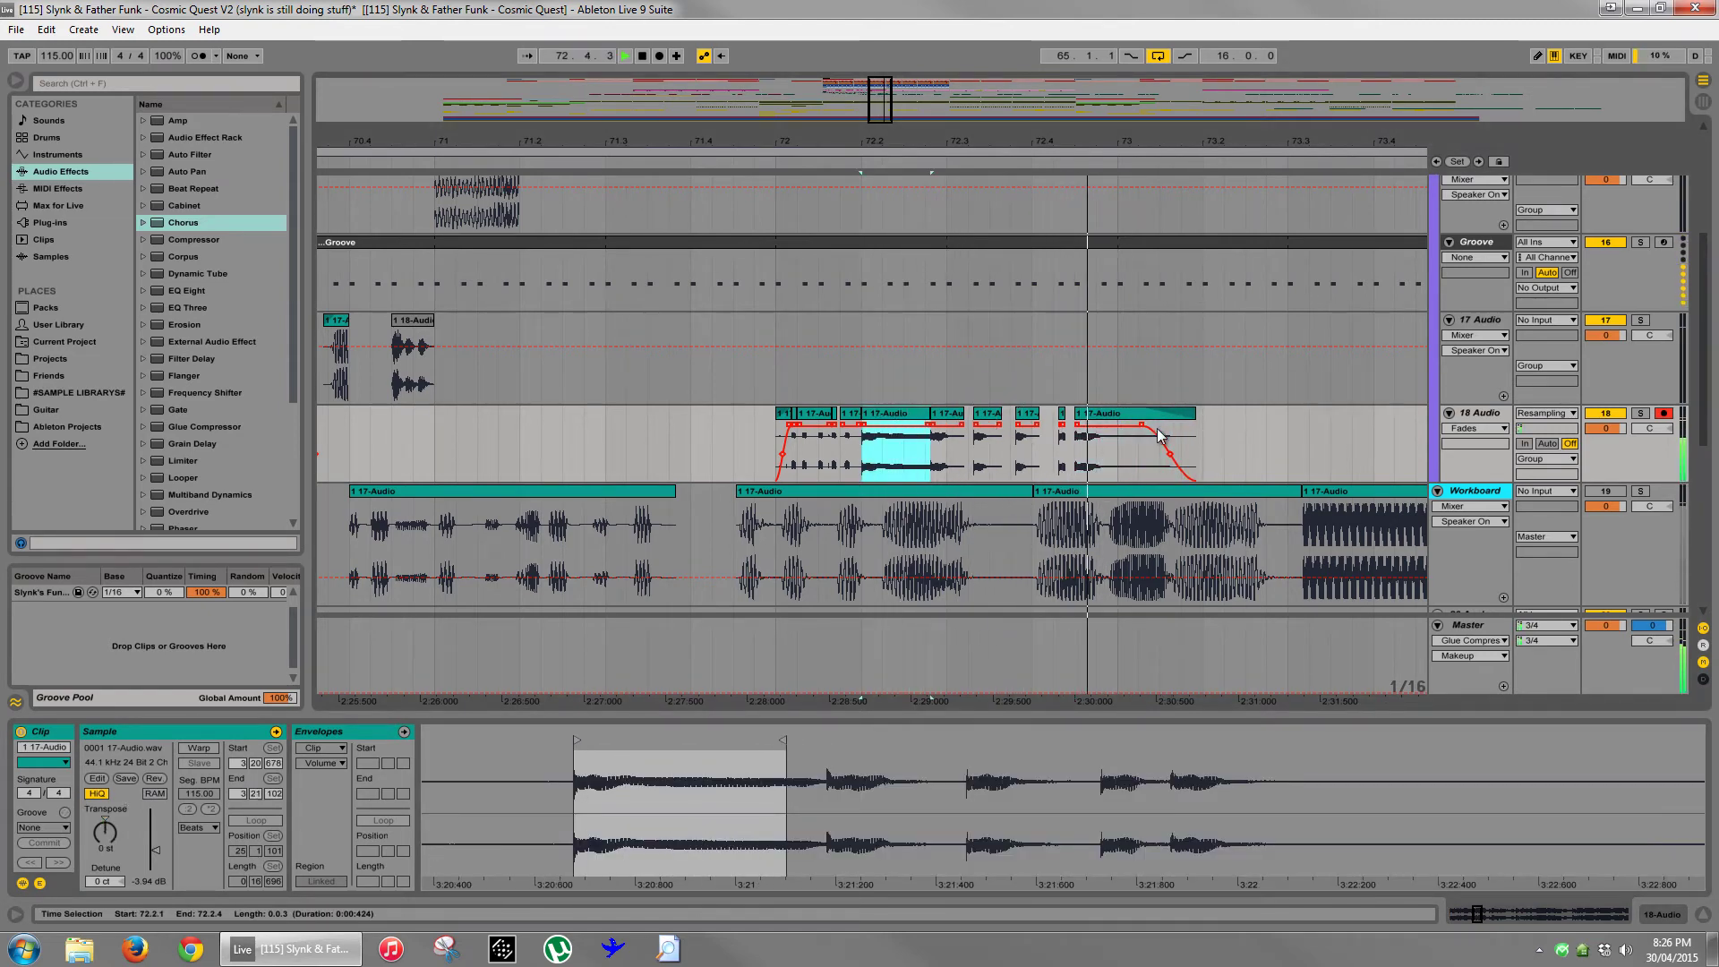
# - Set the transposition of the slice starting at 72.4.2 to 5 st and audition it
pyautogui.click(1062, 415)
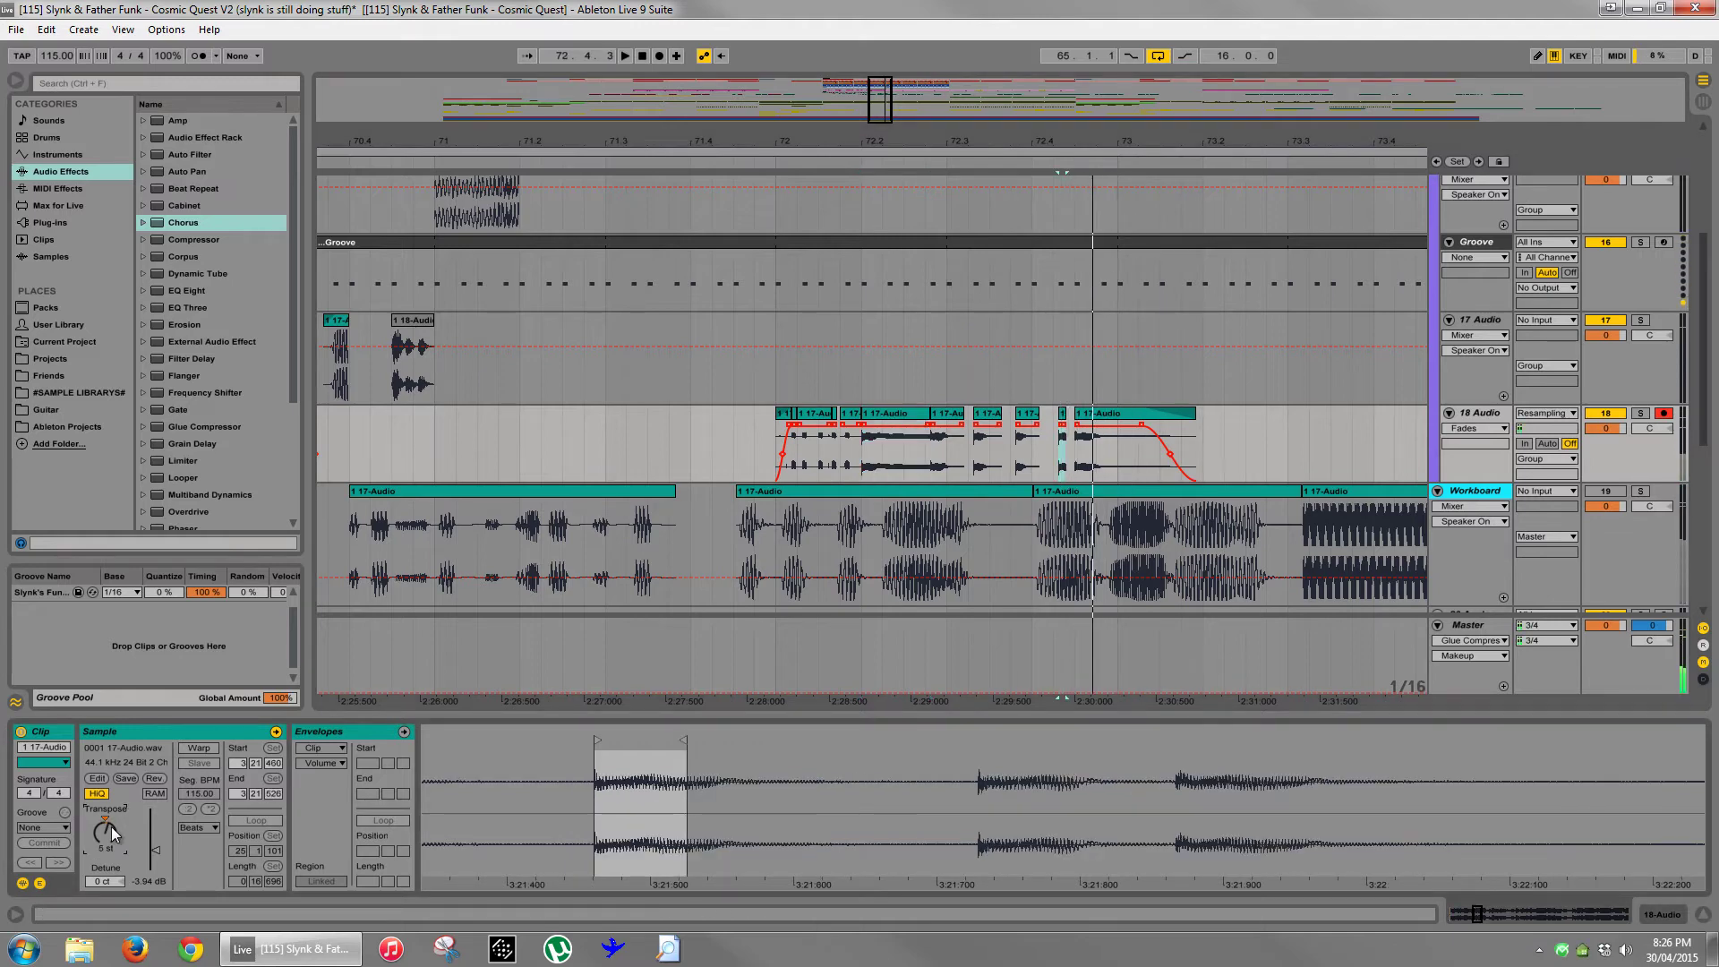
pyautogui.press('space')
pyautogui.press('space')
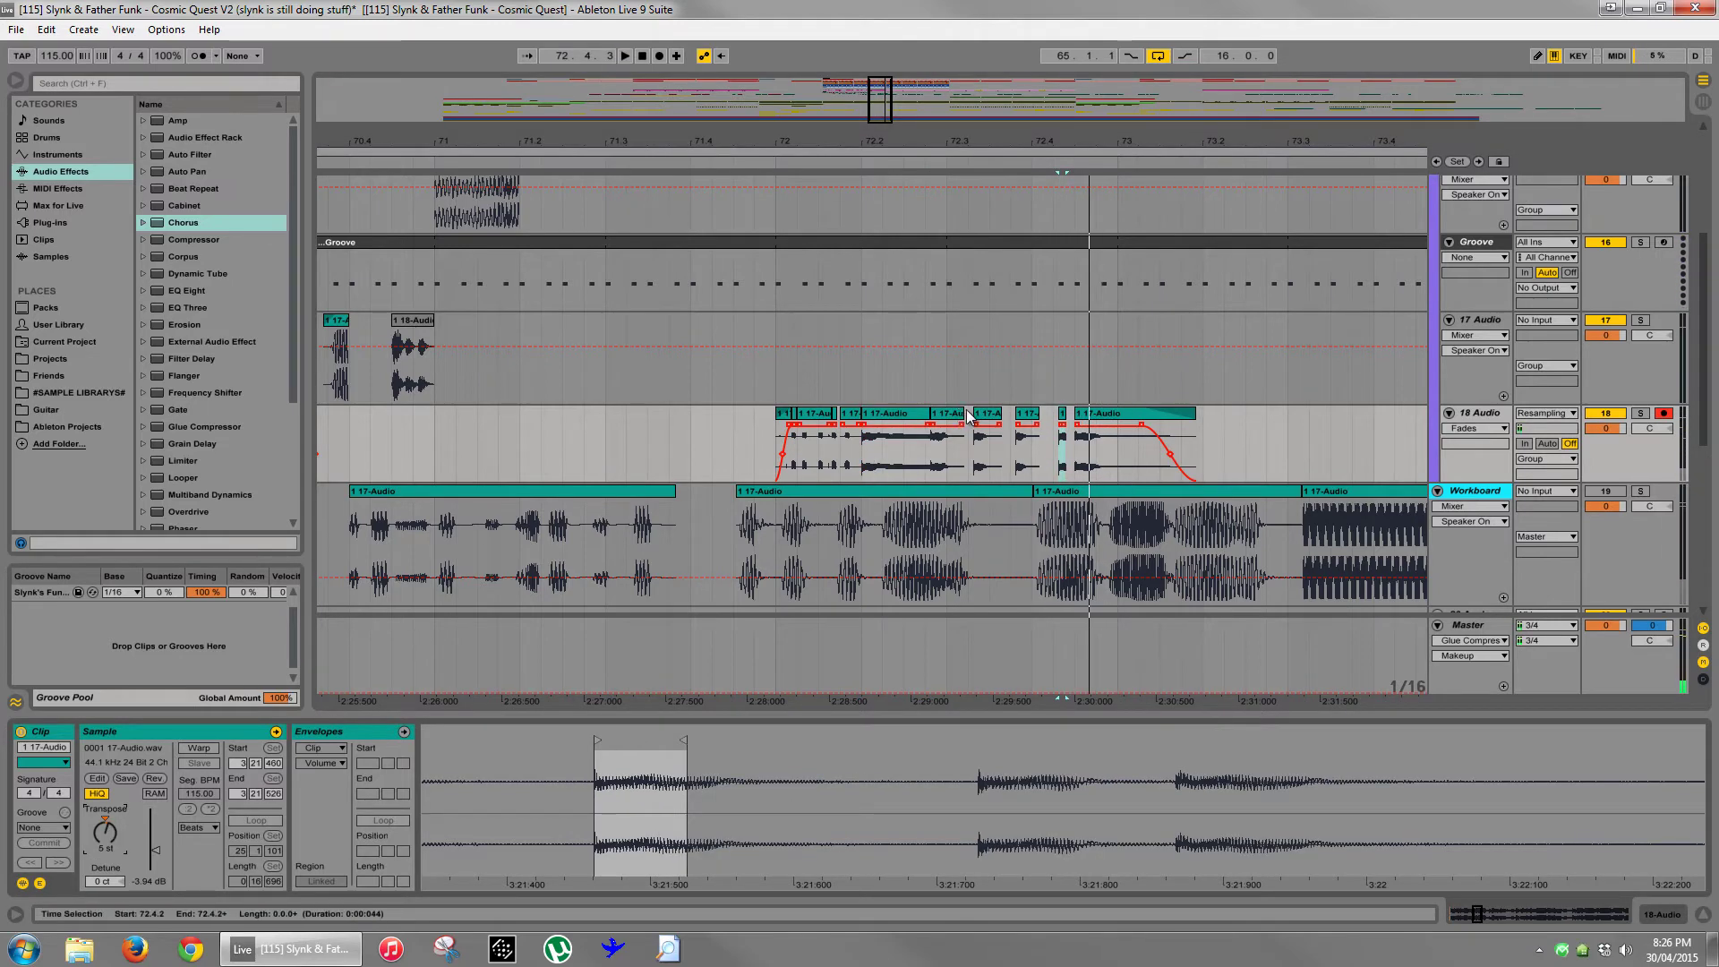
# - Go through the slice ends from 72.2.4 onward and extend the slice at 72.4.2 until it meets the last slice
pyautogui.click(969, 414)
pyautogui.moveTo(969, 414); pyautogui.dragTo(964, 413)
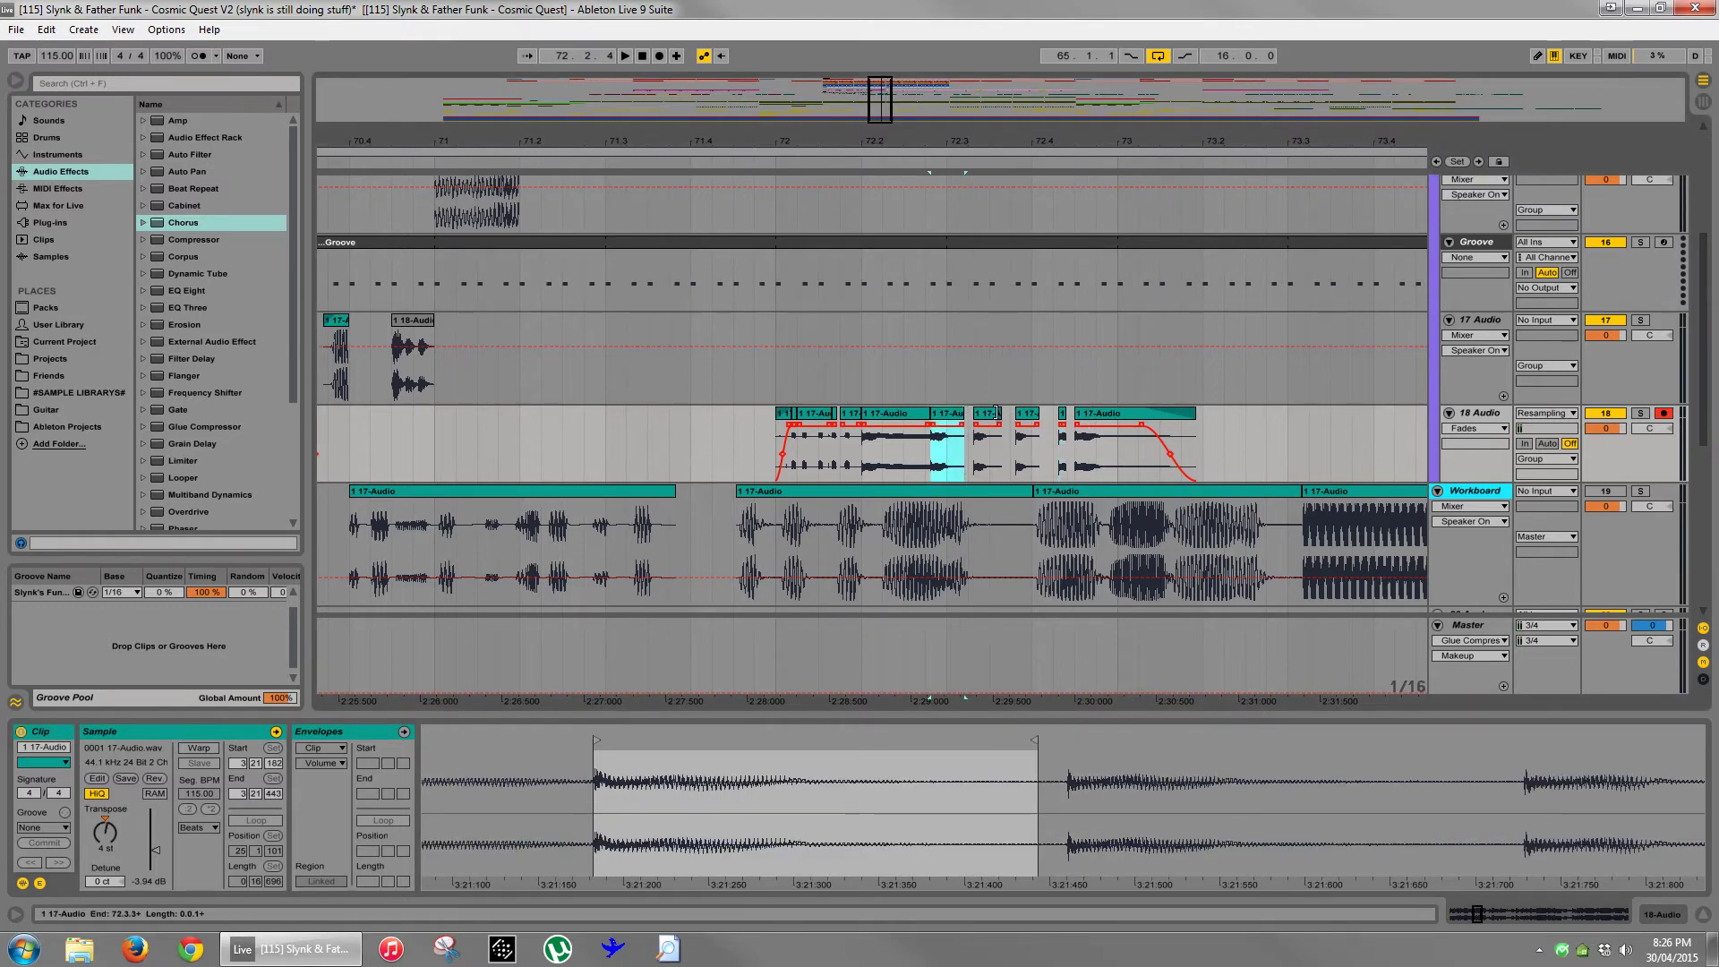
pyautogui.click(998, 412)
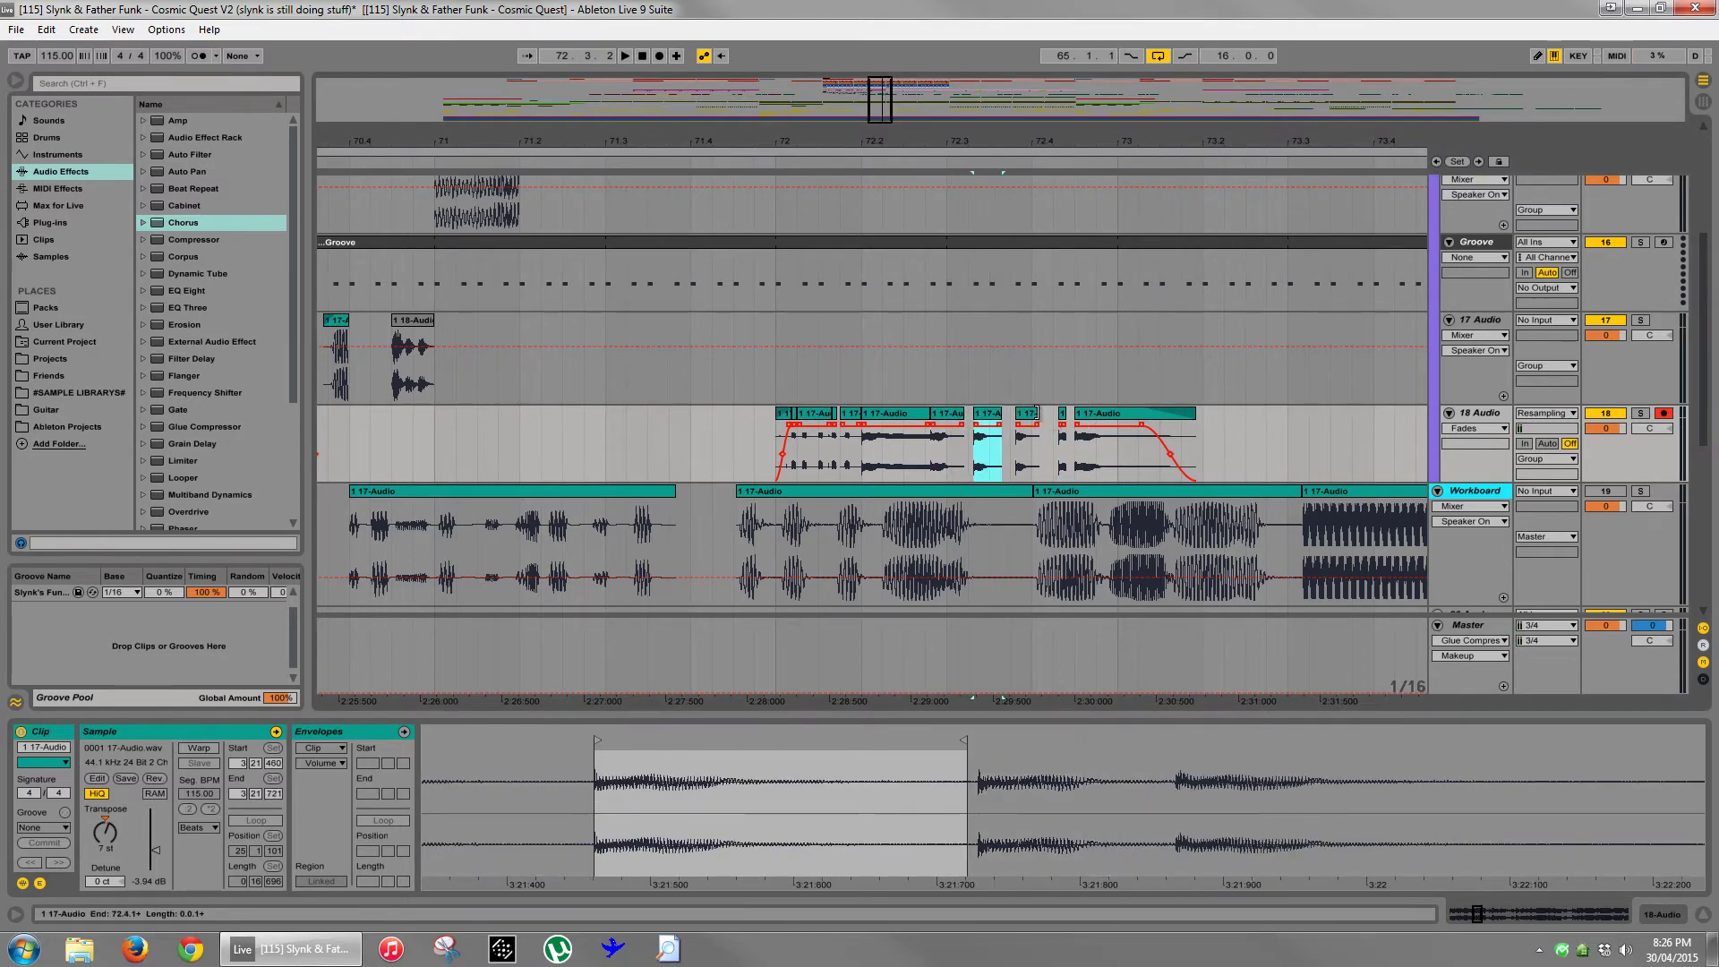
pyautogui.click(1037, 414)
pyautogui.click(1065, 414)
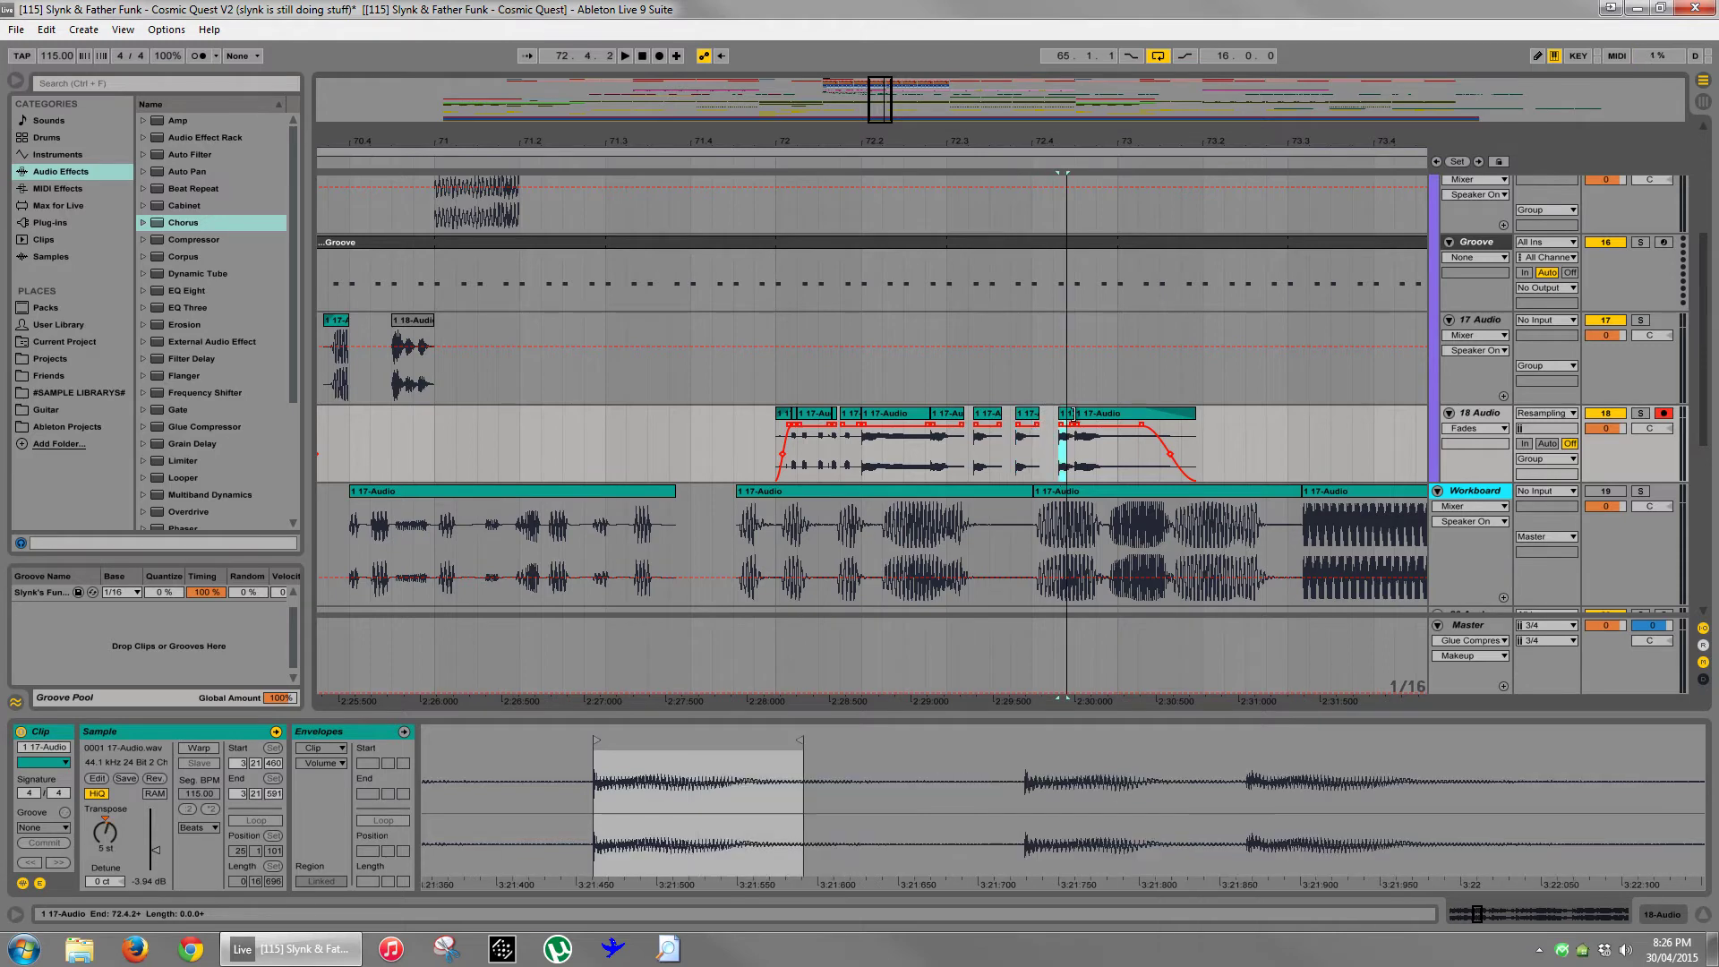
# - Add short fade-outs to the ends of the slices starting at 72.3.4, 72.3.2 and 72.2.4
pyautogui.click(1034, 430)
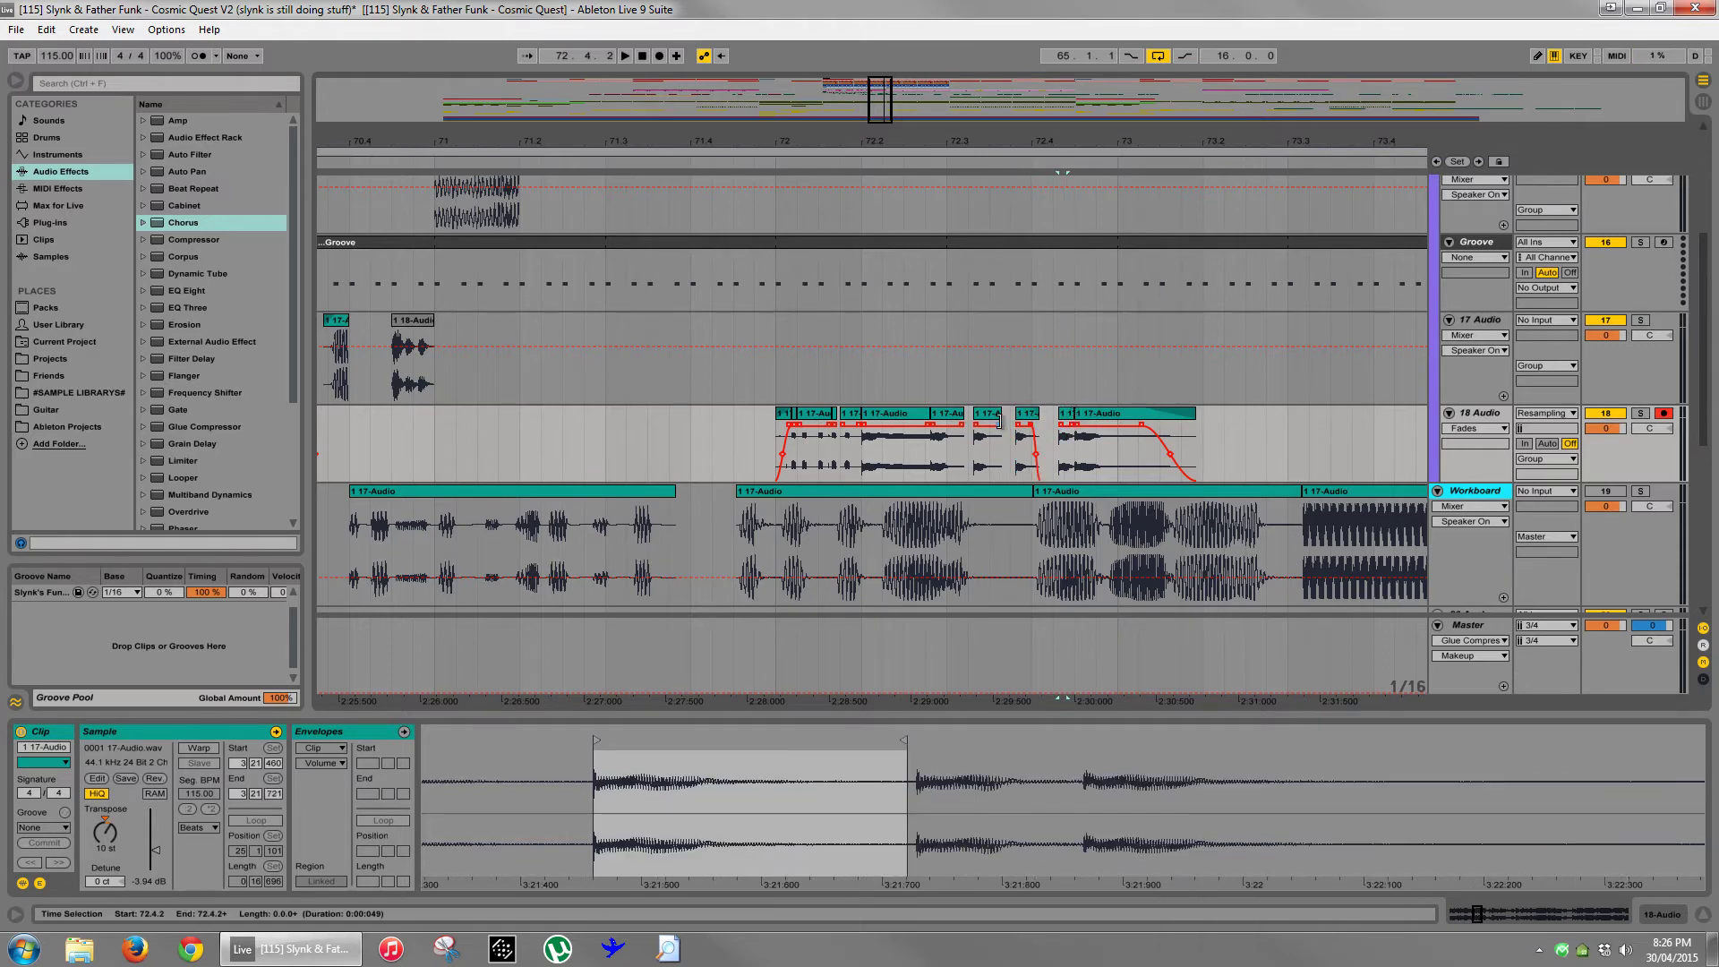
pyautogui.click(999, 433)
pyautogui.moveTo(963, 428); pyautogui.dragTo(955, 429)
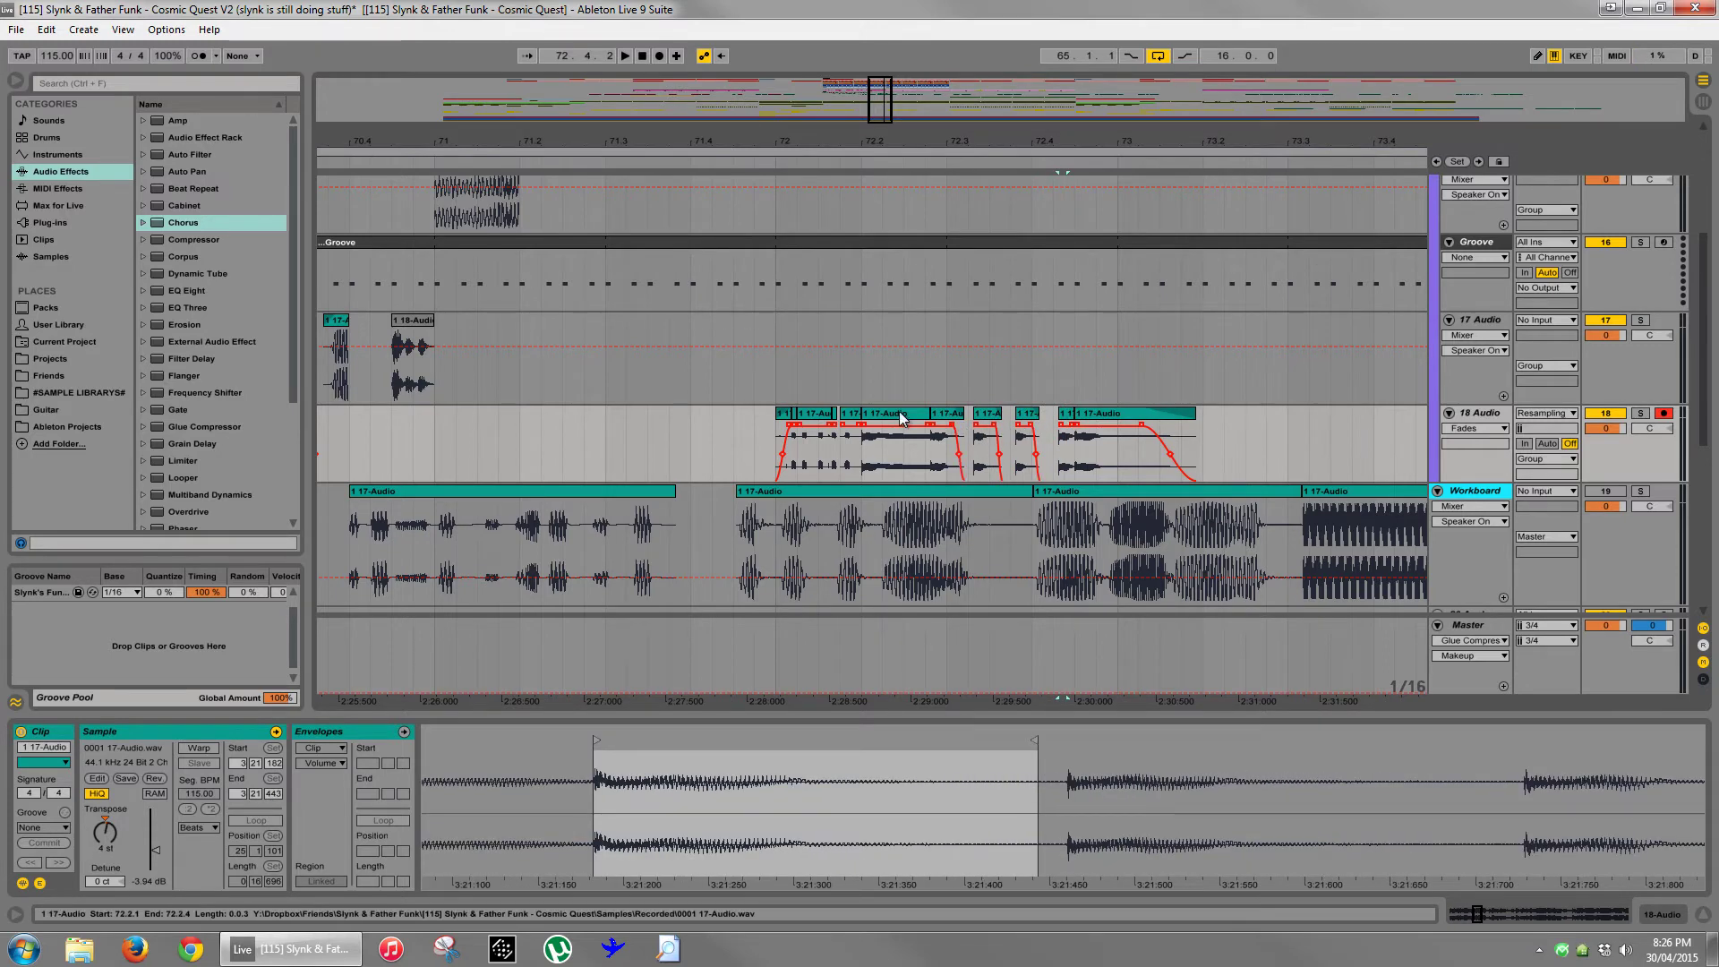
# - Play the copied phrase from 72.2.1 and compare it with the original phrase from 68.2.1
pyautogui.click(904, 415)
pyautogui.press('space')
pyautogui.moveTo(952, 140); pyautogui.dragTo(972, 126)
pyautogui.press('space')
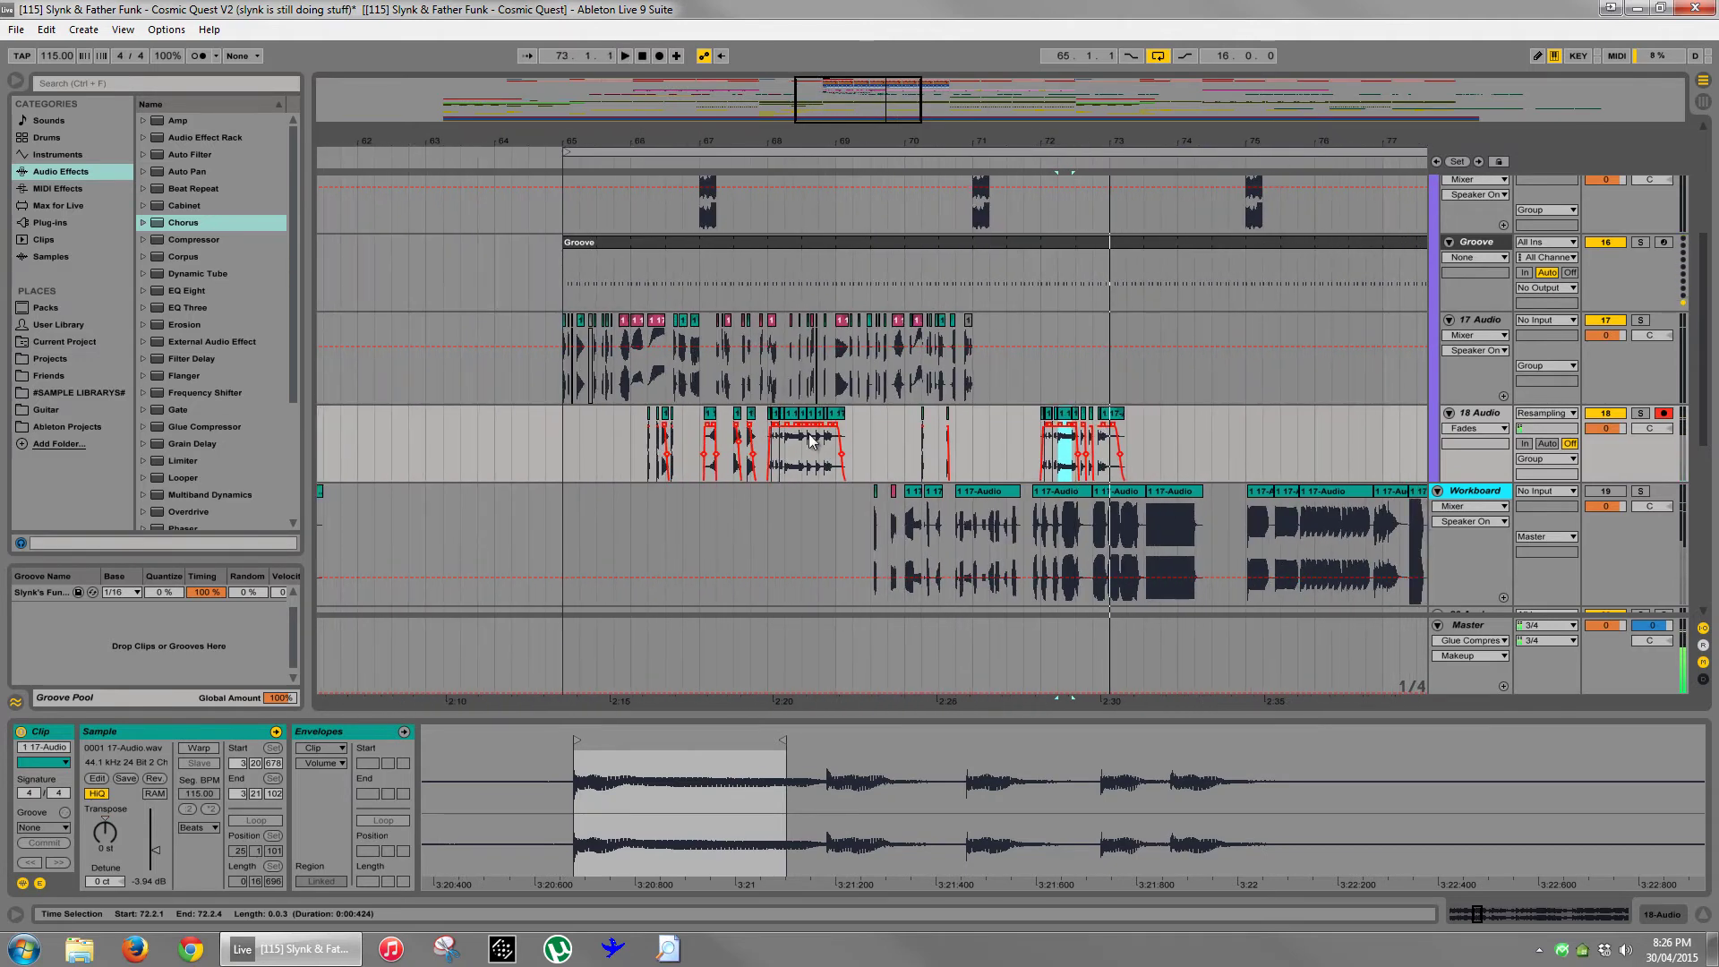
pyautogui.click(787, 417)
pyautogui.press('space')
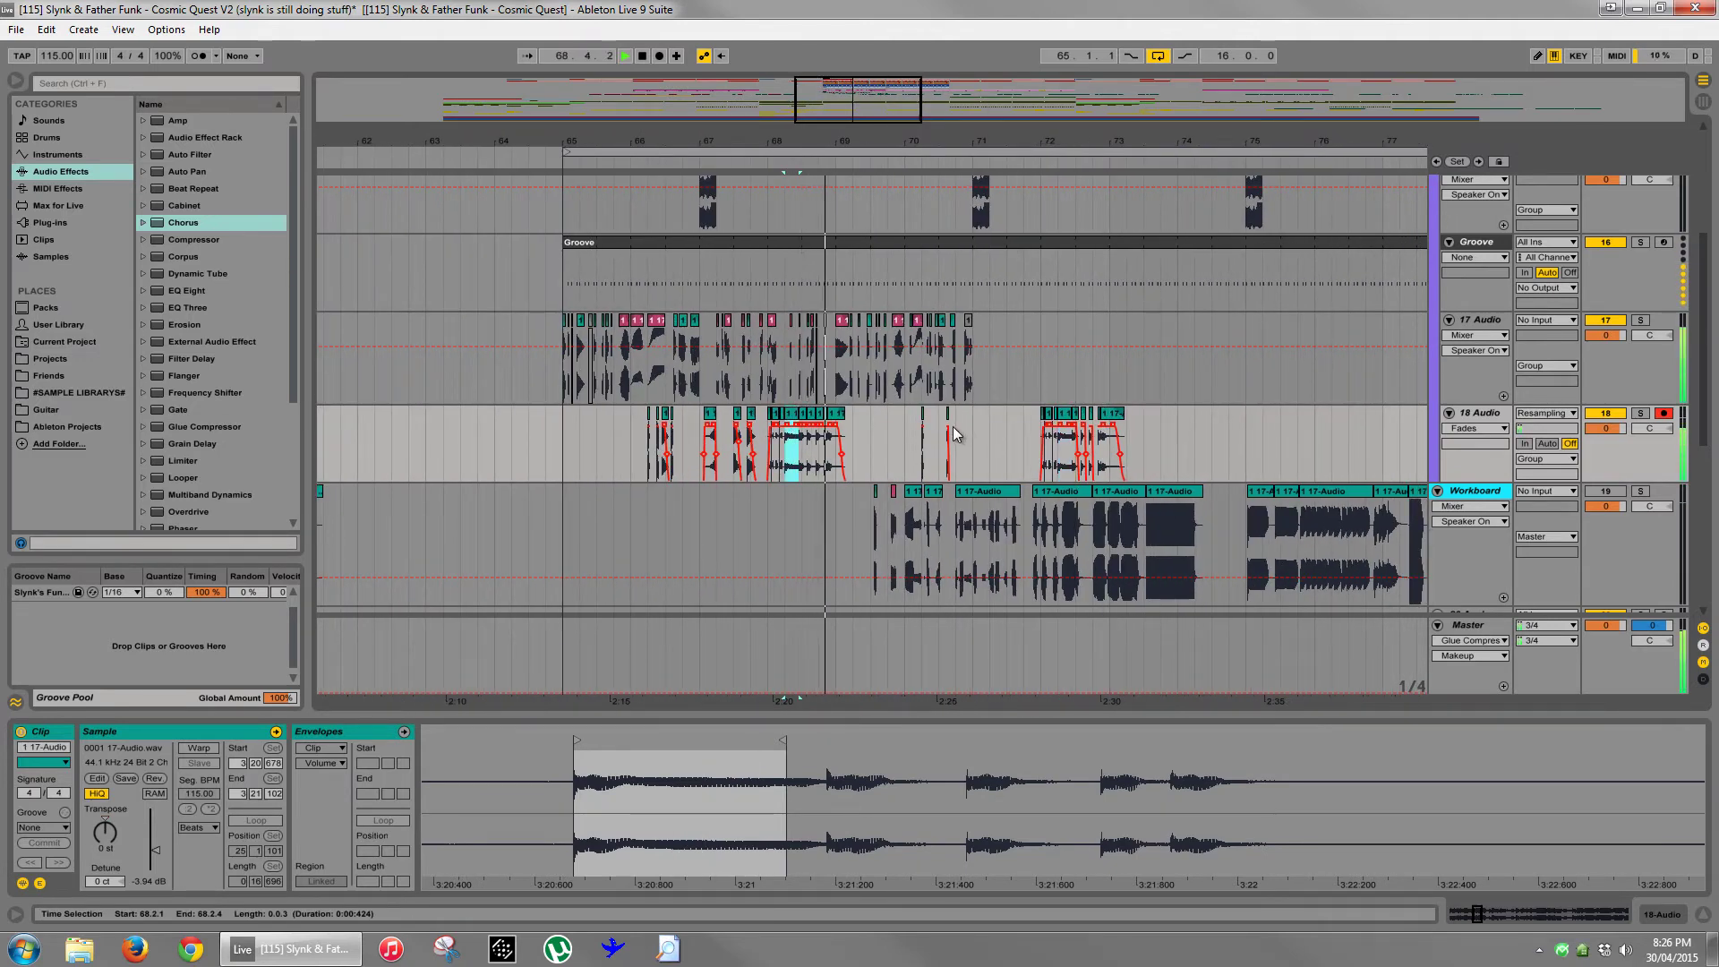
pyautogui.press('space')
# - Audition the copy's last slice at 72.4.3 against the original phrase's last slice
pyautogui.click(1113, 415)
pyautogui.press('space')
pyautogui.press('space')
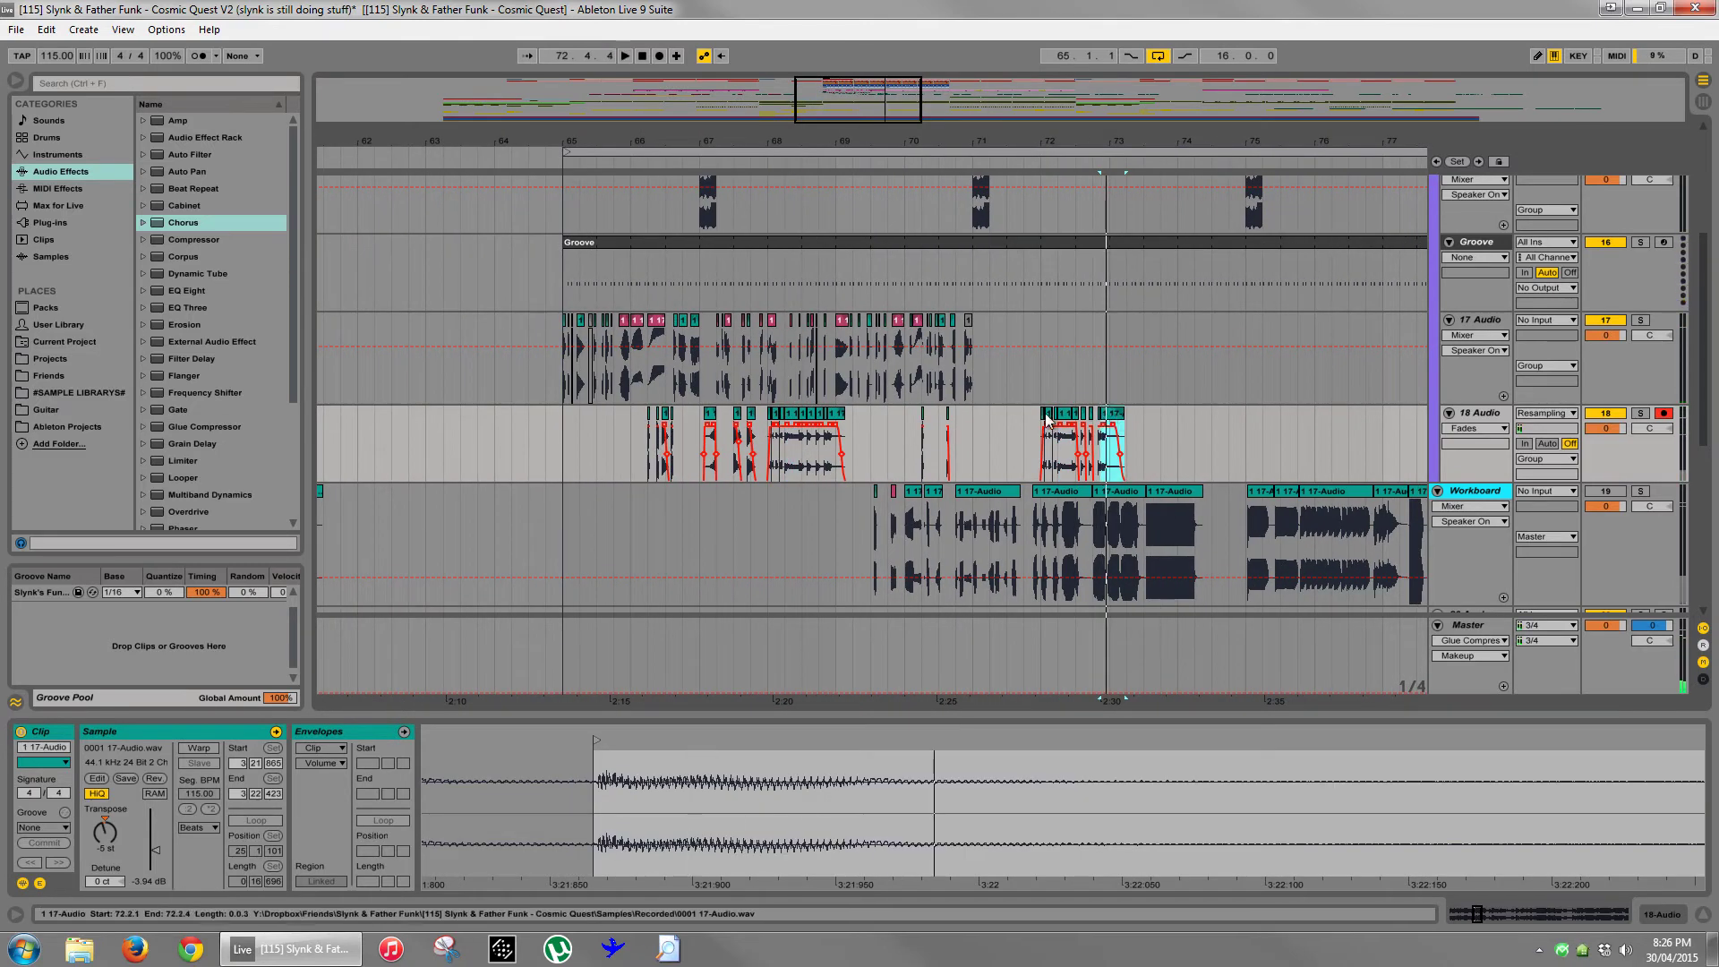
pyautogui.click(838, 415)
pyautogui.press('space')
# - Set the transposition of the copied phrase's last slice at 72.4.3 to -2 st and audition it
pyautogui.click(1113, 414)
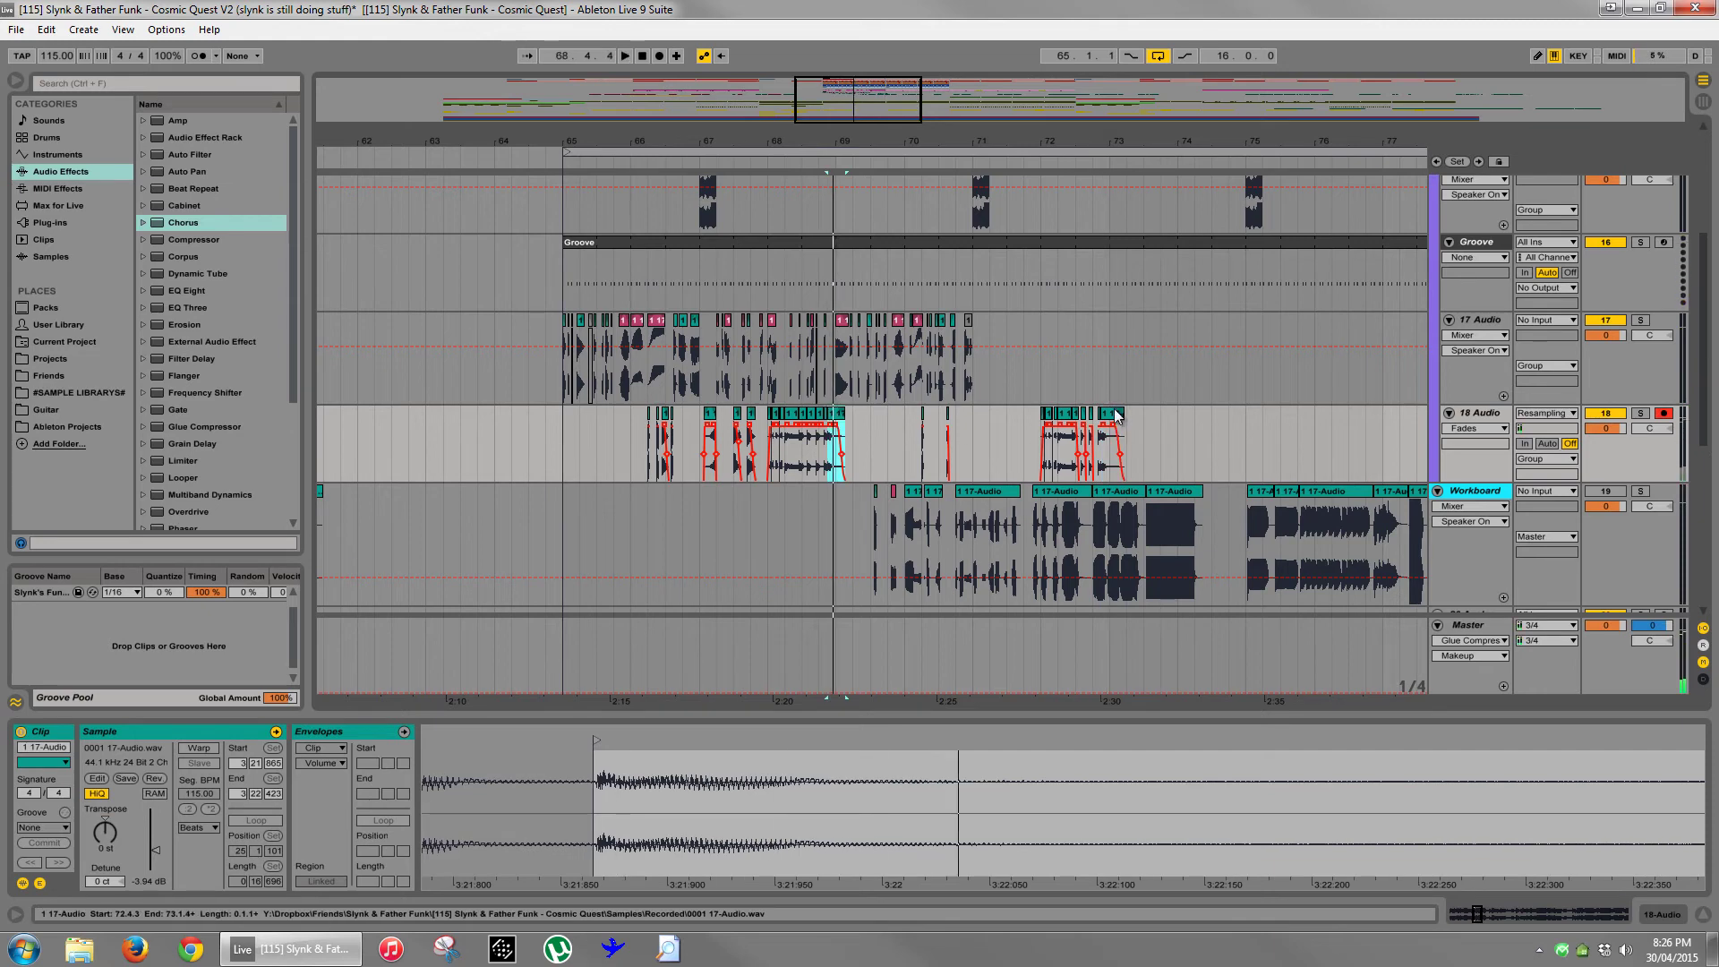
pyautogui.click(110, 831)
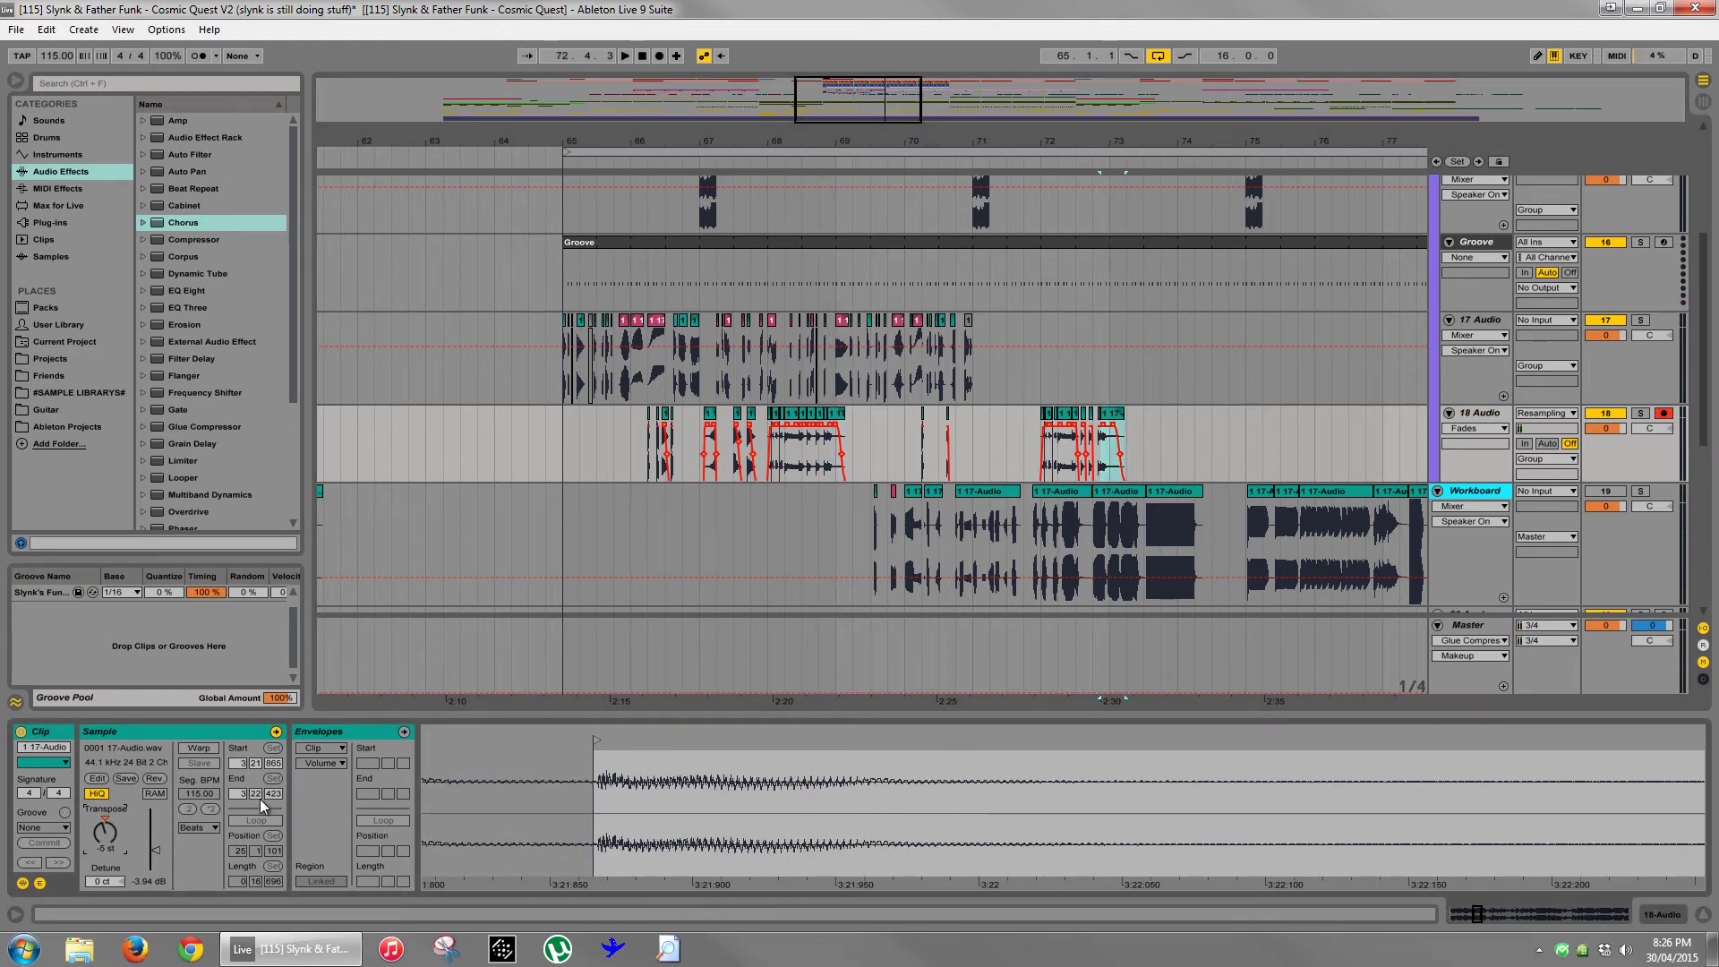
pyautogui.press('Up')
pyautogui.press('Up')
pyautogui.press('Up')
pyautogui.press('space')
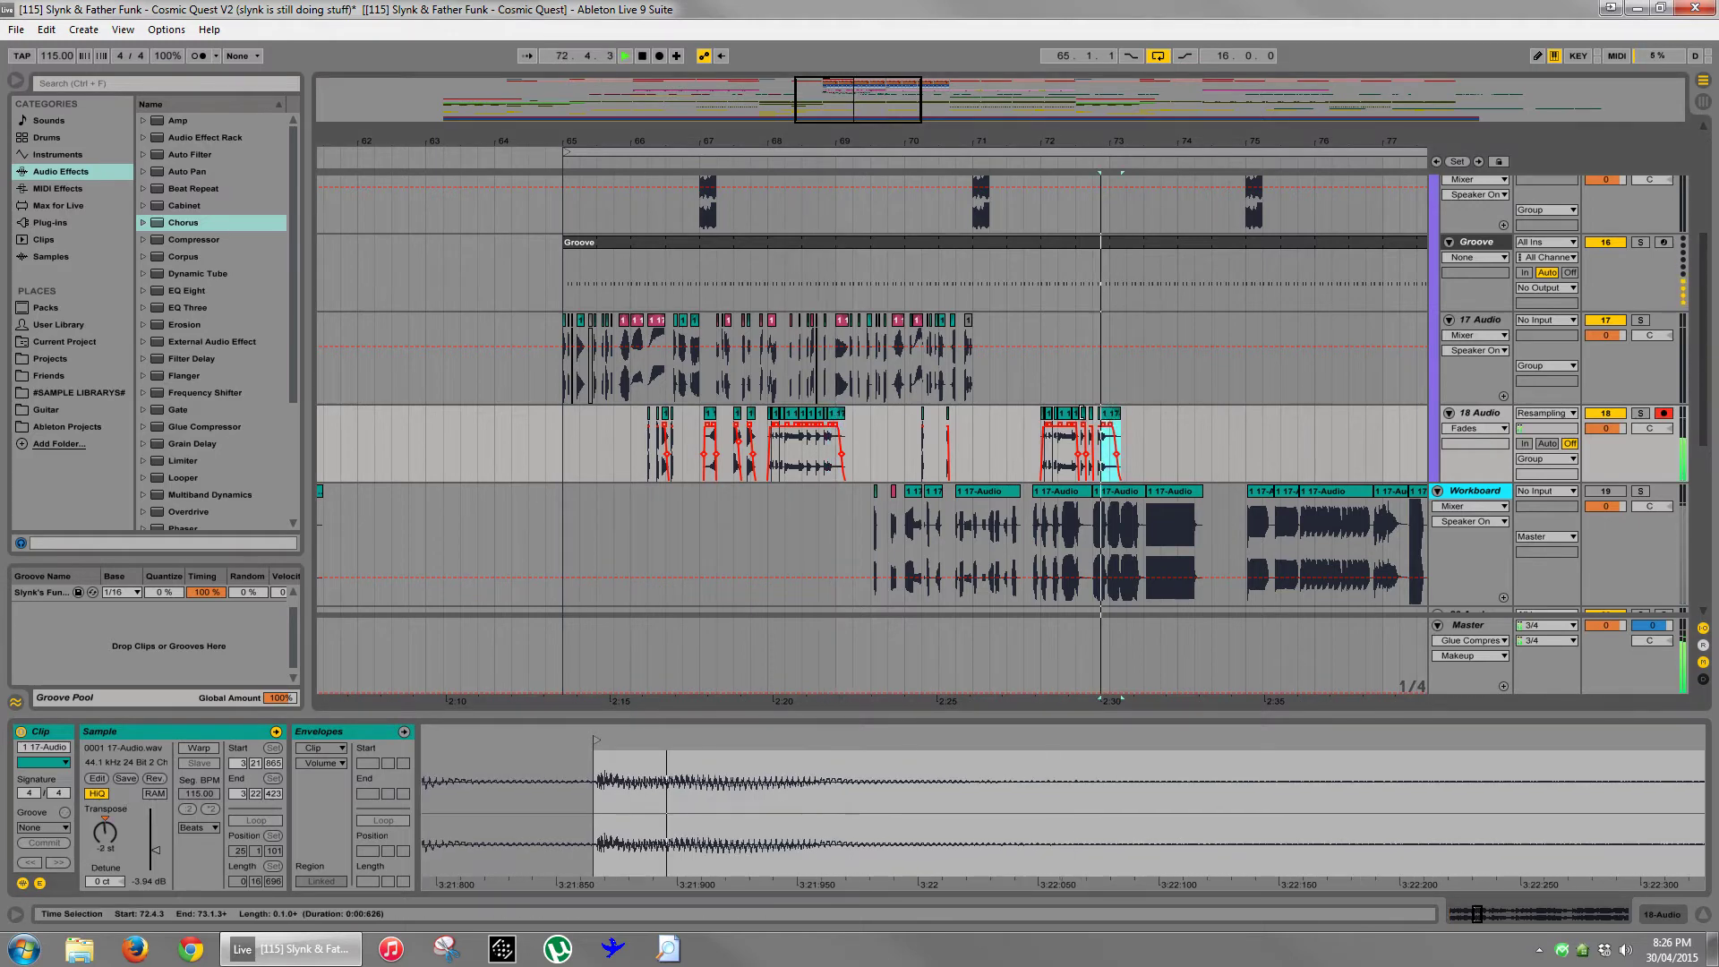
# - Replay the copied phrase from 72.2.1, then play the arrangement from the original phrase at 68.2.1
pyautogui.click(1065, 419)
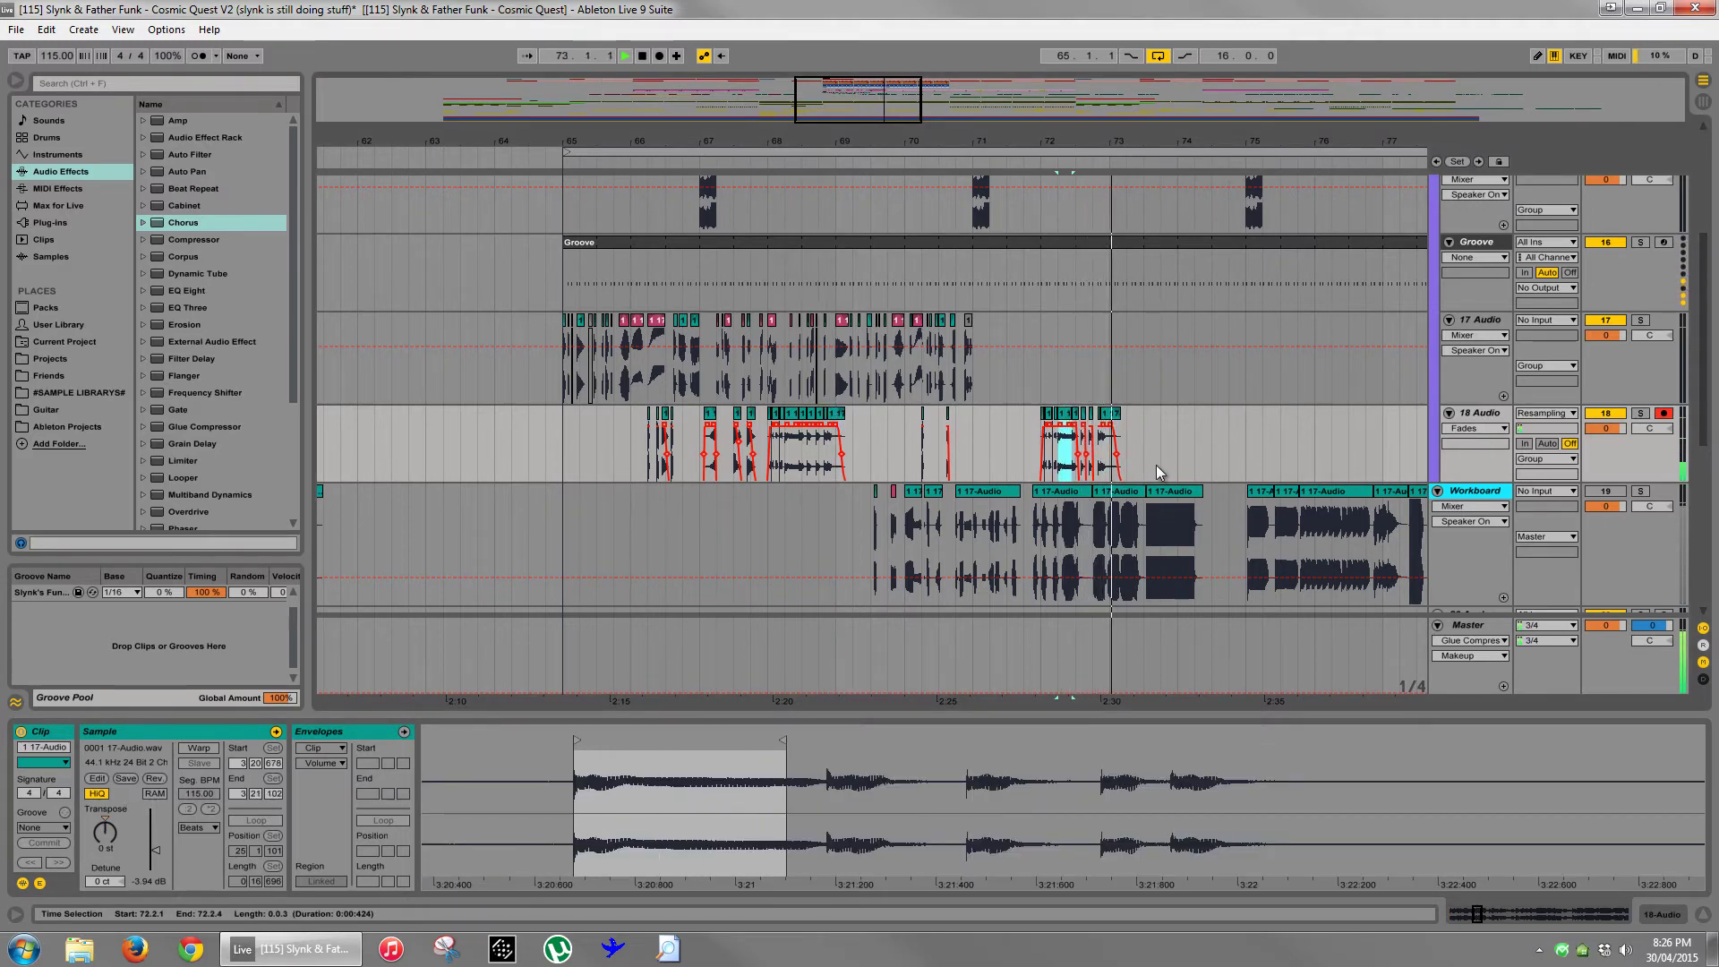
pyautogui.press('space')
pyautogui.click(791, 423)
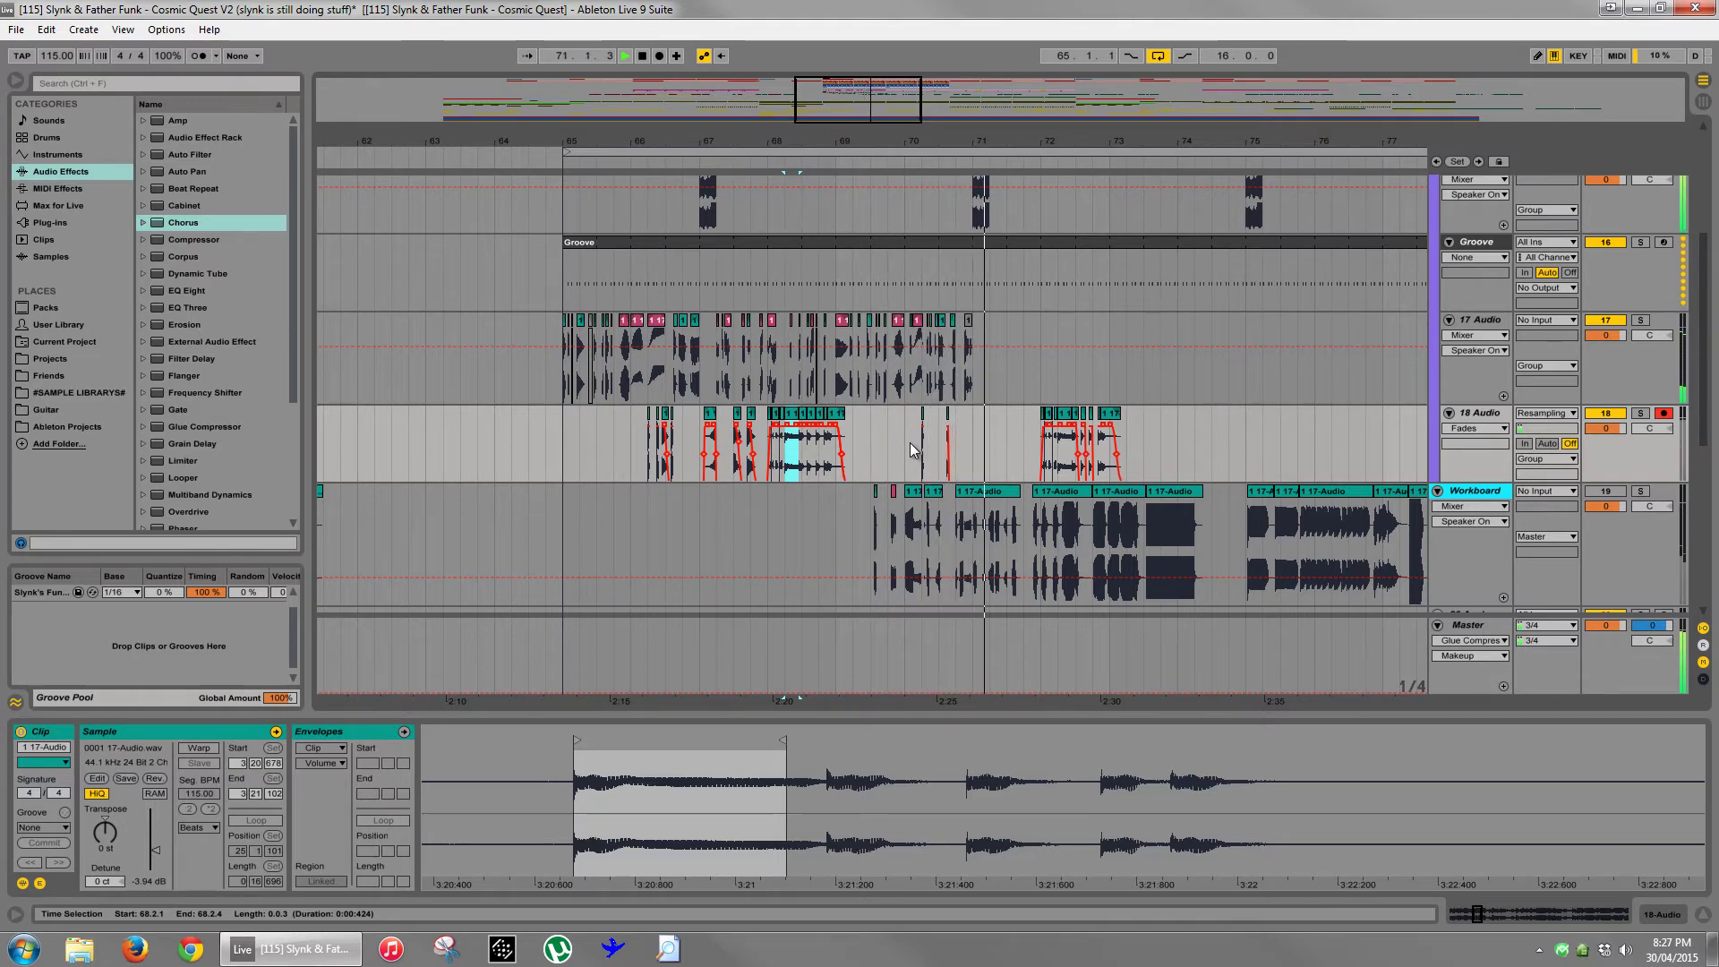
# - Audition the last clip on the 17 Audio track, starting at 70.4.3, and lower its gain to -1.34 dB
pyautogui.click(968, 352)
pyautogui.press('space')
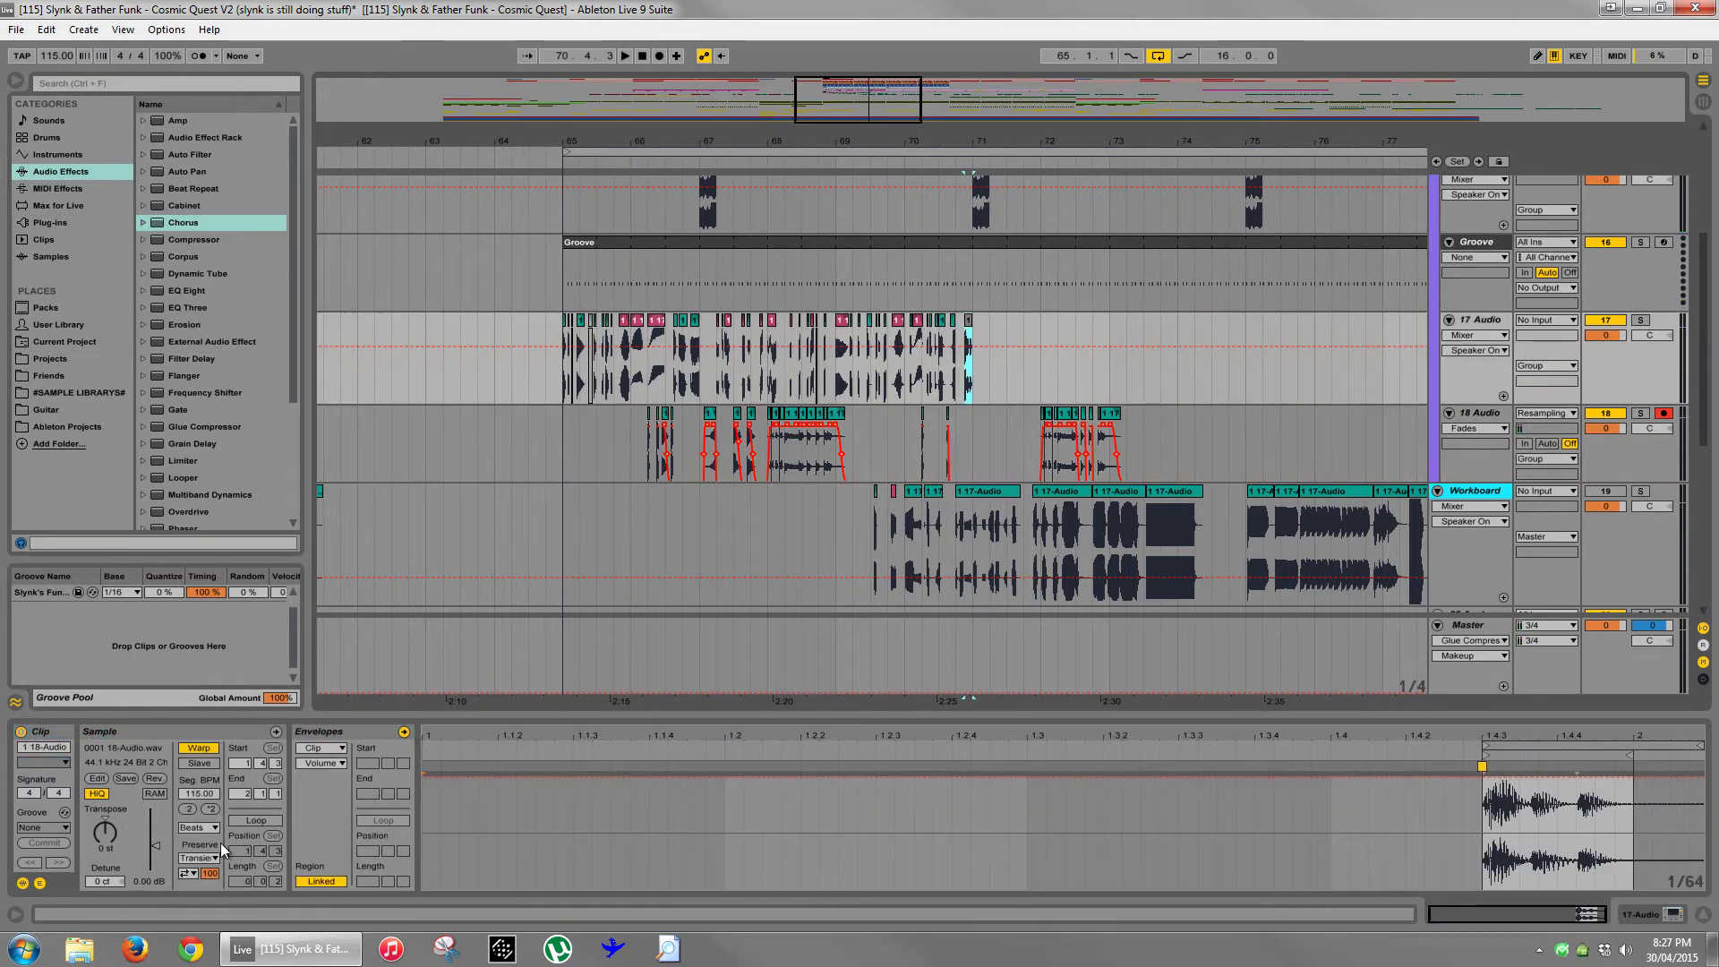
pyautogui.press('space')
pyautogui.moveTo(155, 843); pyautogui.dragTo(155, 846)
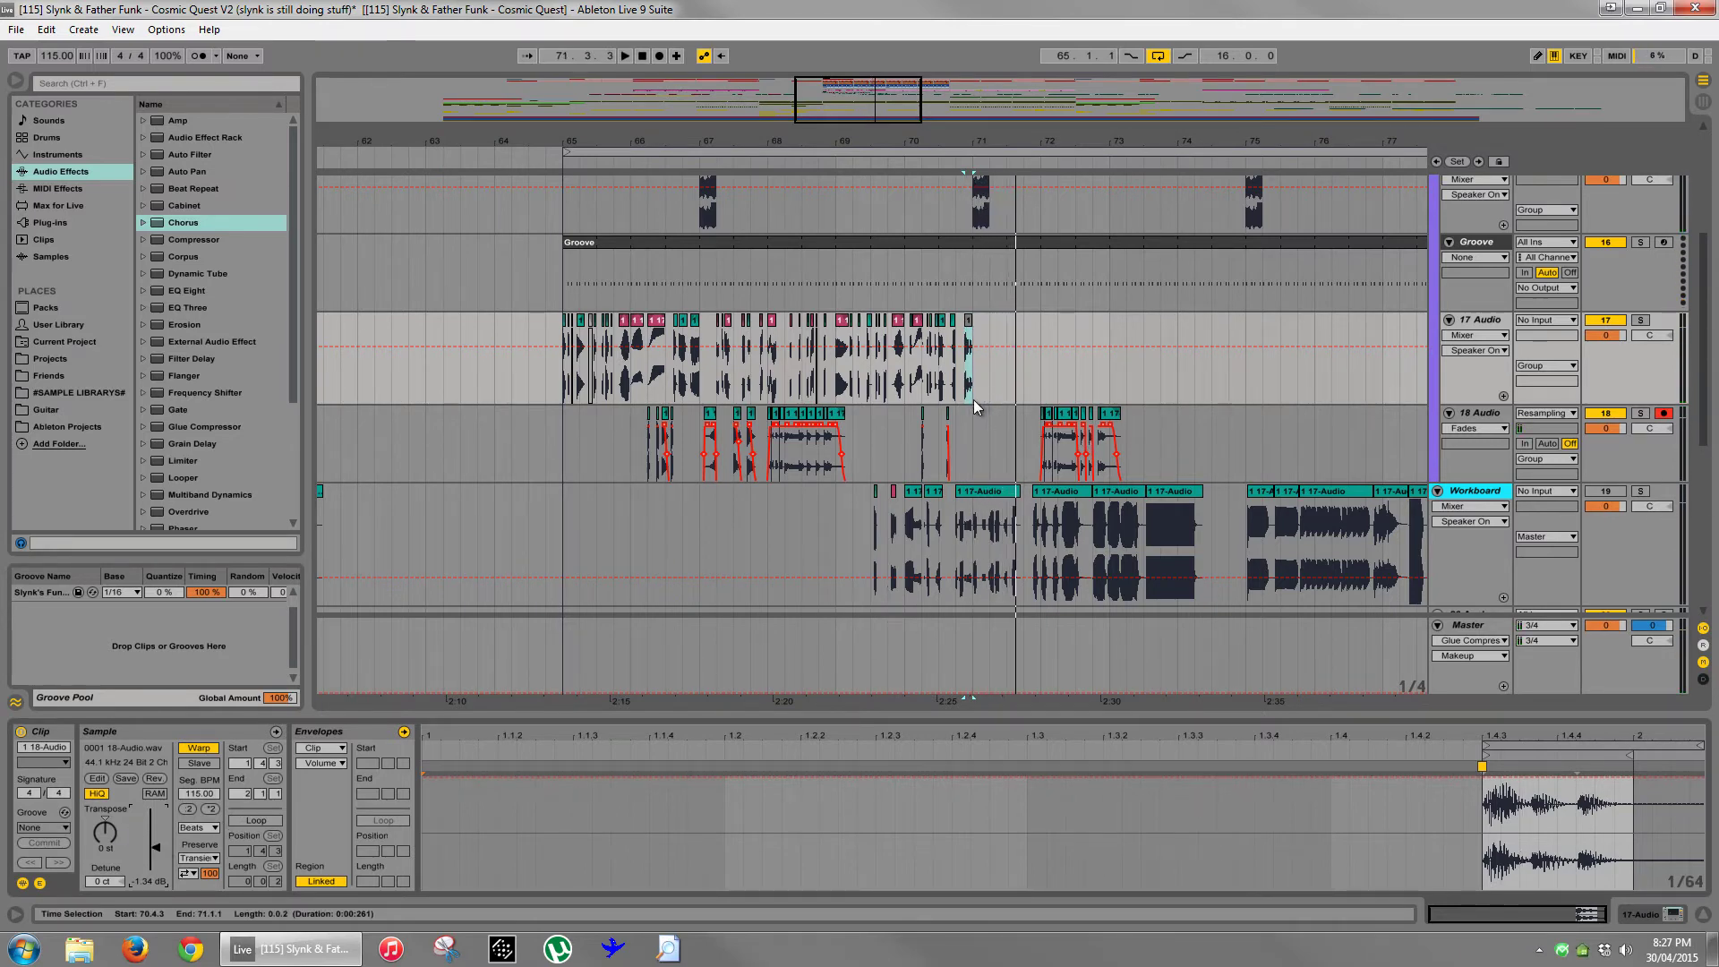
# - Play the bassline from the start of the loop at 65.1.1
pyautogui.moveTo(1059, 141); pyautogui.dragTo(1057, 121)
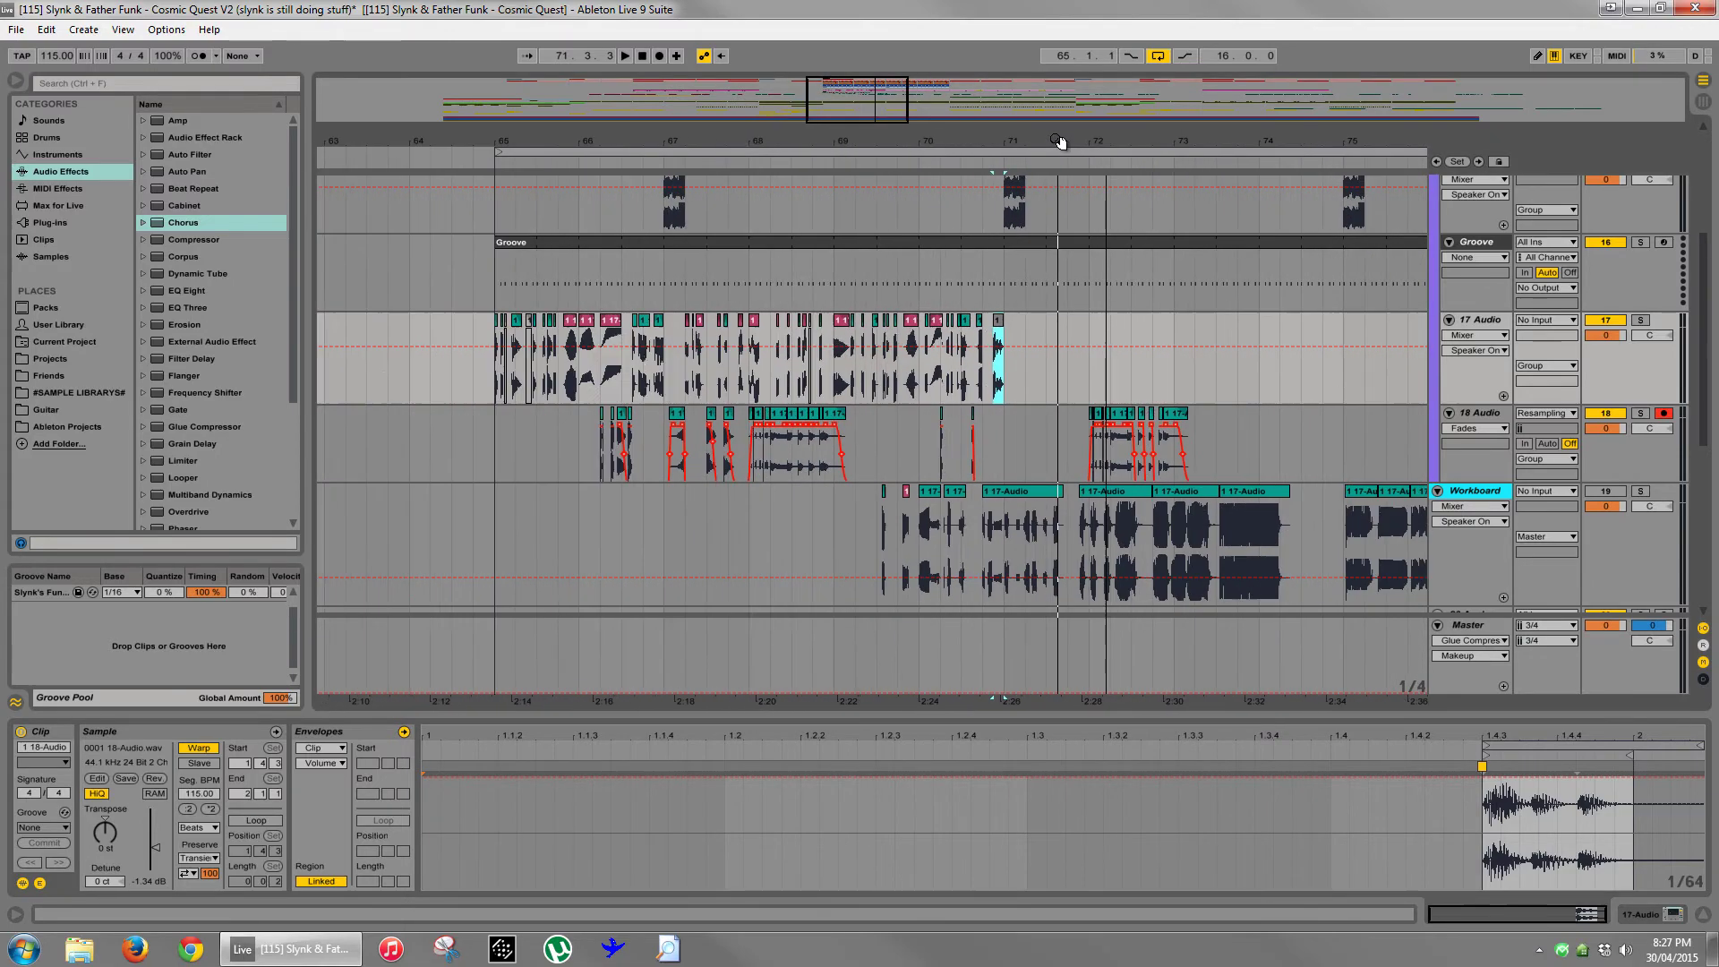
pyautogui.click(503, 433)
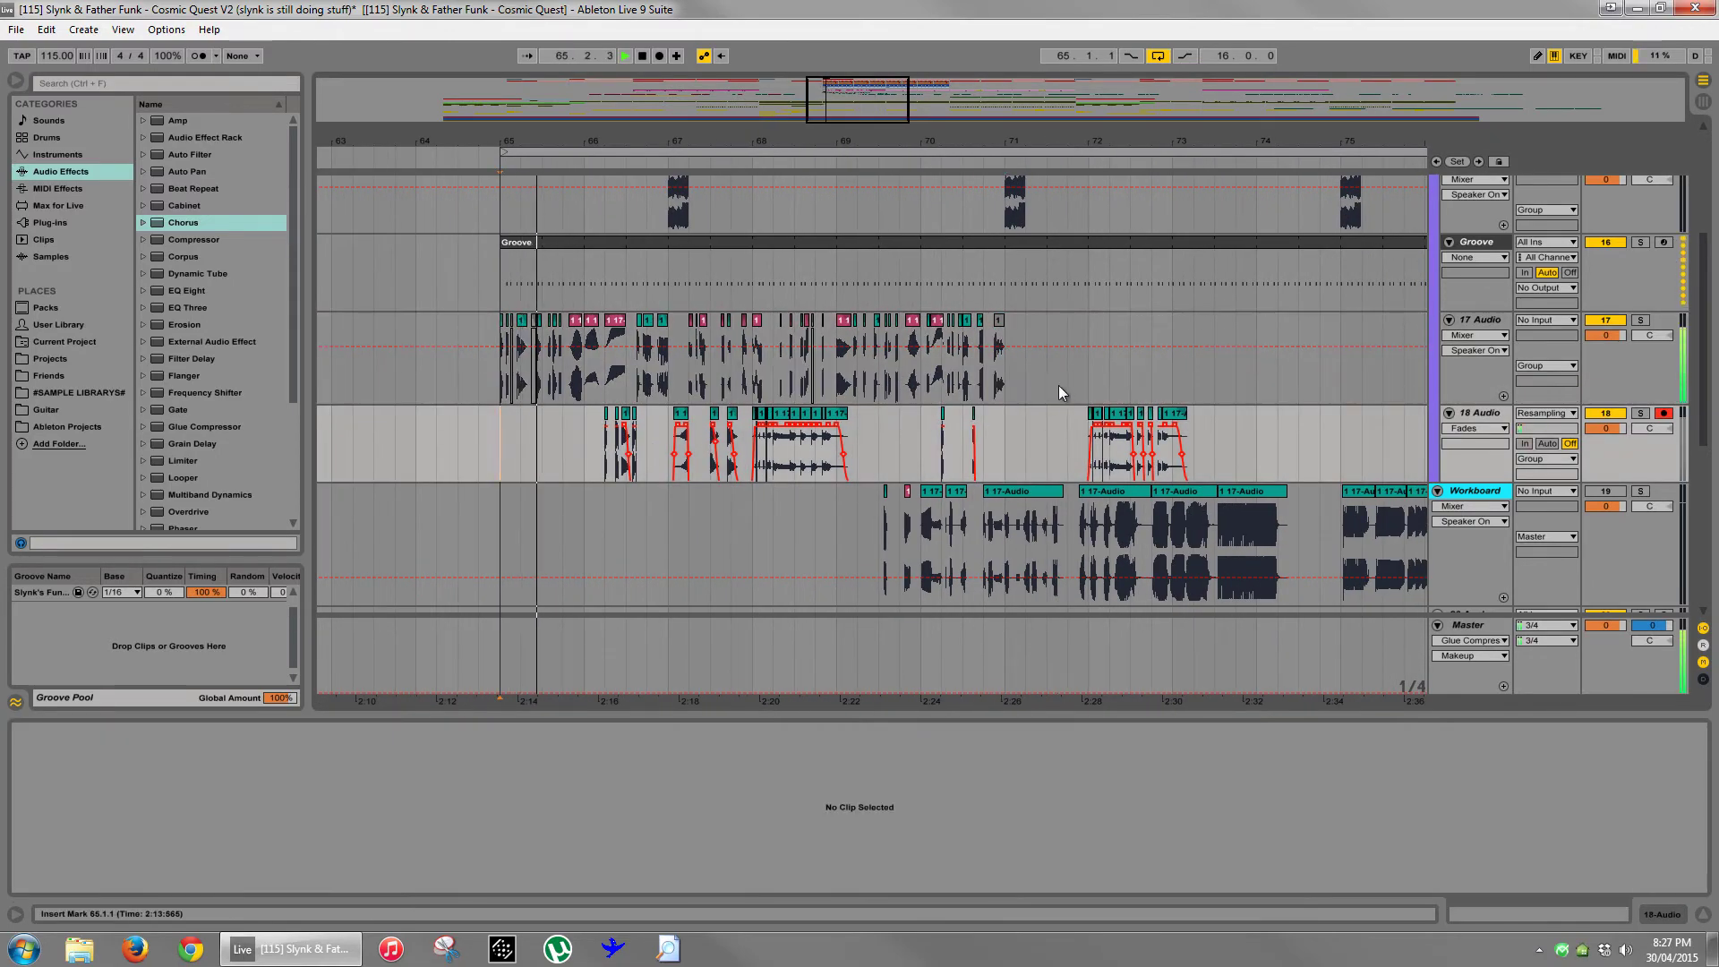
pyautogui.press('space')
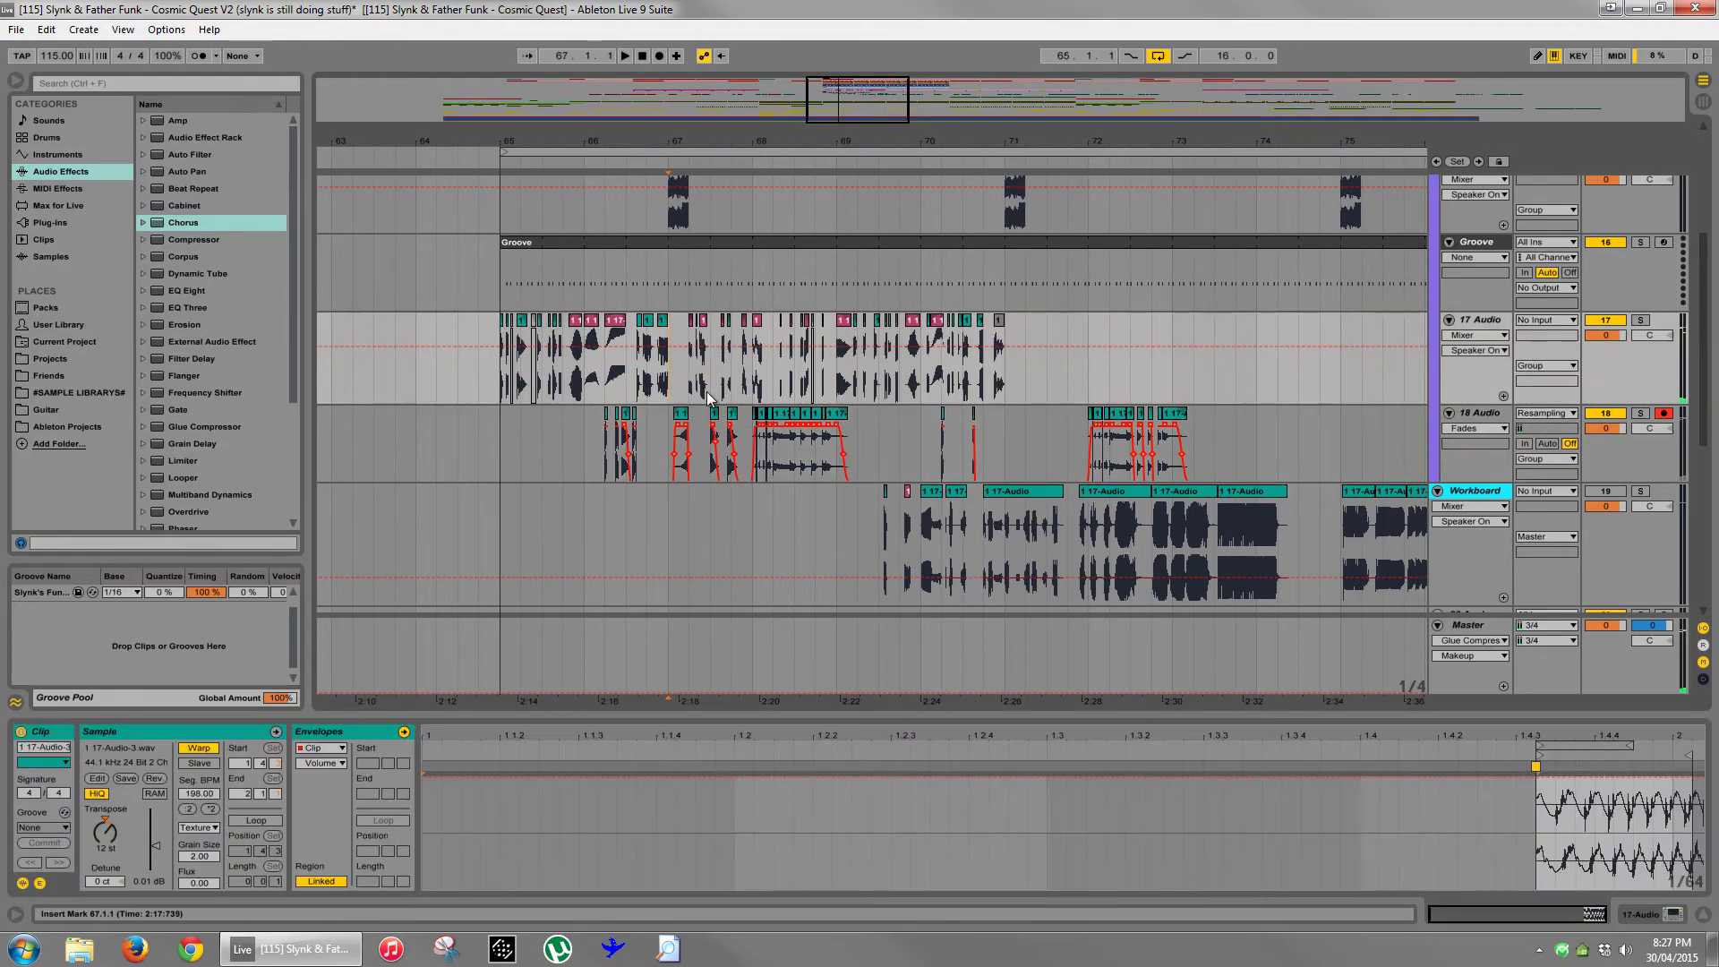
# - Examine the empty stretch on the 17 Audio track, marking out 71.1.1 to 73.1.1 and 73.1.1 to 81.1.1
pyautogui.click(669, 376)
pyautogui.click(1008, 372)
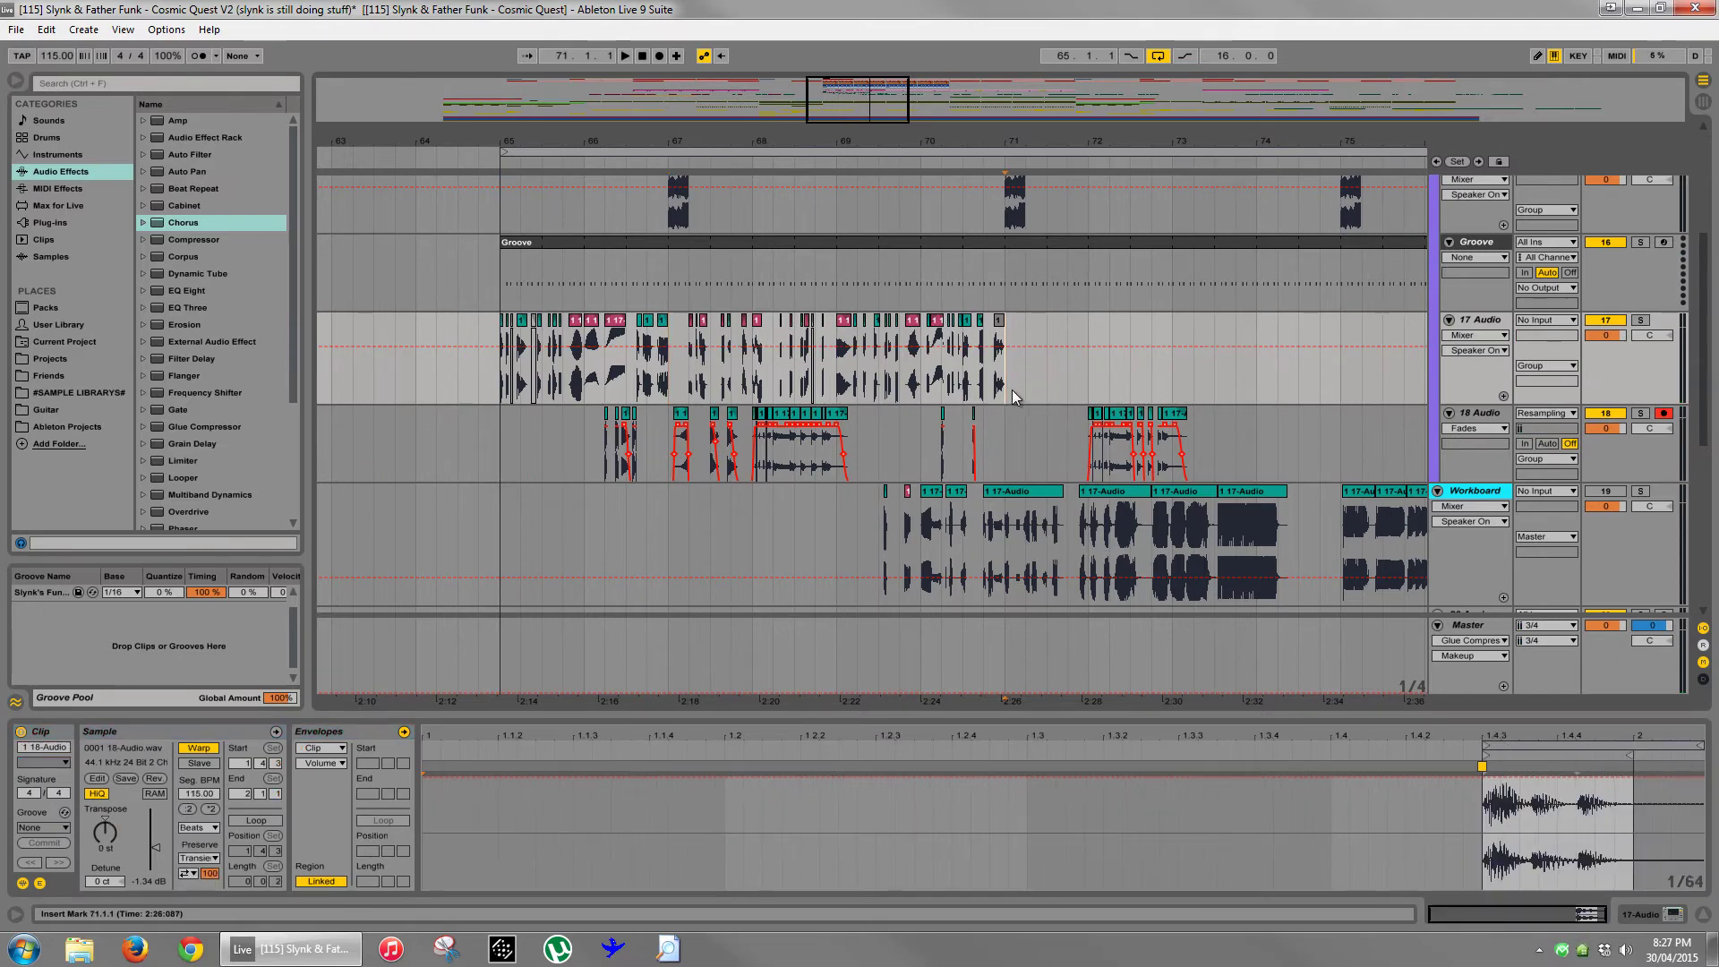
pyautogui.moveTo(1008, 387); pyautogui.dragTo(1166, 383)
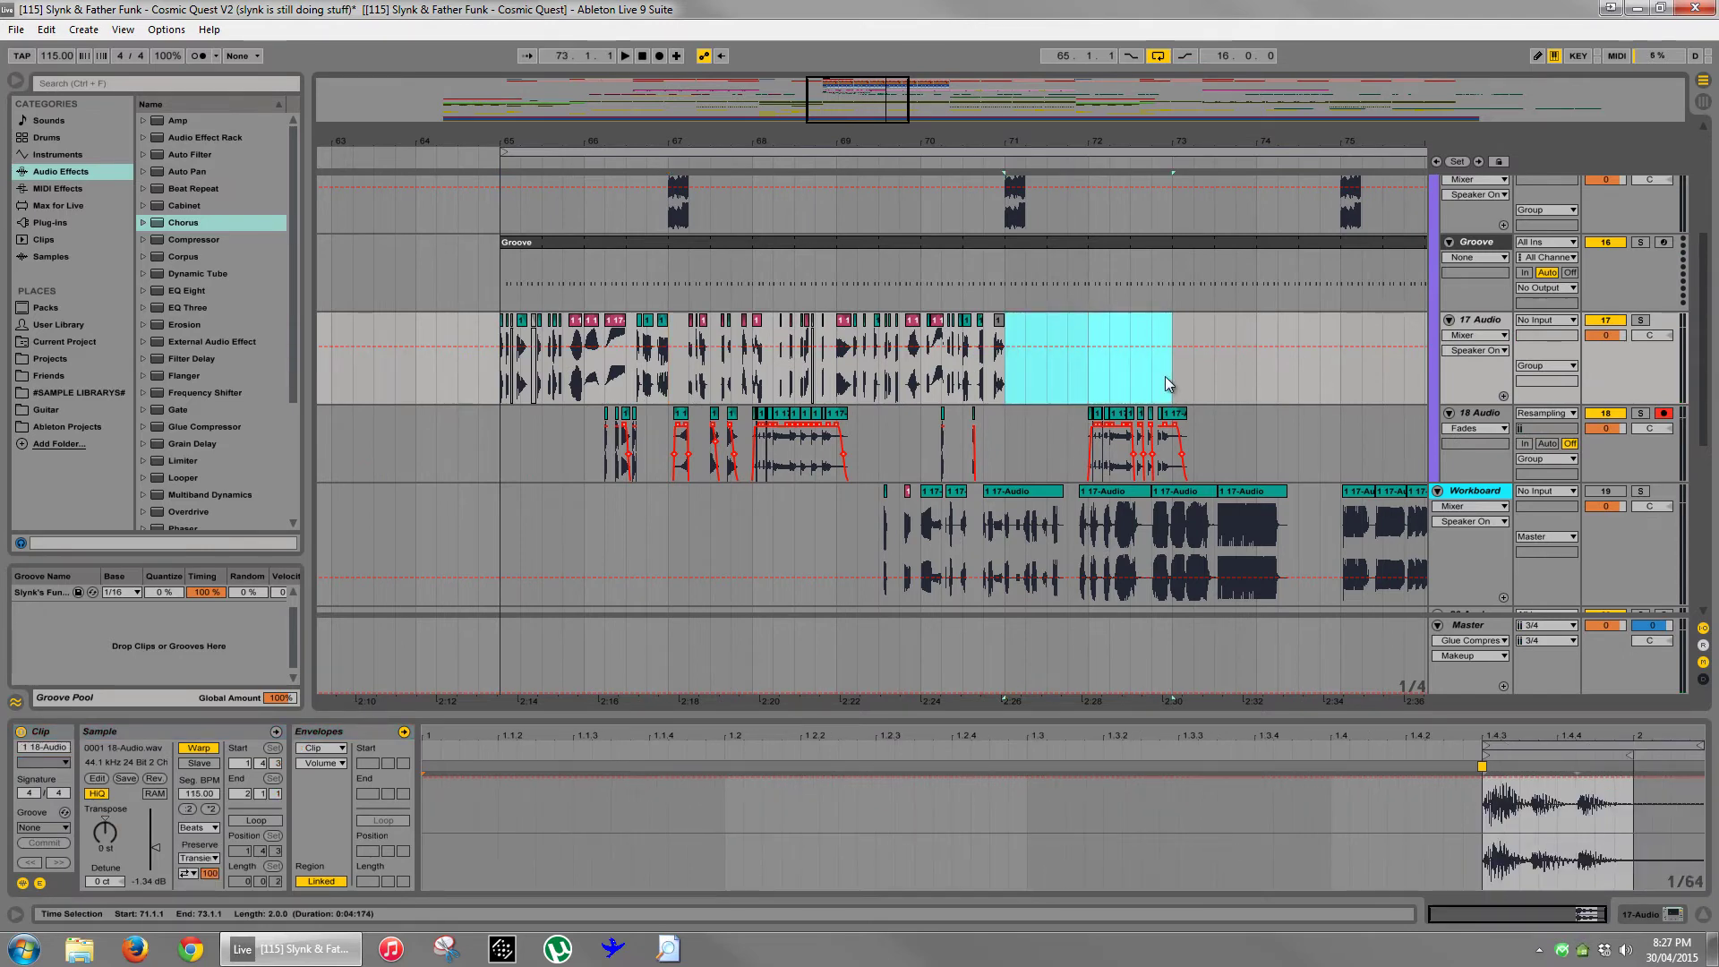
pyautogui.moveTo(1220, 154); pyautogui.dragTo(1218, 139)
pyautogui.moveTo(930, 378); pyautogui.dragTo(1324, 376)
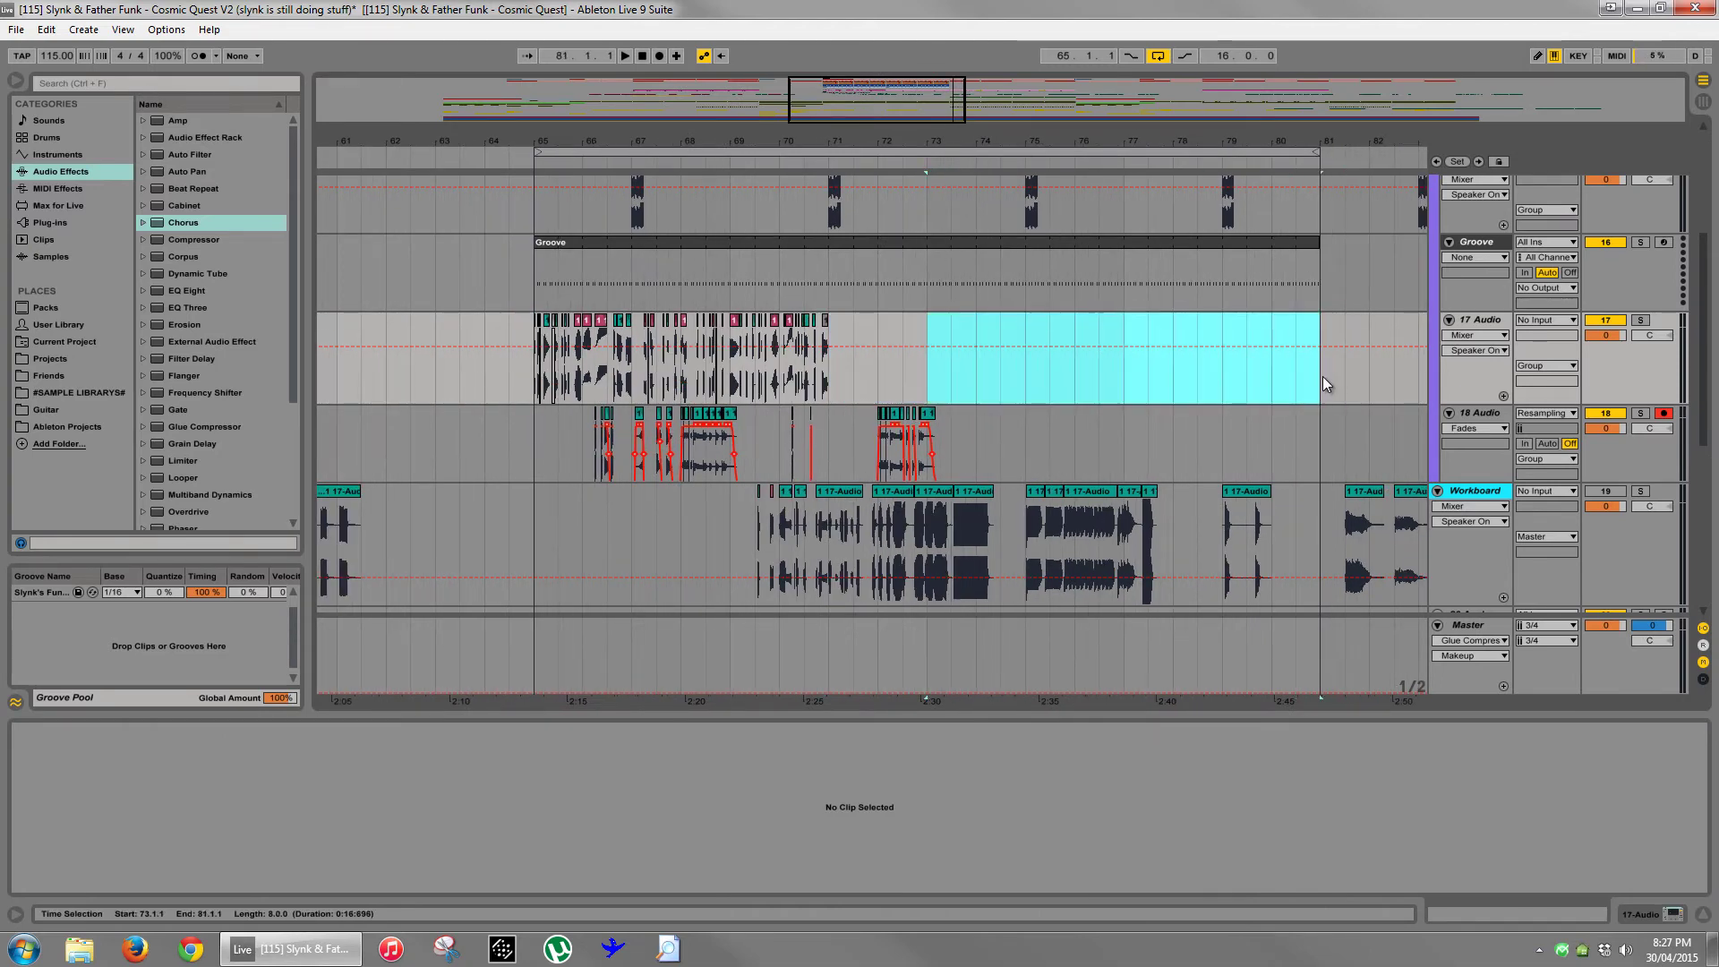
pyautogui.click(840, 376)
pyautogui.moveTo(885, 145); pyautogui.dragTo(890, 148)
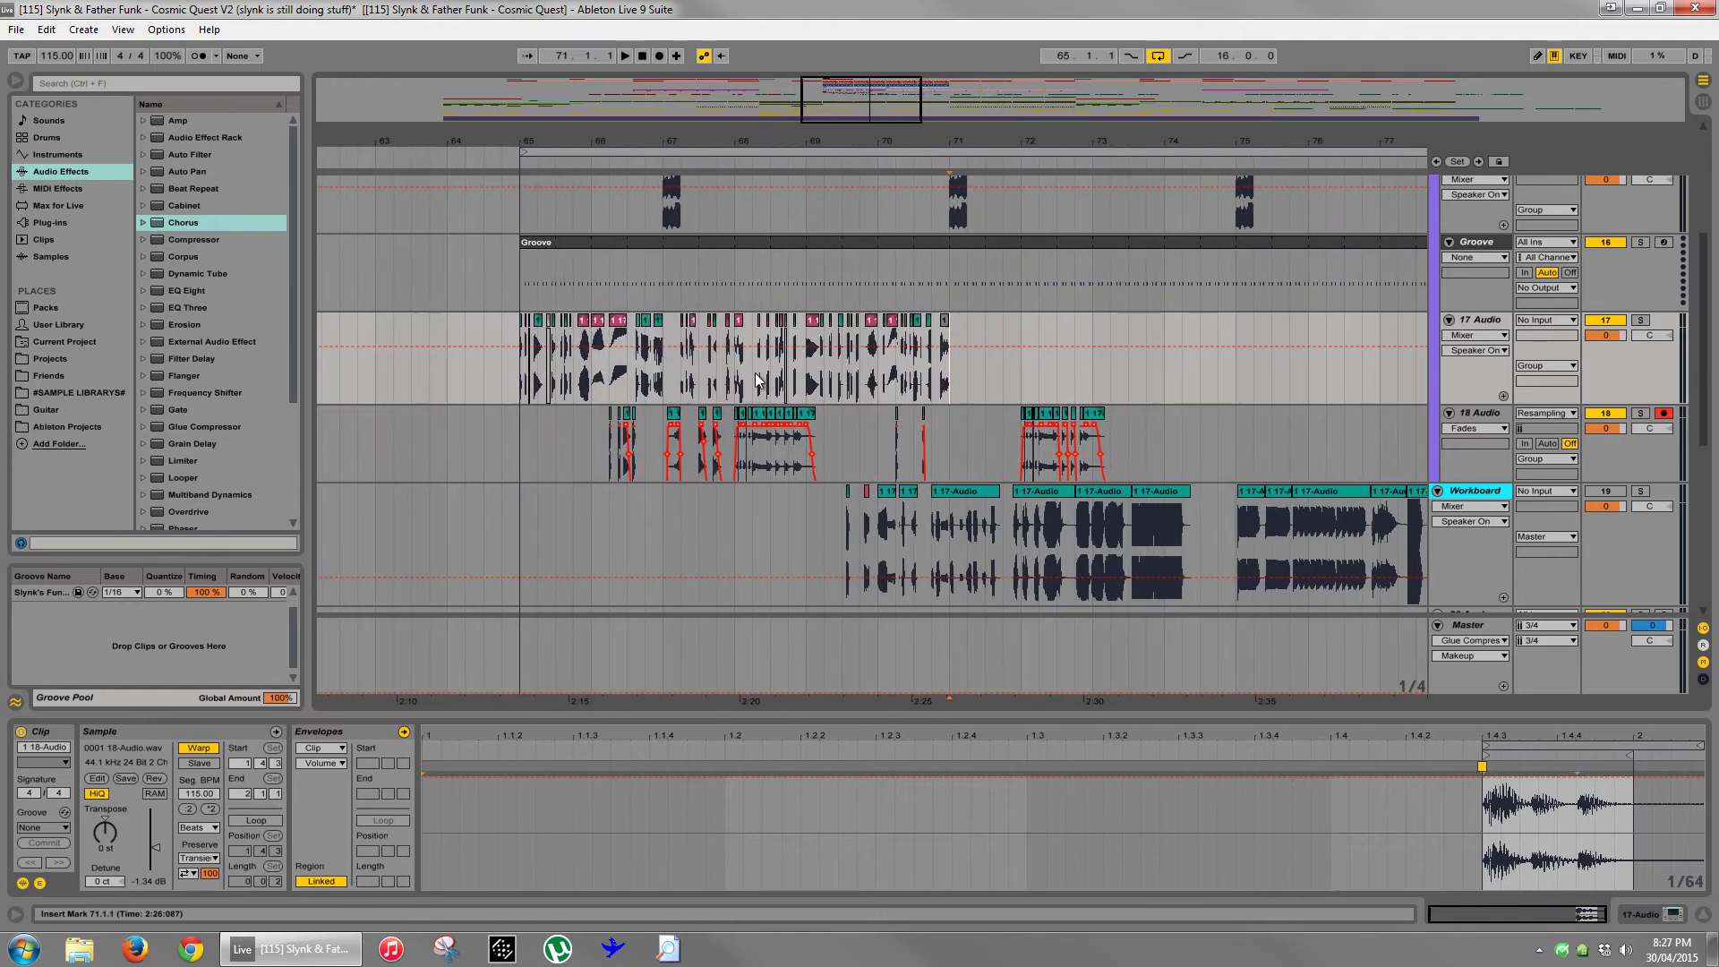
# - Play the phrase from bar 67 and audition the Bass Chops clip at 71.1.1
pyautogui.click(664, 385)
pyautogui.press('space')
pyautogui.scroll(1, 967, 224)
pyautogui.click(956, 238)
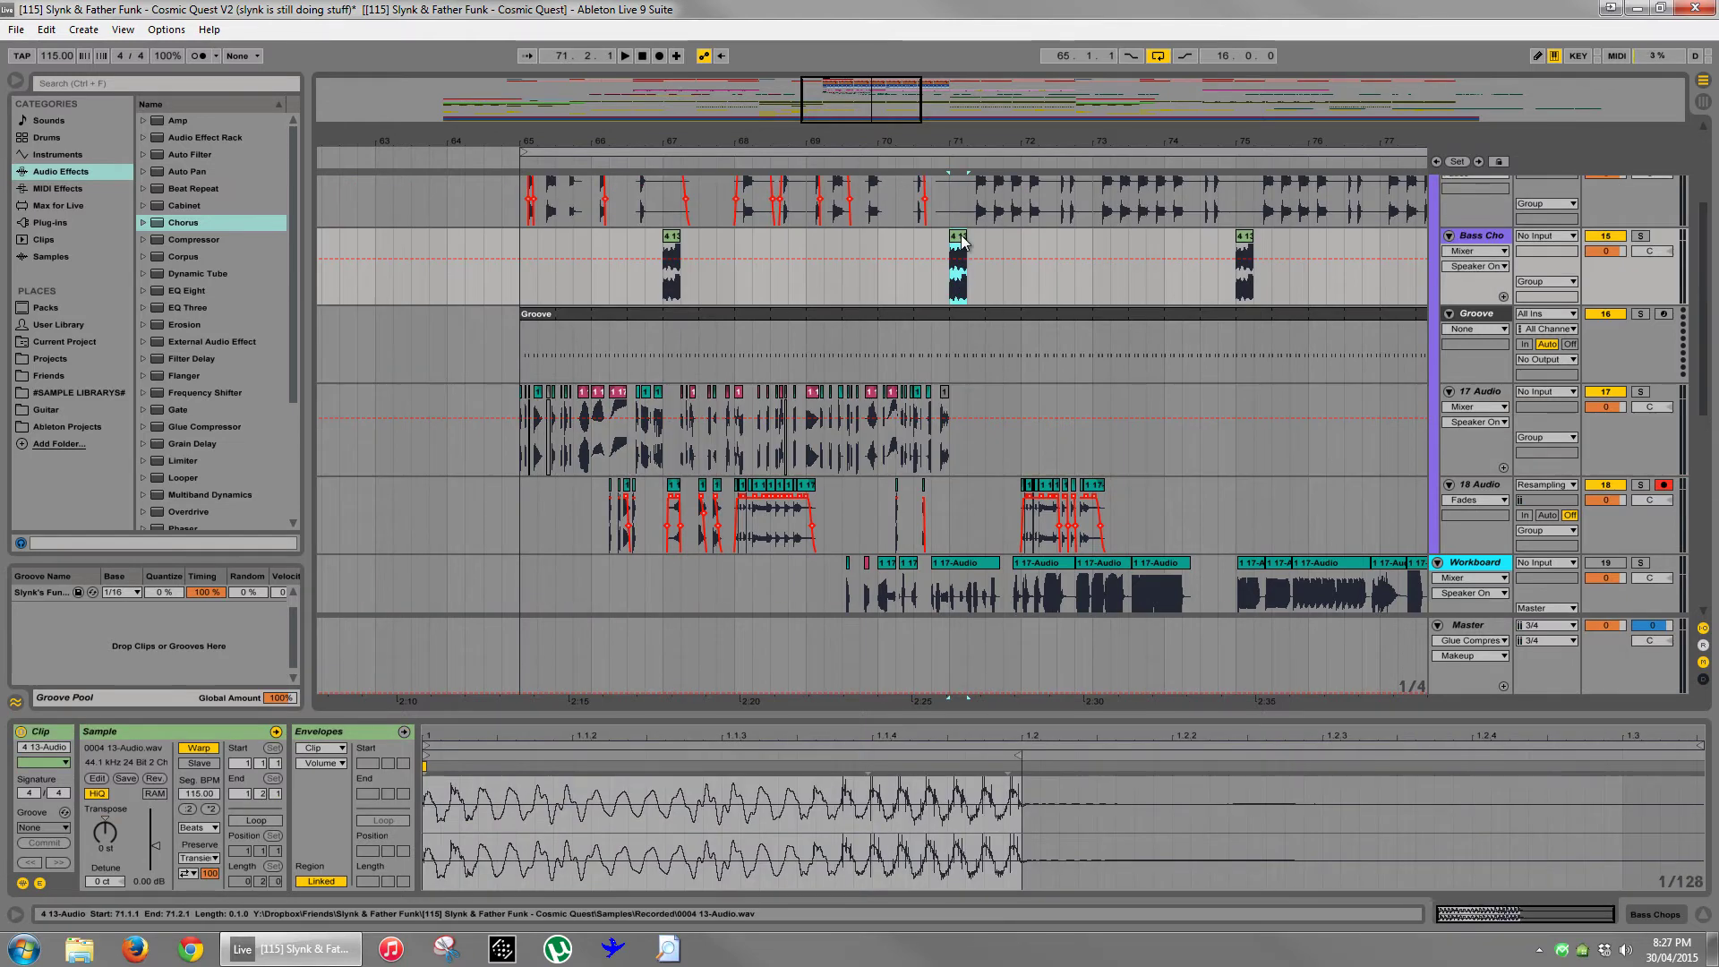
pyautogui.press('space')
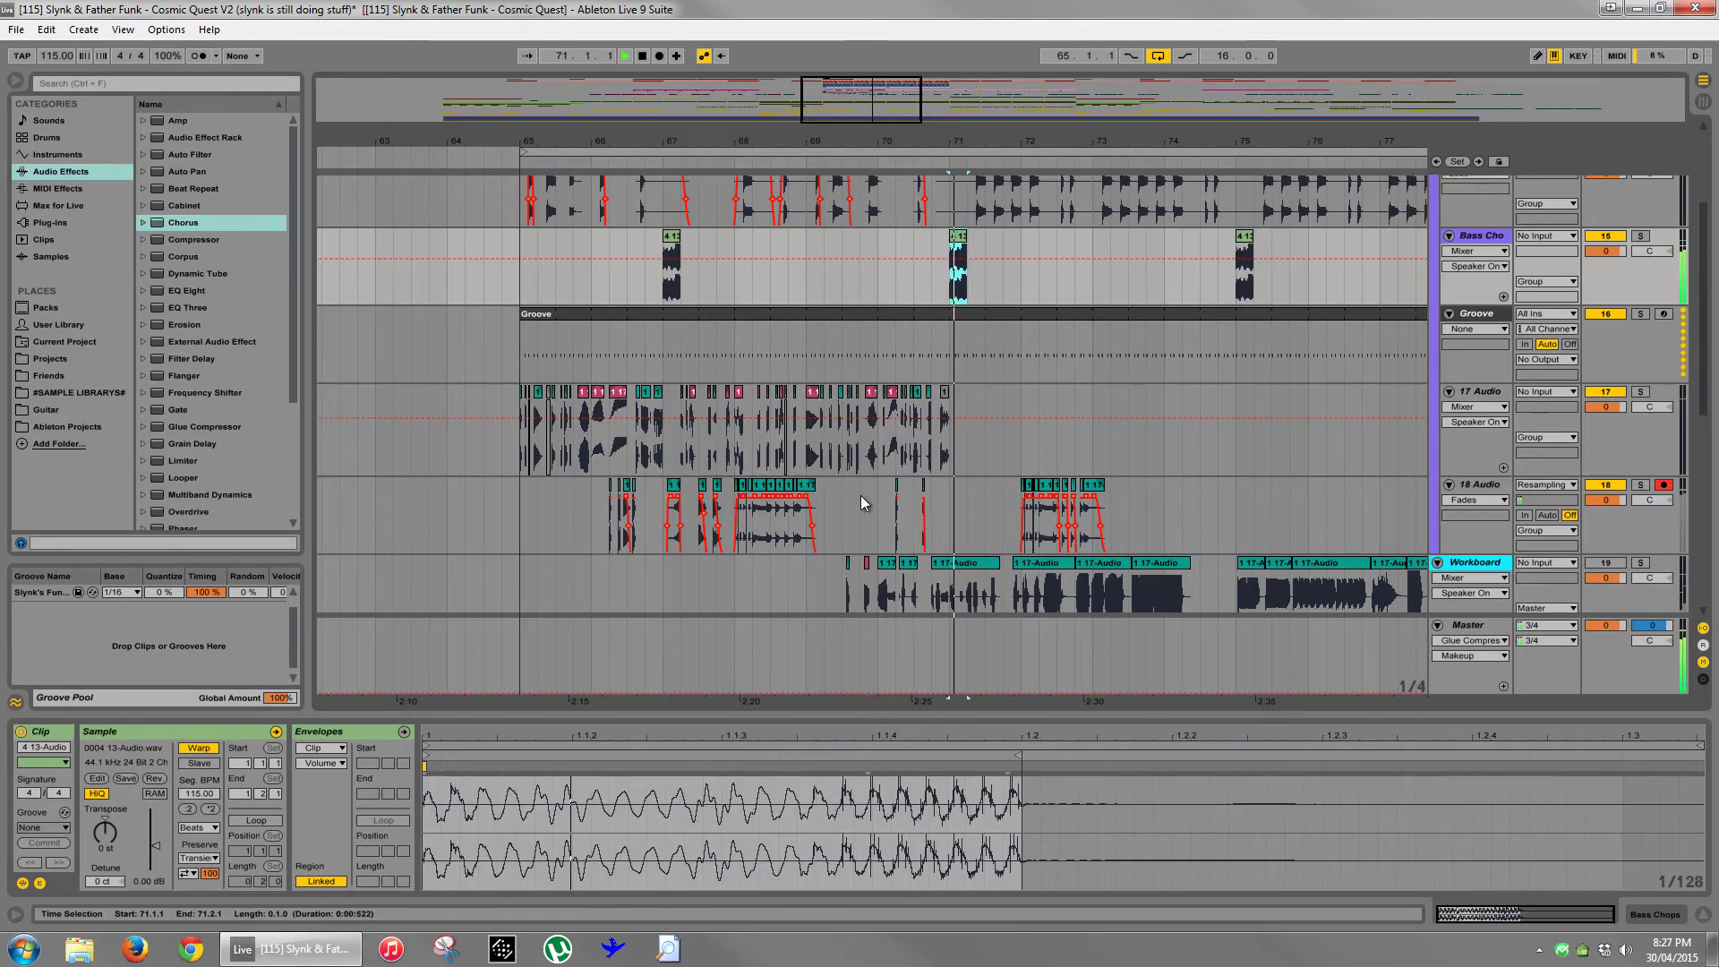
pyautogui.press('space')
# - Audition the 18 Audio clip at 67.1.2 and copy it to 71.1.2 on the same track
pyautogui.click(677, 489)
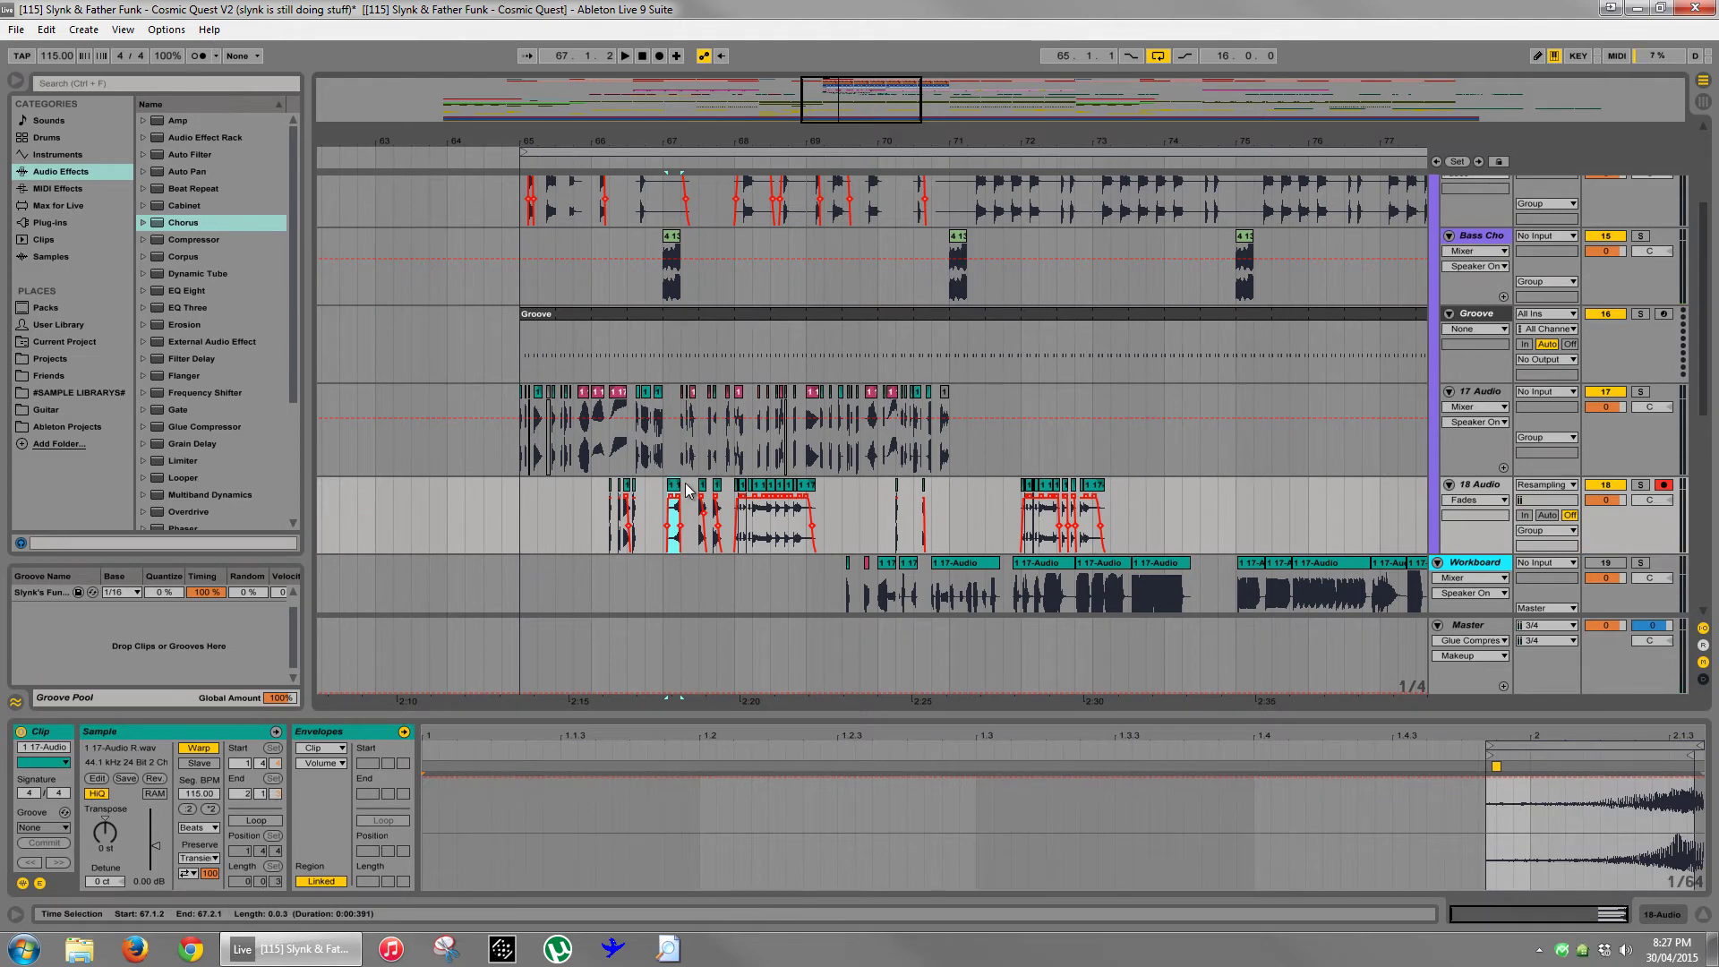
pyautogui.press('space')
pyautogui.press('space')
pyautogui.press('space')
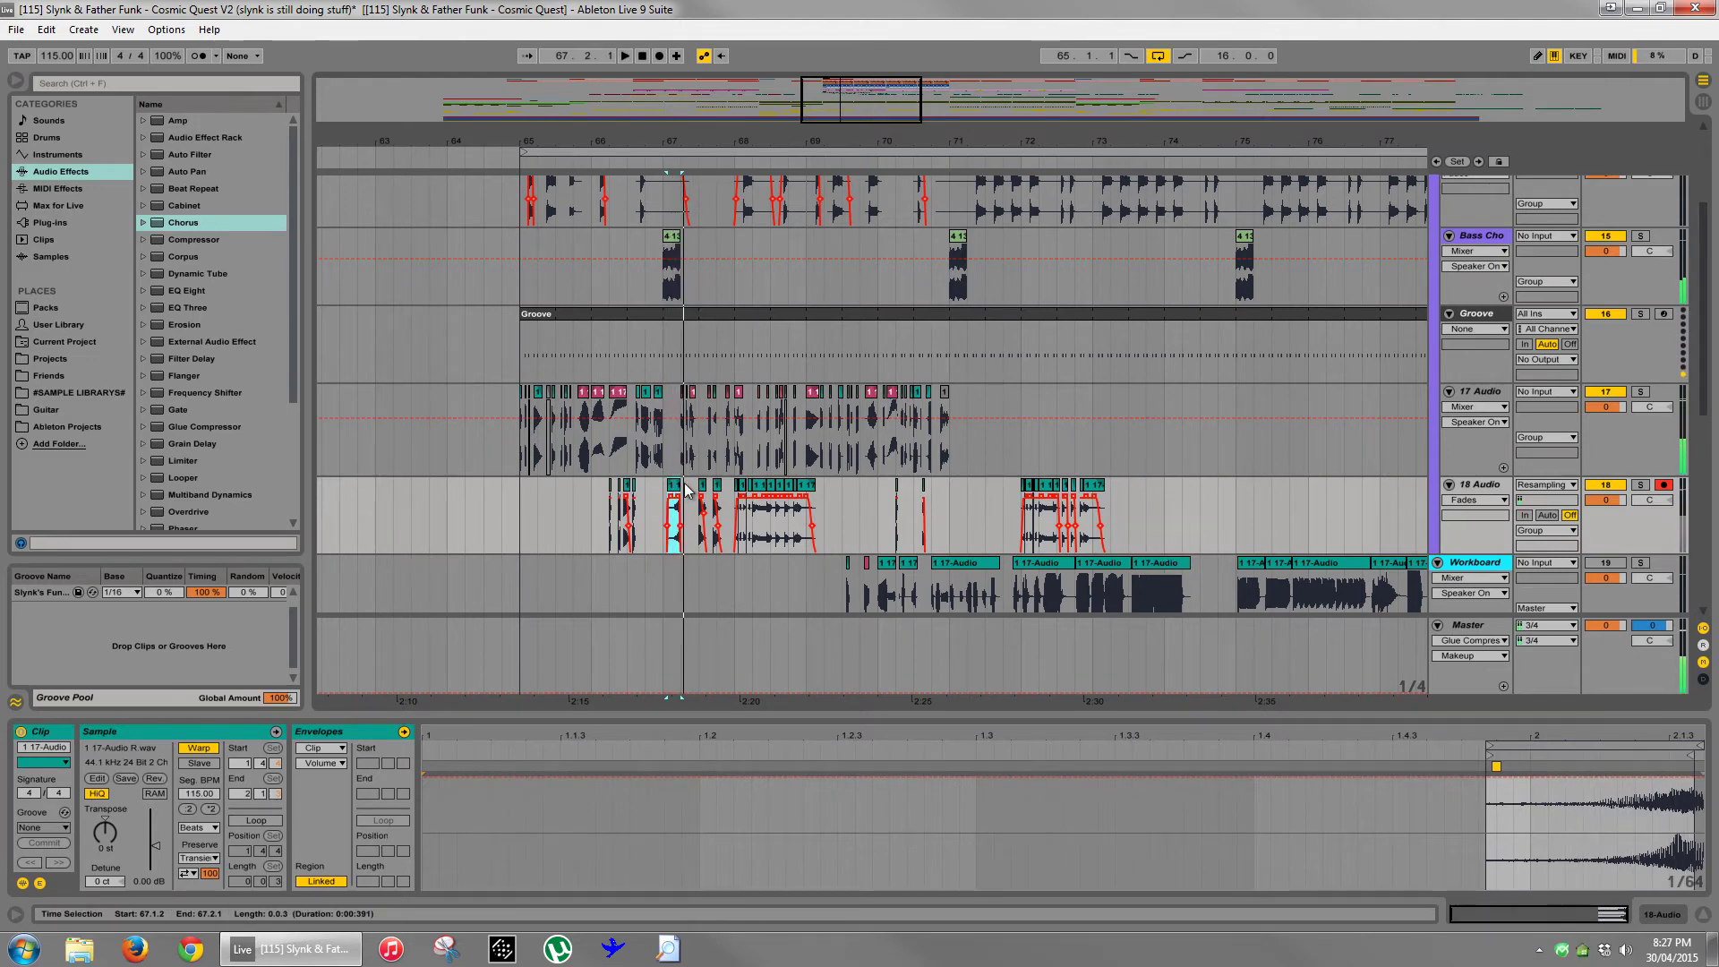
pyautogui.moveTo(680, 490); pyautogui.dragTo(966, 507)
# - Unfold the FX audio track in the FX group and audition its clip starting at 155.1.1
pyautogui.moveTo(931, 139); pyautogui.dragTo(933, 98)
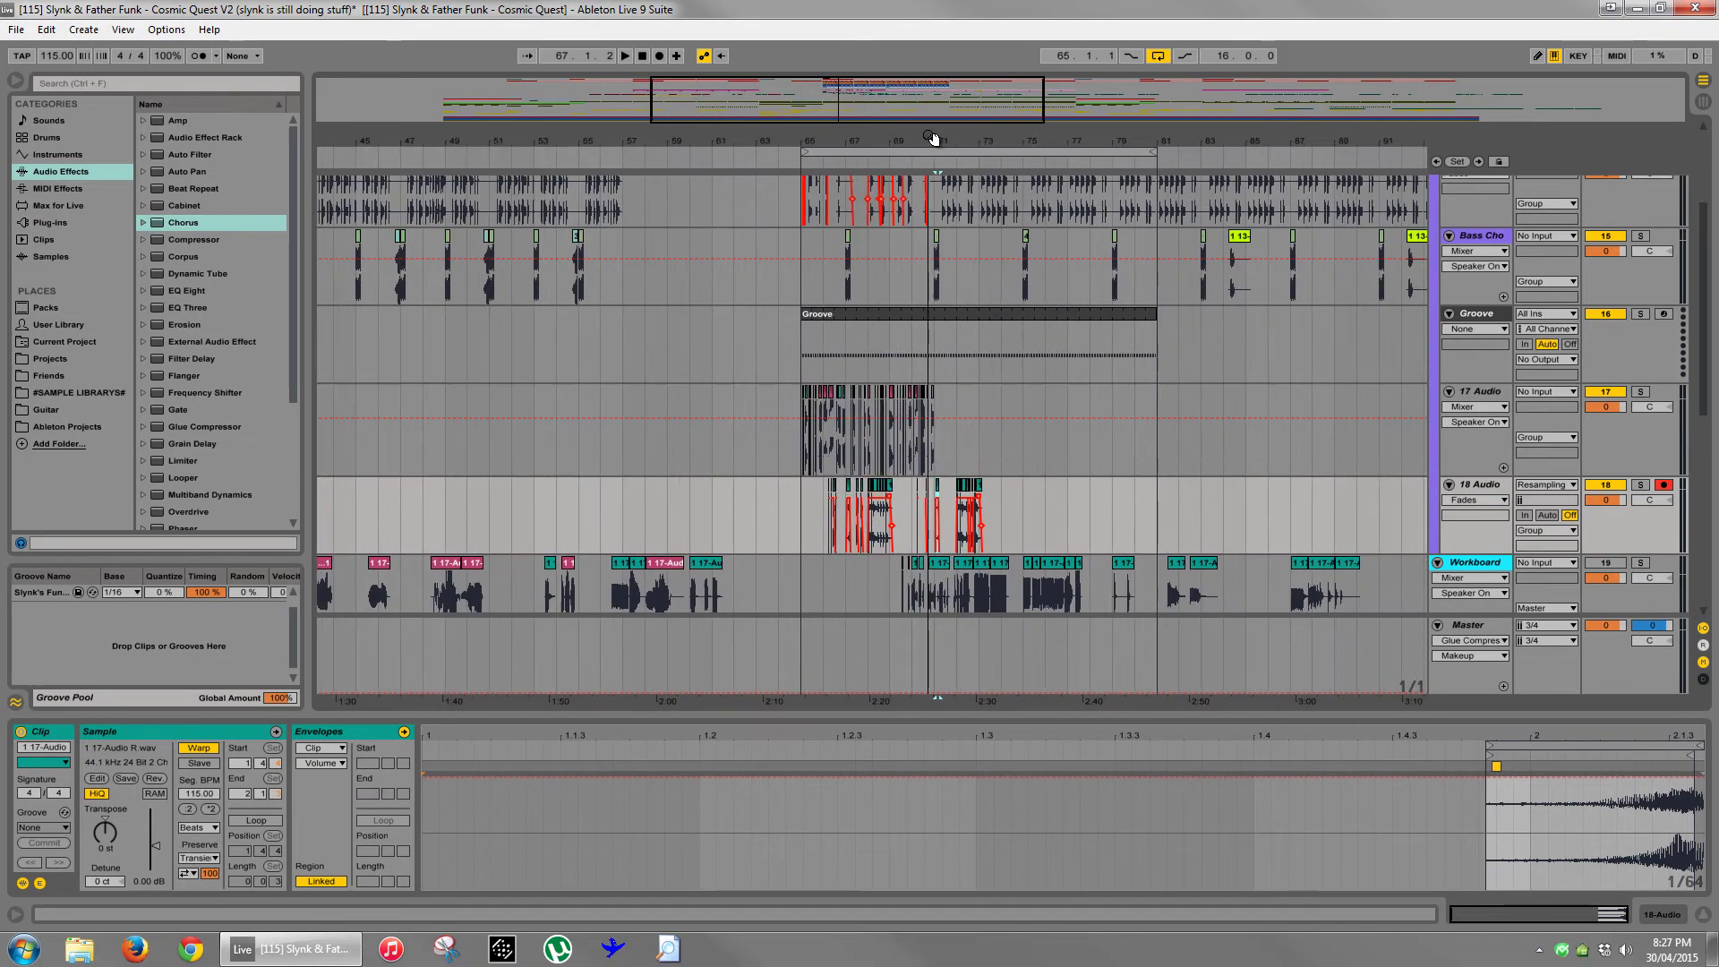
pyautogui.scroll(-5, 1125, 511)
pyautogui.scroll(-1, 1455, 550)
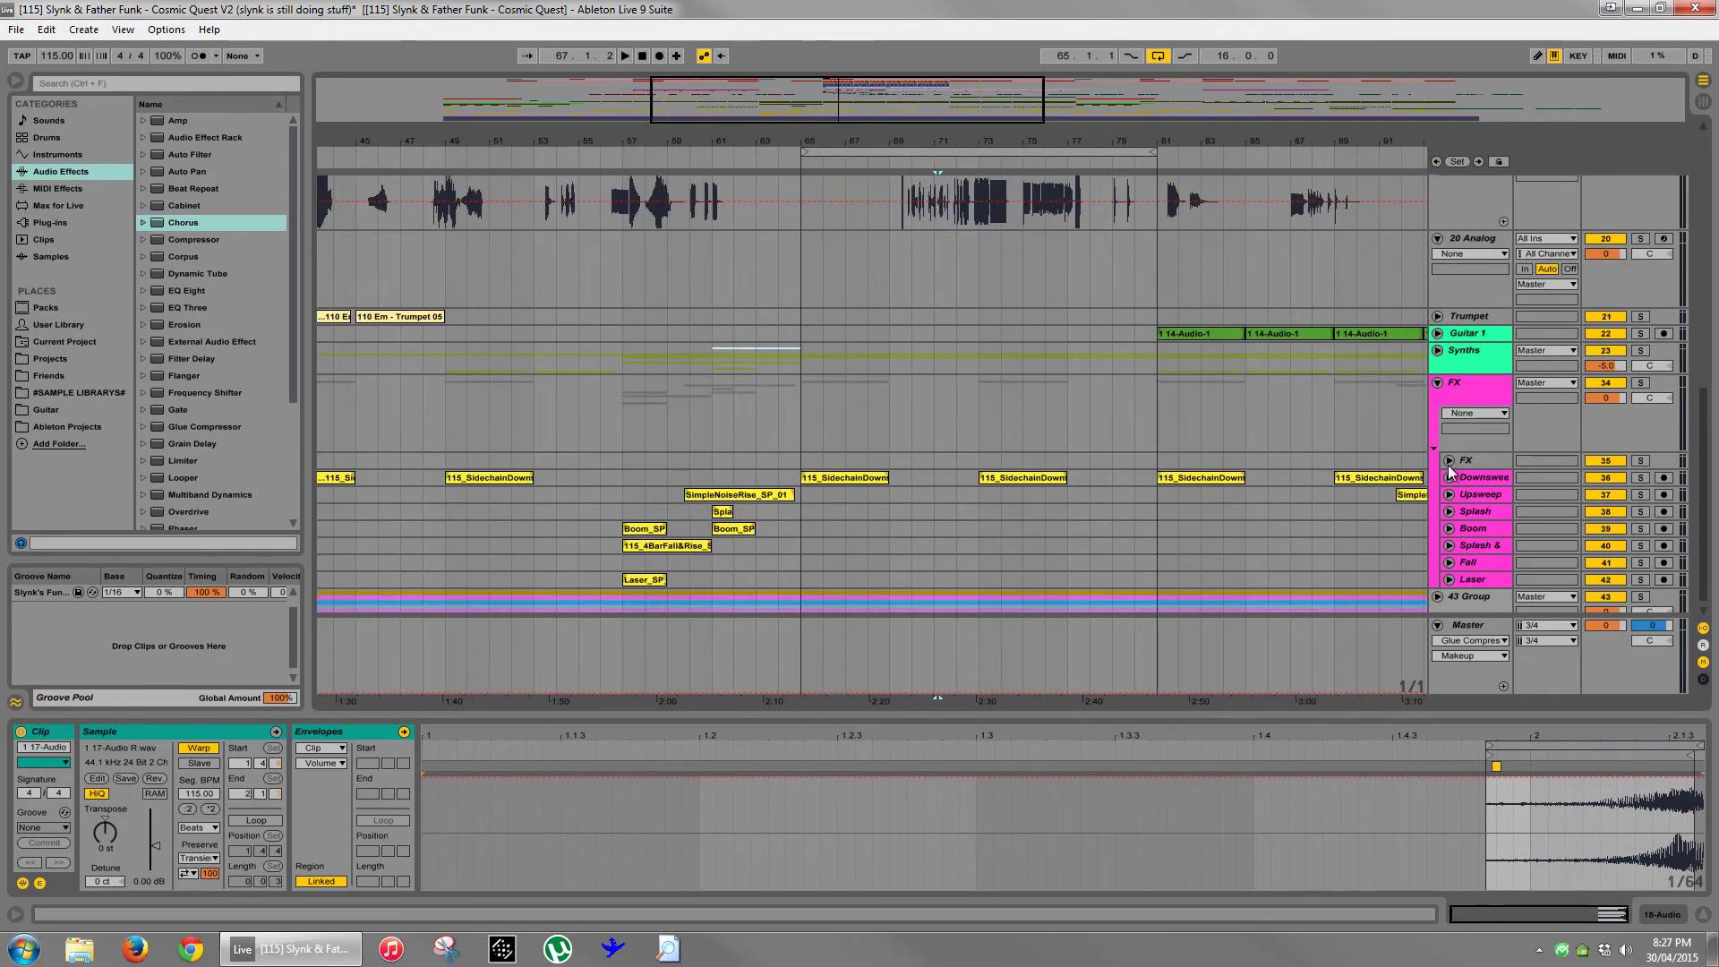
pyautogui.click(1449, 461)
pyautogui.moveTo(1334, 139); pyautogui.dragTo(1336, 140)
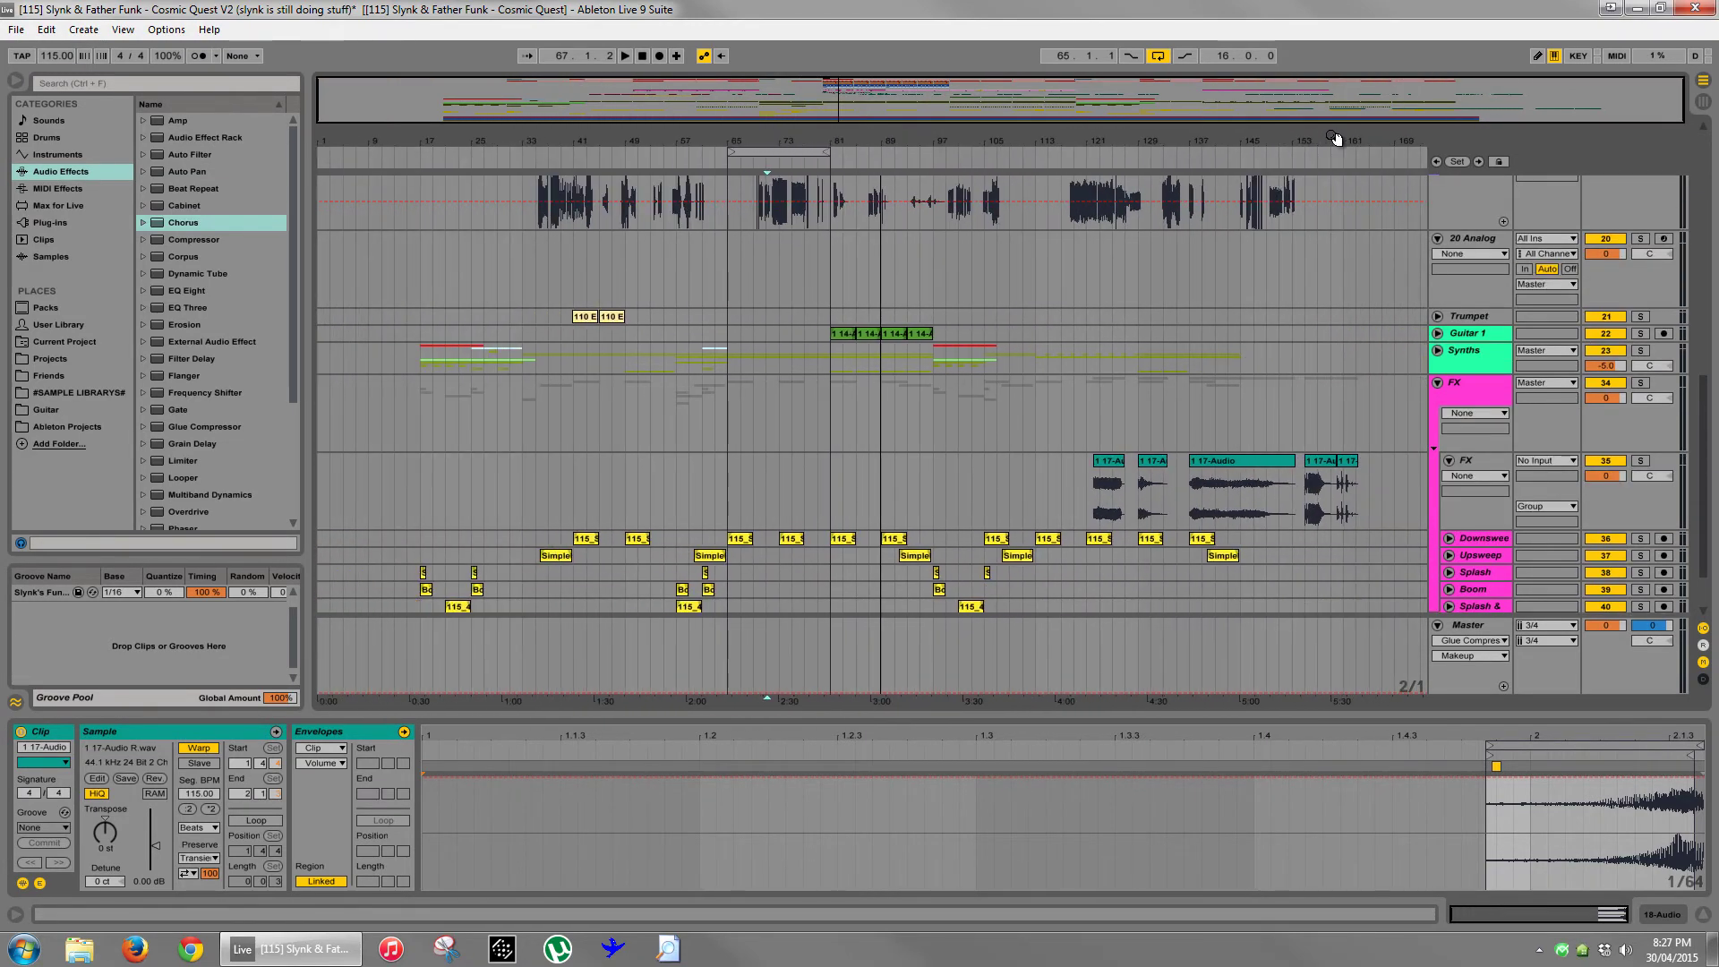
pyautogui.click(1347, 460)
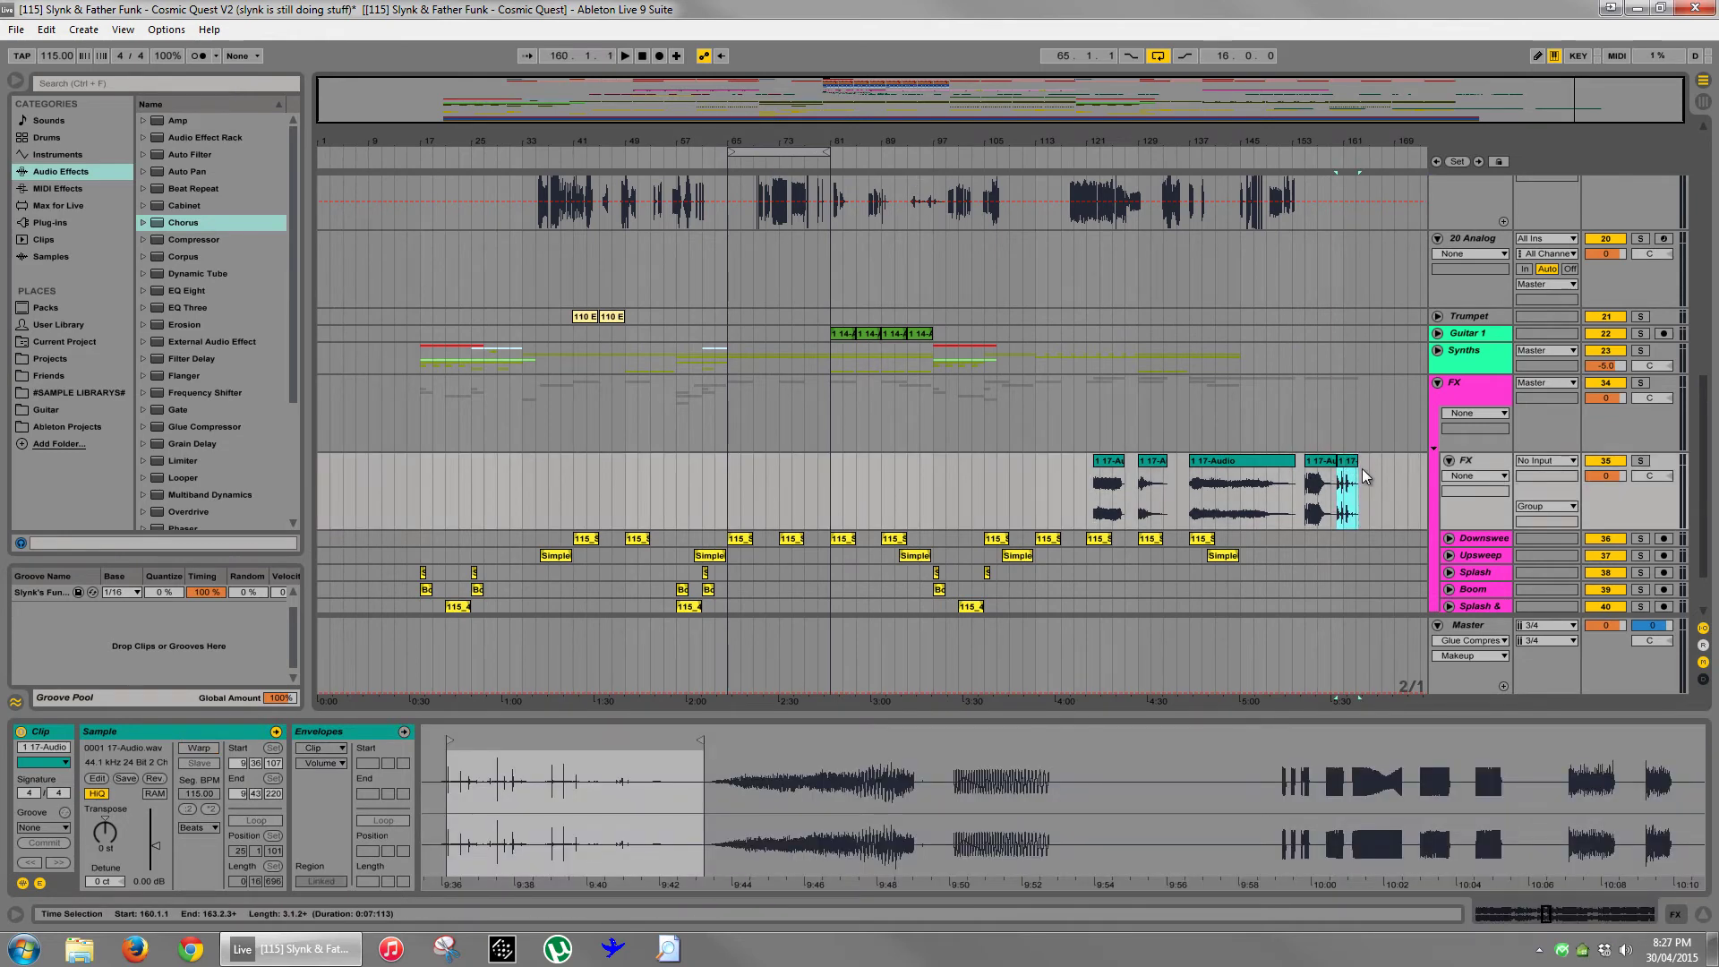
pyautogui.click(1316, 479)
pyautogui.press('space')
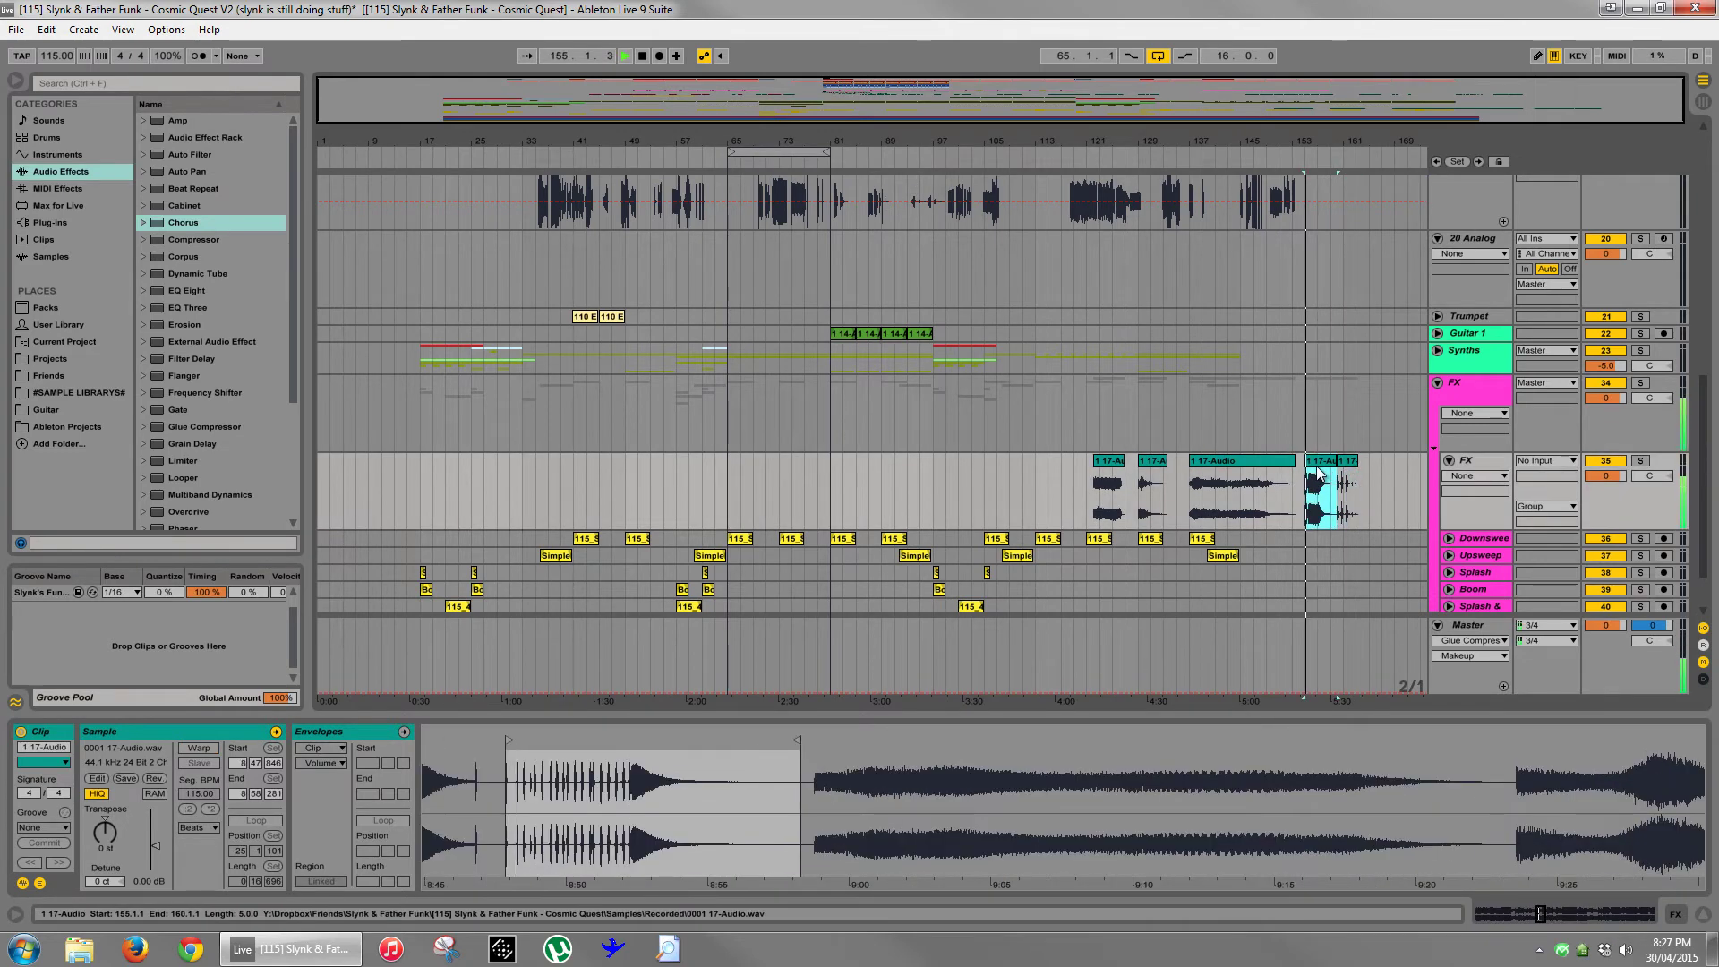
pyautogui.press('space')
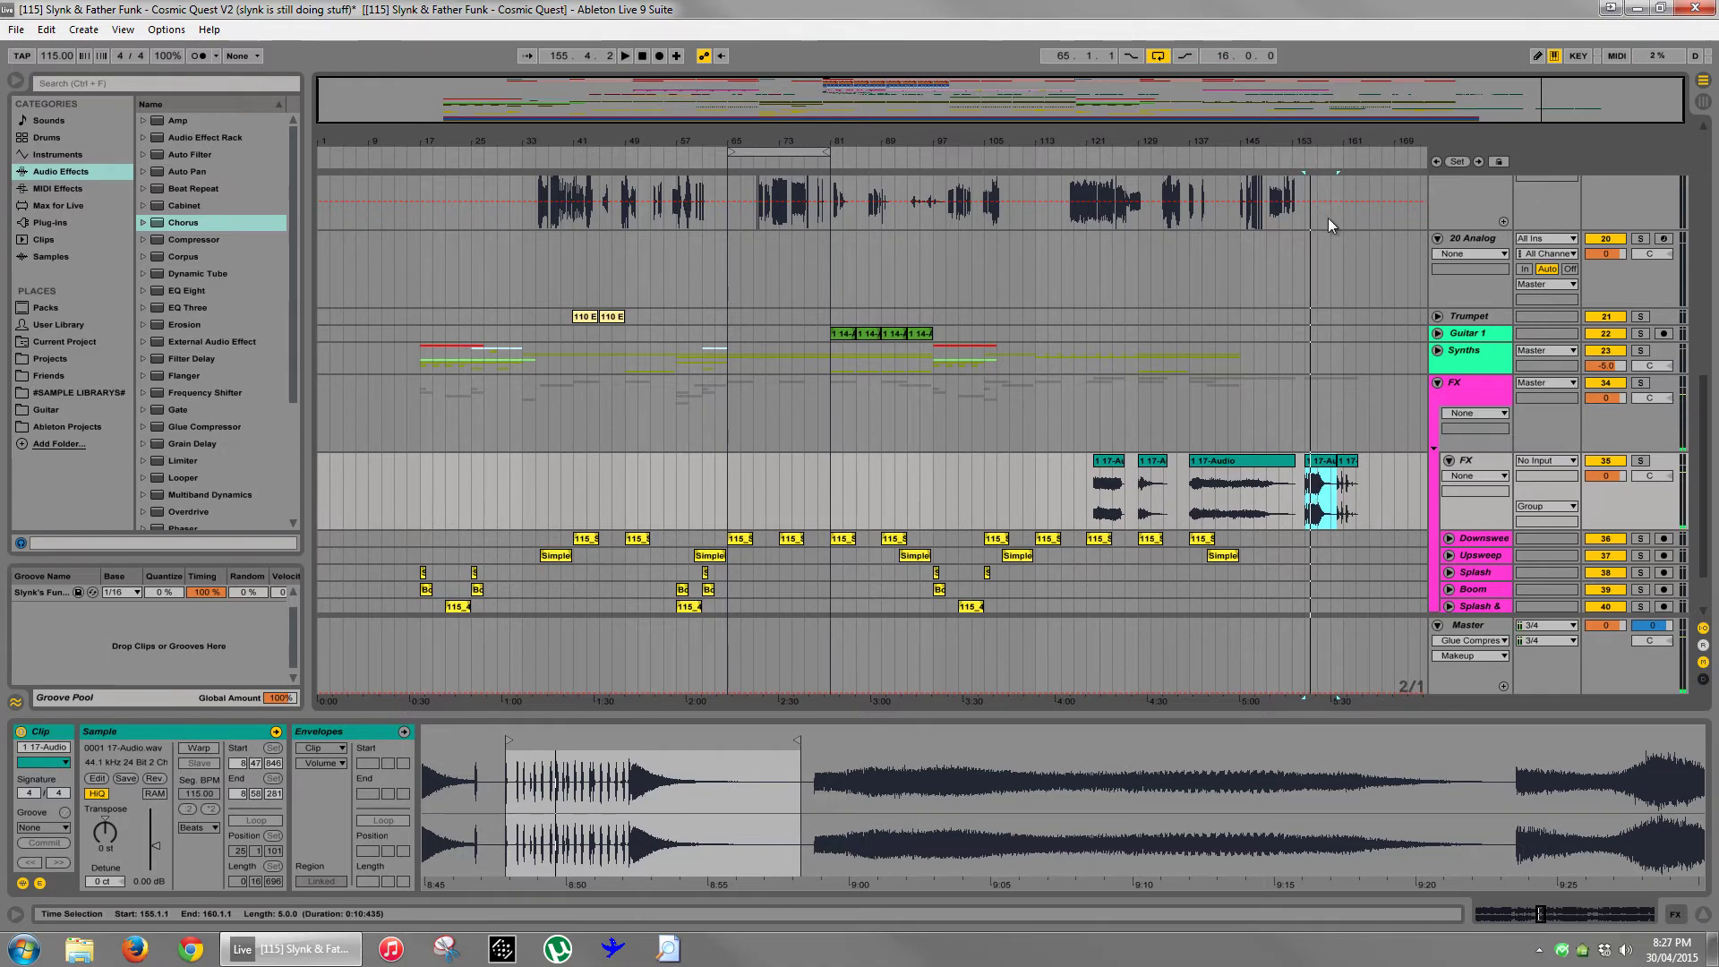
# - Copy the one-bar section from 155.1.1 to 156.1.1 of the FX clip to 71.2.1 on the 17 Audio track and play it
pyautogui.moveTo(1325, 148); pyautogui.dragTo(1276, 508)
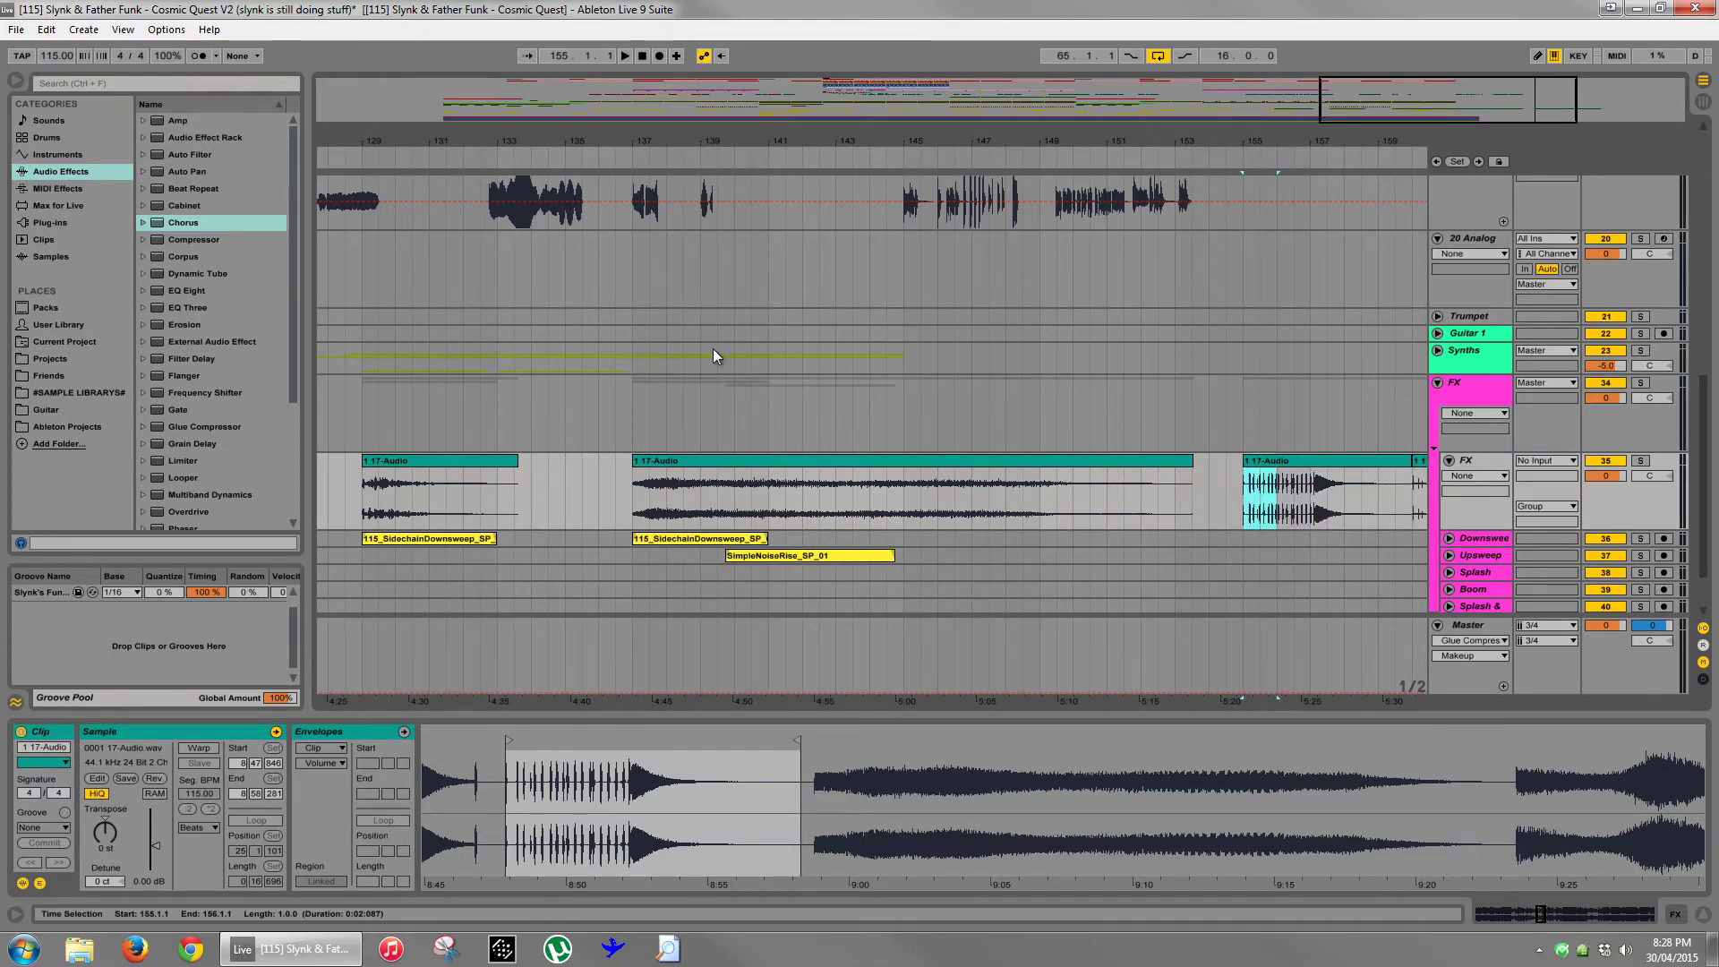
pyautogui.scroll(5, 716, 346)
pyautogui.moveTo(580, 141)
pyautogui.mouseDown()
pyautogui.moveTo(613, 139)
pyautogui.moveTo(582, 134)
pyautogui.mouseUp()
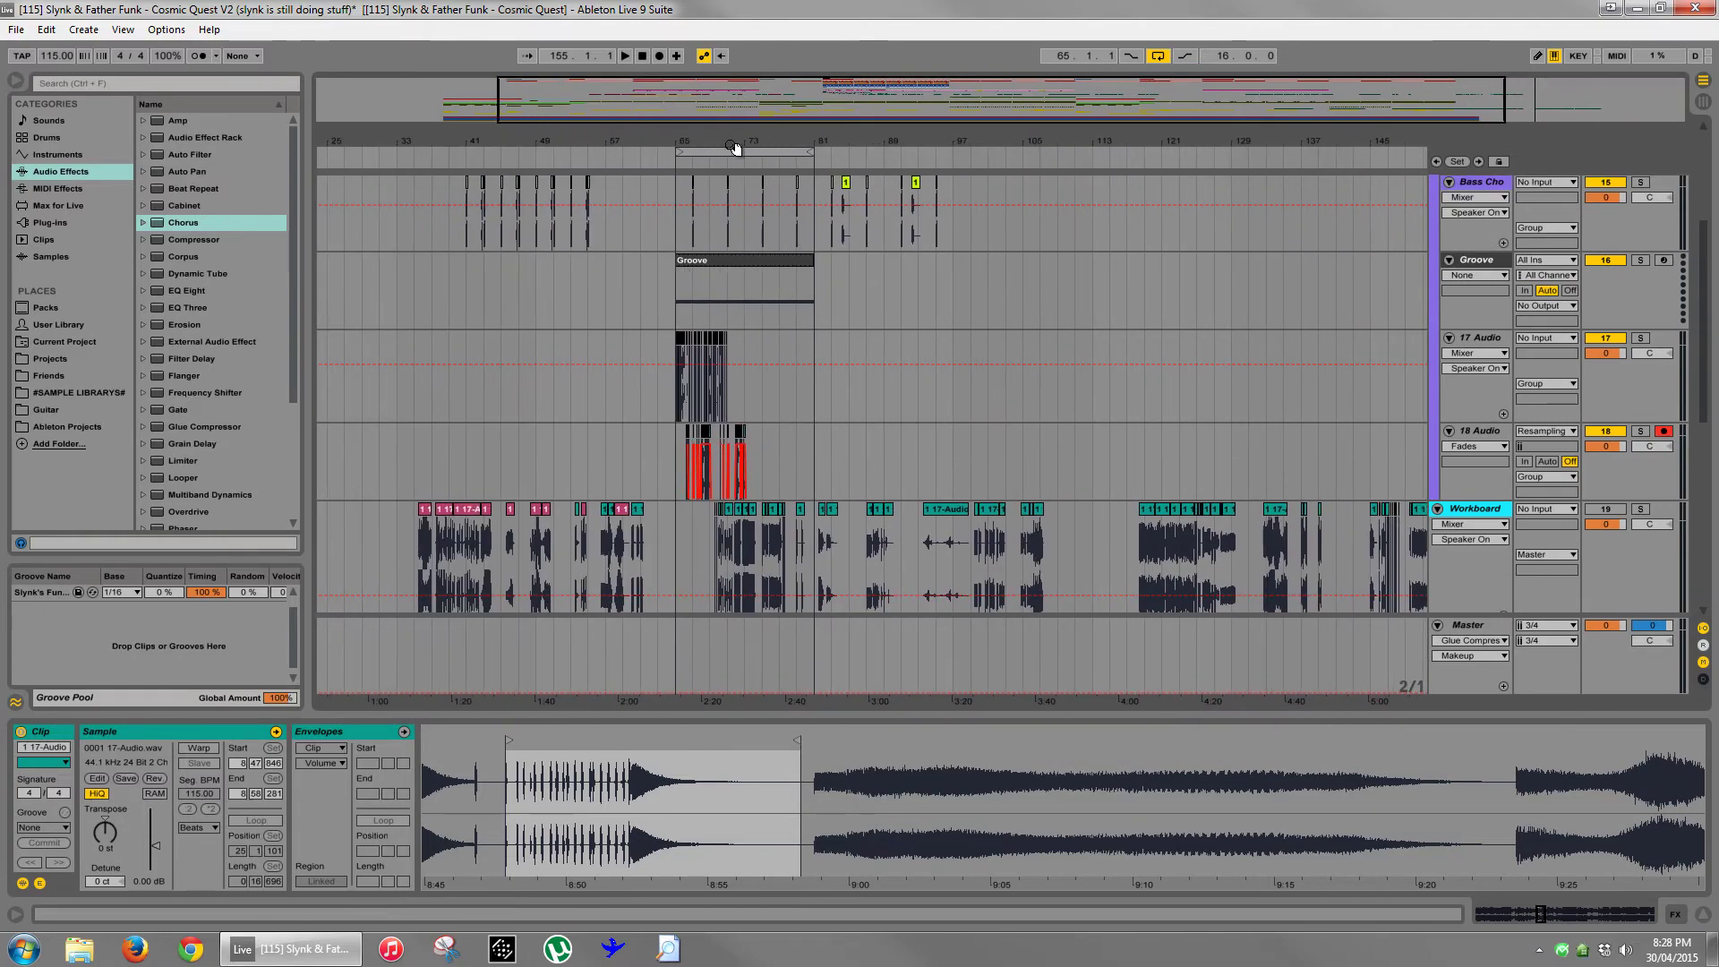
pyautogui.moveTo(729, 140); pyautogui.dragTo(779, 145)
pyautogui.click(777, 390)
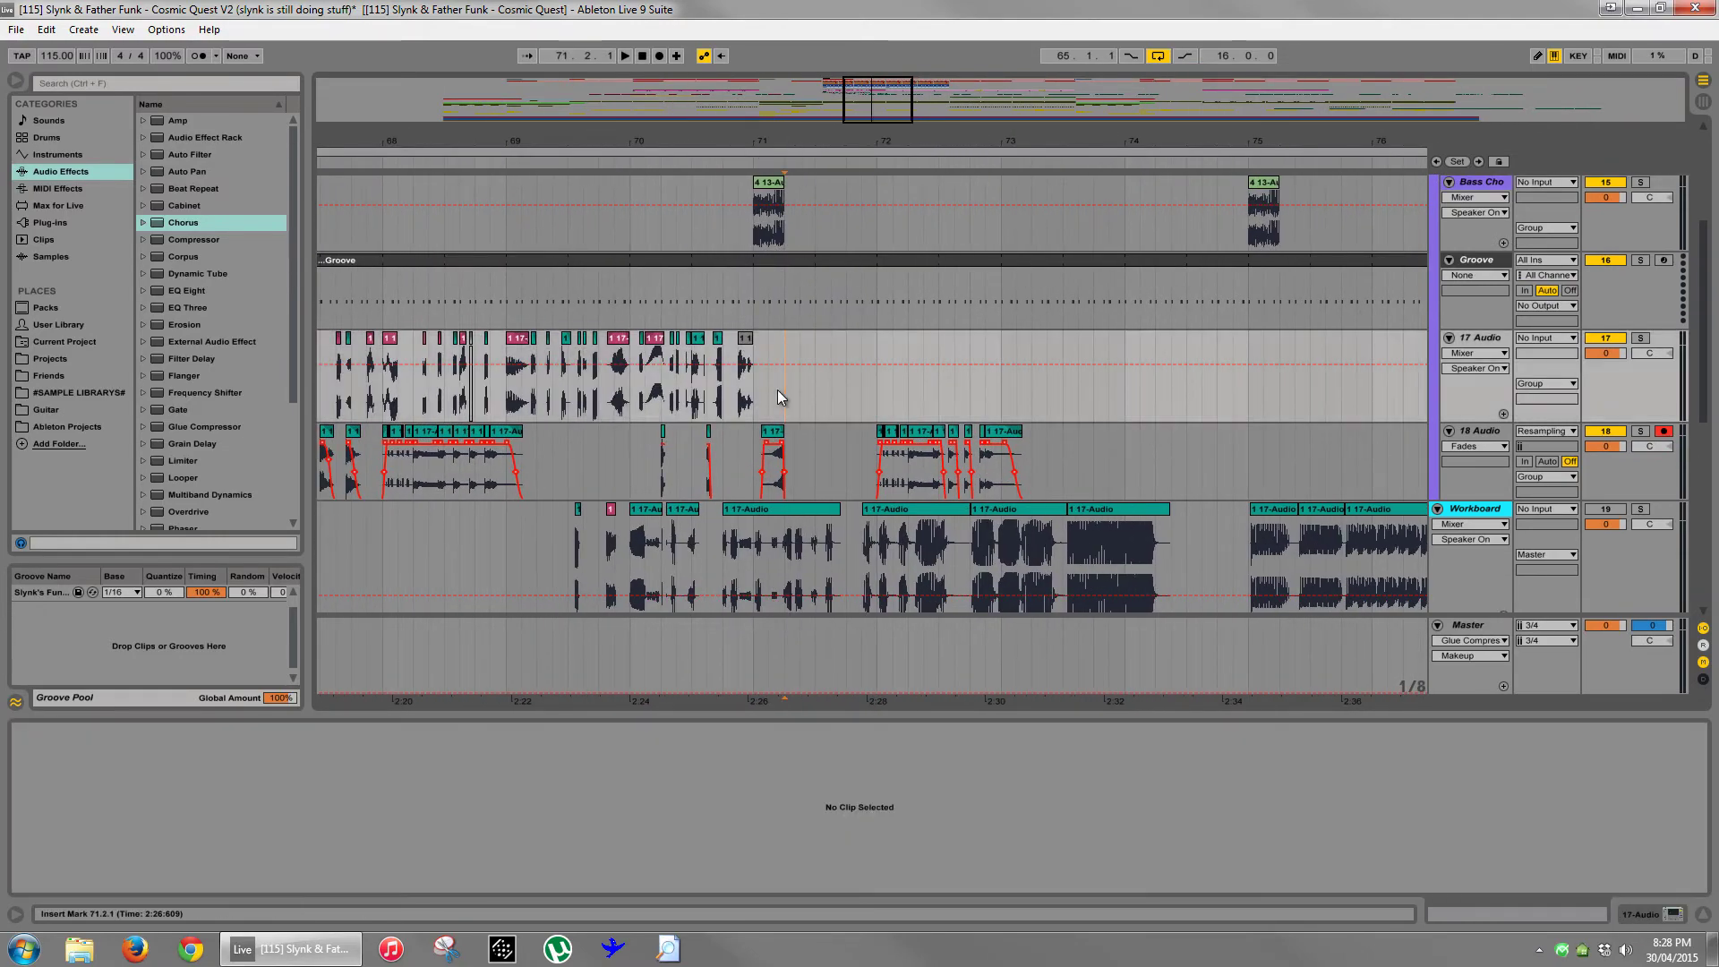
pyautogui.hotkey('ctrl', 'v')
pyautogui.press('space')
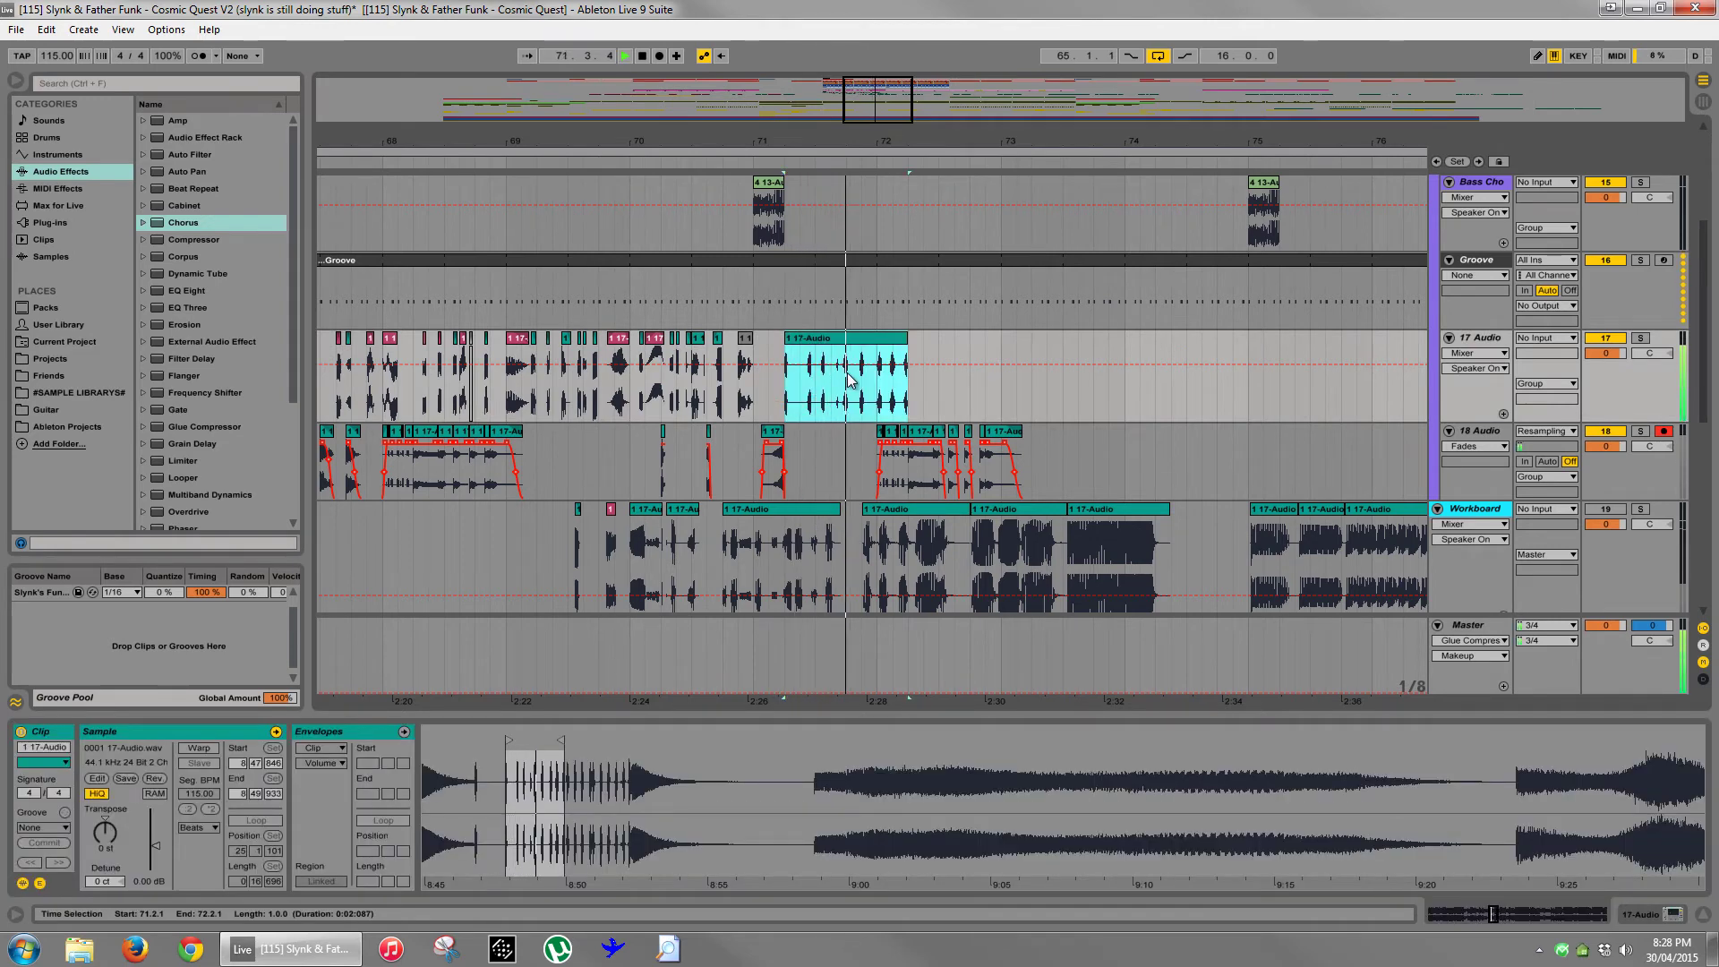
# - Audition the pasted 17 Audio clip from 71.1.1 and shift it to start at about 71.2.2
pyautogui.scroll(4, 816, 358)
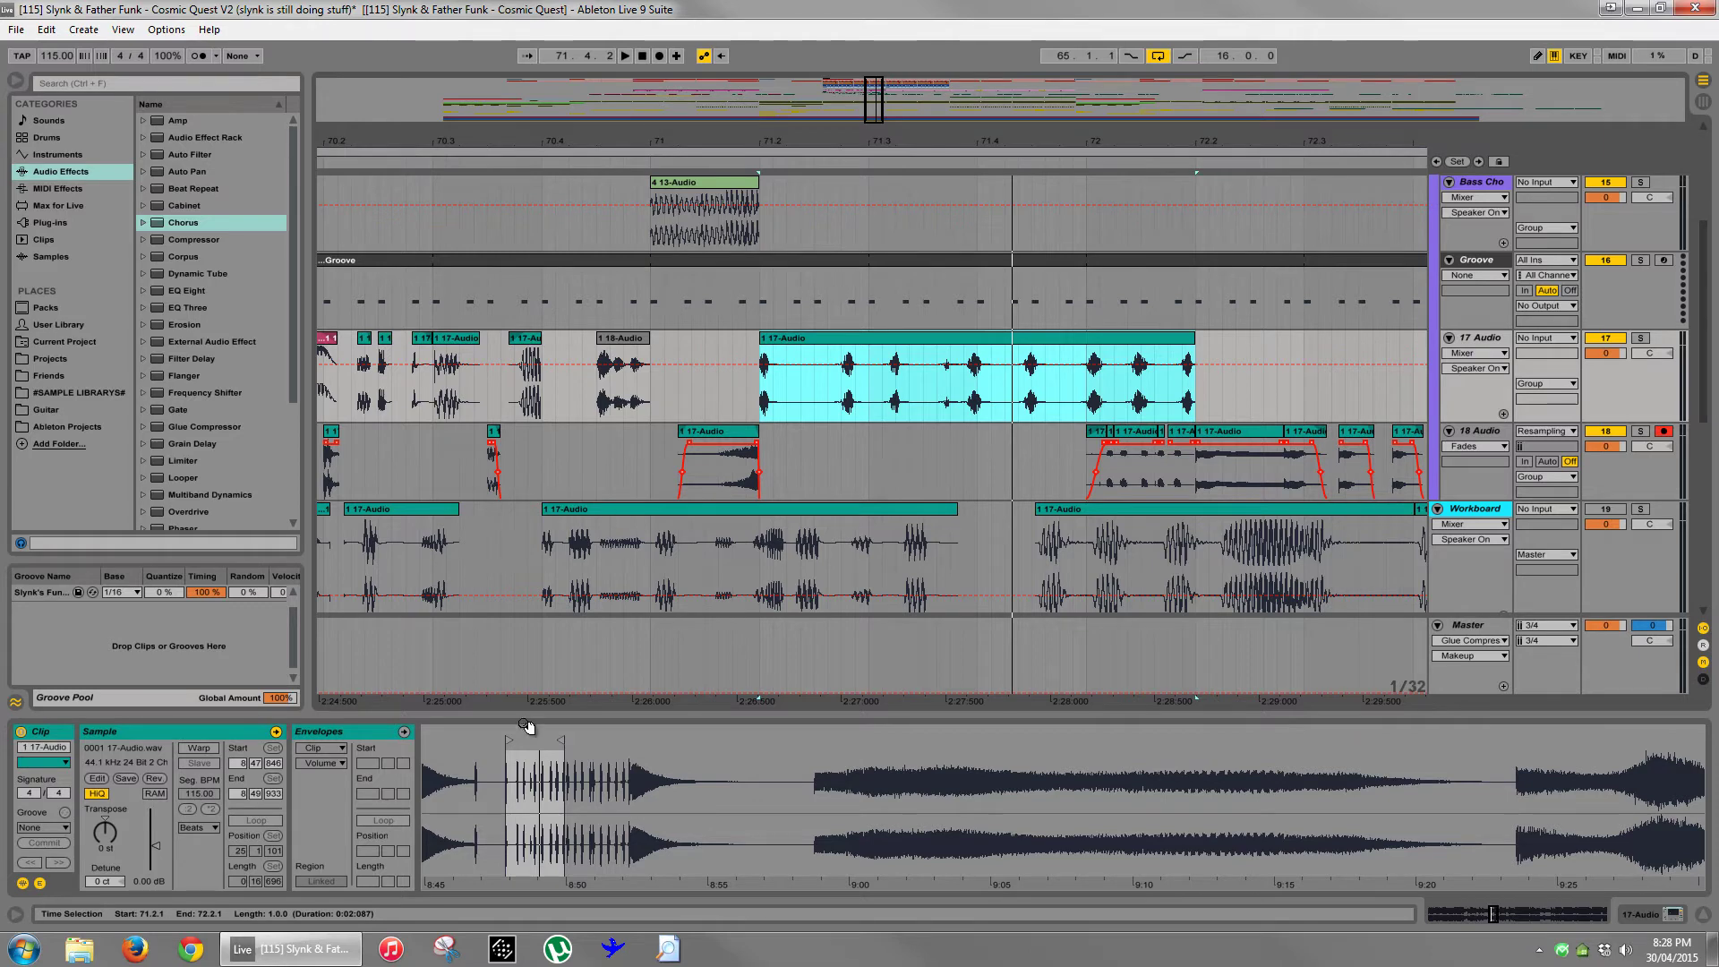
pyautogui.click(652, 402)
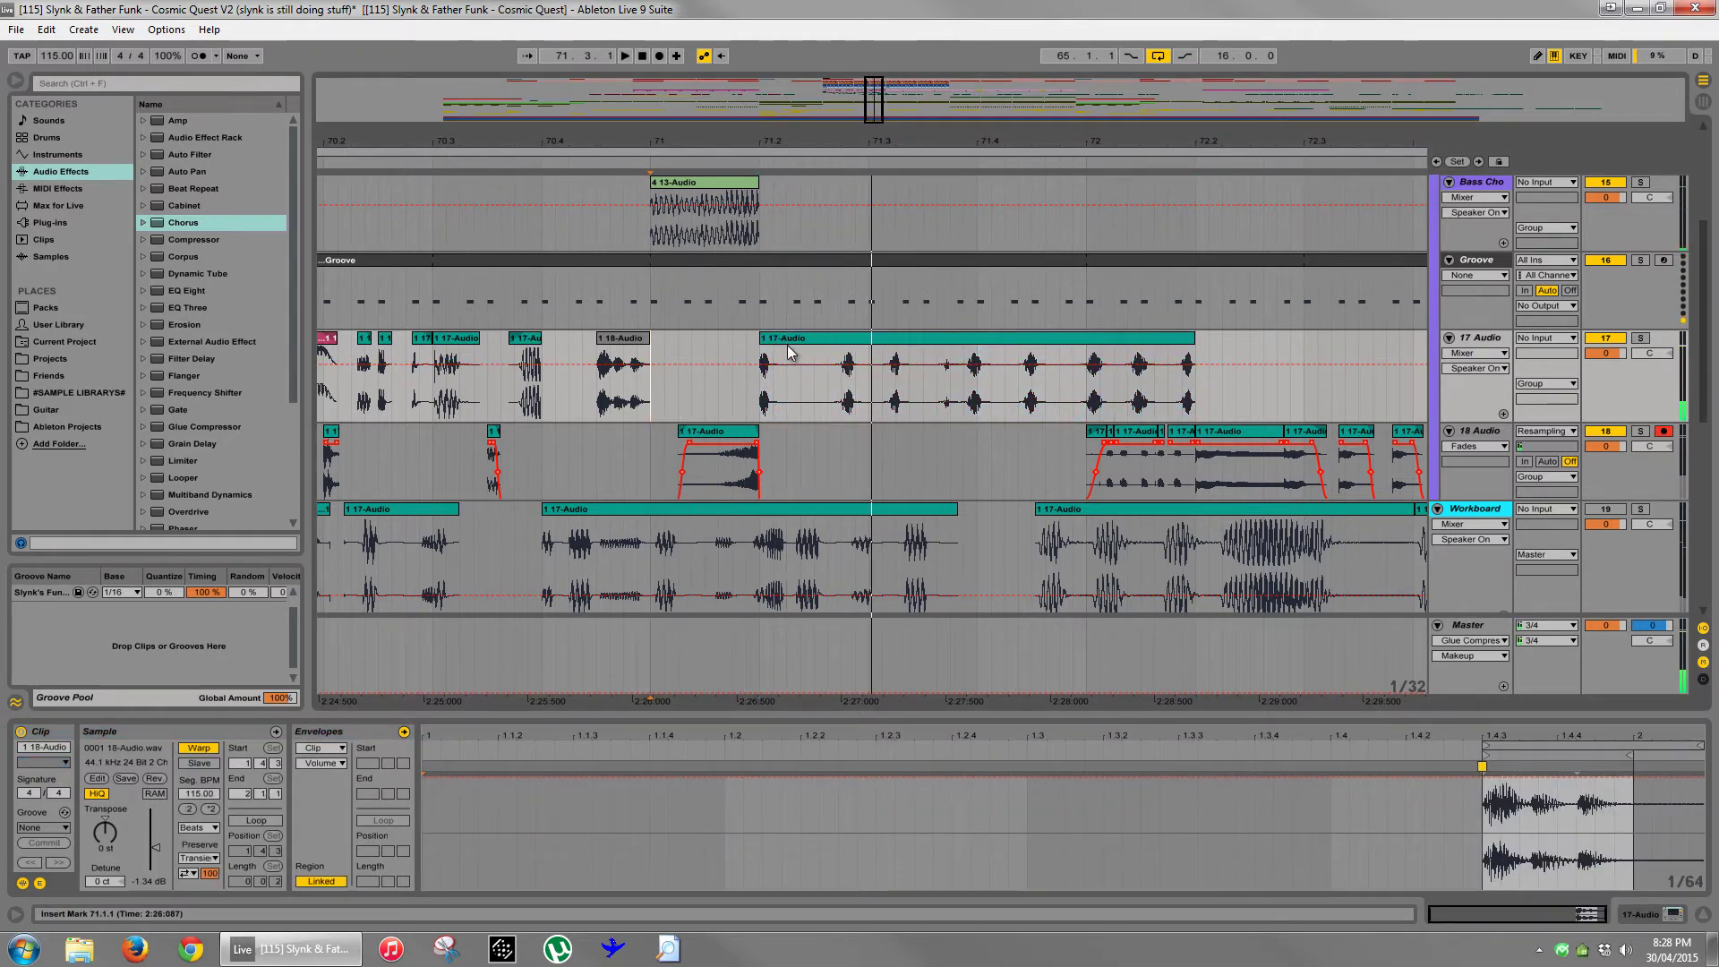
pyautogui.click(787, 346)
pyautogui.moveTo(826, 352); pyautogui.dragTo(840, 352)
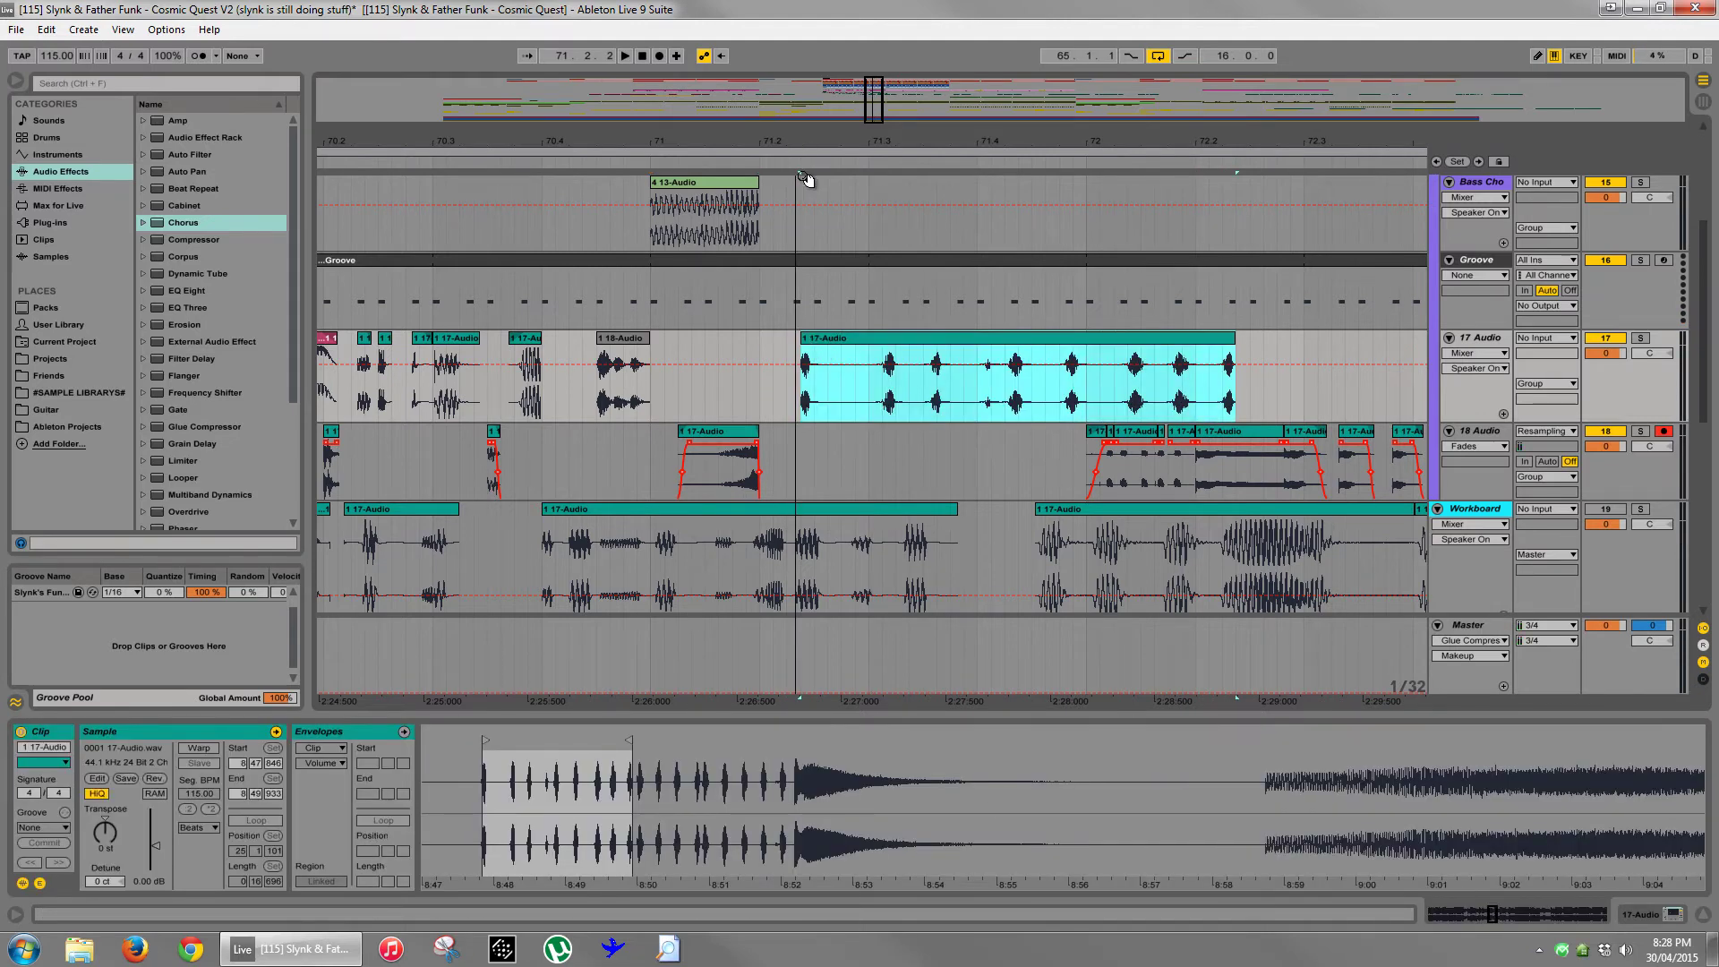
# - Split the pasted clip before its second, third and fourth hits, at about 71.3.1, 71.3.3 and 71.4.1
pyautogui.scroll(2, 805, 179)
pyautogui.click(923, 390)
pyautogui.hotkey('ctrl', 'e')
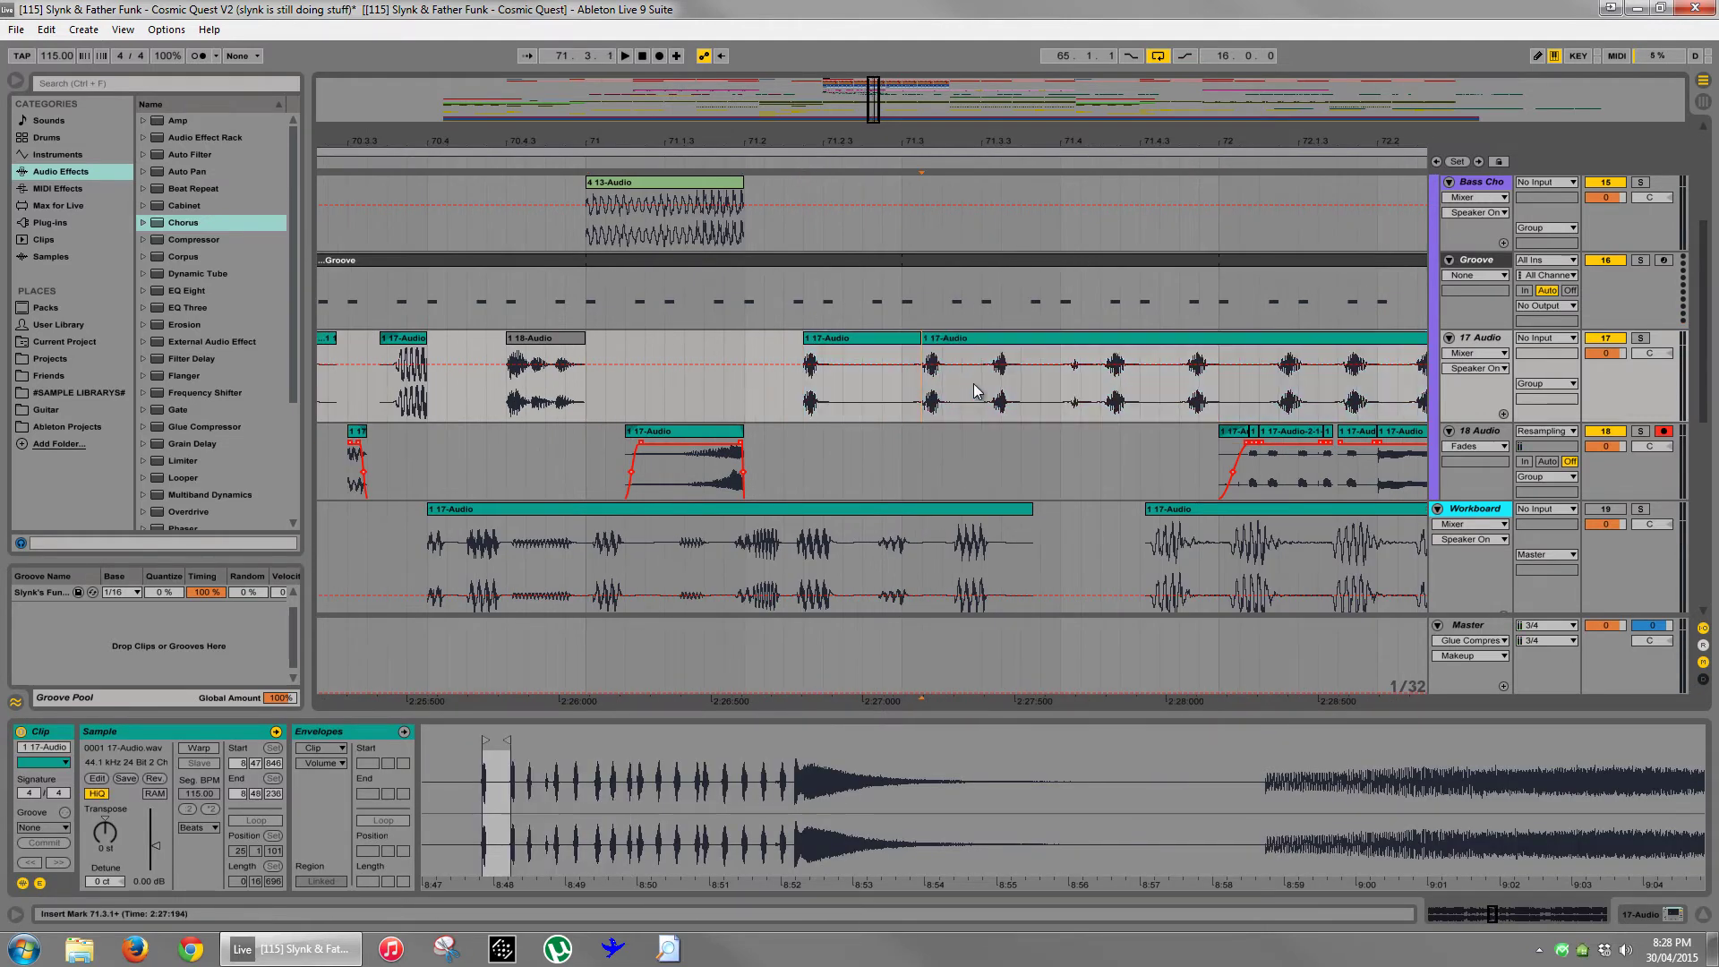
pyautogui.click(992, 390)
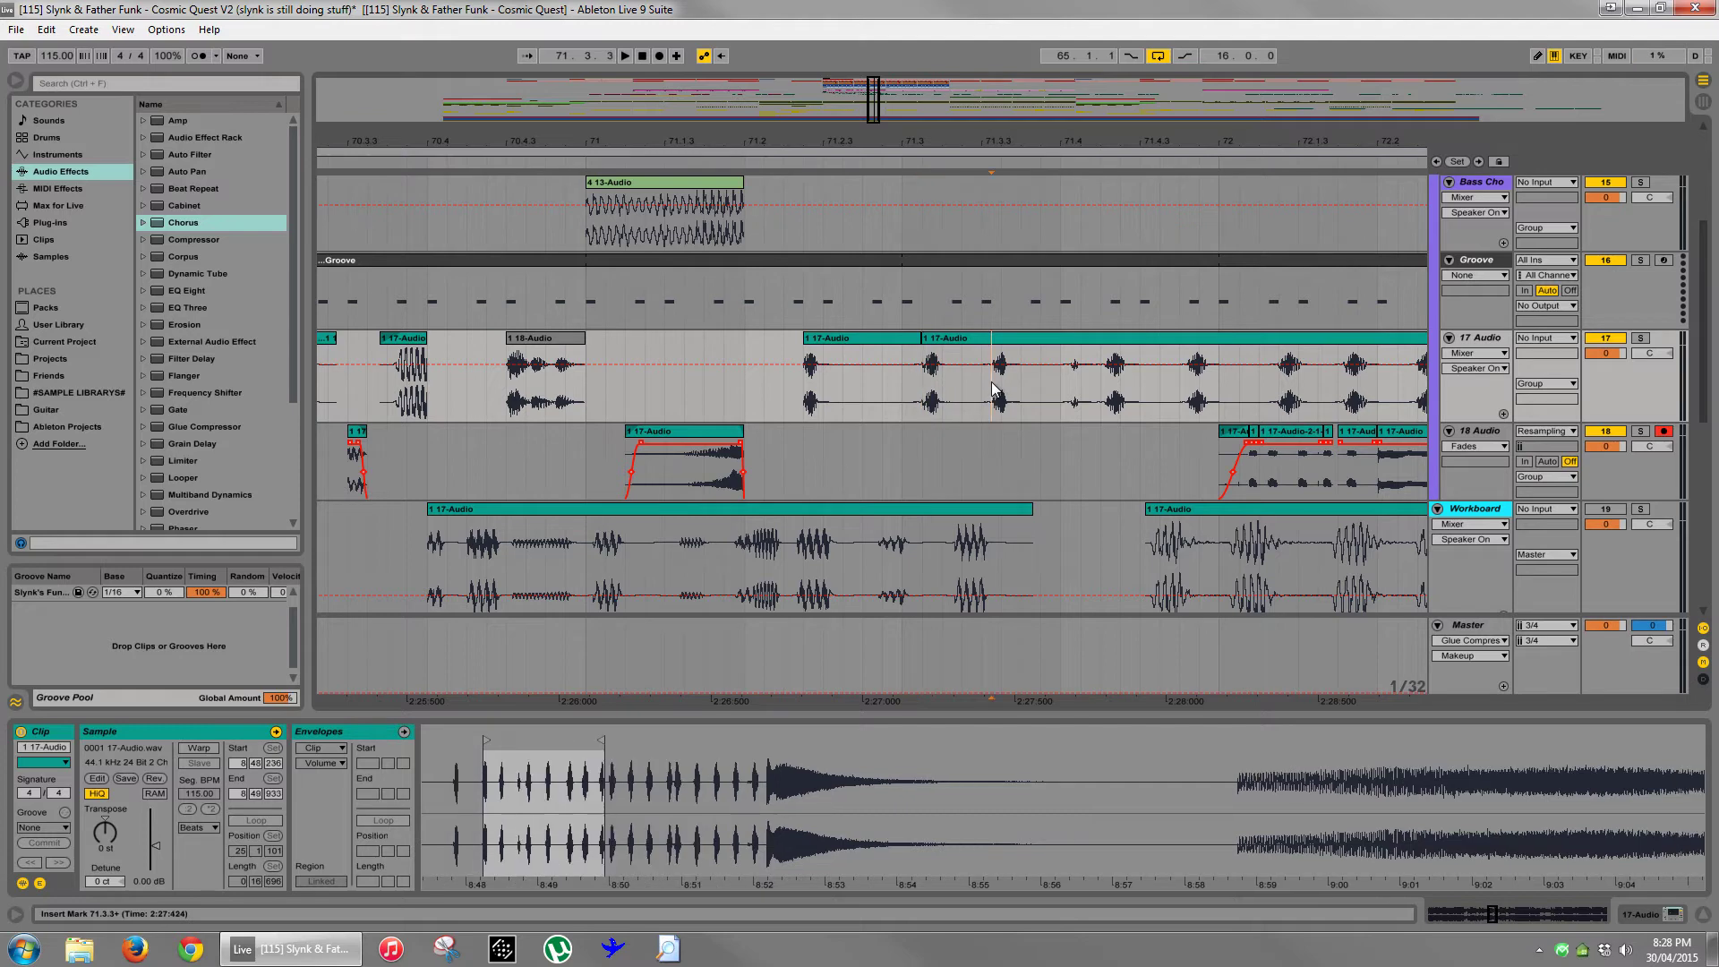
pyautogui.hotkey('ctrl', 'e')
pyautogui.moveTo(1062, 383); pyautogui.dragTo(1081, 394)
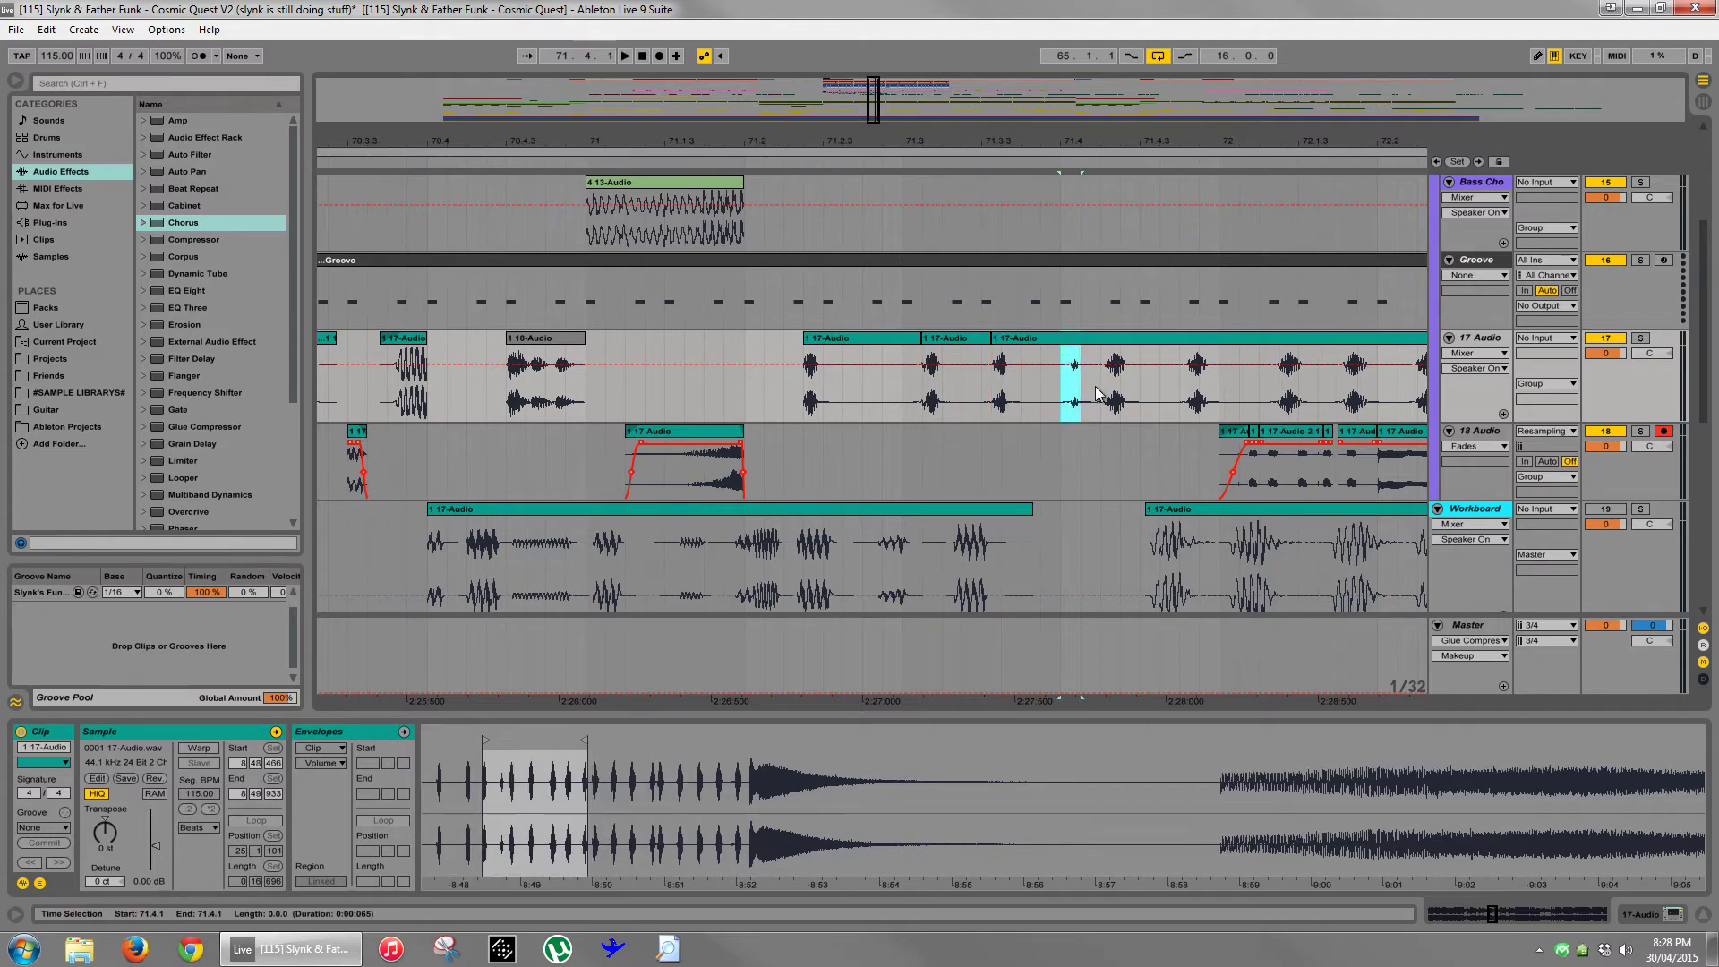
pyautogui.press('space')
pyautogui.hotkey('ctrl', 'l')
pyautogui.hotkey('ctrl', 'e')
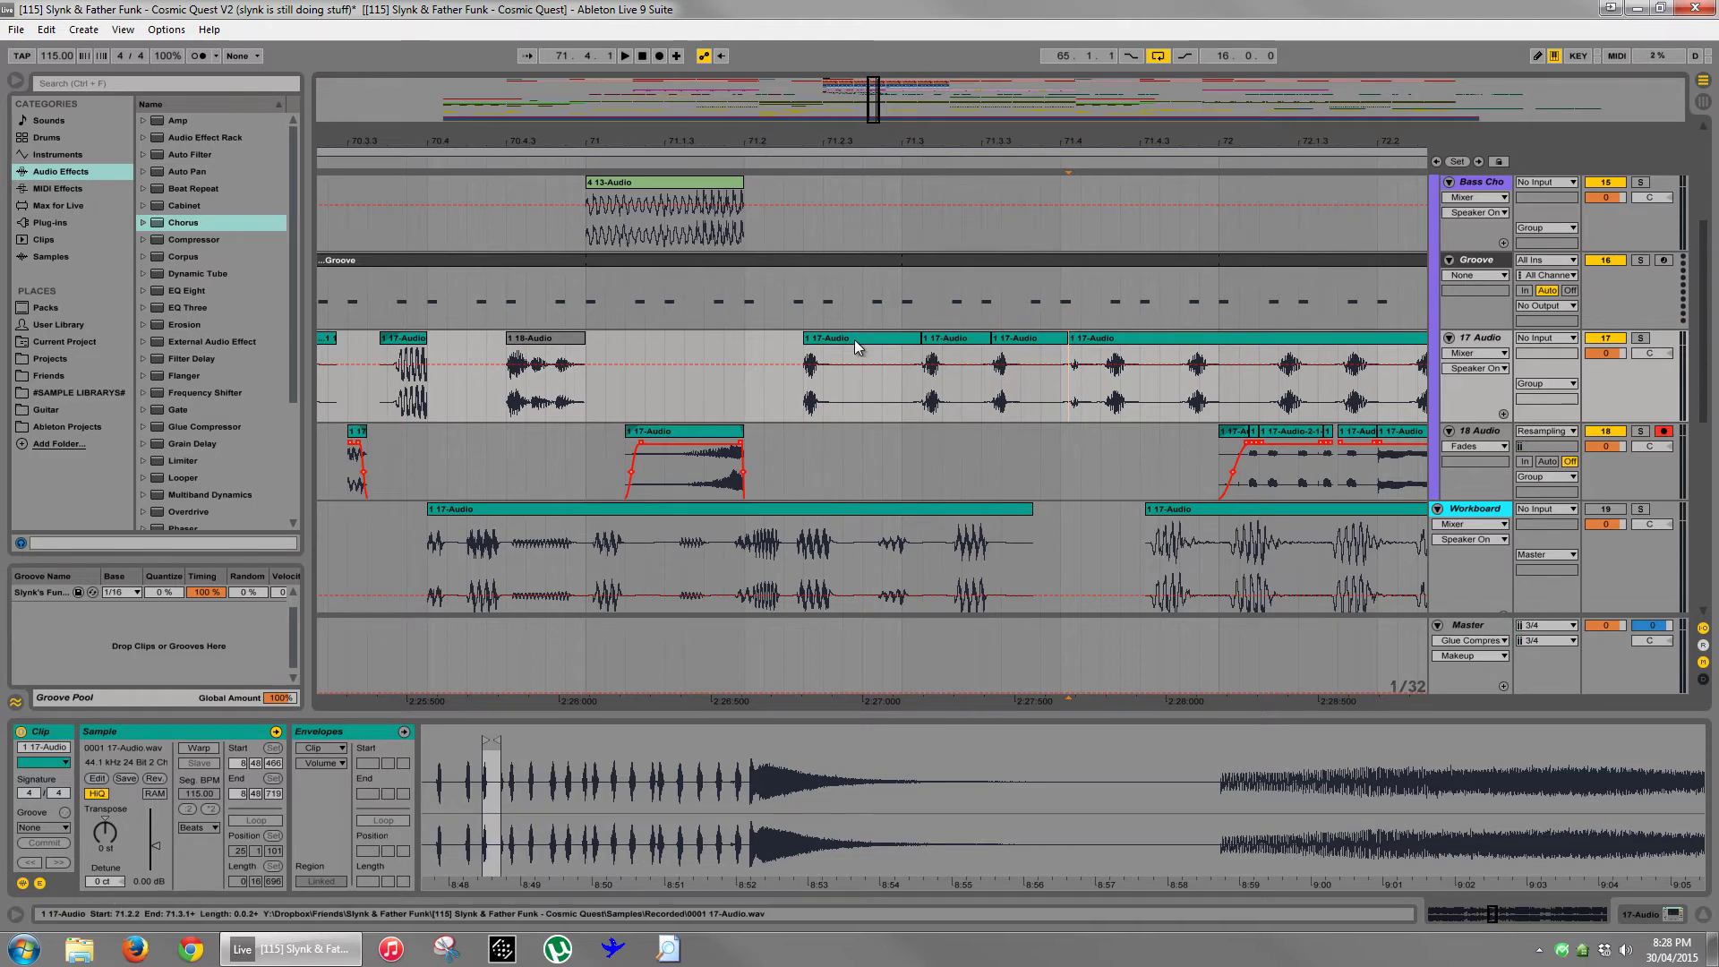
# - Nudge the pasted clip's first slice slightly earlier and shorten its end to just the single hit
pyautogui.moveTo(855, 340); pyautogui.dragTo(838, 315)
pyautogui.keyDown('ctrl'); pyautogui.scroll(1, 838, 315); pyautogui.keyUp('ctrl')
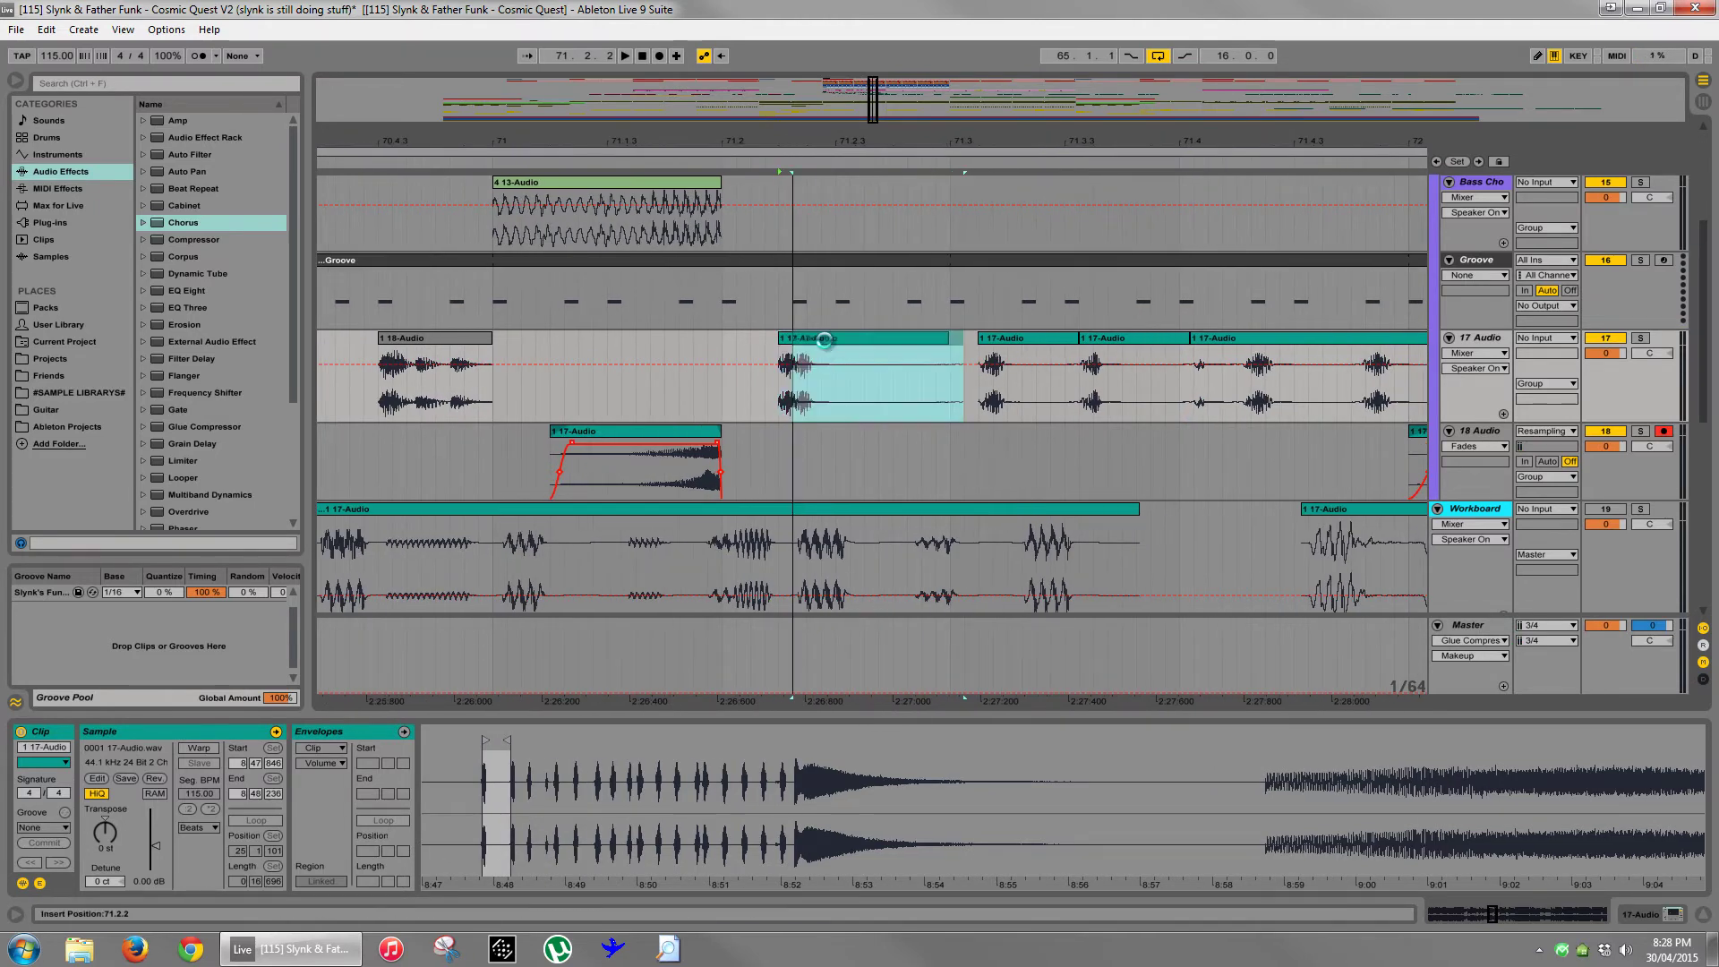
pyautogui.moveTo(956, 341); pyautogui.dragTo(833, 362)
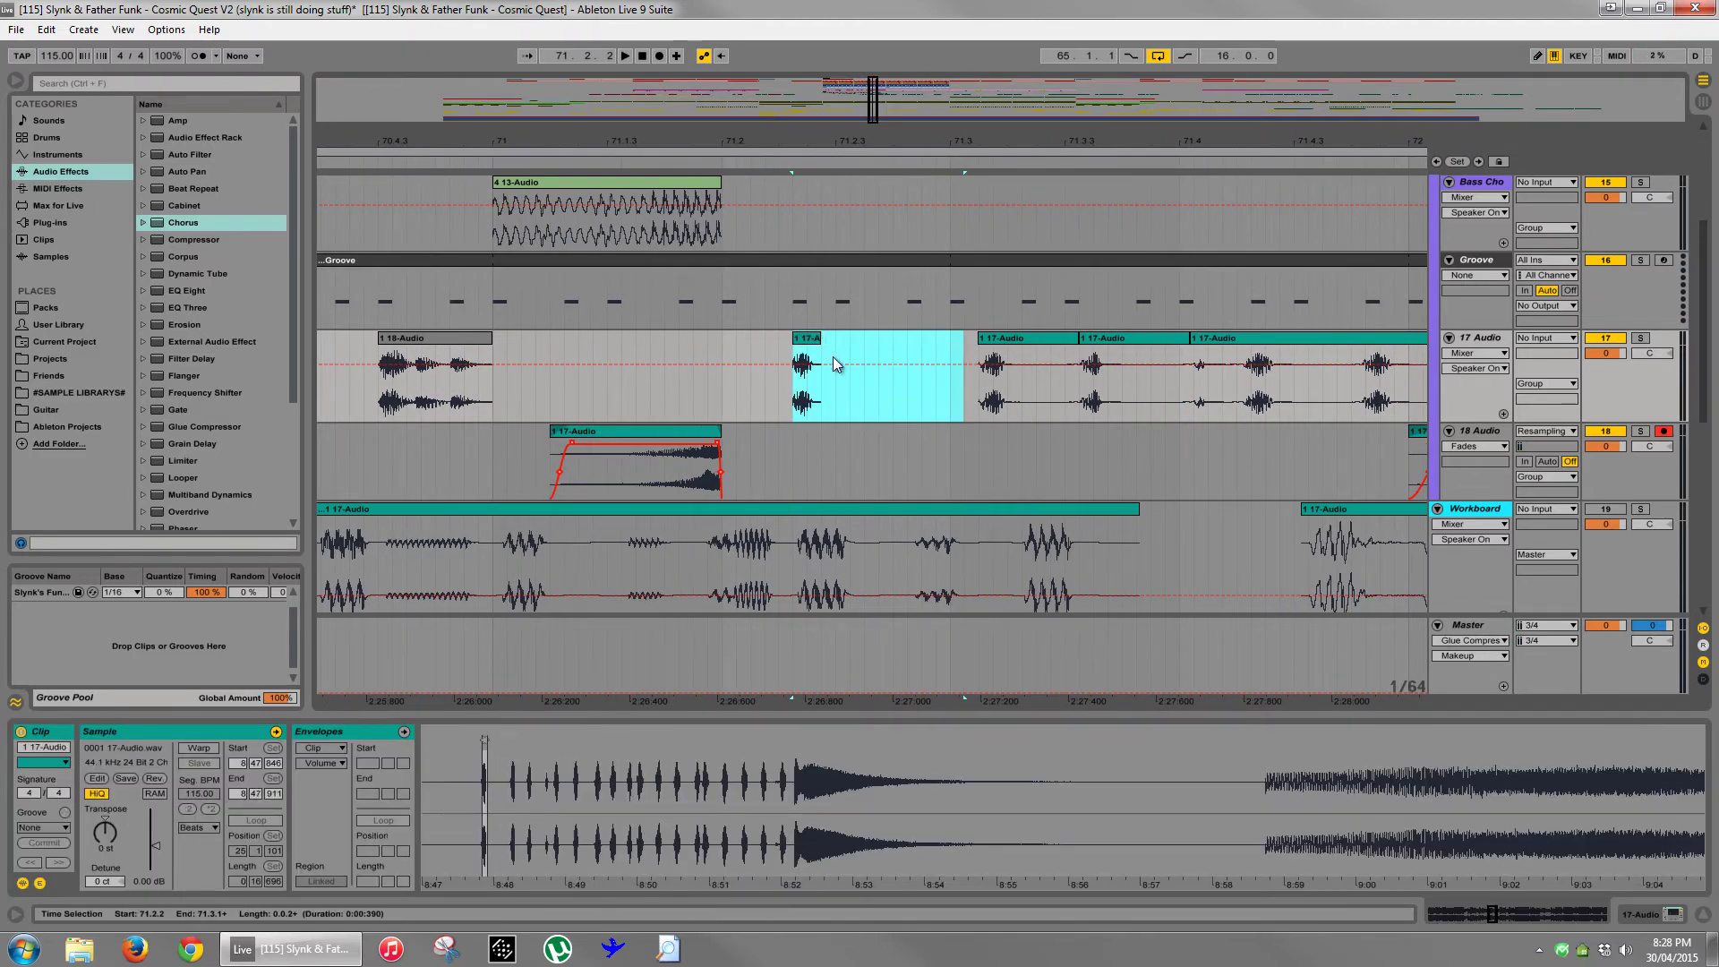
# - Show the fades on the 17 Audio track, fade out the shortened first slice, and replay from 71.1.1
pyautogui.click(1465, 355)
pyautogui.click(1473, 364)
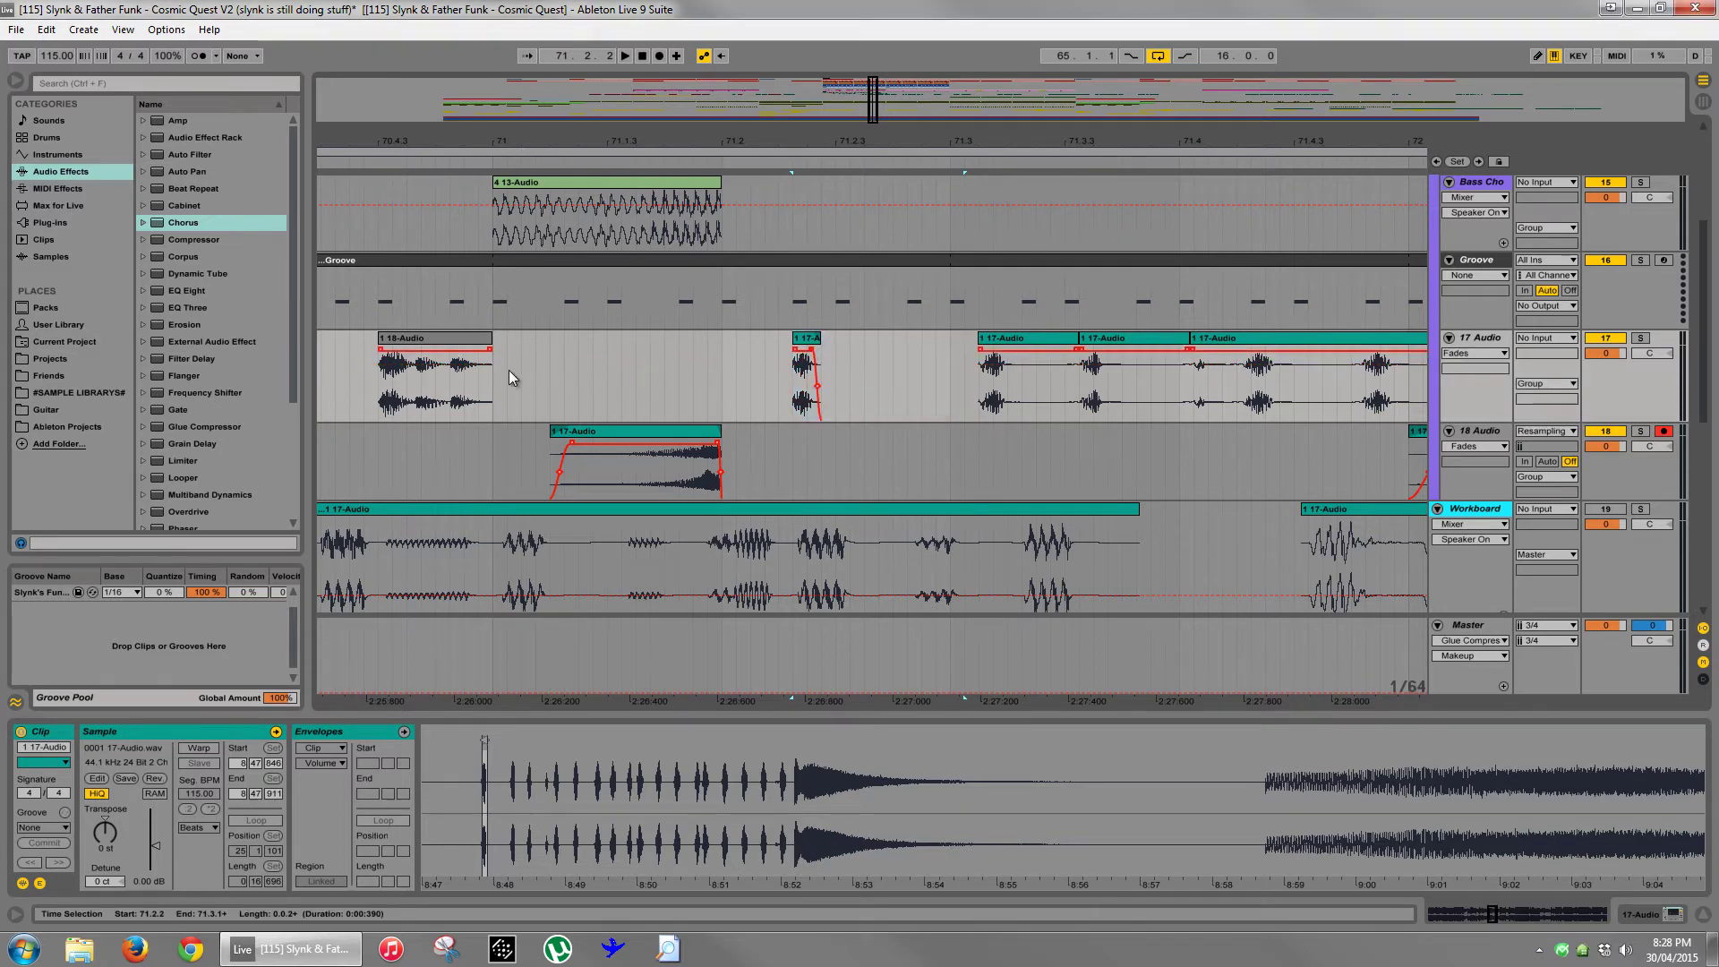
pyautogui.click(497, 378)
pyautogui.press('space')
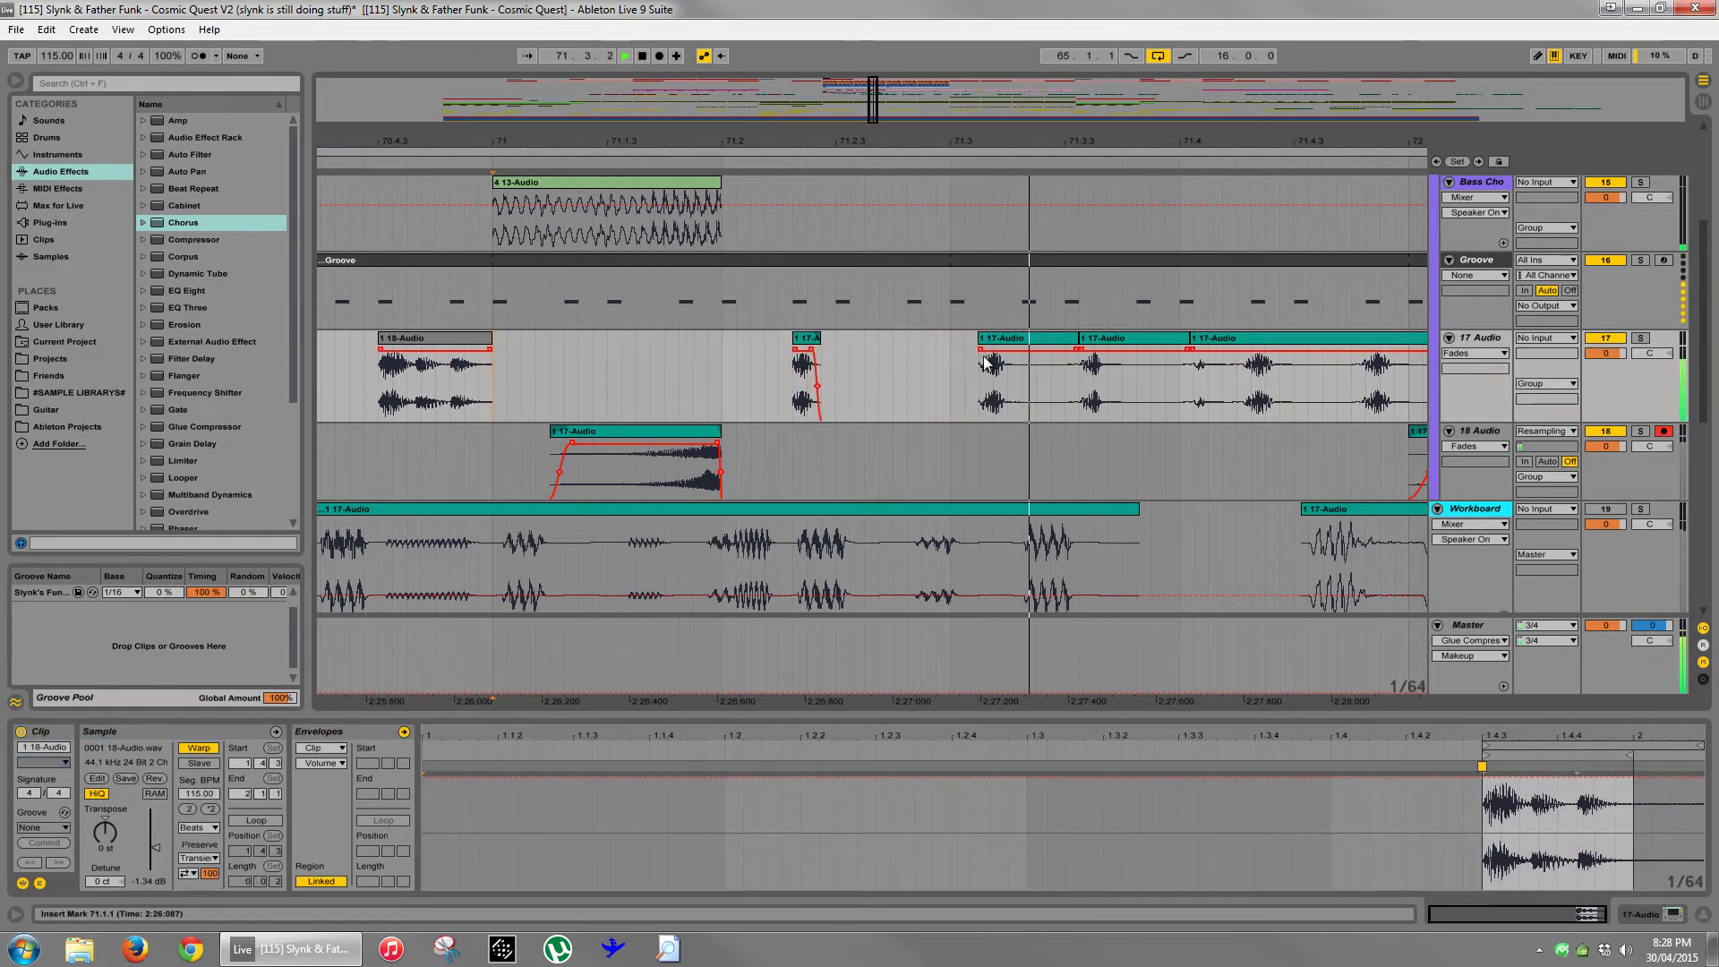
pyautogui.press('space')
# - Reposition the second slice to 71.3.1 after auditioning it from 71.1.1, and shorten it to its hit with a fade-out
pyautogui.moveTo(985, 363); pyautogui.dragTo(915, 362)
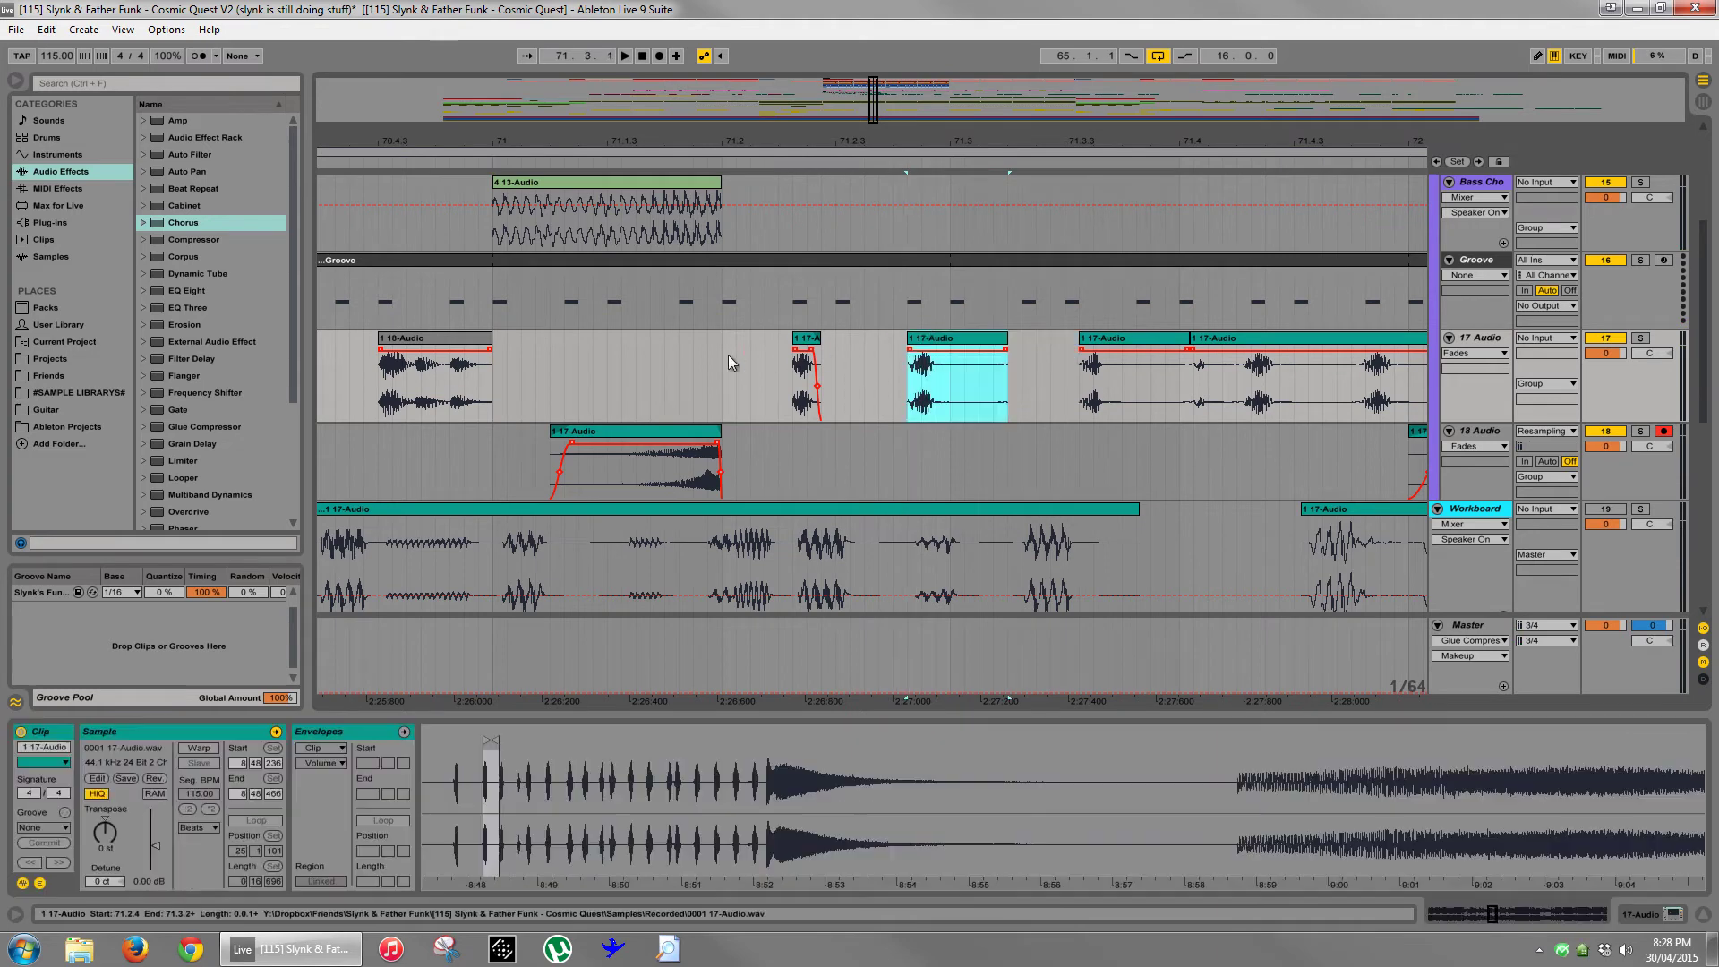
pyautogui.click(497, 380)
pyautogui.press('space')
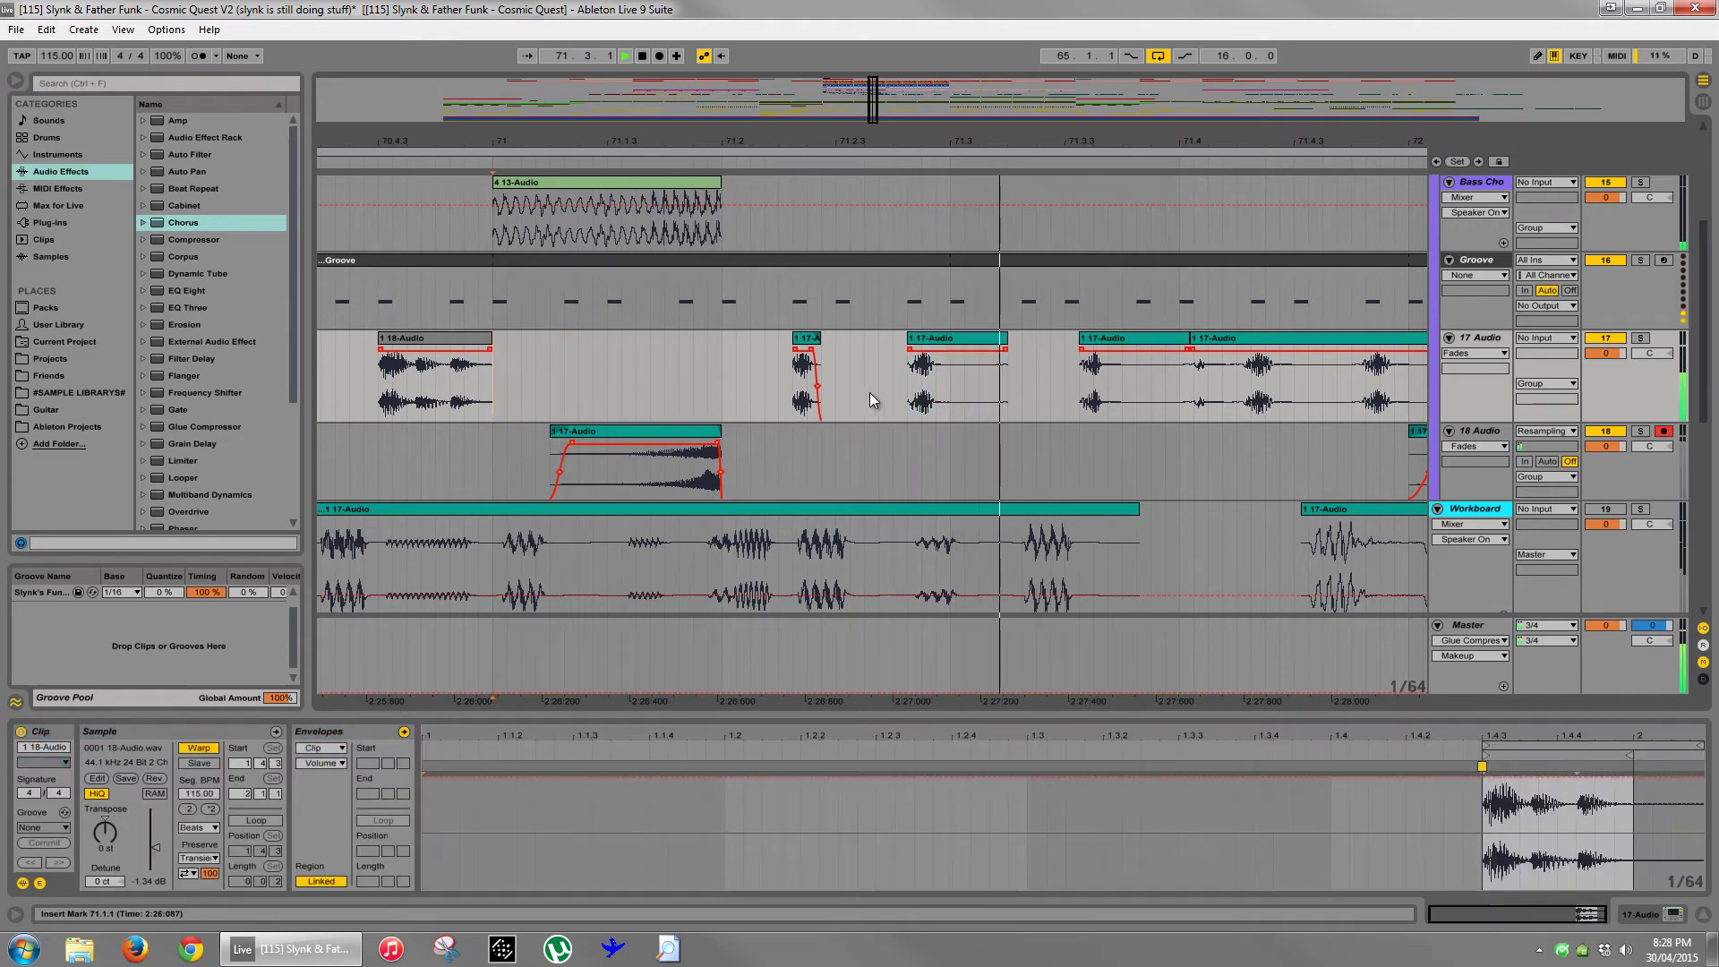
pyautogui.press('space')
pyautogui.moveTo(921, 358); pyautogui.dragTo(994, 340)
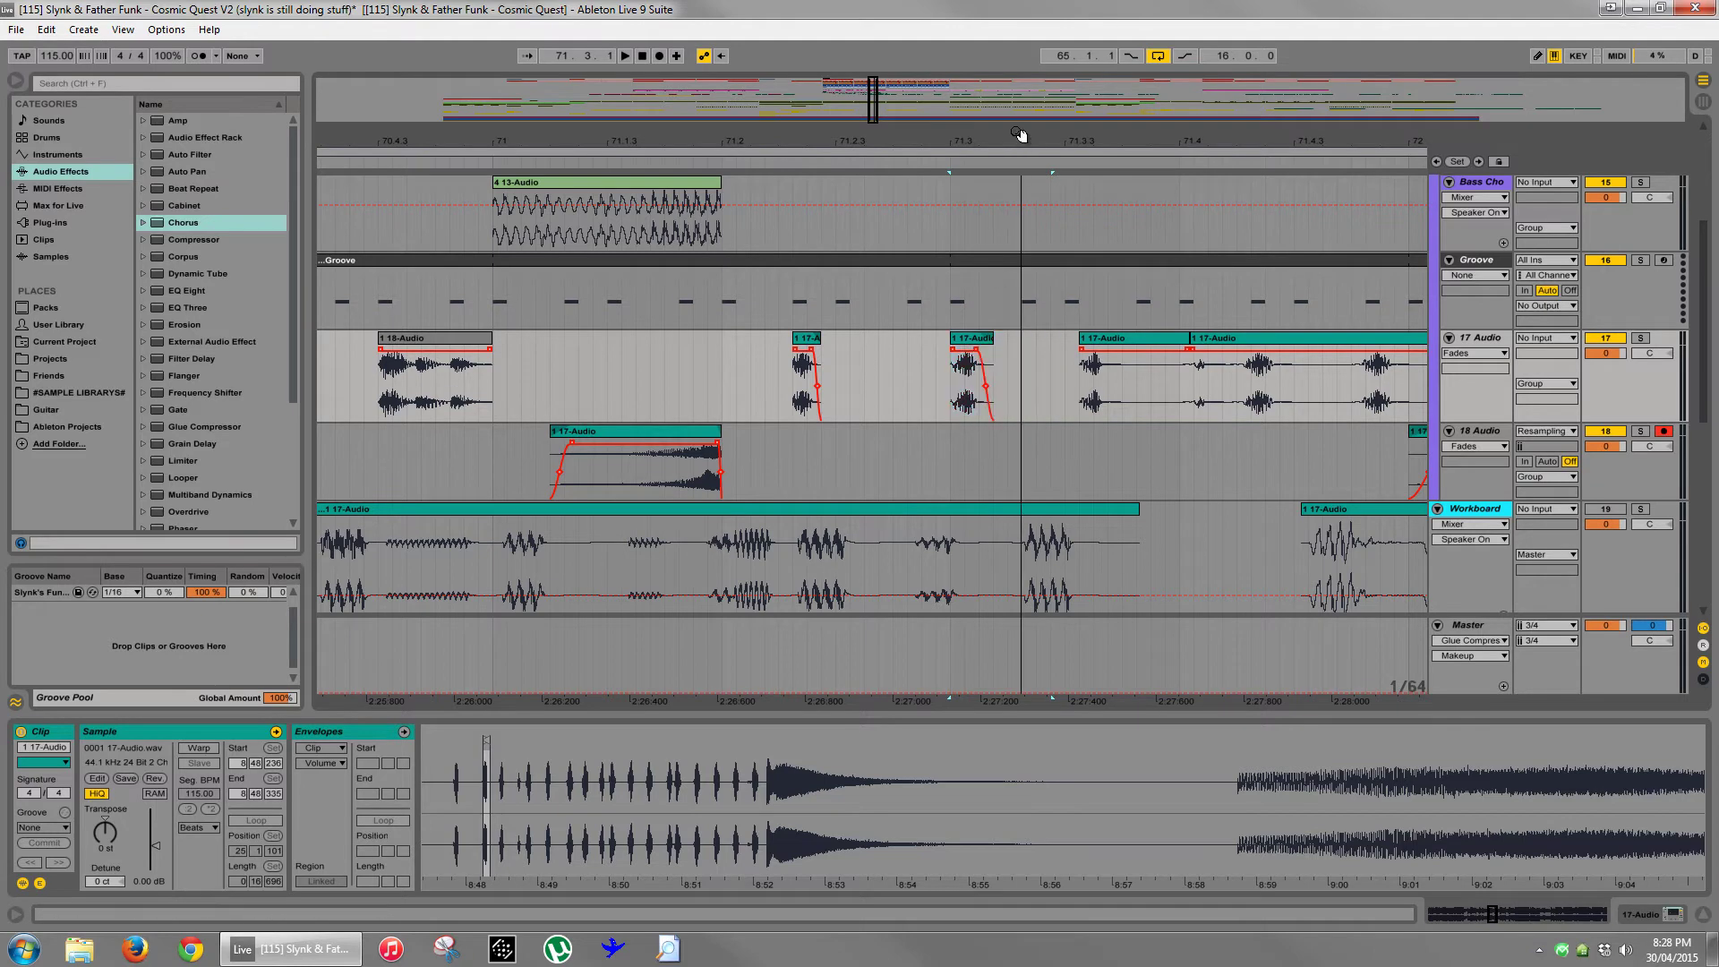
# - Move the short hit at 71.4.1 on the 17 Audio track to about 71.2.4 and audition it from 71.2.1
pyautogui.moveTo(1021, 134); pyautogui.dragTo(842, 165)
pyautogui.click(904, 385)
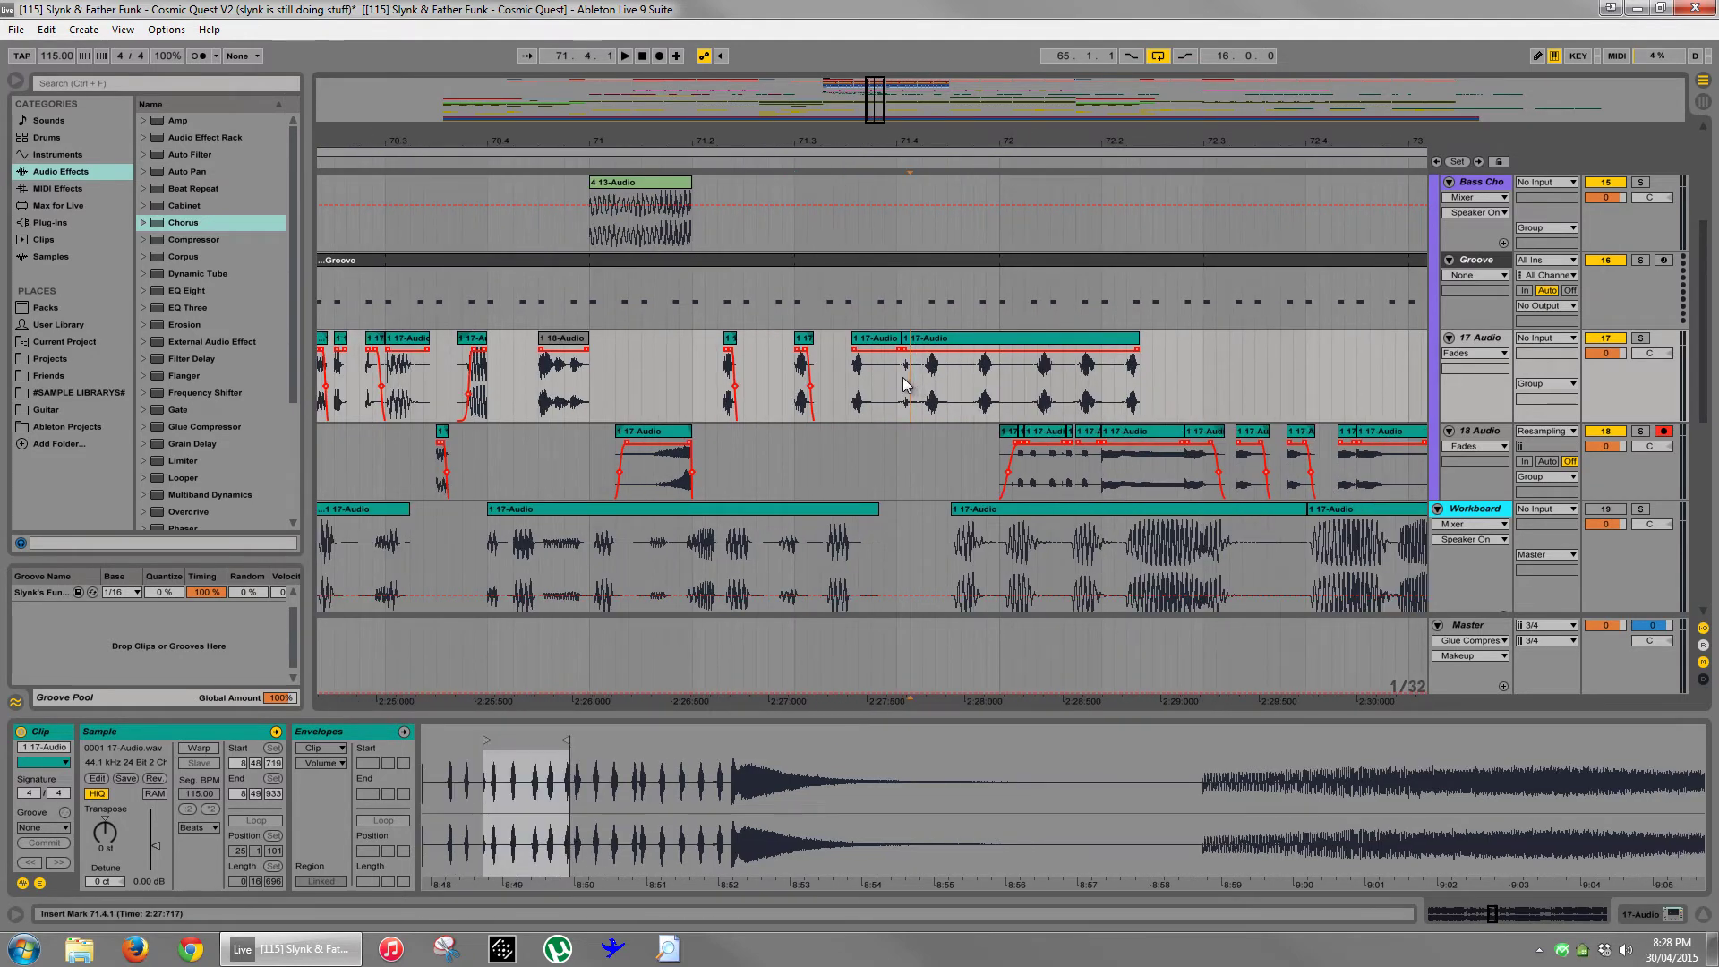
pyautogui.click(900, 342)
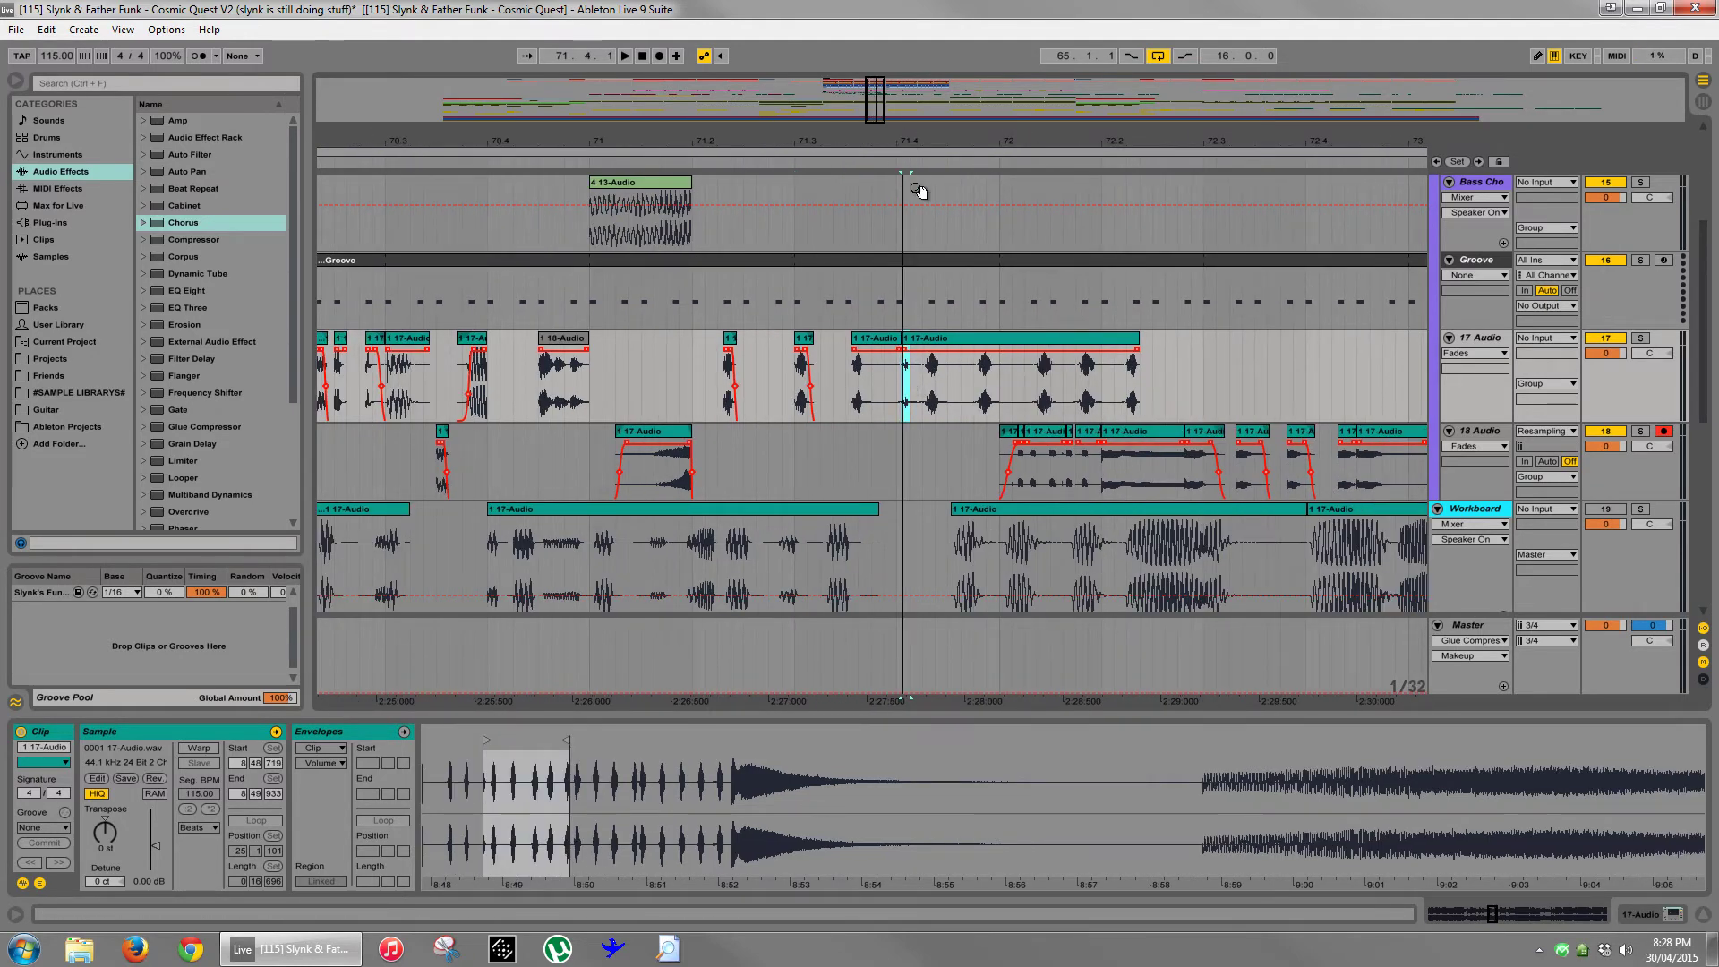
pyautogui.moveTo(919, 191); pyautogui.dragTo(913, 330)
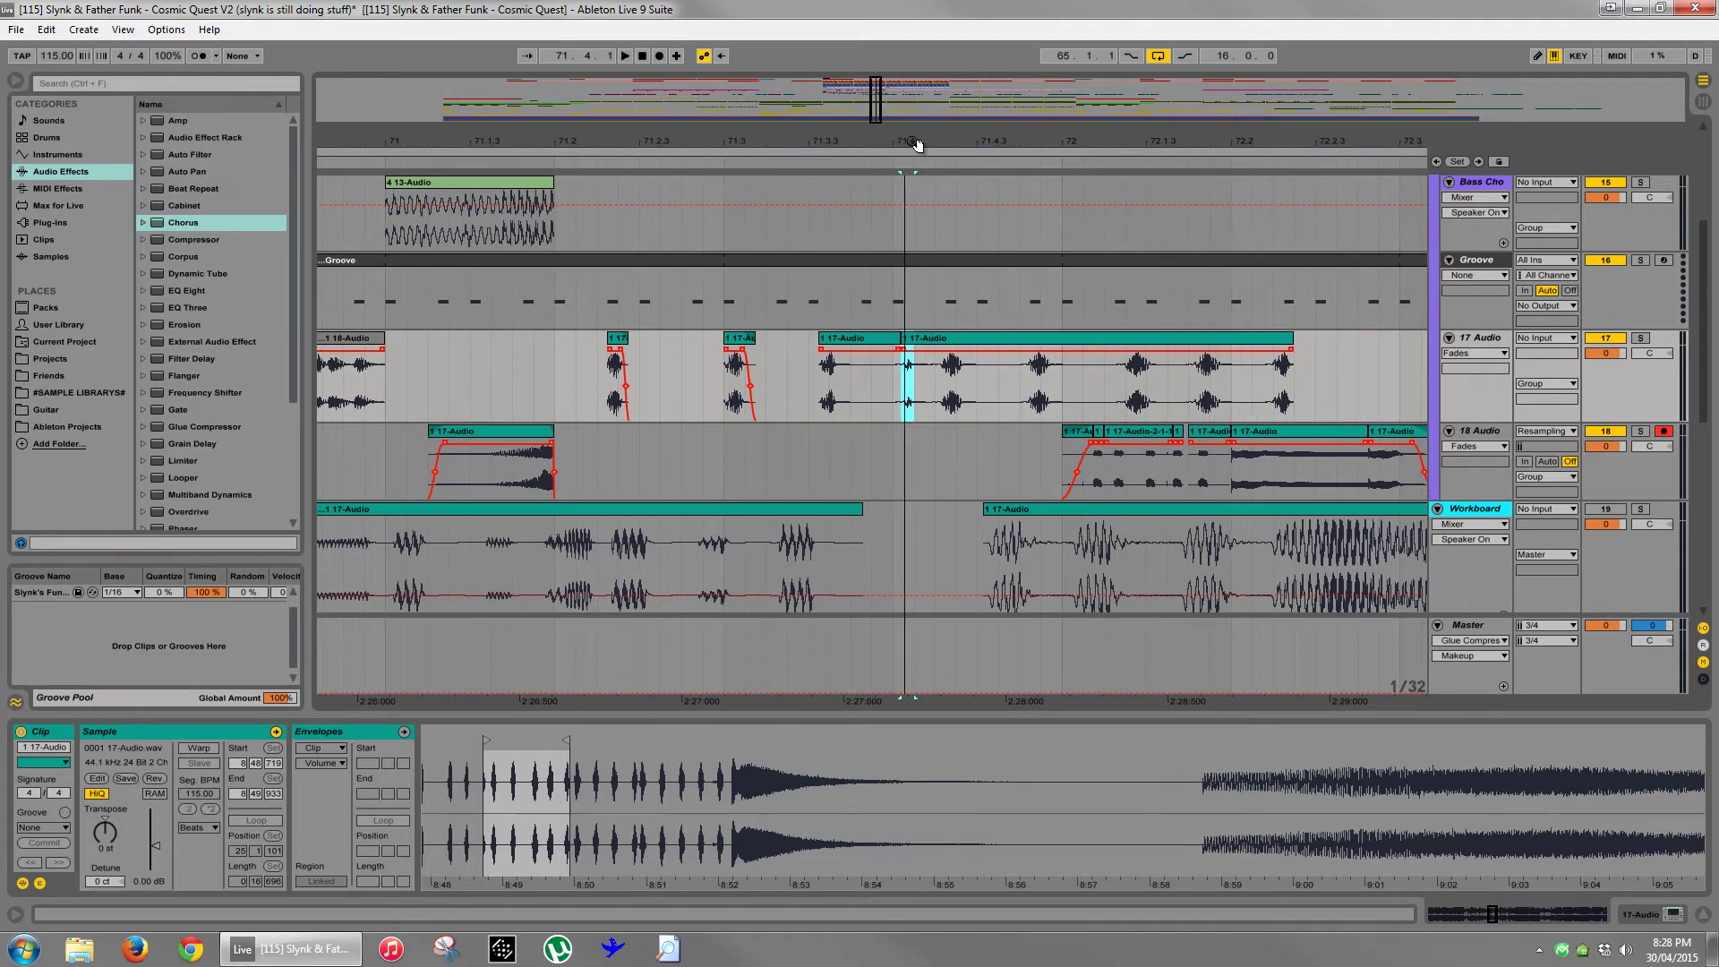
pyautogui.moveTo(914, 145); pyautogui.dragTo(607, 359)
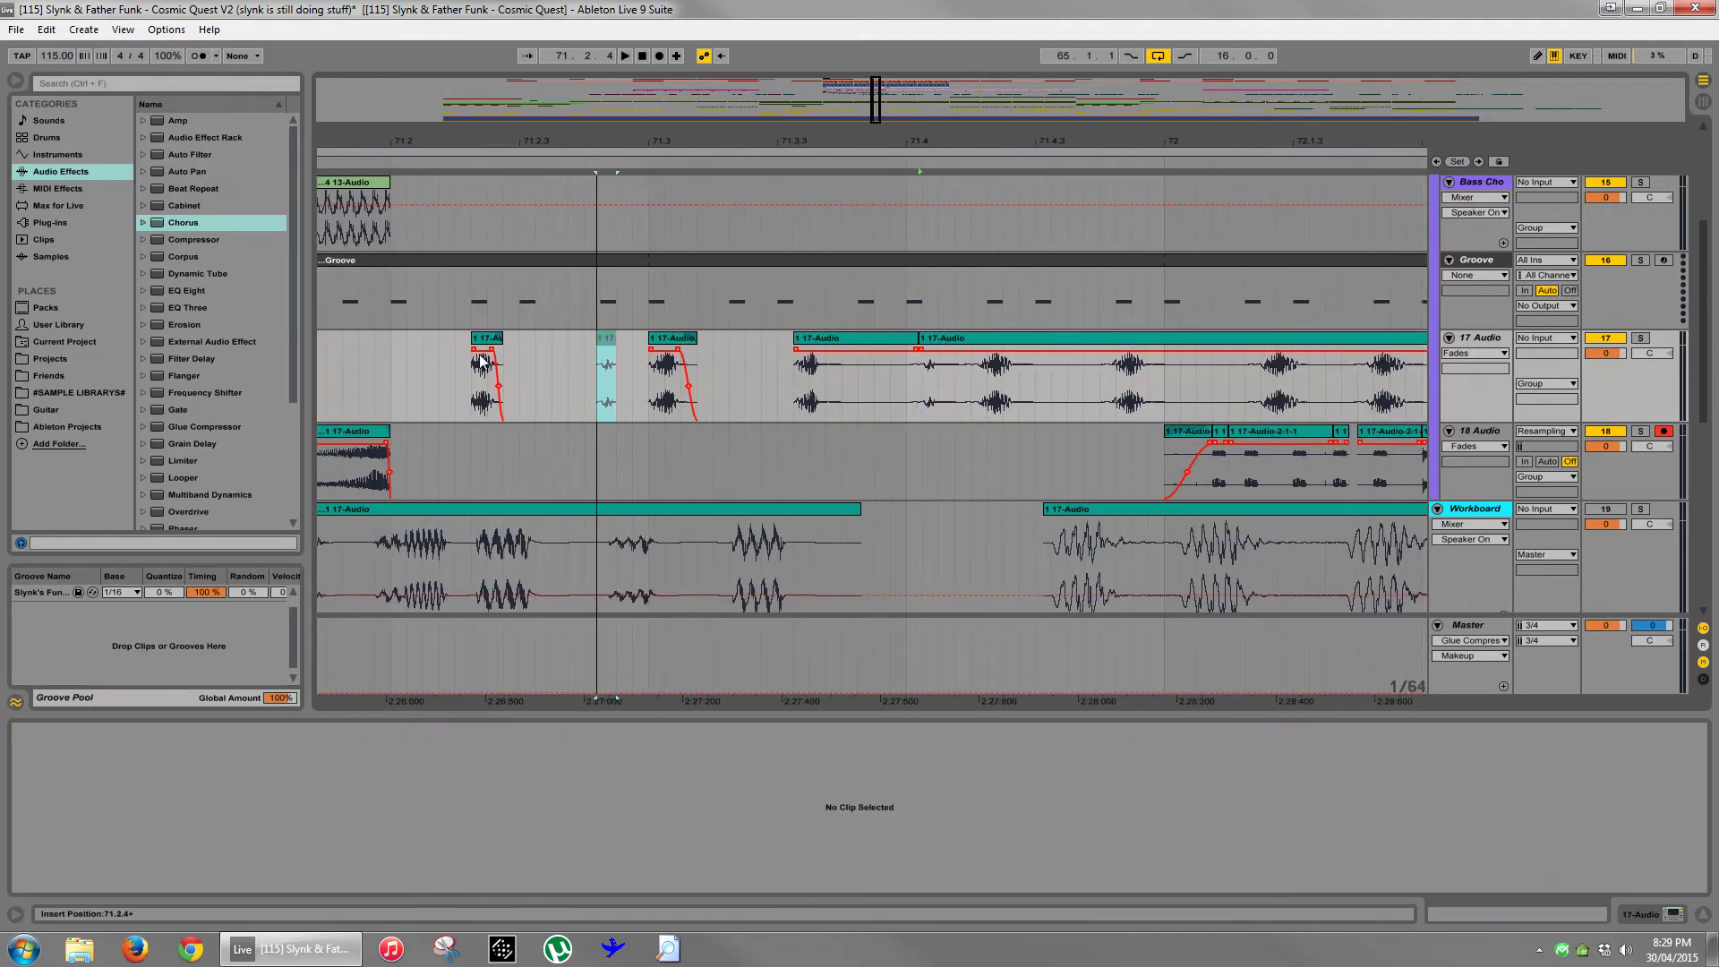
pyautogui.click(390, 373)
pyautogui.press('space')
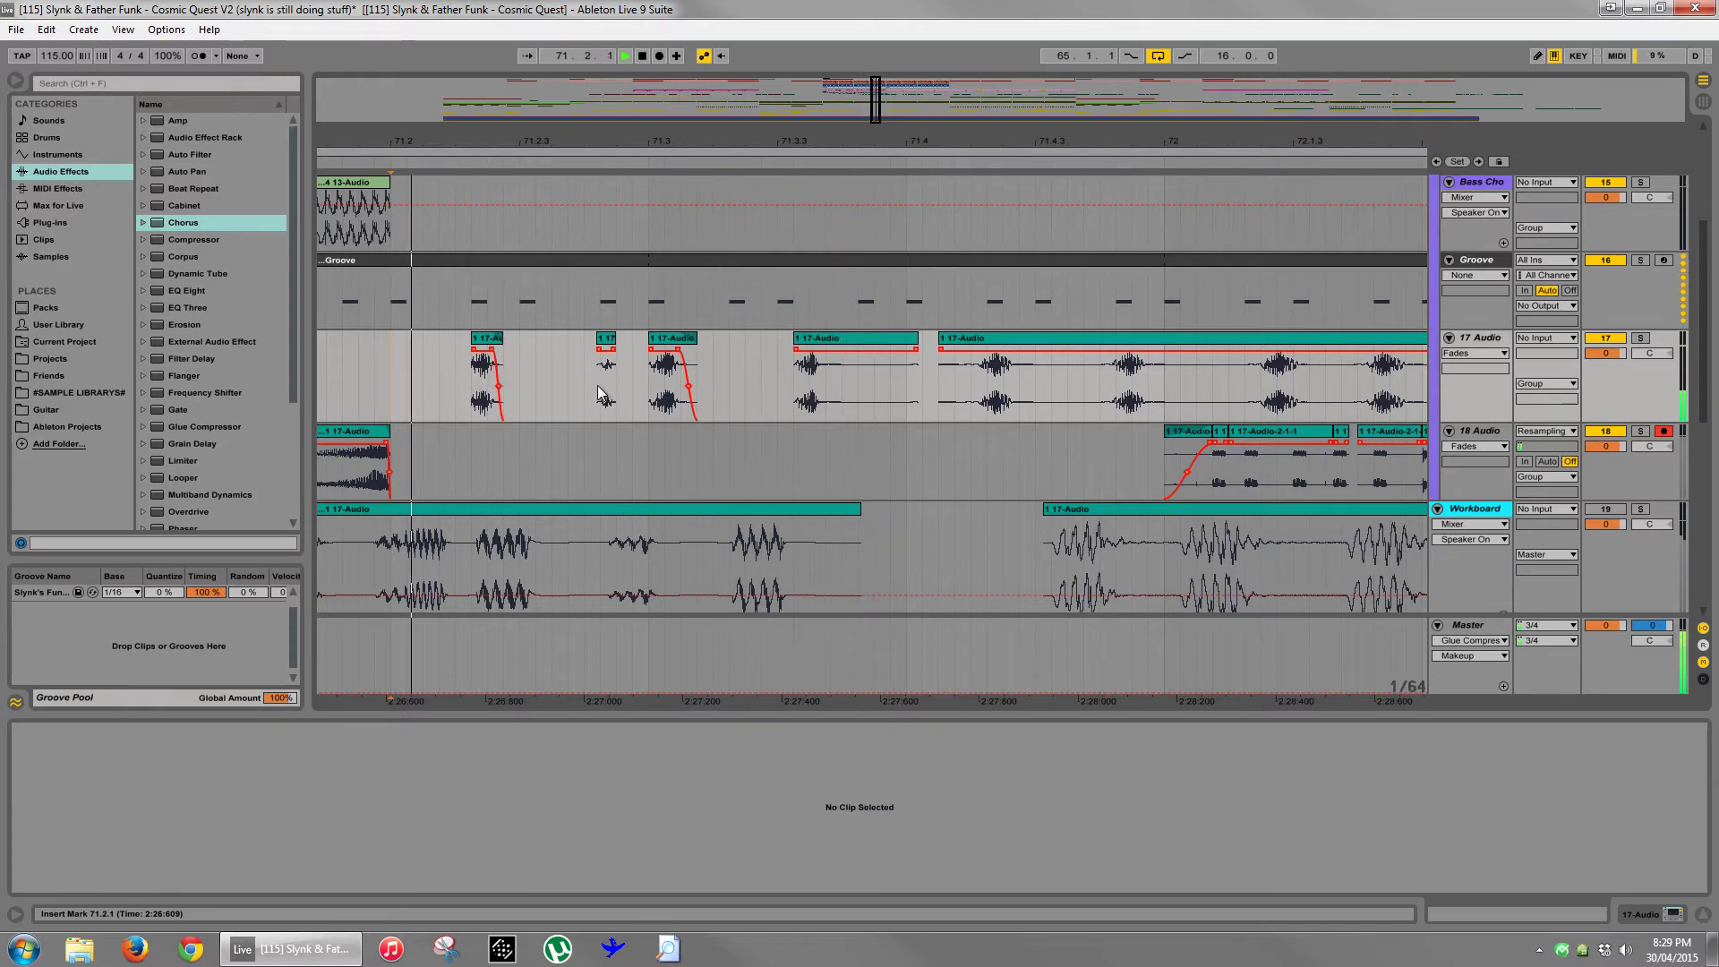
# - Cut the Main Bass clip from 71.2.4 to 71.3.2, fade out the part before the gap, and replay from 71.2.1
pyautogui.click(604, 381)
pyautogui.scroll(2, 625, 371)
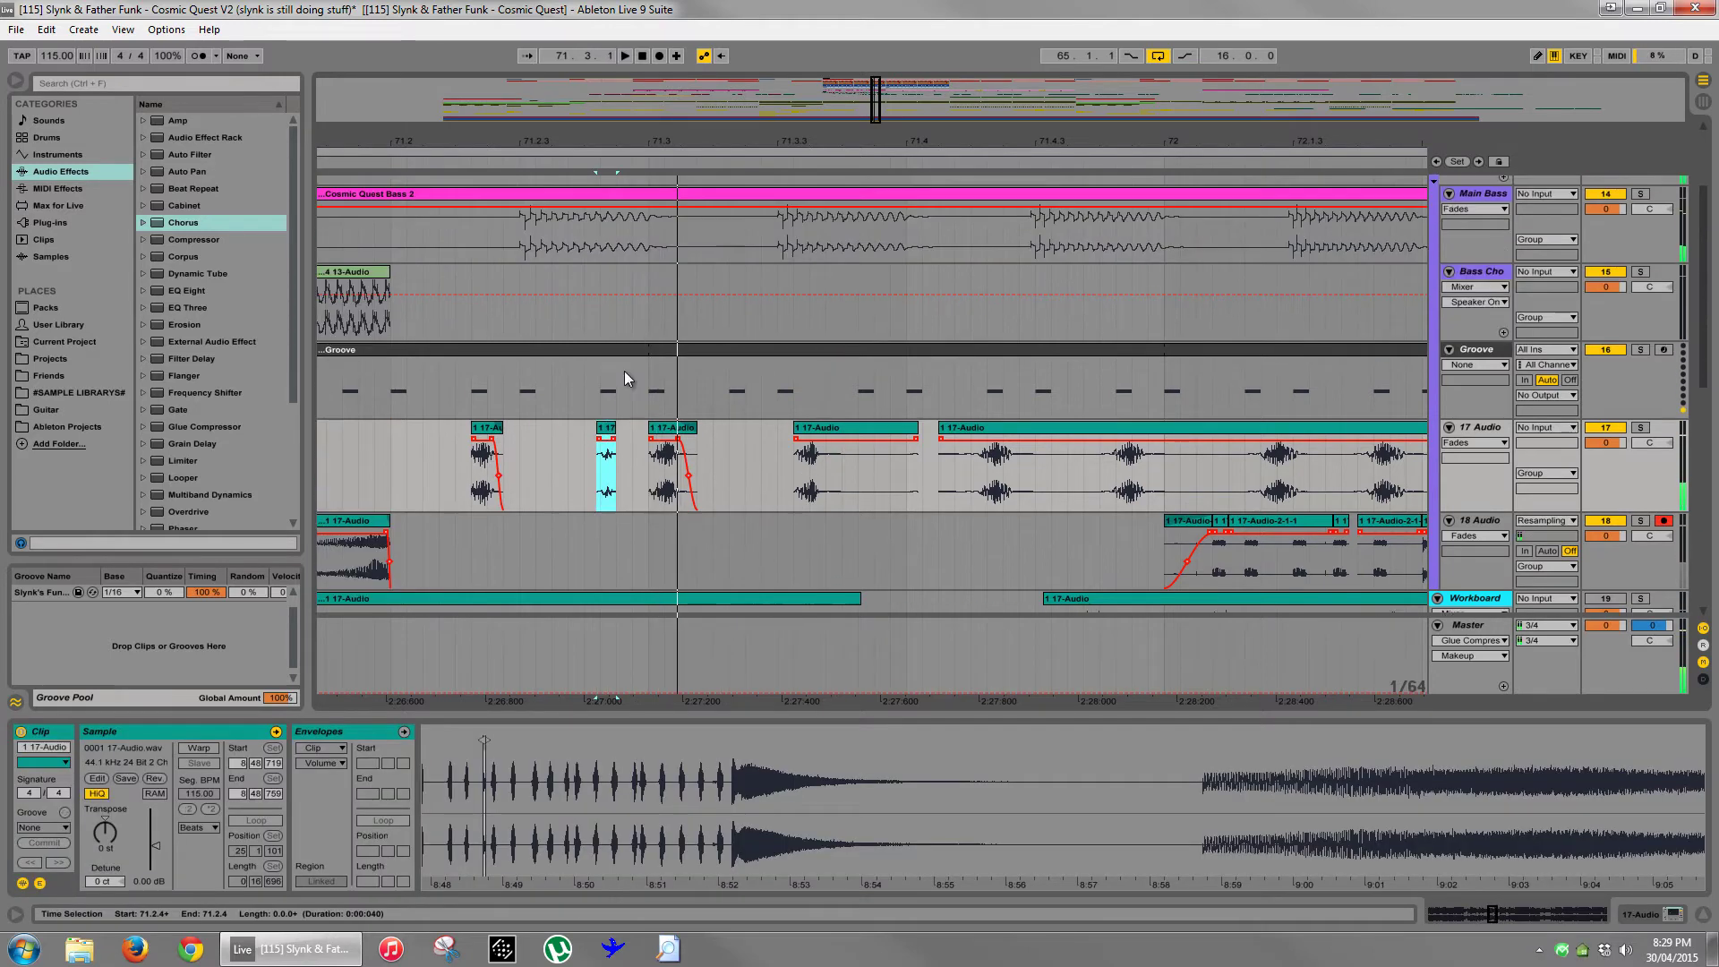
pyautogui.scroll(2, 591, 349)
pyautogui.moveTo(600, 314); pyautogui.dragTo(713, 313)
pyautogui.click(598, 278)
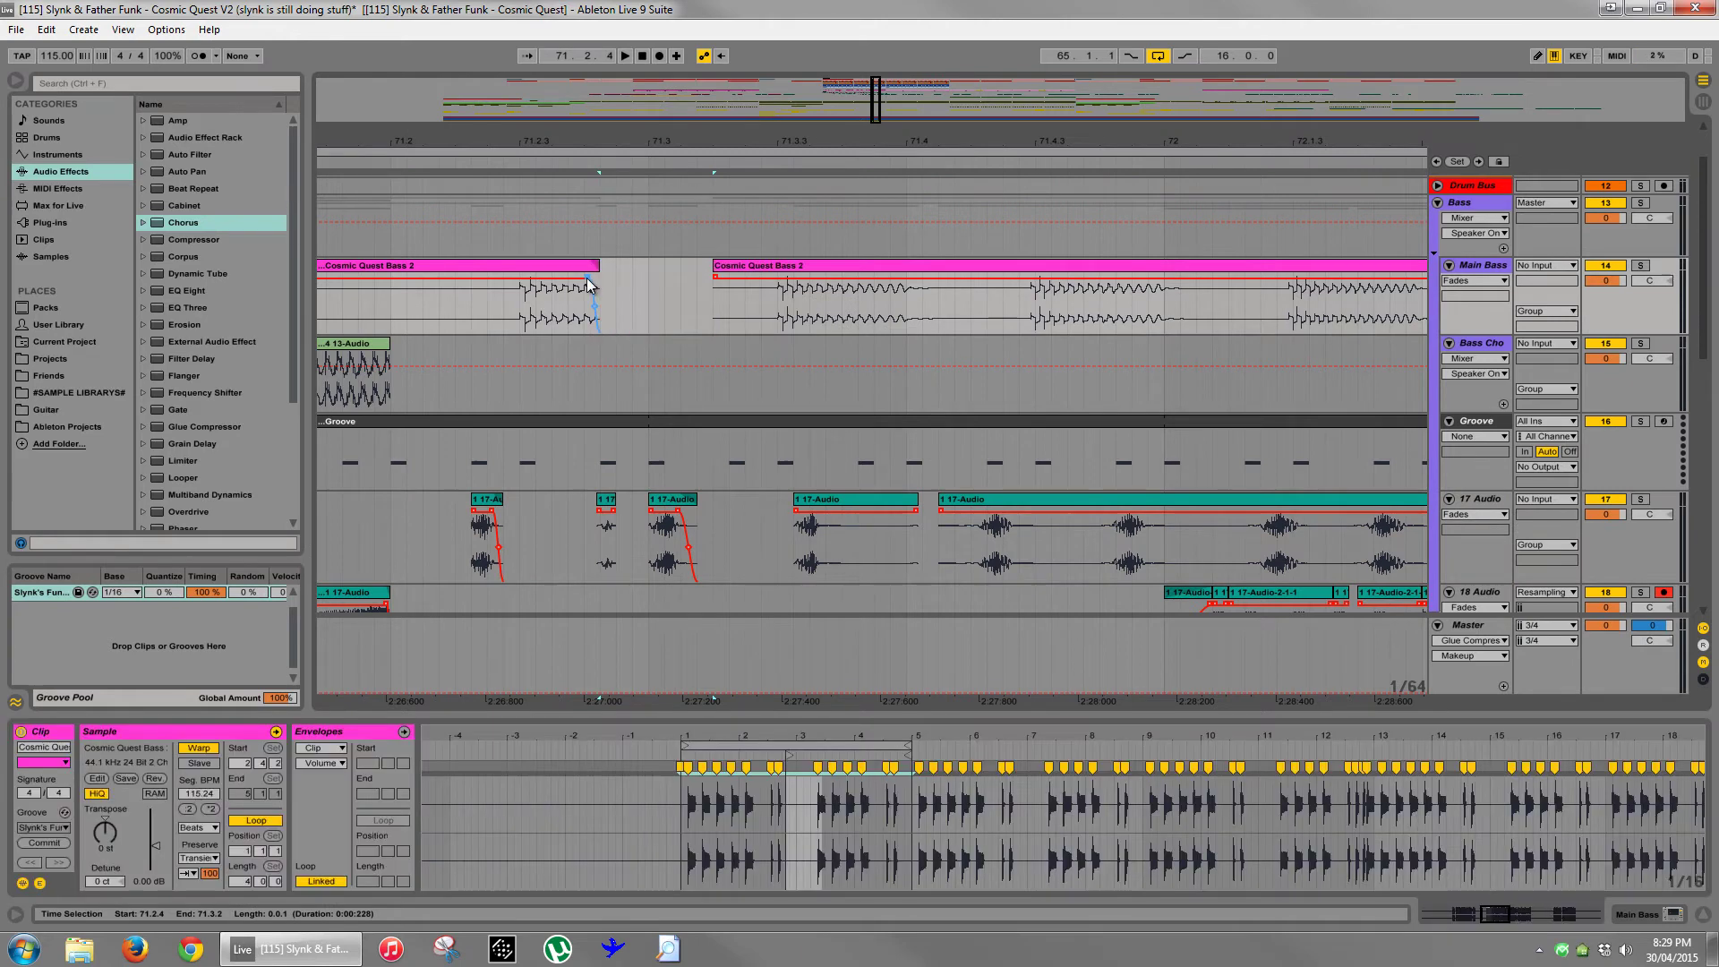
pyautogui.click(606, 498)
pyautogui.click(391, 536)
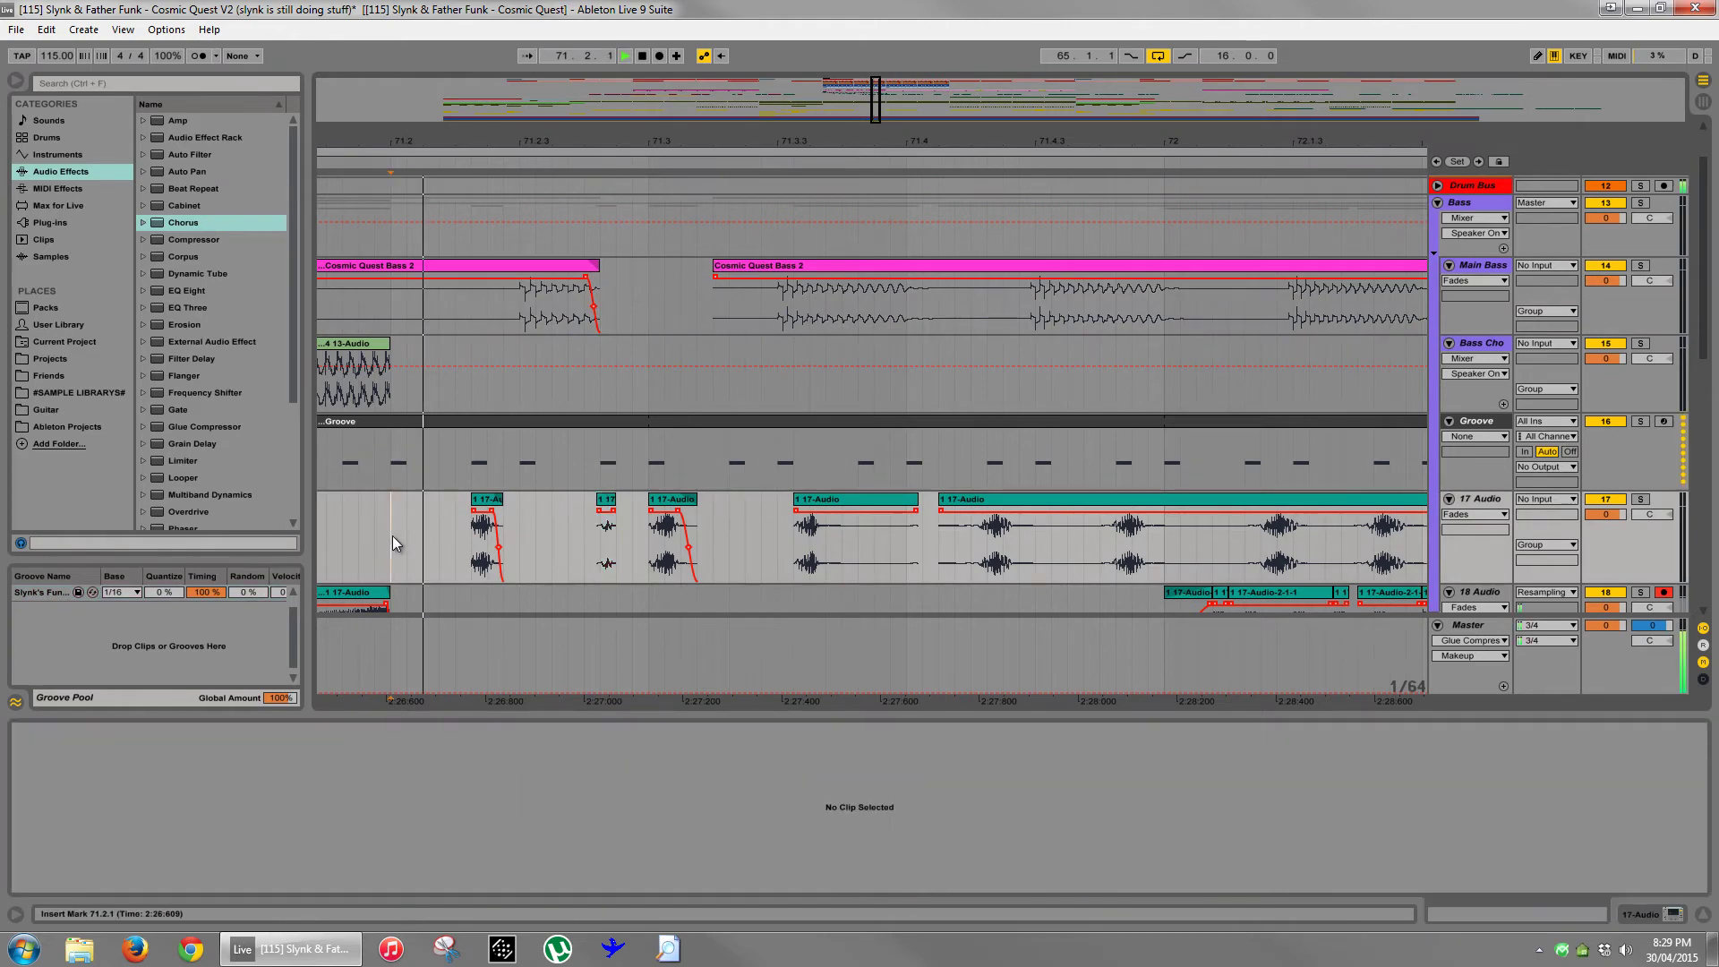
pyautogui.press('space')
pyautogui.press('space')
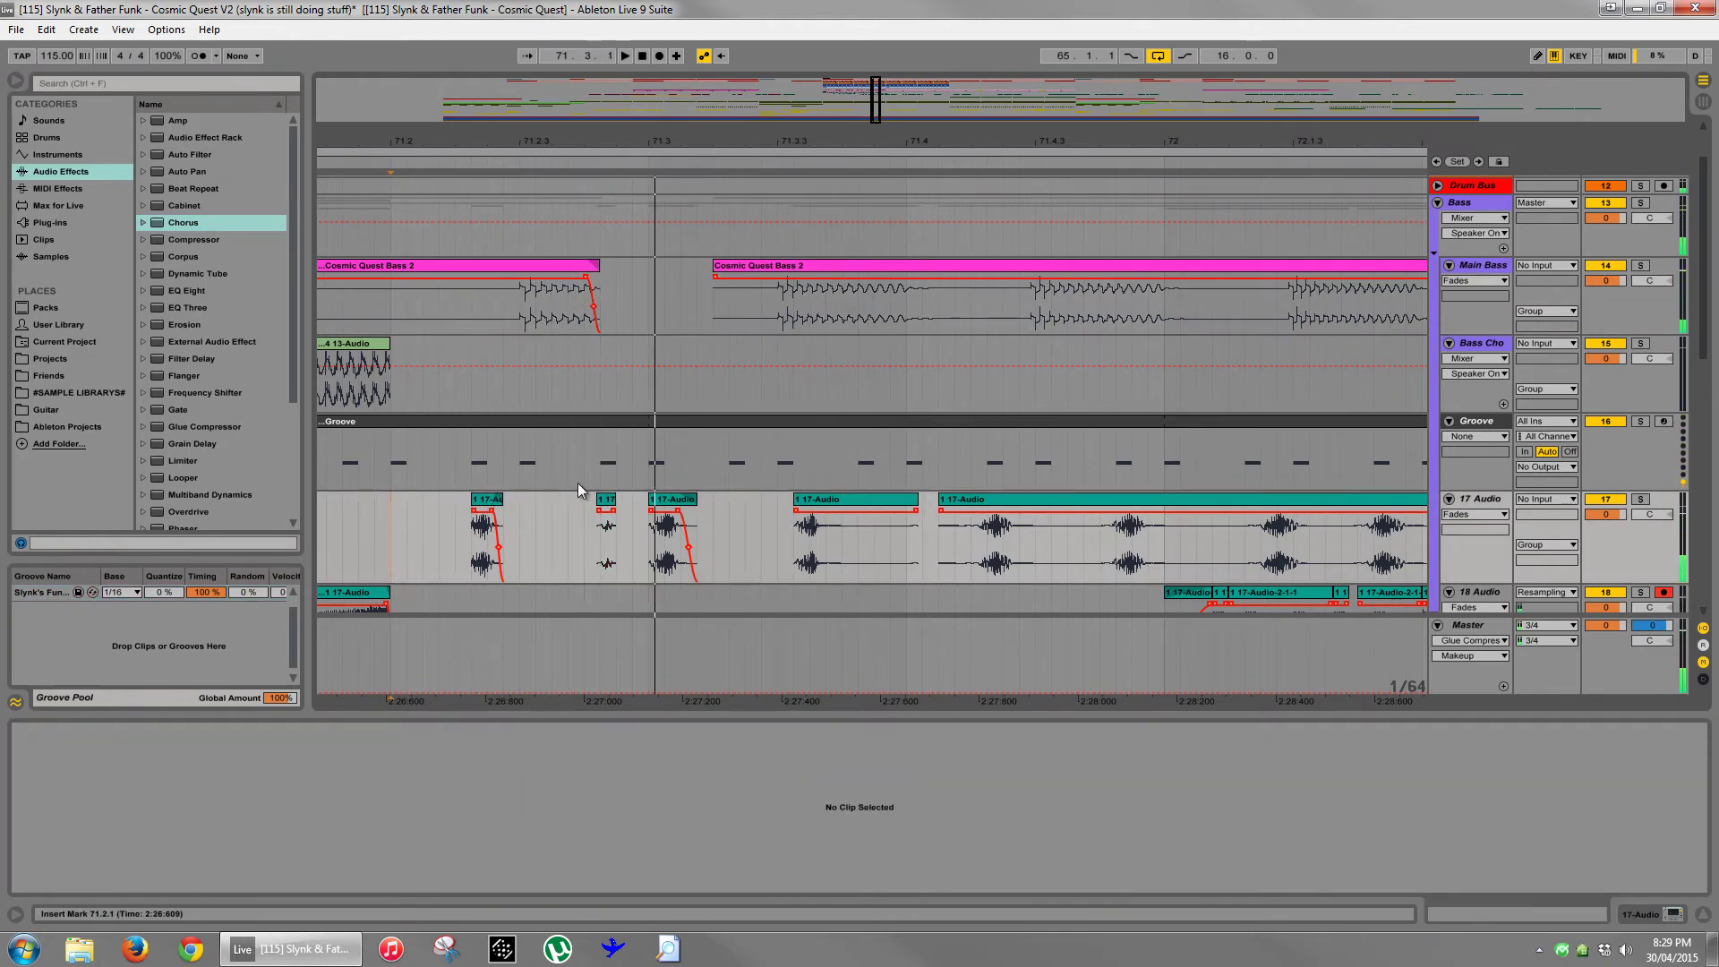
# - Trim the start of the small 71.2.4 slice, end the Main Bass clip slightly earlier before the gap, and replay
pyautogui.click(599, 498)
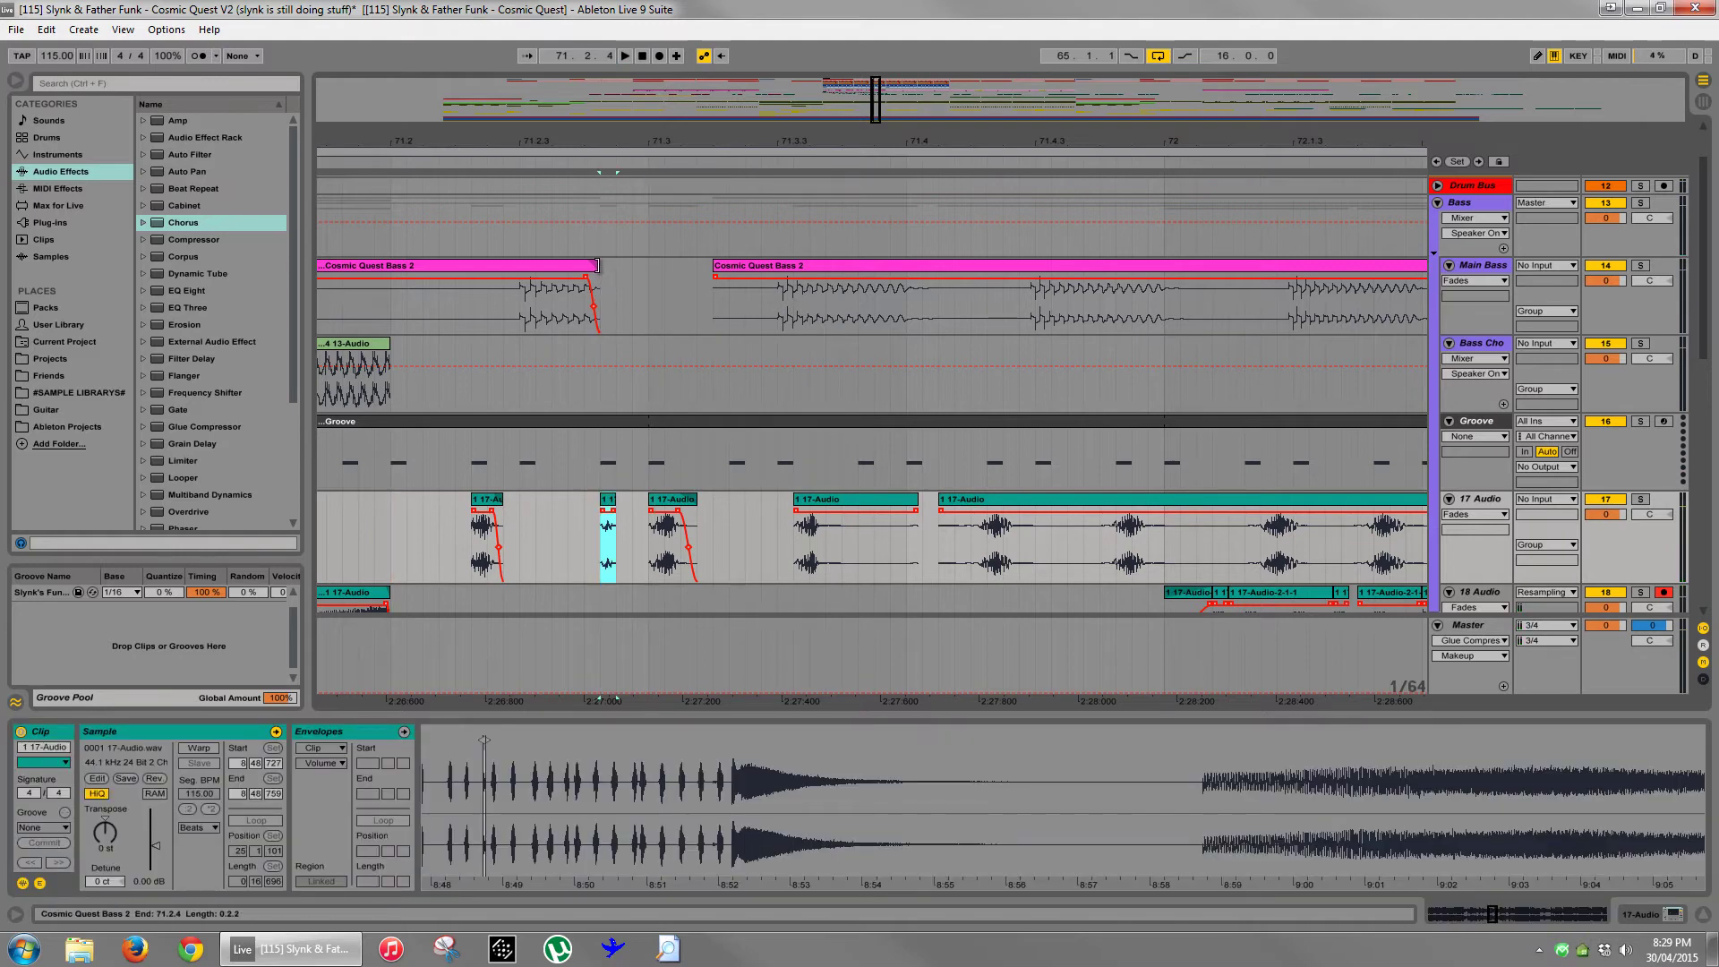
pyautogui.moveTo(597, 265); pyautogui.dragTo(583, 265)
pyautogui.click(392, 317)
pyautogui.press('space')
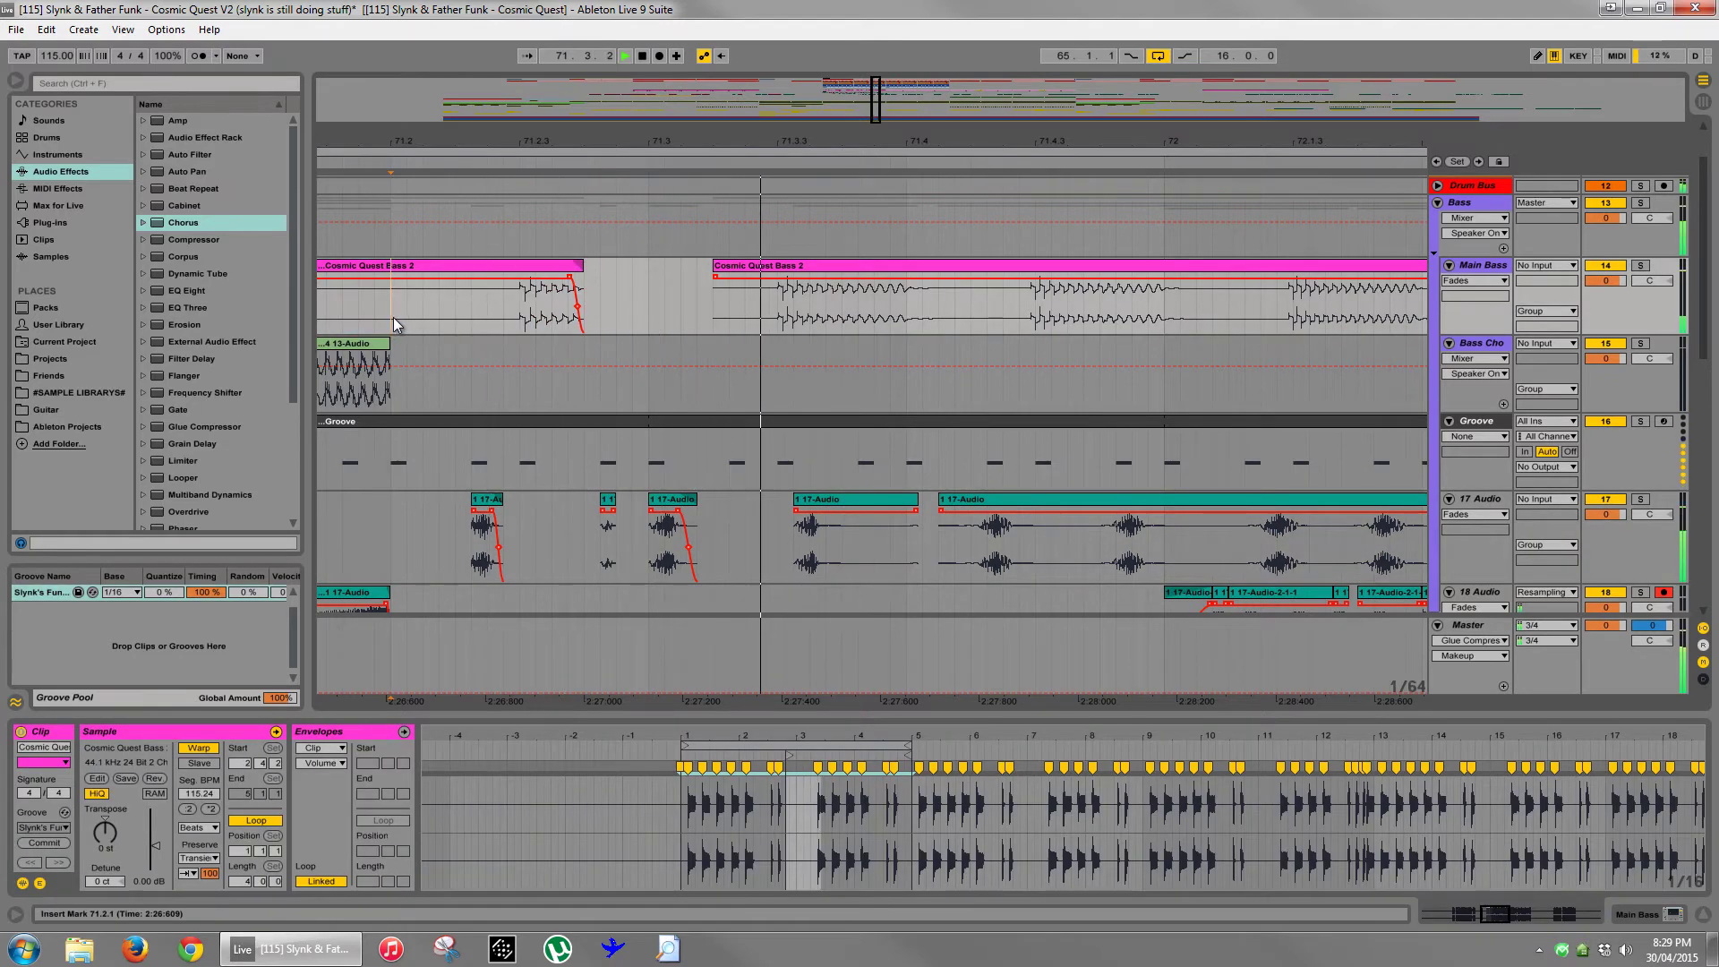
# - Delete the small slice at 71.2.4 on the 17 Audio track and audition the passage from 71.2.1
pyautogui.click(607, 533)
pyautogui.press('space')
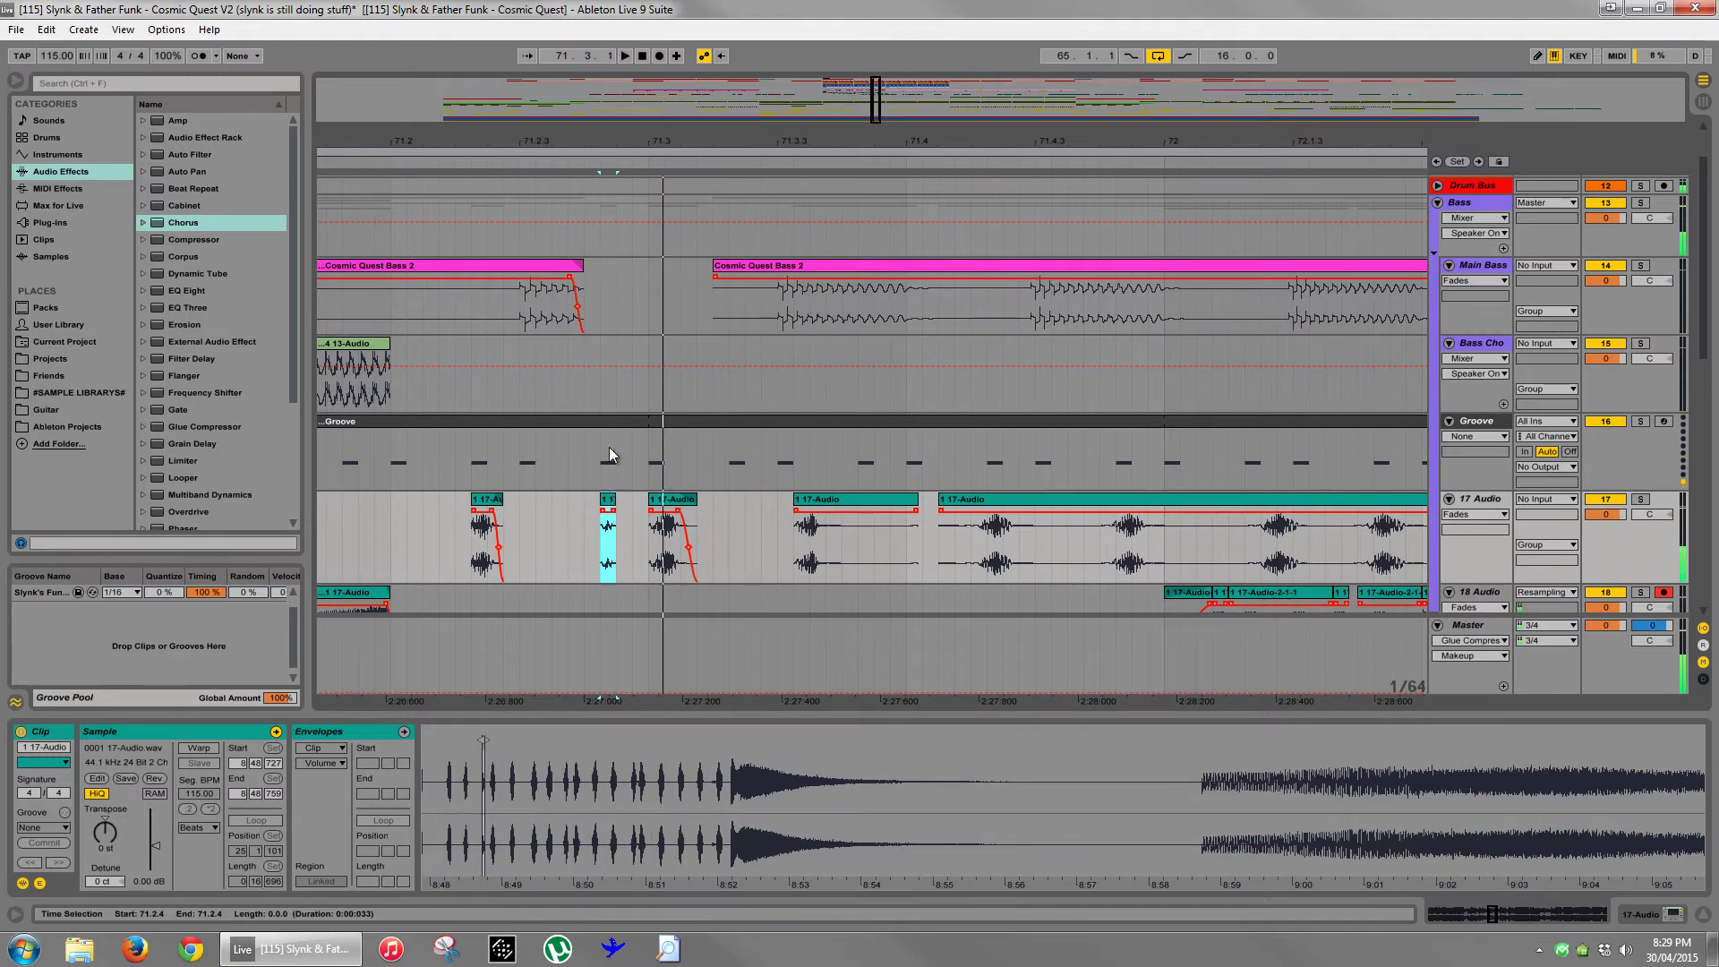
pyautogui.moveTo(609, 144); pyautogui.dragTo(824, 142)
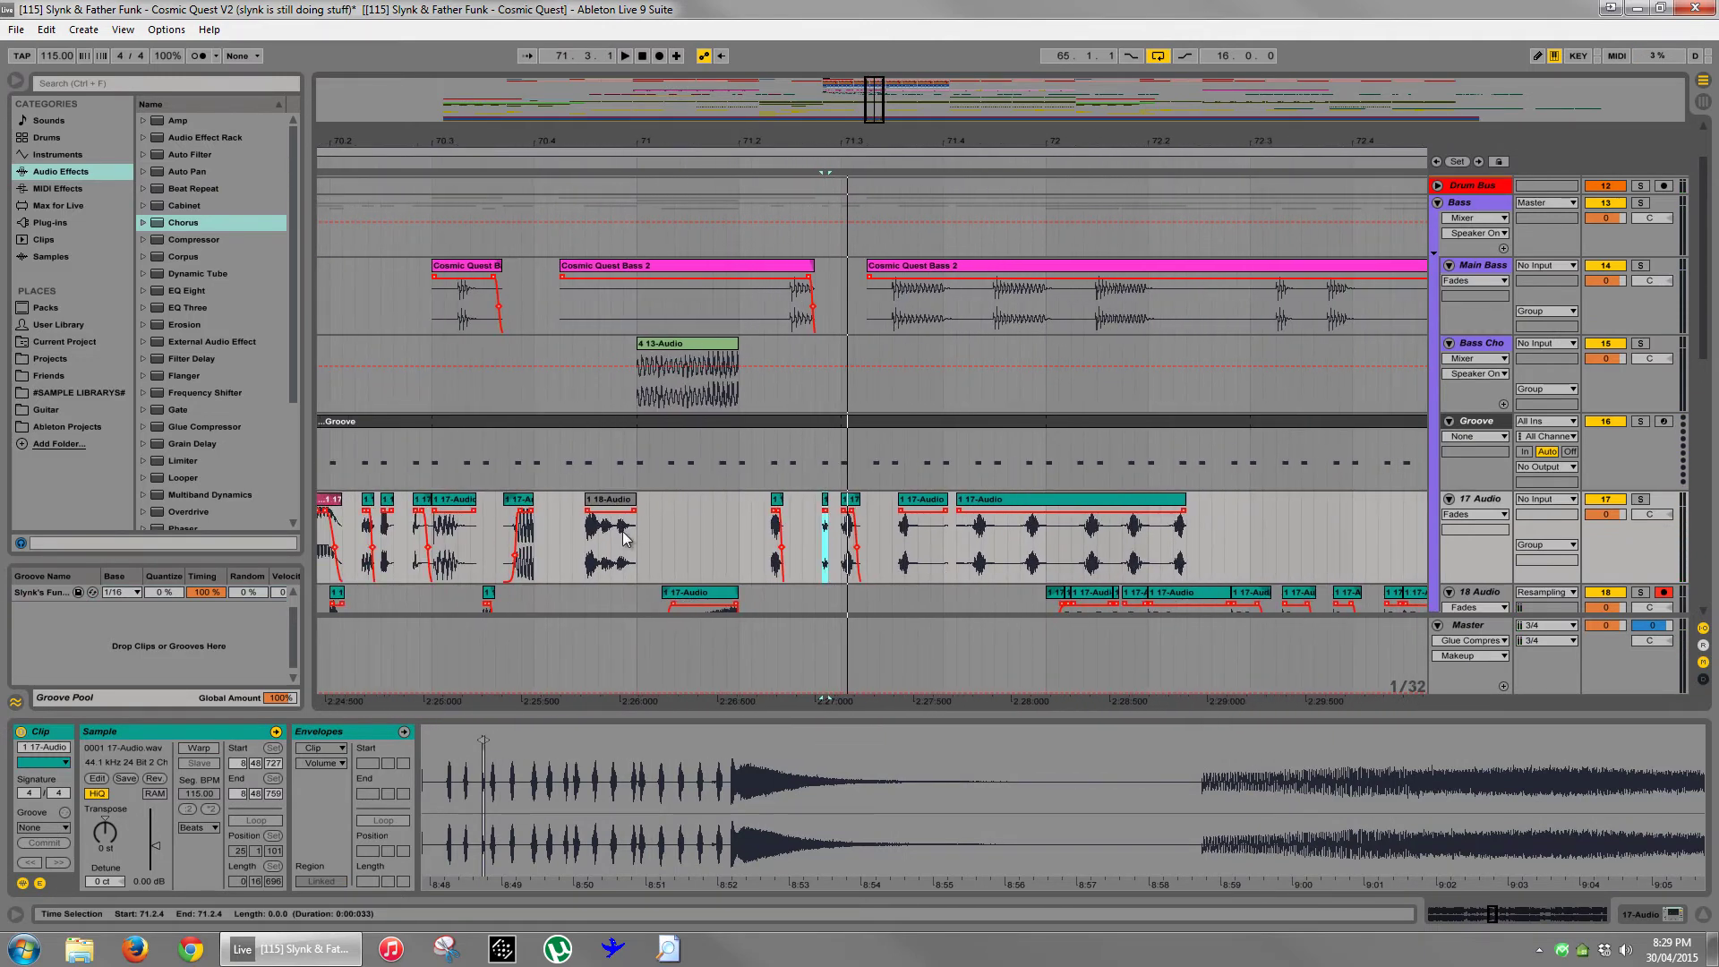
pyautogui.press('Delete')
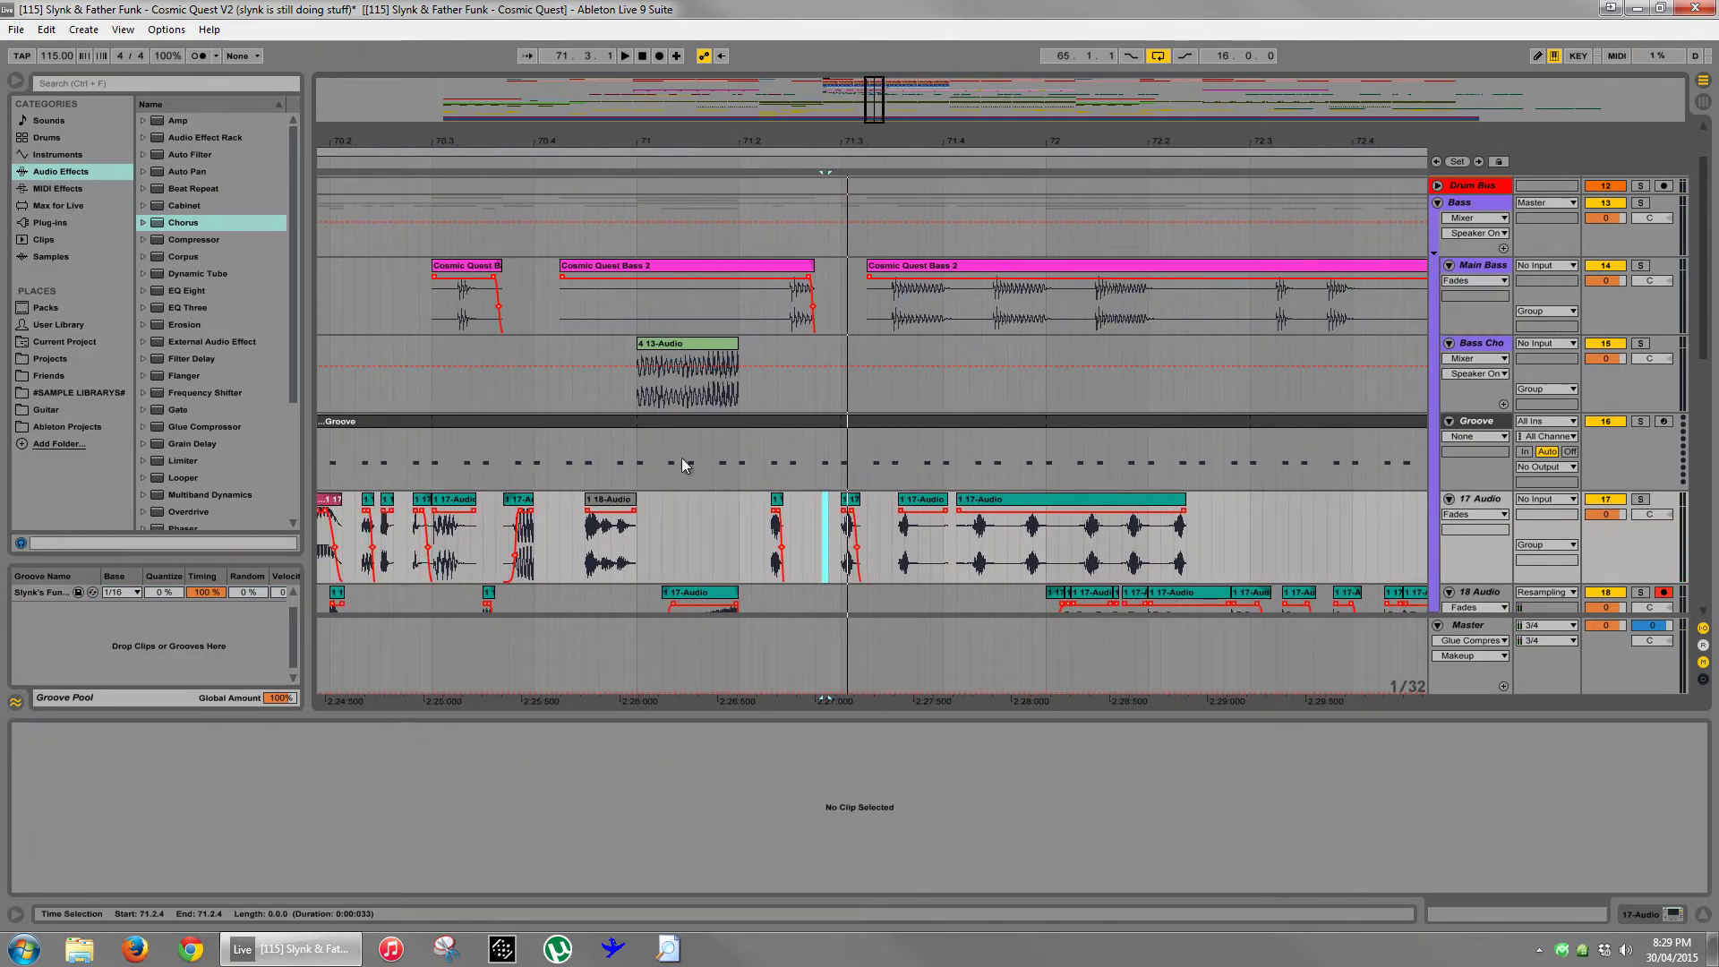
pyautogui.click(739, 530)
pyautogui.press('space')
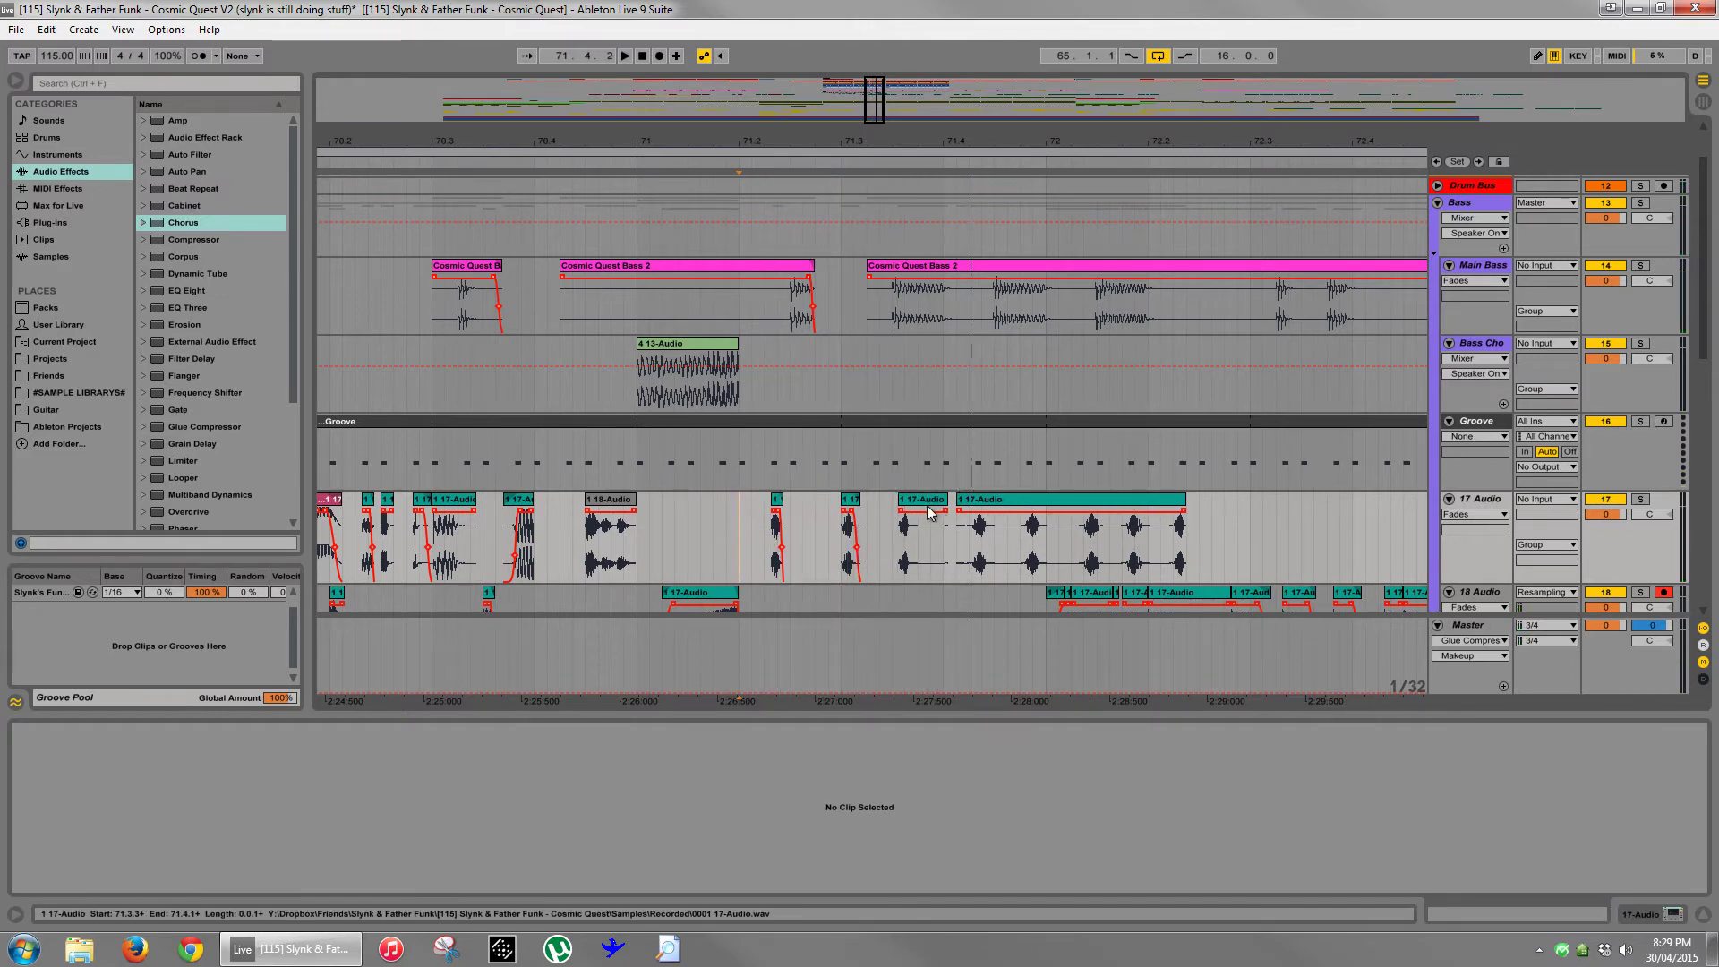
# - Audition the resampled clip at 160.1.1 on the FX track with that track soloed
pyautogui.scroll(-10, 928, 390)
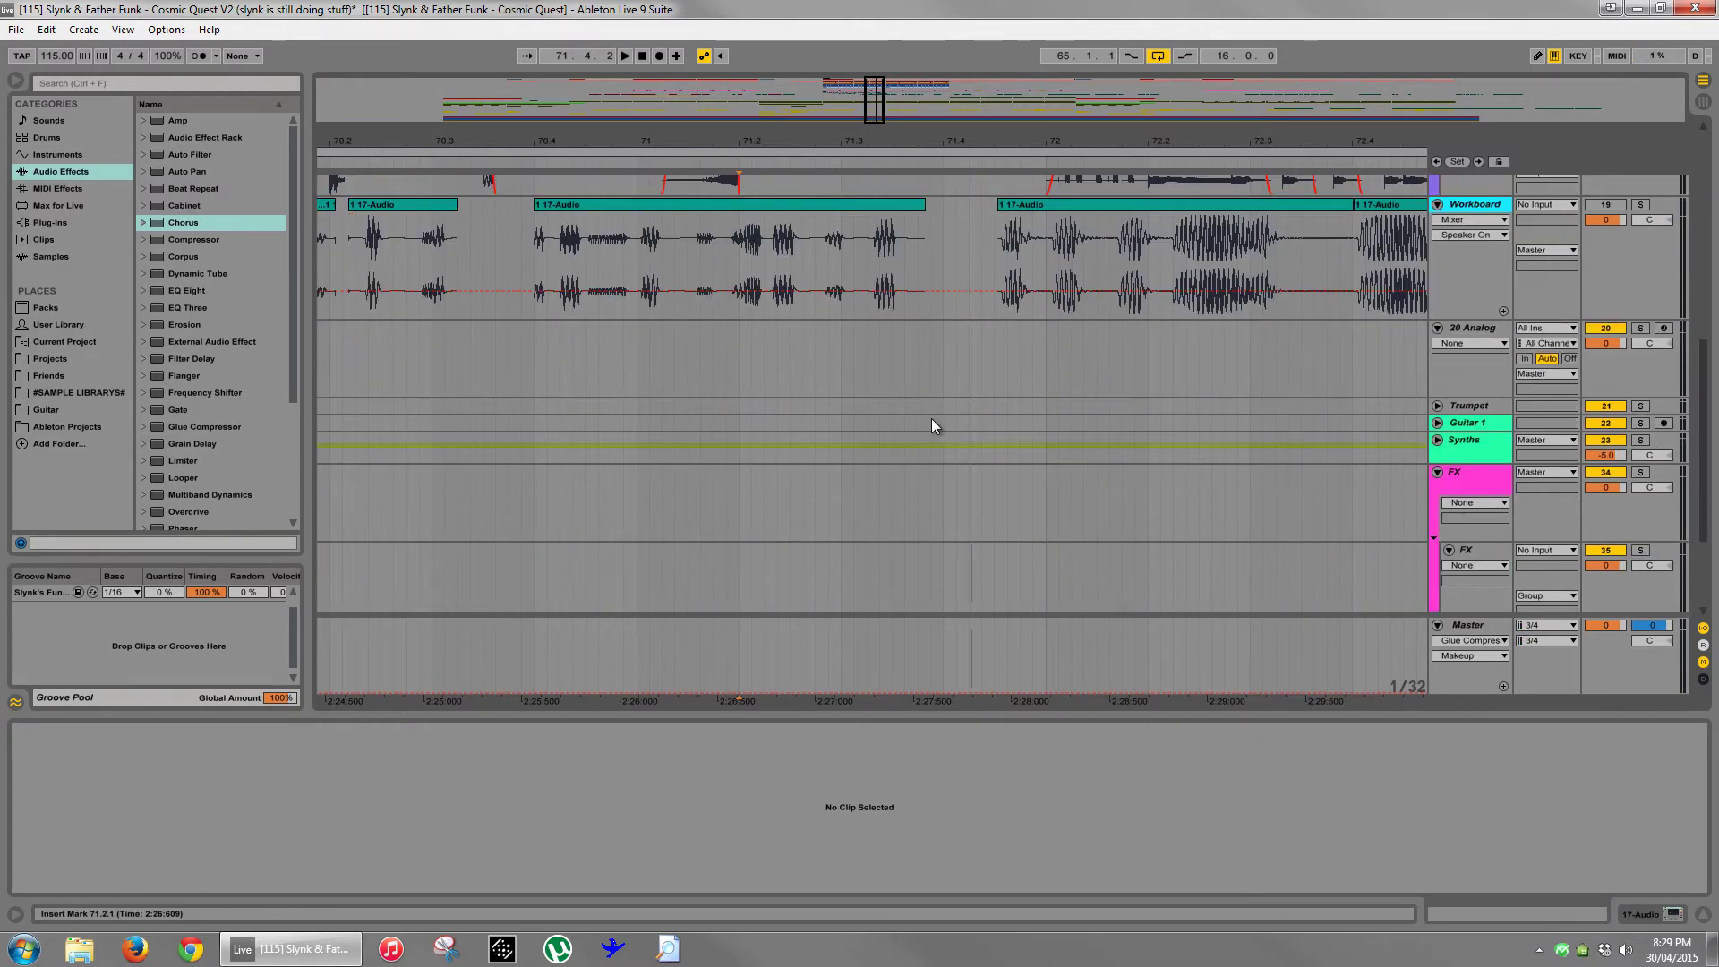
pyautogui.moveTo(1118, 142); pyautogui.dragTo(1117, 141)
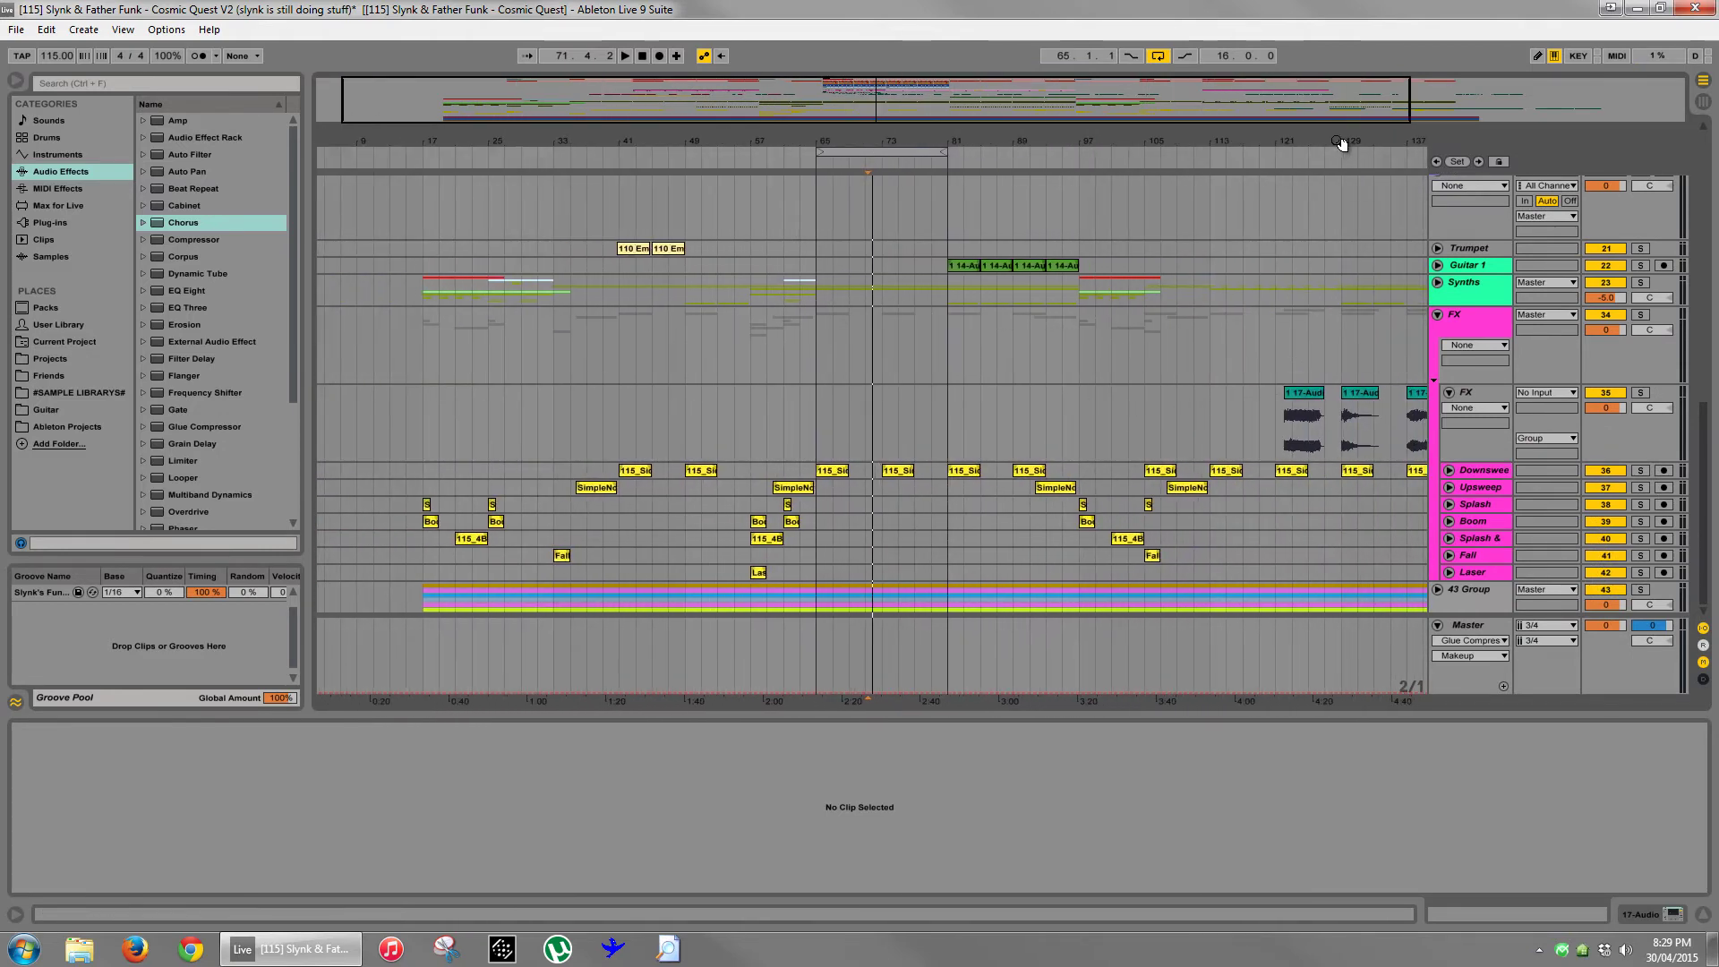
pyautogui.moveTo(1342, 143); pyautogui.dragTo(1067, 425)
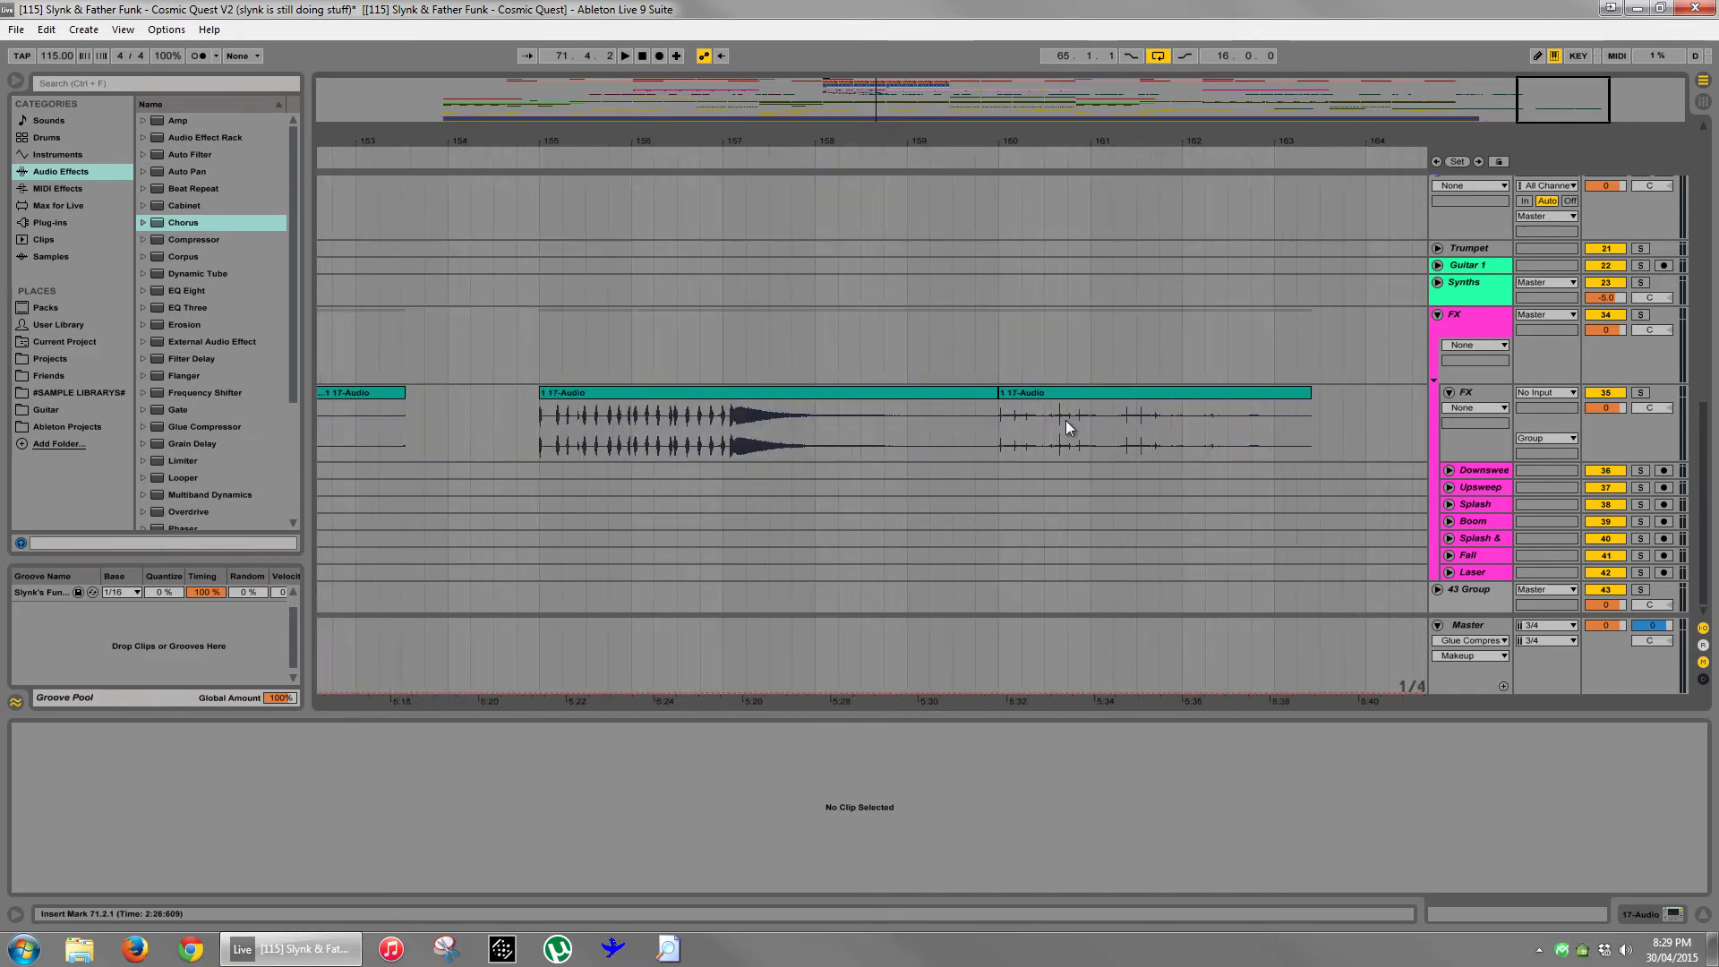
pyautogui.click(1001, 445)
pyautogui.press('space')
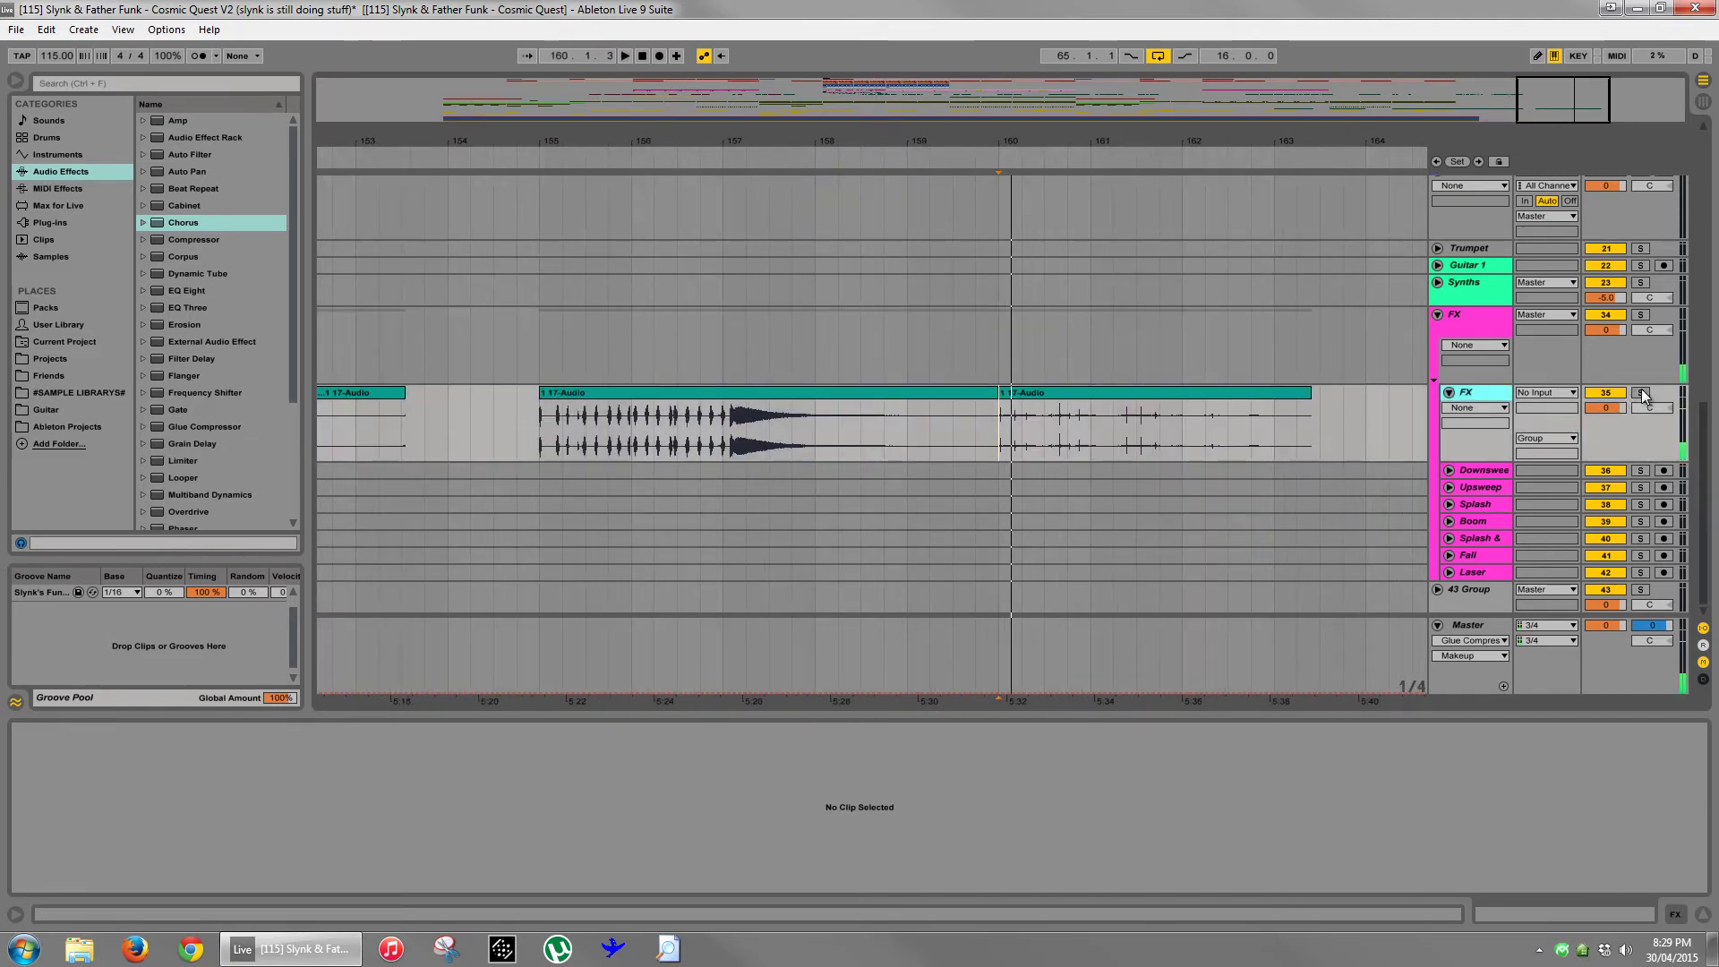
pyautogui.click(1640, 392)
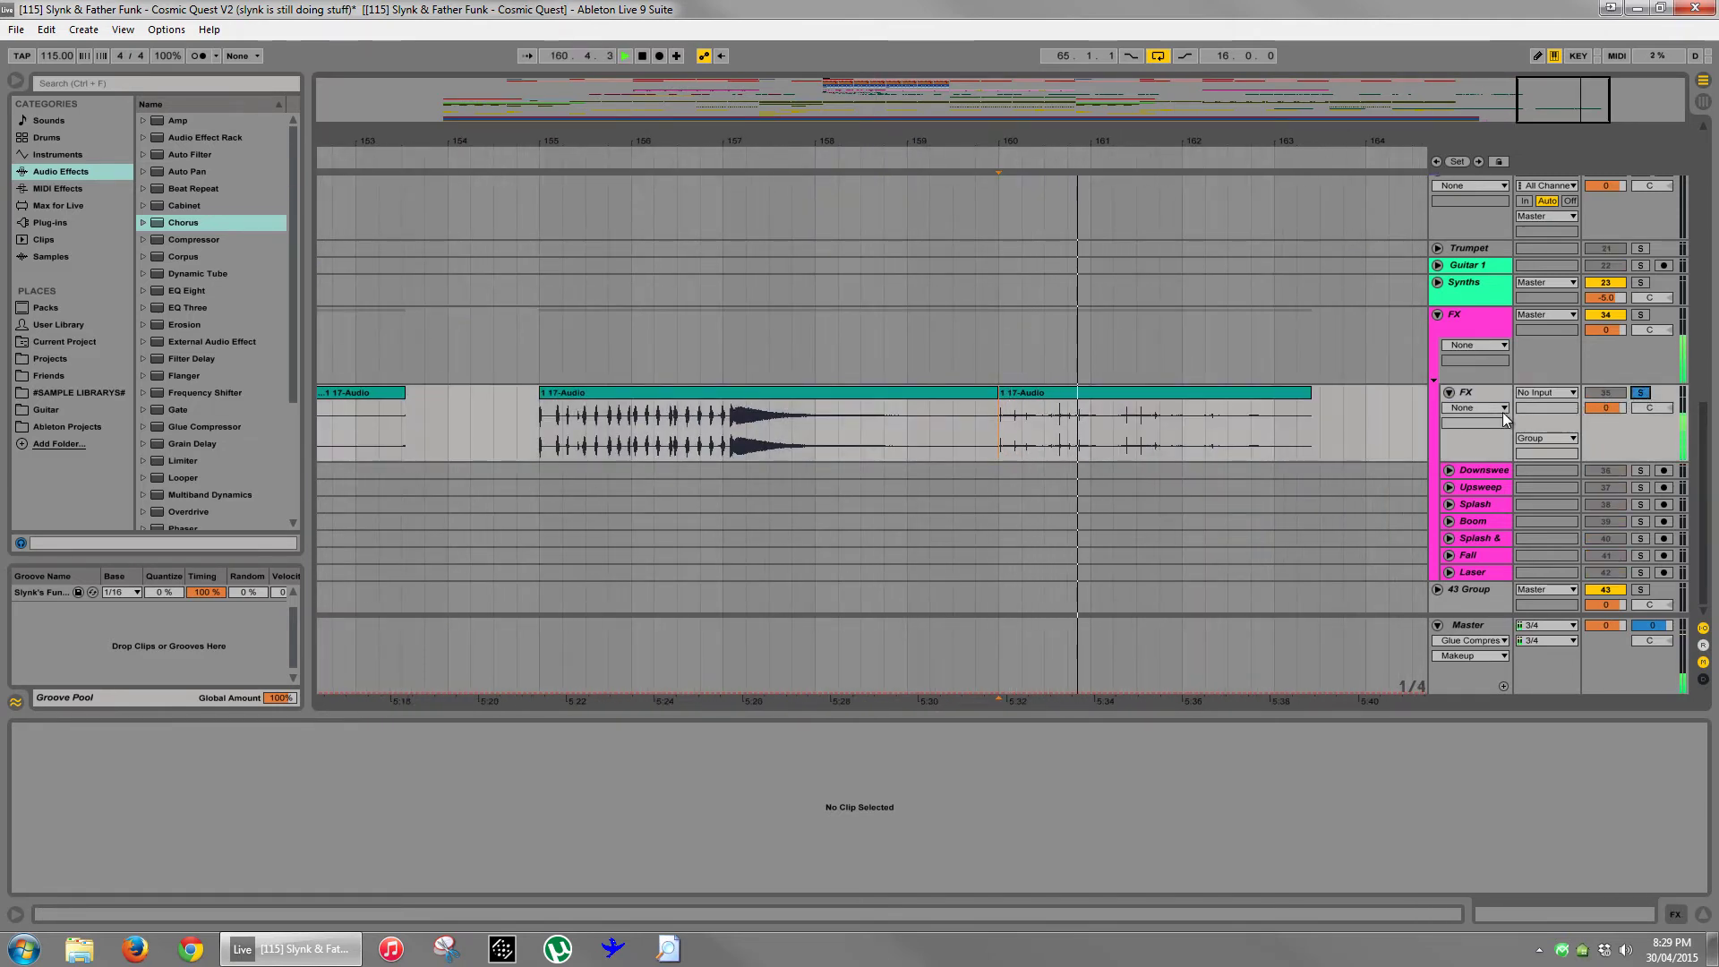
pyautogui.press('space')
# - Copy the beat from 160.1.1 to 160.2.1 on the FX track and paste it on 17 Audio at about 72.2.3
pyautogui.click(1001, 437)
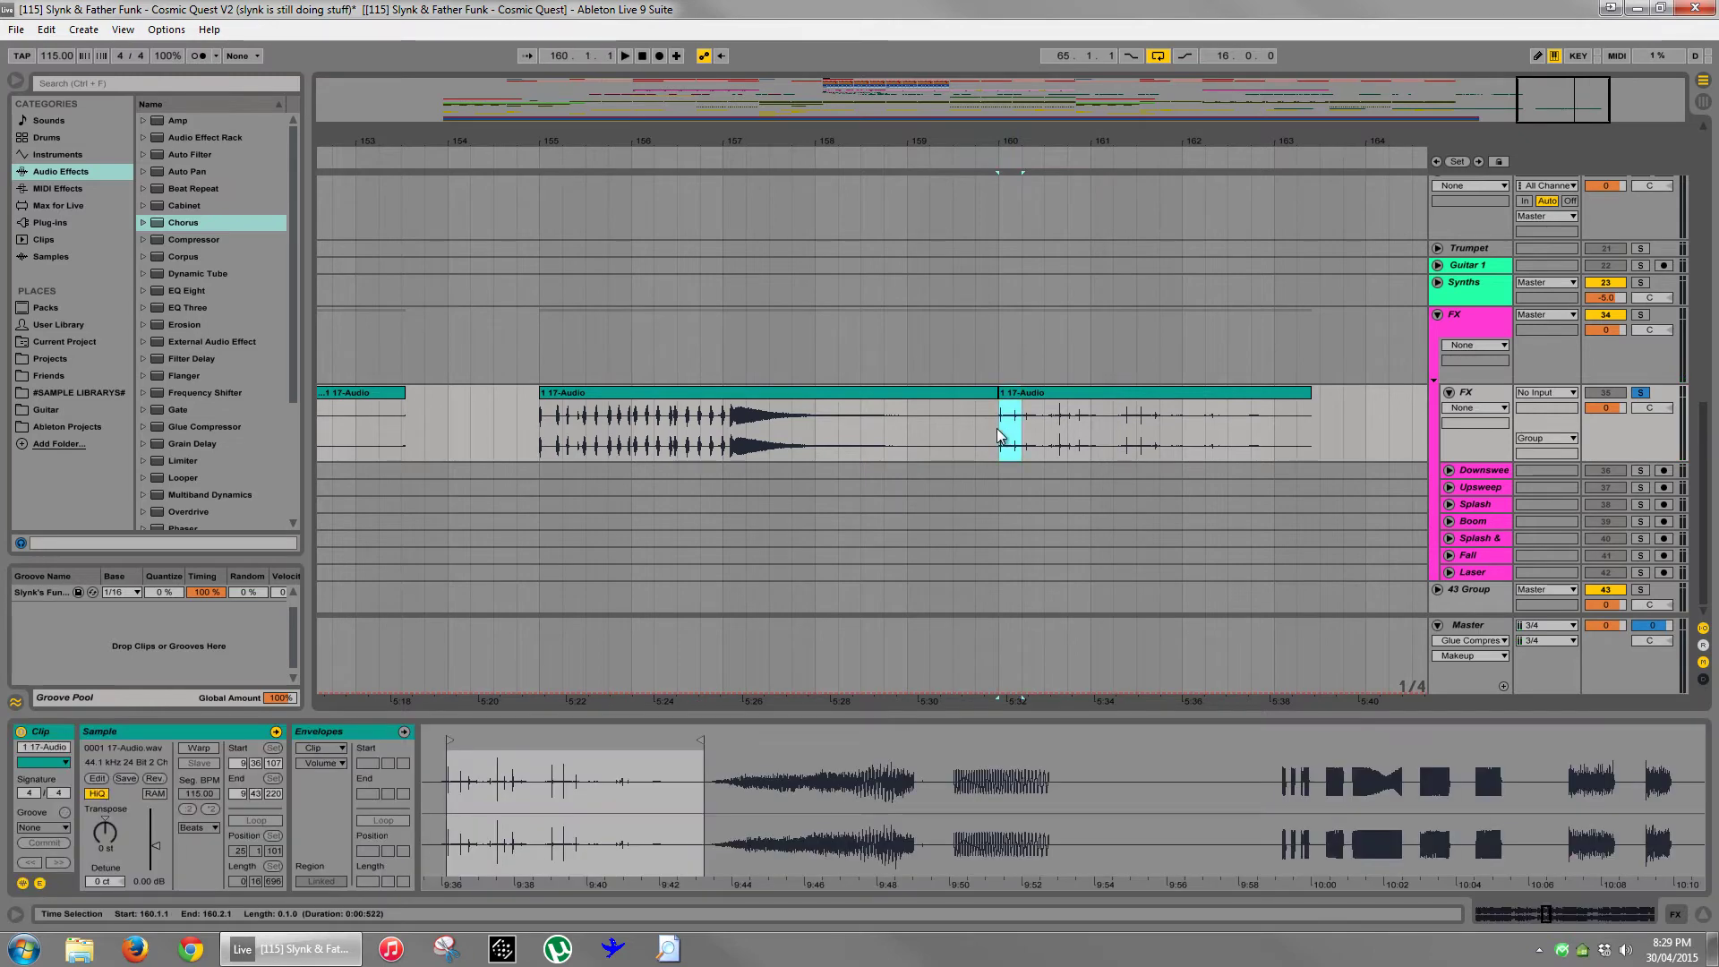
pyautogui.moveTo(650, 144); pyautogui.dragTo(1311, 127)
pyautogui.scroll(6, 940, 320)
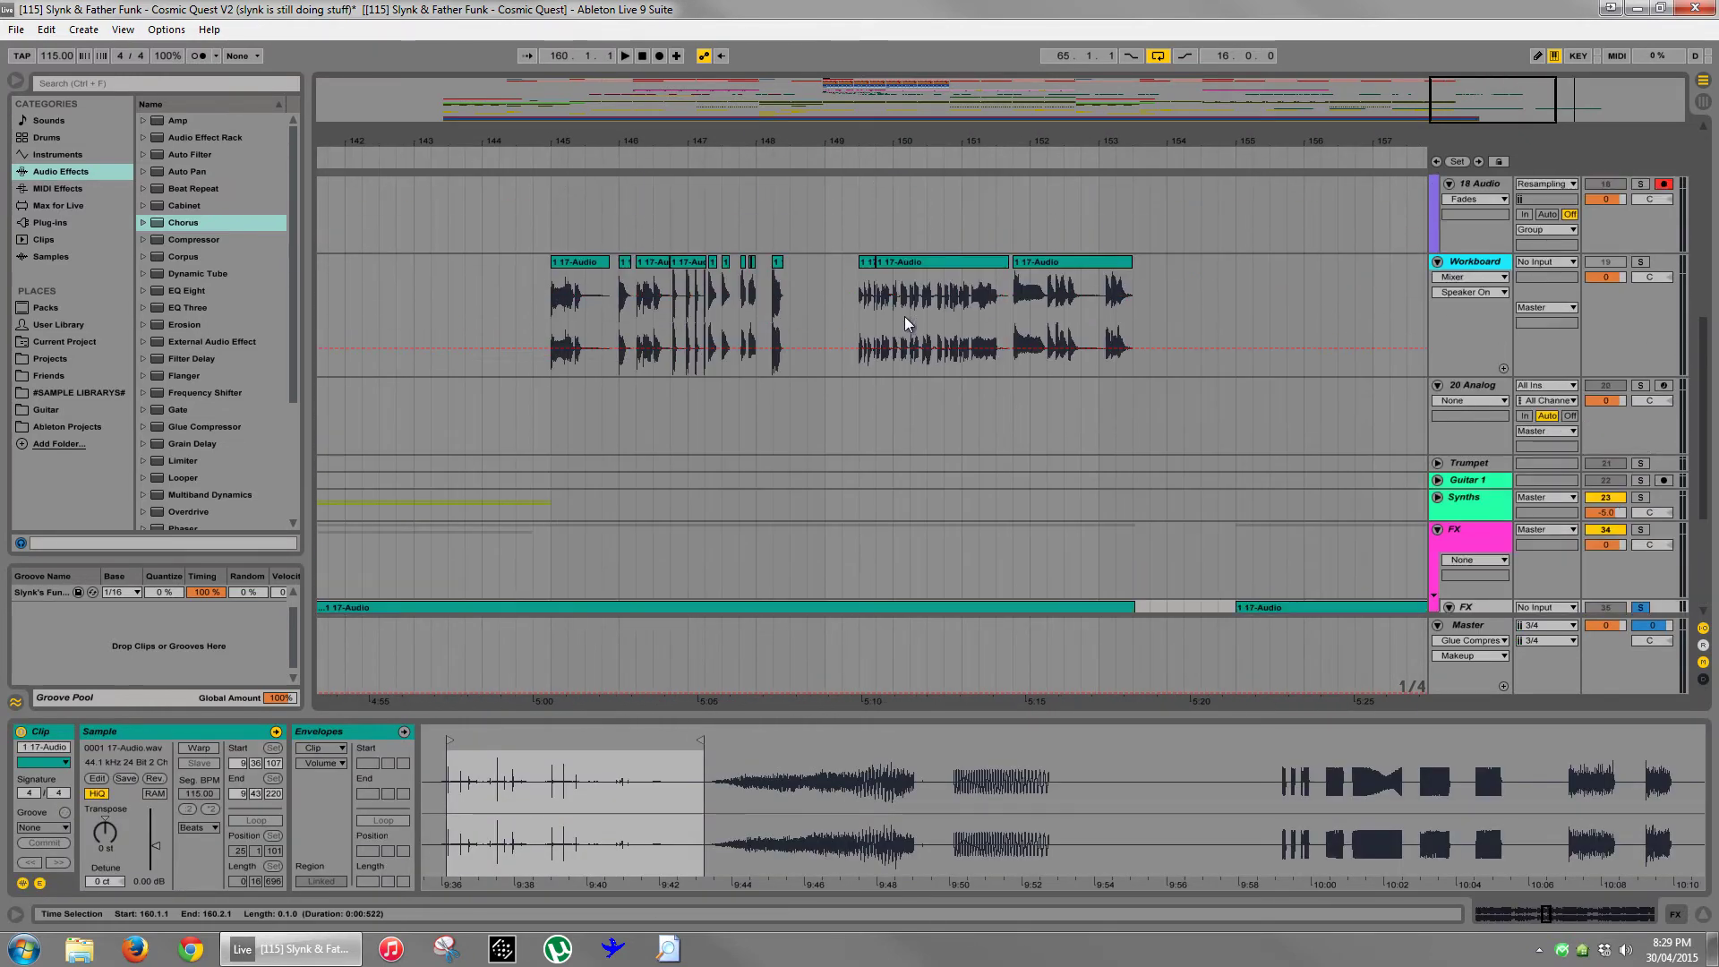
pyautogui.scroll(3, 902, 318)
pyautogui.moveTo(787, 153); pyautogui.dragTo(787, 135)
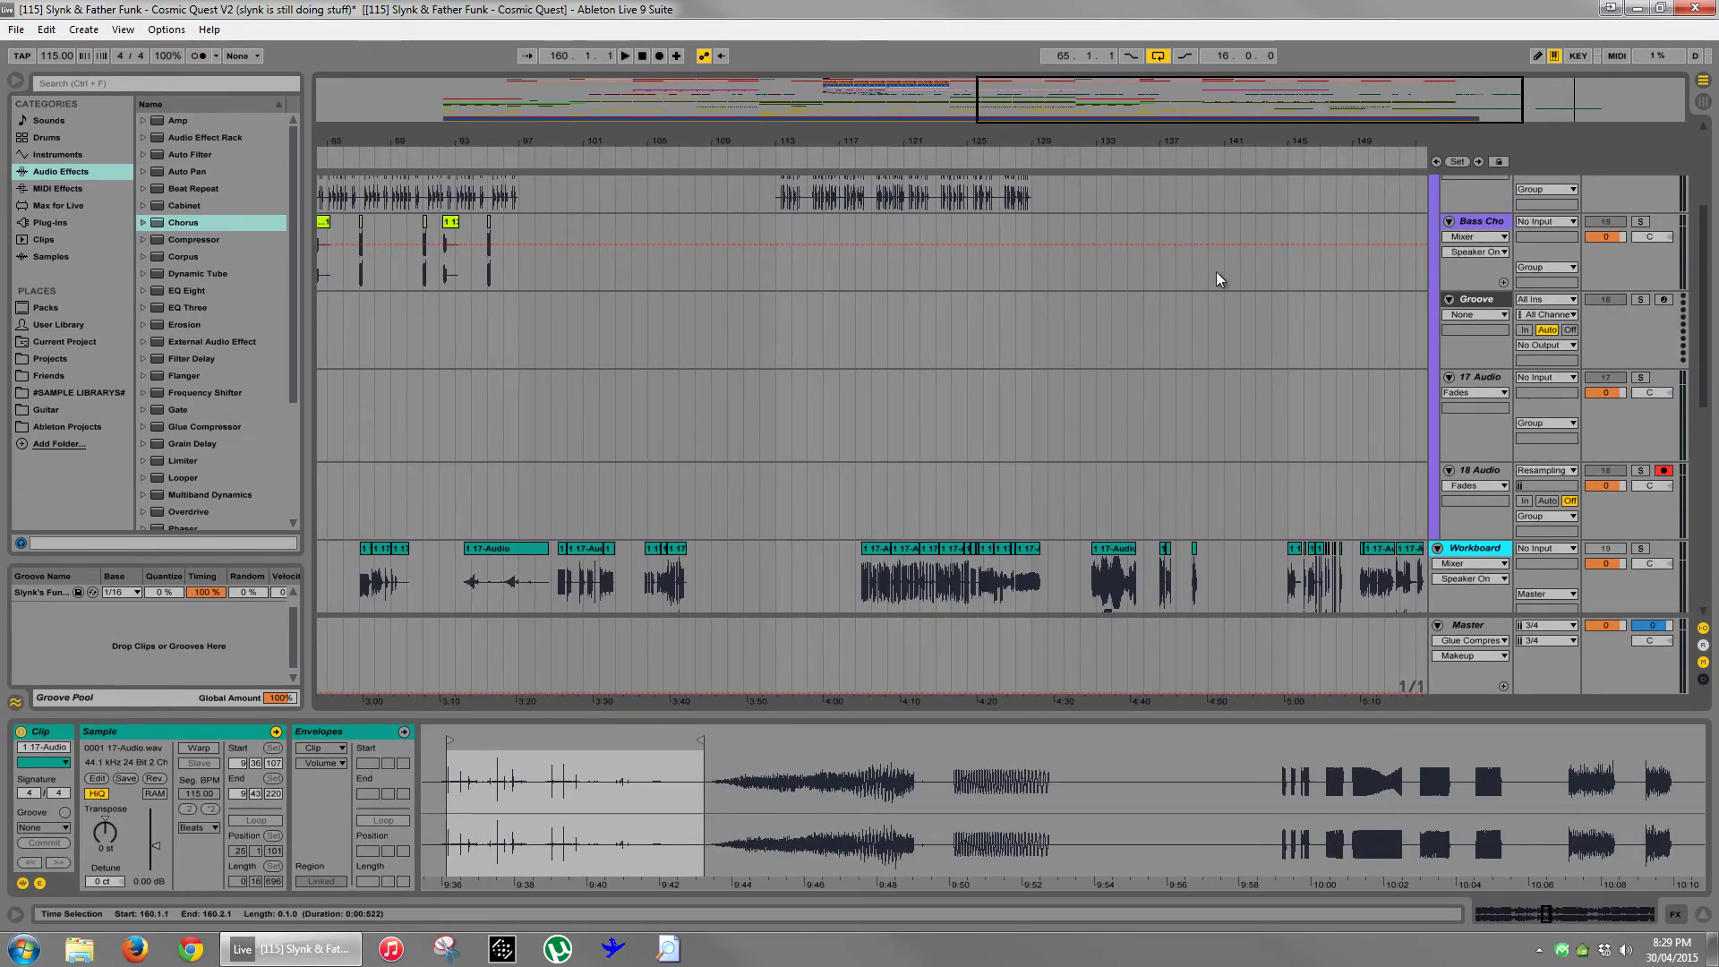
pyautogui.scroll(5, 1107, 331)
pyautogui.moveTo(494, 134); pyautogui.dragTo(873, 106)
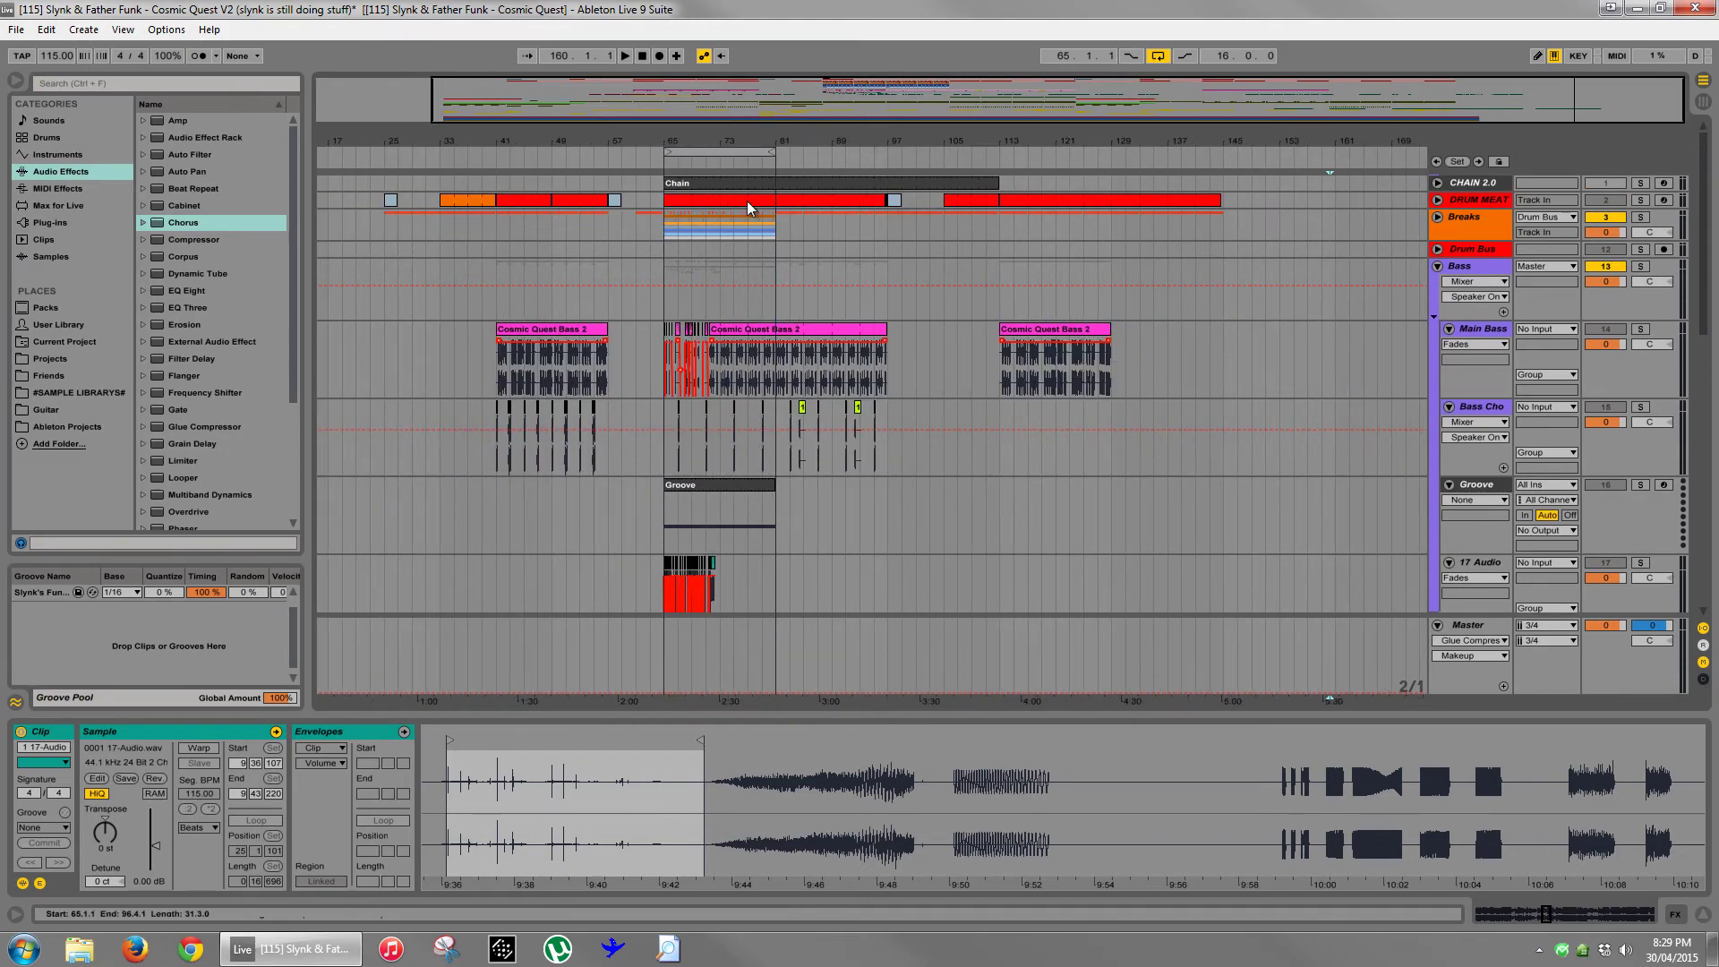
pyautogui.moveTo(724, 144); pyautogui.dragTo(1153, 455)
pyautogui.scroll(-4, 1058, 170)
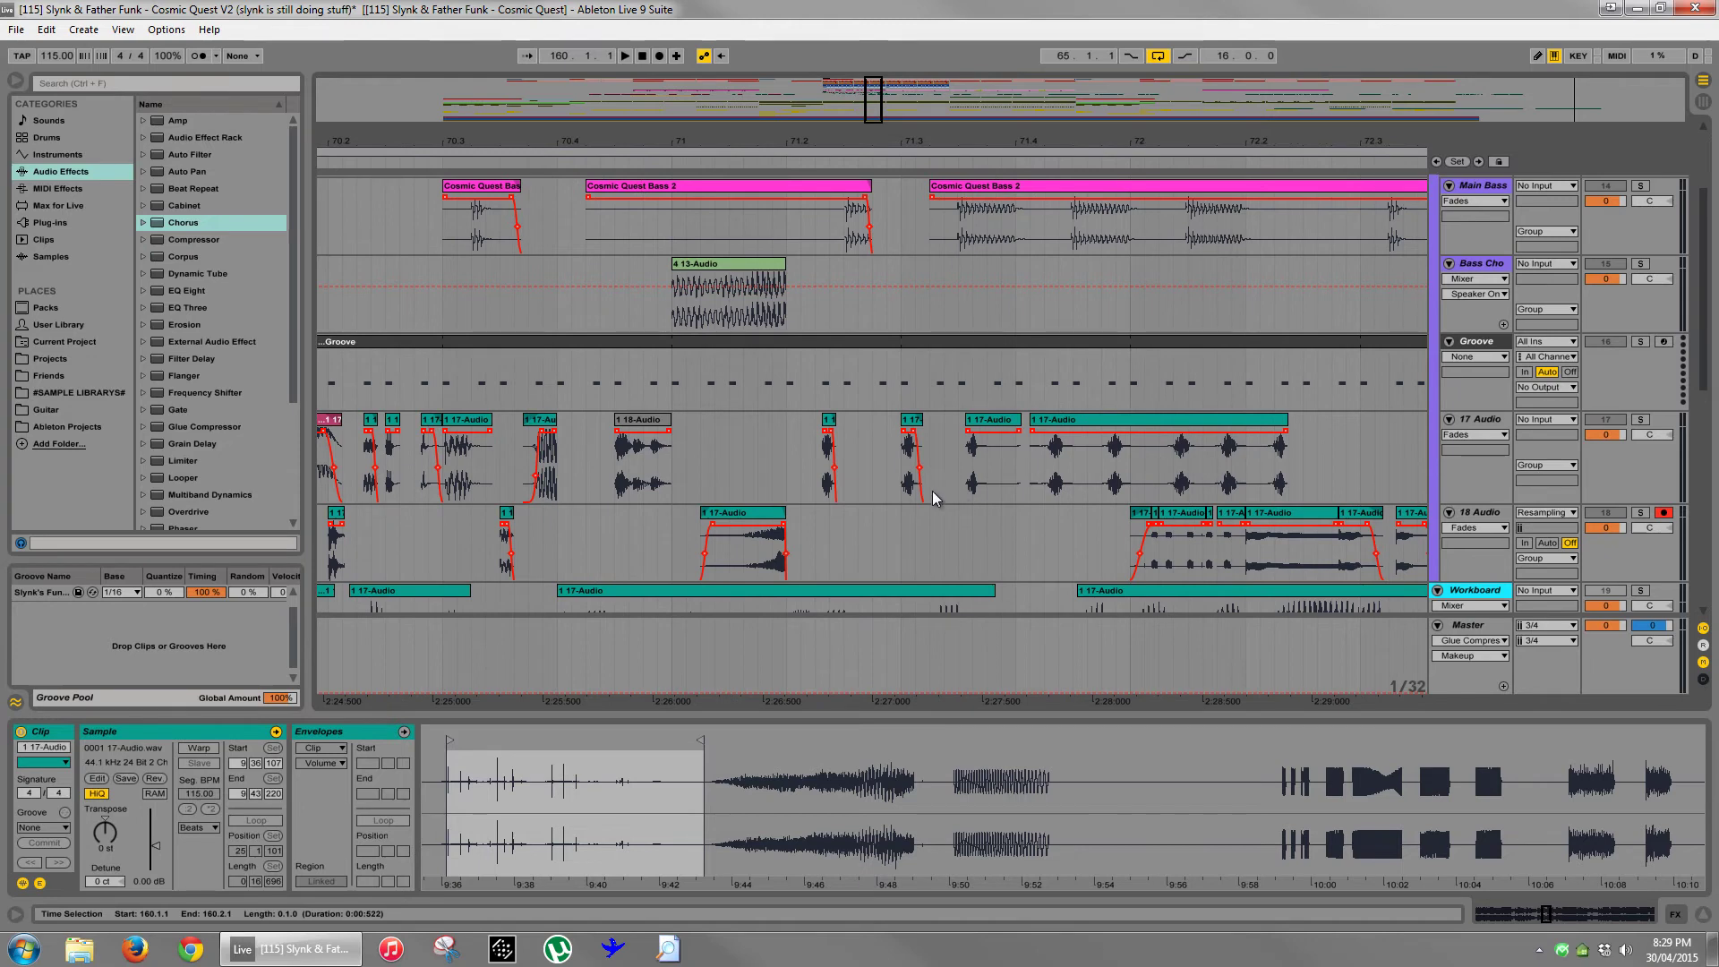
pyautogui.click(1314, 469)
pyautogui.hotkey('ctrl', 'v')
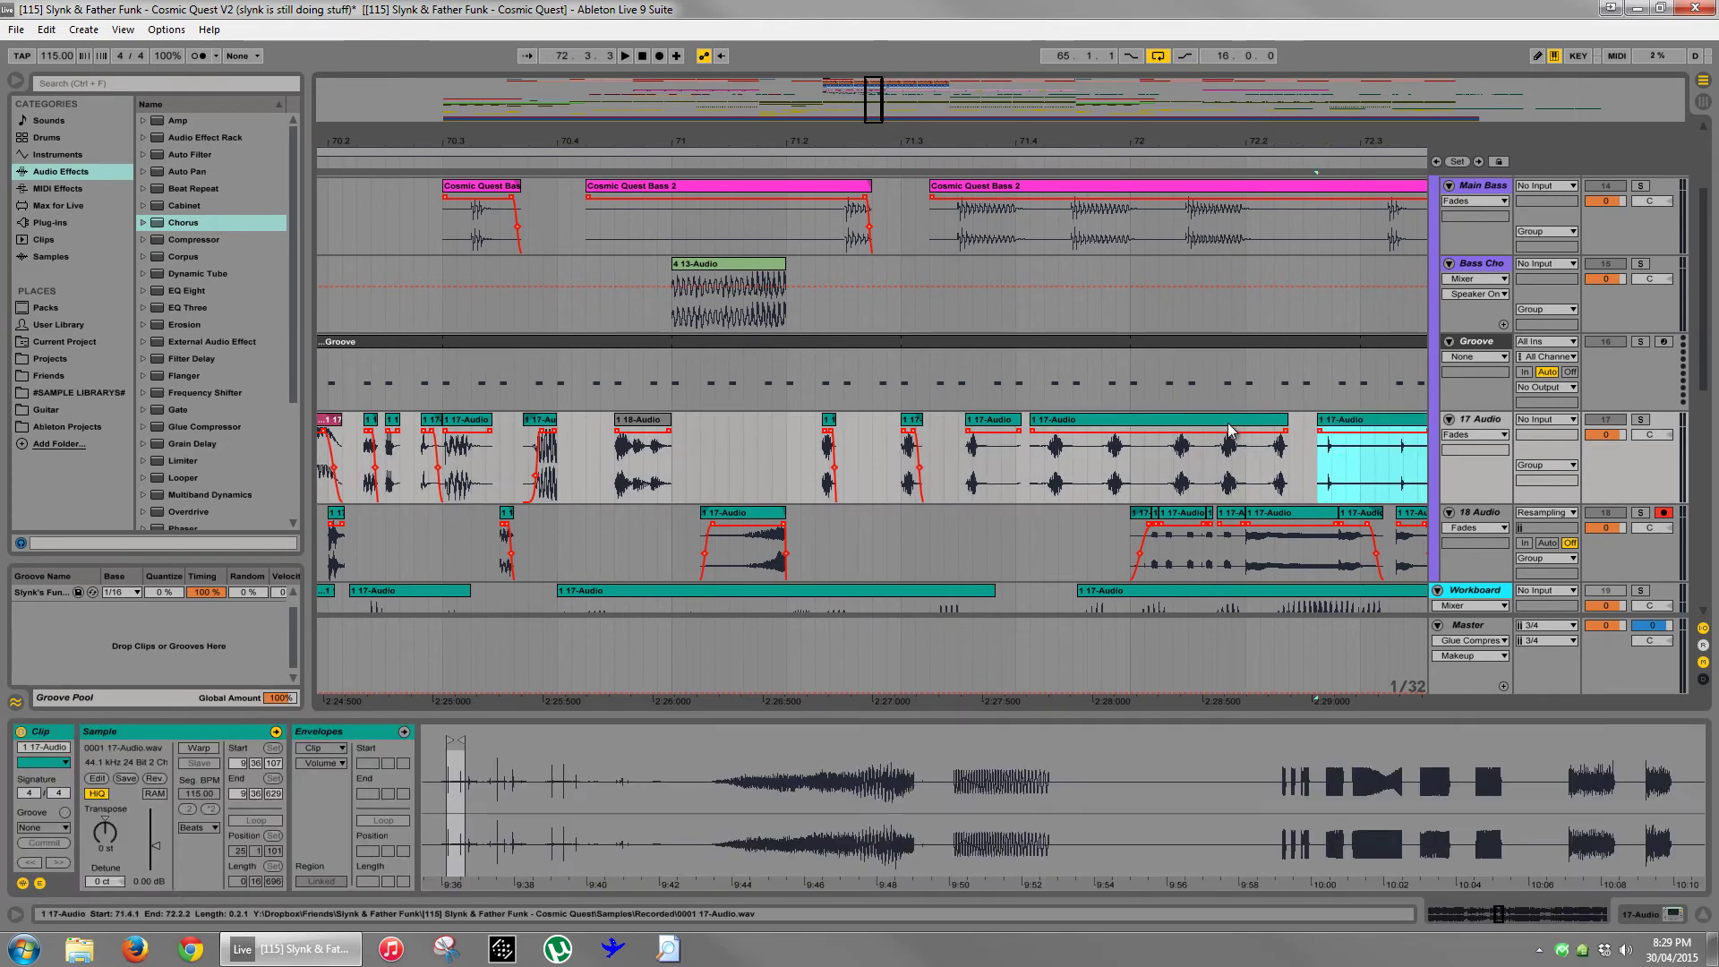
# - Delete the 17 Audio clip spanning 71.4.1 to 72.2.2 and move the pasted clip to just after 71.4.1
pyautogui.click(1231, 428)
pyautogui.press('Delete')
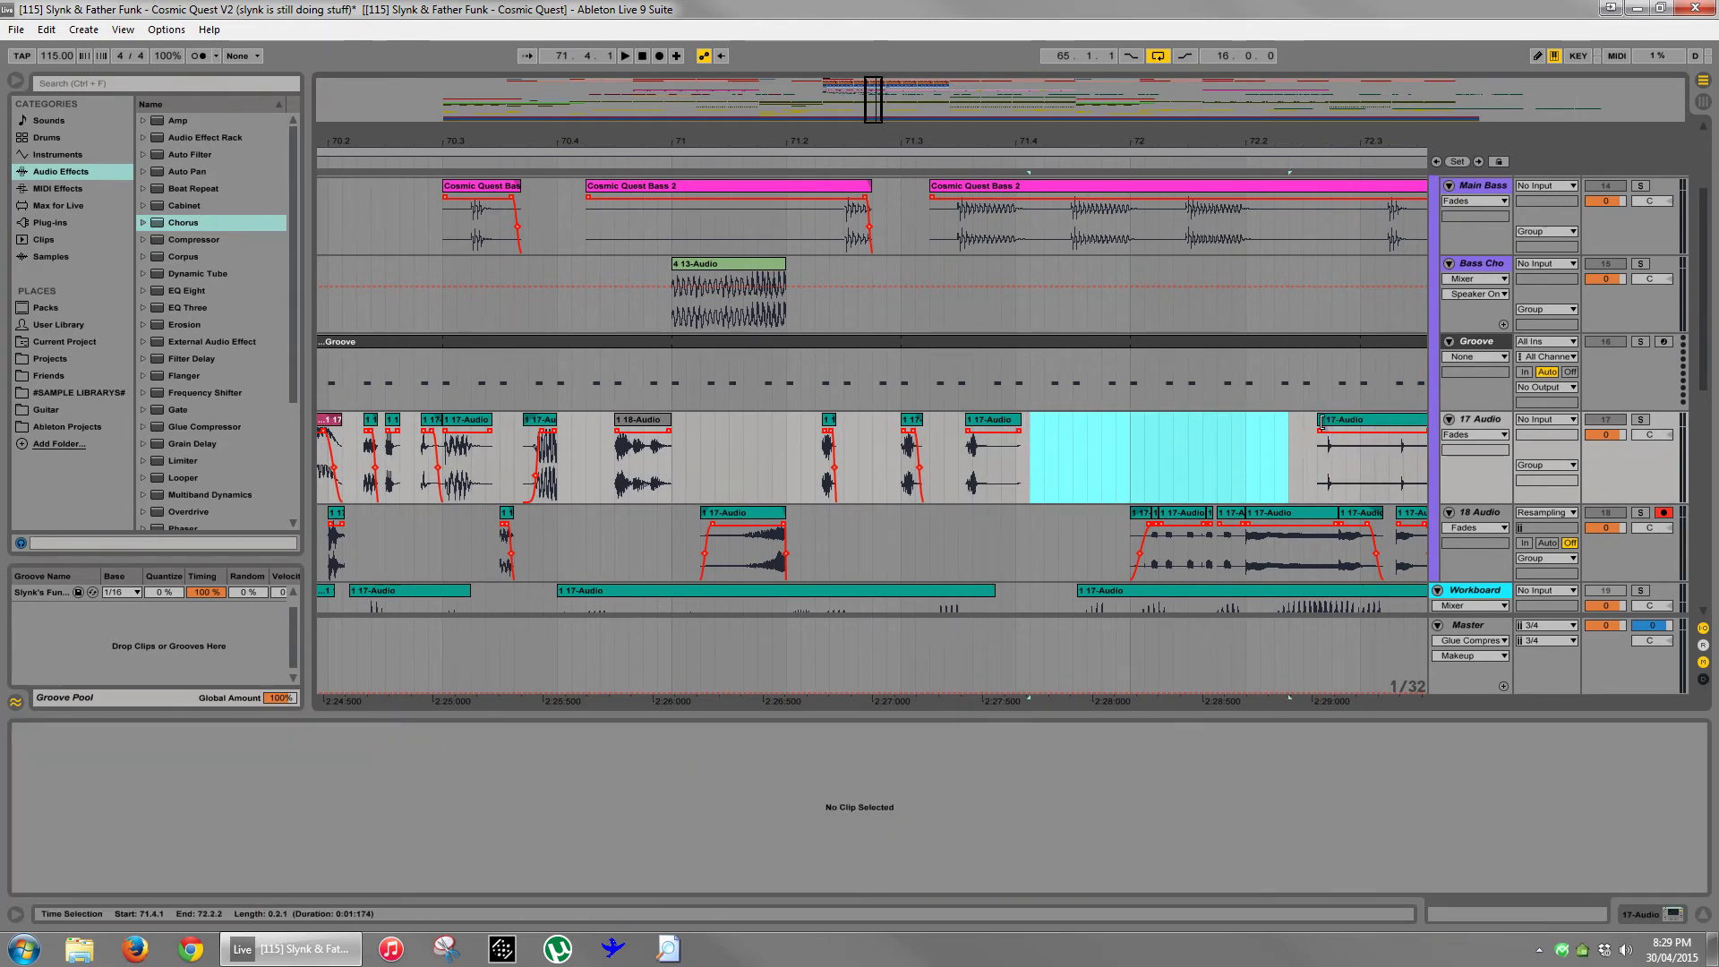
pyautogui.moveTo(1324, 420); pyautogui.dragTo(1062, 440)
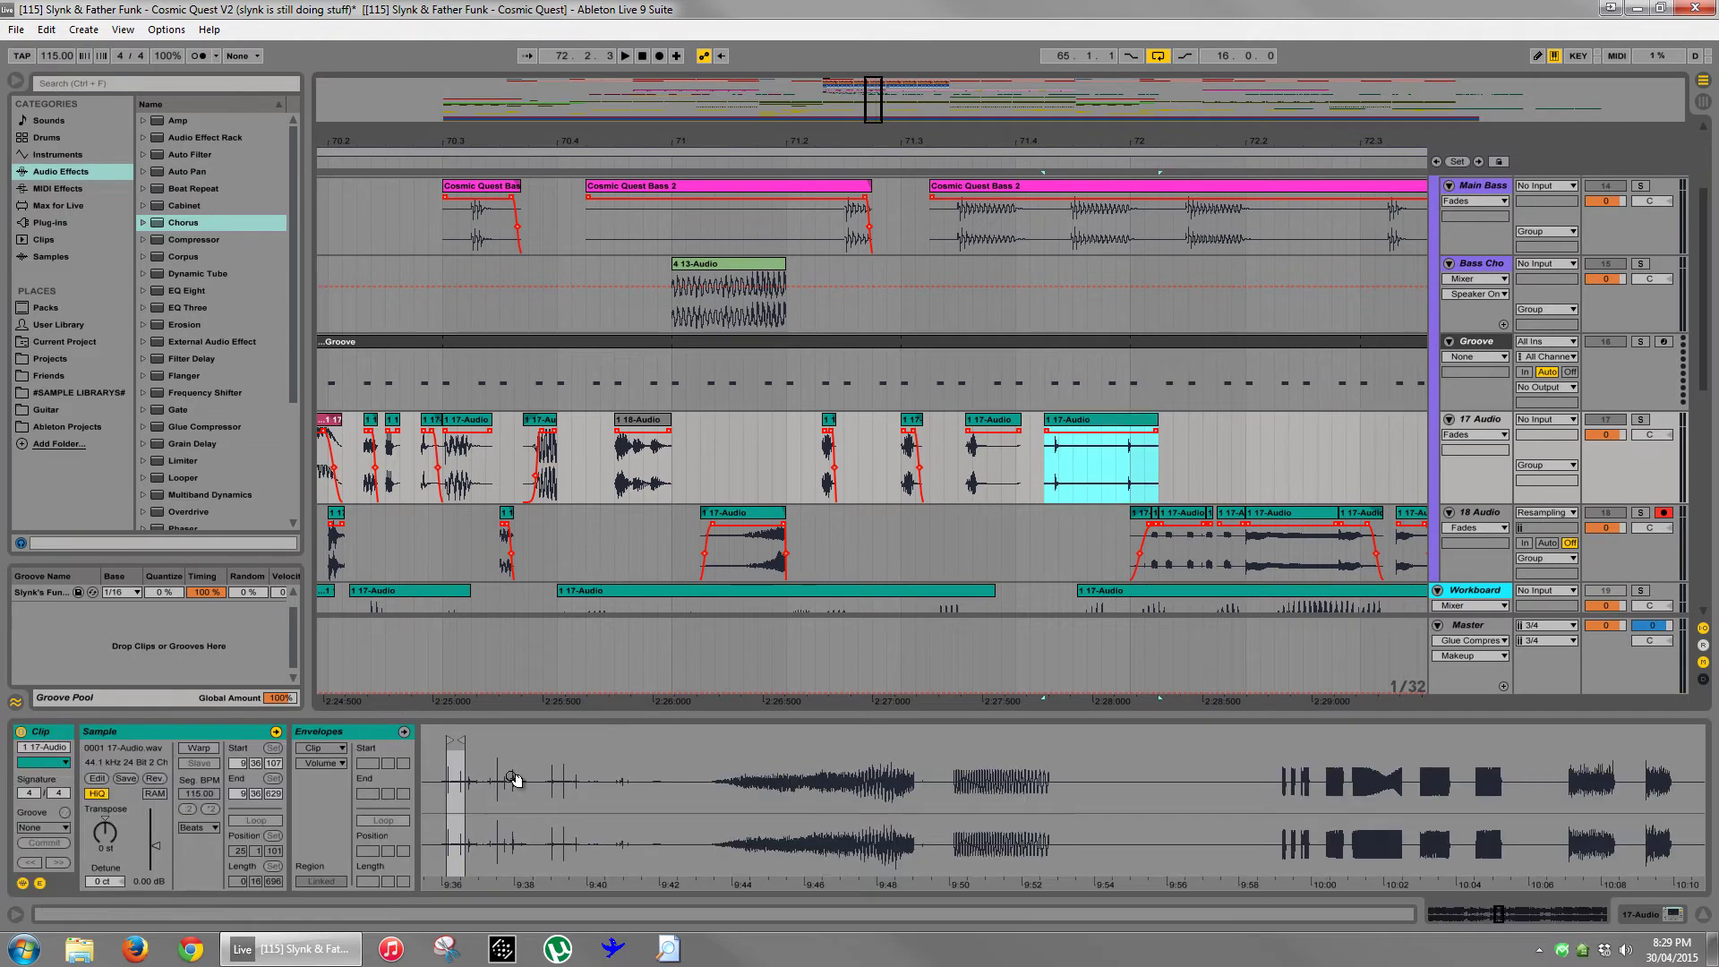
# - Set the pasted clip's start to its first transient, remove everything from 71.4.2 onward, and play the remaining hit
pyautogui.moveTo(460, 790); pyautogui.dragTo(800, 776)
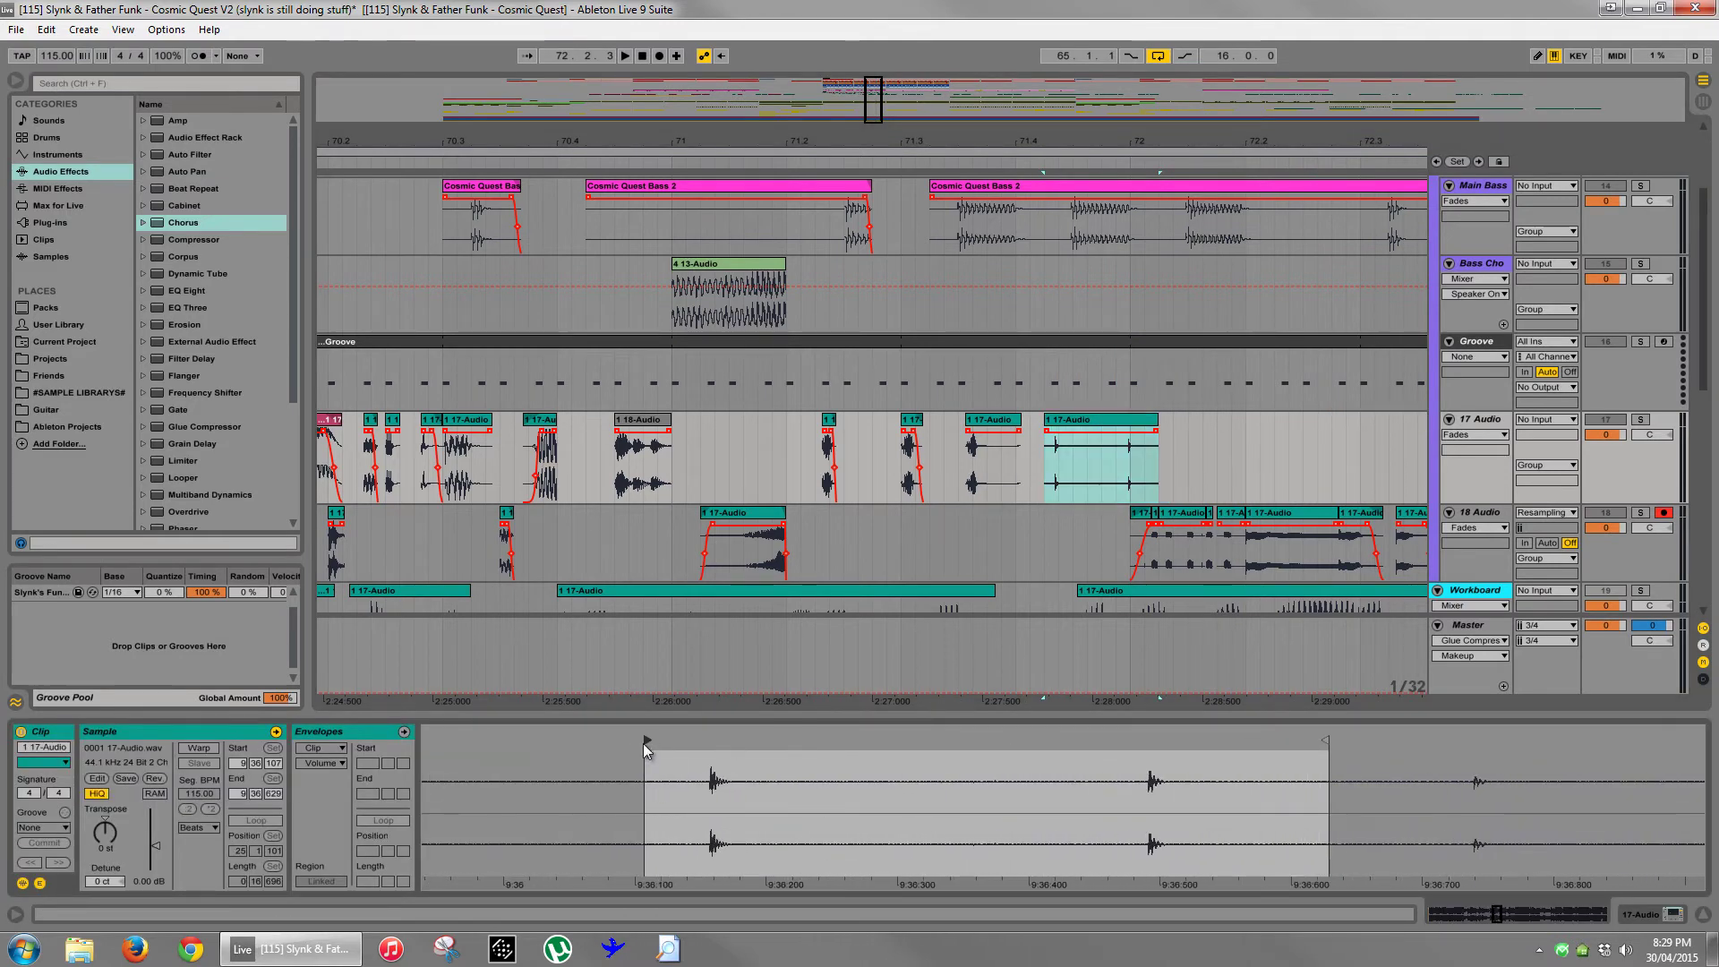
pyautogui.moveTo(645, 744)
pyautogui.mouseDown()
pyautogui.moveTo(701, 740)
pyautogui.moveTo(761, 779)
pyautogui.moveTo(808, 782)
pyautogui.mouseUp()
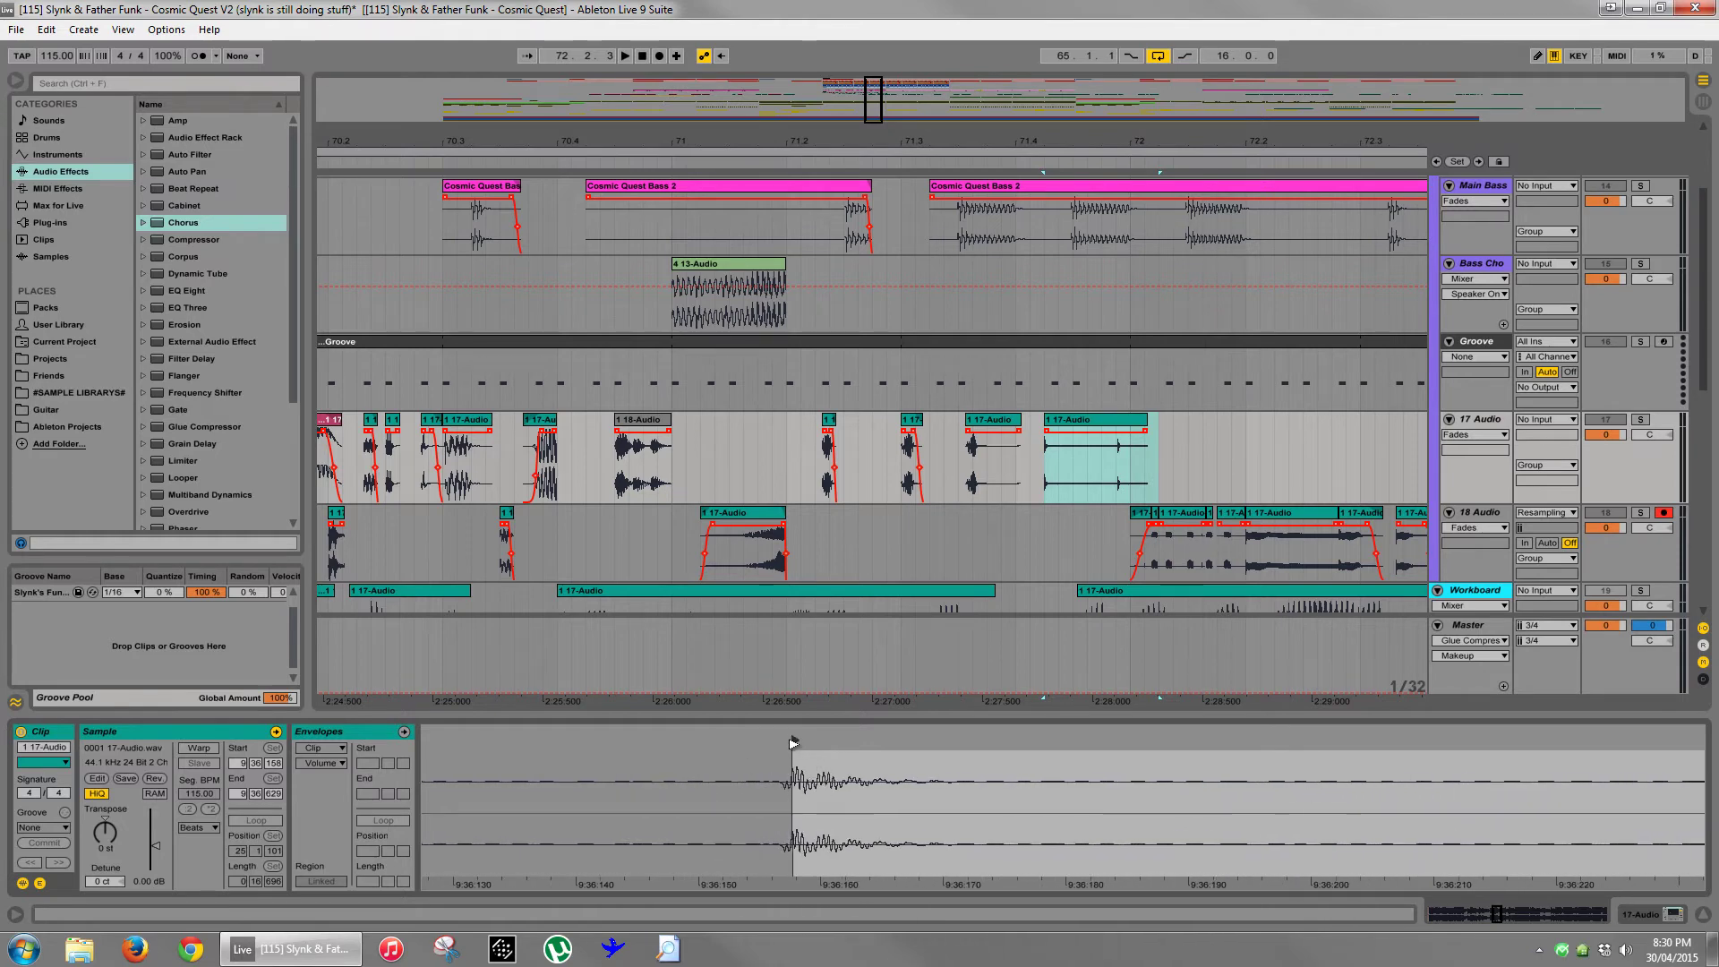
pyautogui.moveTo(1059, 463); pyautogui.dragTo(1130, 468)
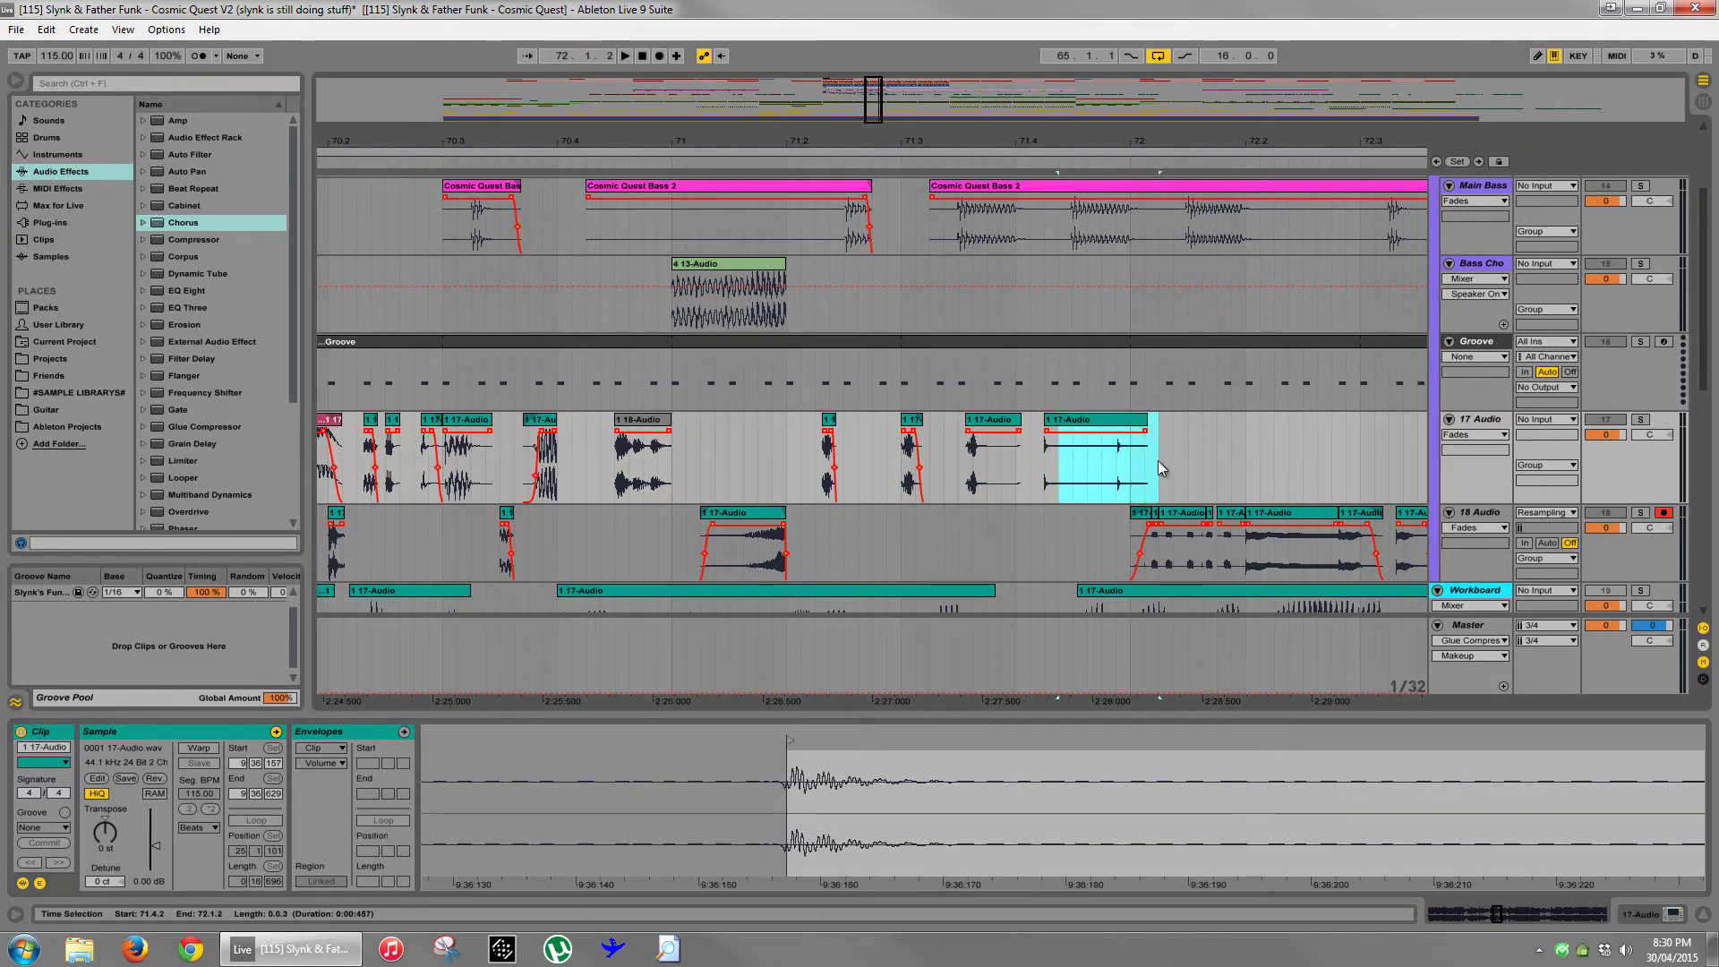
pyautogui.press('Delete')
pyautogui.press('space')
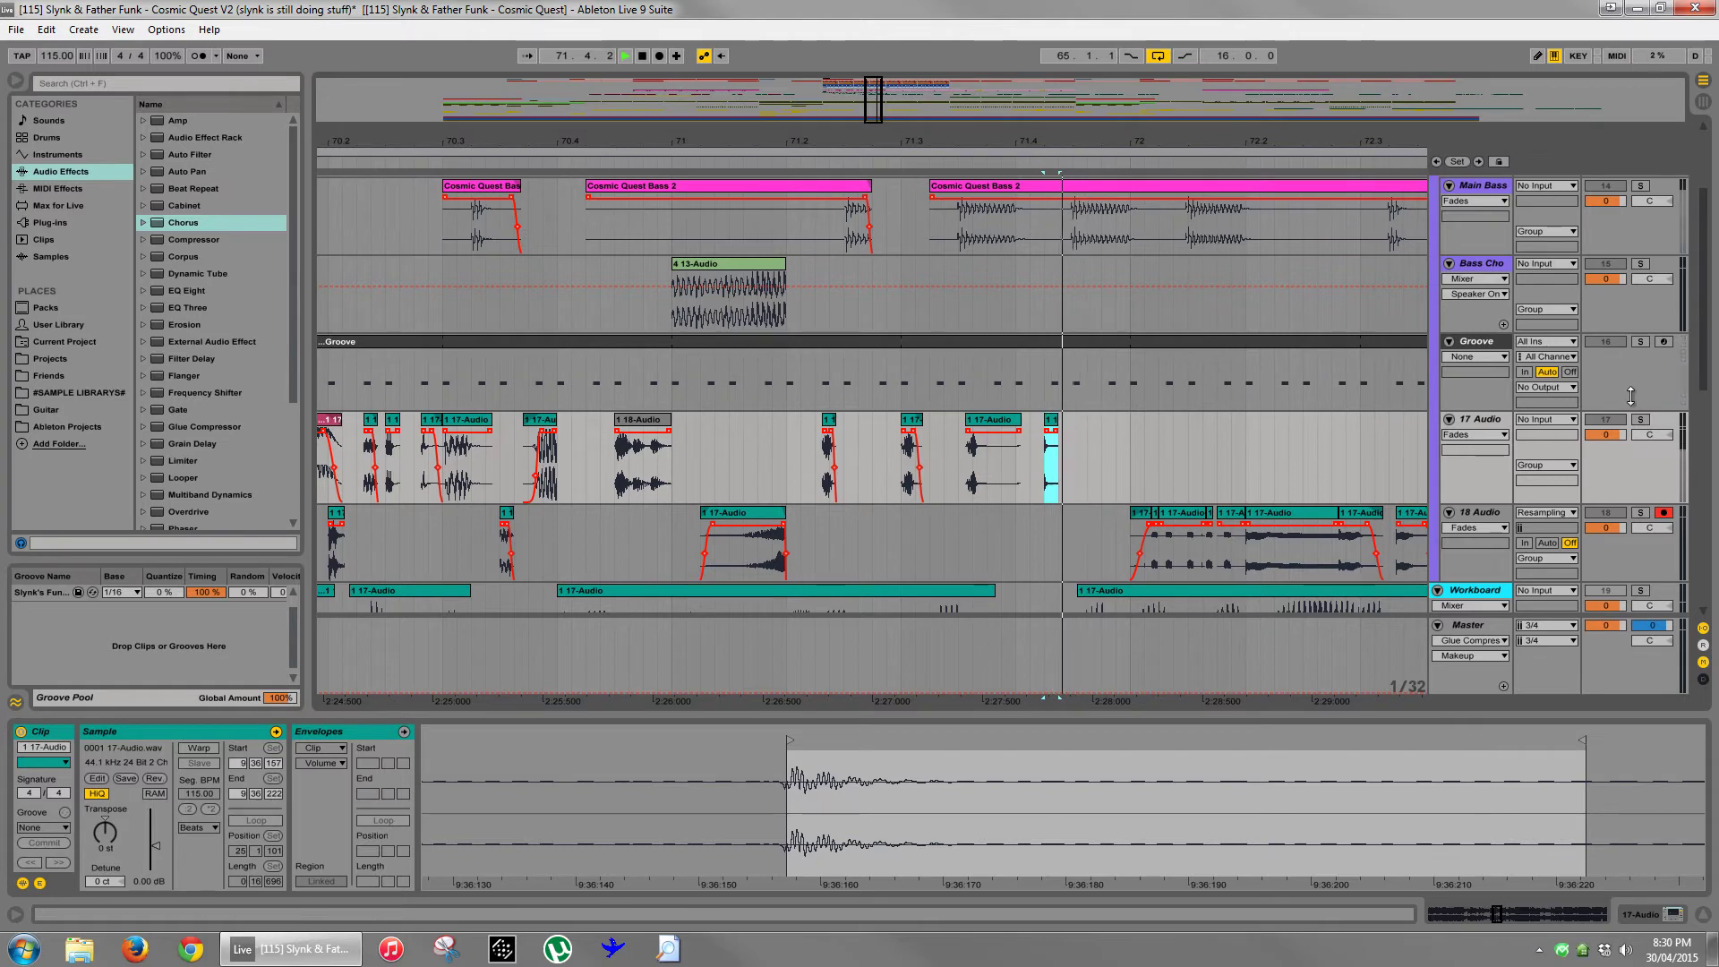
# - Solo the 17 Audio track, raise the new slice's gain to 6.88 dB, and warp it while keeping its current timing
pyautogui.click(1640, 420)
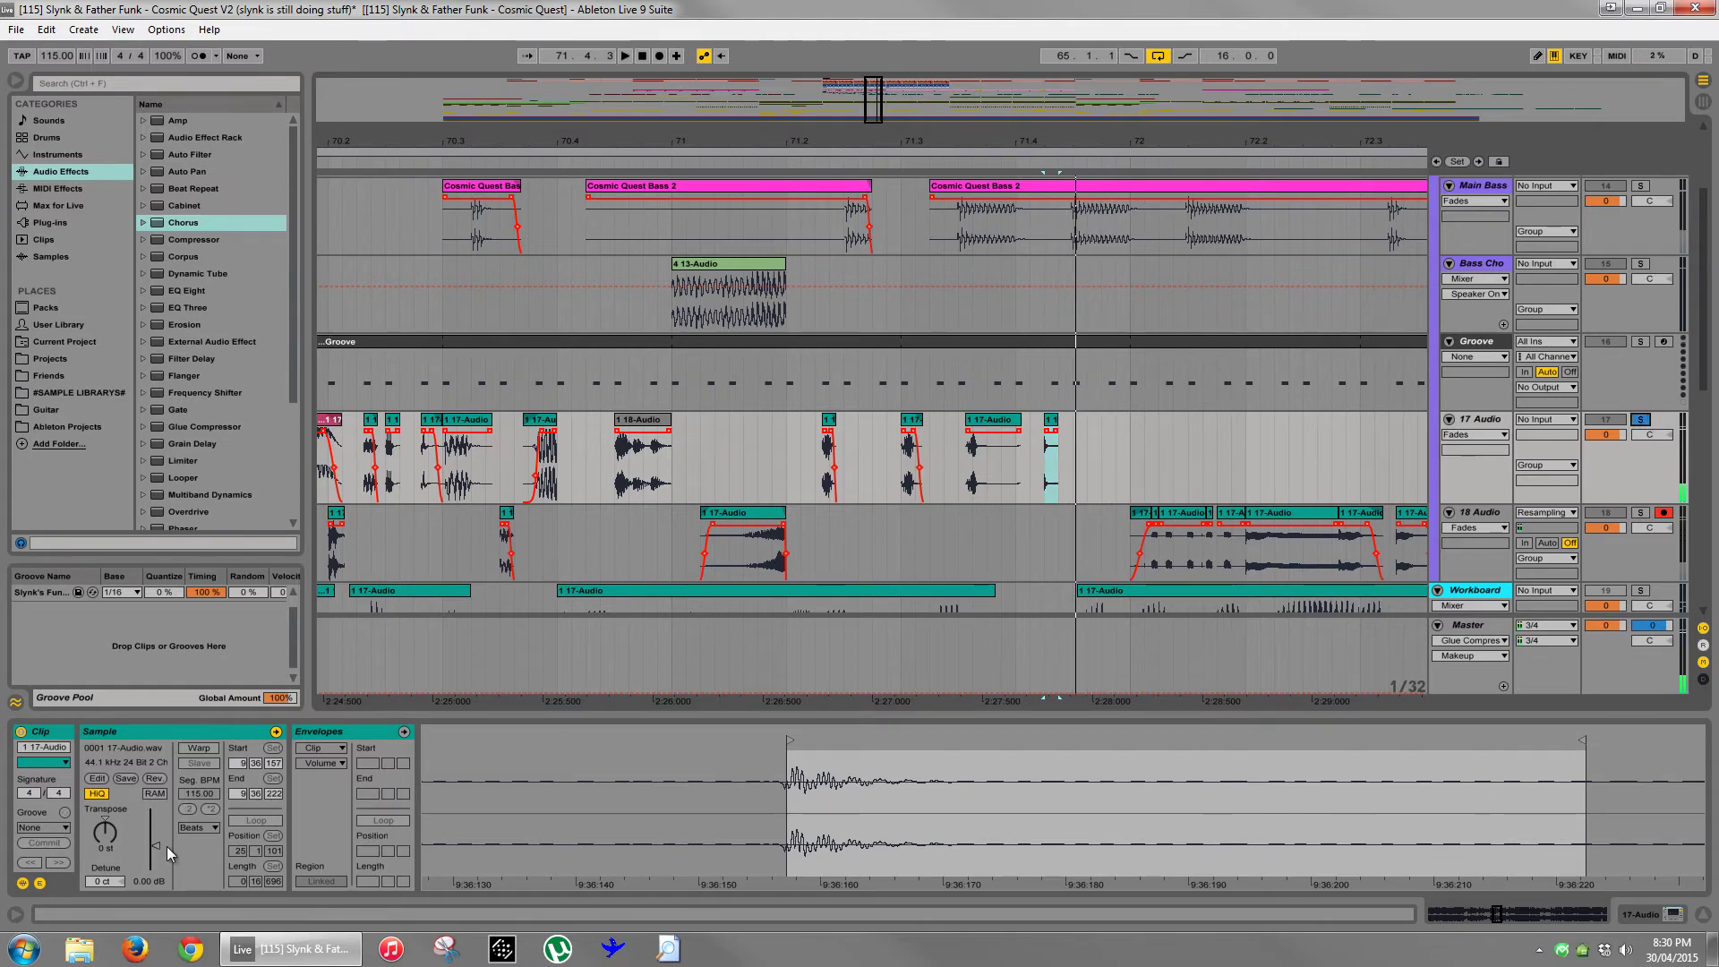
pyautogui.moveTo(152, 846); pyautogui.dragTo(137, 840)
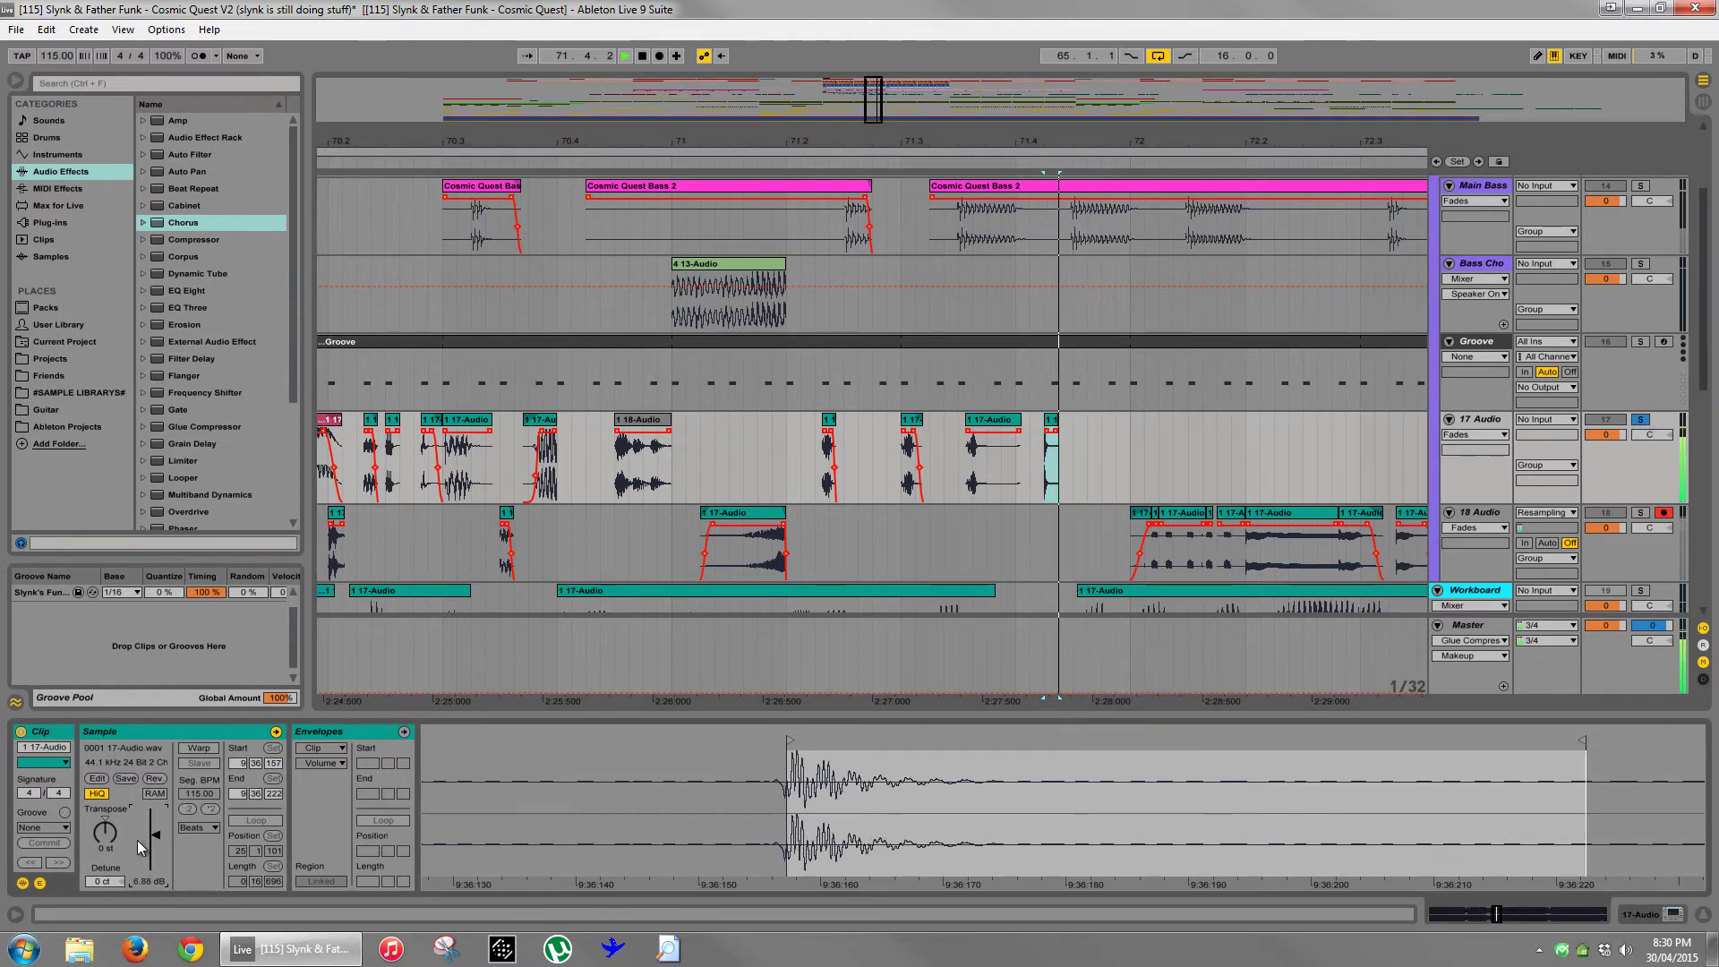
pyautogui.click(322, 764)
pyautogui.click(781, 543)
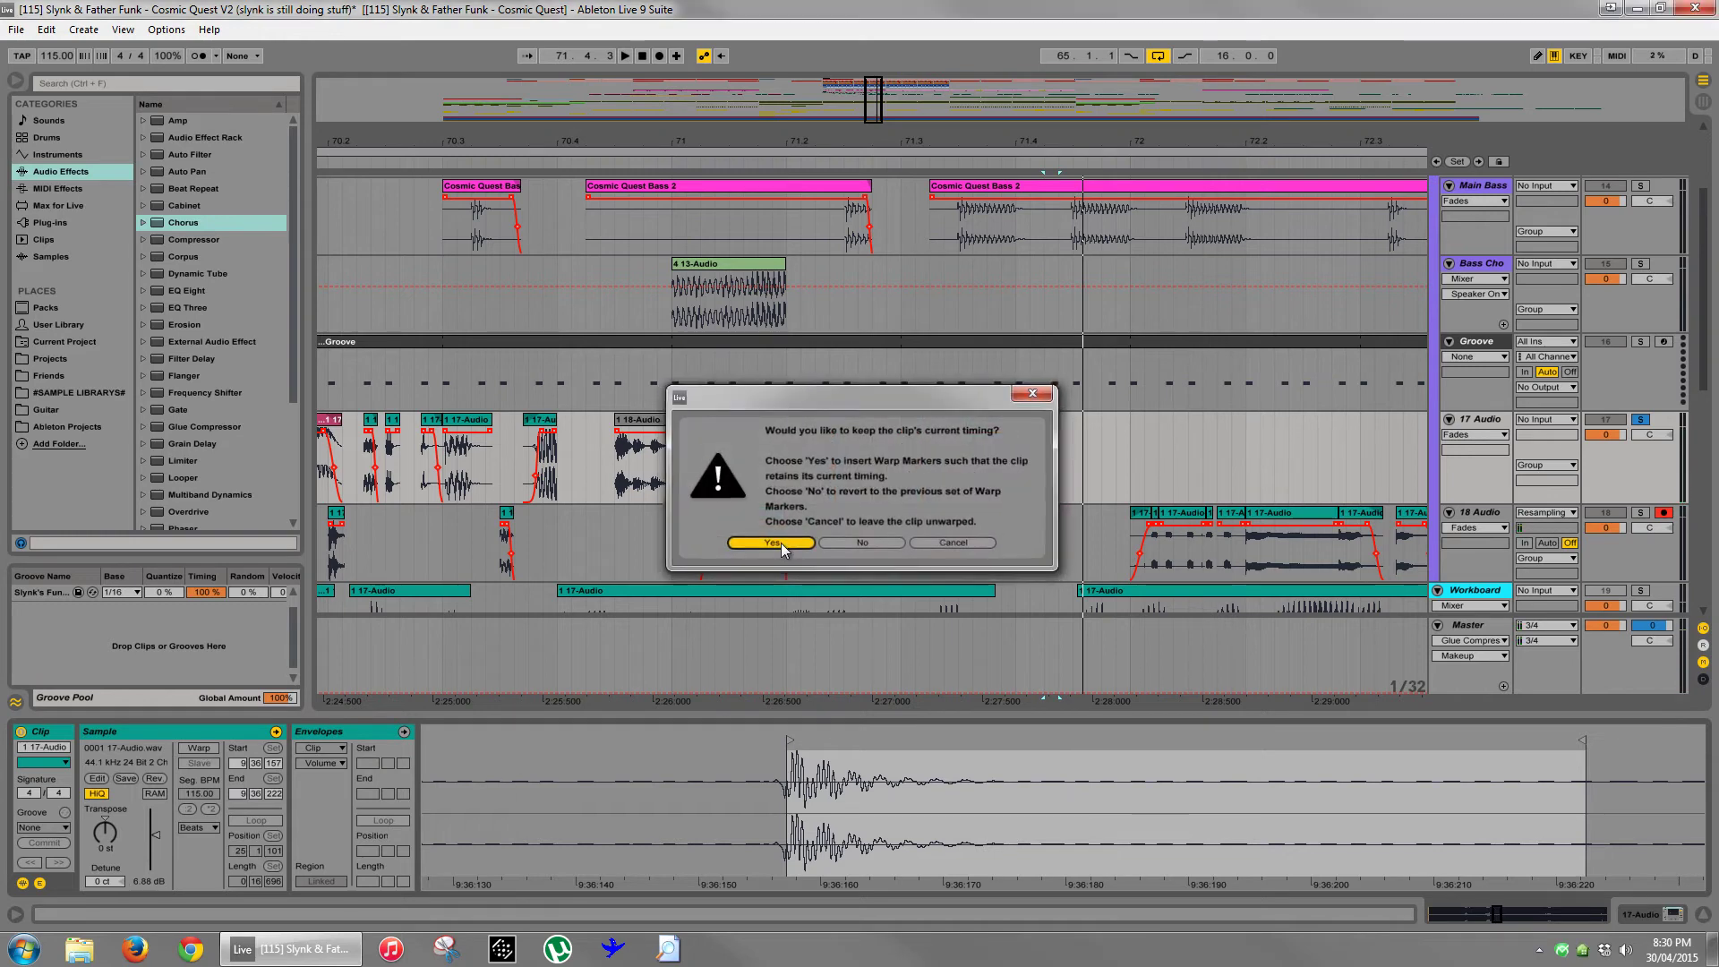
# - Consolidate the warped slice at 71.4.2 on the 17 Audio track and play it back
pyautogui.click(1064, 426)
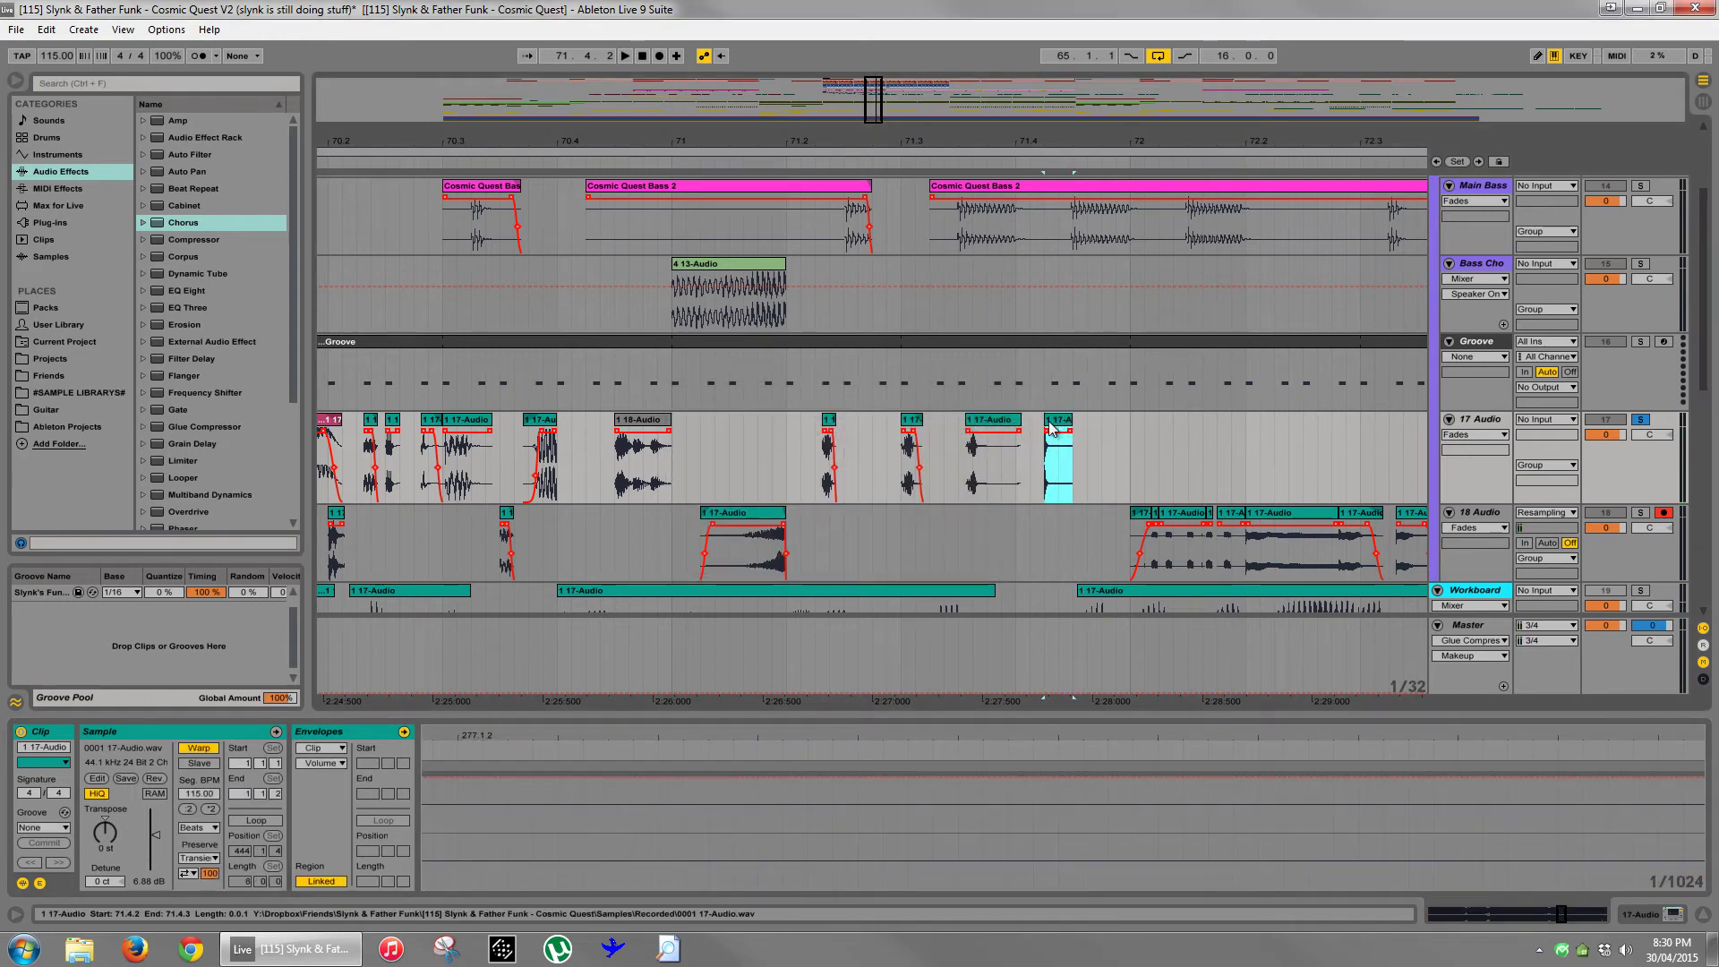
pyautogui.hotkey('ctrl', 'j')
pyautogui.press('space')
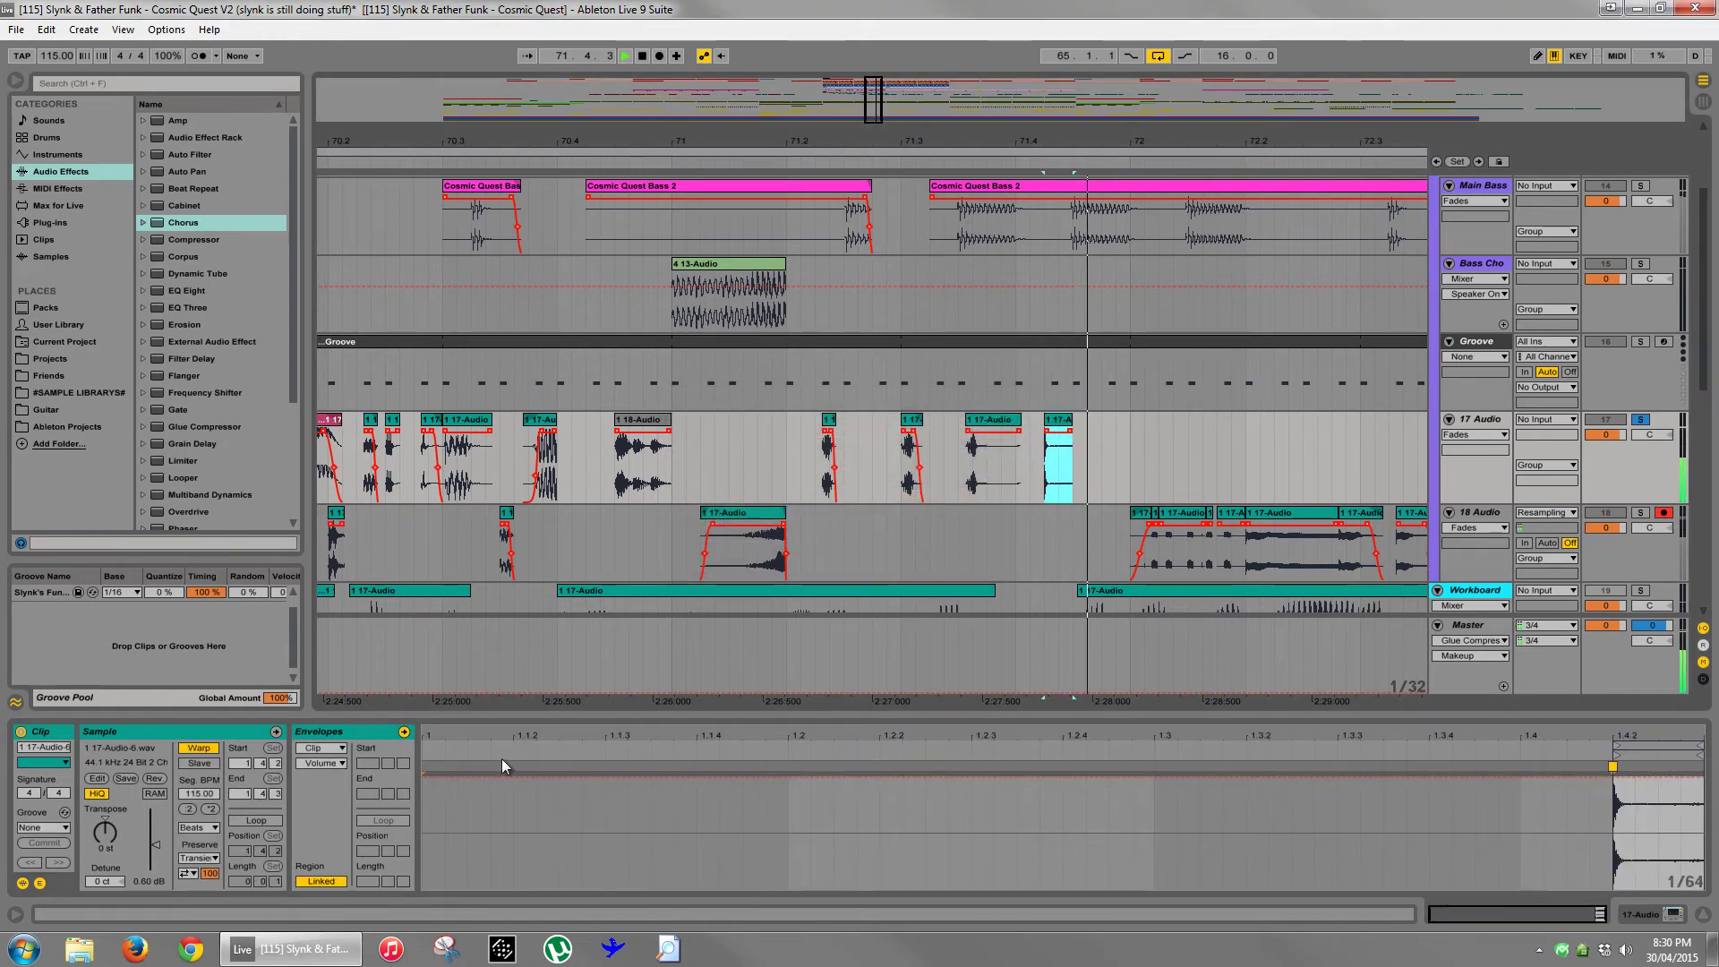
pyautogui.press('space')
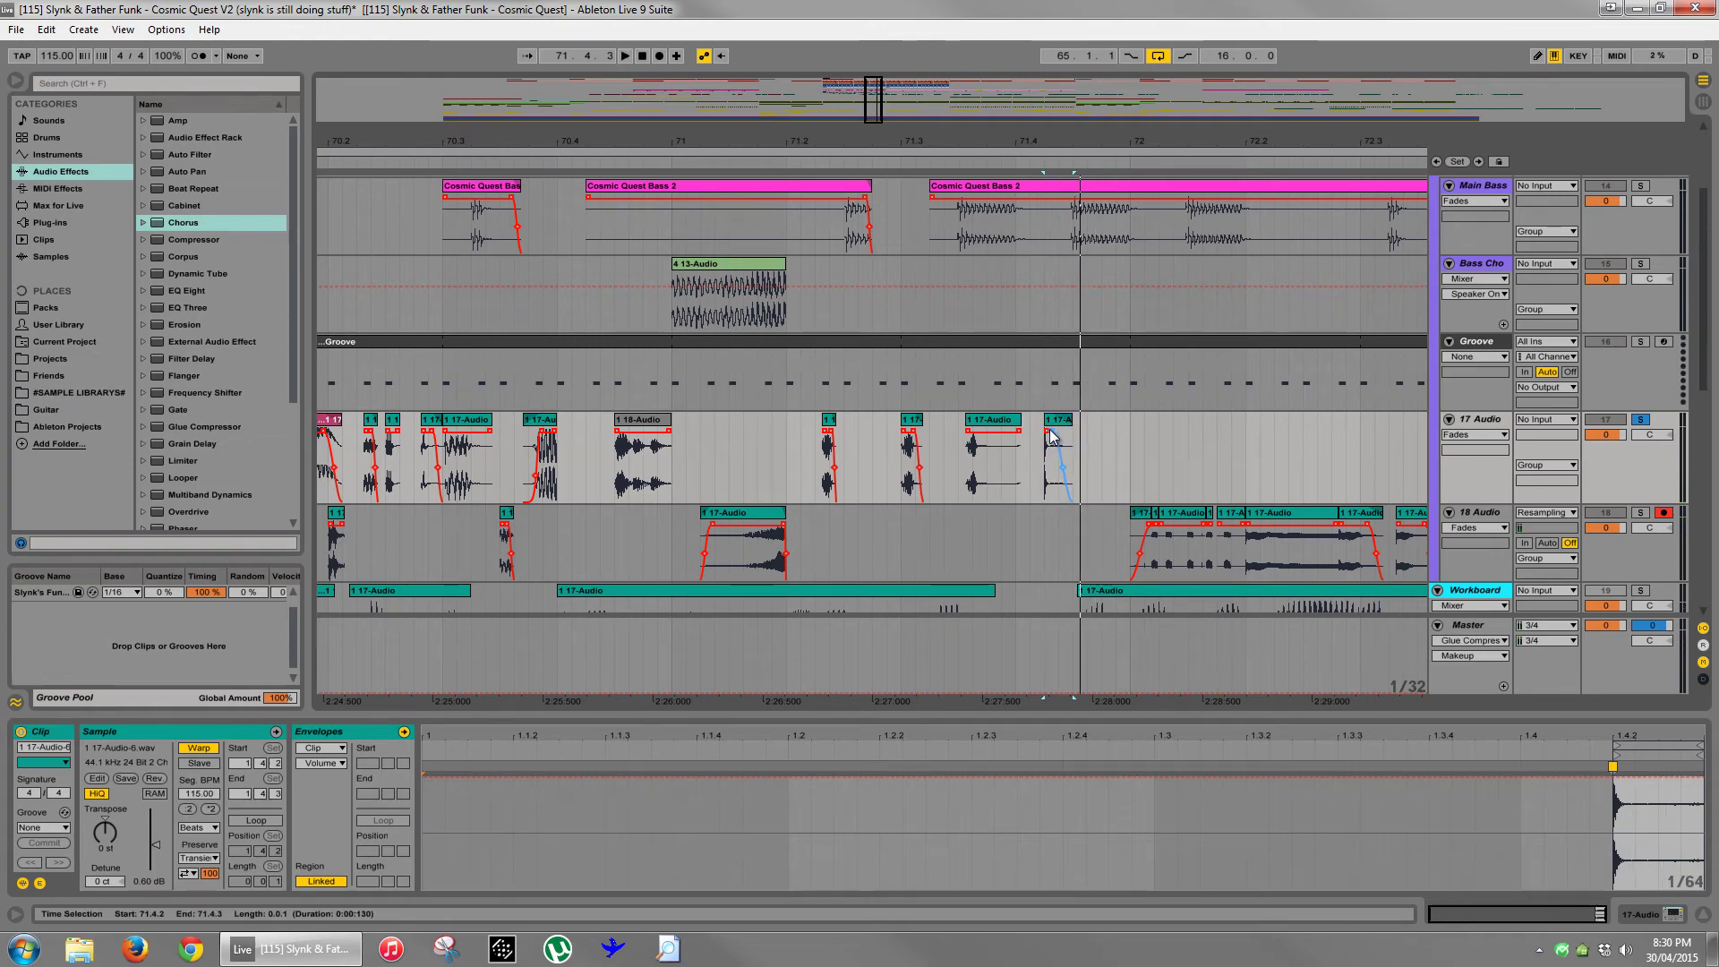
pyautogui.press('space')
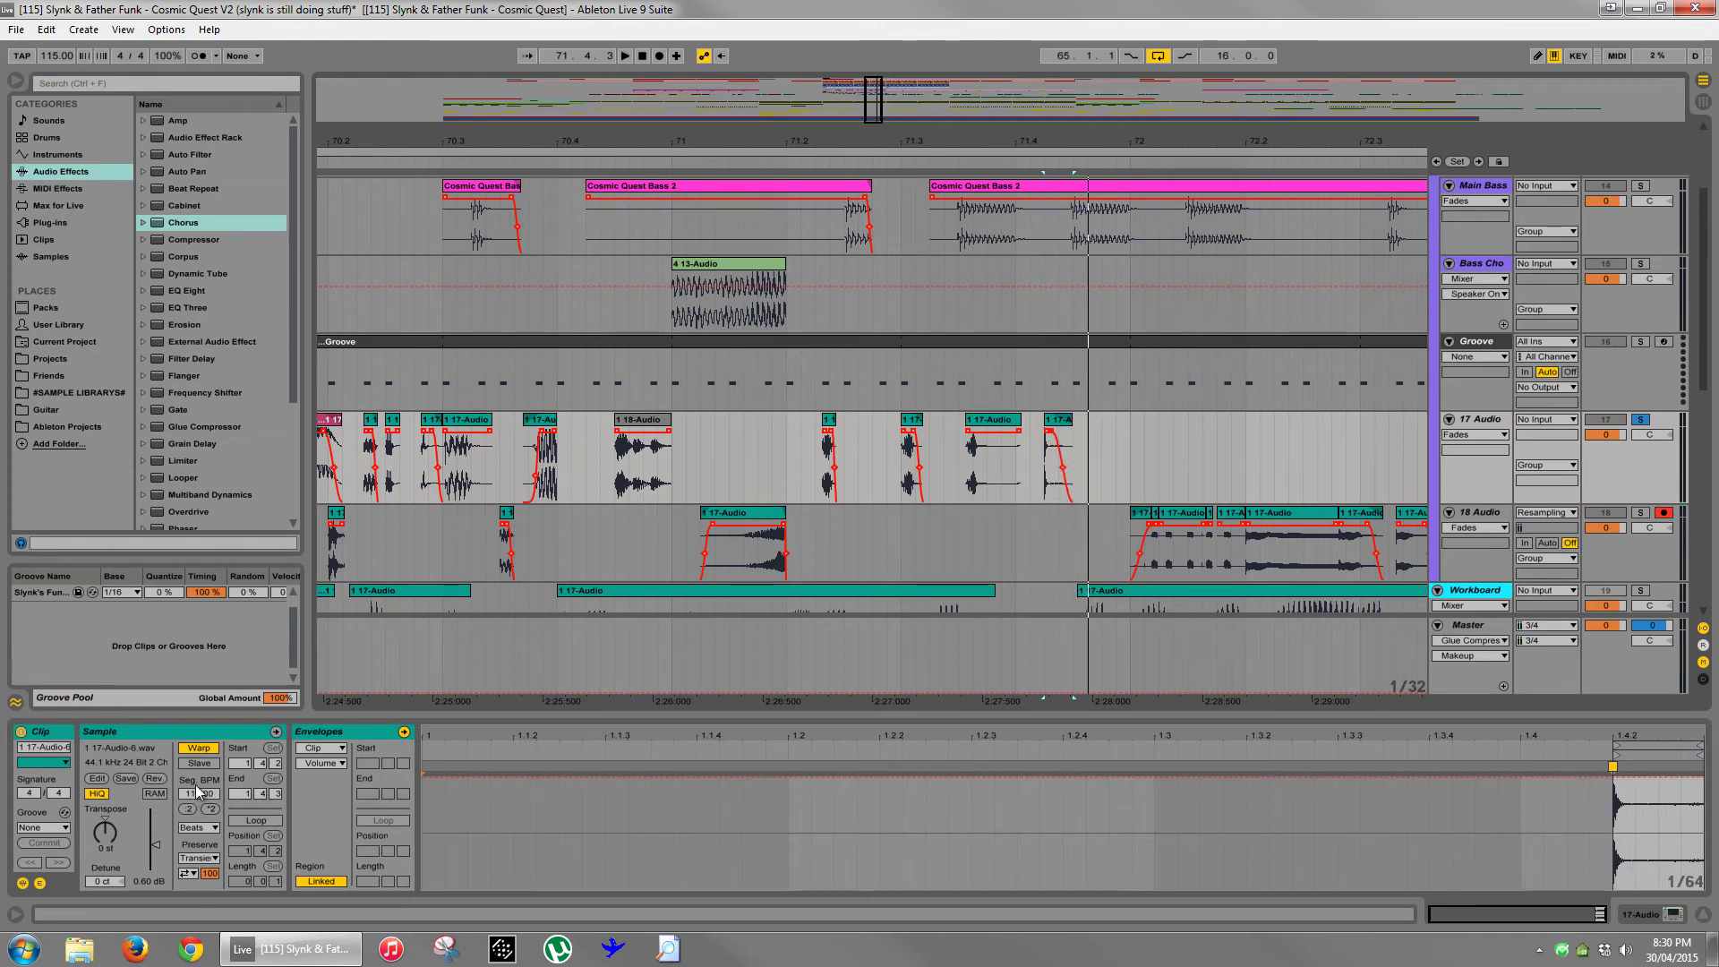
# - Warp the slice in Texture mode with grain size 2.00, flux 0.00 and a segment tempo of 999.00 BPM
pyautogui.click(201, 827)
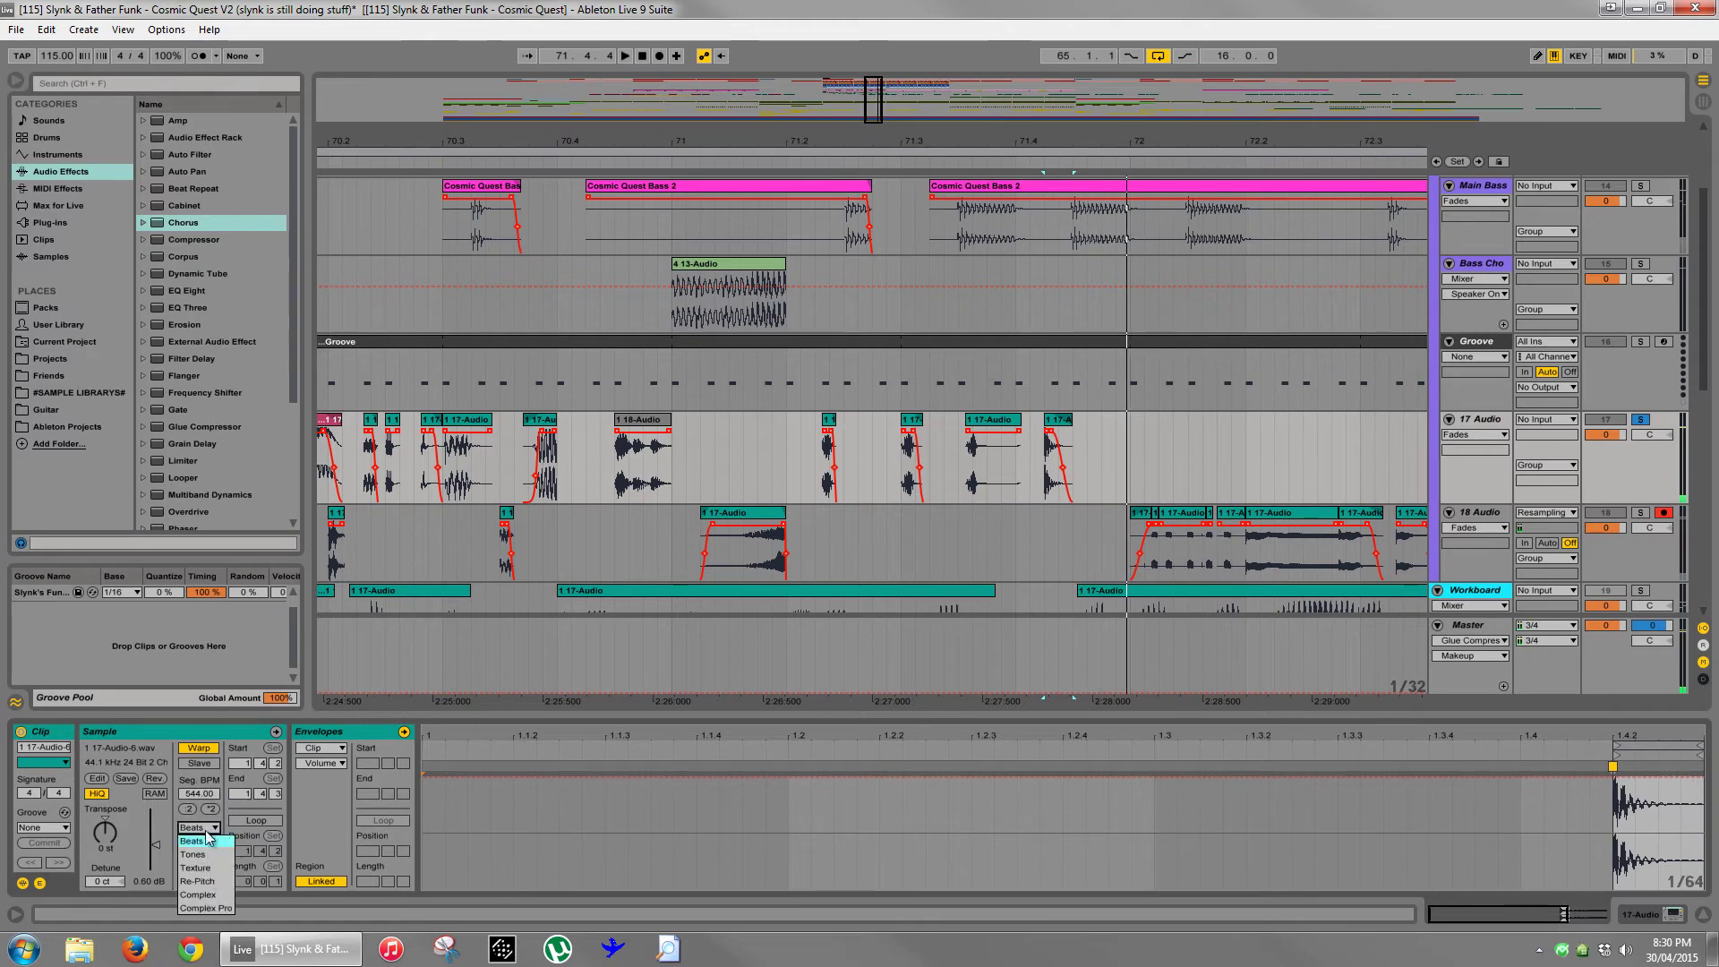
pyautogui.click(206, 870)
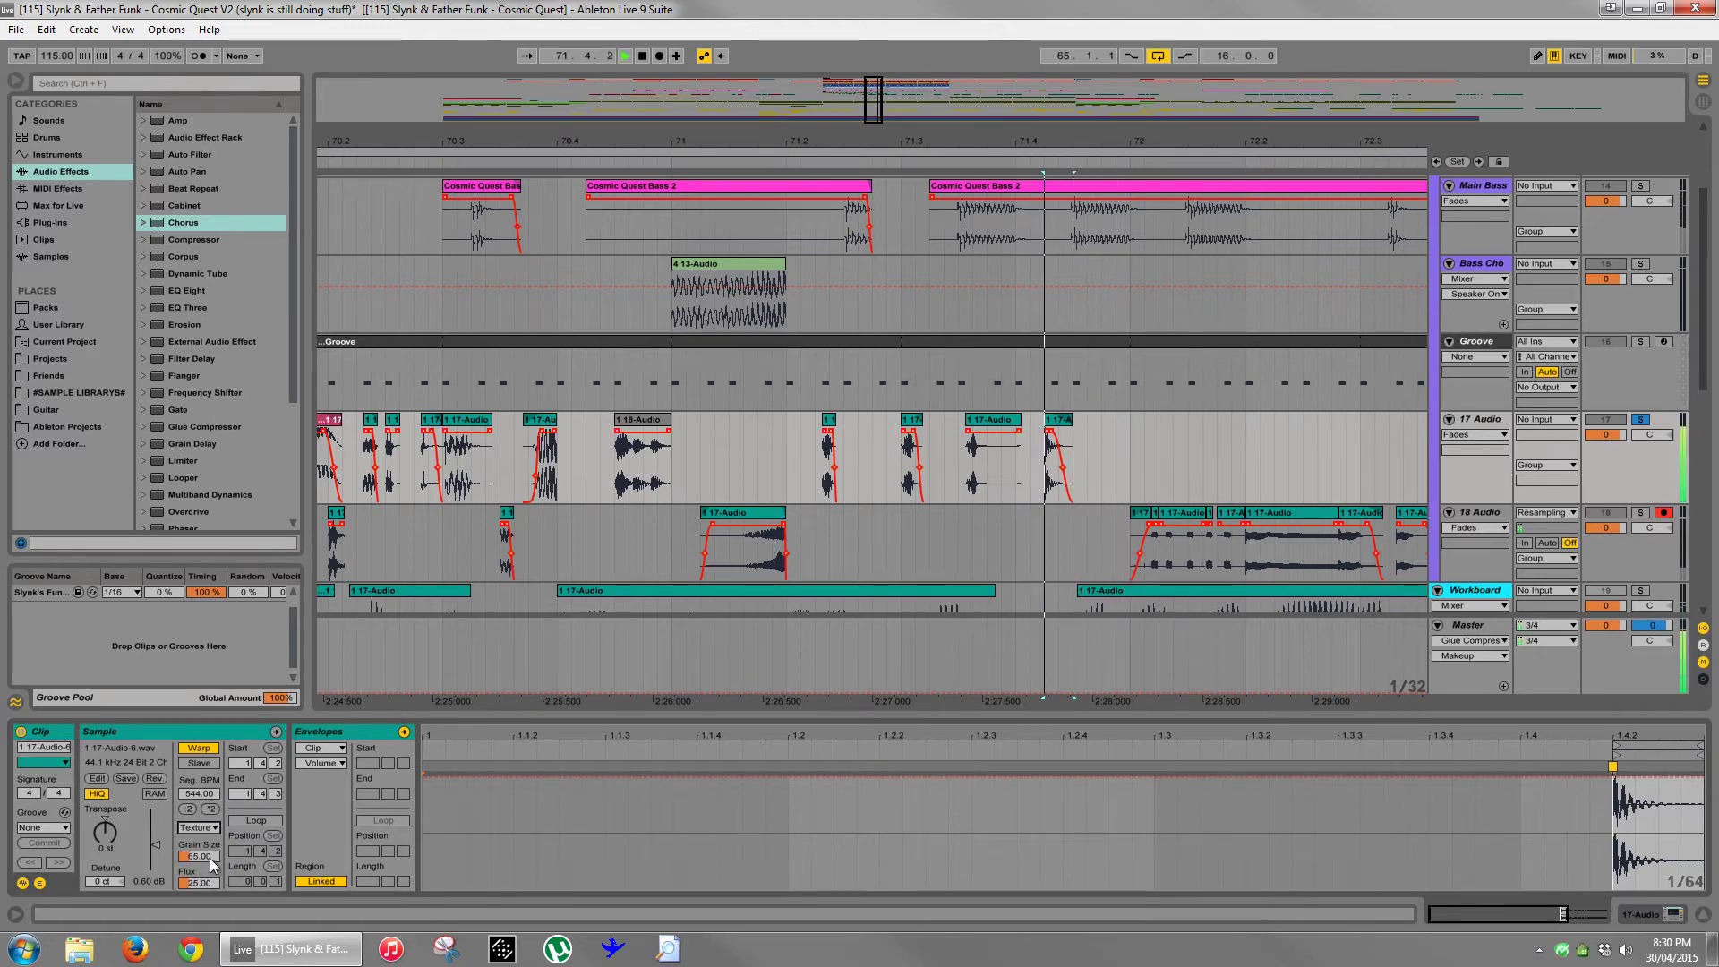
pyautogui.moveTo(201, 882); pyautogui.dragTo(201, 888)
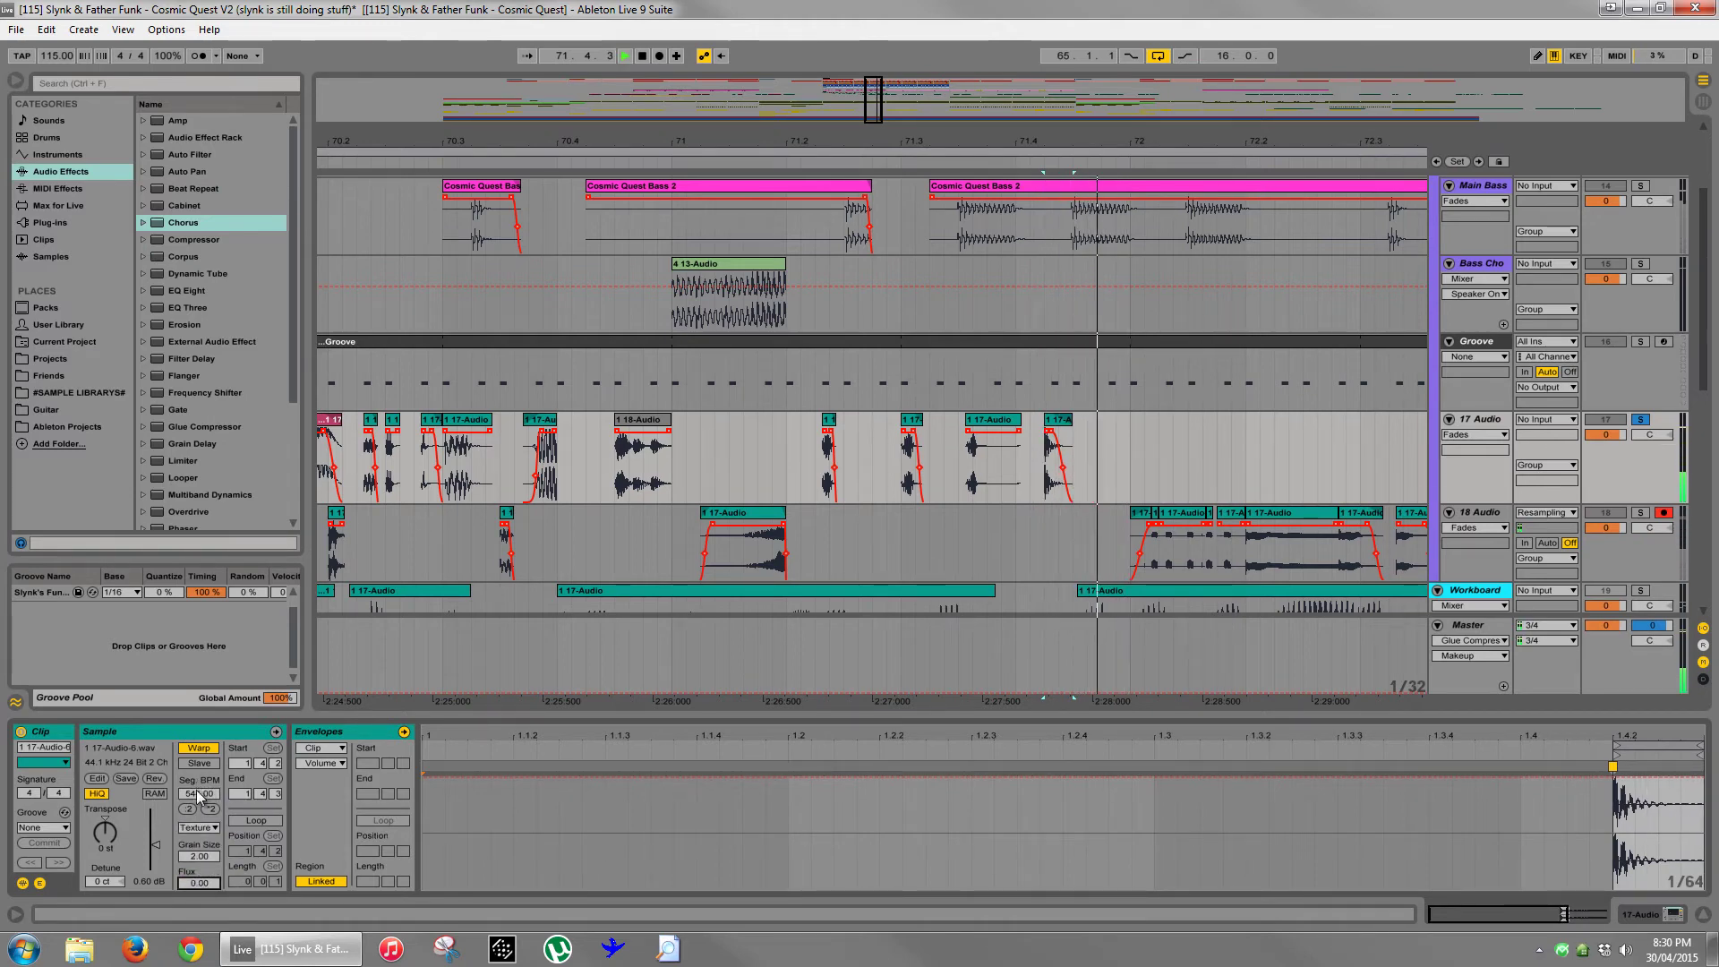
pyautogui.moveTo(198, 794); pyautogui.dragTo(198, 792)
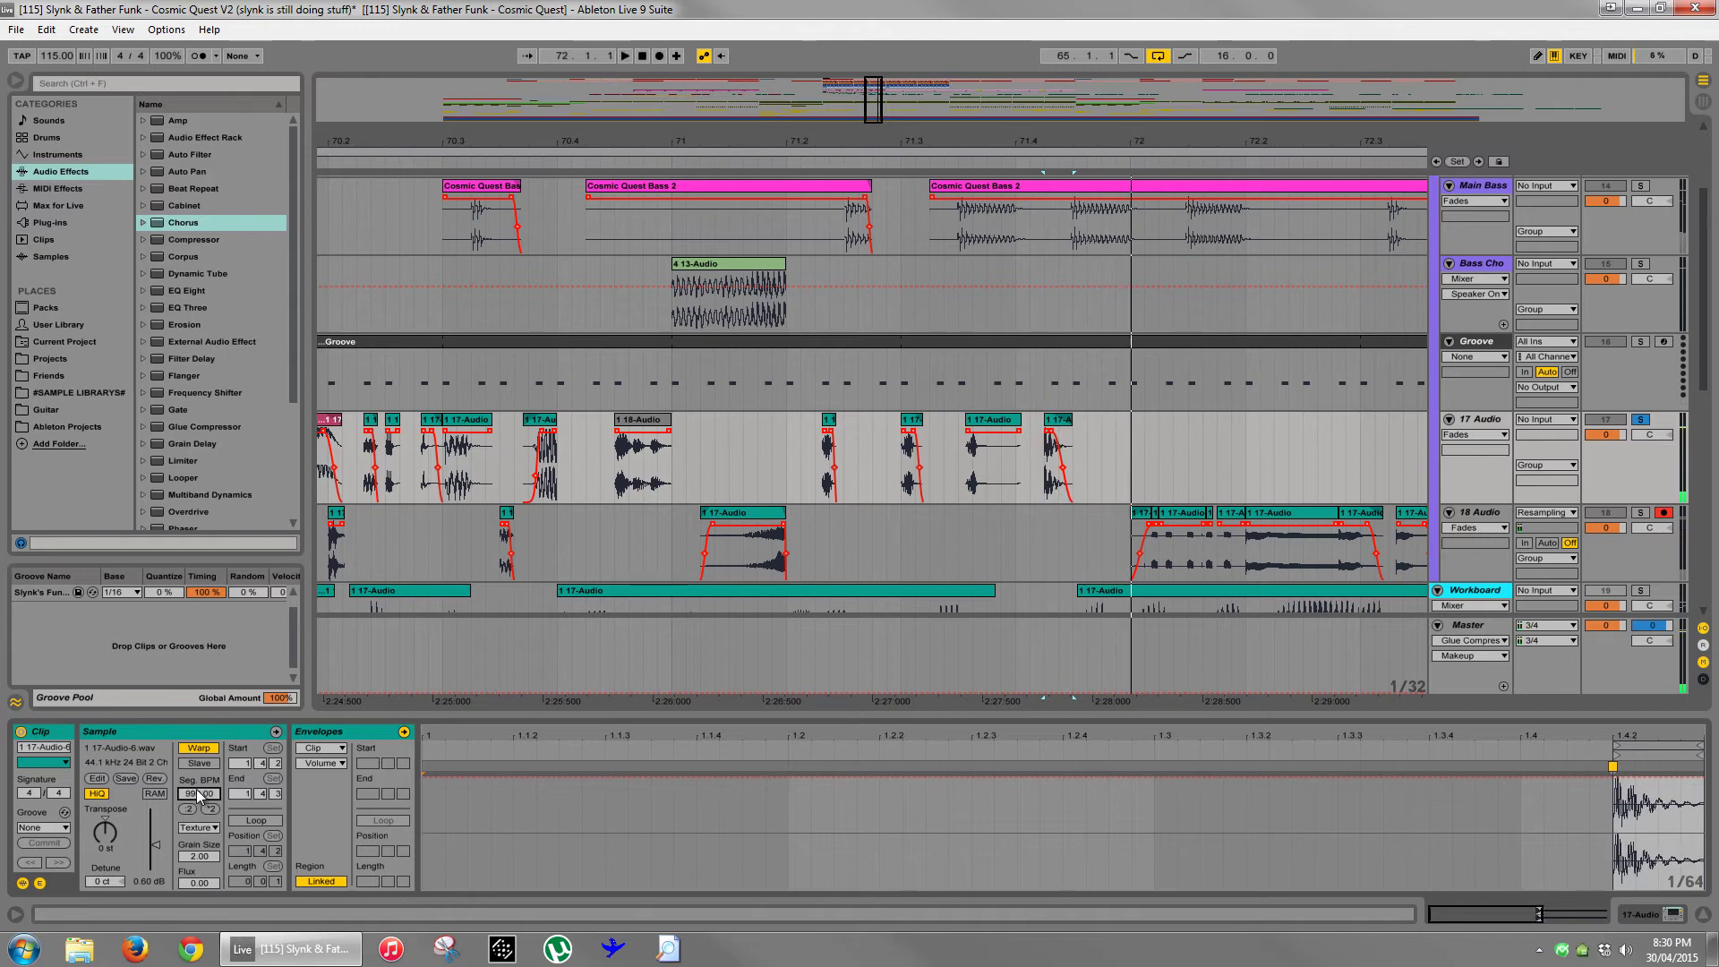
# - Raise the slice's gain to 3.81 dB and consolidate it again
pyautogui.click(1112, 437)
pyautogui.click(1057, 420)
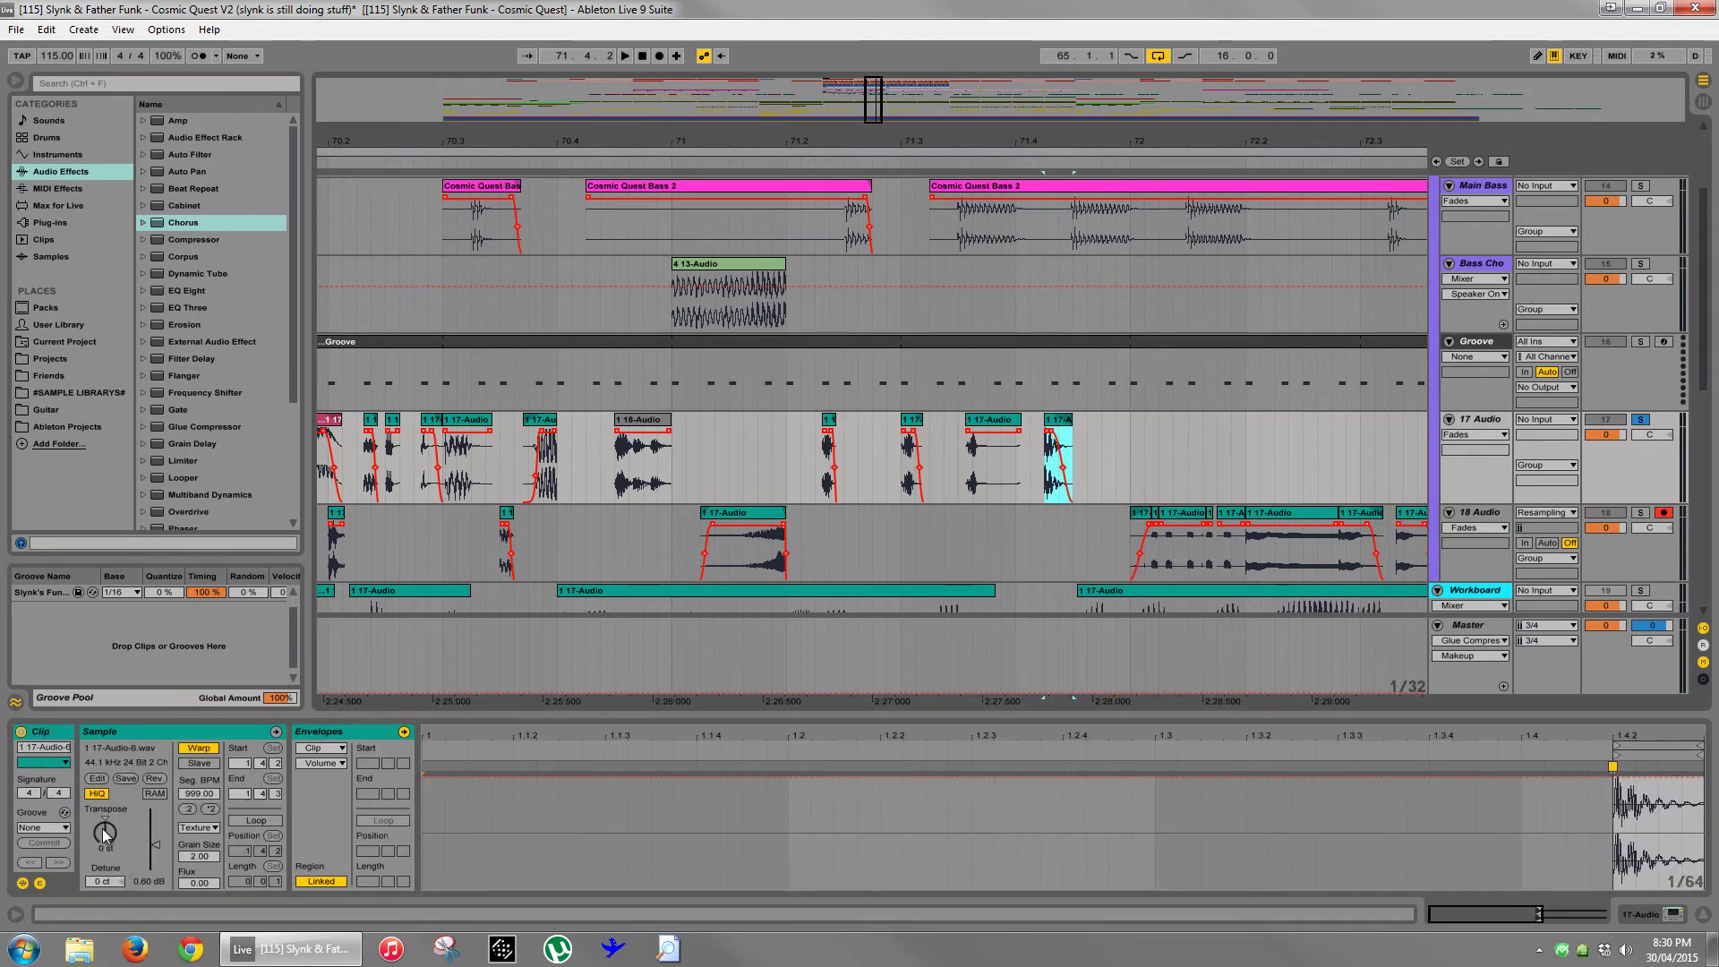
pyautogui.moveTo(154, 846); pyautogui.dragTo(137, 842)
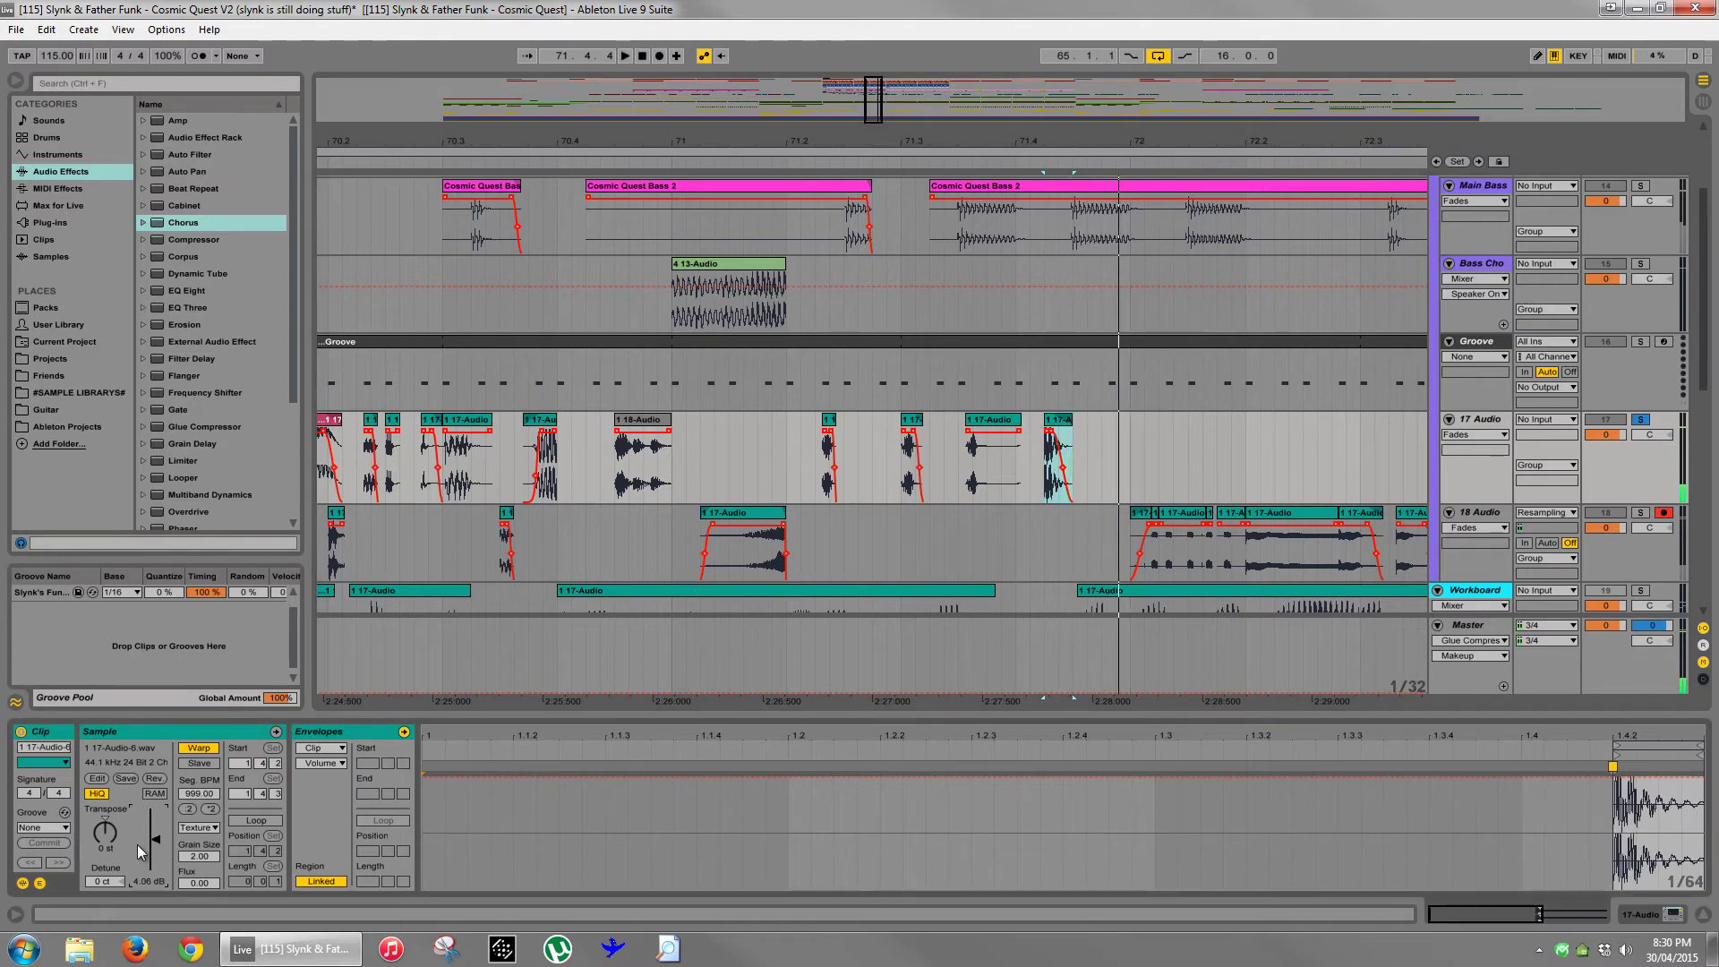
pyautogui.click(1056, 433)
pyautogui.moveTo(1065, 134); pyautogui.dragTo(1056, 268)
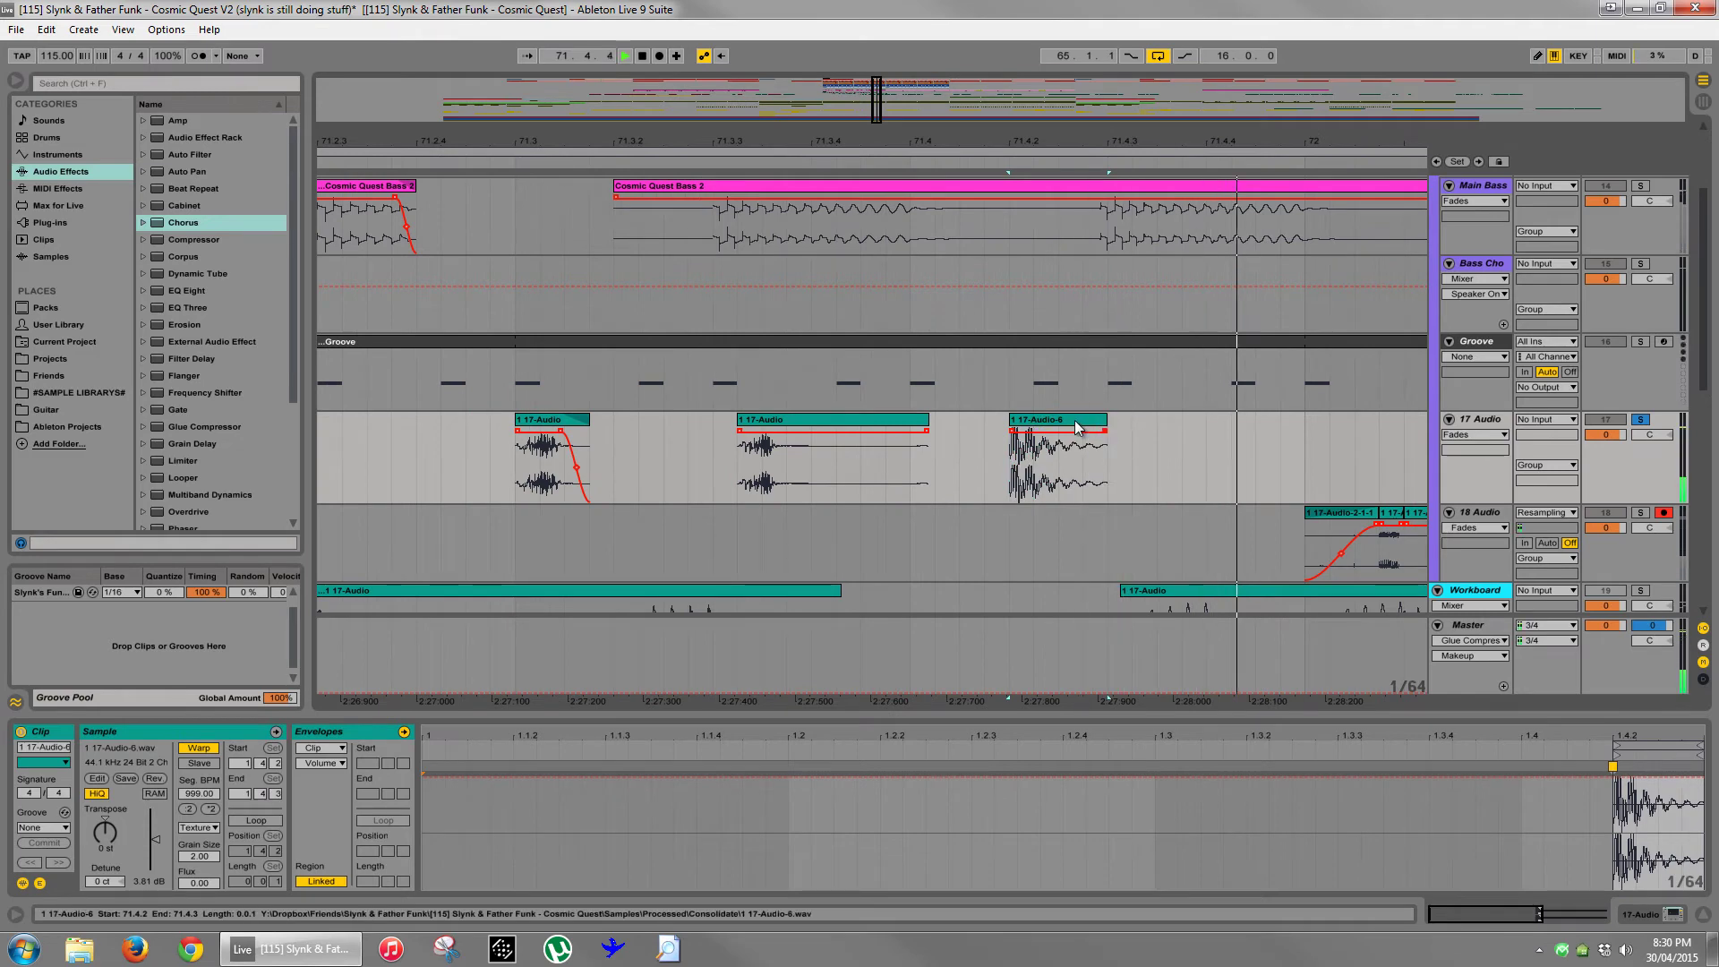
pyautogui.click(1075, 462)
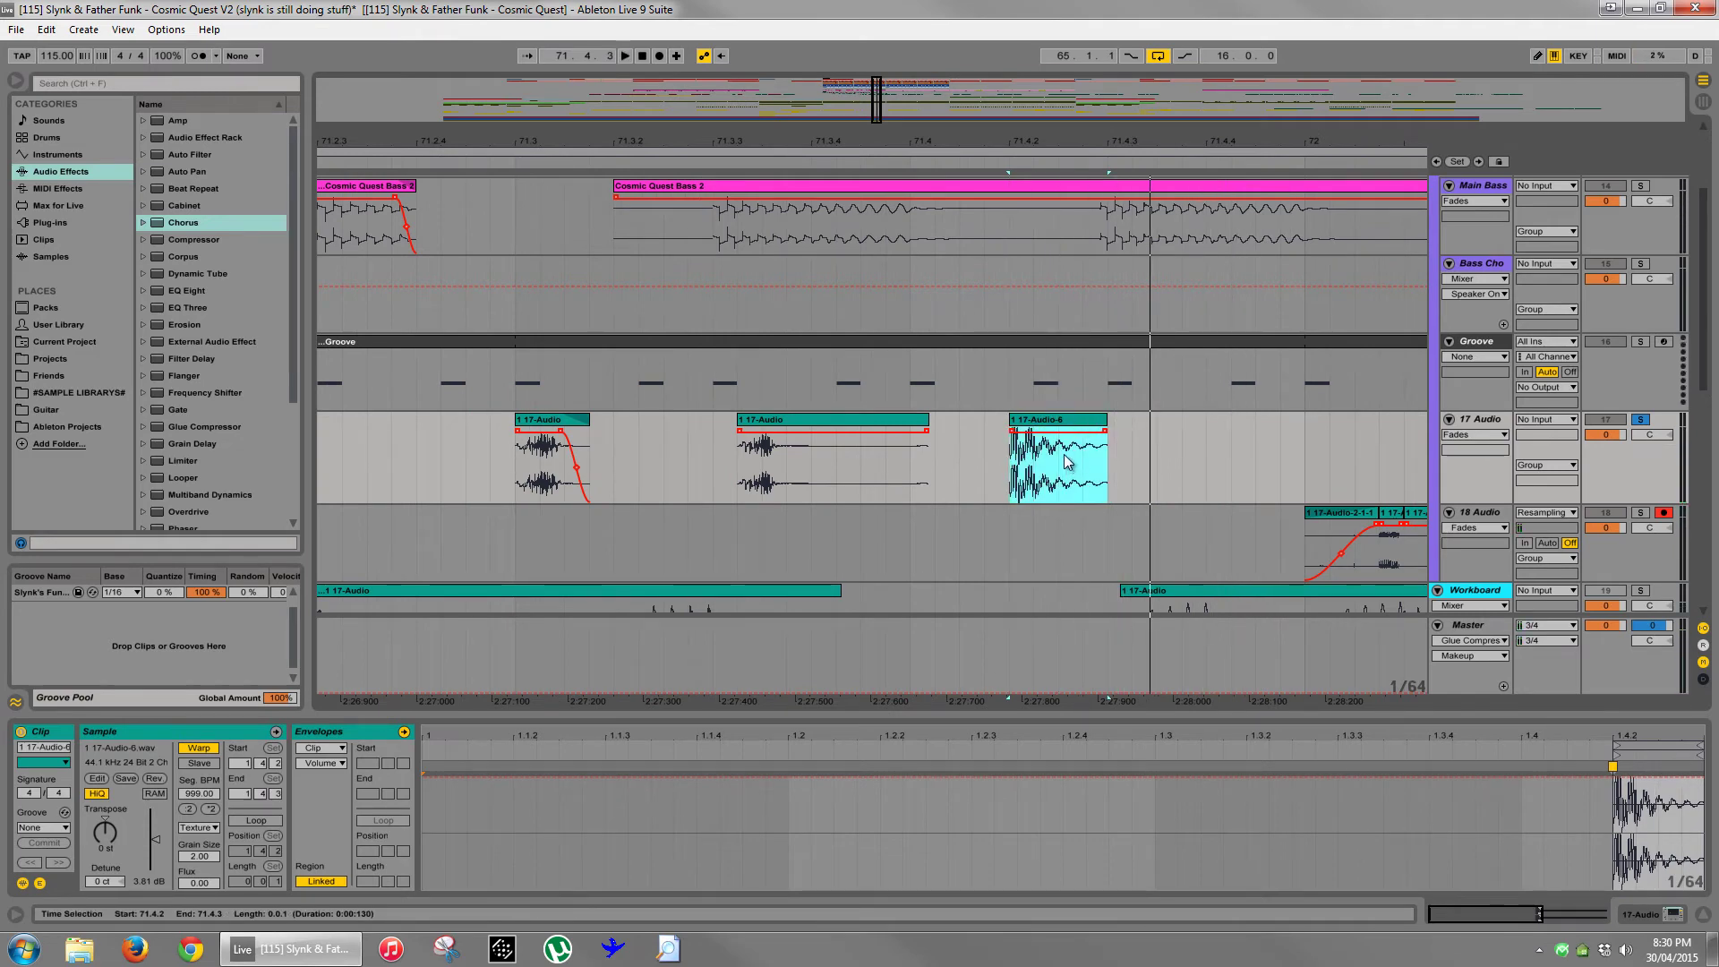
pyautogui.hotkey('ctrl', 'j')
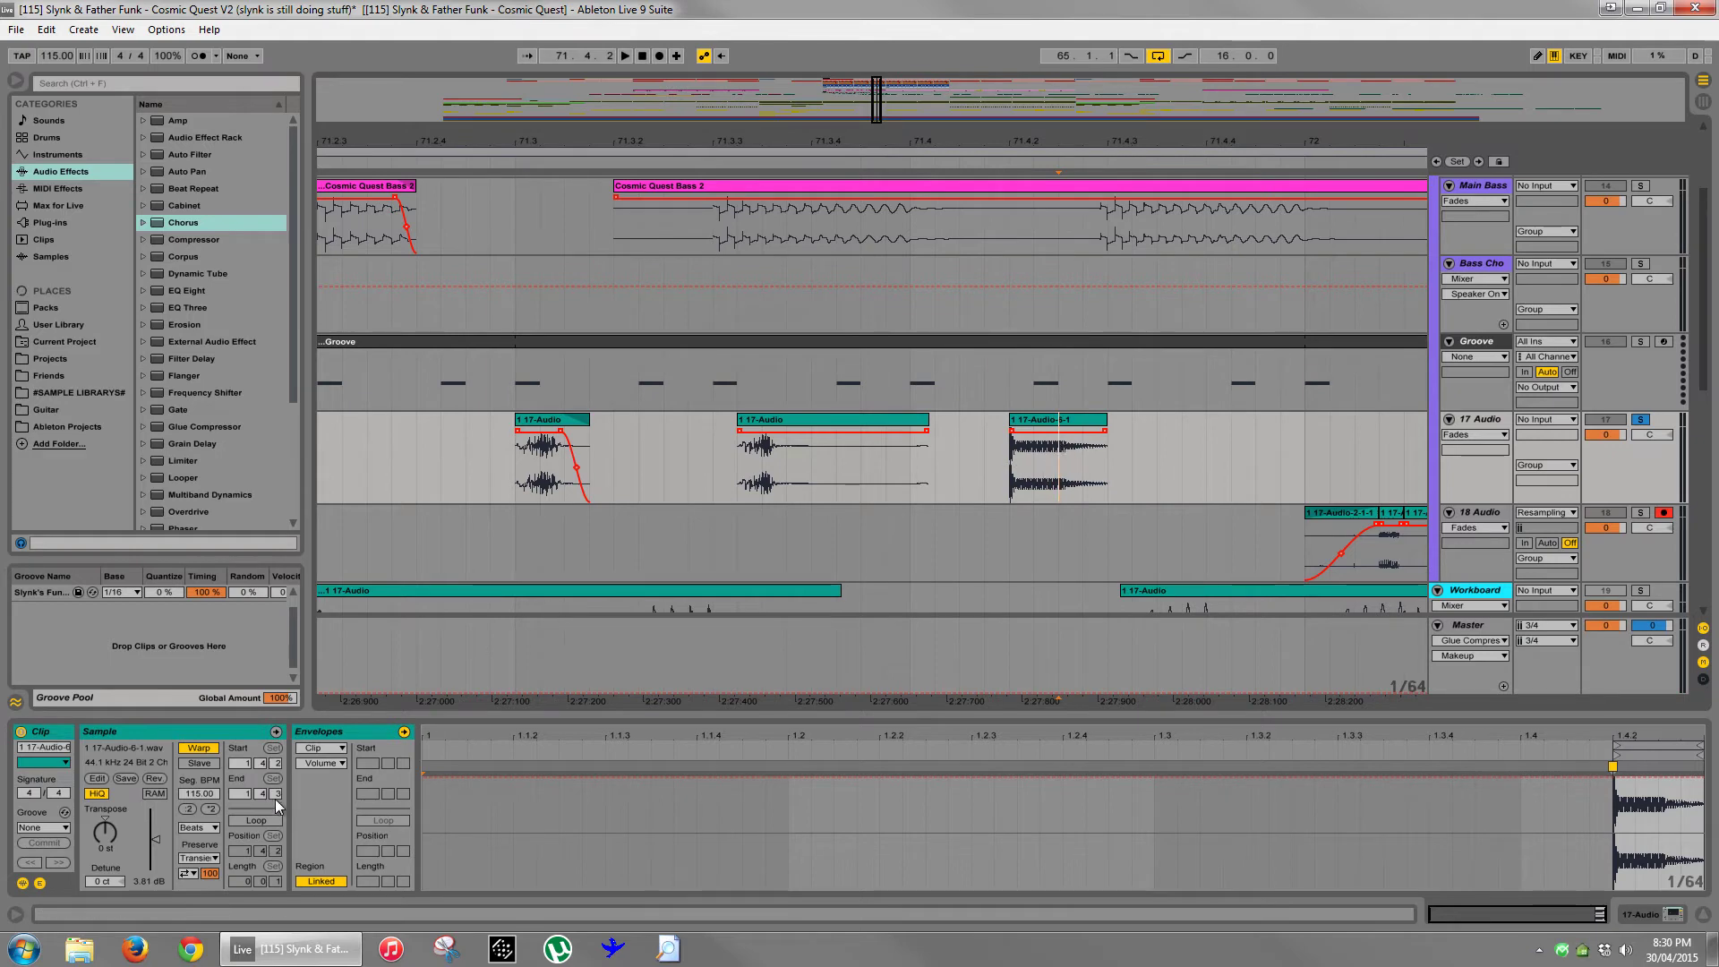
# - Play the newly consolidated slice at 71.4.2 and split it in half at its midpoint
pyautogui.click(1066, 459)
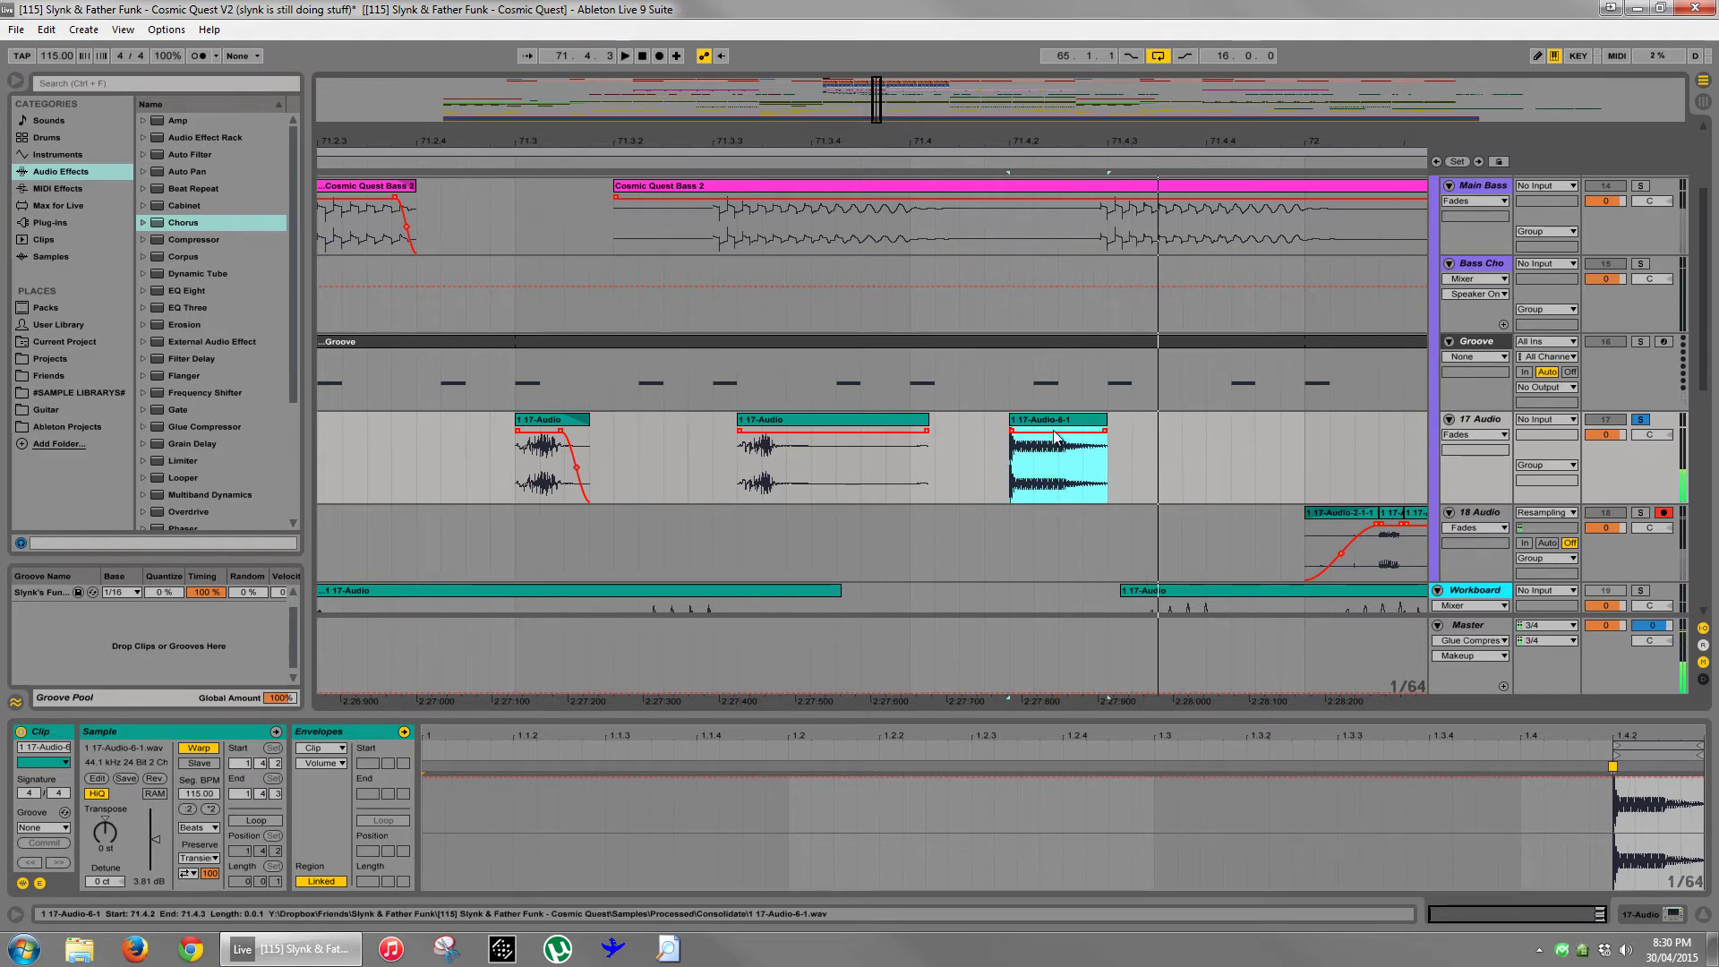
pyautogui.click(1060, 464)
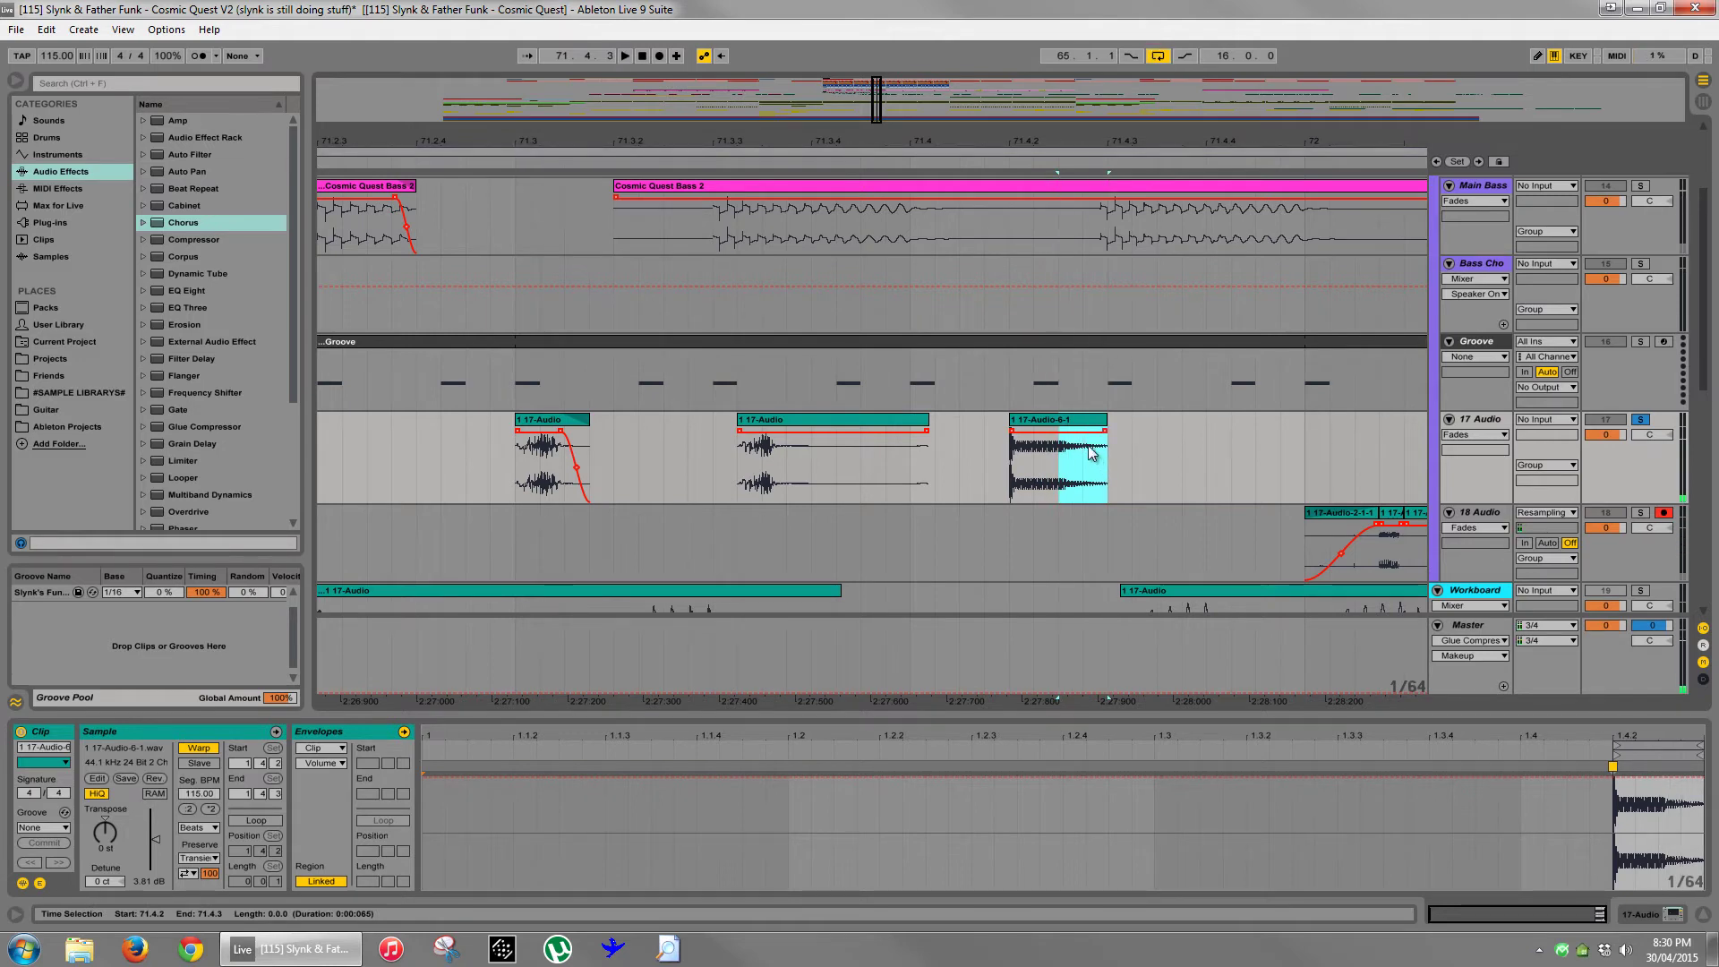
pyautogui.hotkey('ctrl', 'e')
pyautogui.click(1039, 419)
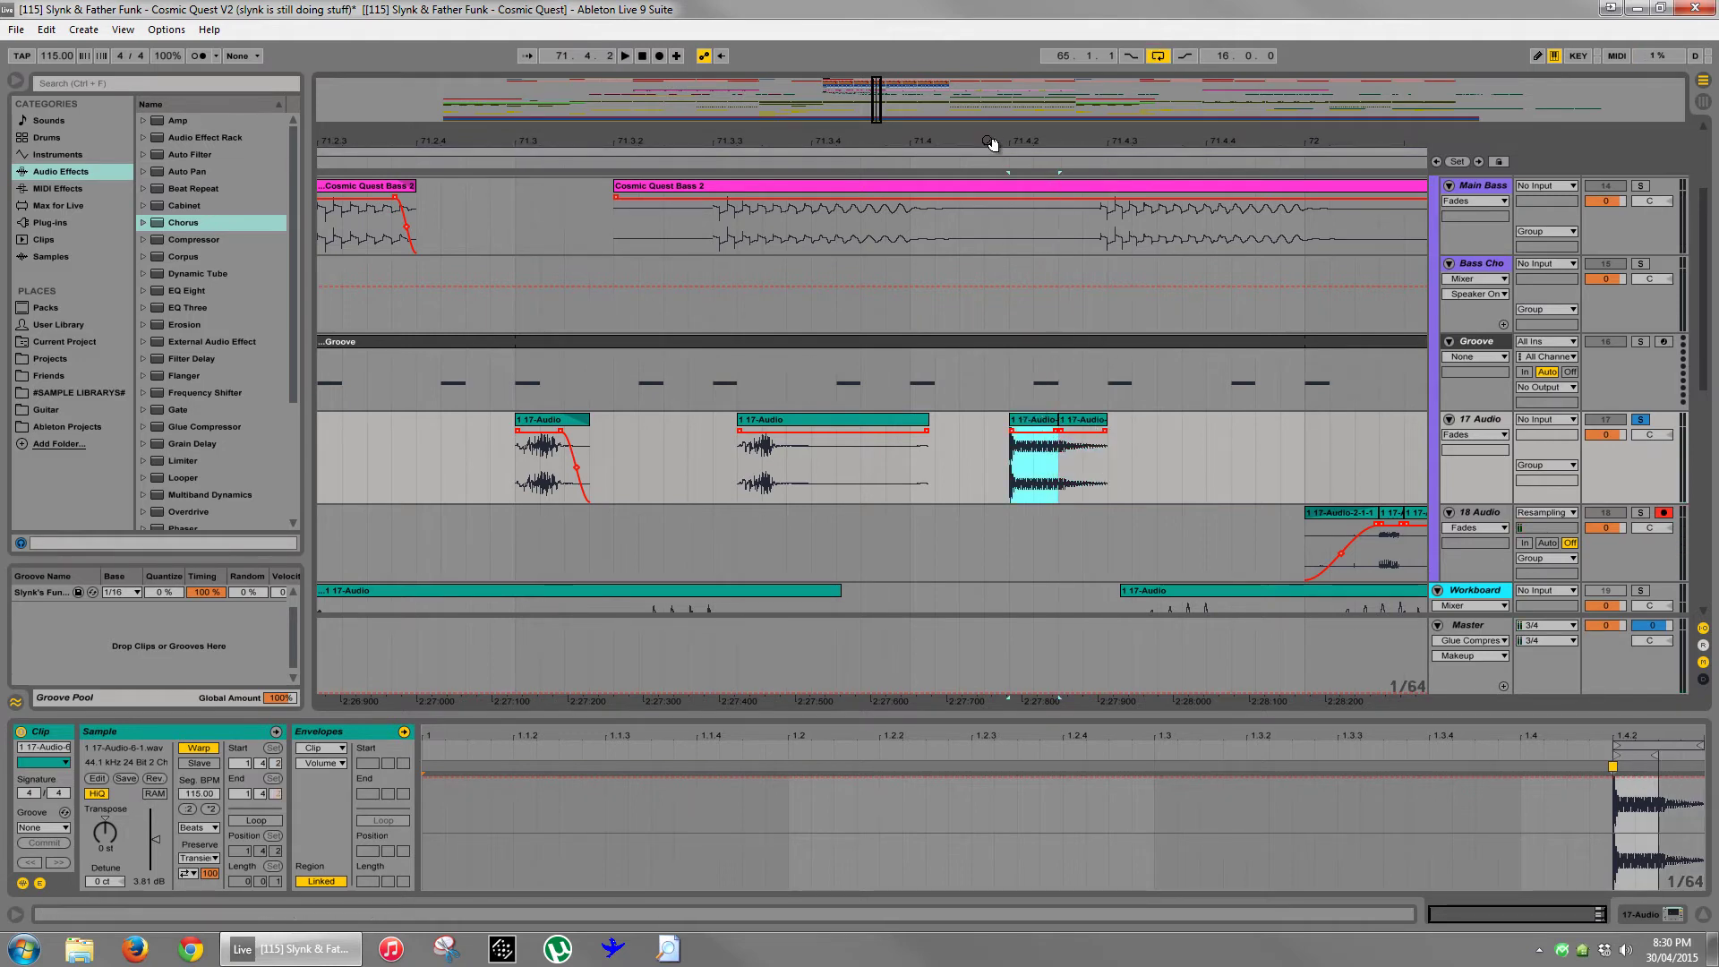
# - Unsolo 17 Audio, move the first half-slice to just after 71.3.2, and play the passage from 71.2.1
pyautogui.moveTo(992, 142); pyautogui.dragTo(1180, 203)
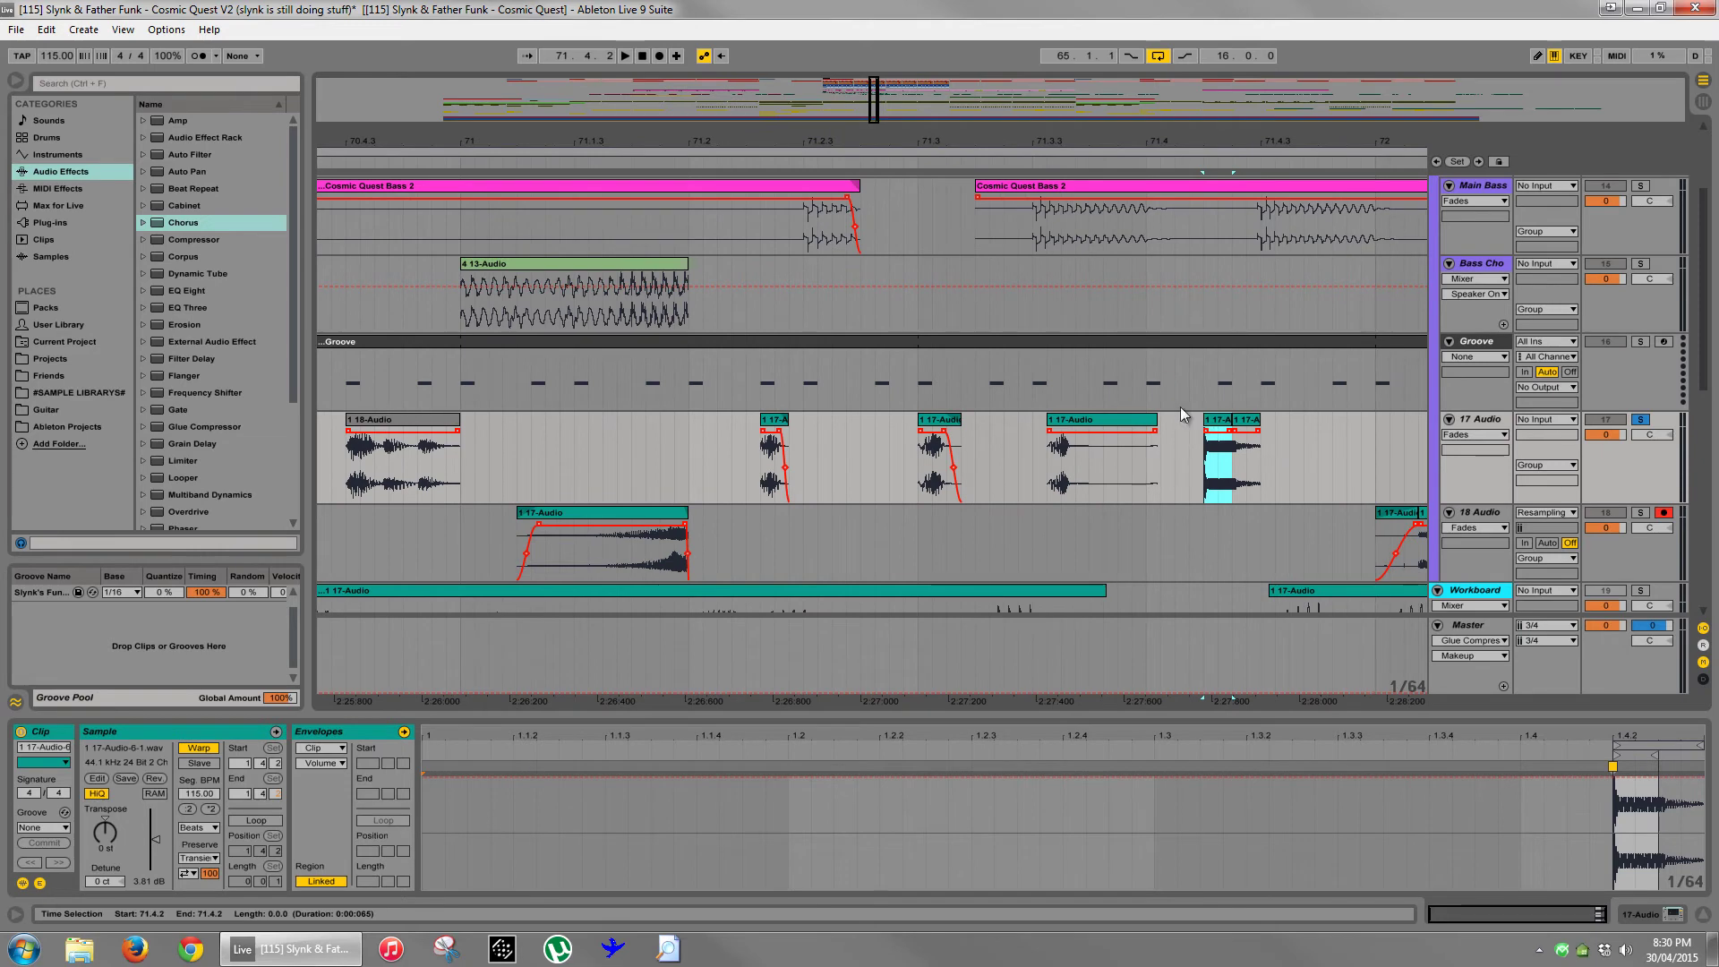
pyautogui.click(737, 471)
pyautogui.press('space')
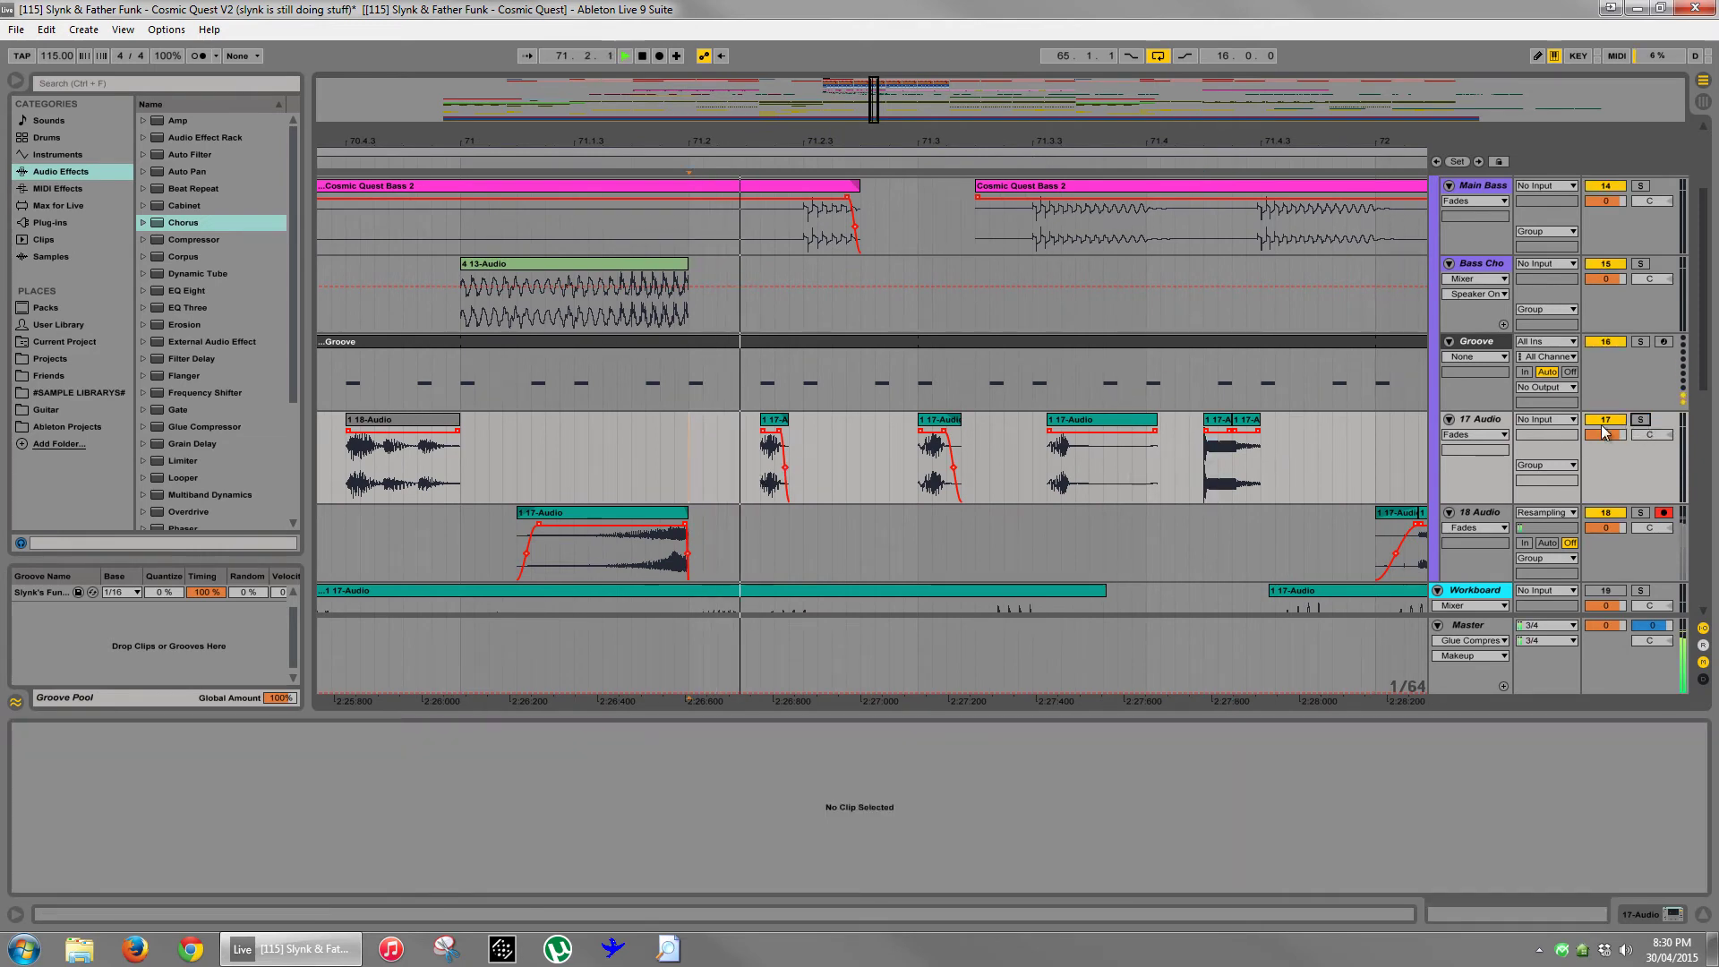
pyautogui.press('space')
pyautogui.moveTo(1217, 419); pyautogui.dragTo(1001, 421)
pyautogui.click(689, 454)
pyautogui.press('space')
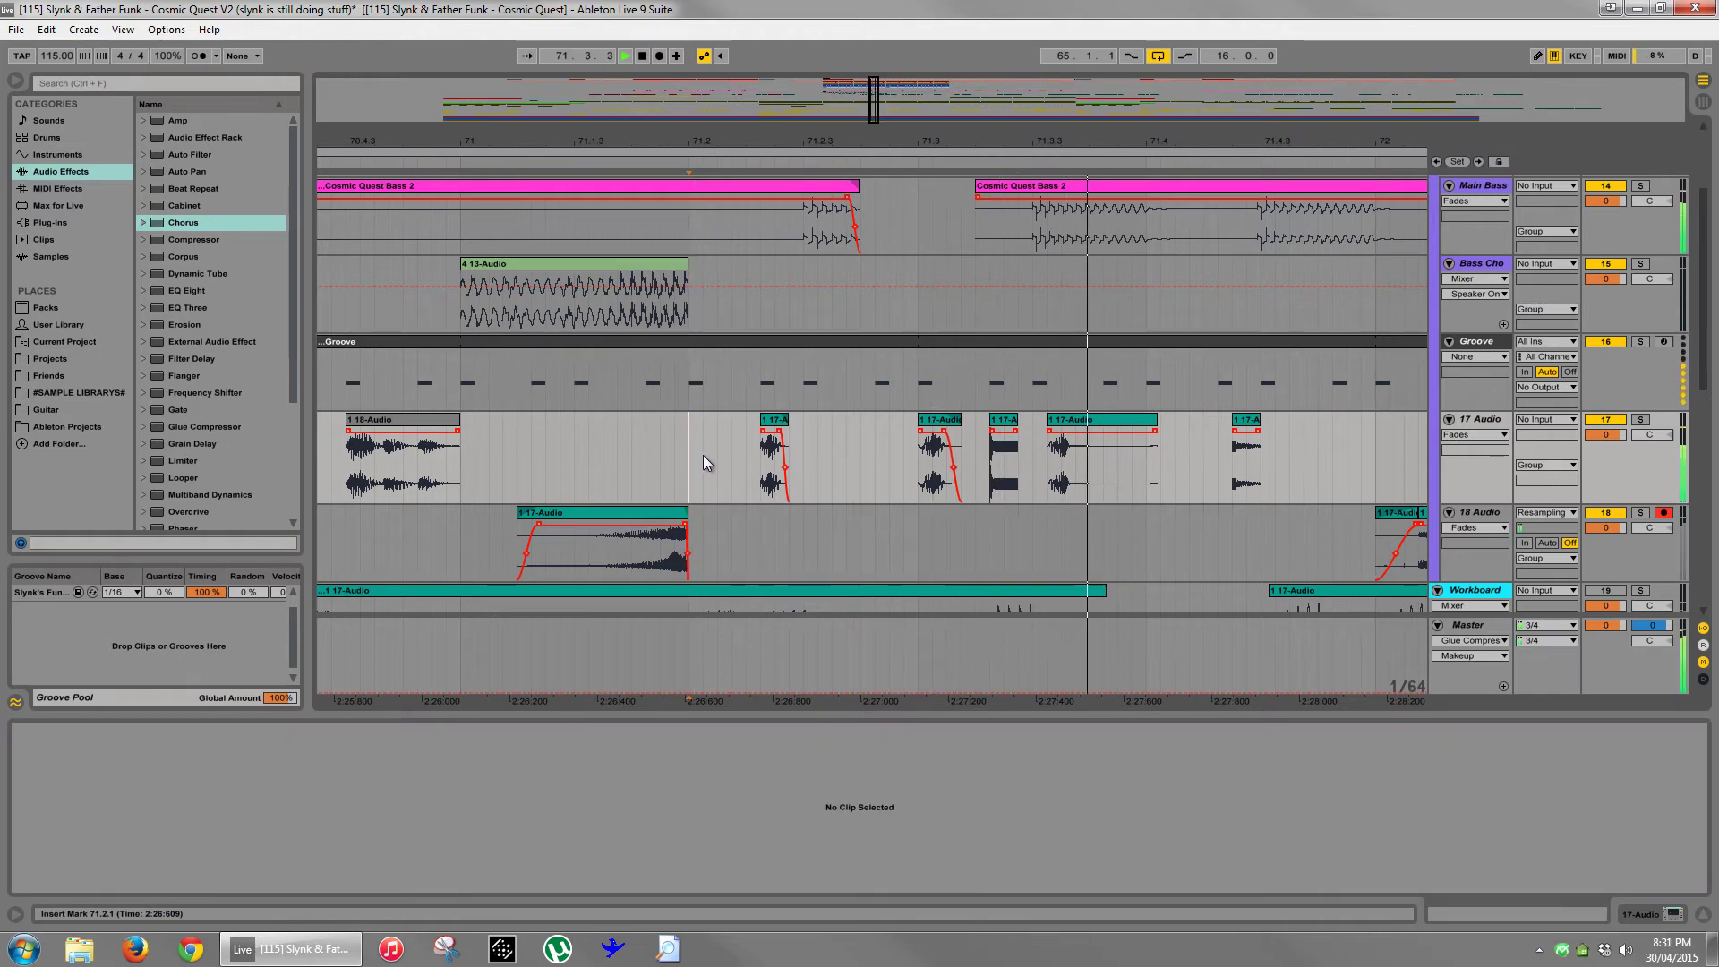
# - Try the longer 17 Audio clip slightly earlier, at about 71.3.3, and play from 71.2.1
pyautogui.moveTo(1082, 445); pyautogui.dragTo(1067, 445)
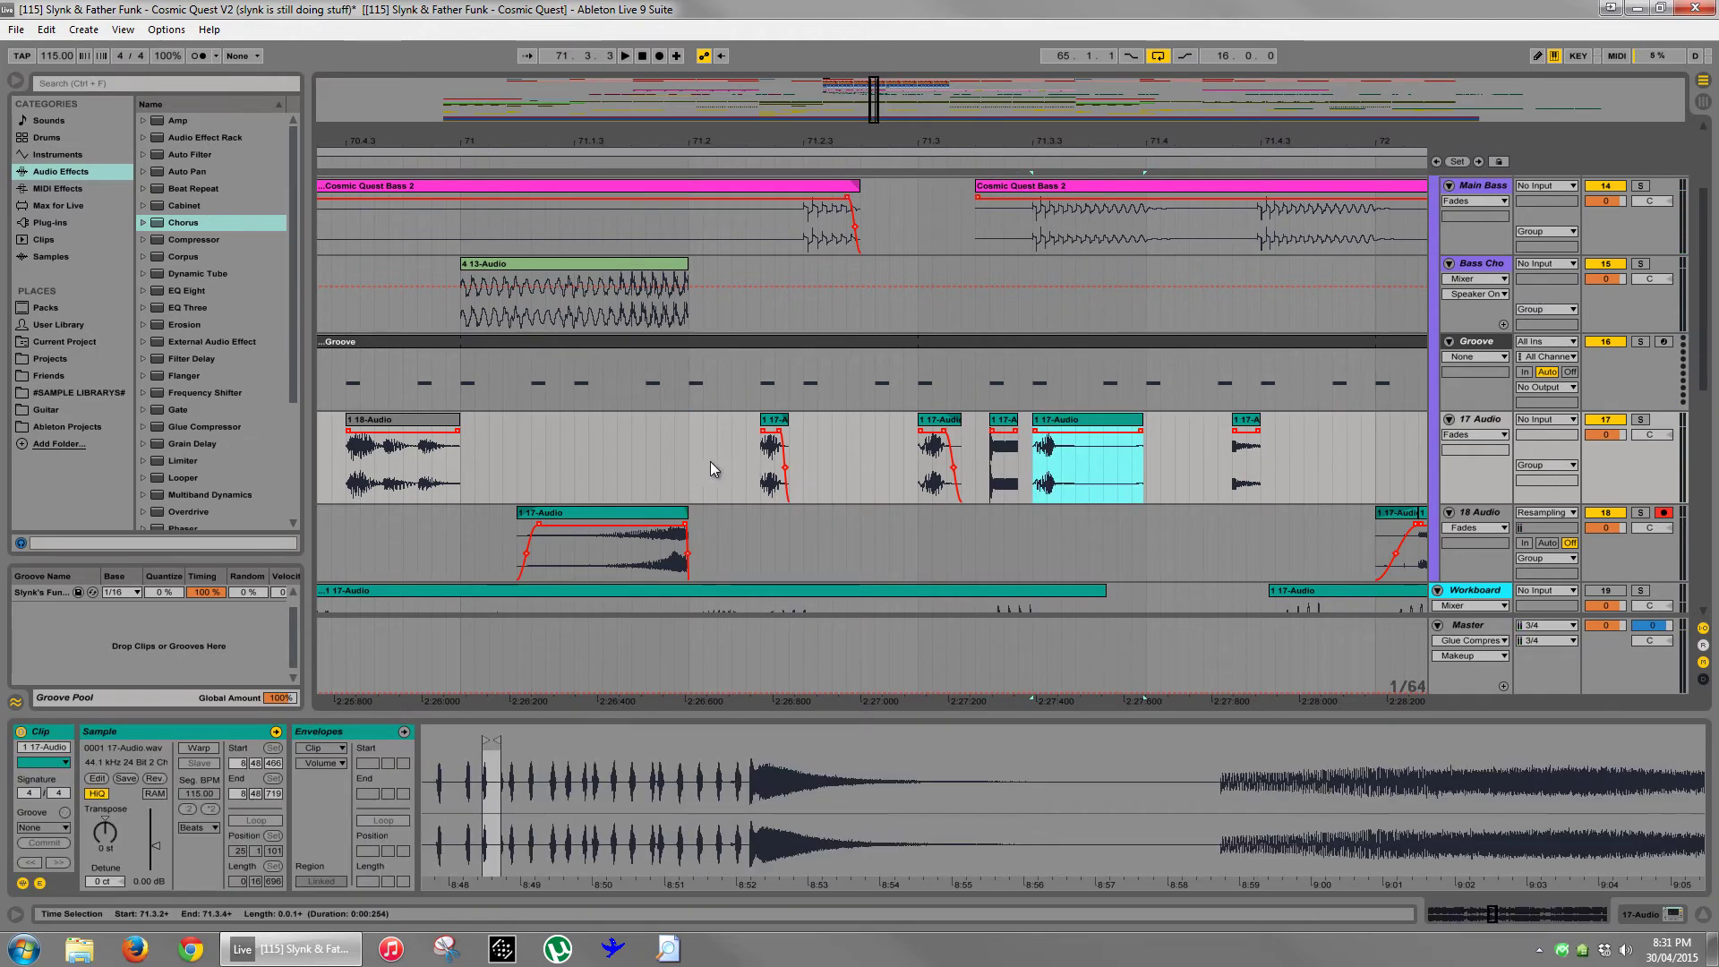
pyautogui.click(686, 460)
pyautogui.press('space')
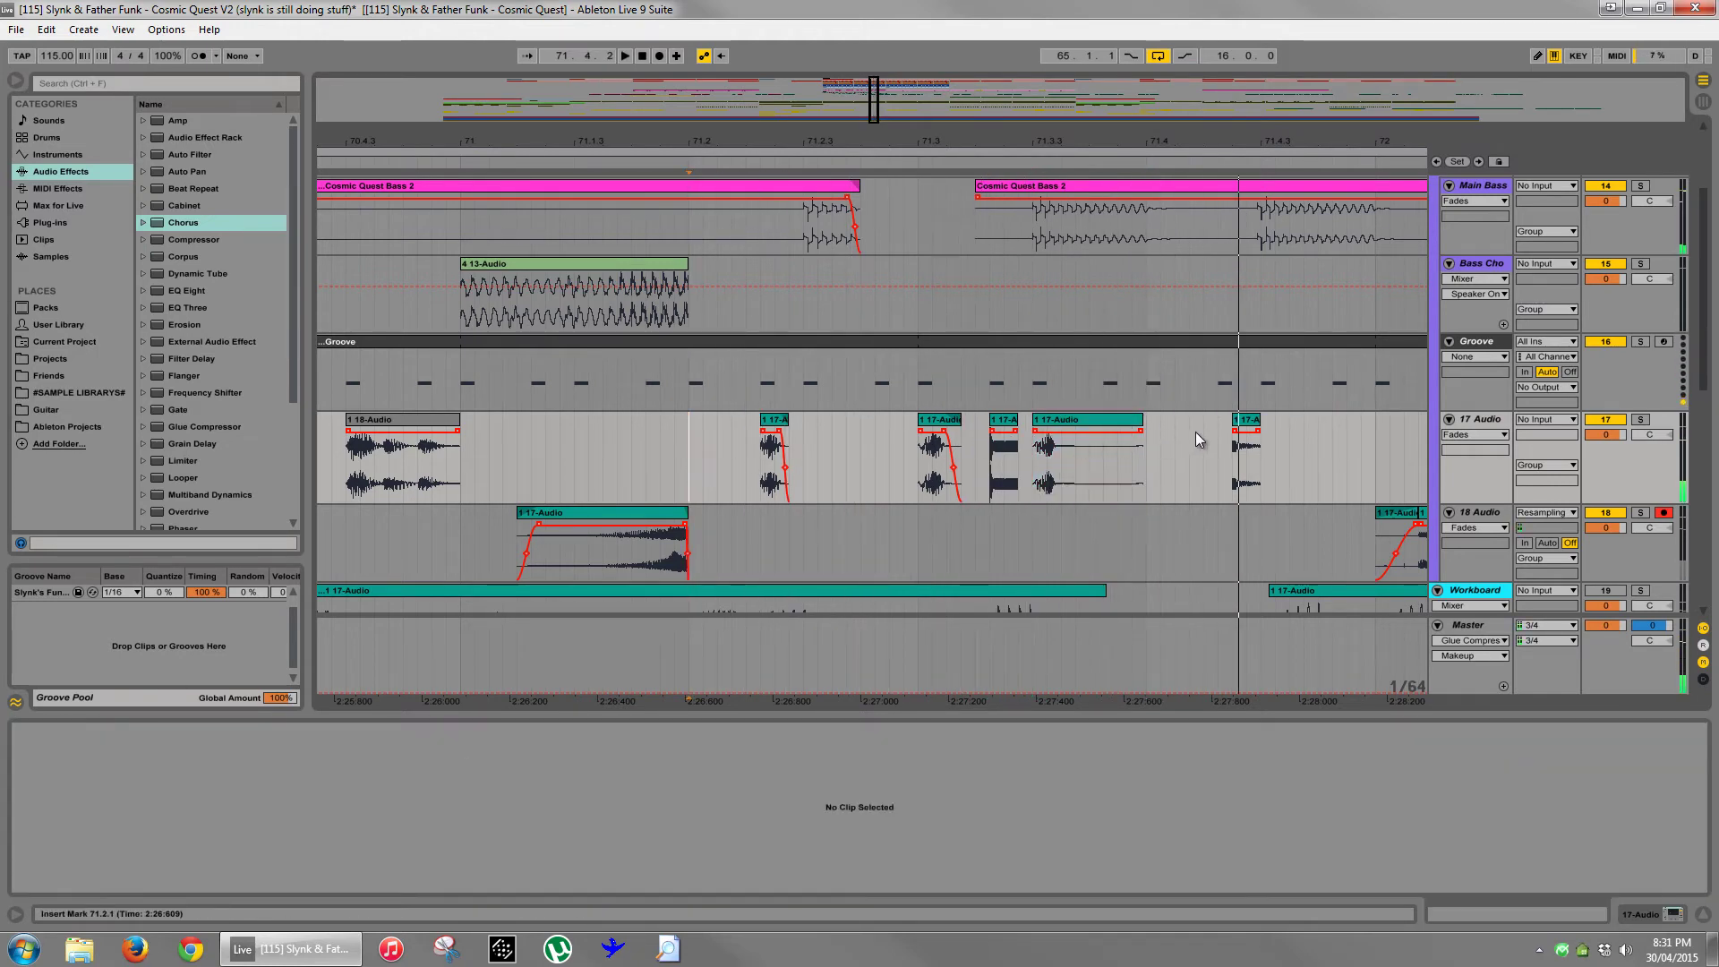
# - Try the first half-slice just after 71.2.4 and the second just after 71.3.2, playing from 71.2.1
pyautogui.moveTo(1003, 419); pyautogui.dragTo(889, 420)
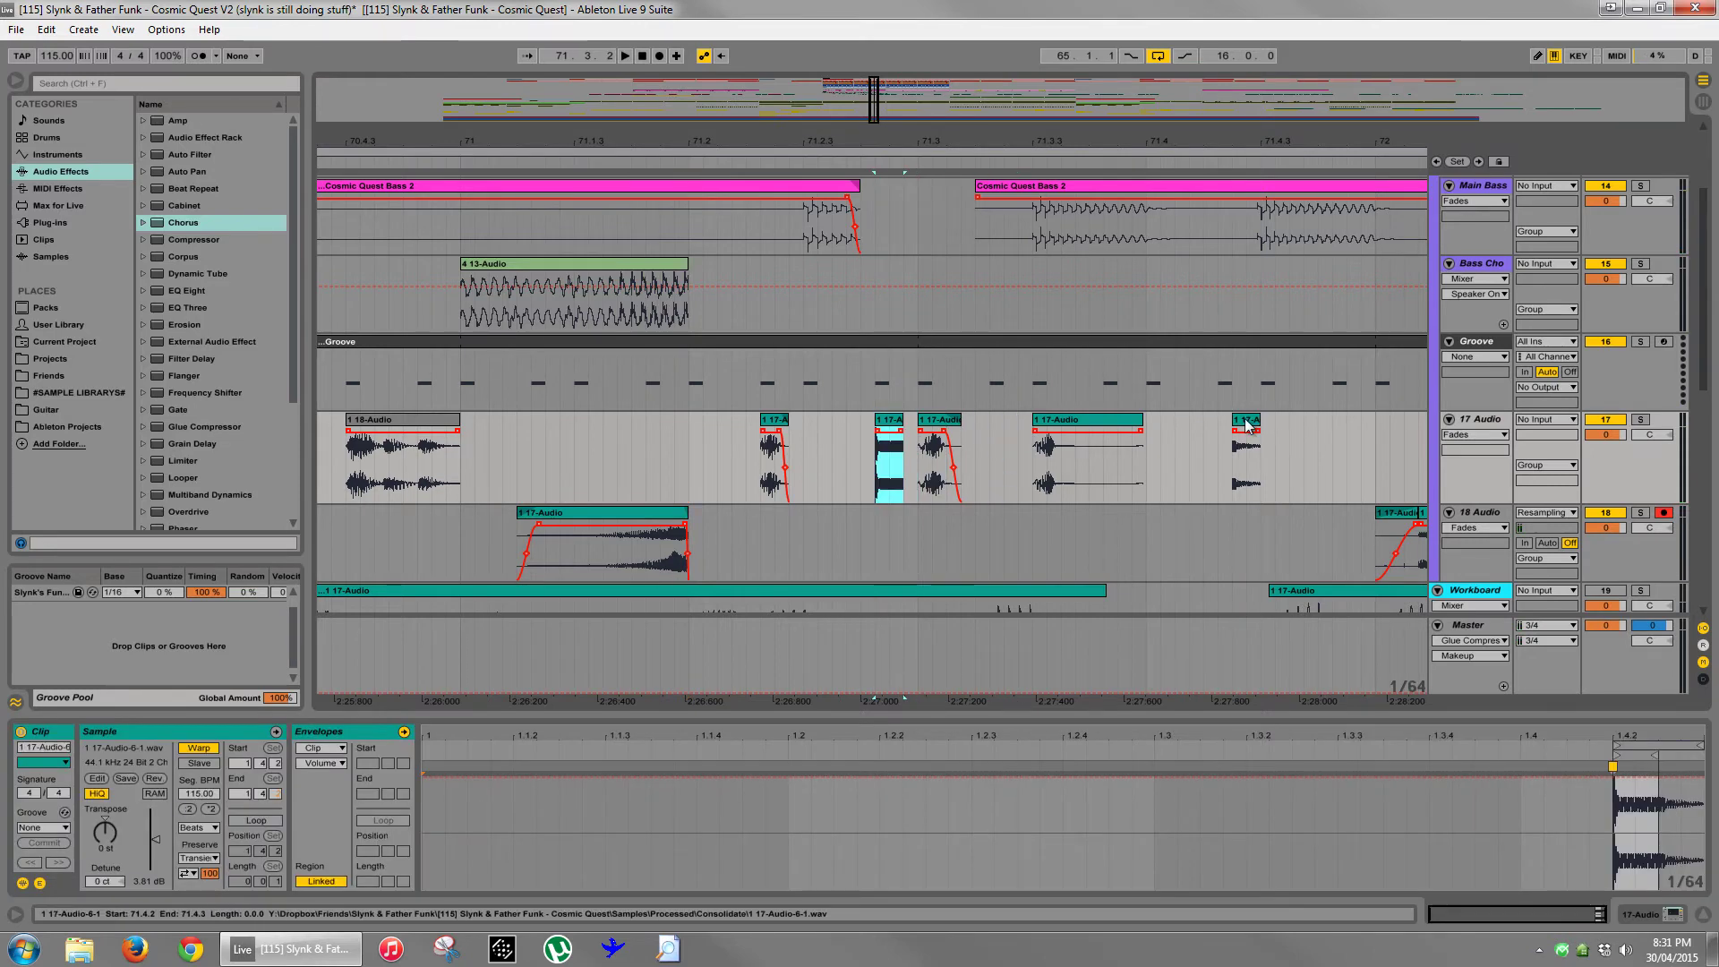
pyautogui.moveTo(1248, 426); pyautogui.dragTo(1008, 434)
pyautogui.click(688, 463)
pyautogui.press('space')
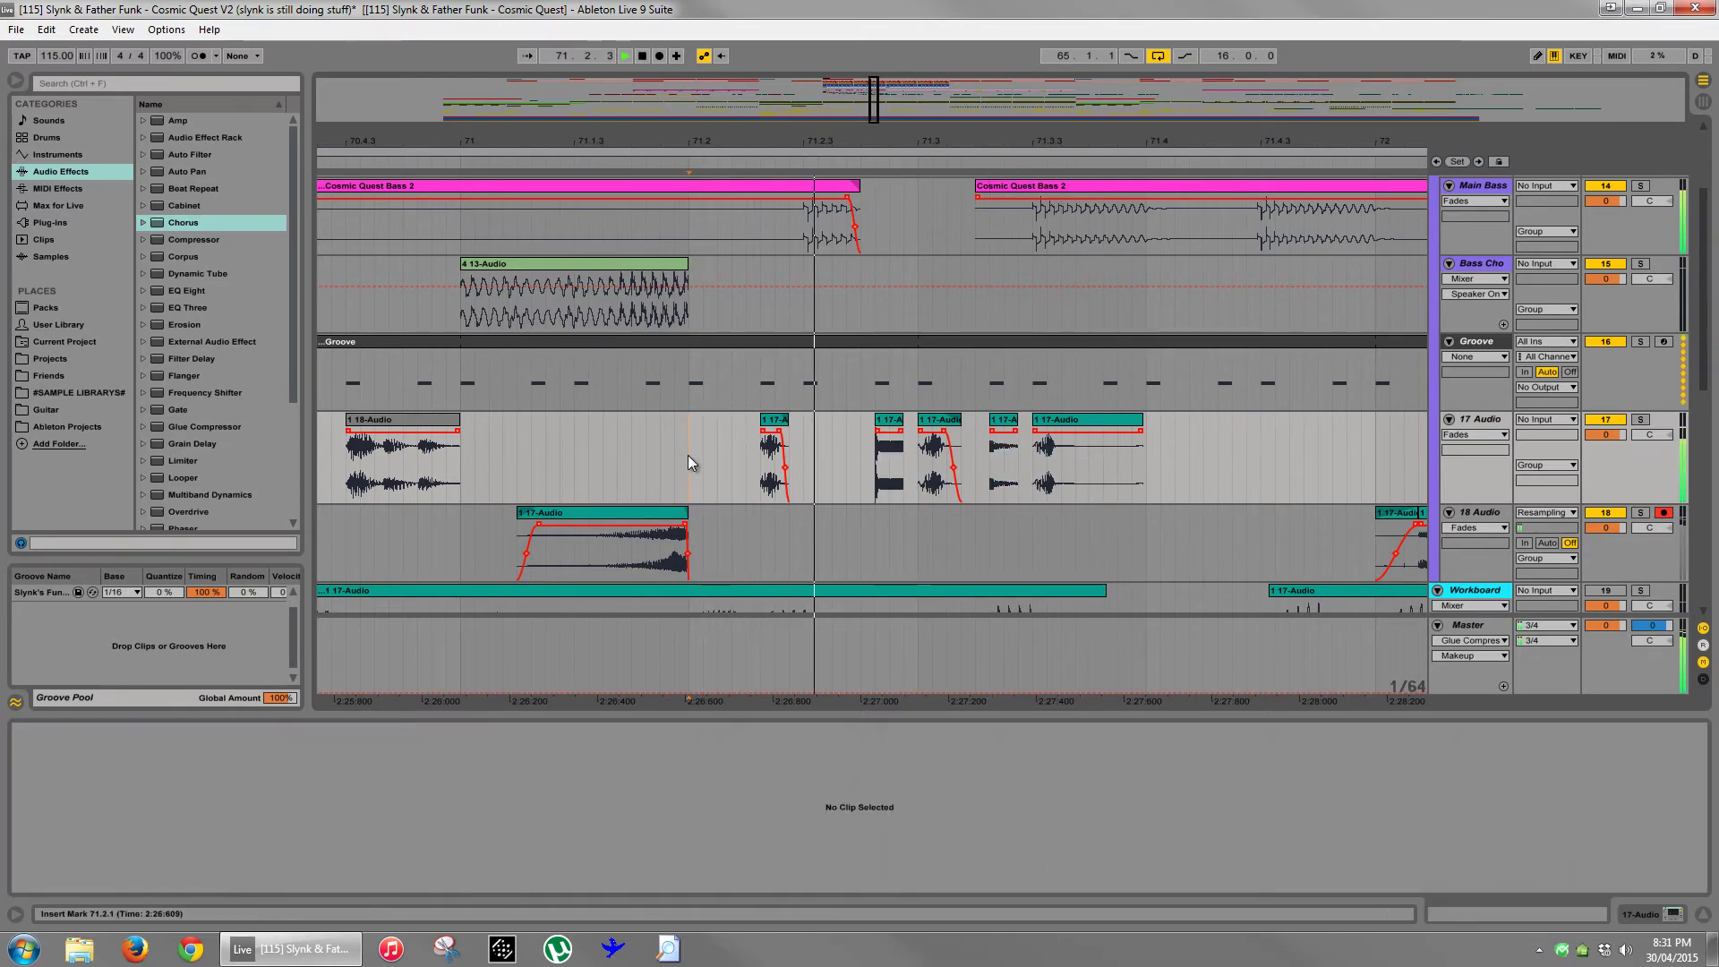
pyautogui.press('space')
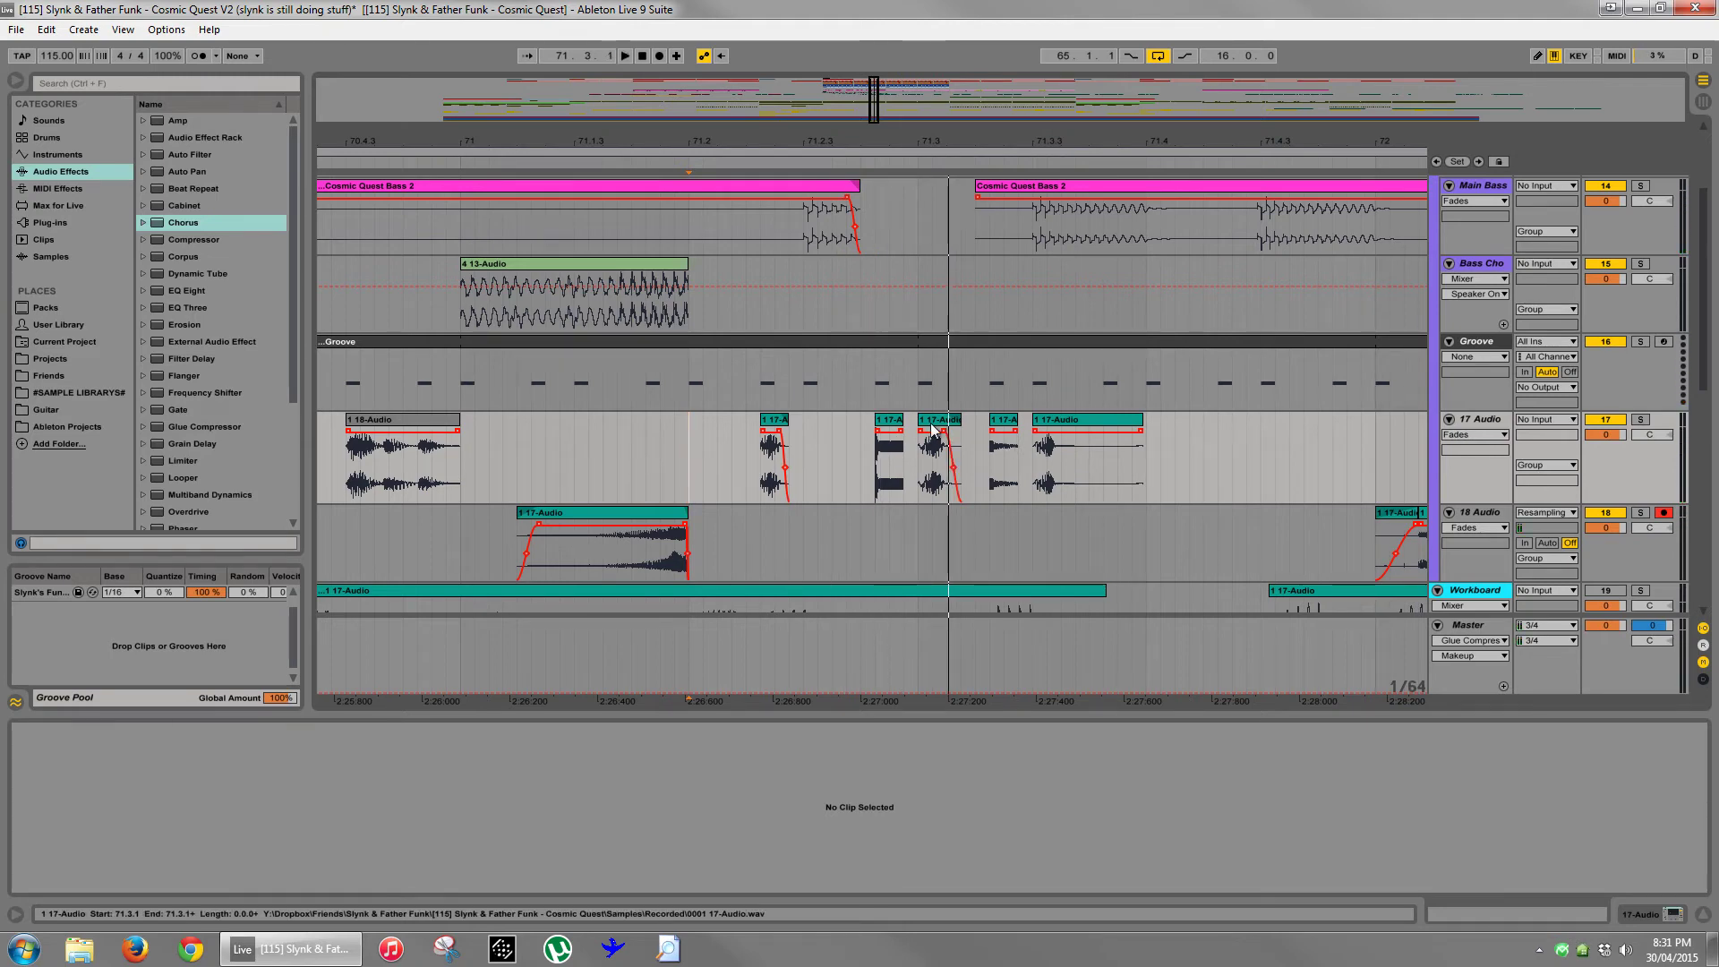
# - Rearrange 17 Audio with the faded clip just after 71.2.4, one half-slice at 71.3.1 and the other after 71.4.2, then play it
pyautogui.moveTo(934, 430); pyautogui.dragTo(1248, 436)
pyautogui.click(685, 460)
pyautogui.press('space')
pyautogui.press('space')
# - Move the longer 17 Audio clip to just after 71.3.2 and drop the second half-slice onto it at 71.3.3
pyautogui.moveTo(1085, 425); pyautogui.dragTo(1046, 425)
pyautogui.click(1247, 425)
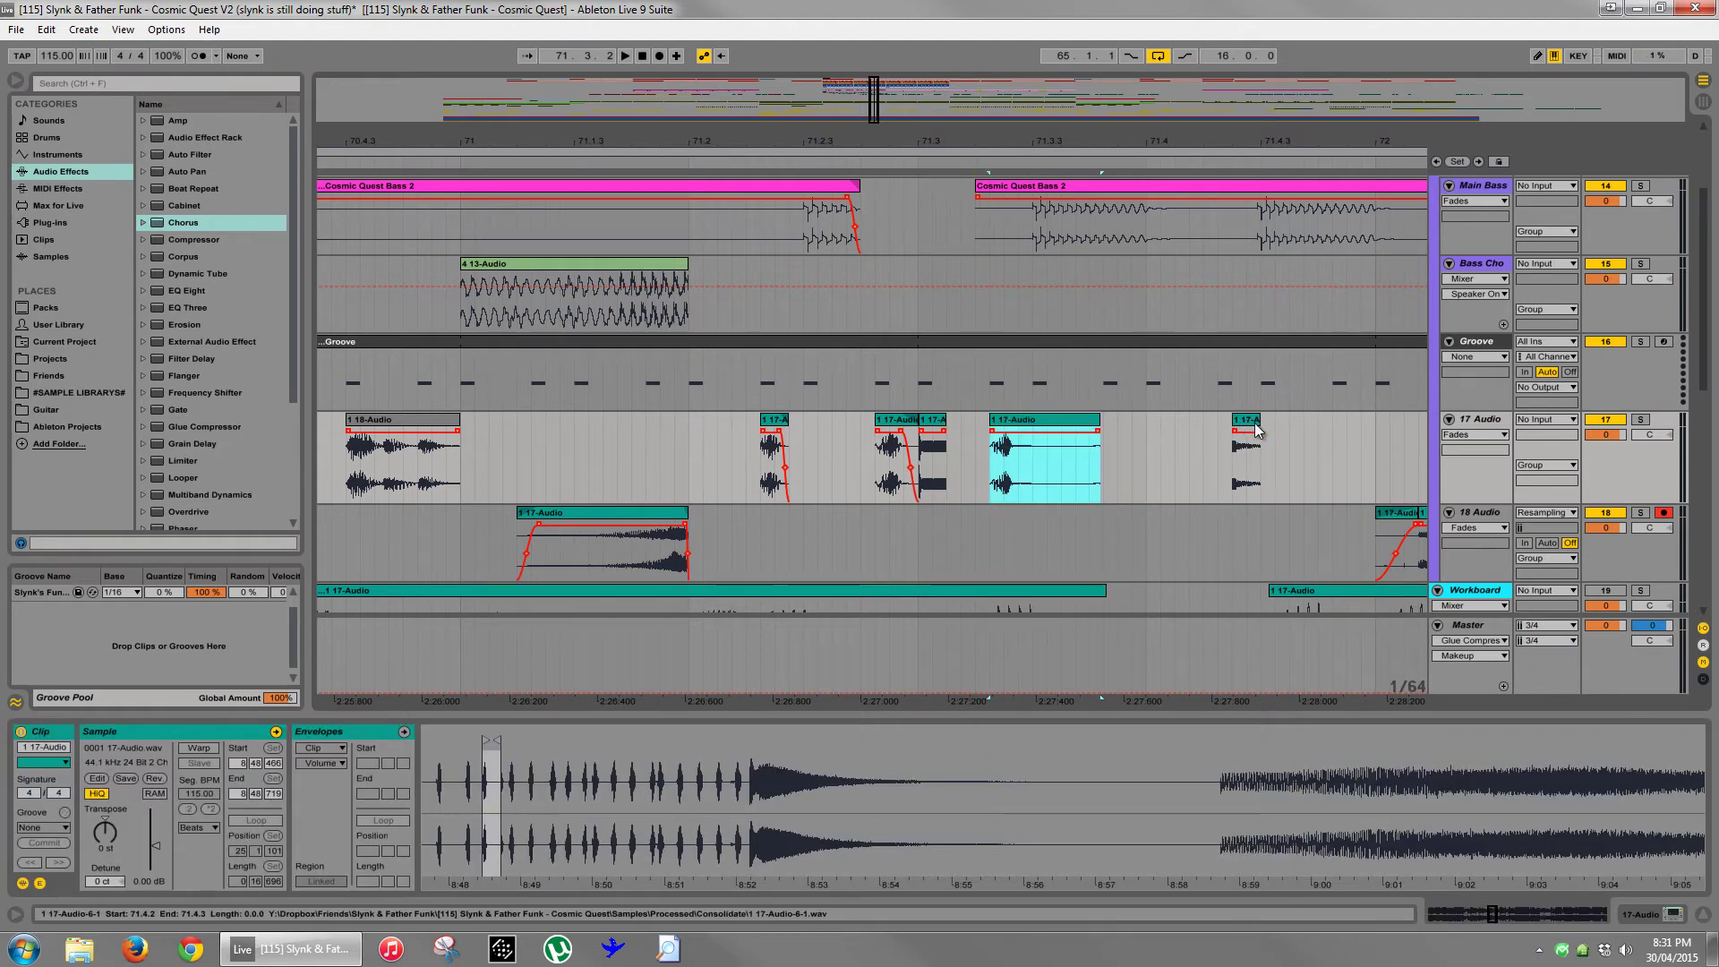
pyautogui.moveTo(1252, 422); pyautogui.dragTo(1061, 413)
# - Trim the start of the second Main Bass clip to between 71.4.1 and 71.4.2 and play from 71.2.1
pyautogui.moveTo(978, 187); pyautogui.dragTo(1230, 197)
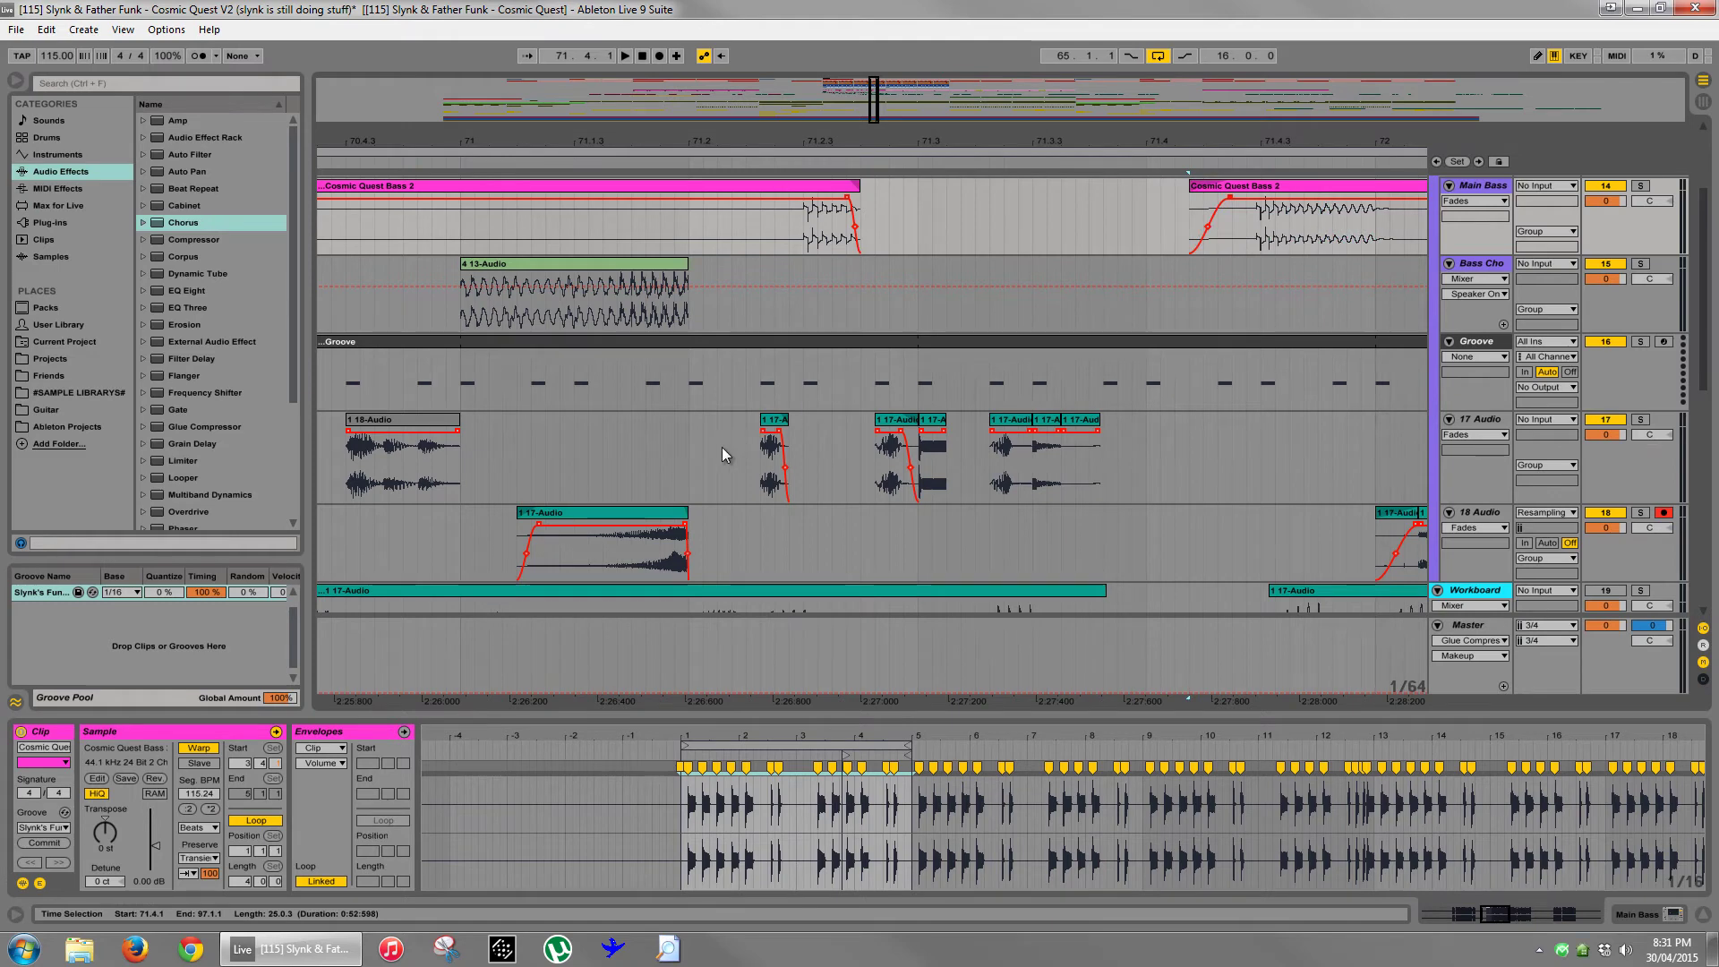
pyautogui.click(689, 453)
pyautogui.press('space')
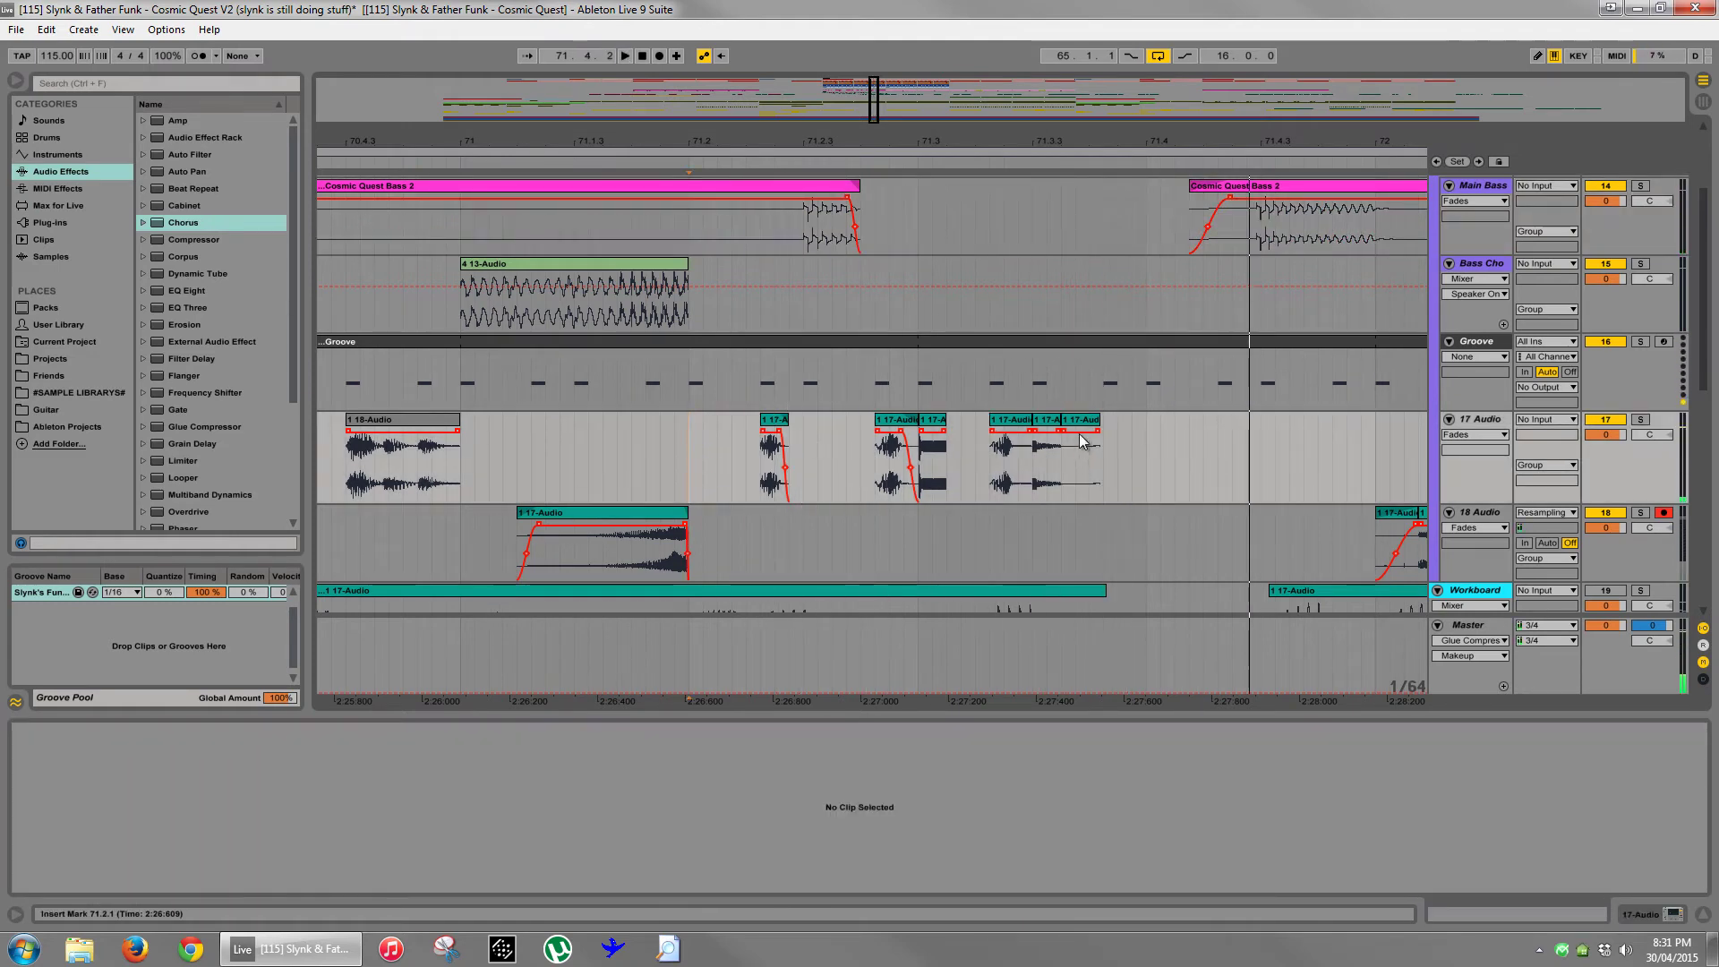
# - Move the second half-slice to just after 71.3.4 and delete the leftover clip piece before it
pyautogui.click(1081, 439)
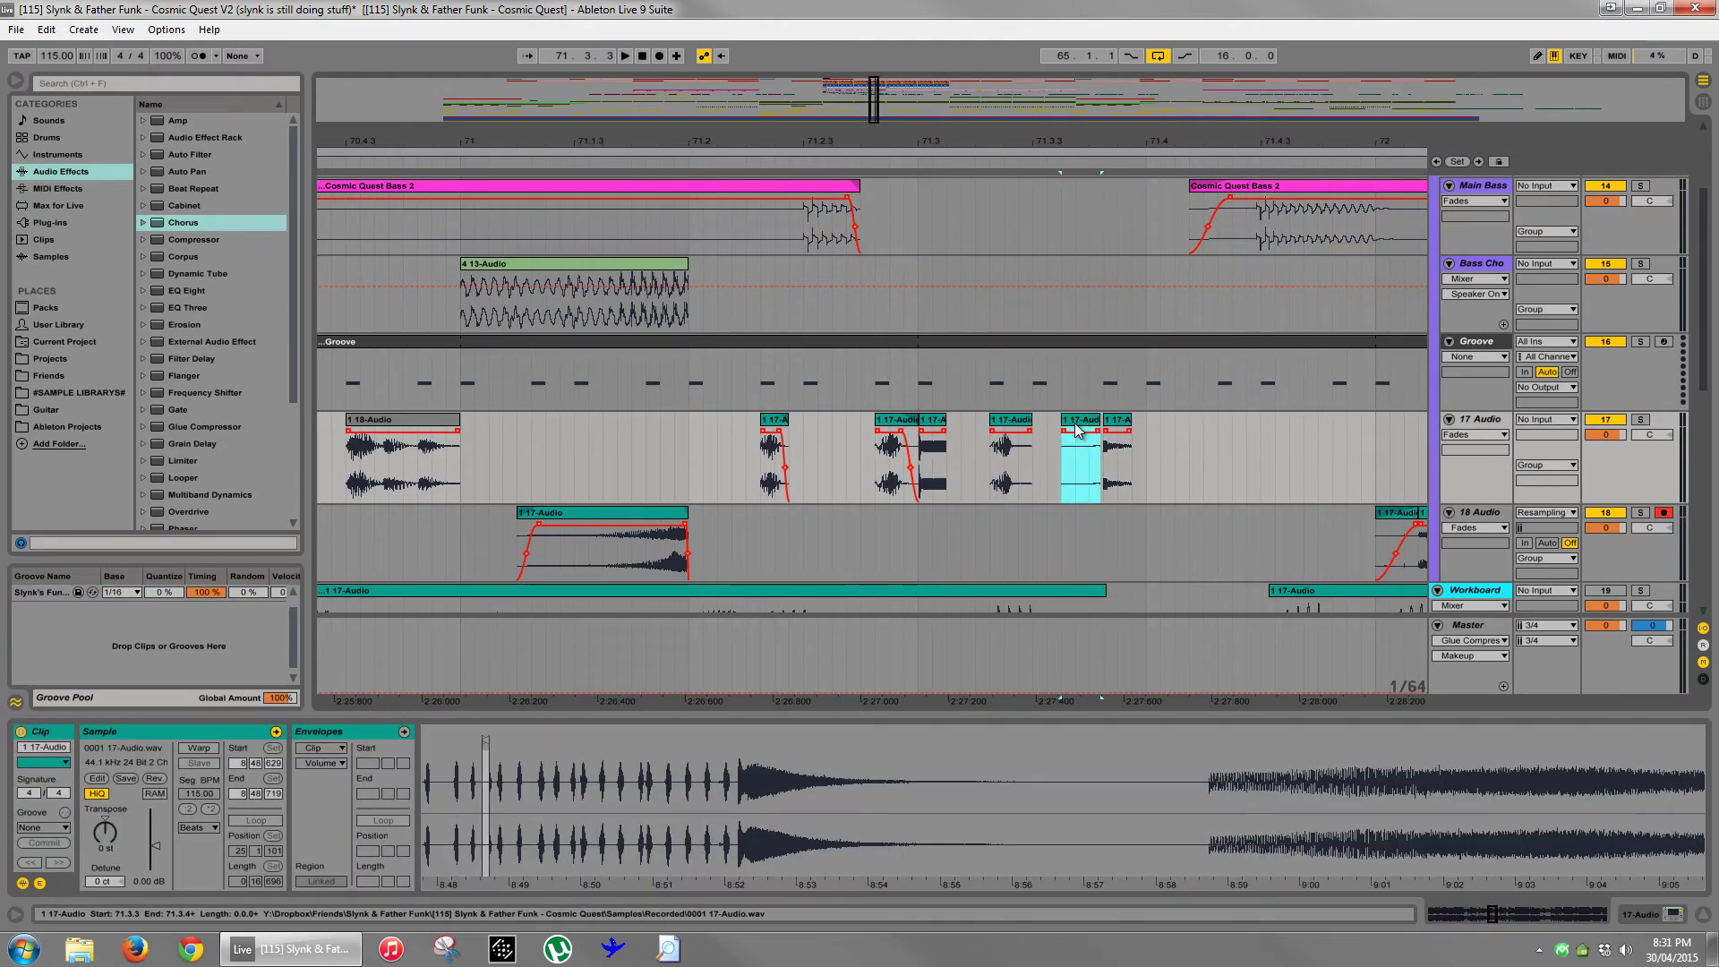
pyautogui.press('Delete')
# - Fade out the end of the 17 Audio clip just after 71.3.2 and play from 71.2.1
pyautogui.click(1015, 437)
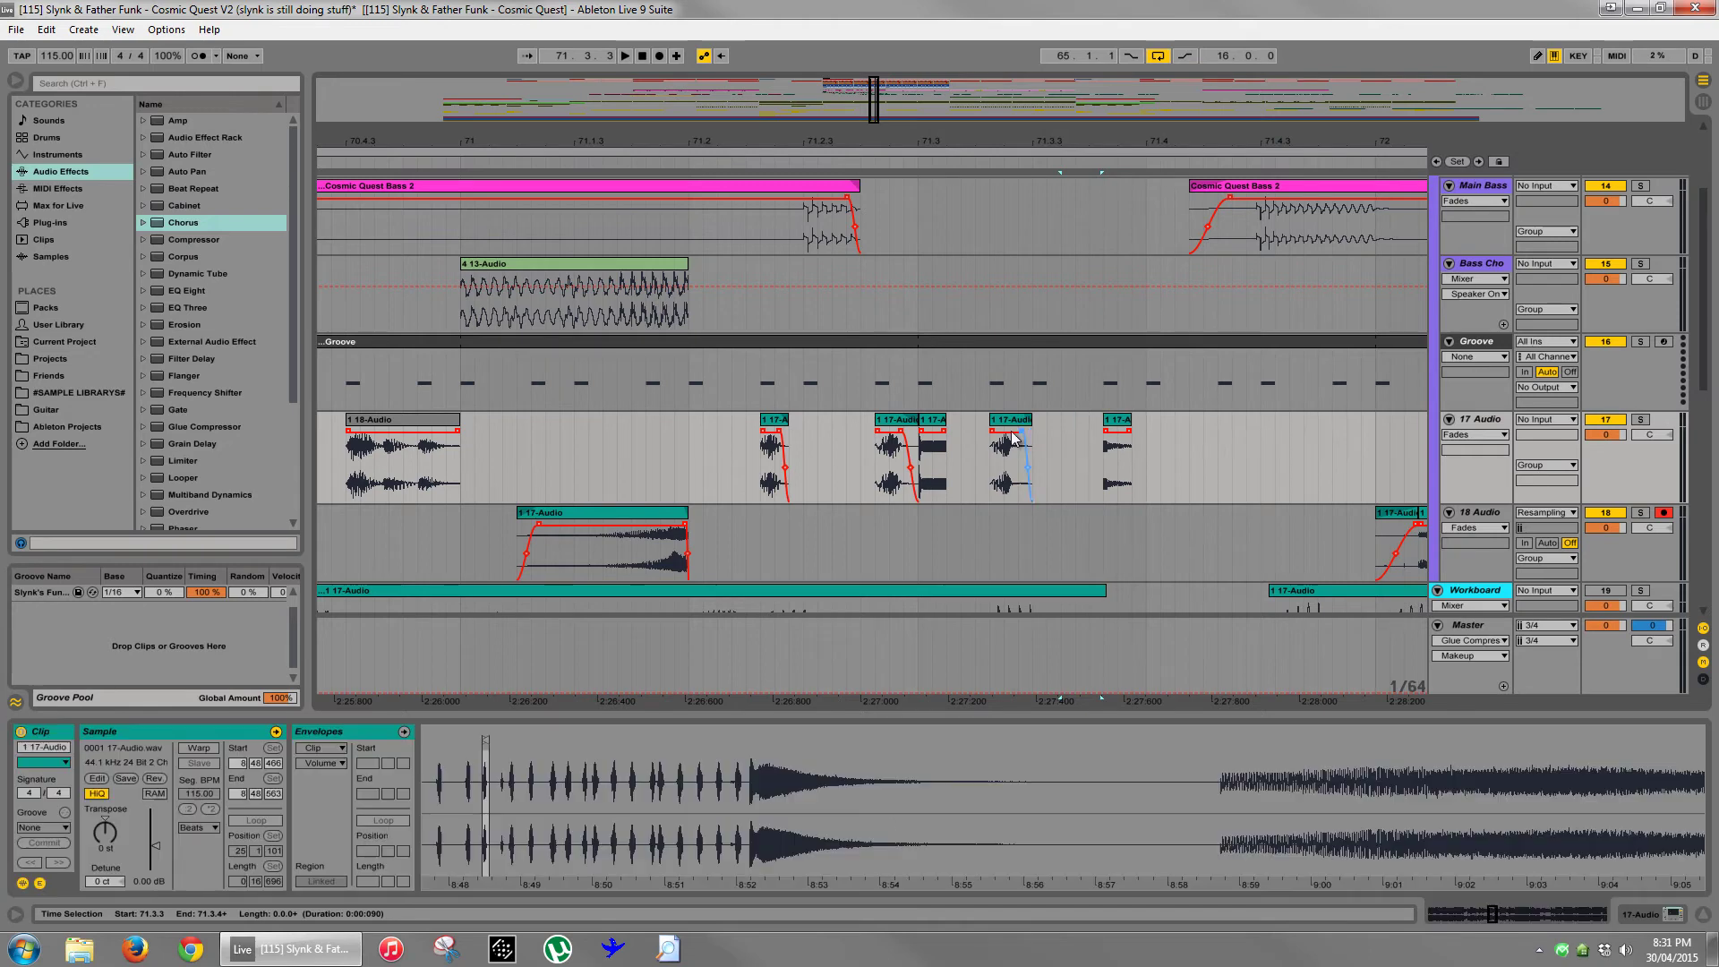
pyautogui.click(691, 452)
pyautogui.press('space')
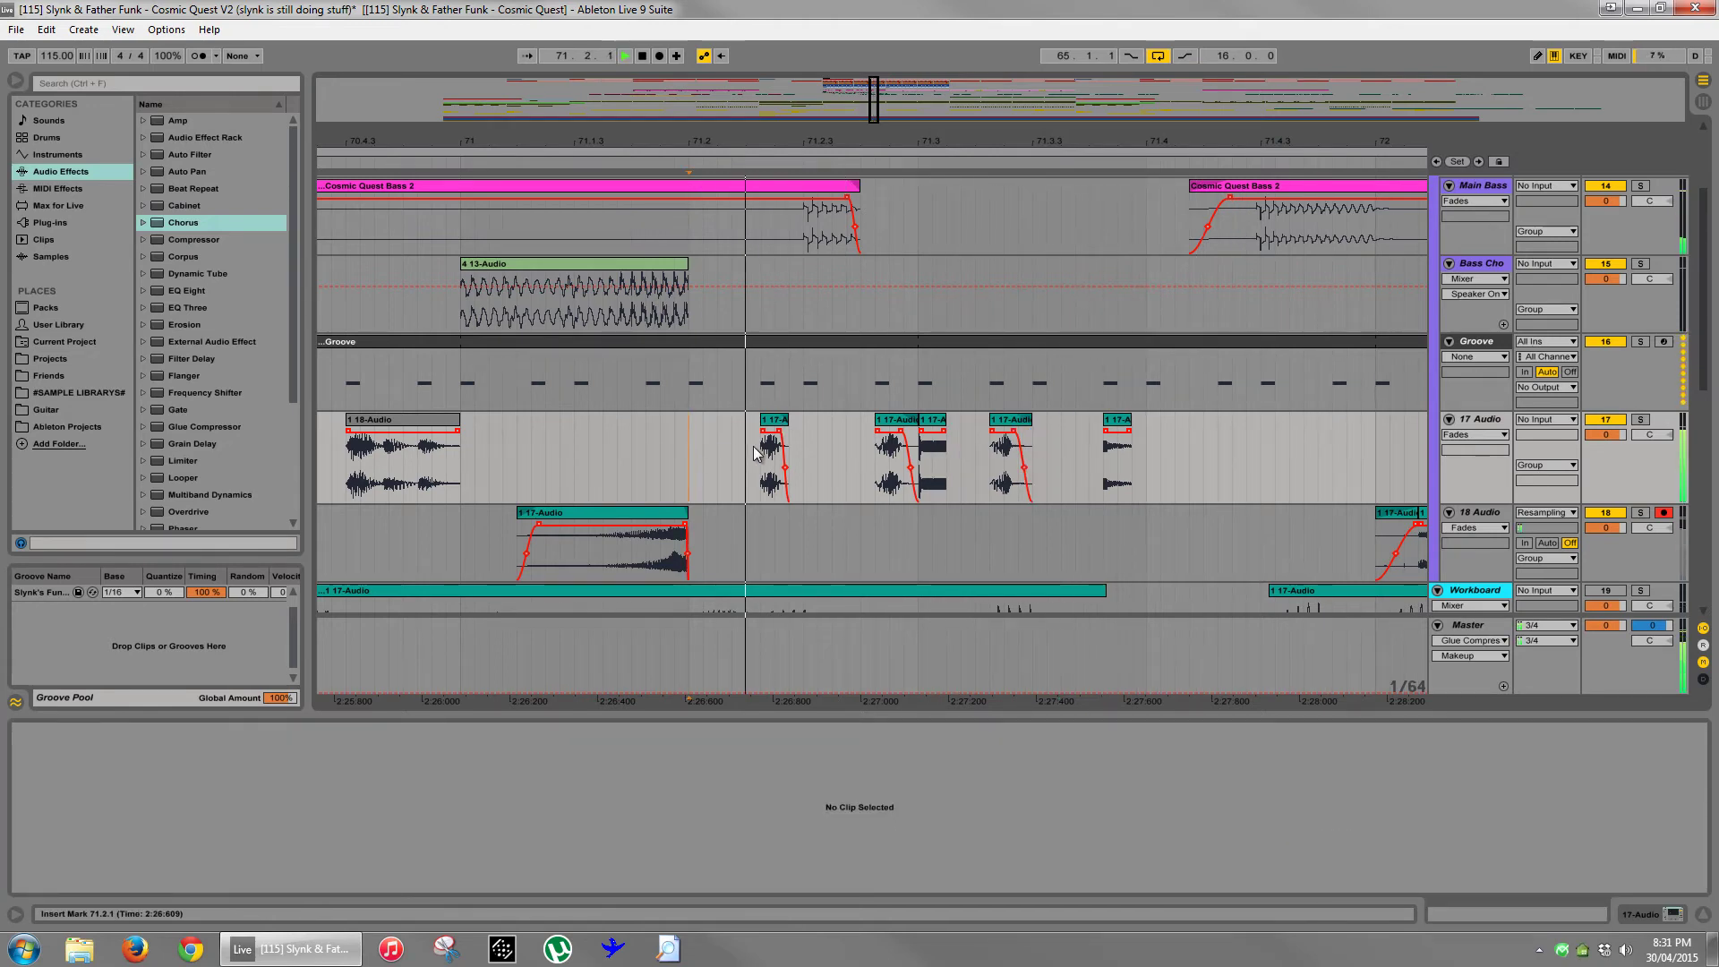
# - Unfold the Breaks group and the DRUM MEAT track, and fold the Main Bass, Bass Cho and Groove tracks
pyautogui.scroll(4, 923, 450)
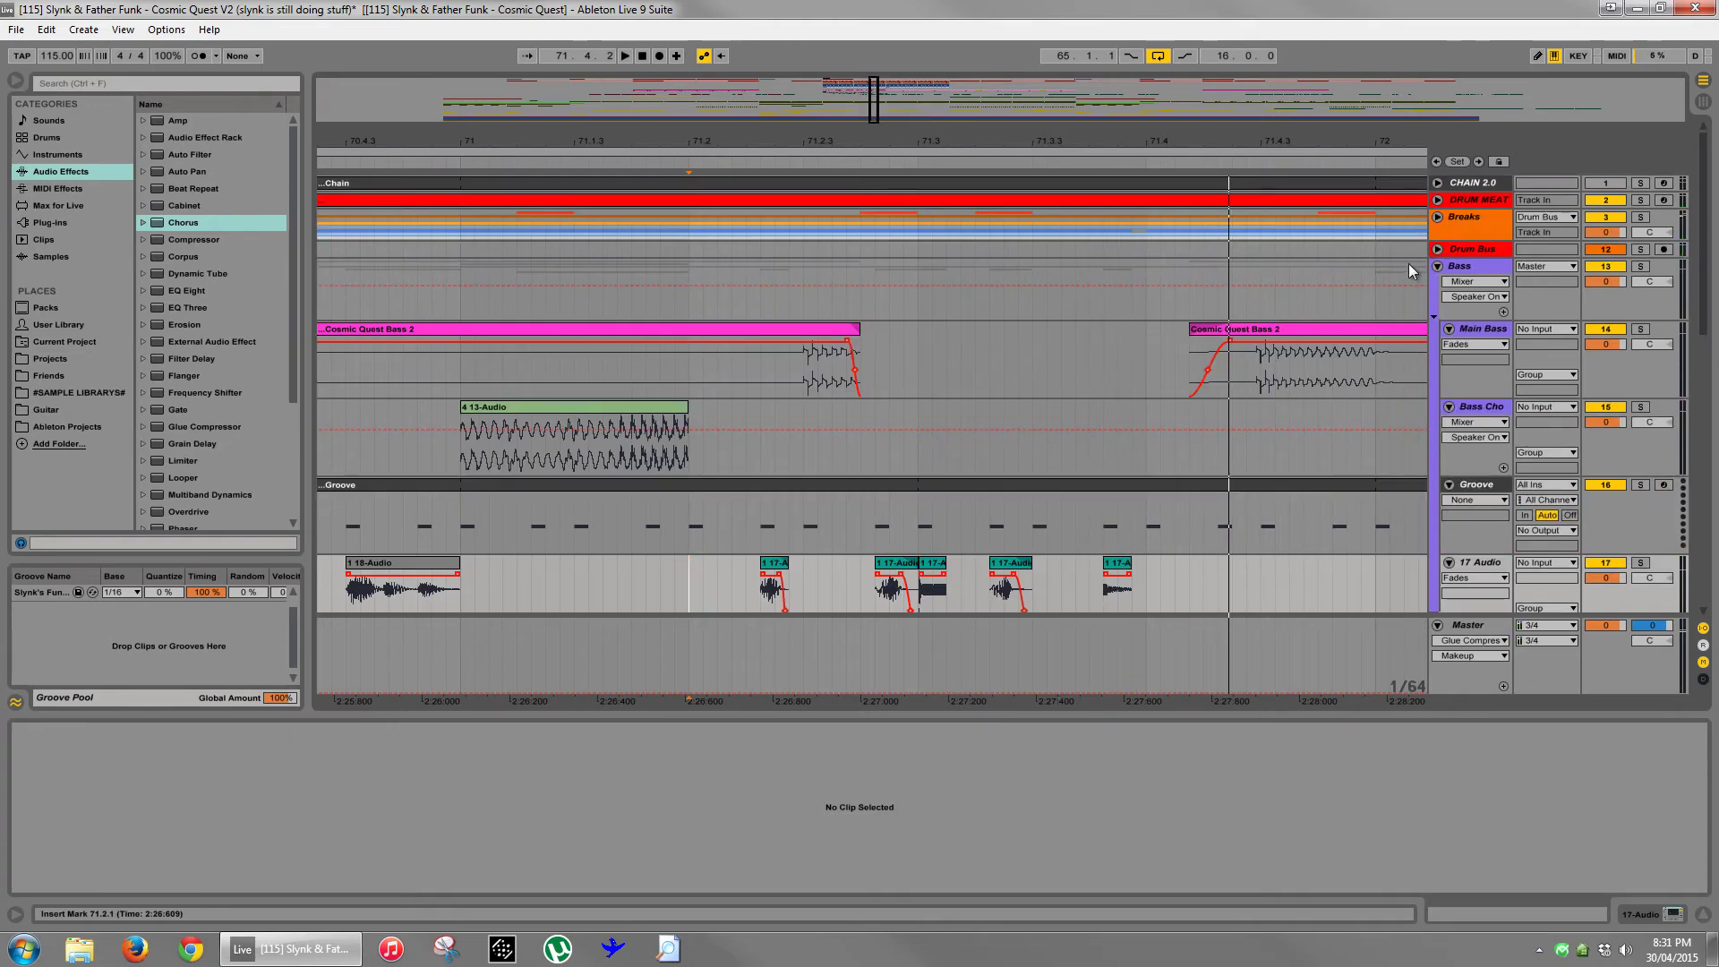
pyautogui.click(1437, 216)
pyautogui.scroll(-2, 1333, 330)
pyautogui.scroll(2, 1173, 340)
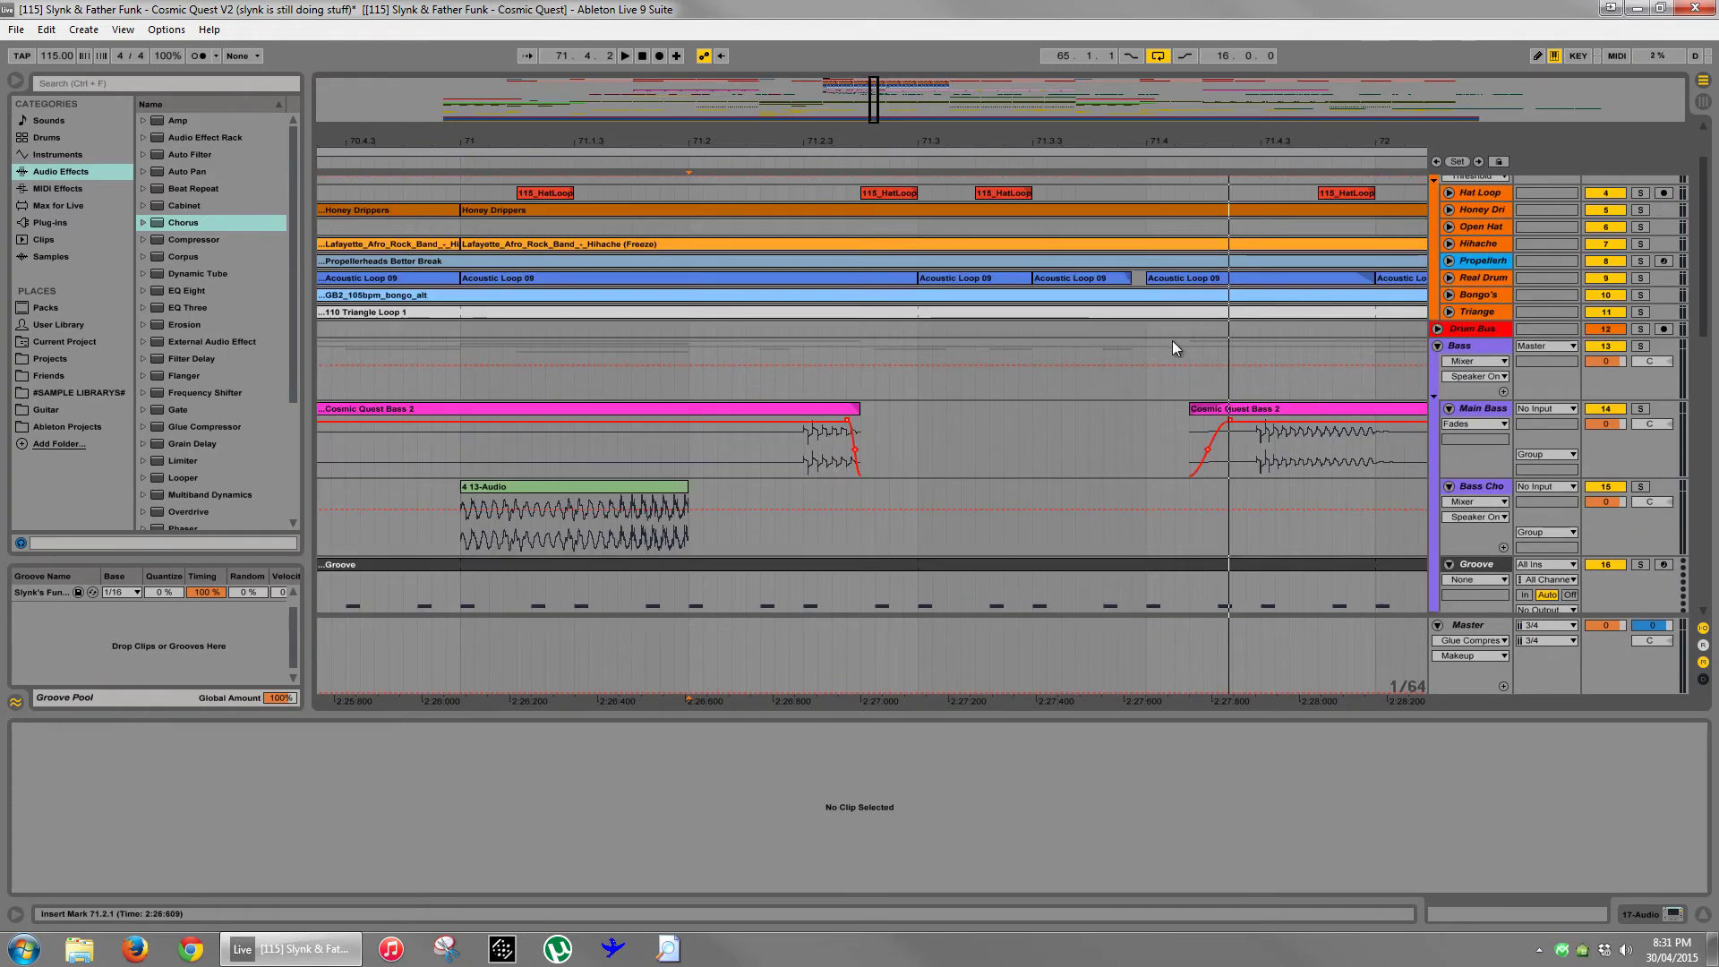
pyautogui.scroll(-2, 1368, 390)
pyautogui.click(1449, 337)
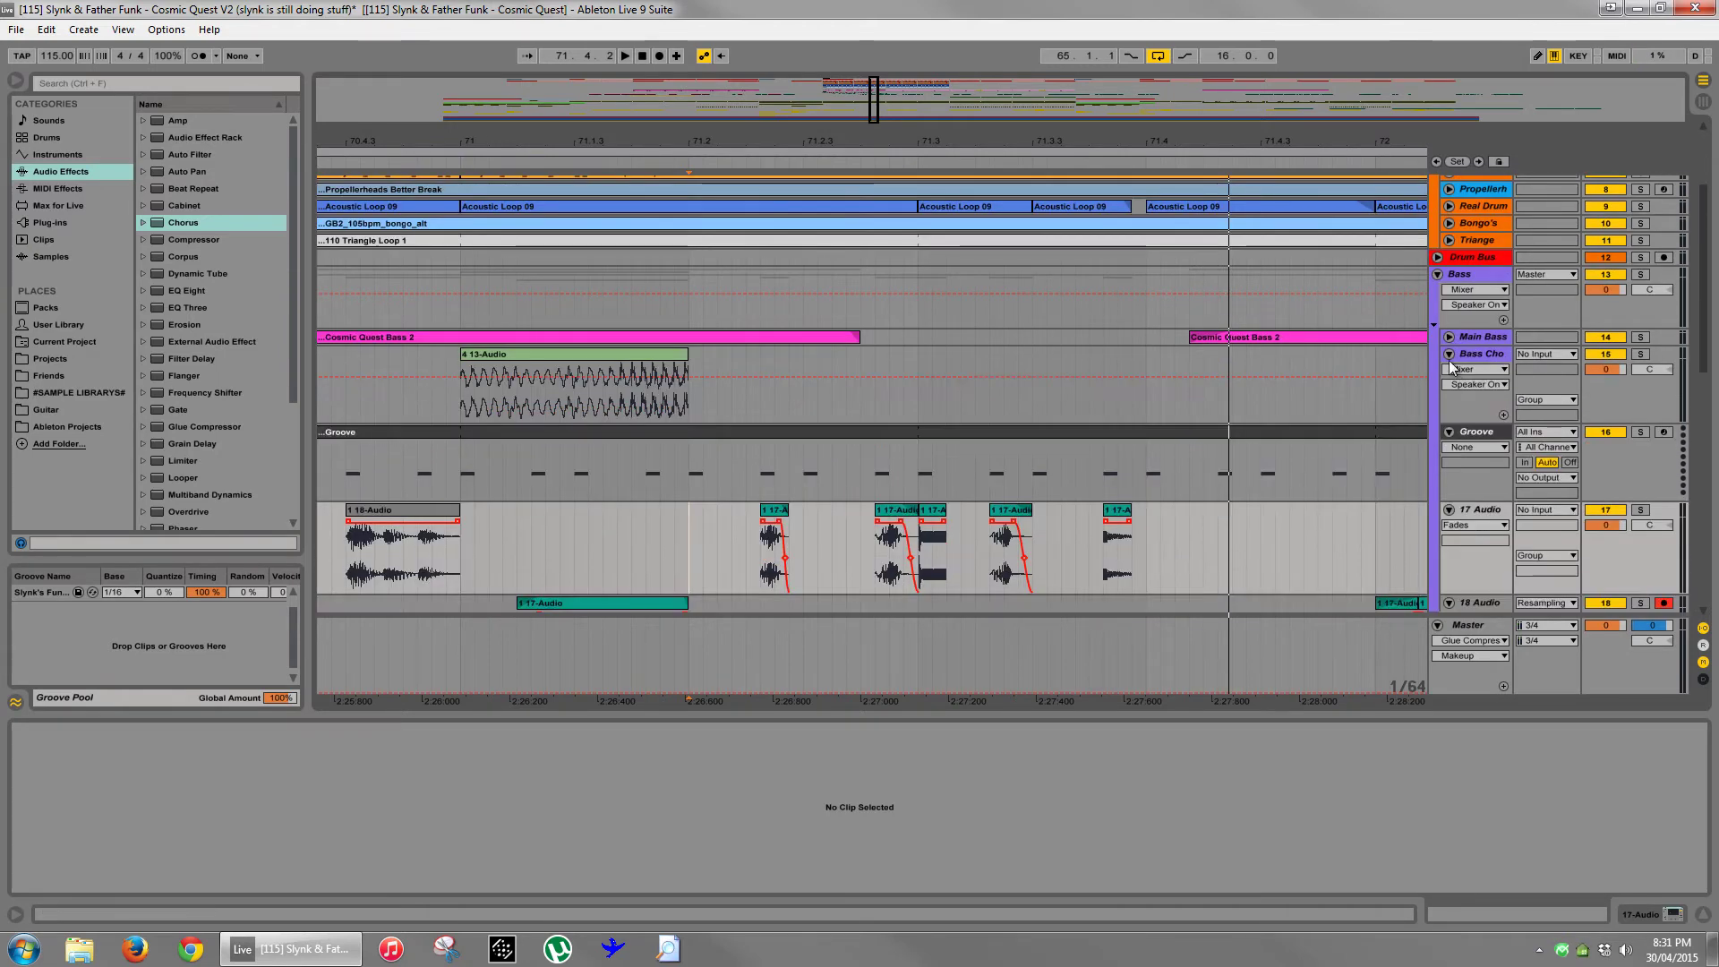
pyautogui.click(1449, 353)
pyautogui.scroll(4, 1200, 304)
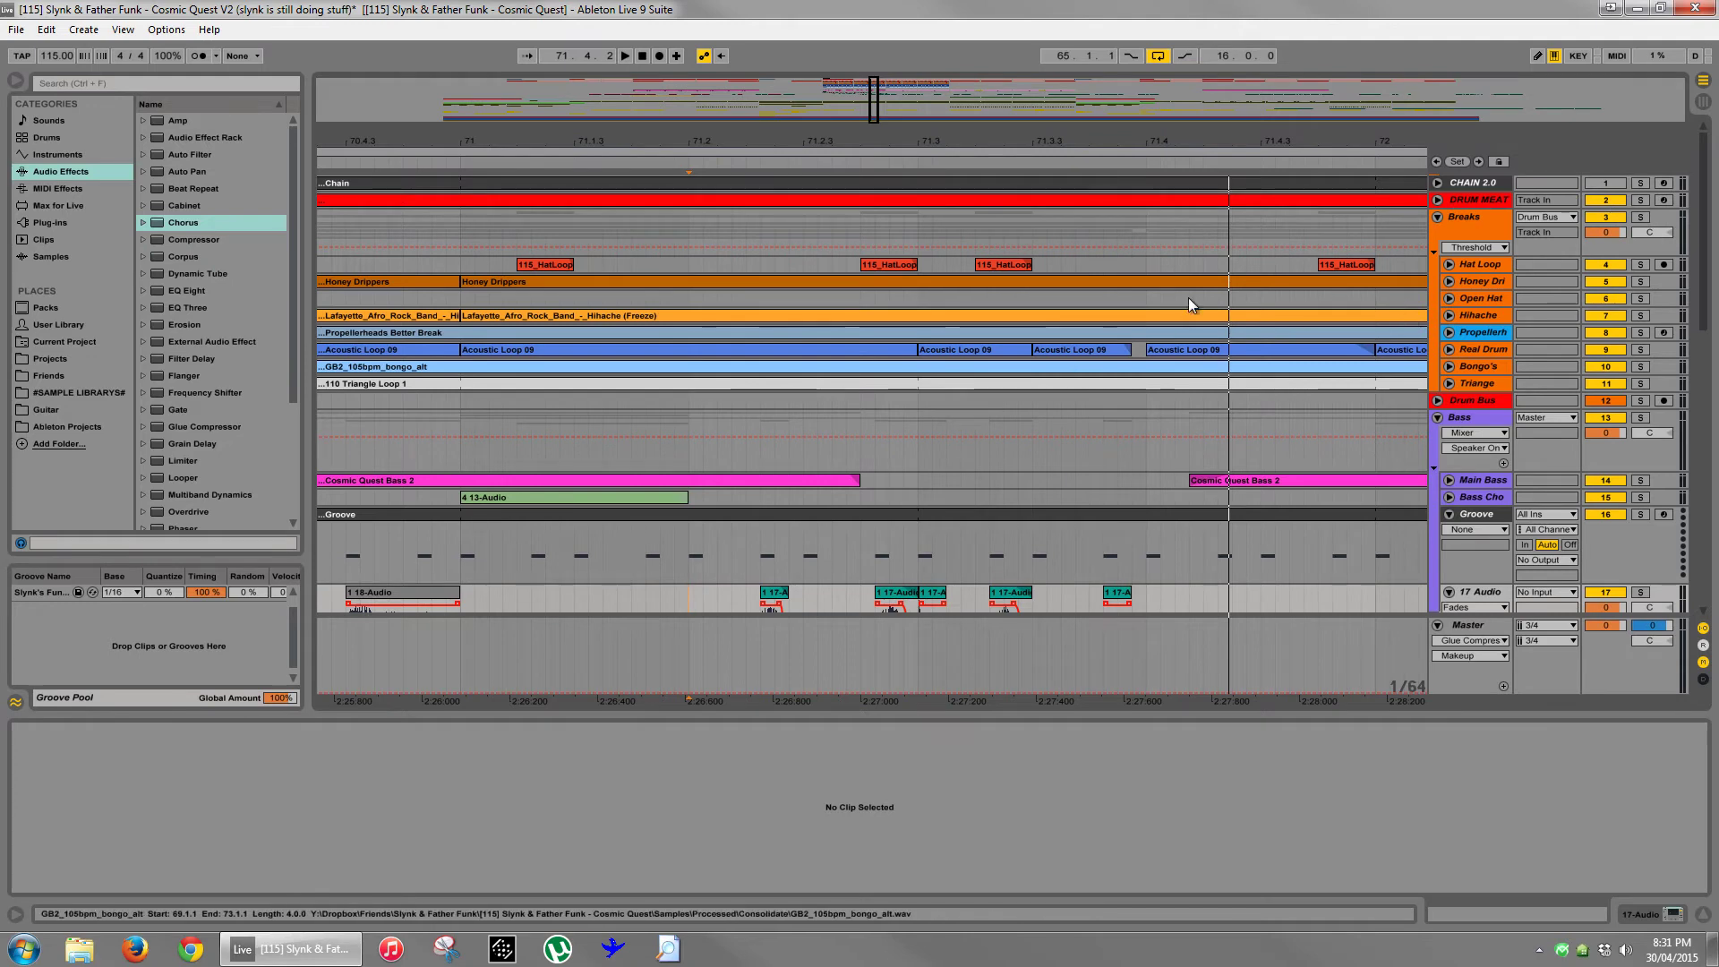
pyautogui.scroll(-1, 1358, 279)
pyautogui.scroll(2, 1352, 281)
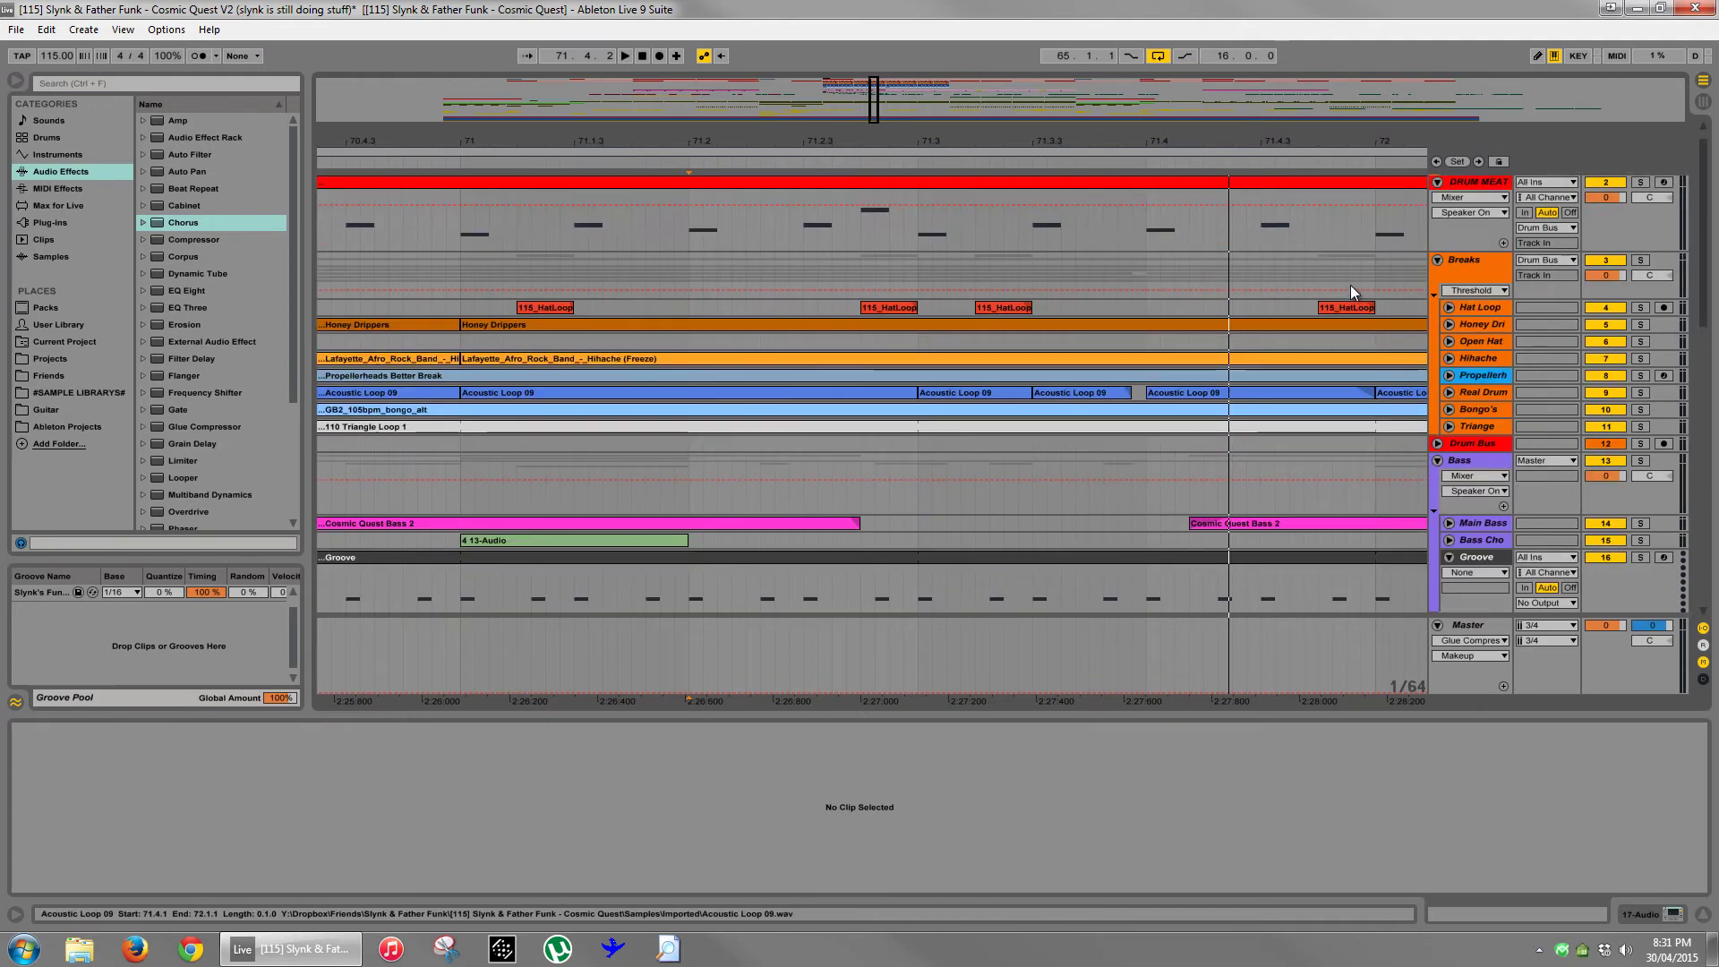
# - Play the drums from 71.2.1, then play the 17 Audio slices from the same point
pyautogui.click(693, 243)
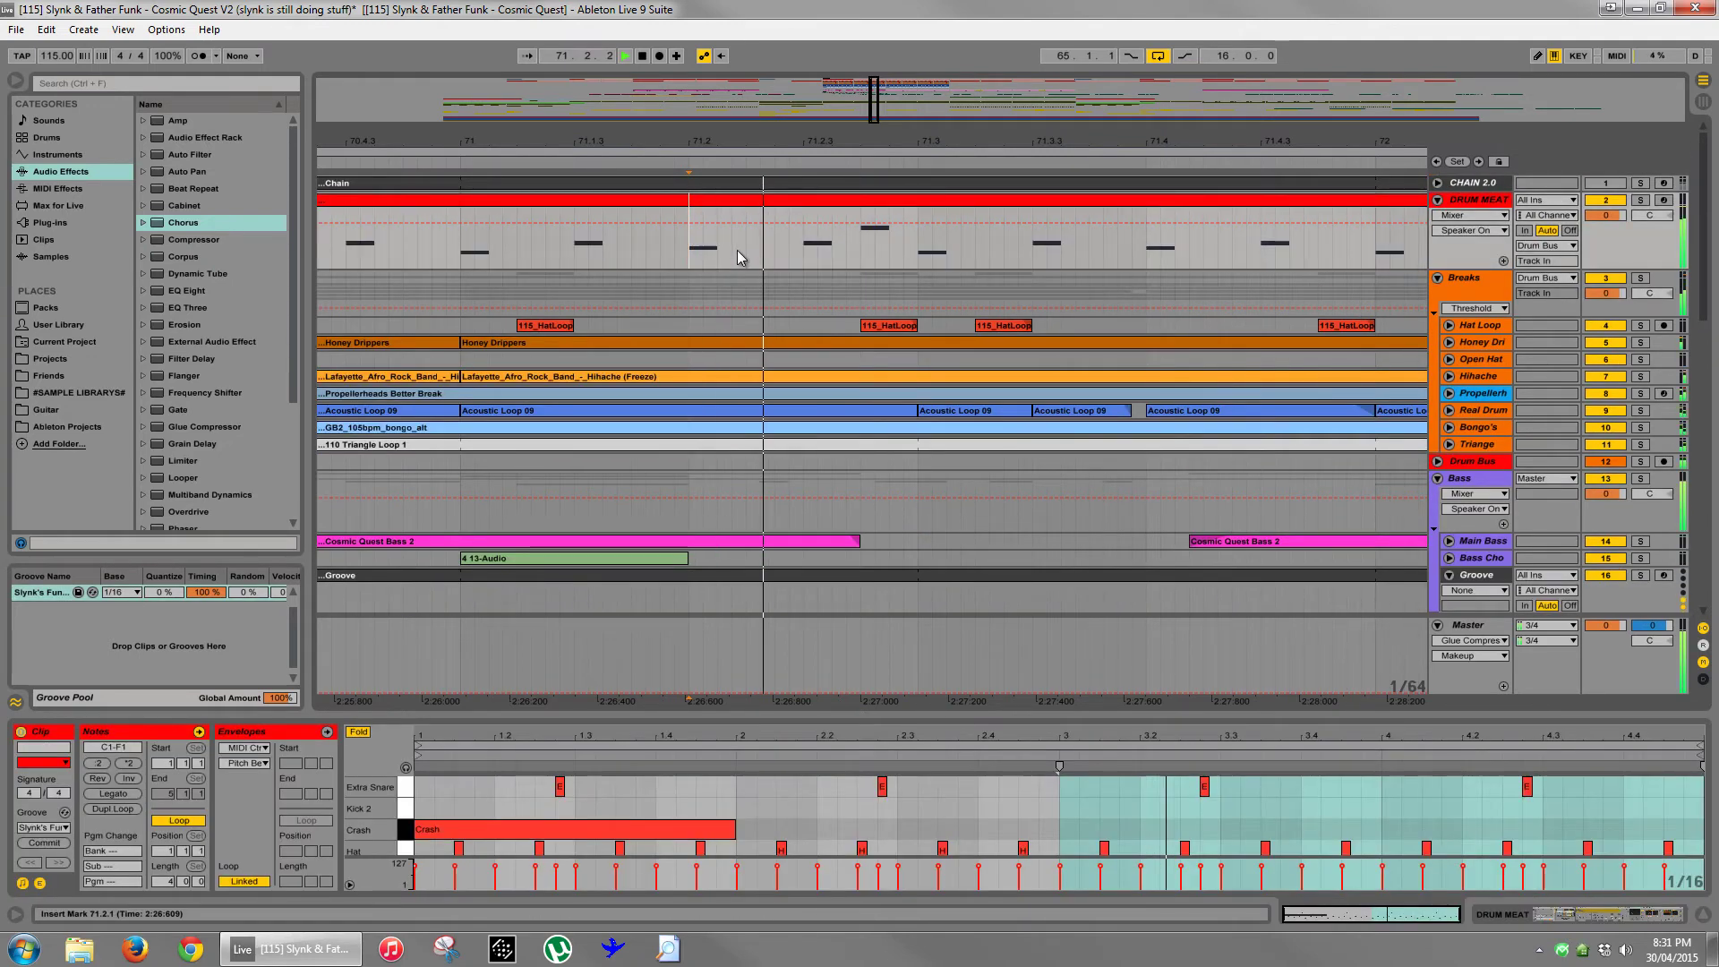
pyautogui.moveTo(861, 253); pyautogui.dragTo(927, 255)
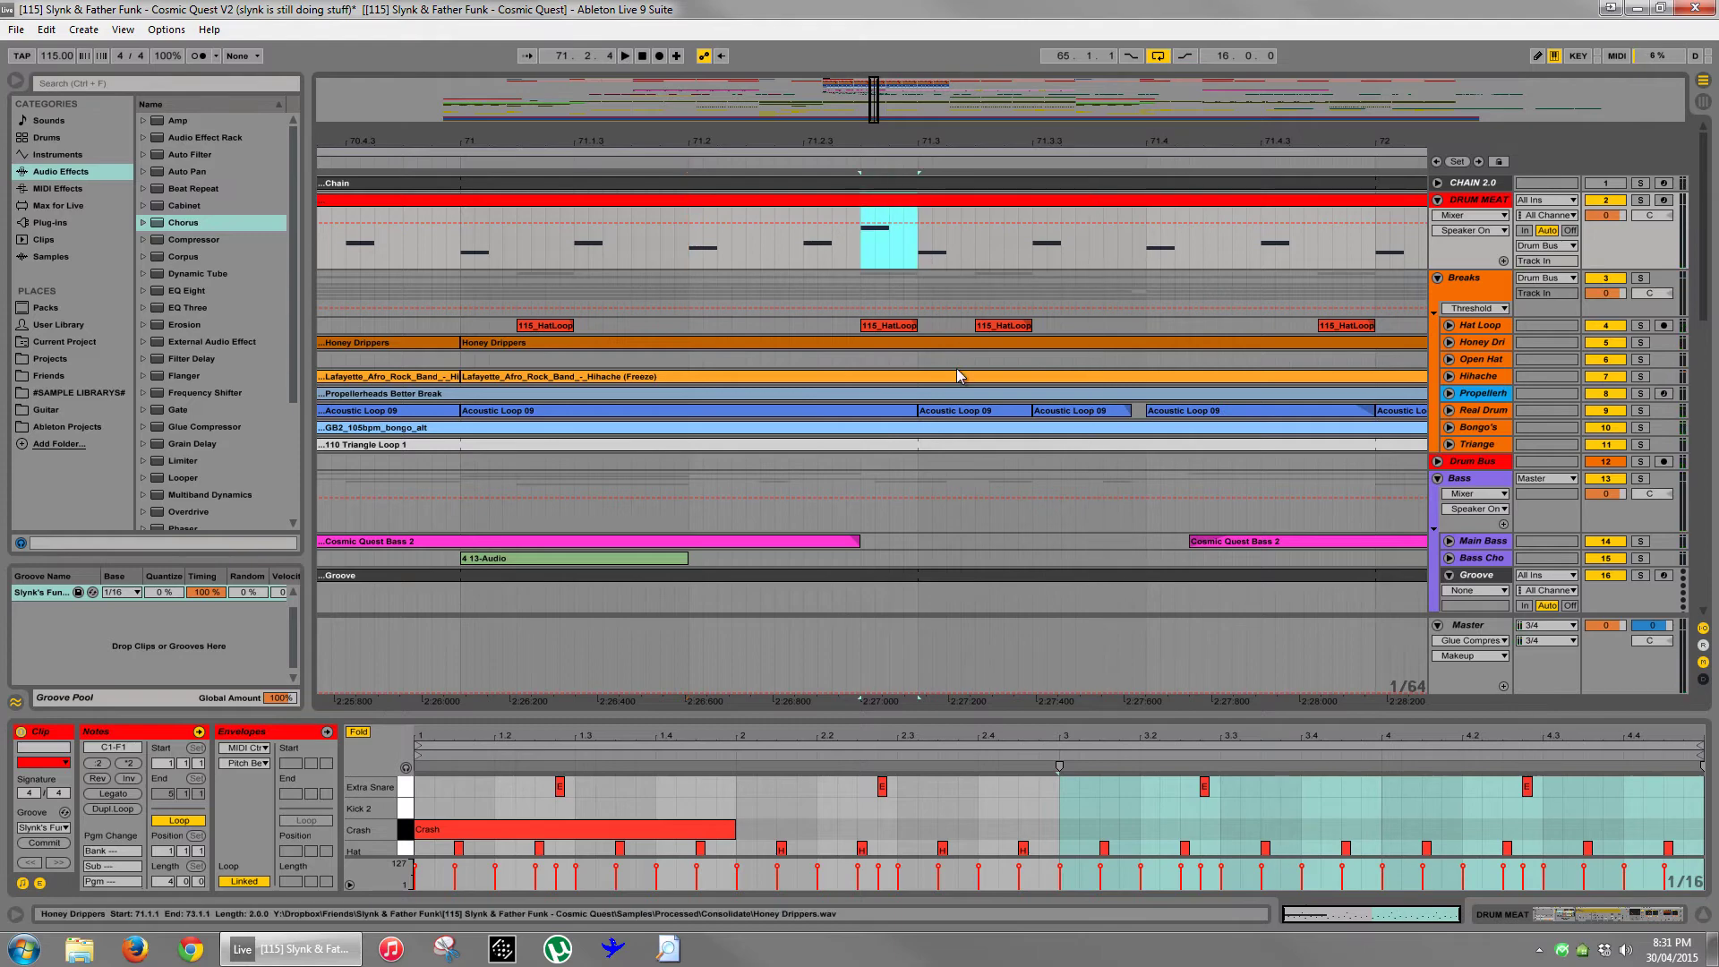
pyautogui.scroll(-6, 958, 385)
pyautogui.click(698, 417)
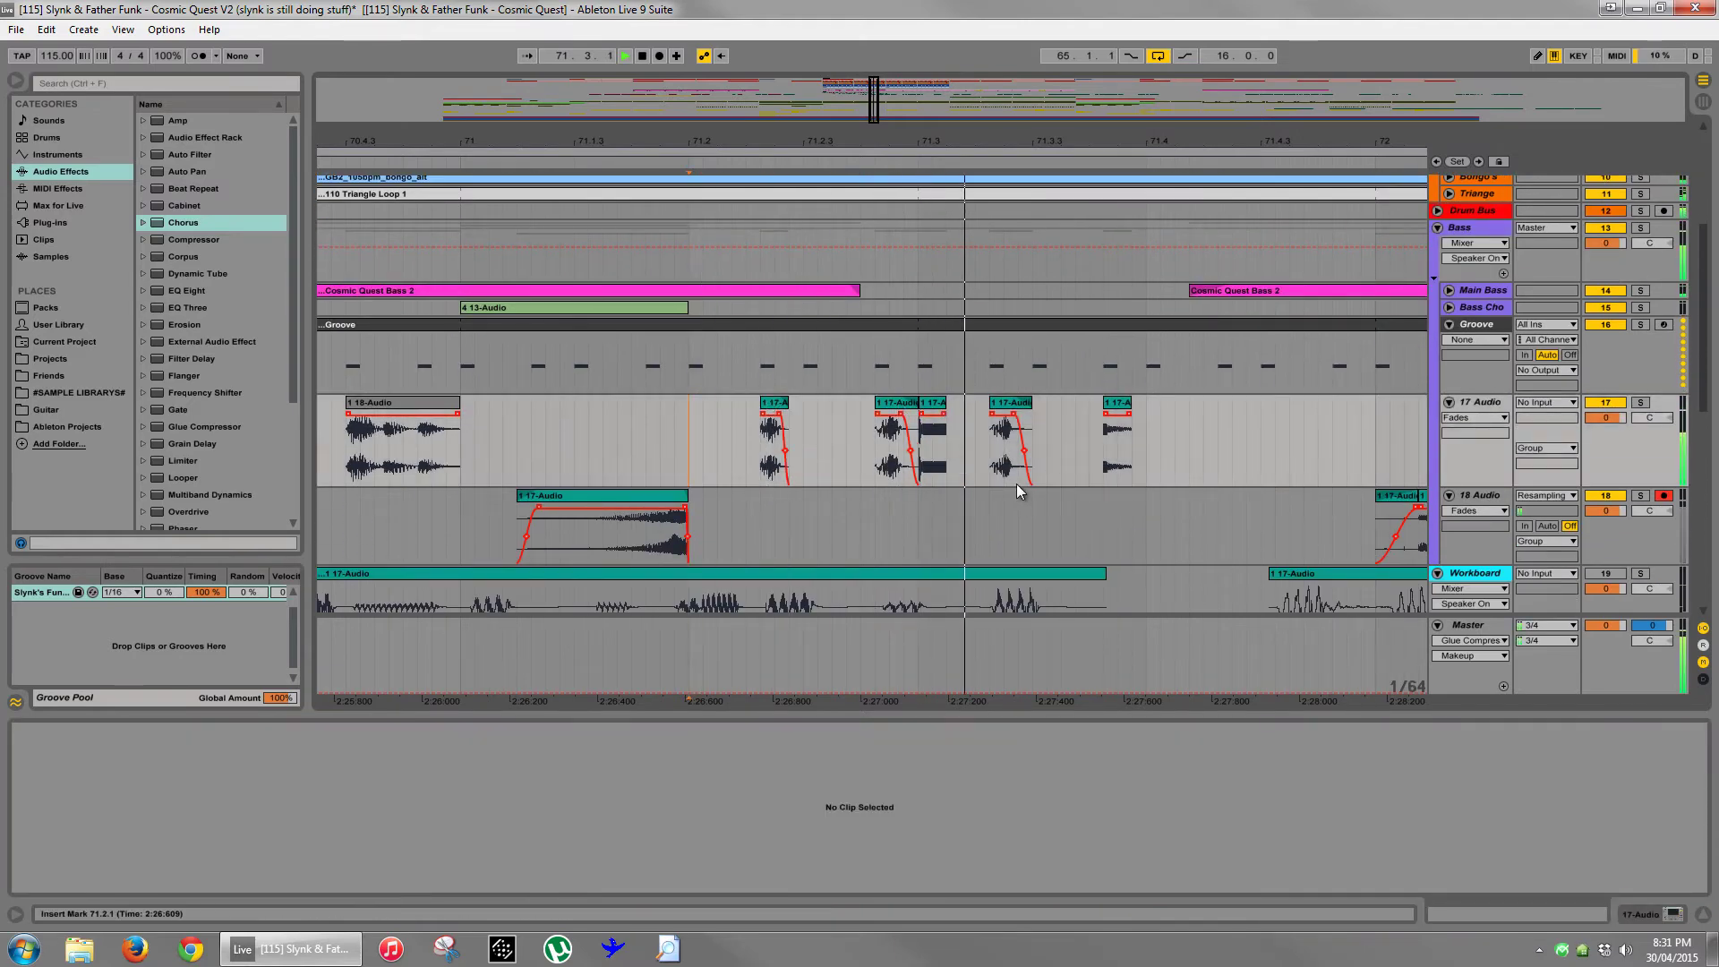
# - Shift the sample start of the 17 Audio clip just after 71.2.4 to the sustained tail near 8:52.7 and audition it
pyautogui.click(900, 405)
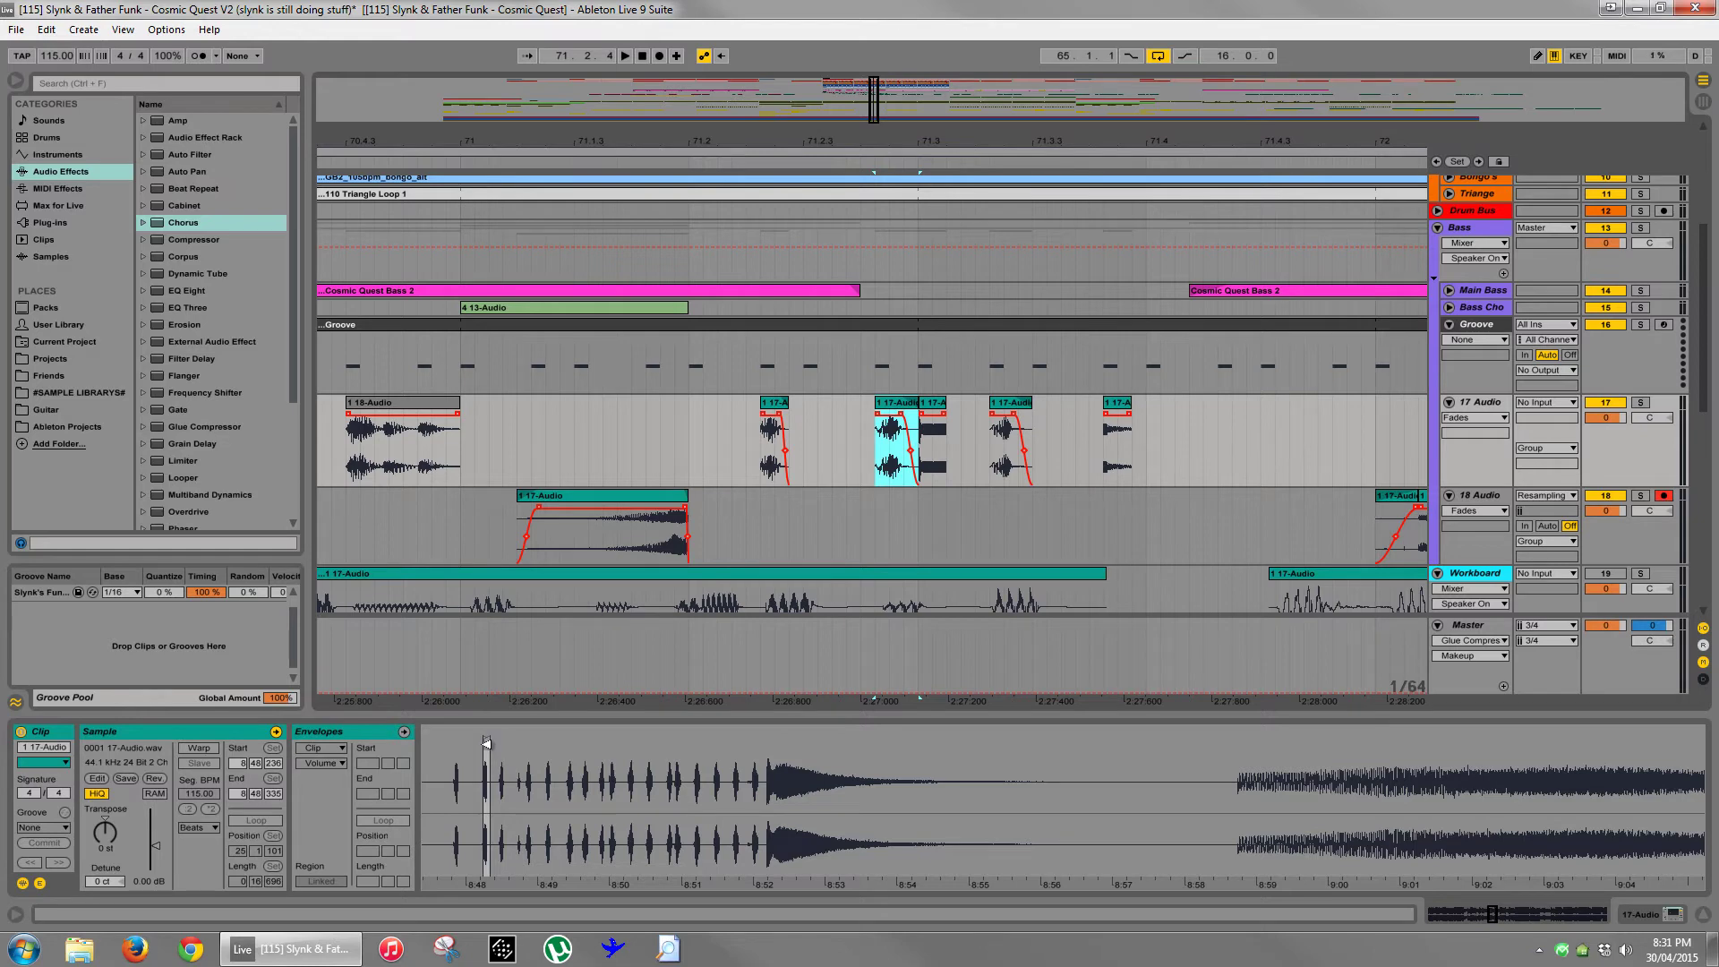
pyautogui.moveTo(487, 743)
pyautogui.mouseDown()
pyautogui.moveTo(769, 741)
pyautogui.moveTo(785, 847)
pyautogui.moveTo(757, 743)
pyautogui.moveTo(1073, 762)
pyautogui.mouseUp()
pyautogui.press('space')
pyautogui.press('space')
pyautogui.press('space')
pyautogui.press('space')
pyautogui.press('space')
pyautogui.press('space')
pyautogui.press('space')
pyautogui.press('space')
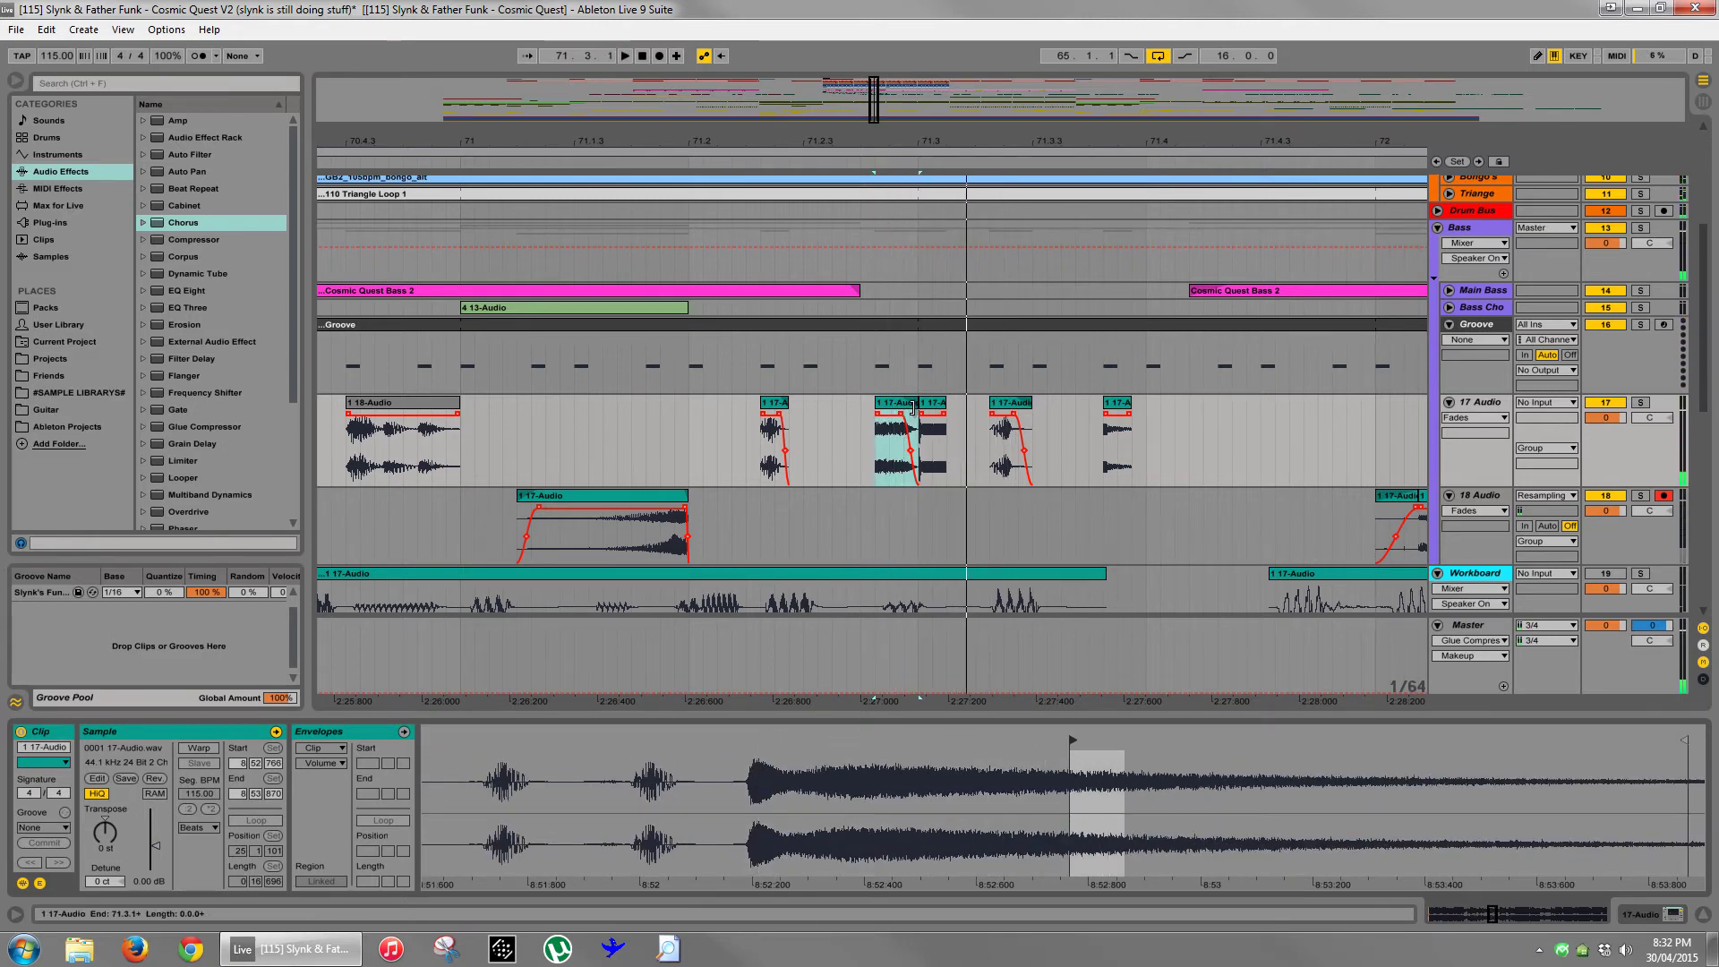
# - Shorten that 17 Audio clip so it ends well before 71.3.1, and replay the slices from around 71.2.1
pyautogui.moveTo(912, 407)
pyautogui.mouseDown()
pyautogui.moveTo(816, 446)
pyautogui.moveTo(899, 404)
pyautogui.mouseUp()
pyautogui.click(686, 450)
pyautogui.press('space')
pyautogui.press('space')
pyautogui.press('space')
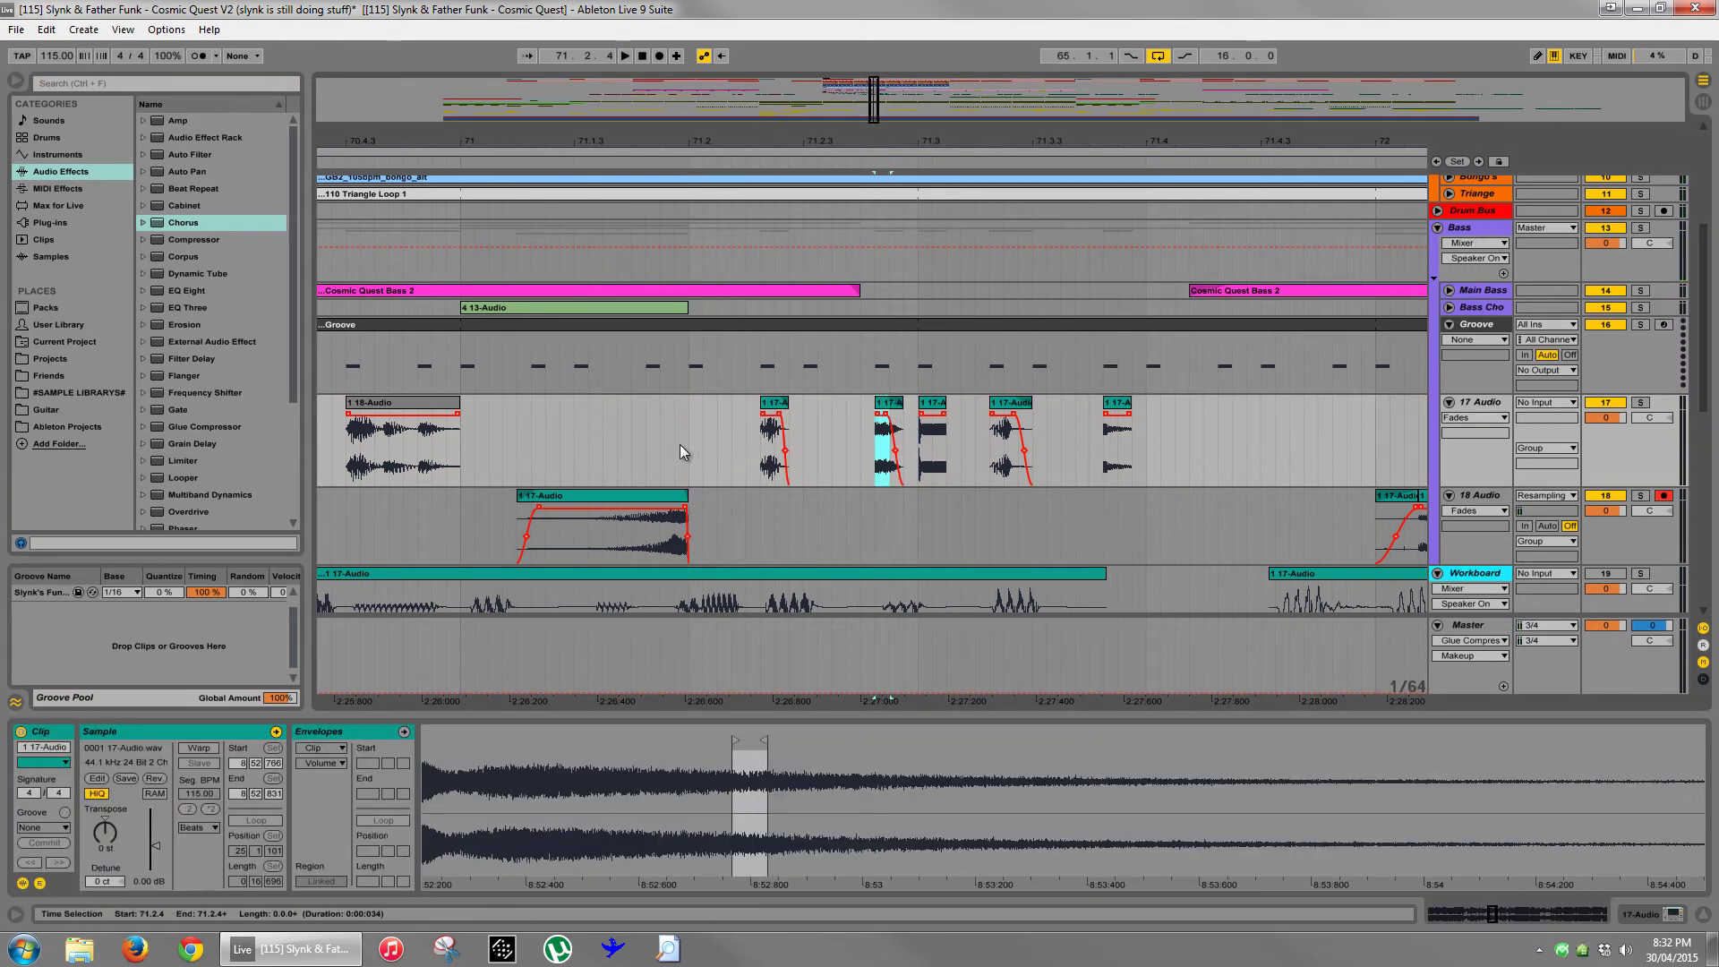
pyautogui.click(676, 444)
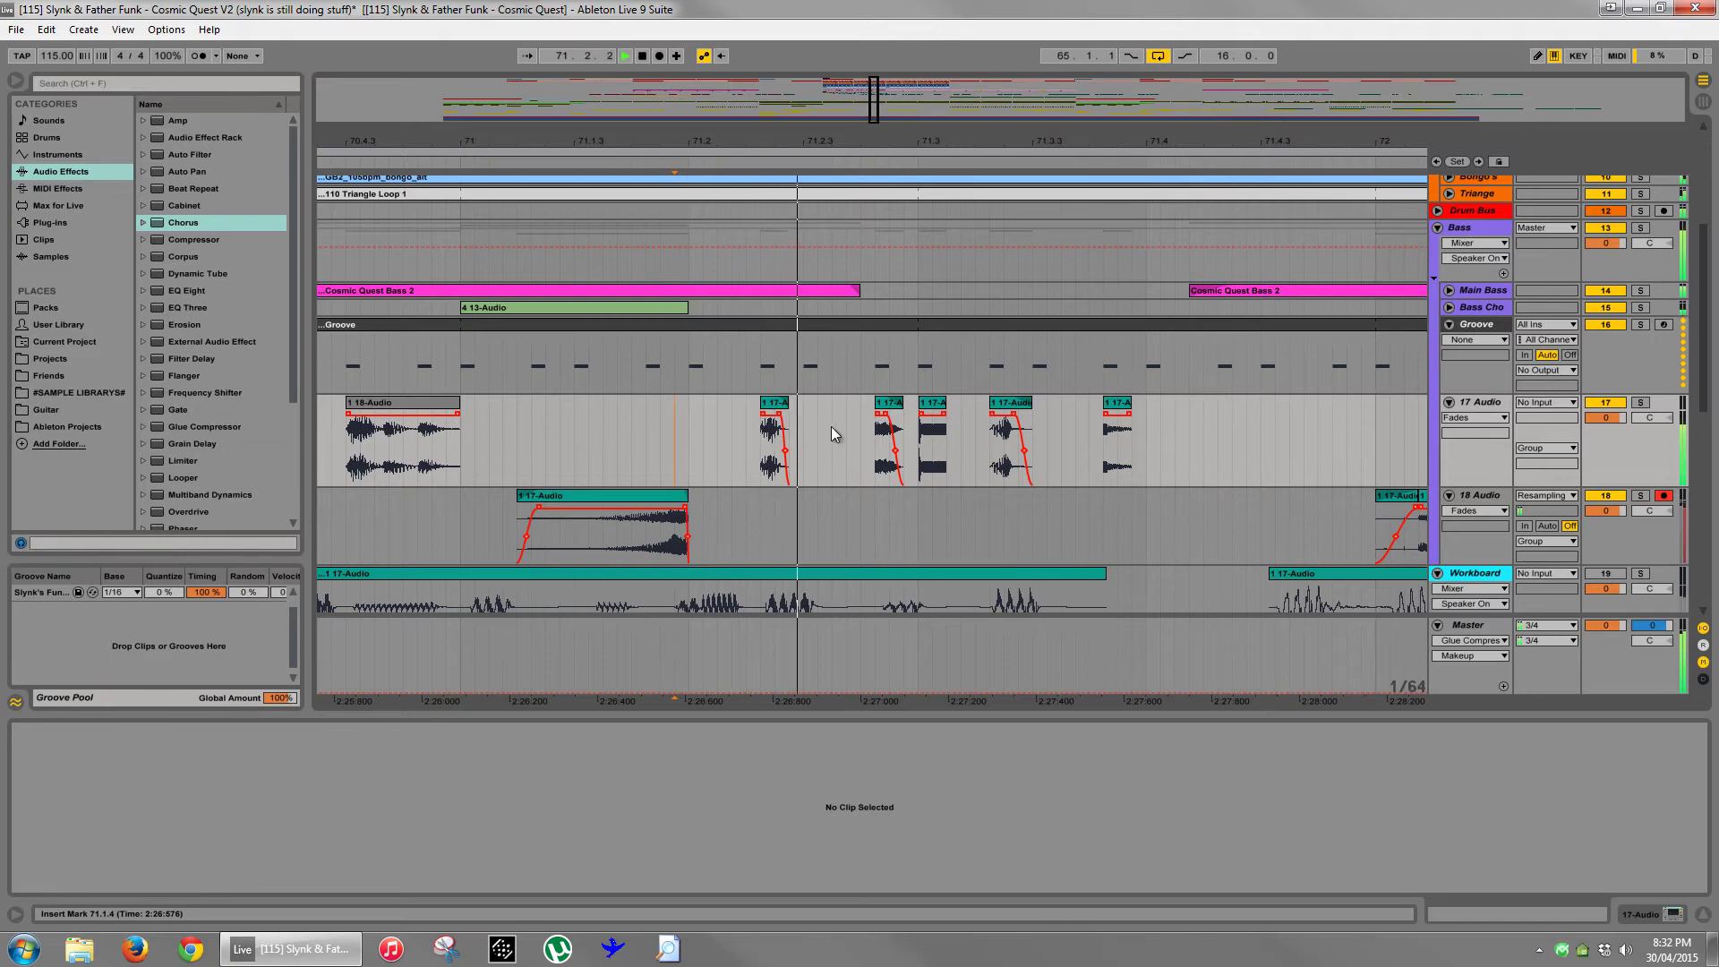
pyautogui.click(891, 409)
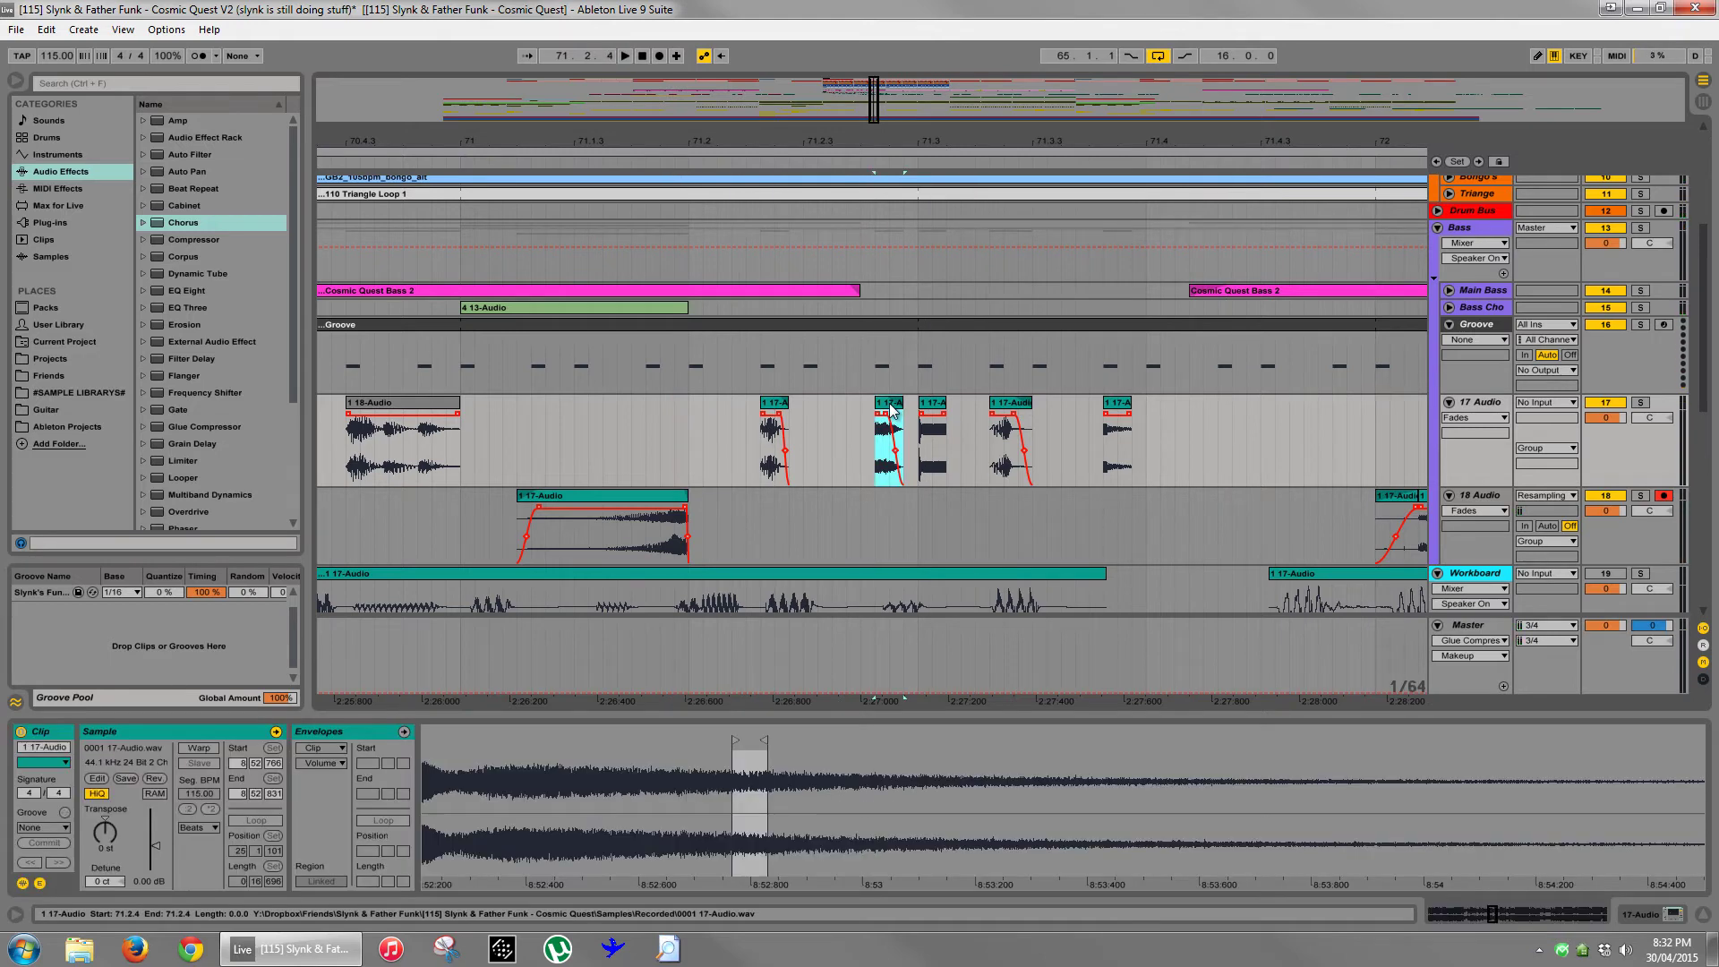
pyautogui.click(686, 444)
pyautogui.press('space')
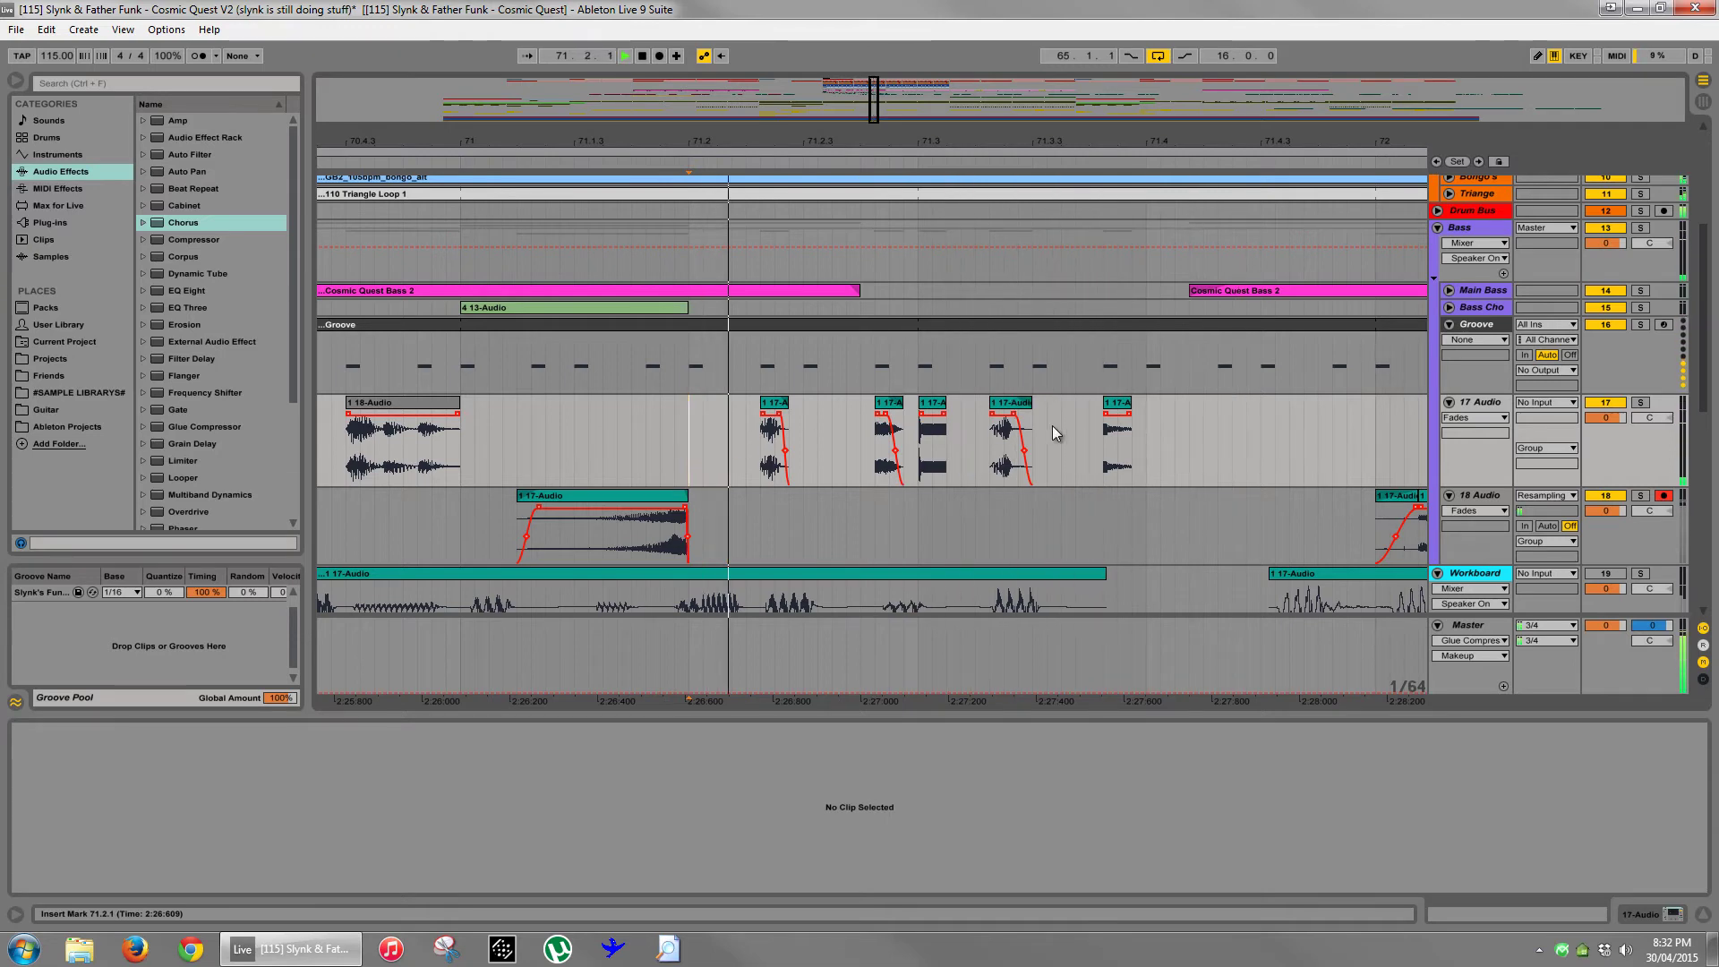
pyautogui.press('space')
# - Copy the shortened 17 Audio clip to 71.3.3, directly after the existing slice, and play from 71.2.1
pyautogui.click(1038, 443)
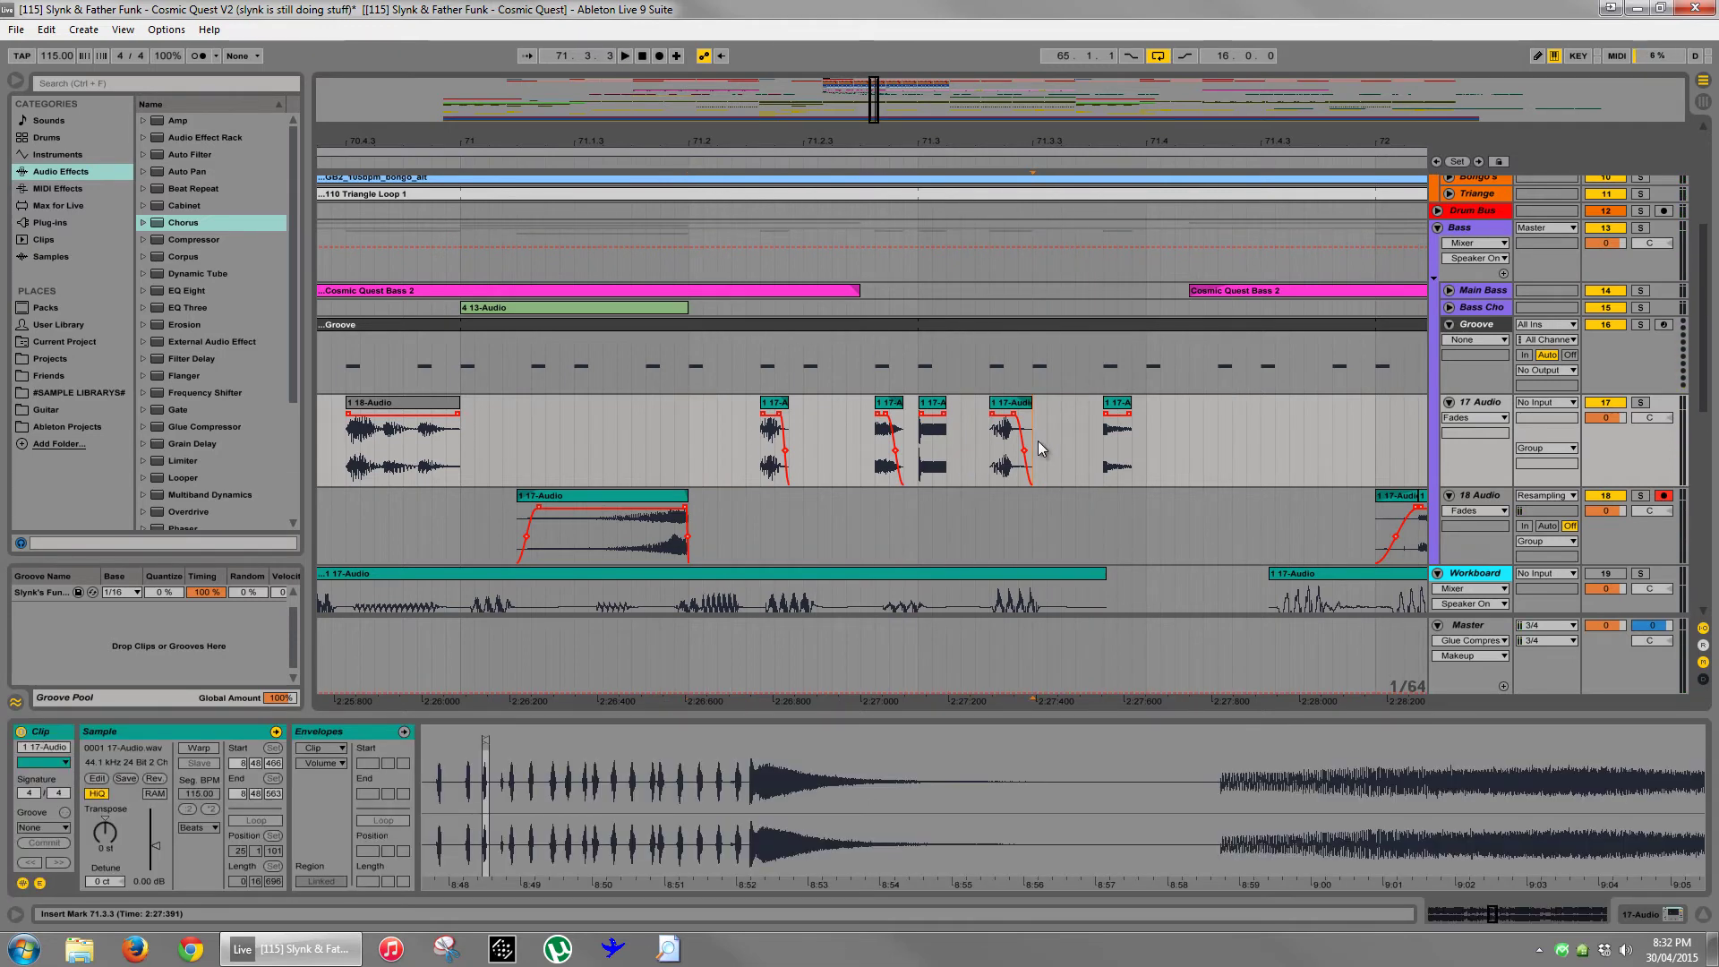
pyautogui.moveTo(1036, 430); pyautogui.dragTo(1062, 429)
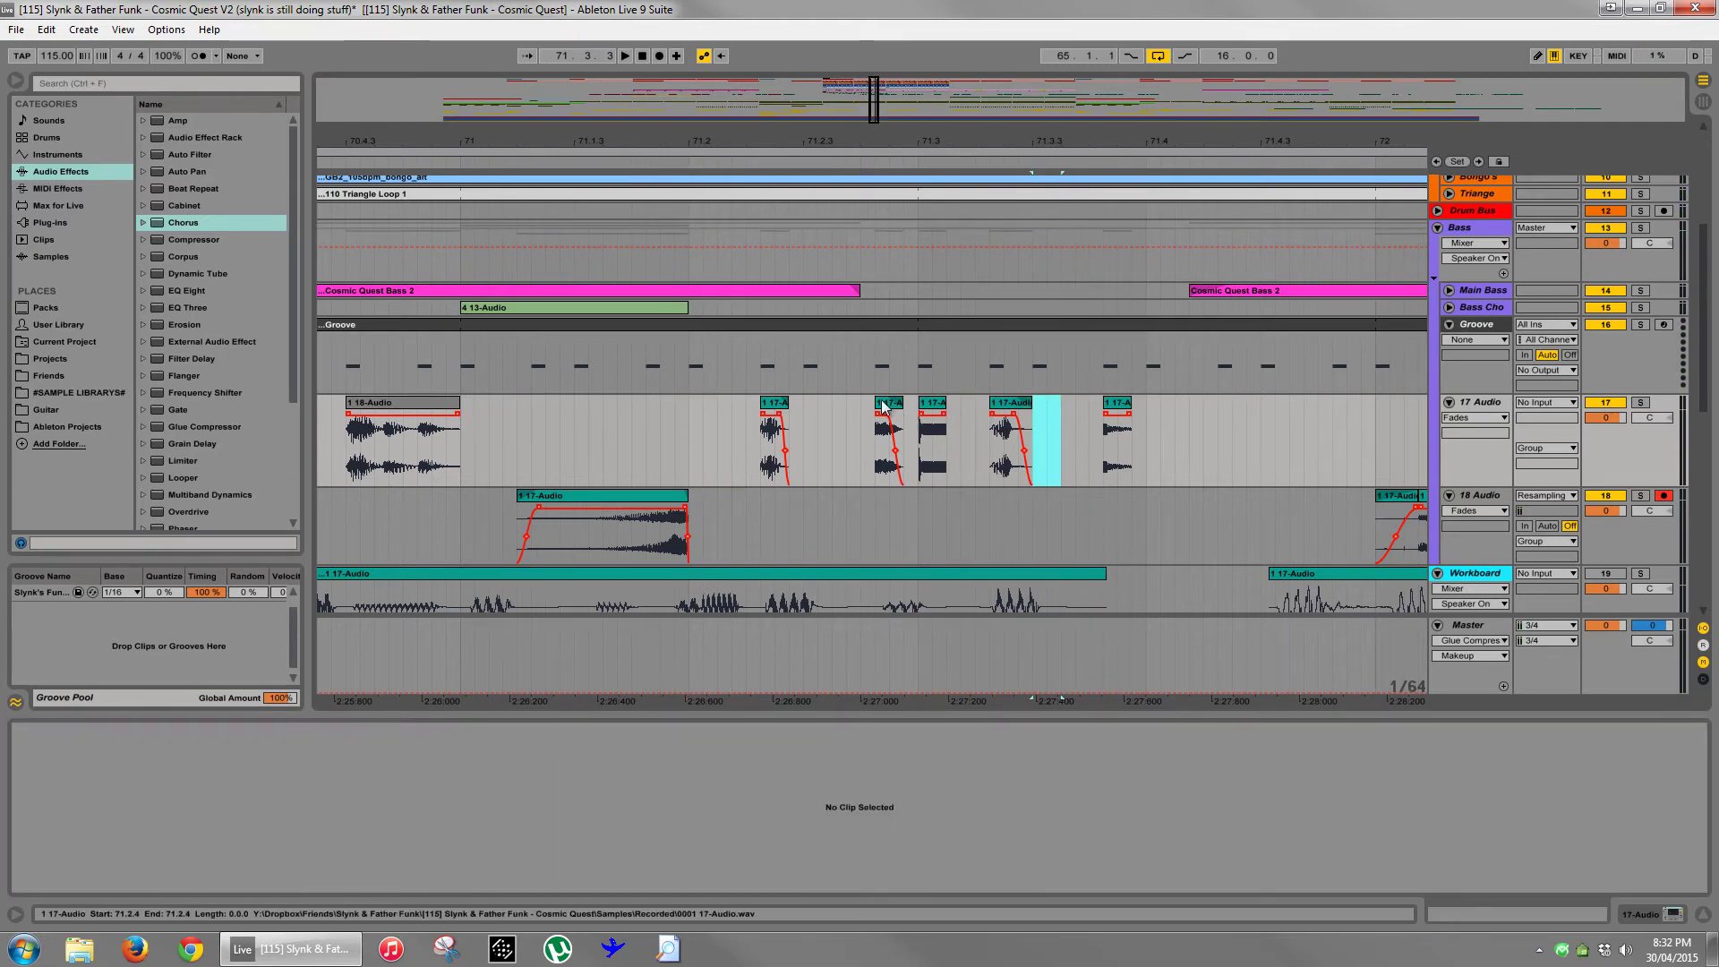
pyautogui.moveTo(885, 402); pyautogui.dragTo(1045, 417)
pyautogui.click(688, 428)
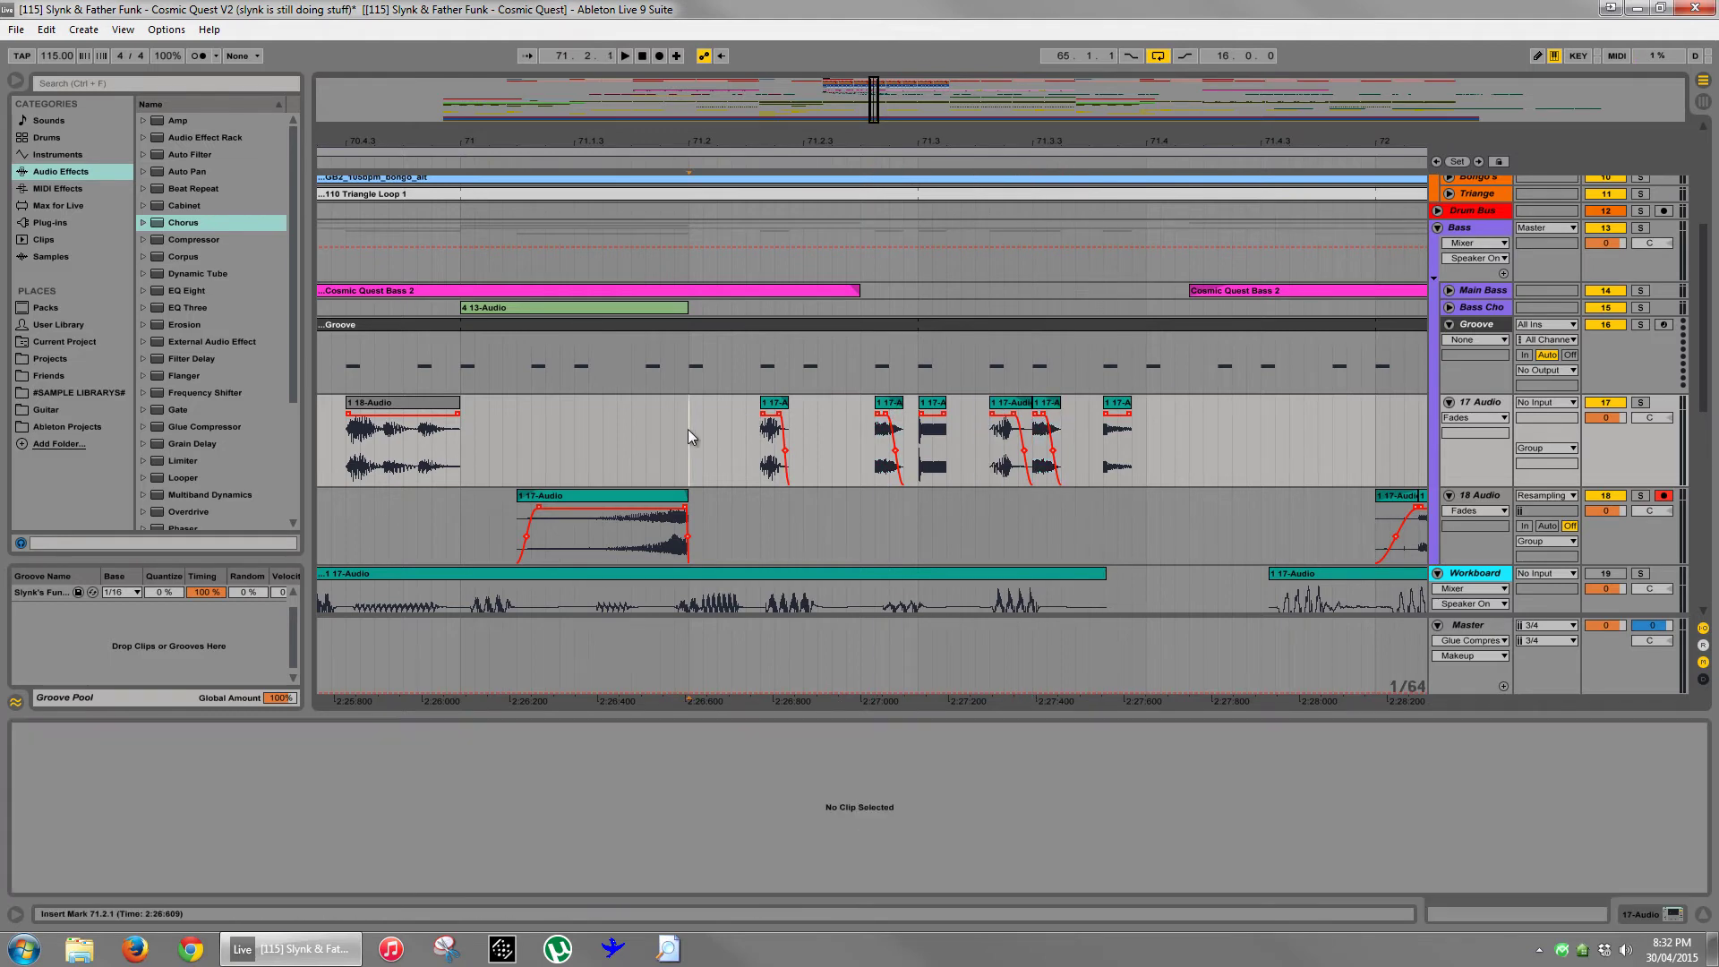
pyautogui.press('space')
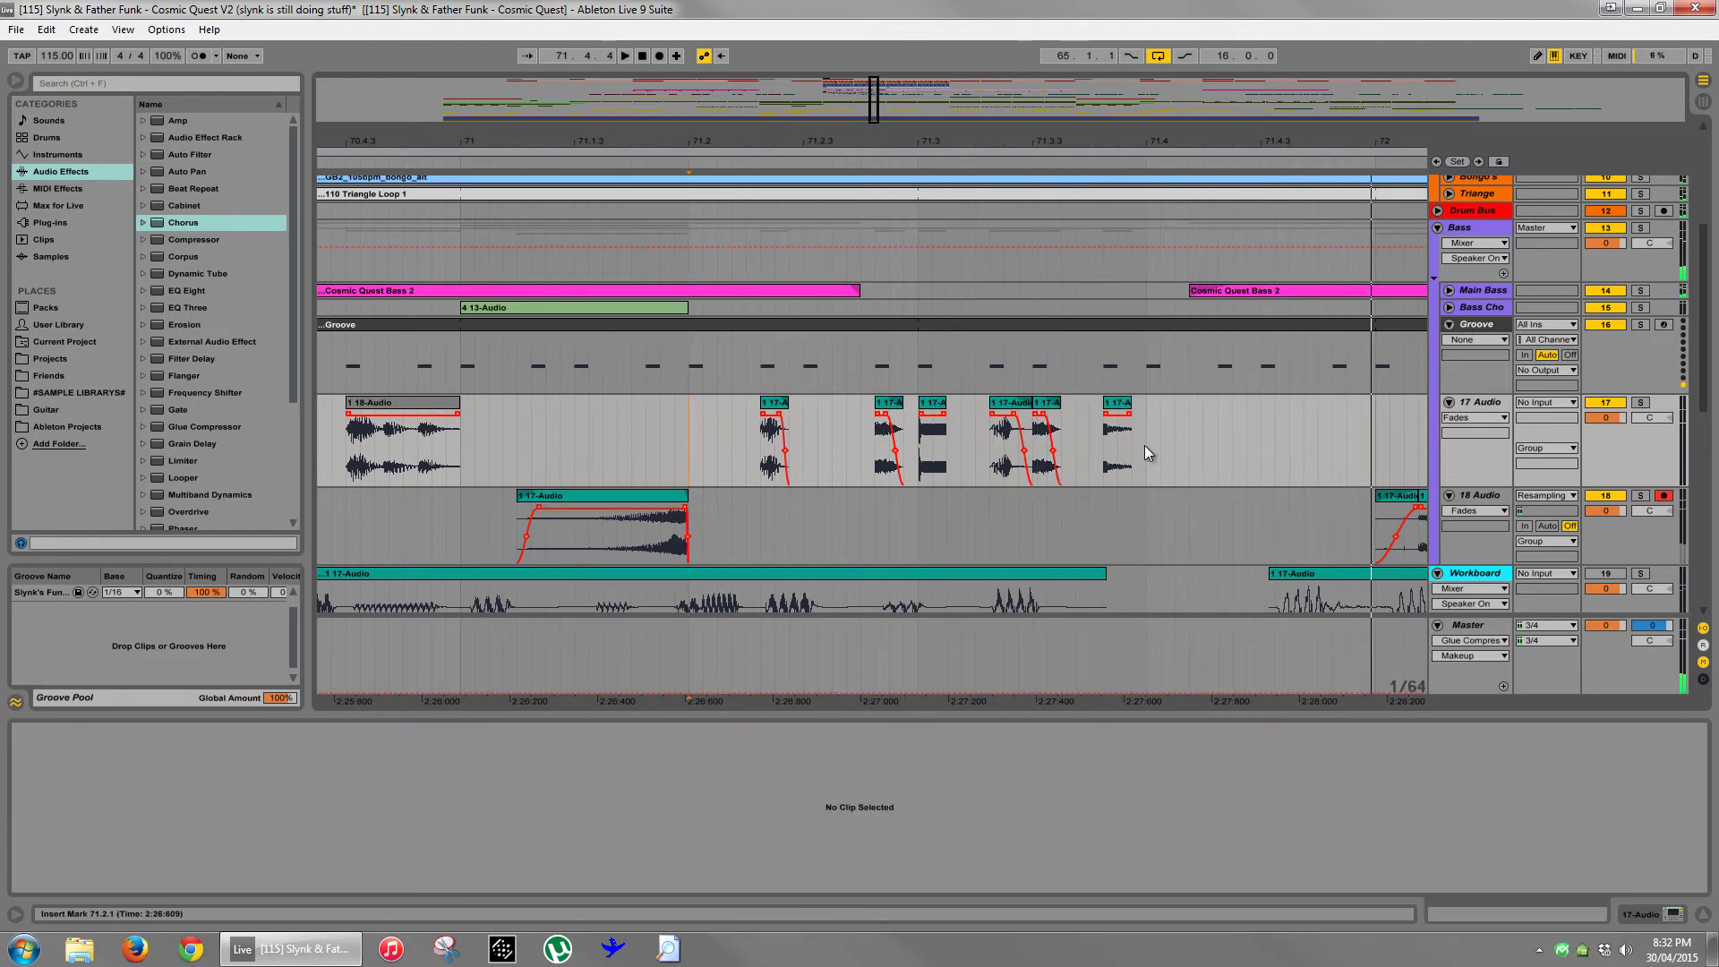
# - Delete the drum parts from 71.2.1 to 71.4.1 on all Breaks tracks, Hat Loop through Triangle, and play from 71.1.1
pyautogui.click(1146, 444)
pyautogui.press('space')
pyautogui.scroll(4, 1150, 444)
pyautogui.scroll(4, 1153, 444)
pyautogui.scroll(-3, 1155, 444)
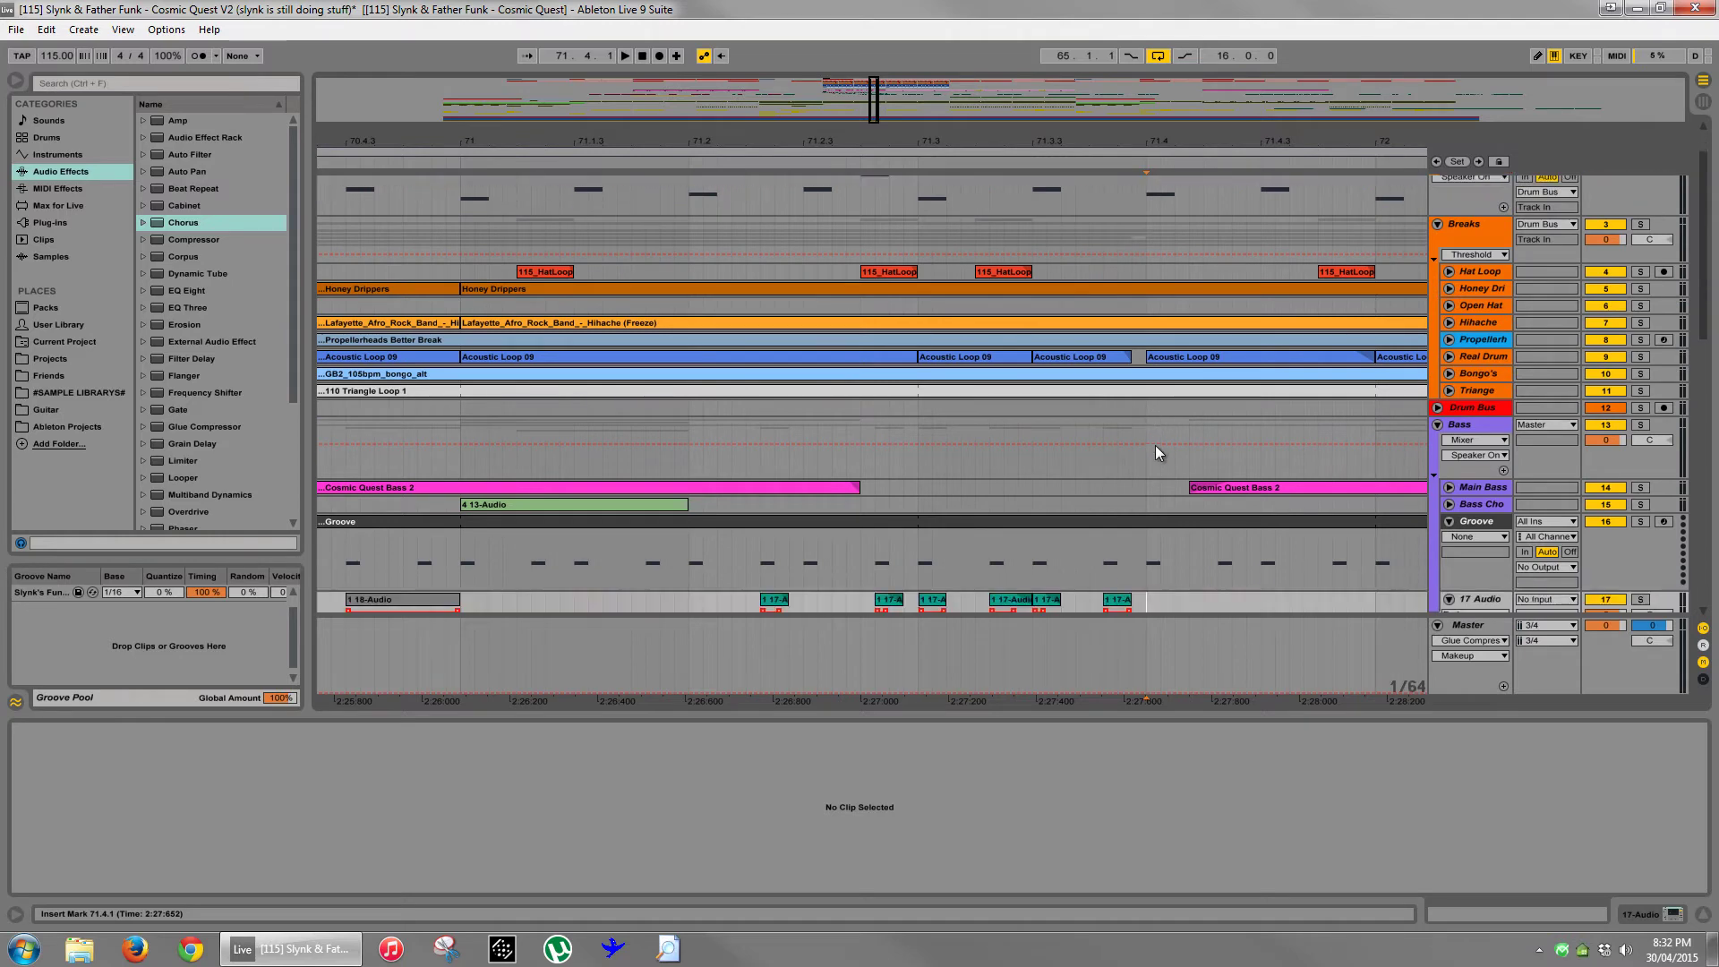
pyautogui.moveTo(691, 407); pyautogui.dragTo(1152, 274)
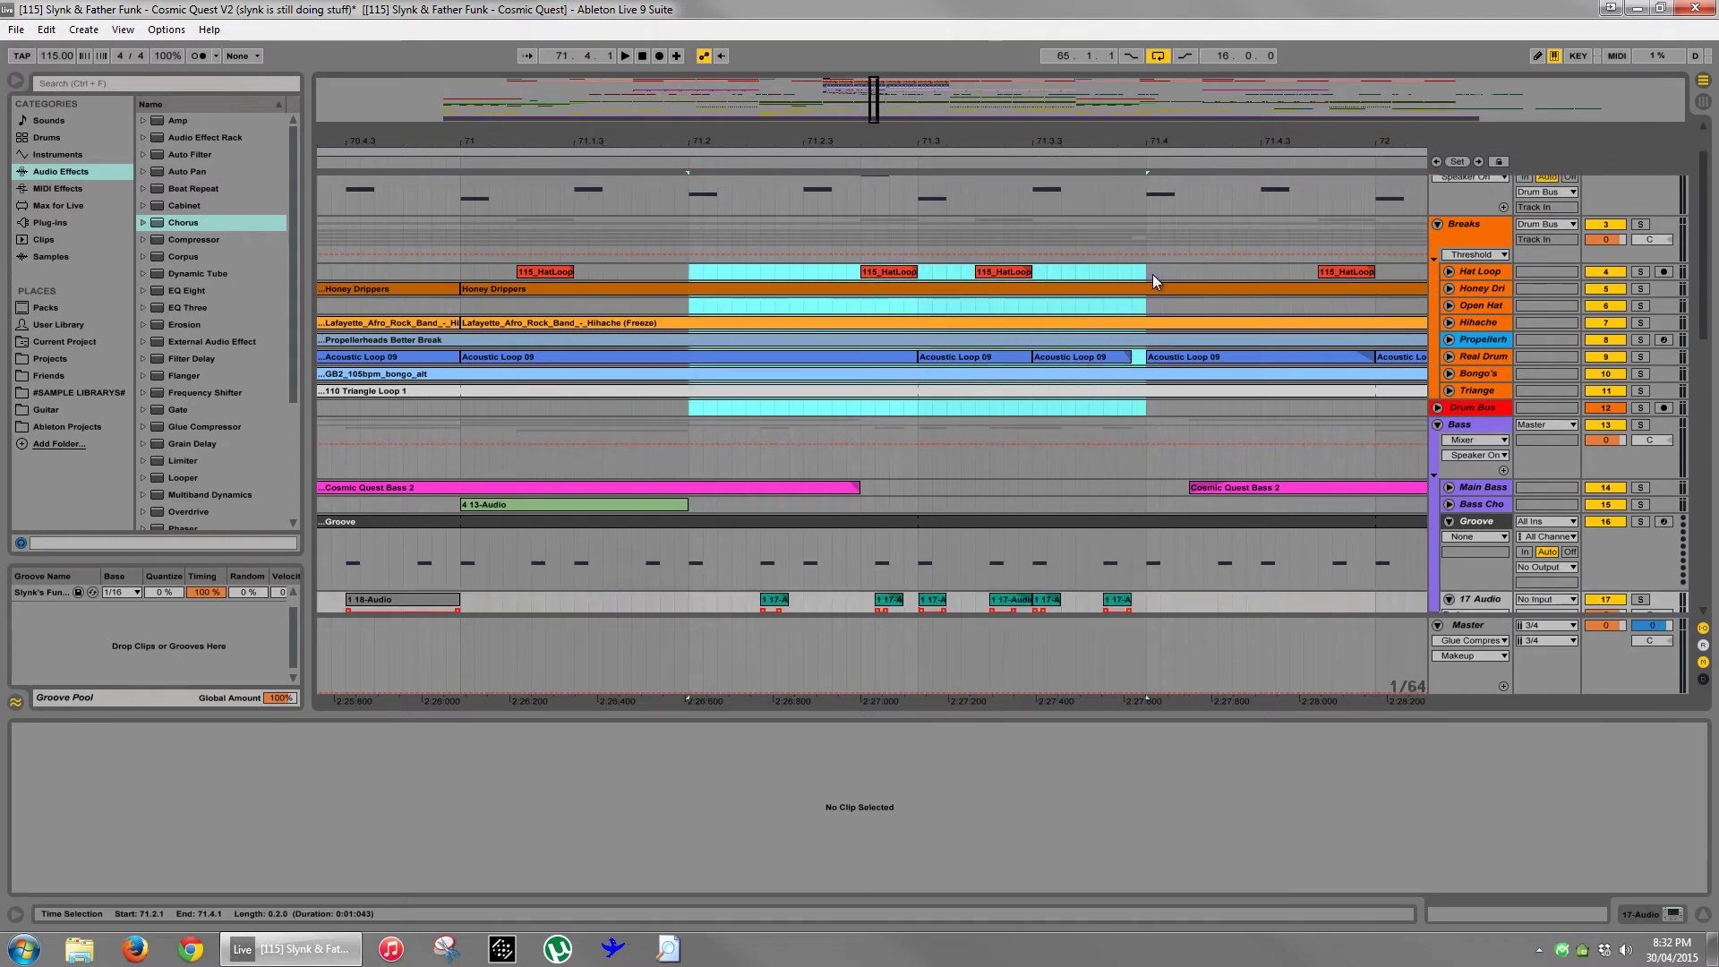
pyautogui.press('Delete')
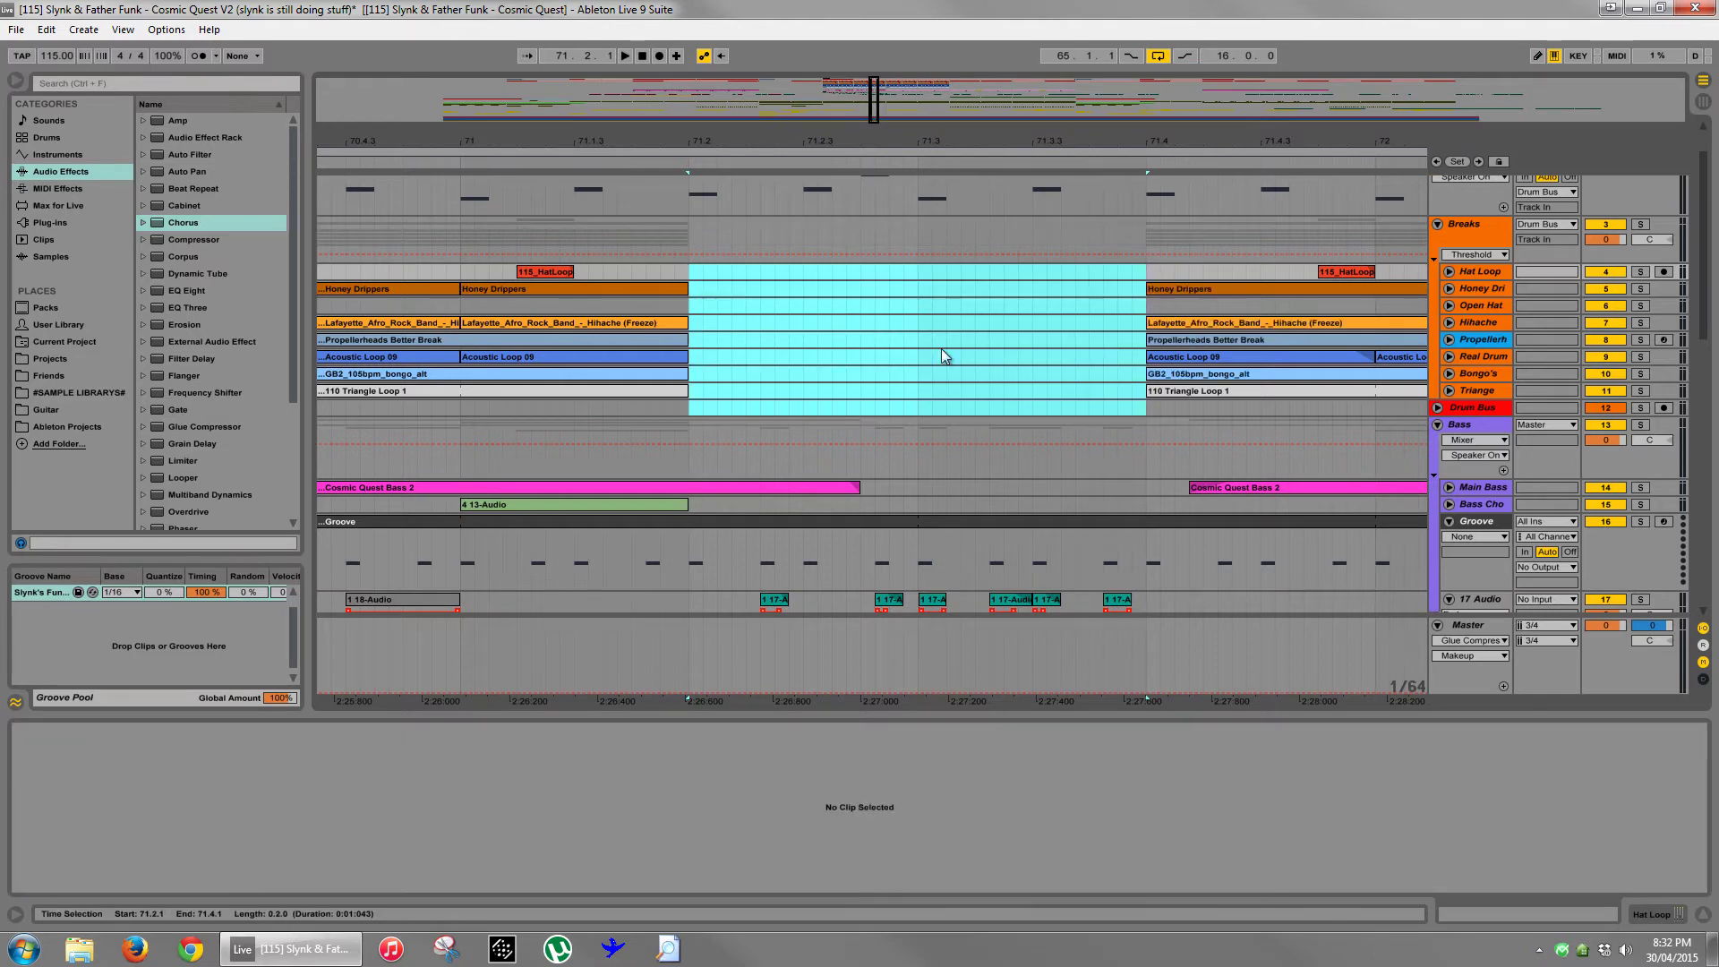
pyautogui.click(462, 426)
pyautogui.press('space')
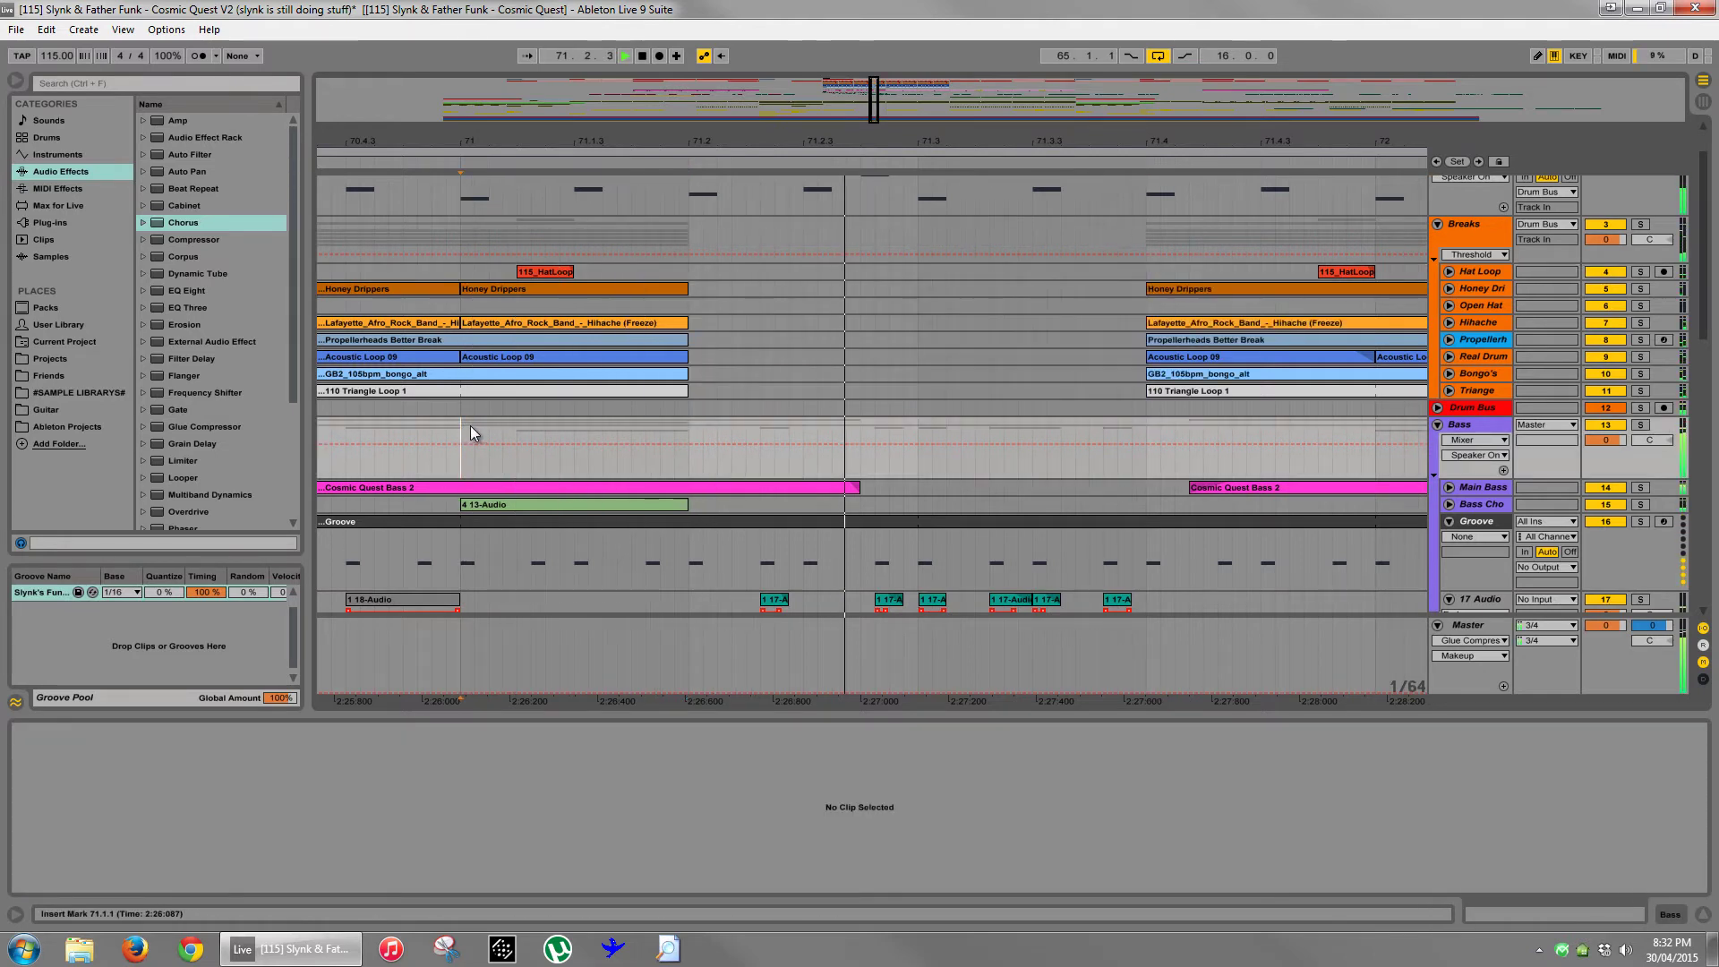
# - Delete the DRUM MEAT section between 71.2.3 and 71.3.1
pyautogui.scroll(2, 950, 455)
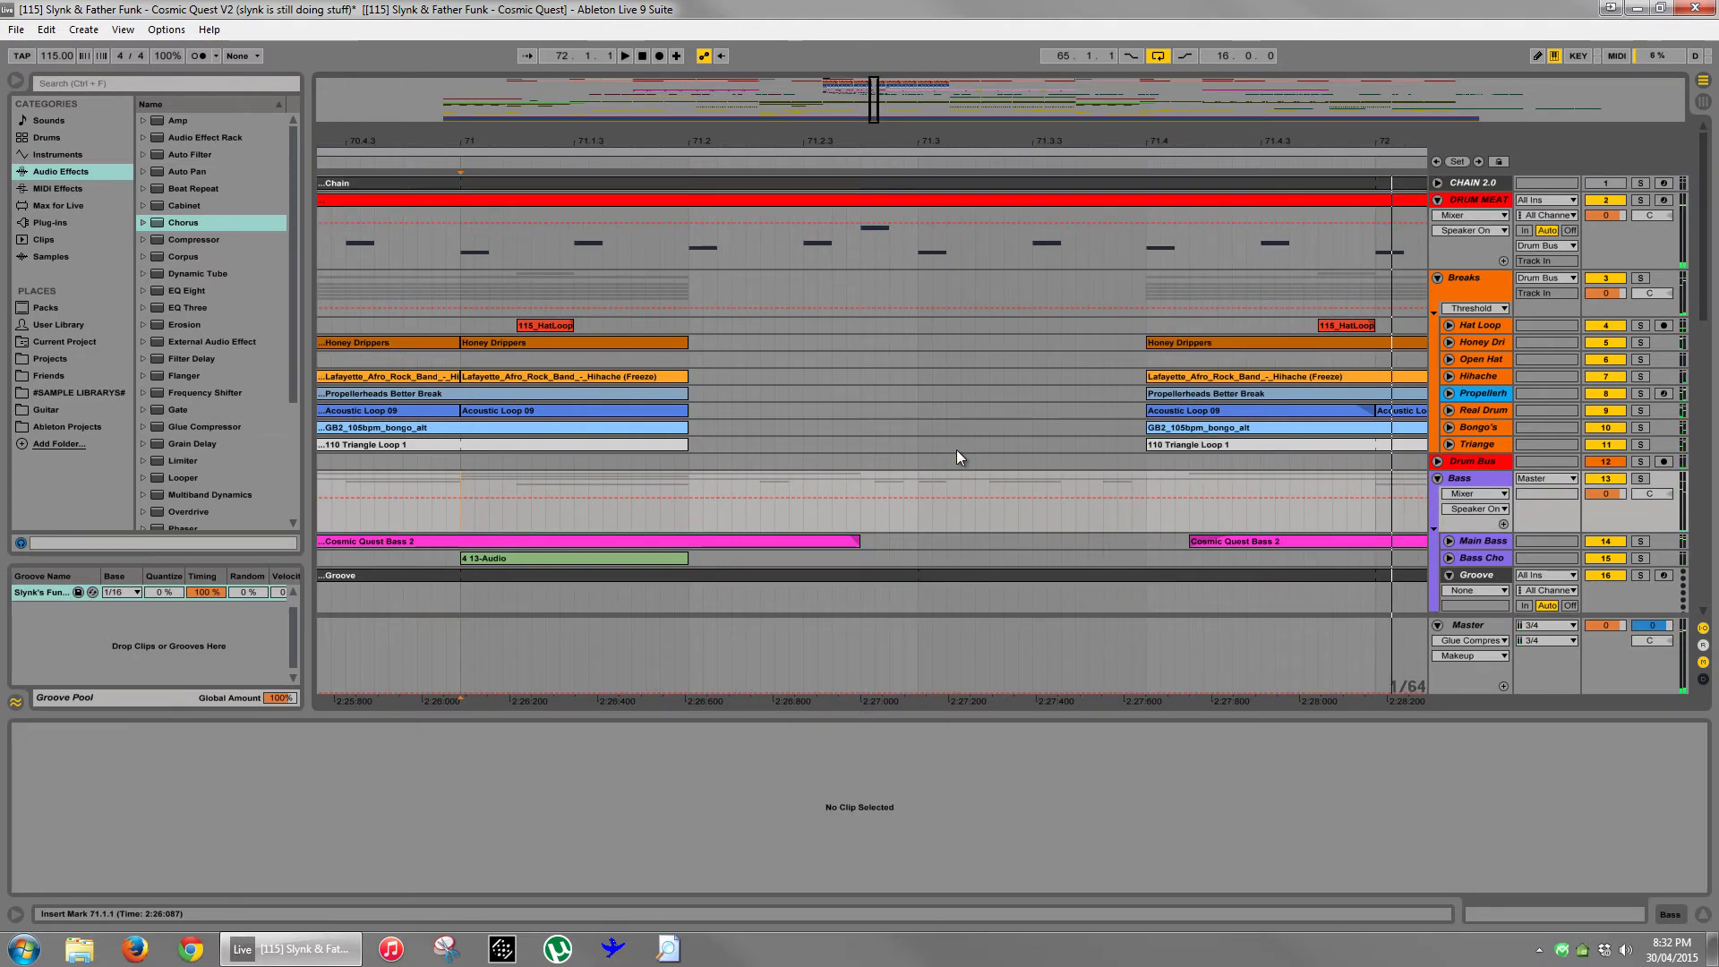
pyautogui.moveTo(799, 252); pyautogui.dragTo(916, 250)
pyautogui.moveTo(803, 257); pyautogui.dragTo(934, 254)
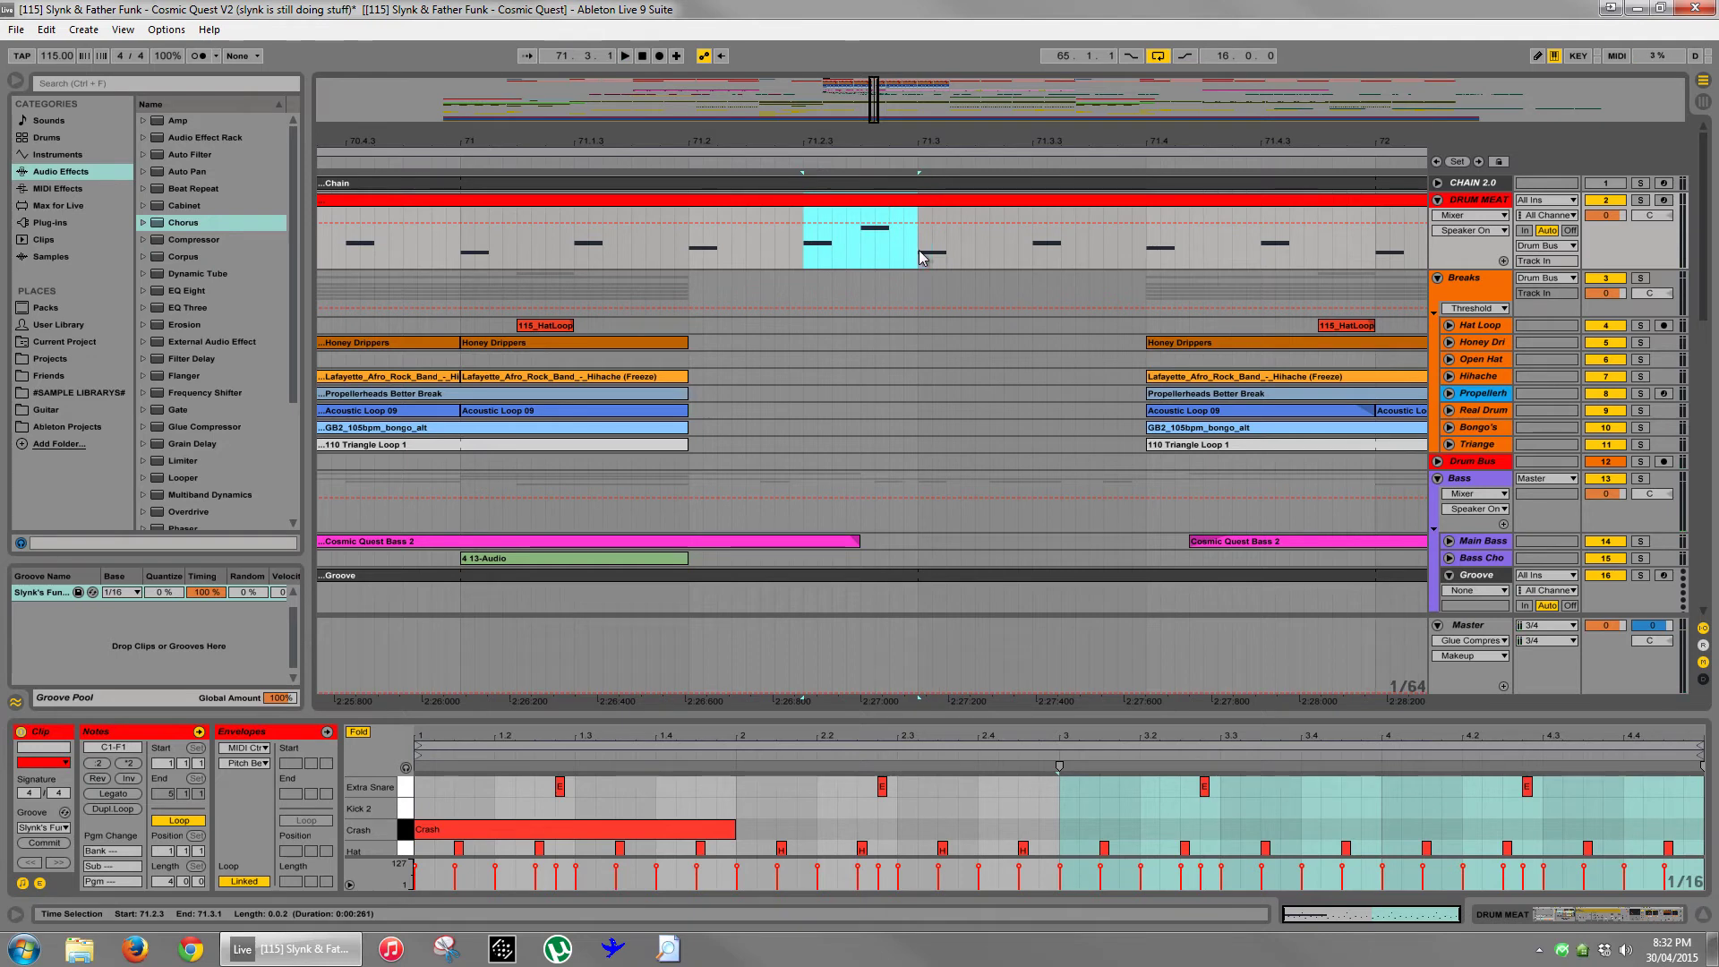
pyautogui.press('Delete')
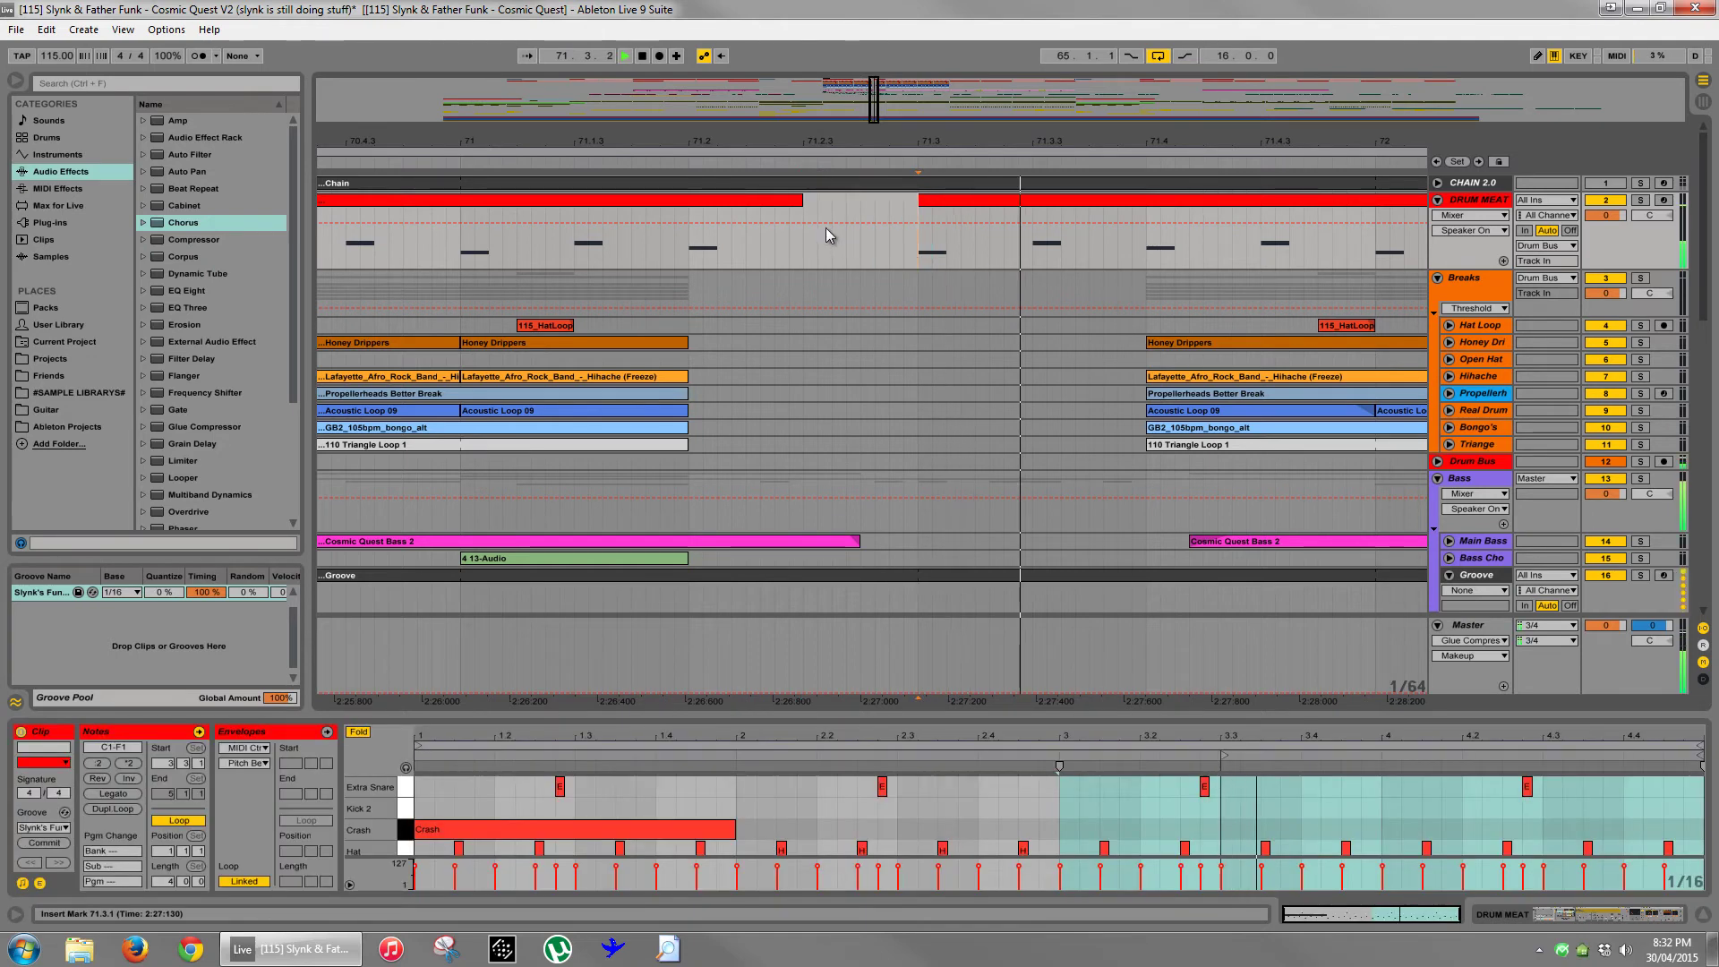
# - Delete DRUM MEAT from 71.3.3 to 71.4.1 and trim the two preceding pieces to end just before 71.2.2 and 71.3.2
pyautogui.moveTo(799, 203); pyautogui.dragTo(732, 203)
pyautogui.moveTo(1030, 251); pyautogui.dragTo(1154, 260)
pyautogui.press('Delete')
pyautogui.moveTo(1031, 202); pyautogui.dragTo(953, 207)
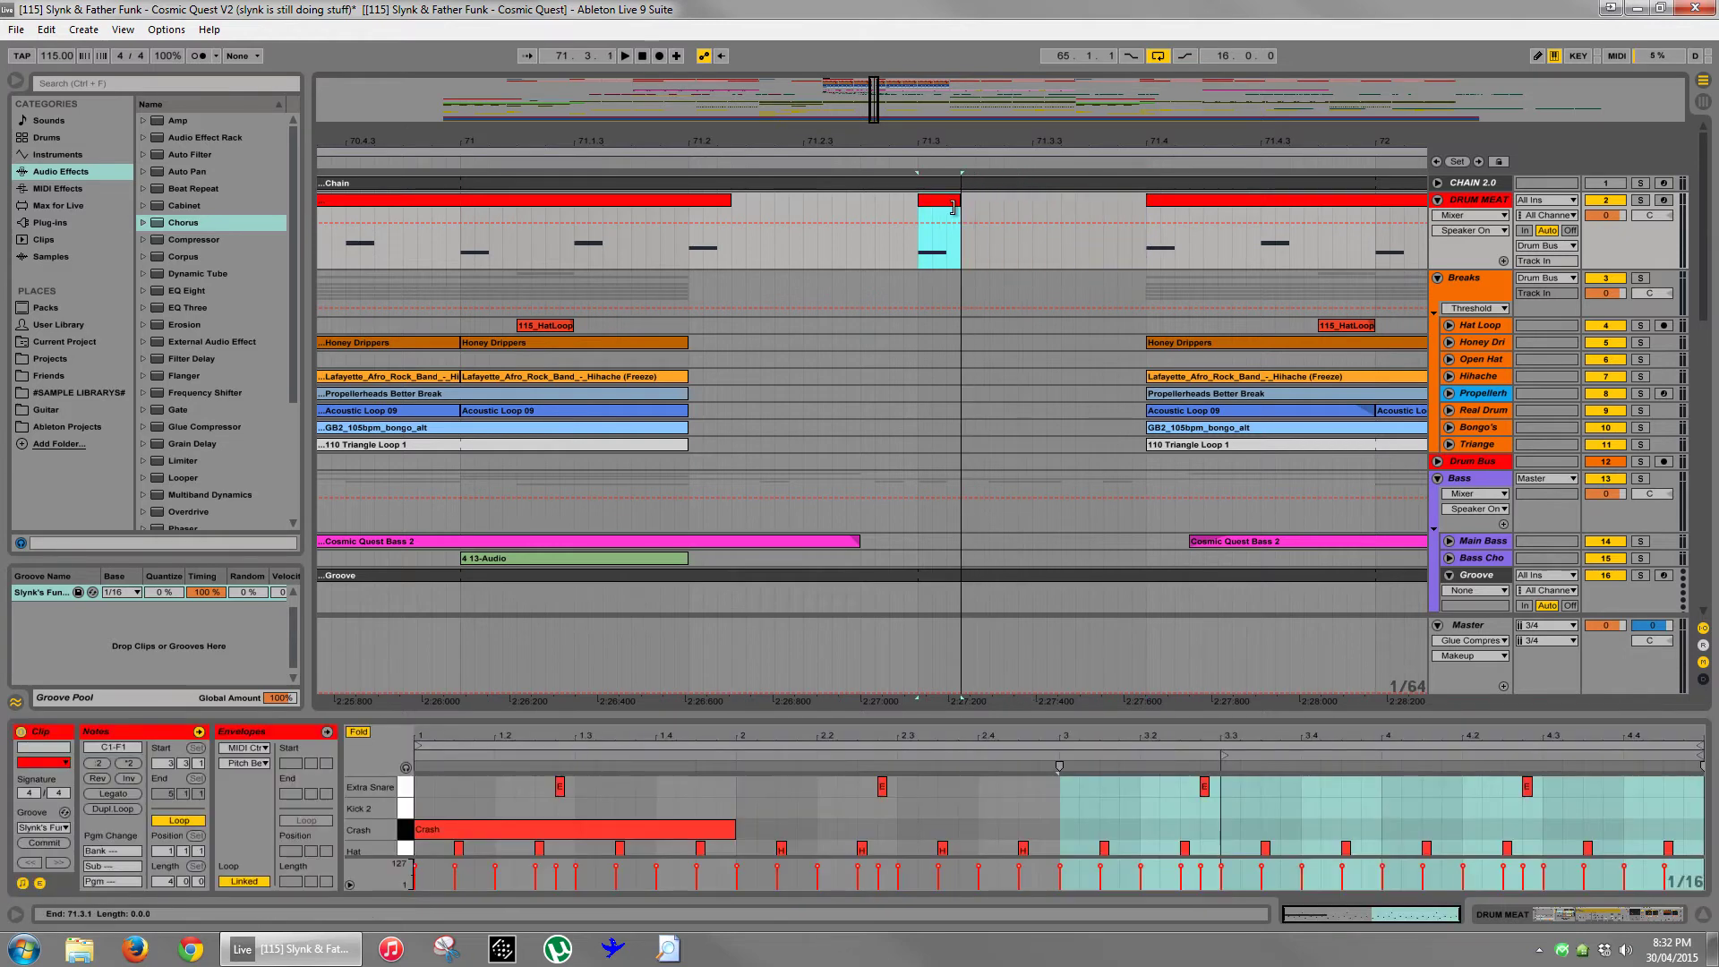
pyautogui.click(451, 244)
pyautogui.press('space')
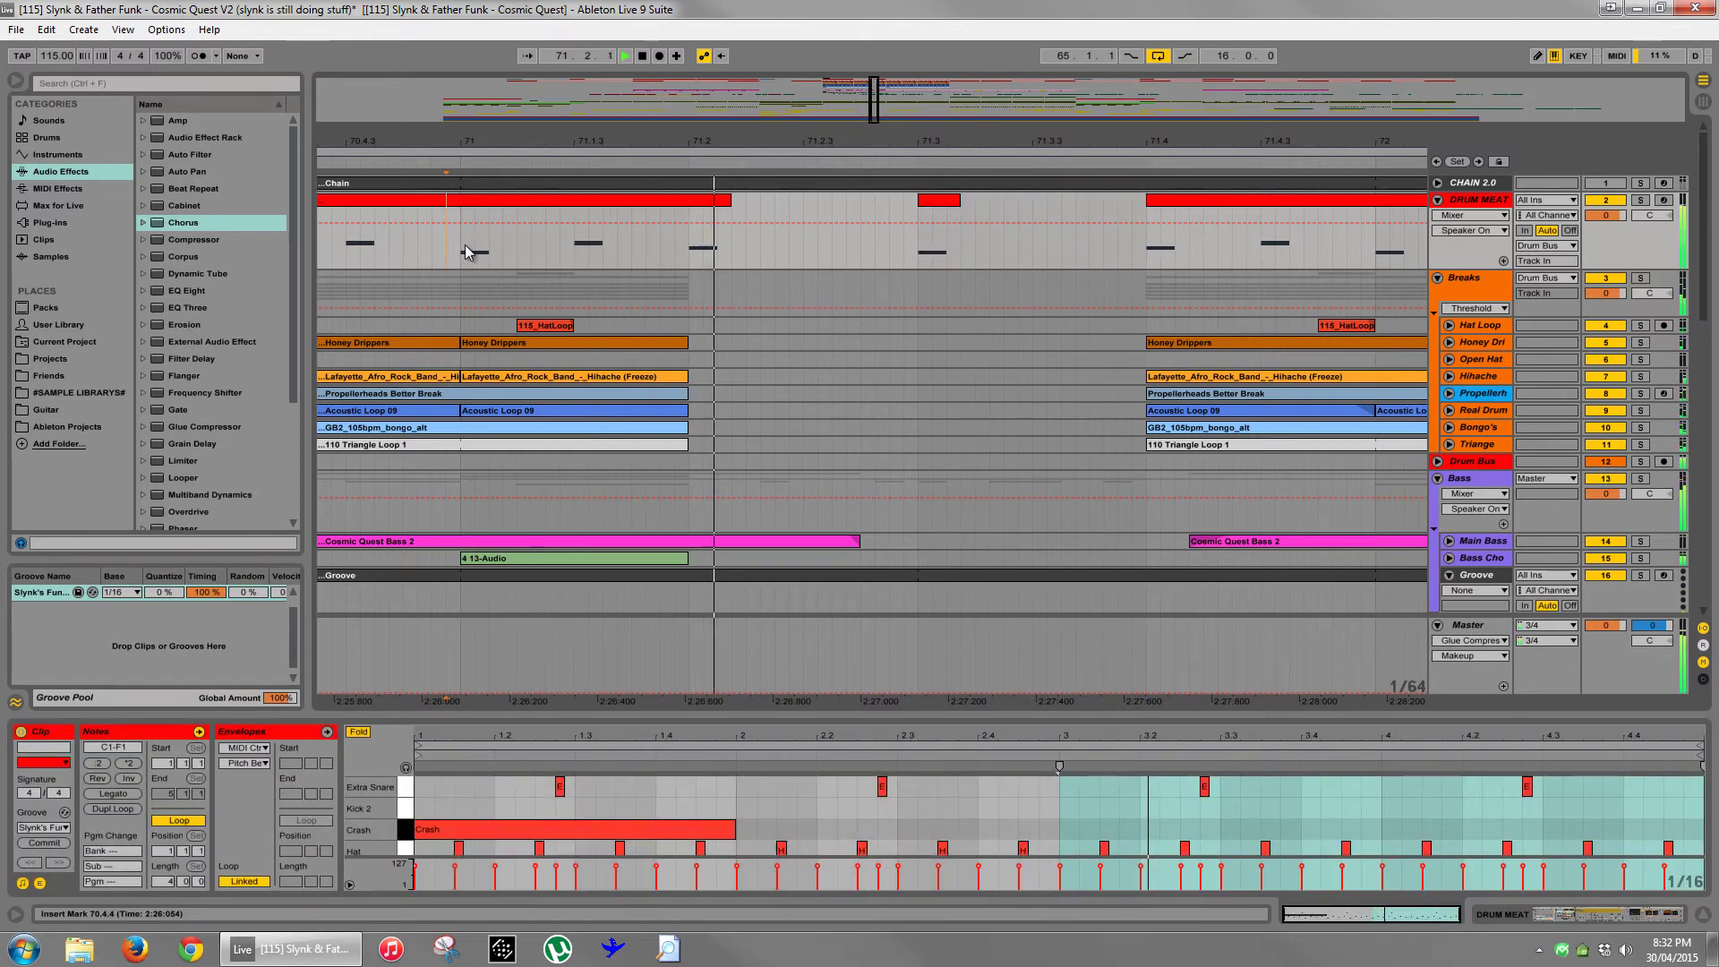
# - Unfold the Synths group and its first Syn Chord track to show the chord notes around bar 71
pyautogui.scroll(-3, 883, 412)
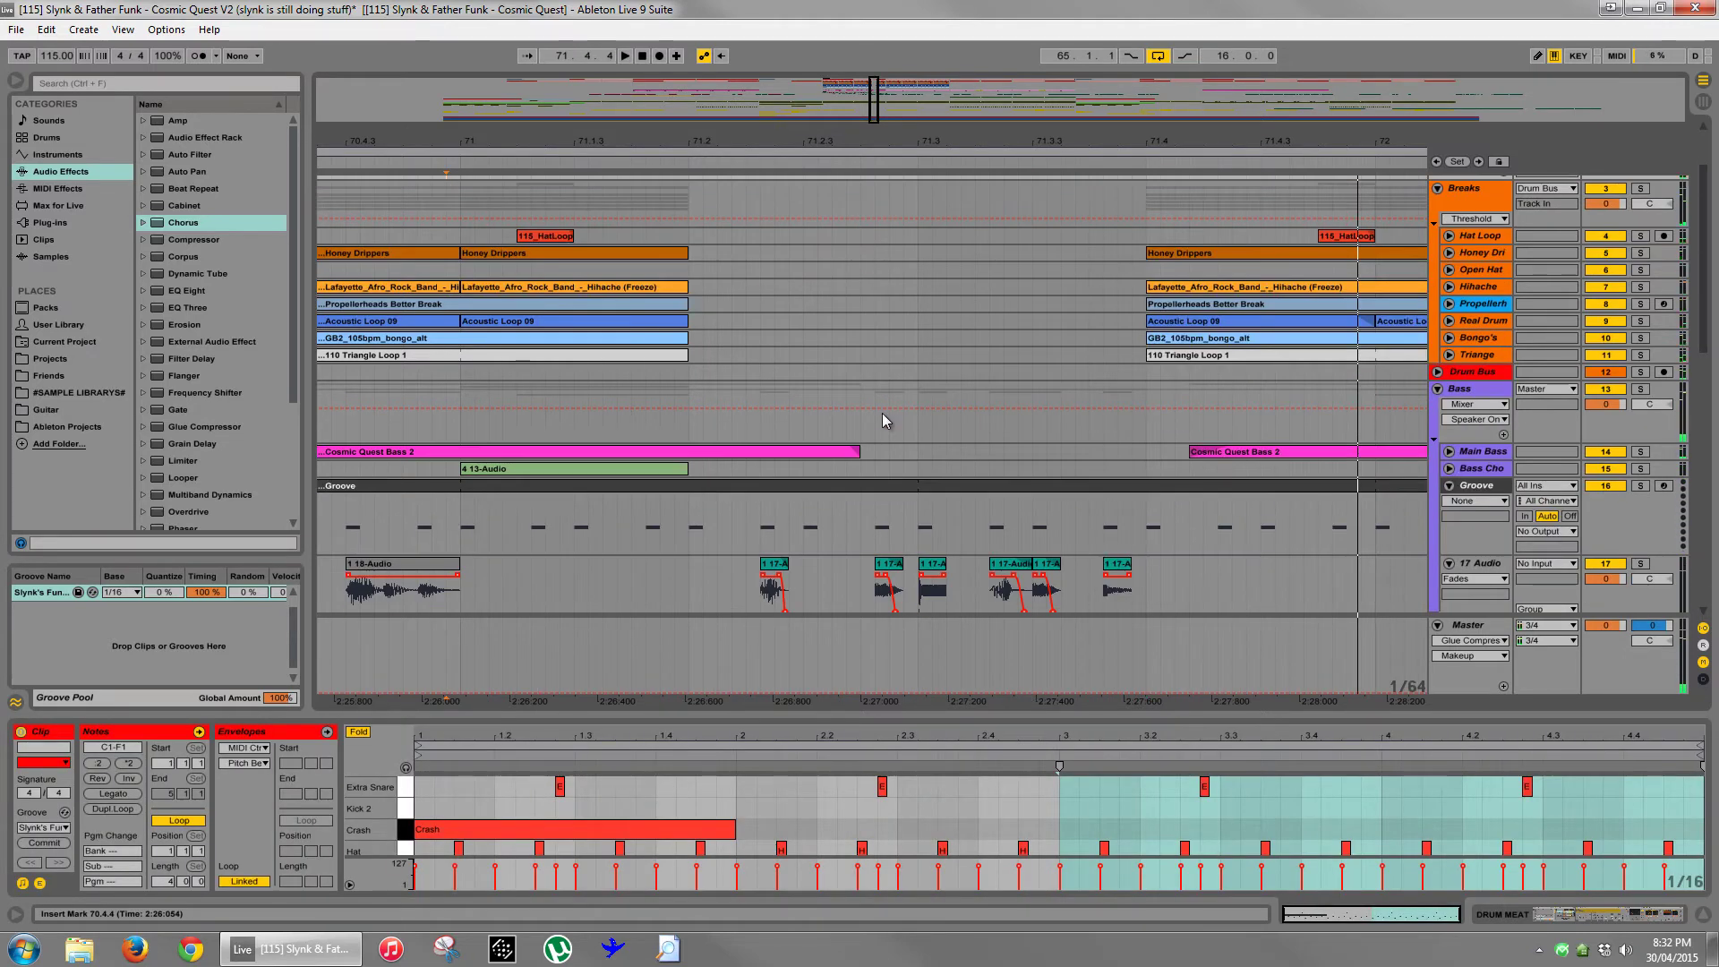
pyautogui.click(1449, 452)
pyautogui.scroll(-3, 1169, 458)
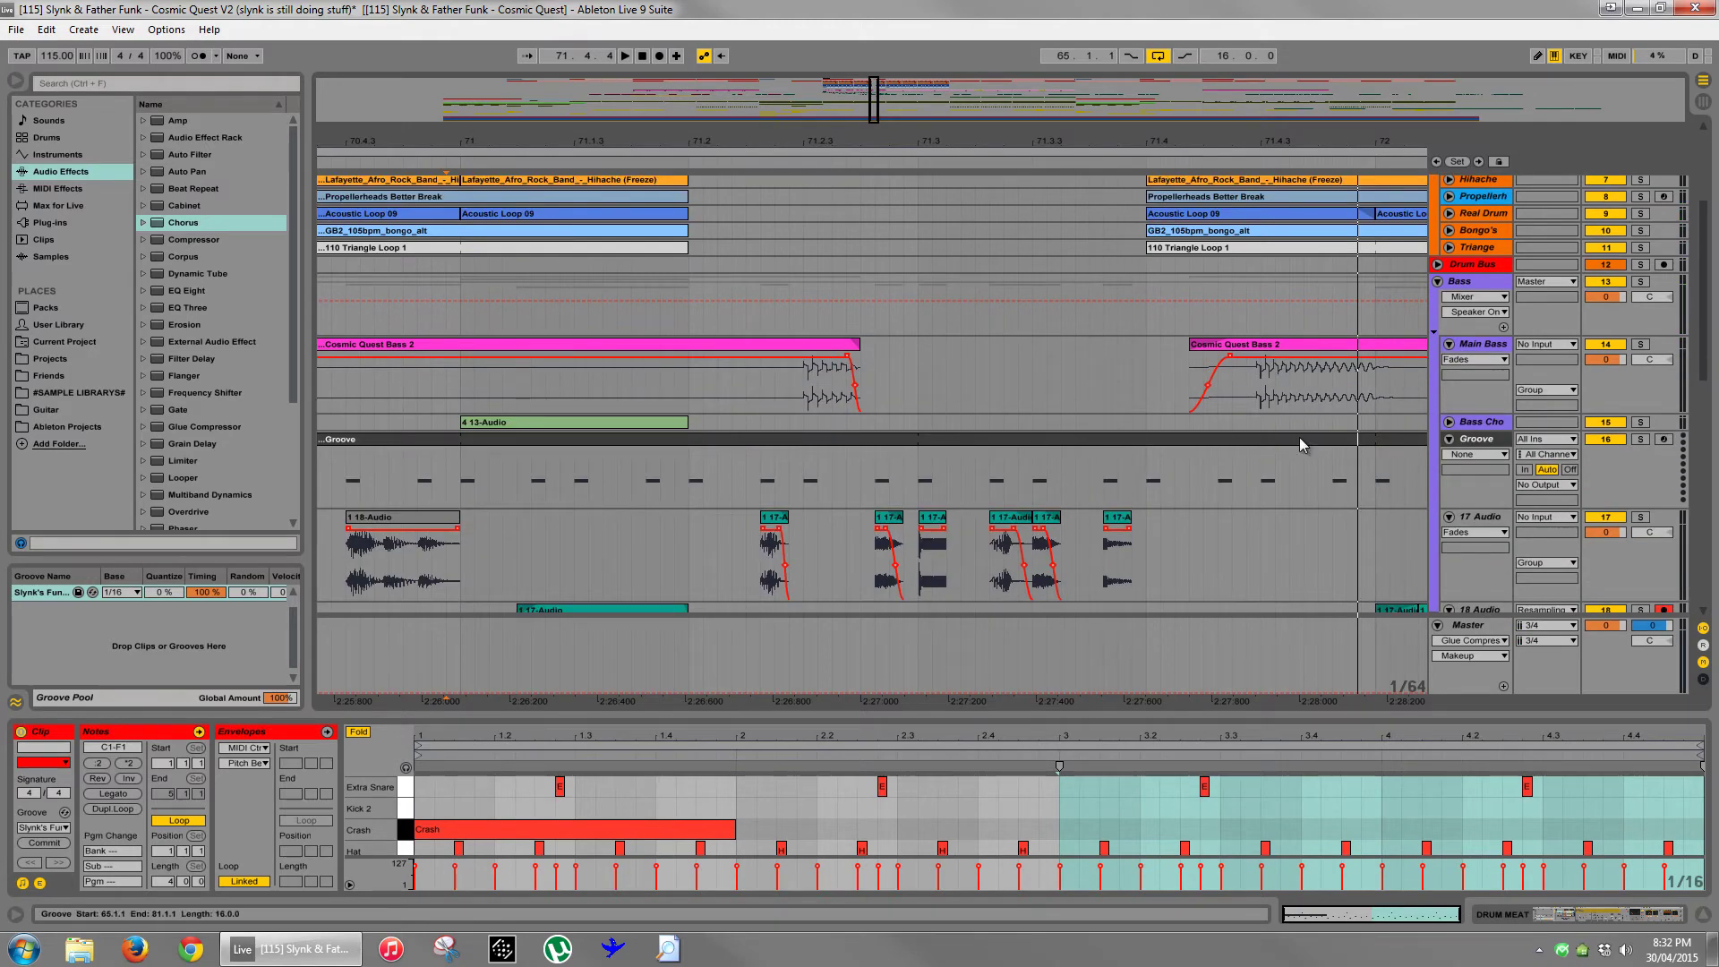
pyautogui.scroll(-20, 1455, 363)
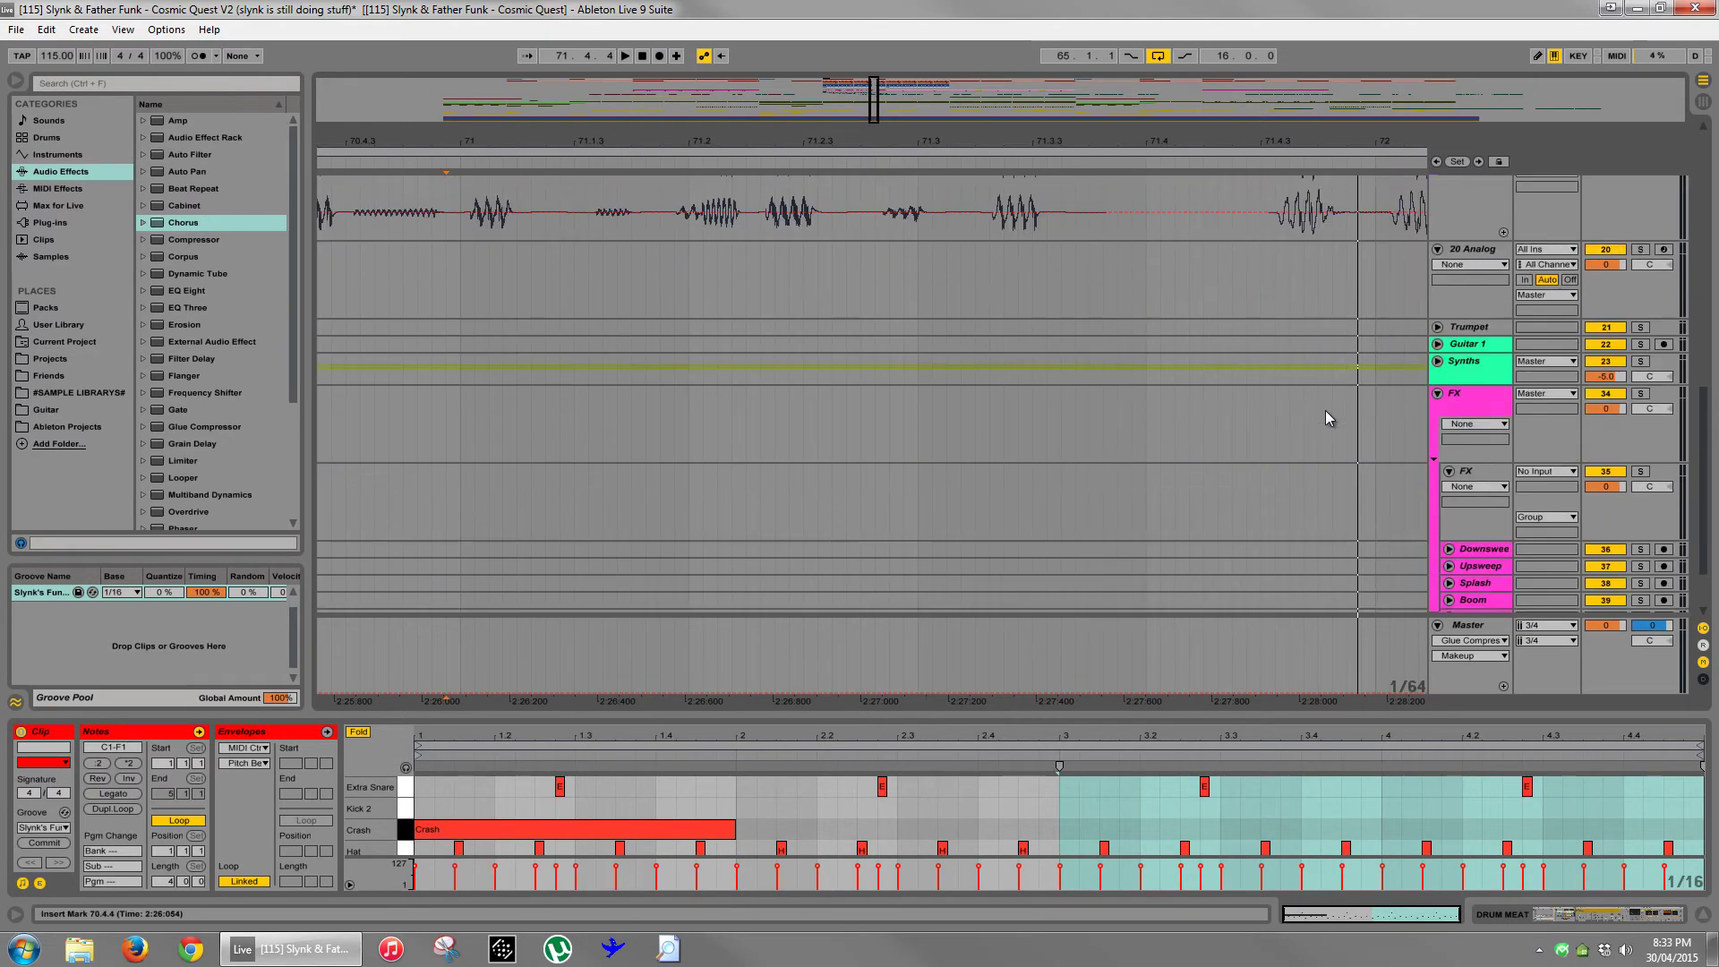
pyautogui.click(1438, 362)
pyautogui.scroll(-5, 1371, 410)
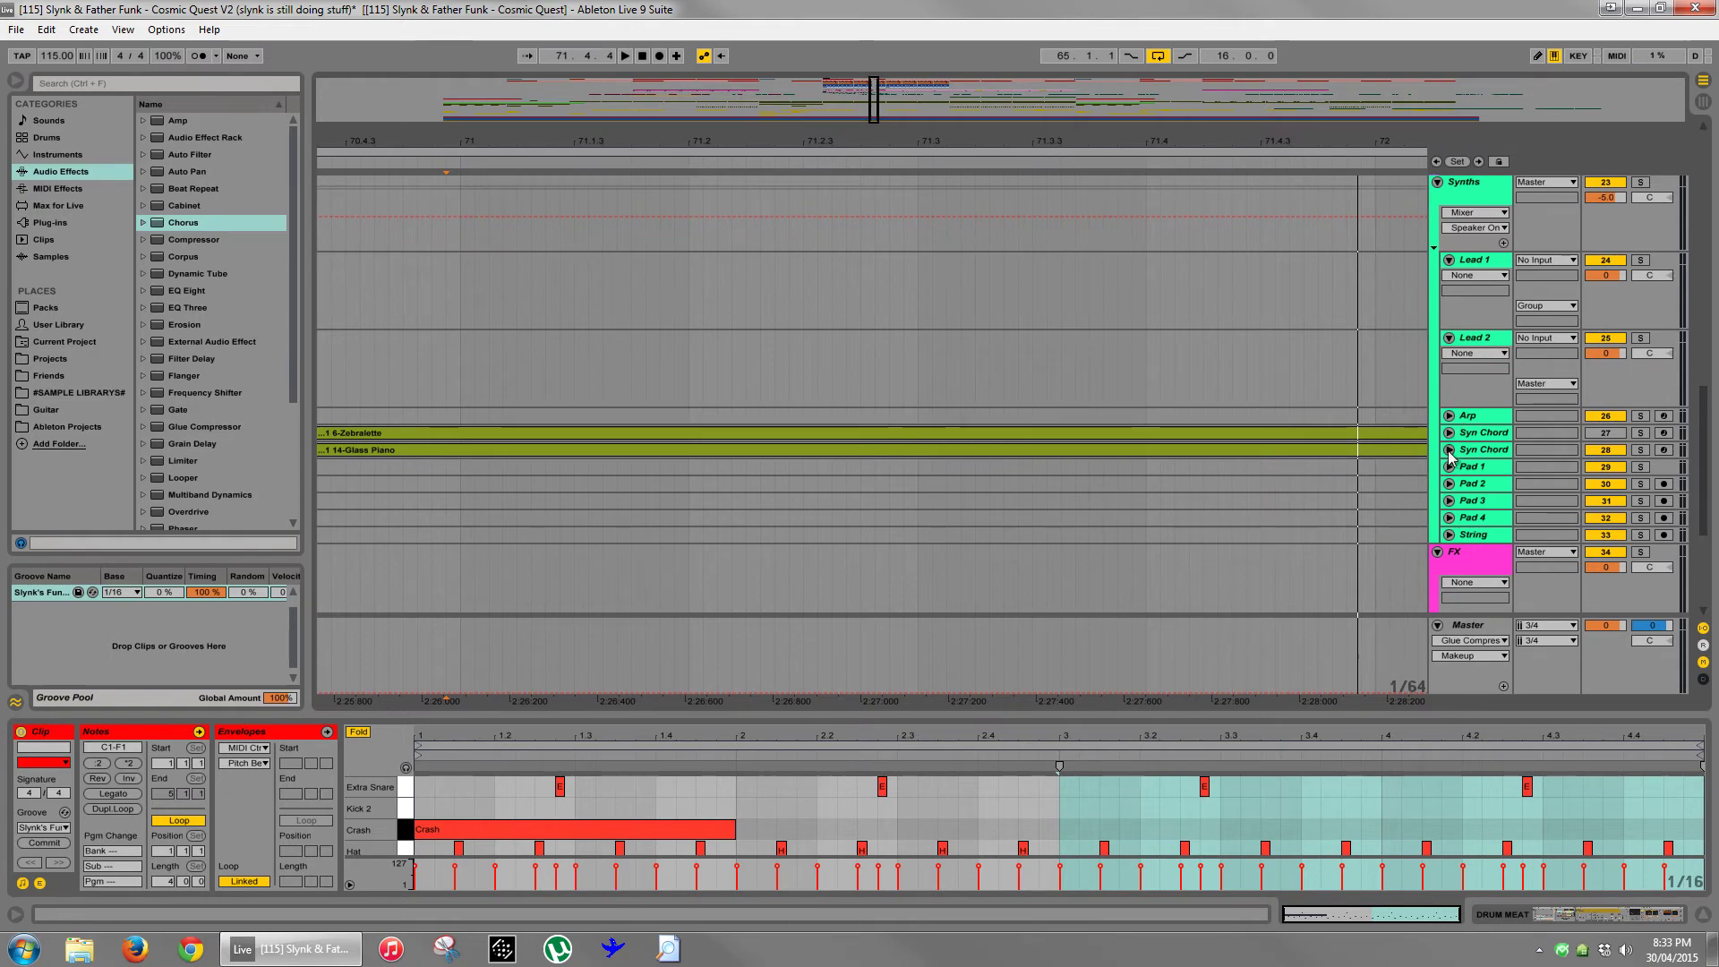
pyautogui.click(1449, 450)
pyautogui.scroll(-1, 1307, 423)
# - Play the synth chords from 71.2.1 and again from 71.1.1
pyautogui.click(692, 406)
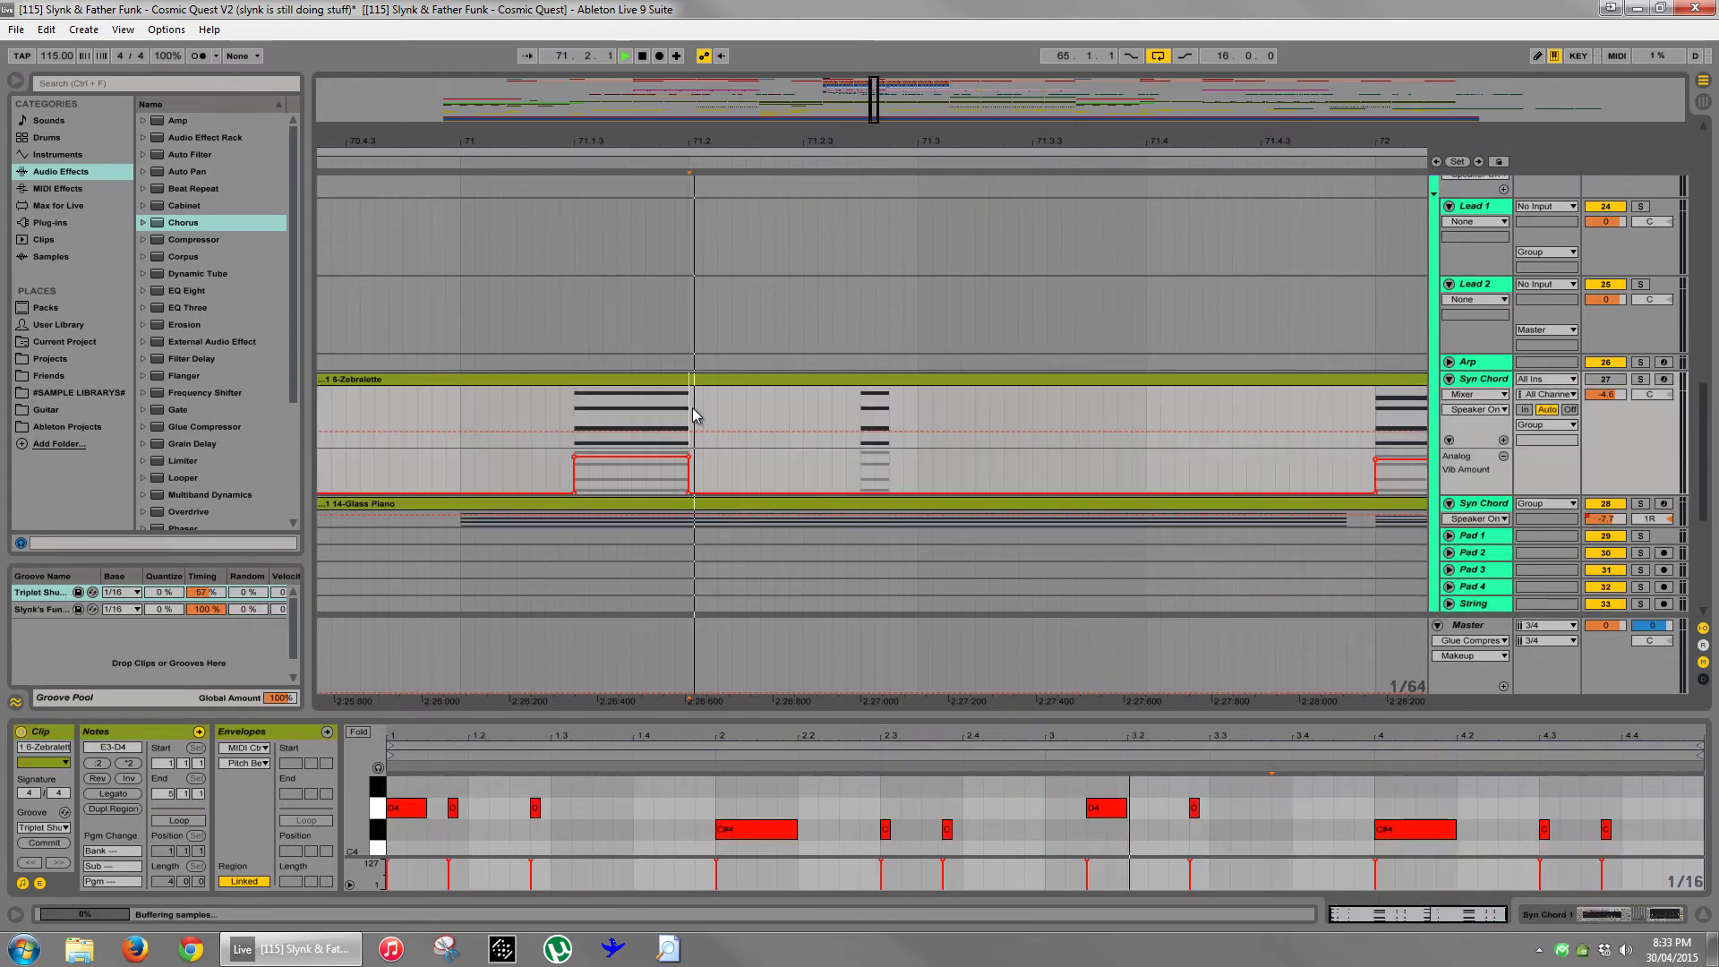
pyautogui.press('space')
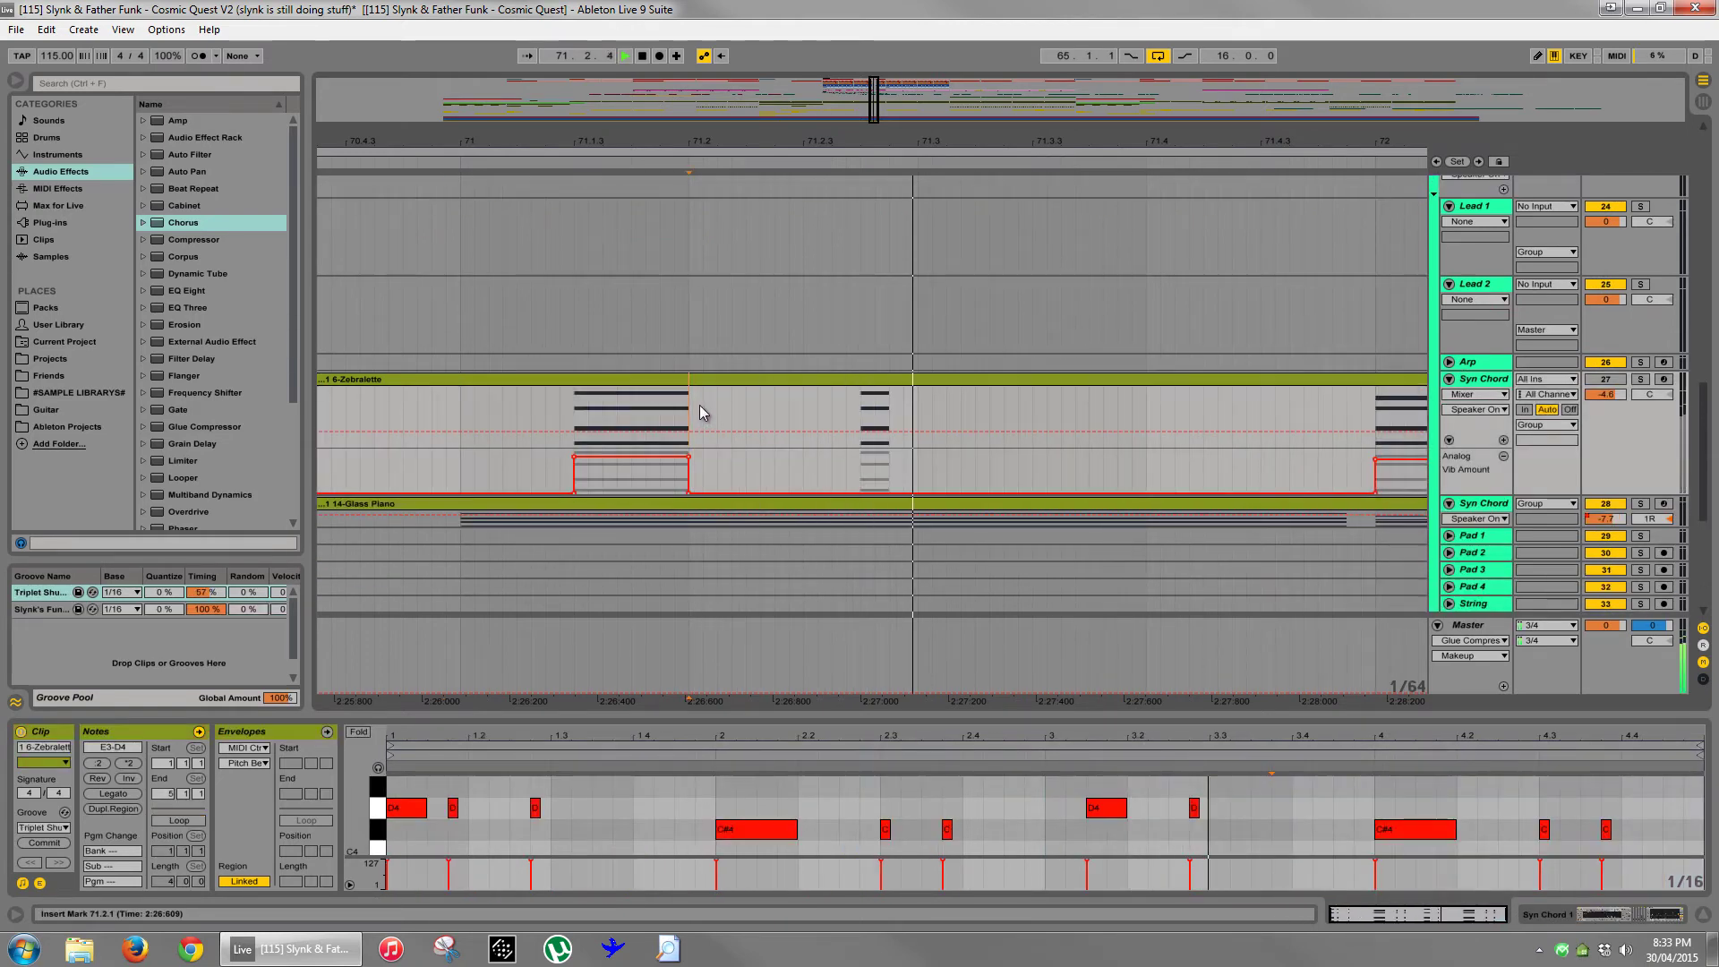
pyautogui.click(464, 418)
pyautogui.press('space')
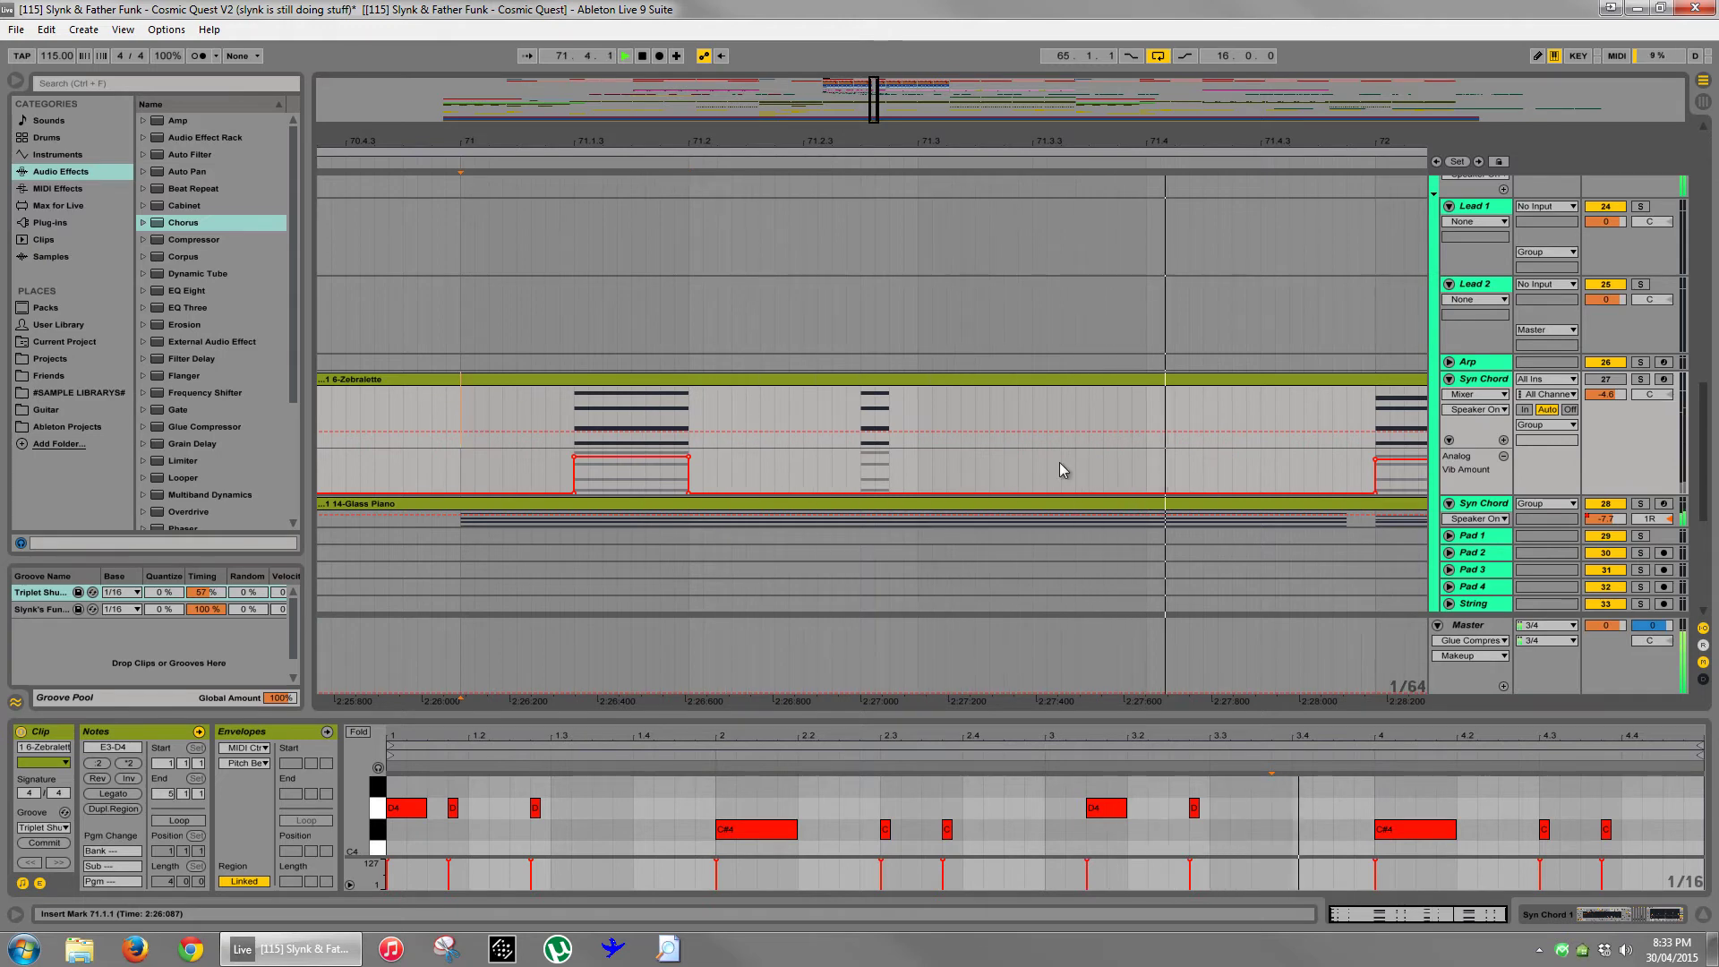
# - Delete both Syn Chord parts from 71.2.1 to 72.1.1 and play from 71.1.1
pyautogui.moveTo(1378, 525); pyautogui.dragTo(873, 518)
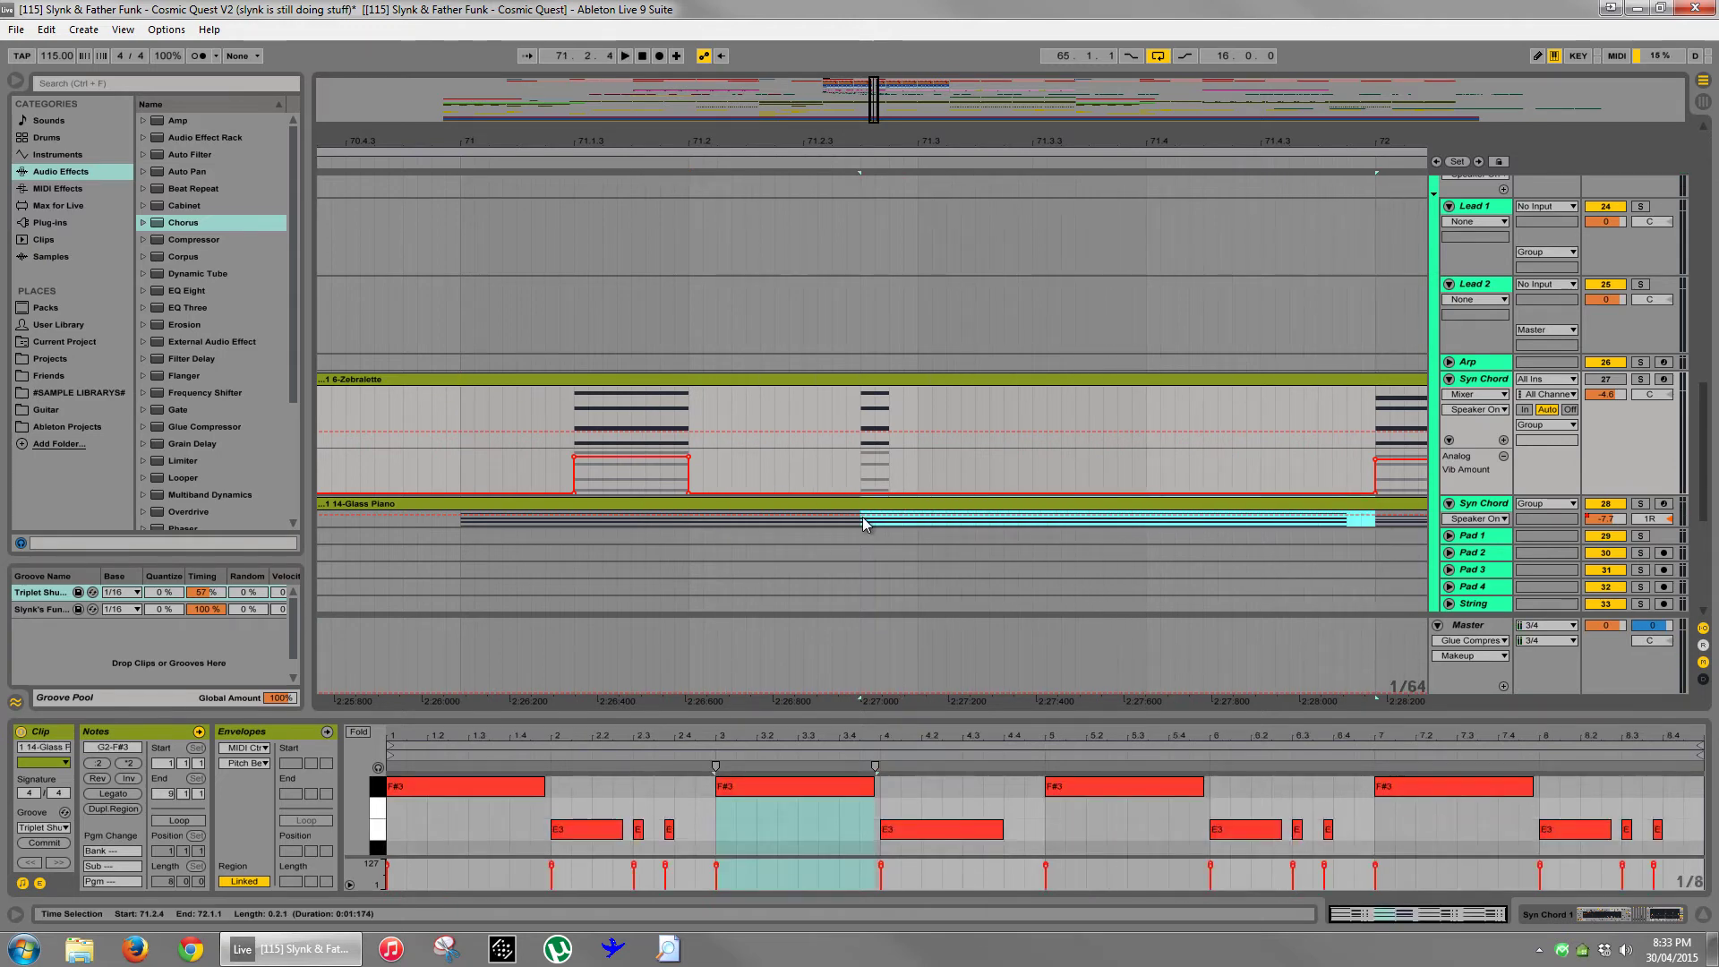
pyautogui.scroll(5, 986, 374)
pyautogui.scroll(4, 986, 309)
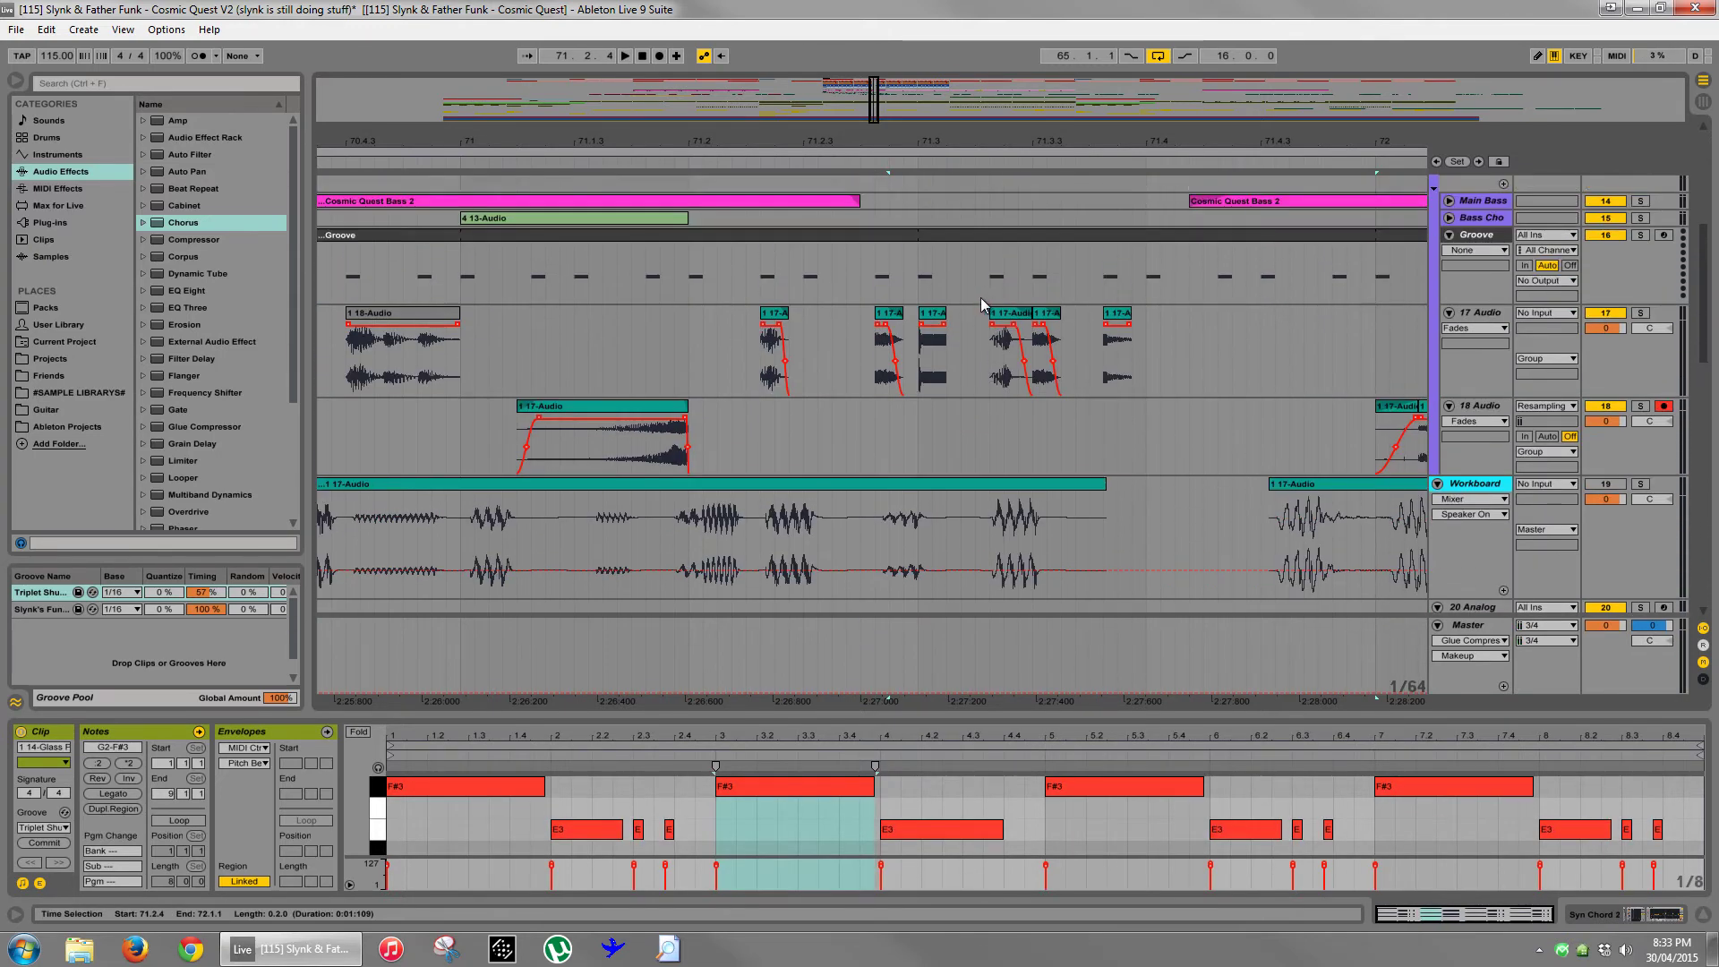
pyautogui.scroll(-3, 728, 281)
pyautogui.scroll(-6, 675, 441)
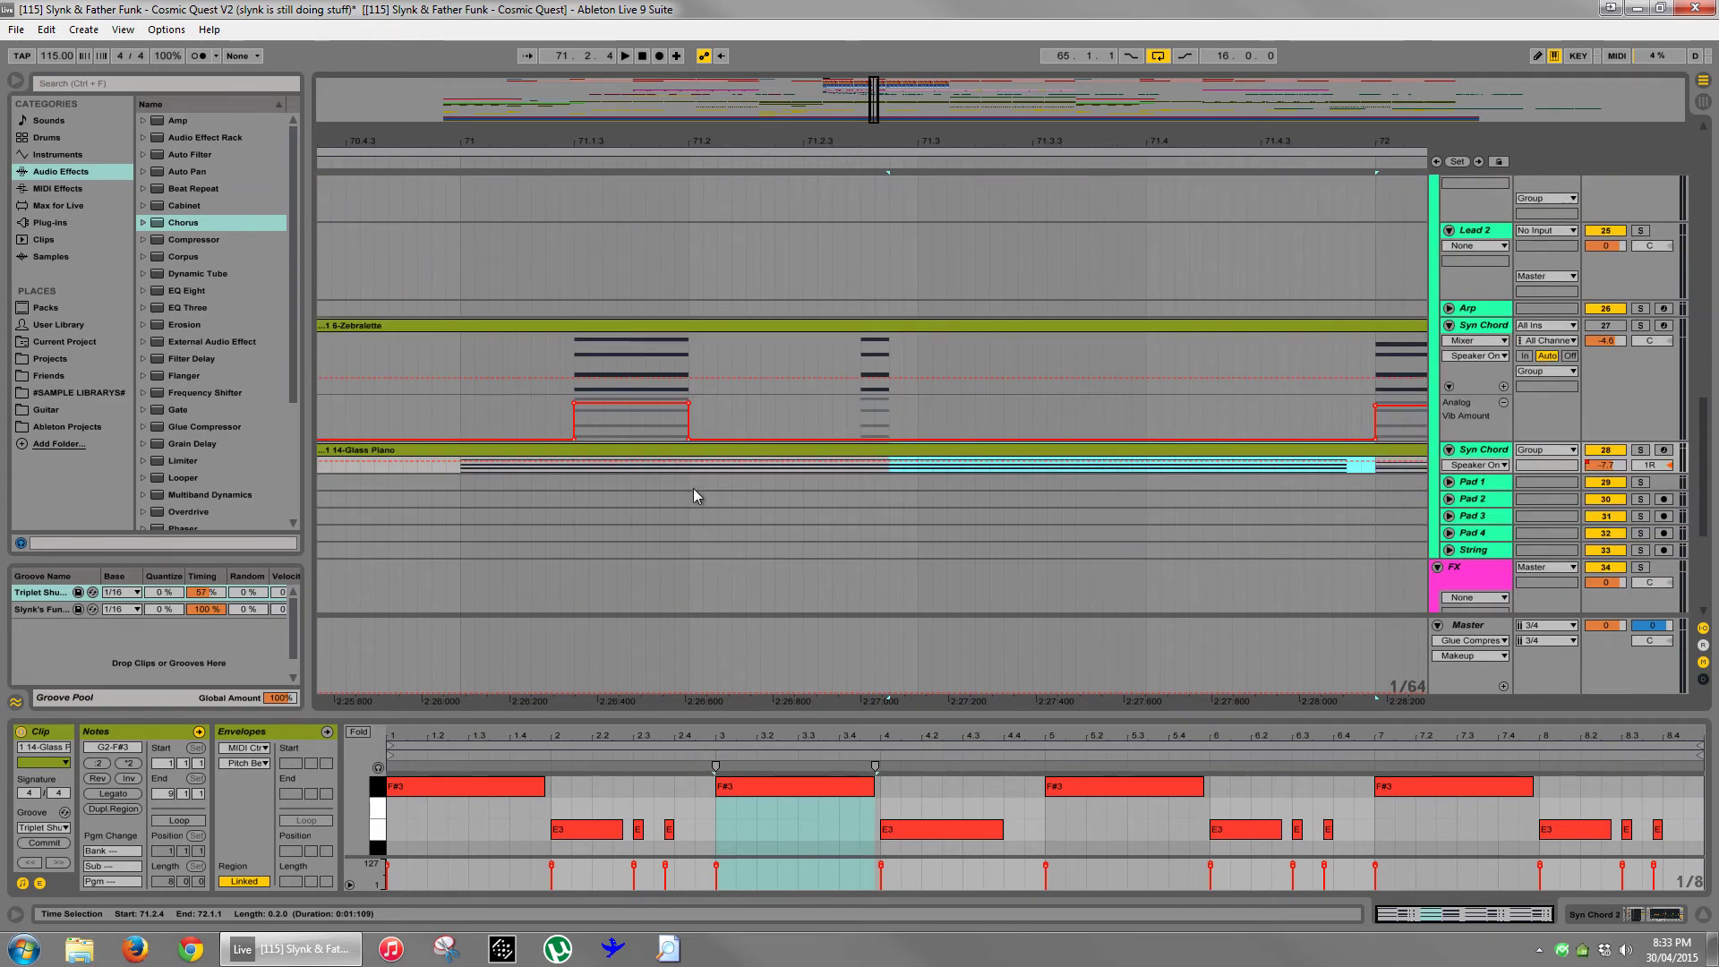
pyautogui.moveTo(697, 471); pyautogui.dragTo(1368, 346)
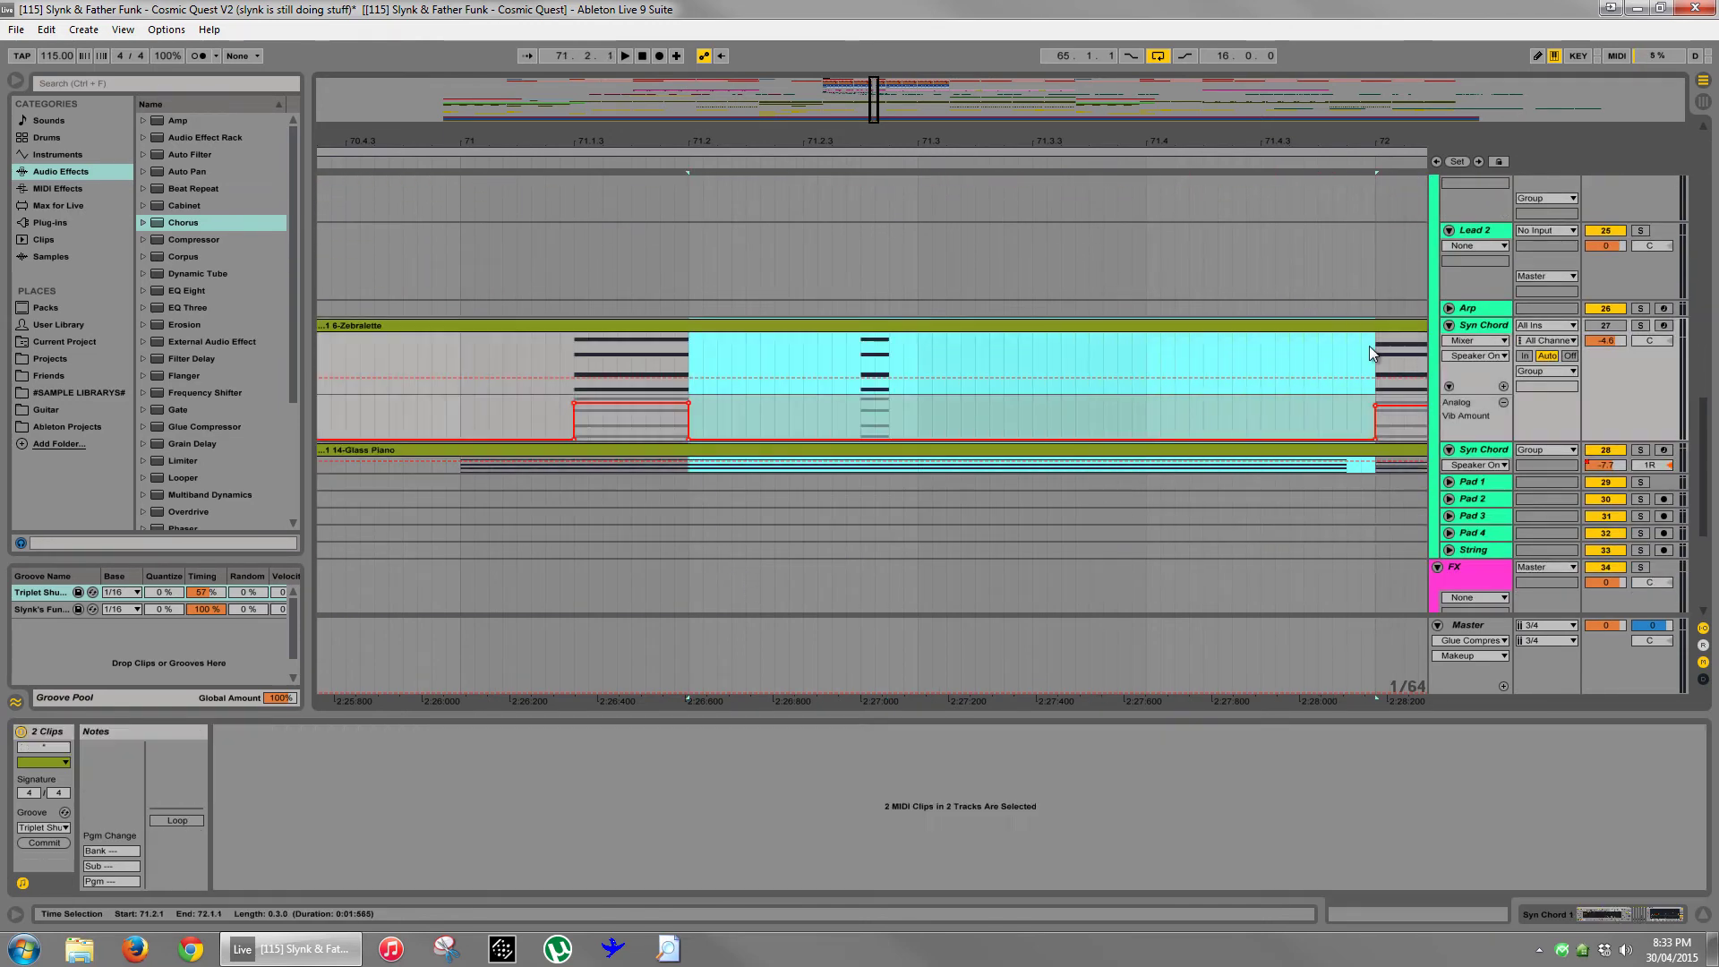
pyautogui.press('Delete')
pyautogui.click(456, 356)
pyautogui.press('space')
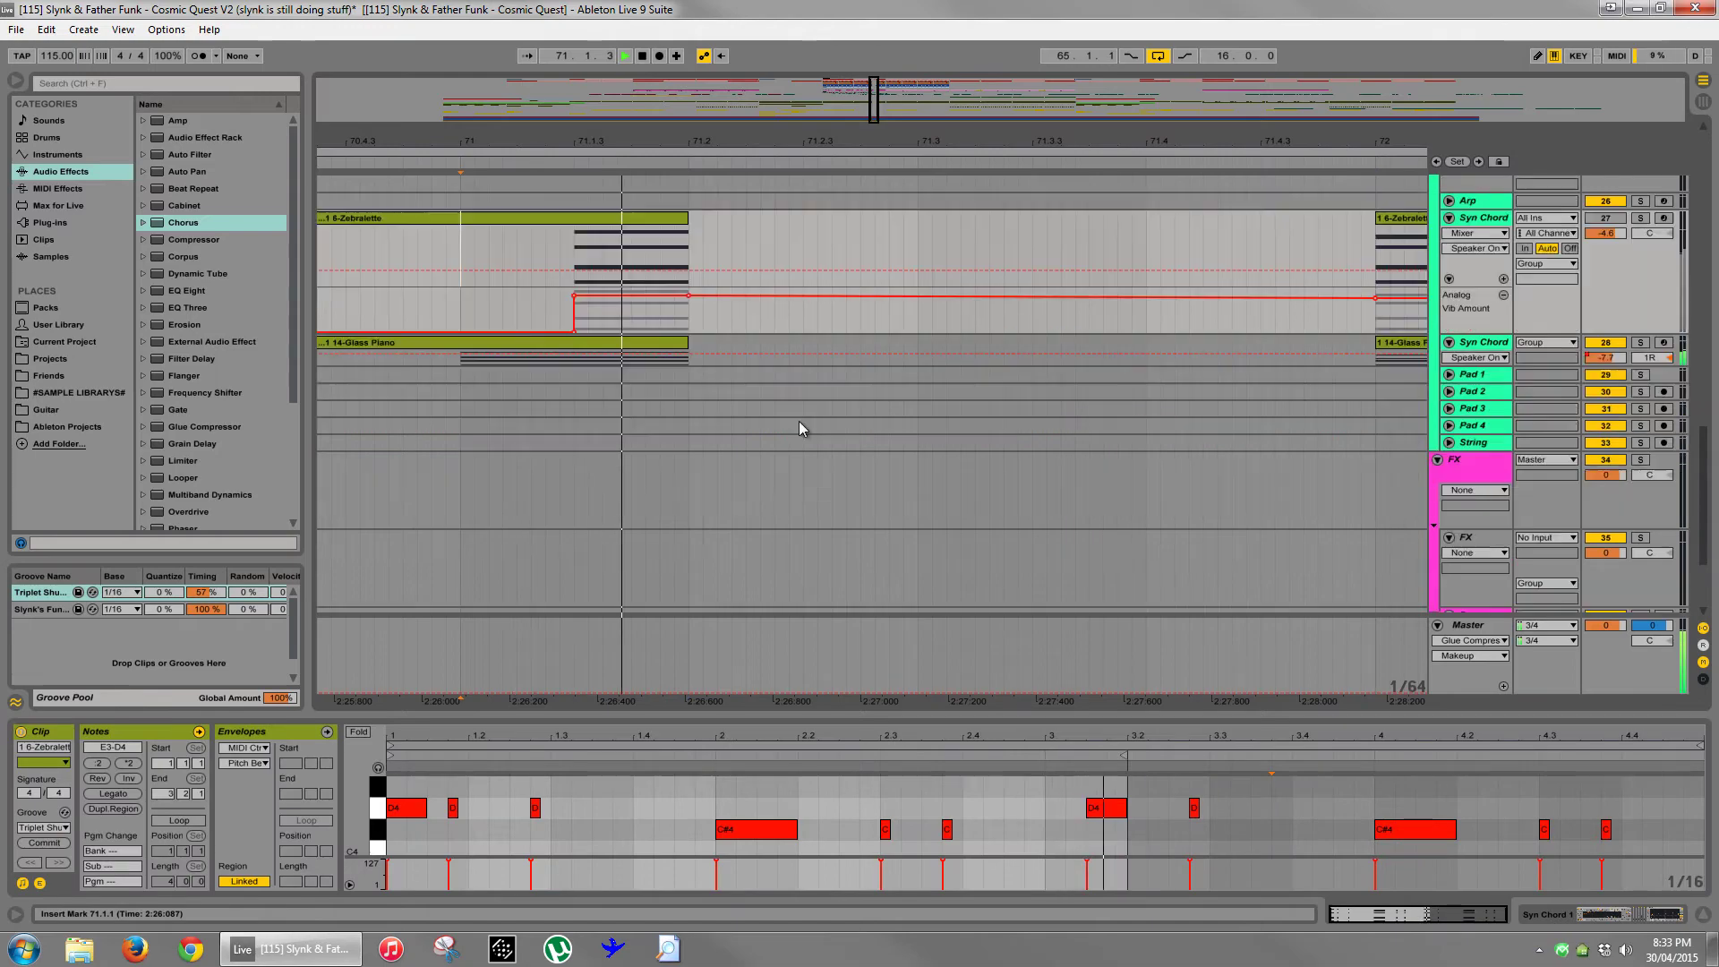
pyautogui.scroll(1, 805, 416)
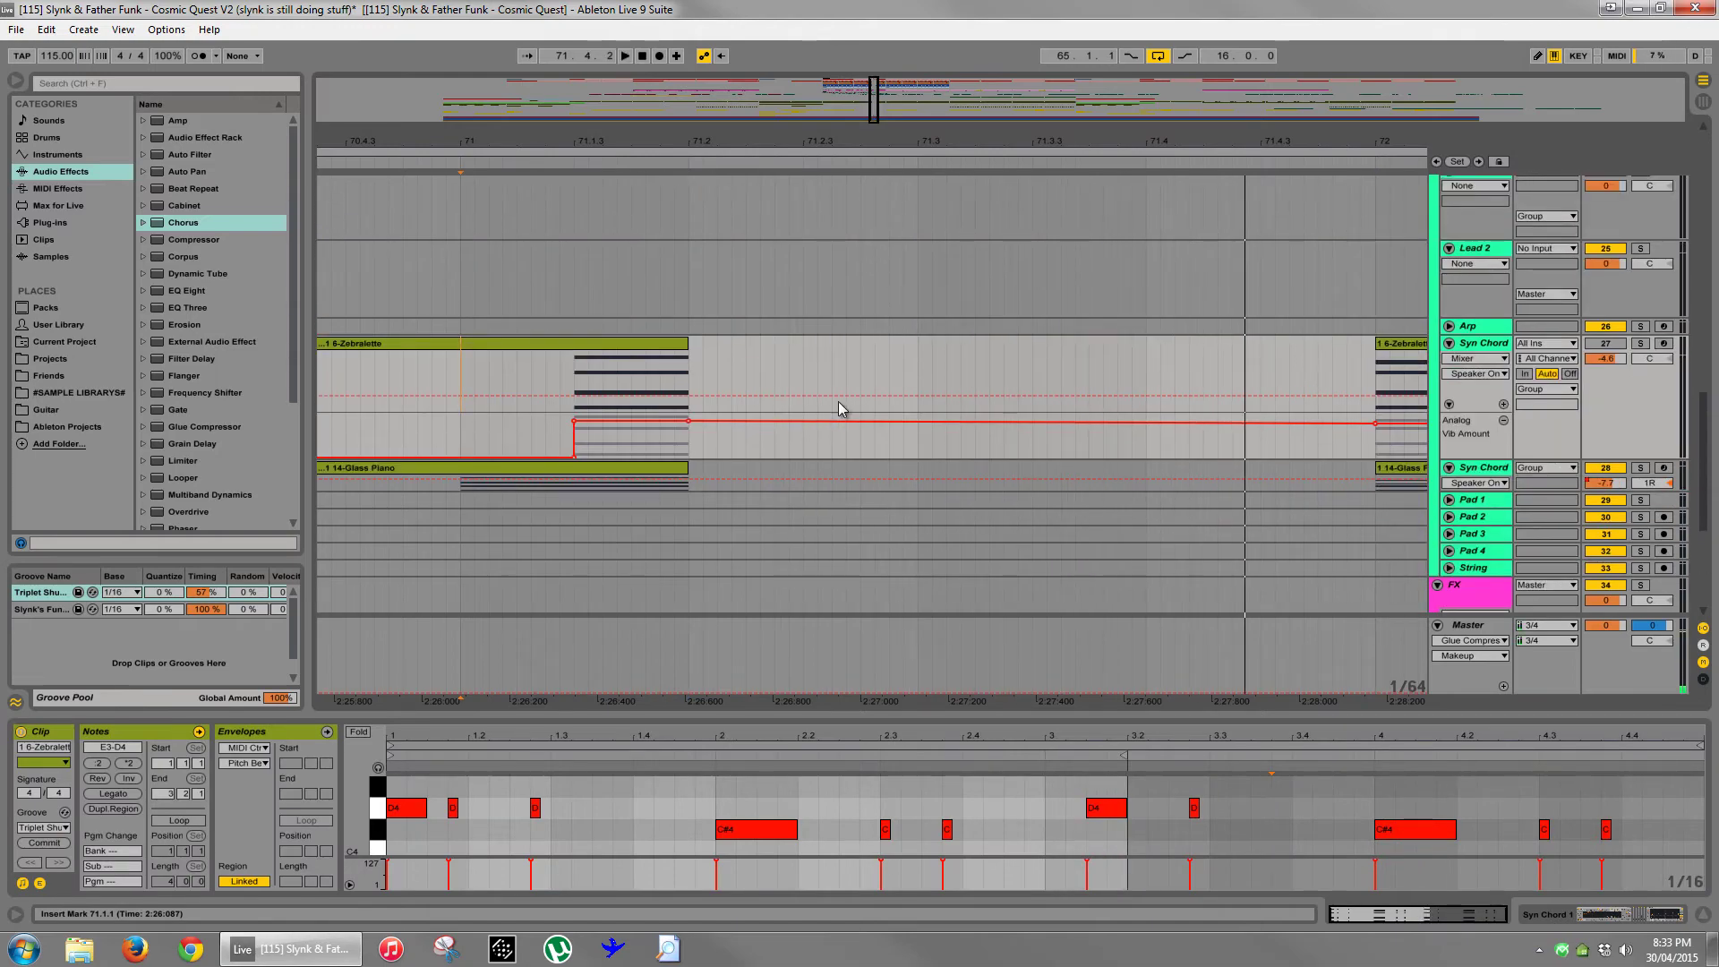
# - Fold the Breaks, Bass and Synths groups to shorten the arrangement's track list
pyautogui.scroll(10, 841, 401)
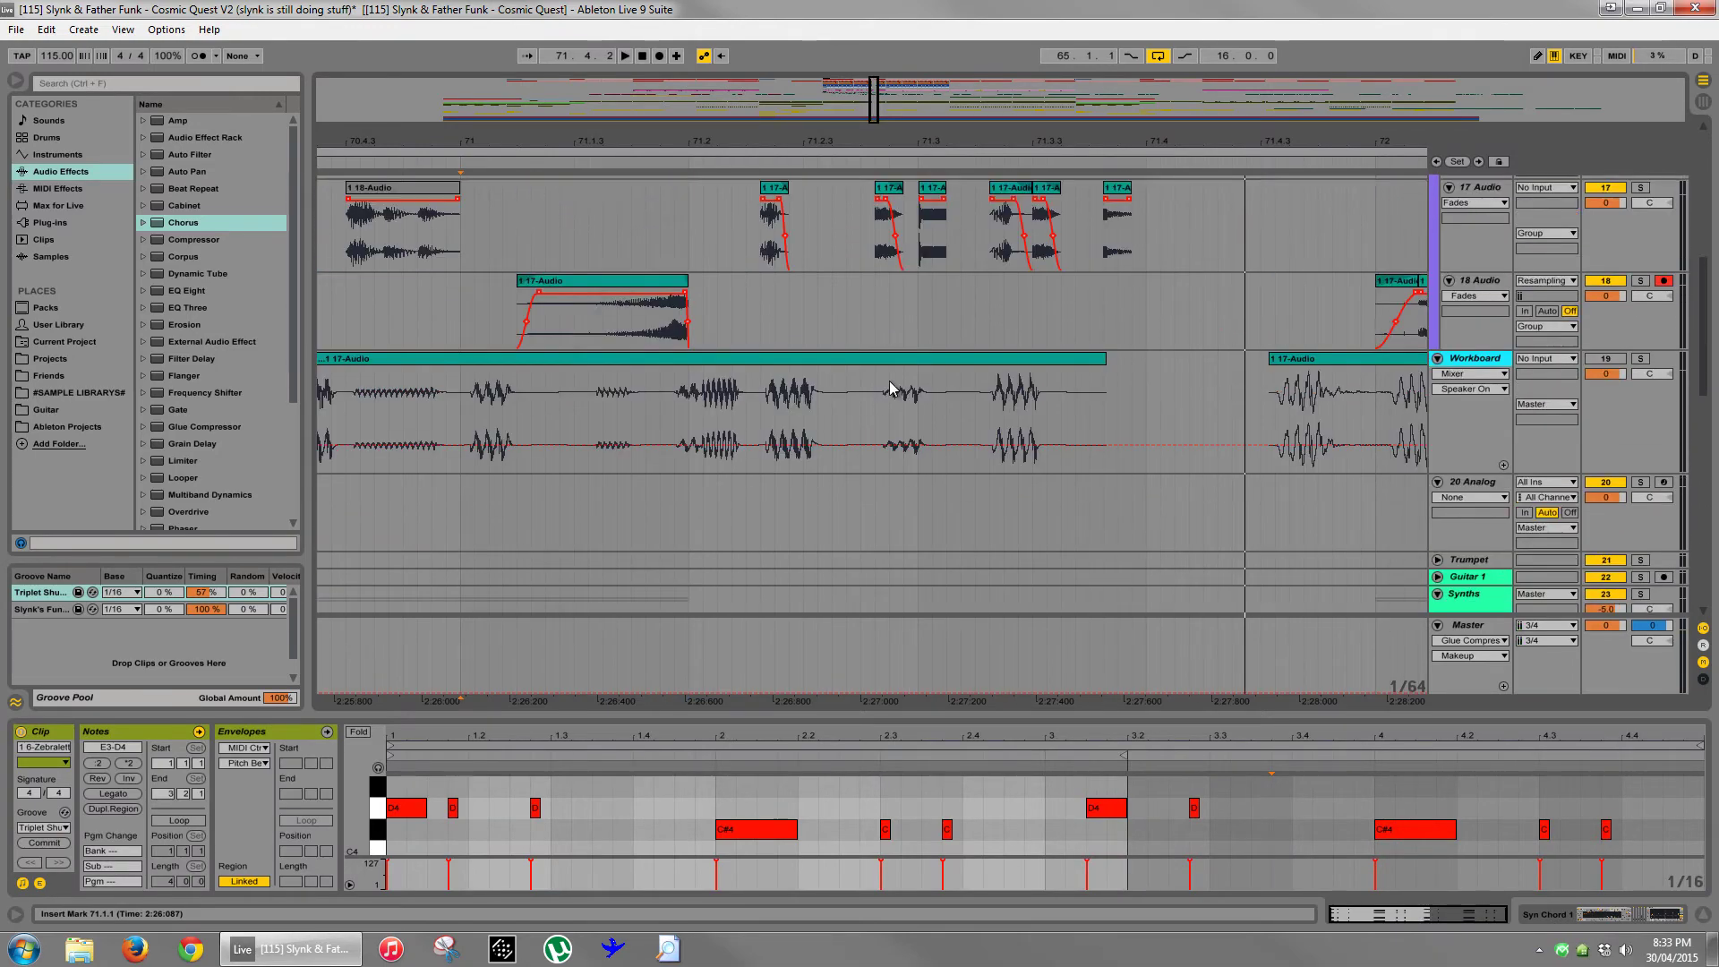
pyautogui.scroll(2, 924, 362)
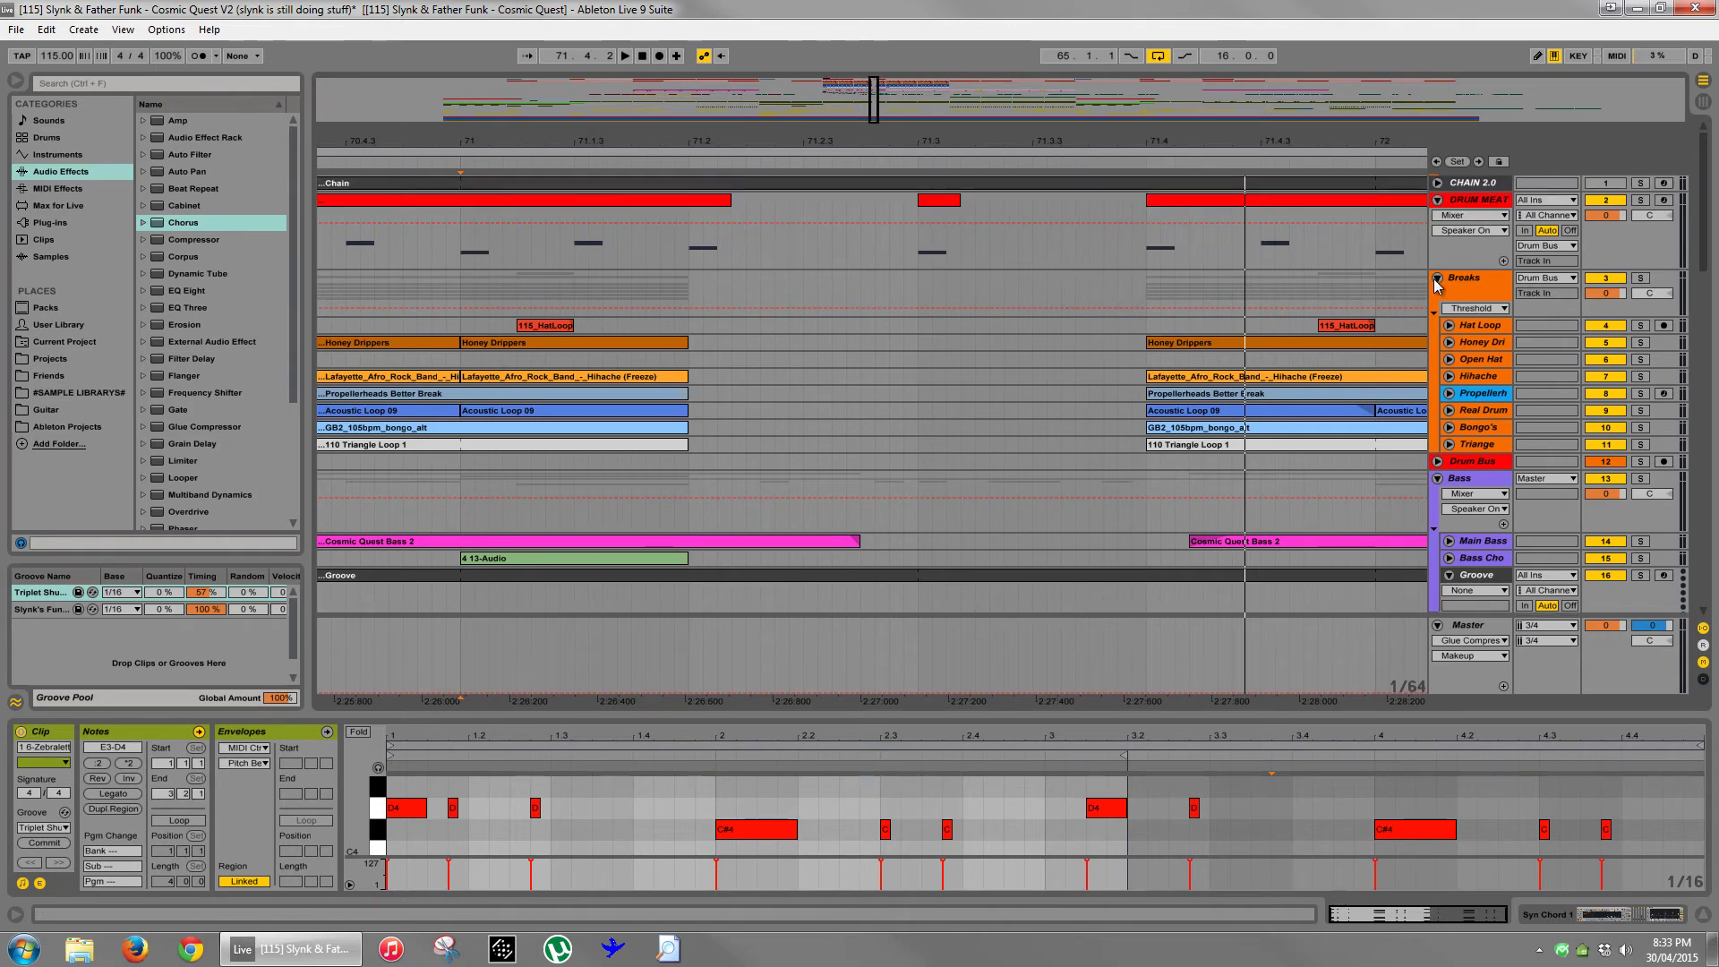
pyautogui.click(1436, 277)
pyautogui.scroll(-1, 1436, 277)
pyautogui.click(1437, 238)
pyautogui.scroll(-2, 1435, 315)
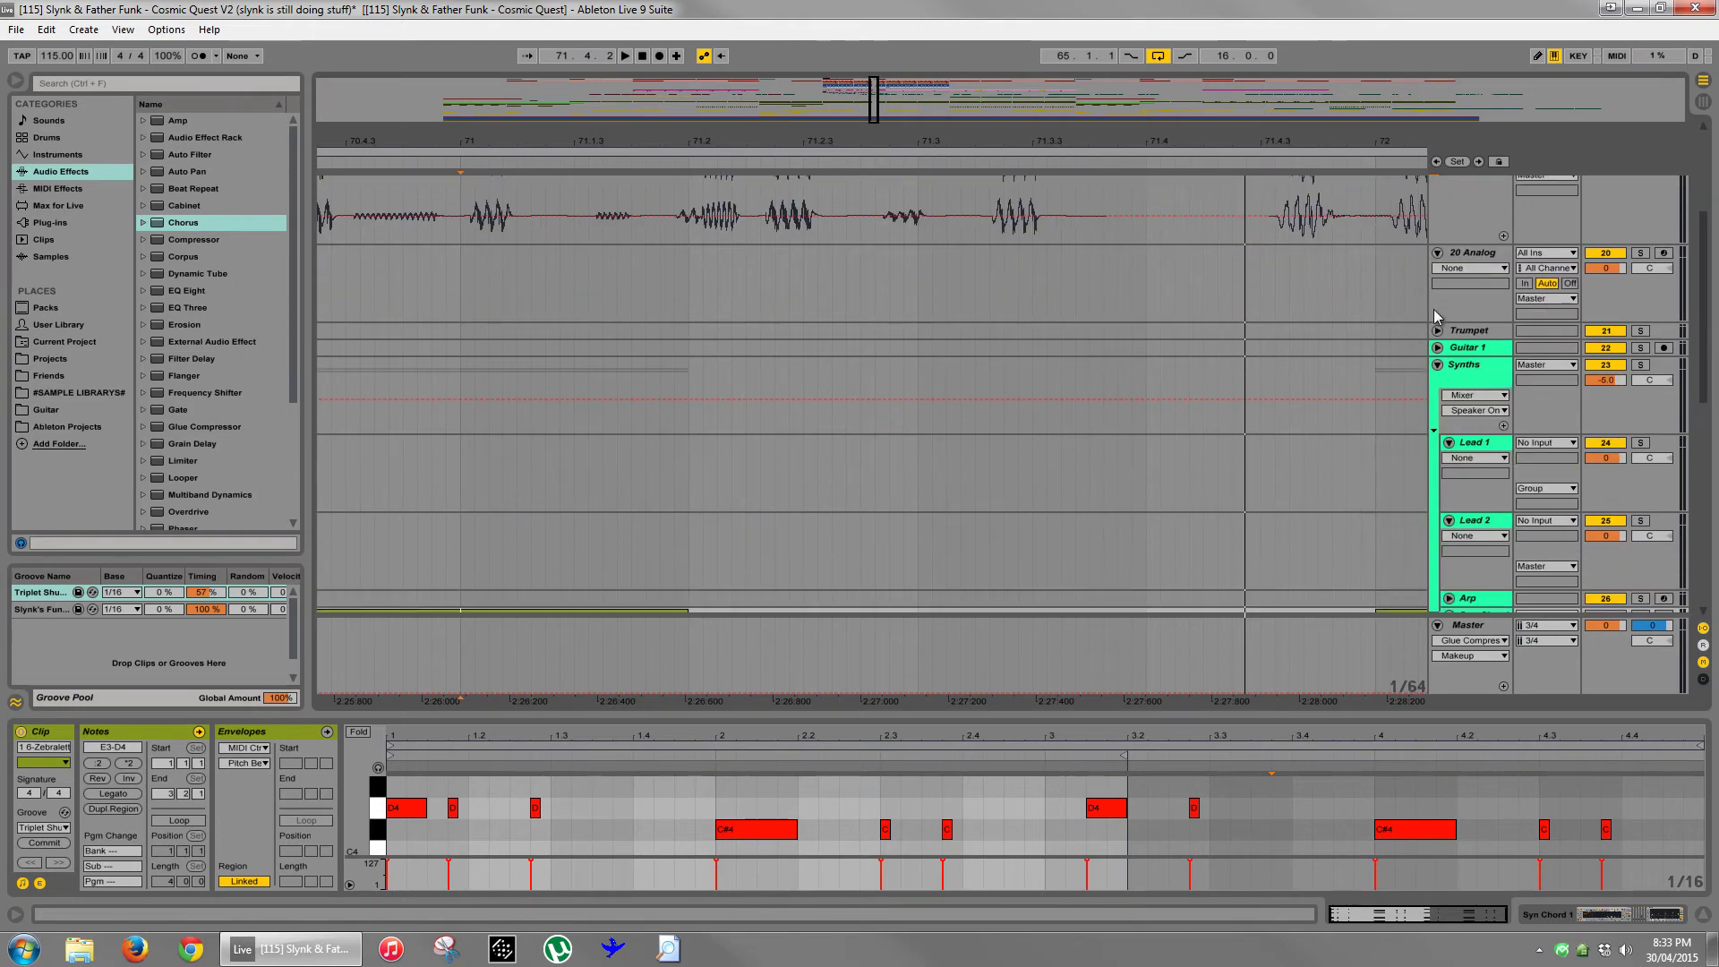
pyautogui.click(1437, 363)
pyautogui.scroll(-2, 1391, 384)
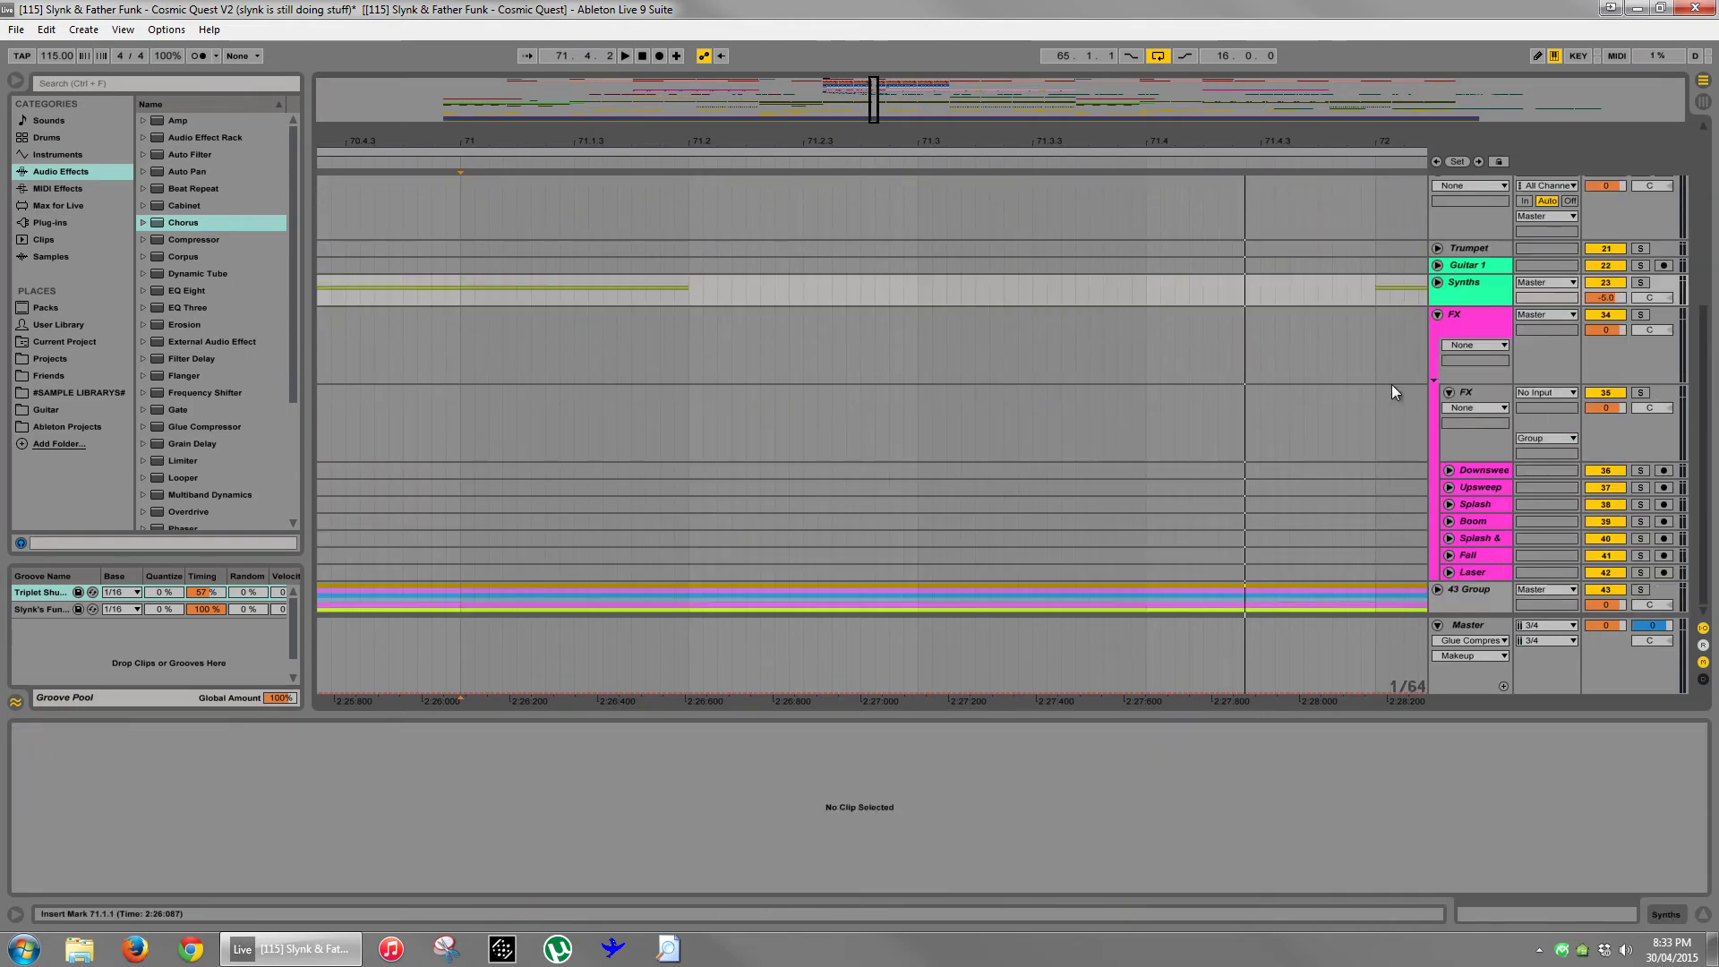
# - Unfold 43 Group to check its stems around bar 71, mute the group and fold it again
pyautogui.click(1437, 589)
pyautogui.scroll(-3, 1241, 507)
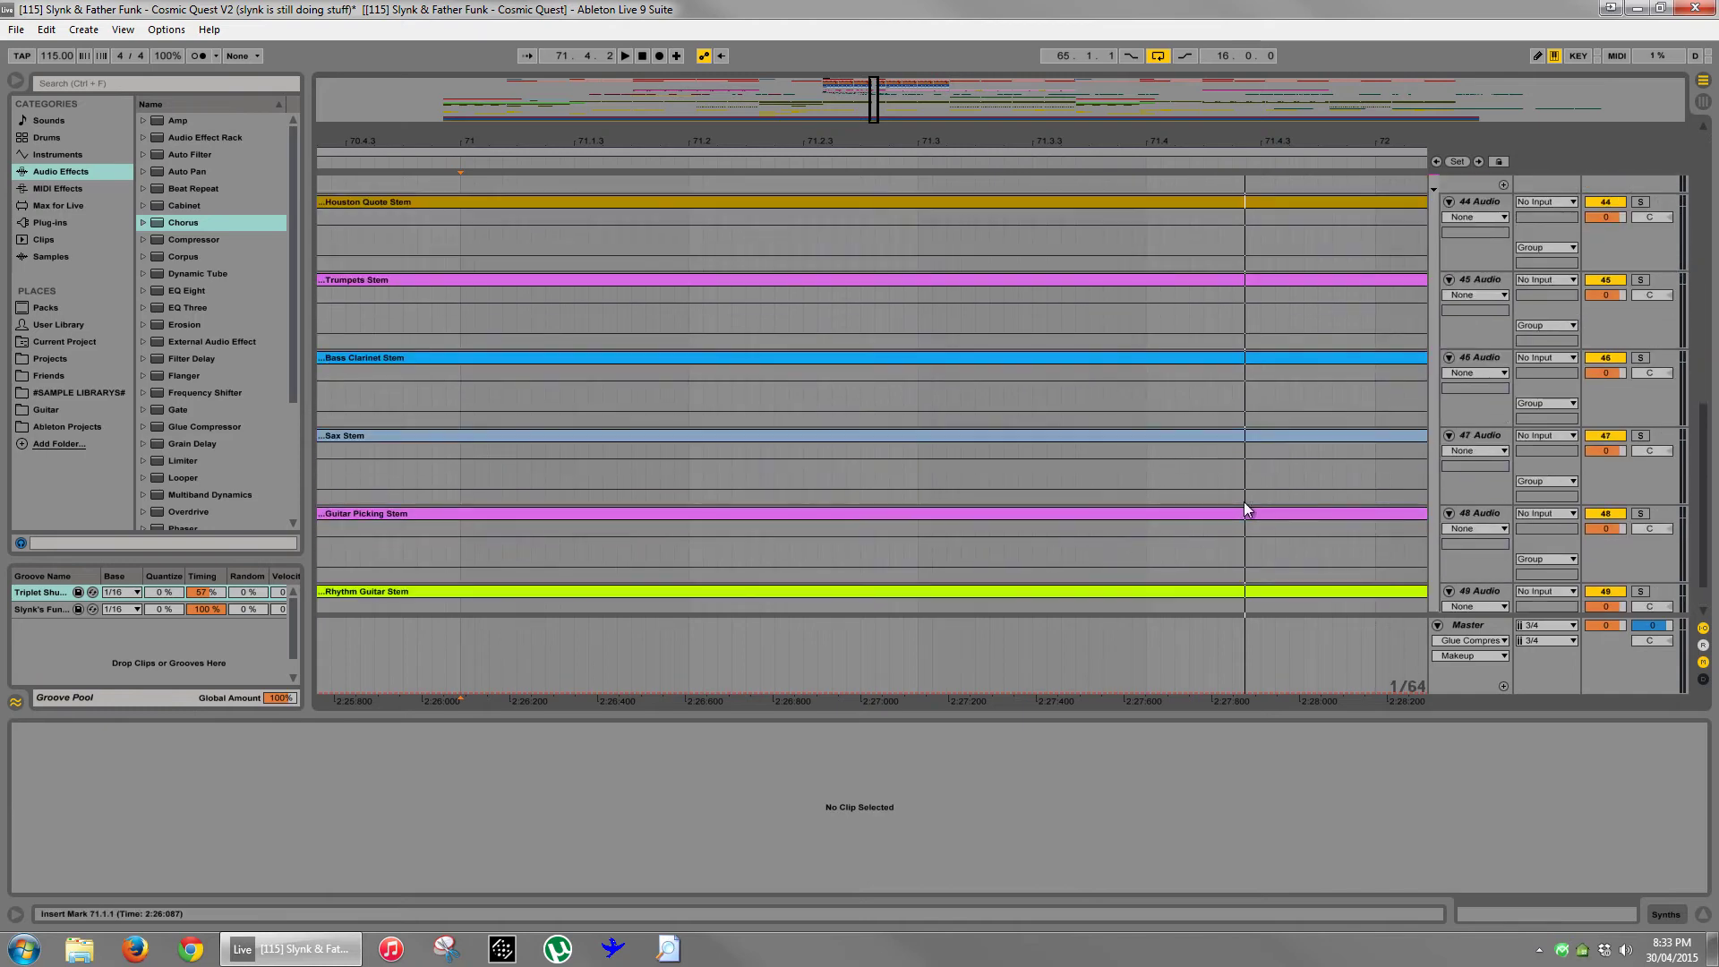
pyautogui.scroll(3, 1423, 285)
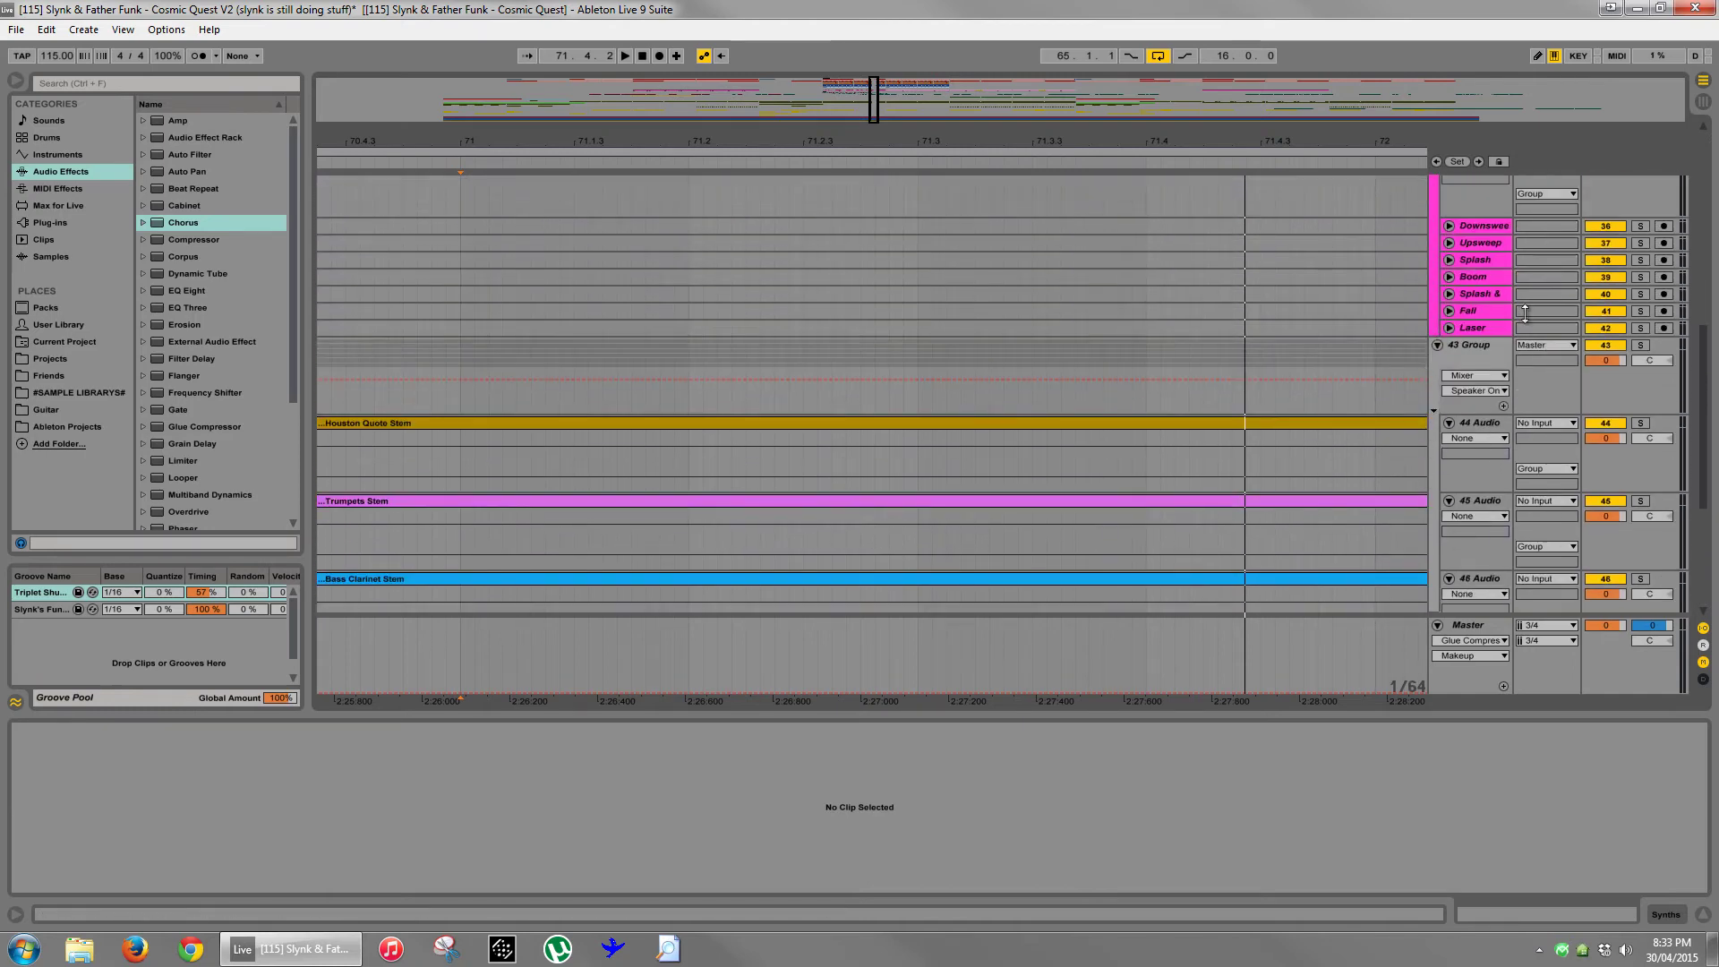
pyautogui.scroll(-5, 1370, 376)
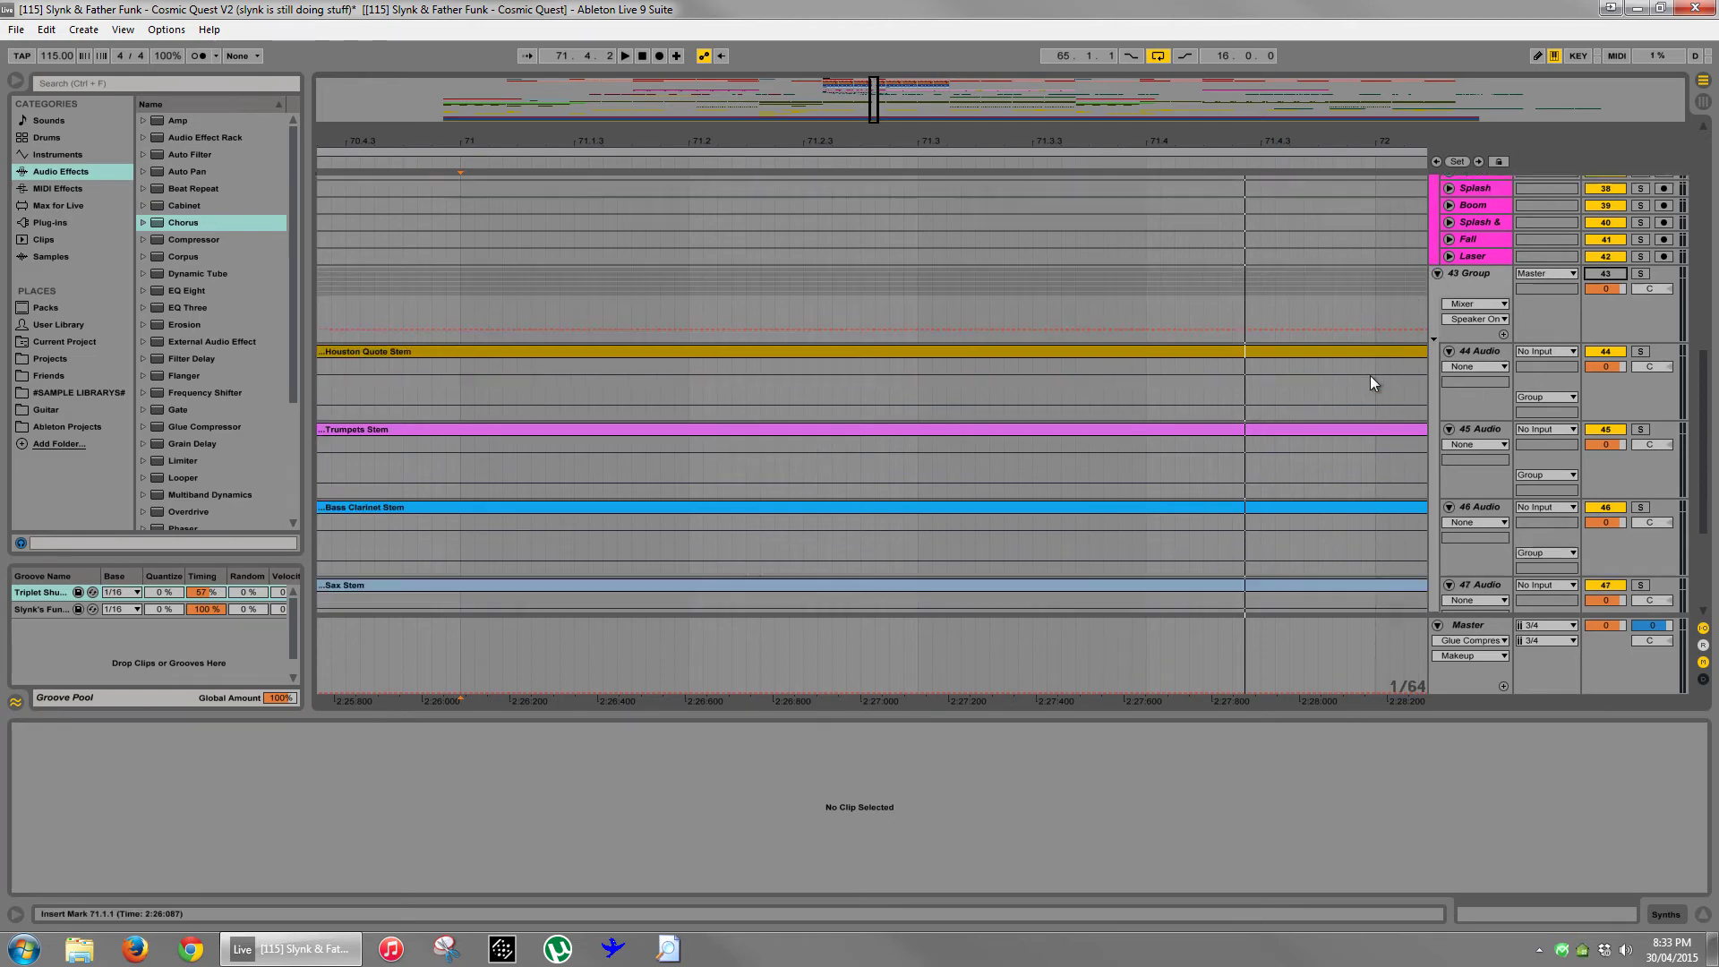
pyautogui.moveTo(1080, 136); pyautogui.dragTo(1086, 123)
pyautogui.scroll(-3, 951, 500)
pyautogui.scroll(-2, 954, 500)
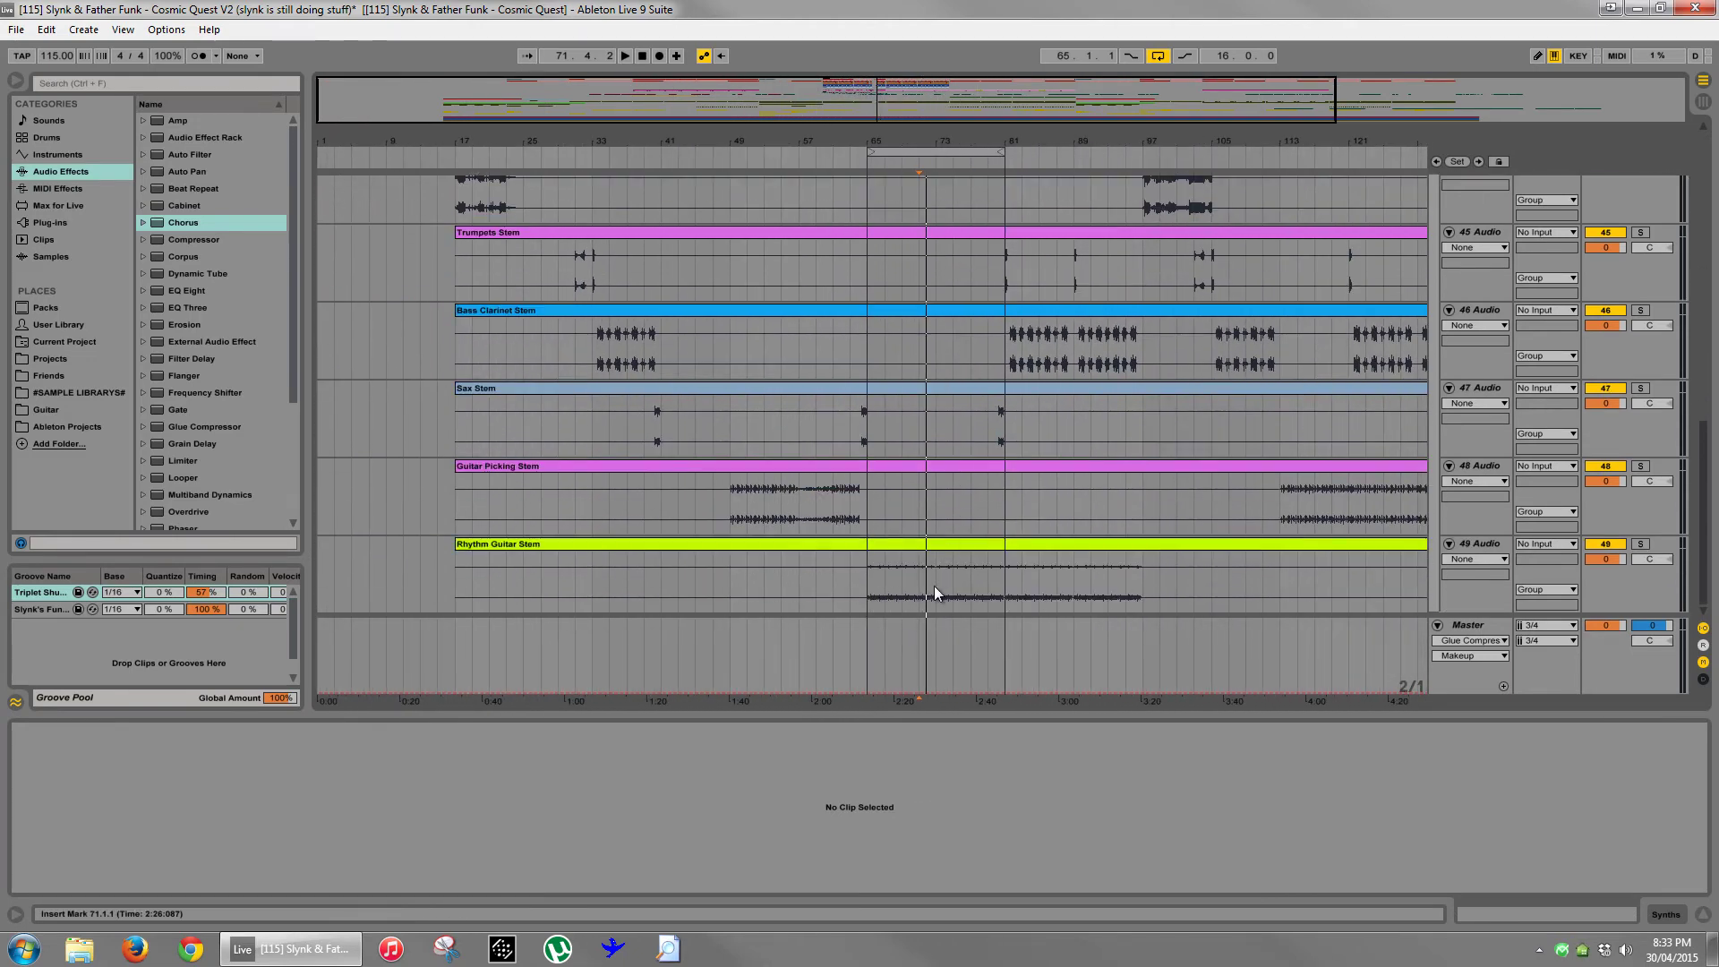
pyautogui.scroll(4, 1576, 335)
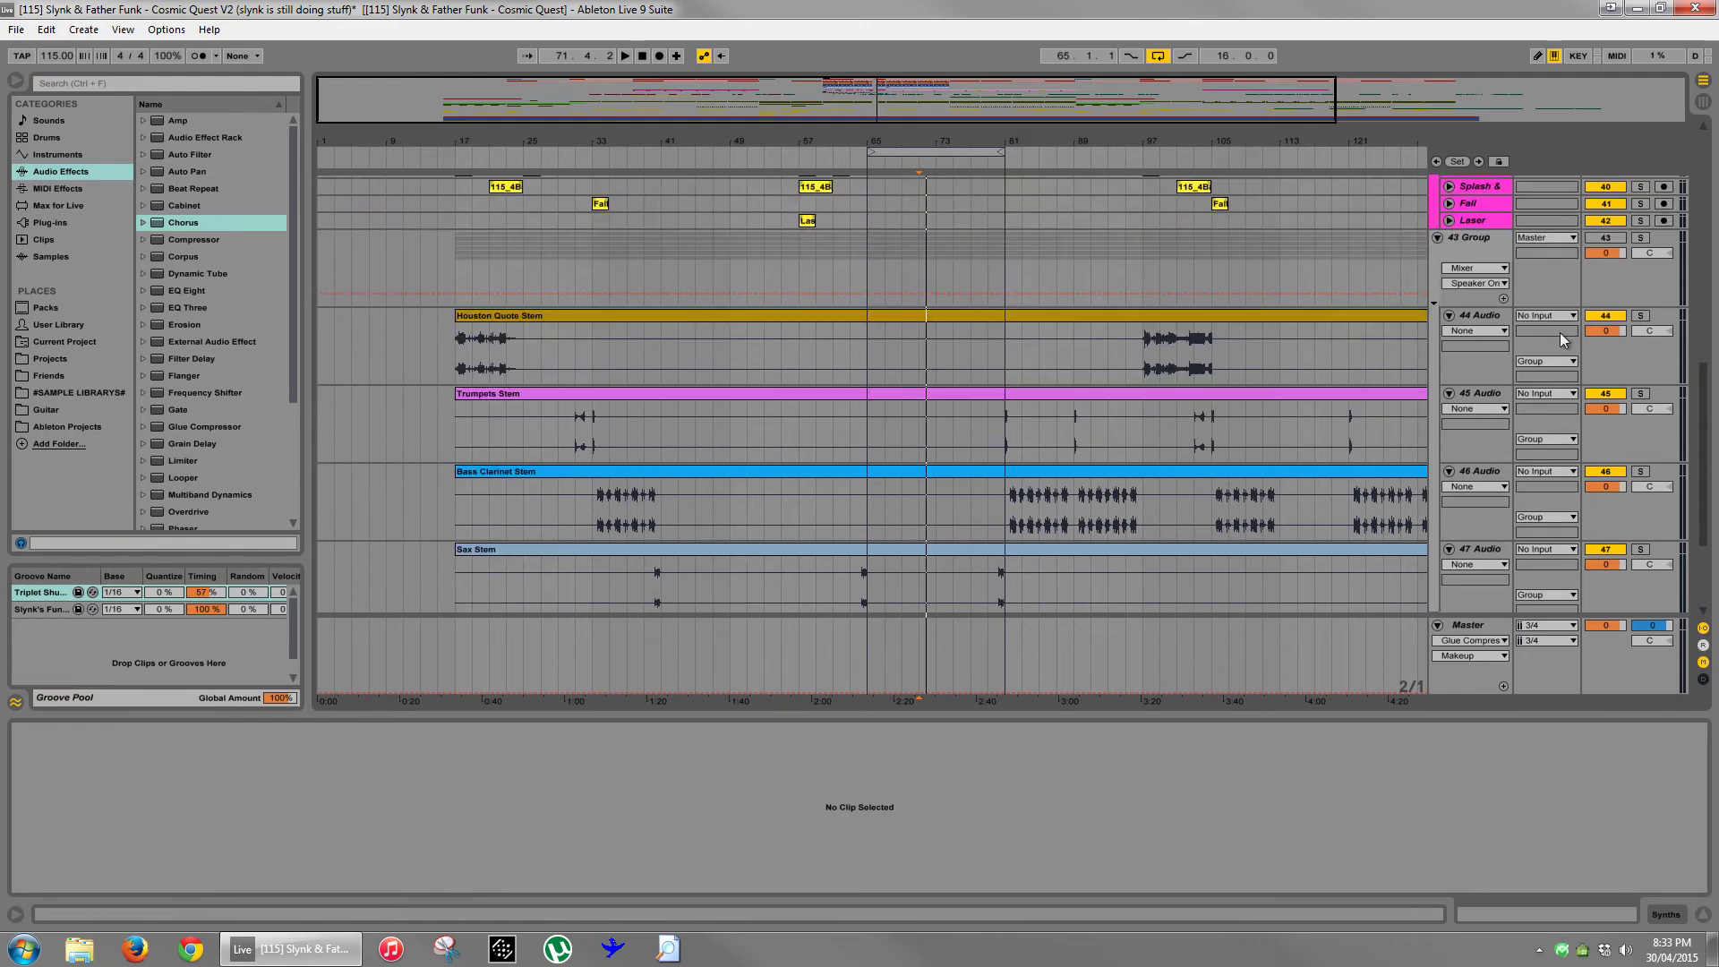
pyautogui.click(1438, 245)
# - Play the arrangement from 71.1.1 with 43 Group muted
pyautogui.press('space')
pyautogui.scroll(7, 1146, 321)
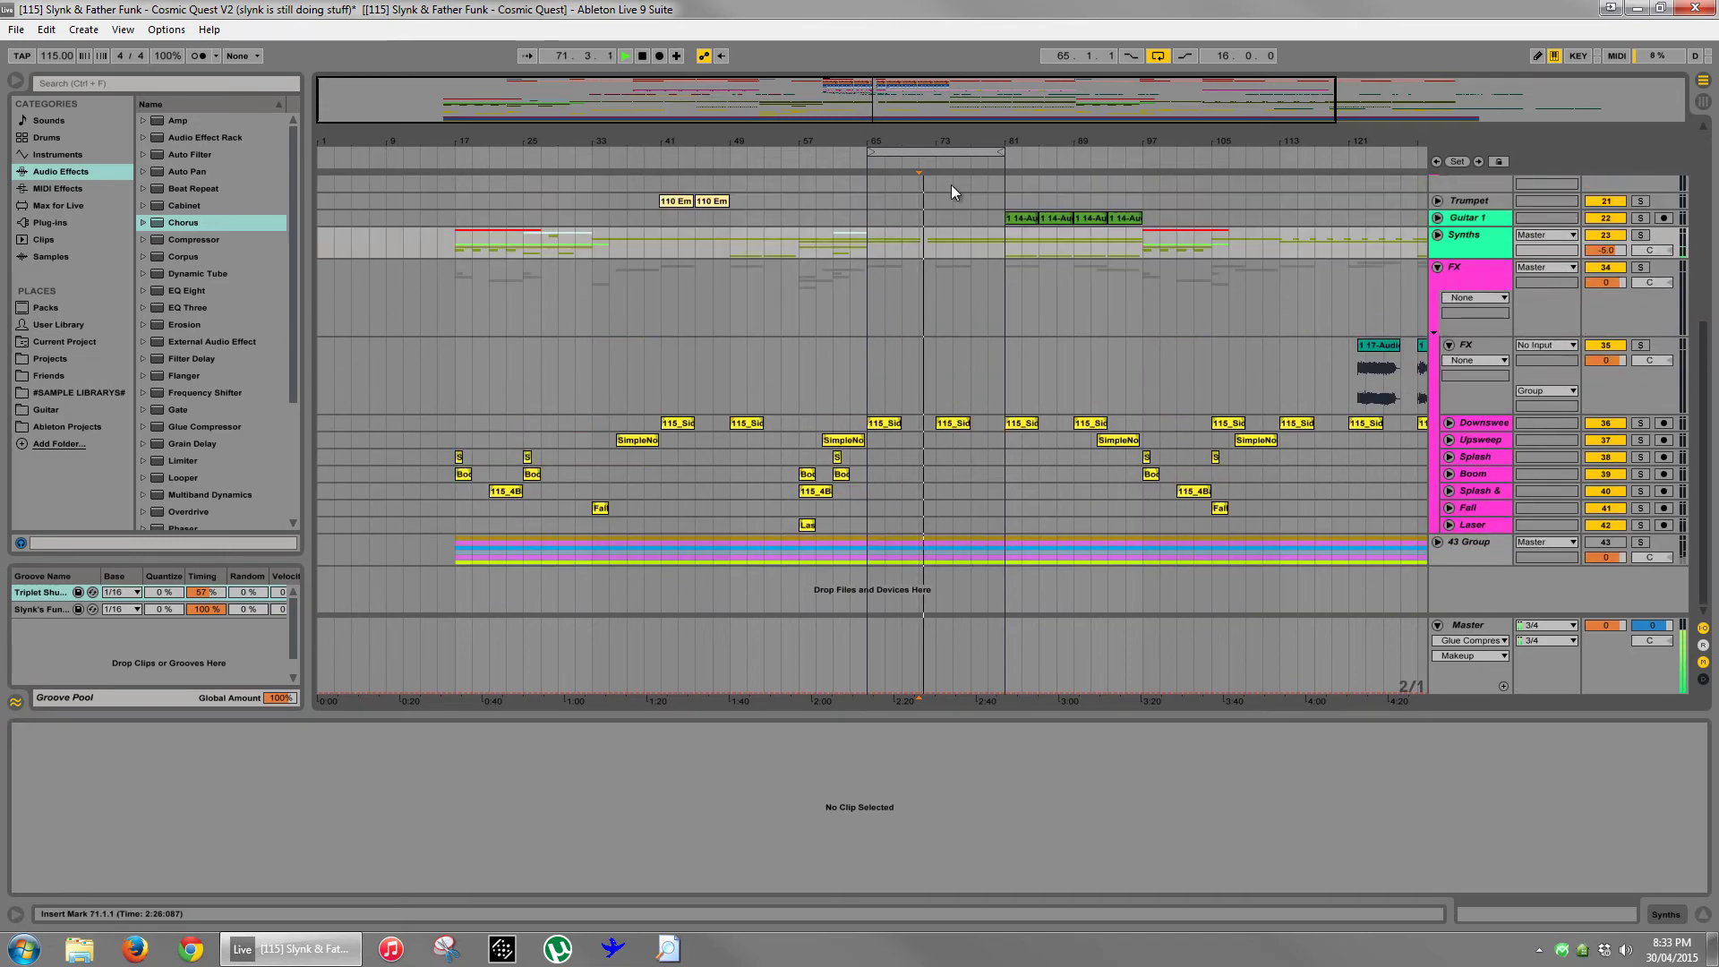
pyautogui.moveTo(932, 145); pyautogui.dragTo(931, 176)
pyautogui.press('space')
# - Delete the Breaks from 71.4.1 and DRUM MEAT from 71.4.3 up to 72.1.1, trimming the remaining drum piece to end at 71.4.2
pyautogui.scroll(9, 920, 268)
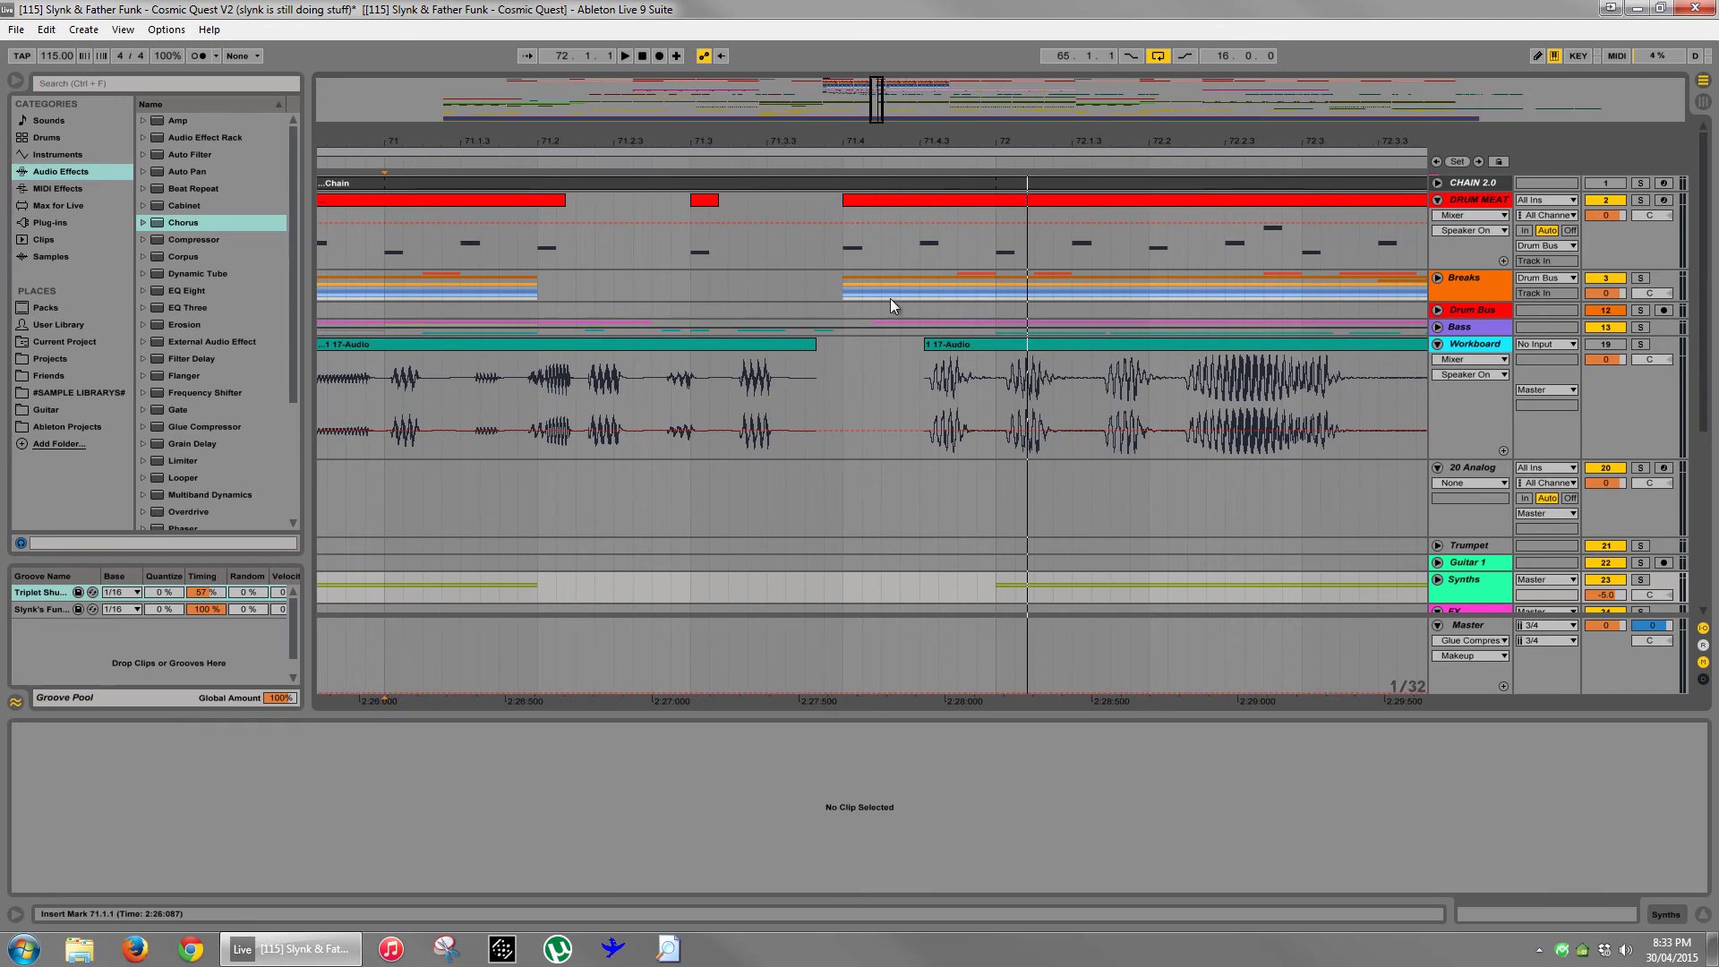
pyautogui.moveTo(841, 283); pyautogui.dragTo(996, 257)
pyautogui.press('Delete')
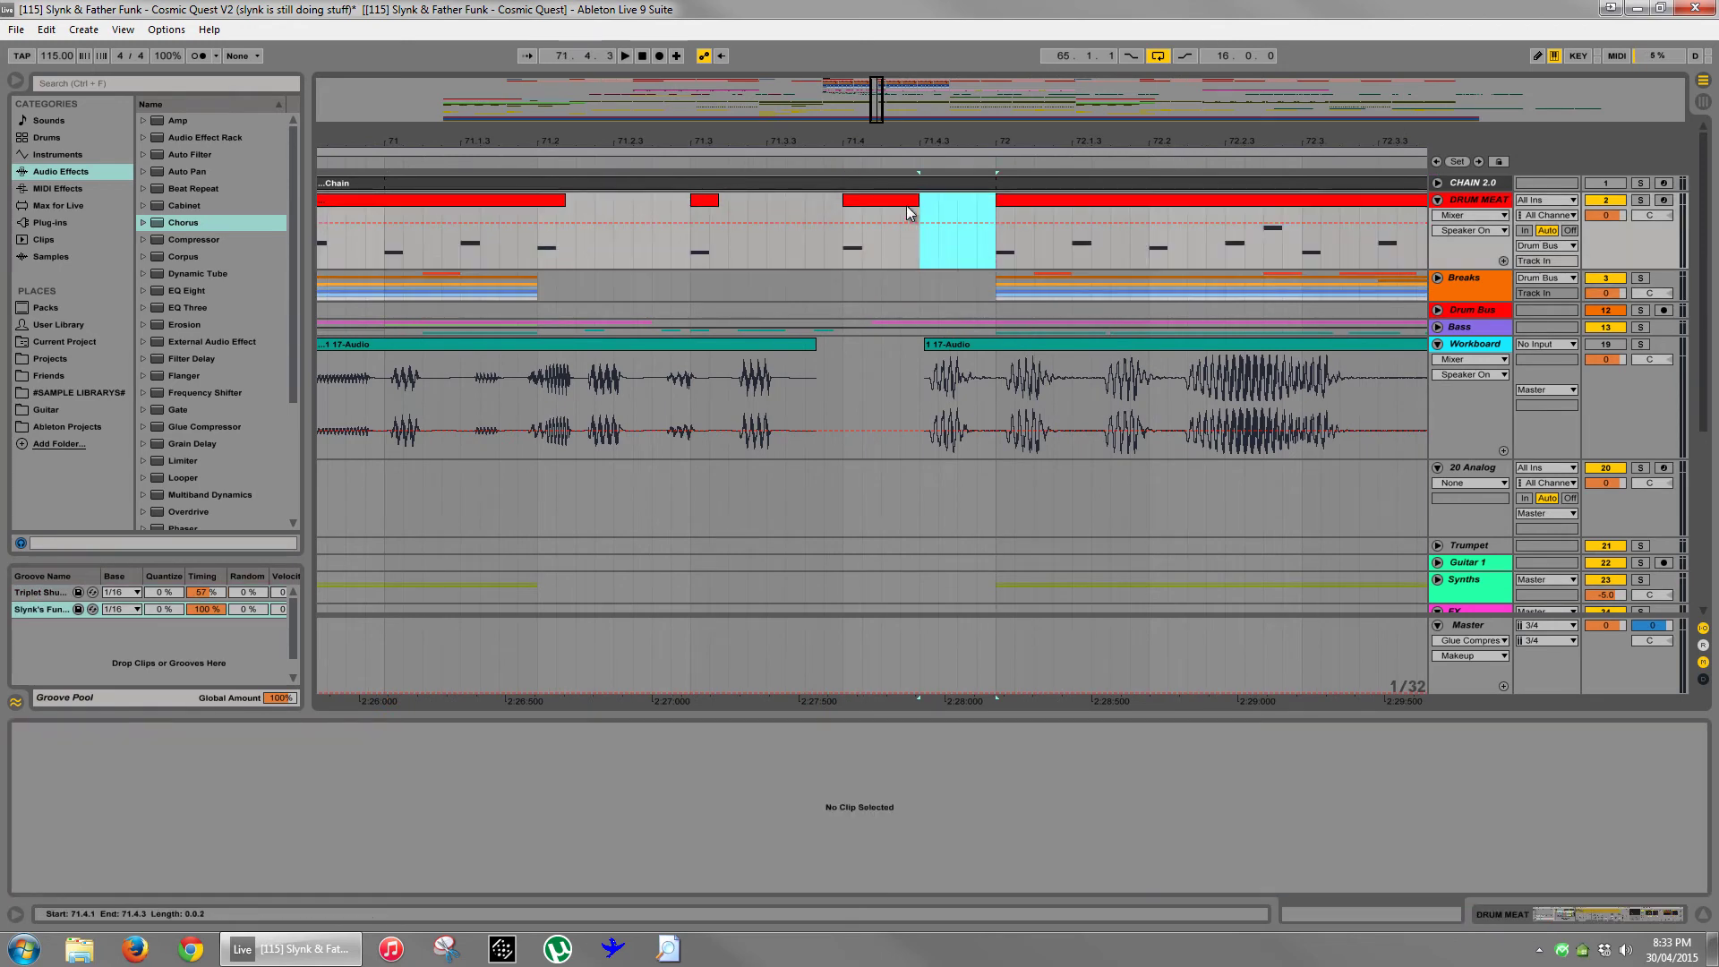
pyautogui.moveTo(917, 201); pyautogui.dragTo(881, 202)
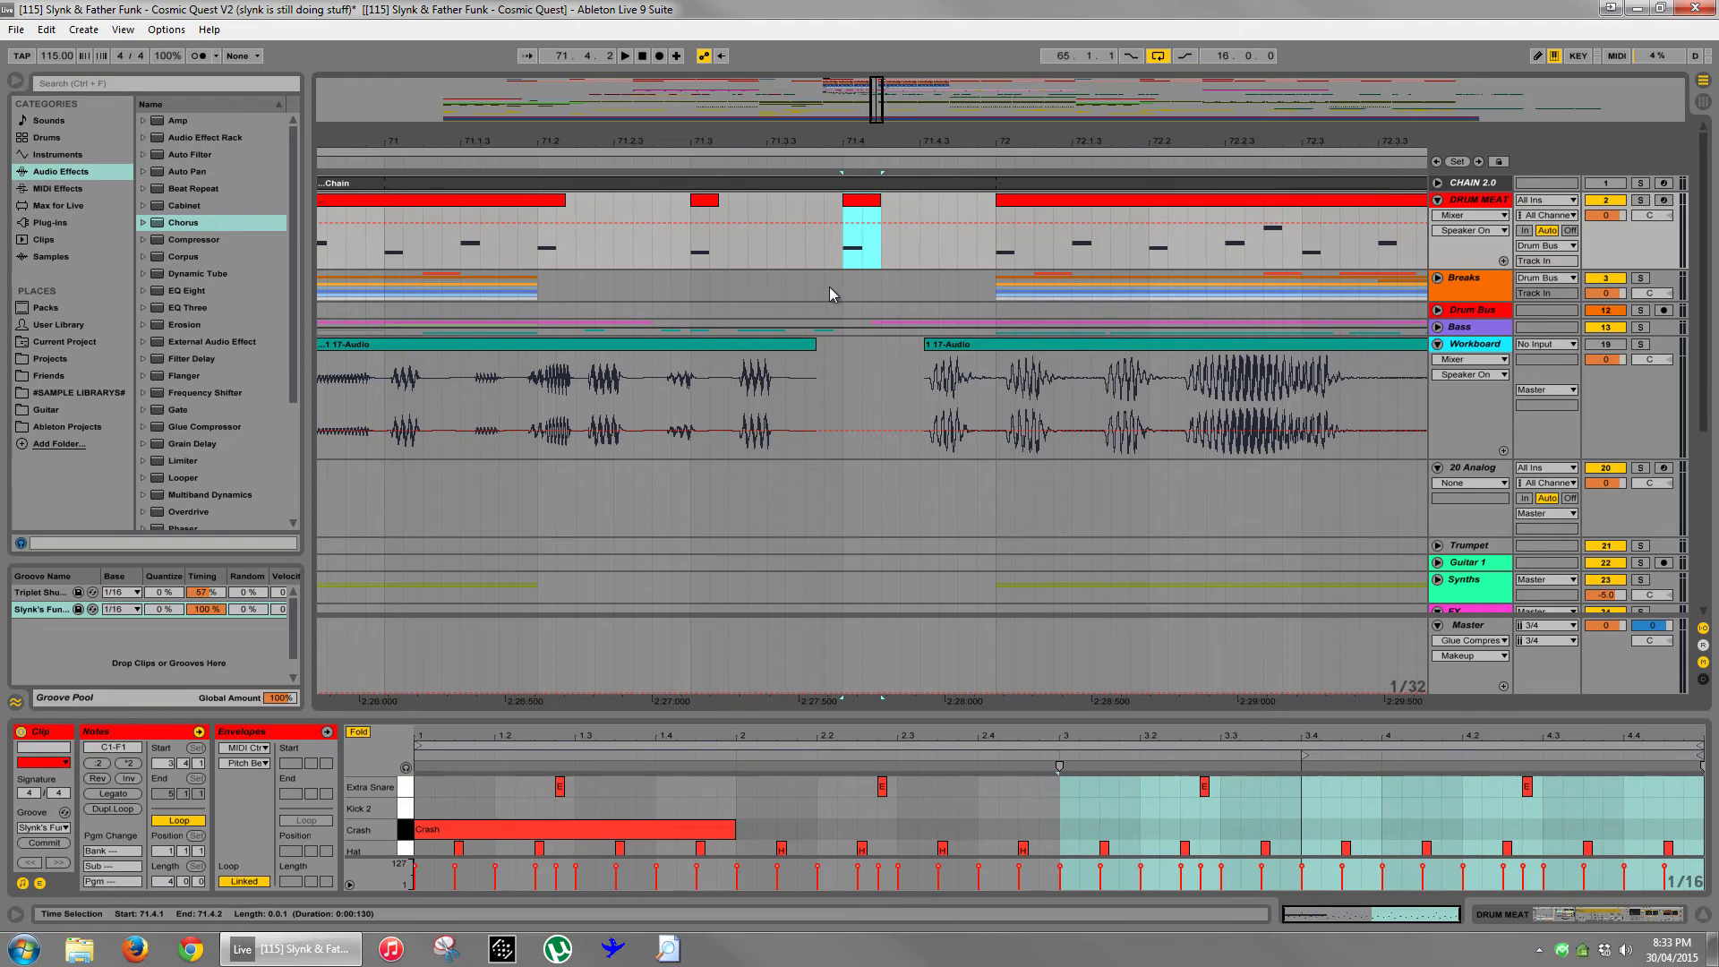
# - Play the thinned-out drum break twice from 71.1.1
pyautogui.click(386, 290)
pyautogui.press('space')
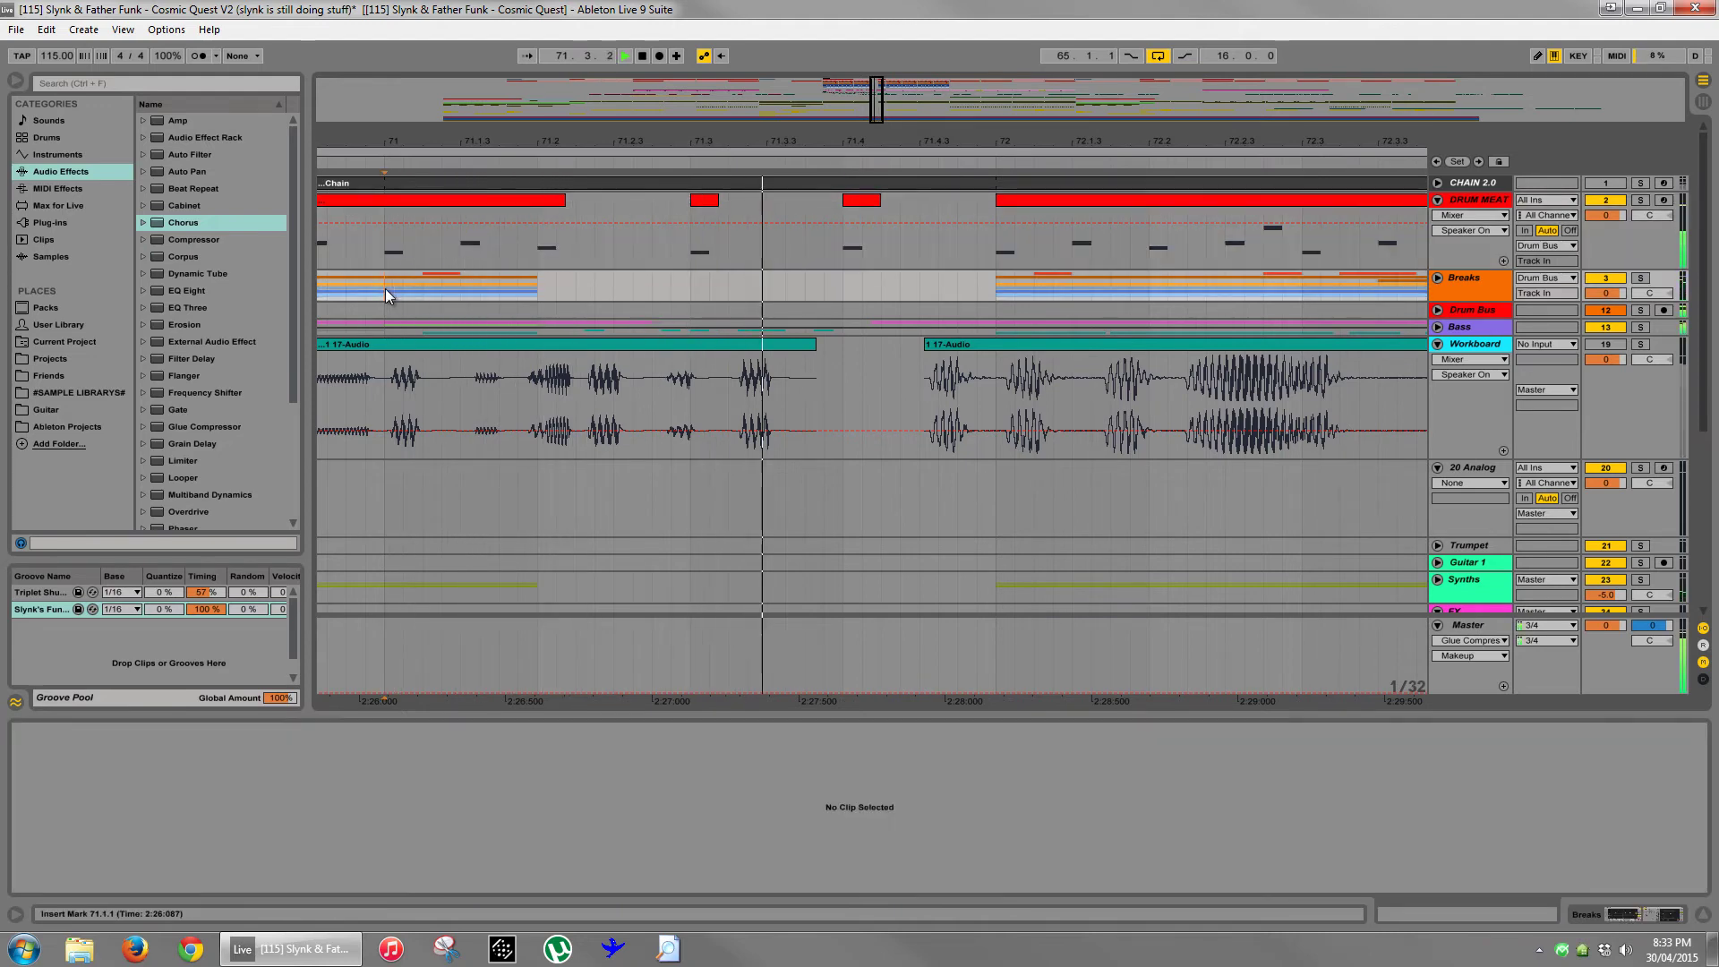
pyautogui.press('space')
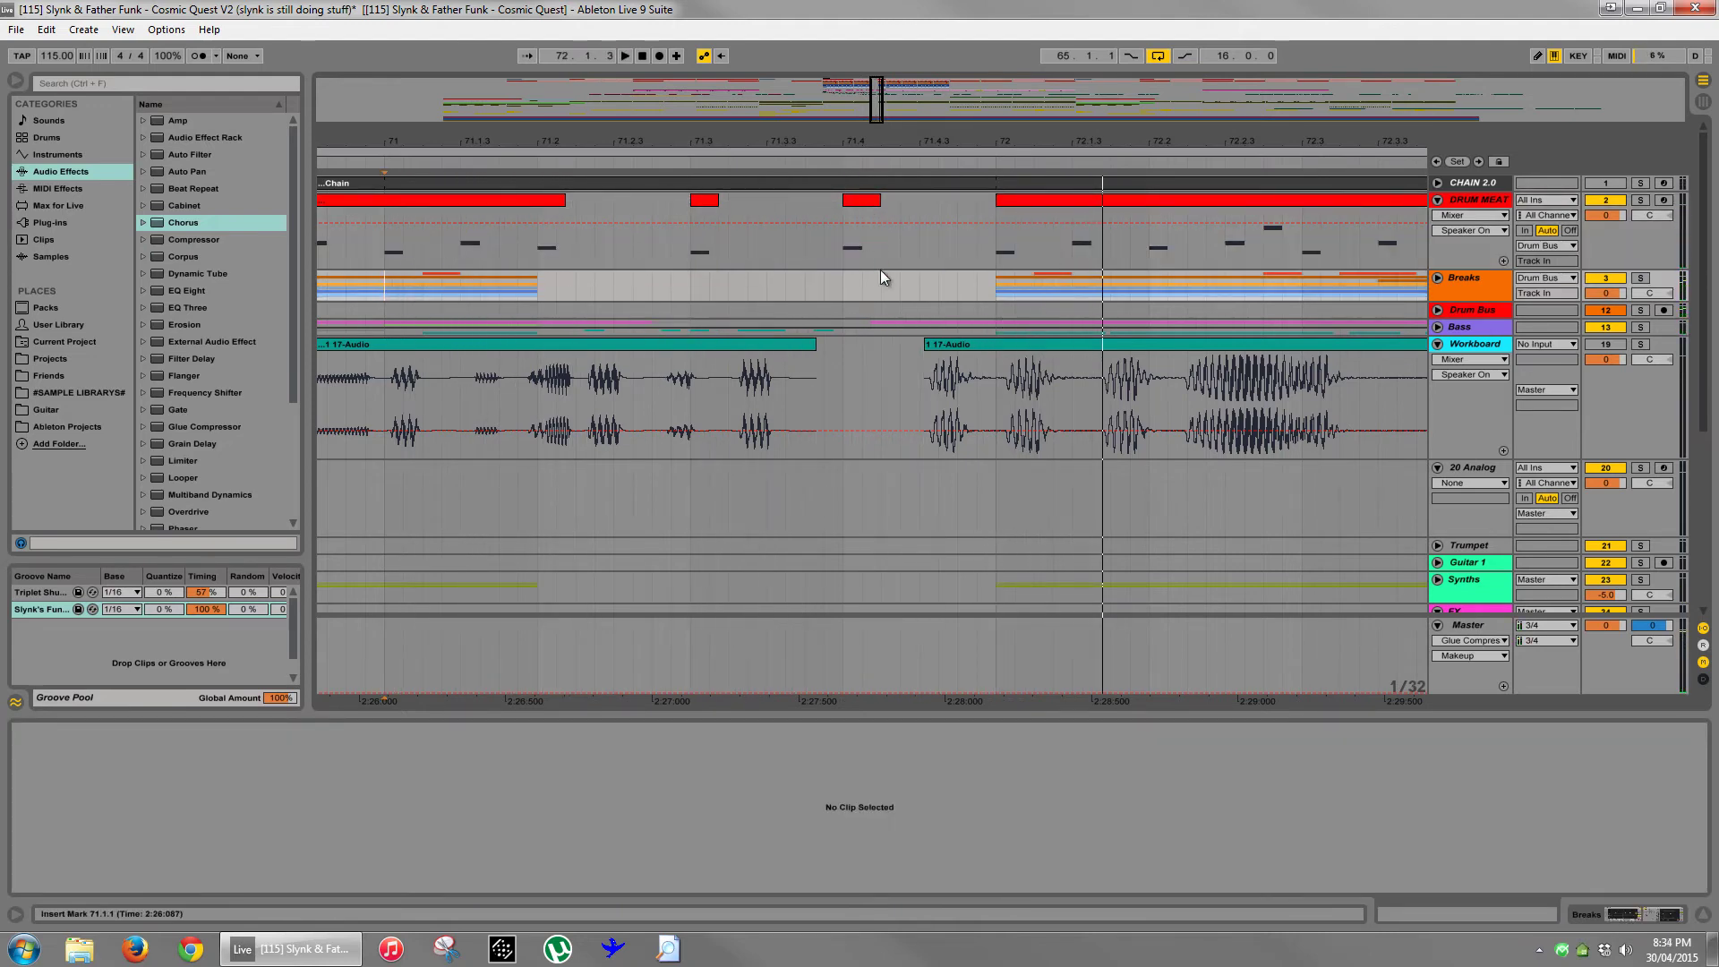
pyautogui.press('space')
pyautogui.scroll(-4, 976, 358)
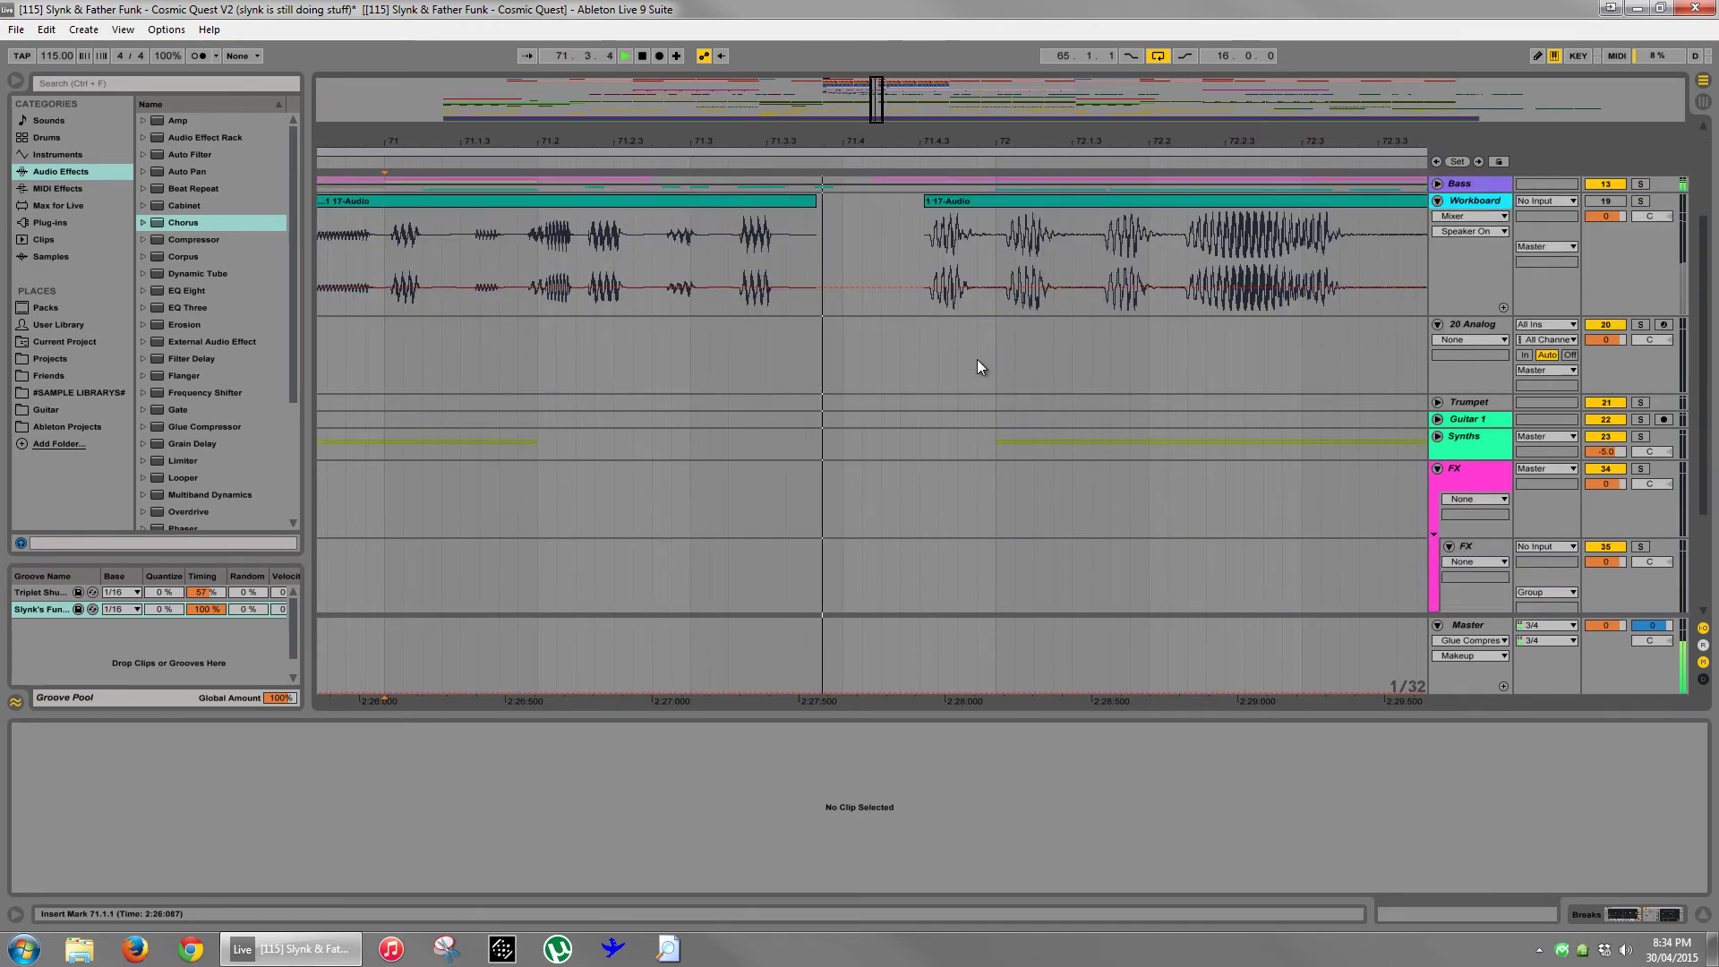
pyautogui.press('space')
# - Unfold the Bass group, trim the second Cosmic Quest Bass 2 clip to start at 72.1.1 and play from 71.1.1
pyautogui.scroll(3, 967, 354)
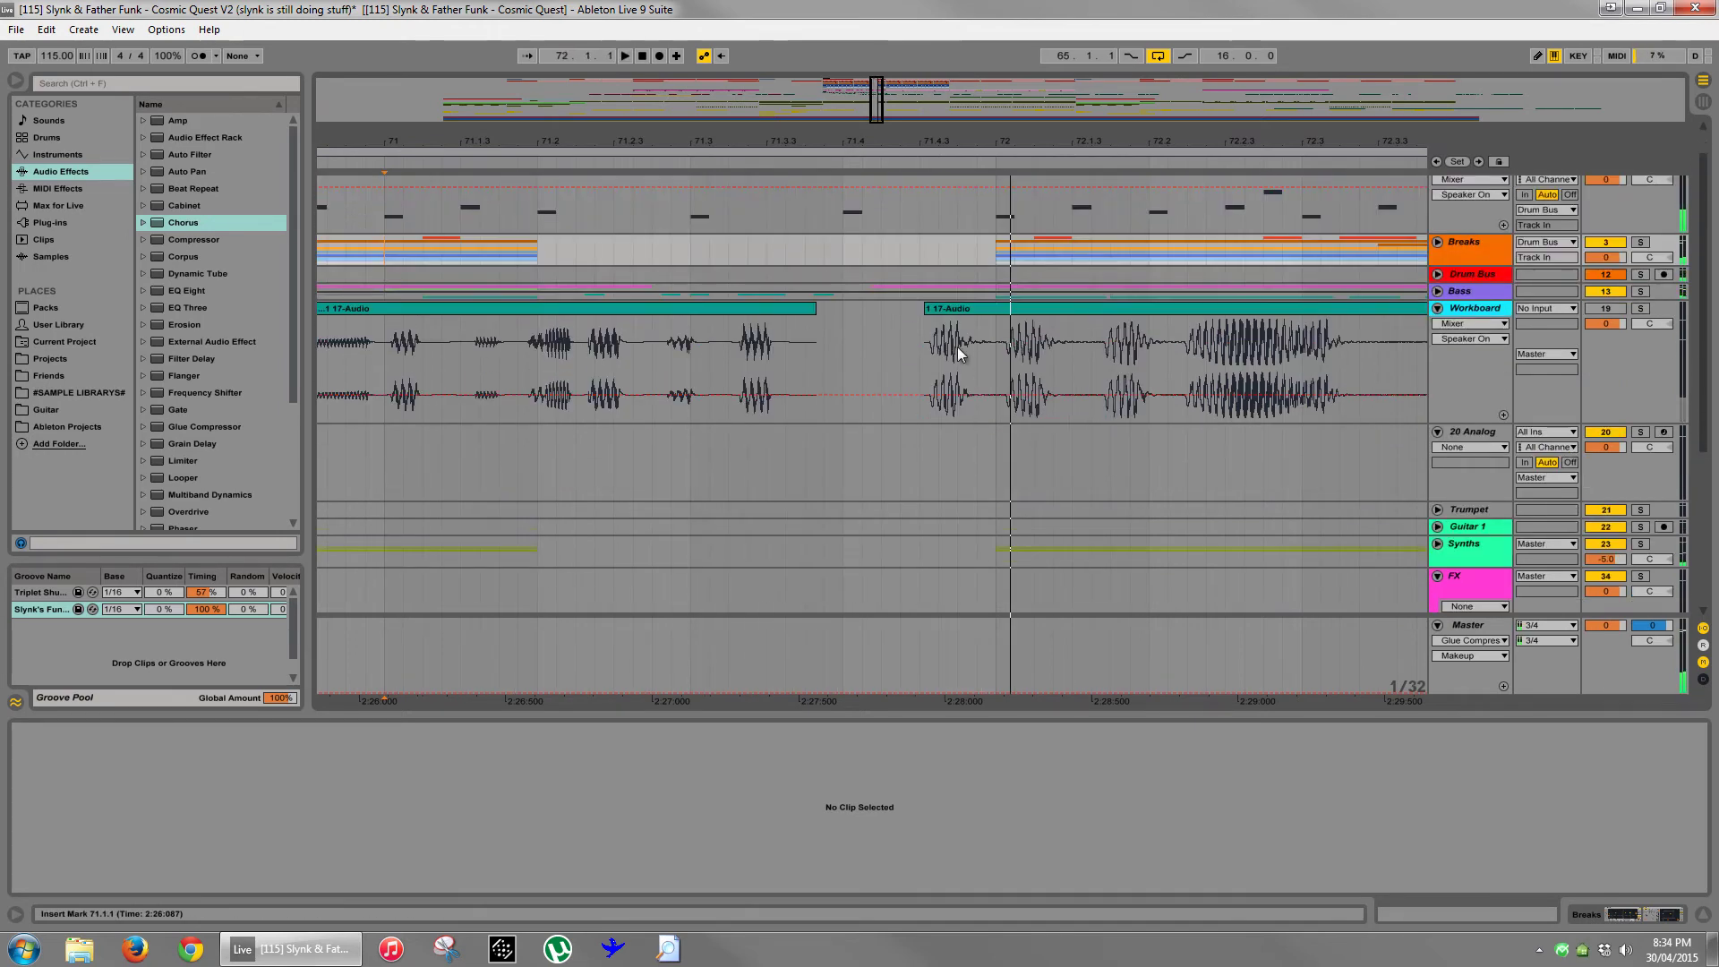
pyautogui.click(1437, 291)
pyautogui.moveTo(873, 355); pyautogui.dragTo(994, 355)
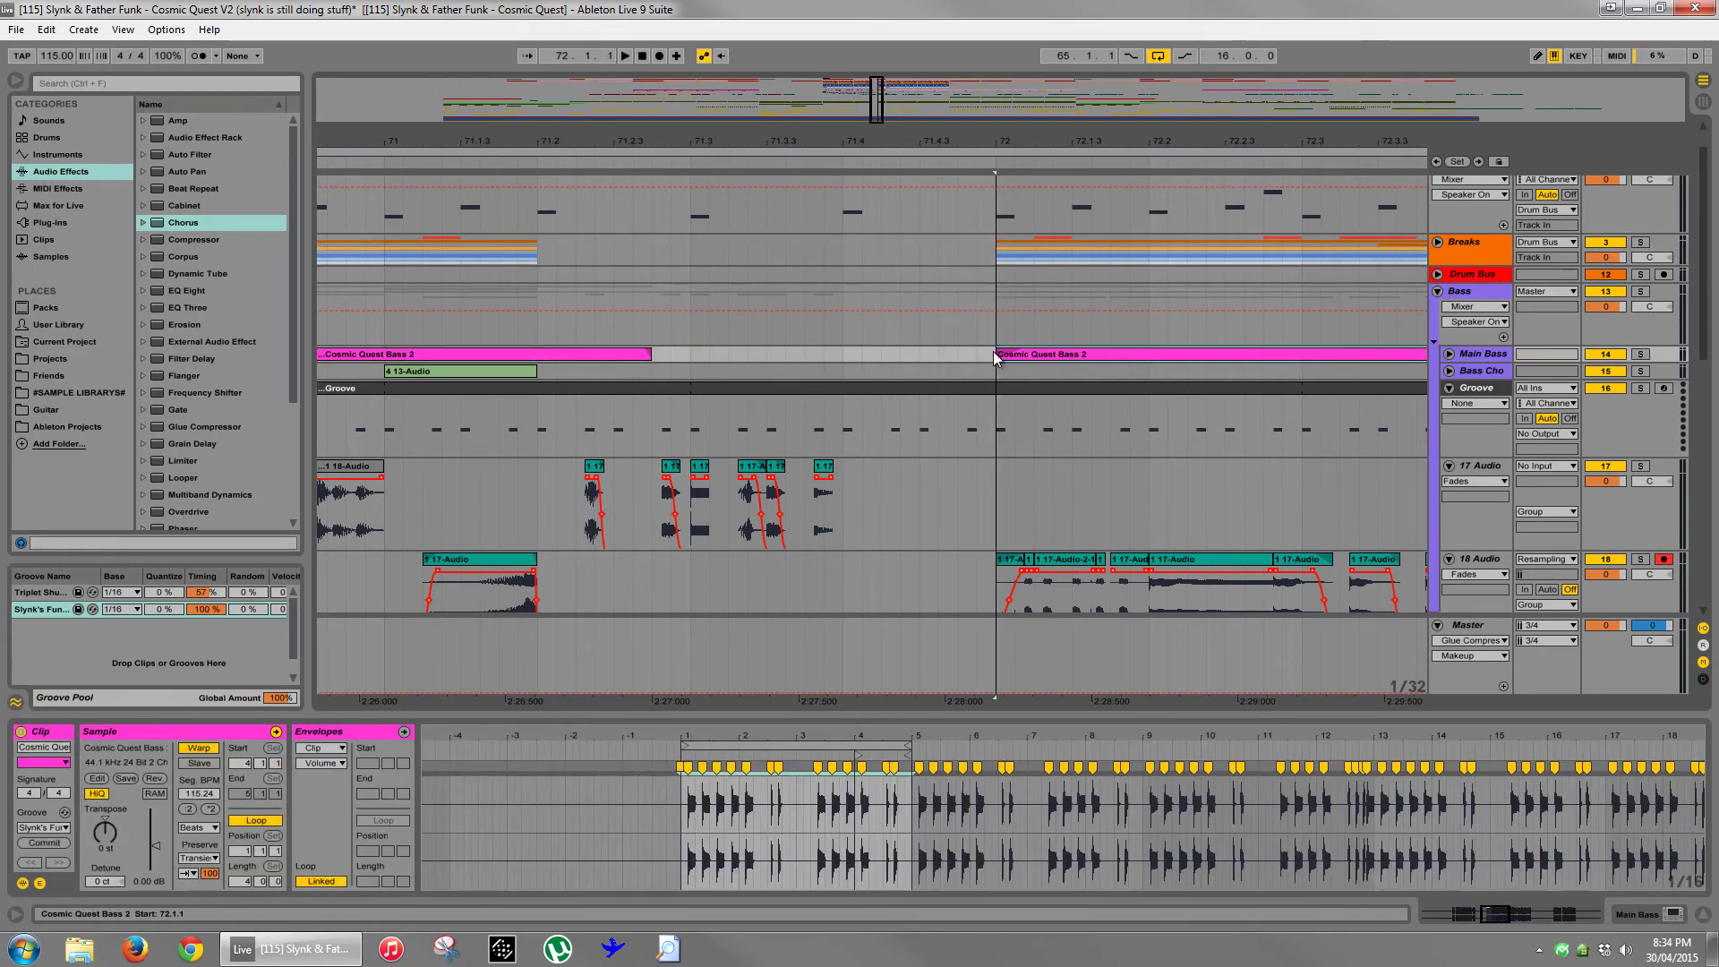
pyautogui.click(385, 508)
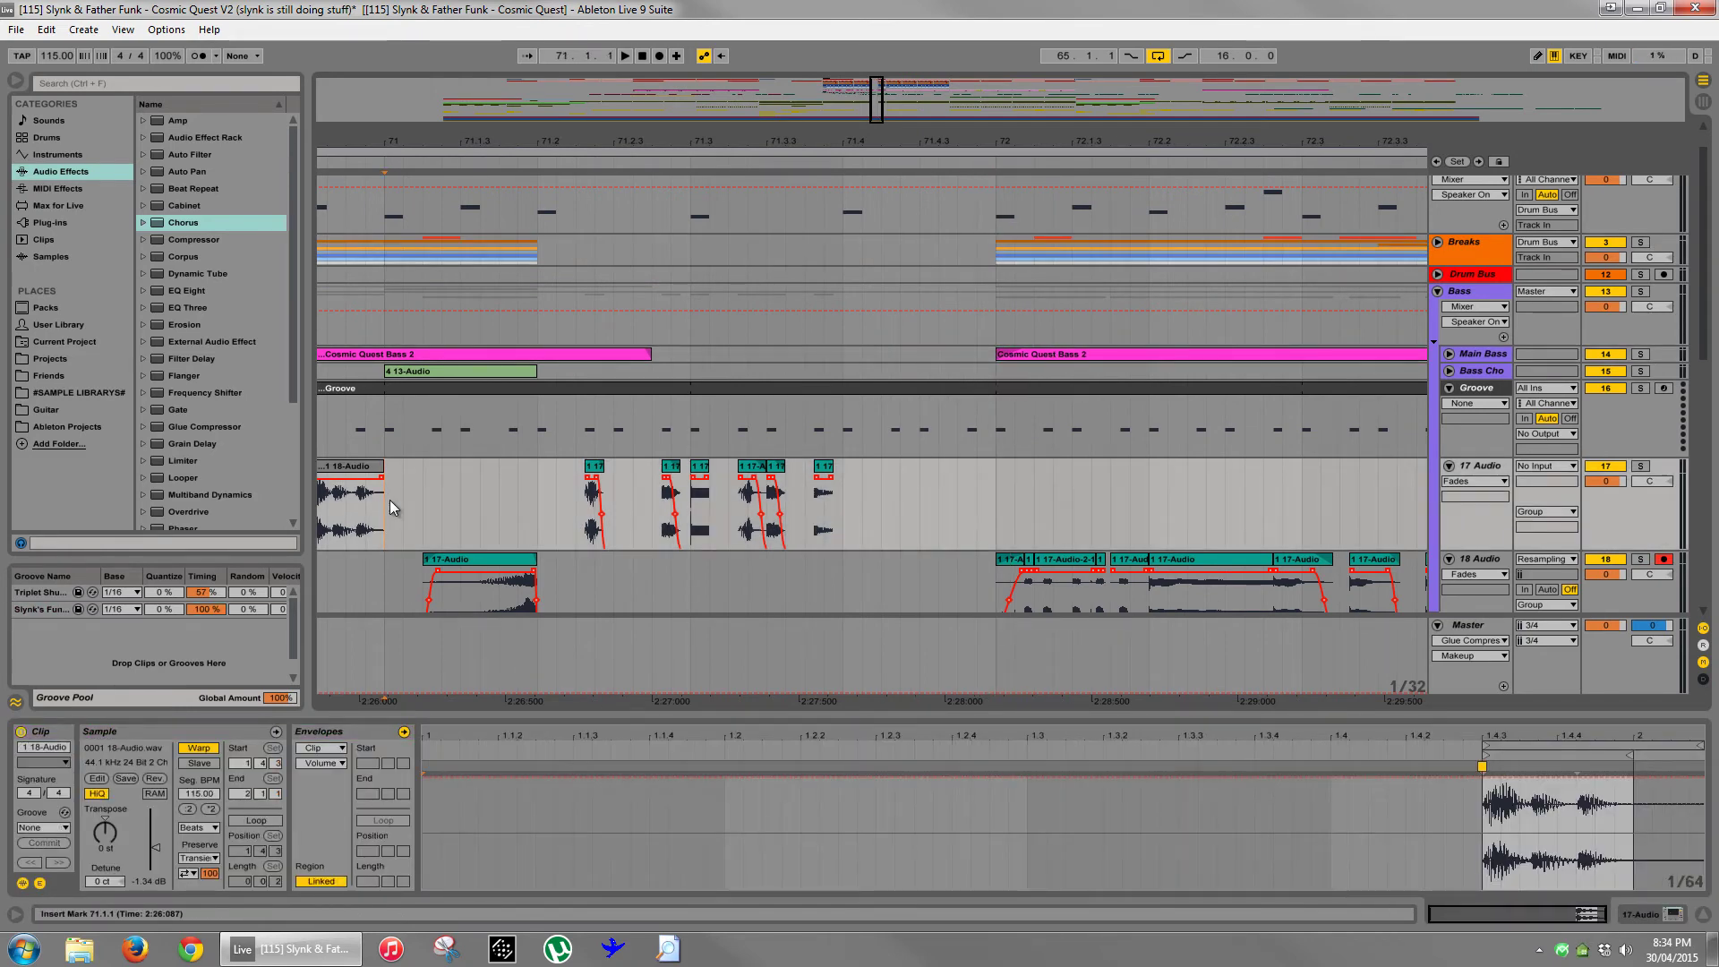
pyautogui.press('space')
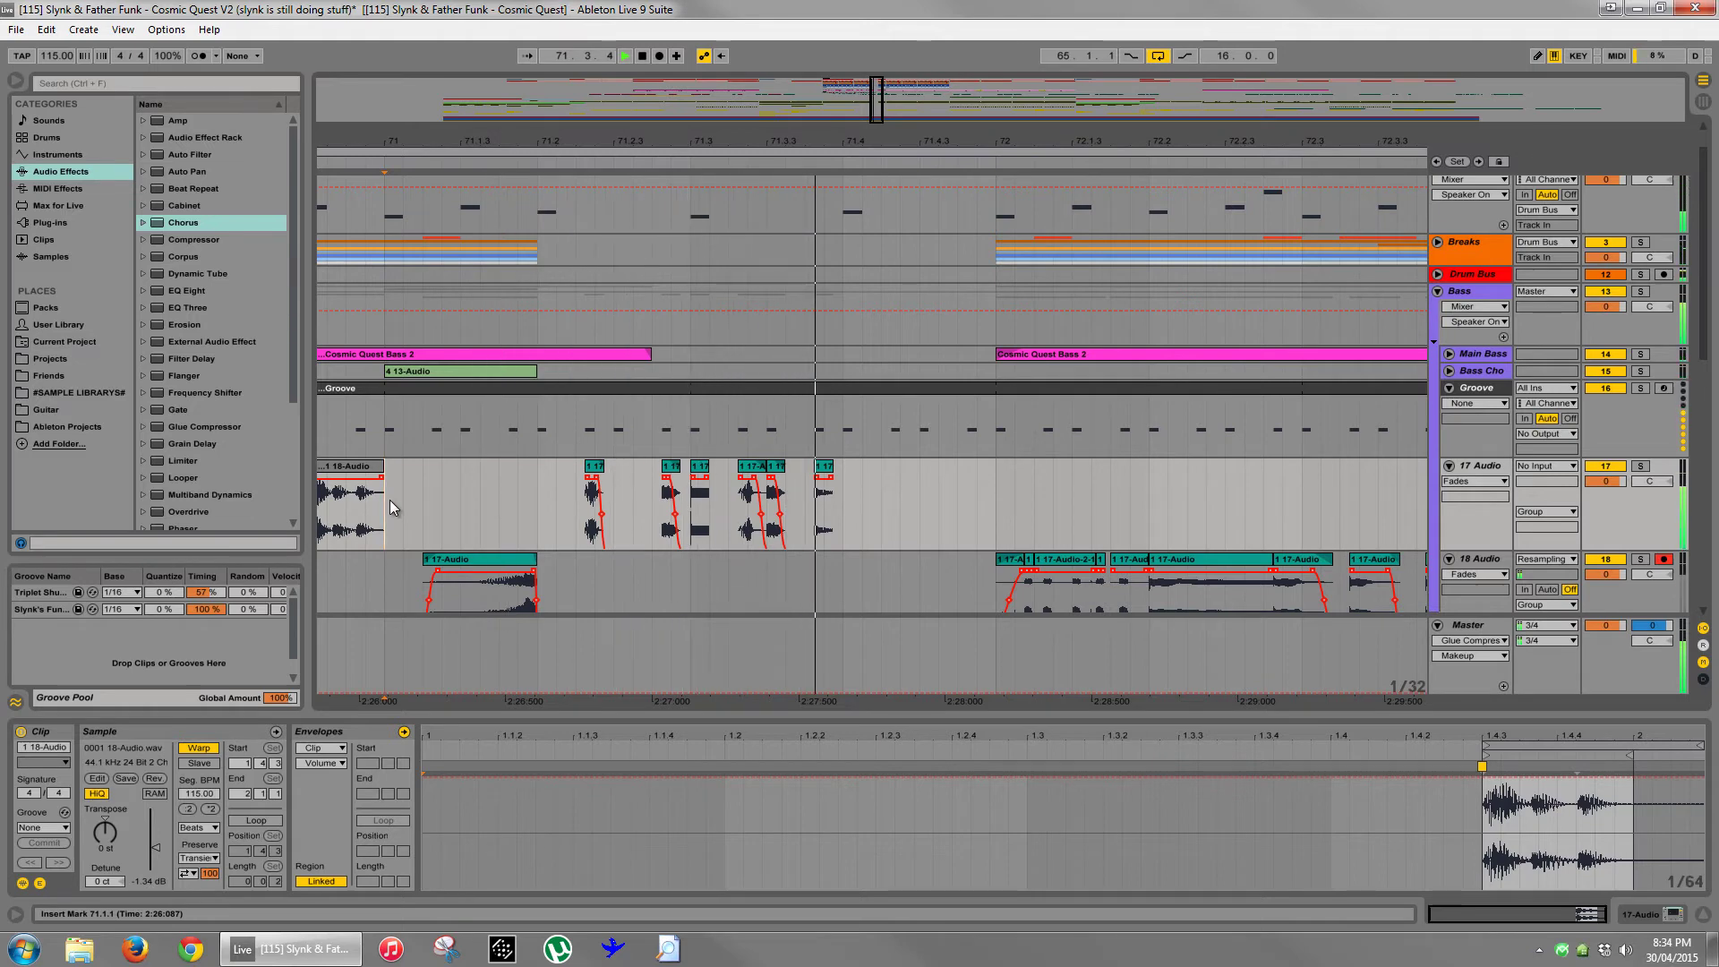
pyautogui.press('space')
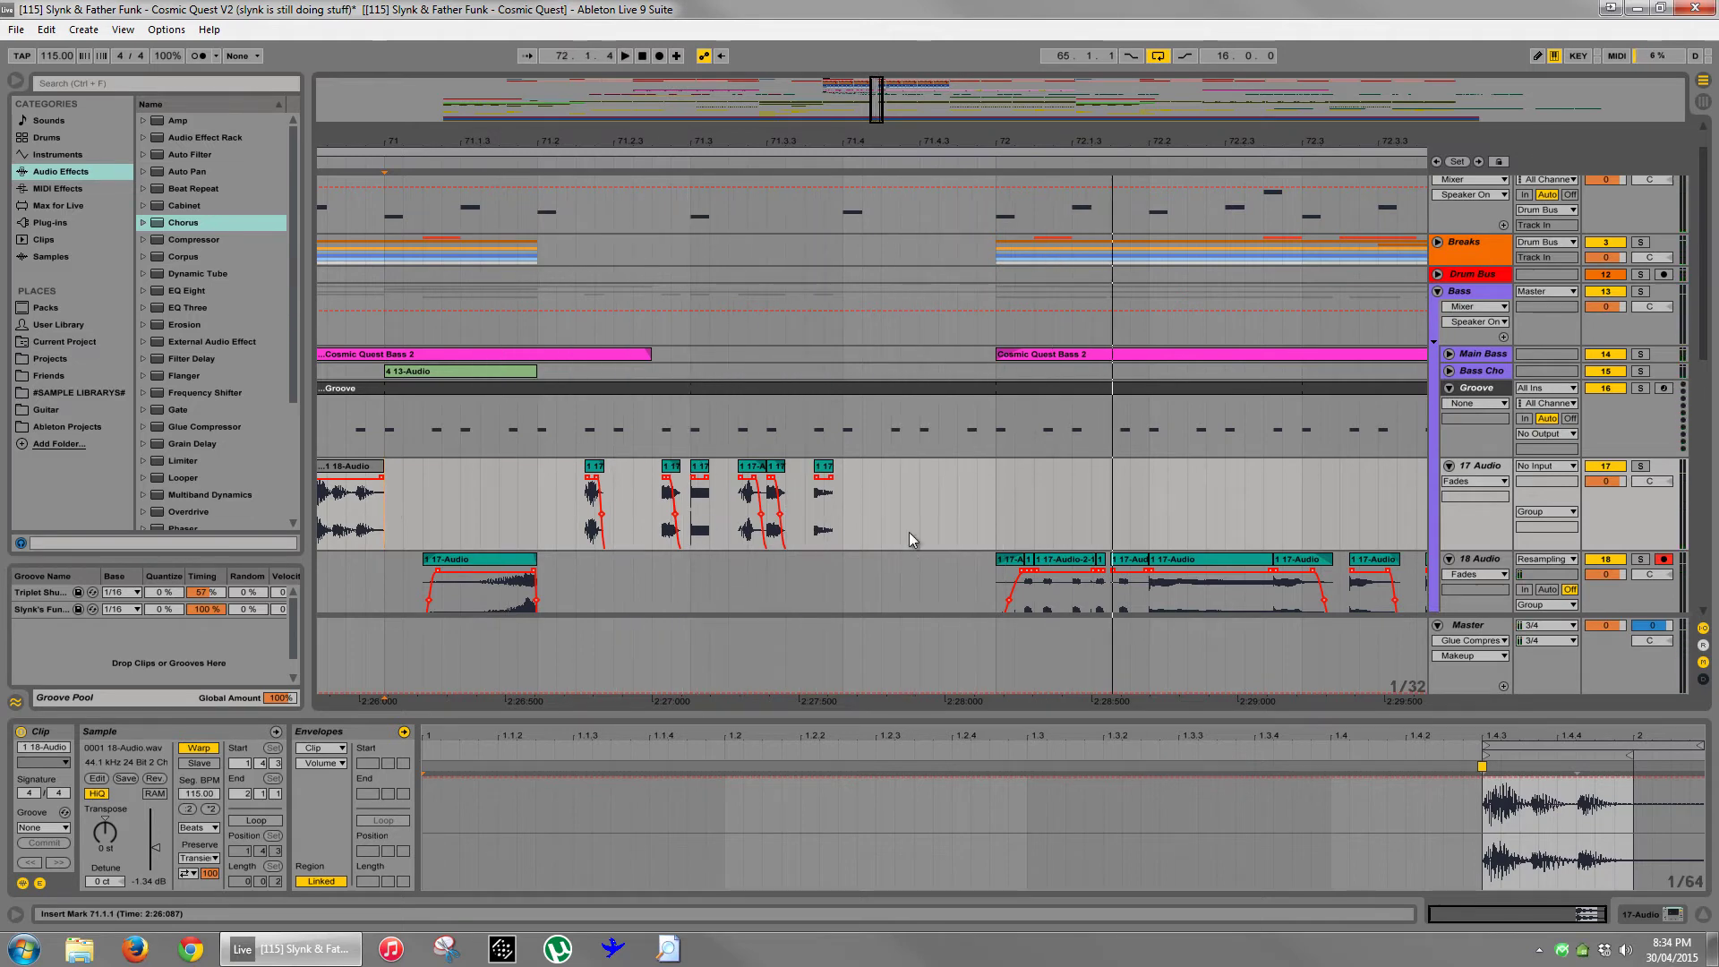
# - Select the empty 17 Audio stretch from 71.4.1 to 72.1.1, then play from 72.1.1 and again from 71.1.1
pyautogui.moveTo(847, 512); pyautogui.dragTo(991, 516)
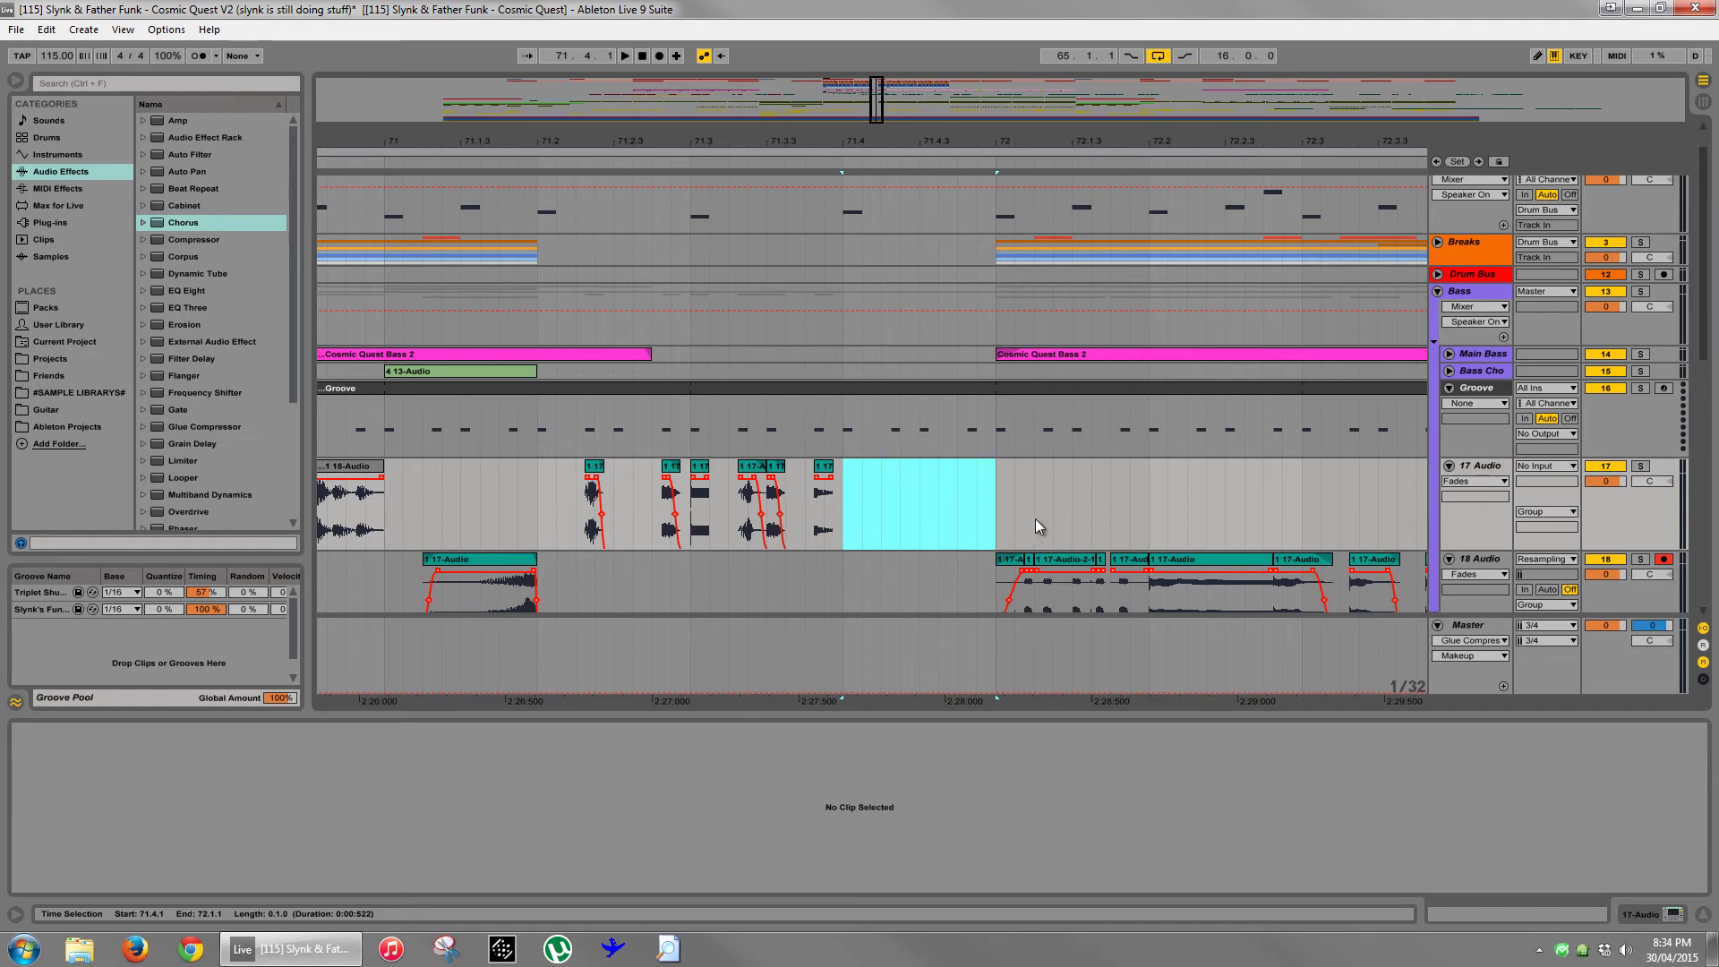
pyautogui.click(998, 506)
pyautogui.press('space')
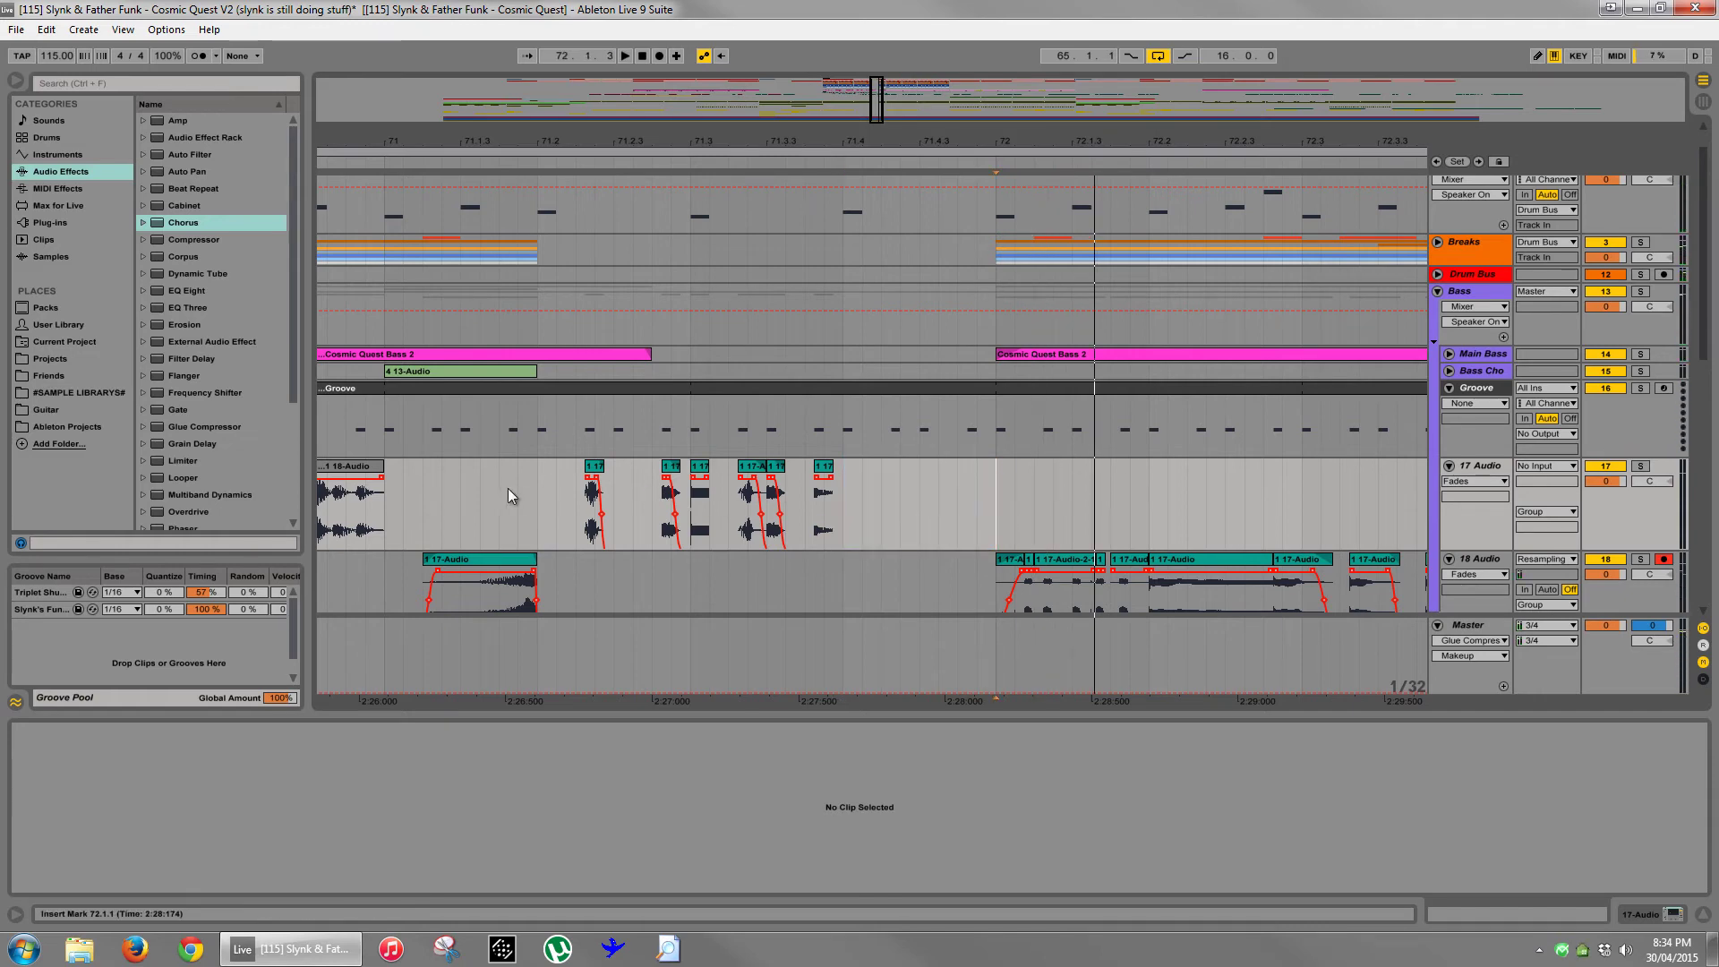
pyautogui.click(391, 499)
pyautogui.press('space')
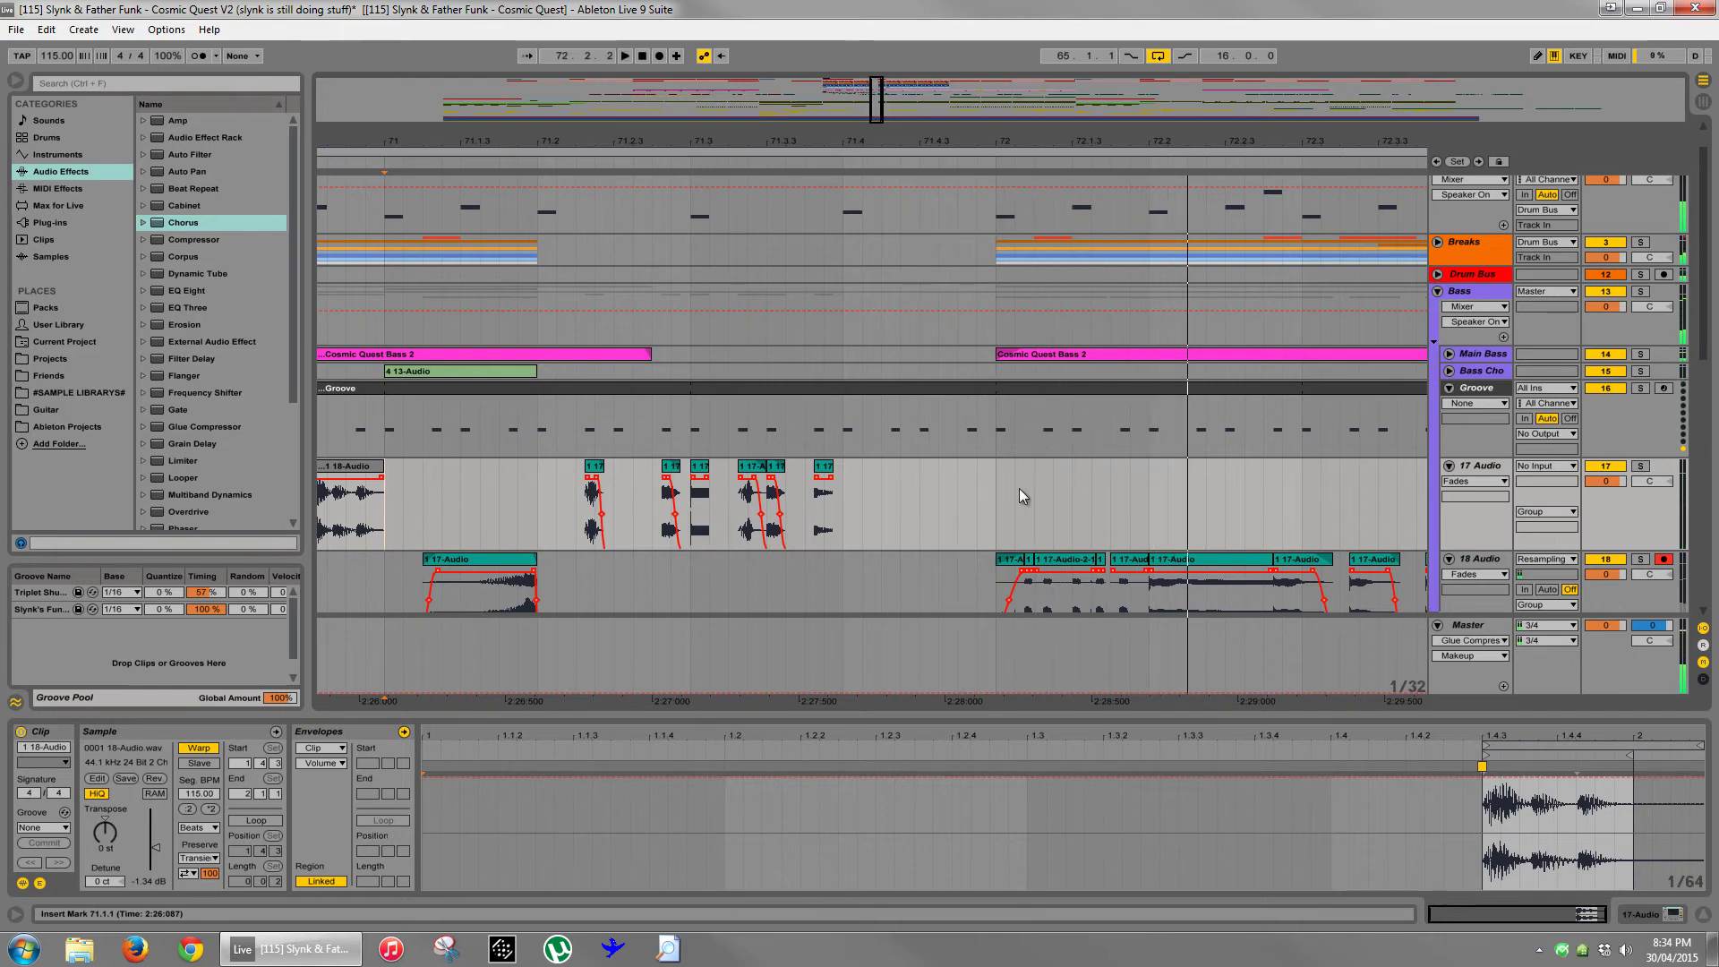
# - Delete the 18 Audio slices from 72.1.1 to 72.2.1
pyautogui.scroll(-3, 1019, 487)
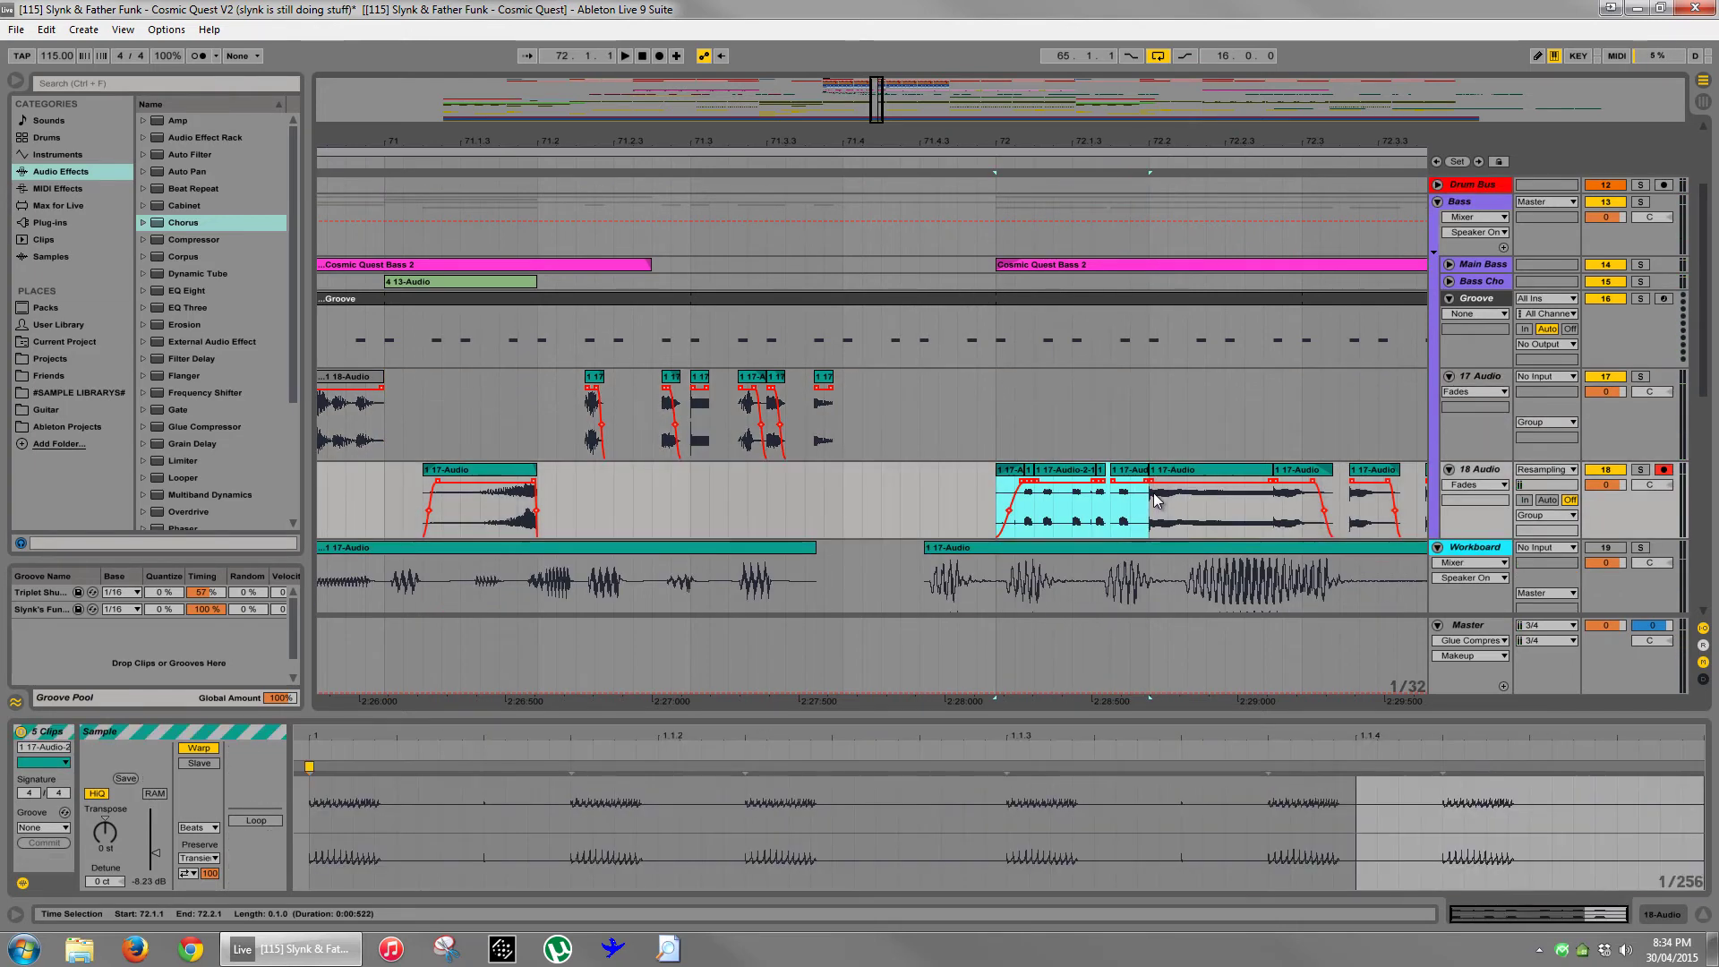
pyautogui.press('Delete')
pyautogui.moveTo(890, 445); pyautogui.dragTo(1037, 439)
pyautogui.click(1040, 407)
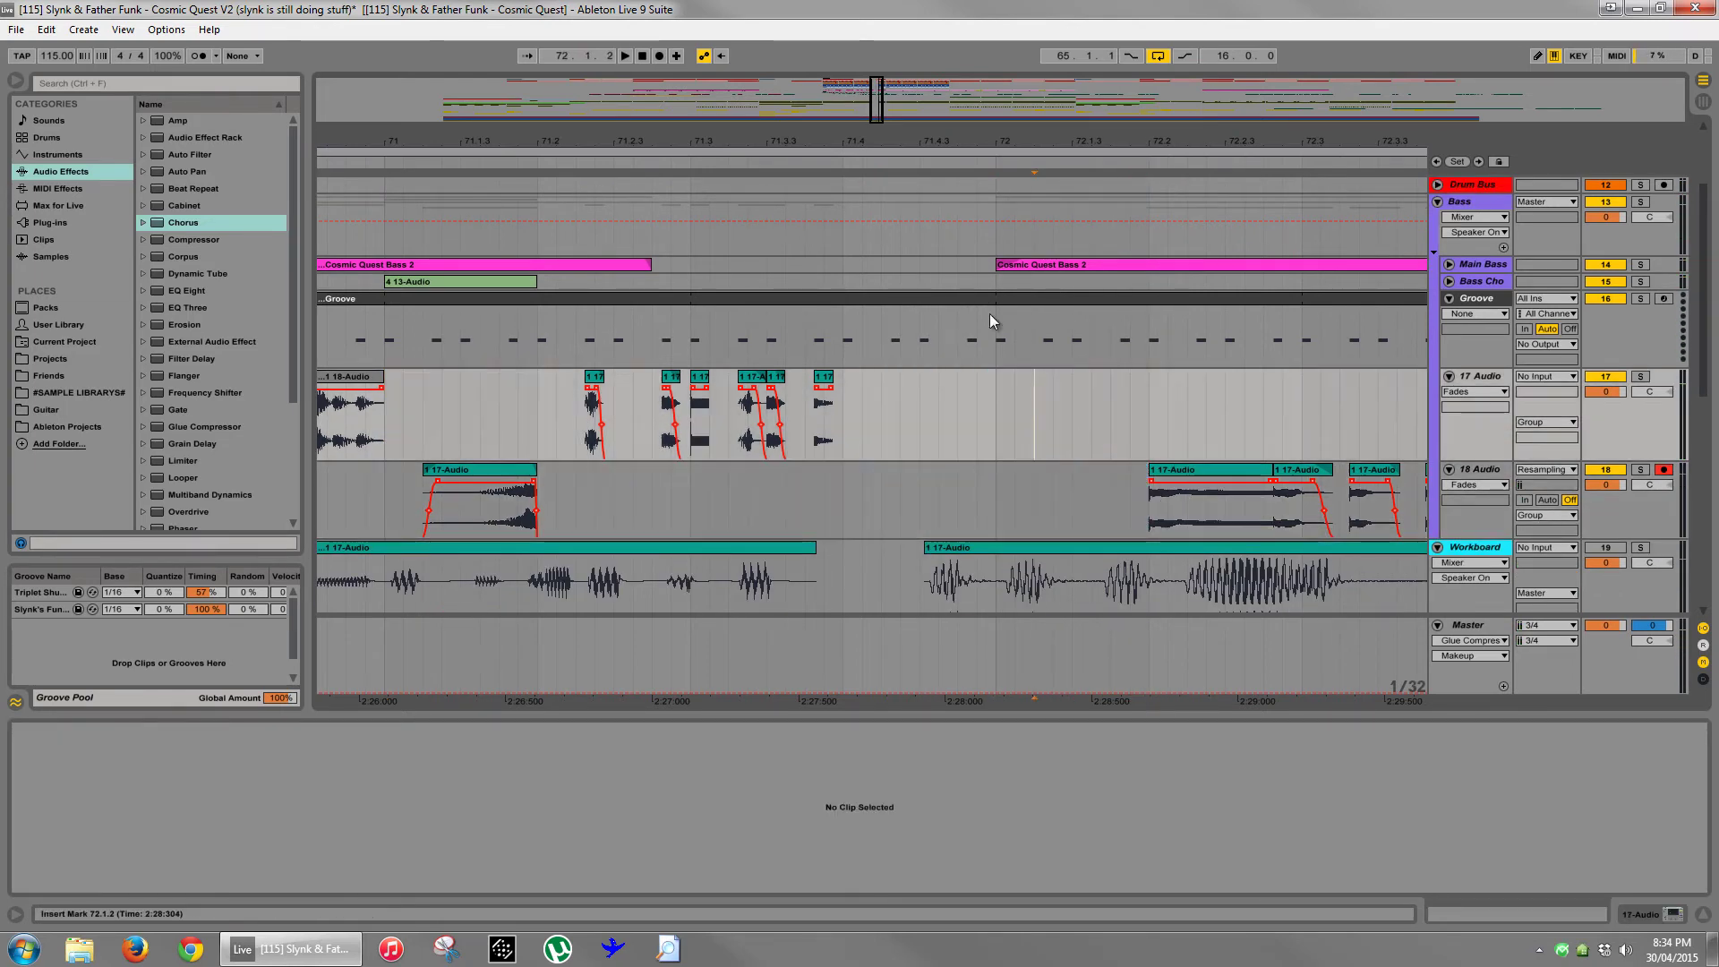
pyautogui.moveTo(983, 143); pyautogui.dragTo(981, 142)
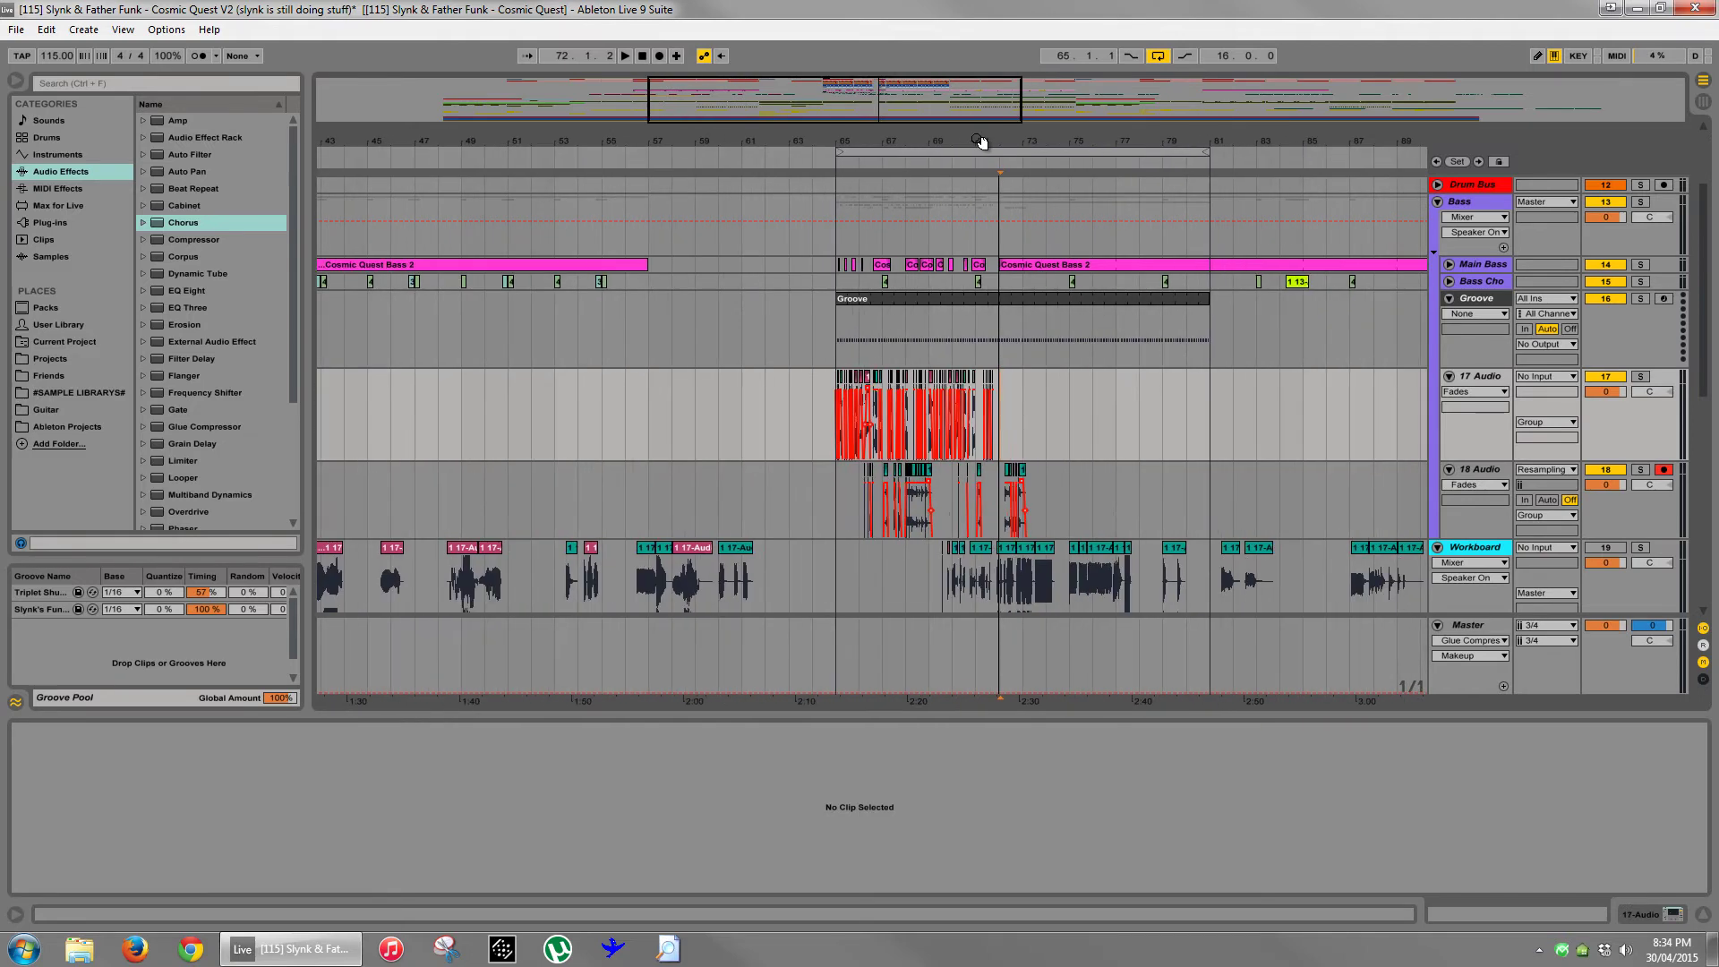
# - Play the bass section of the arrangement from bar 69 to hear where the 17 Audio edits currently end
pyautogui.click(928, 338)
pyautogui.scroll(3, 1039, 309)
pyautogui.scroll(-4, 1054, 379)
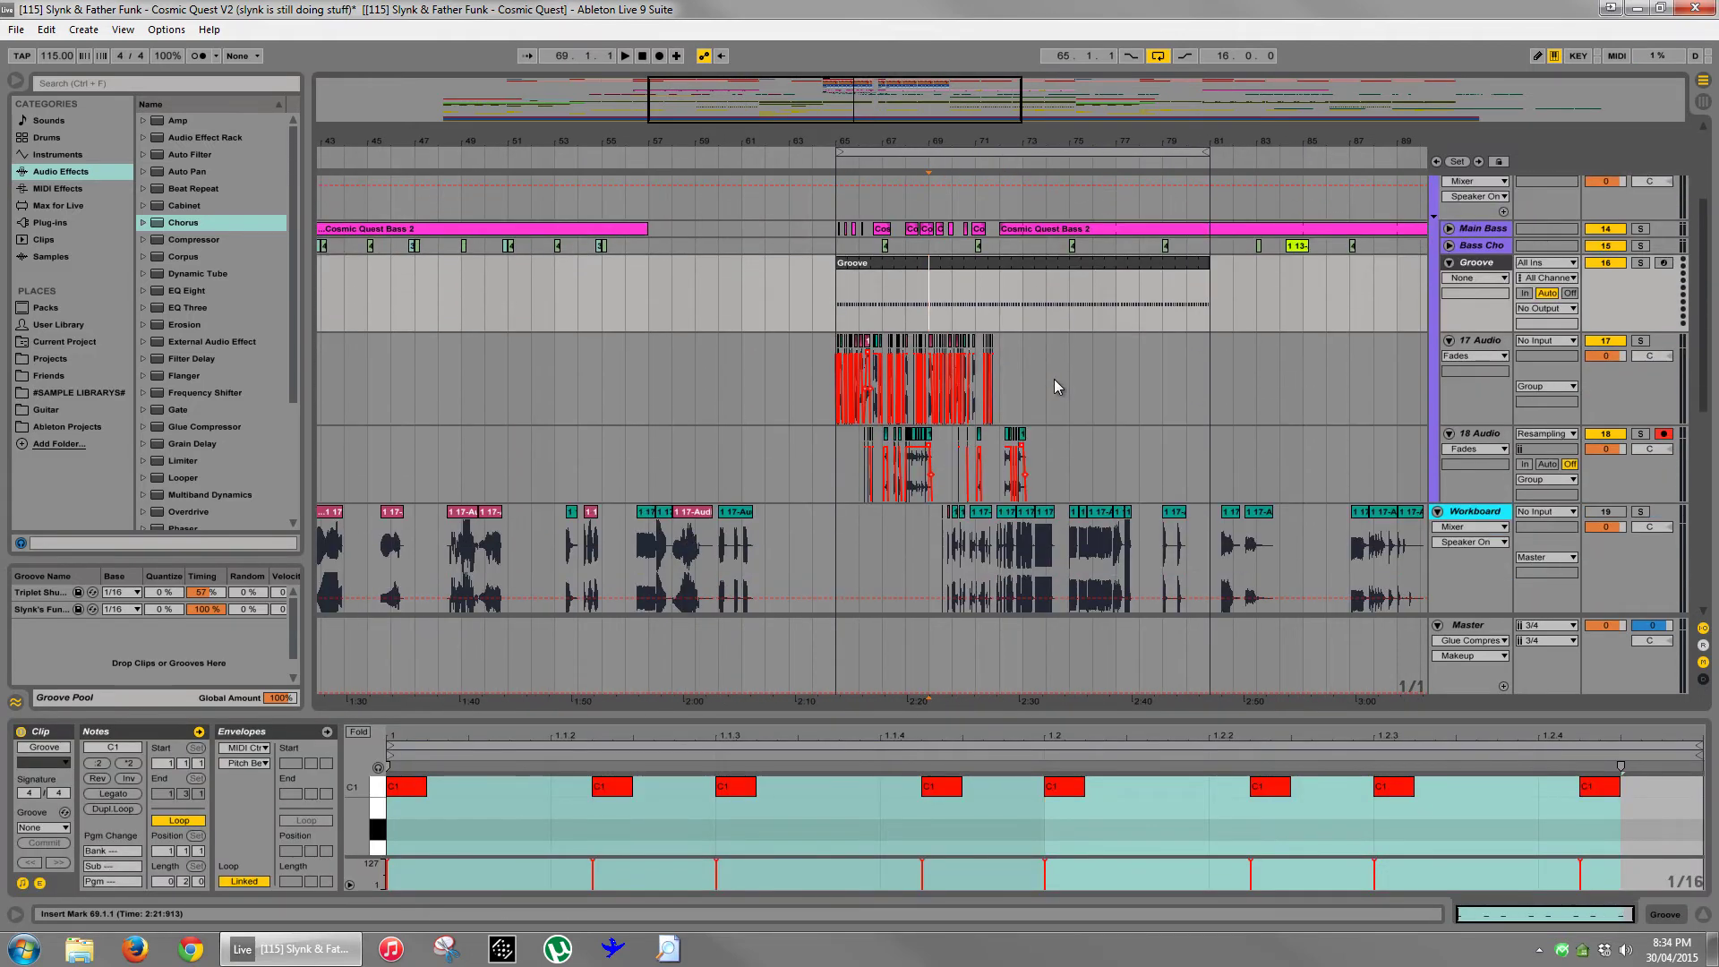
pyautogui.press('space')
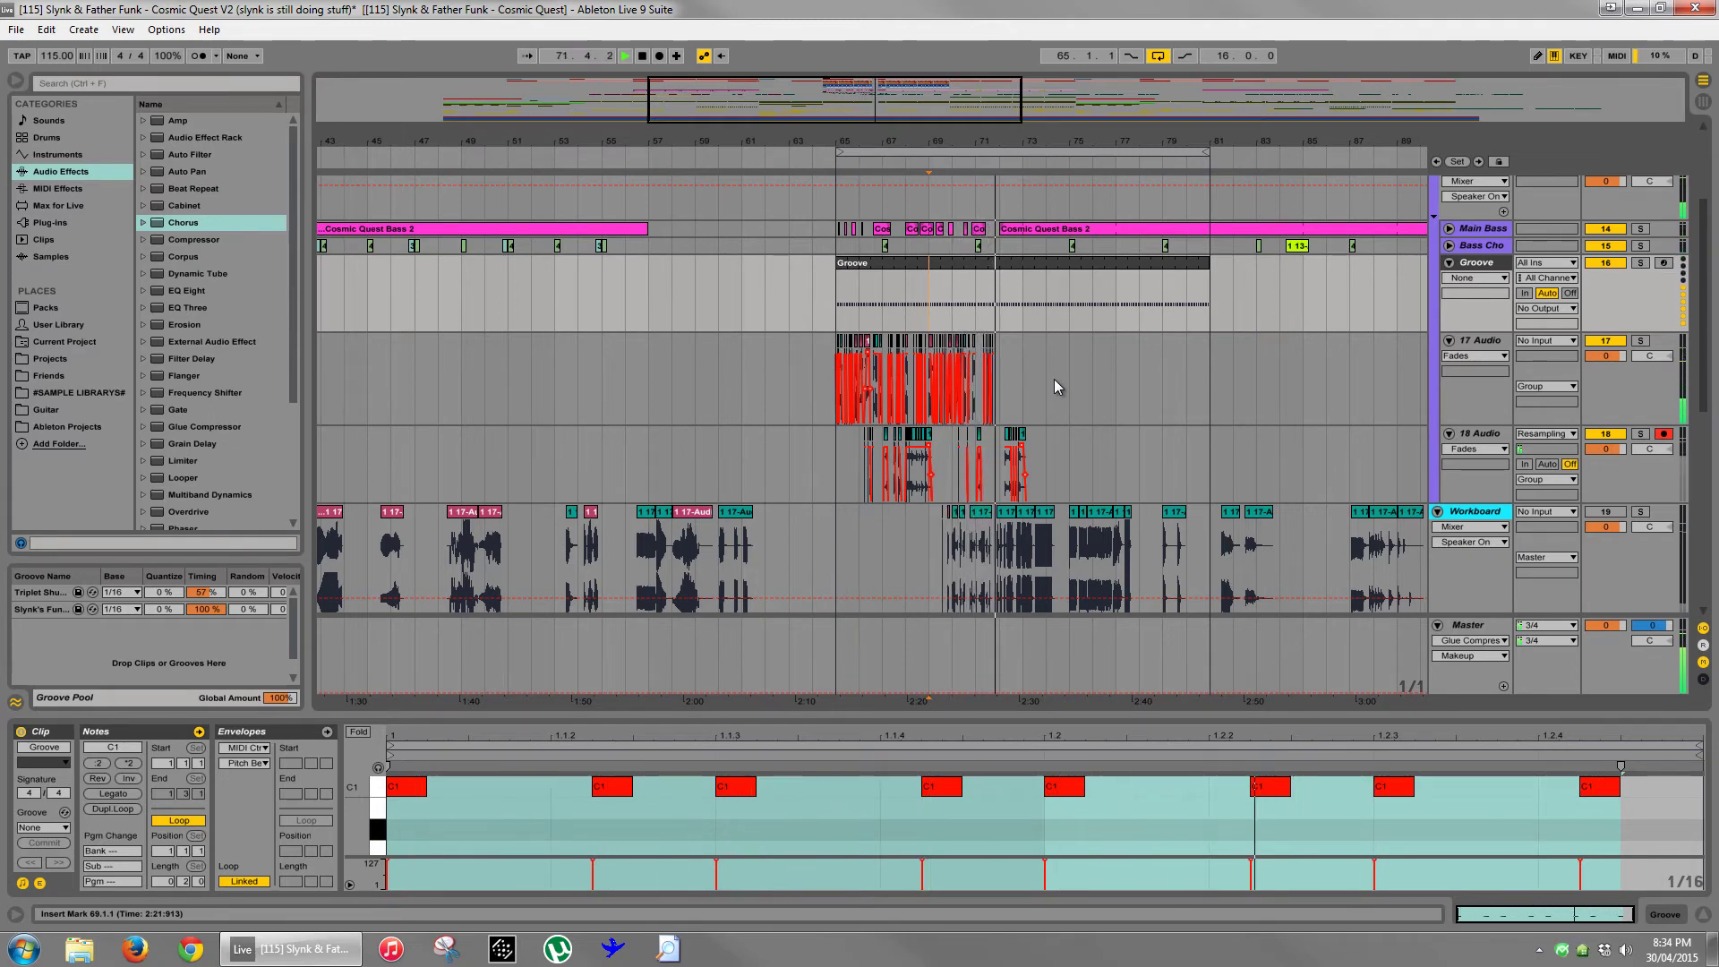
pyautogui.press('space')
pyautogui.scroll(-2, 638, 507)
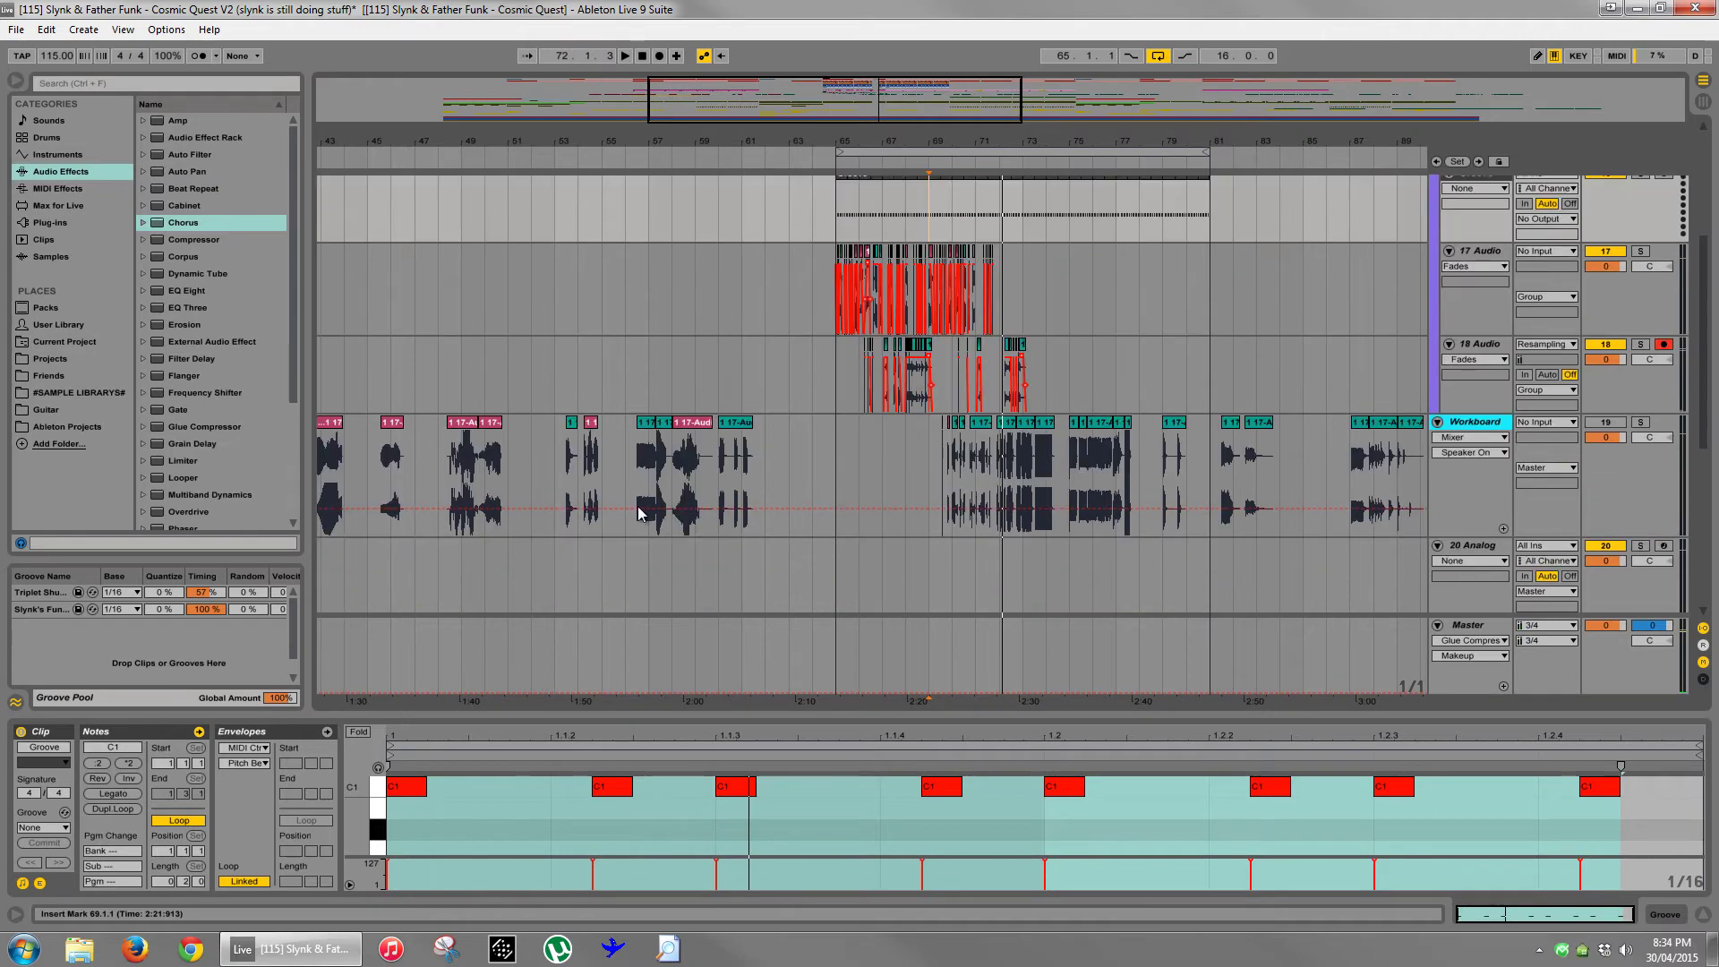
# - Solo the Workboard track and play the short clip starting at 42.4.1
pyautogui.click(489, 434)
pyautogui.moveTo(495, 133); pyautogui.dragTo(716, 122)
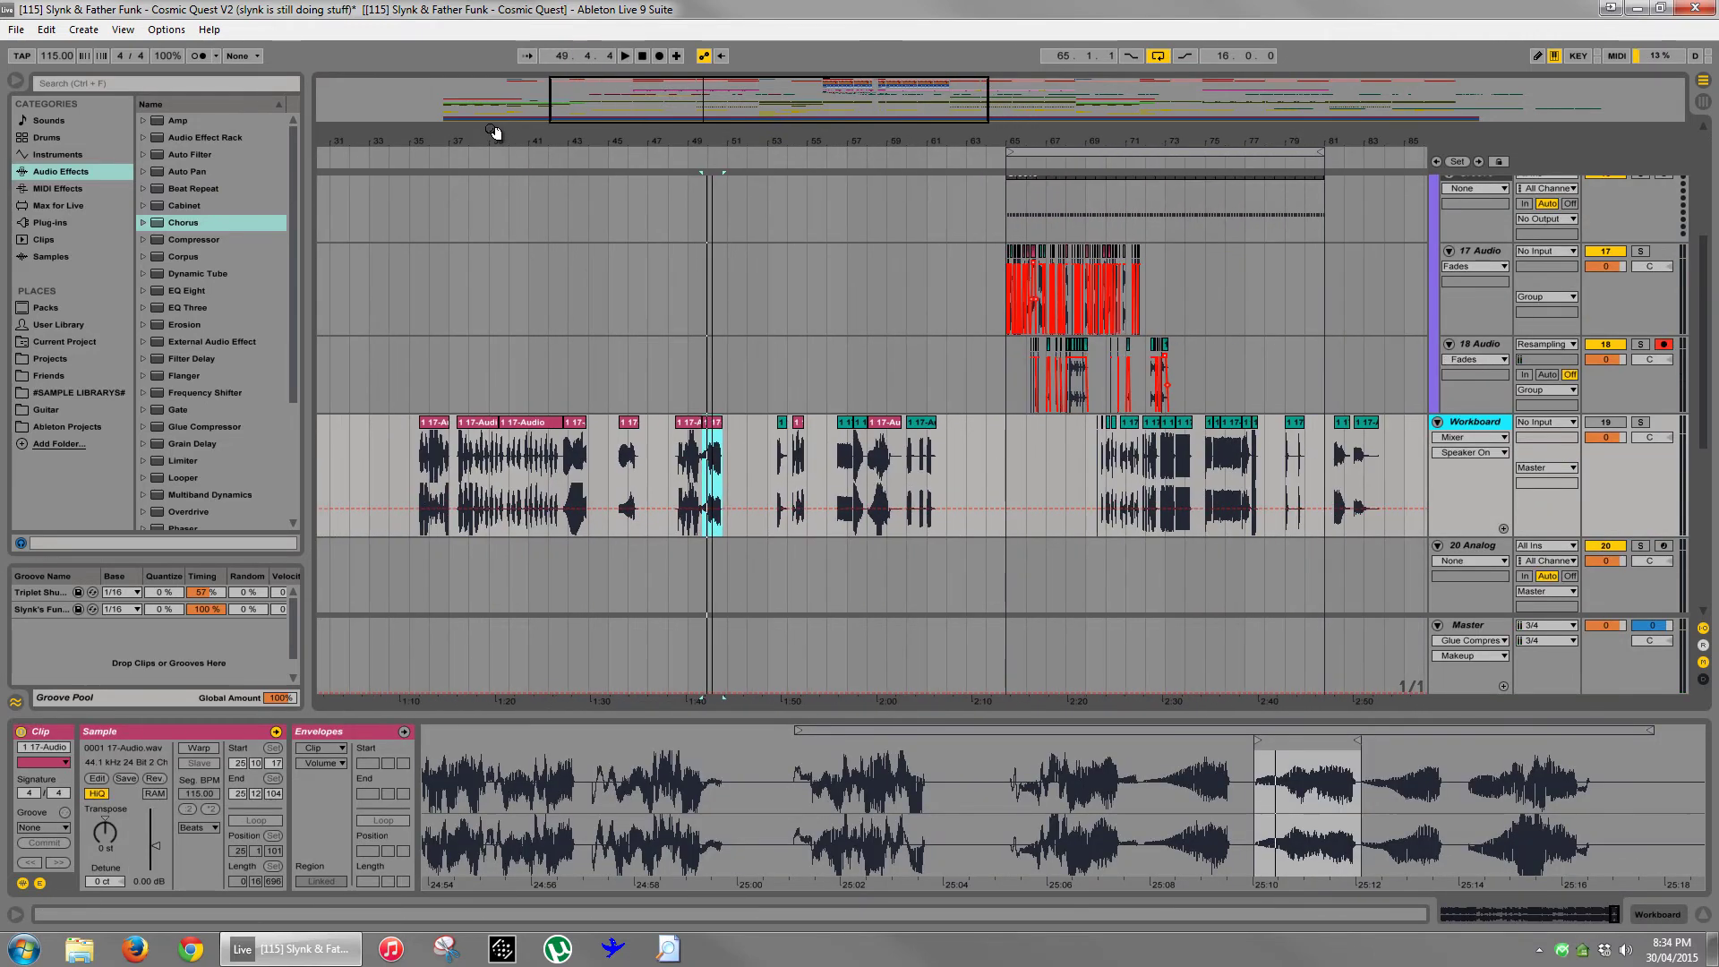
pyautogui.click(571, 423)
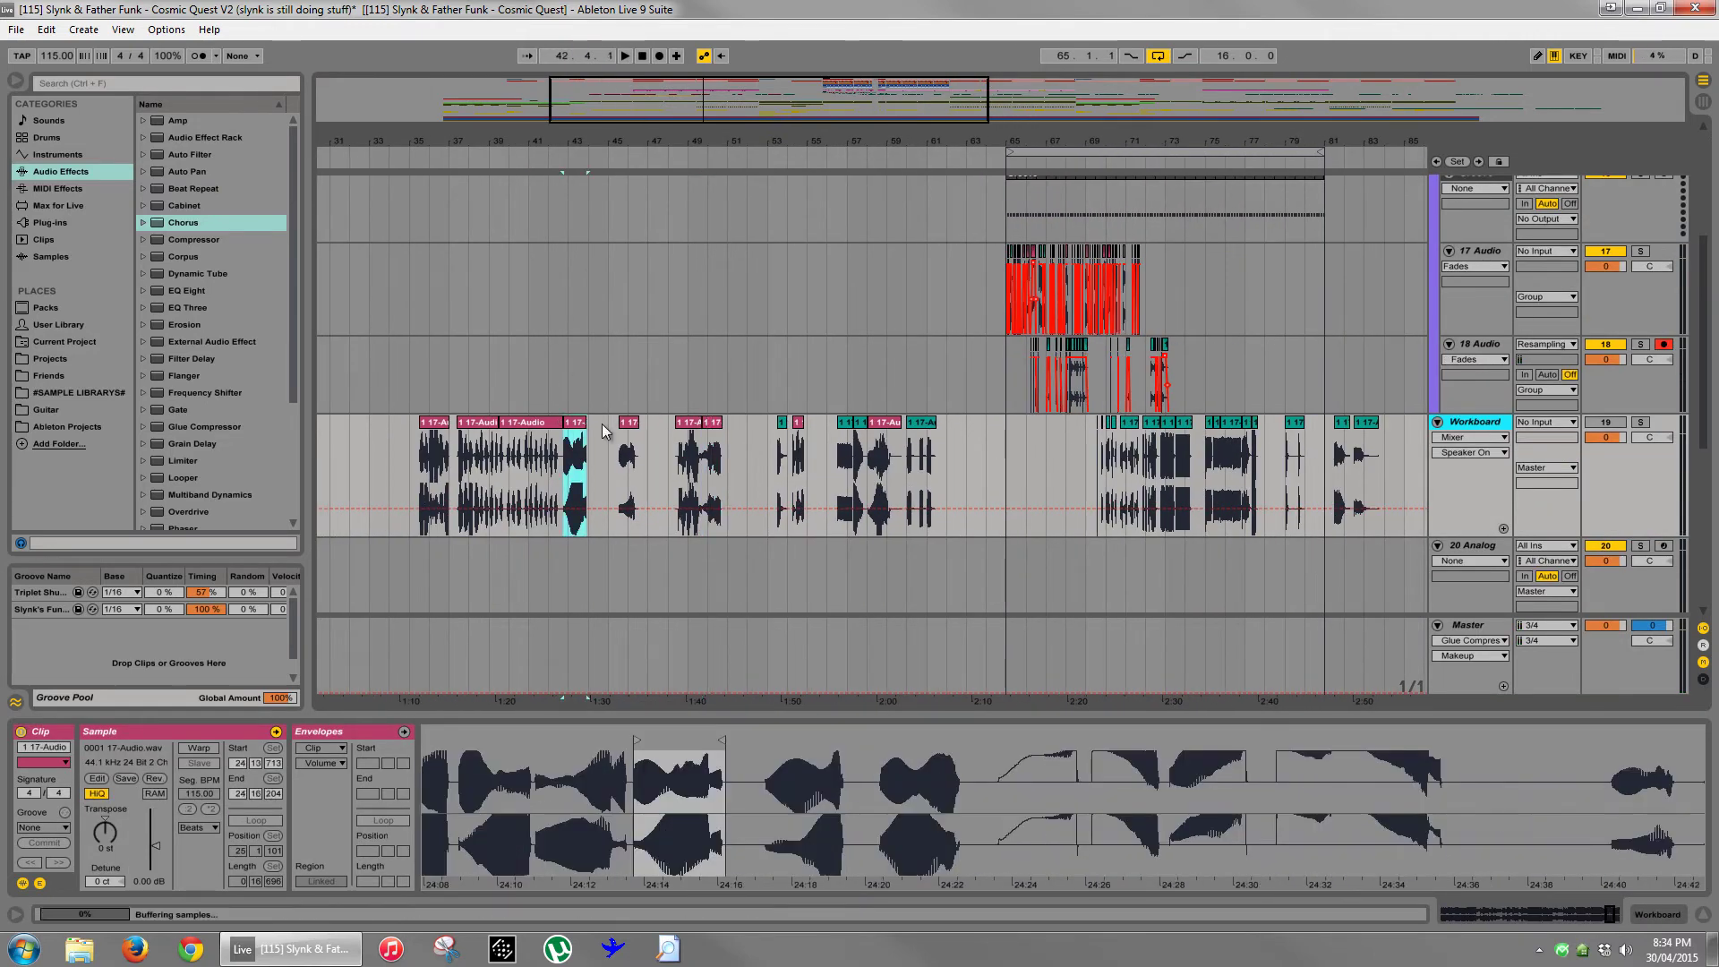
pyautogui.click(1642, 422)
pyautogui.press('space')
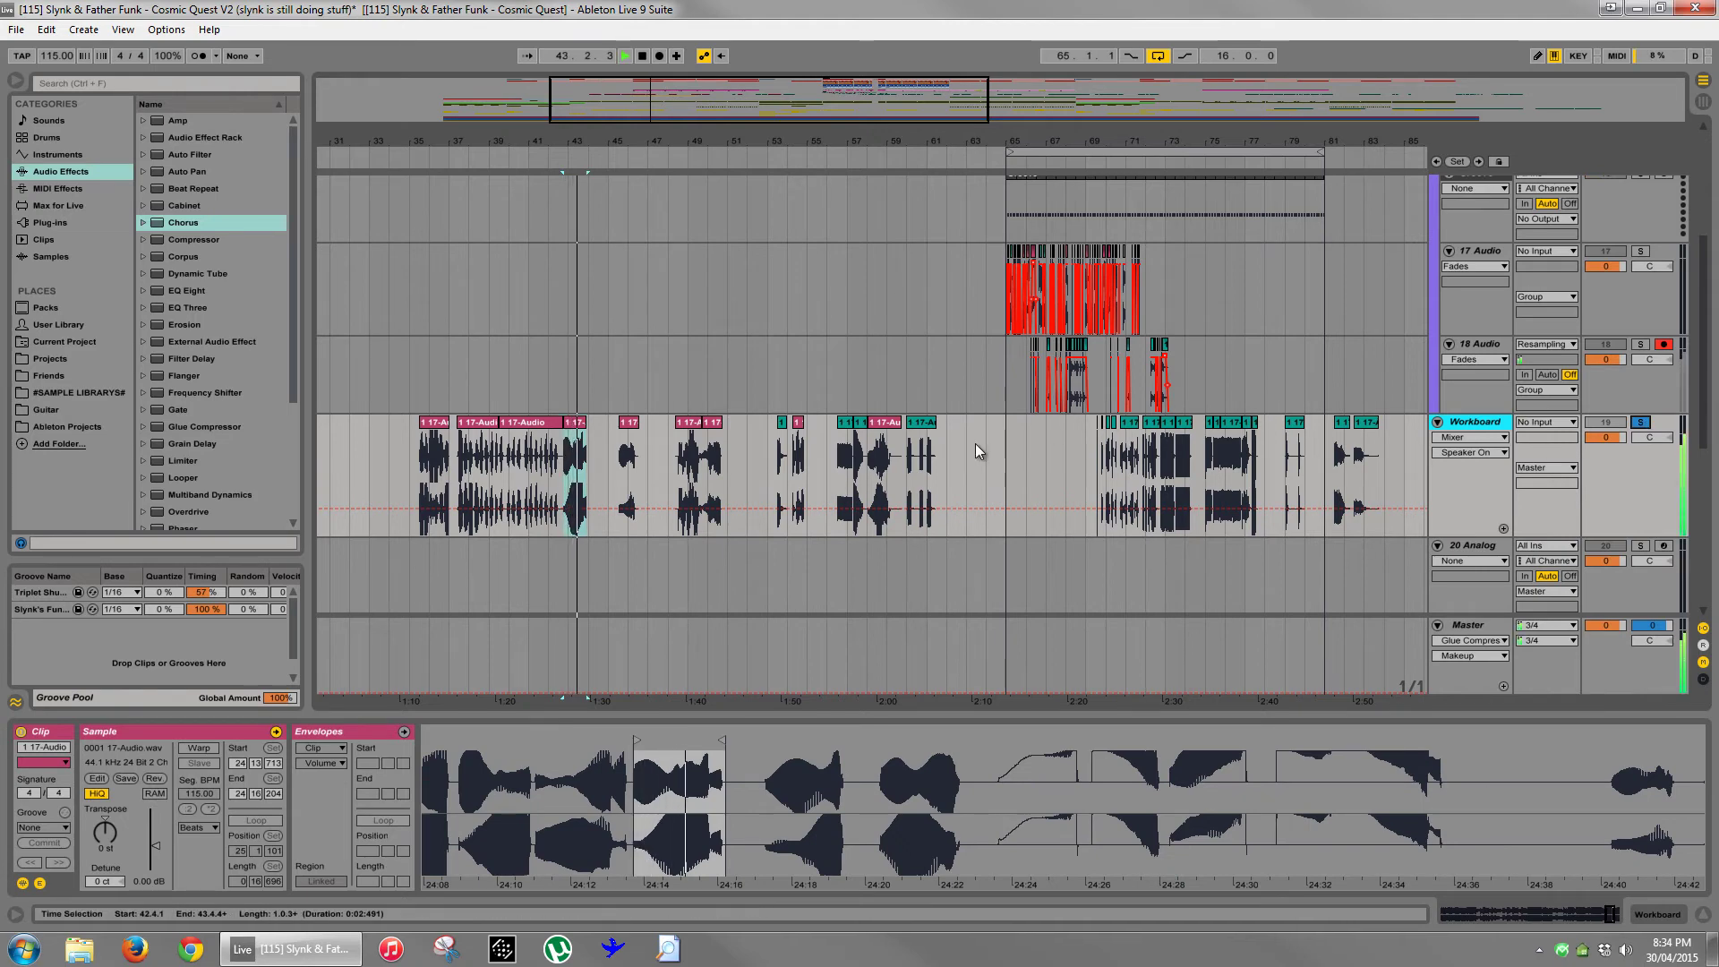
pyautogui.press('space')
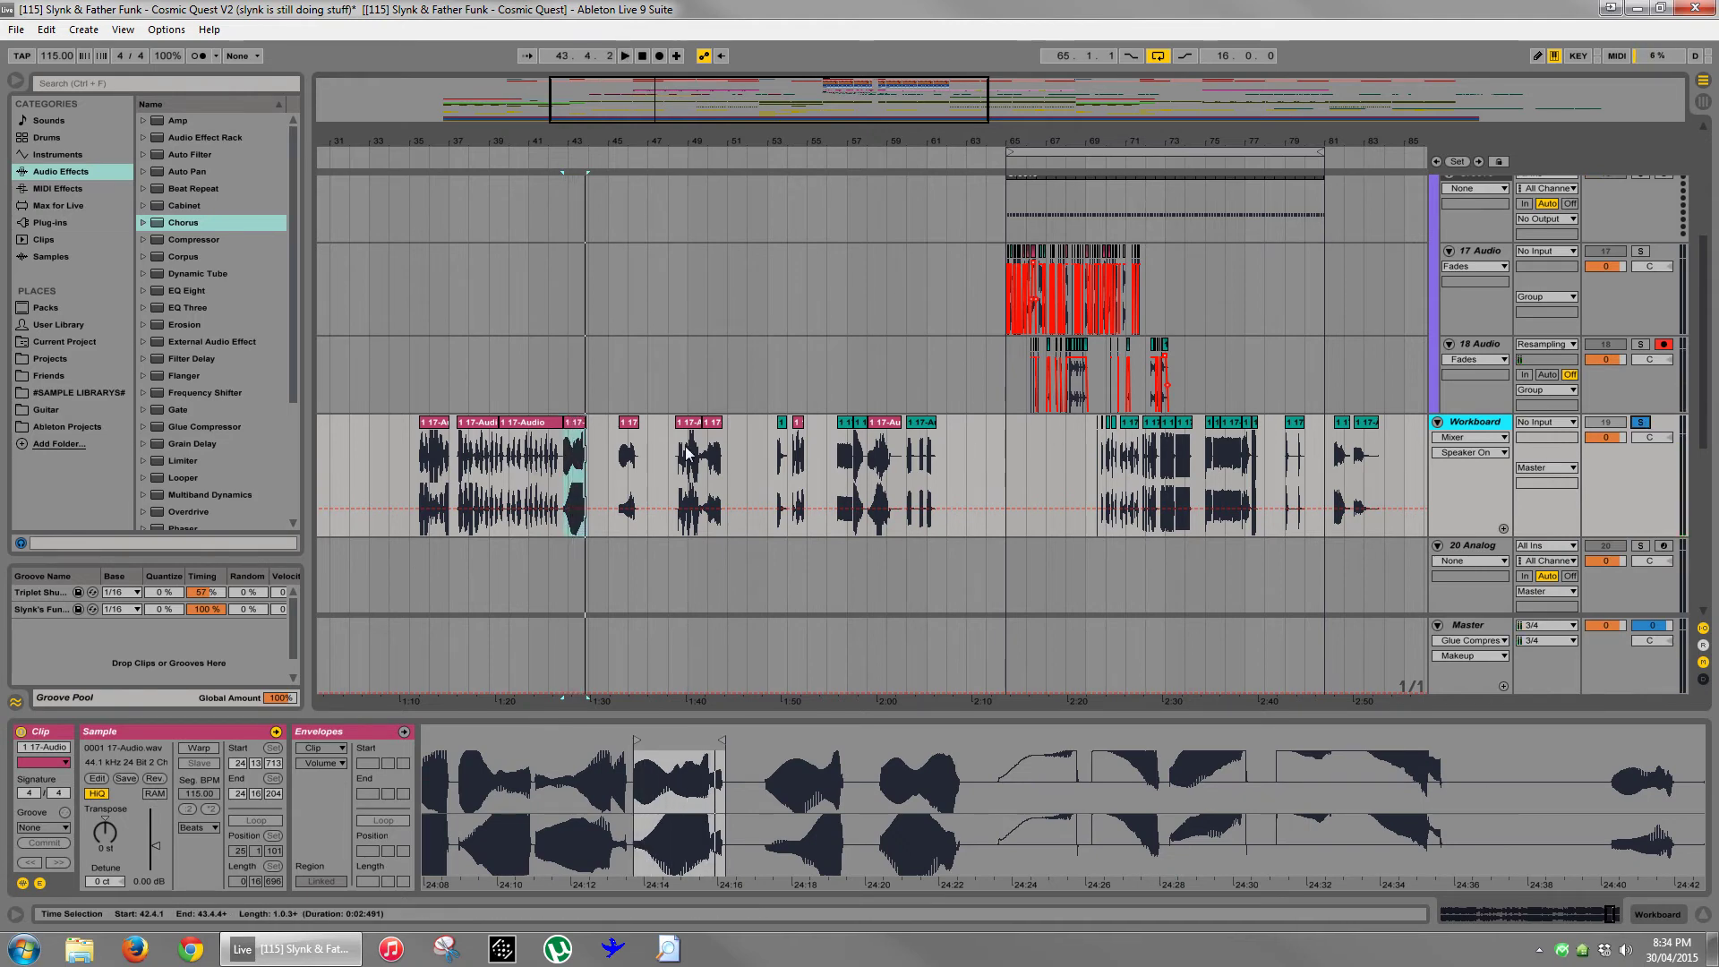
# - Solo the FX audio track and audition its 17-Audio clips from bars 137, 138, 129 and 124
pyautogui.scroll(-10, 1335, 528)
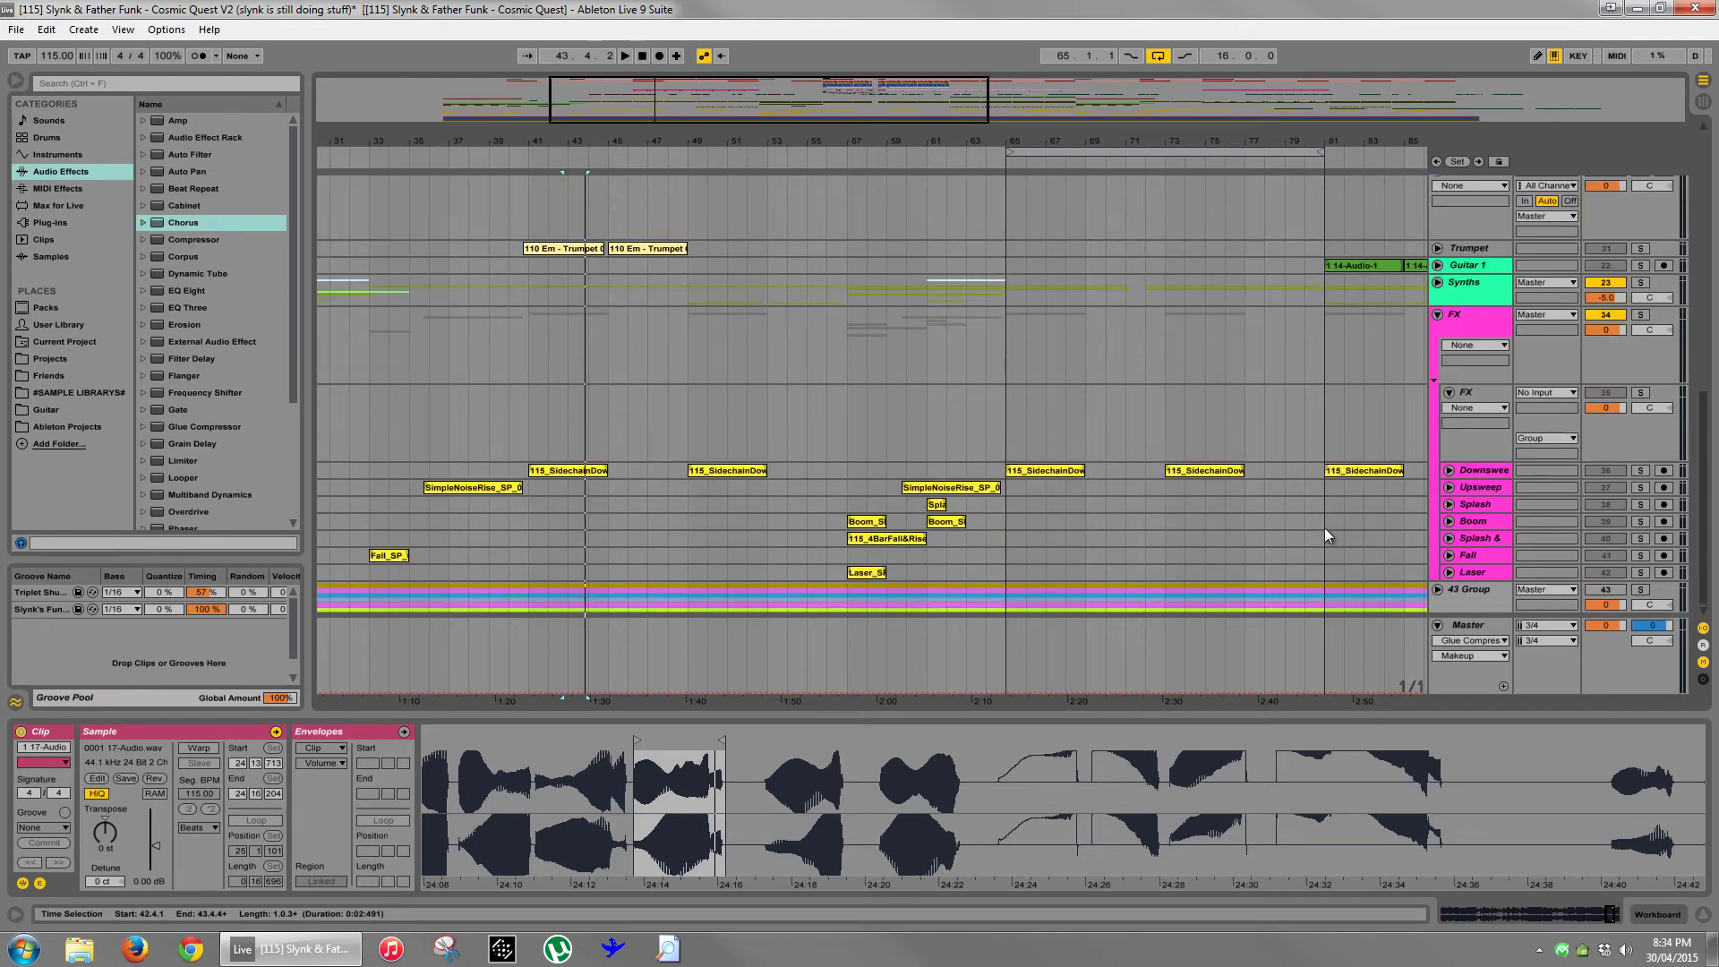
pyautogui.hscroll(15, 1245, 148)
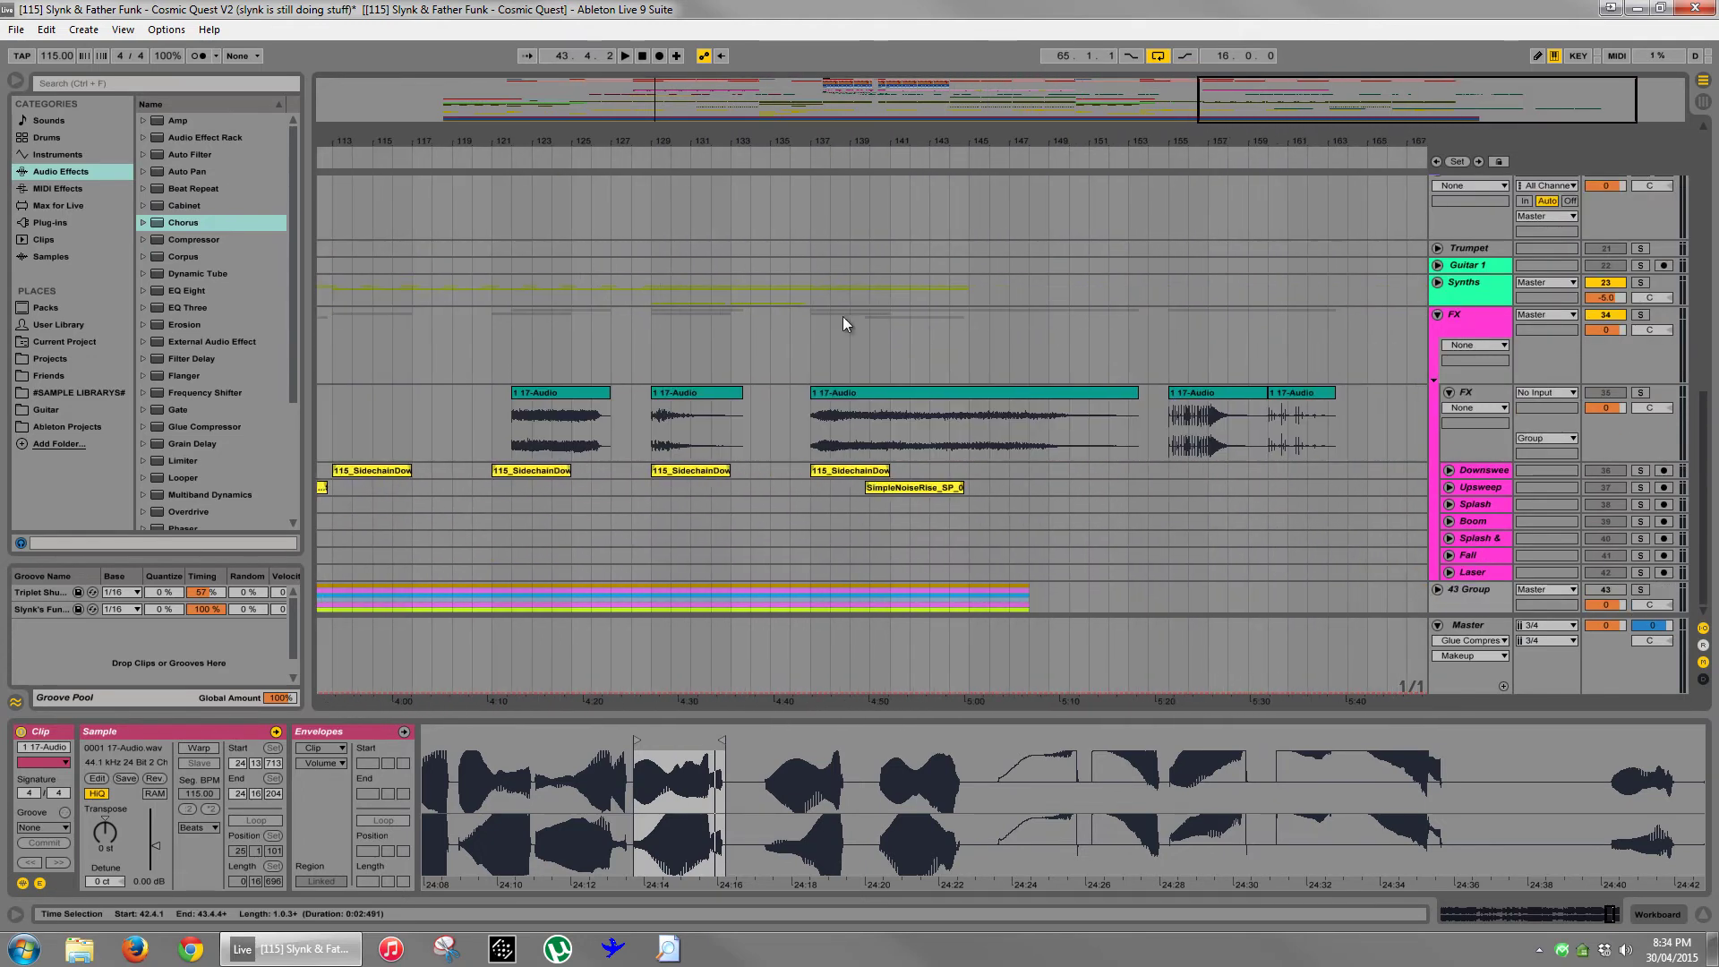
pyautogui.click(830, 391)
pyautogui.press('space')
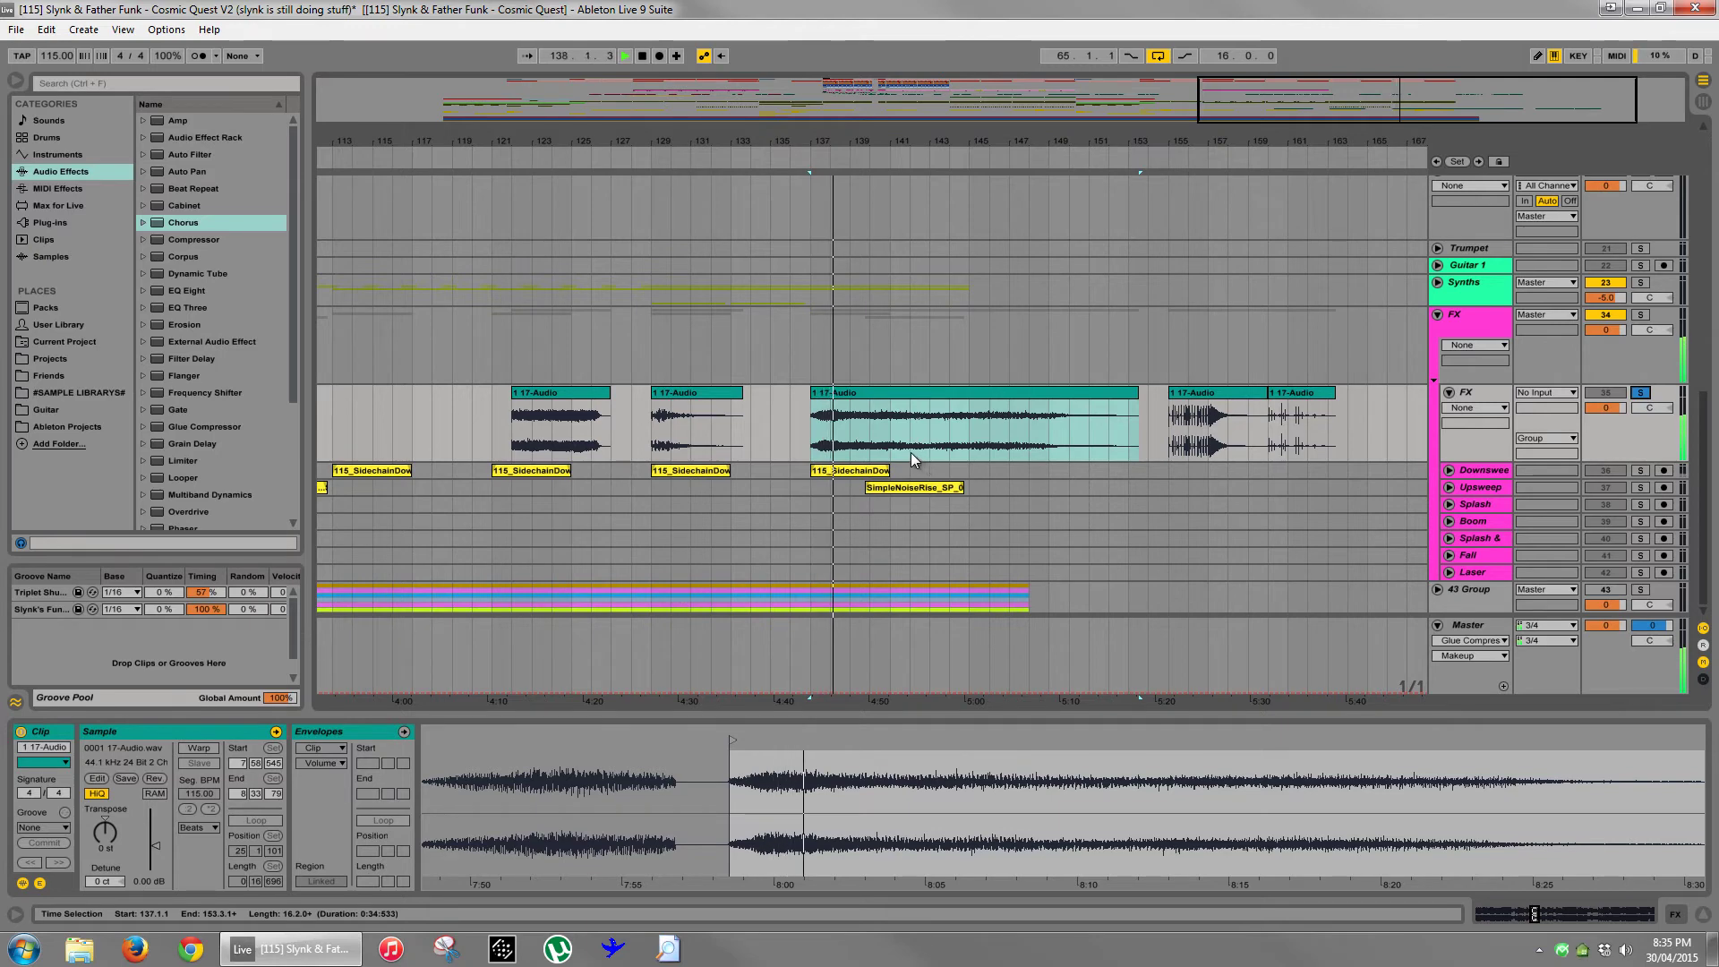
pyautogui.moveTo(835, 434); pyautogui.dragTo(850, 434)
pyautogui.press('space')
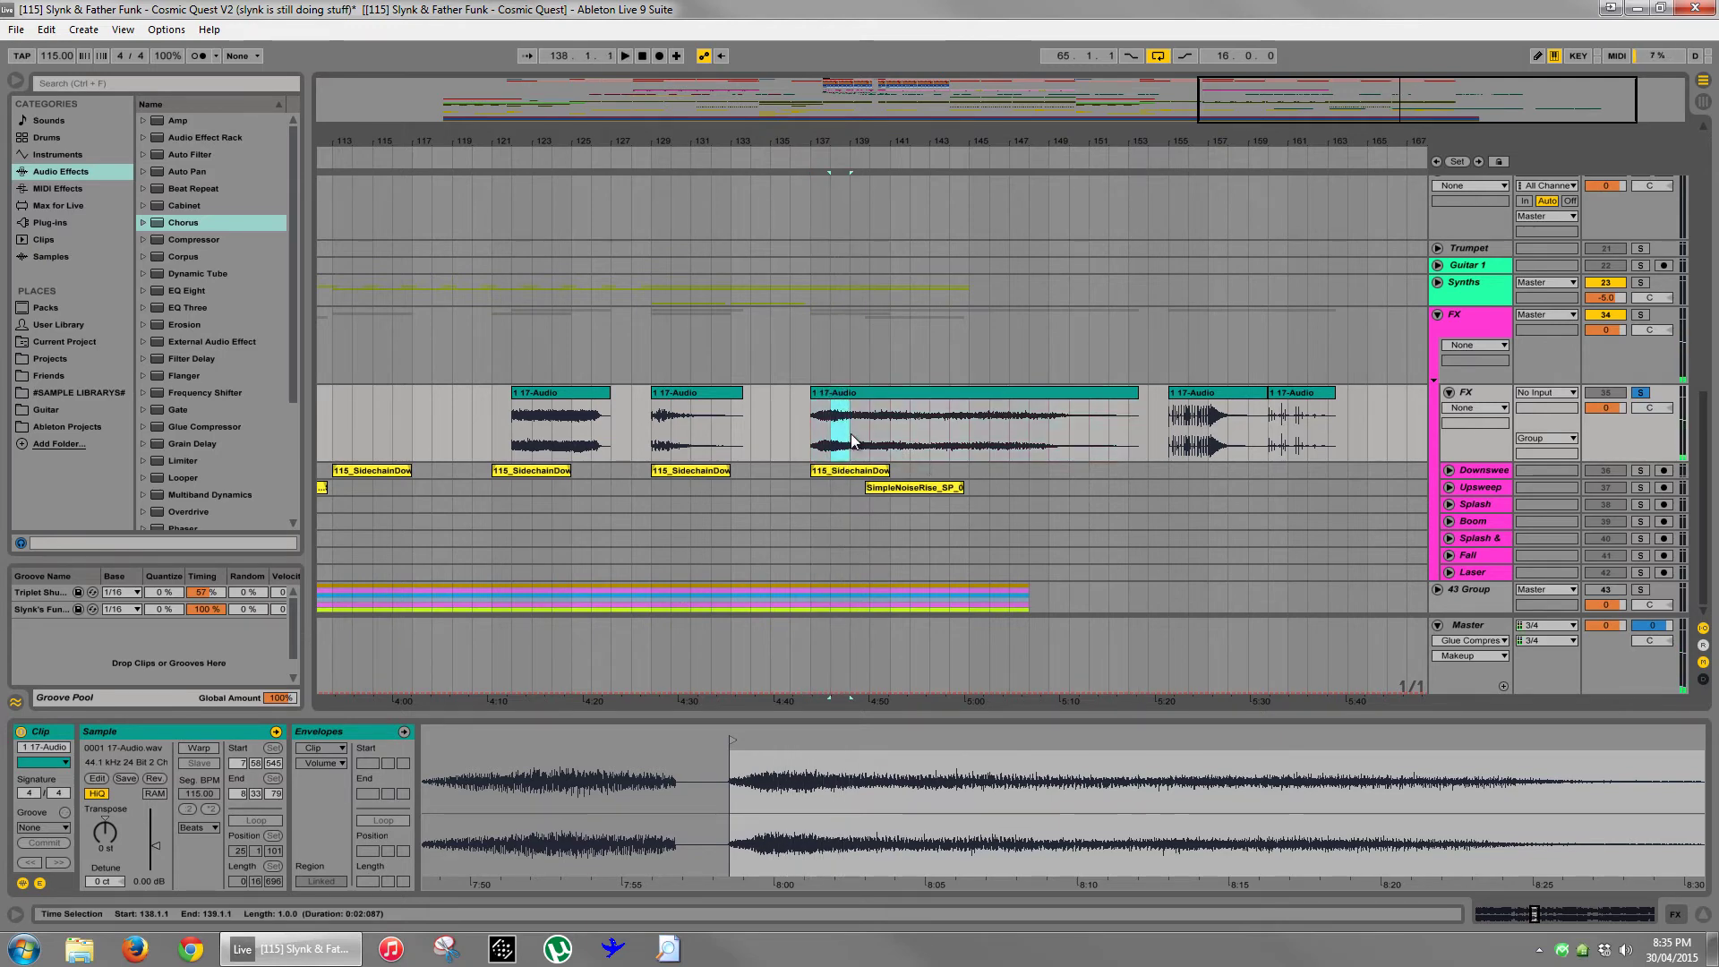
pyautogui.press('space')
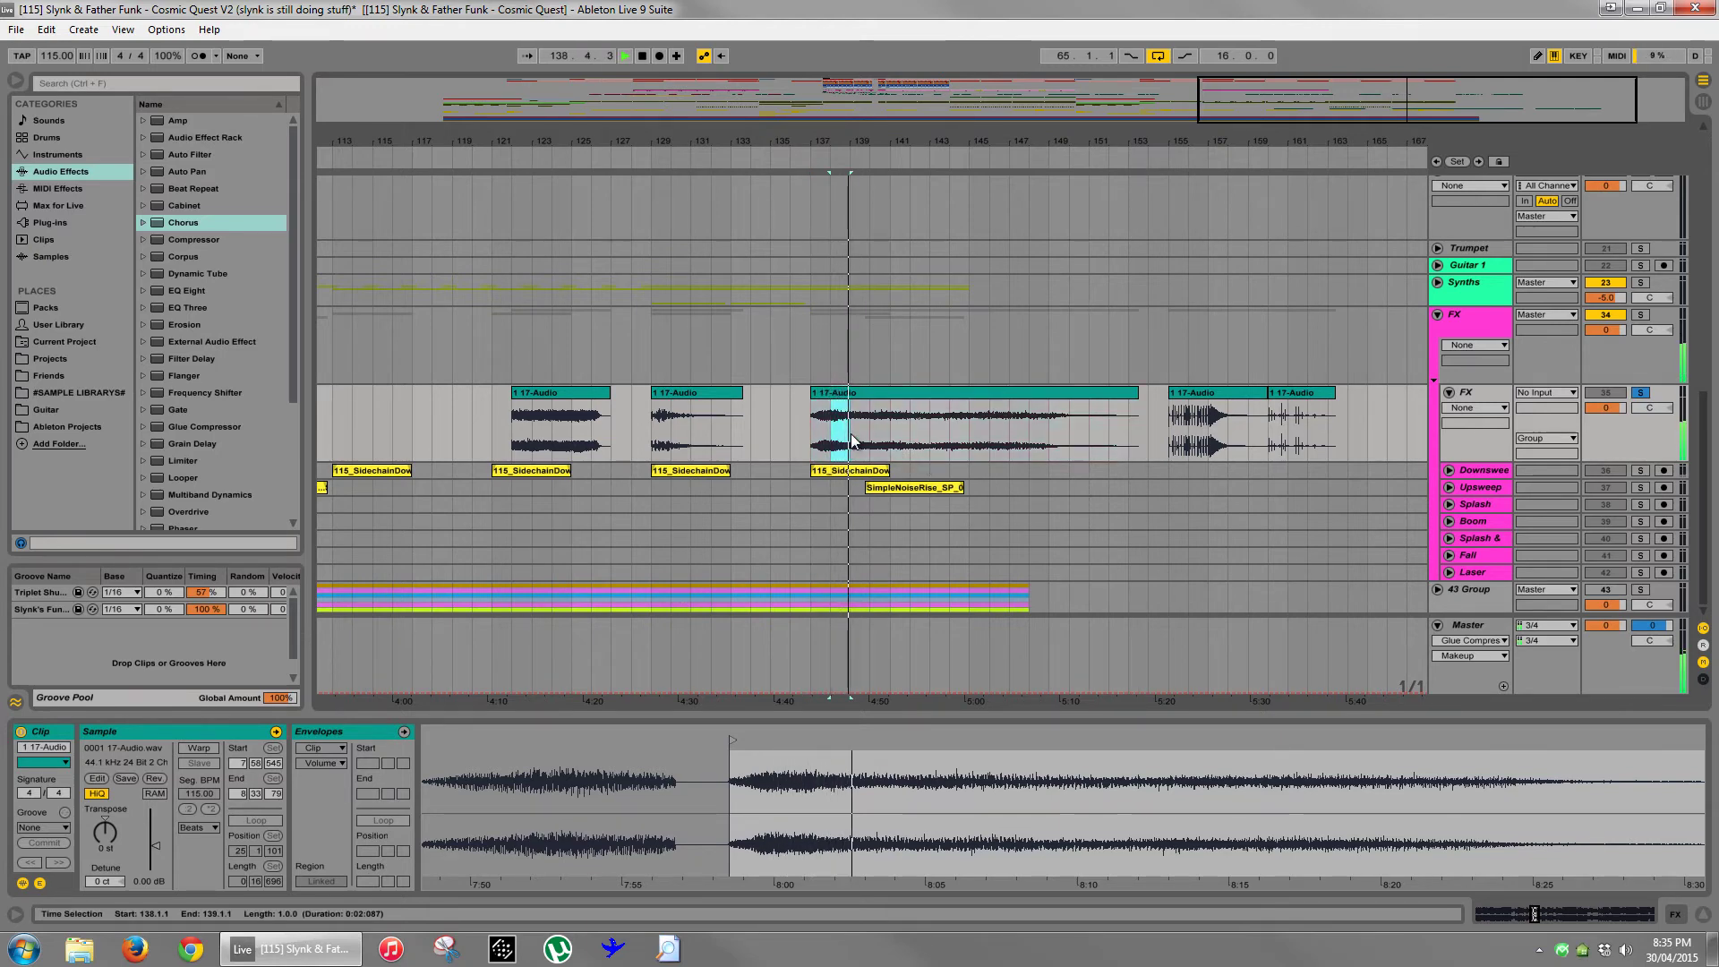
pyautogui.click(652, 426)
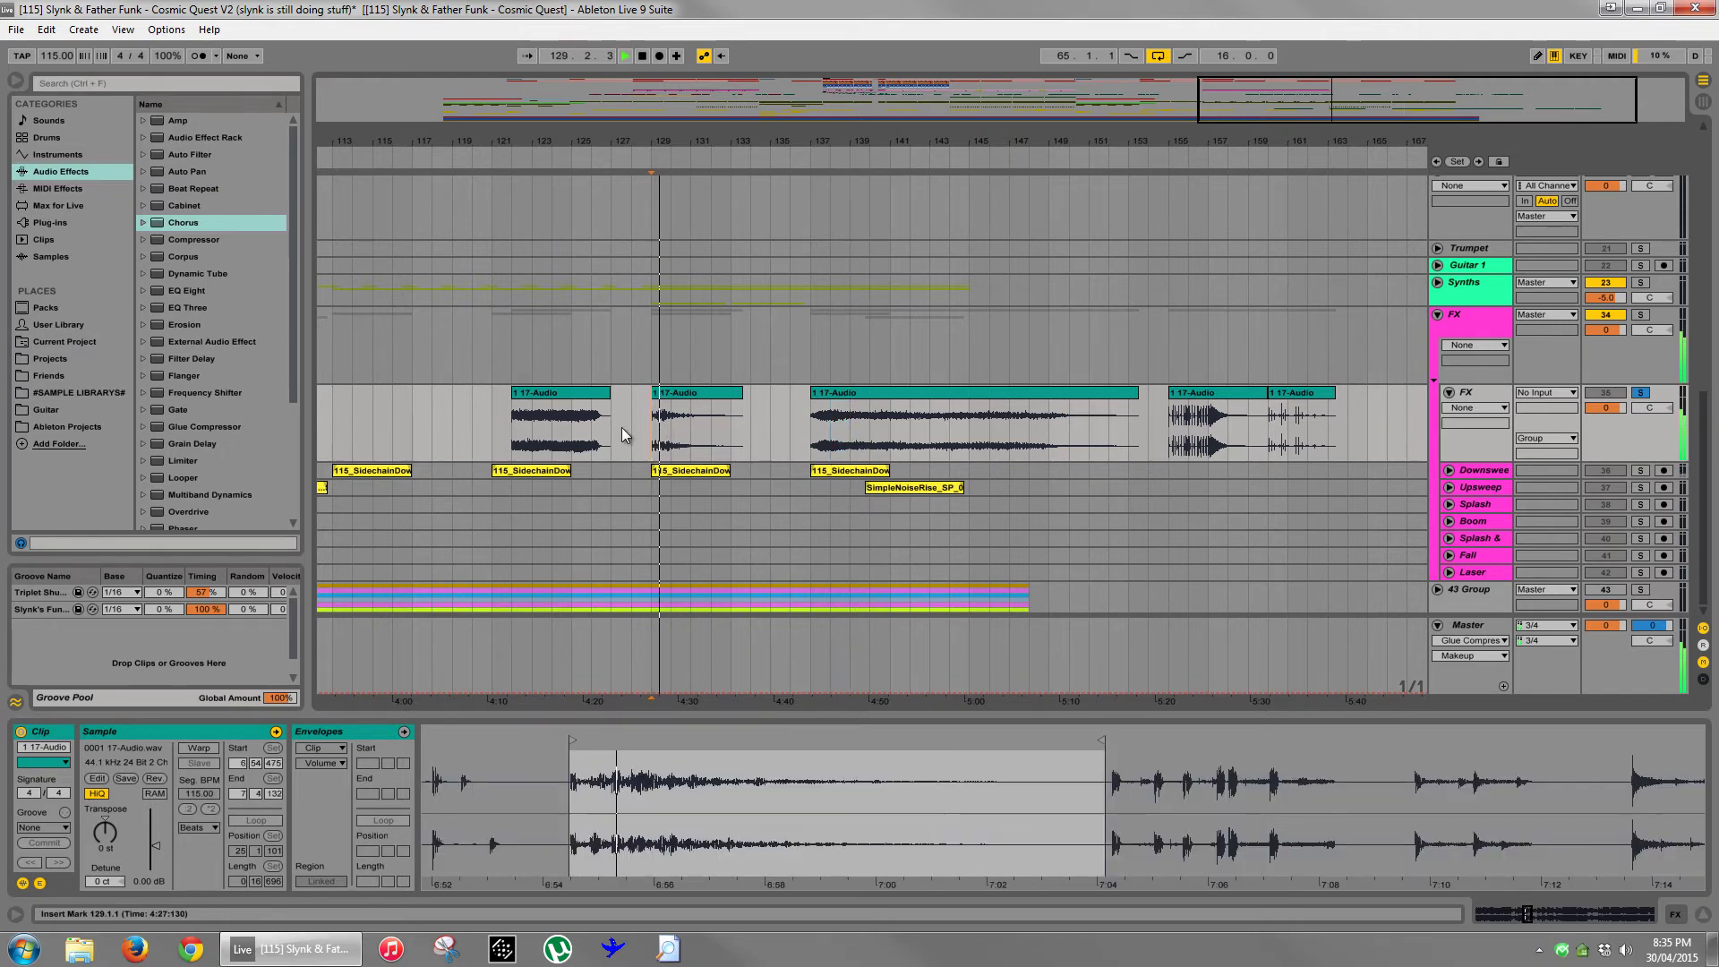
pyautogui.click(552, 431)
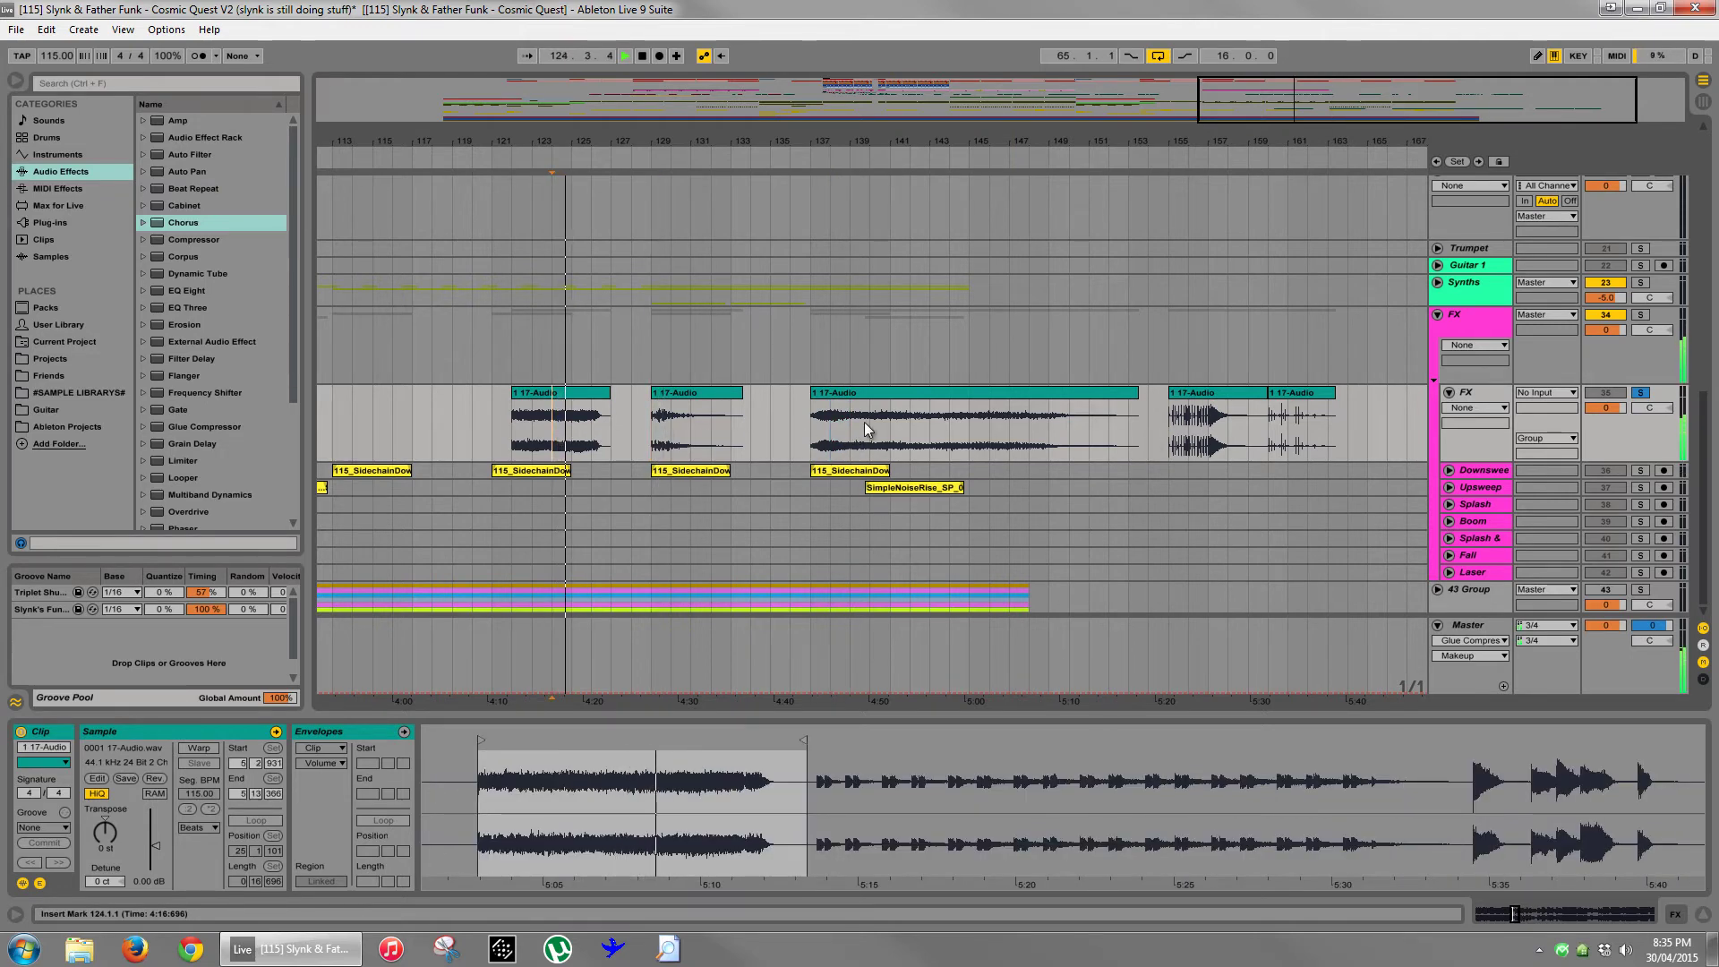
# - Select two bars from 138.1.1 in the long FX clip, preview them and copy them
pyautogui.moveTo(865, 427); pyautogui.dragTo(862, 426)
pyautogui.press('space')
pyautogui.press('space')
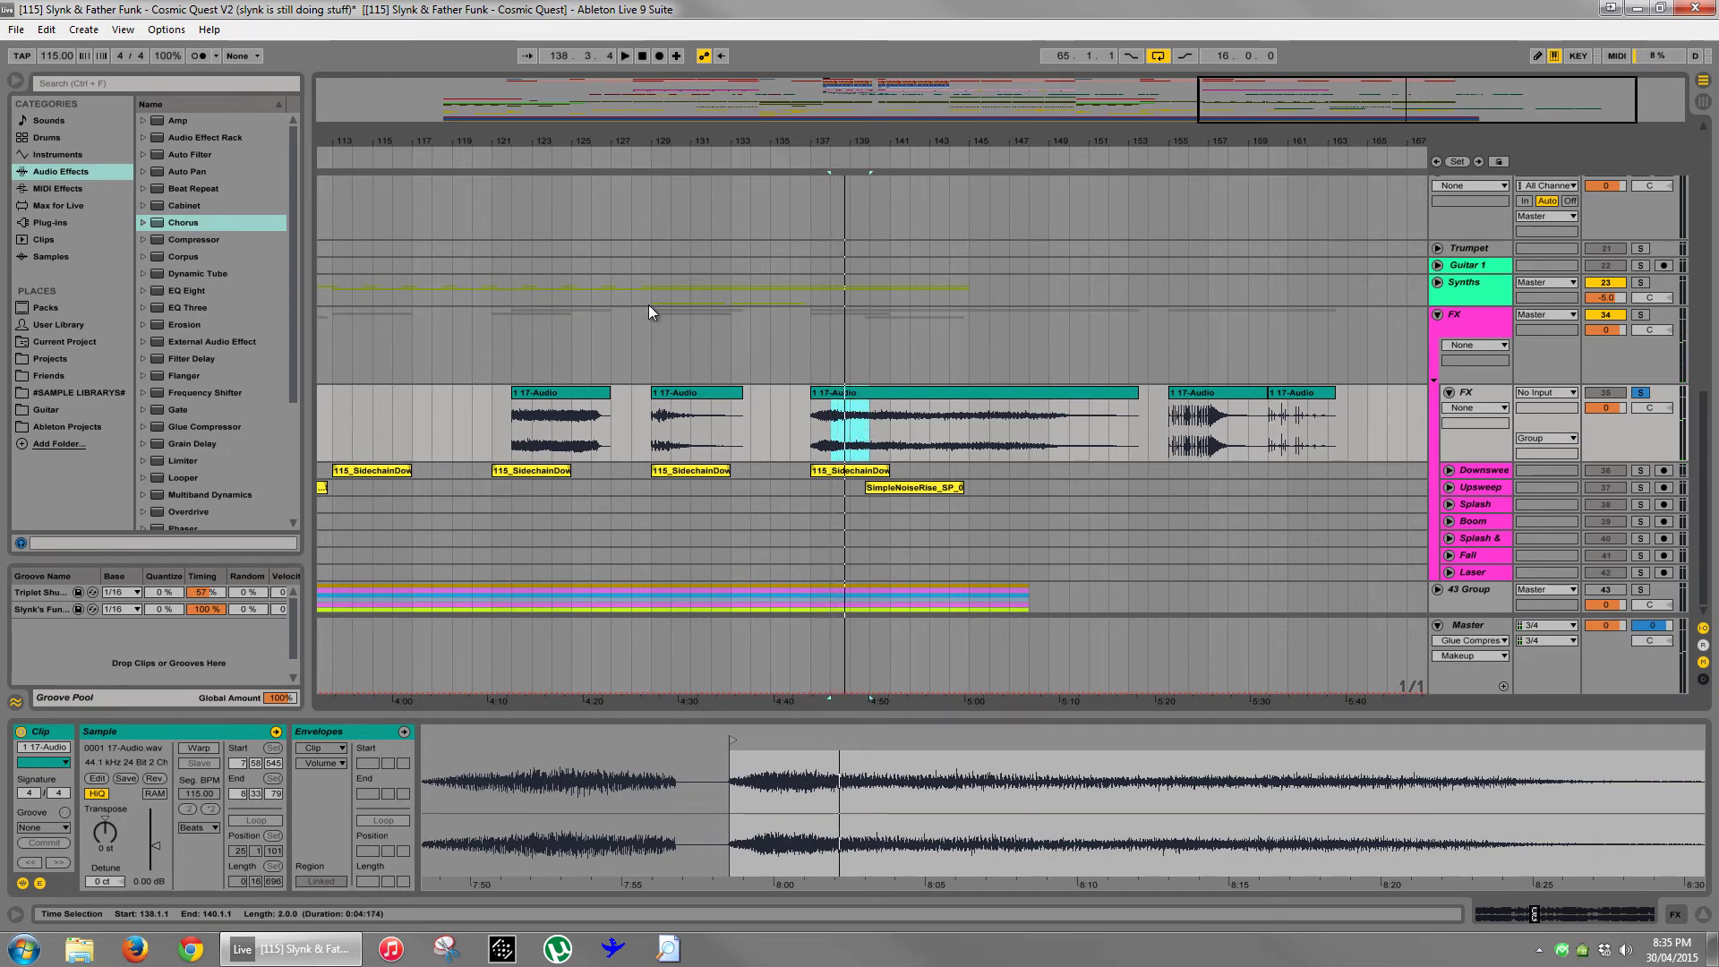
# - Clear the solo and play the end of the bass edits on 17 Audio from bar 71
pyautogui.scroll(3, 650, 300)
pyautogui.moveTo(489, 143); pyautogui.dragTo(1000, 98)
pyautogui.scroll(2, 998, 322)
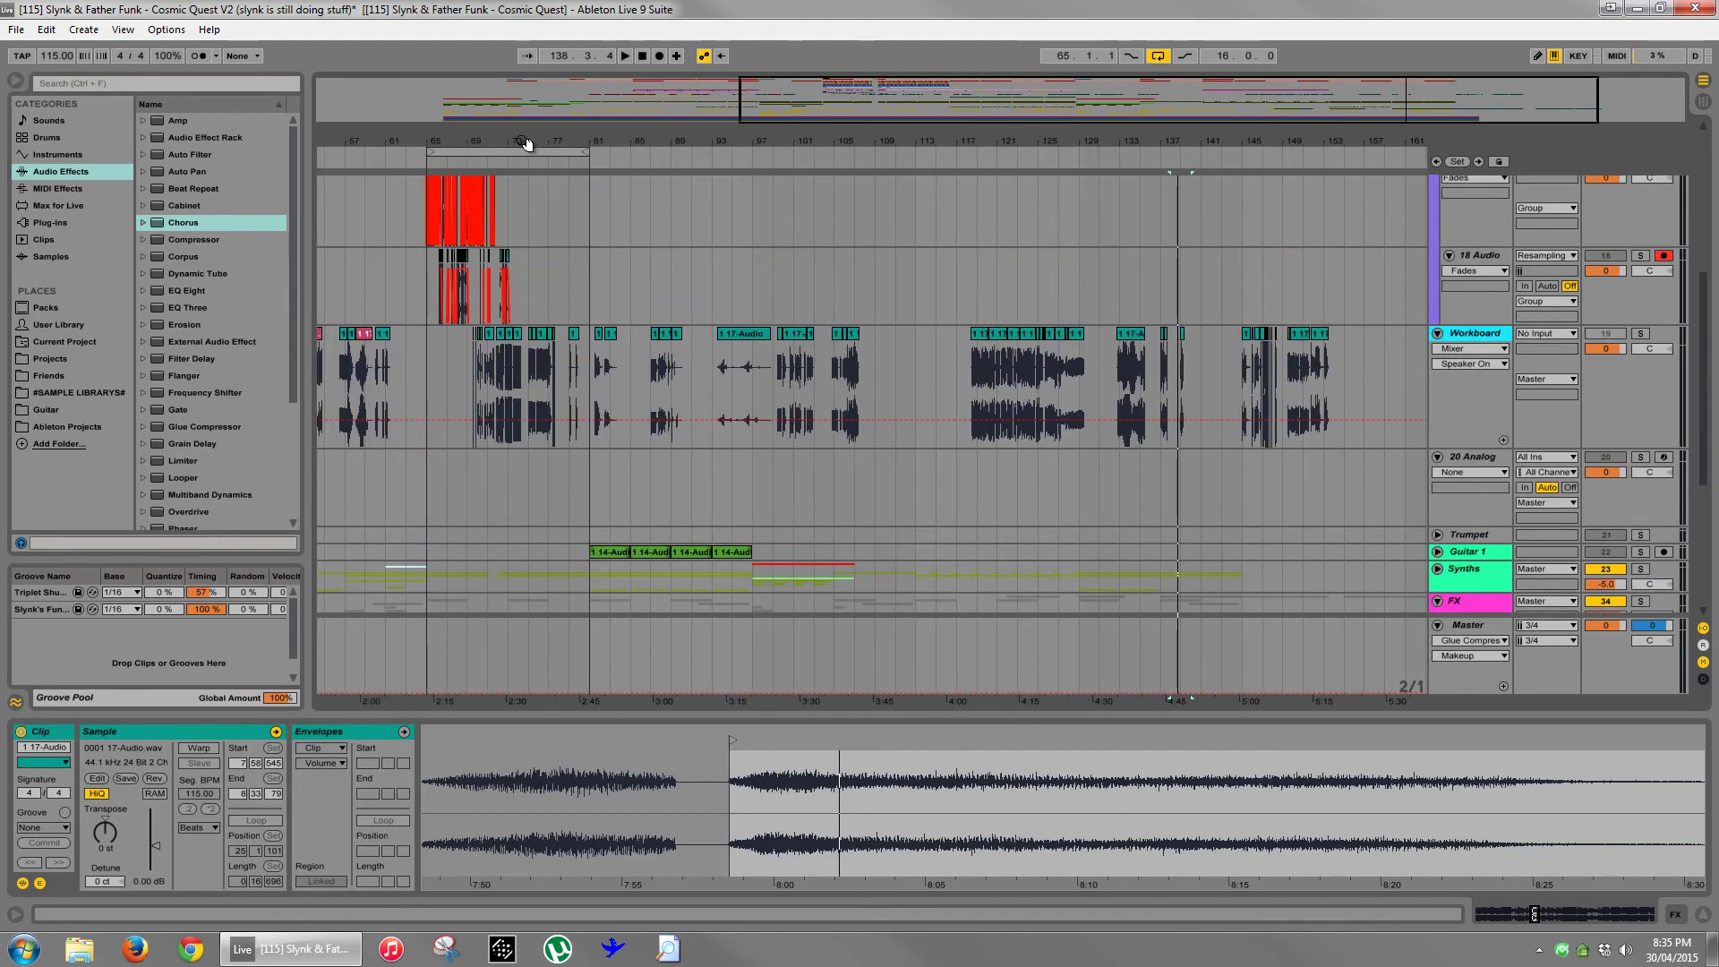
pyautogui.moveTo(503, 138); pyautogui.dragTo(767, 276)
pyautogui.scroll(4, 745, 199)
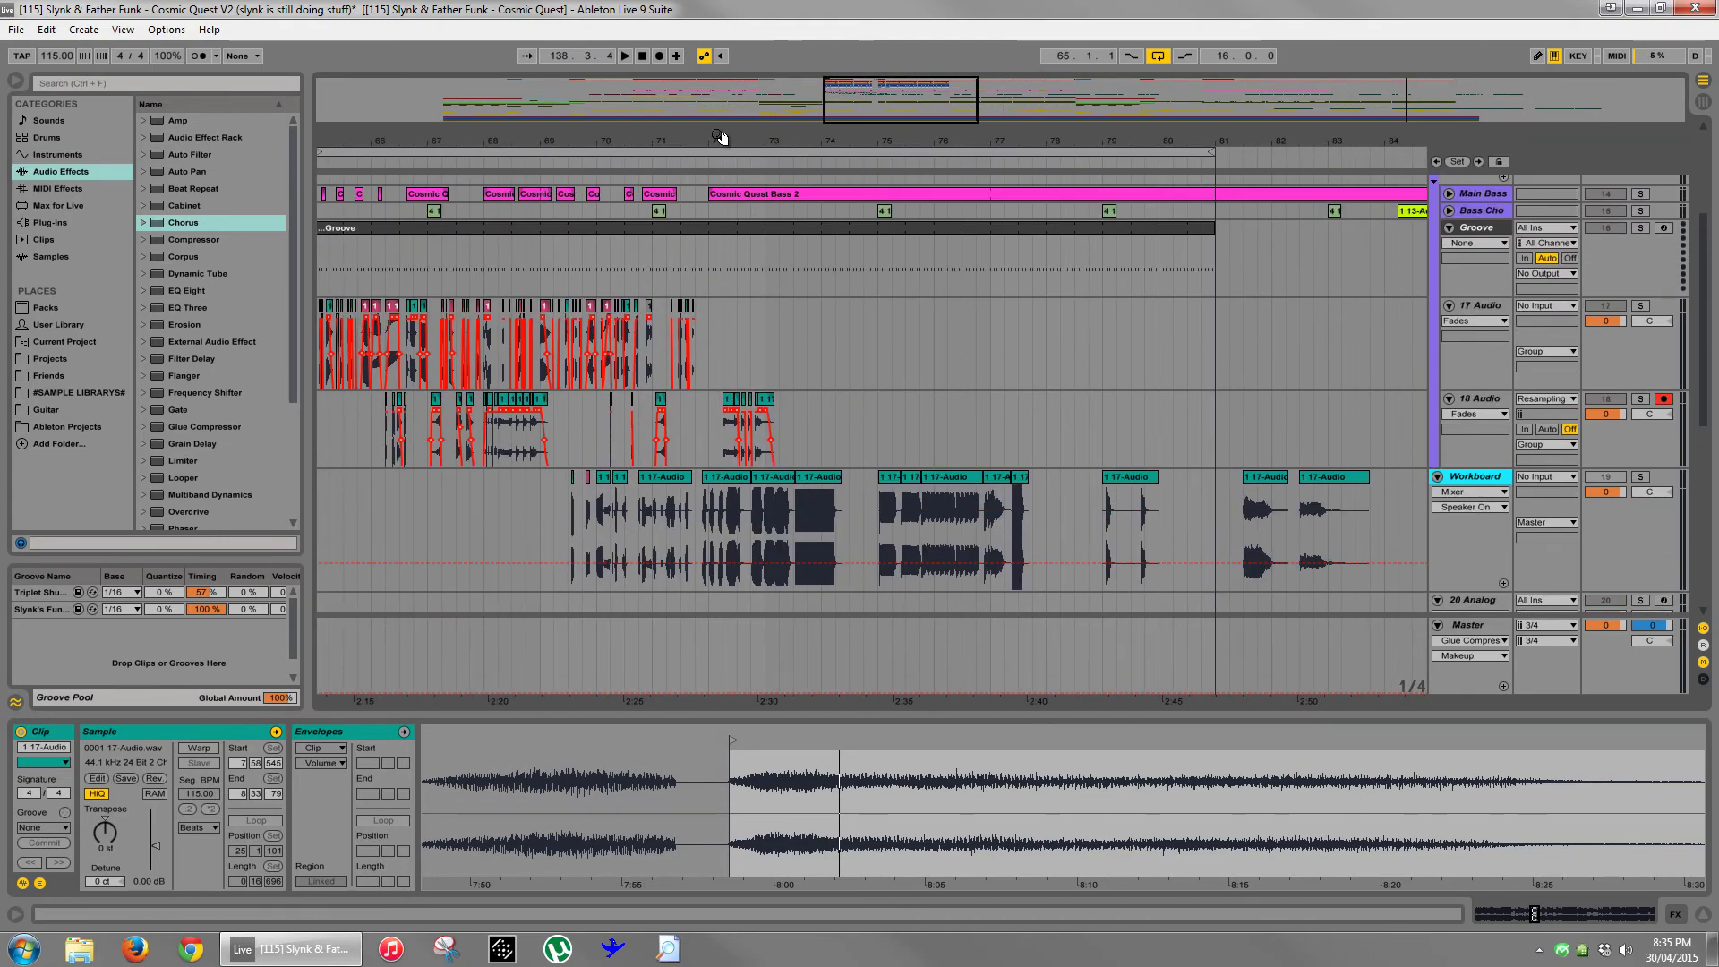
pyautogui.moveTo(721, 137); pyautogui.dragTo(824, 313)
pyautogui.click(824, 313)
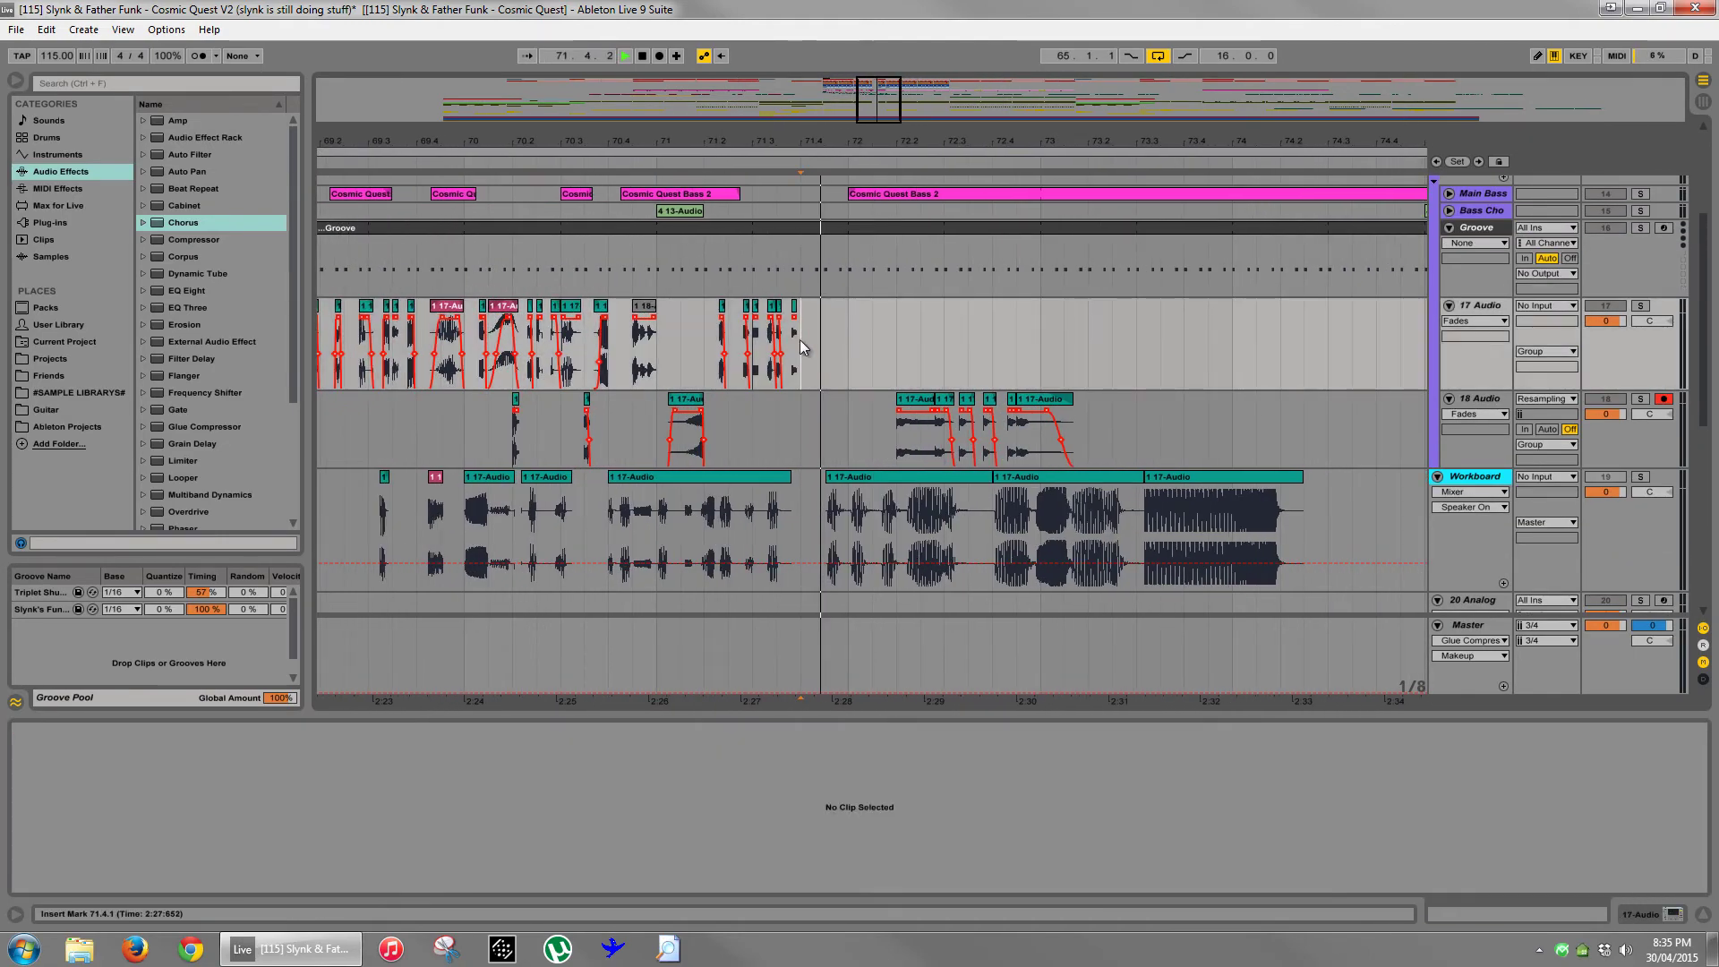
pyautogui.click(646, 358)
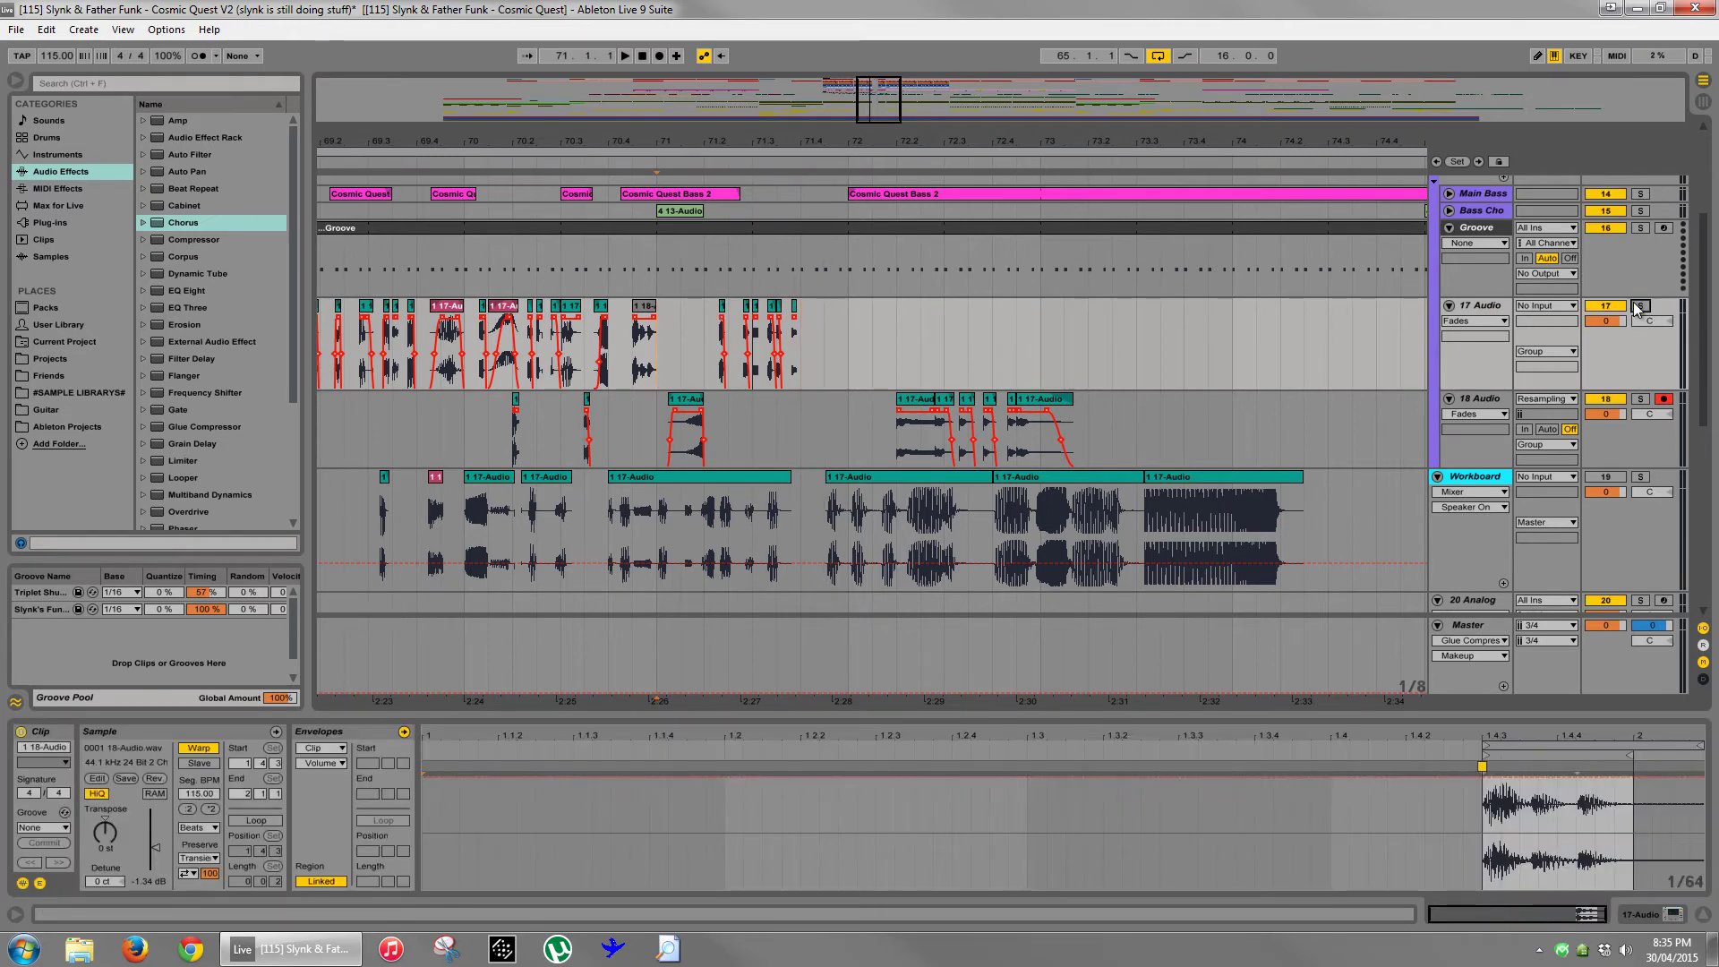
pyautogui.press('space')
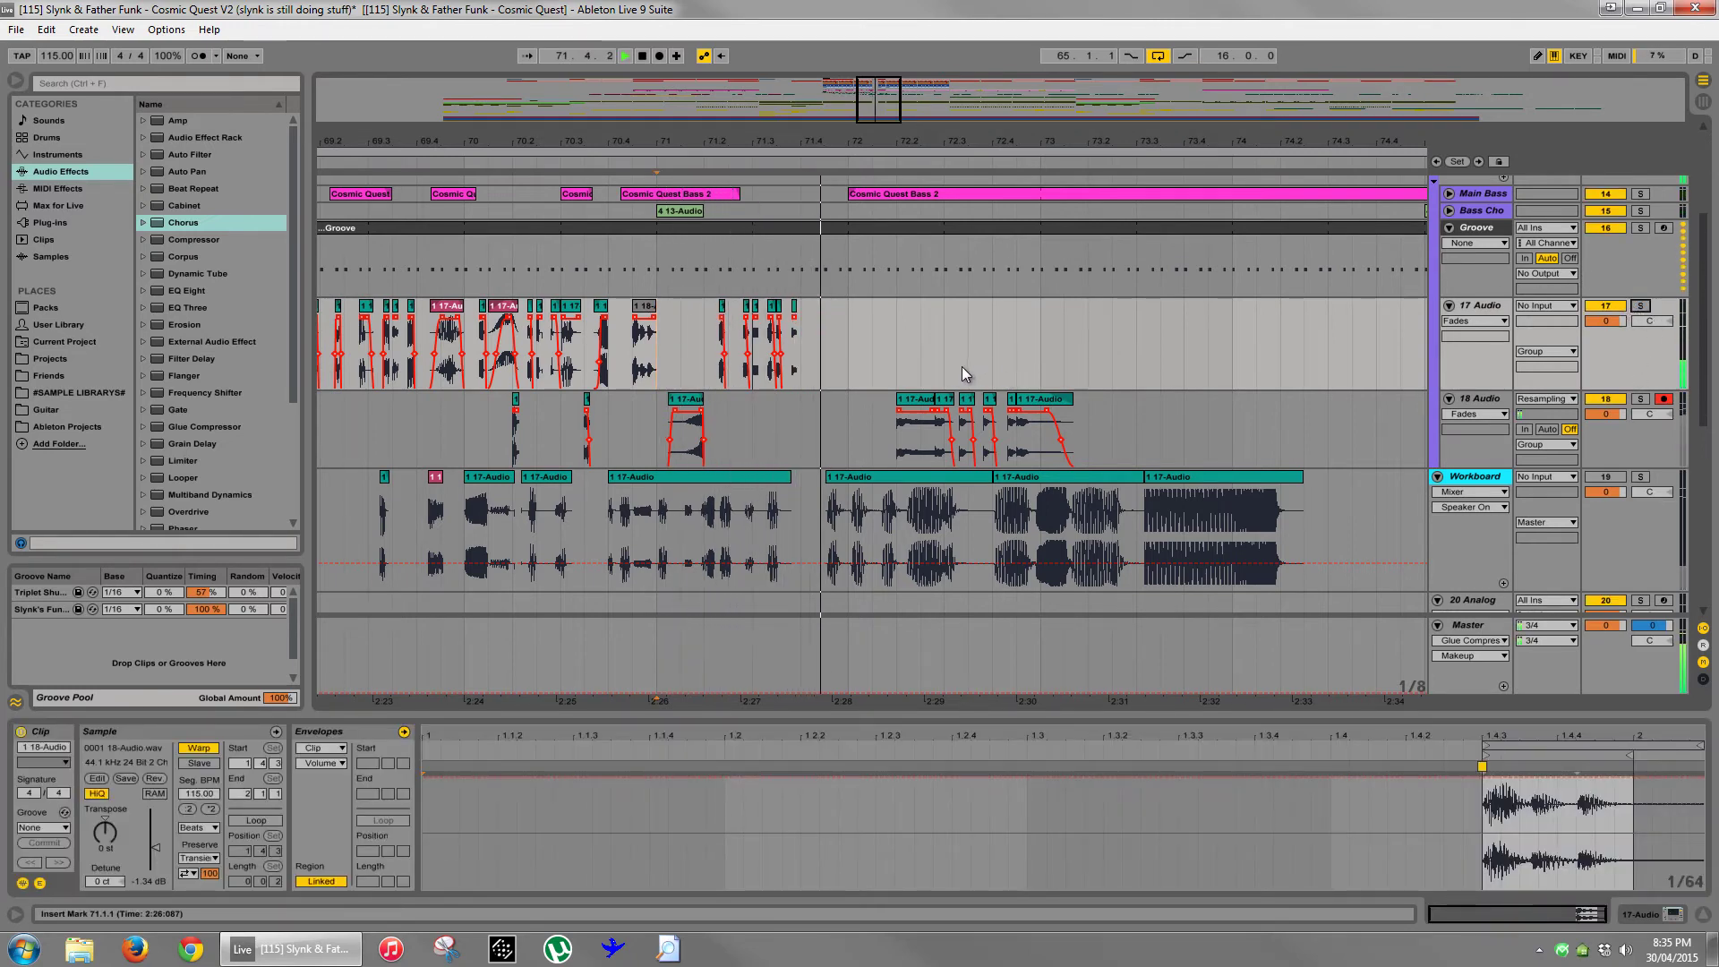
pyautogui.press('space')
# - Paste the copied two-bar FX section onto the 17 Audio track at 71.4.3
pyautogui.click(829, 353)
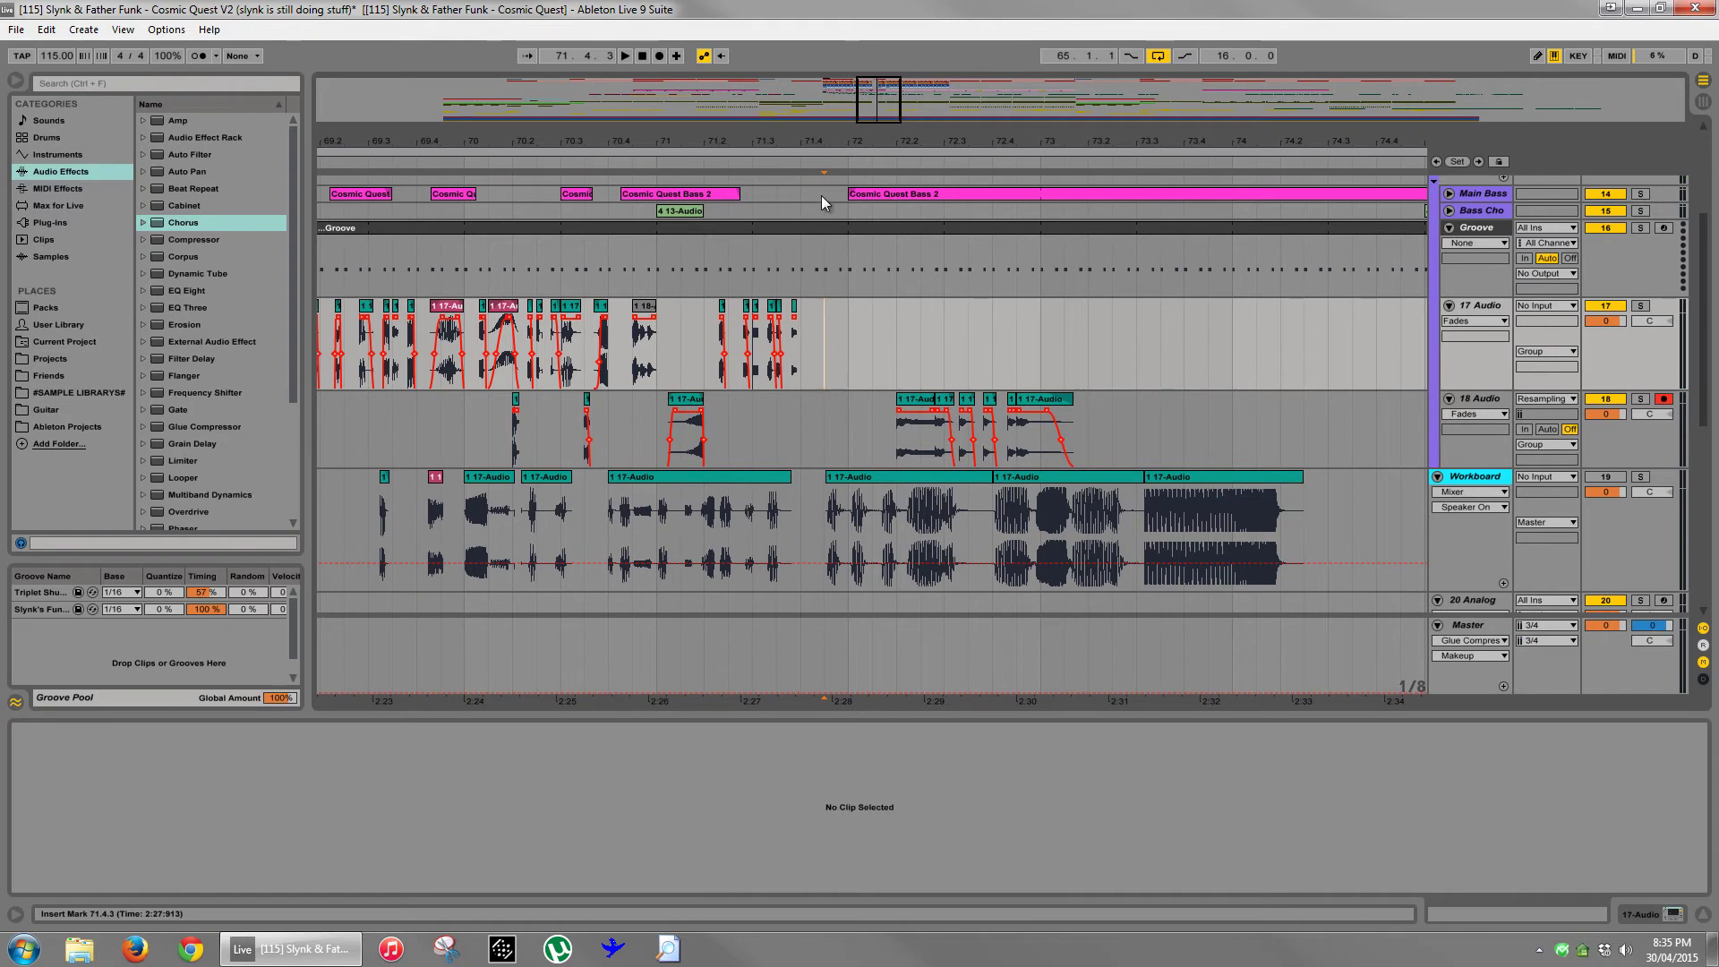
pyautogui.moveTo(827, 141); pyautogui.dragTo(827, 246)
pyautogui.moveTo(799, 317); pyautogui.dragTo(815, 320)
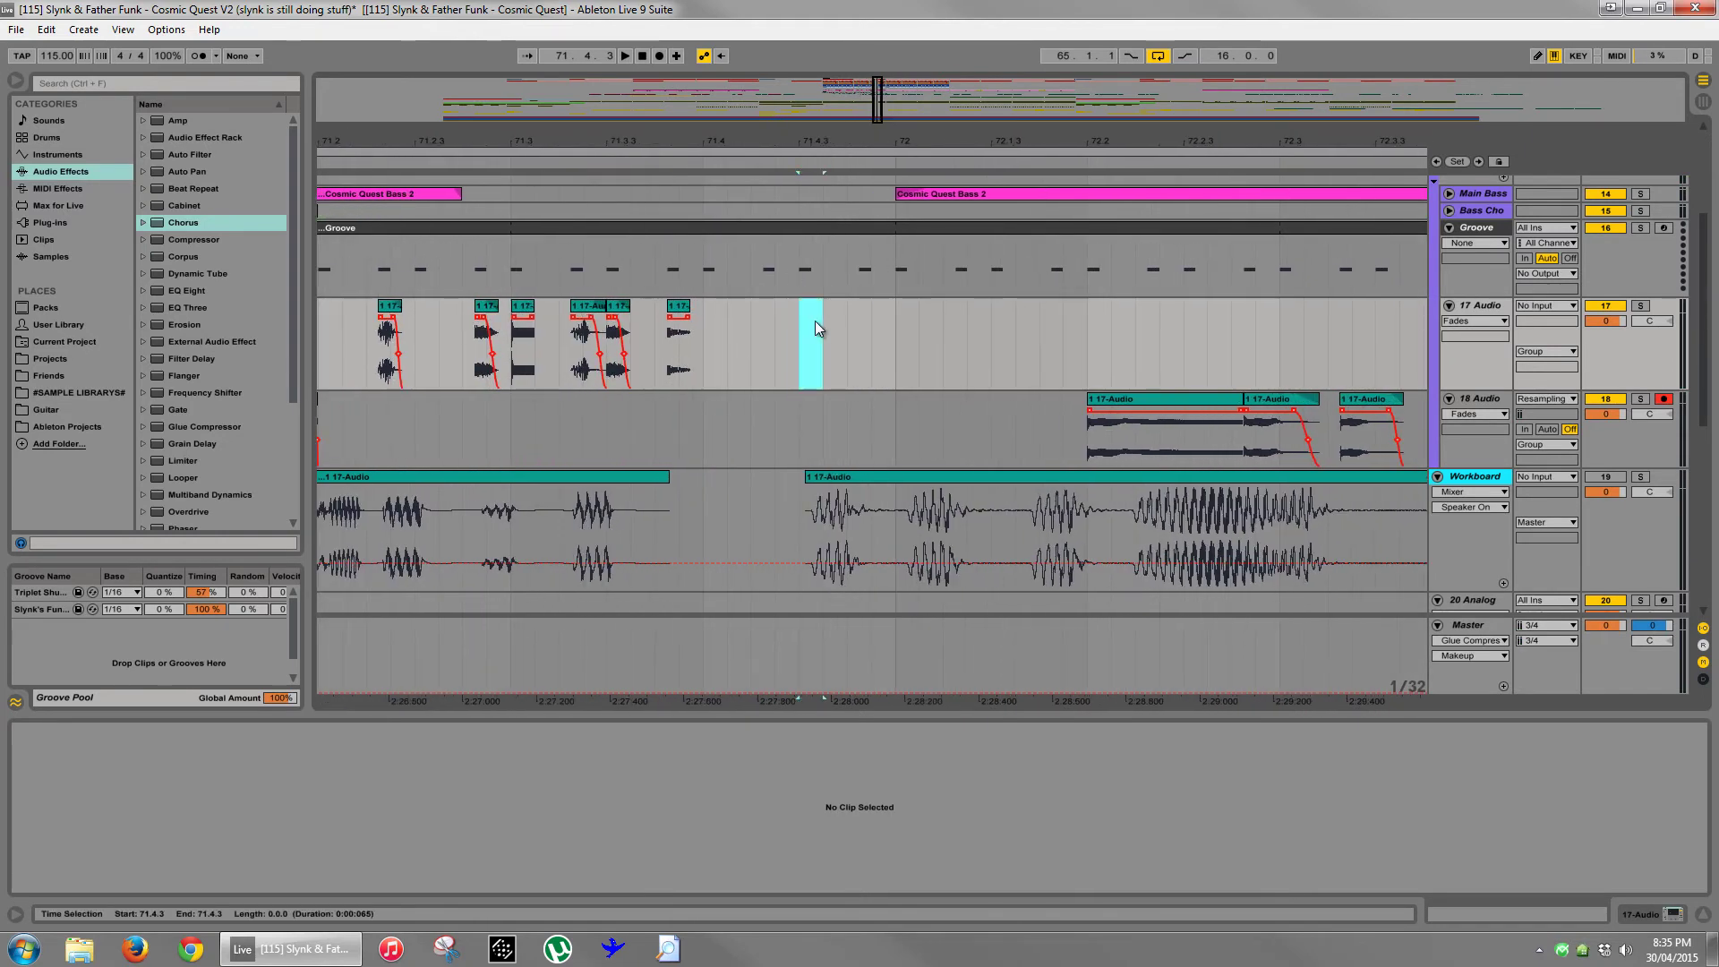
pyautogui.hotkey('ctrl', 'v')
# - Enable warping on the pasted clip in Texture mode, and undo the trial change to its segment tempo
pyautogui.moveTo(997, 148); pyautogui.dragTo(797, 146)
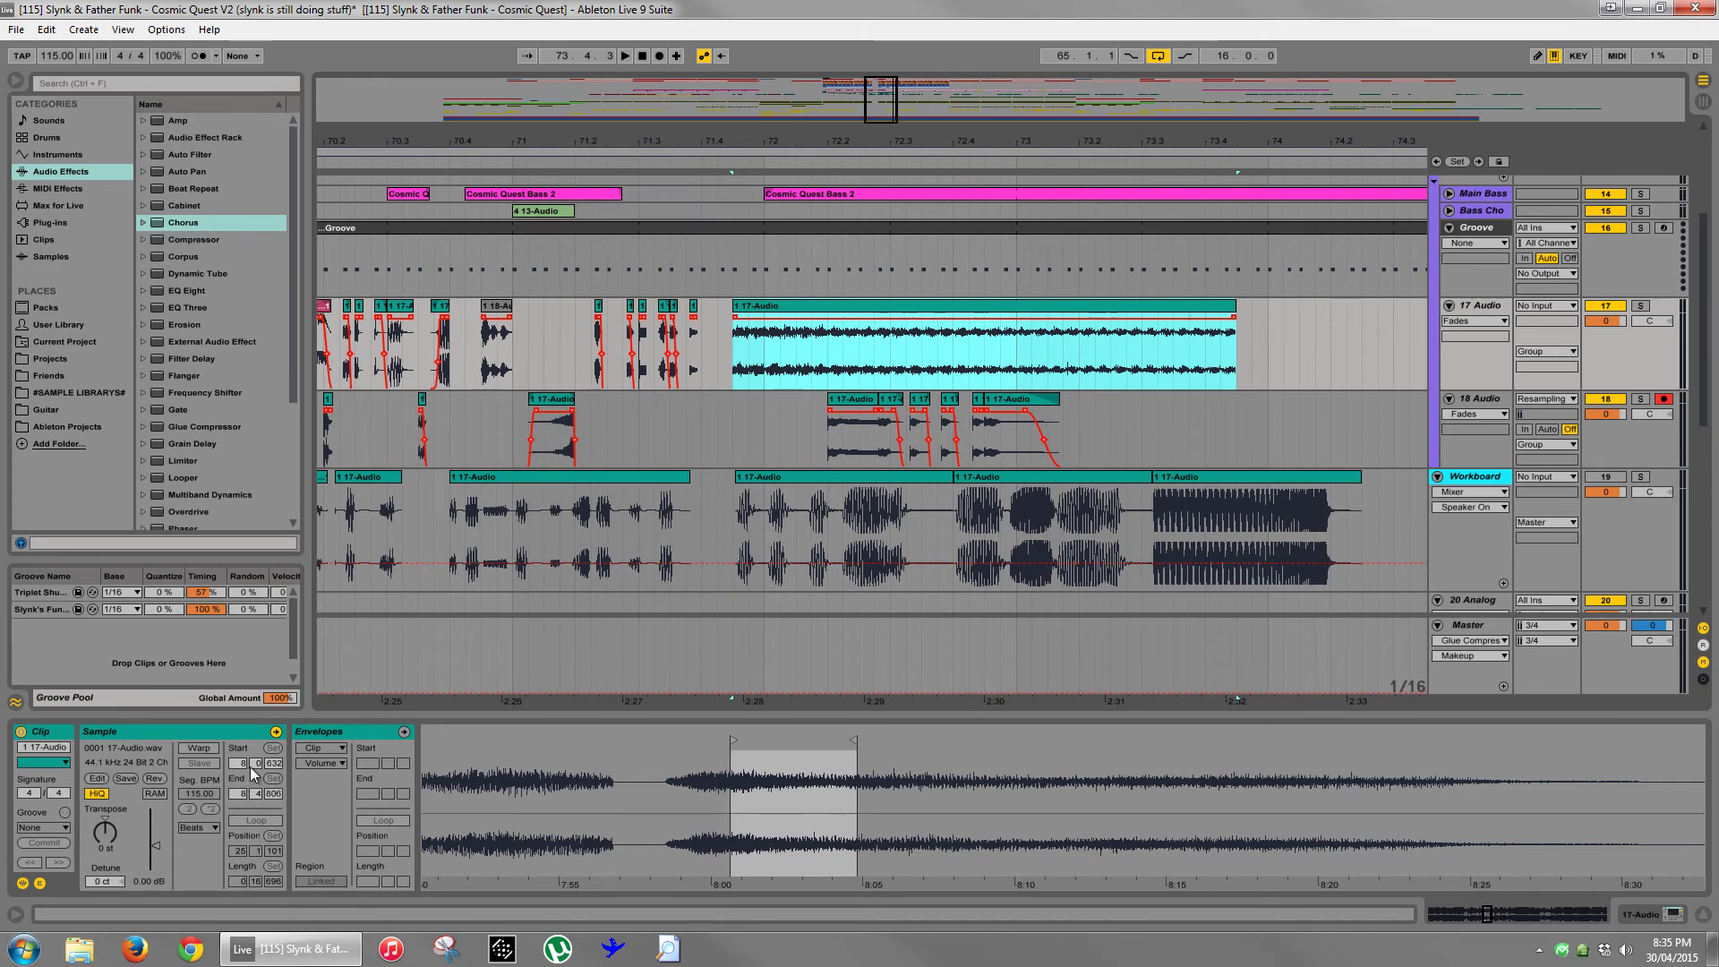
pyautogui.click(199, 749)
pyautogui.click(856, 545)
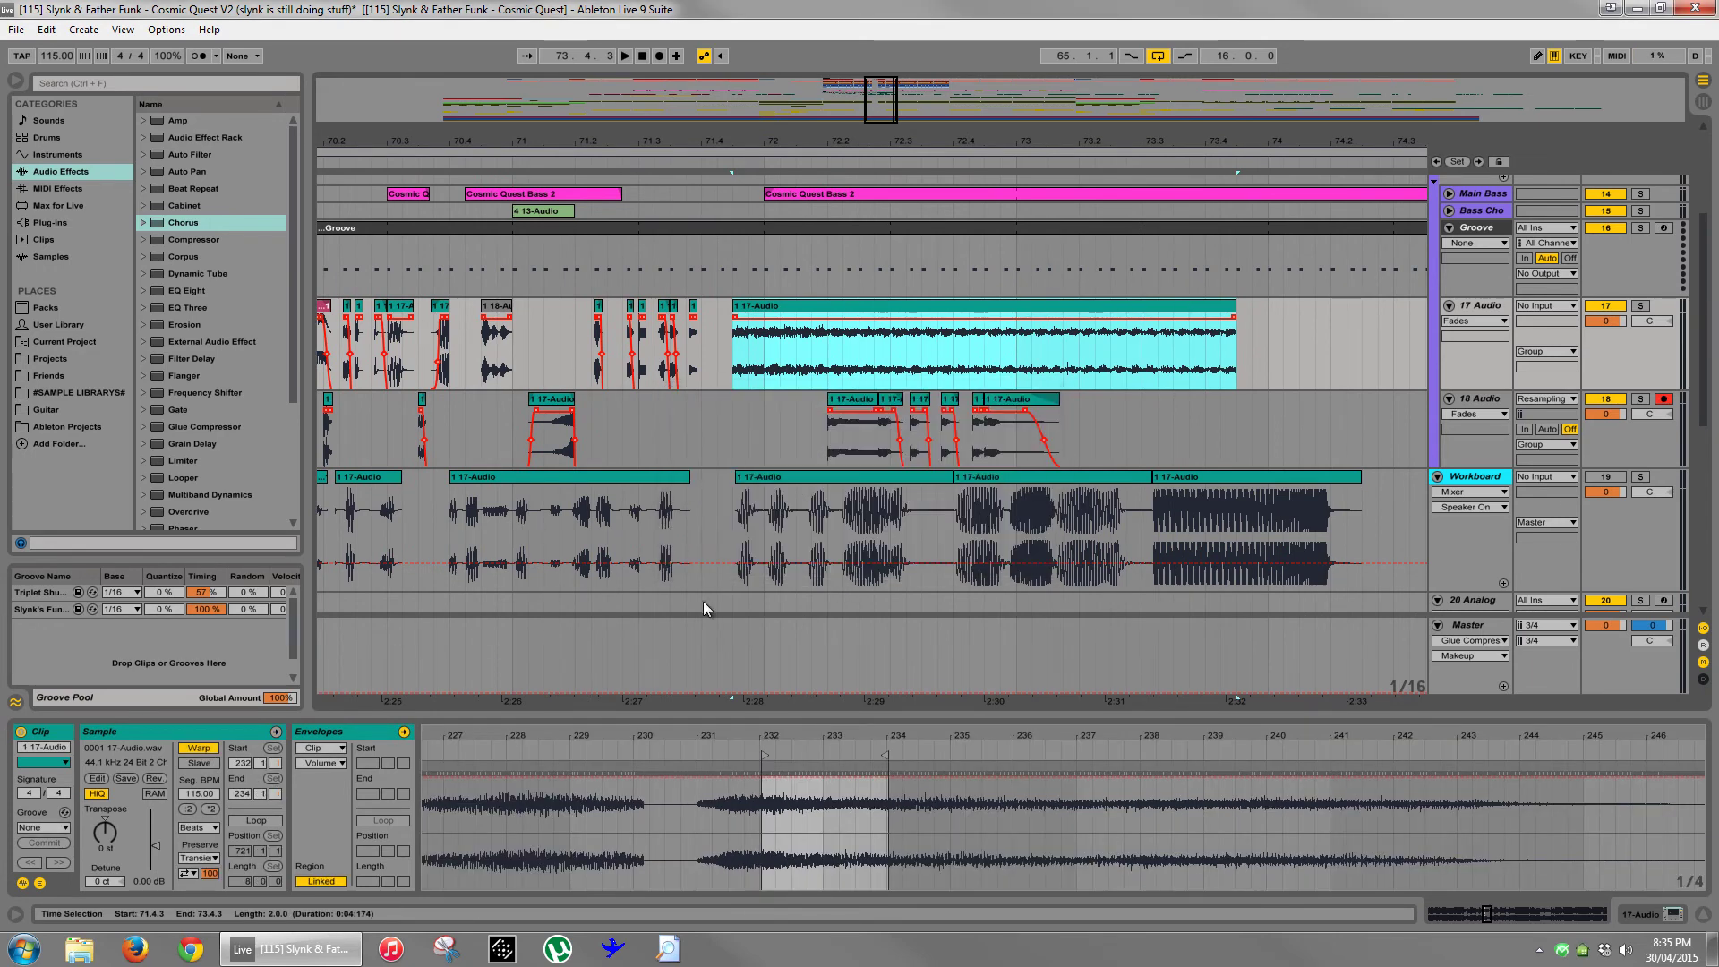
pyautogui.click(195, 828)
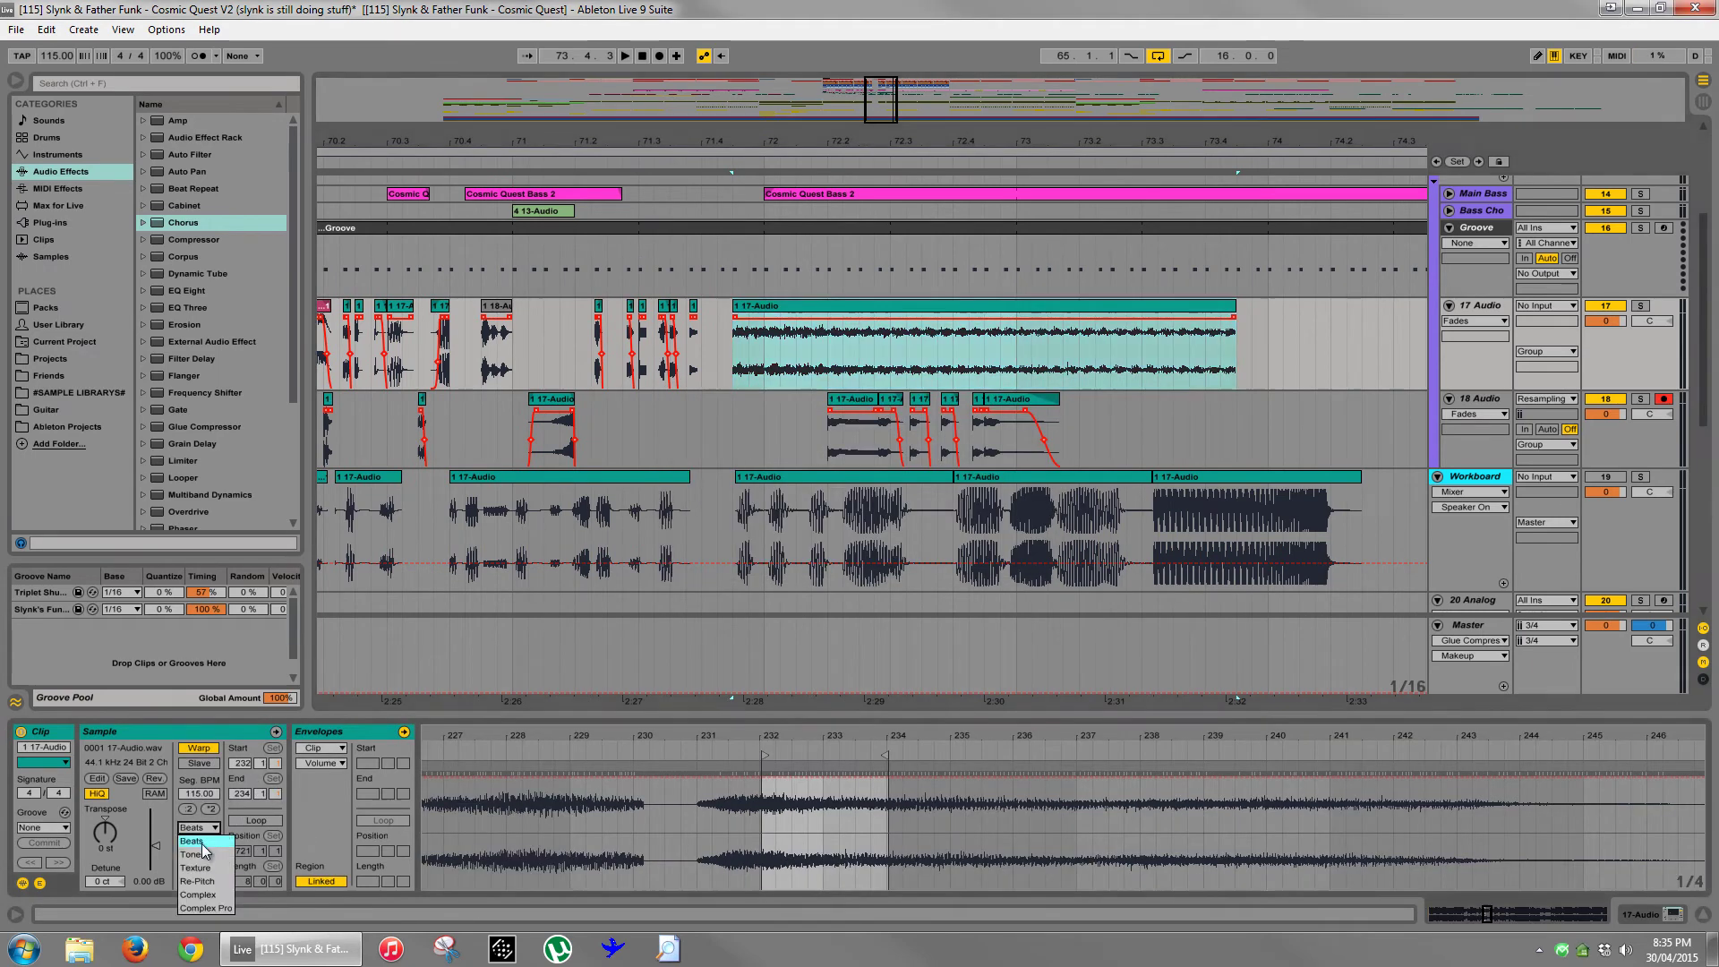
pyautogui.click(210, 861)
pyautogui.moveTo(196, 802); pyautogui.dragTo(196, 794)
pyautogui.hotkey('ctrl', 'z')
# - Consolidate the pasted clip on 17 Audio and warp the result in Texture mode with a segment tempo of 8.20 BPM
pyautogui.click(864, 312)
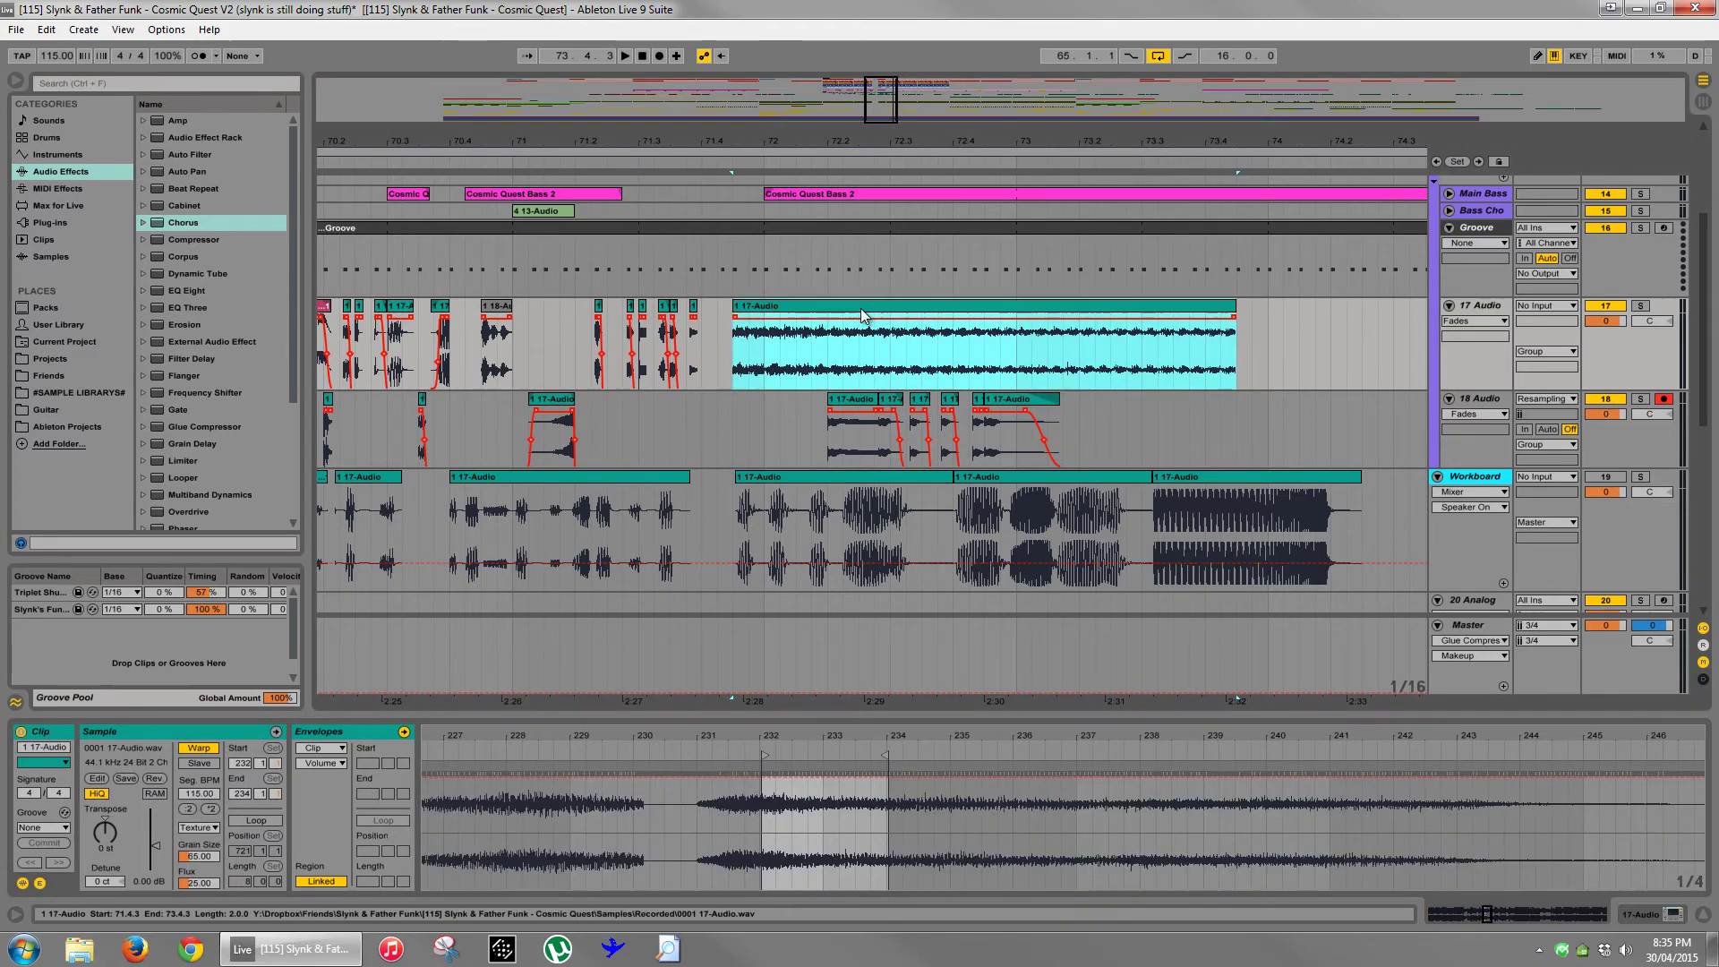
pyautogui.hotkey('ctrl', 'j')
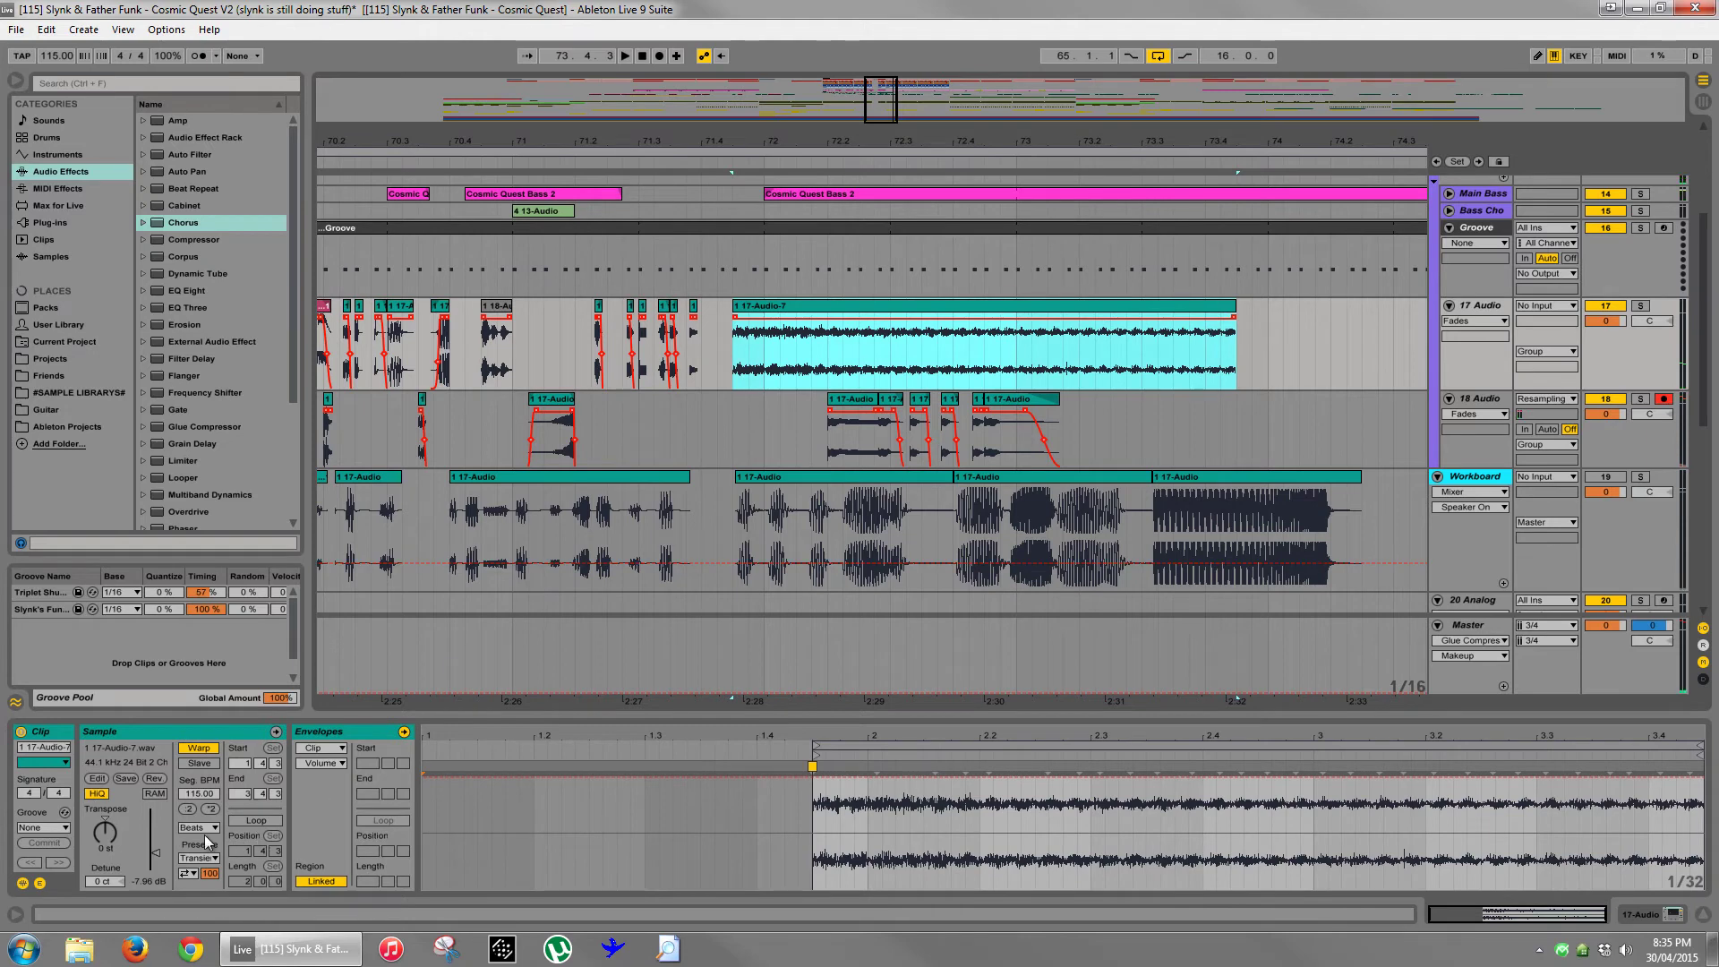
pyautogui.click(198, 827)
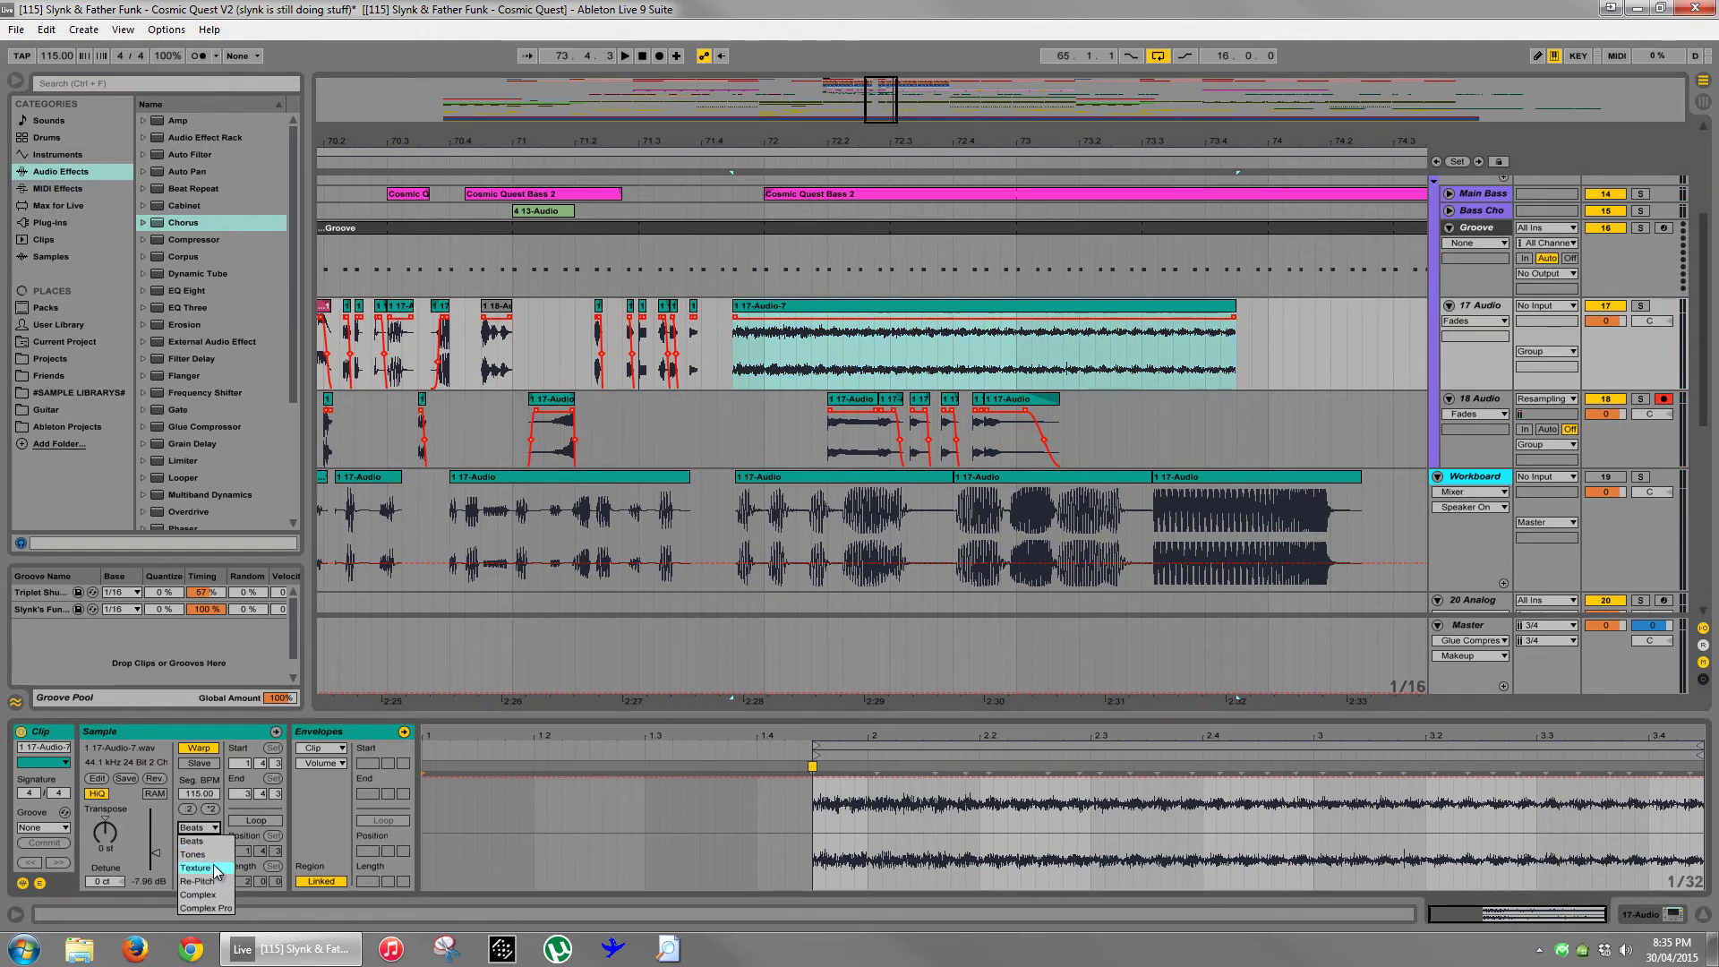
pyautogui.click(198, 858)
pyautogui.moveTo(196, 793); pyautogui.dragTo(196, 791)
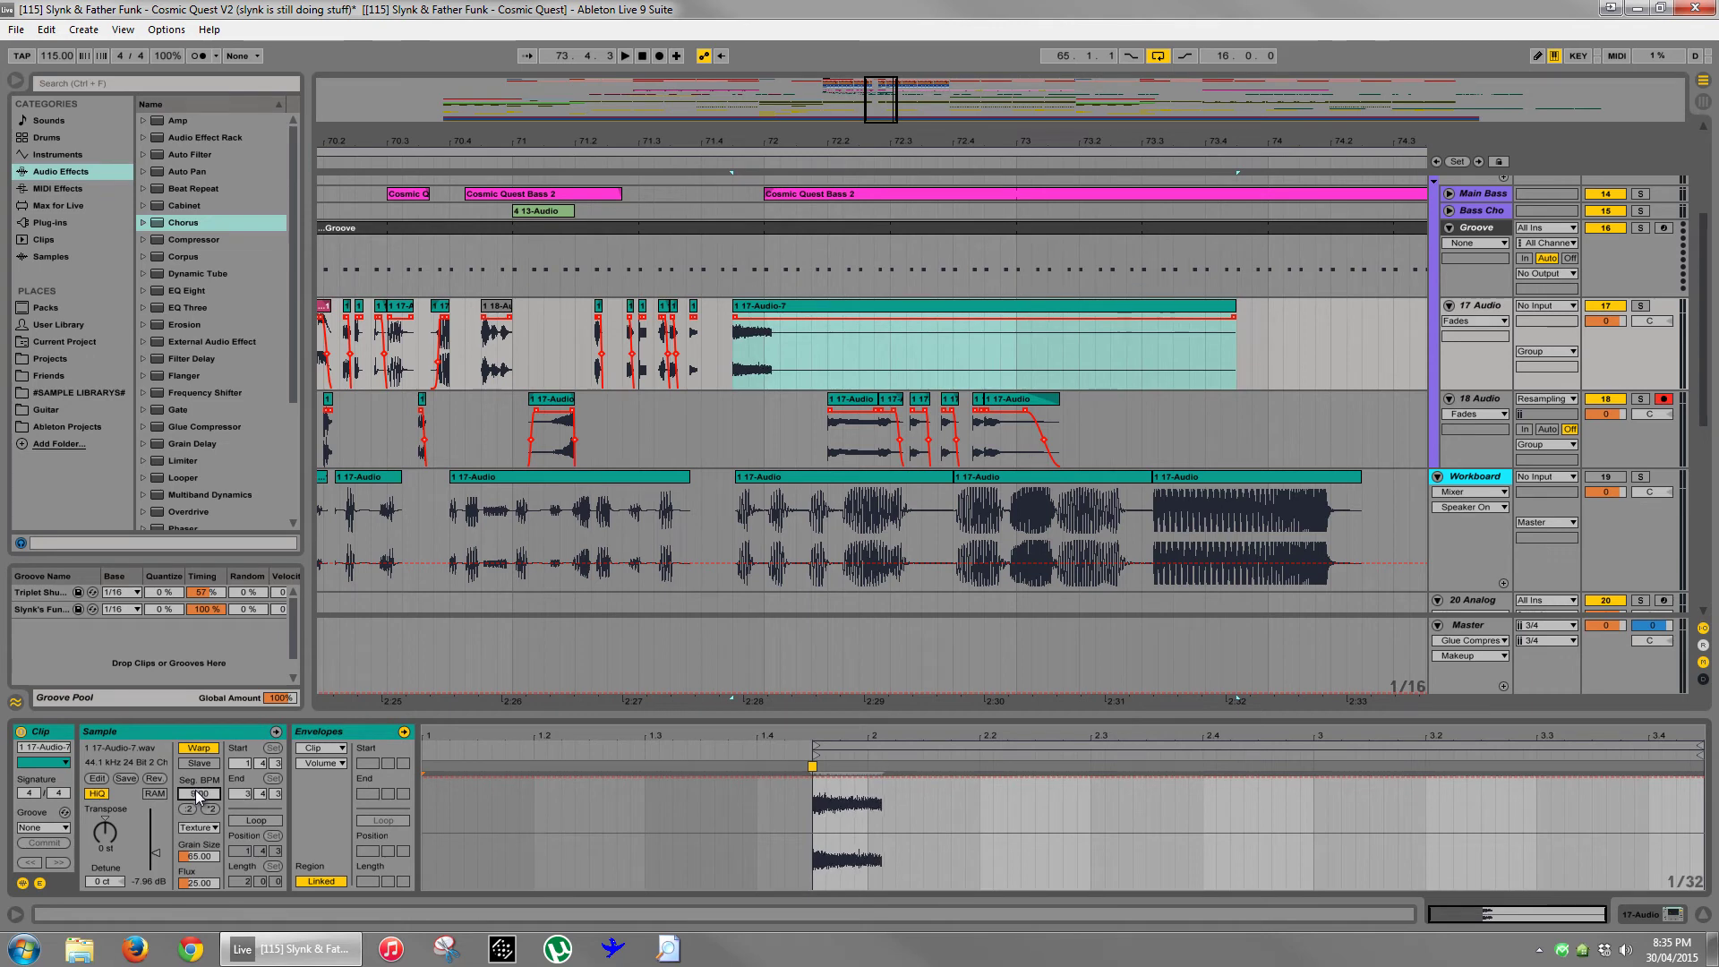
# - Solo the 17 Audio track and repeatedly audition the sped-up clip from 71.4.3
pyautogui.press('space')
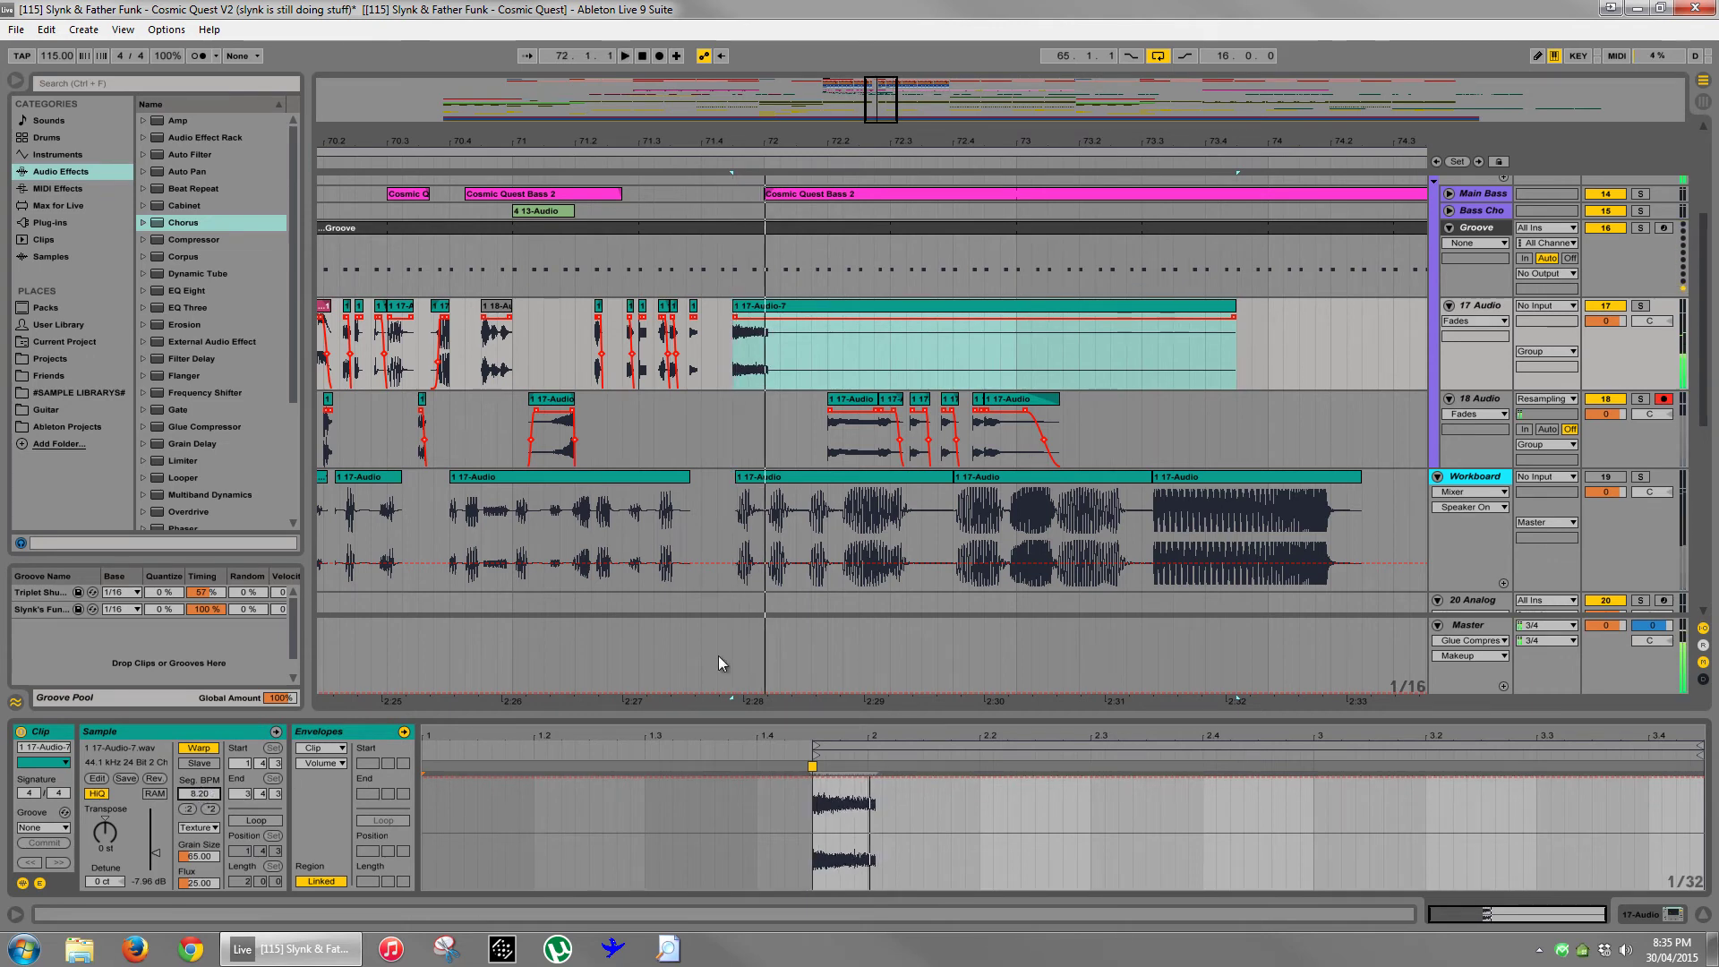
pyautogui.press('space')
pyautogui.press('space')
pyautogui.press('space')
pyautogui.click(1640, 306)
pyautogui.press('space')
pyautogui.press('space')
pyautogui.press('space')
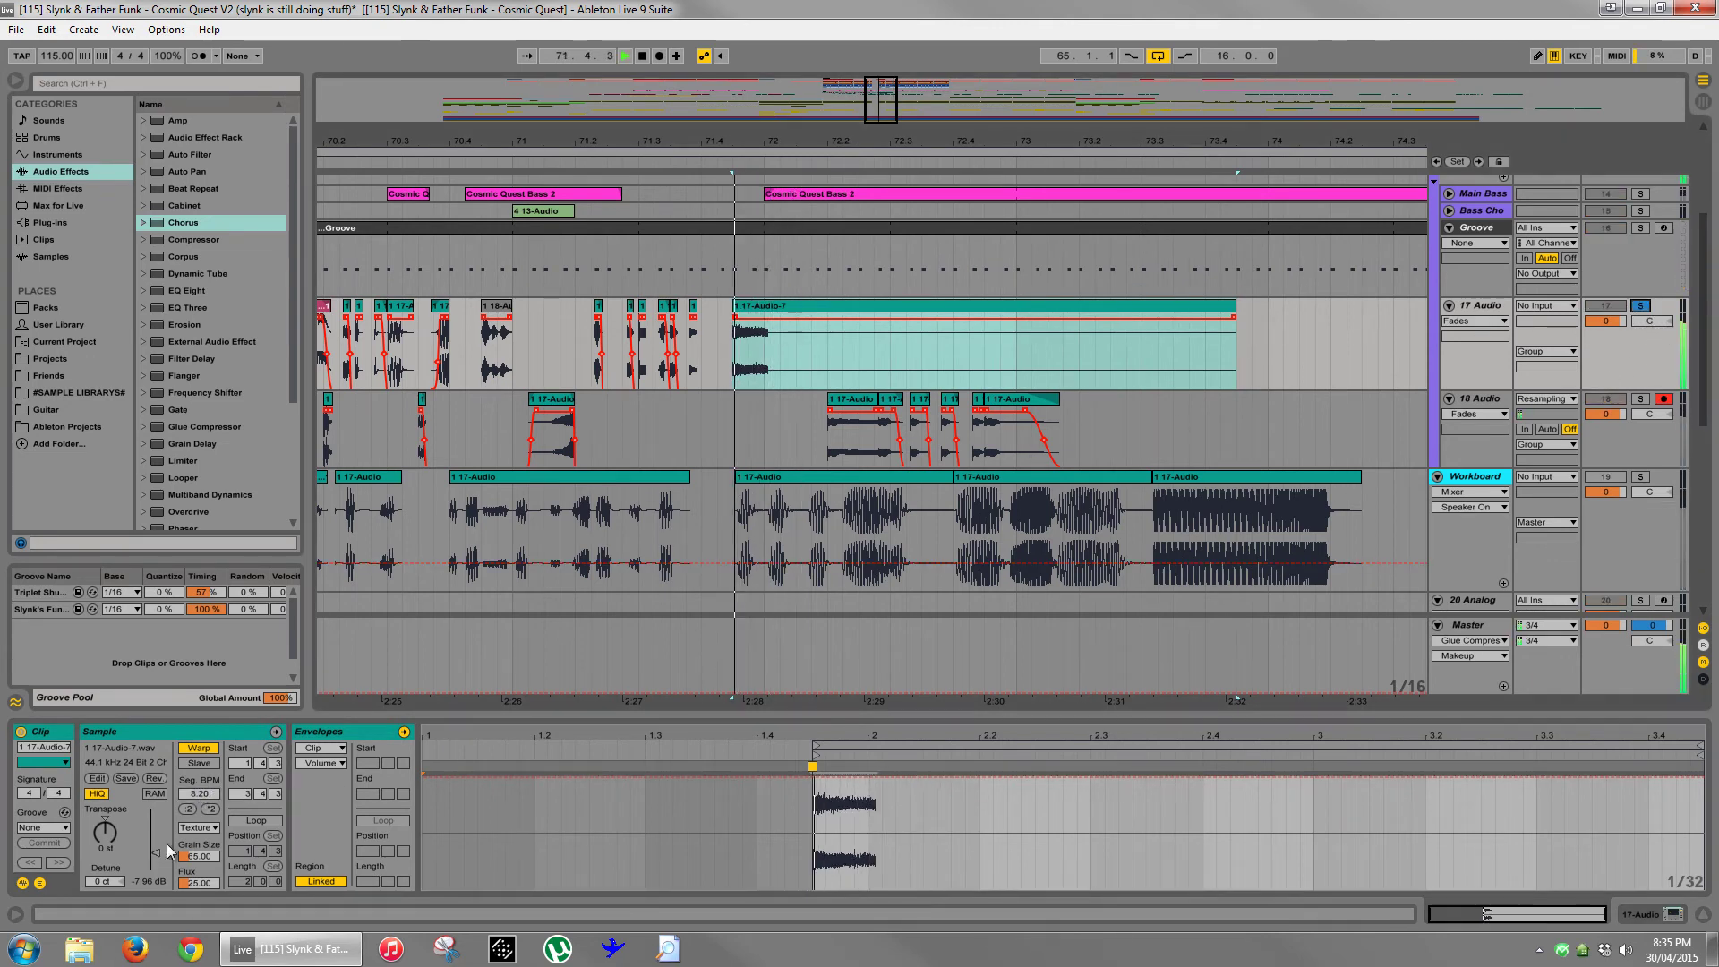
pyautogui.press('space')
# - Set the clip's Flux to 0.00 and Grain Size to 16.27 while auditioning the texture
pyautogui.moveTo(206, 884); pyautogui.dragTo(207, 860)
pyautogui.press('space')
pyautogui.press('space')
pyautogui.press('space')
pyautogui.press('space')
pyautogui.press('space')
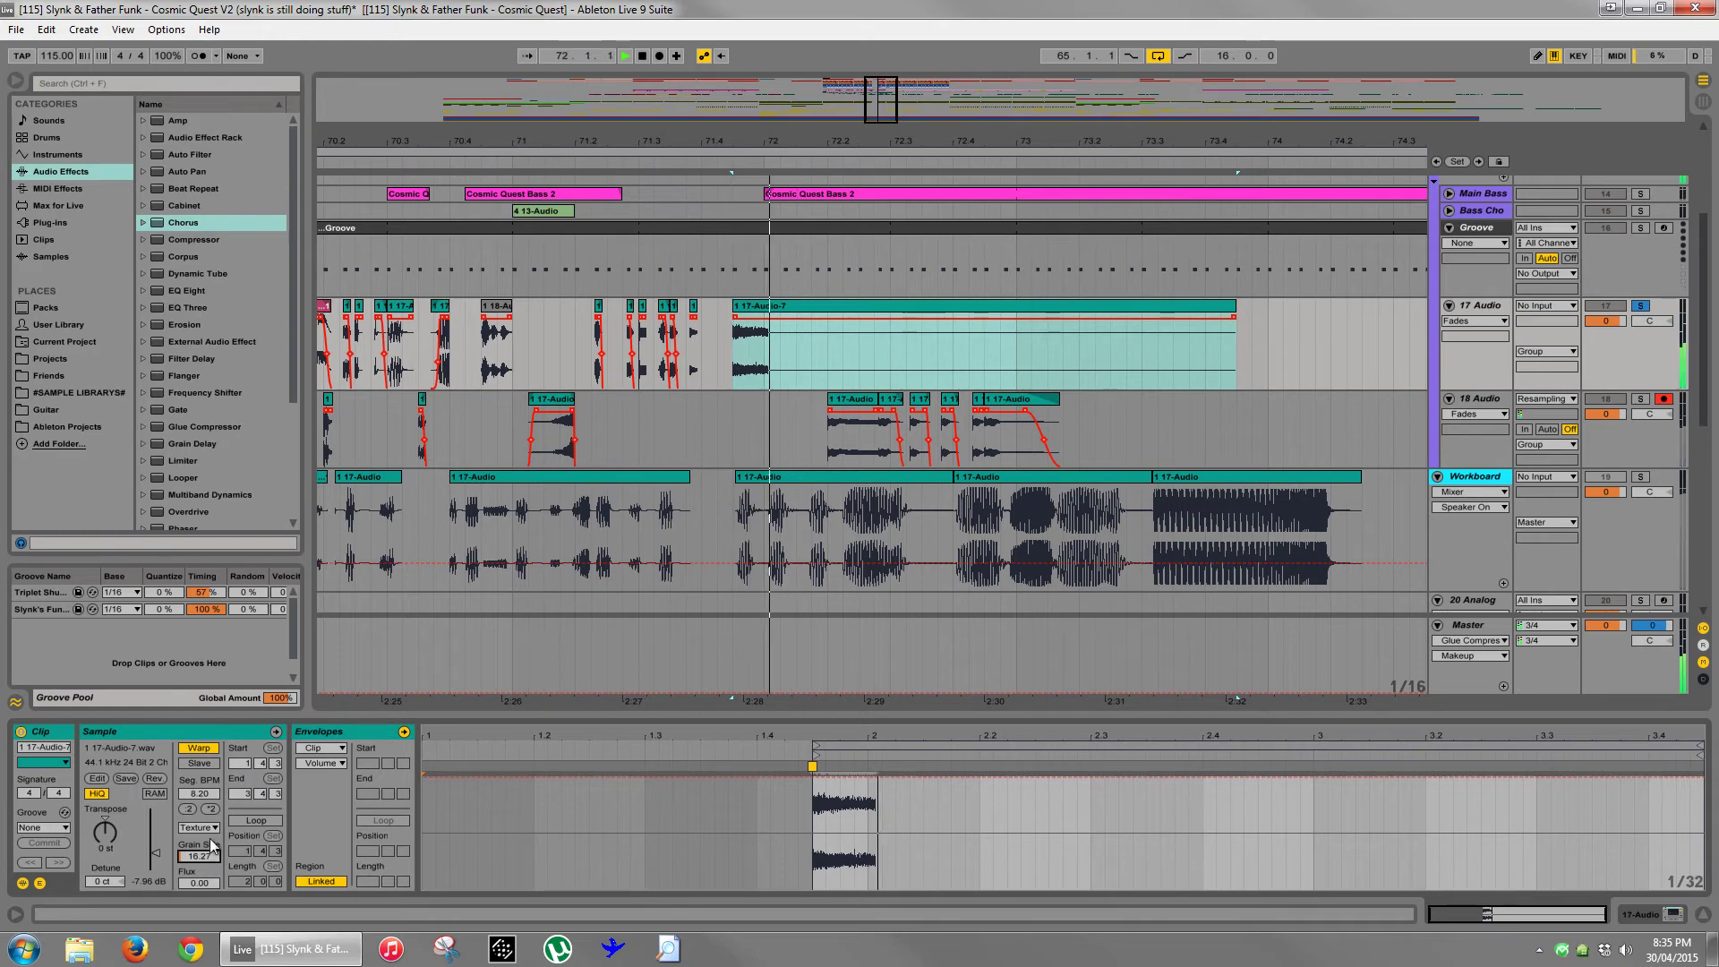
# - Unsolo 17 Audio, play the edits in context from bar 71, and trim the textured clip's end to 72.1.1
pyautogui.click(515, 357)
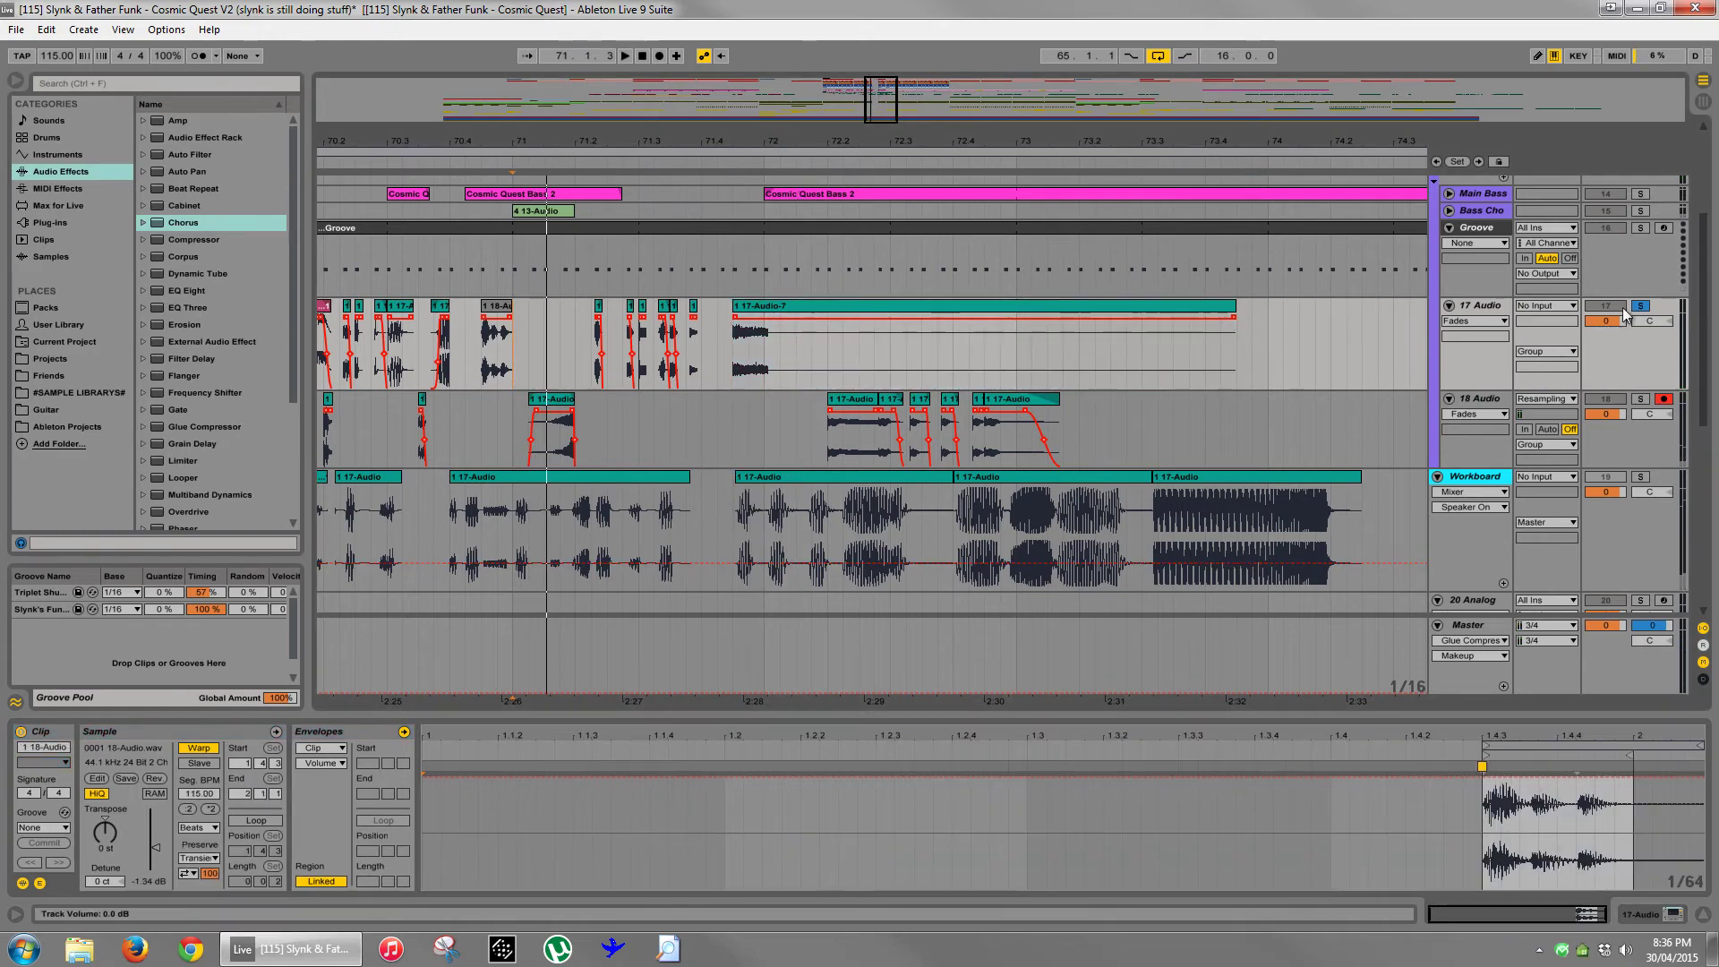
pyautogui.press('space')
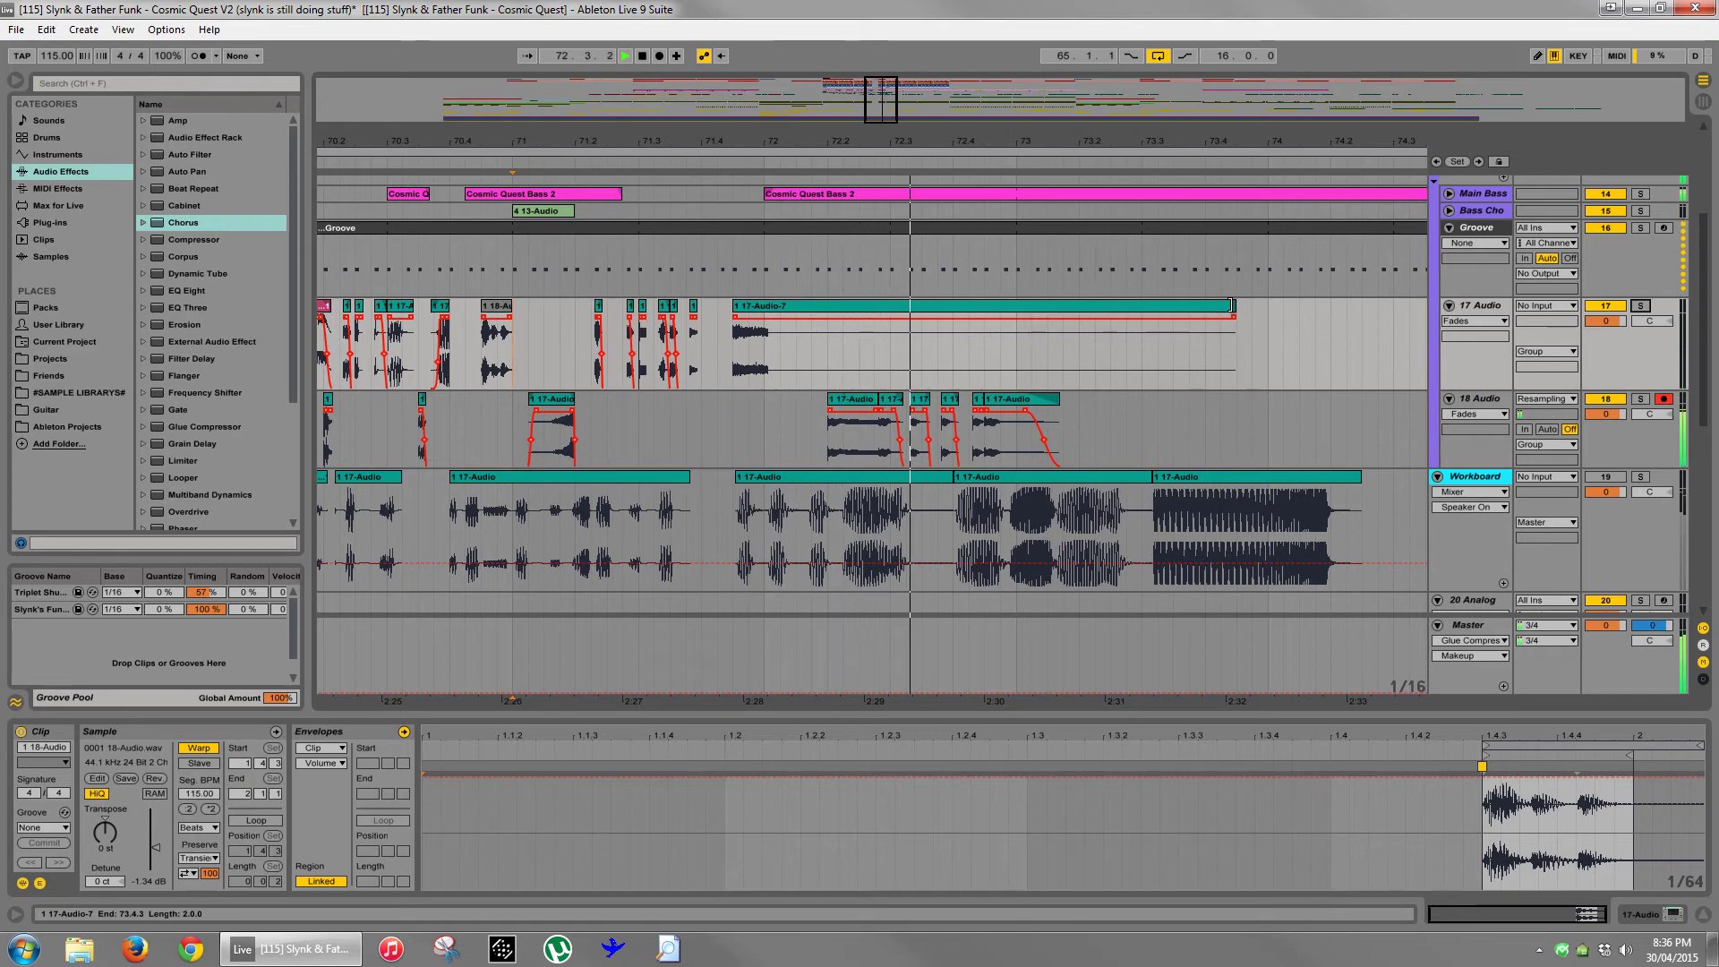
pyautogui.press('space')
pyautogui.moveTo(1231, 305); pyautogui.dragTo(764, 316)
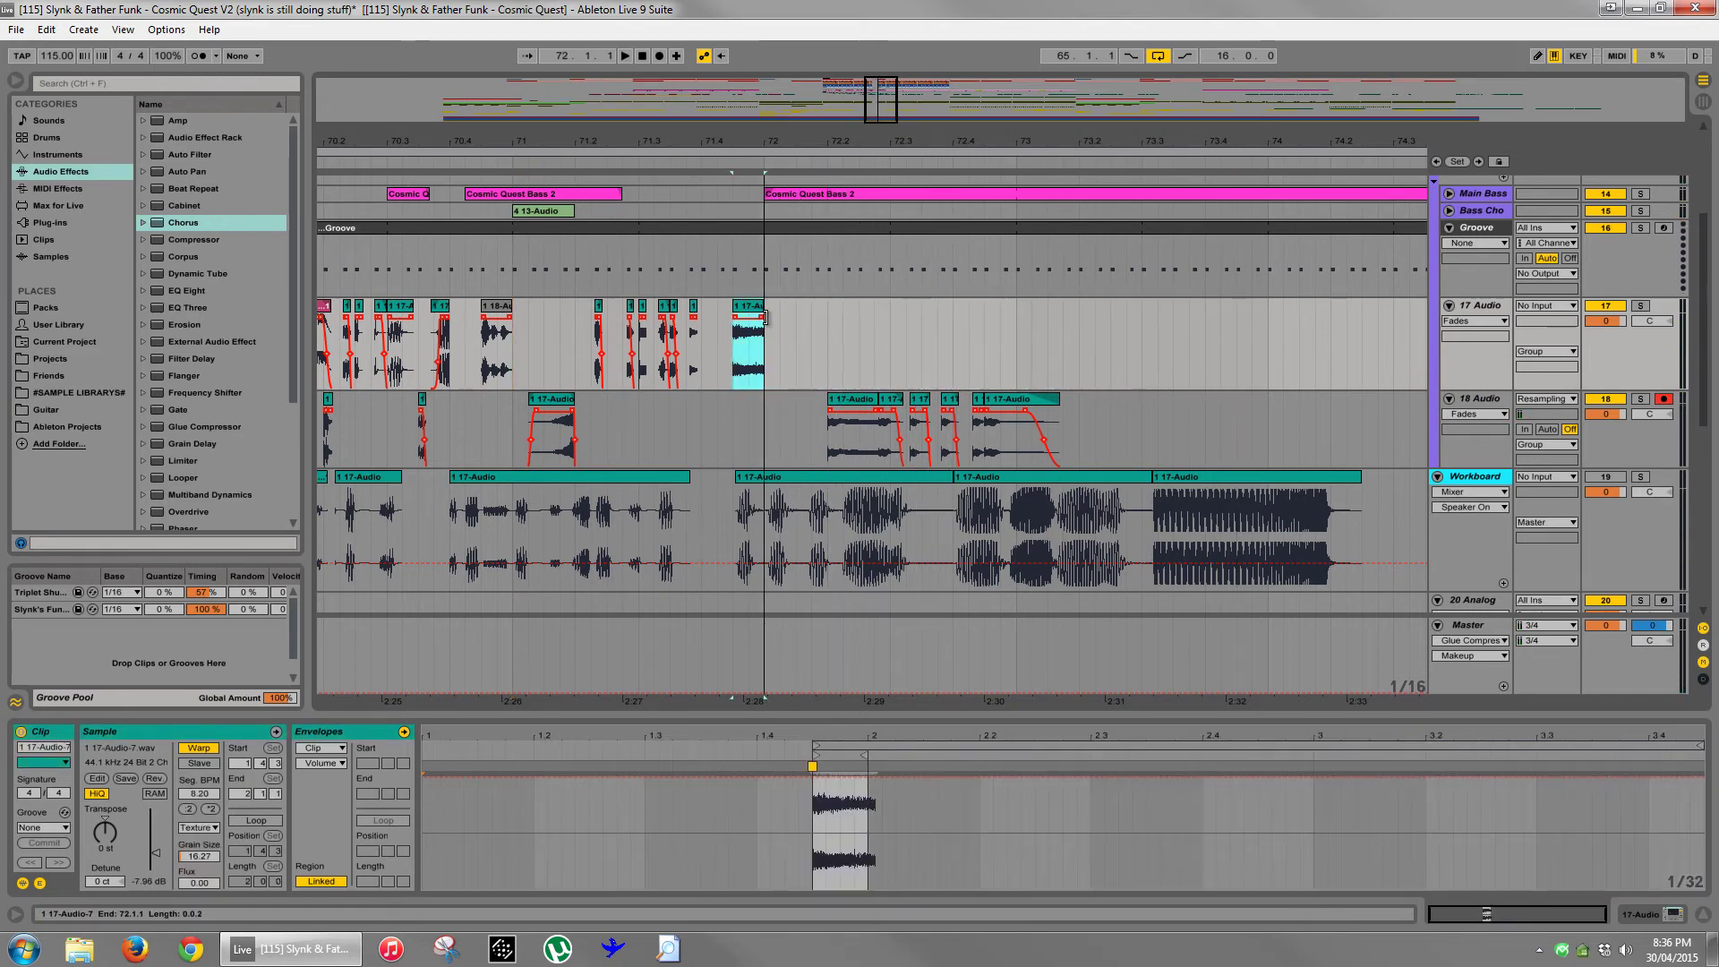
# - Play the edits around 71.3.3 on 17 Audio and move the short clip there to 71.4.1
pyautogui.moveTo(735, 149); pyautogui.dragTo(833, 213)
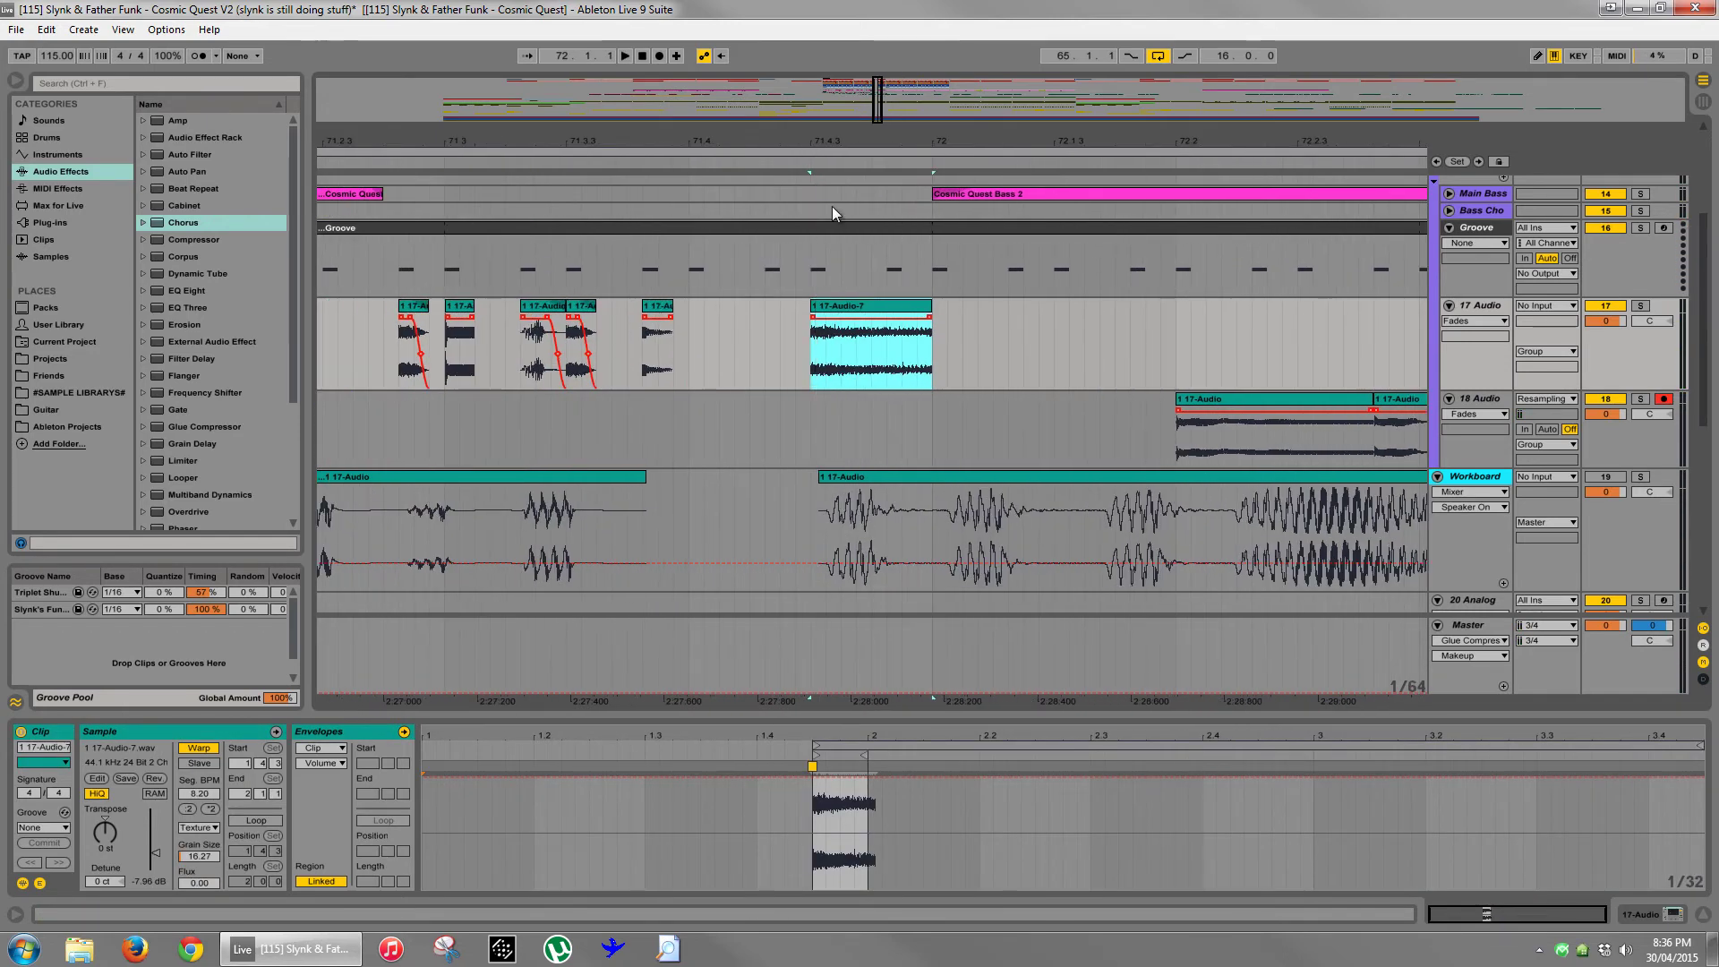
pyautogui.click(813, 369)
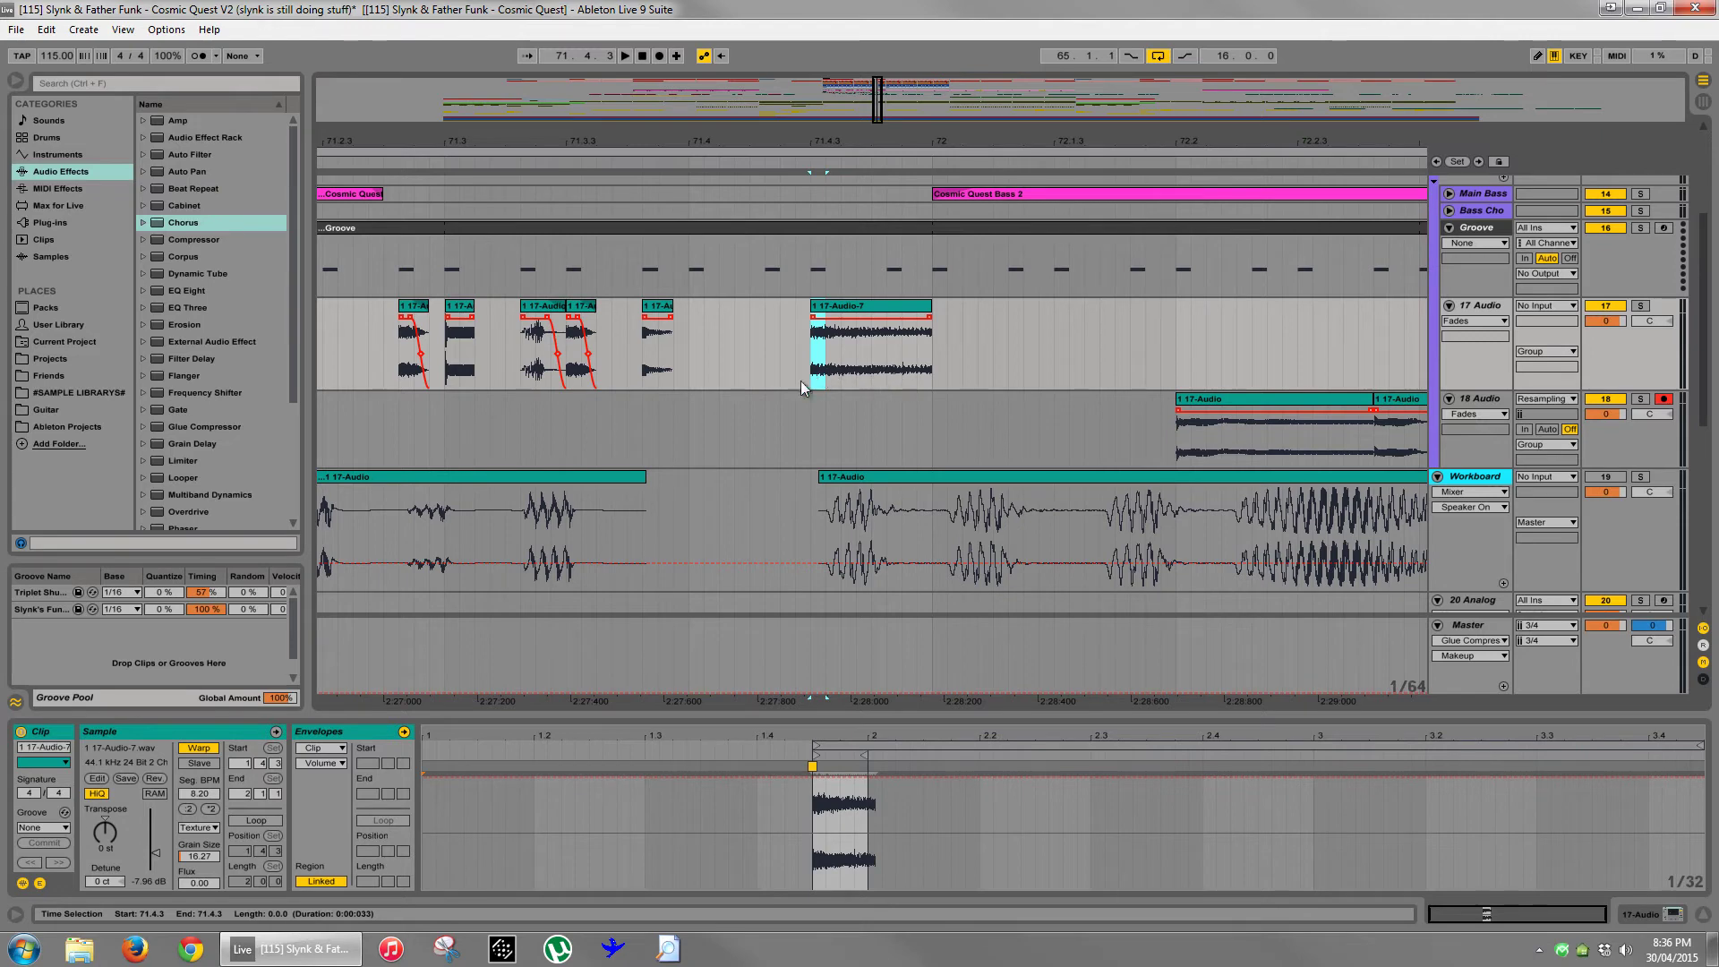
pyautogui.click(582, 307)
pyautogui.press('space')
pyautogui.press('space')
pyautogui.moveTo(582, 307); pyautogui.dragTo(704, 316)
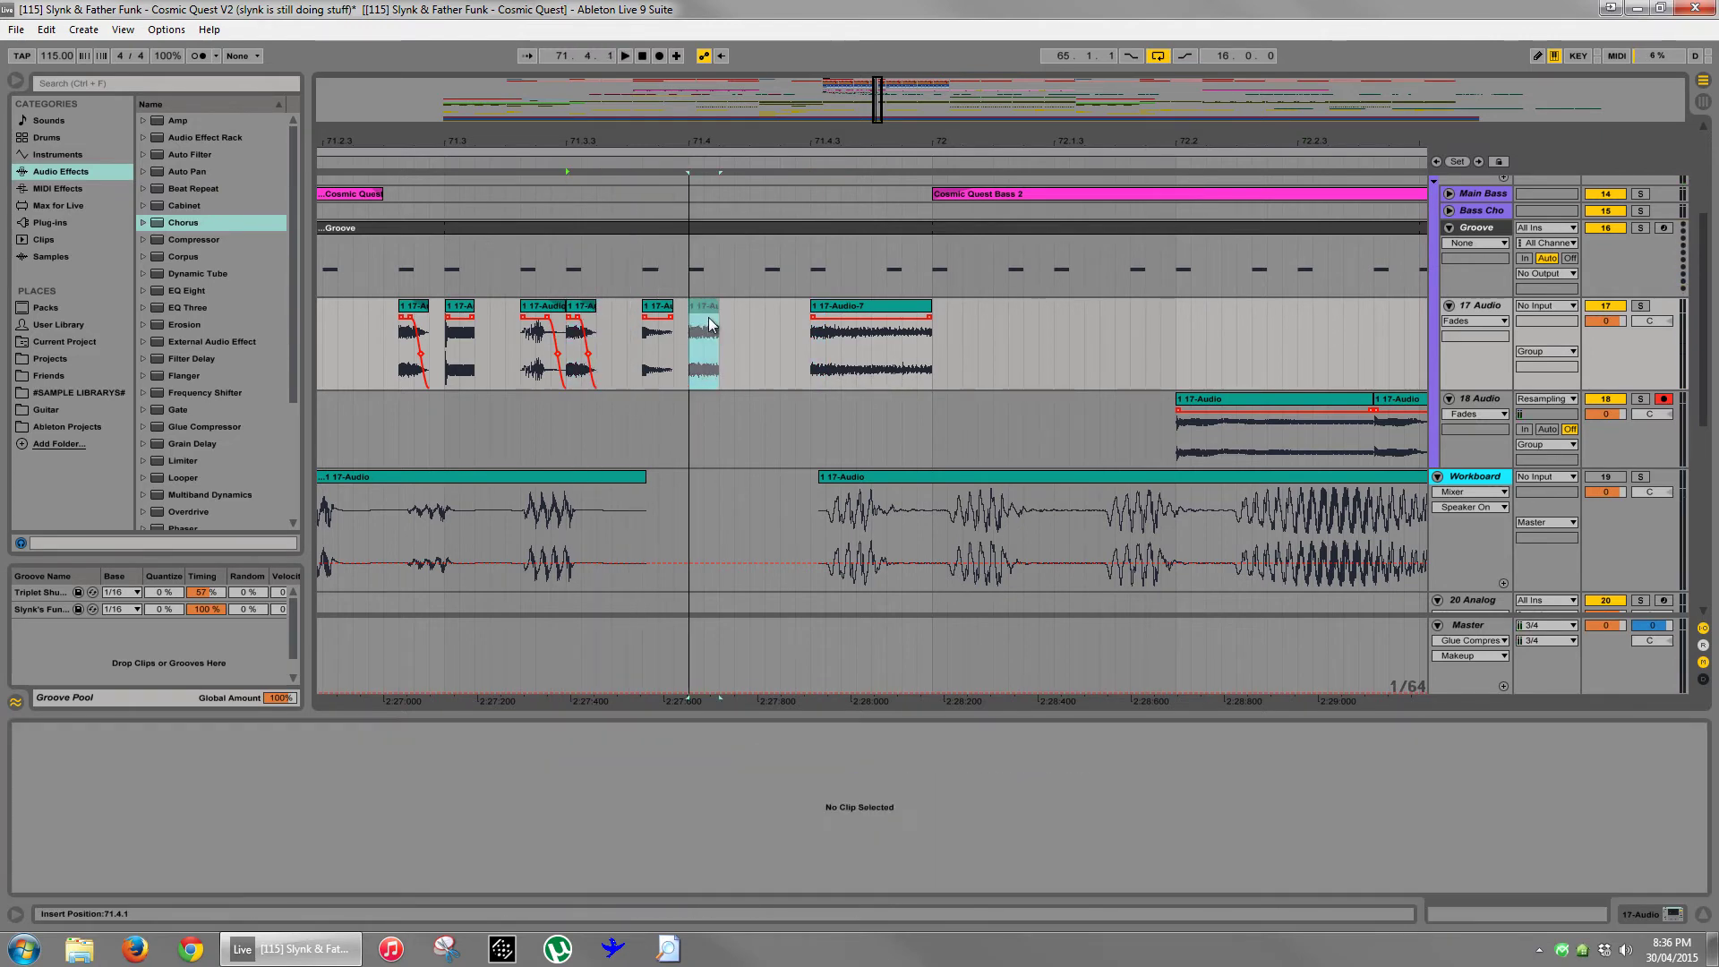
# - Copy the short clip from 71.4.1 to 71.4.2, lower its transposition, trim its end before the textured clip and audition it
pyautogui.scroll(2, 716, 307)
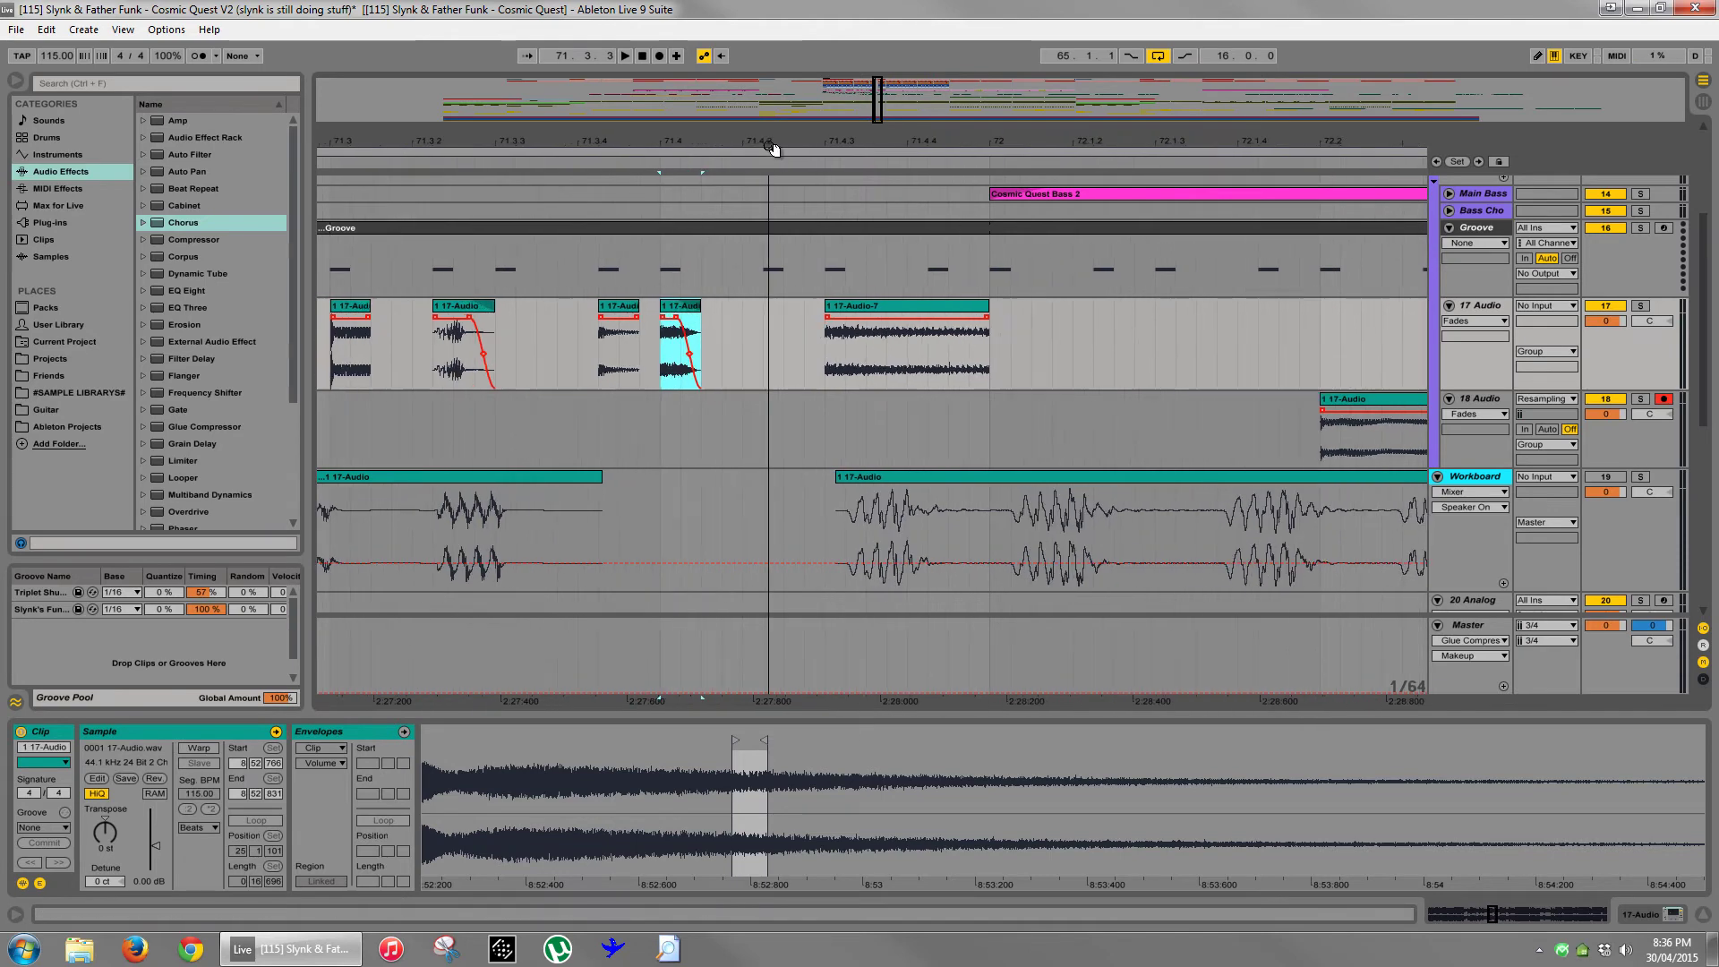
pyautogui.moveTo(716, 309); pyautogui.dragTo(773, 306)
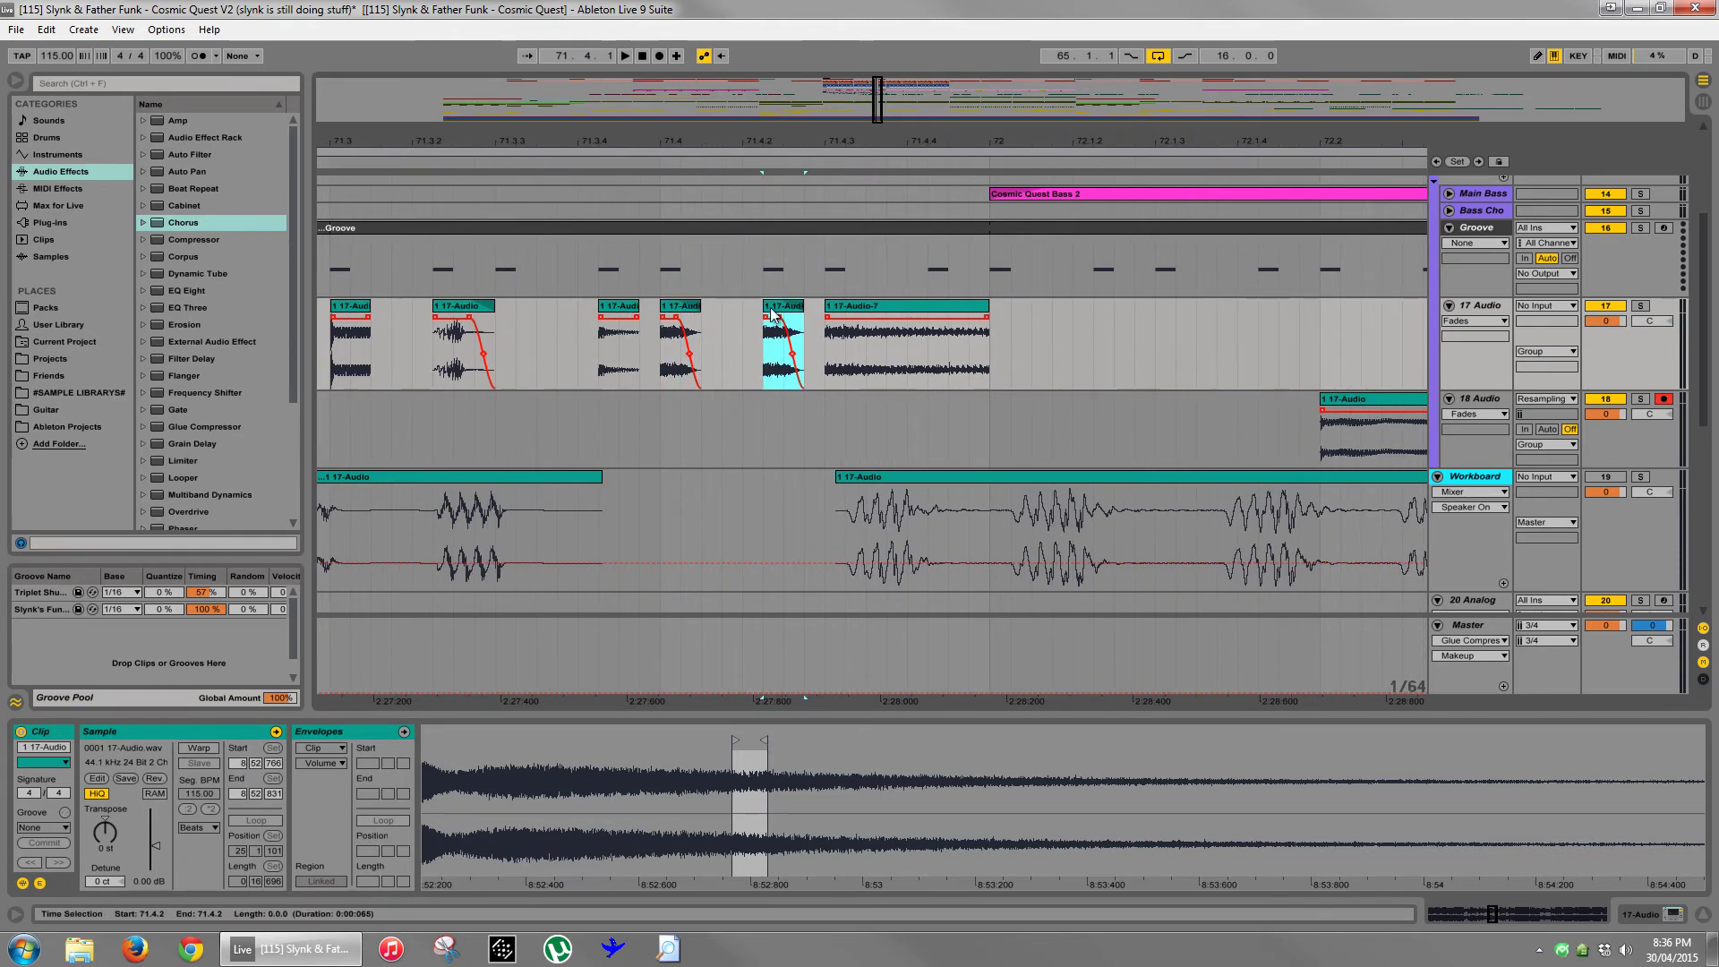
pyautogui.click(104, 845)
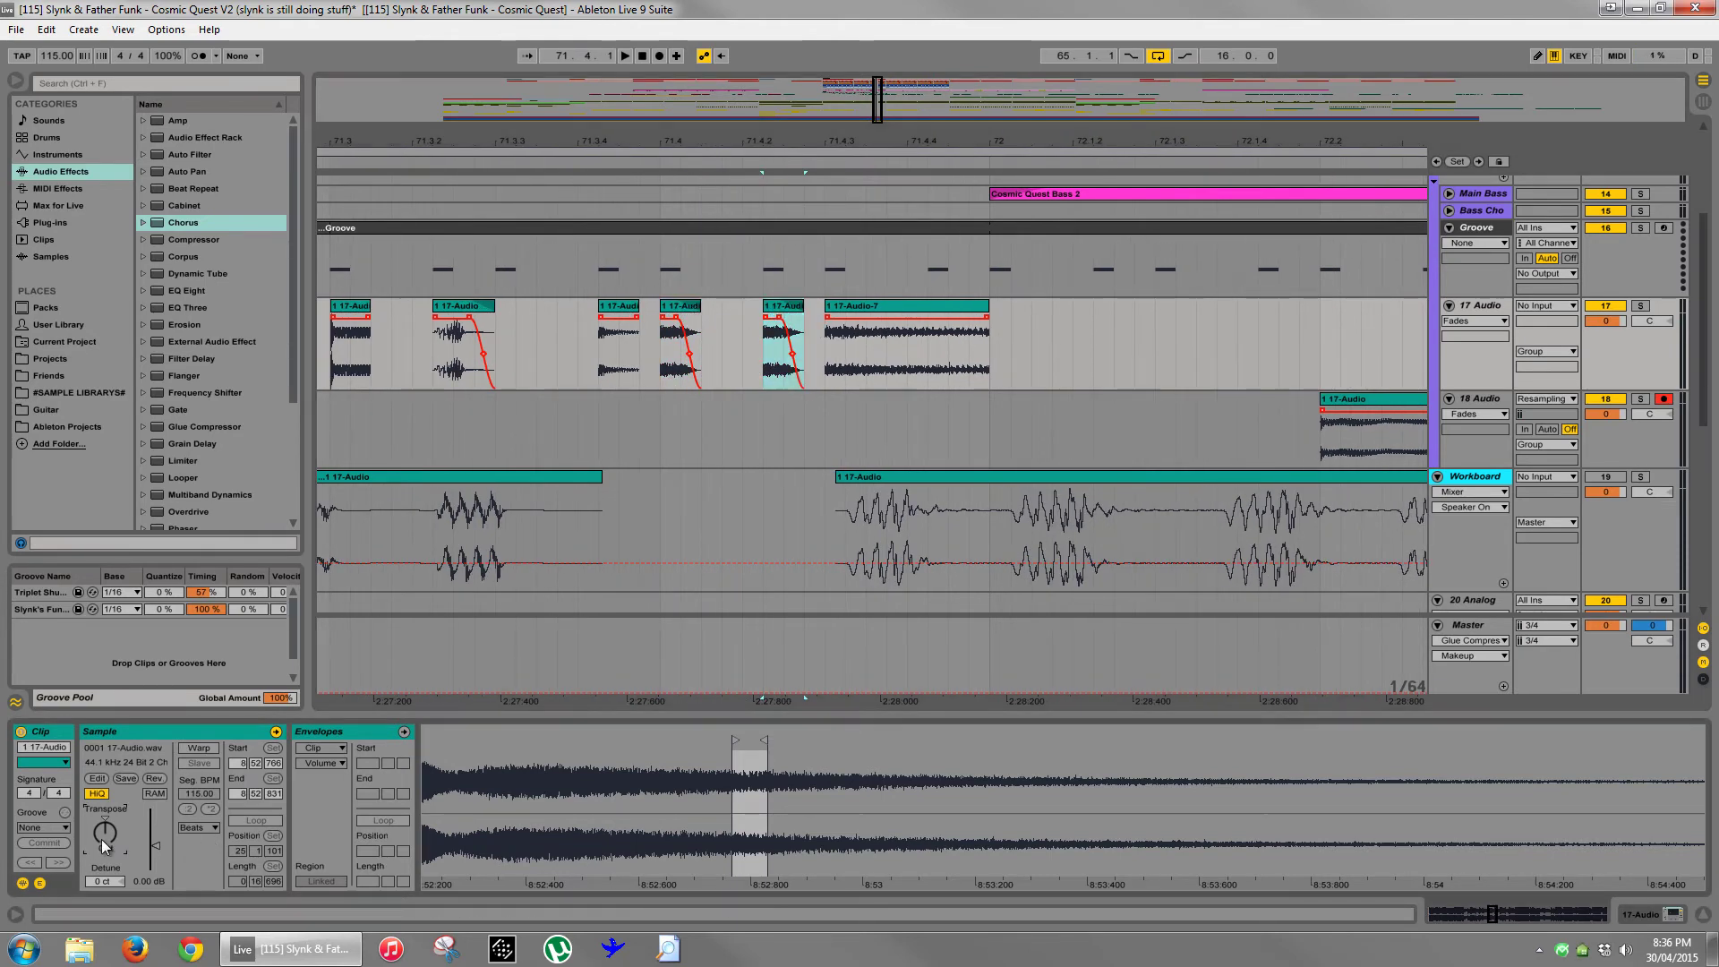
pyautogui.press('space')
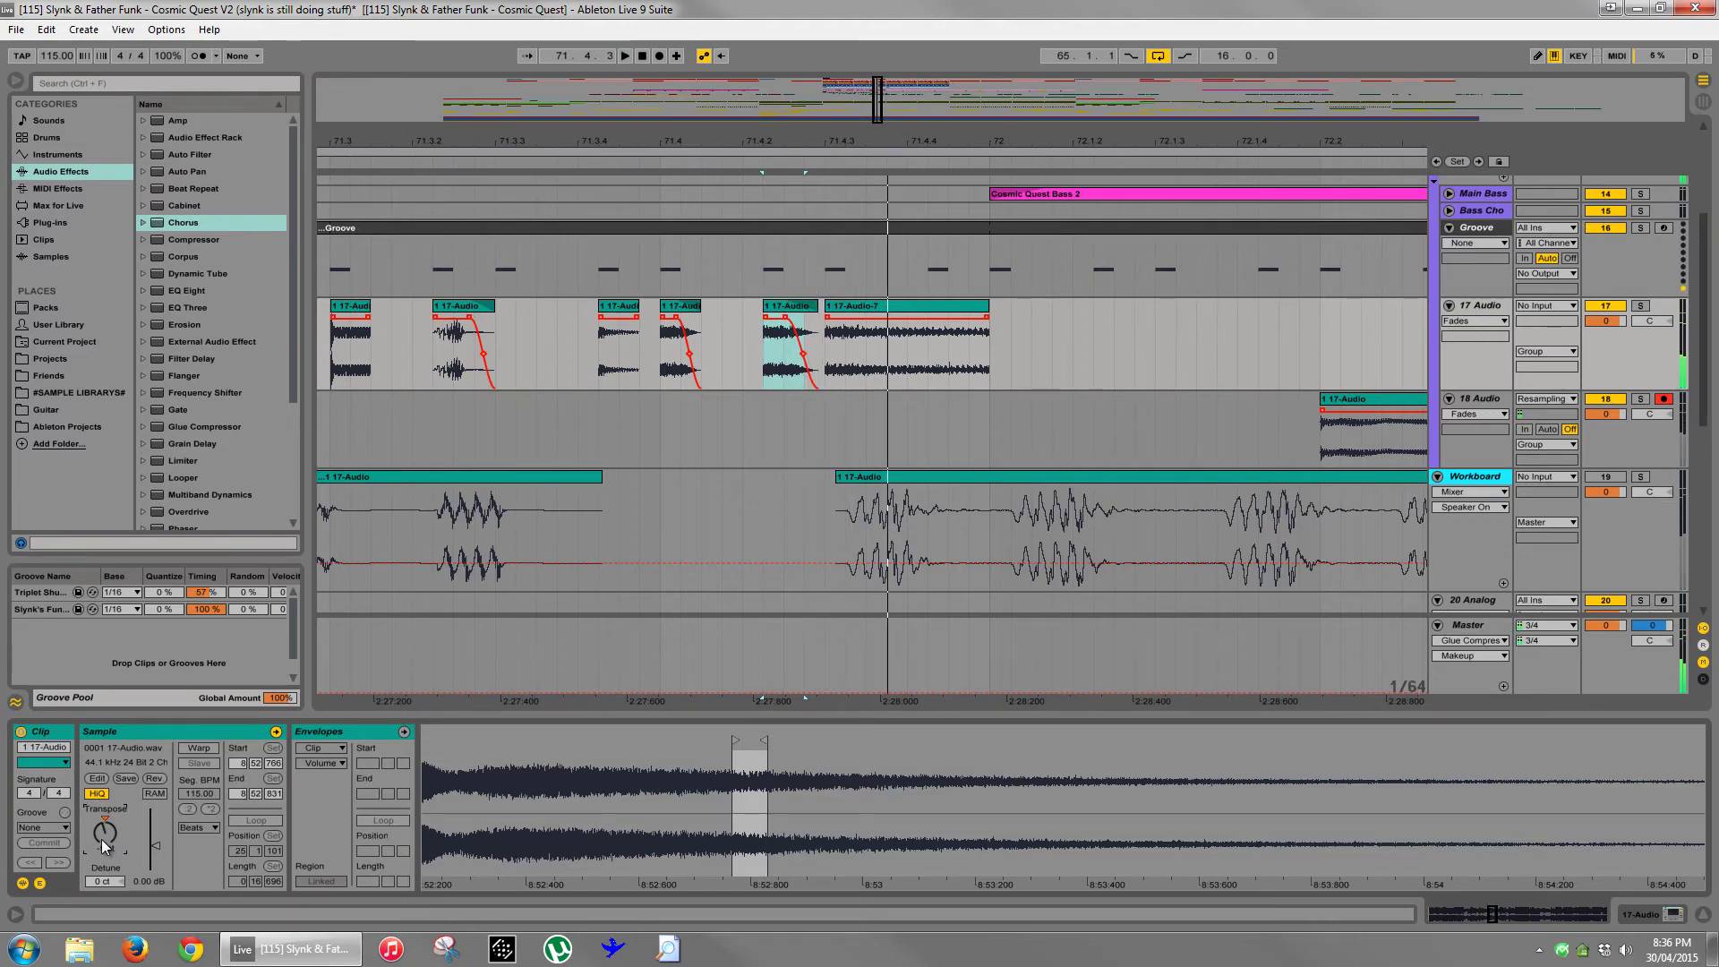
pyautogui.moveTo(812, 311); pyautogui.dragTo(800, 312)
pyautogui.click(688, 318)
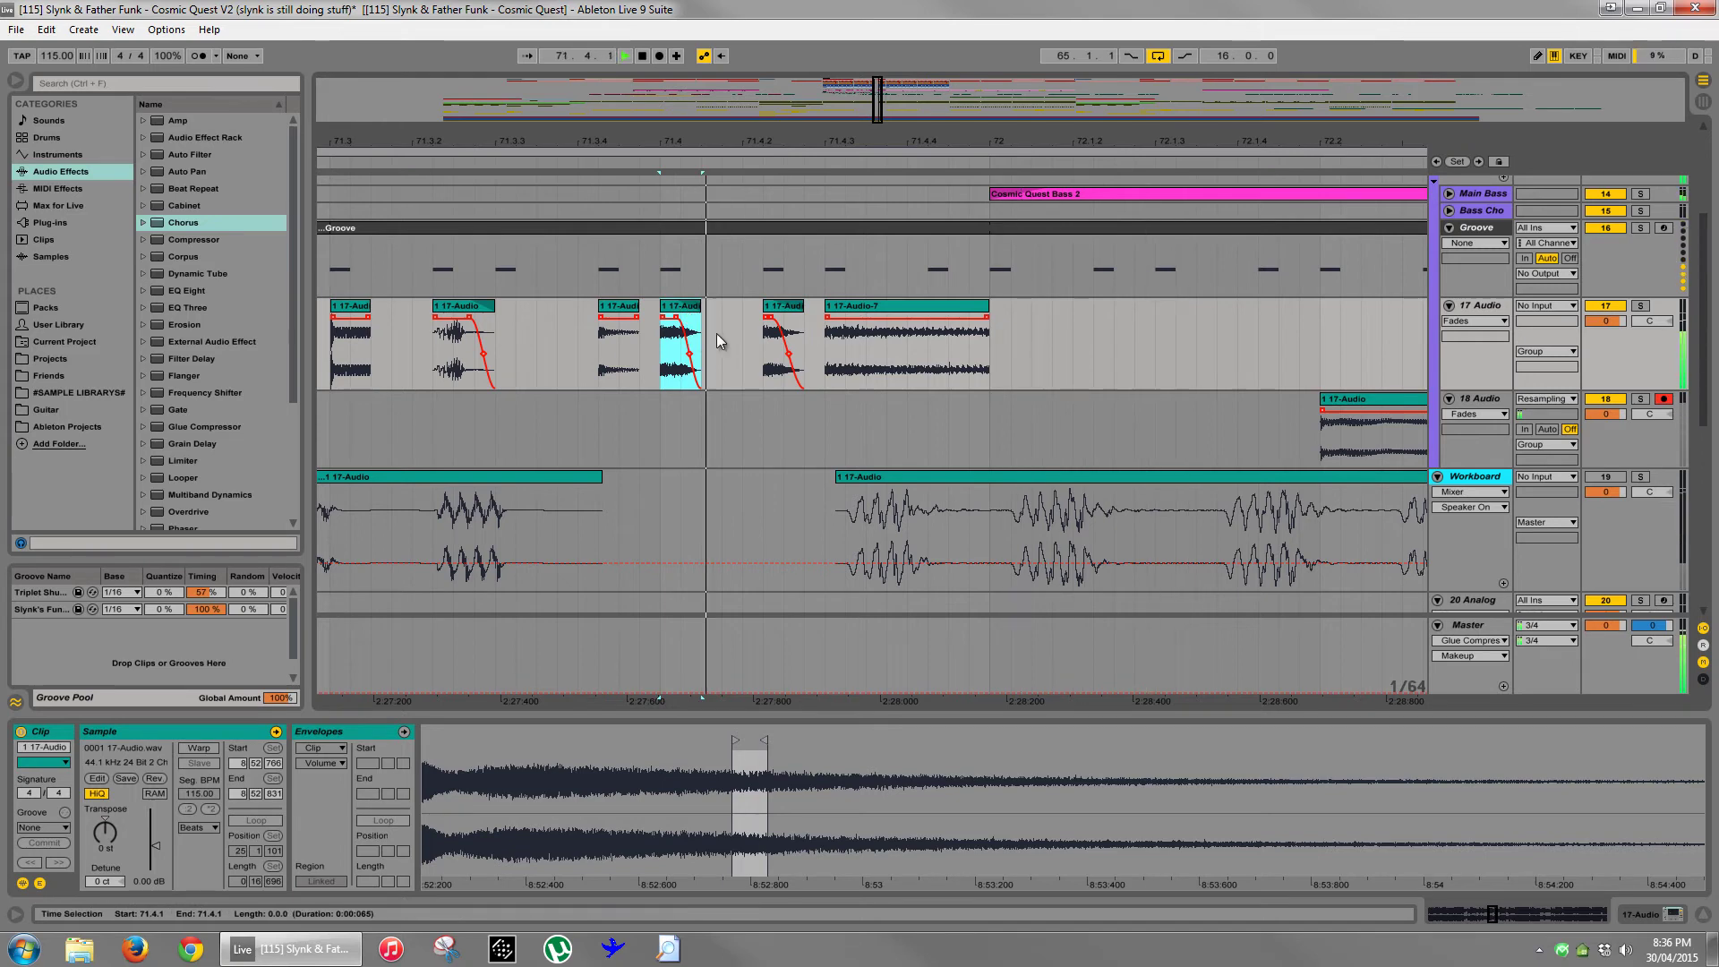
pyautogui.press('space')
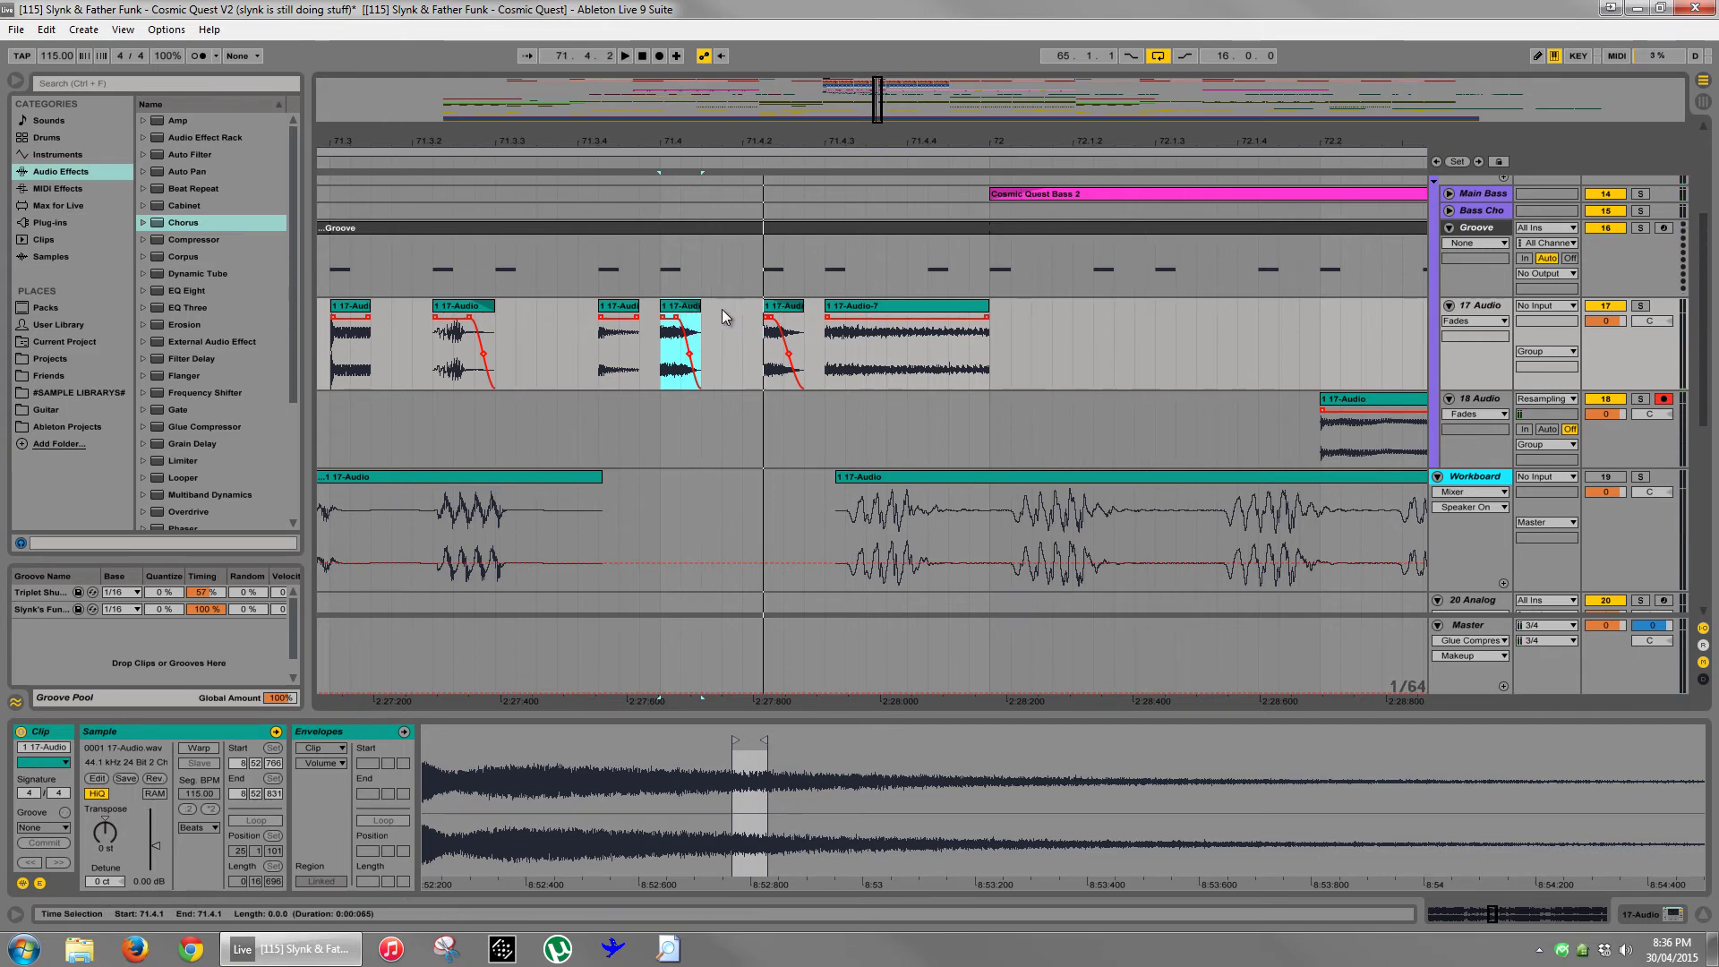
# - Paste another copy of the short clip between 71.4.1 and 71.4.2 and play the three hits from 71.4.1
pyautogui.click(722, 309)
pyautogui.hotkey('ctrl', 'v')
pyautogui.click(672, 309)
pyautogui.press('space')
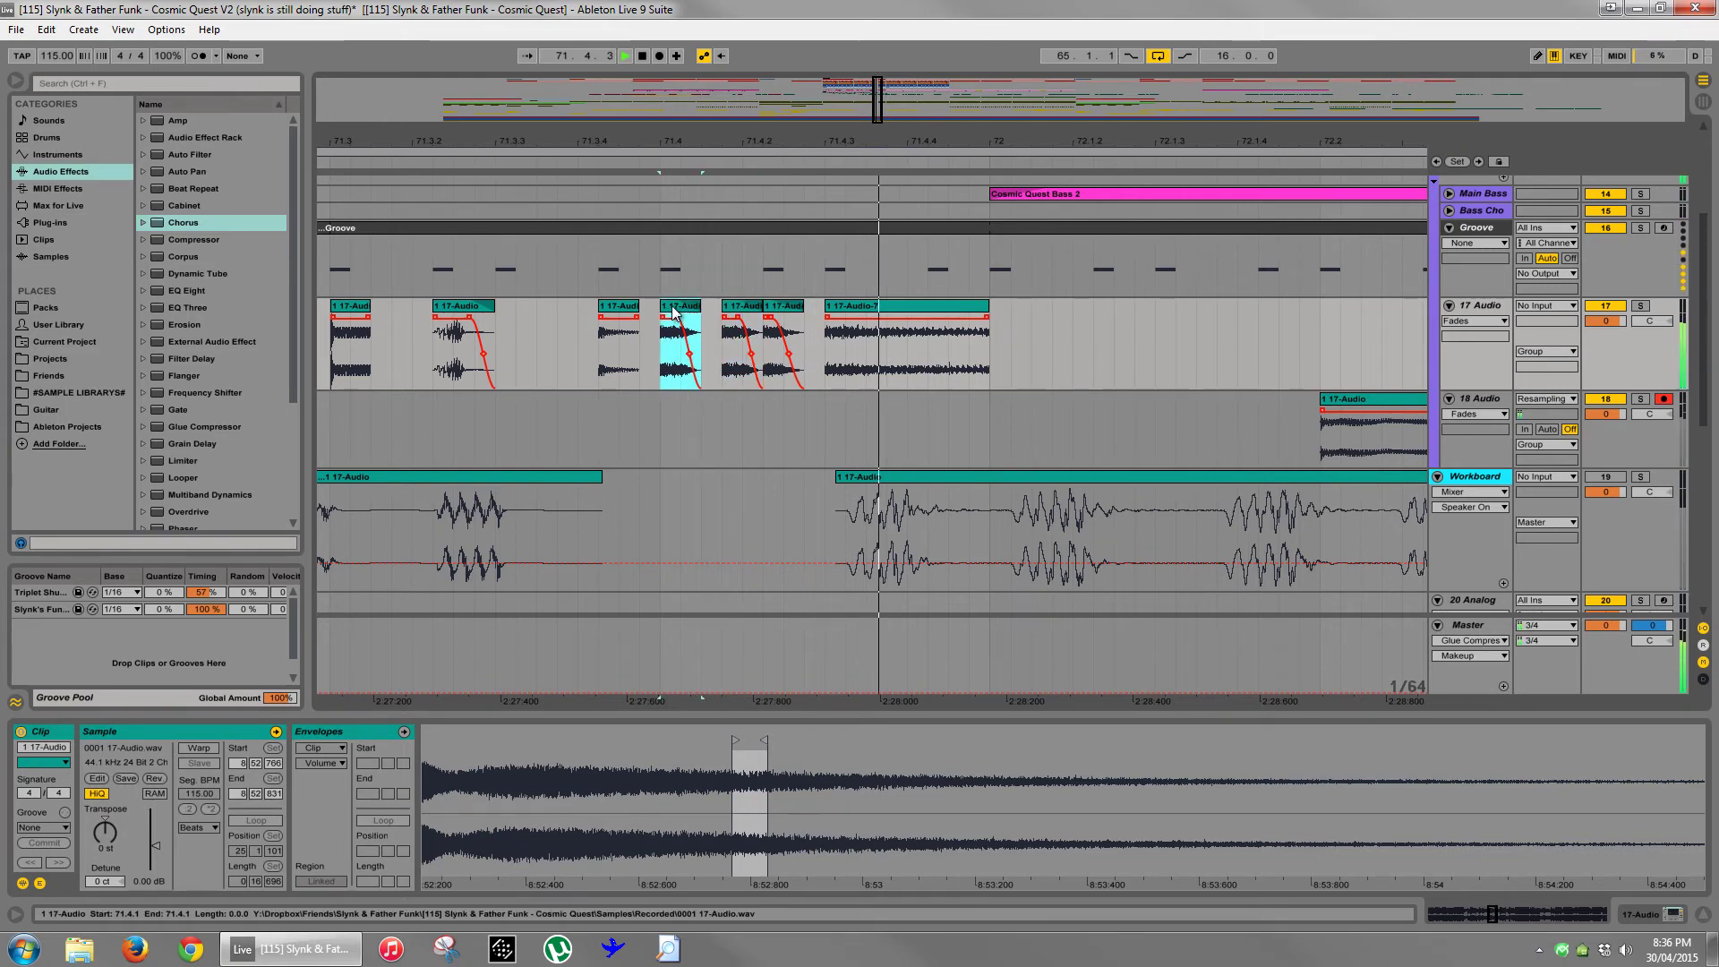
pyautogui.press('space')
pyautogui.press('space')
# - Try transposing the middle short clip down to -12 st while auditioning it repeatedly
pyautogui.click(733, 314)
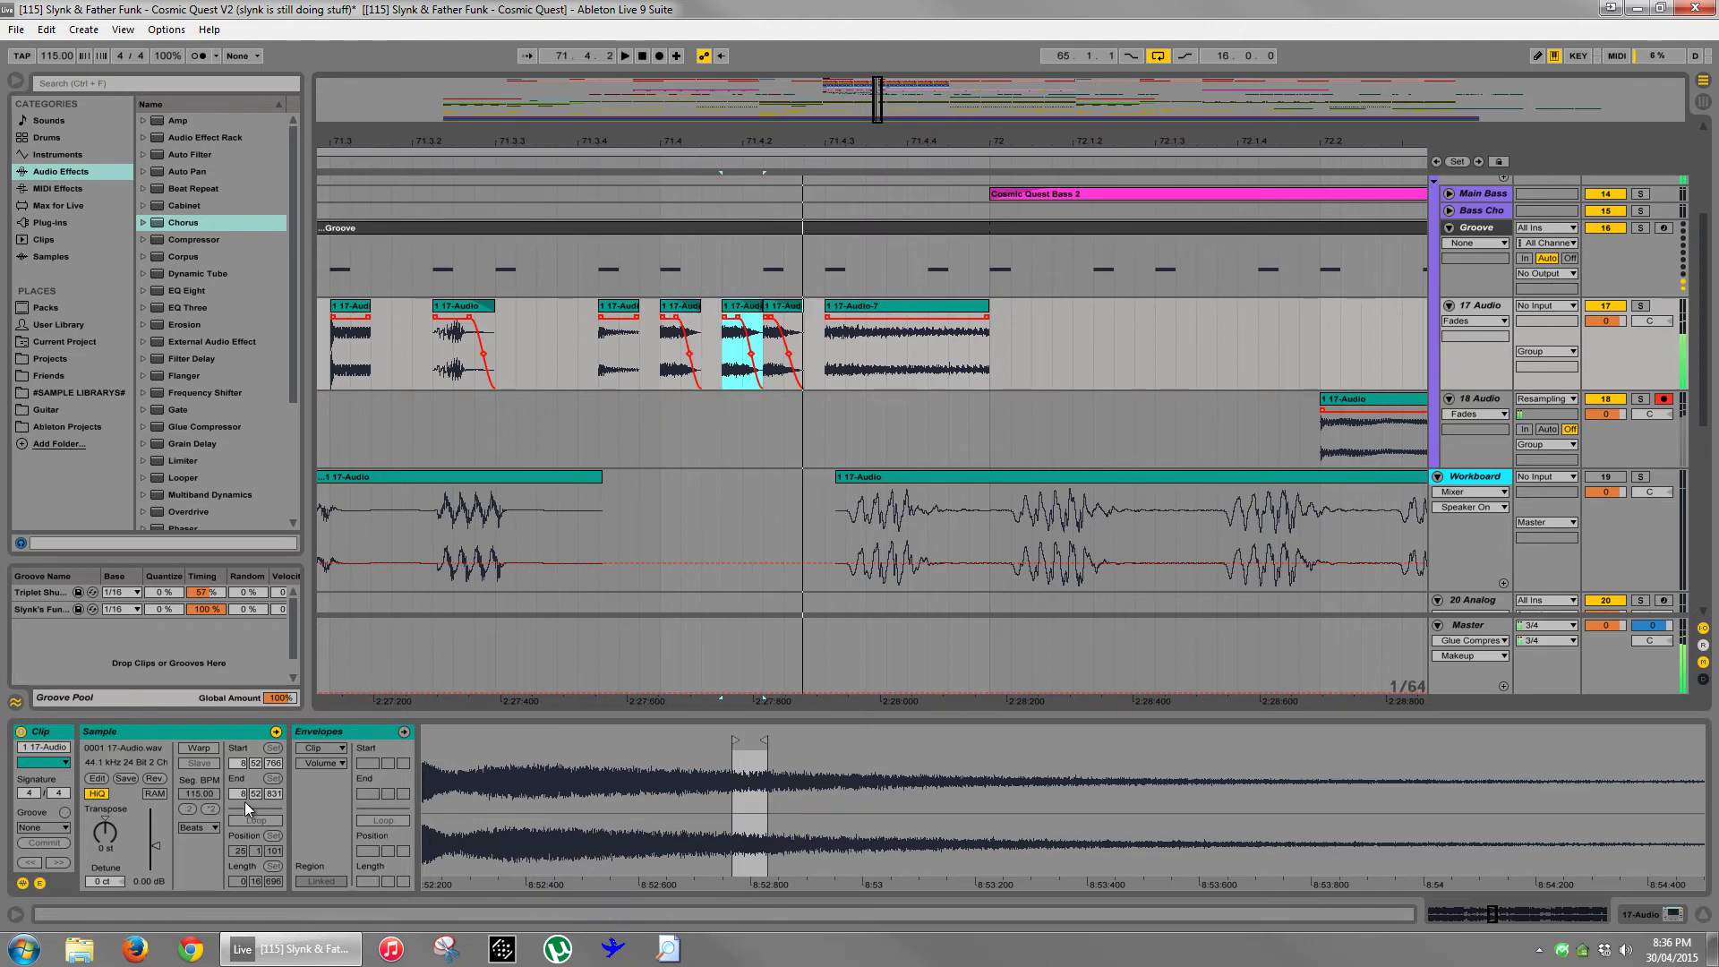
pyautogui.click(117, 830)
pyautogui.press('Down')
pyautogui.press('Down')
pyautogui.press('Down')
pyautogui.press('space')
pyautogui.press('space')
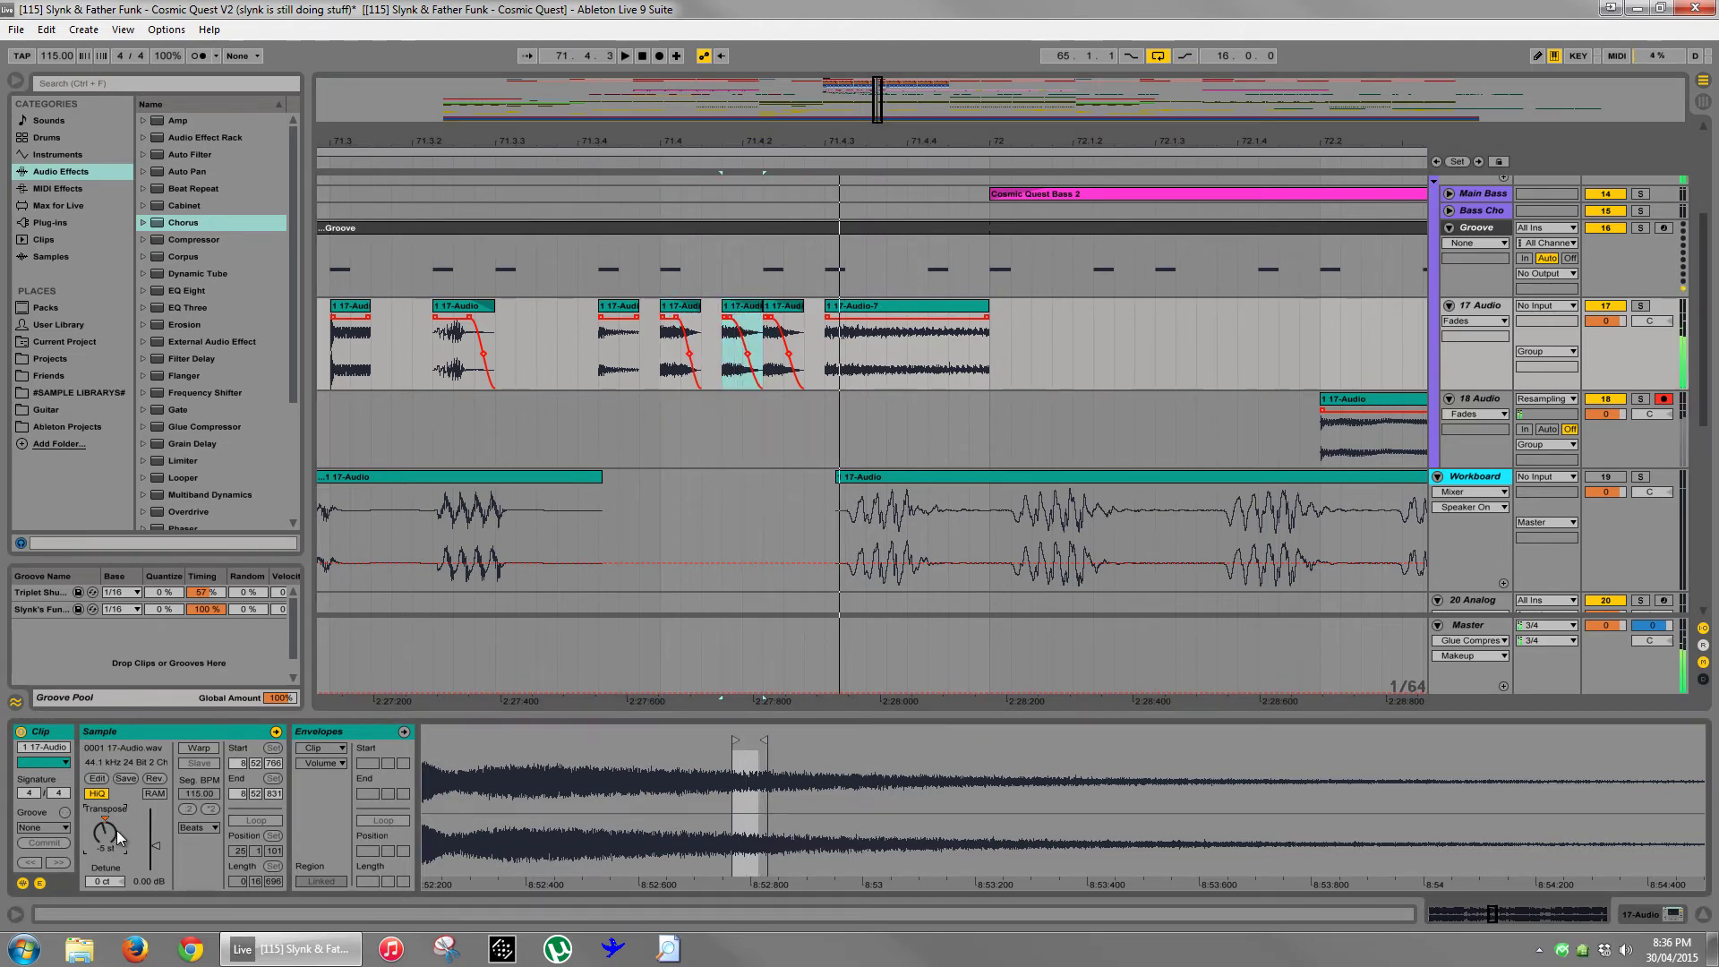
pyautogui.press('Down')
pyautogui.press('Down')
pyautogui.press('Down')
pyautogui.press('space')
pyautogui.press('space')
pyautogui.press('space')
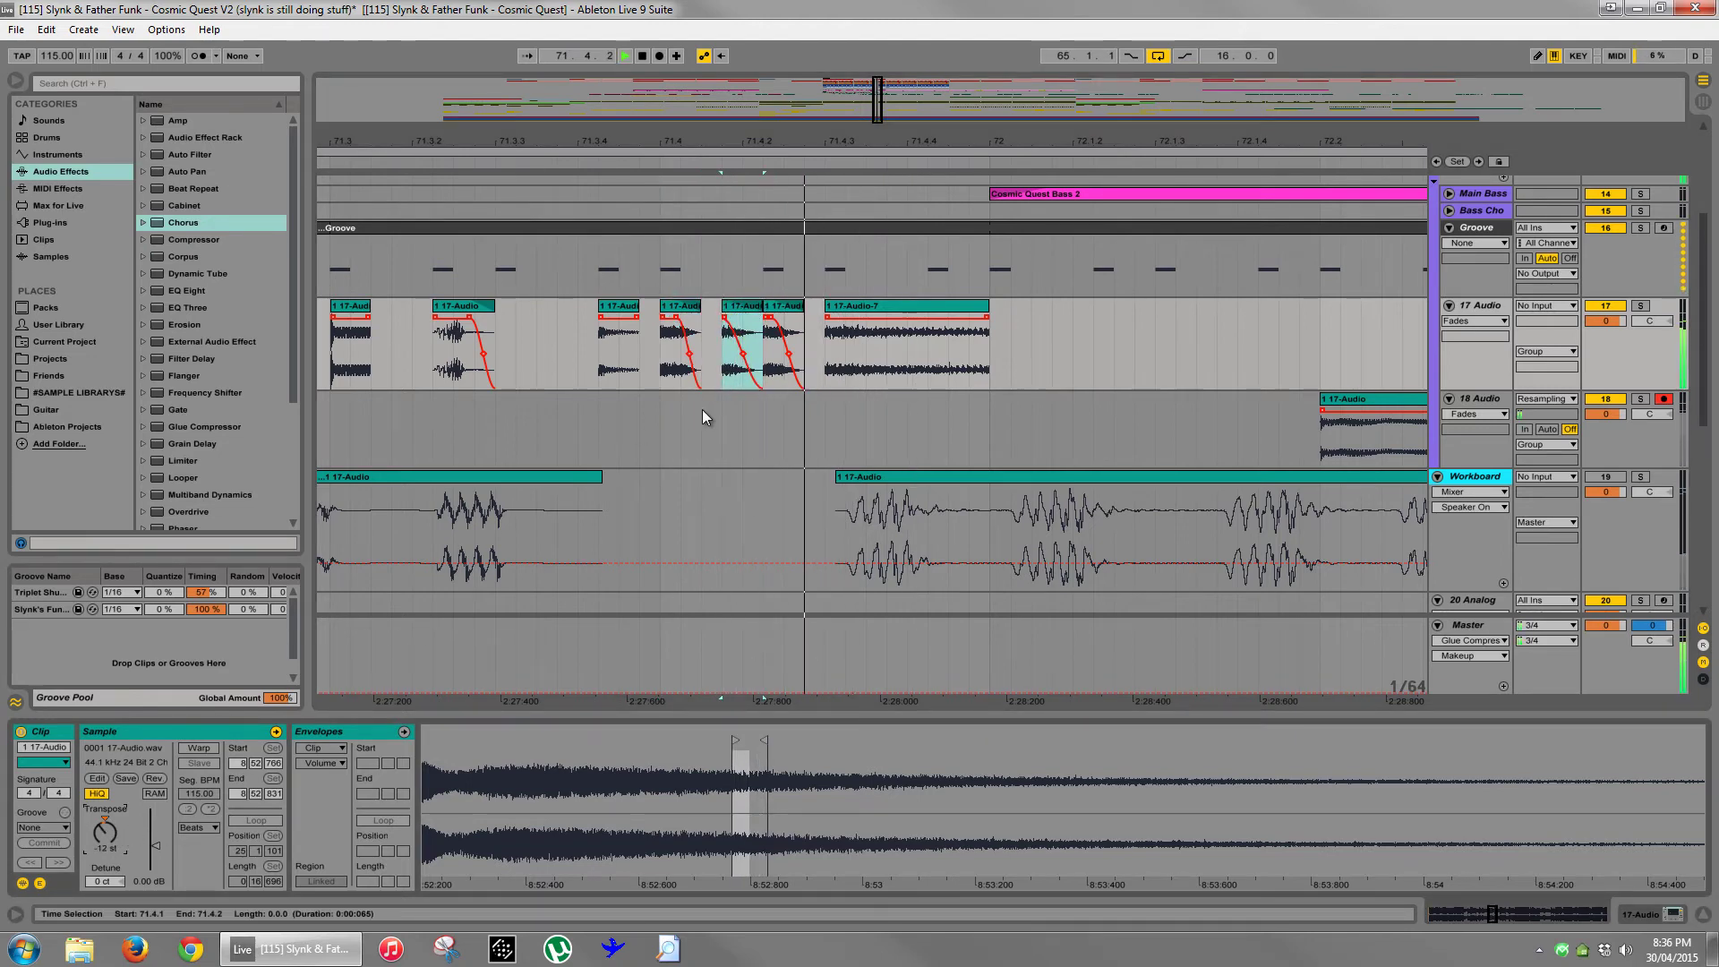
# - Transpose the short clip at 71.4.2 to -12 st and audition the hits from 71.4.1
pyautogui.click(786, 306)
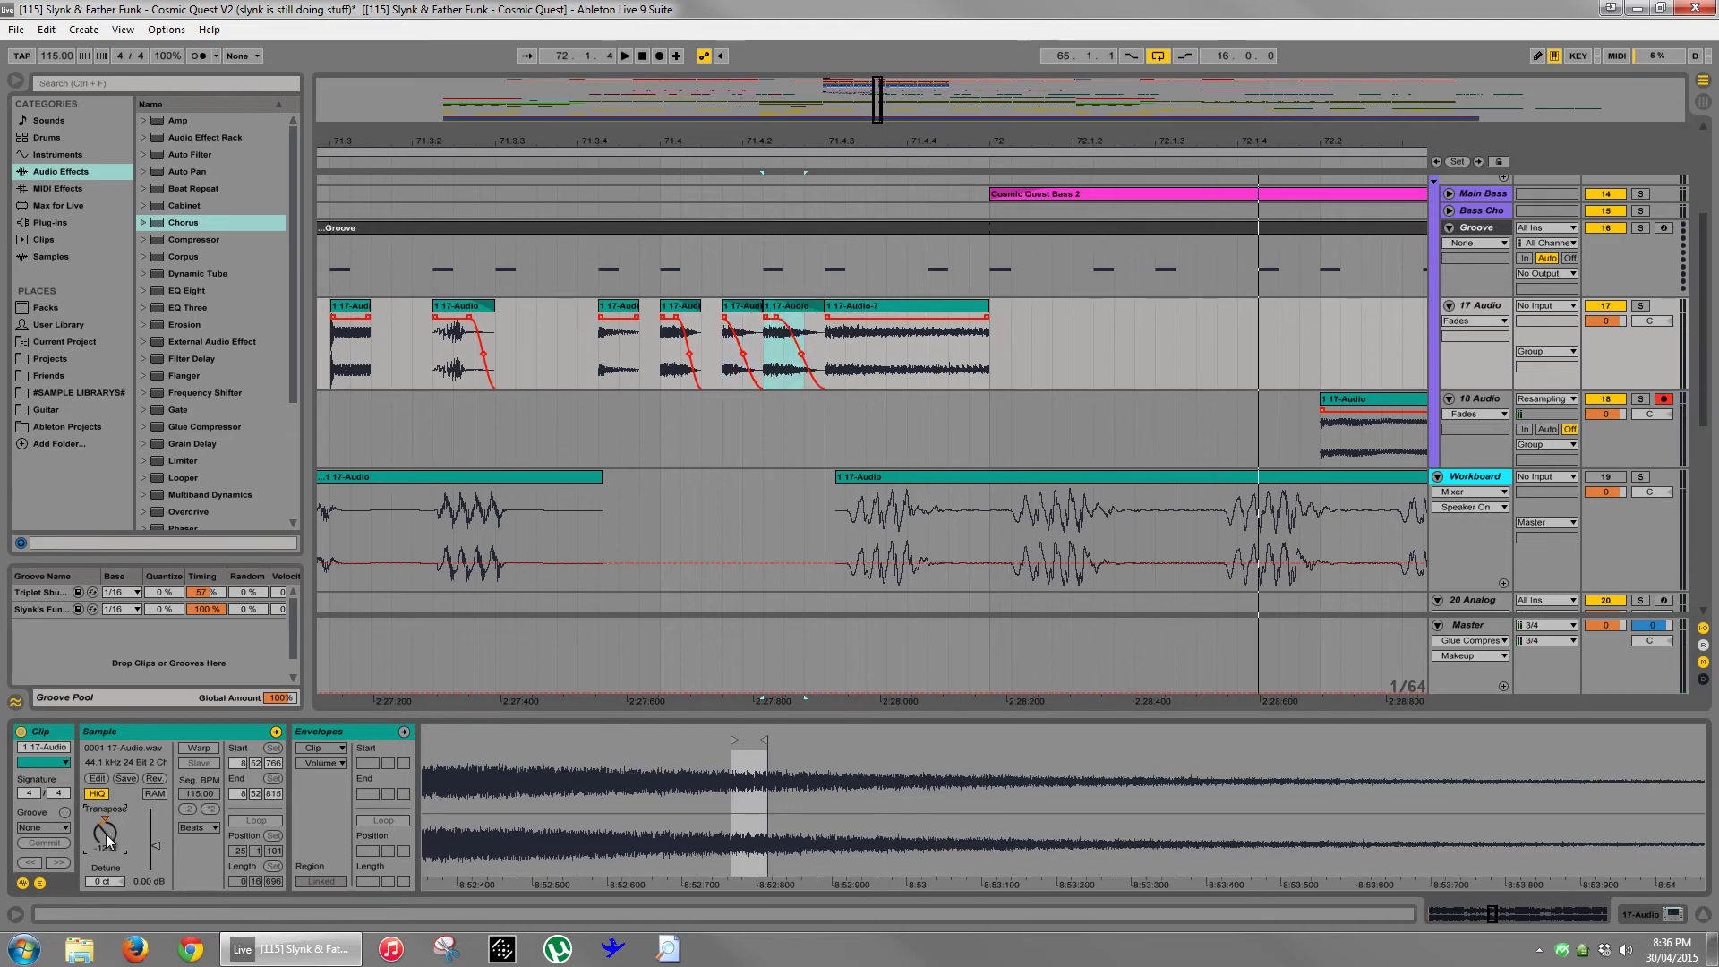
pyautogui.click(660, 369)
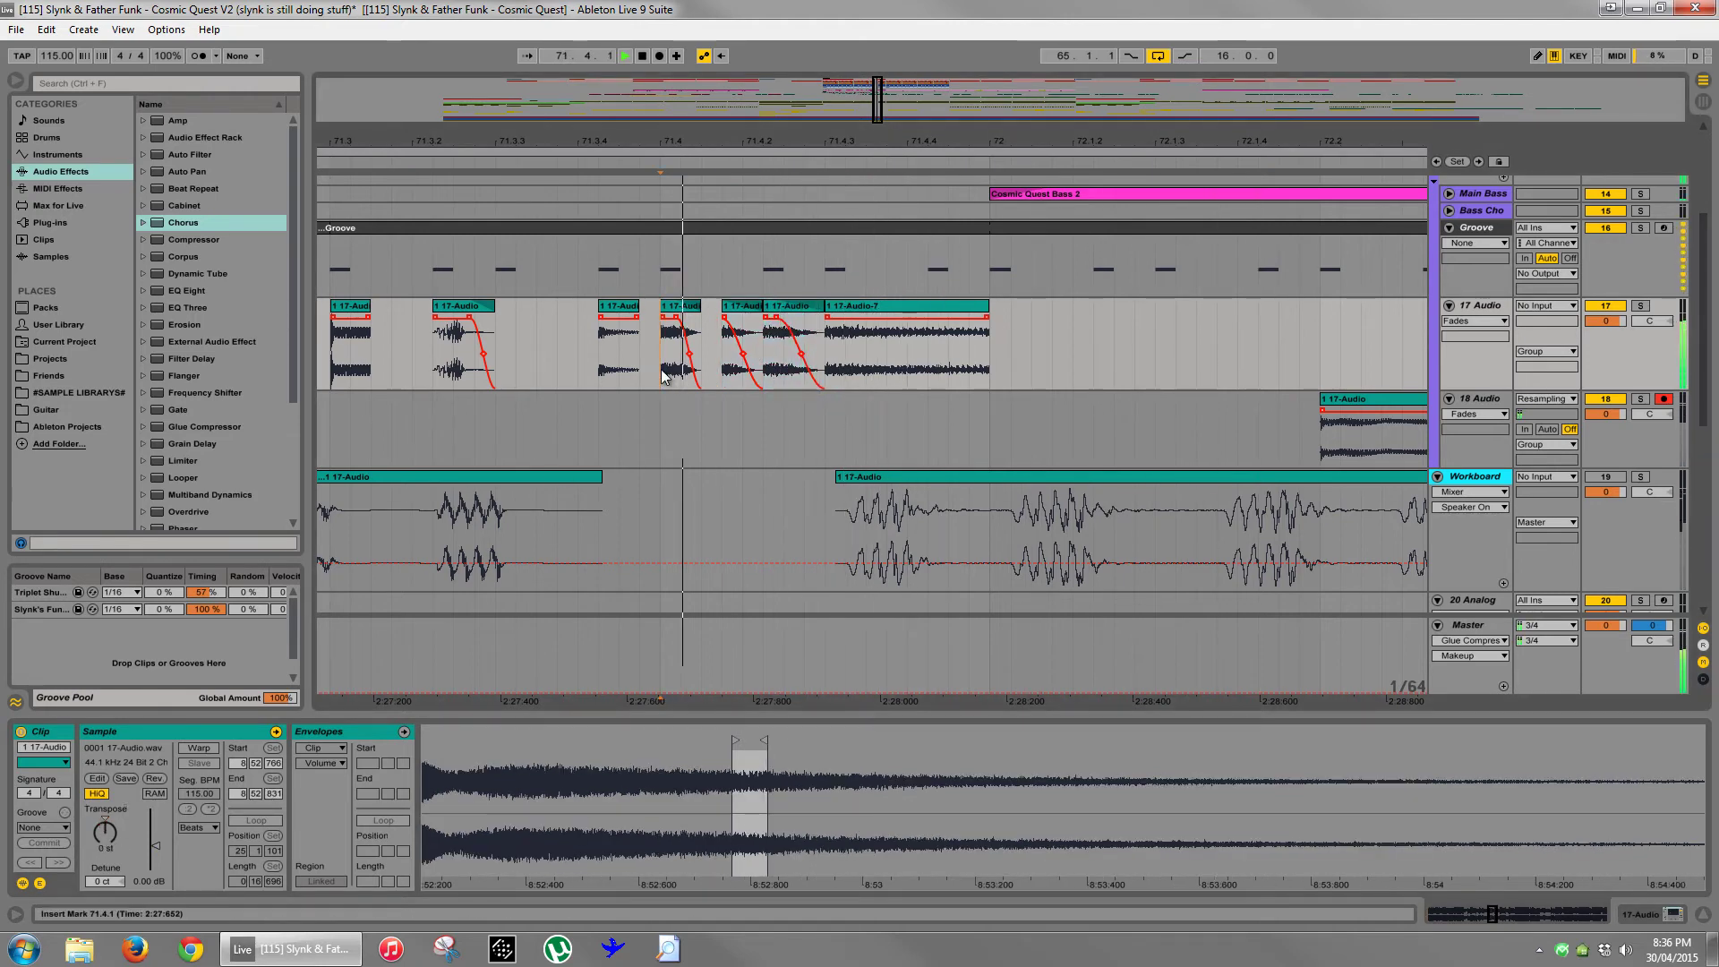
pyautogui.press('space')
pyautogui.click(686, 306)
pyautogui.press('space')
pyautogui.press('space')
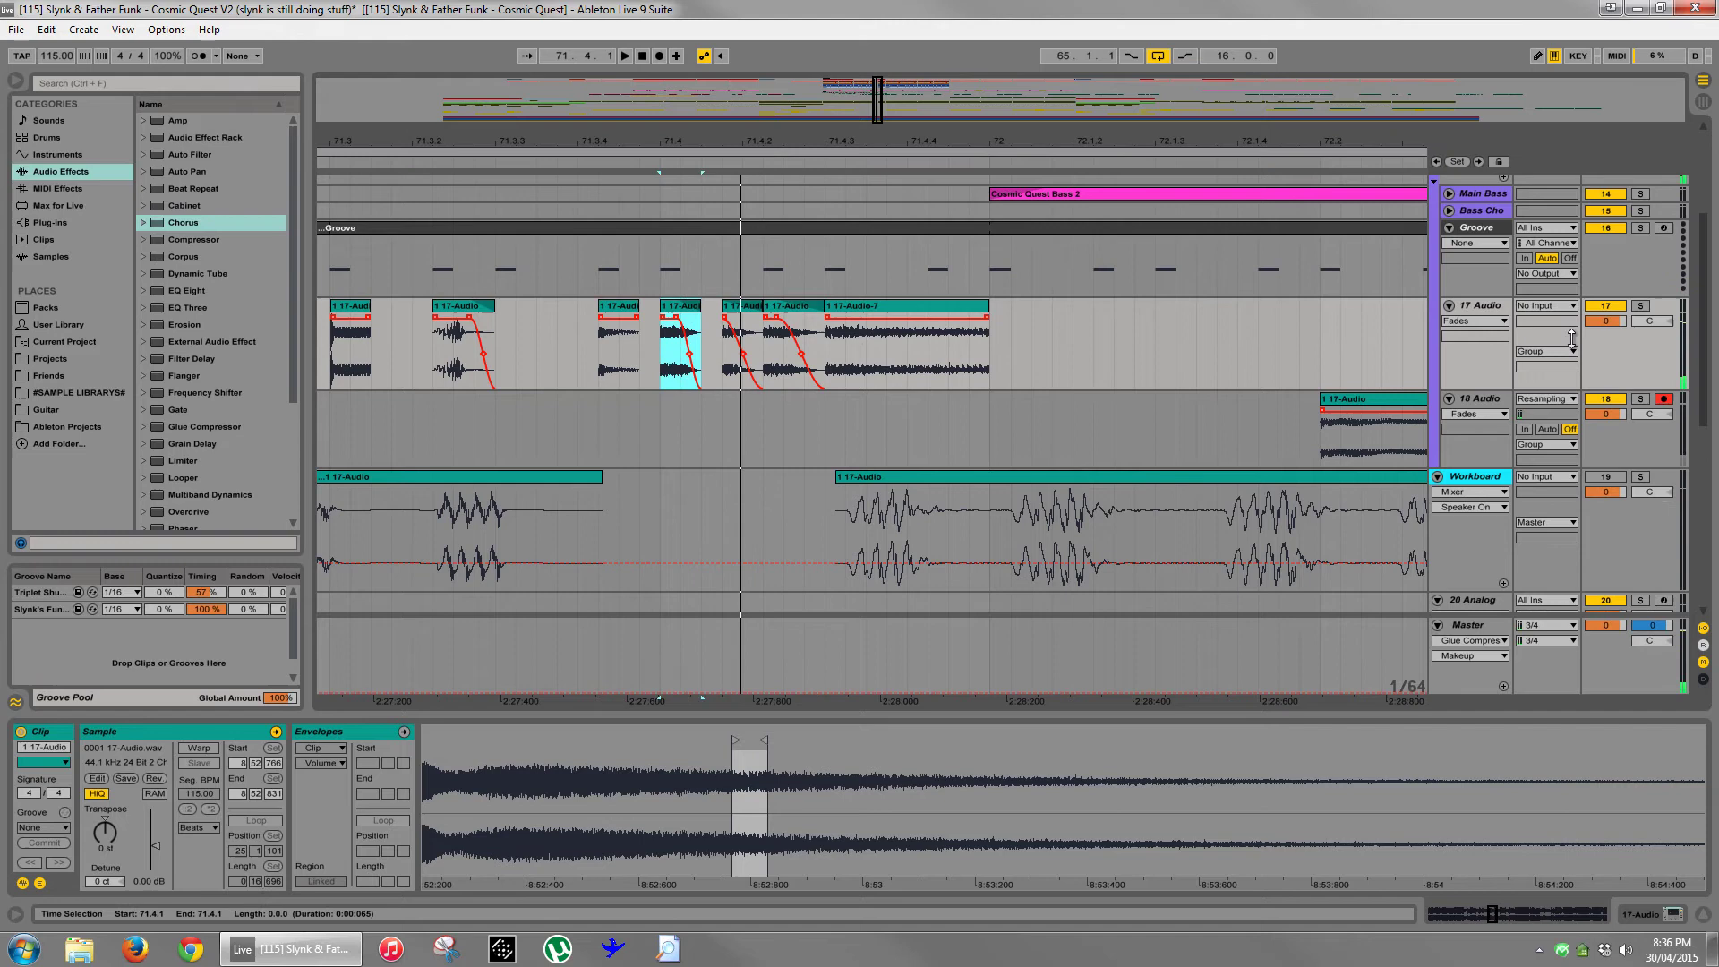
# - Solo 17 Audio, audition the short hits, and delete the clip at 71.4.1
pyautogui.click(1641, 307)
pyautogui.press('space')
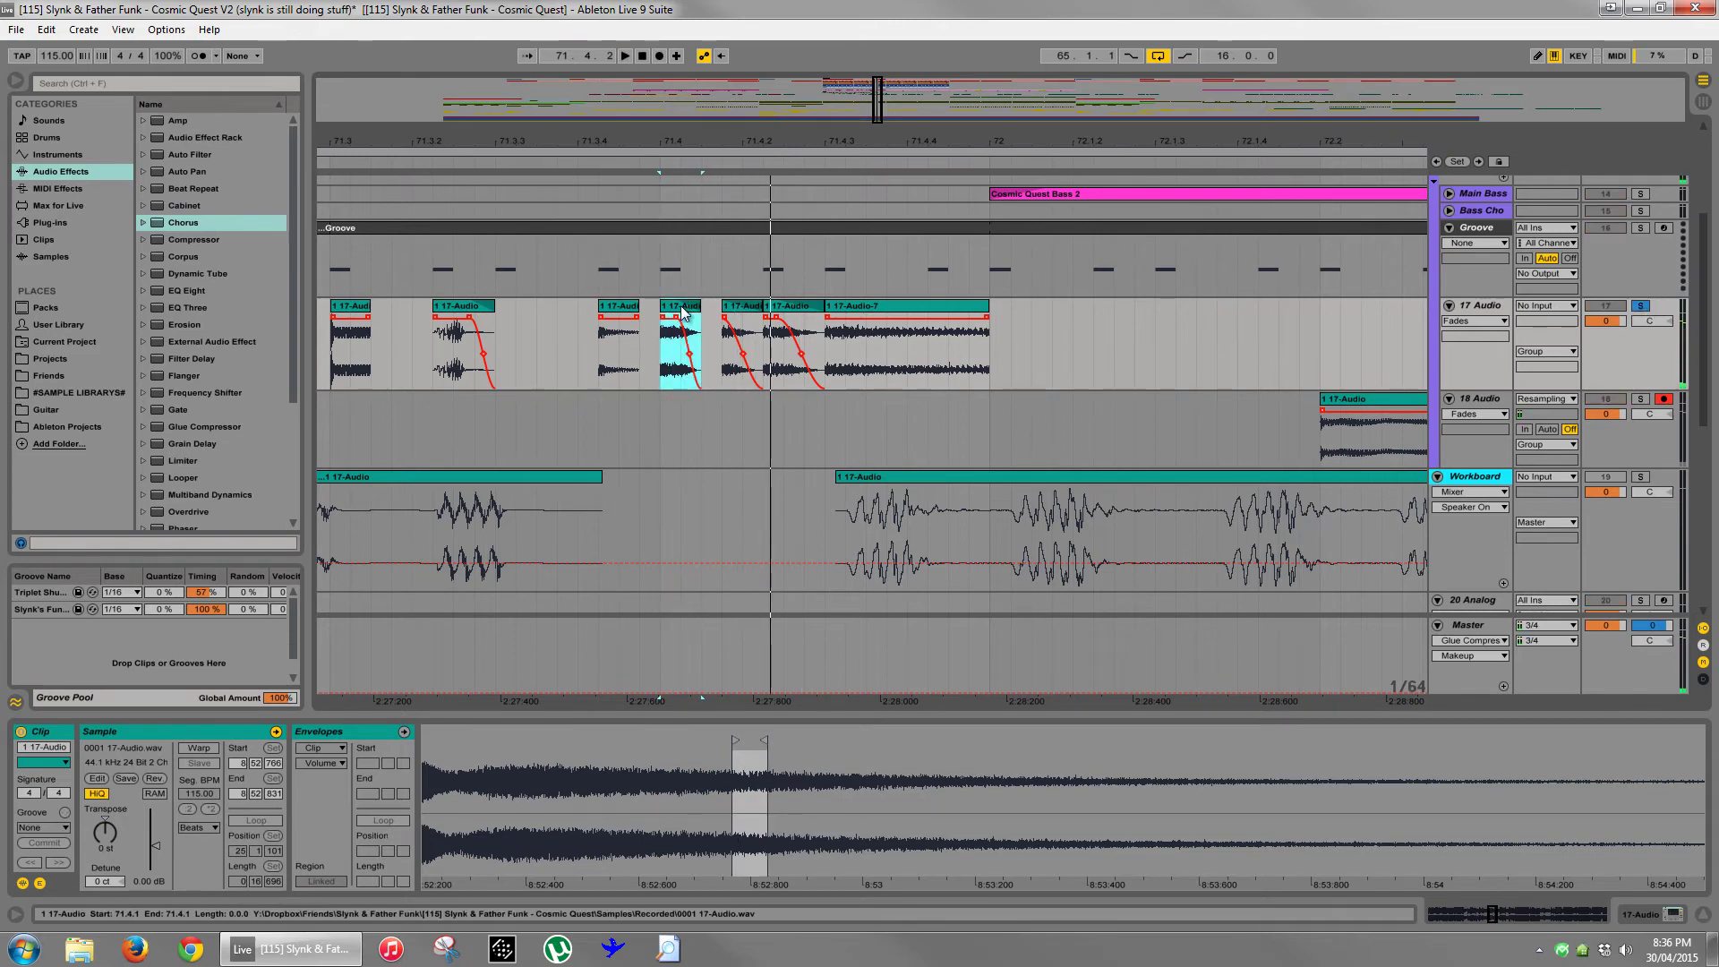
pyautogui.scroll(4, 749, 234)
pyautogui.scroll(-5, 670, 274)
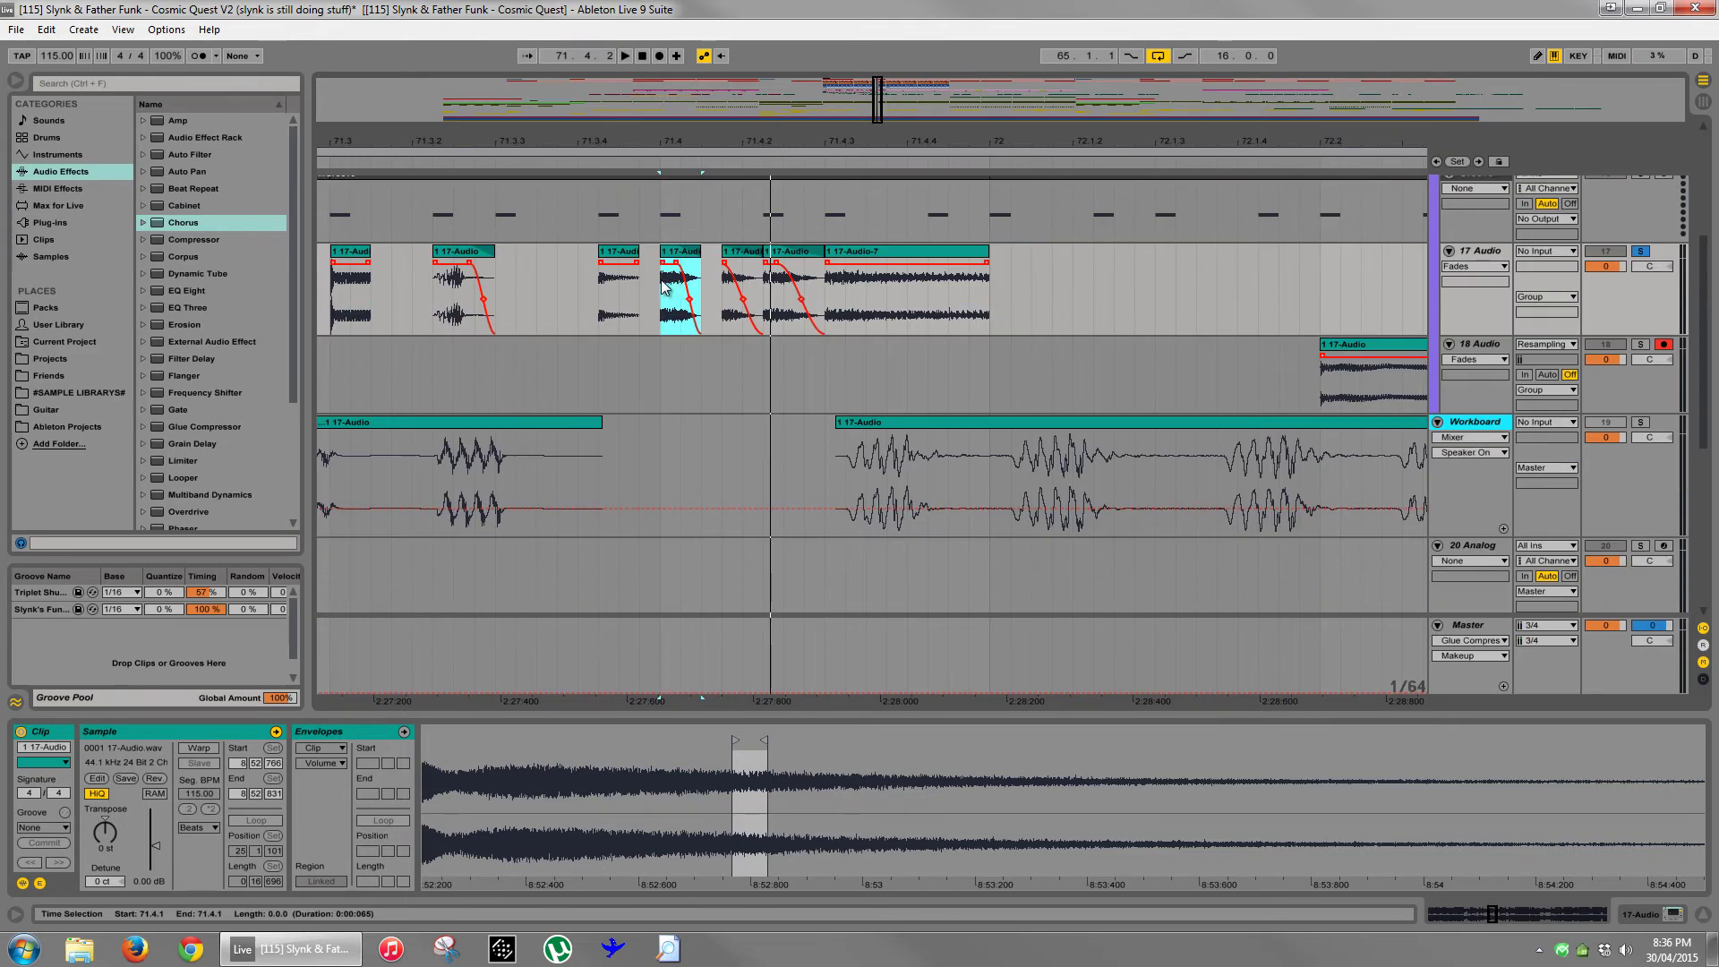
pyautogui.press('Delete')
# - Play the remaining hits from 71.4.1, unsolo 17 Audio, and play the passage in context from 71.2.2
pyautogui.click(659, 320)
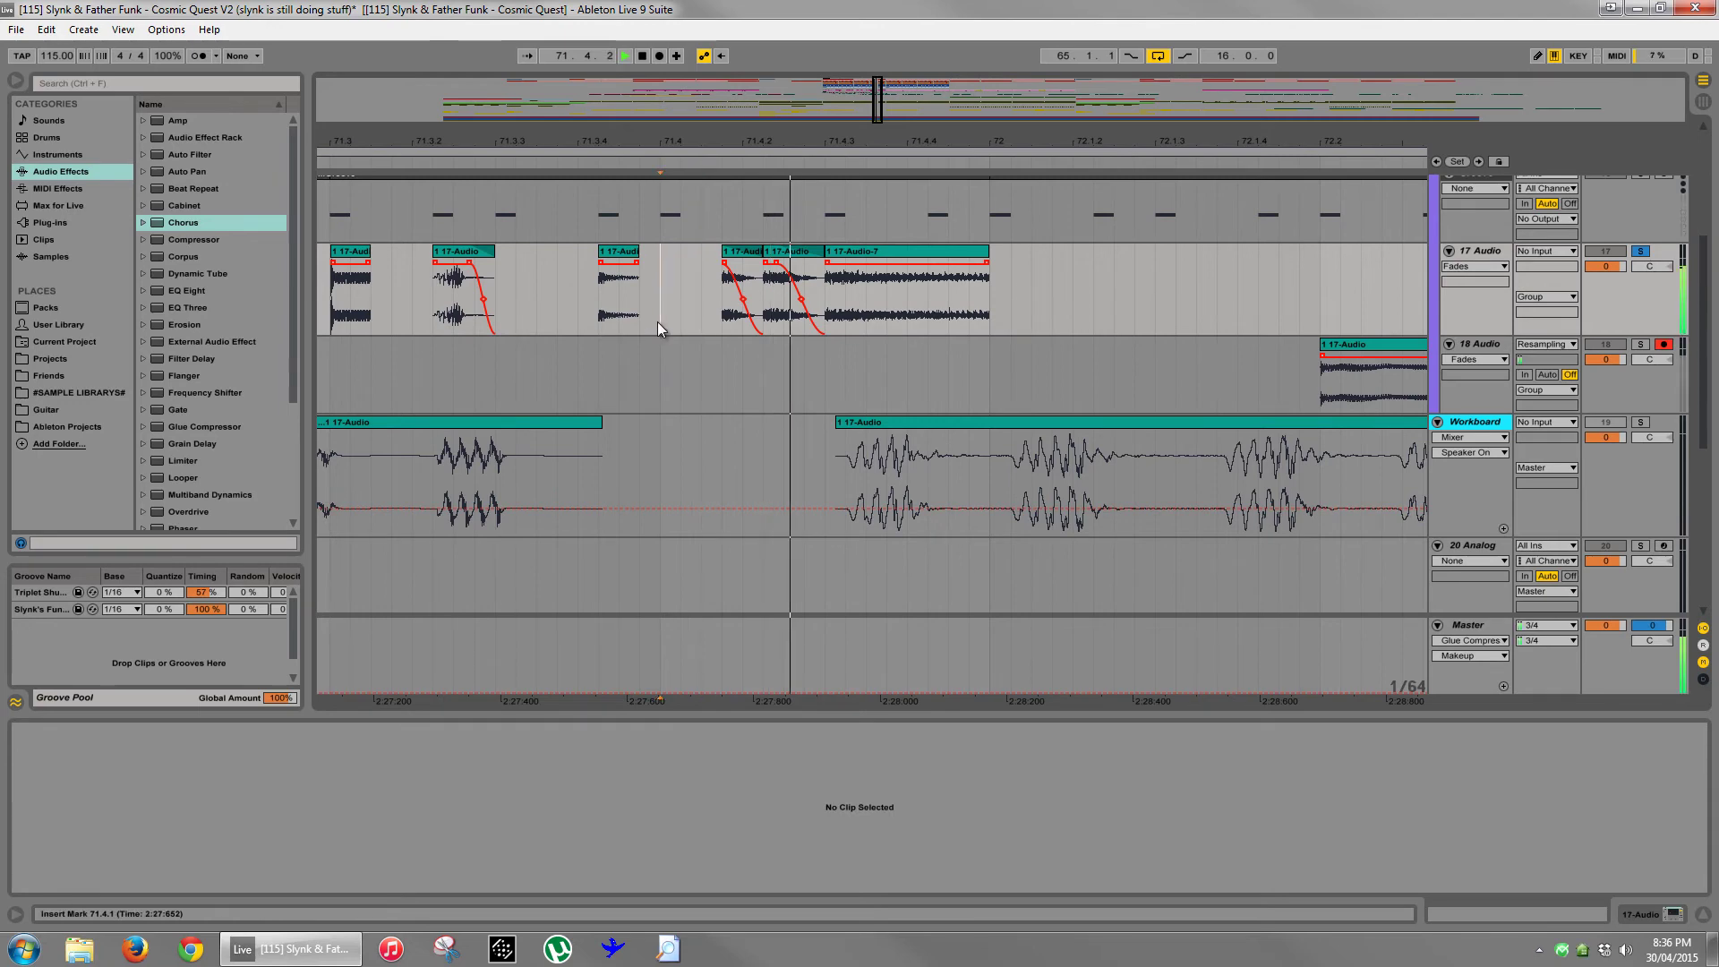
pyautogui.click(1639, 251)
pyautogui.press('space')
pyautogui.scroll(2, 958, 339)
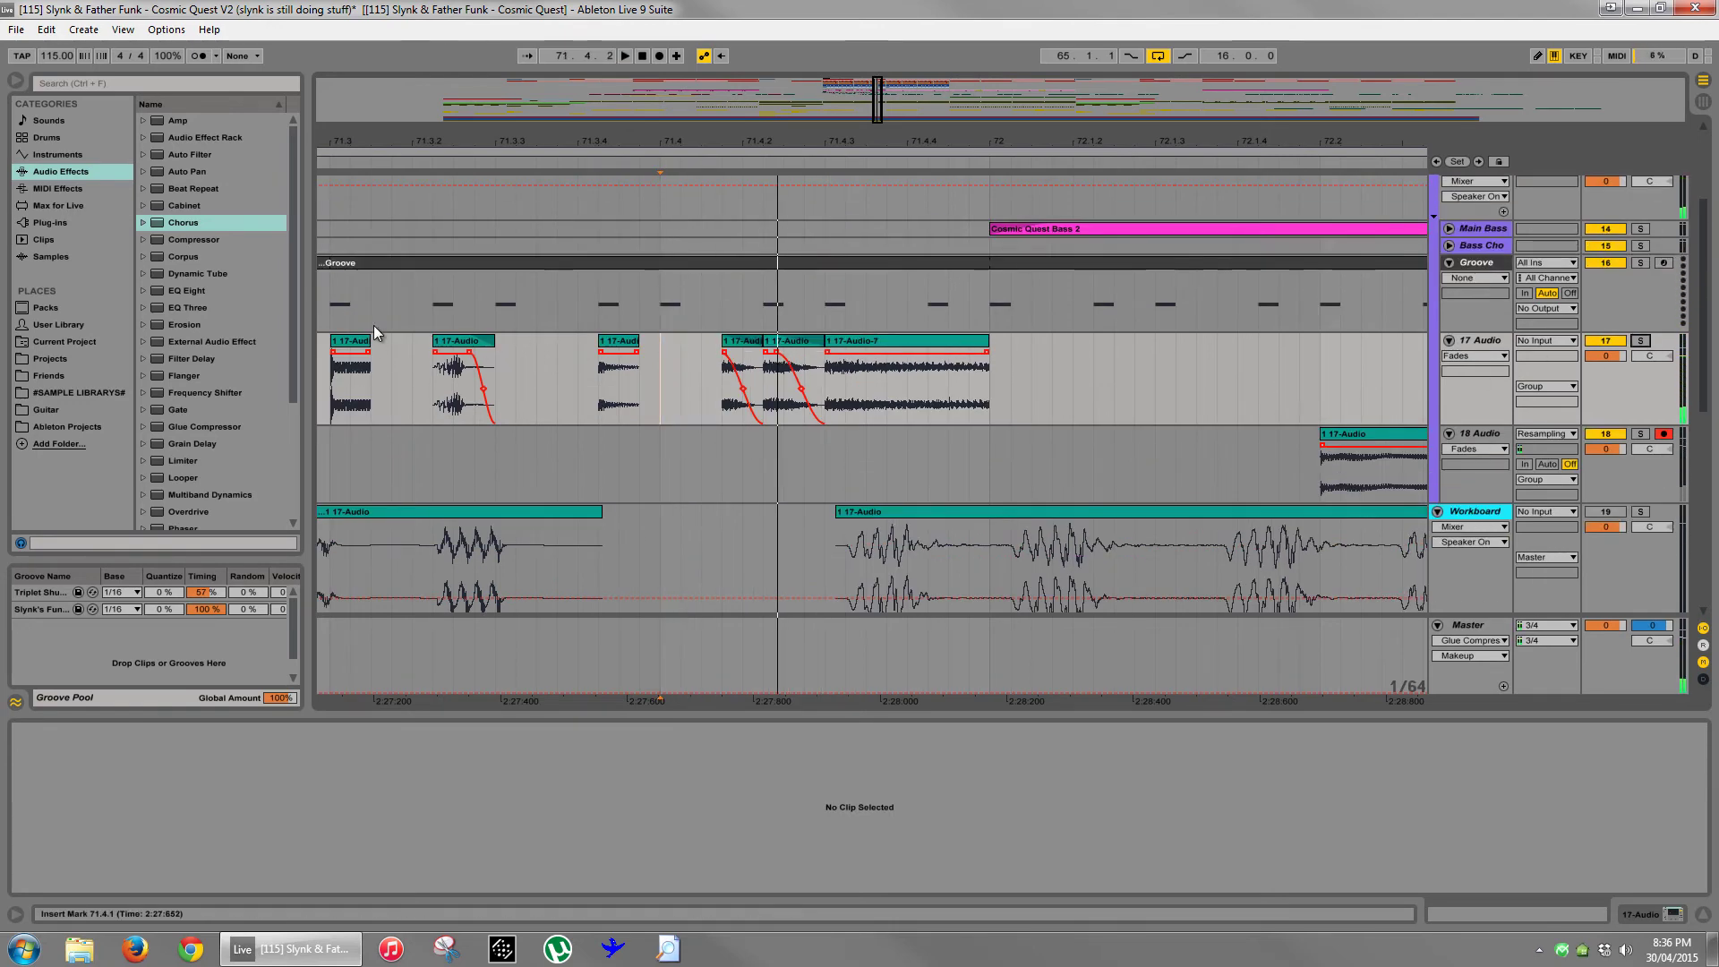
pyautogui.moveTo(457, 139); pyautogui.dragTo(608, 154)
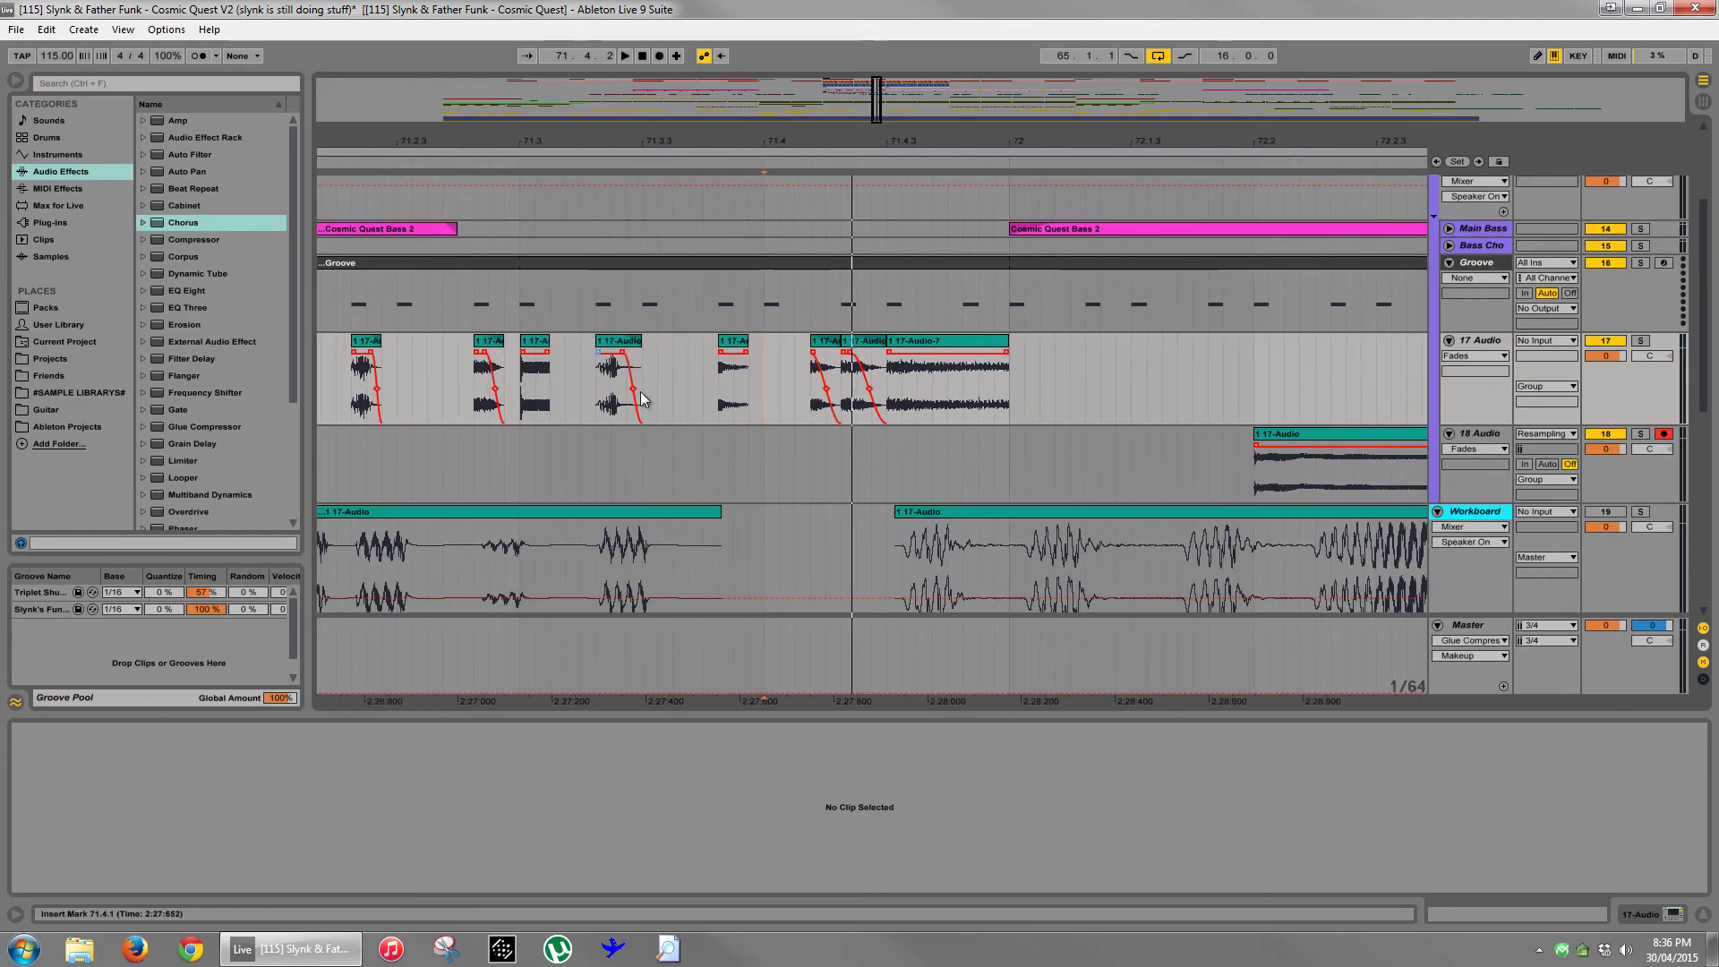
pyautogui.click(344, 392)
pyautogui.press('space')
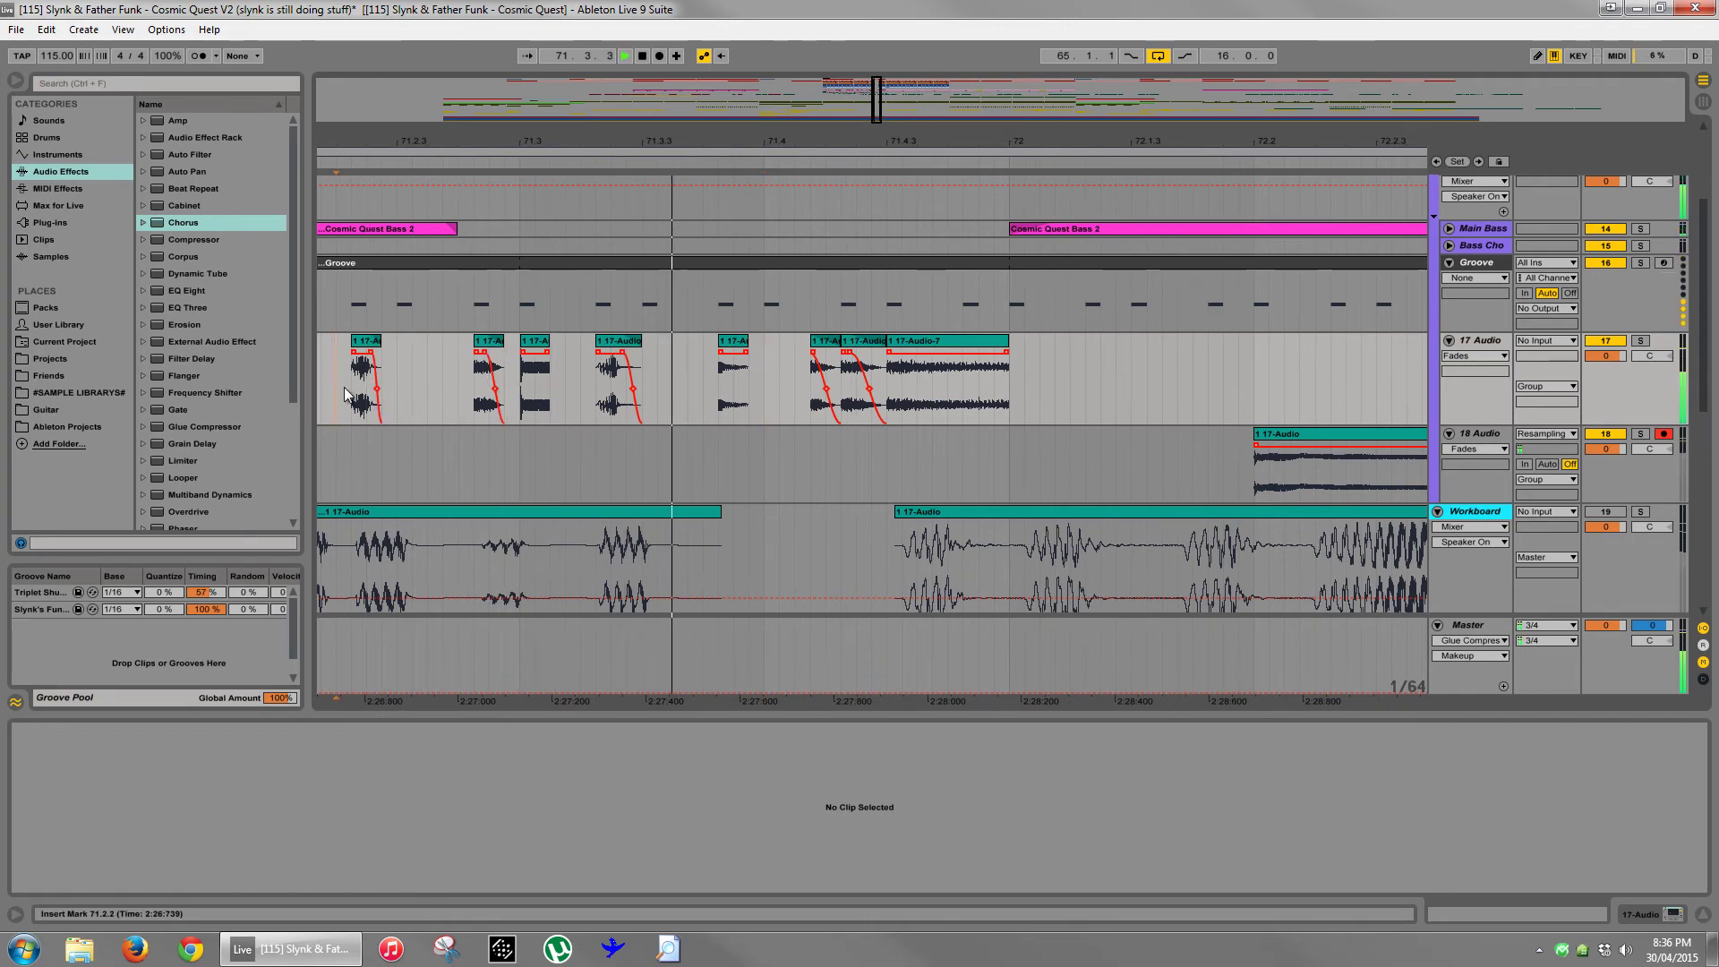
# - Copy the short clip from 71.2.4 to 71.3.3 and audition the hits from 71.4.1
pyautogui.click(491, 353)
pyautogui.press('space')
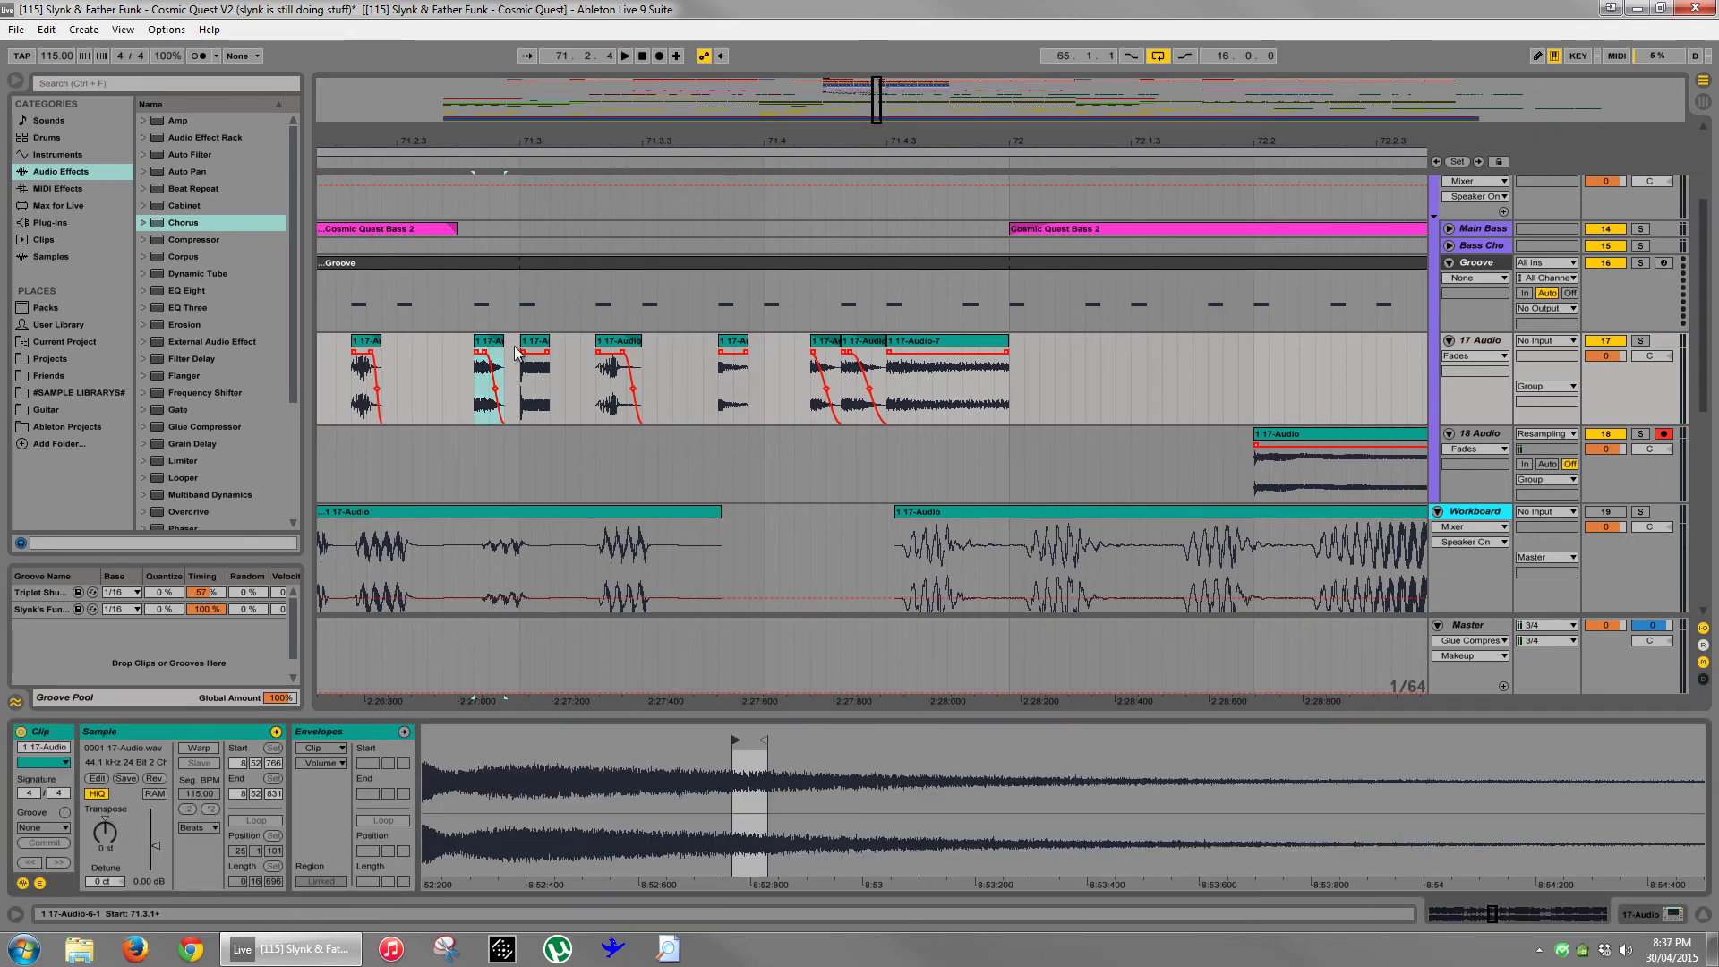
pyautogui.moveTo(489, 348); pyautogui.dragTo(842, 344)
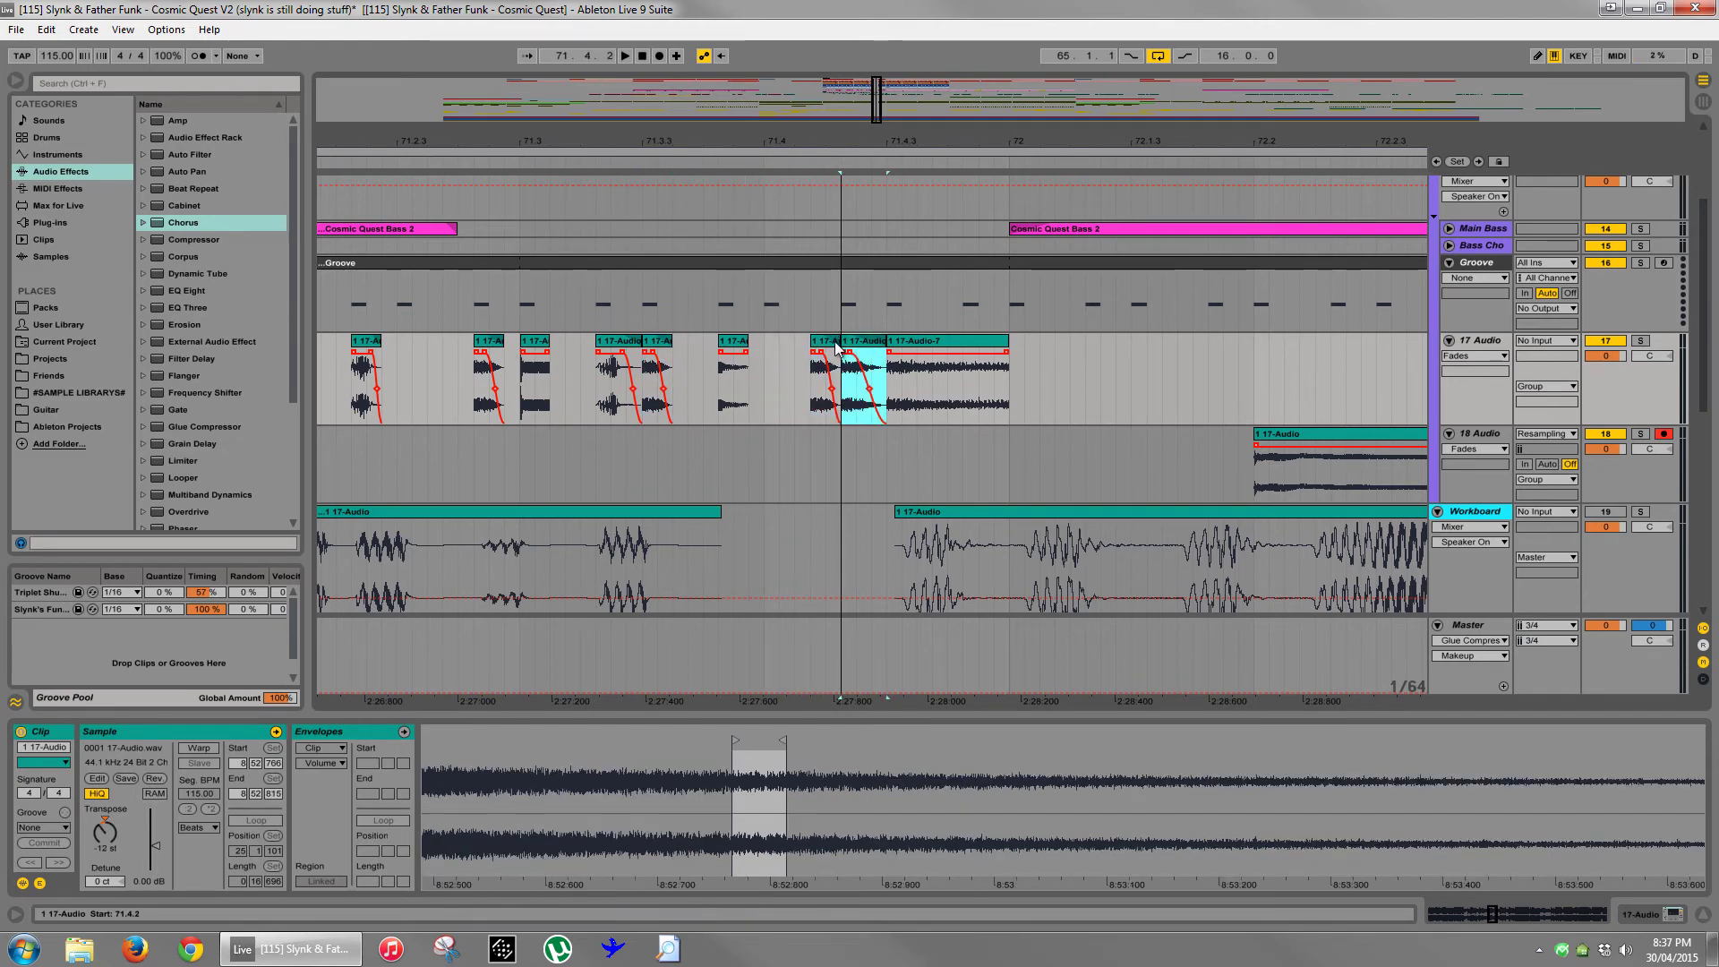
pyautogui.click(818, 344)
pyautogui.click(860, 341)
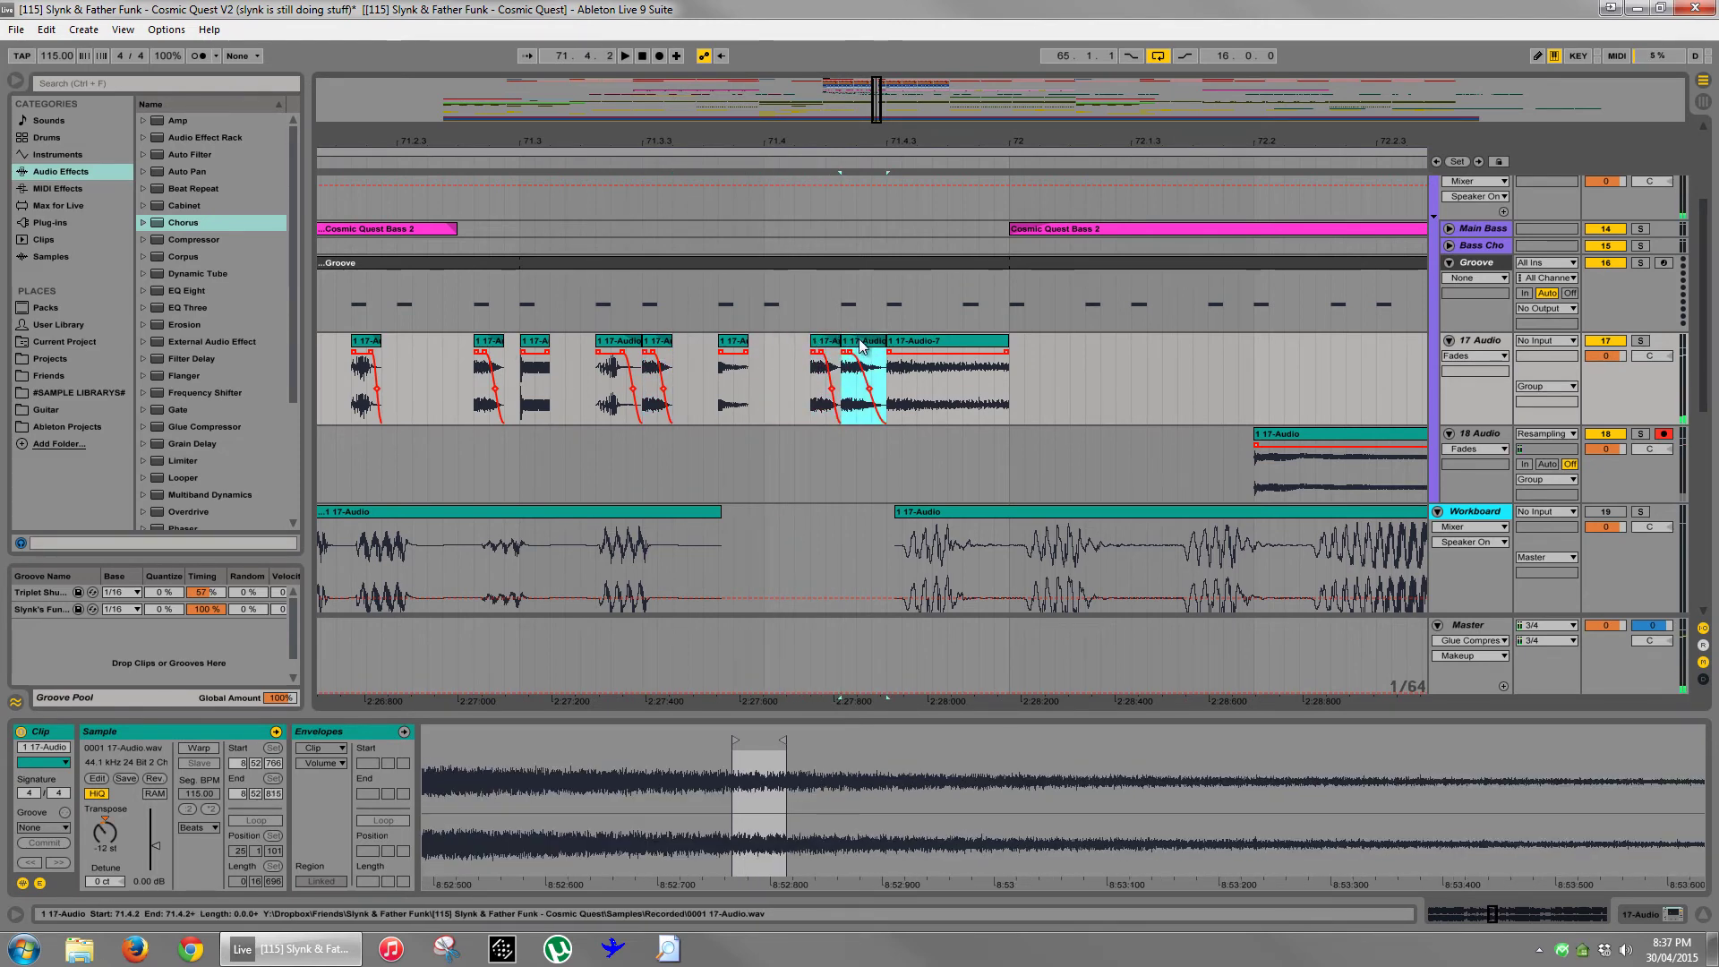
pyautogui.click(762, 378)
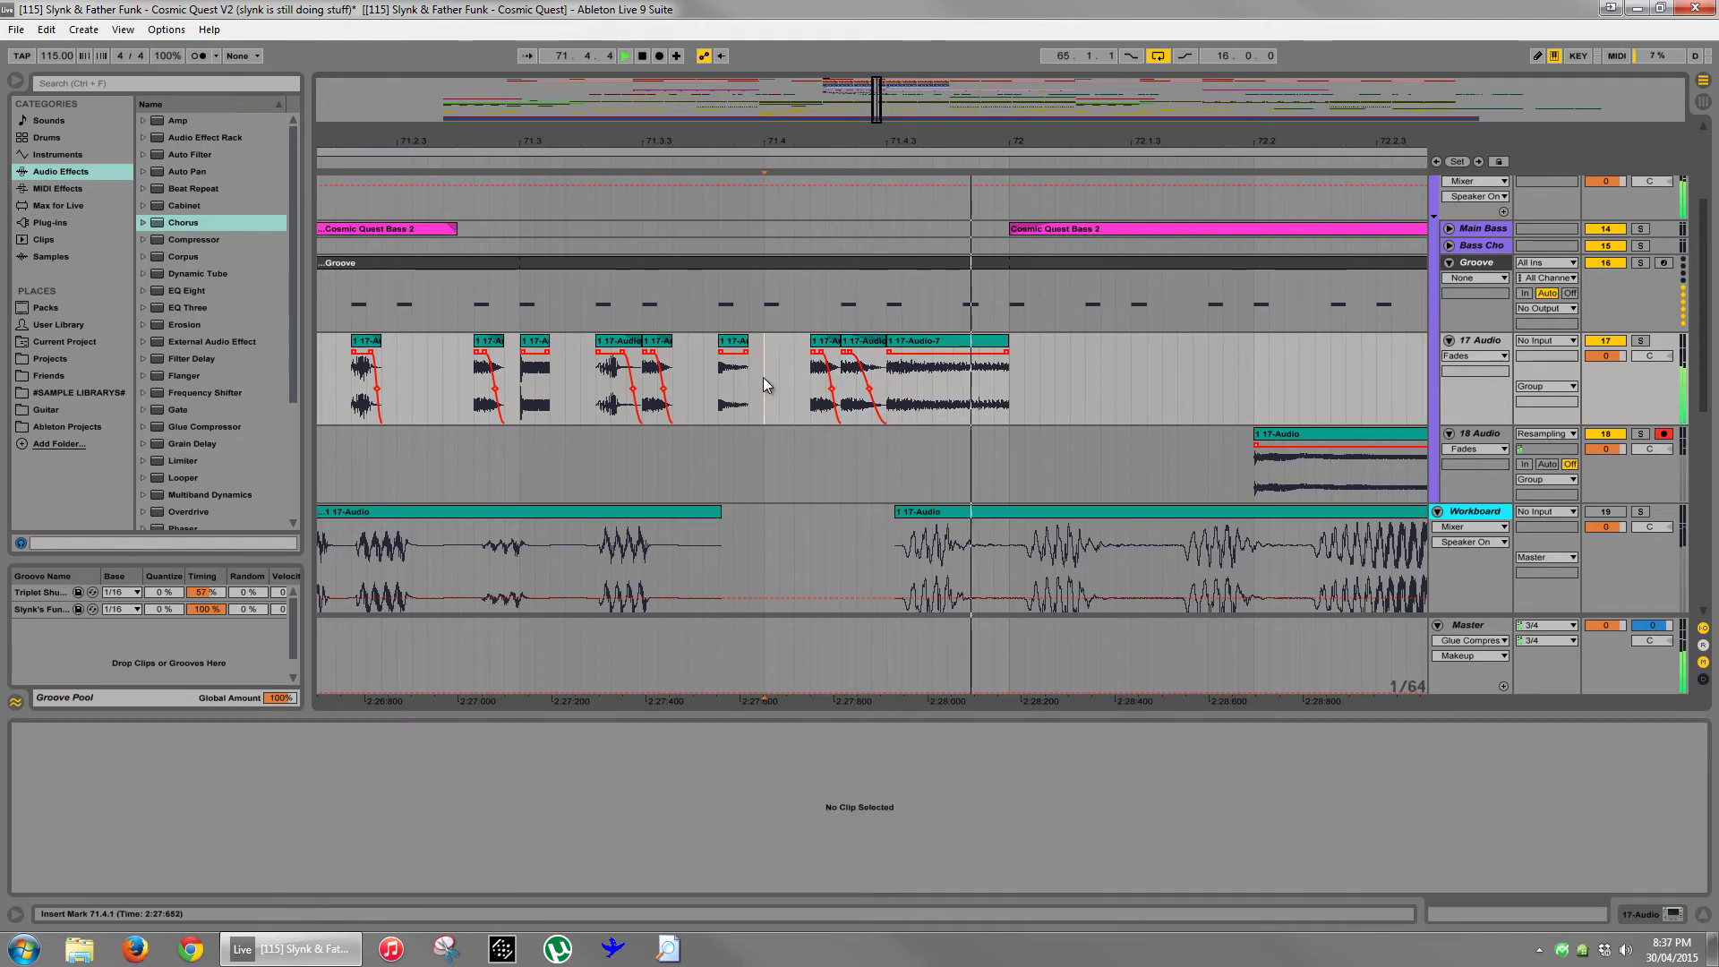
pyautogui.press('space')
pyautogui.press('space')
pyautogui.press('space')
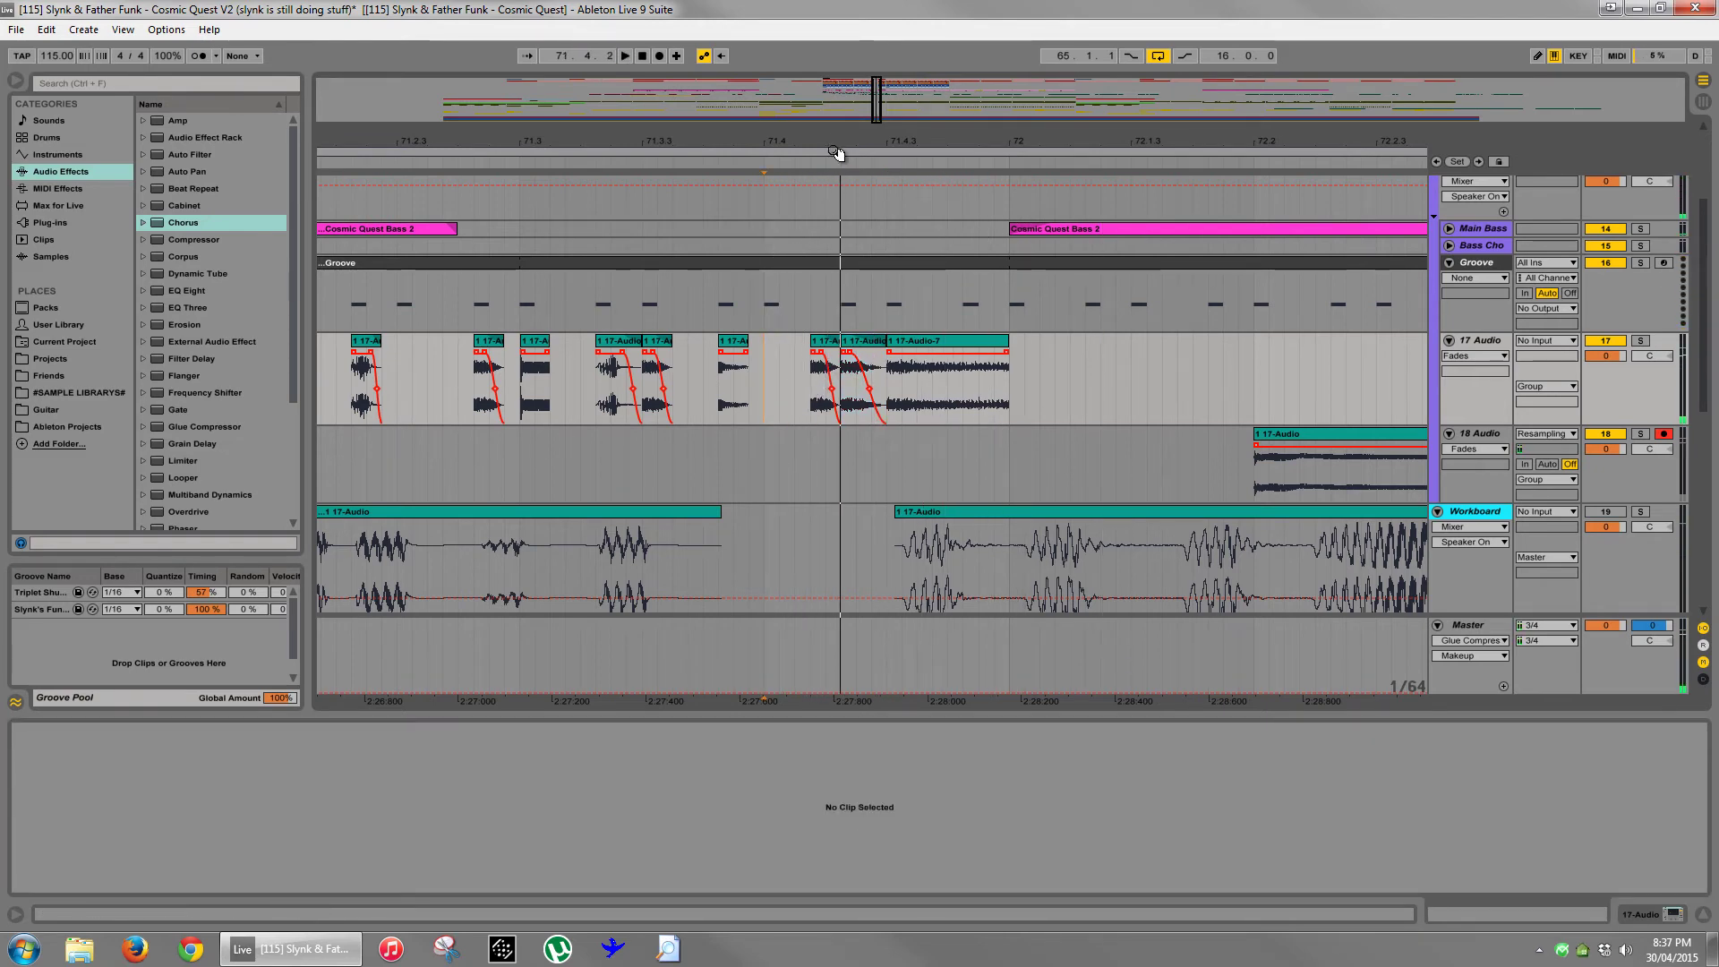
# - Trim the short clip before 71.4.2 to about half its length and play from 71.4.1
pyautogui.moveTo(838, 148)
pyautogui.mouseDown()
pyautogui.moveTo(840, 308)
pyautogui.moveTo(813, 341)
pyautogui.mouseUp()
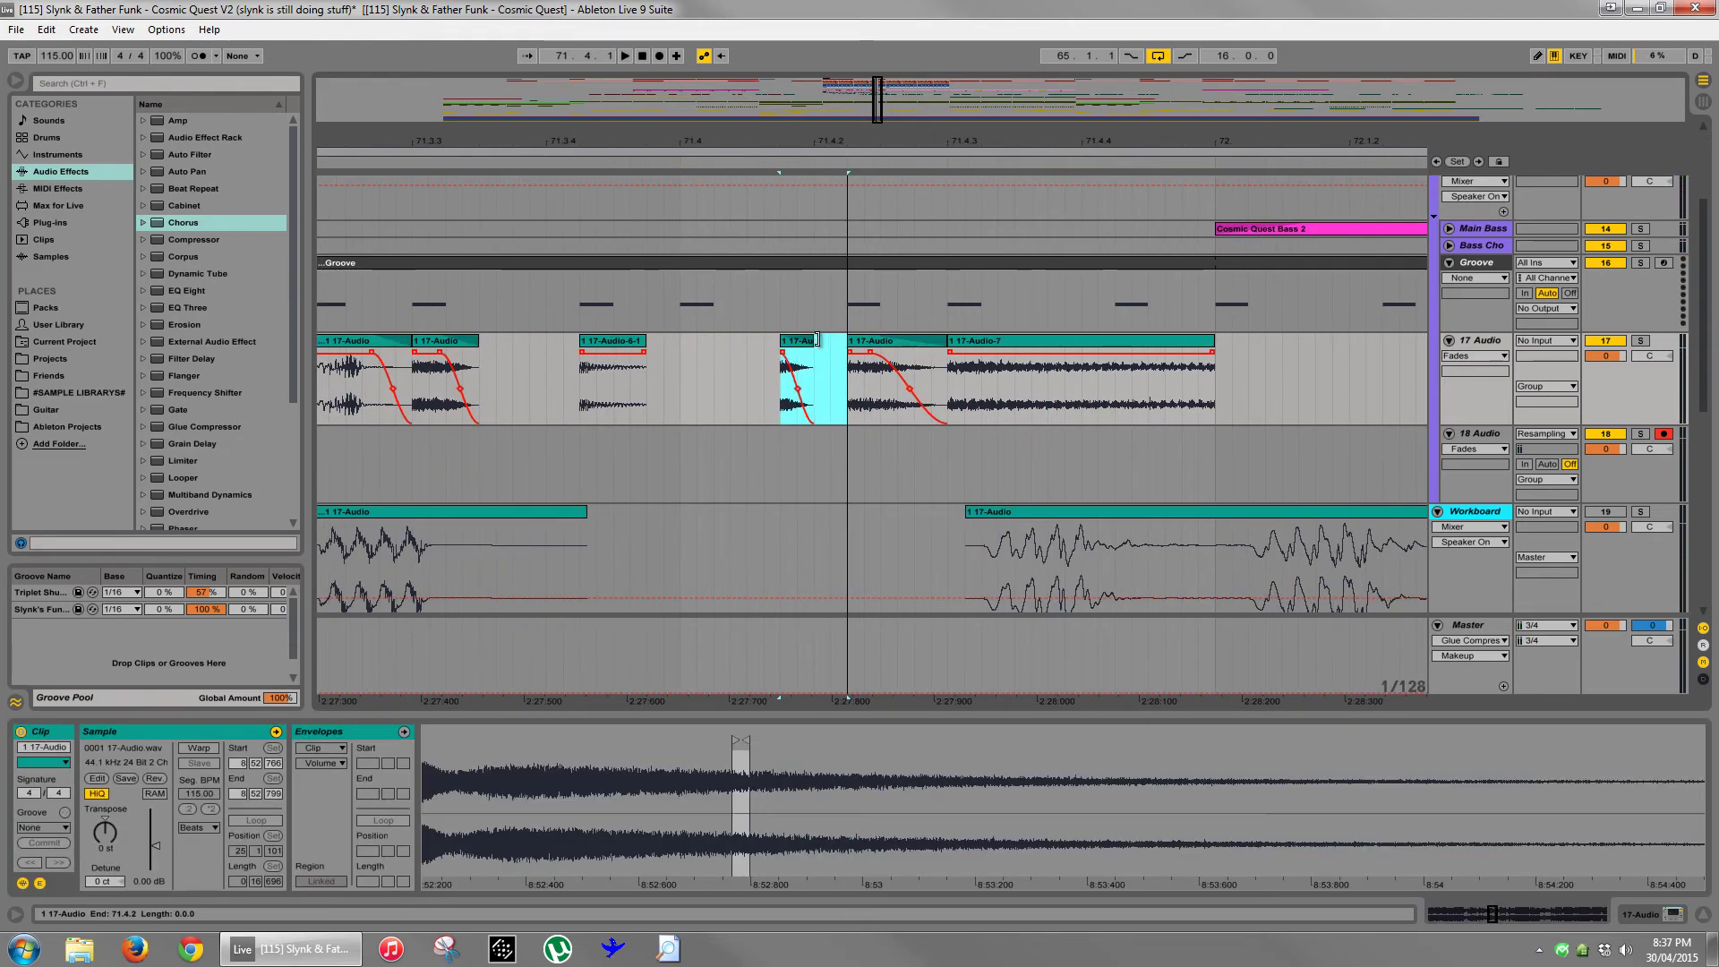
pyautogui.click(684, 362)
pyautogui.press('space')
pyautogui.press('space')
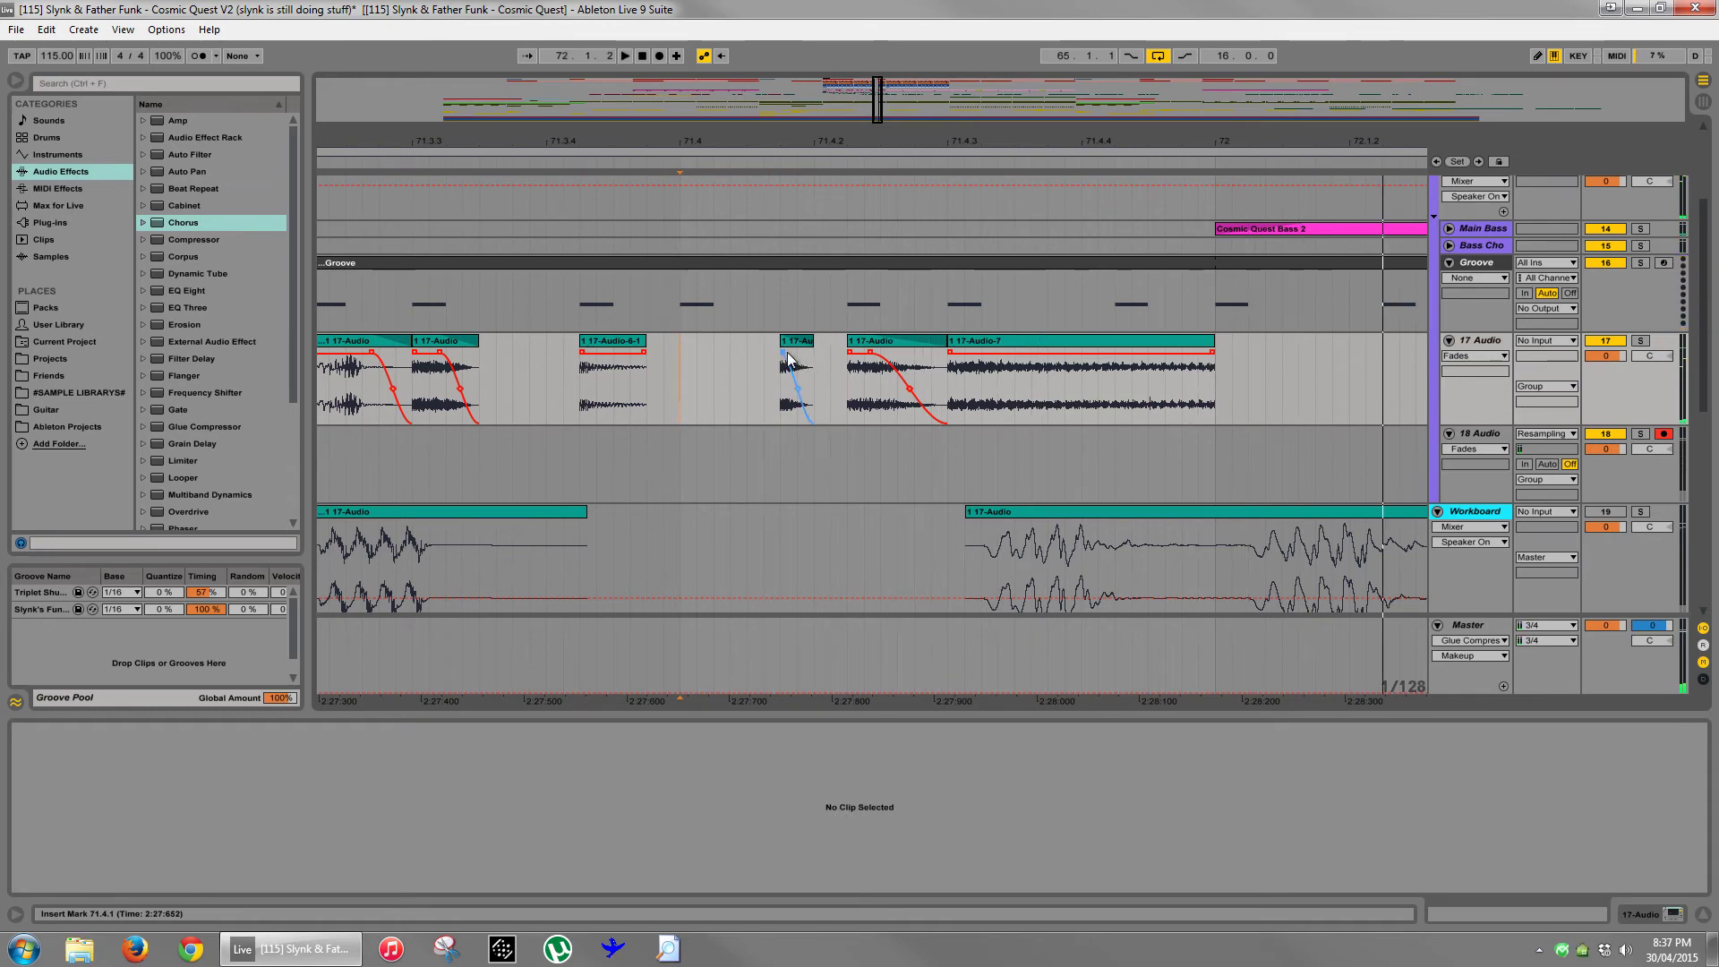
# - Start the fade-outs of both short clips near 71.4.2 earlier, shorten the second clip to match the first, and audition from 71.4.1
pyautogui.click(788, 358)
pyautogui.click(850, 356)
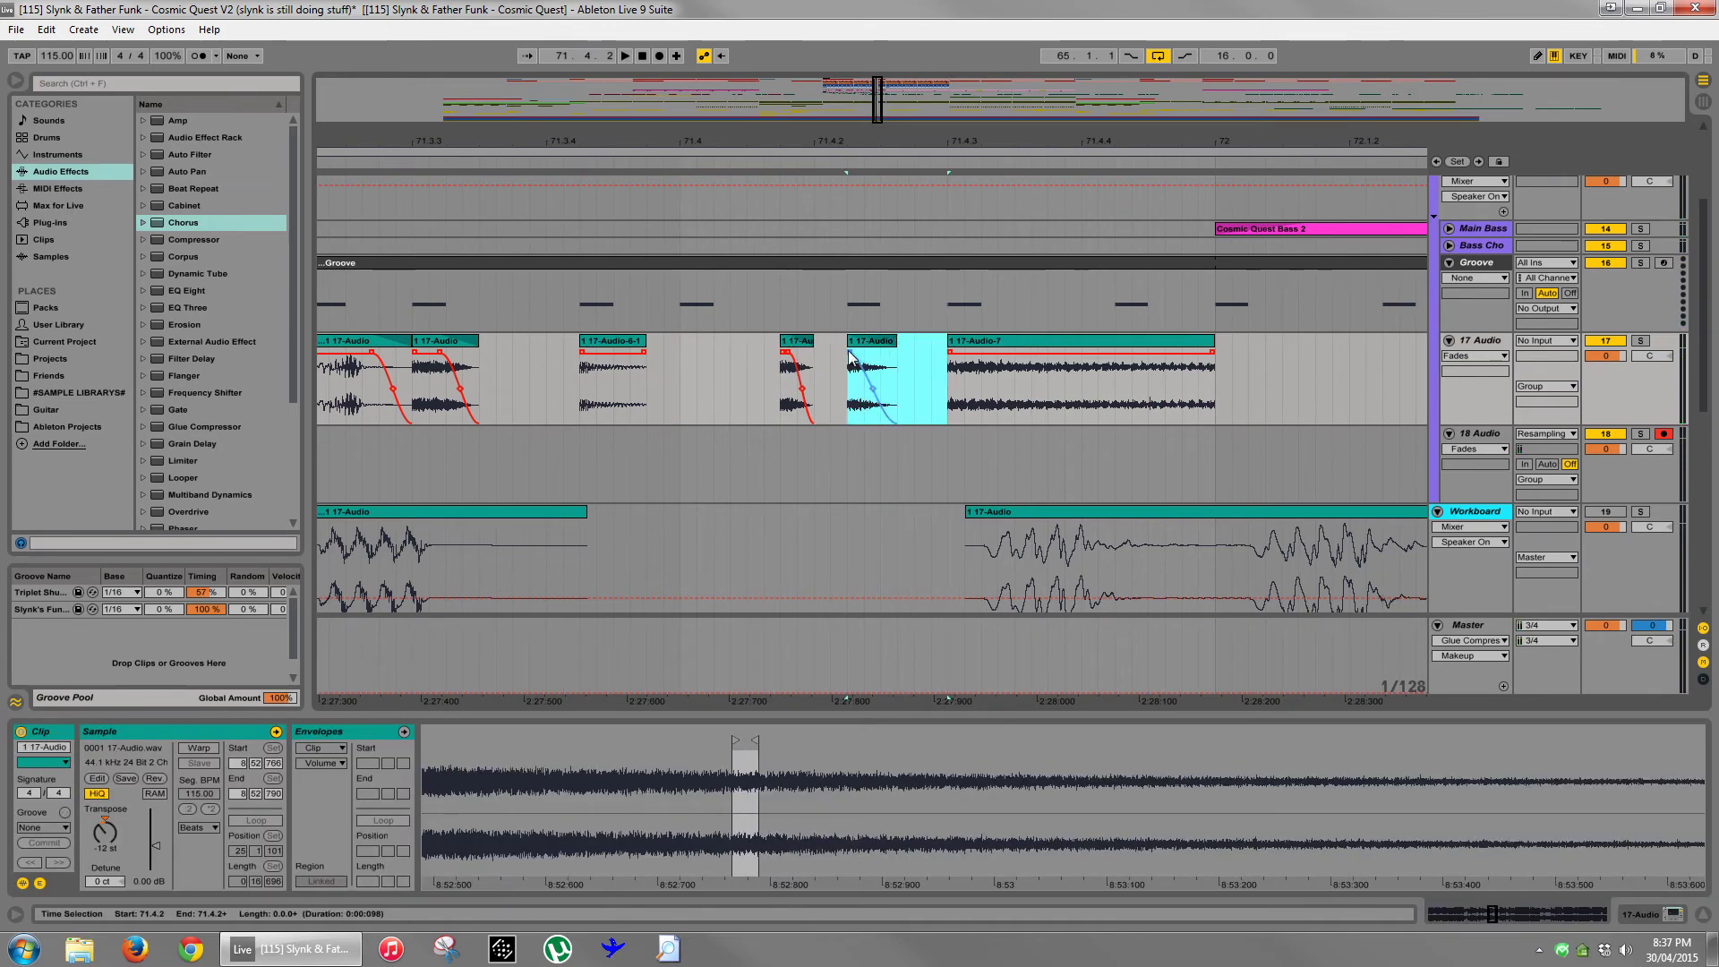
pyautogui.moveTo(849, 352); pyautogui.dragTo(879, 342)
pyautogui.click(673, 368)
pyautogui.press('space')
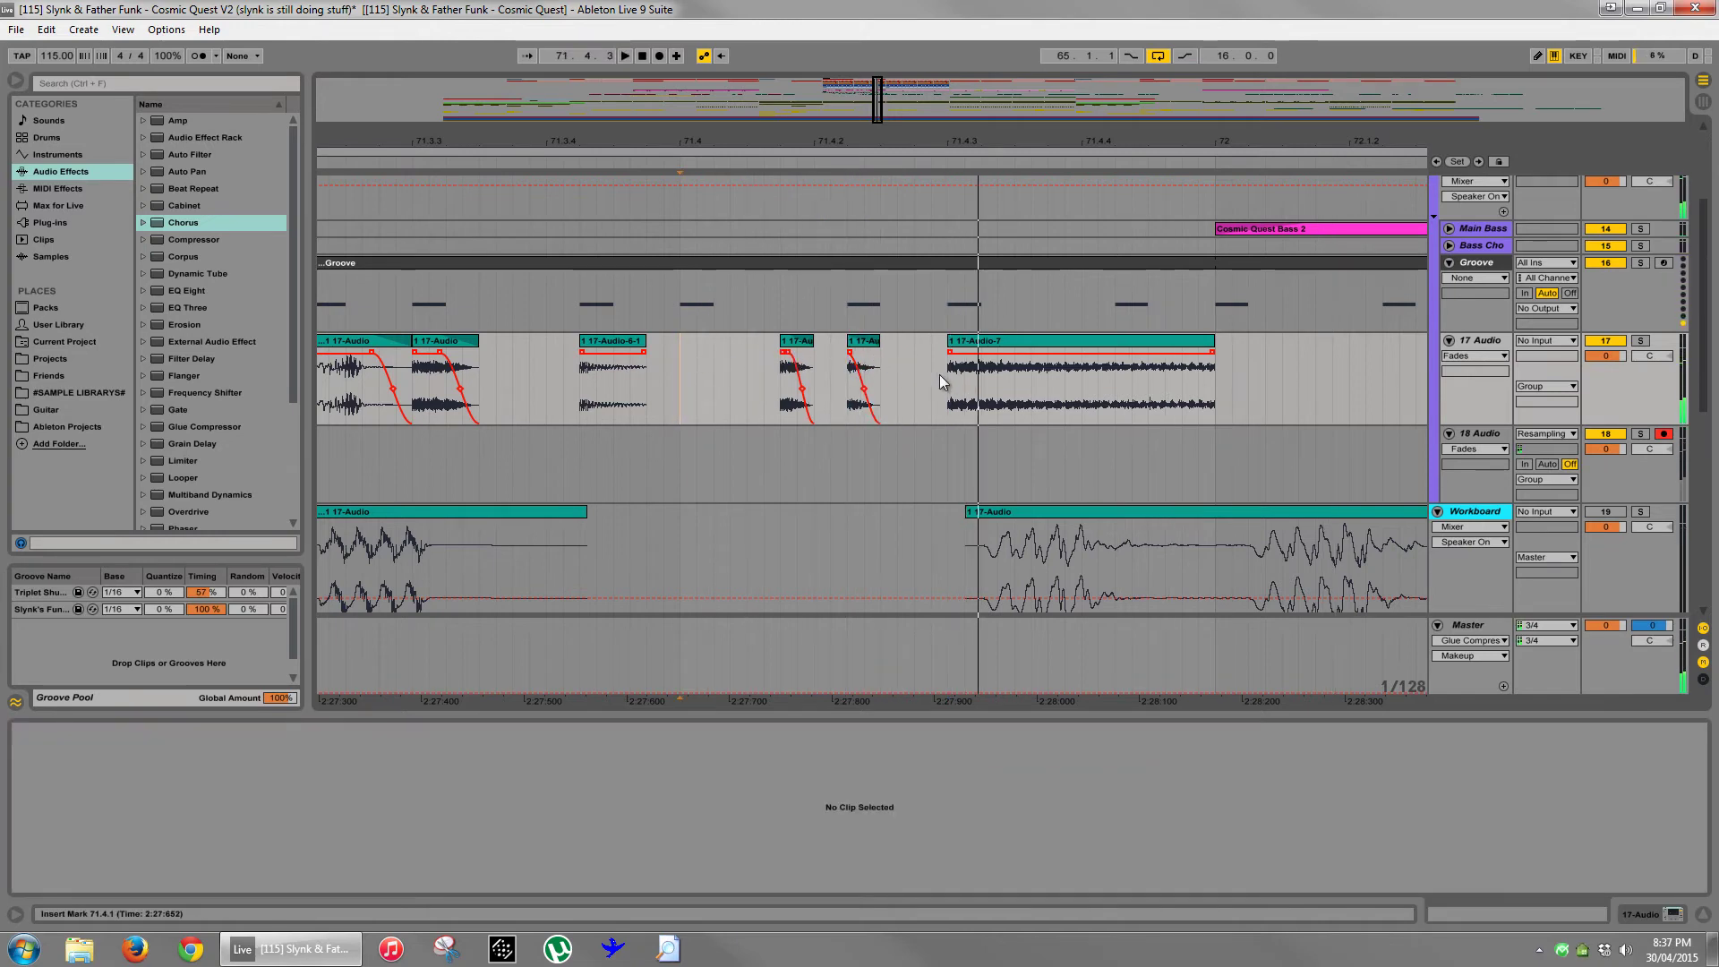
# - Replay the chopped hits and textured clip from 71.4.1, and play the wider passage from 71.1.1
pyautogui.click(982, 356)
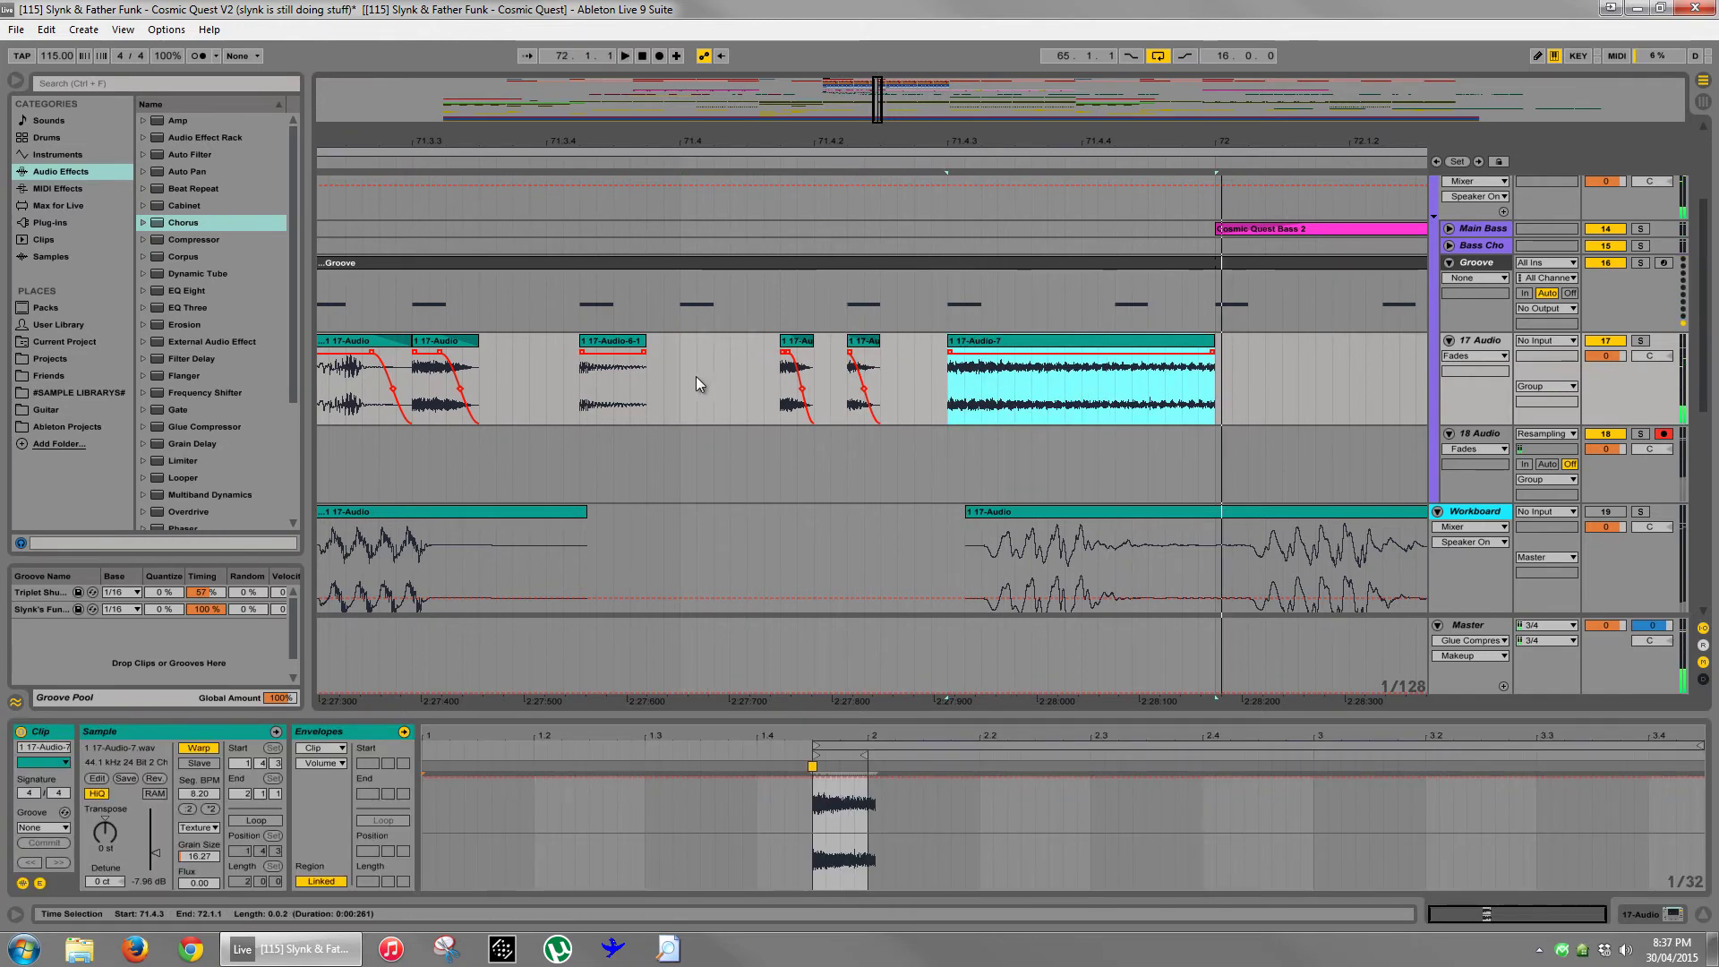
pyautogui.click(684, 381)
pyautogui.press('space')
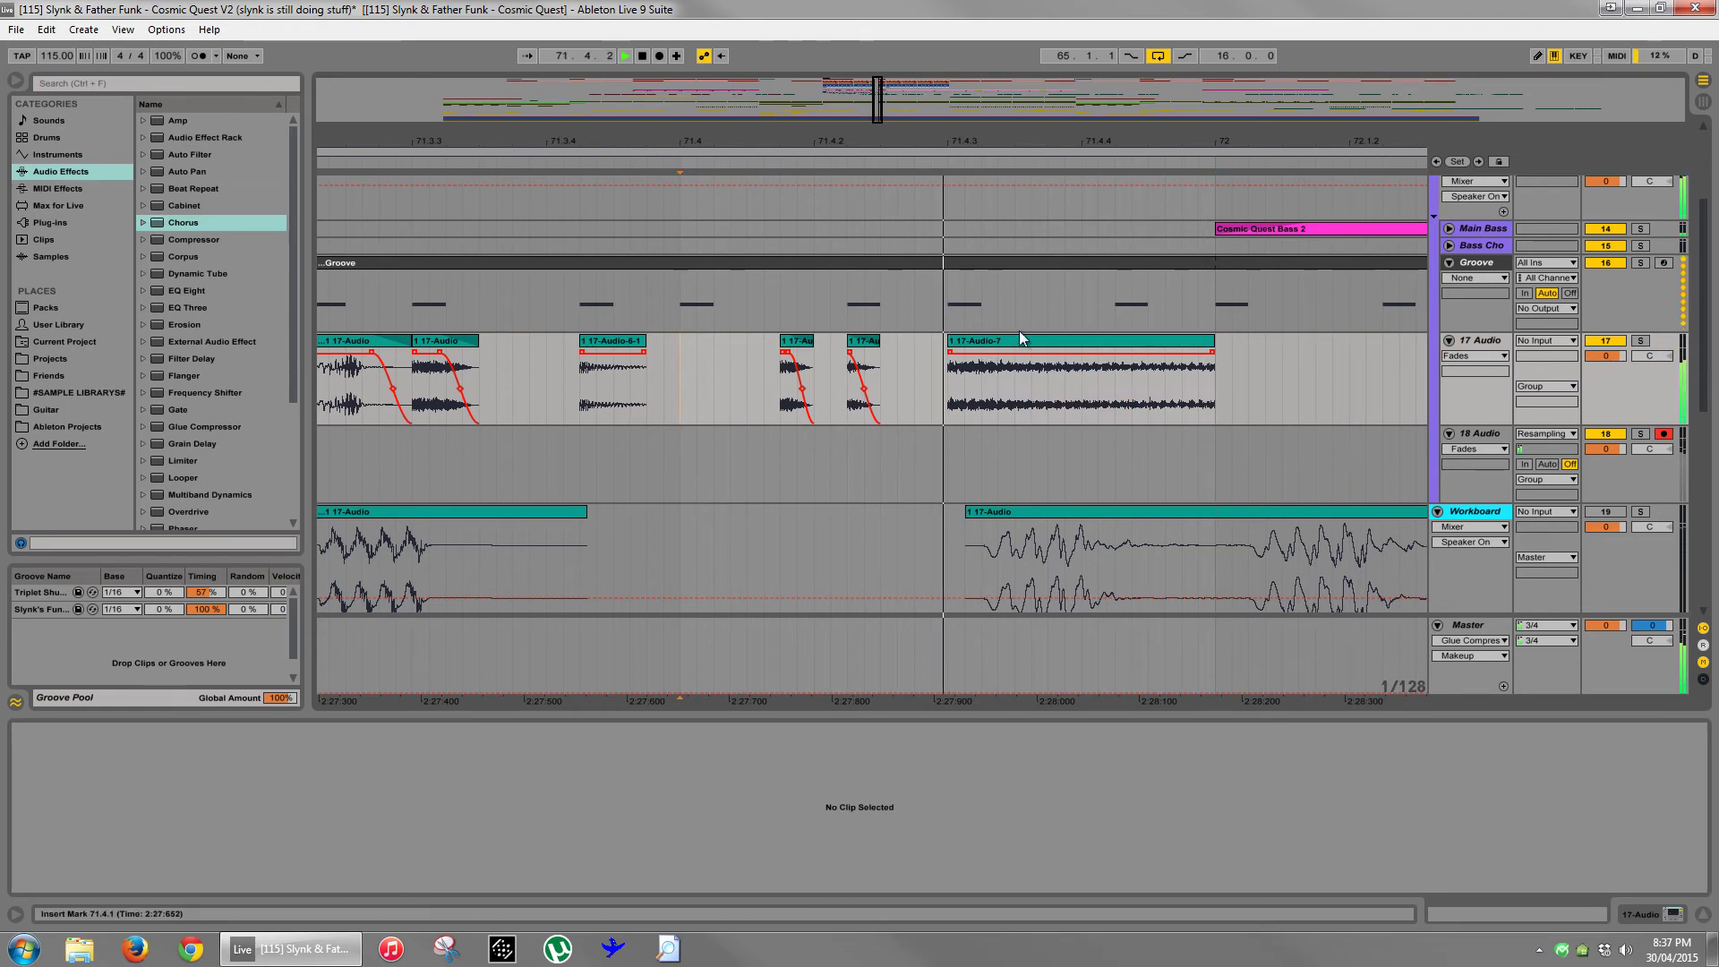
pyautogui.press('-')
pyautogui.press('-')
pyautogui.press('-')
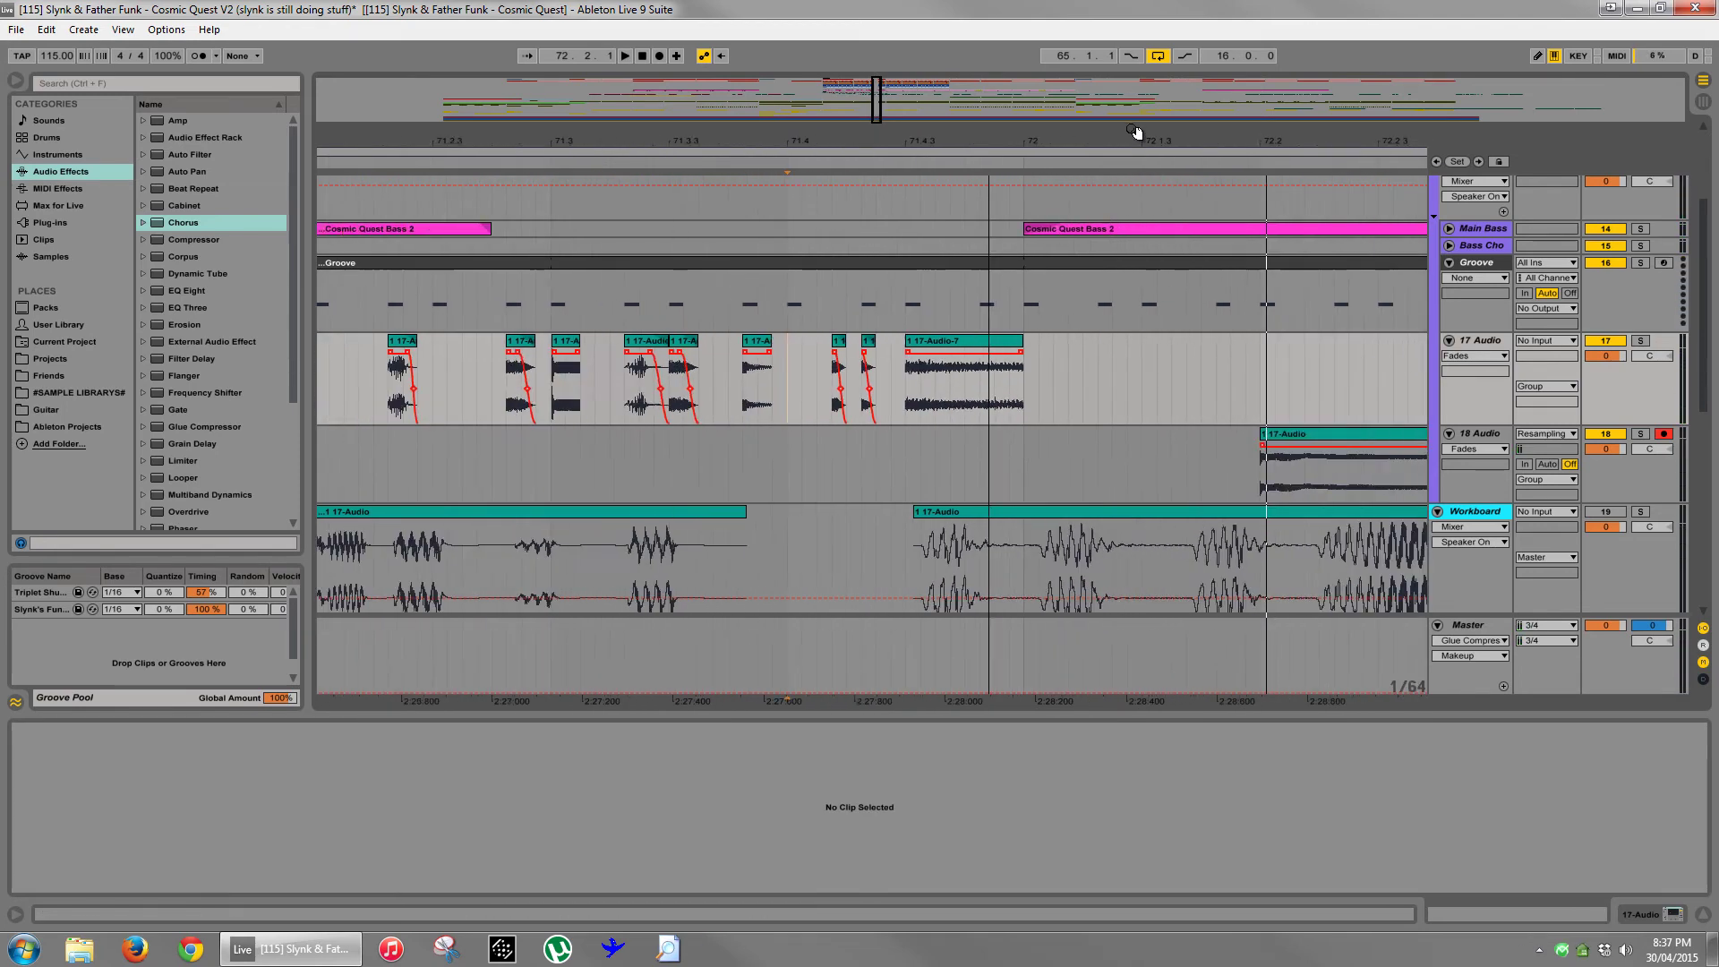
pyautogui.click(743, 368)
pyautogui.press('space')
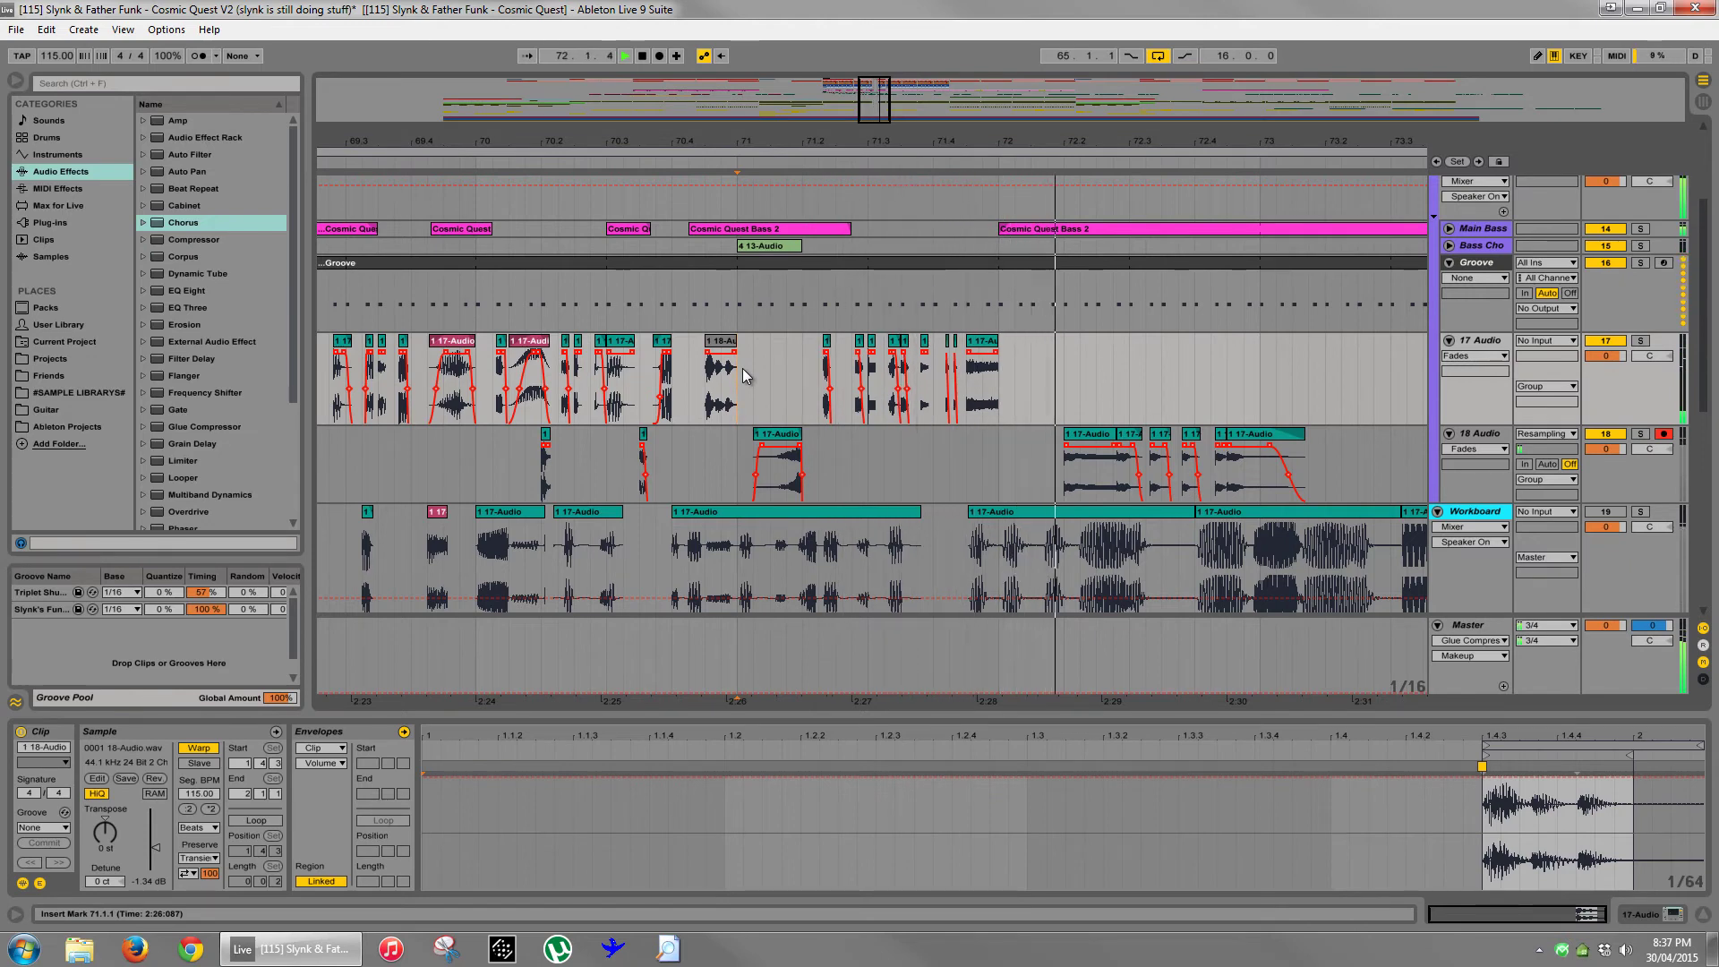
# - Stop playback and add a short fade-out to the clip ending at 72.1.1 on the 17 Audio track
pyautogui.press('space')
pyautogui.moveTo(1007, 140); pyautogui.dragTo(989, 433)
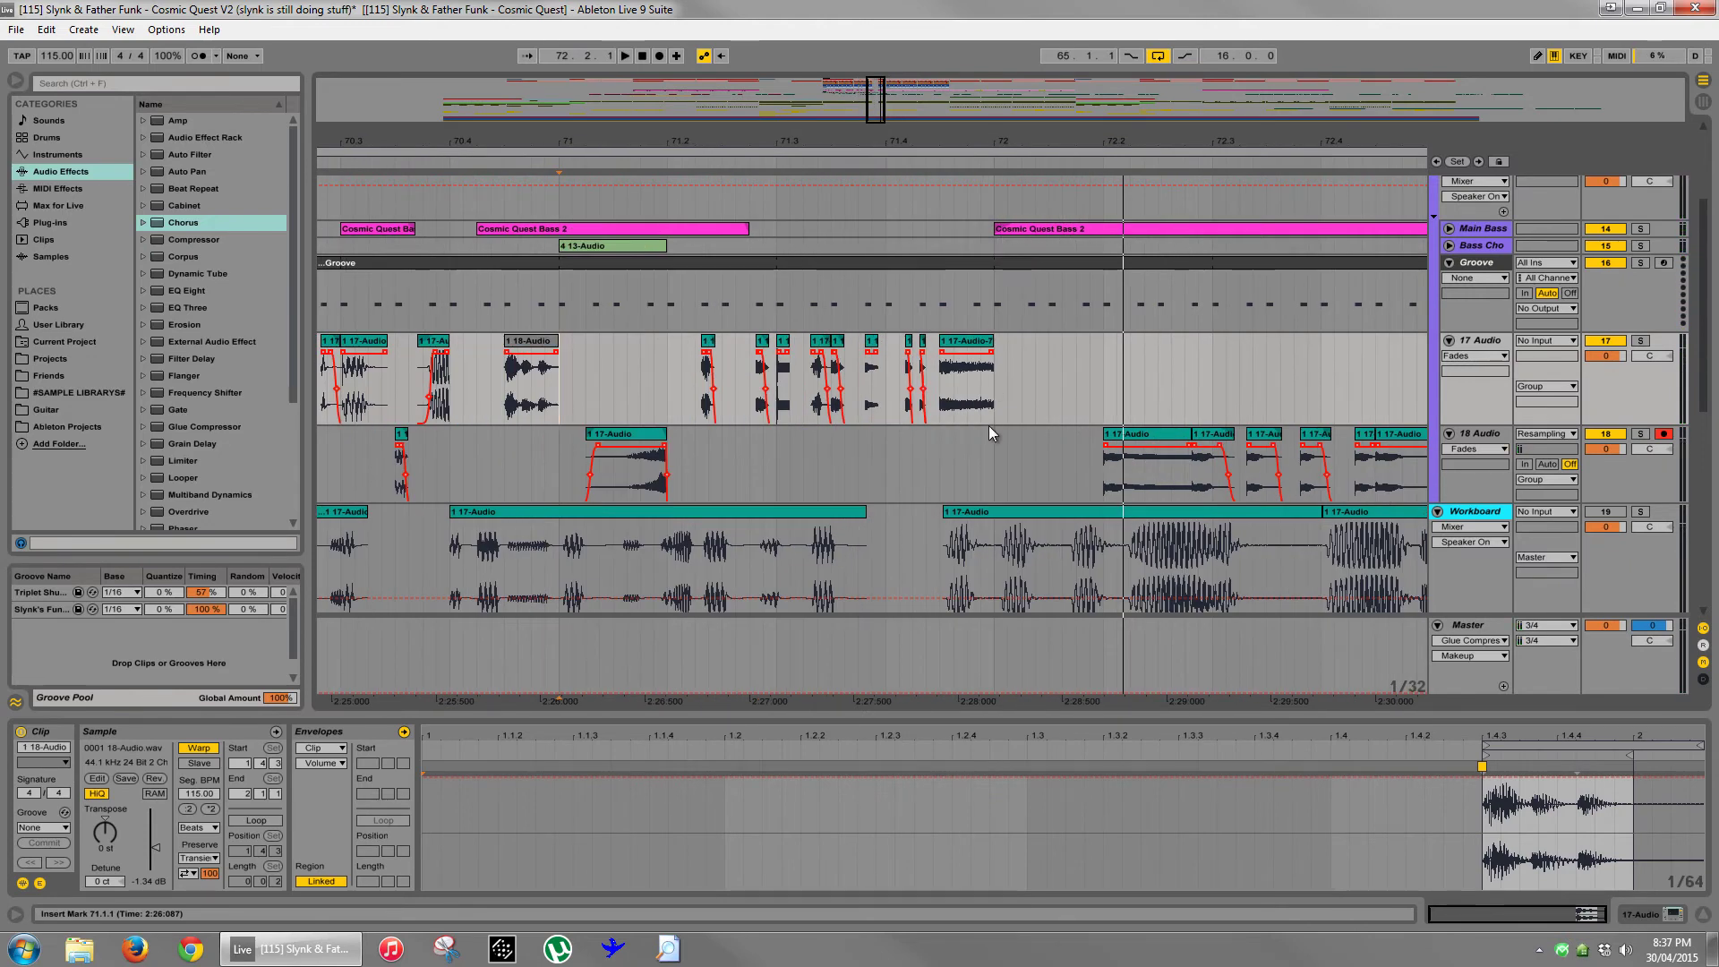
pyautogui.click(992, 353)
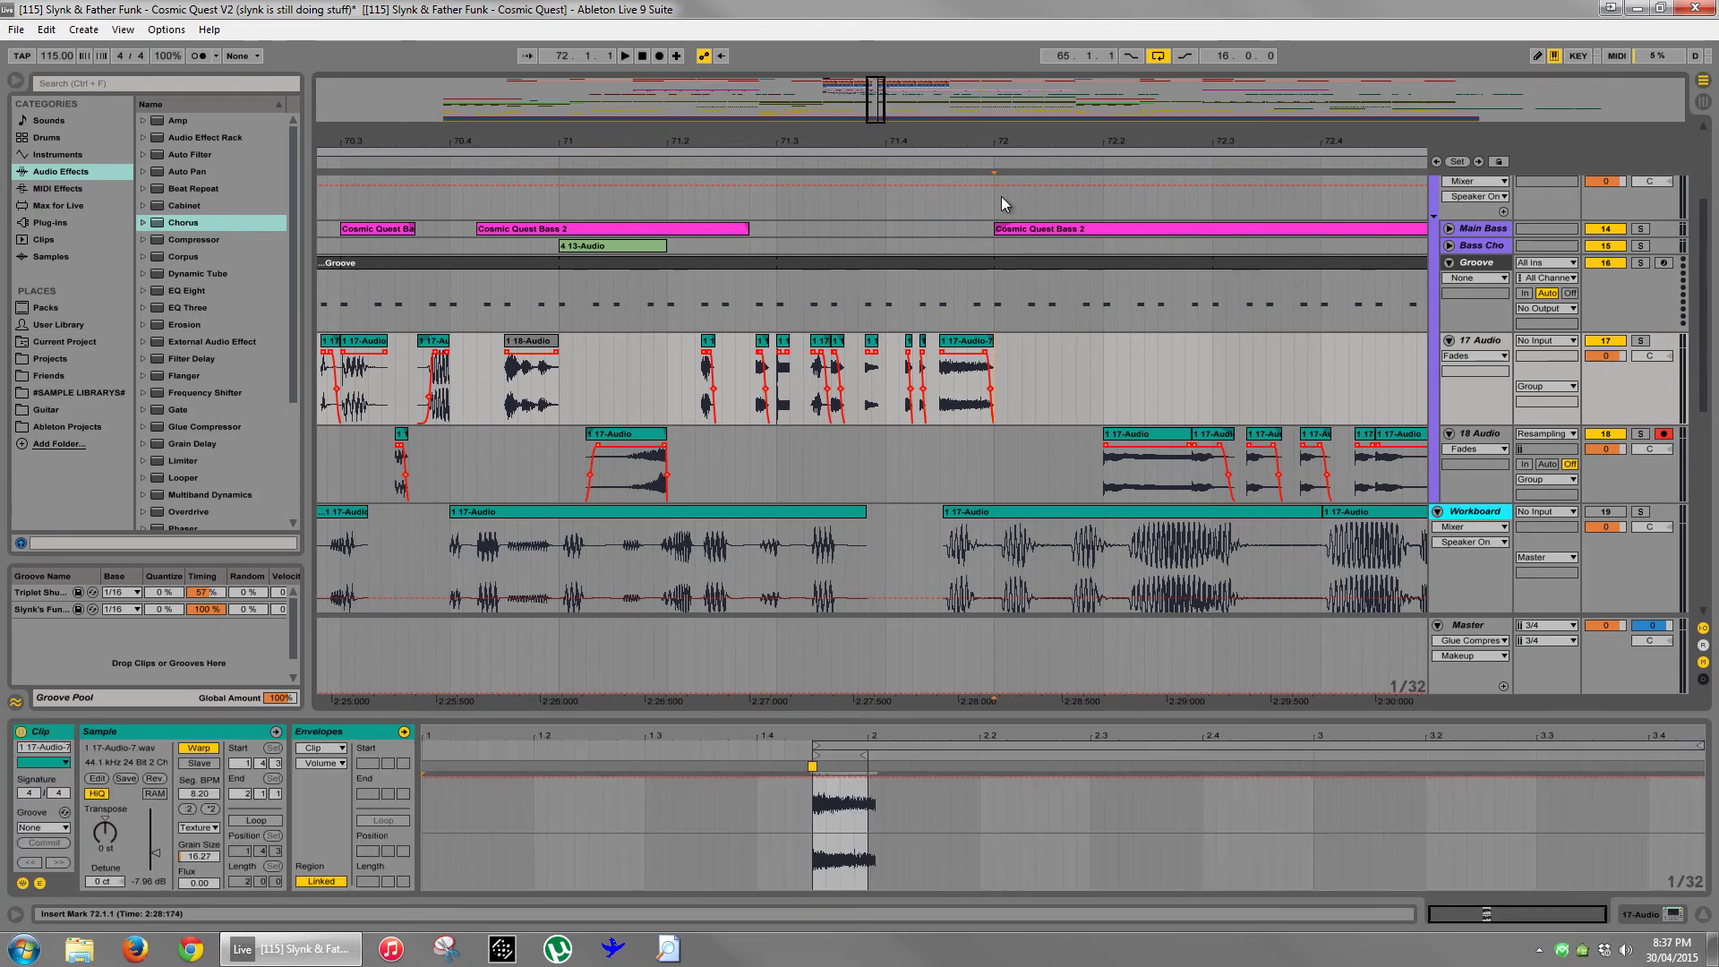
pyautogui.moveTo(999, 140); pyautogui.dragTo(995, 45)
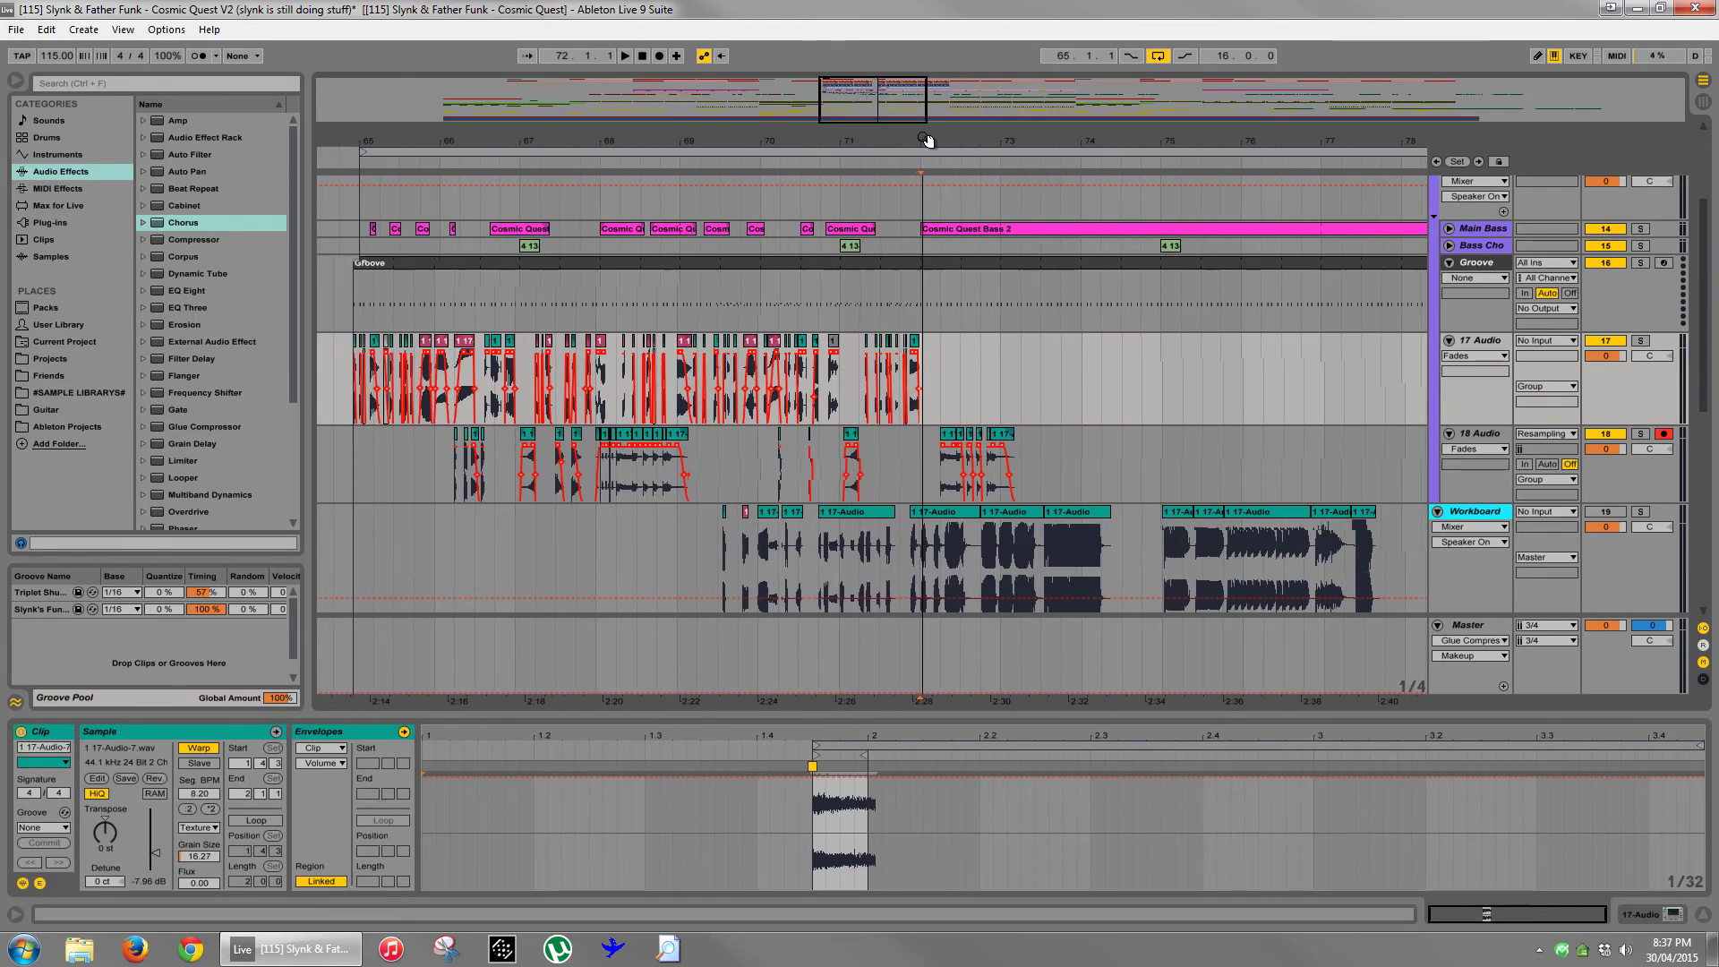
# - Audition the pink clips on the 17 Audio track at 69.1.1, just before 70.1.1, and at 66.1.1
pyautogui.click(688, 347)
pyautogui.press('space')
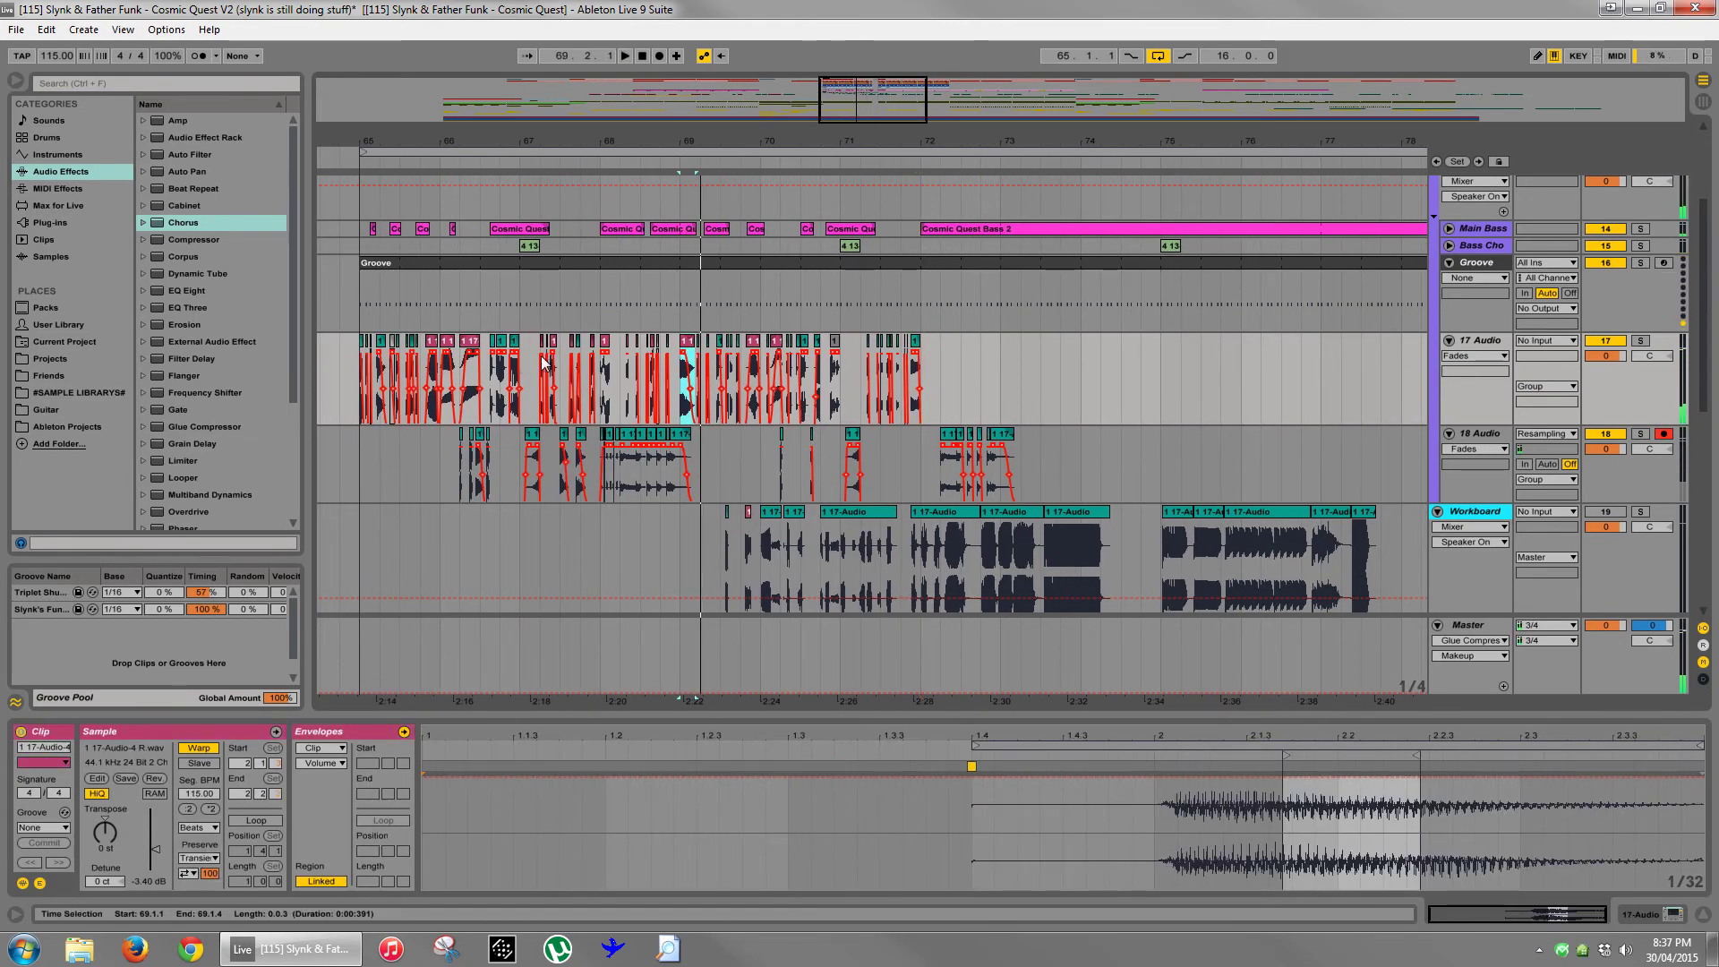
pyautogui.click(754, 376)
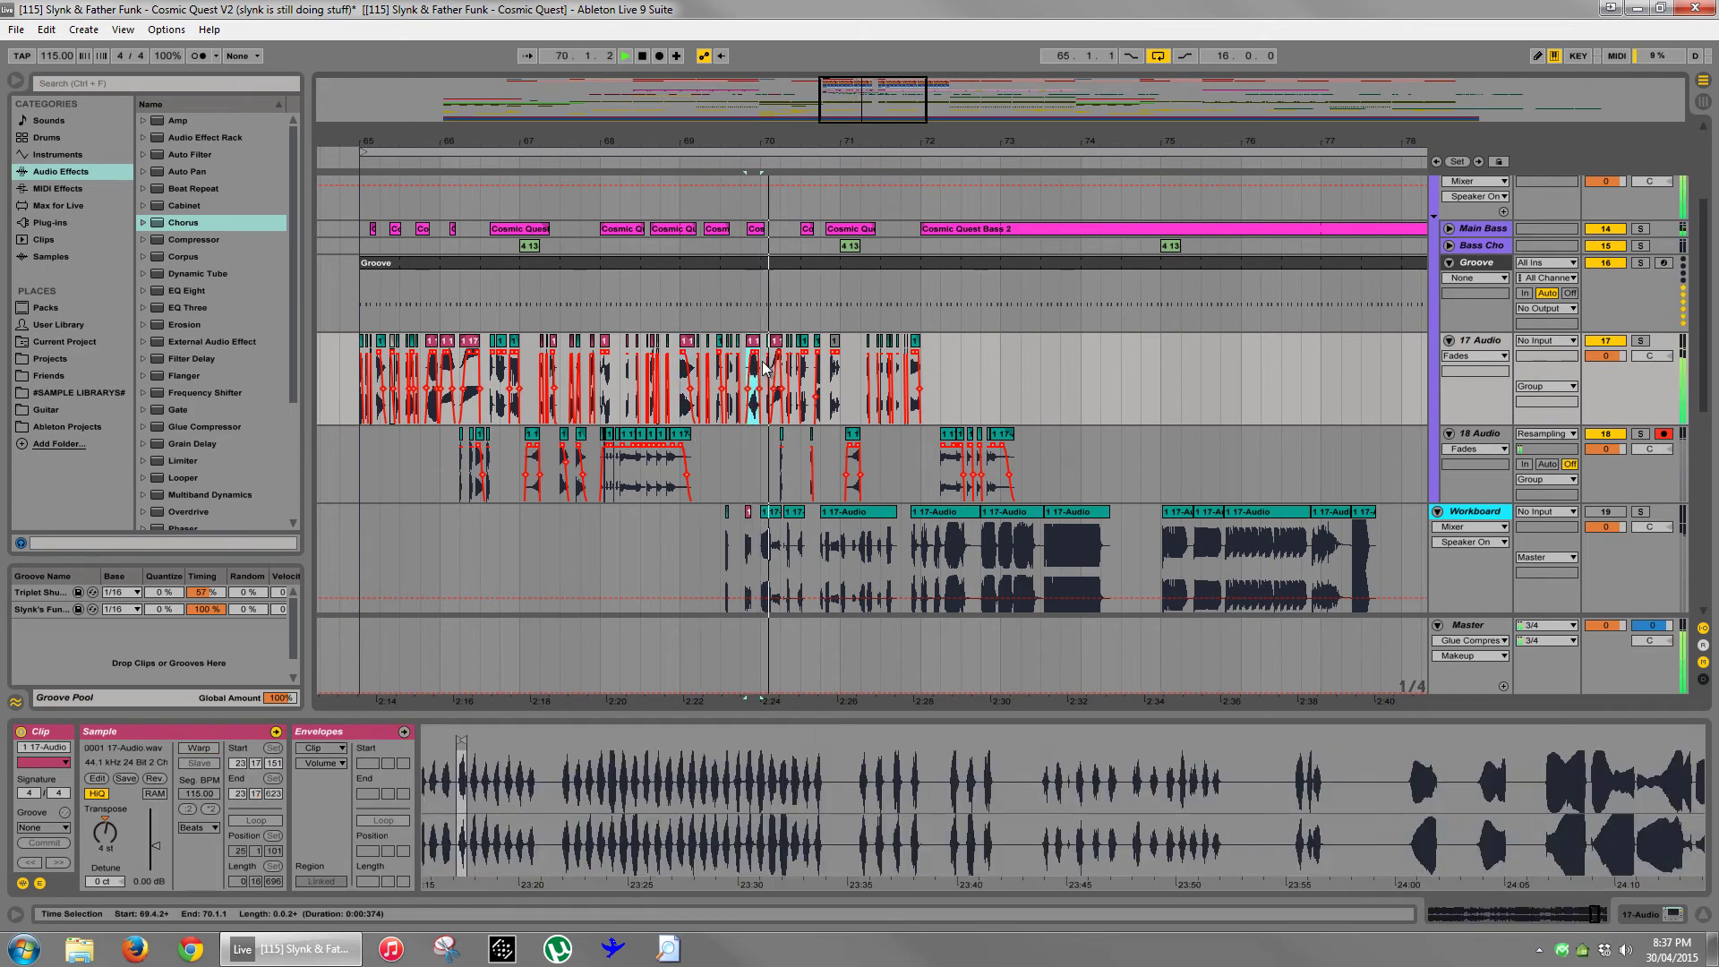
pyautogui.click(448, 351)
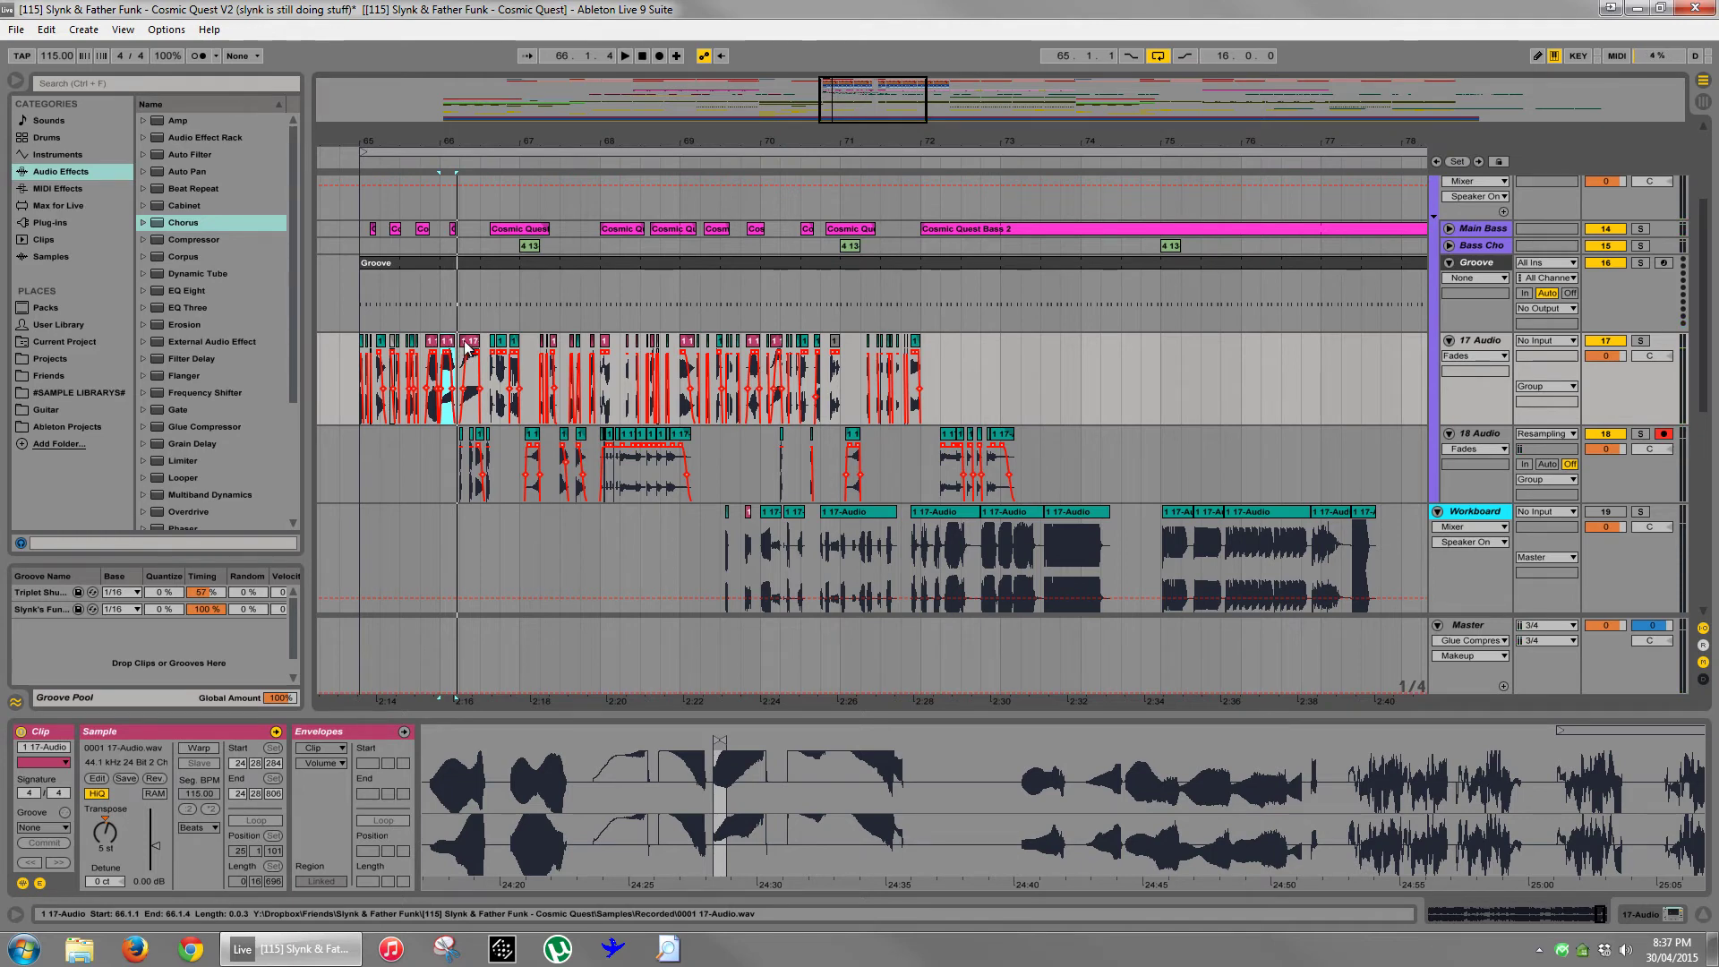
# - Solo the Workboard track and audition its pink recorded clip from 58.3.1
pyautogui.moveTo(825, 139); pyautogui.dragTo(825, 136)
pyautogui.click(1011, 395)
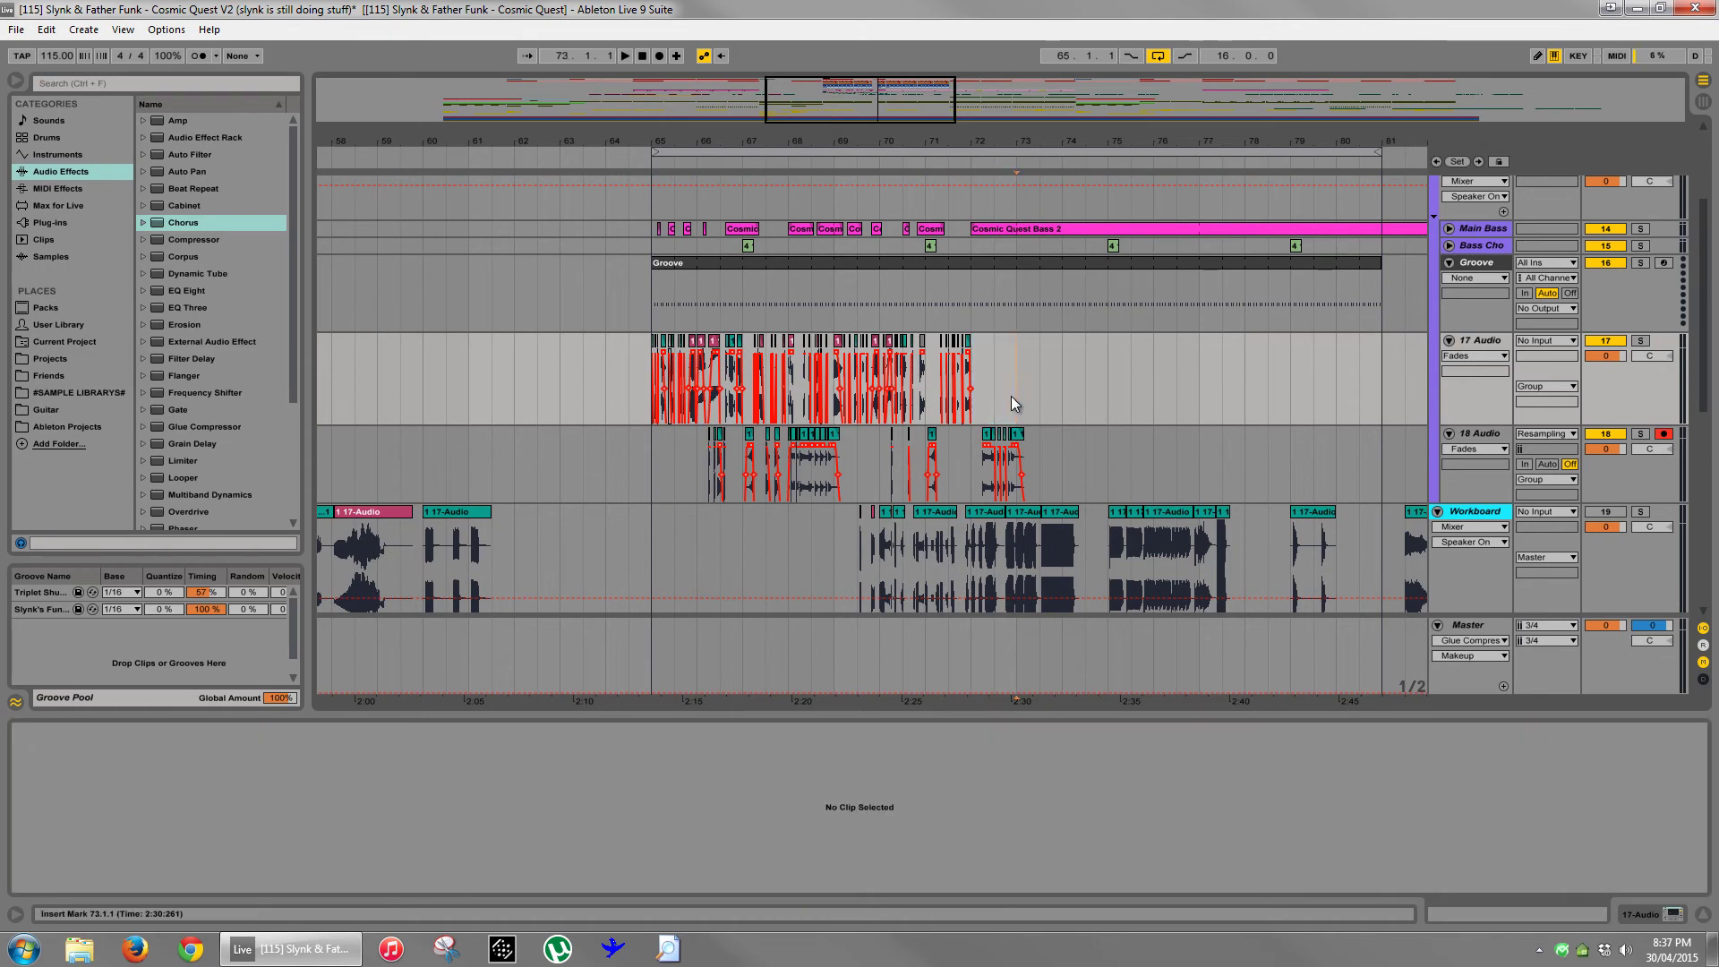
pyautogui.scroll(-1, 453, 507)
pyautogui.moveTo(547, 149); pyautogui.dragTo(895, 150)
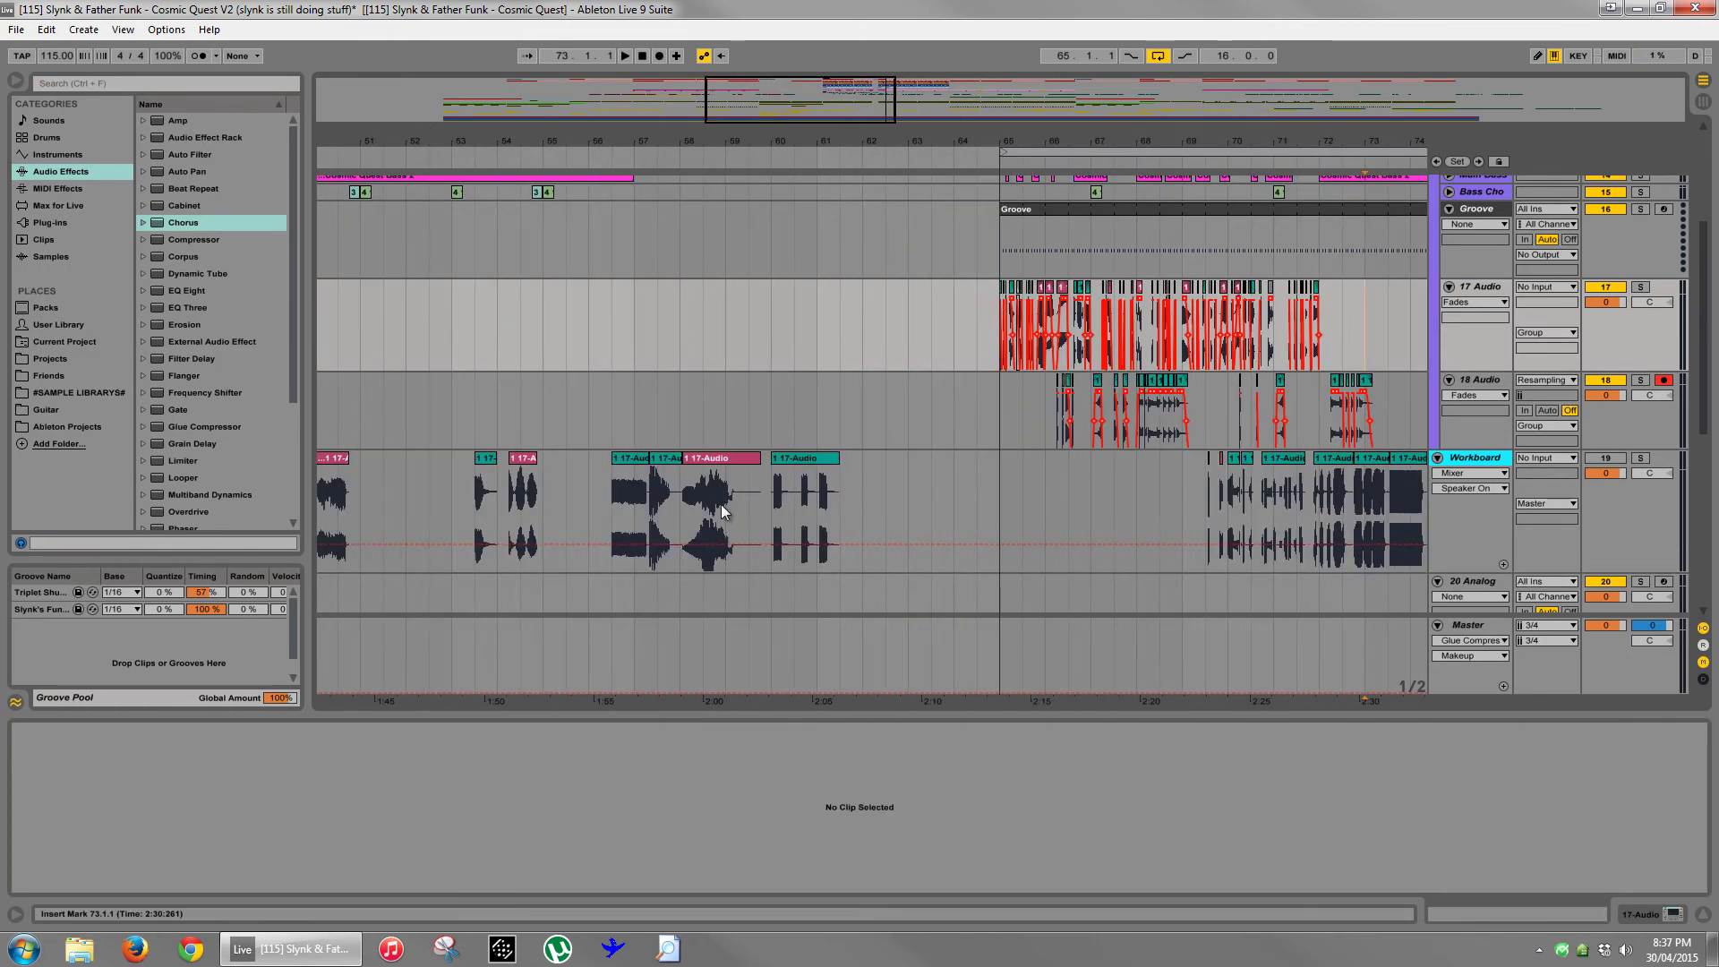
pyautogui.click(703, 501)
pyautogui.press('space')
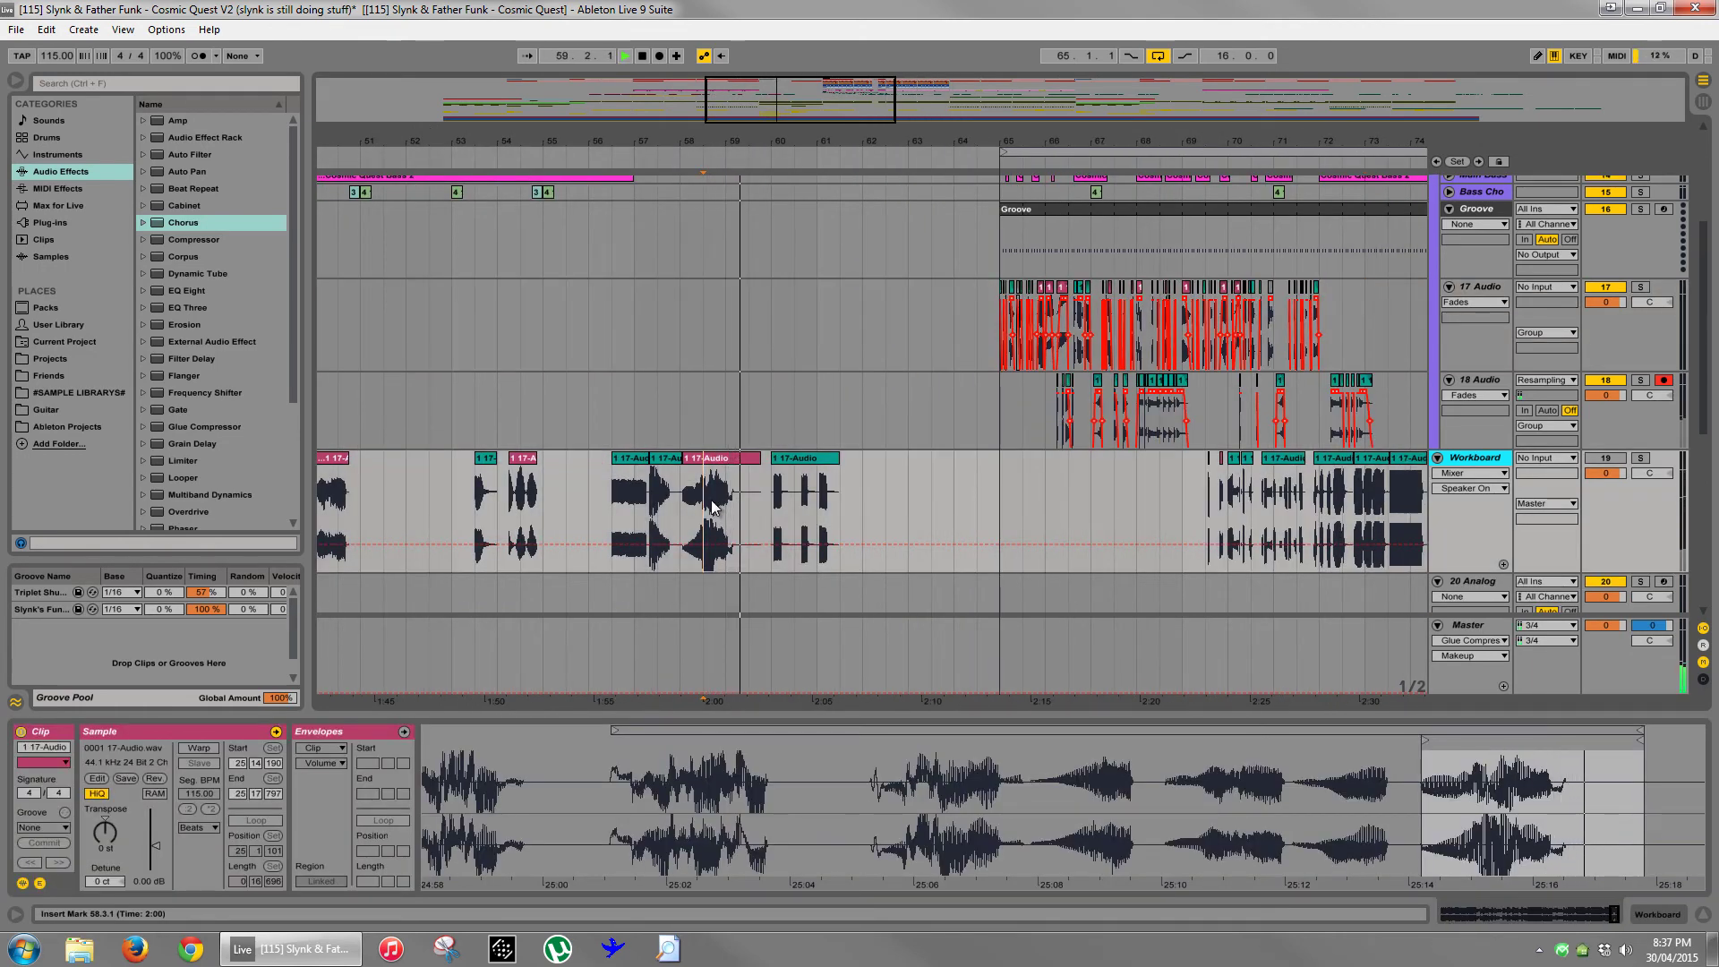
pyautogui.click(1641, 457)
pyautogui.press('space')
pyautogui.press('space')
pyautogui.press('space')
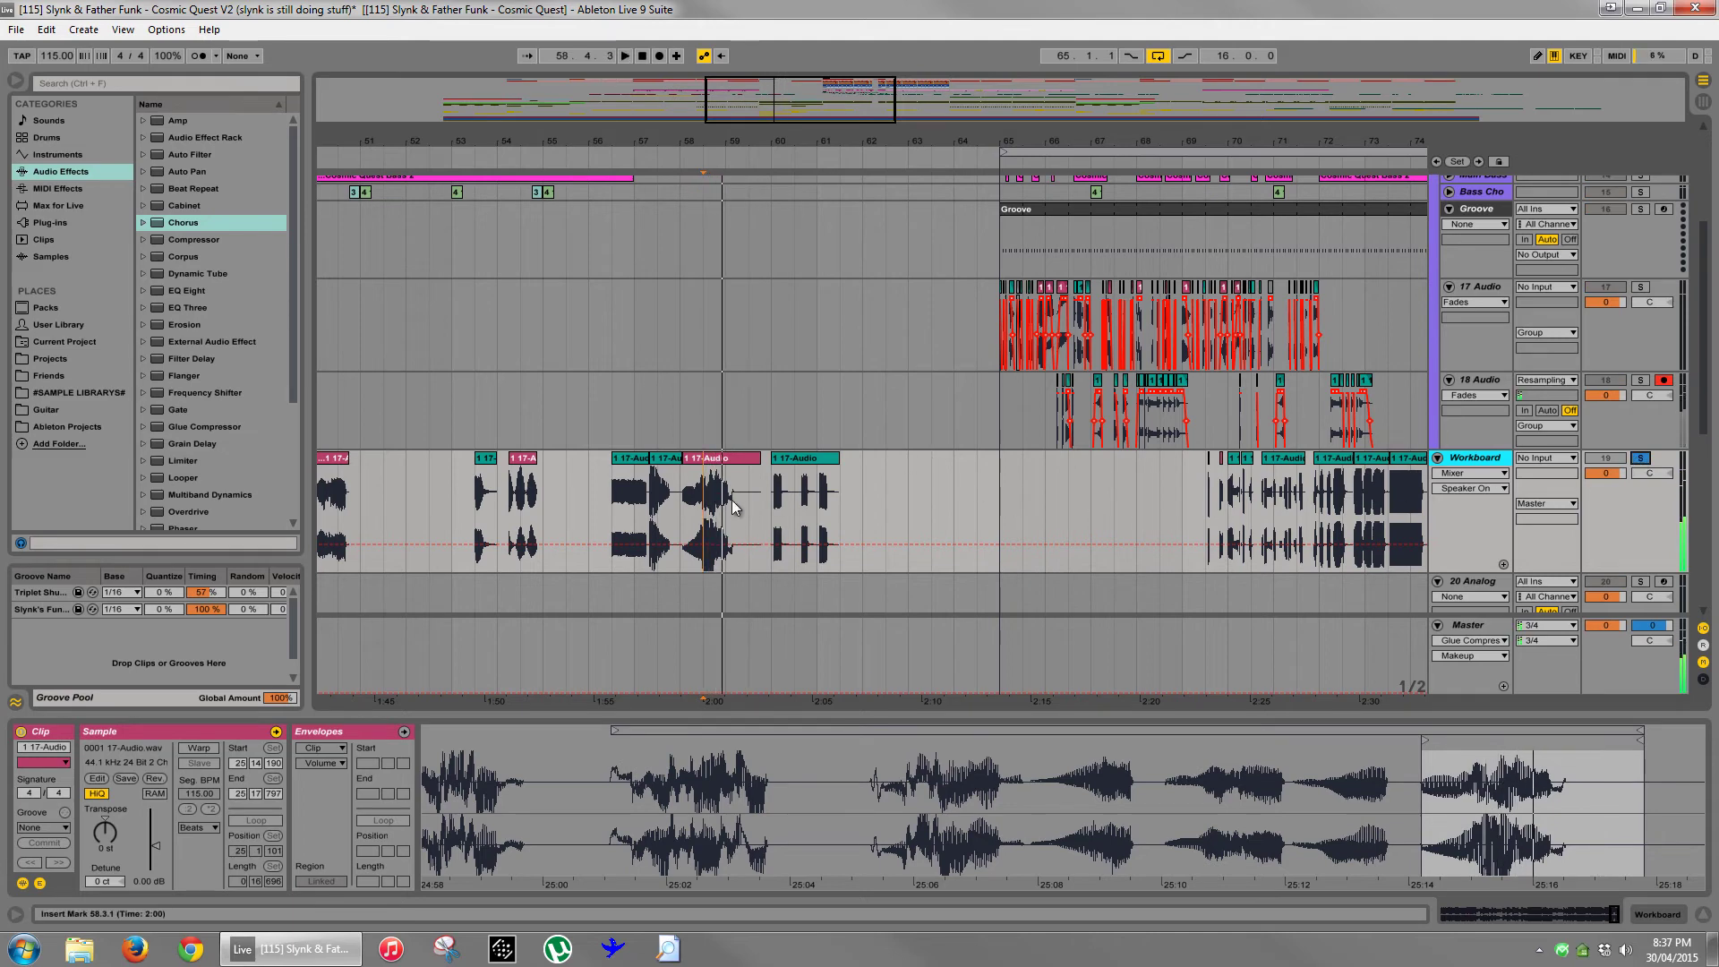
# - Copy the Workboard range from 58.3.1 to 59.1.1 and paste it at 72.1.1 on the 17 Audio track
pyautogui.keyDown('shift'); pyautogui.click(723, 503); pyautogui.keyUp('shift')
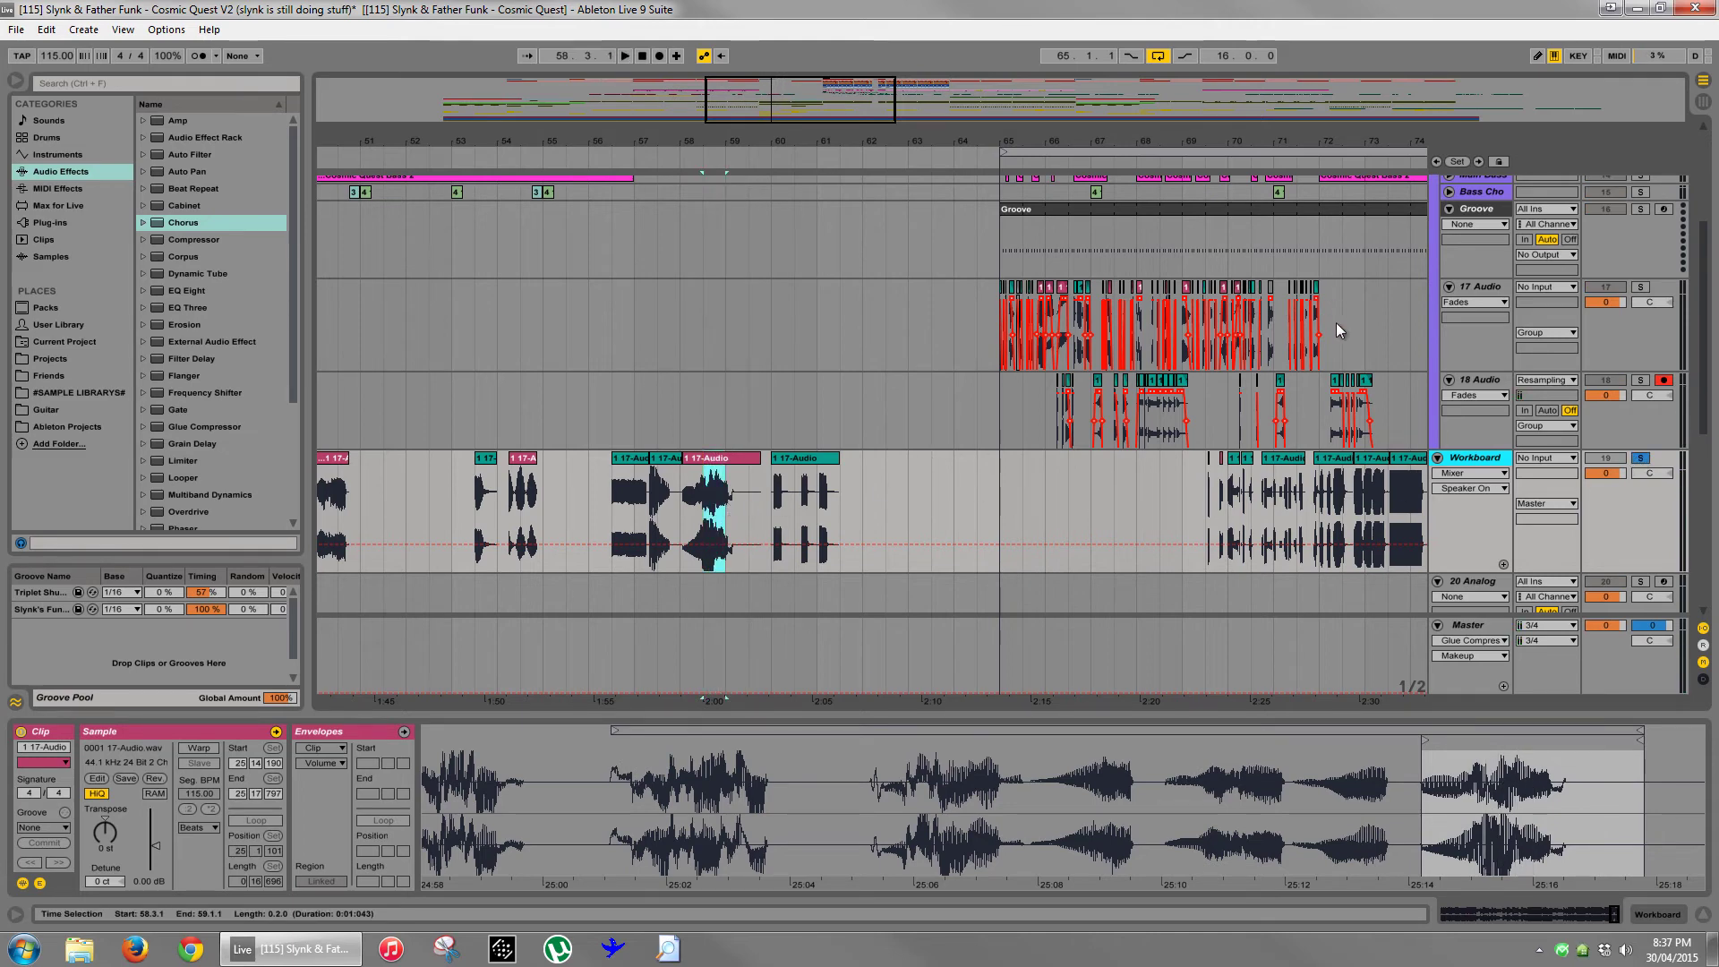
pyautogui.click(1329, 327)
pyautogui.hotkey('ctrl', 'v')
pyautogui.moveTo(1344, 138); pyautogui.dragTo(987, 137)
pyautogui.click(231, 777)
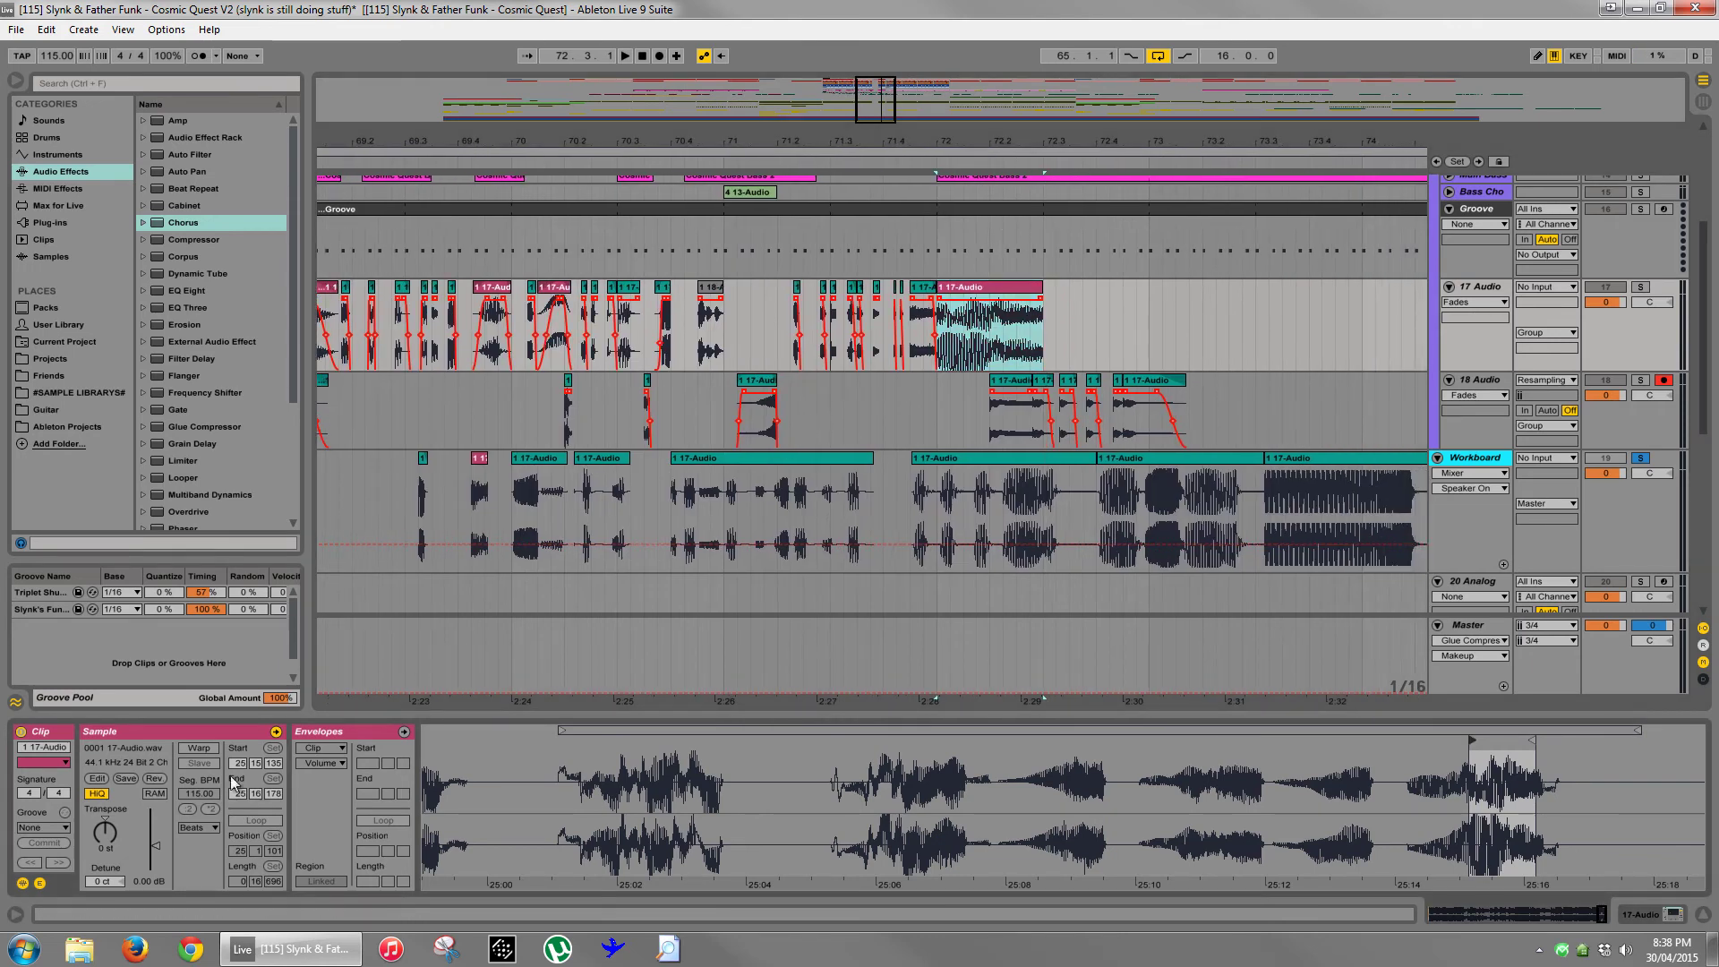
# - Set the pasted clip's start to 25:15:236, transpose it up 5 semitones, and audition it with 17 Audio soloed
pyautogui.moveTo(1487, 789); pyautogui.dragTo(1251, 799)
pyautogui.moveTo(1233, 742); pyautogui.dragTo(1247, 742)
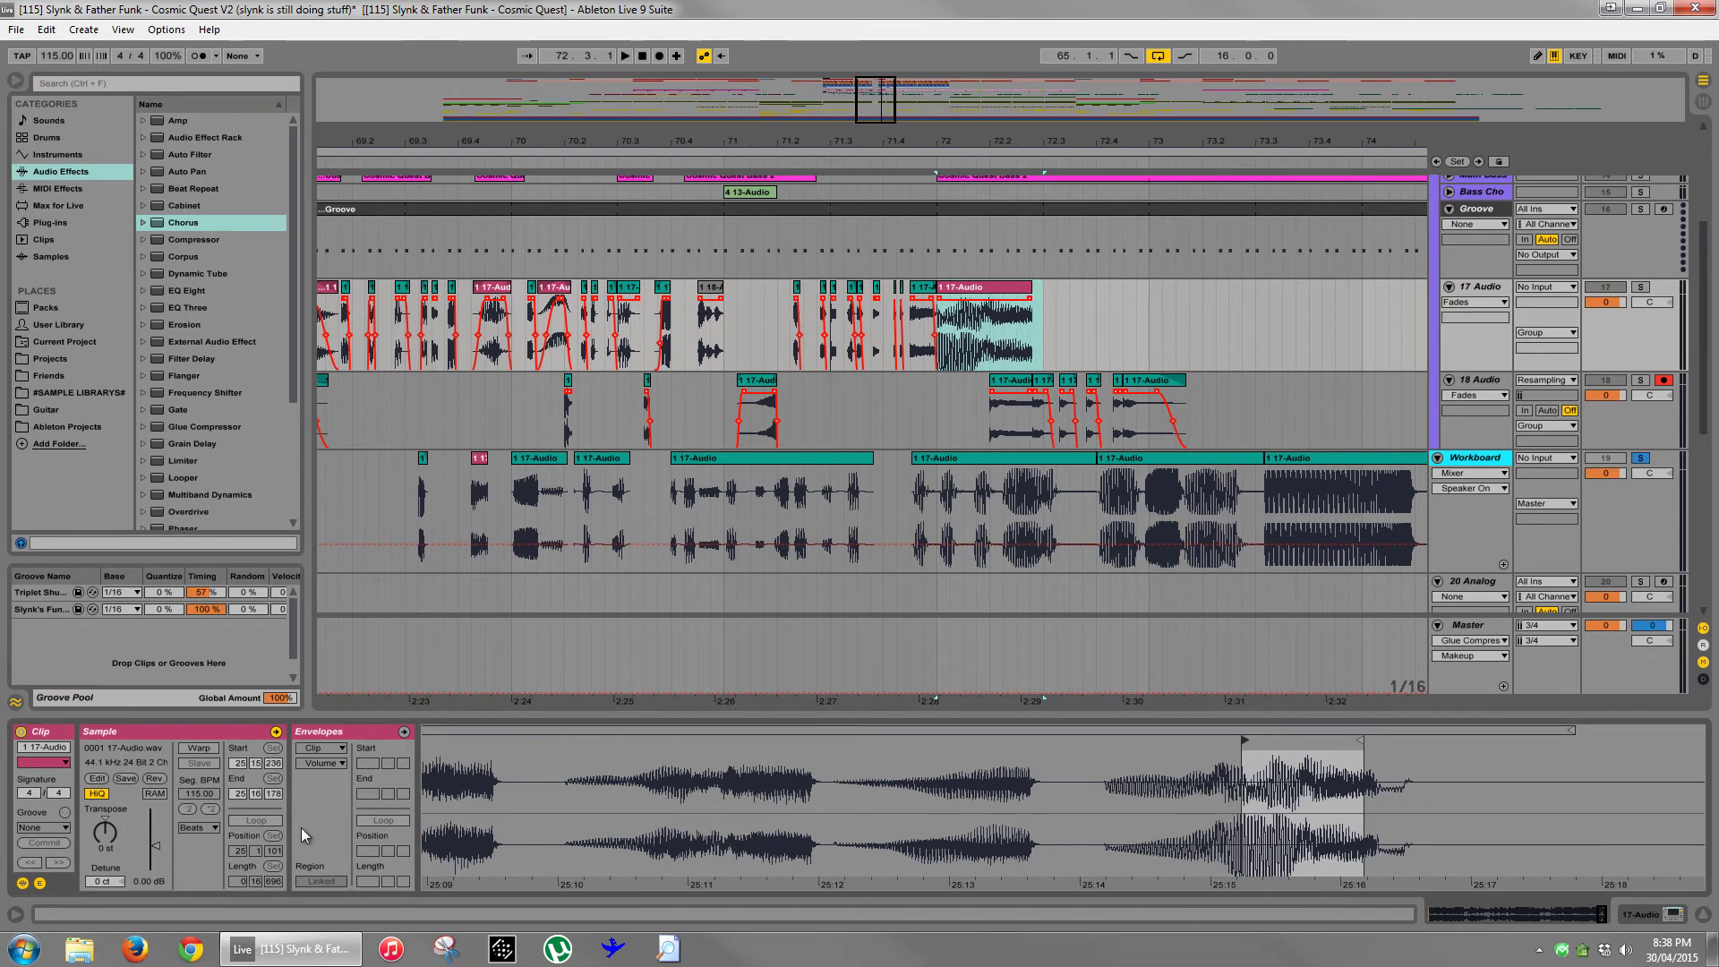
pyautogui.scroll(3, 105, 830)
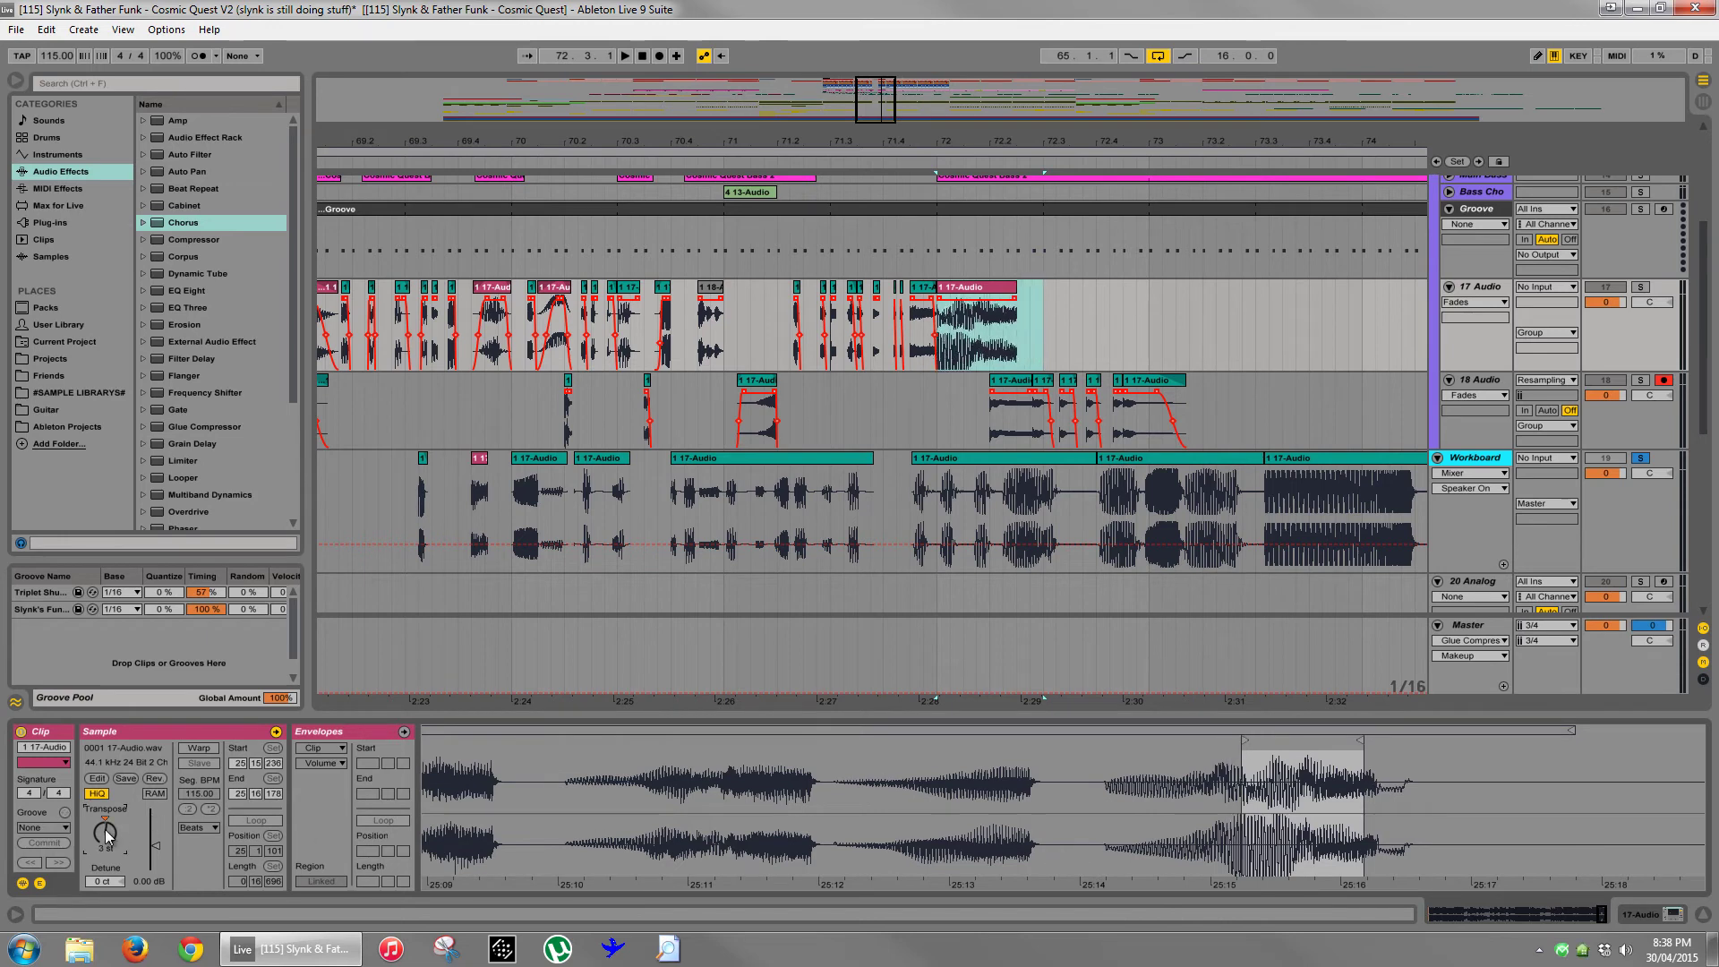
pyautogui.press('space')
pyautogui.click(1640, 286)
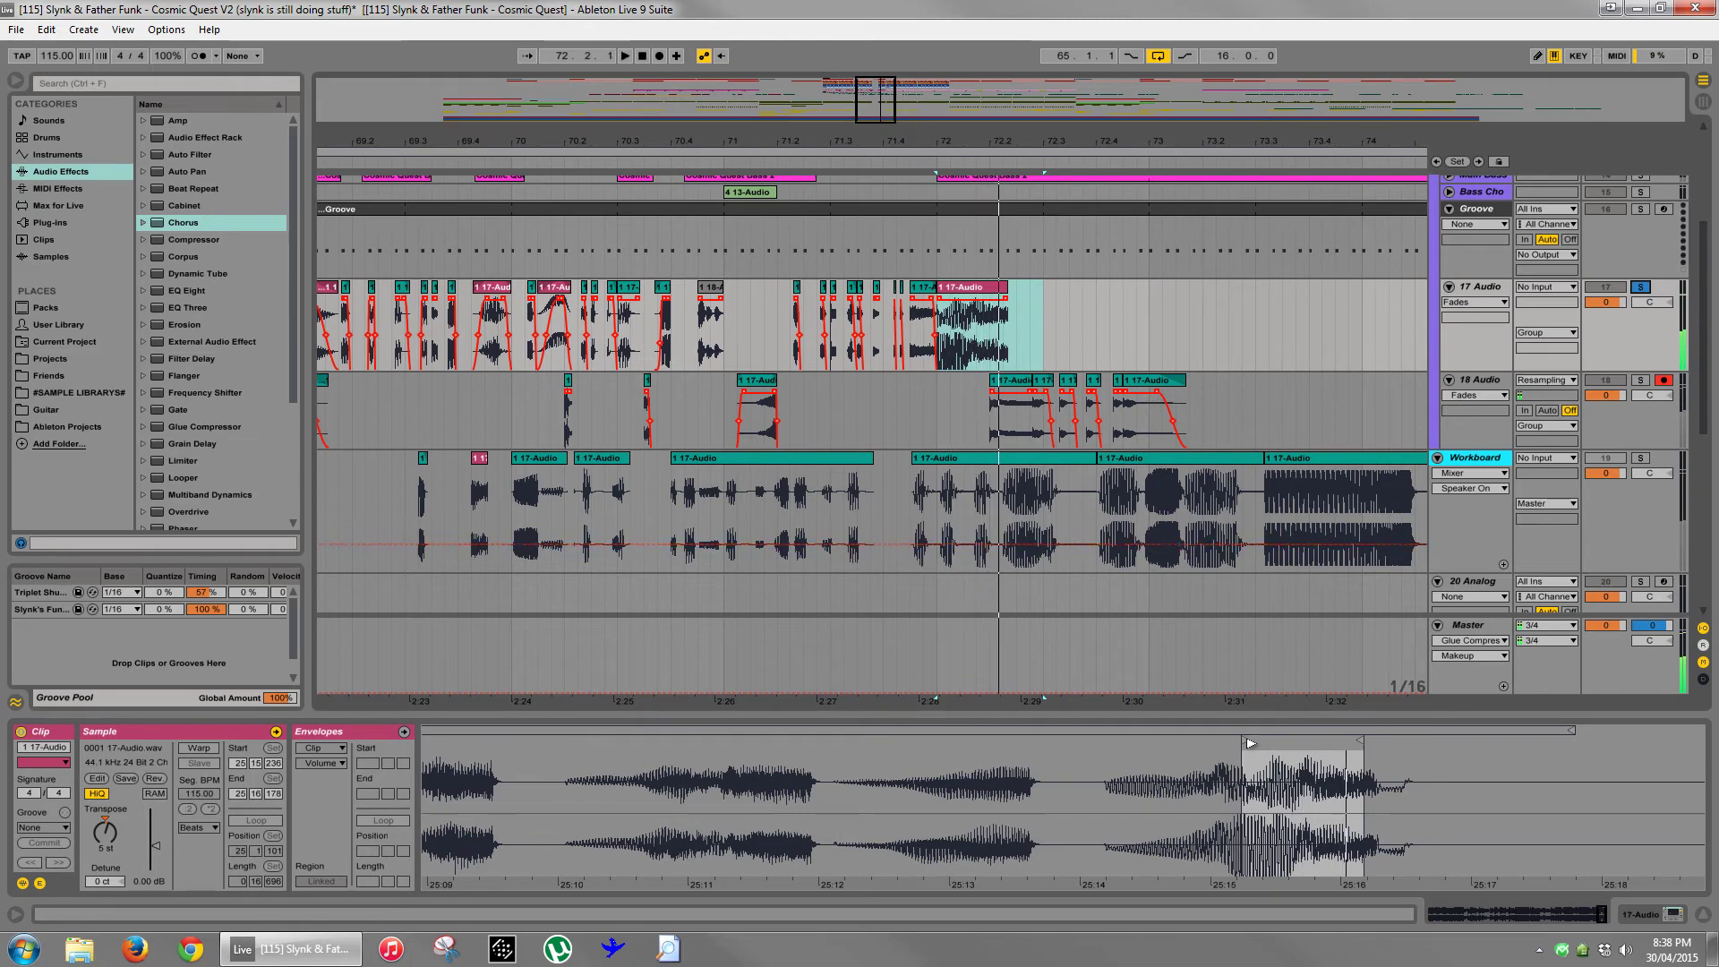
# - Move the clip's start to 25:15:277, trim its end to 72.1.4, and audition it
pyautogui.moveTo(1269, 741)
pyautogui.mouseDown()
pyautogui.moveTo(1196, 760)
pyautogui.moveTo(1286, 754)
pyautogui.moveTo(1249, 754)
pyautogui.mouseUp()
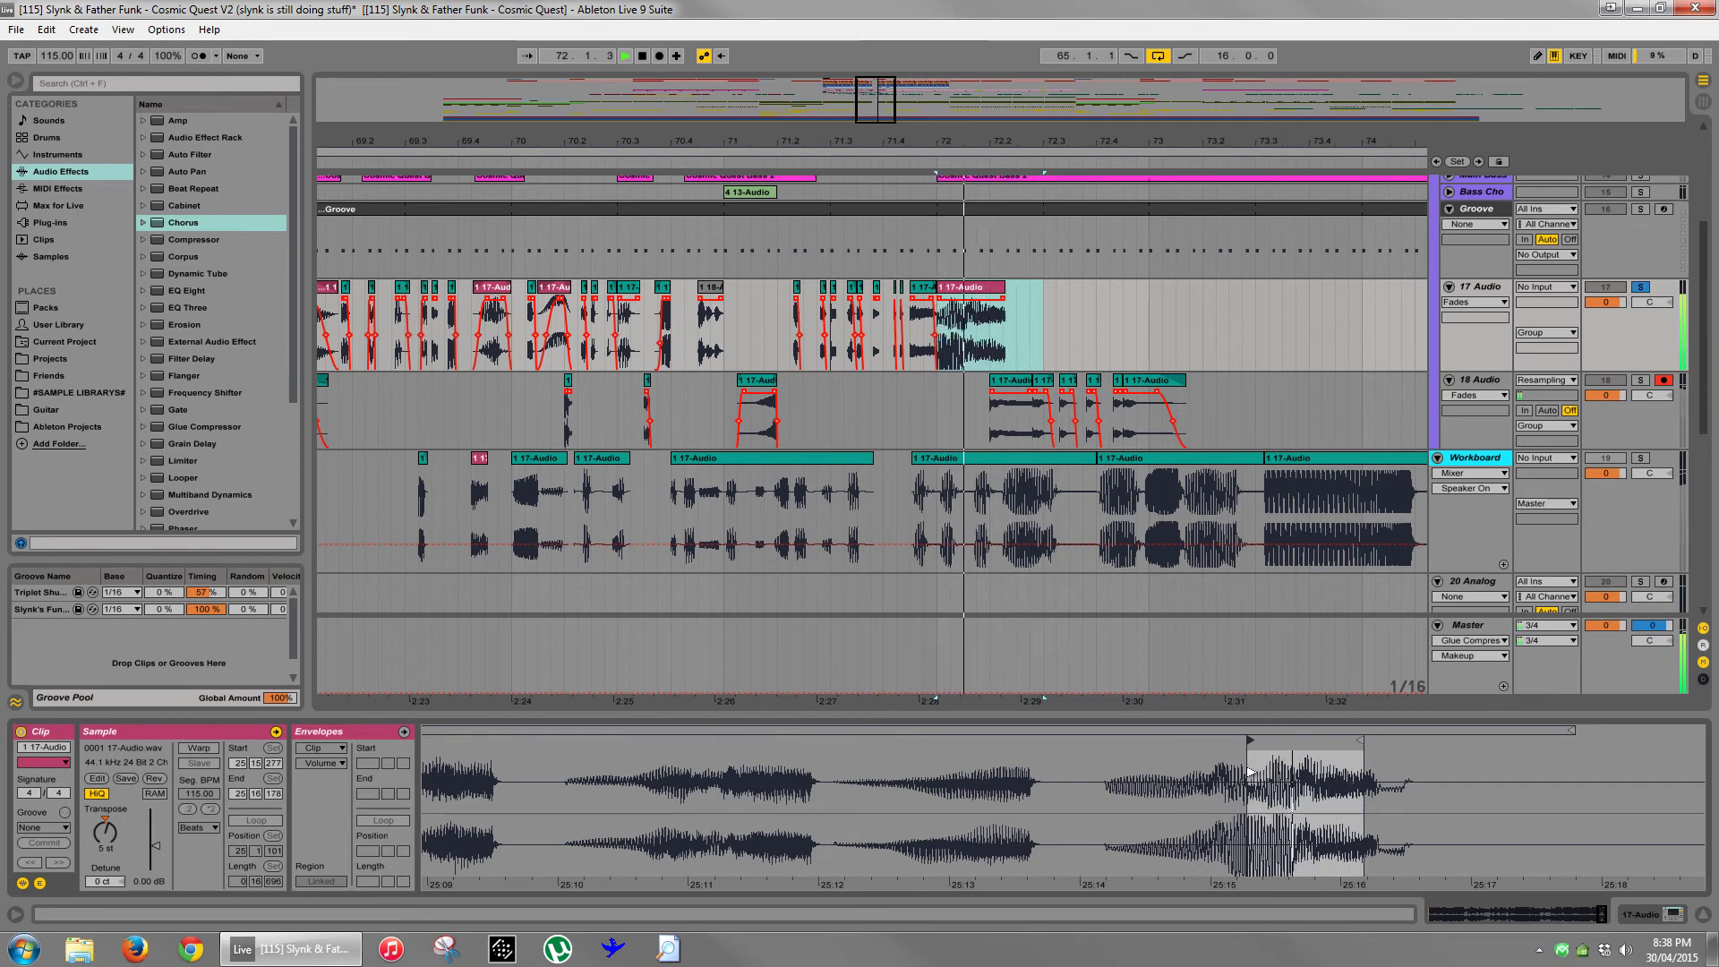
pyautogui.press('space')
pyautogui.press('space')
pyautogui.moveTo(974, 299); pyautogui.dragTo(949, 299)
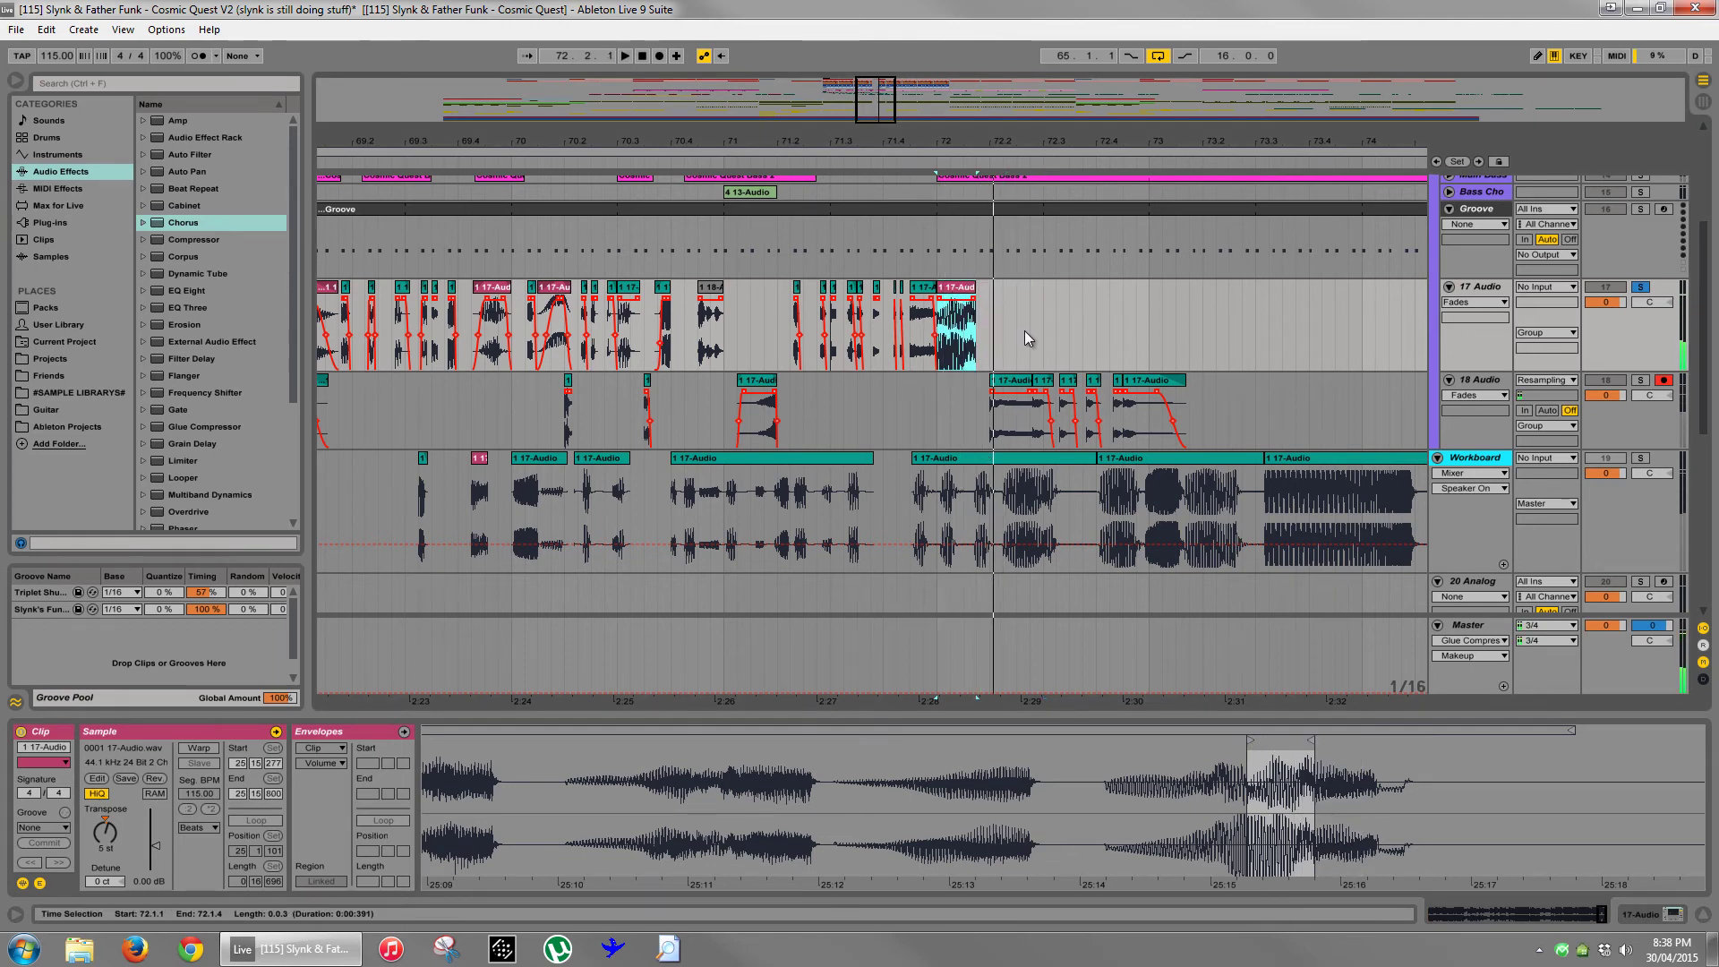
pyautogui.click(1024, 330)
pyautogui.click(954, 295)
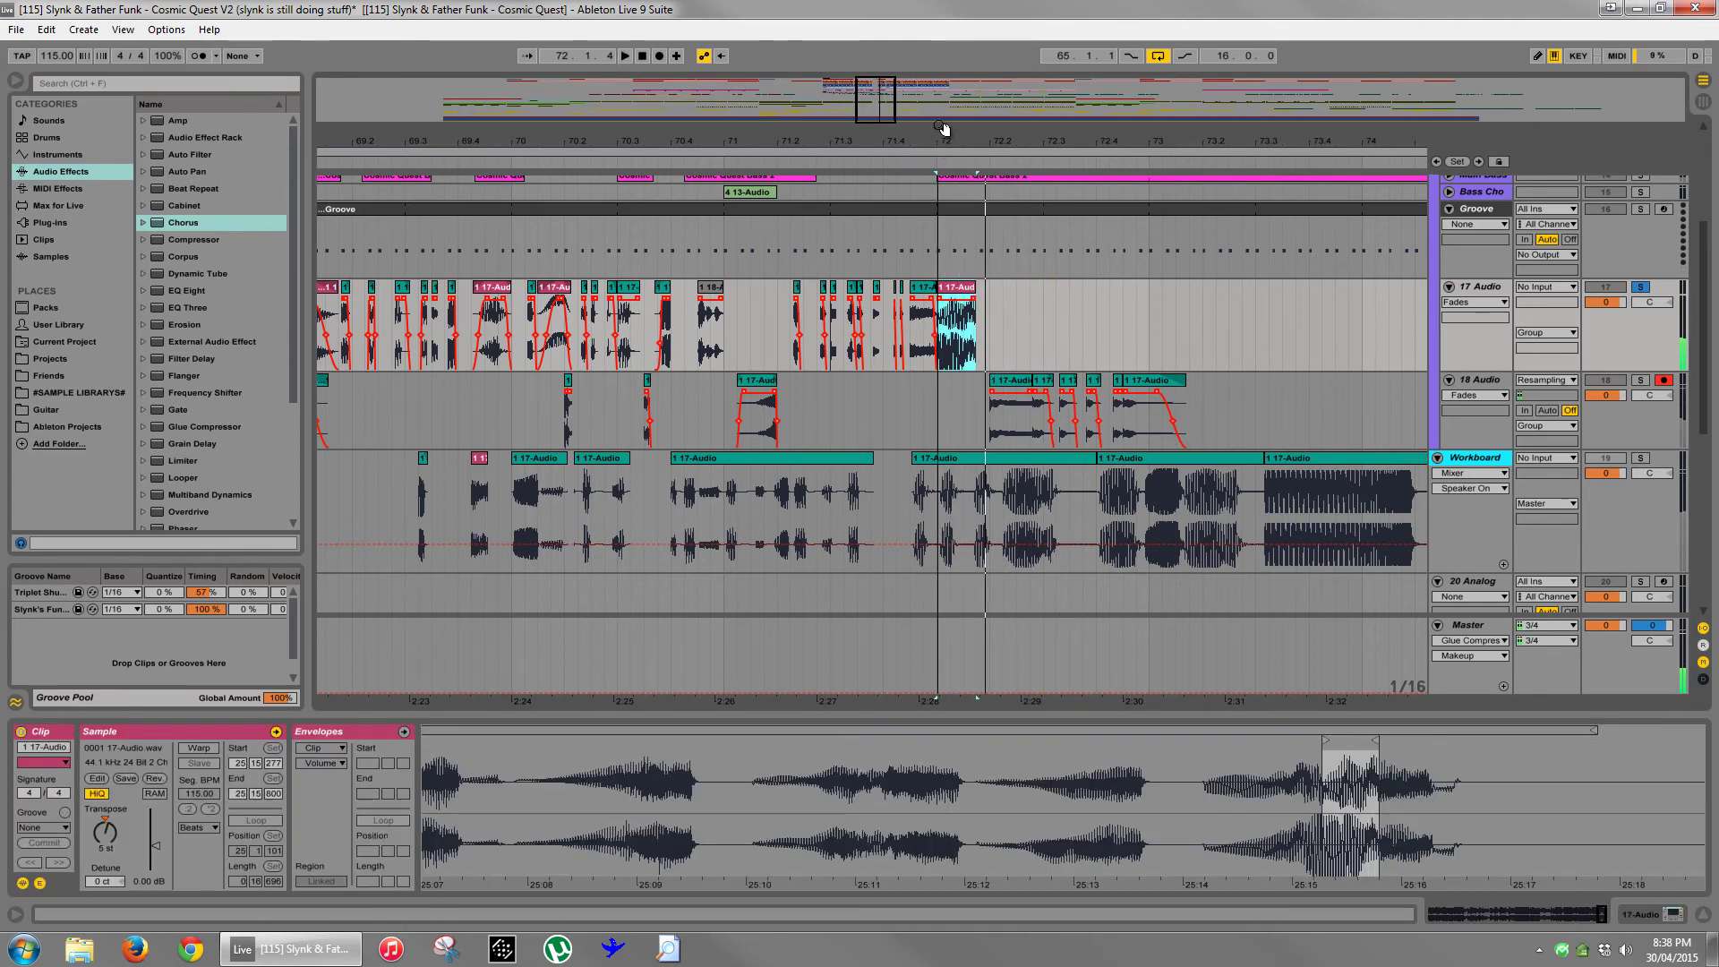
# - Replay the passage from the pink clip at 66.1.1 to compare it with the new clip
pyautogui.press('-')
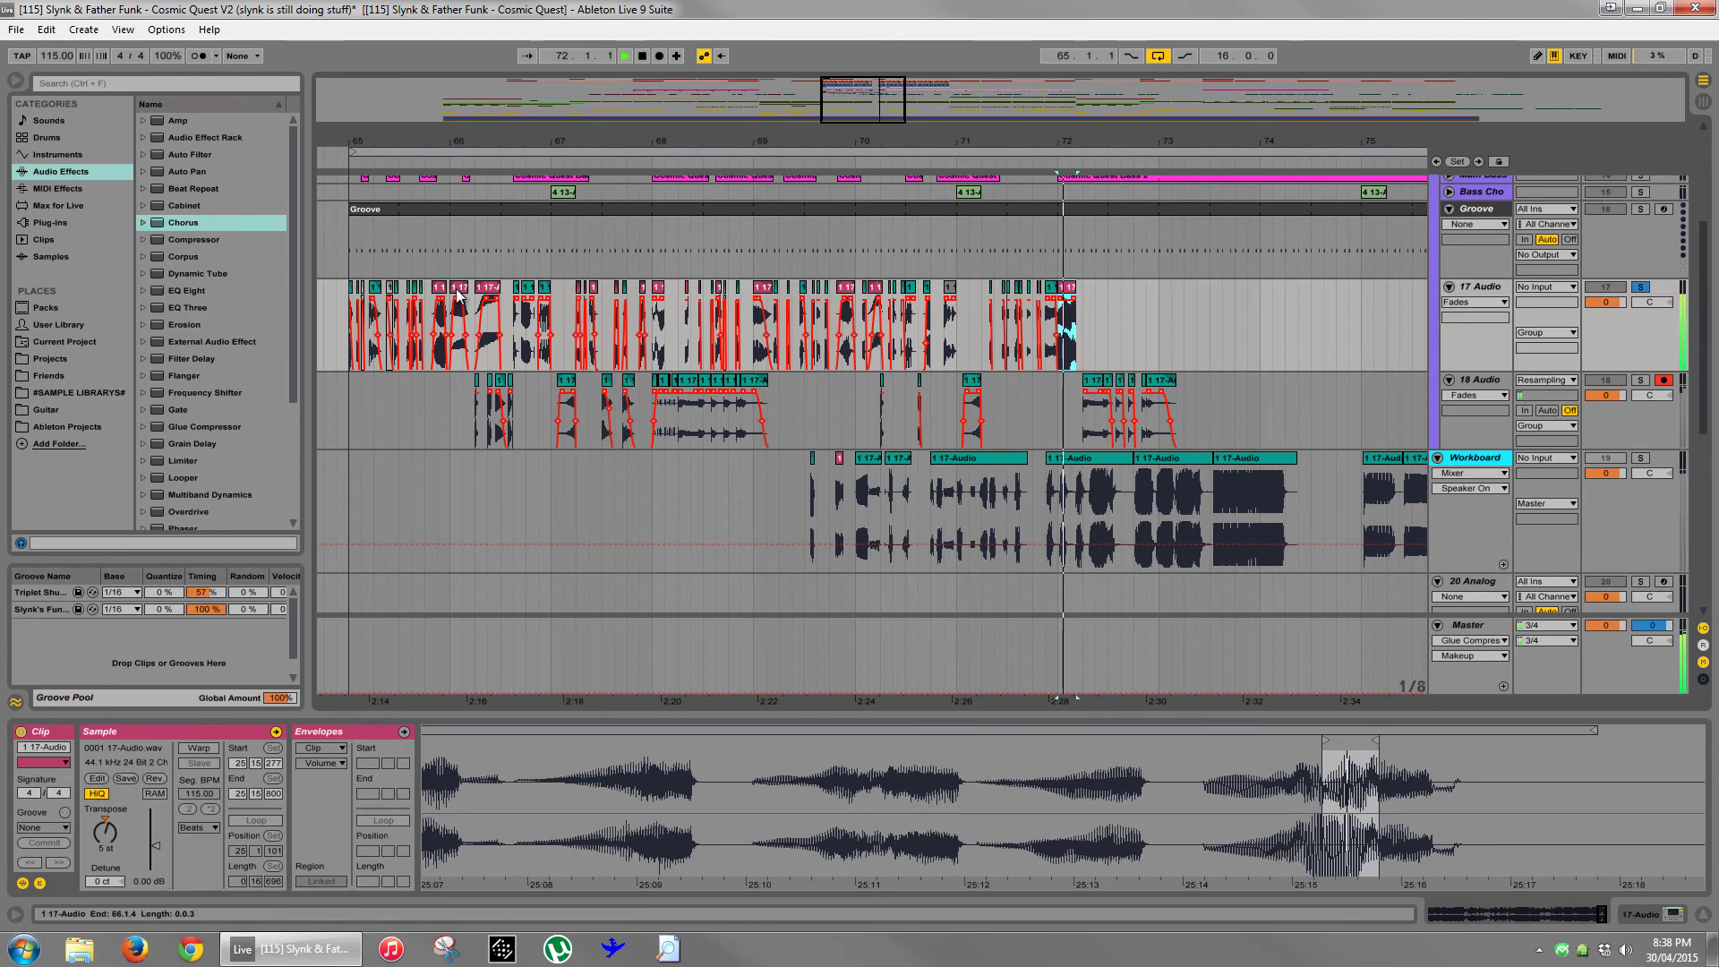
pyautogui.click(458, 288)
pyautogui.press('space')
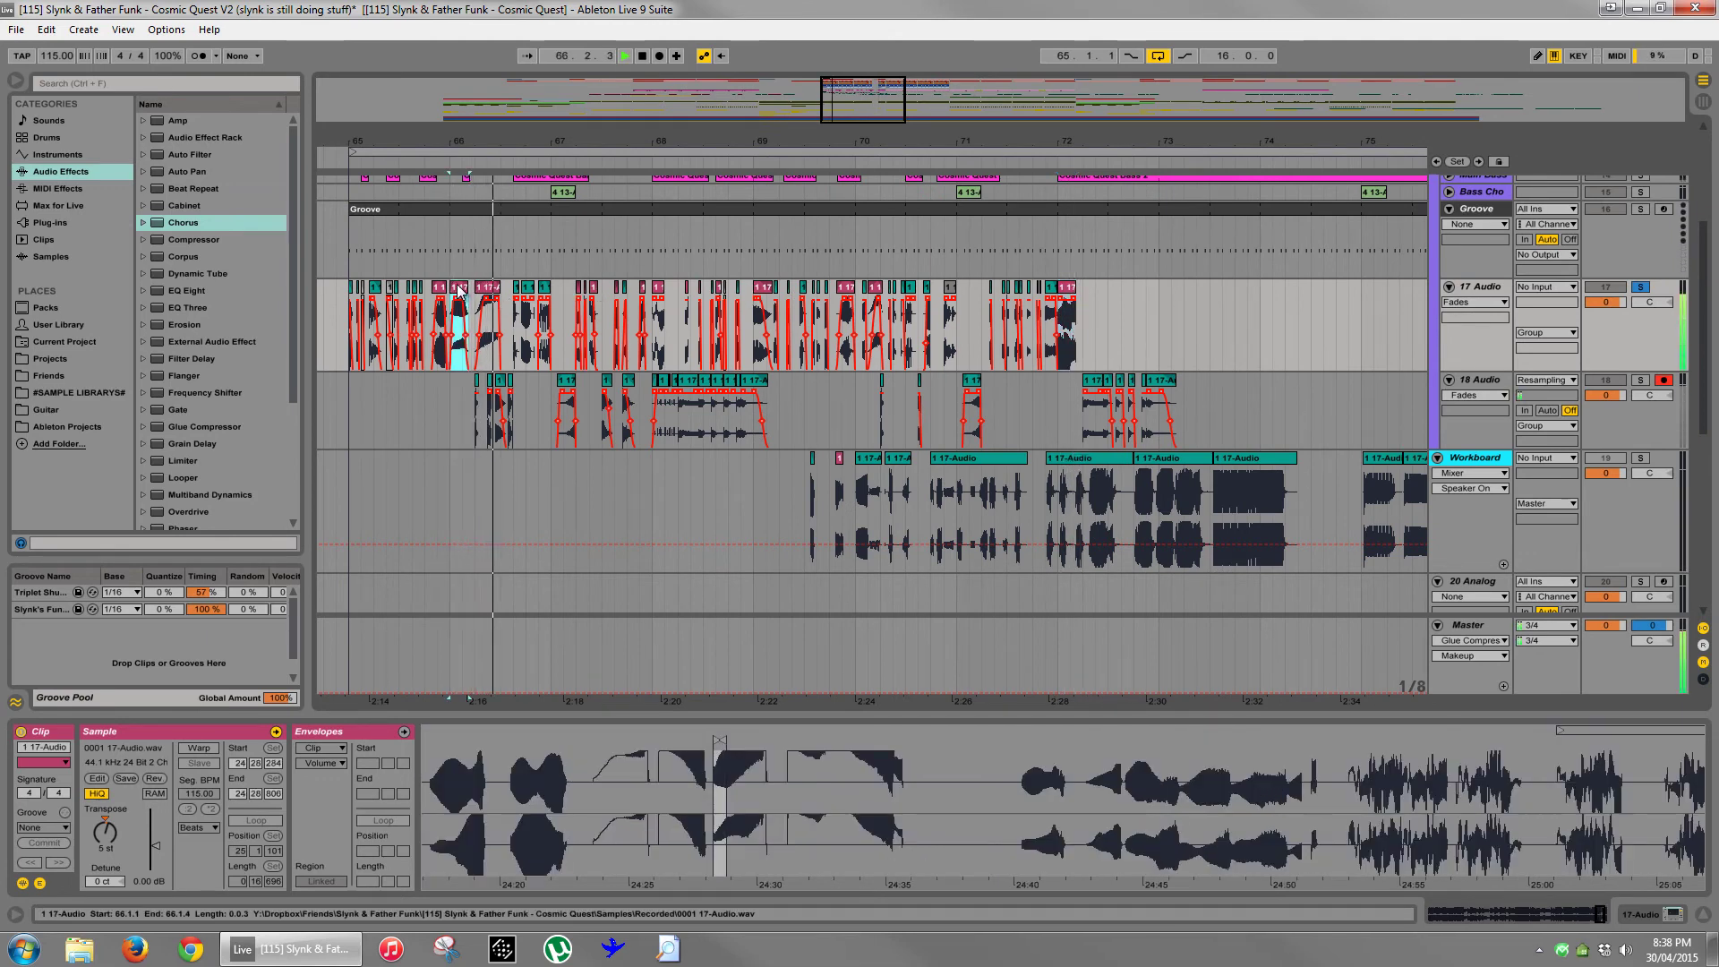
pyautogui.press('space')
pyautogui.press('space')
pyautogui.press('space')
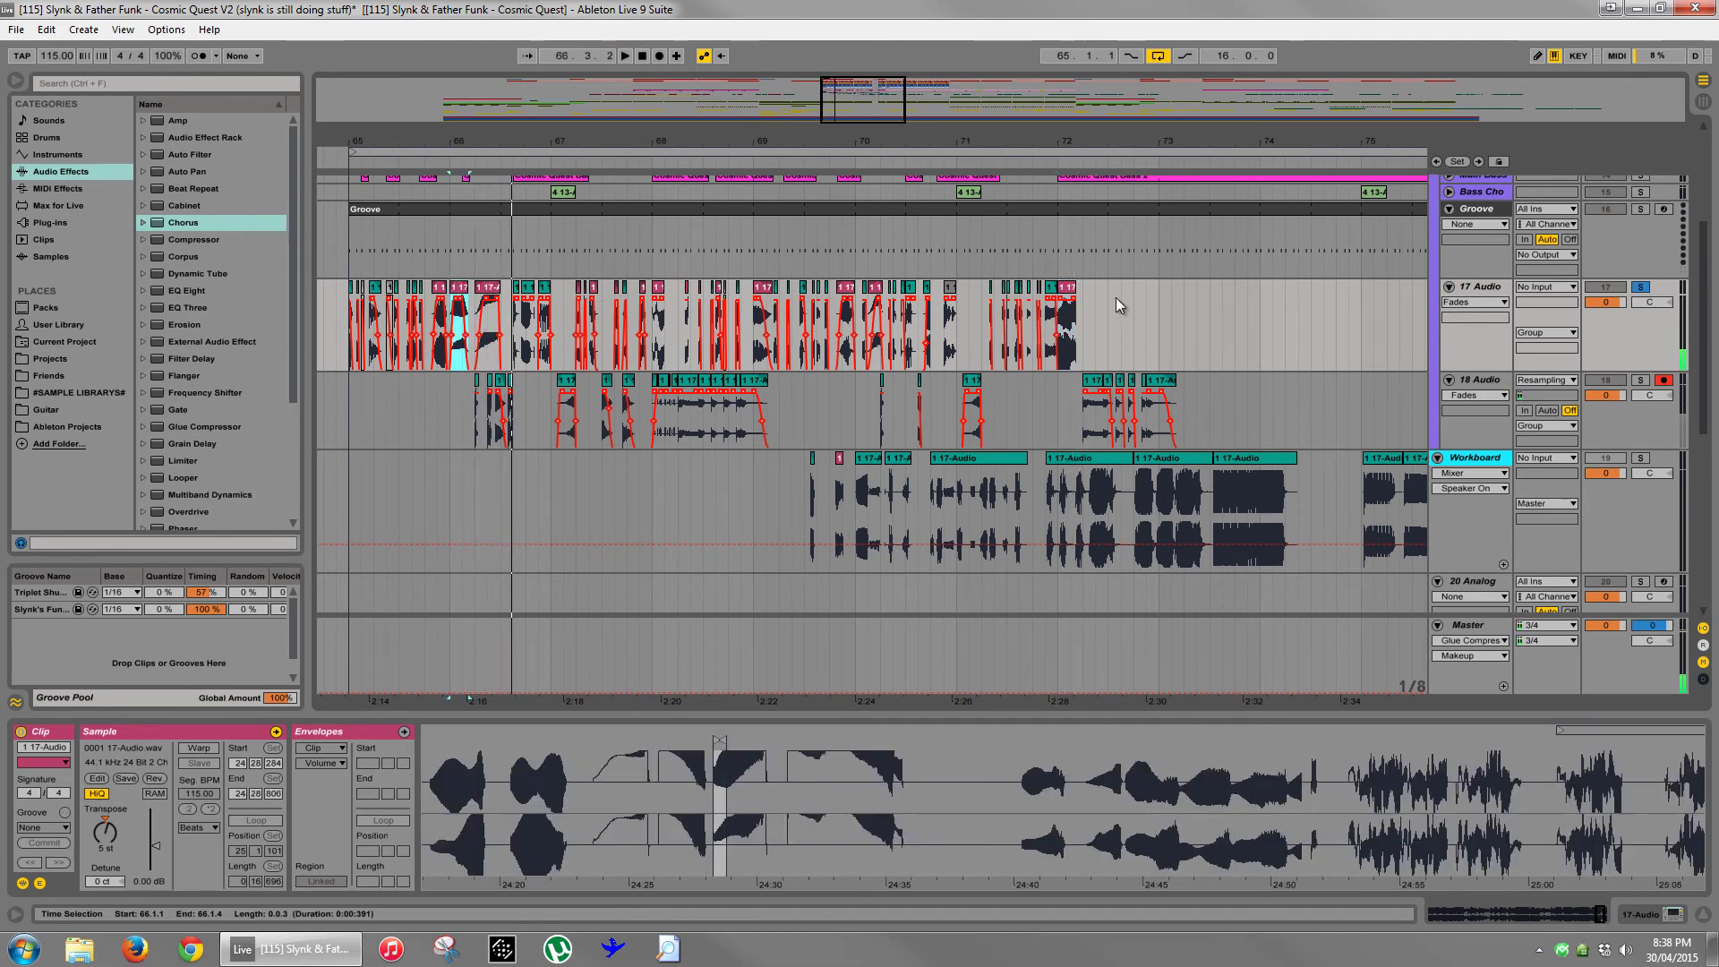
# - Move the start of the clip at 72.1.1 earlier to 25:14:495 and audition it
pyautogui.click(1070, 309)
pyautogui.moveTo(1100, 146); pyautogui.dragTo(1100, 175)
pyautogui.moveTo(1326, 741)
pyautogui.mouseDown()
pyautogui.moveTo(1220, 746)
pyautogui.moveTo(1240, 752)
pyautogui.mouseUp()
pyautogui.press('space')
pyautogui.press('space')
pyautogui.press('space')
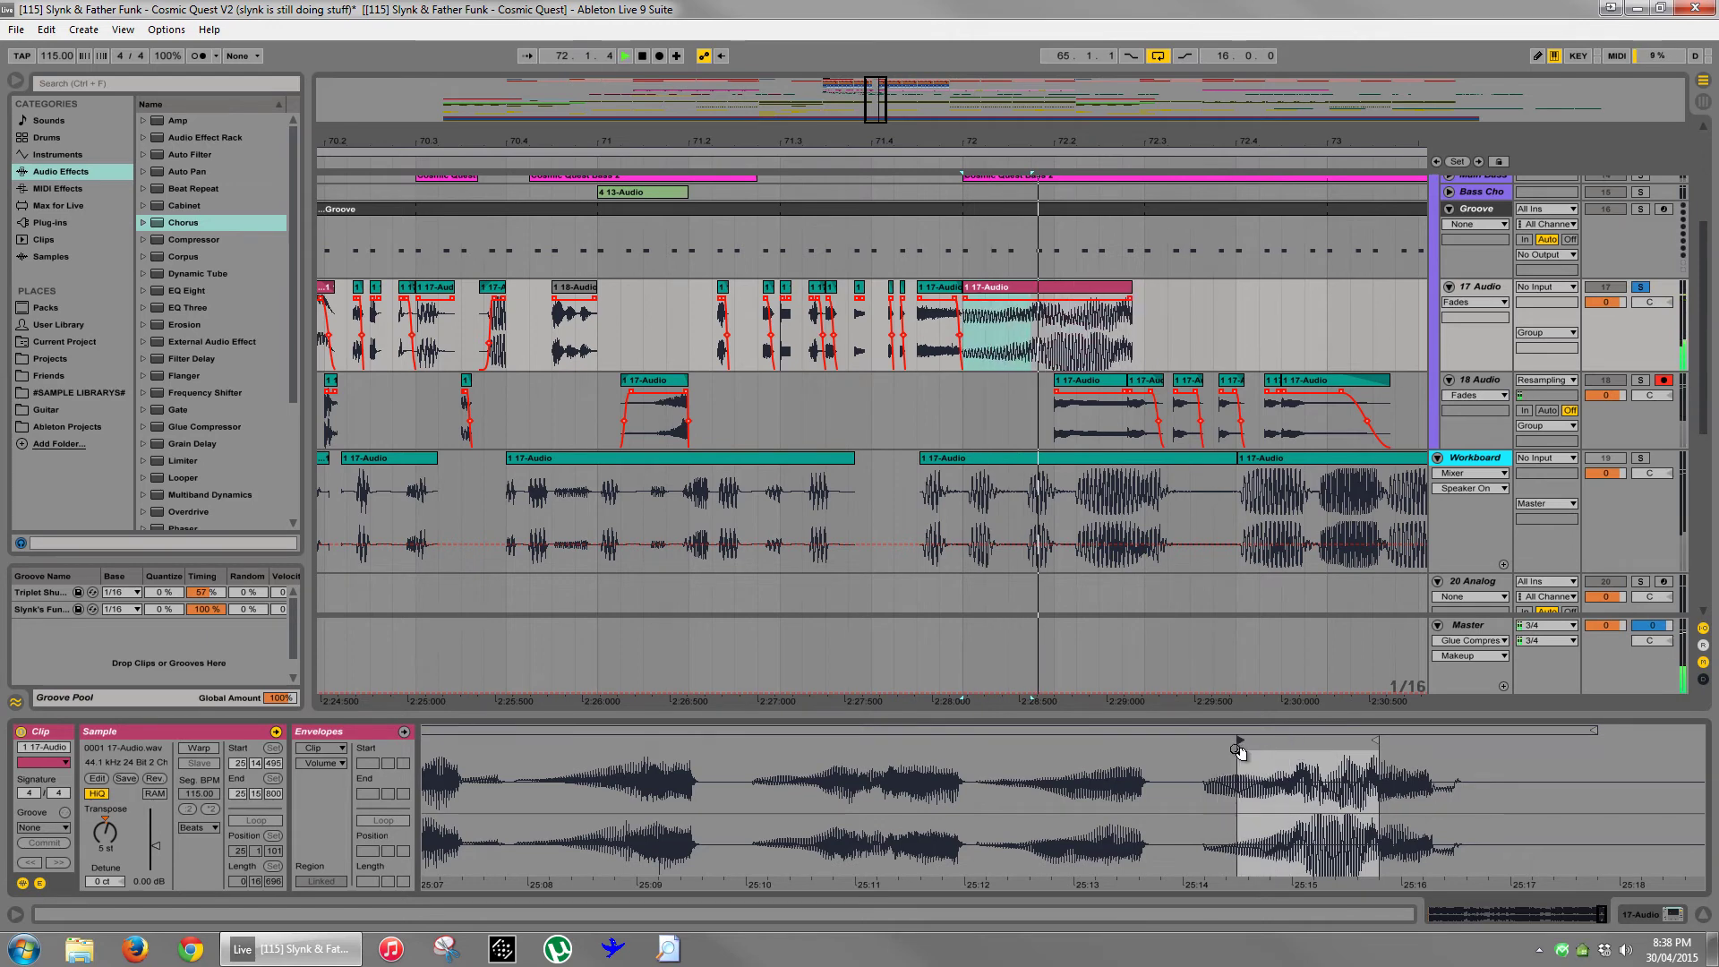
pyautogui.press('space')
# - Split the clip at 72.1.4 and move its second part to 72.2.1
pyautogui.moveTo(1010, 138)
pyautogui.mouseDown()
pyautogui.moveTo(1028, 134)
pyautogui.moveTo(1007, 135)
pyautogui.mouseUp()
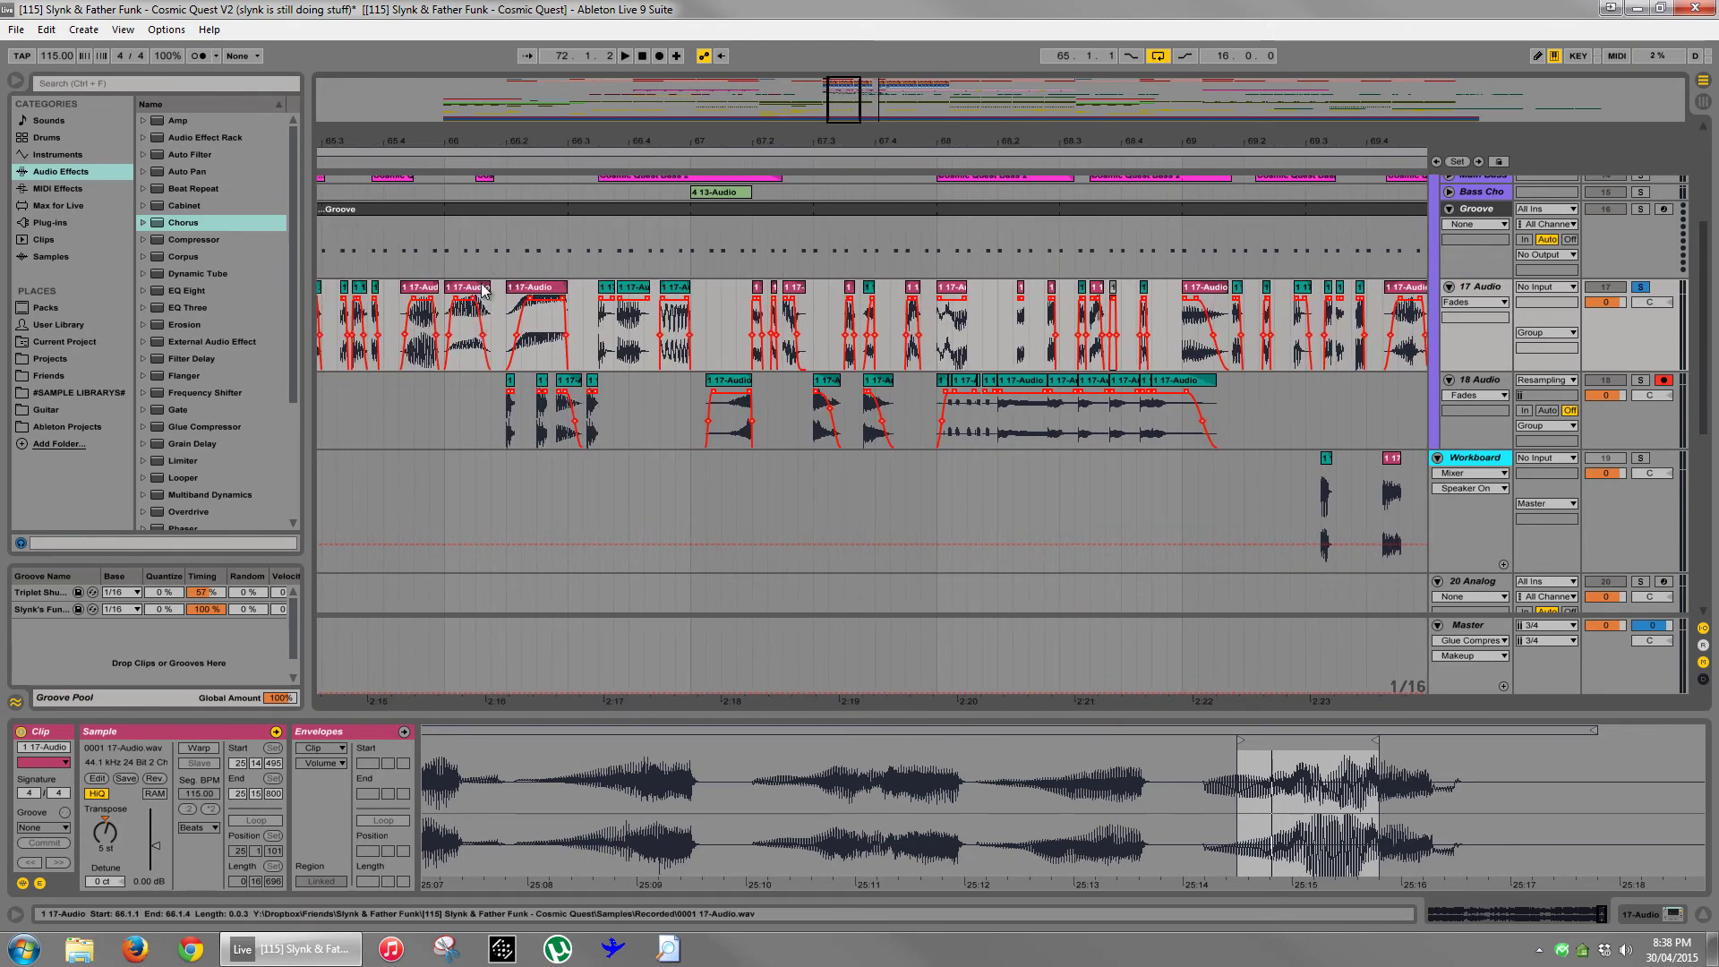
pyautogui.moveTo(985, 136); pyautogui.dragTo(955, 134)
pyautogui.click(870, 331)
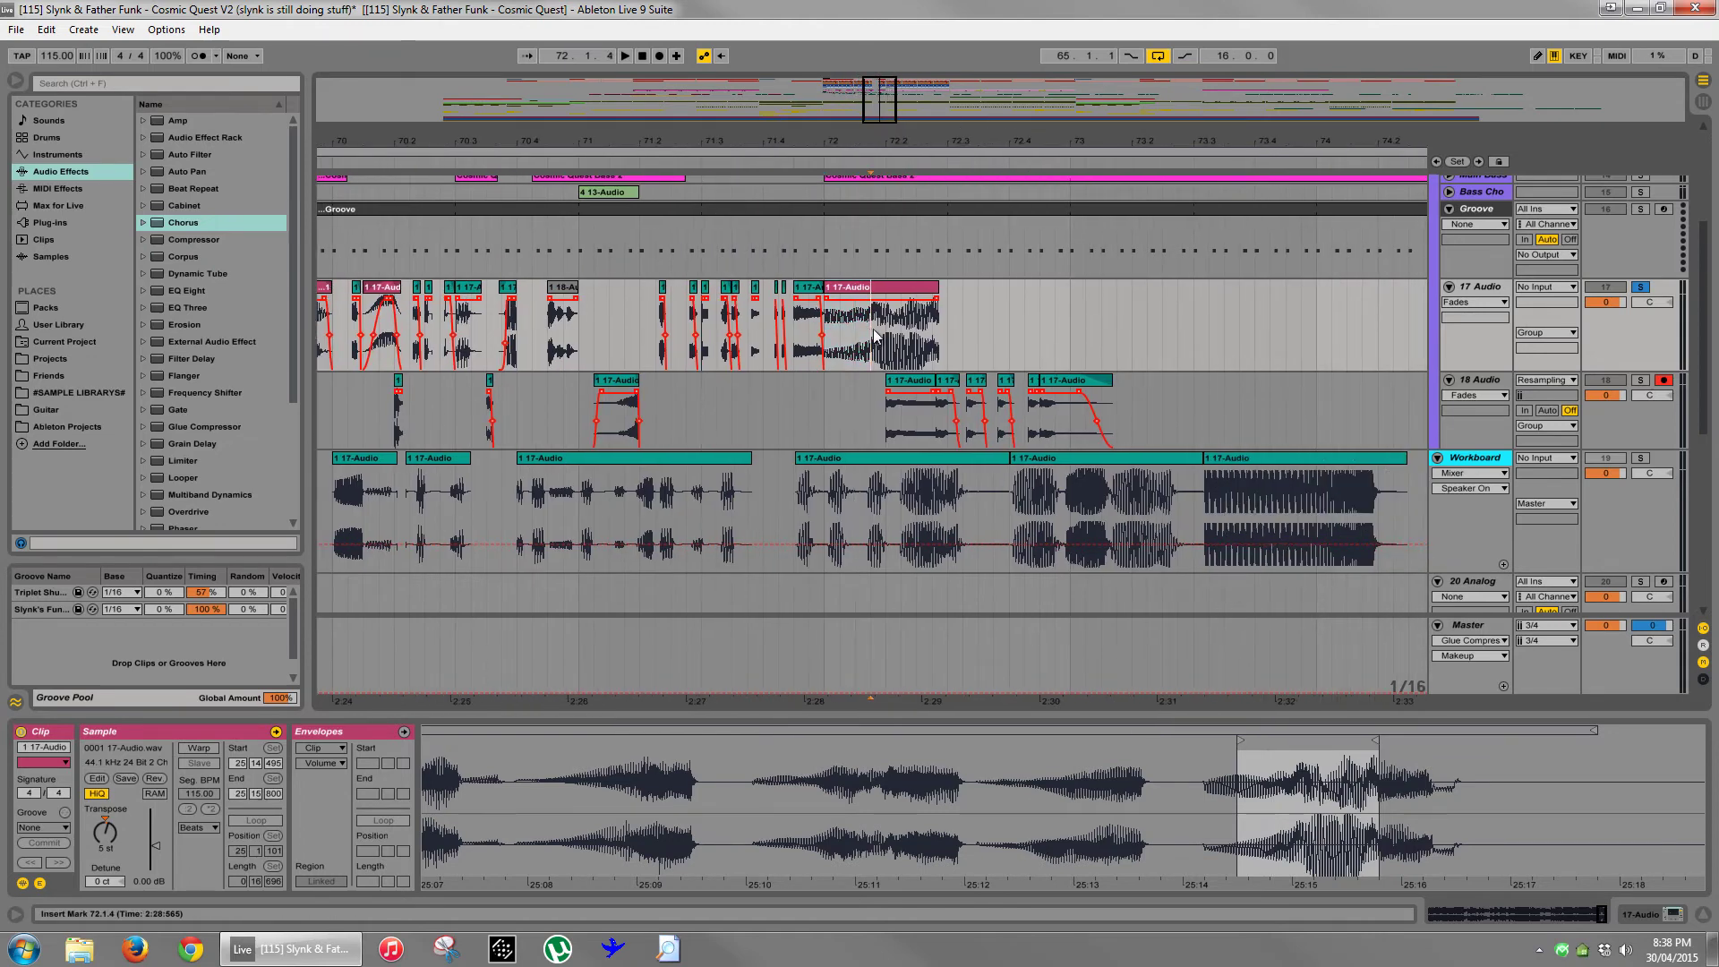
pyautogui.hotkey('ctrl', 'e')
pyautogui.moveTo(894, 288); pyautogui.dragTo(910, 290)
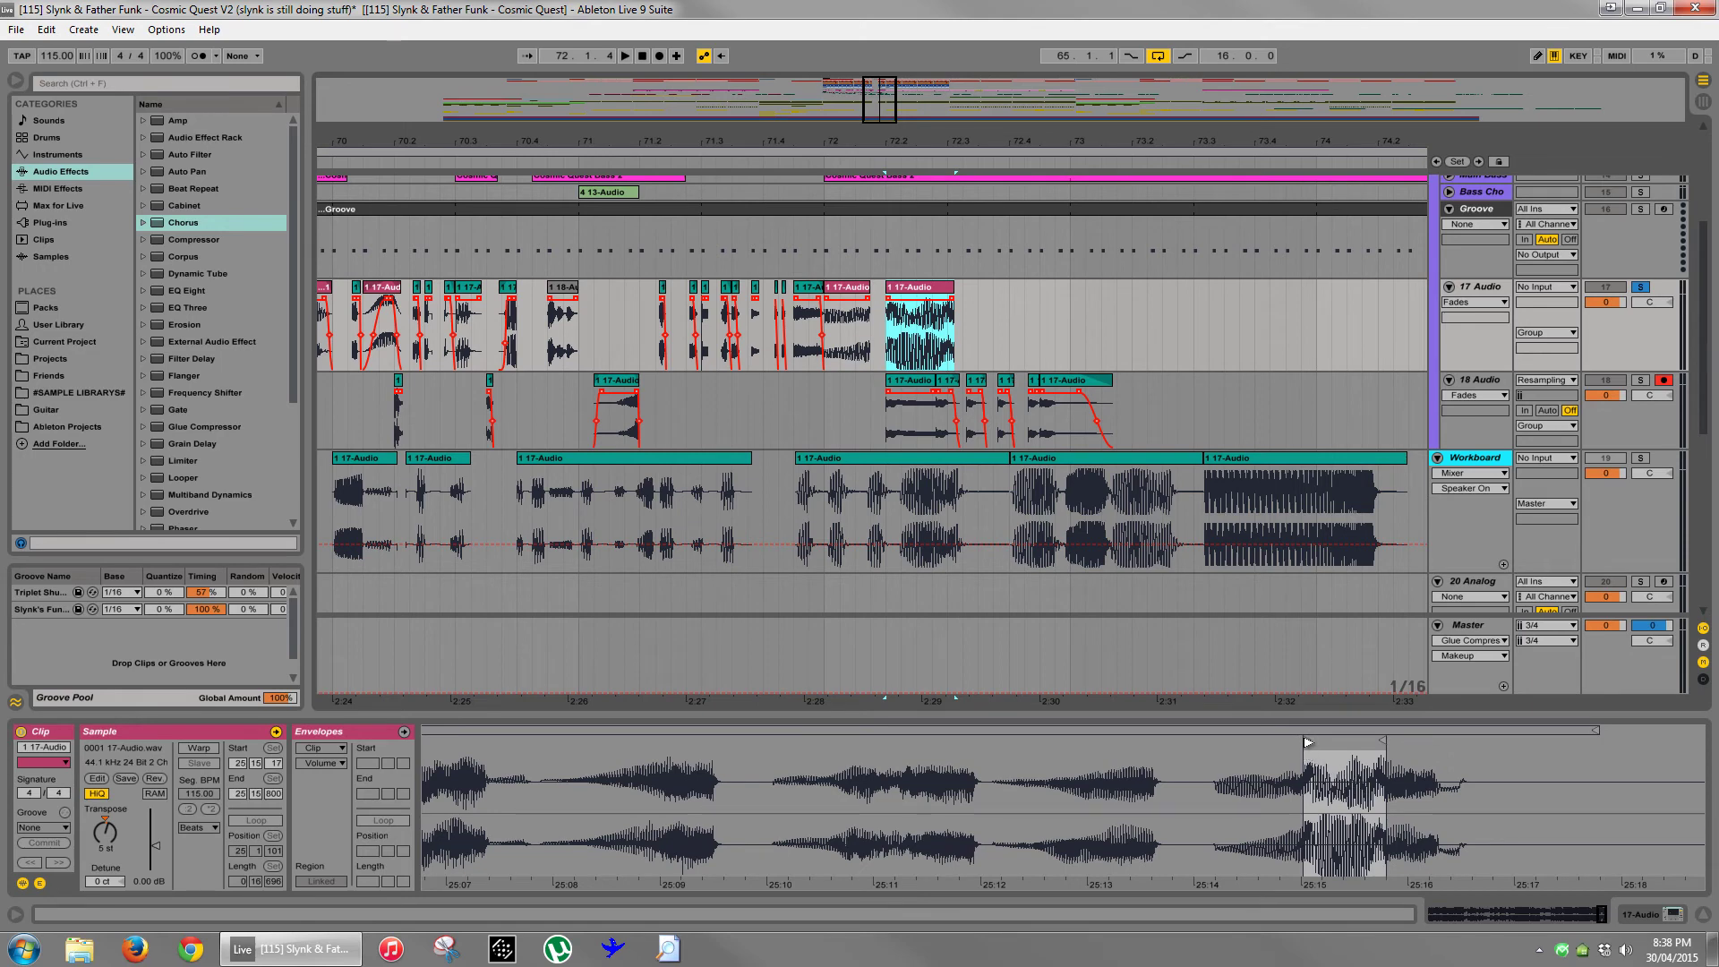
# - Shift the start of the clip at 72.2.1 to 25:15:655, auditioning it along the way
pyautogui.moveTo(1308, 743)
pyautogui.mouseDown()
pyautogui.moveTo(1435, 740)
pyautogui.moveTo(1372, 739)
pyautogui.mouseUp()
pyautogui.press('space')
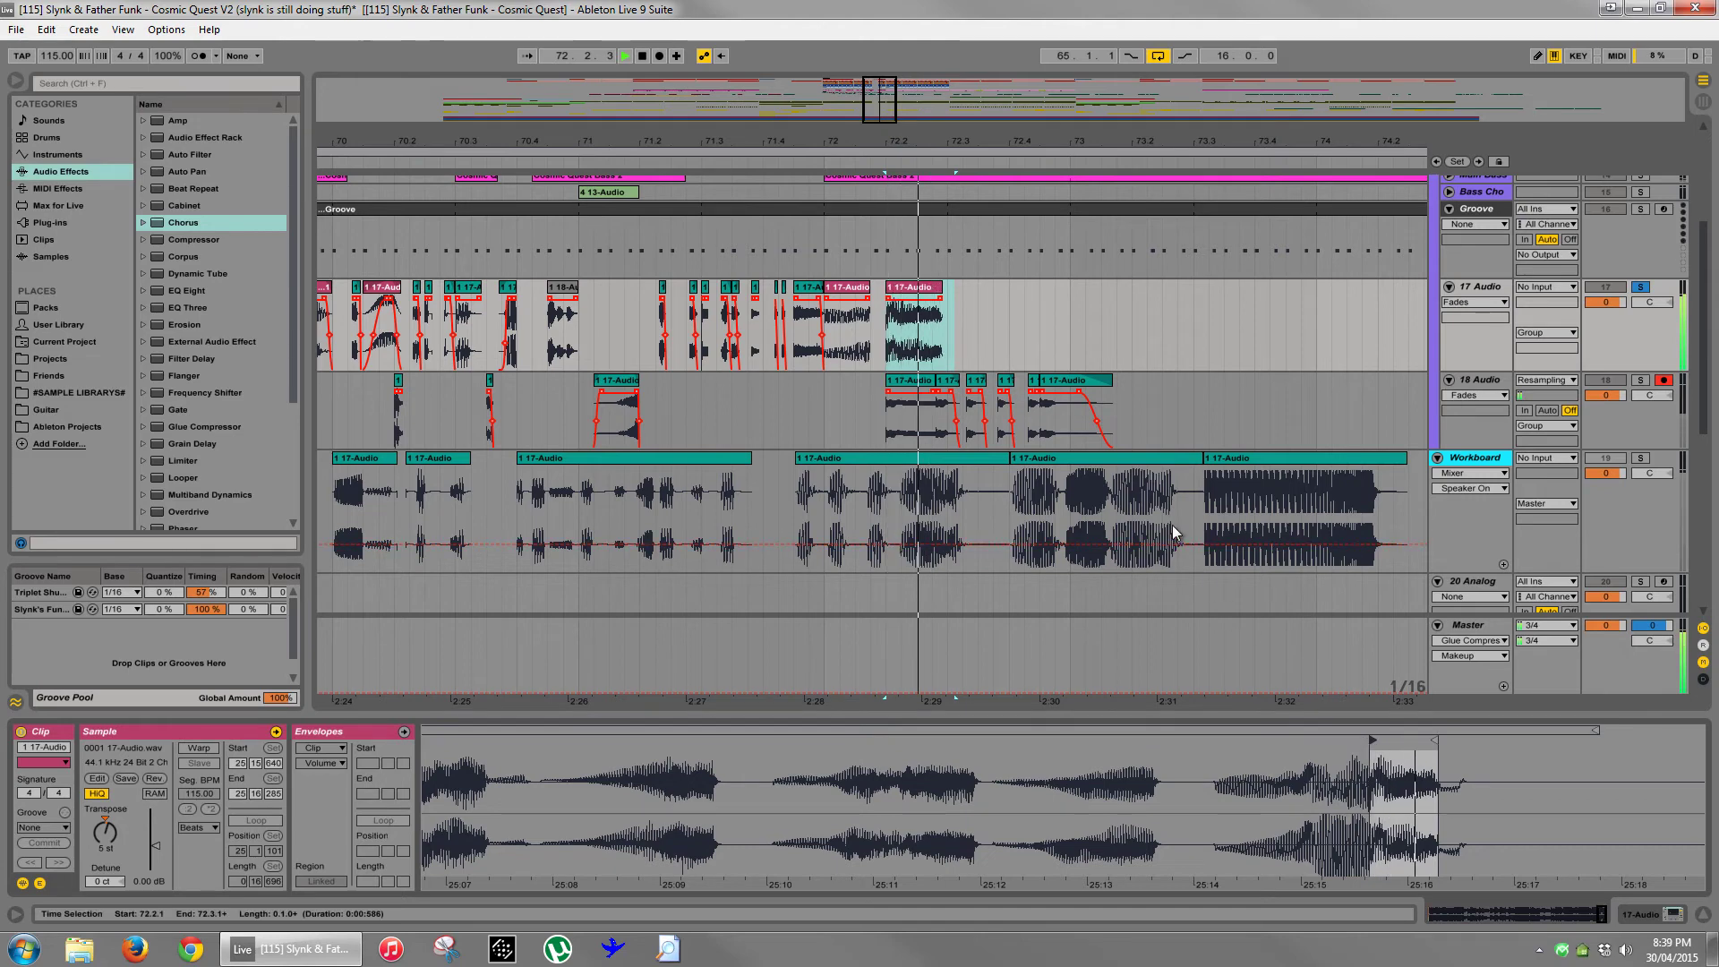
pyautogui.press('space')
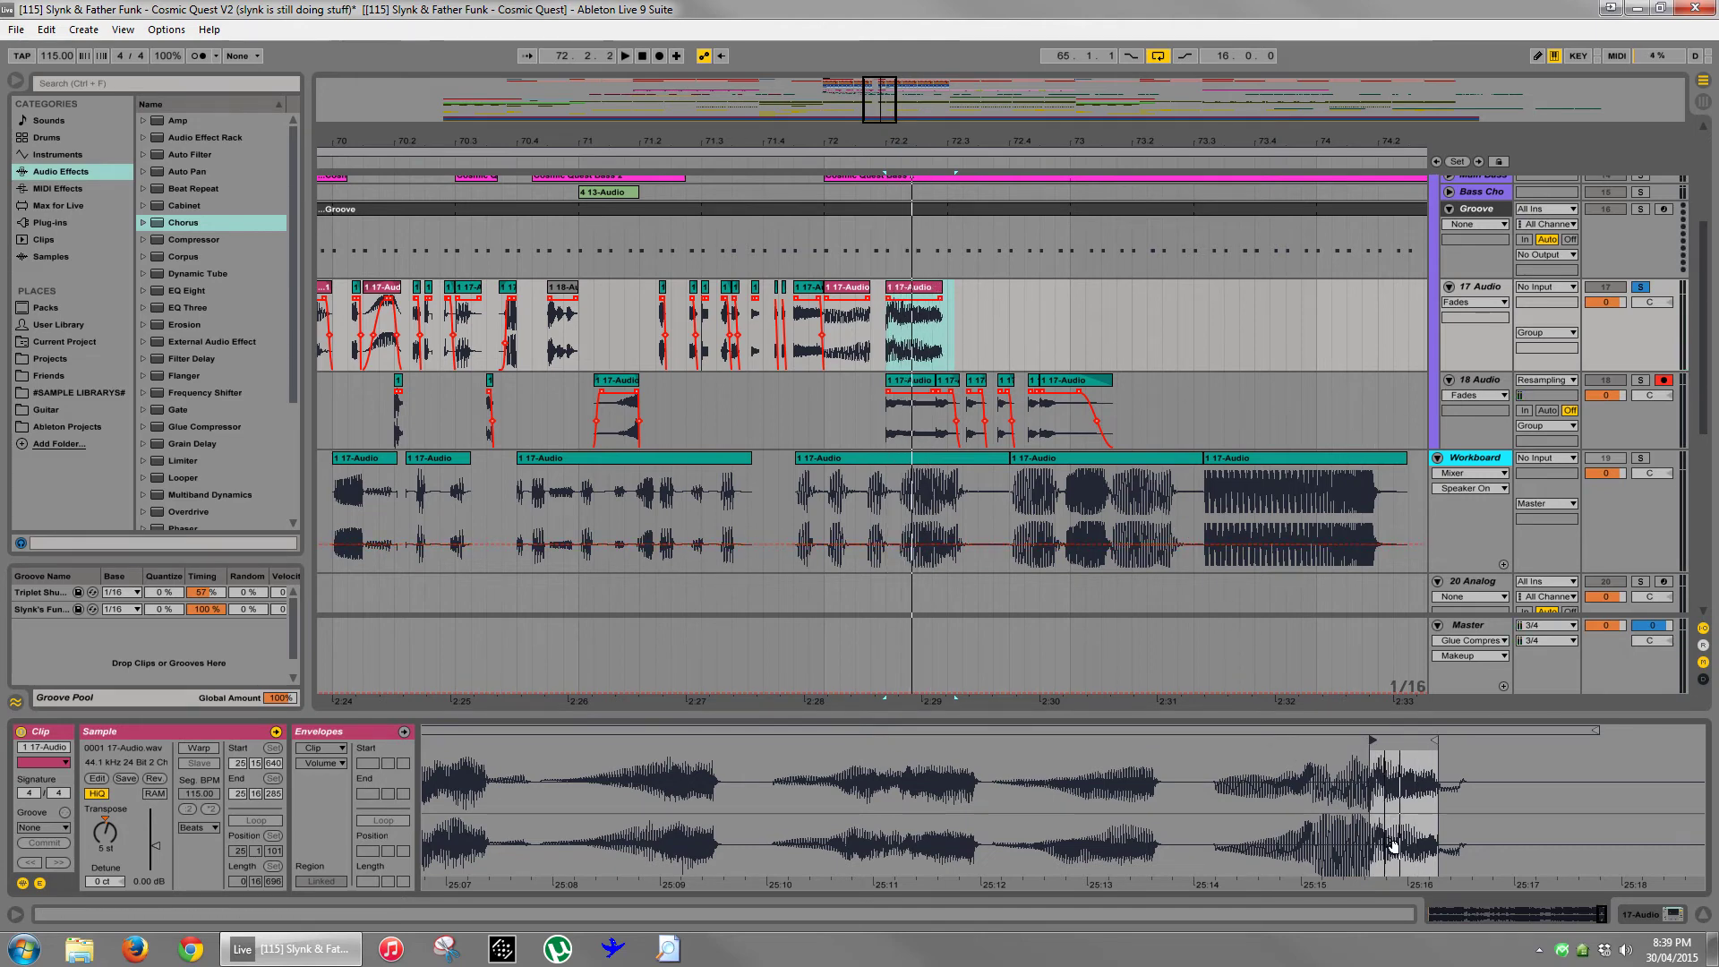
pyautogui.moveTo(1287, 751); pyautogui.dragTo(1193, 761)
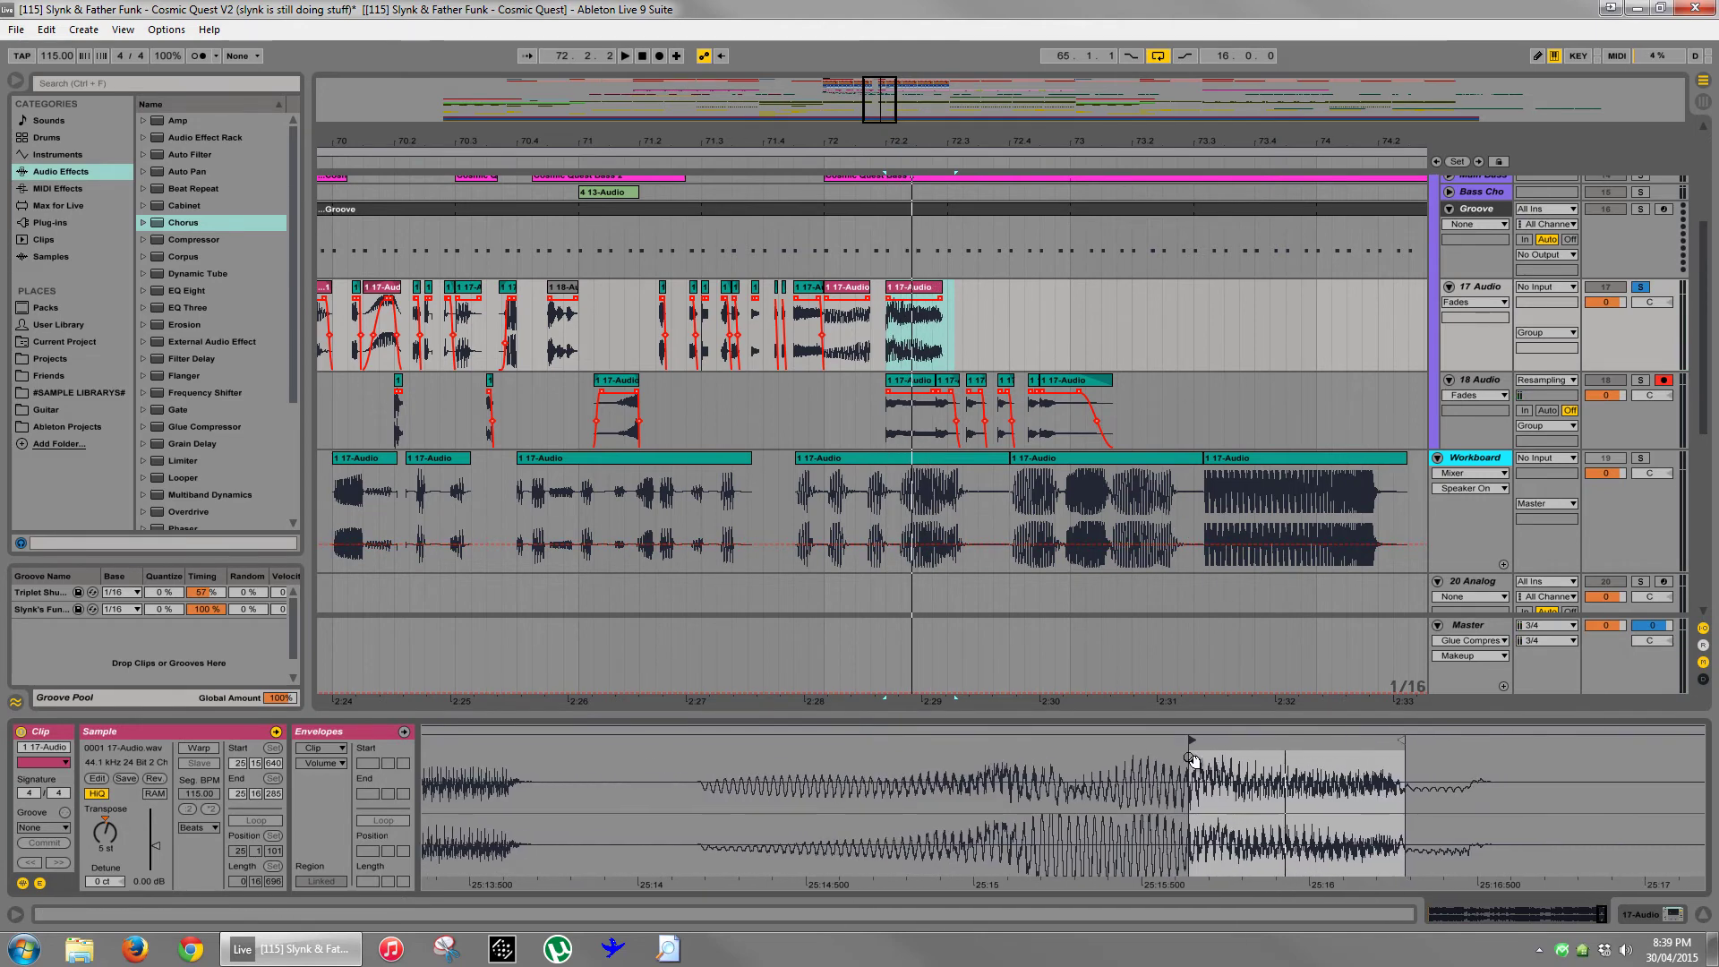
# - Insert an audio track below 17 Audio and add a high-pass Auto Filter at about 241 Hz to 17 Audio
pyautogui.click(1476, 293)
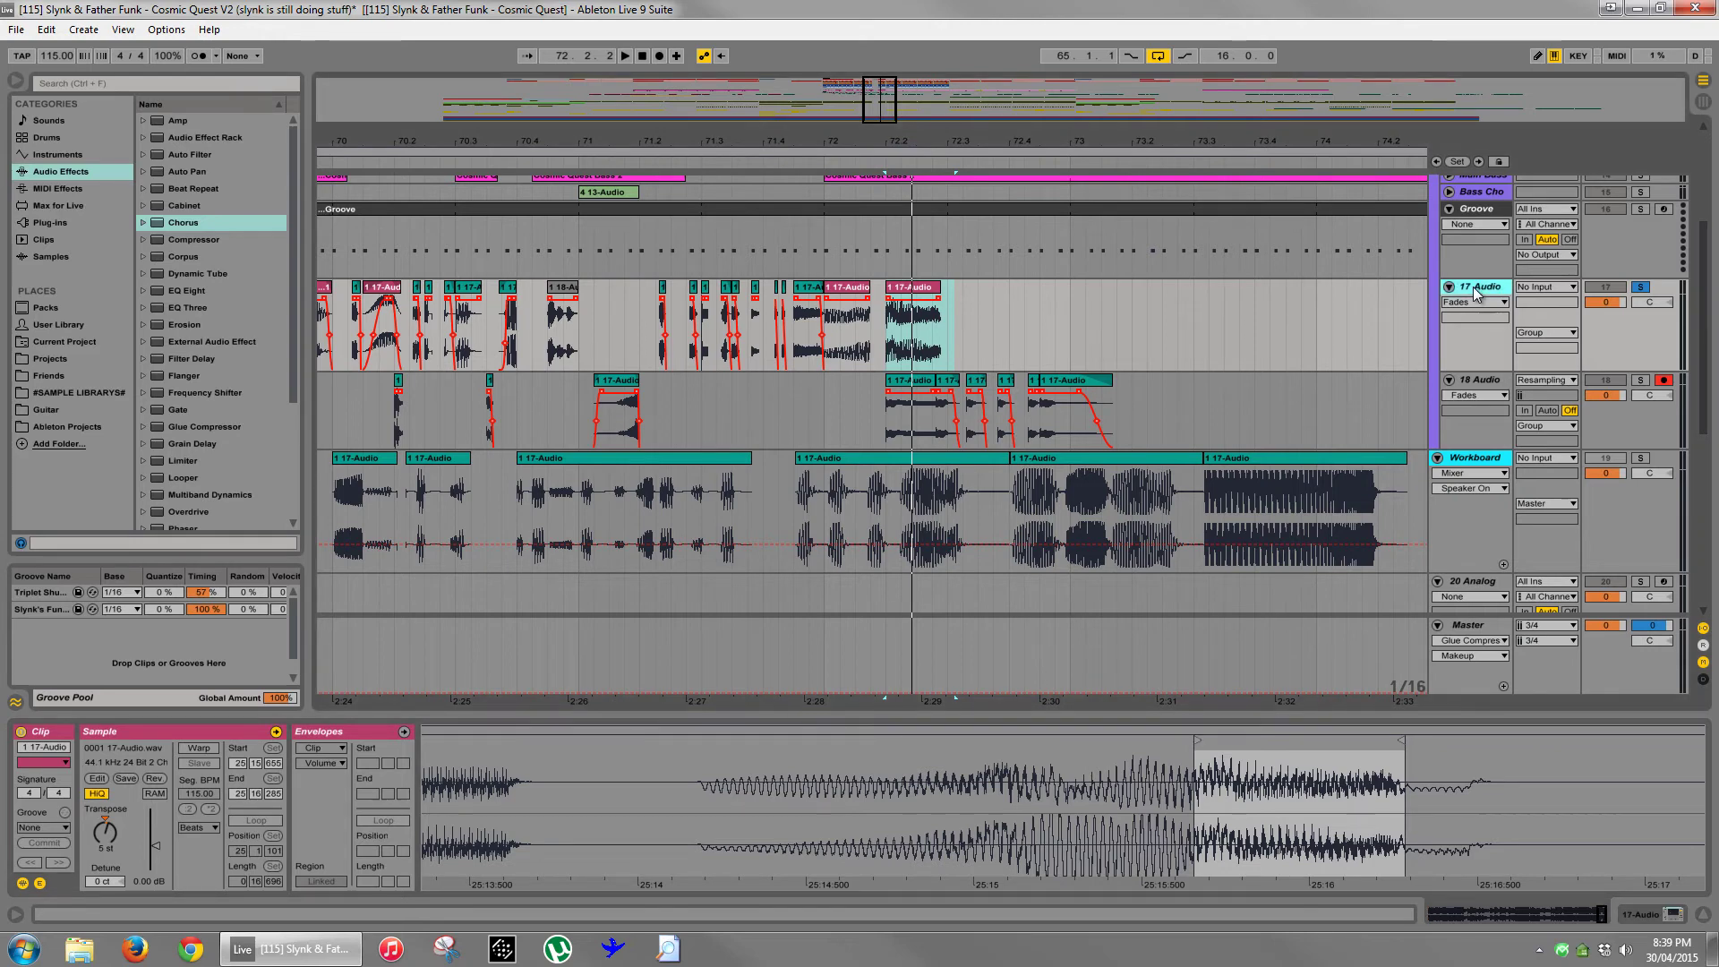
pyautogui.hotkey('ctrl', 't')
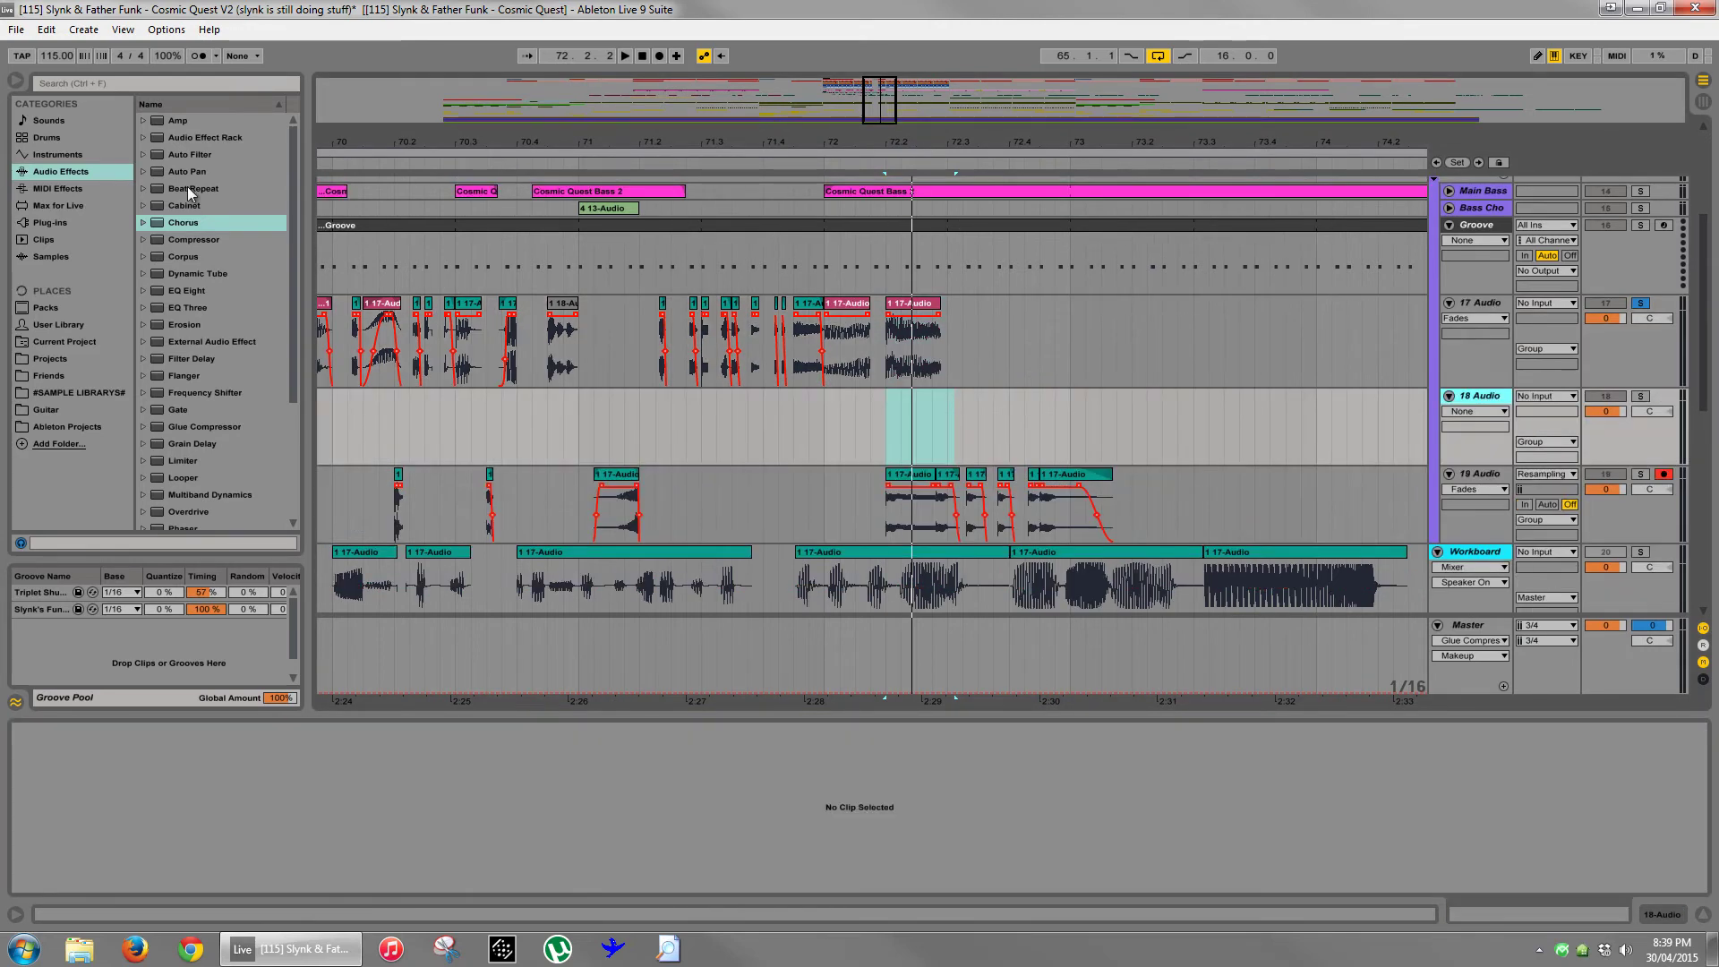
pyautogui.moveTo(185, 158); pyautogui.dragTo(1469, 301)
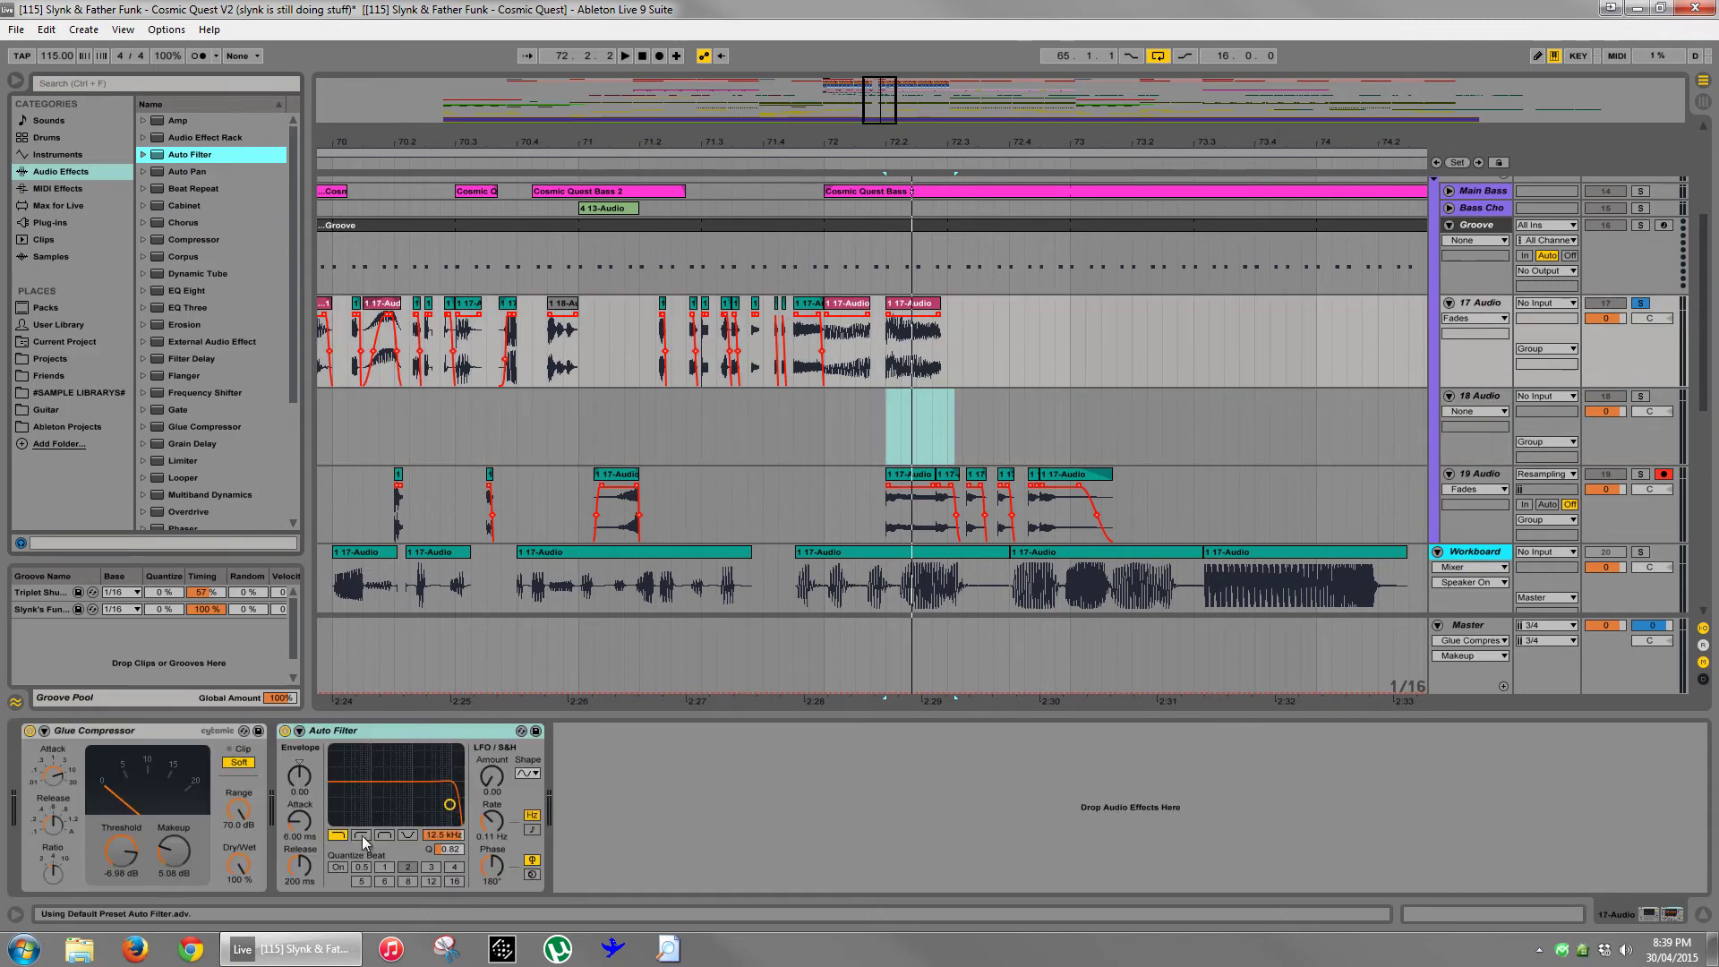
pyautogui.click(361, 835)
pyautogui.moveTo(376, 811)
pyautogui.mouseDown()
pyautogui.moveTo(429, 792)
pyautogui.moveTo(378, 803)
pyautogui.mouseUp()
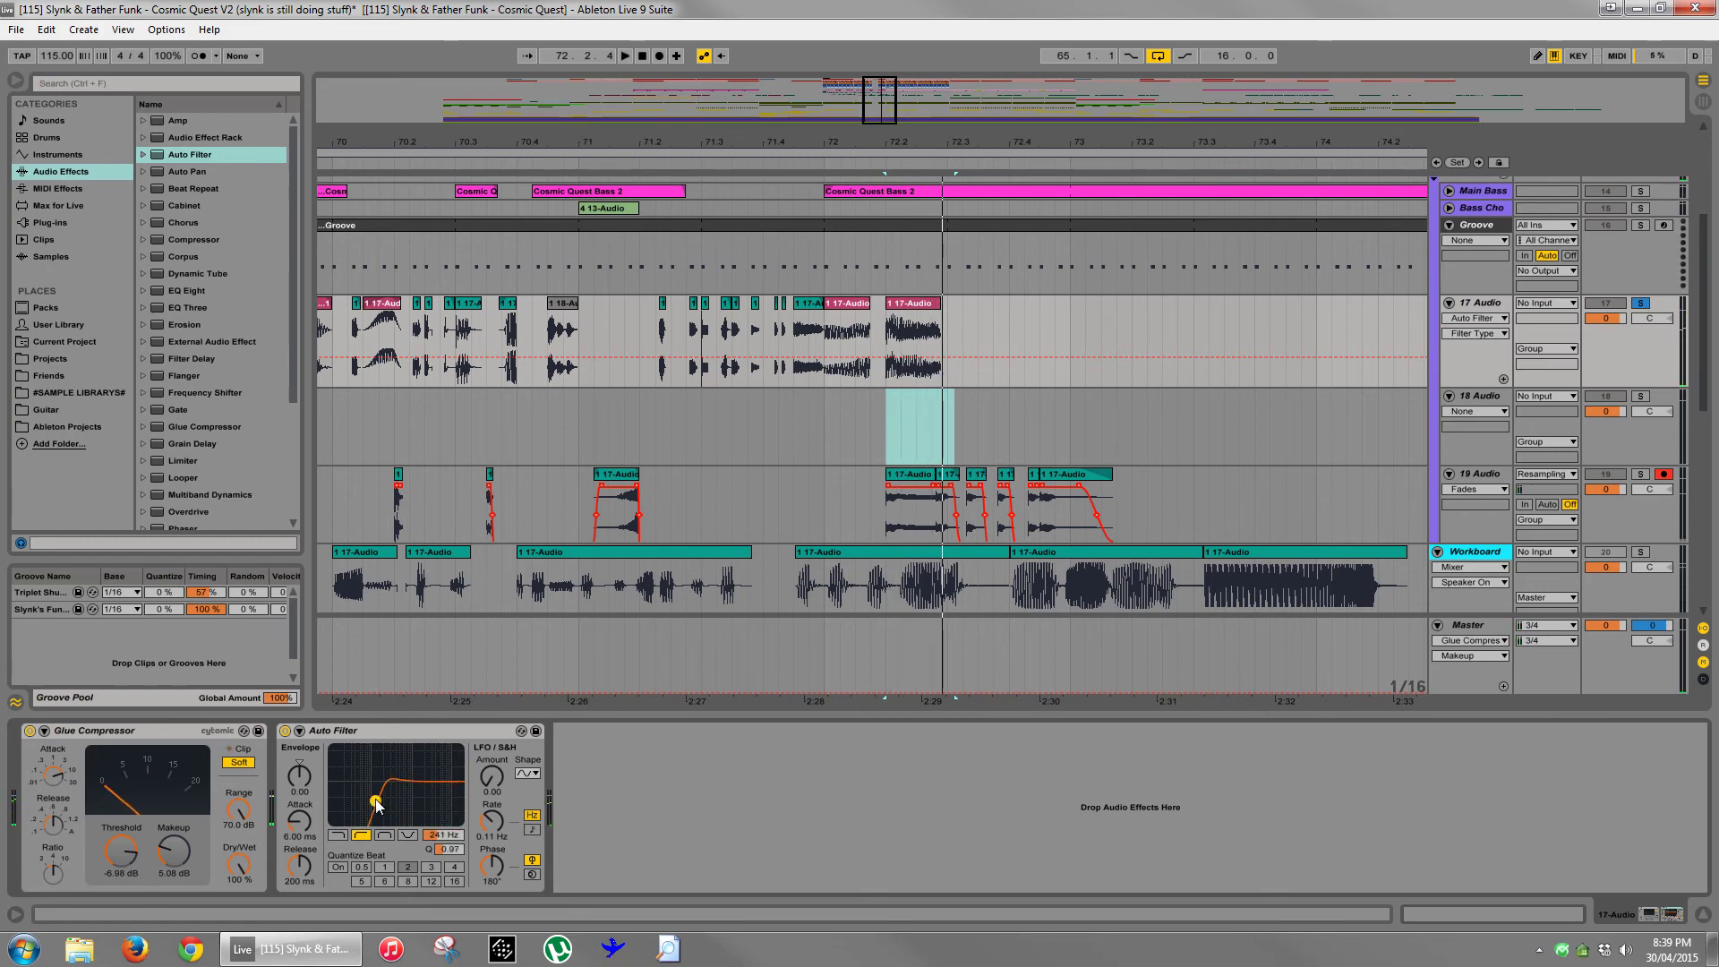
# - Automate the Auto Filter frequency on 17 Audio to rise from 72.2.1 to near the clip's end, and play it
pyautogui.click(886, 362)
pyautogui.moveTo(906, 362); pyautogui.dragTo(936, 316)
pyautogui.press('space')
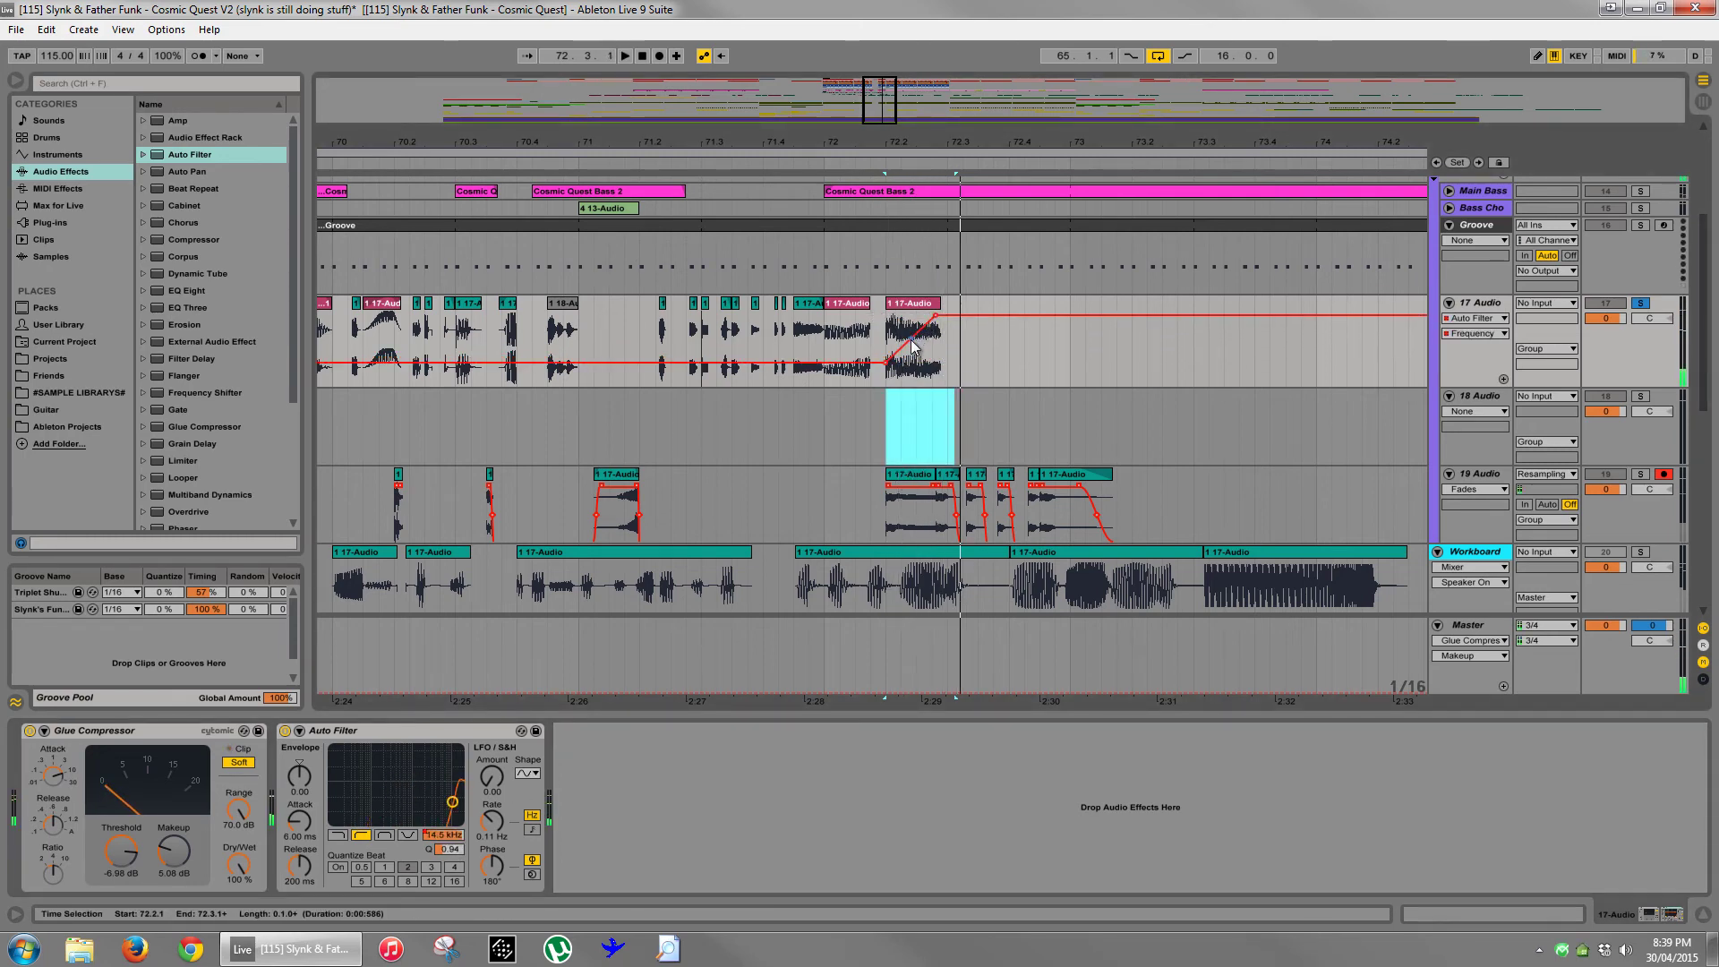
# - Set the input of the new 18 Audio track to Resampling
pyautogui.click(1547, 396)
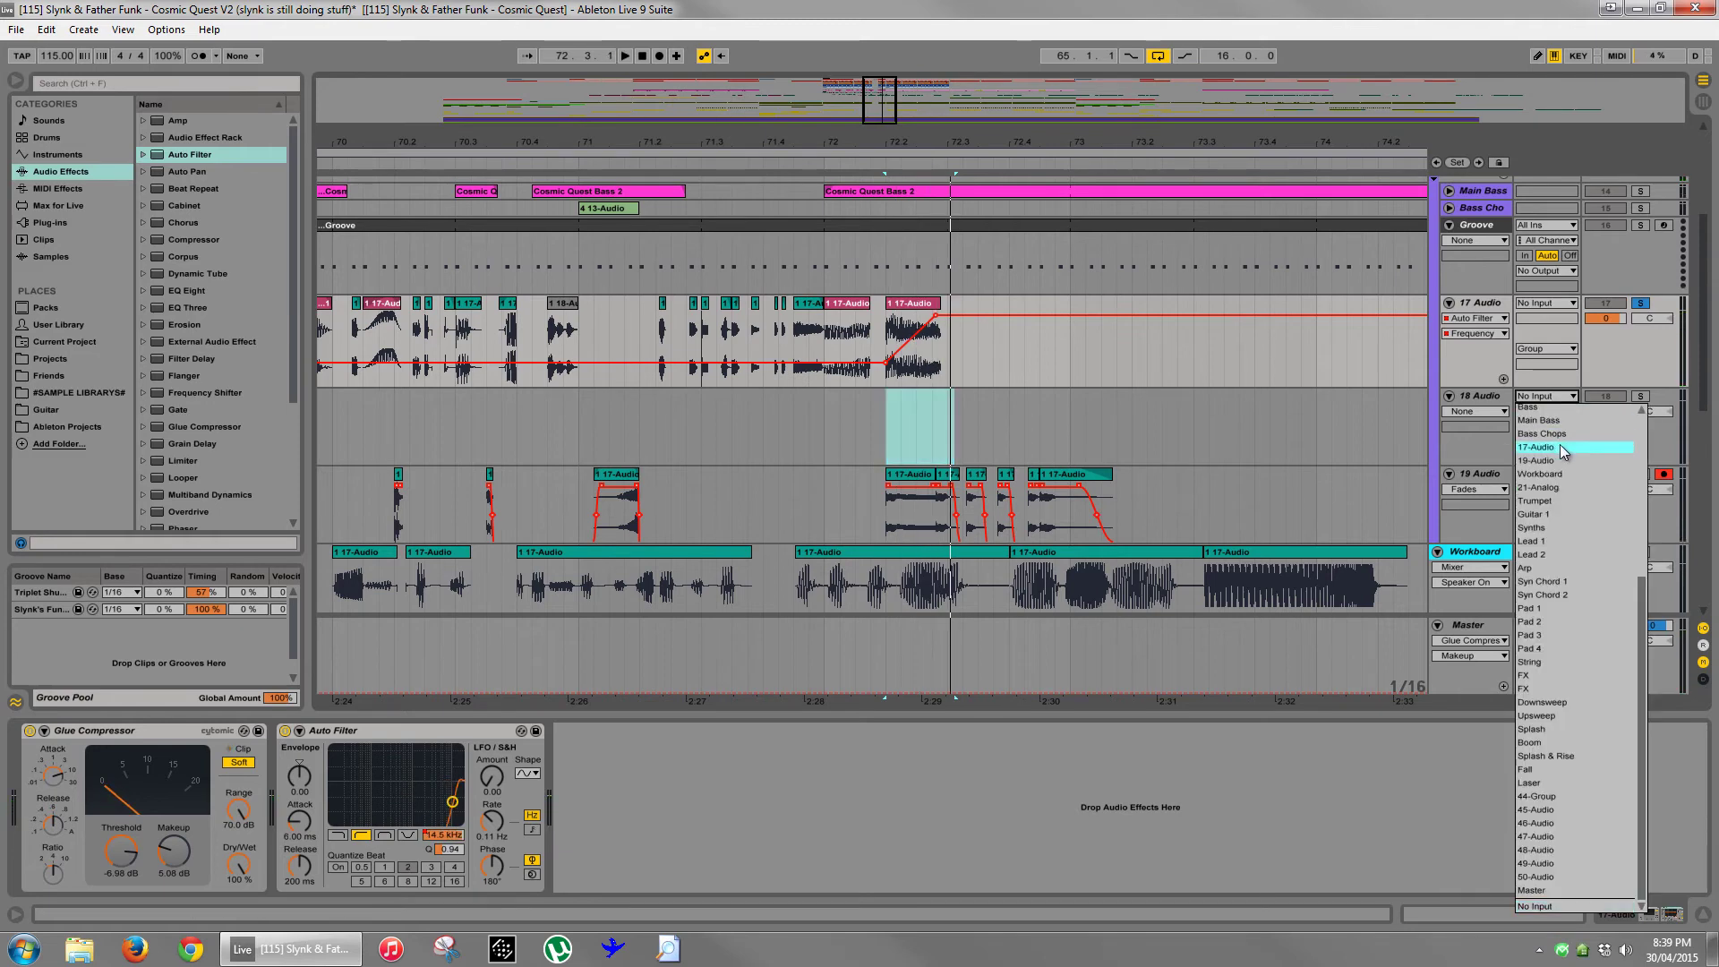
pyautogui.scroll(3, 1570, 492)
pyautogui.click(1594, 411)
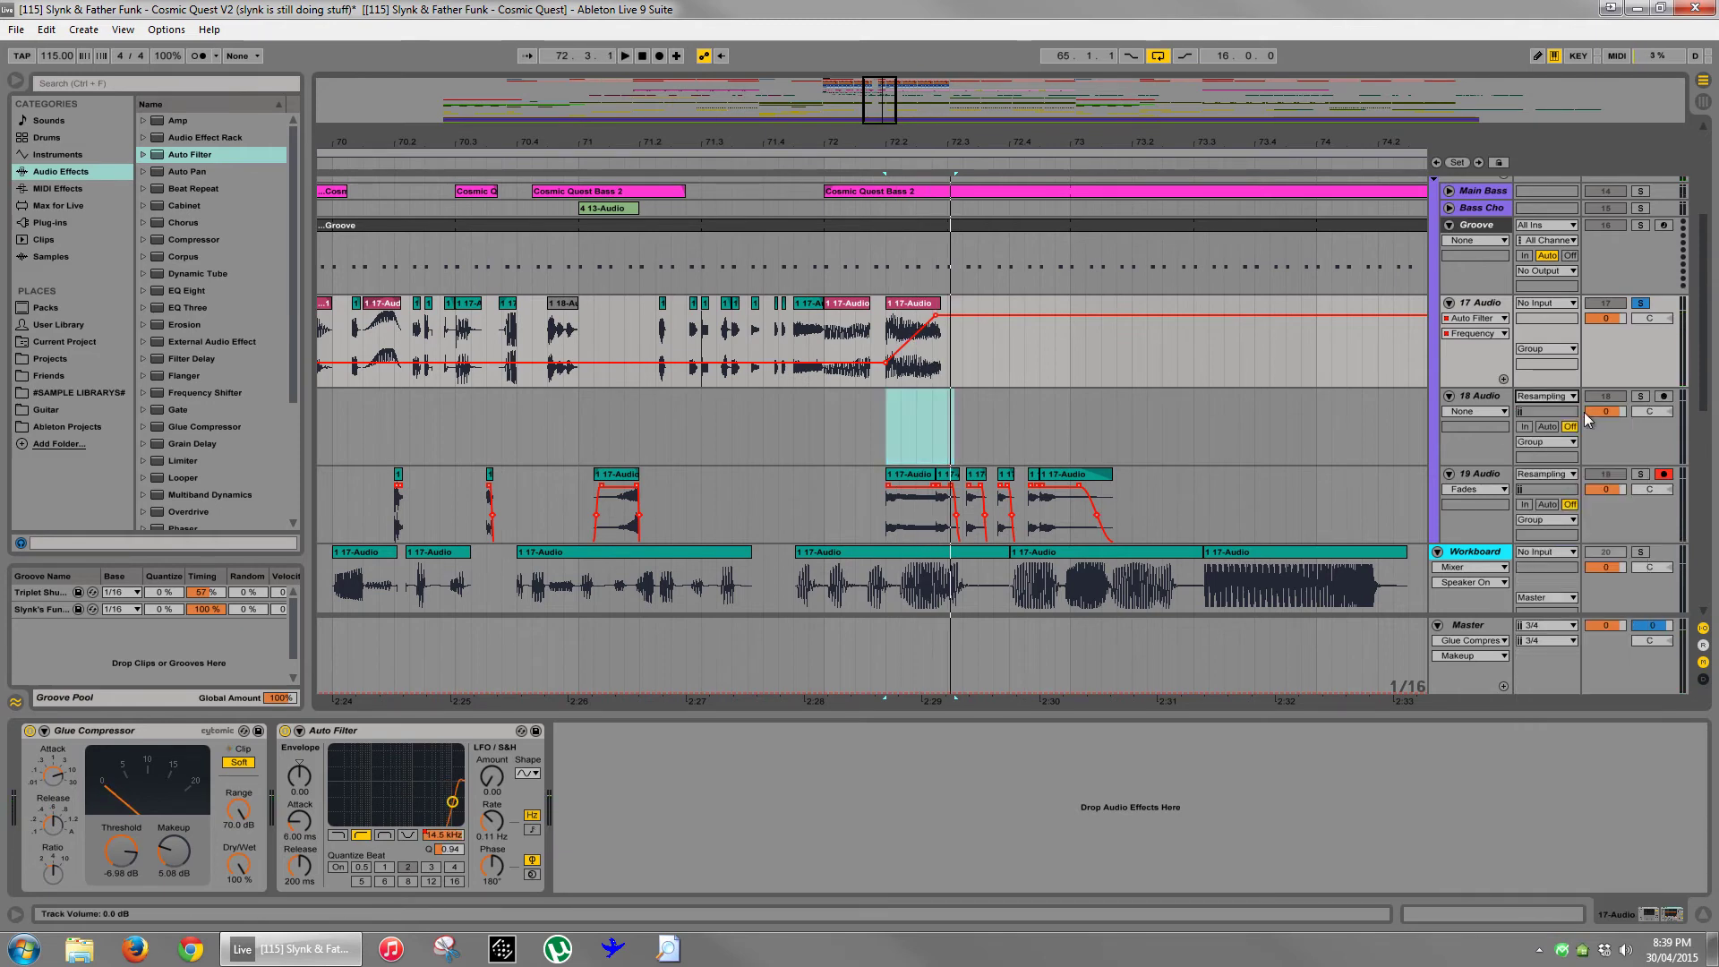
# - Arm 18 Audio and record the filtered clip at 72.2.1 onto it by resampling
pyautogui.click(1663, 396)
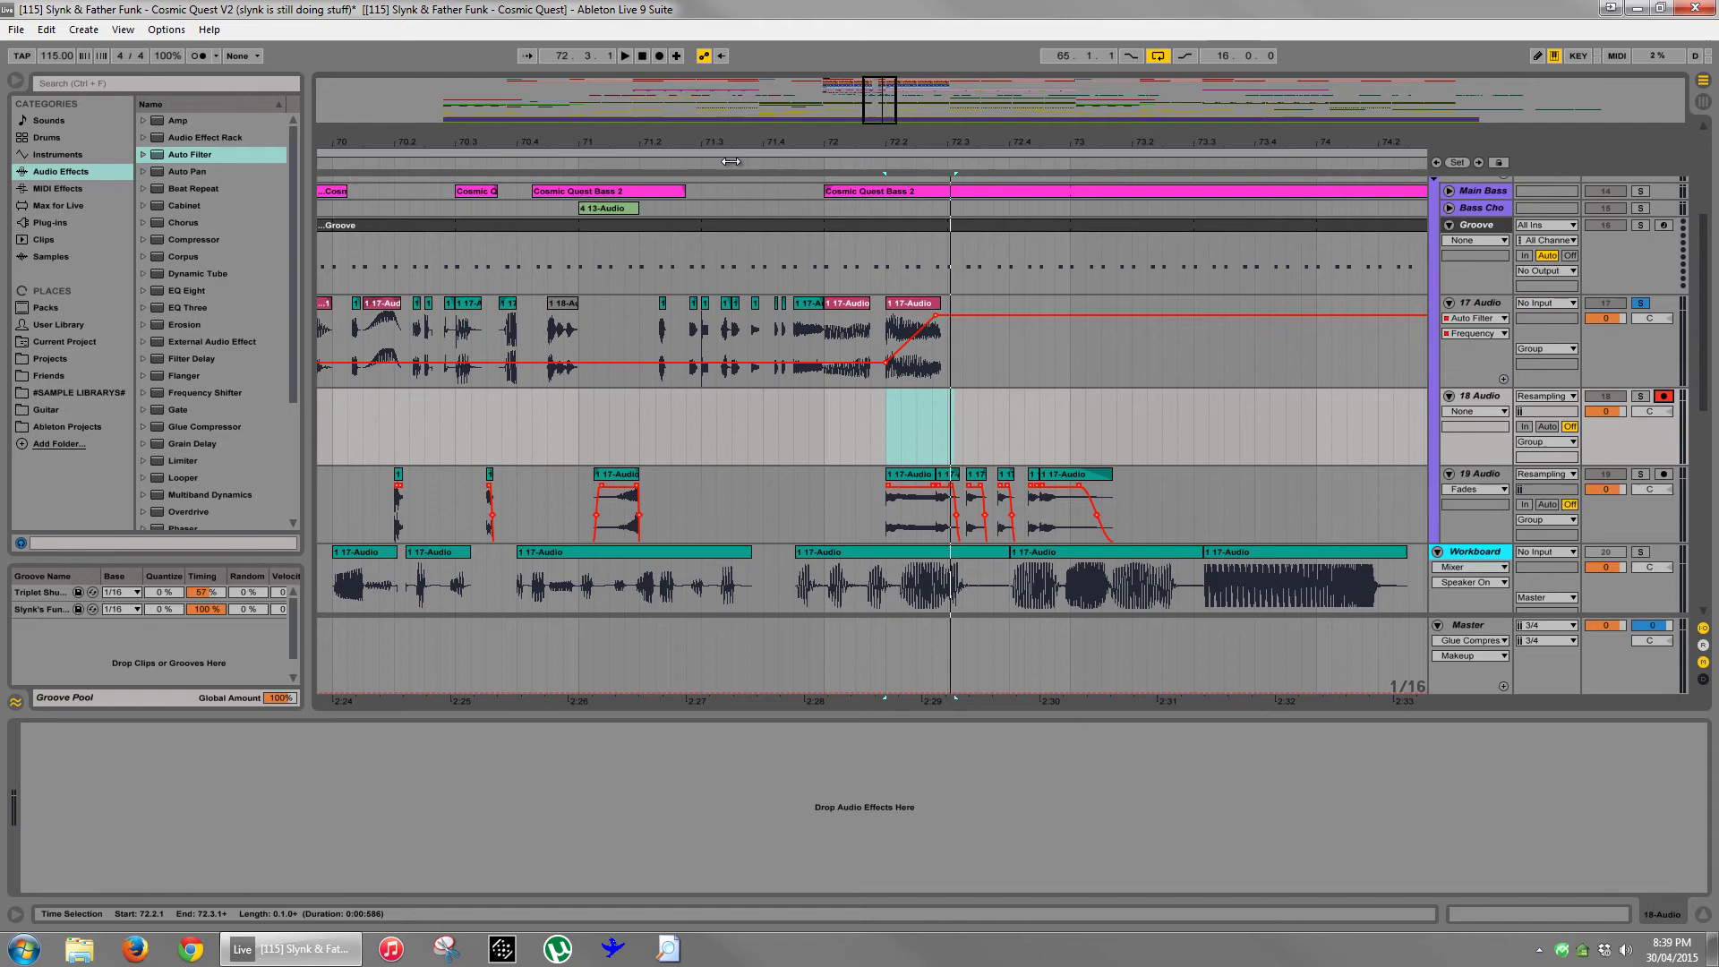
pyautogui.click(660, 56)
pyautogui.press('space')
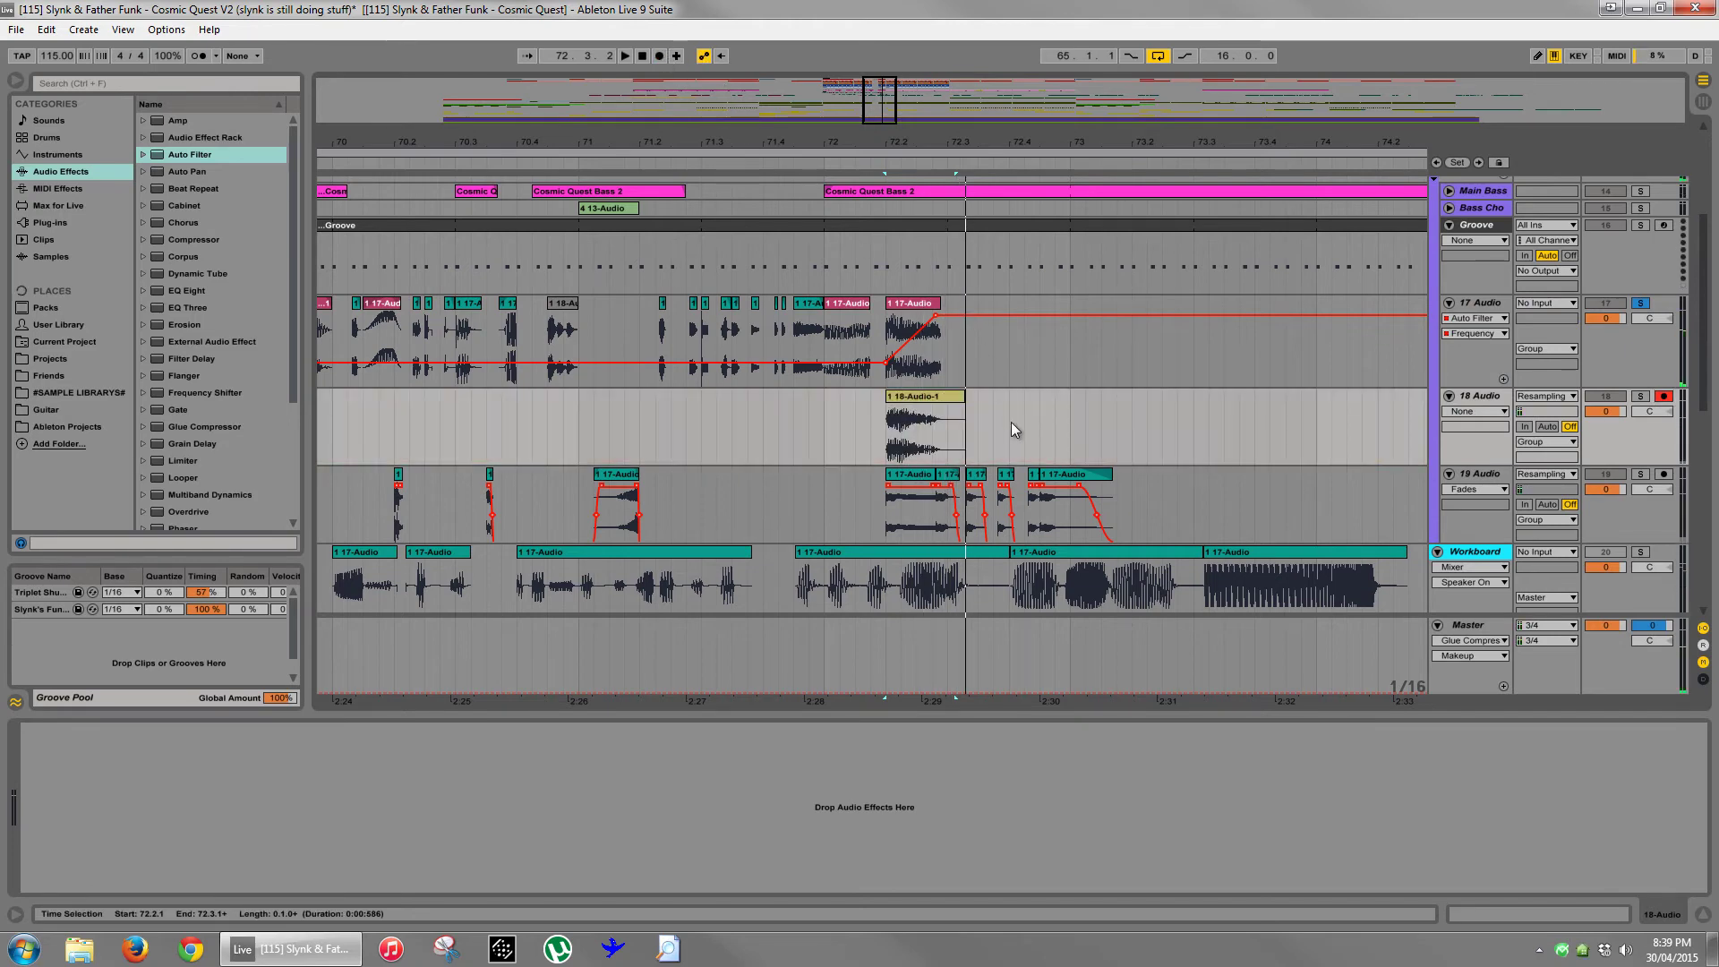
# - Move the recorded clip onto 17 Audio at 72.2.1, replacing the original, and remove the Auto Filter from that track
pyautogui.click(932, 401)
pyautogui.moveTo(932, 402); pyautogui.dragTo(931, 309)
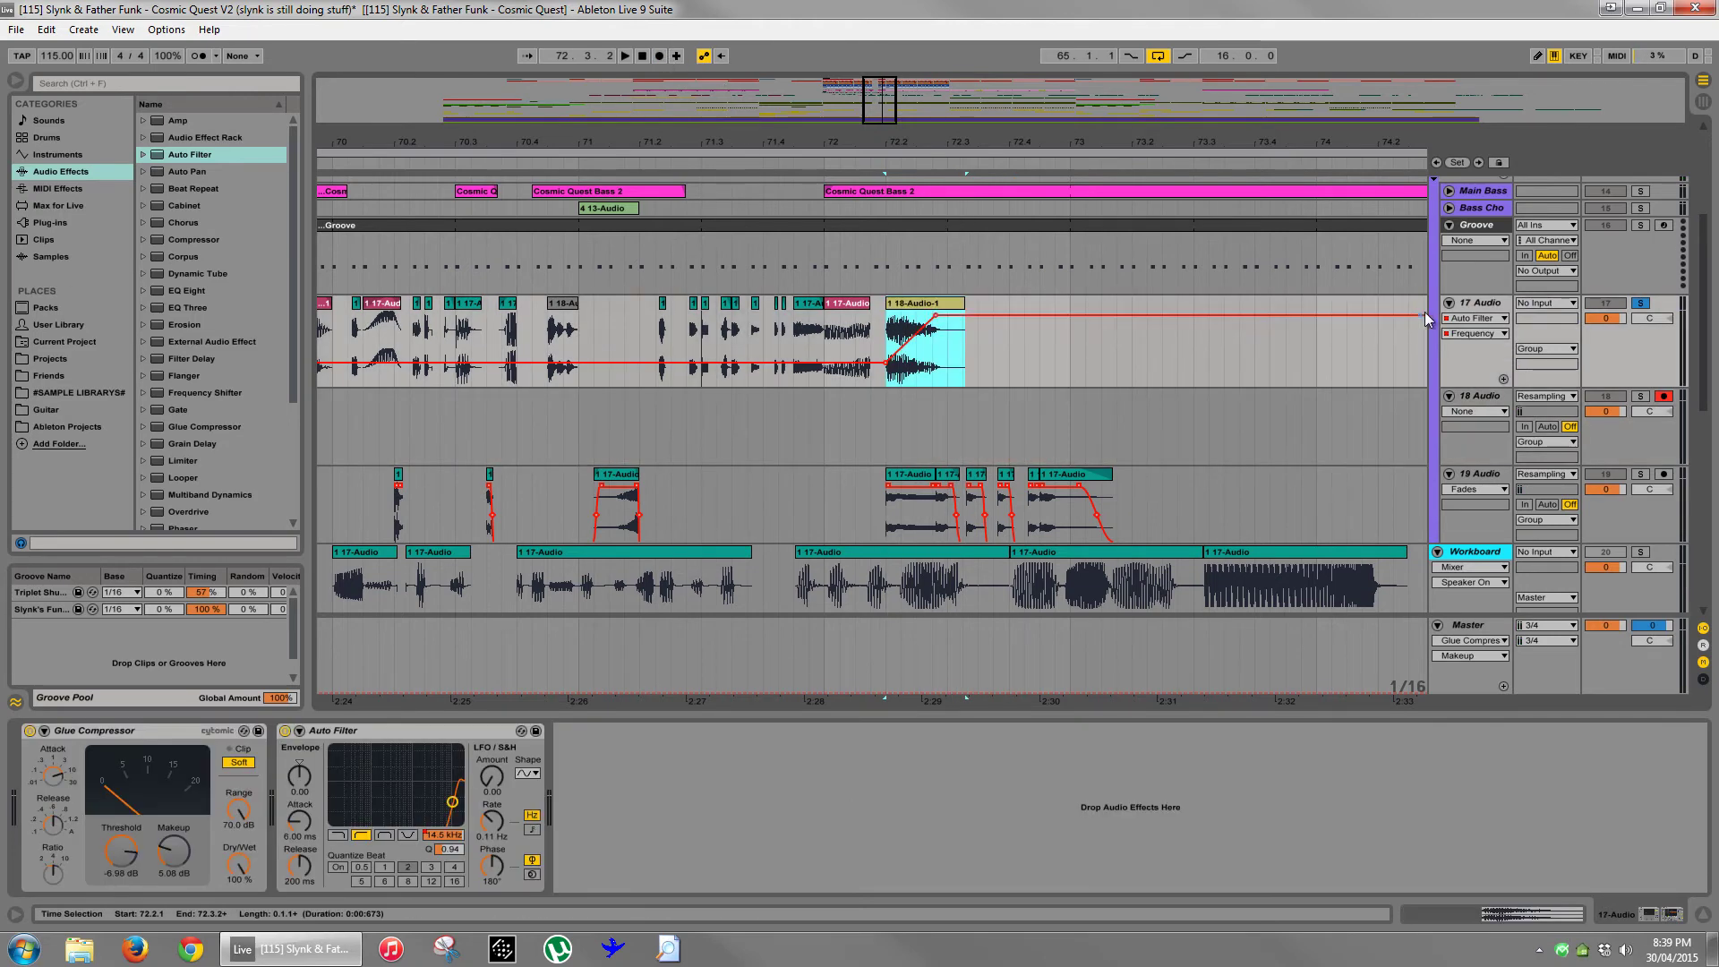
pyautogui.click(368, 738)
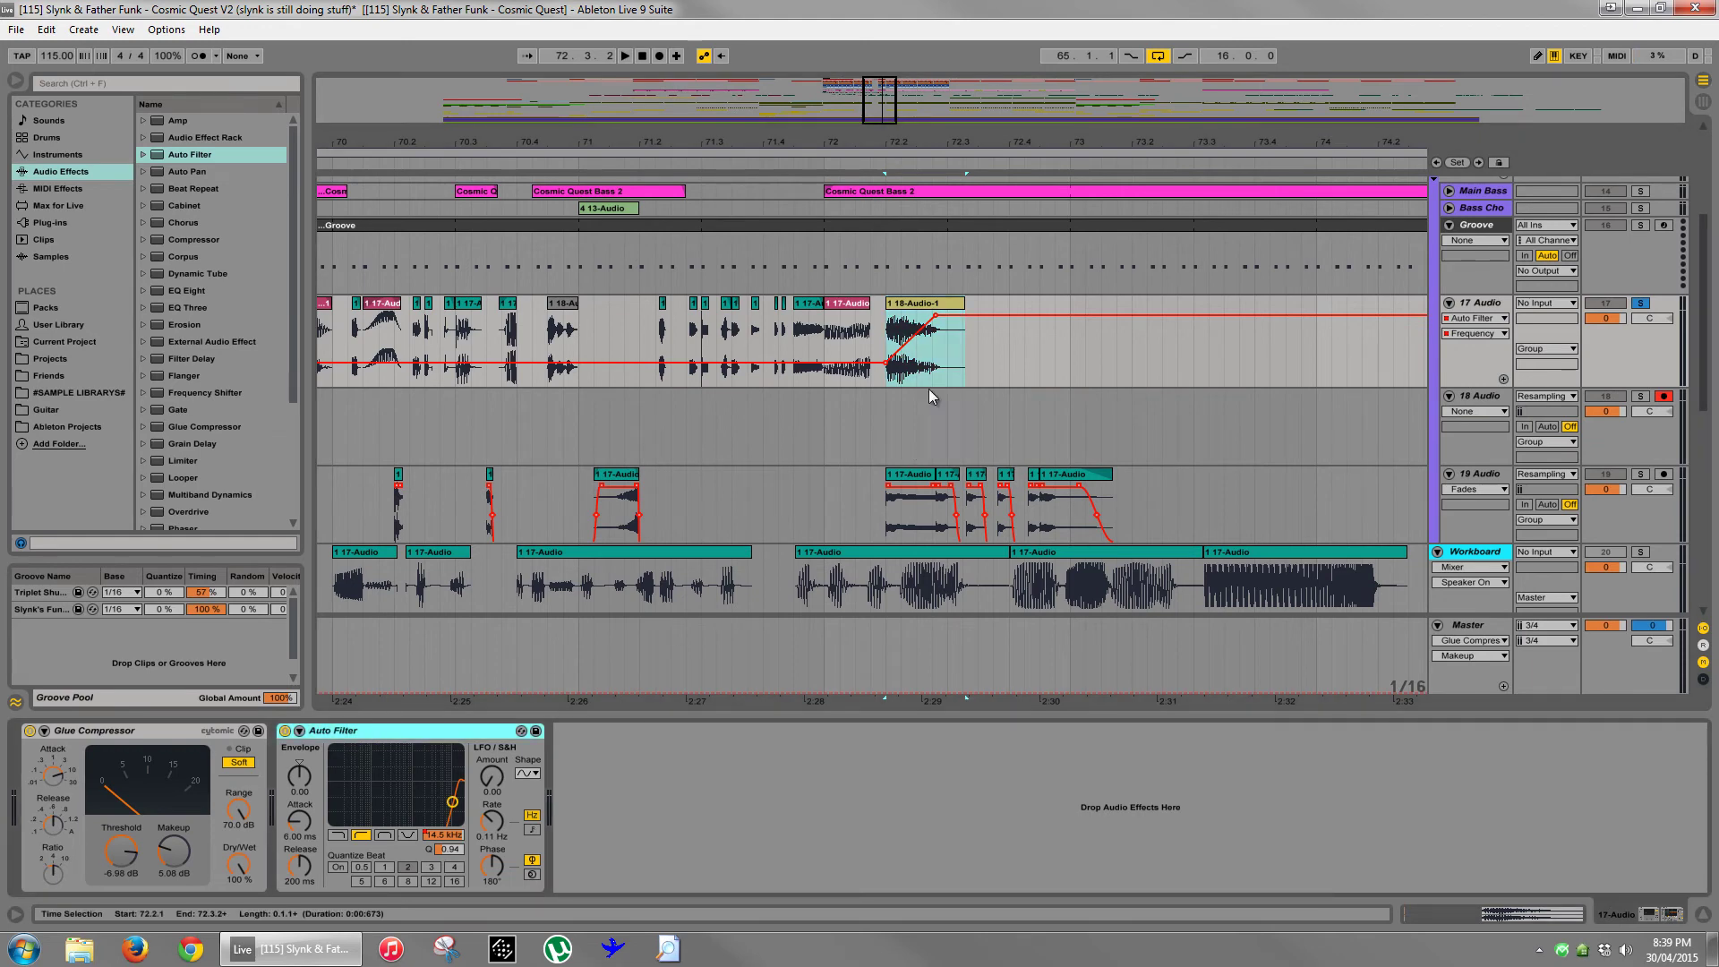
pyautogui.press('Delete')
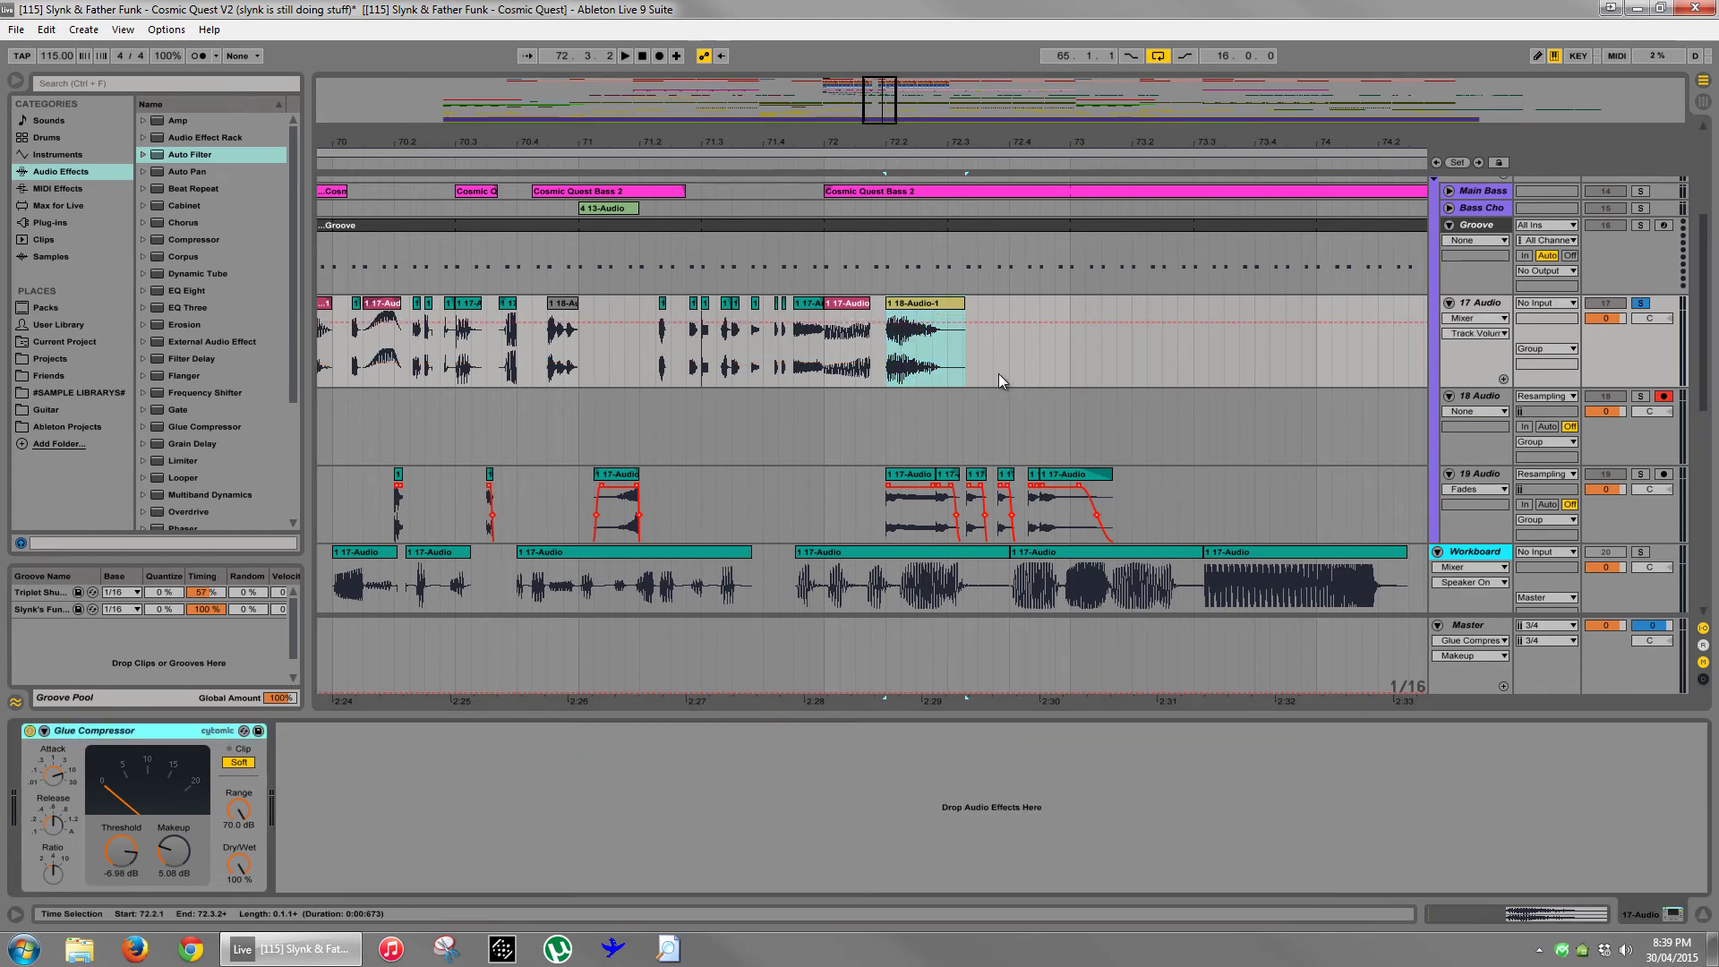
# - Show the clip fades on 17 Audio and play the section from 72.1.1
pyautogui.click(824, 423)
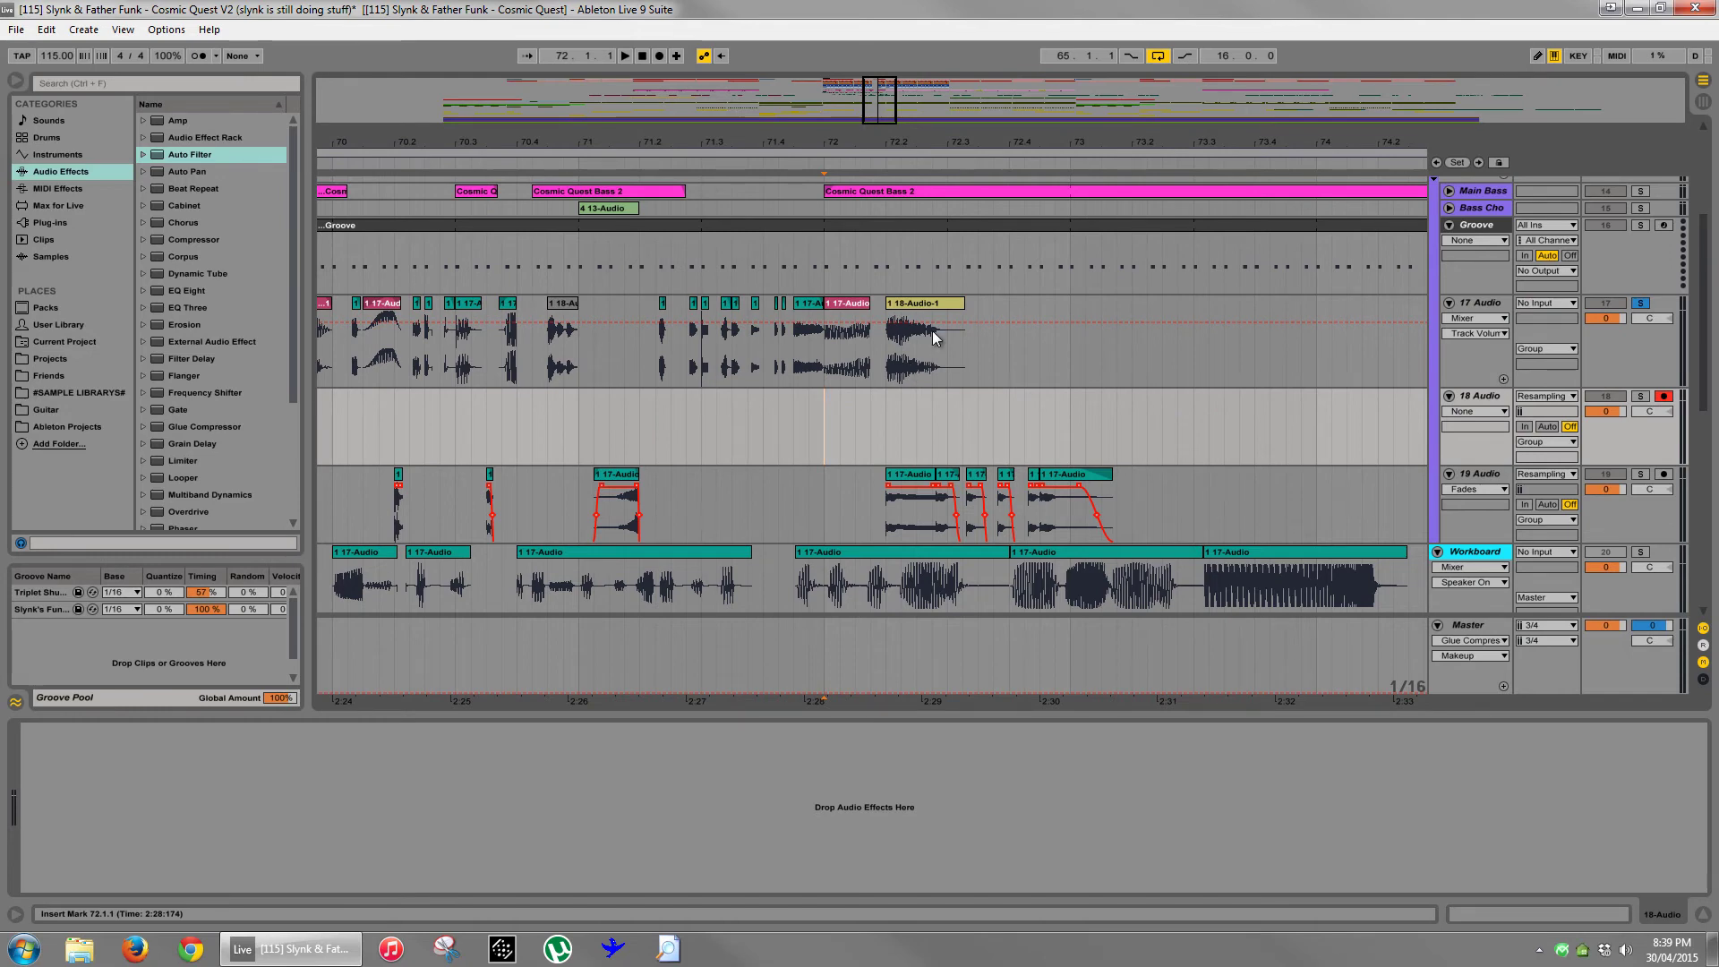
pyautogui.click(847, 303)
pyautogui.click(1475, 318)
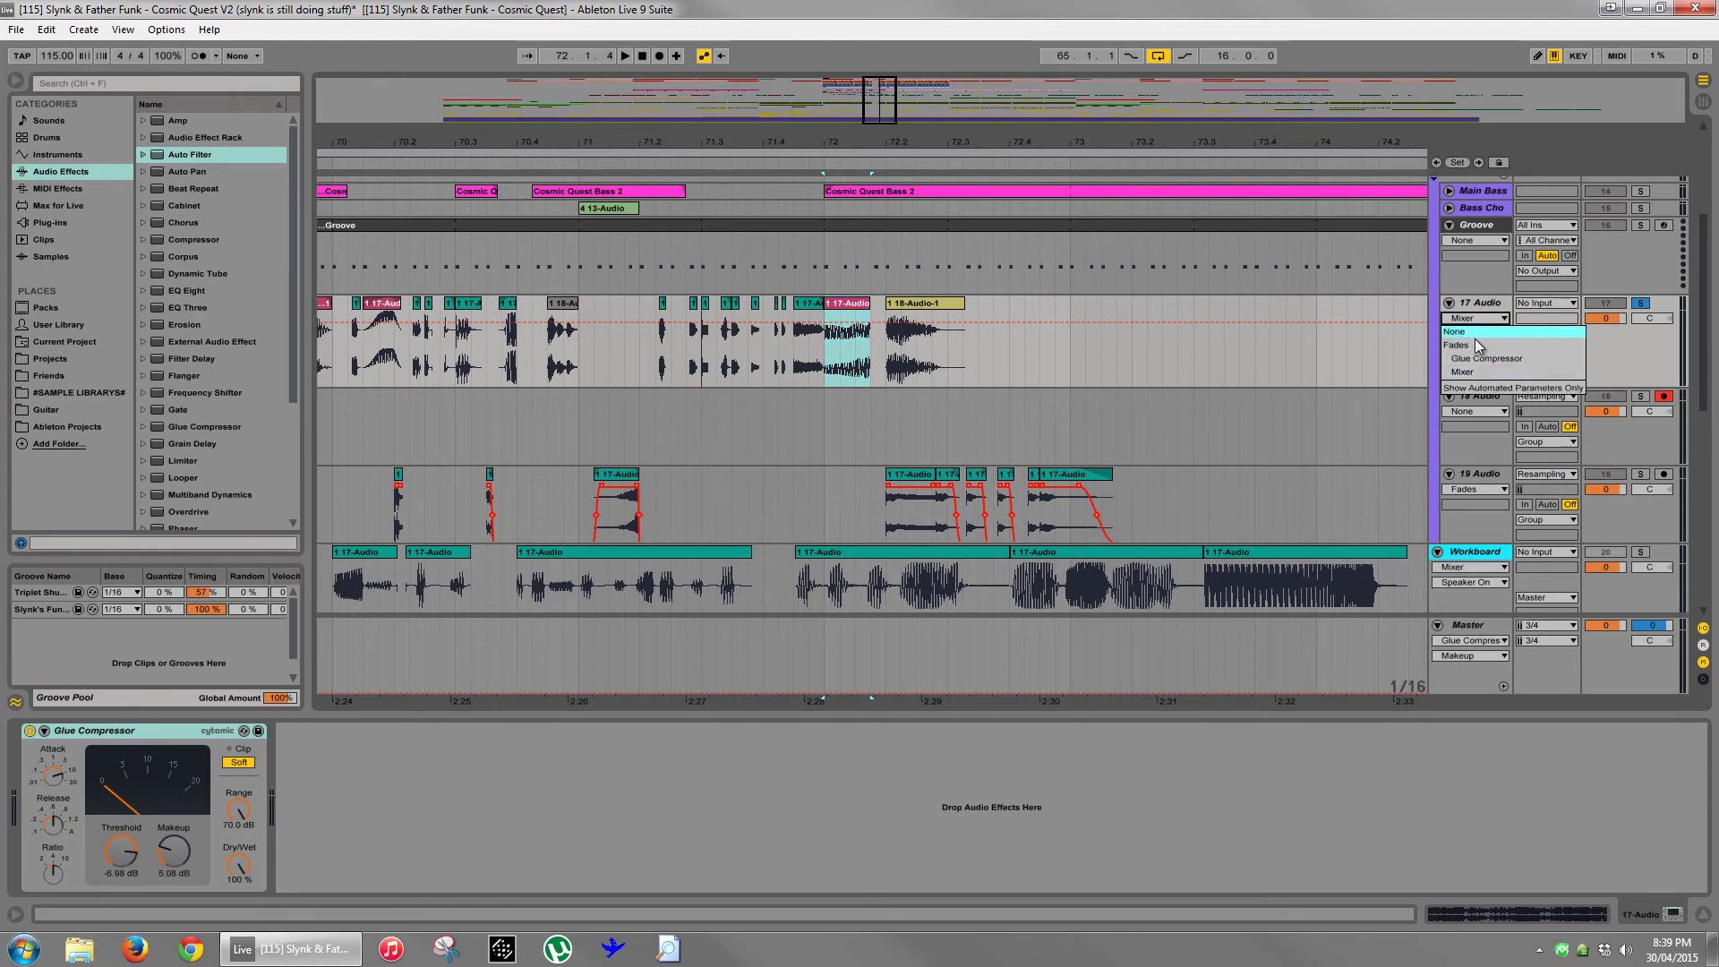
pyautogui.click(1475, 347)
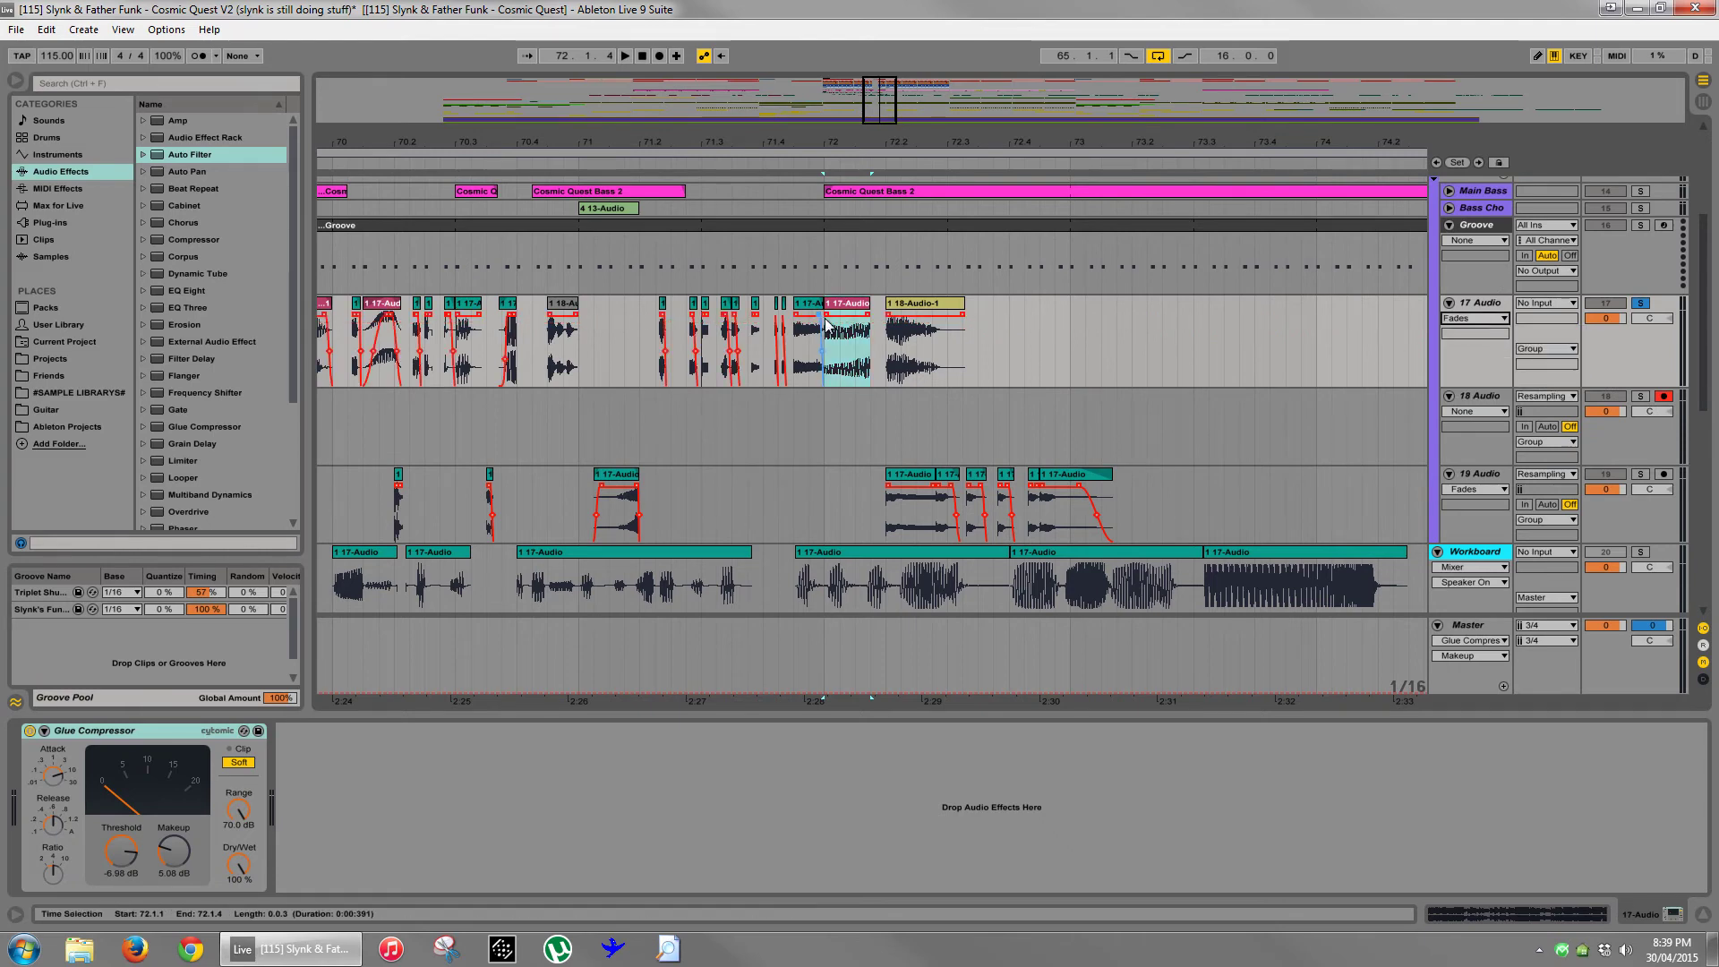
pyautogui.doubleClick(928, 110)
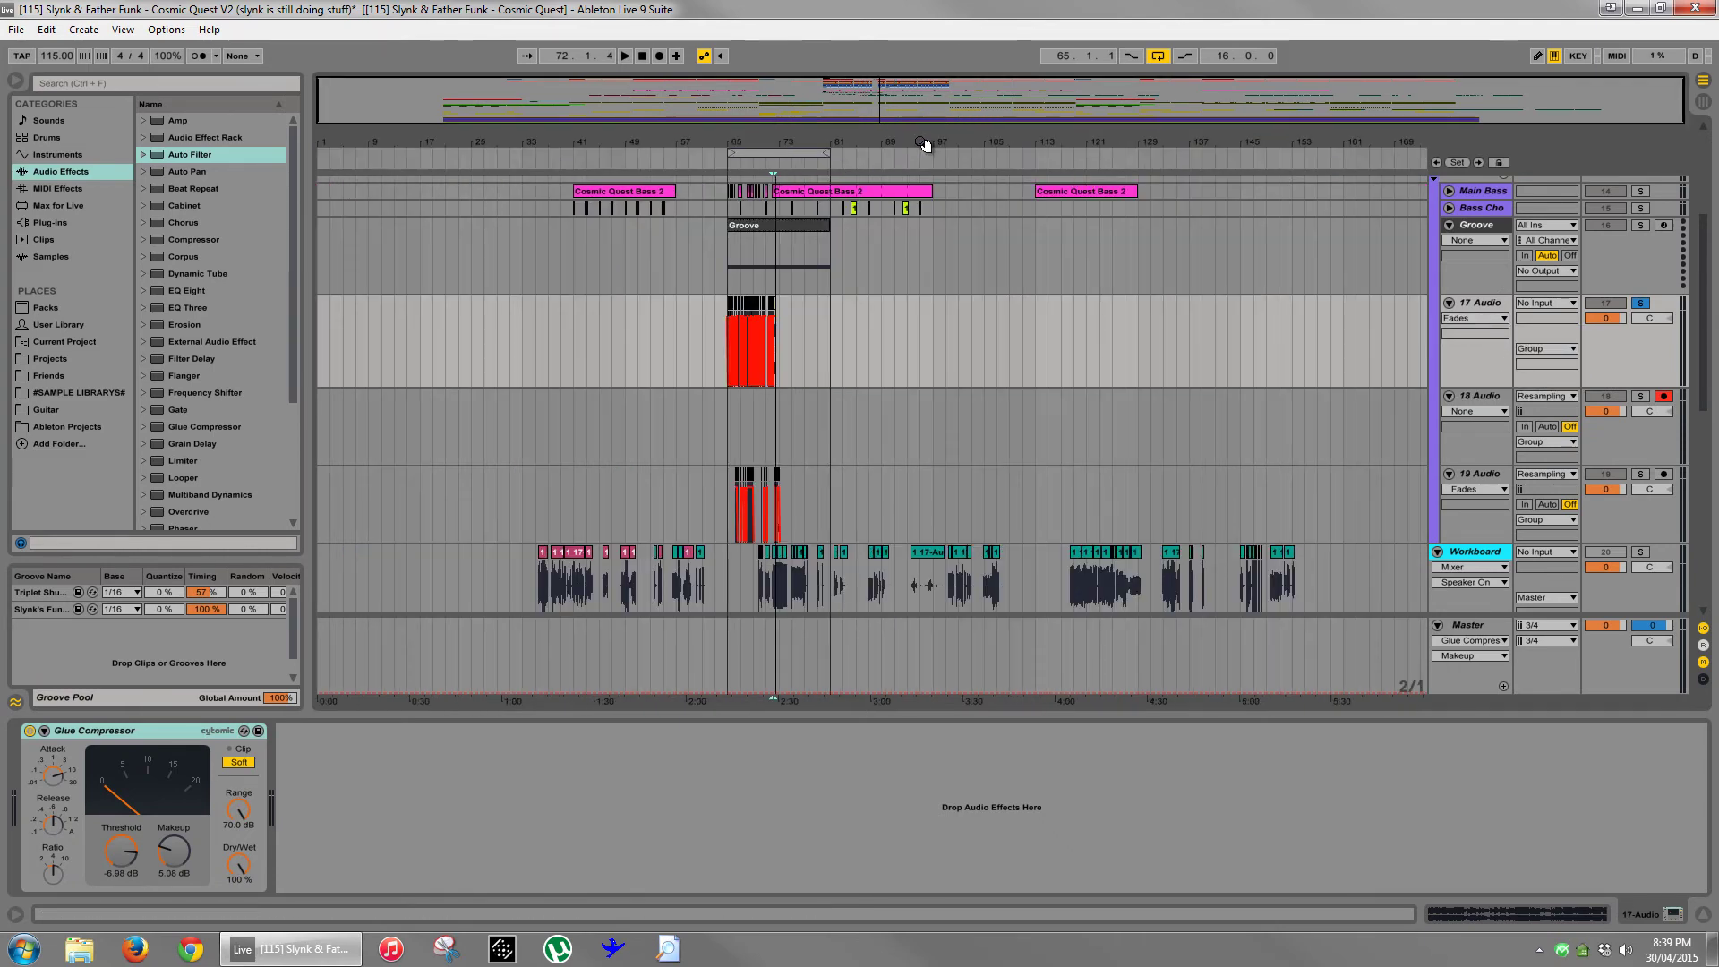
pyautogui.scroll(-3, 770, 460)
pyautogui.scroll(2, 709, 381)
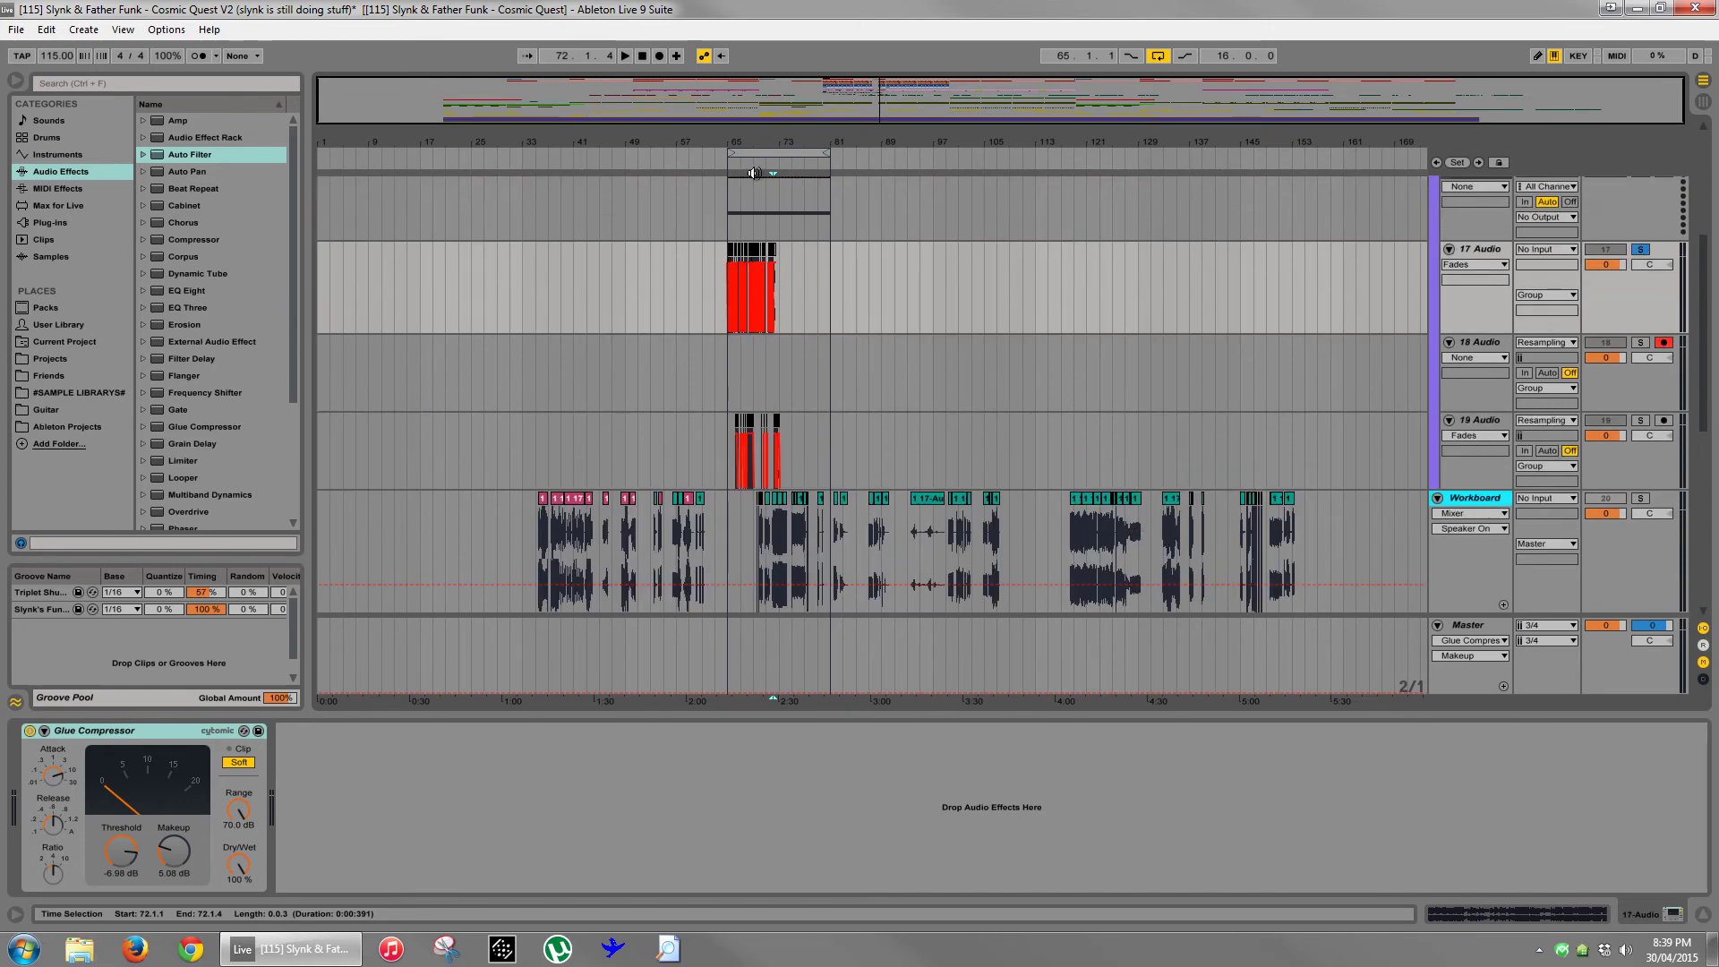
pyautogui.moveTo(779, 143); pyautogui.dragTo(787, 202)
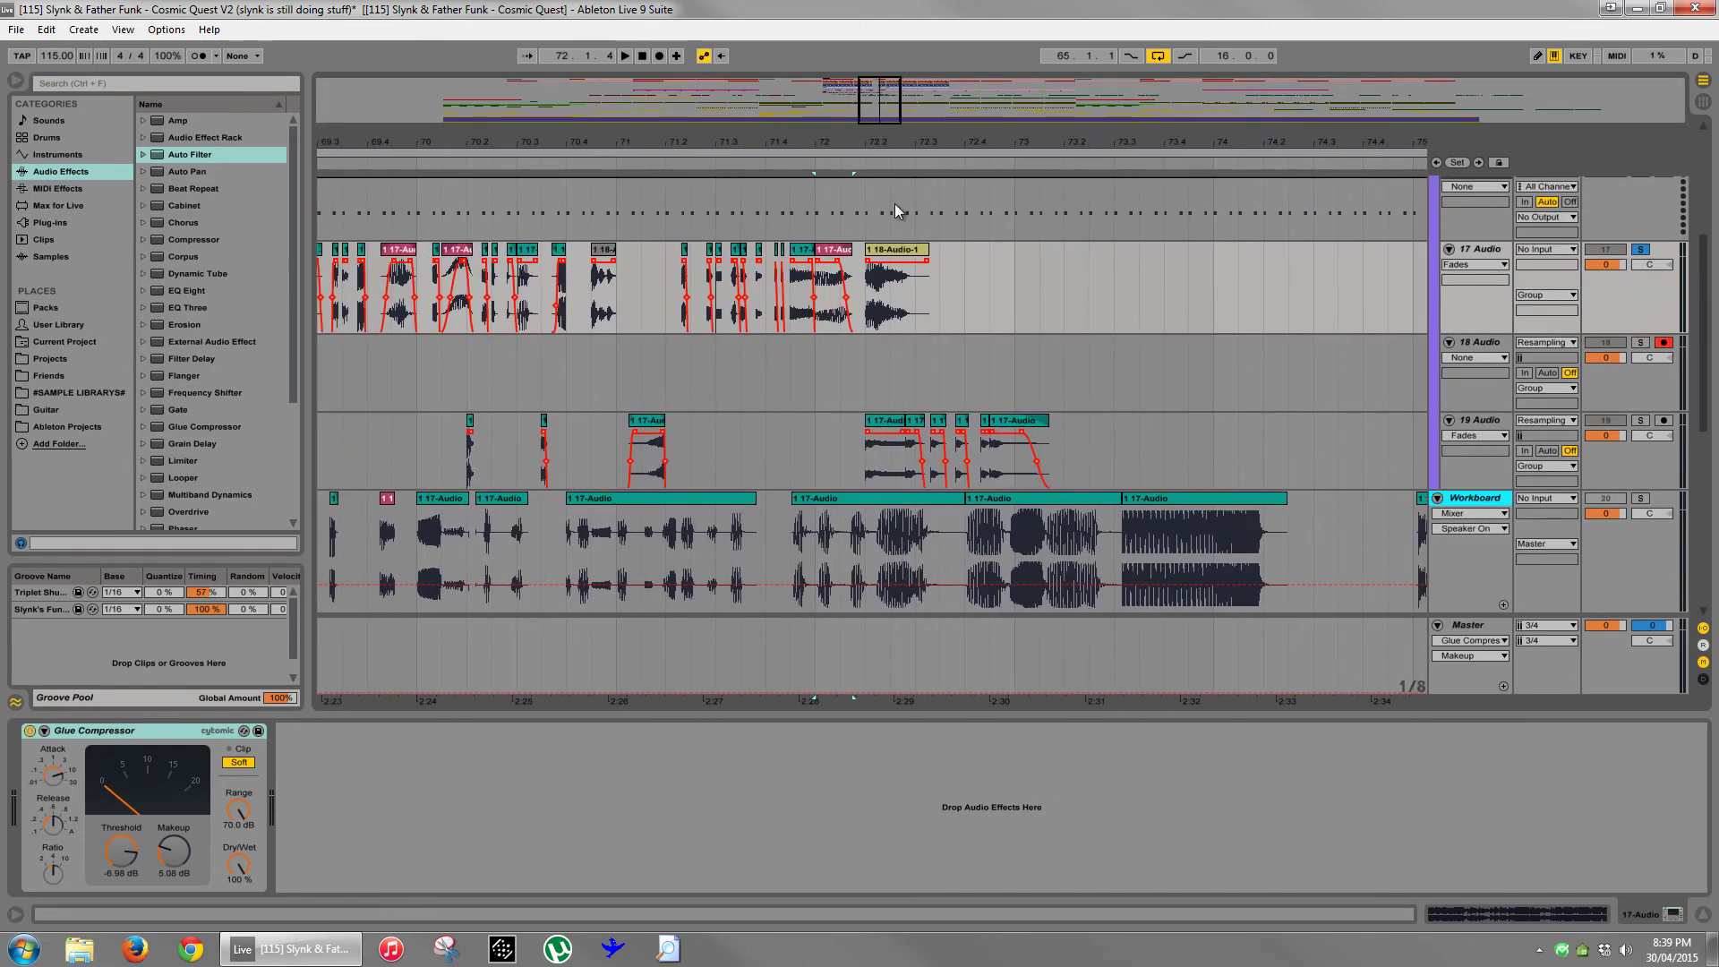
pyautogui.click(815, 361)
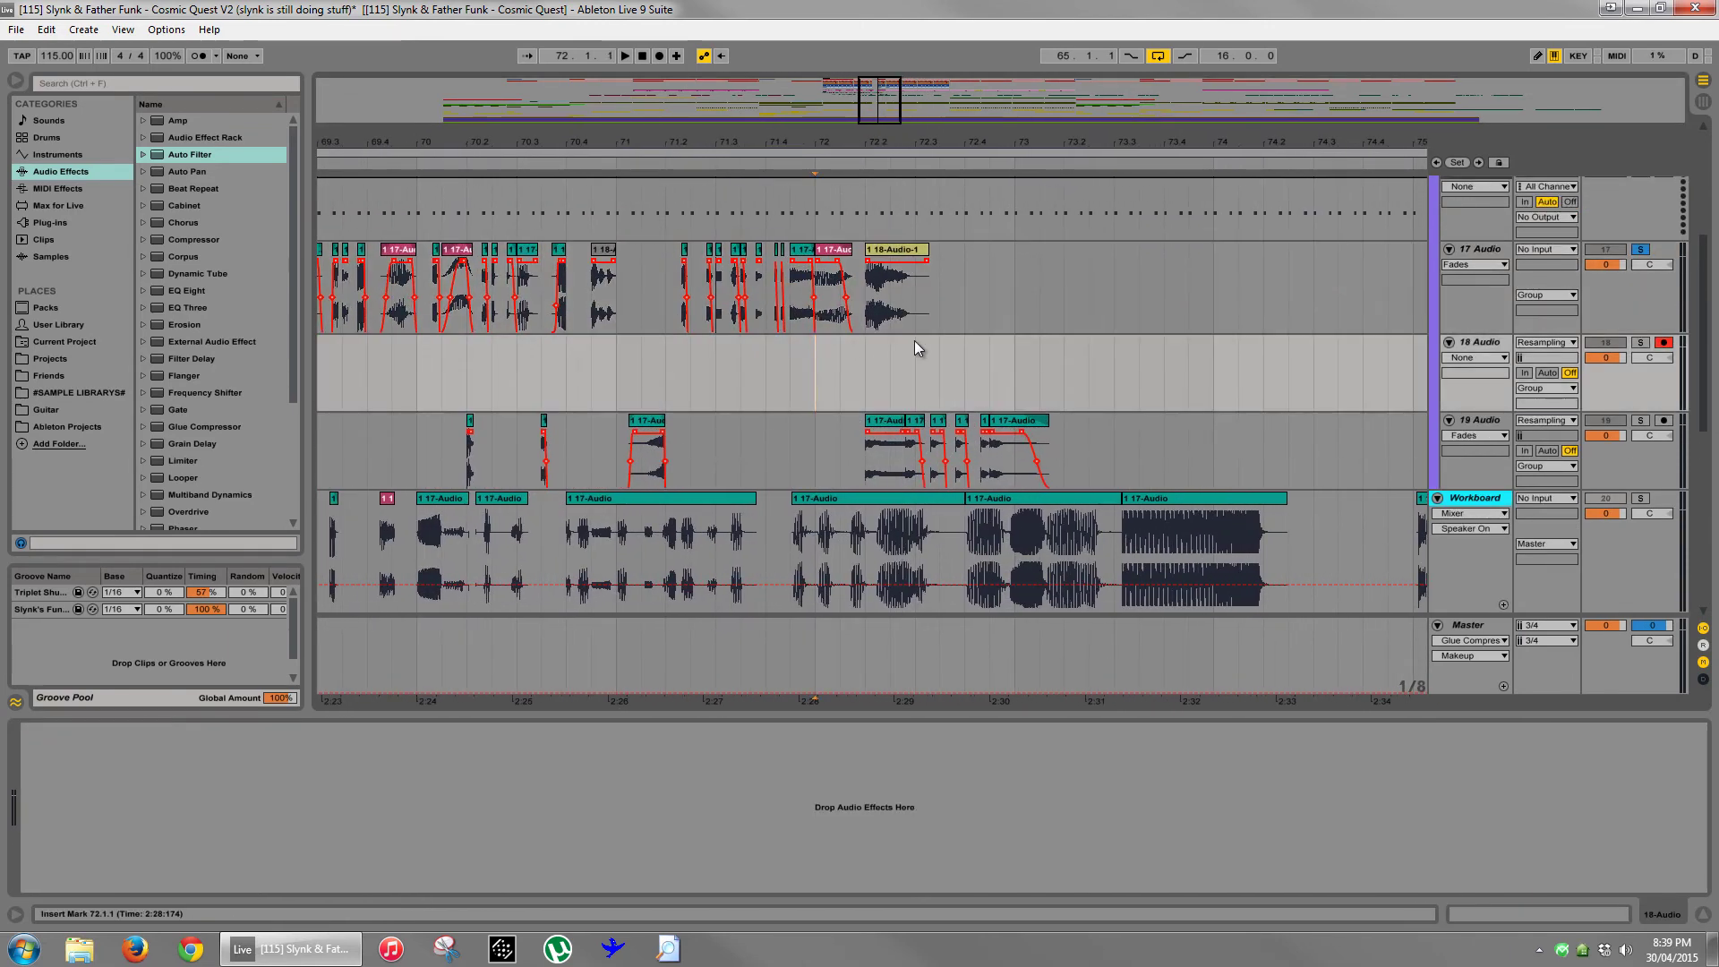
pyautogui.press('space')
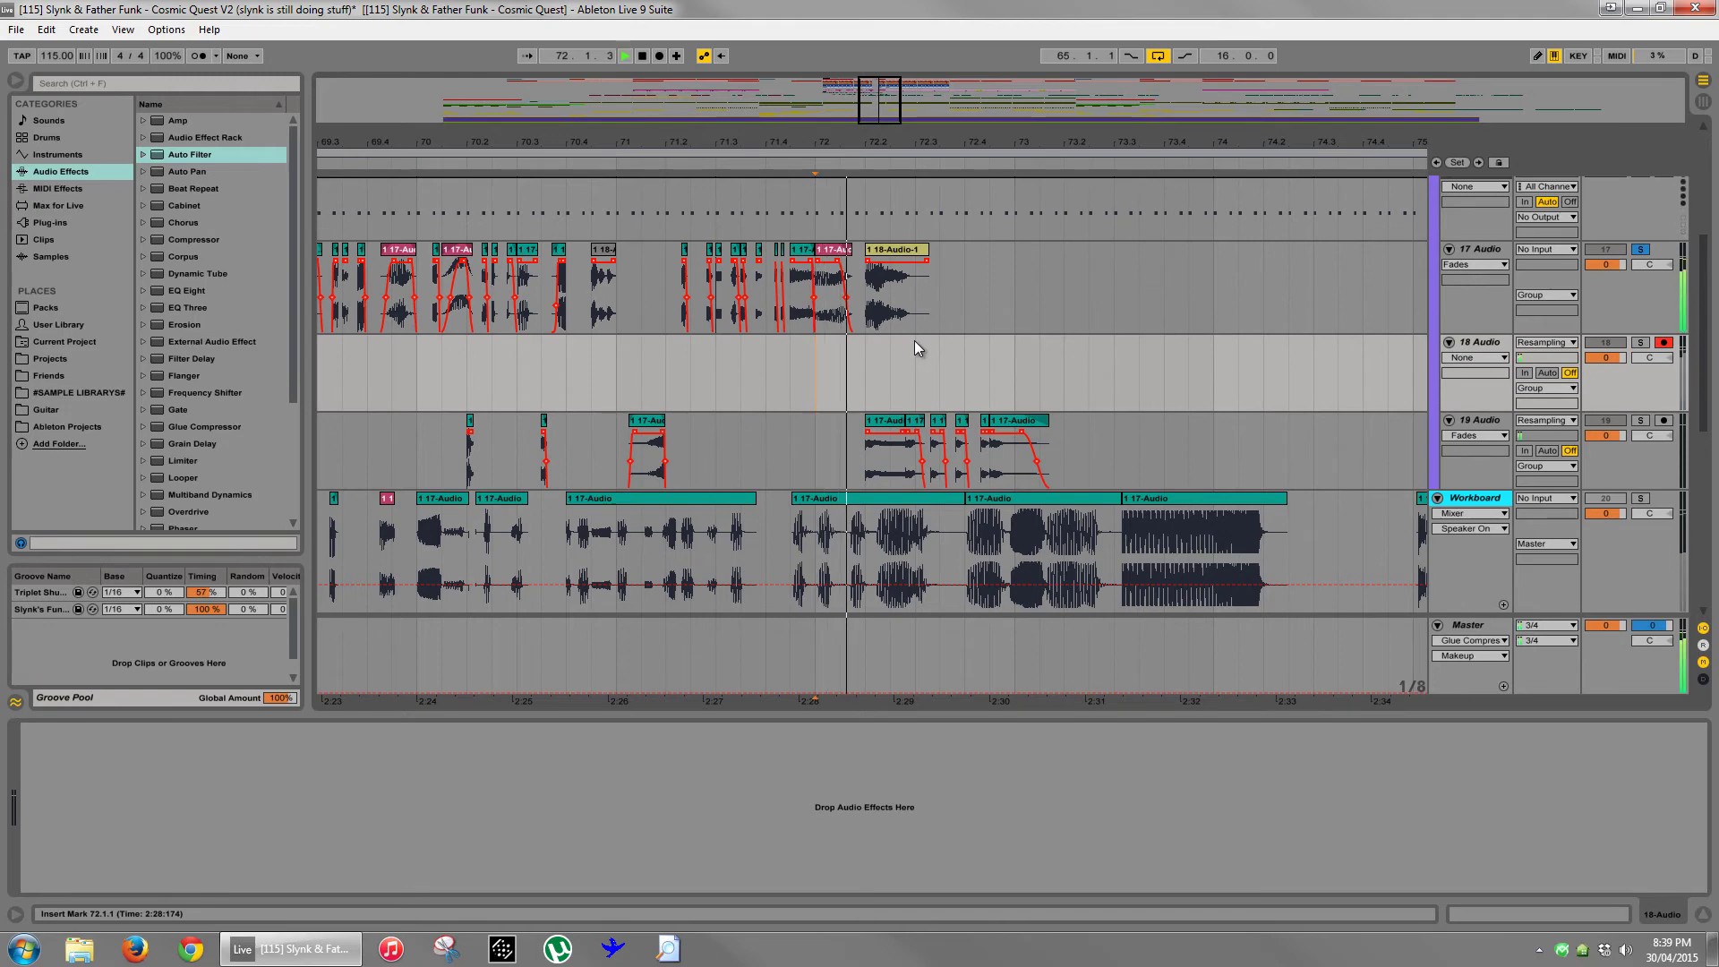
# - Add a fade-in to the resampled clip at 72.2.1 and turn off the solo on 17 Audio, auditioning the result
pyautogui.click(882, 262)
pyautogui.press('space')
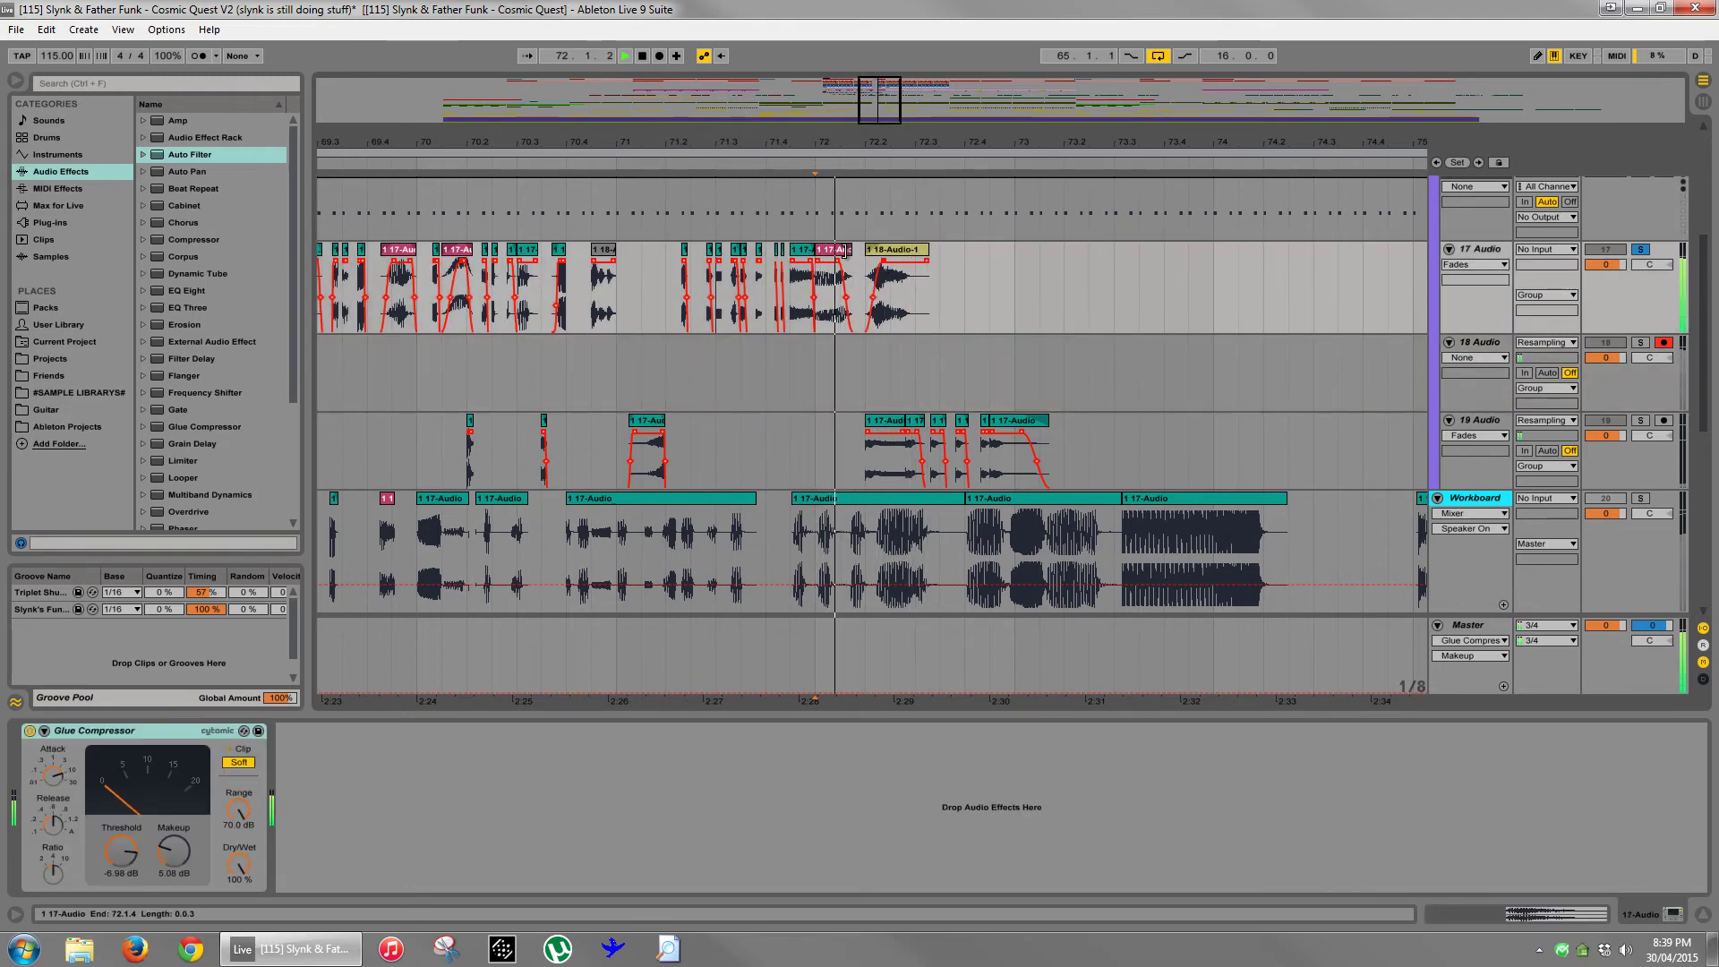
pyautogui.moveTo(842, 152); pyautogui.dragTo(972, 141)
pyautogui.click(1640, 250)
pyautogui.press('space')
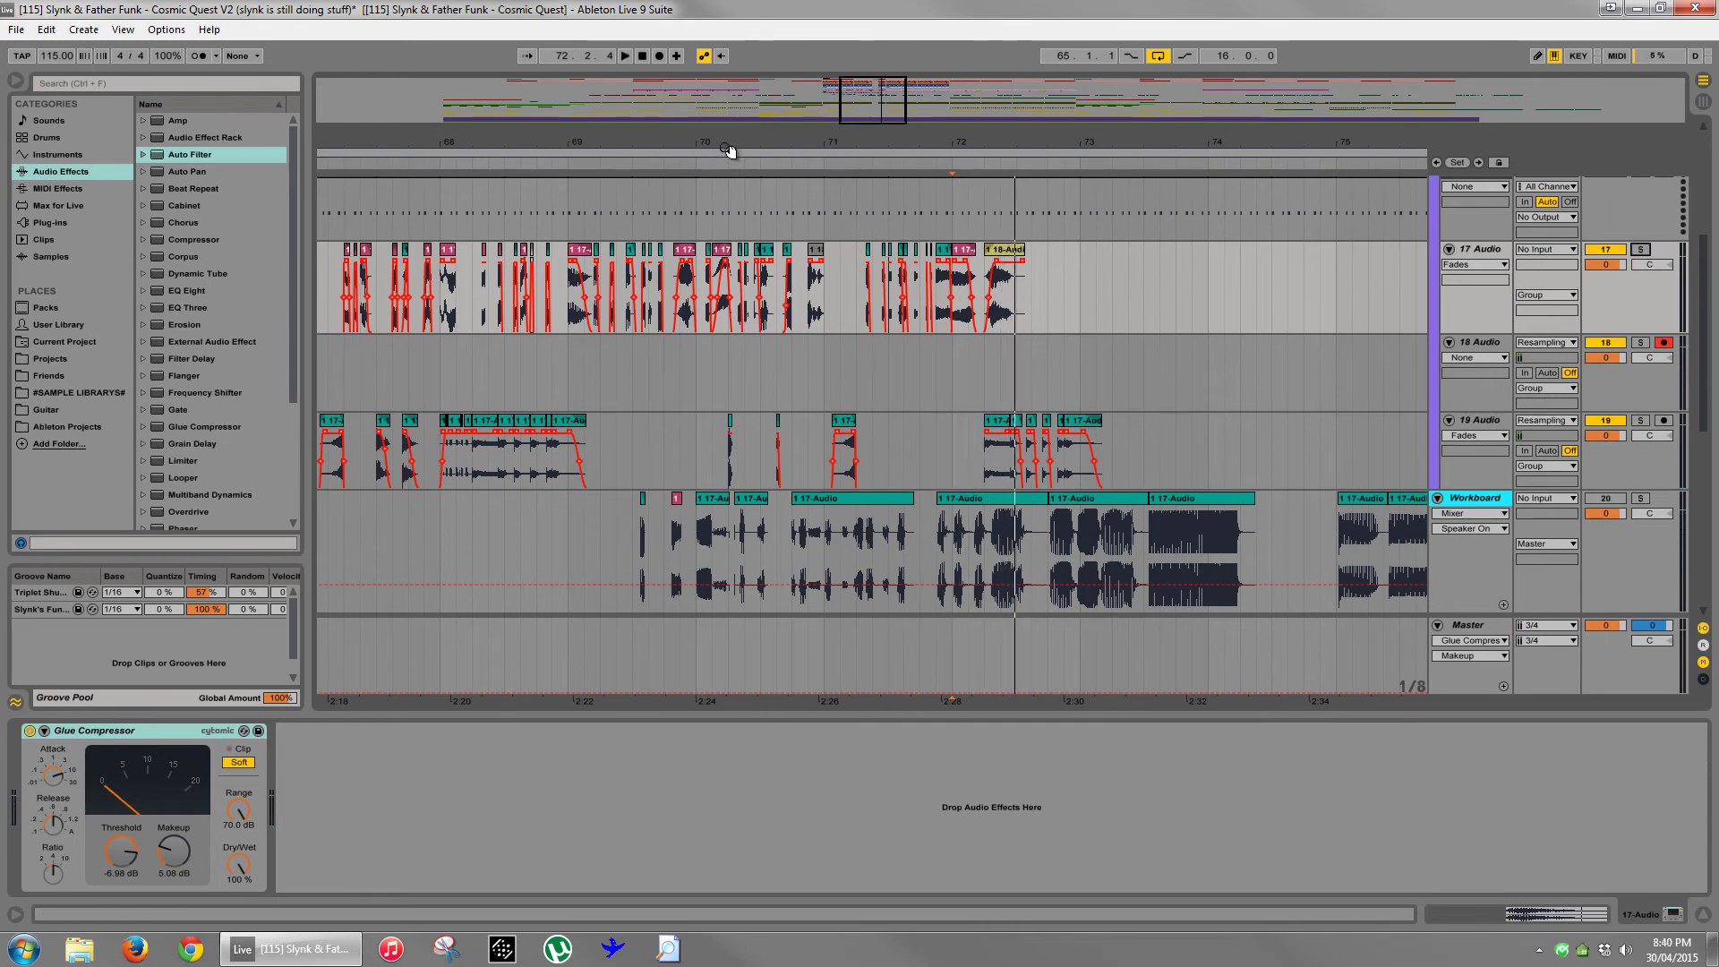
# - Shorten the resampled clip on 17 Audio to end at 72.3.1 and audition it in the full mix
pyautogui.moveTo(728, 151); pyautogui.dragTo(1220, 251)
pyautogui.press('space')
pyautogui.press('space')
pyautogui.hotkey('ctrl', 'z')
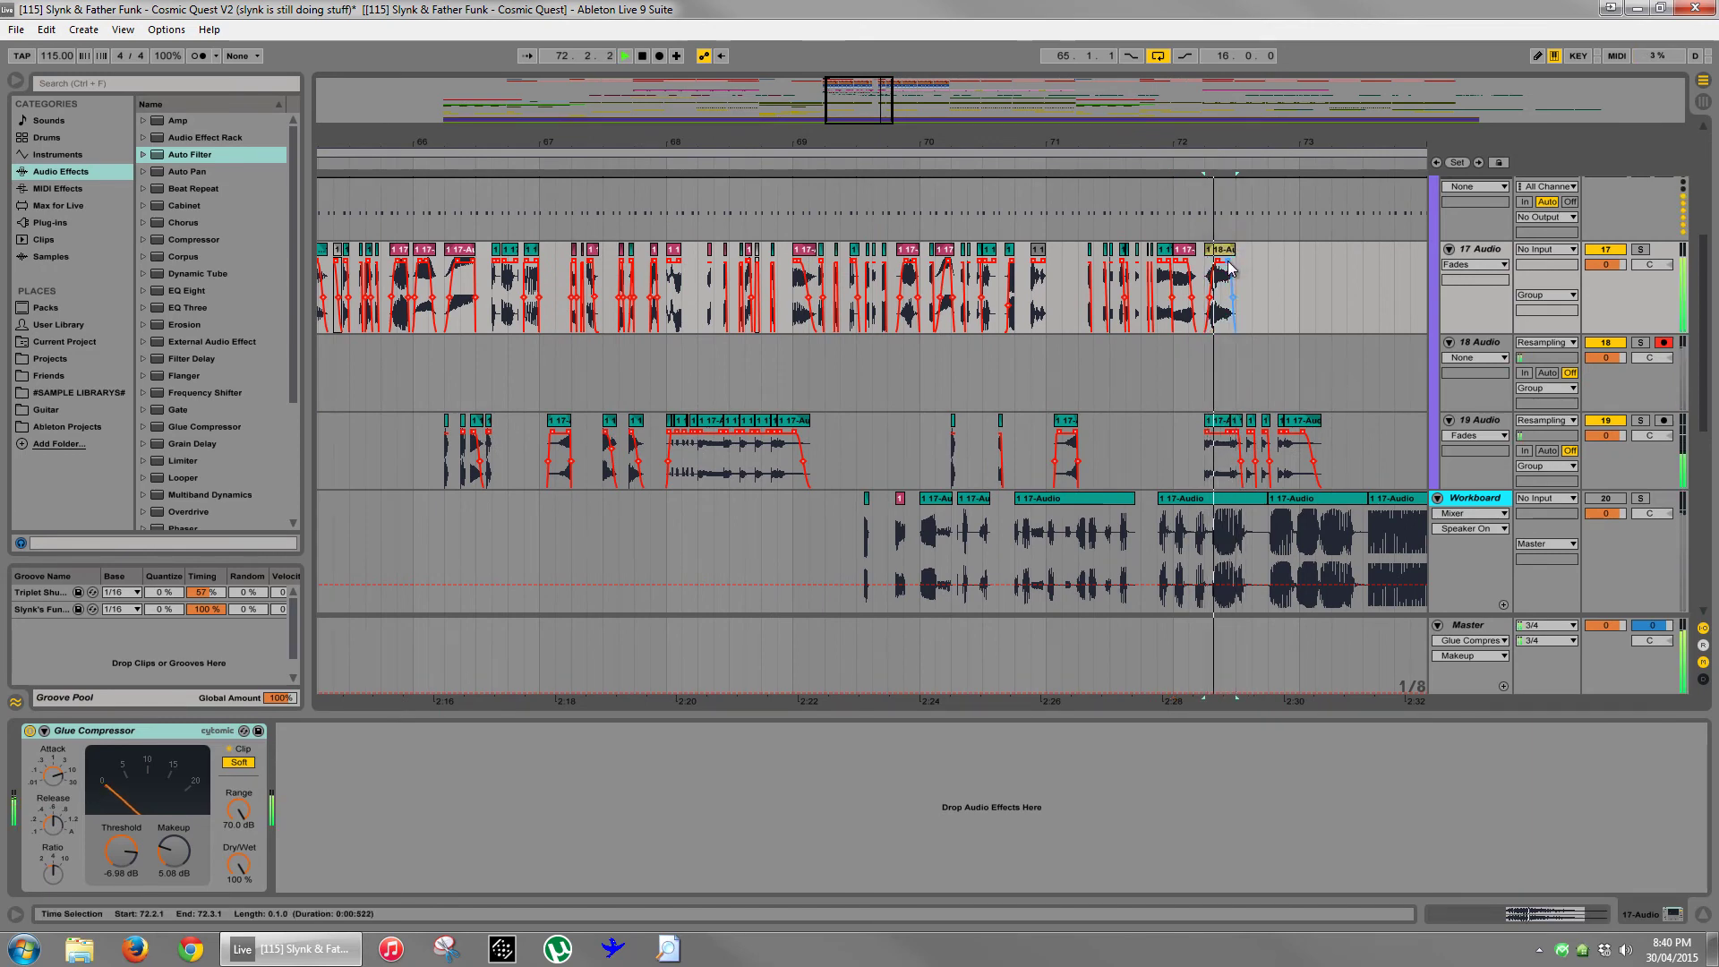
# - Cut two short gaps into the resampled clip, one ending at 72.2.3 and one ending at 72.2.4
pyautogui.click(1243, 152)
pyautogui.moveTo(1243, 143); pyautogui.dragTo(1067, 152)
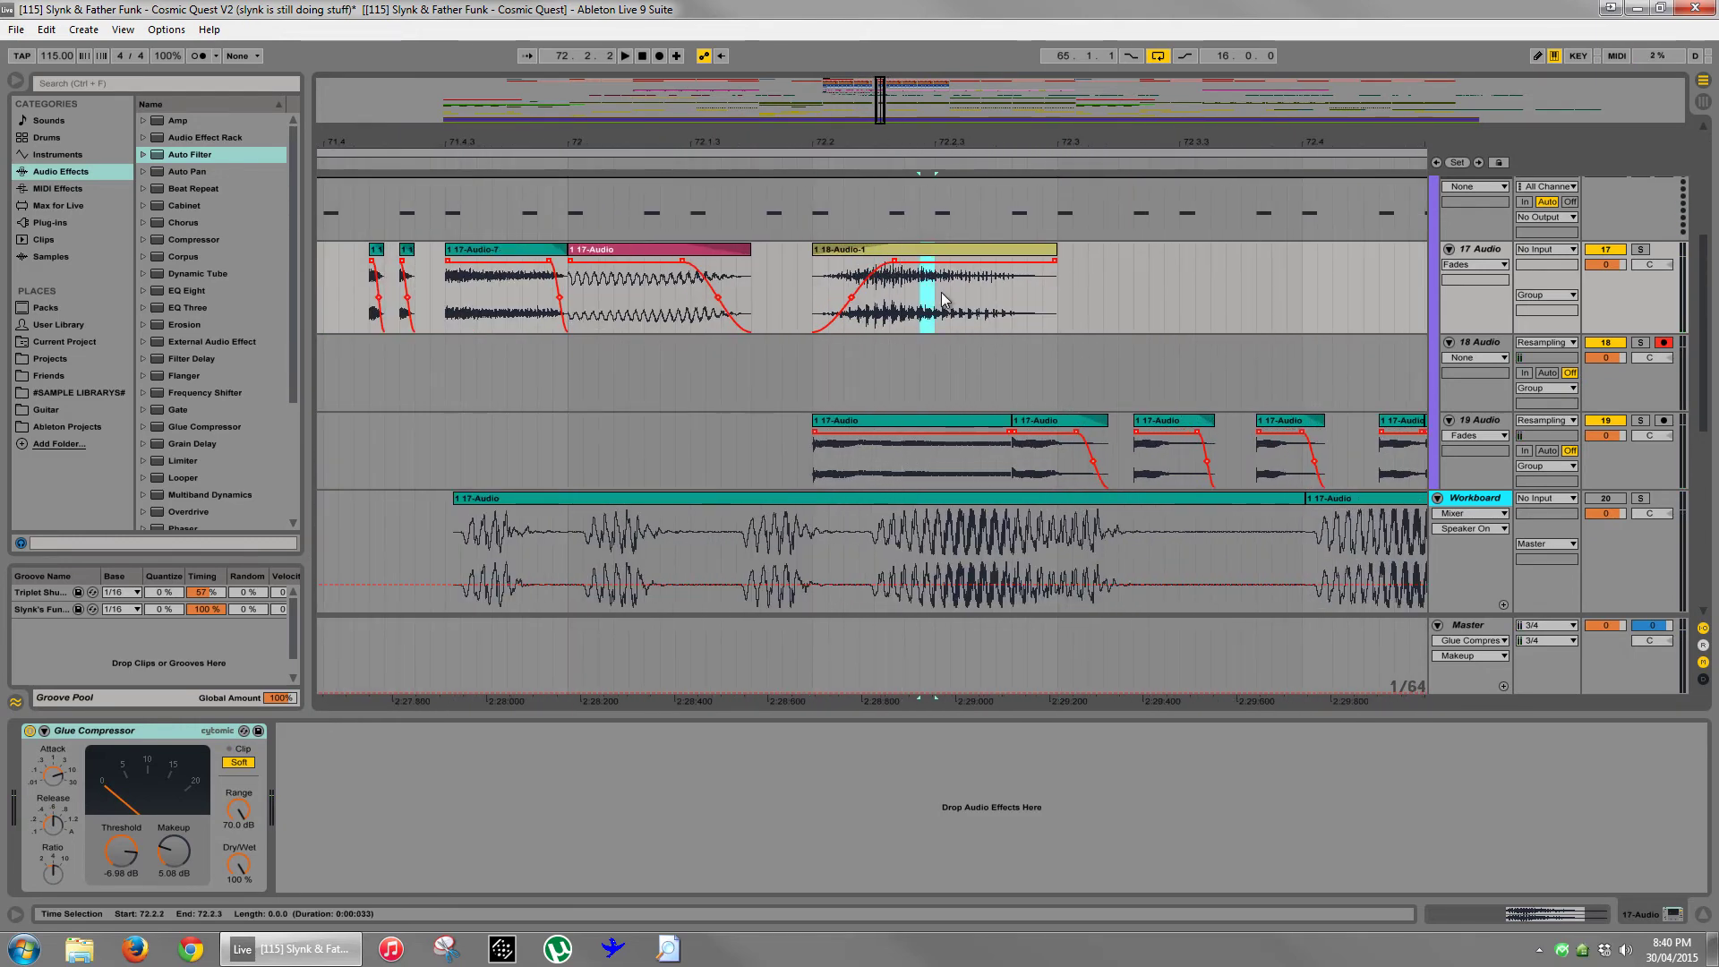
pyautogui.moveTo(986, 285); pyautogui.dragTo(1007, 283)
pyautogui.press('Delete')
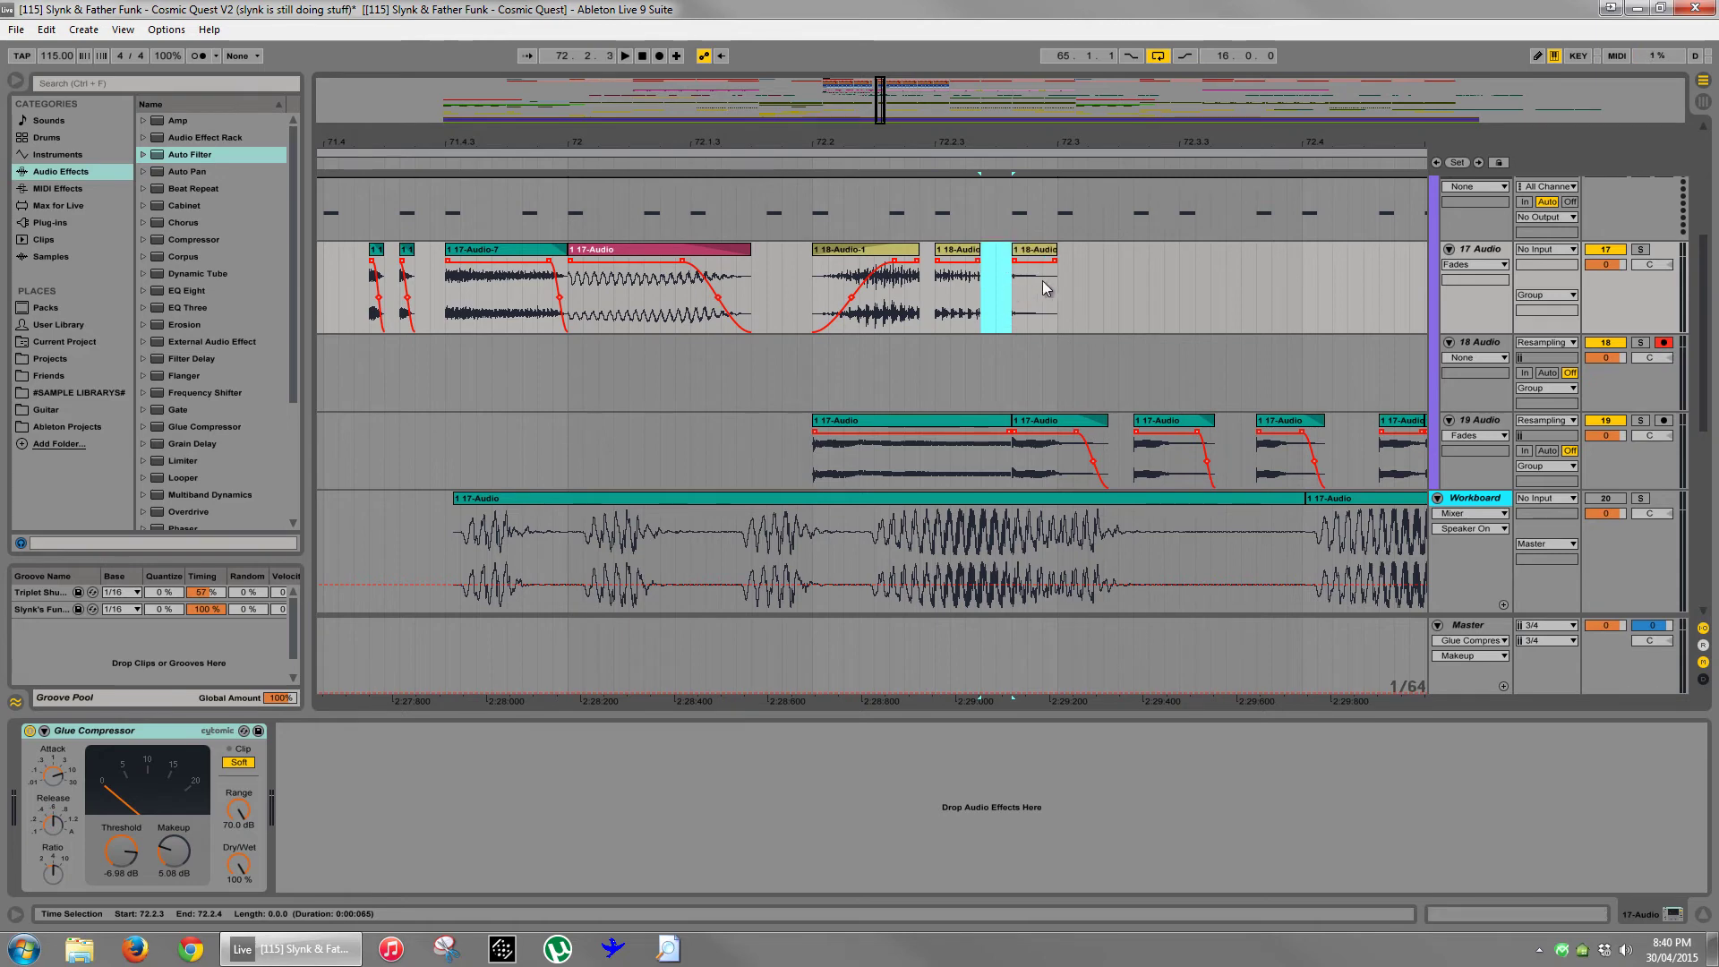
# - Cut another short gap at 72.2.2 and redo the gap ending at 72.2.3, auditioning the stutter along the way
pyautogui.moveTo(918, 253); pyautogui.dragTo(935, 298)
pyautogui.press('space')
pyautogui.press('space')
pyautogui.press('space')
pyautogui.press('space')
pyautogui.press('space')
pyautogui.press('space')
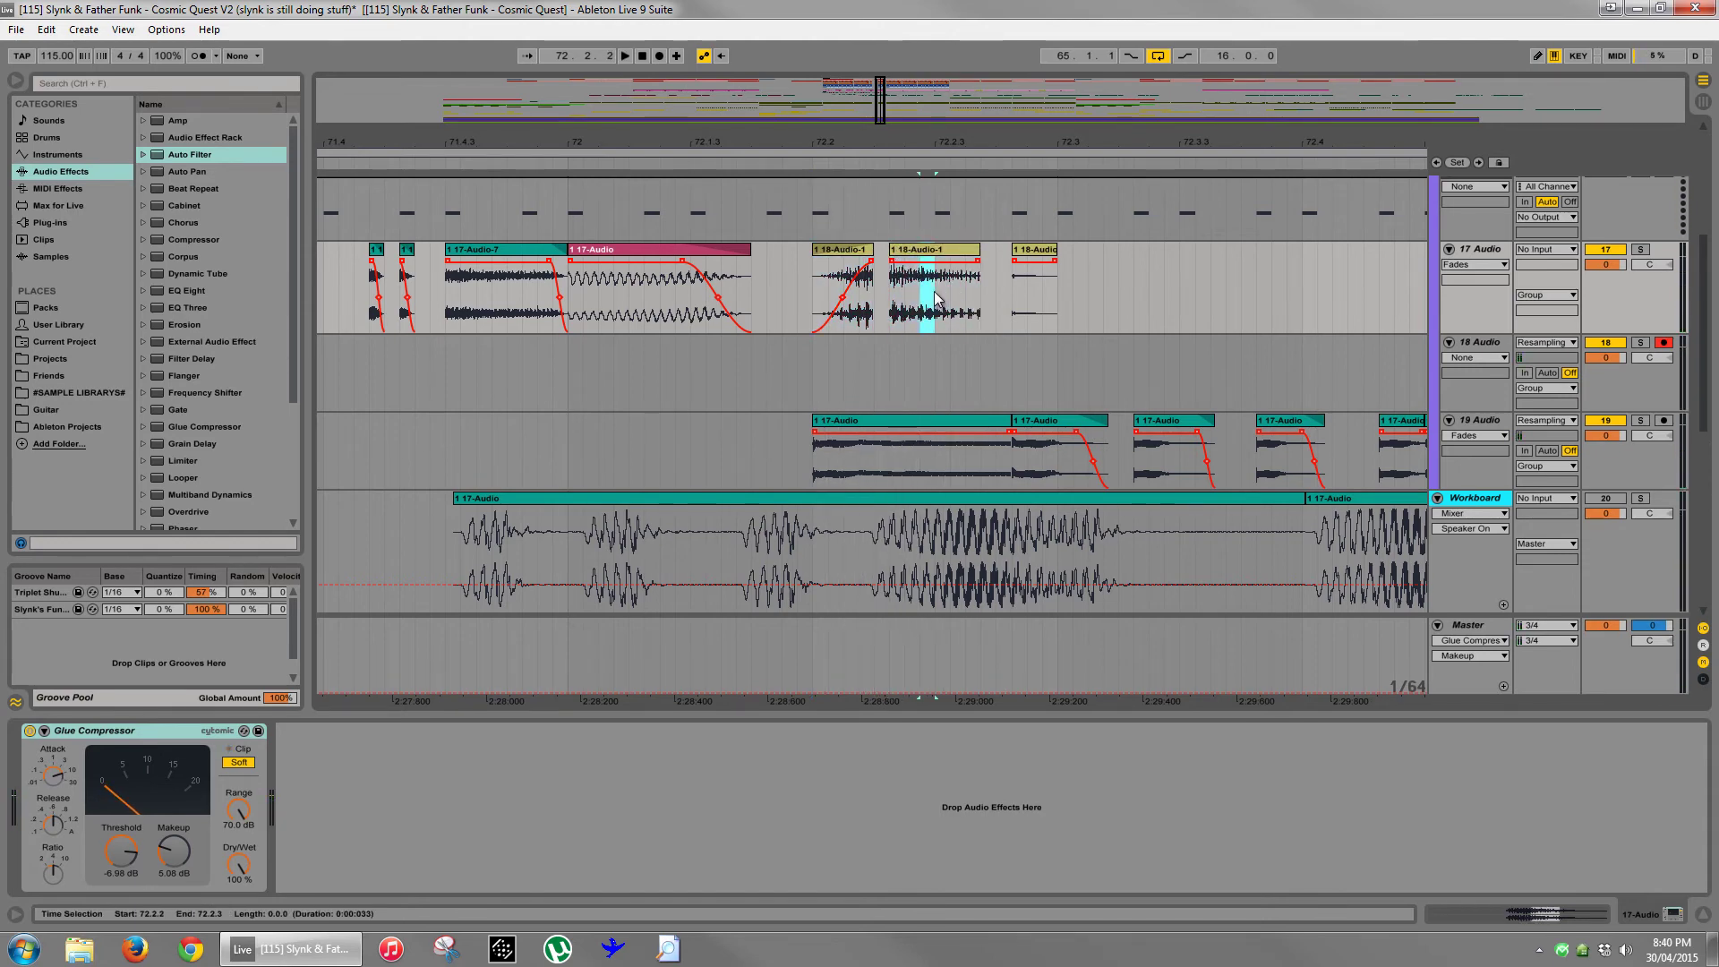
pyautogui.press('Delete')
pyautogui.press('space')
# - Replace the last slice at 72.2.4 with a copy of the slice at 72.2.3 and audition the slices
pyautogui.click(857, 255)
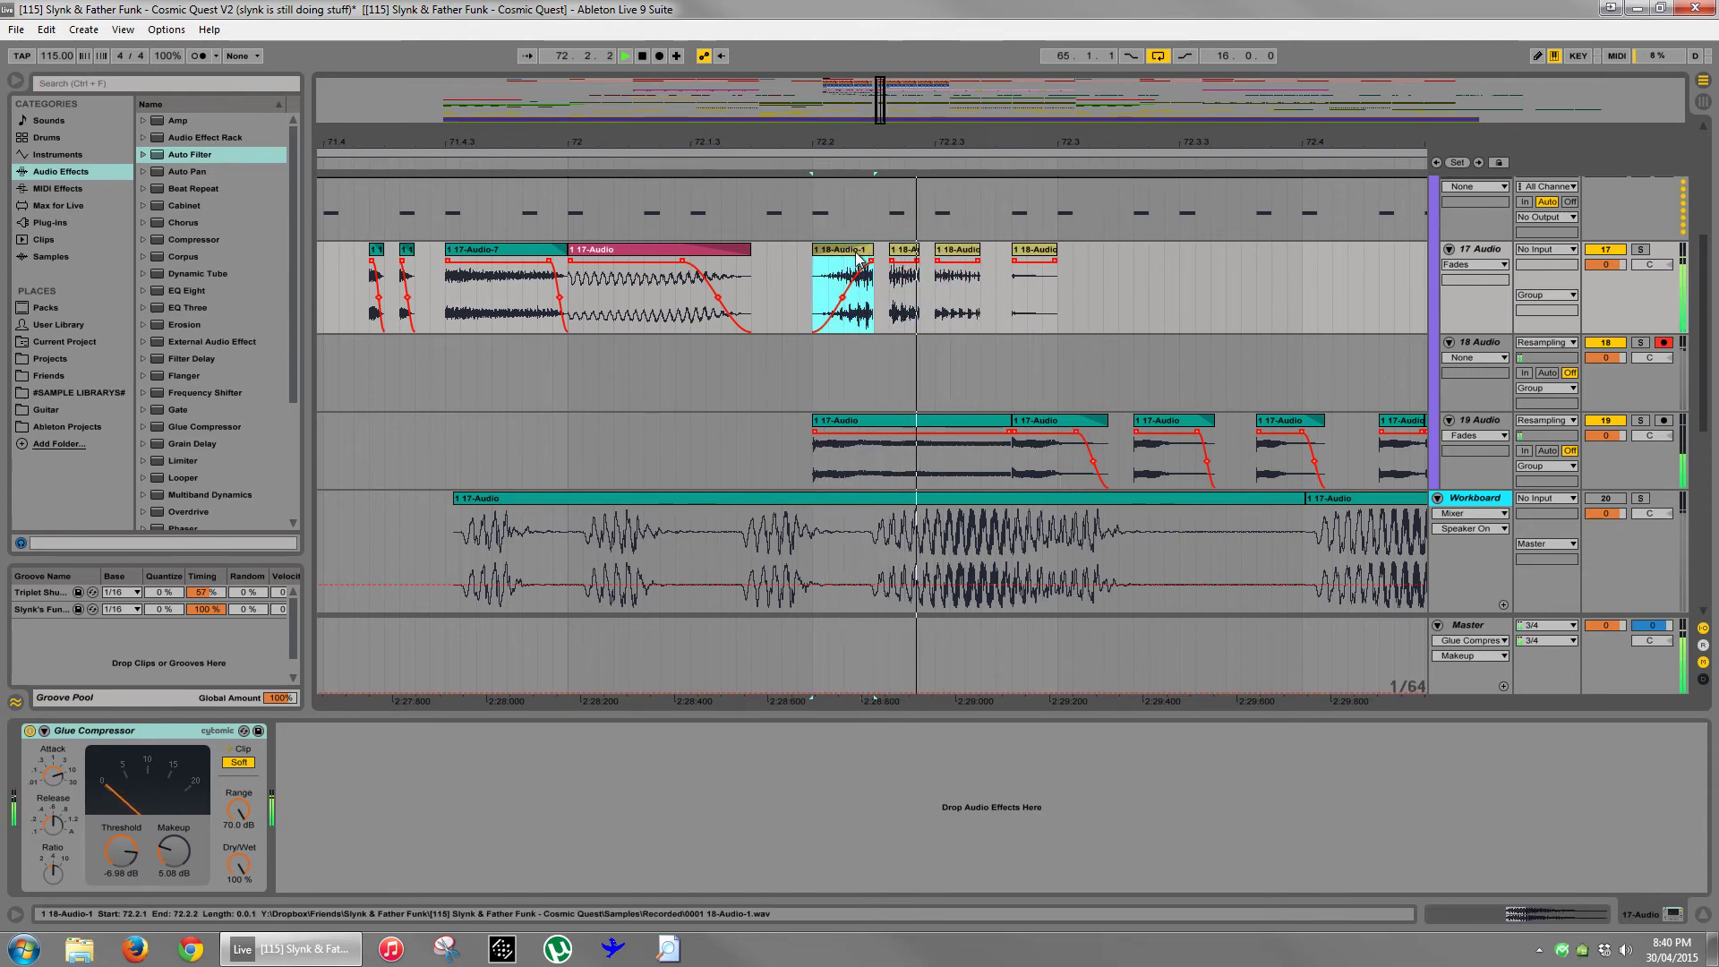
pyautogui.press('space')
pyautogui.press('space')
pyautogui.press('space')
pyautogui.click(974, 252)
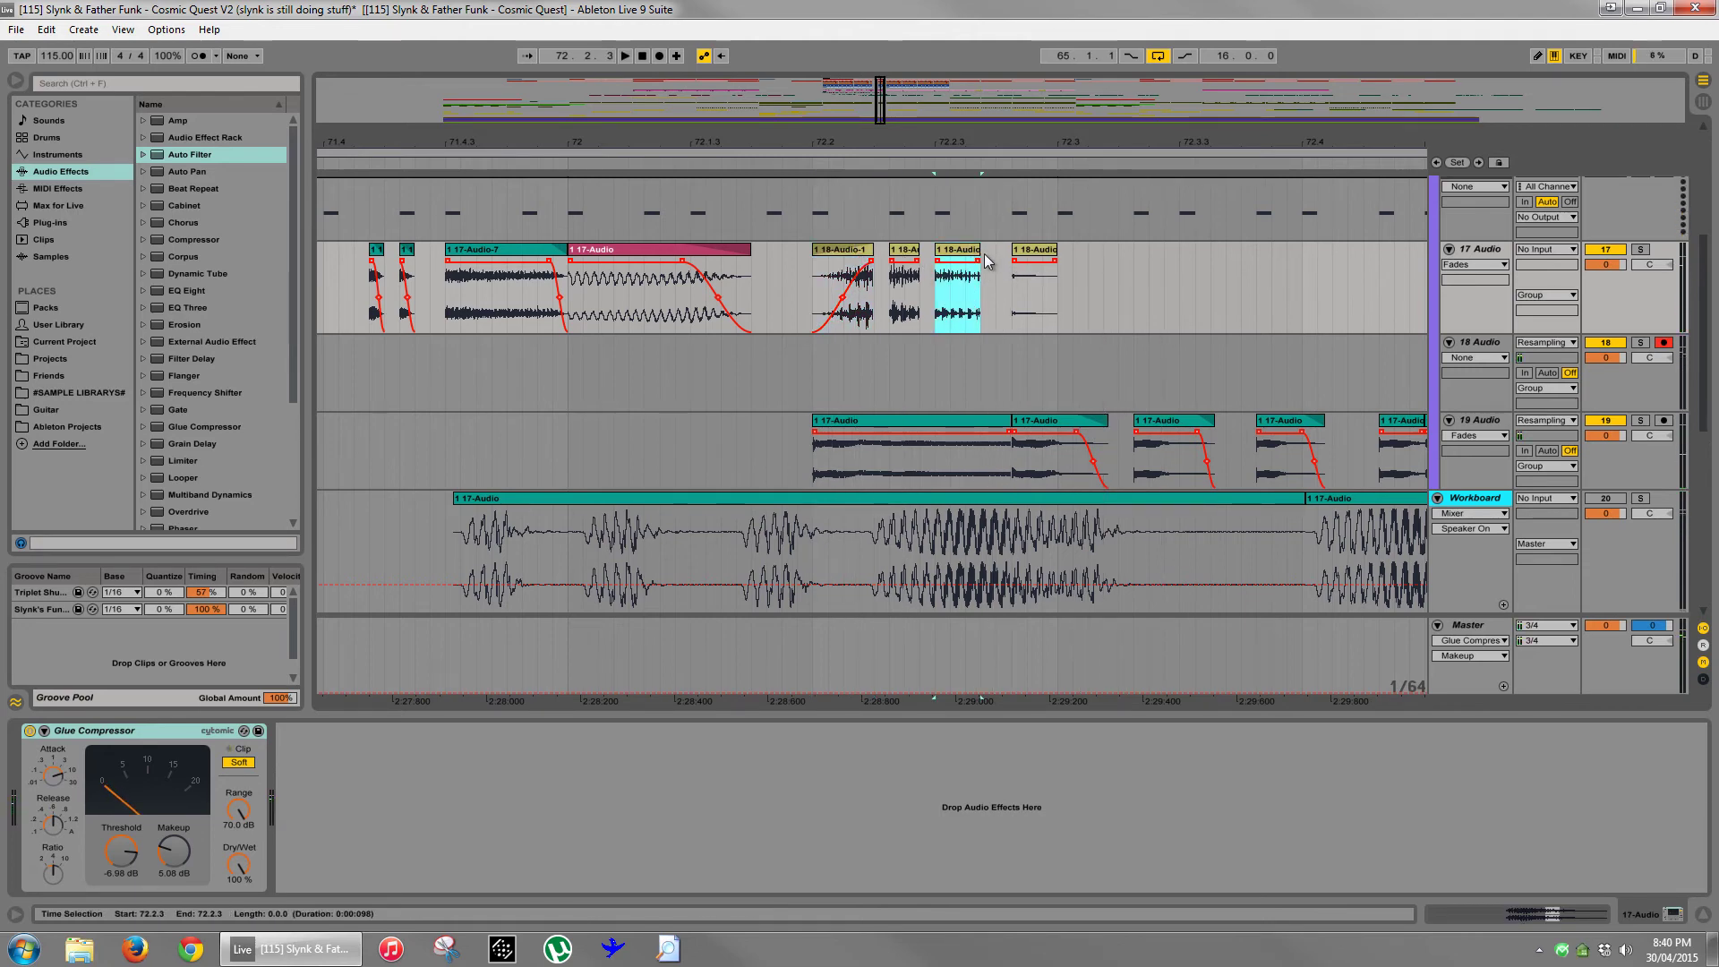
pyautogui.click(1034, 253)
pyautogui.press('space')
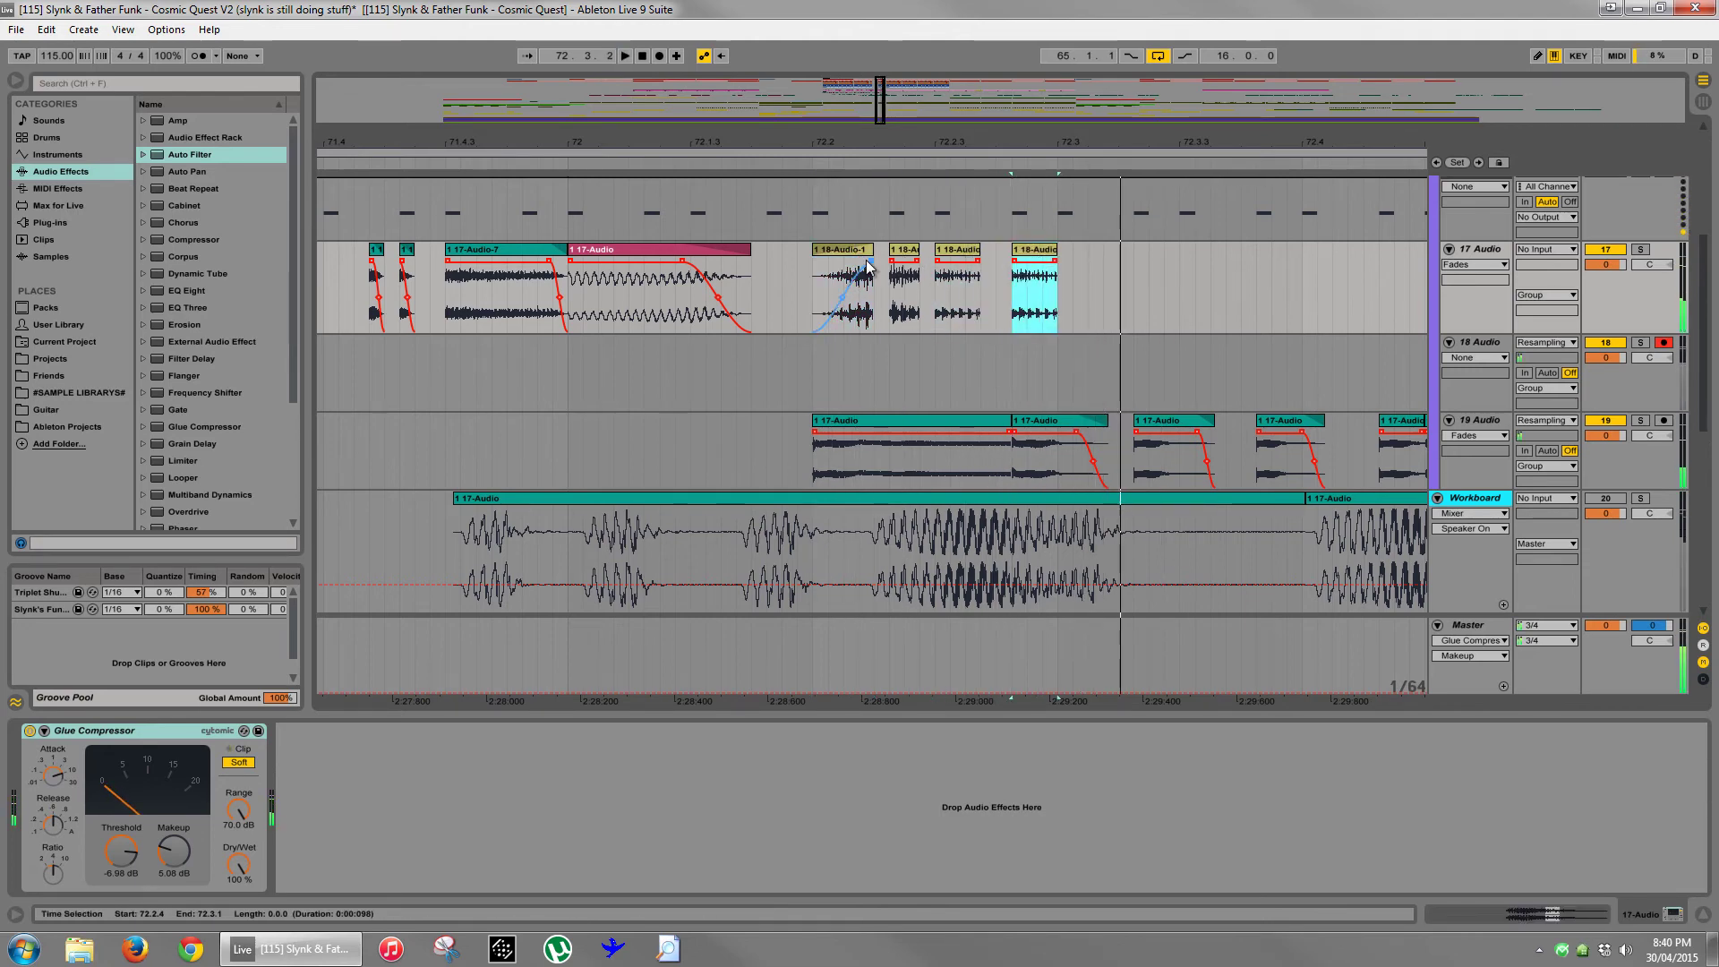
pyautogui.click(867, 265)
pyautogui.press('space')
pyautogui.press('space')
pyautogui.press('space')
# - Shift the sample start of the slice at 72.2.4, and move the second slice's start back to the end of the first slice's audio
pyautogui.click(1034, 260)
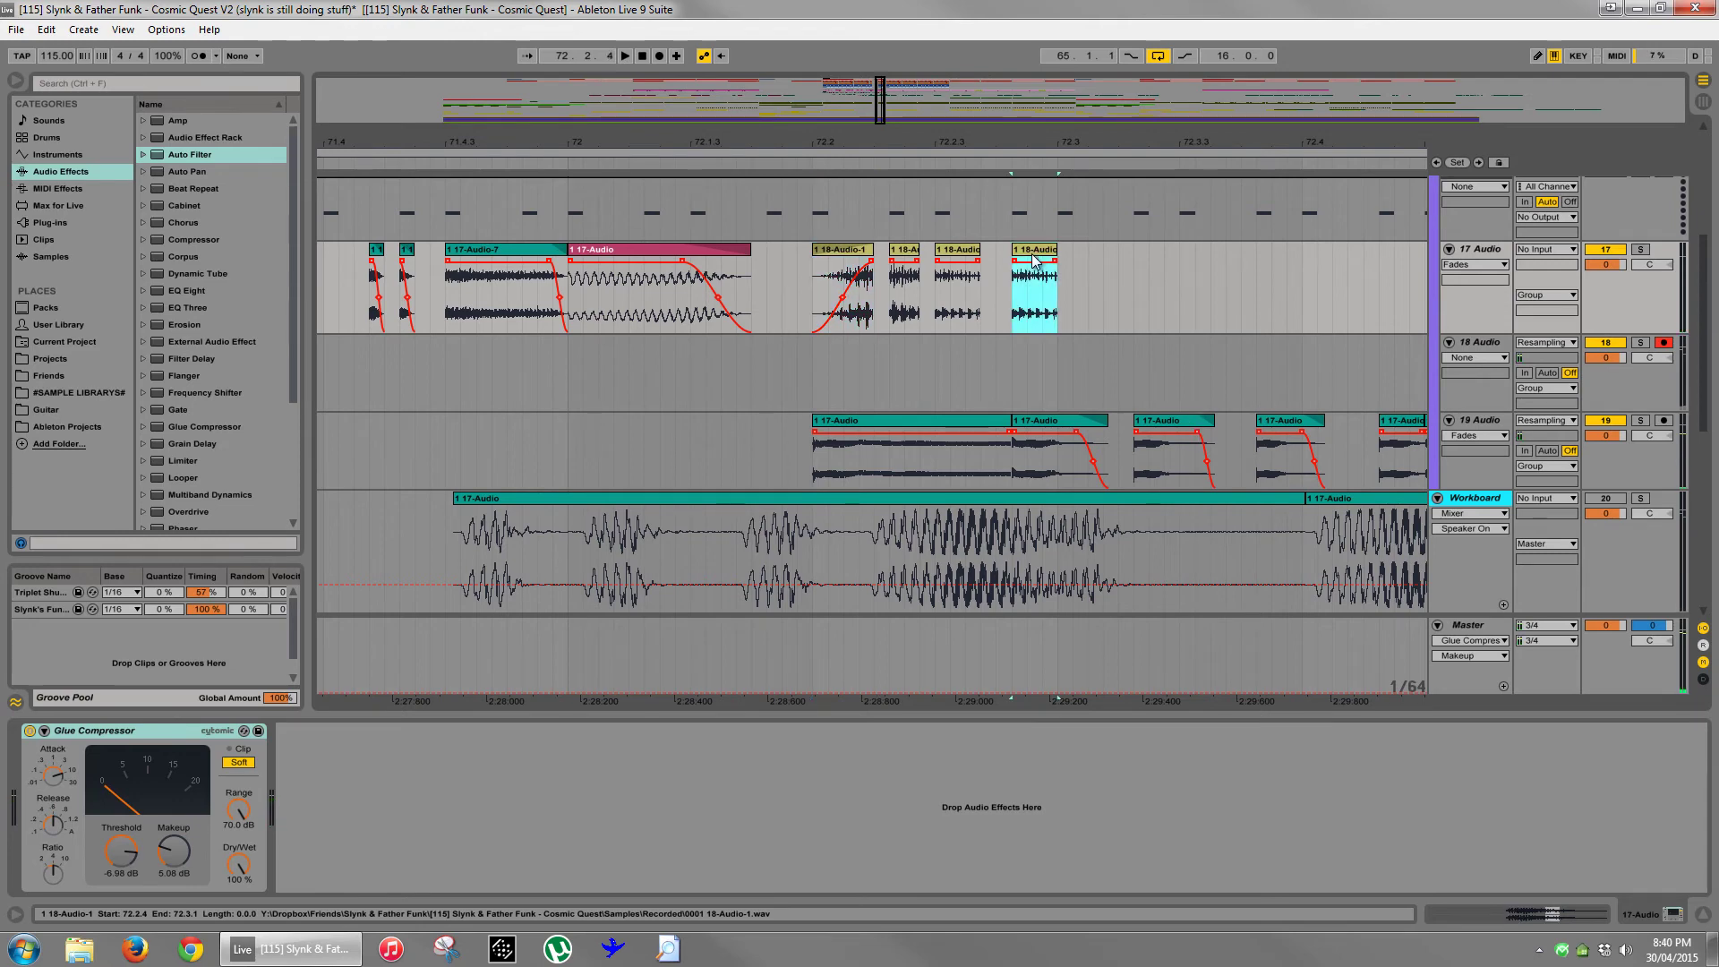
pyautogui.doubleClick(1032, 261)
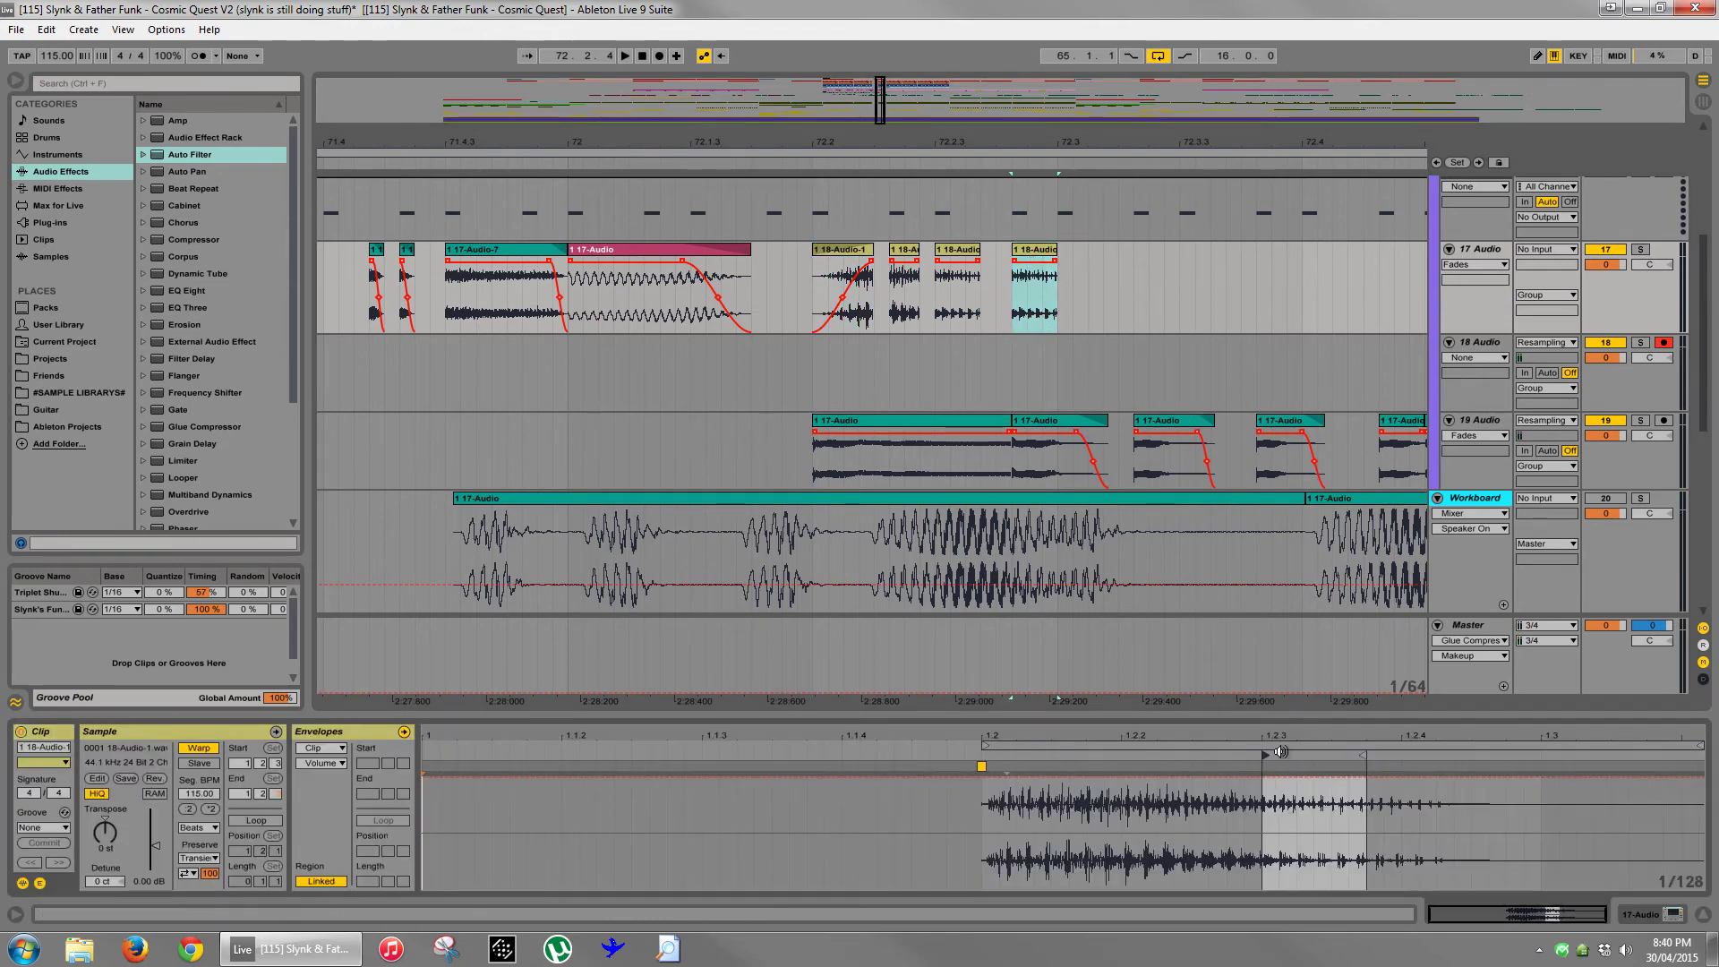
pyautogui.moveTo(1267, 755); pyautogui.dragTo(1228, 755)
pyautogui.click(842, 249)
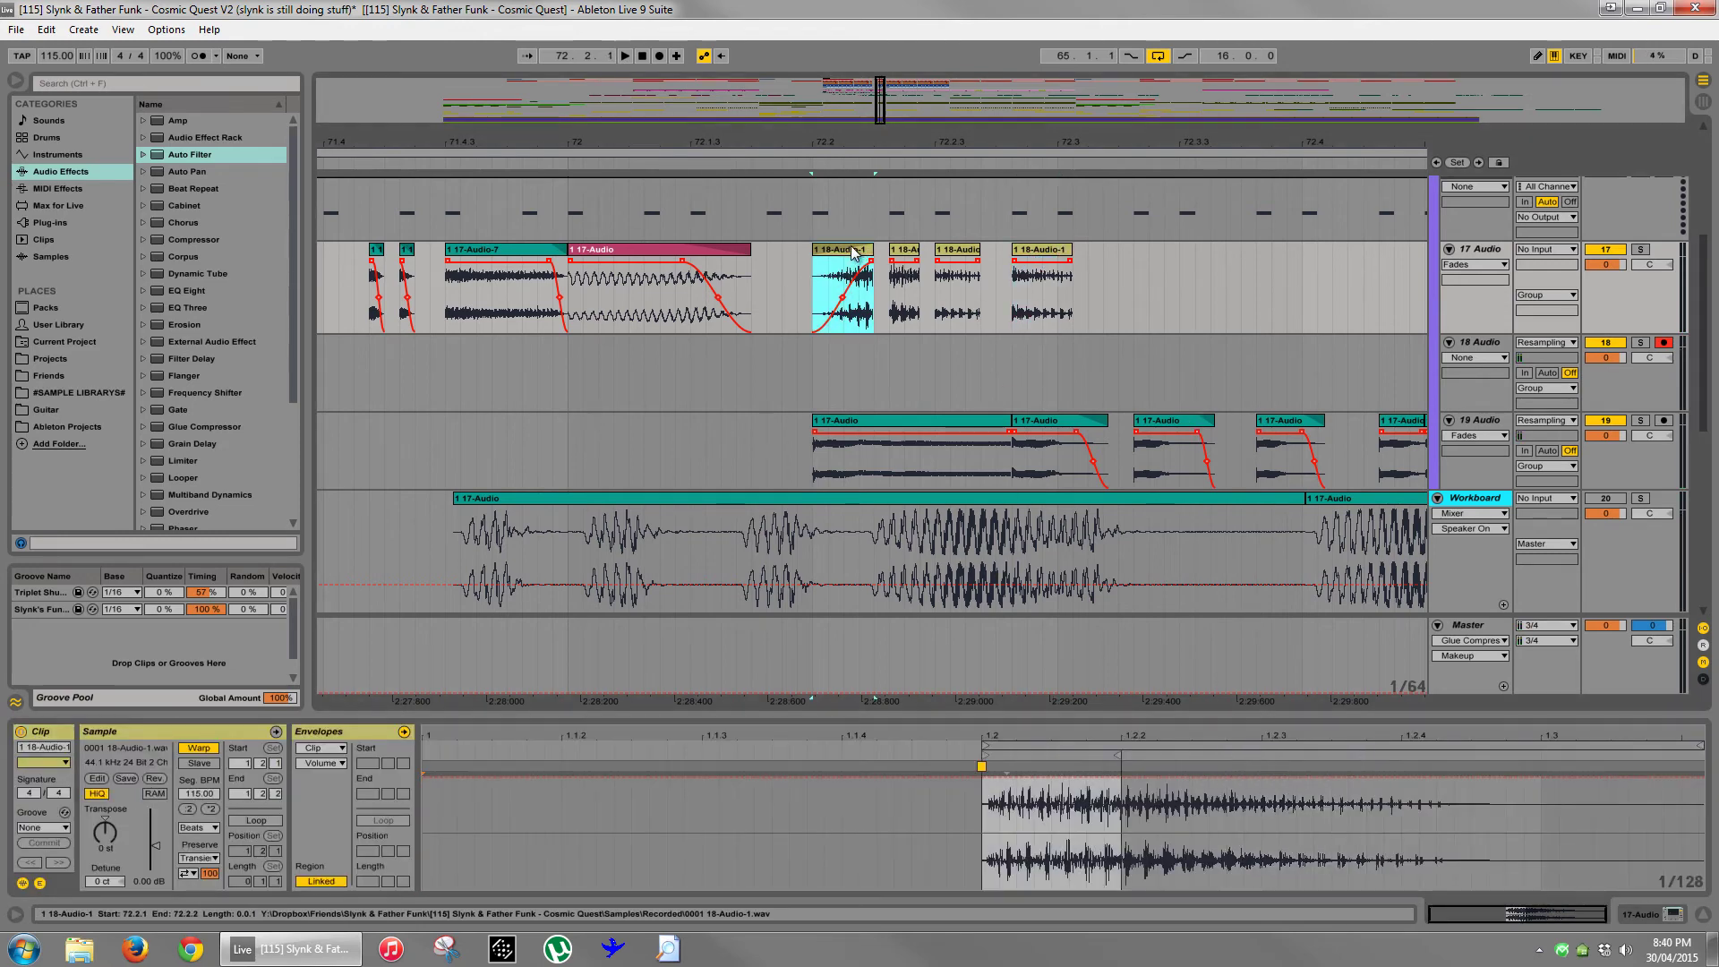
pyautogui.click(904, 249)
pyautogui.moveTo(1157, 755); pyautogui.dragTo(1123, 755)
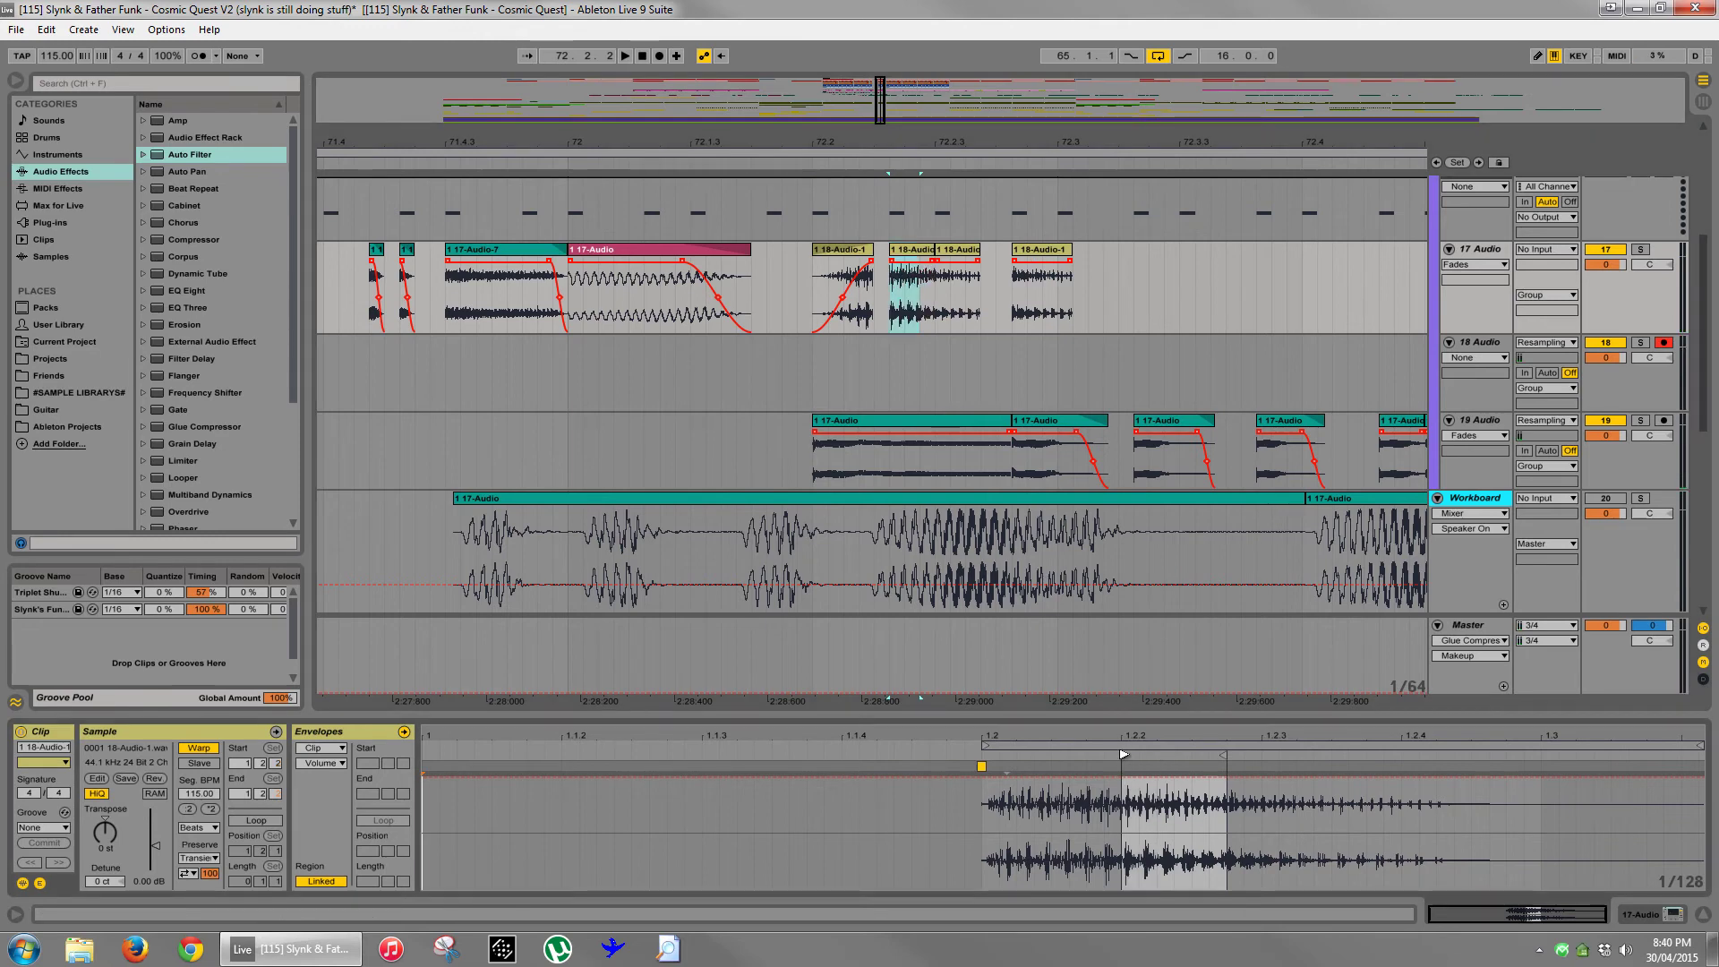
# - Trim the ends of the second and third resampled slices to leave short gaps, and play from 72.2.1
pyautogui.click(840, 266)
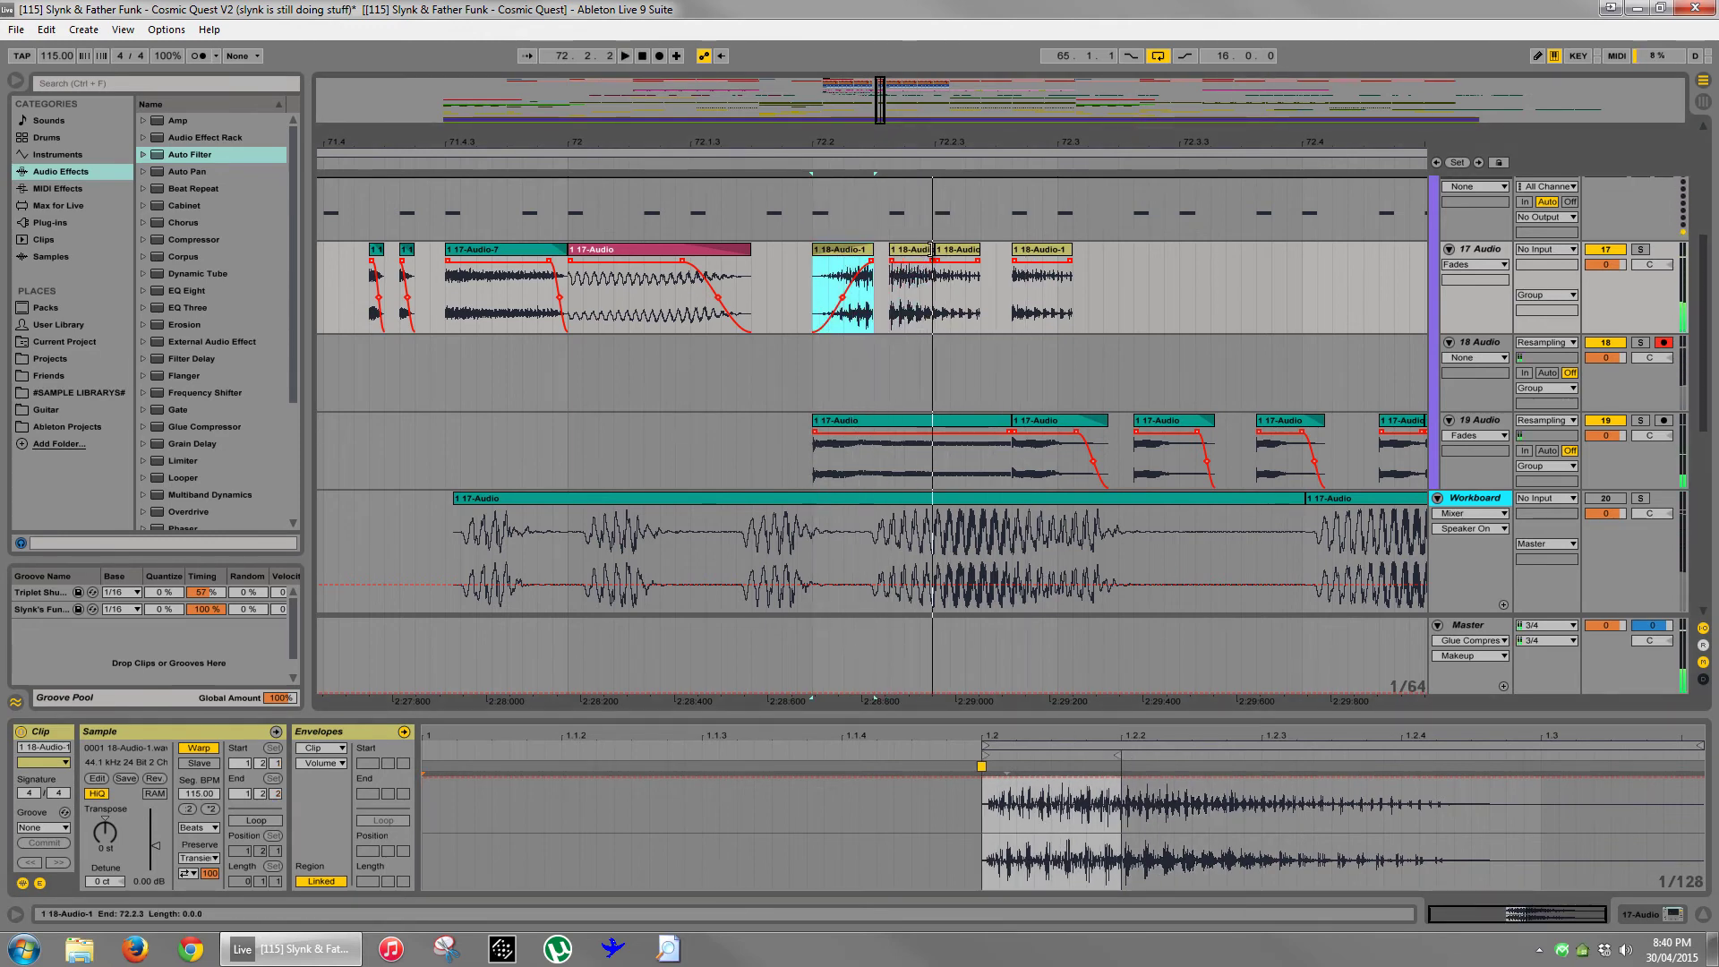
pyautogui.moveTo(932, 250)
pyautogui.mouseDown()
pyautogui.moveTo(963, 252)
pyautogui.moveTo(996, 289)
pyautogui.mouseUp()
pyautogui.press('Delete')
pyautogui.click(1061, 252)
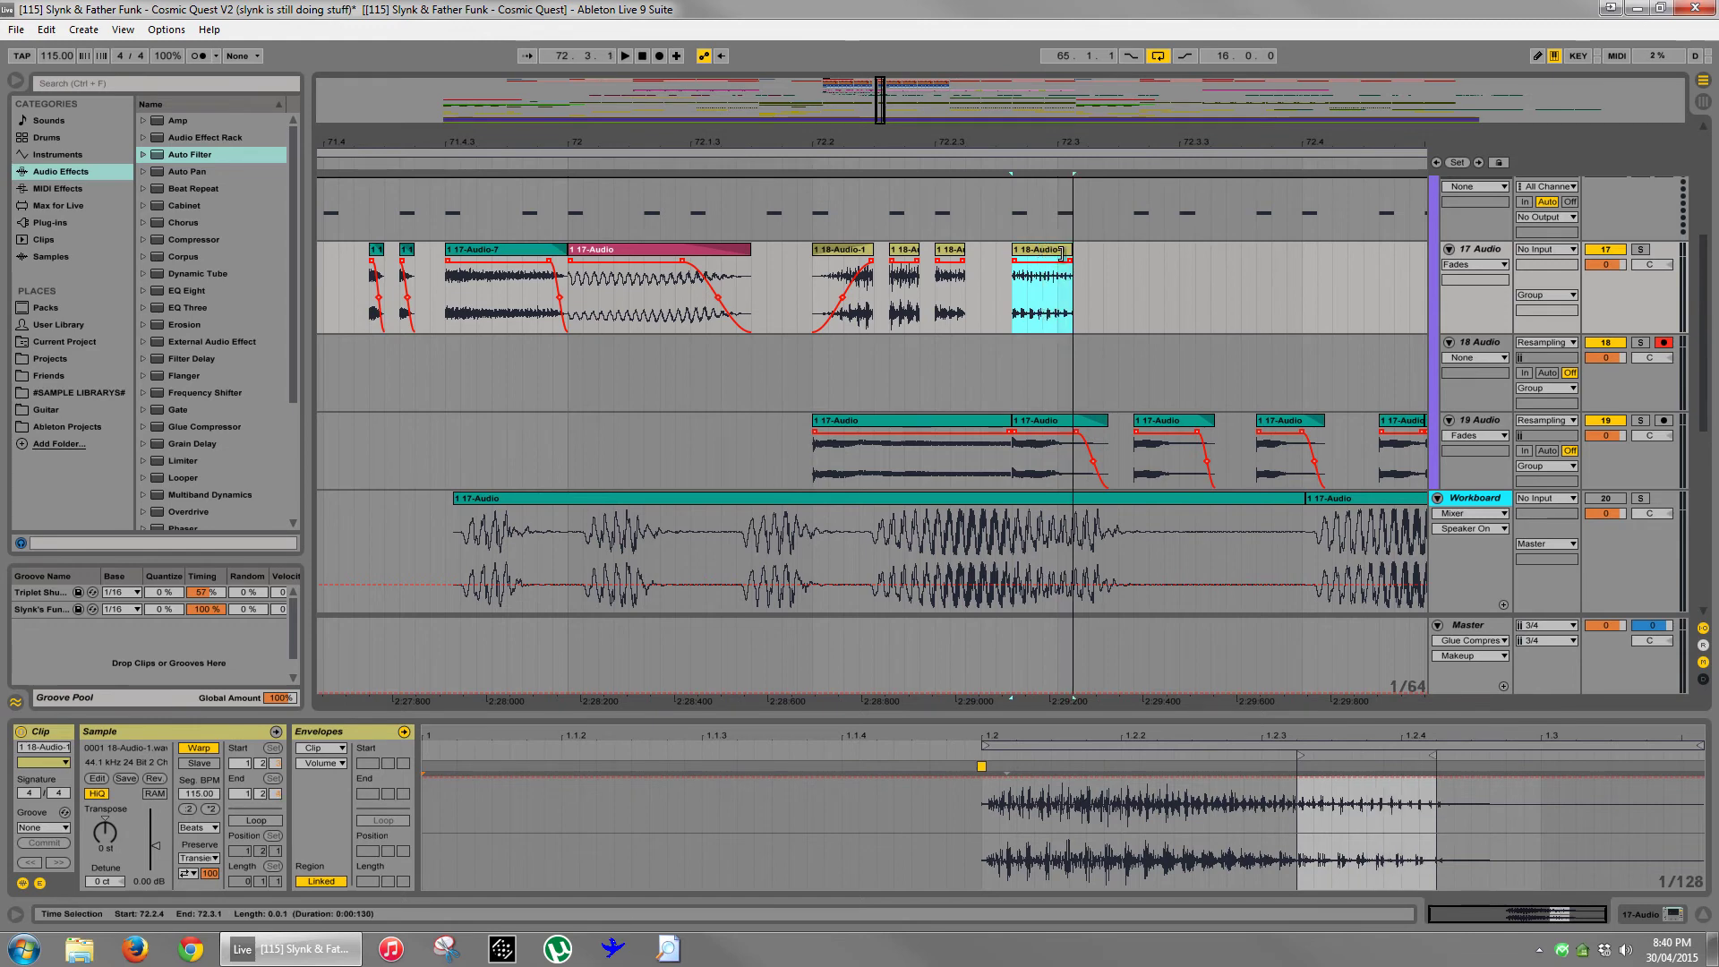
pyautogui.click(843, 250)
pyautogui.press('space')
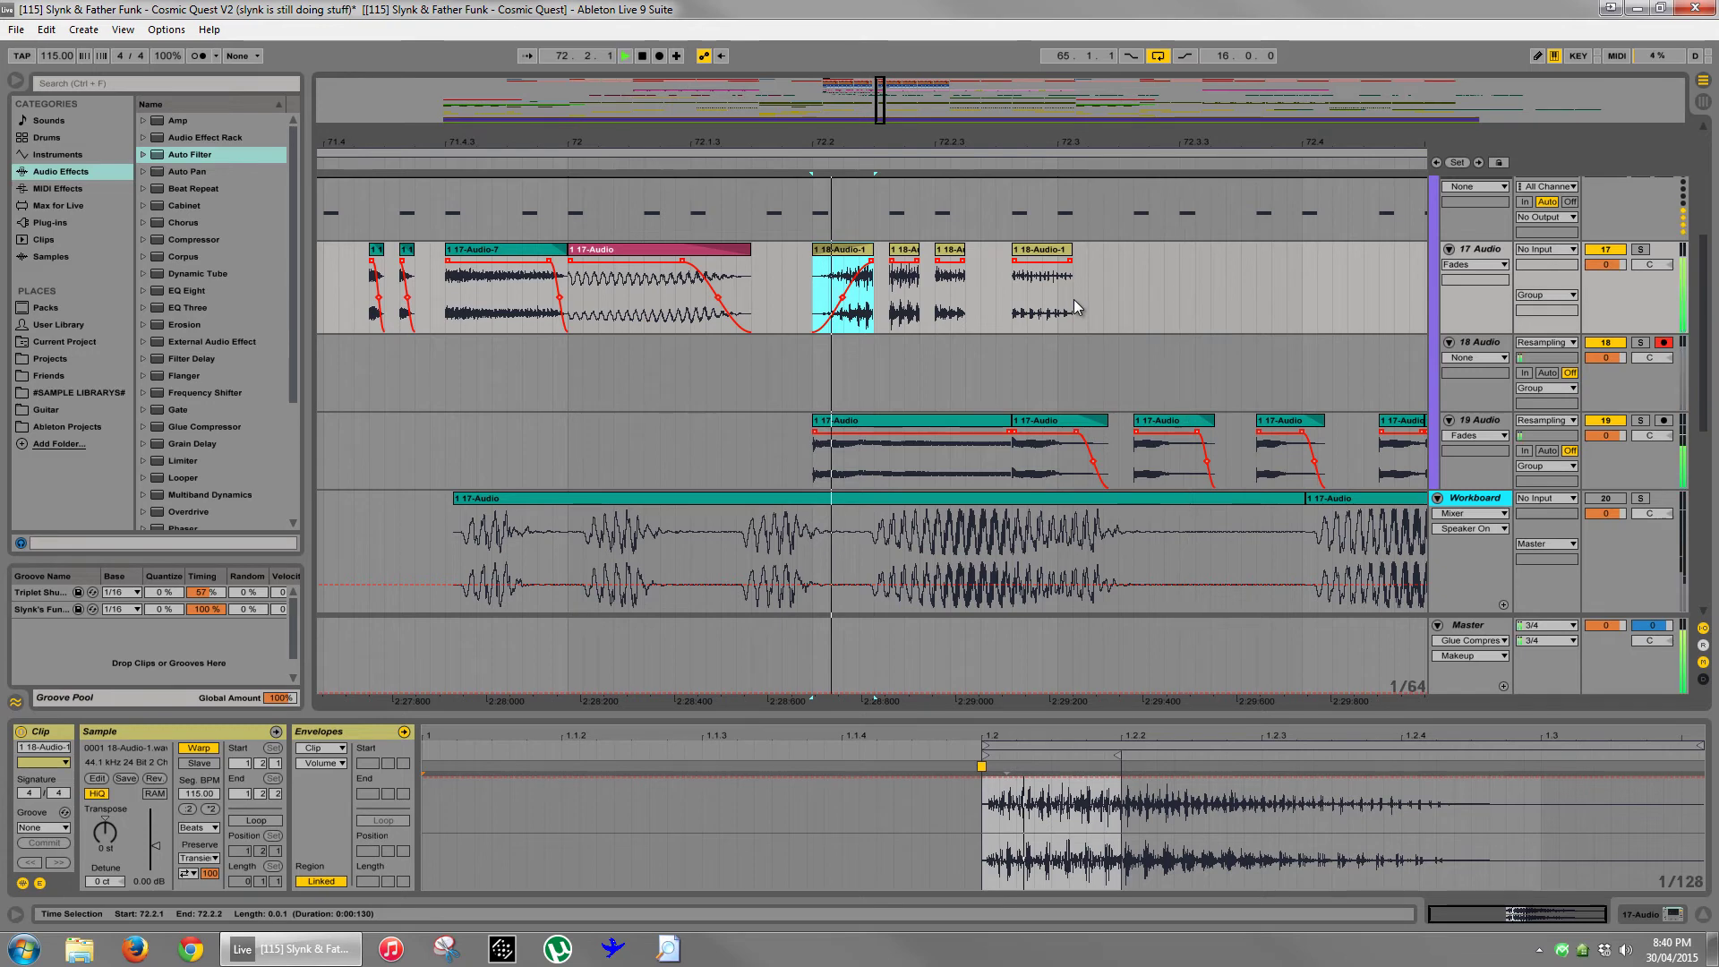
# - Trim the last resampled slice to end at 72.3.1 and play from 72.1.1
pyautogui.click(612, 253)
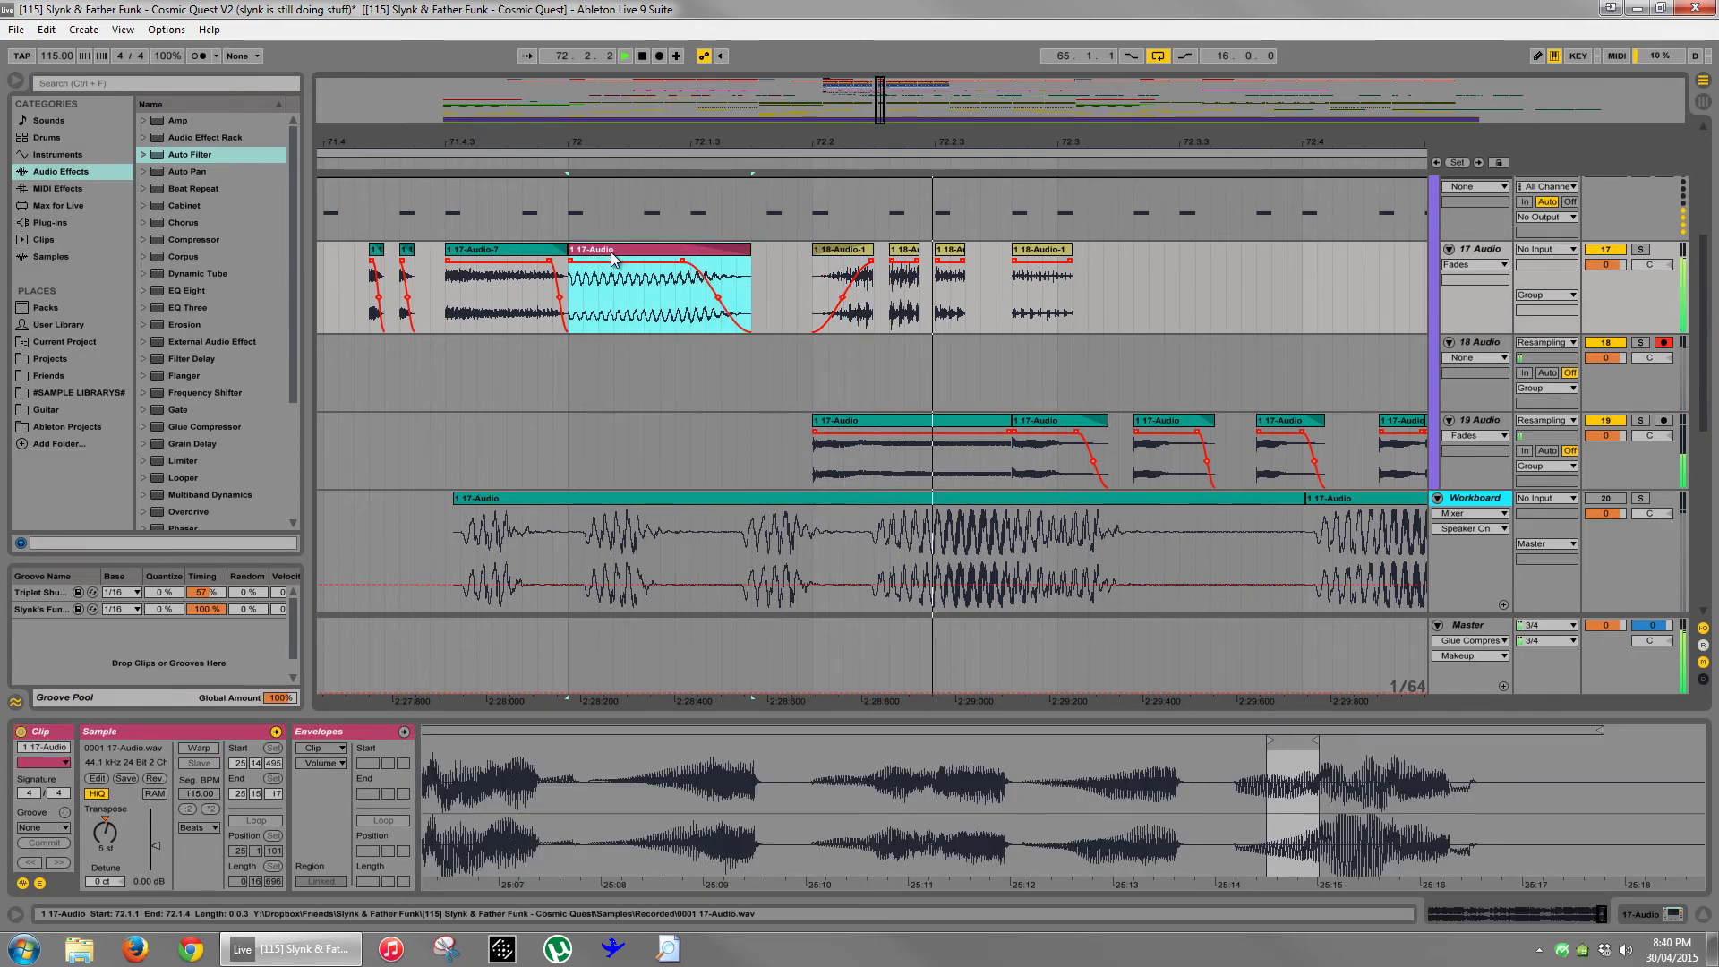
pyautogui.click(1083, 286)
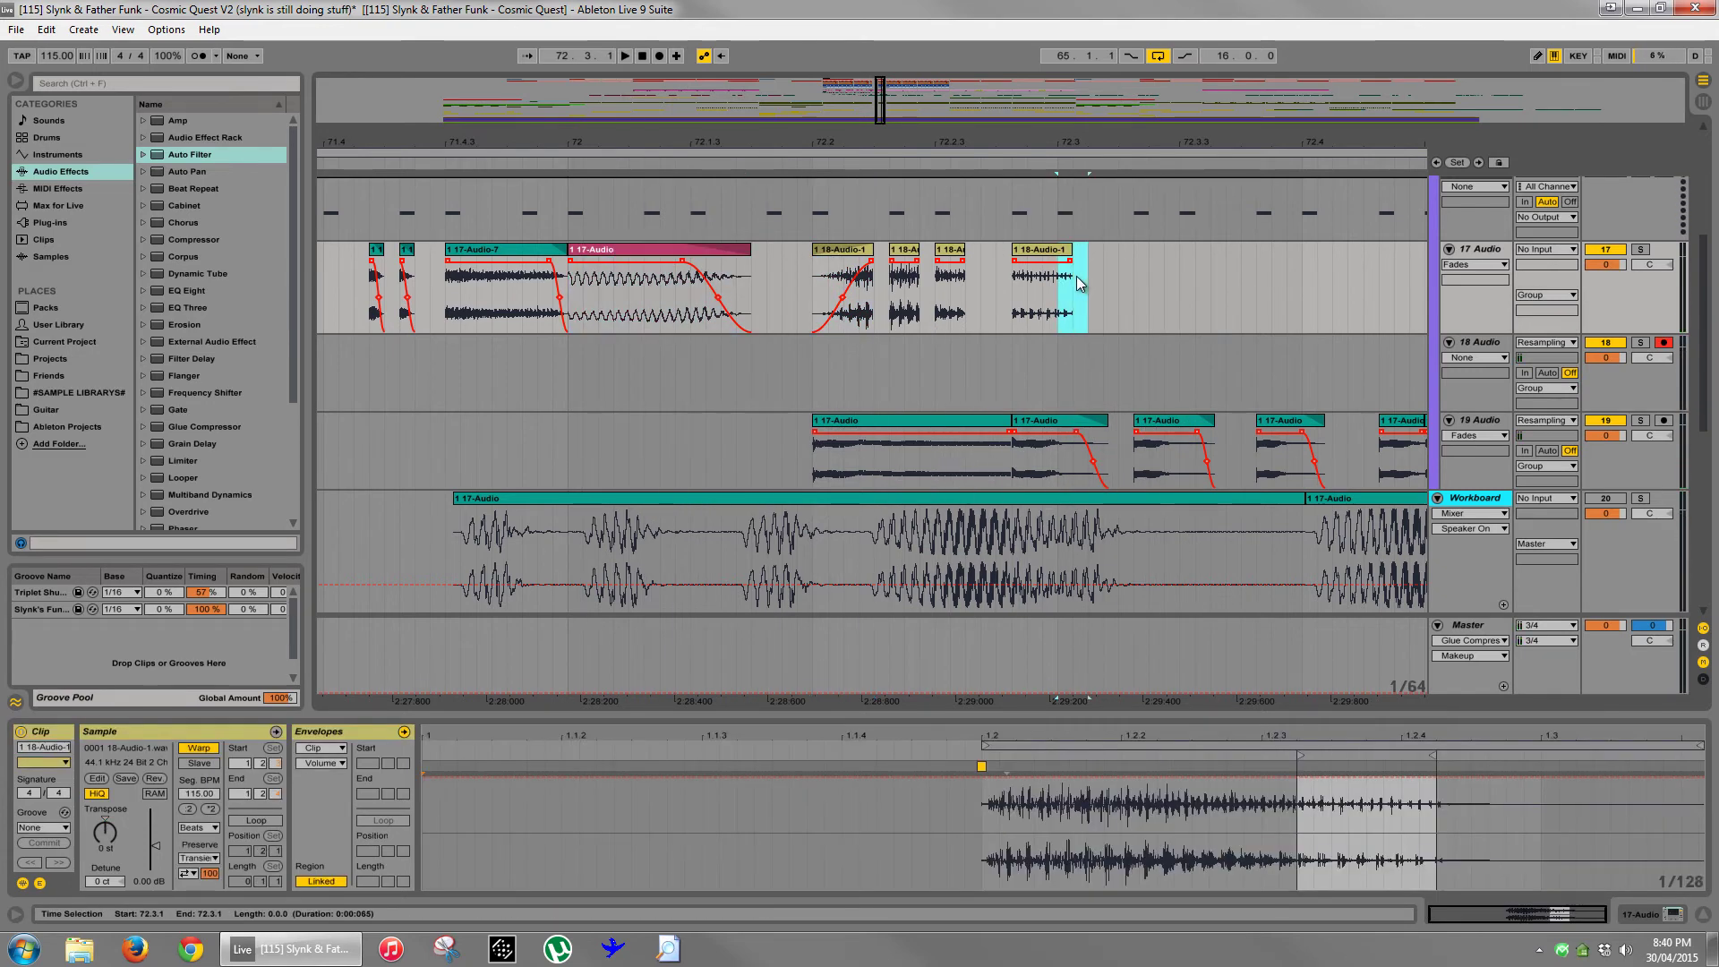
pyautogui.press('Delete')
pyautogui.click(568, 370)
pyautogui.press('space')
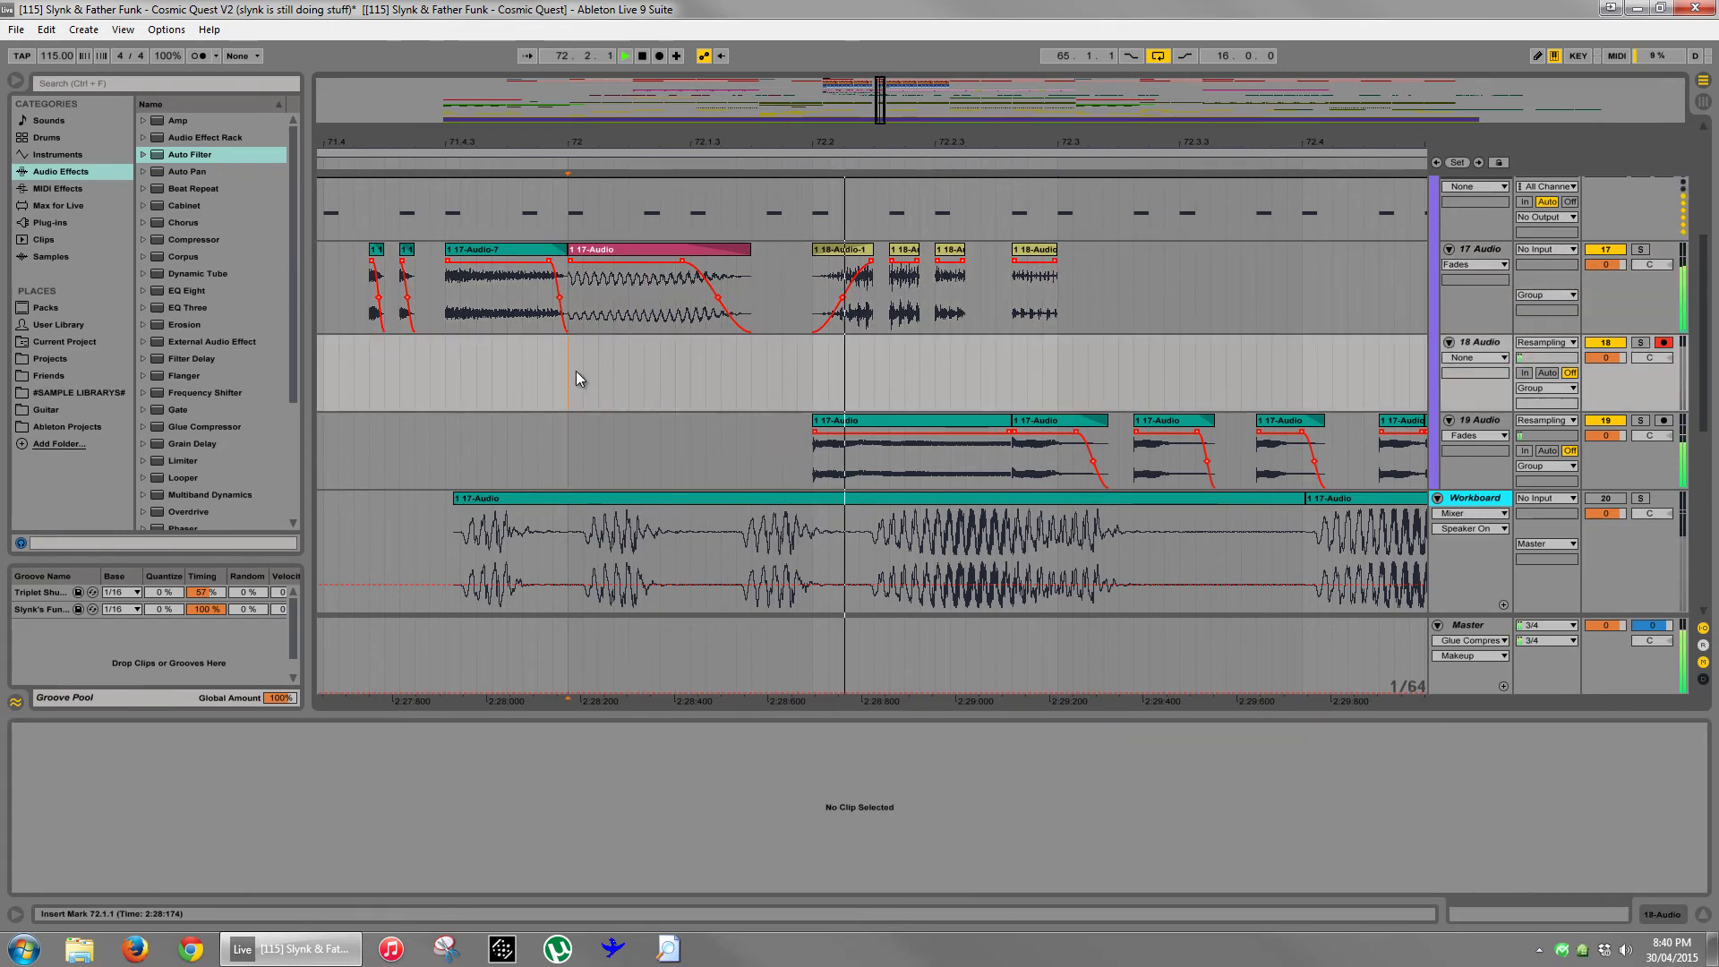
# - Play the chopped bass section from 66.1.1 through the new stuttered slices
pyautogui.moveTo(910, 141); pyautogui.dragTo(911, 138)
pyautogui.click(534, 373)
pyautogui.press('space')
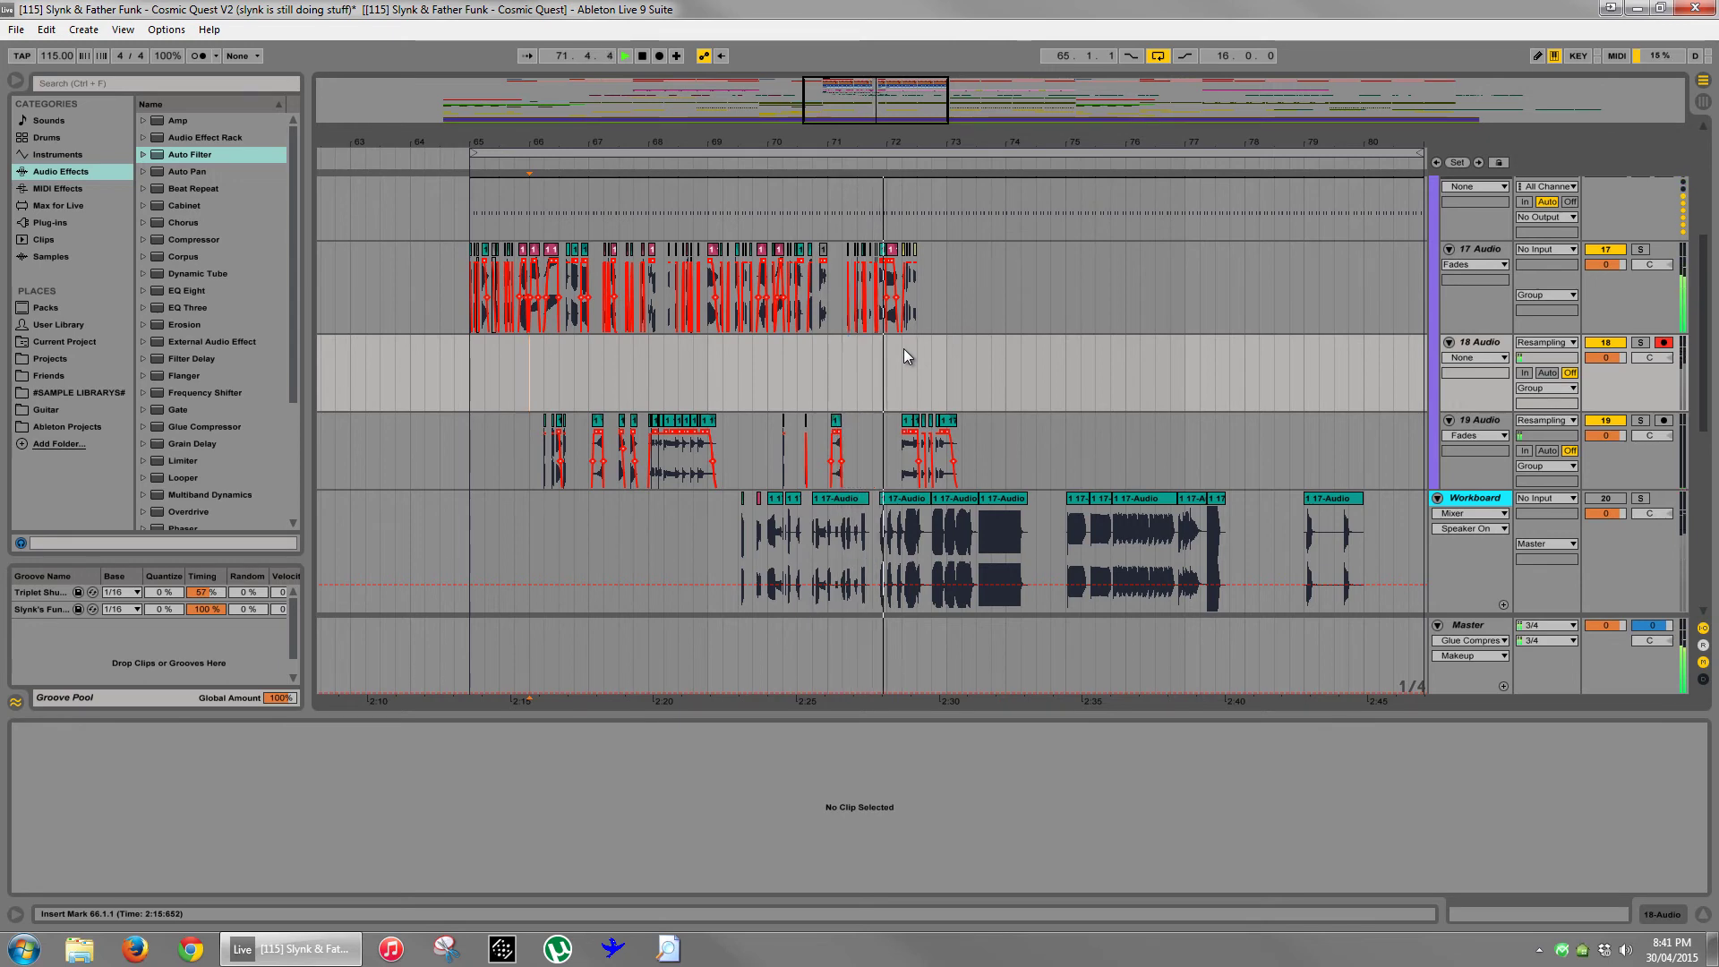
pyautogui.press('space')
pyautogui.click(933, 343)
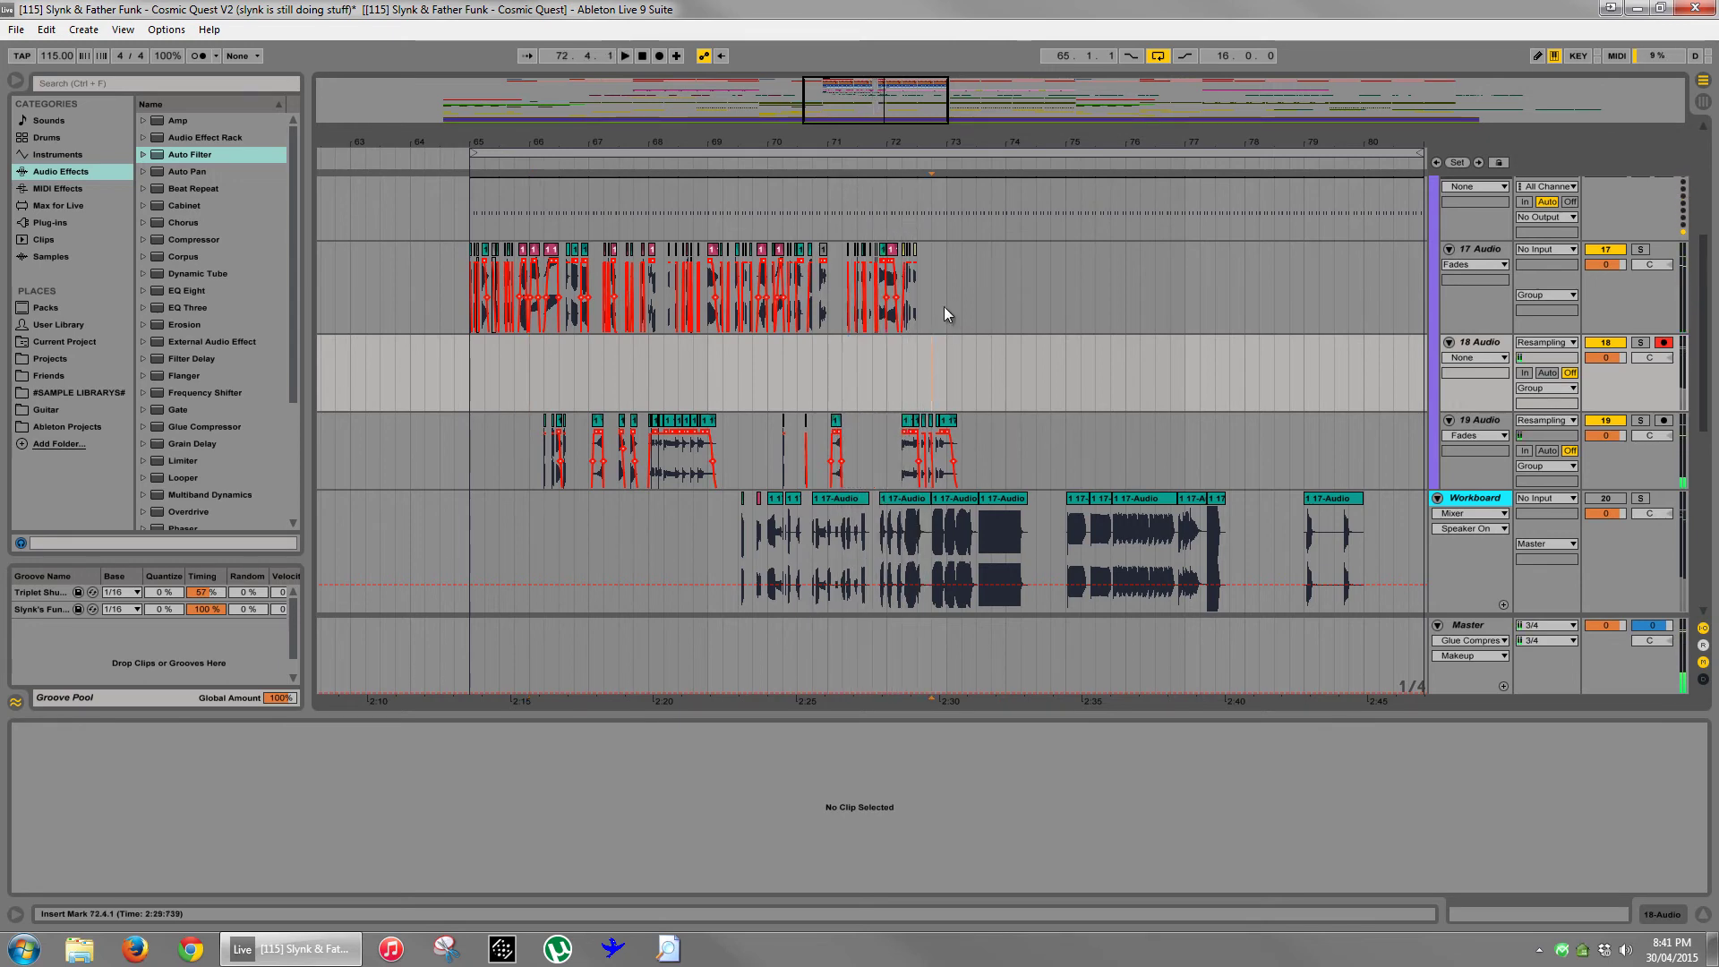
pyautogui.moveTo(923, 132); pyautogui.dragTo(914, 175)
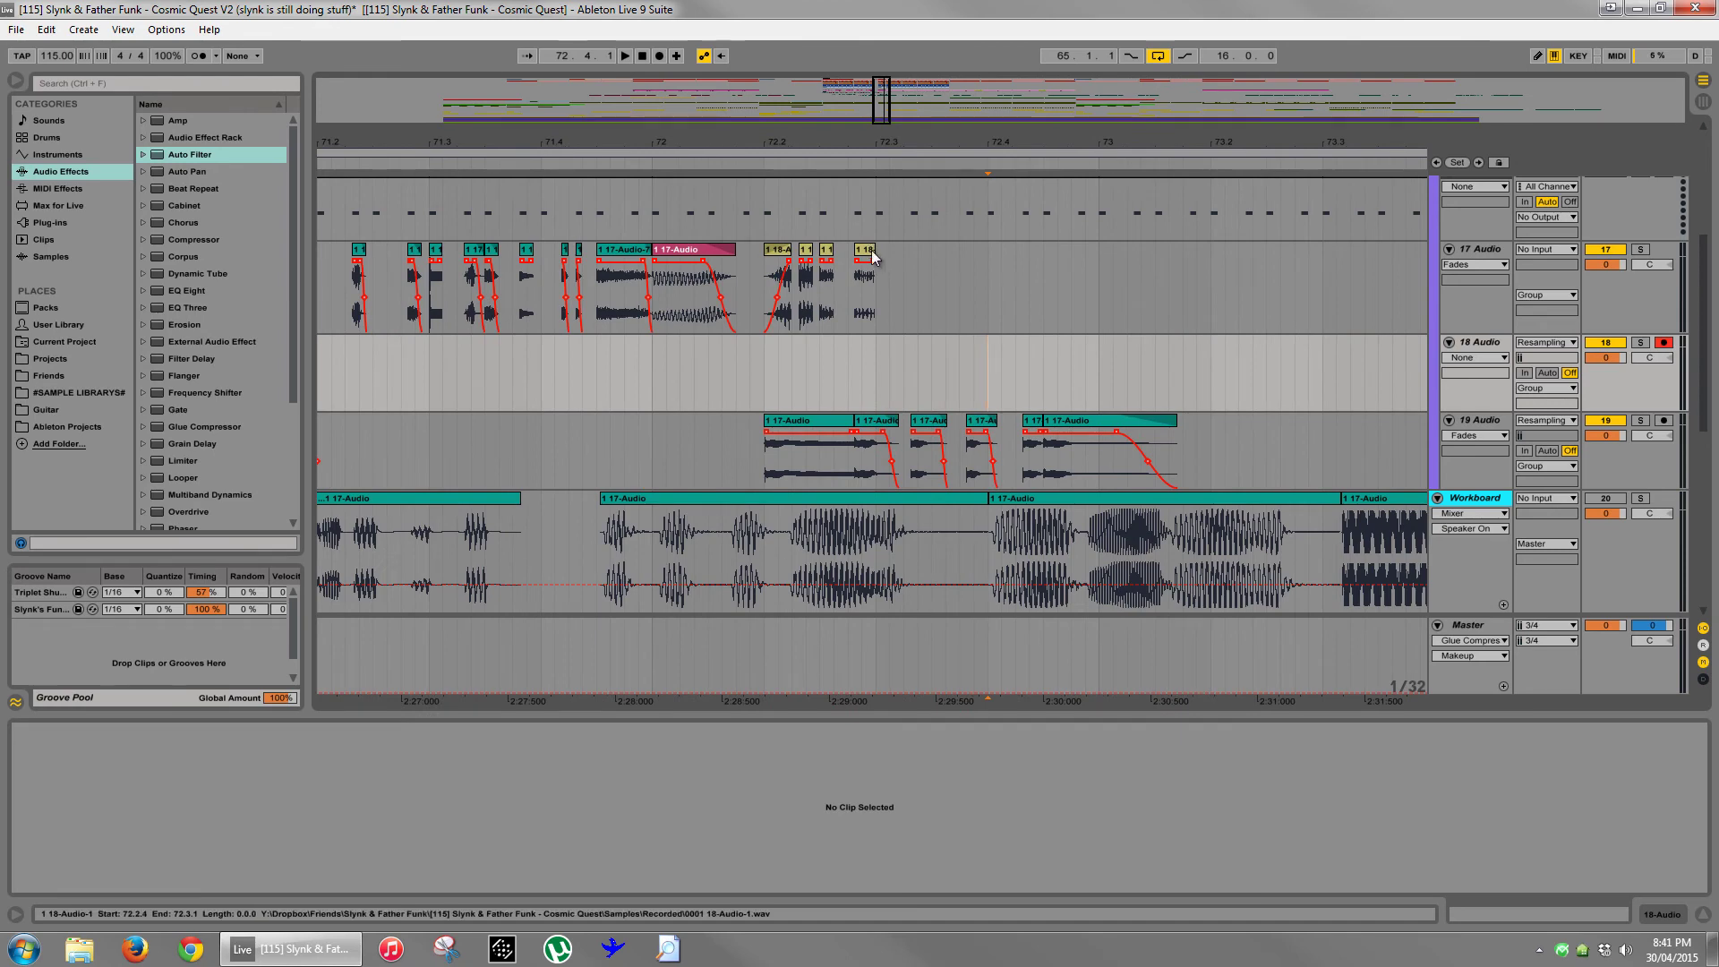
# - Try a copy of the last resampled slice at 72.3.2 on the 17 Audio track, and delete that copy
pyautogui.click(865, 251)
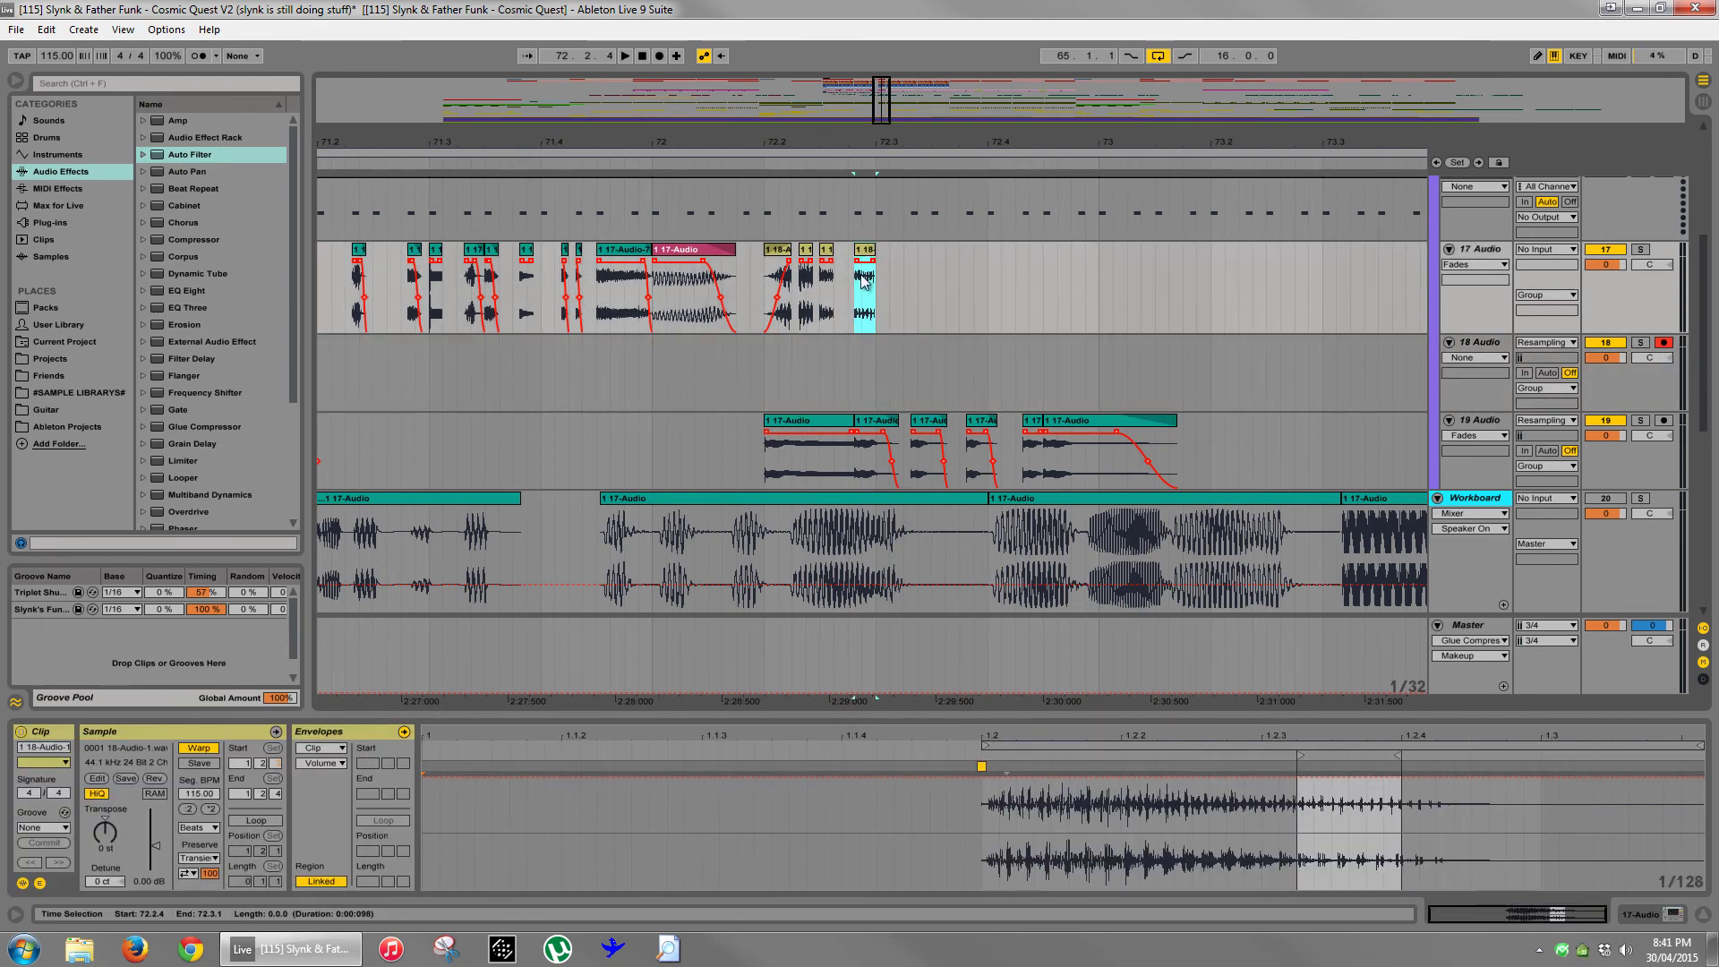
pyautogui.moveTo(865, 256); pyautogui.dragTo(919, 244)
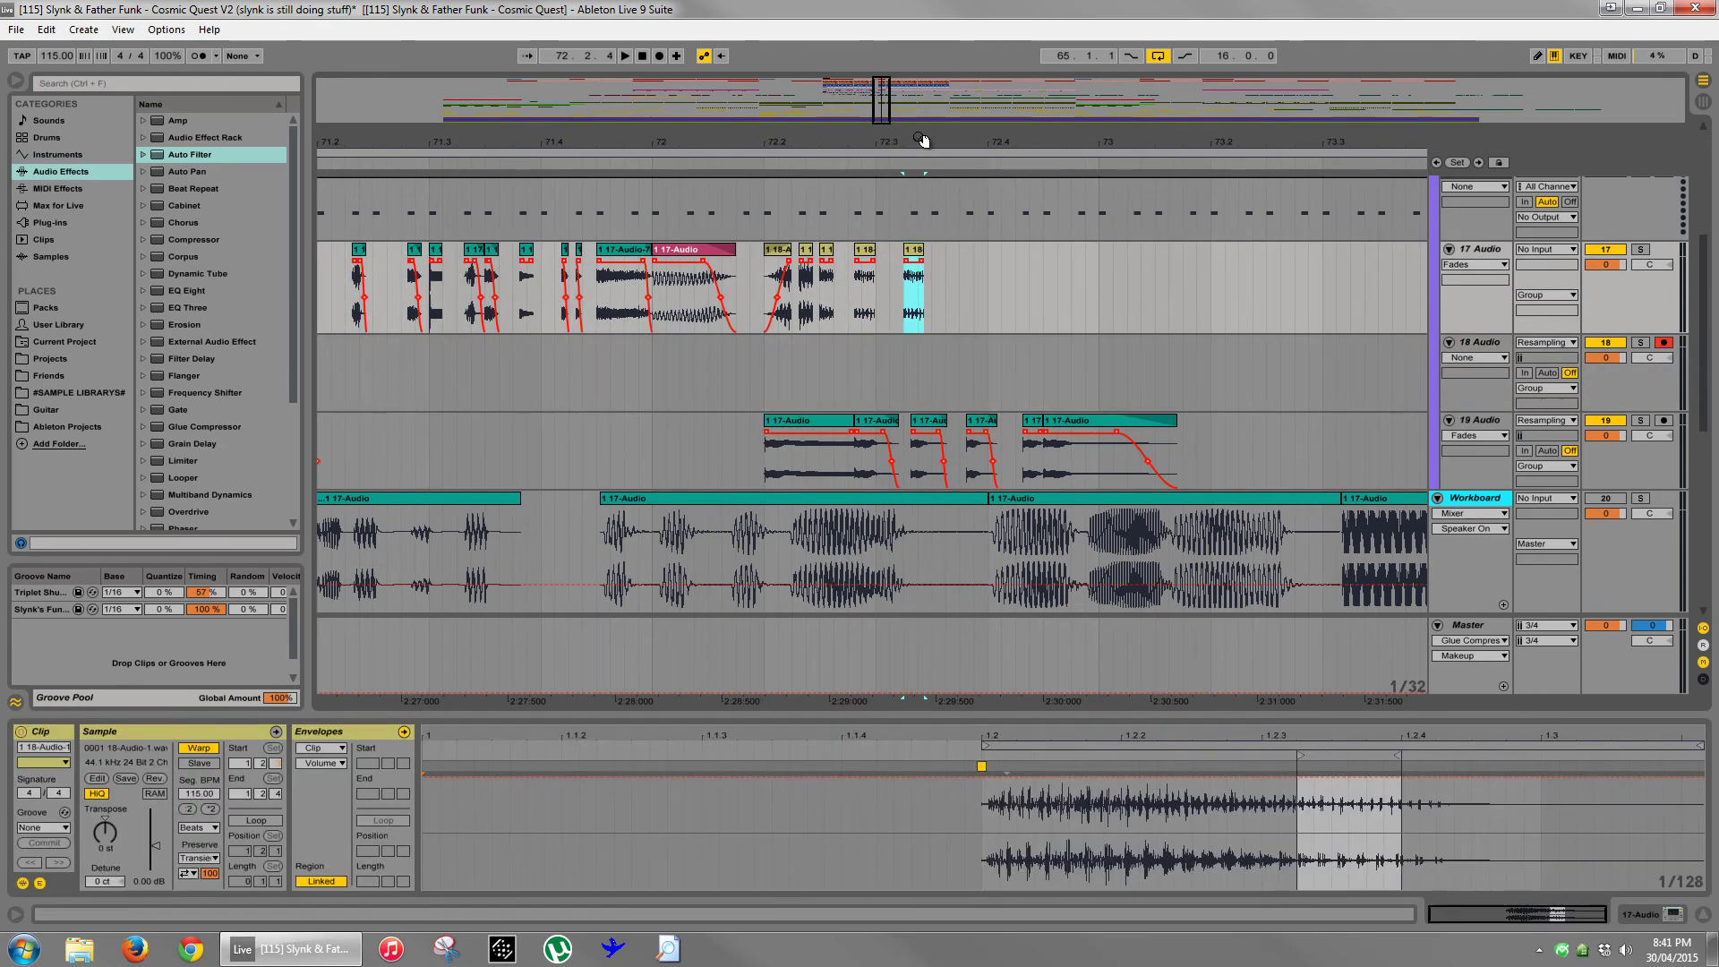
pyautogui.moveTo(925, 141); pyautogui.dragTo(922, 172)
pyautogui.moveTo(910, 250); pyautogui.dragTo(936, 257)
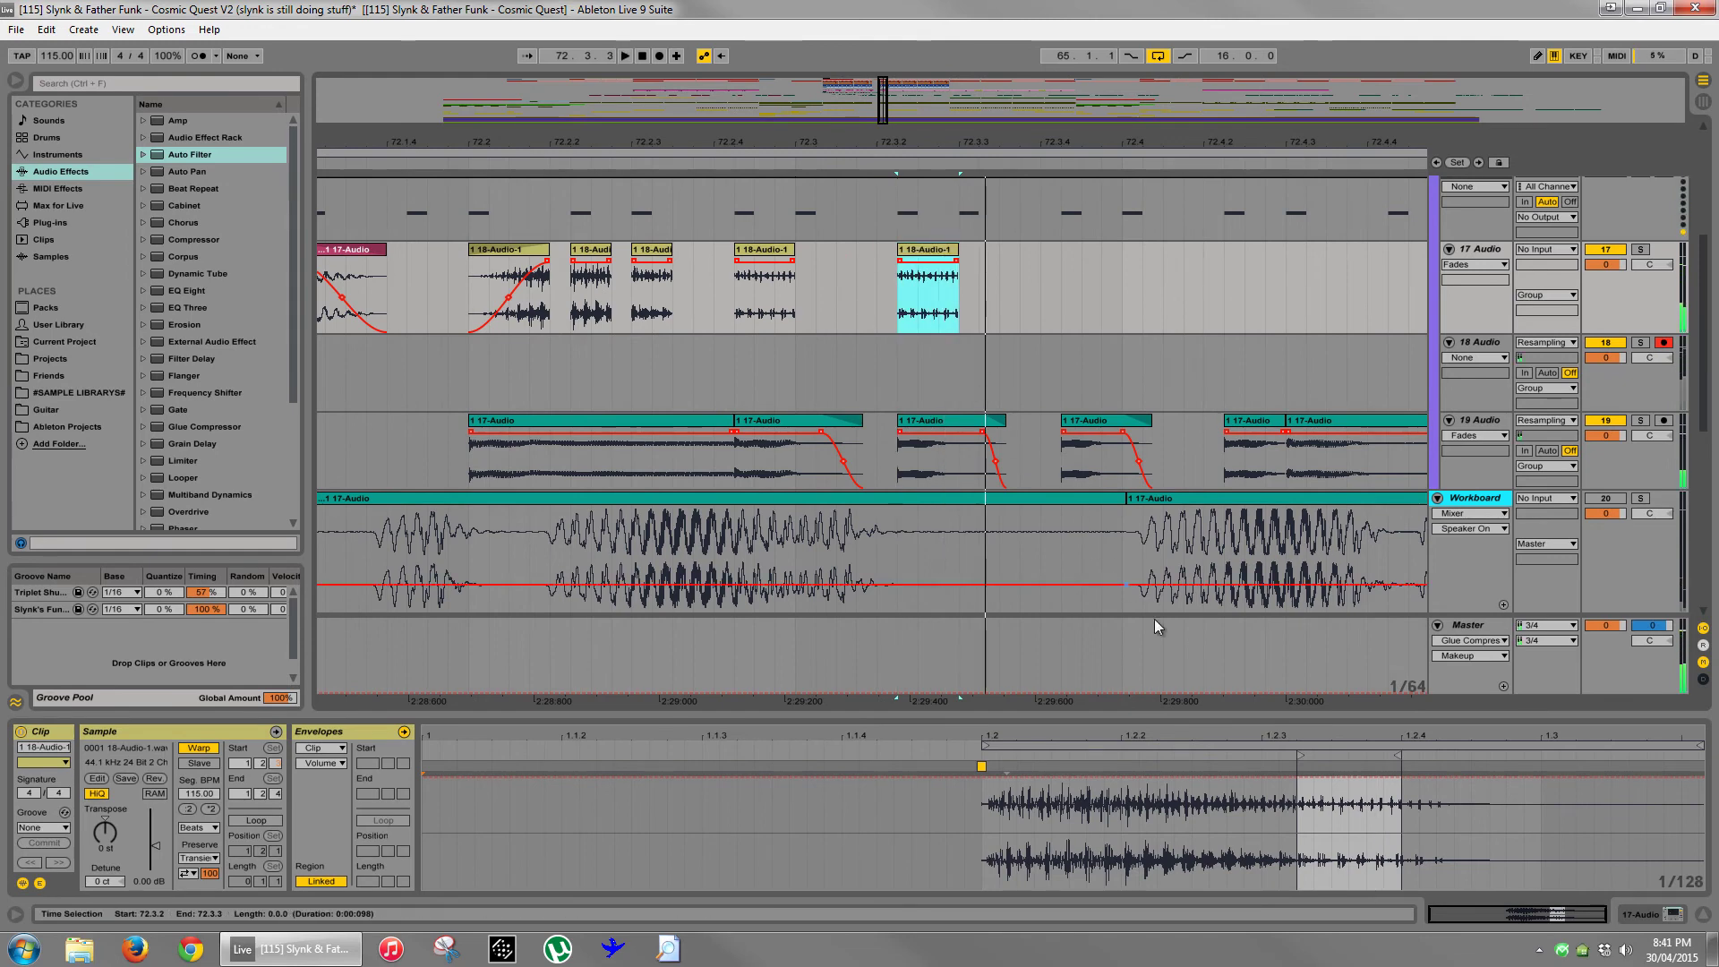
pyautogui.press('Delete')
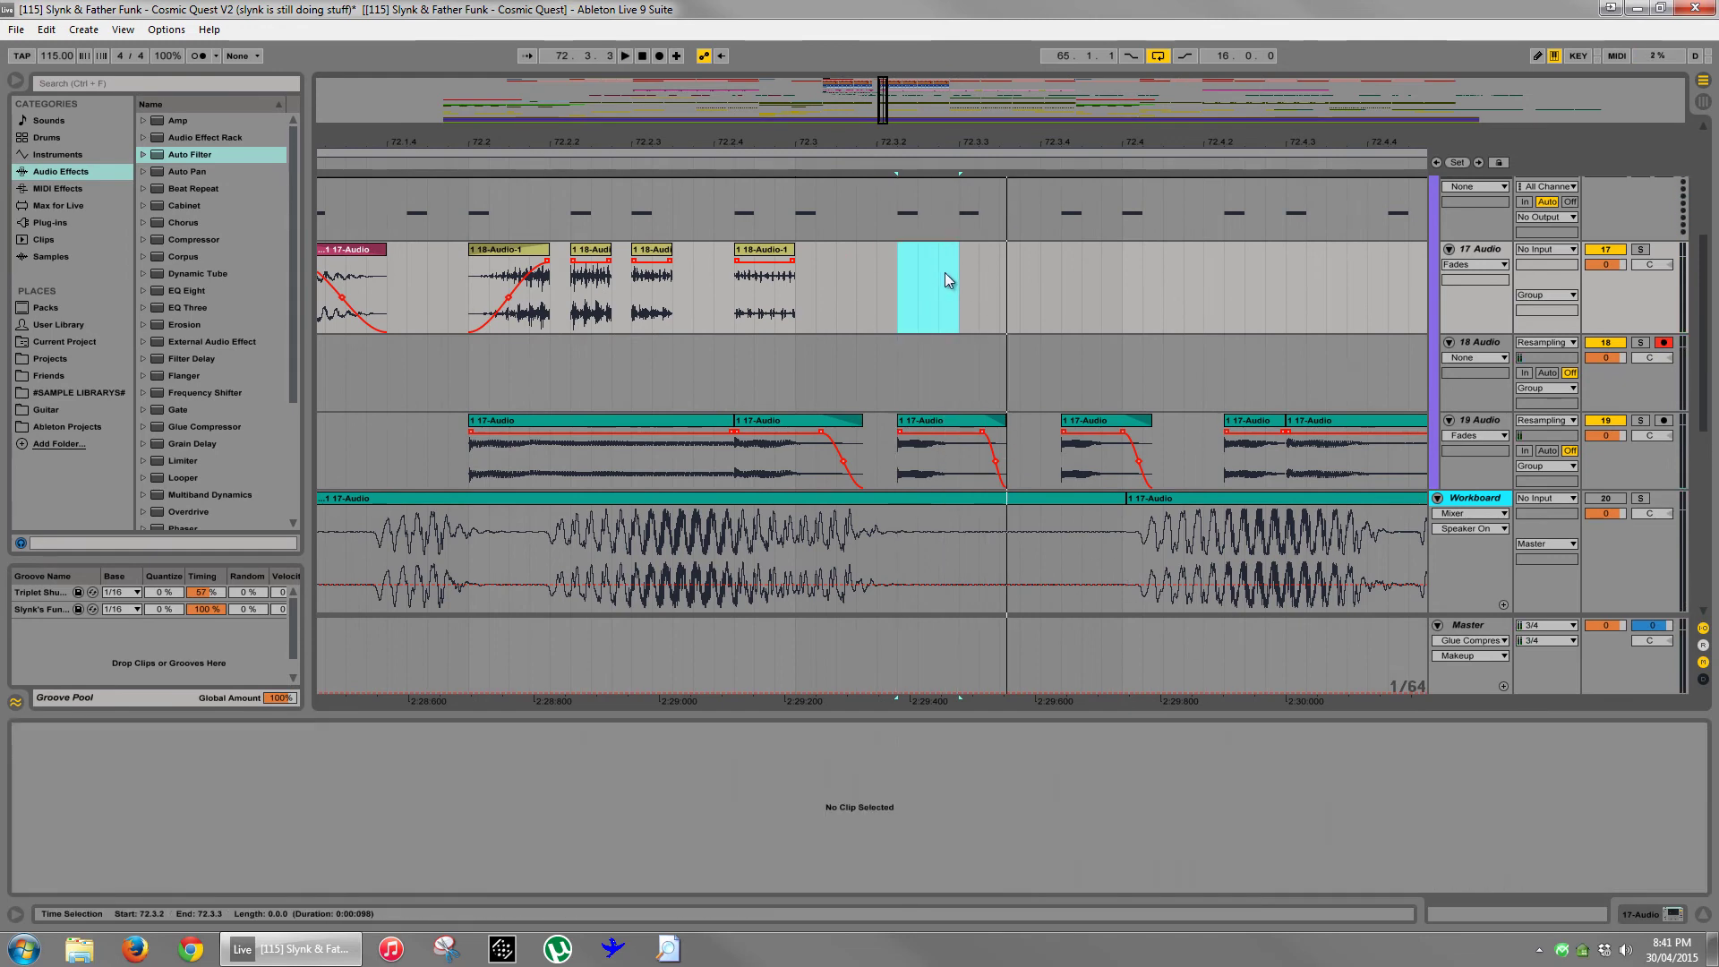
pyautogui.click(951, 272)
# - Solo the Workboard track and audition its bass audio from 38.3.1
pyautogui.moveTo(919, 144); pyautogui.dragTo(921, 134)
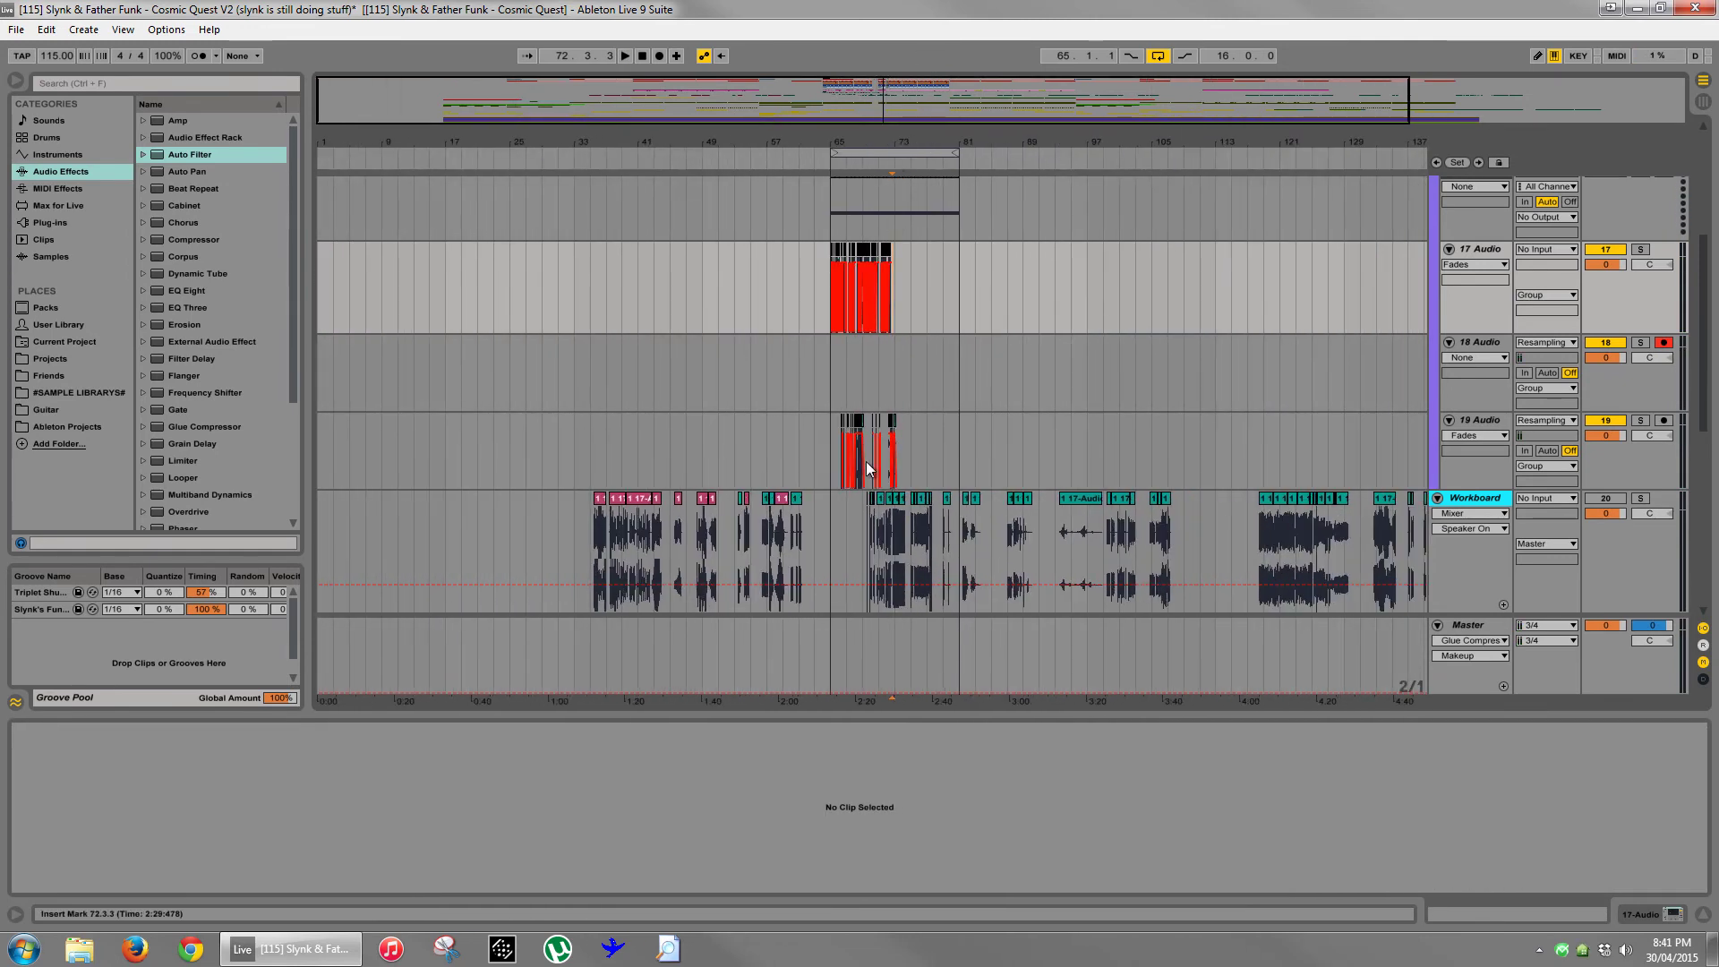
pyautogui.scroll(-1, 860, 458)
pyautogui.moveTo(630, 147); pyautogui.dragTo(643, 416)
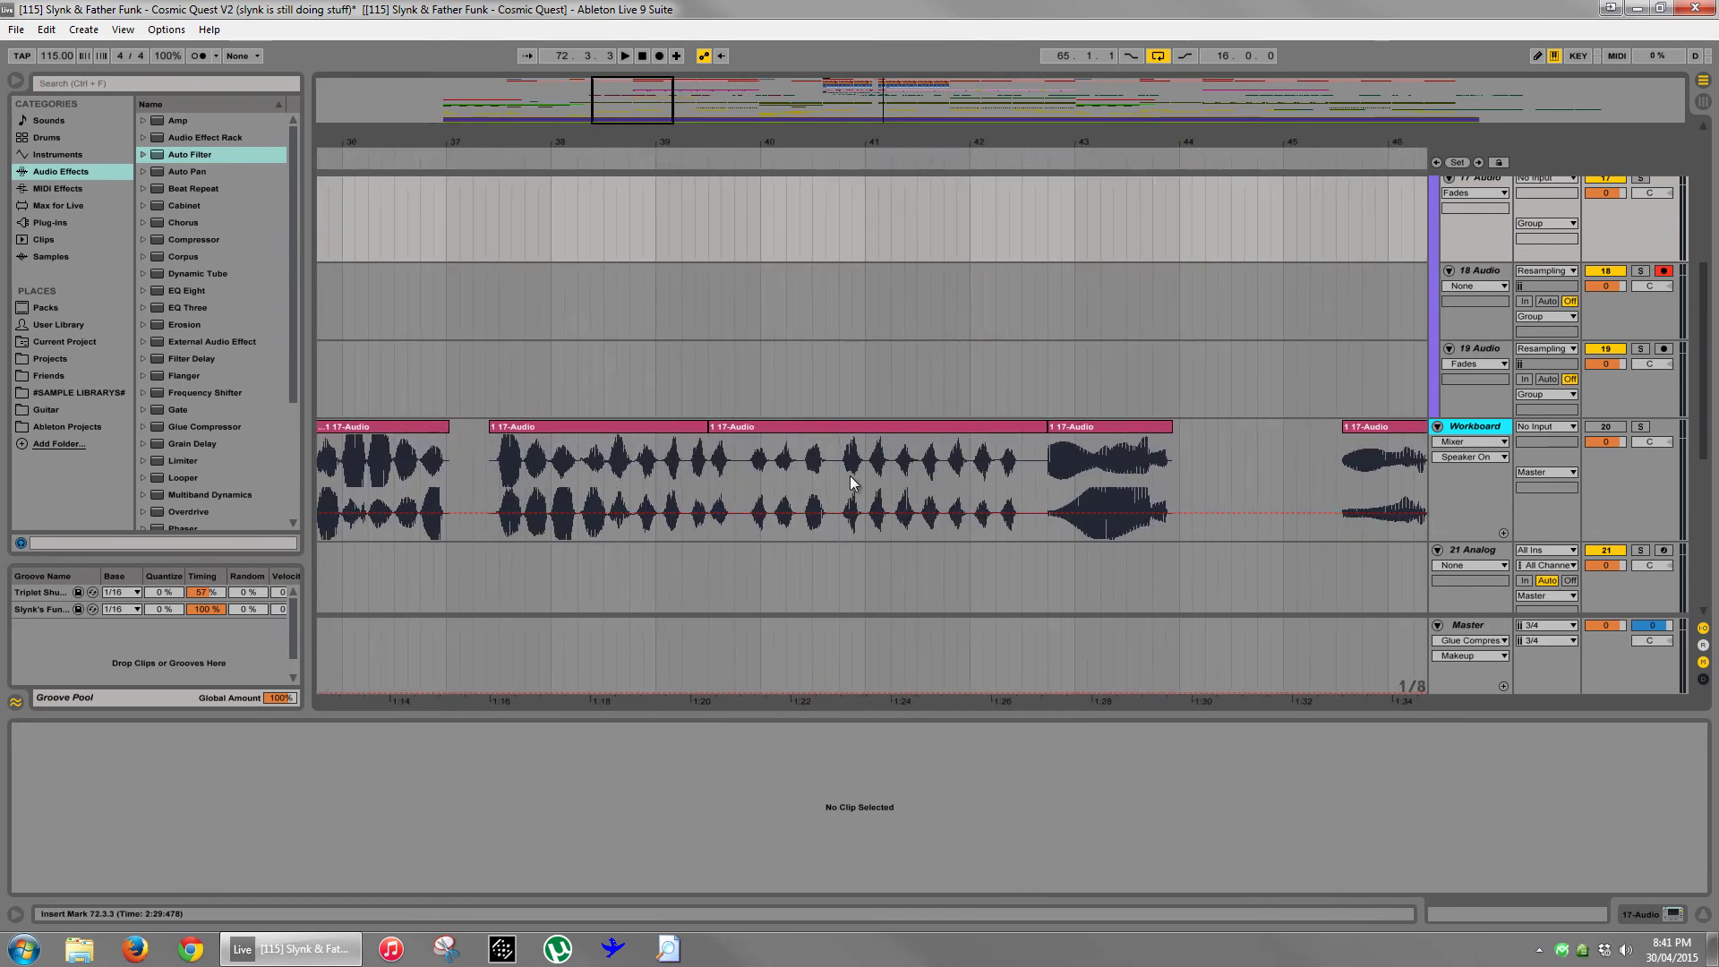
pyautogui.click(613, 477)
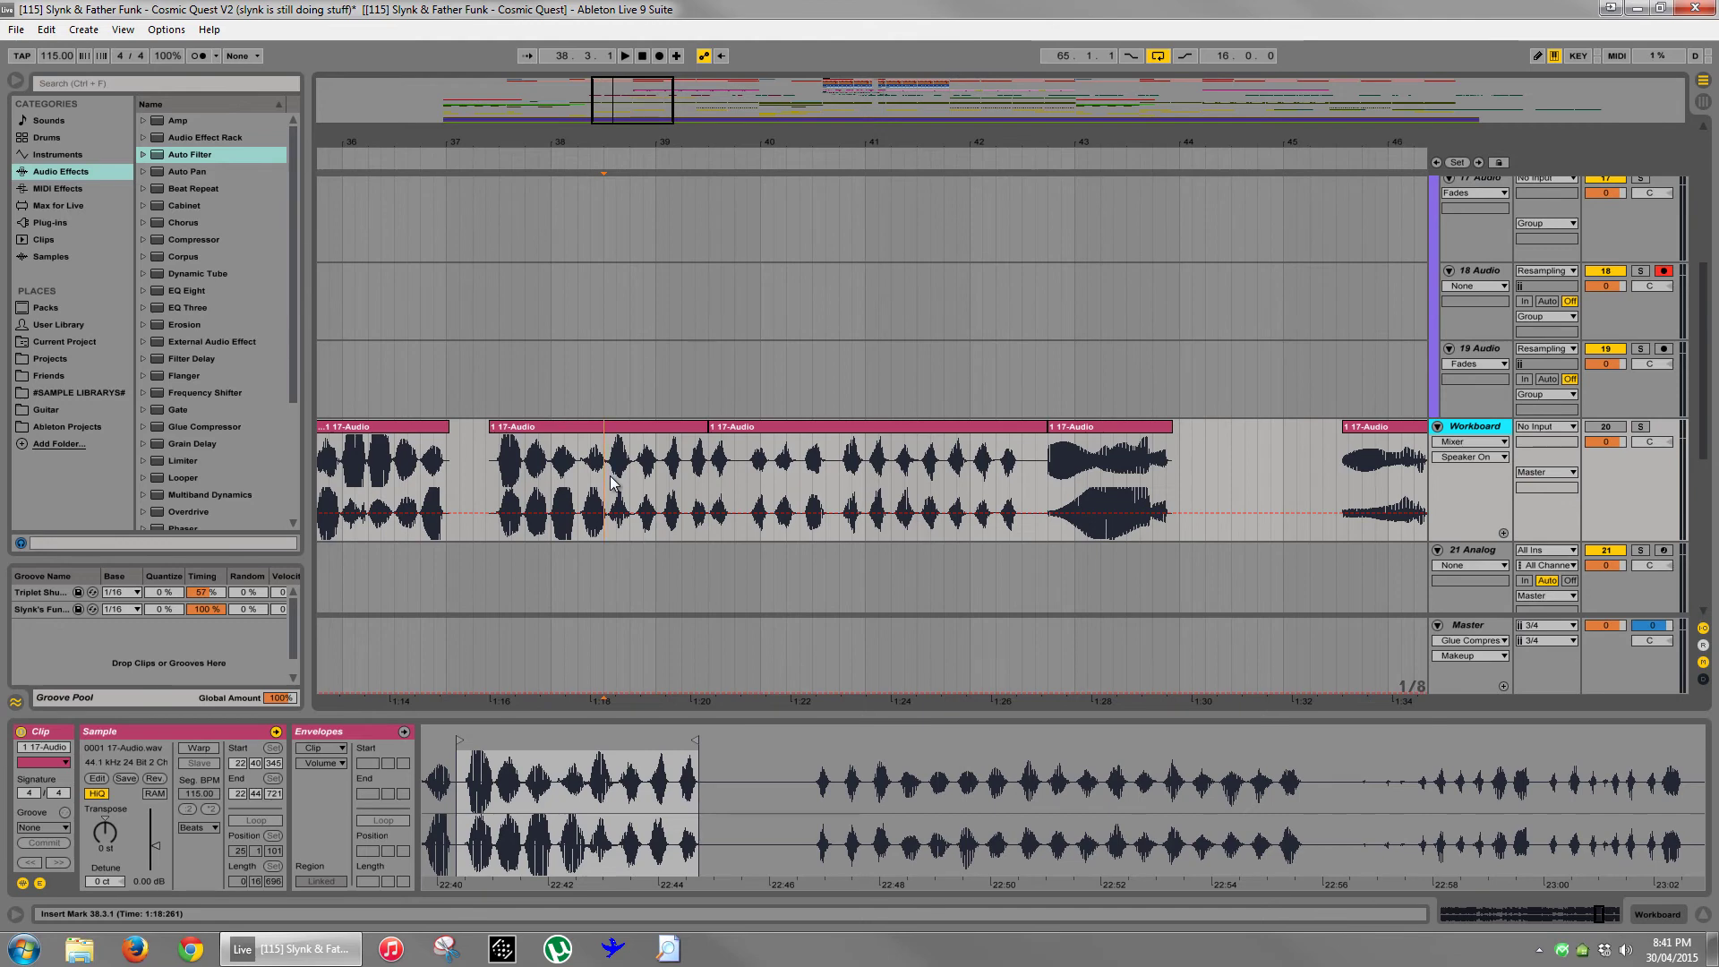
pyautogui.press('space')
pyautogui.press('space')
pyautogui.click(1640, 427)
pyautogui.press('space')
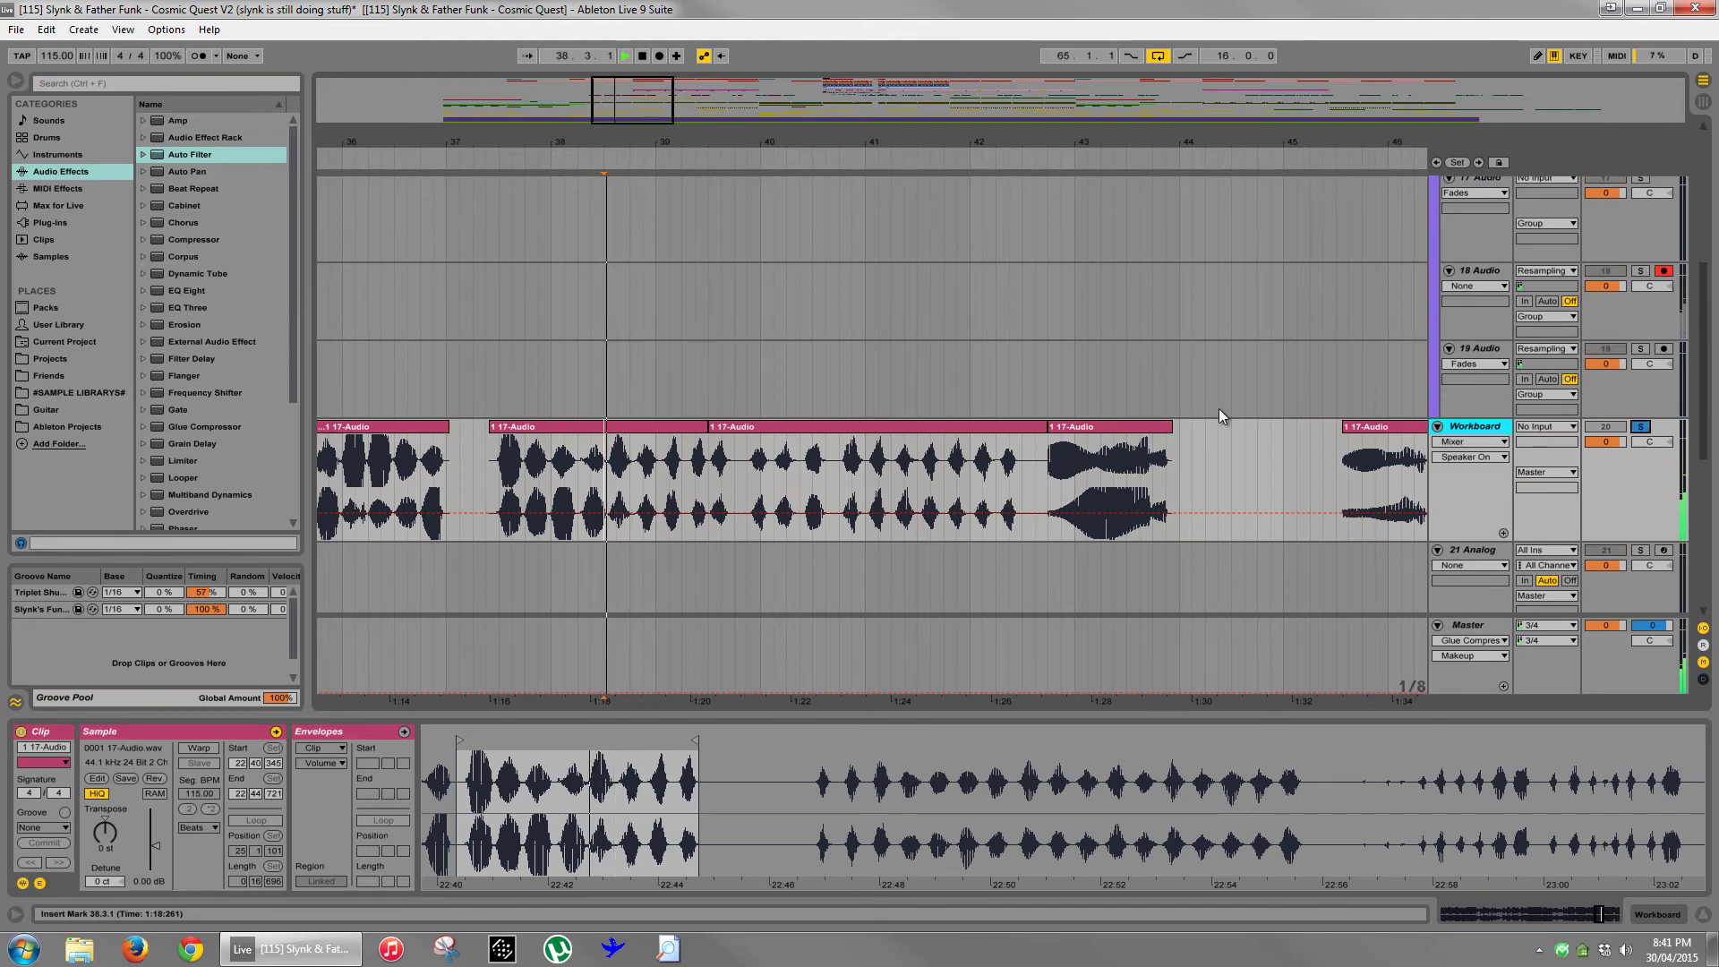
pyautogui.press('space')
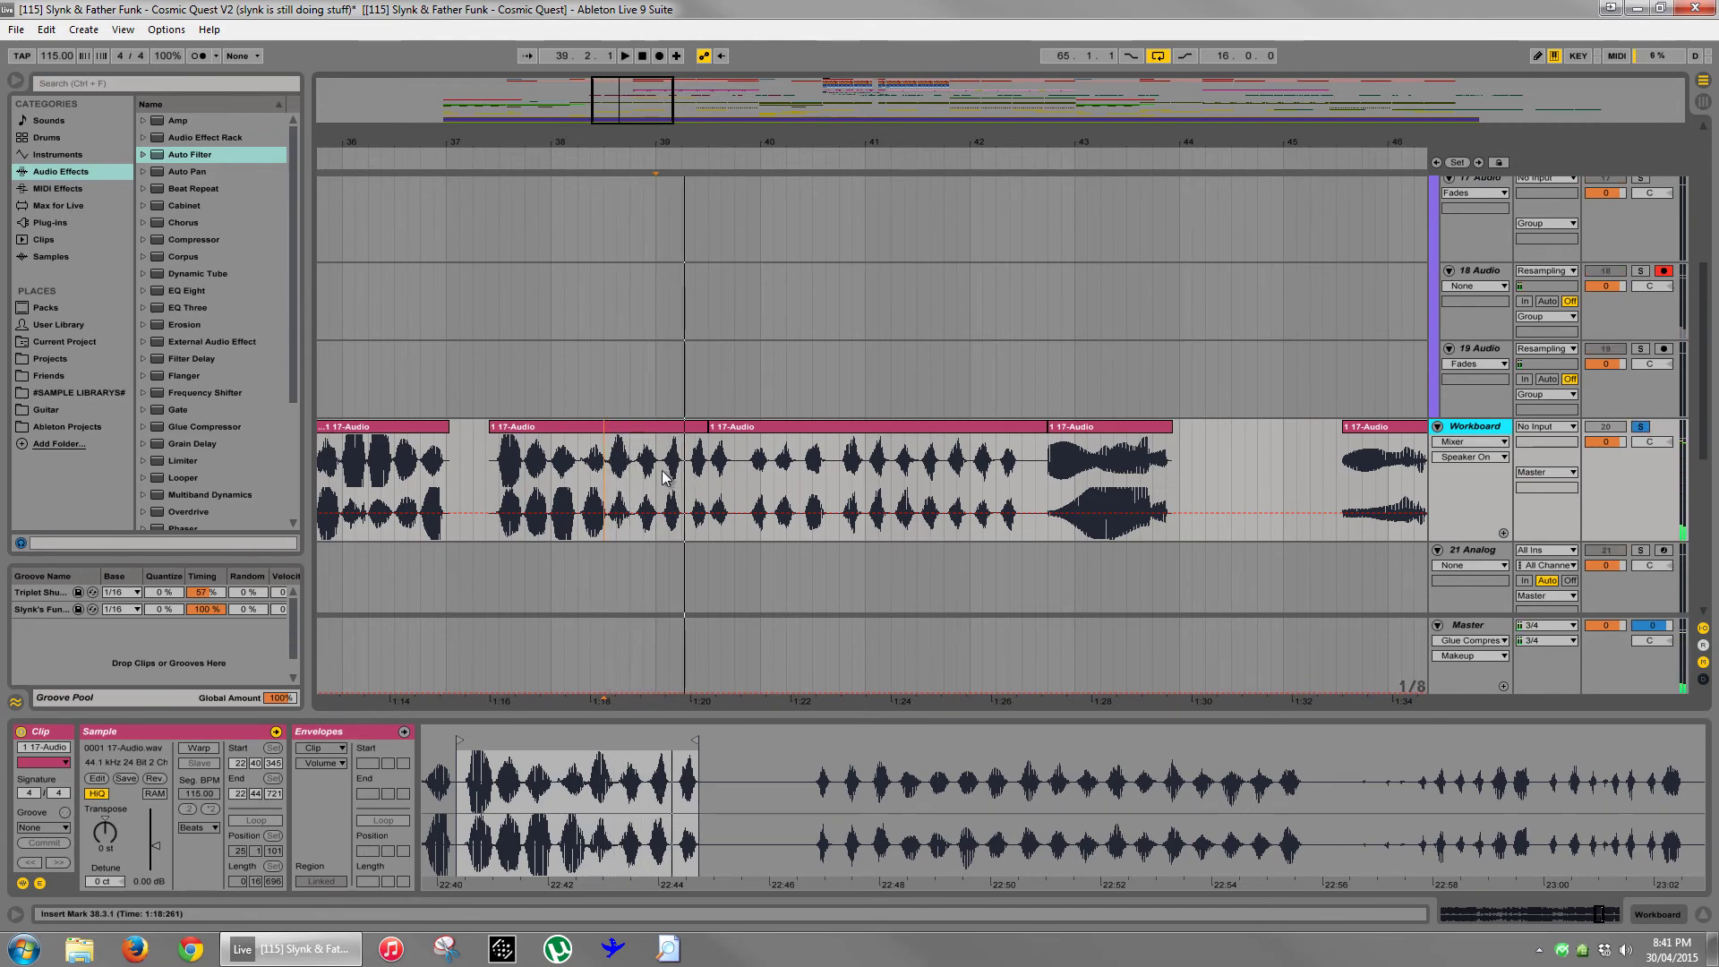
# - Copy a short bass swell near bar 39 of the Workboard track and paste it at 72.3.1 on 17 Audio
pyautogui.moveTo(664, 479); pyautogui.dragTo(685, 477)
pyautogui.moveTo(873, 143); pyautogui.dragTo(852, 263)
pyautogui.scroll(2, 894, 292)
pyautogui.click(798, 301)
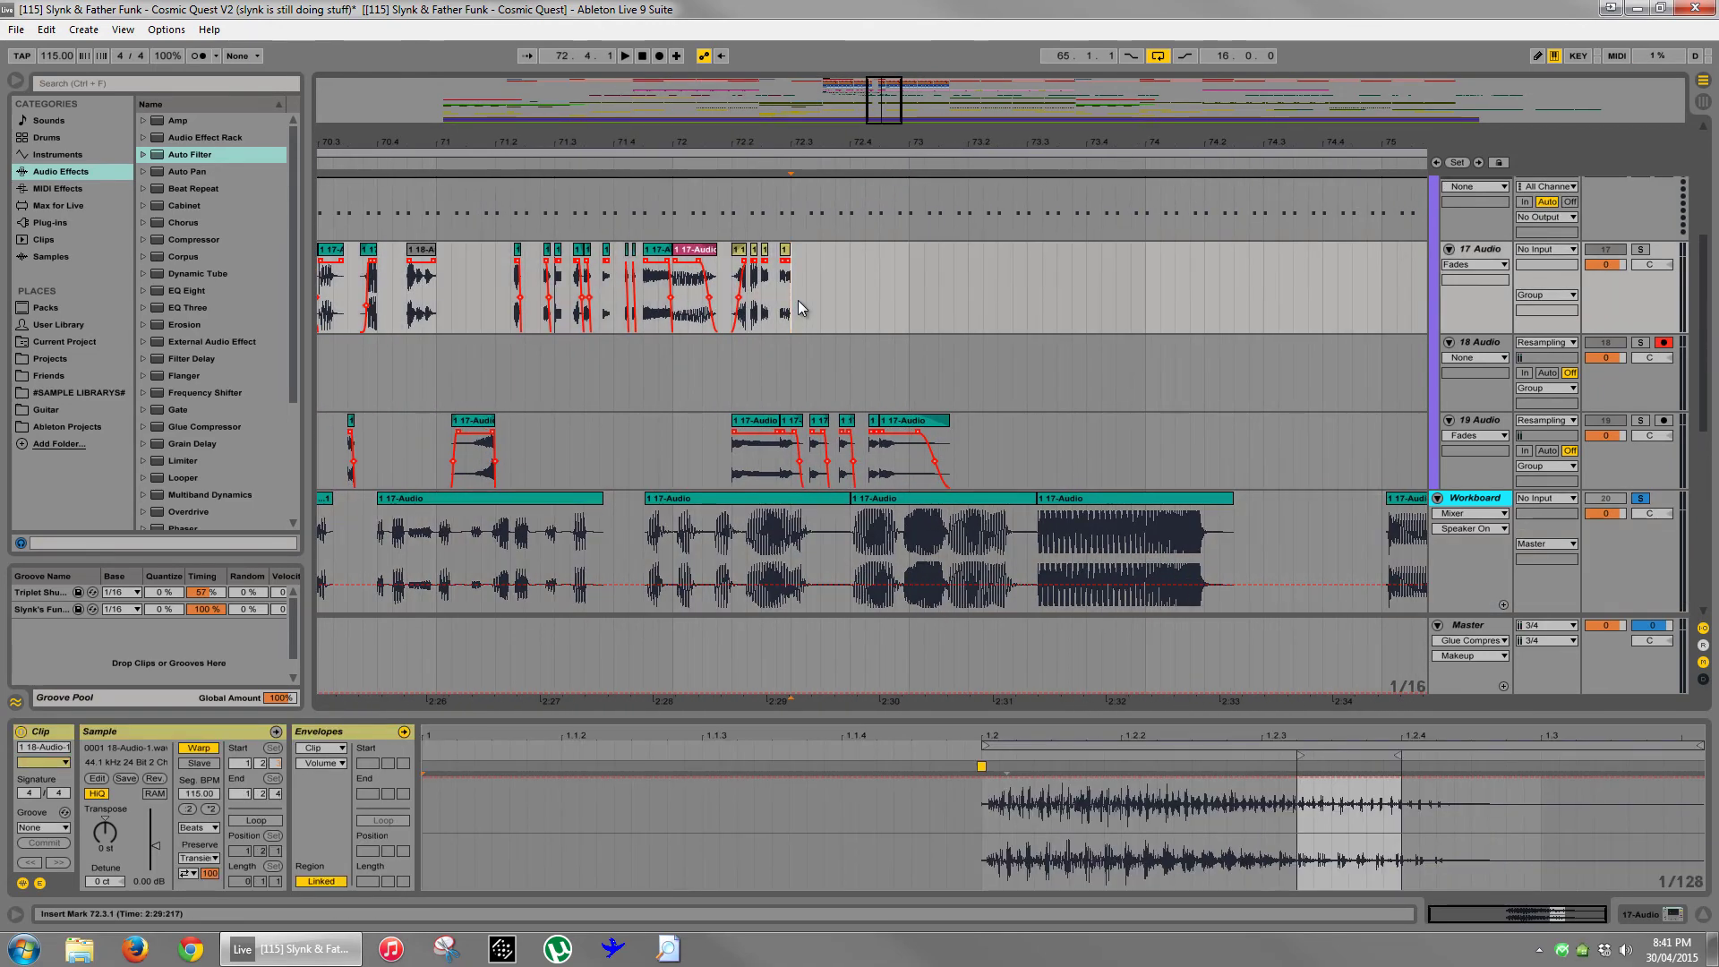
pyautogui.hotkey('ctrl', 'v')
# - Solo the 17 Audio track and play the pasted fragment in context from 72.1.1
pyautogui.click(1640, 249)
pyautogui.press('space')
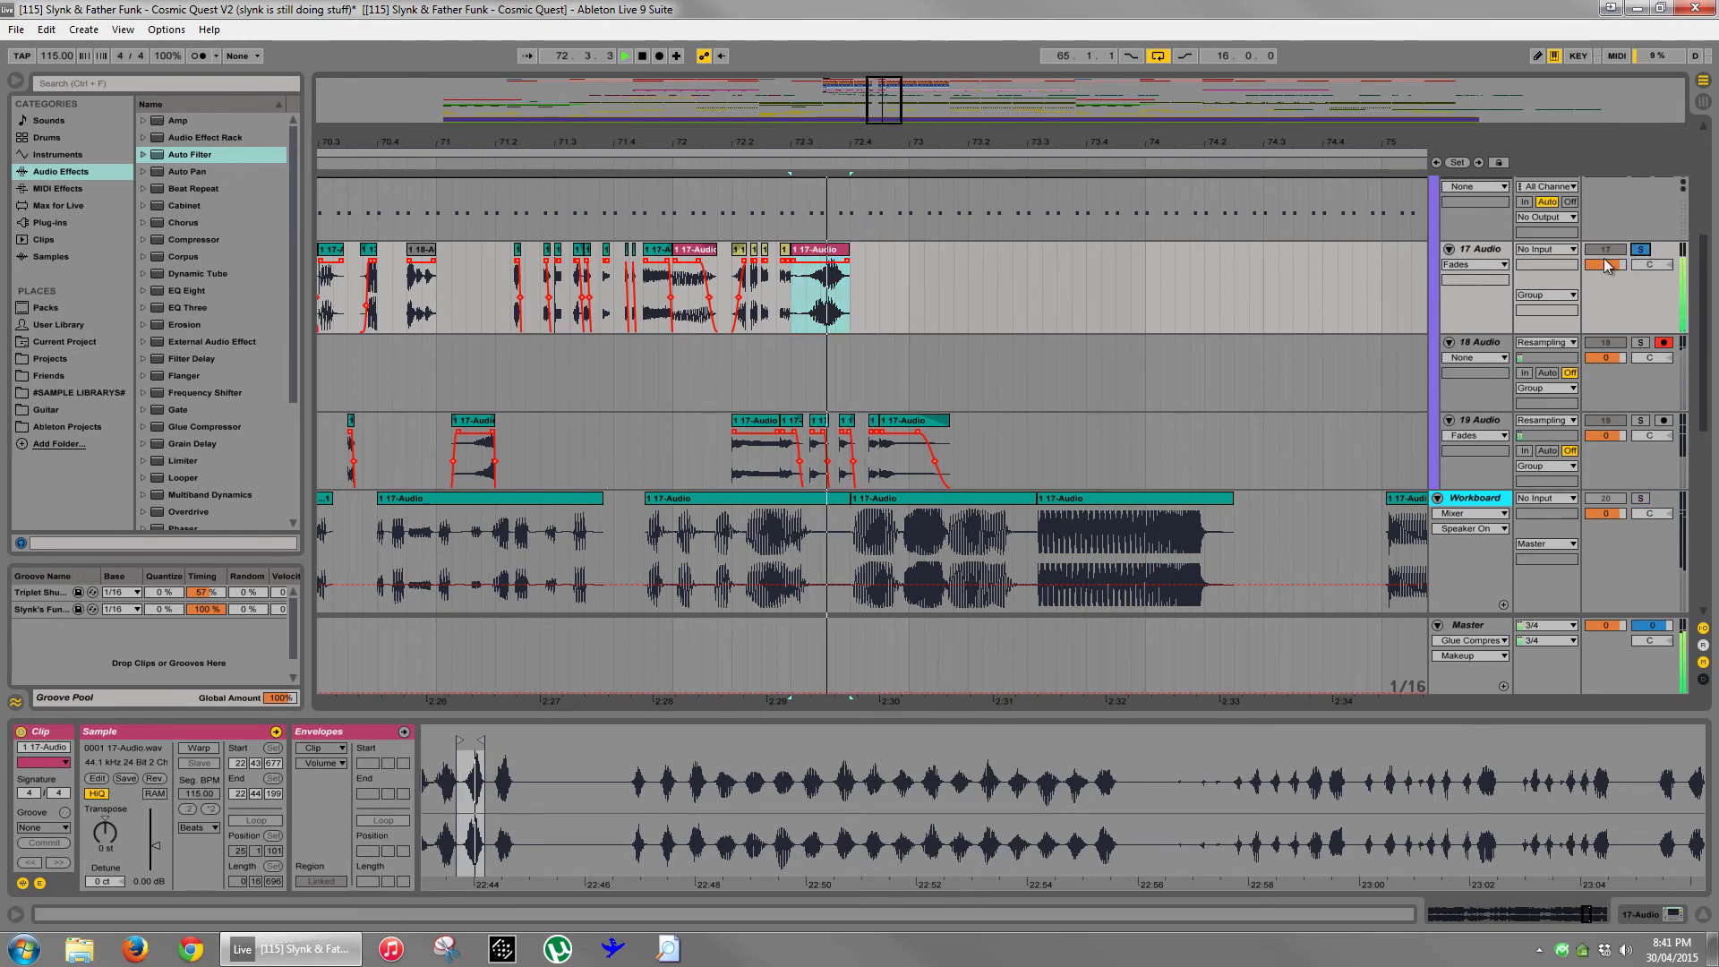
pyautogui.click(683, 378)
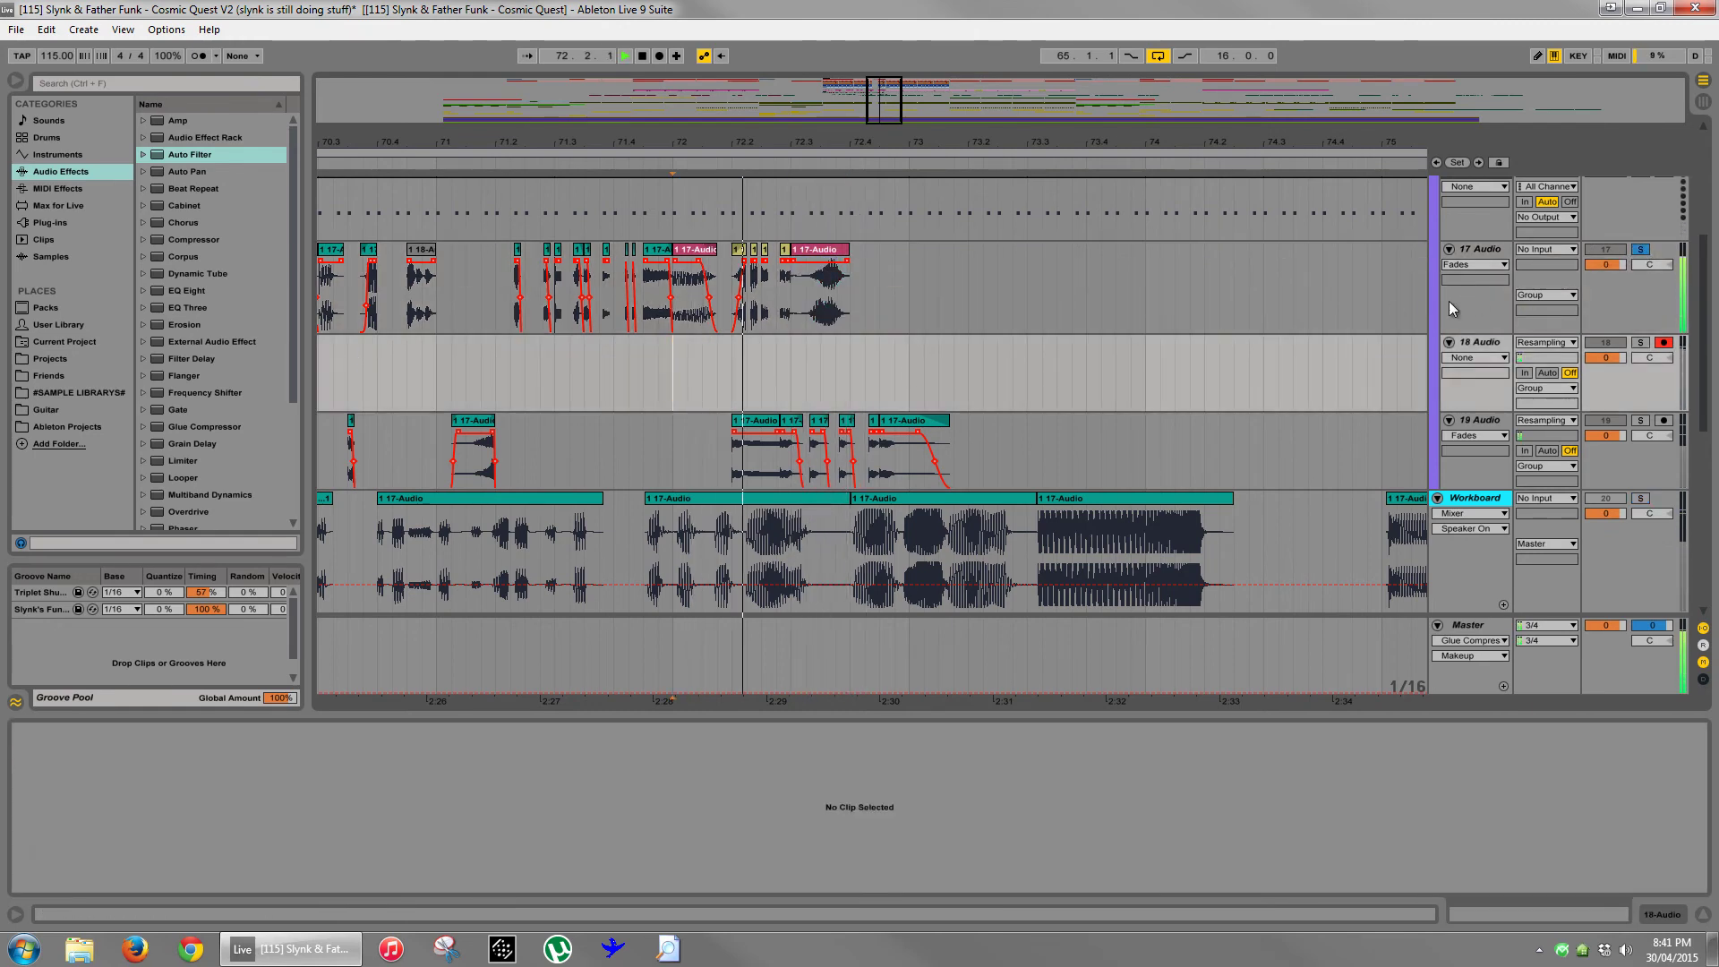
# - Trim the start of the pasted fragment, align it back to 72.3.1 and give it a short fade-in
pyautogui.click(831, 257)
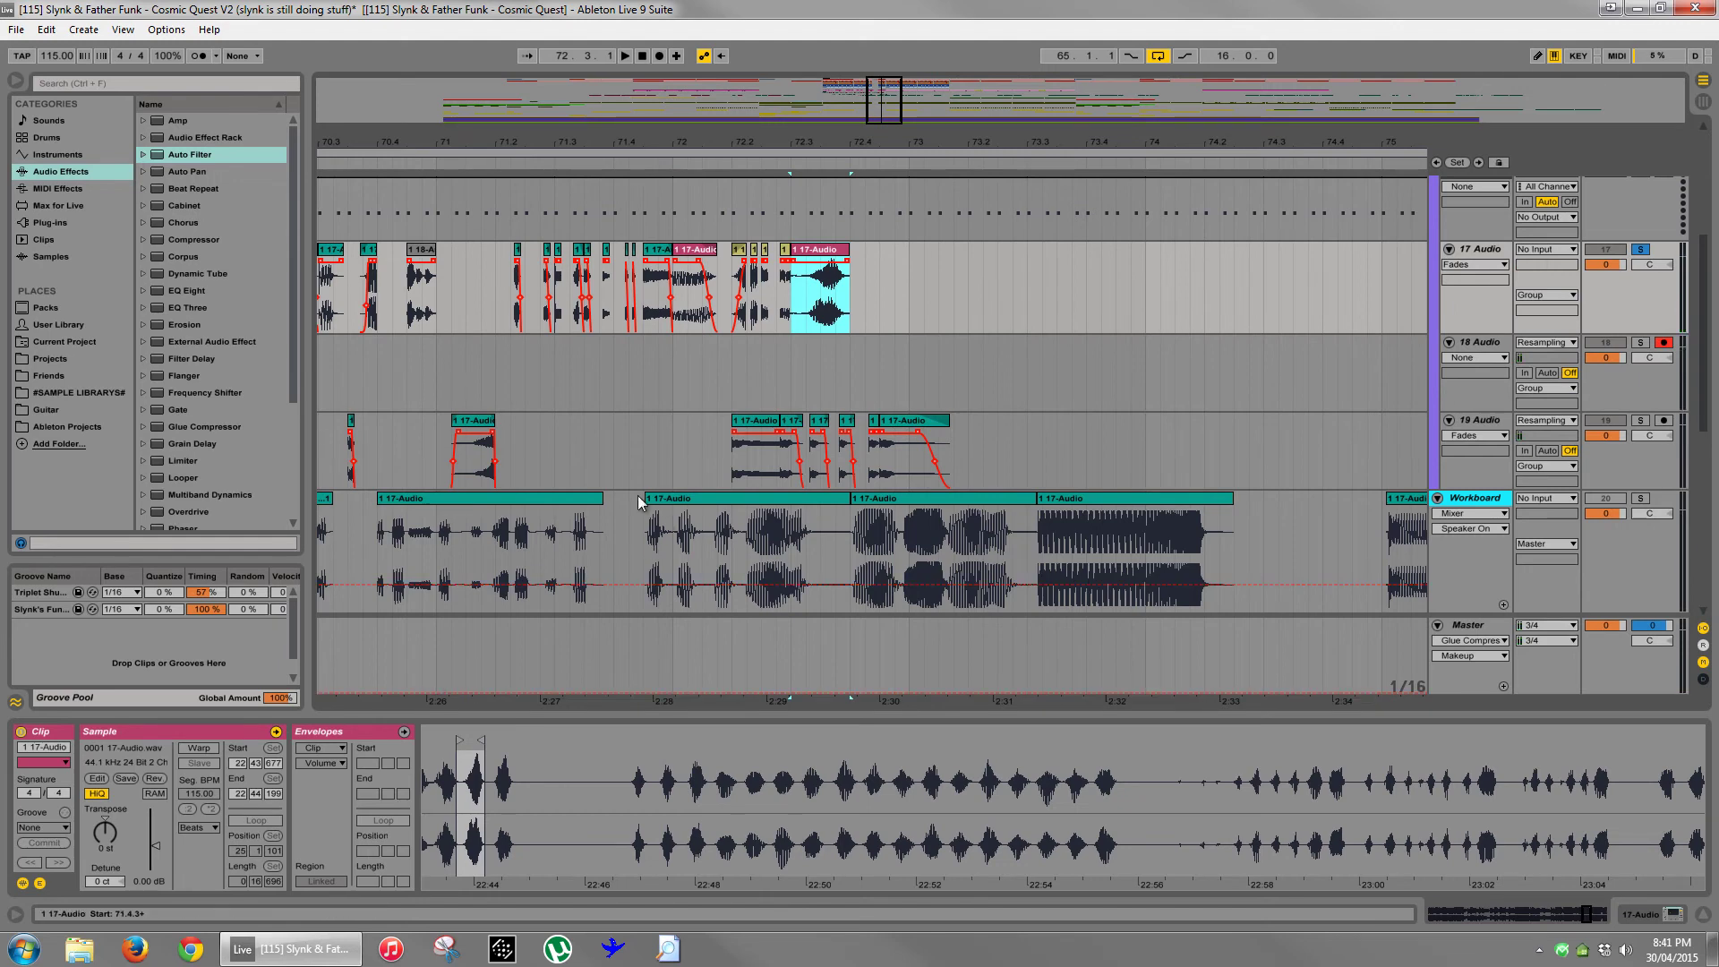
pyautogui.click(891, 358)
pyautogui.moveTo(815, 150); pyautogui.dragTo(789, 269)
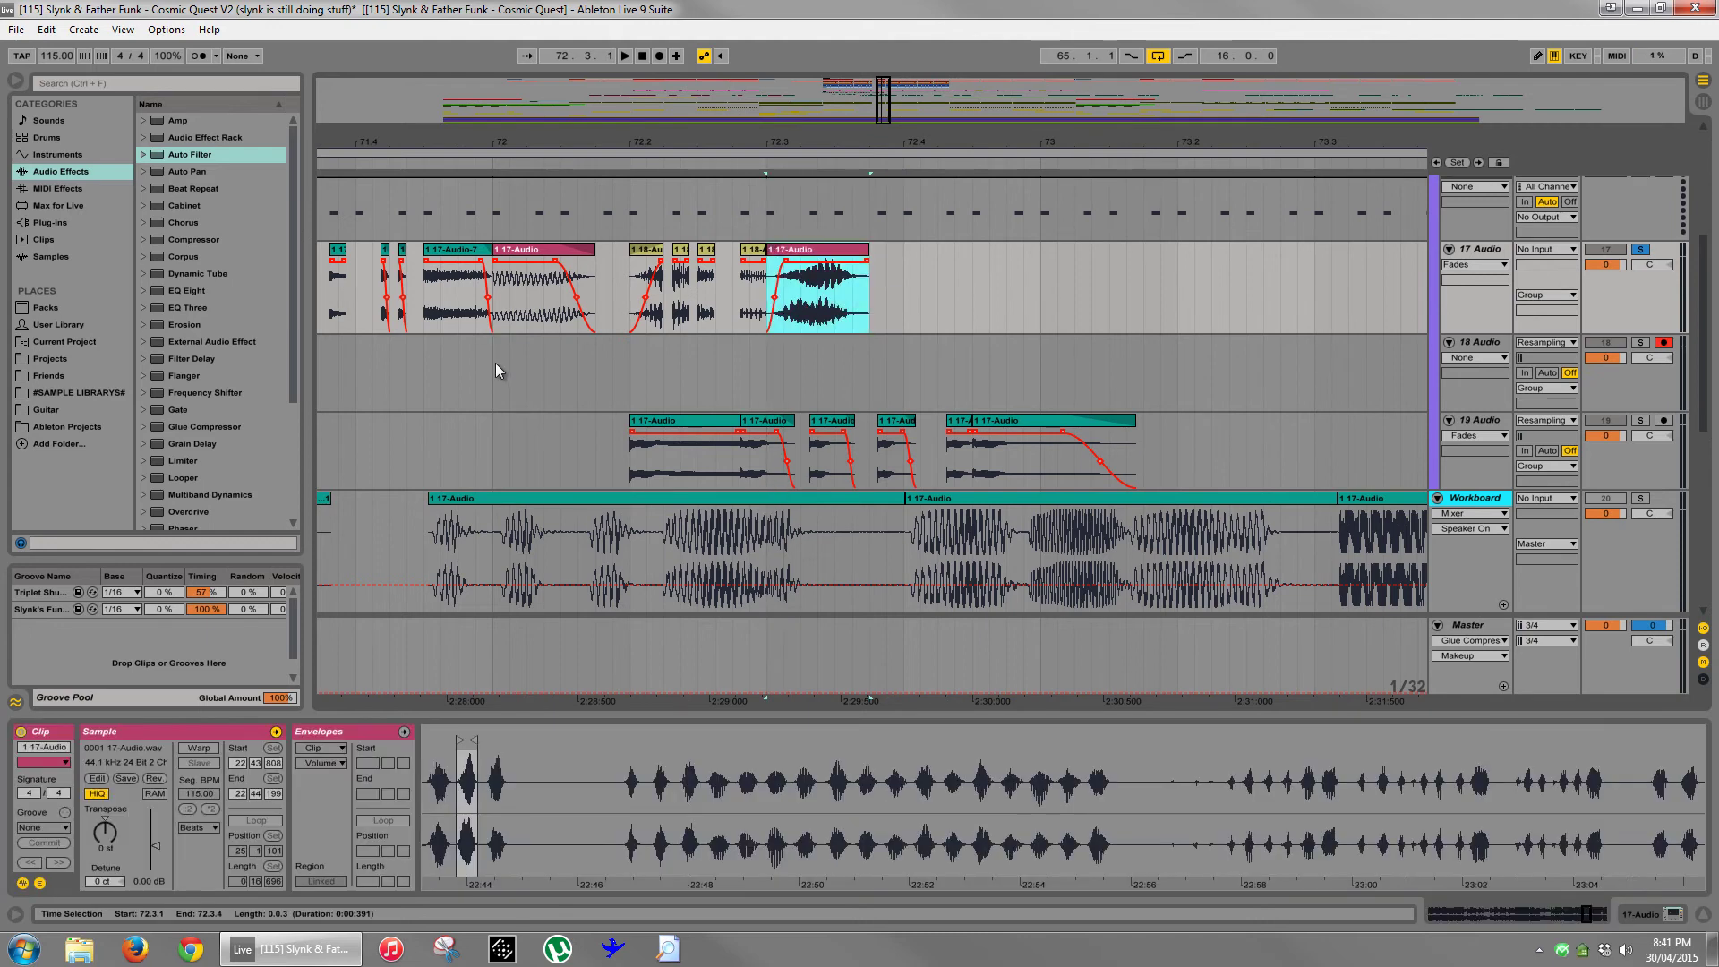
# - Turn off the solo on 17 Audio and play all tracks from 72.1.1
pyautogui.click(496, 362)
pyautogui.press('space')
pyautogui.press('space')
pyautogui.press('space')
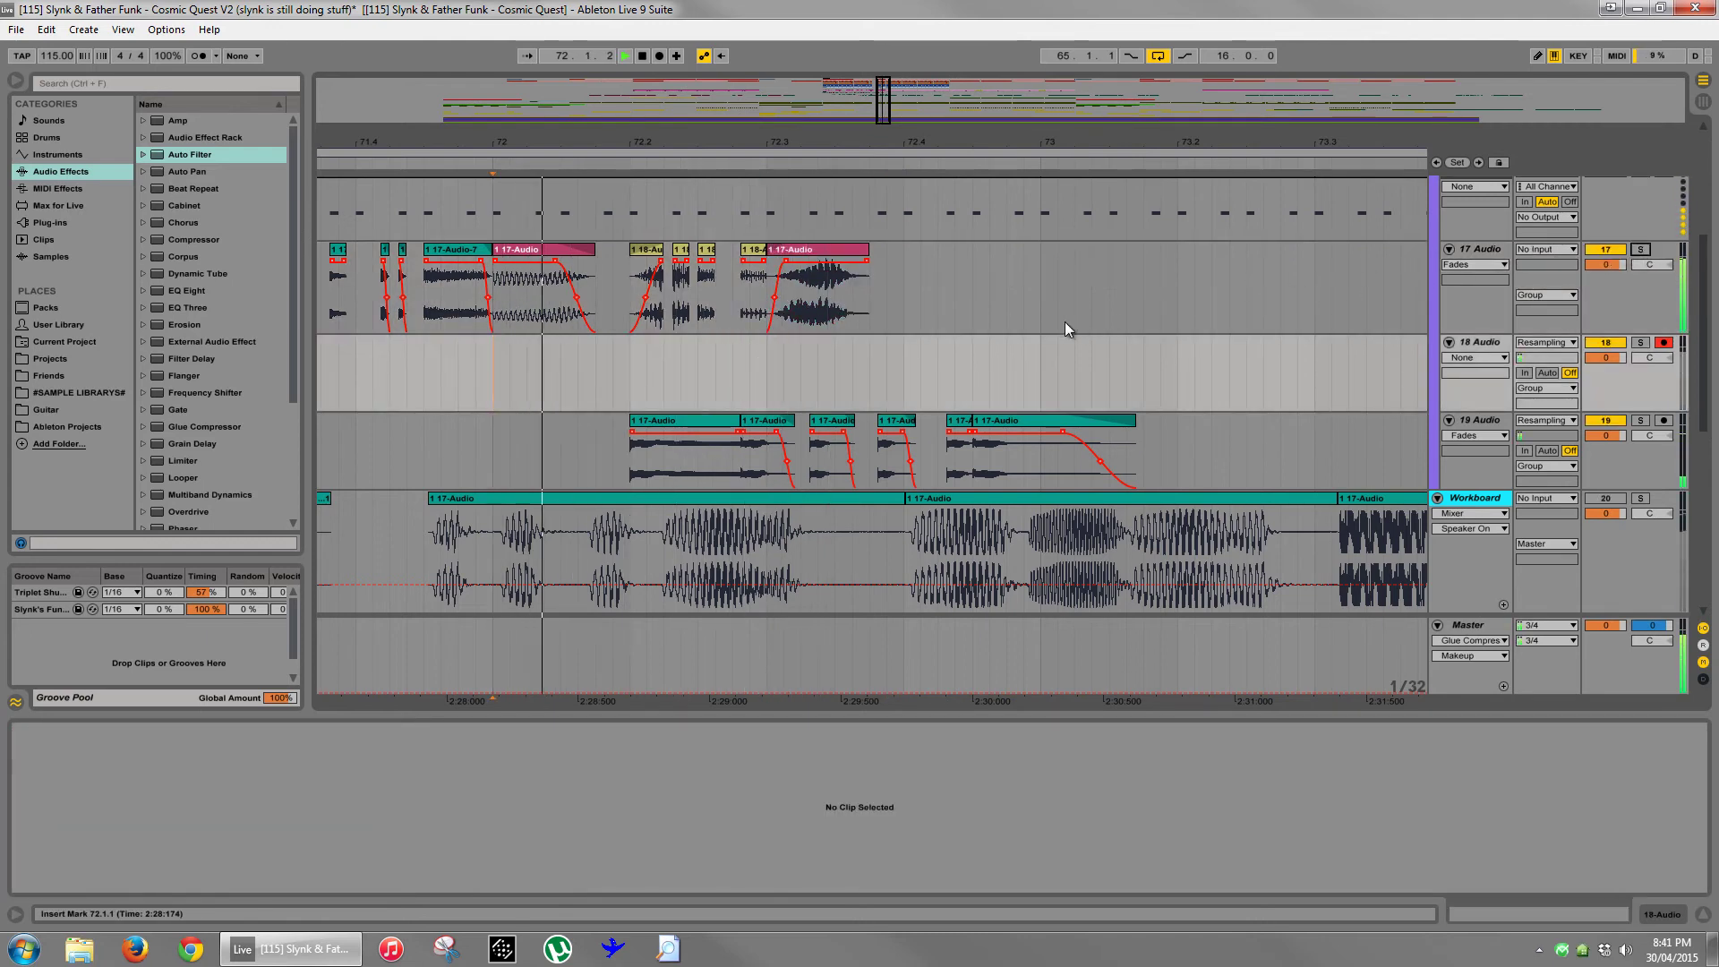
pyautogui.press('space')
# - Try the pasted fragment slightly after 72.3.3 and play from 72.1.1
pyautogui.click(846, 257)
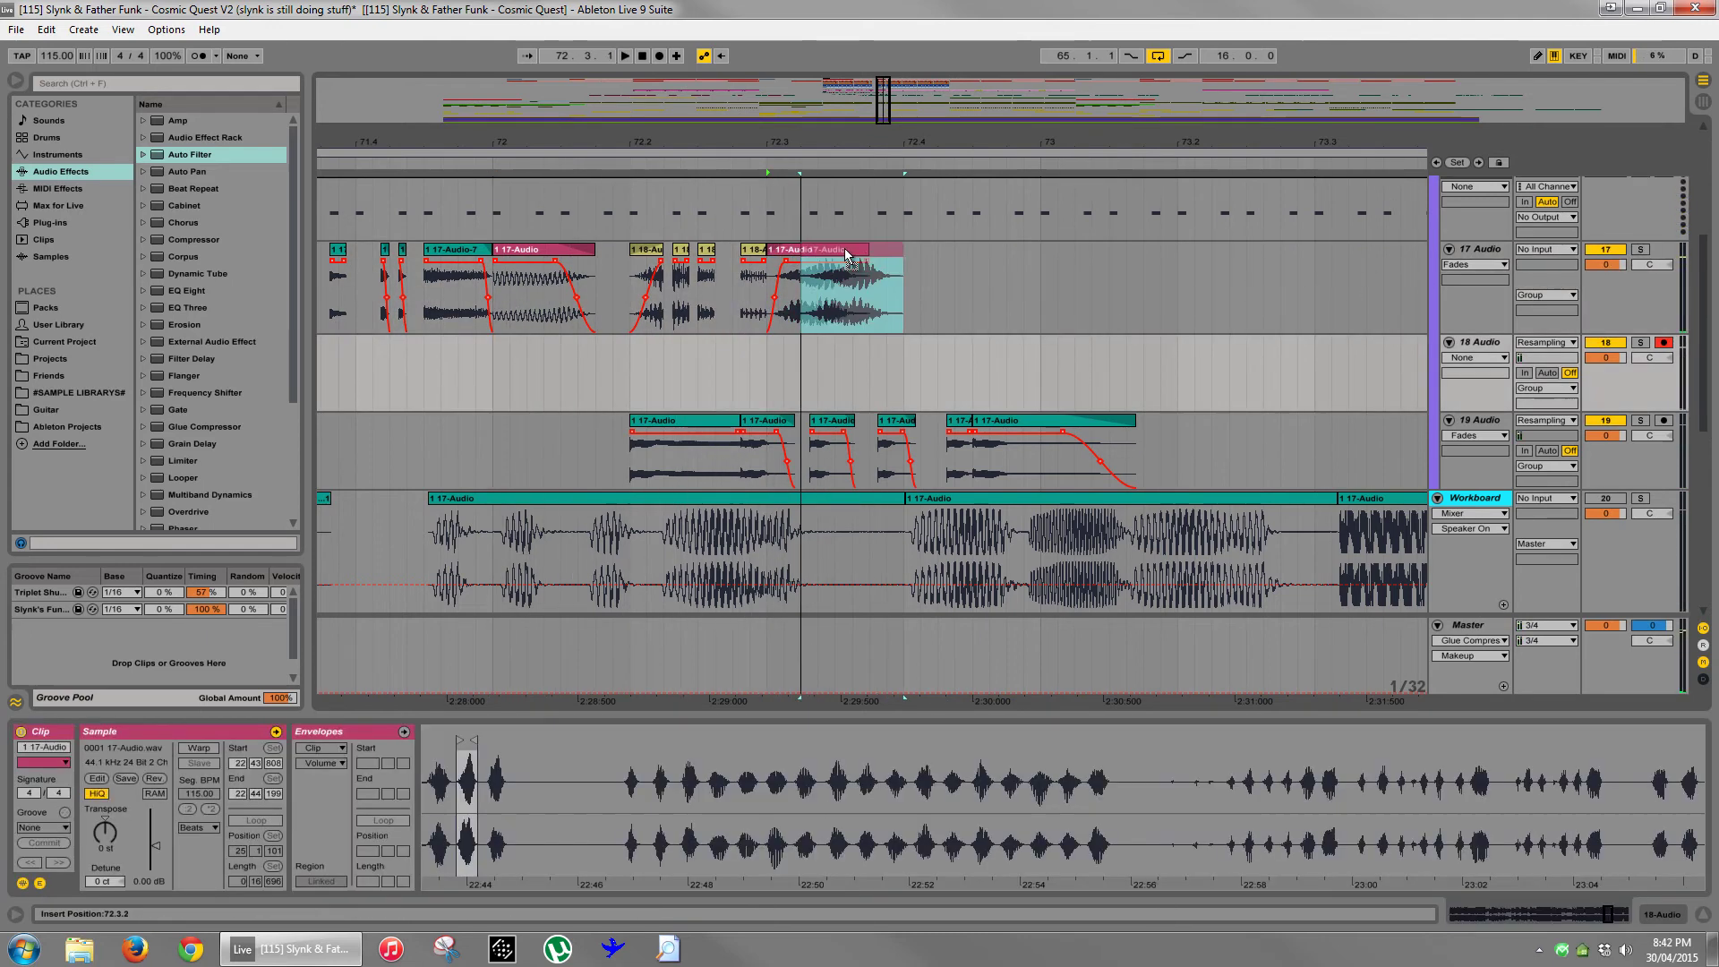
pyautogui.moveTo(846, 257); pyautogui.dragTo(898, 258)
pyautogui.click(492, 378)
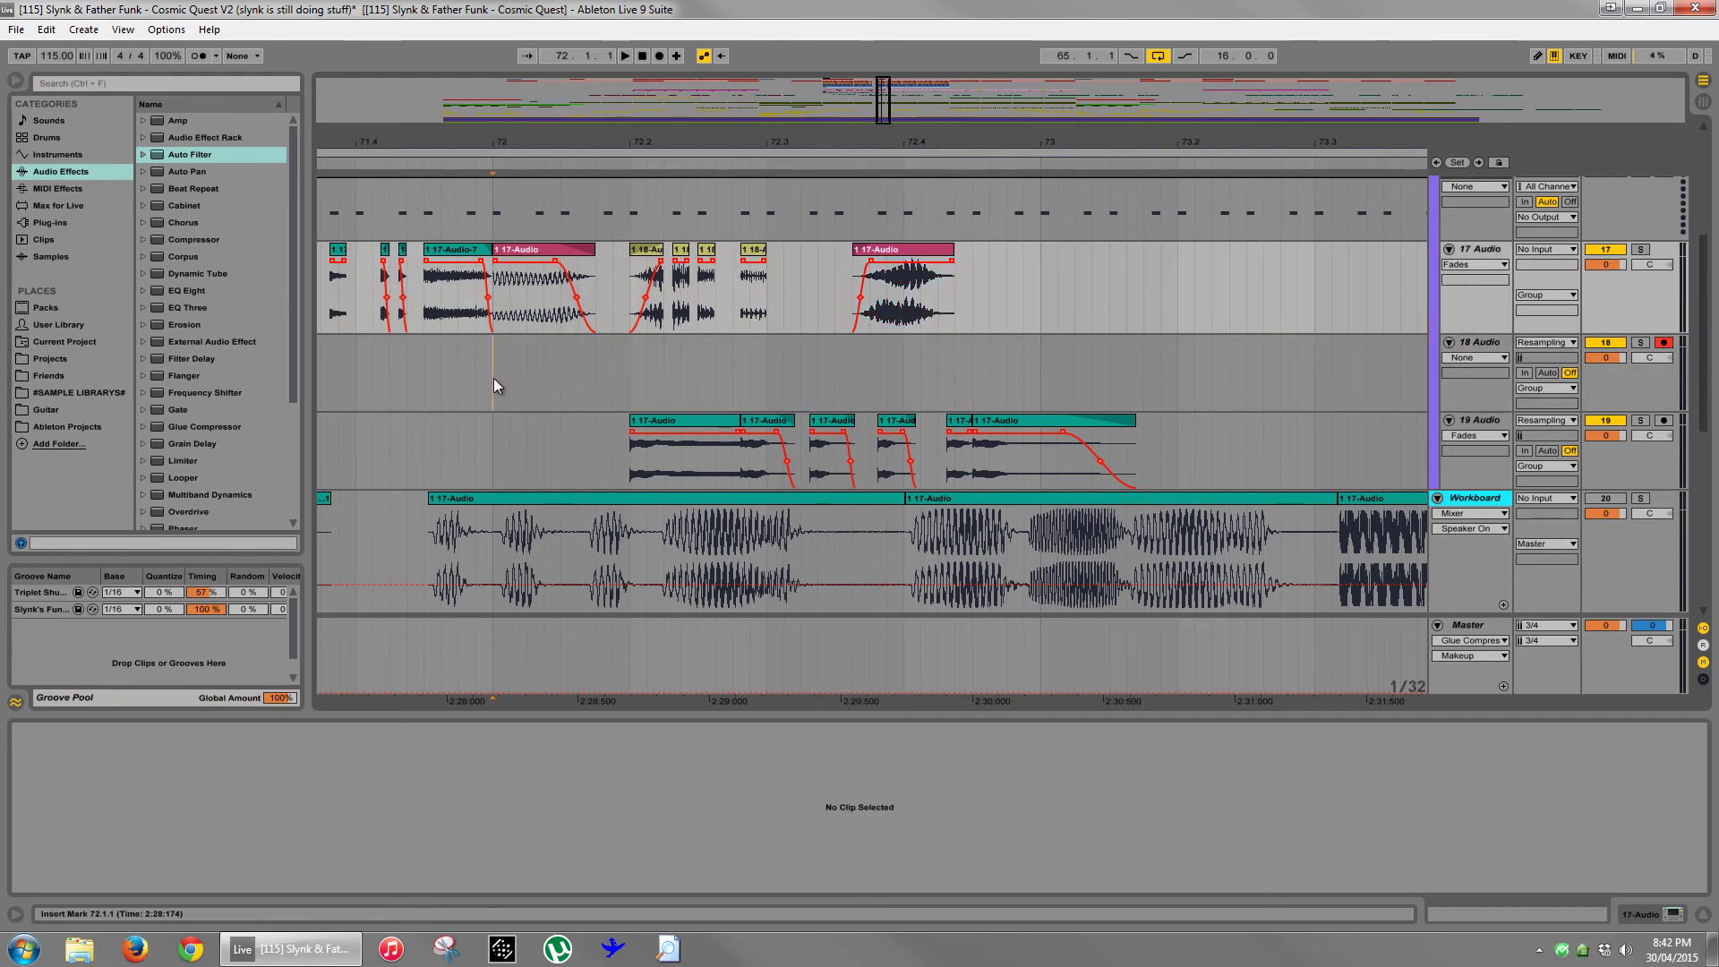
pyautogui.press('space')
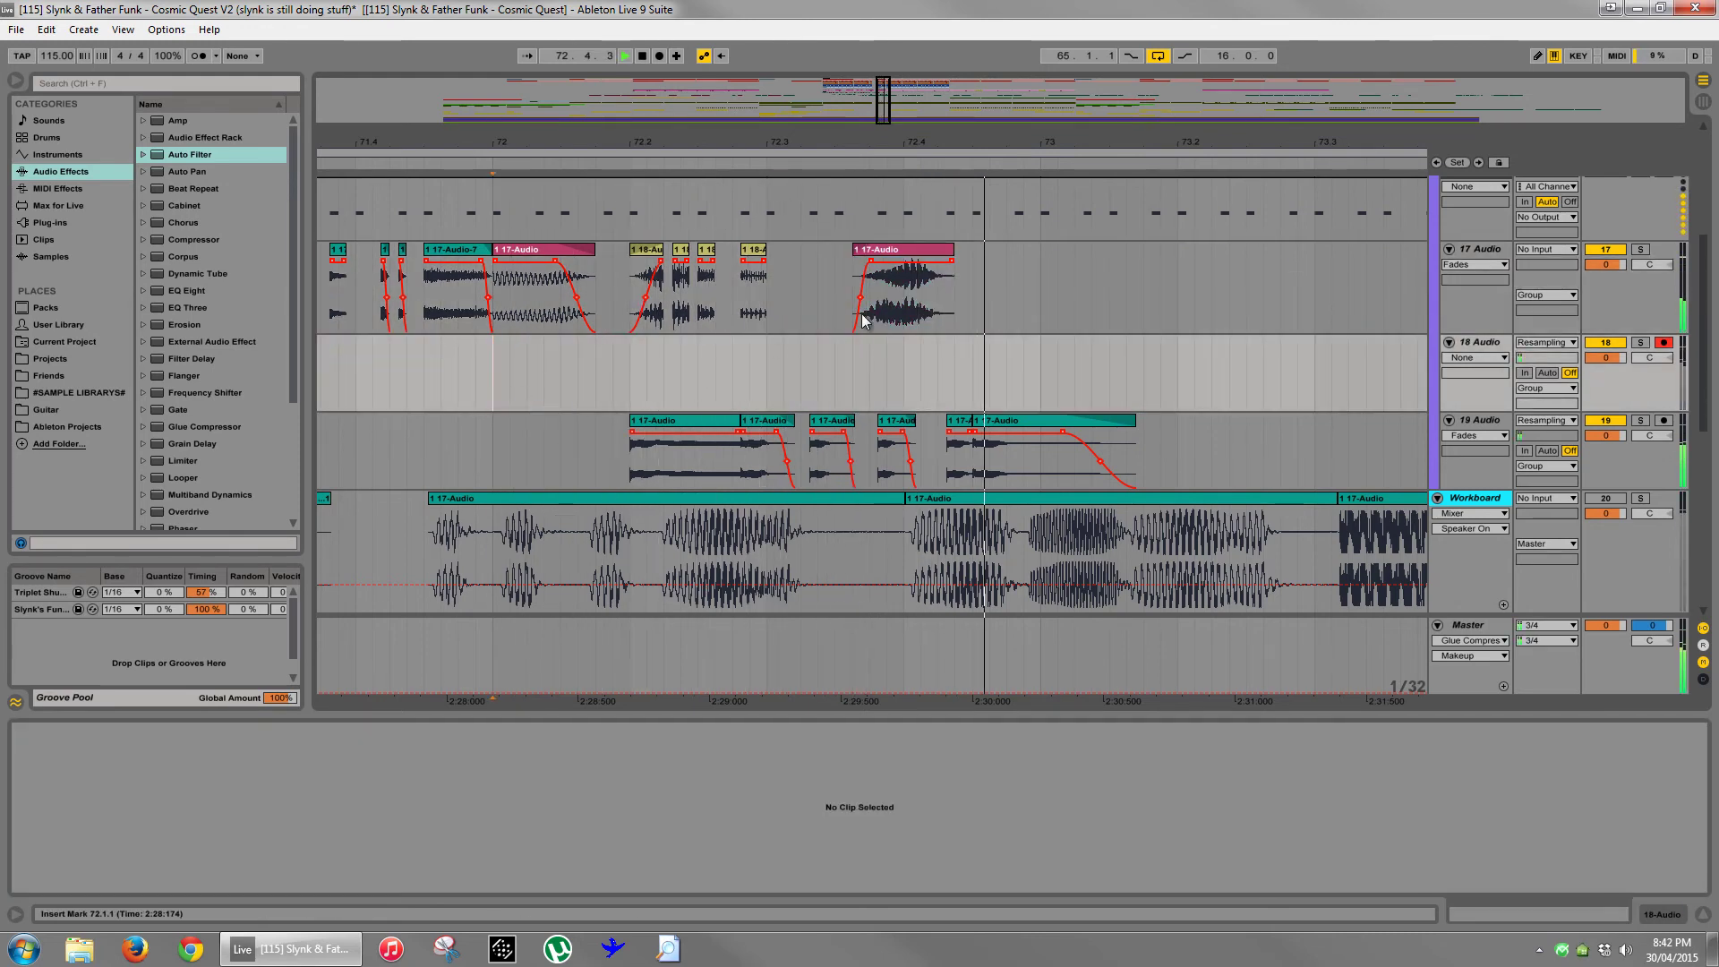
# - Move the pasted fragment to 72.4.2 and play from 72.1.1
pyautogui.click(891, 259)
pyautogui.hotkey('ctrl', 'd')
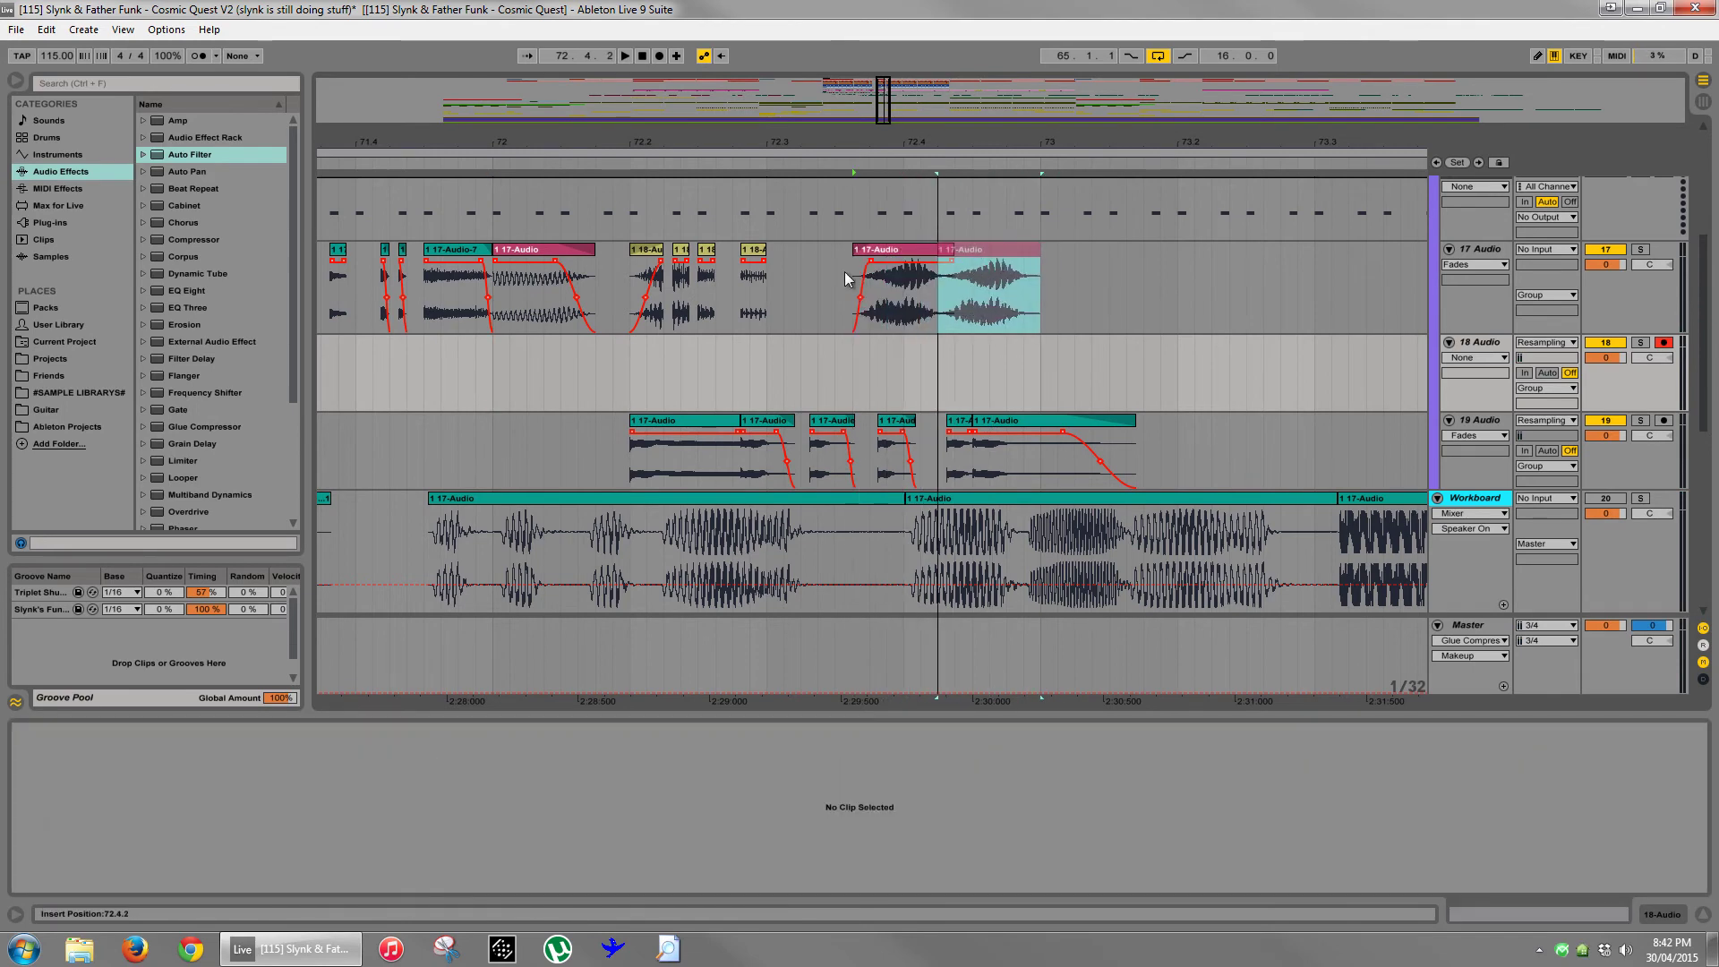
pyautogui.click(497, 376)
pyautogui.press('space')
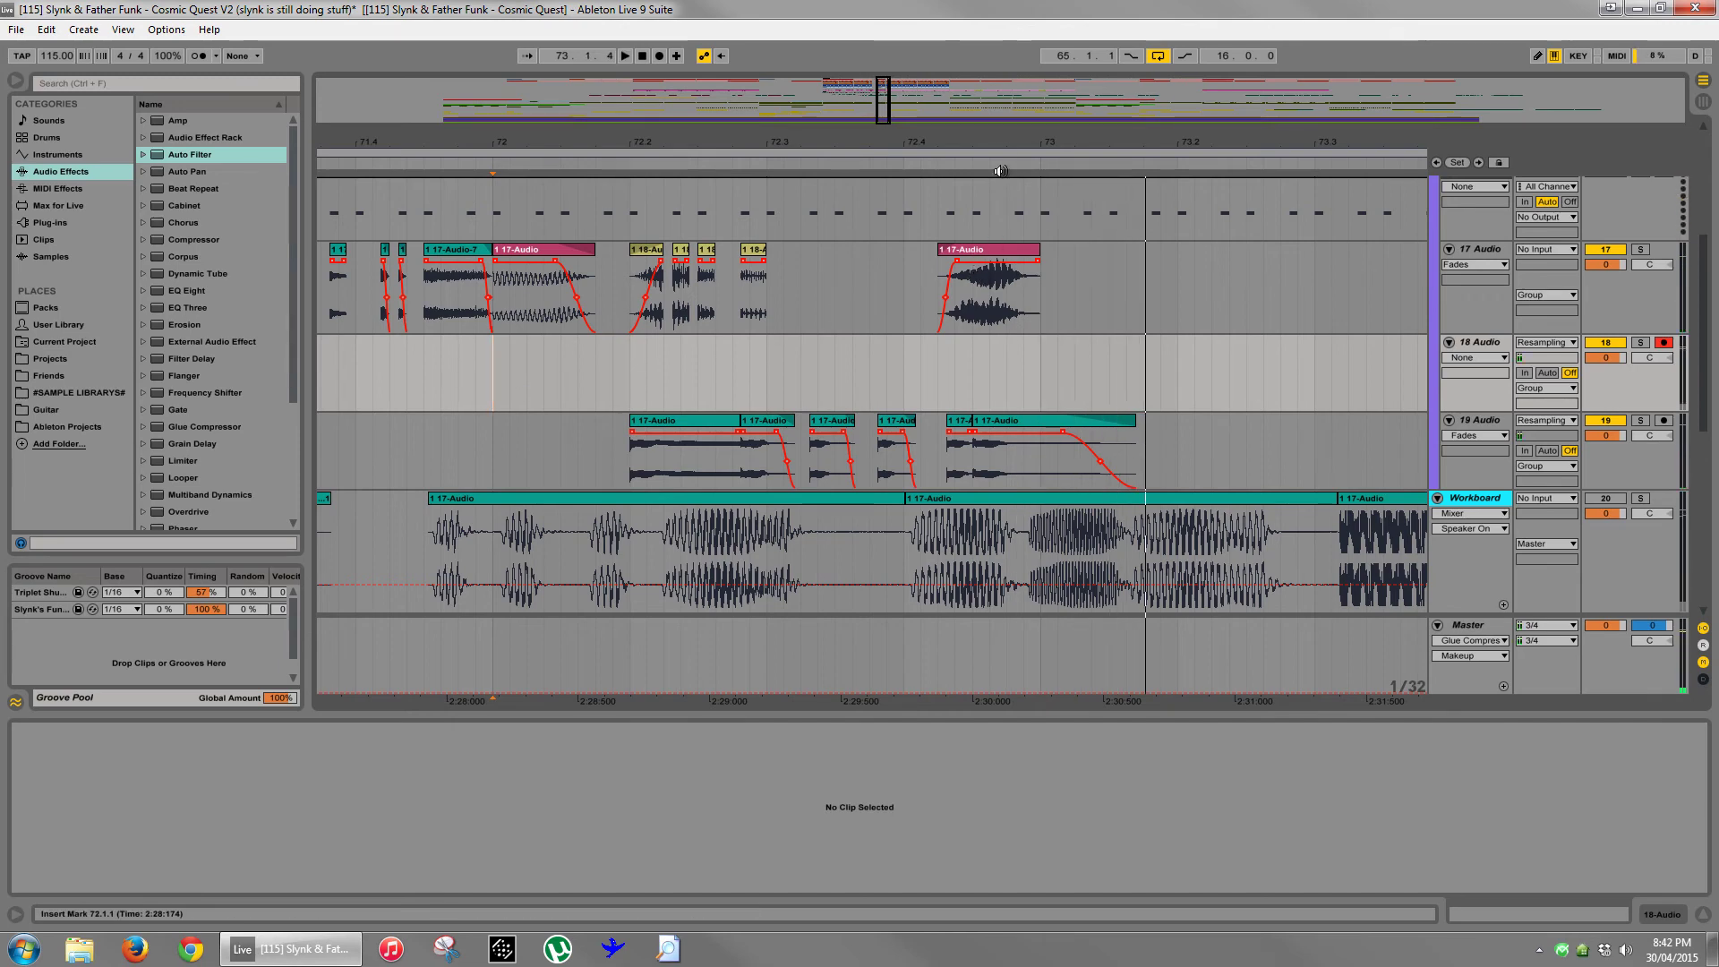
# - Lengthen and reshape the fade-in of the fragment at 72.4.2, auditioning the result
pyautogui.moveTo(1000, 151); pyautogui.dragTo(944, 249)
pyautogui.click(951, 249)
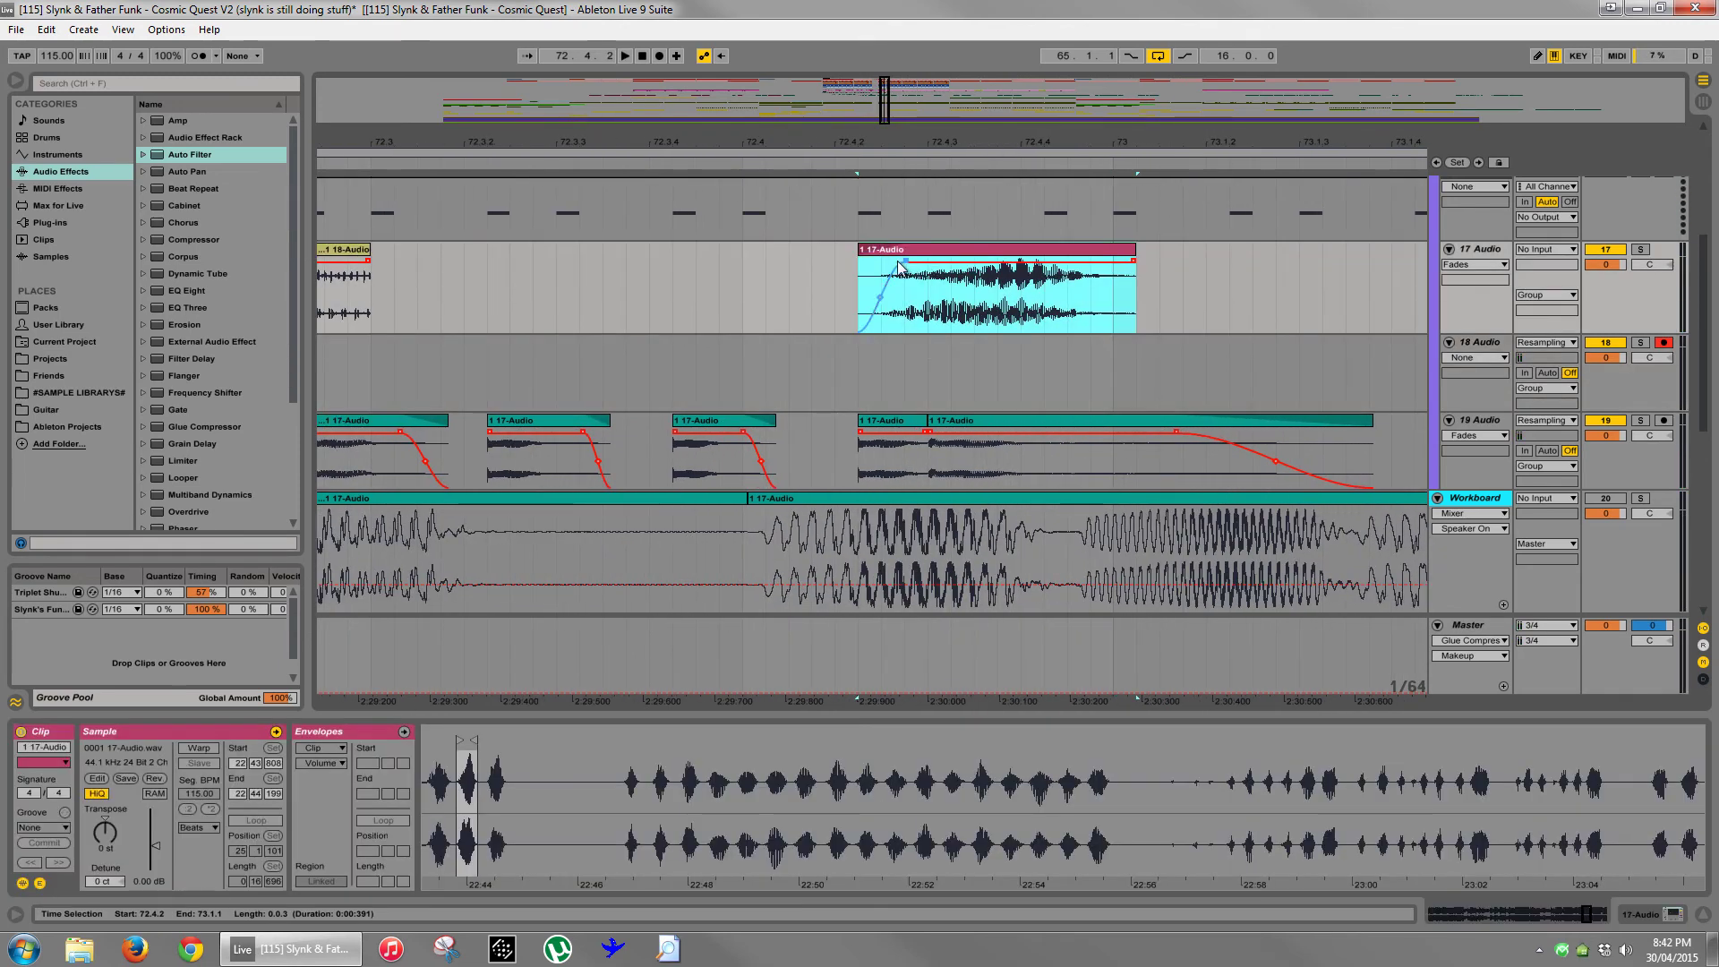
pyautogui.press('space')
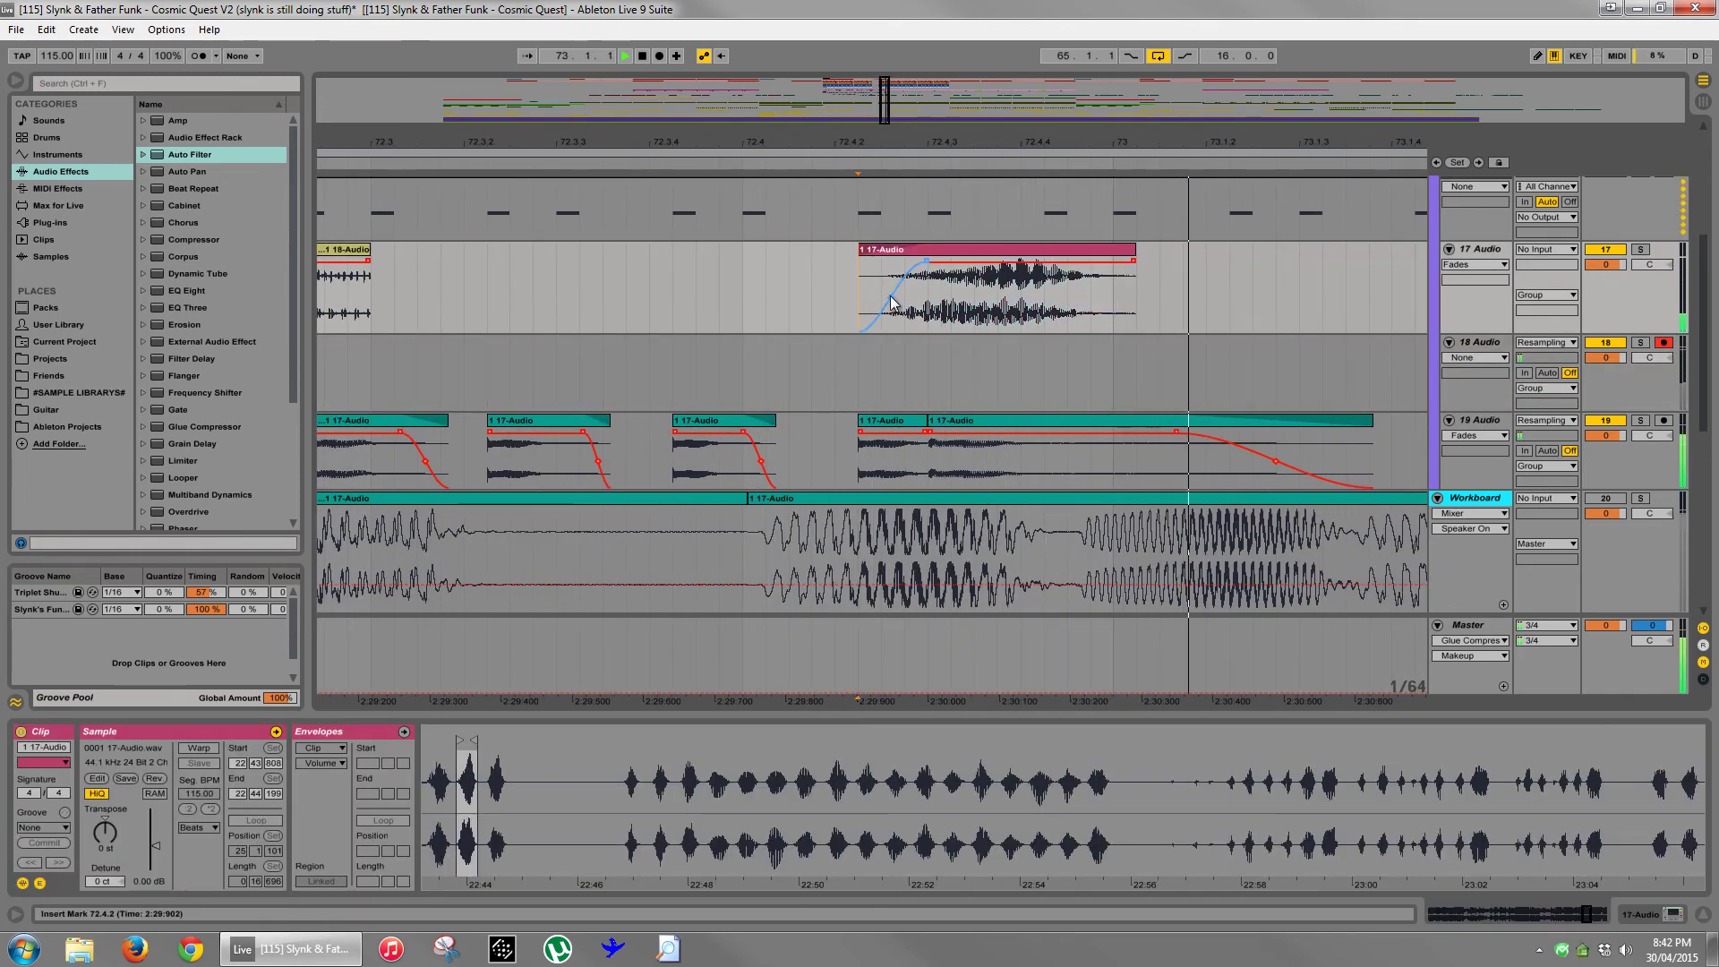
pyautogui.moveTo(891, 297); pyautogui.dragTo(900, 315)
pyautogui.press('space')
pyautogui.press('space')
pyautogui.press('space')
pyautogui.press('space')
# - Nudge the fragment slightly later, trim its end to 73.1.1 and add a fade-out, auditioning the change
pyautogui.moveTo(973, 251); pyautogui.dragTo(939, 261)
pyautogui.press('space')
pyautogui.press('space')
pyautogui.press('space')
pyautogui.press('space')
pyautogui.moveTo(1156, 253); pyautogui.dragTo(1068, 262)
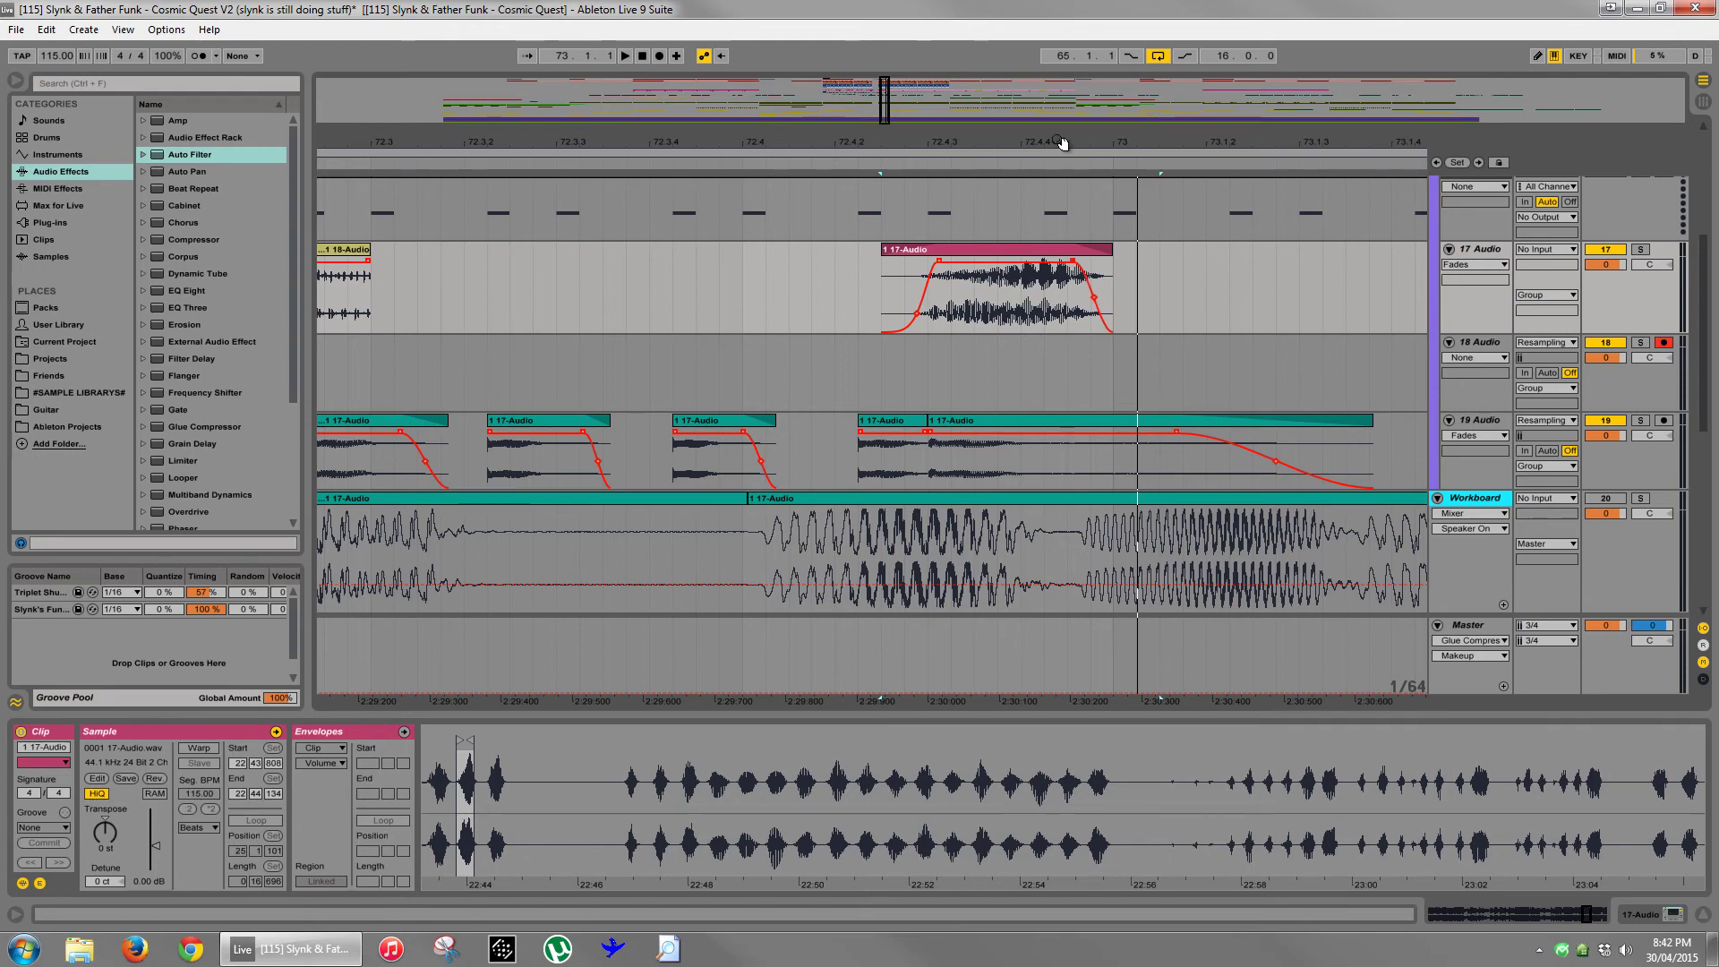
# - Consolidate the chopped clips on 17 Audio from 65.1.1 to 73.1.1 into a single clip
pyautogui.moveTo(1063, 142); pyautogui.dragTo(1062, 132)
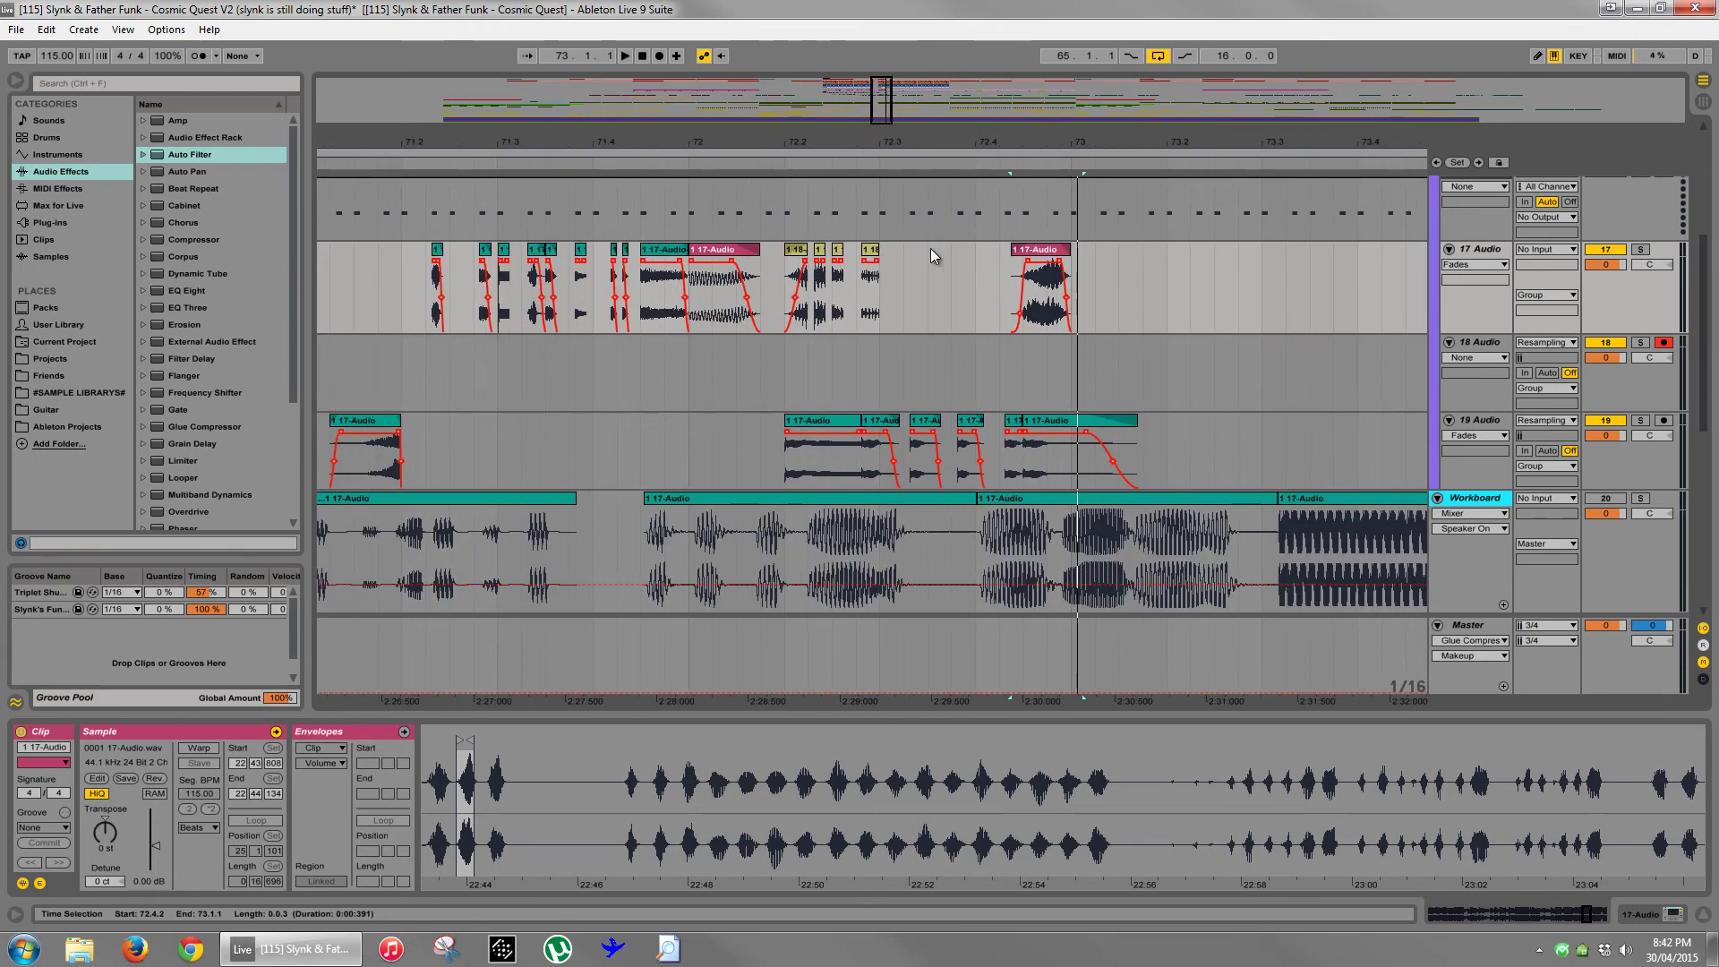
pyautogui.moveTo(852, 142); pyautogui.dragTo(852, 141)
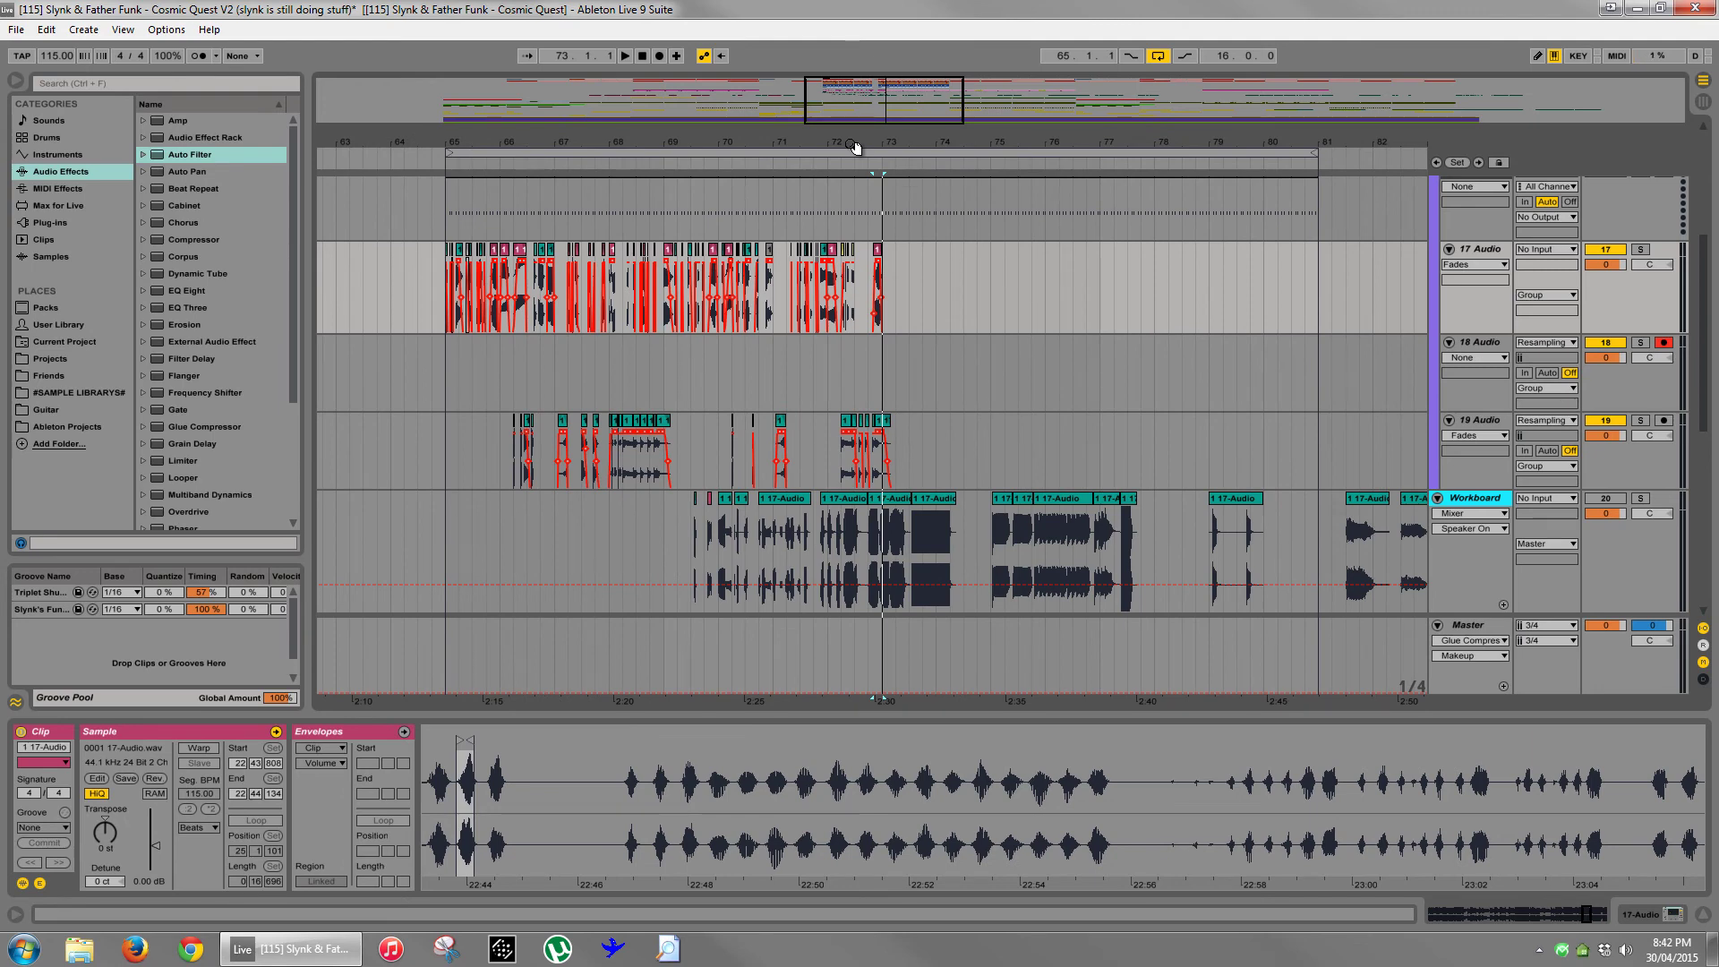
pyautogui.moveTo(447, 374); pyautogui.dragTo(922, 278)
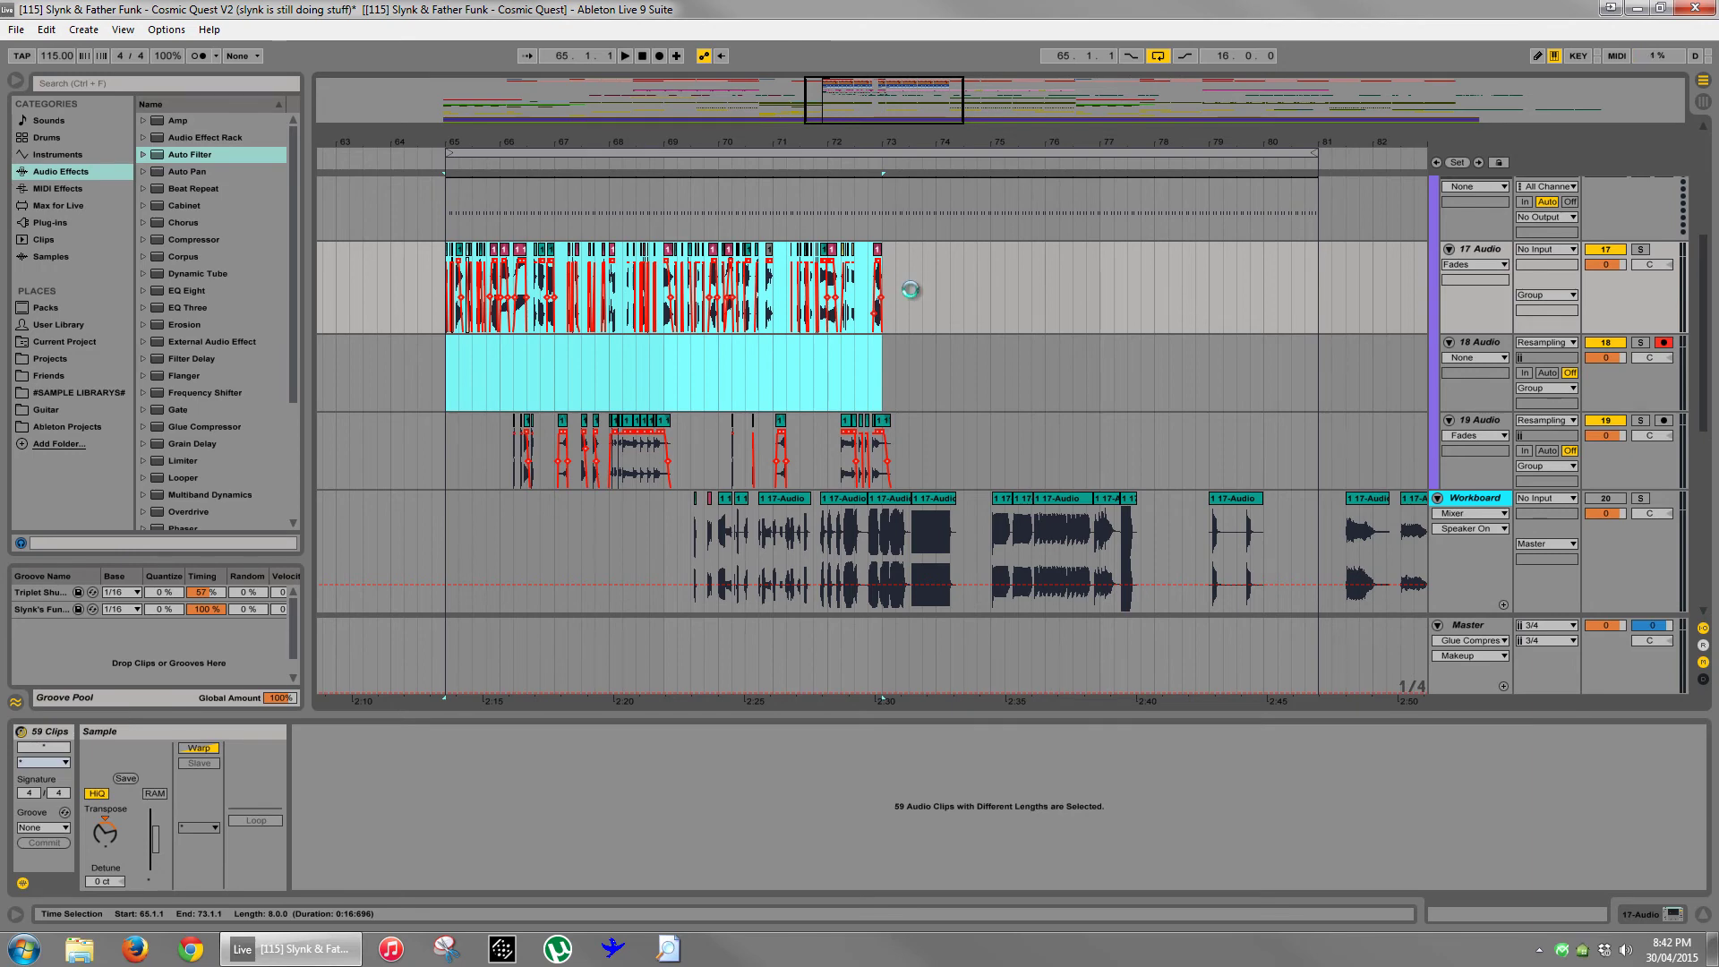
pyautogui.hotkey('ctrl', 'j')
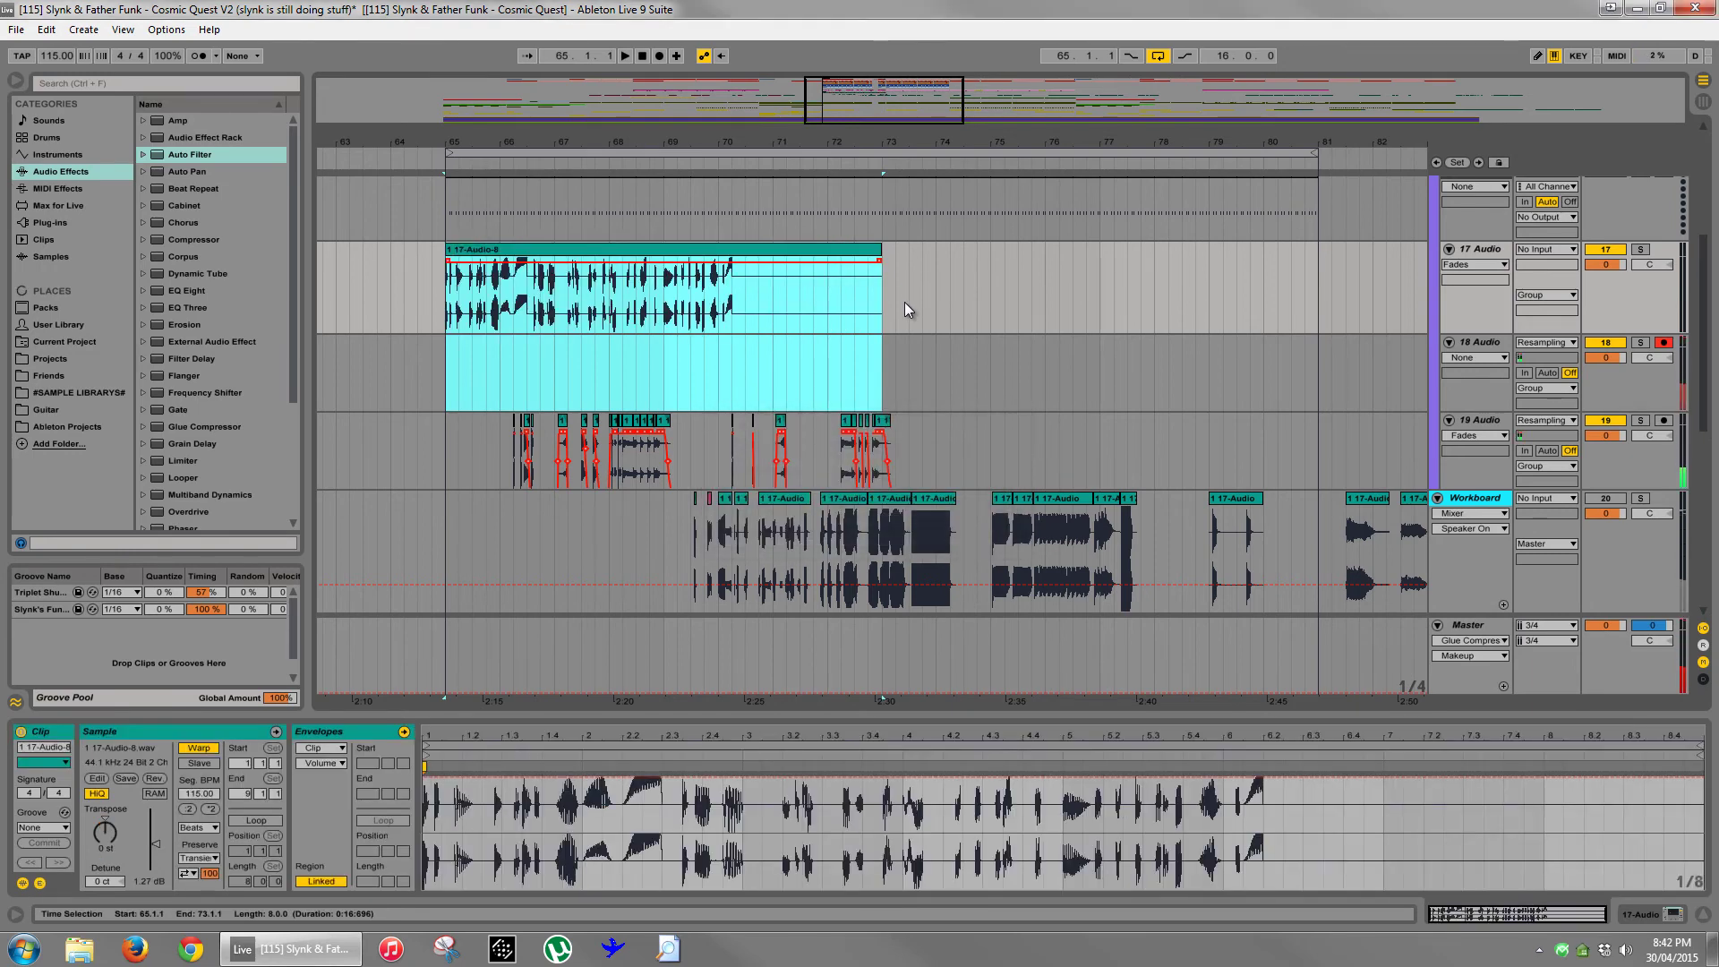
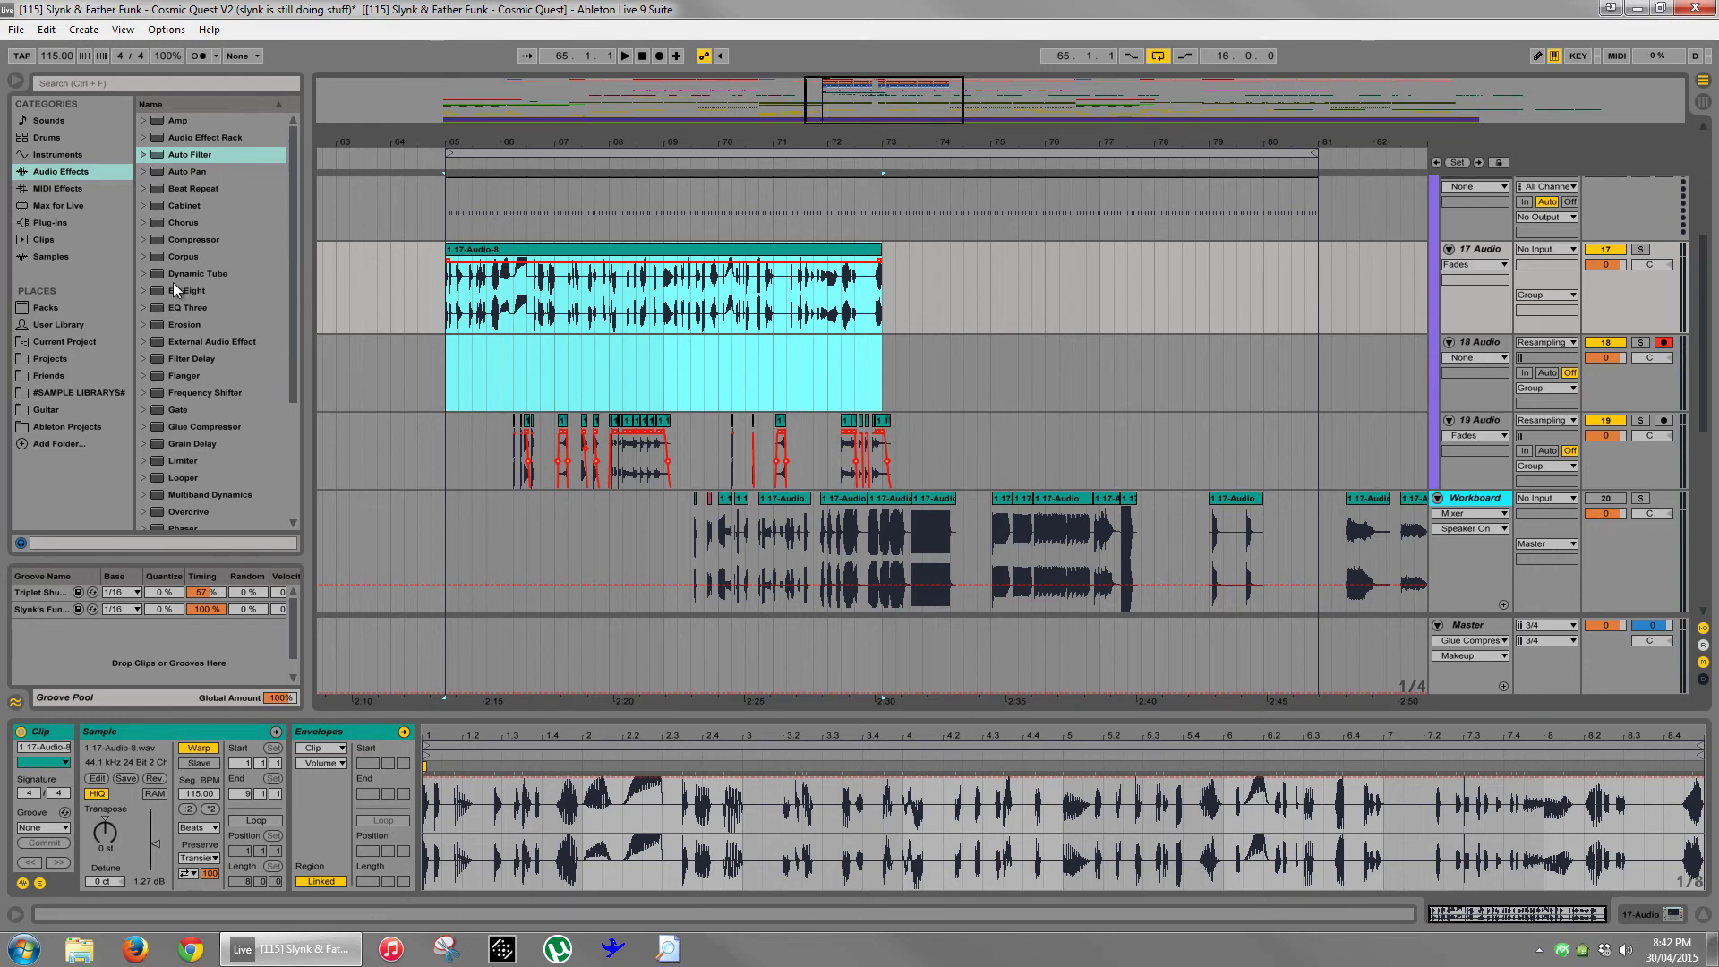
# - Hide the Groove Pool and look through the available audio effects and effect plug-ins, including the iZotope Ozone 5 set
pyautogui.scroll(-1, 174, 282)
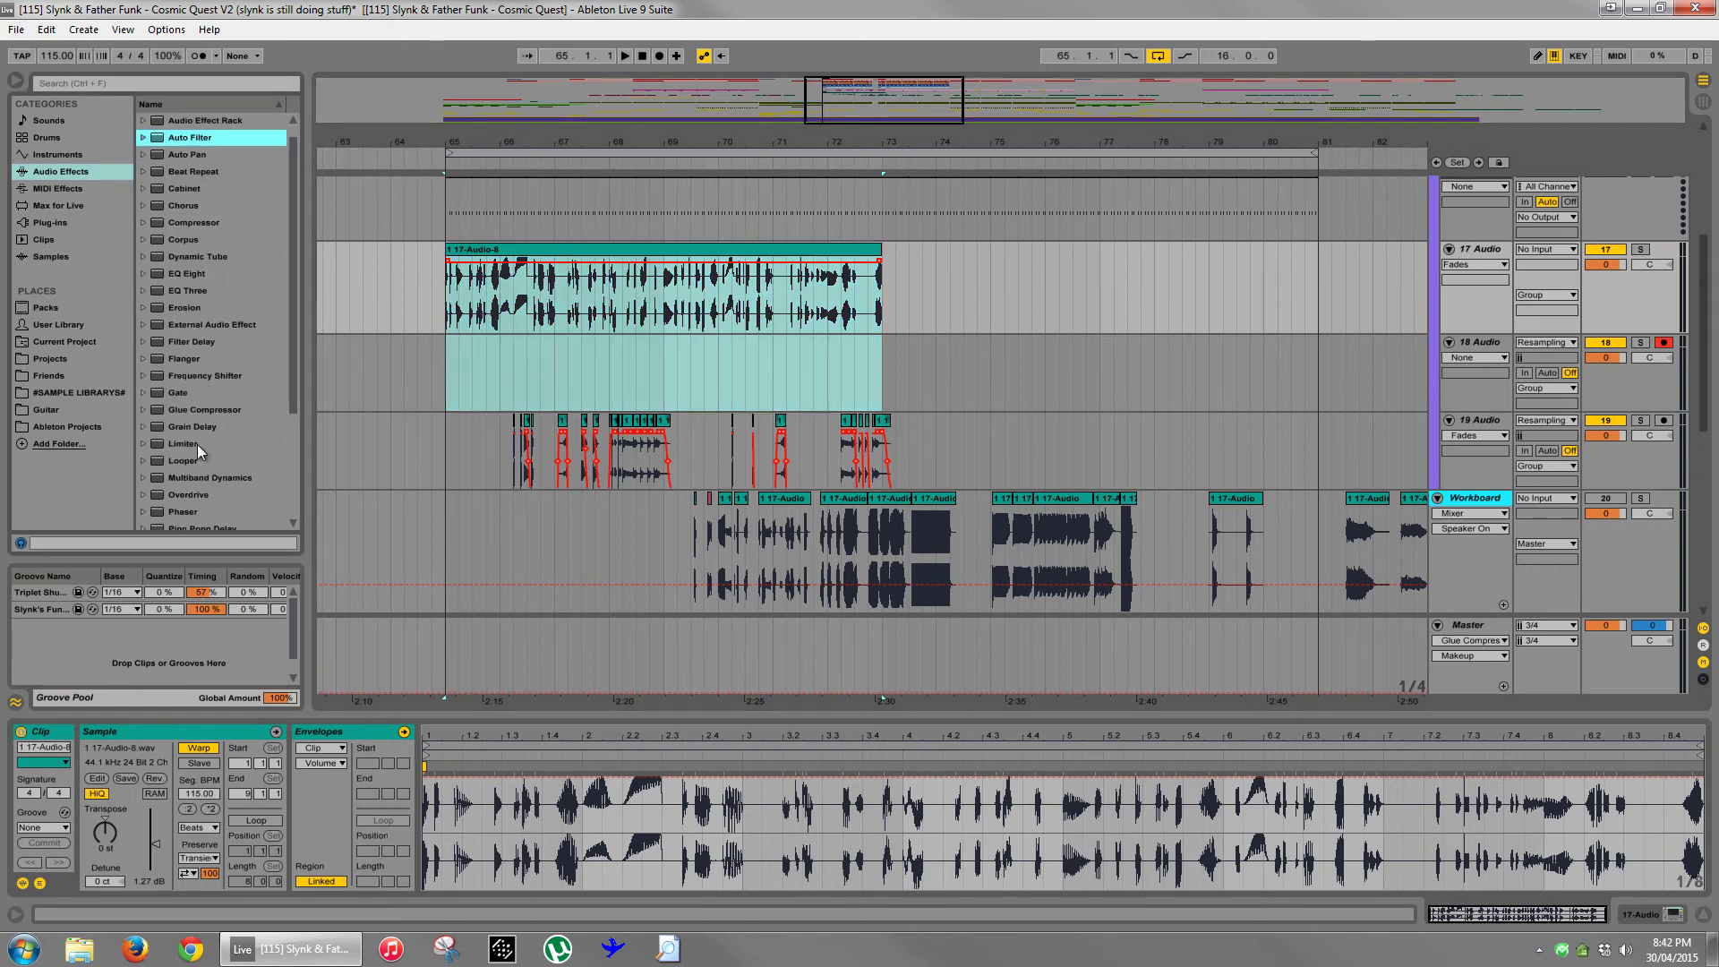
pyautogui.click(14, 702)
pyautogui.scroll(1, 228, 410)
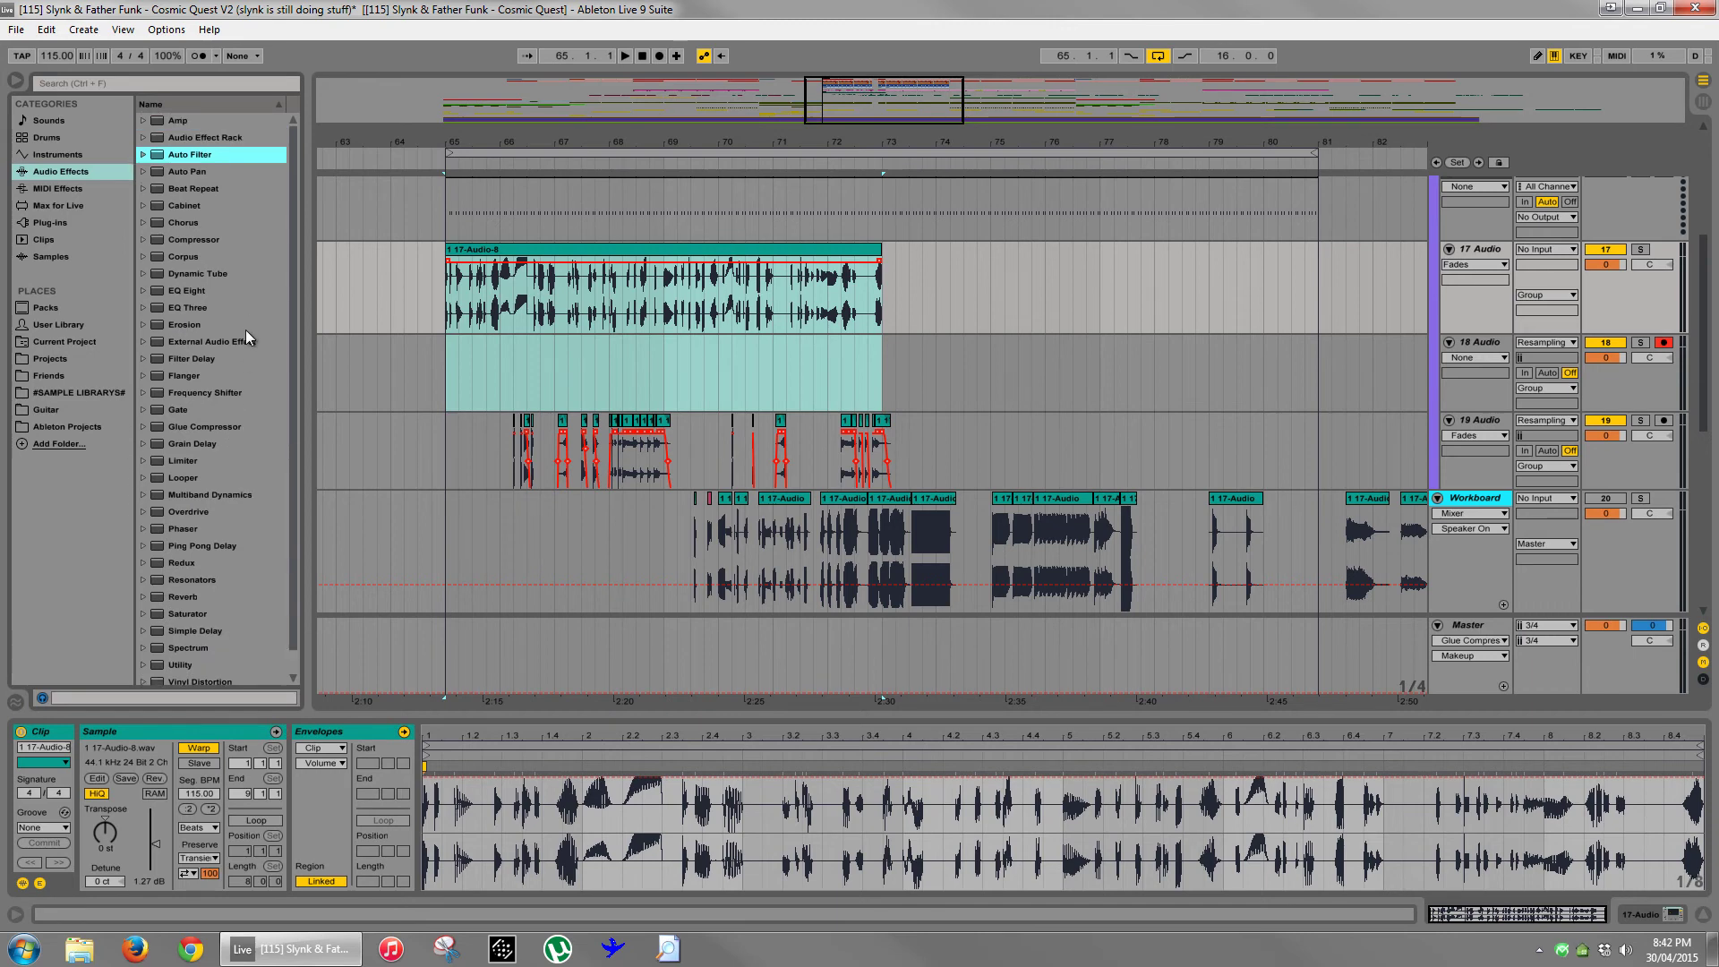
pyautogui.click(50, 222)
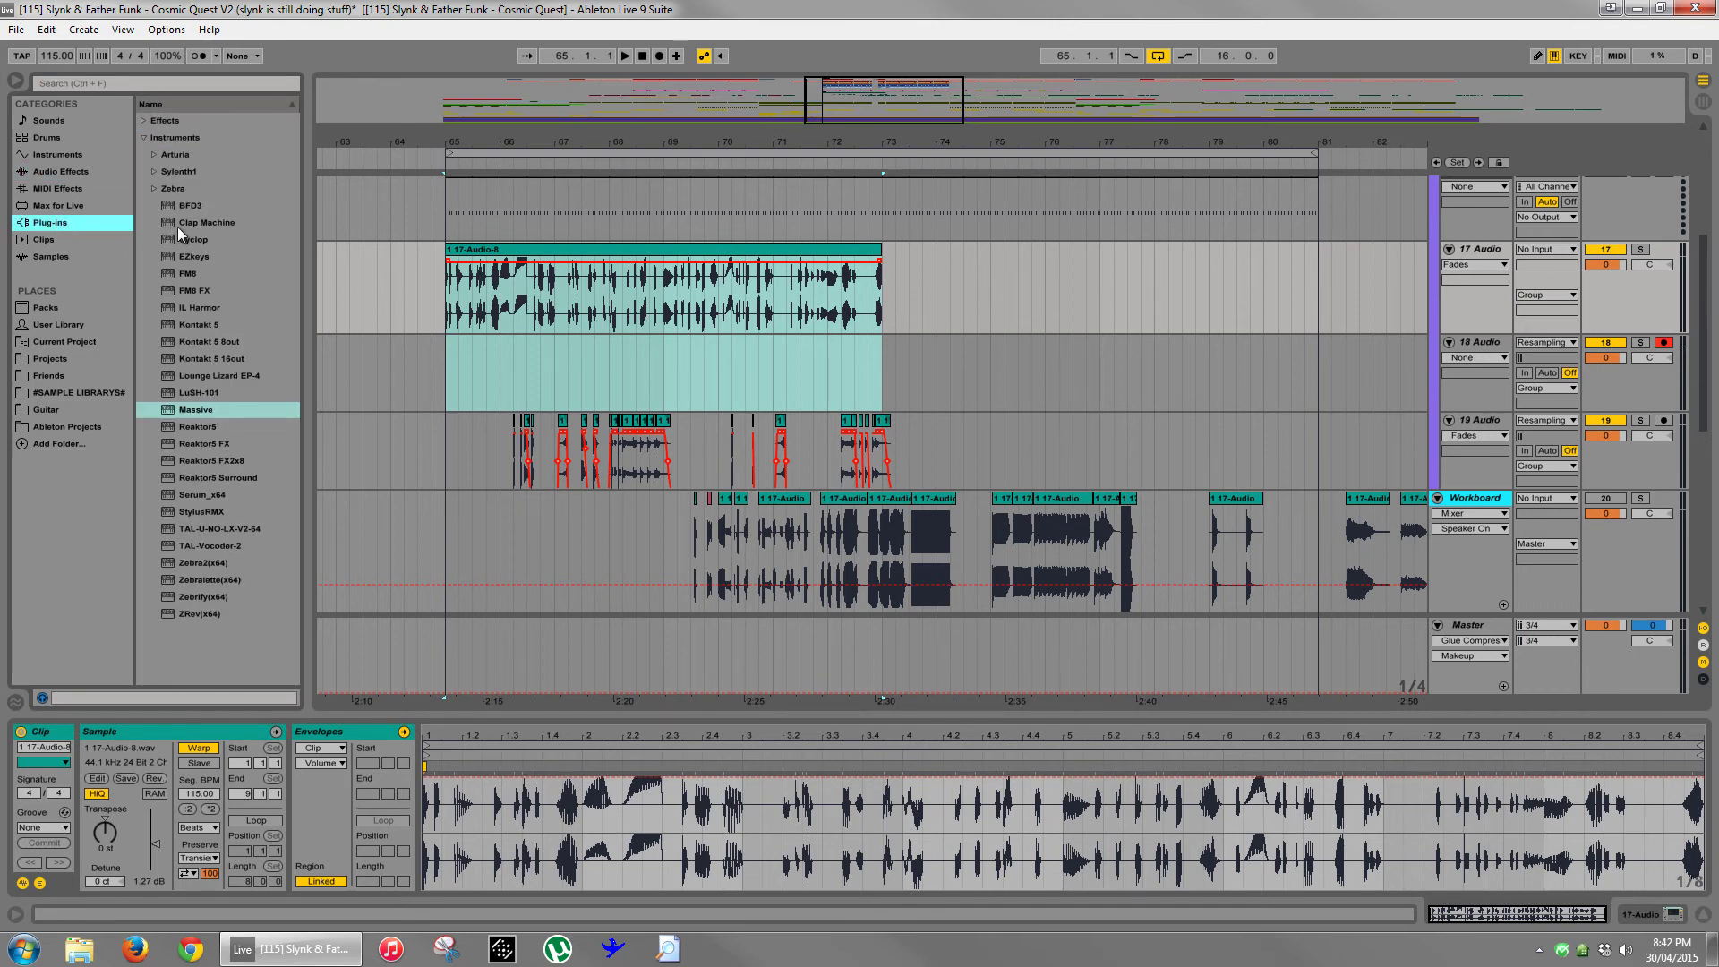
pyautogui.click(144, 137)
pyautogui.click(143, 120)
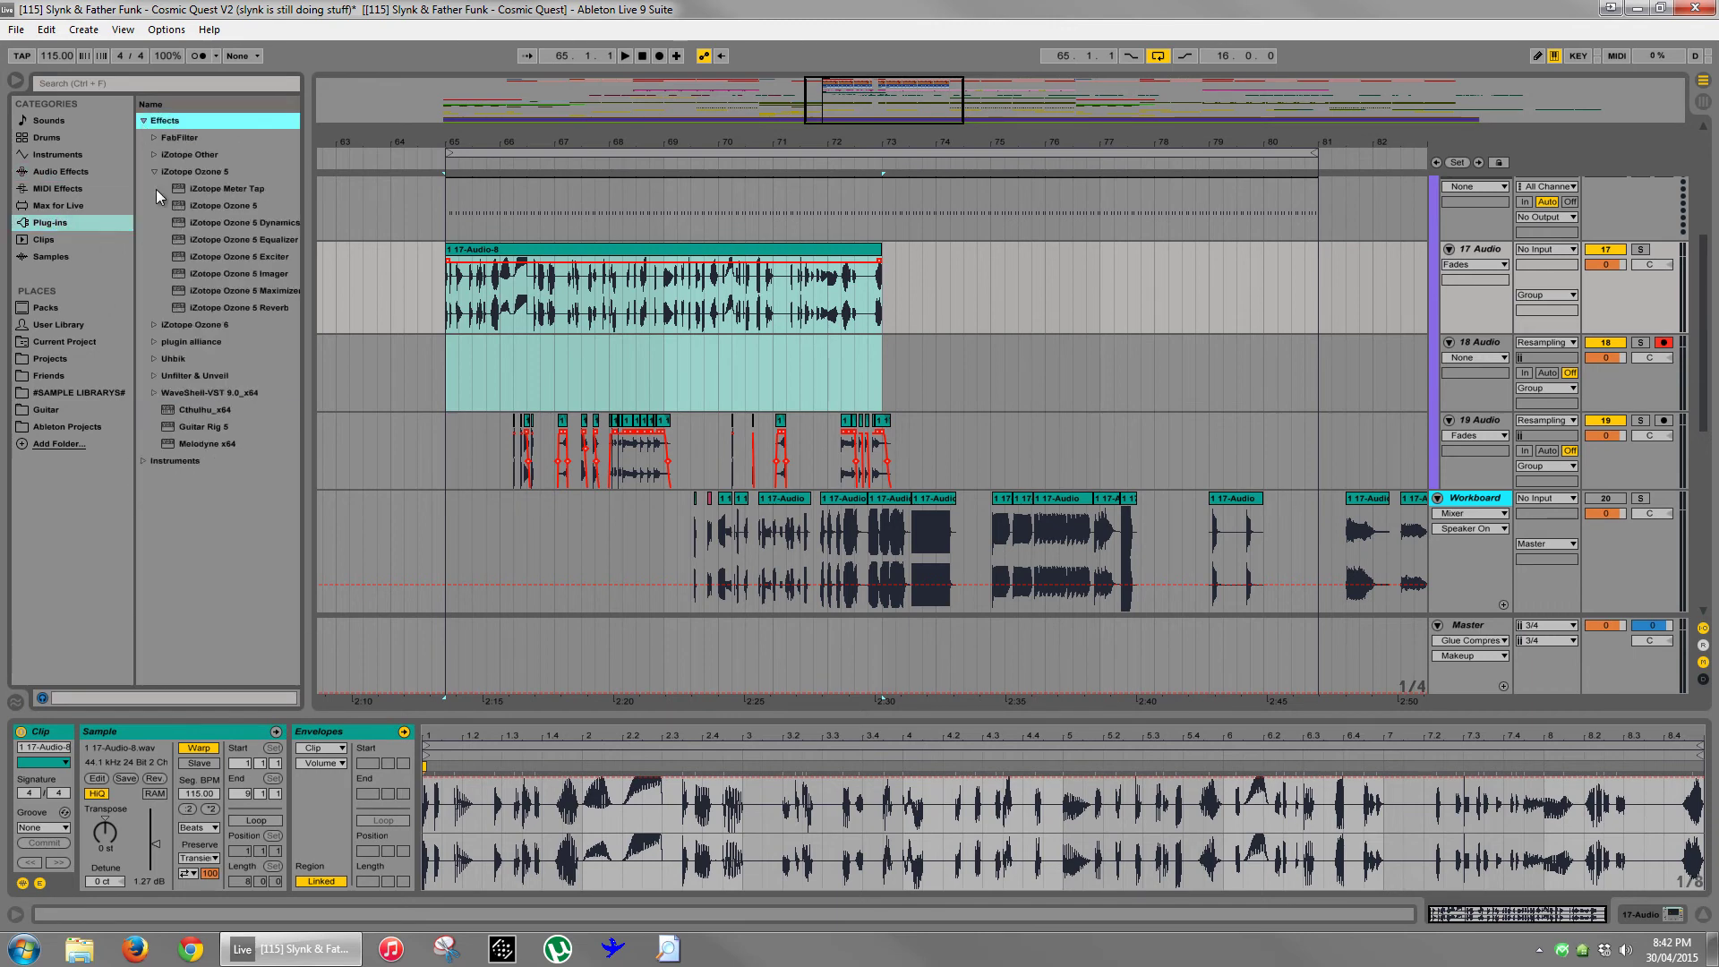
pyautogui.click(143, 120)
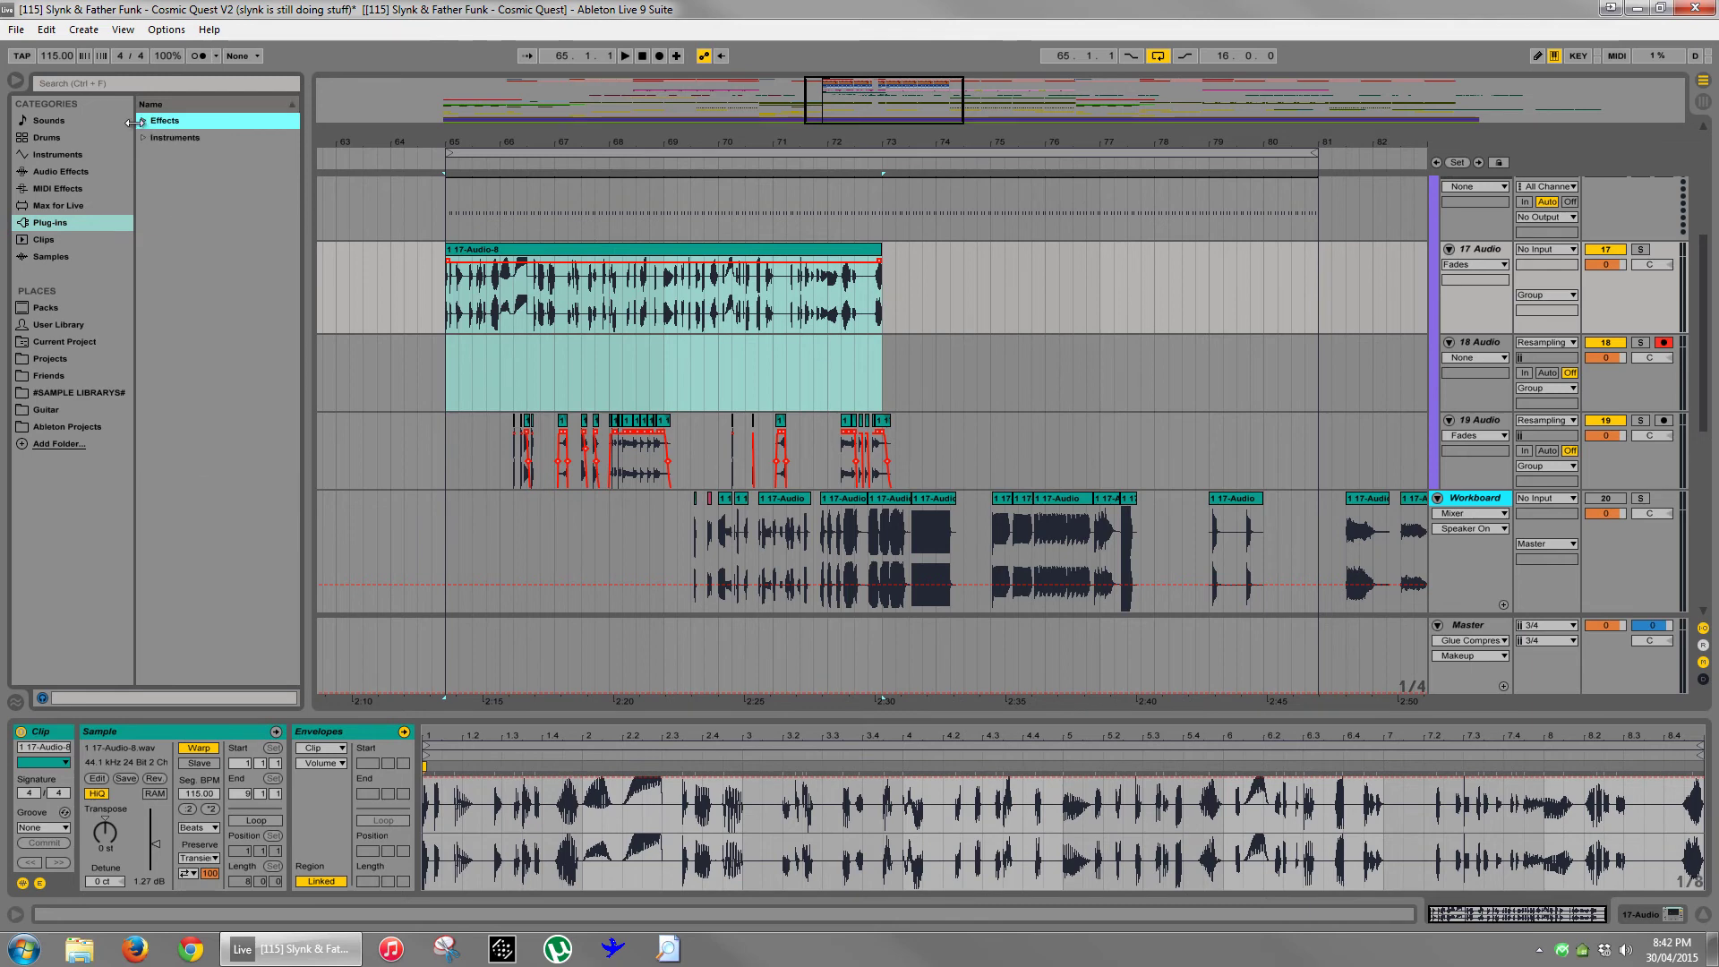
# - Undo the consolidation of the 17 Audio clips
pyautogui.click(912, 305)
pyautogui.hotkey('ctrl', 'z')
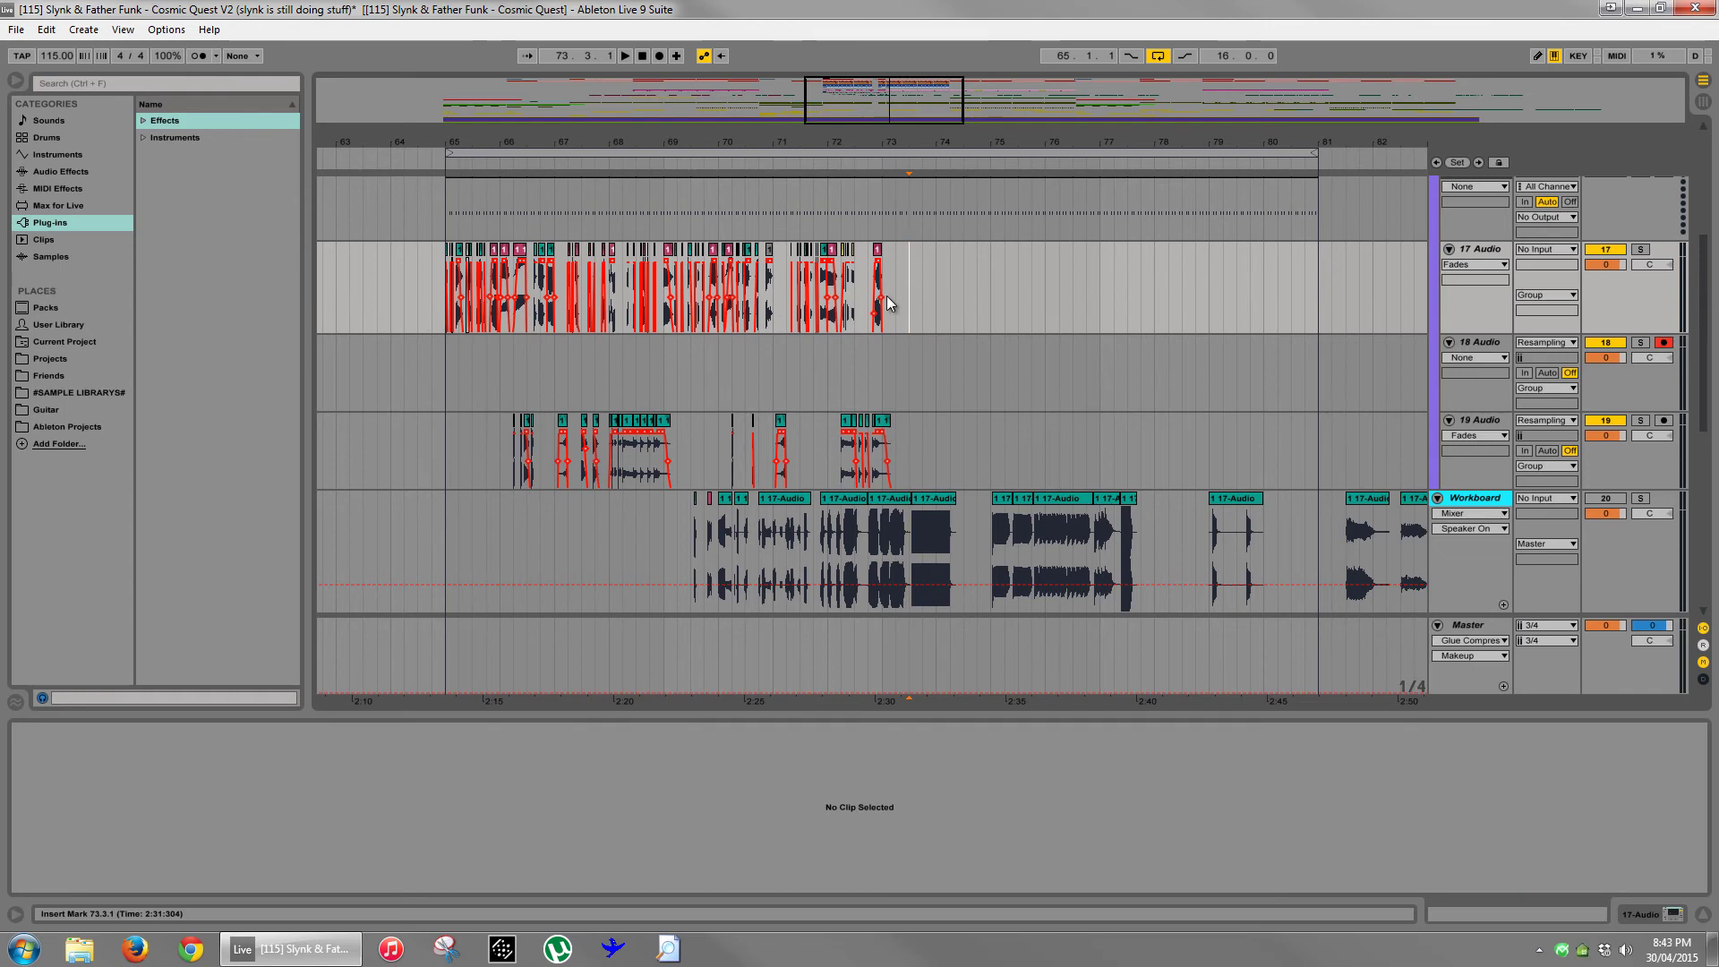
pyautogui.moveTo(896, 142); pyautogui.dragTo(889, 152)
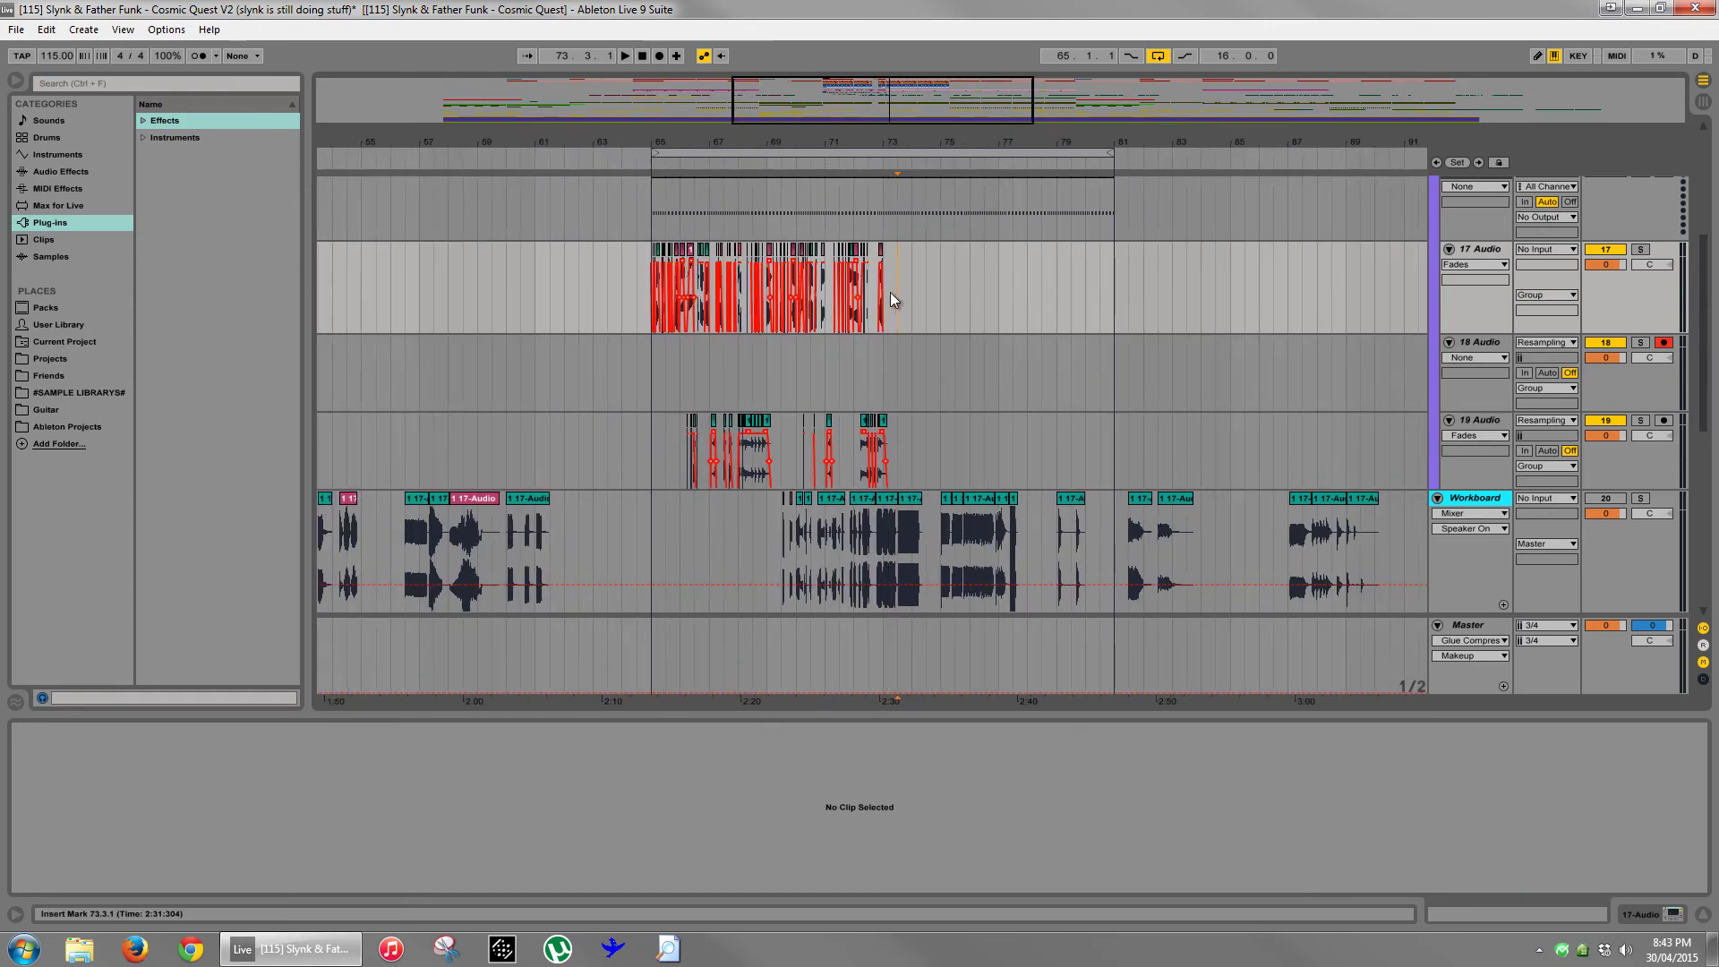
# - Audition the chopped bass on 17 Audio from 72.1.1 through the gap in the middle of bar 72
pyautogui.moveTo(889, 292); pyautogui.dragTo(1112, 298)
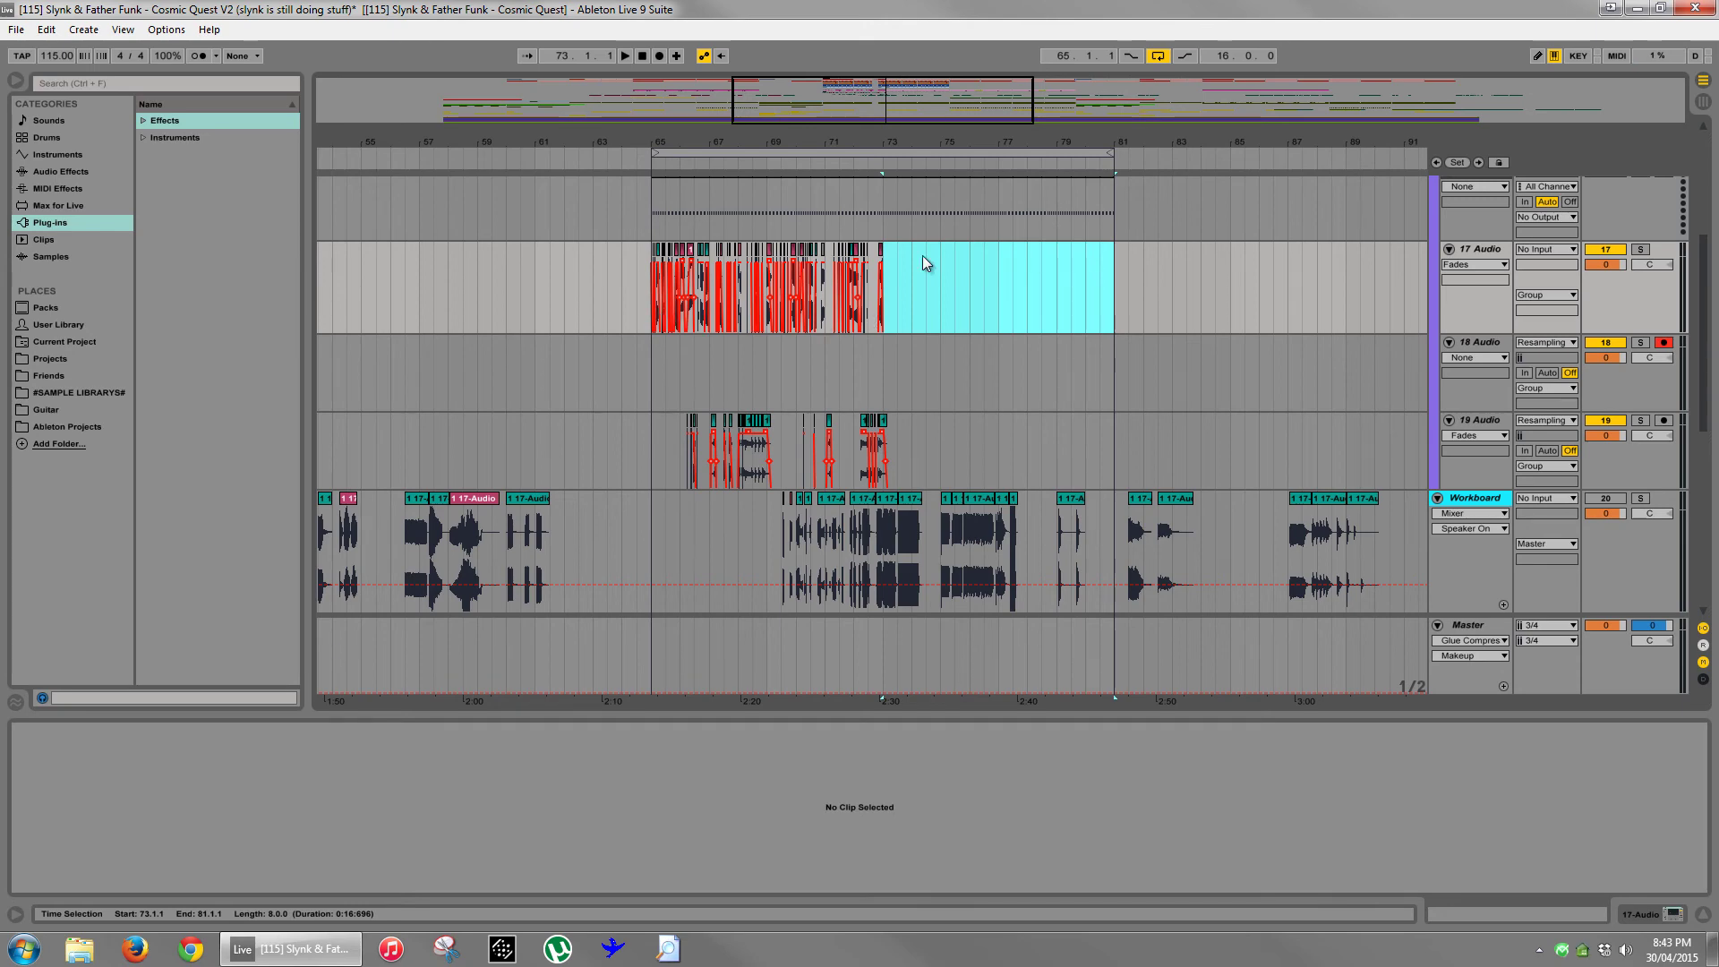
pyautogui.click(997, 305)
pyautogui.moveTo(864, 172); pyautogui.dragTo(1062, 301)
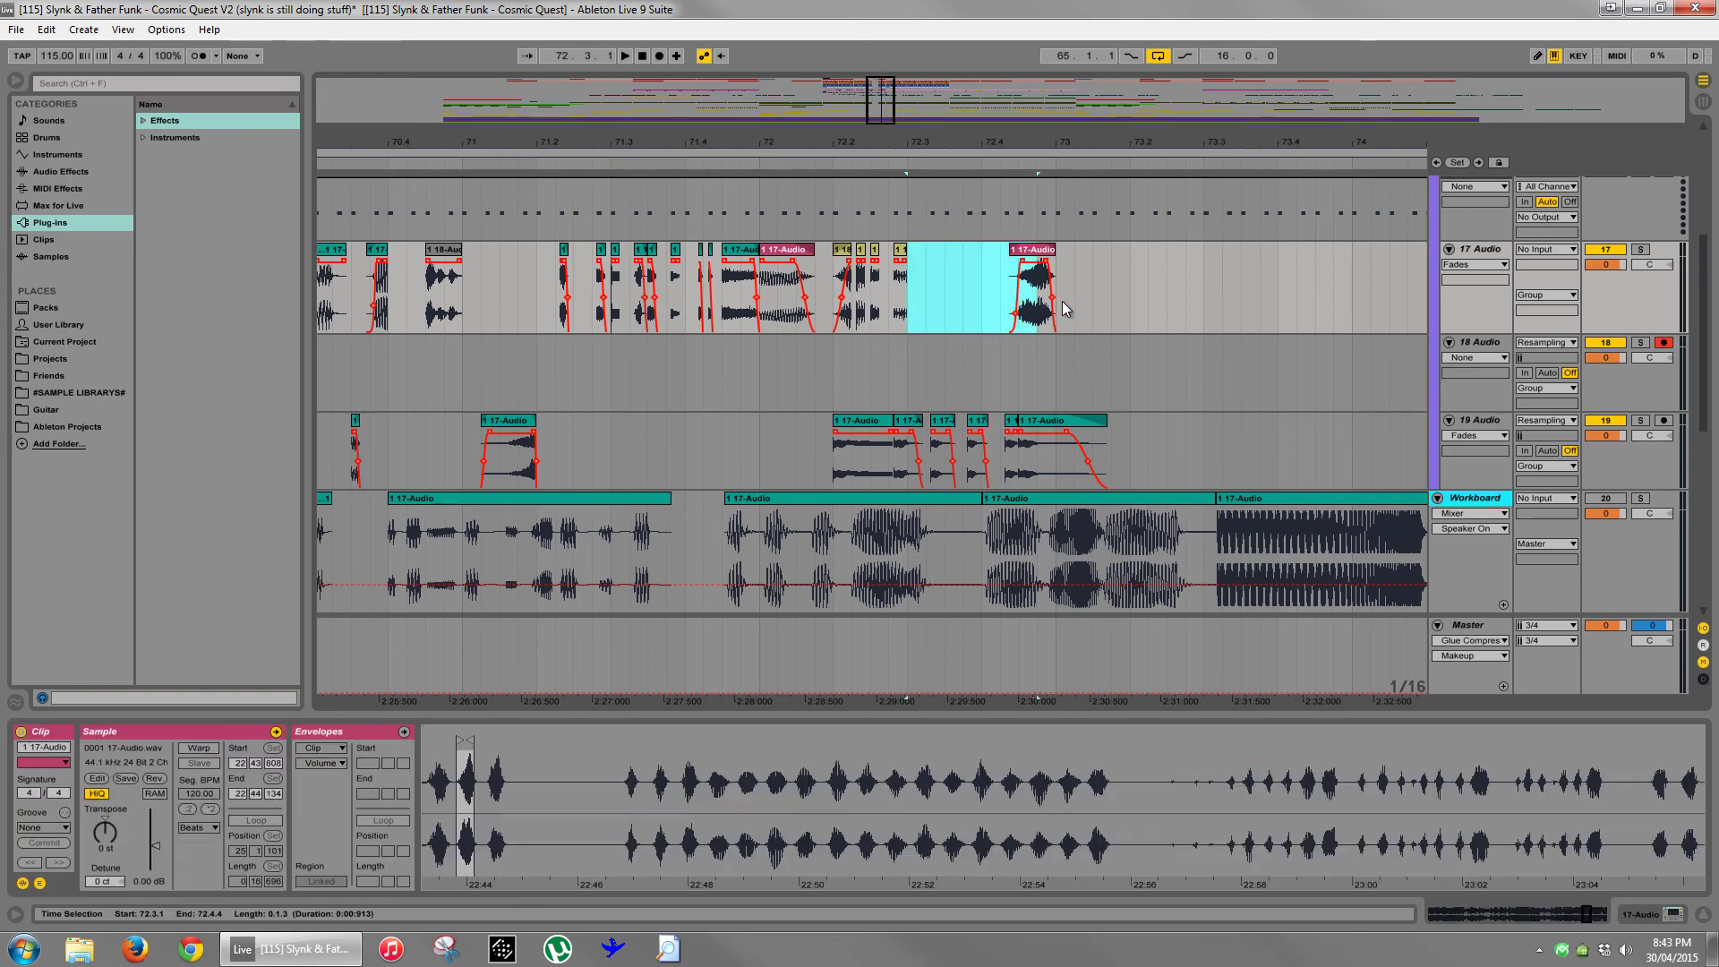
pyautogui.click(1074, 300)
pyautogui.click(761, 377)
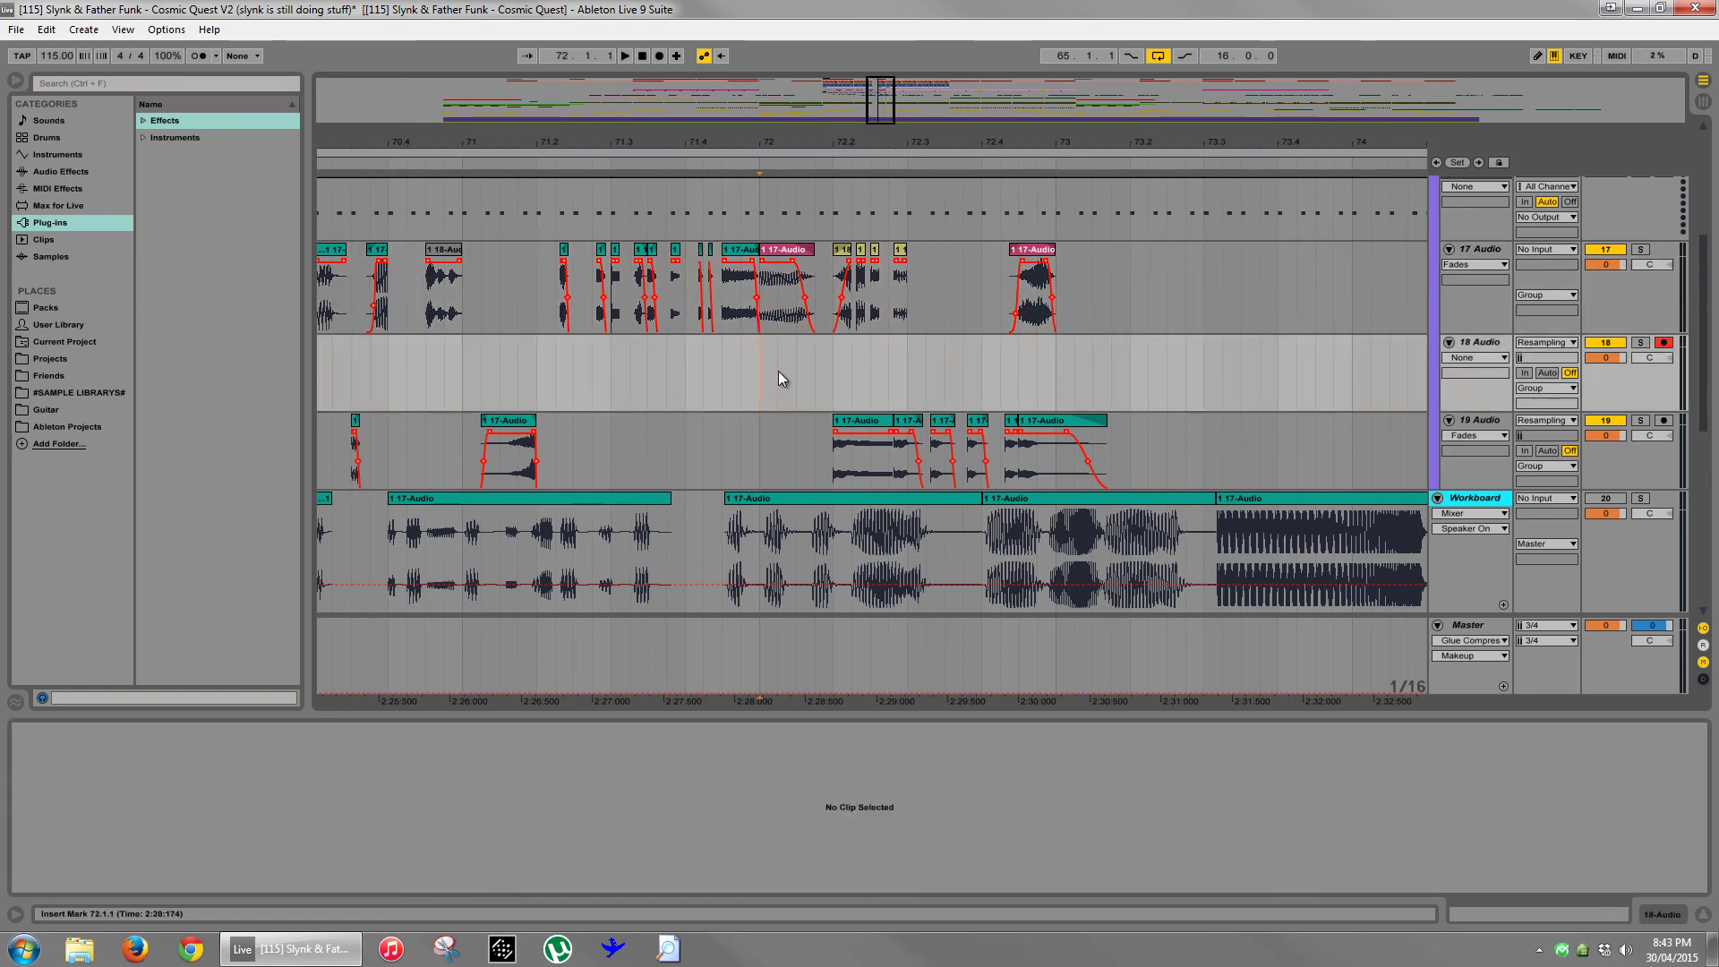
pyautogui.press('space')
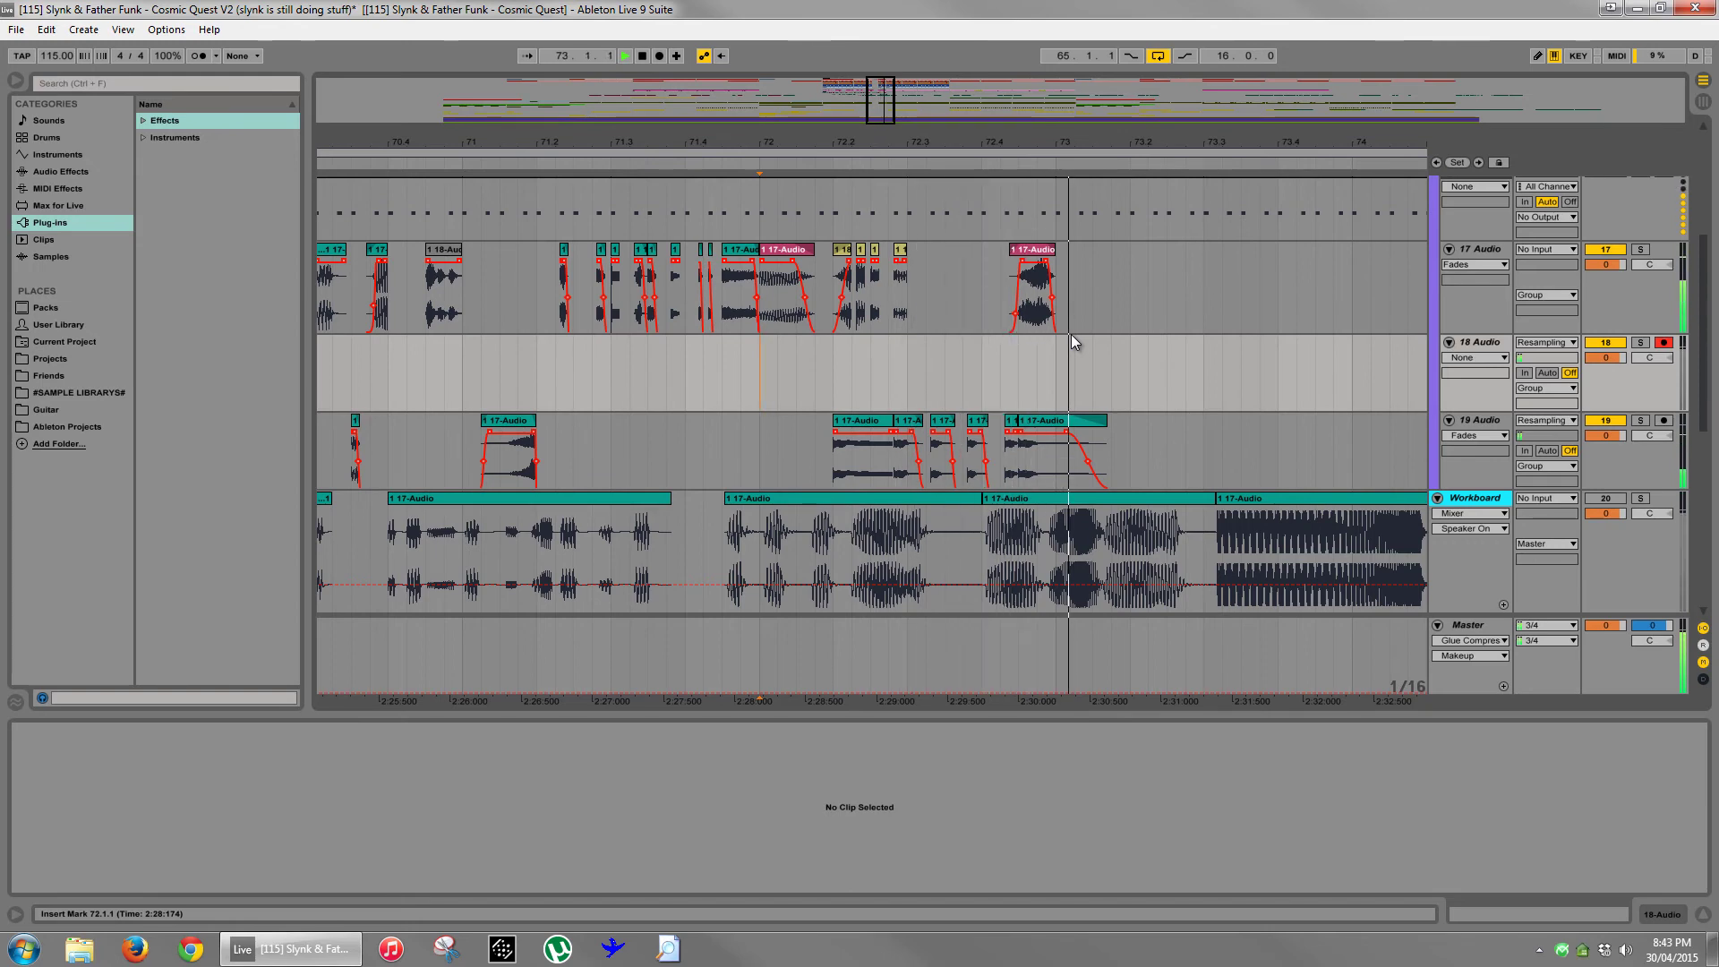
pyautogui.press('space')
# - Lower the clip gain of the last fragment in bar 72 of 17 Audio to -4.62 dB and audition it
pyautogui.click(1033, 287)
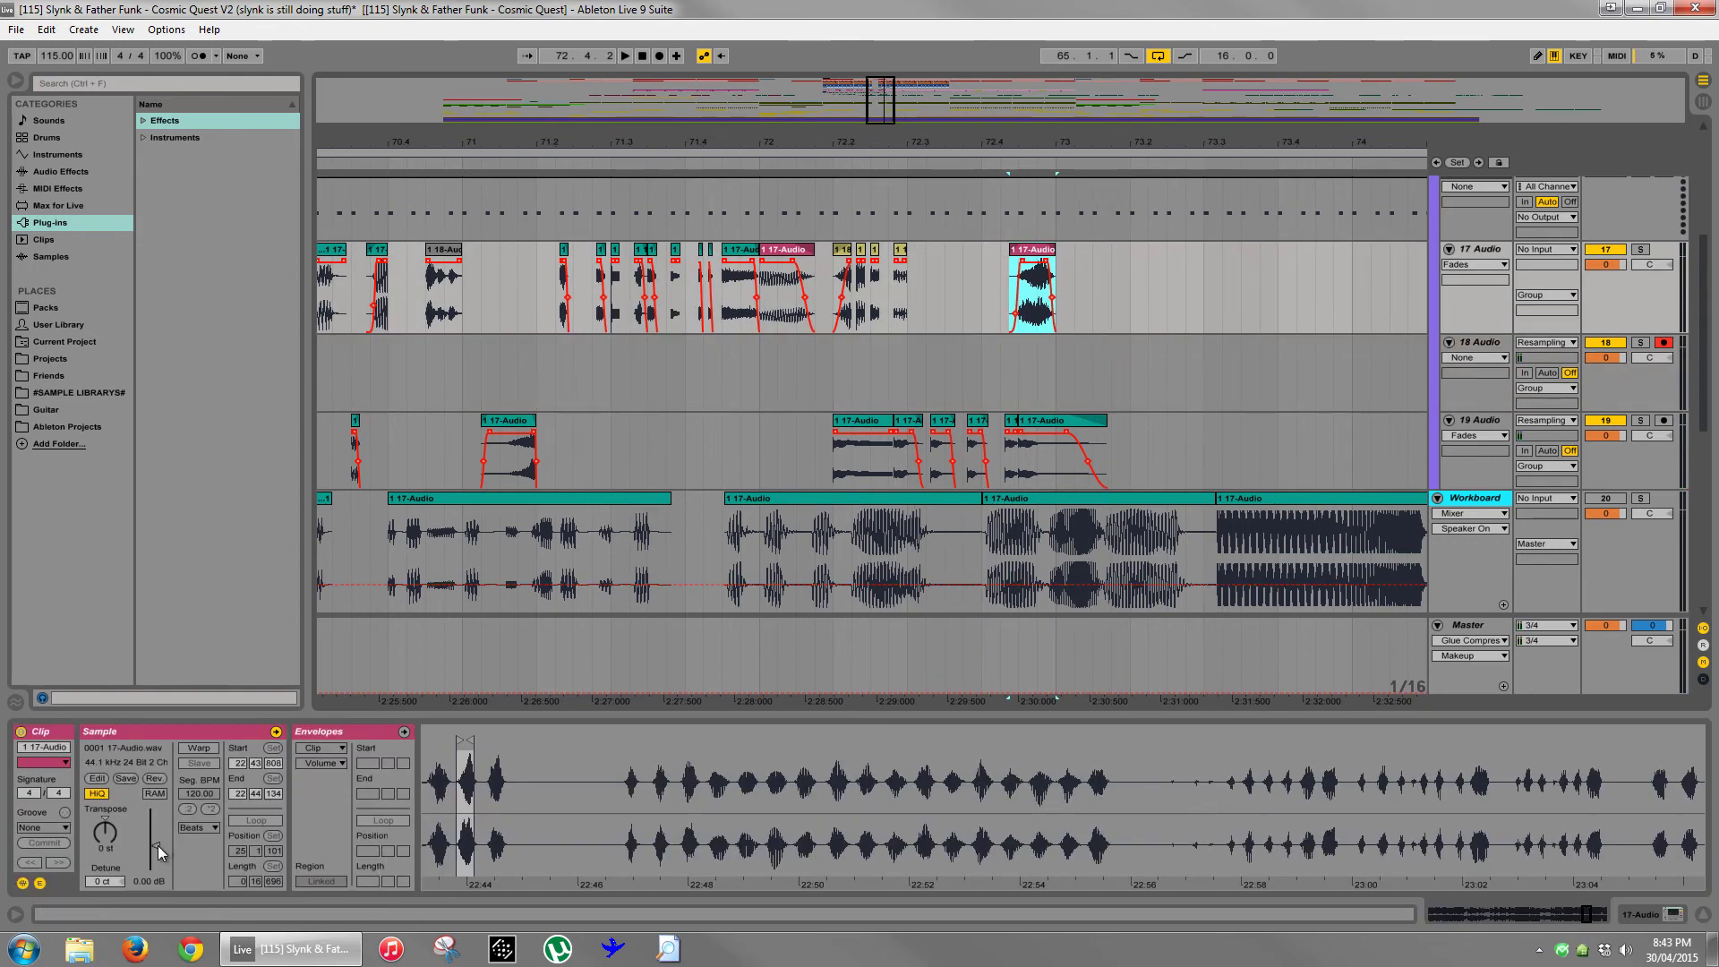
pyautogui.moveTo(158, 845); pyautogui.dragTo(157, 850)
pyautogui.hotkey('ctrl', 'space')
pyautogui.hotkey('ctrl', 'space')
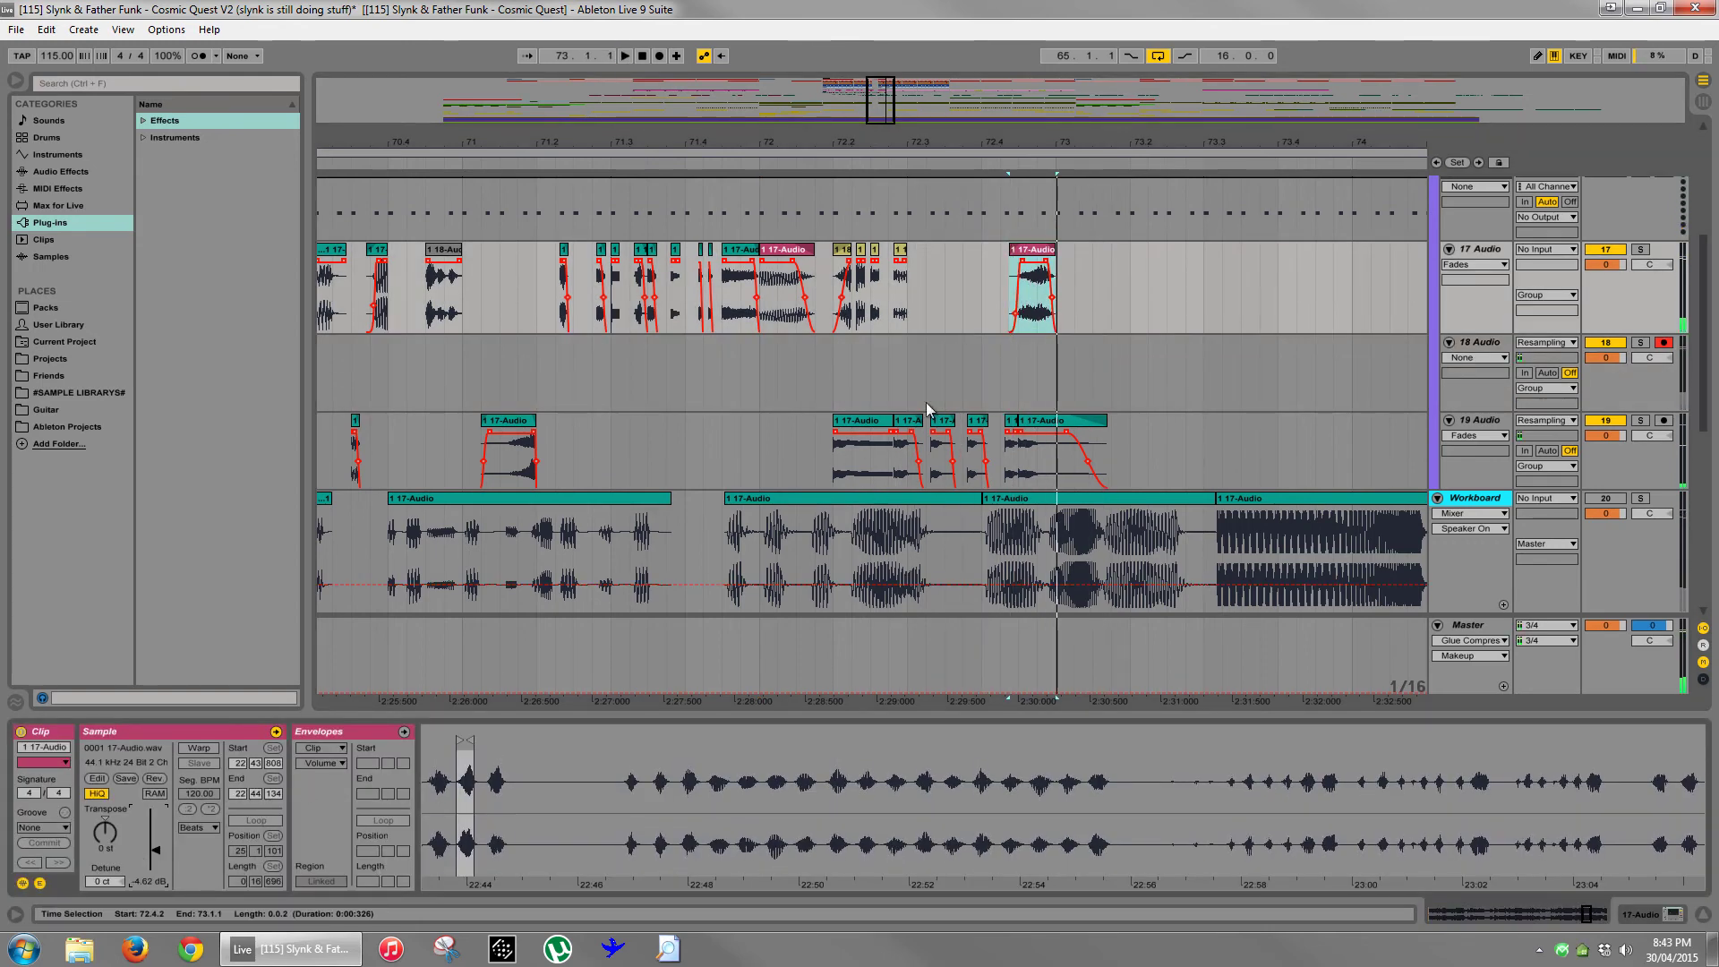
# - Compare the empty gap around 72.3 on 17 Audio with the hits on the Main Bass track
pyautogui.moveTo(906, 352); pyautogui.dragTo(981, 353)
pyautogui.click(985, 356)
pyautogui.scroll(5, 1001, 308)
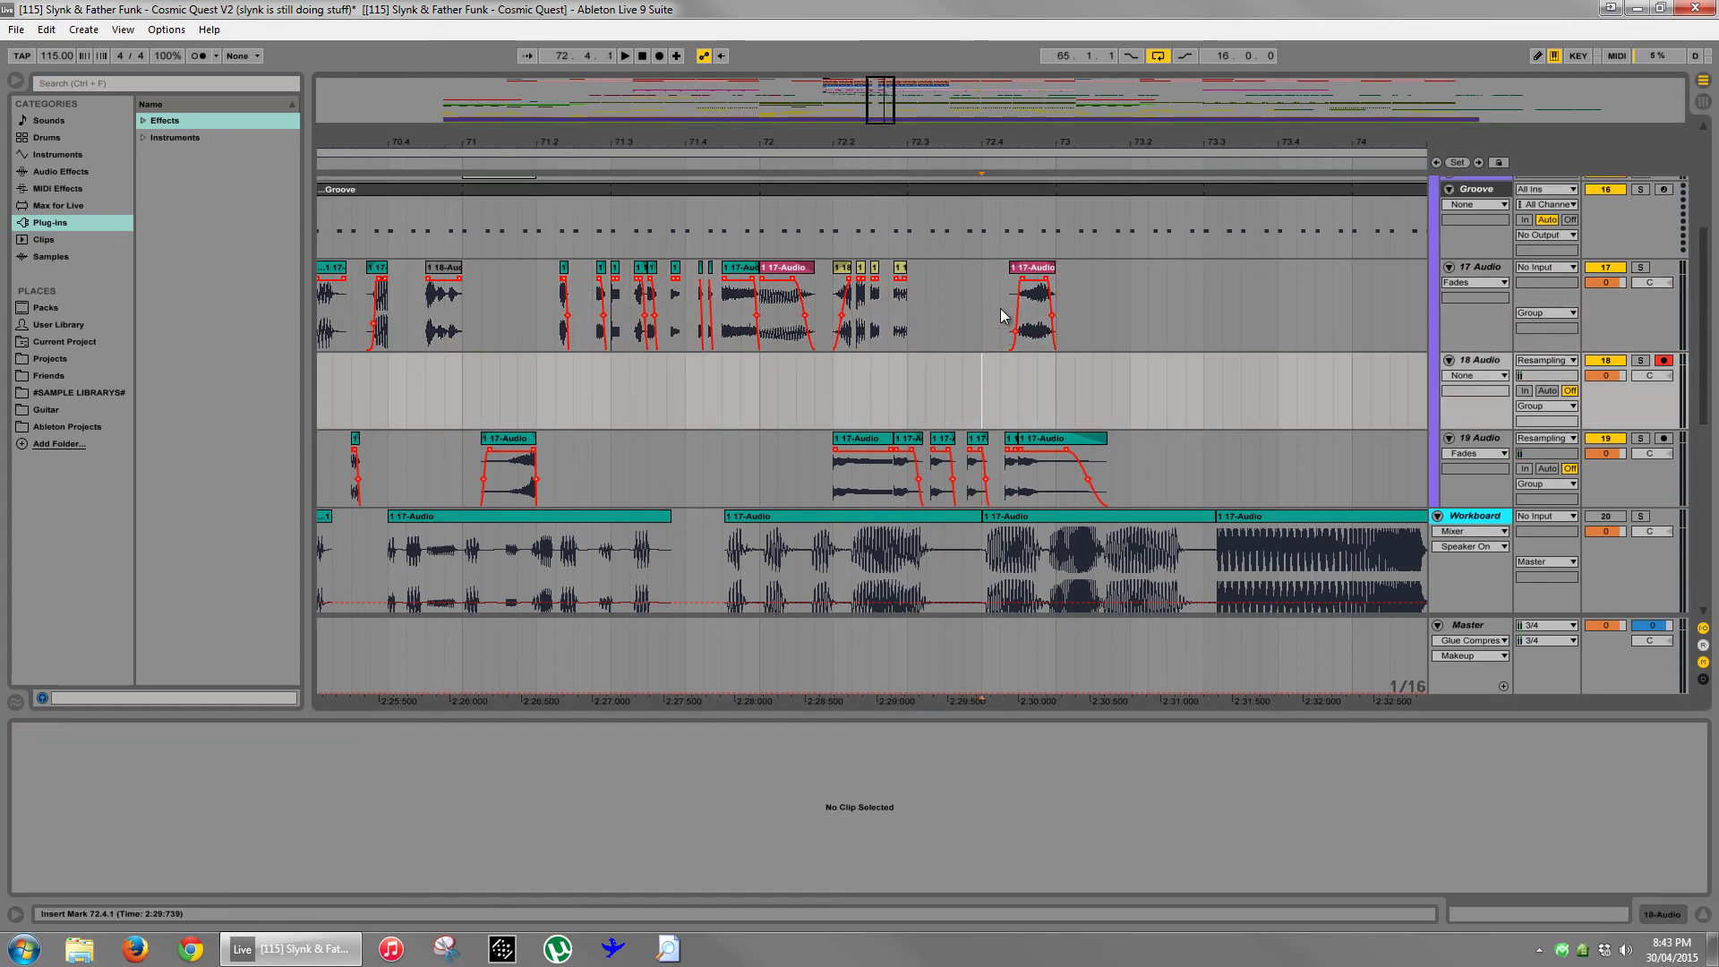
pyautogui.click(1450, 317)
pyautogui.scroll(-4, 1314, 372)
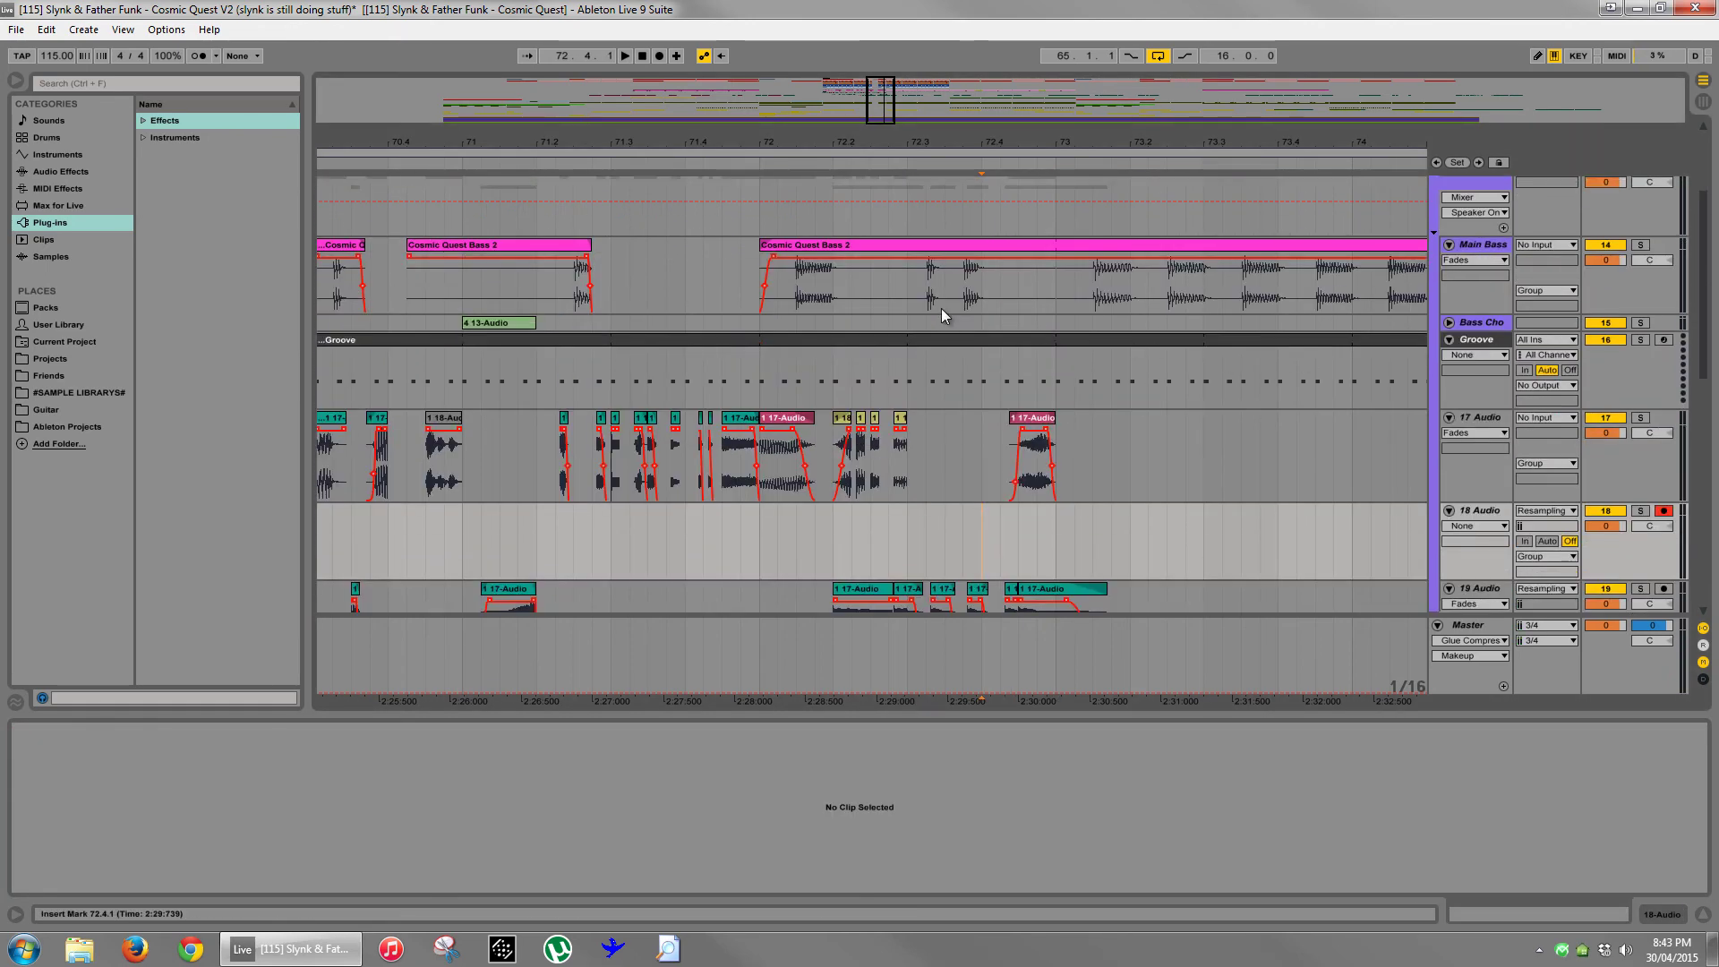
pyautogui.moveTo(909, 302); pyautogui.dragTo(991, 298)
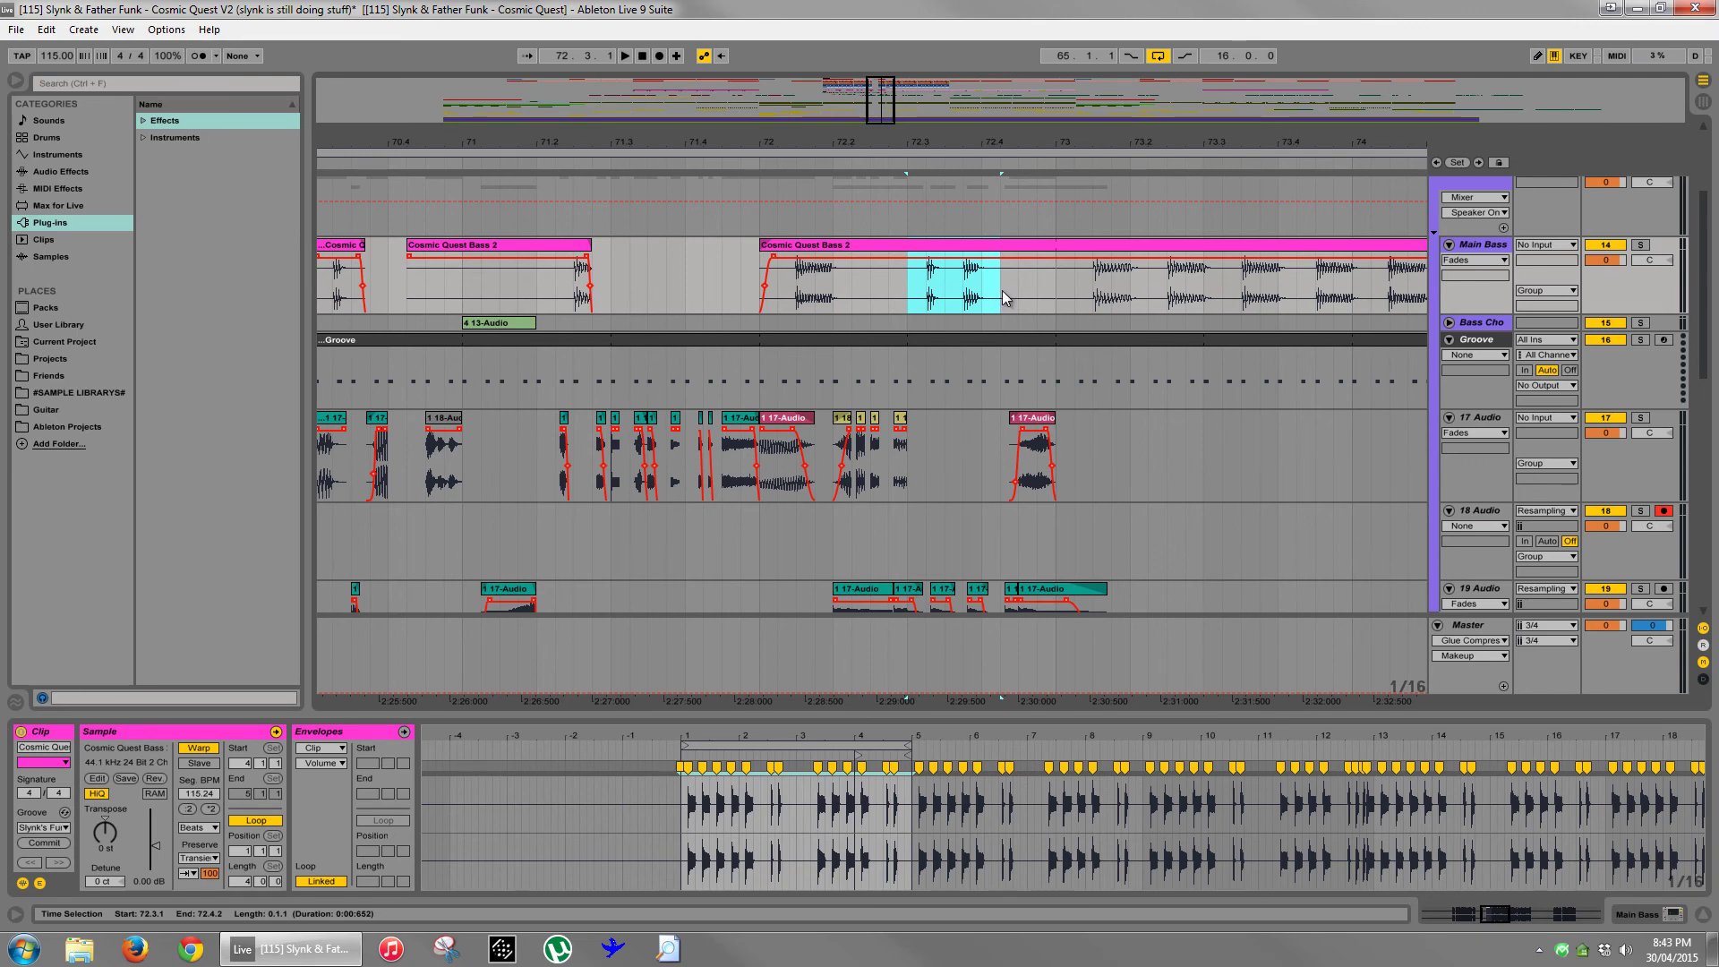
pyautogui.moveTo(960, 133); pyautogui.dragTo(958, 134)
pyautogui.scroll(-2, 656, 412)
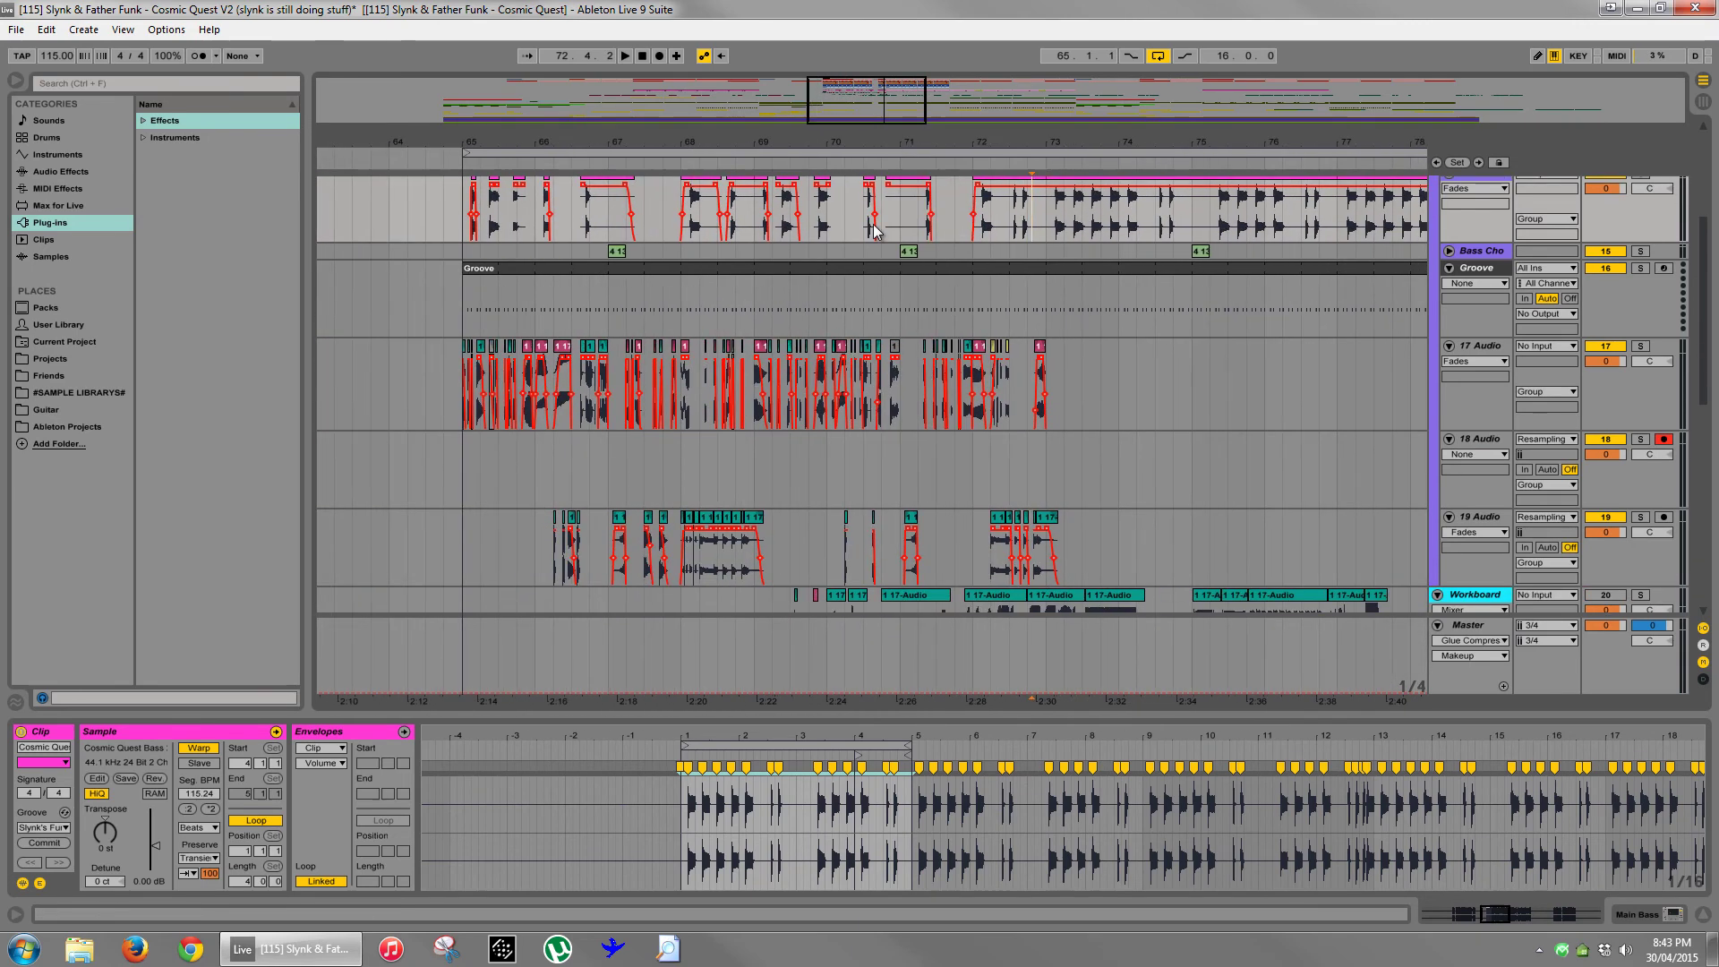
# - Play the arrangement from 68.1.1 to hear the chopped phrase in bar 68
pyautogui.click(681, 462)
pyautogui.press('space')
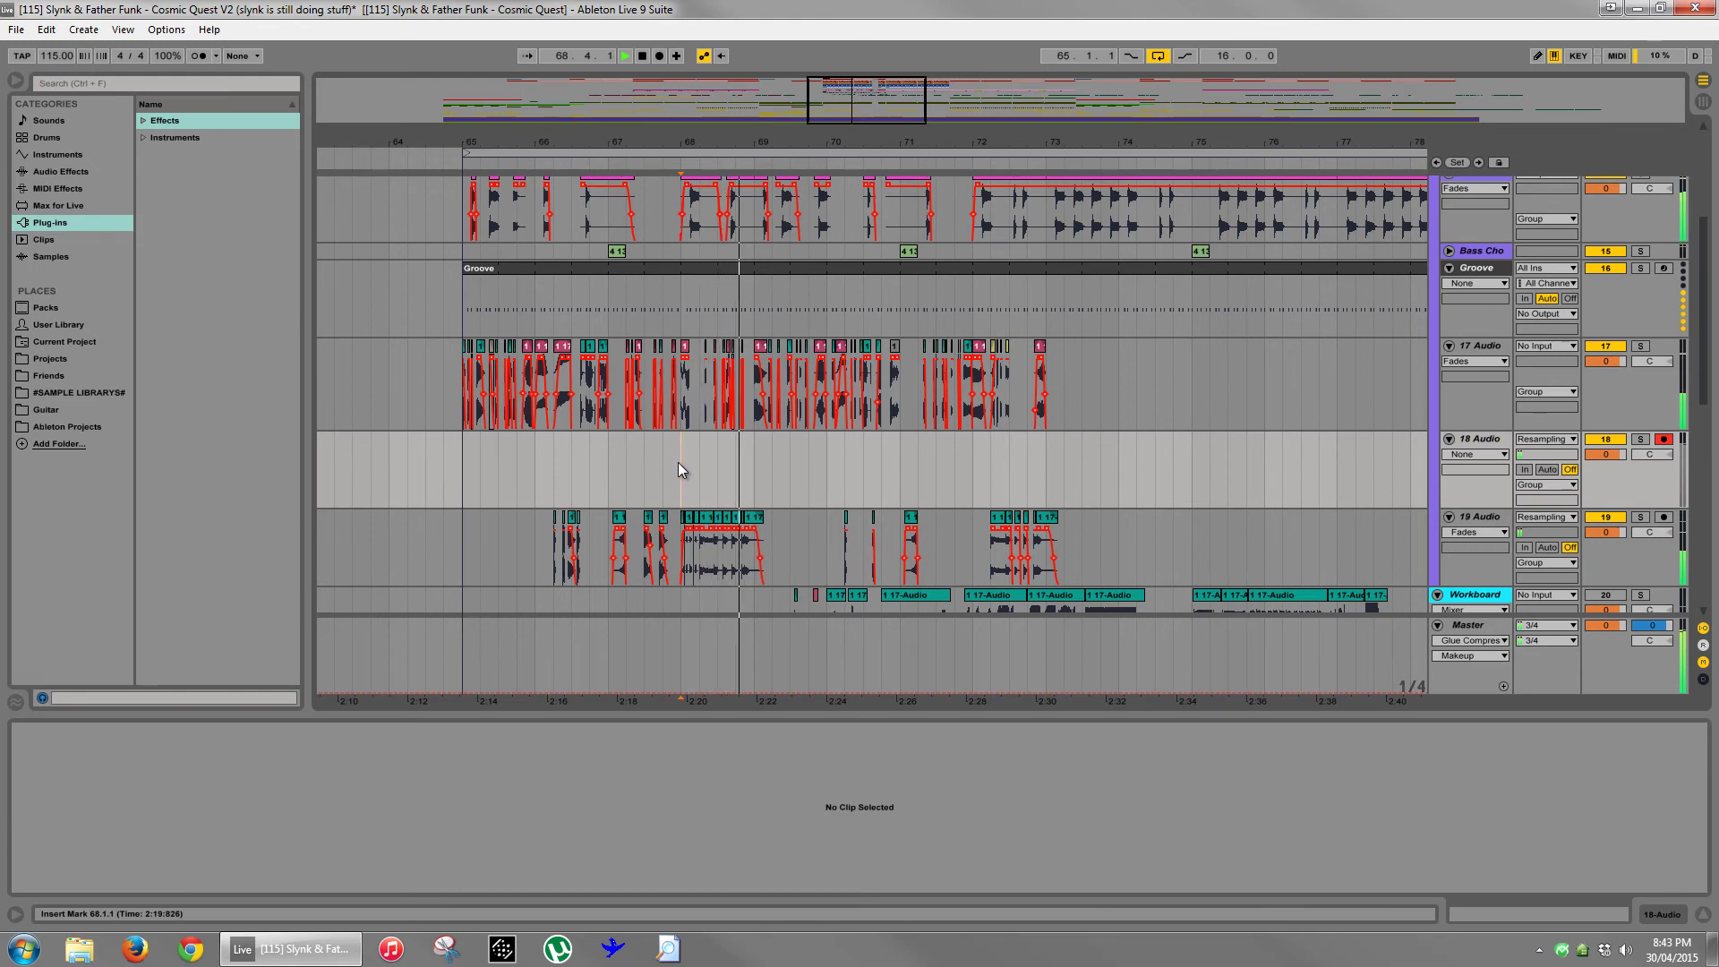
pyautogui.press('space')
pyautogui.moveTo(749, 145); pyautogui.dragTo(752, 137)
pyautogui.scroll(-2, 947, 484)
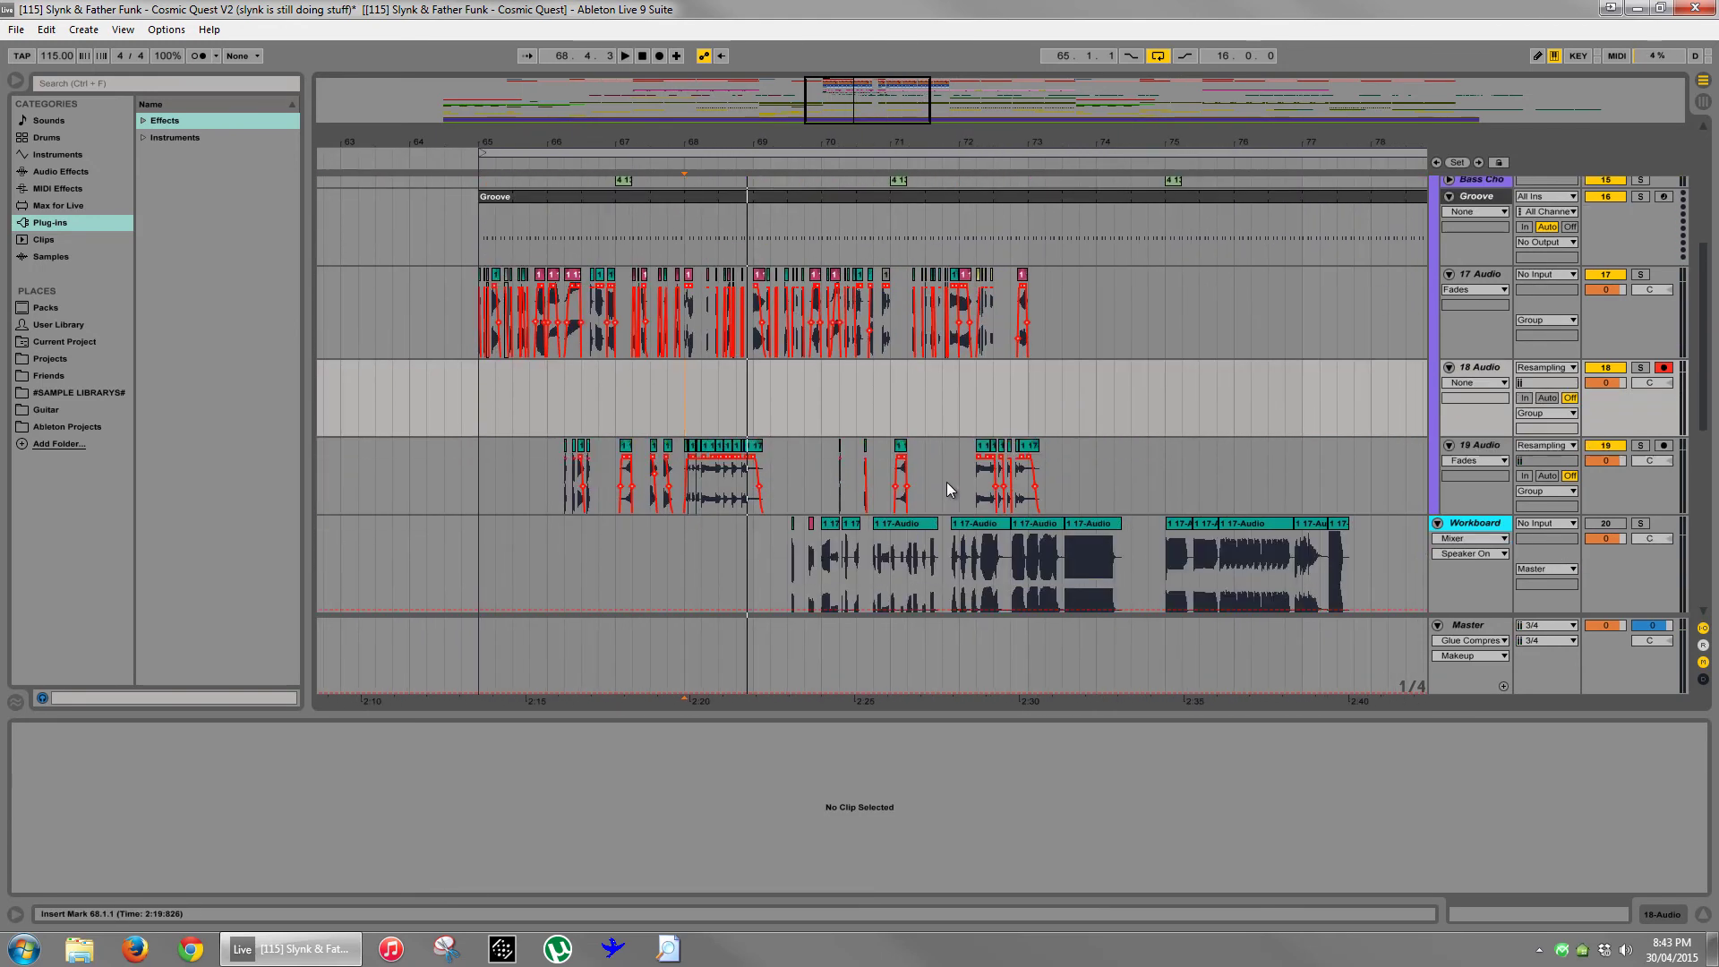
# - Audition the soloed Workboard clip near bar 72 and place its final slice in the 17 Audio gap at about 72.3.1
pyautogui.click(976, 544)
pyautogui.click(1641, 524)
pyautogui.press('space')
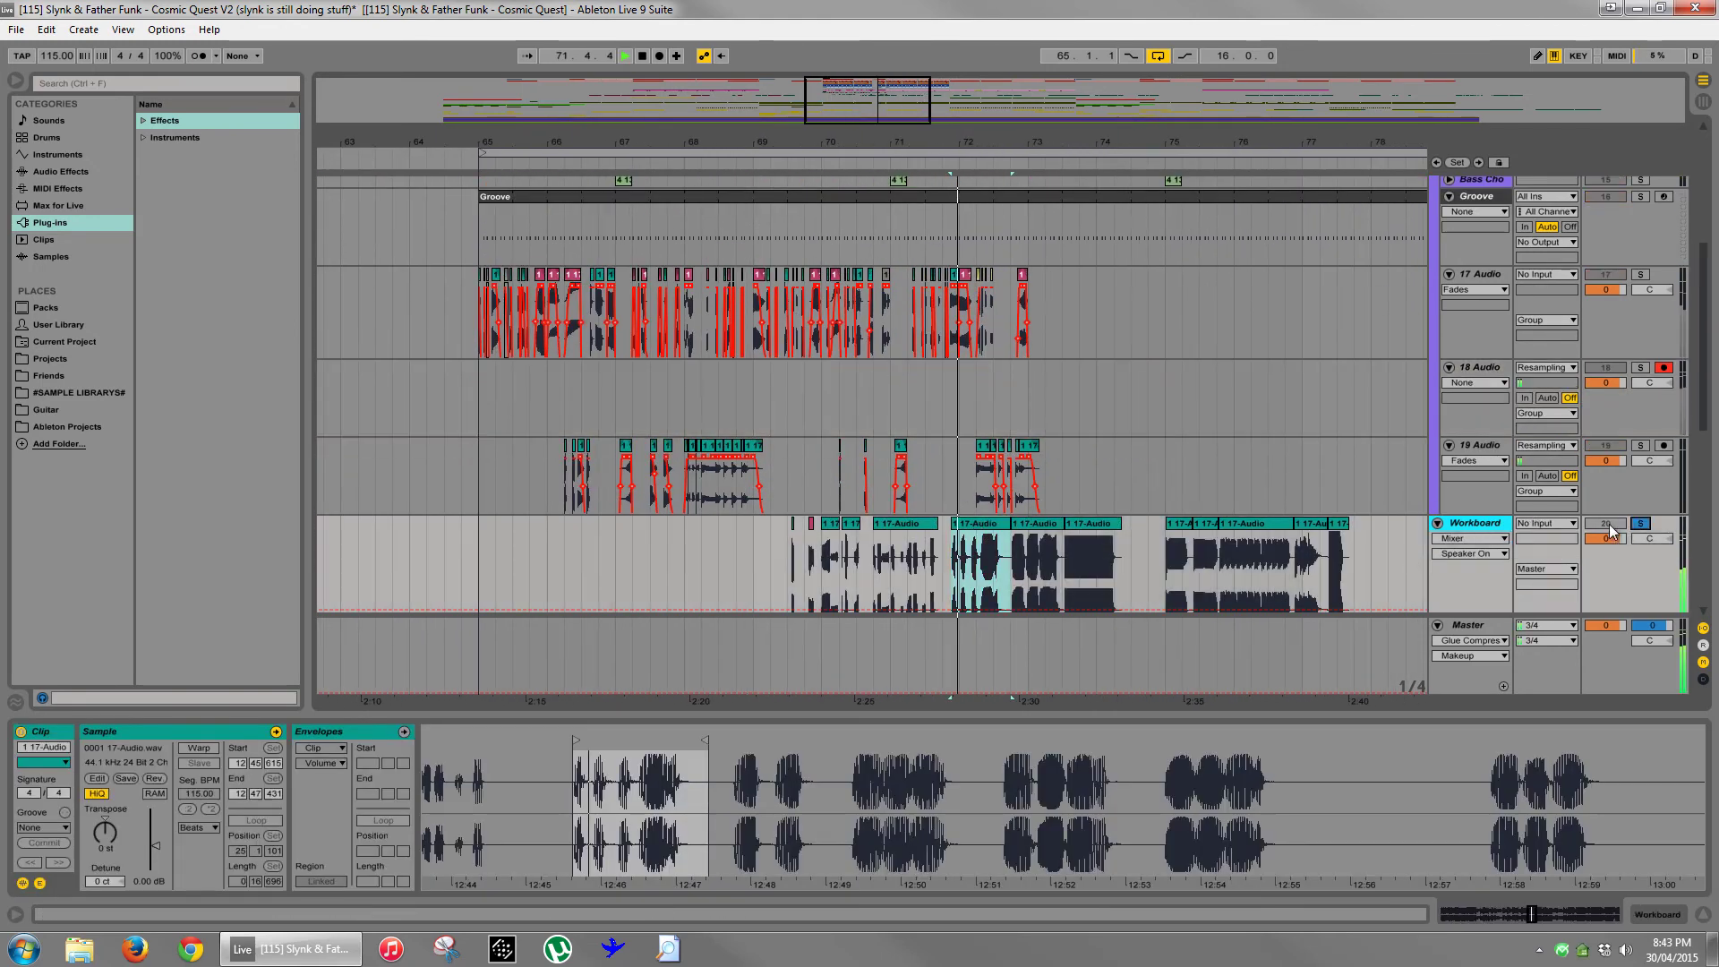
pyautogui.moveTo(992, 154); pyautogui.dragTo(1092, 308)
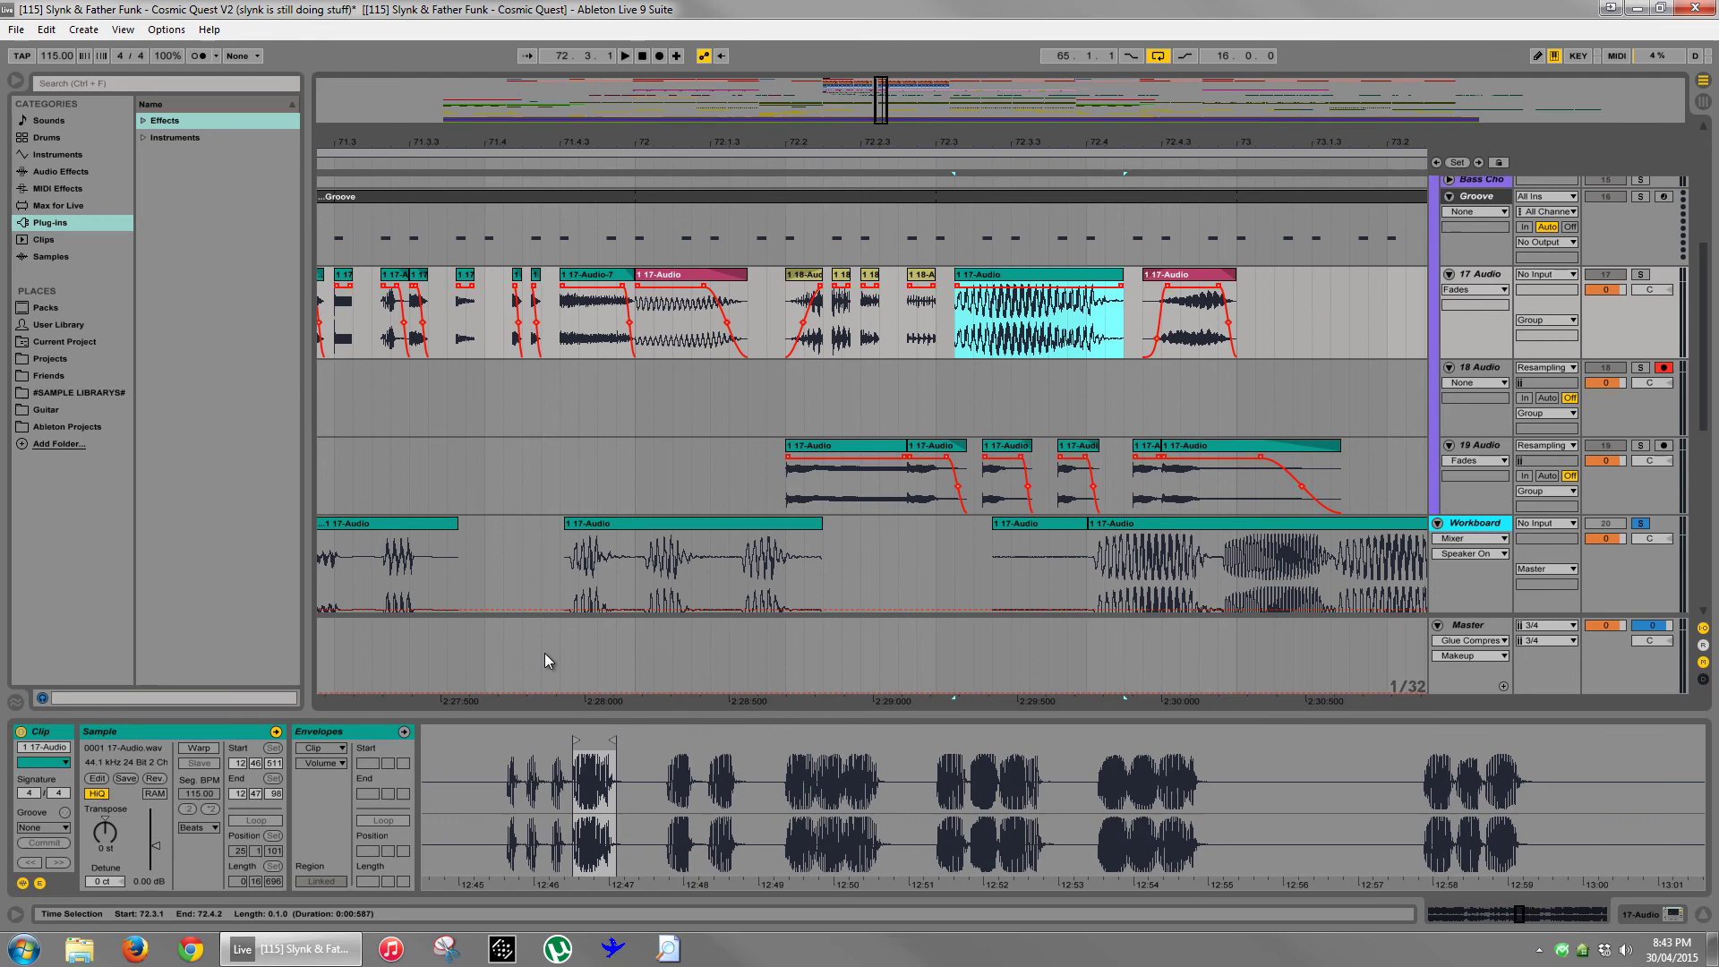
# - Transpose the new slice up 5 semitones and audition it from 72.2.1 with only 17 Audio soloed
pyautogui.click(117, 837)
pyautogui.moveTo(117, 839); pyautogui.dragTo(118, 826)
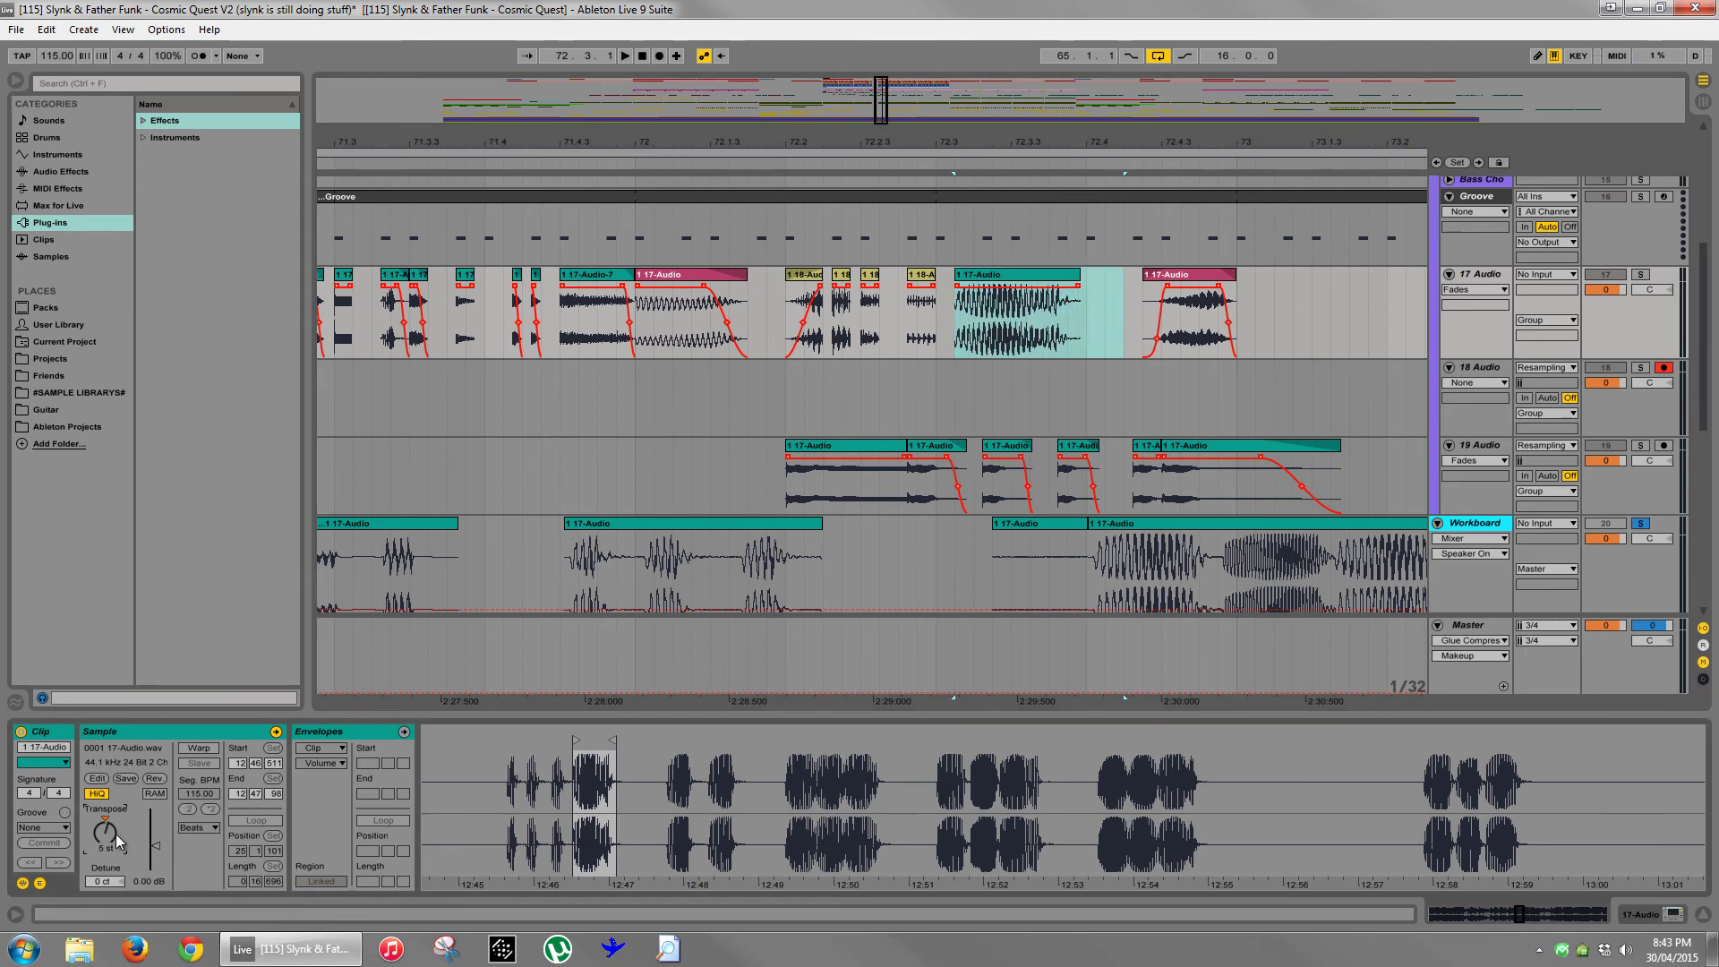
pyautogui.click(786, 400)
pyautogui.press('space')
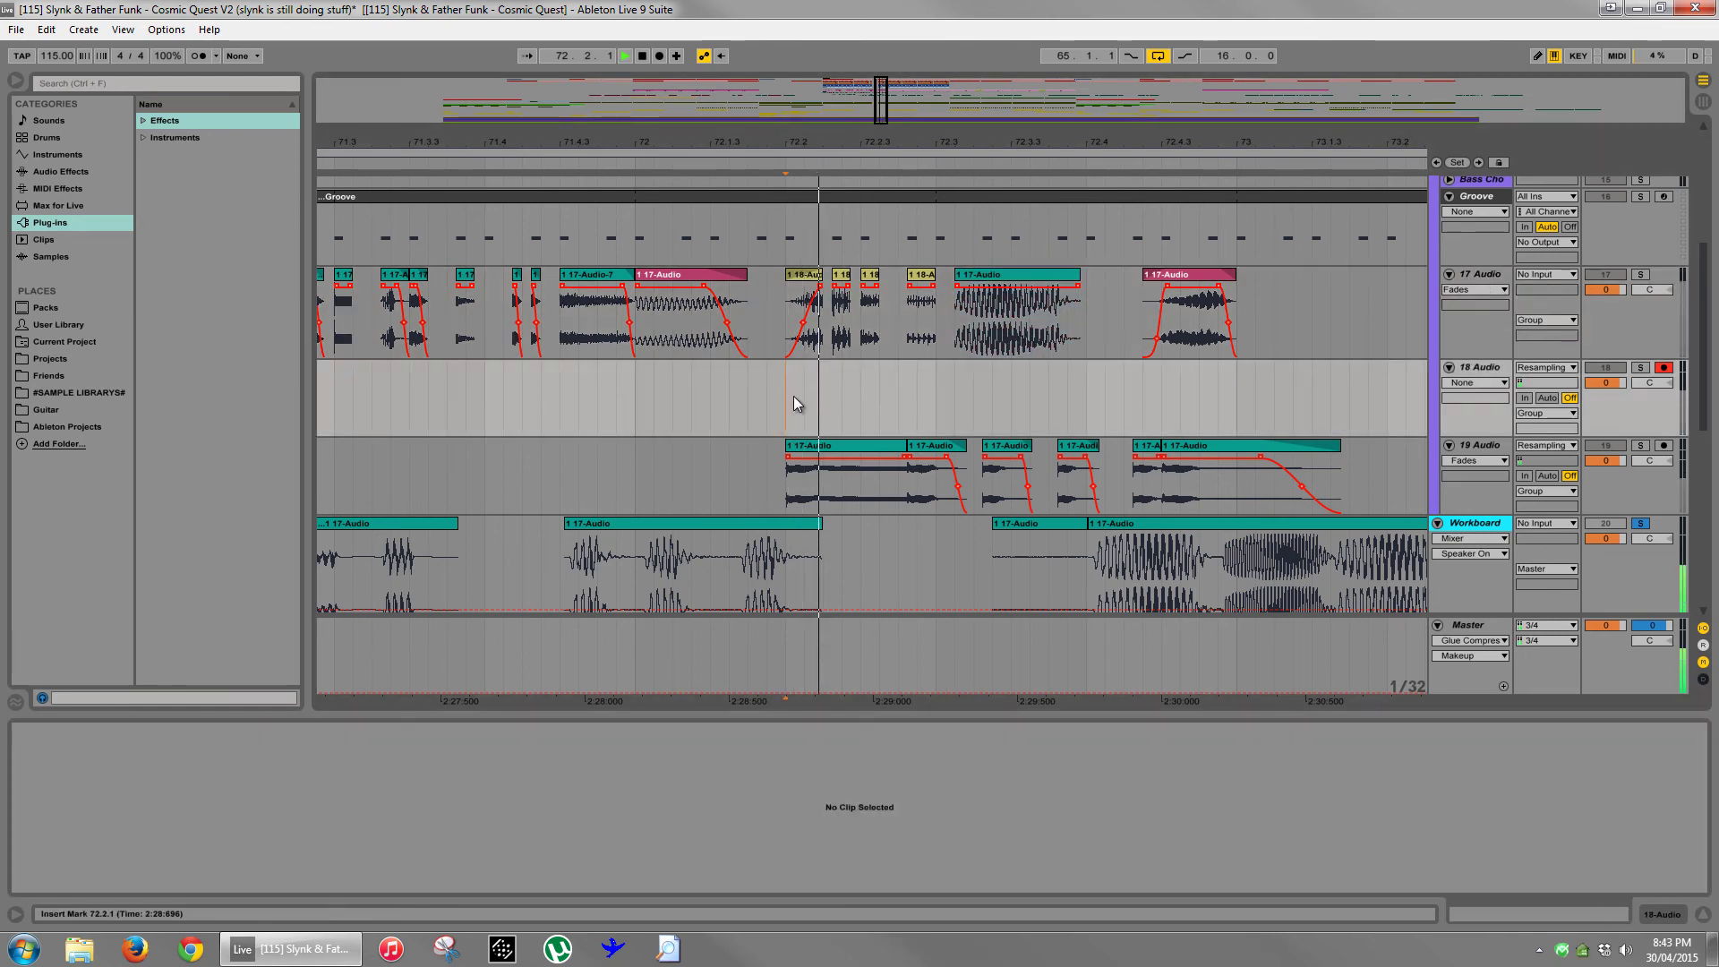
pyautogui.click(1641, 275)
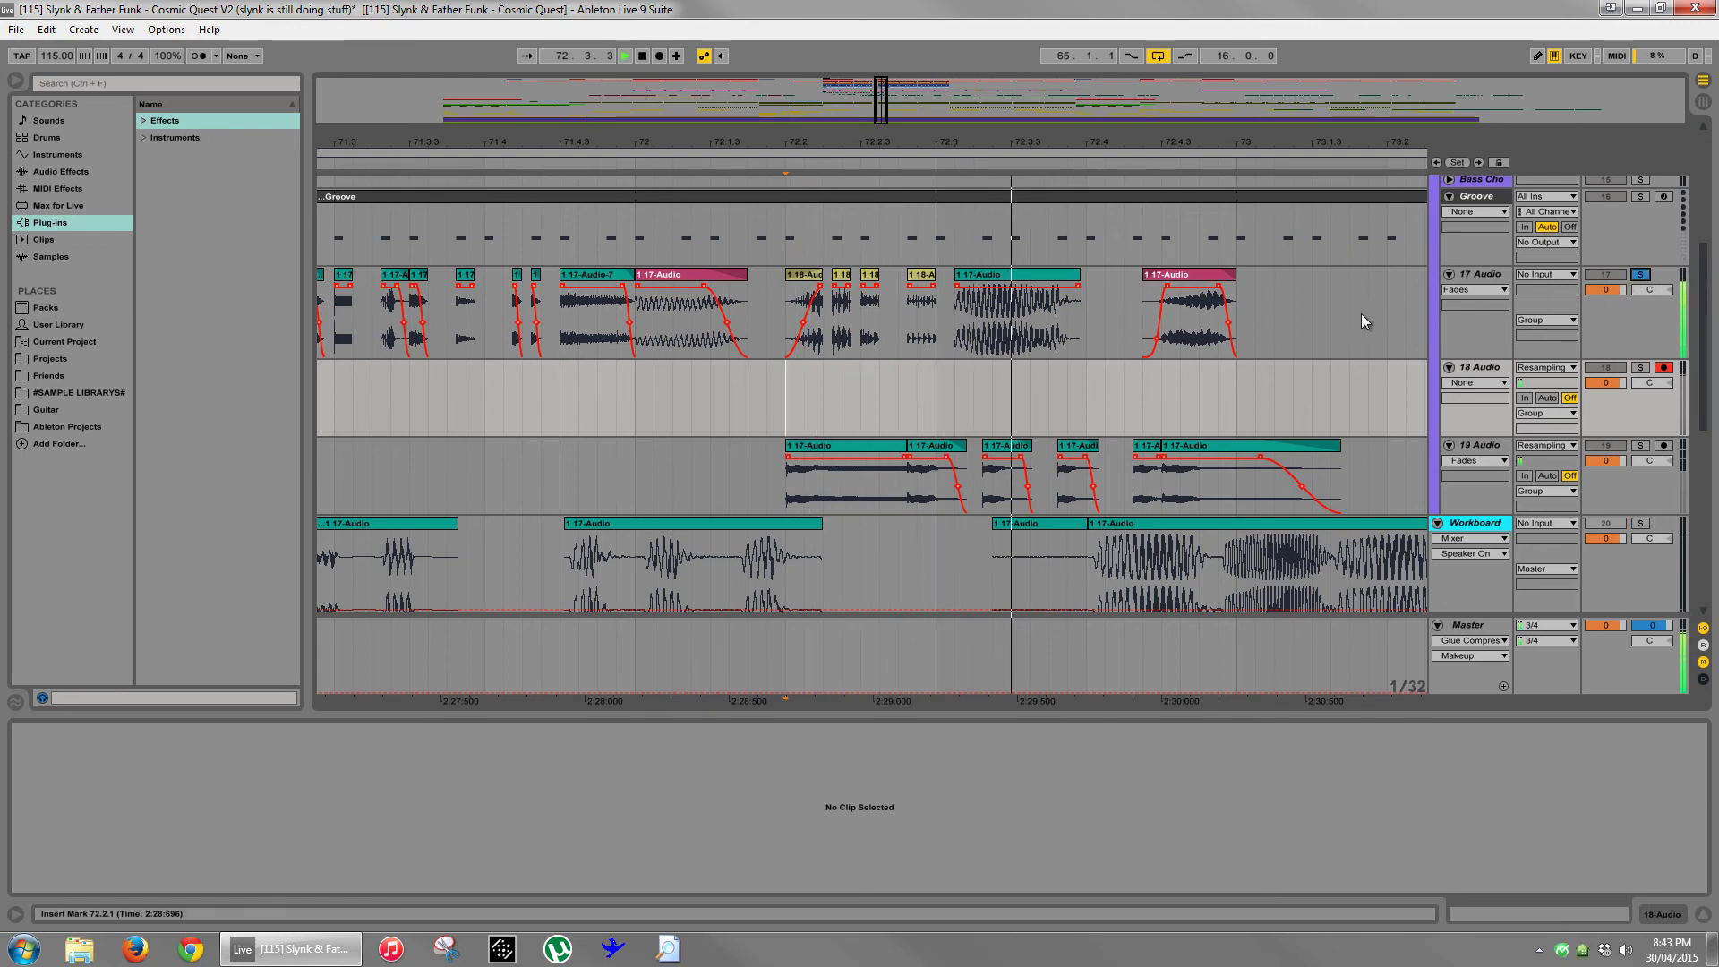
pyautogui.scroll(1, 1091, 241)
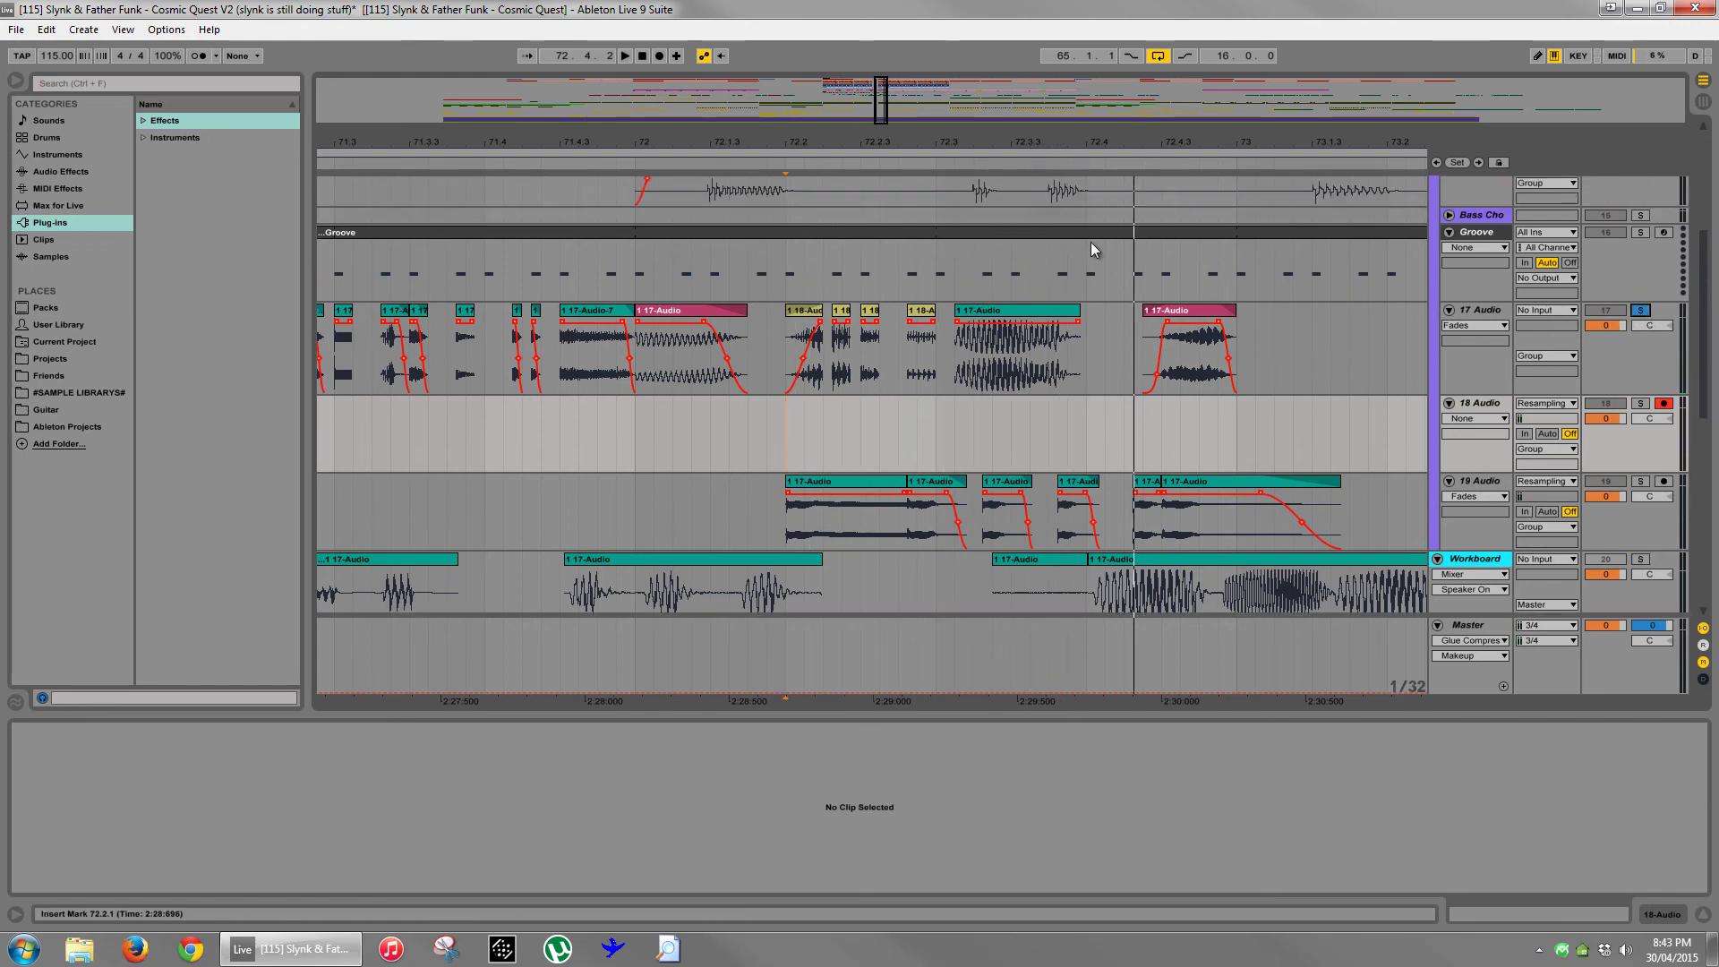
# - Copy the 17 Audio clips from 68.1.1 to 69.1.1 and paste them onto 18 Audio at 72.1.1 as a rhythm reference
pyautogui.moveTo(1048, 137); pyautogui.dragTo(1012, 121)
pyautogui.scroll(-3, 755, 251)
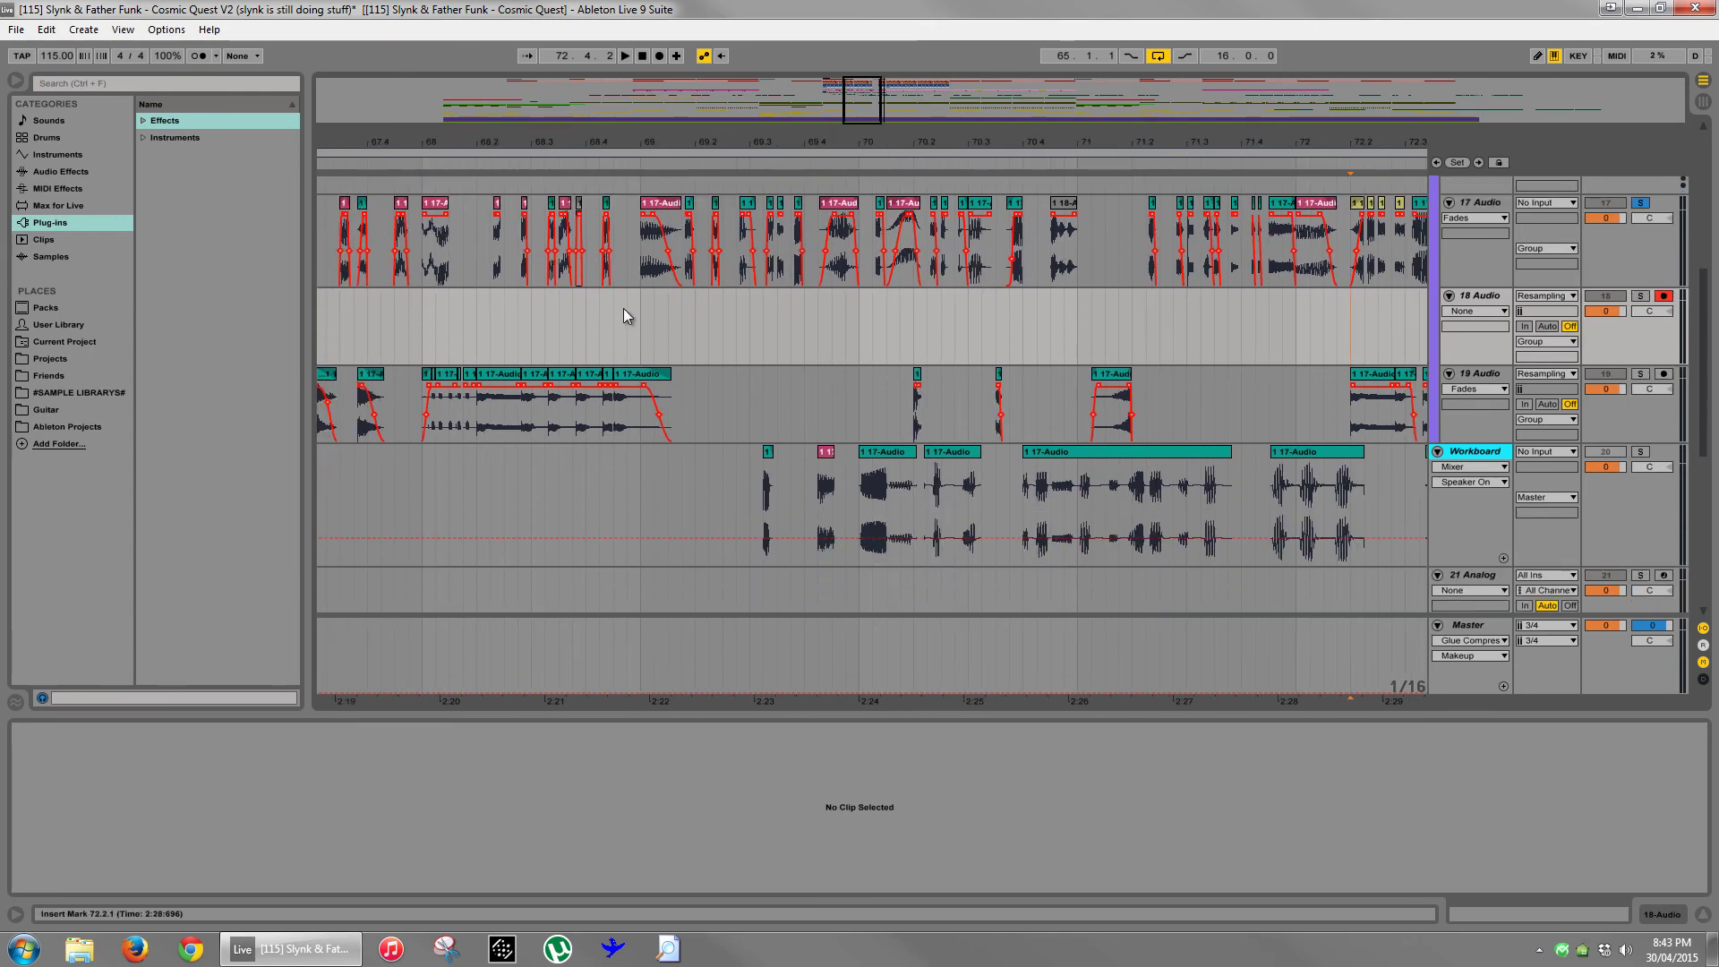
pyautogui.moveTo(640, 305); pyautogui.dragTo(641, 266)
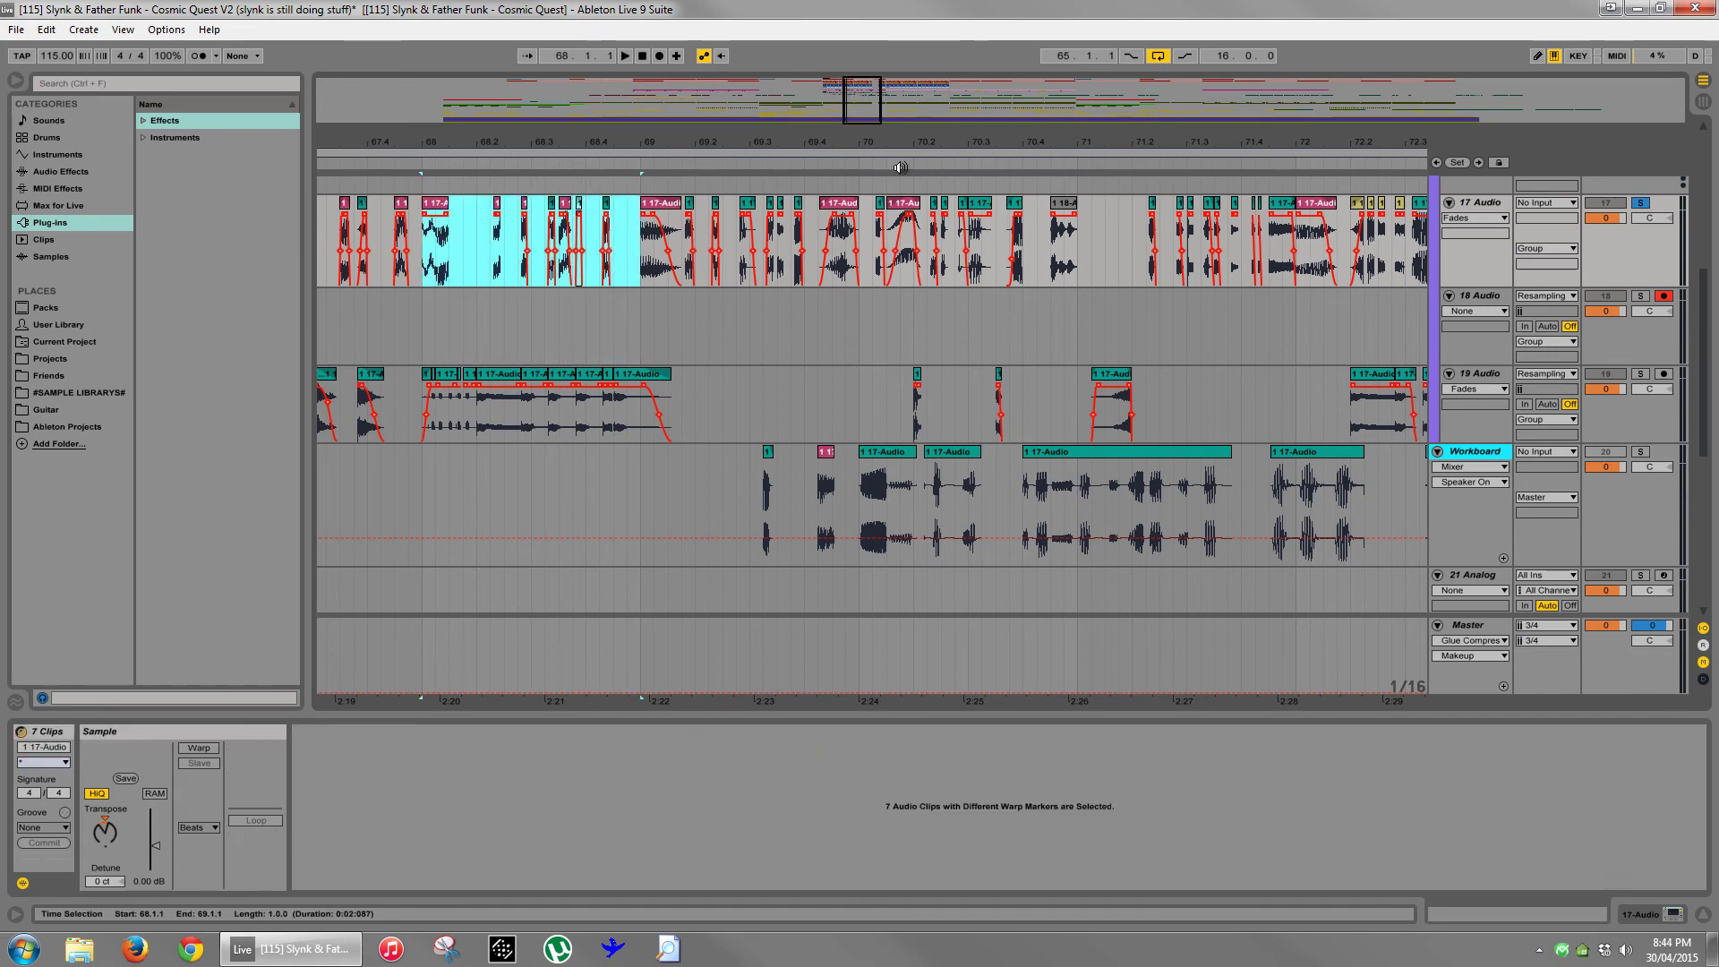
pyautogui.moveTo(946, 141); pyautogui.dragTo(339, 138)
pyautogui.moveTo(859, 135); pyautogui.dragTo(622, 139)
pyautogui.moveTo(1017, 144); pyautogui.dragTo(1121, 143)
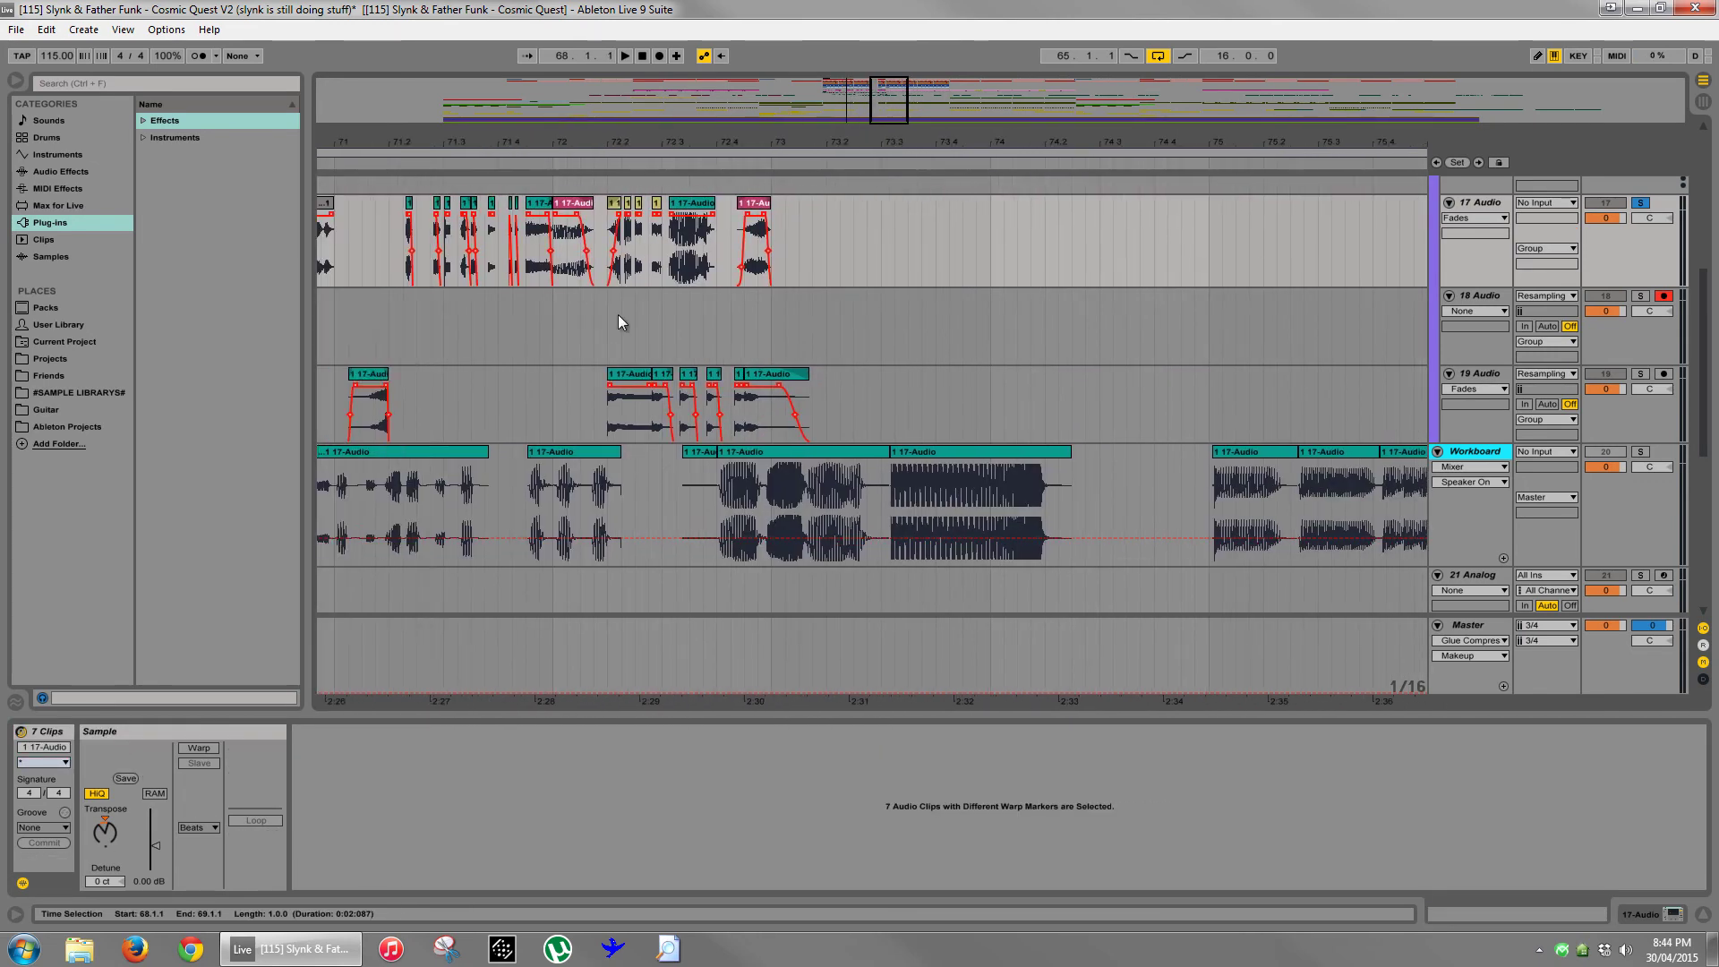
pyautogui.click(555, 331)
pyautogui.hotkey('ctrl', 'v')
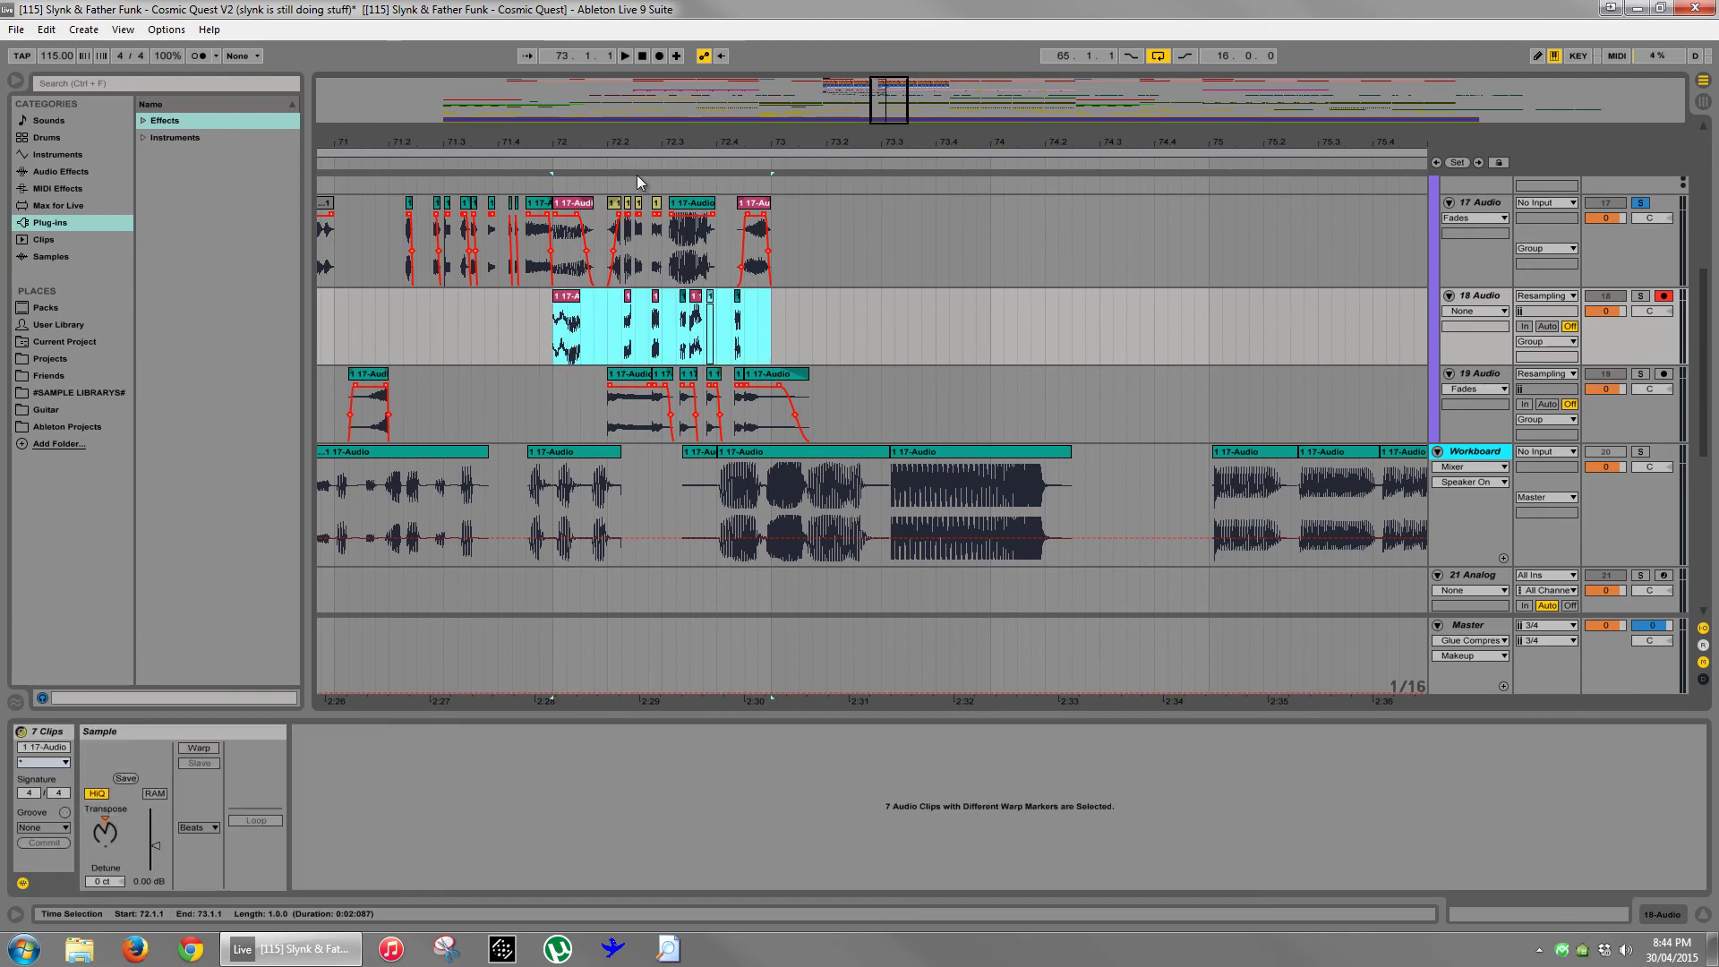
# - Move the transposed slice to 72.3.2 and cut it into two short stabs matching the rhythm of the 18 Audio reference clips
pyautogui.moveTo(675, 186); pyautogui.dragTo(857, 334)
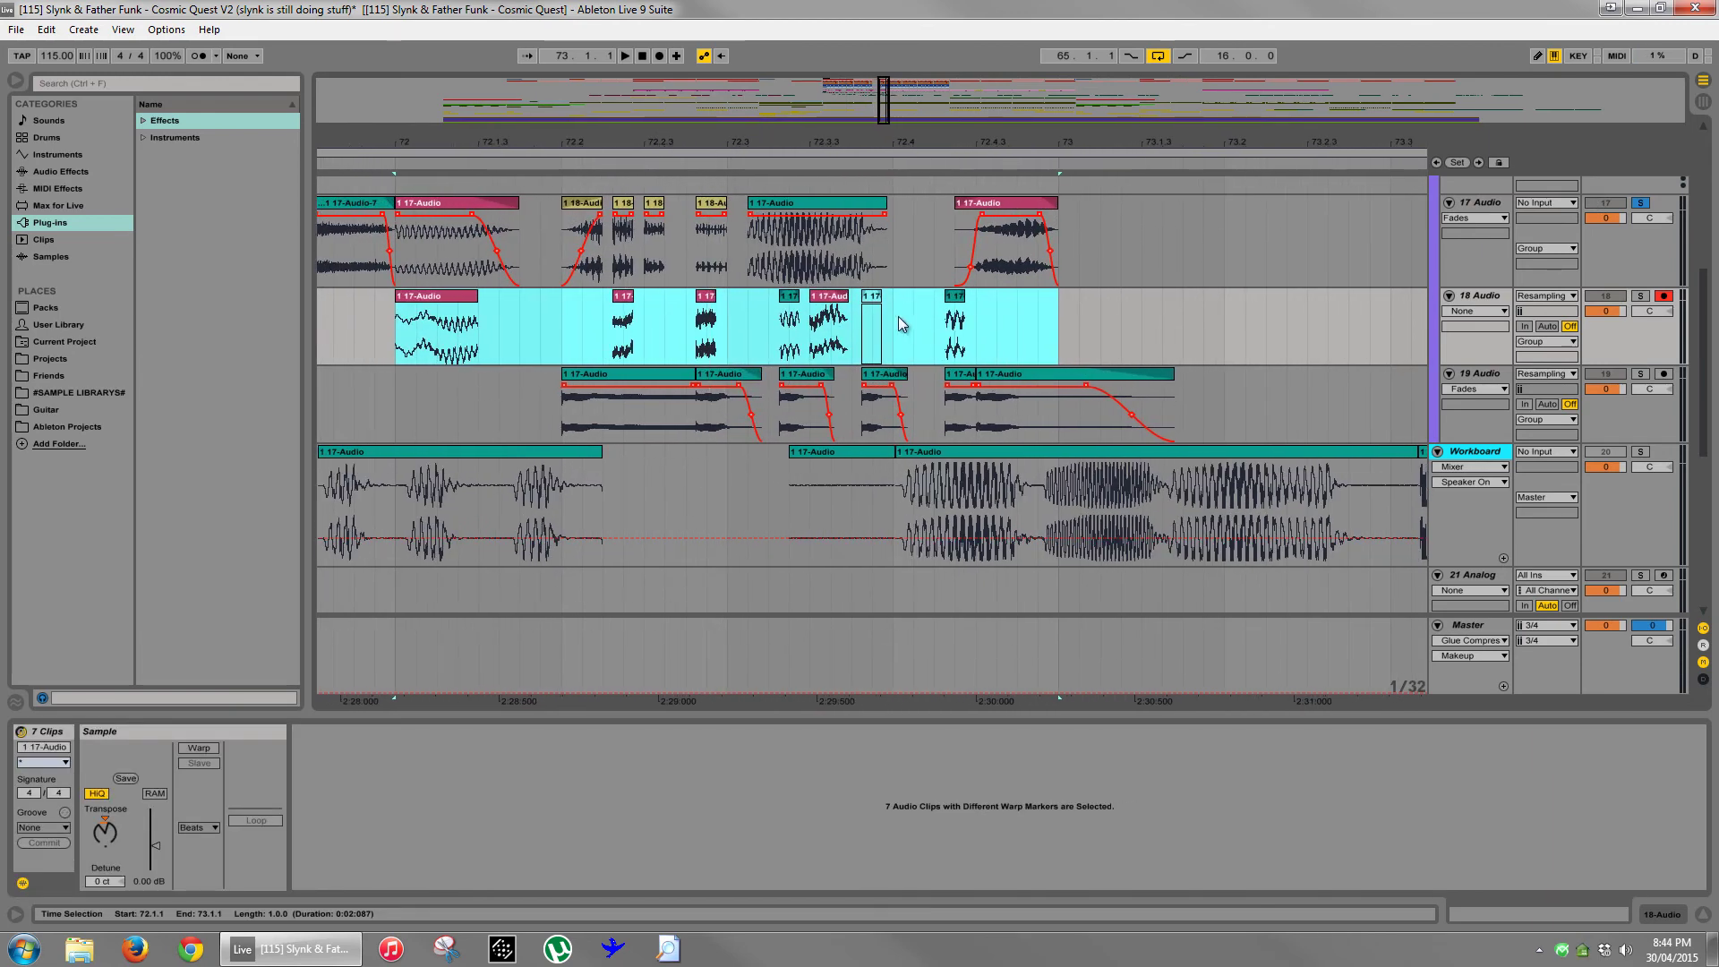
pyautogui.click(899, 318)
pyautogui.scroll(3, 900, 283)
pyautogui.moveTo(815, 257); pyautogui.dragTo(831, 211)
pyautogui.moveTo(830, 143); pyautogui.dragTo(829, 237)
pyautogui.moveTo(722, 257); pyautogui.dragTo(736, 306)
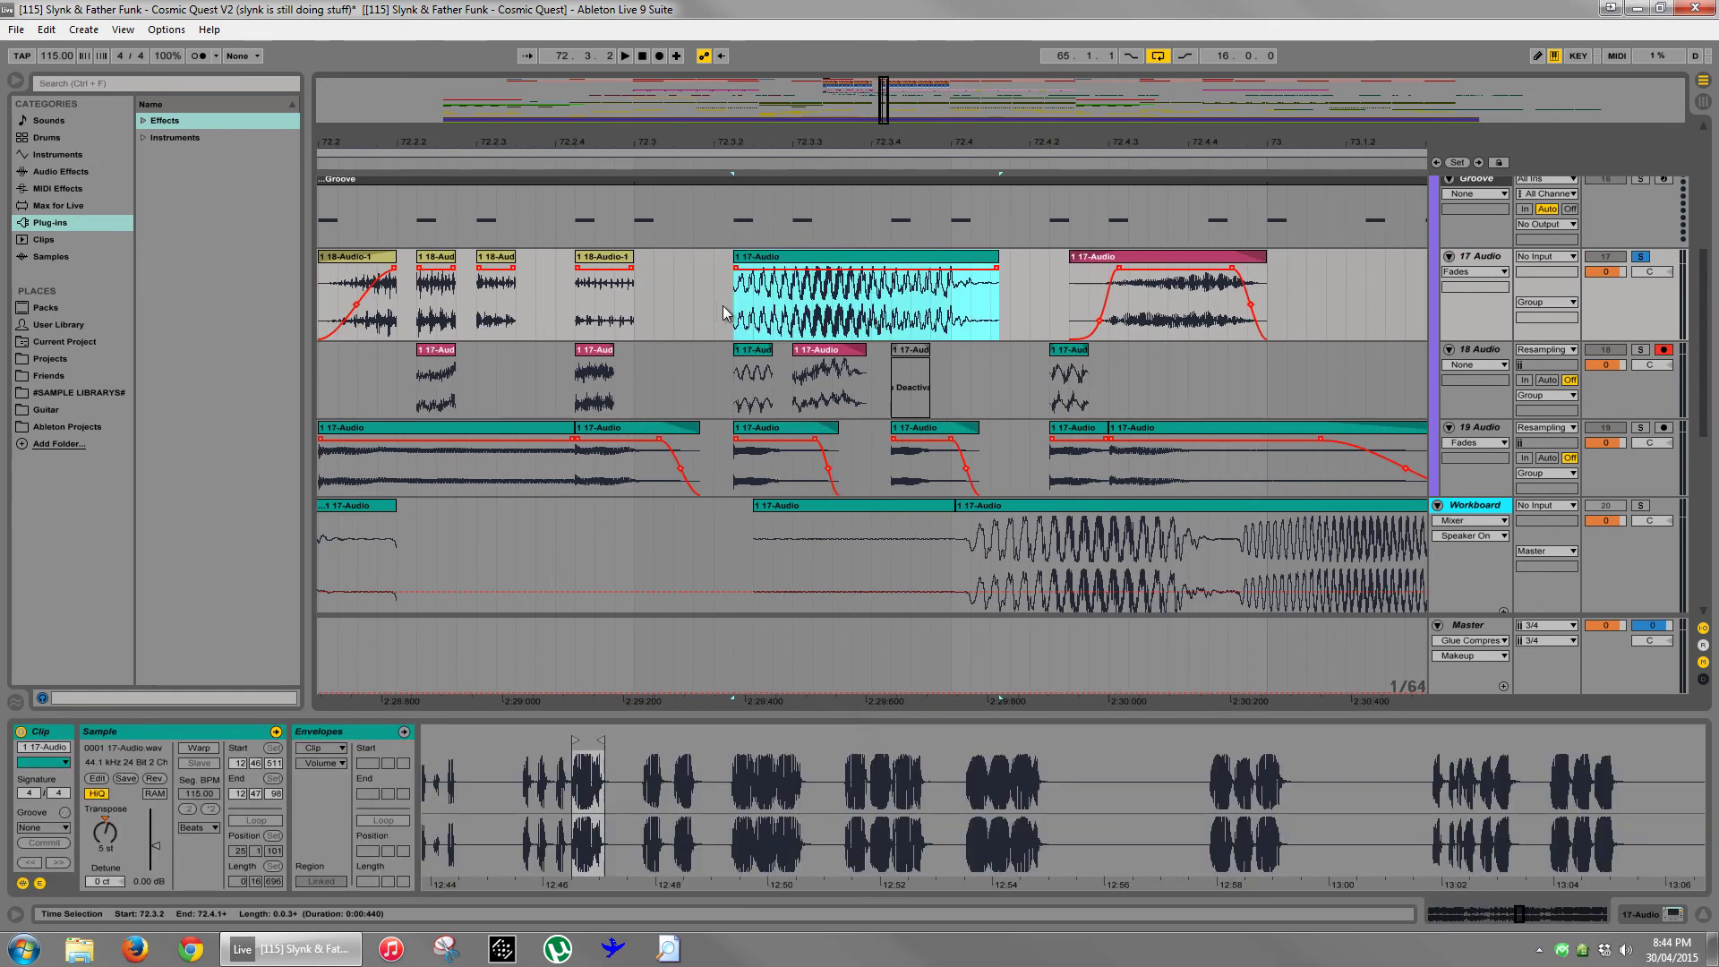
pyautogui.moveTo(774, 318); pyautogui.dragTo(992, 322)
pyautogui.press('Delete')
pyautogui.press('Delete')
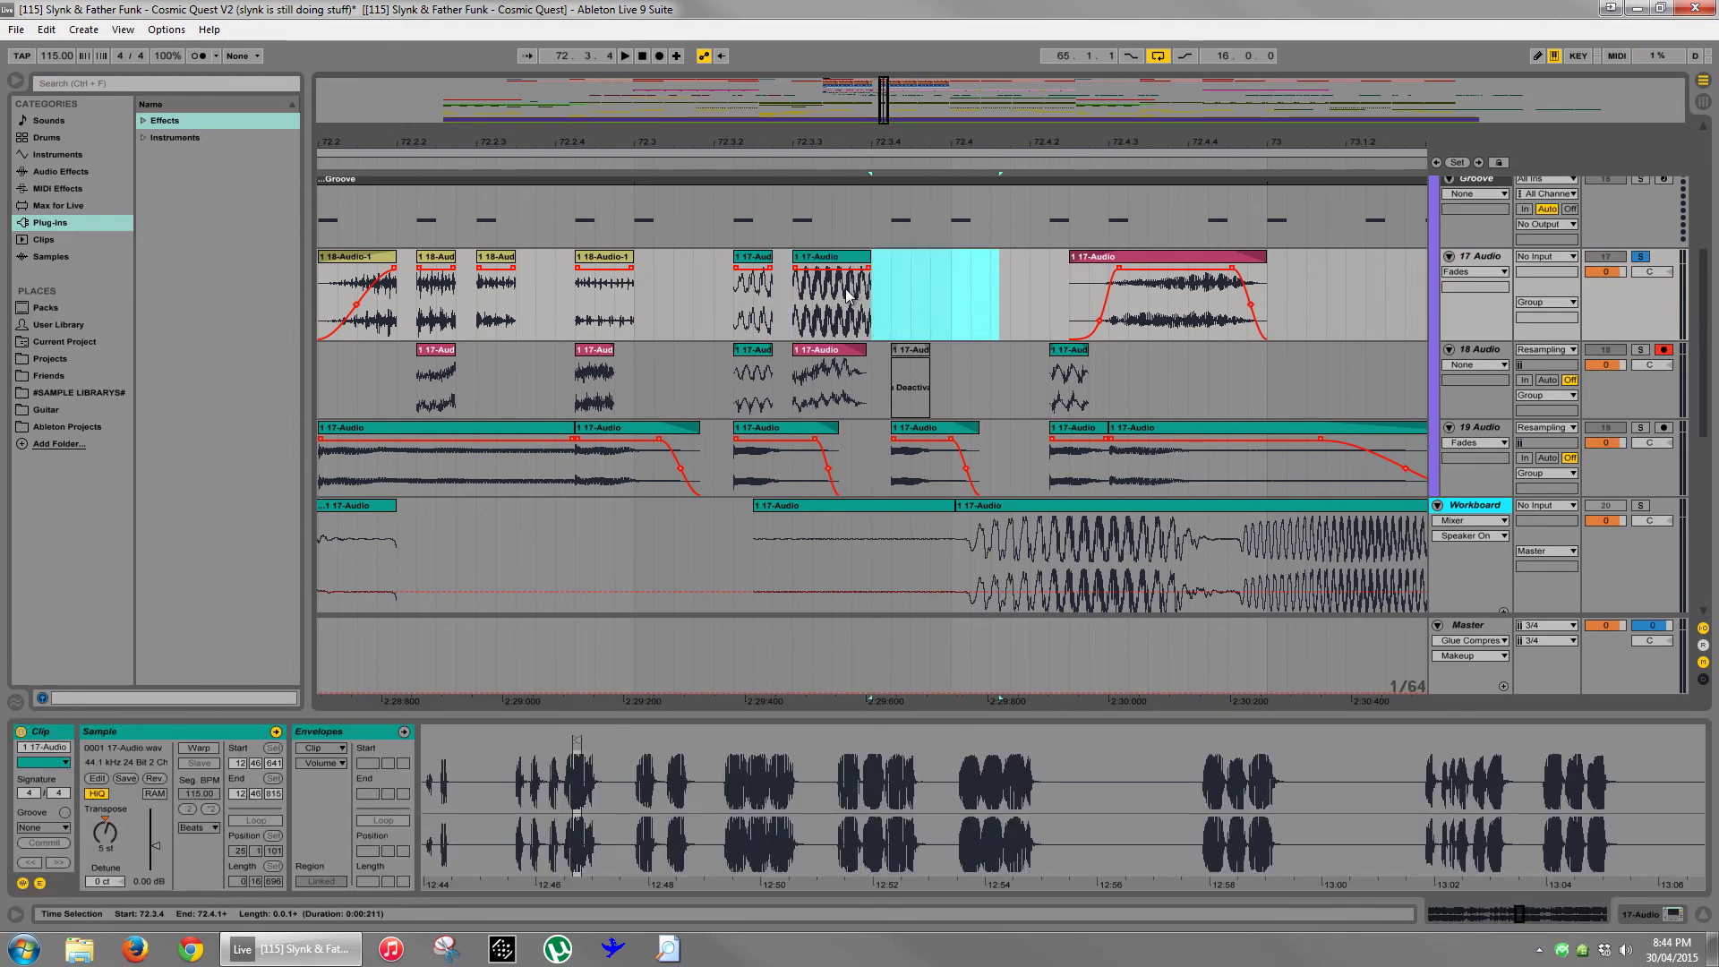
# - Add a fade-out to the second stab and short fades in and out to the first stab on 17 Audio
pyautogui.click(766, 273)
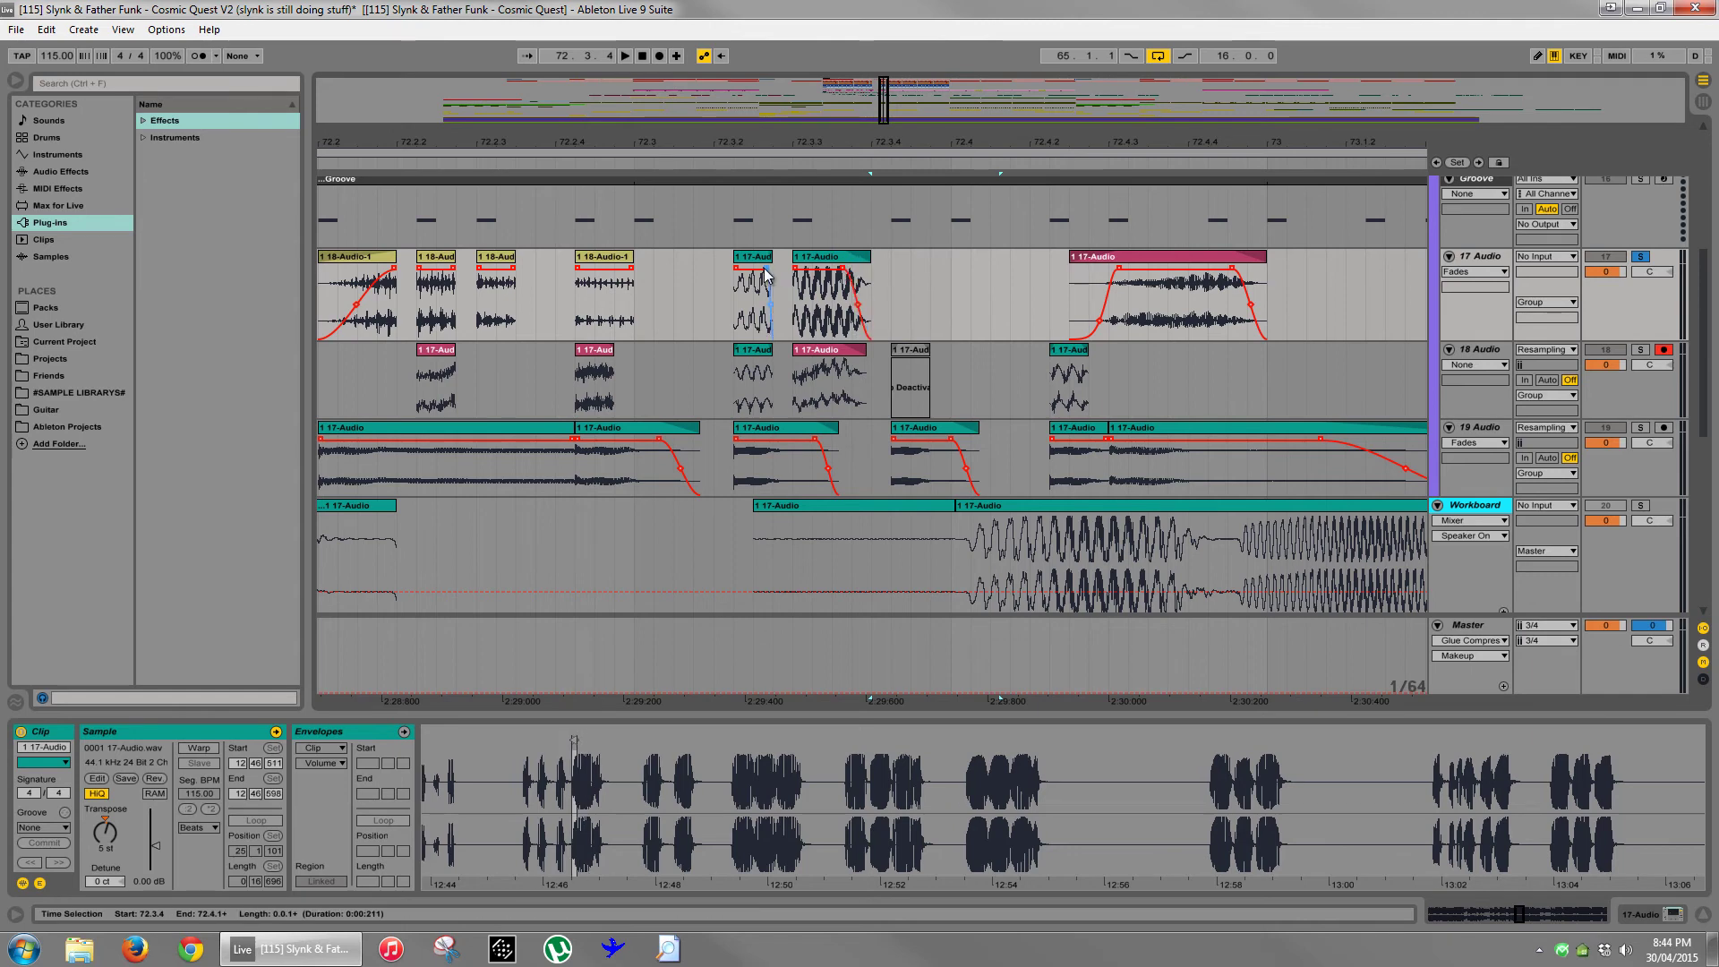
pyautogui.click(800, 273)
pyautogui.moveTo(737, 269); pyautogui.dragTo(747, 270)
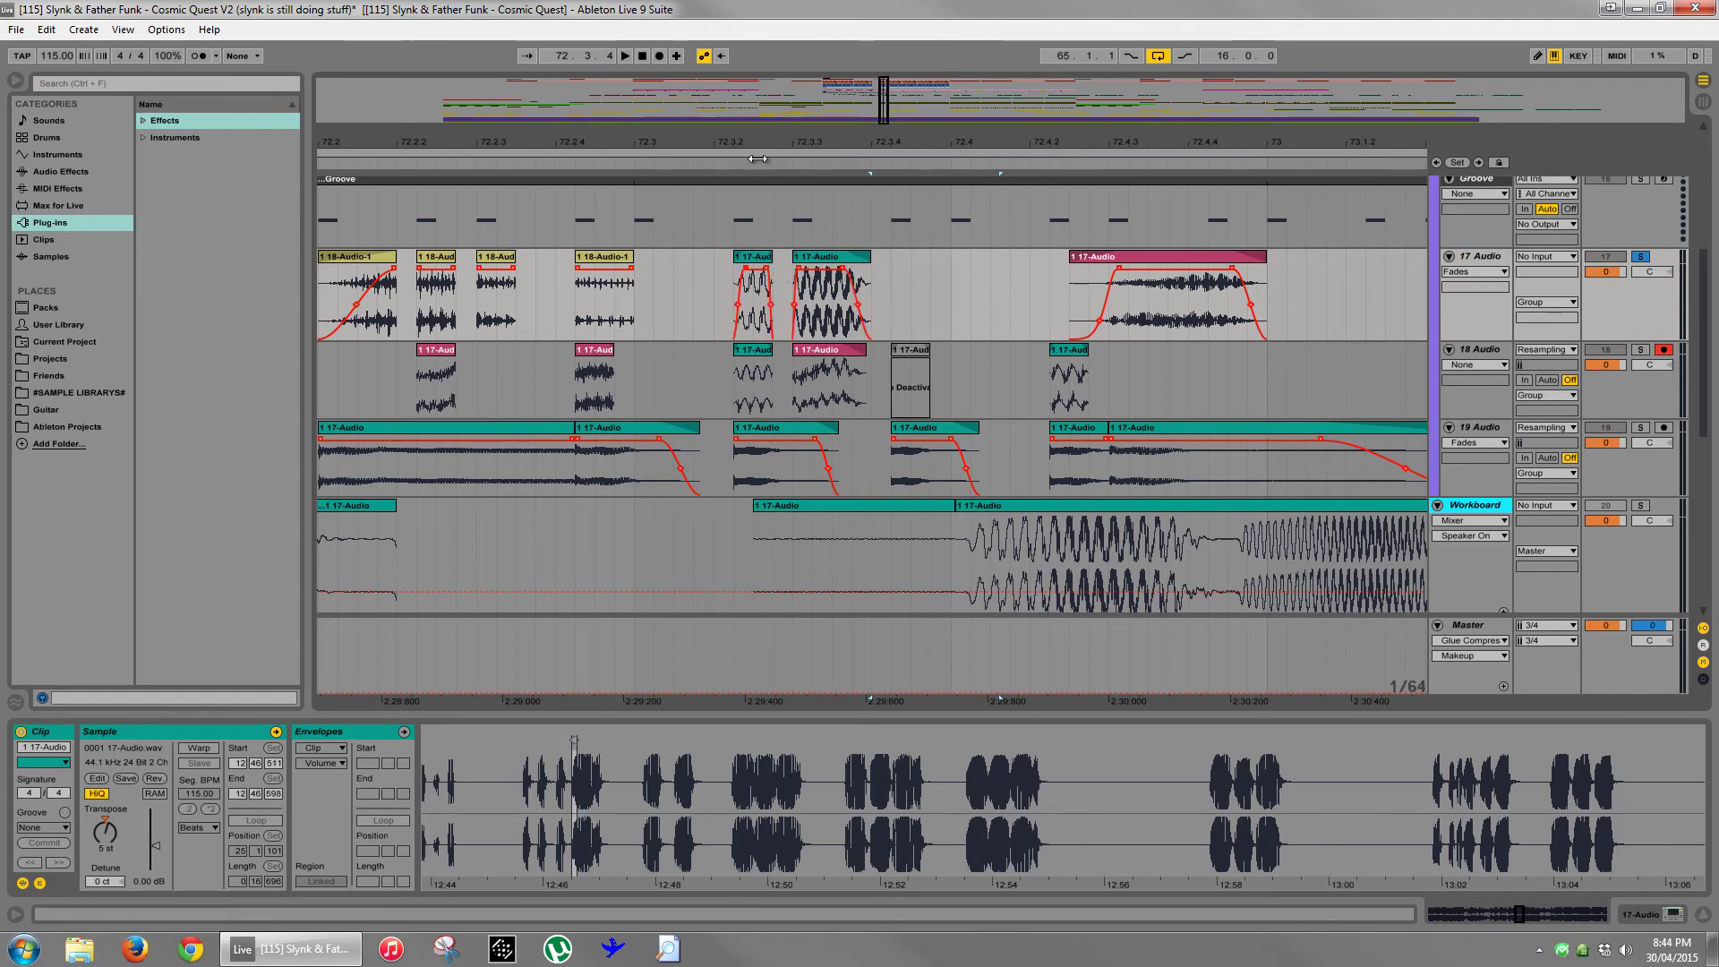
# - Delete the reference clips from 18 Audio, unsolo 17 Audio and audition the full mix from 72.1.1
pyautogui.moveTo(760, 141); pyautogui.dragTo(772, 106)
pyautogui.moveTo(887, 391); pyautogui.dragTo(695, 384)
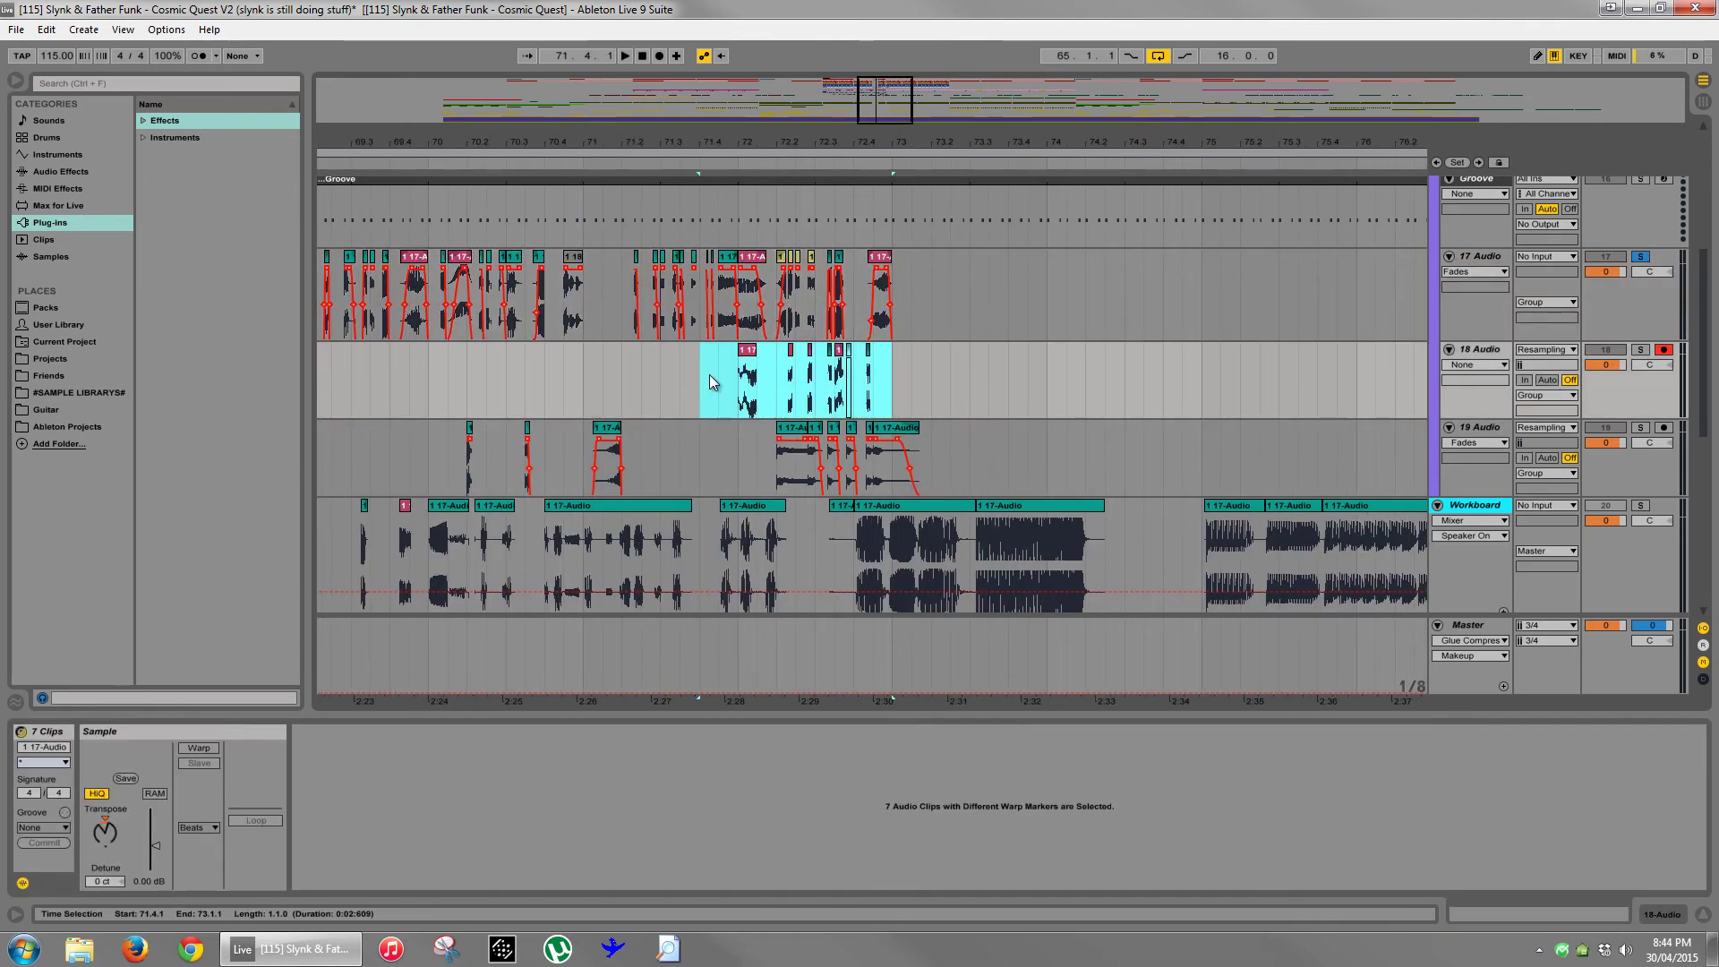
pyautogui.press('Delete')
pyautogui.click(736, 378)
pyautogui.press('space')
pyautogui.click(1640, 257)
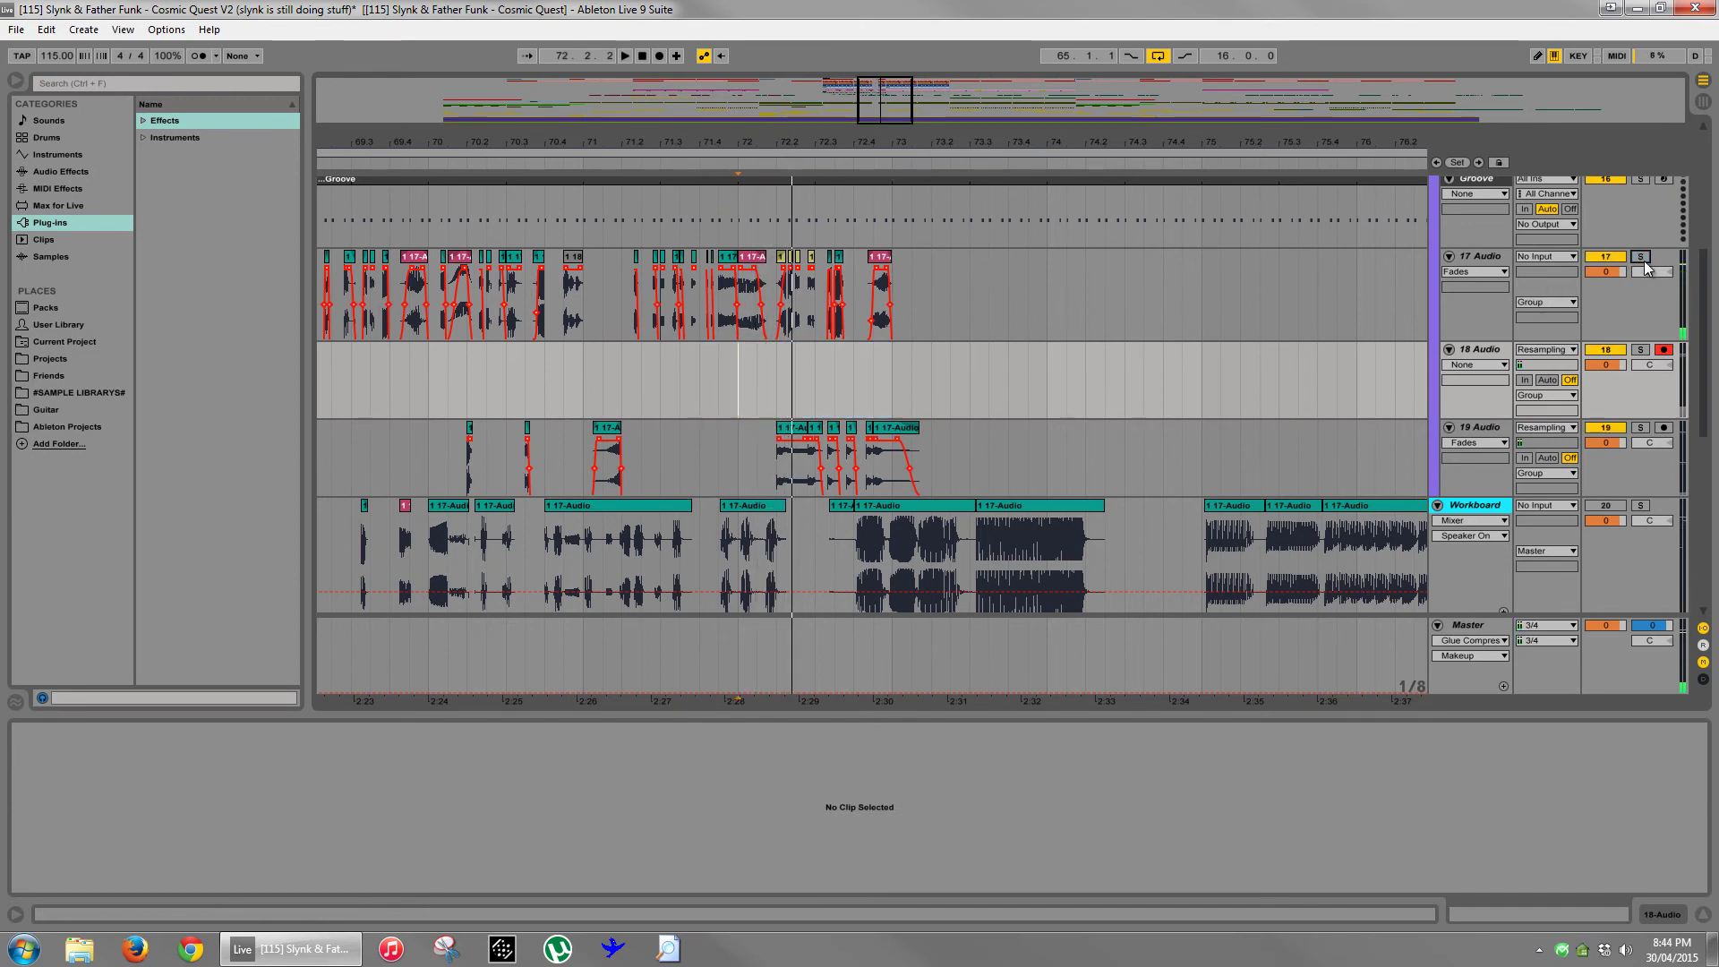
pyautogui.press('space')
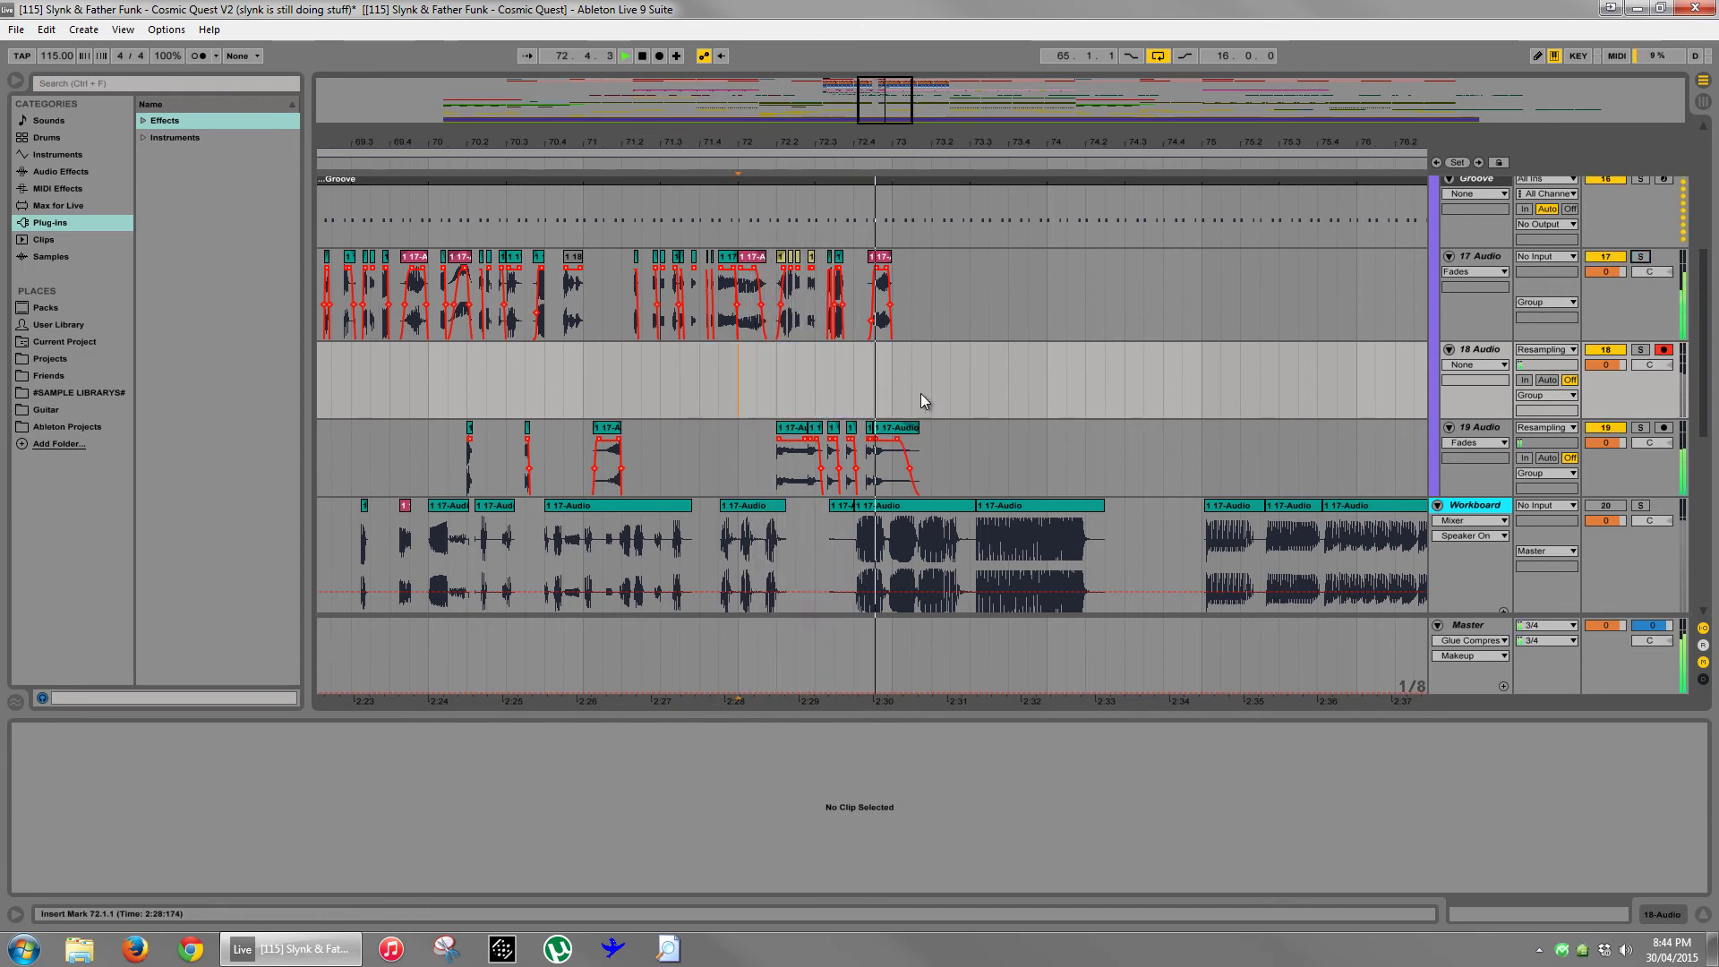
pyautogui.scroll(2, 900, 322)
pyautogui.press('space')
# - Cut the hit between 72.3.2 and 72.3.3 out of the Main Bass clip and audition the gap with the new stabs
pyautogui.moveTo(856, 141); pyautogui.dragTo(834, 249)
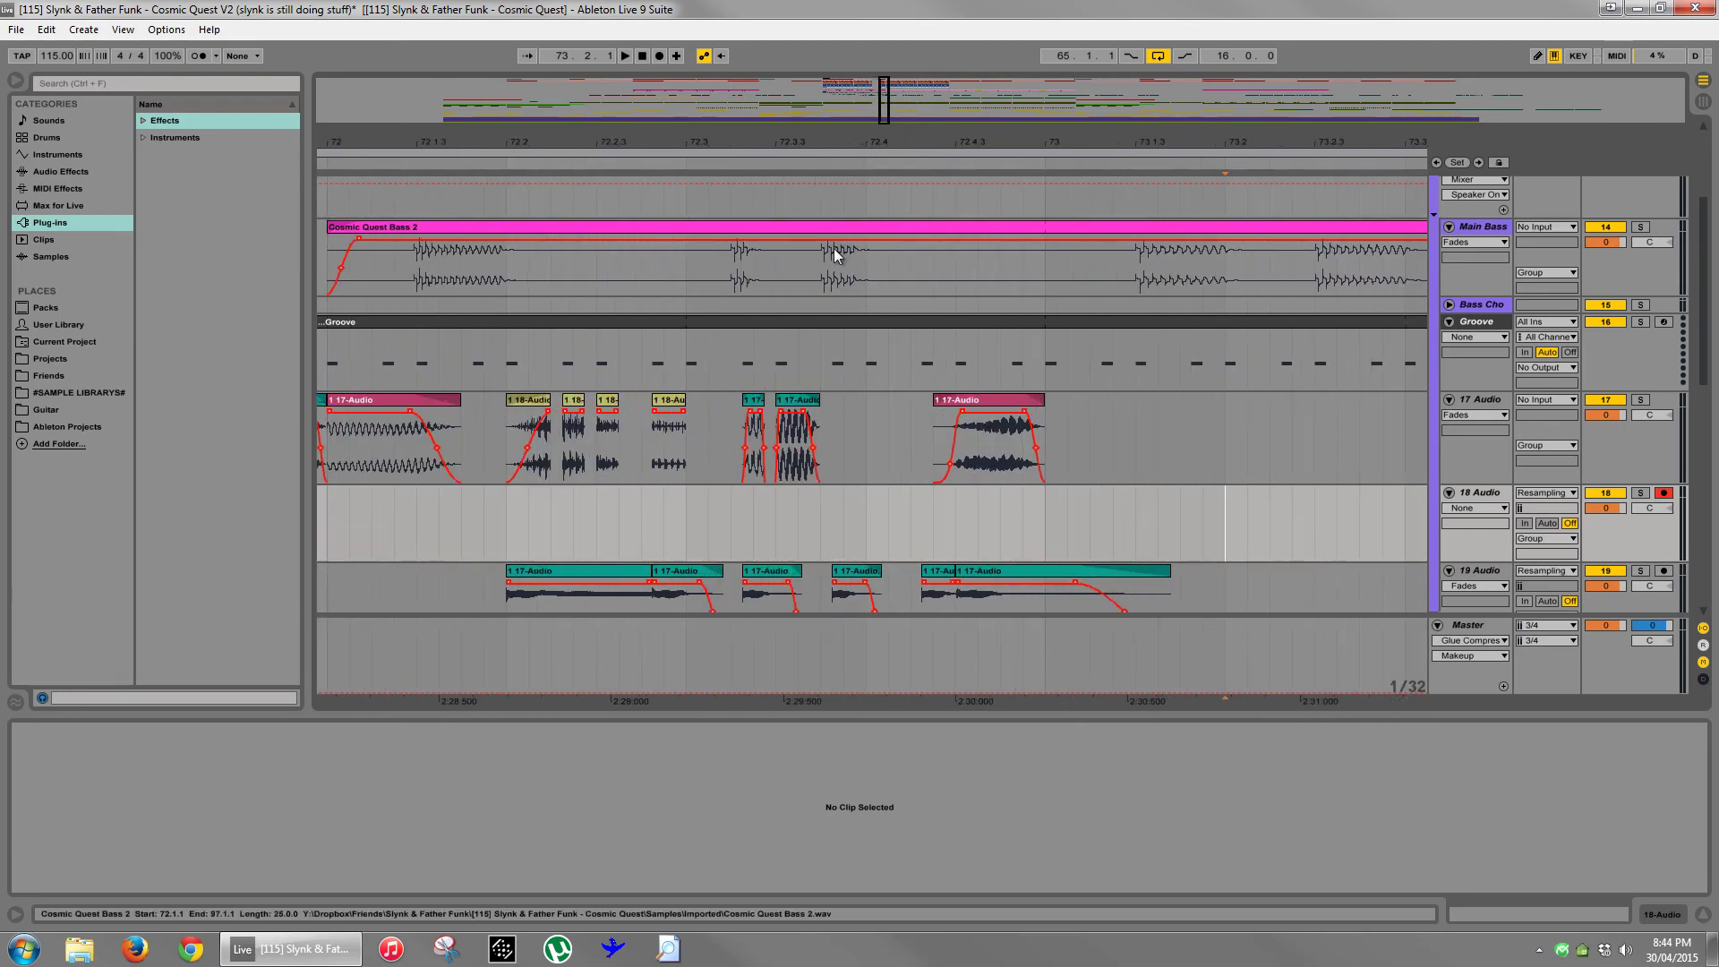
pyautogui.moveTo(730, 280); pyautogui.dragTo(781, 287)
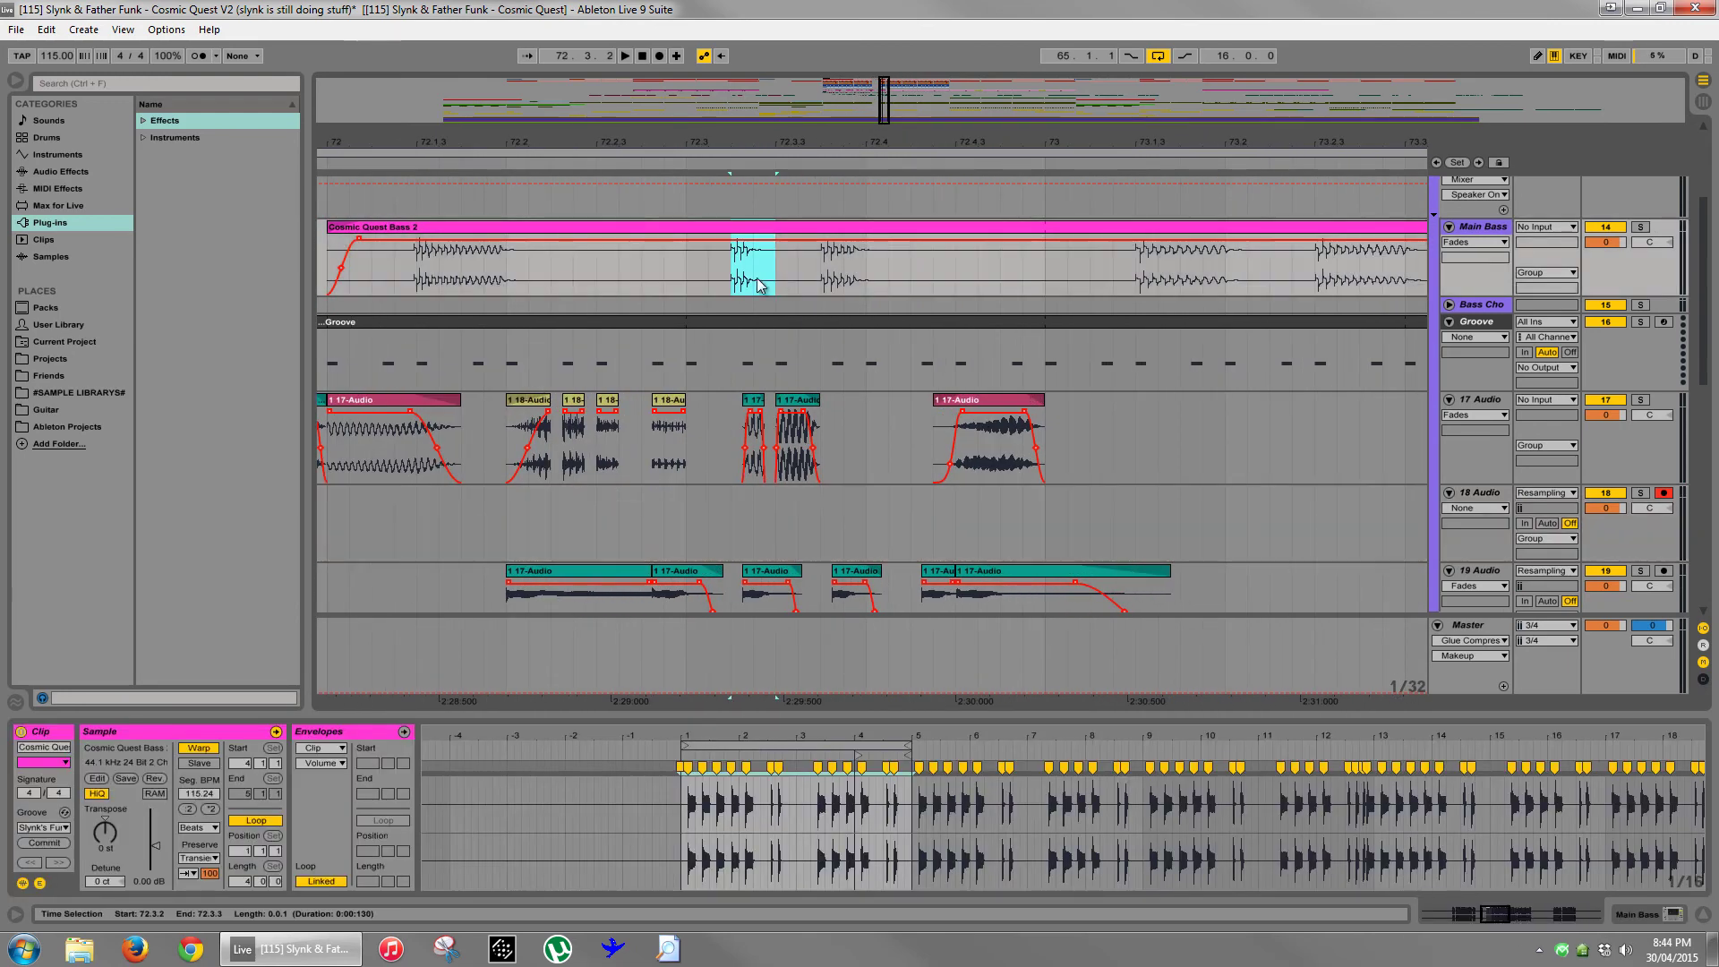
pyautogui.press('Delete')
pyautogui.click(755, 400)
pyautogui.press('space')
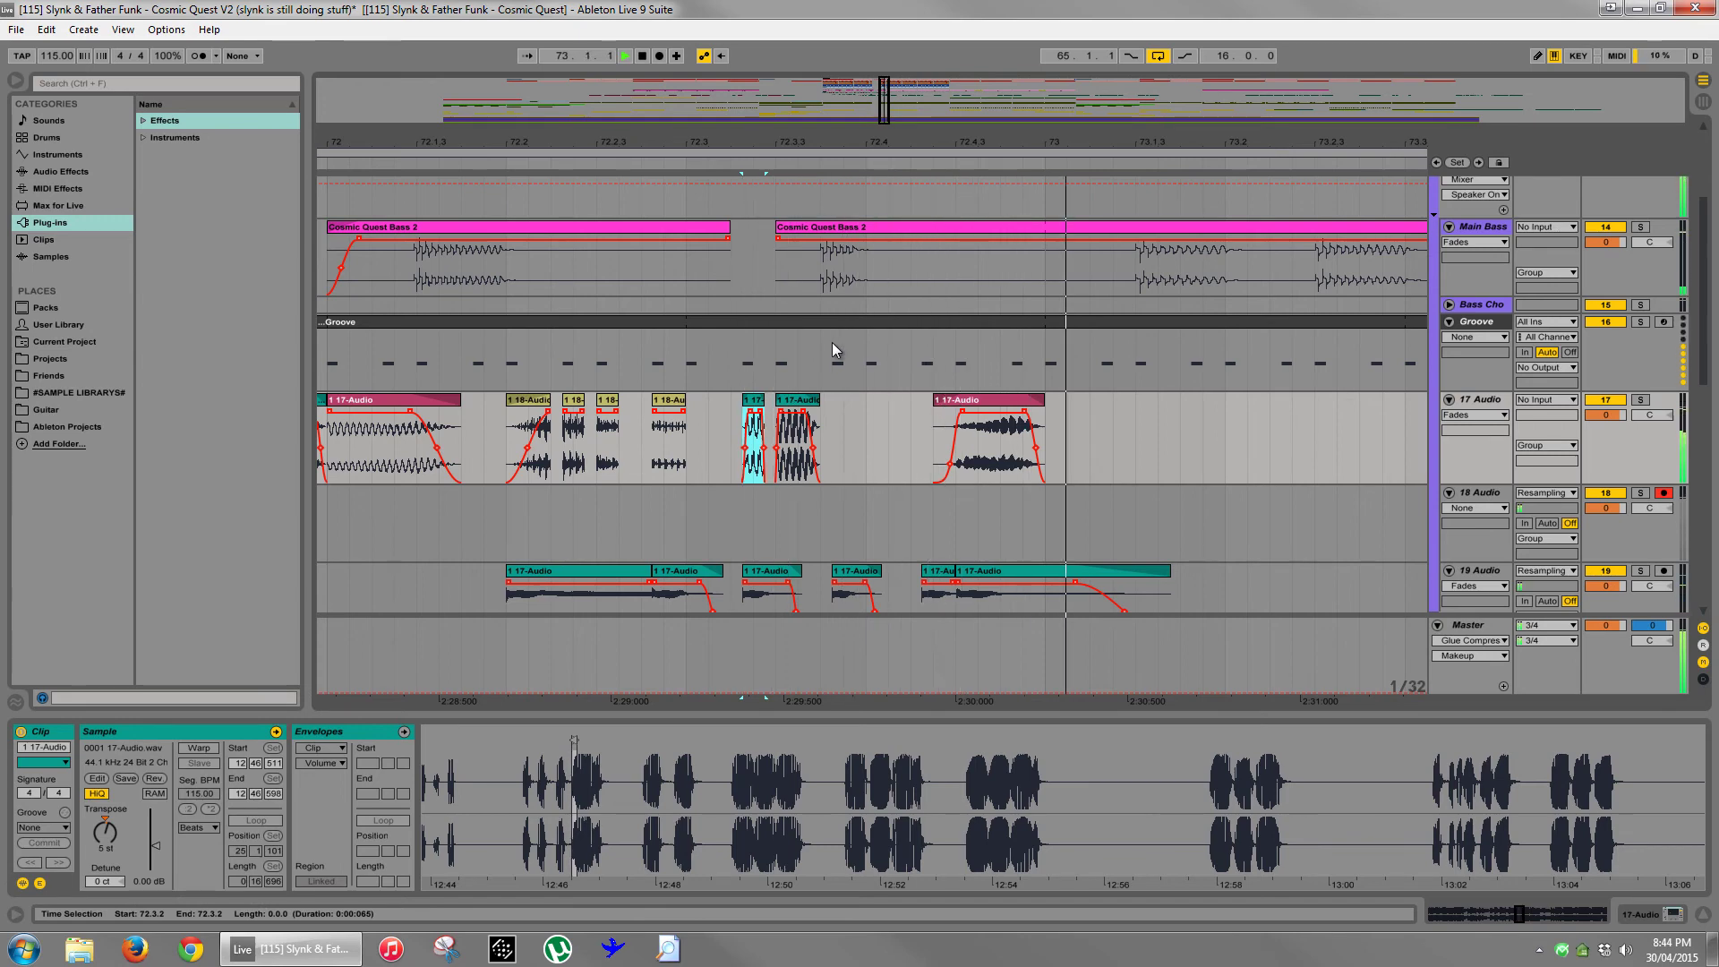
pyautogui.press('space')
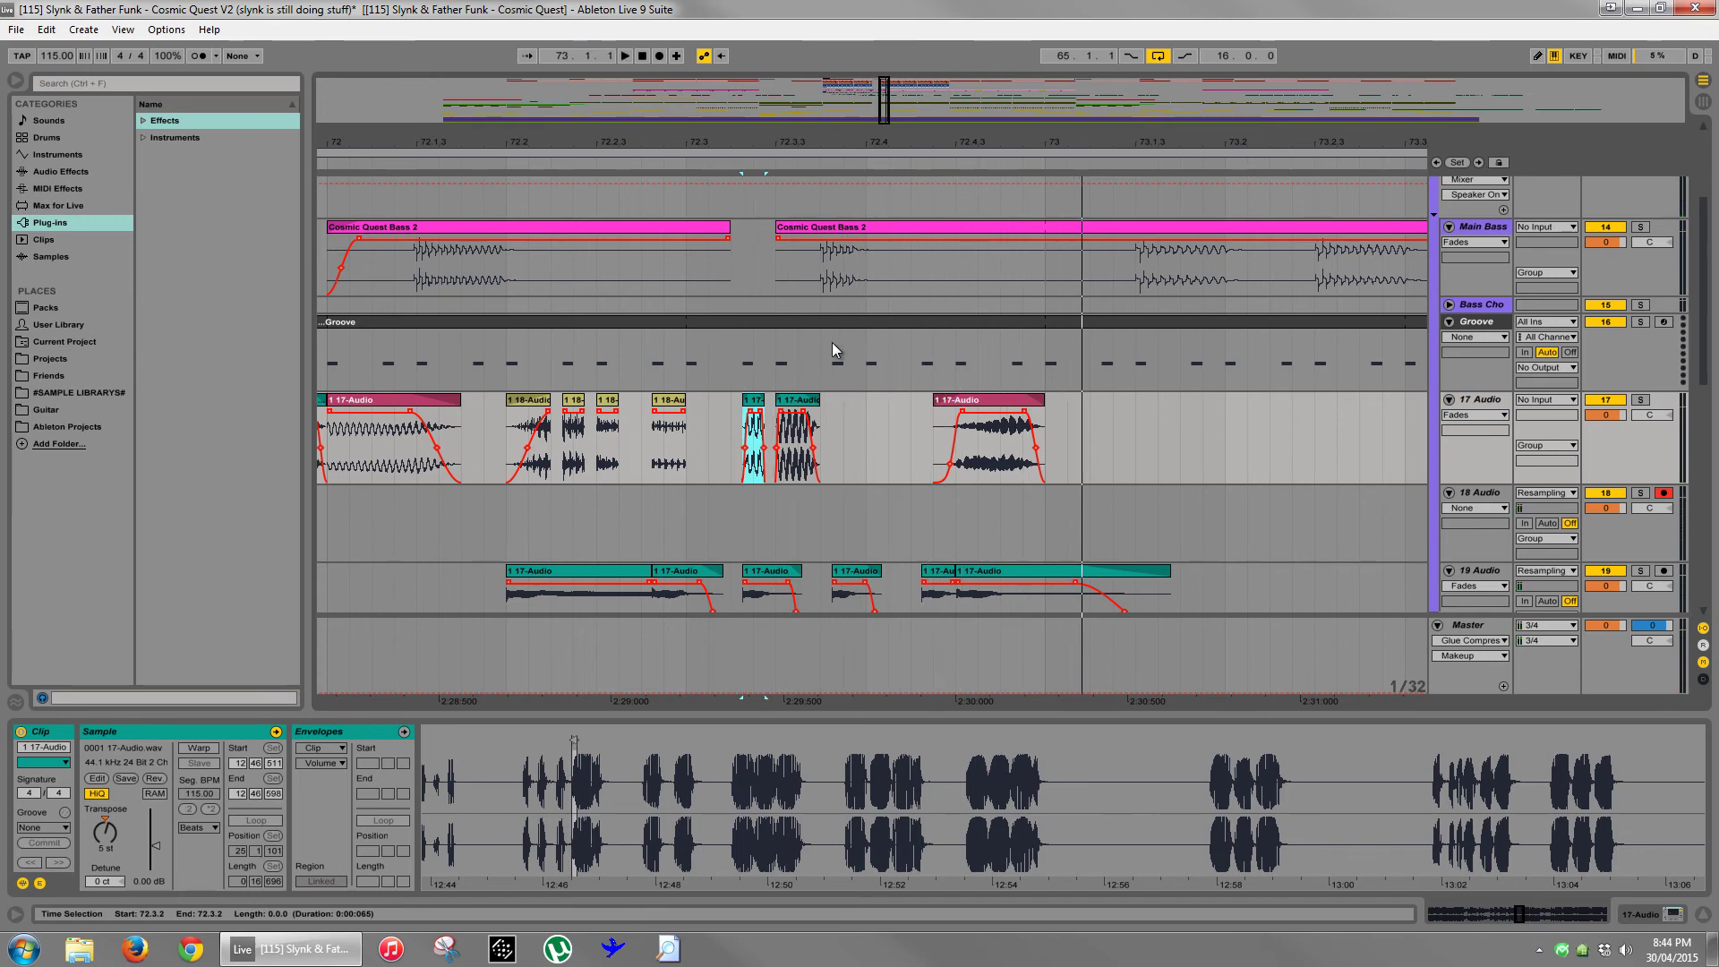
pyautogui.press('space')
pyautogui.click(923, 470)
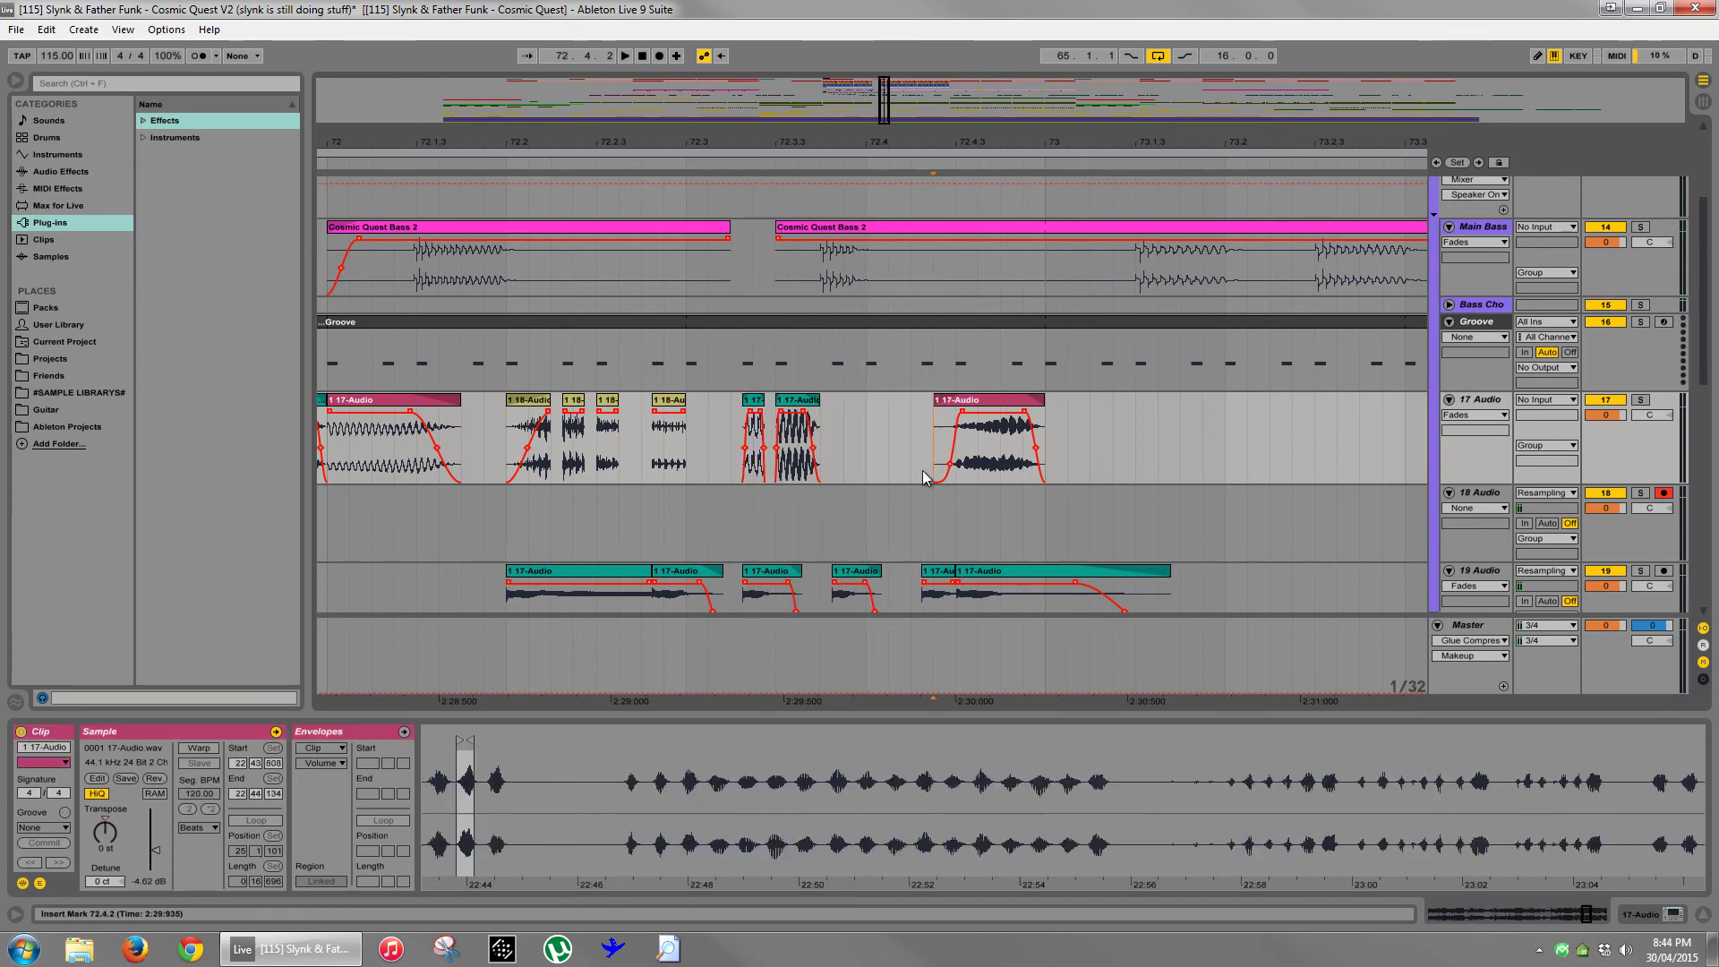
# - Deactivate the short 19 Audio clip at 72.4.2, next to the start of the swelling 17 Audio clip
pyautogui.click(920, 463)
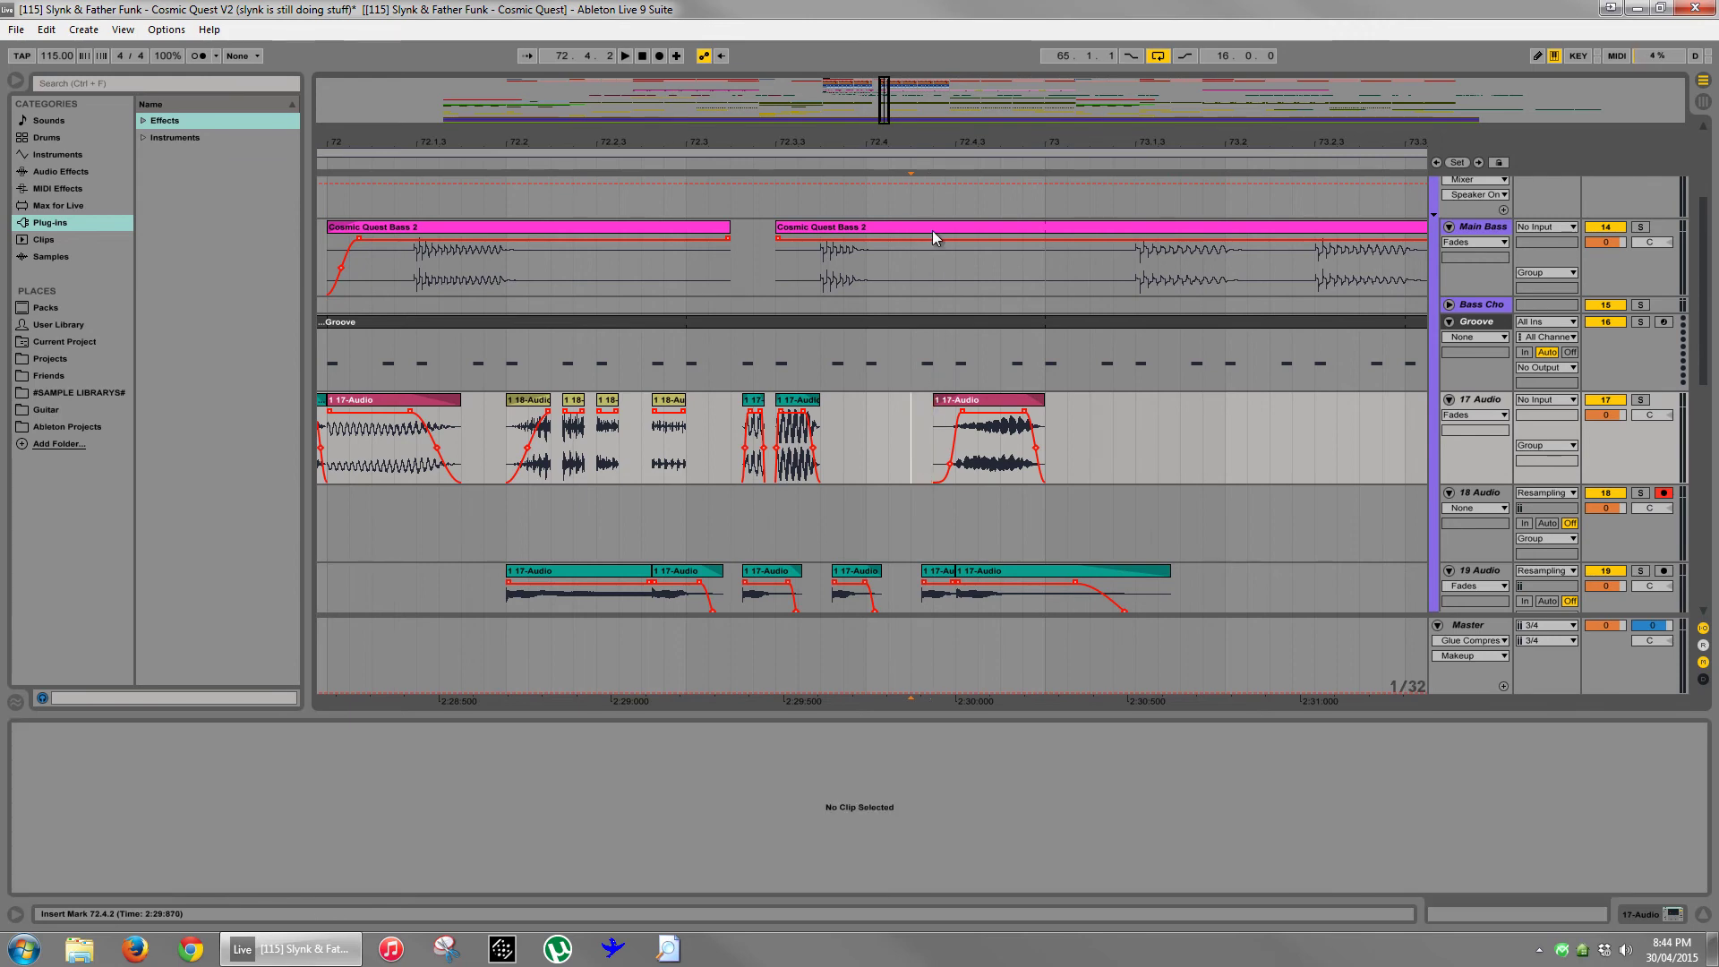
pyautogui.moveTo(940, 143); pyautogui.dragTo(939, 174)
pyautogui.moveTo(894, 456); pyautogui.dragTo(916, 481)
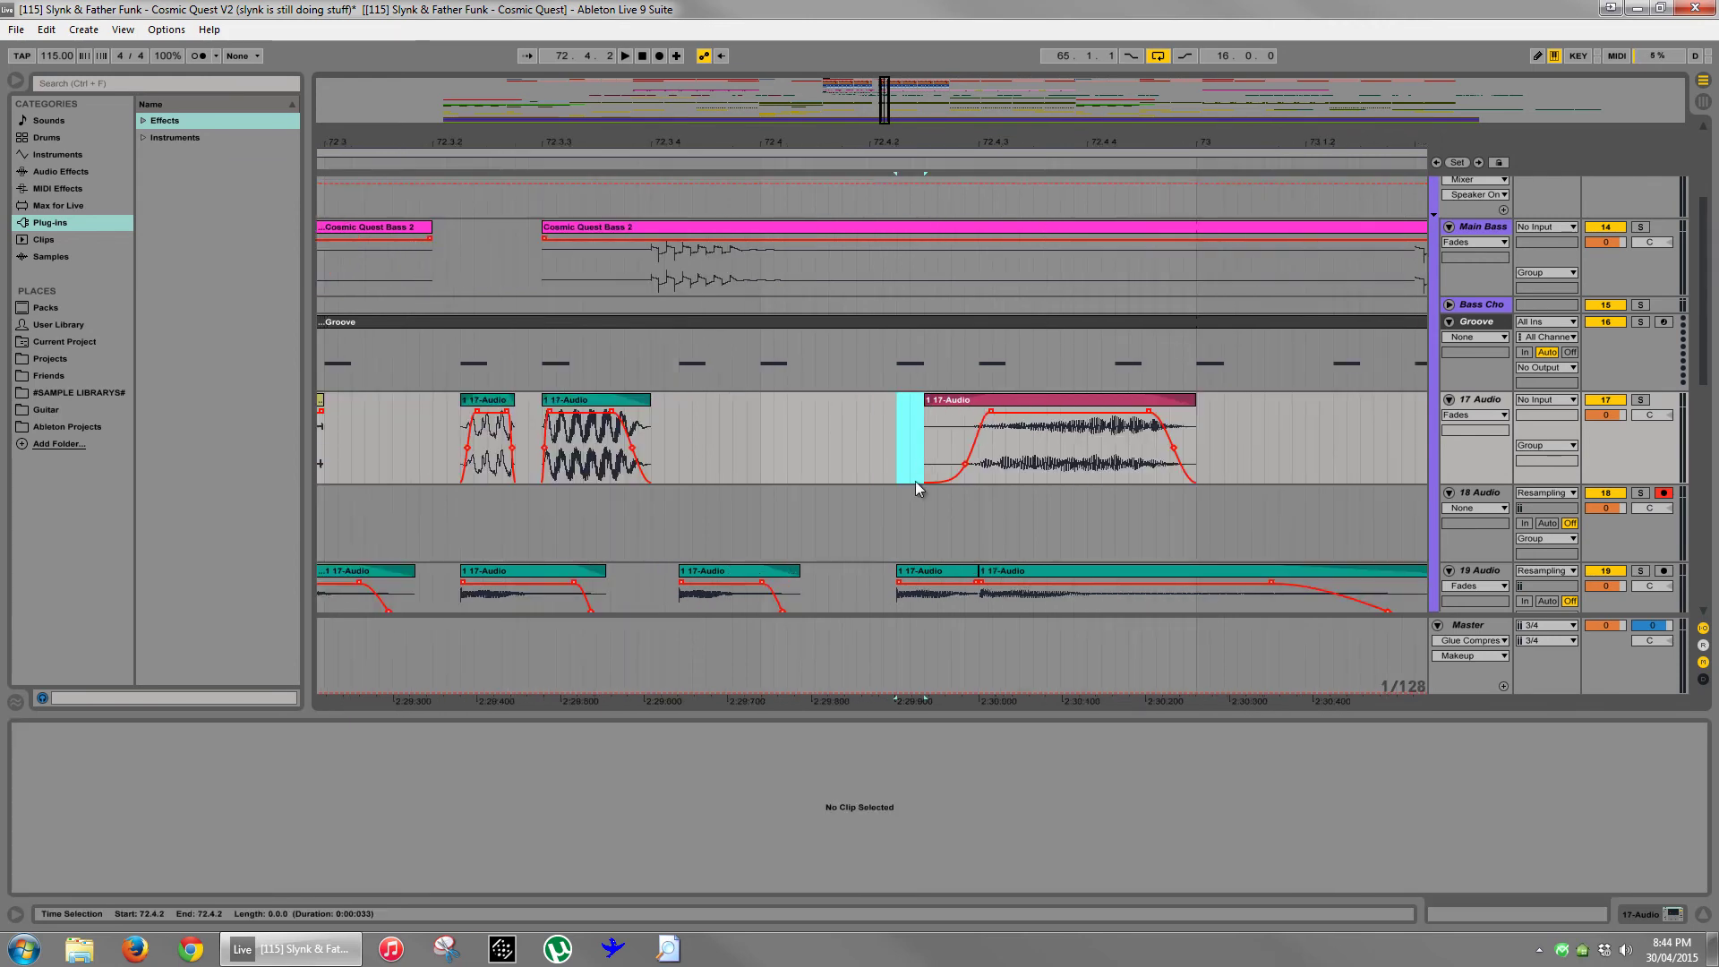
pyautogui.click(933, 570)
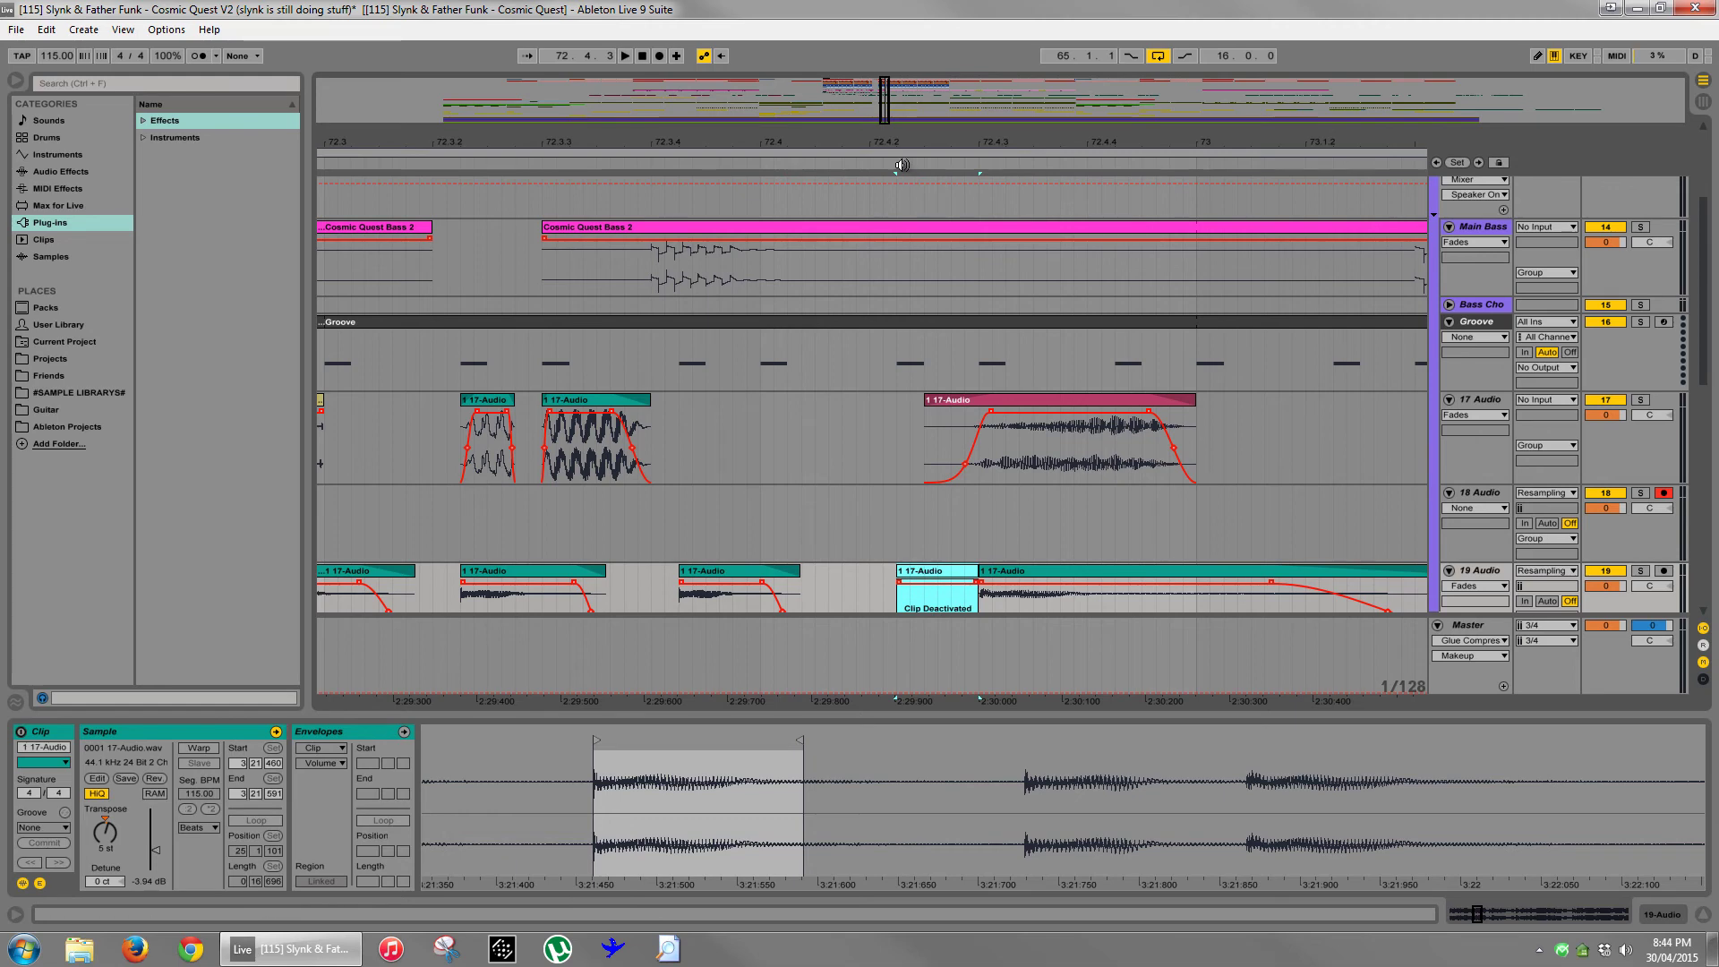
# - Solo the Workboard track and audition its slices from 71.2.2 and 70.4.3
pyautogui.moveTo(908, 153); pyautogui.dragTo(914, 100)
pyautogui.scroll(-4, 775, 432)
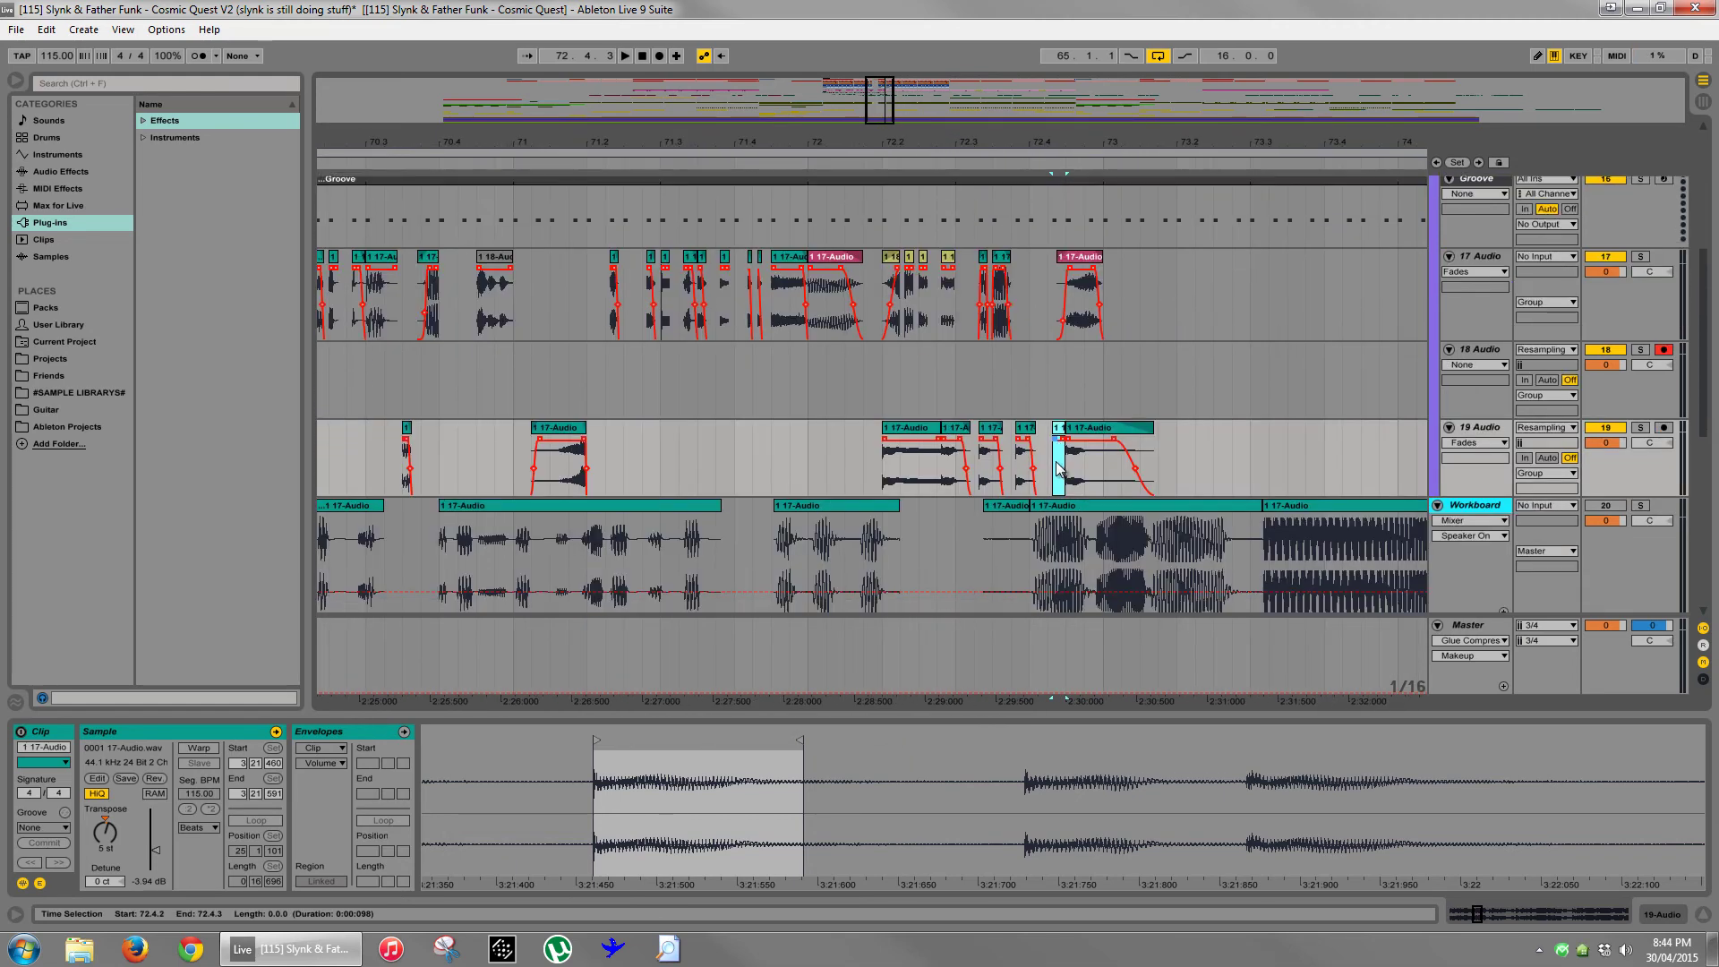
pyautogui.click(683, 399)
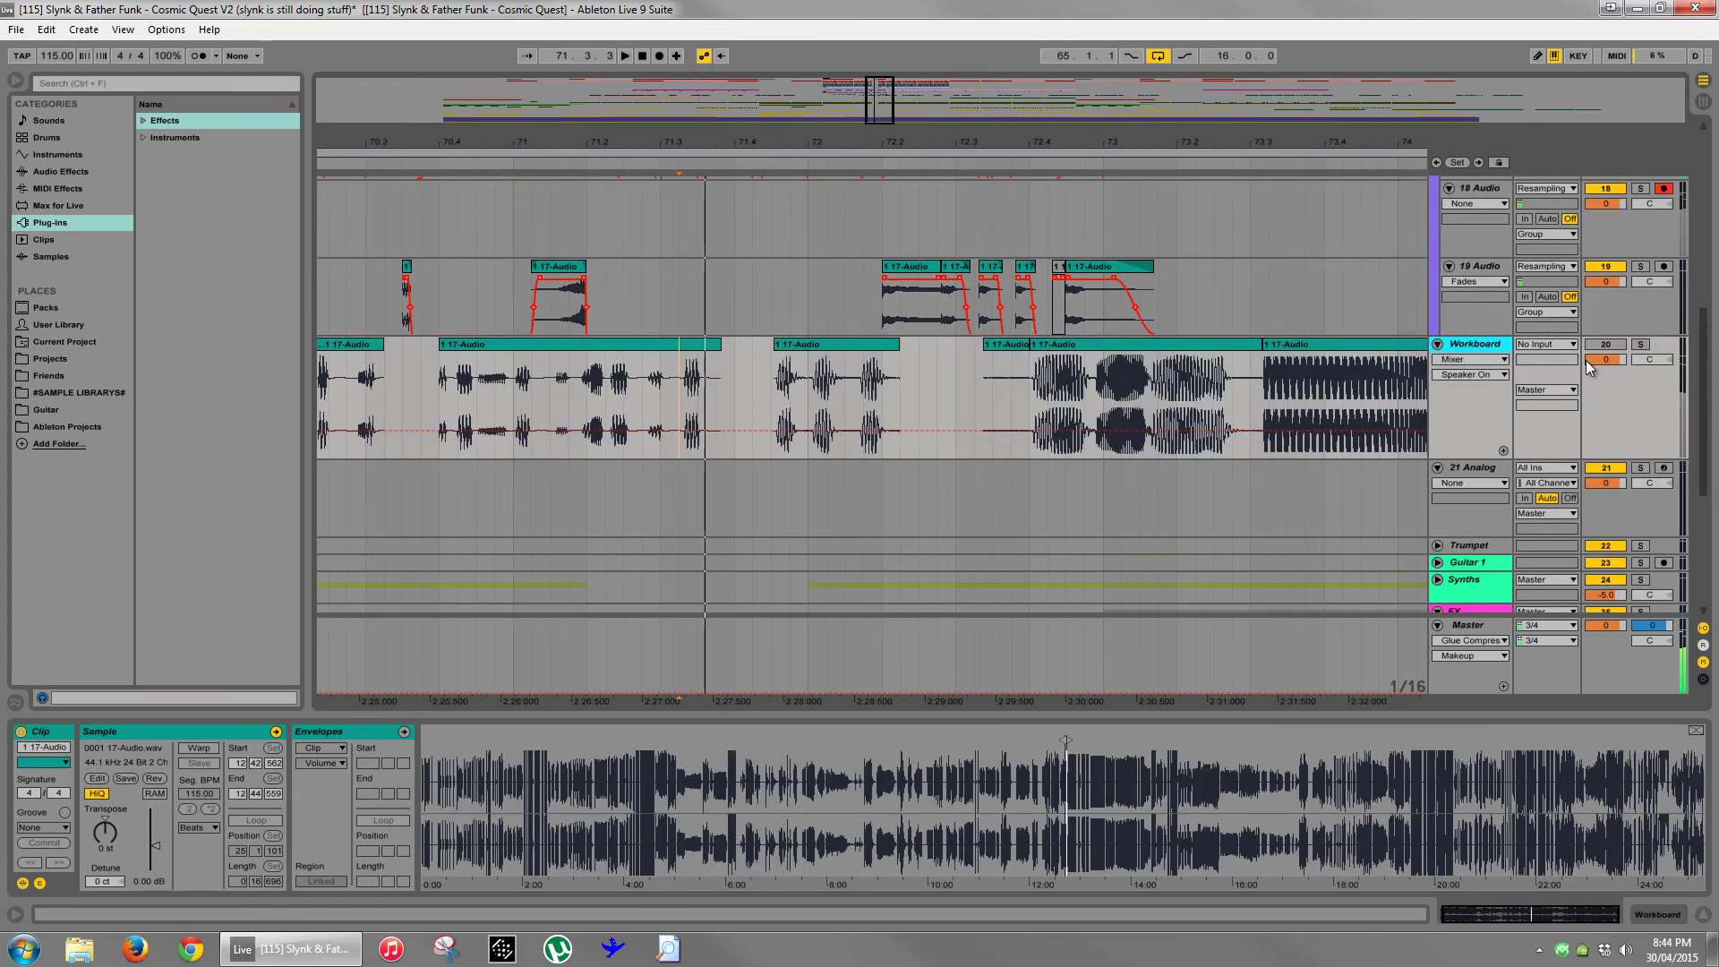
pyautogui.click(1640, 347)
pyautogui.click(607, 402)
pyautogui.press('space')
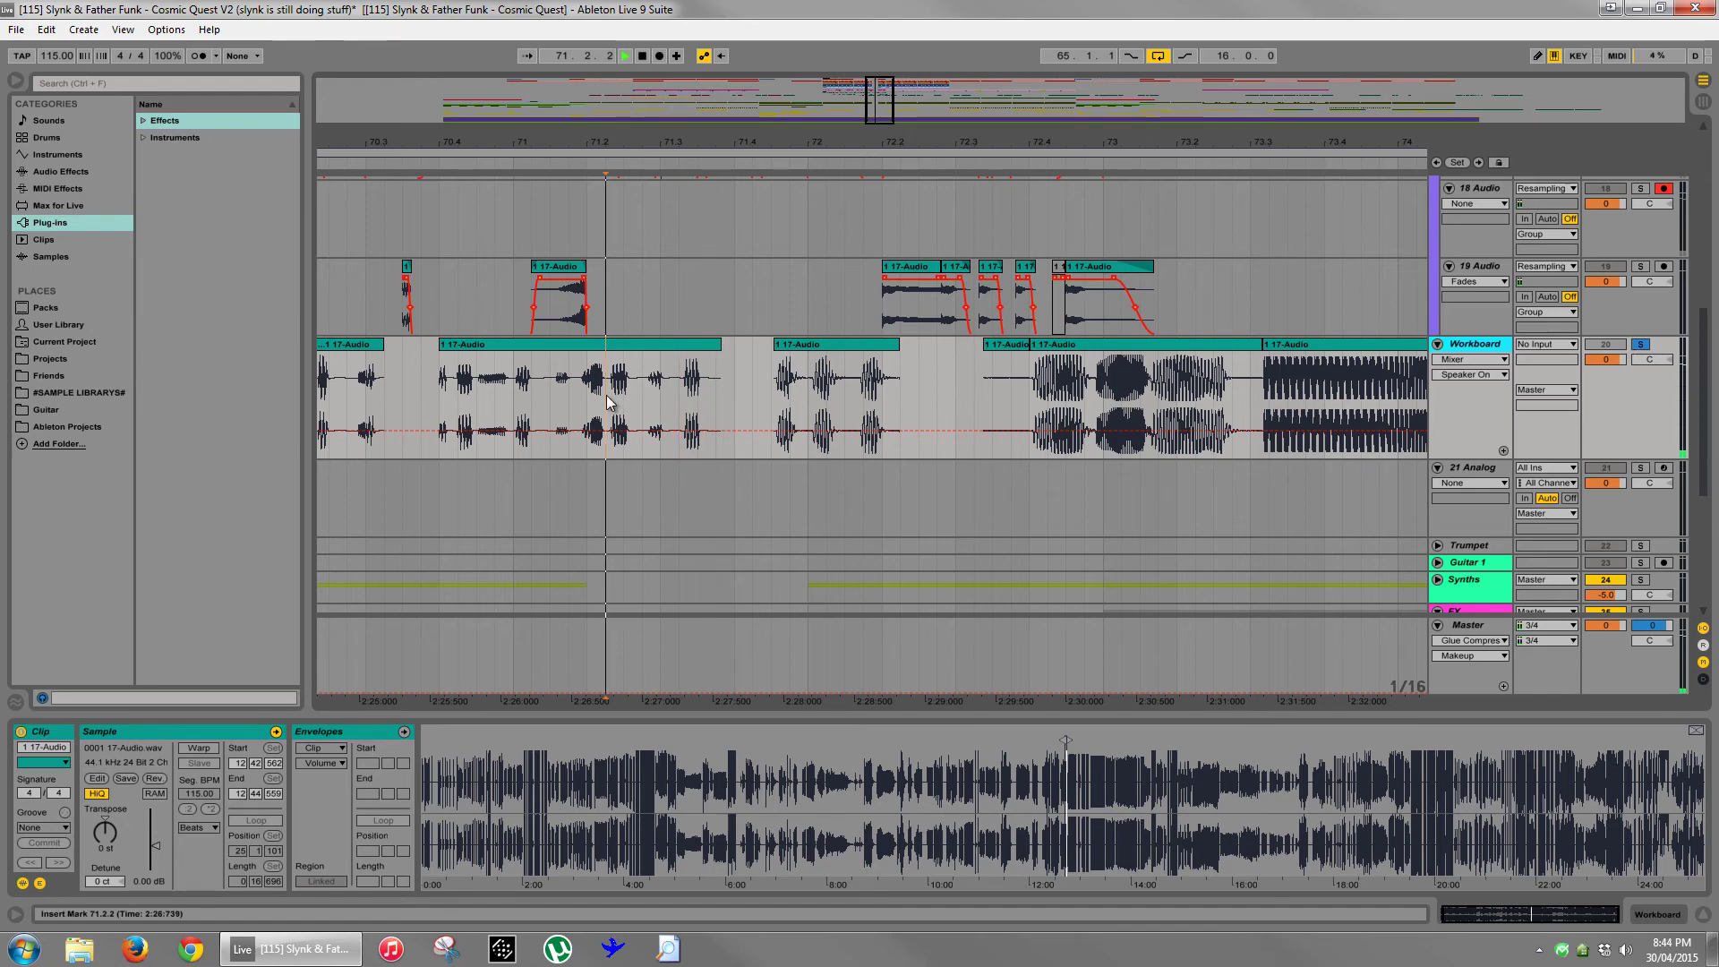
pyautogui.click(458, 403)
pyautogui.press('space')
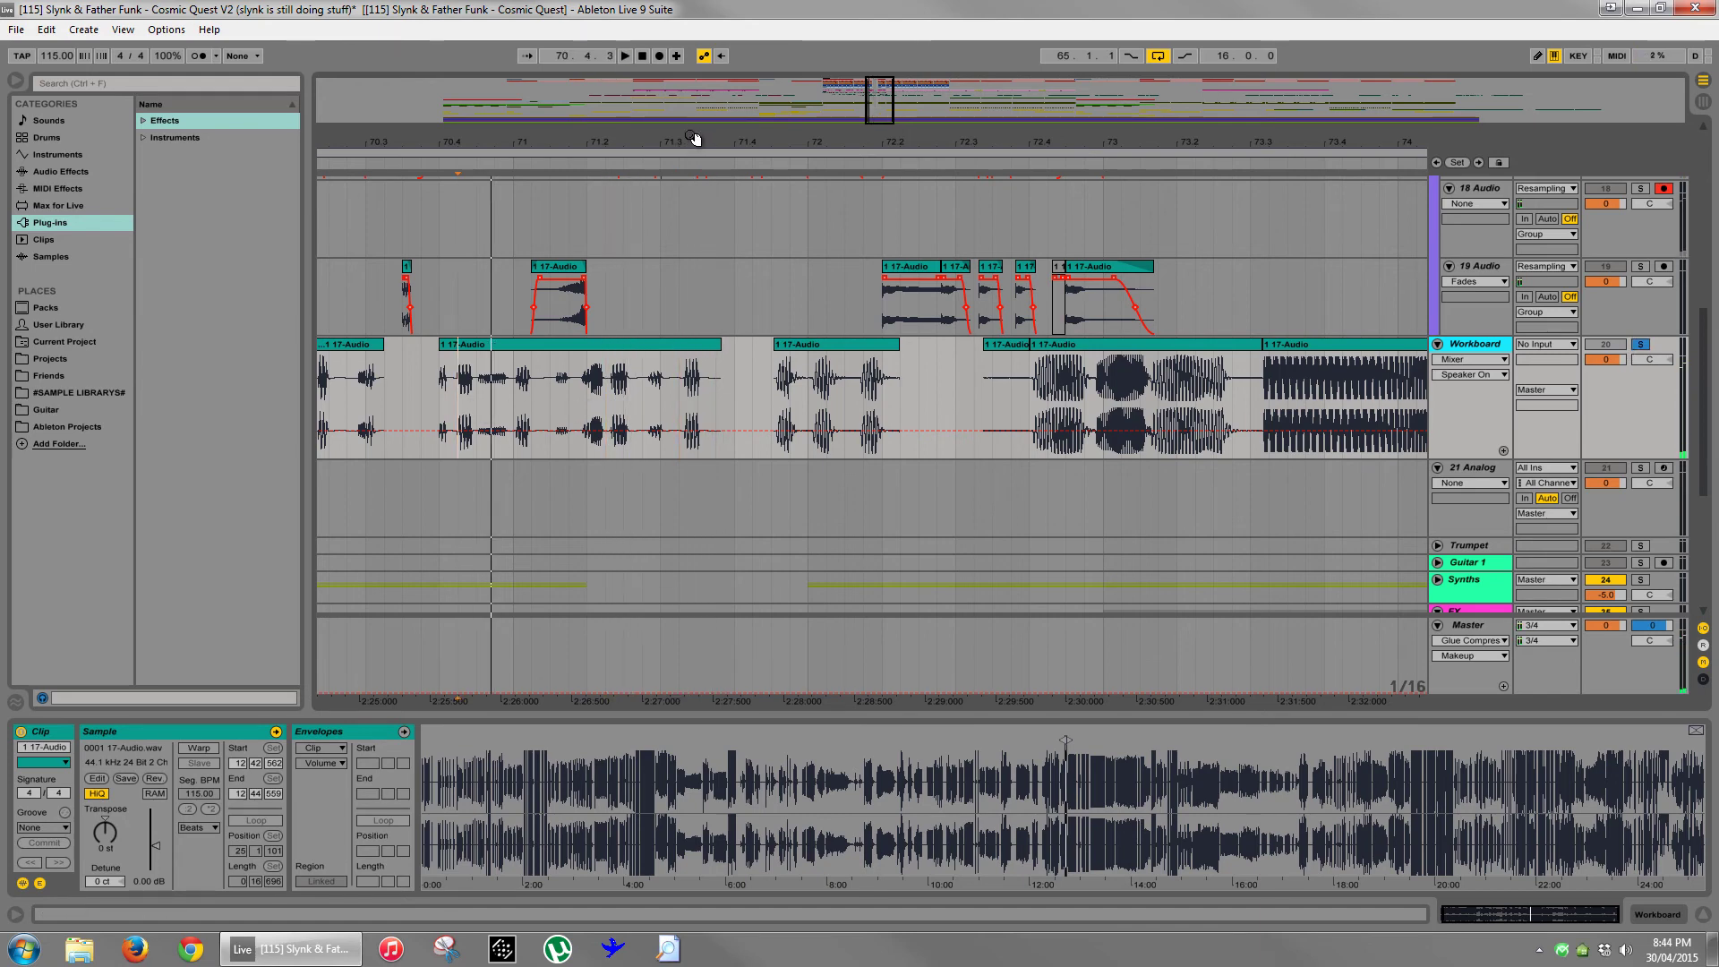
# - Extend the short Workboard slice just after 69.3 by moving its sample start back to the beginning of the preceding hit
pyautogui.moveTo(695, 139); pyautogui.dragTo(705, 117)
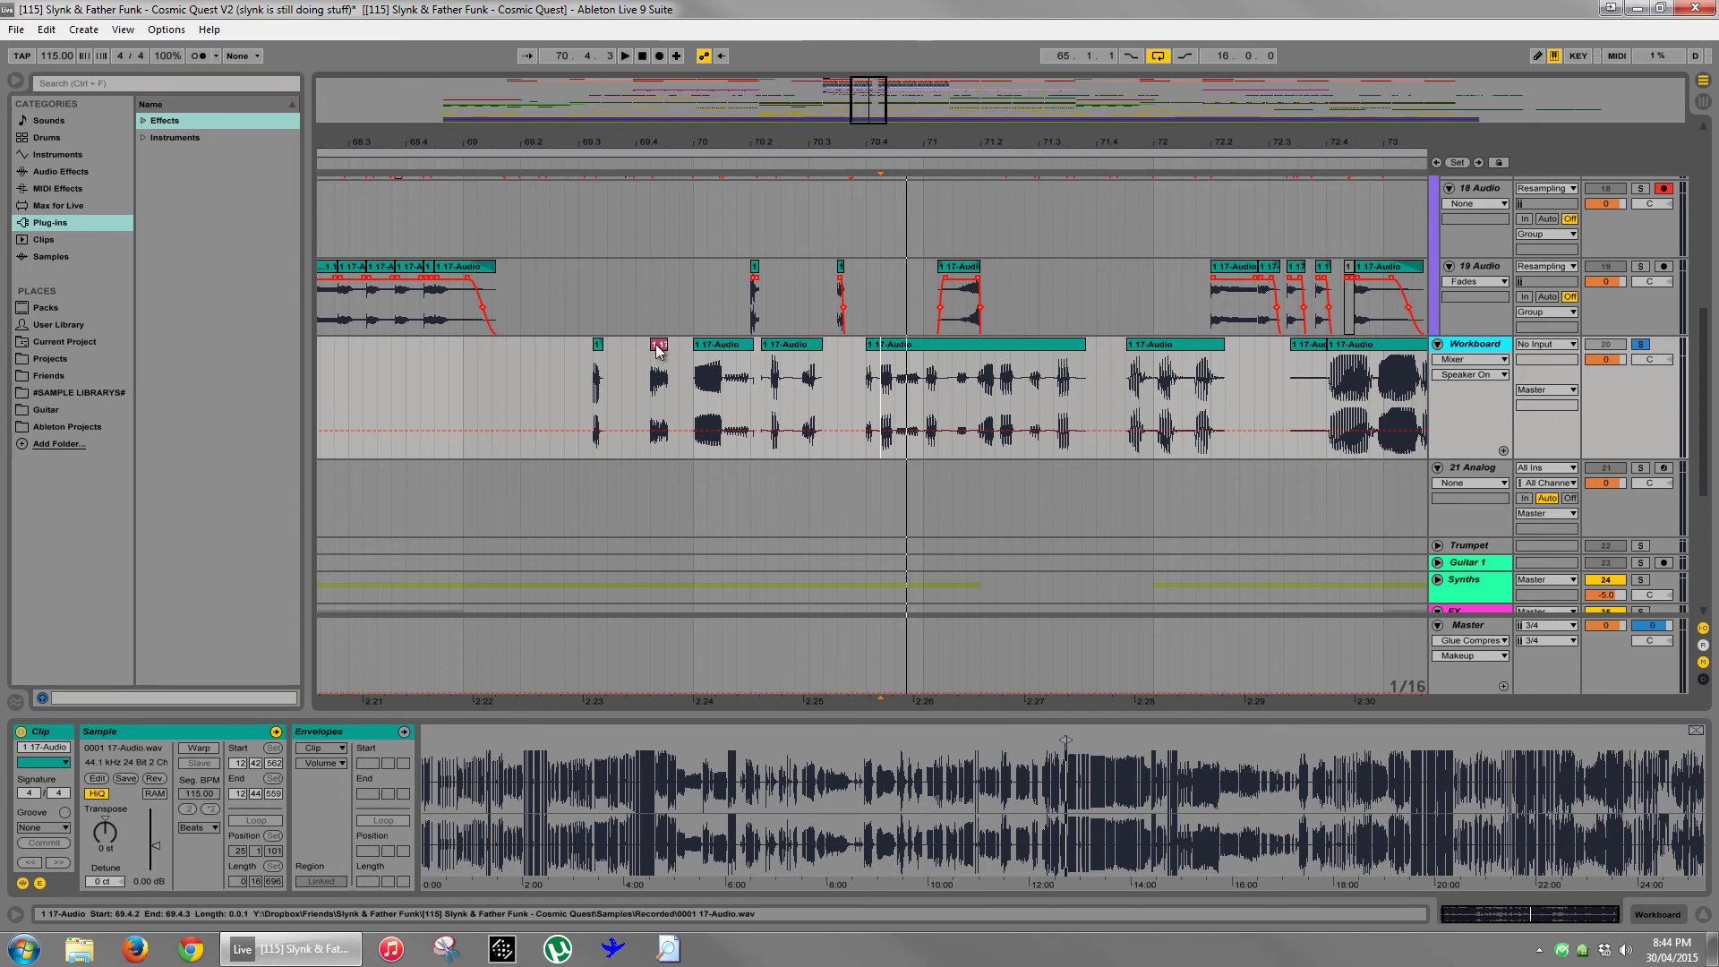
pyautogui.moveTo(650, 401); pyautogui.dragTo(670, 401)
pyautogui.click(600, 351)
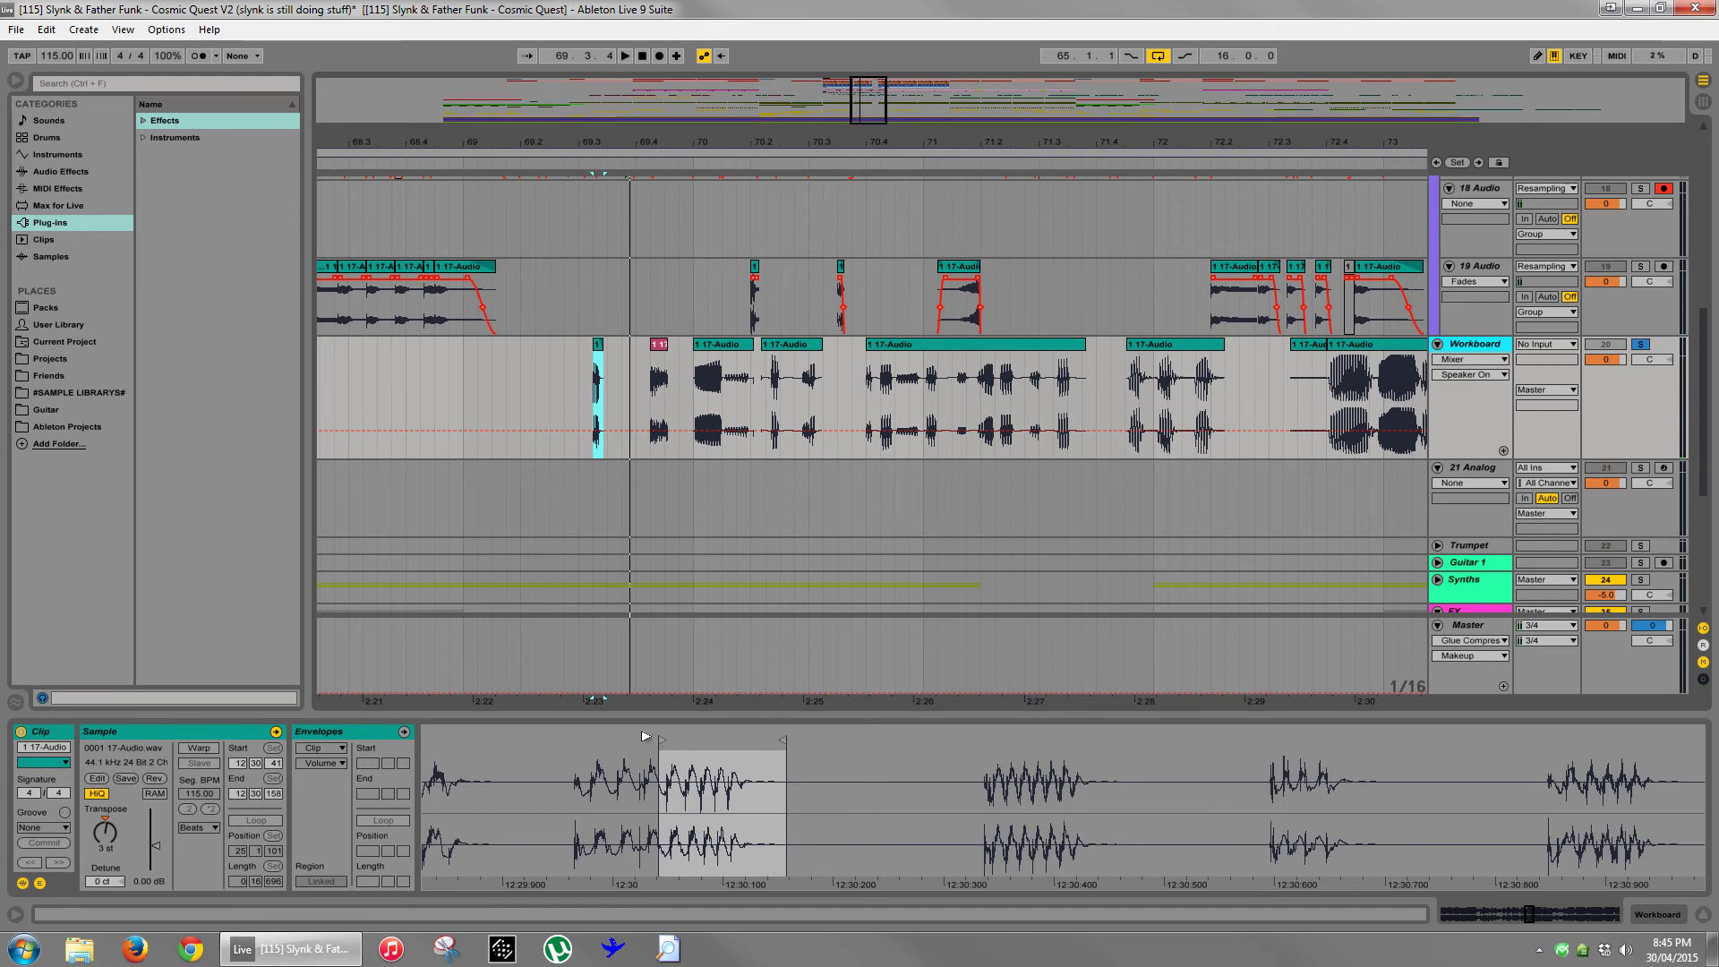
pyautogui.moveTo(644, 738); pyautogui.dragTo(563, 738)
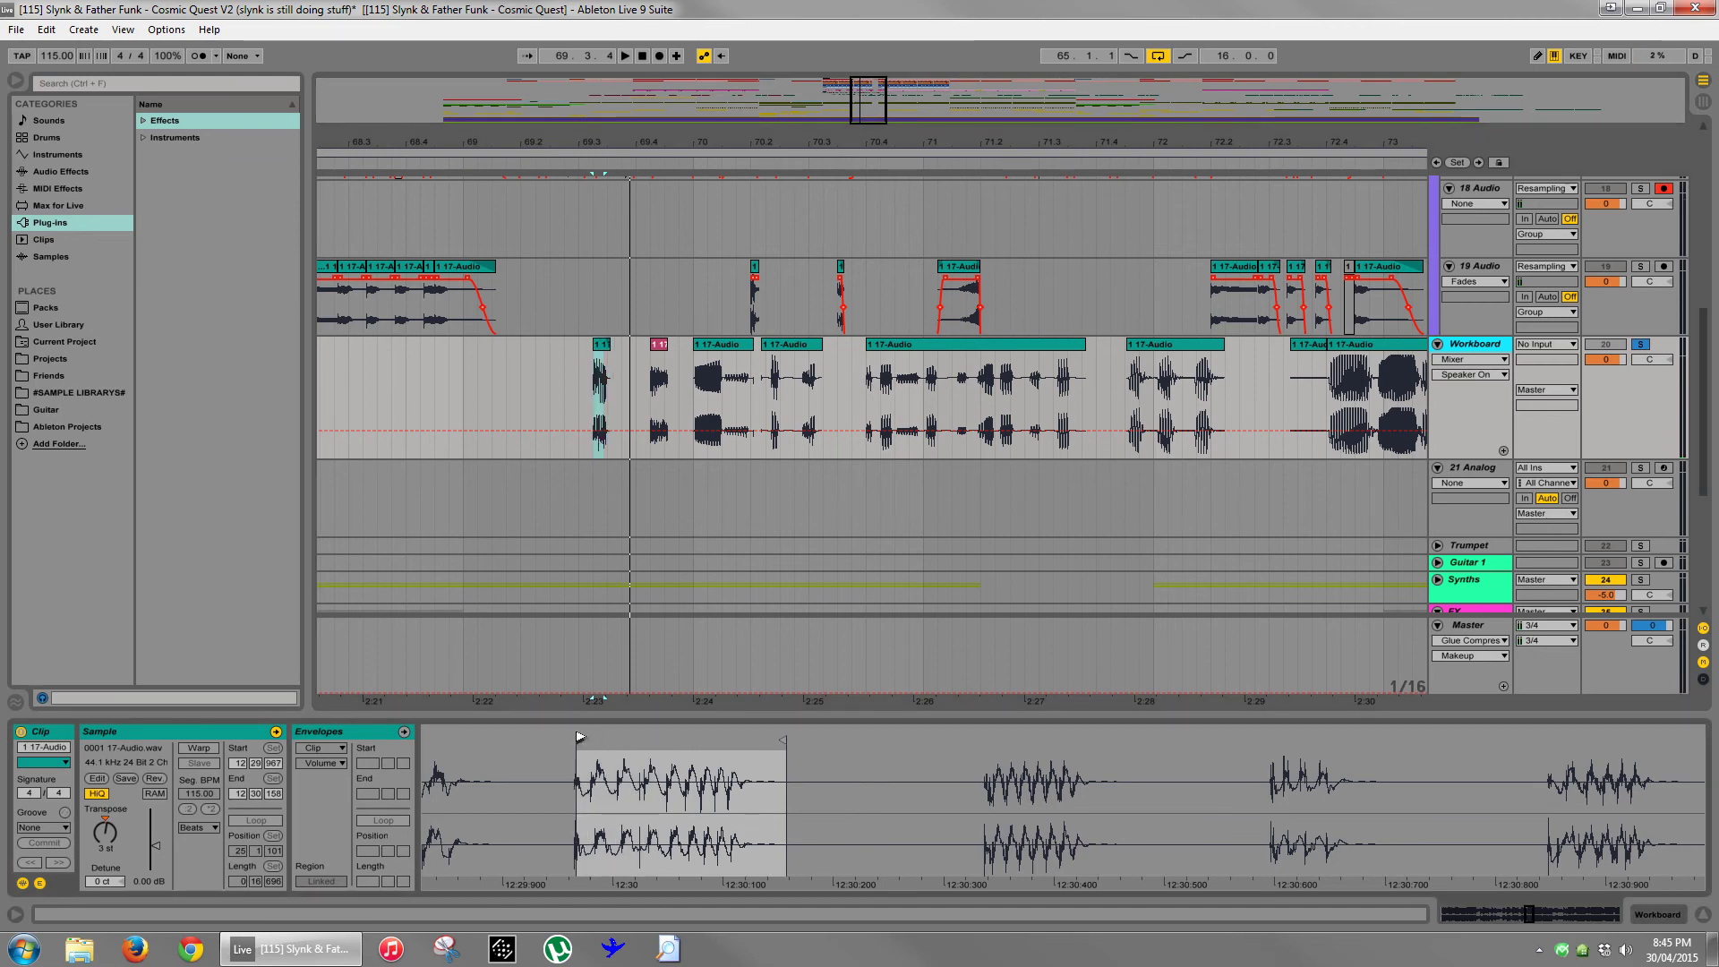
# - Audition the Workboard slices around bars 137 and 139 for a suitable bass stab
pyautogui.doubleClick(696, 140)
pyautogui.moveTo(1183, 139); pyautogui.dragTo(917, 144)
pyautogui.click(1142, 346)
pyautogui.press('space')
pyautogui.click(1032, 349)
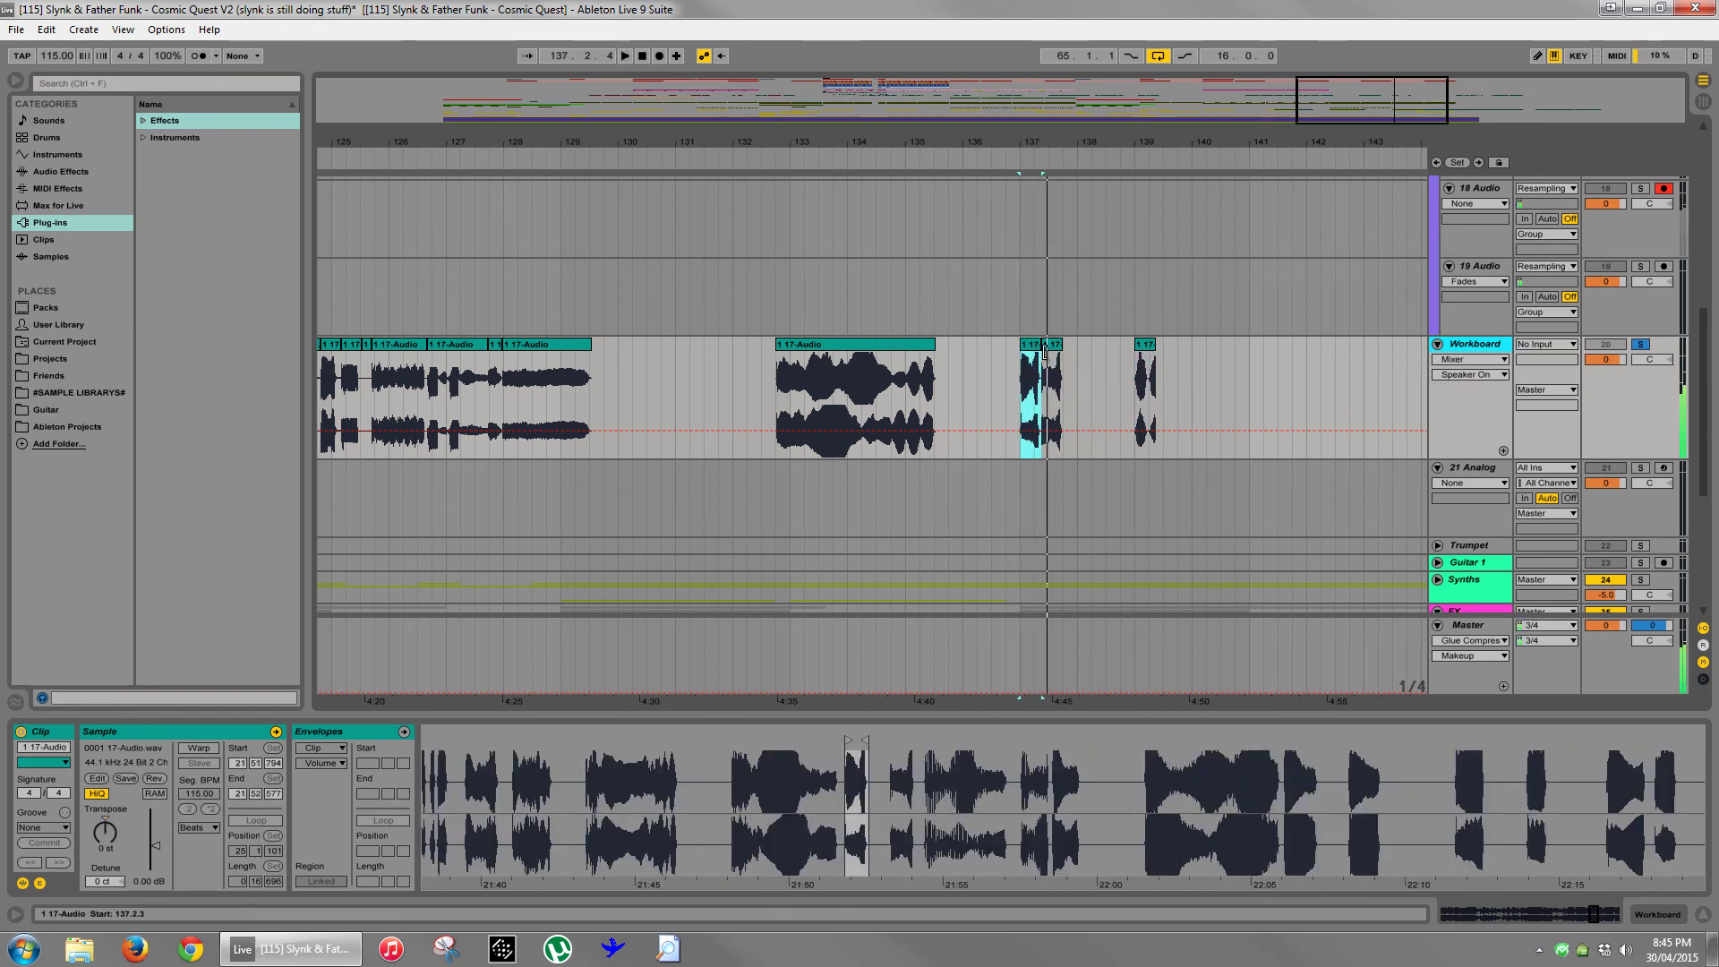
pyautogui.press('space')
pyautogui.press('space')
pyautogui.press('space')
# - Copy the short Workboard slice at 146.1.1 and paste it onto 17 Audio just after 73.1.1
pyautogui.moveTo(1168, 143); pyautogui.dragTo(681, 144)
pyautogui.click(1051, 346)
pyautogui.press('space')
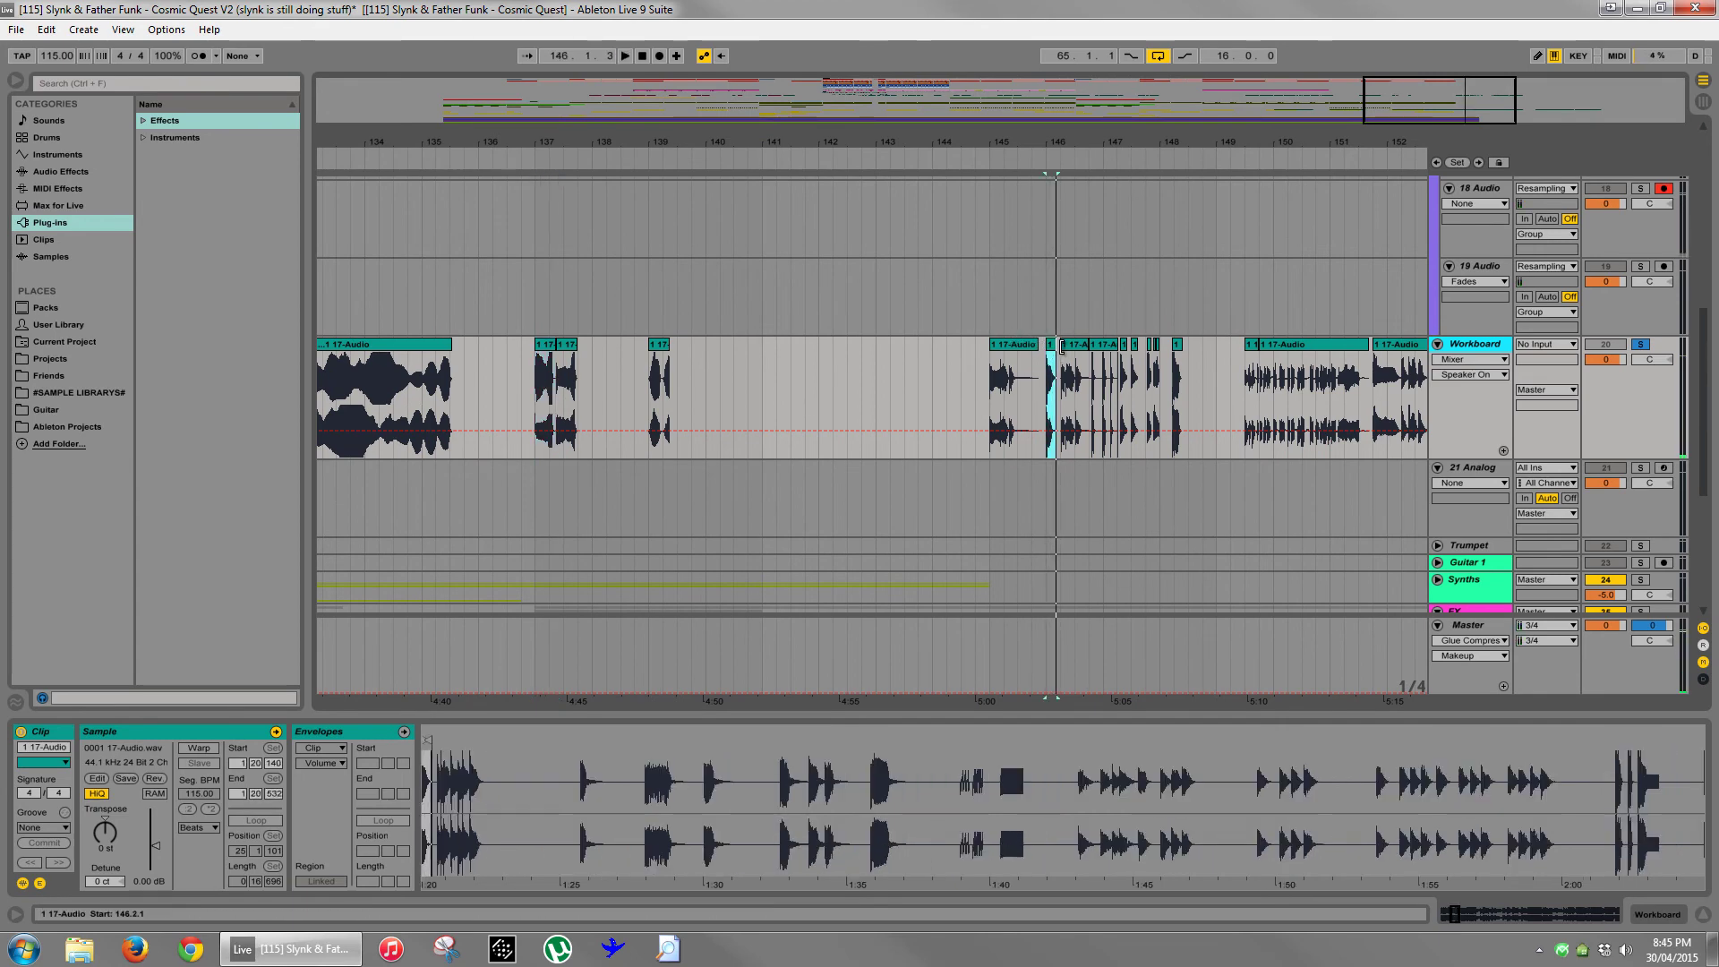
pyautogui.moveTo(712, 136); pyautogui.dragTo(1207, 150)
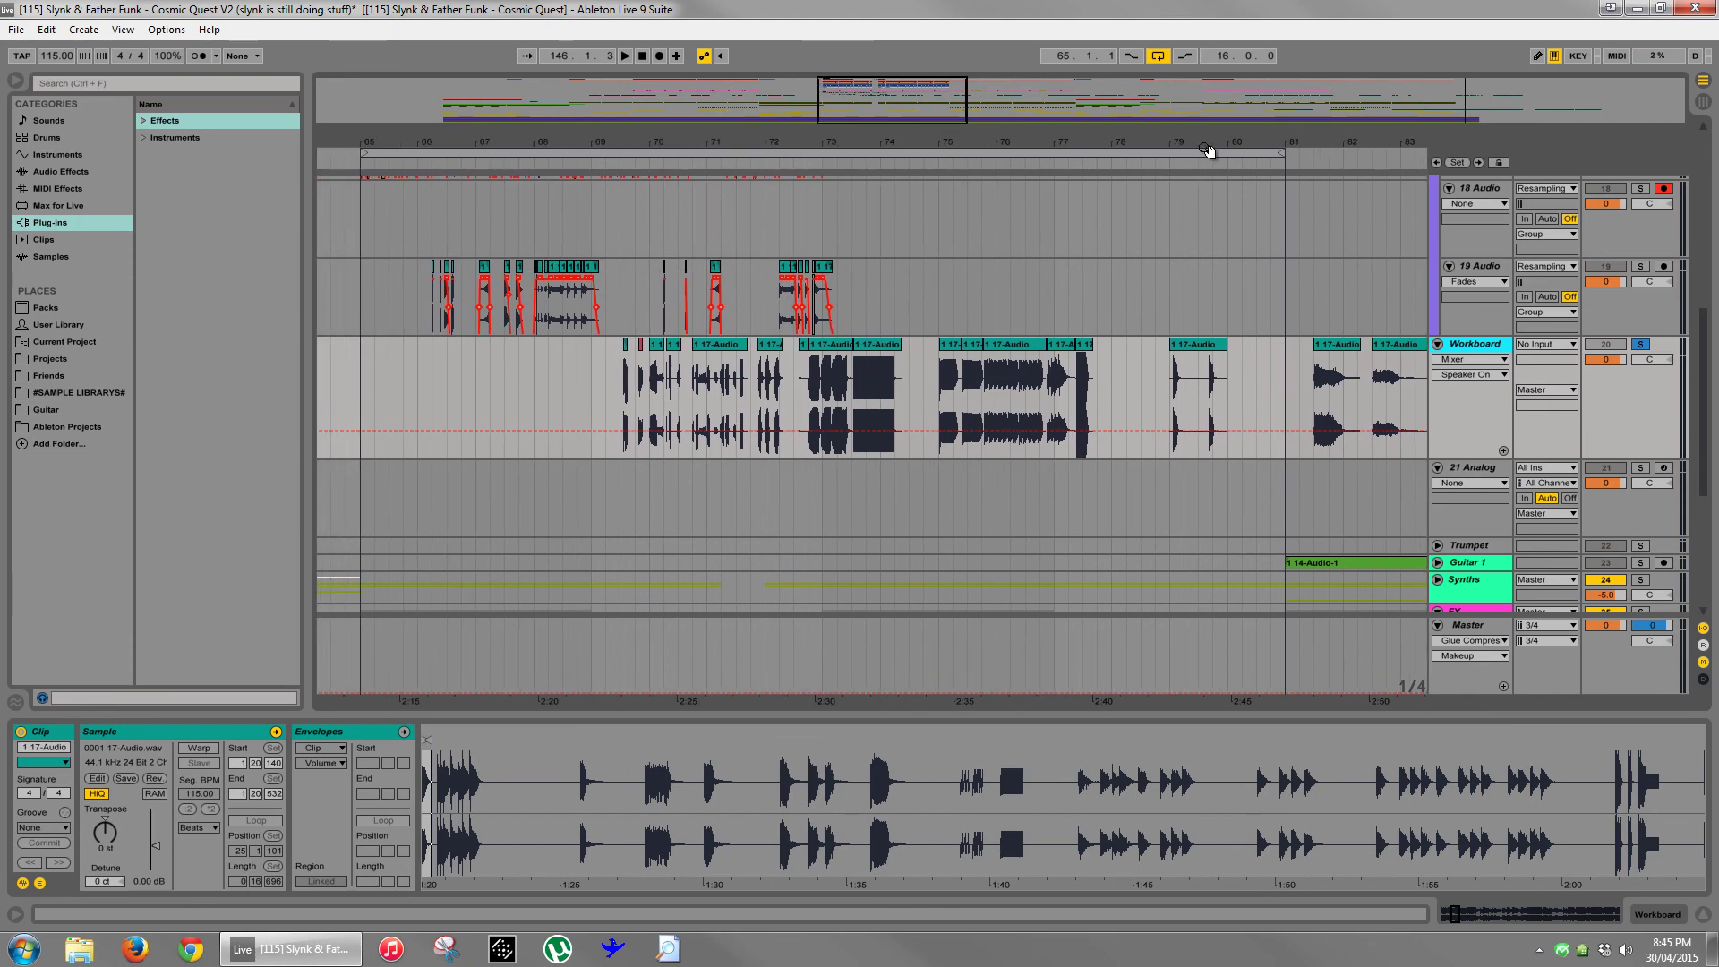
pyautogui.moveTo(807, 136); pyautogui.dragTo(815, 312)
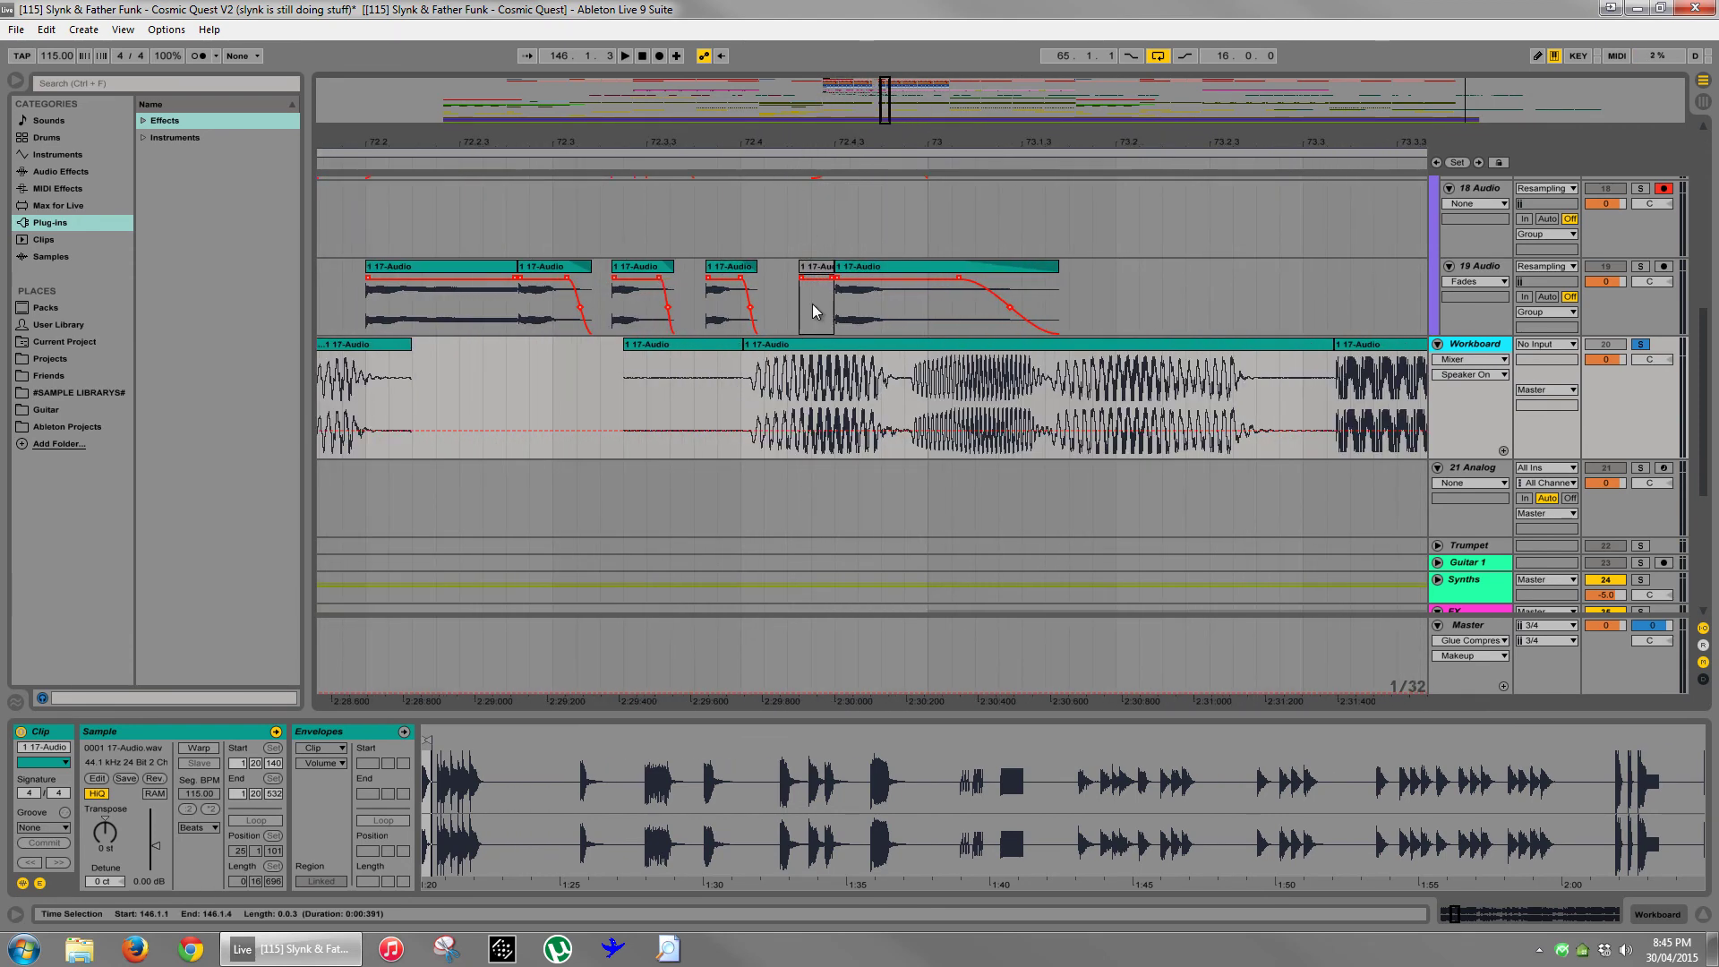
pyautogui.scroll(4, 1087, 325)
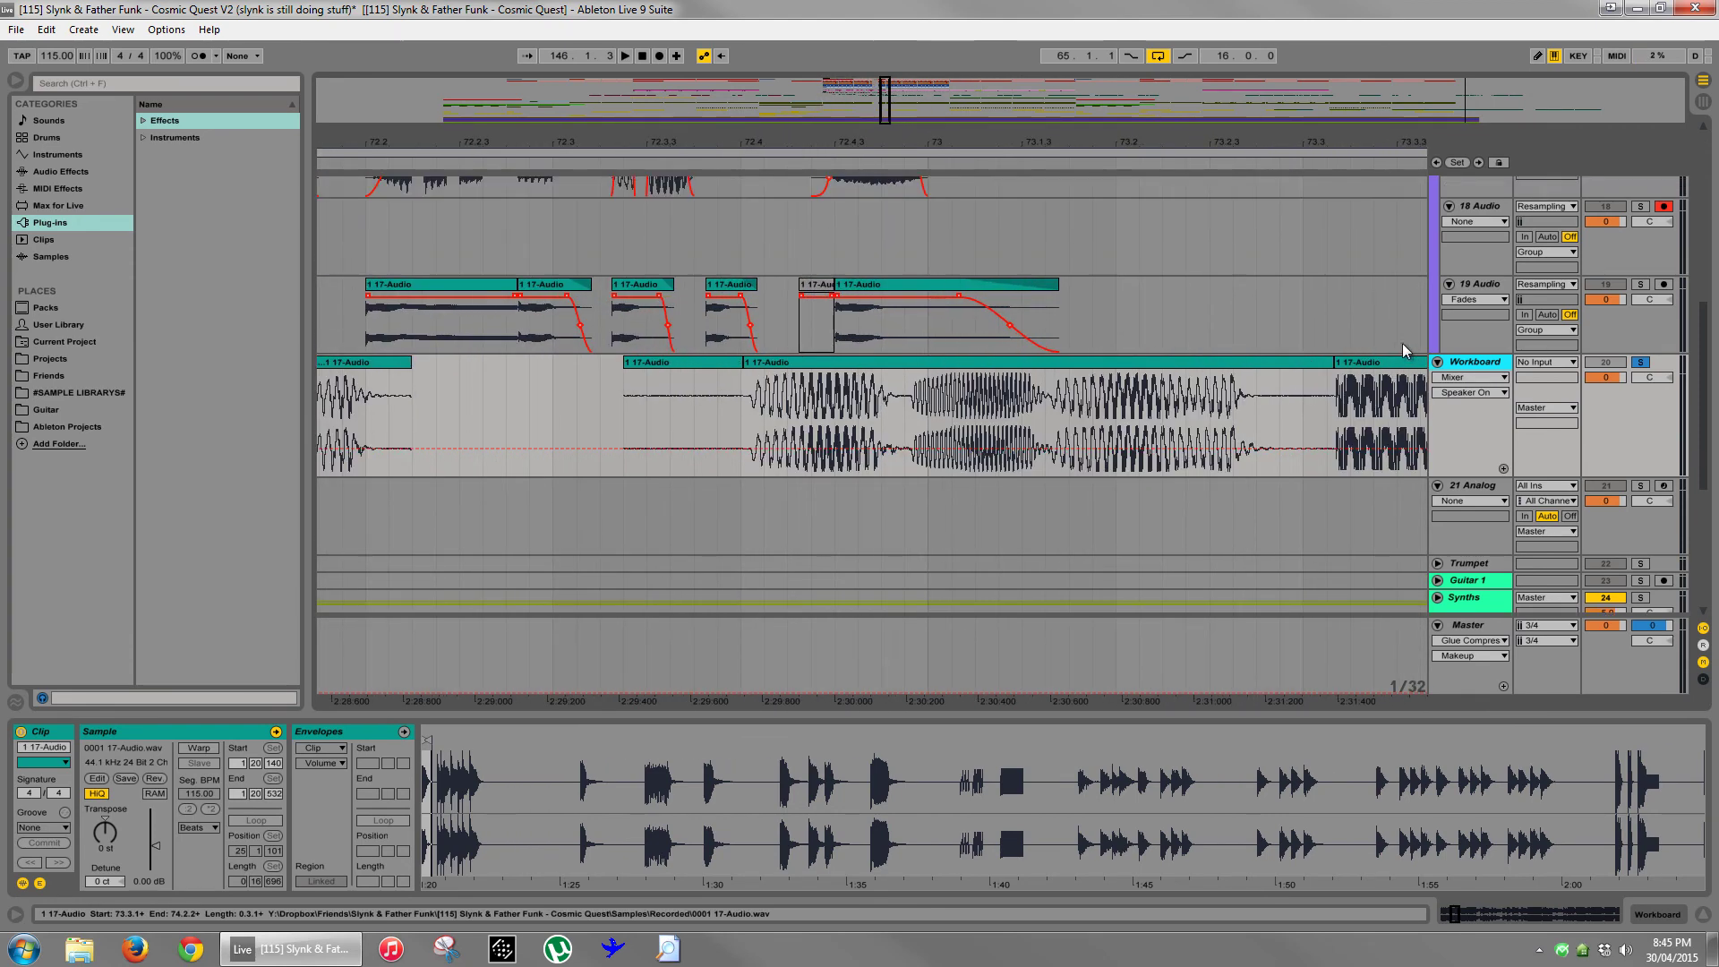
pyautogui.click(962, 316)
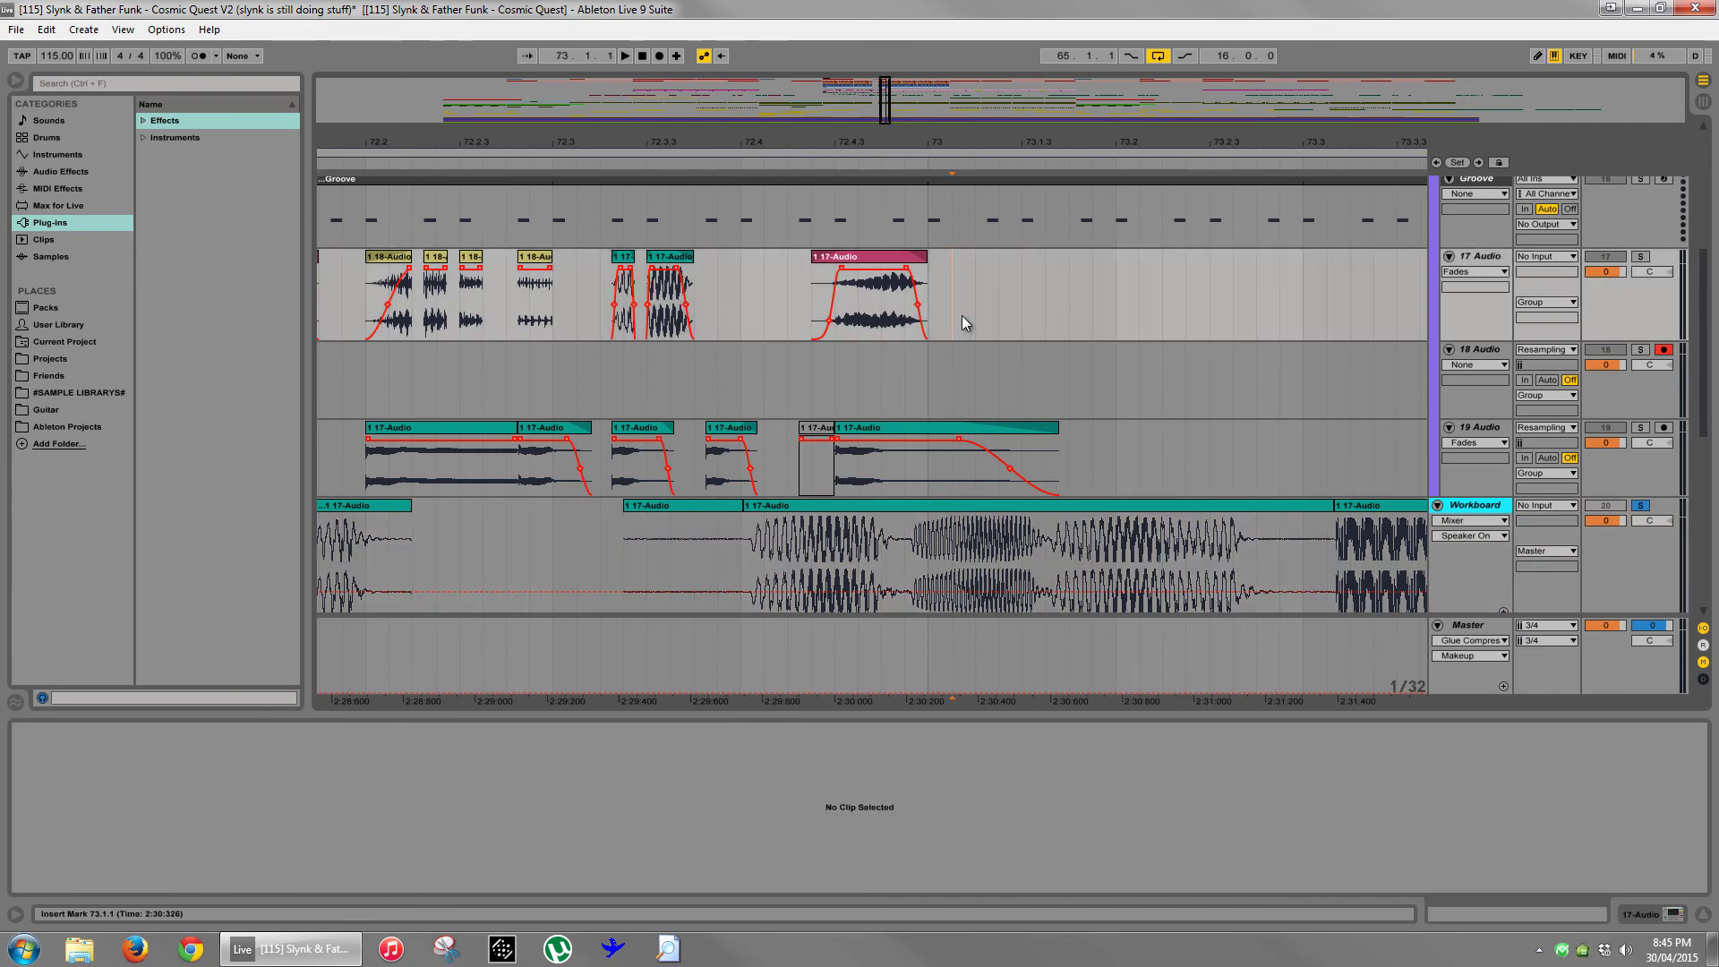
pyautogui.hotkey('ctrl', 'v')
# - Solo 17 Audio, shorten the pasted slice from its end and move it to 18 Audio at 72.4.2
pyautogui.press('space')
pyautogui.press('space')
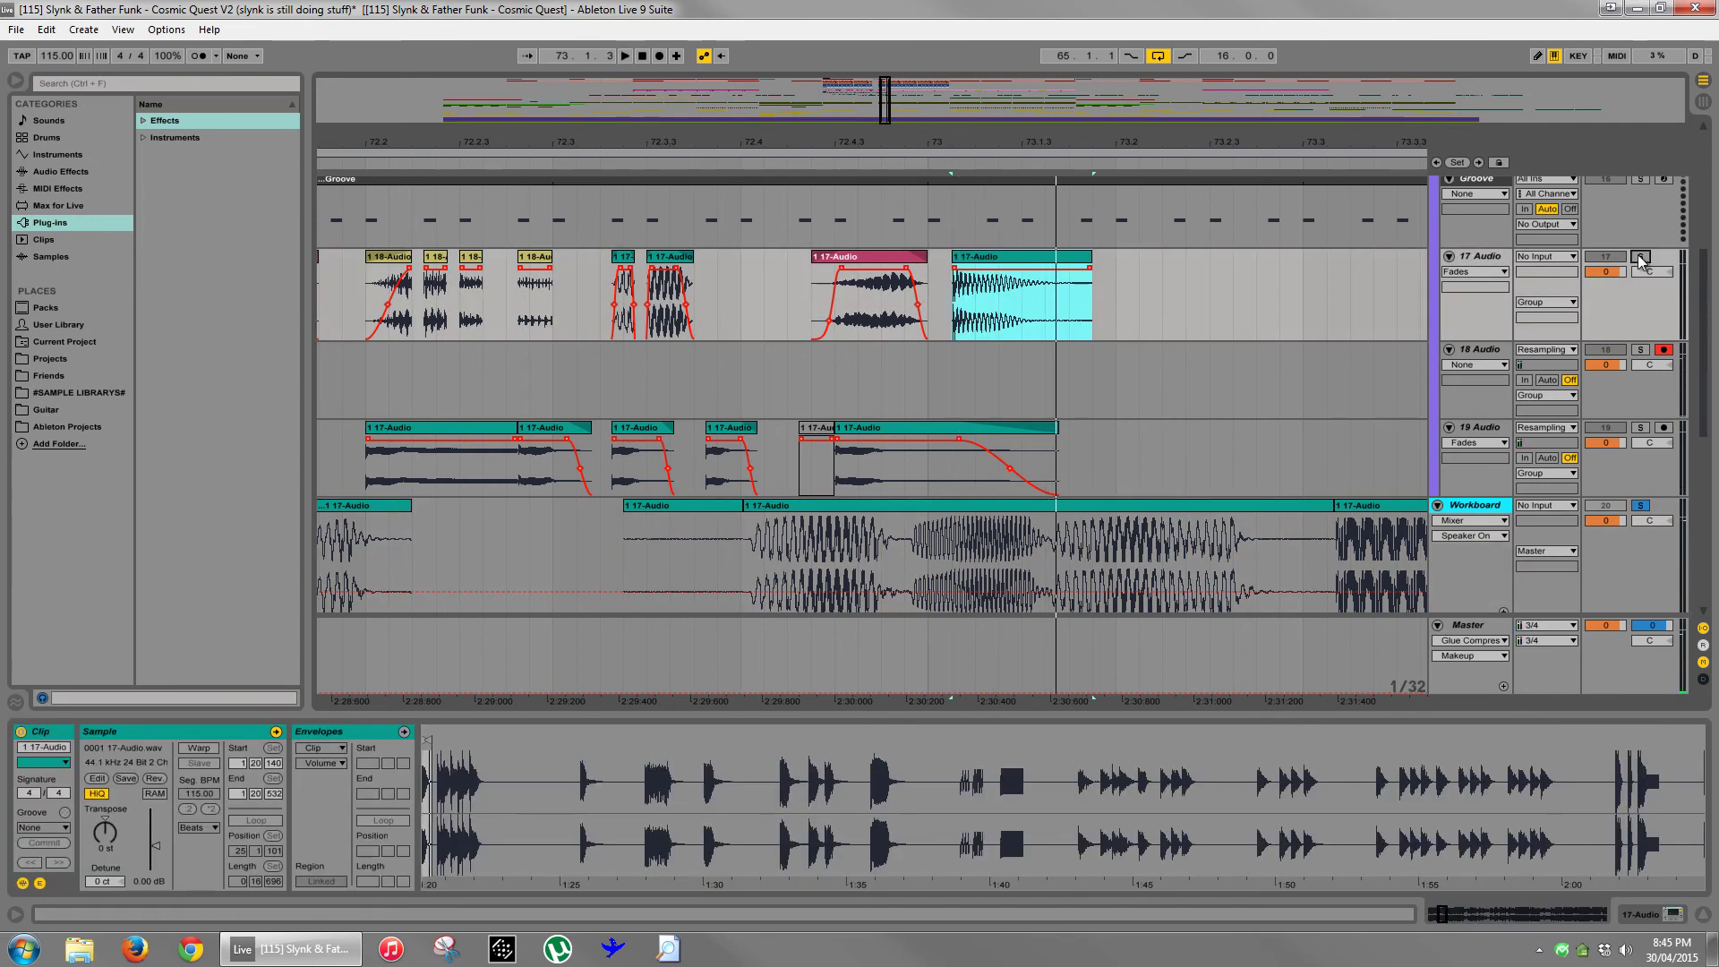
pyautogui.click(1640, 258)
pyautogui.moveTo(1085, 261); pyautogui.dragTo(995, 268)
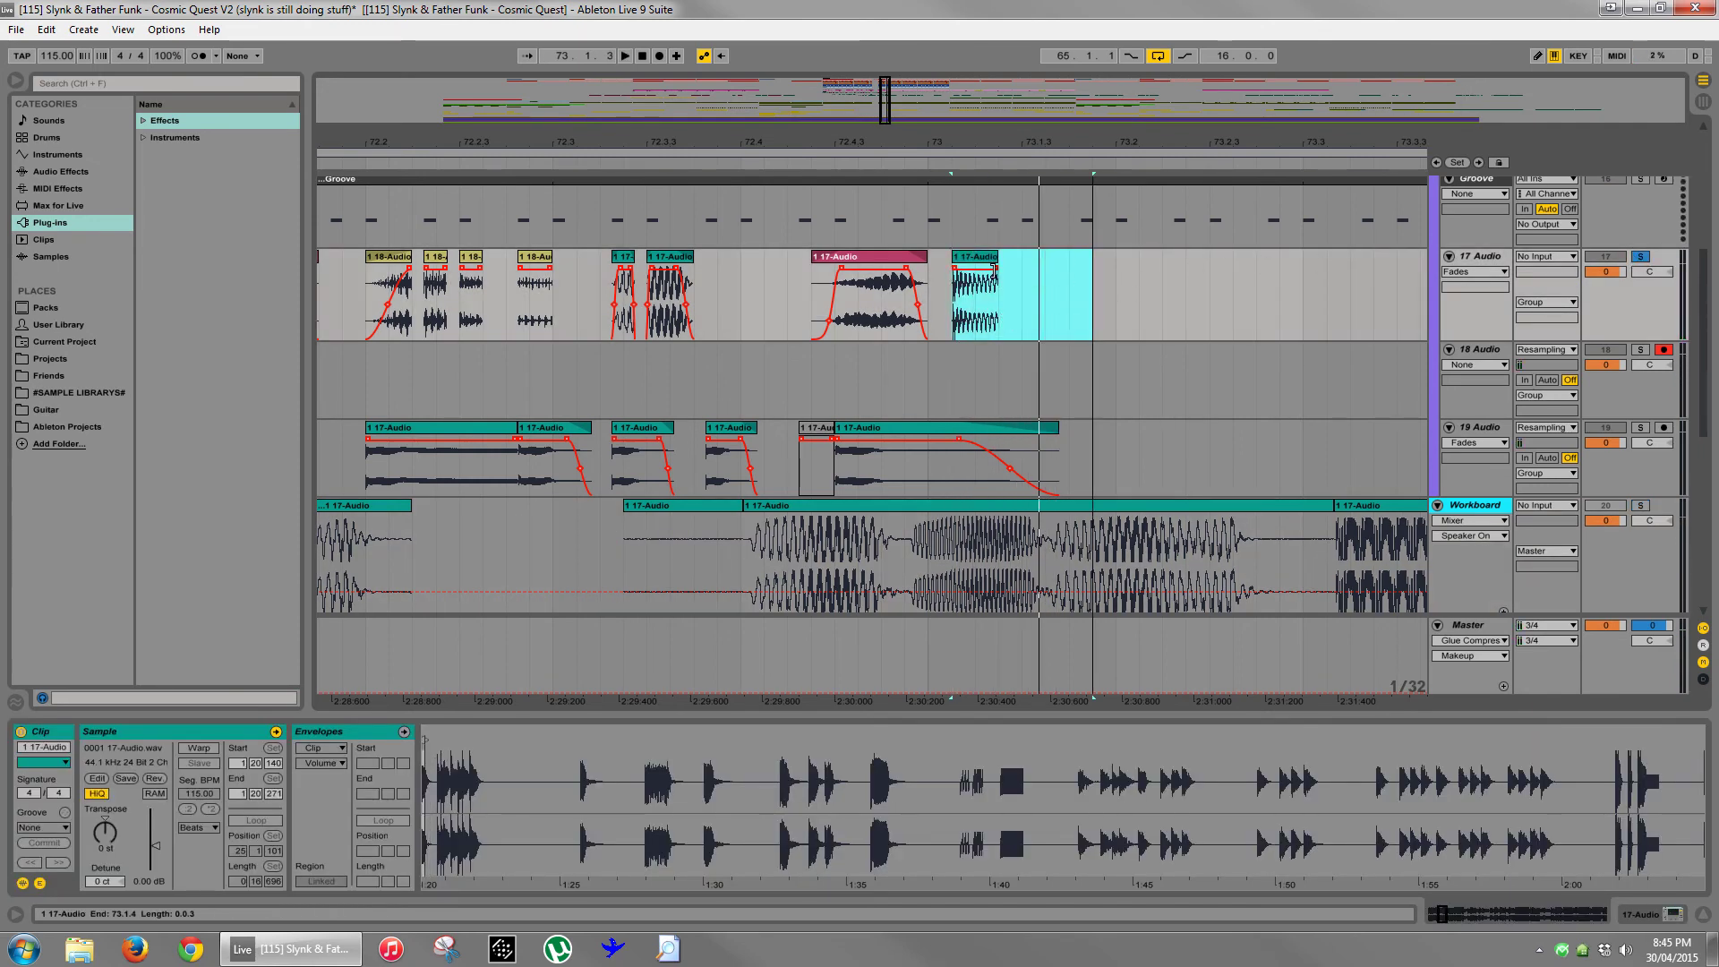
pyautogui.moveTo(793, 148); pyautogui.dragTo(803, 260)
pyautogui.moveTo(1173, 266); pyautogui.dragTo(836, 394)
pyautogui.click(873, 385)
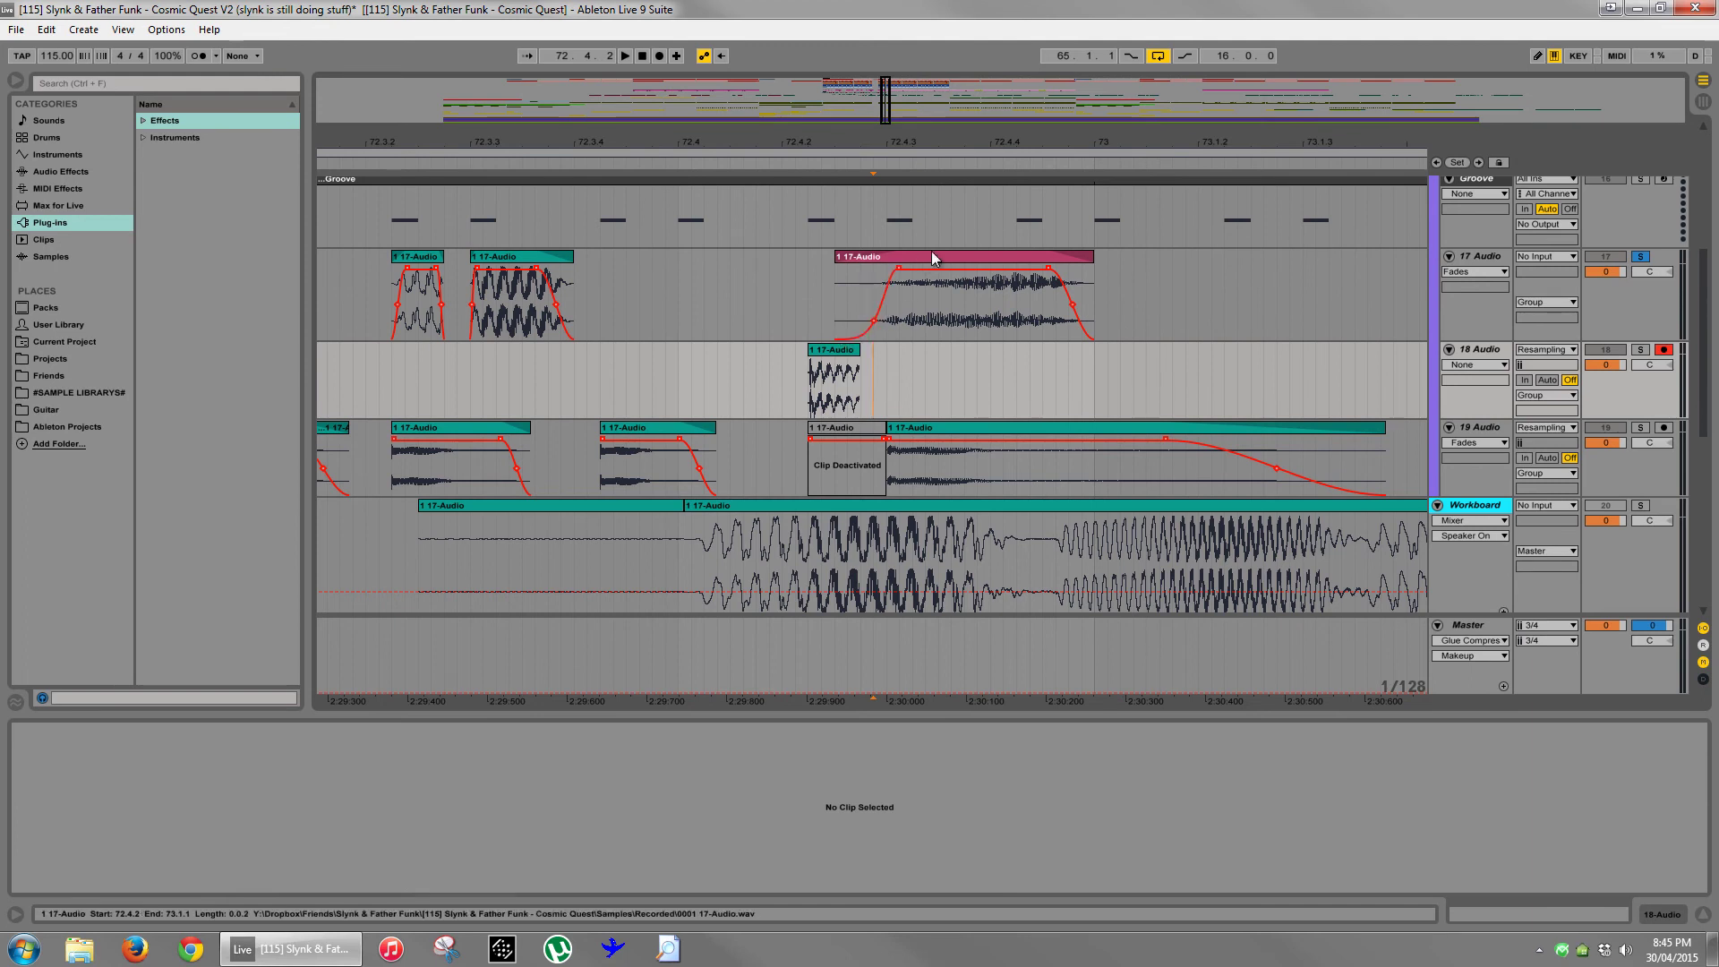
# - Lengthen the 18 Audio clip to 72.4.4 and add a fade-out over its second half
pyautogui.moveTo(857, 349); pyautogui.dragTo(989, 350)
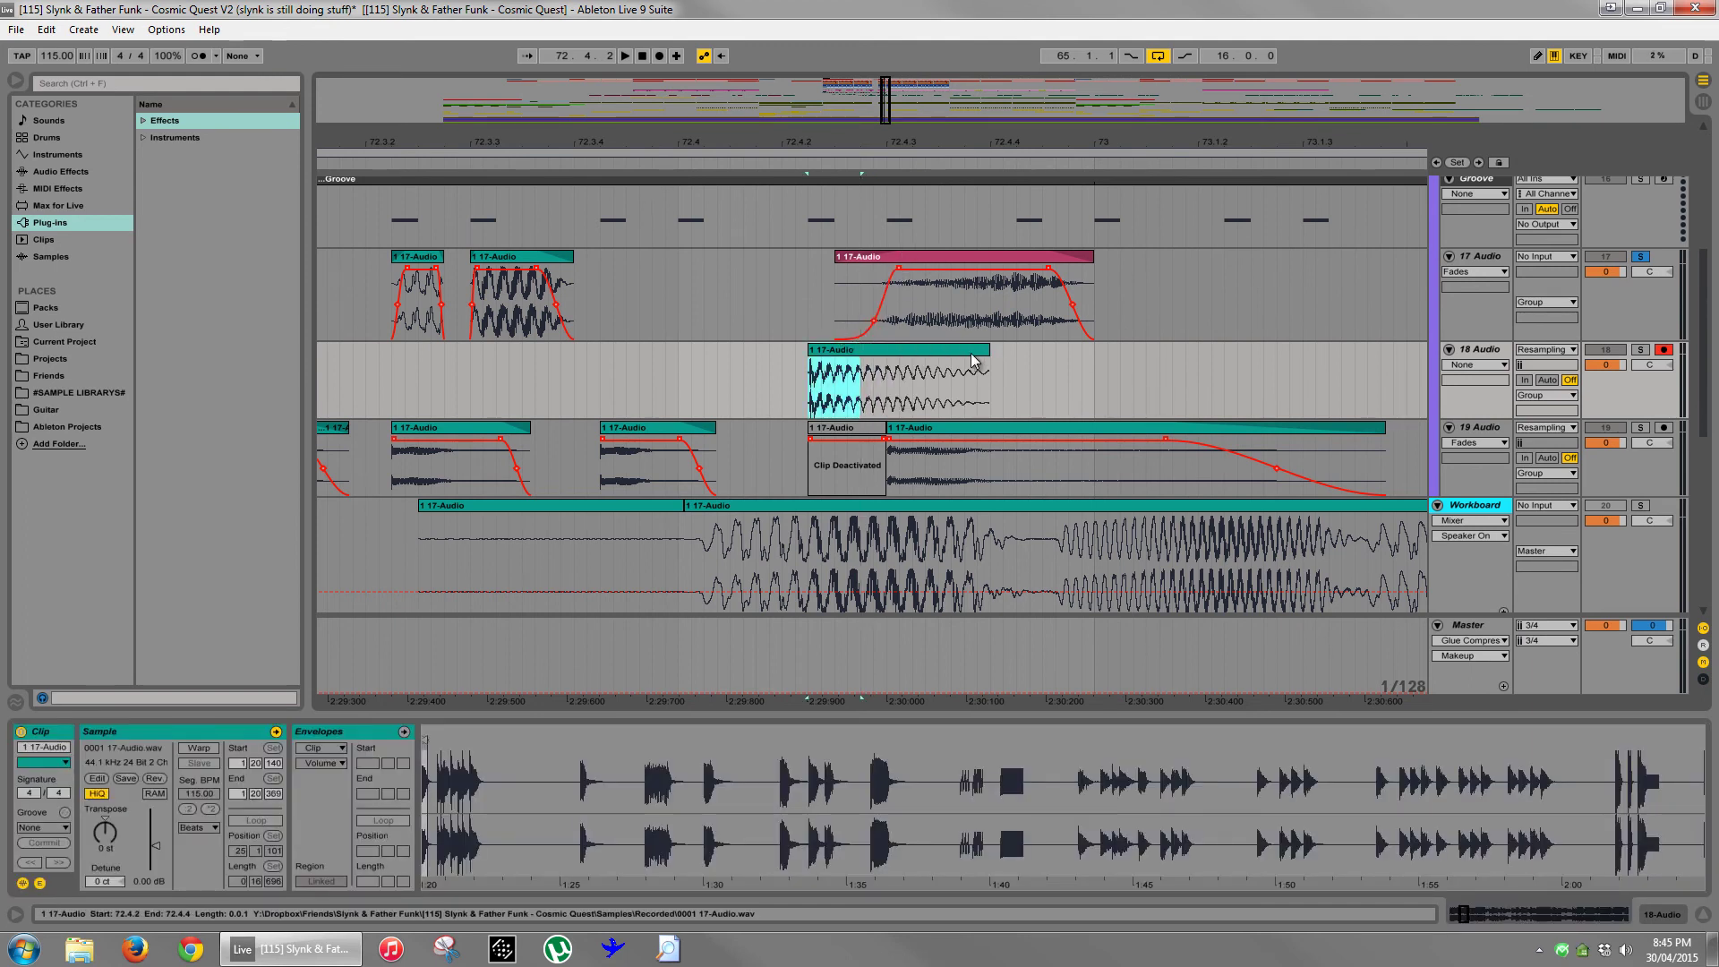
pyautogui.click(1500, 366)
pyautogui.click(1473, 397)
pyautogui.moveTo(987, 361); pyautogui.dragTo(873, 360)
# - Unsolo 17 Audio and audition the layered stab in the full mix from 72.3.2
pyautogui.press('space')
pyautogui.click(392, 383)
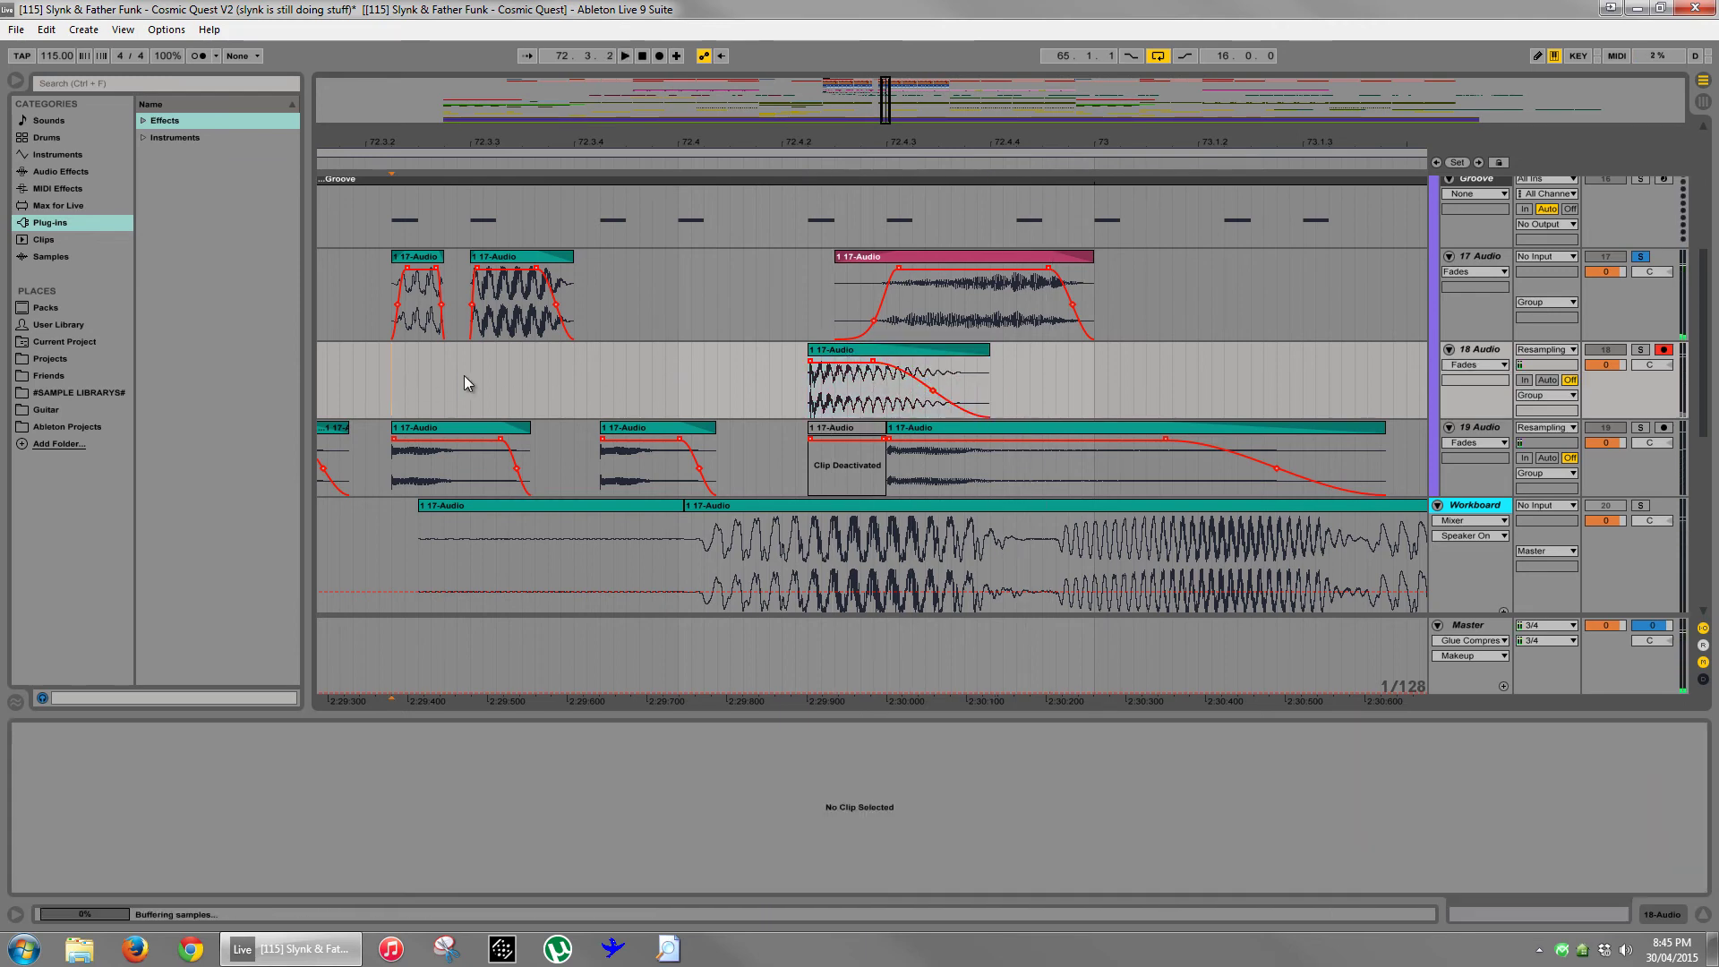
pyautogui.click(1641, 256)
pyautogui.press('space')
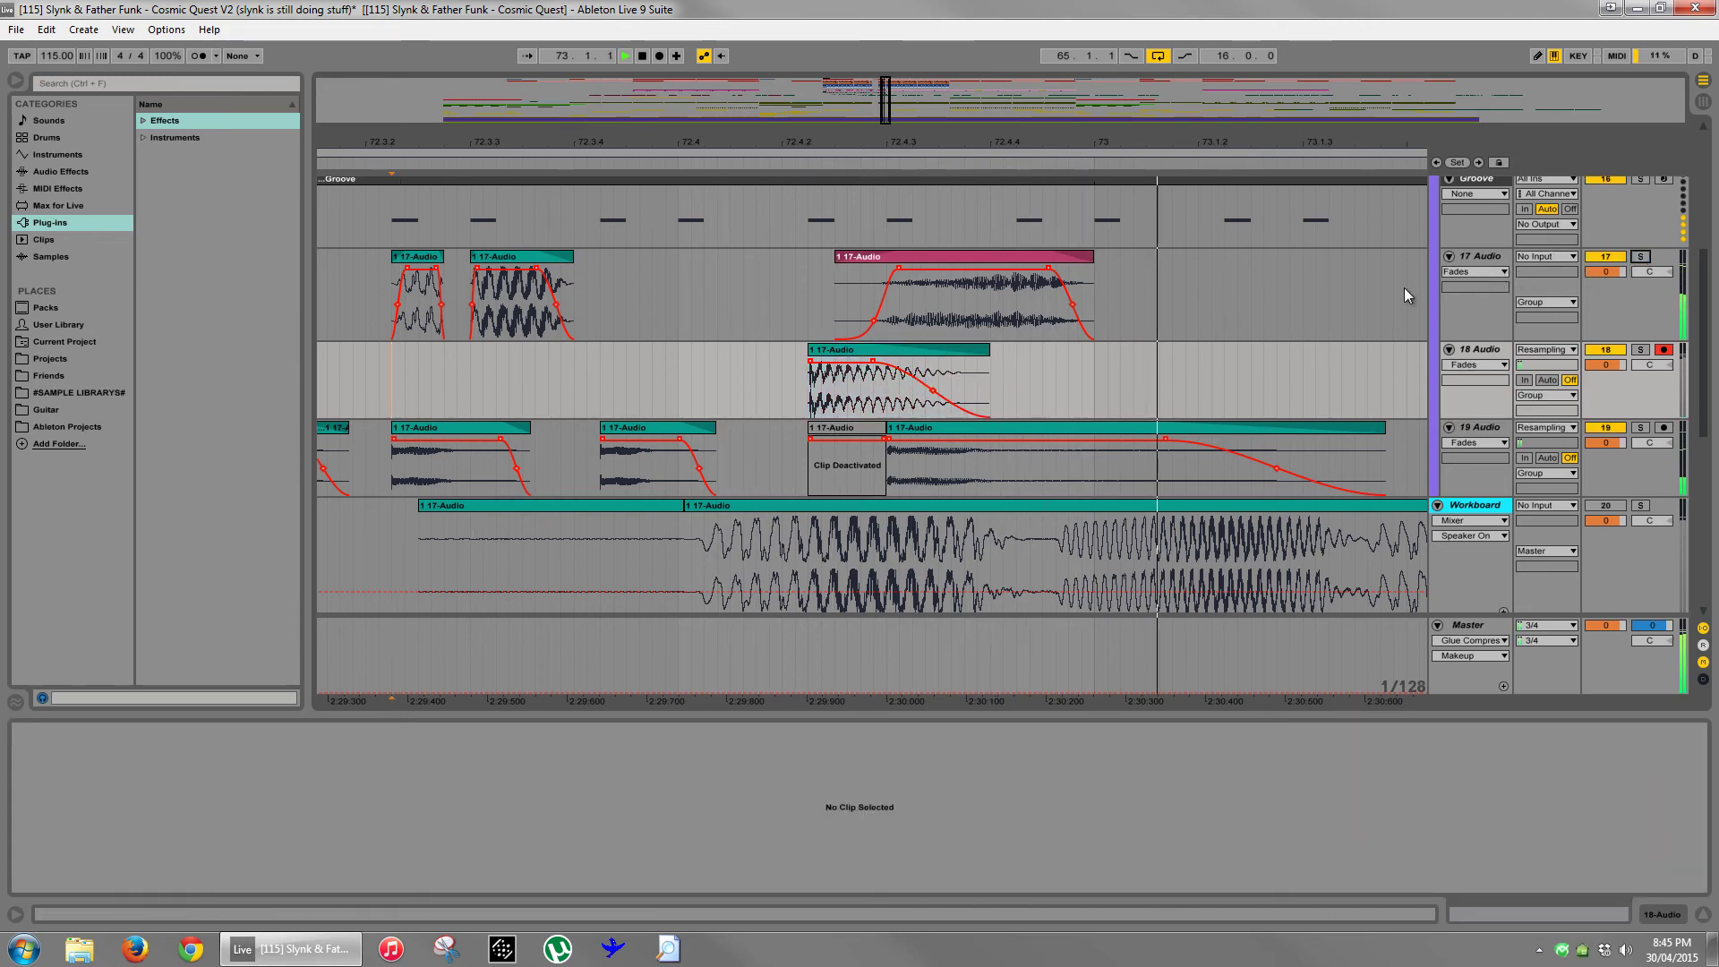
pyautogui.scroll(3, 1240, 350)
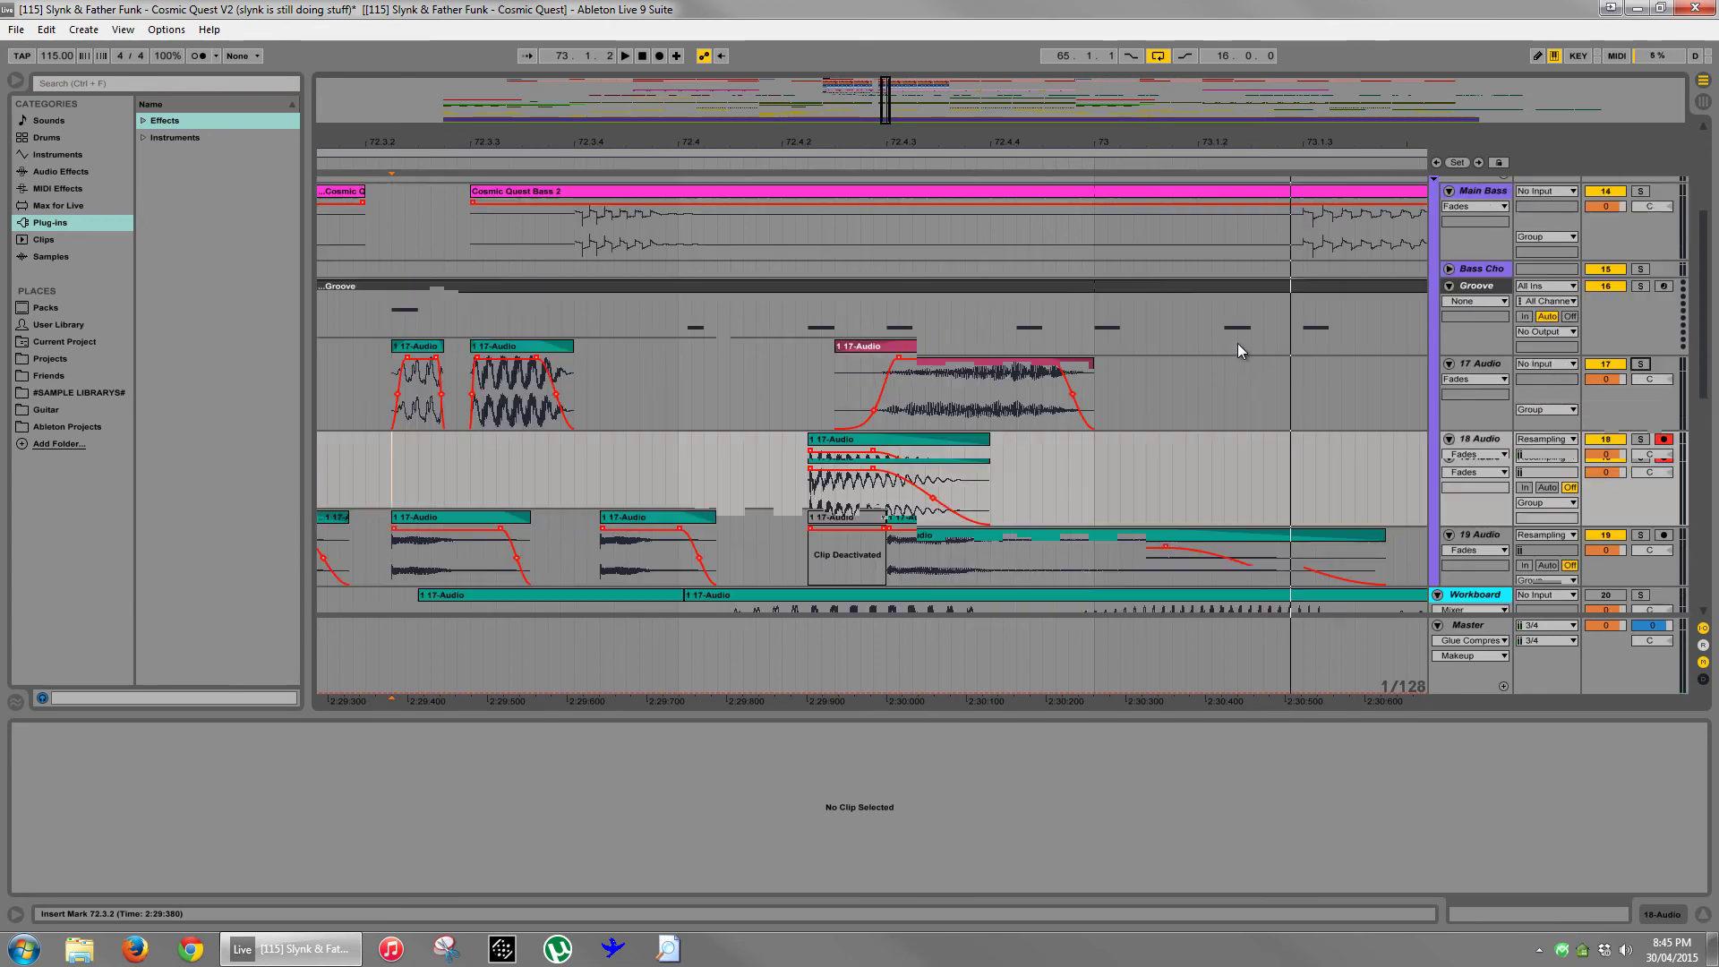
pyautogui.press('space')
# - Audition the whole chopped bass phrase in the full mix from 72.1.1
pyautogui.moveTo(937, 143); pyautogui.dragTo(938, 56)
pyautogui.scroll(4, 1311, 427)
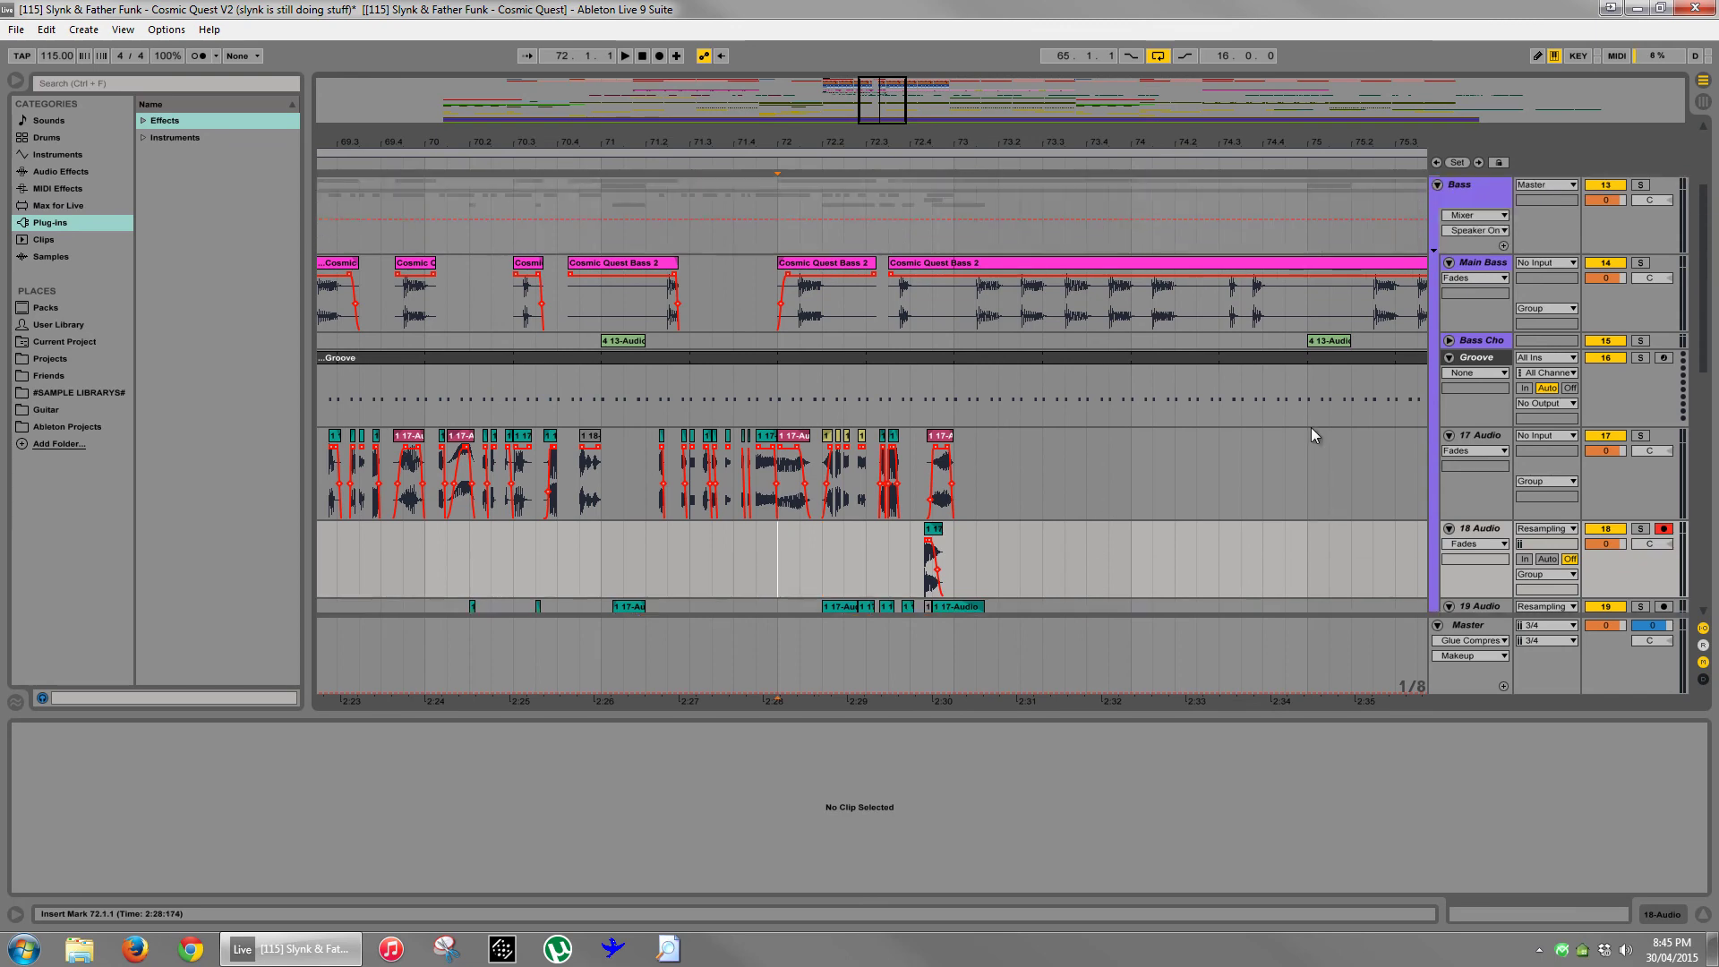
pyautogui.press('space')
pyautogui.scroll(-3, 1217, 444)
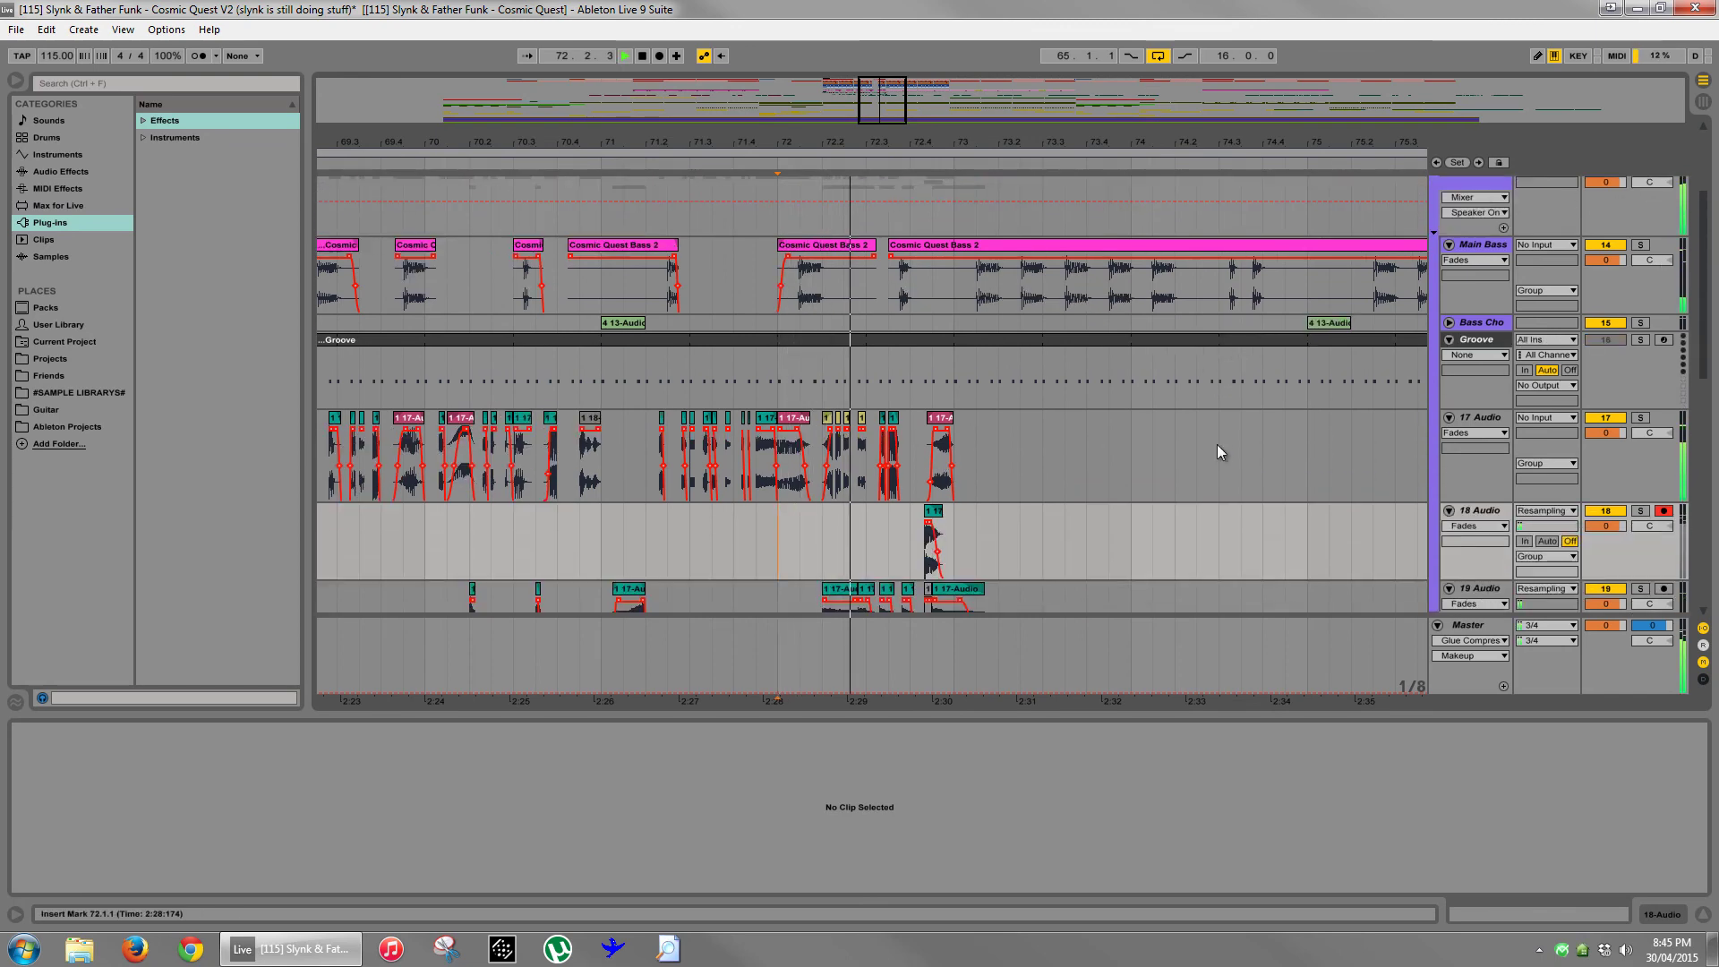
pyautogui.scroll(-3, 1209, 444)
pyautogui.press('space')
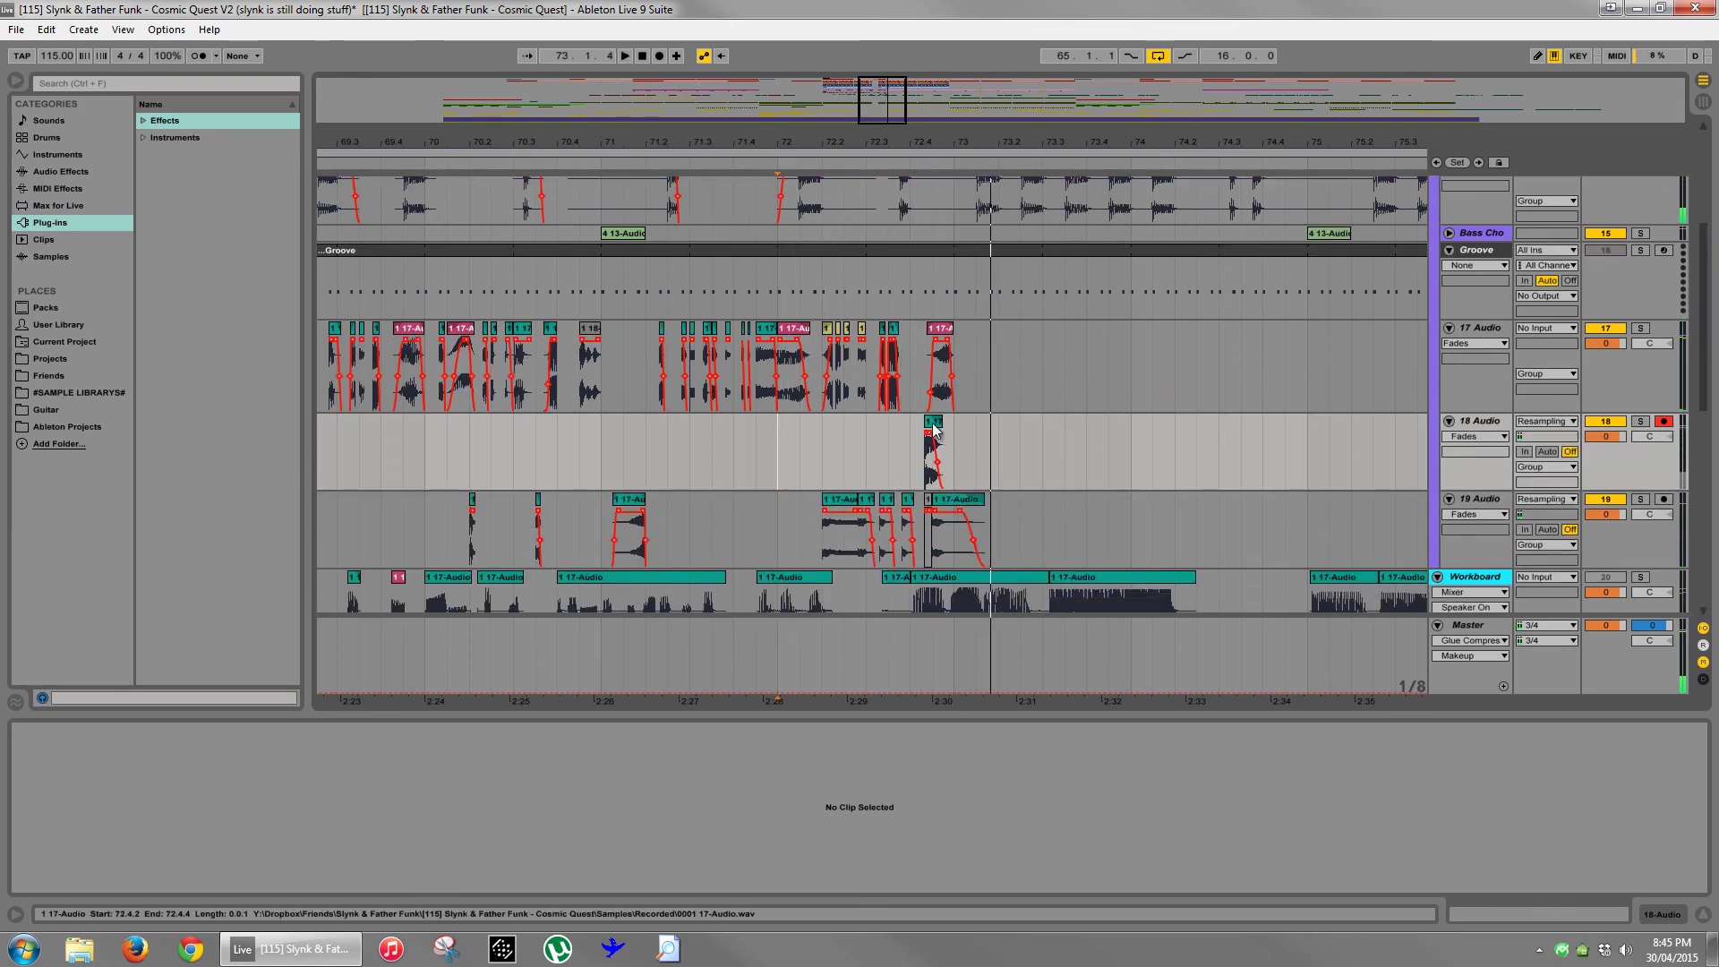
# - Solo 18 Audio, transpose its clip at 72.4.2 to -12 st and audition the lowered stab
pyautogui.click(933, 422)
pyautogui.press('space')
pyautogui.press('space')
pyautogui.click(1644, 422)
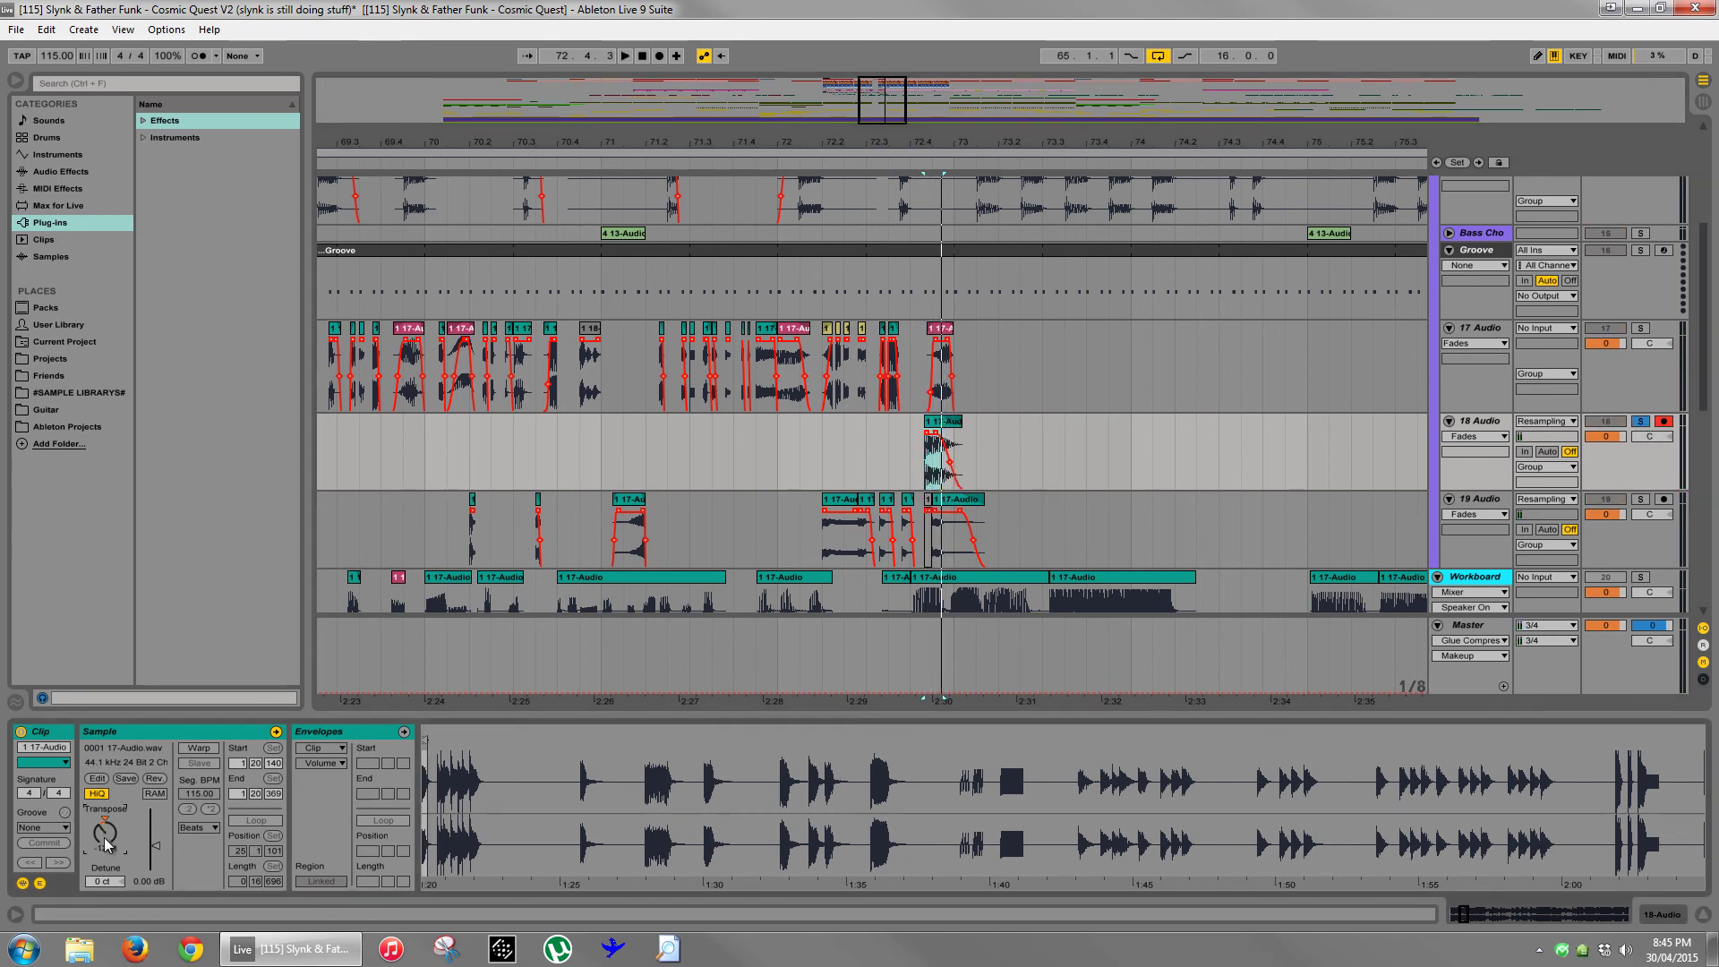
pyautogui.press('space')
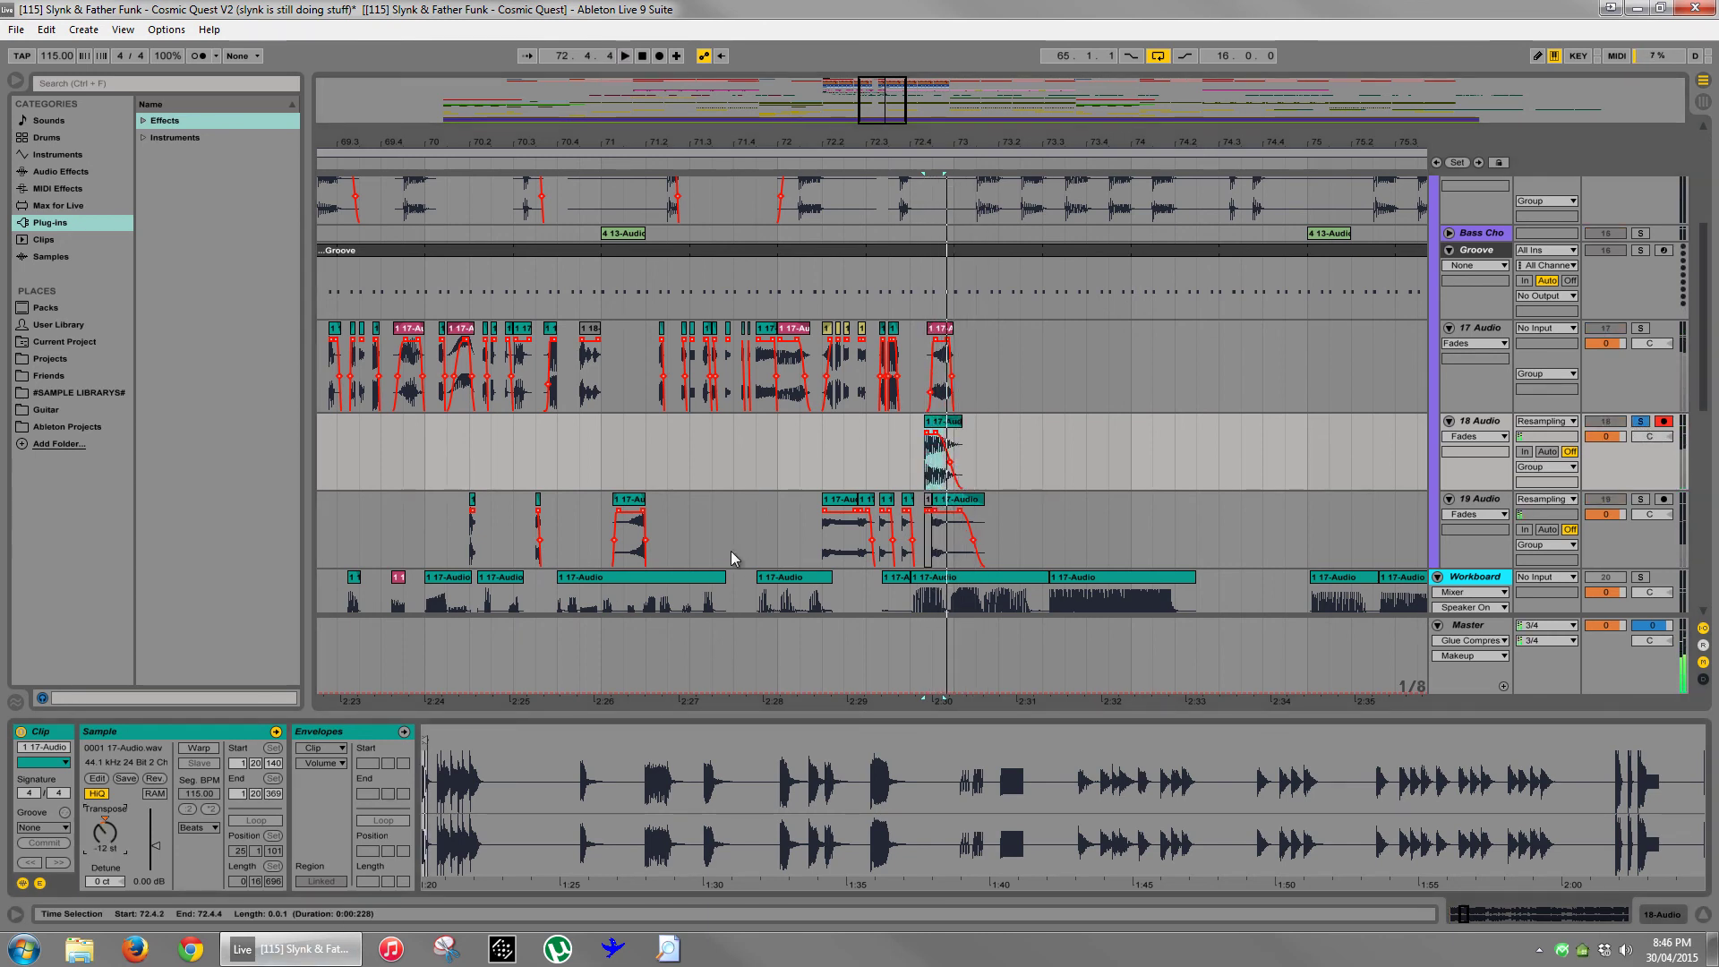
# - Unsolo 18 Audio and audition the transposed stab in the mix from just before bar 72
pyautogui.click(759, 468)
pyautogui.click(1641, 423)
pyautogui.press('space')
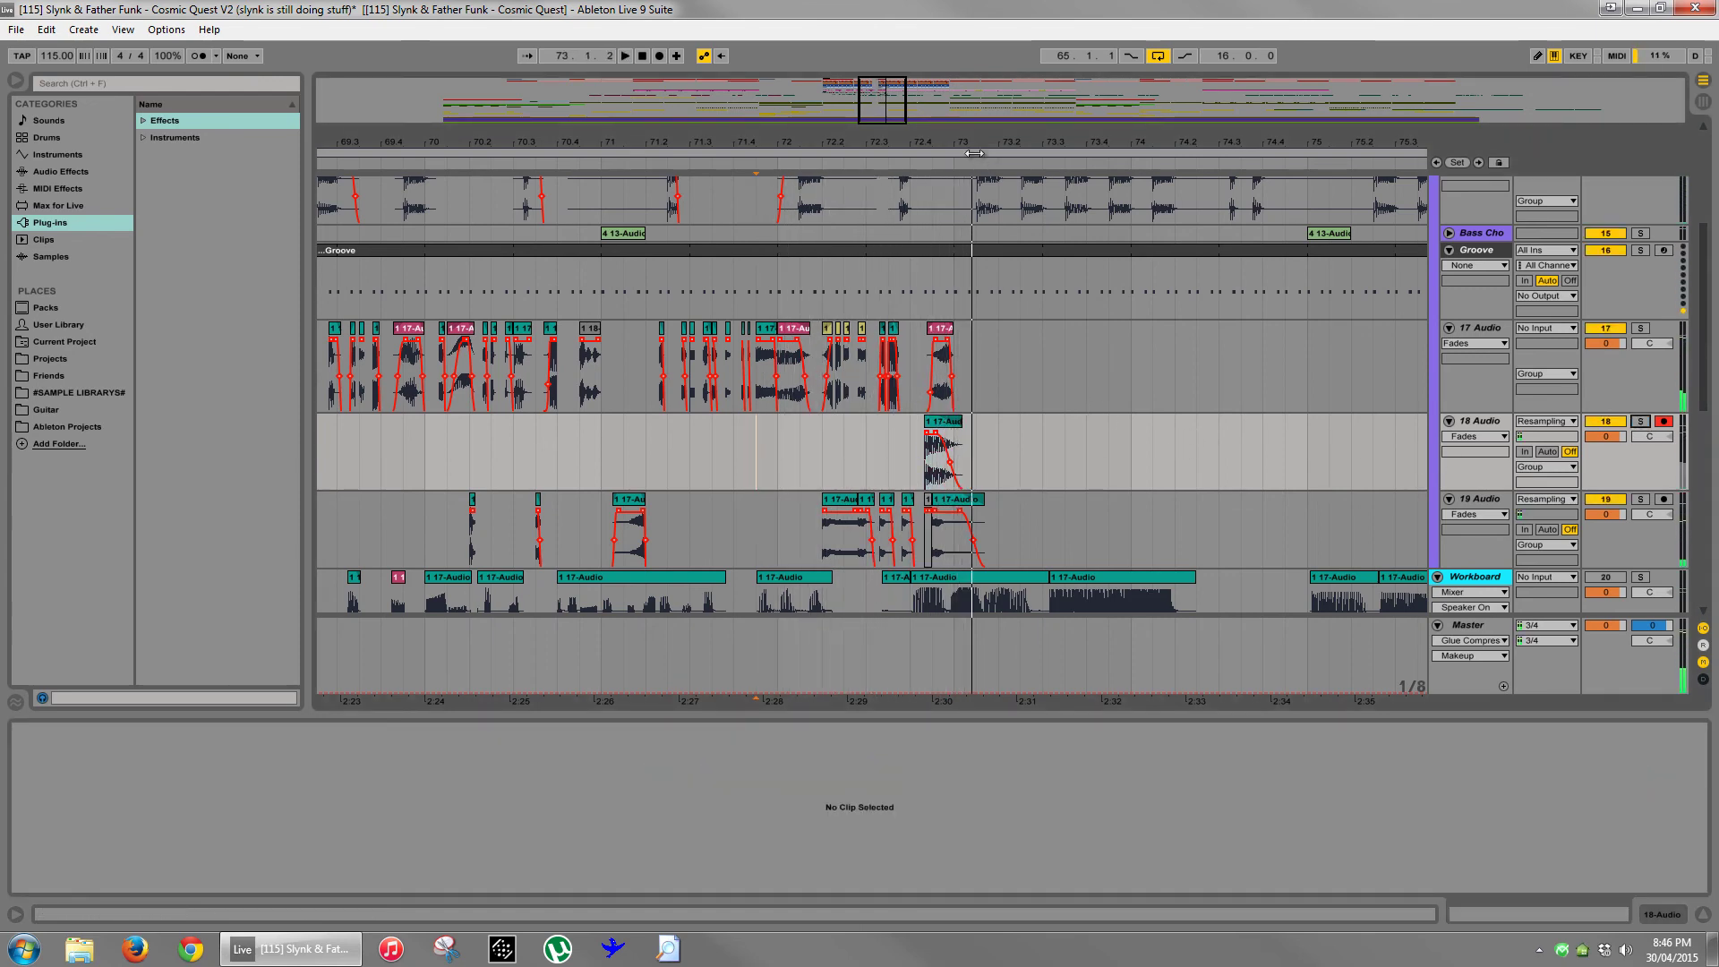
# - Steepen the fade-out curve of the 18 Audio clip, soloing the track to audition and fine-tune the decay
pyautogui.scroll(4, 979, 427)
pyautogui.moveTo(980, 427); pyautogui.dragTo(896, 465)
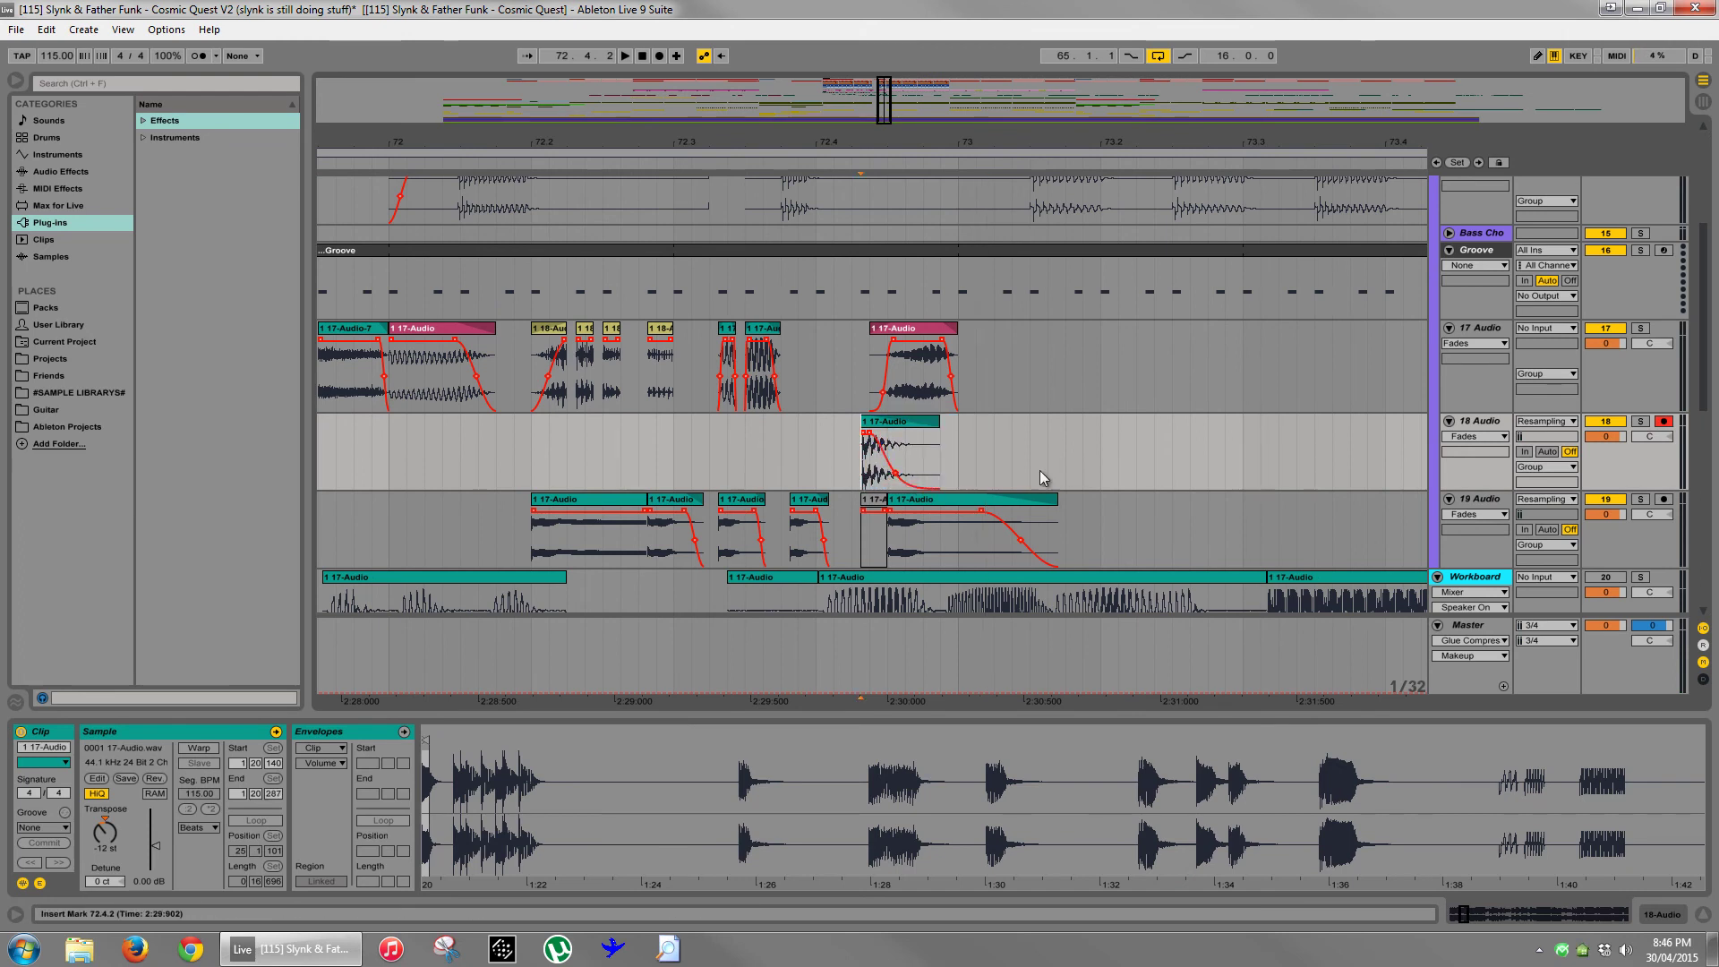
pyautogui.click(1640, 423)
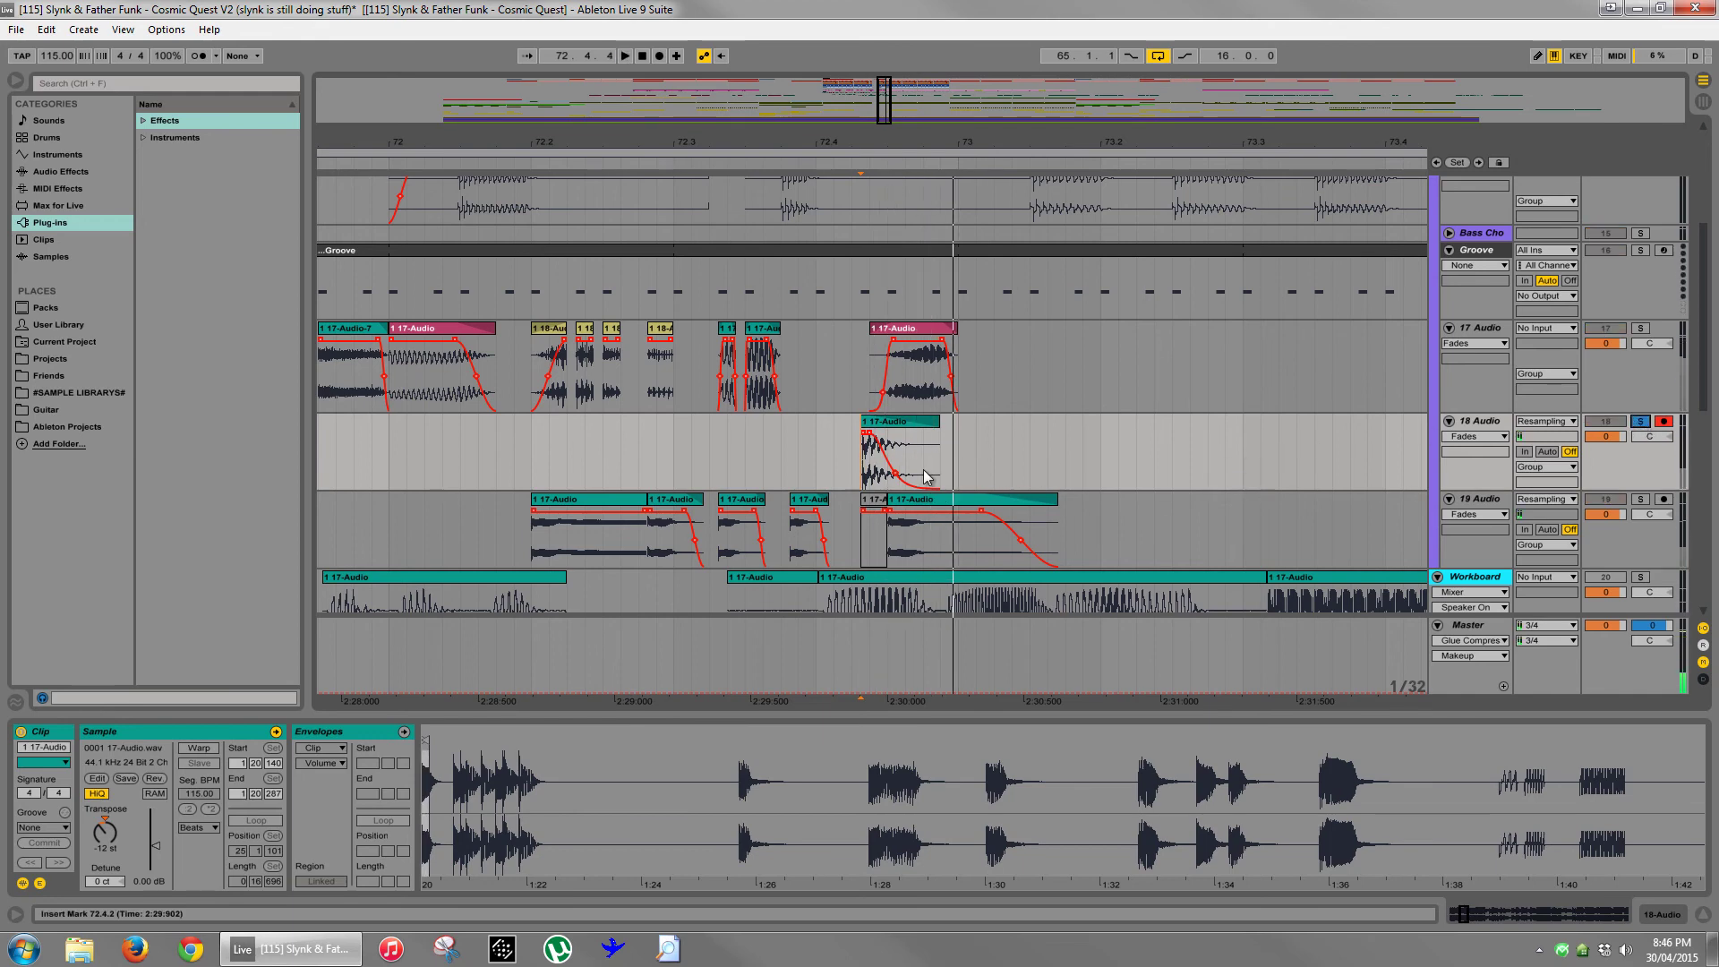
pyautogui.moveTo(927, 475)
pyautogui.mouseDown()
pyautogui.moveTo(892, 486)
pyautogui.moveTo(898, 469)
pyautogui.mouseUp()
# - Tighten the 18 Audio clip's sample start to the hit's transient, then unsolo the track and audition from 72.1.1
pyautogui.moveTo(465, 761)
pyautogui.mouseDown()
pyautogui.moveTo(594, 868)
pyautogui.moveTo(438, 771)
pyautogui.moveTo(1210, 748)
pyautogui.mouseUp()
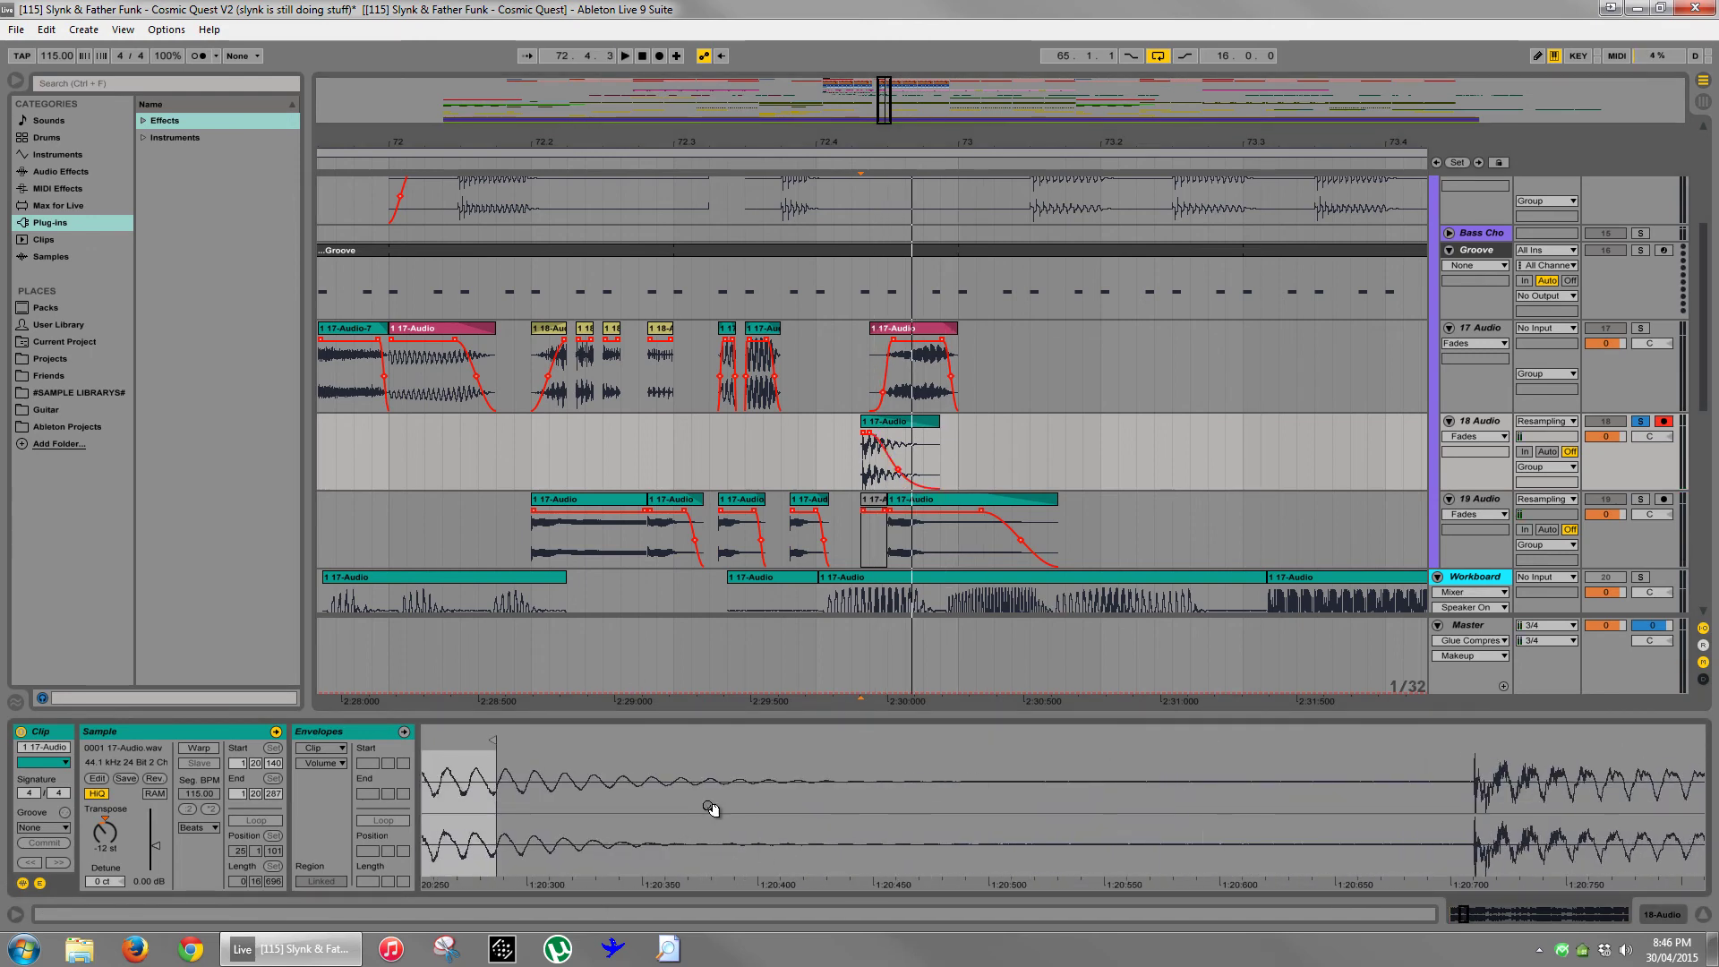
pyautogui.moveTo(710, 808)
pyautogui.mouseDown()
pyautogui.moveTo(1031, 782)
pyautogui.moveTo(607, 766)
pyautogui.moveTo(603, 741)
pyautogui.mouseUp()
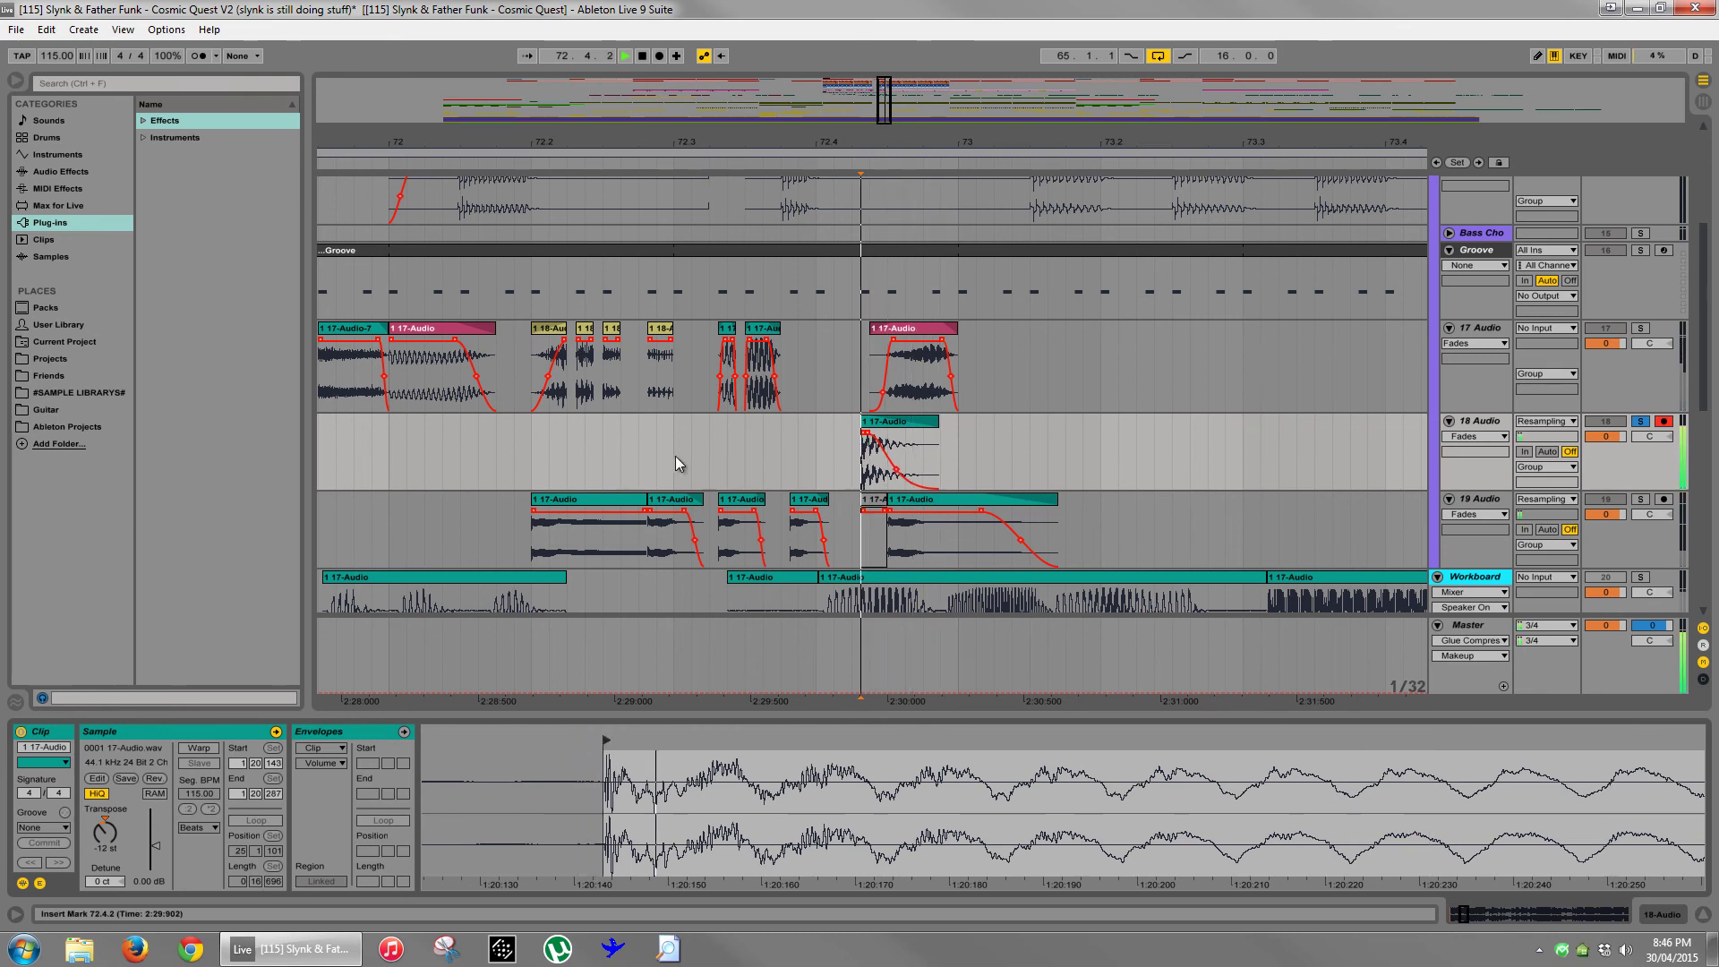
pyautogui.click(408, 458)
pyautogui.press('space')
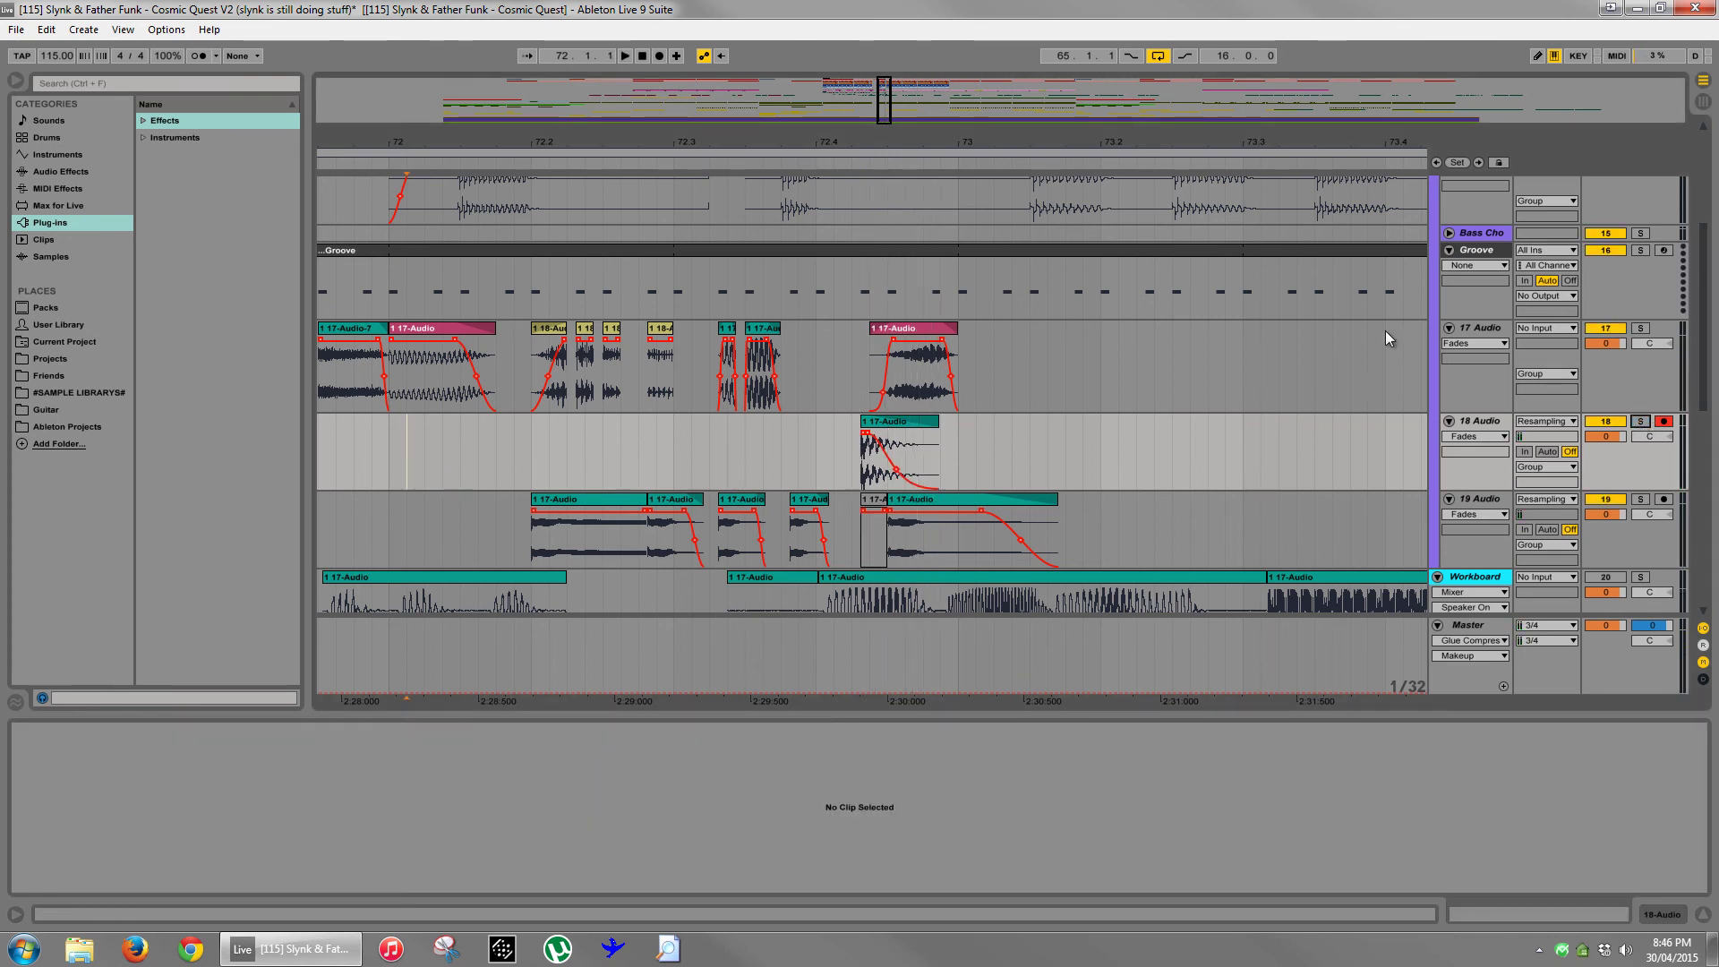
pyautogui.press('space')
pyautogui.moveTo(932, 139); pyautogui.dragTo(933, 140)
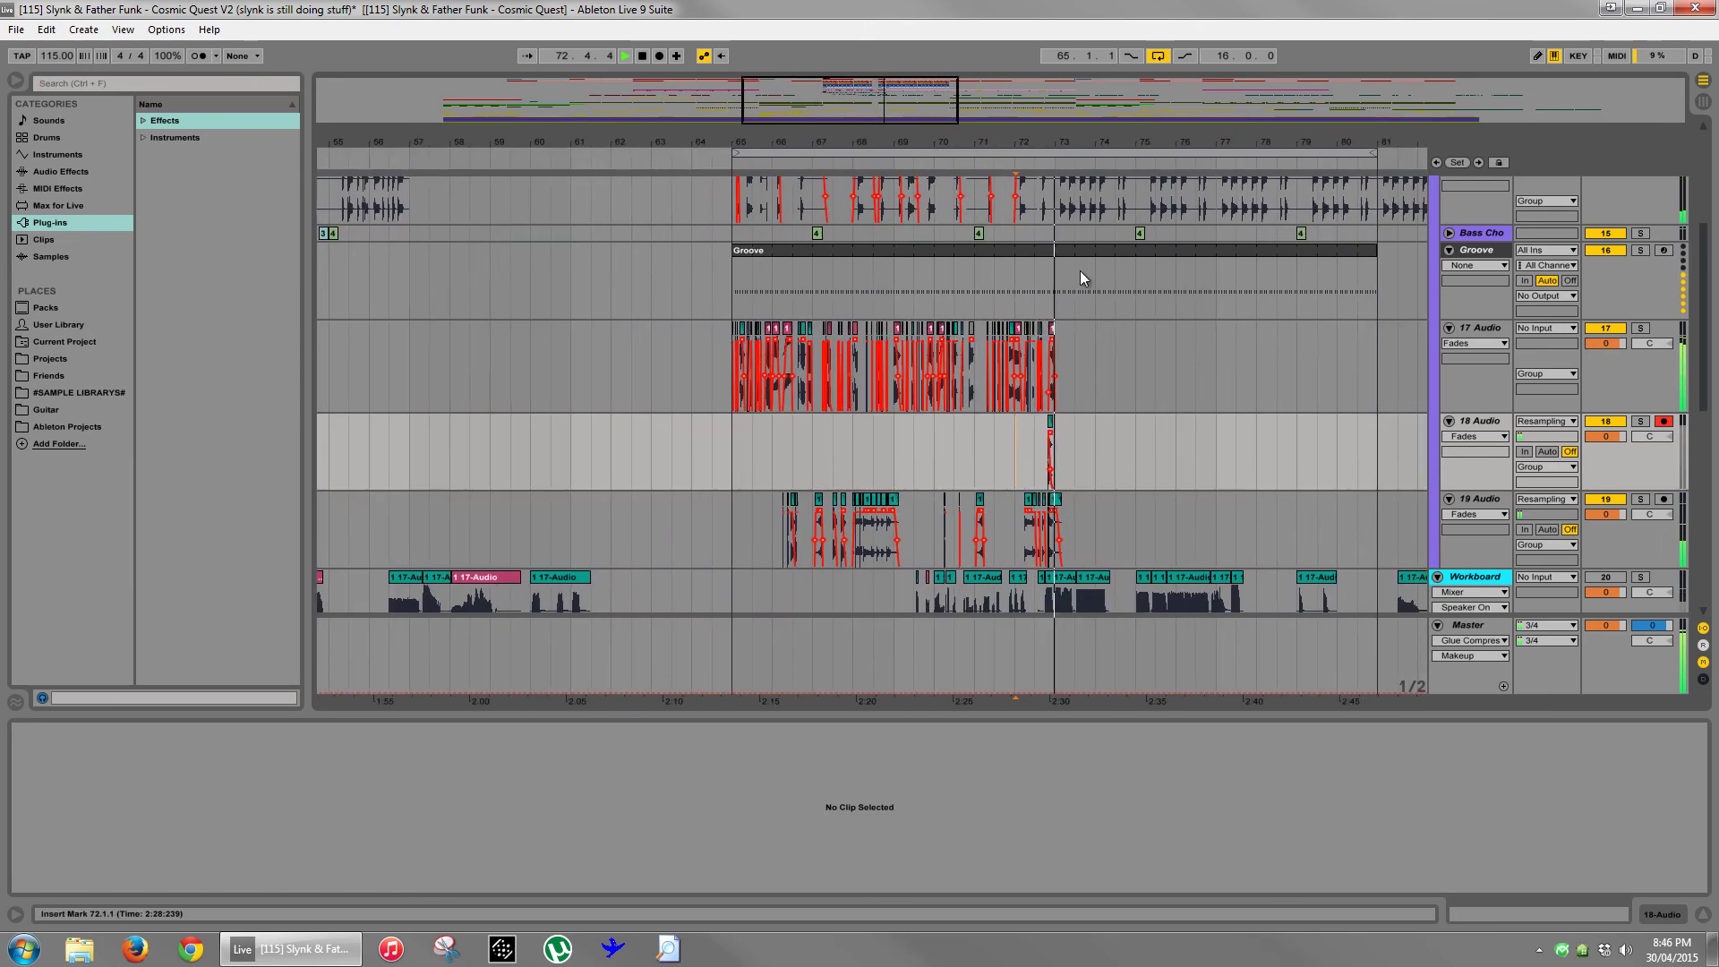
# - Shorten the loop to 8 bars ending at 73.1.1 and audition the chopped section from 65.1.1
pyautogui.moveTo(1374, 154); pyautogui.dragTo(1053, 154)
pyautogui.click(732, 445)
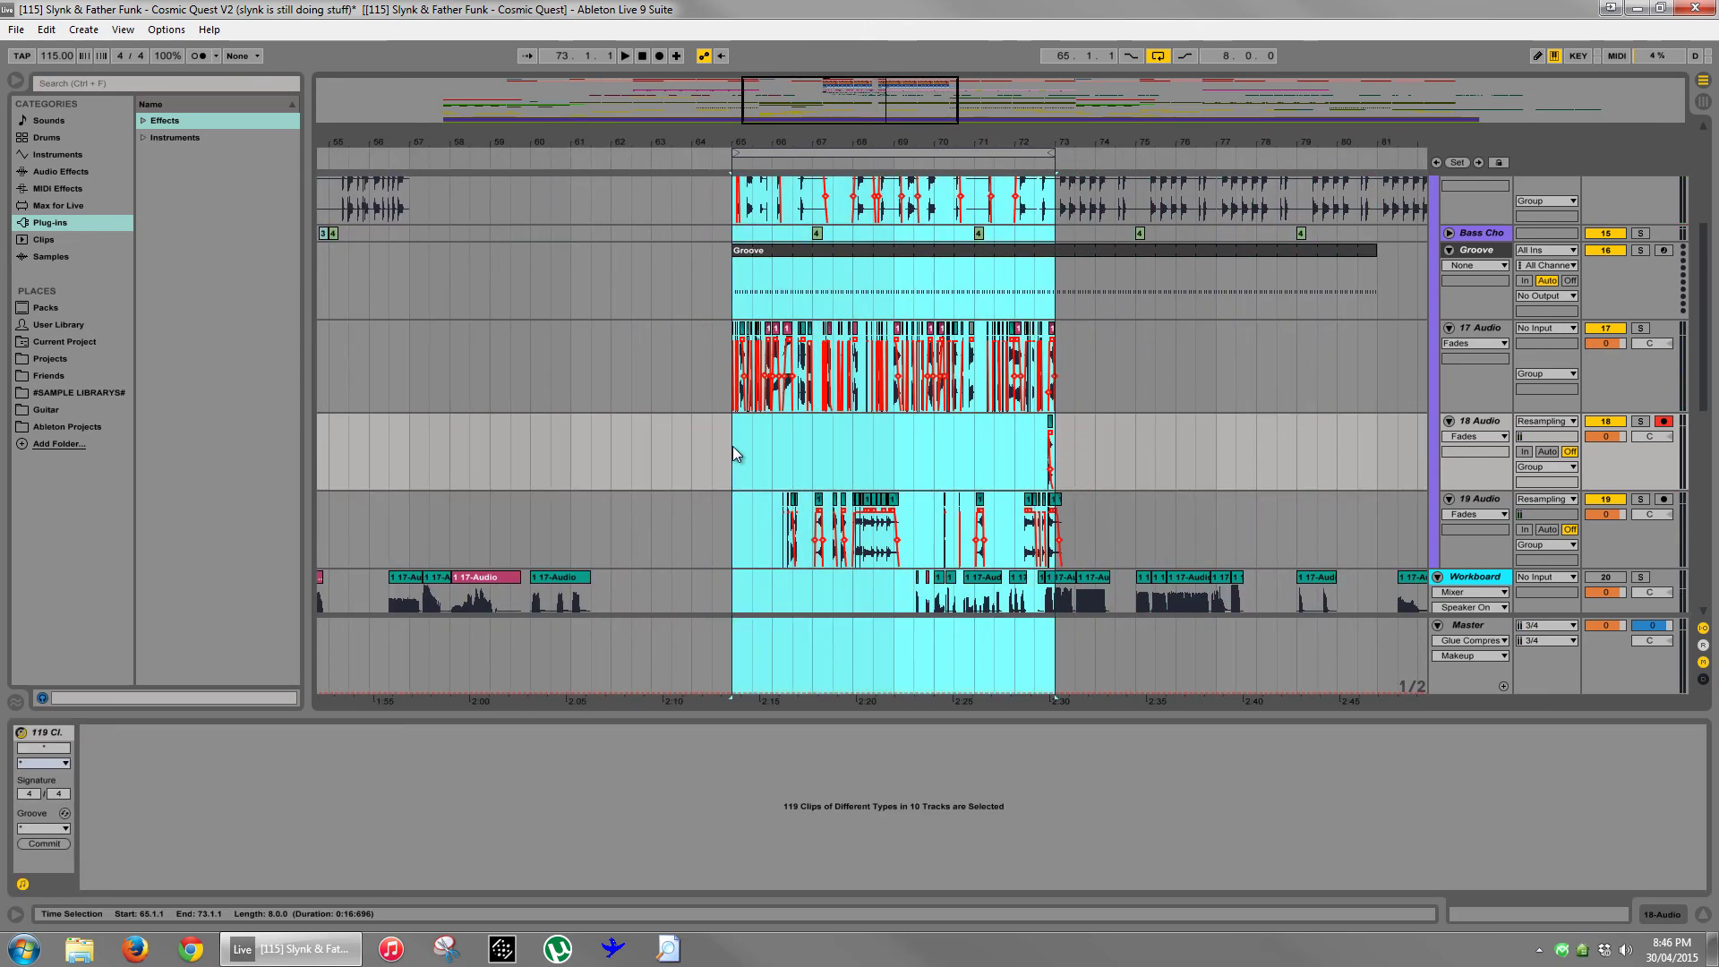
pyautogui.press('space')
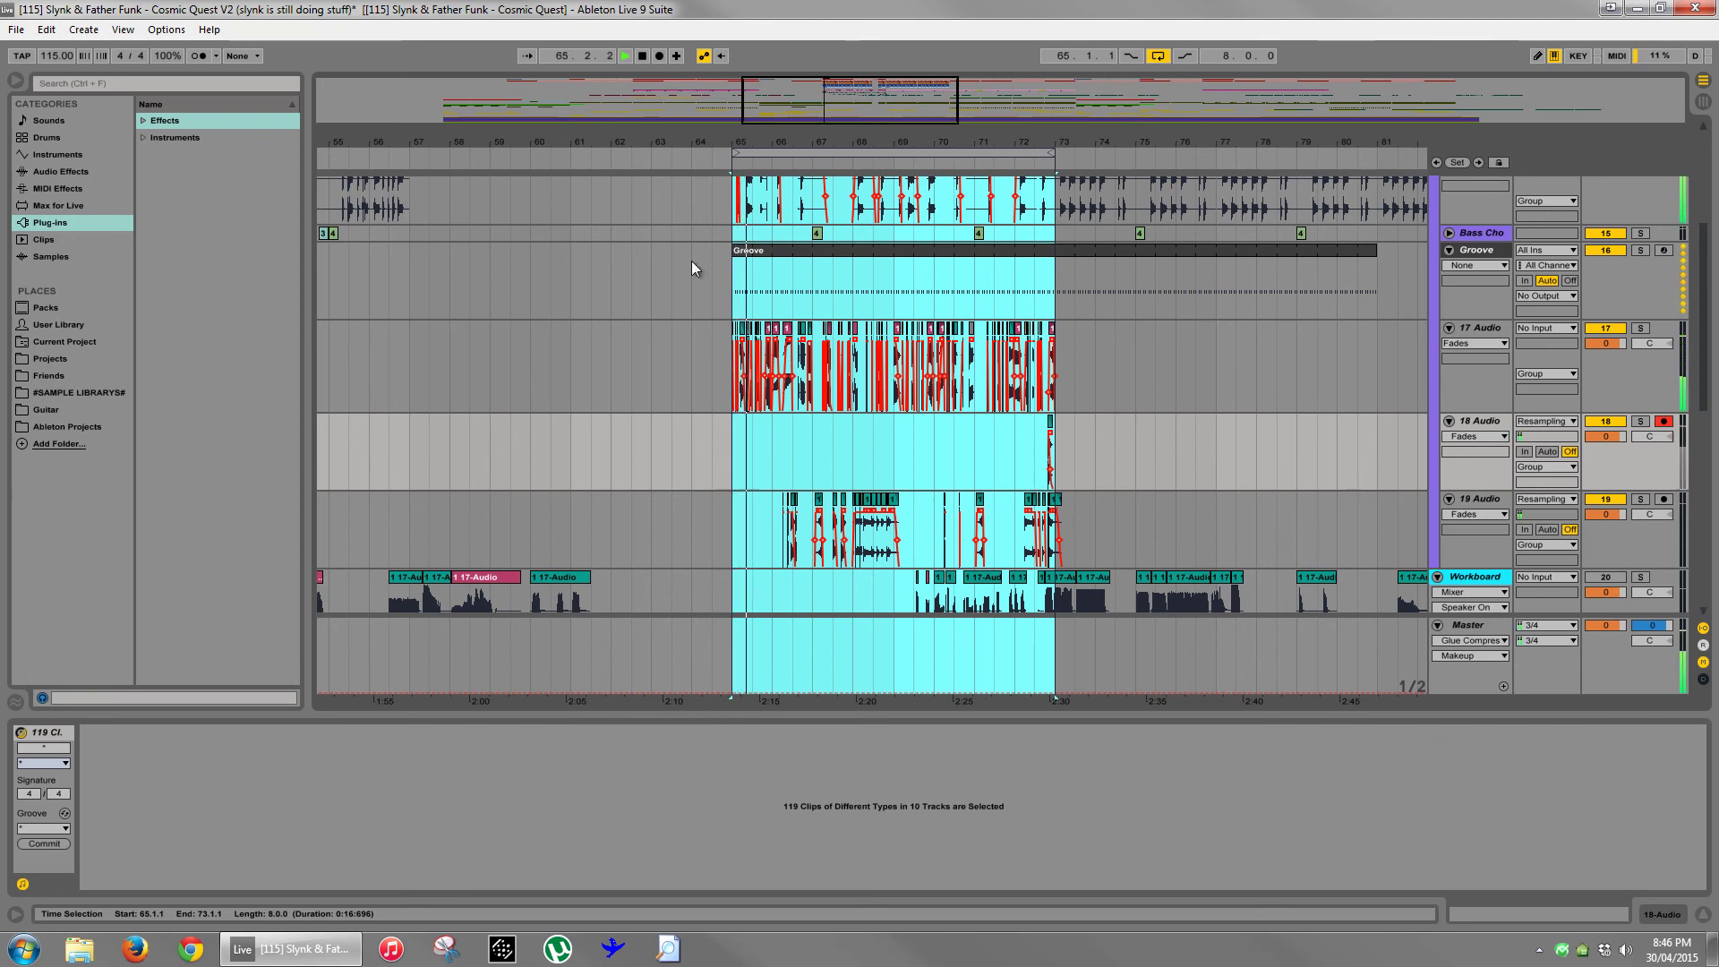
pyautogui.scroll(2, 1110, 386)
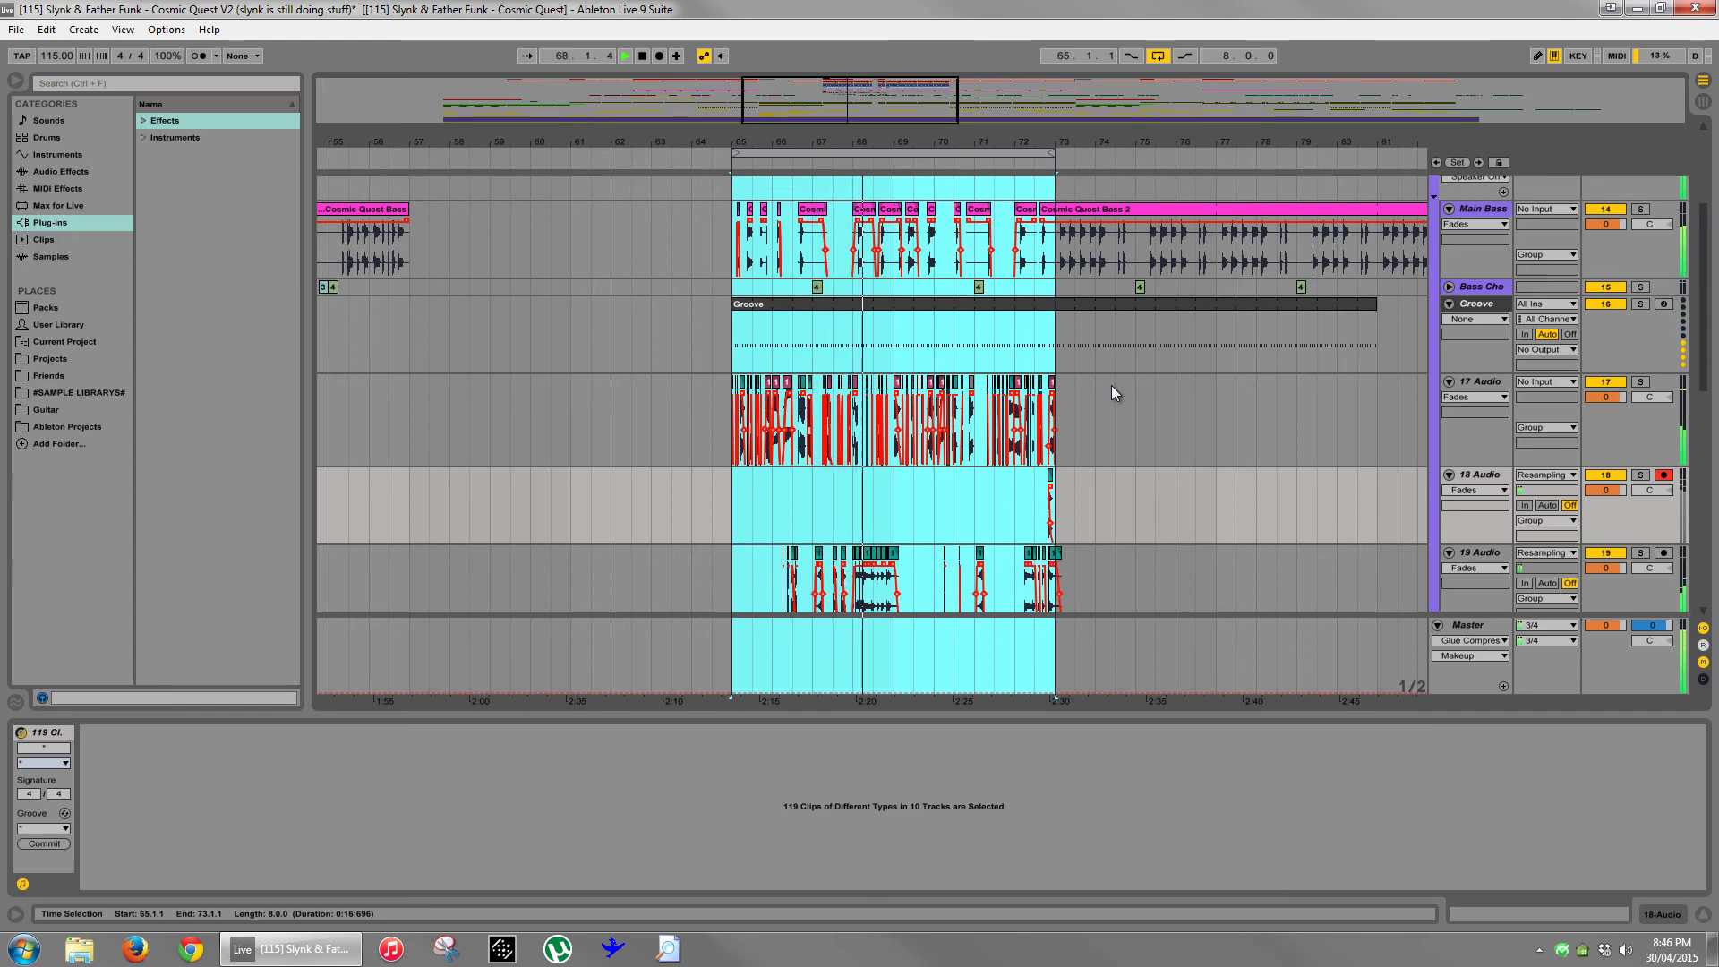
pyautogui.click(1135, 502)
pyautogui.click(1468, 476)
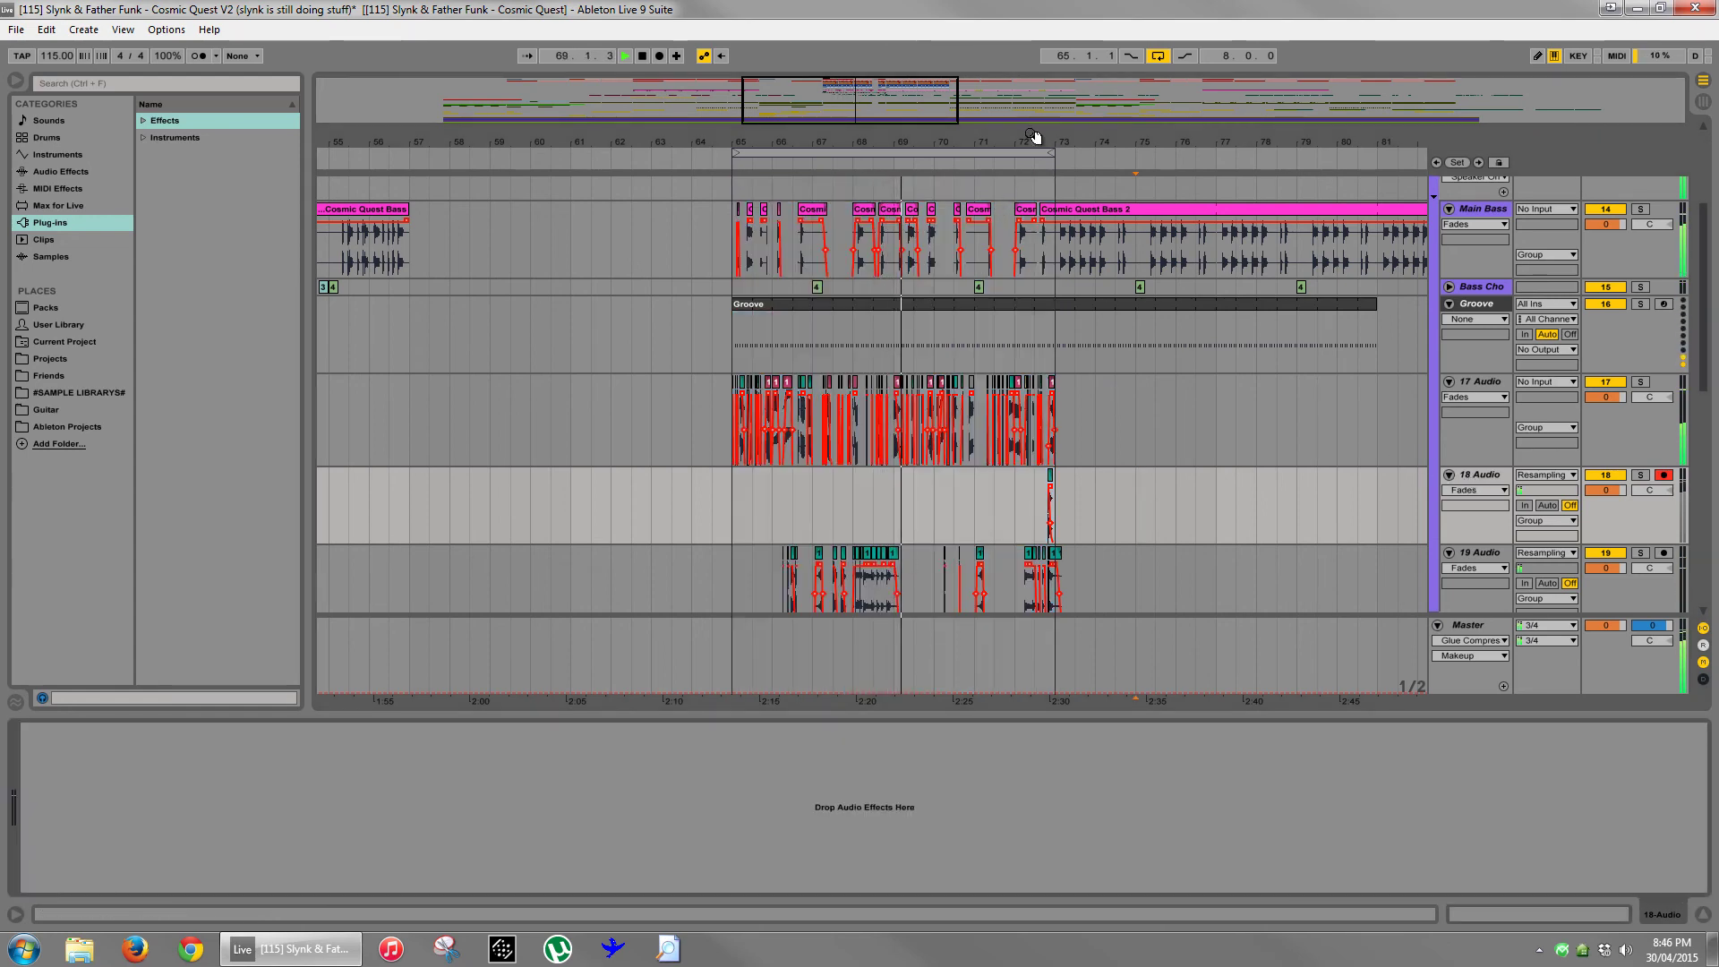
pyautogui.moveTo(1028, 139); pyautogui.dragTo(1051, 206)
pyautogui.scroll(-3, 1265, 404)
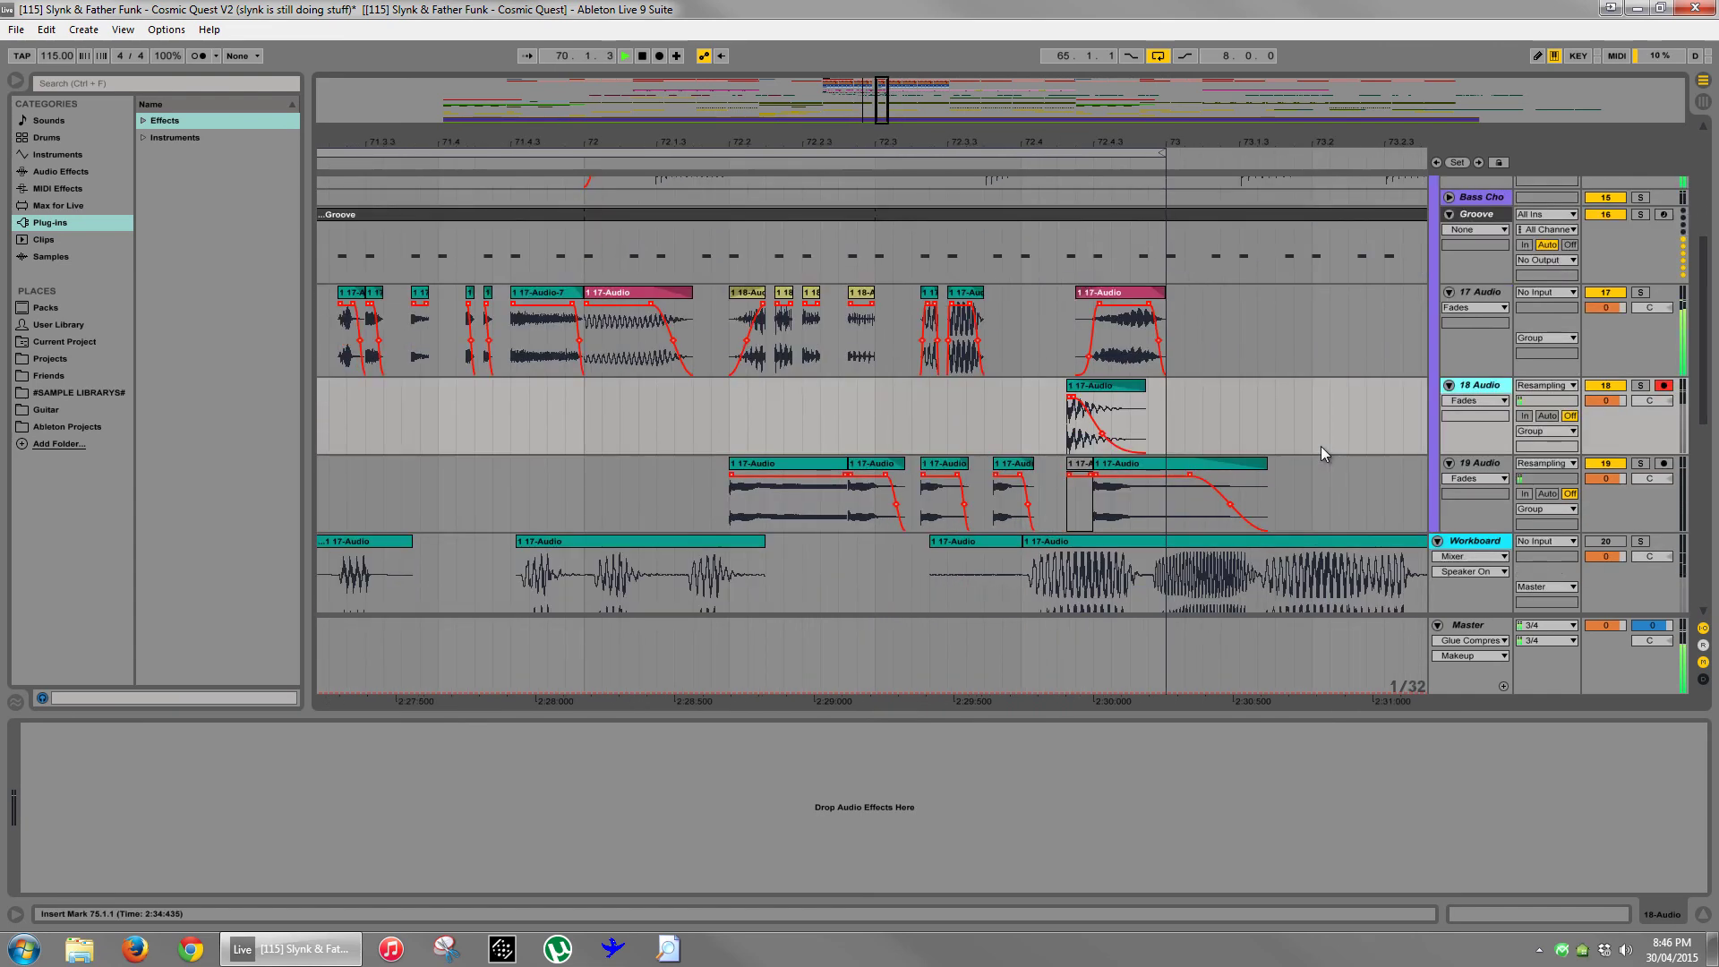
pyautogui.scroll(2, 1313, 427)
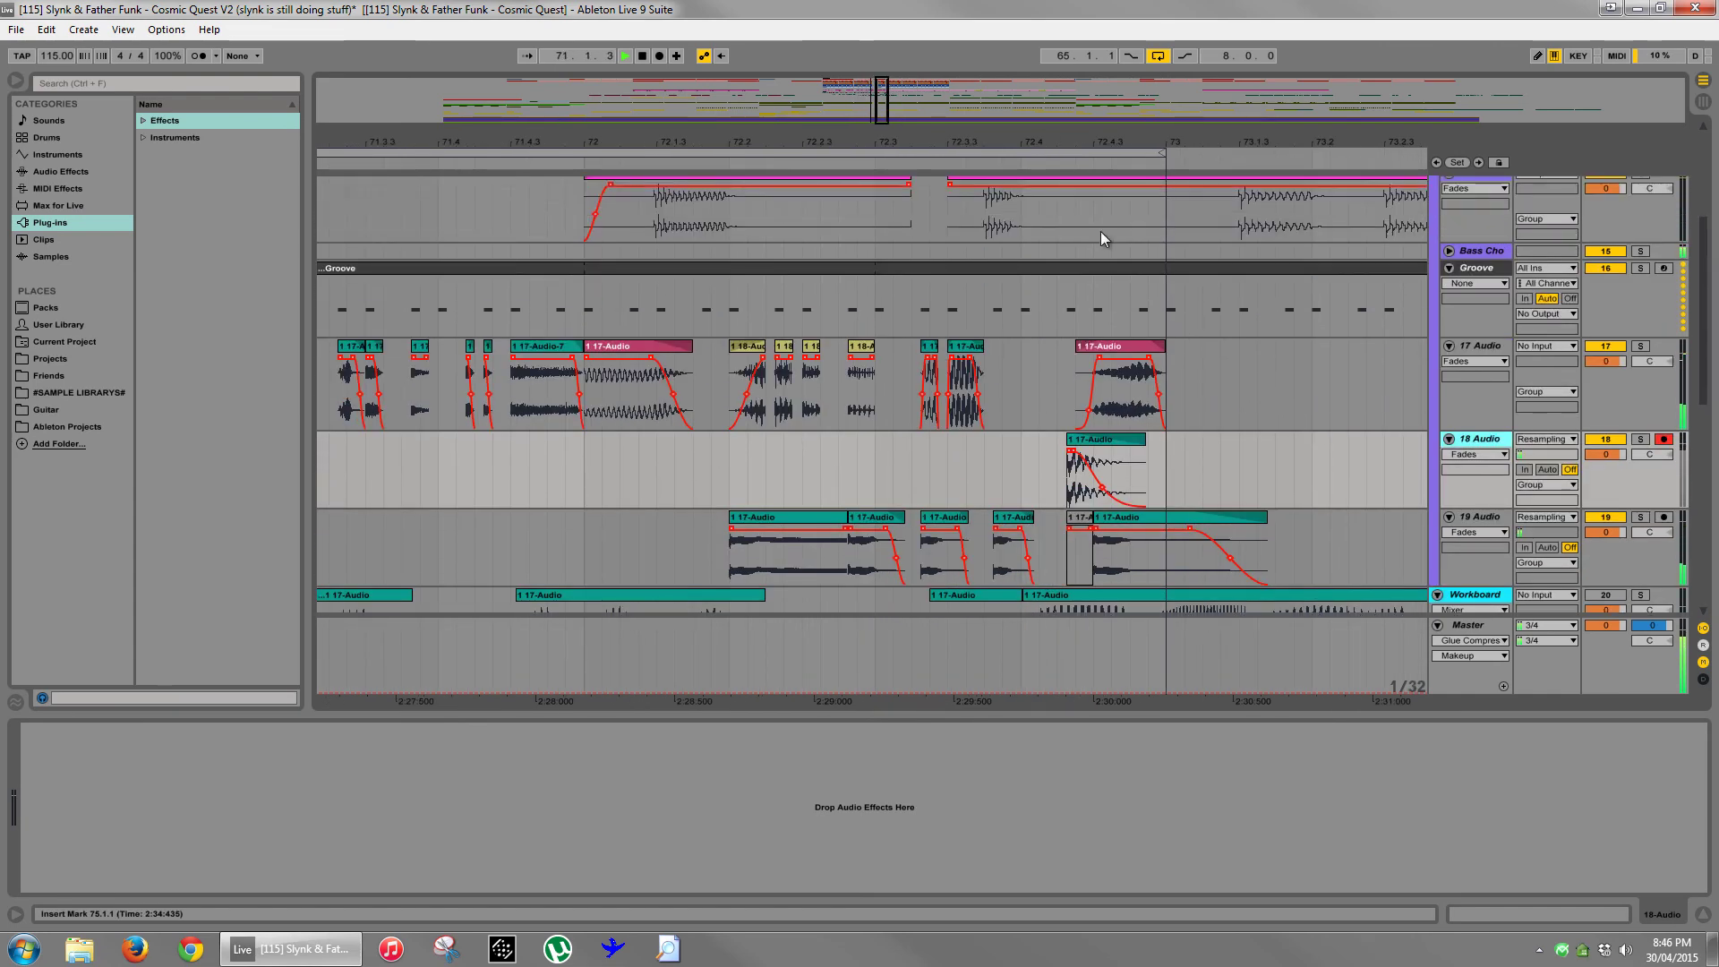
pyautogui.moveTo(1046, 144); pyautogui.dragTo(1046, 139)
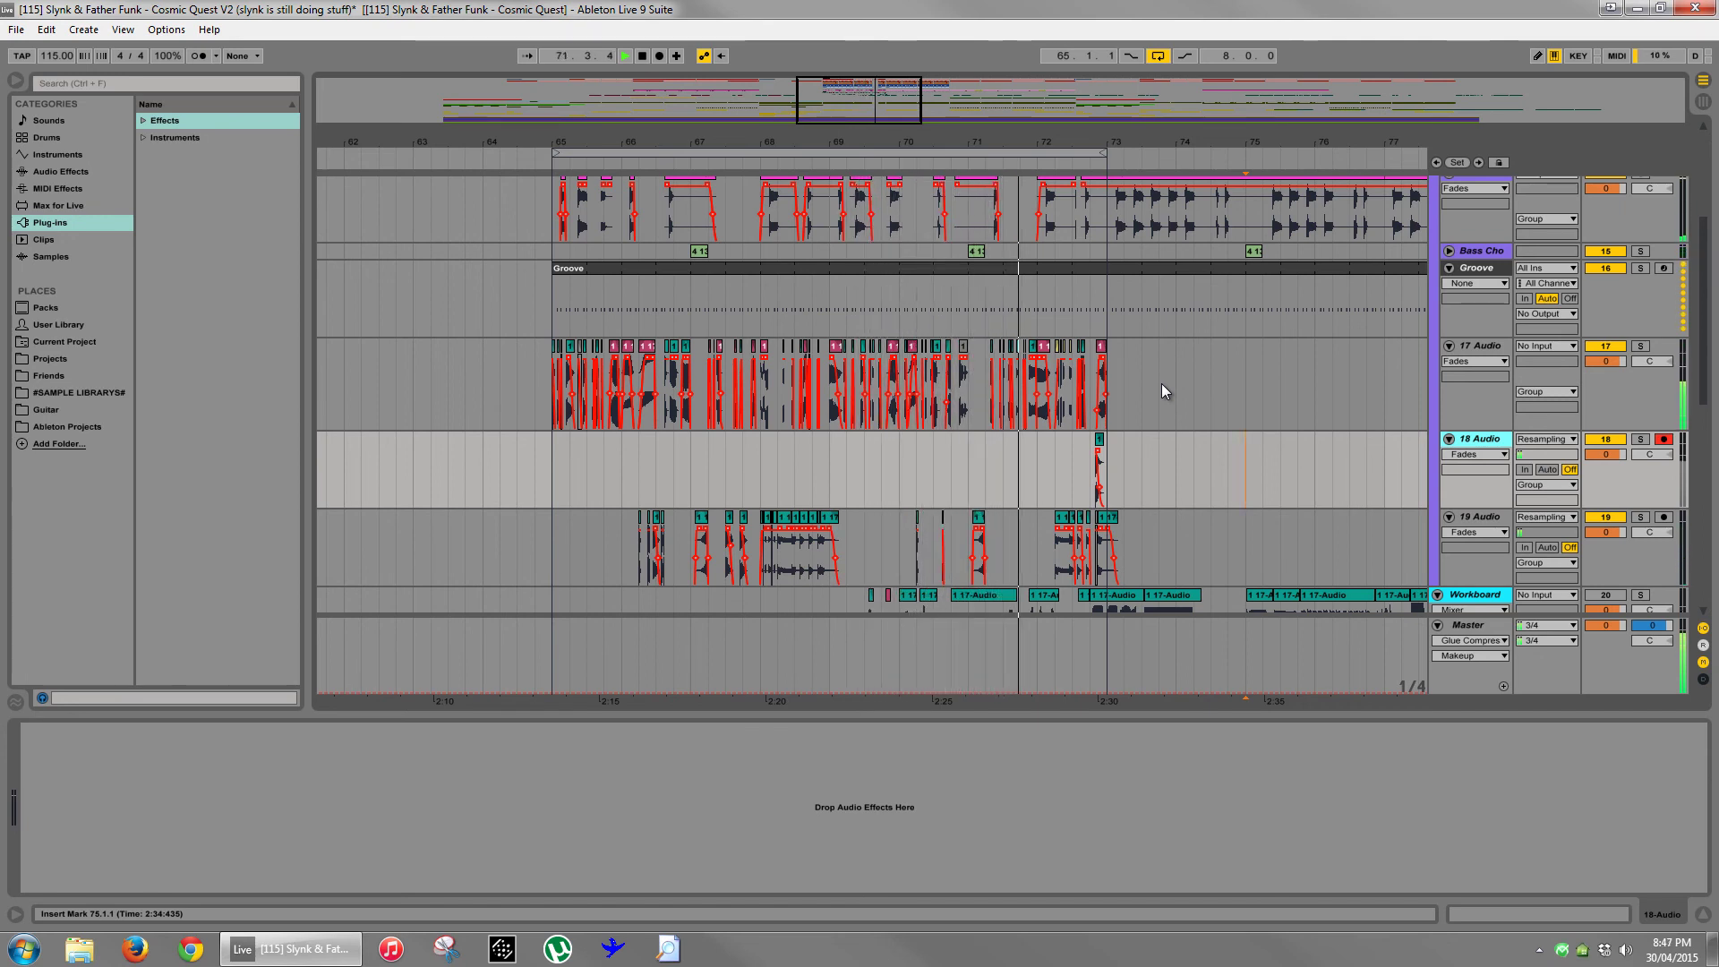
# - Cut the Breaks from 70.4.3 to 71.1.1 to match the 17 Audio clip there, and audition from 70.3.1
pyautogui.click(960, 405)
pyautogui.press('+')
pyautogui.press('+')
pyautogui.press('+')
pyautogui.press('+')
pyautogui.scroll(5, 926, 322)
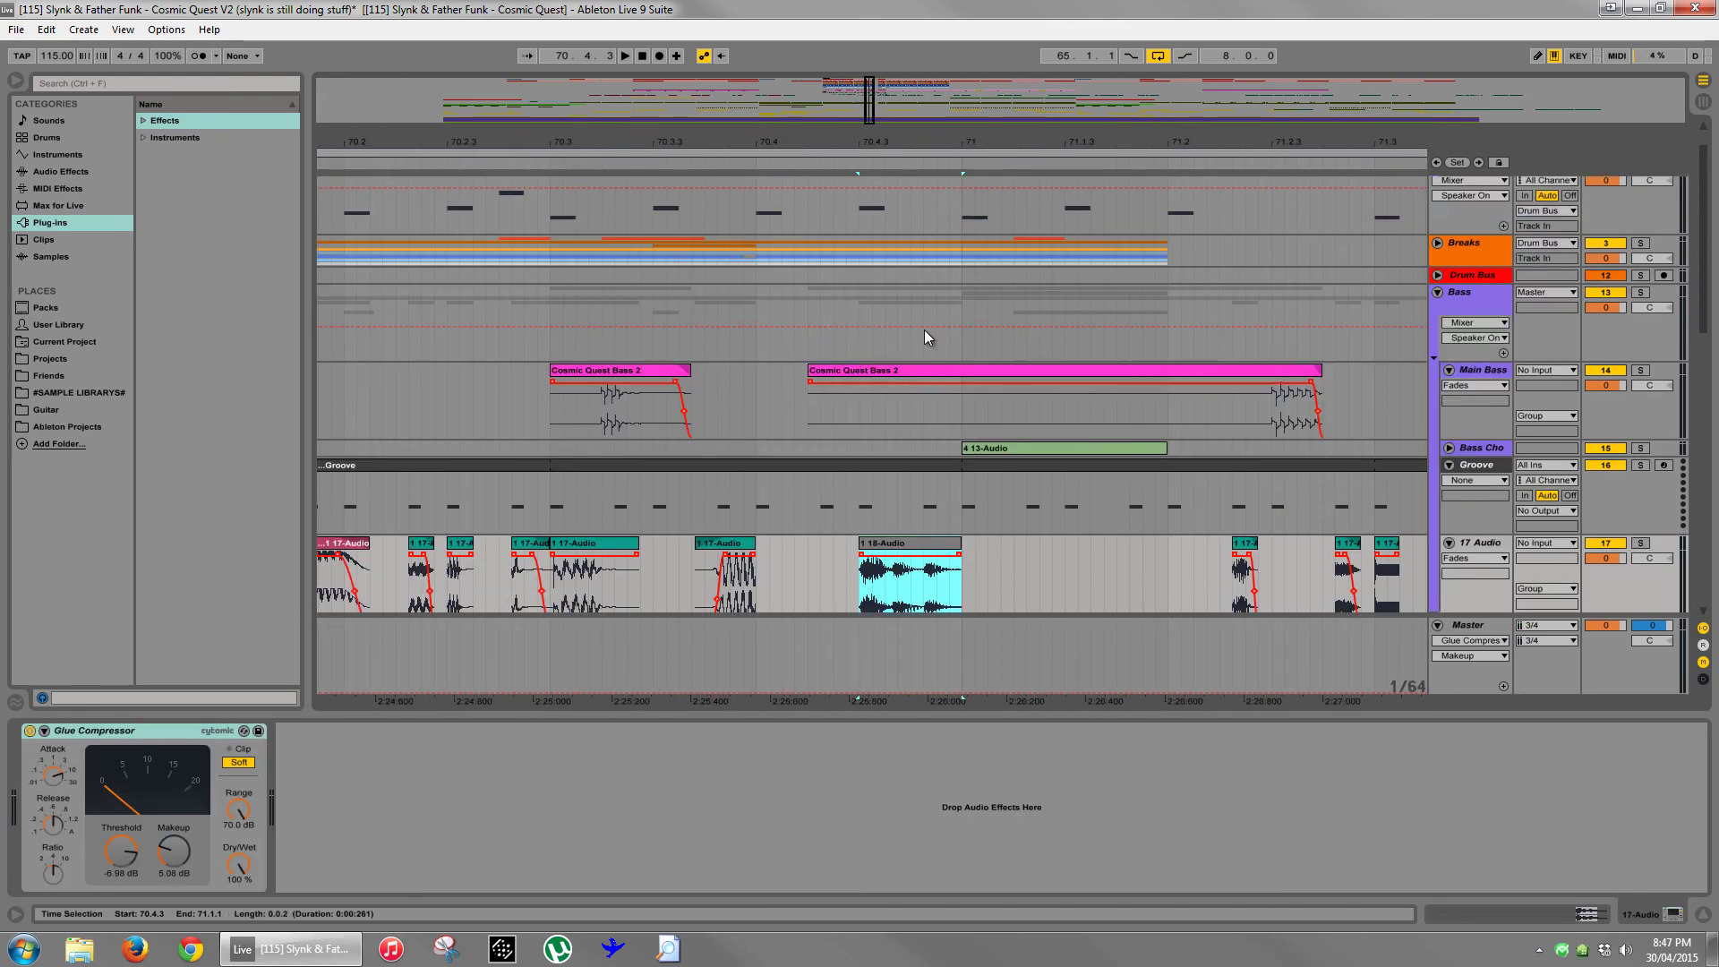
pyautogui.moveTo(867, 293); pyautogui.dragTo(951, 293)
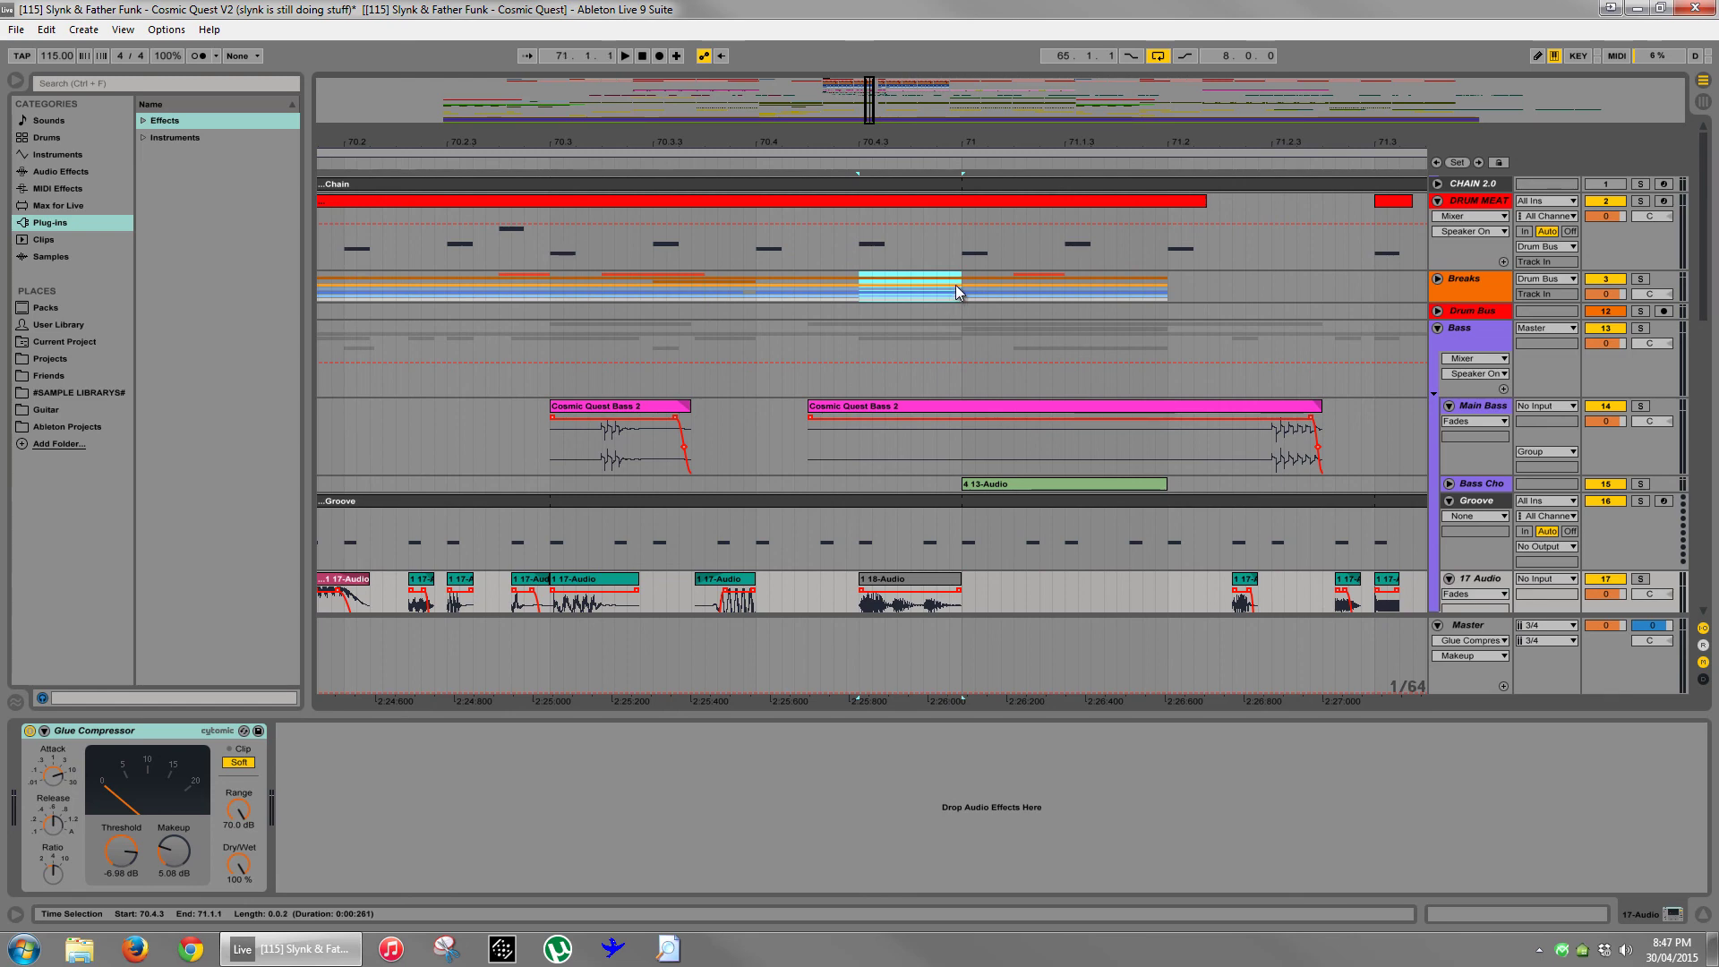
pyautogui.click(954, 285)
pyautogui.hotkey('ctrl', 'x')
pyautogui.click(548, 383)
pyautogui.press('space')
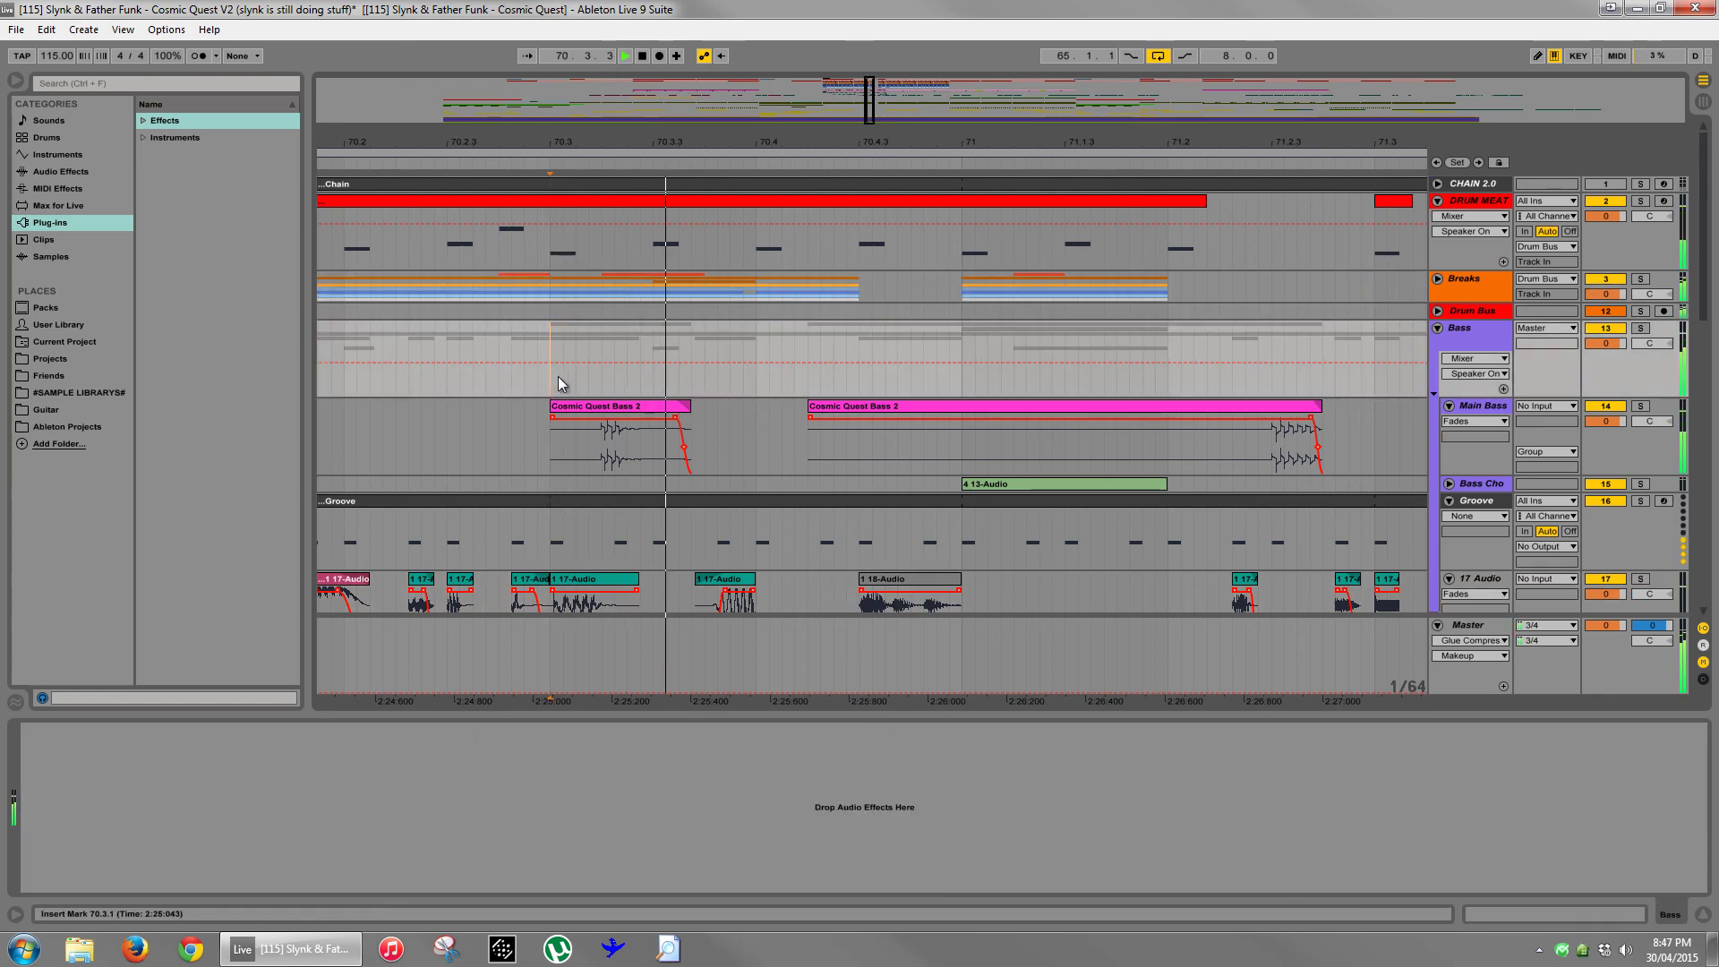
# - Cut DRUM MEAT from 70.4.3 to 71.1.1, extend the Breaks gap back to 70.4.1, and audition from 70.4.1
pyautogui.moveTo(868, 252); pyautogui.dragTo(961, 257)
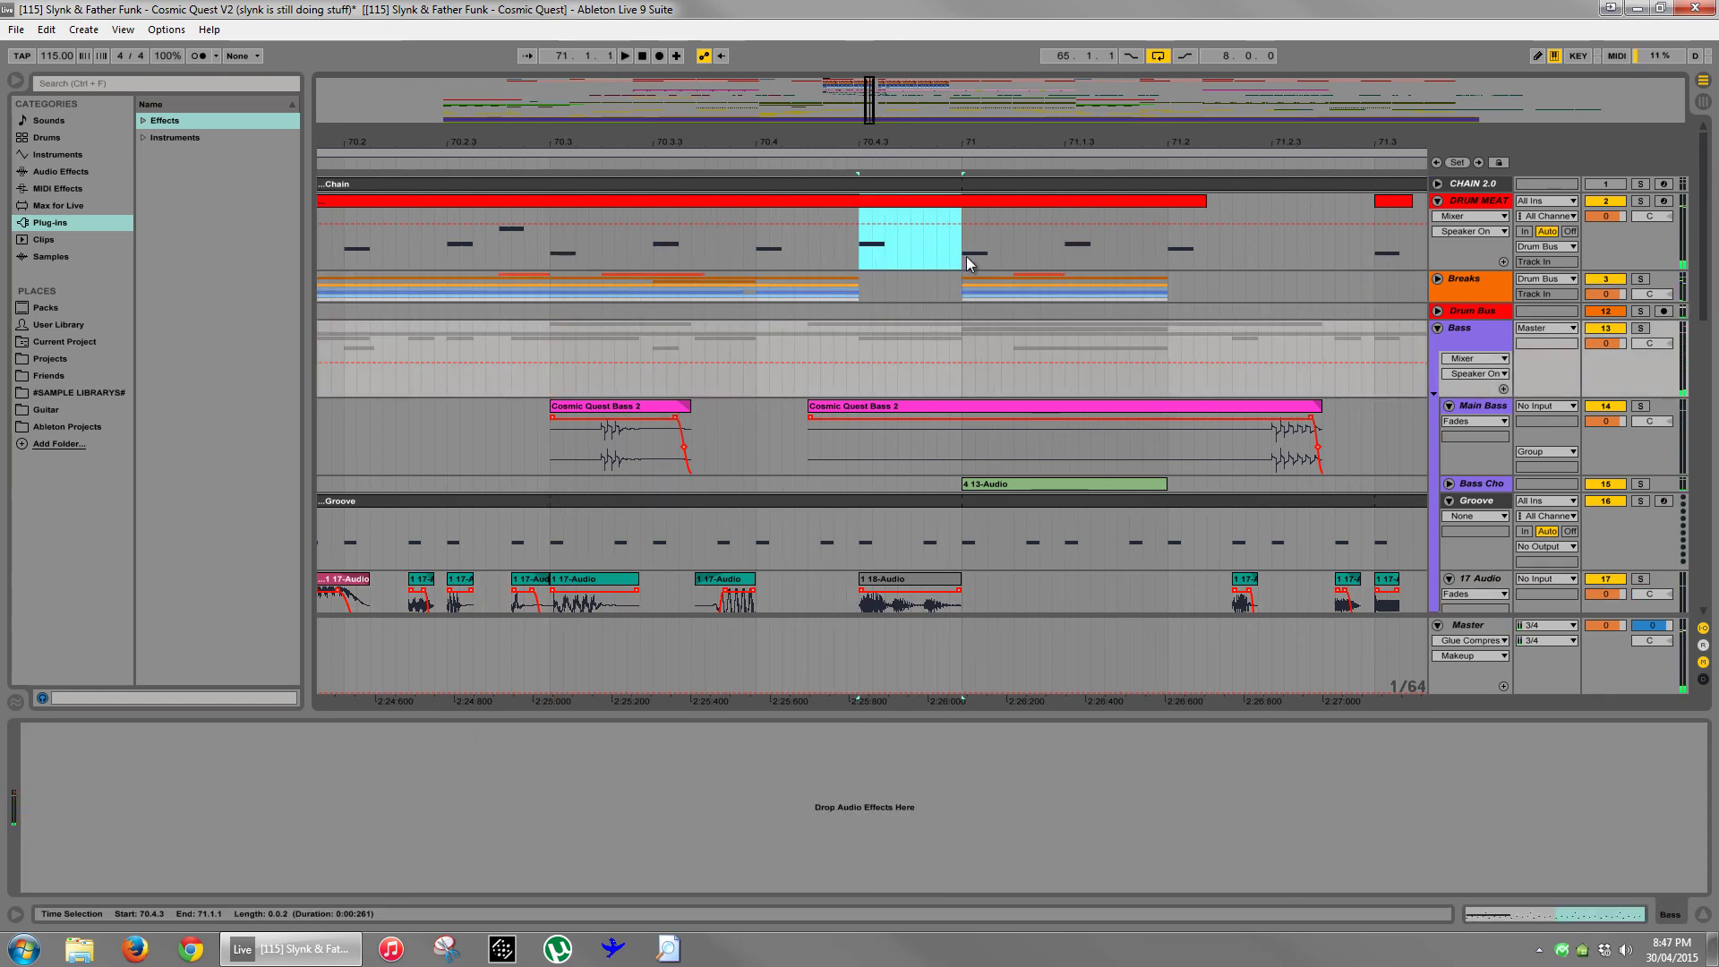
pyautogui.hotkey('ctrl', 'x')
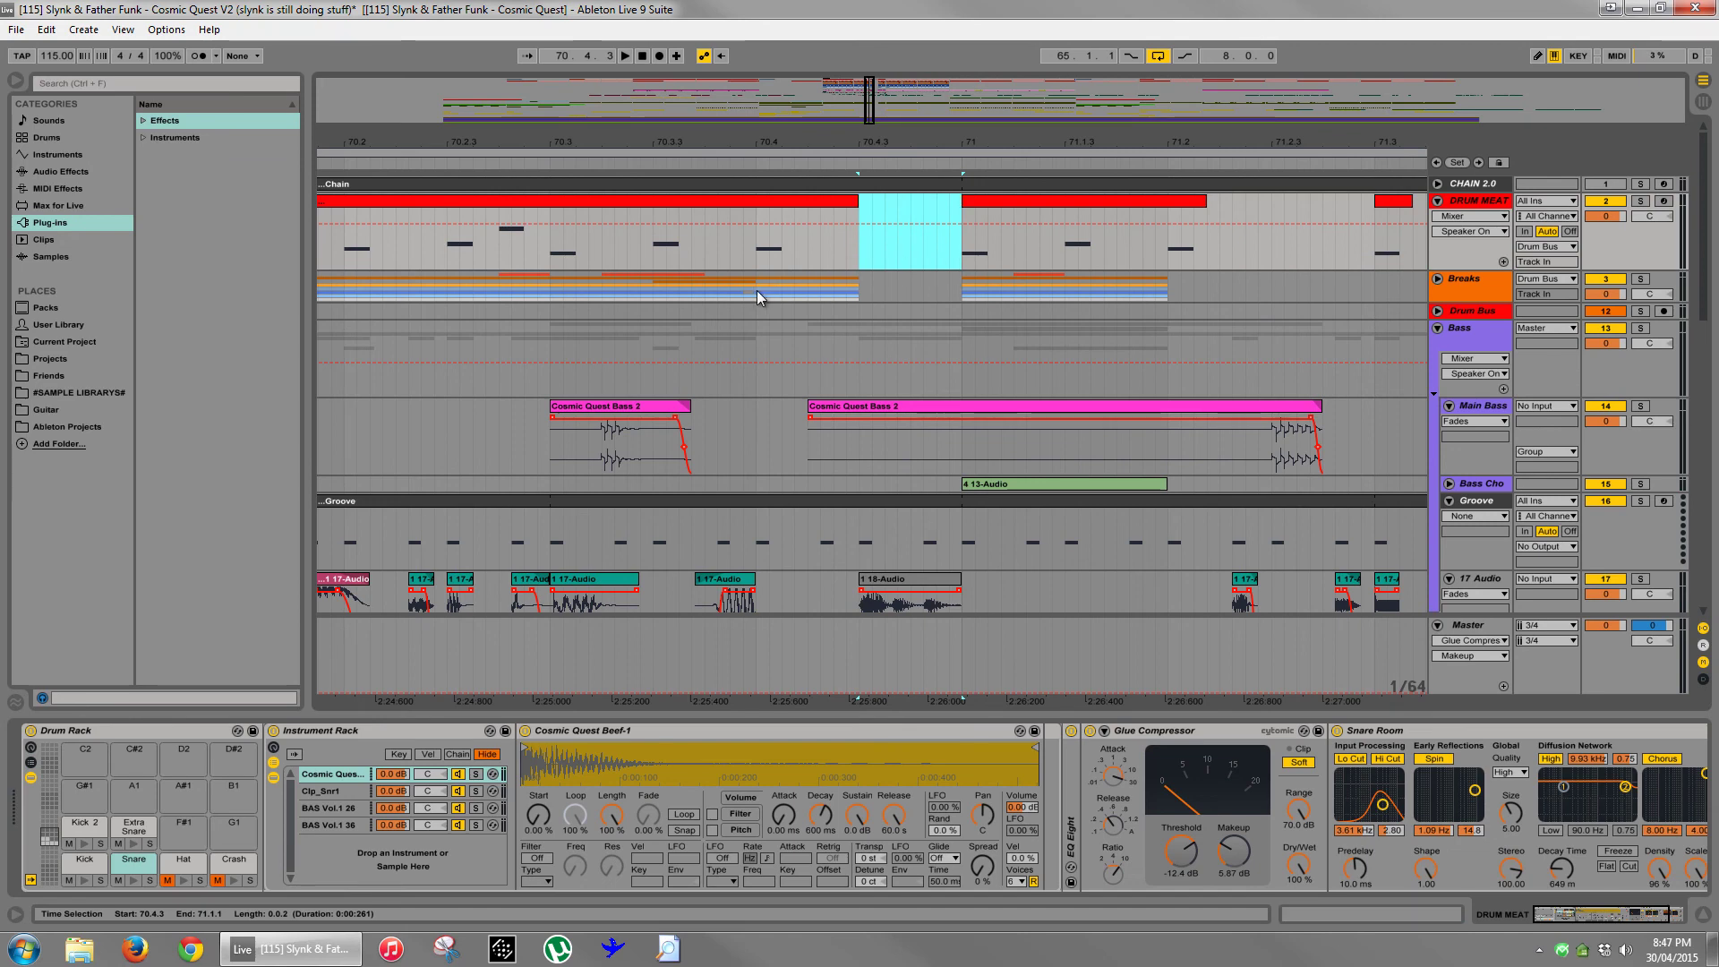
pyautogui.moveTo(862, 291); pyautogui.dragTo(758, 289)
pyautogui.hotkey('ctrl', 'x')
pyautogui.click(755, 247)
pyautogui.press('space')
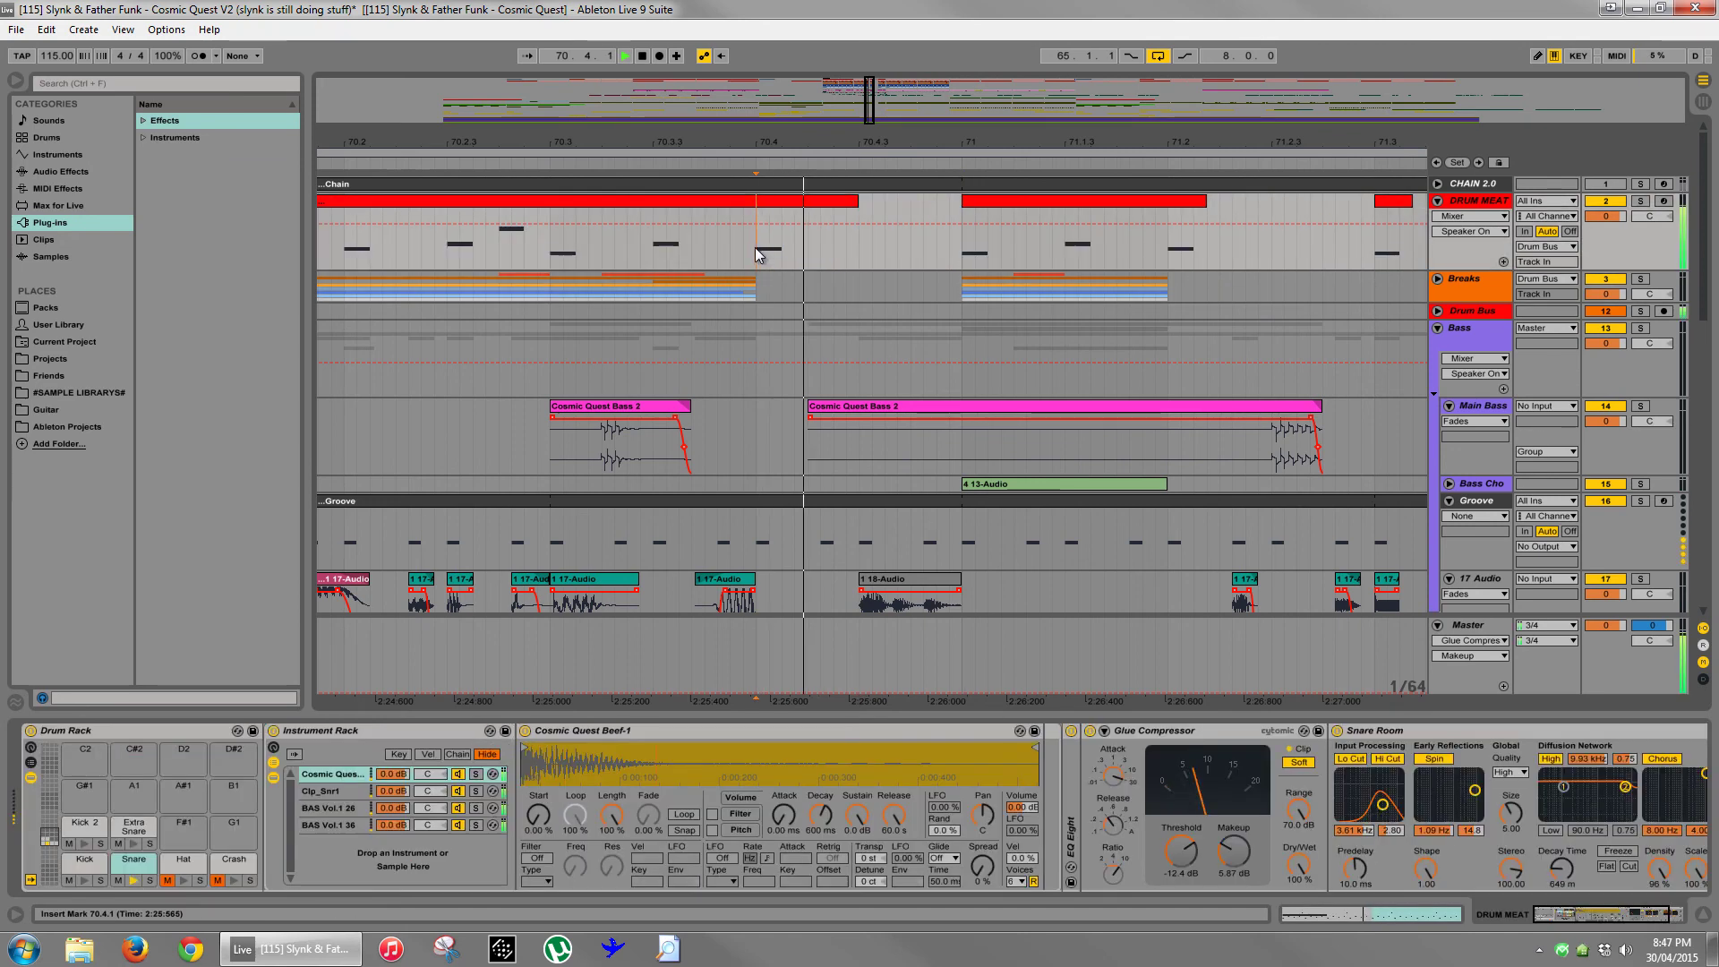
# - Trim the start of the Main Bass clip before bar 71 to 71.1.1, and audition the Drum Bus soloed from 70.2.1
pyautogui.click(547, 343)
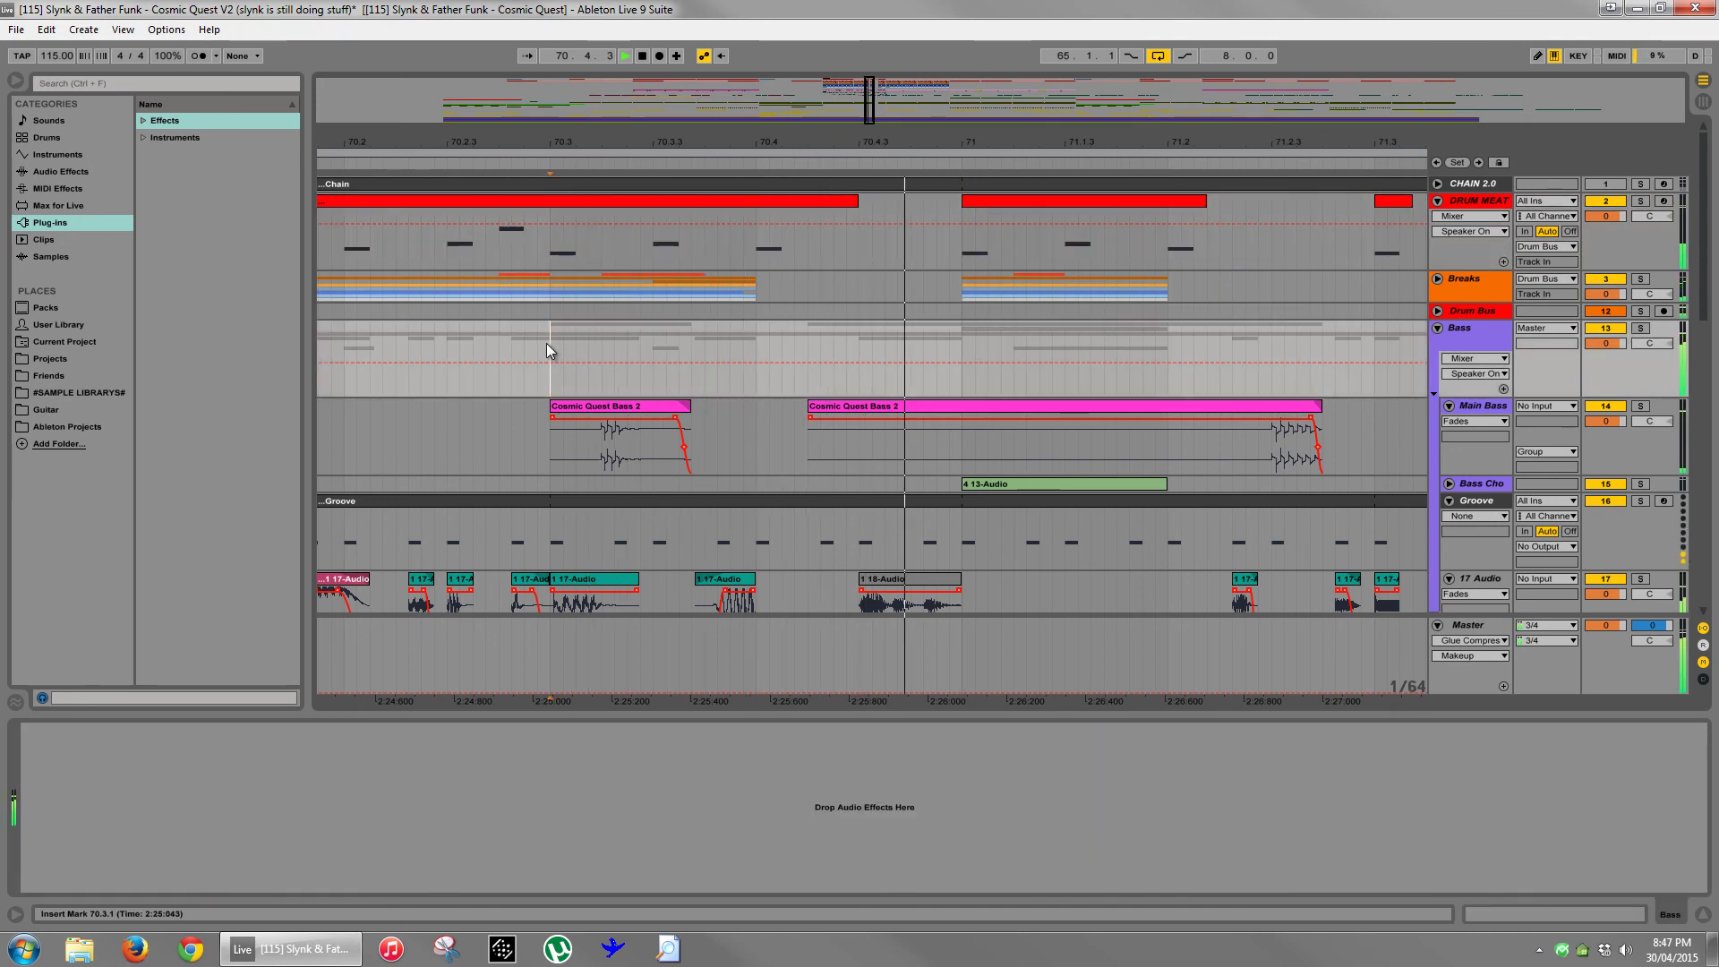
pyautogui.moveTo(810, 408); pyautogui.dragTo(962, 408)
pyautogui.click(452, 317)
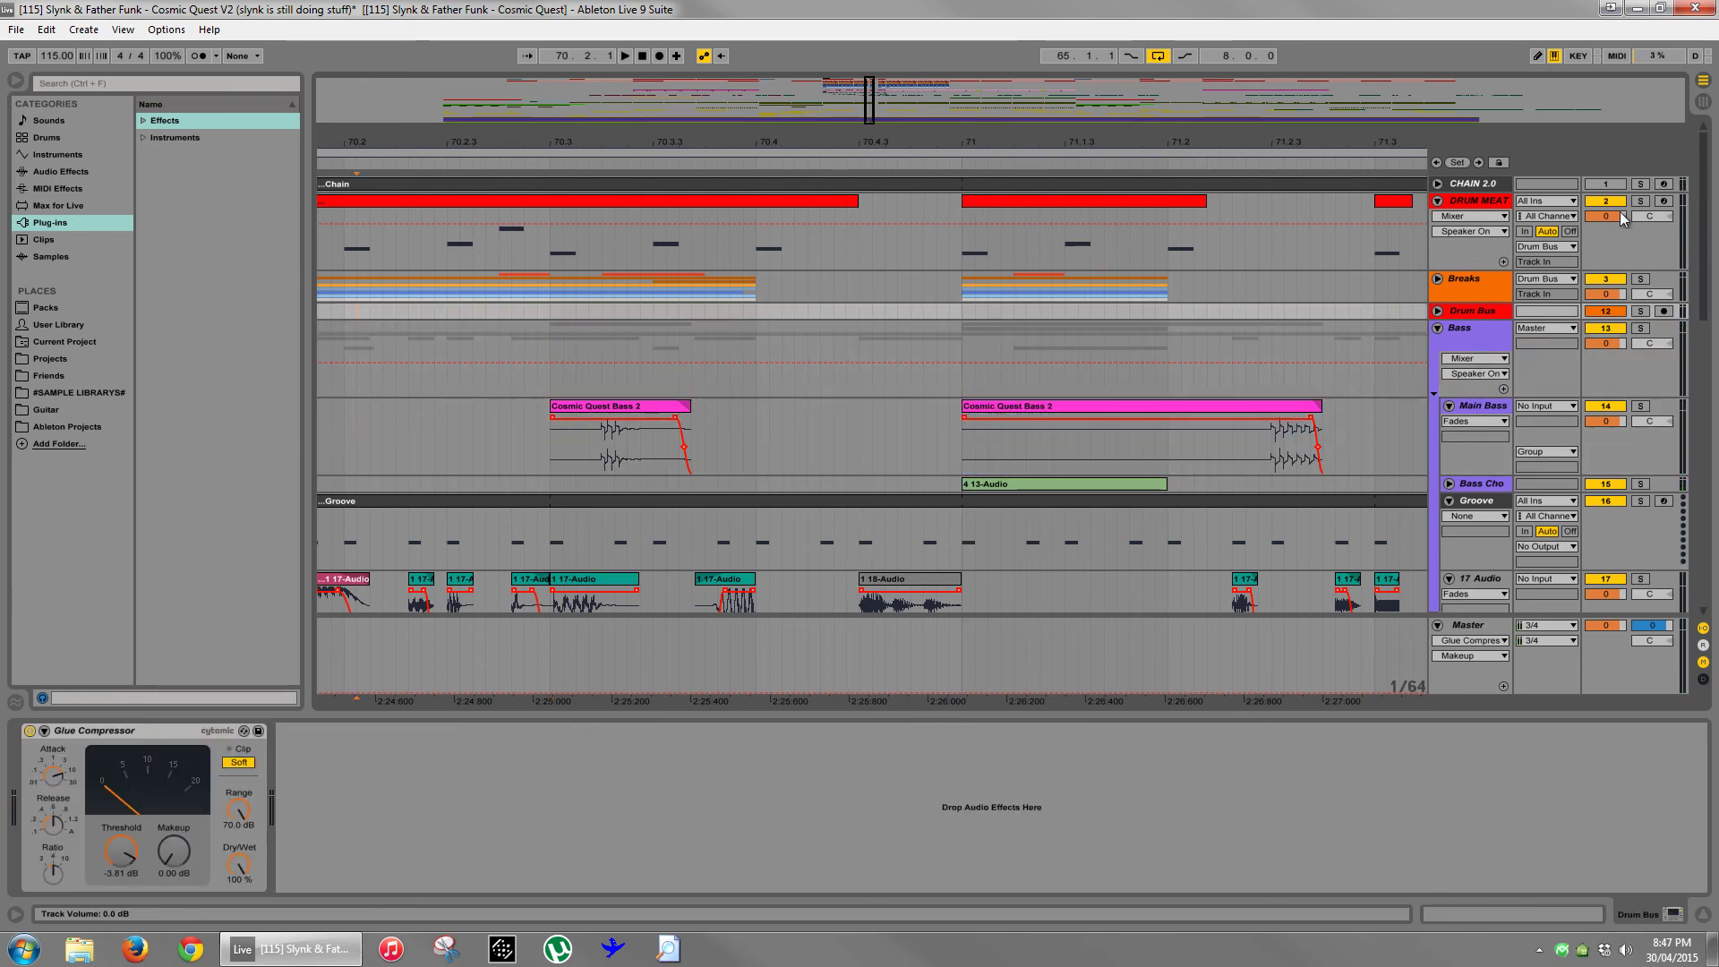
pyautogui.click(1644, 311)
pyautogui.press('space')
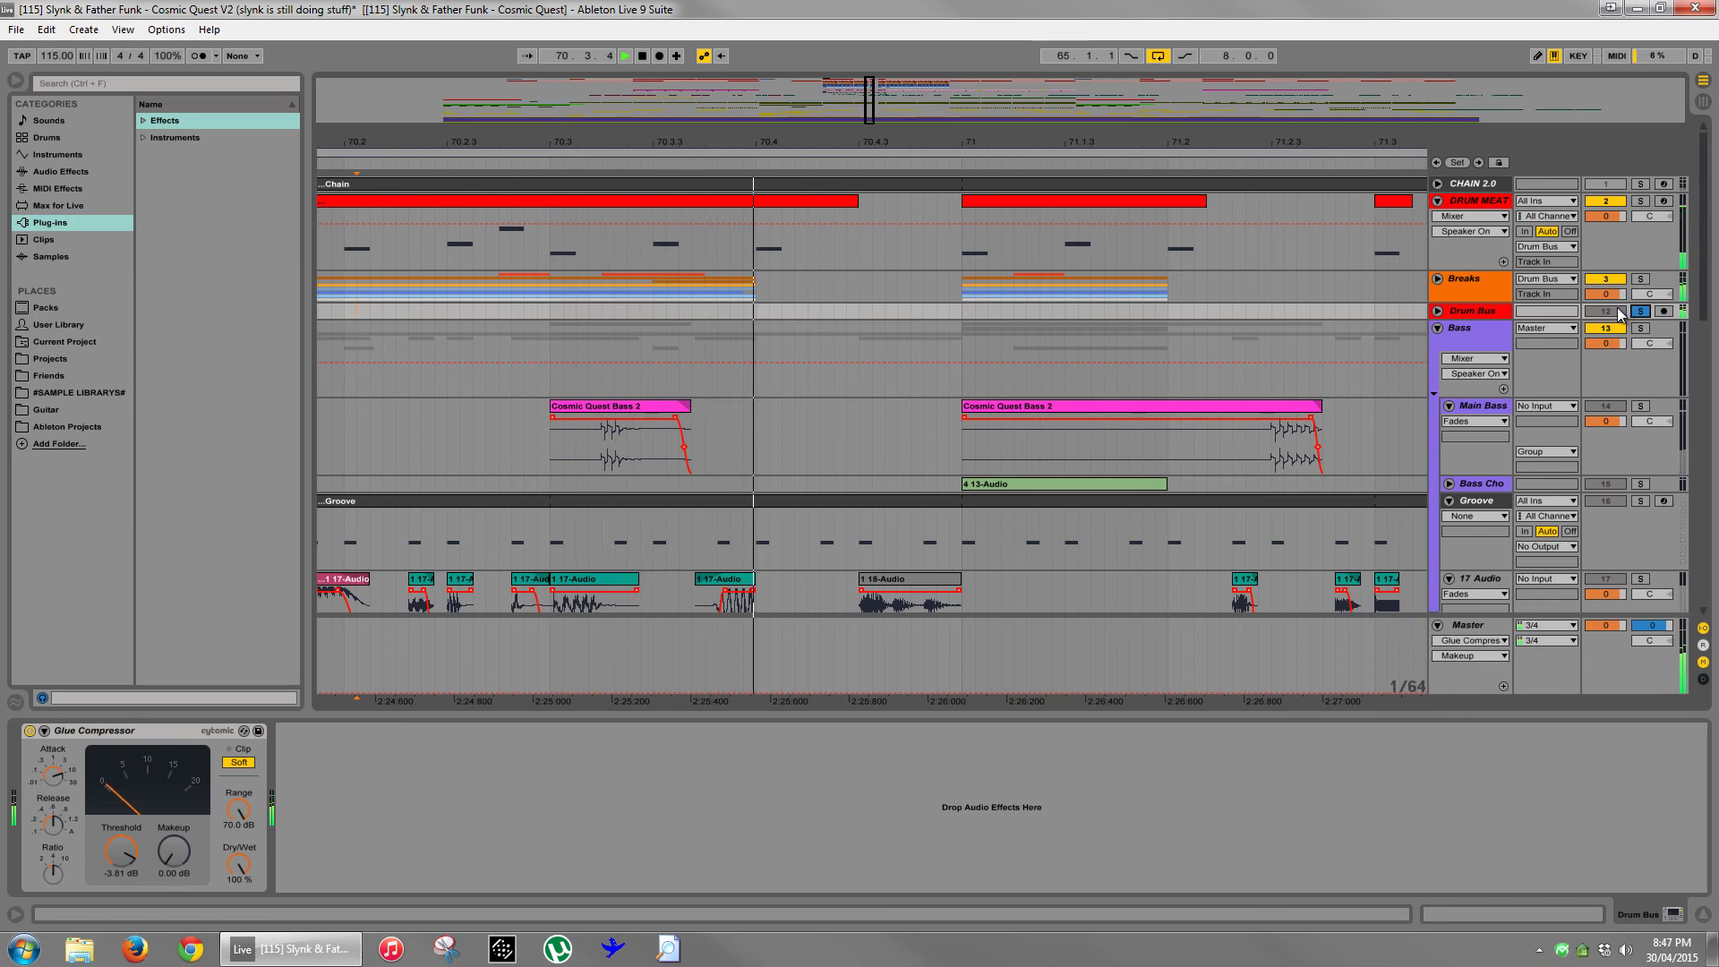
pyautogui.press('space')
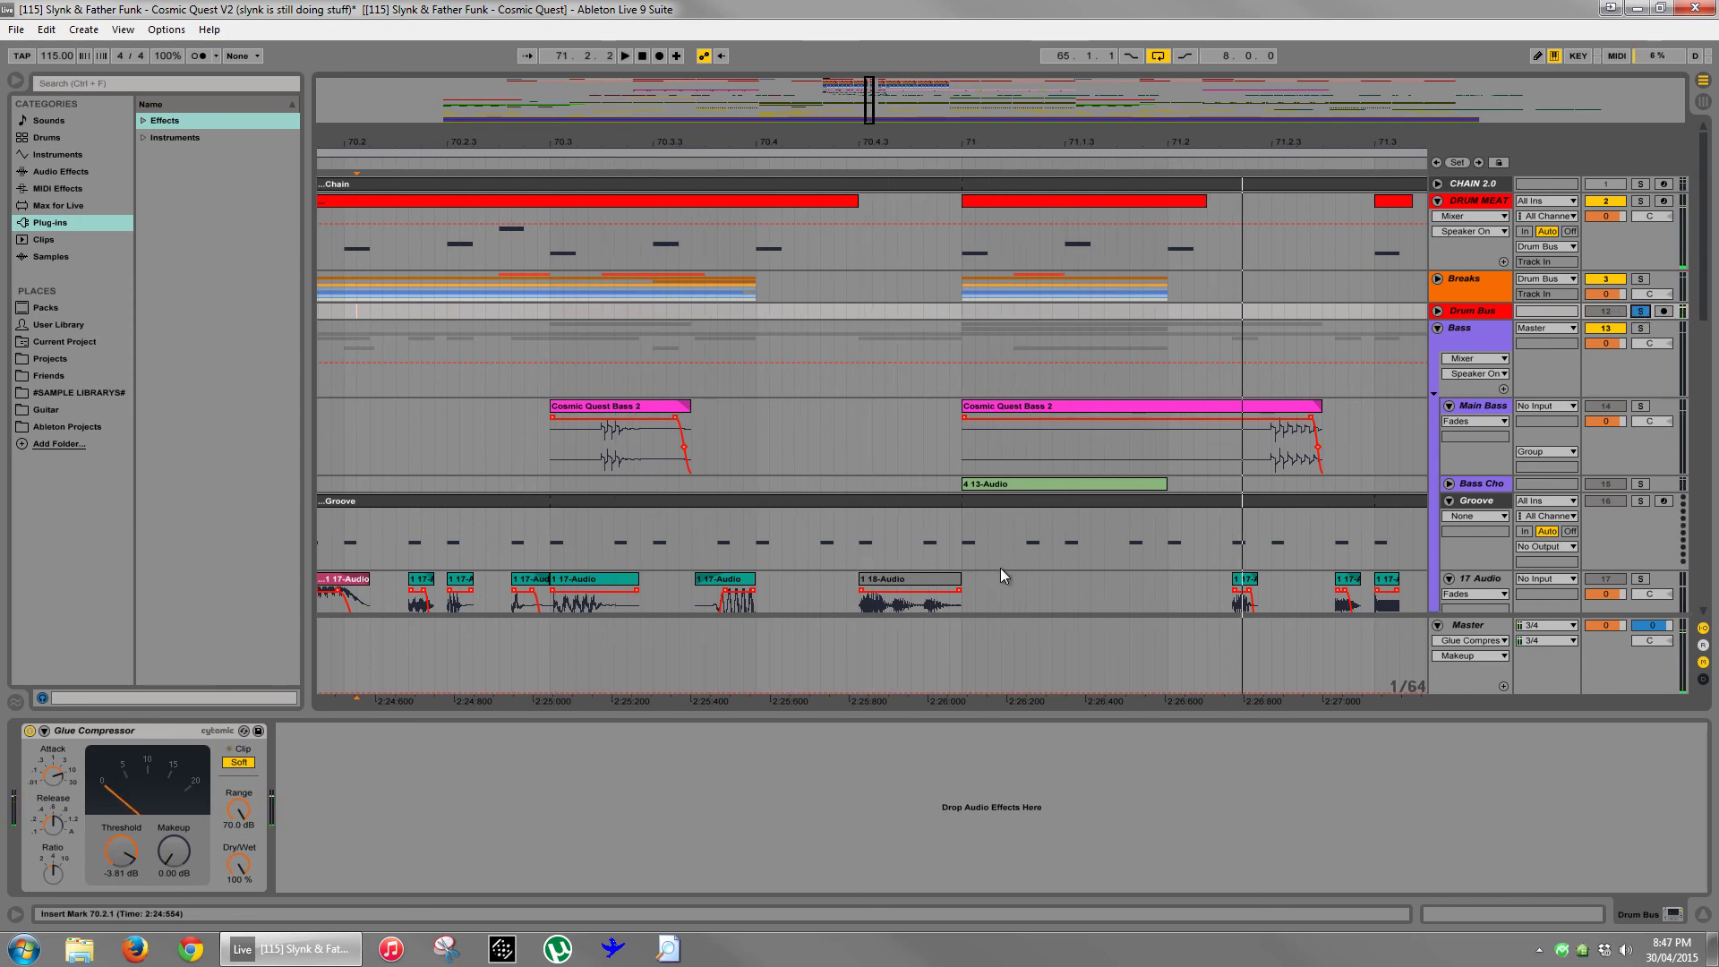
# - Unsolo the Drum Bus, audition the drum gap from 70.4.3 in the mix, and play the section from 65.1.1
pyautogui.click(933, 578)
pyautogui.click(1641, 311)
pyautogui.press('space')
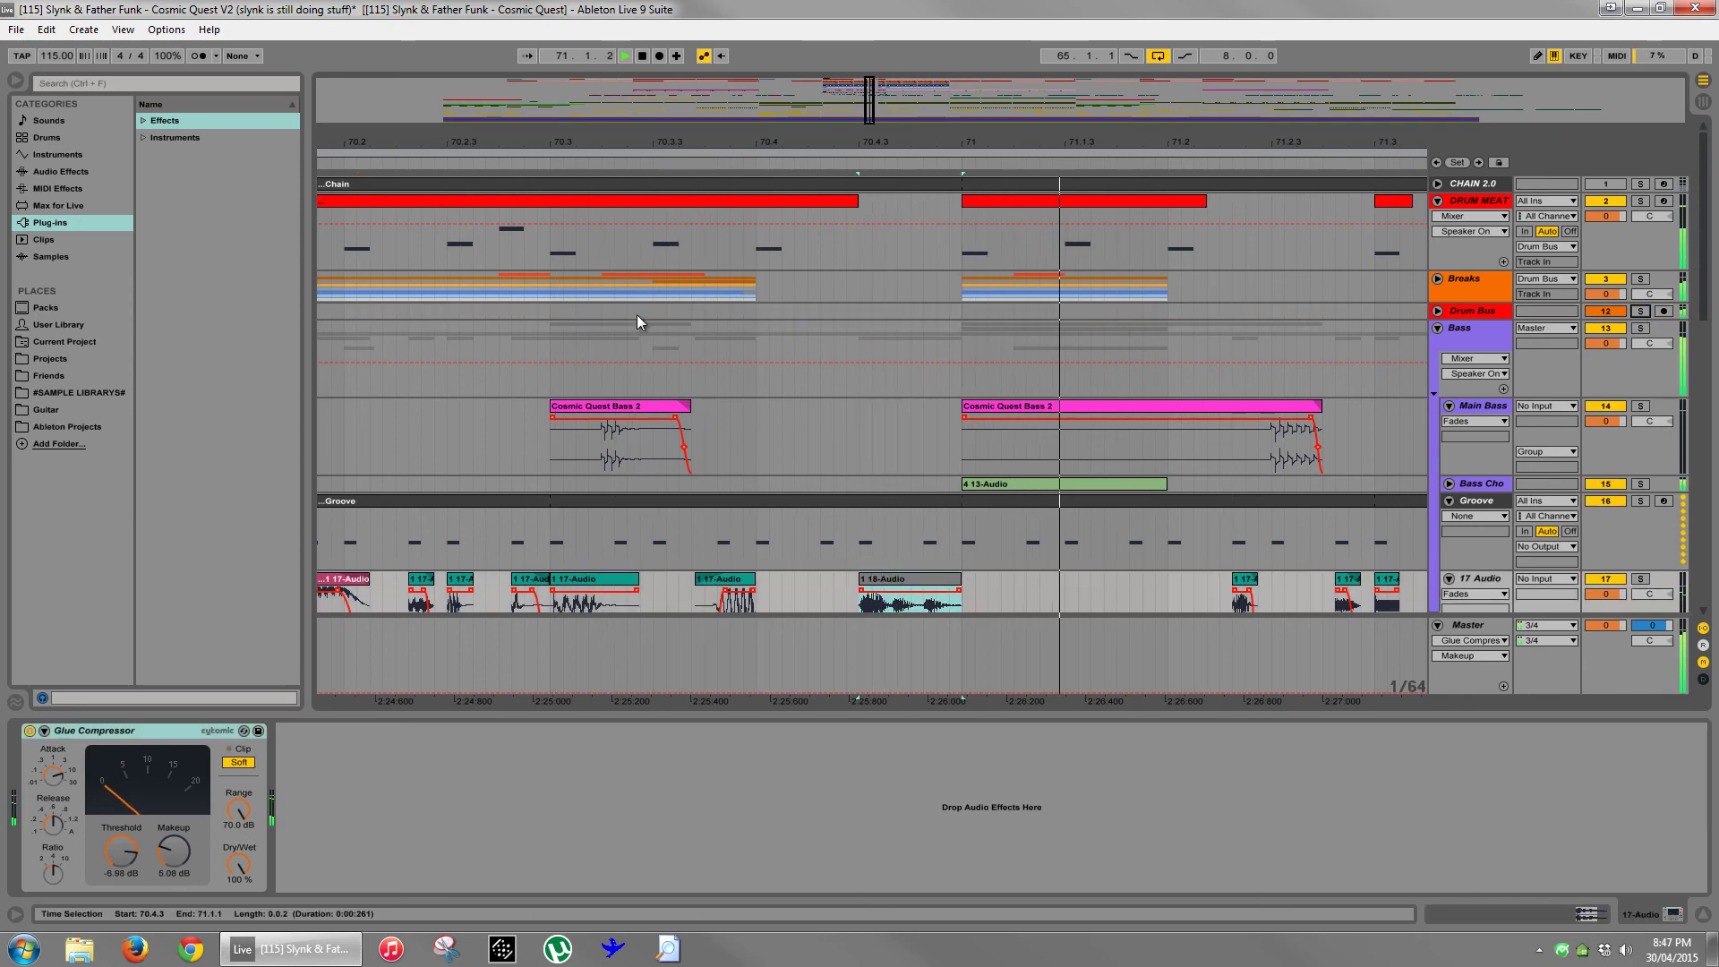
pyautogui.moveTo(492, 143); pyautogui.dragTo(499, 143)
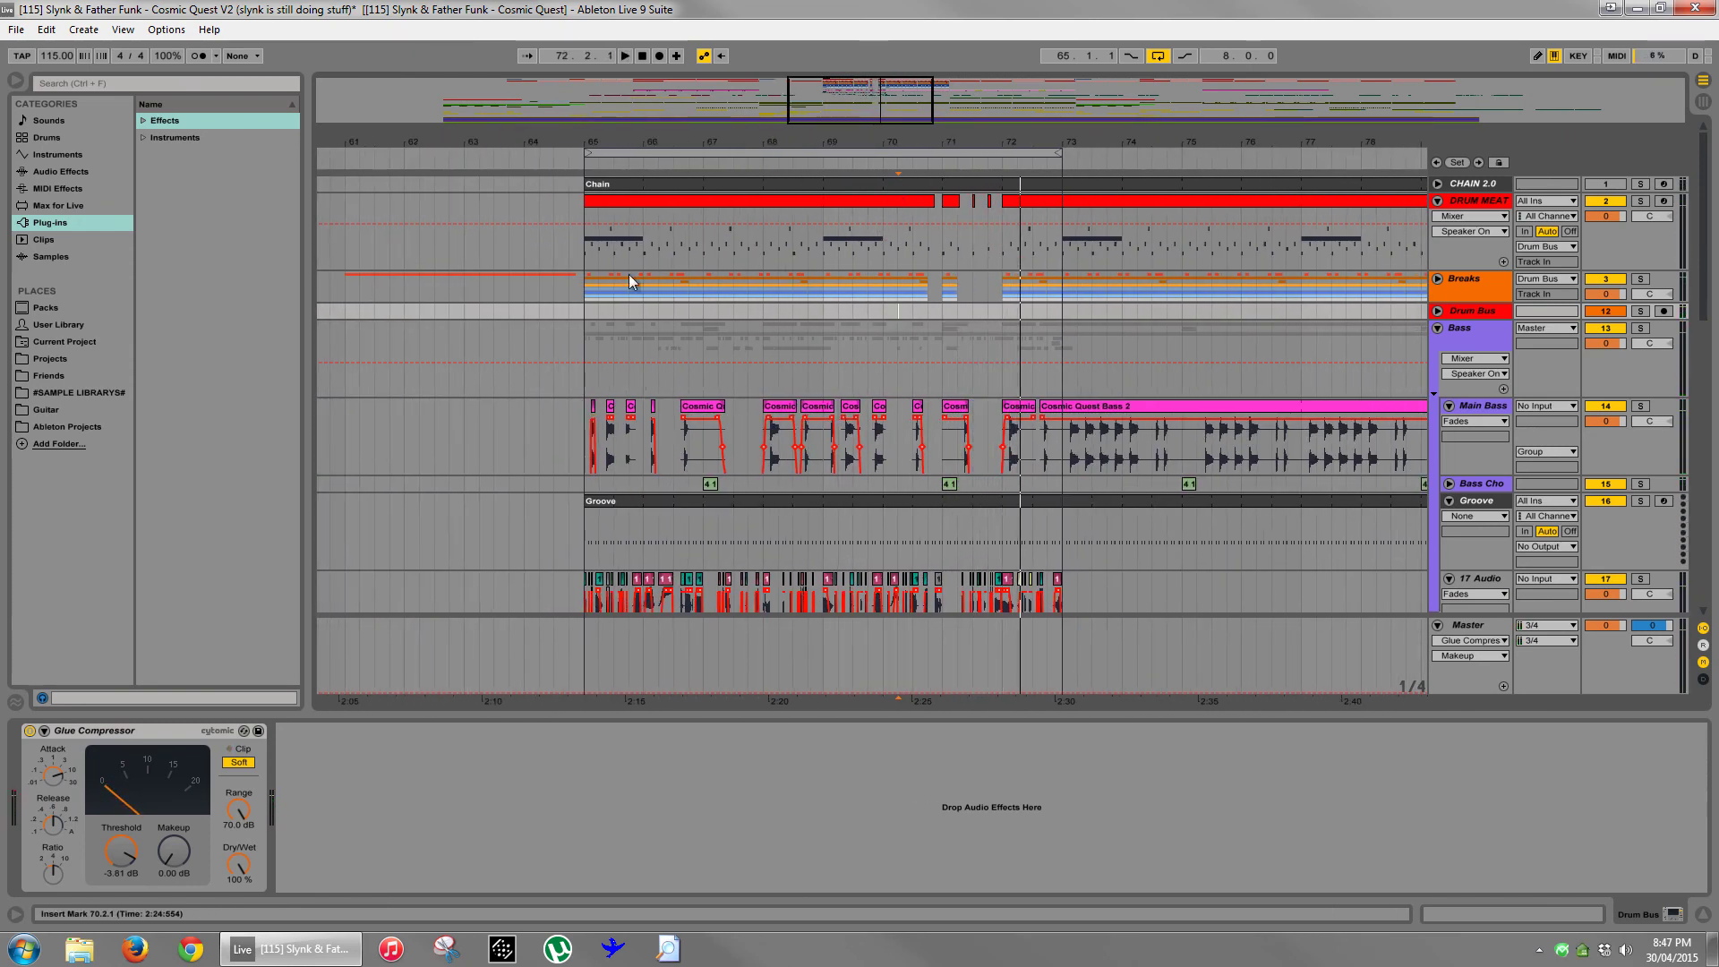
pyautogui.click(582, 299)
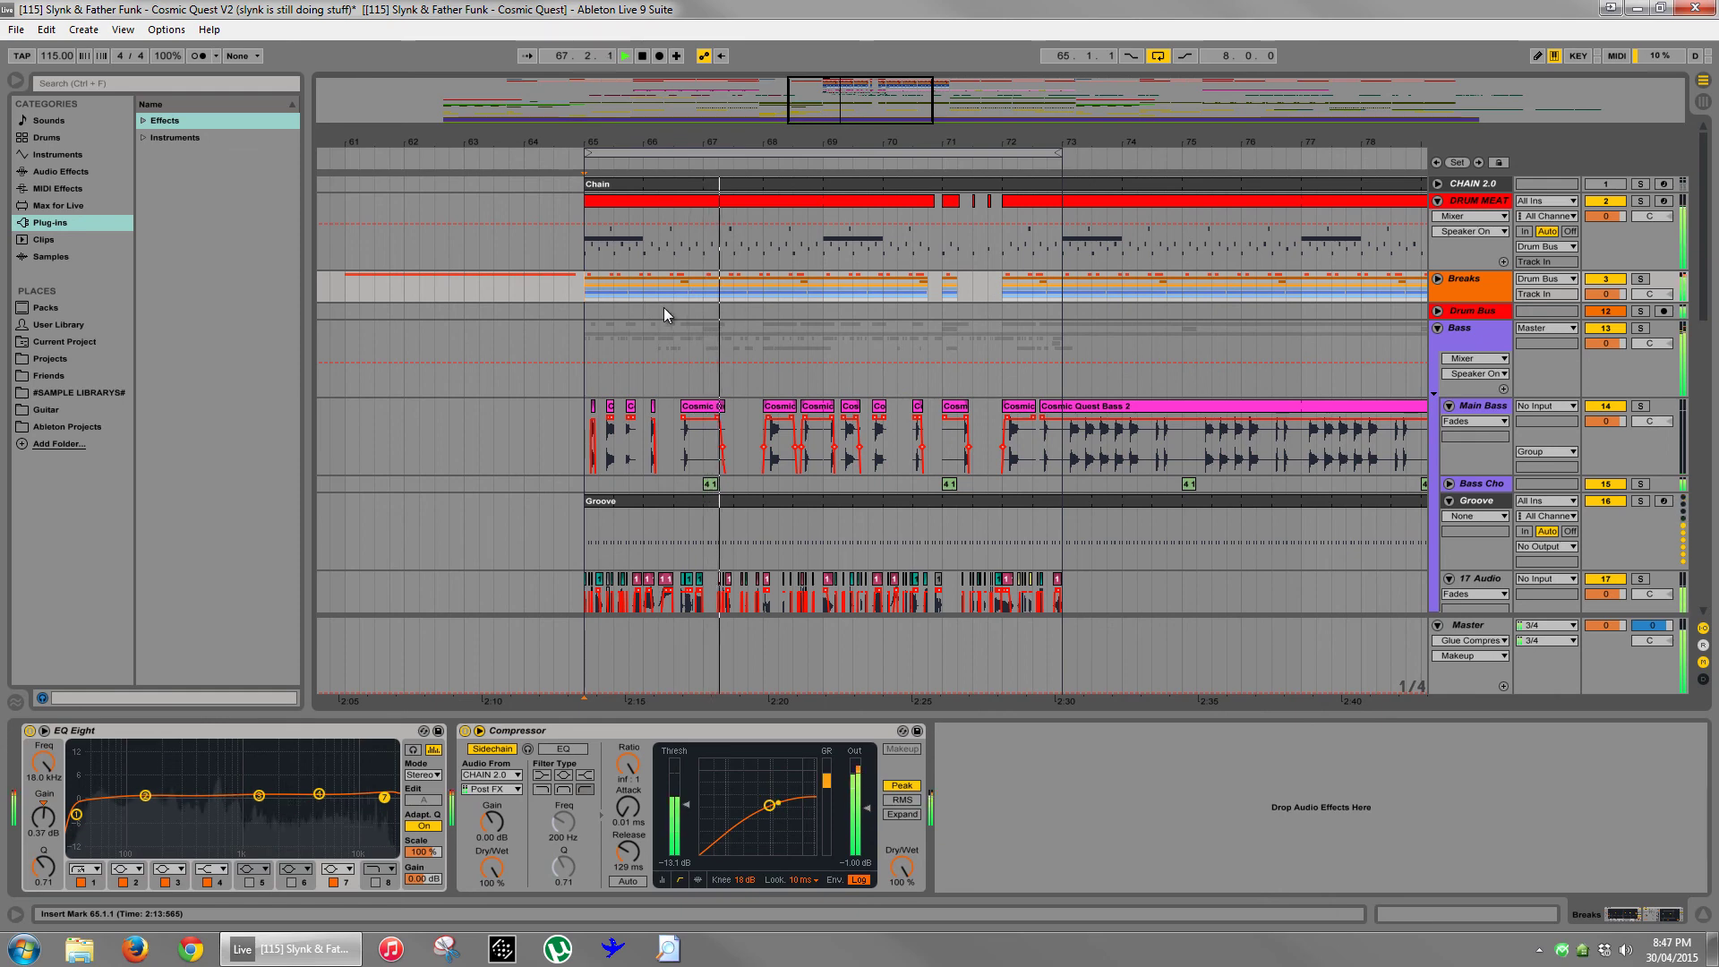
pyautogui.press('space')
# - Cut DRUM MEAT from just after 66.4.1 and the Breaks from 66.4.1, both up to 67.1.1, and audition from 66.3.1
pyautogui.click(700, 579)
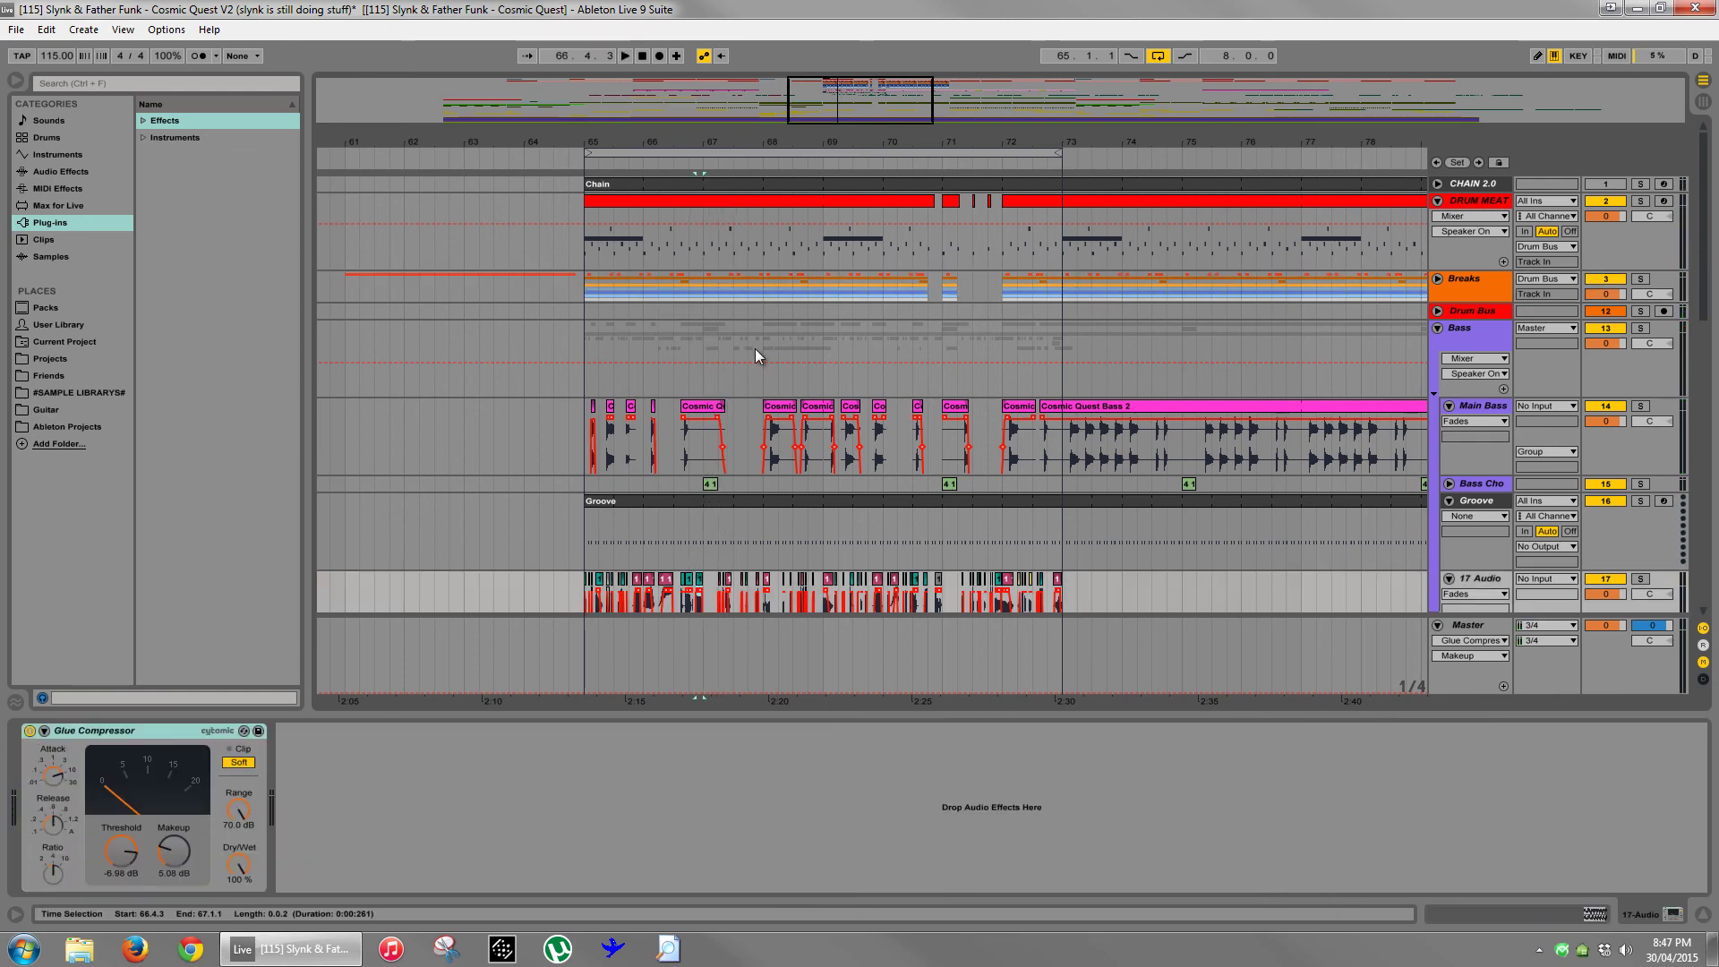
pyautogui.press('space')
pyautogui.moveTo(702, 145); pyautogui.dragTo(782, 244)
pyautogui.hotkey('ctrl', 'x')
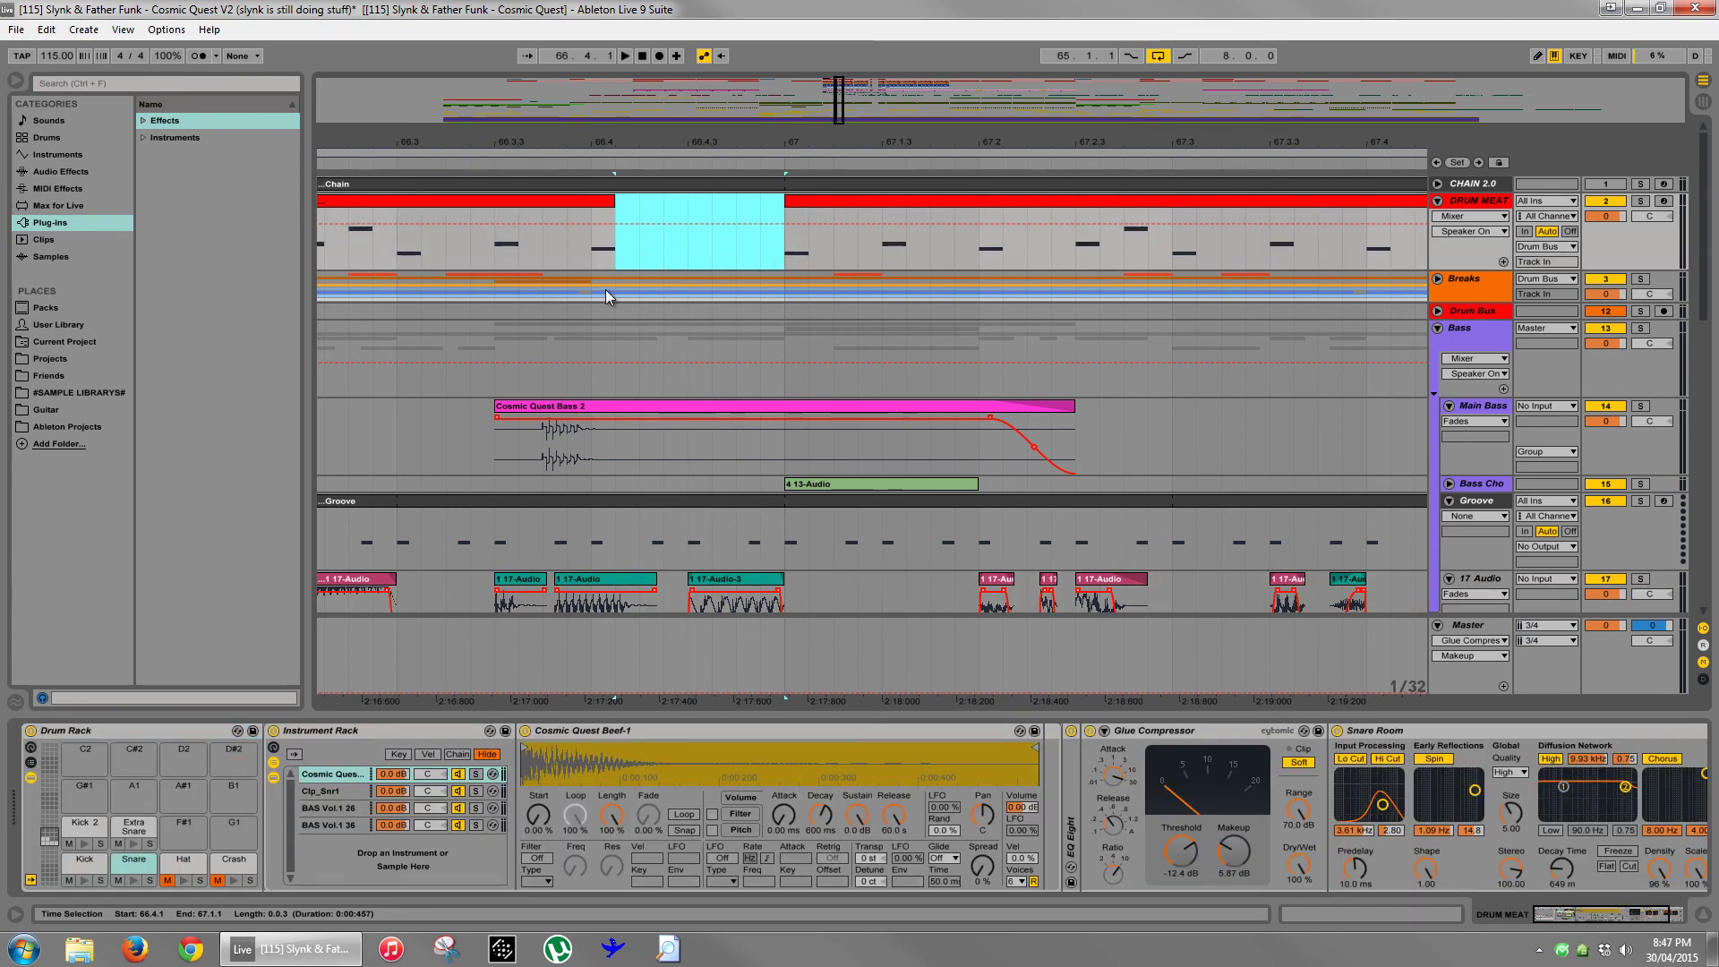
pyautogui.moveTo(606, 288); pyautogui.dragTo(784, 286)
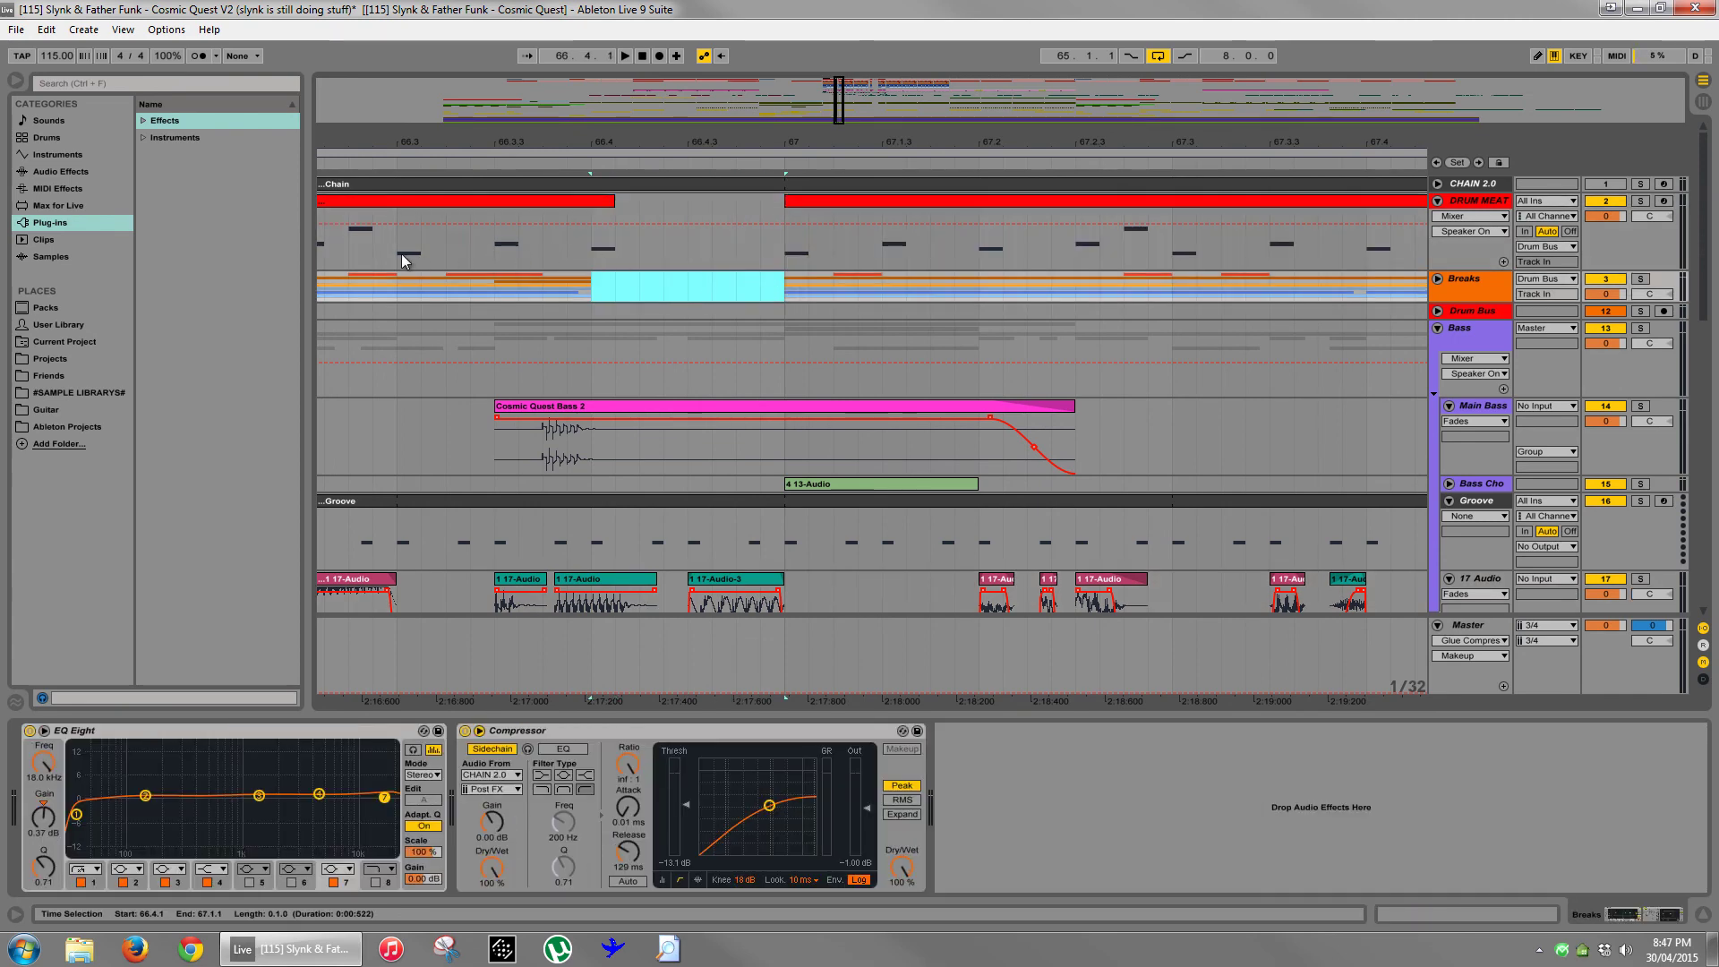
pyautogui.click(401, 255)
pyautogui.press('space')
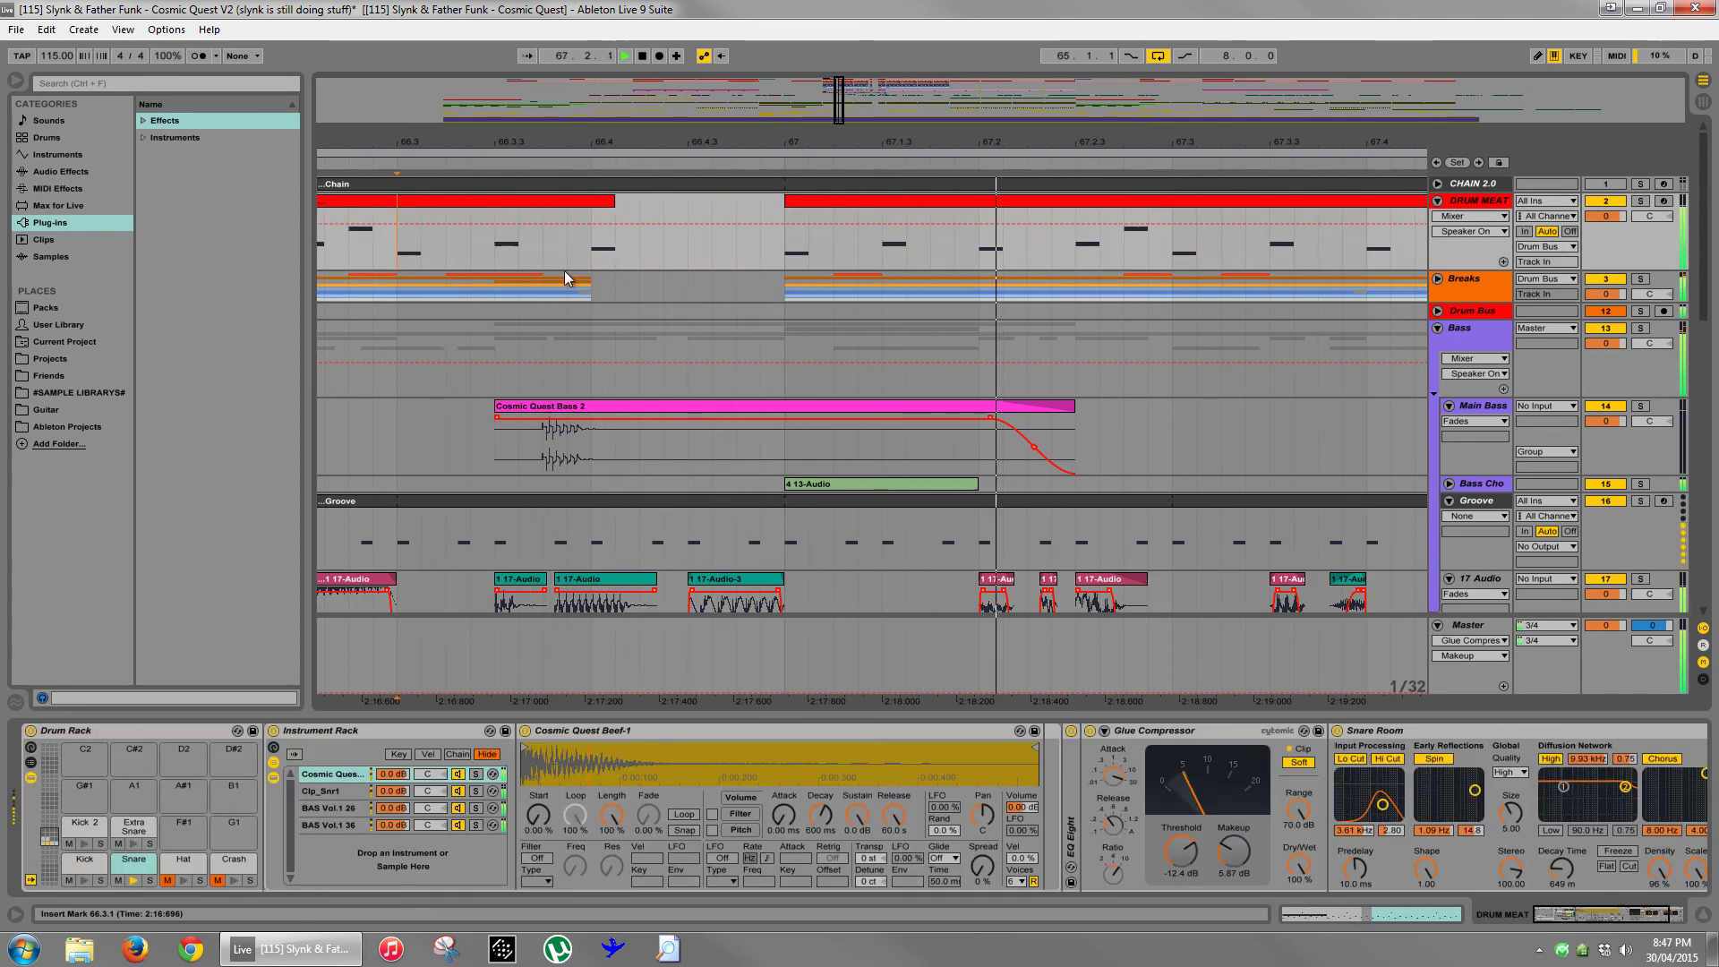
pyautogui.press('space')
# - Audition the 17 Audio clips around the new drum gap and trim the end of the one at 66.3.4 to 66.4.1
pyautogui.click(730, 591)
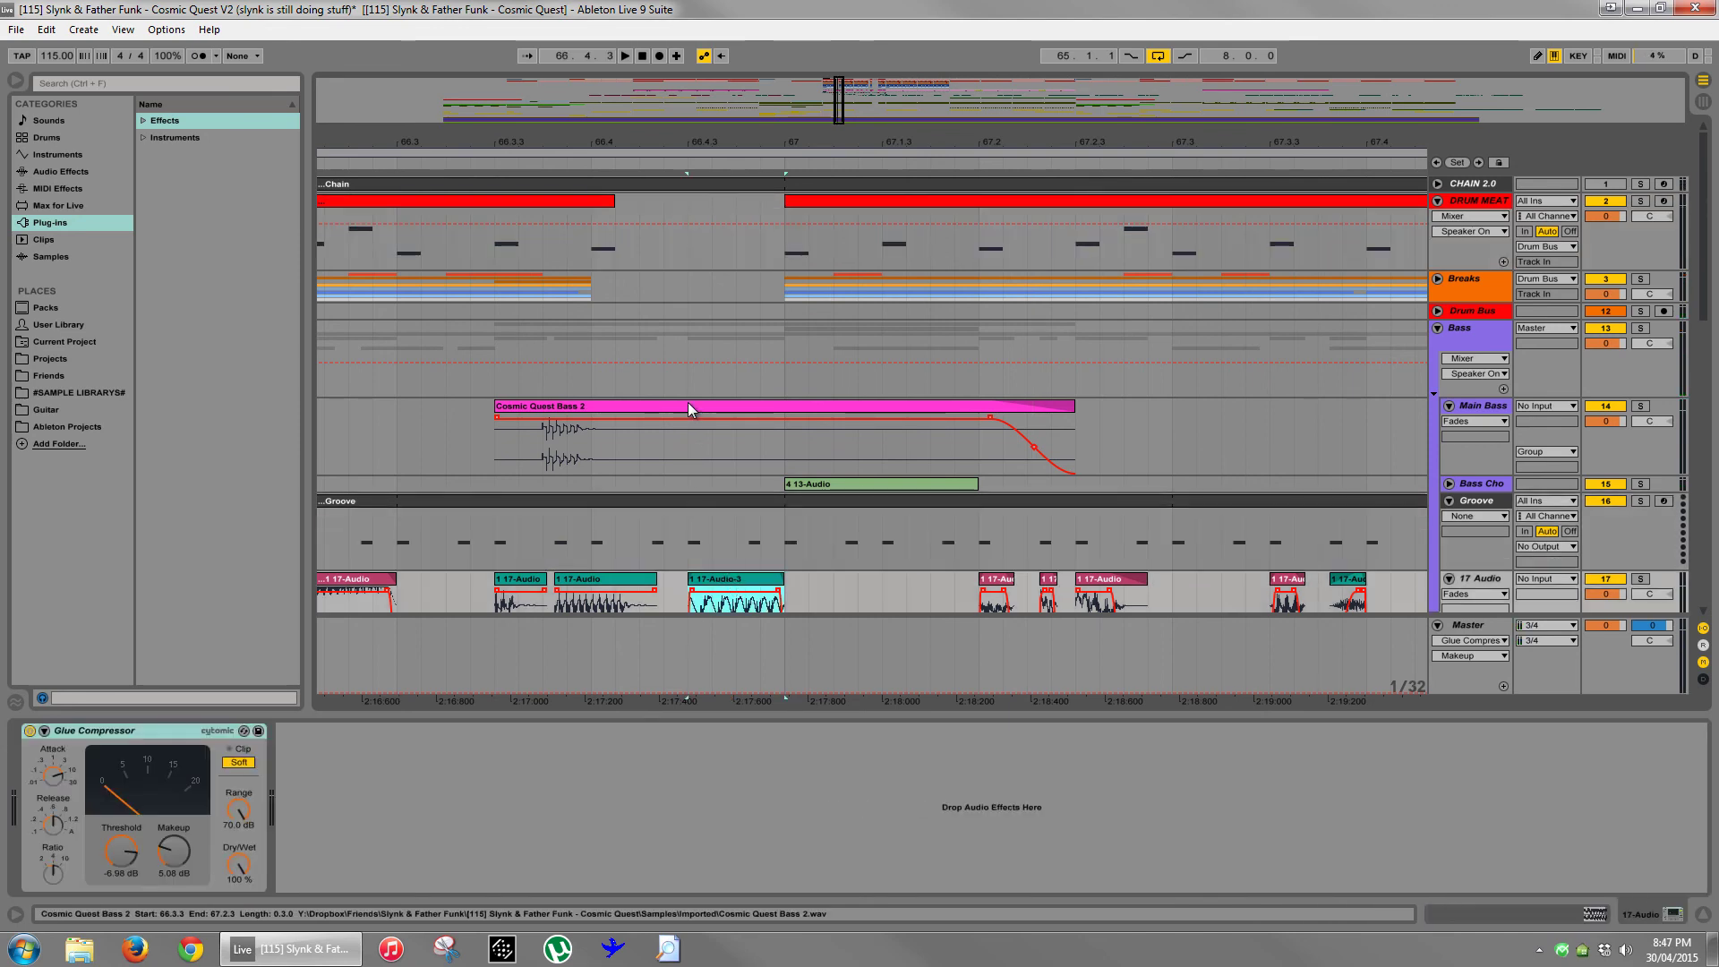
pyautogui.press('space')
pyautogui.press('space')
pyautogui.scroll(-2, 622, 560)
pyautogui.click(626, 508)
pyautogui.press('space')
pyautogui.press('space')
pyautogui.press('space')
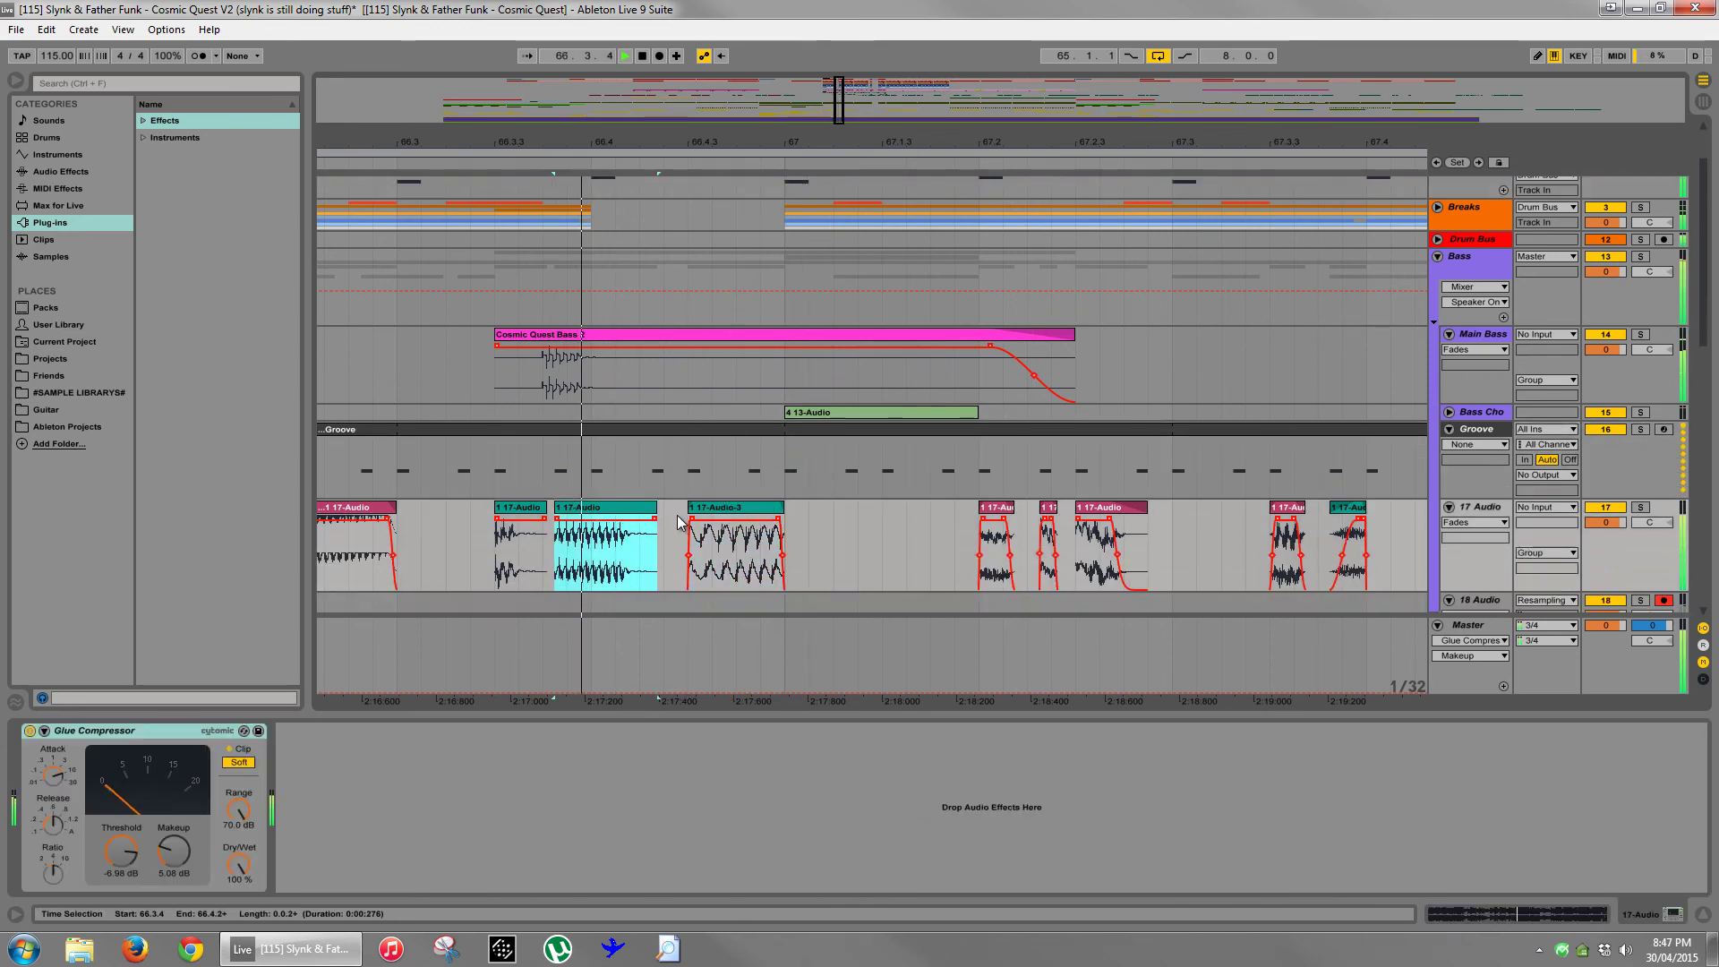
pyautogui.press('space')
pyautogui.moveTo(655, 508); pyautogui.dragTo(578, 518)
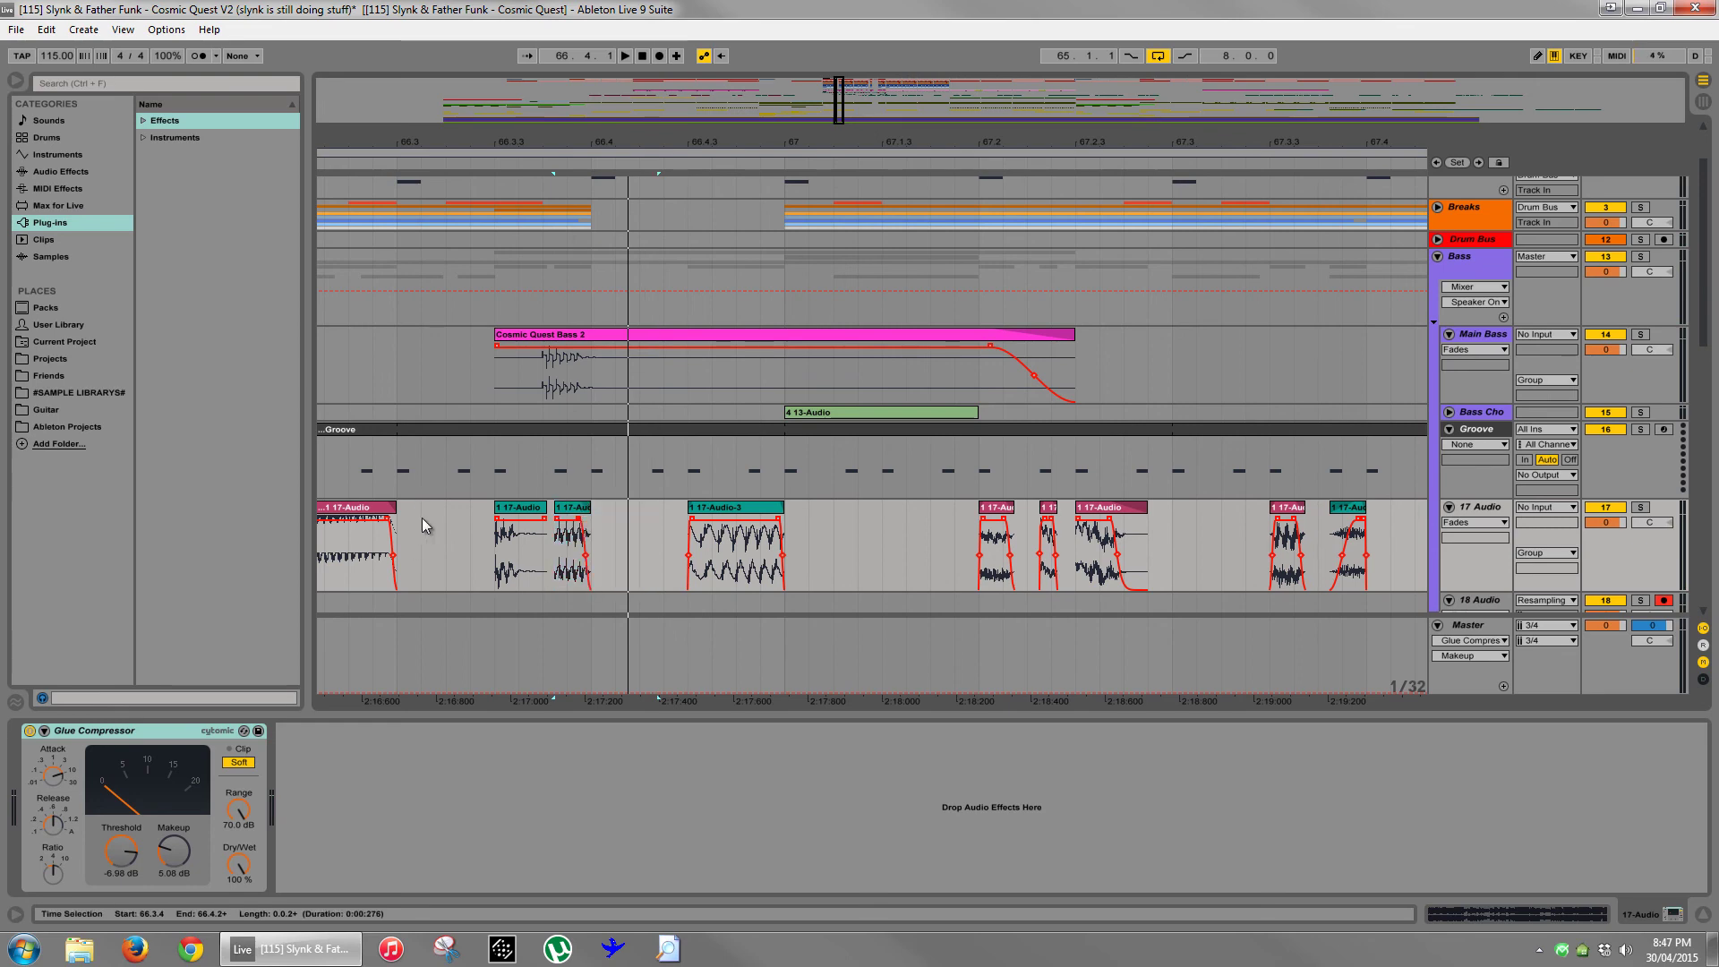
pyautogui.click(593, 197)
pyautogui.press('space')
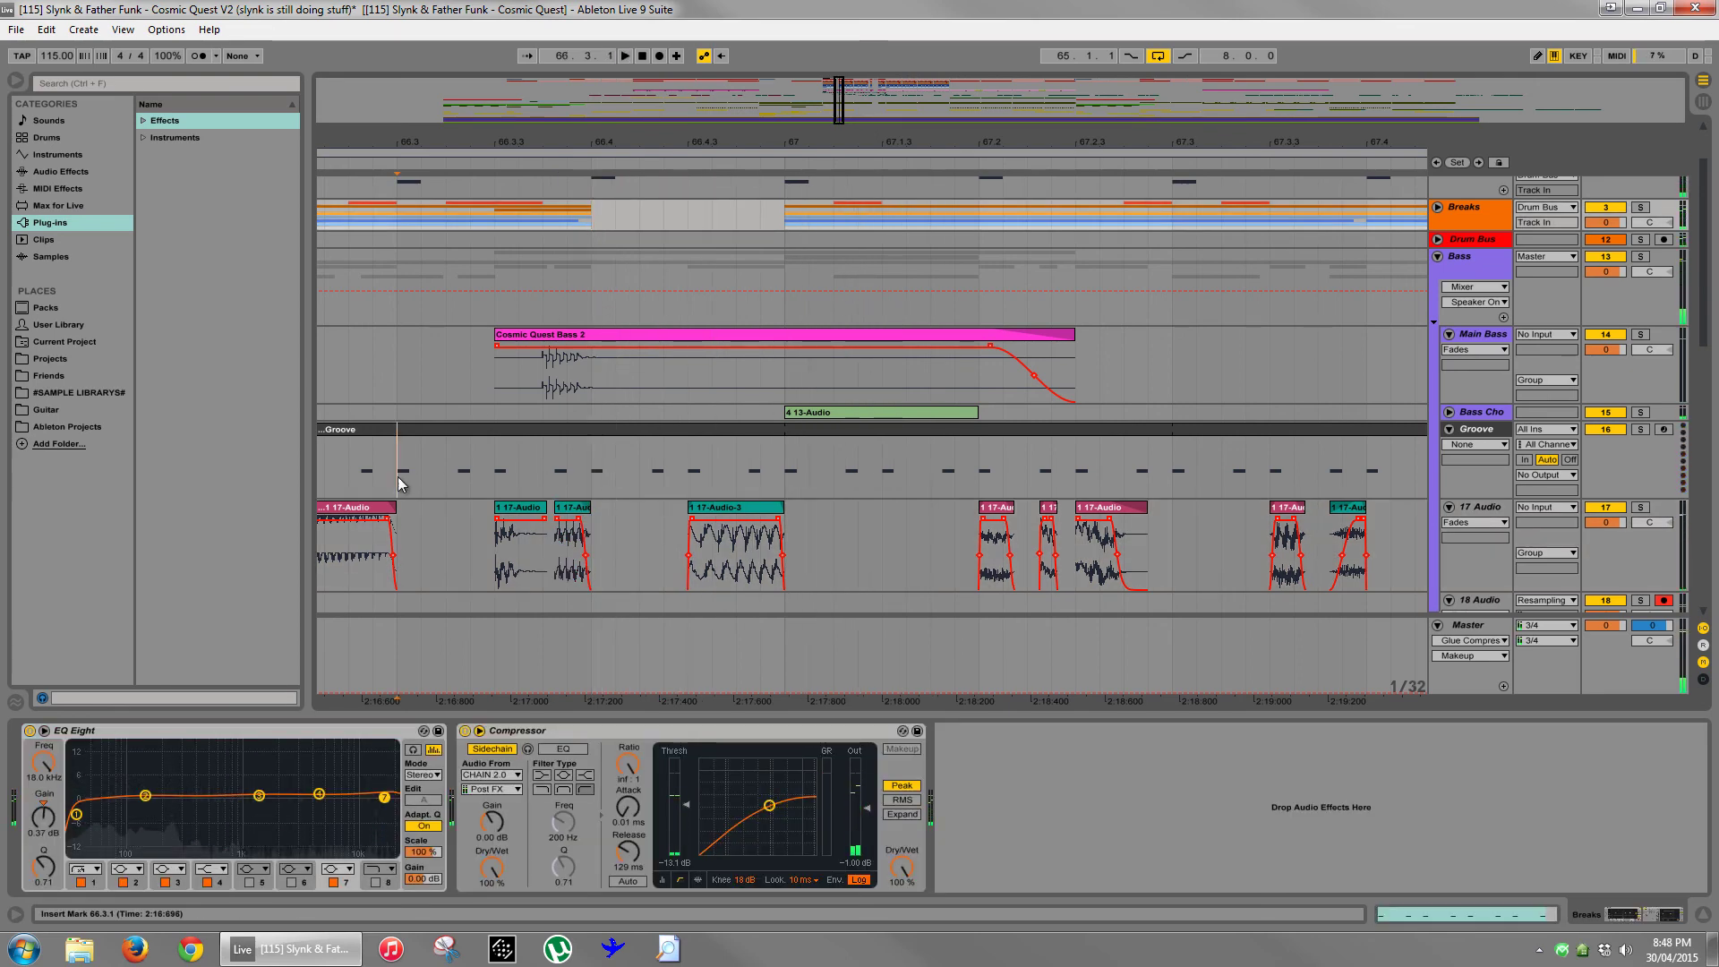
pyautogui.click(398, 477)
# - Raise the gain of the 17-Audio-3 clip at 66.4.3 to about 1.38 dB
pyautogui.click(712, 509)
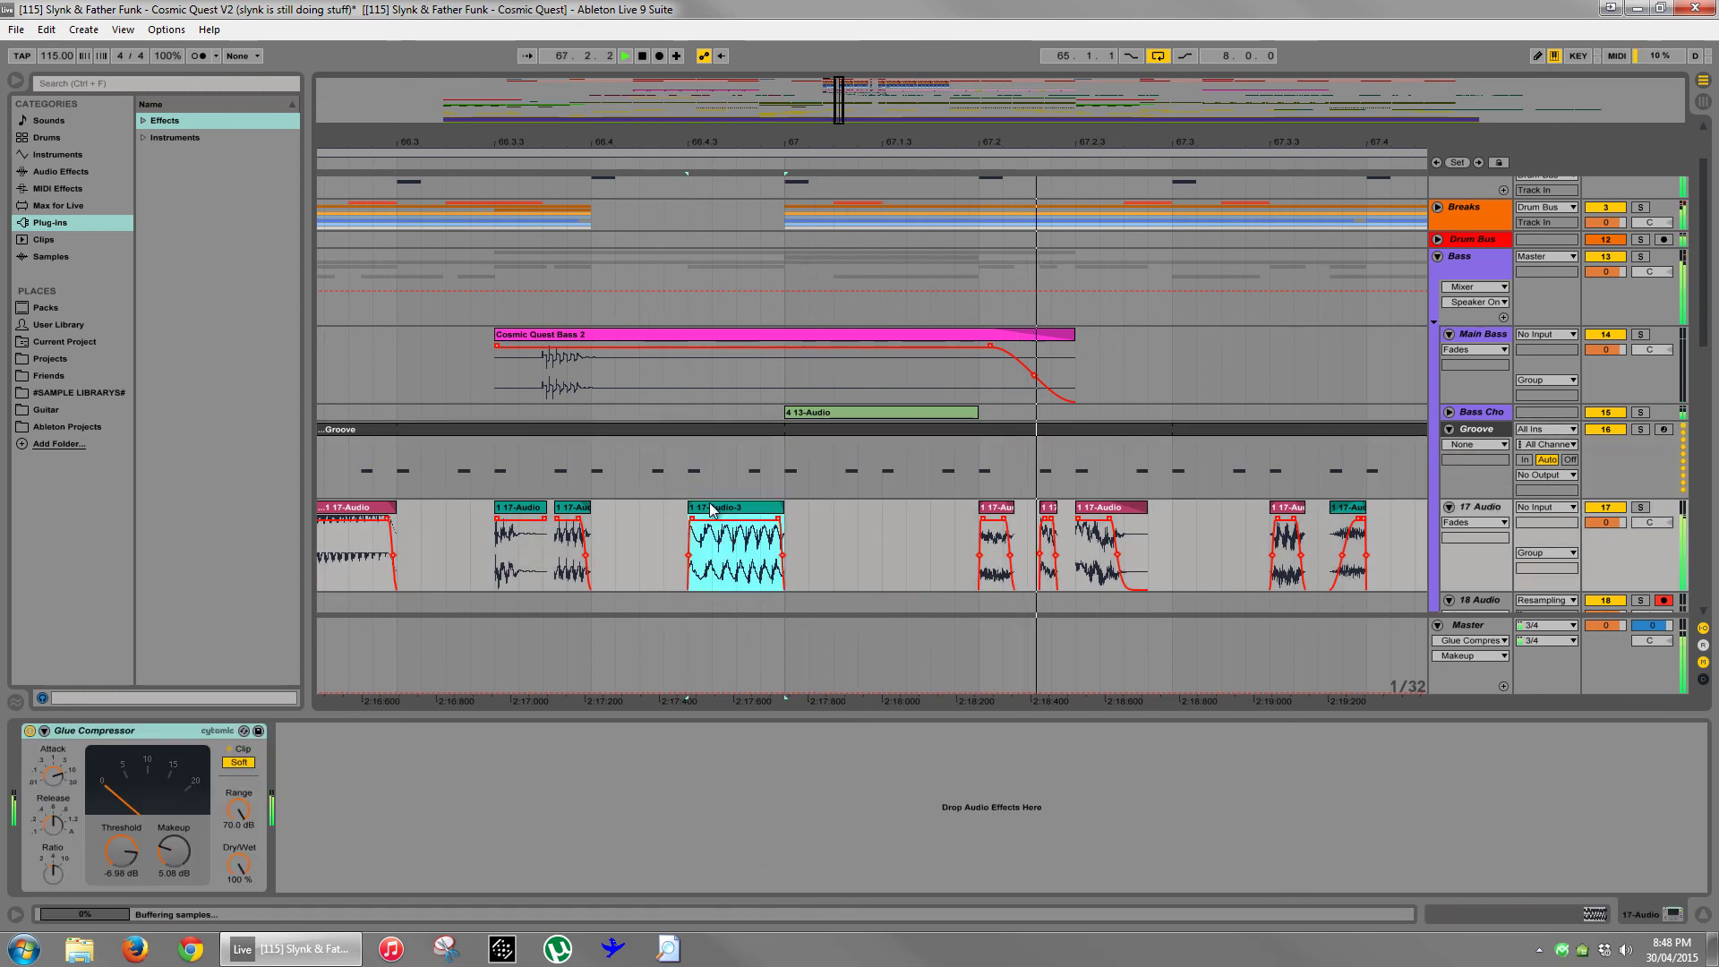
pyautogui.doubleClick(707, 509)
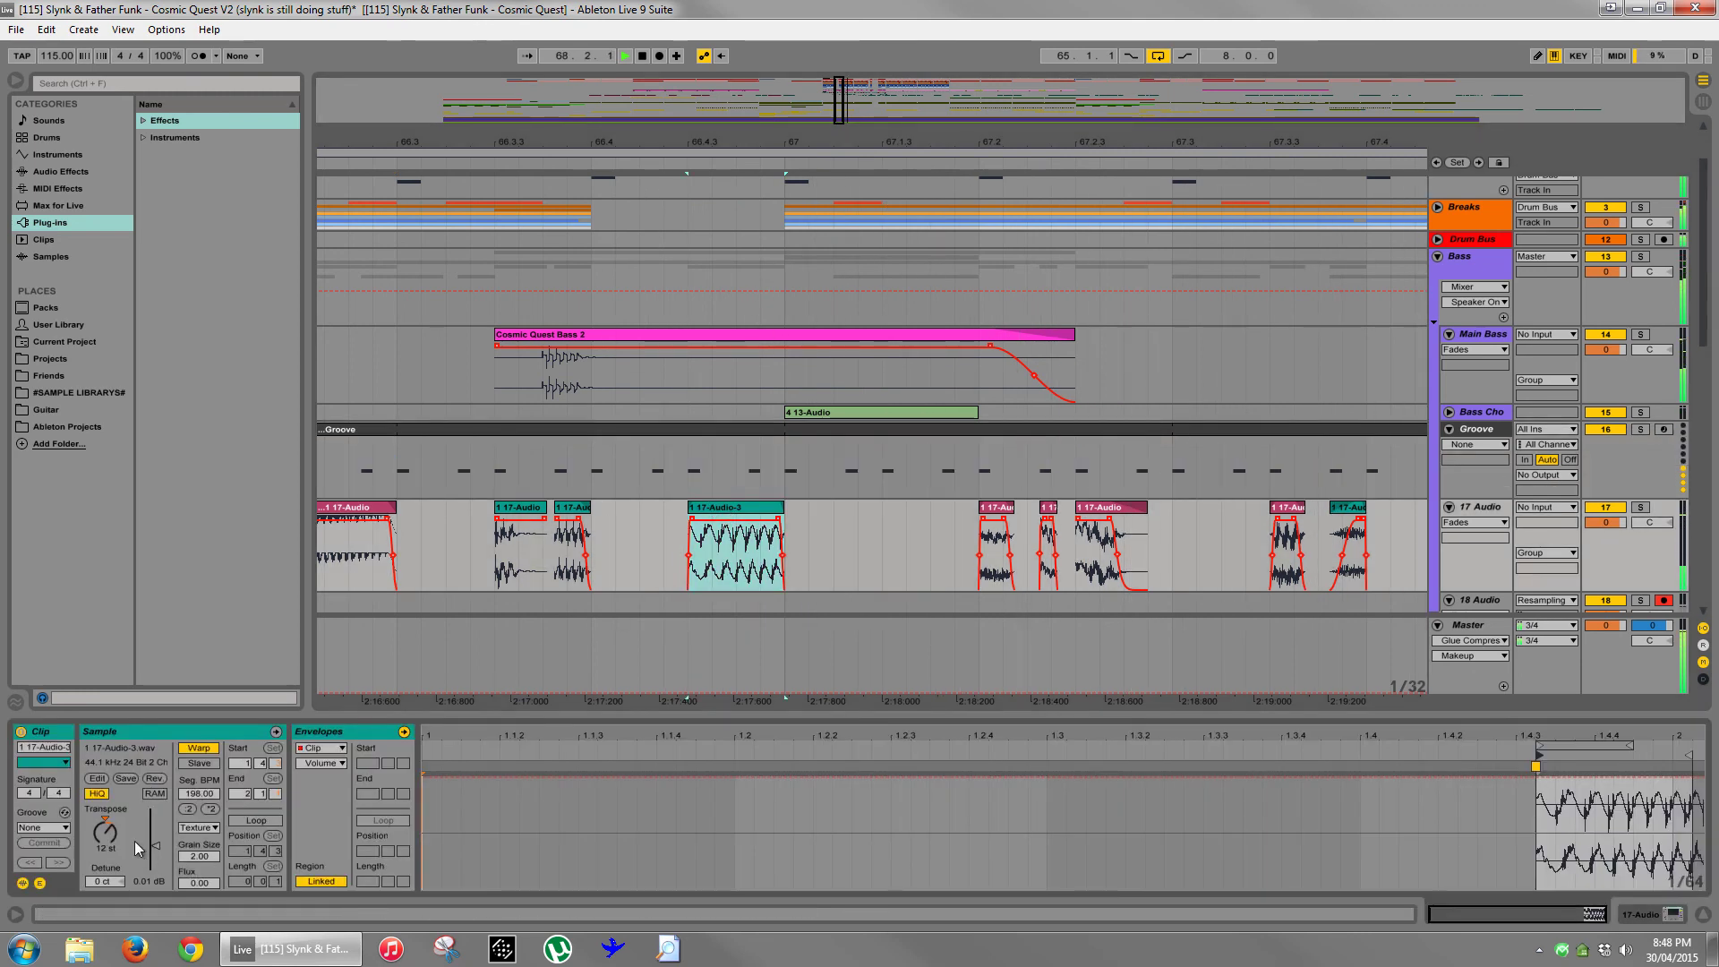
pyautogui.moveTo(139, 844); pyautogui.dragTo(142, 841)
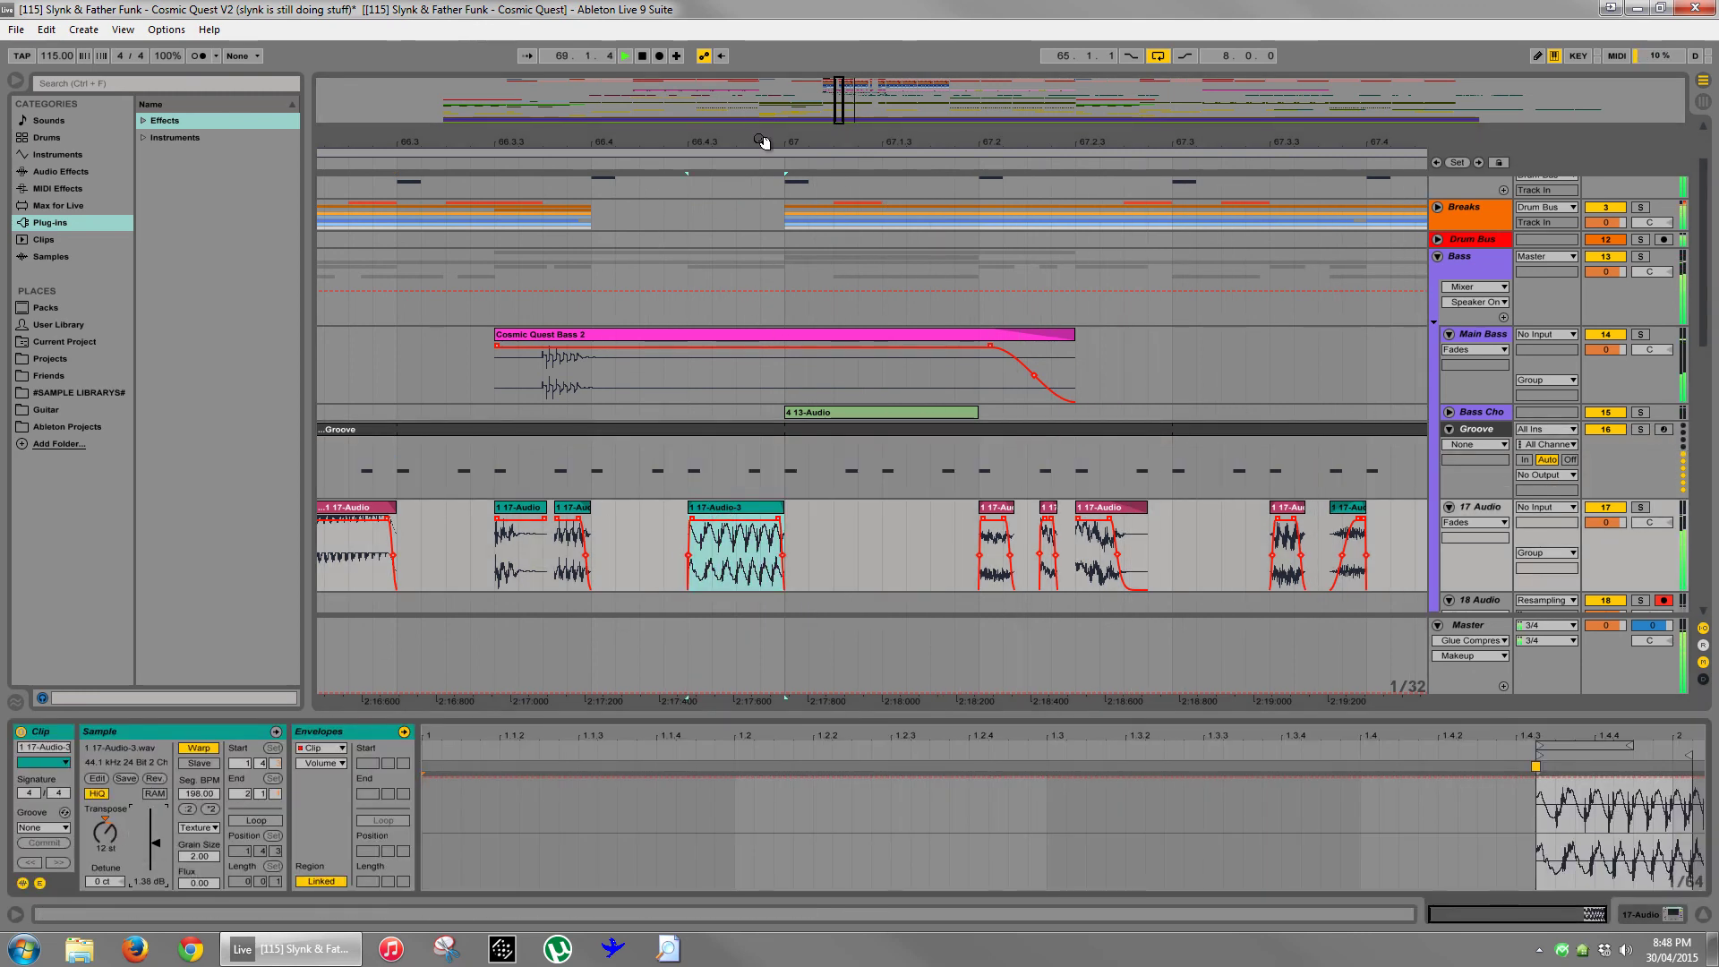
# - Audition the rest of the loop, then replay the chopped bass and drum stops from 71.2.2
pyautogui.moveTo(763, 142); pyautogui.dragTo(765, 142)
pyautogui.scroll(-1, 904, 474)
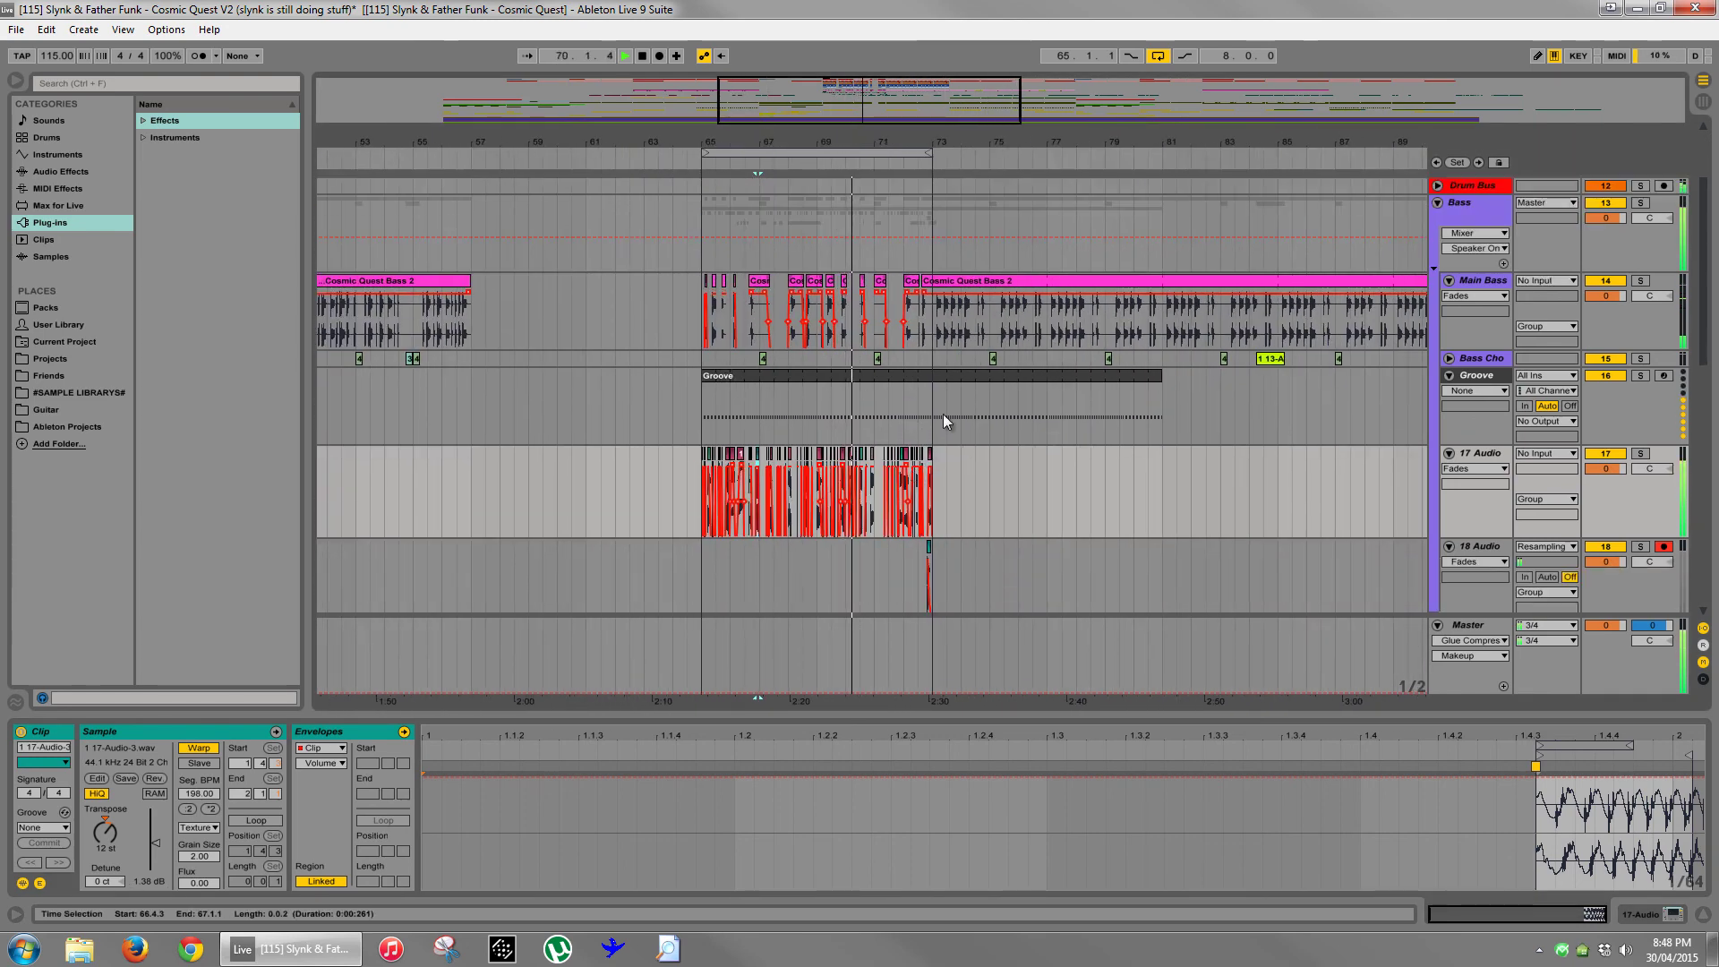
pyautogui.click(975, 483)
pyautogui.scroll(1, 967, 475)
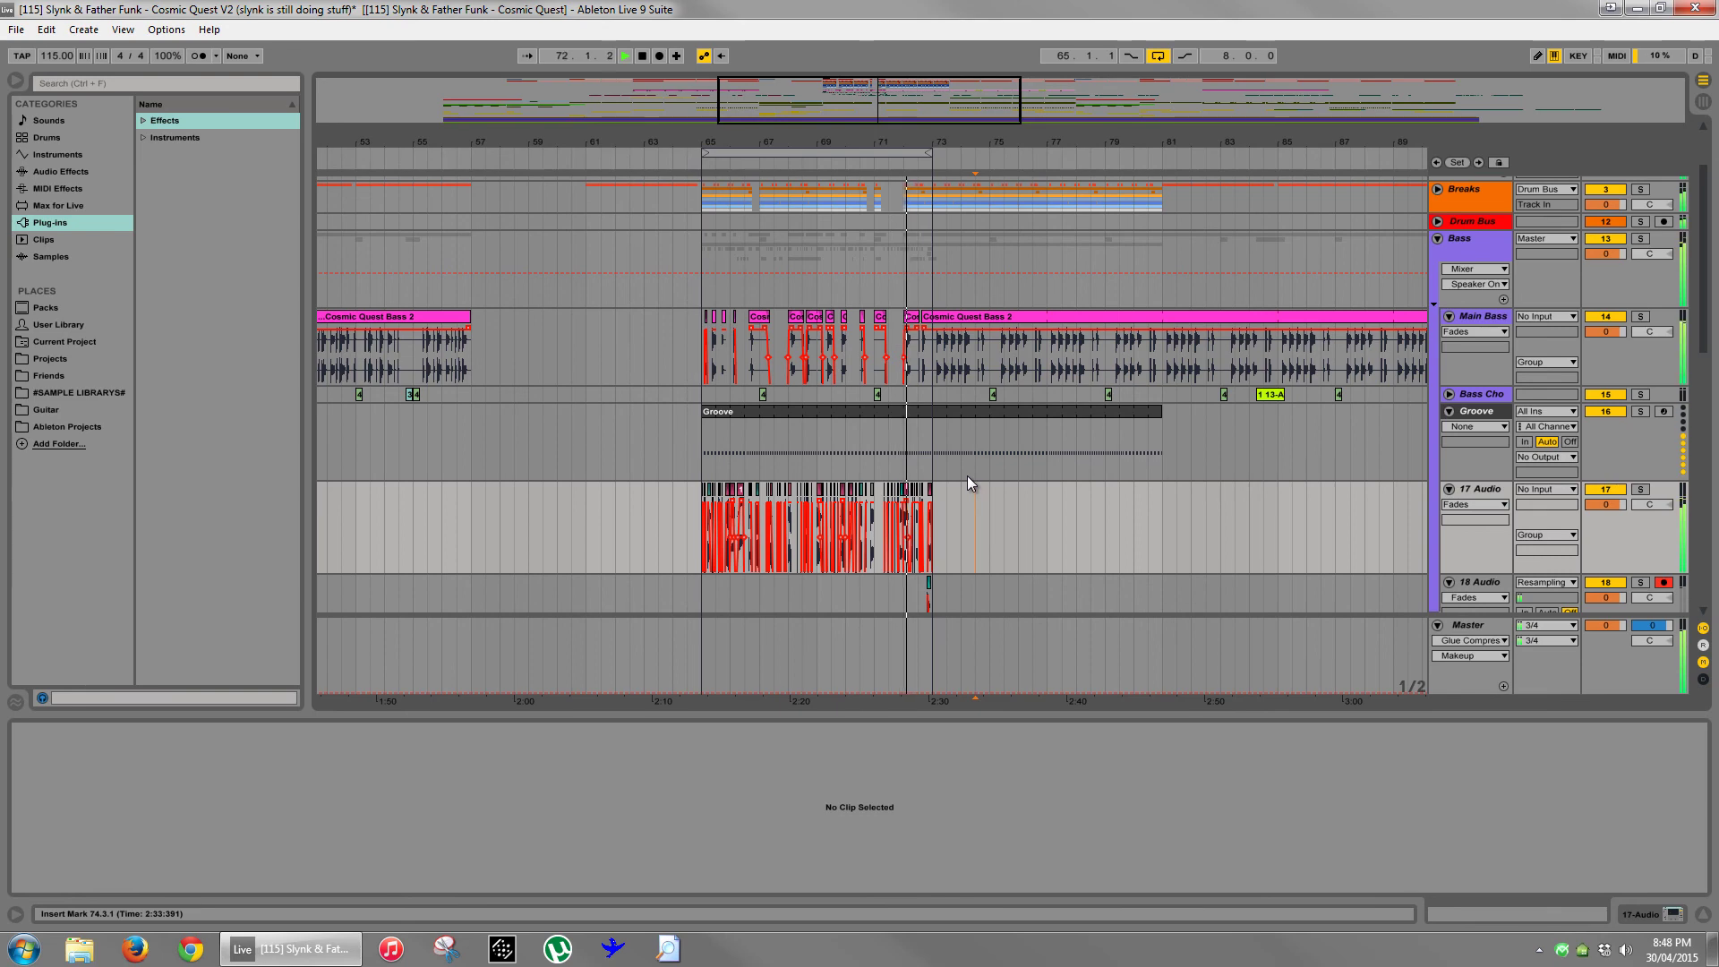
pyautogui.scroll(5, 913, 217)
pyautogui.press('space')
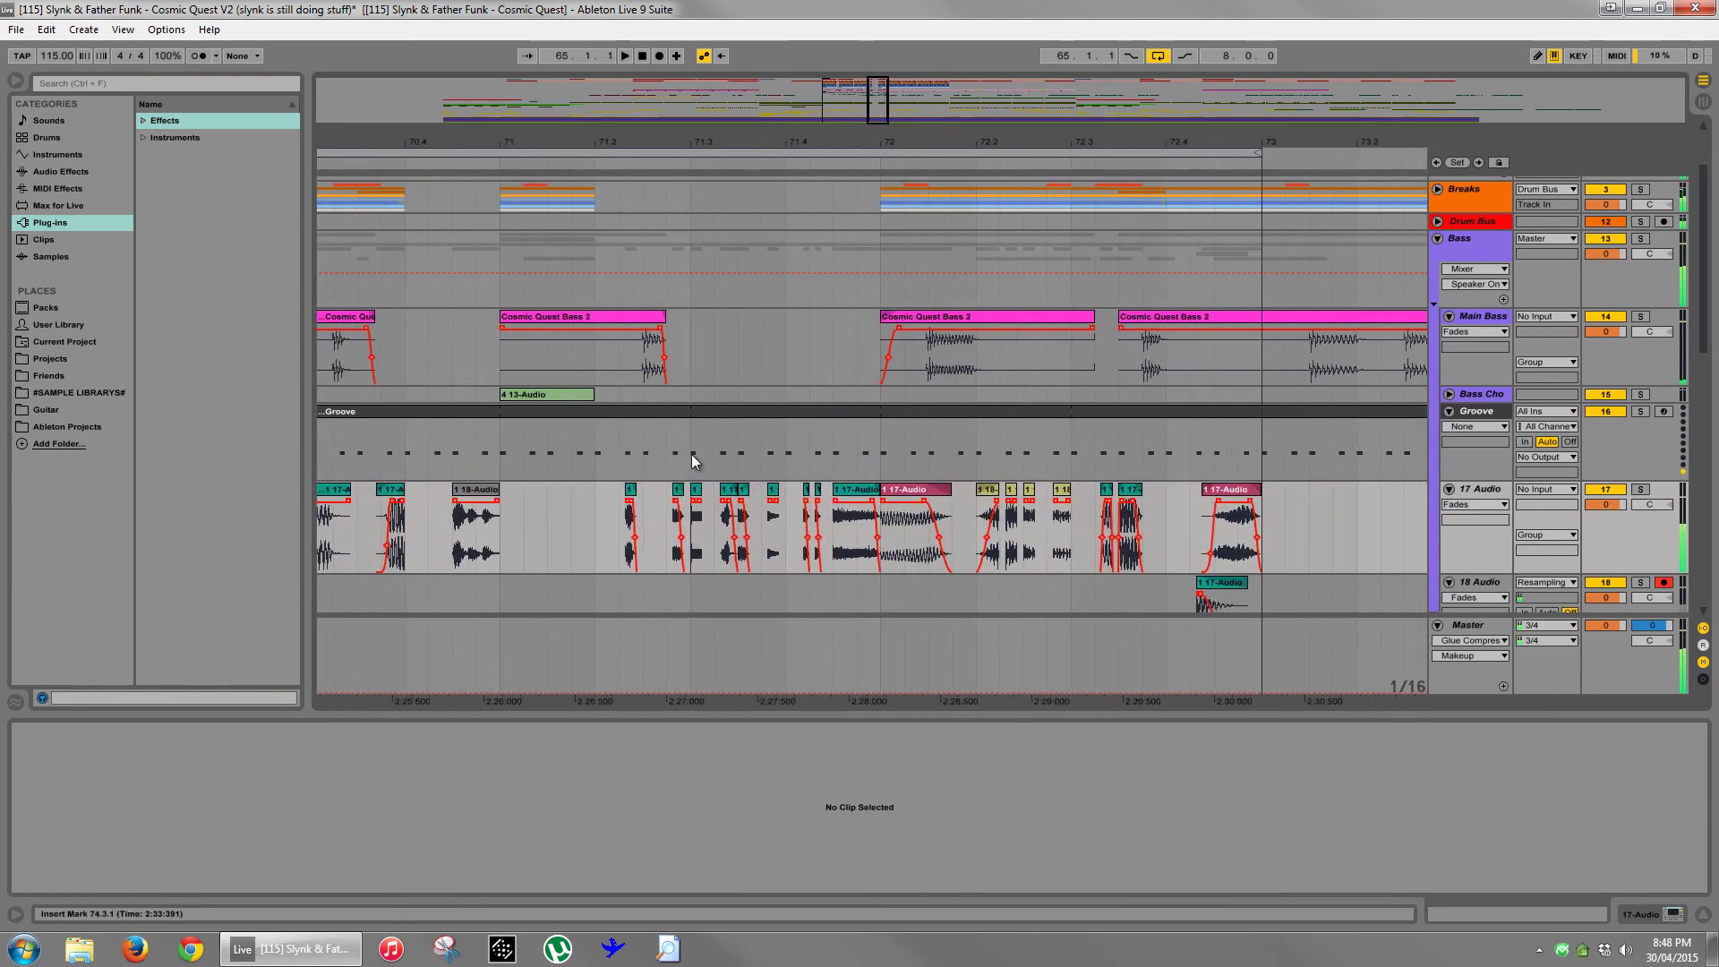
pyautogui.click(611, 466)
pyautogui.press('space')
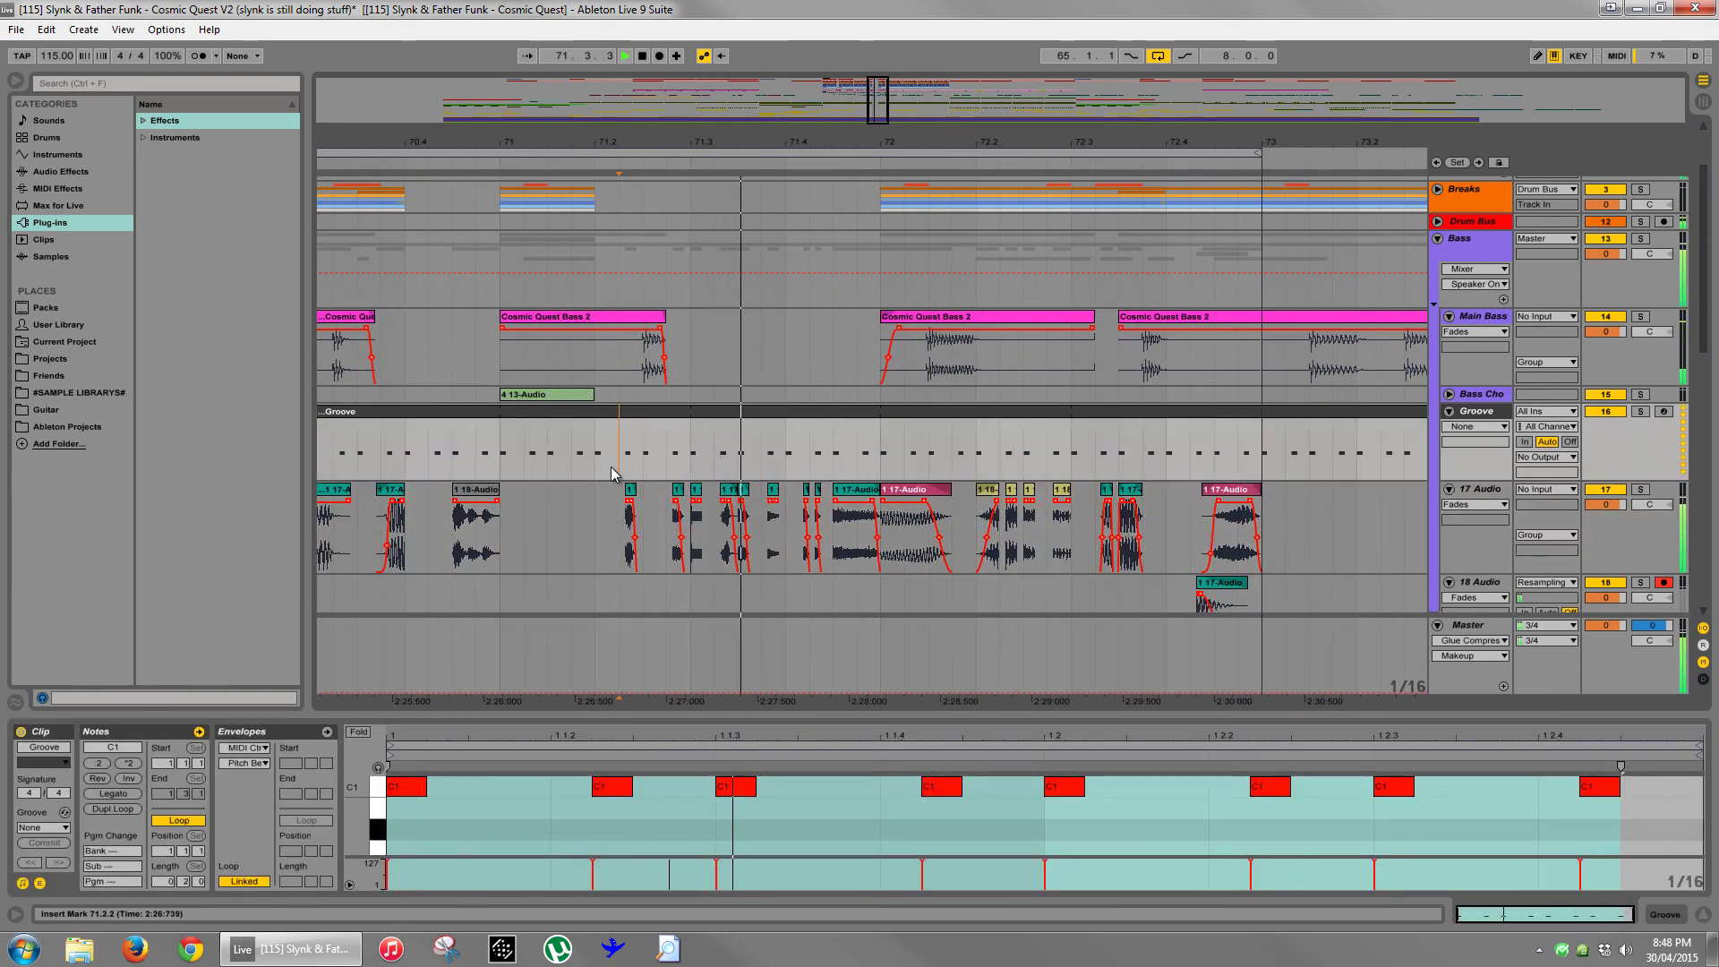
# - Deactivate the two short 17 Audio clips at 71.4.1 and 71.4.2, auditioning each change from 71.1.1
pyautogui.press('space')
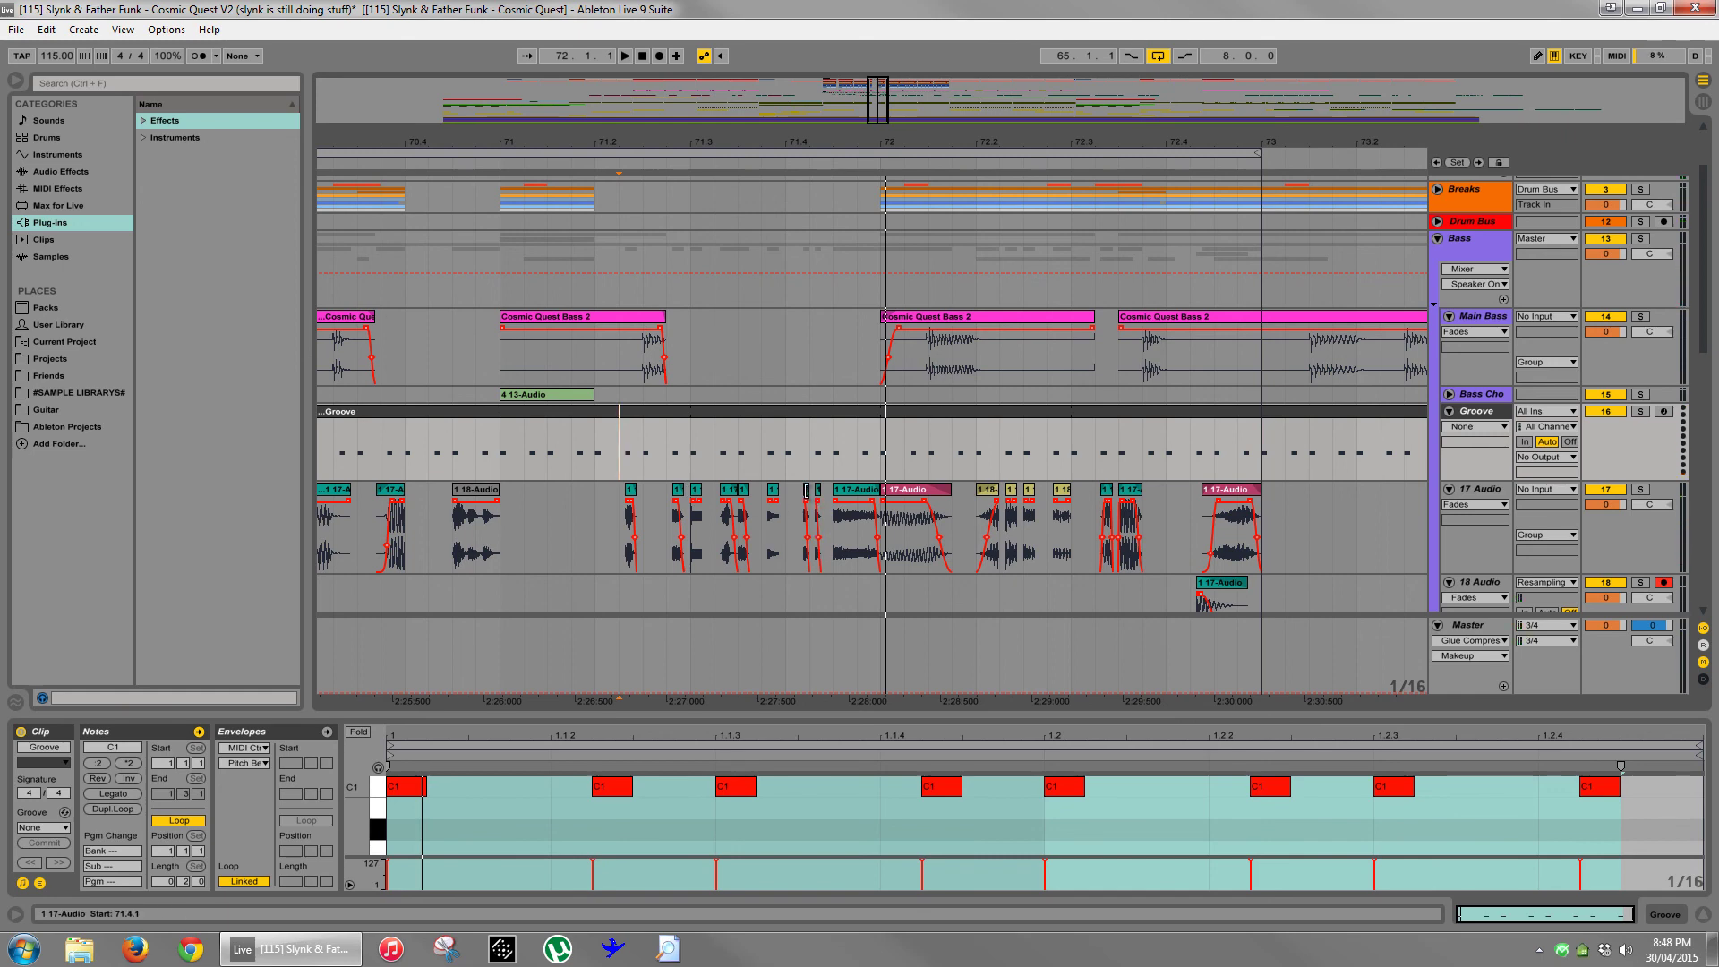
pyautogui.click(806, 490)
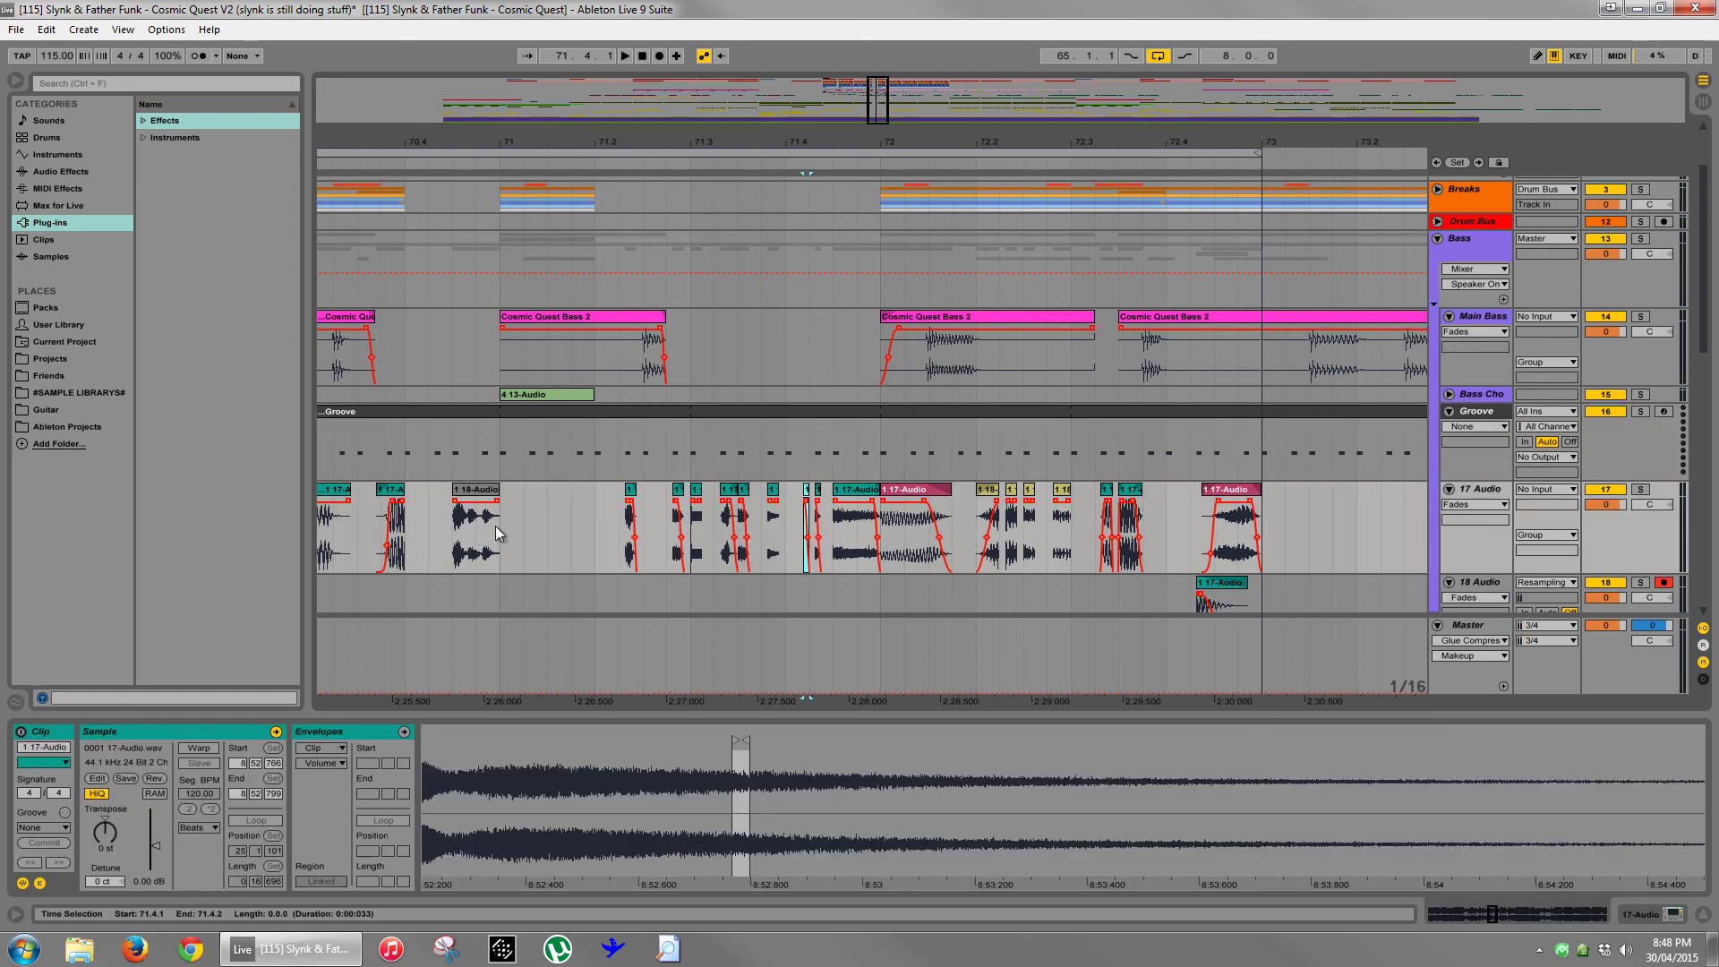
pyautogui.click(497, 525)
pyautogui.press('space')
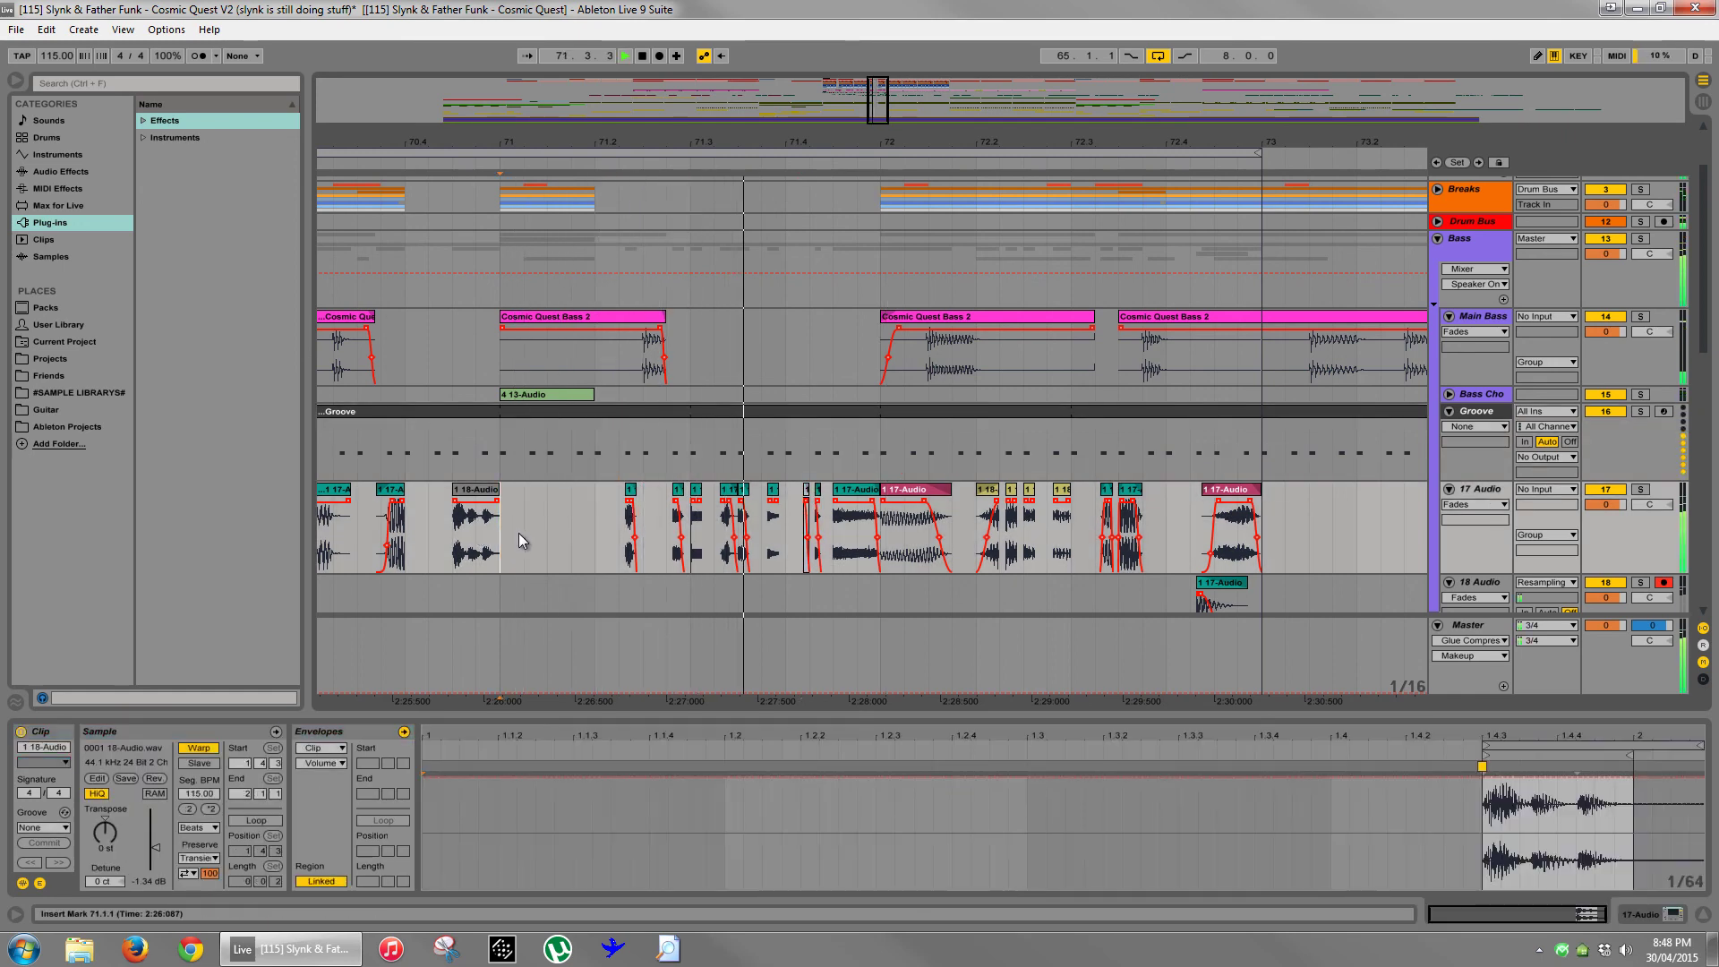
pyautogui.press('space')
pyautogui.click(818, 491)
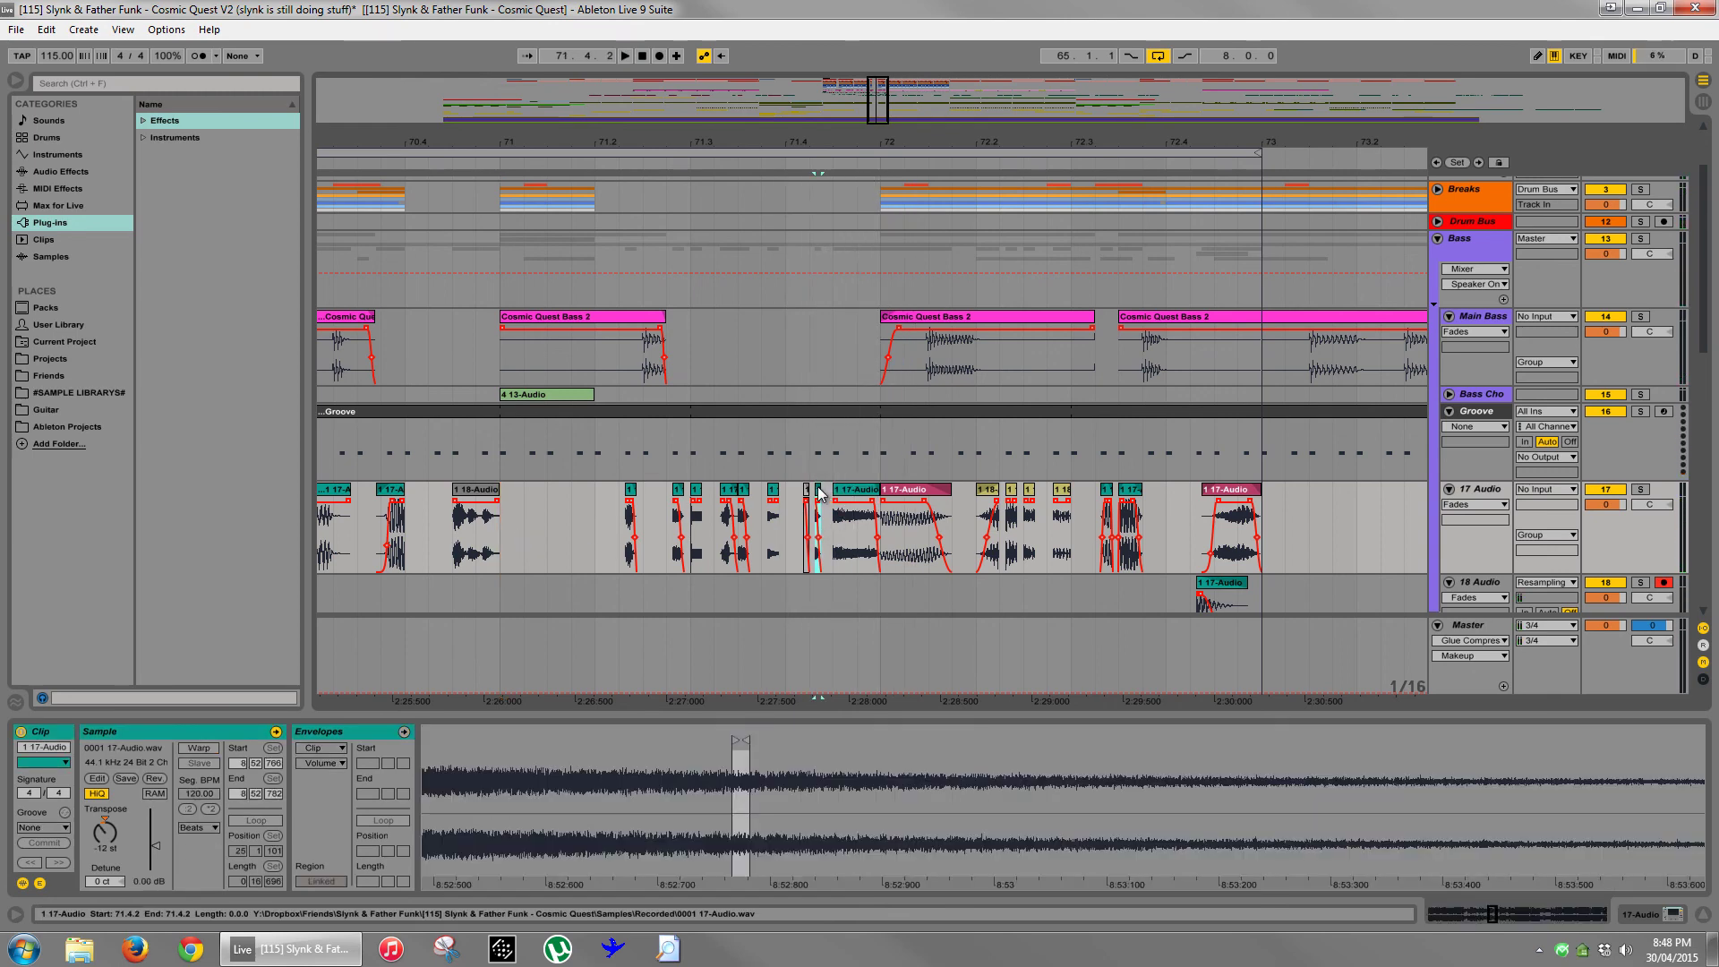
pyautogui.click(498, 524)
pyautogui.press('space')
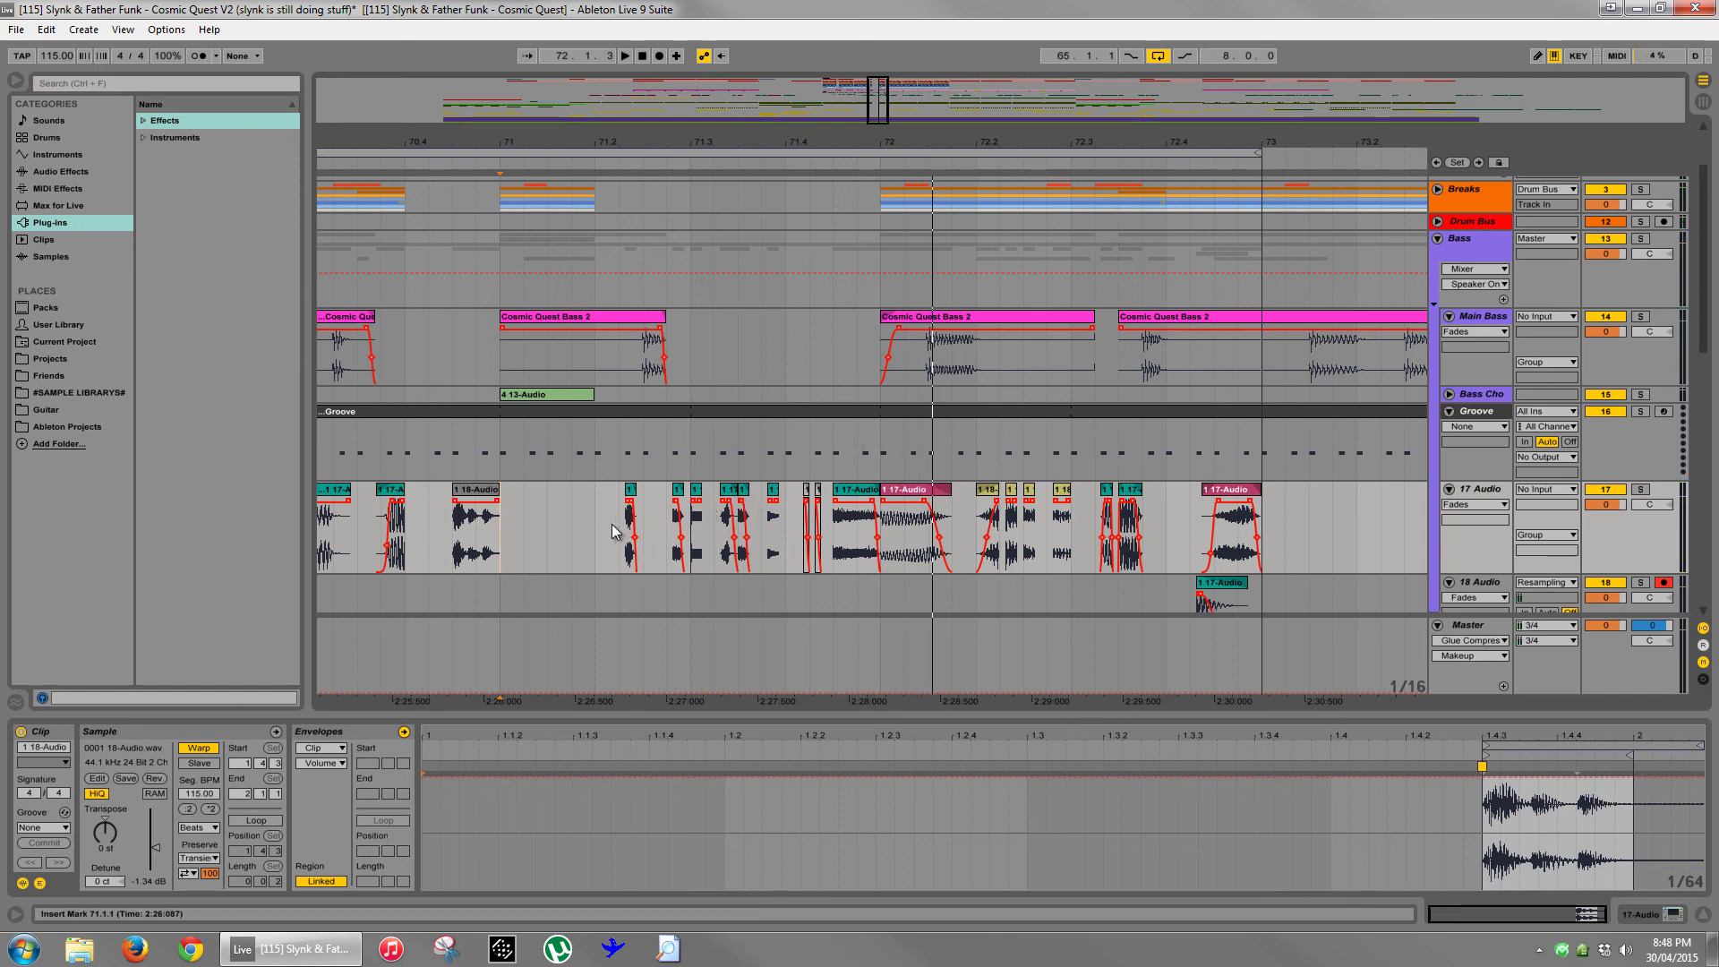
pyautogui.press('space')
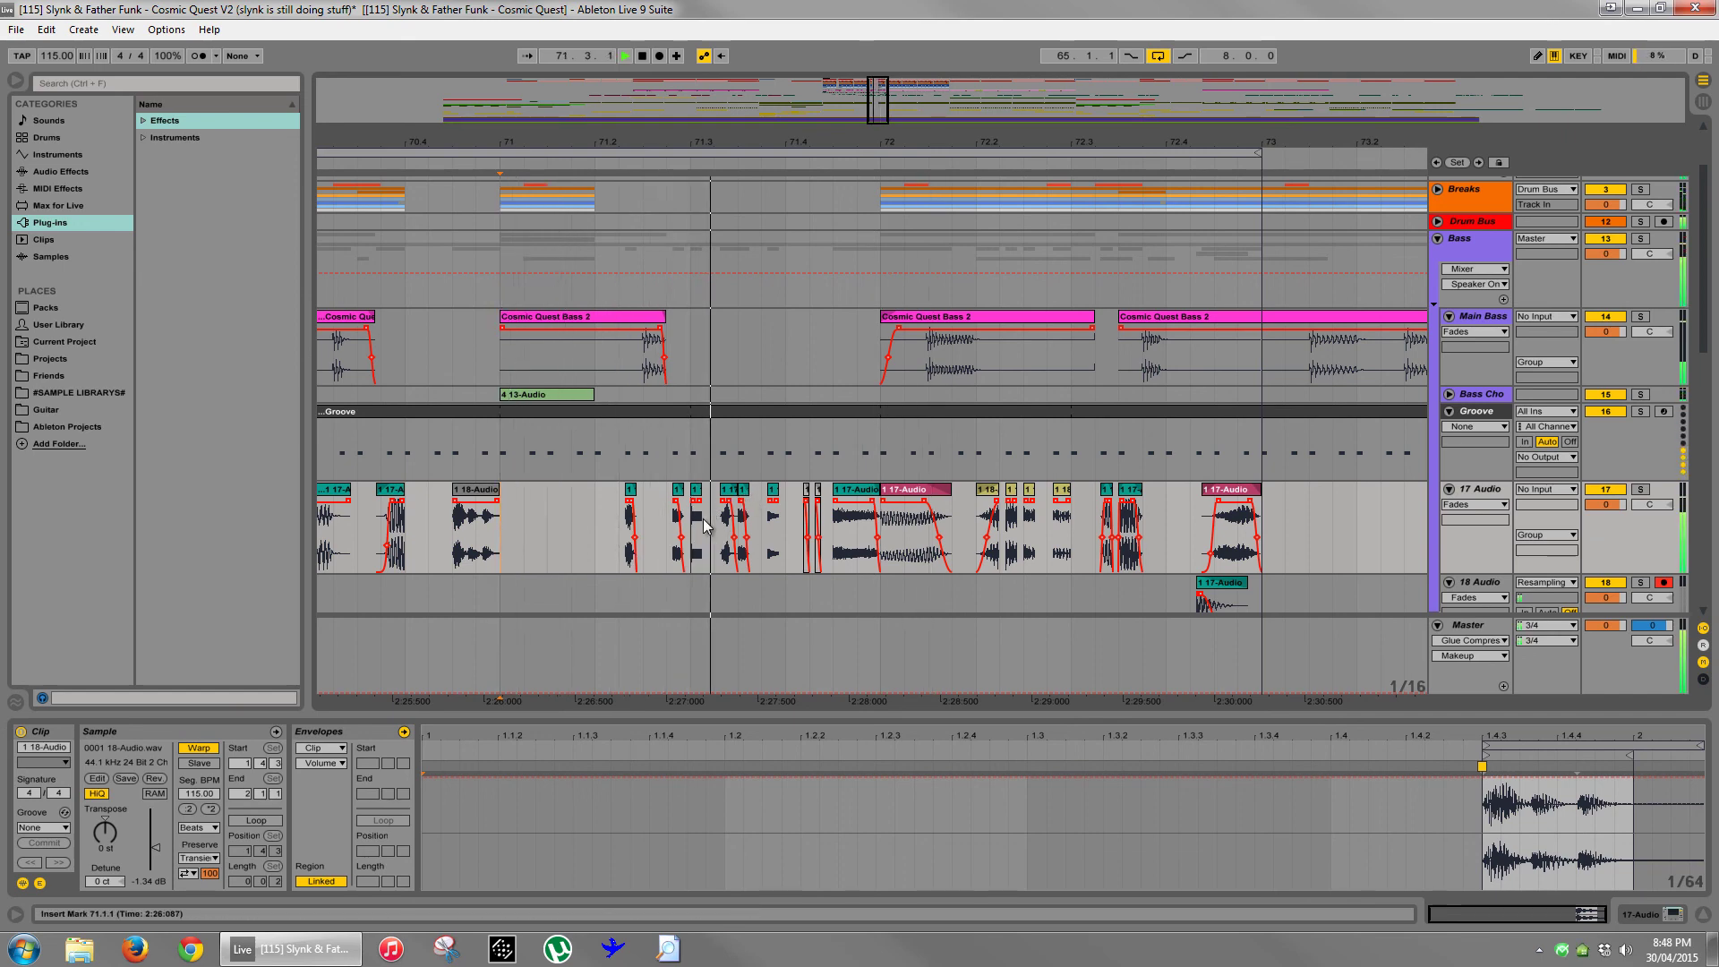
pyautogui.press('space')
# - Deactivate the 17 Audio clip at 71.2.4 and audition the passage from 71.1.1
pyautogui.click(677, 491)
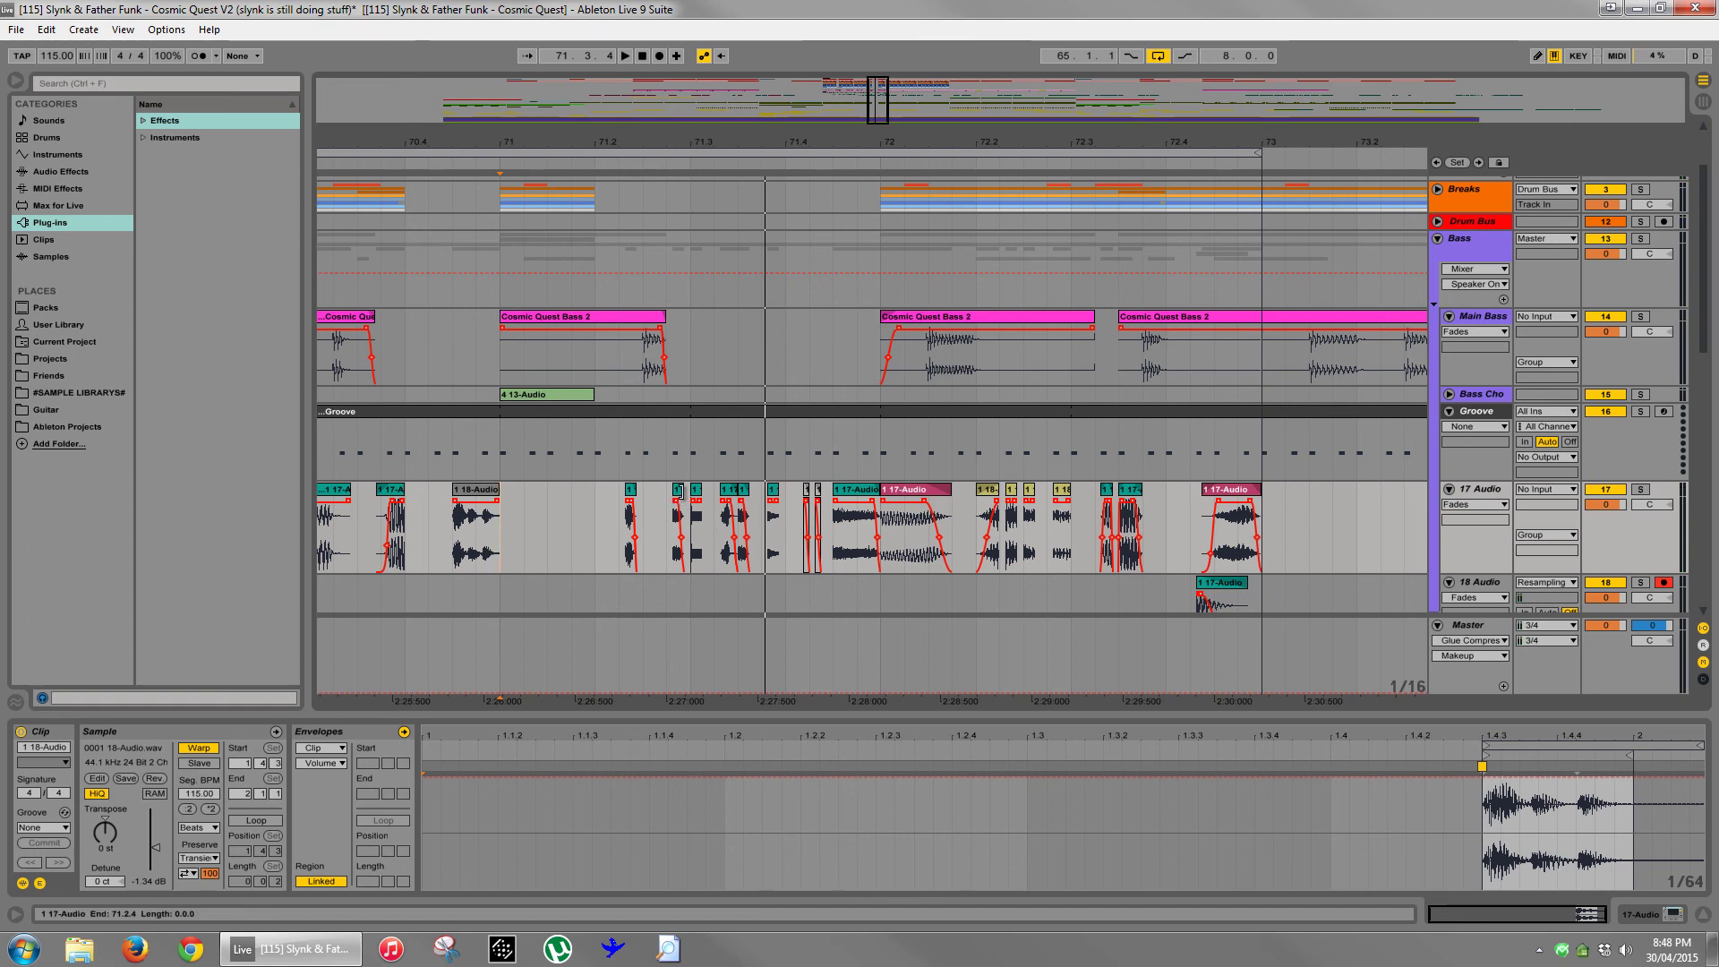
pyautogui.click(502, 537)
pyautogui.press('space')
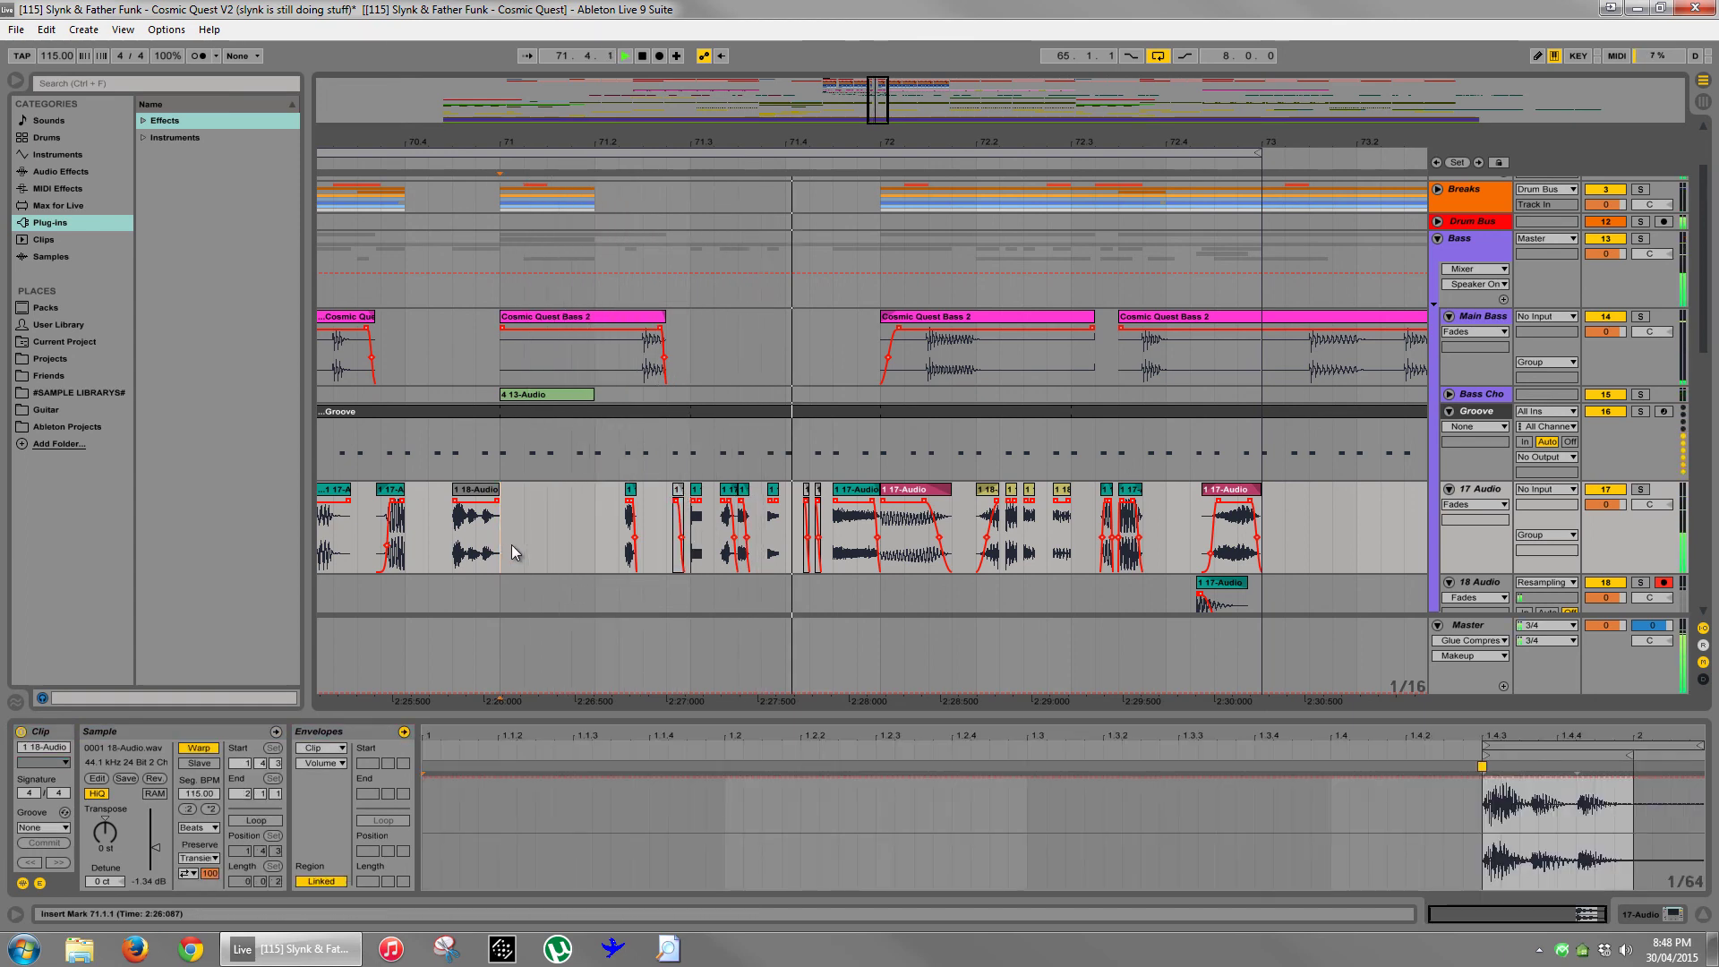
# - Delete the three short 17 Audio clips at 71.2.4, 71.4.1 and 71.4.2
pyautogui.click(677, 491)
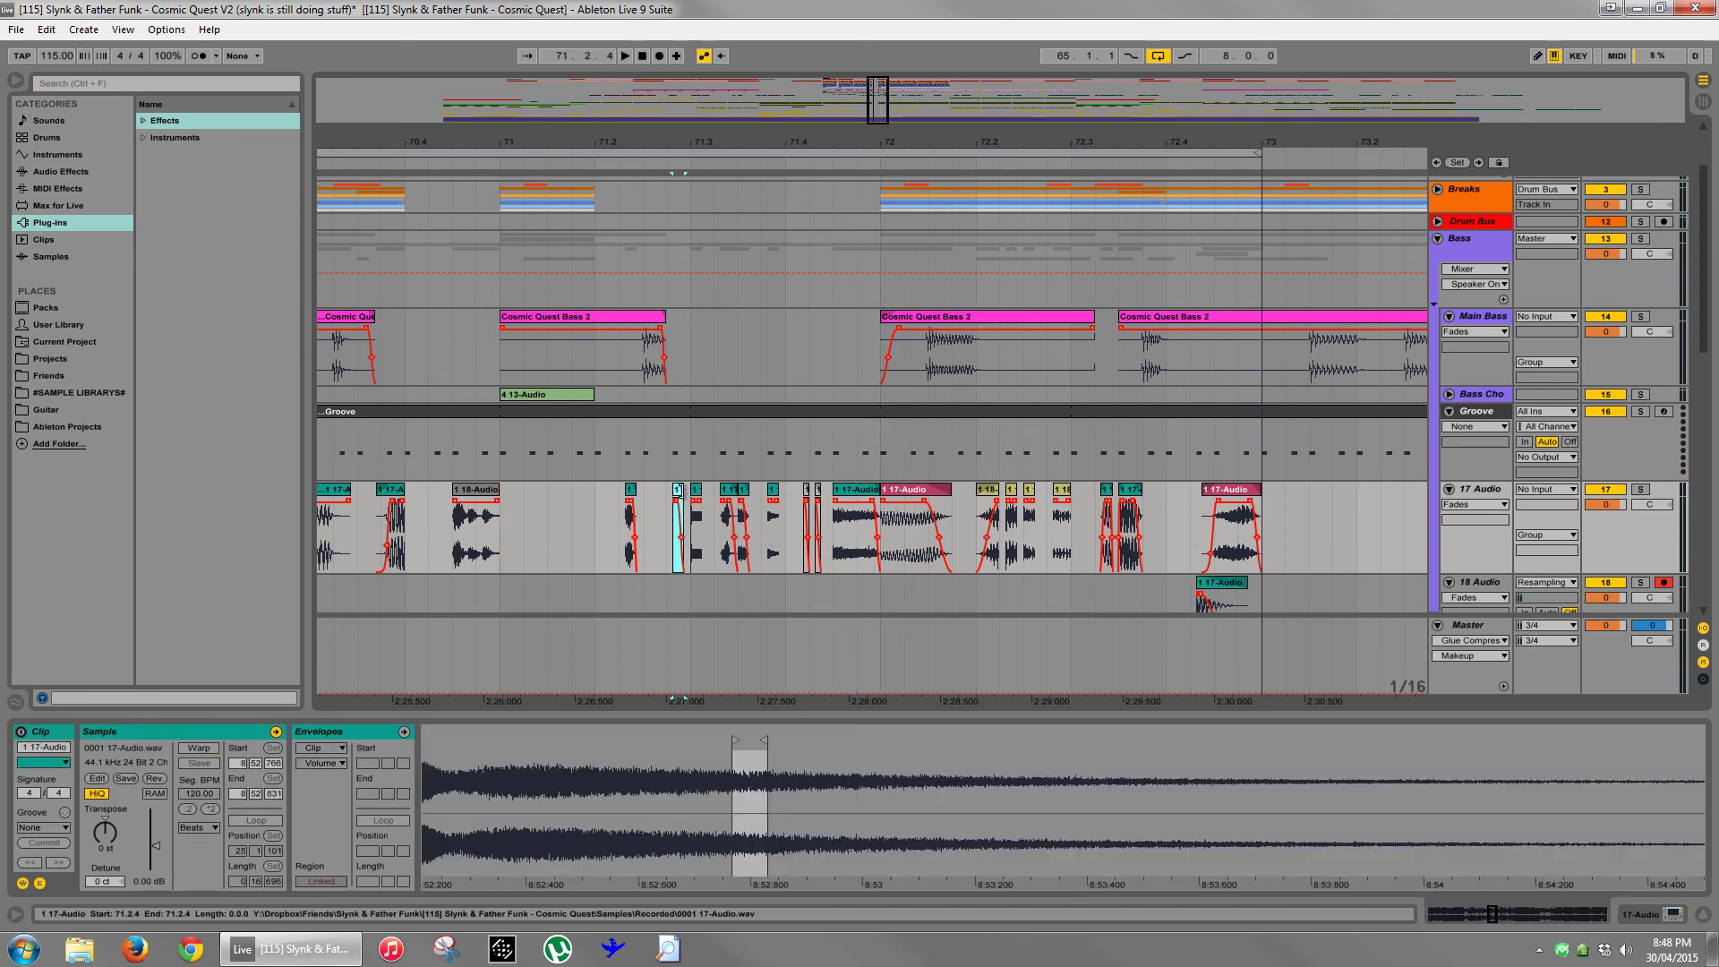
pyautogui.press('Delete')
pyautogui.click(807, 491)
pyautogui.press('Delete')
pyautogui.press('Delete')
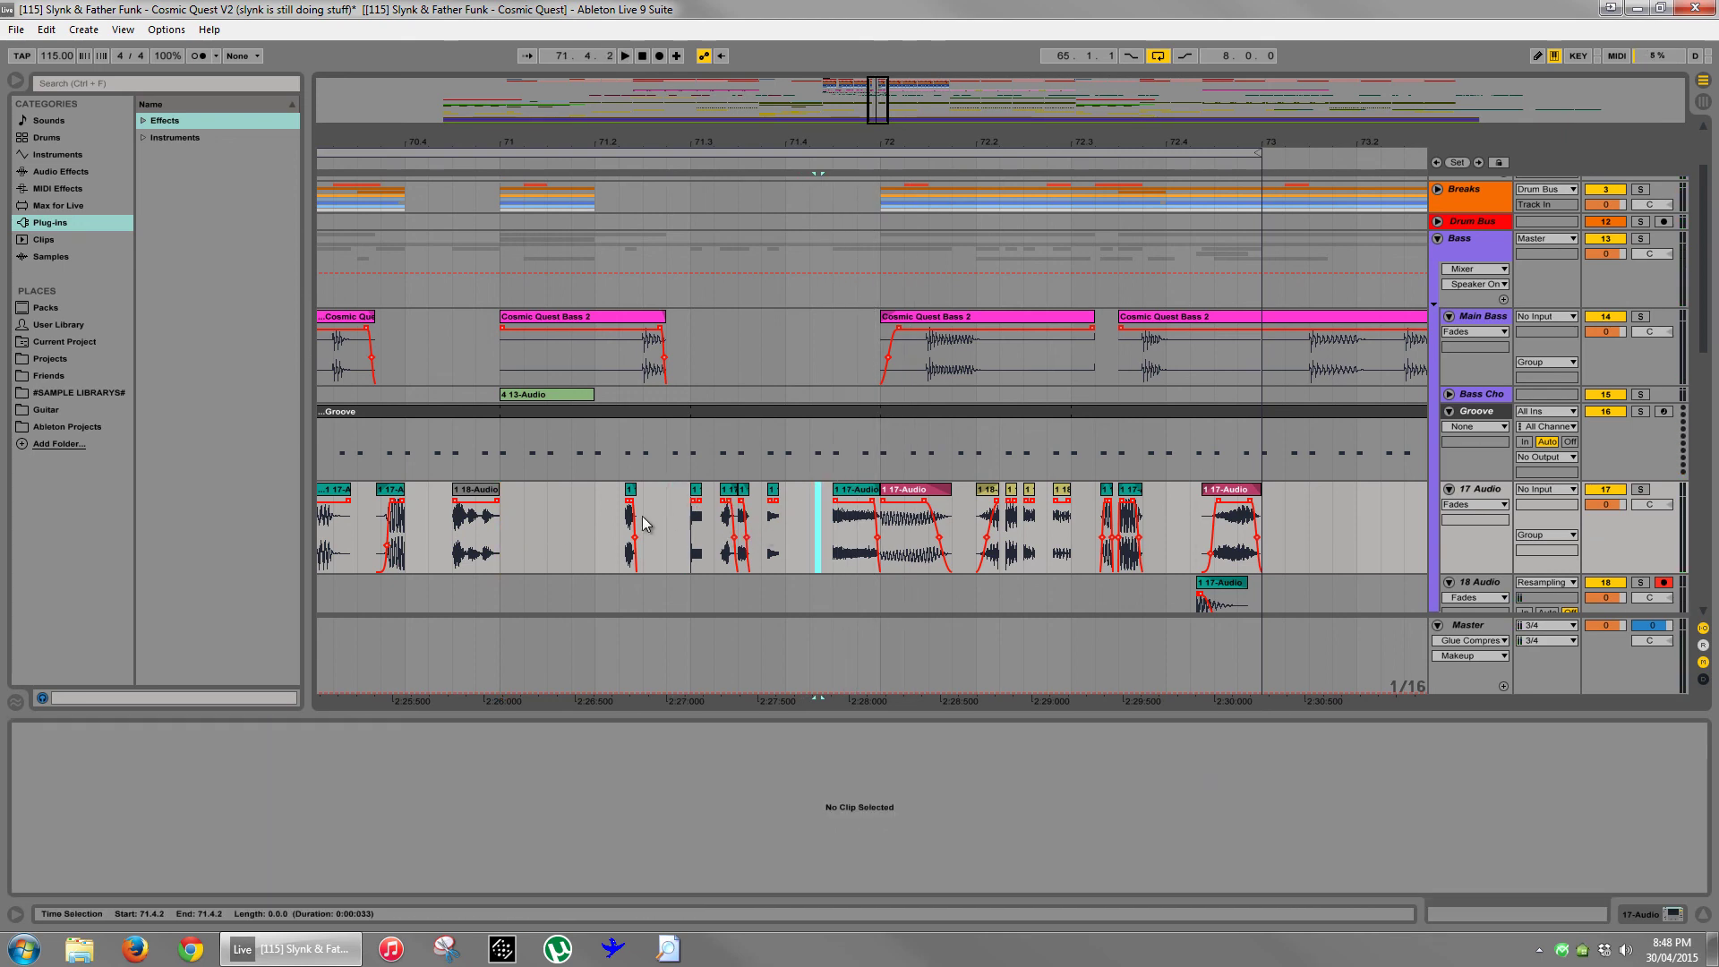
# - Audition the whole loop from 65.1.1, then replay its ending from 72.4.2
pyautogui.click(506, 513)
pyautogui.moveTo(716, 143); pyautogui.dragTo(716, 143)
pyautogui.click(570, 458)
pyautogui.press('space')
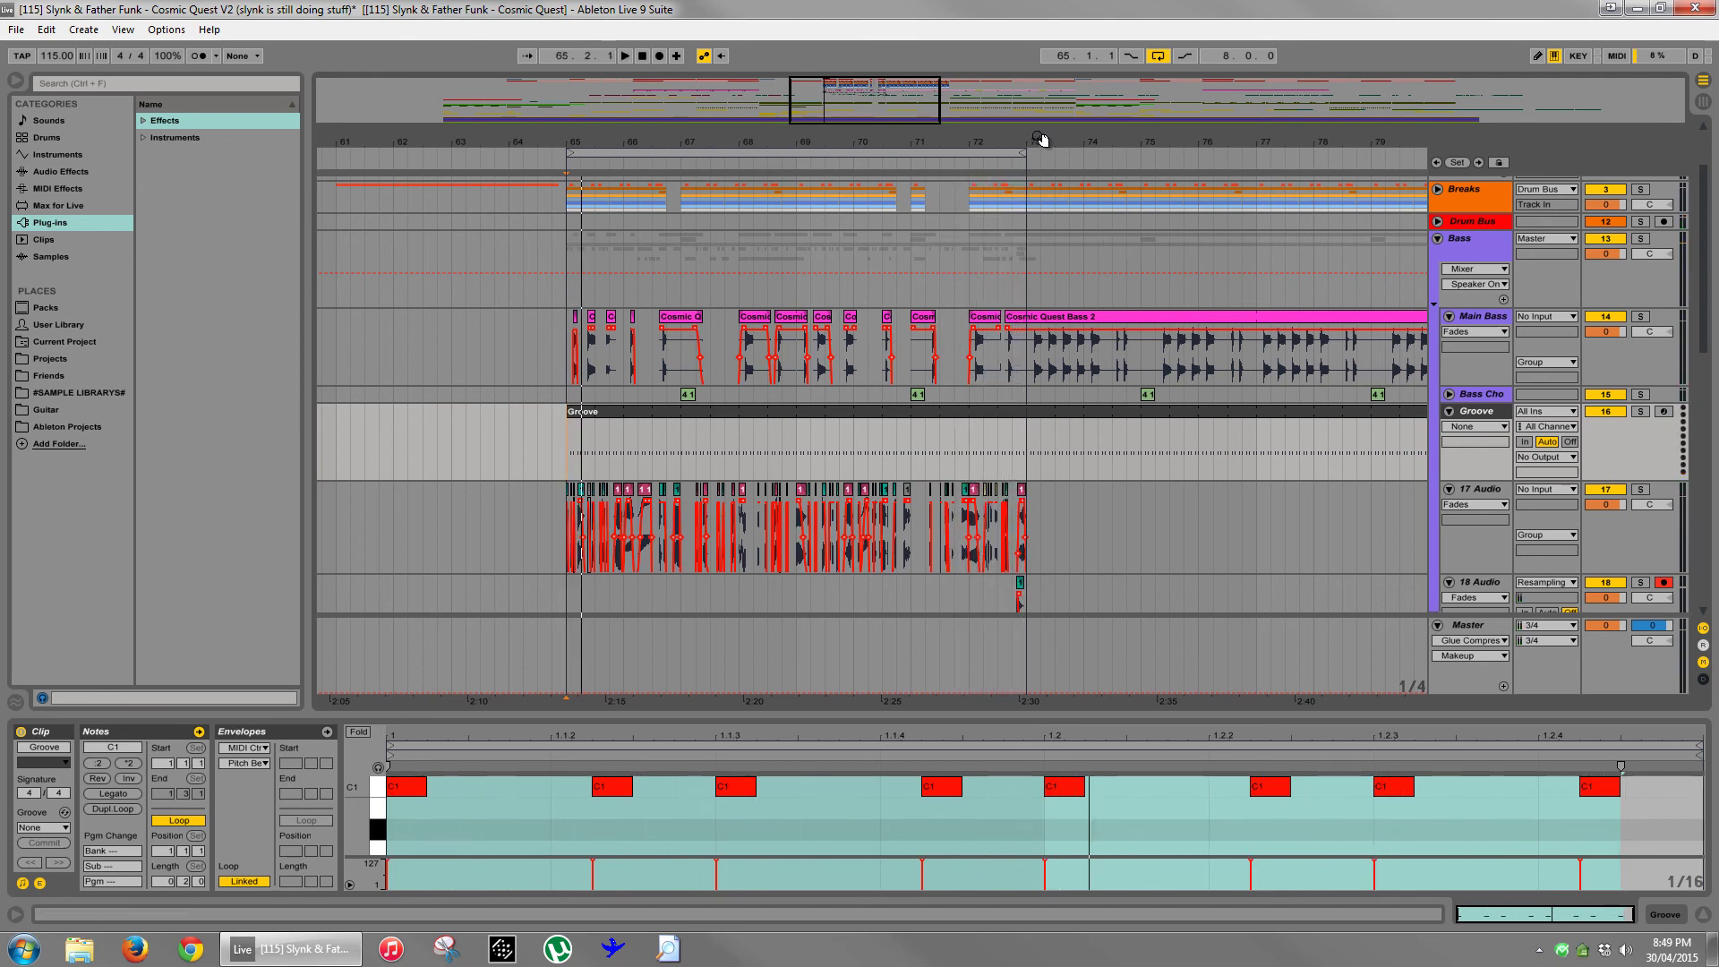
pyautogui.moveTo(1042, 139); pyautogui.dragTo(920, 484)
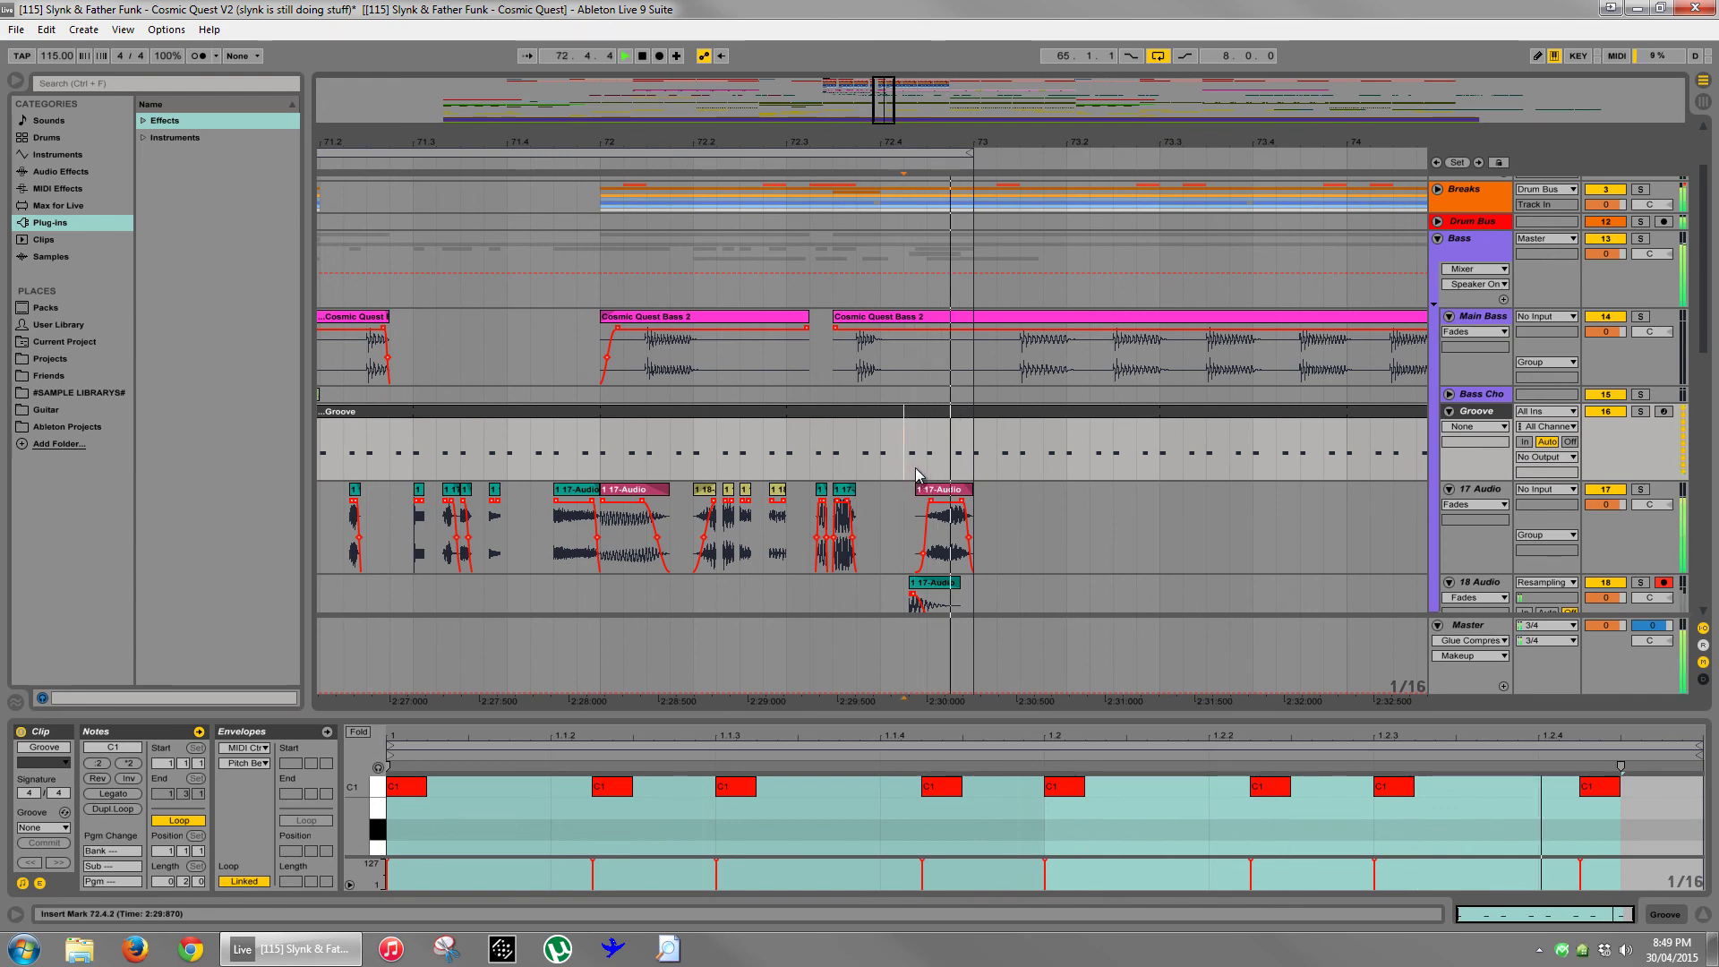
pyautogui.click(926, 465)
# - Cut DRUM MEAT from 72.4.3 and the Breaks from 72.4.1, both up to 73.1.1, and audition from 72.1.1
pyautogui.scroll(2, 937, 442)
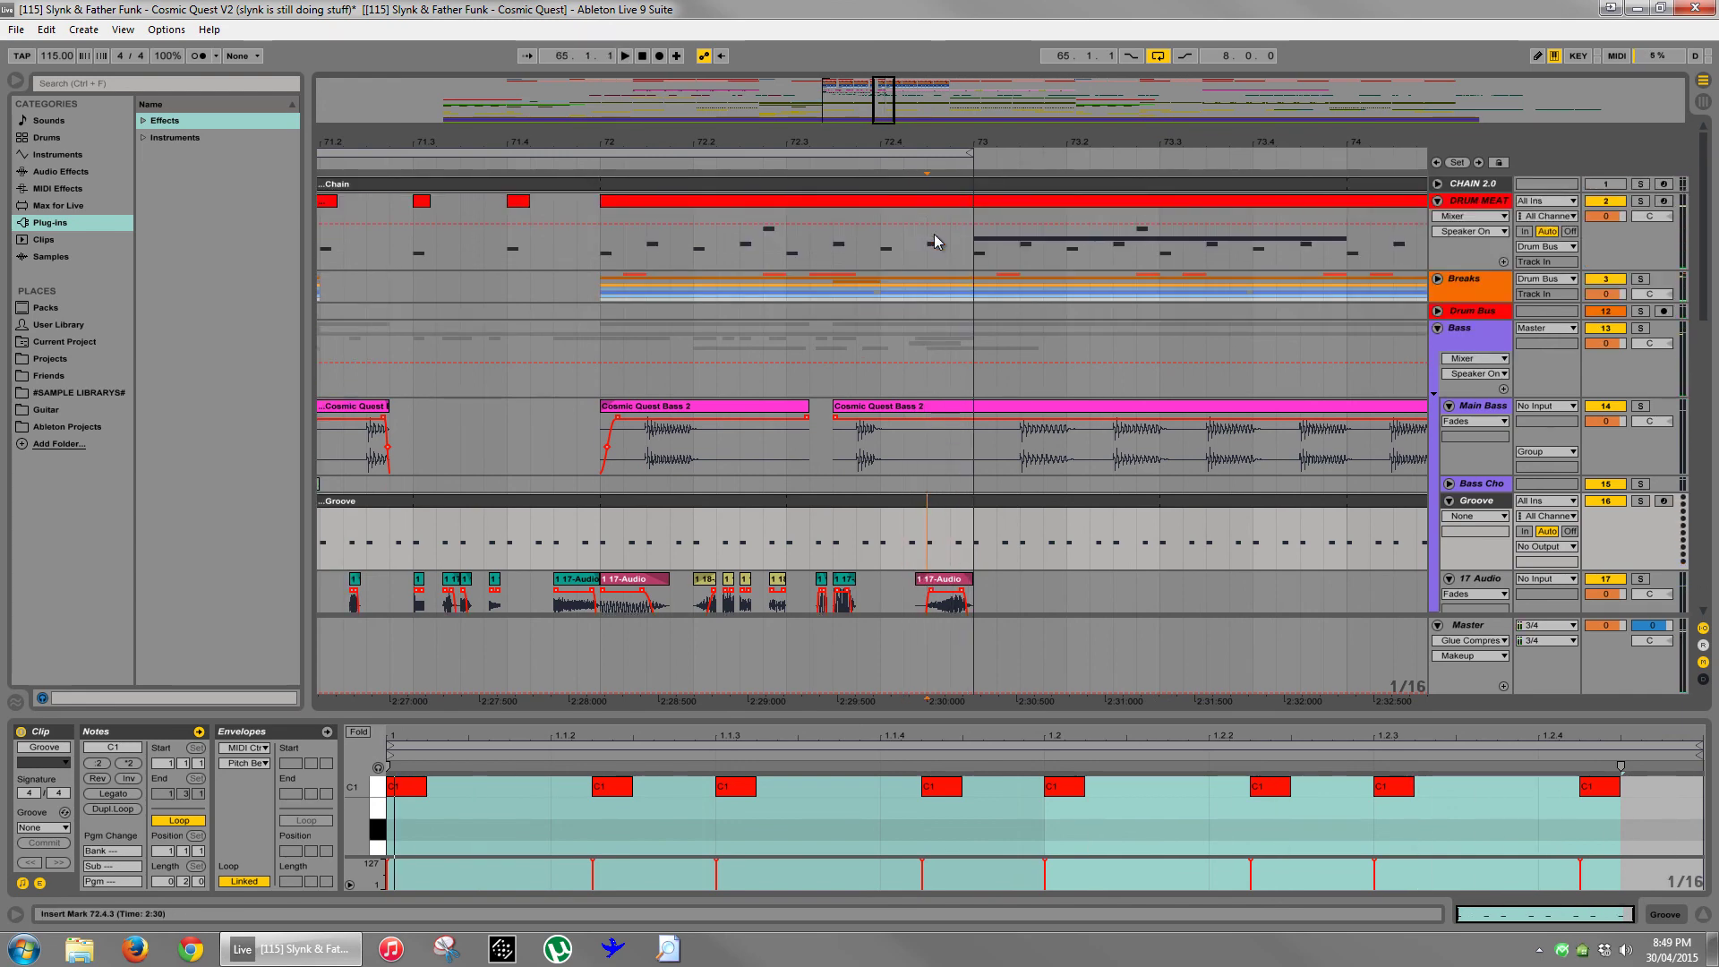
pyautogui.moveTo(931, 260); pyautogui.dragTo(886, 295)
pyautogui.press('Delete')
pyautogui.click(595, 292)
pyautogui.press('space')
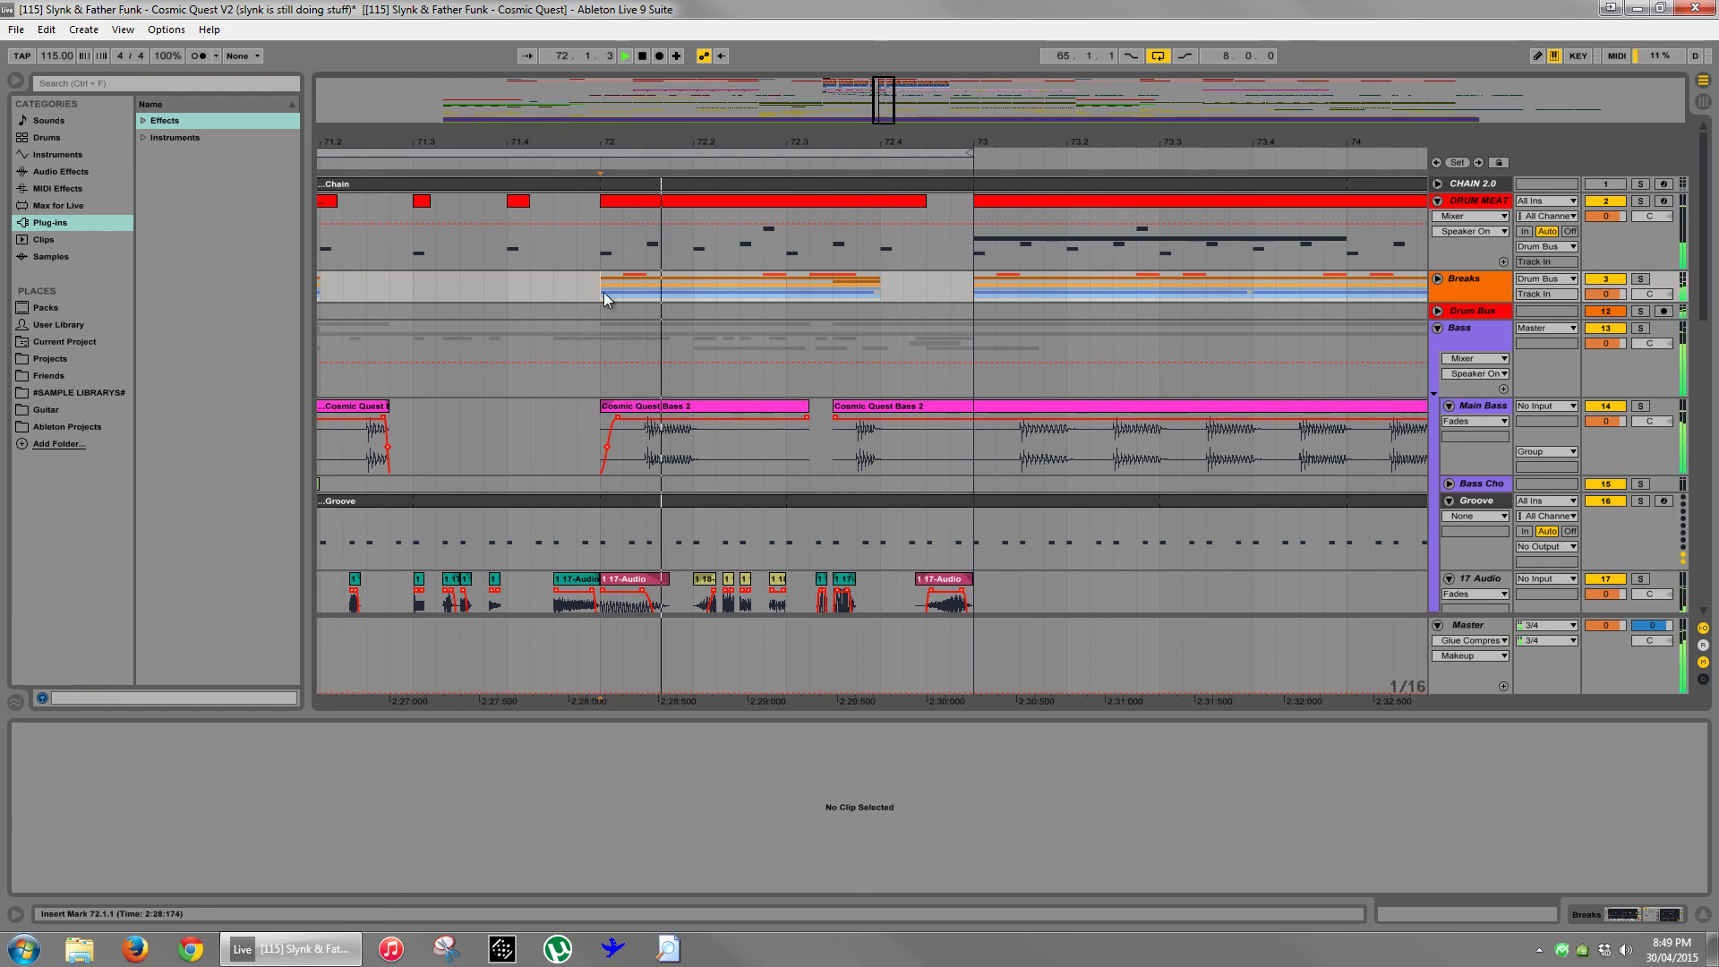
pyautogui.press('space')
# - Try deactivating the 18 Audio clip at 72.4.2 and audition the ending from 72.2.1
pyautogui.scroll(-5, 750, 363)
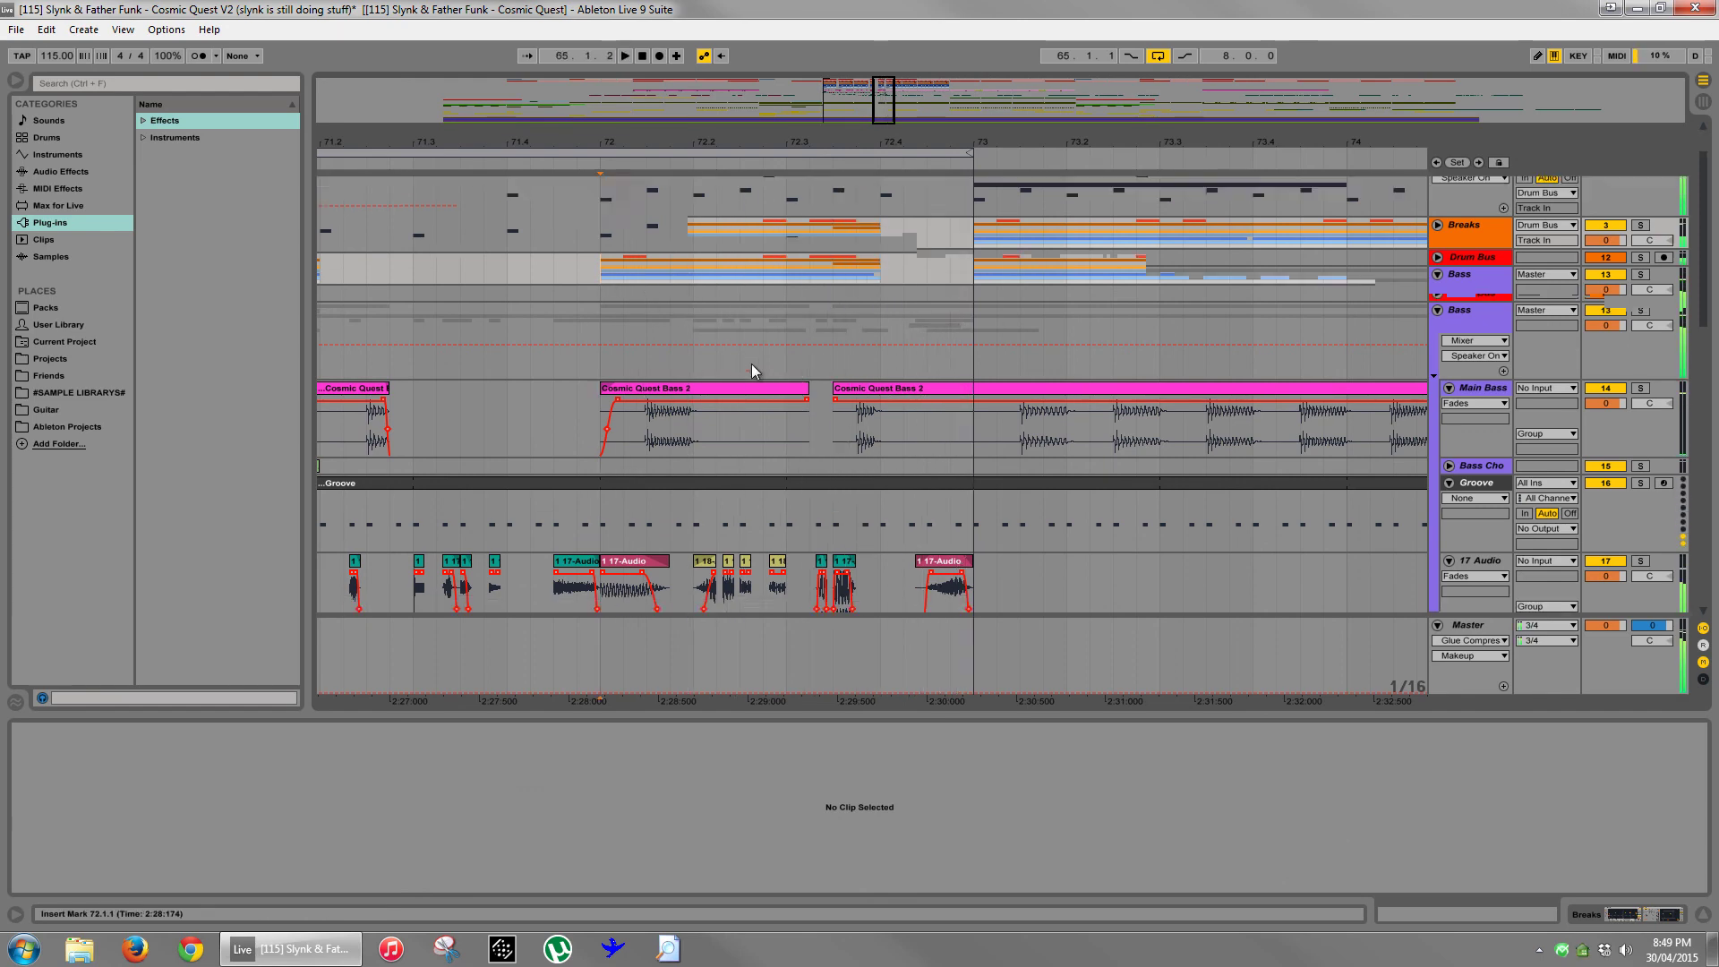
pyautogui.click(879, 487)
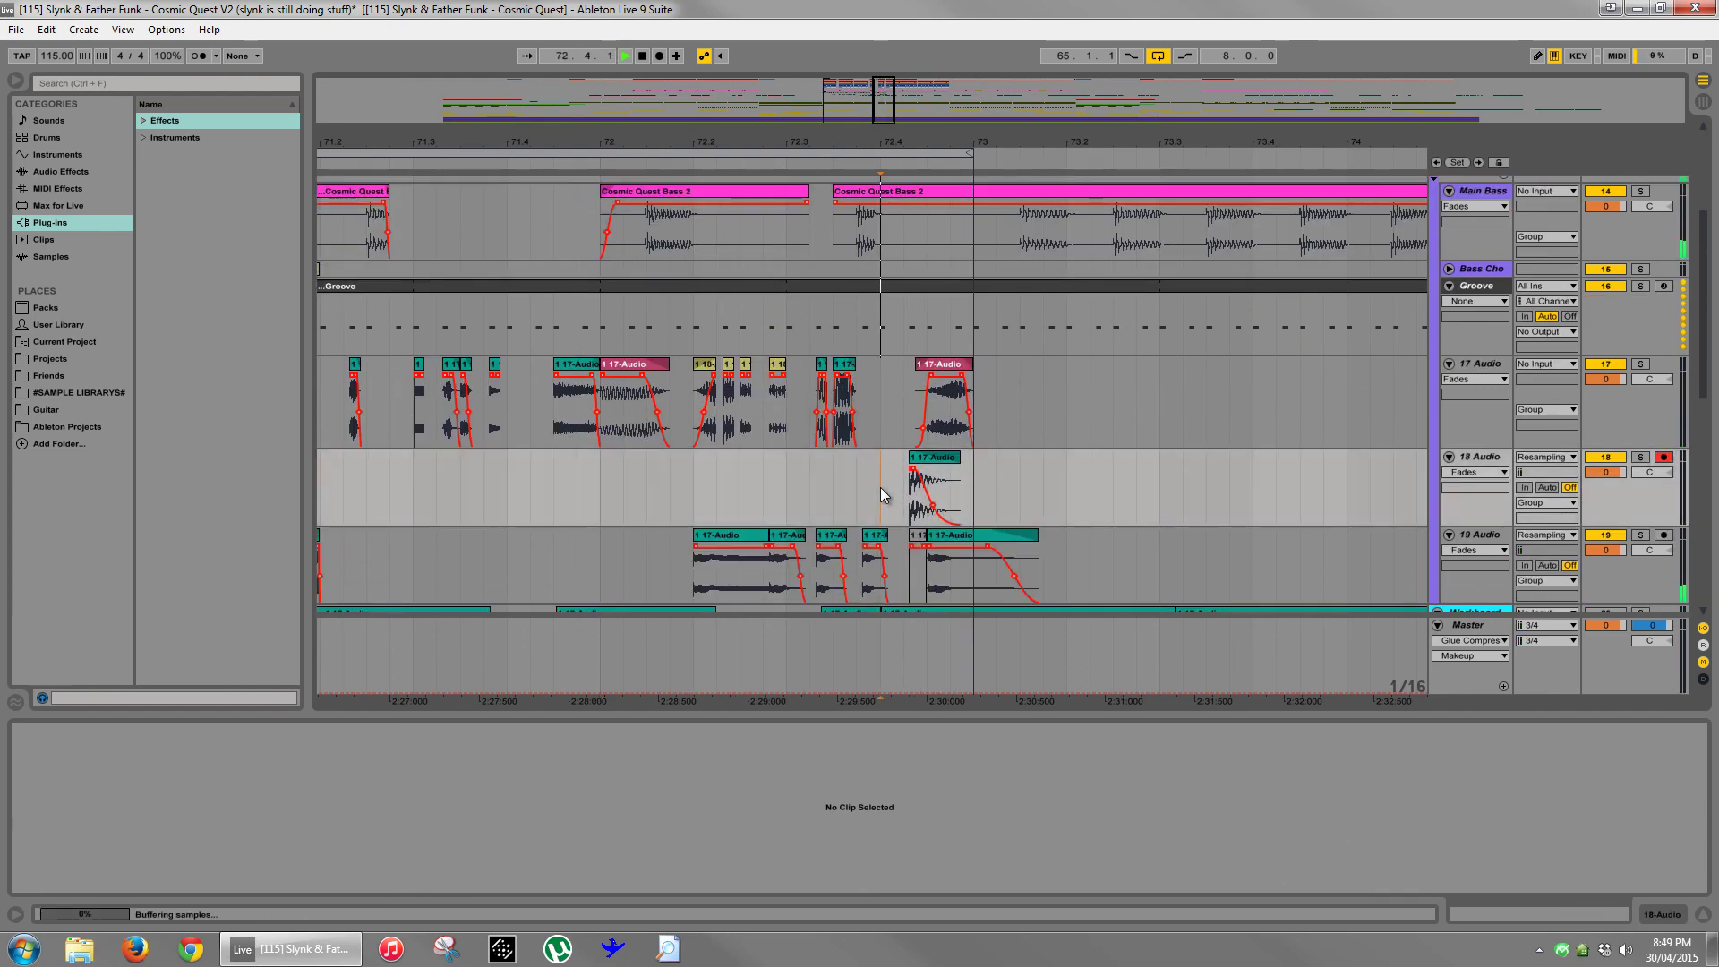
pyautogui.click(922, 467)
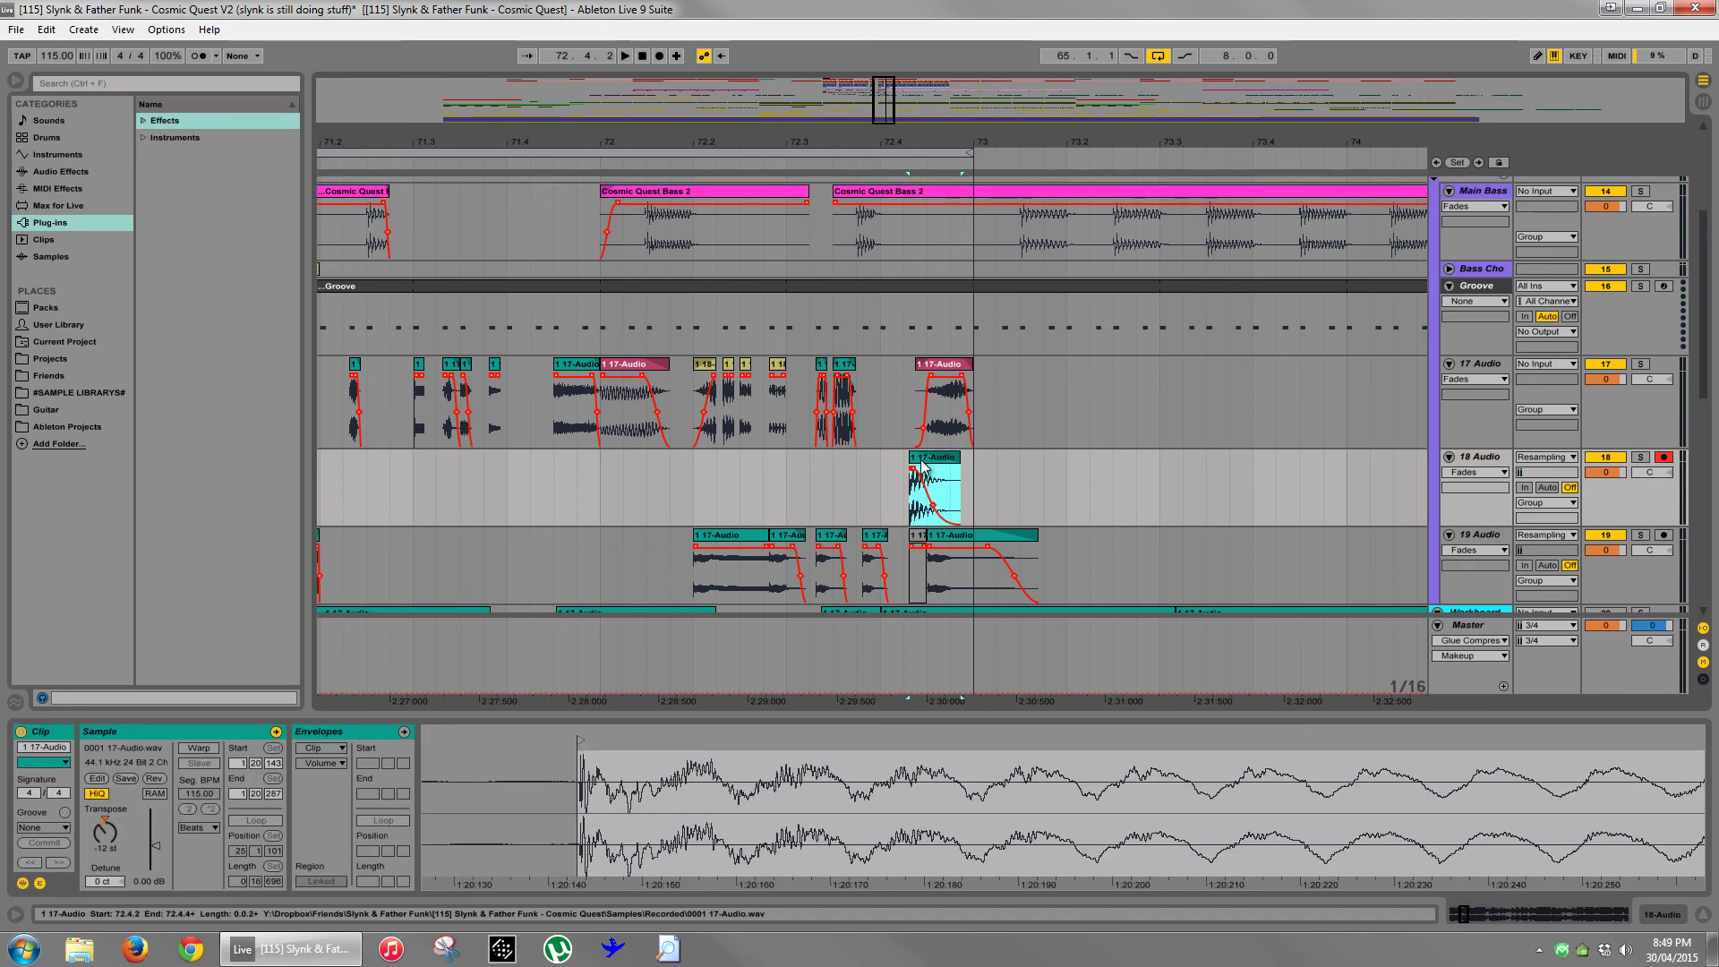
pyautogui.click(684, 491)
pyautogui.press('space')
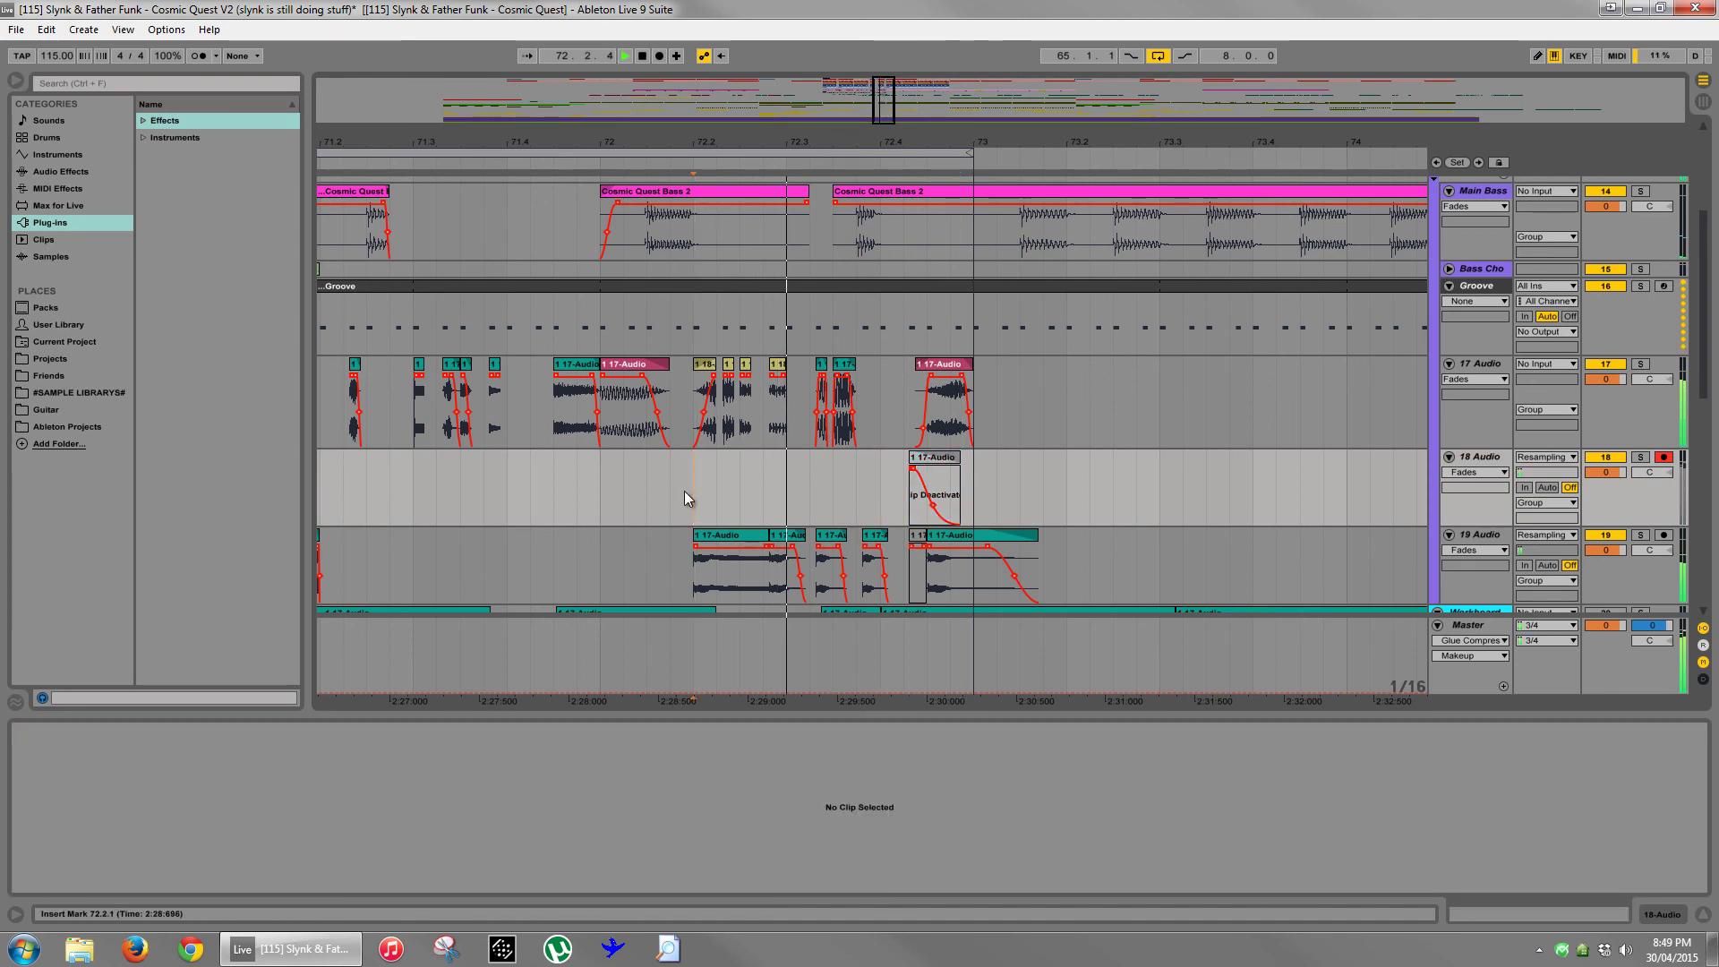
pyautogui.press('space')
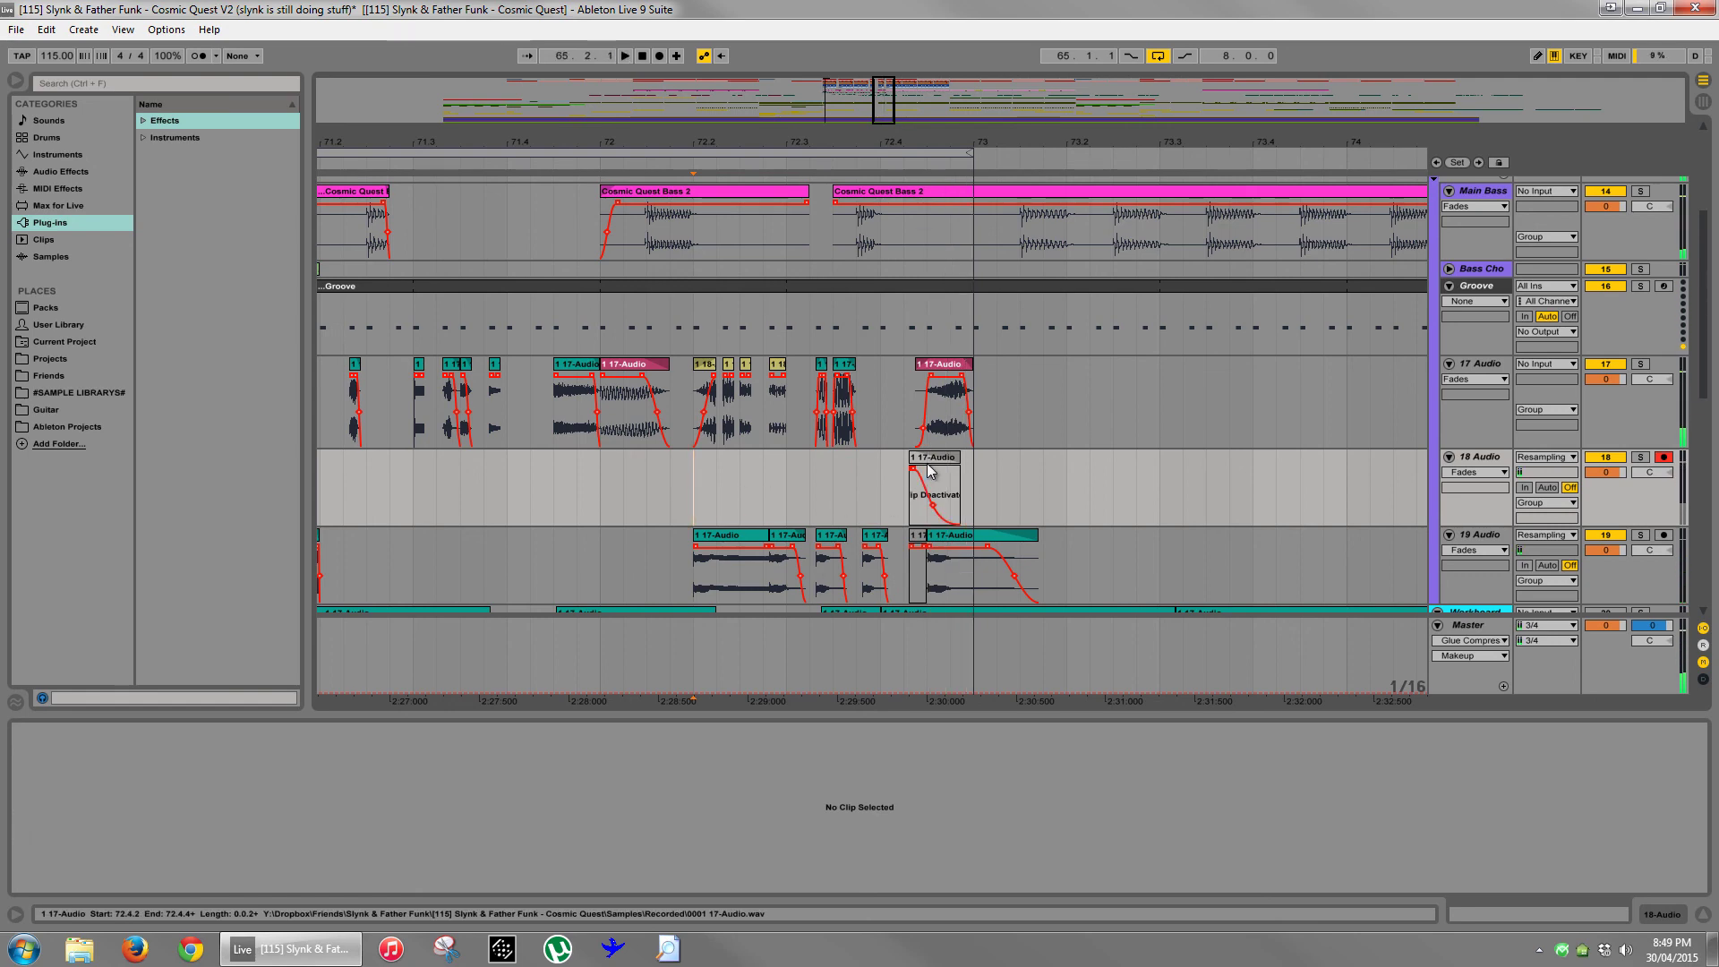
# - Reactivate the 18 Audio clip and move it to 72.4.3, then mute the Groove track
pyautogui.click(948, 466)
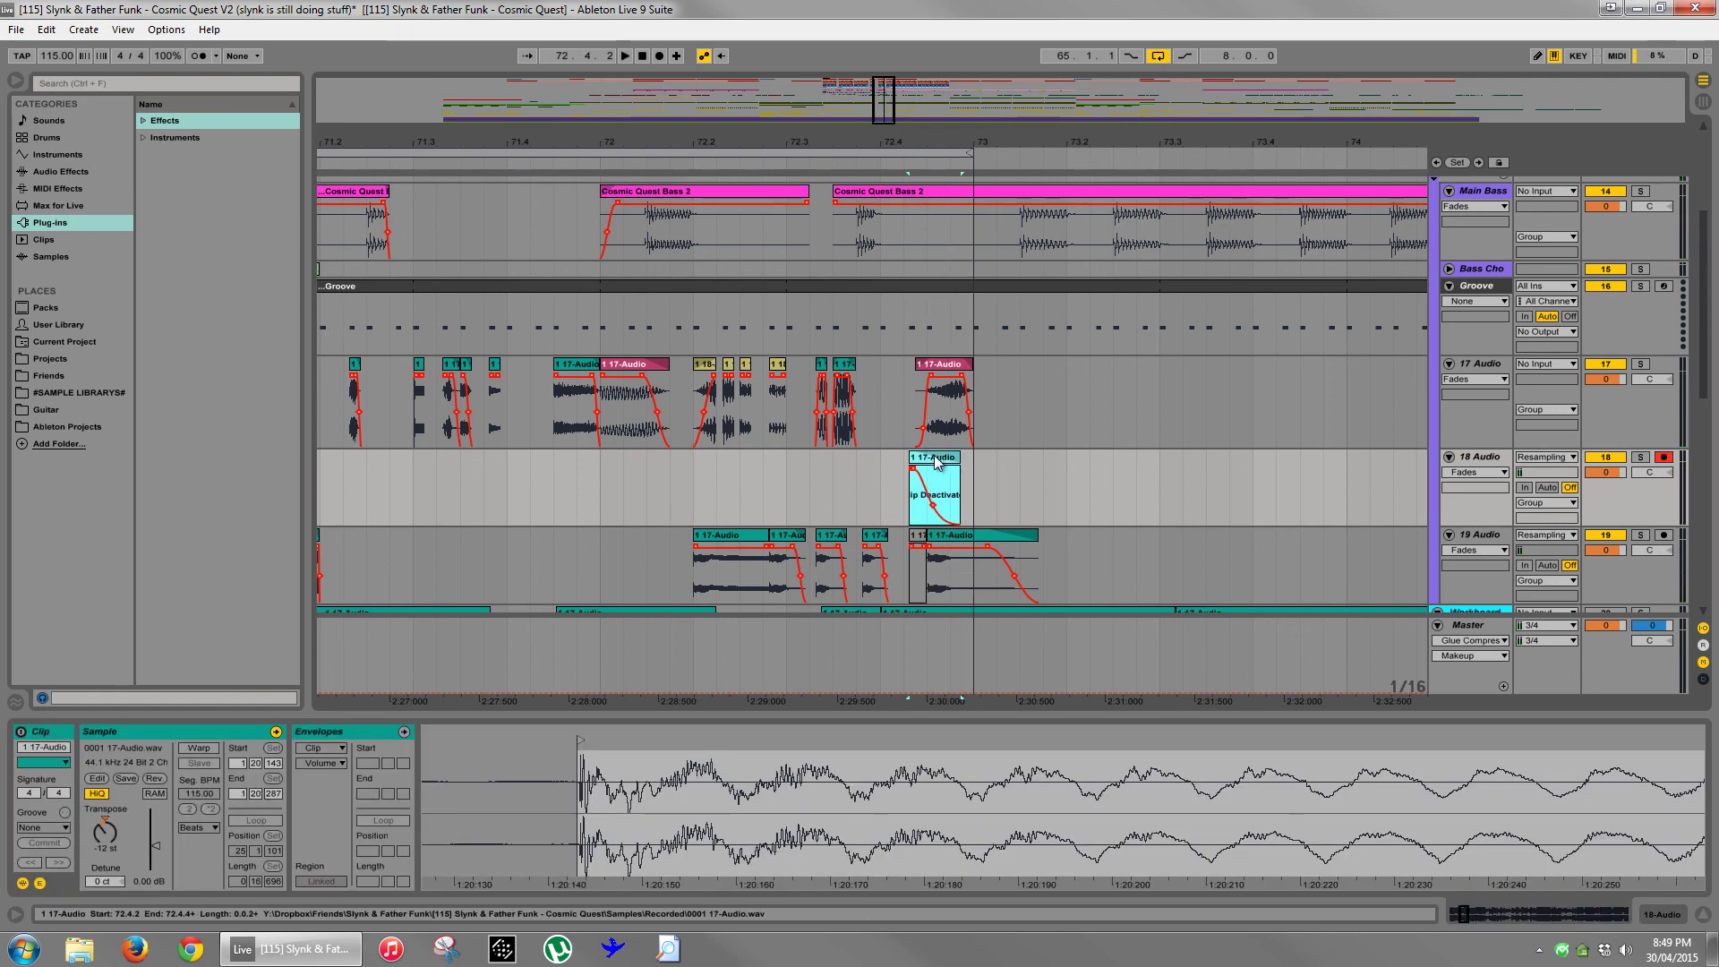
pyautogui.moveTo(936, 461); pyautogui.dragTo(945, 495)
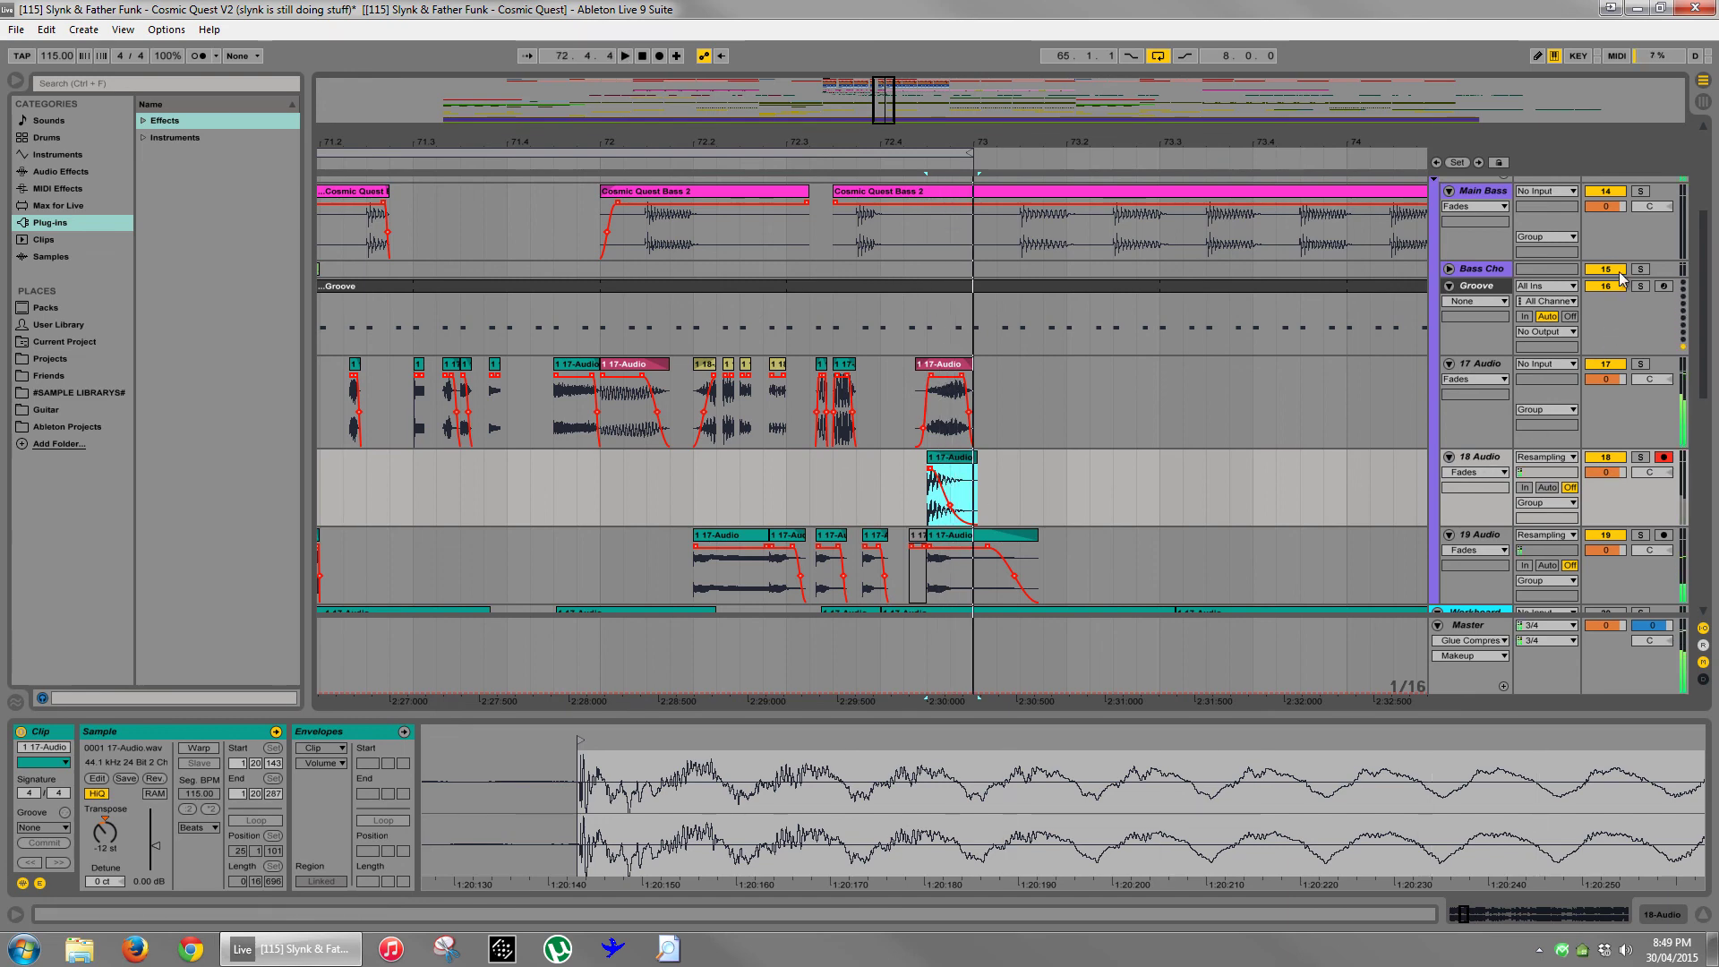
pyautogui.scroll(3, 1616, 275)
pyautogui.scroll(1, 1616, 275)
pyautogui.scroll(-5, 1373, 426)
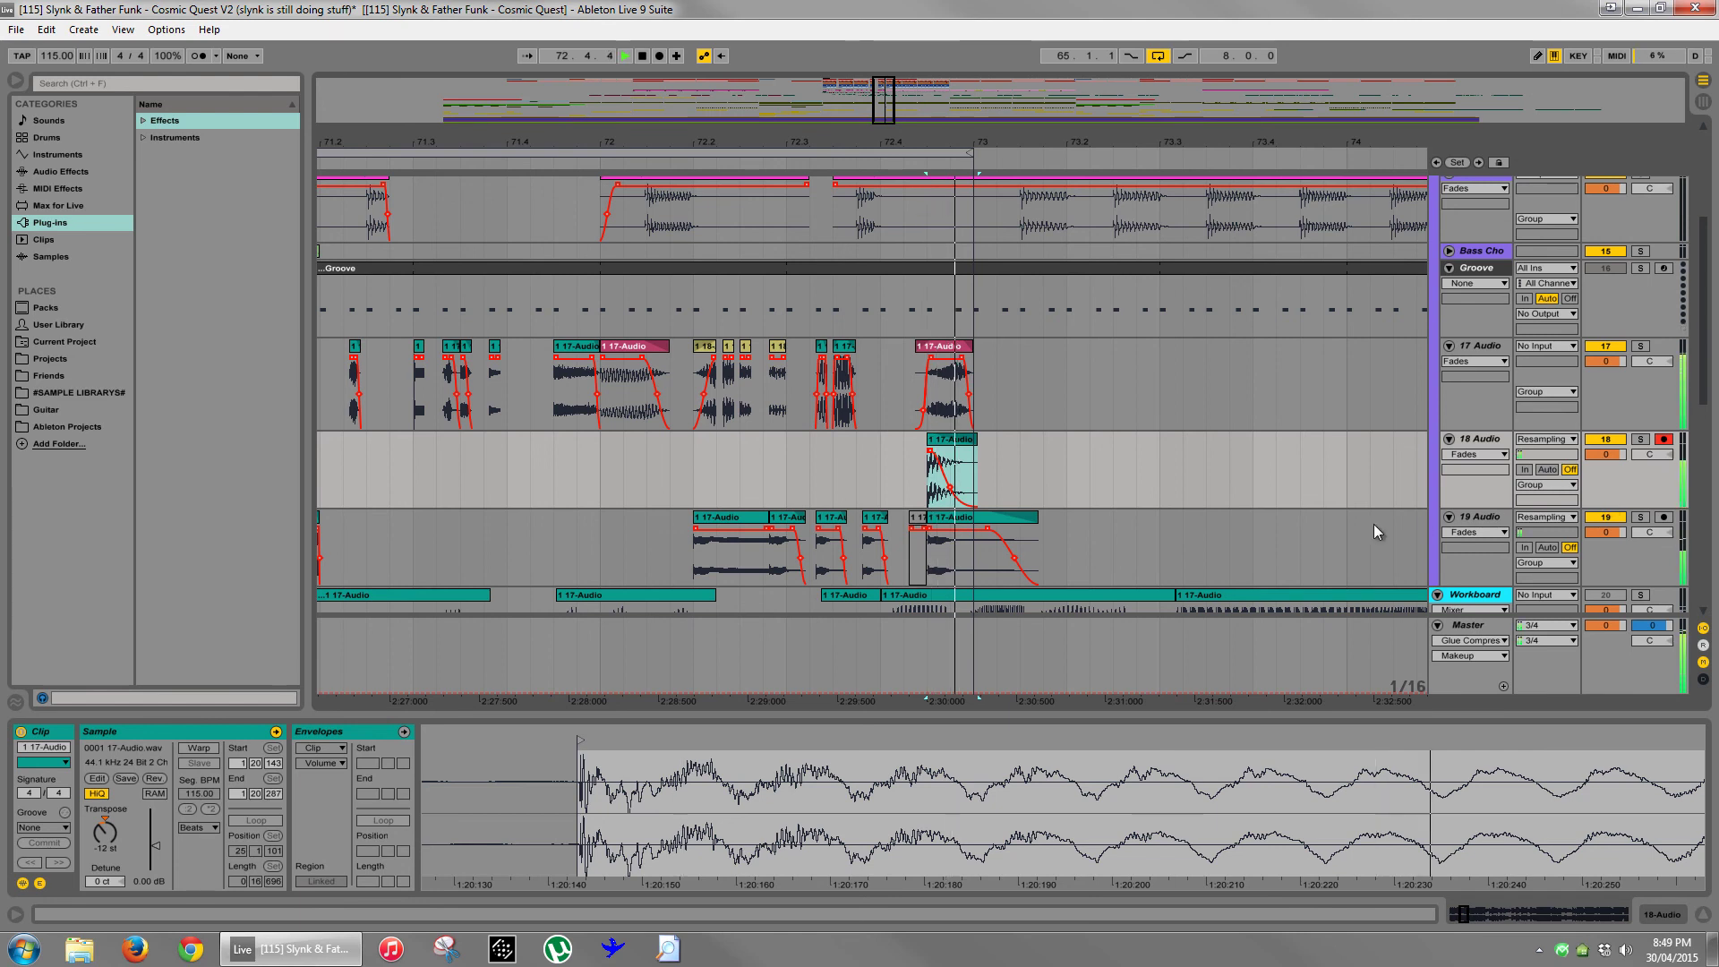
# - Nudge the sample start of the 19 Audio clip at 72.4.3 slightly later and audition the hit
pyautogui.click(952, 525)
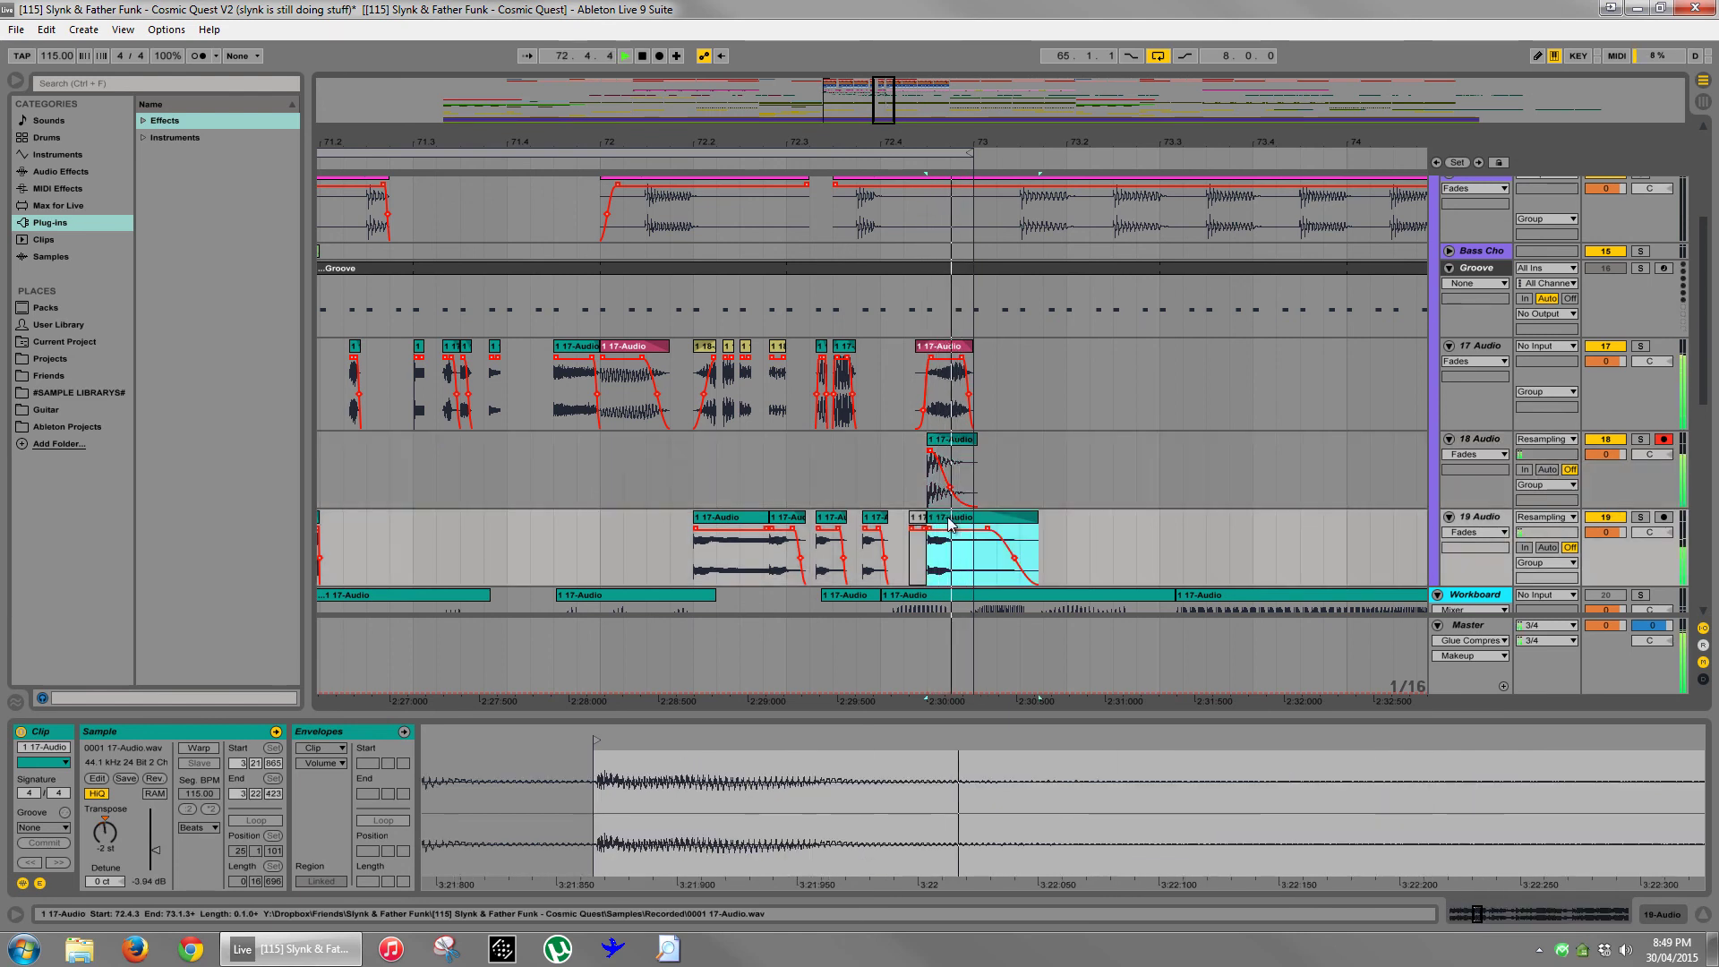
pyautogui.press('space')
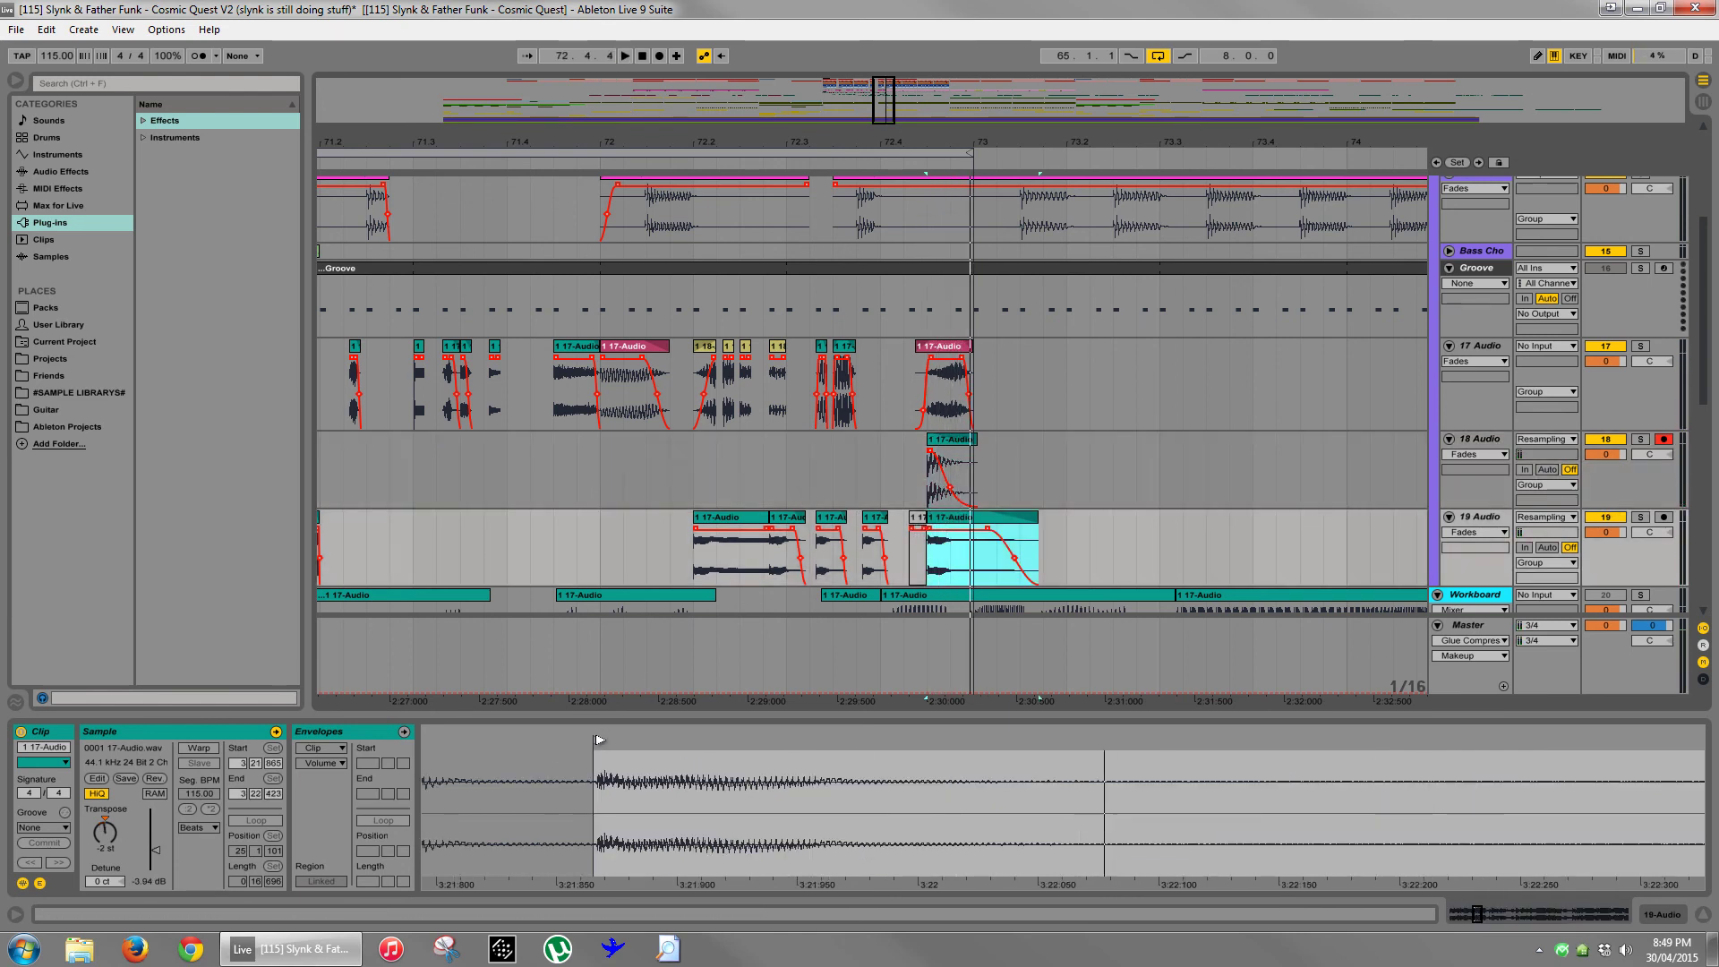
pyautogui.click(600, 739)
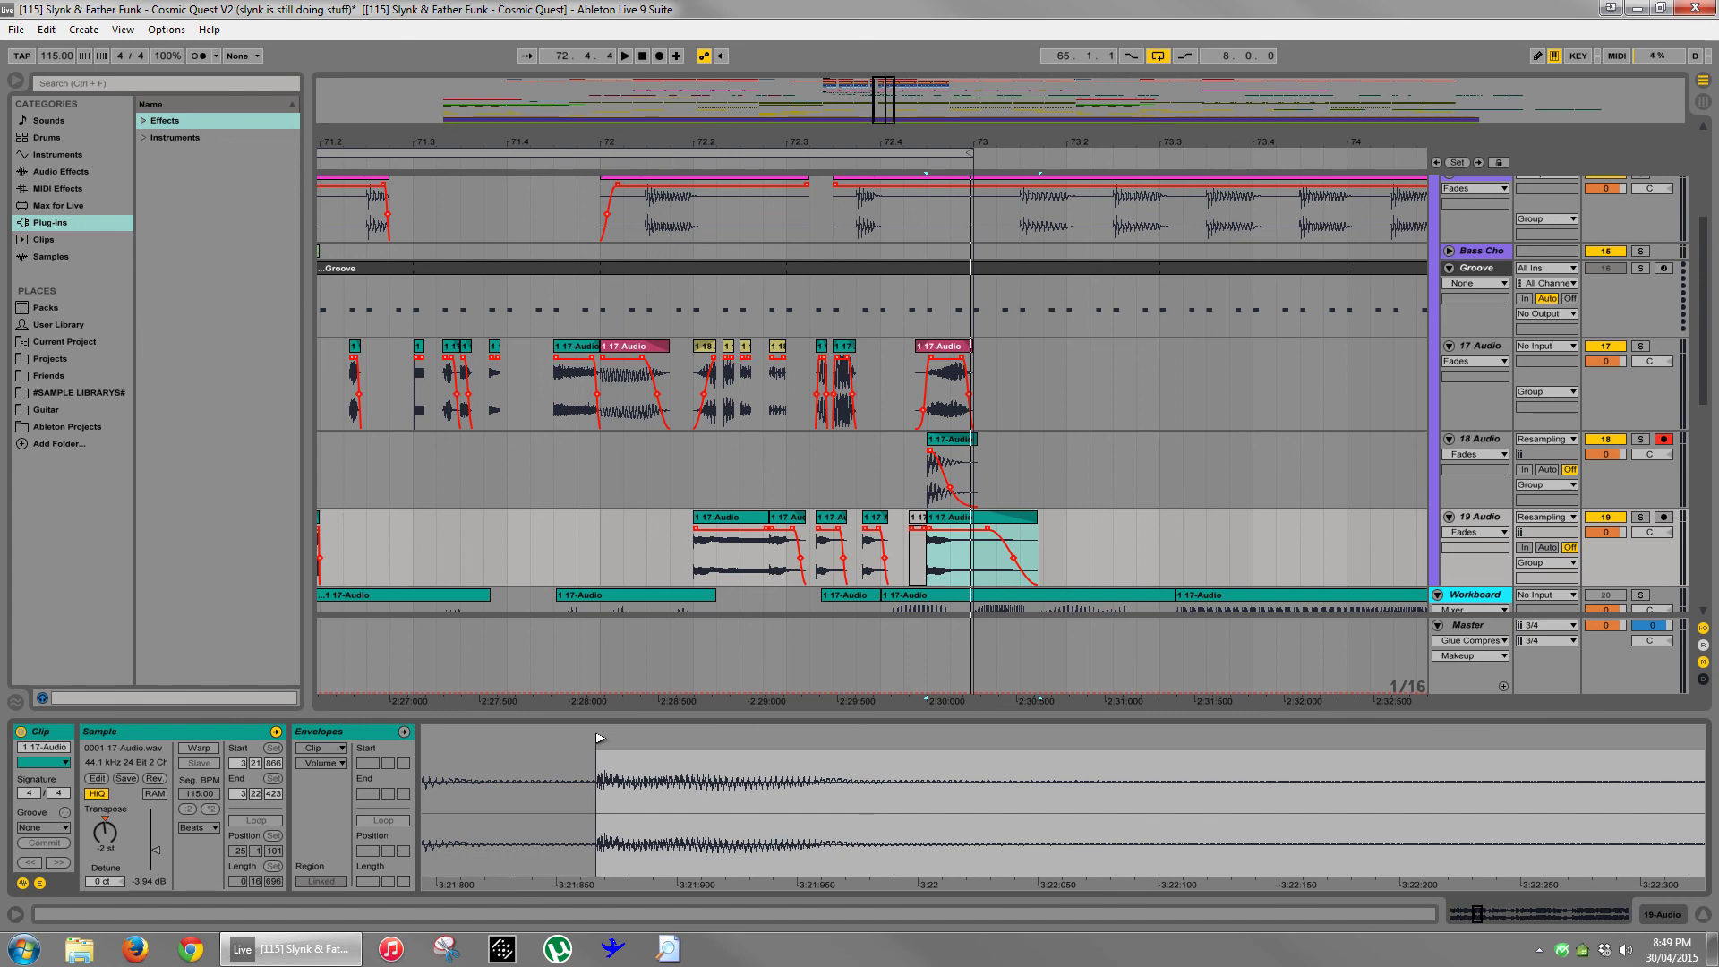
pyautogui.press('space')
pyautogui.press('space')
pyautogui.press('space')
pyautogui.press('space')
pyautogui.press('space')
pyautogui.press('space')
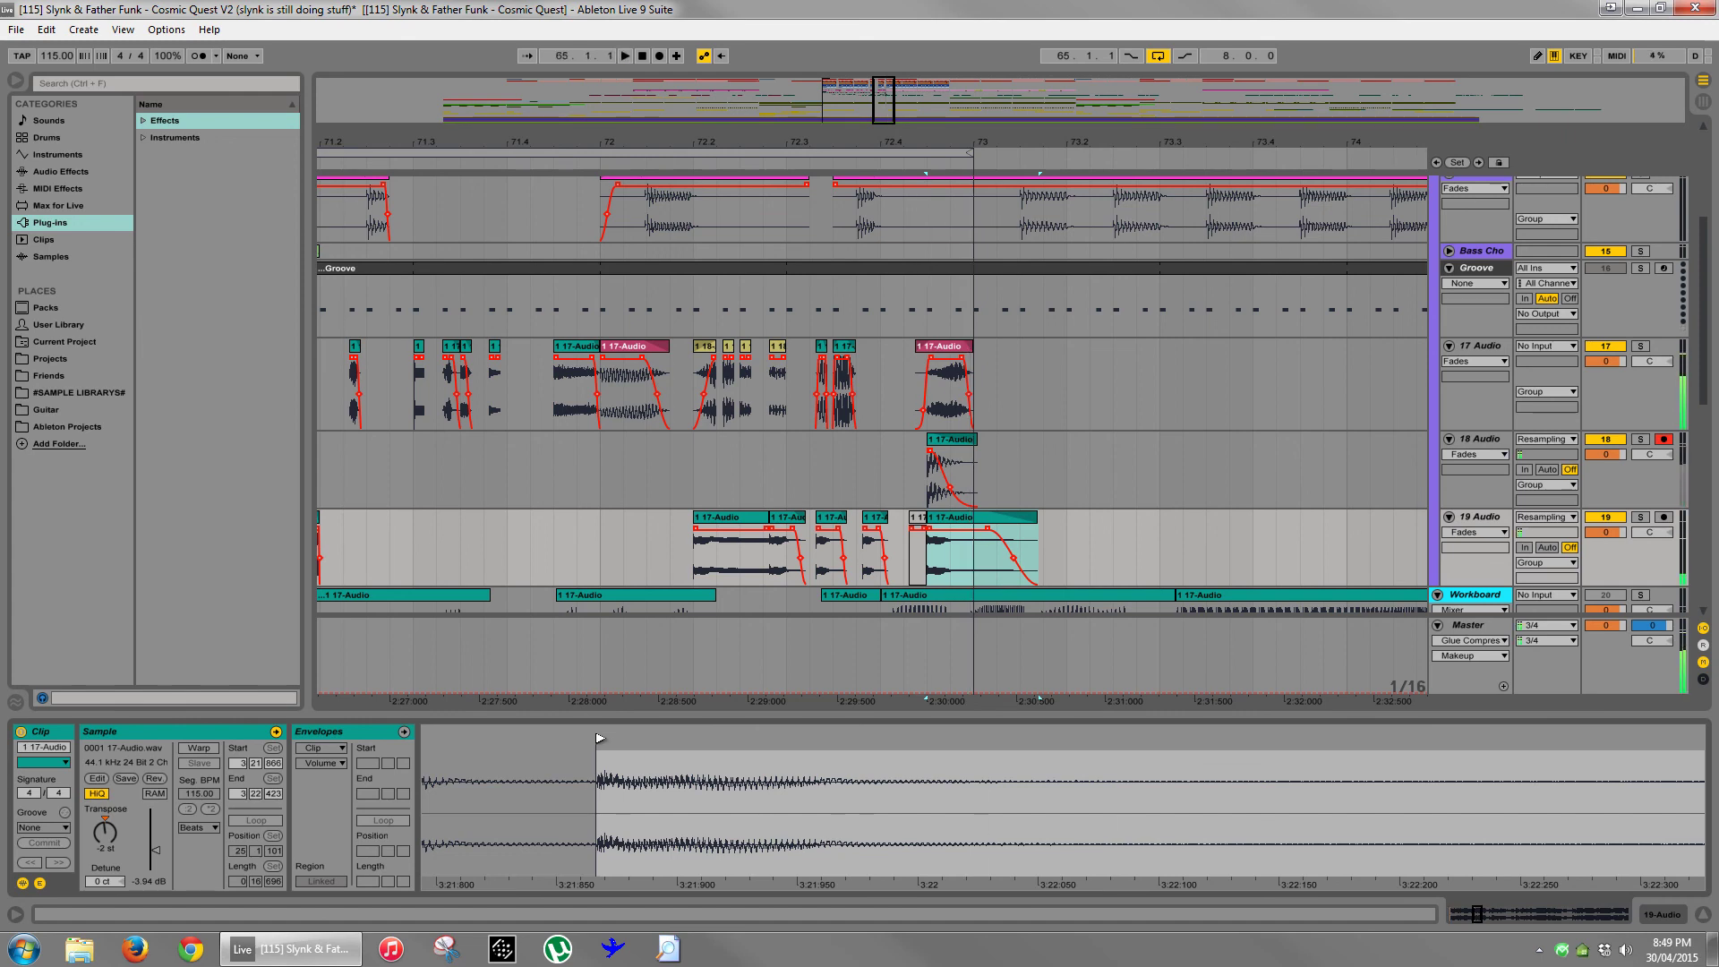
pyautogui.click(1178, 412)
pyautogui.moveTo(945, 145)
pyautogui.mouseDown()
pyautogui.moveTo(967, 107)
pyautogui.moveTo(942, 138)
pyautogui.mouseUp()
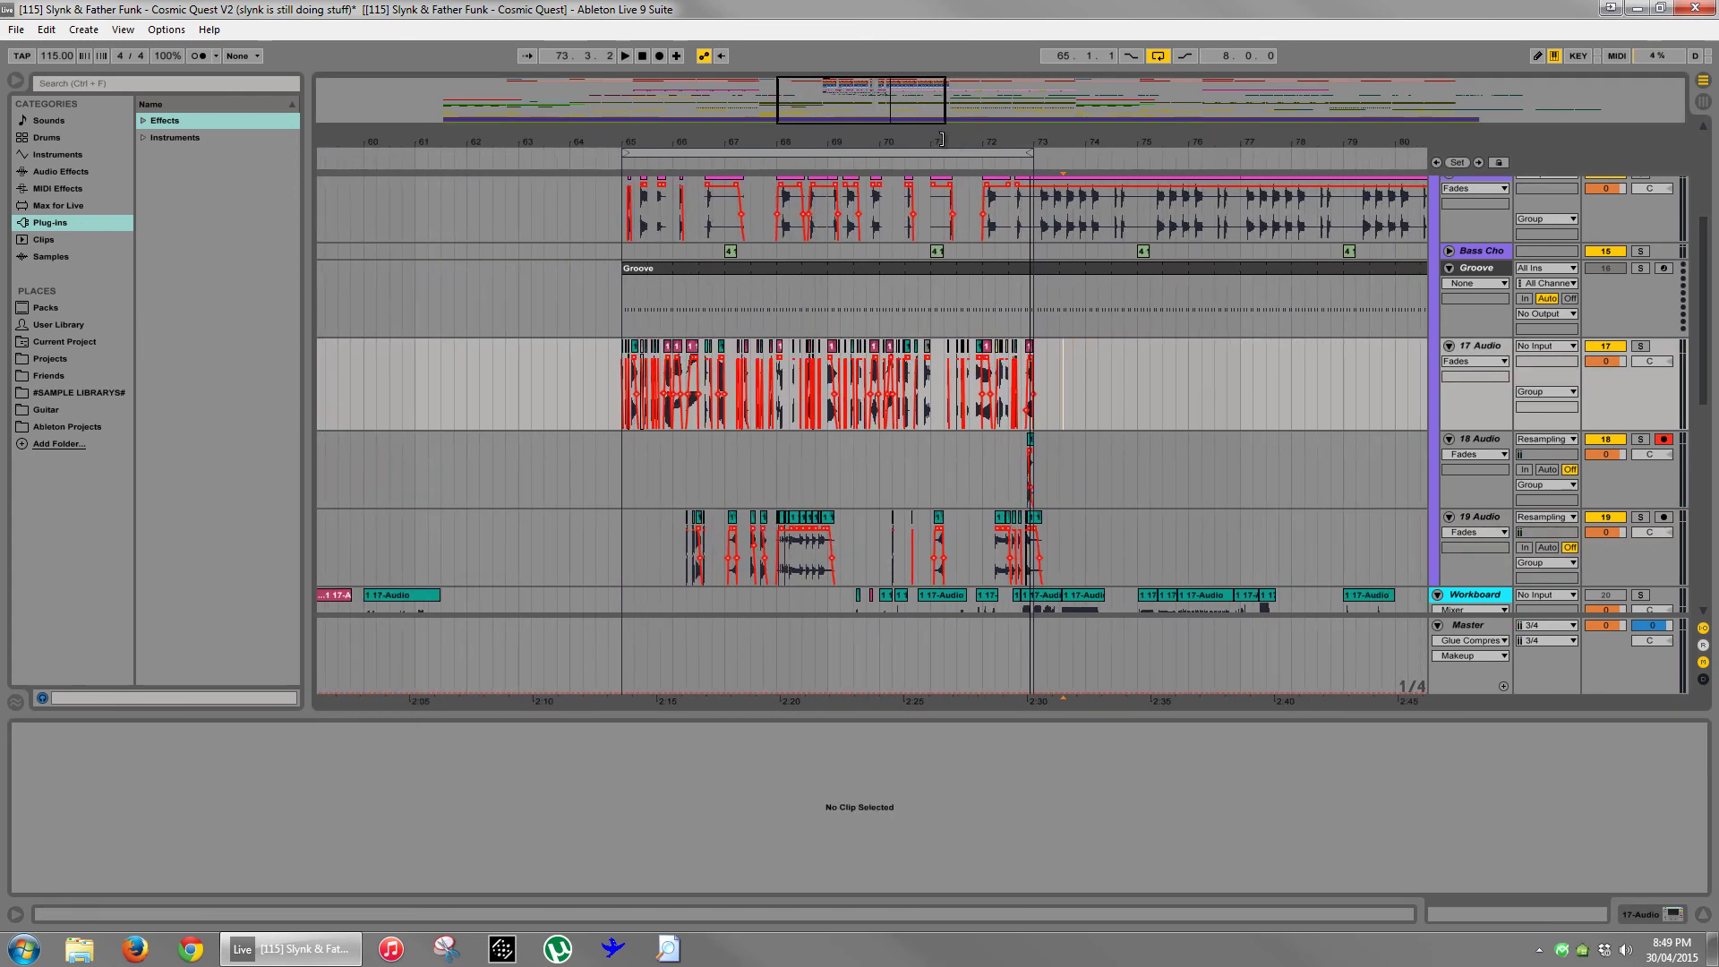
pyautogui.click(1030, 462)
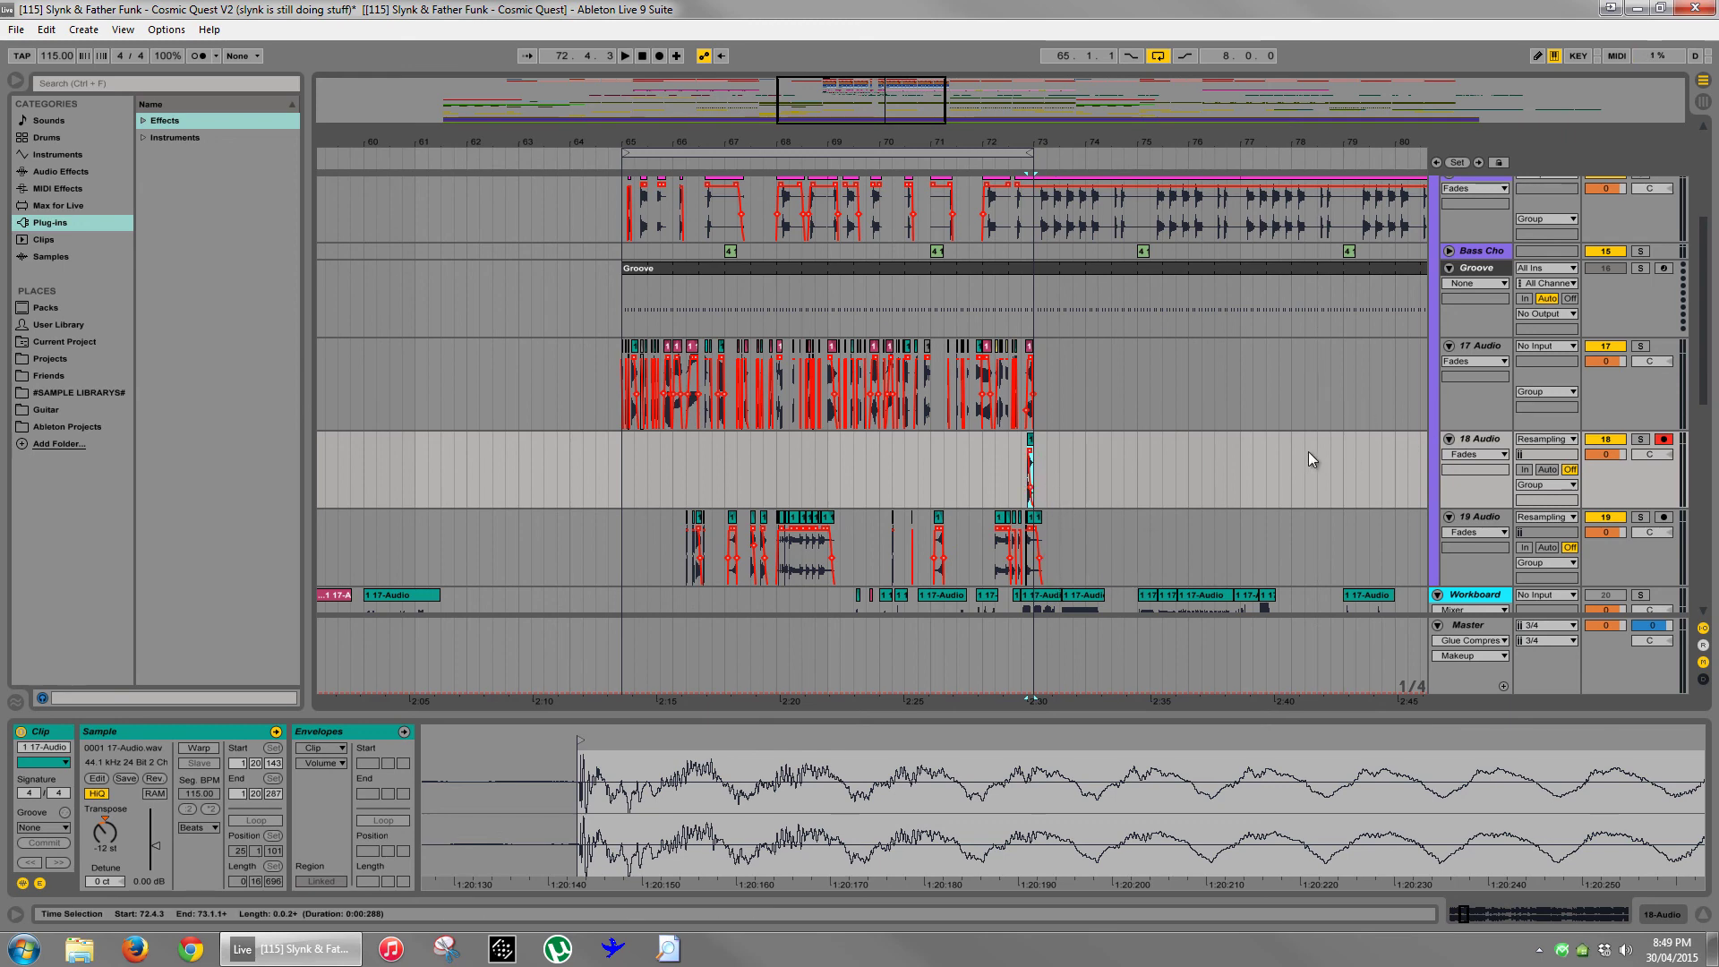
pyautogui.scroll(-10, 1308, 452)
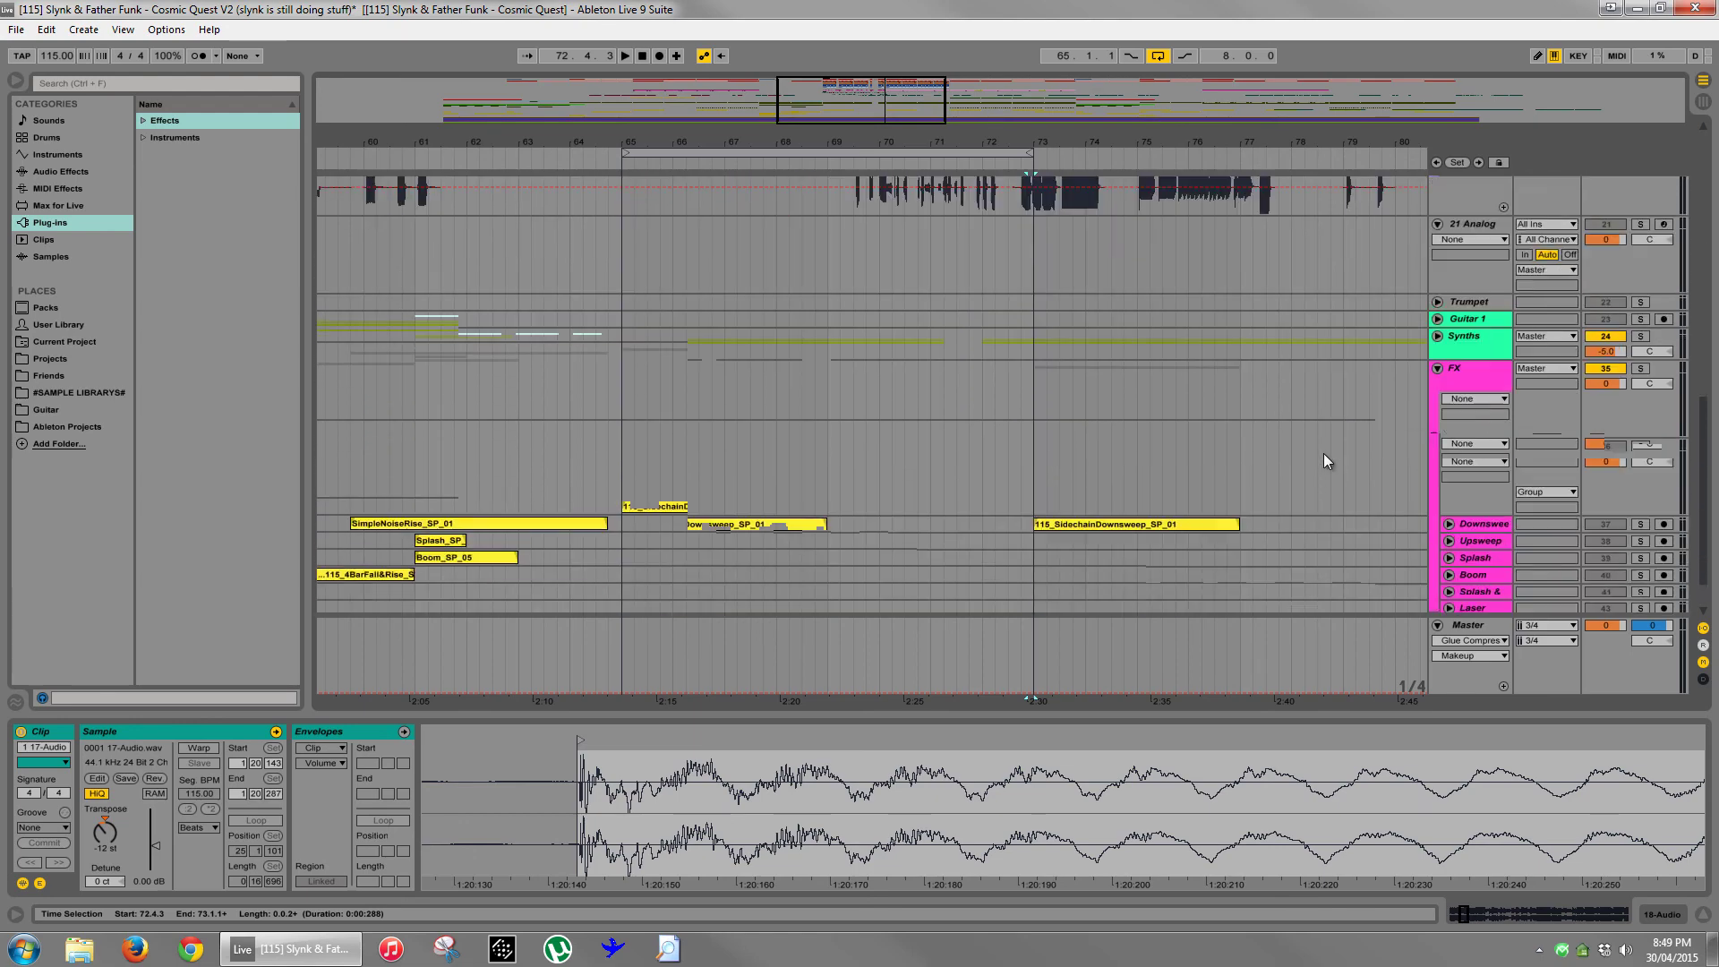
pyautogui.scroll(10, 1323, 453)
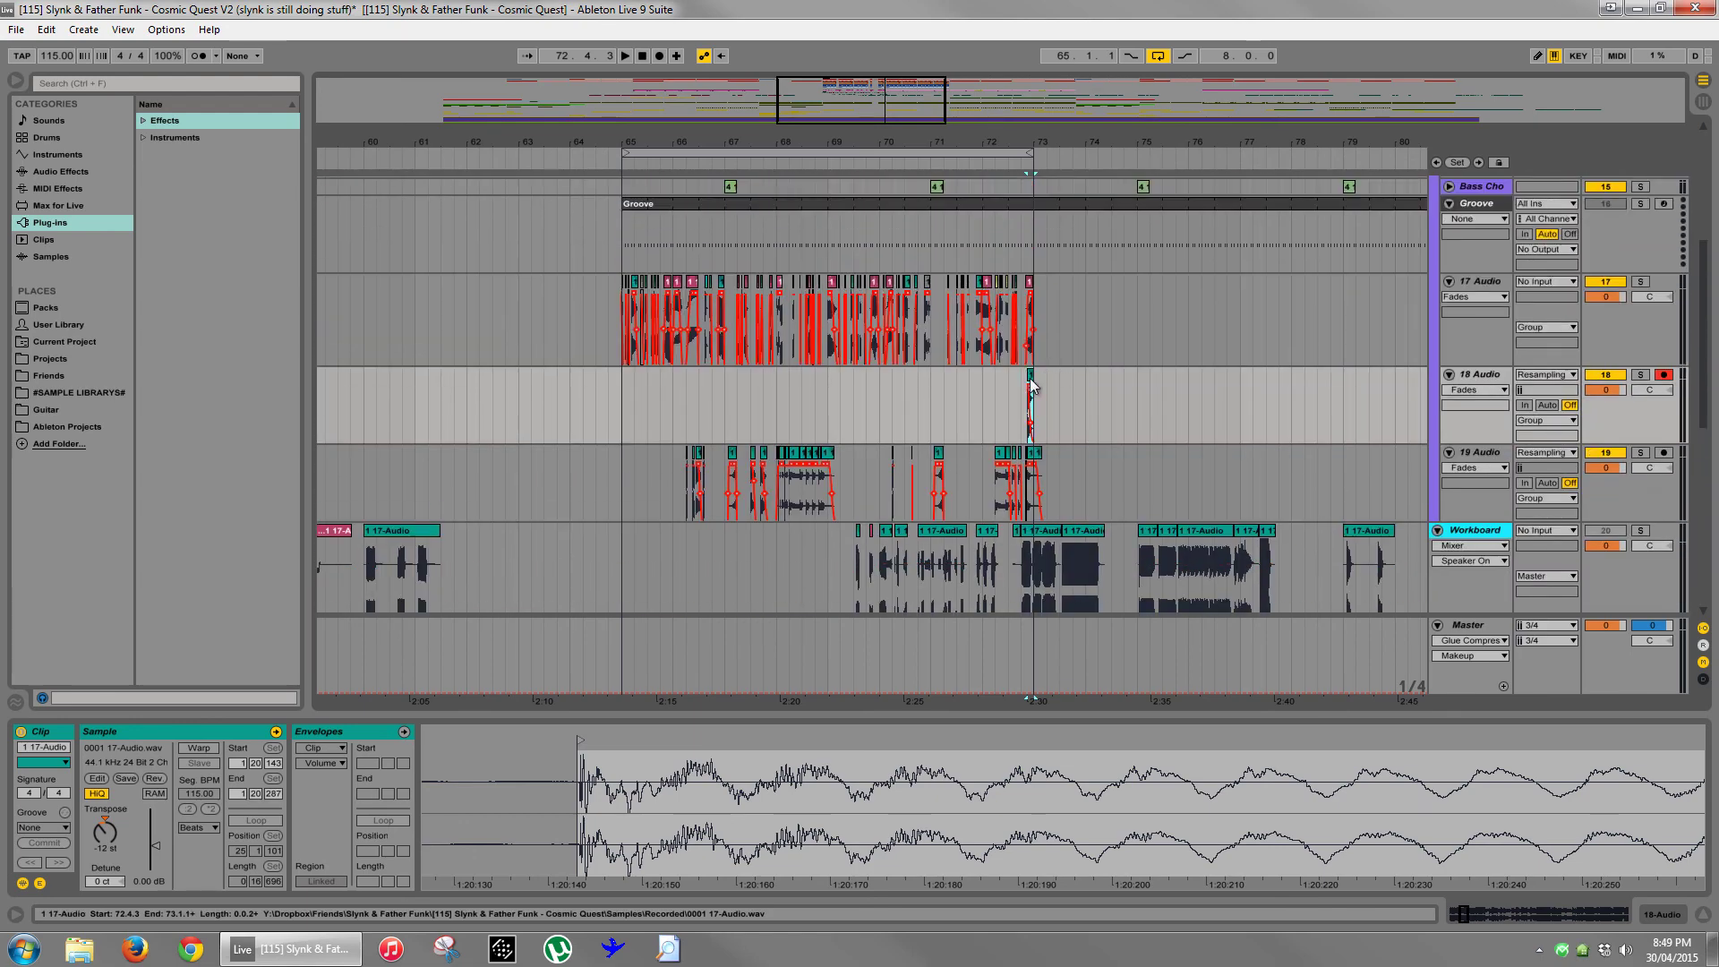
pyautogui.scroll(6, 1031, 349)
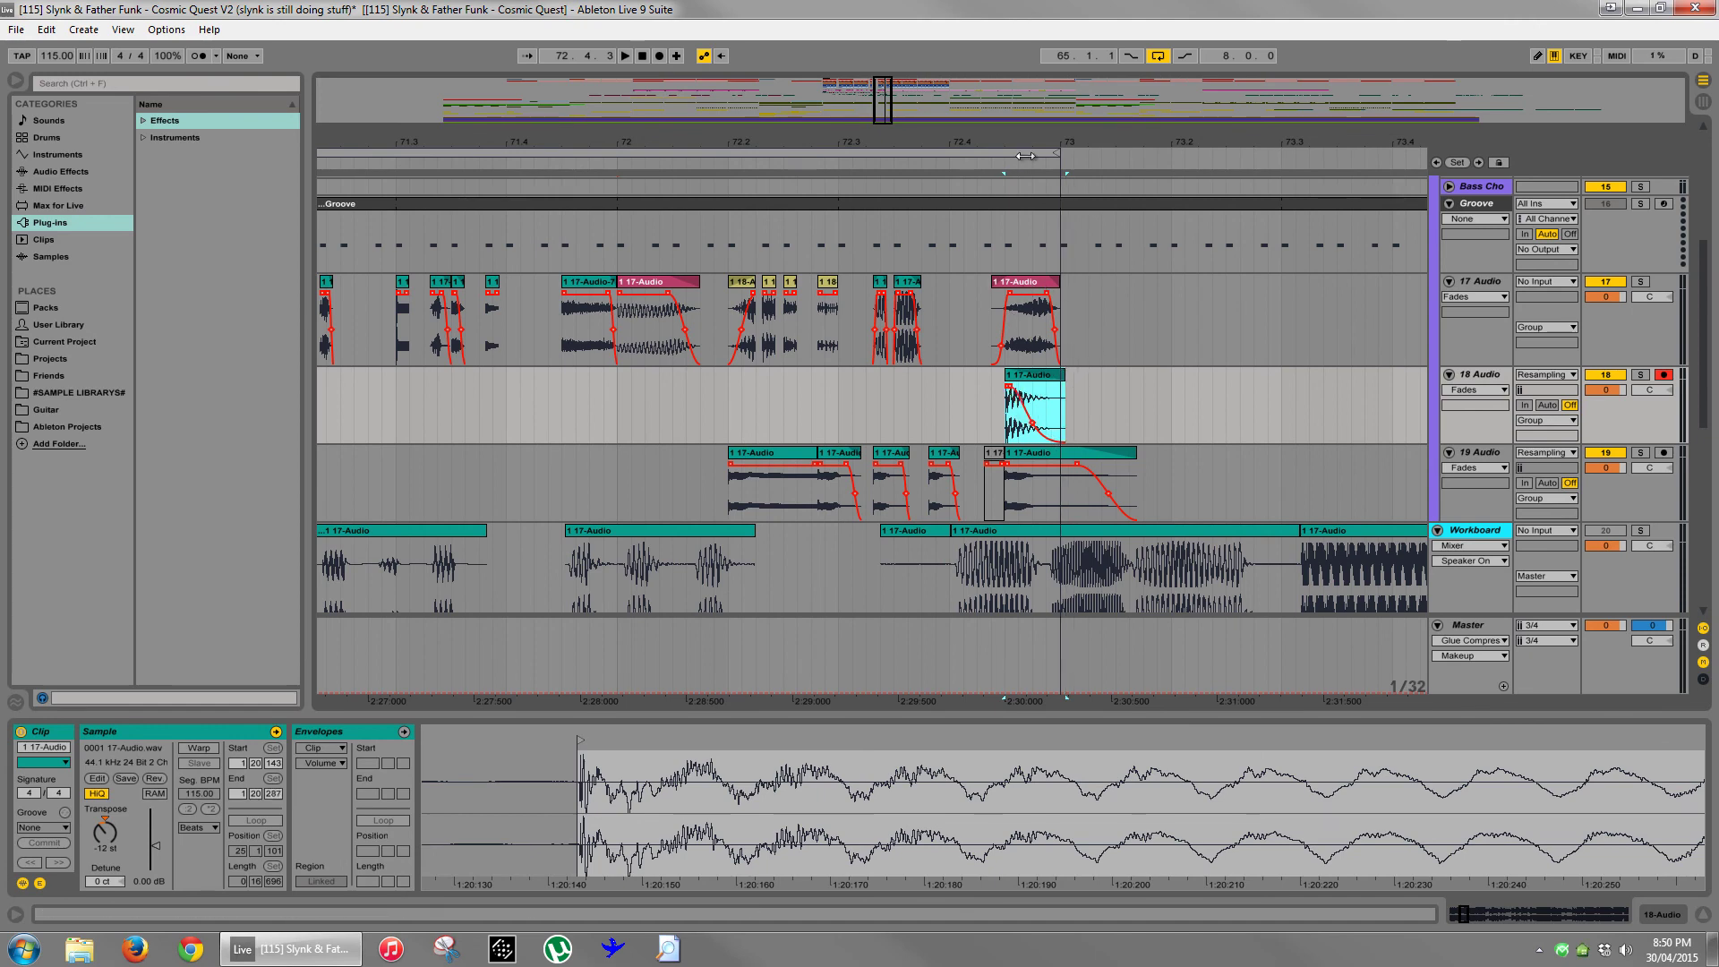
pyautogui.moveTo(1142, 114); pyautogui.dragTo(1022, 149)
# - Audition the chopped section from 65.1.1 through bar 72 with the Groove track muted
pyautogui.click(489, 414)
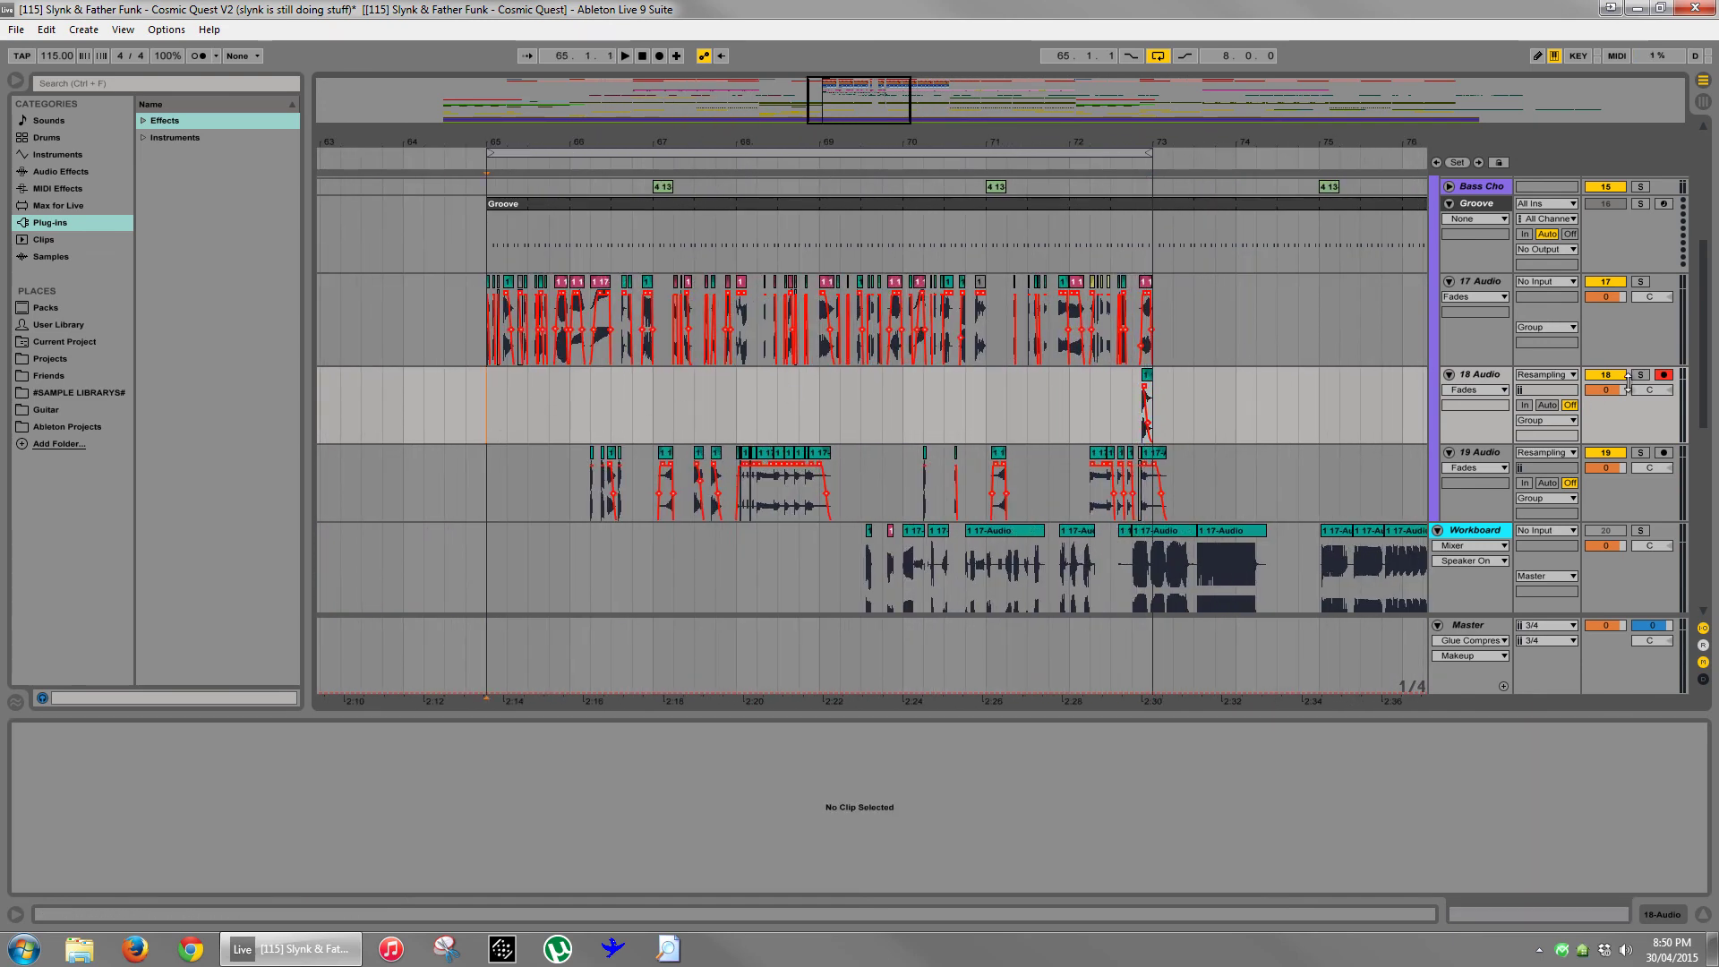
pyautogui.press('space')
pyautogui.scroll(2, 1522, 403)
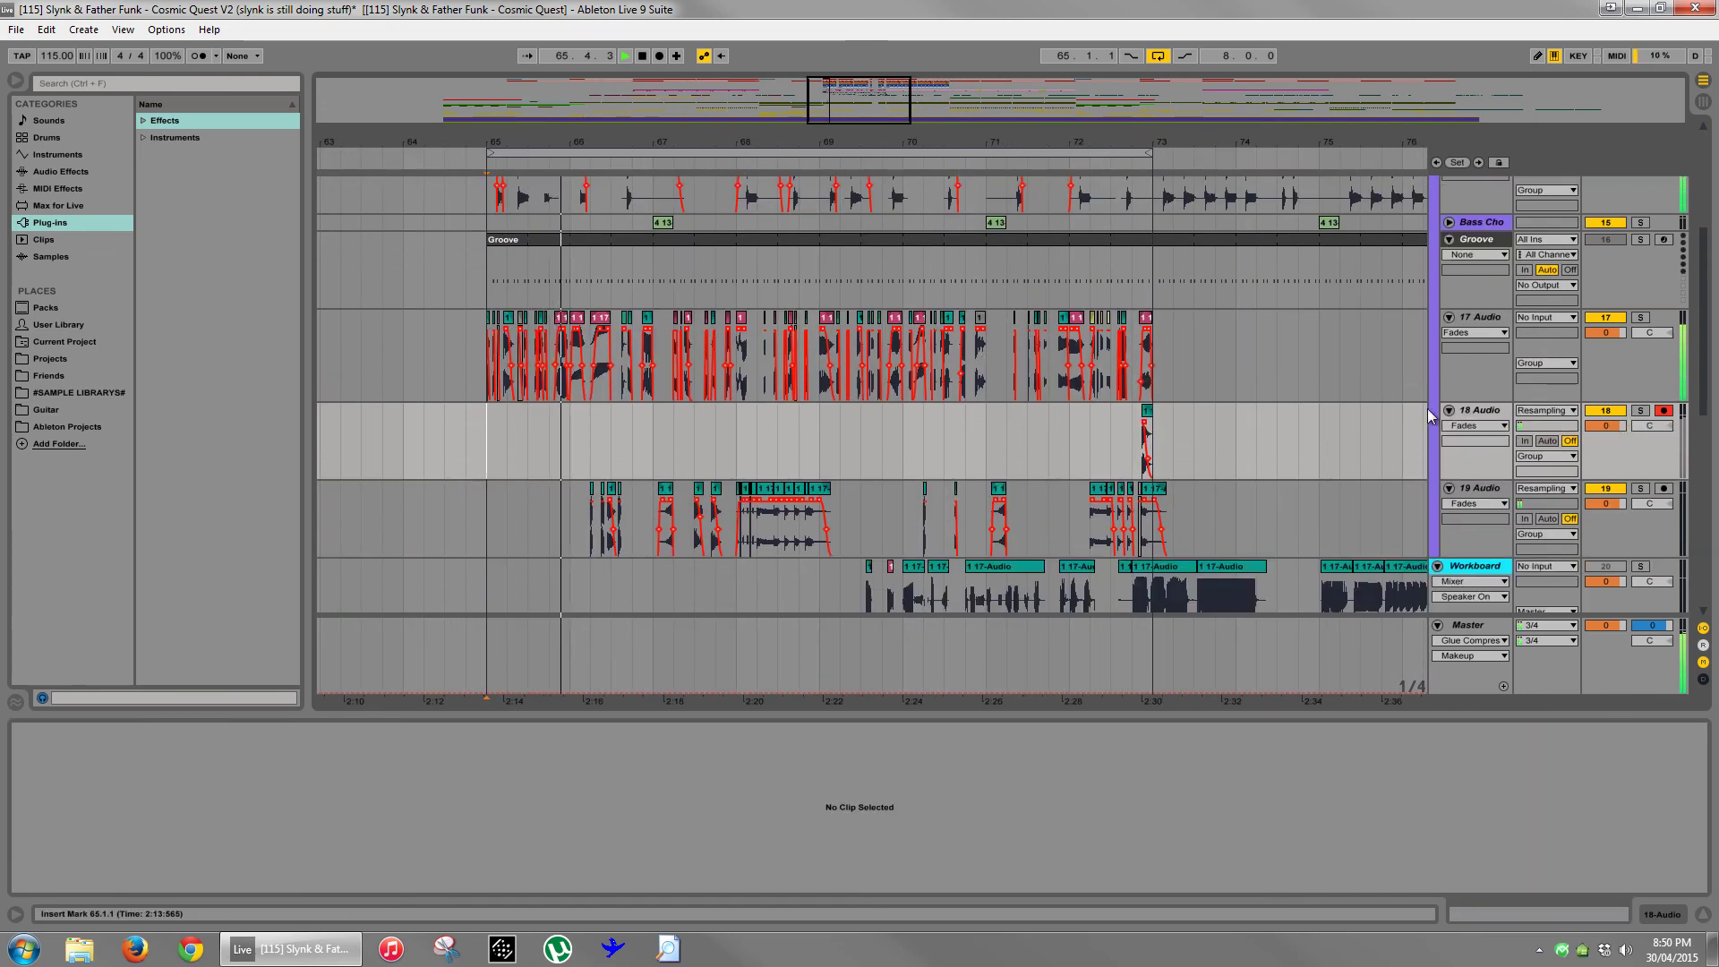
pyautogui.click(1340, 385)
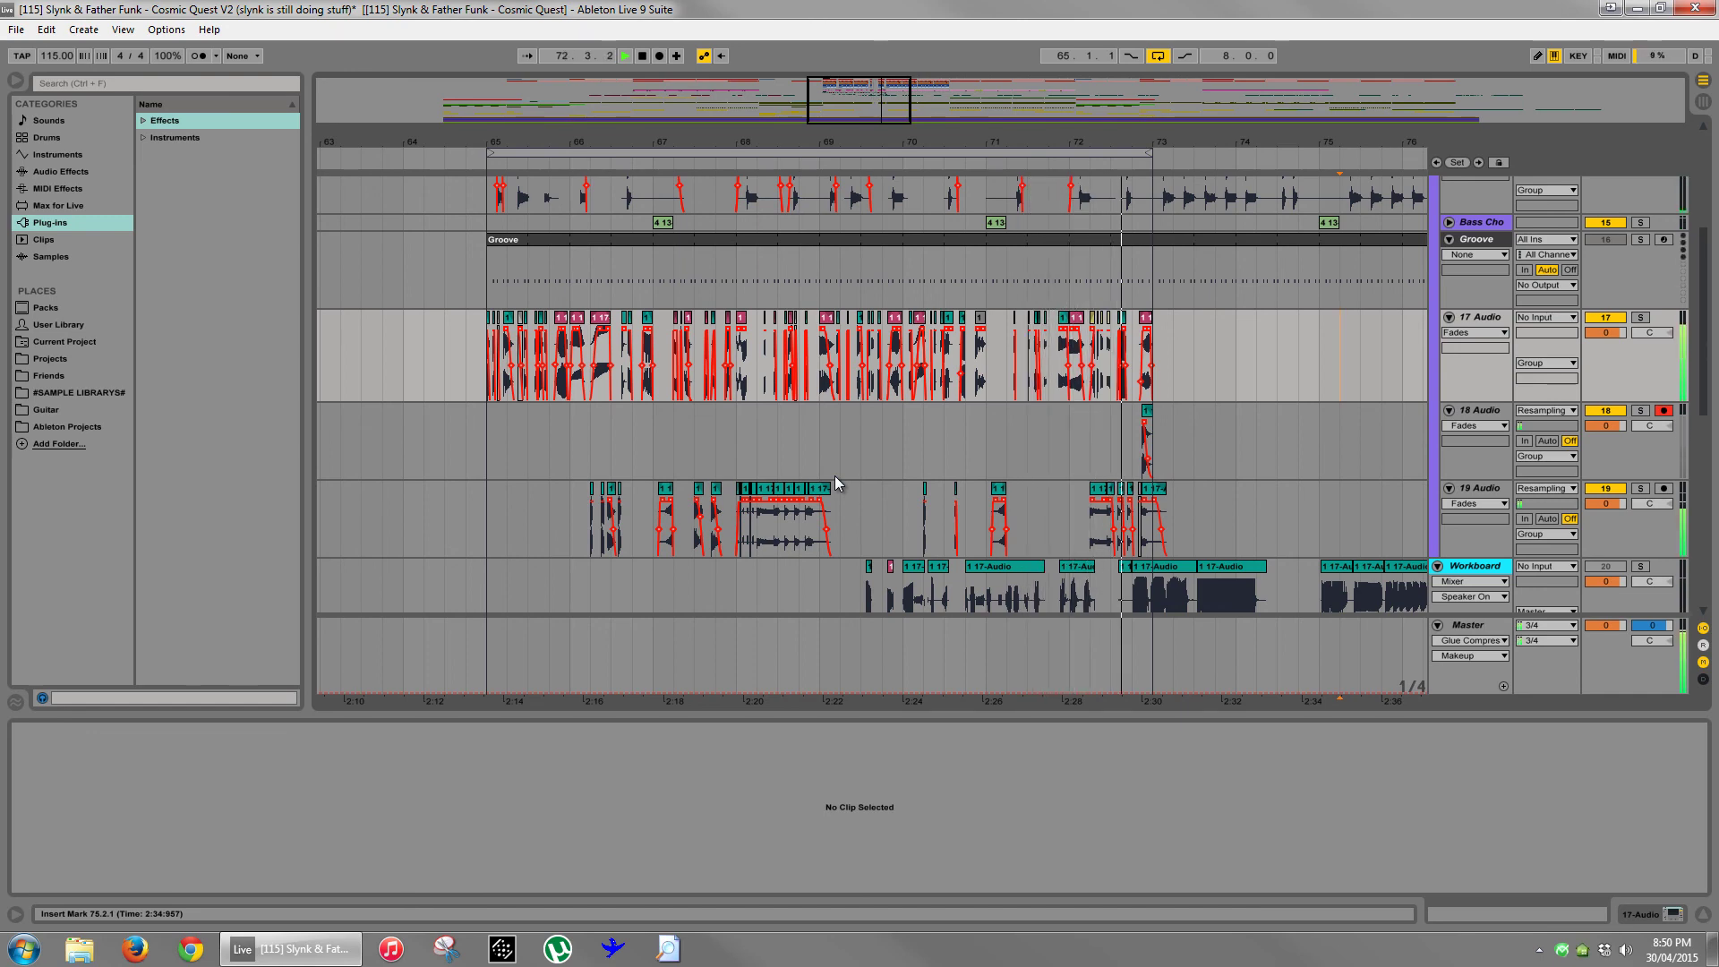
pyautogui.press('space')
# - Replay the end of the section from 72.2.2 to check the short clips in bar 72
pyautogui.moveTo(1128, 137); pyautogui.dragTo(942, 390)
pyautogui.click(947, 384)
pyautogui.press('space')
pyautogui.press('space')
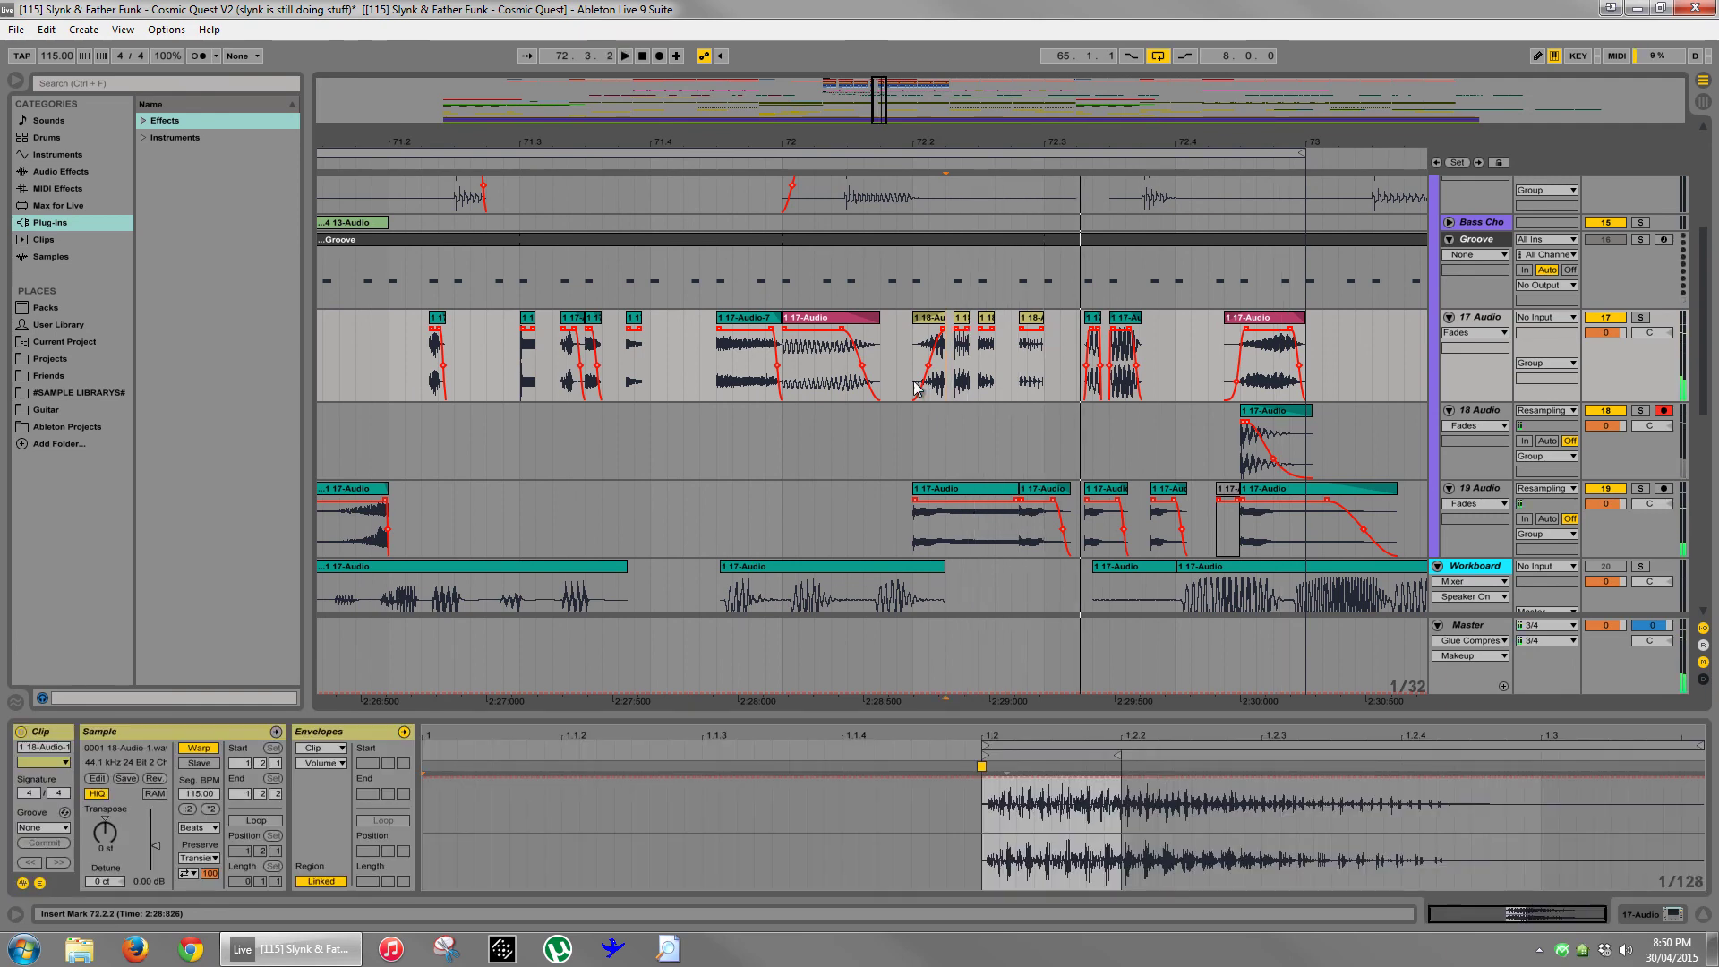
# - Audition the short 17 Audio clips in bar 72, starting playback at 72.2.1 and at 72.3.2
pyautogui.click(910, 382)
pyautogui.press('space')
pyautogui.press('space')
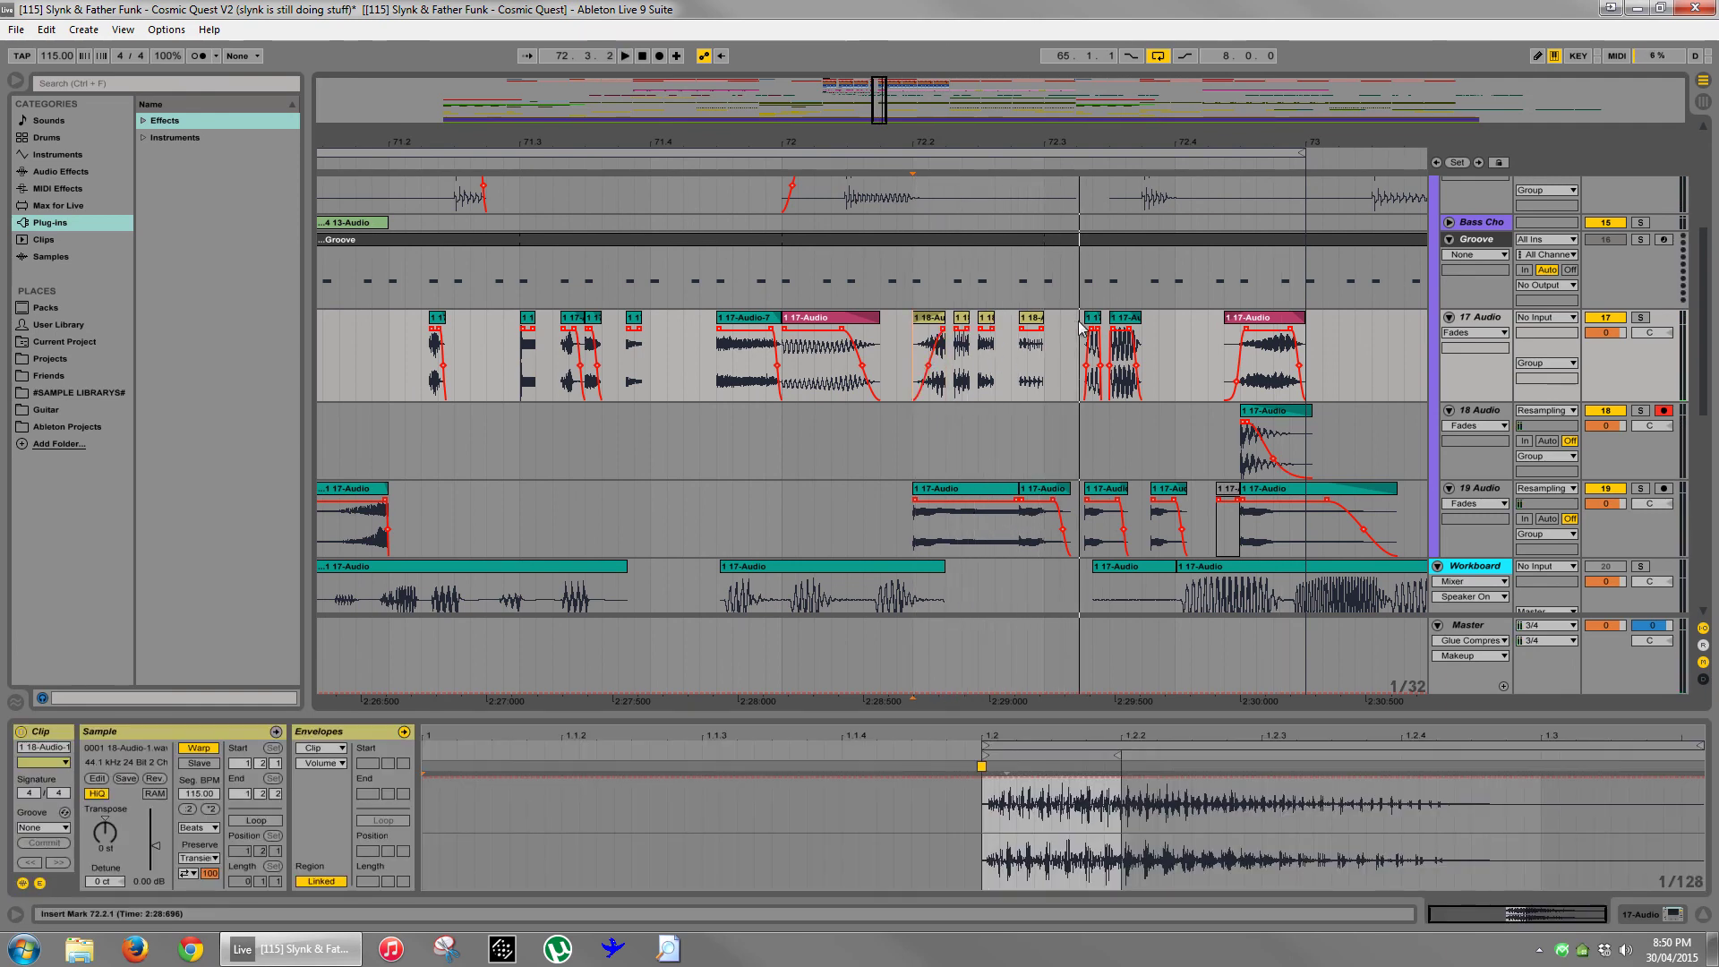
pyautogui.click(1092, 318)
pyautogui.press('space')
pyautogui.press('space')
pyautogui.click(930, 318)
pyautogui.press('space')
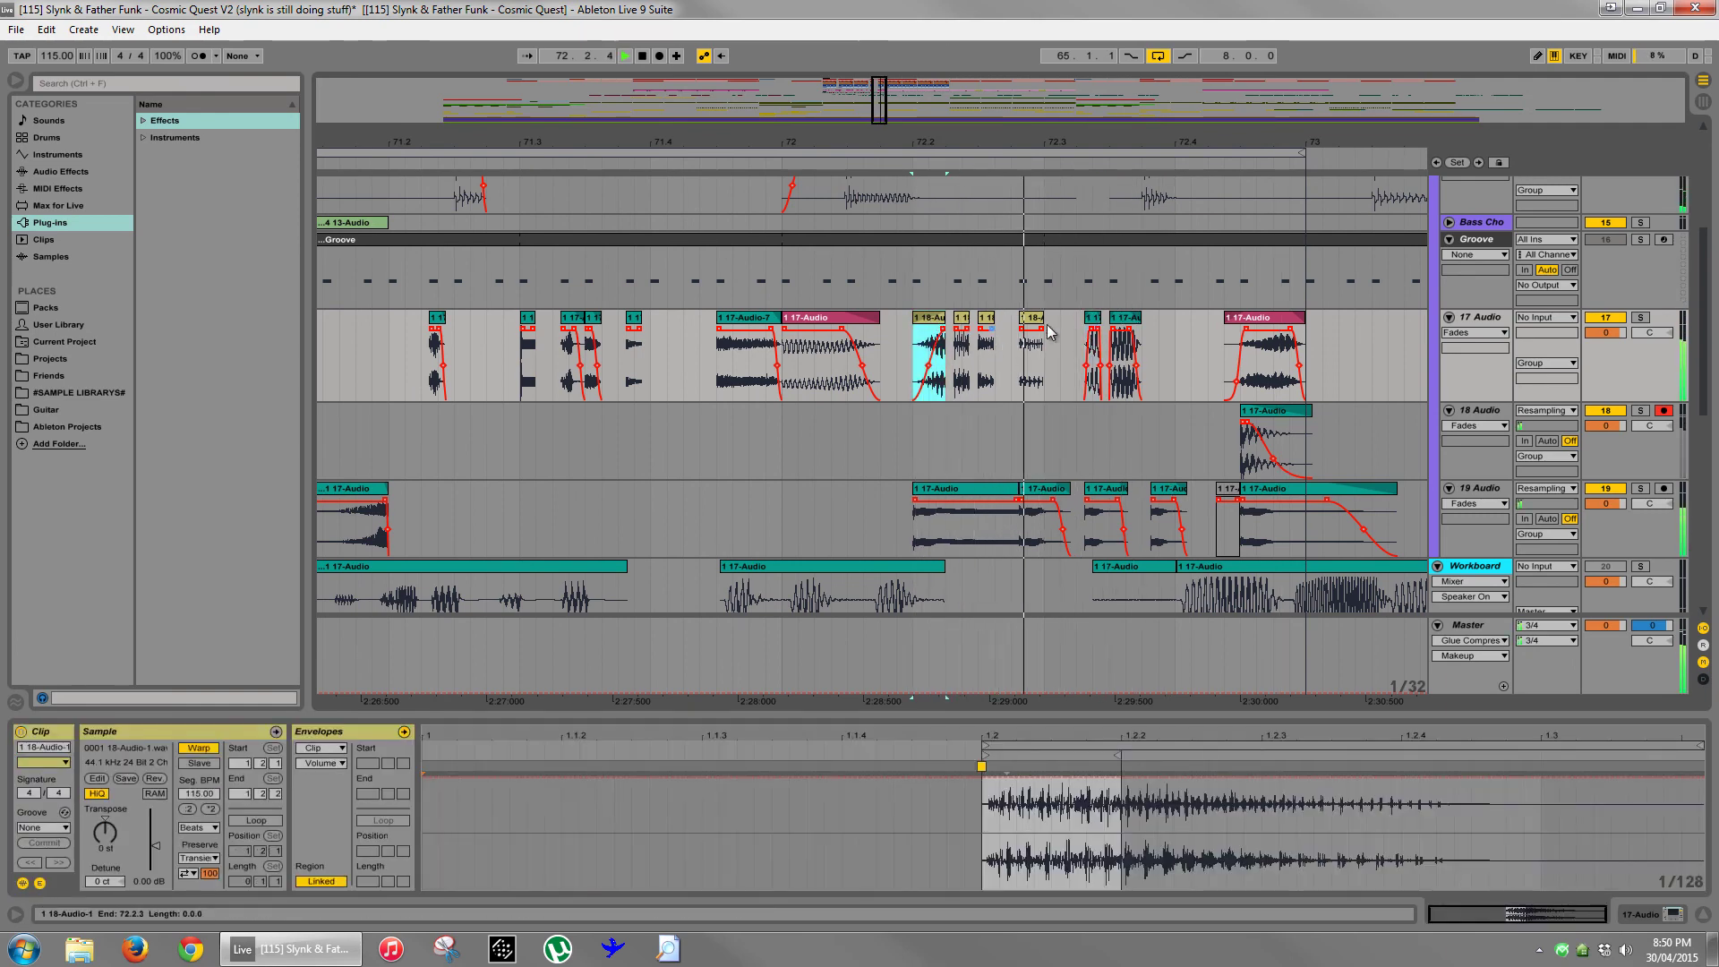
pyautogui.press('space')
# - Deactivate the short 17 Audio clip at 72.3.2 and replay the ending from 71.4.4
pyautogui.click(1092, 318)
pyautogui.press('space')
pyautogui.press('space')
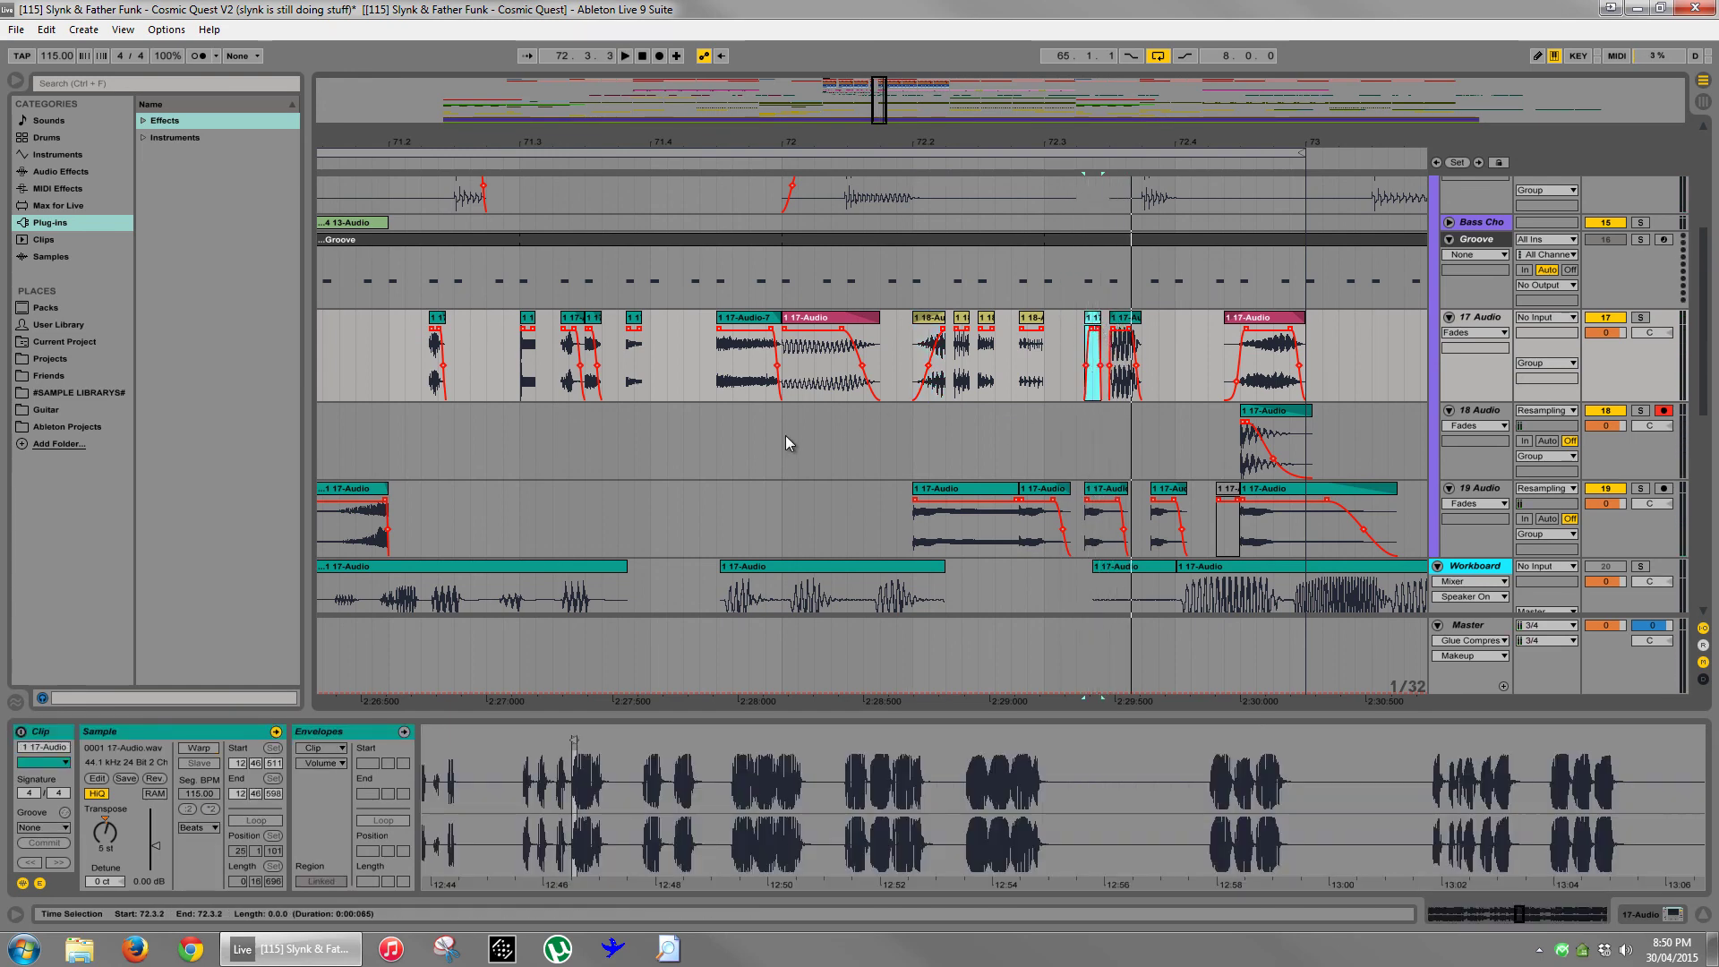
pyautogui.click(767, 453)
pyautogui.press('space')
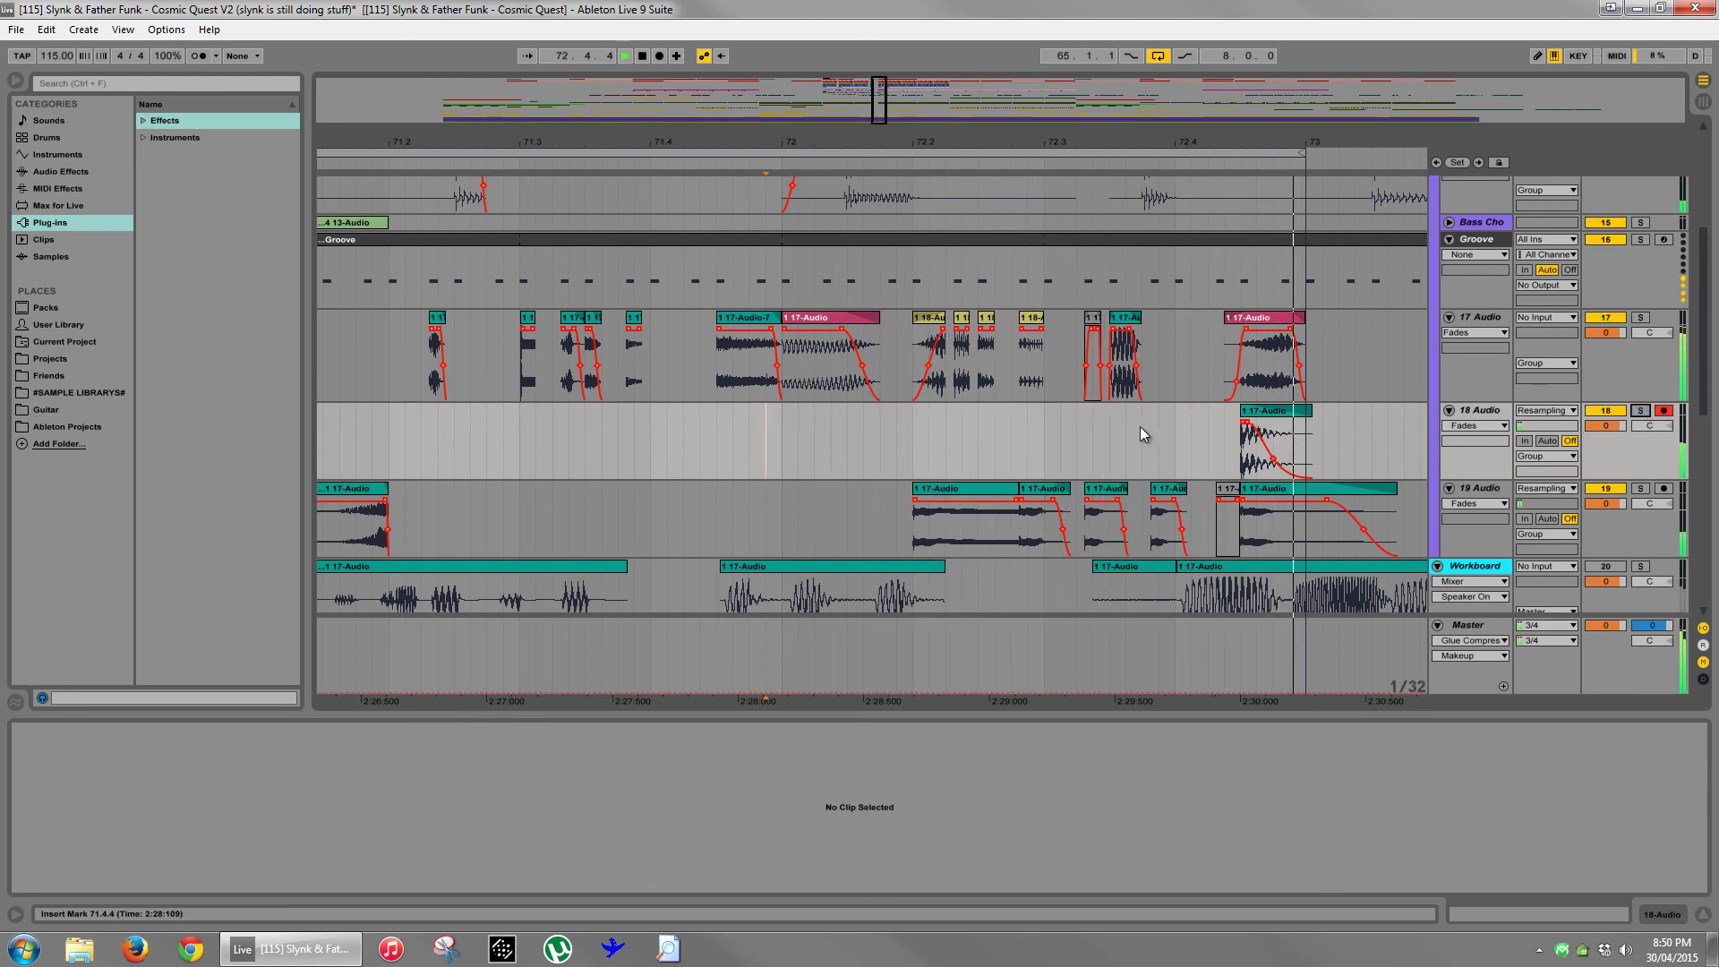
# - Play the chopped section from 65.1.1 and review the bass and drum tracks during playback
pyautogui.moveTo(1058, 141); pyautogui.dragTo(1058, 146)
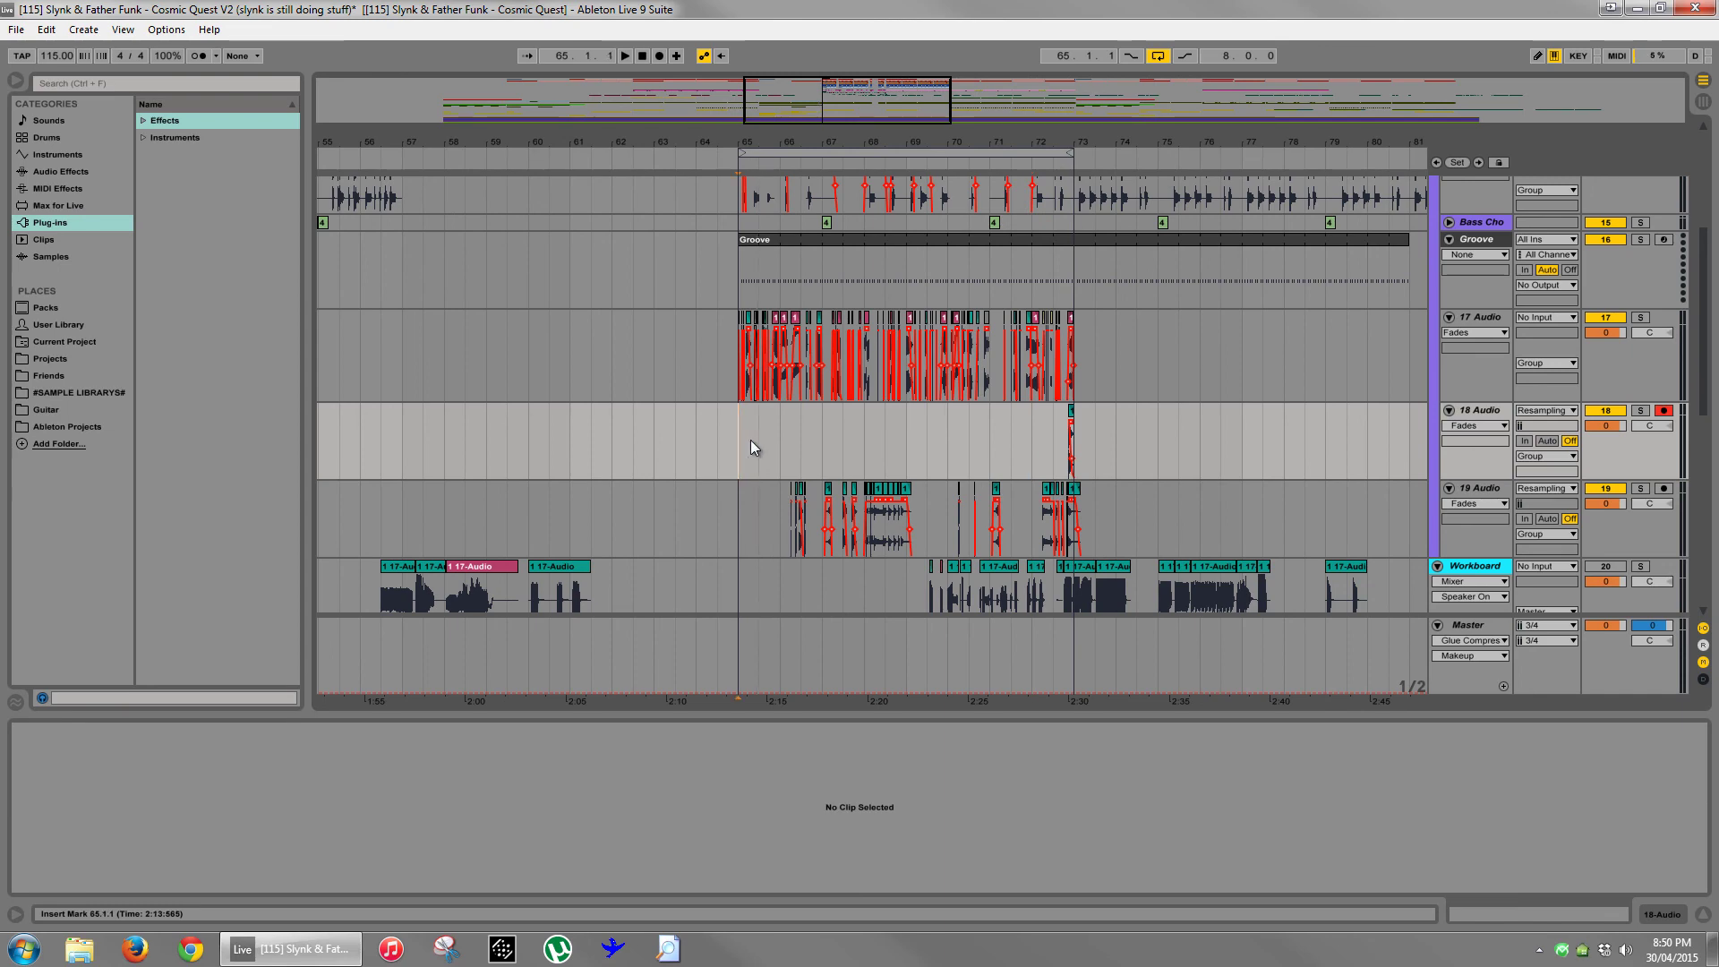
pyautogui.press('space')
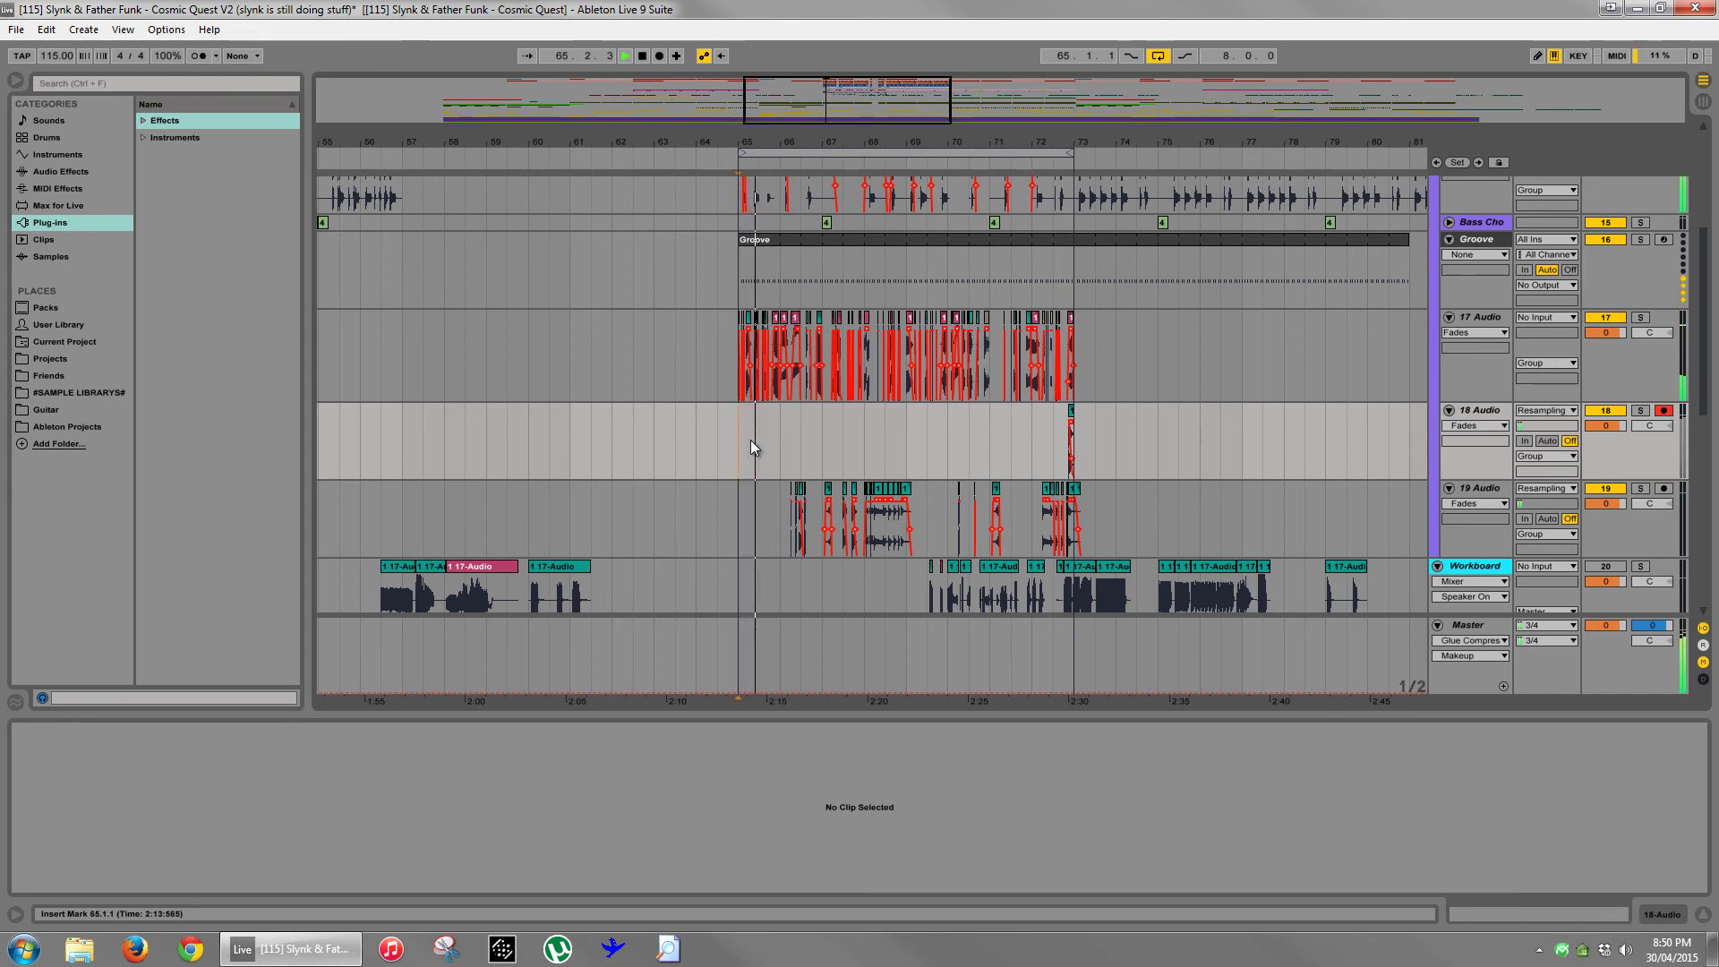
pyautogui.scroll(3, 766, 422)
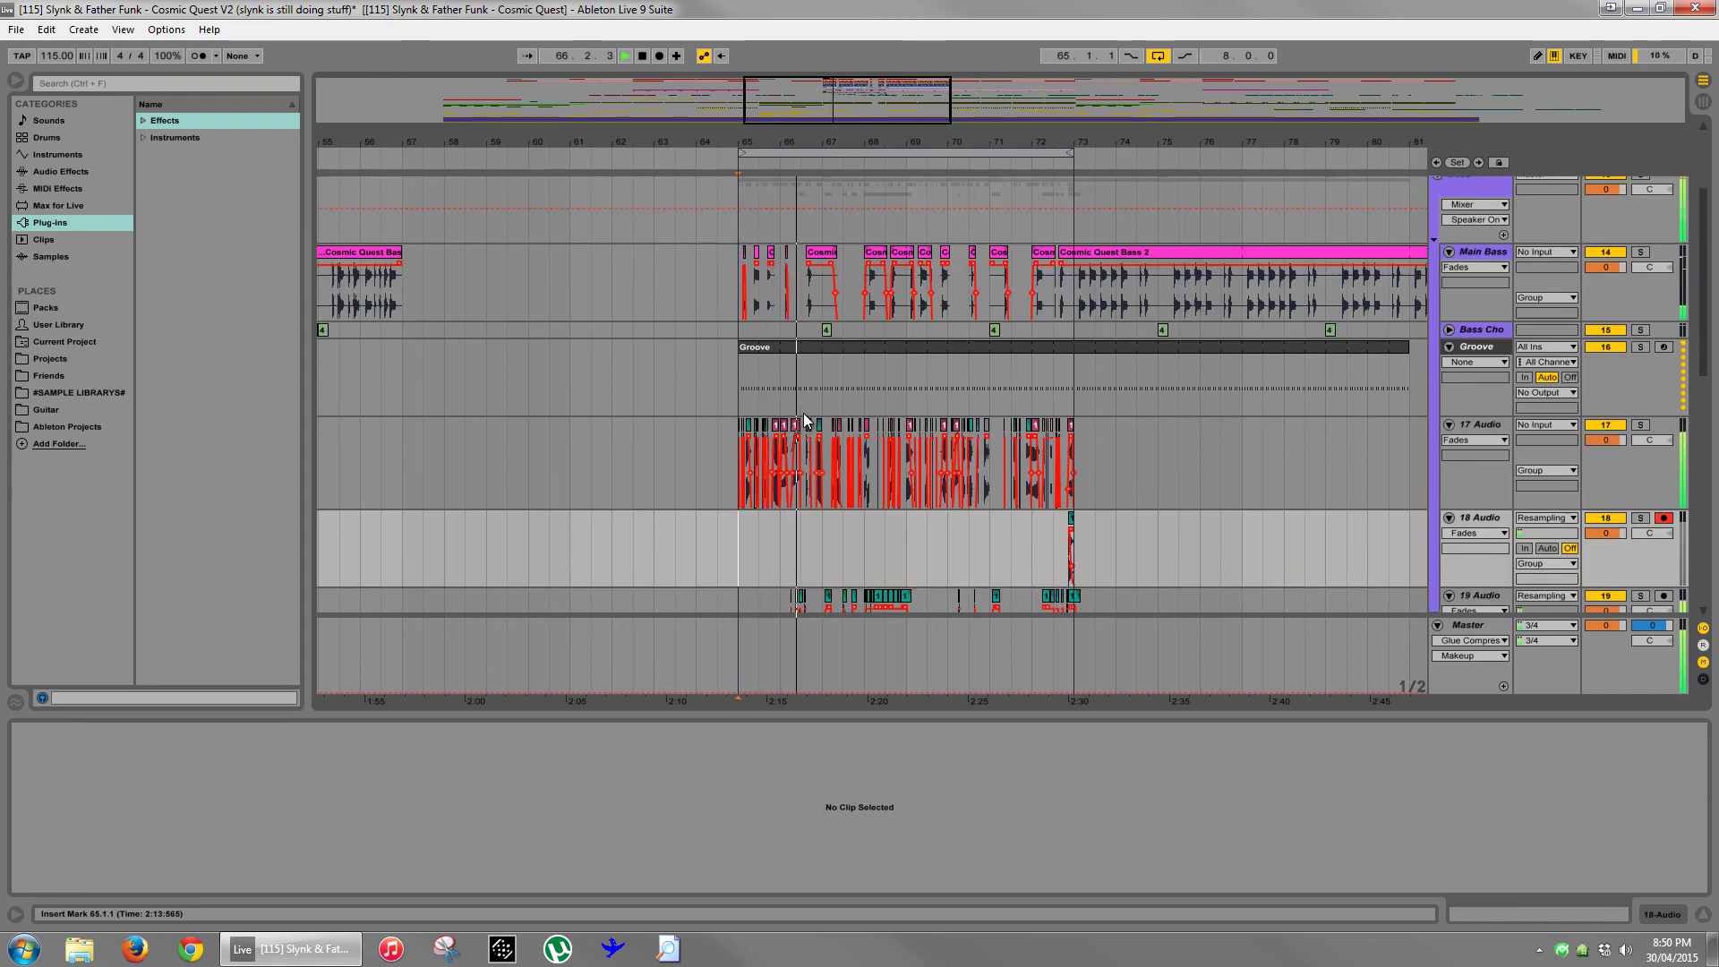
pyautogui.scroll(3, 804, 418)
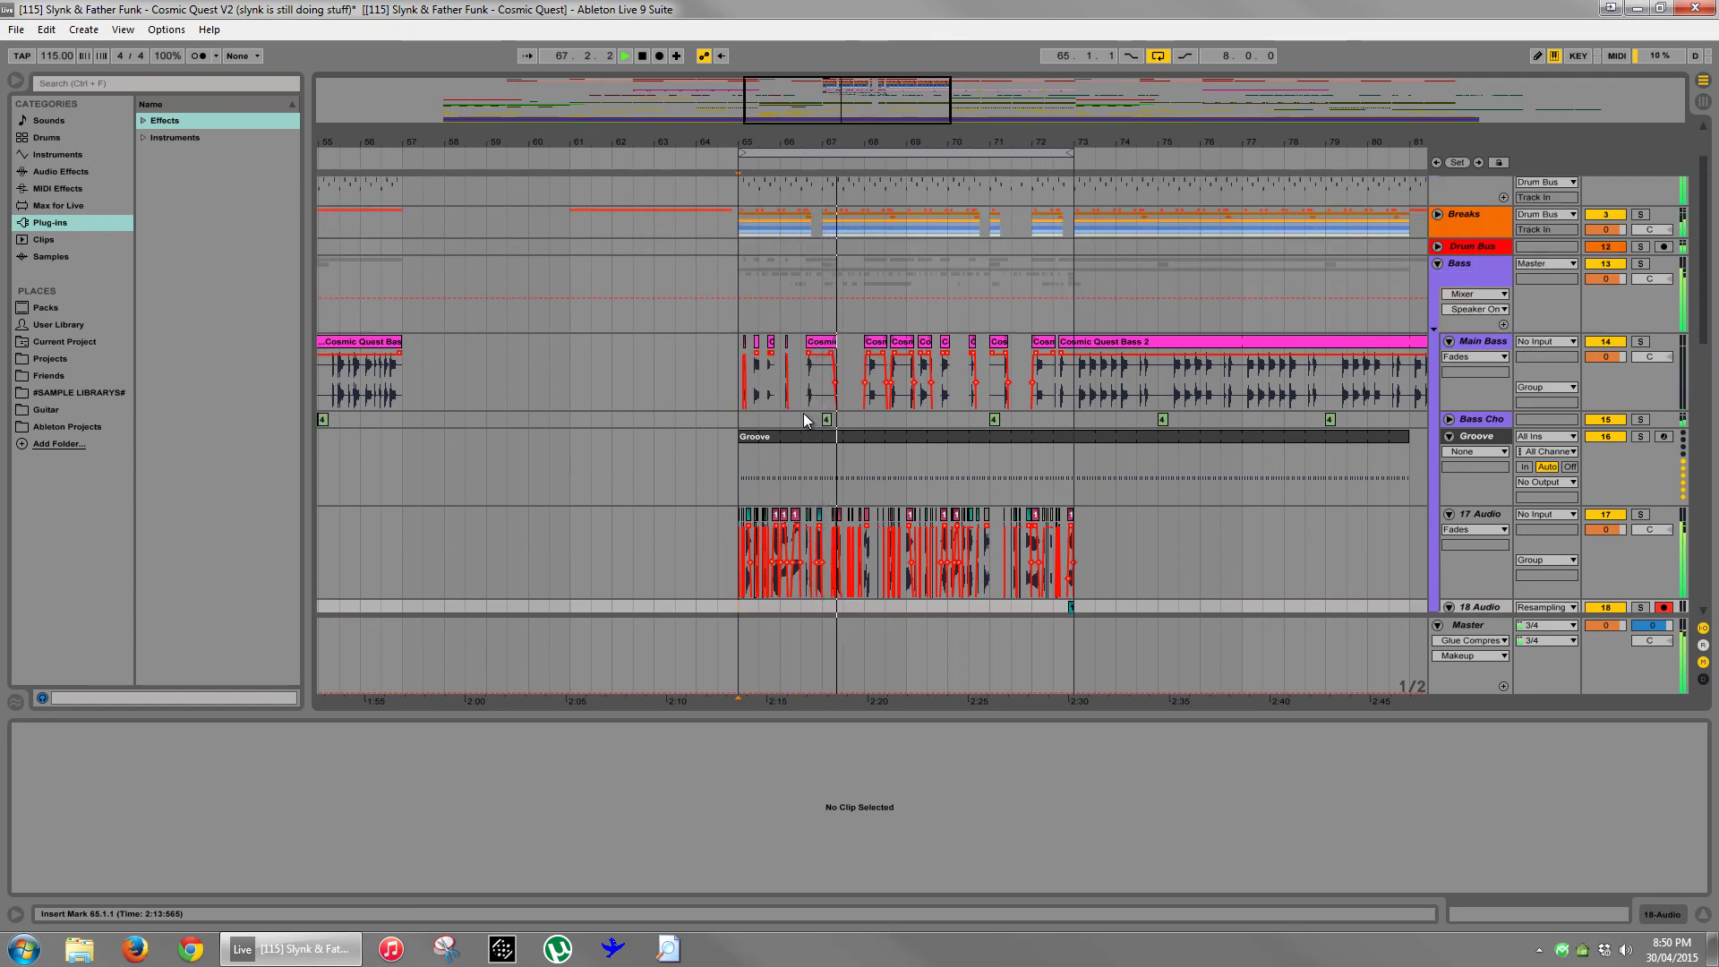
pyautogui.scroll(2, 804, 417)
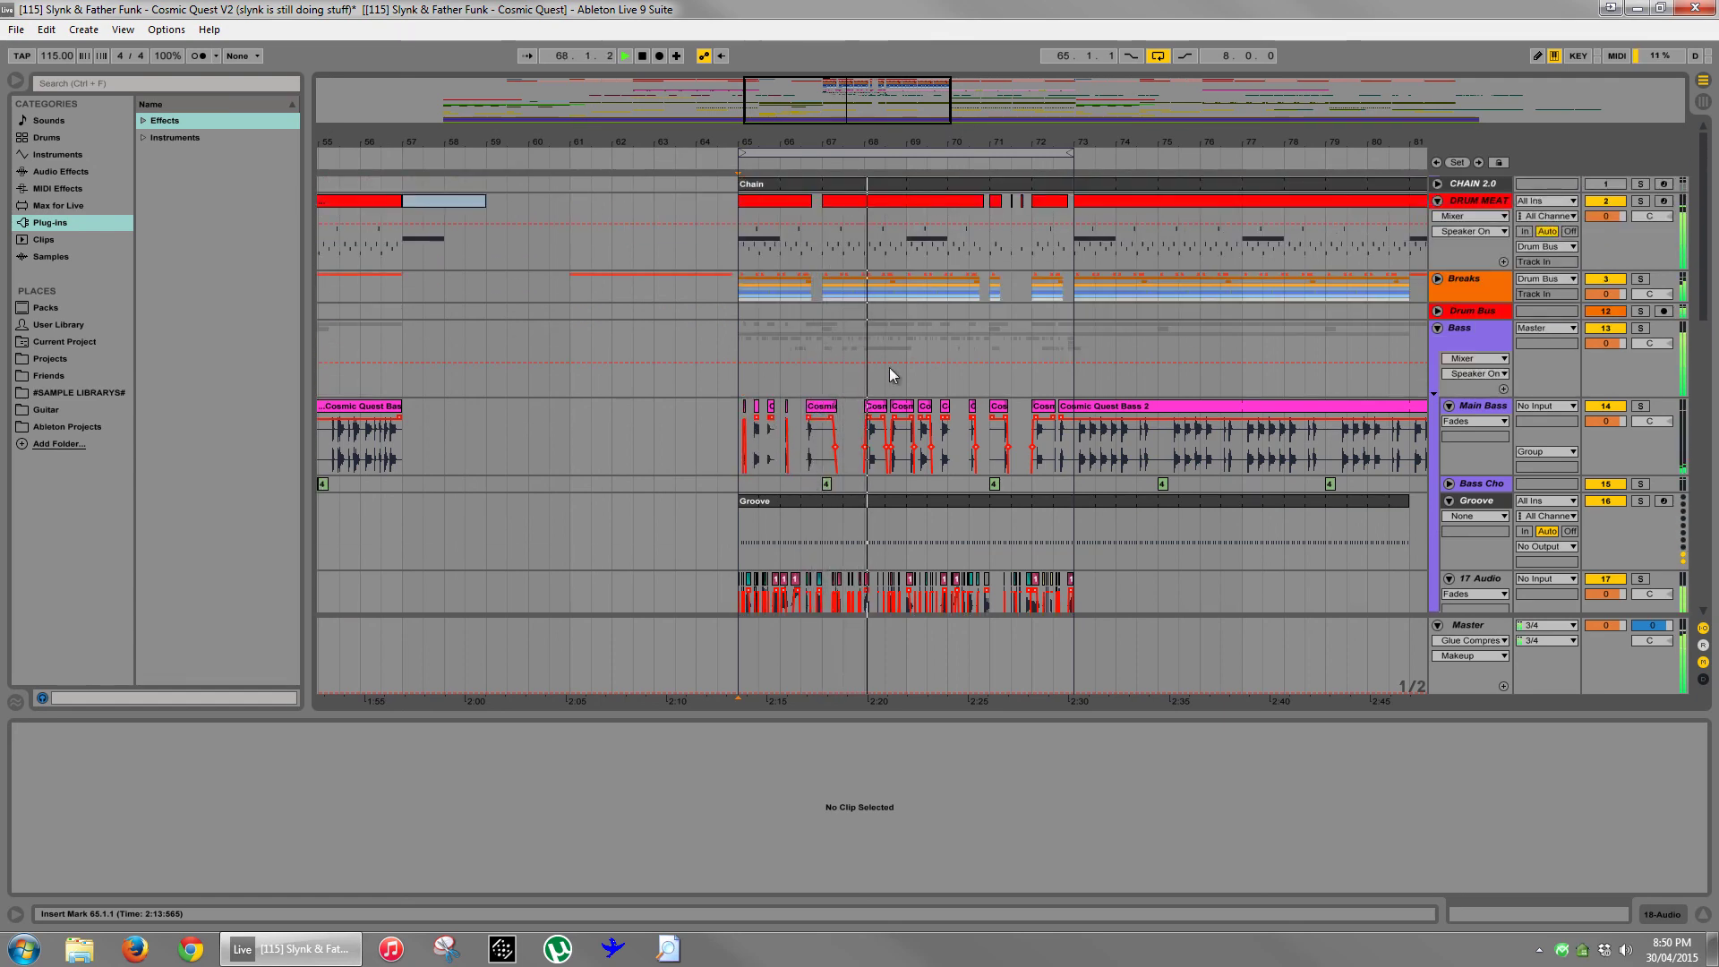
# - Toggle the mute of the Hat pad in the DRUM MEAT drum rack and listen through the end of the section
pyautogui.click(1454, 202)
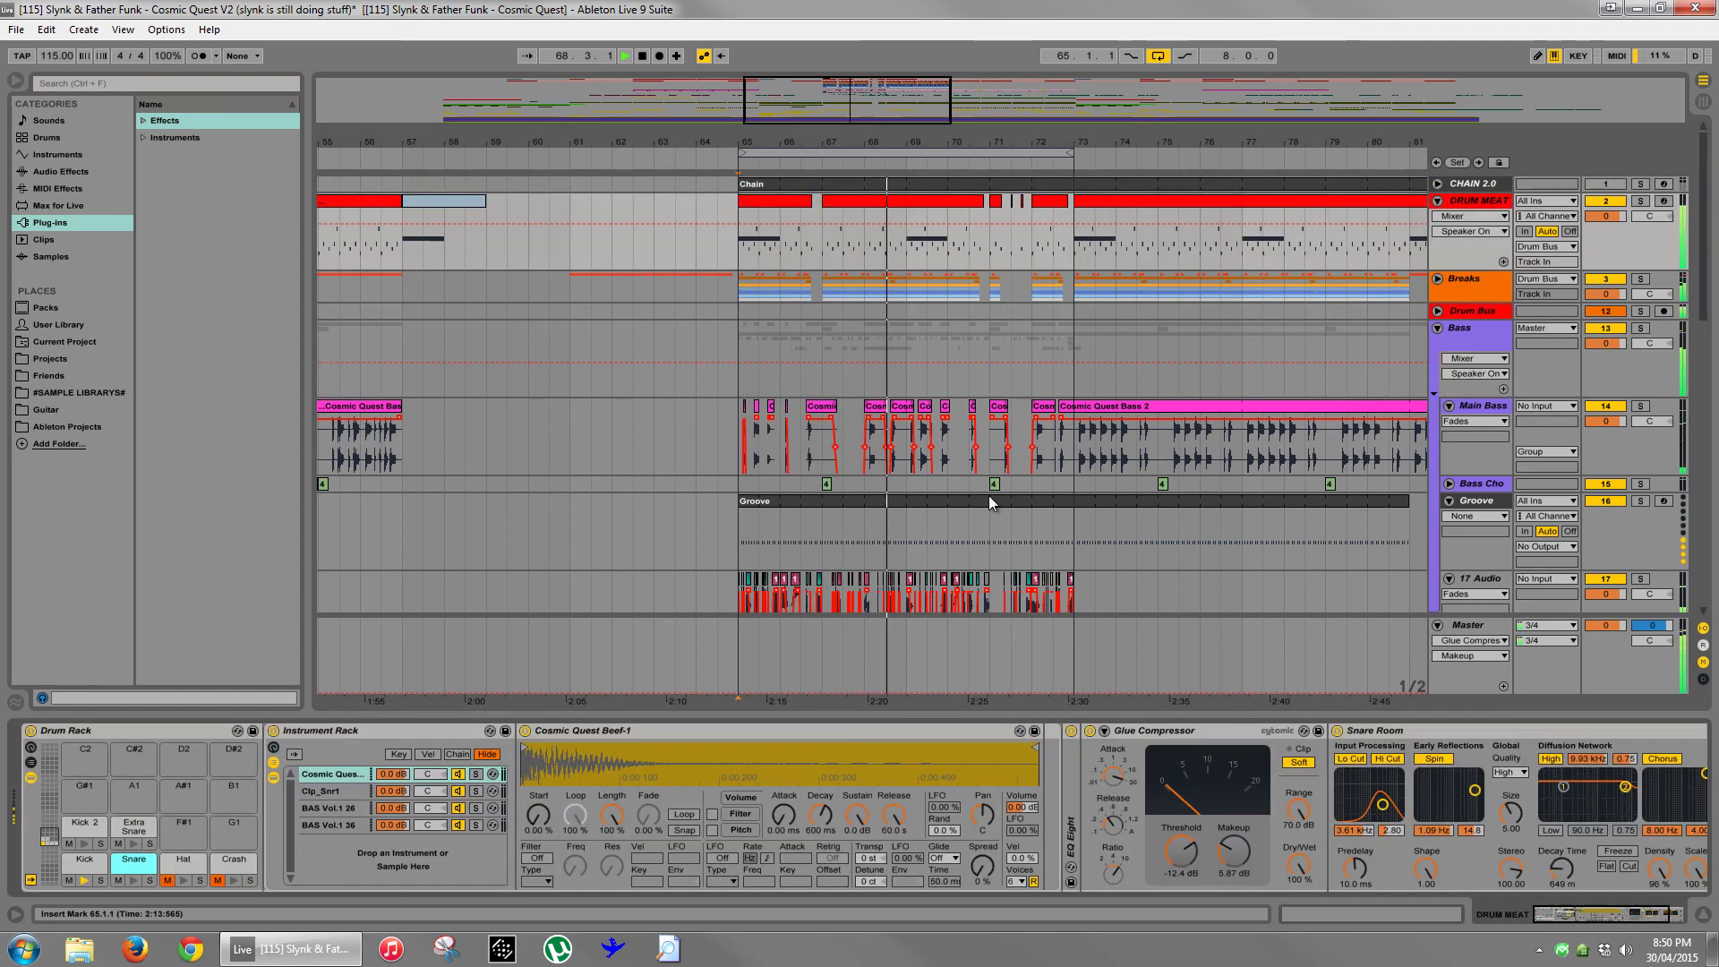
pyautogui.click(167, 881)
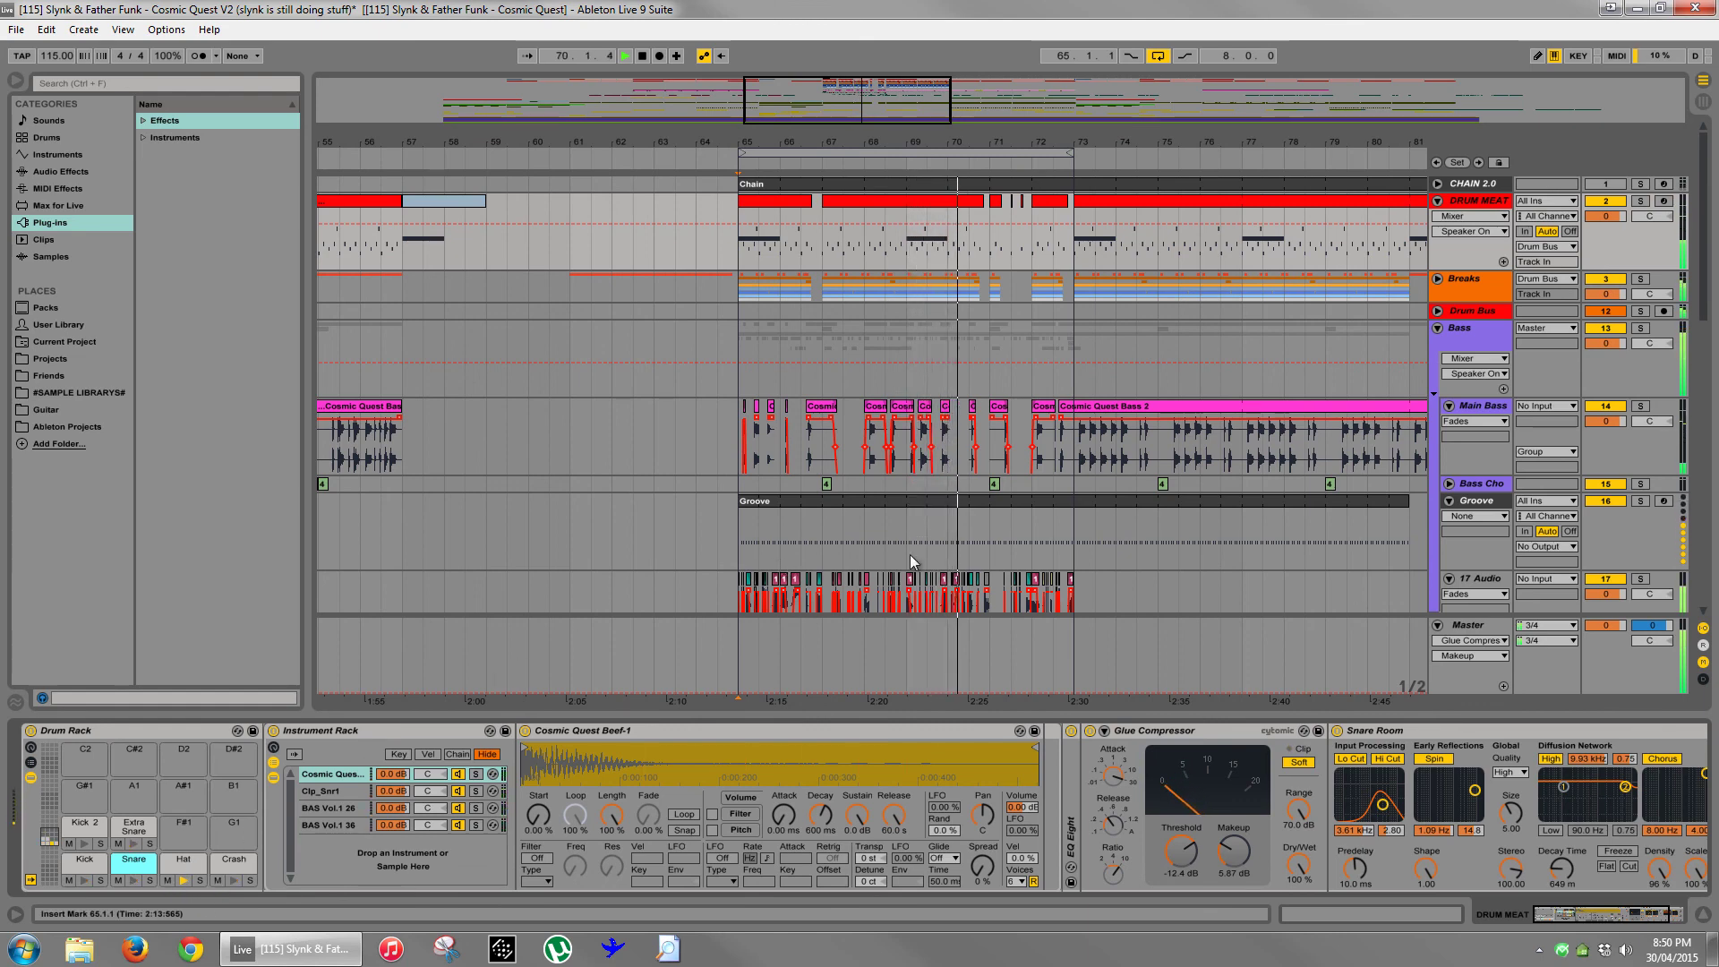
pyautogui.click(1131, 369)
pyautogui.scroll(-3, 1131, 369)
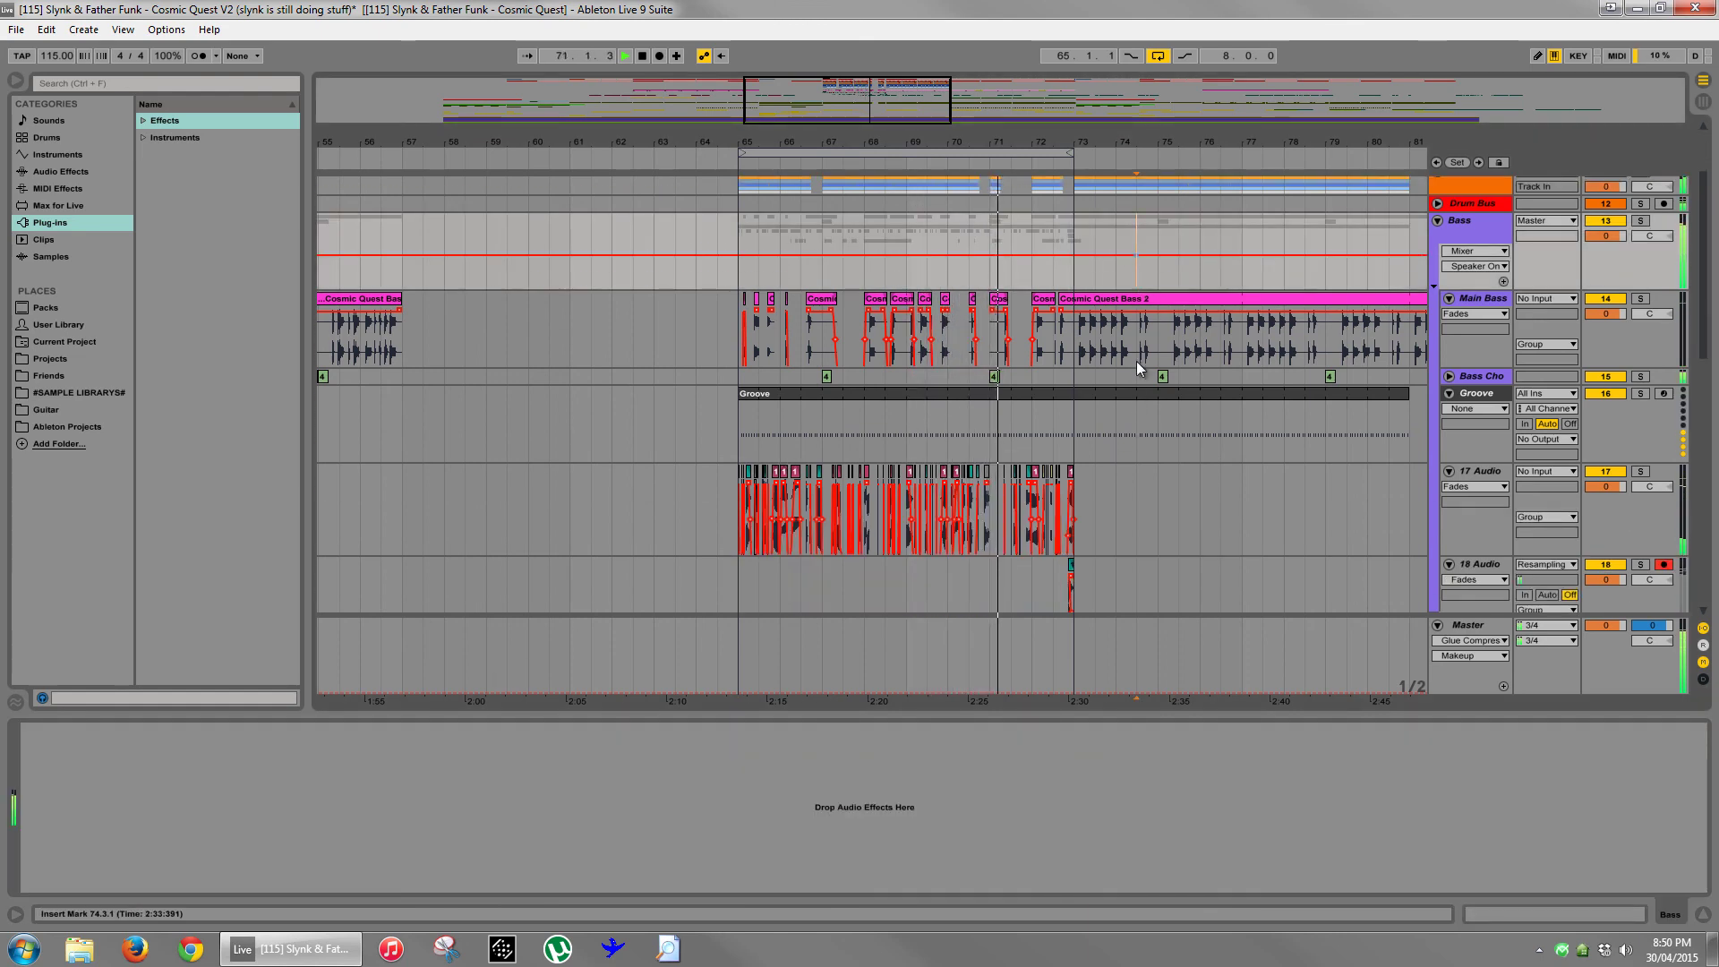
pyautogui.scroll(2, 1136, 361)
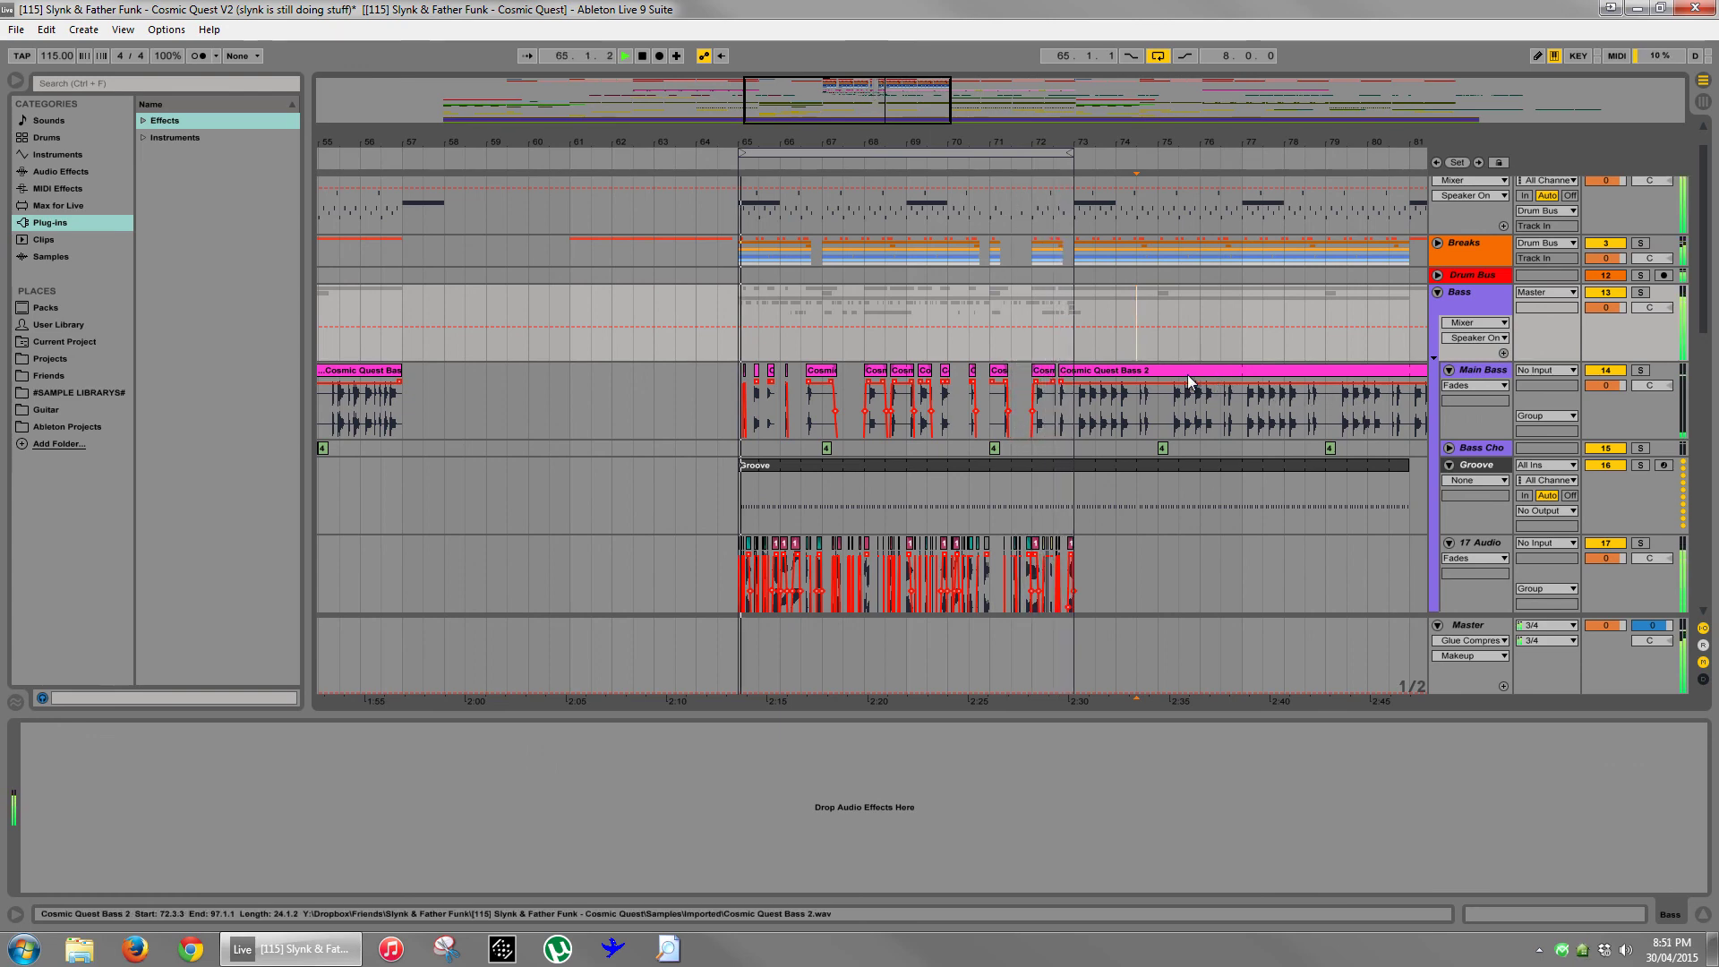
pyautogui.press('space')
# - Select the 18 Audio clip at 72.4.3 and examine the chopped bass tracks and Workboard clips around it
pyautogui.scroll(-10, 1143, 421)
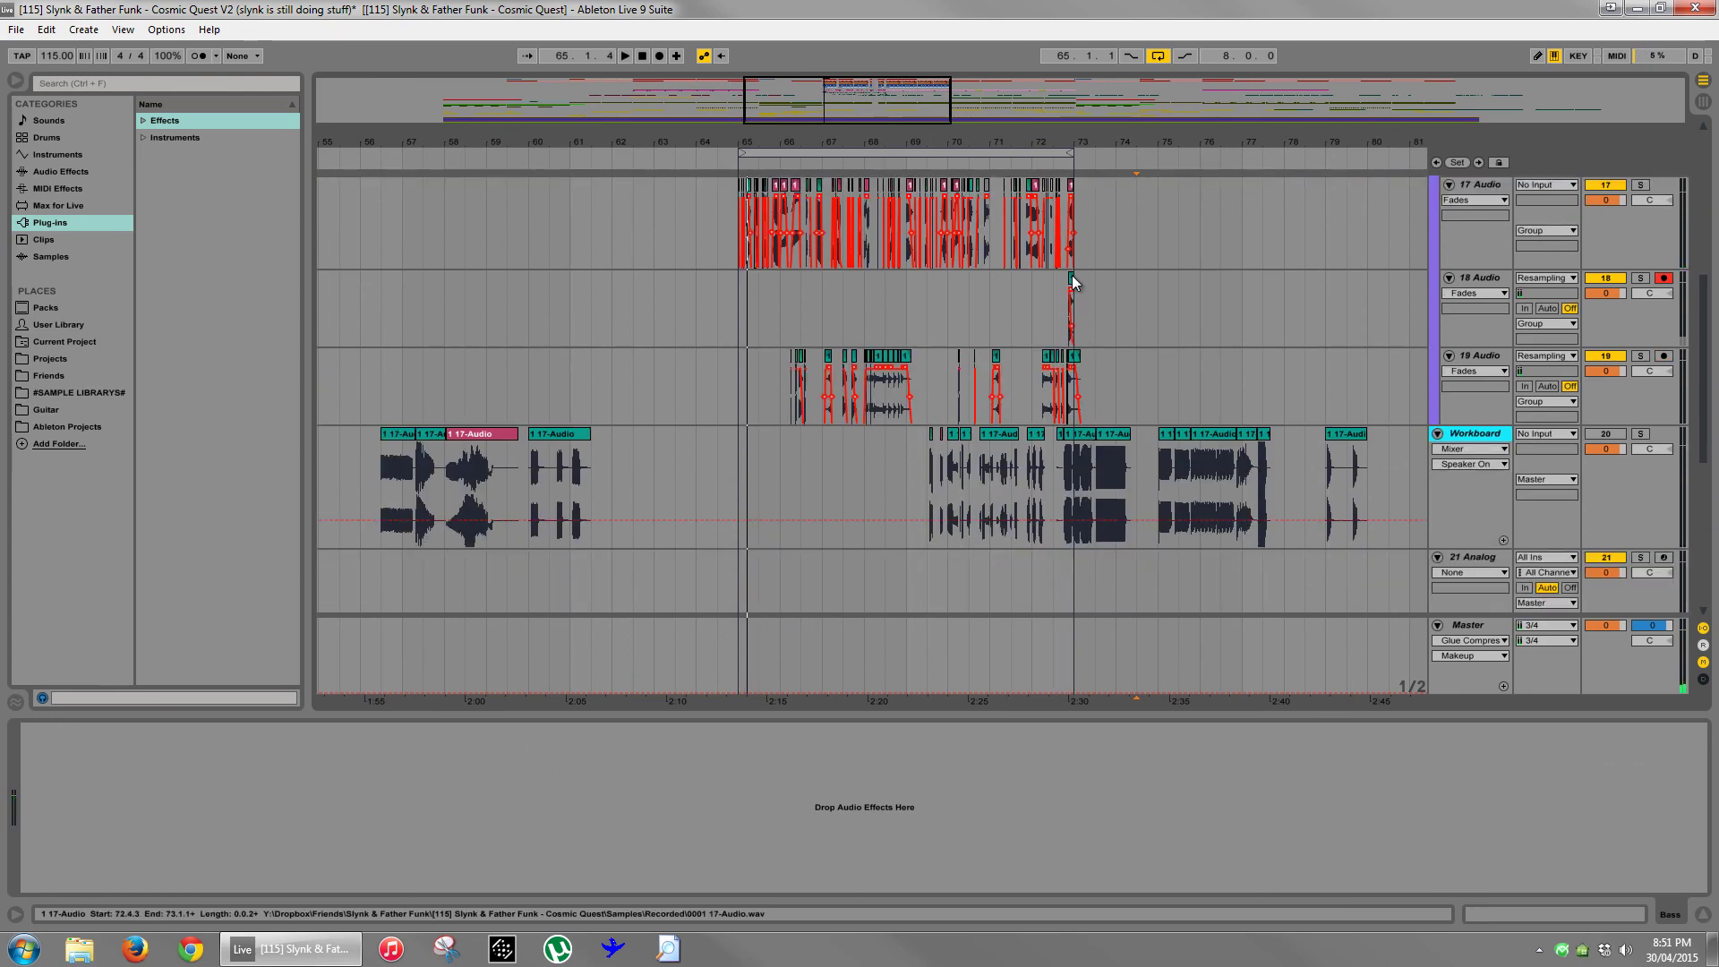
pyautogui.click(1074, 284)
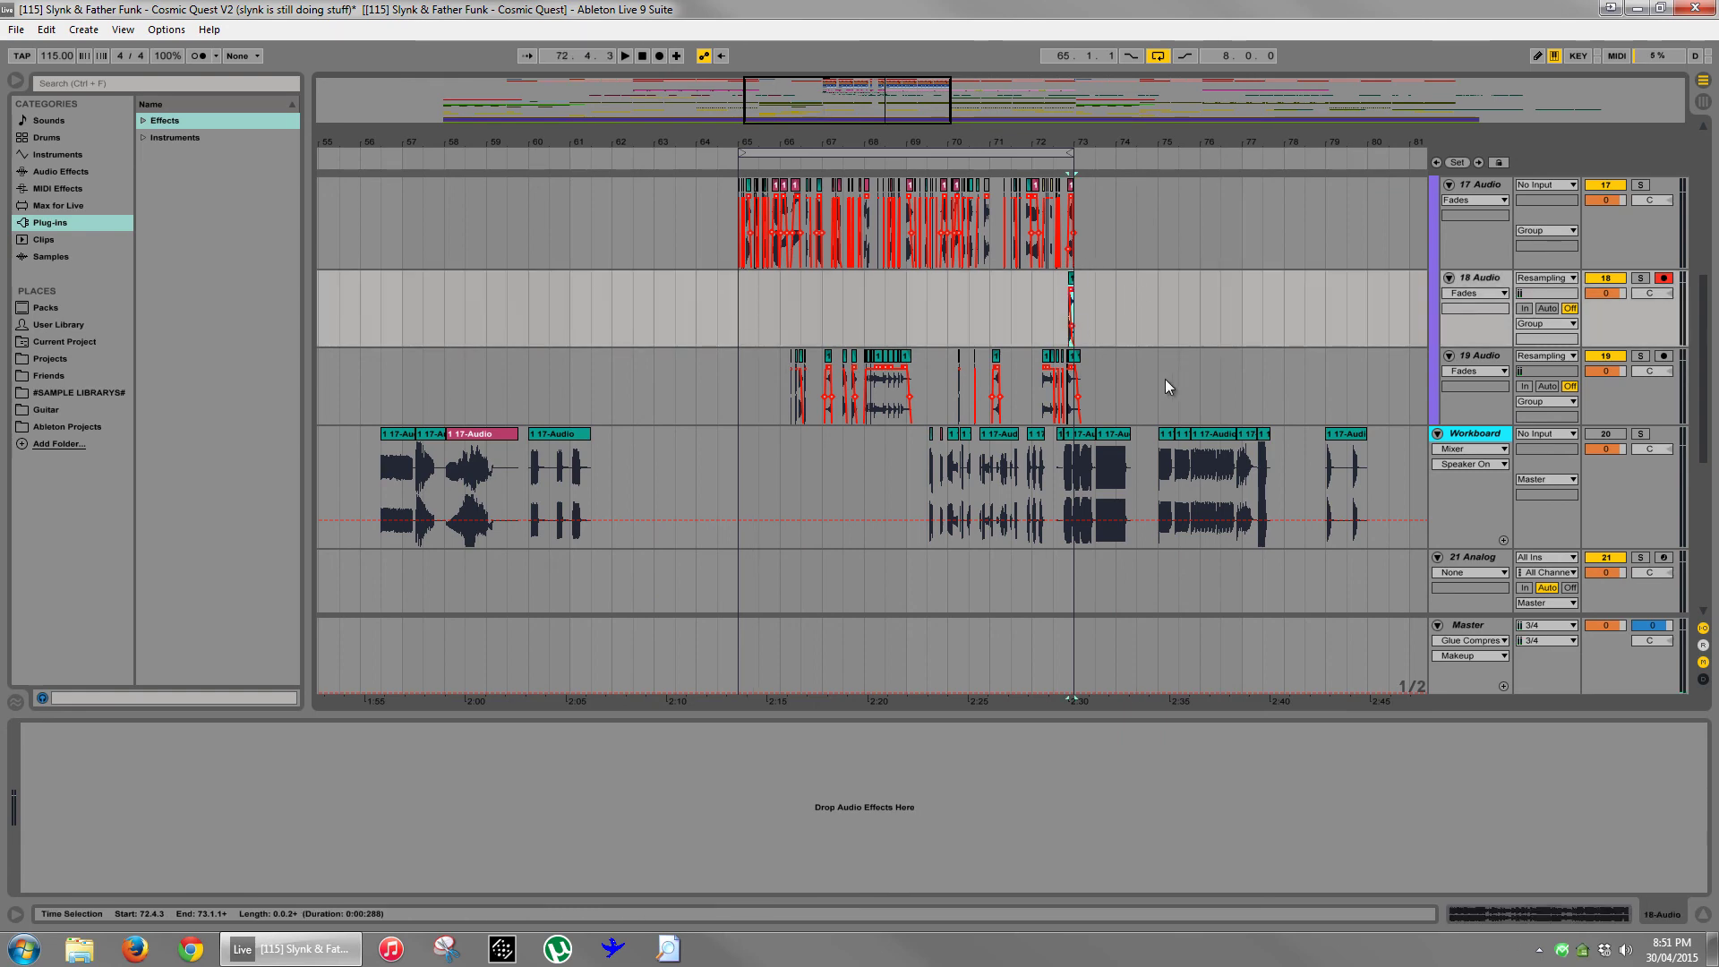
pyautogui.scroll(-5, 1164, 379)
pyautogui.scroll(3, 1150, 491)
pyautogui.moveTo(1089, 147); pyautogui.dragTo(1090, 135)
pyautogui.scroll(5, 1165, 323)
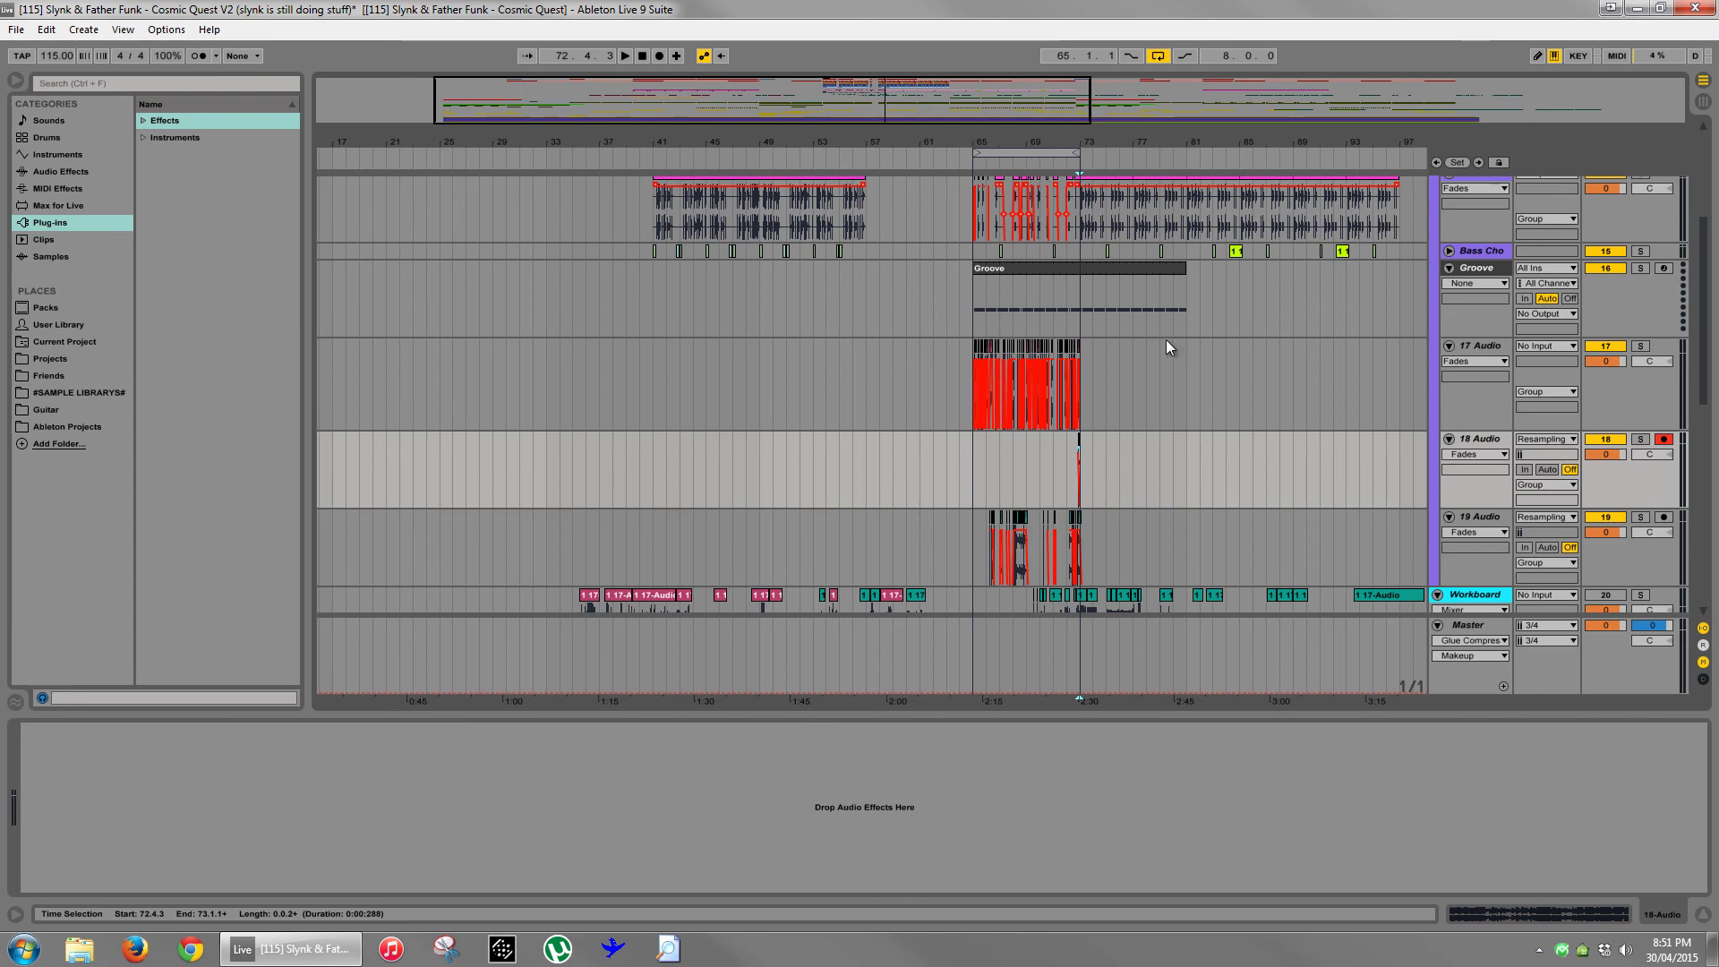
pyautogui.moveTo(1136, 134); pyautogui.dragTo(1206, 392)
pyautogui.scroll(-2, 1204, 403)
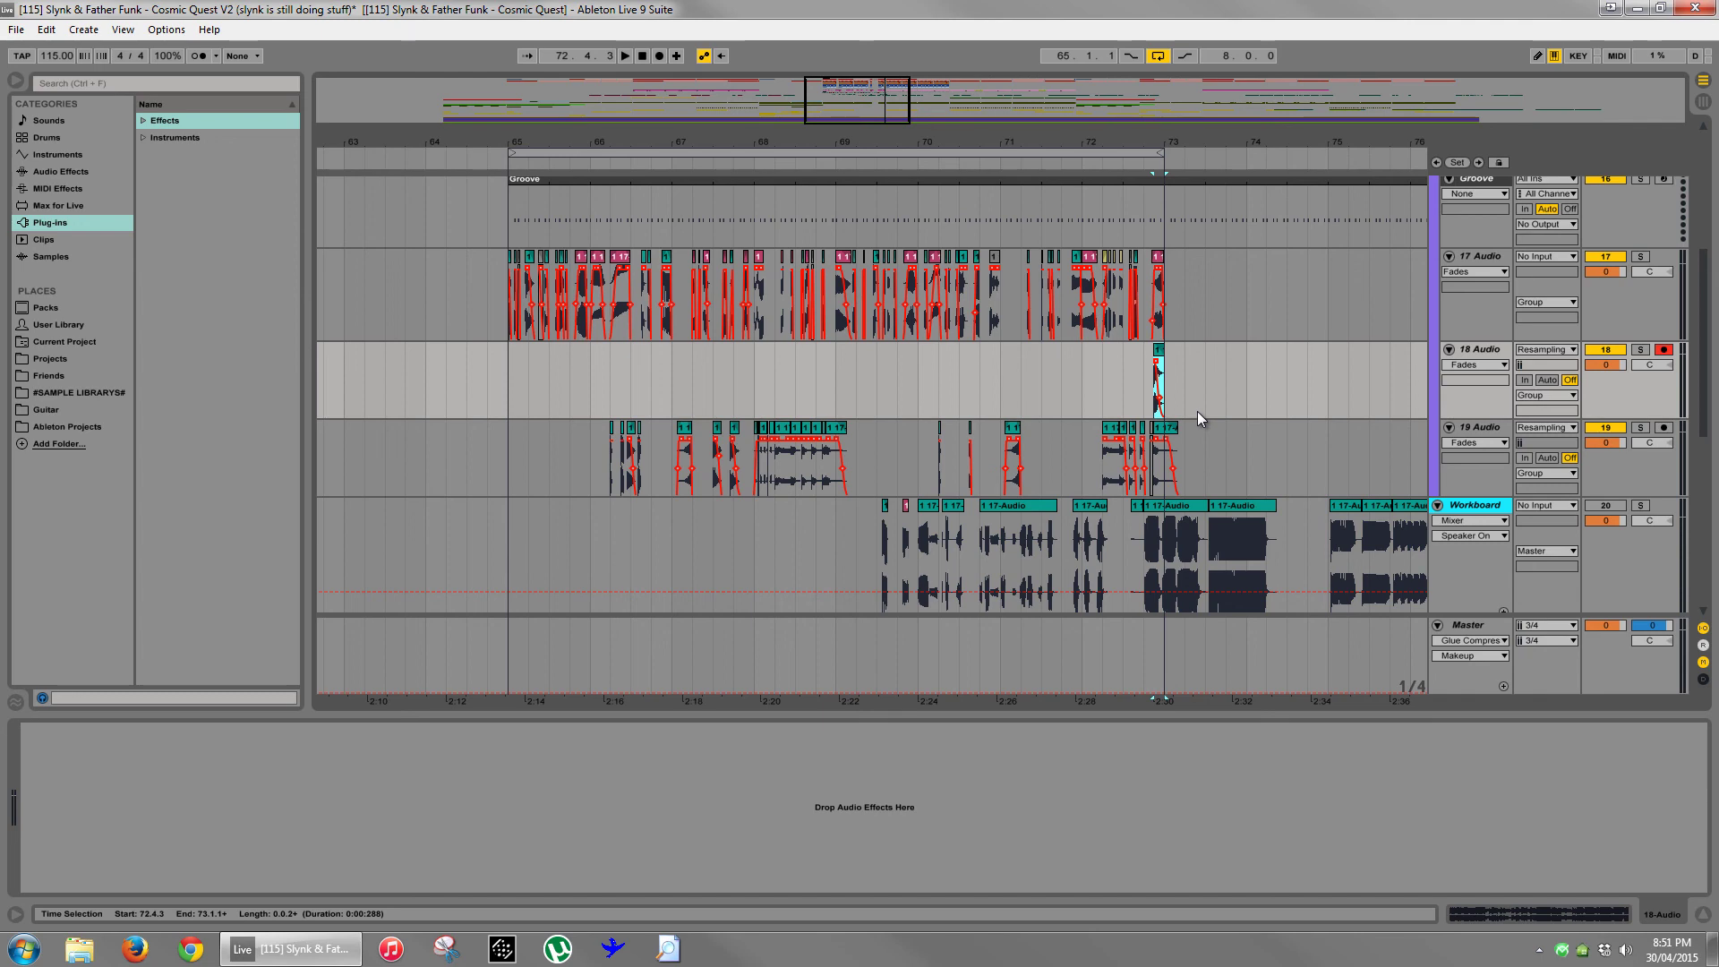
pyautogui.moveTo(1158, 147); pyautogui.dragTo(1159, 143)
pyautogui.scroll(3, 1129, 308)
# - Fold the 17 Audio, 18 Audio and 19 Audio tracks
pyautogui.click(1449, 381)
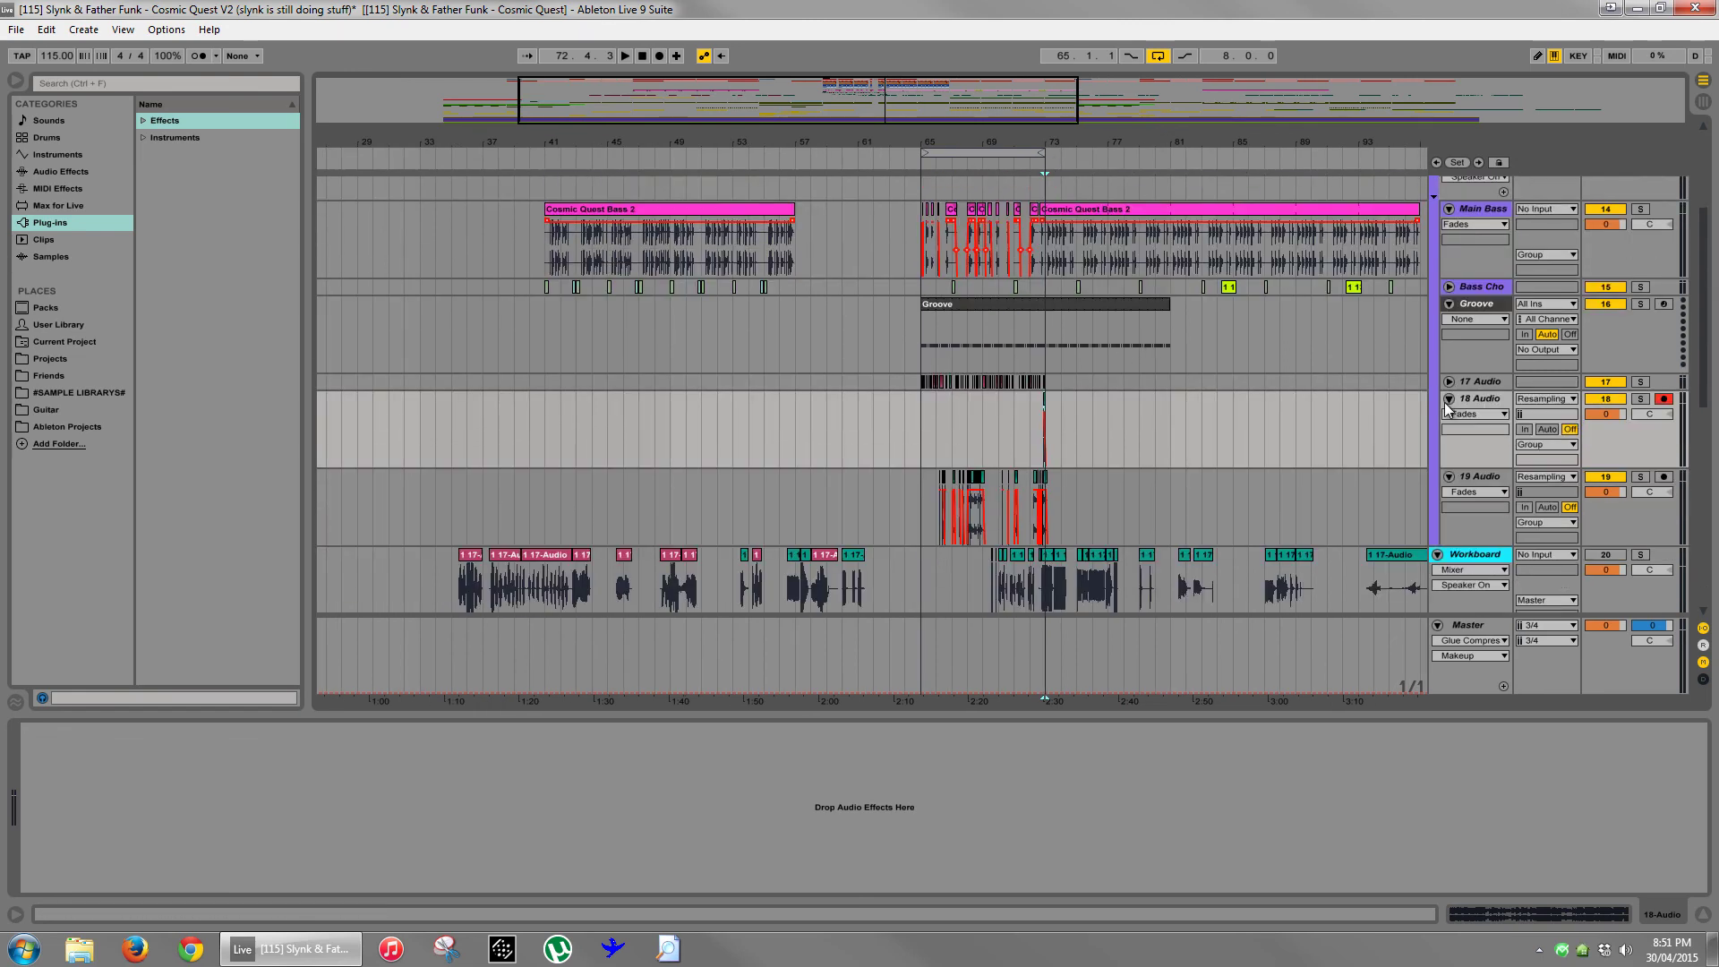
pyautogui.click(1449, 398)
pyautogui.click(1449, 416)
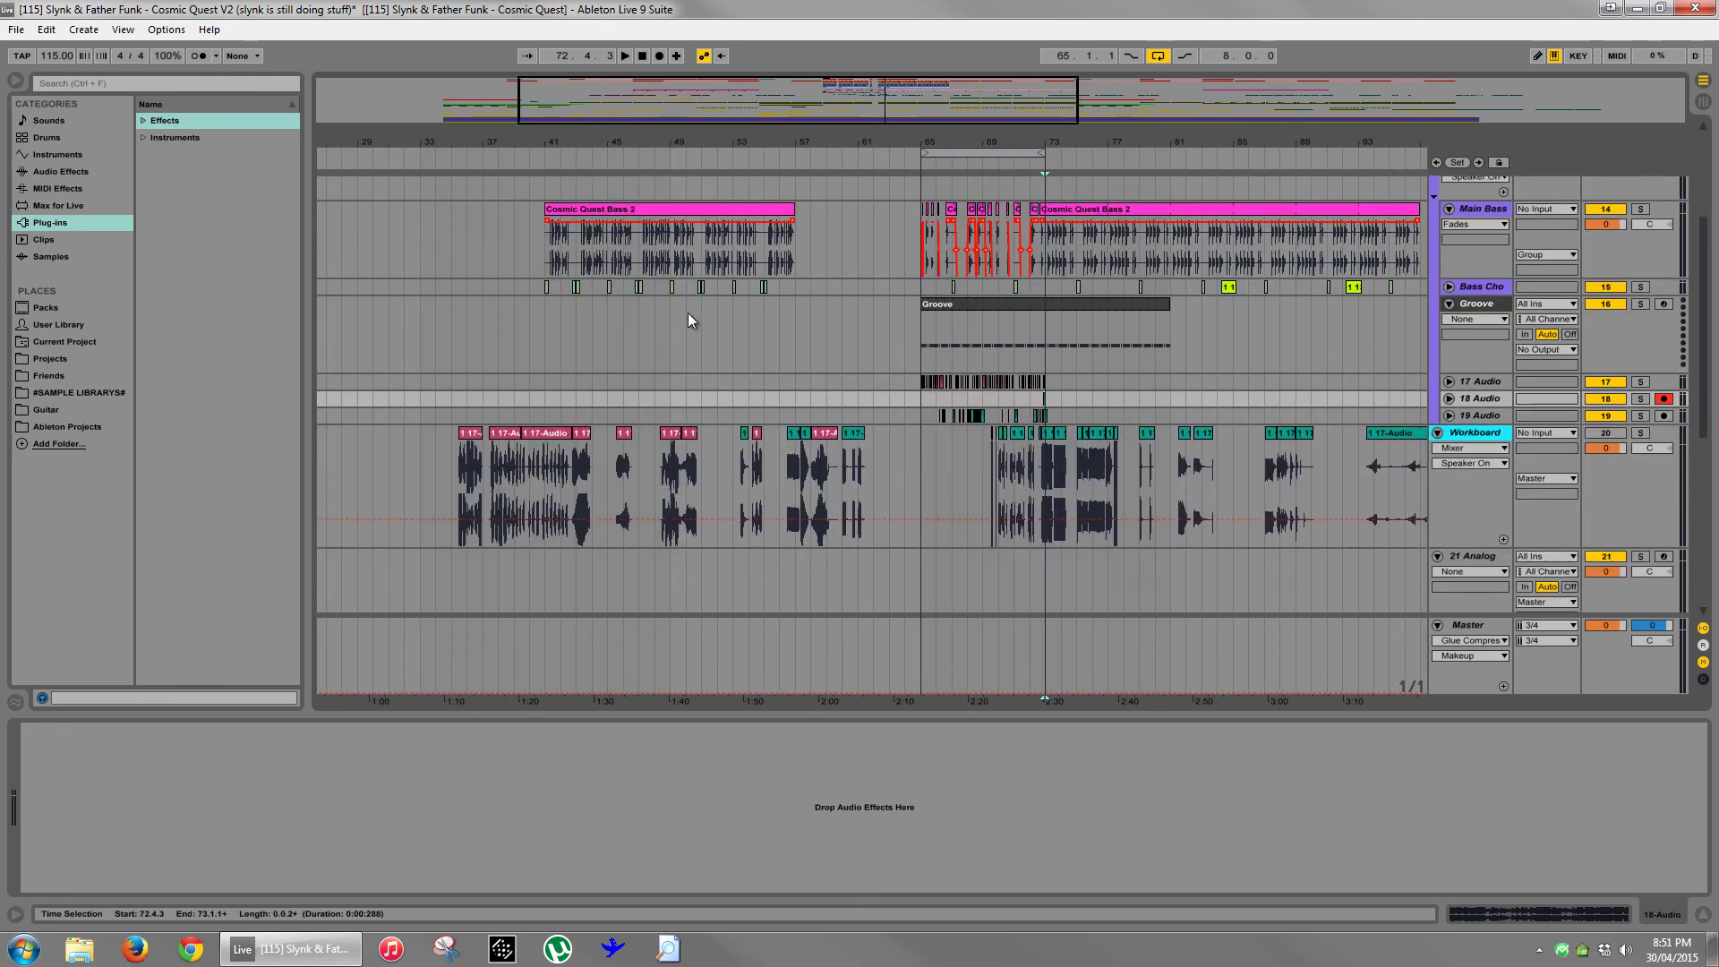
# - Select the Main Bass clip starting at 72.3.3, then place the insert marker at 73.1.1 on that track
pyautogui.scroll(4, 1166, 206)
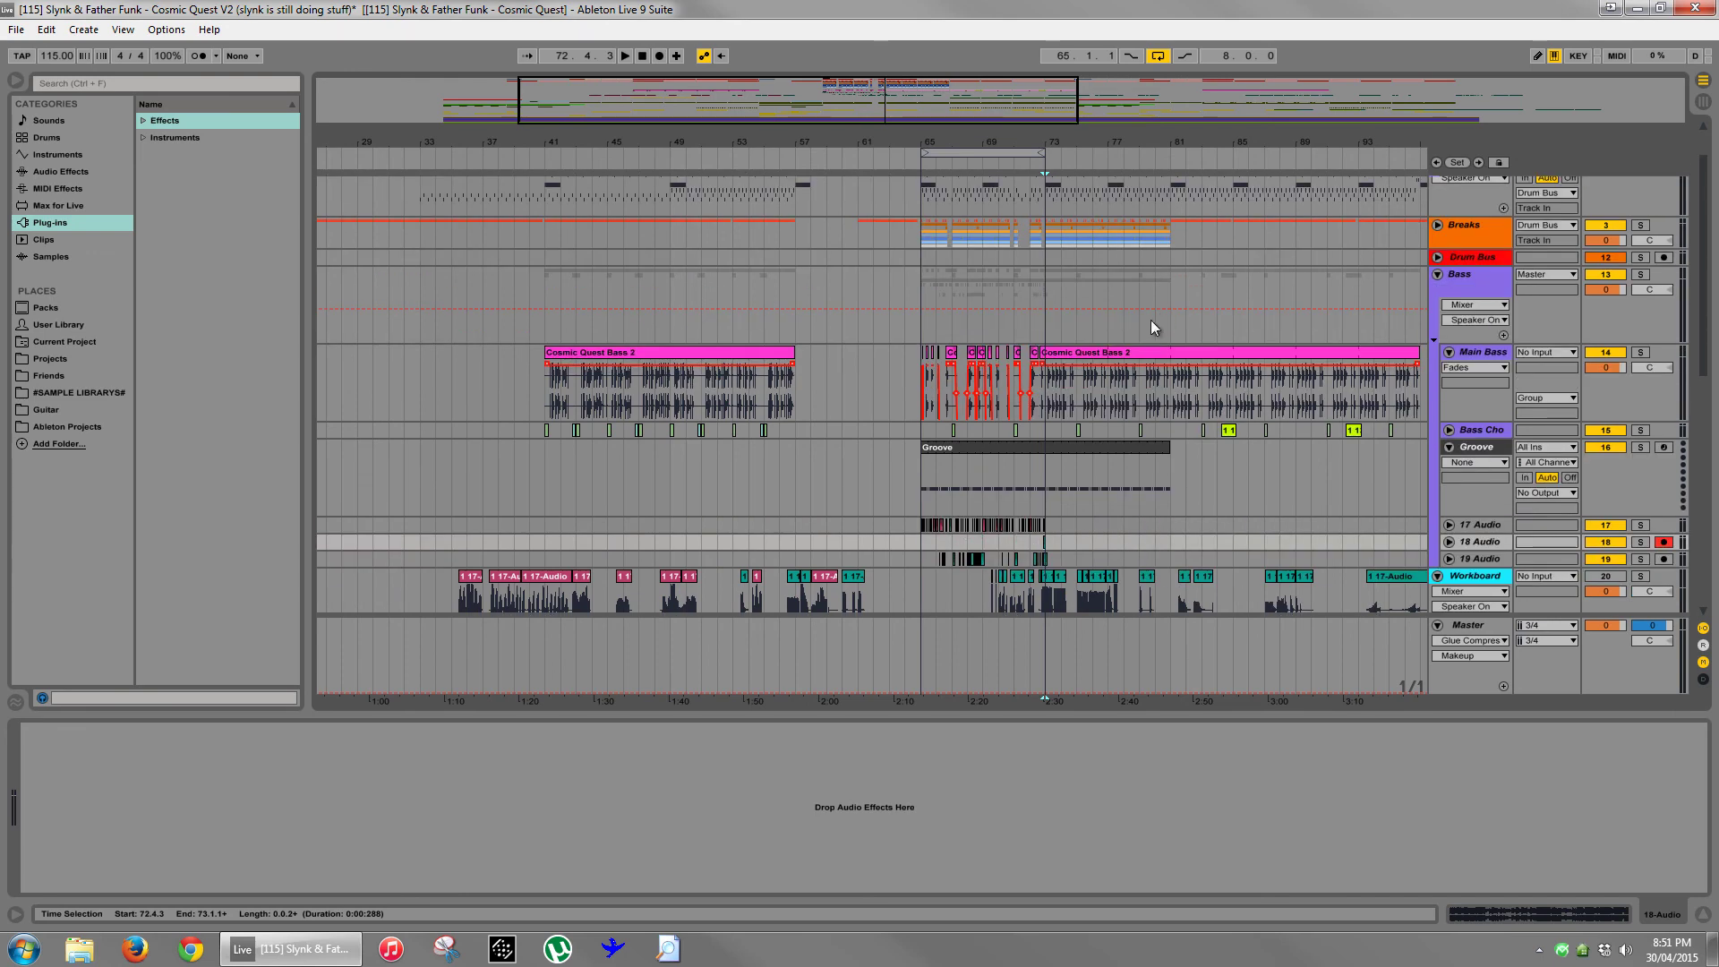
pyautogui.click(1116, 352)
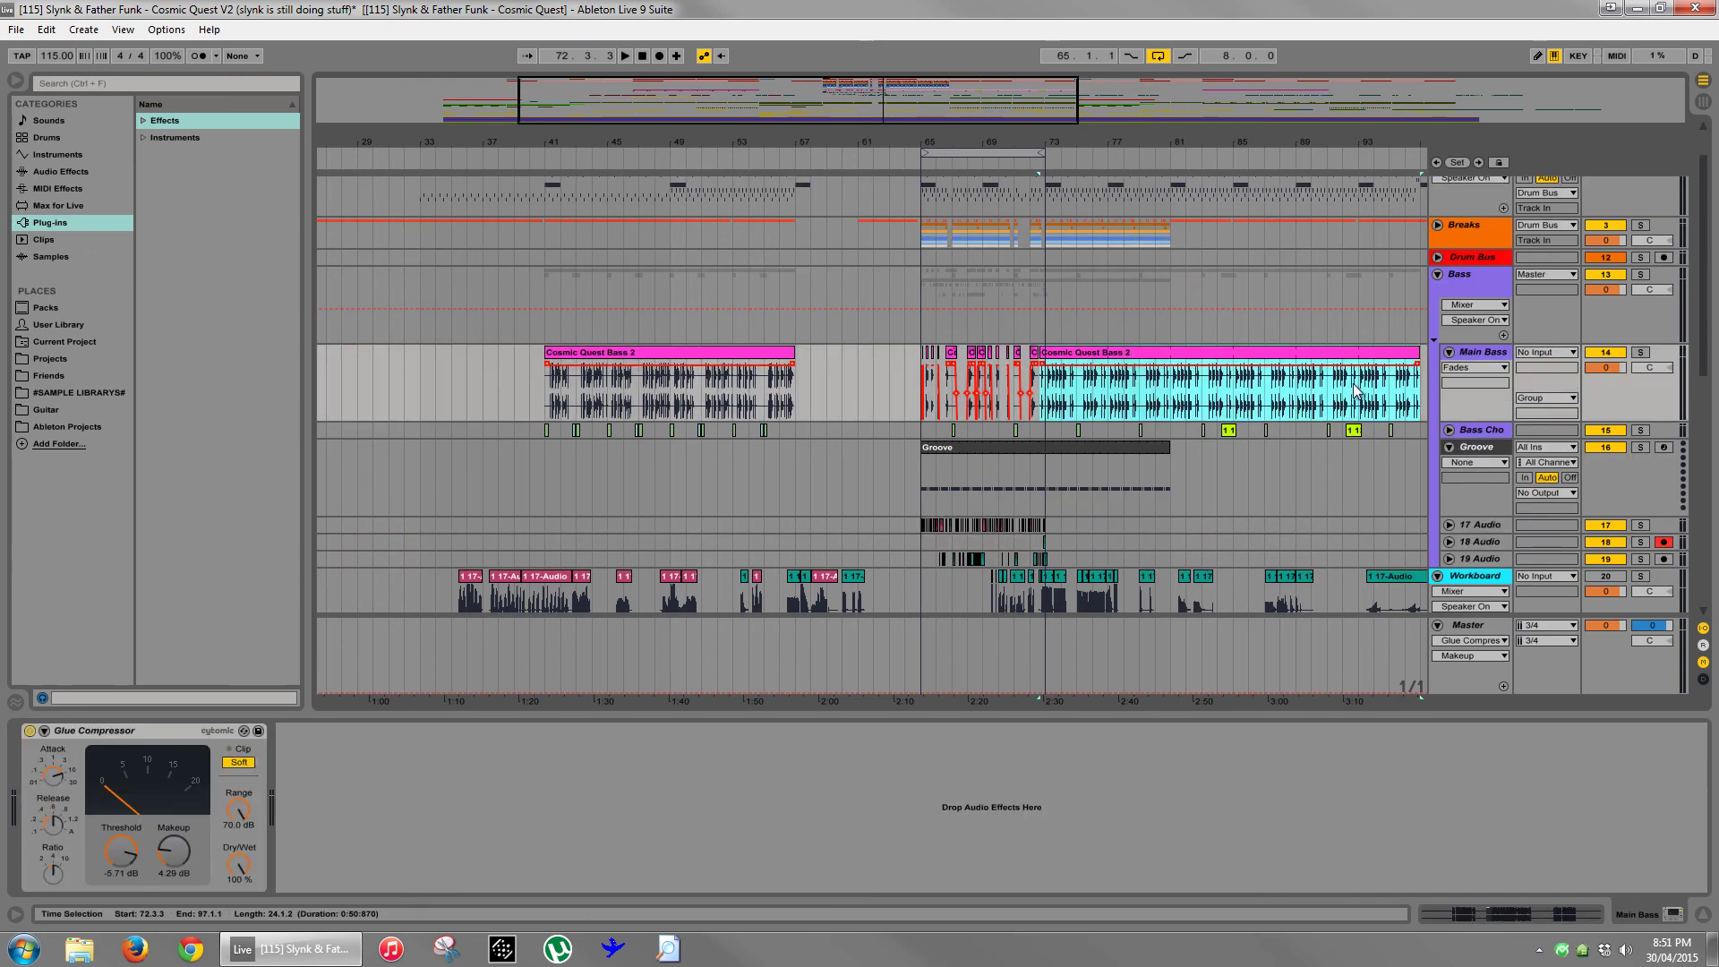
pyautogui.click(1066, 417)
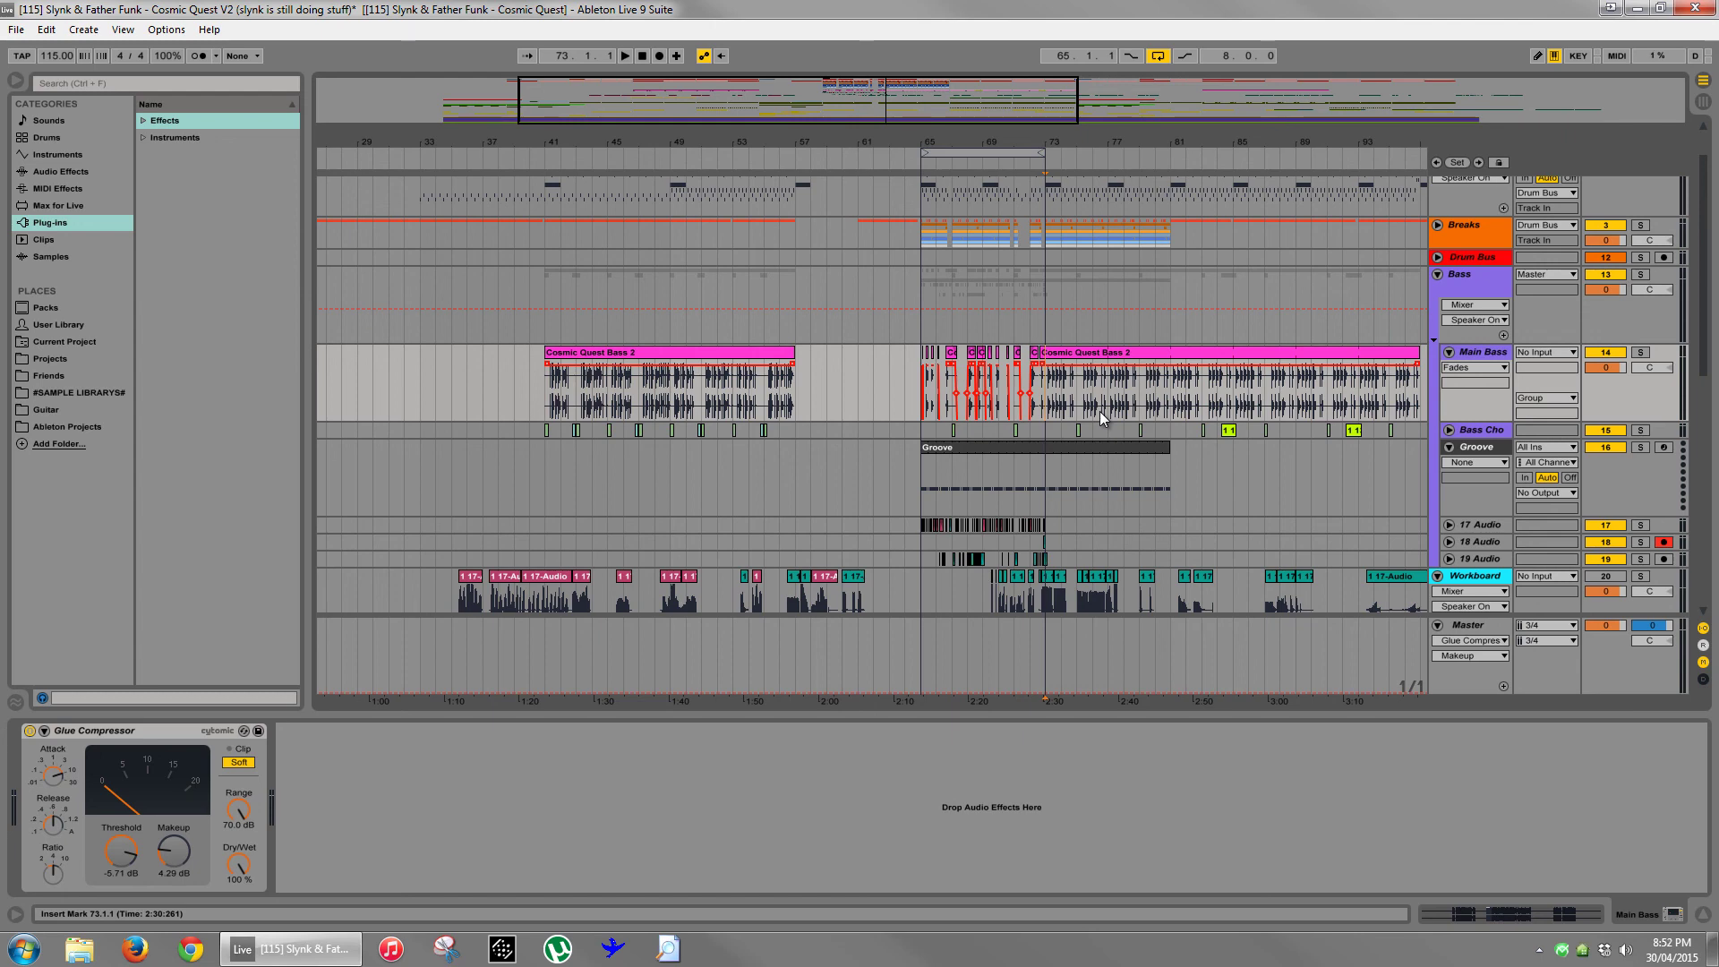
# - Mark the empty 17 Audio range from 73.1.1 to 81.1.1, then view the wider arrangement and place the insert marker at 95.1.1
pyautogui.scroll(-3, 1103, 394)
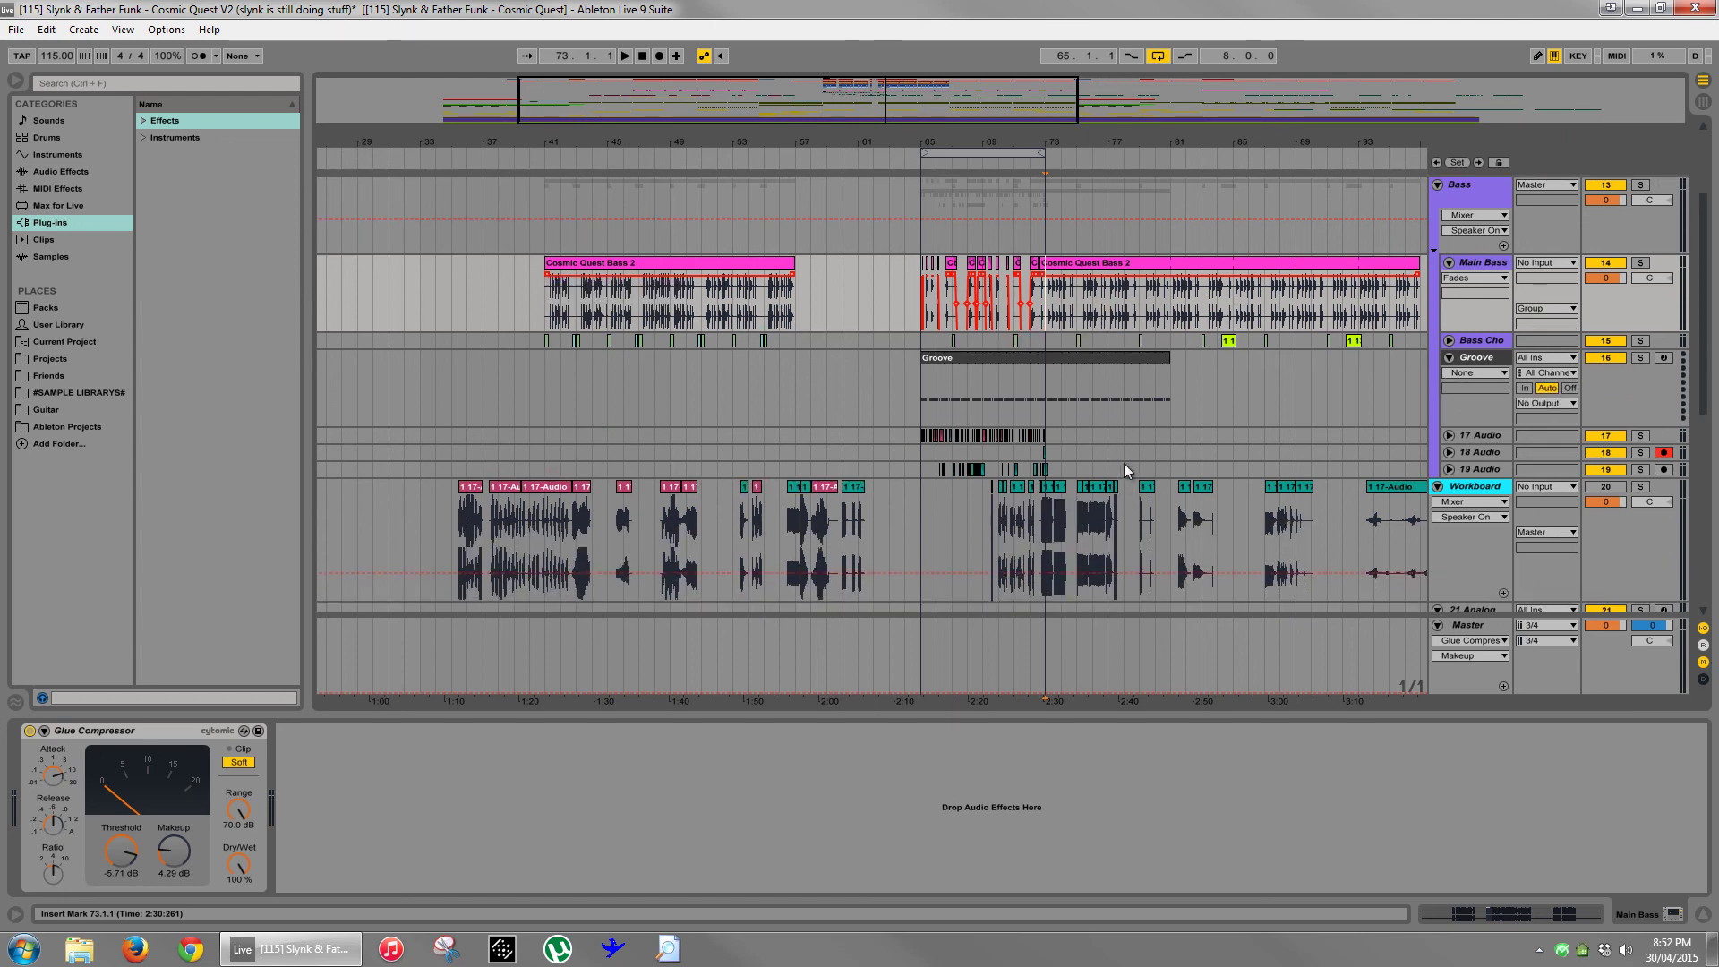
pyautogui.moveTo(1050, 435); pyautogui.dragTo(1173, 438)
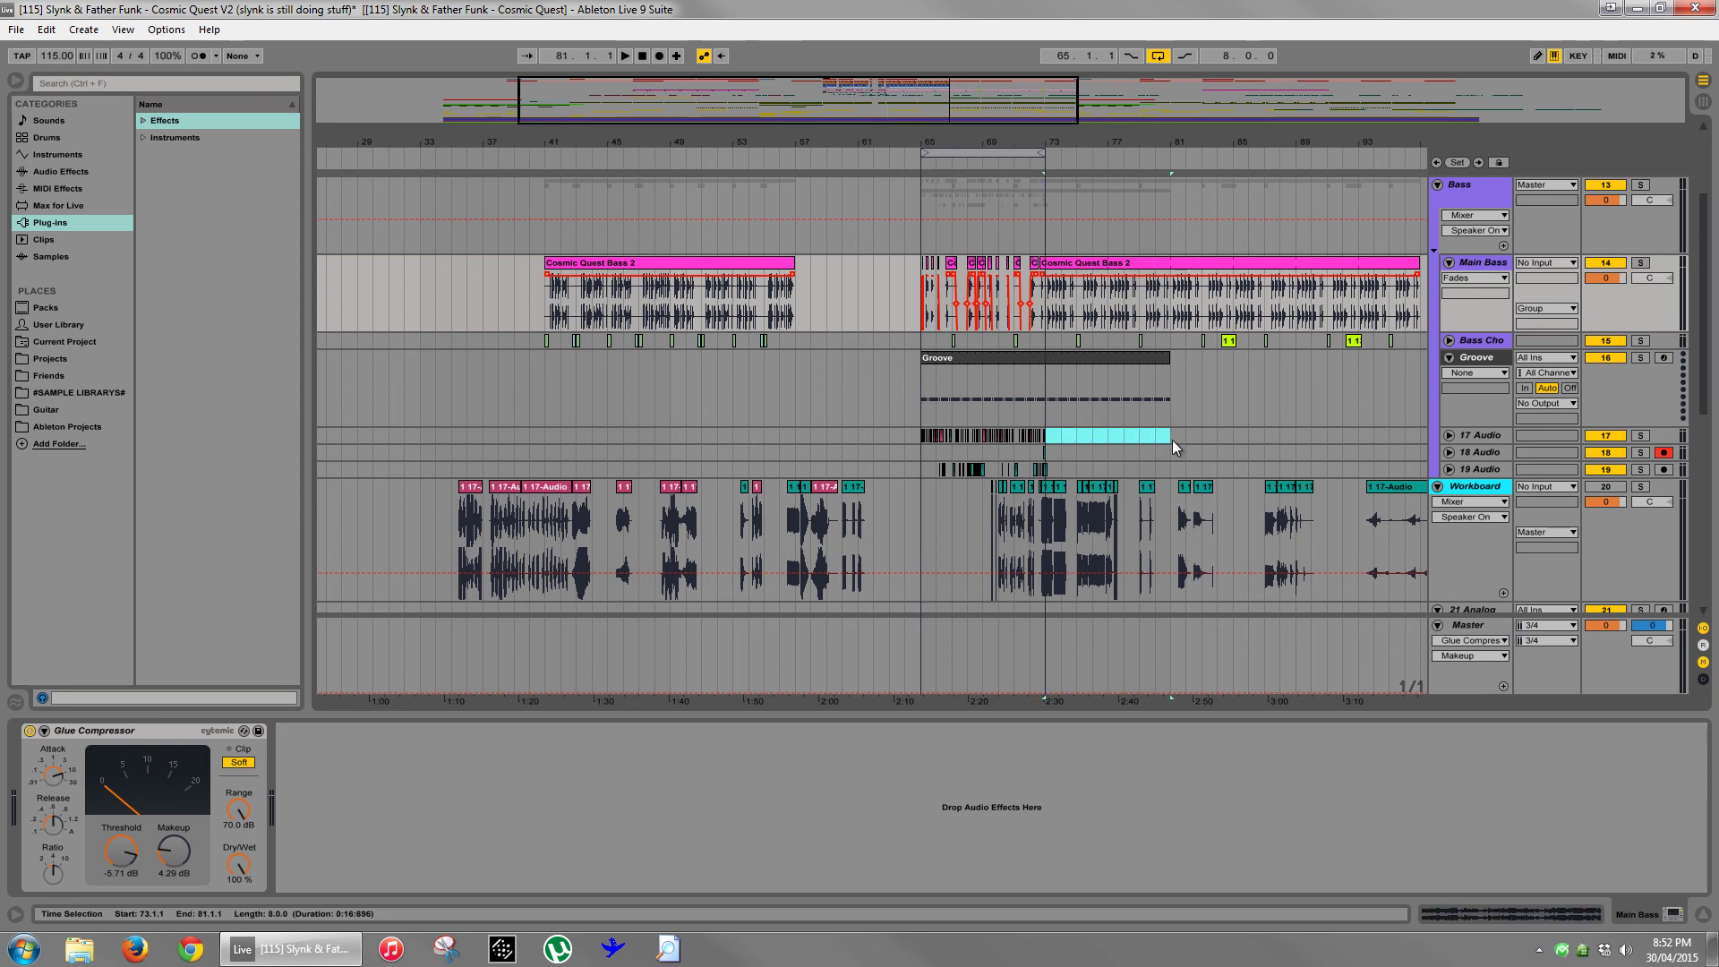
pyautogui.click(1183, 437)
pyautogui.moveTo(1148, 142); pyautogui.dragTo(1151, 107)
pyautogui.click(1191, 382)
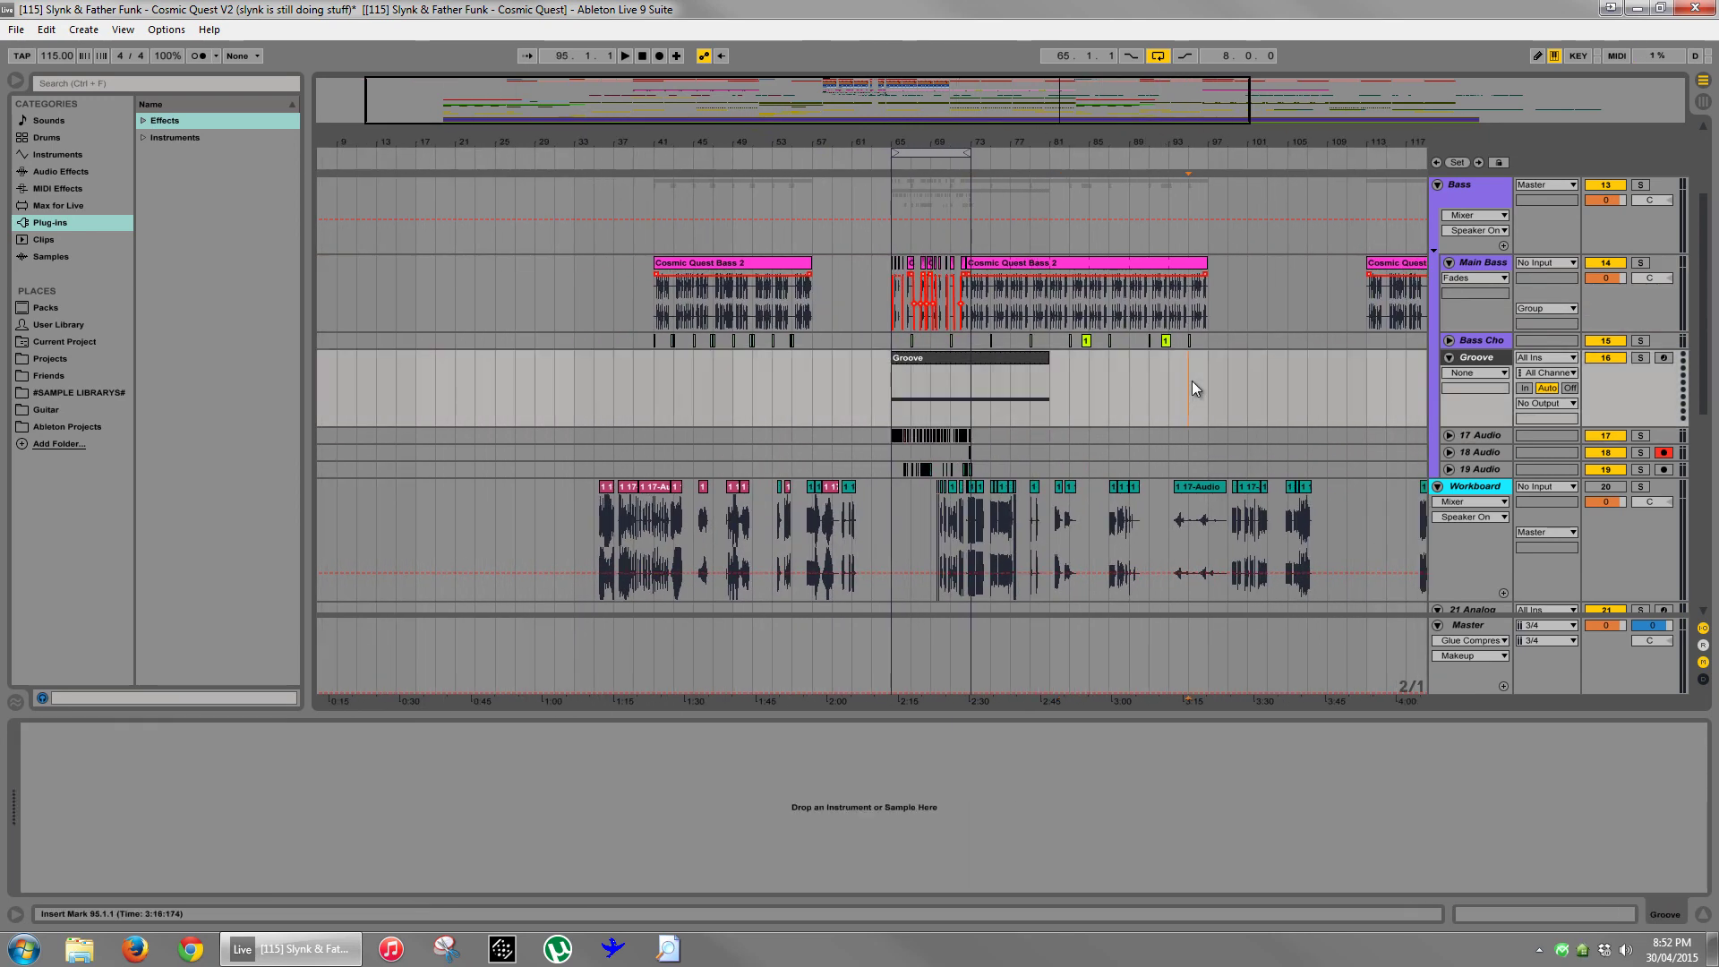